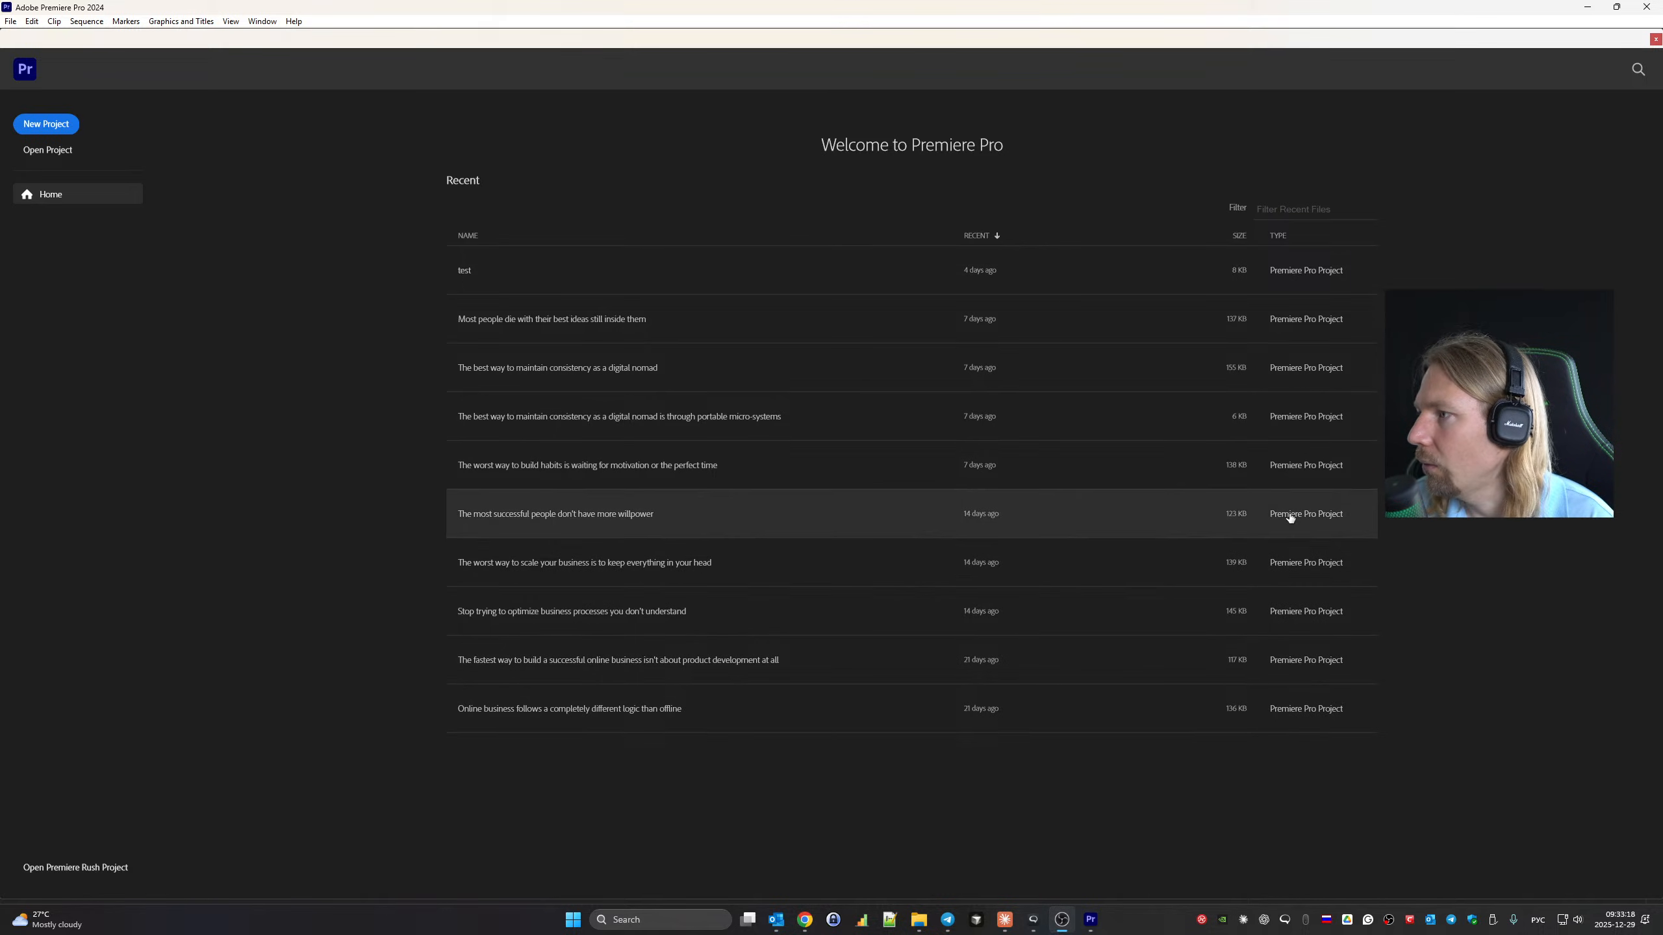
Start a new project named "Your brain has a hidden feature most people never activate" and filter the media files by the same title.
left_click(53, 124)
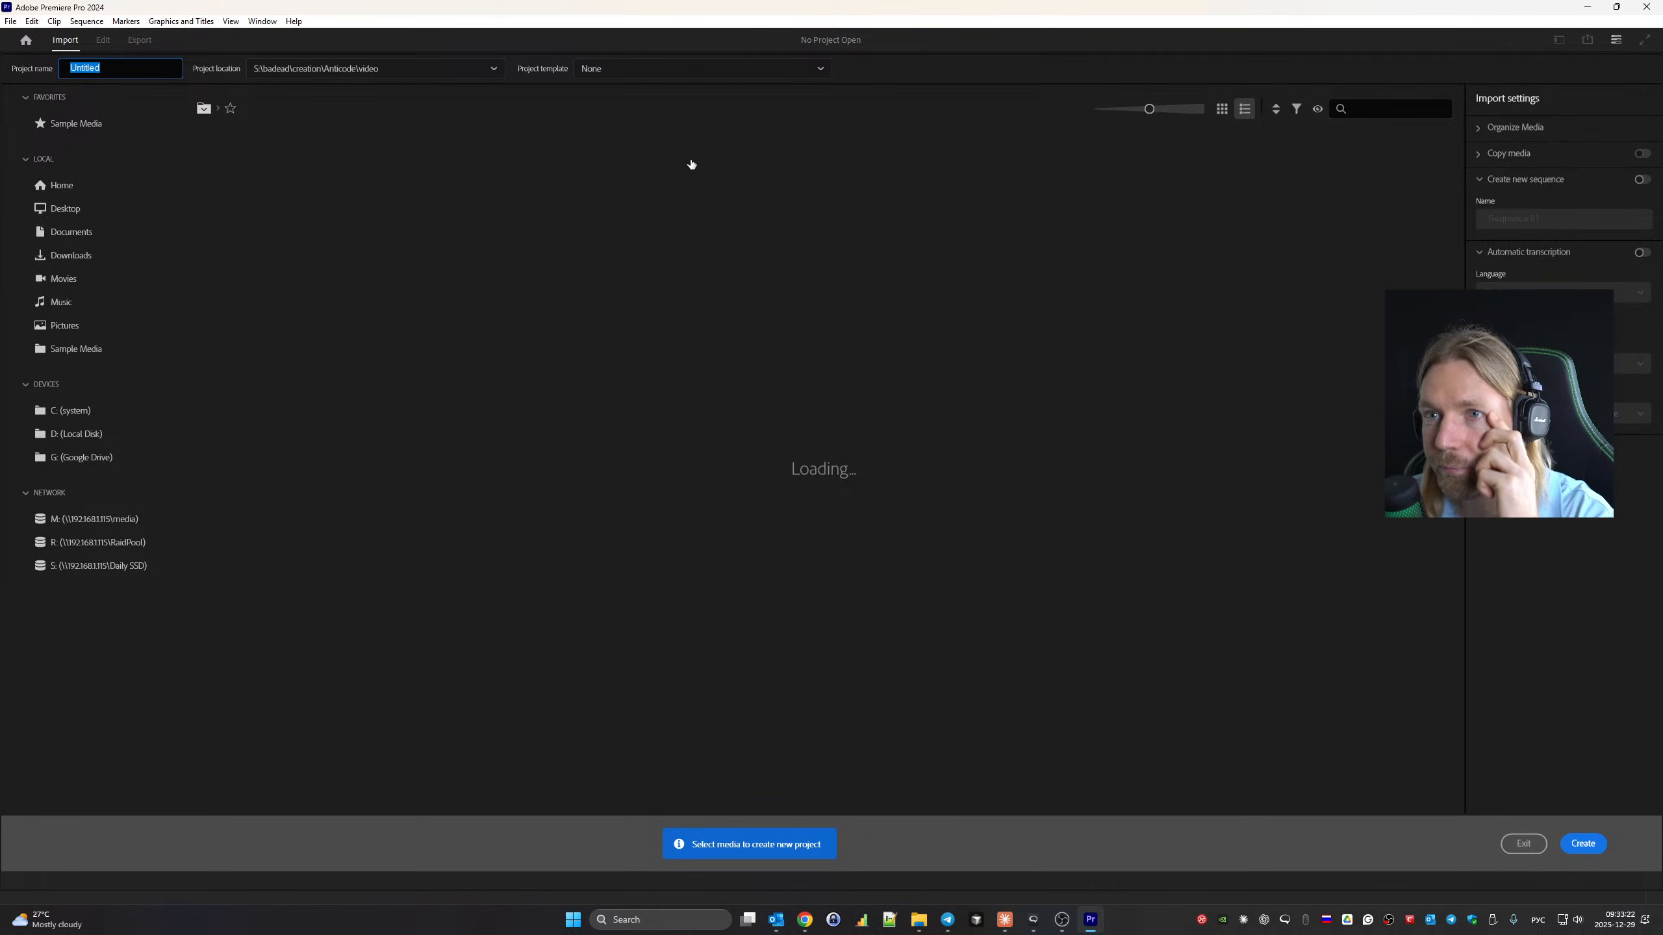
left_click(1033, 920)
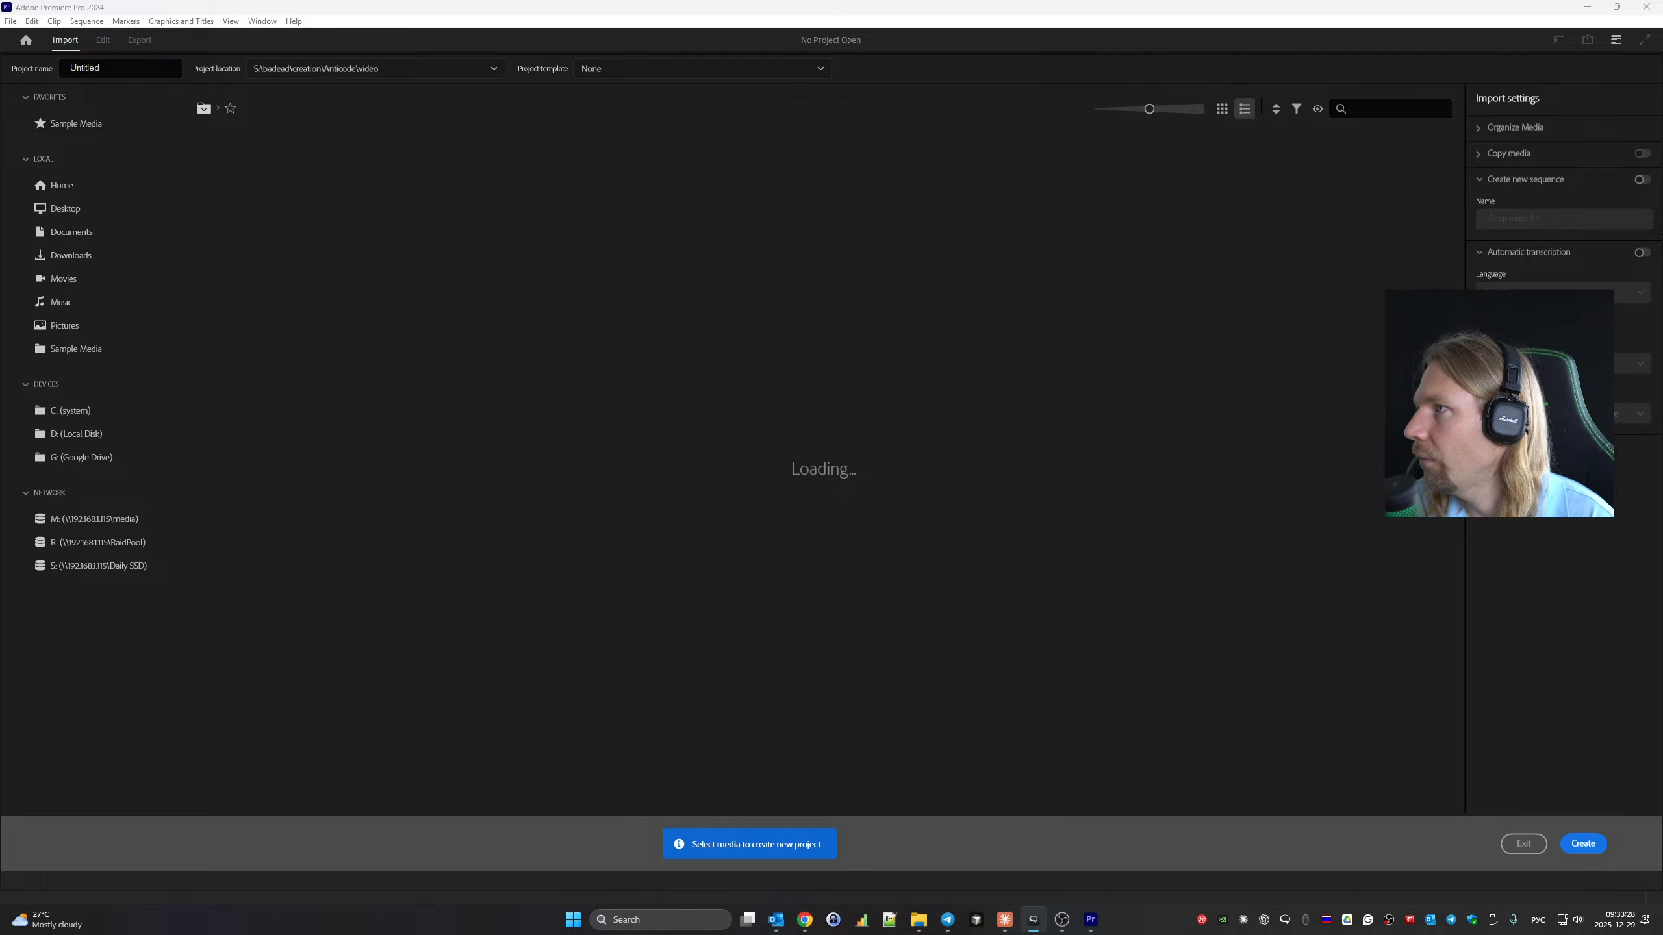
mouse_move(1662, 183)
left_mouse_down()
mouse_move(1559, 359)
mouse_move(1506, 357)
mouse_move(1662, 152)
left_mouse_up()
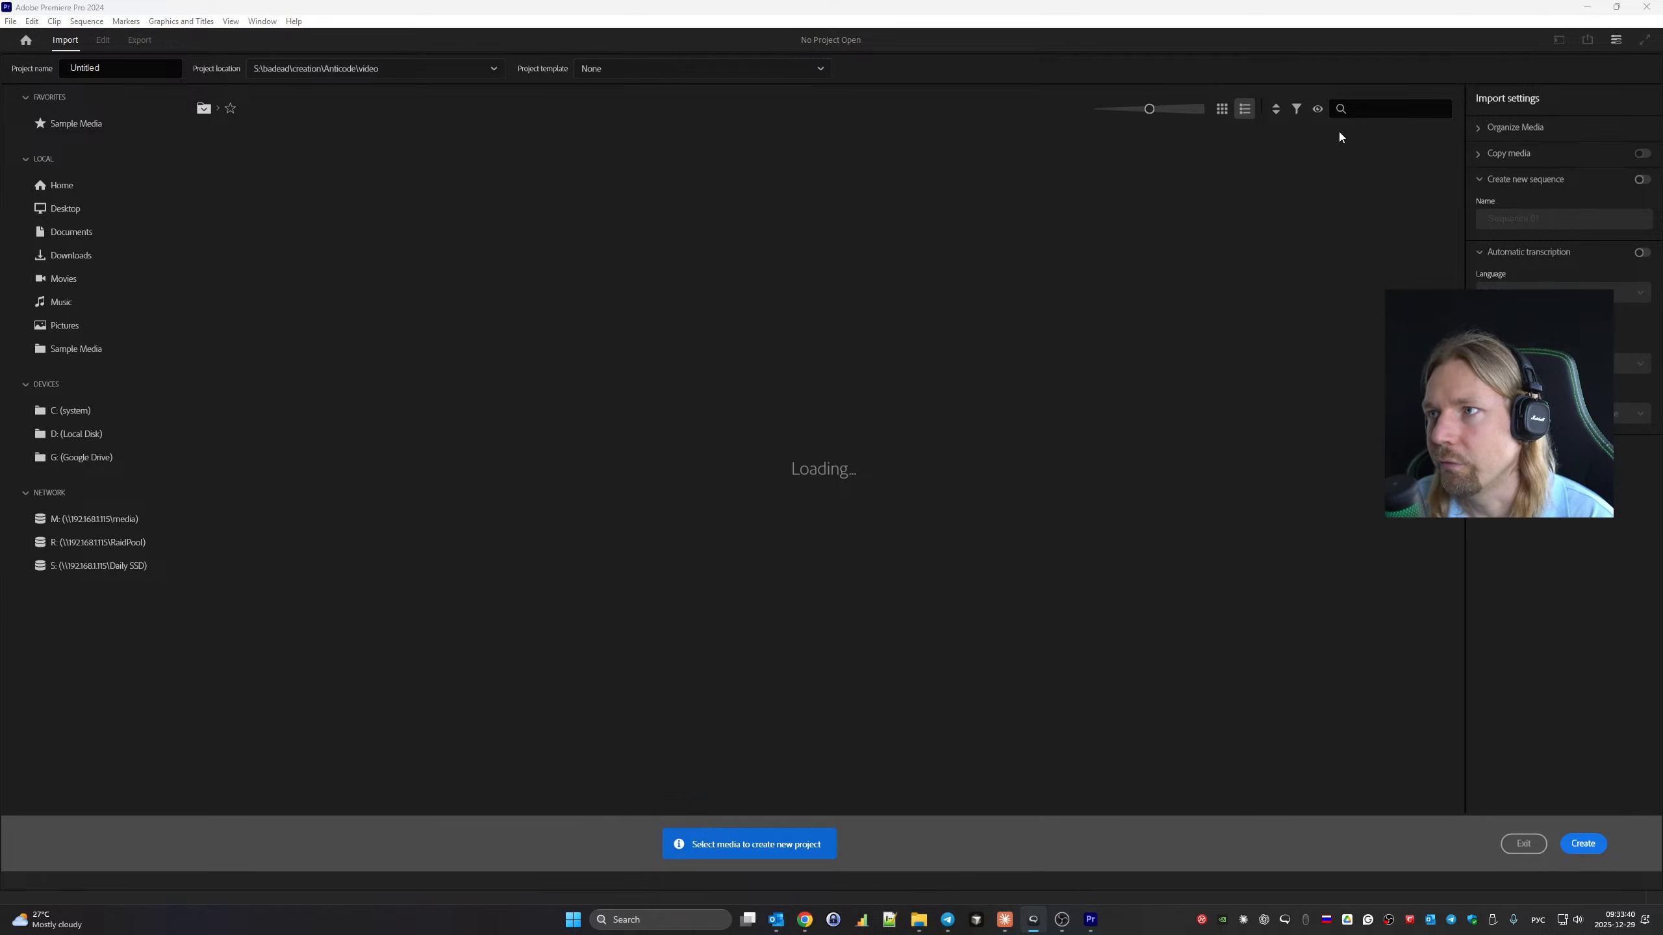
left_click(1359, 107)
key("ctrl+v")
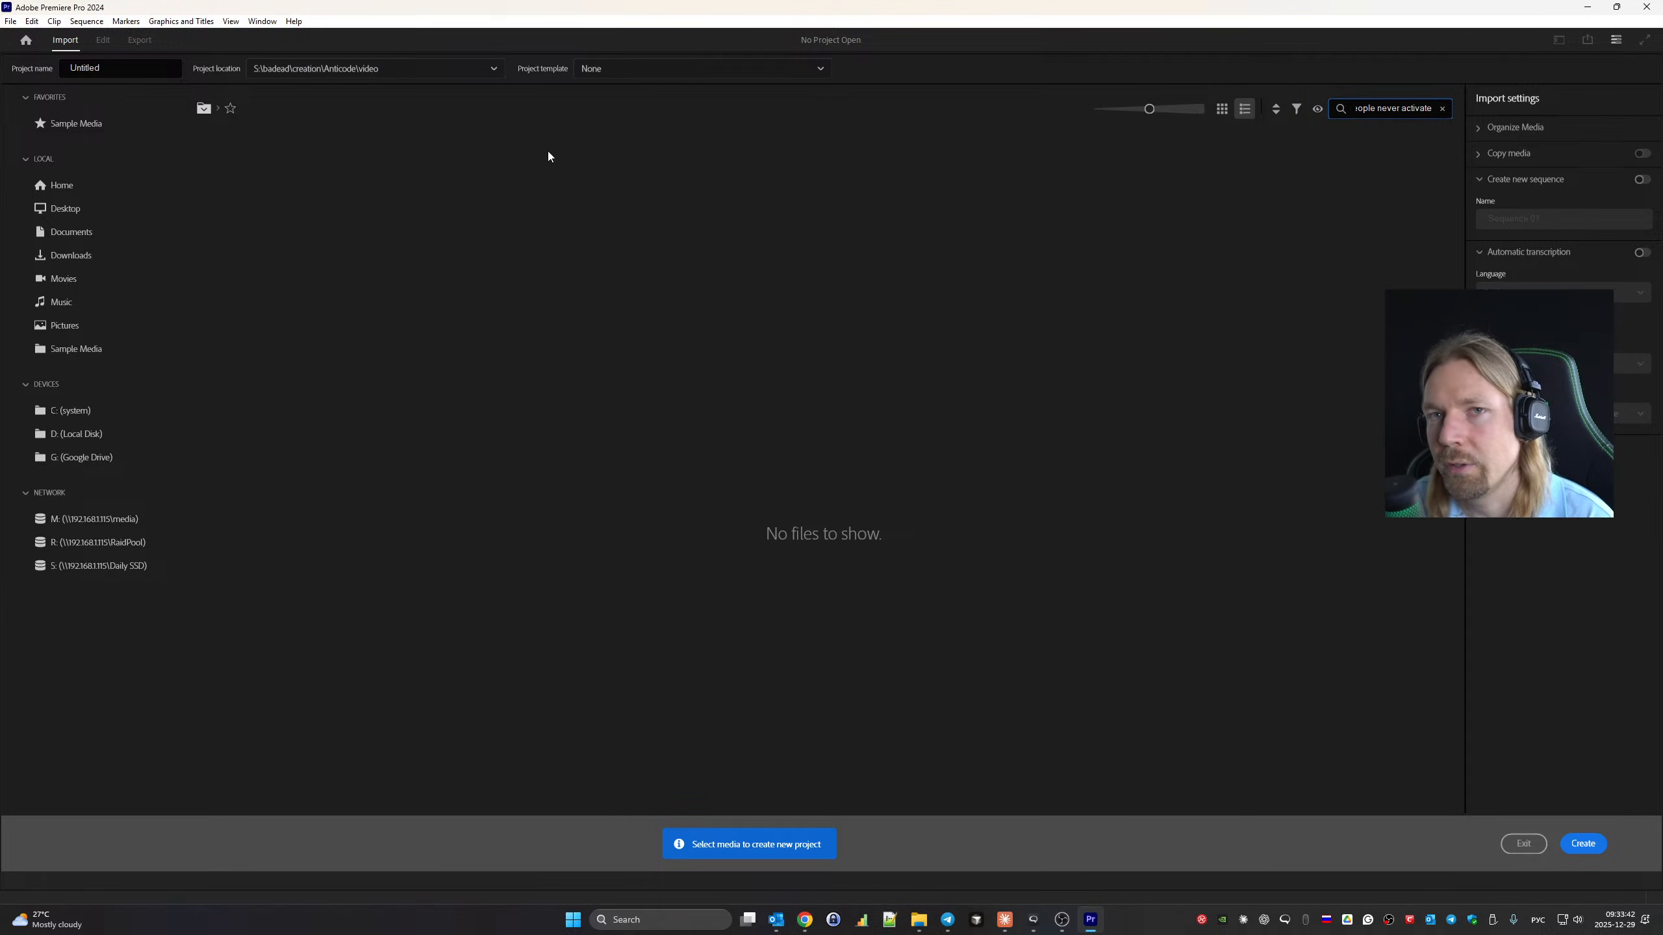
left_click(164, 66)
key("ctrl+a")
key("ctrl+v")
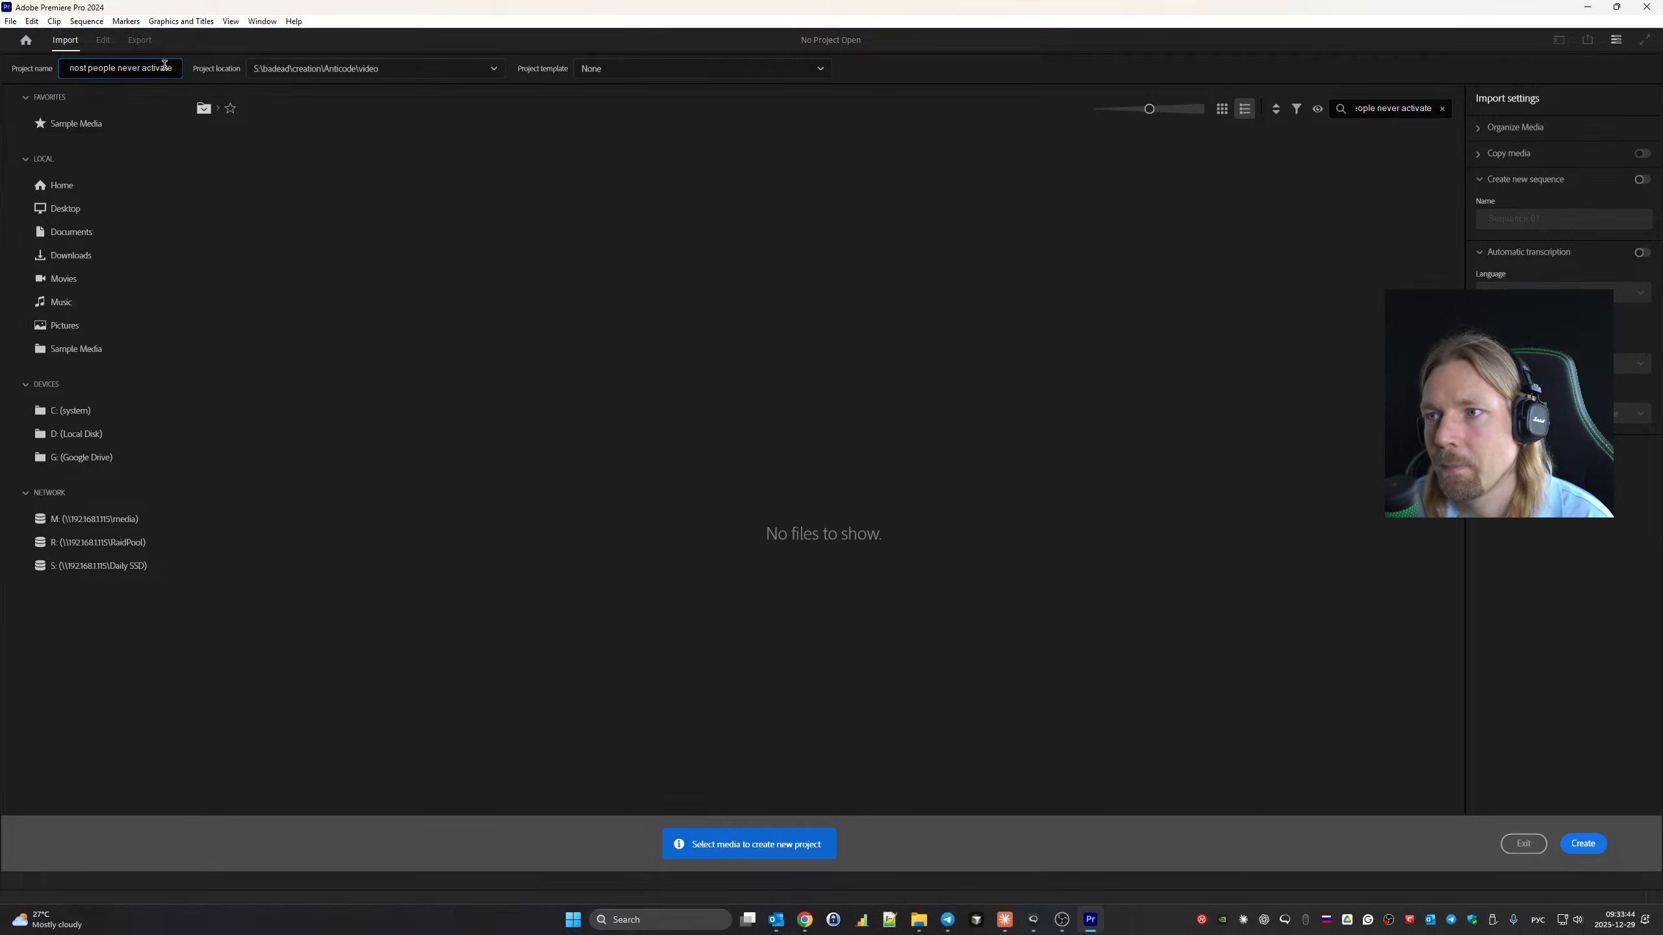
Choose the MP4 version of the recording in the OBS folder and create the project with it.
left_click(649, 259)
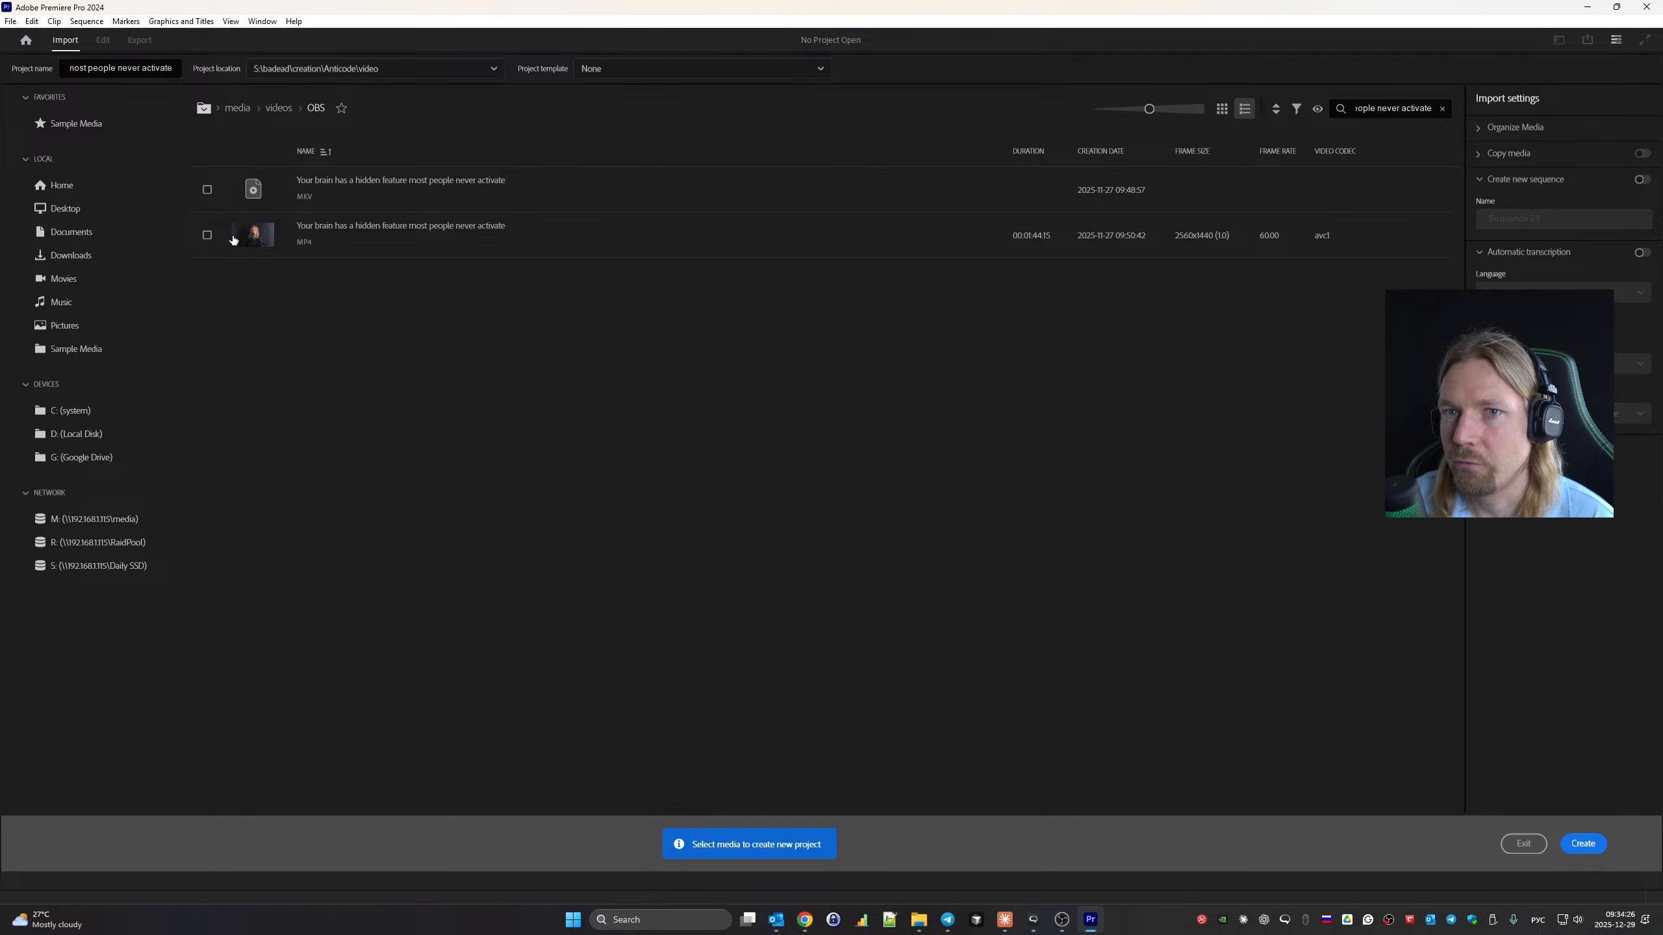
left_click(207, 237)
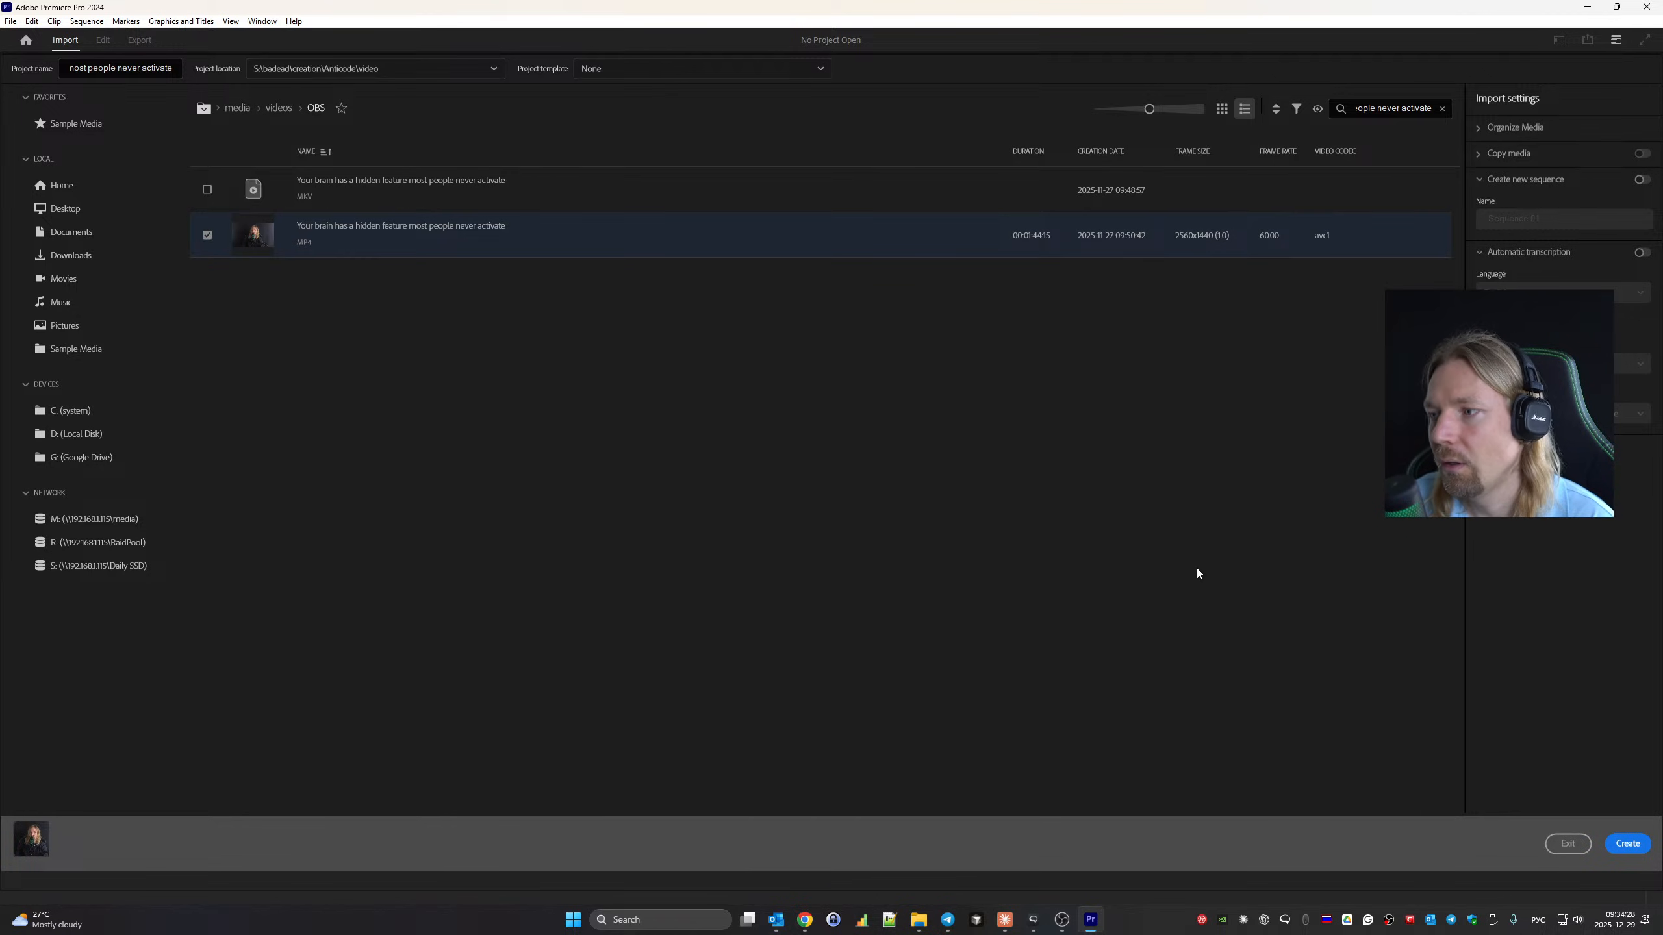
left_click(1614, 847)
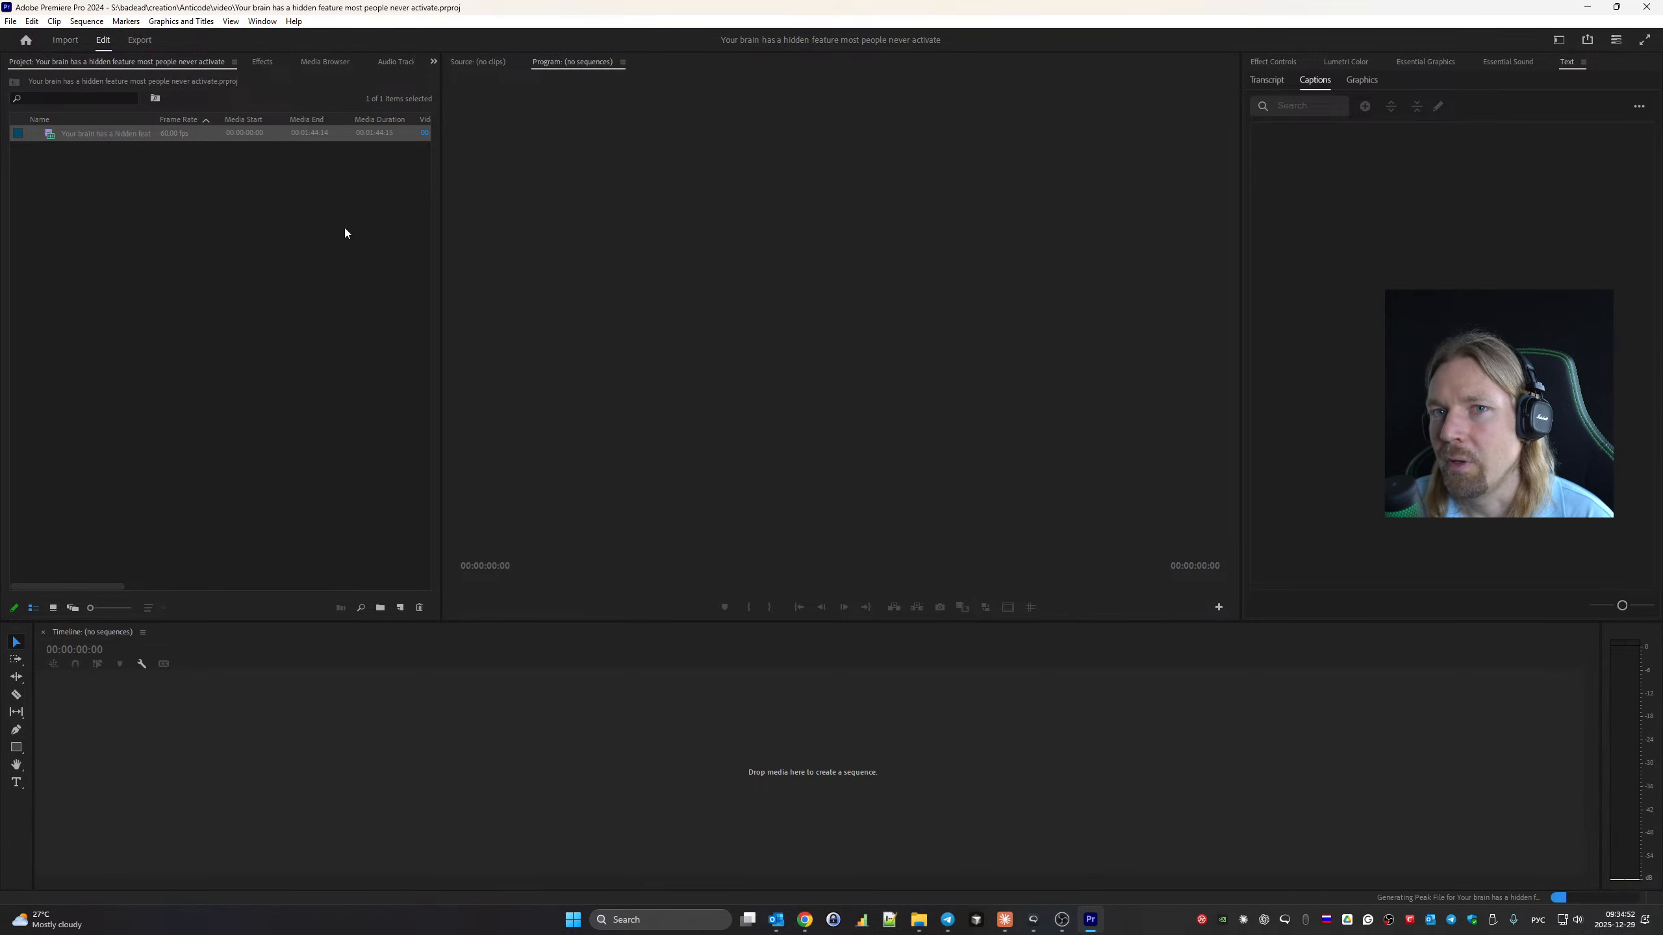
Create a new vertical sequence and place the MP4 clip at its start on V1, keeping the existing sequence settings.
right_click(231, 249)
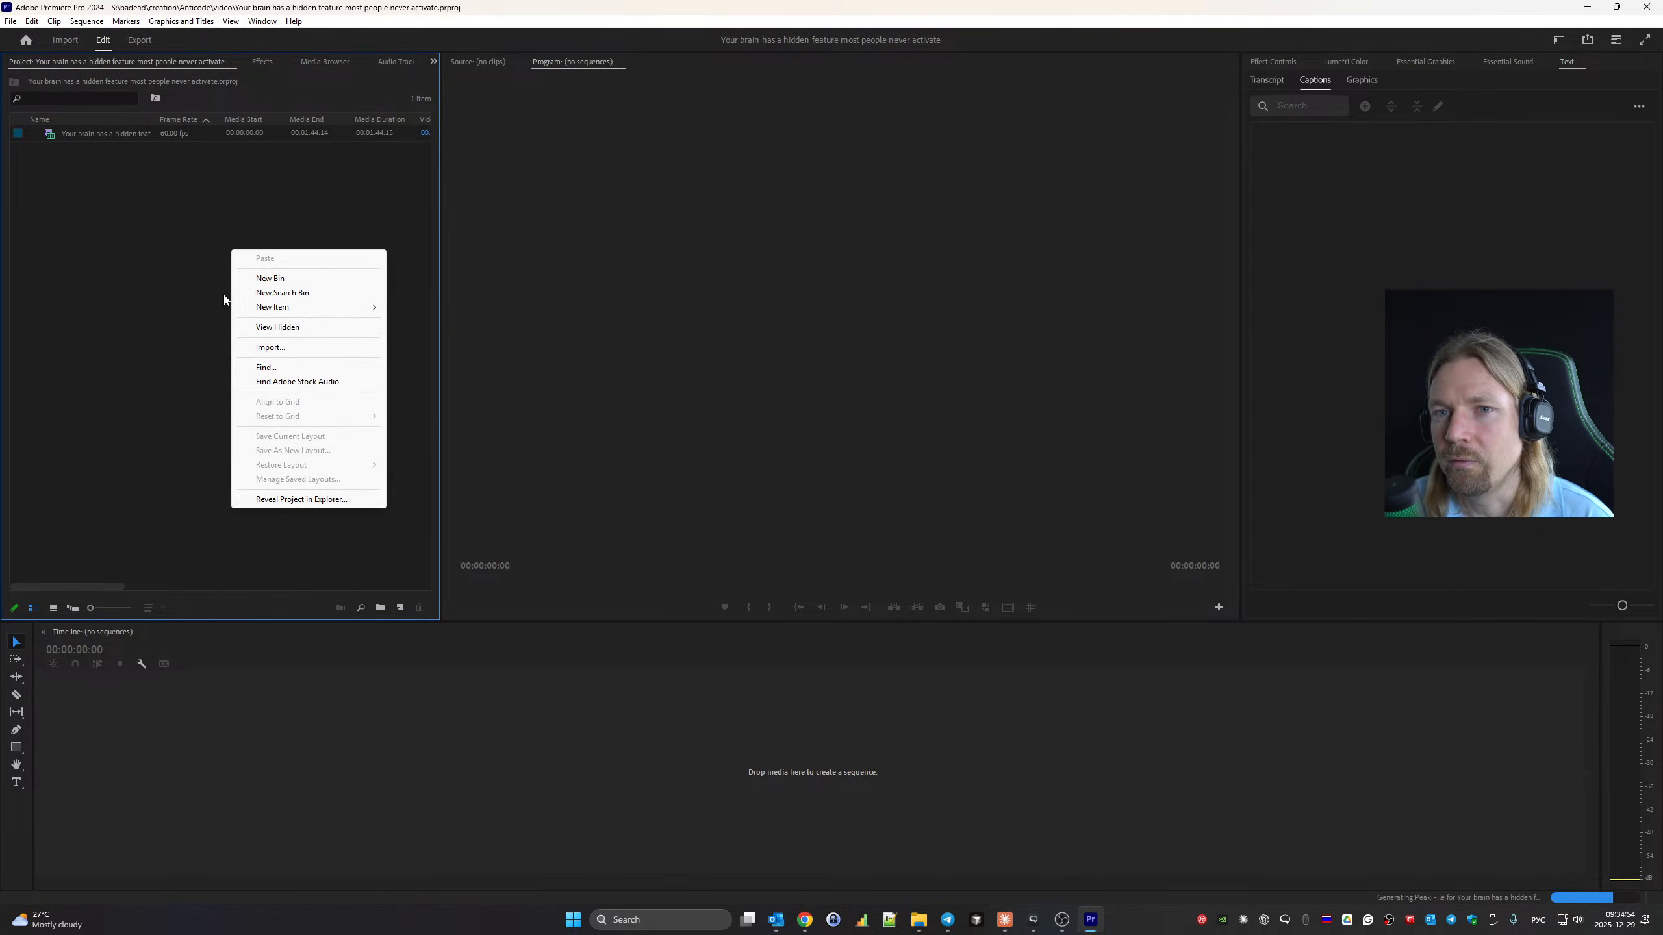
mouse_move(354, 313)
left_click(403, 307)
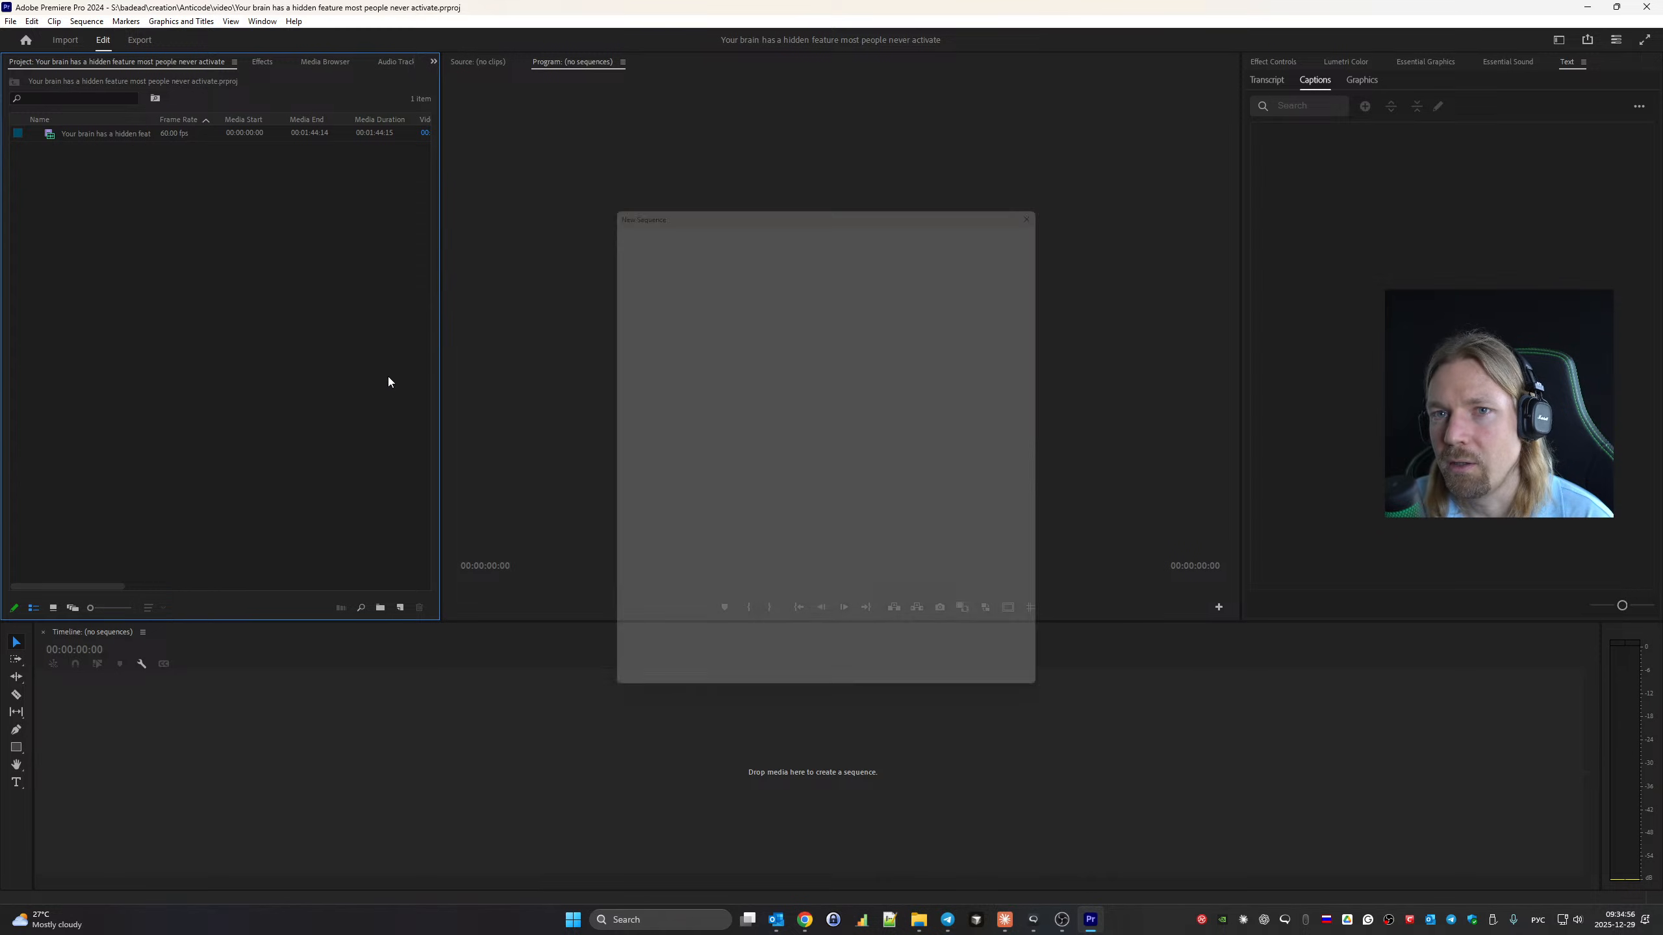
left_click(924, 703)
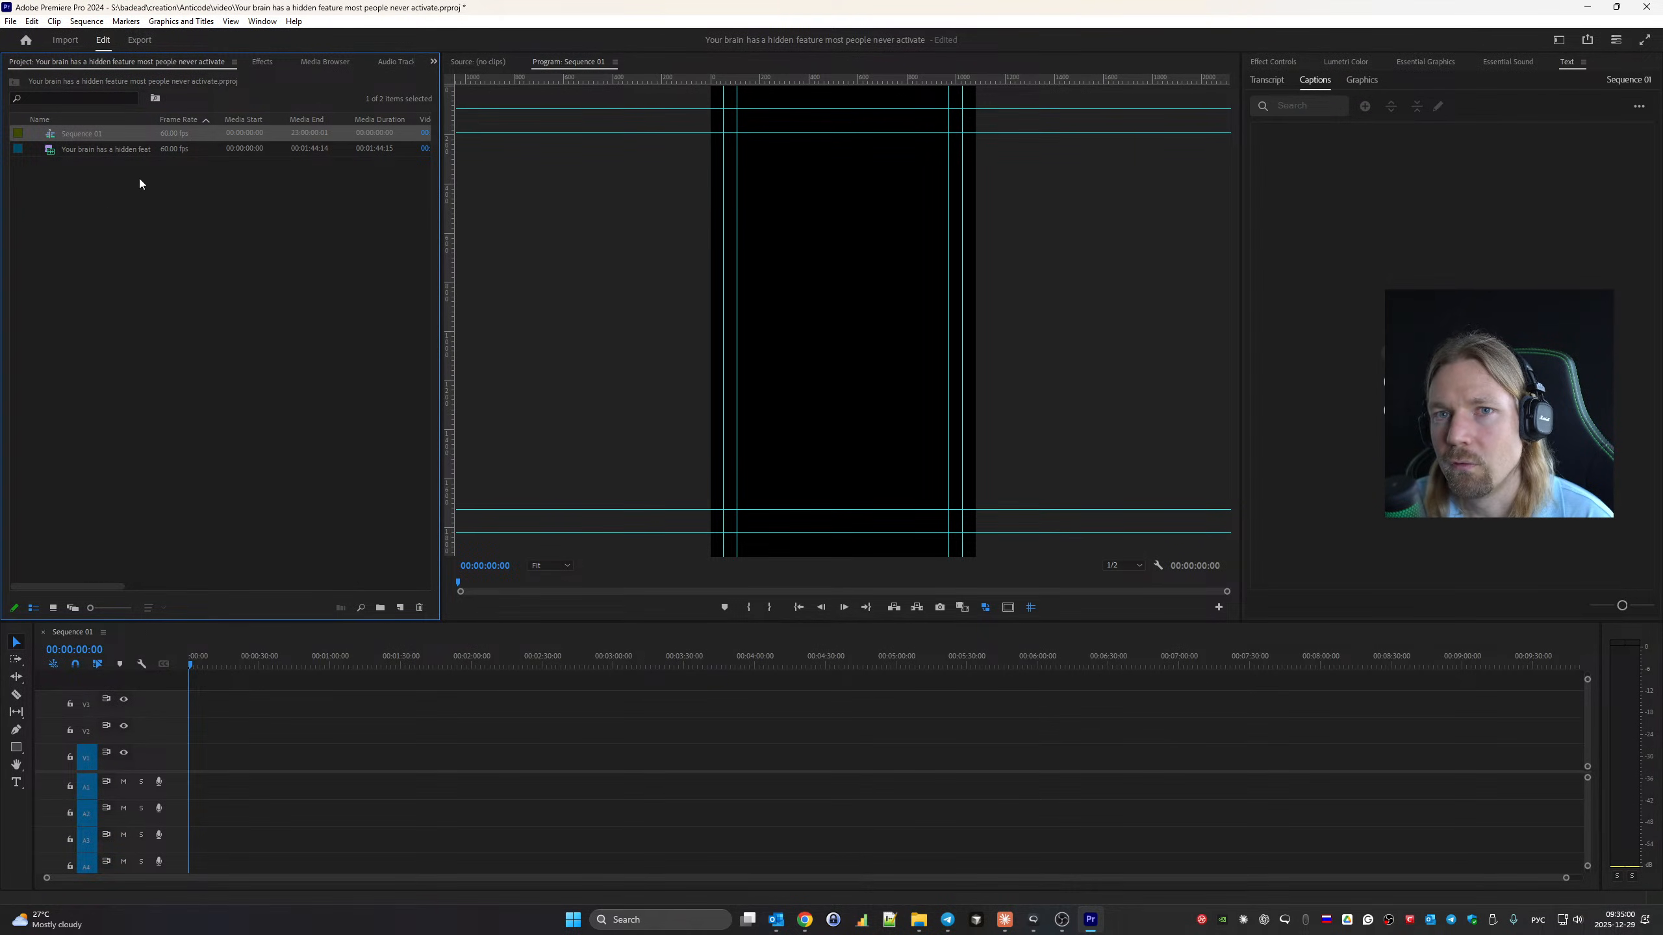
left_click_drag(91, 148, 187, 740)
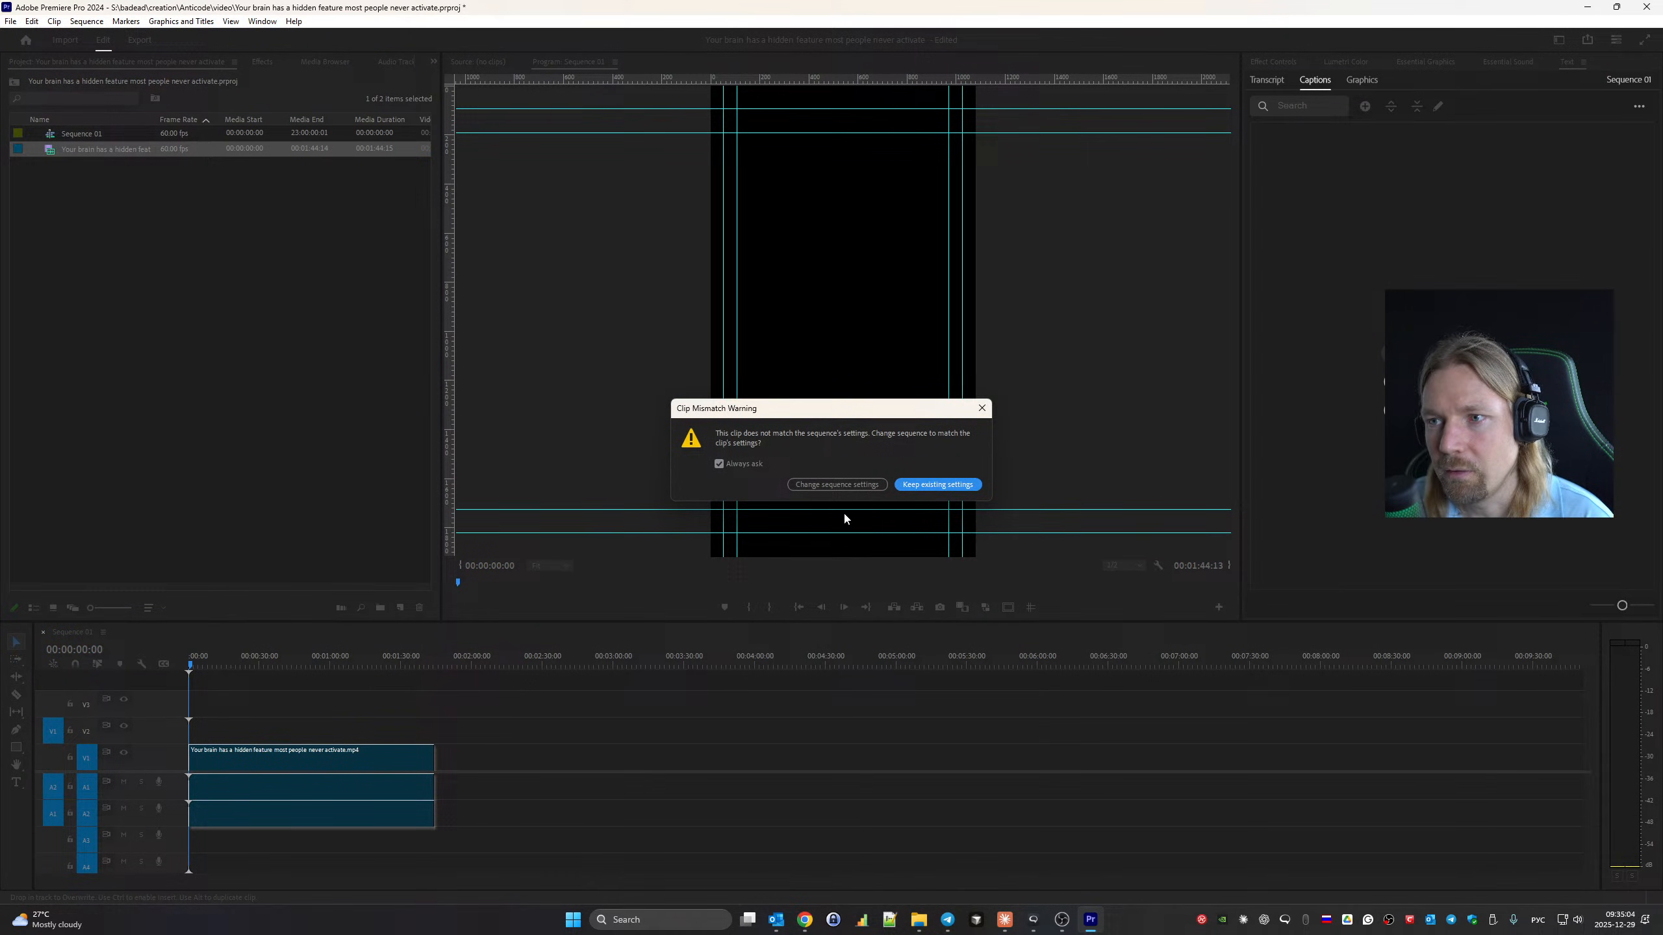
left_click(938, 485)
Set the Scale of the clip on V1 to 134 so it fills the vertical frame.
left_click(275, 759)
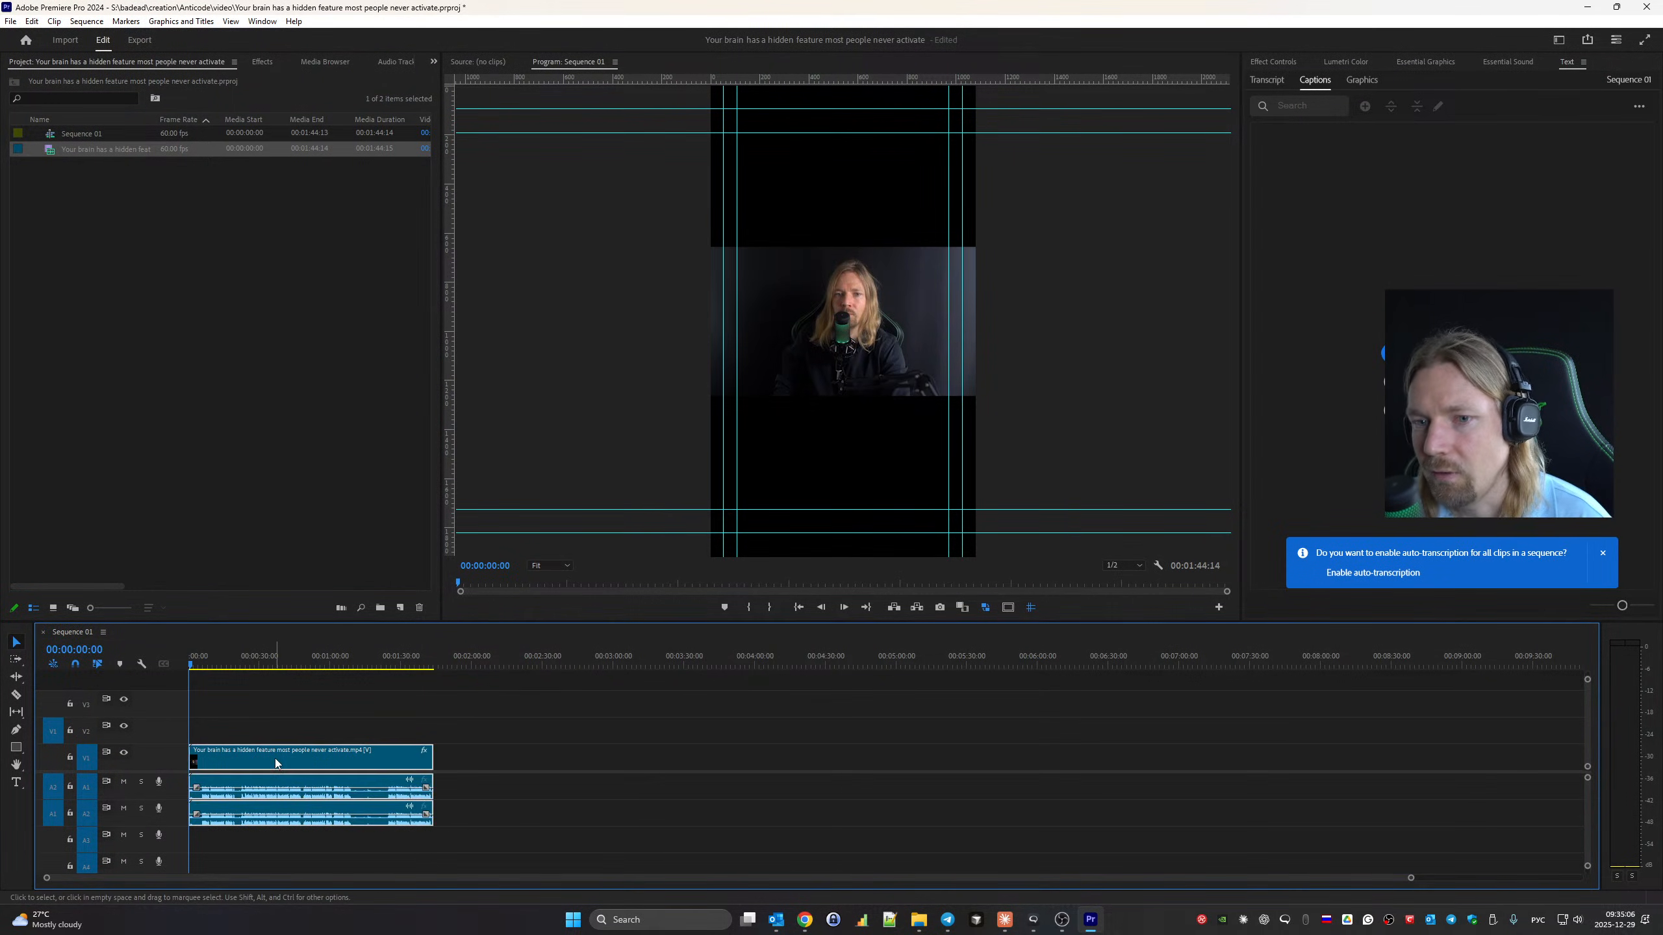
left_click(1284, 63)
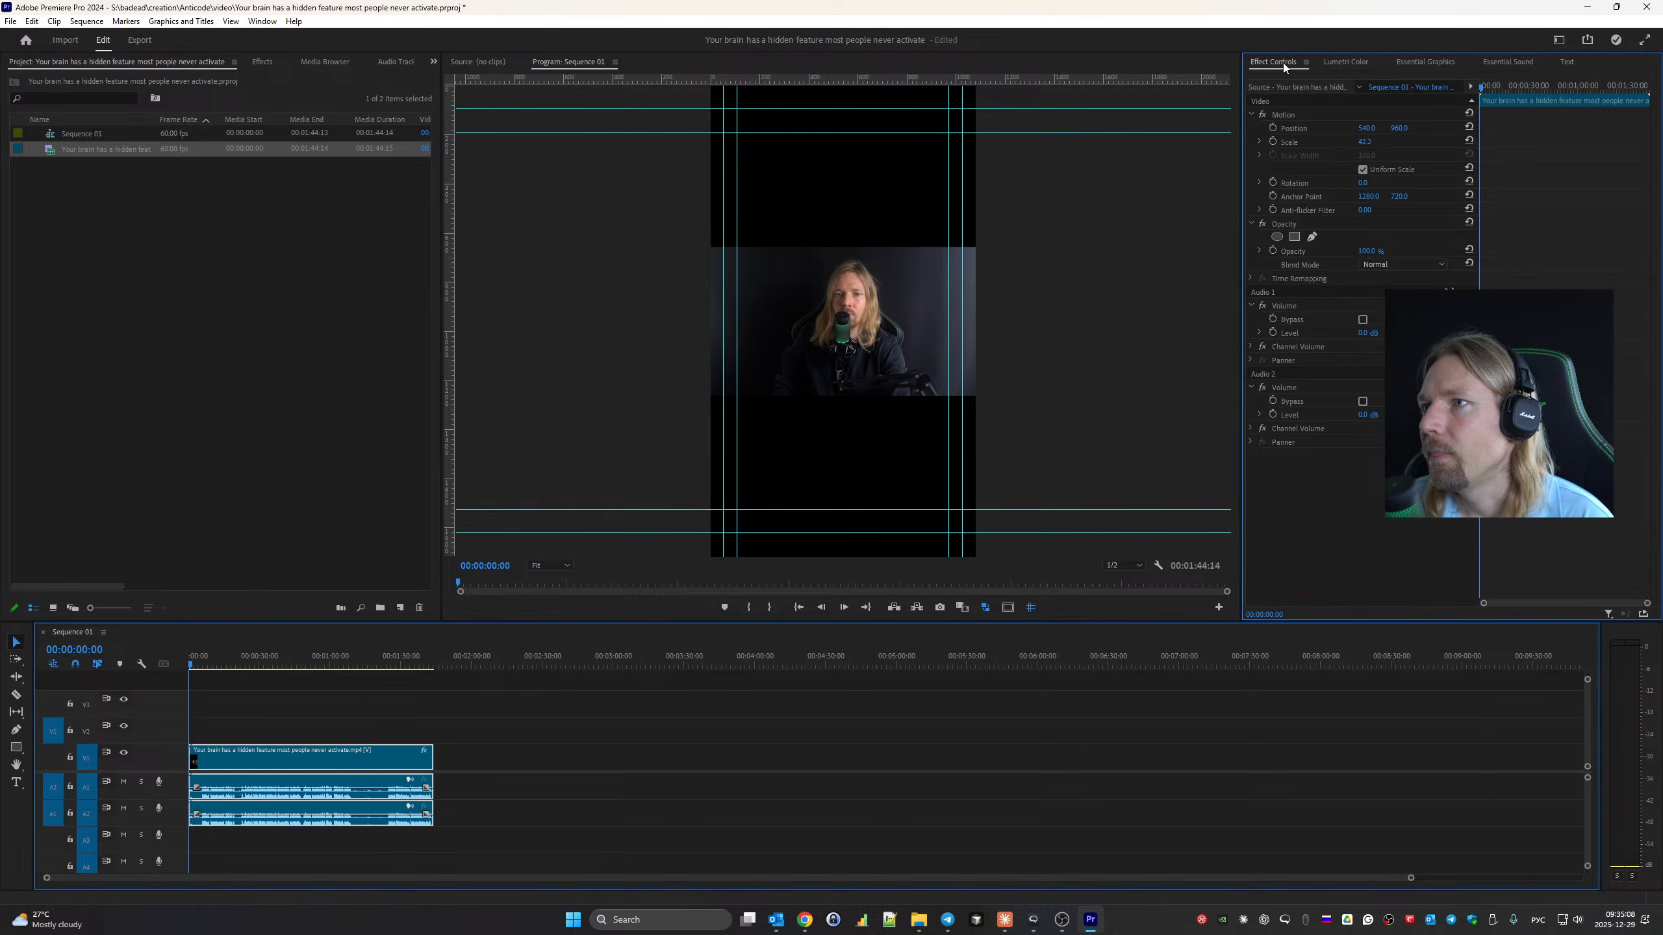
left_click(1375, 141)
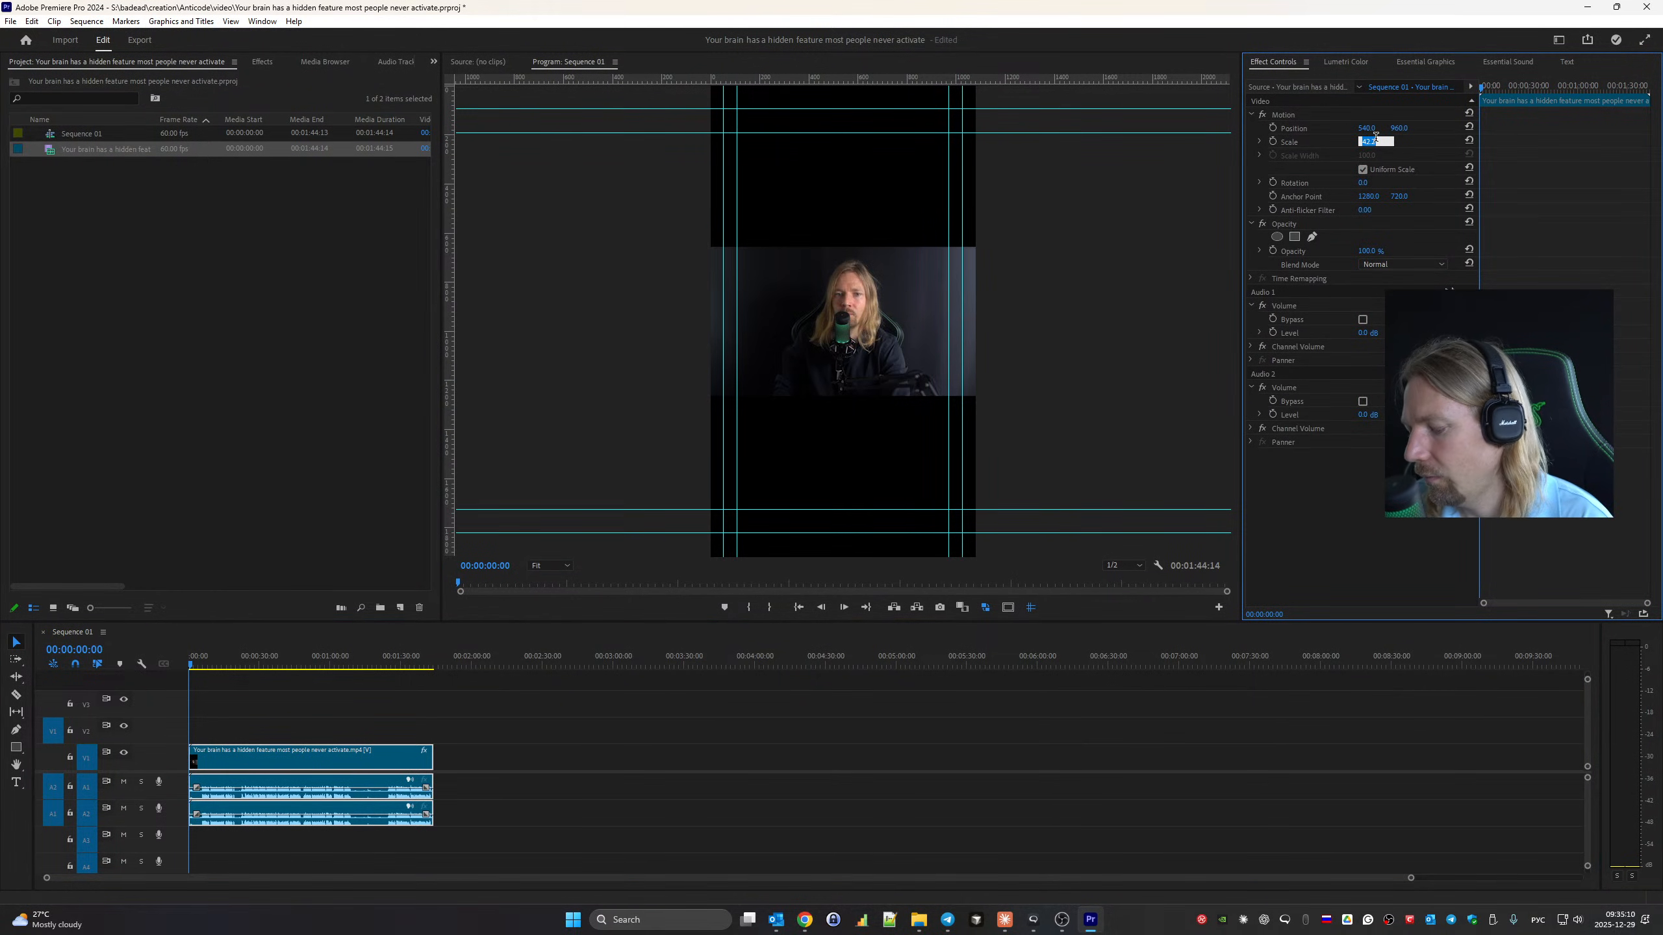
type("134")
key("Return")
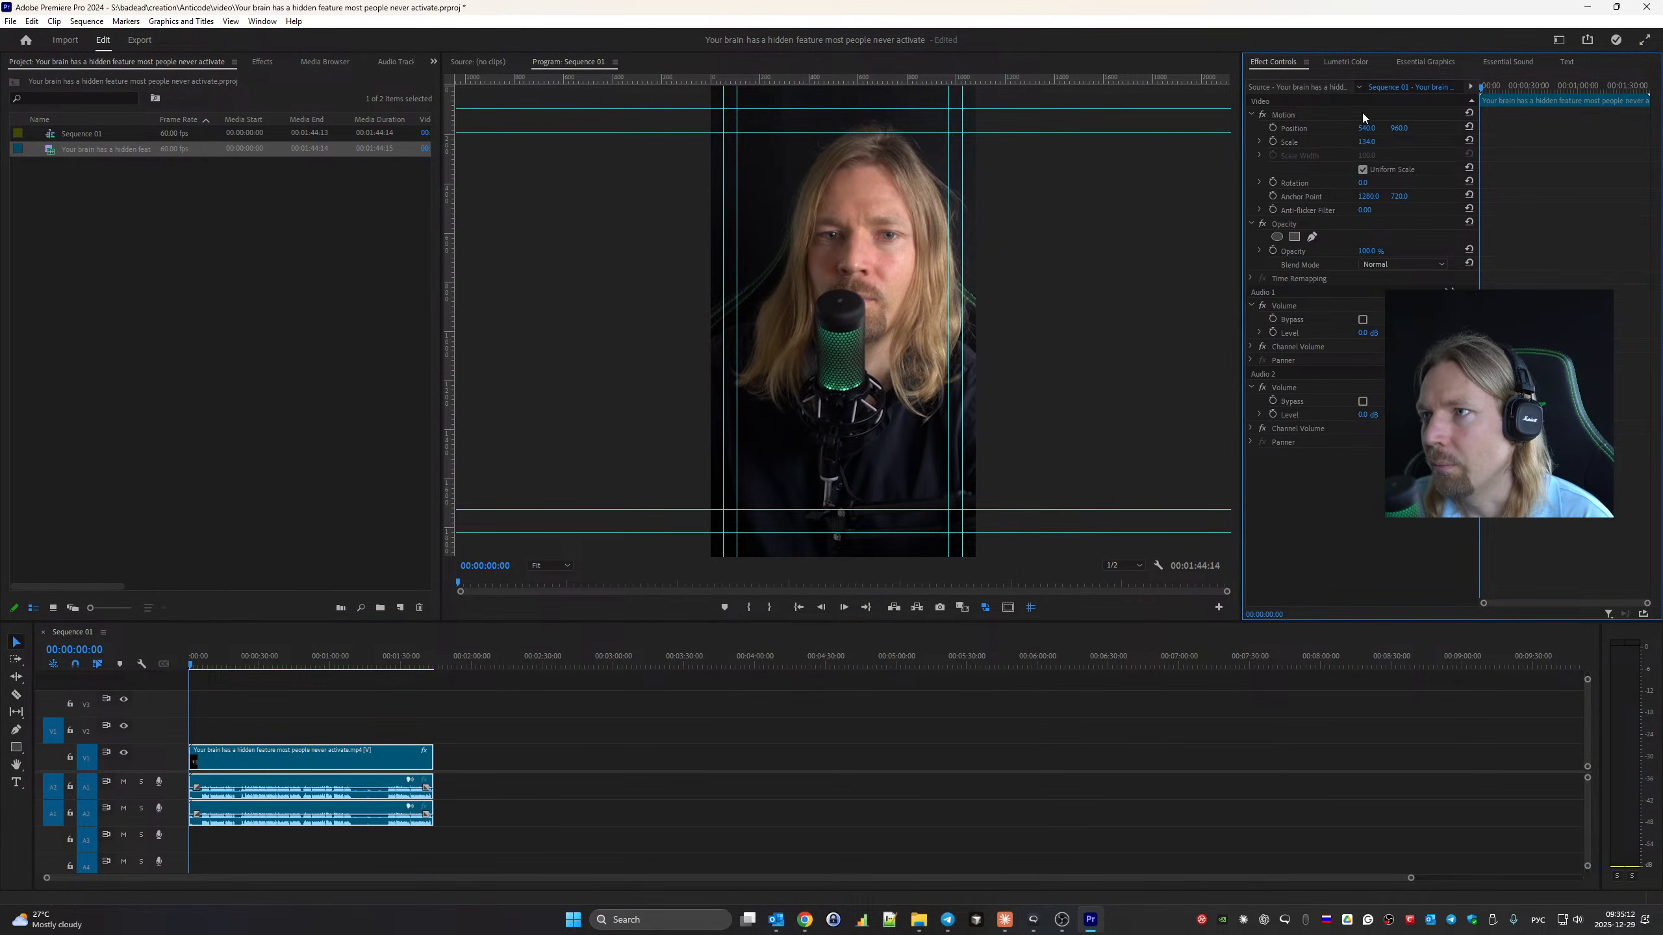
left_click_drag(1373, 130, 1355, 130)
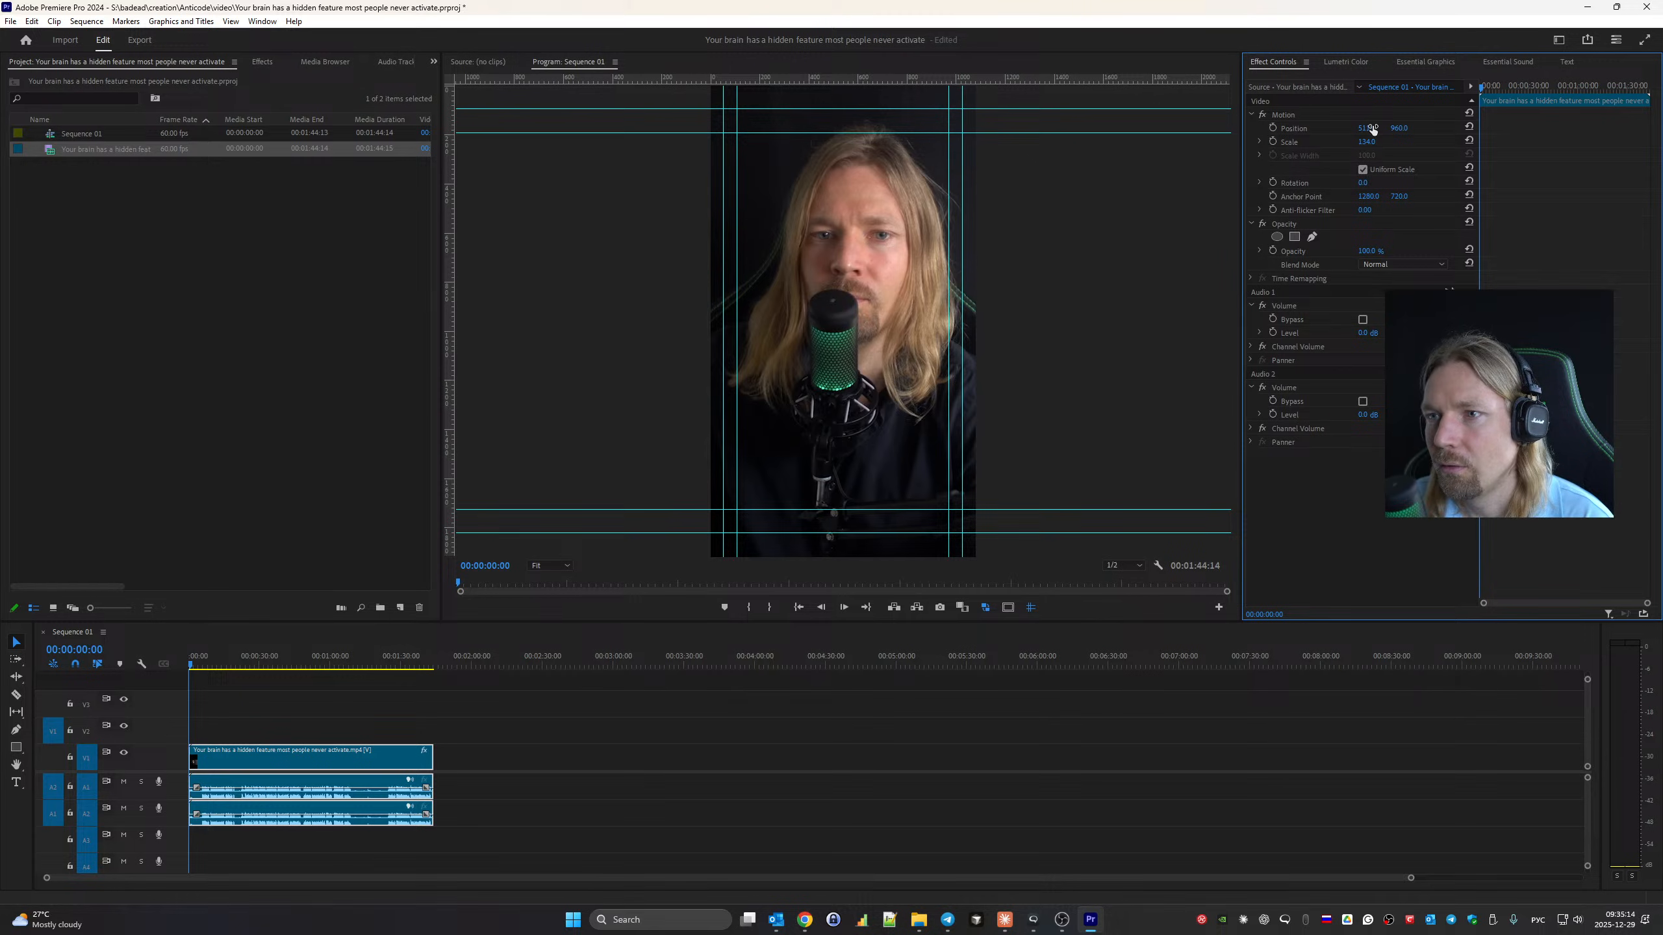
left_click(1373, 129)
left_click(1364, 115)
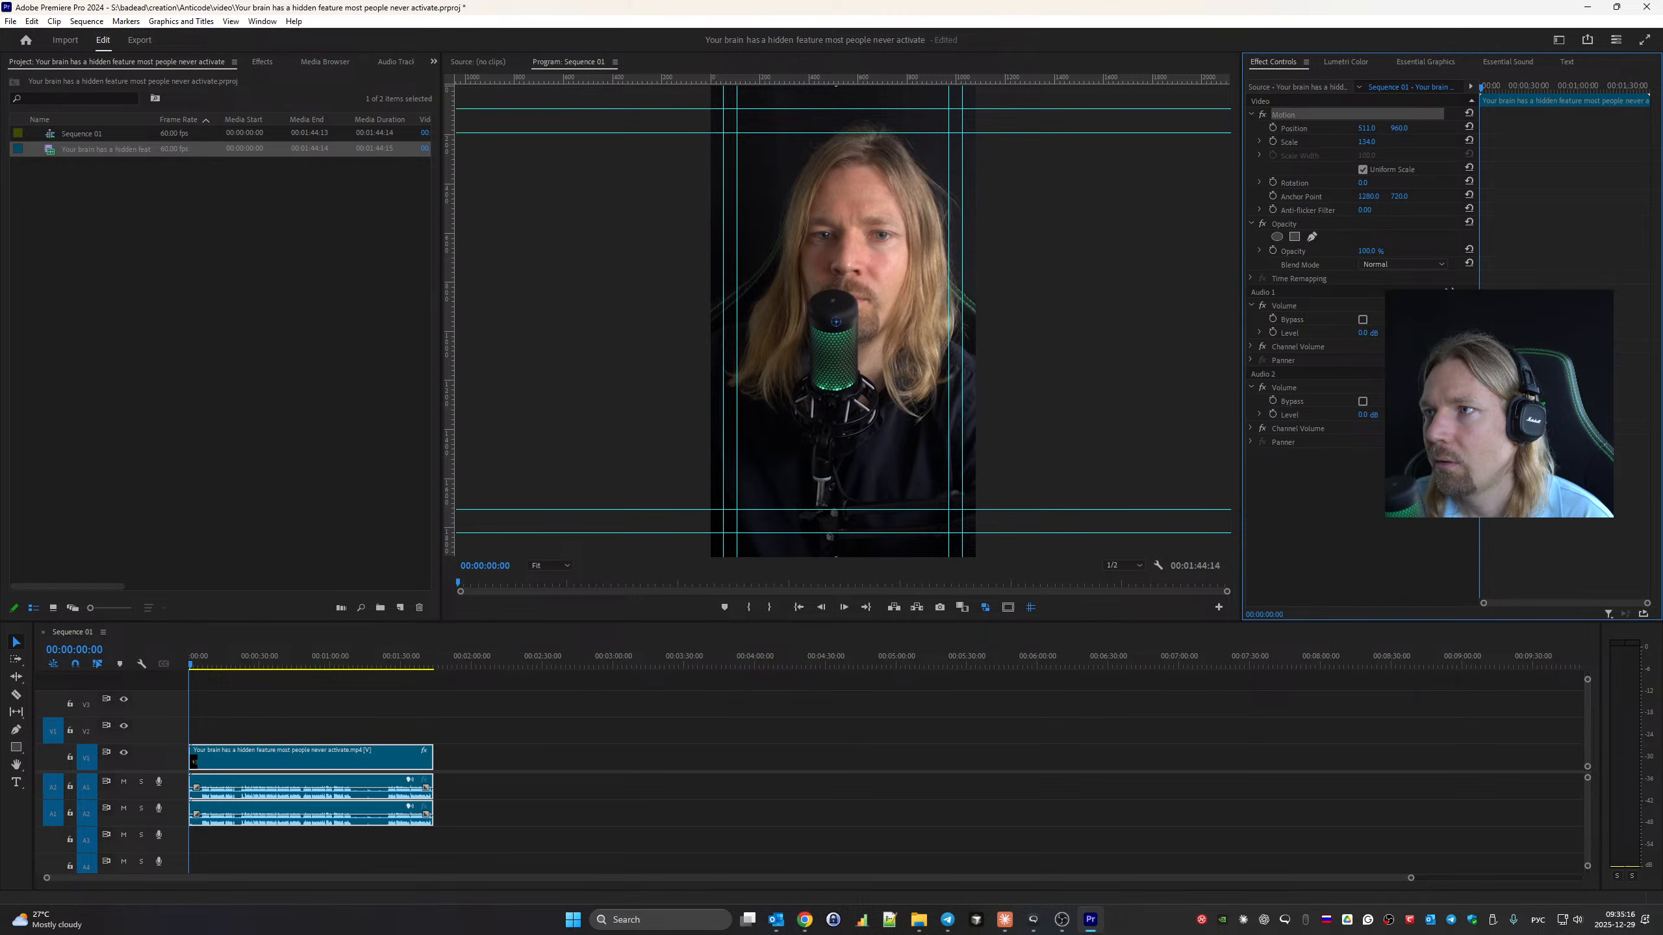
left_click_drag(1366, 129, 1350, 130)
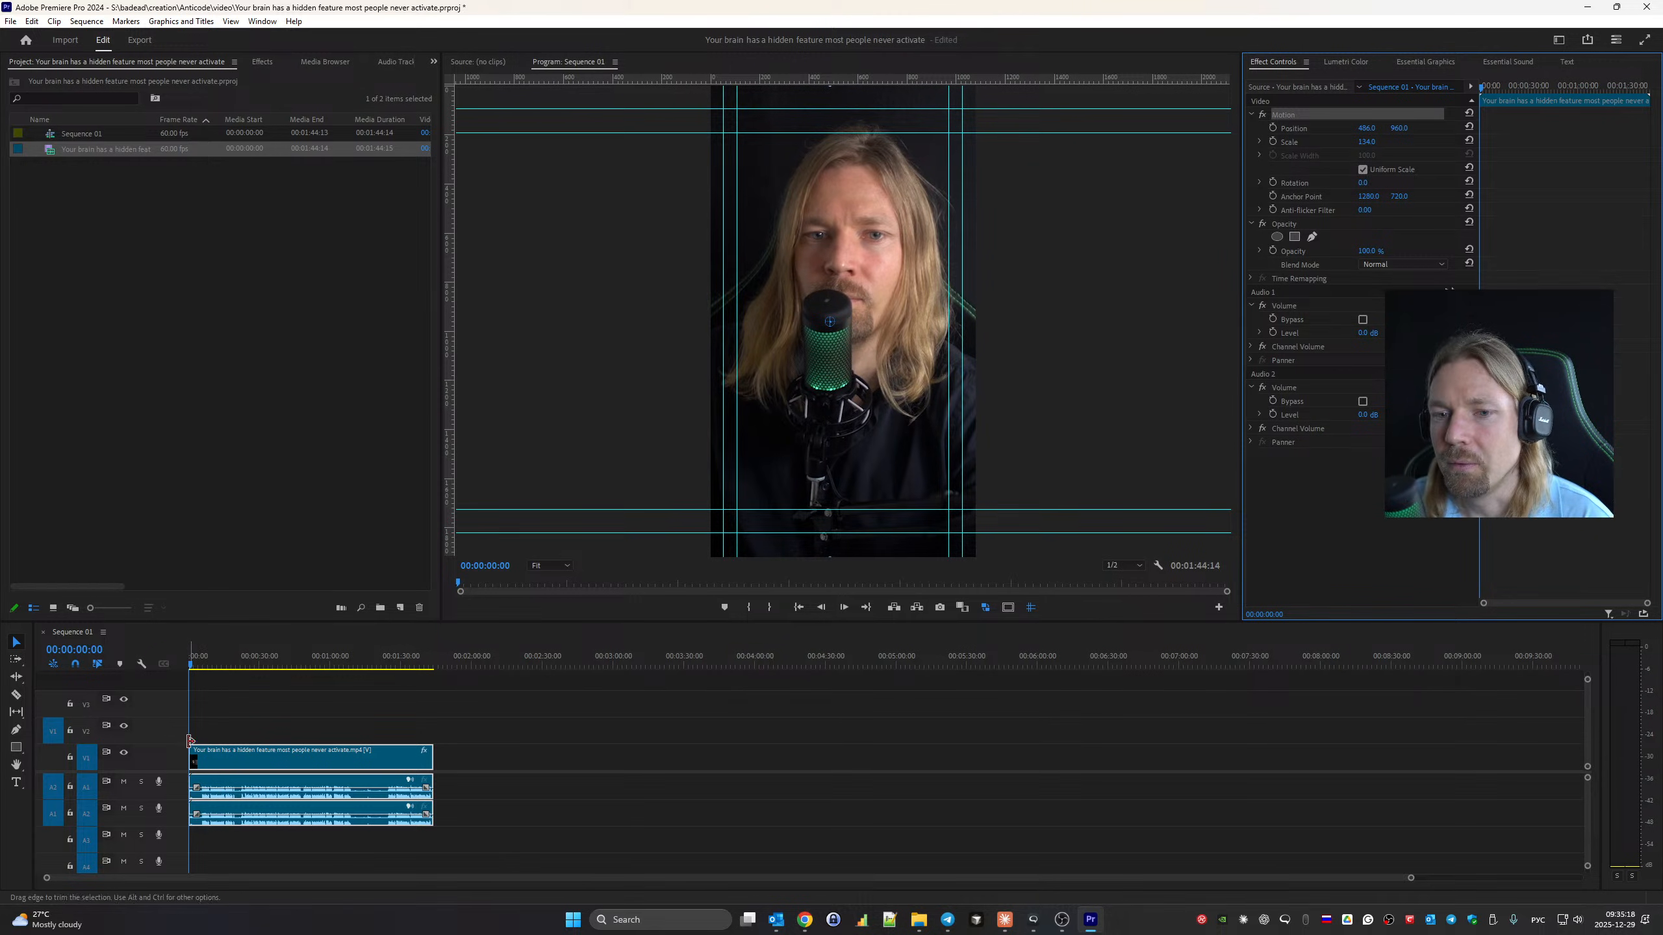
left_click_drag(192, 666, 324, 675)
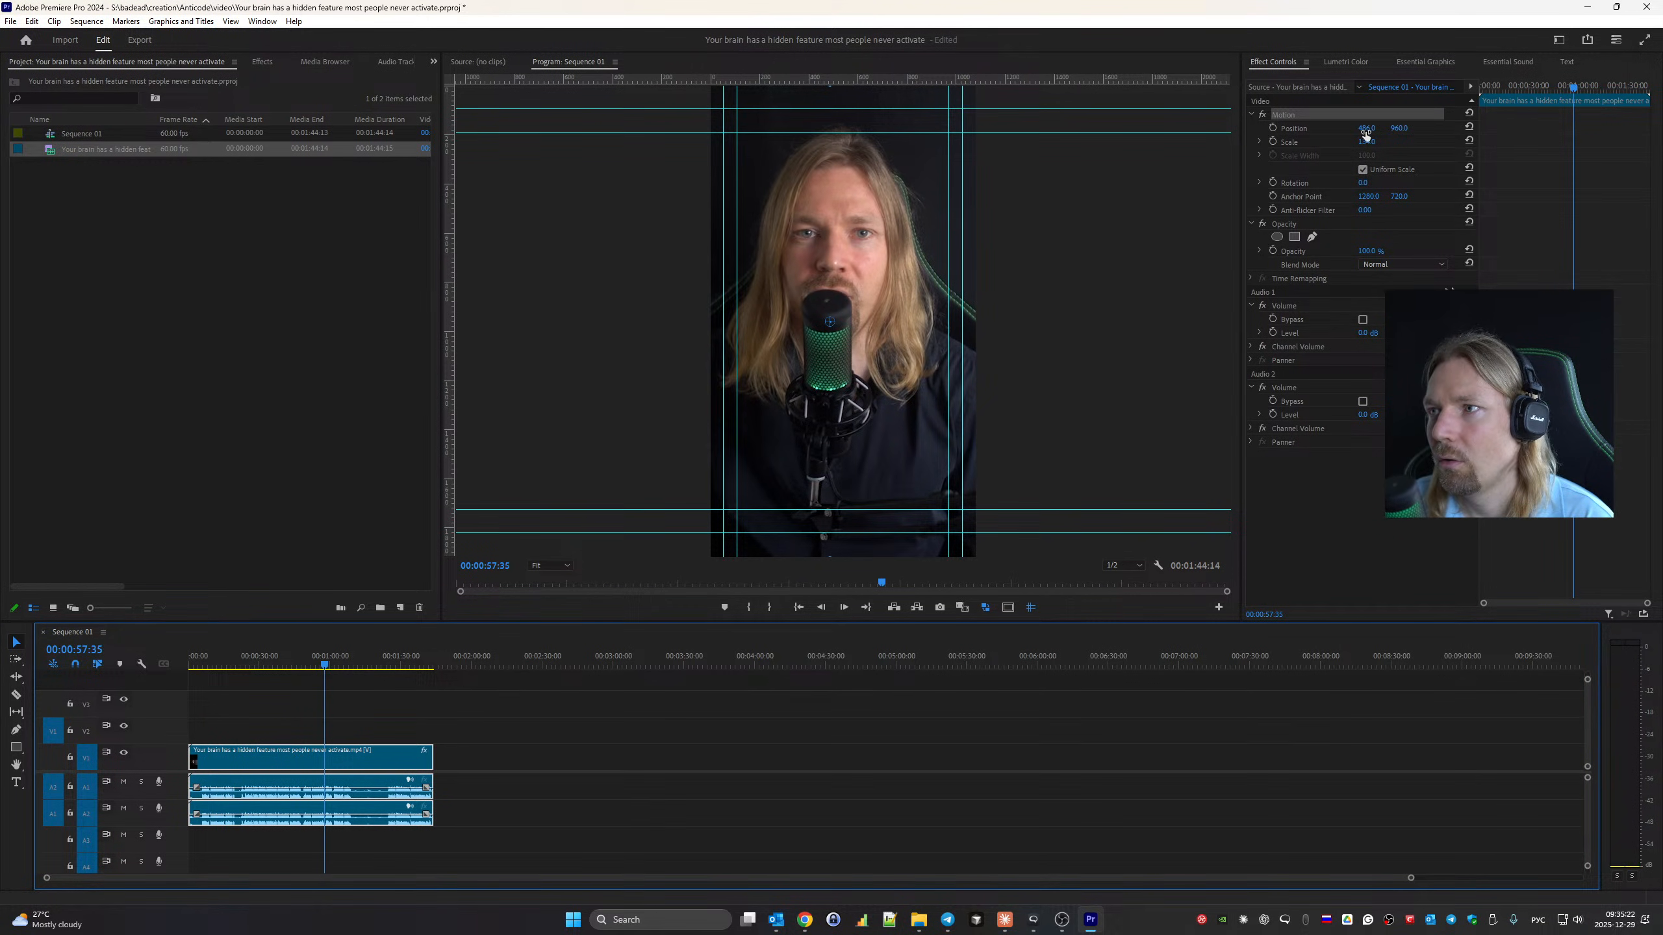
left_click_drag(1367, 129, 1375, 129)
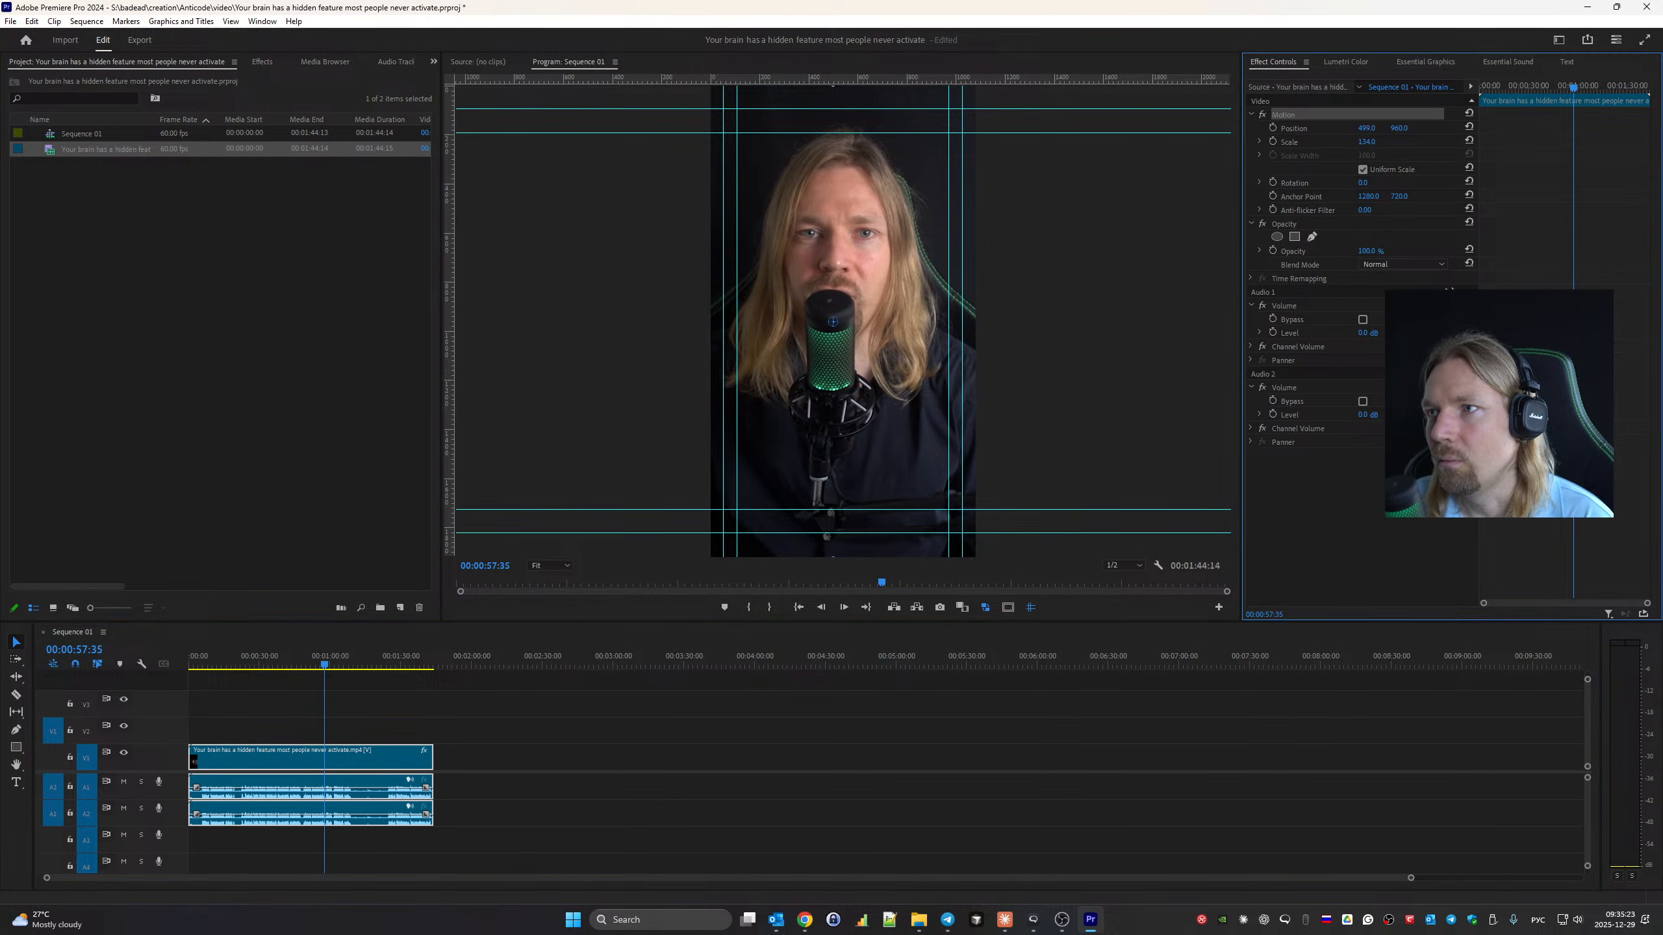
left_click(1470, 127)
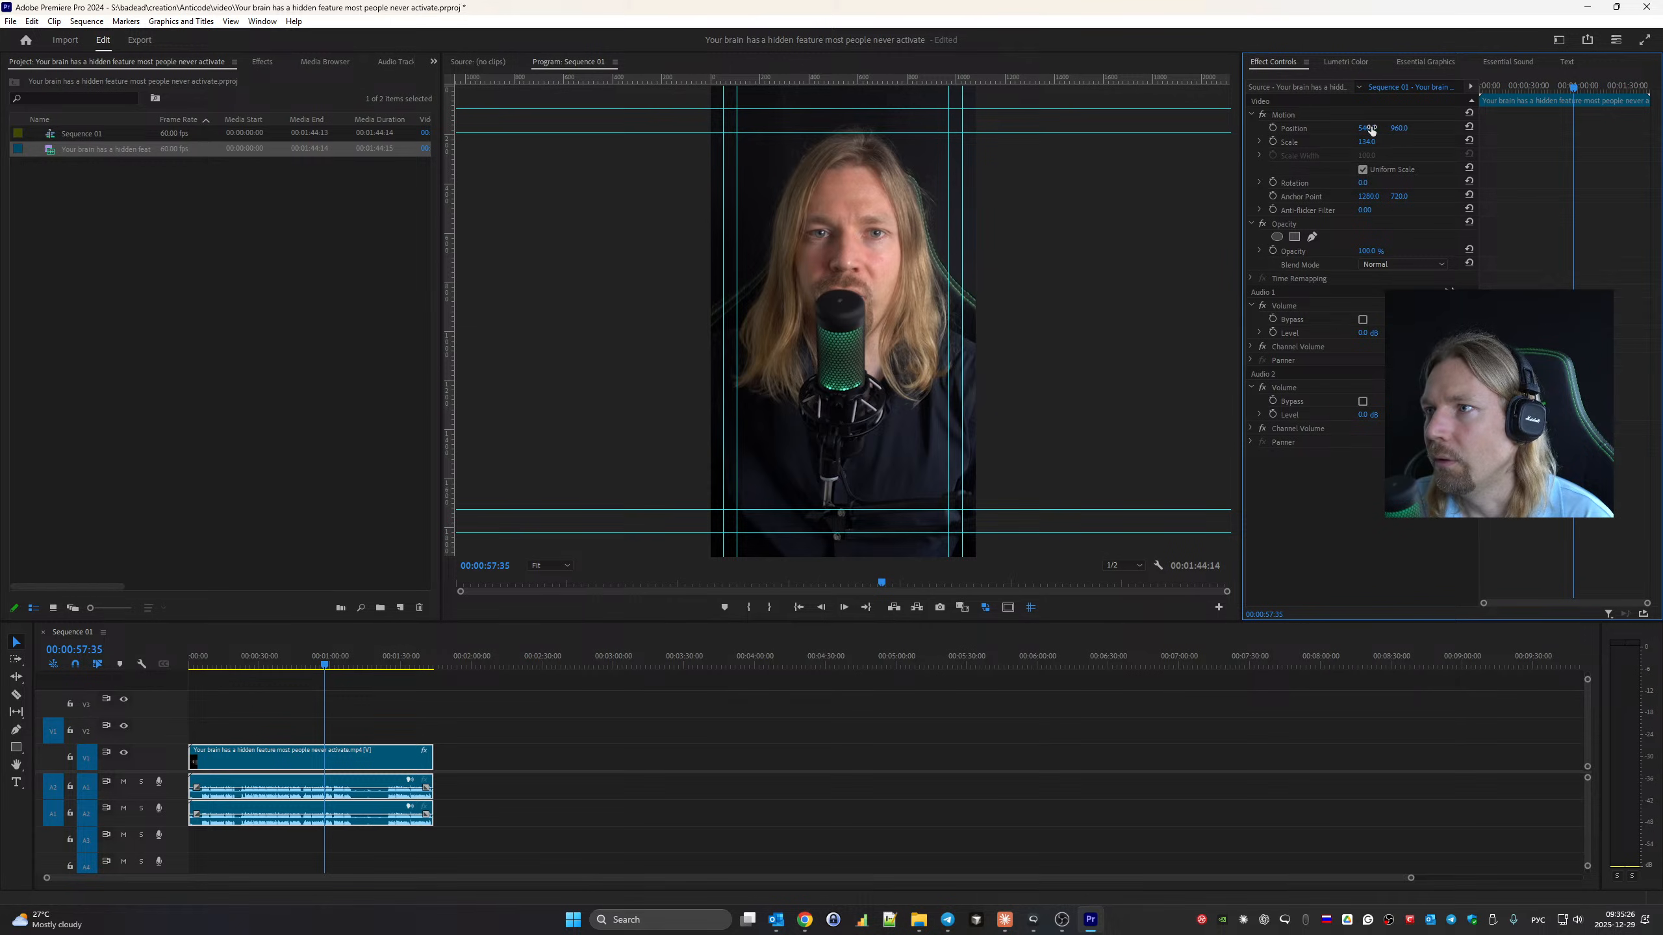
Nudge the clip's horizontal Position slightly to the left of centre and return the playhead to the sequence start.
left_click_drag(1371, 128, 1370, 128)
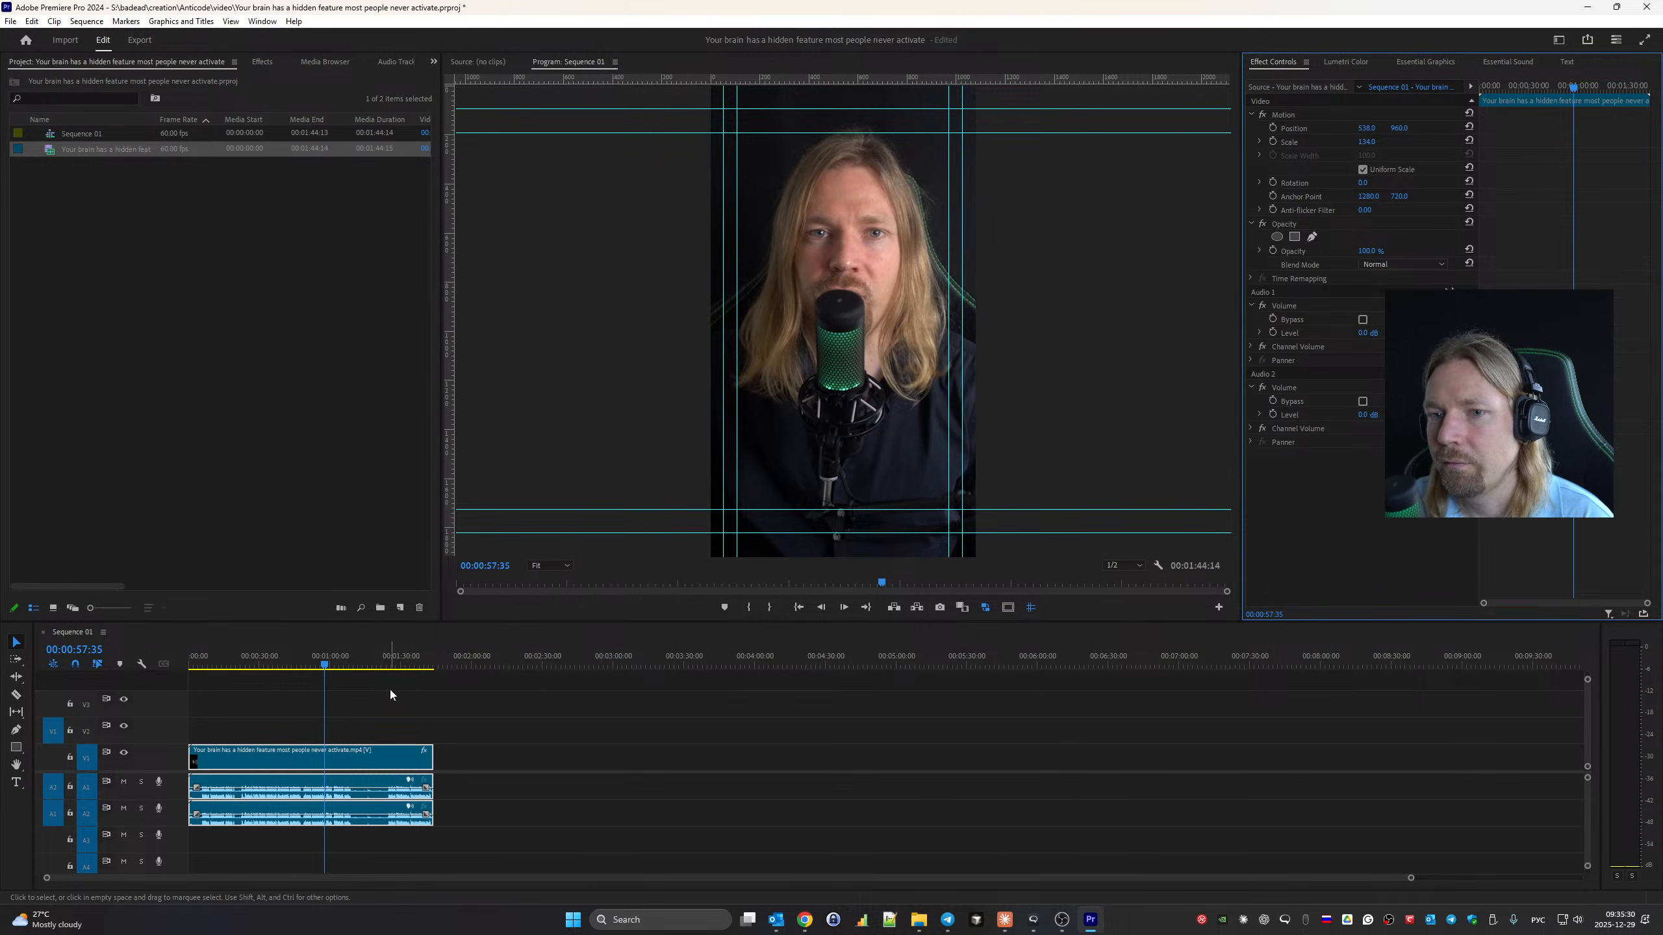
left_click_drag(327, 664, 174, 664)
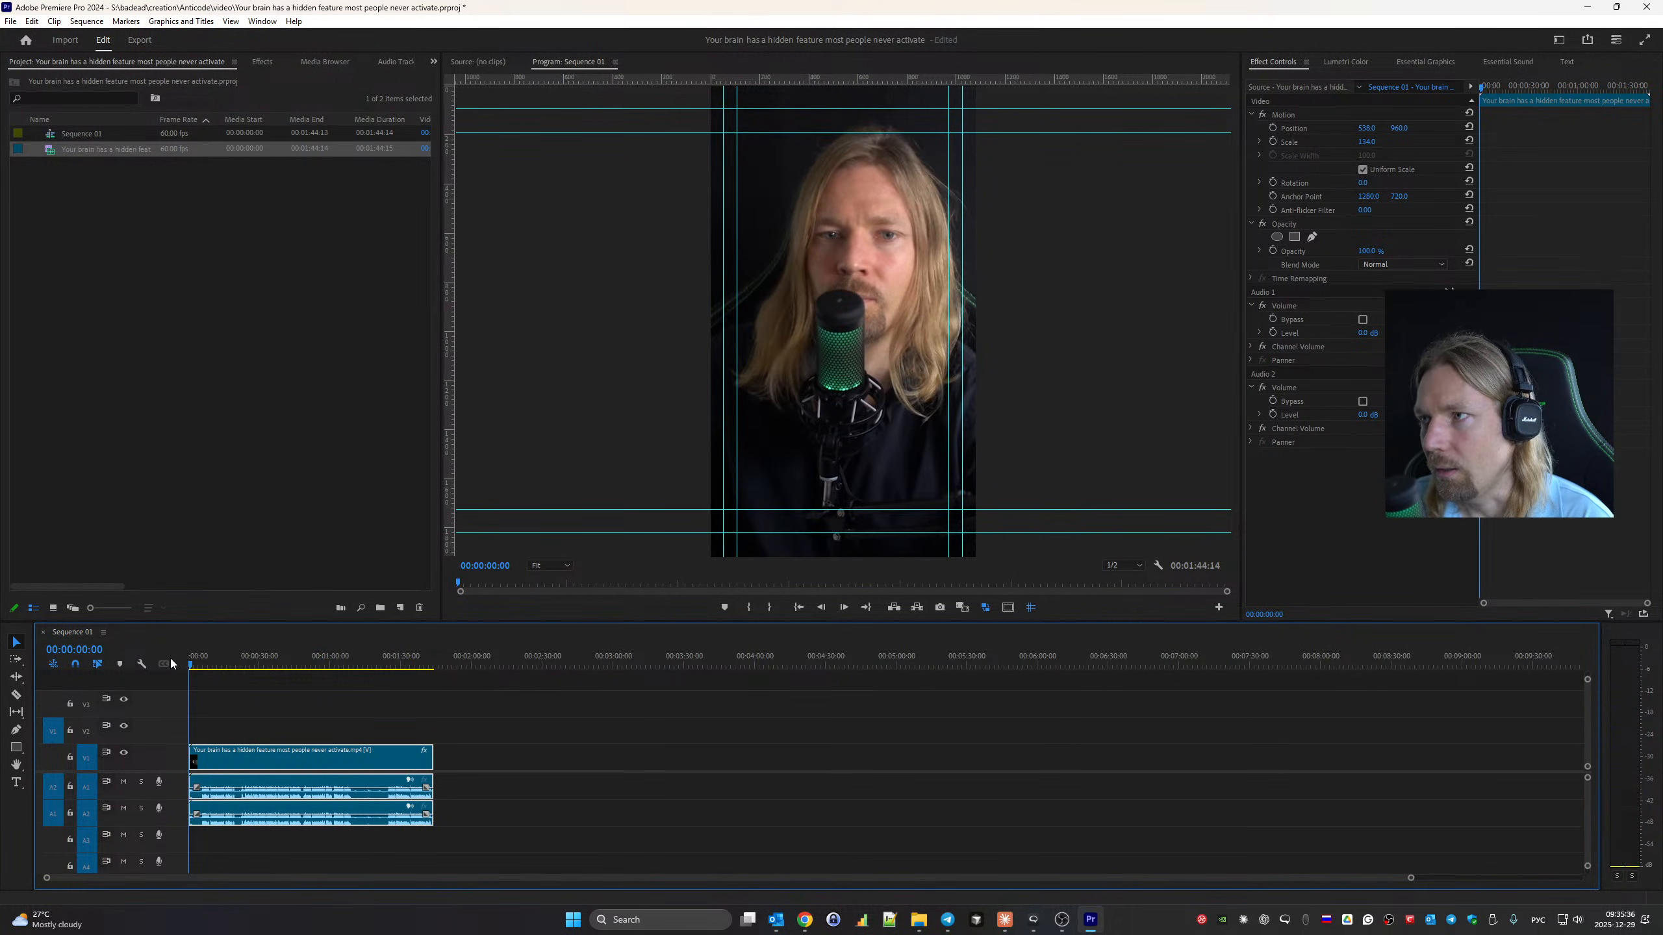
Unlink the clip's video and audio and delete the duplicate audio on A2.
right_click(406, 816)
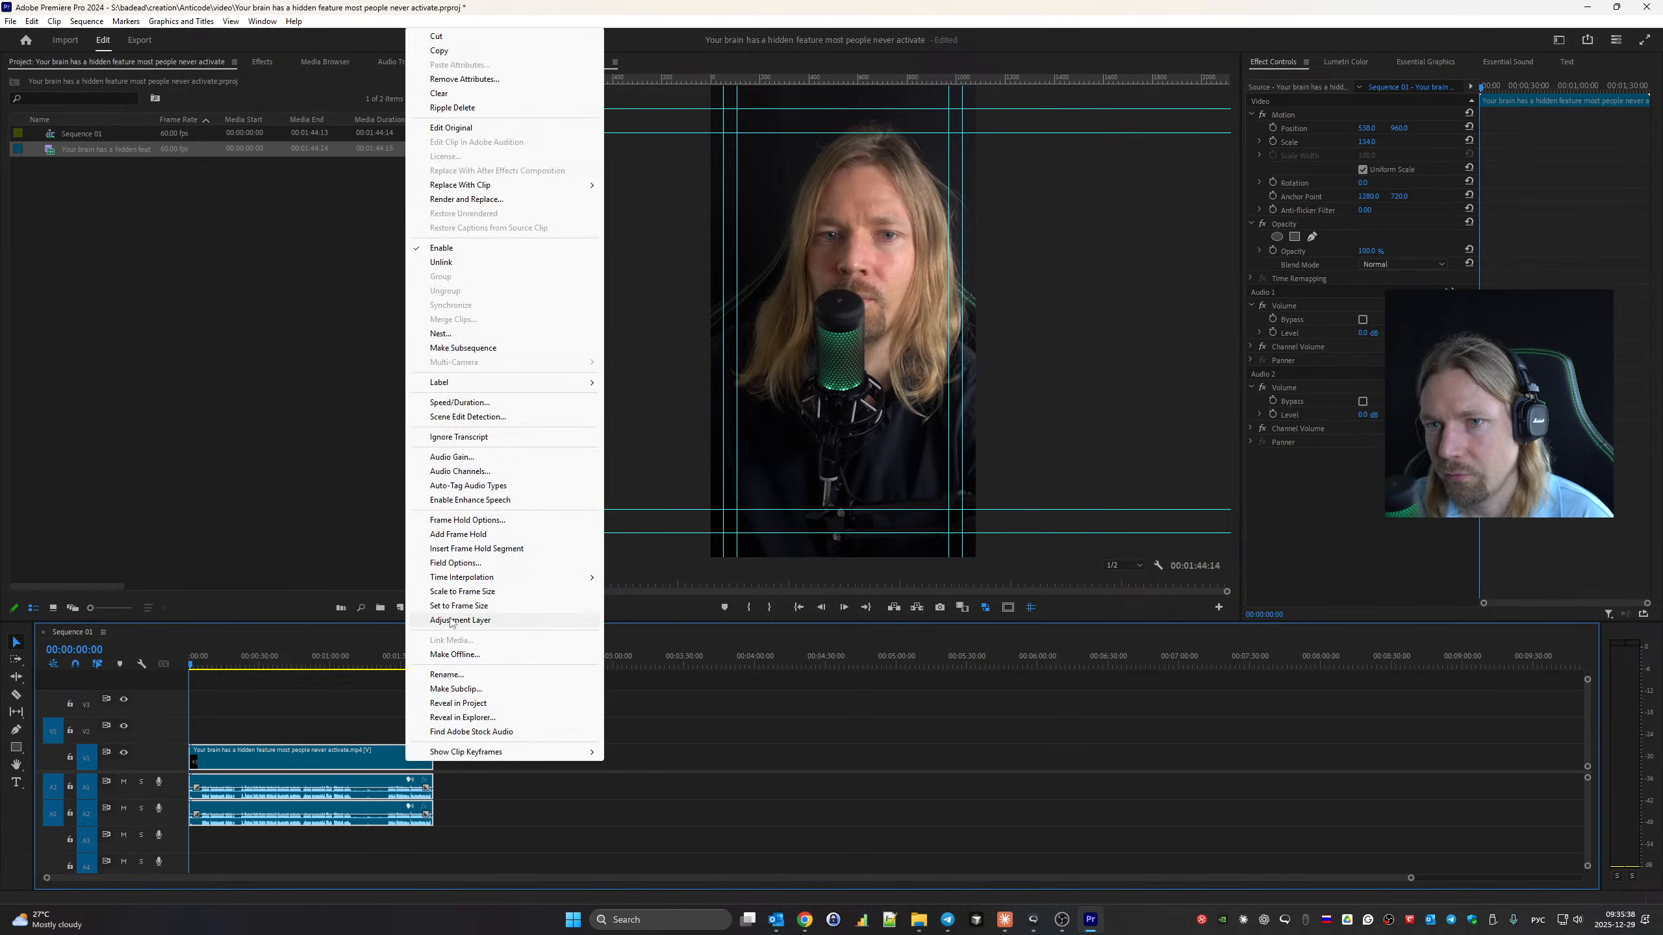
left_click(462, 262)
left_click(419, 814)
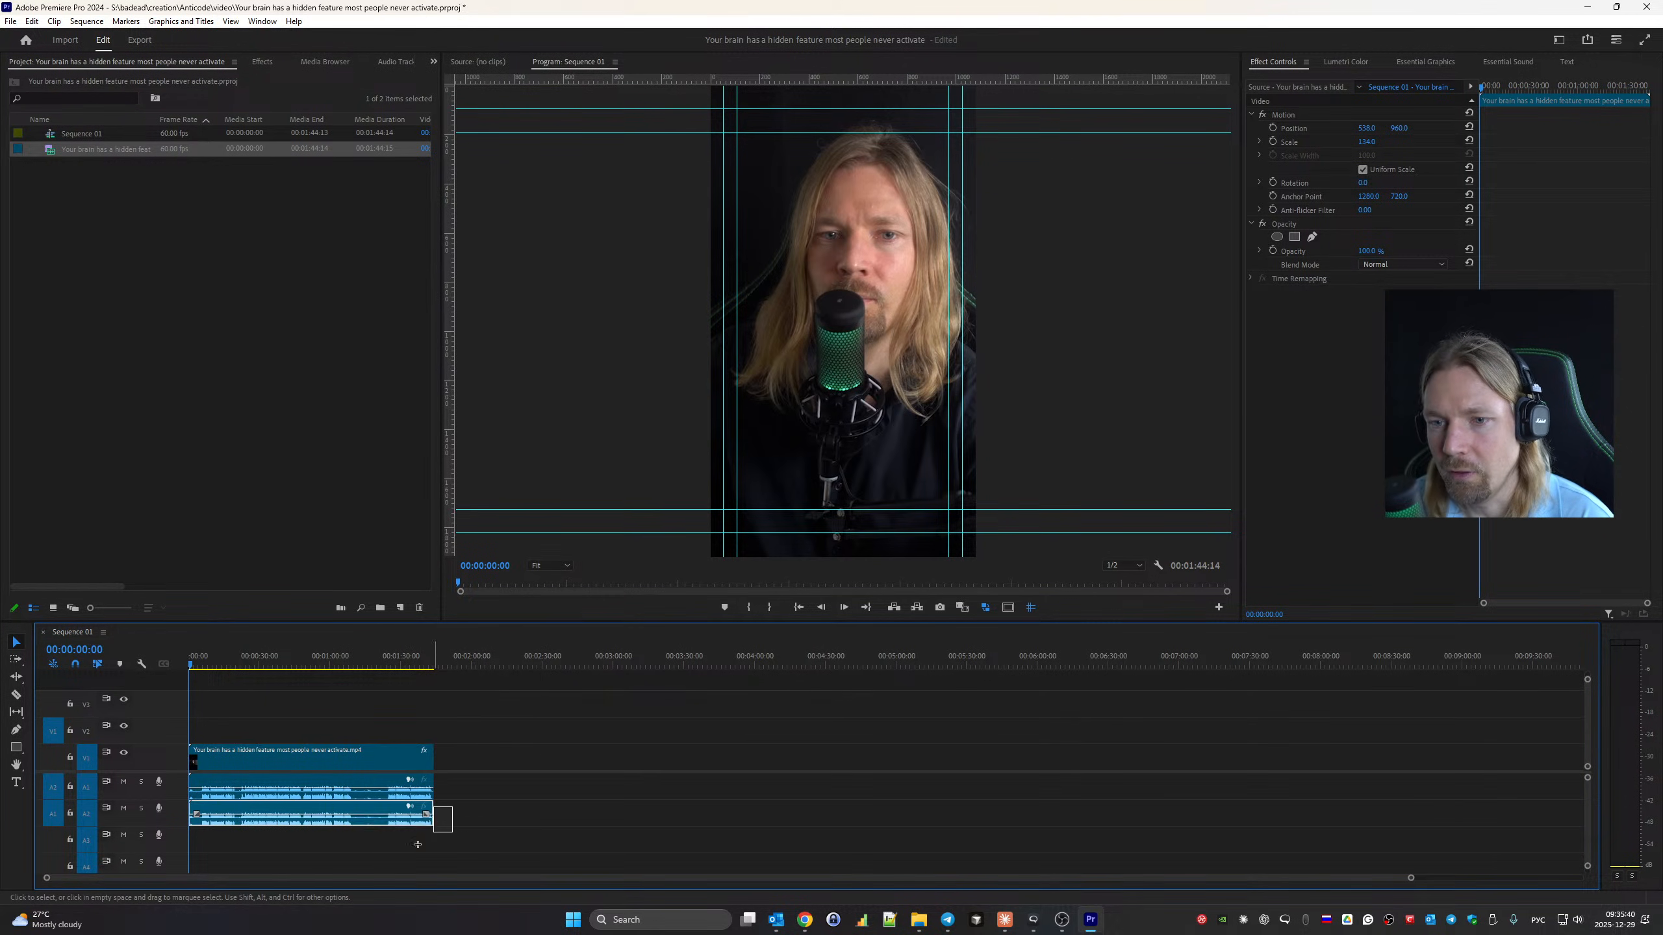
key("Delete")
Link the video clip on V1 with the remaining audio clip on A1.
left_click_drag(462, 819, 360, 724)
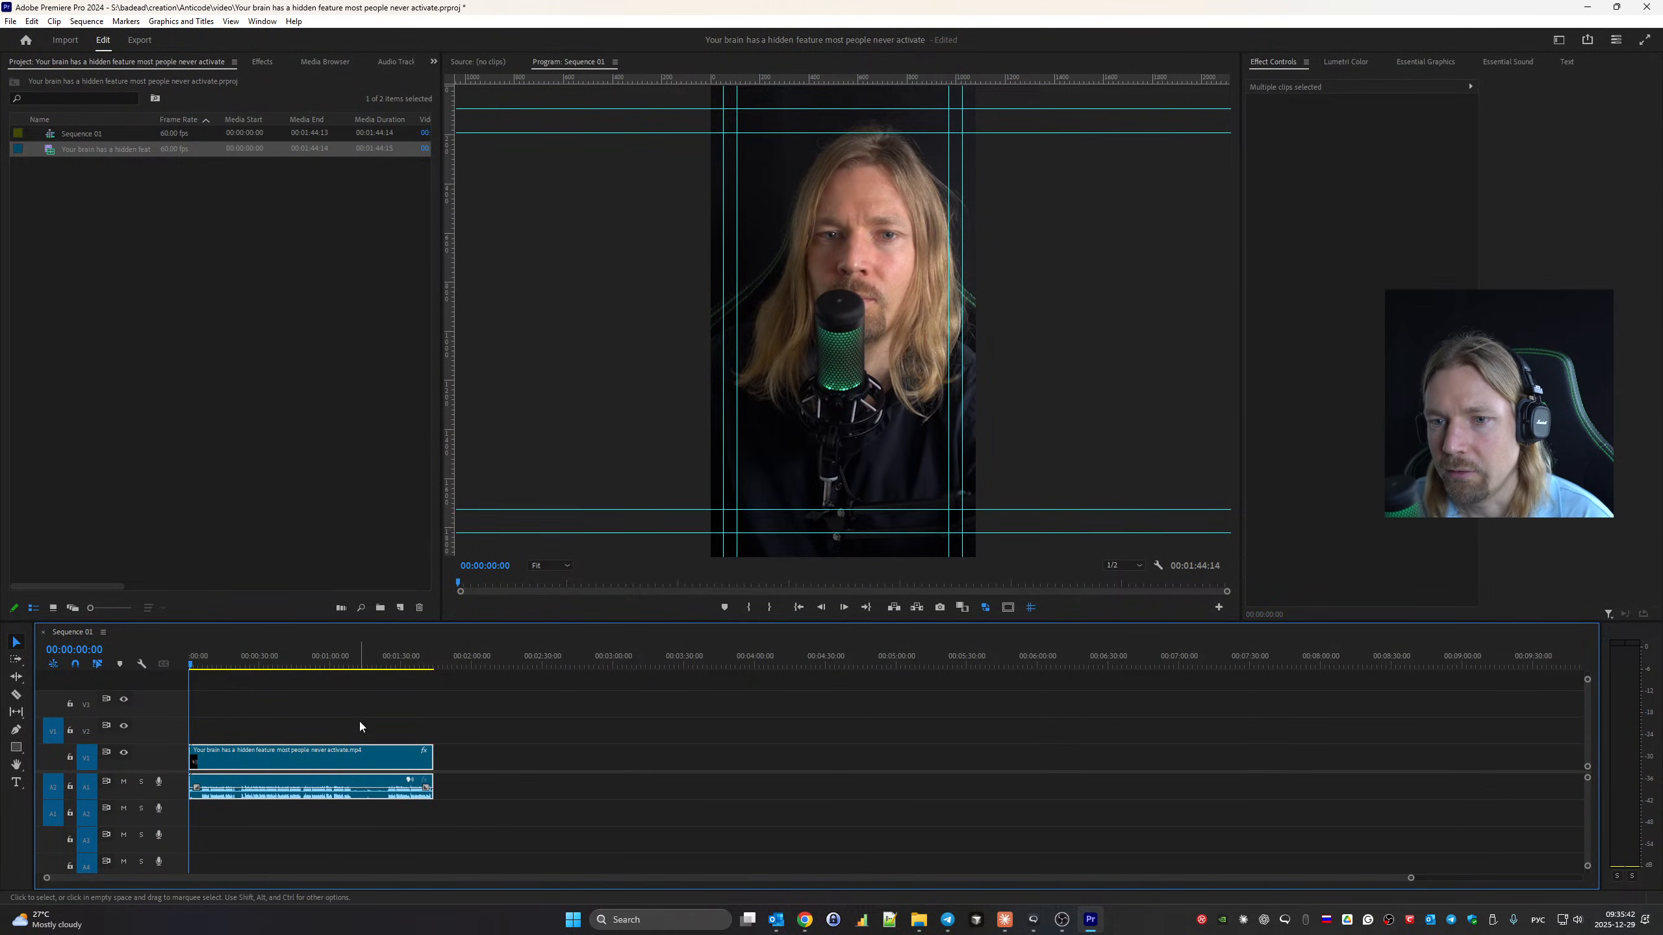
right_click(372, 758)
left_click(408, 277)
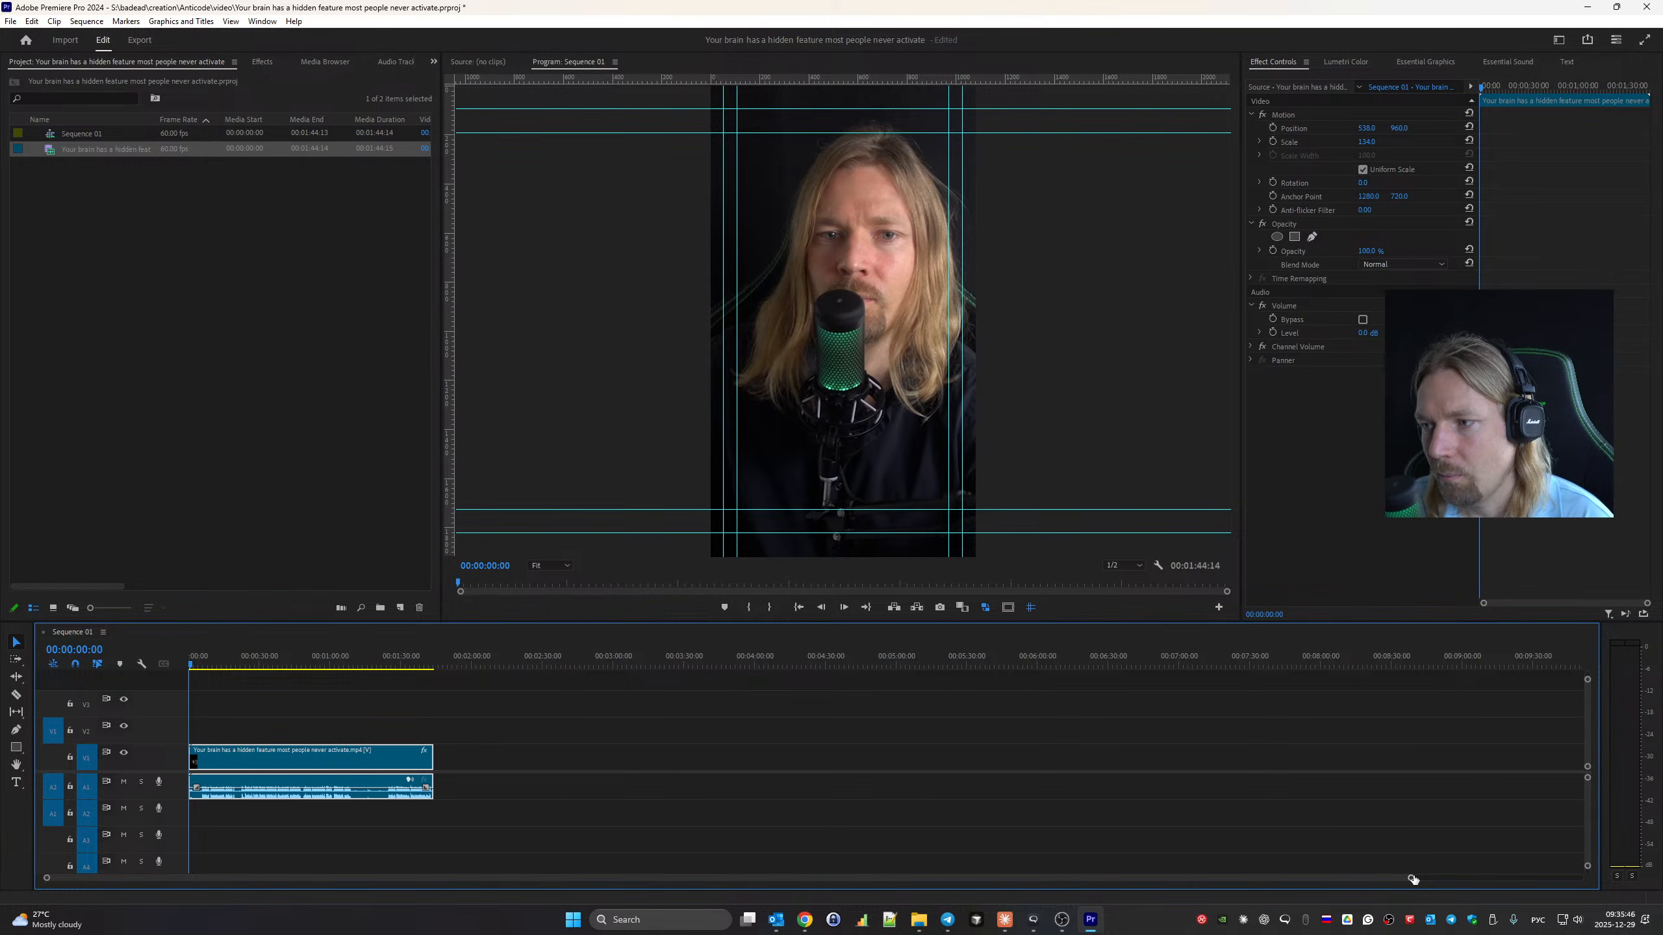
Ripple-trim about 5 seconds 40 frames of silence off the start of the linked clip.
left_click_drag(1413, 878, 851, 905)
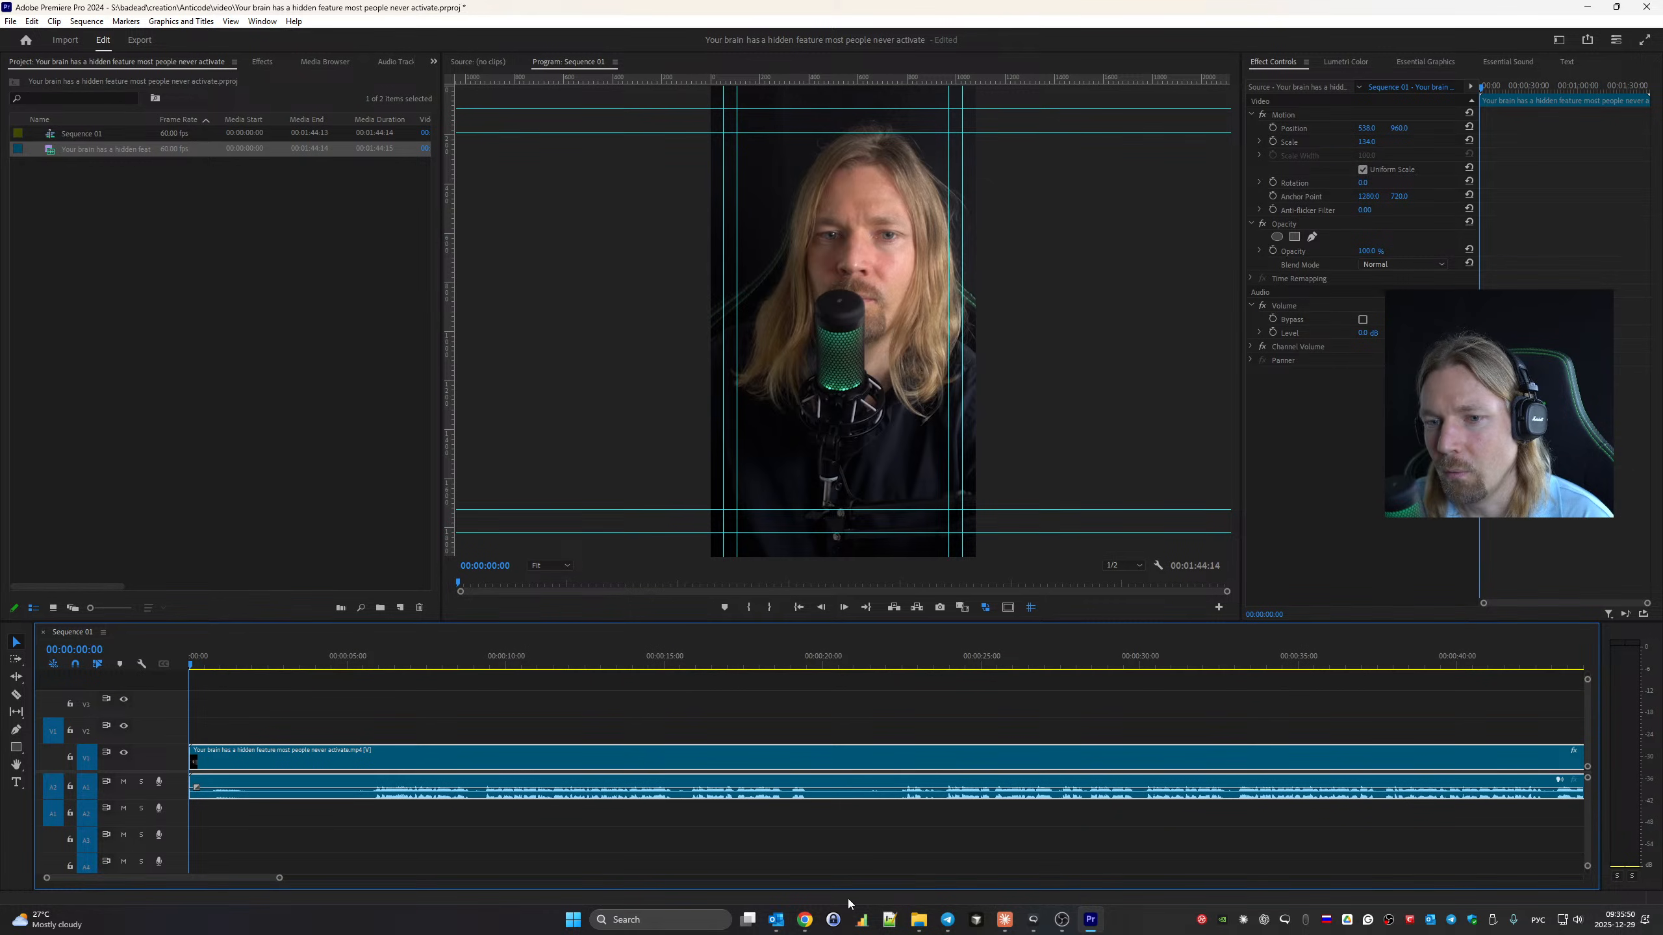
key("b")
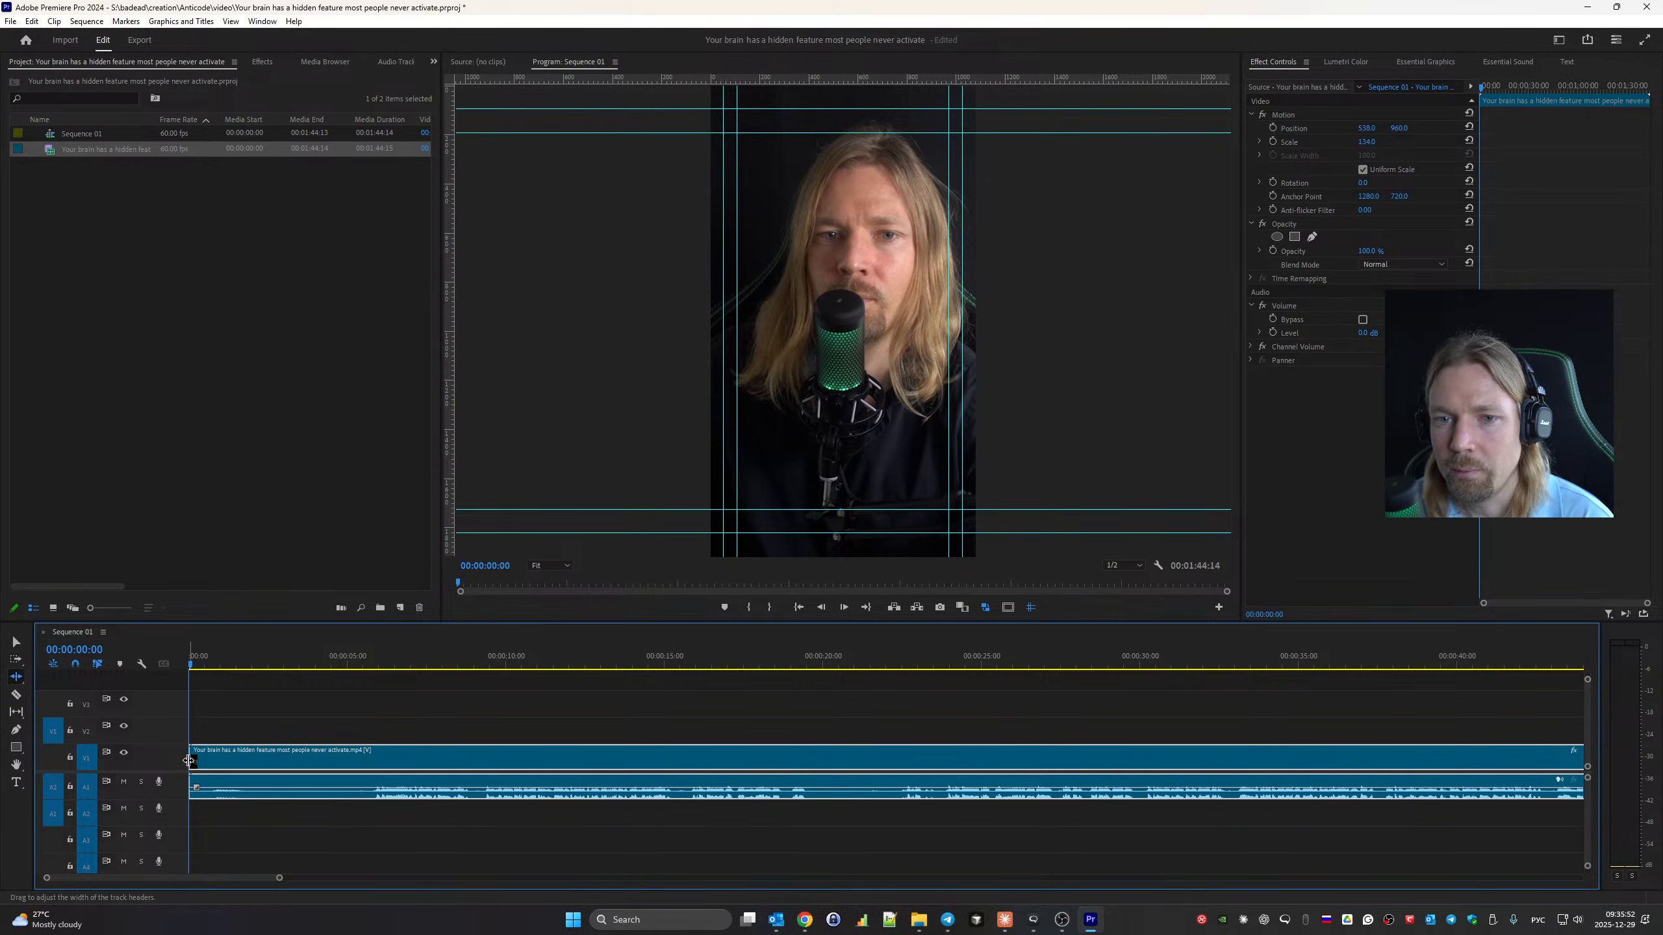
left_click_drag(192, 760, 370, 851)
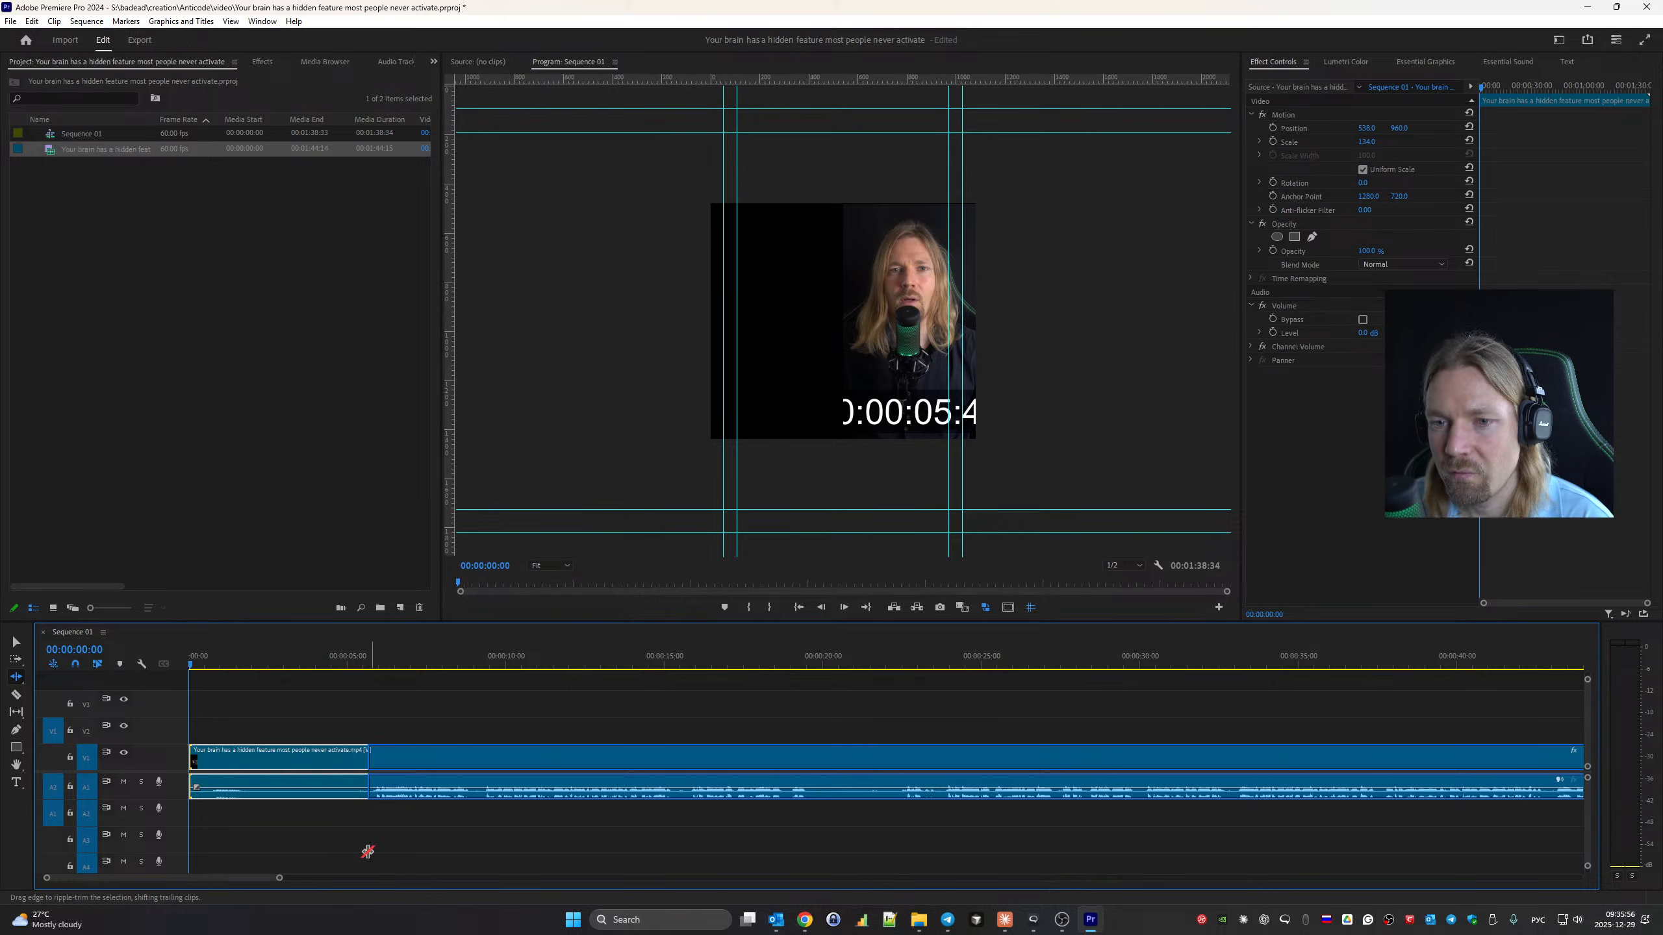
Play the sequence from the start and split the clip with the Razor tool at about 3.5 s, 00:00:09:43 and 00:00:18:00.
left_click_drag(277, 883, 396, 885)
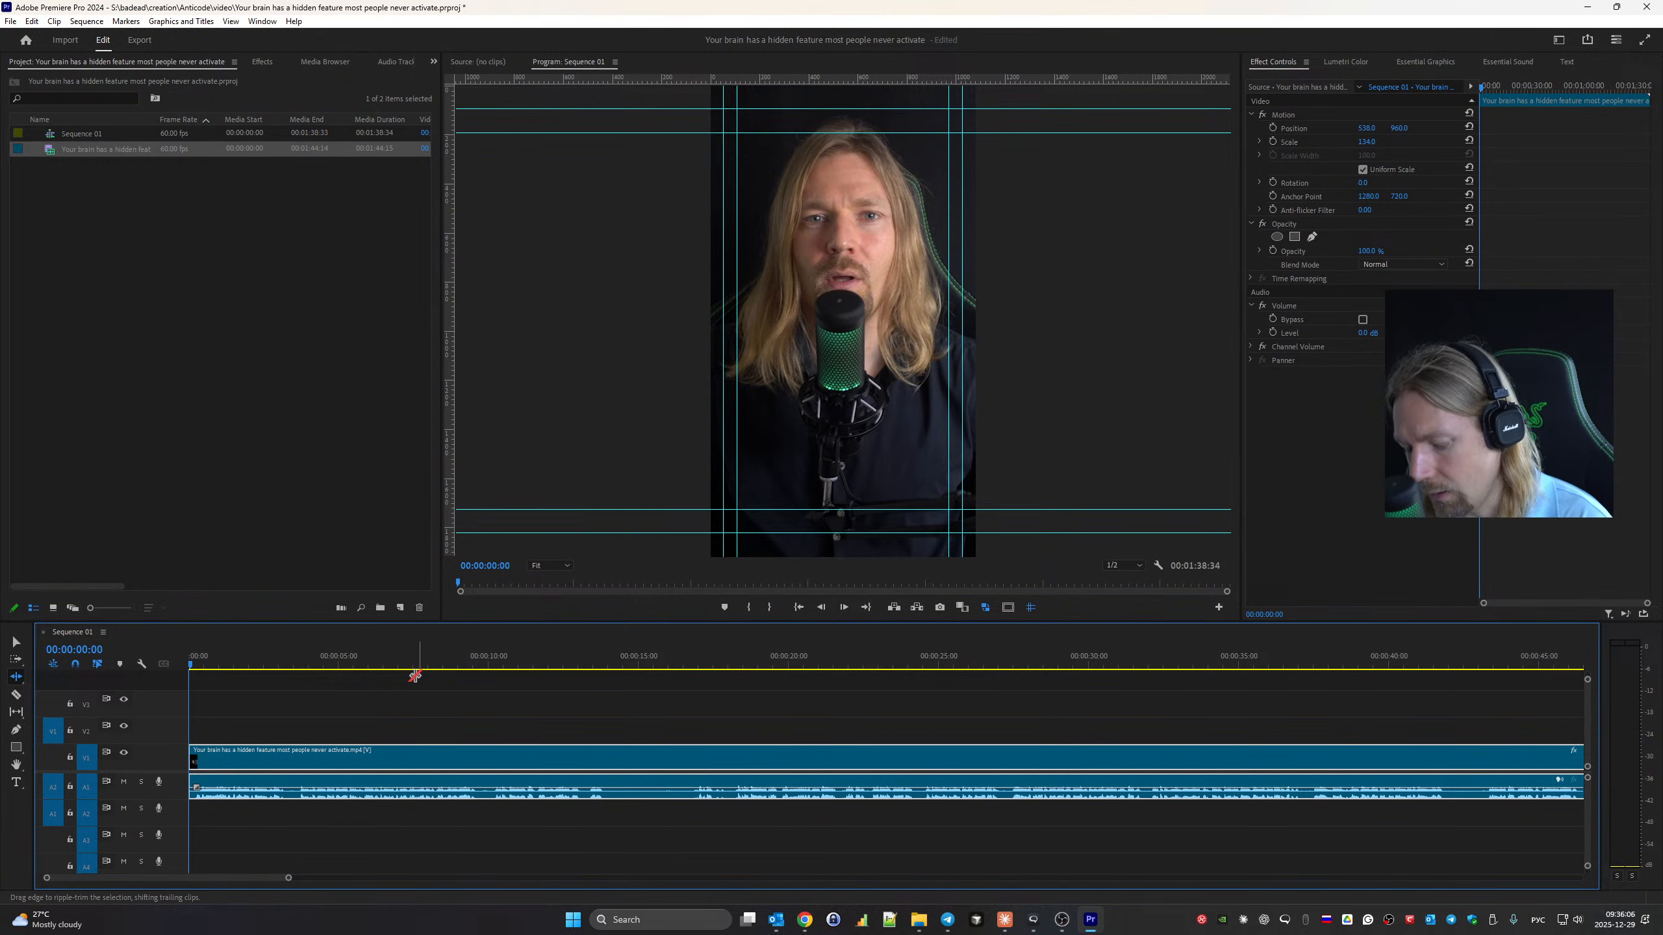
key("c")
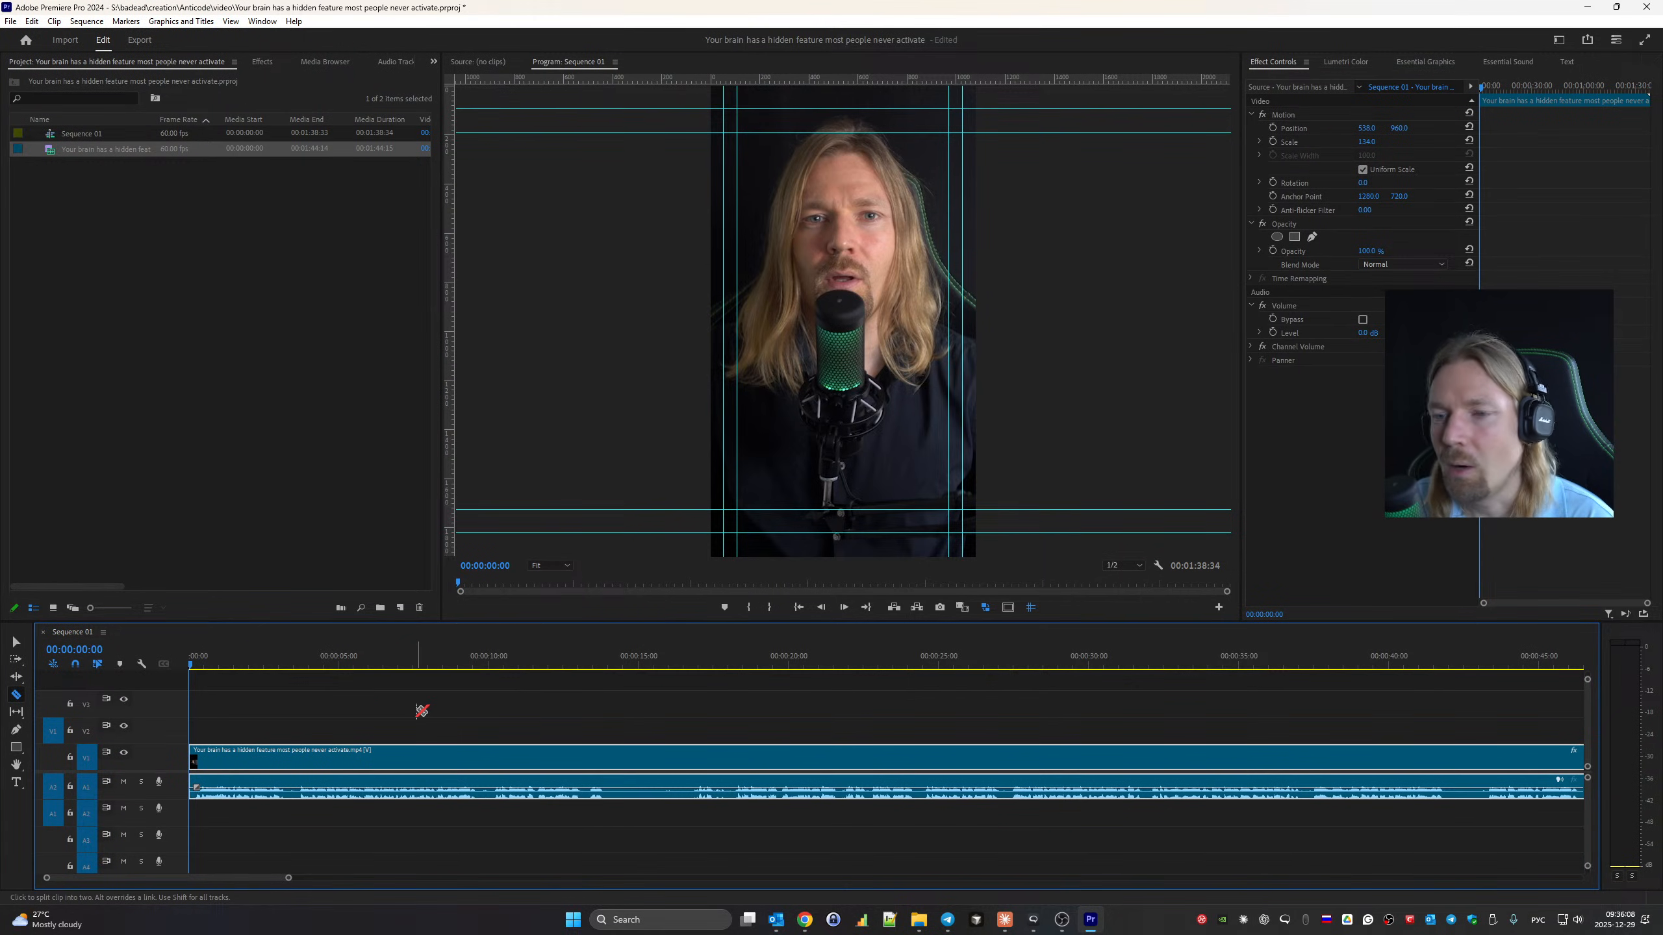
key("alt+Tab")
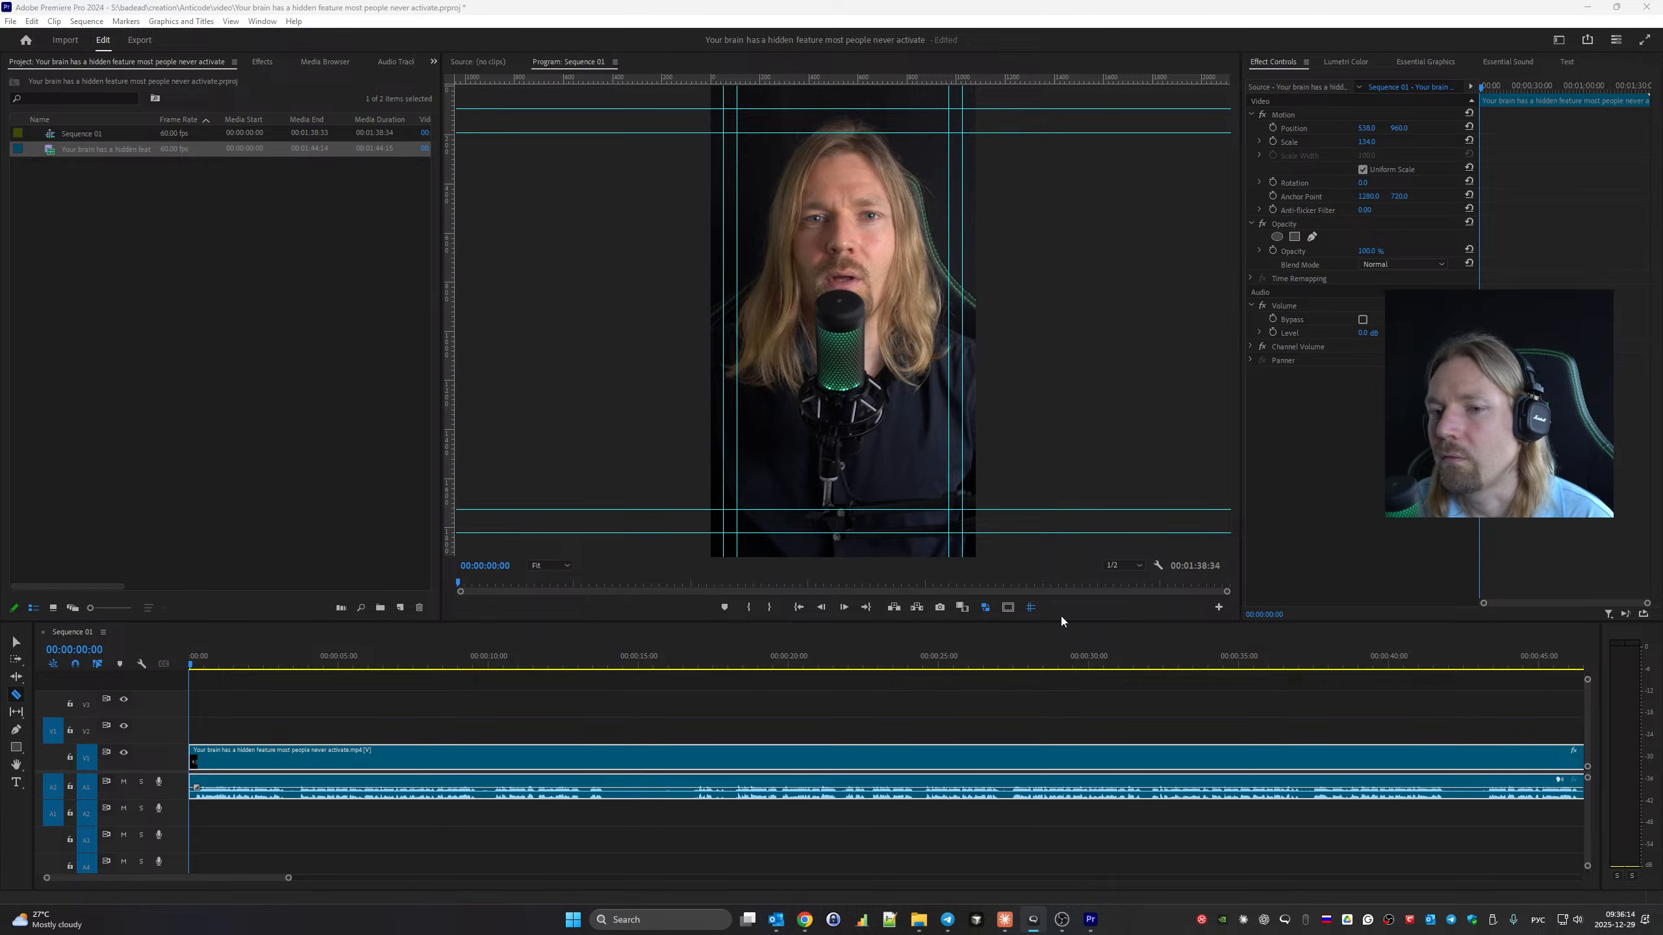
left_click(317, 629)
key("space")
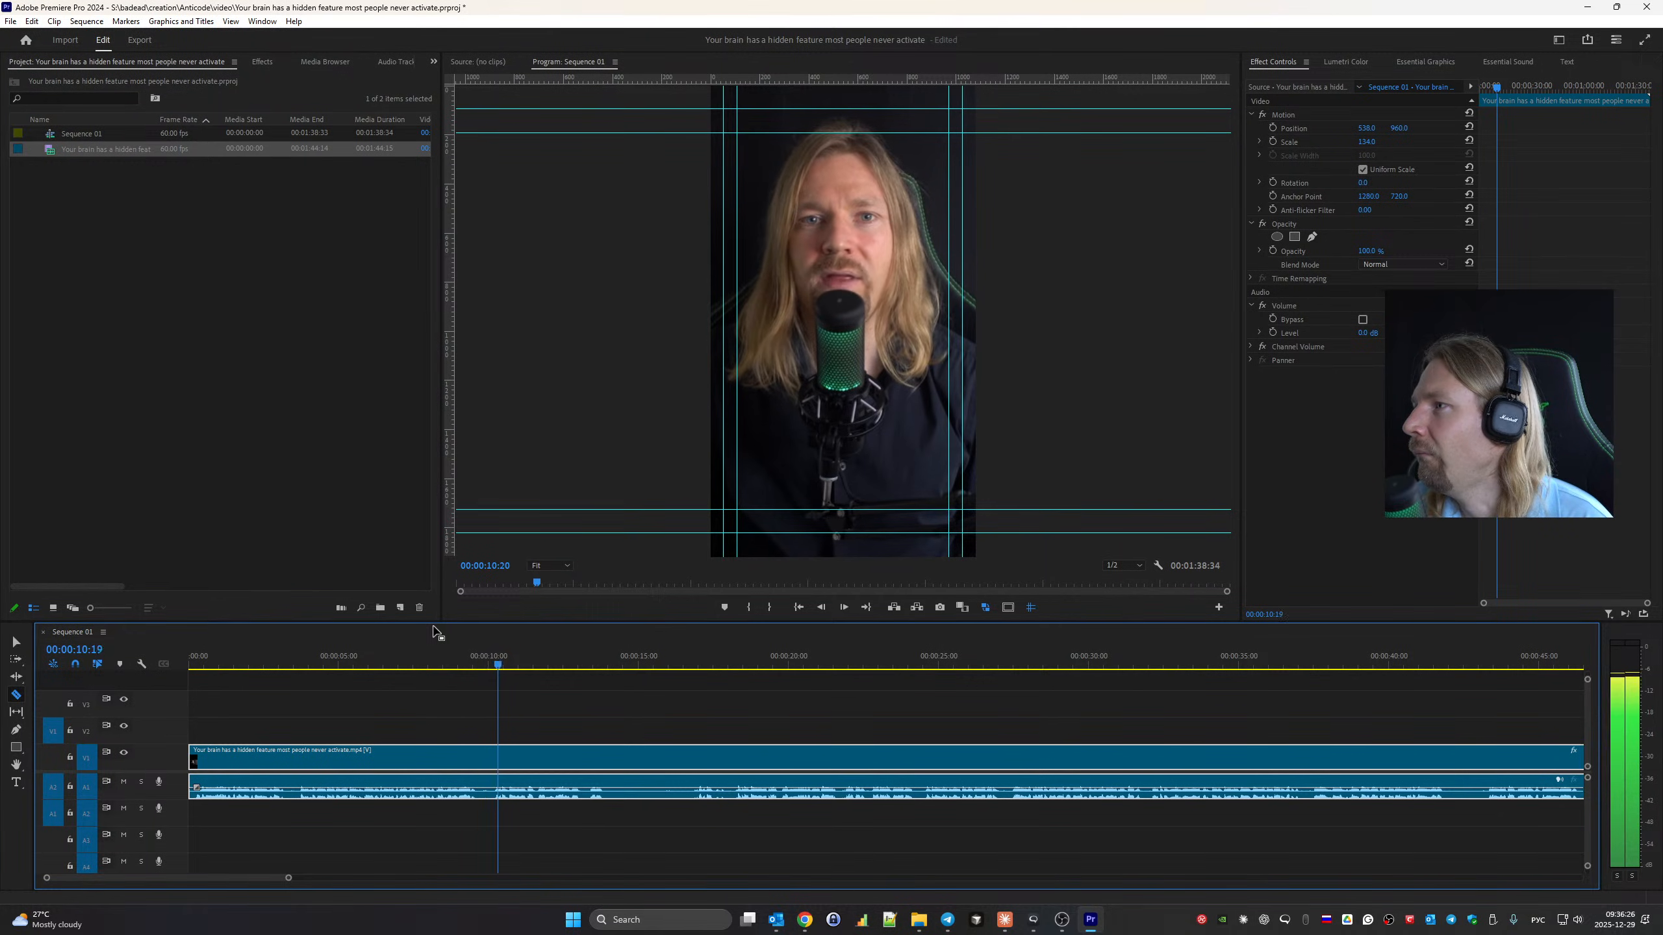
left_click(293, 755)
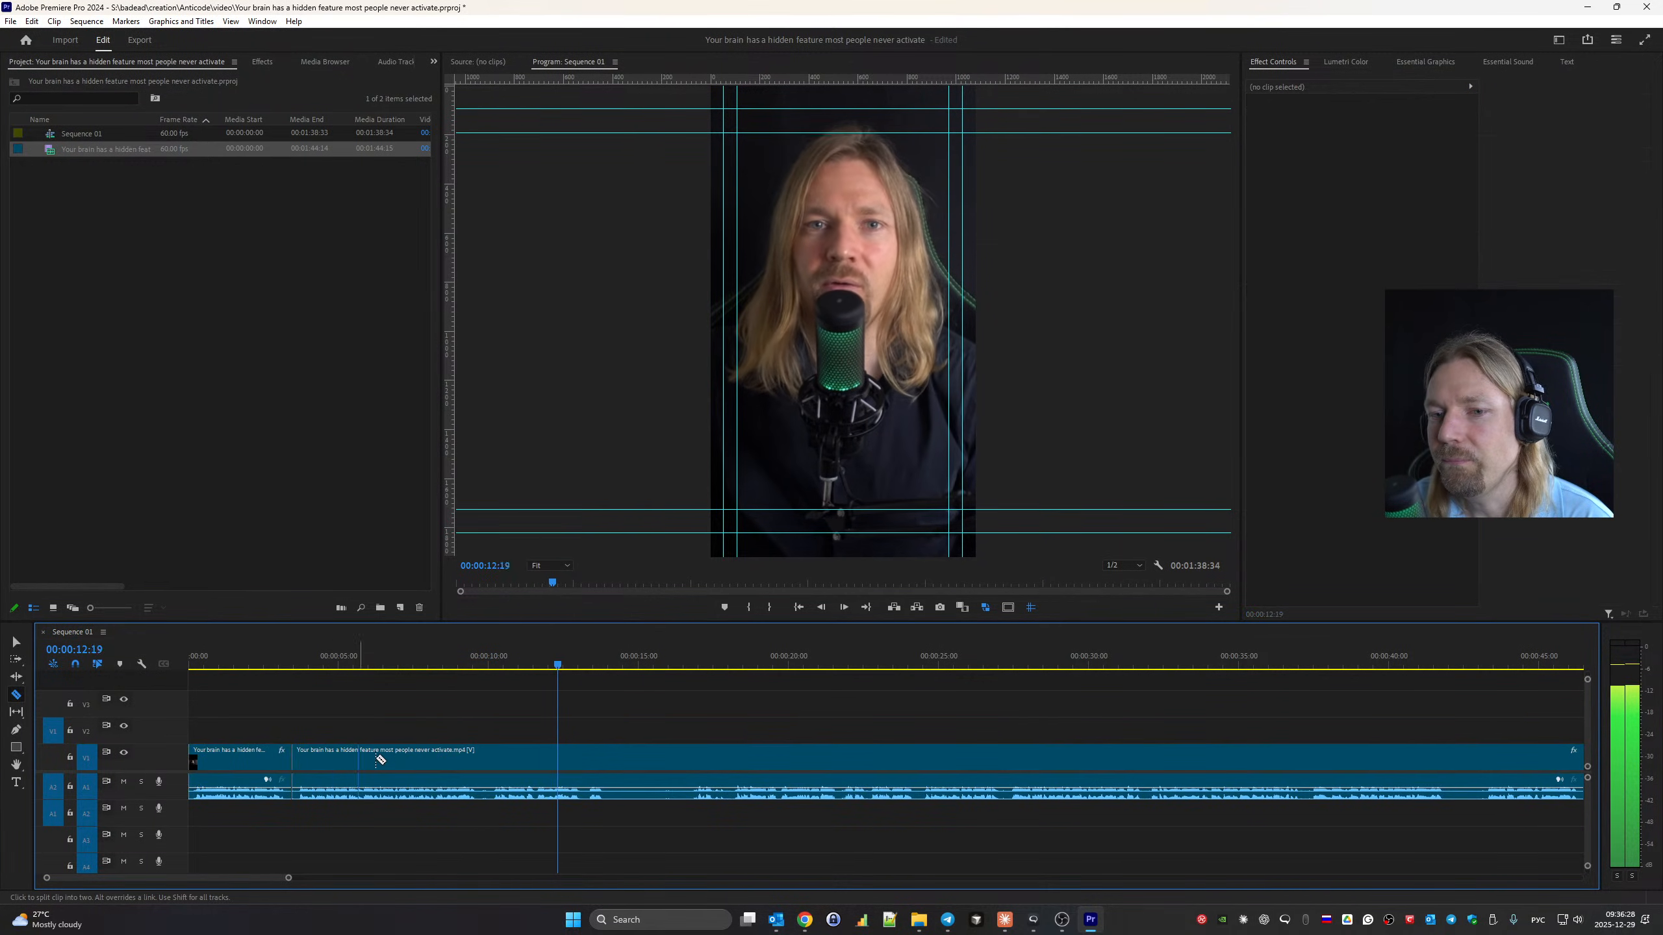
left_click(482, 760)
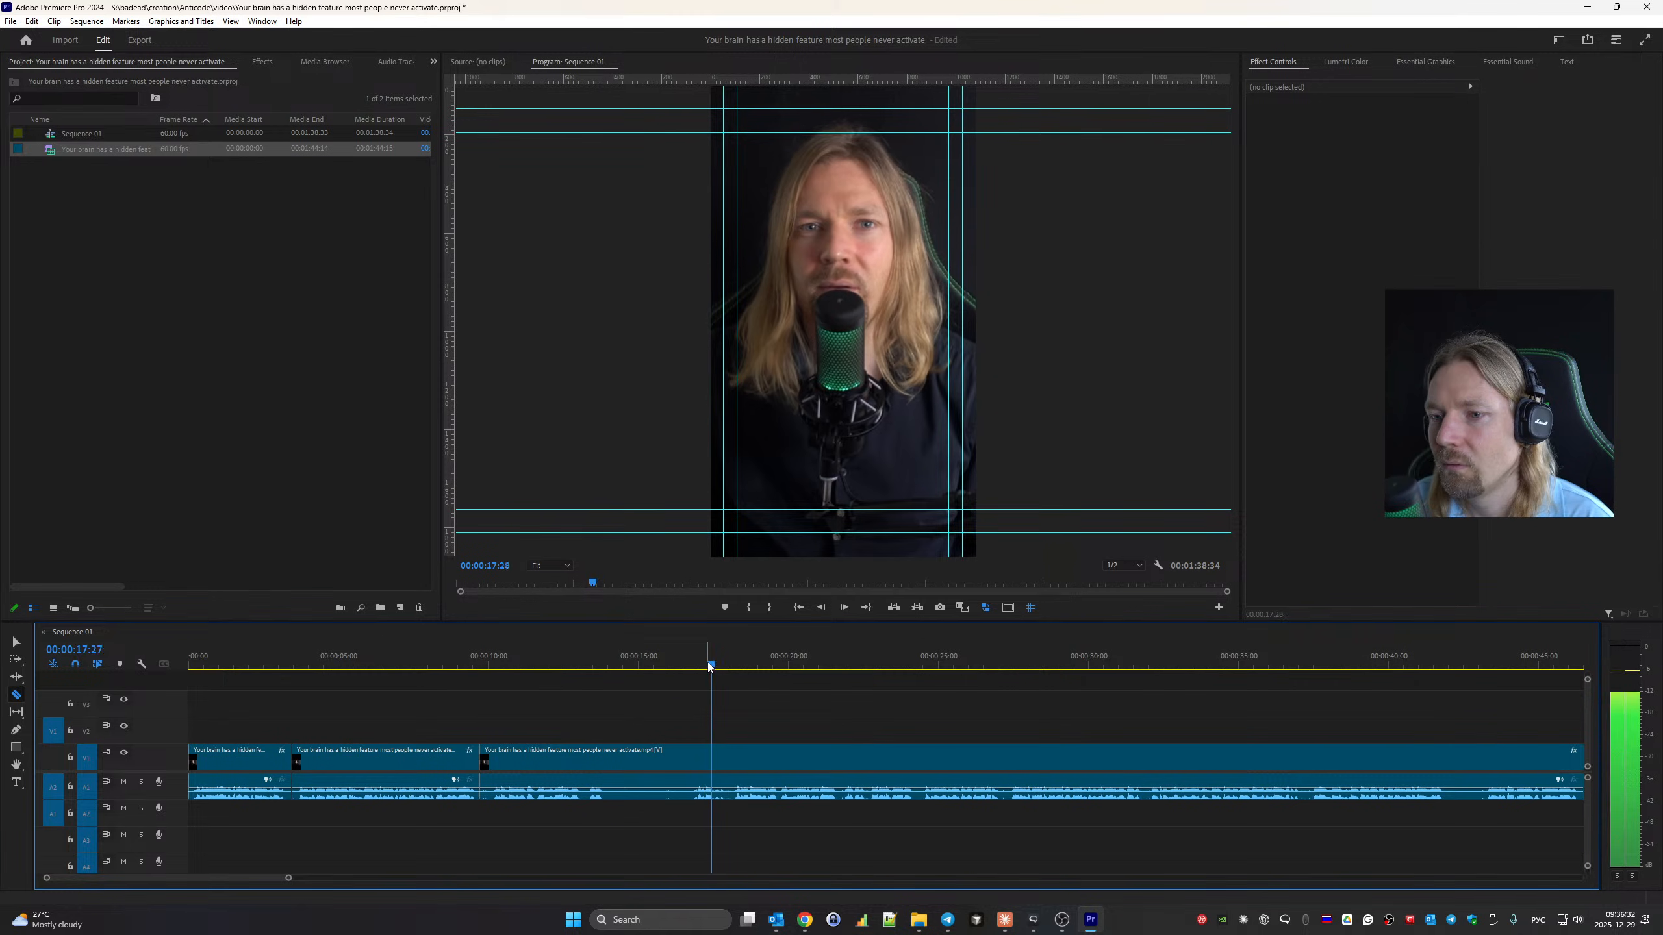
left_click(730, 760)
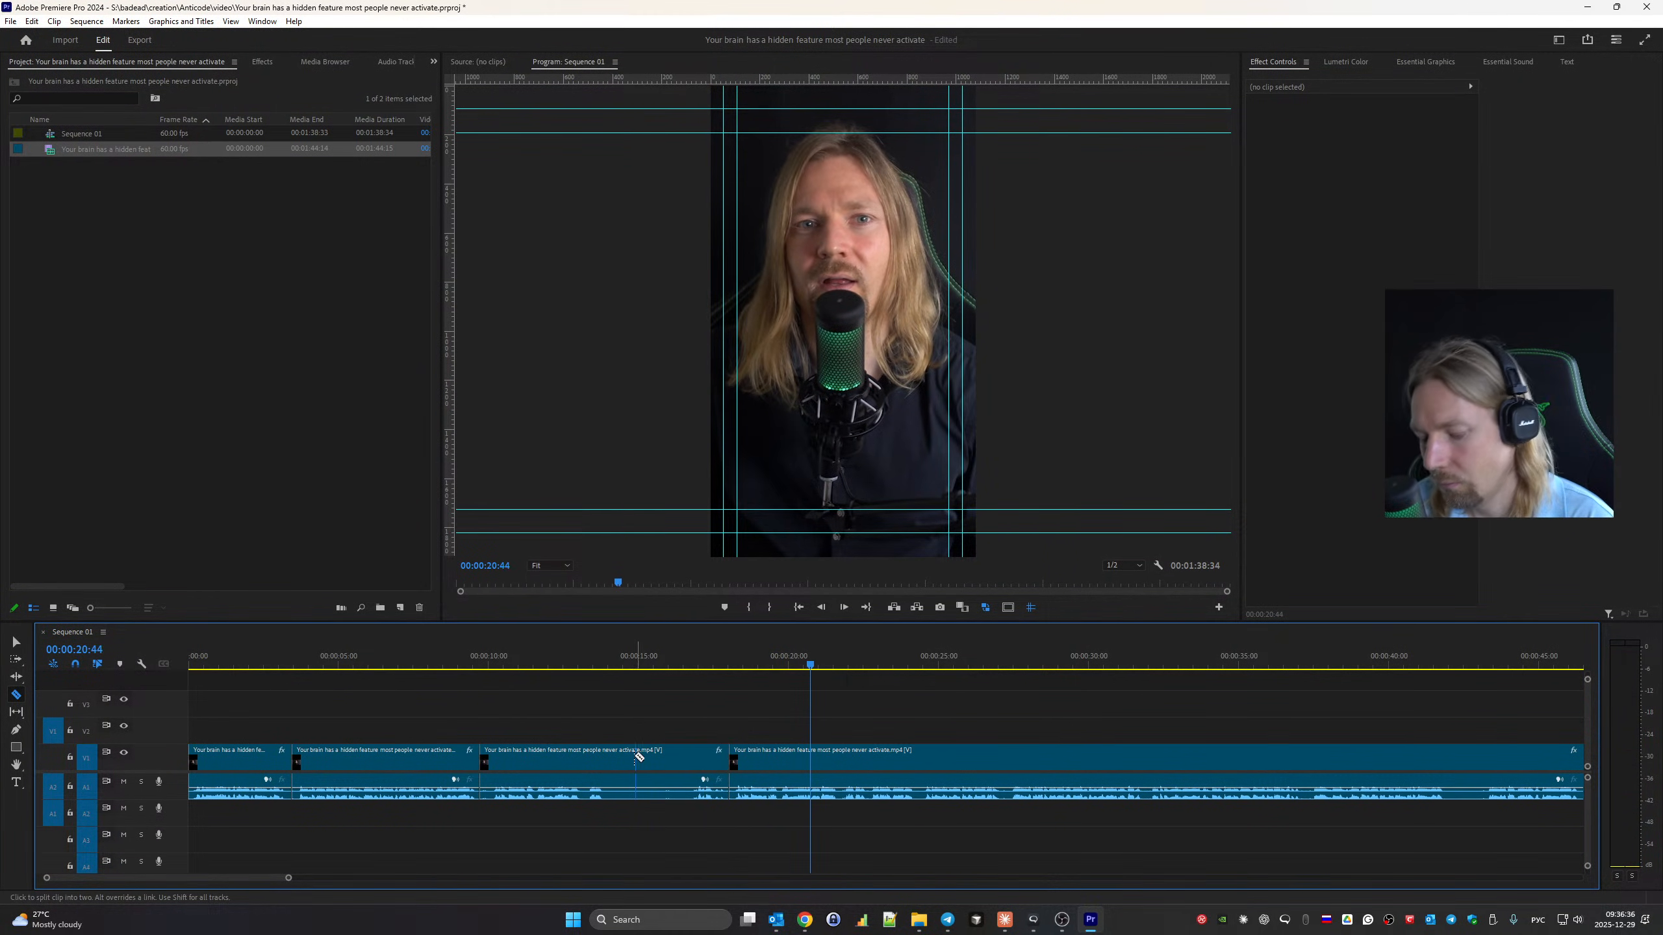
Ripple-delete the segment between 00:00:09:43 and 00:00:18:00.
key("v")
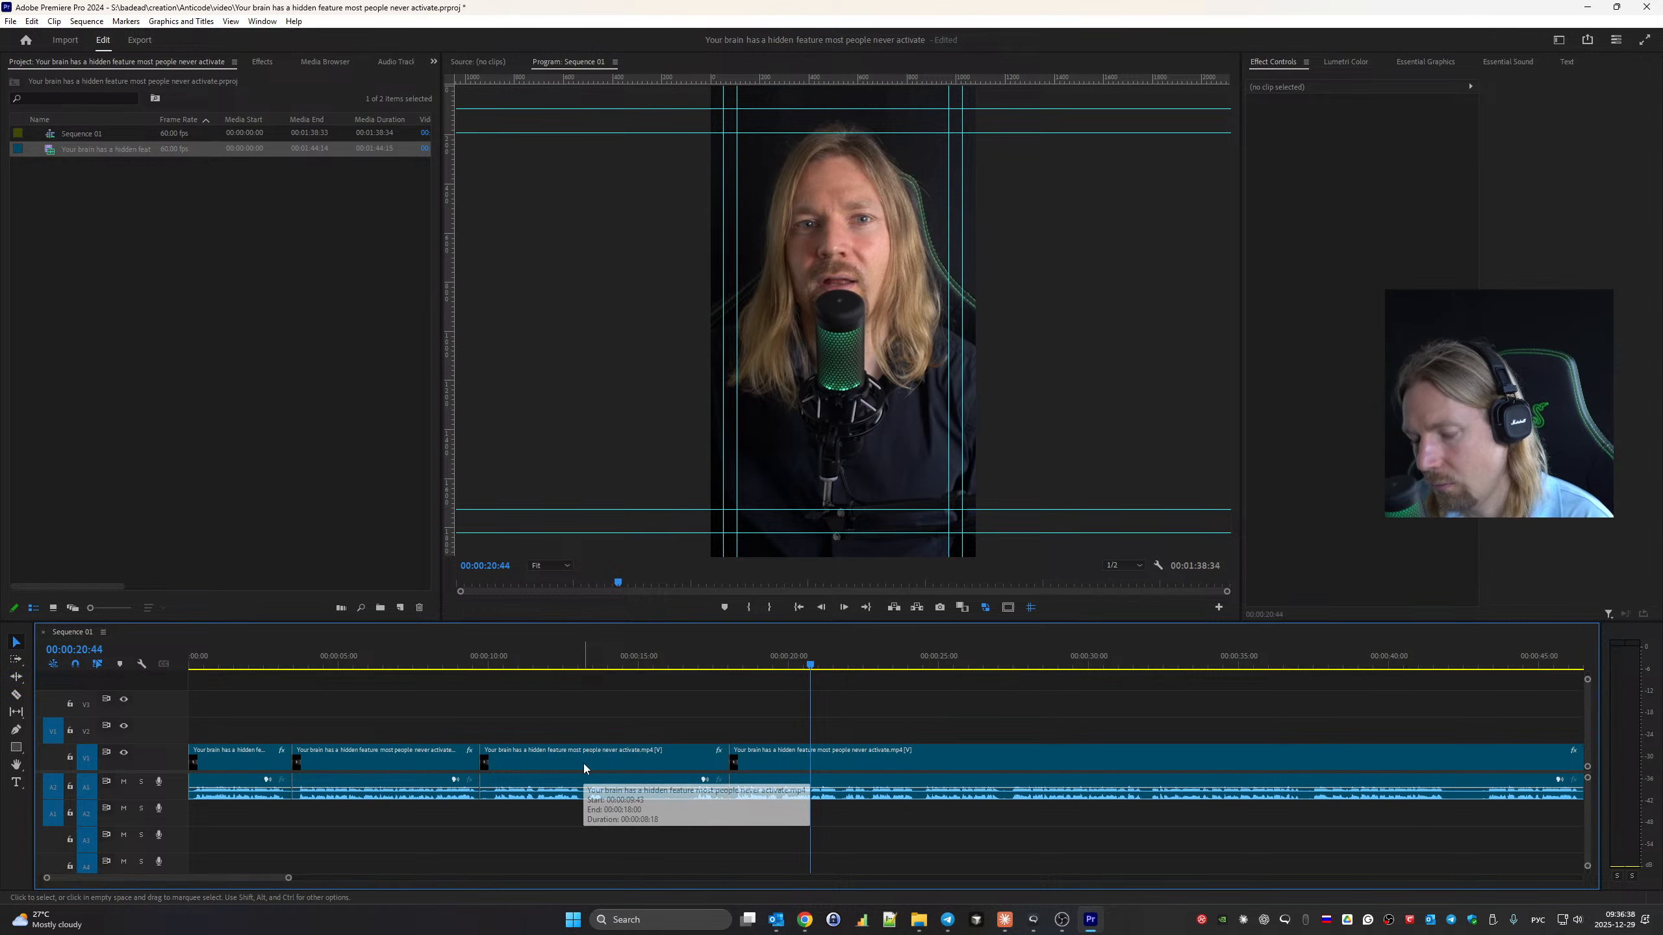
left_click(582, 764)
key("shift+Delete")
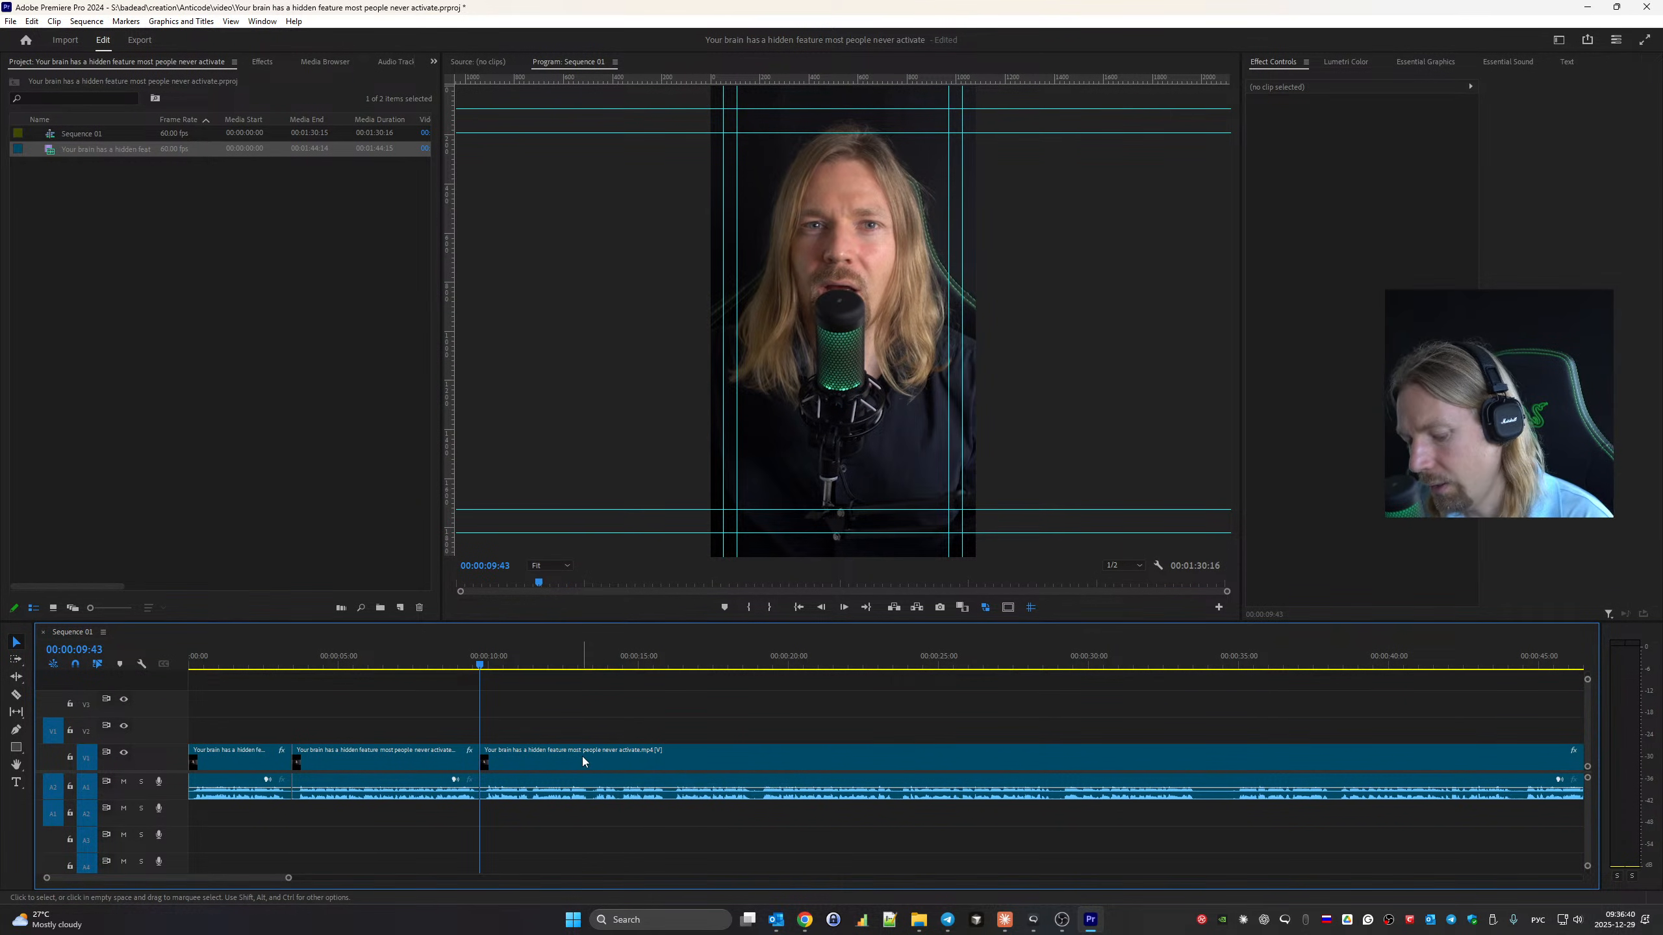
Continue playback from 00:00:09:43 and split the clip with the Razor tool at about 16 s, 19 s, 23.6 s and 29 s.
key("c")
key("space")
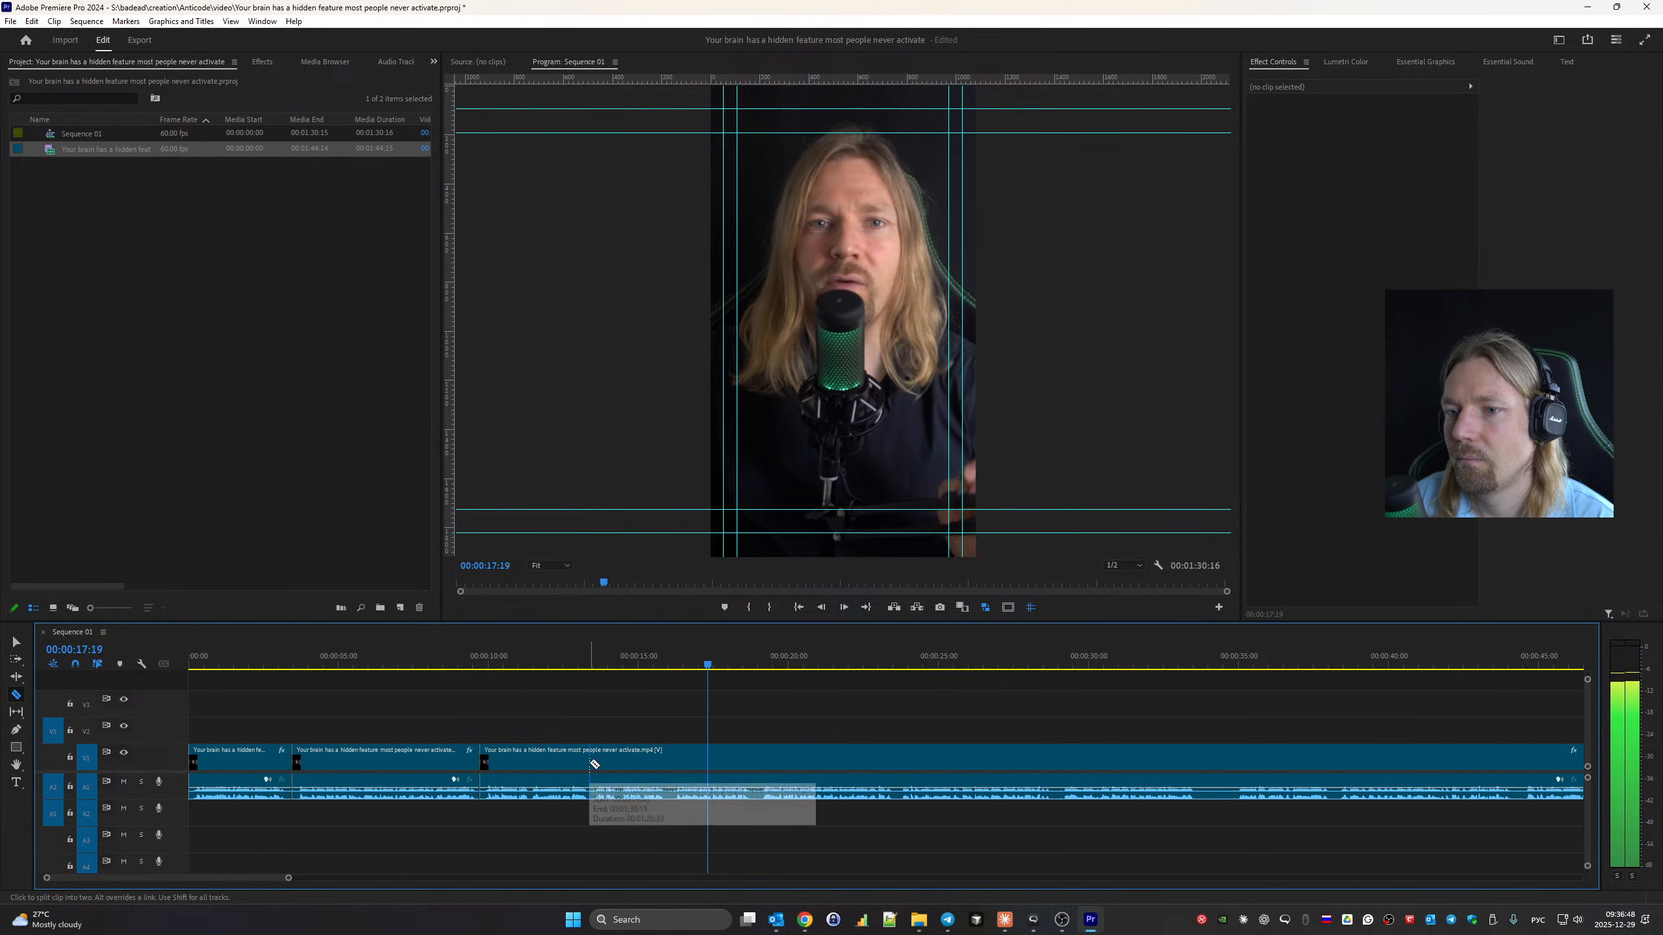
left_click(673, 762)
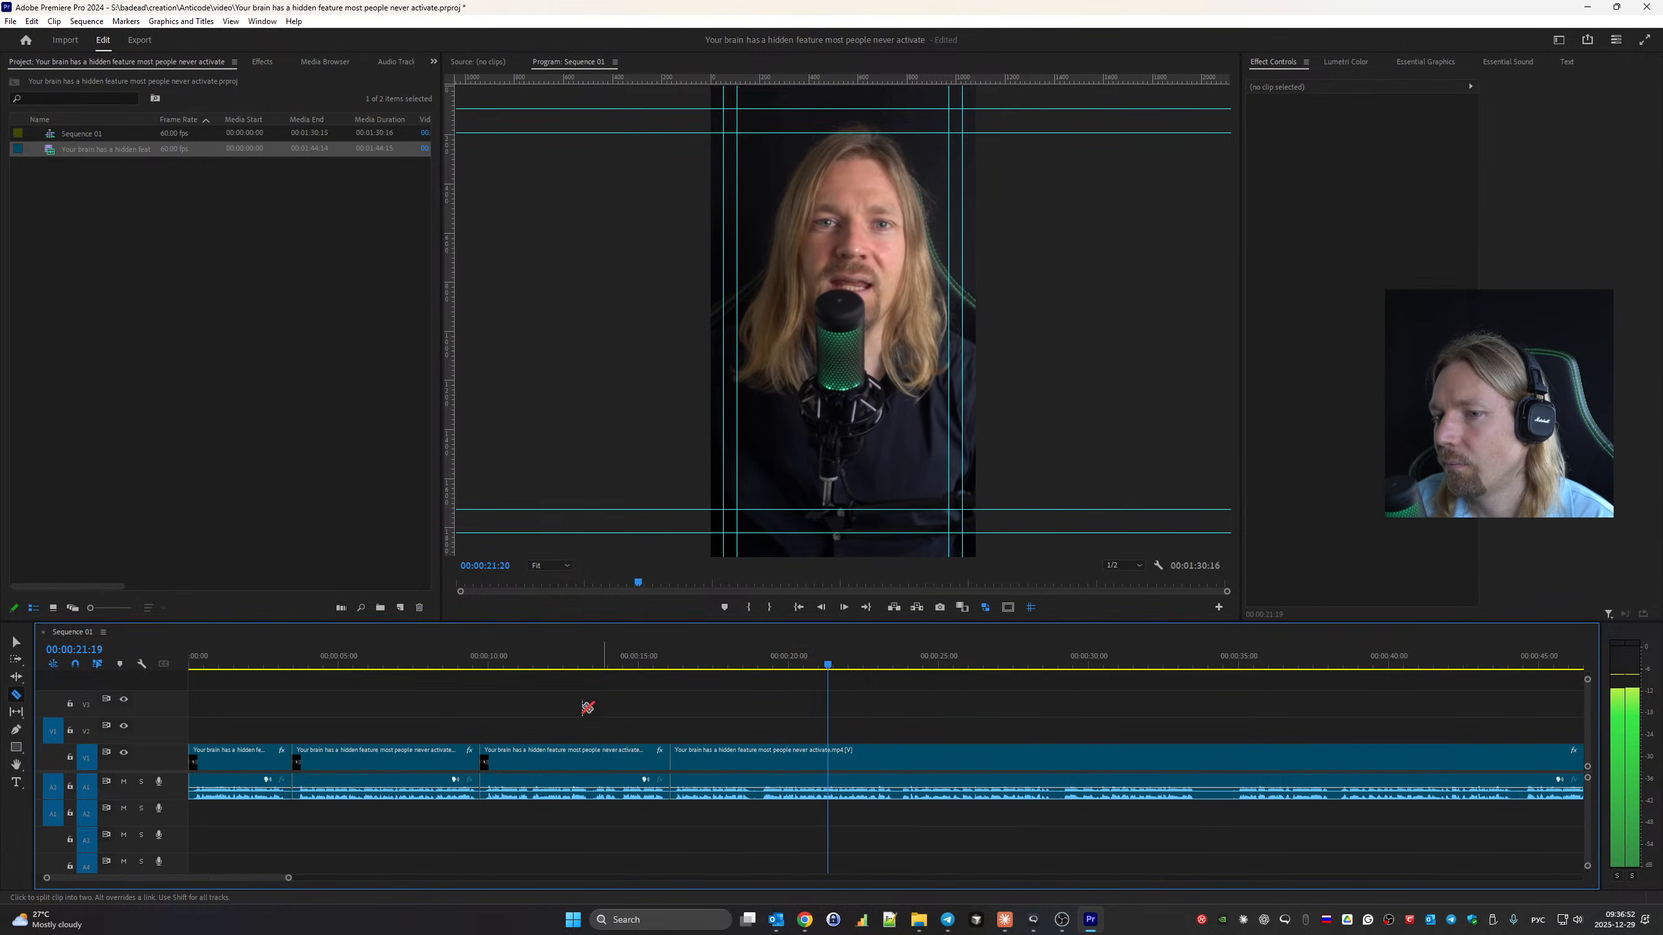
left_click(755, 762)
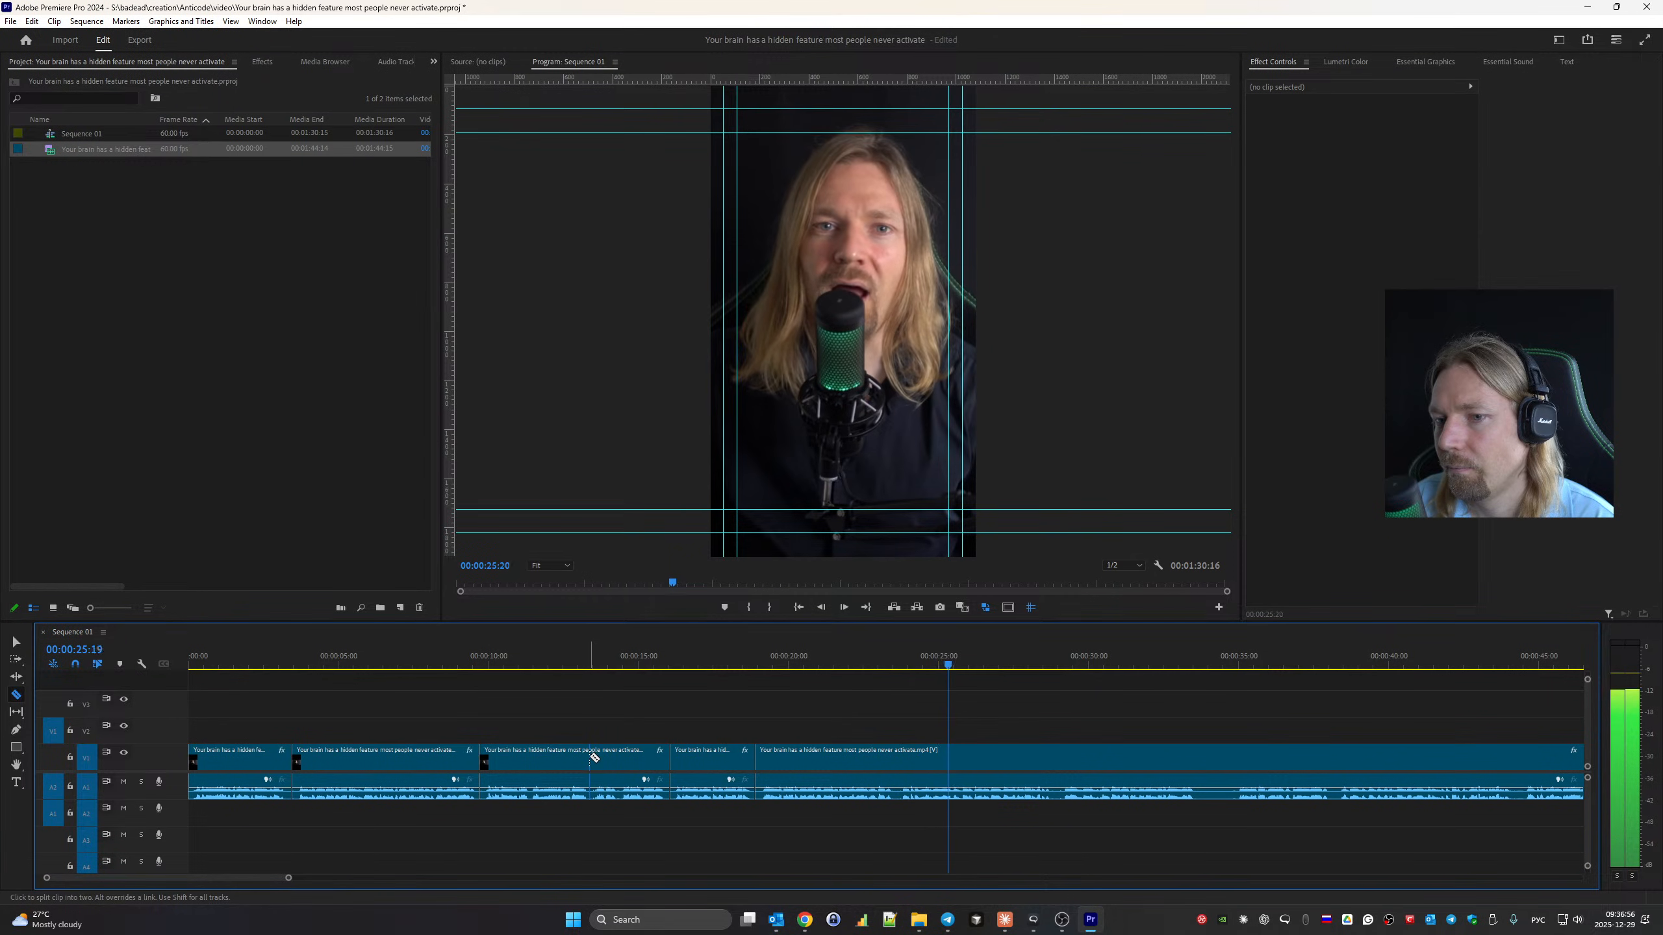
left_click(898, 764)
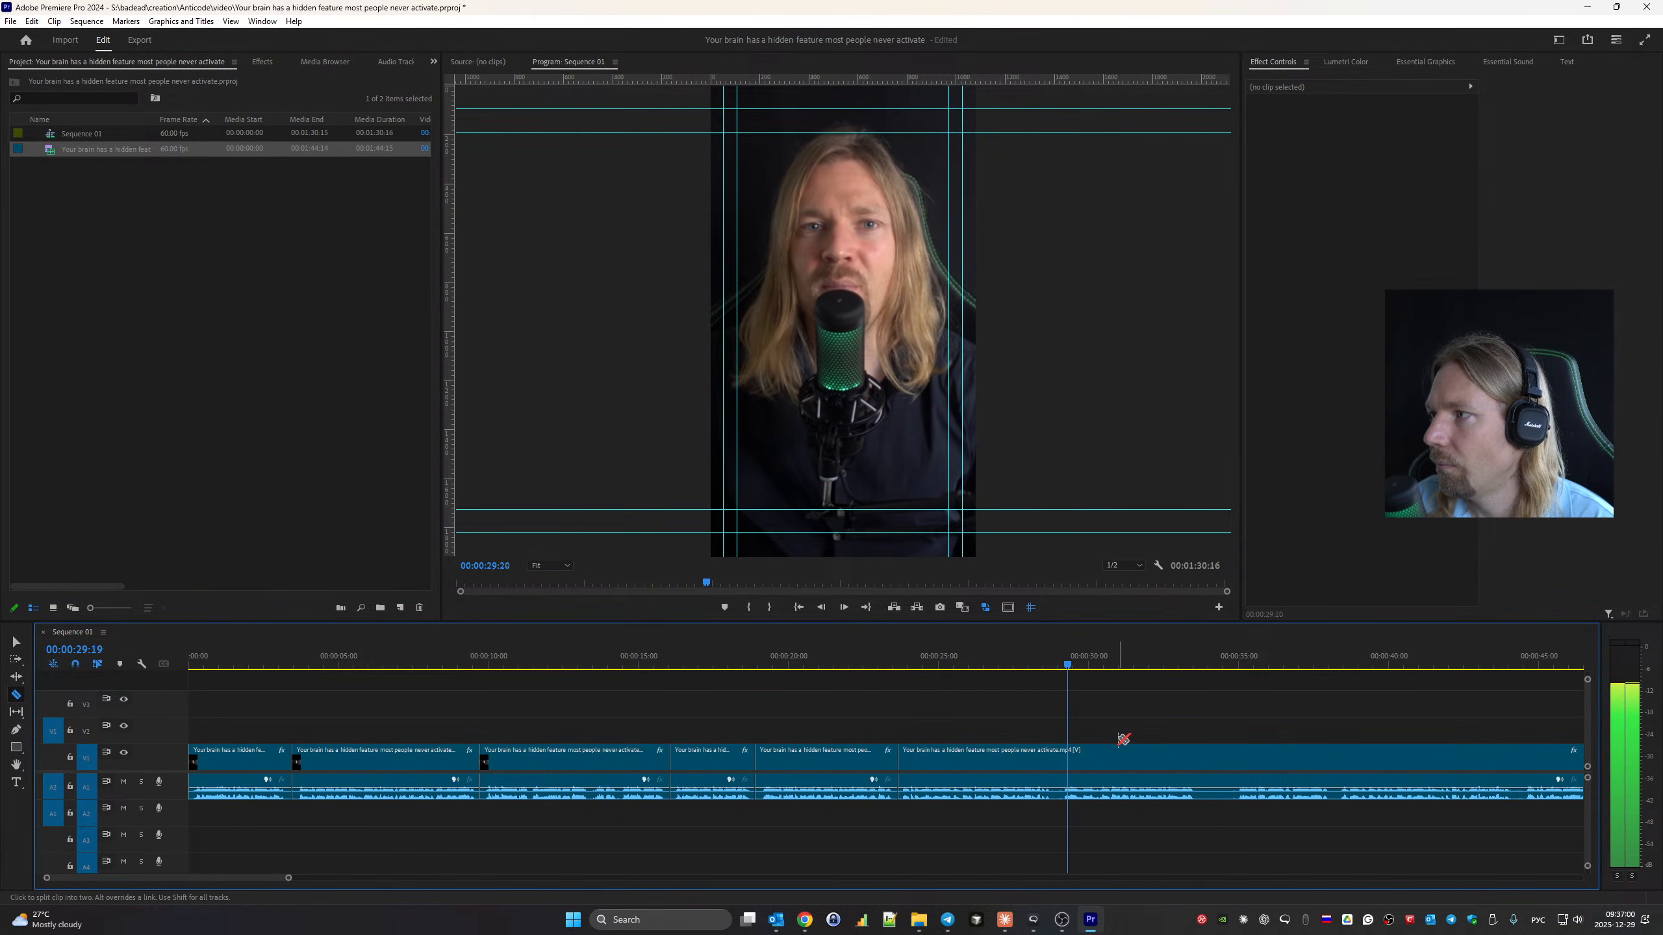
left_click(1059, 760)
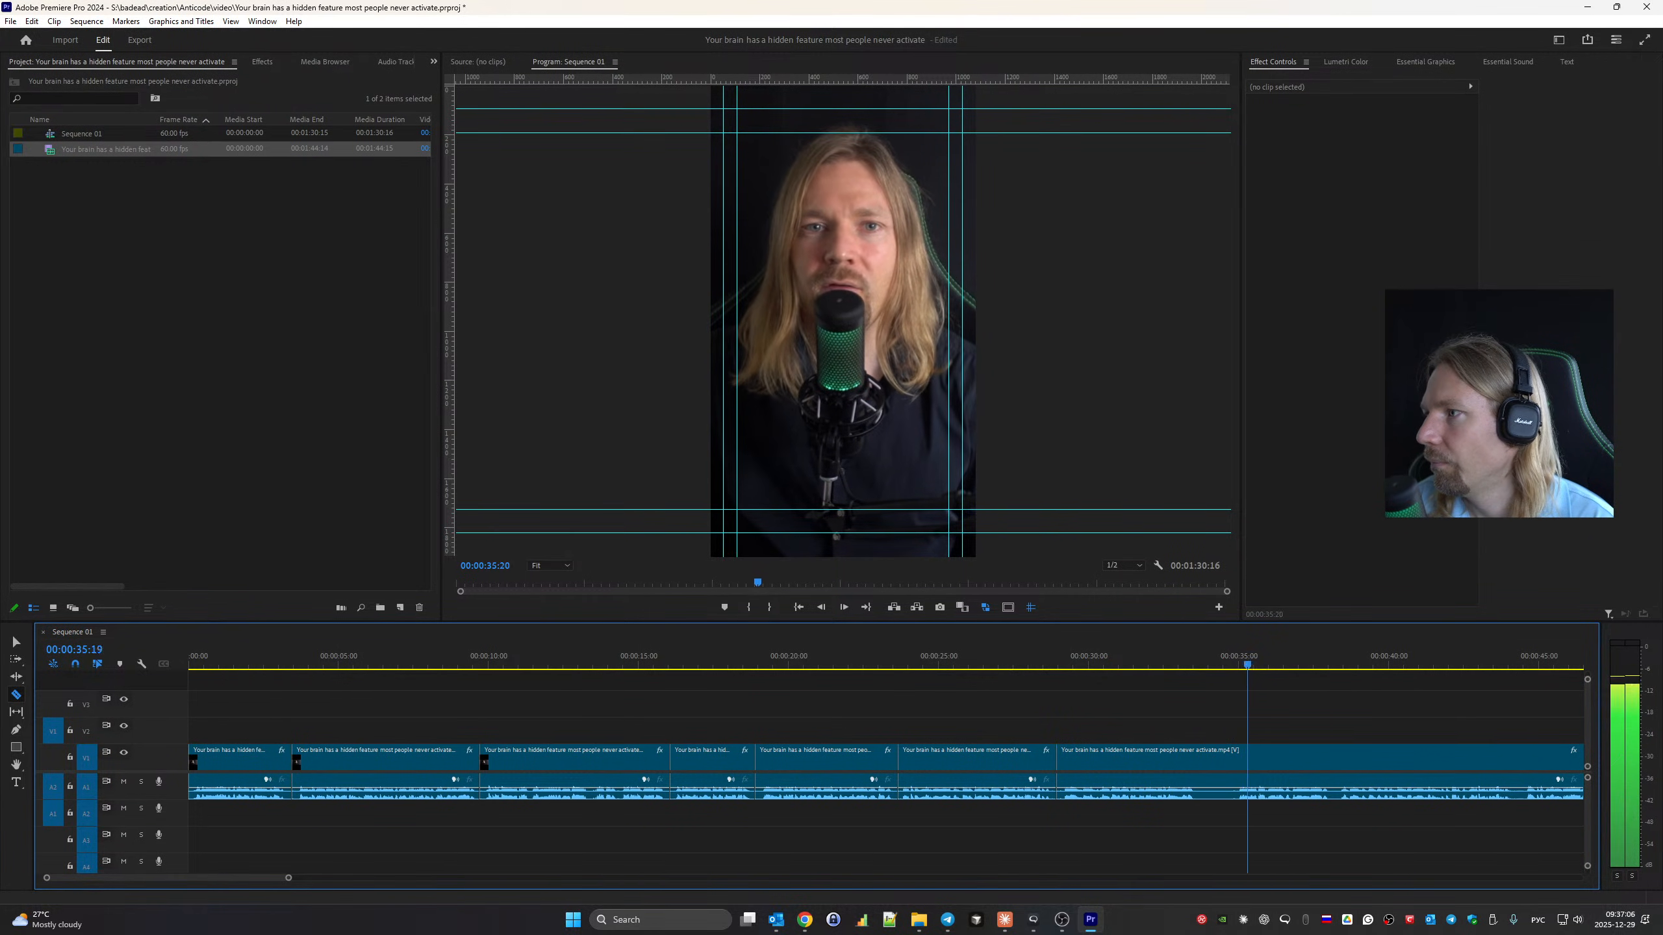
Split the clip at both ends of the pause between 00:00:33:53 and about 35 s and ripple-delete that piece.
left_click(1202, 760)
left_click(1236, 757)
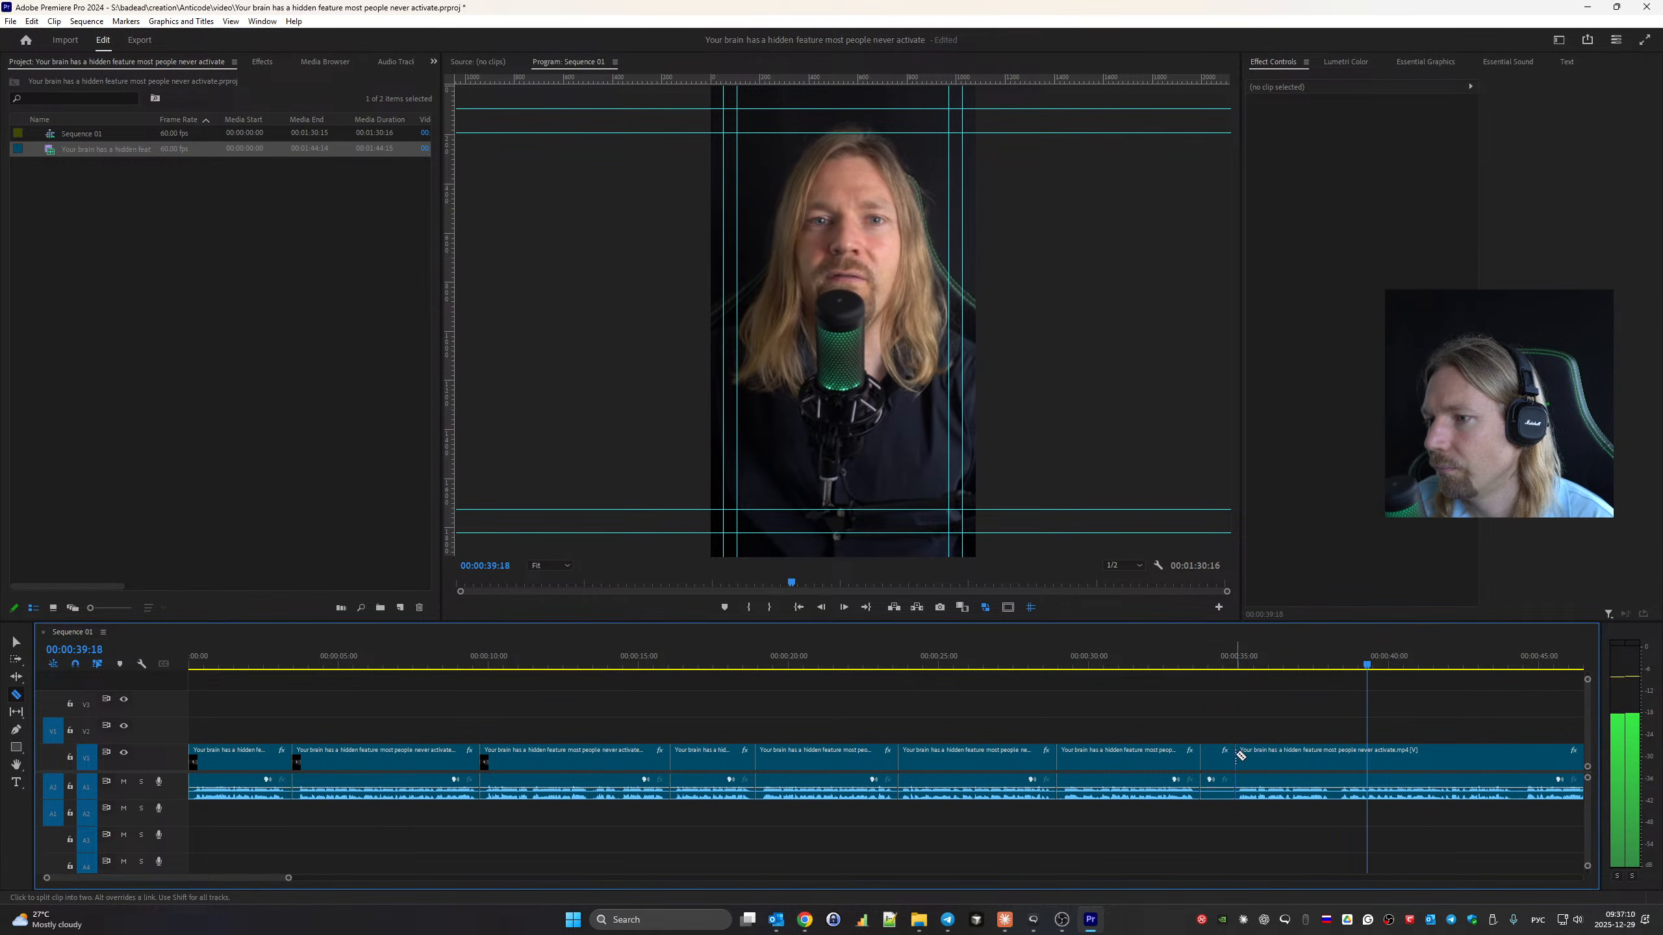
key("b")
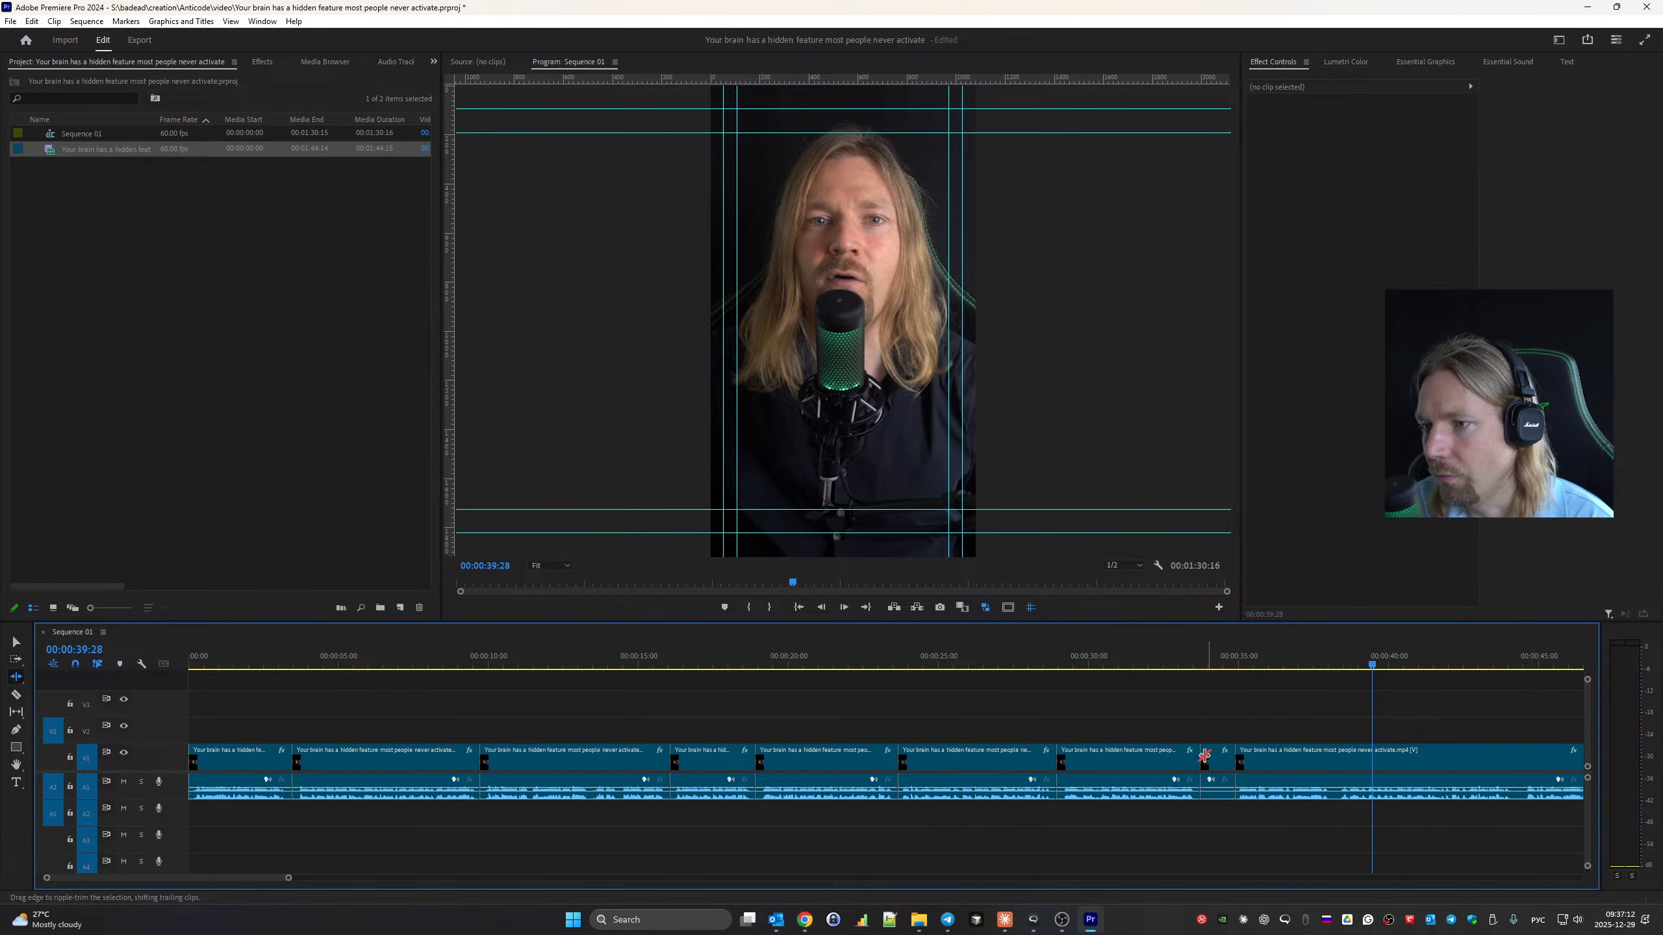
left_click(1204, 756)
key("shift+Delete")
Play on from 00:00:33:53 and split the clip with the Razor tool at 00:00:37:04 and 00:00:43:02.
key("space")
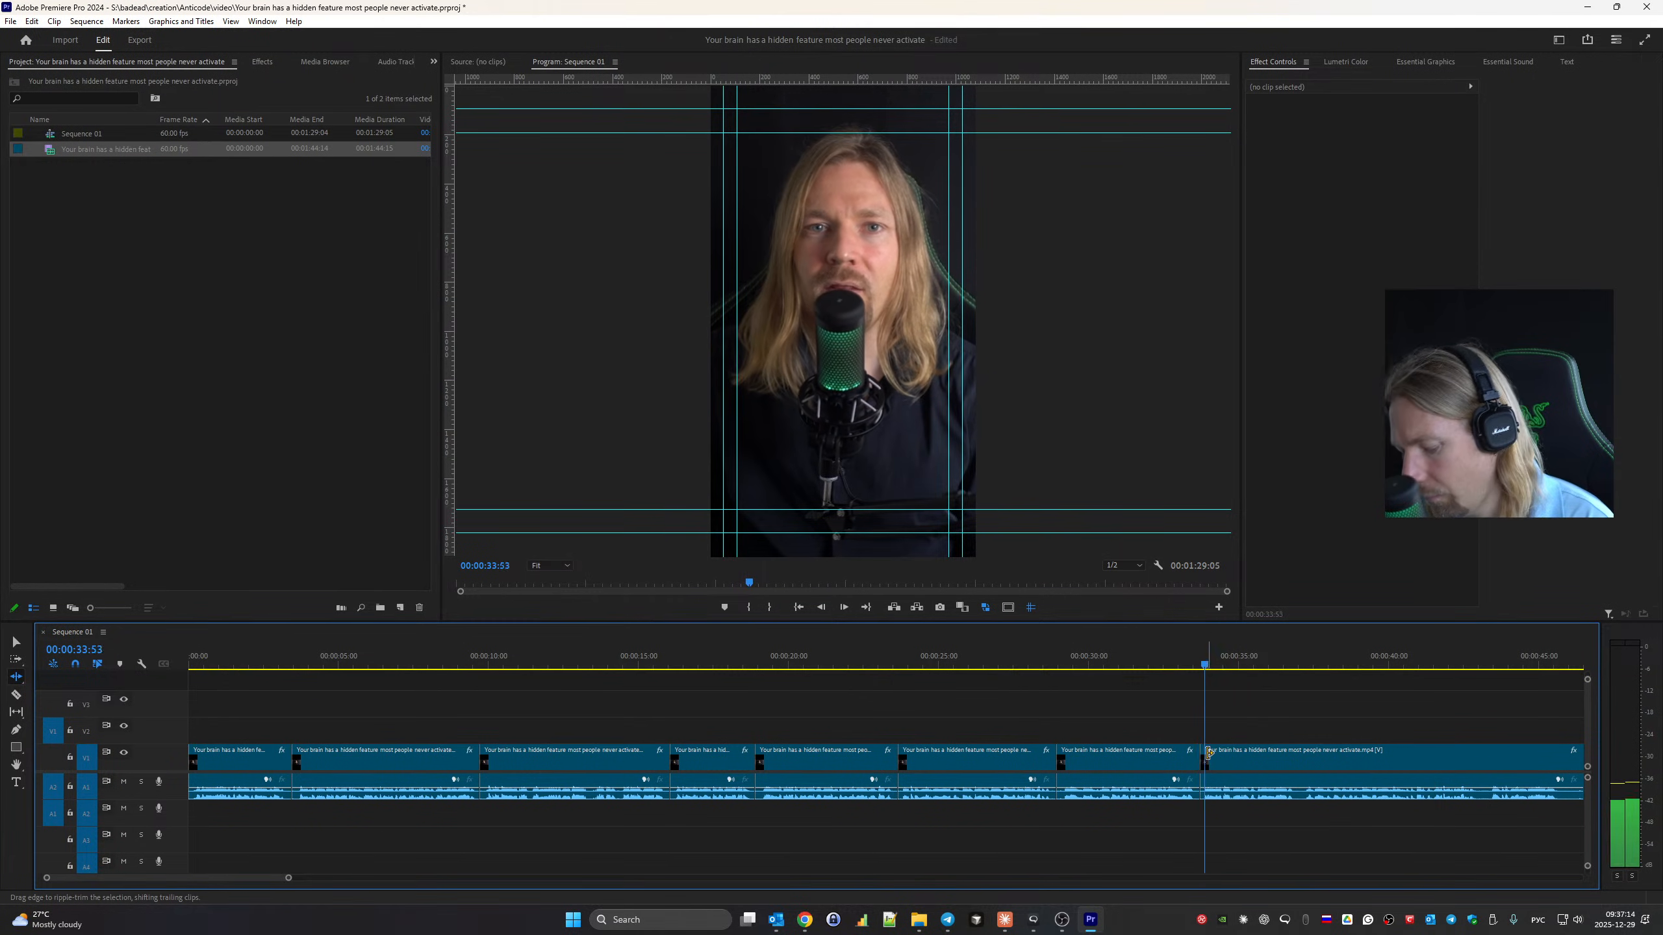
key("c")
scroll(1204, 755, "down", 1)
scroll(1202, 754, "down", 1)
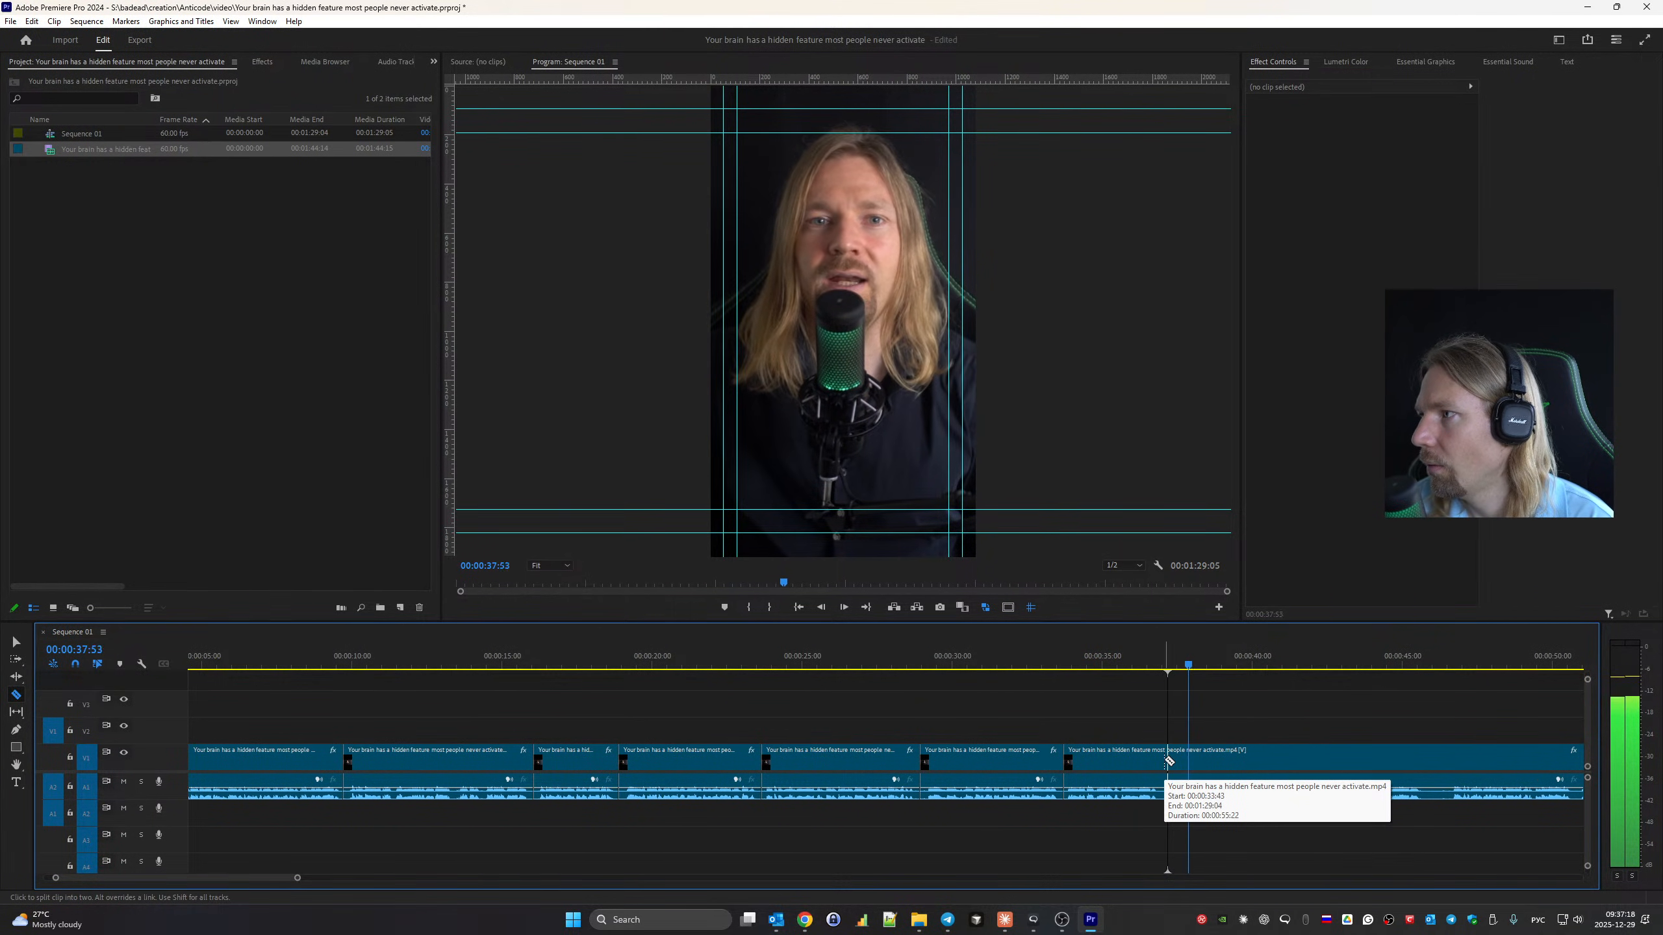
left_click(1168, 760)
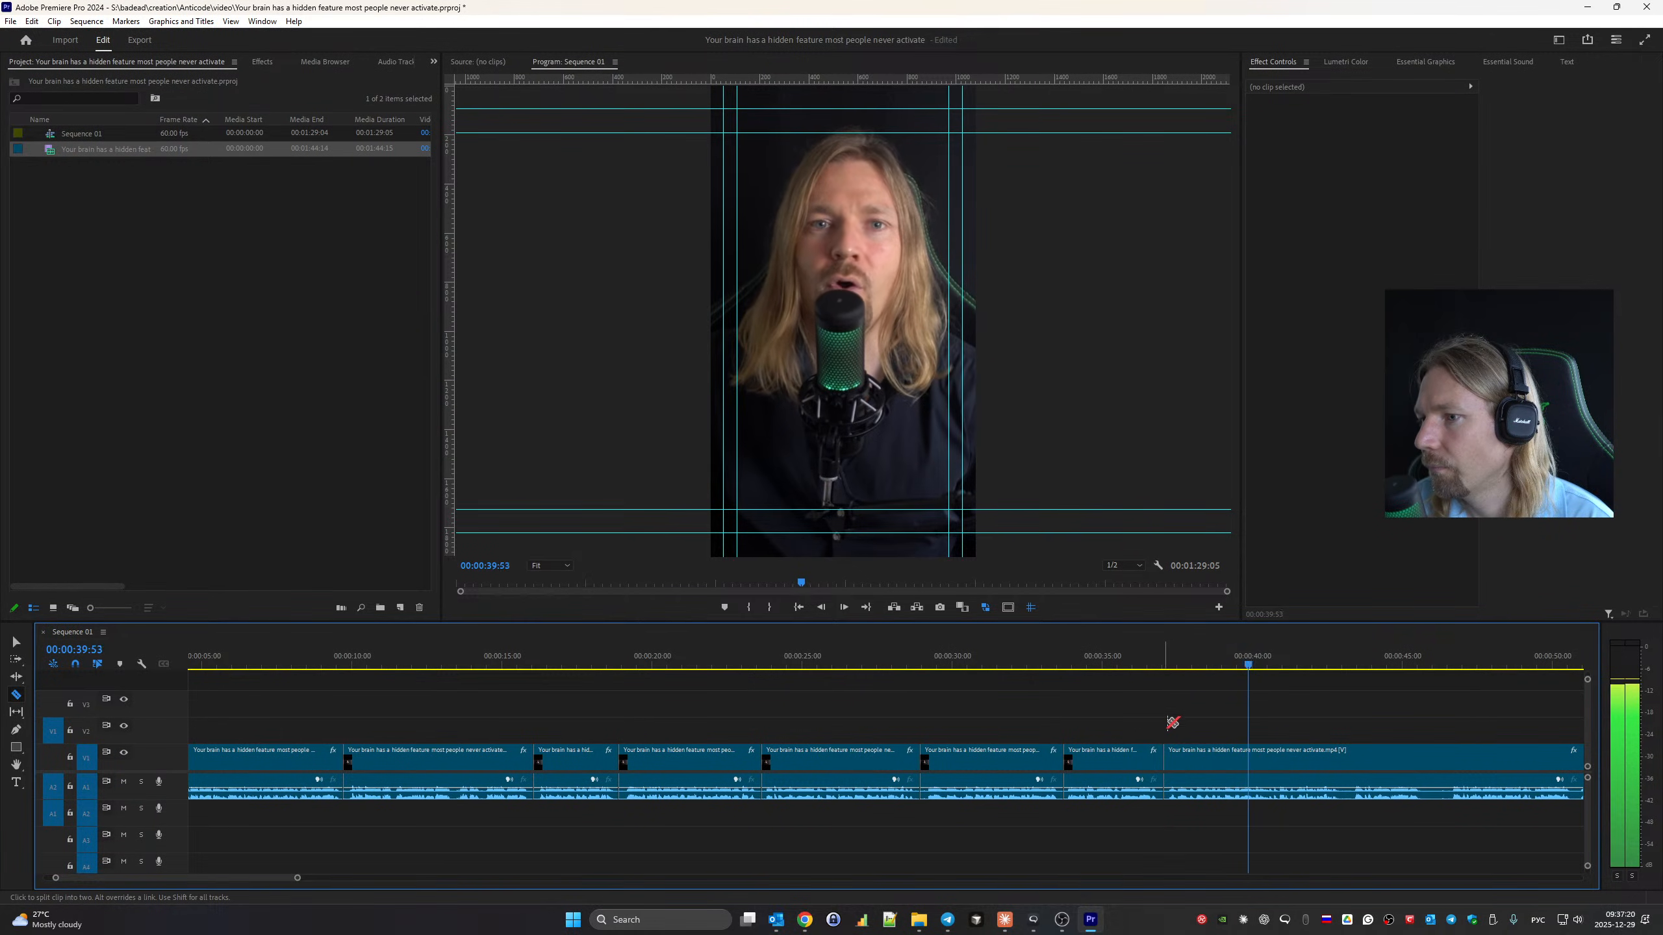
scroll(1191, 754, "down", 3)
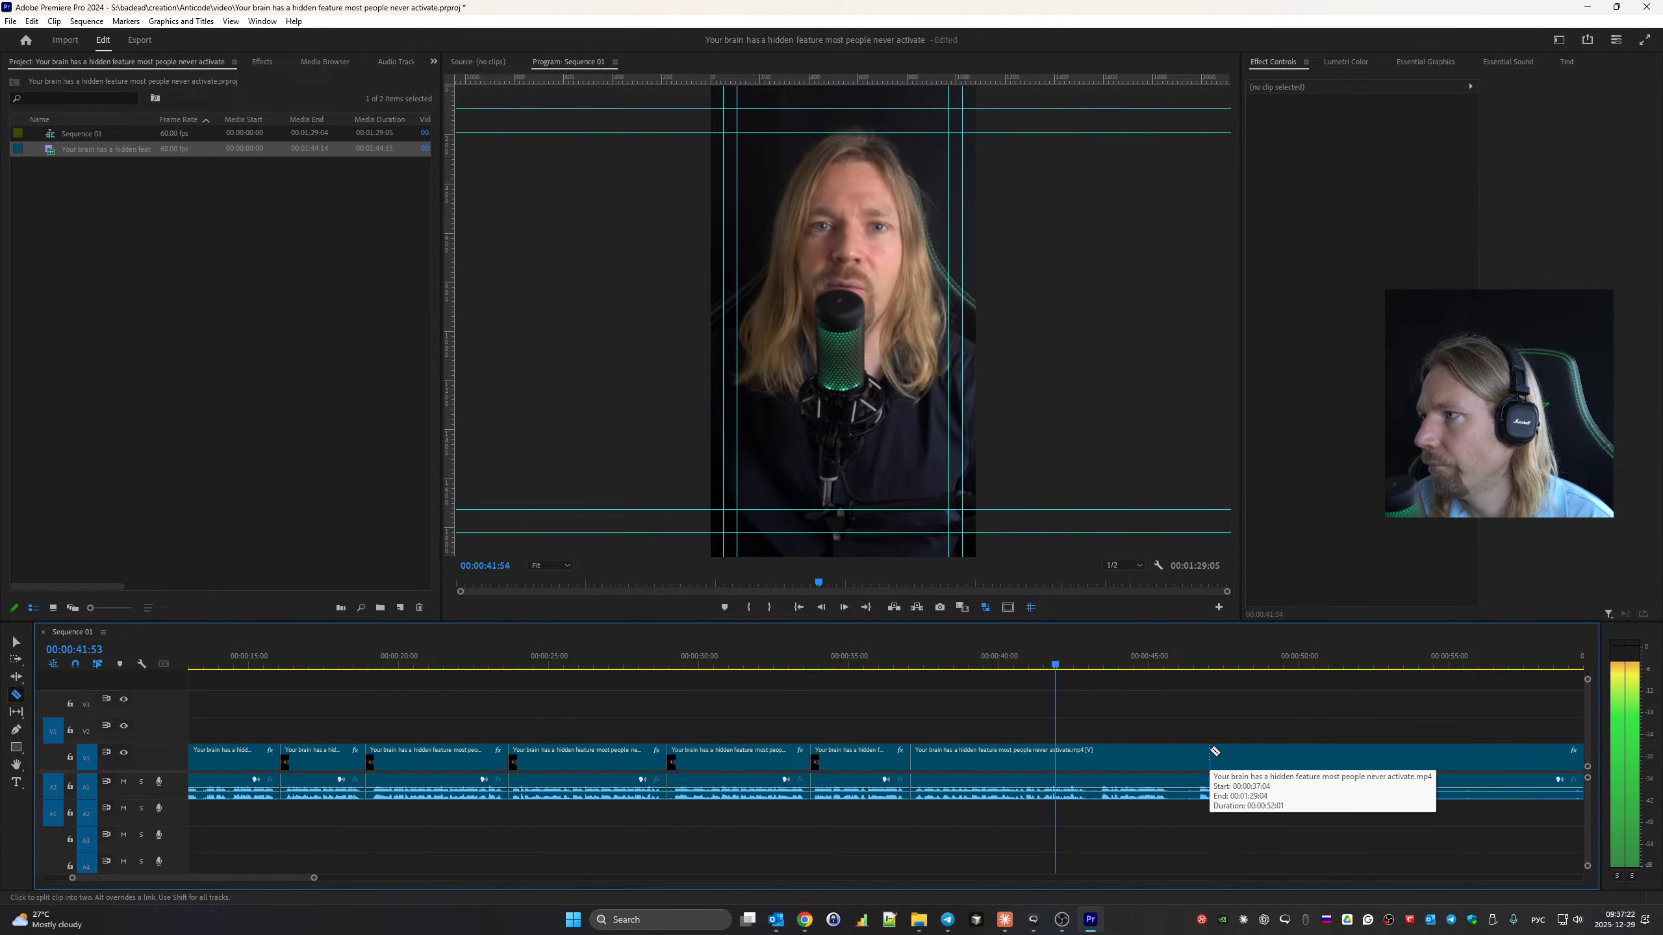
left_click(1092, 755)
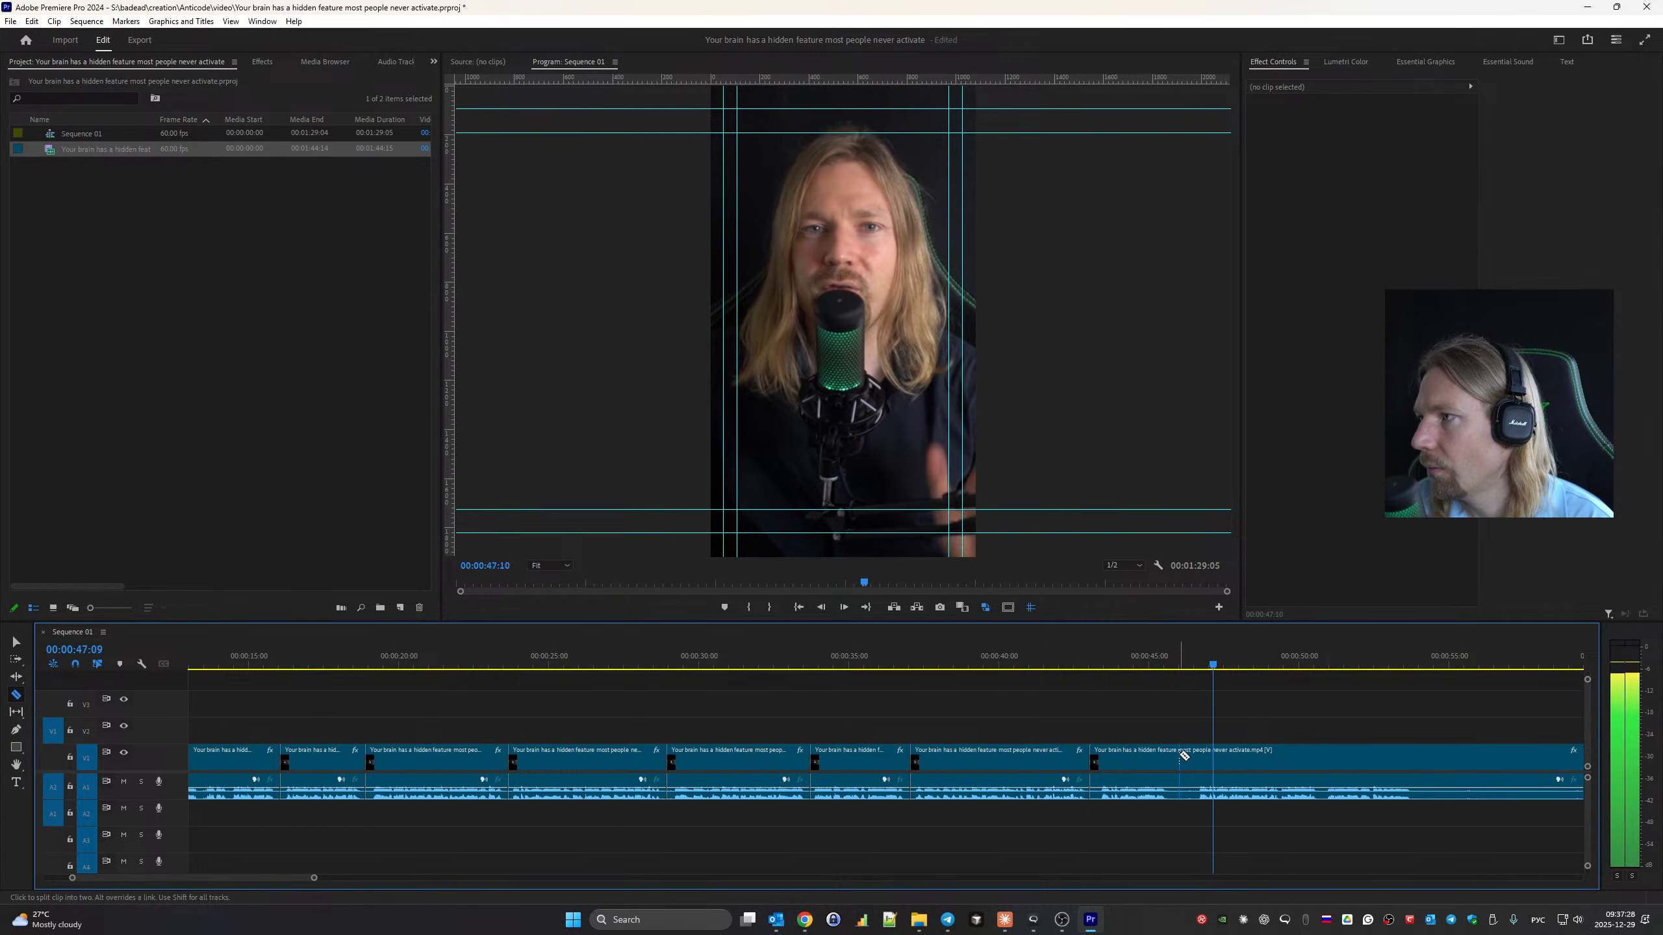
Split the clip at 00:00:46:35 and ripple-delete the segment between 00:00:43:02 and that cut.
scroll(1069, 753, "down", 4)
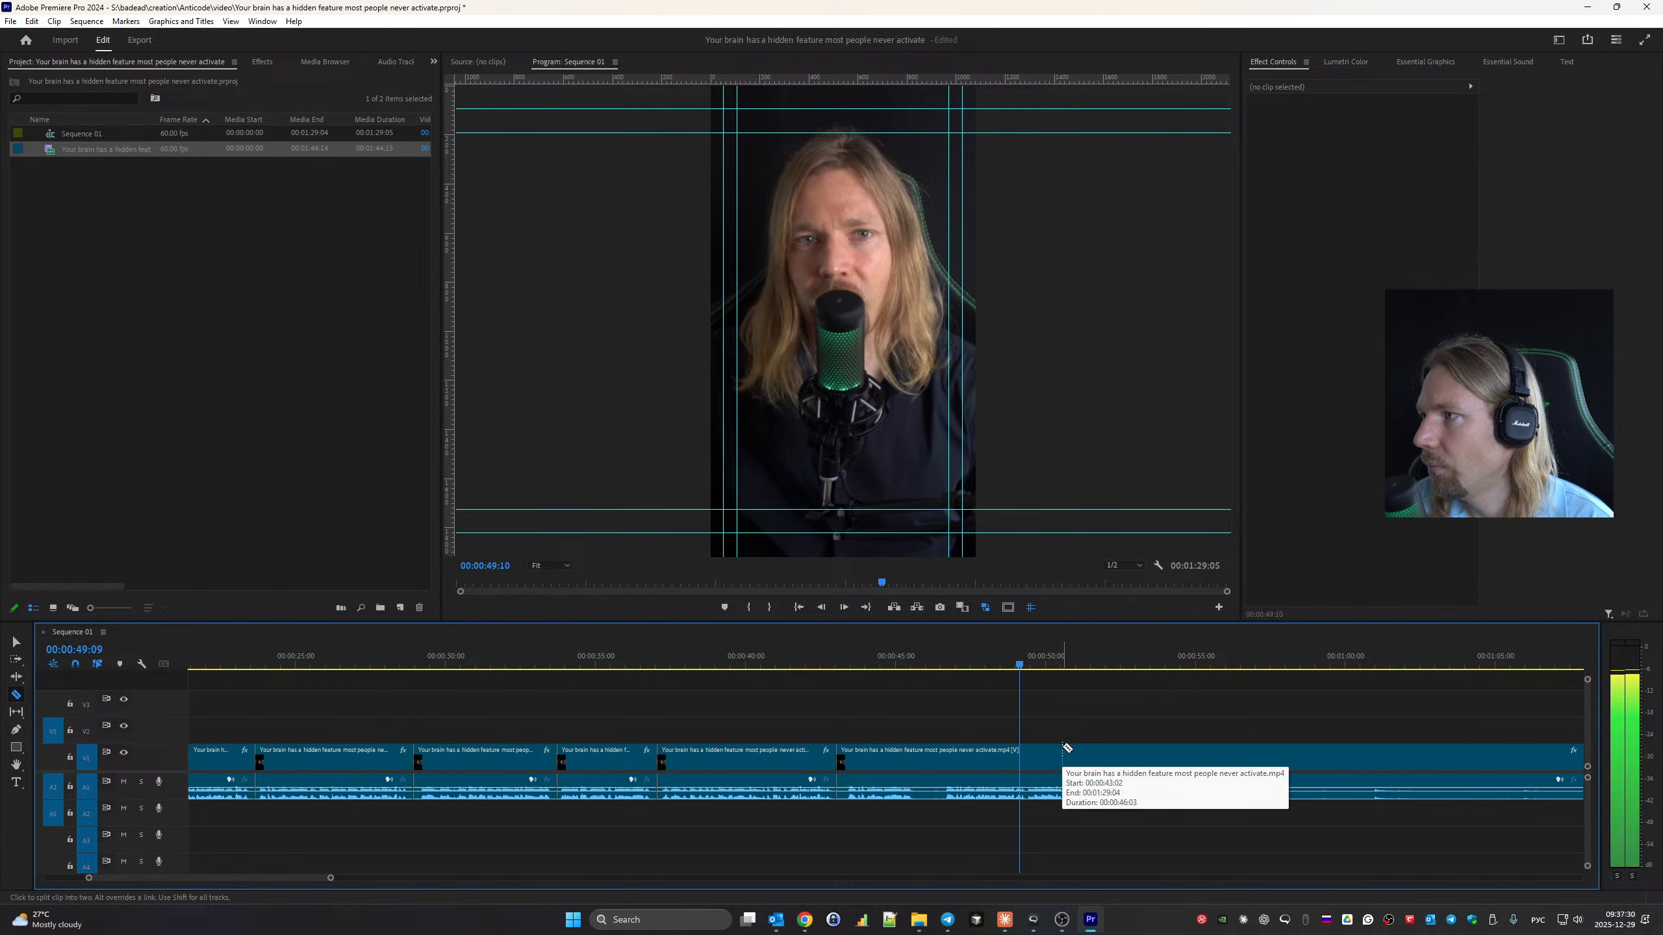
left_click(944, 762)
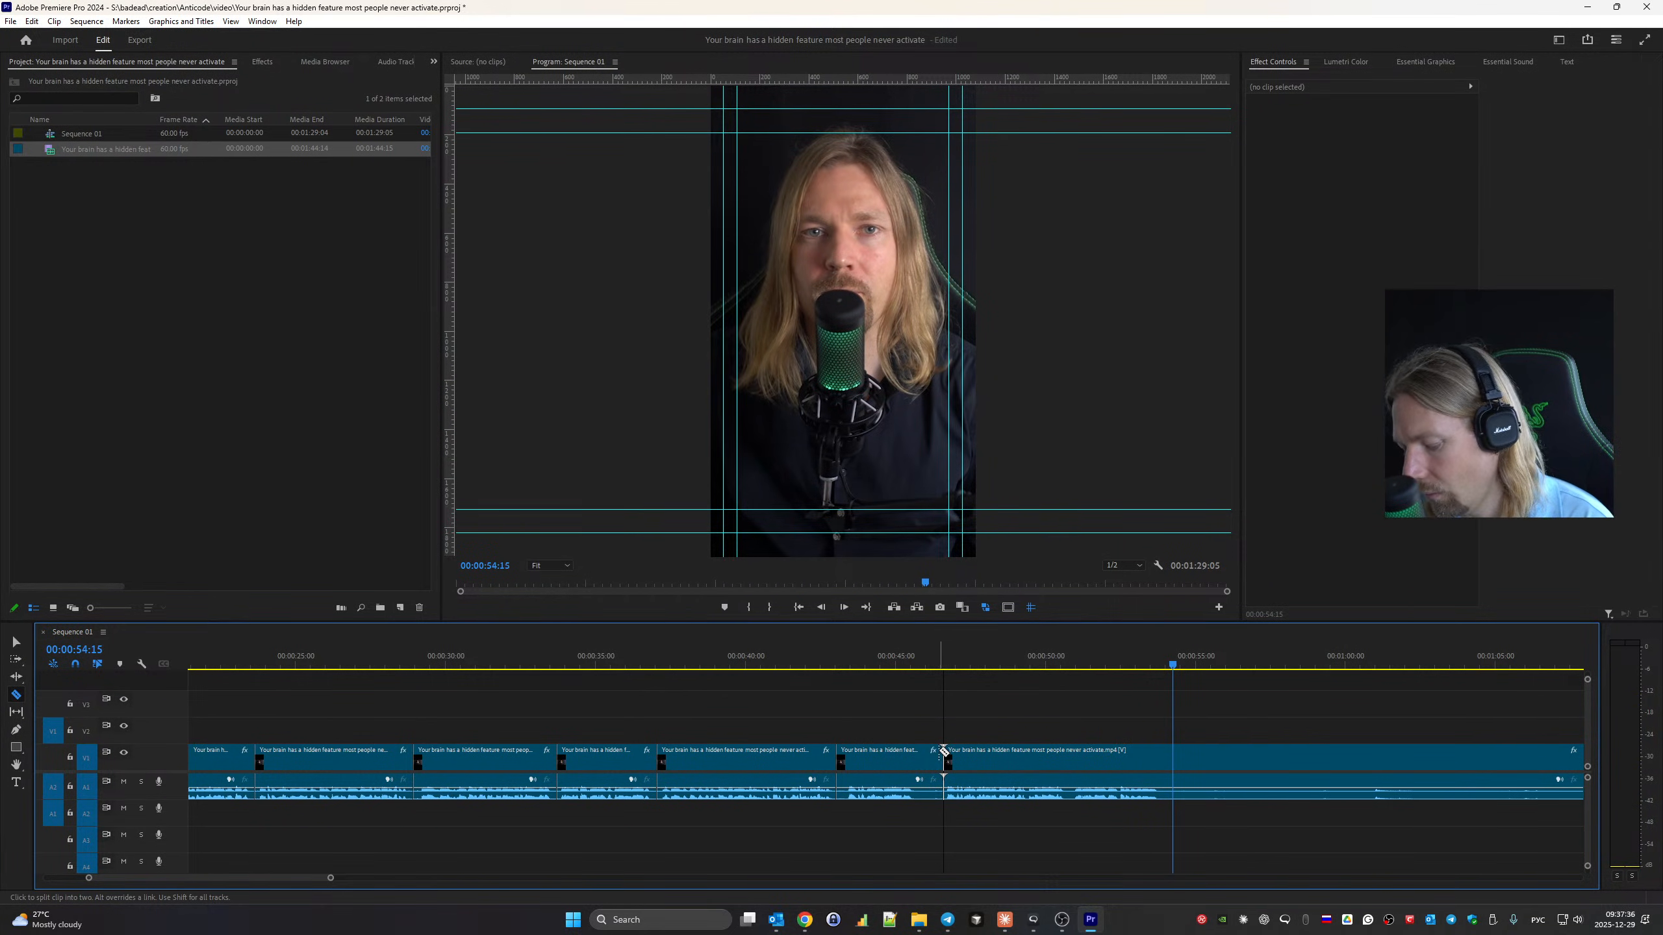
key("b")
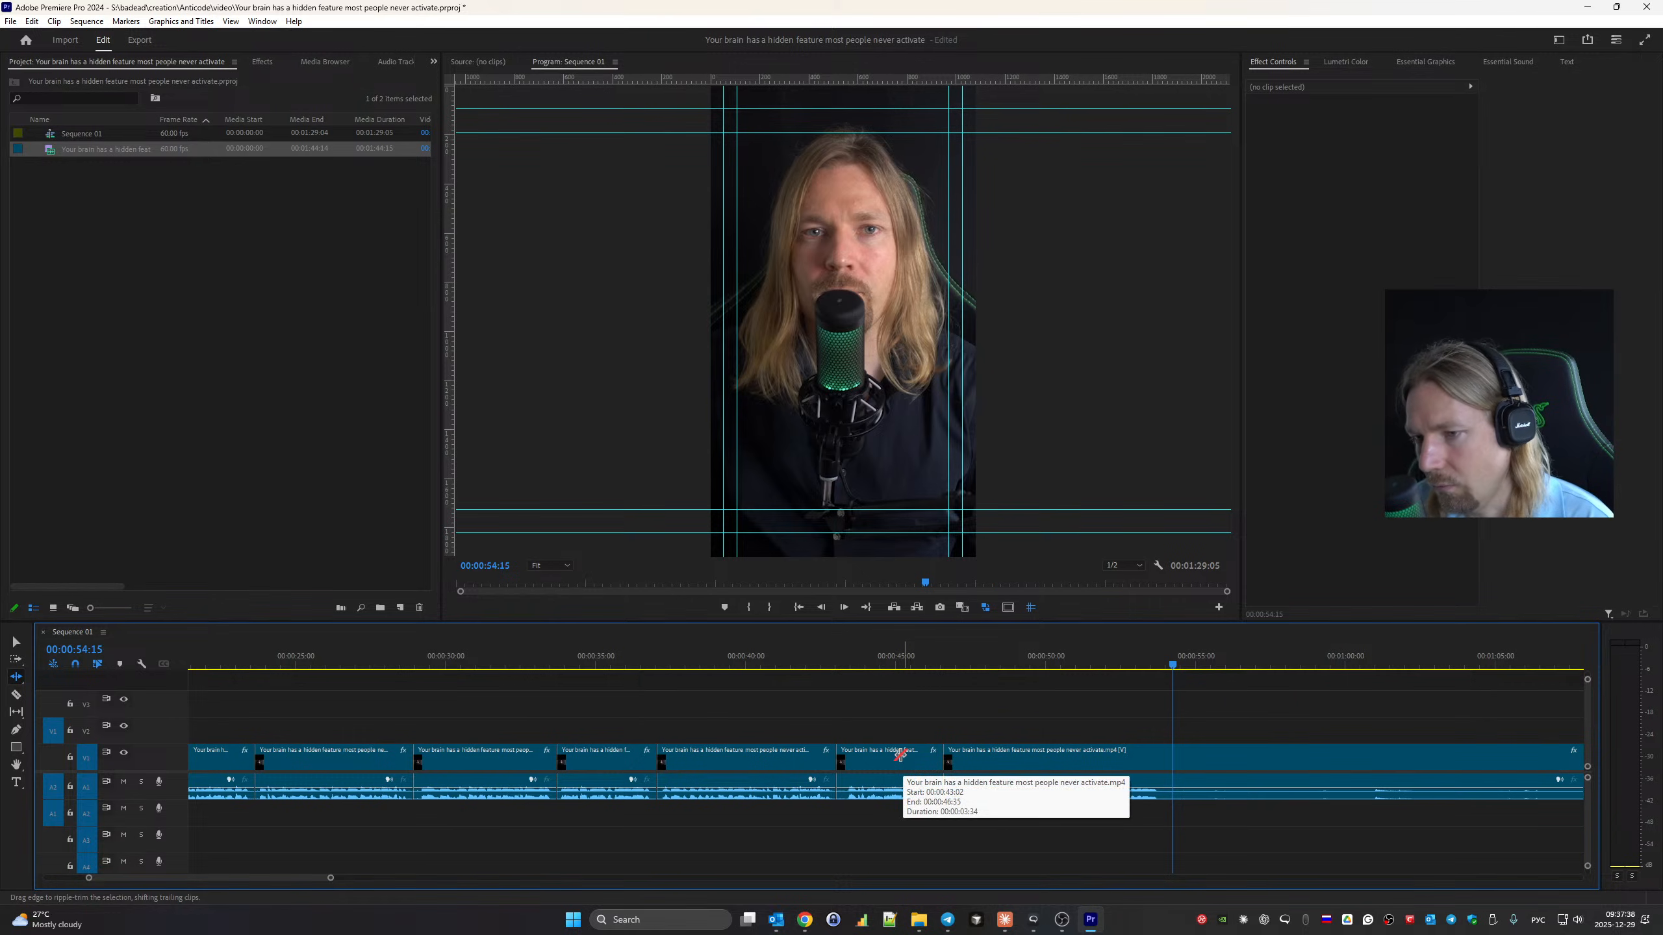
key("v")
left_click(892, 761)
key("shift+Delete")
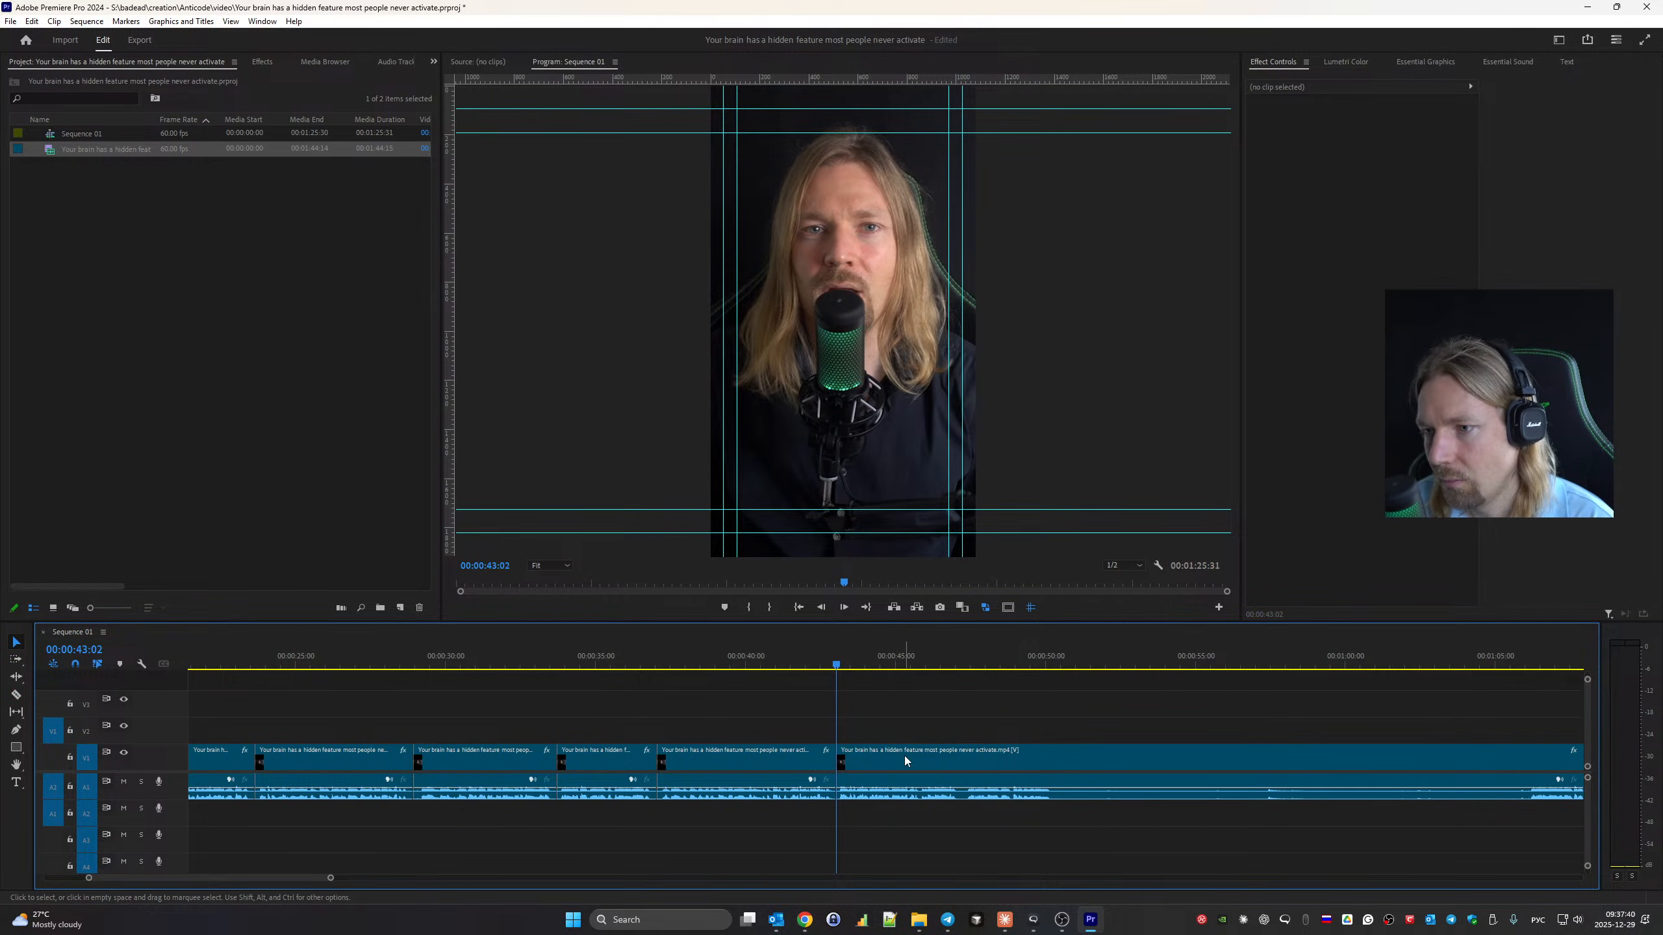
Listen to the speech after the long pause near 1:06, replay from about 43 s, and split the clip at 00:00:47:12.
left_click(1295, 658)
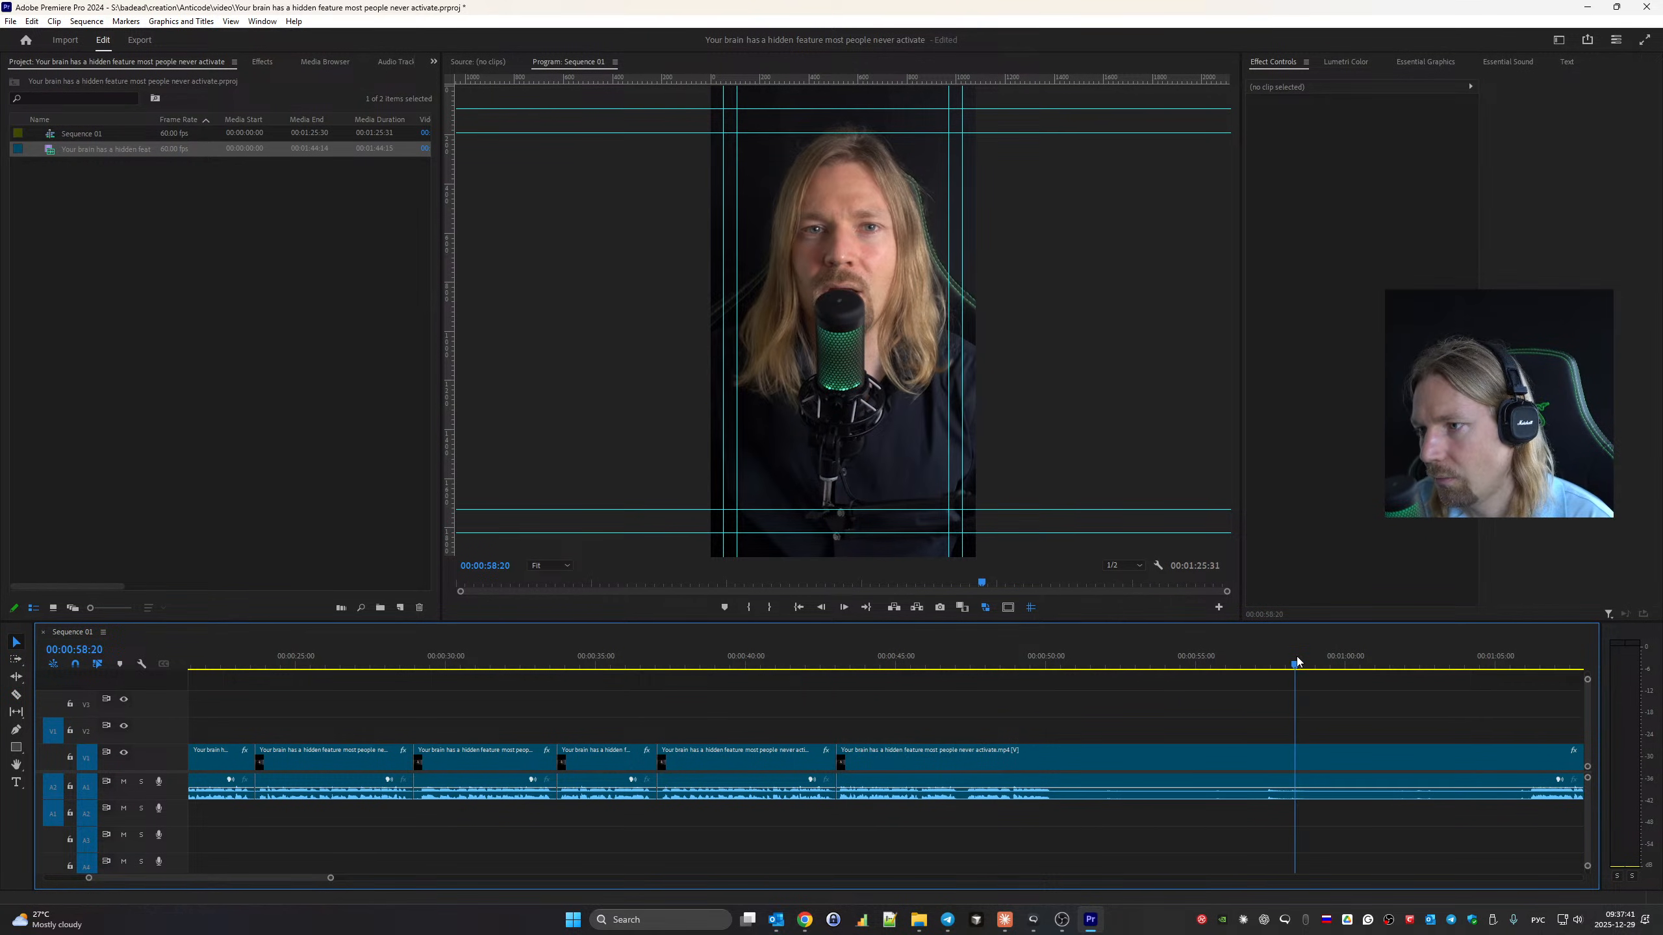
left_click(1525, 661)
scroll(1340, 712, "down", 3)
key("space")
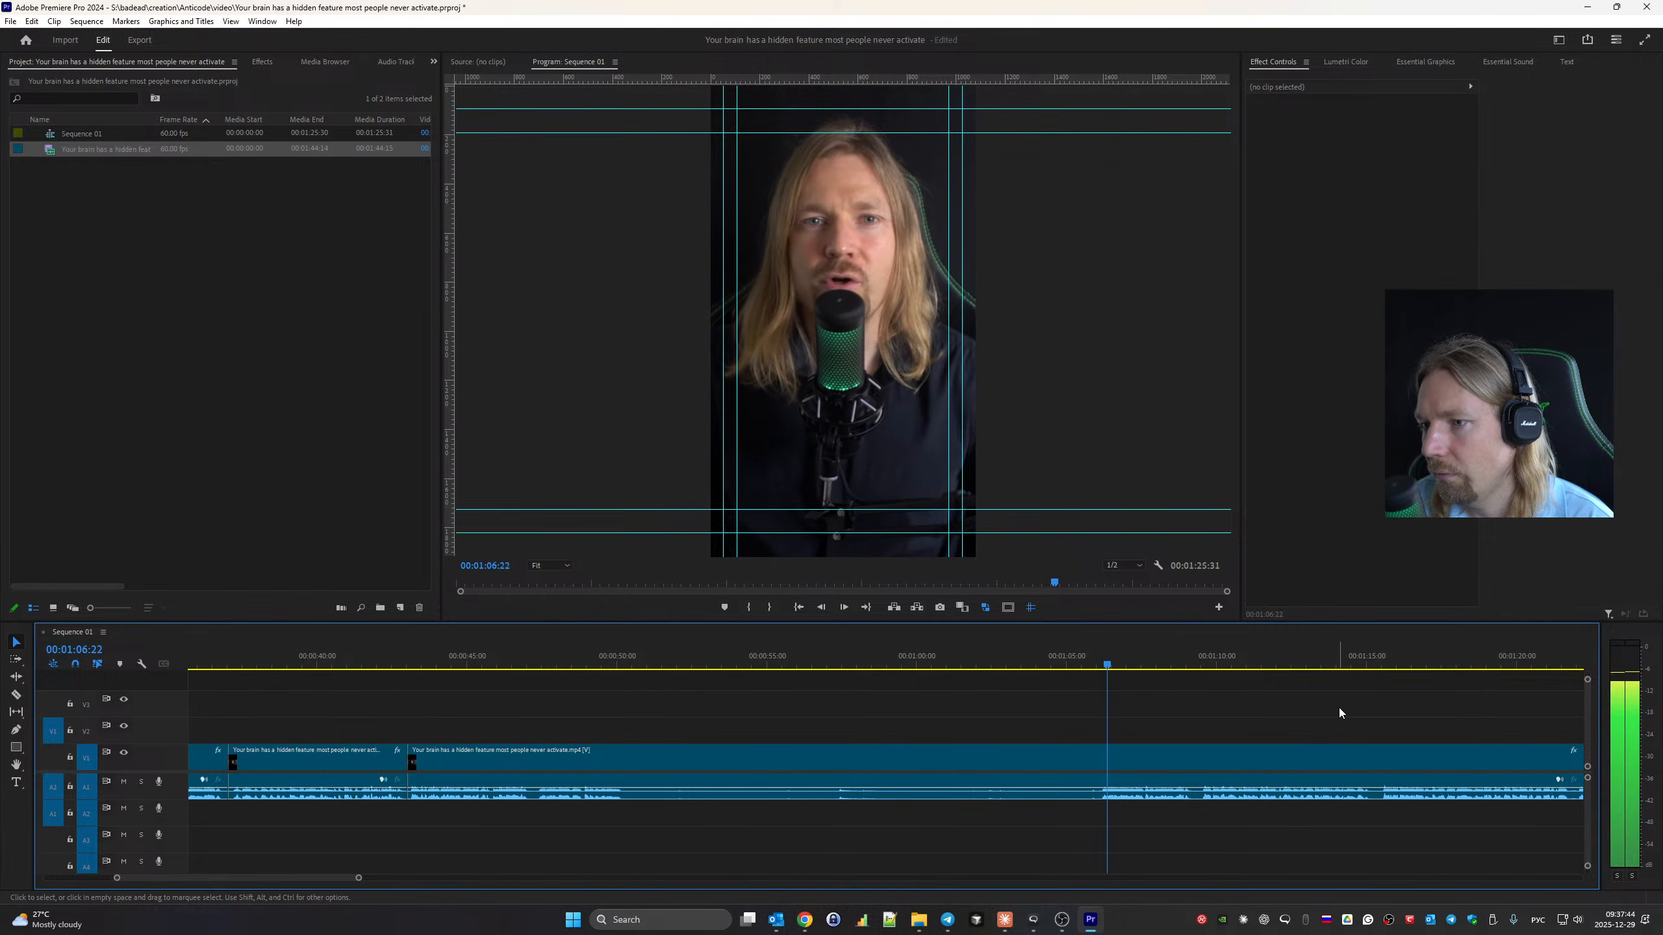
key("space")
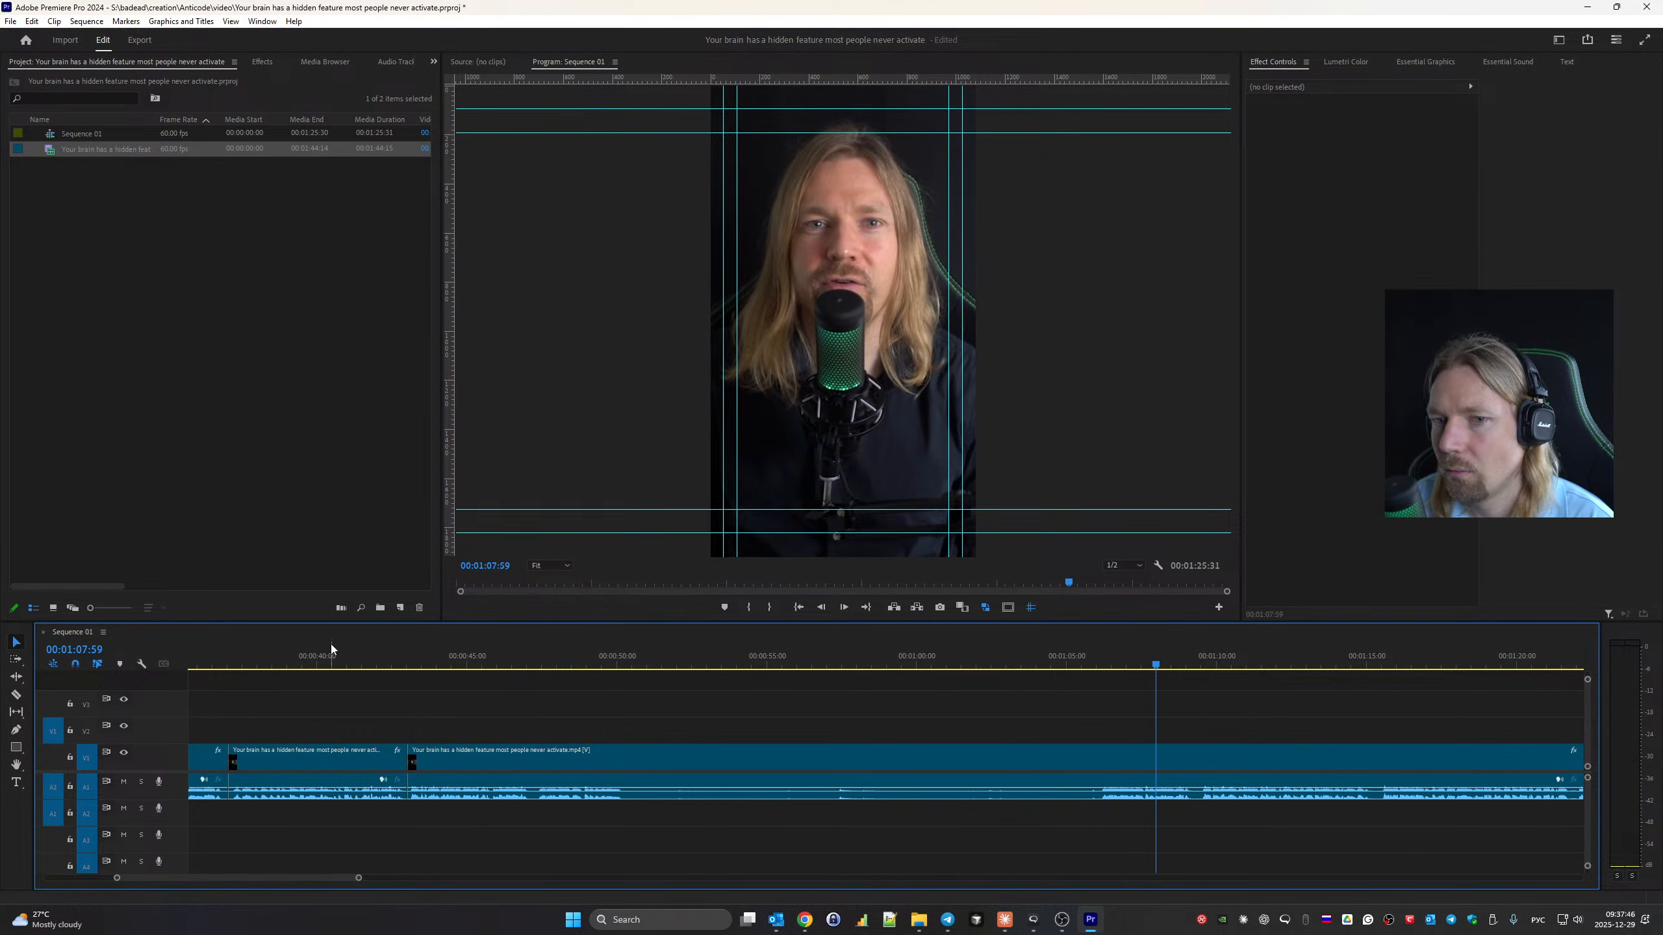
left_click(402, 663)
key("space")
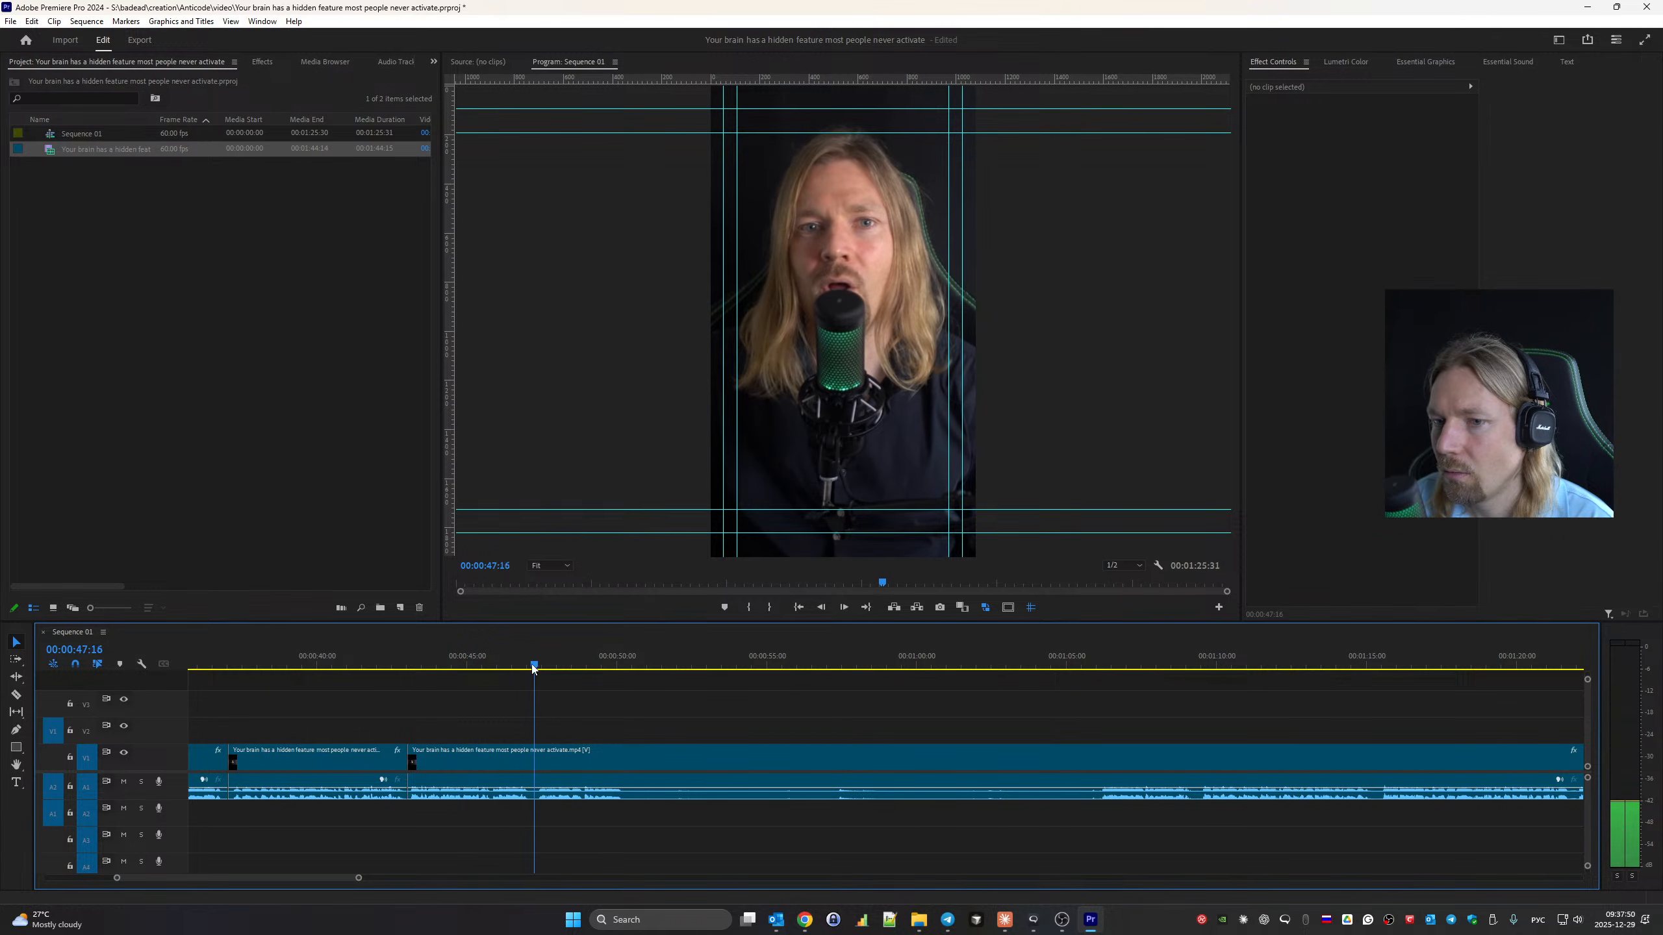
key("c")
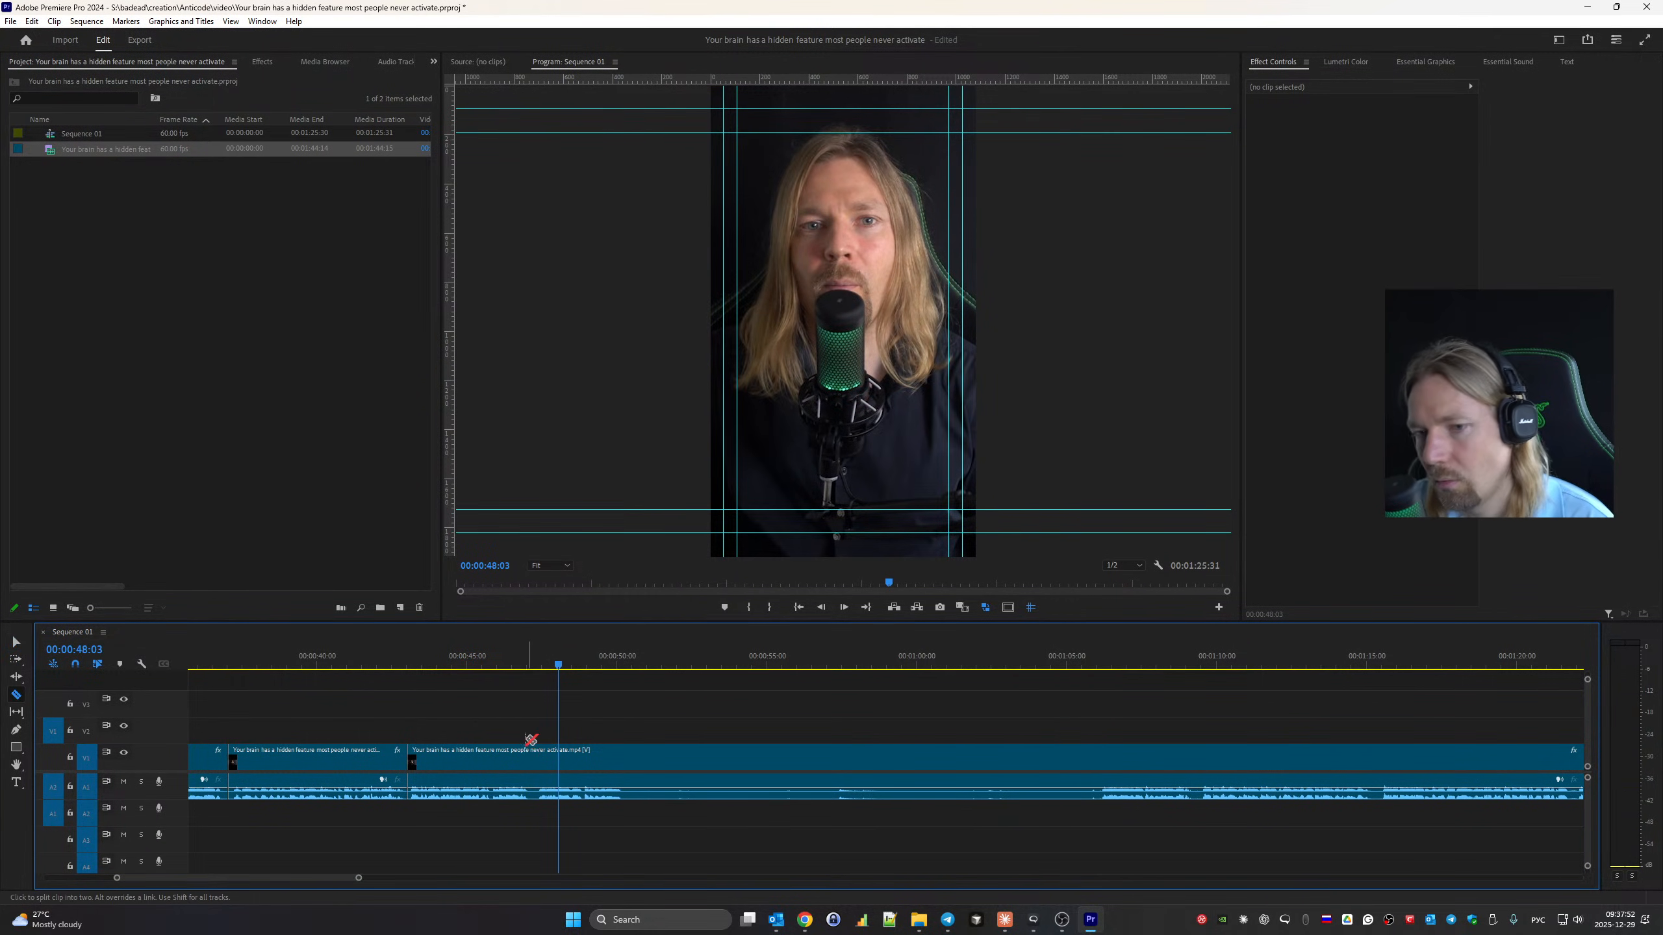
Split the clip at about 1:06, where speech resumes, and ripple-delete the segment between 00:00:47:12 and that cut.
left_click(1091, 652)
key("space")
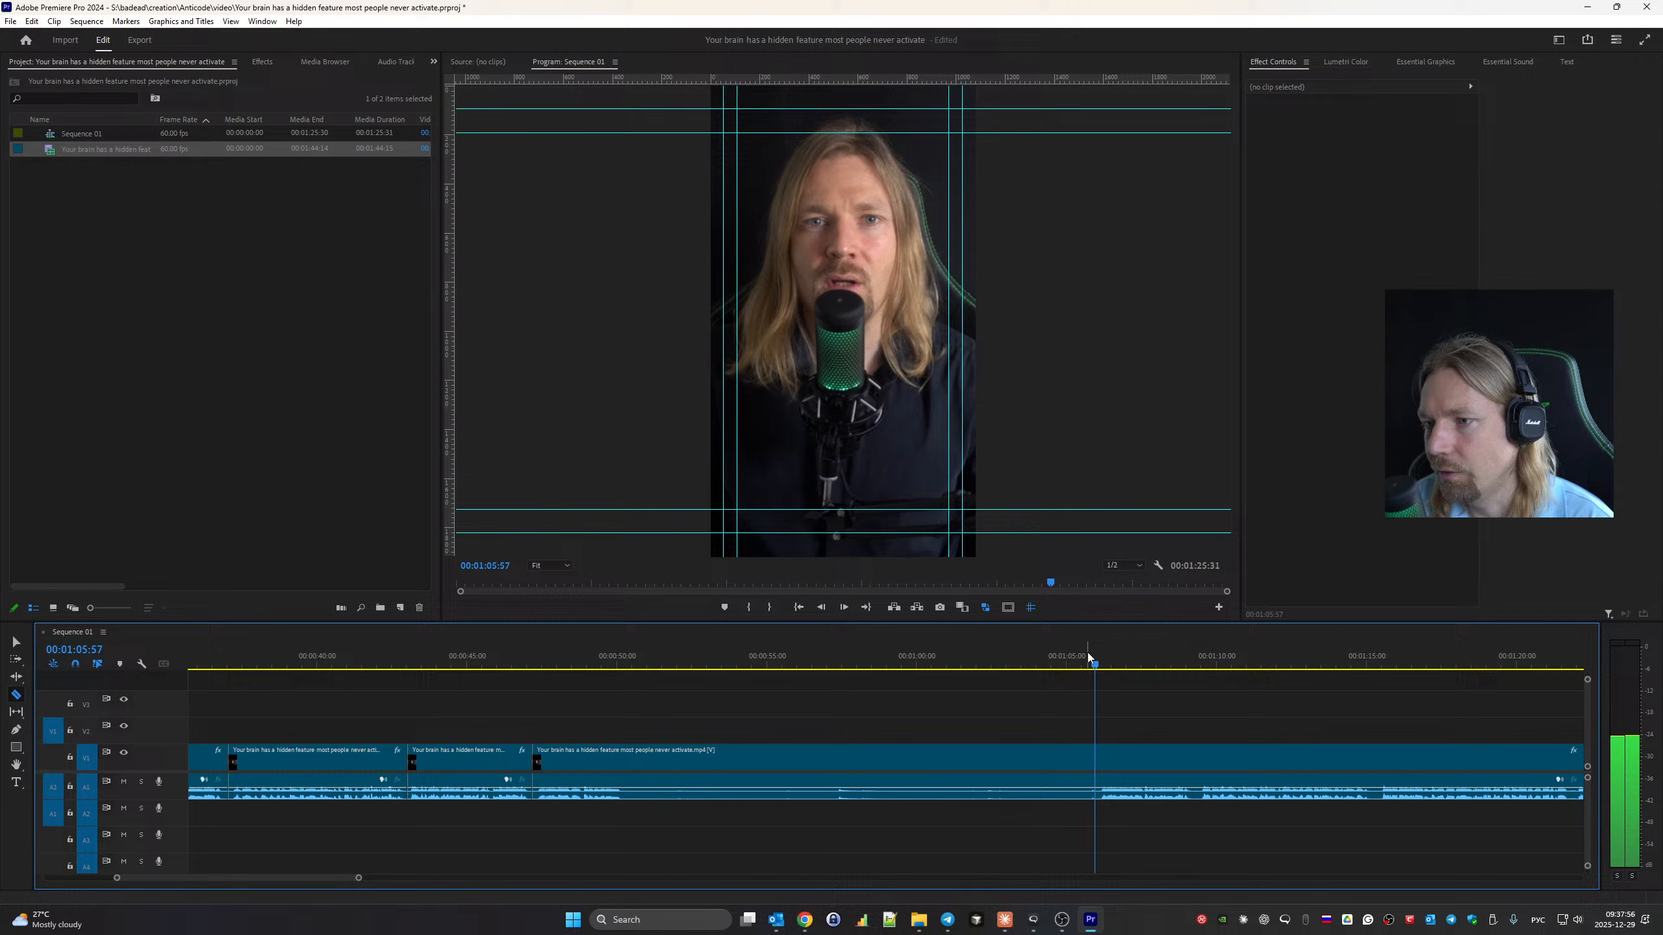
left_click(1098, 761)
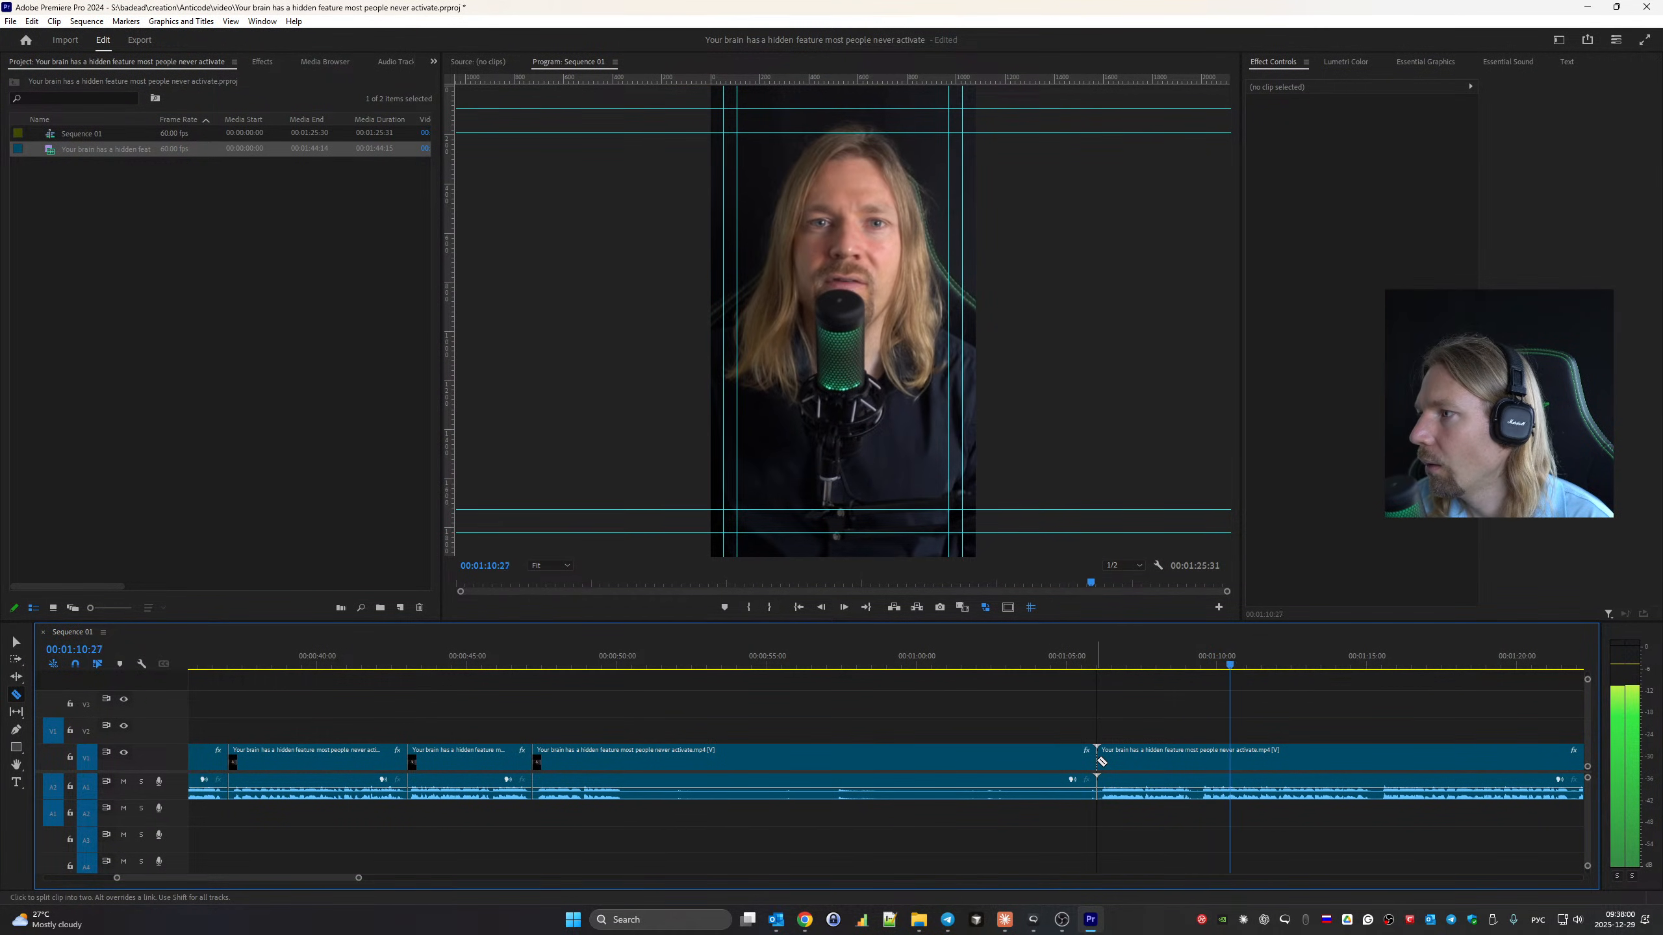
key("space")
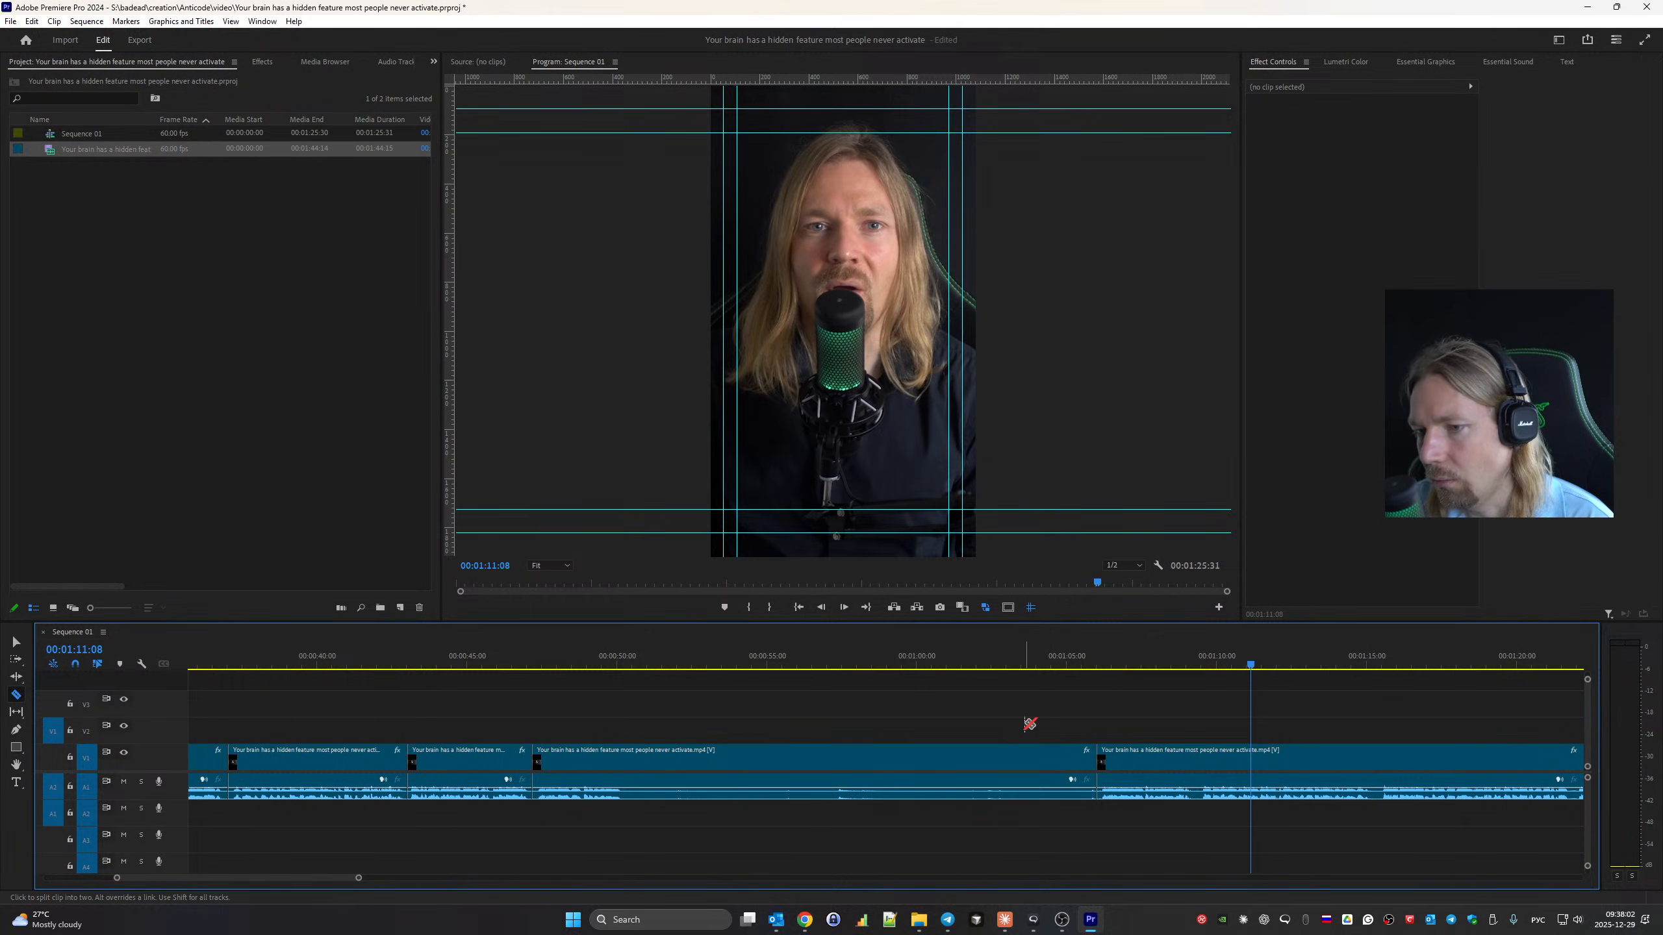
key("v")
left_click(937, 760)
key("shift+Delete")
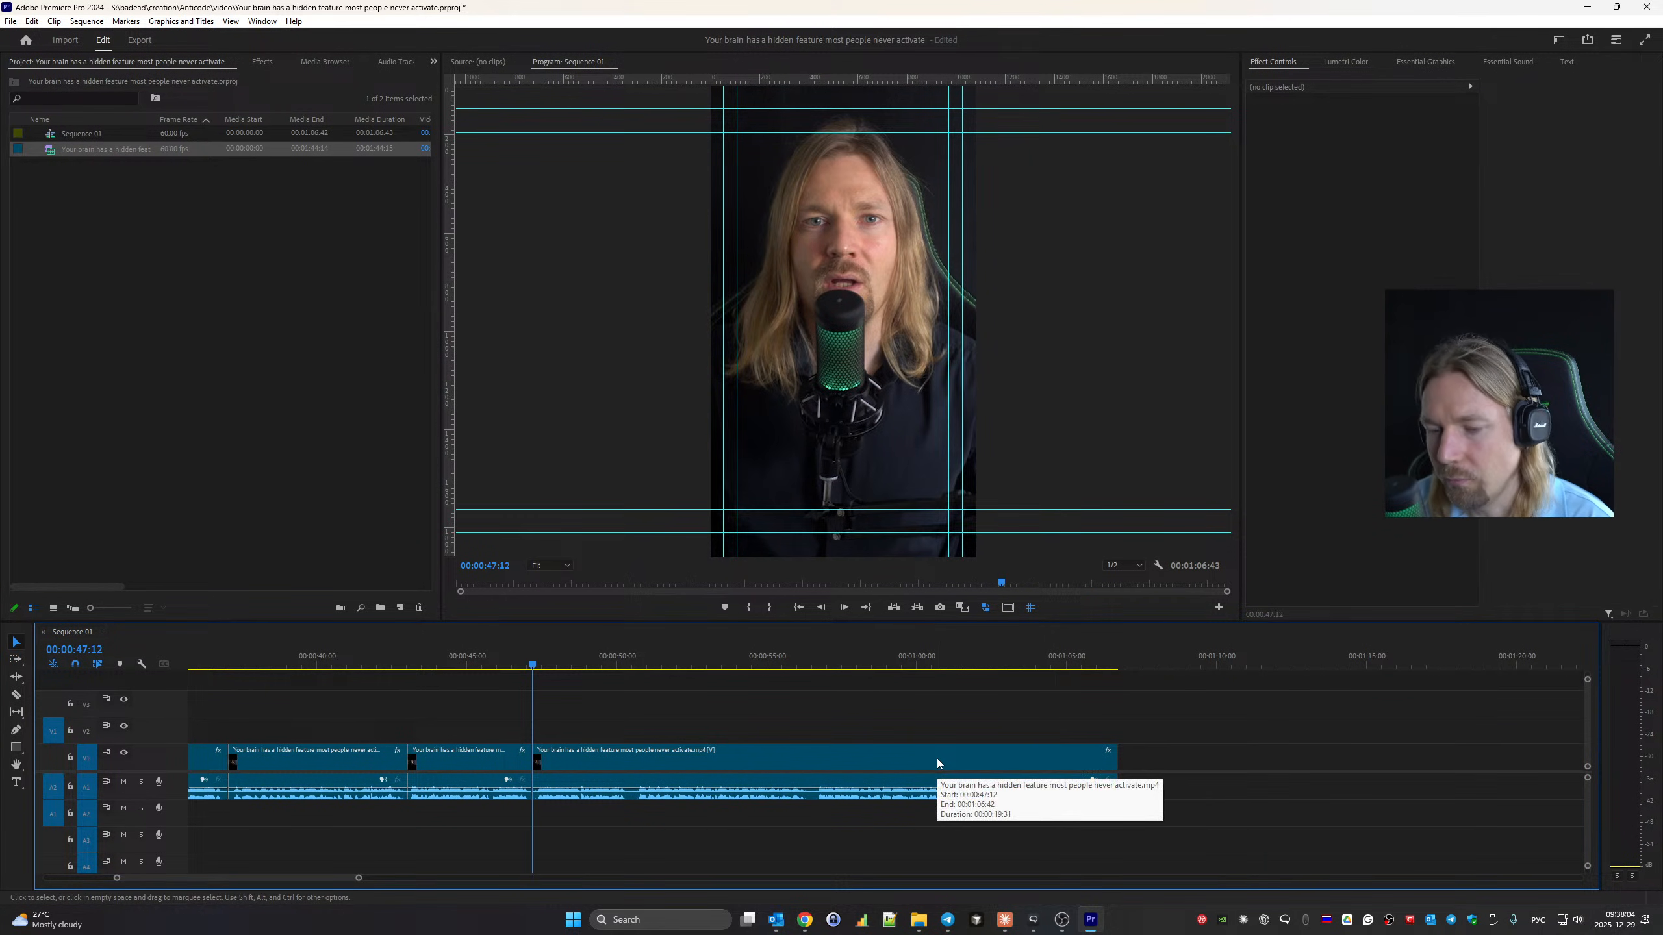
Play on from 00:00:47:12 and split the clip with the Razor tool after the phrase, at about 50.5 s.
key("space")
key("c")
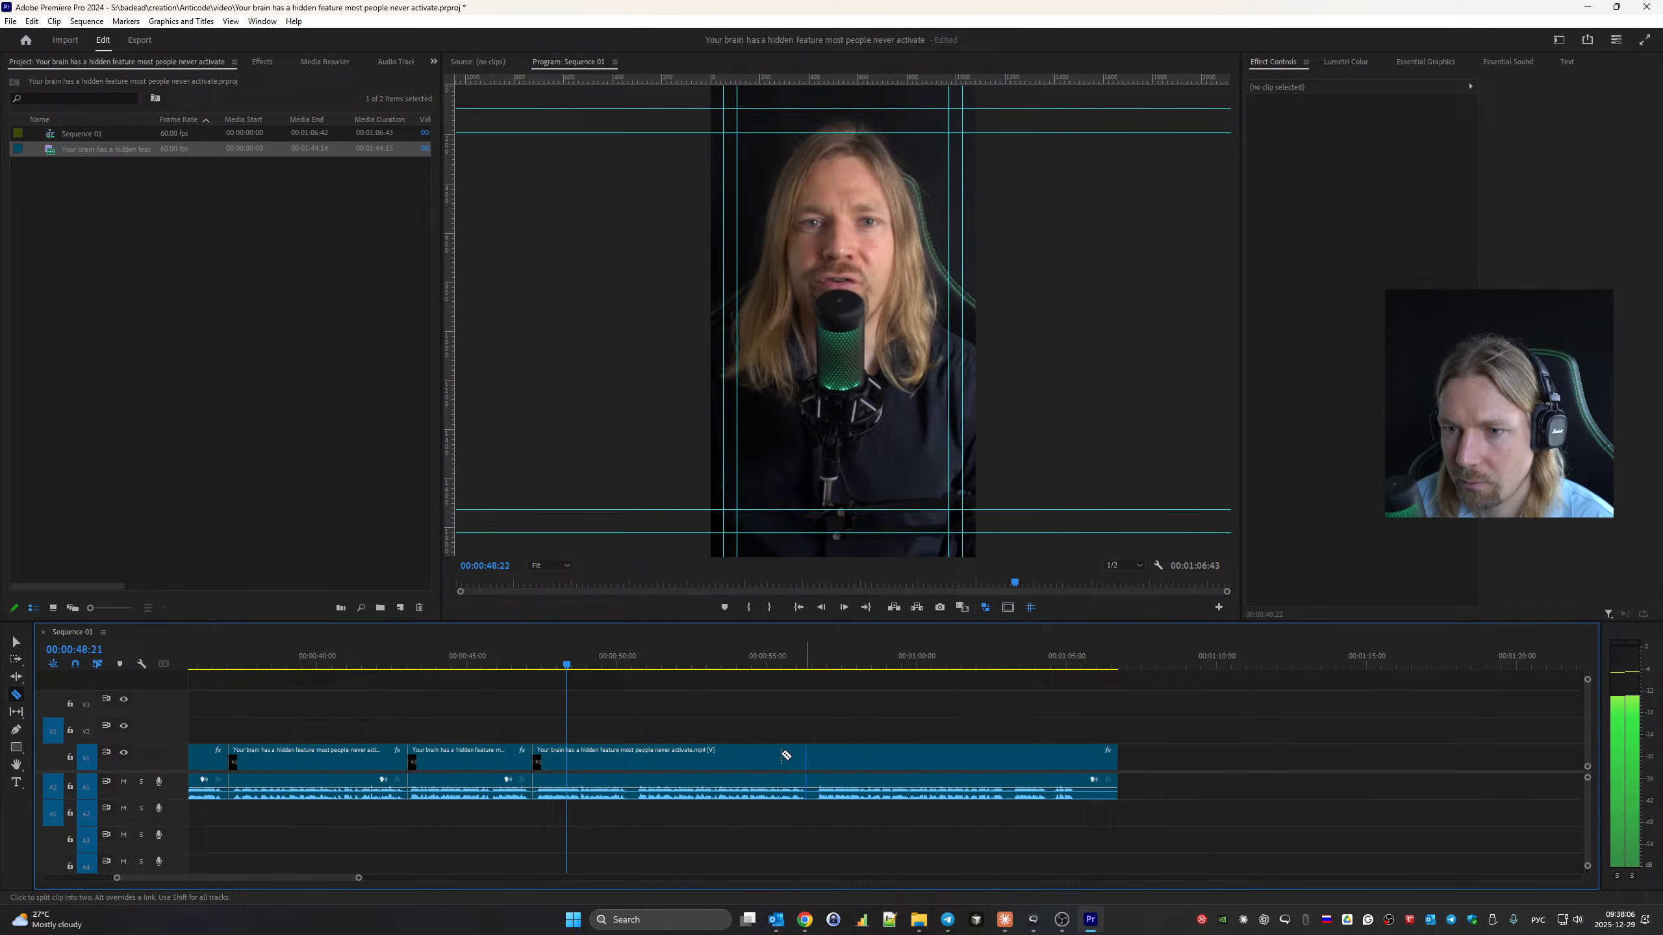
left_click(632, 758)
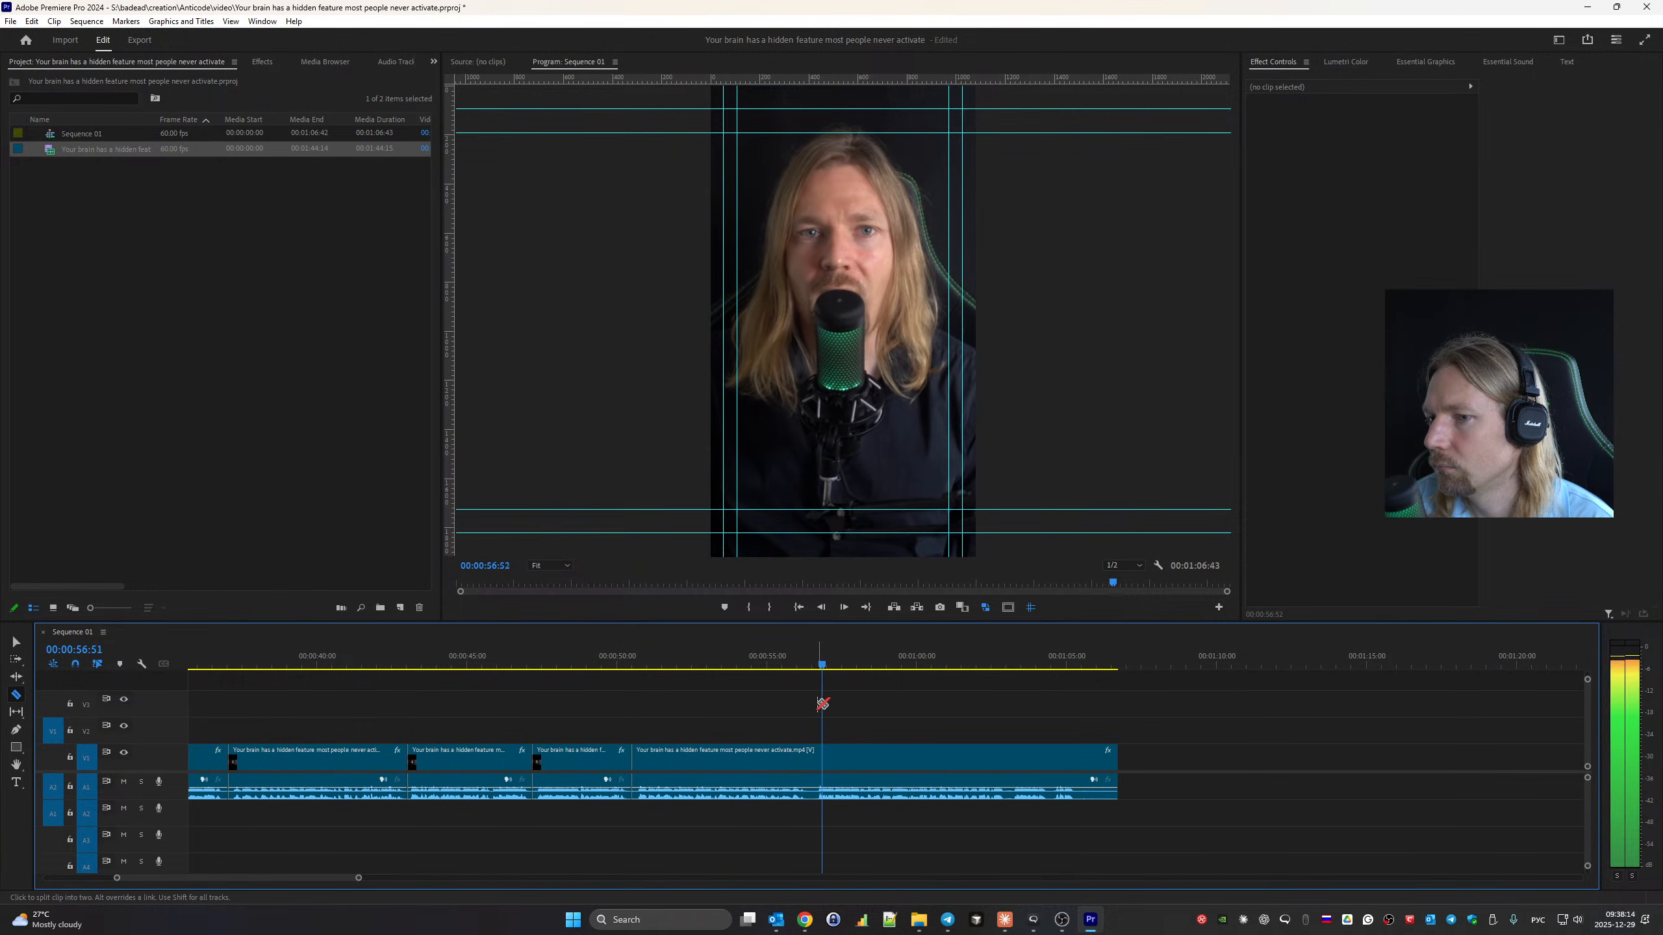
Split the last clip where the speech ends, at 00:01:05:29, and delete the leftover tail after that cut.
left_click(1083, 762)
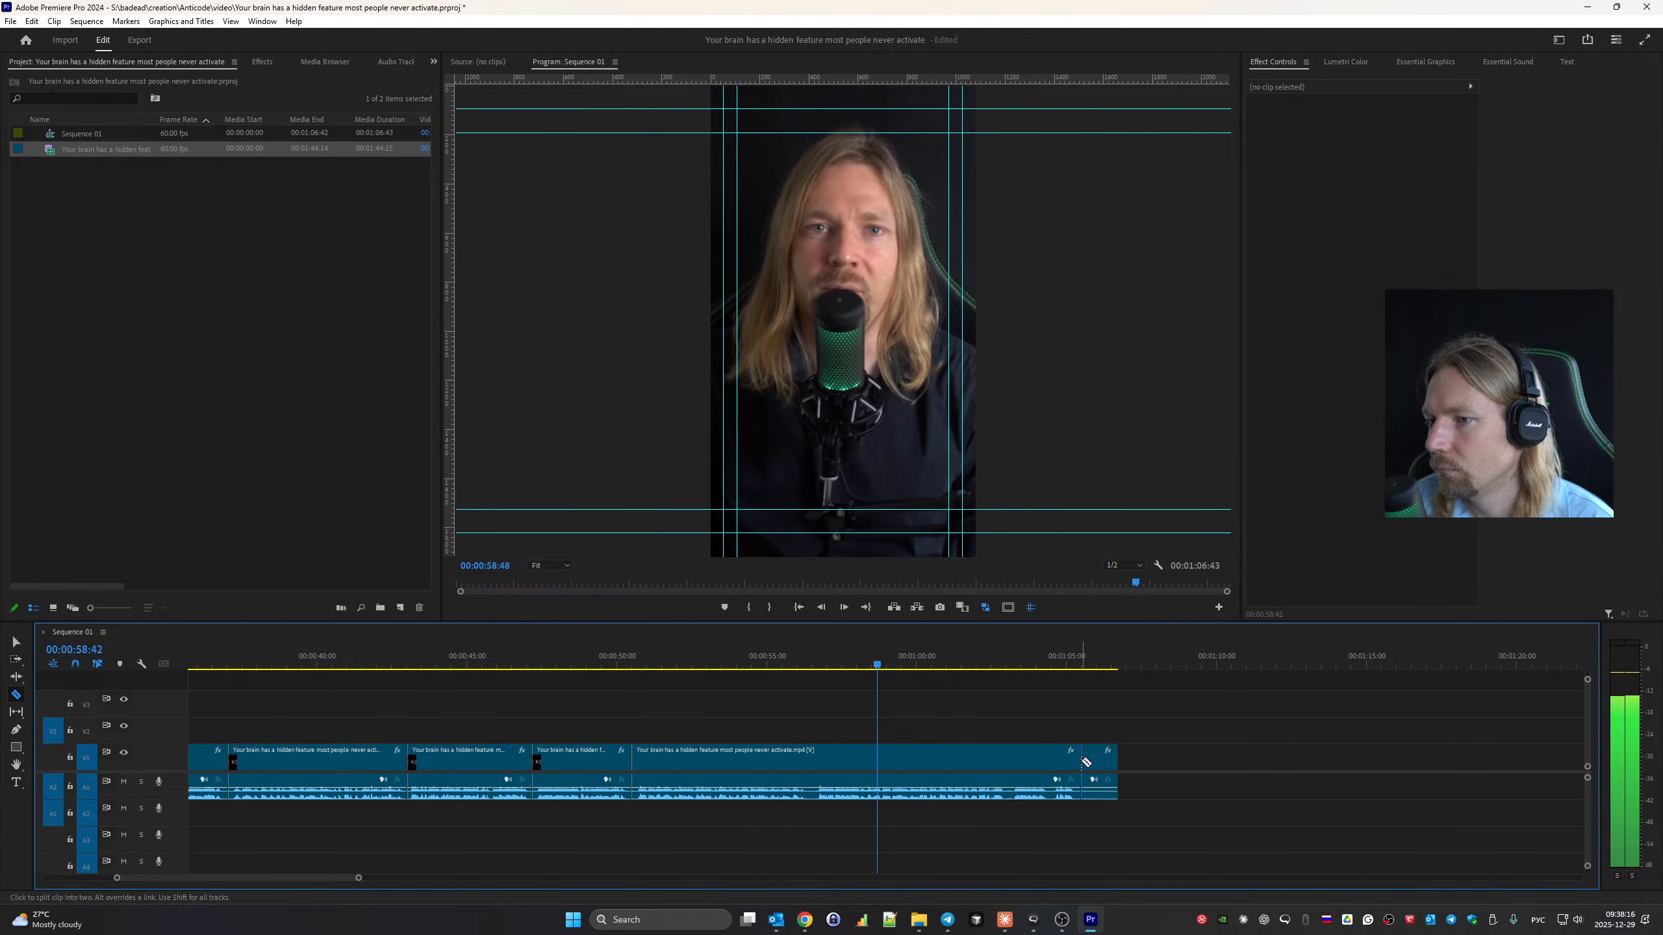
key("v")
left_click(1103, 762)
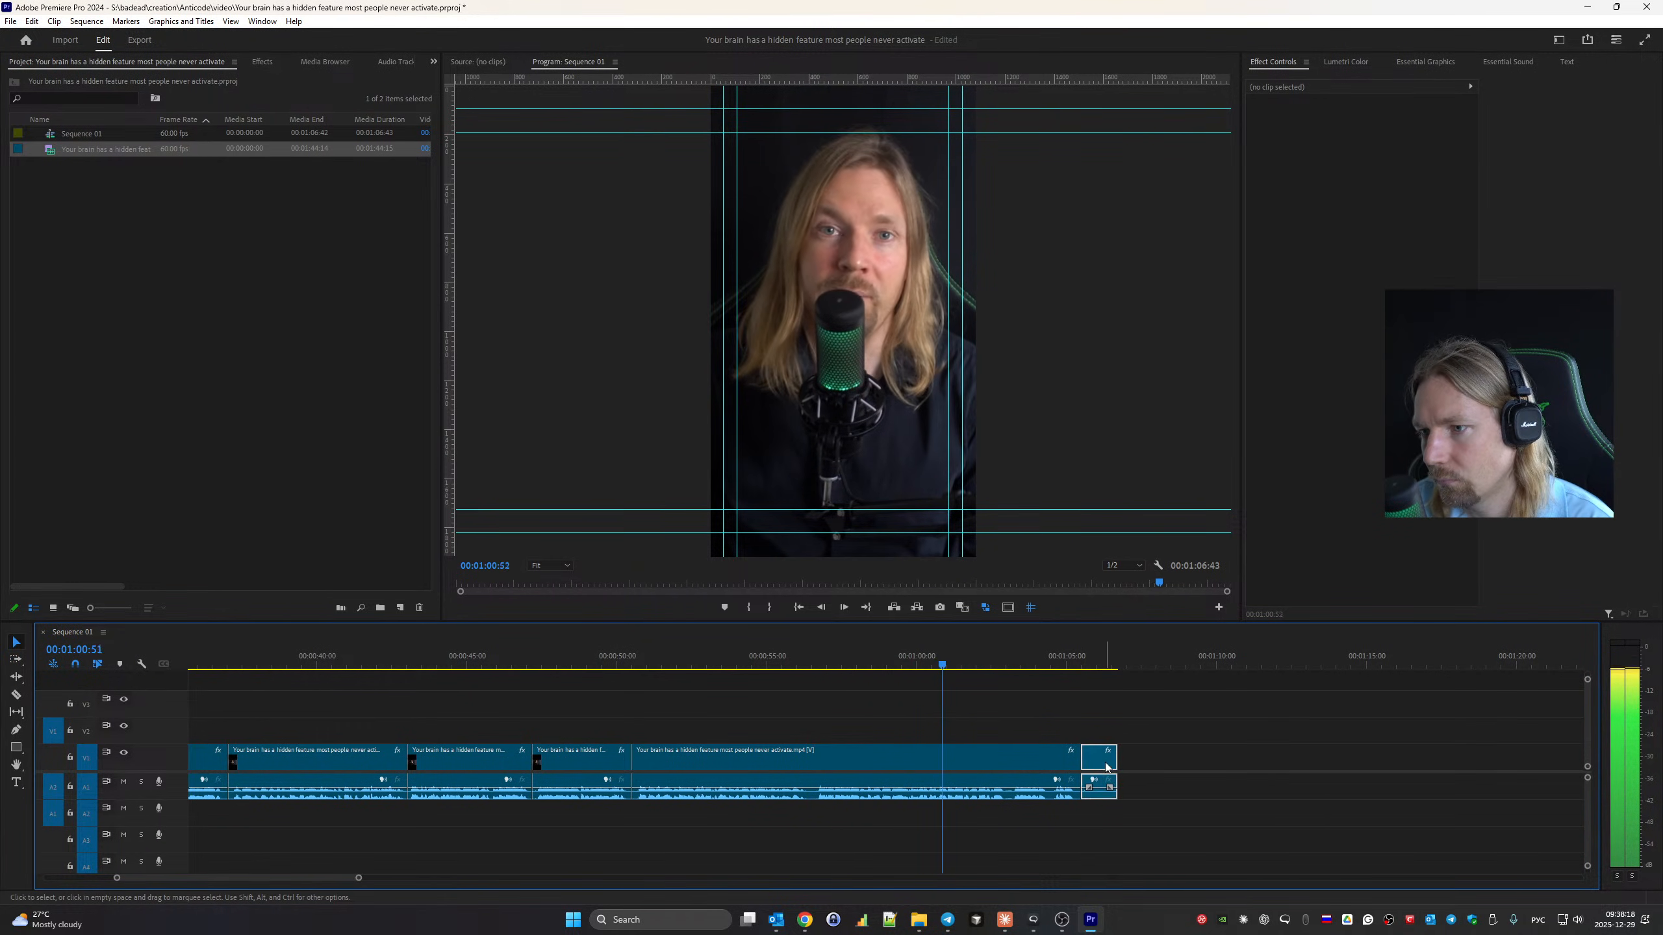
key("Delete")
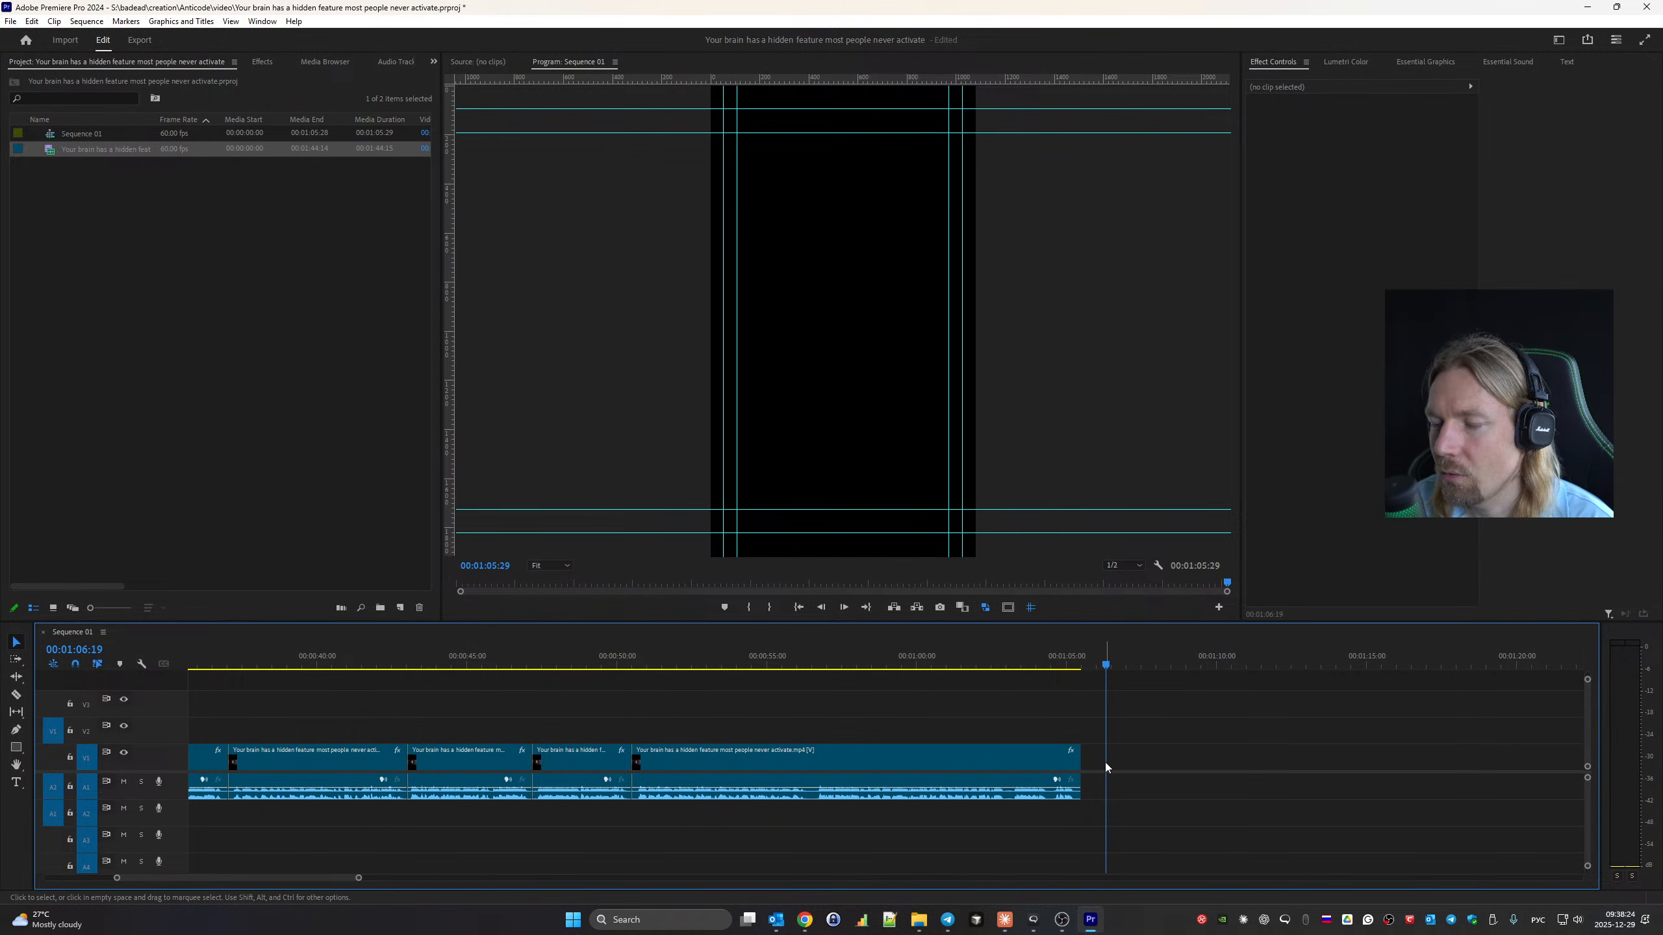
Ripple-trim about 11 frames of silence from the start of the first clip and play the opening.
key("Home")
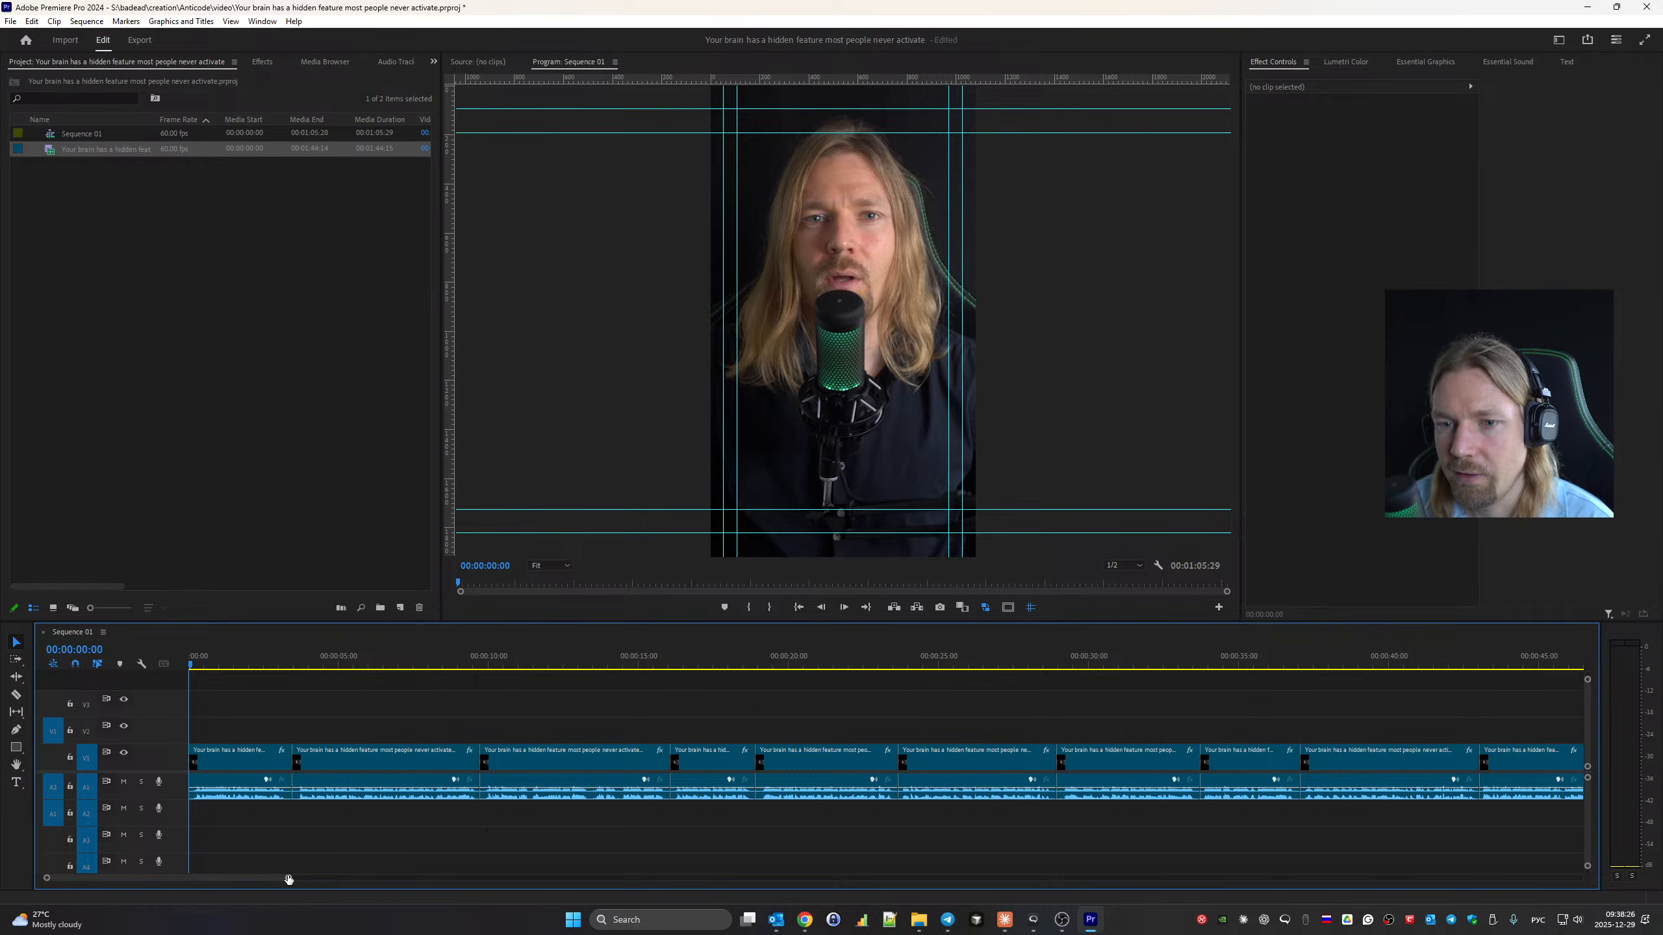
left_click_drag(288, 878, 361, 879)
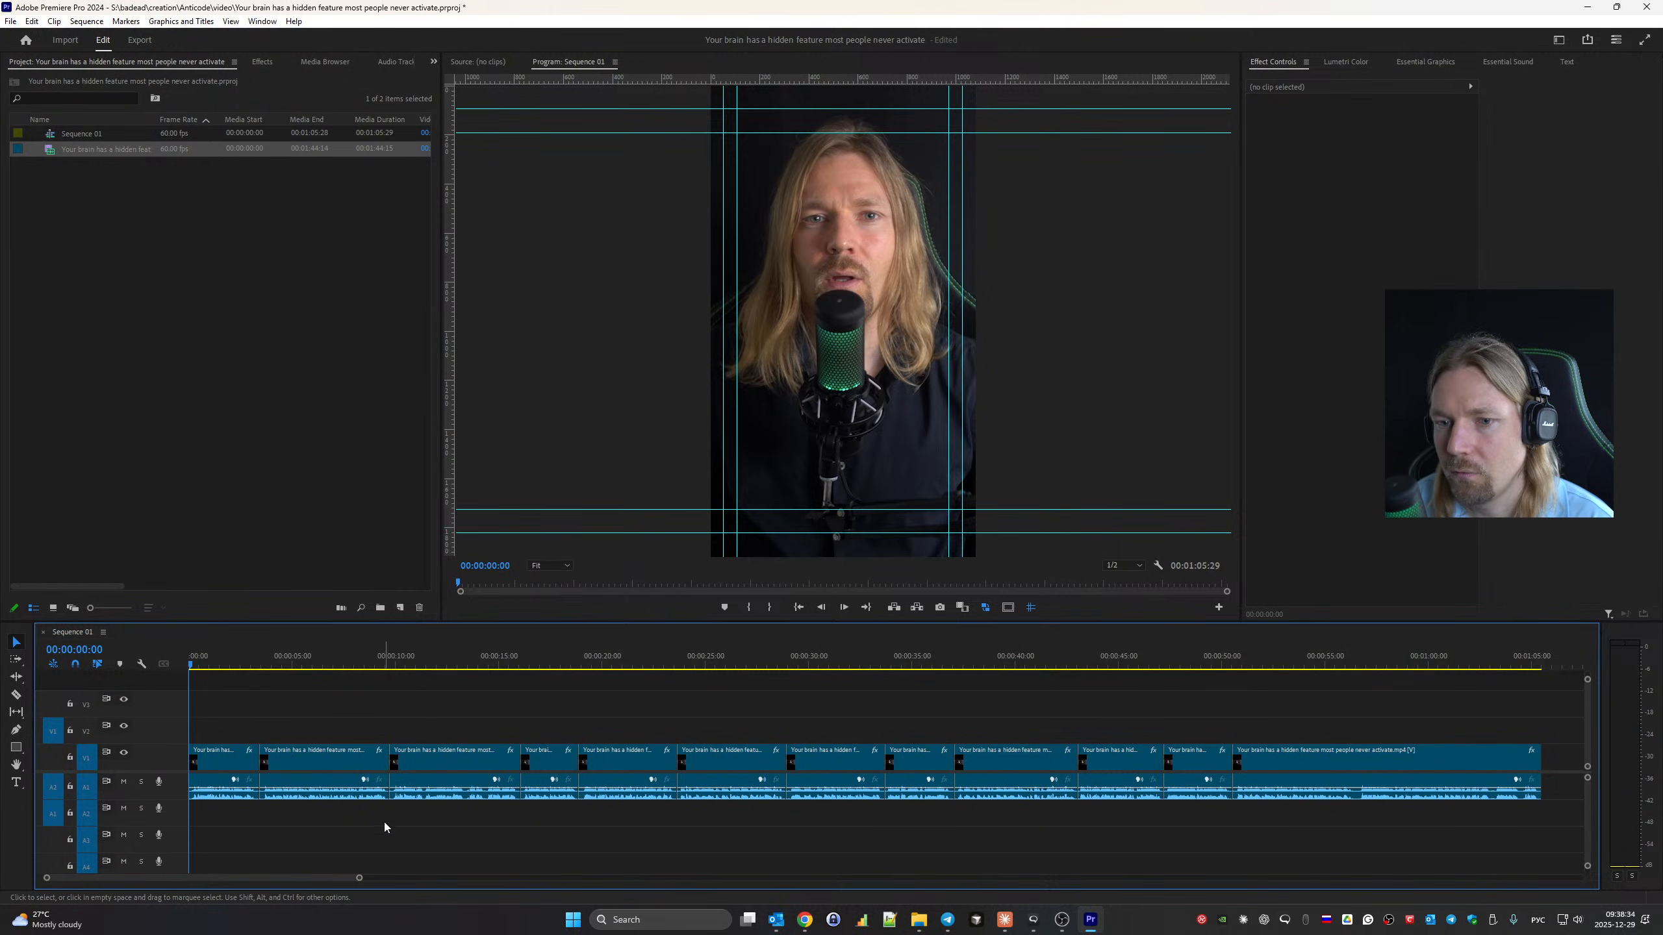
left_click_drag(359, 878, 113, 884)
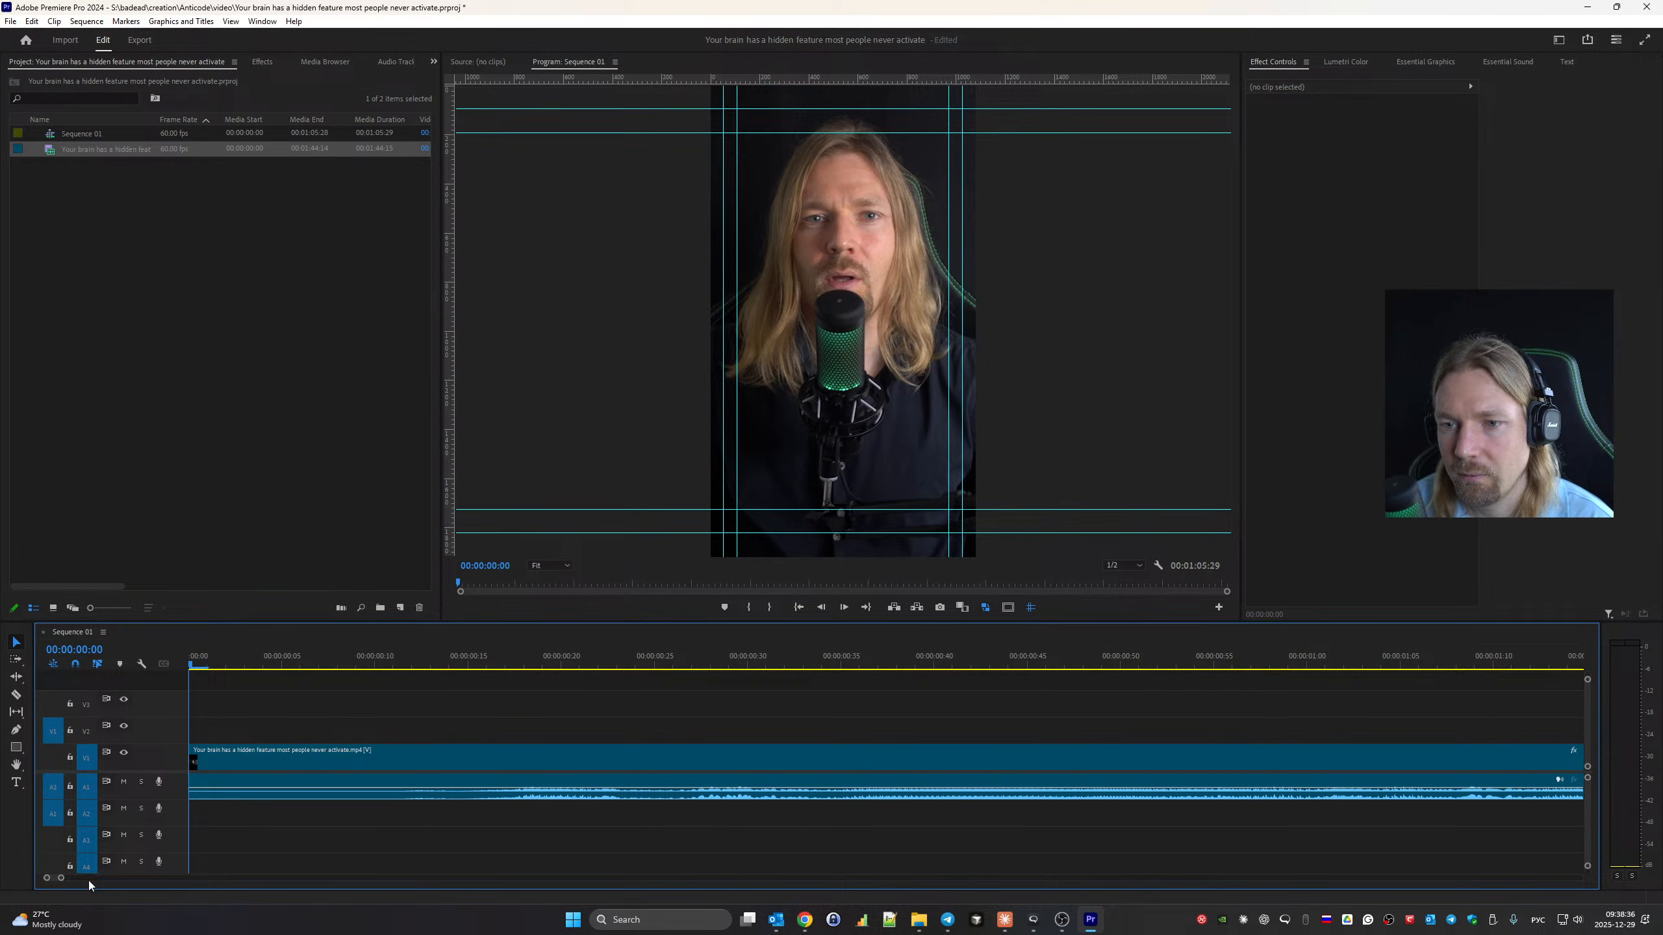
key("c")
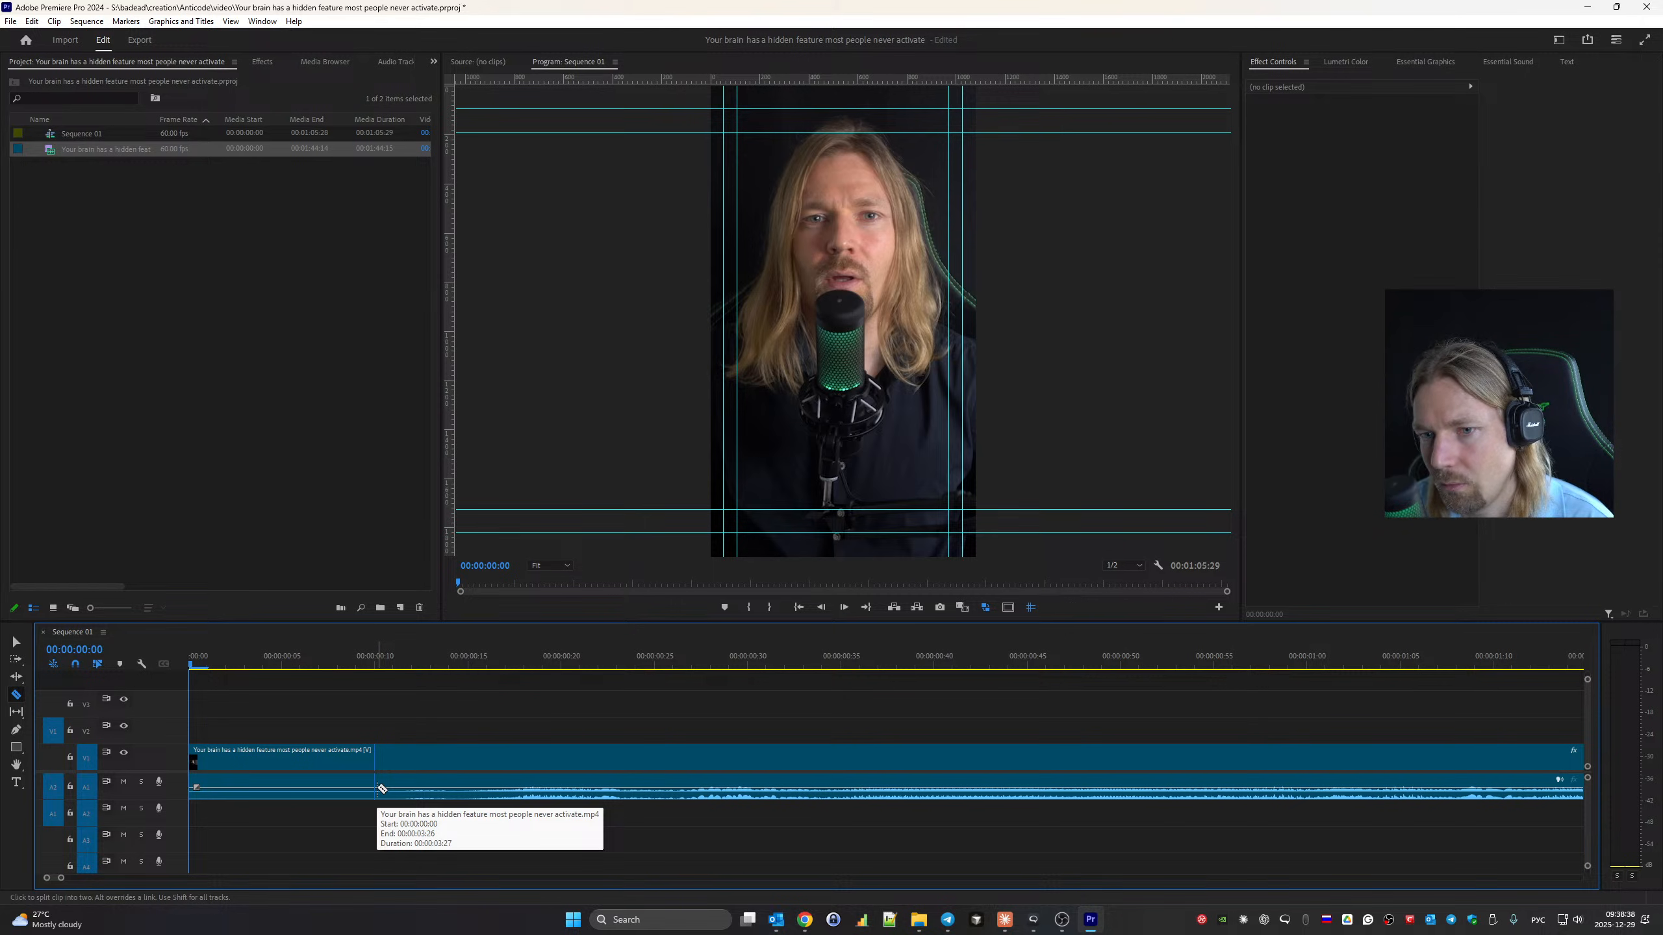
key("b")
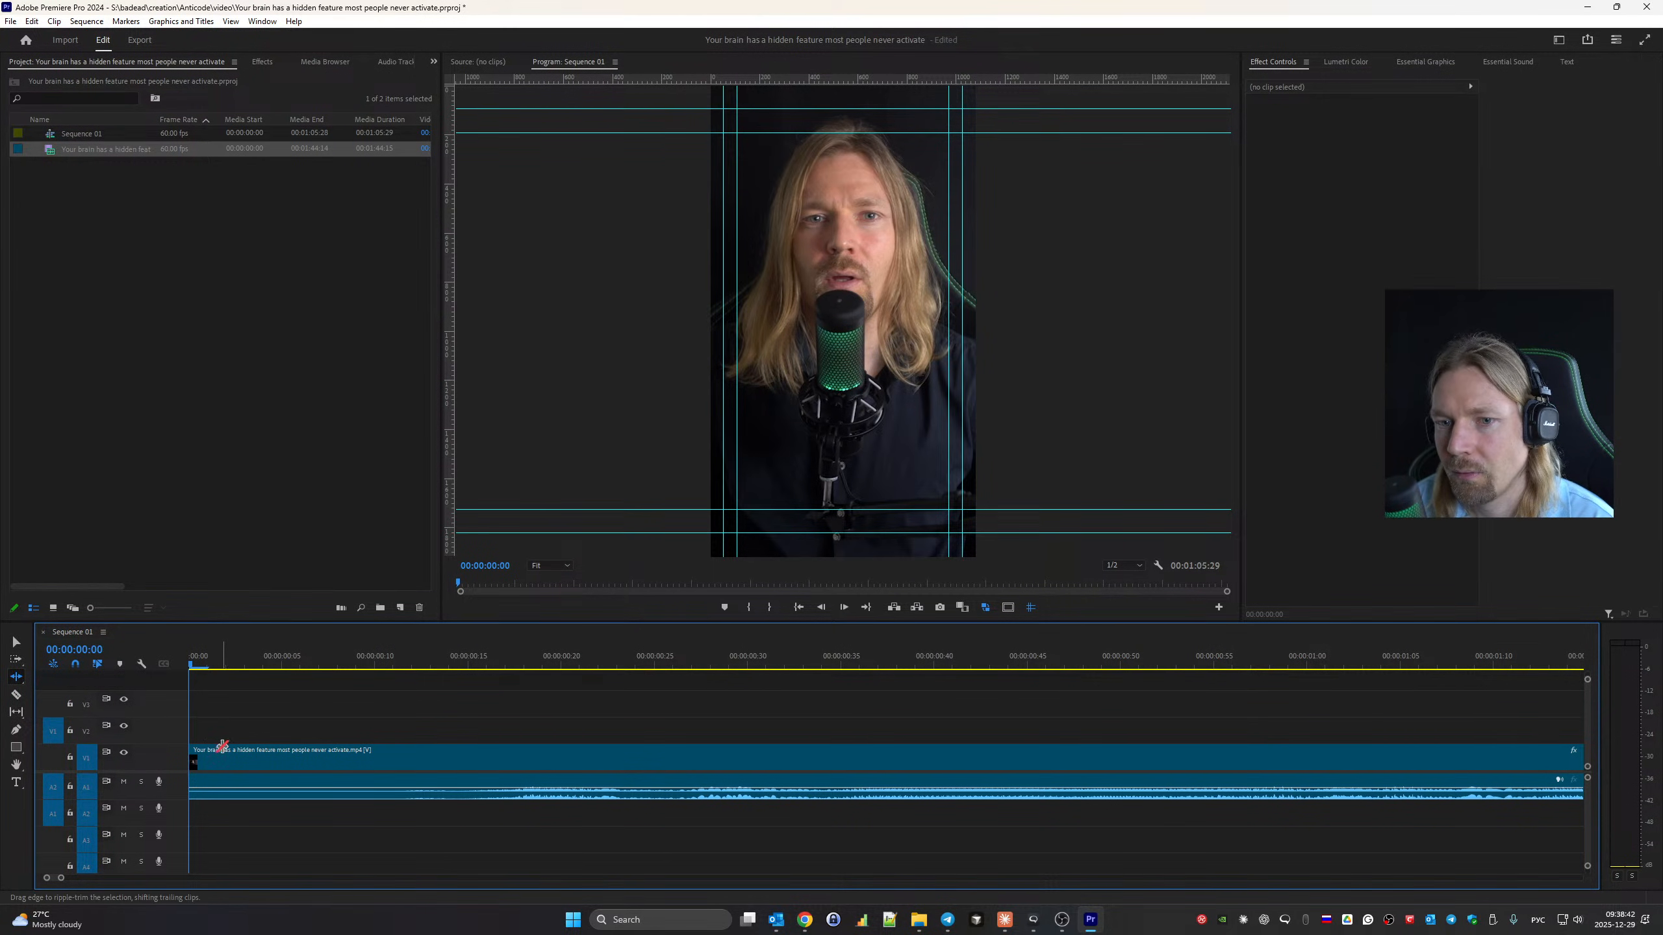
left_click_drag(197, 758, 400, 838)
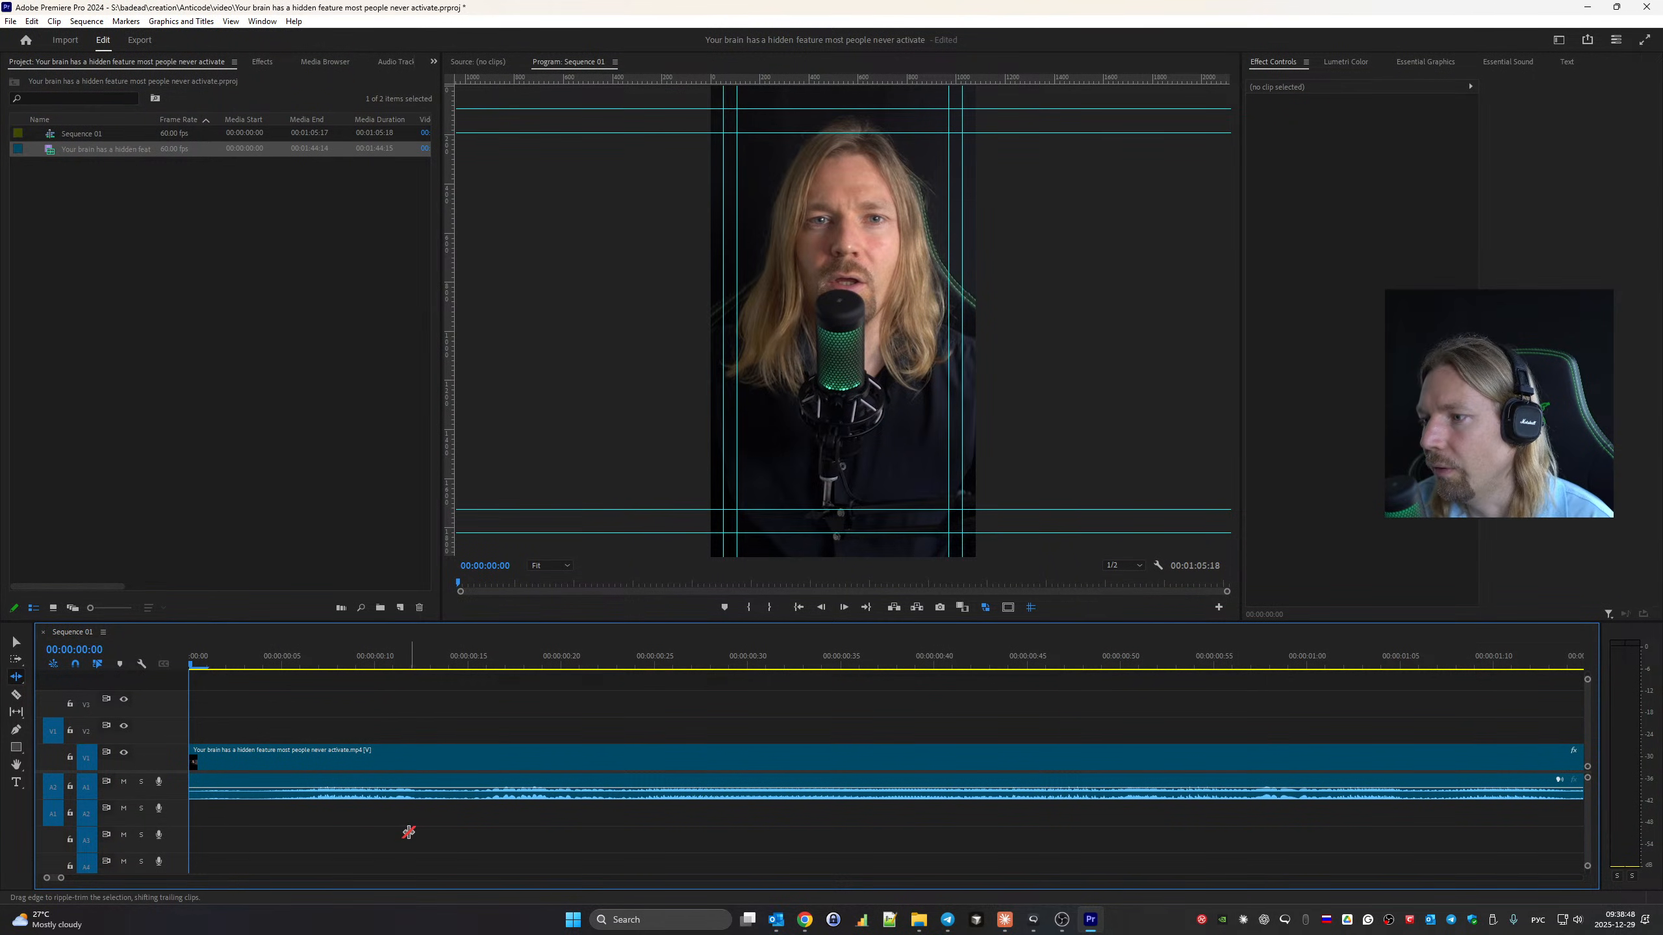
key("space")
key("space")
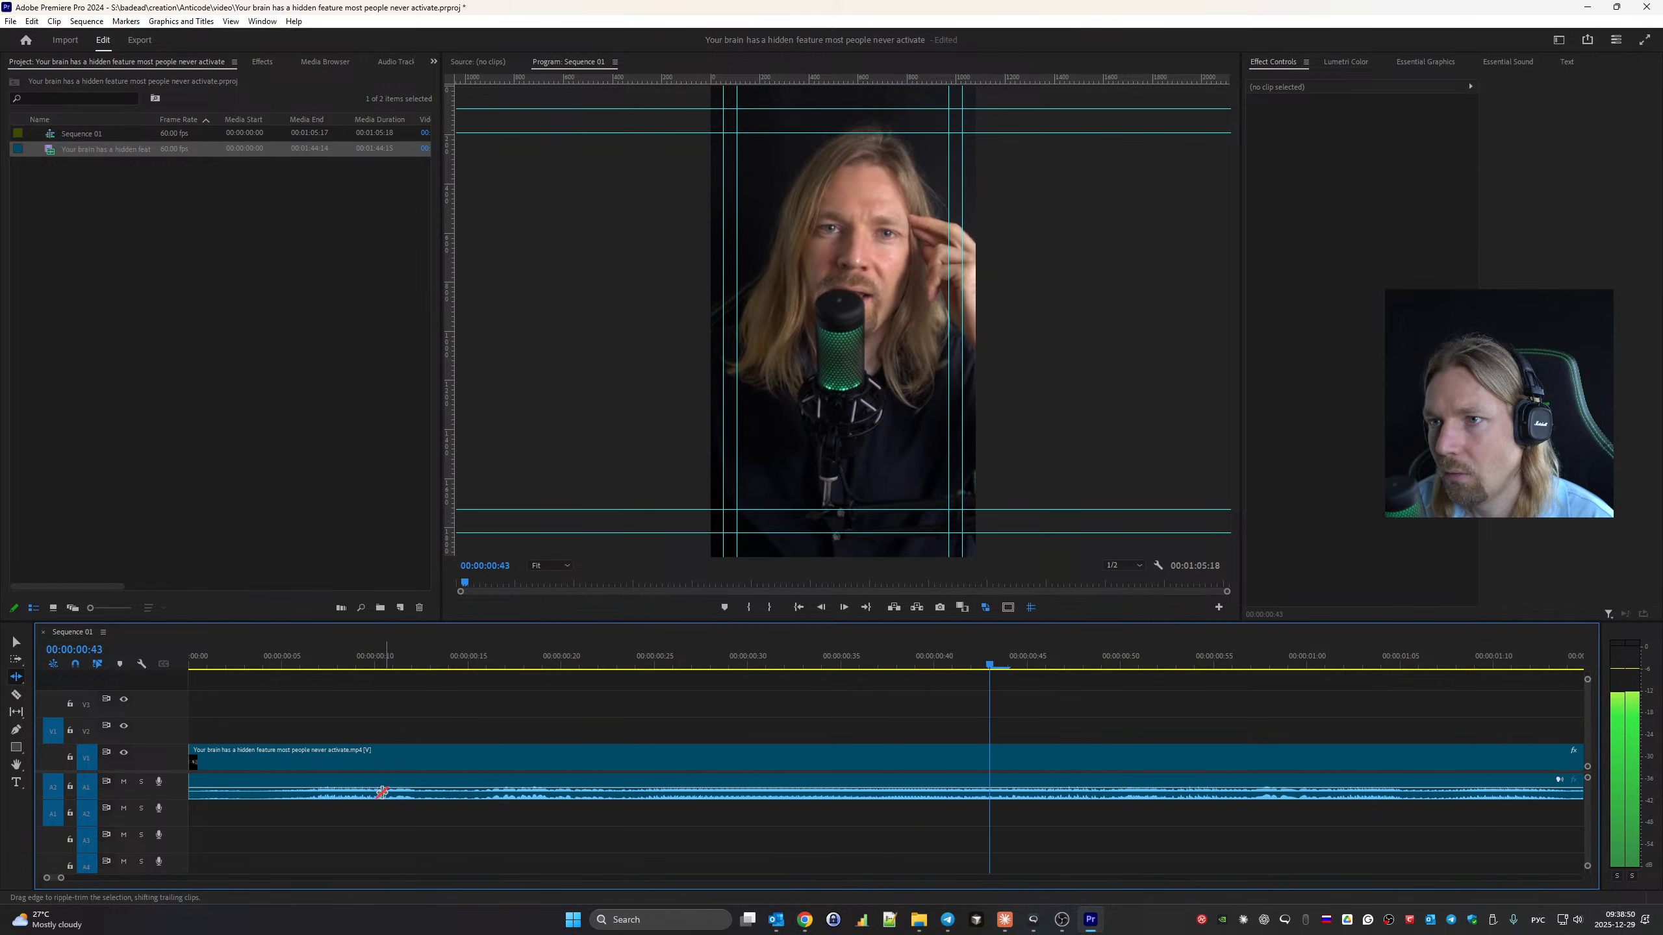
Ripple-trim the pause on both sides of the cut at 00:00:03:16, bringing the cut to 00:00:03:02, and play across it.
key("Down")
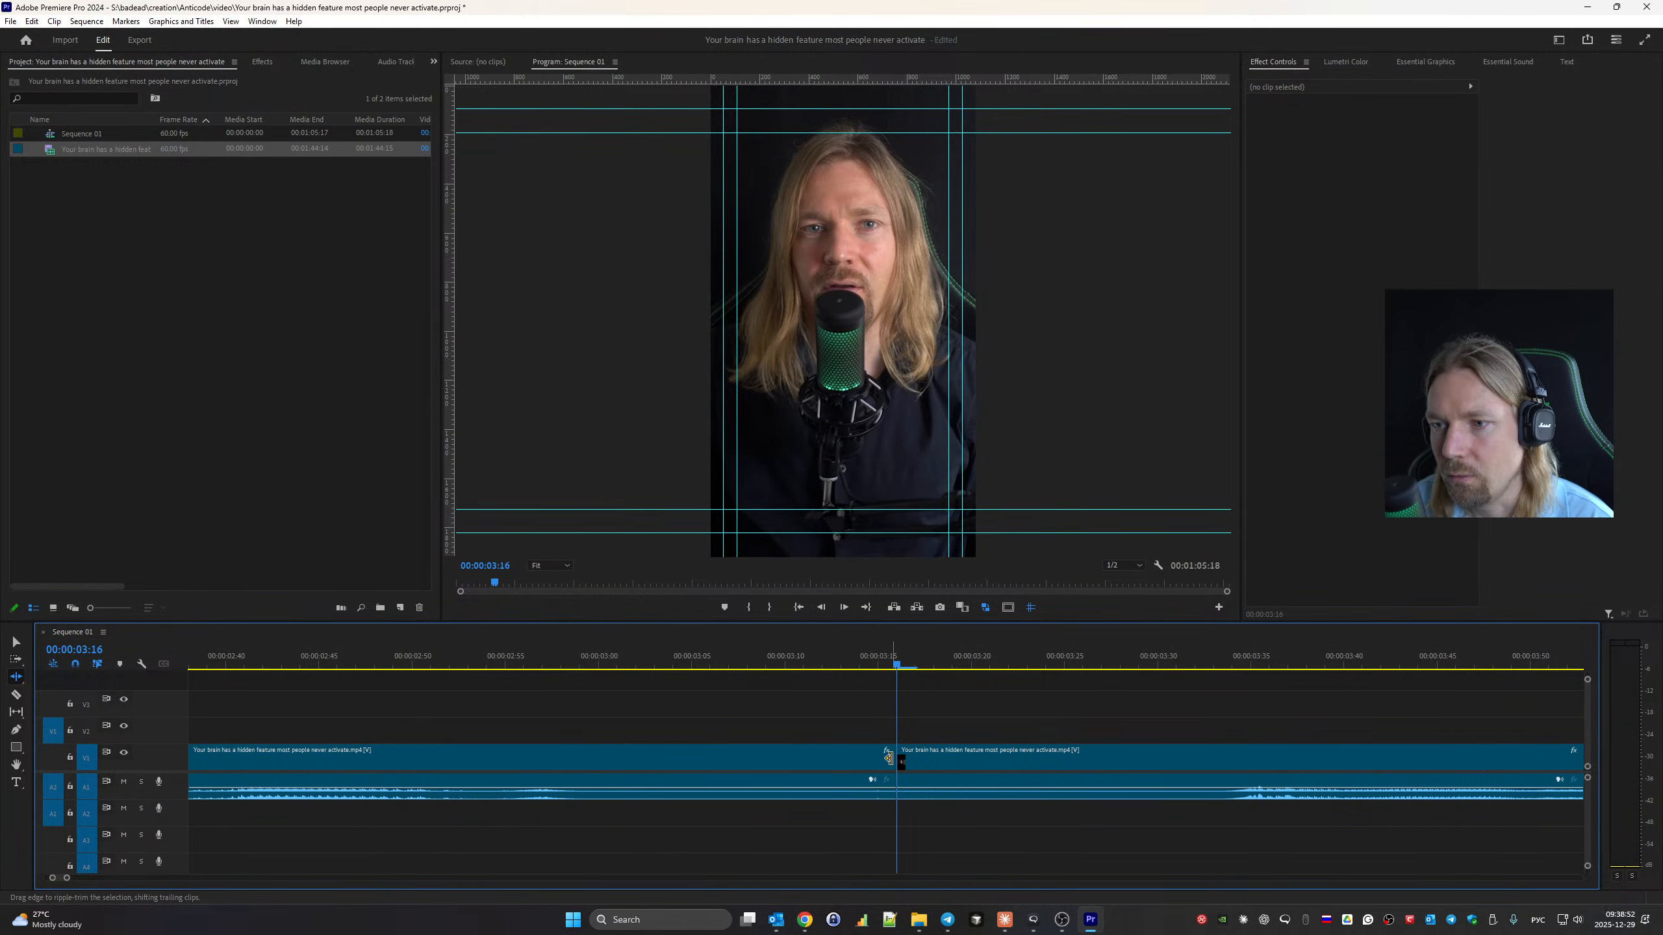
left_click_drag(889, 758, 923, 763)
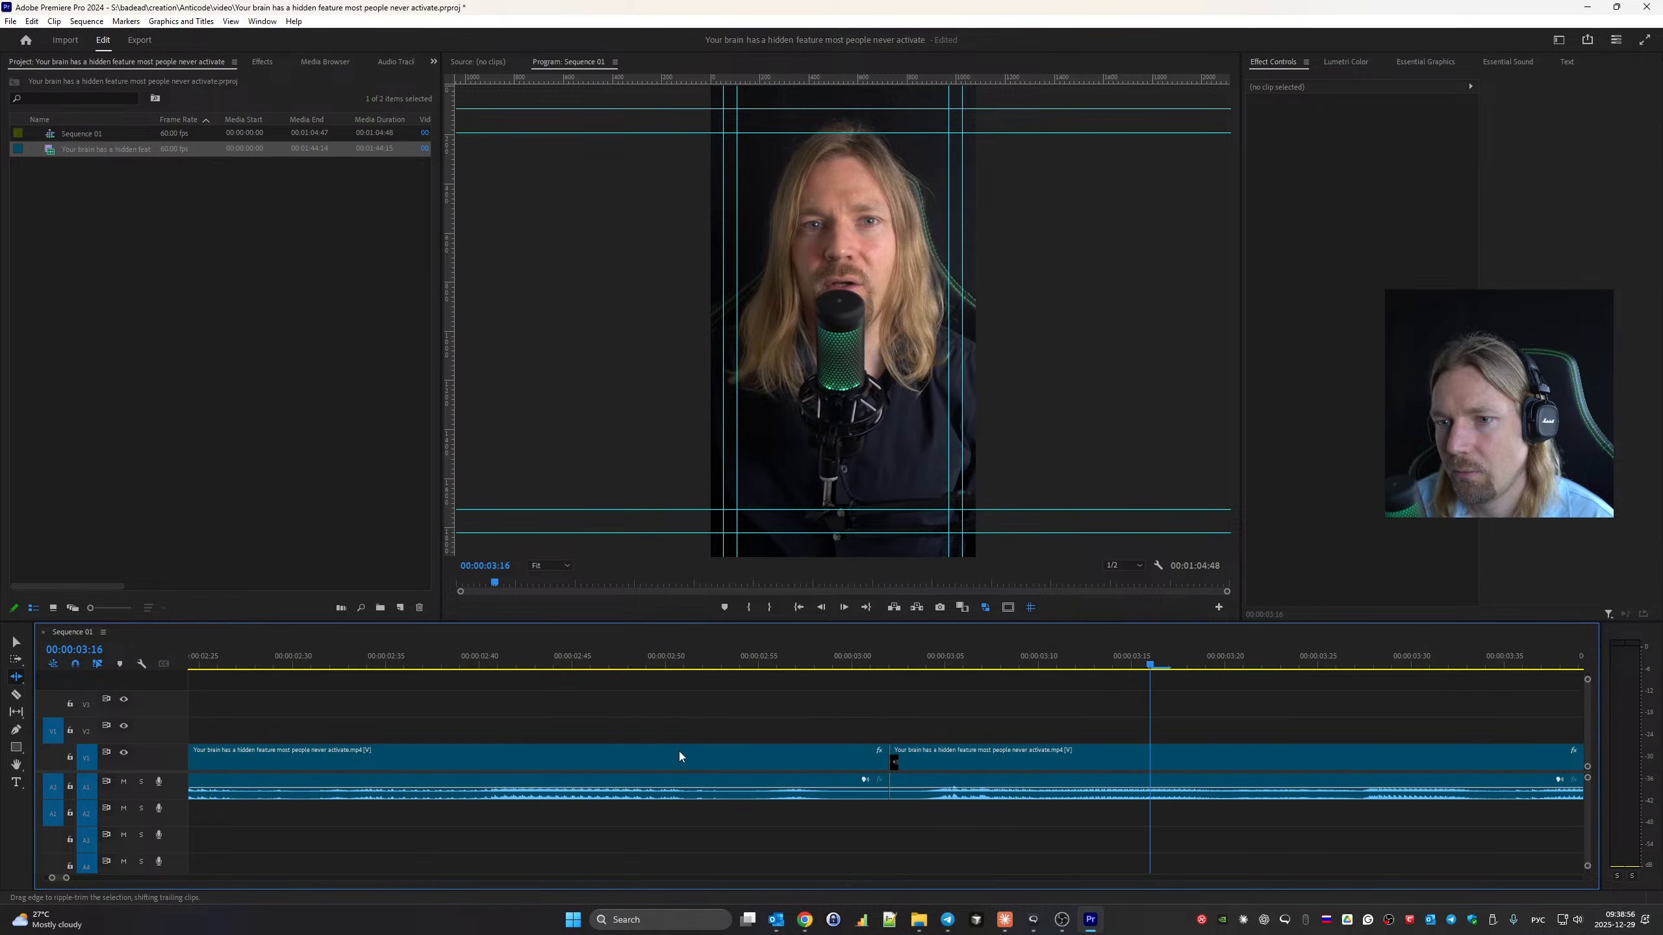
left_click(248, 668)
key("space")
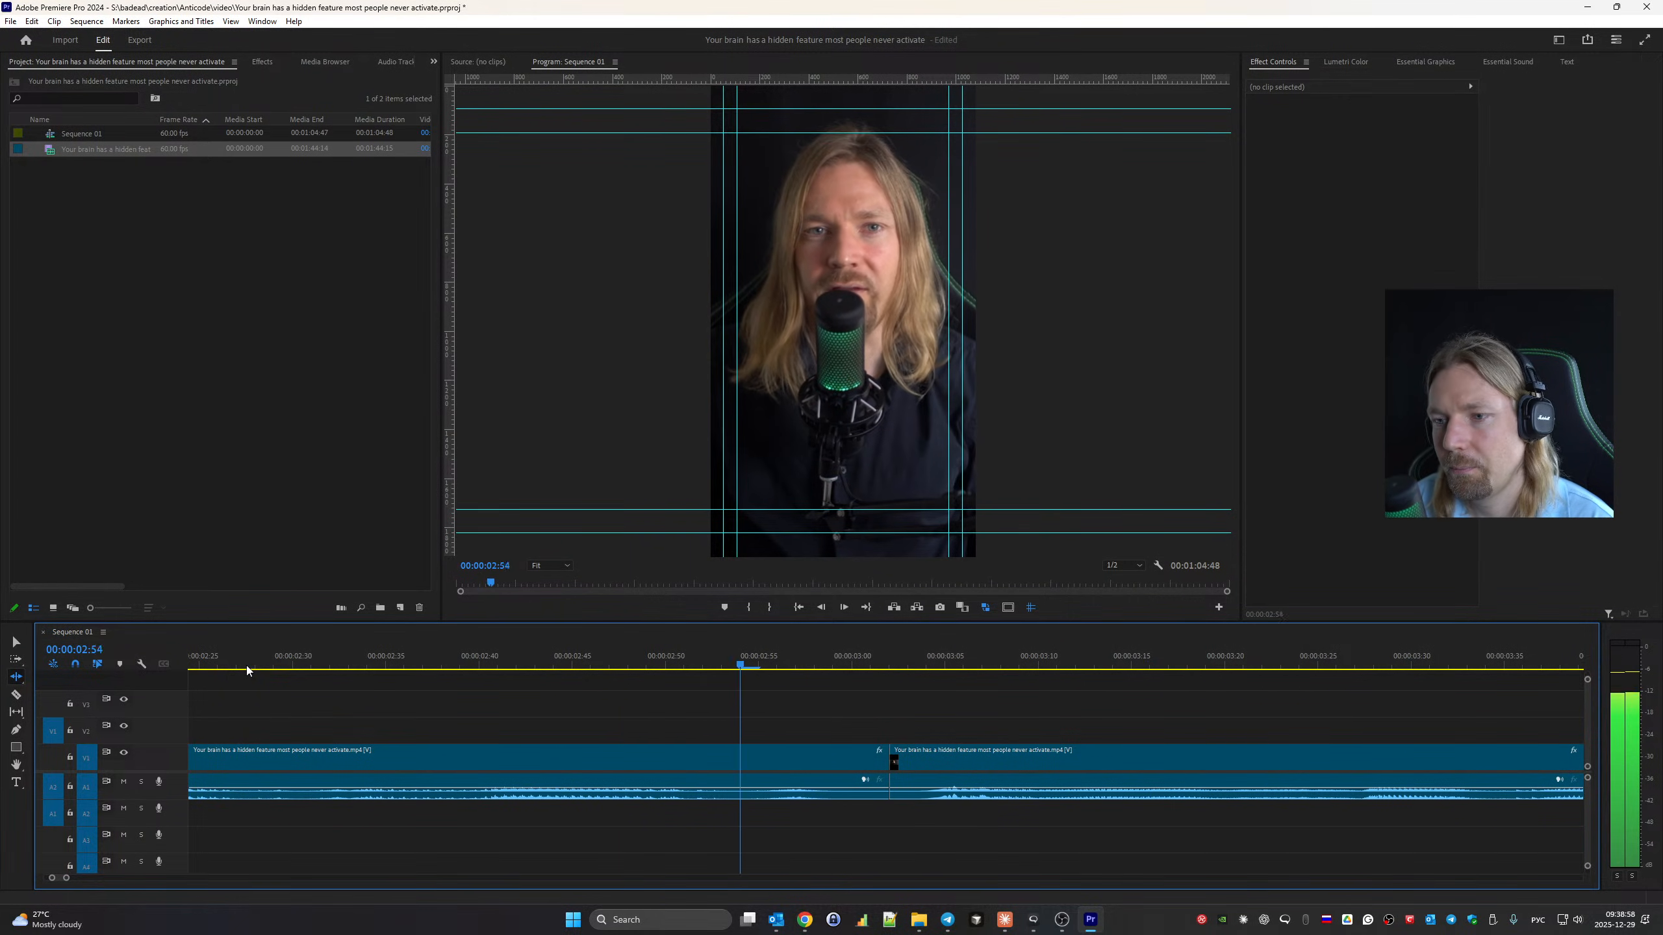
key("space")
key("Up")
scroll(530, 723, "up", 3)
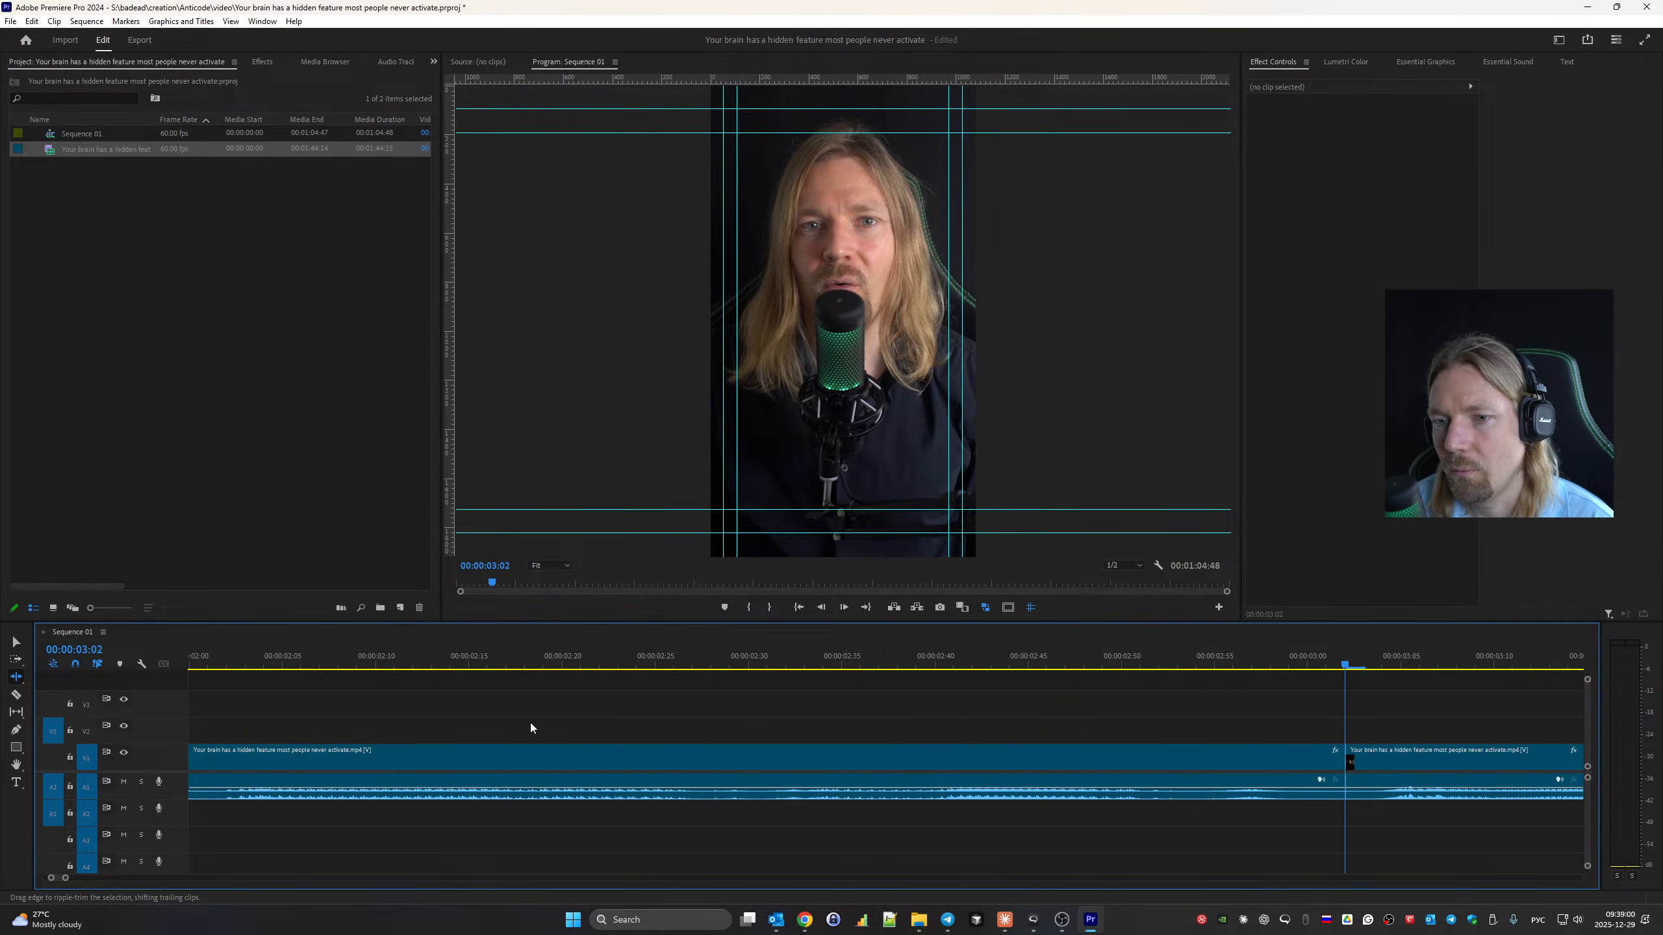
left_click(223, 667)
key("space")
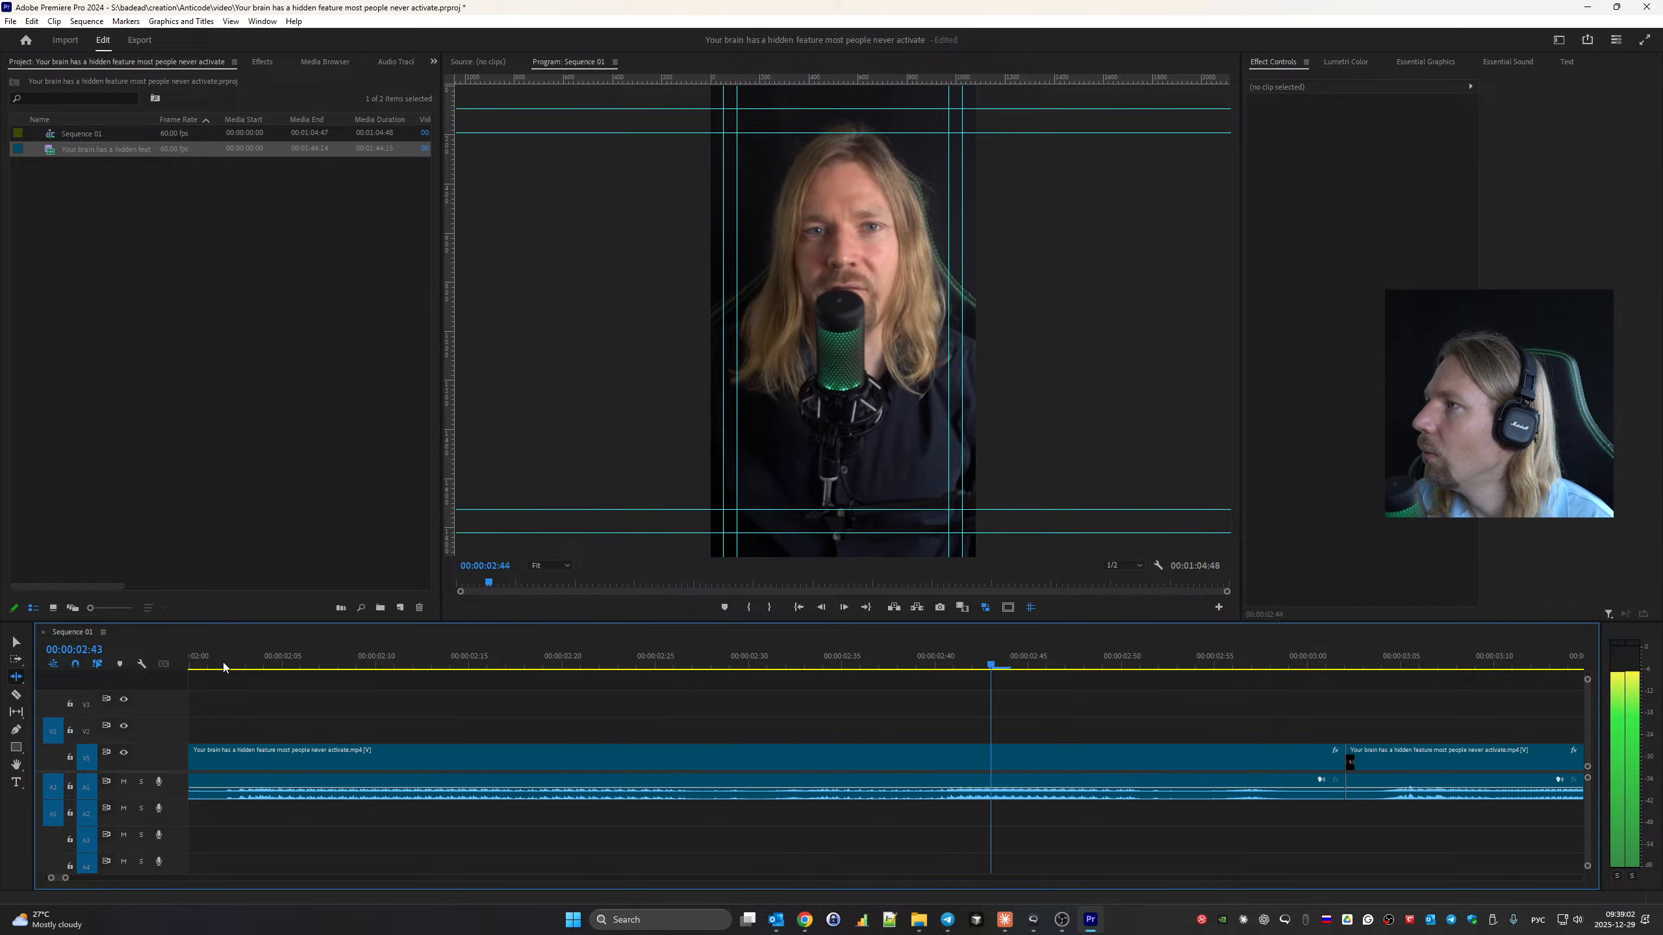
key("space")
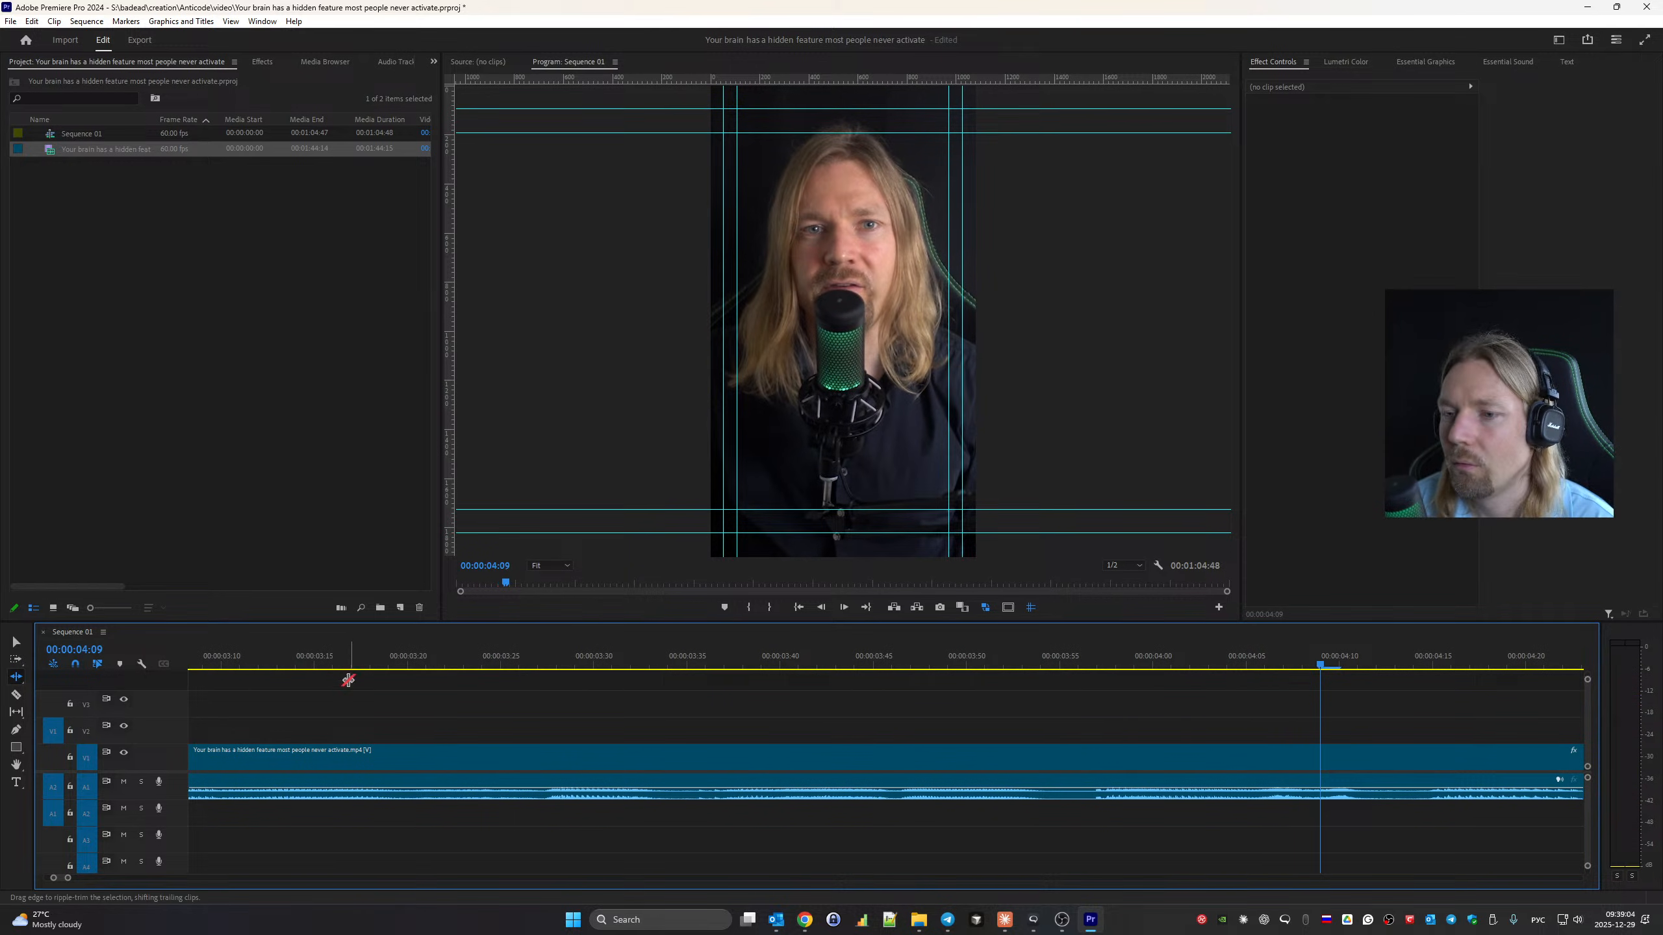
Ripple-trim the pause on both sides of the next cut, bringing it from 00:00:09:02 to 00:00:08:57, and play across it.
key("Down")
left_click_drag(901, 761, 1067, 764)
left_click_drag(891, 765, 800, 763)
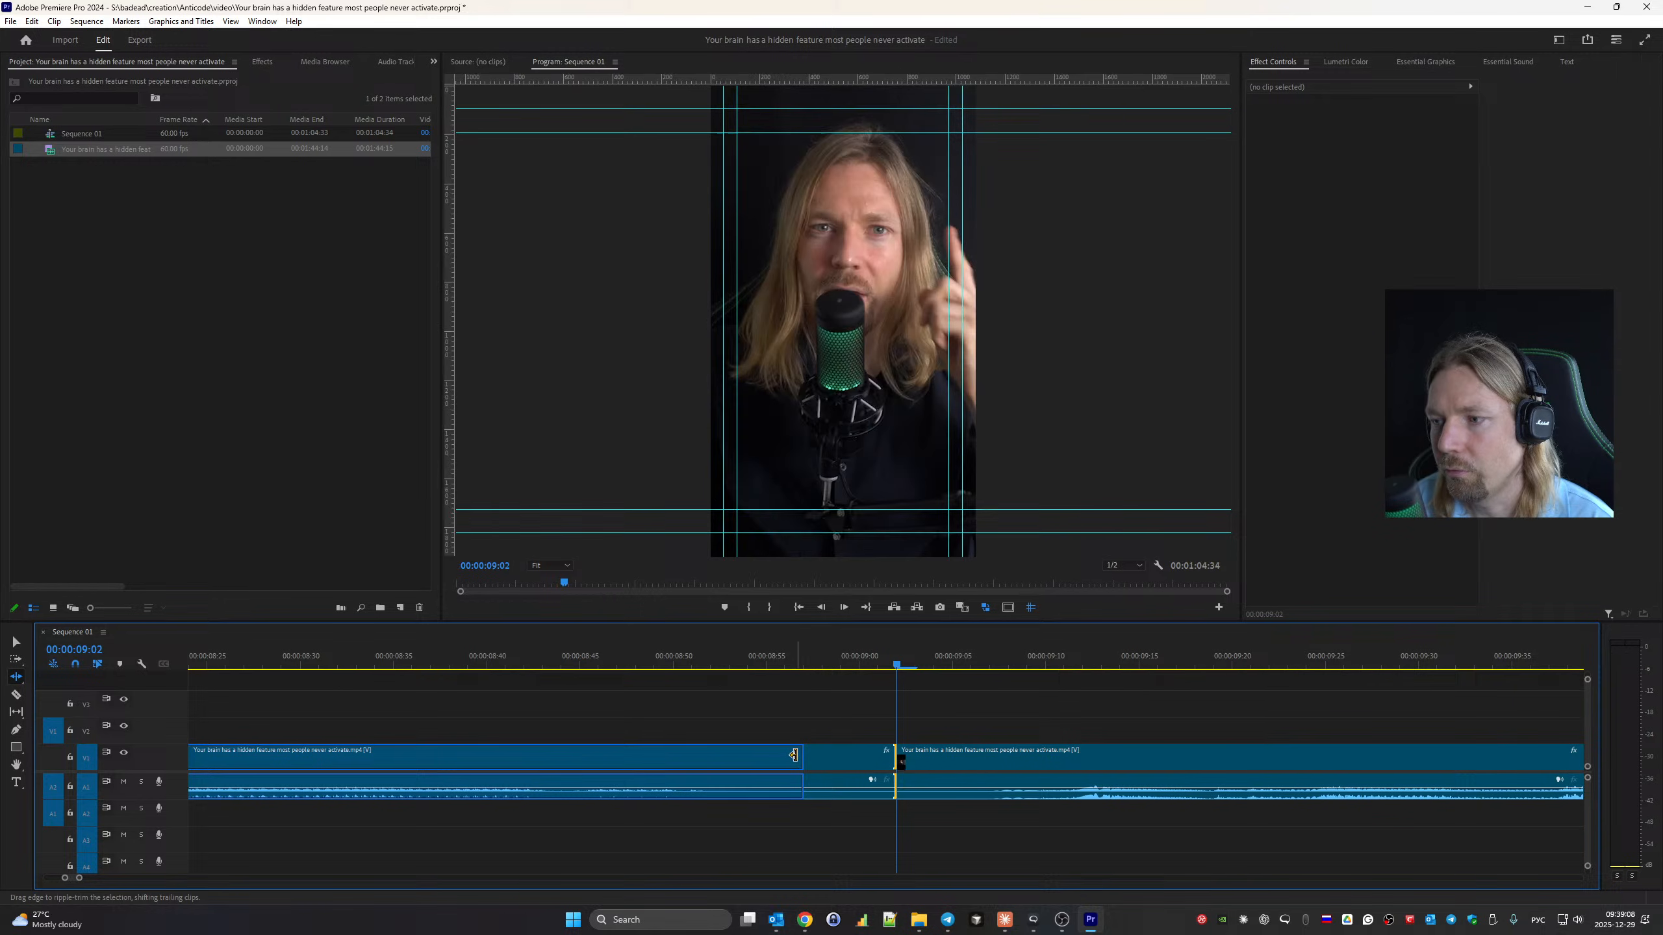
scroll(523, 754, "up", 3)
key("space")
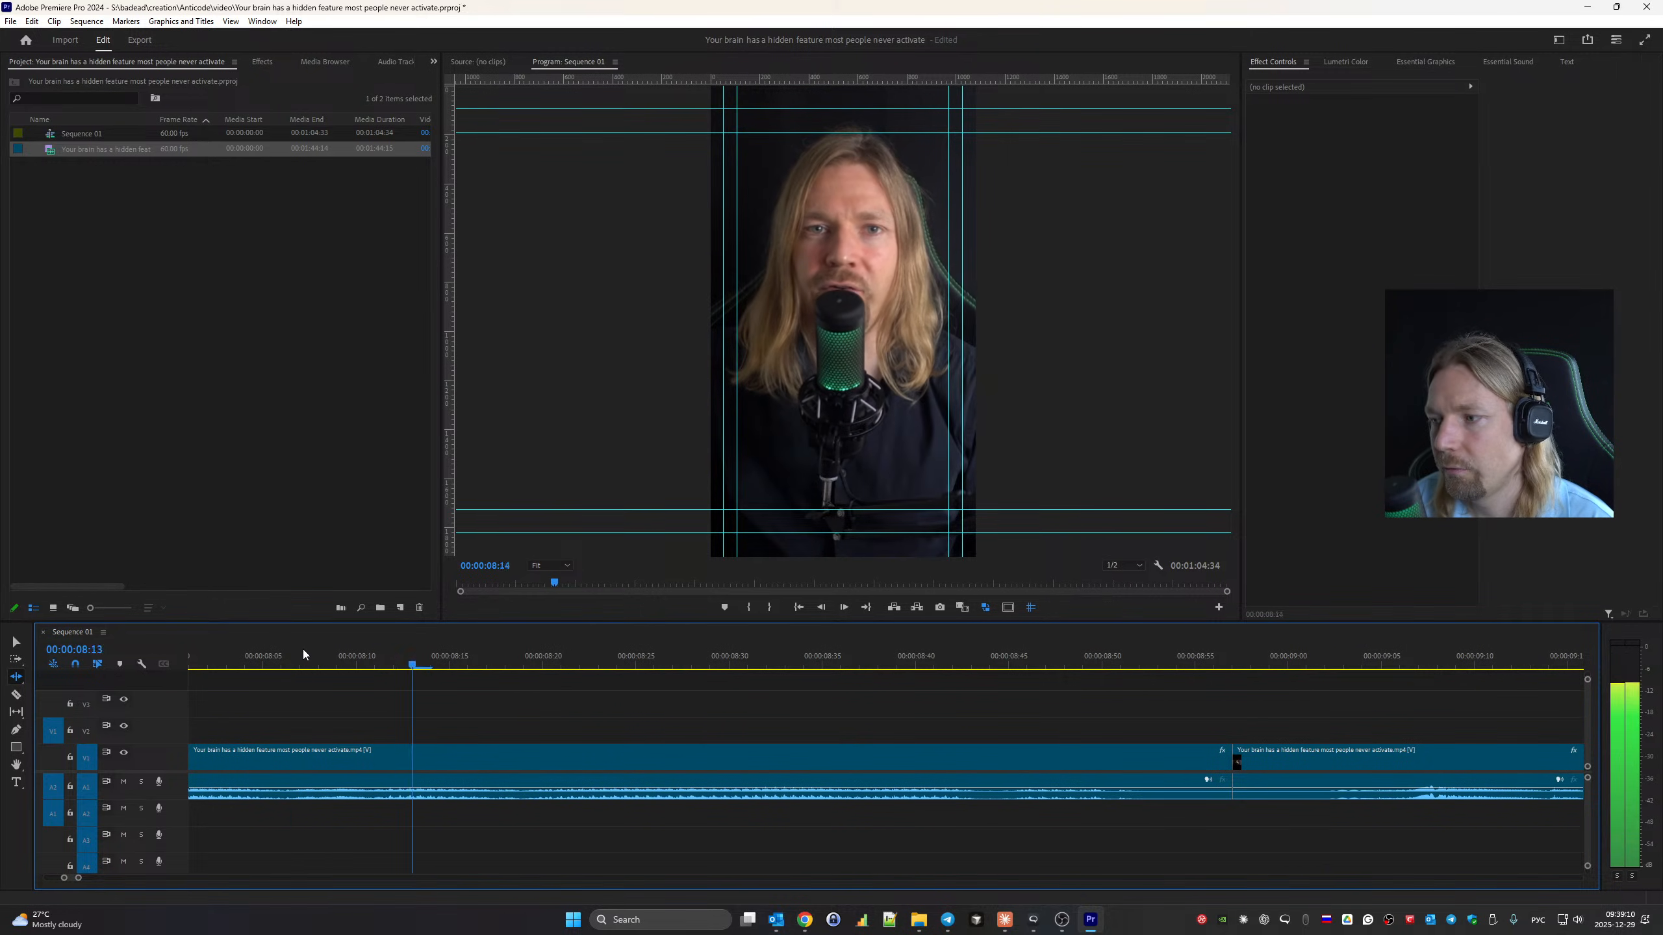
key("space")
Ripple-trim about two more frames from the start of the clip after the 00:00:08:57 cut and play the transition.
key("Up")
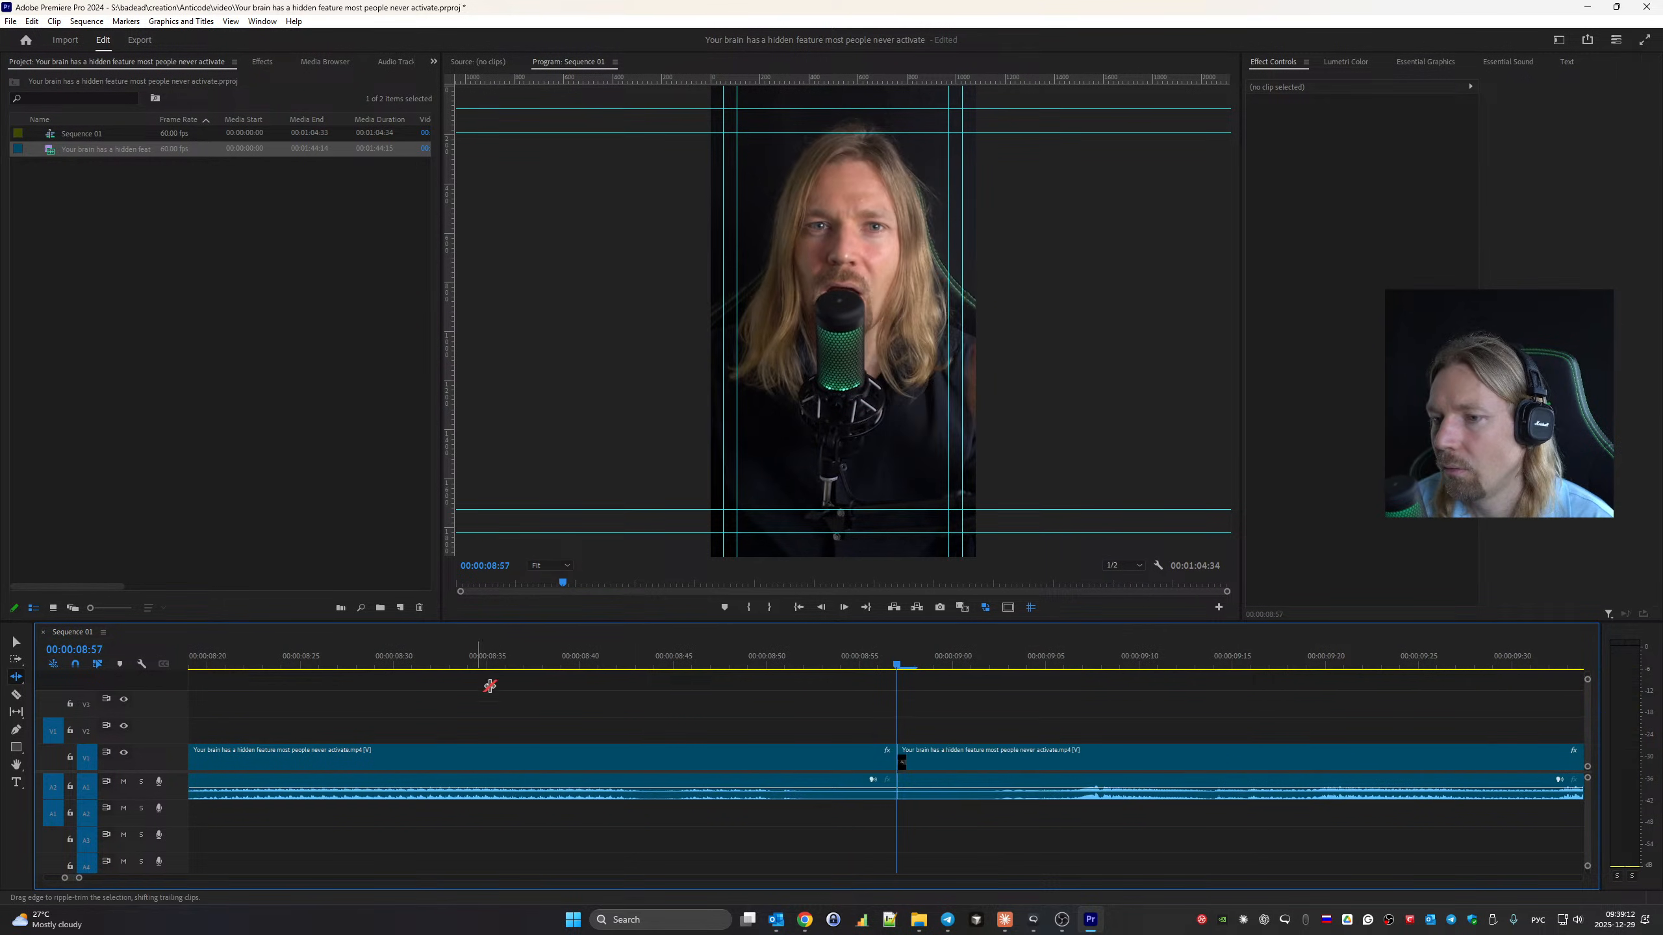
left_click_drag(902, 761, 866, 767)
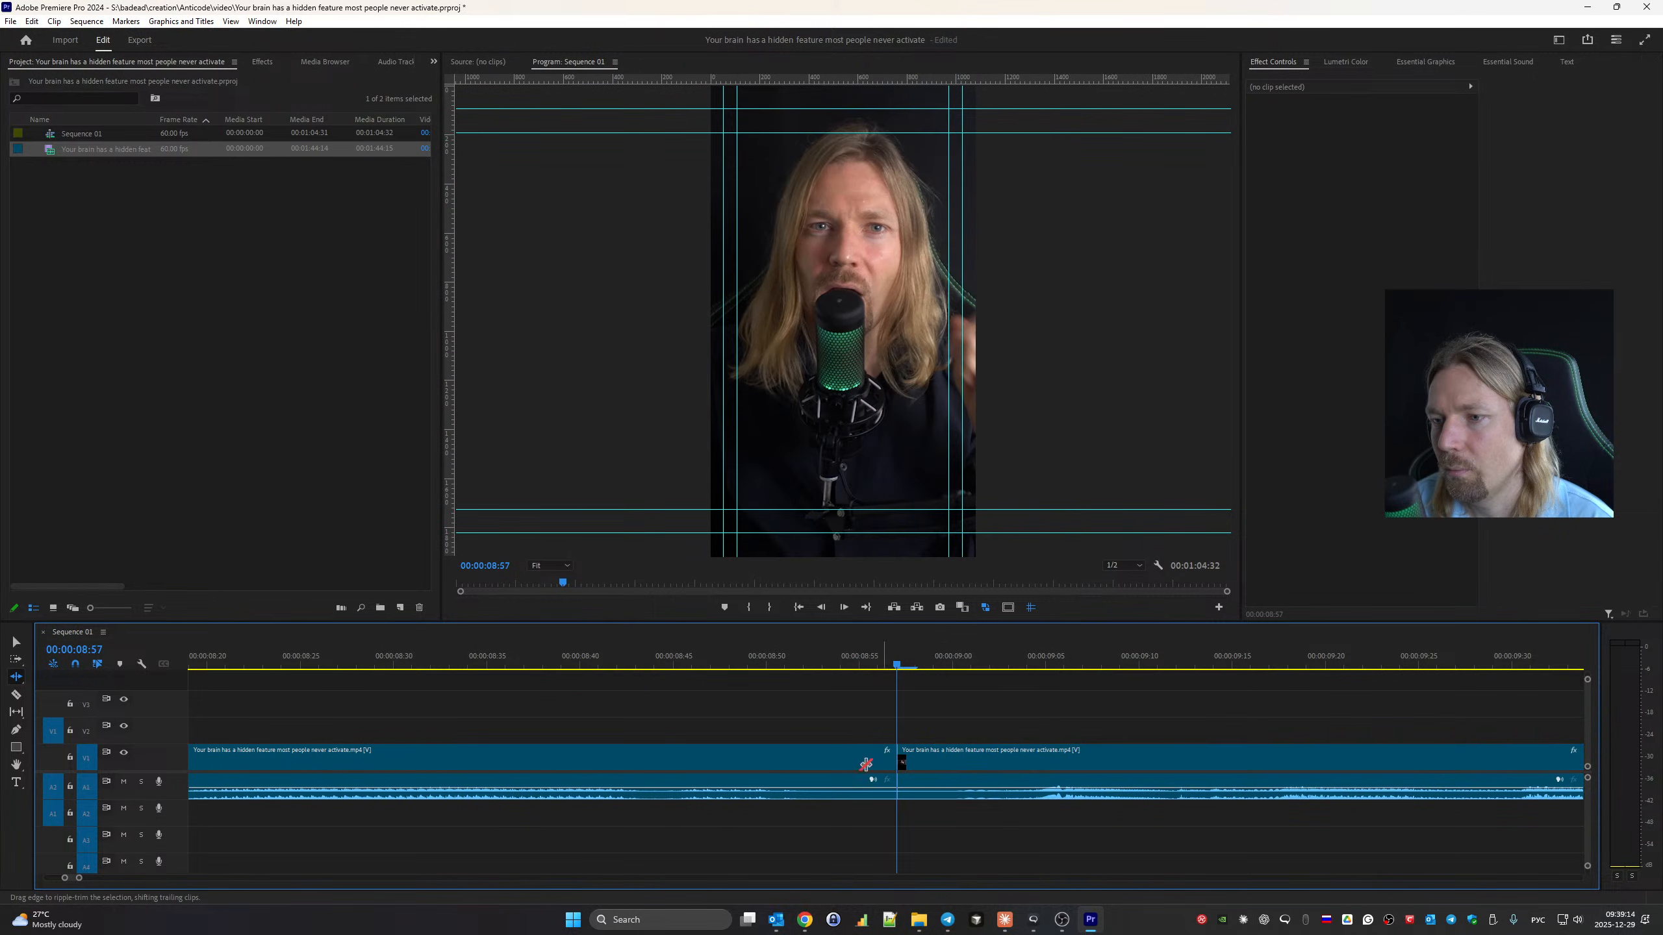
scroll(783, 779, "up", 3)
key("space")
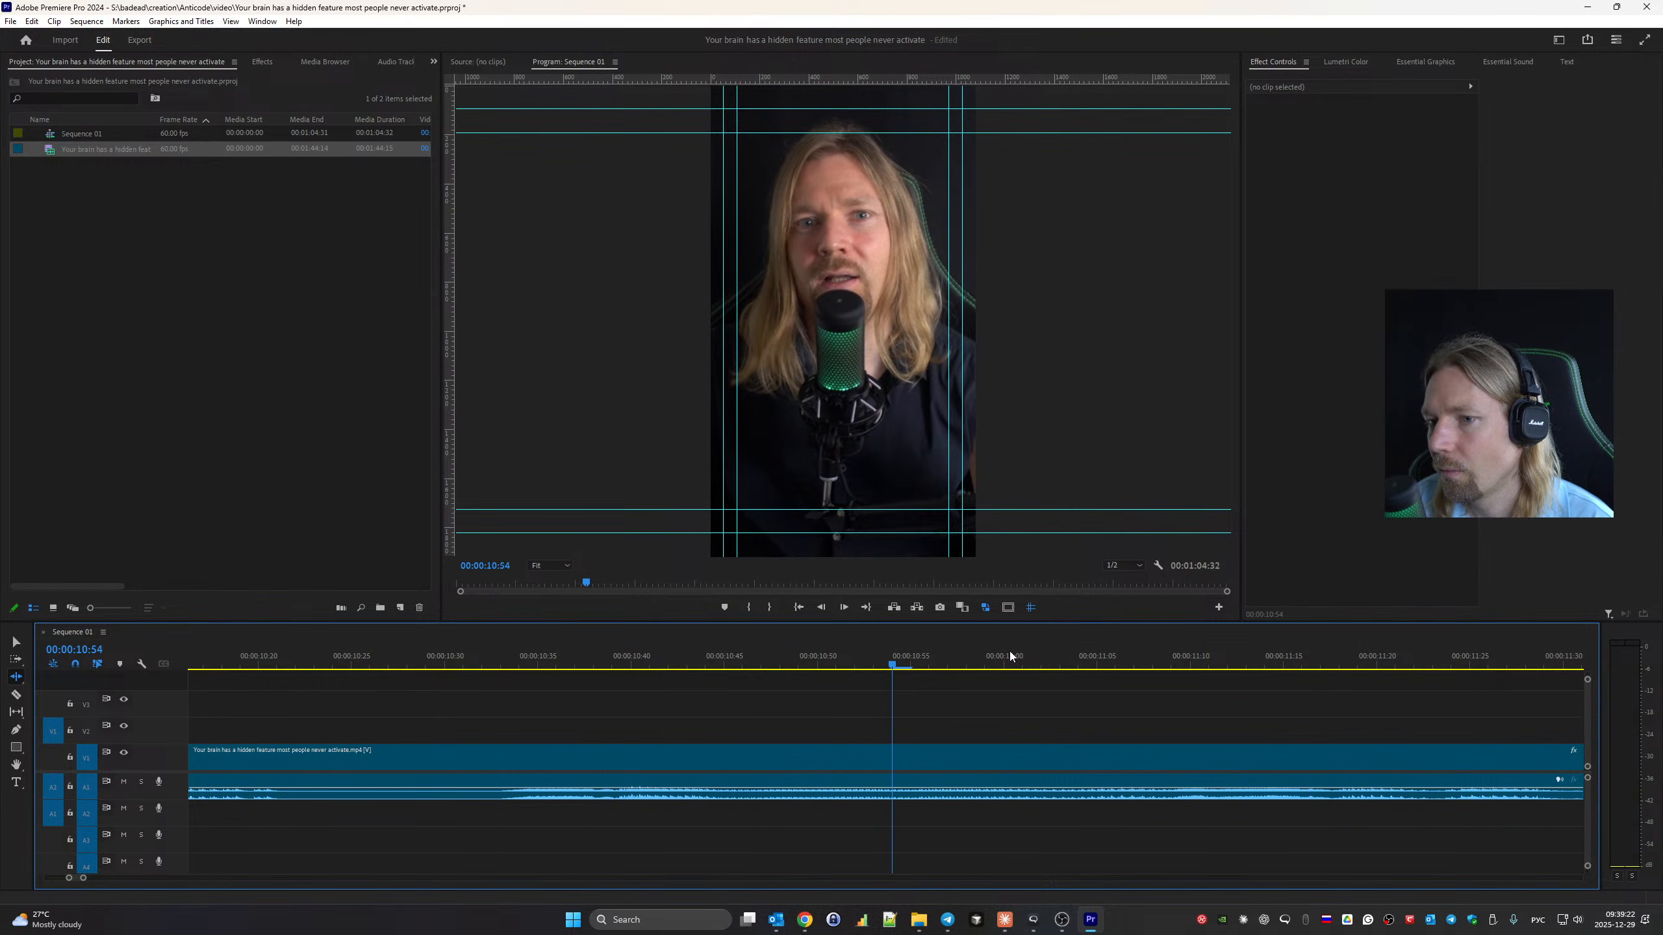
Ripple-trim the pause on both sides of the cut at 00:00:15:07, bringing it to about 00:00:14:56, and play across it.
key("Down")
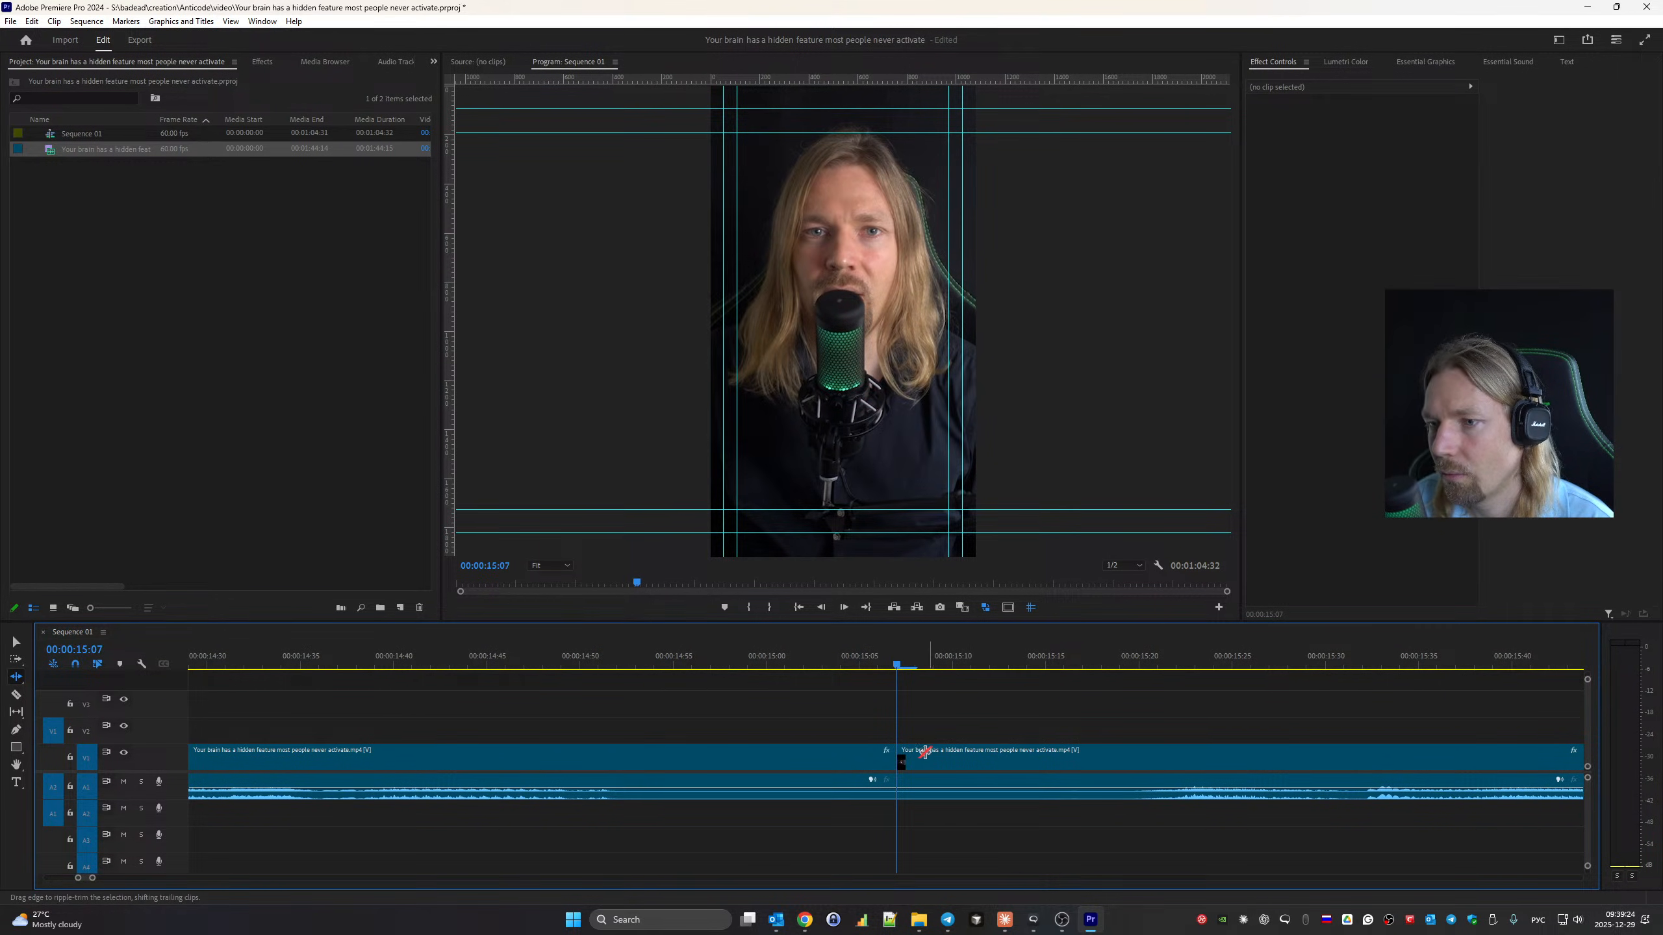
left_click_drag(907, 754, 690, 762)
scroll(791, 758, "up", 5)
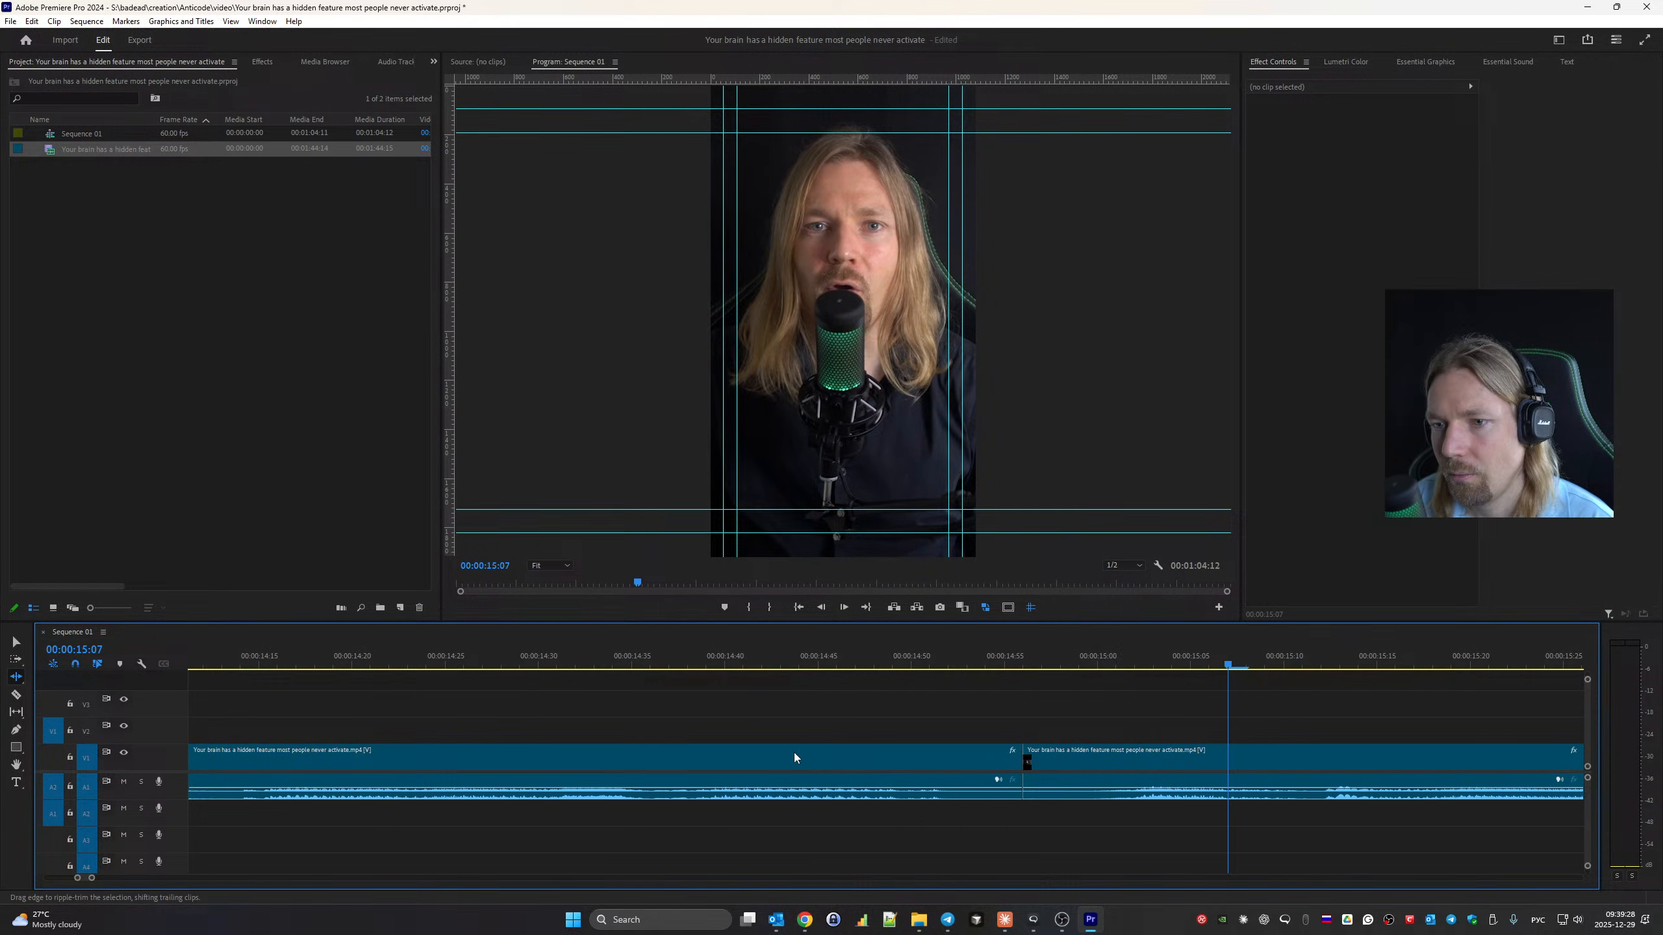
left_click(229, 669)
key("space")
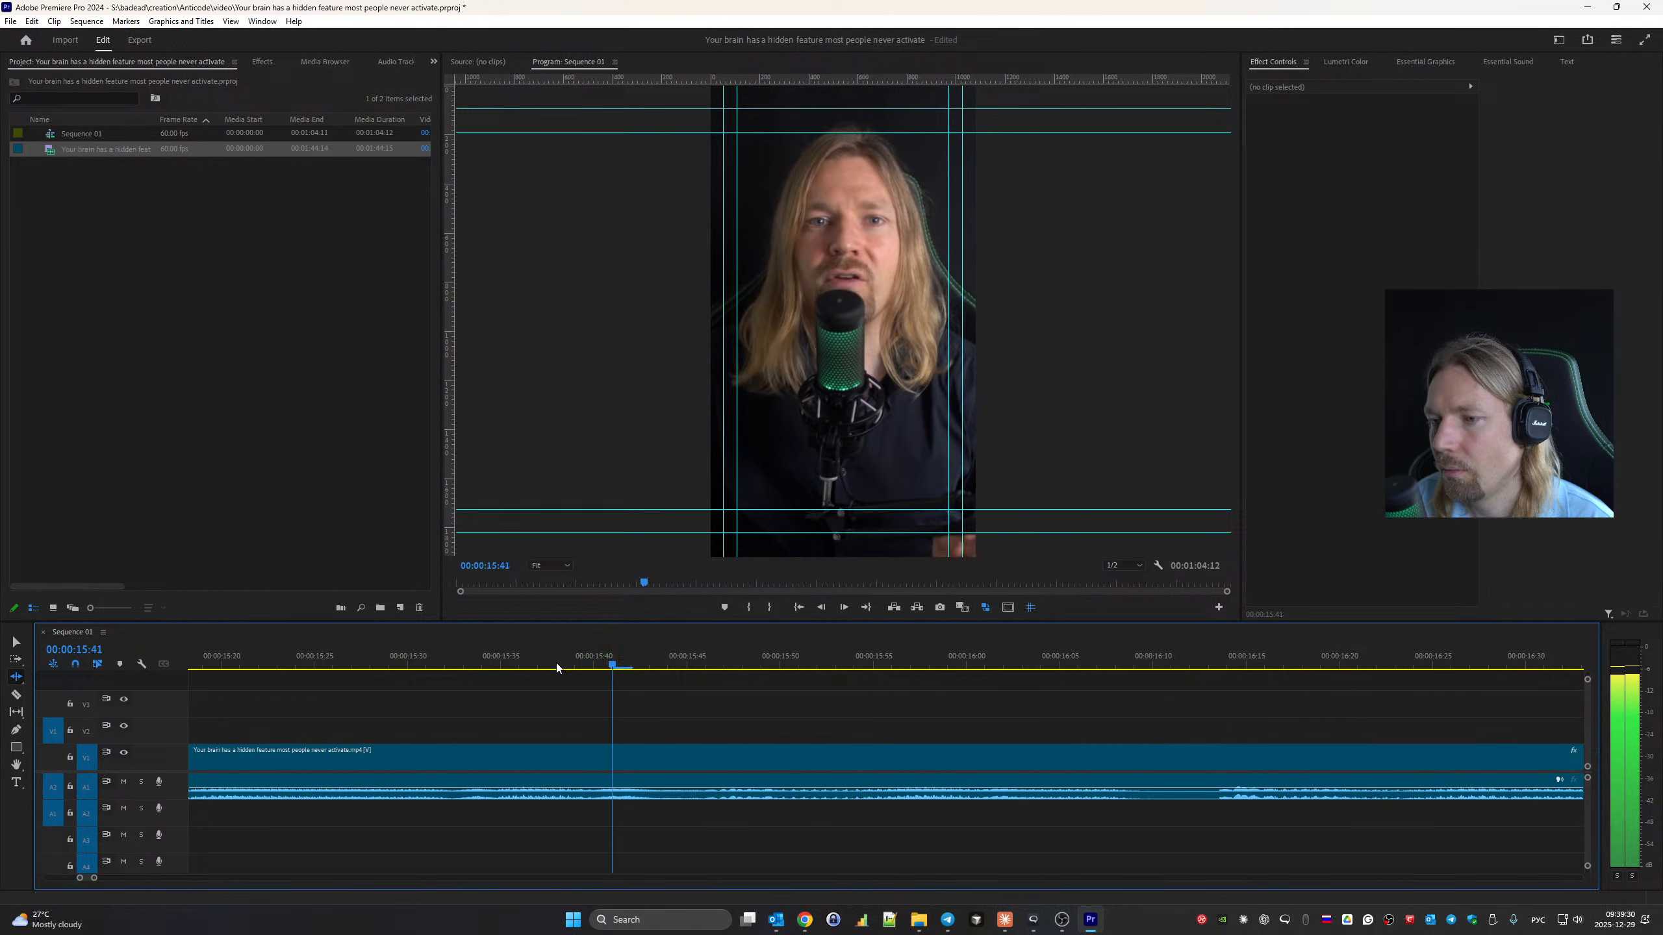
key("space")
Ripple-trim the pause on both sides of the cut at 00:00:17:36, bringing it to about 00:00:17:28, and play across it.
key("Down")
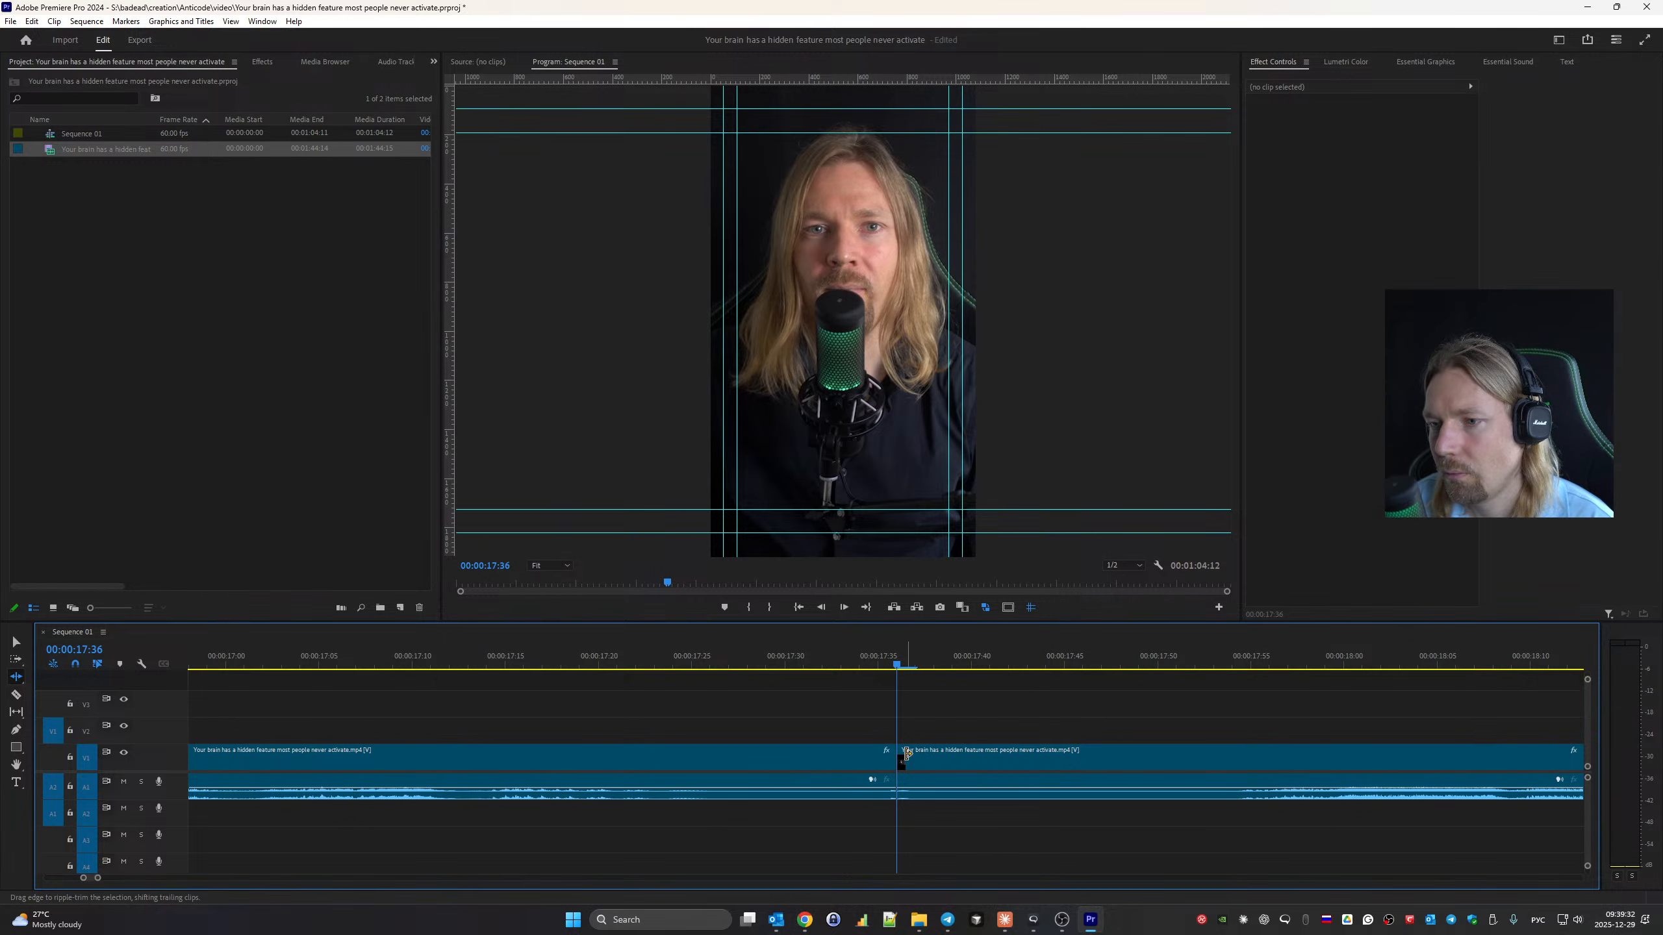
left_click_drag(907, 754, 1204, 767)
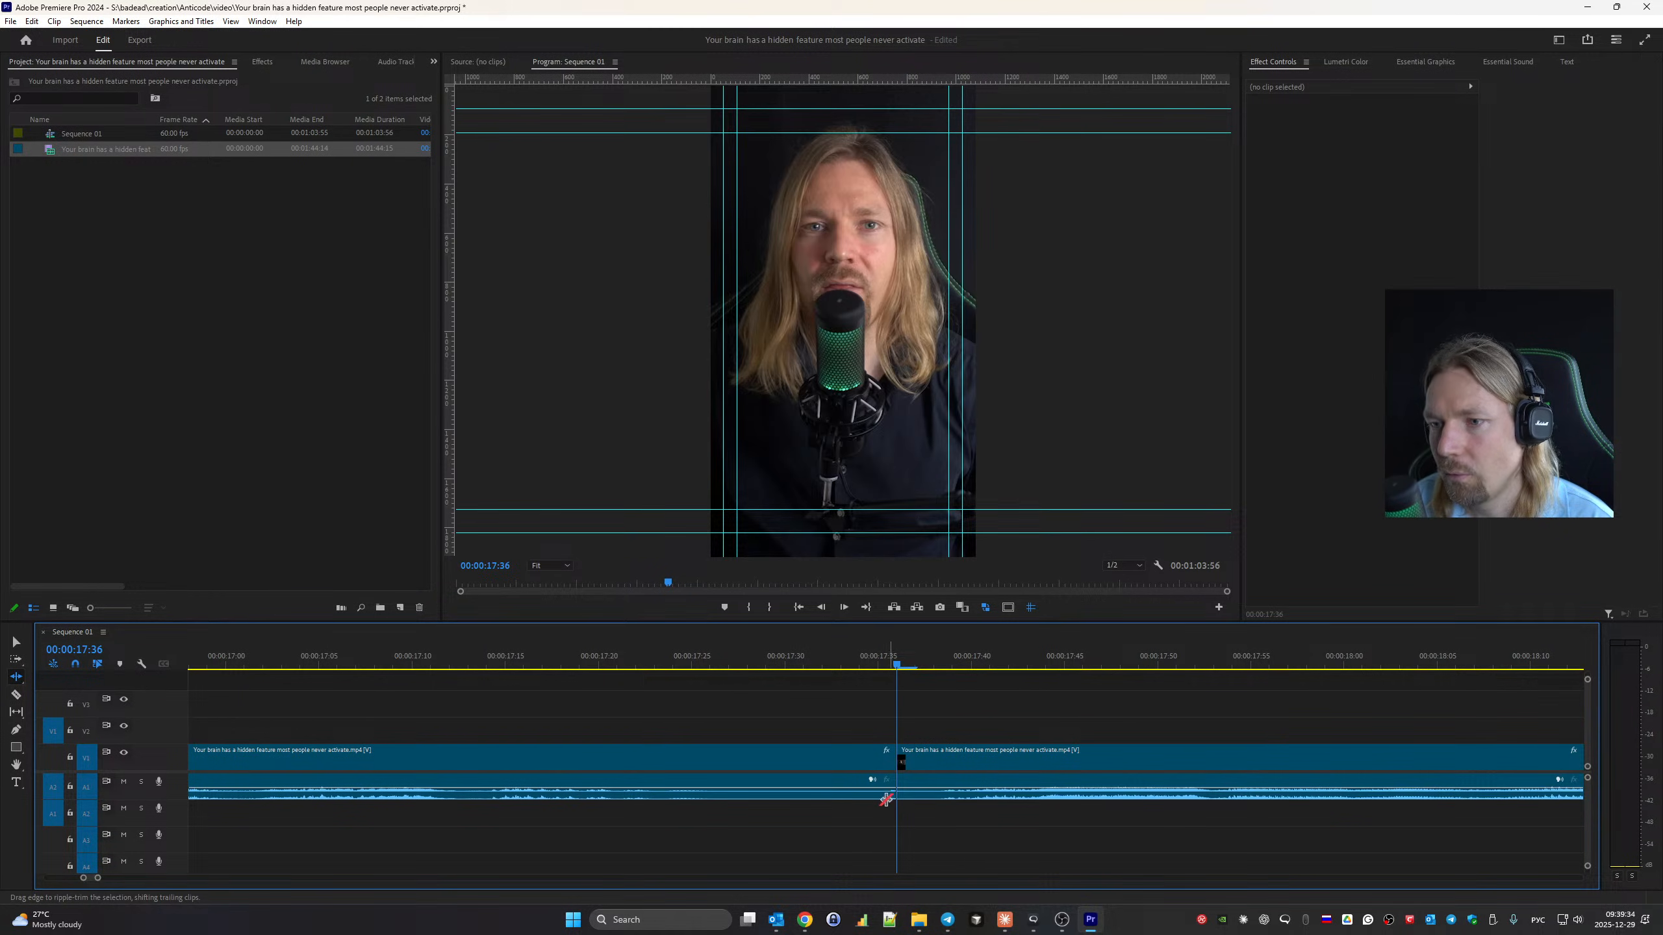
left_click_drag(779, 761, 747, 760)
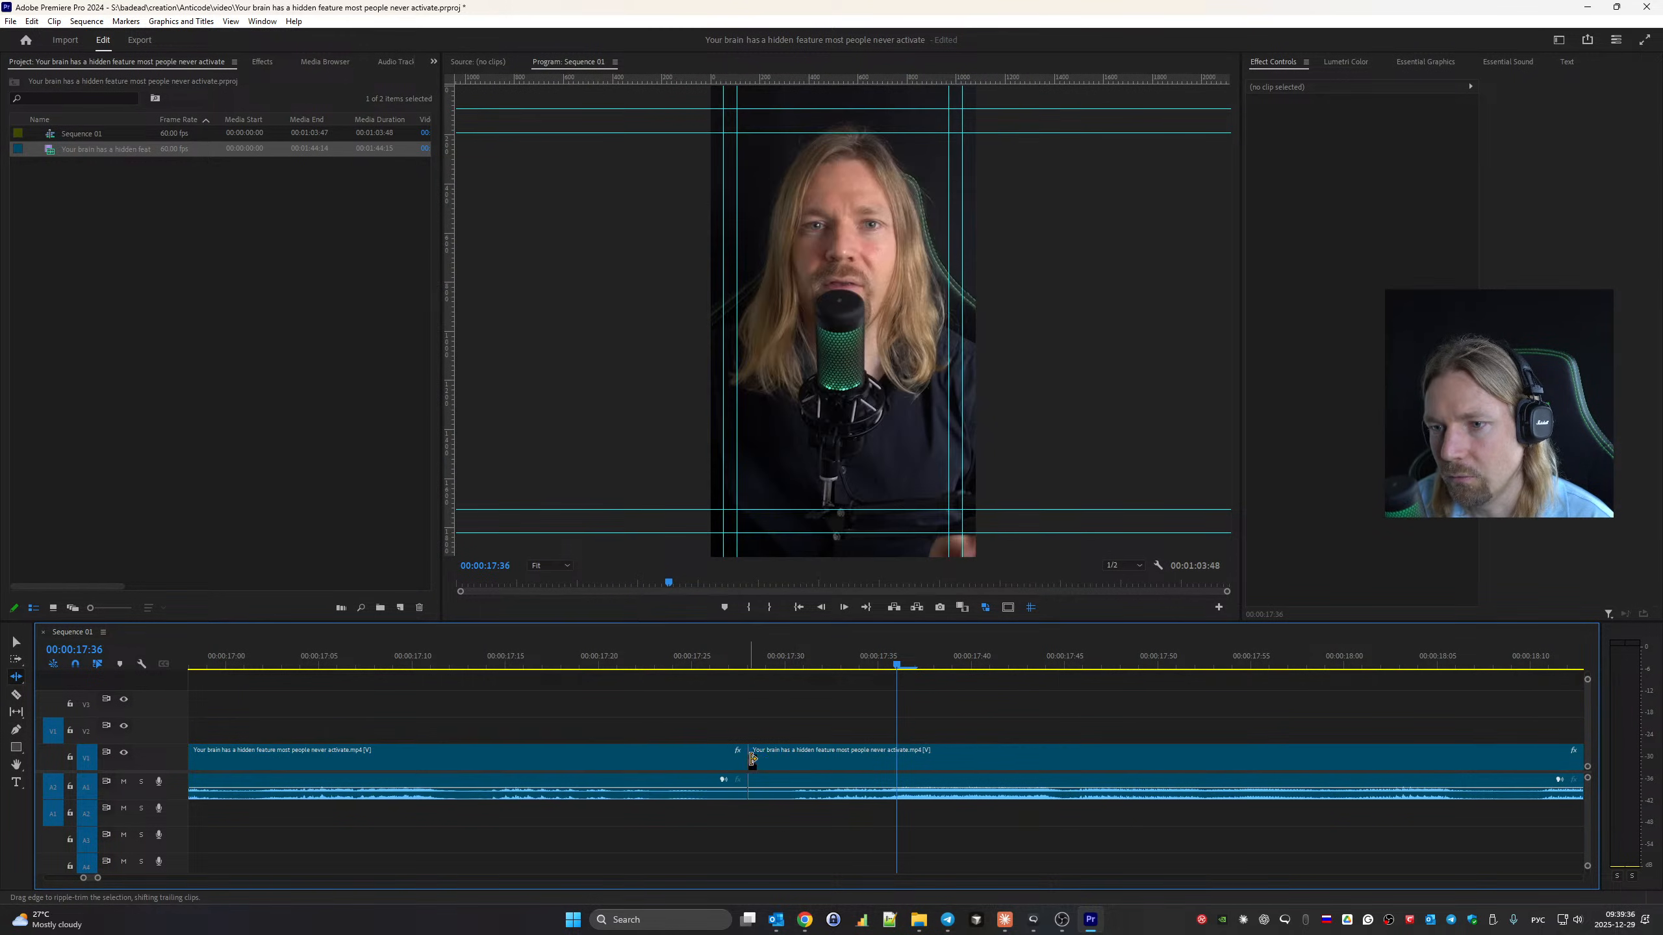
scroll(936, 782, "up", 2)
key("space")
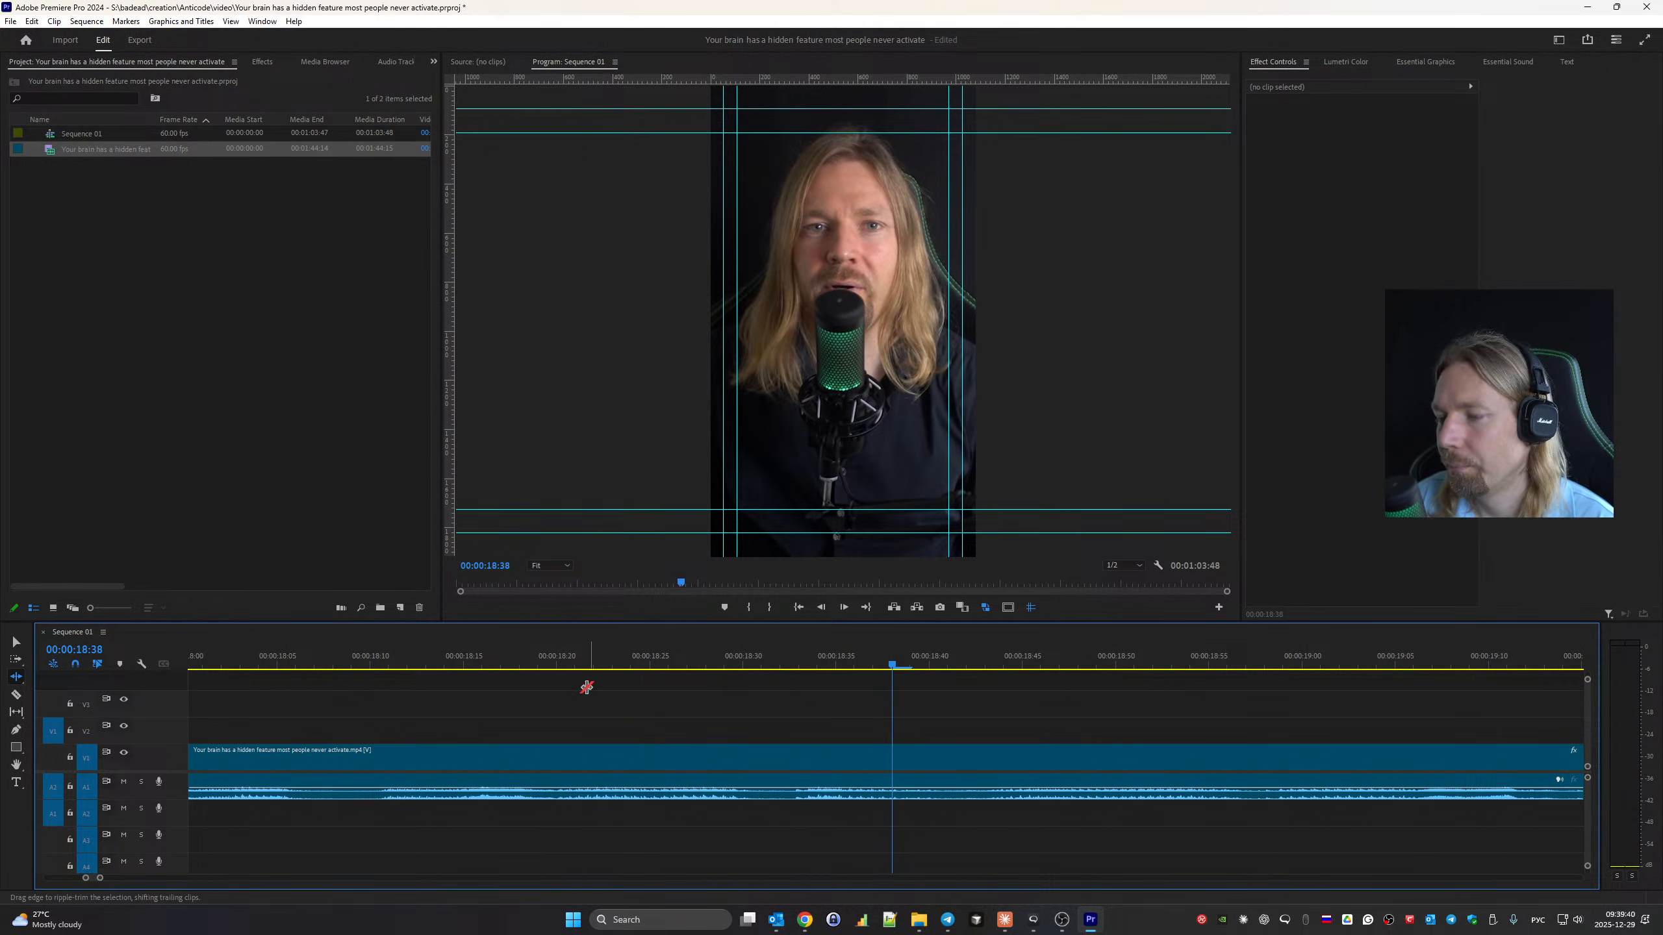
Ripple-trim the pause around the cut at 00:00:21:58, bringing it to about 00:00:21:48, and play across it.
key("ctrl+k")
left_click_drag(904, 764, 707, 755)
scroll(766, 780, "up", 5)
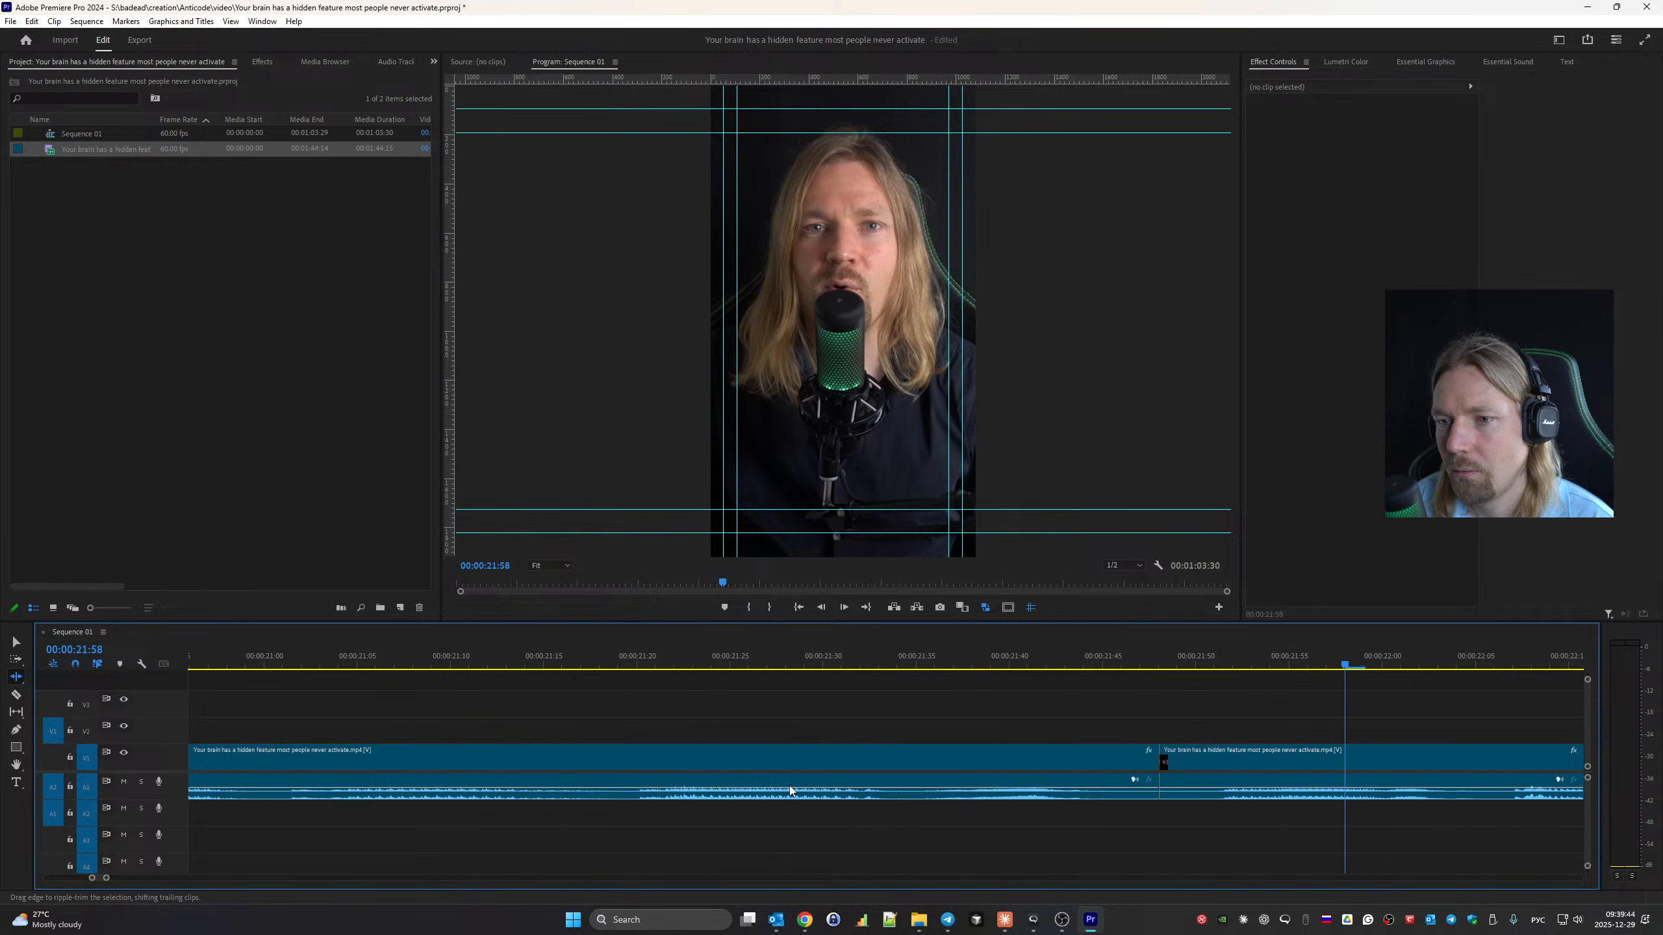
left_click(356, 666)
key("space")
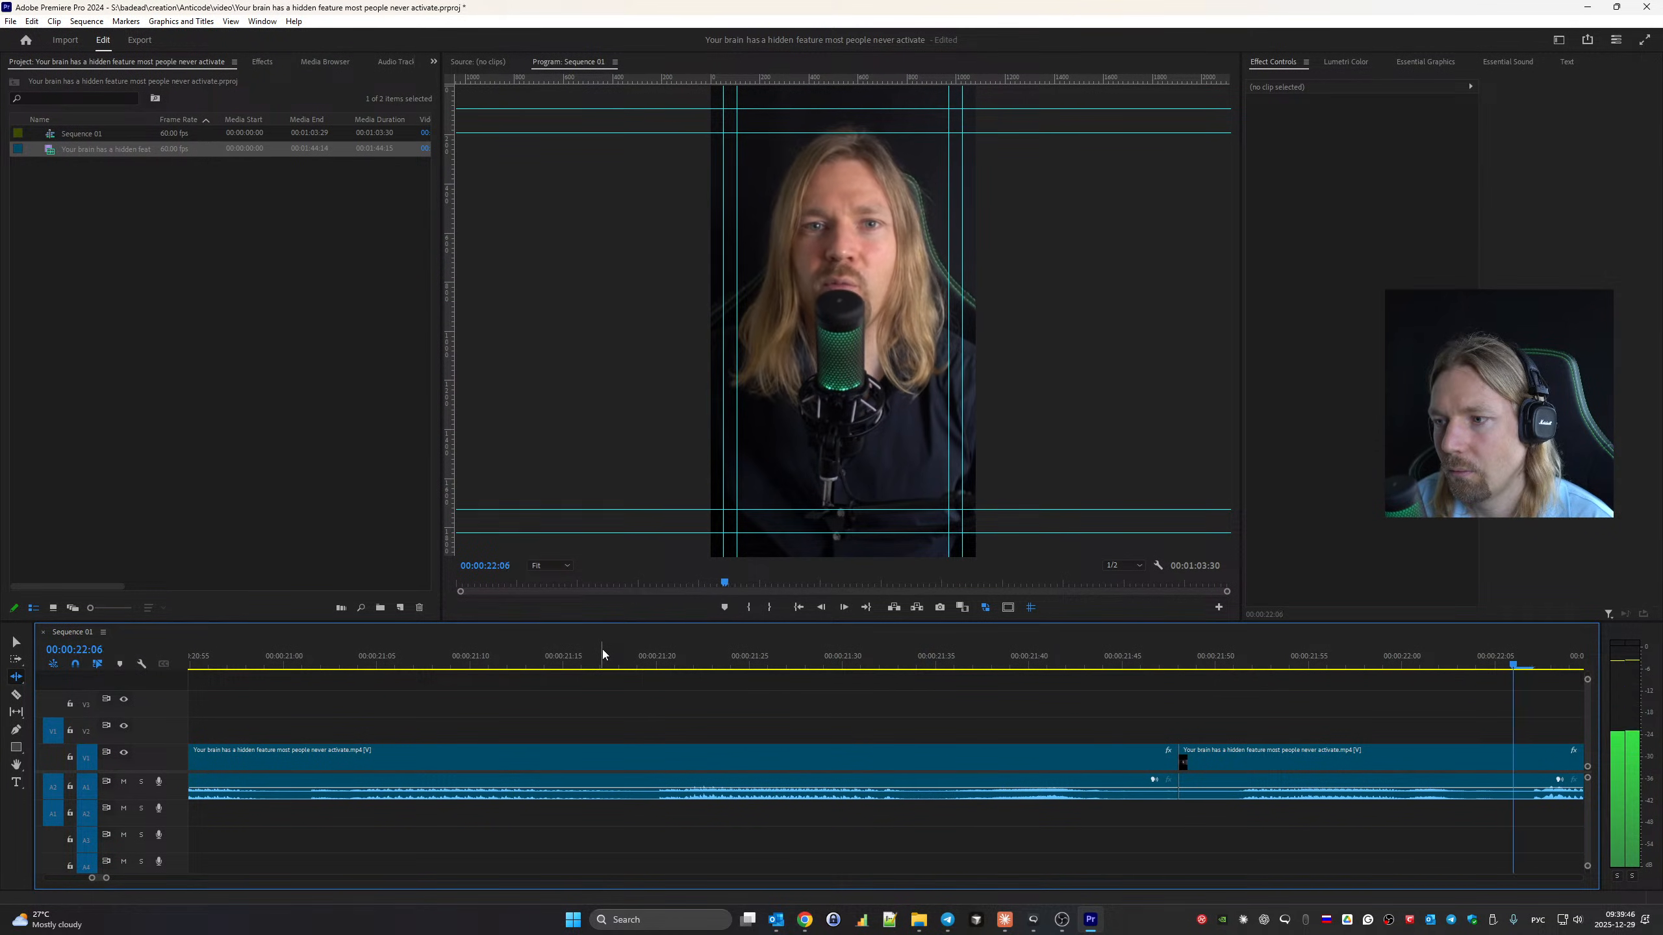
key("space")
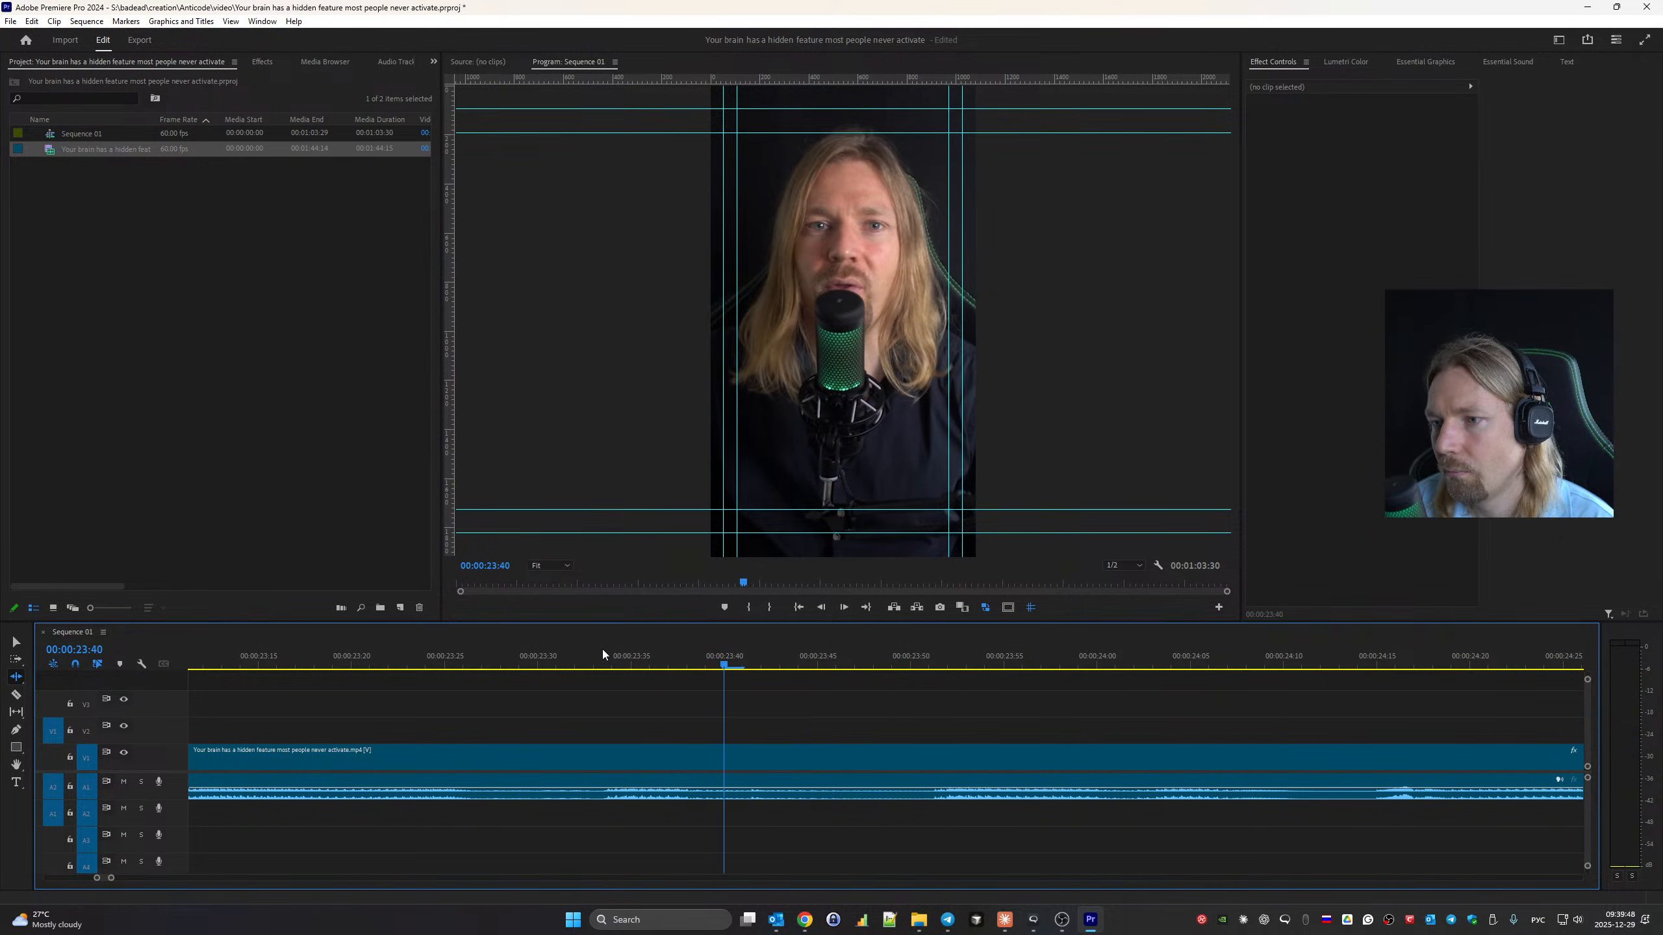
Ripple-trim the pause on both sides of the cut at 00:00:26:58, bringing it to about 00:00:26:46, and play across it.
key("Down")
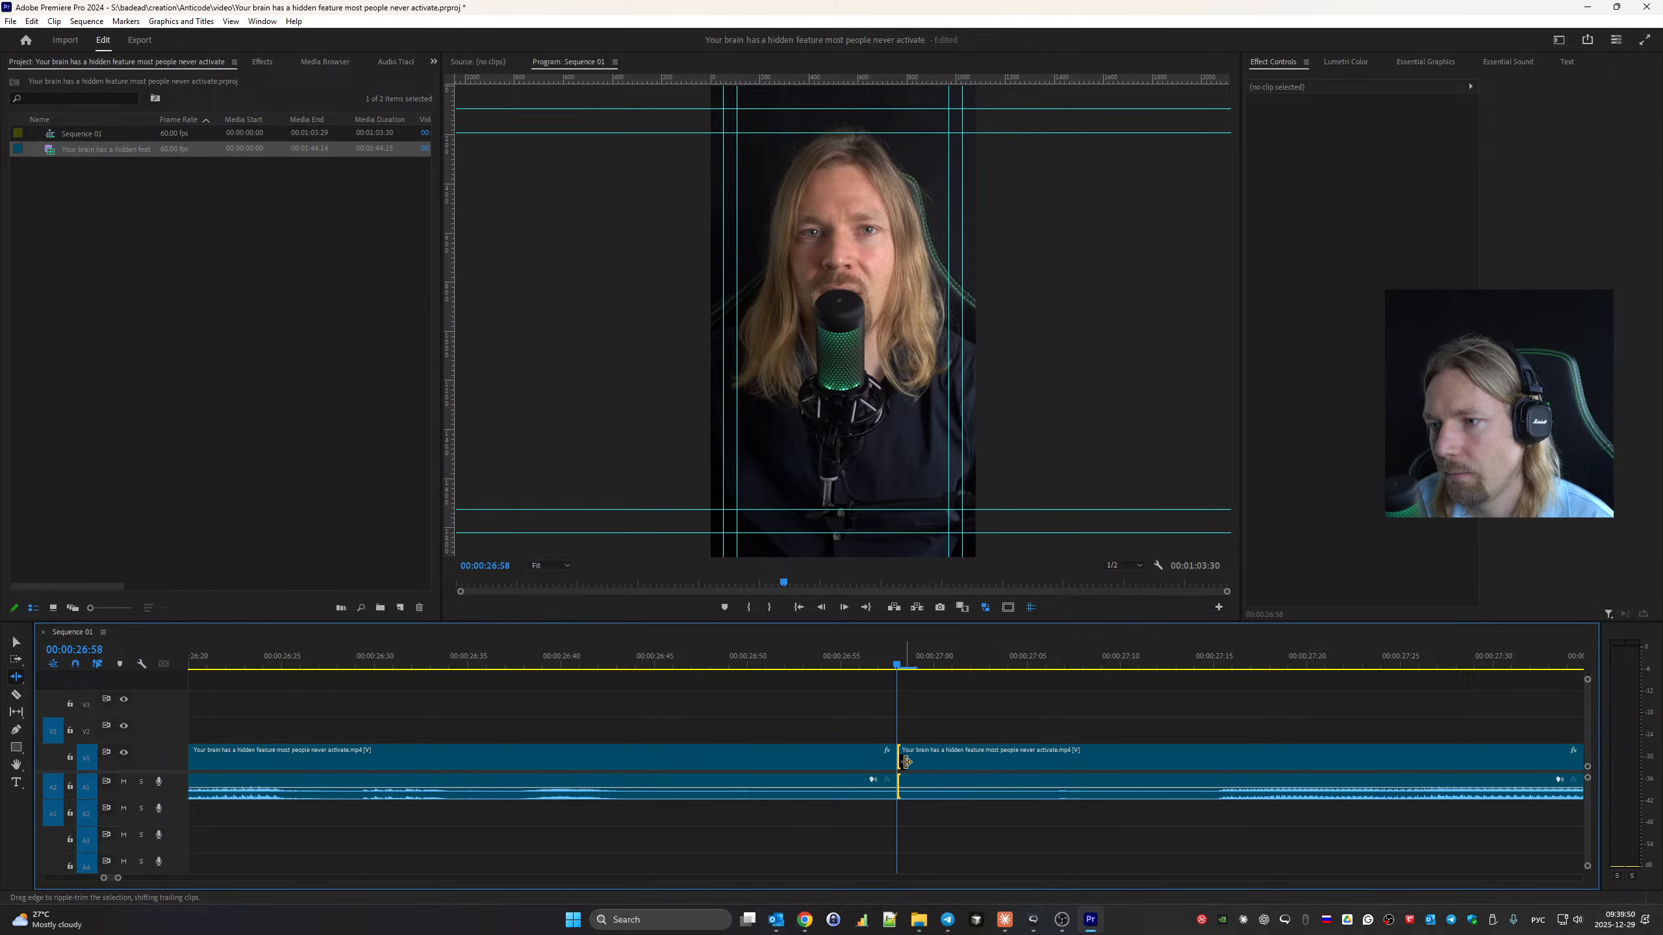
left_click_drag(906, 762, 1099, 766)
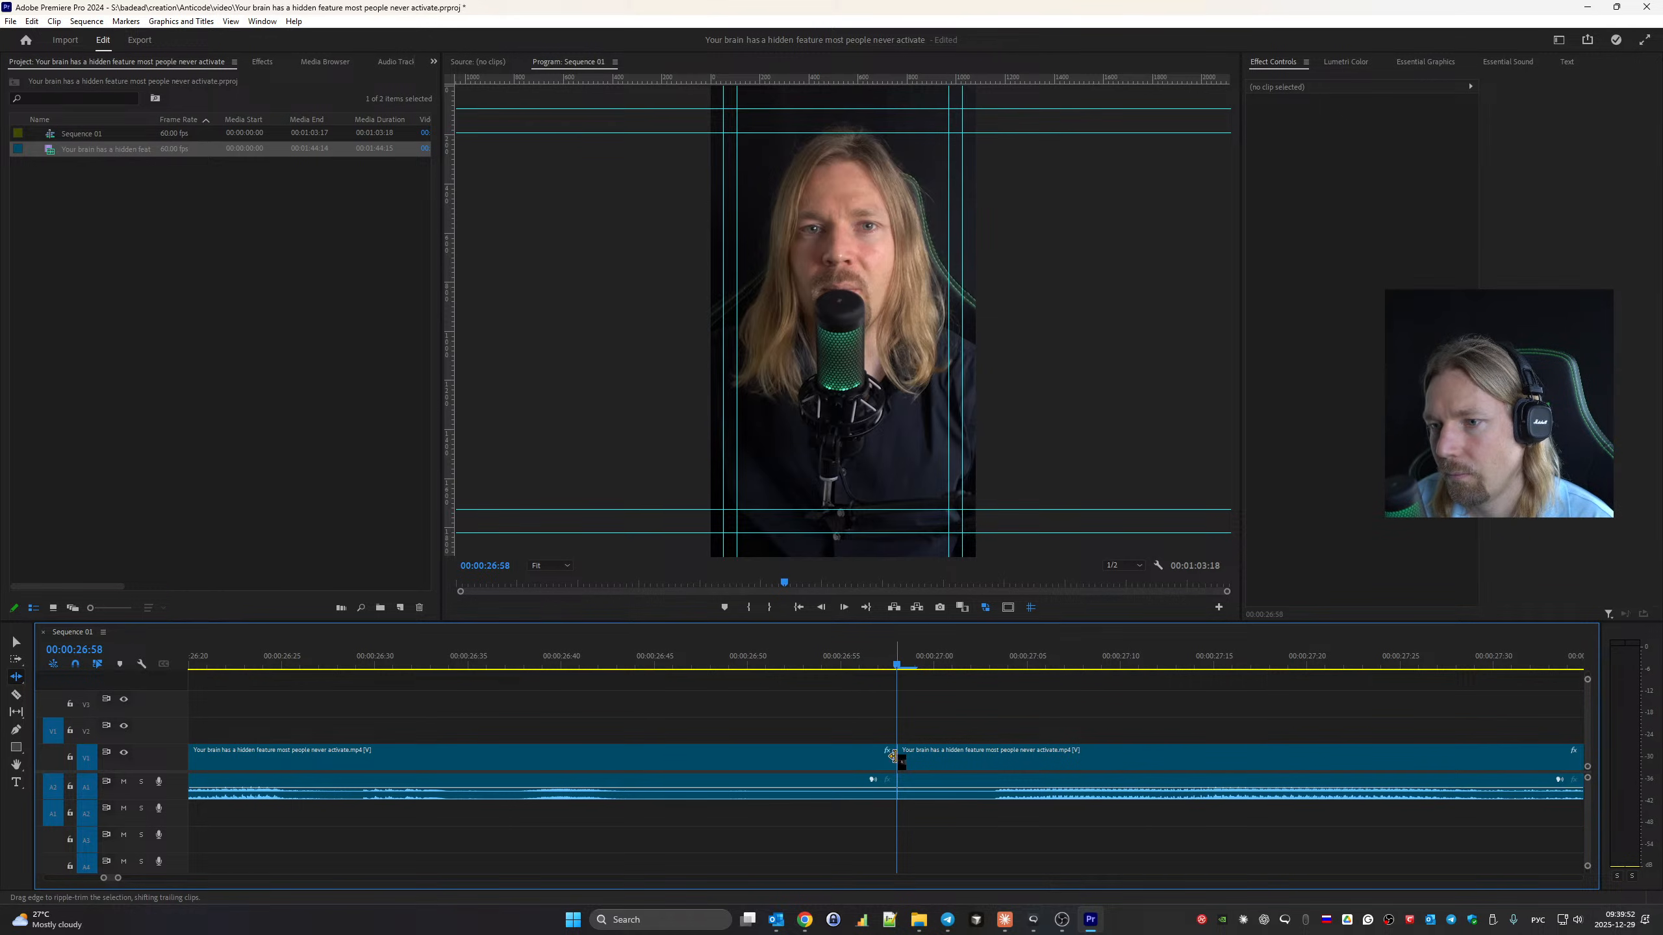
left_click_drag(887, 758, 671, 762)
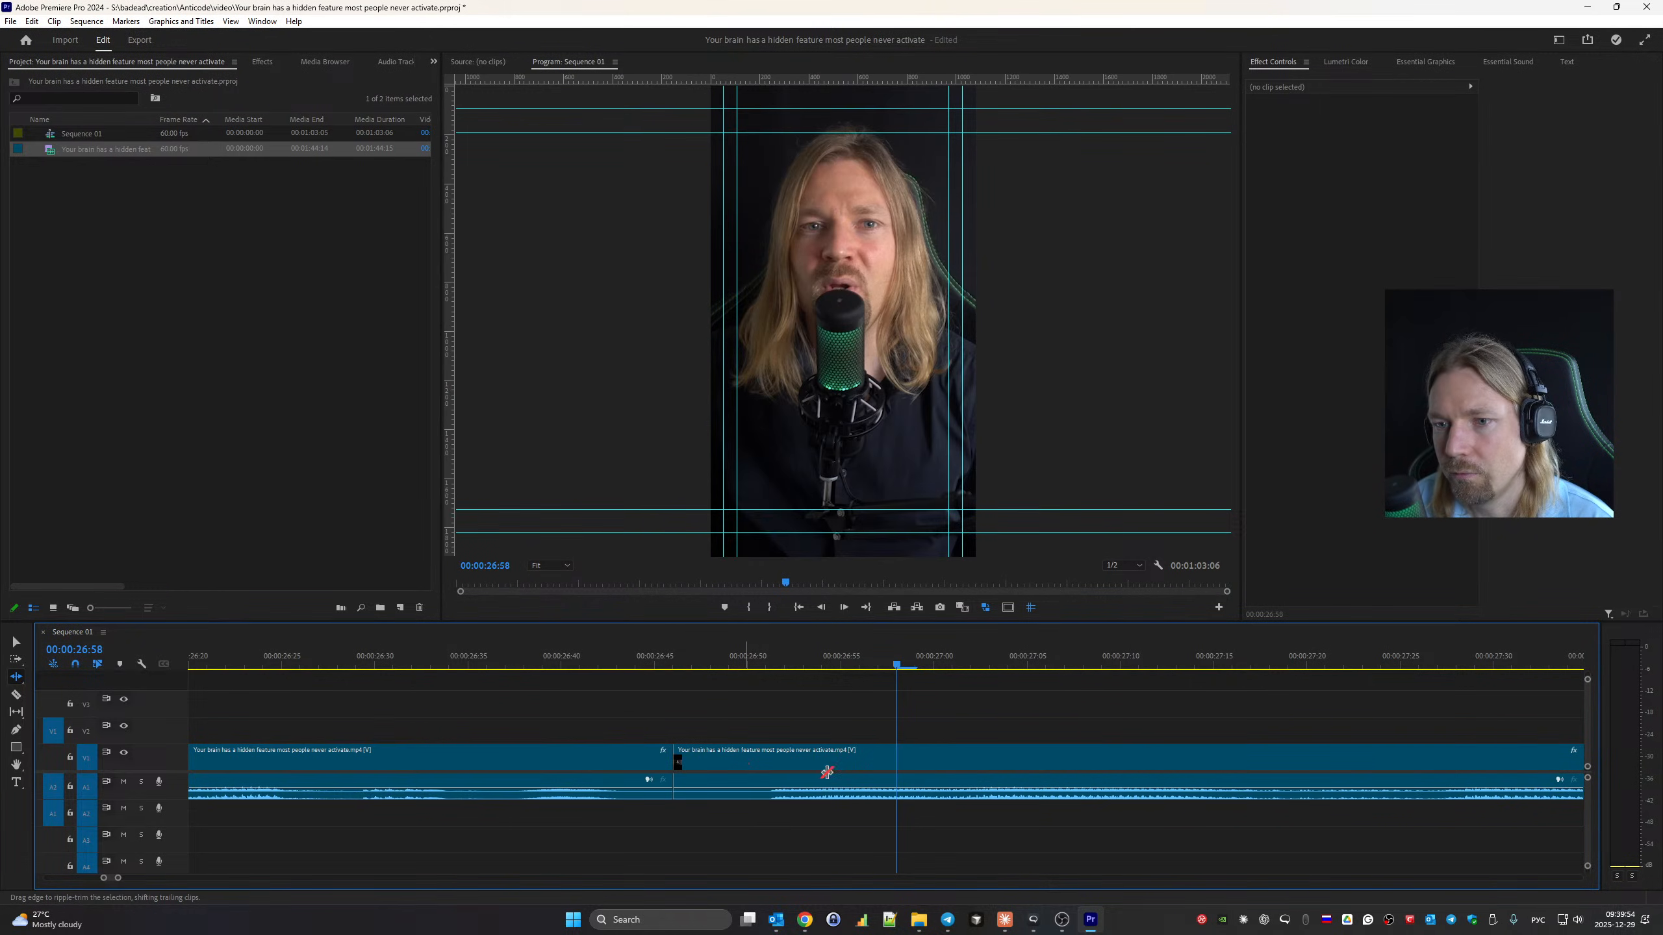
scroll(906, 785, "up", 5)
key("space")
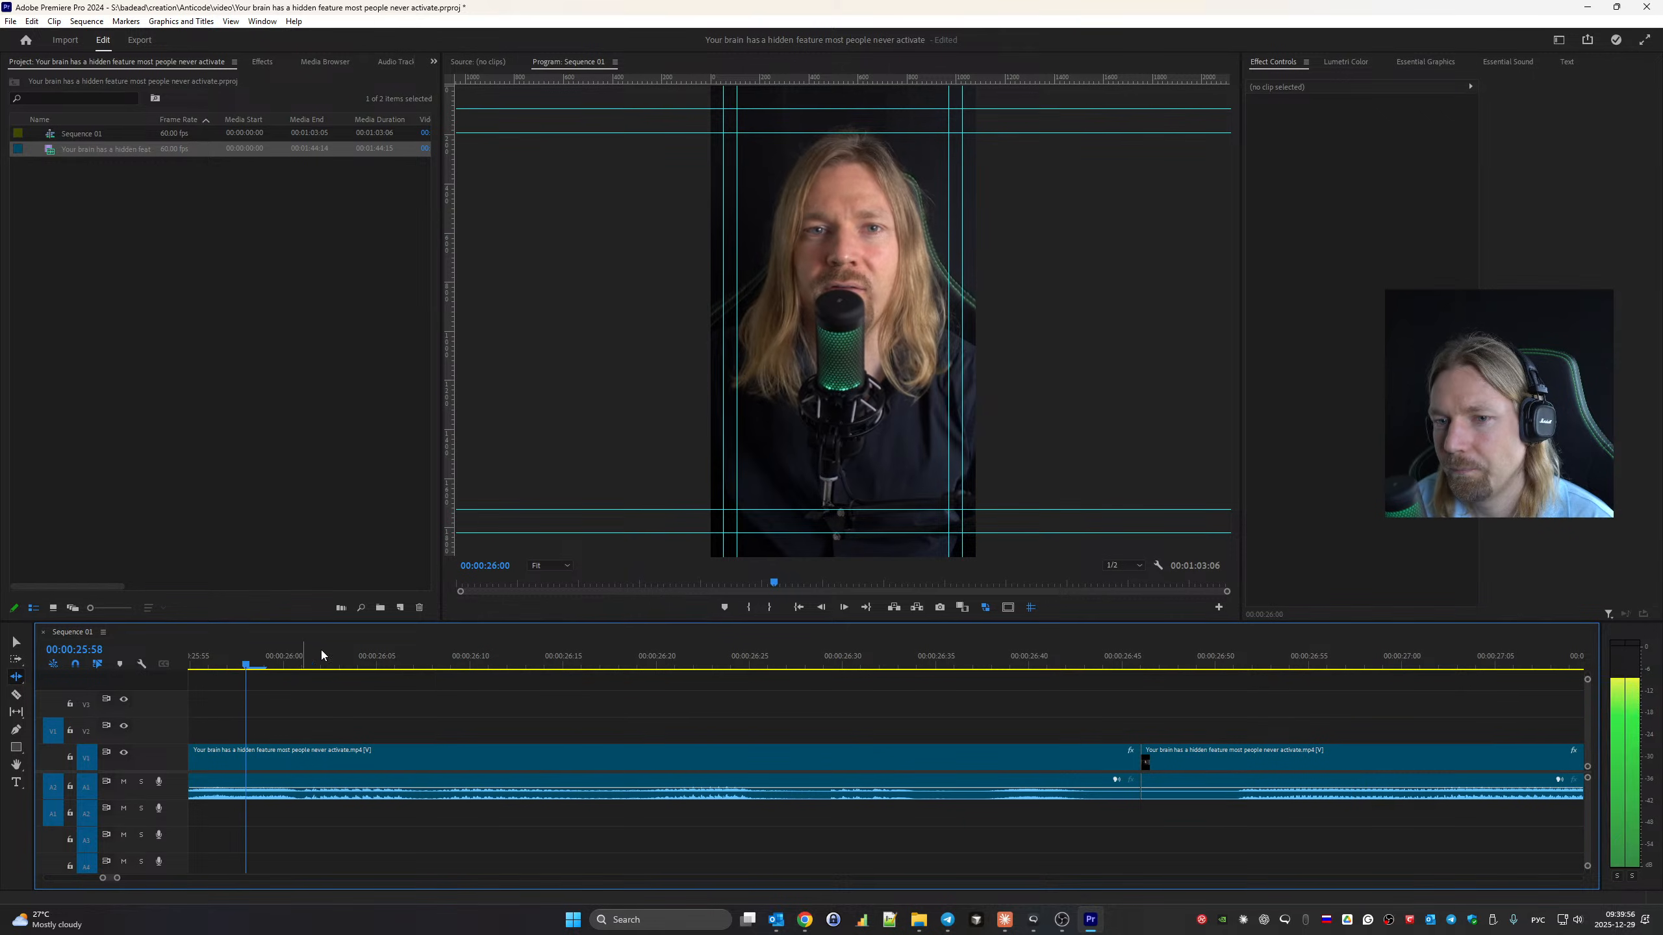
left_click(621, 671)
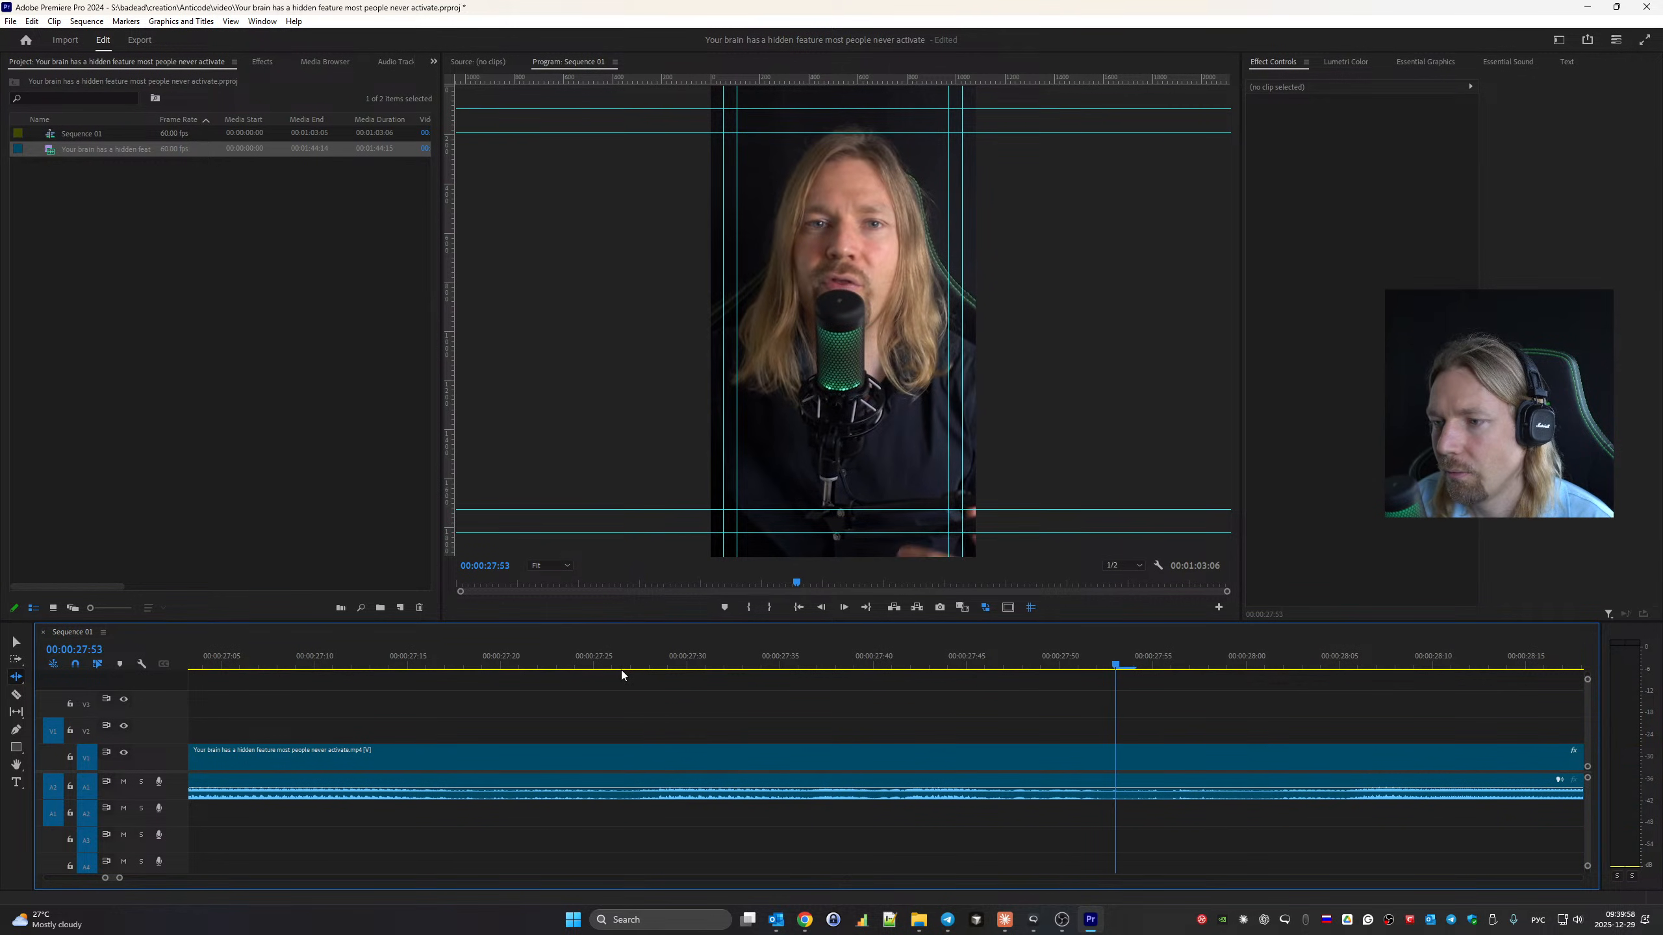
Ripple-trim about three more frames from the start of the clip after the 00:00:26:46 cut and play the transition.
key("Up")
left_click_drag(901, 762, 960, 765)
scroll(749, 752, "up", 3)
scroll(748, 751, "up", 2)
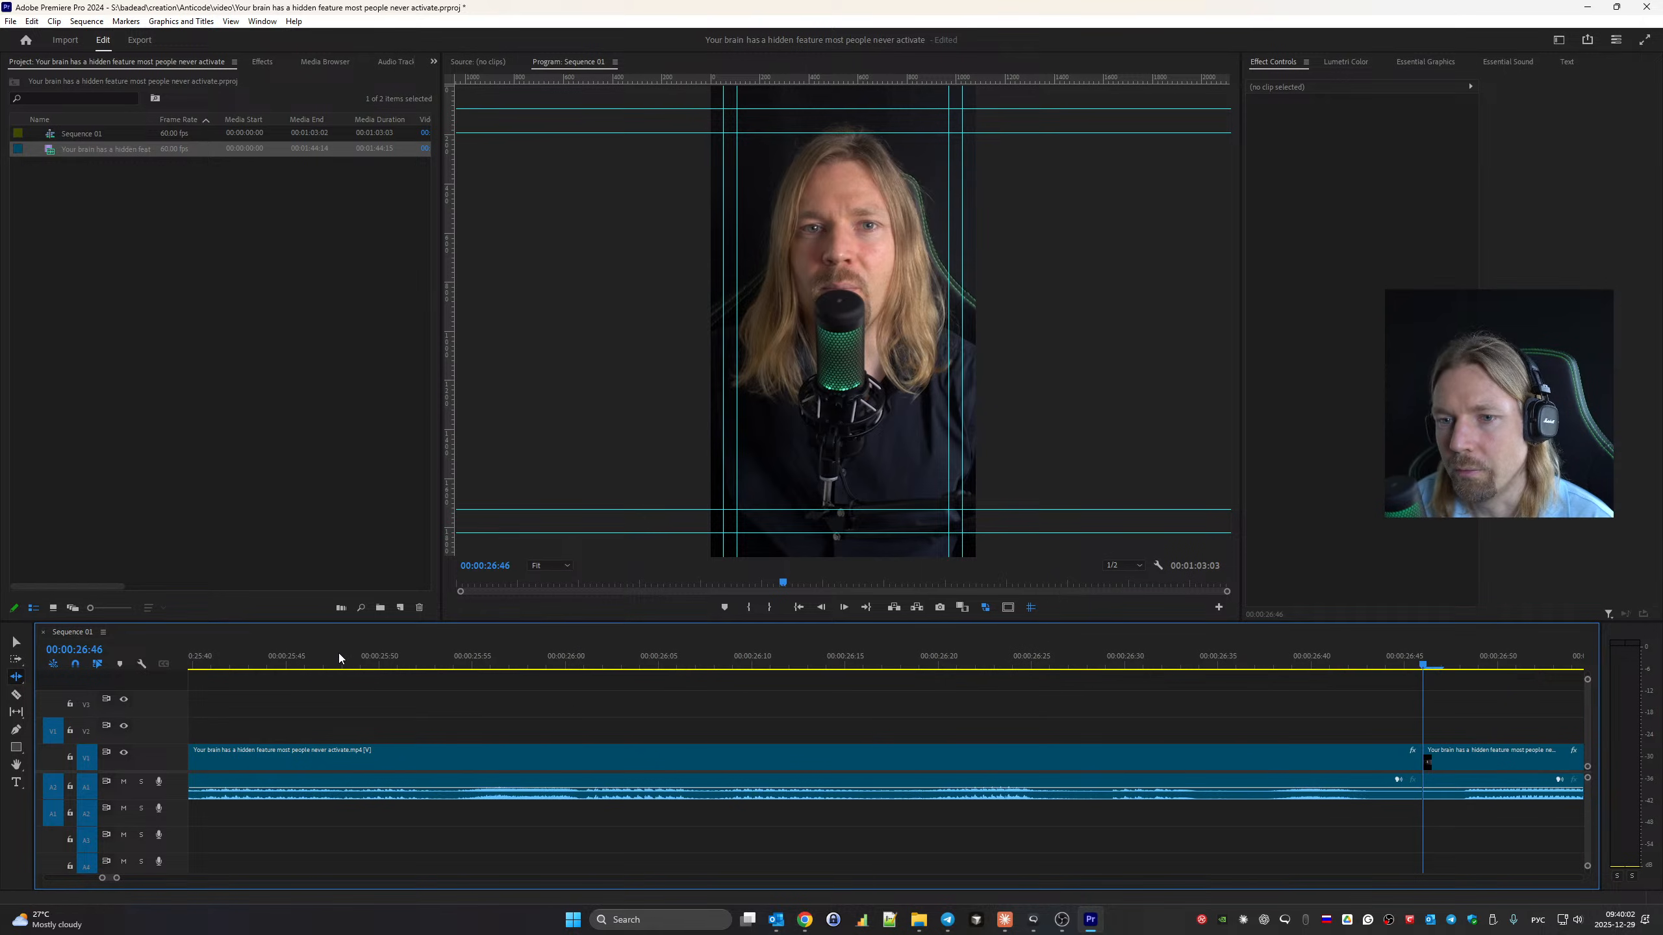
left_click(305, 653)
key("space")
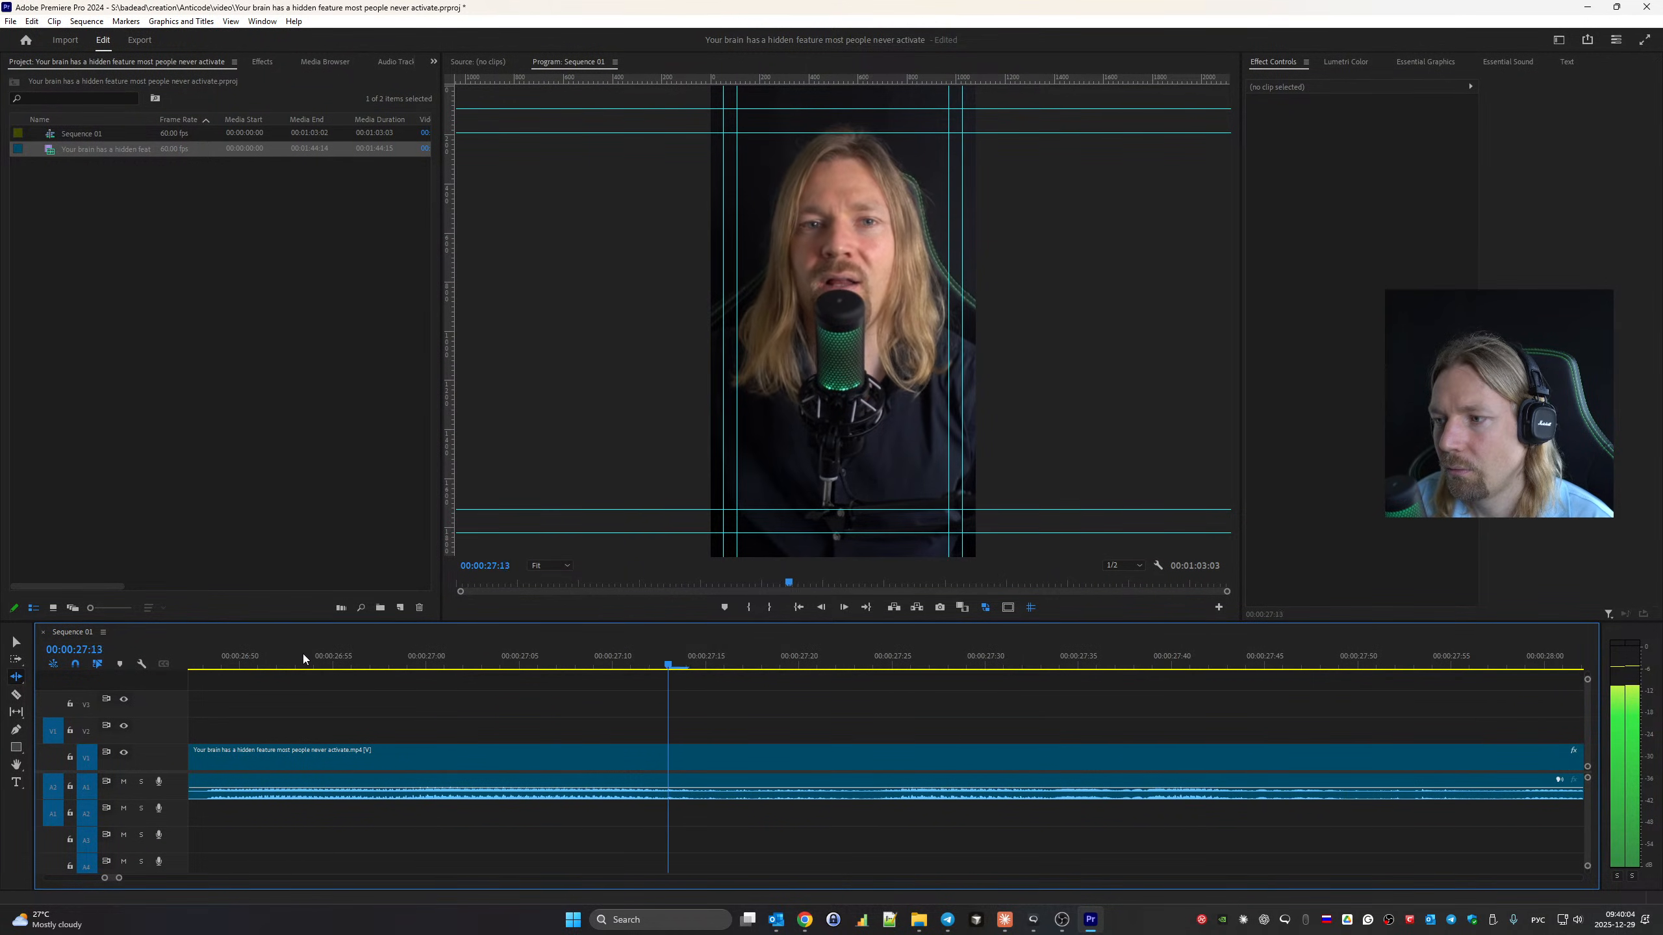
key("space")
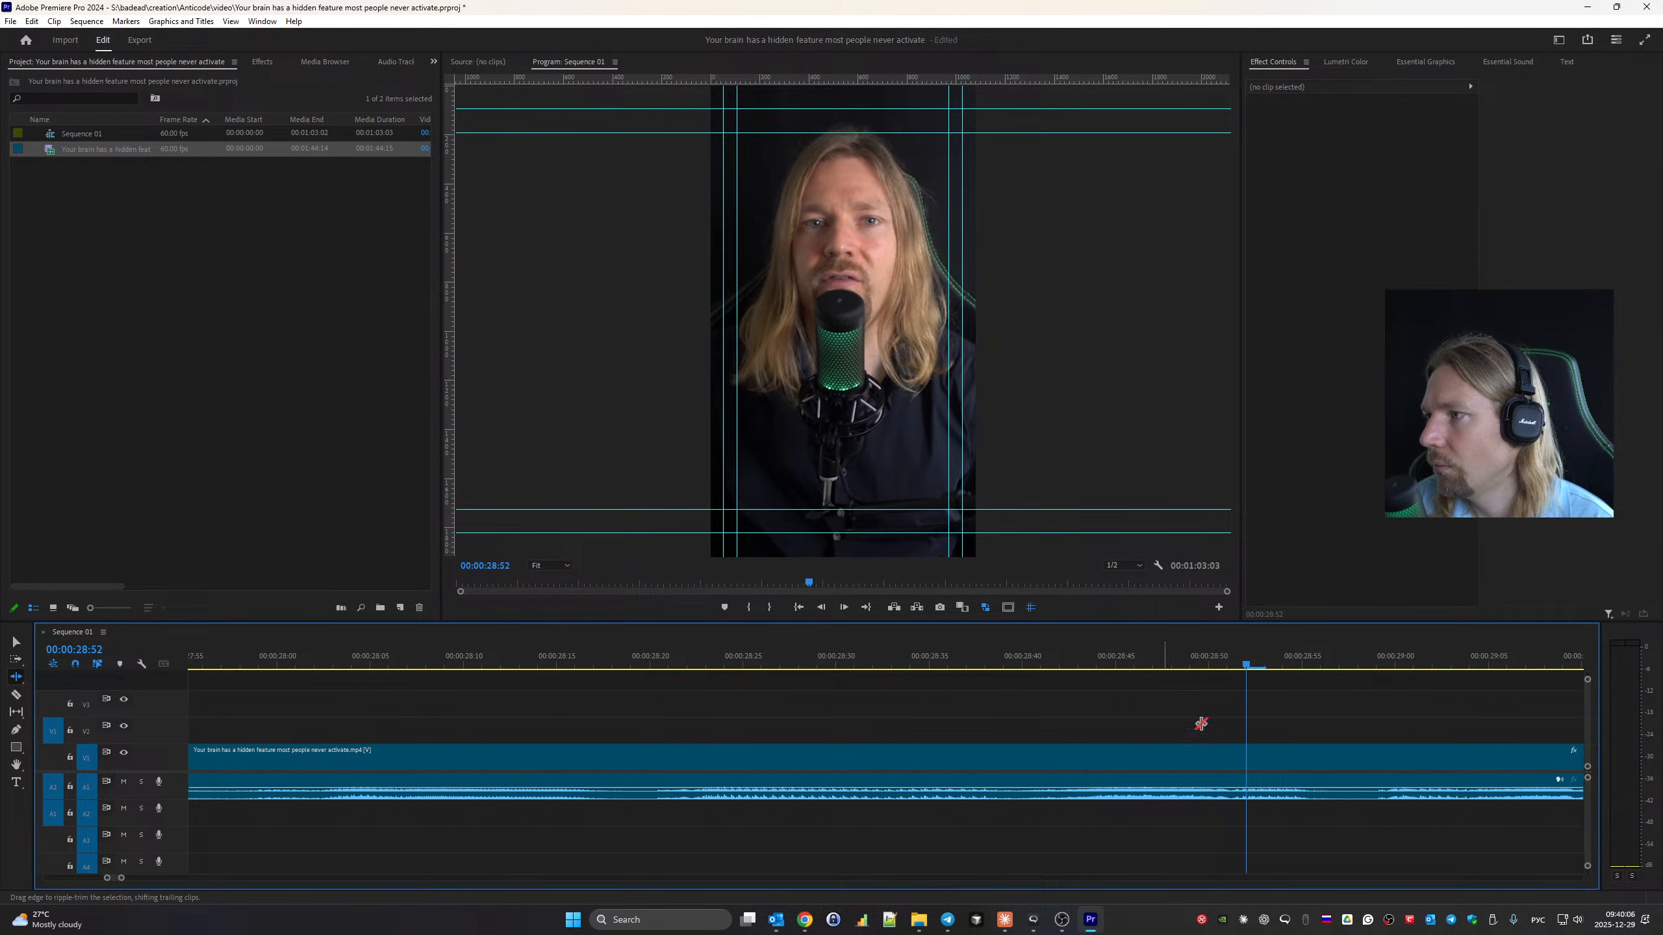
Ripple-trim the pause on both sides of the next cut, bringing it to about 00:00:31:06, and play across it.
key("Down")
left_click_drag(901, 764, 1018, 764)
left_click_drag(890, 765, 732, 760)
scroll(732, 760, "up", 3)
left_click_drag(914, 760, 884, 761)
scroll(375, 684, "up", 3)
left_click(229, 662)
key("space")
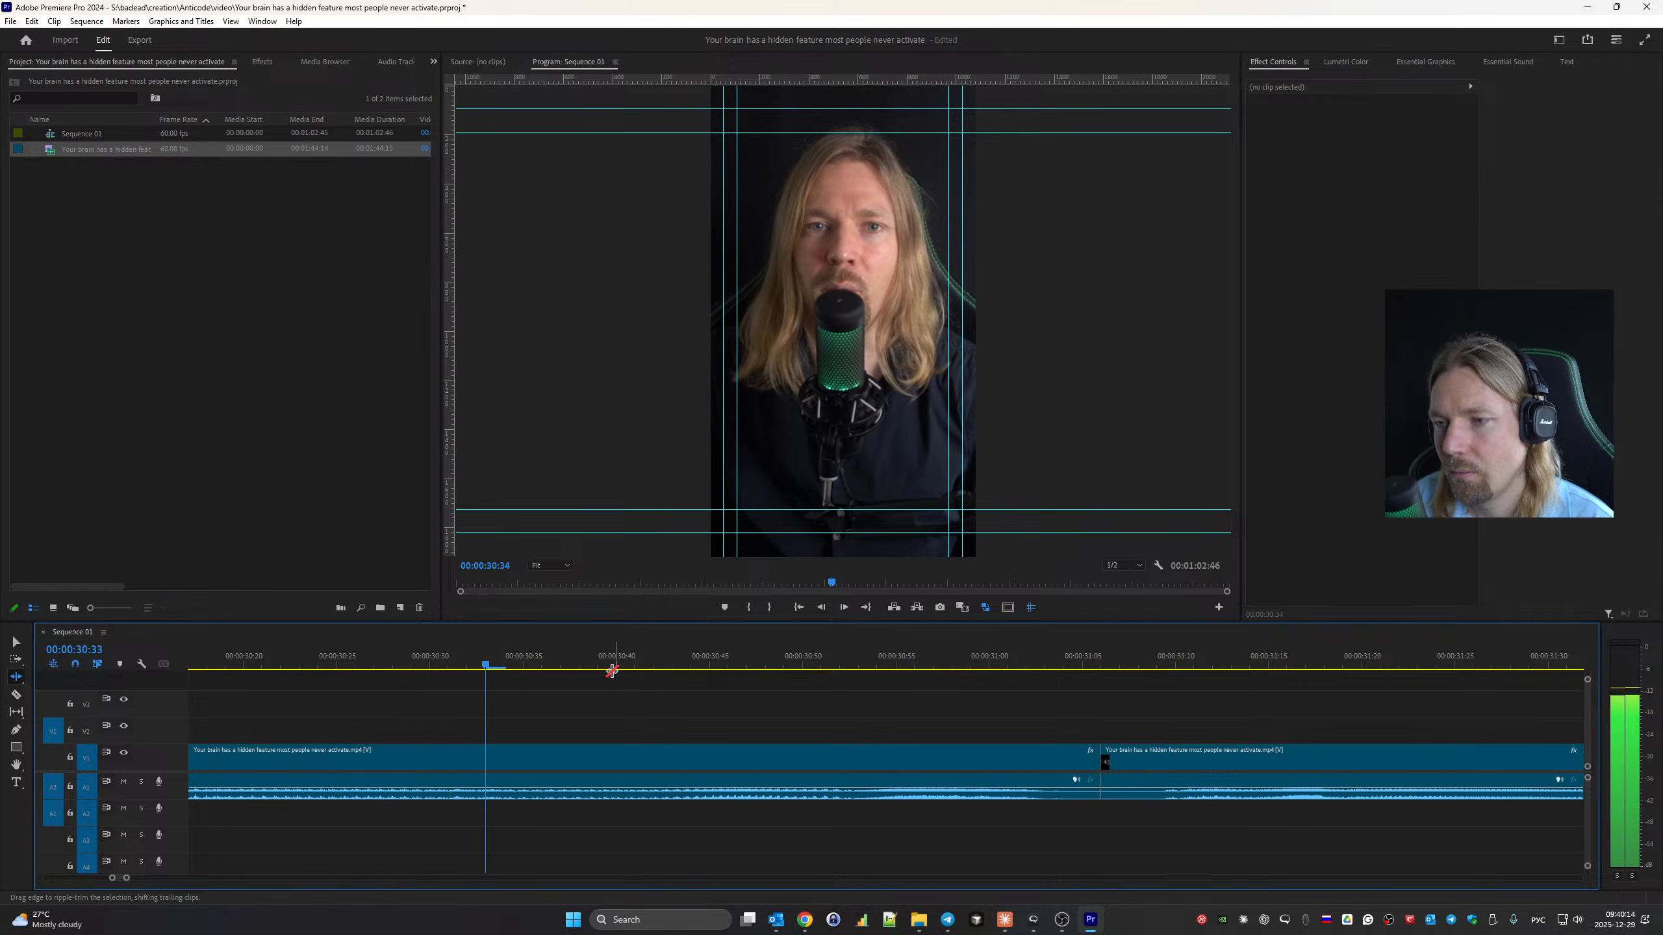
key("space")
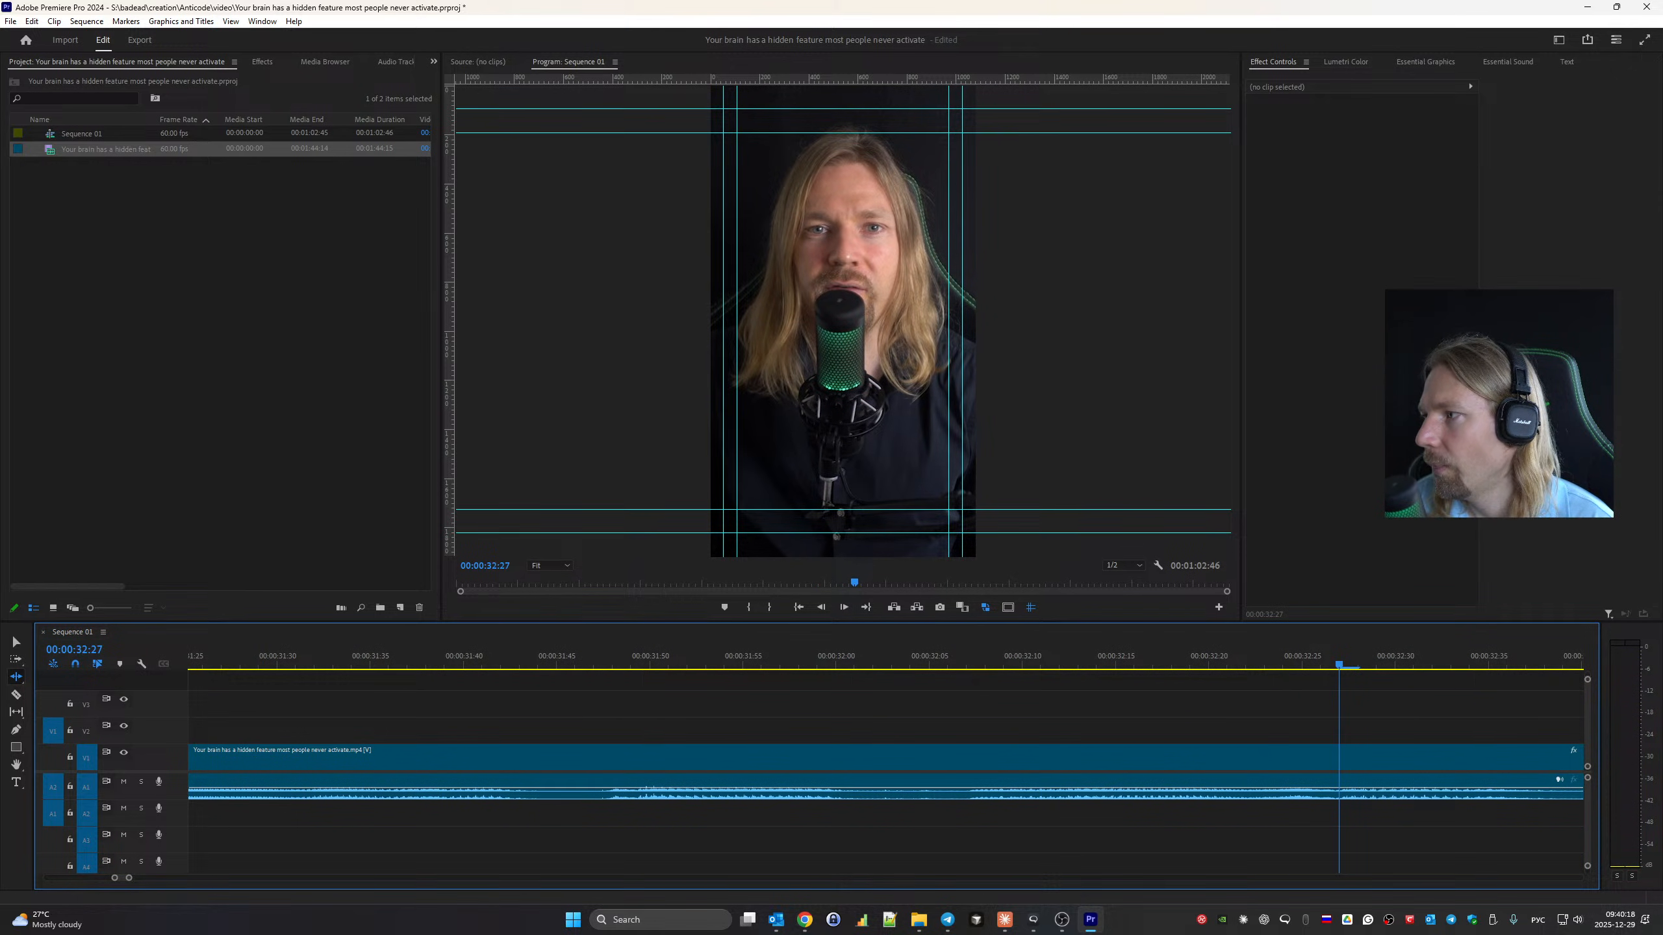
Ripple-trim the pause on both sides of the cut at 00:00:34:21, bringing it to about 00:00:34:07, and play across it.
key("space")
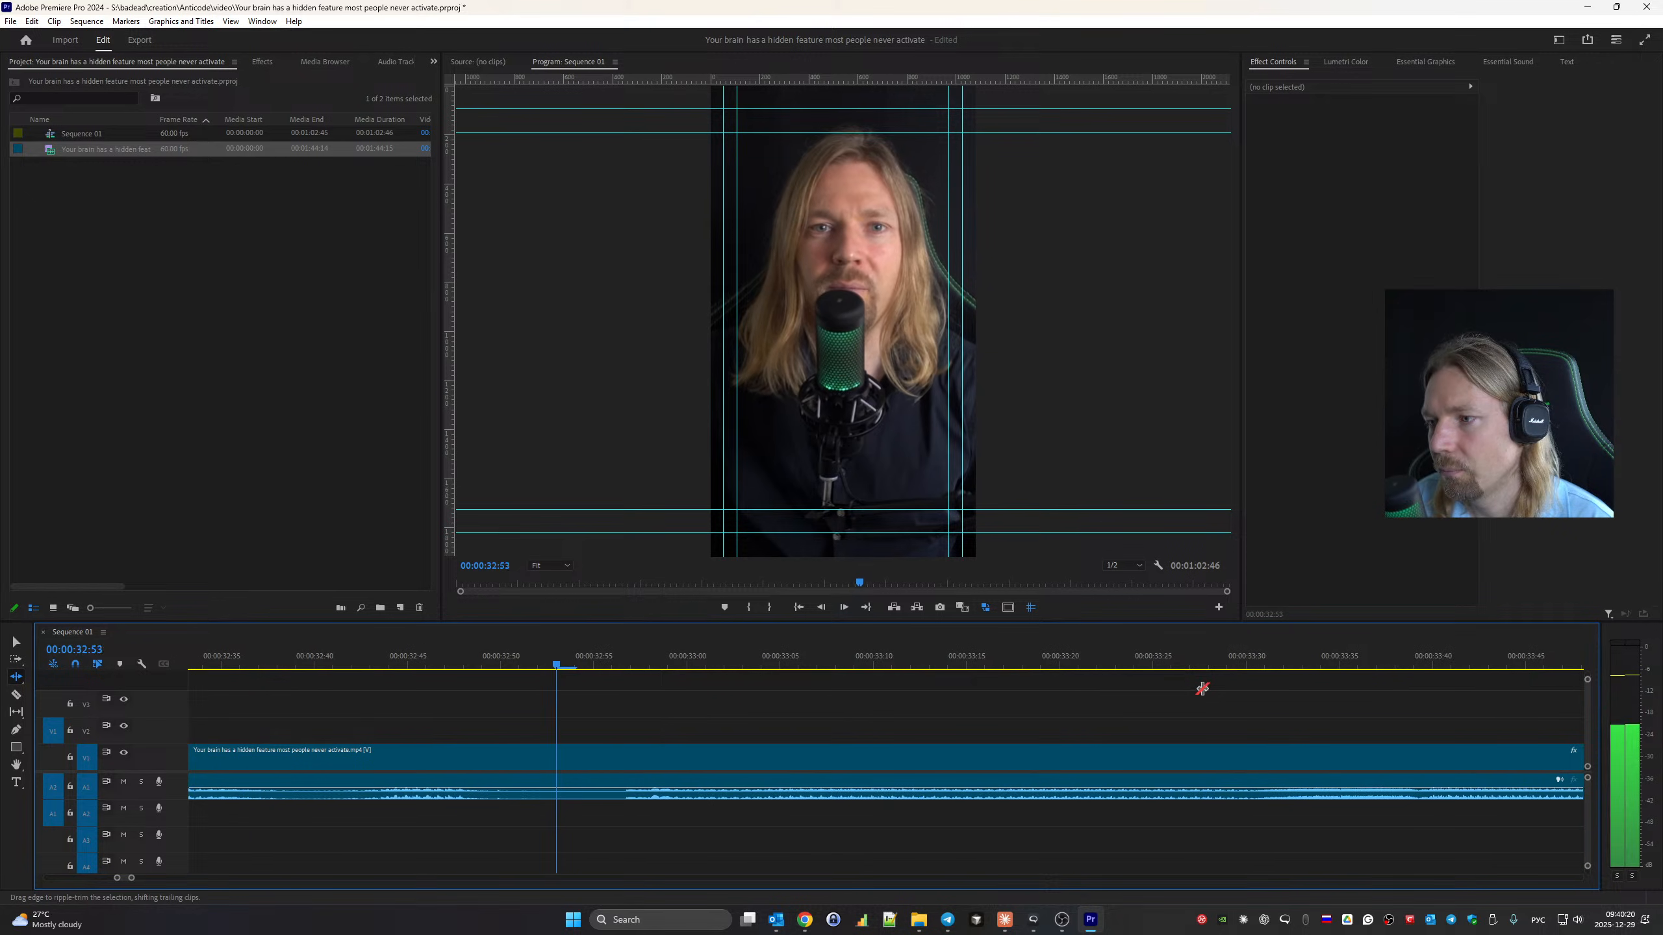
key("ctrl+k")
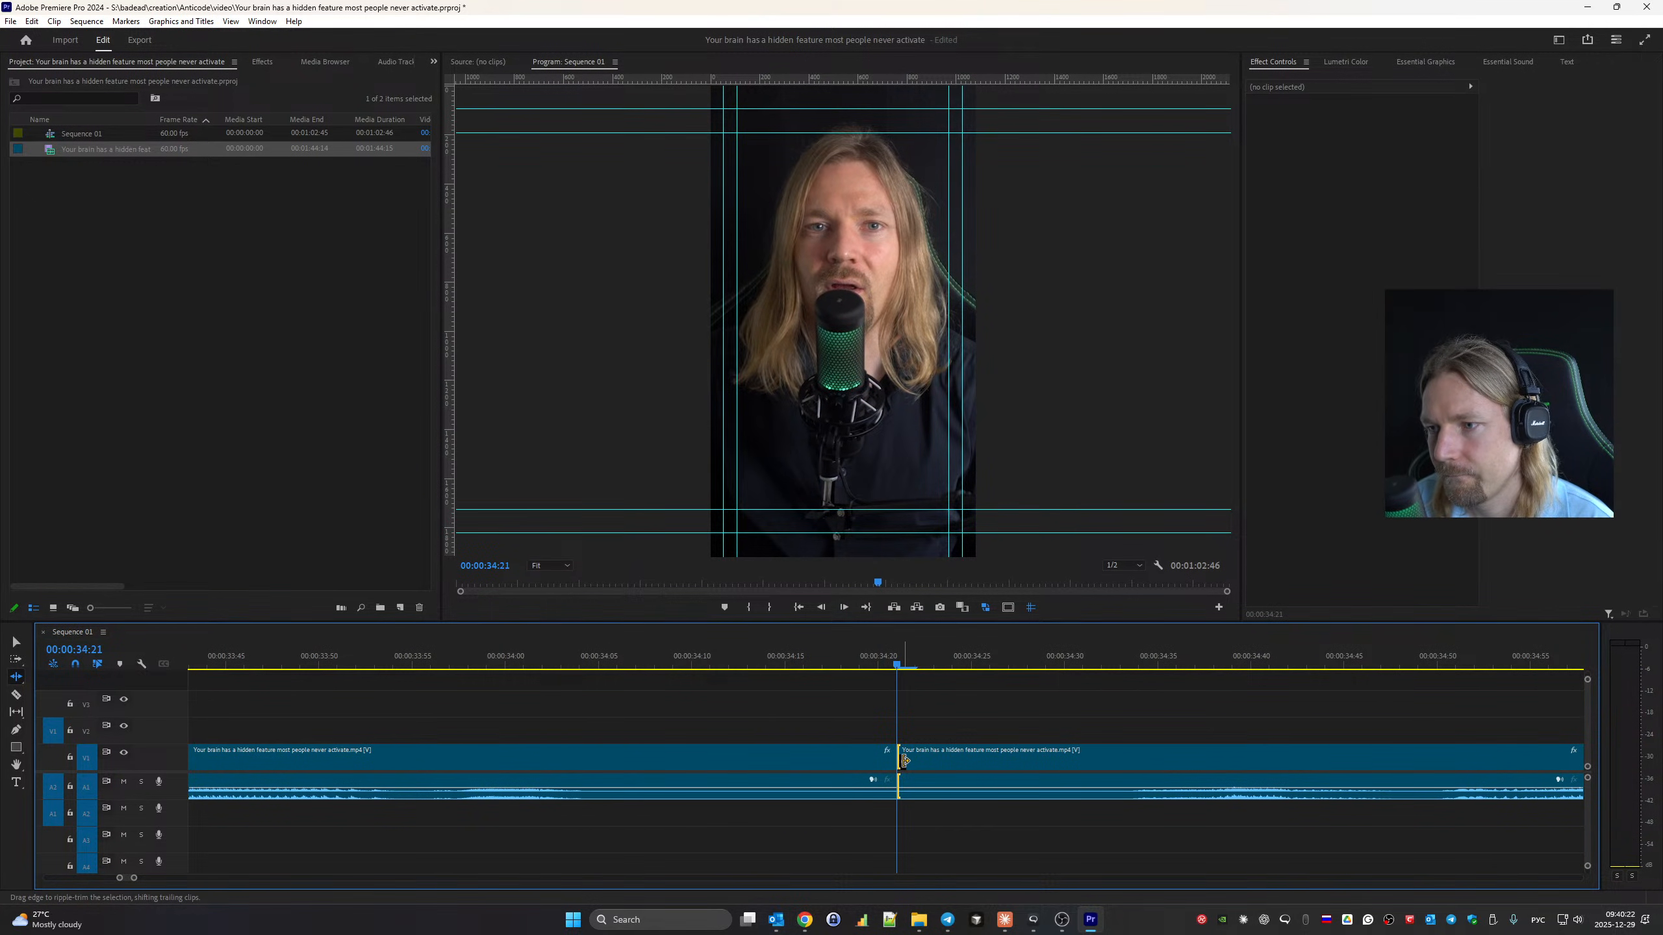
left_click_drag(904, 760, 633, 757)
scroll(754, 761, "up", 3)
key("space")
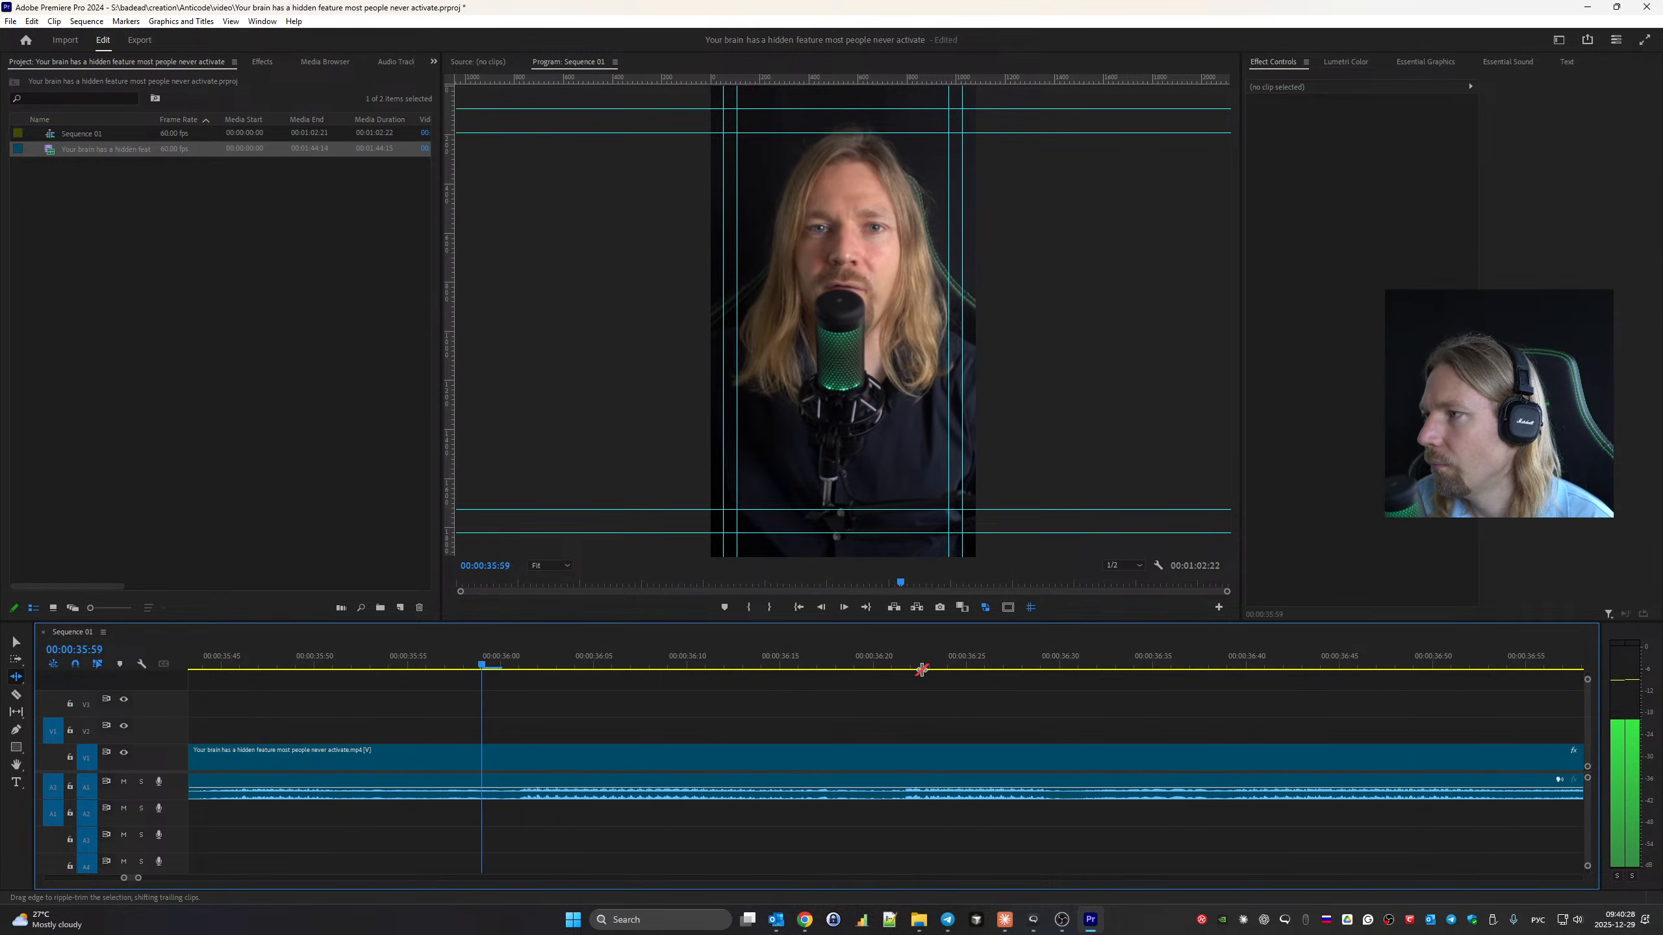
key("space")
Ripple-trim the pause on both sides of the cut at 00:00:39:55, bringing it to about 00:00:39:50, and play across it.
key("Down")
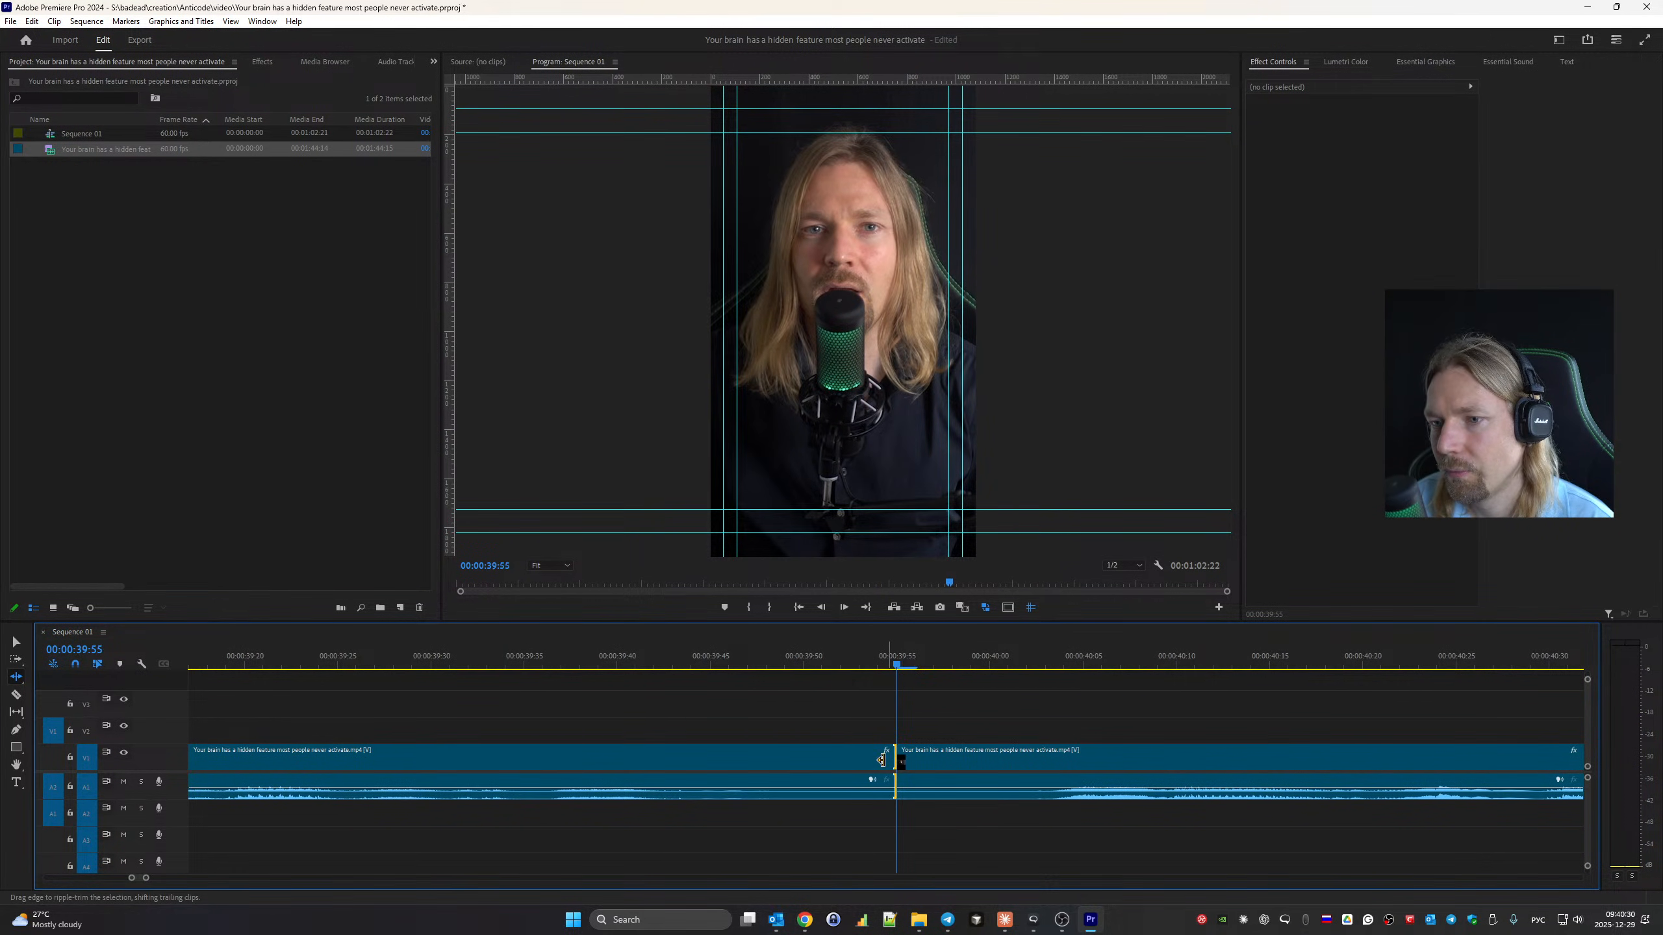
left_click_drag(881, 760, 921, 767)
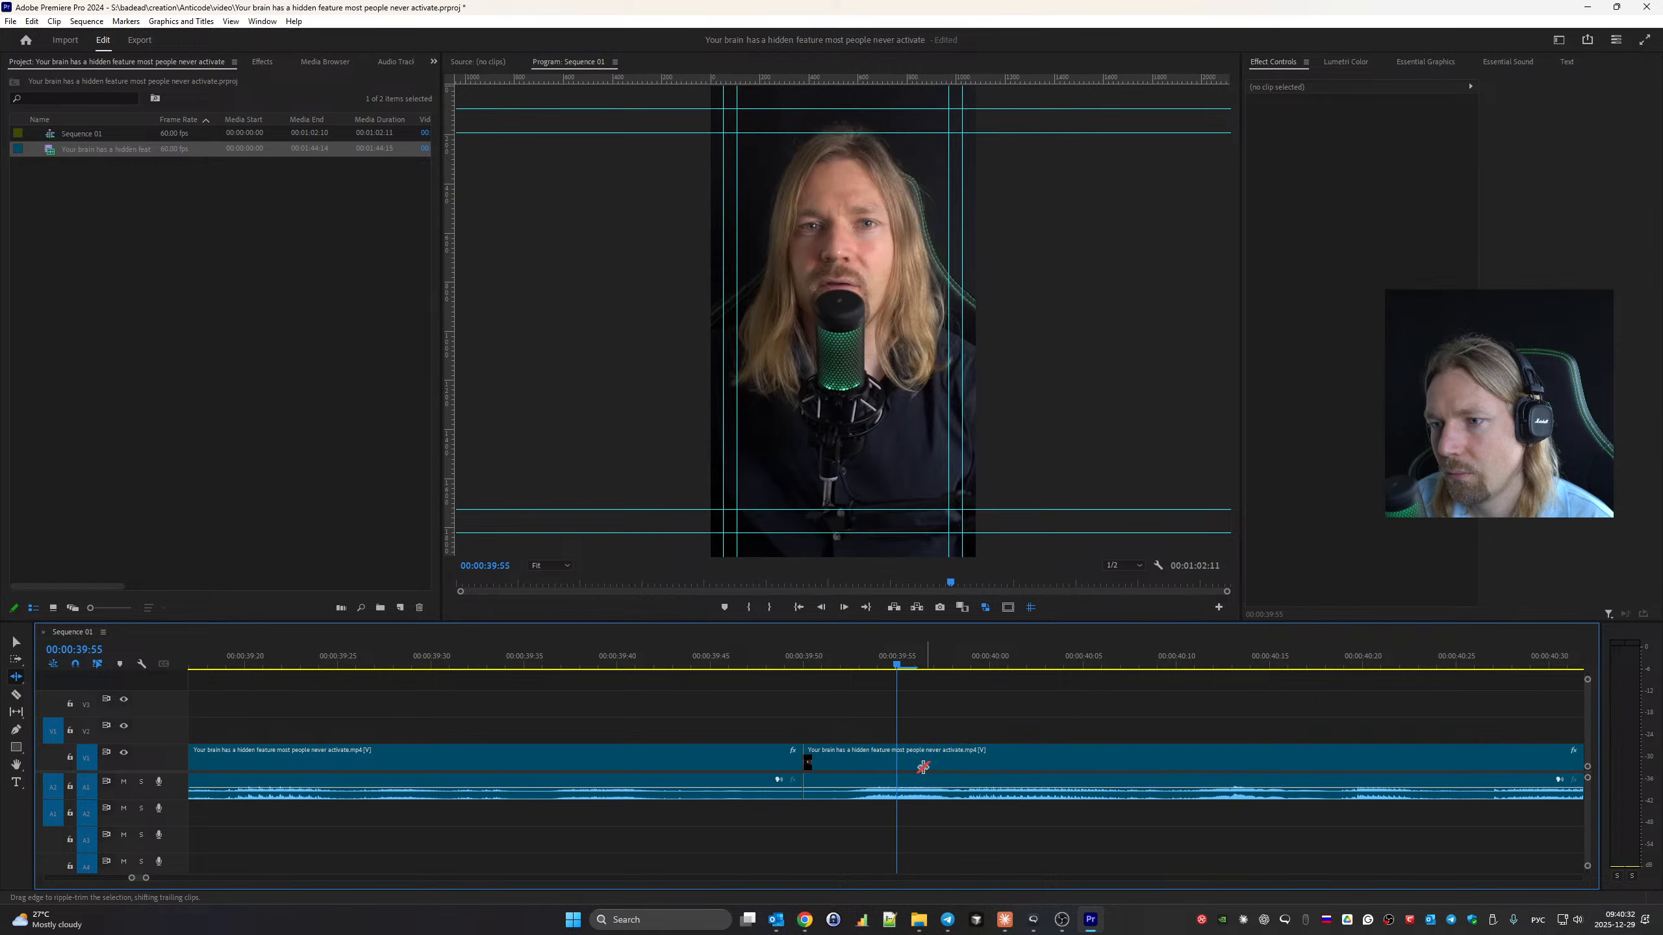
scroll(836, 829, "up", 3)
left_click(240, 658)
key("space")
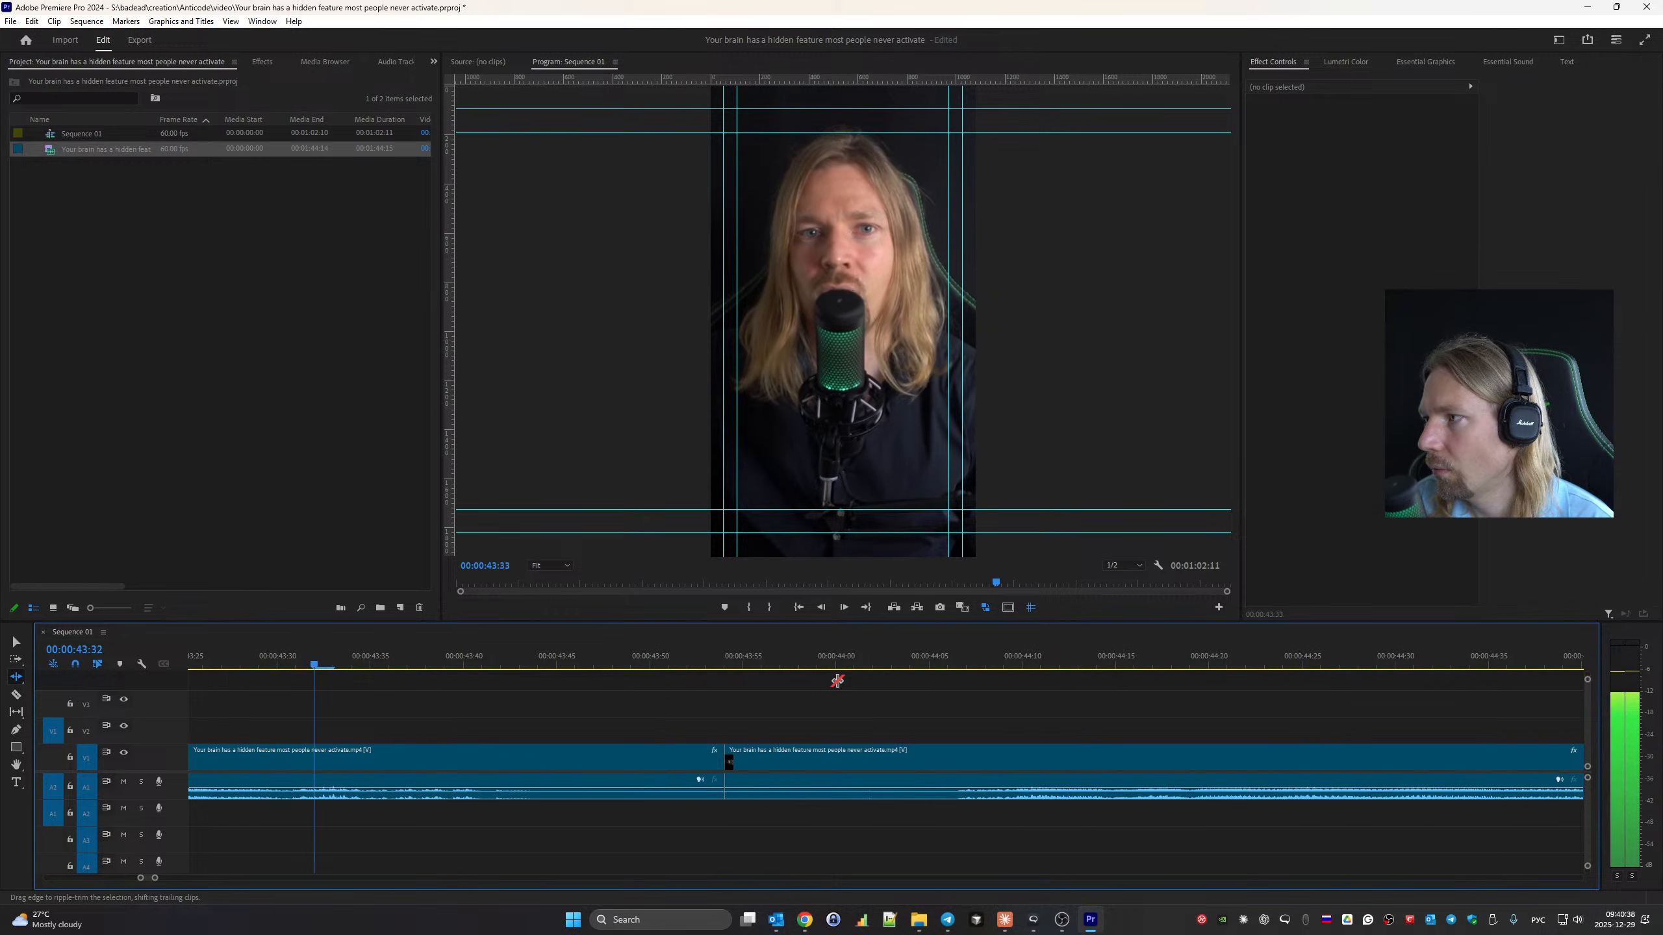
key("space")
Ripple-trim the pause on both sides of the cut at 00:00:43:54, bringing it to about 00:00:43:46, and play across it.
key("Up")
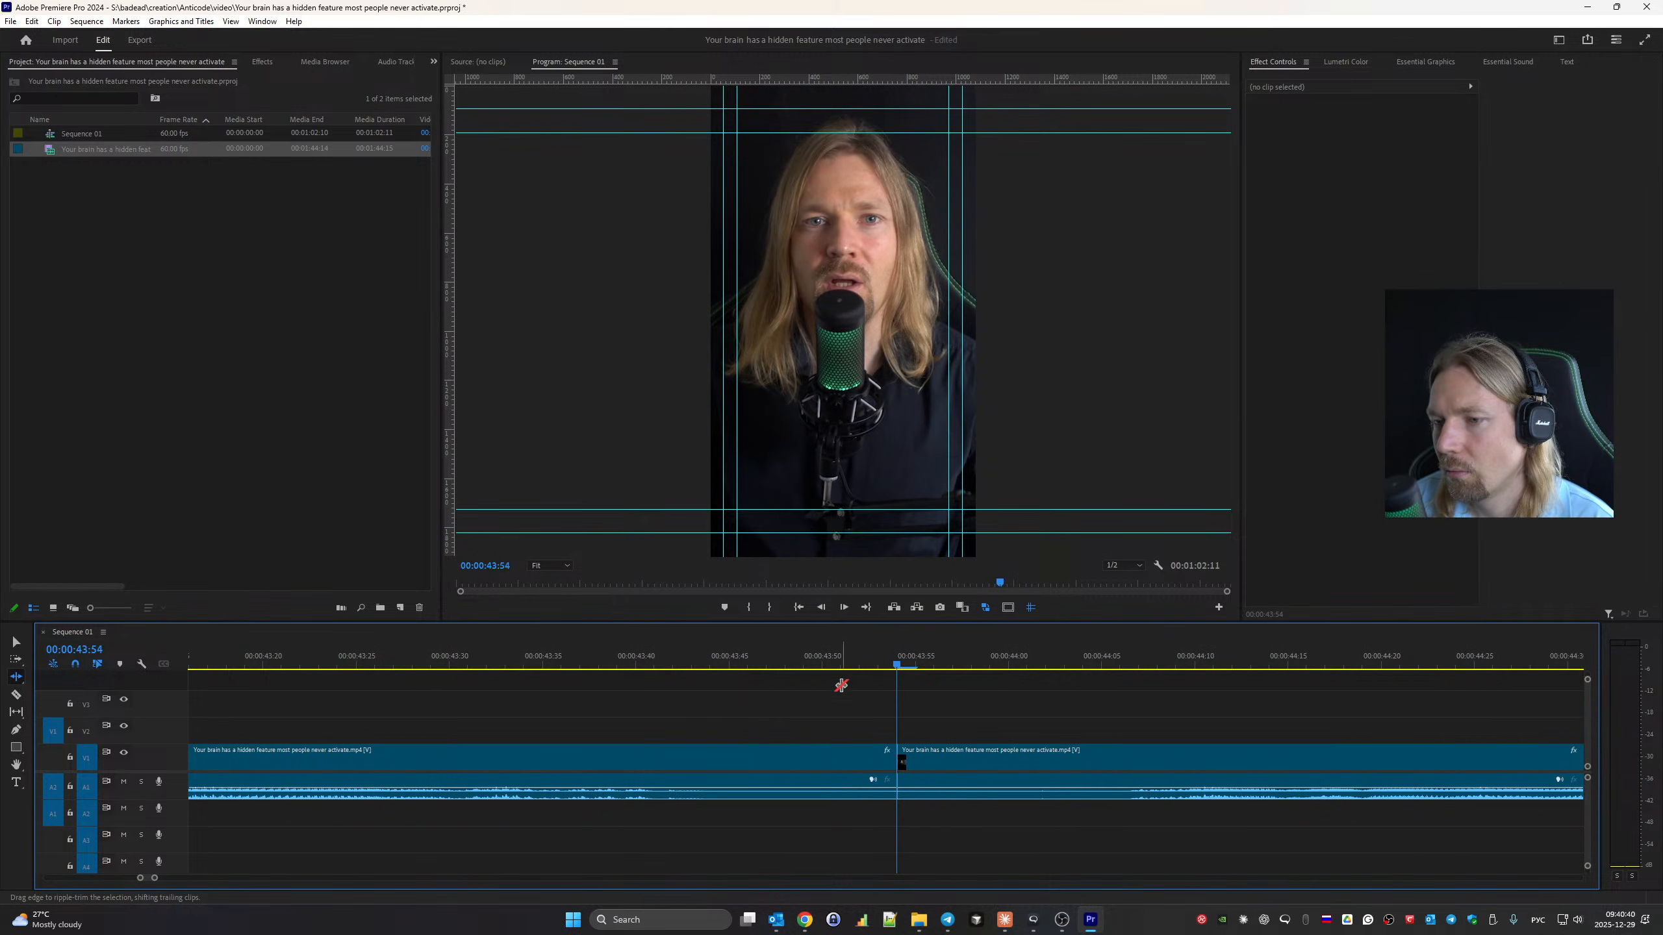
scroll(917, 774, "up", 1)
left_click_drag(947, 763, 987, 765)
left_click(626, 758)
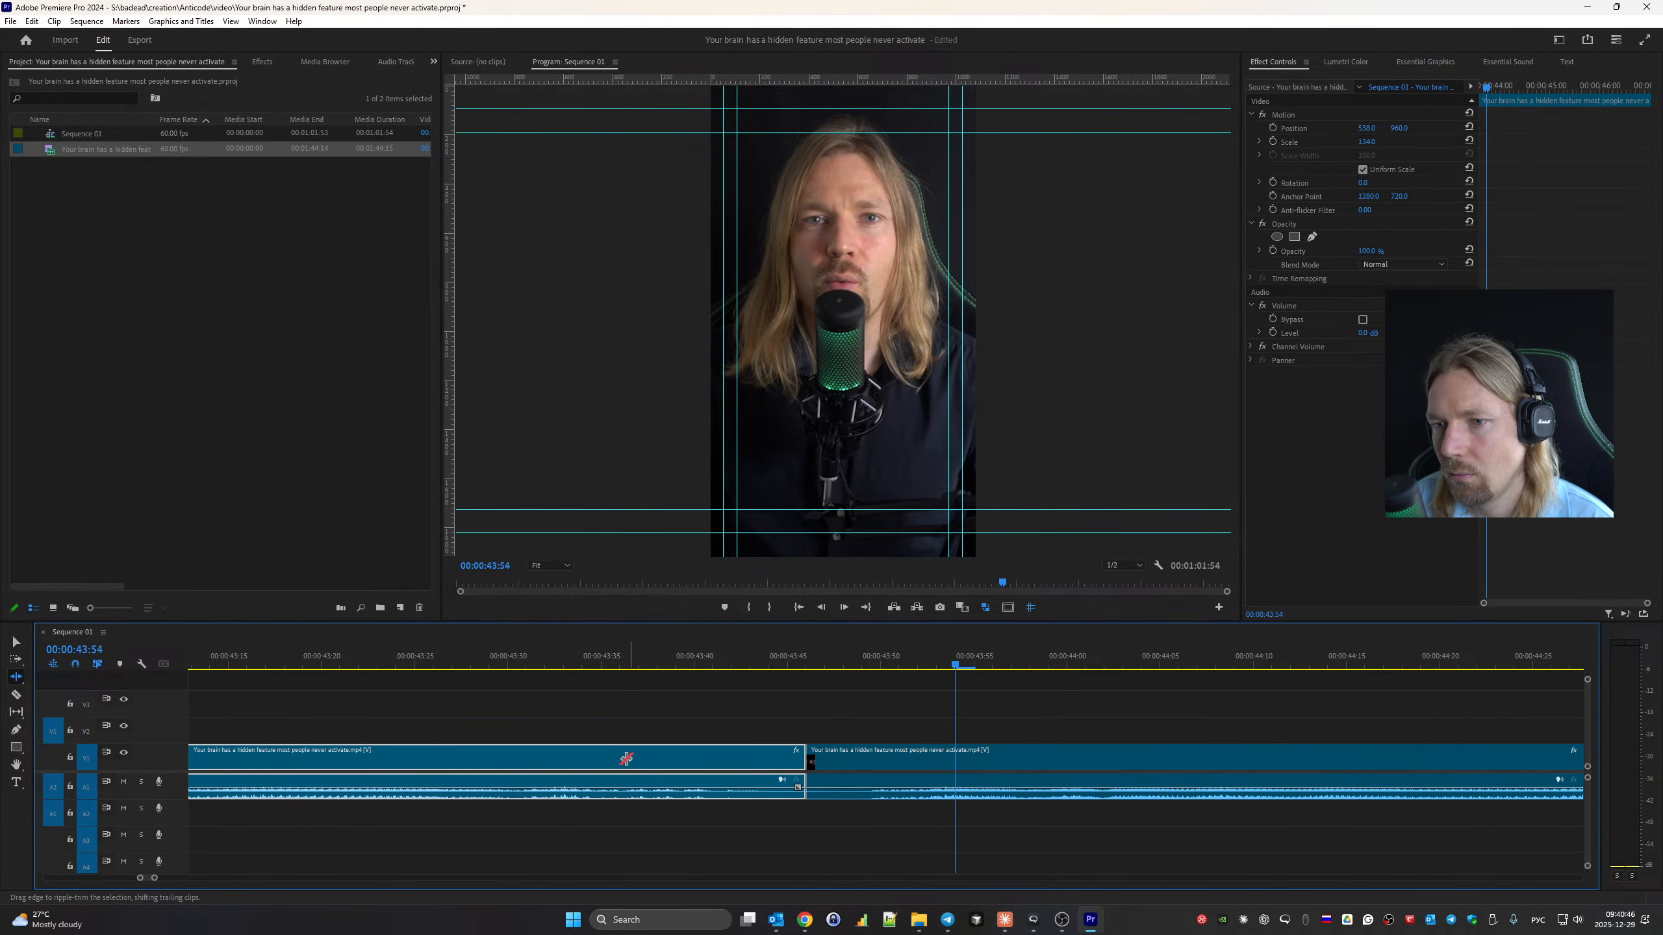
left_click(623, 730)
scroll(692, 747, "up", 4)
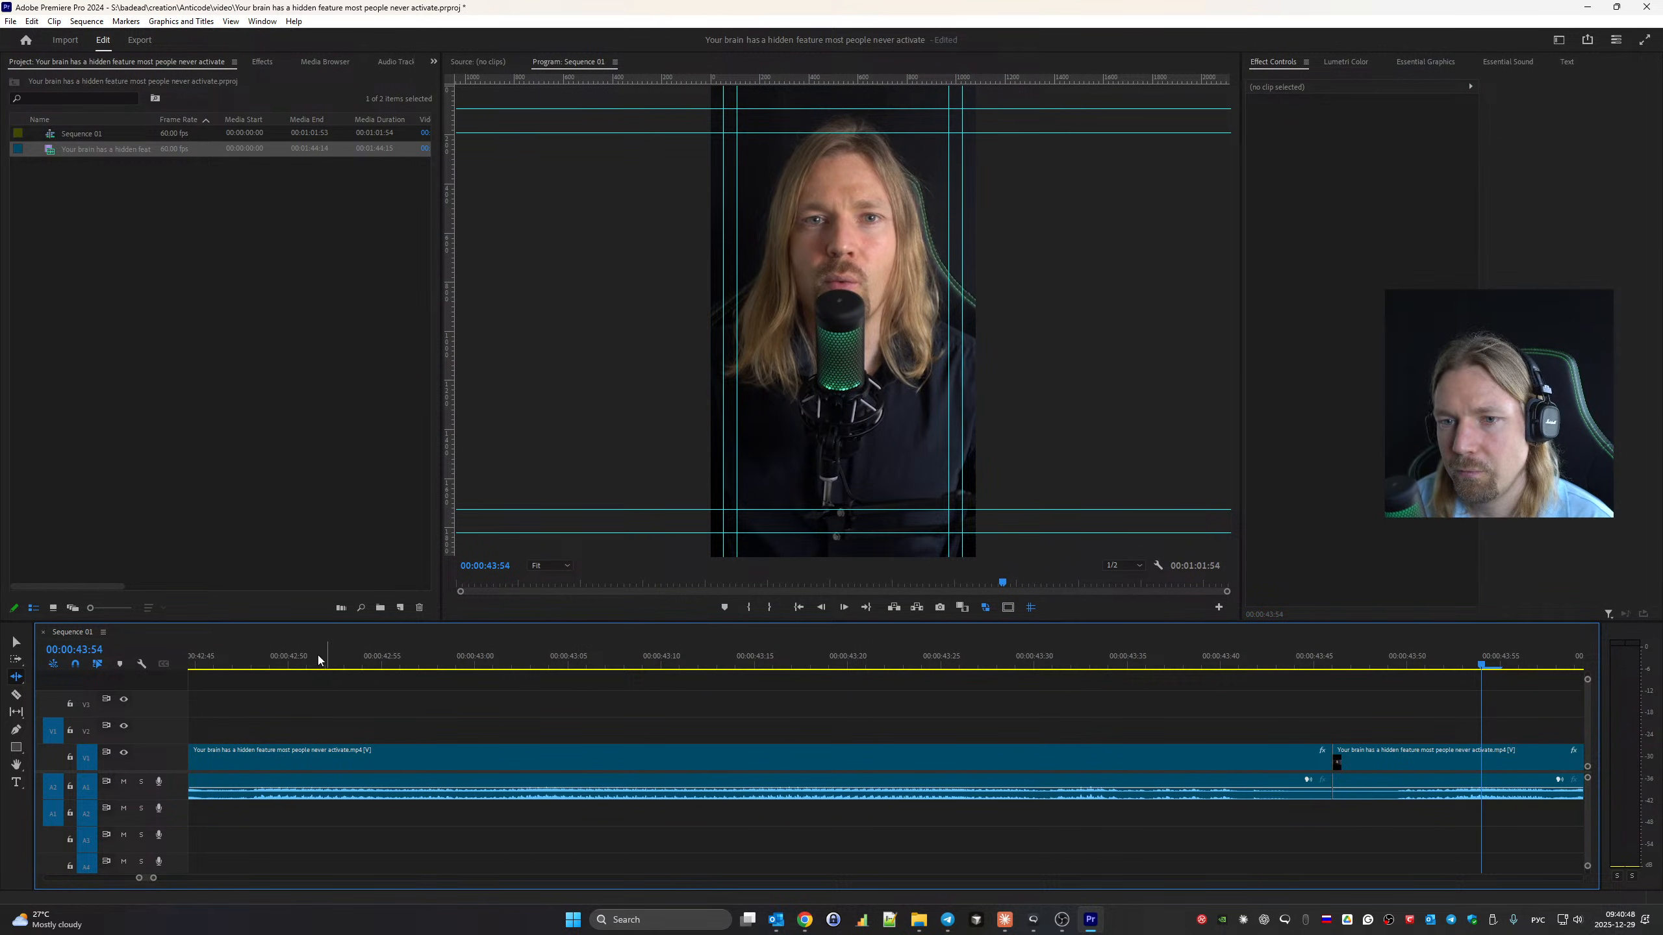
key("shift+k")
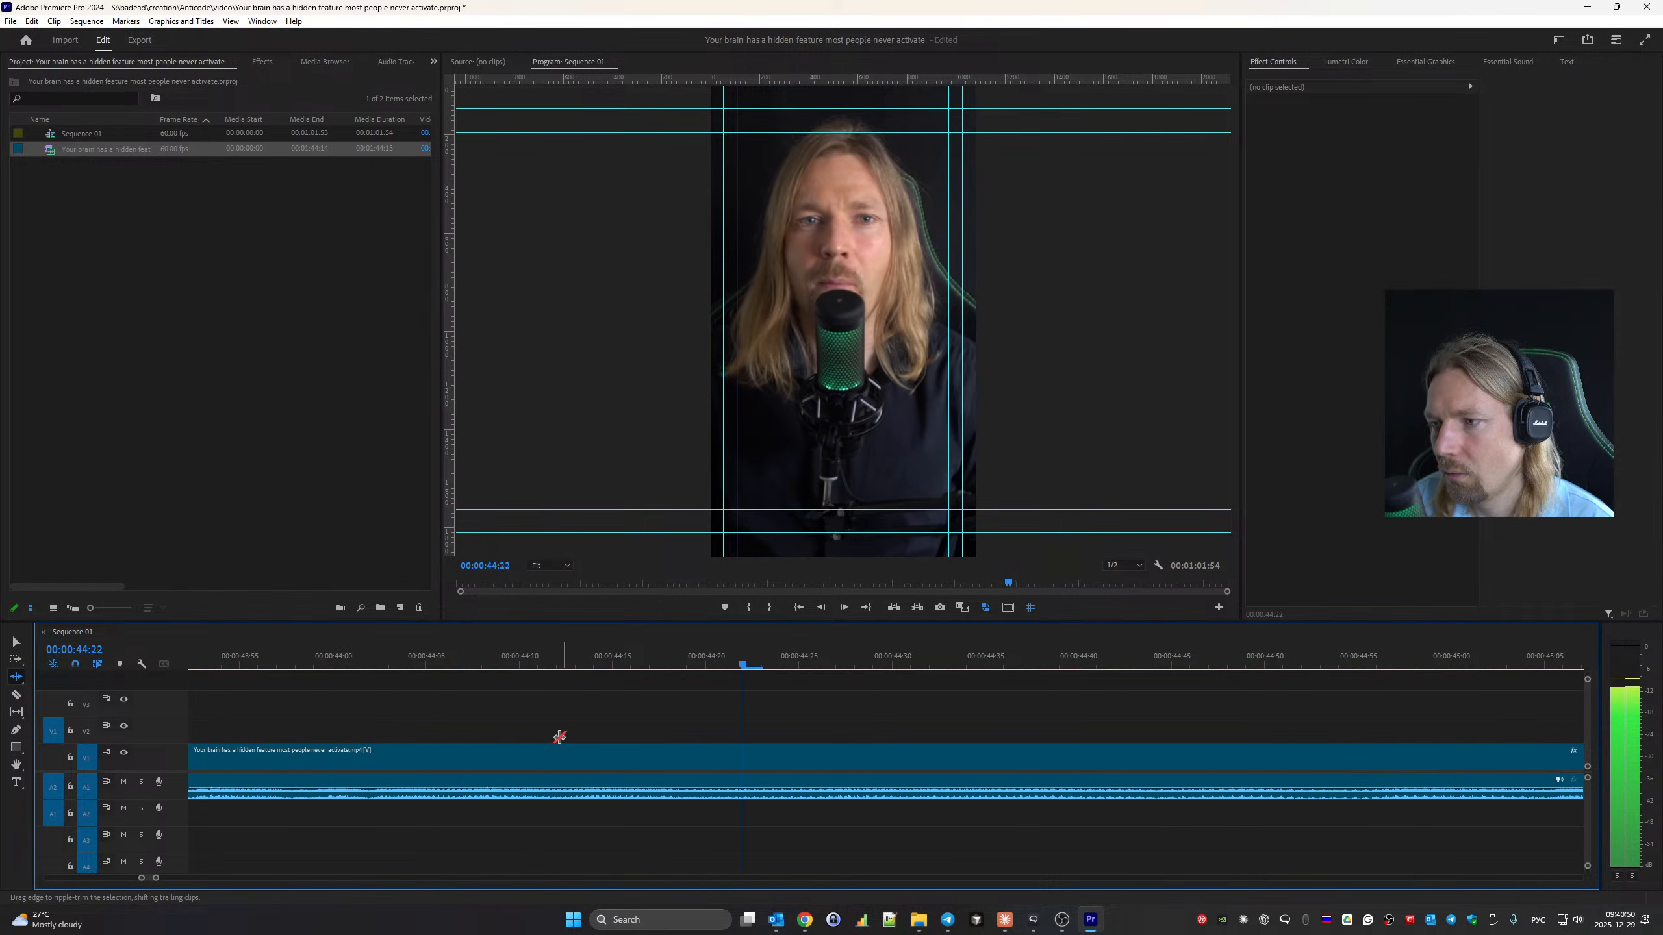
Ripple-trim the pause on both sides of the cut at 00:00:46:56, bringing it to about 00:00:46:47, and play across it.
key("Down")
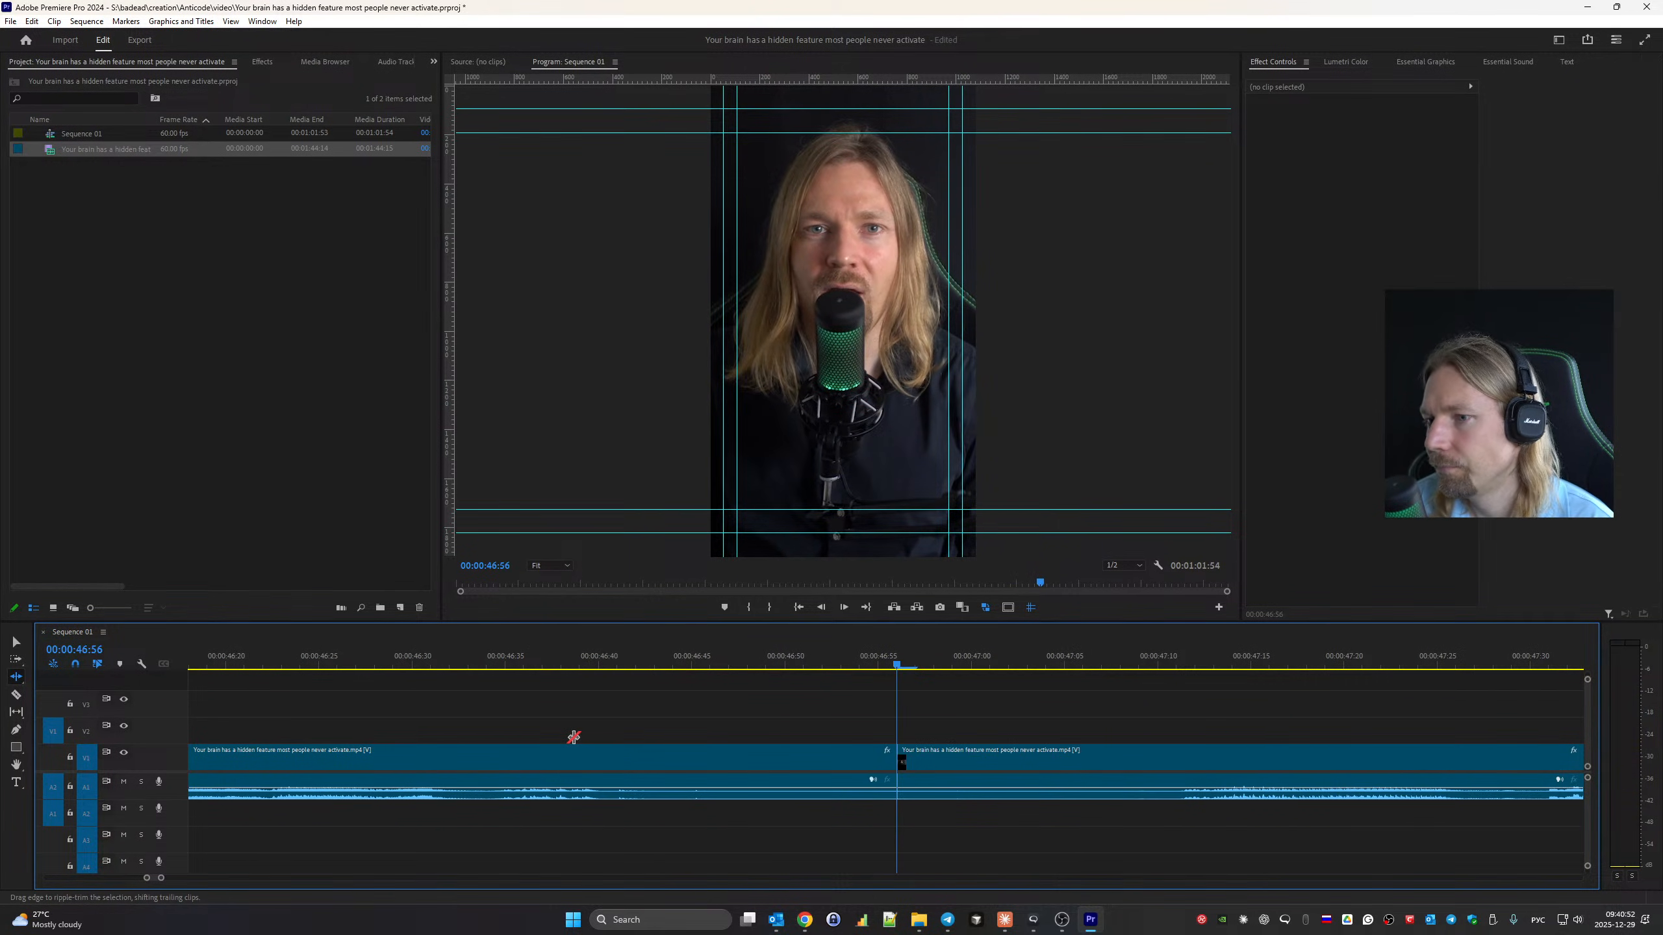
left_click_drag(890, 758, 958, 765)
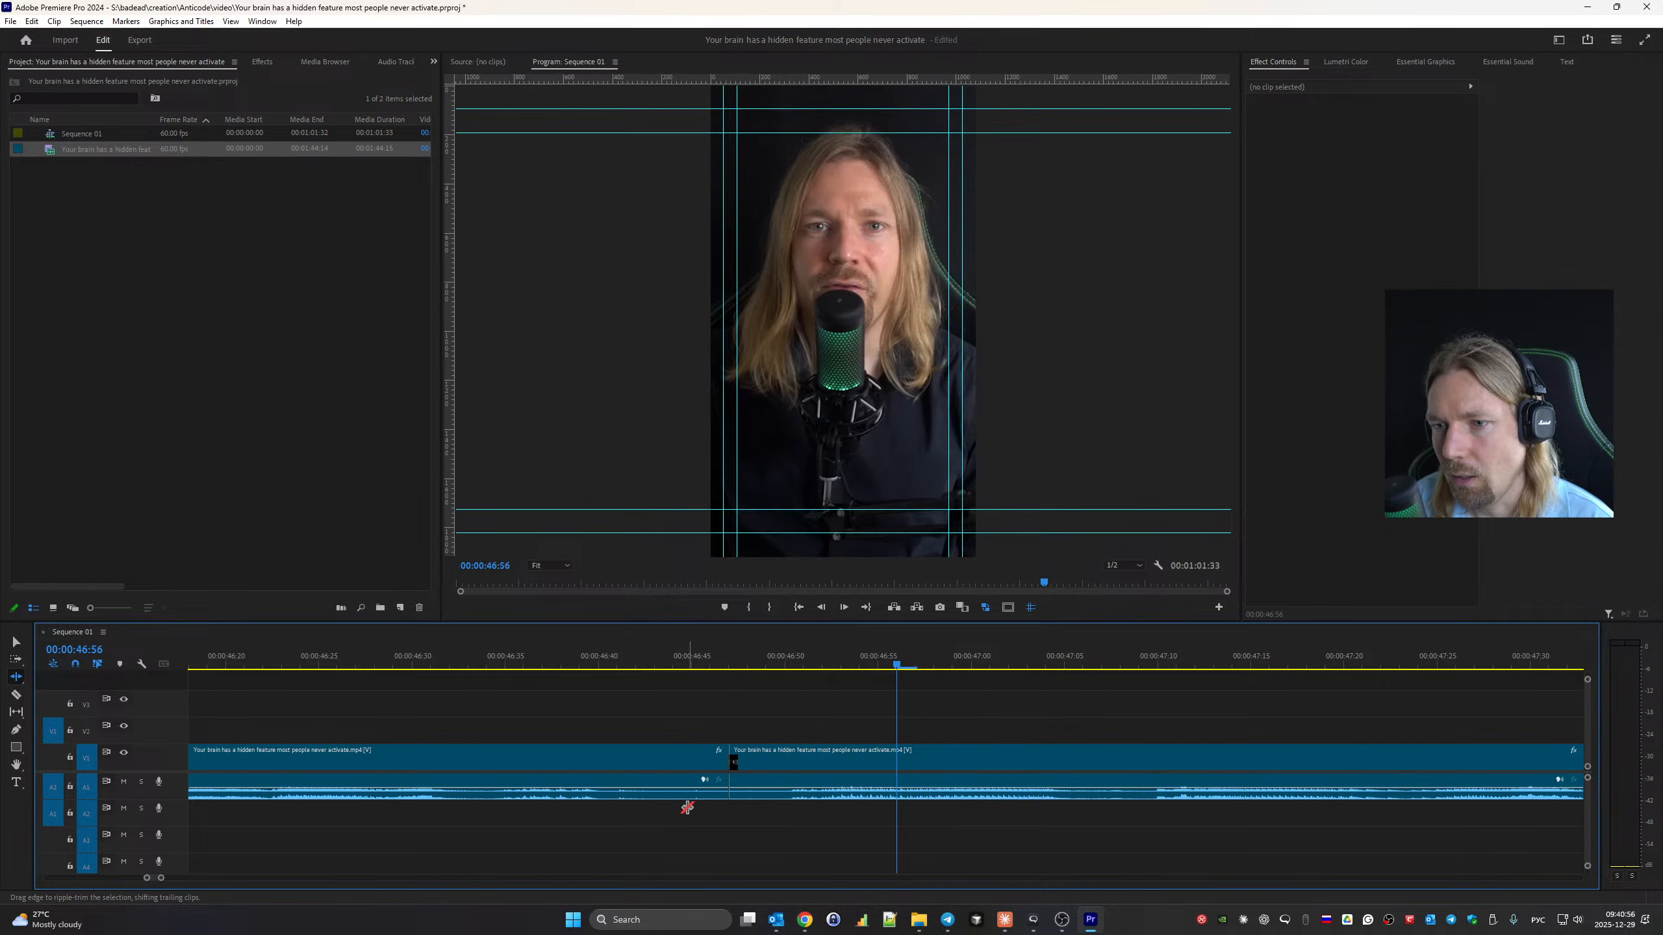
scroll(734, 802, "up", 5)
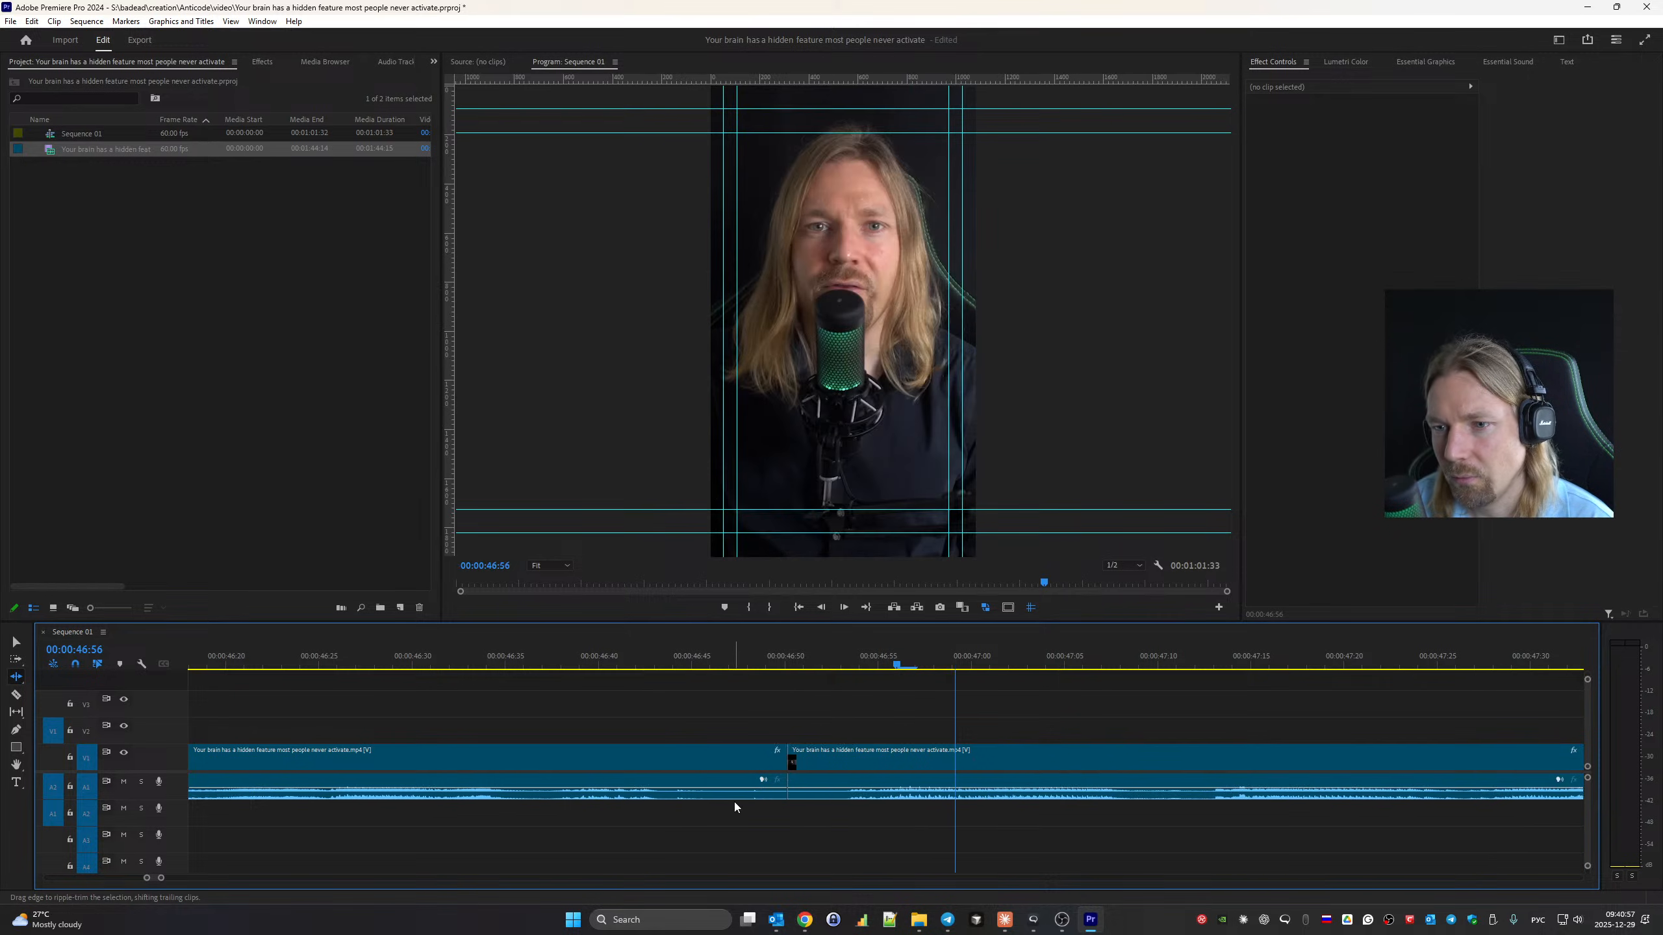
left_click(207, 655)
key("space")
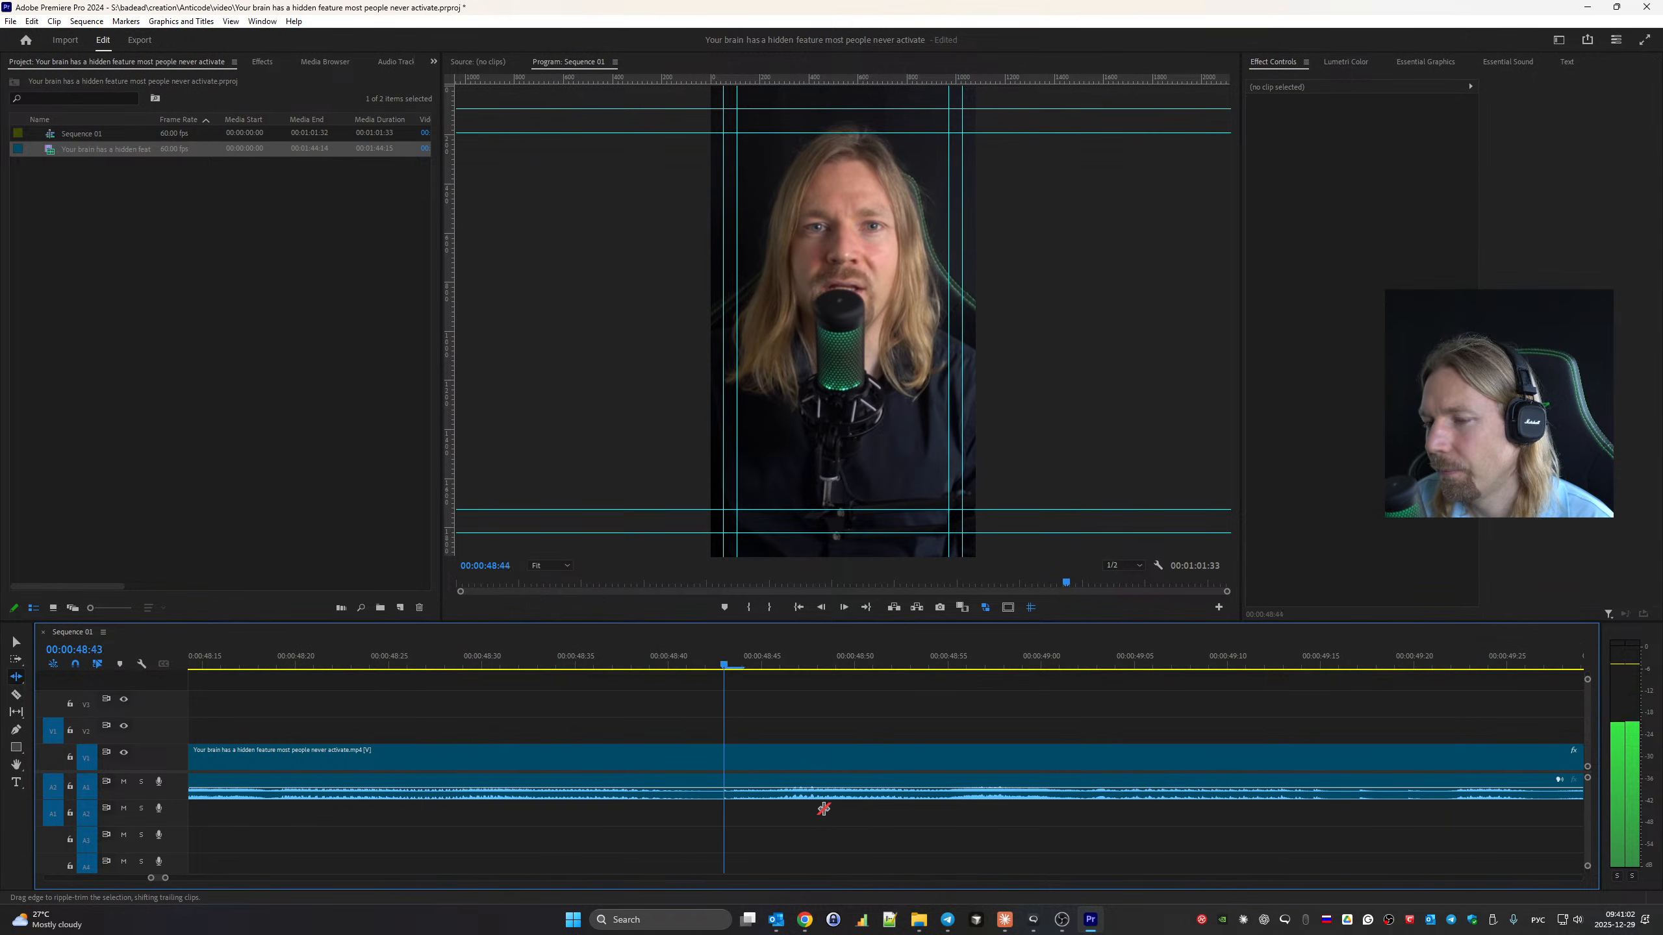
Play the last phrase of the sequence and trim the silent tail of the final clip so it ends at 00:01:01:20.
key("End")
scroll(830, 816, "up", 5)
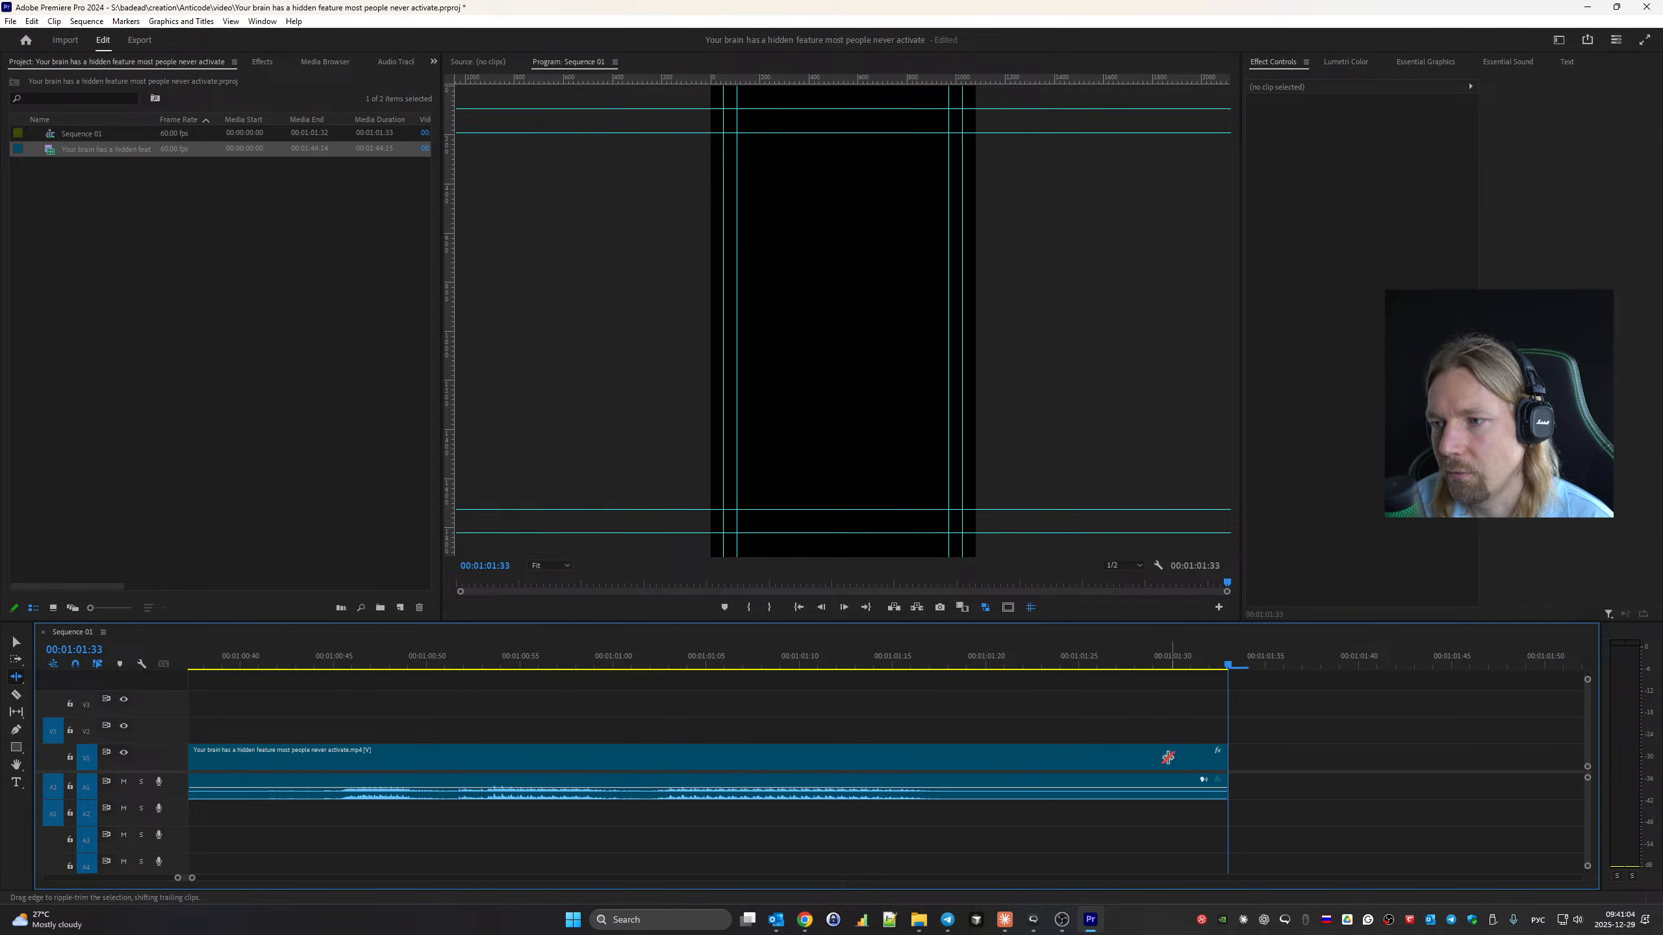
left_click_drag(571, 669, 1005, 674)
left_click(392, 662)
key("space")
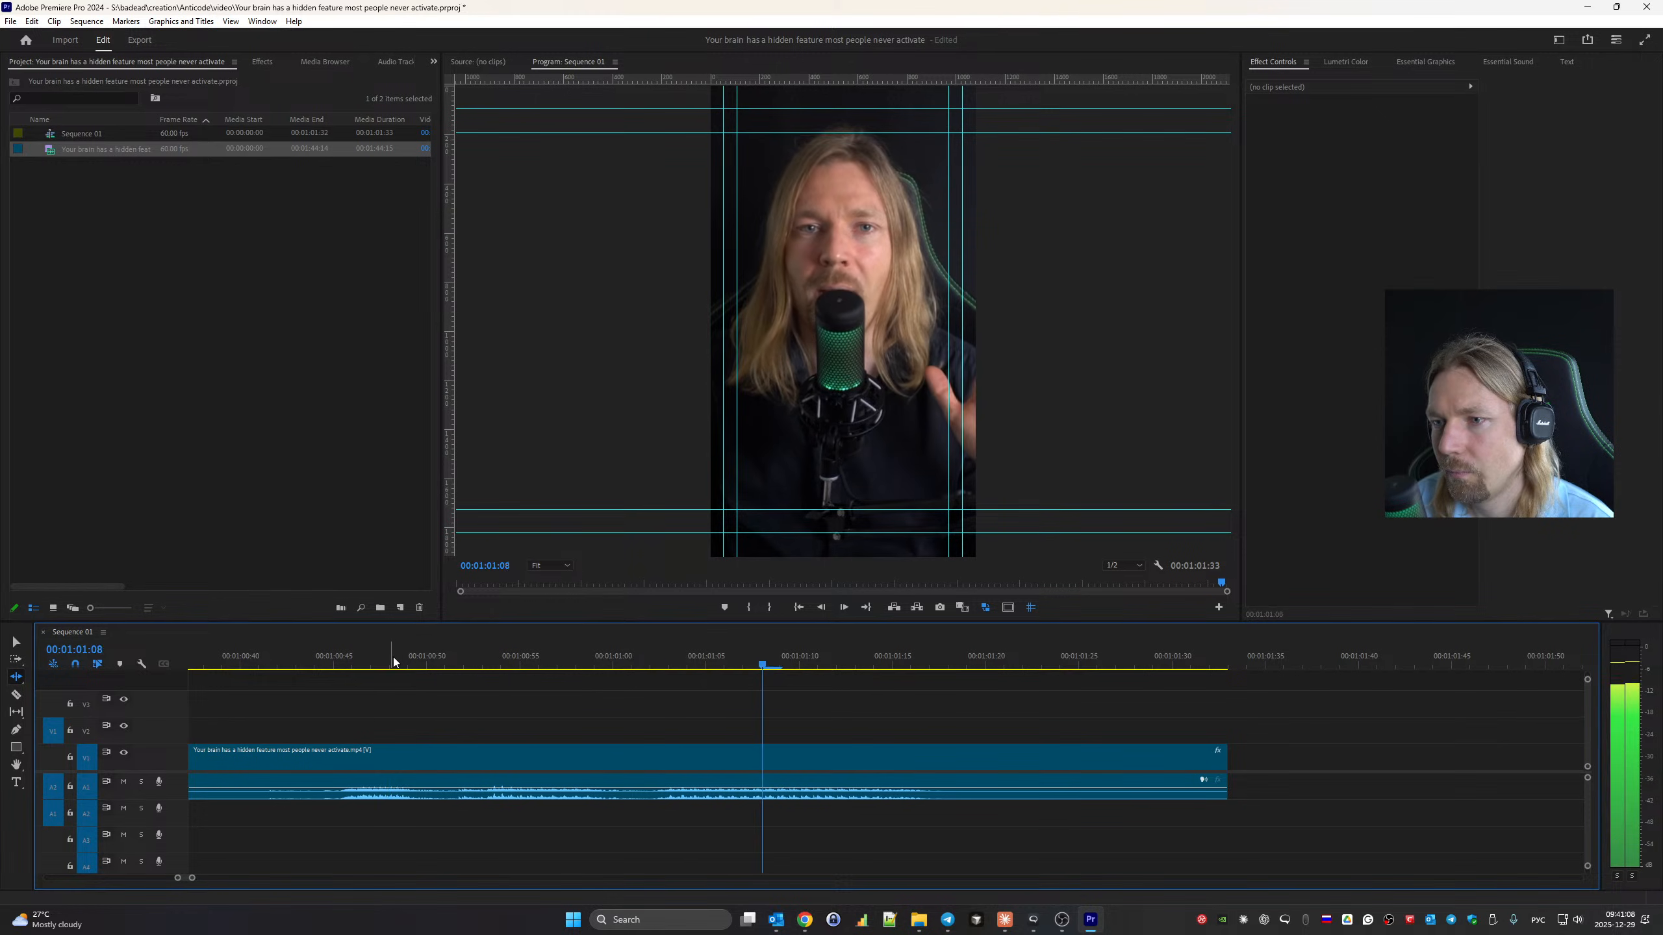
key("space")
key("Left")
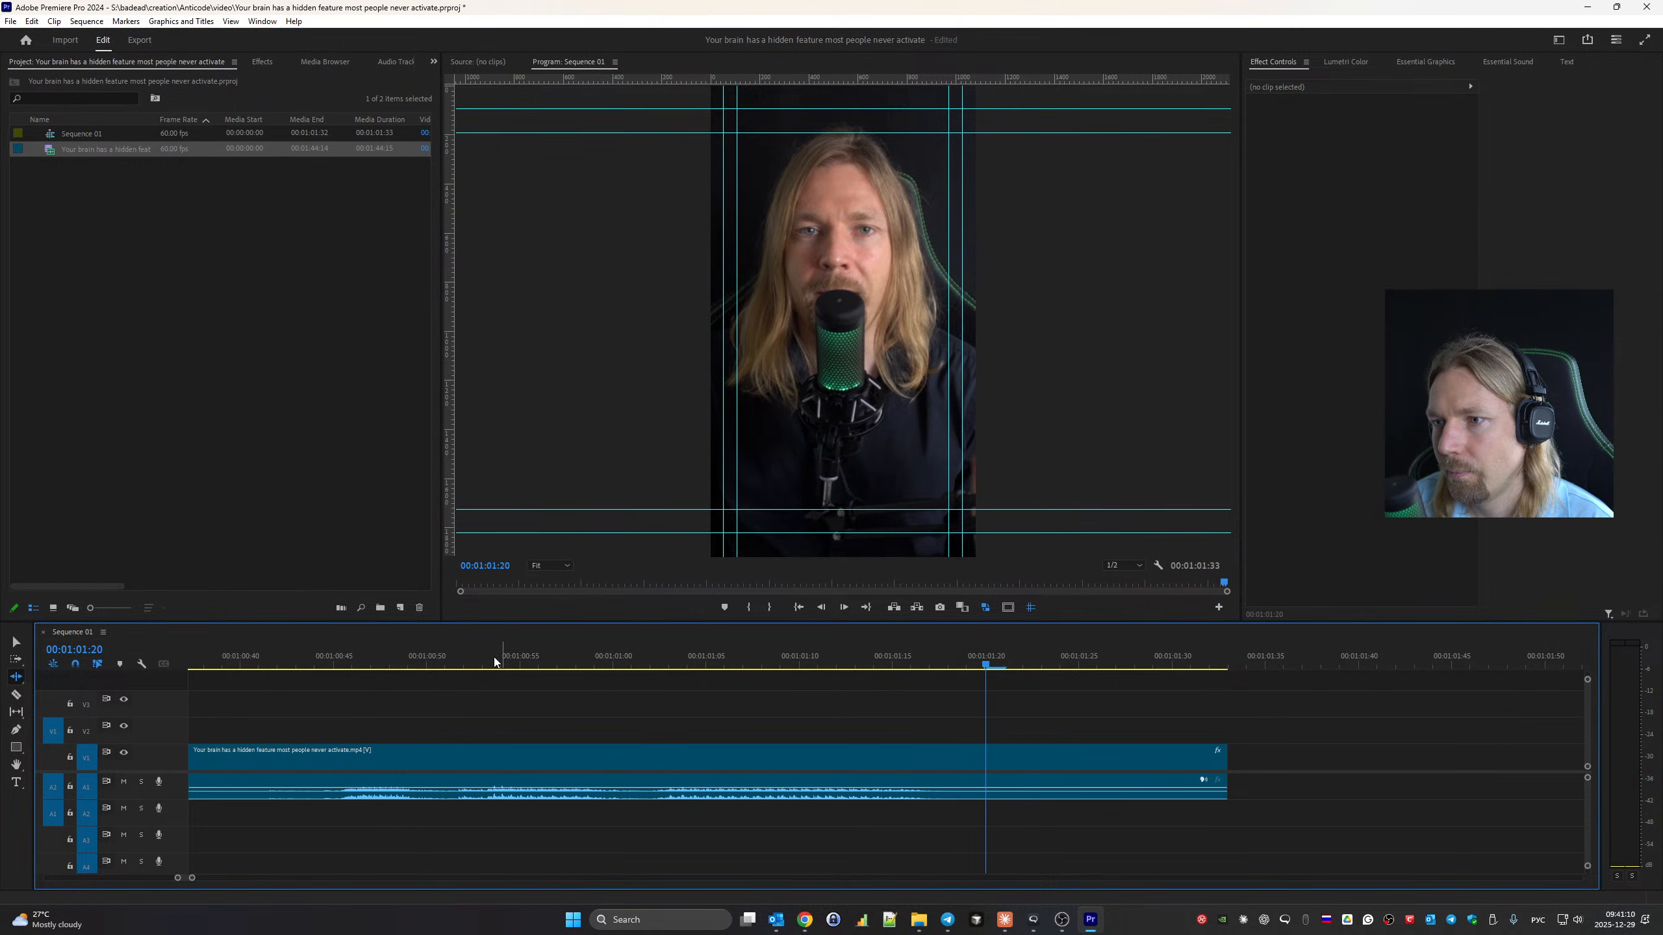
left_click_drag(1225, 765, 986, 756)
Return to the start of the sequence and transcribe its source clip.
key("Home")
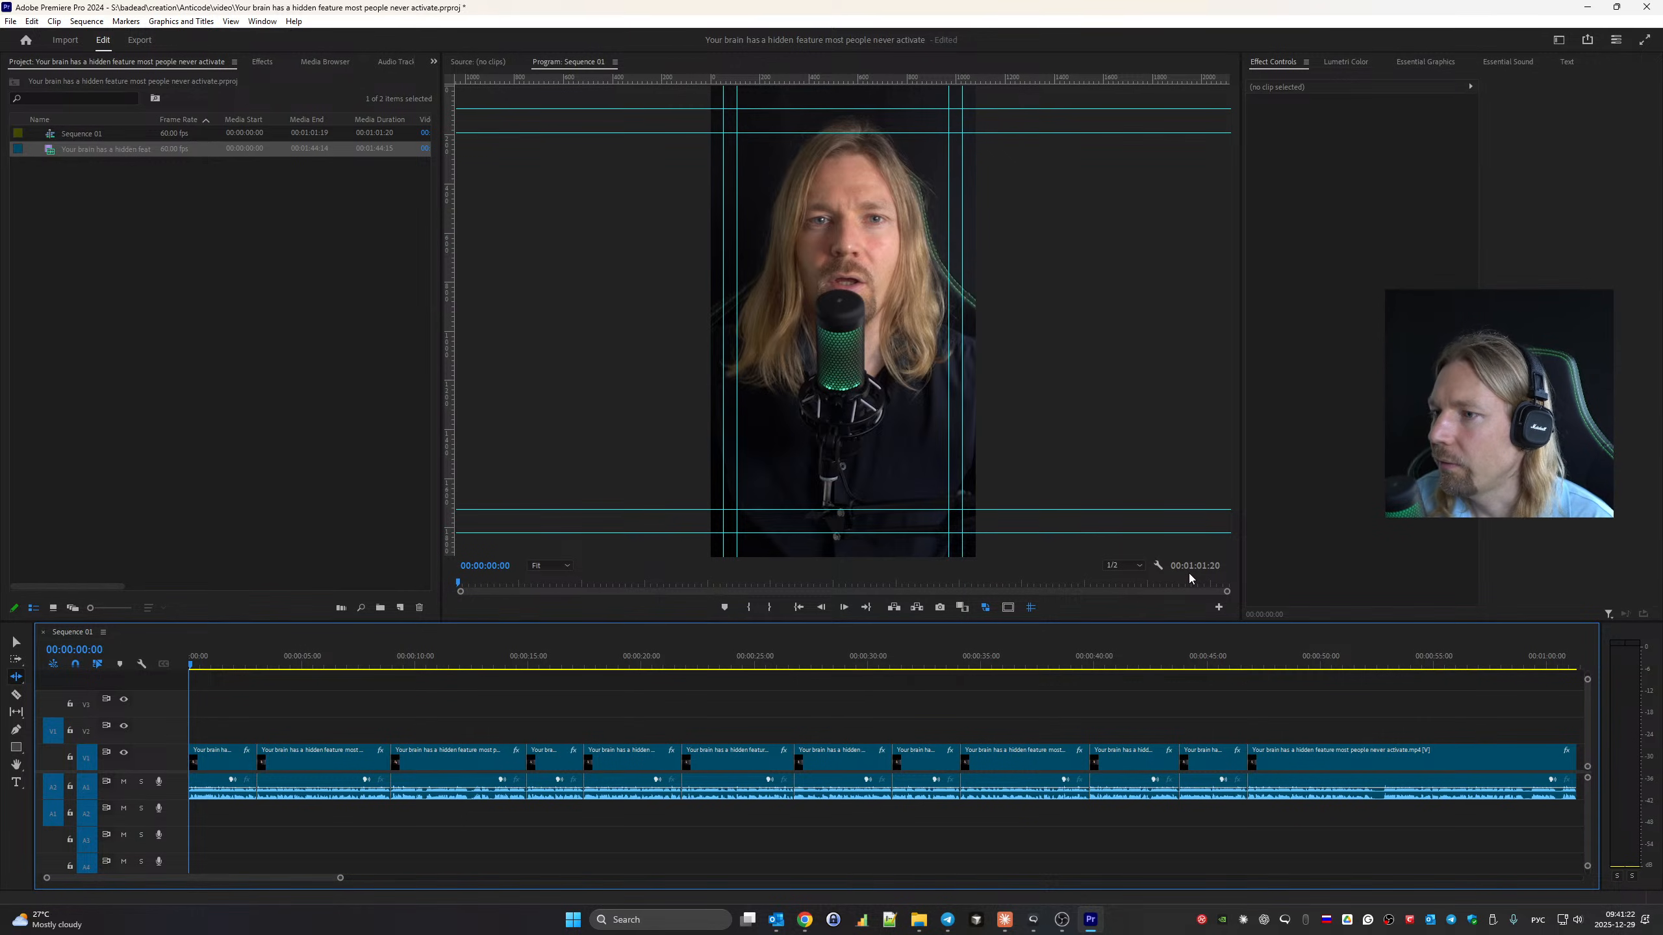
left_click(1566, 62)
left_click(1269, 83)
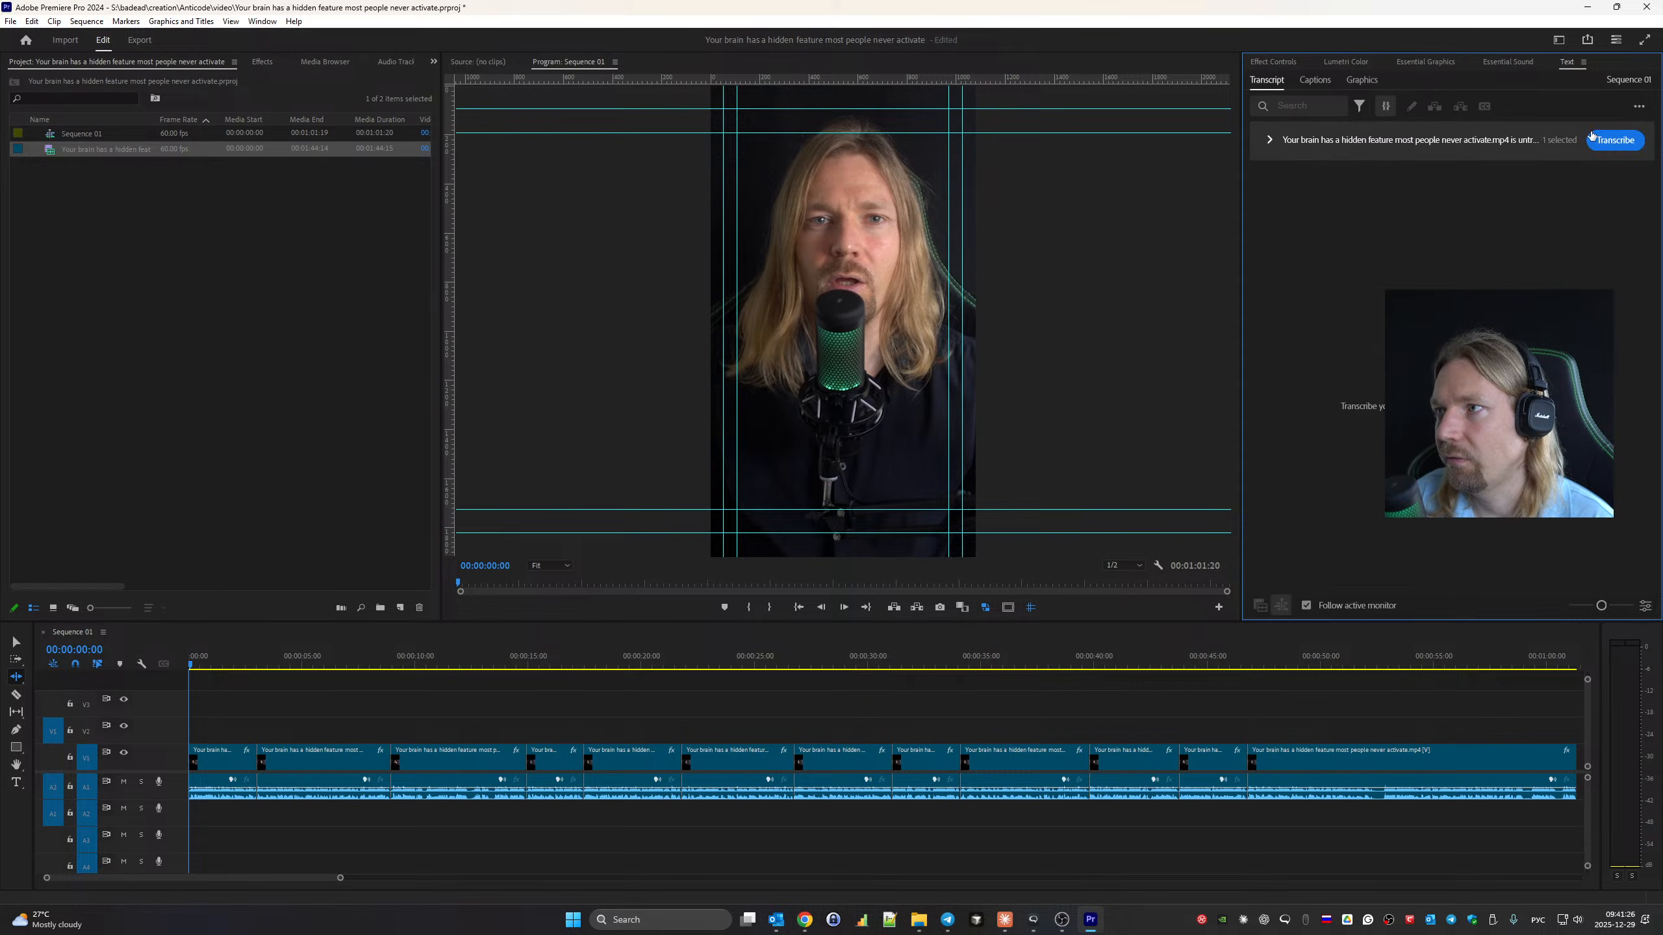
left_click(1612, 143)
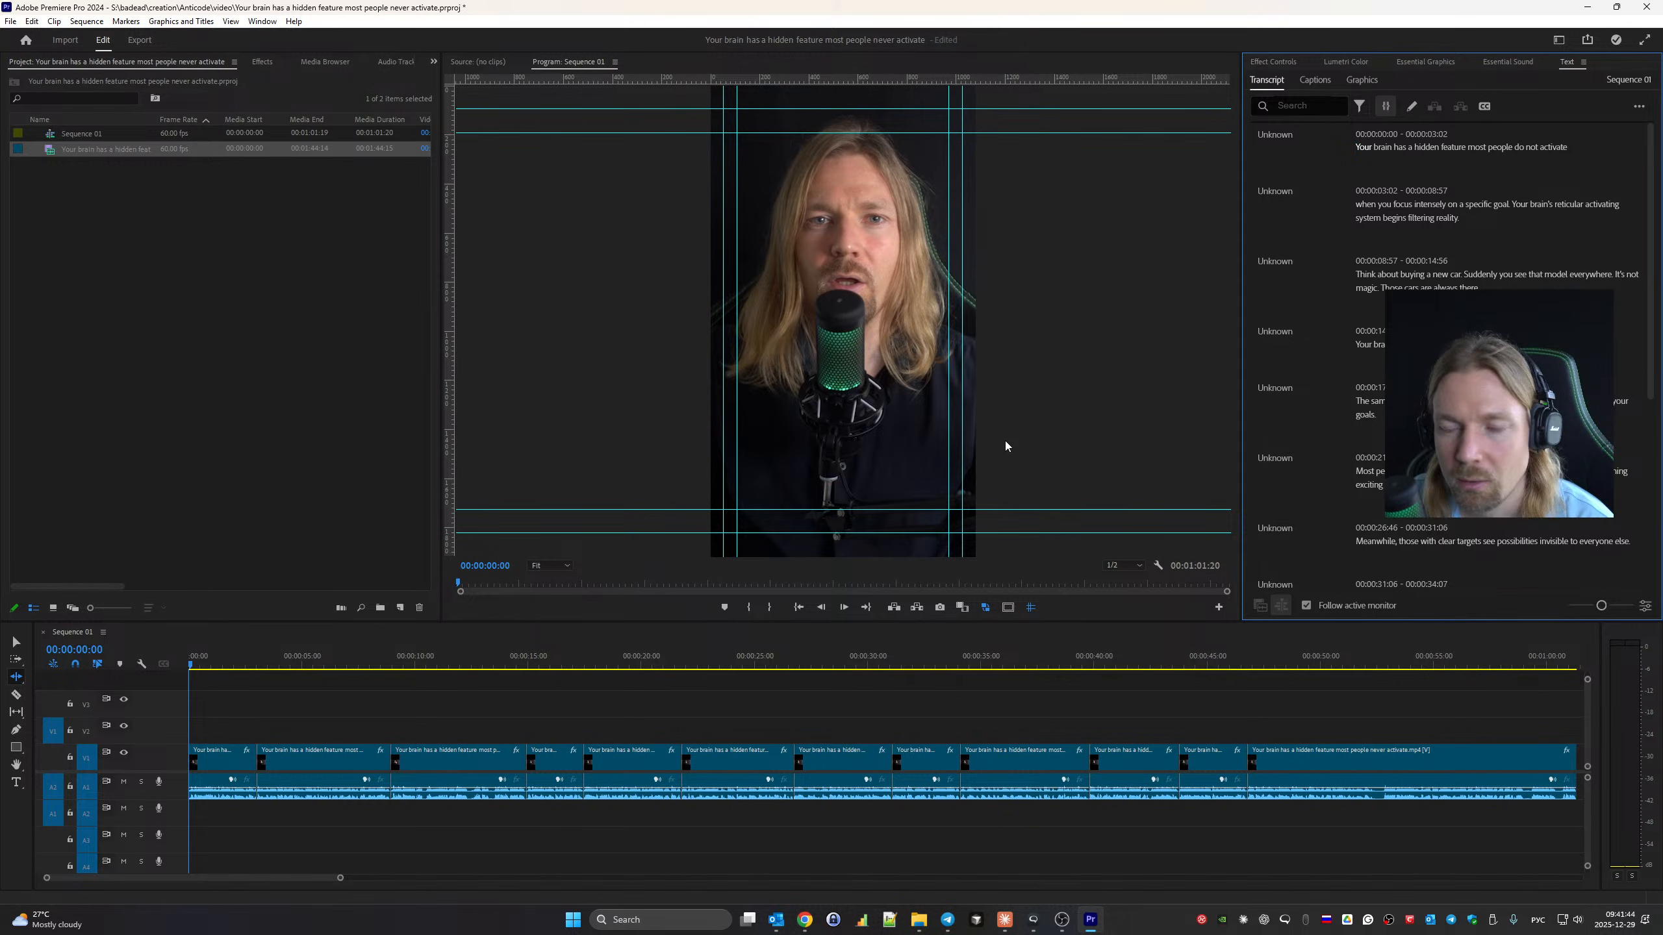
Play the sequence from the start to about 00:00:12:32 and compare the speech with the transcript.
scroll(971, 283, "down", 1)
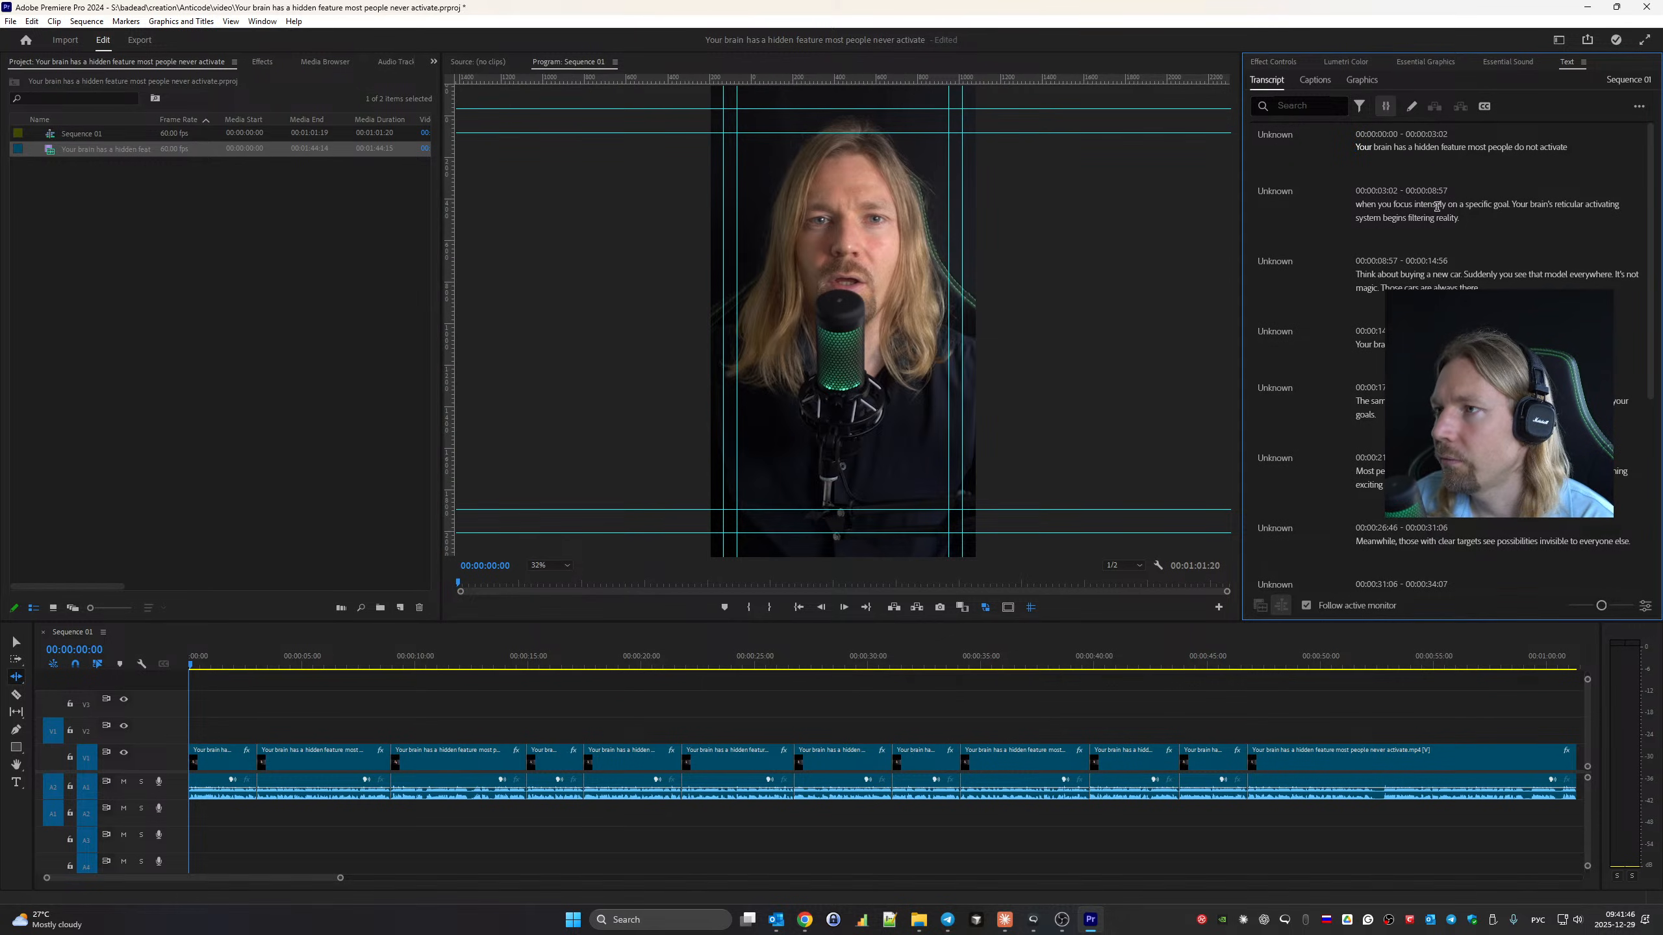
left_click(551, 565)
left_click(556, 584)
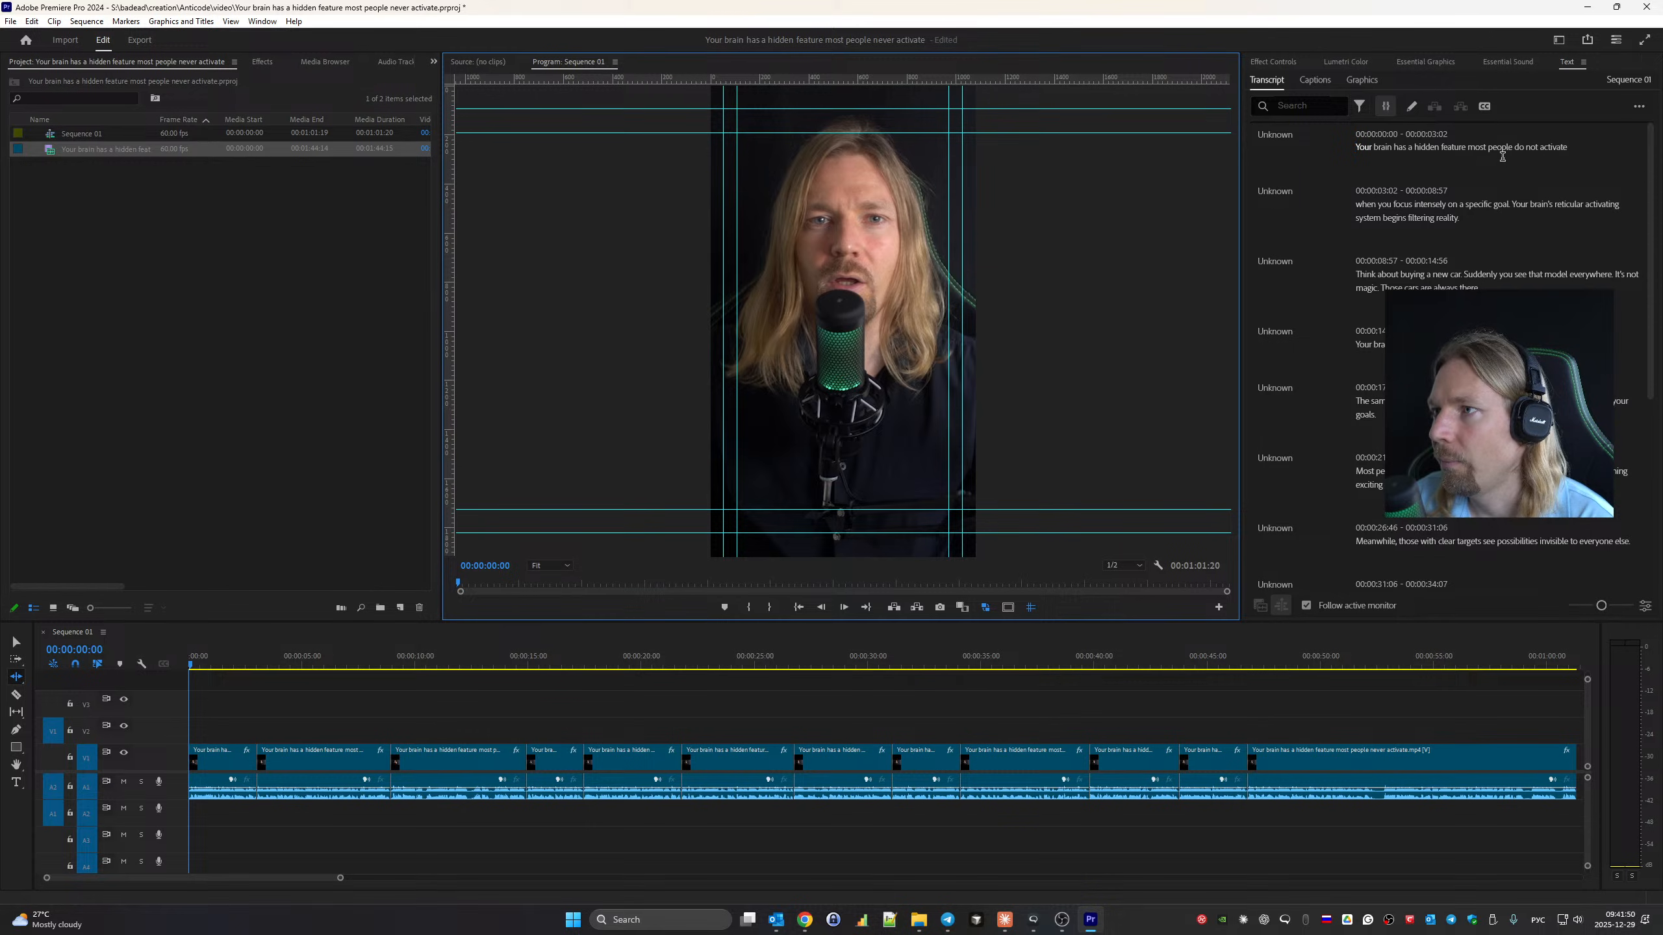
left_click(1319, 159)
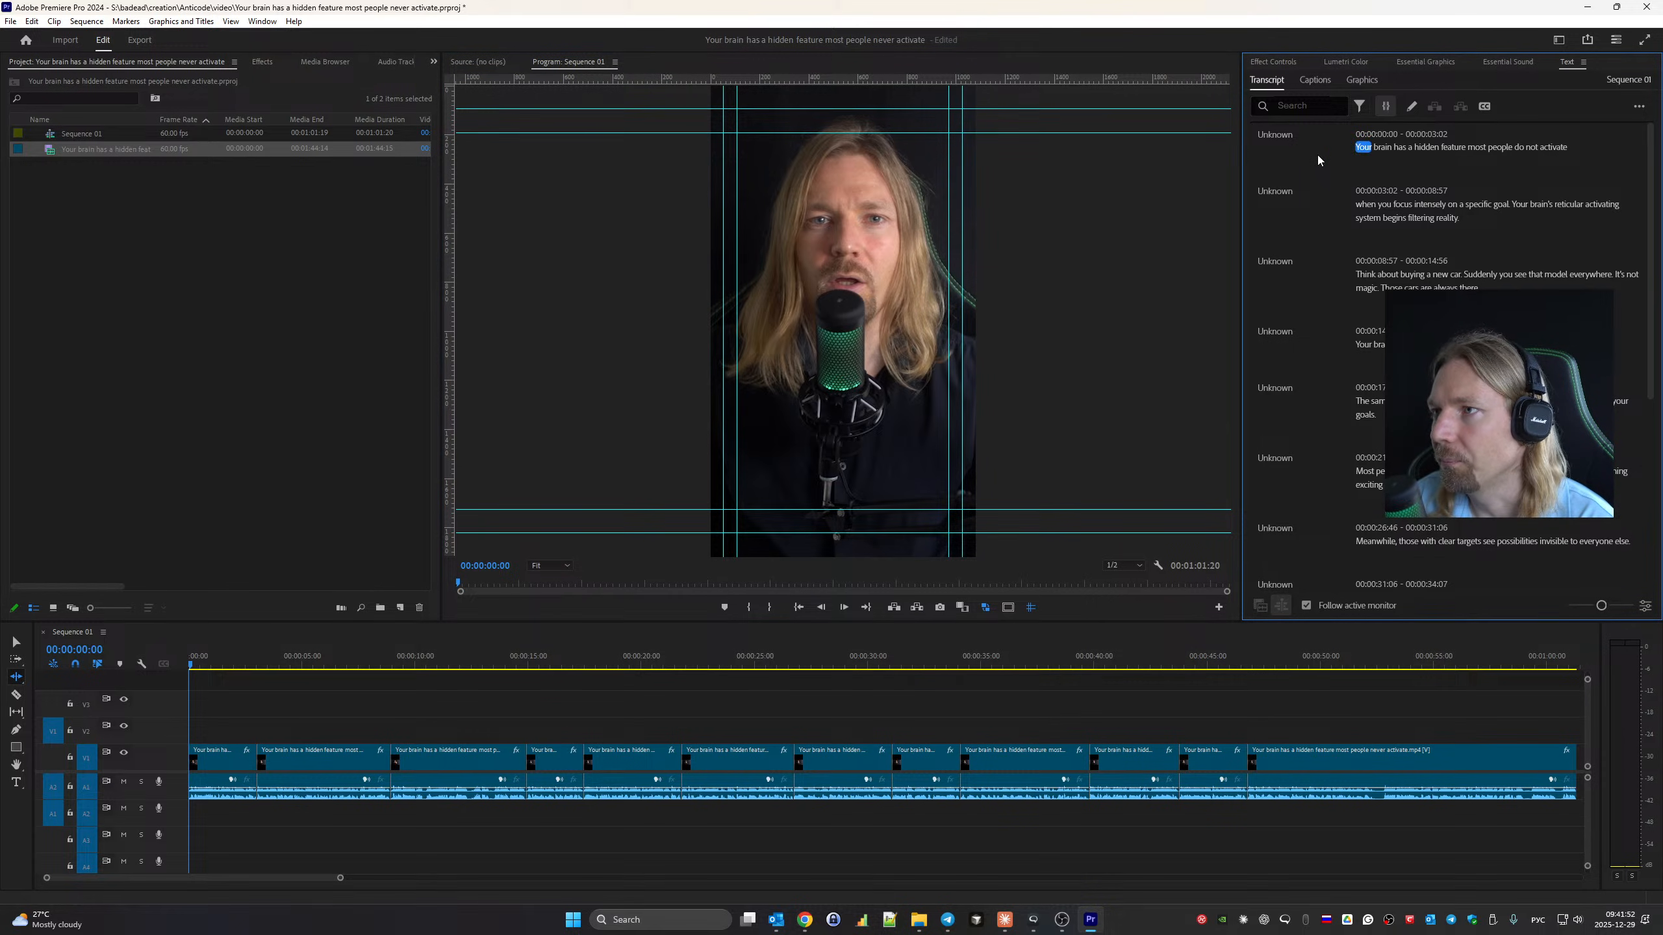
key("space")
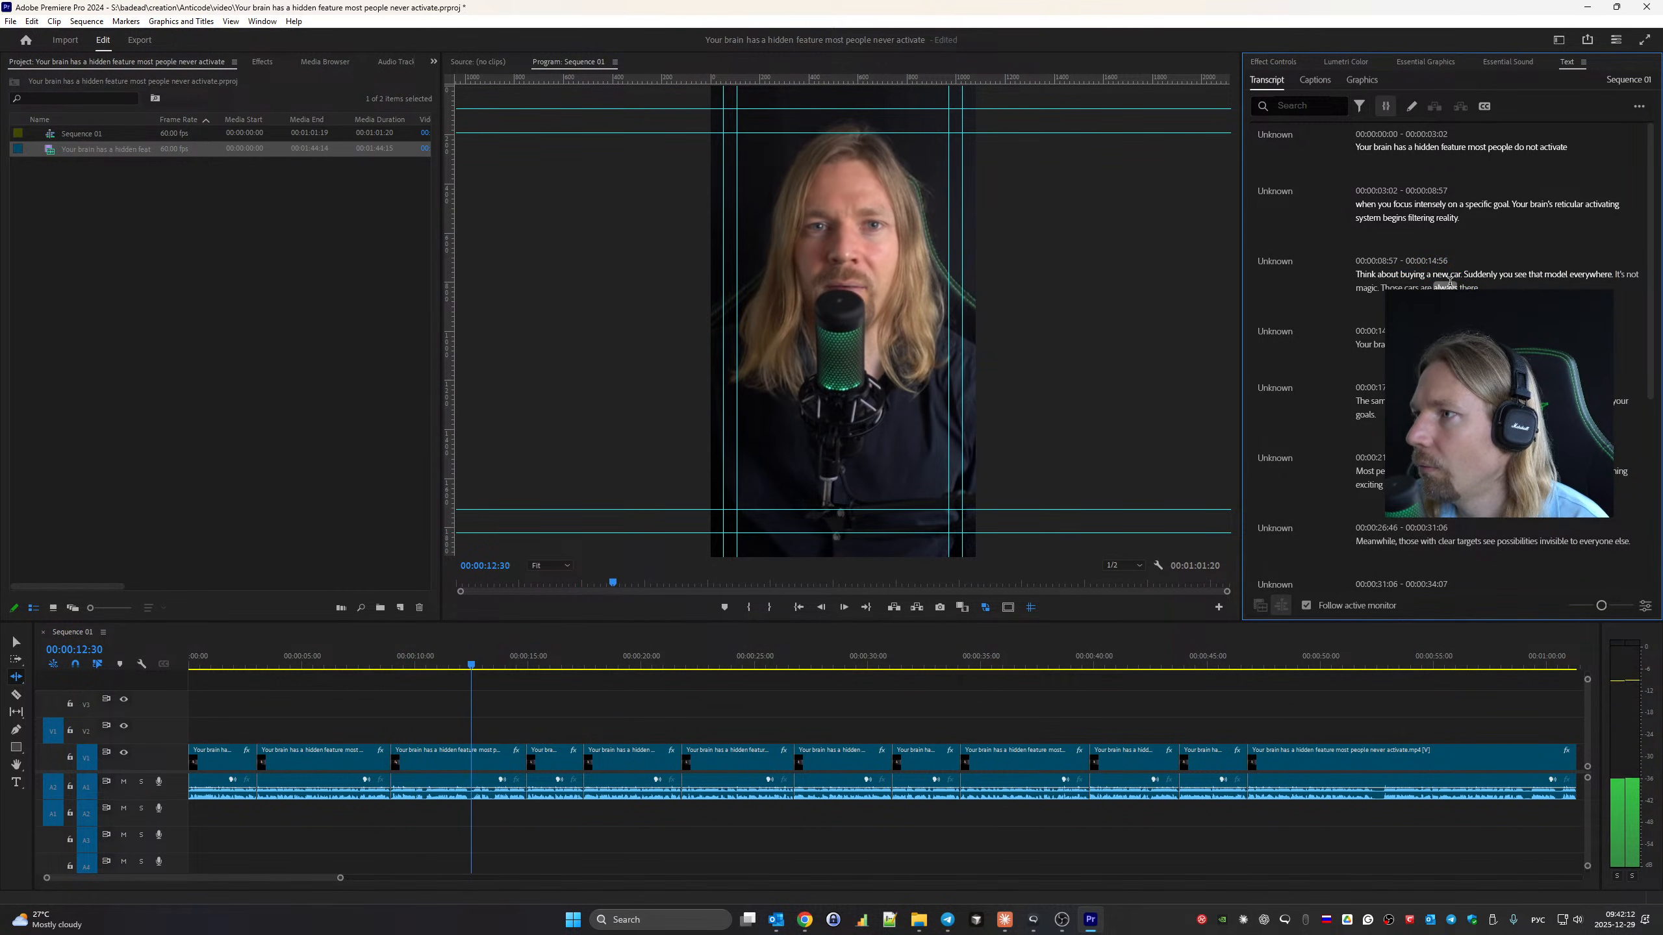
key("space")
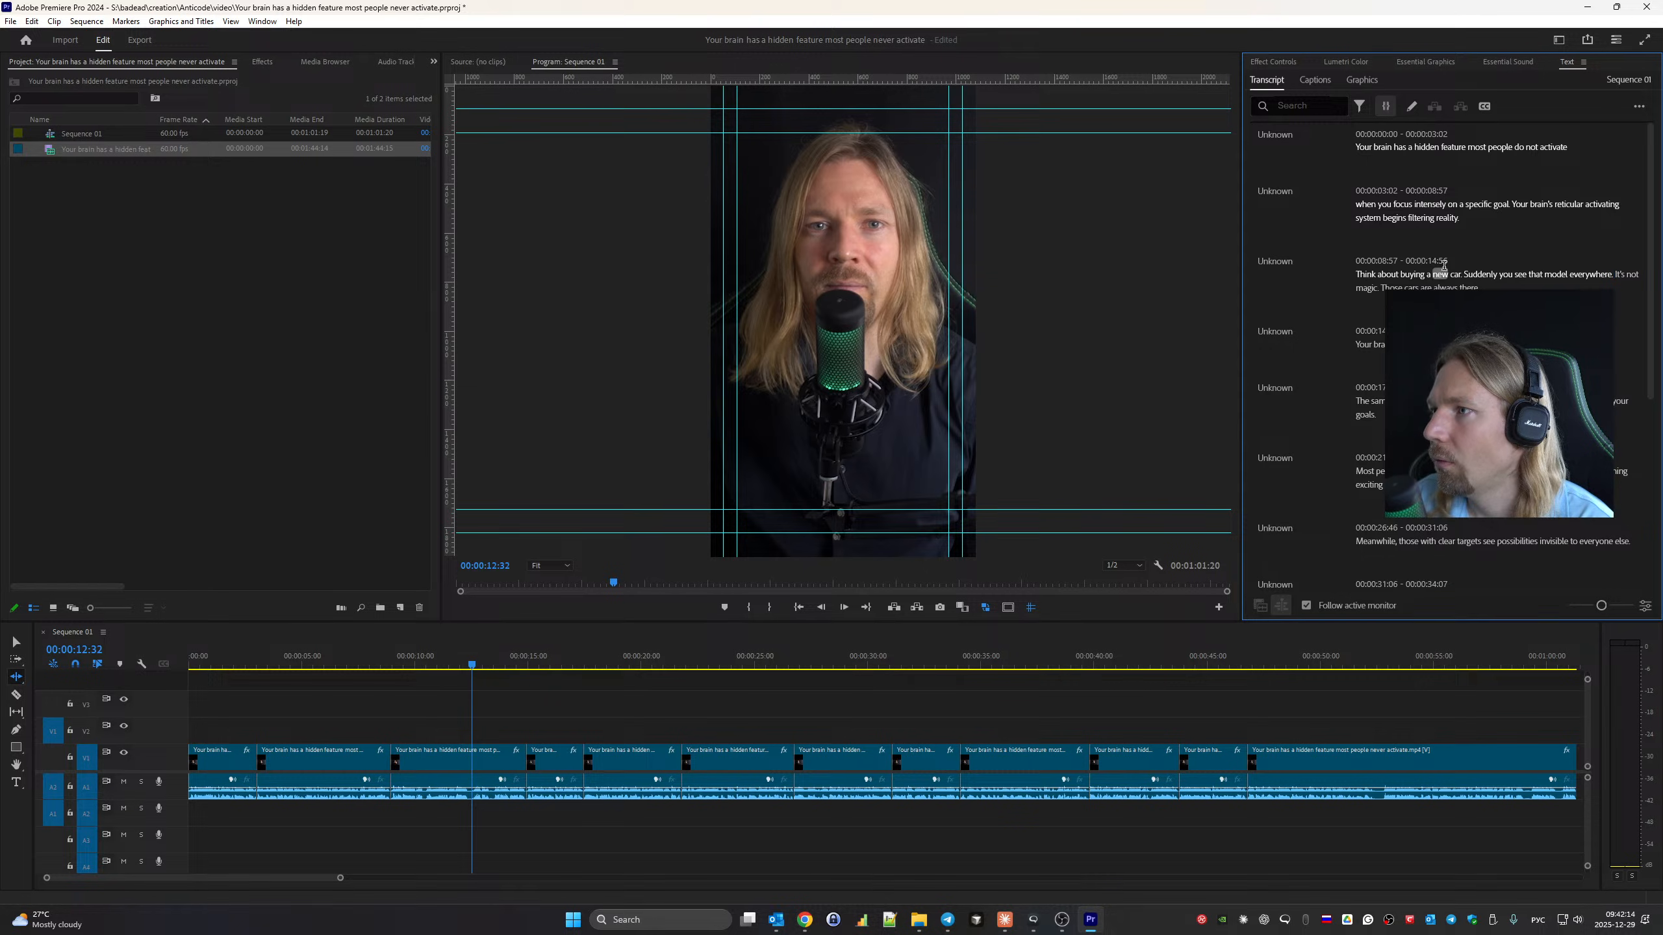
Play on to about 00:00:14:00 and correct the transcript sentence to read "Those cars were always there.".
key("space")
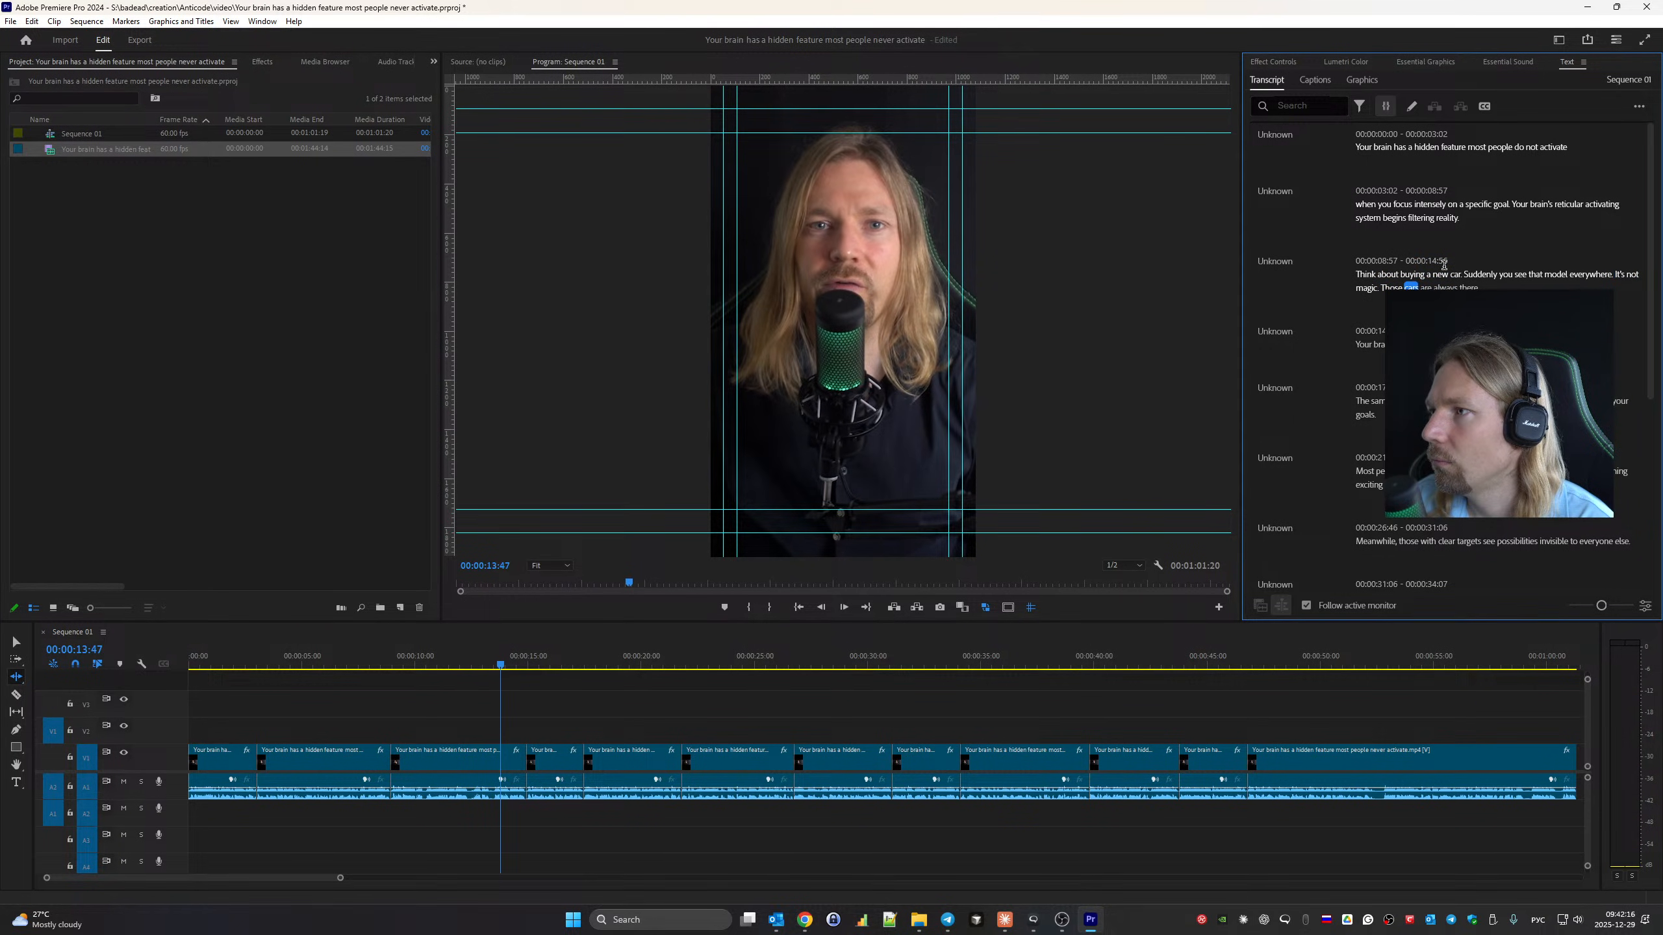
key("space")
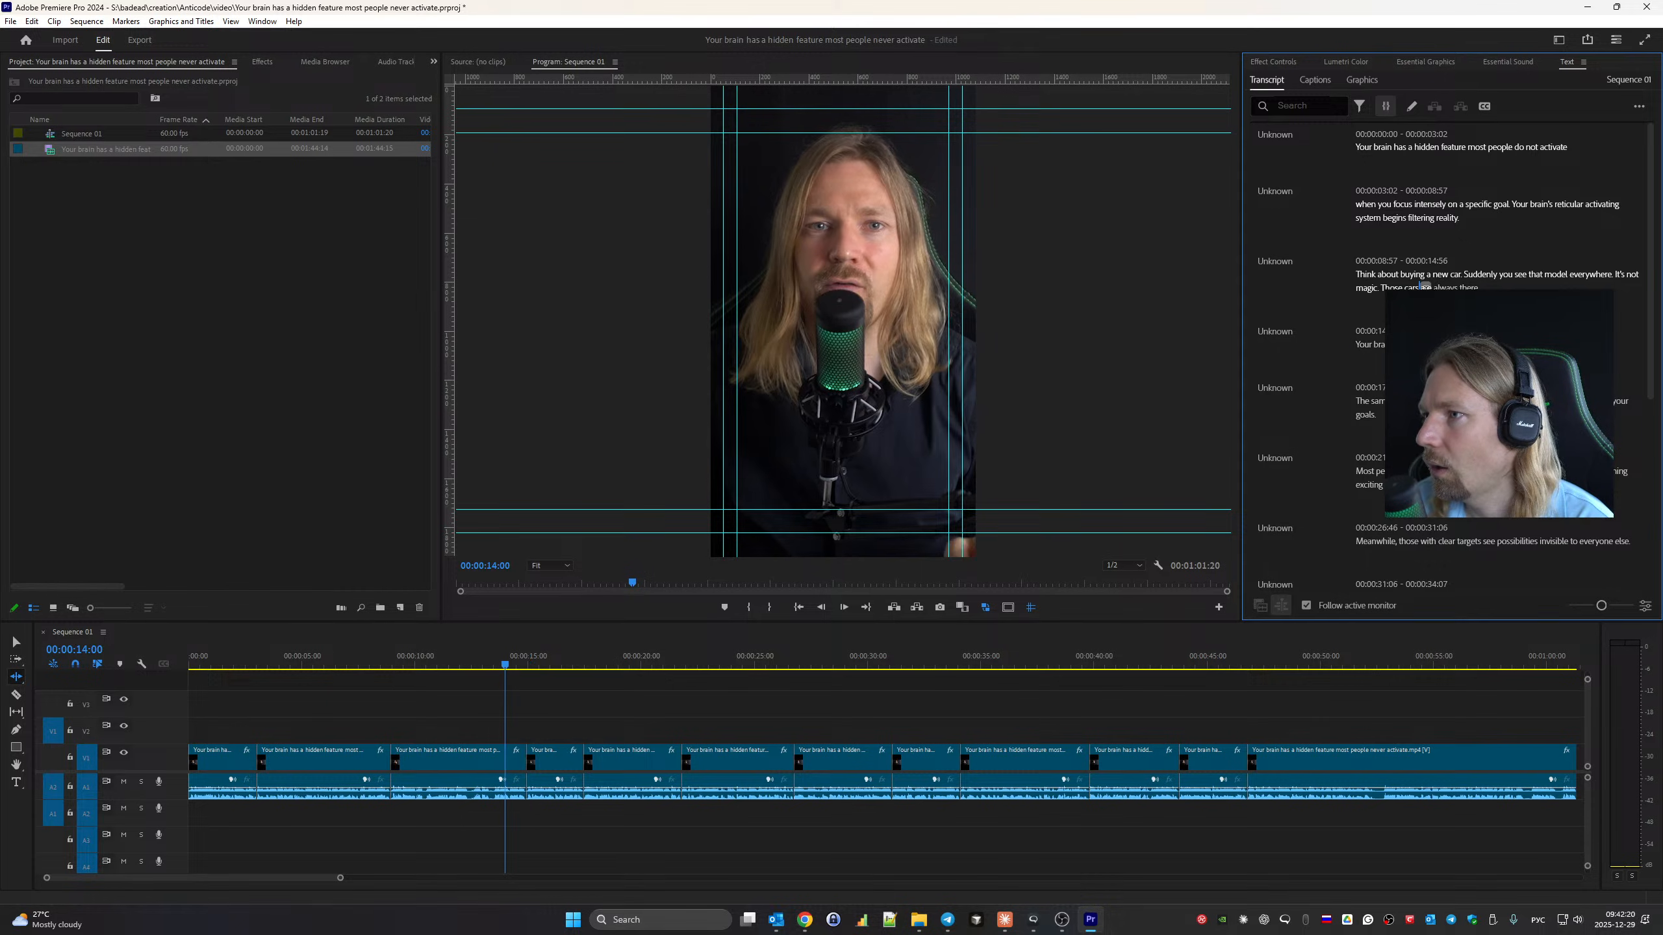
double_click(1426, 287)
key("ctrl+shift+Right")
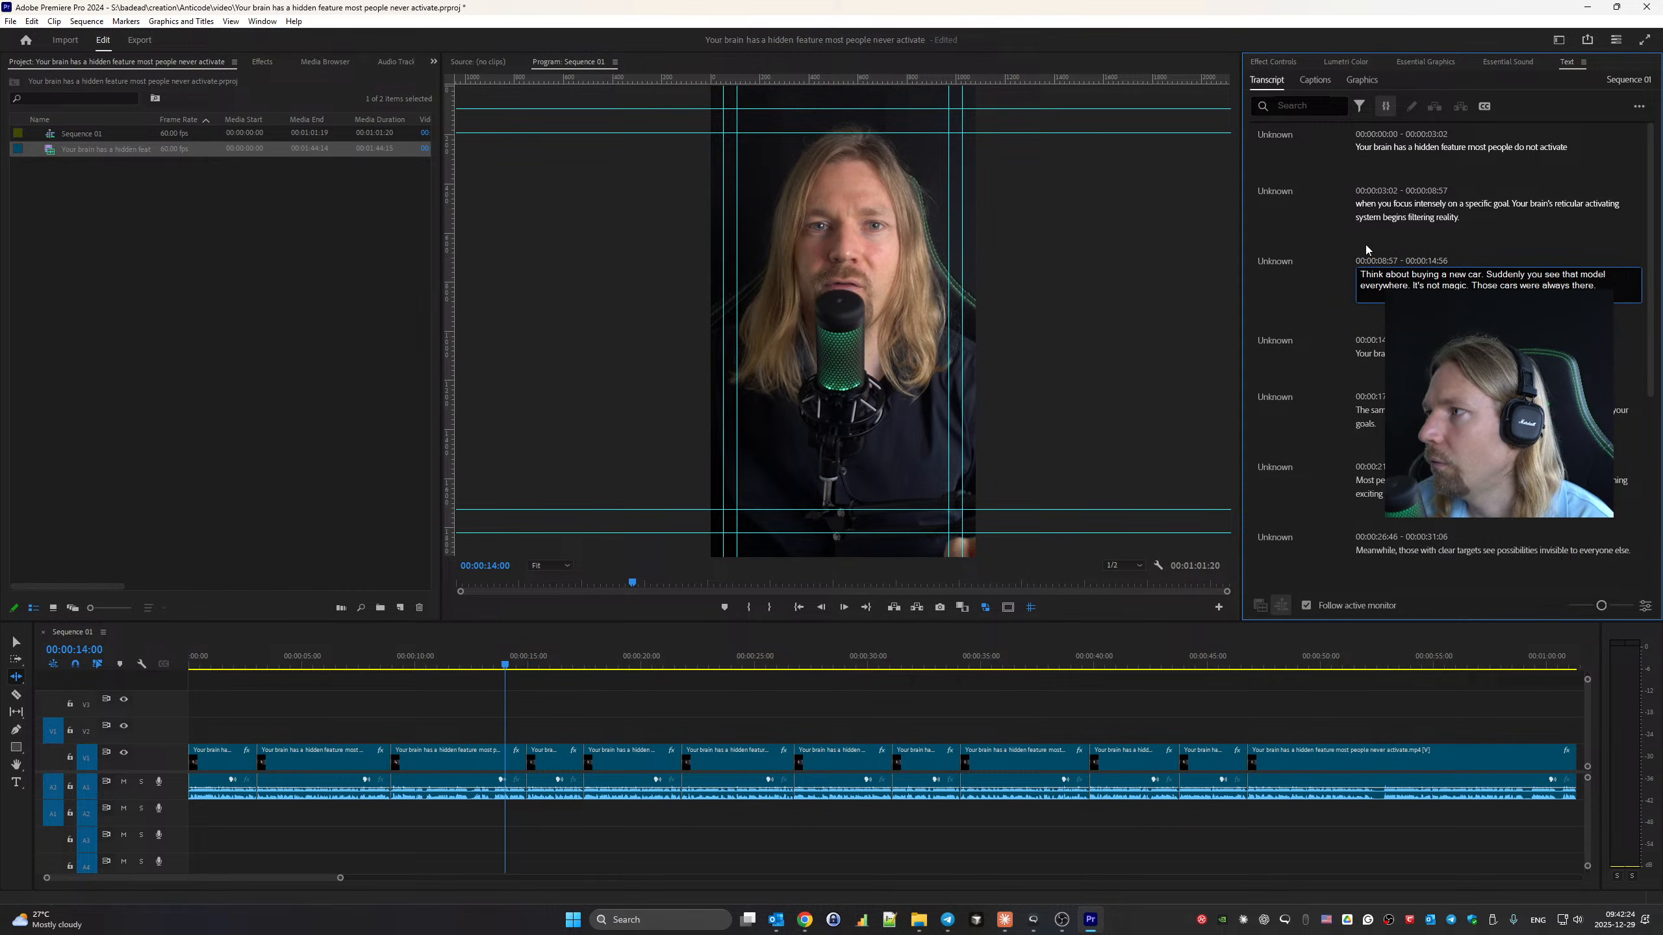
left_click(1336, 287)
Play the sequence from 00:00:14:00 to about 00:00:37:41 and compare the speech with the transcript.
key("space")
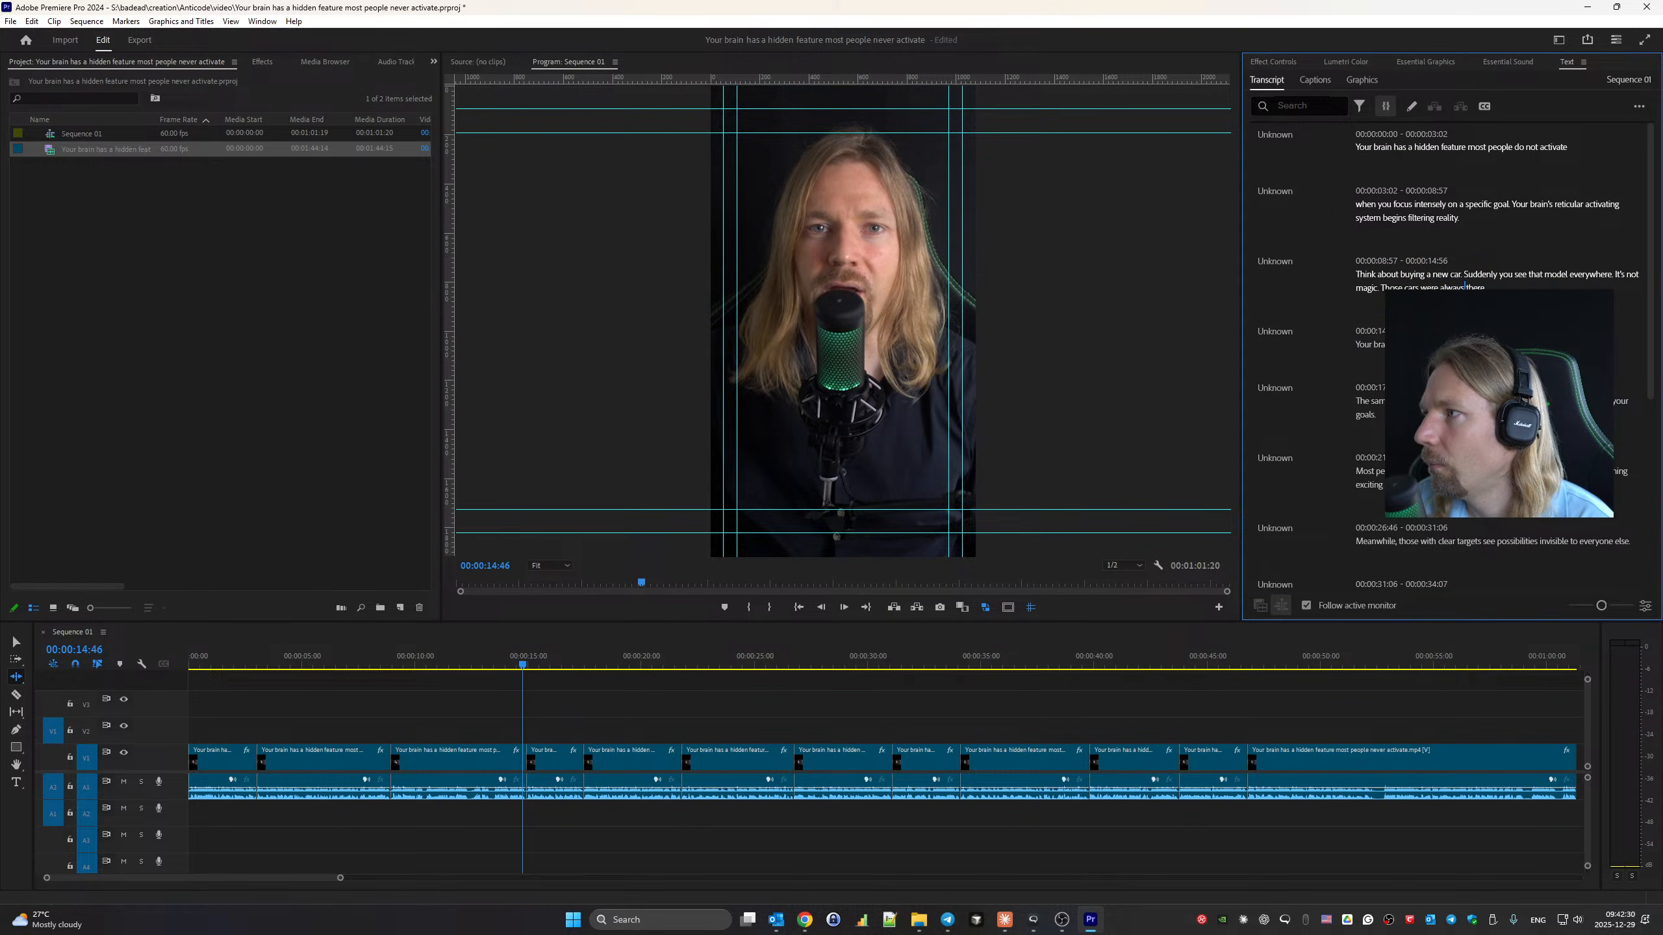
key("space")
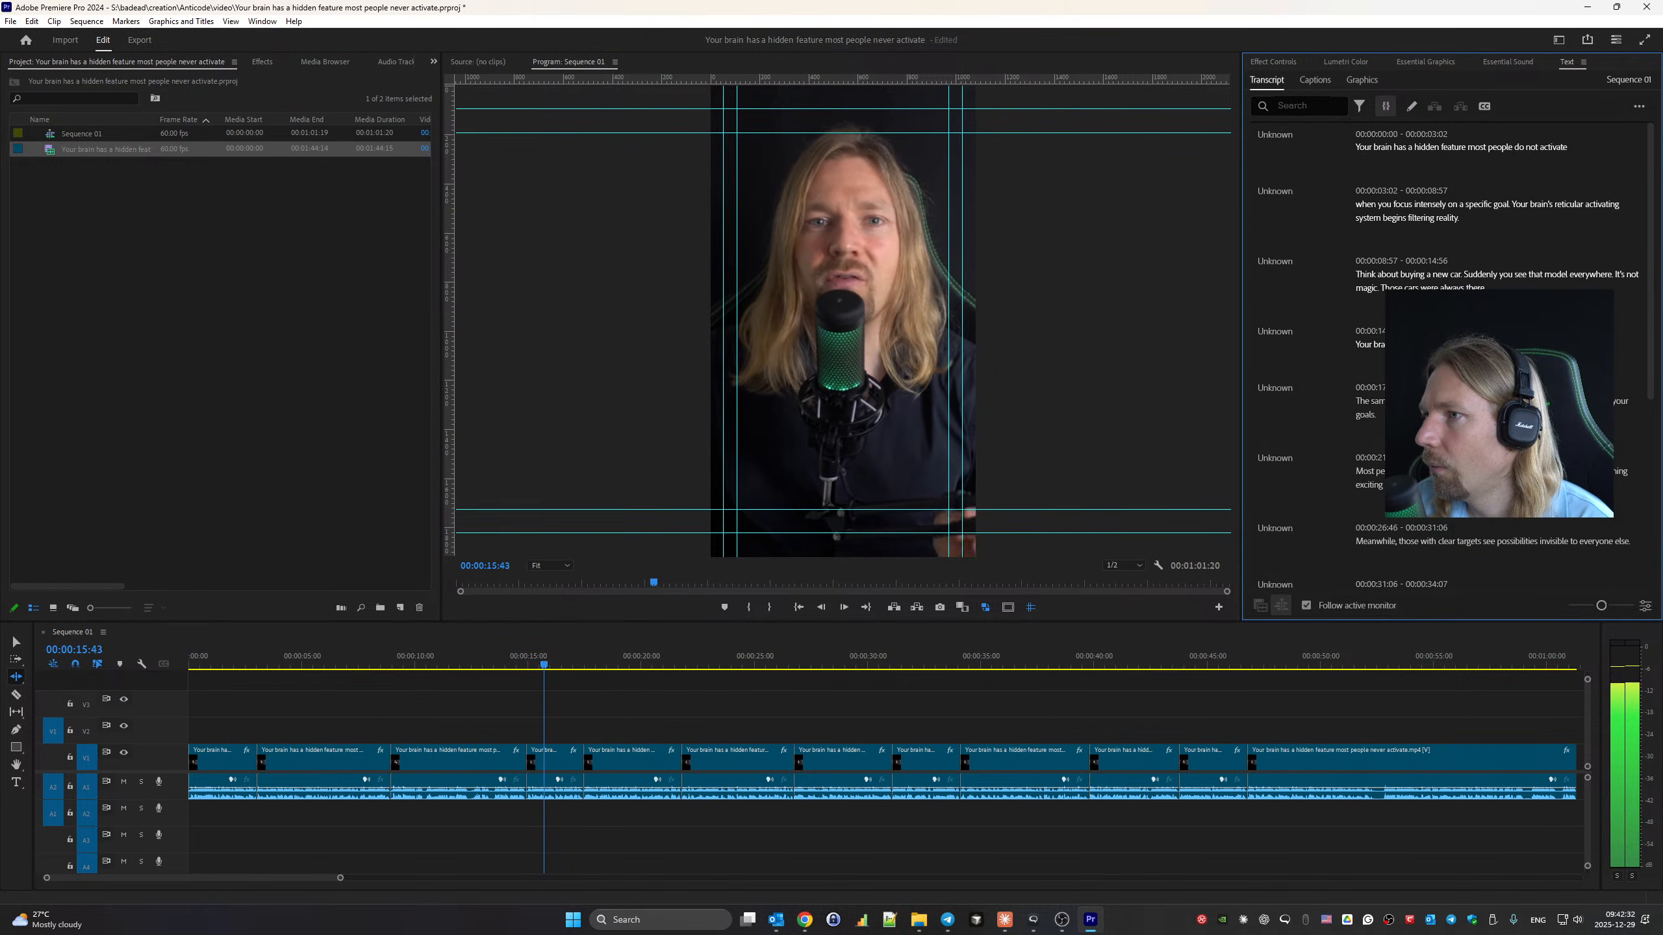
key("space")
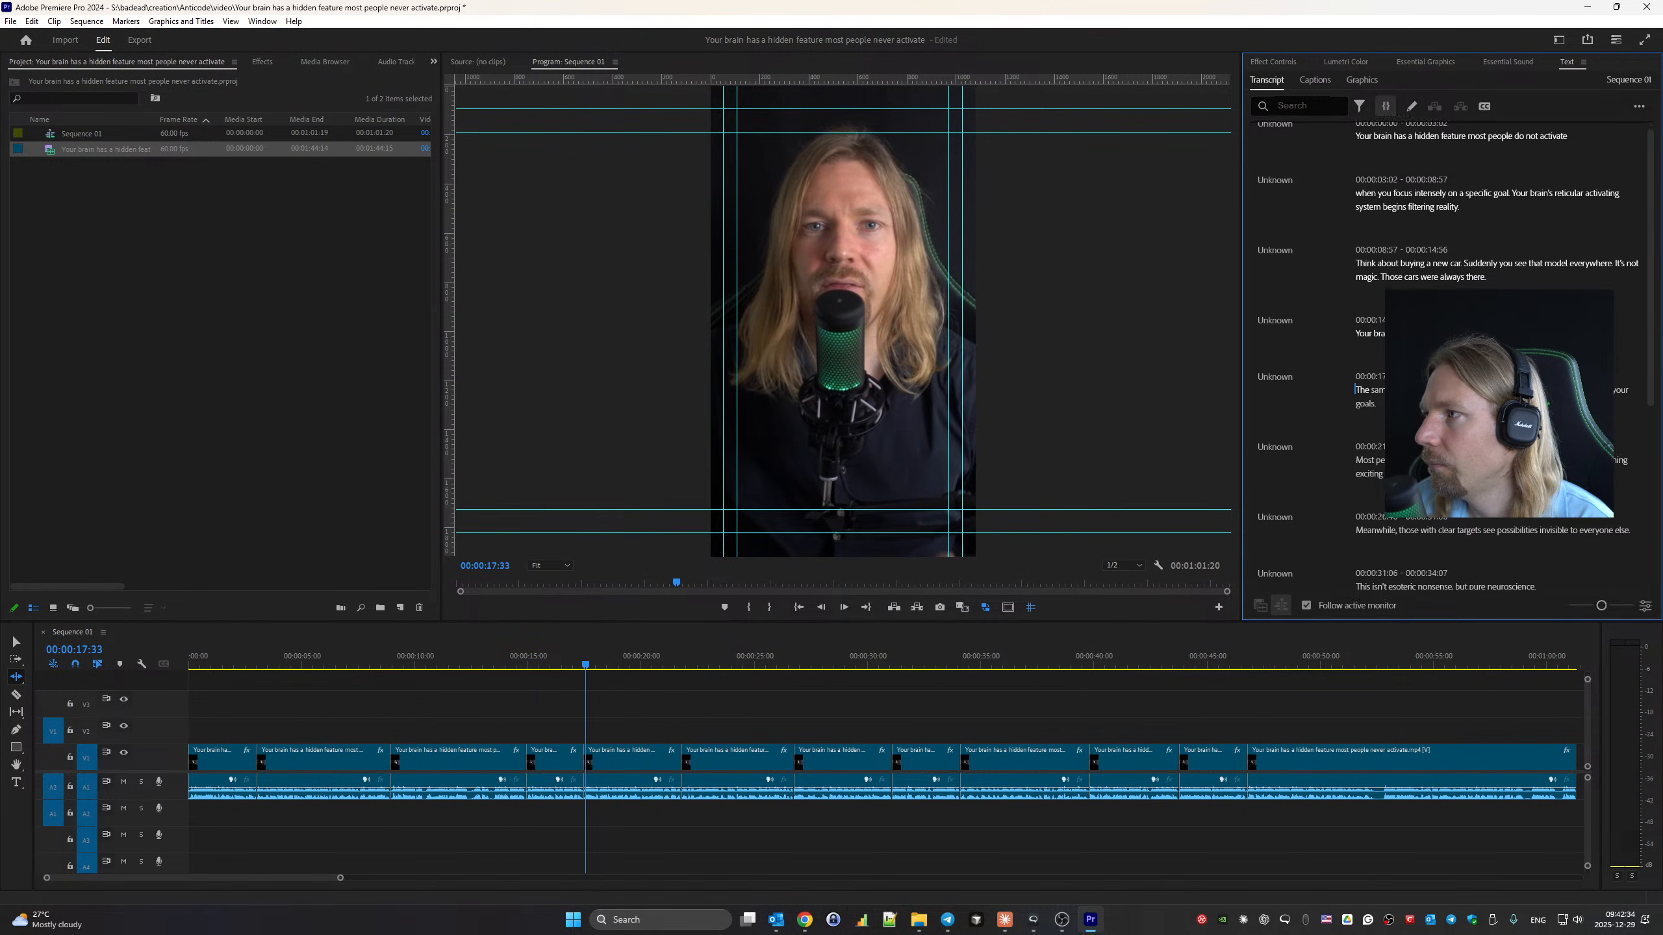
key("space")
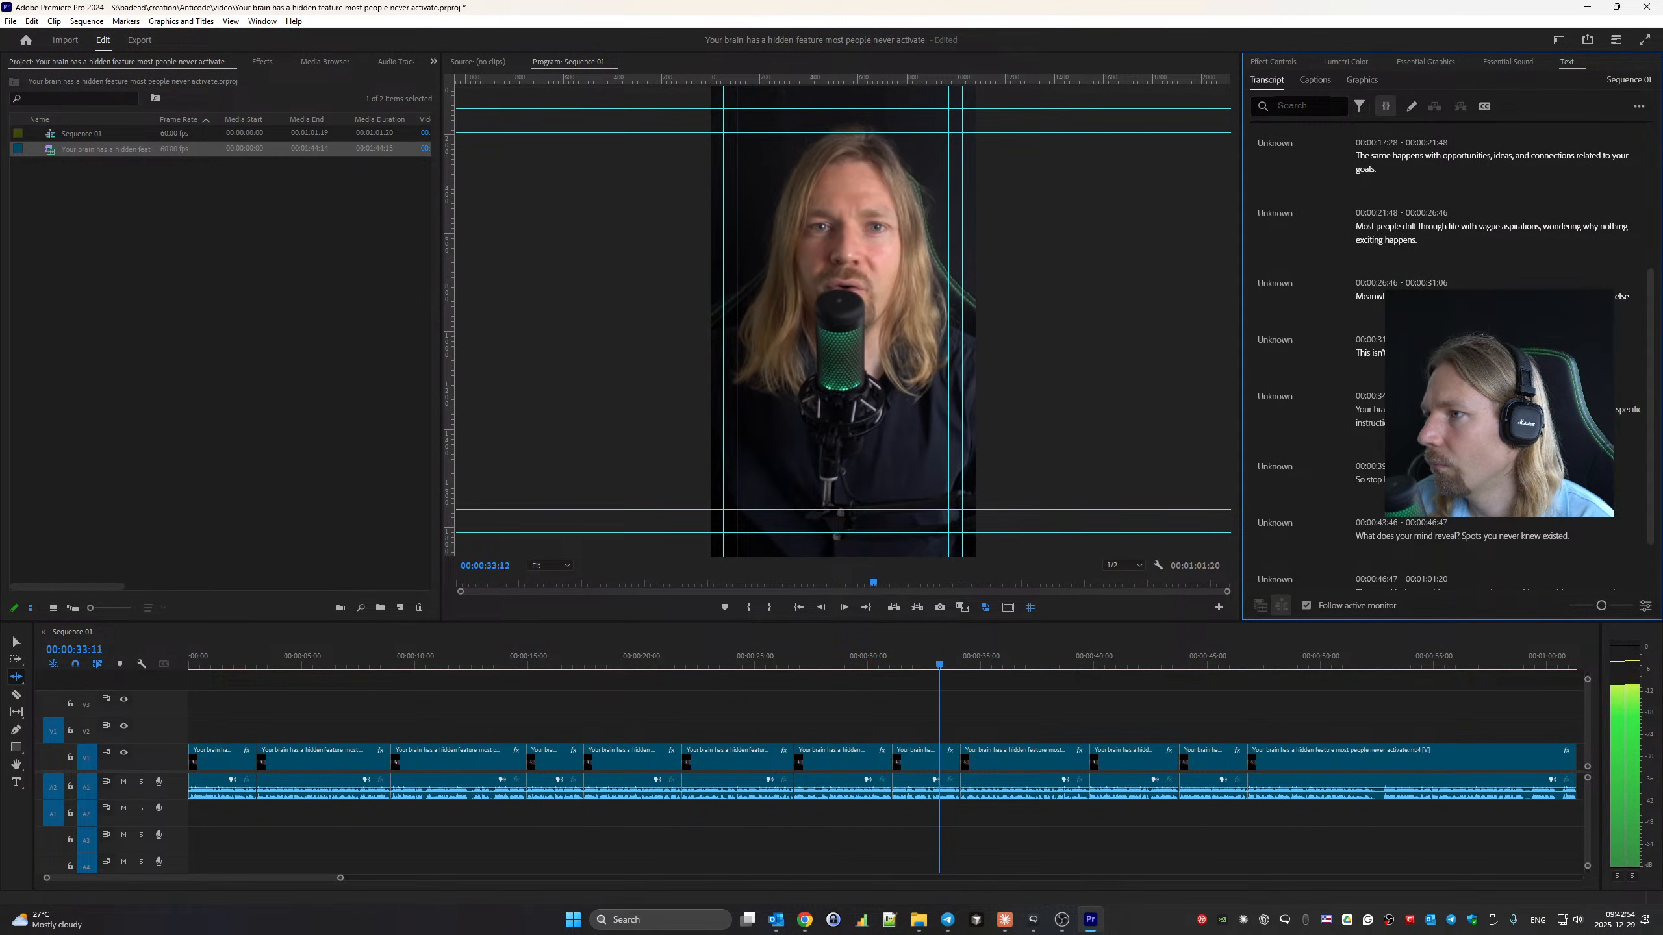
key("space")
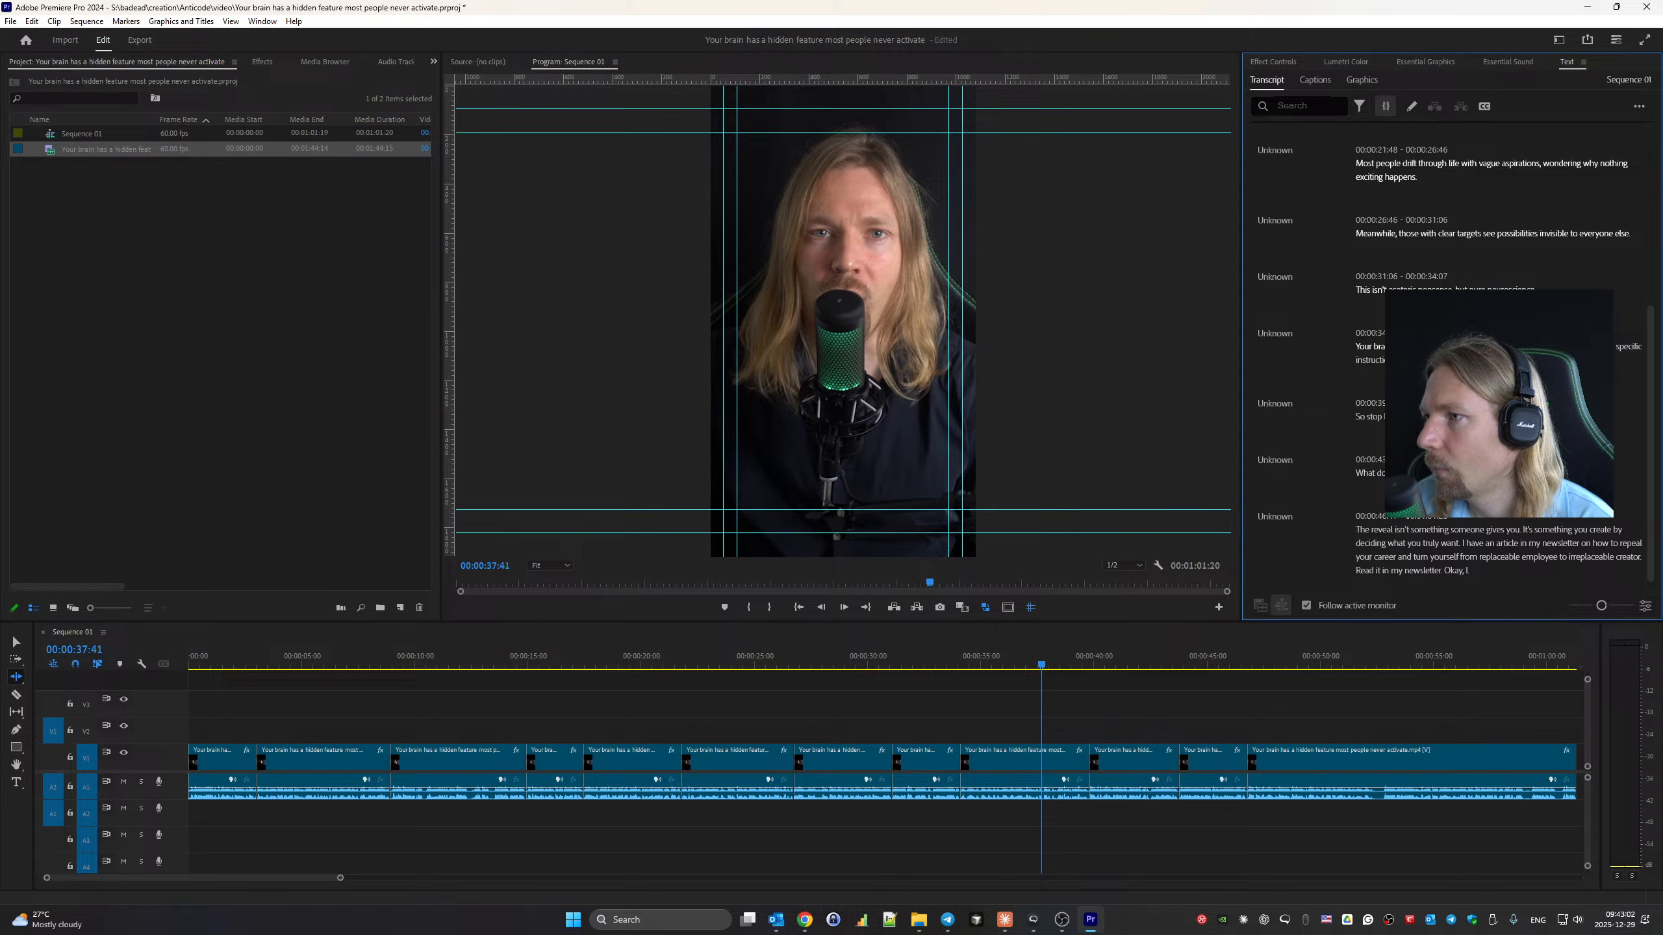
Check the wording of the transcript paragraph starting at 00:00:34:07, and play from 00:00:36:34 to about 00:00:45:07 against the transcript.
double_click(1506, 347)
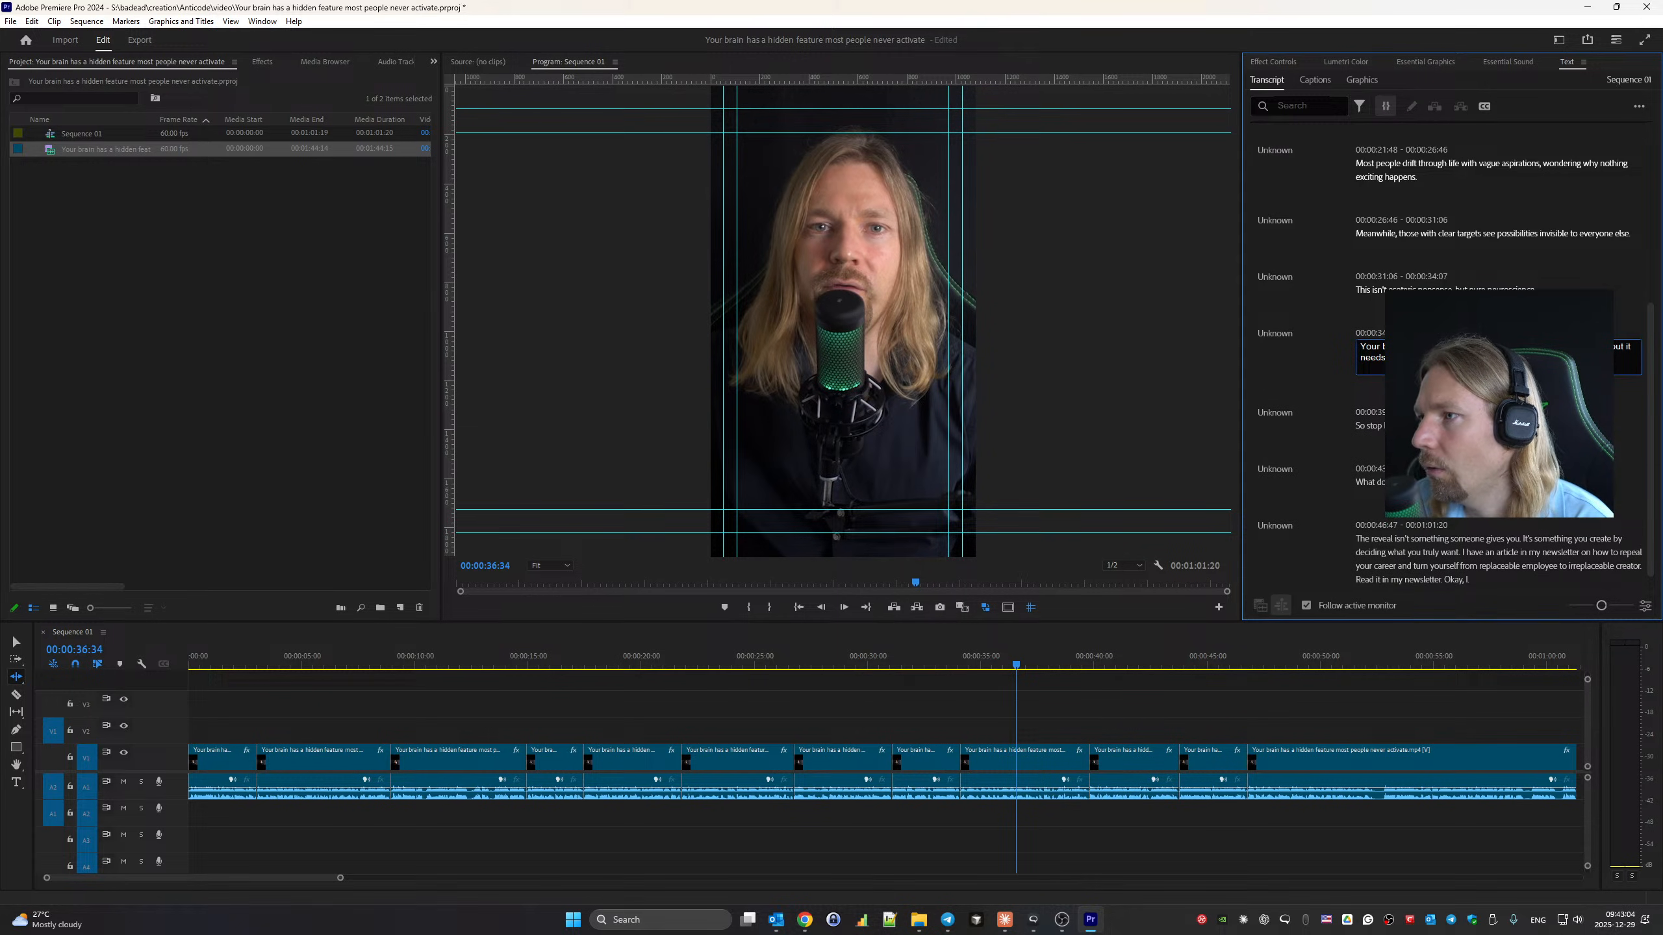
left_click(1302, 373)
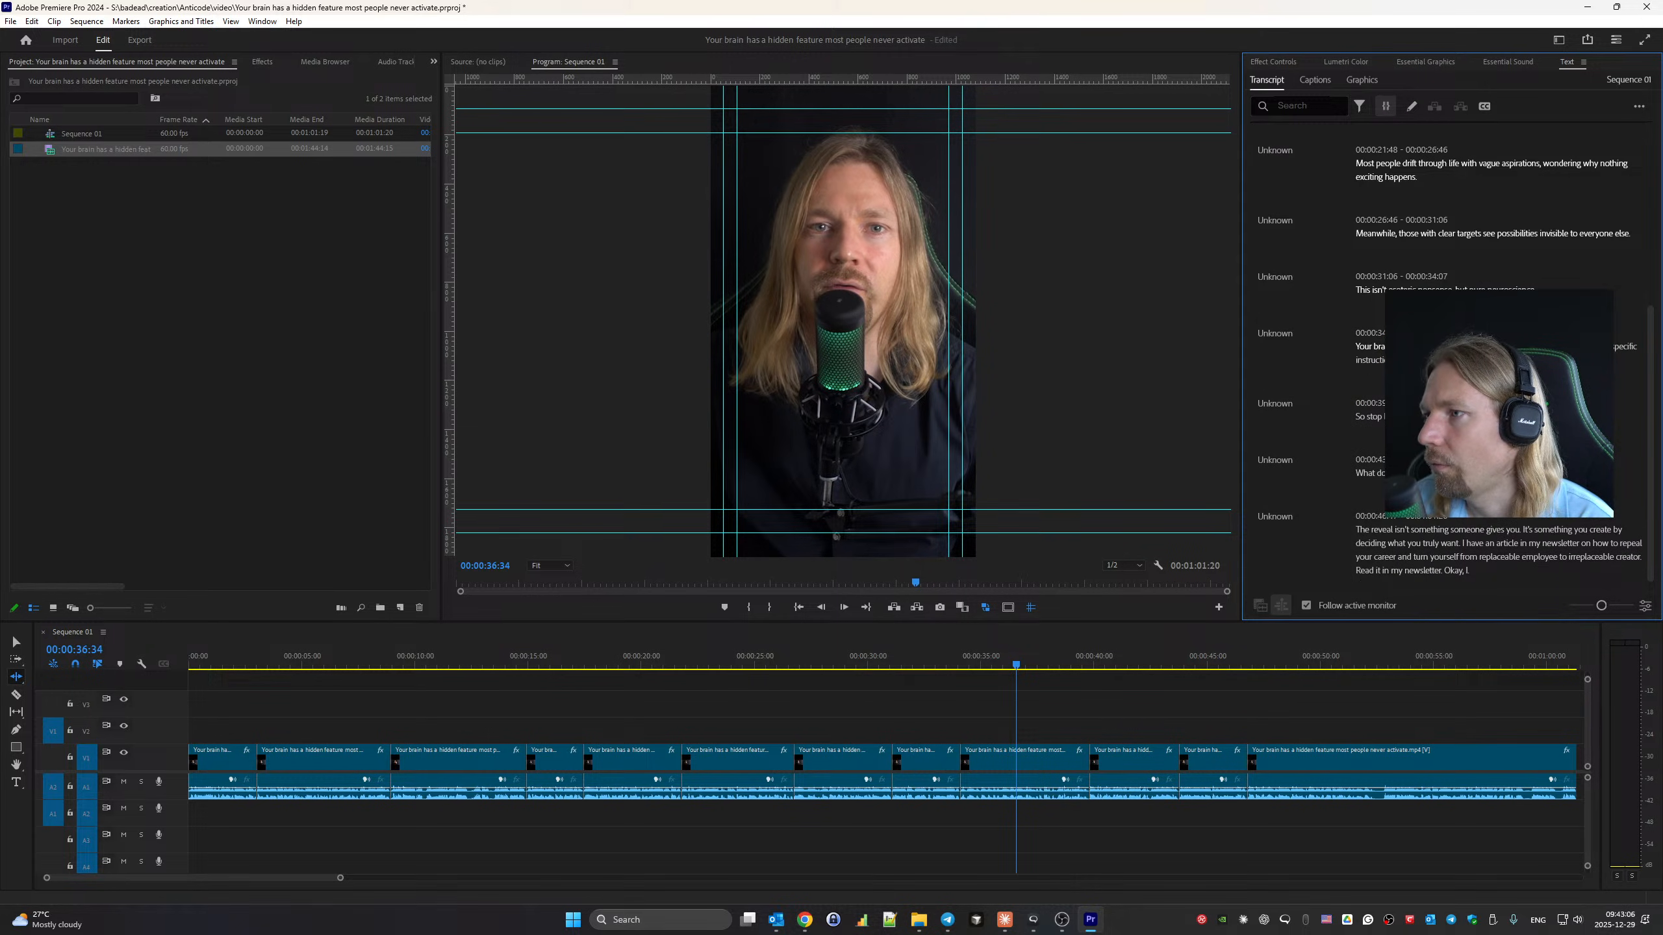
key("space")
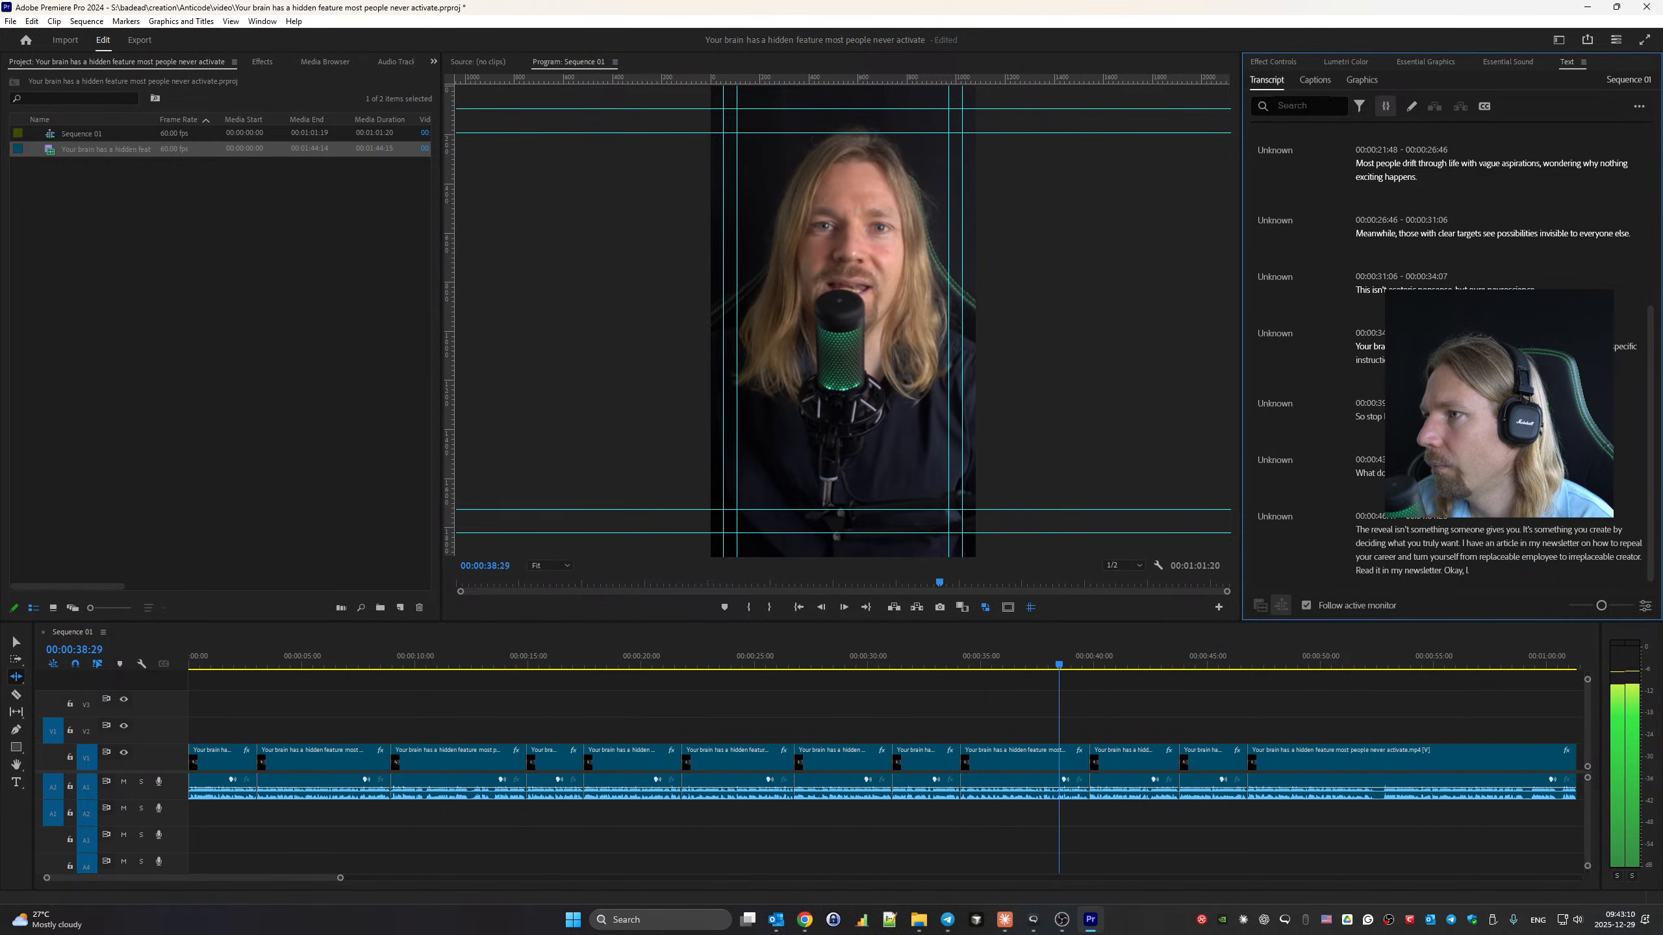
key("space")
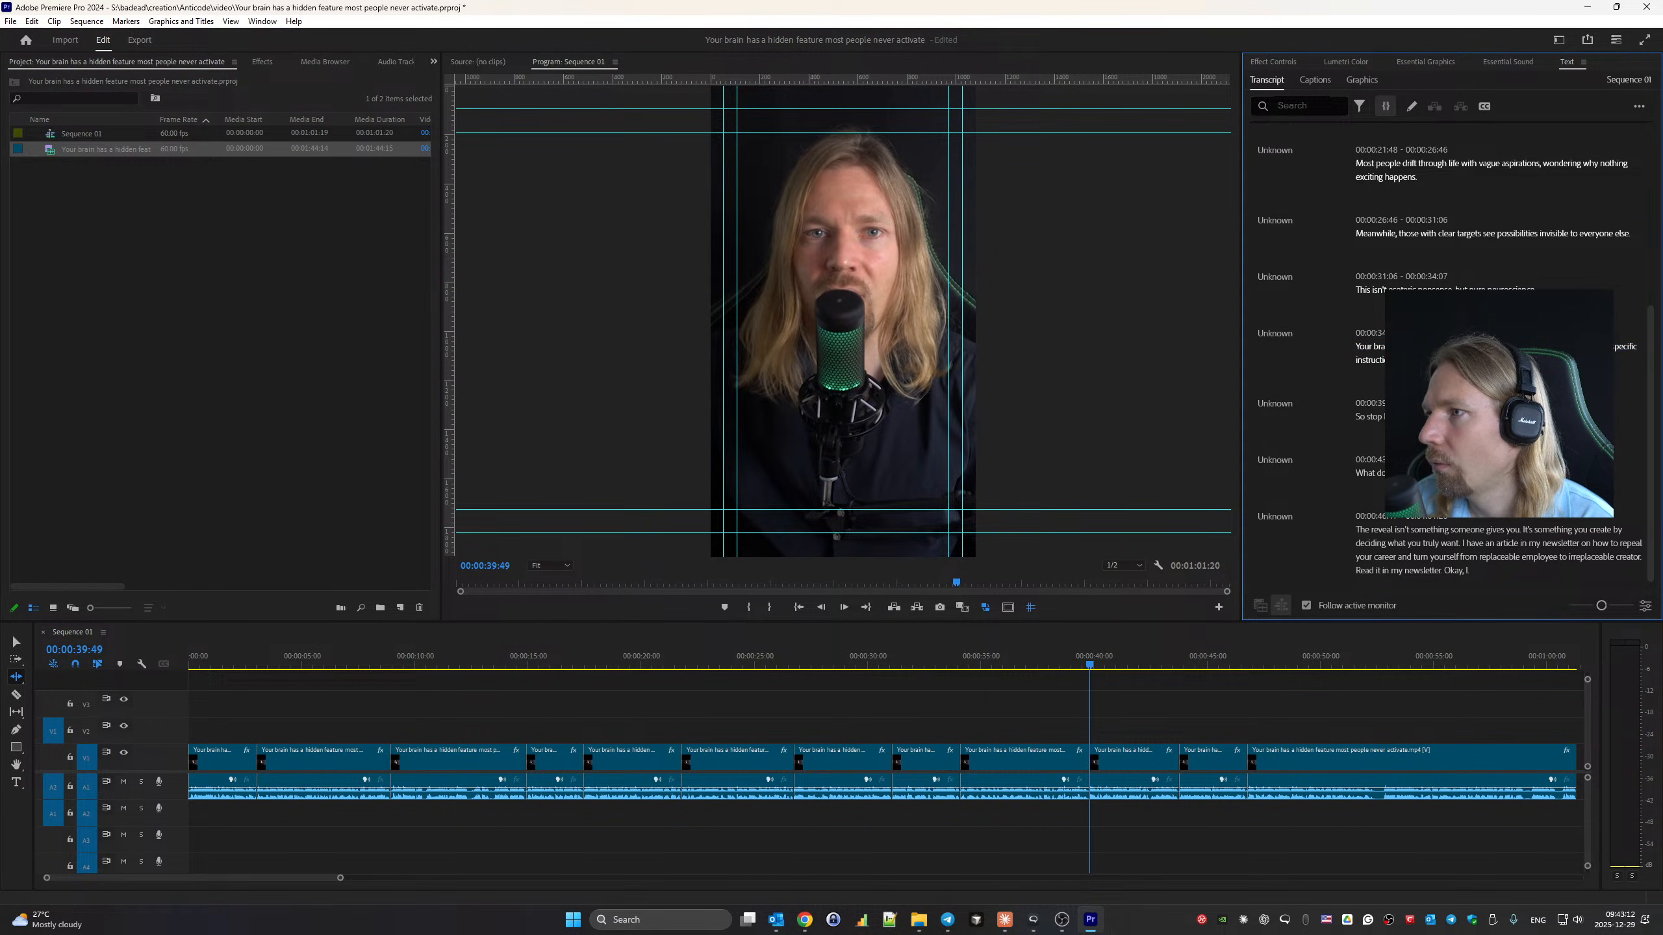
key("space")
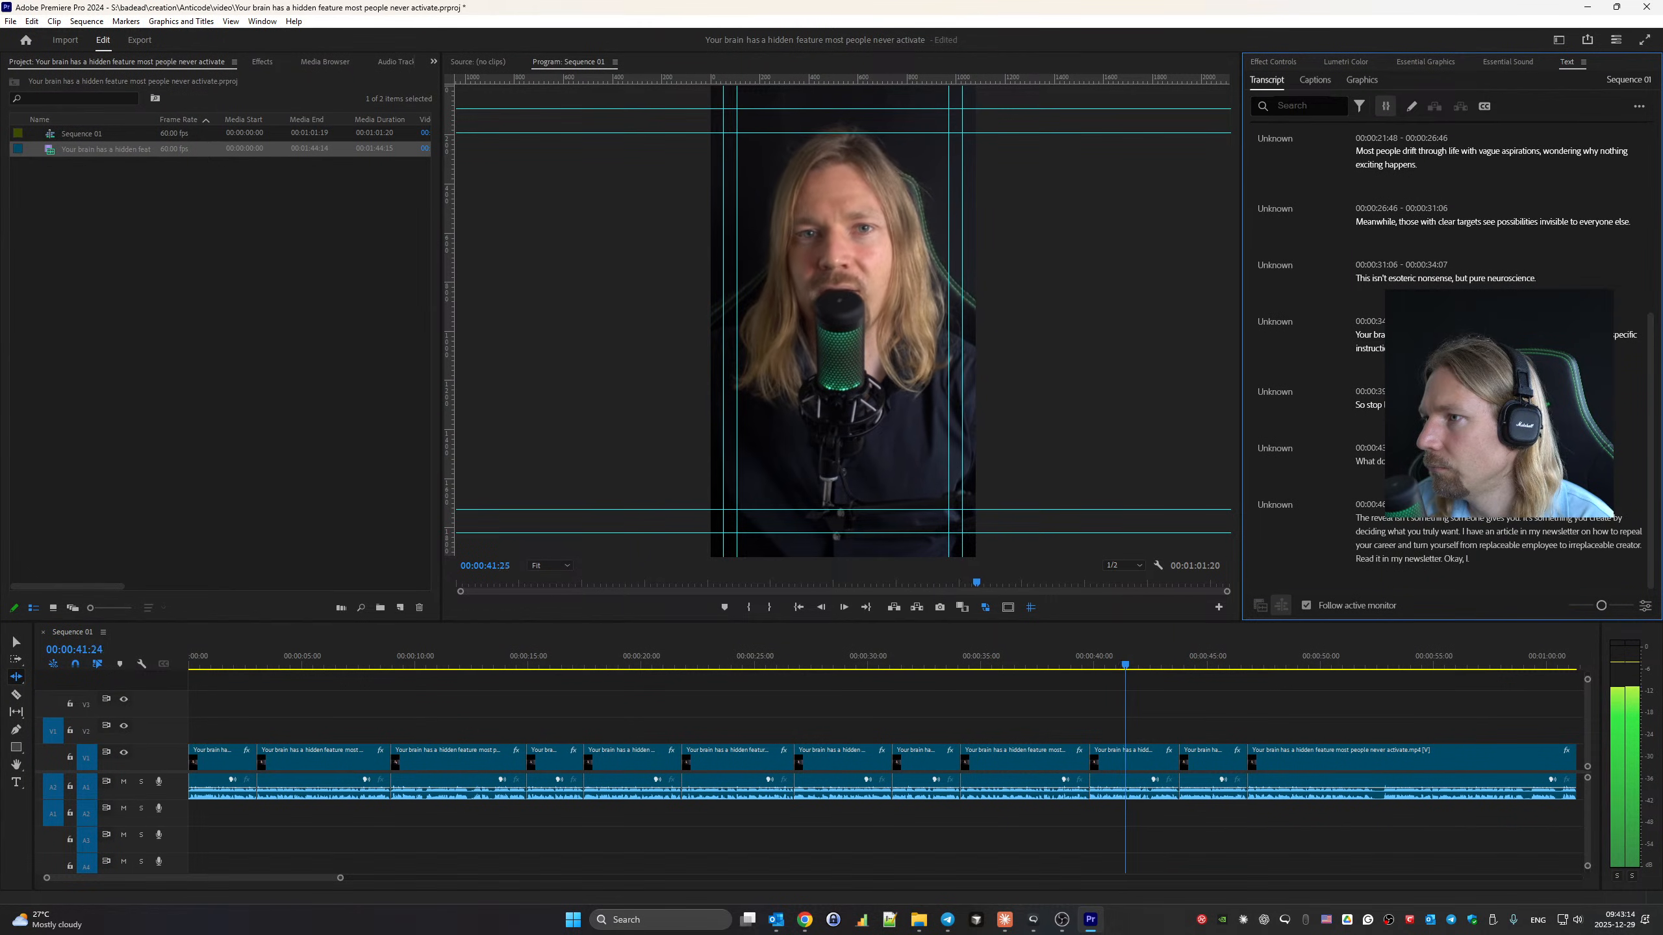
key("space")
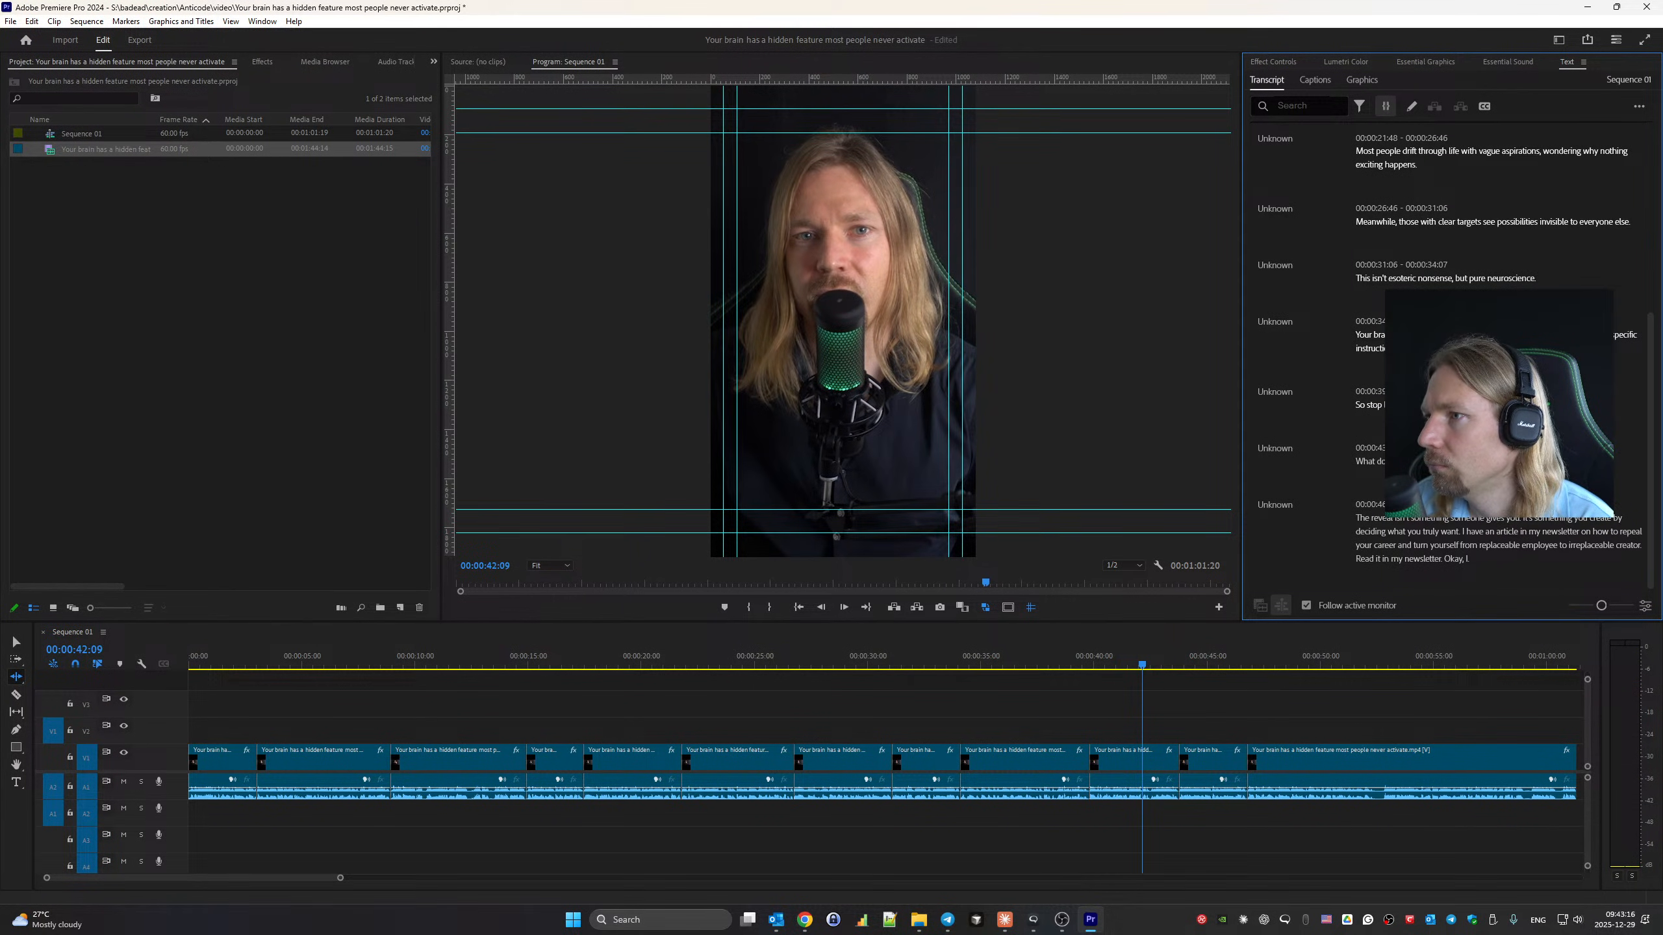
key("space")
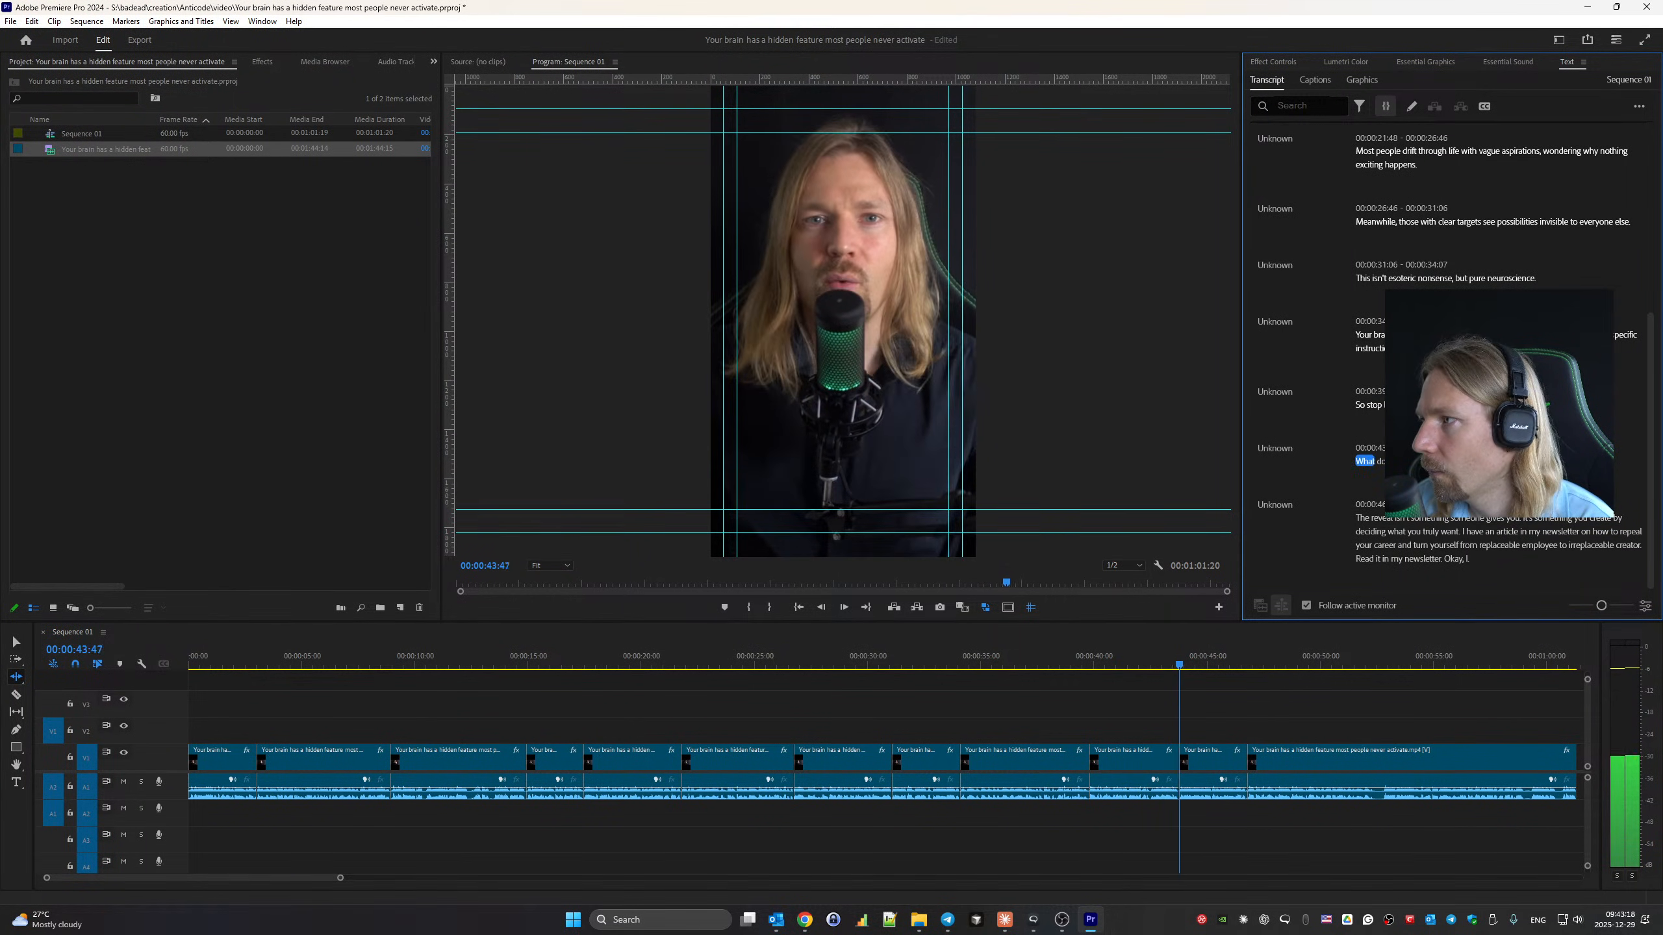
key("space")
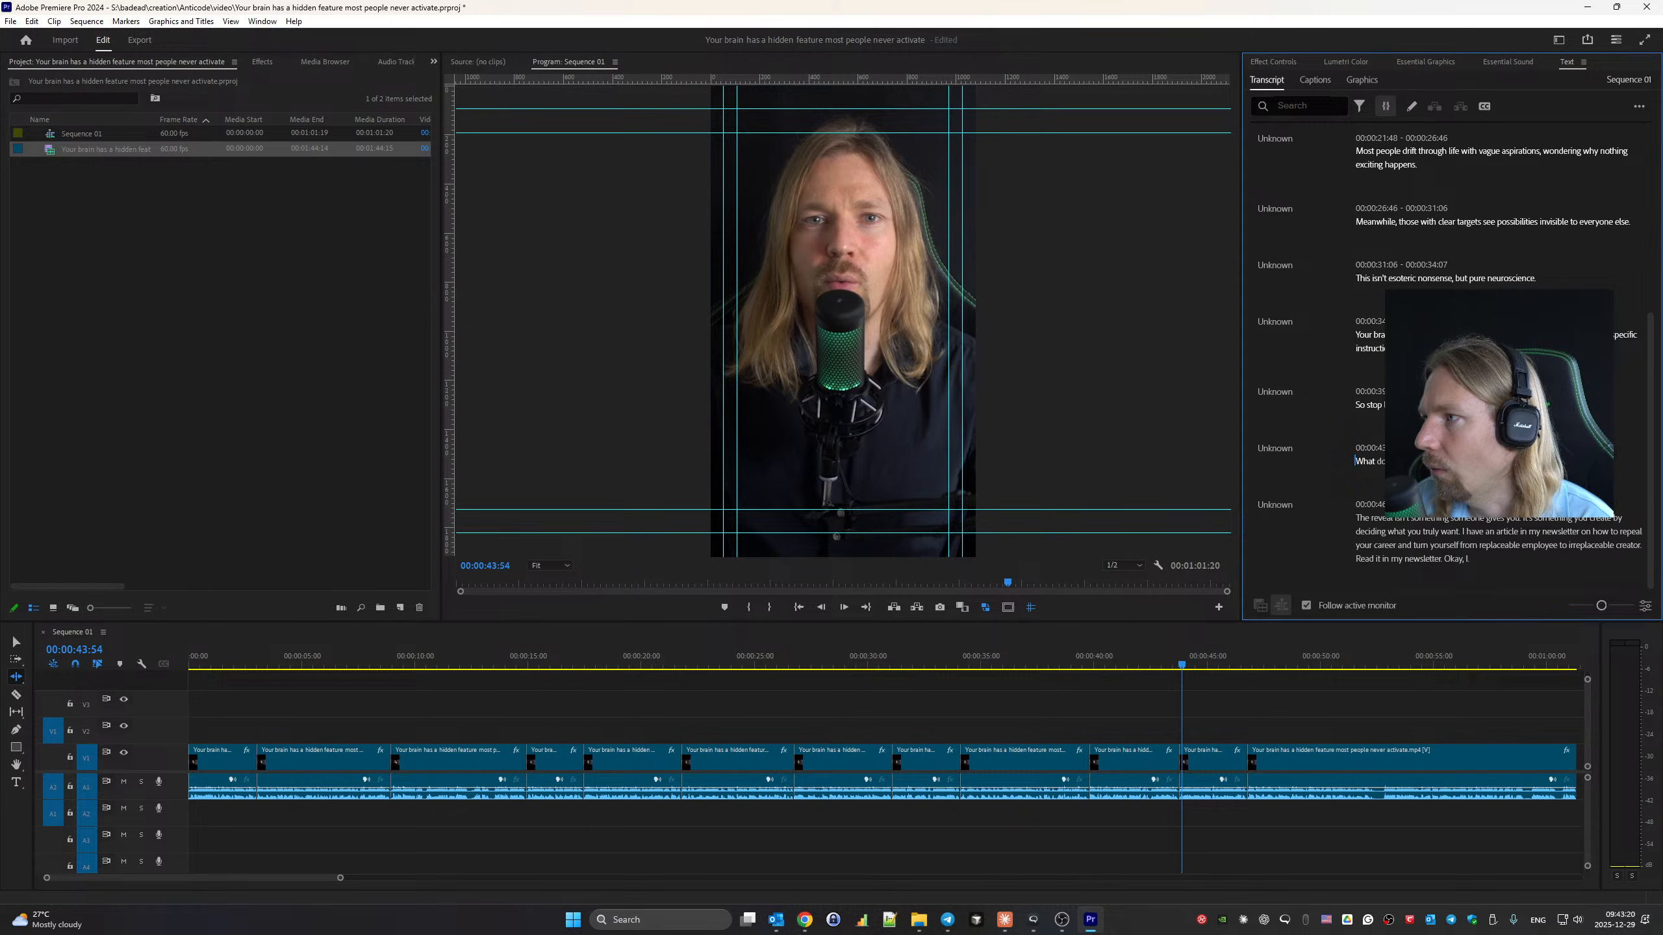
key("space")
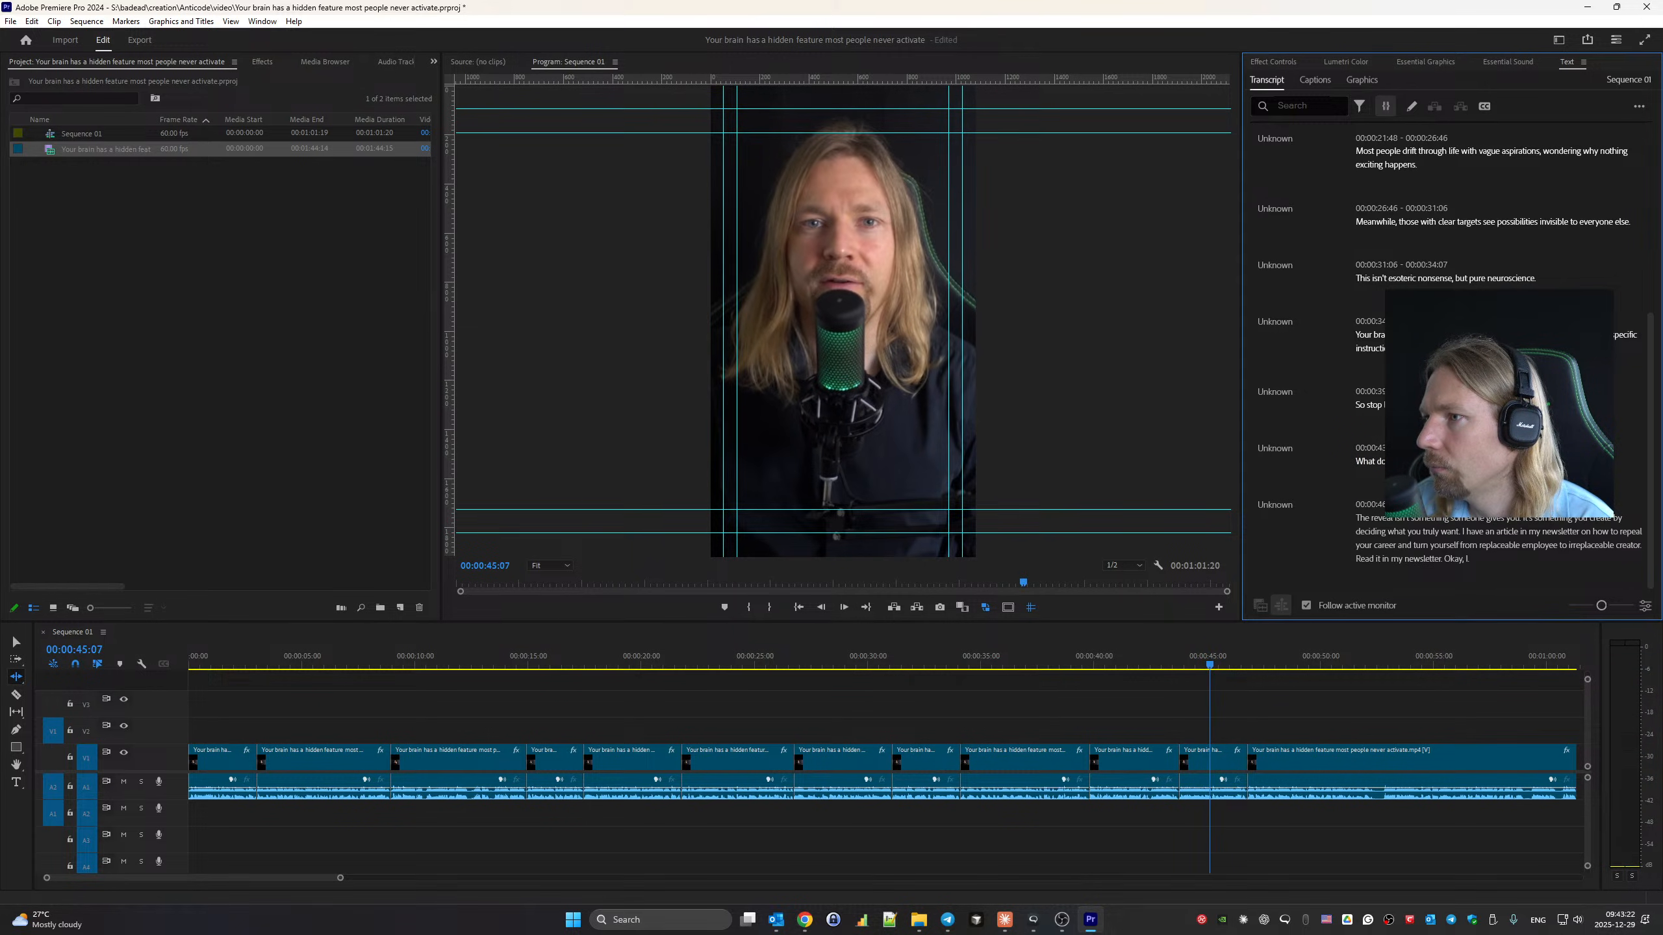
Correct the first word of the transcript paragraph starting at 00:00:43:46 to "Watch".
left_click(1375, 462)
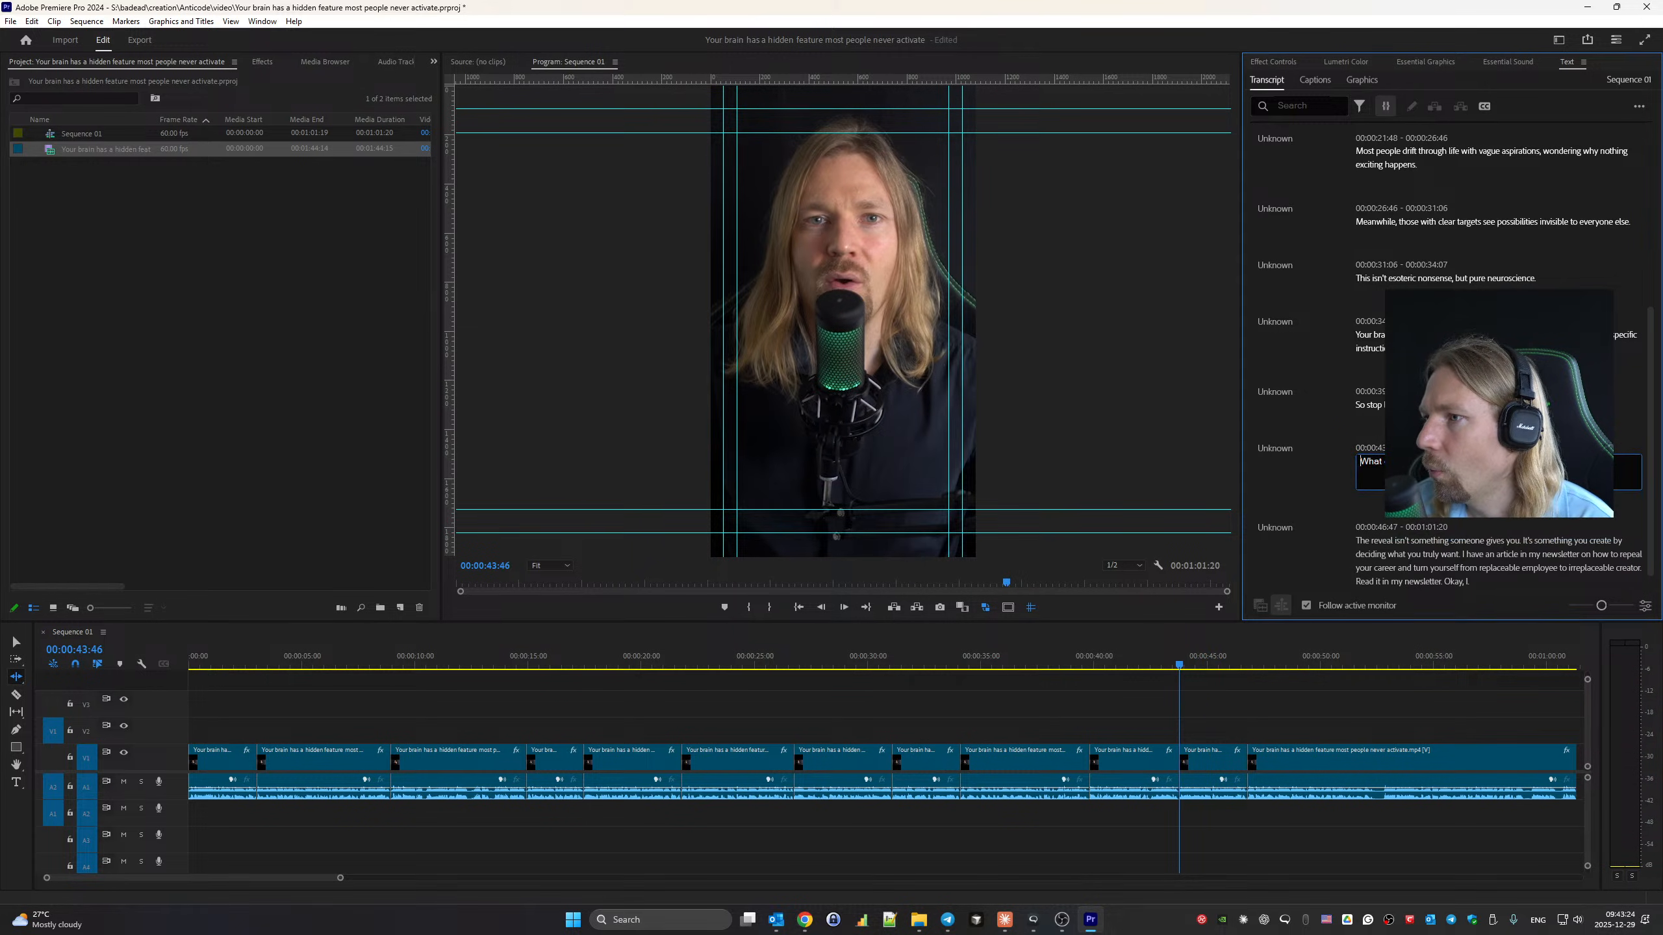
left_click(1382, 462)
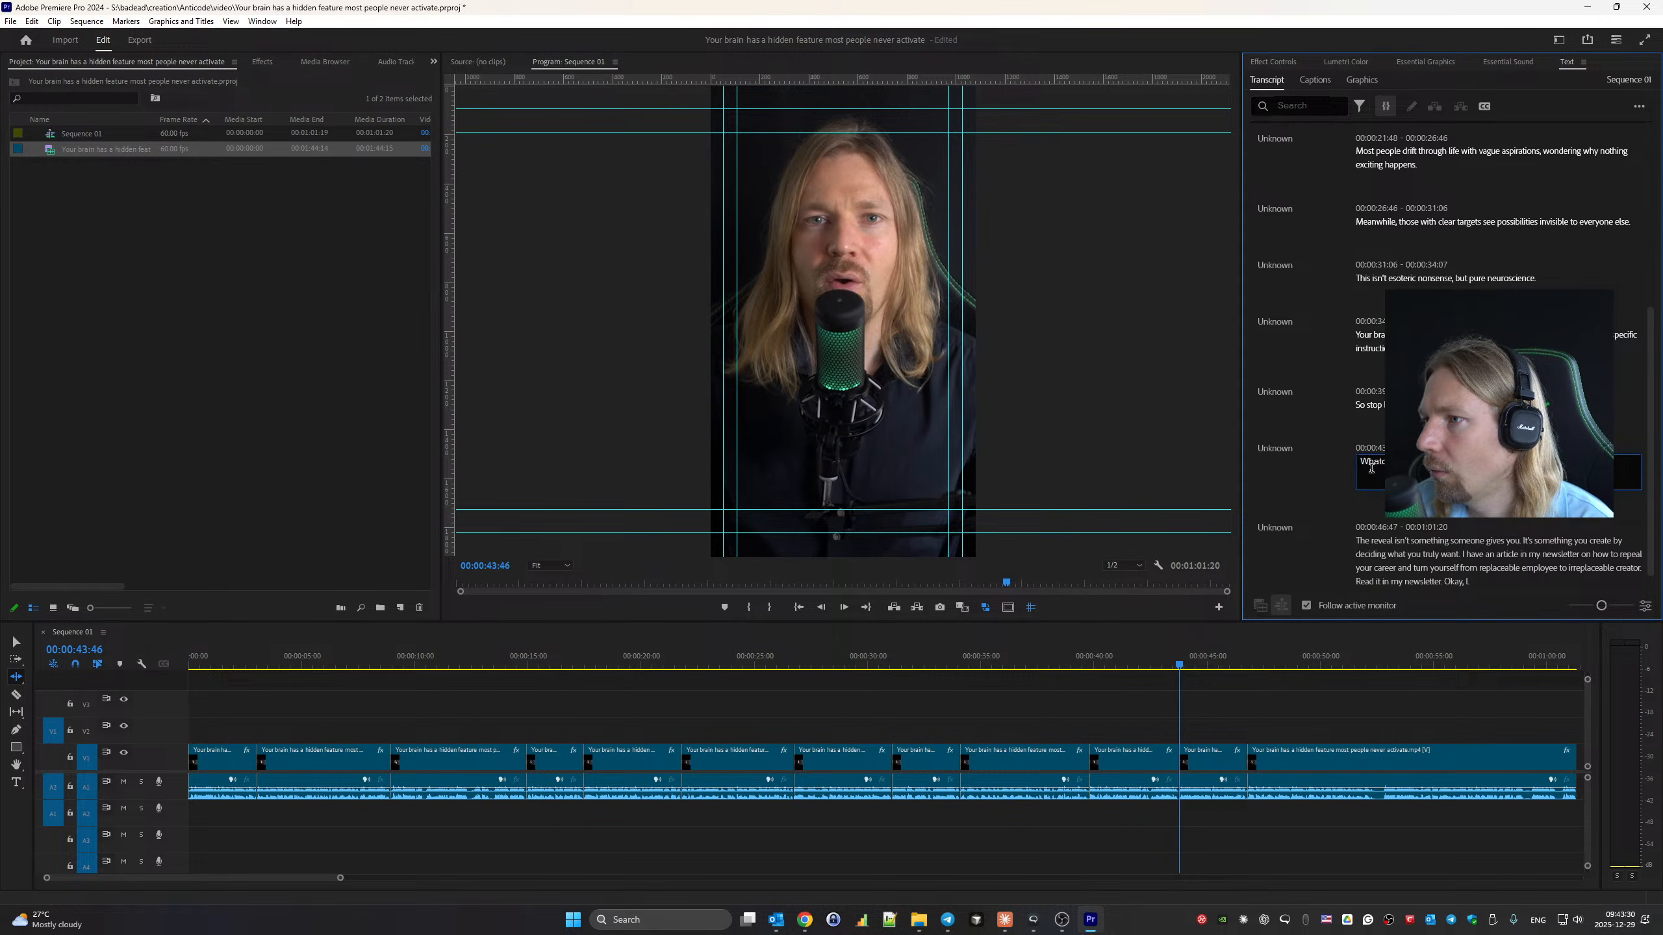
key("Delete")
left_click(1311, 460)
Revise the wording further along the "Watch" paragraph and play on to about 00:00:47:07.
key("space")
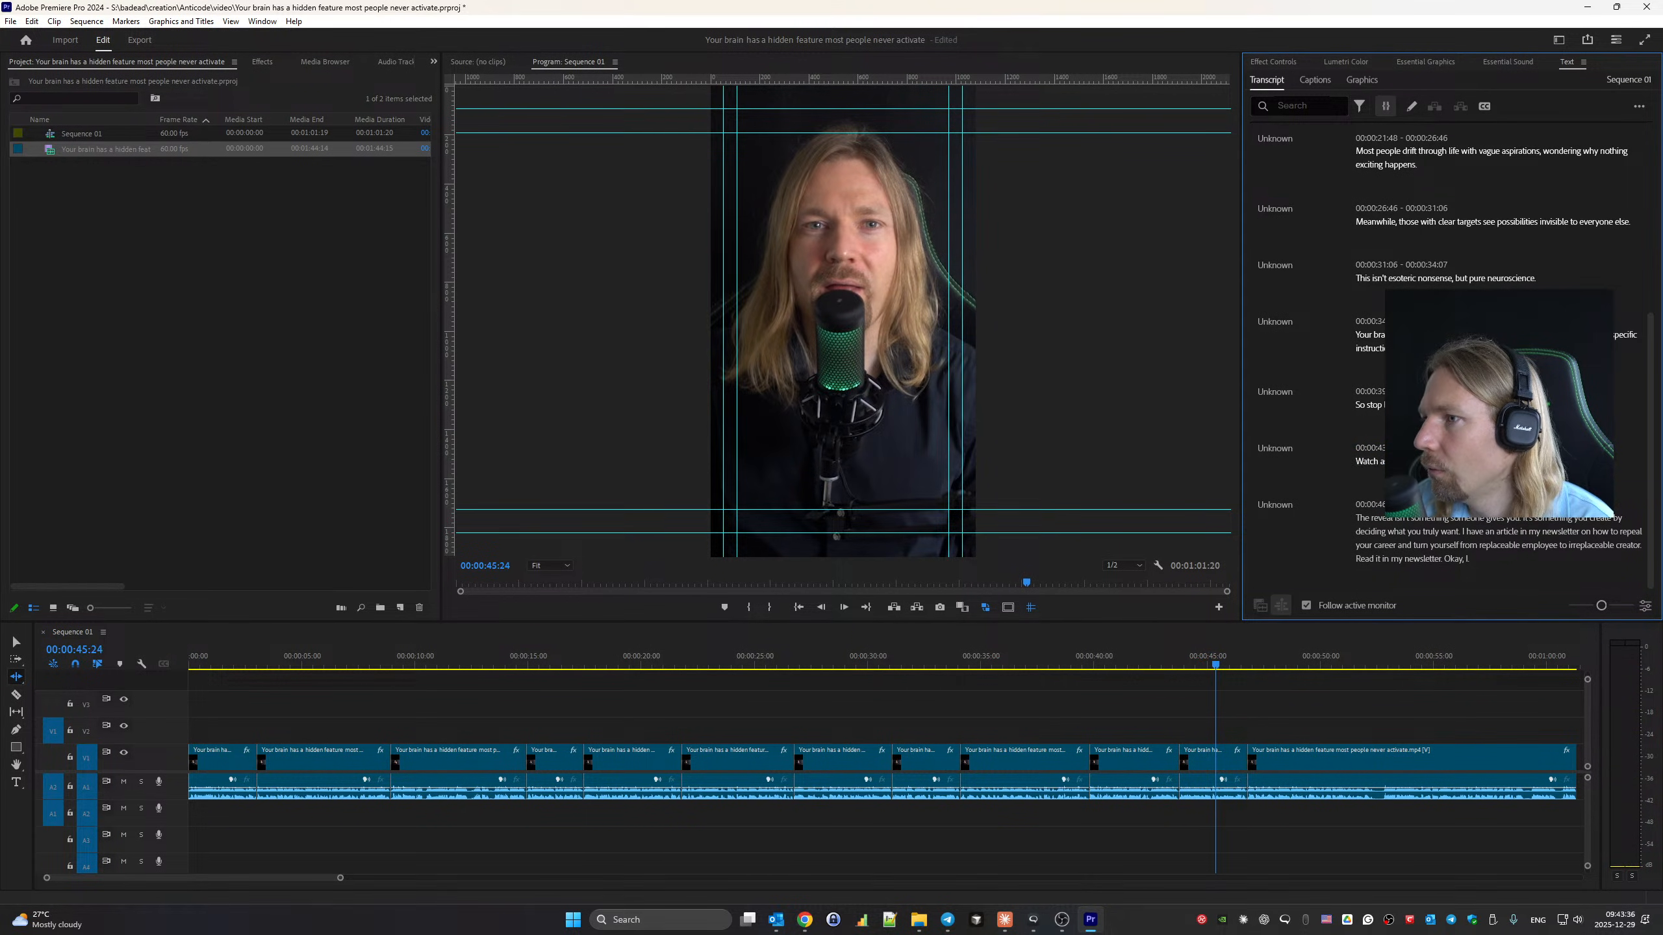
double_click(1434, 462)
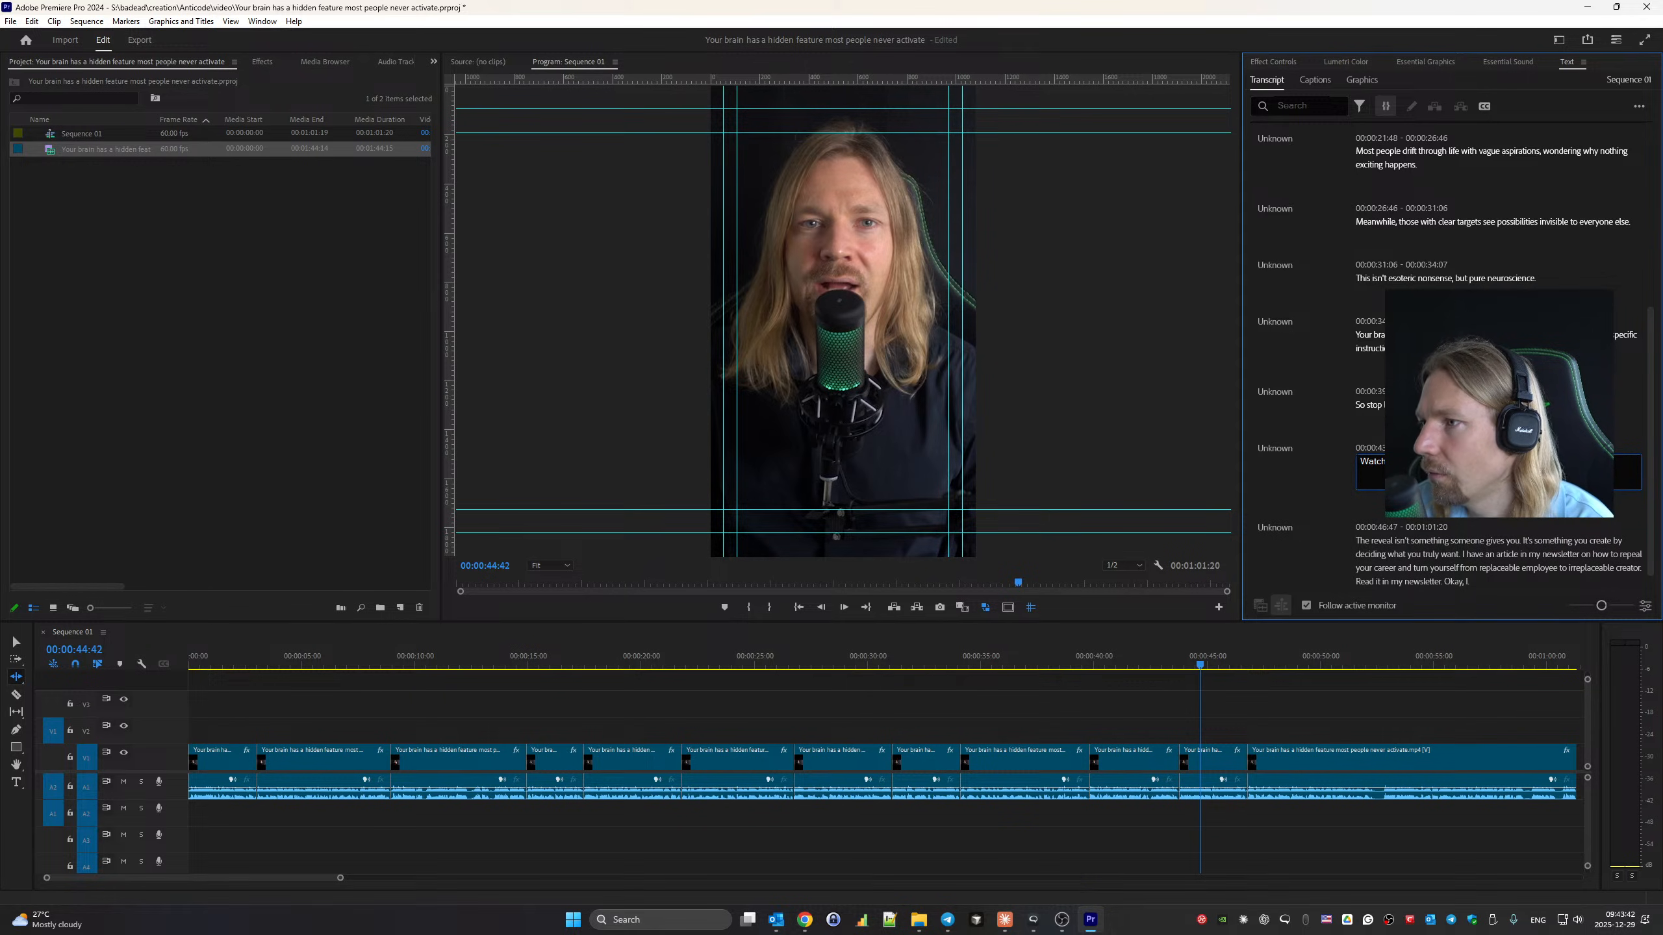
left_click(1323, 451)
key("space")
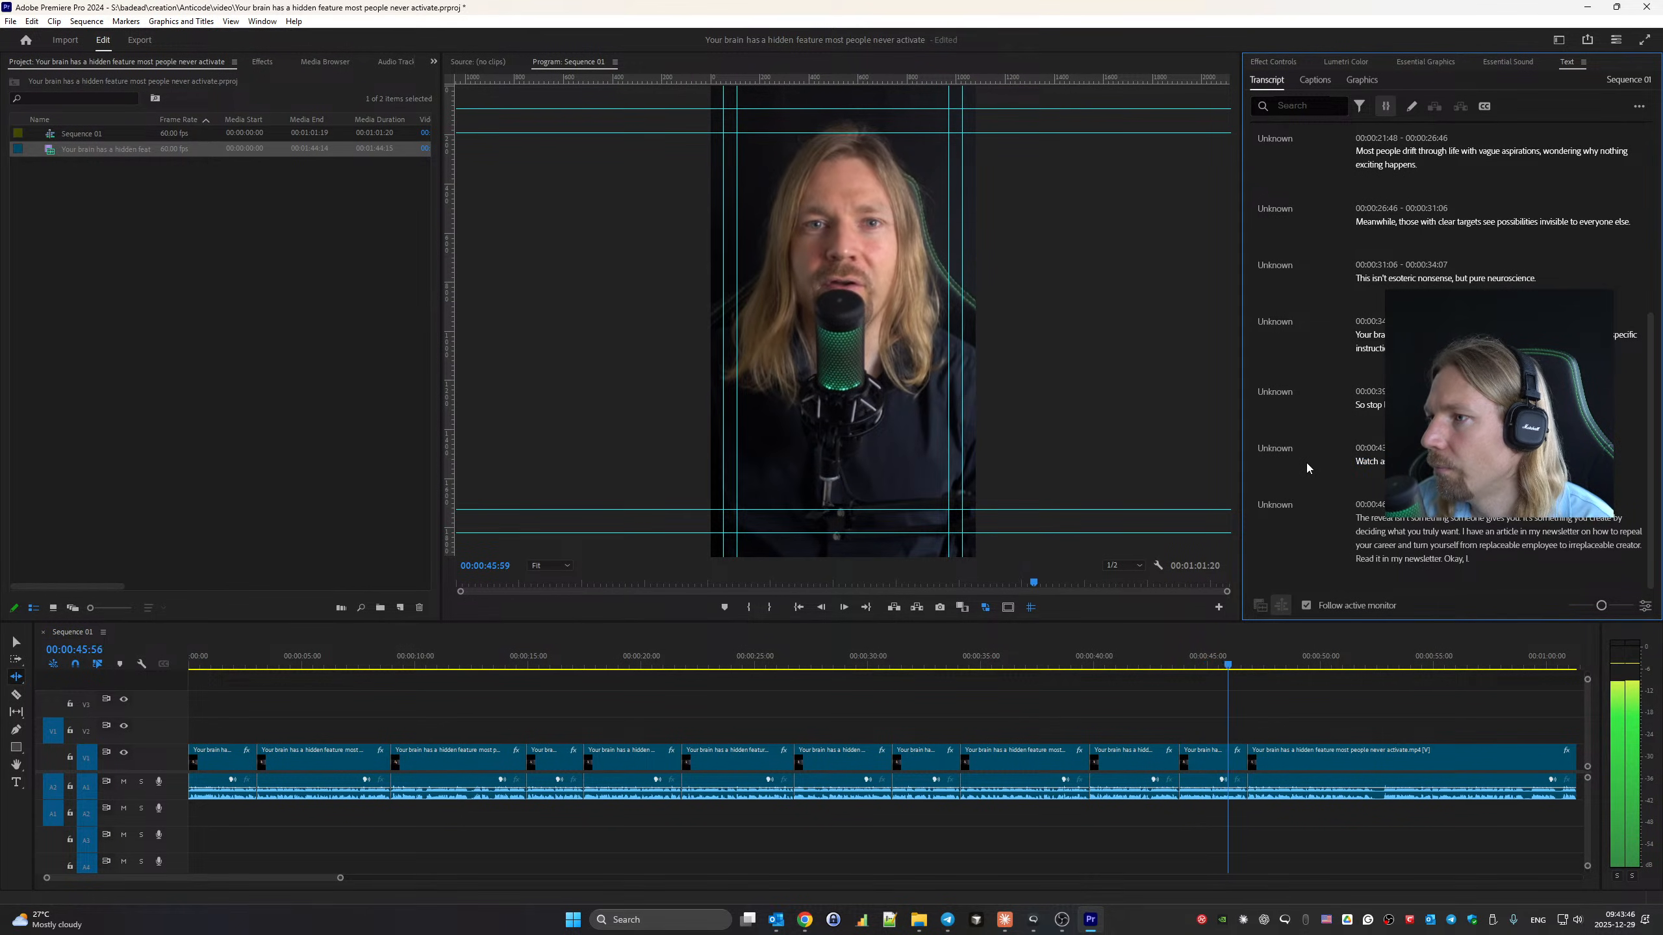
key("space")
key("space")
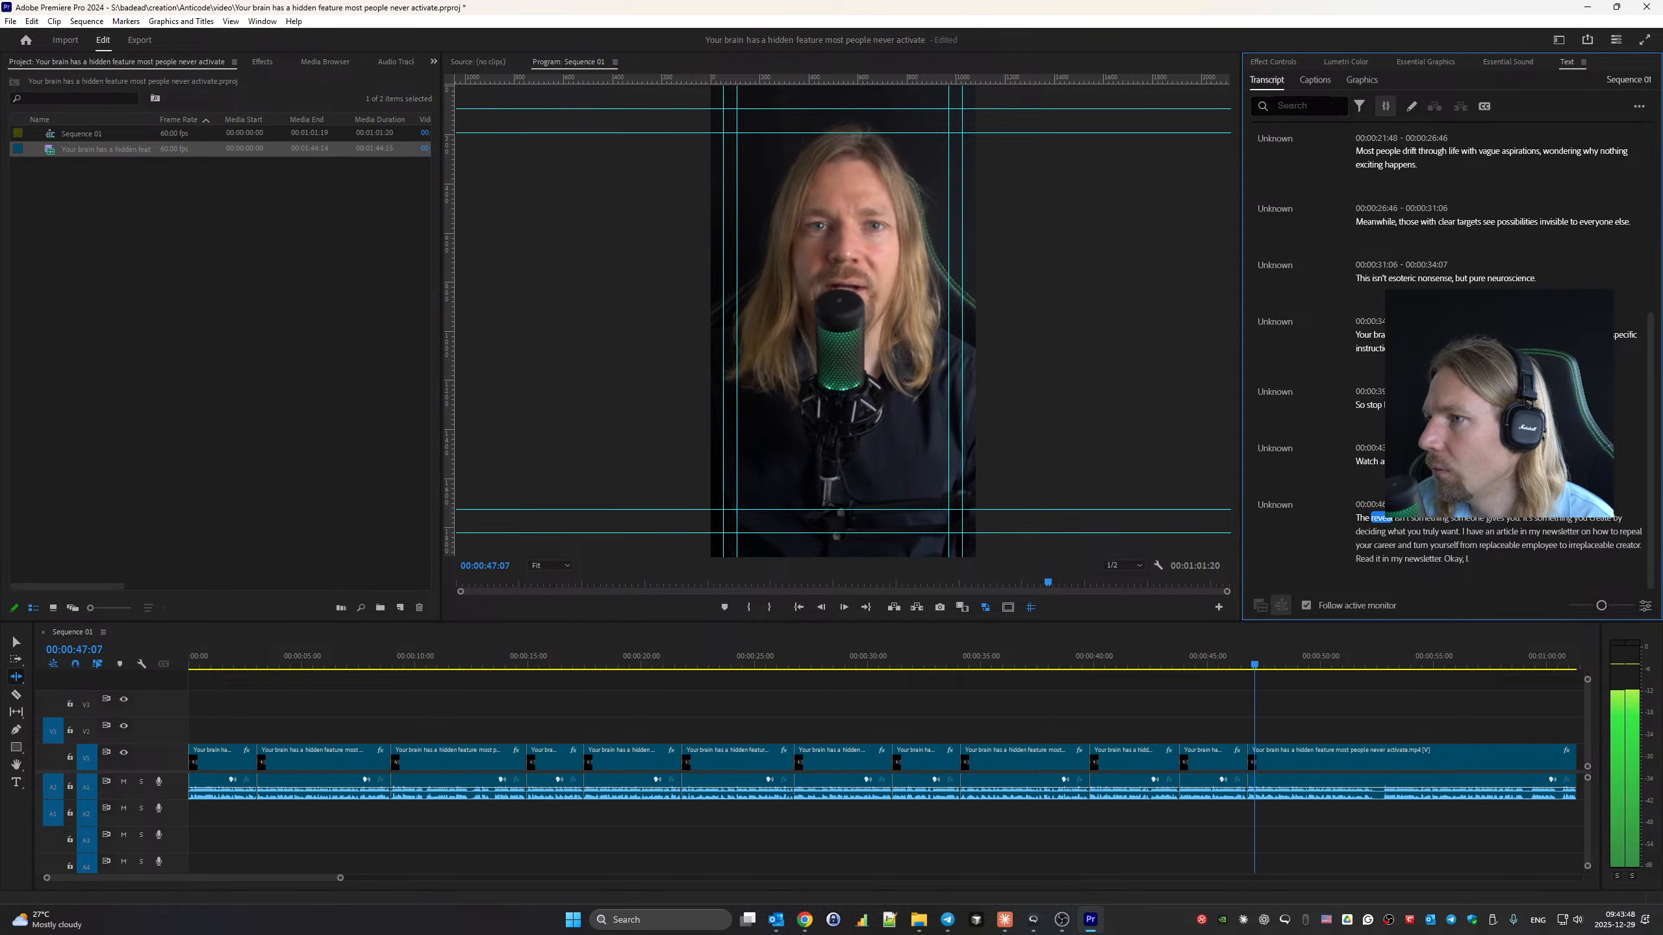
Replace "reveal" with "red pill" at the start of the last transcript paragraph, beginning at 00:00:46:47.
key("space")
double_click(1392, 532)
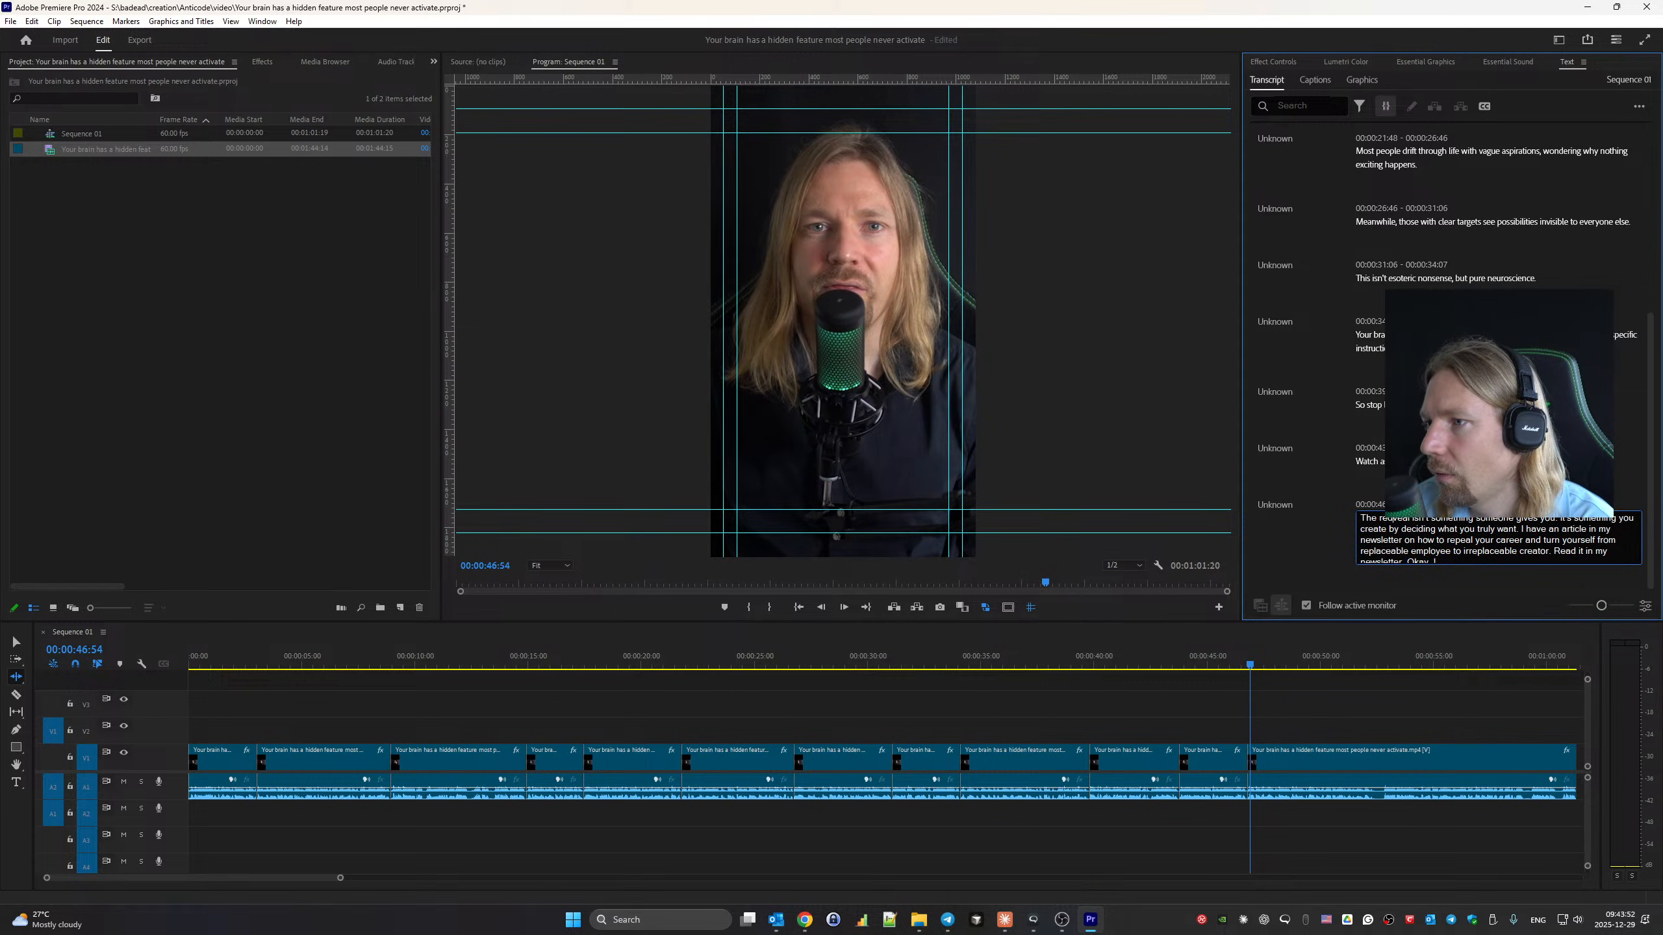
key("alt+shift")
key("BackSpace")
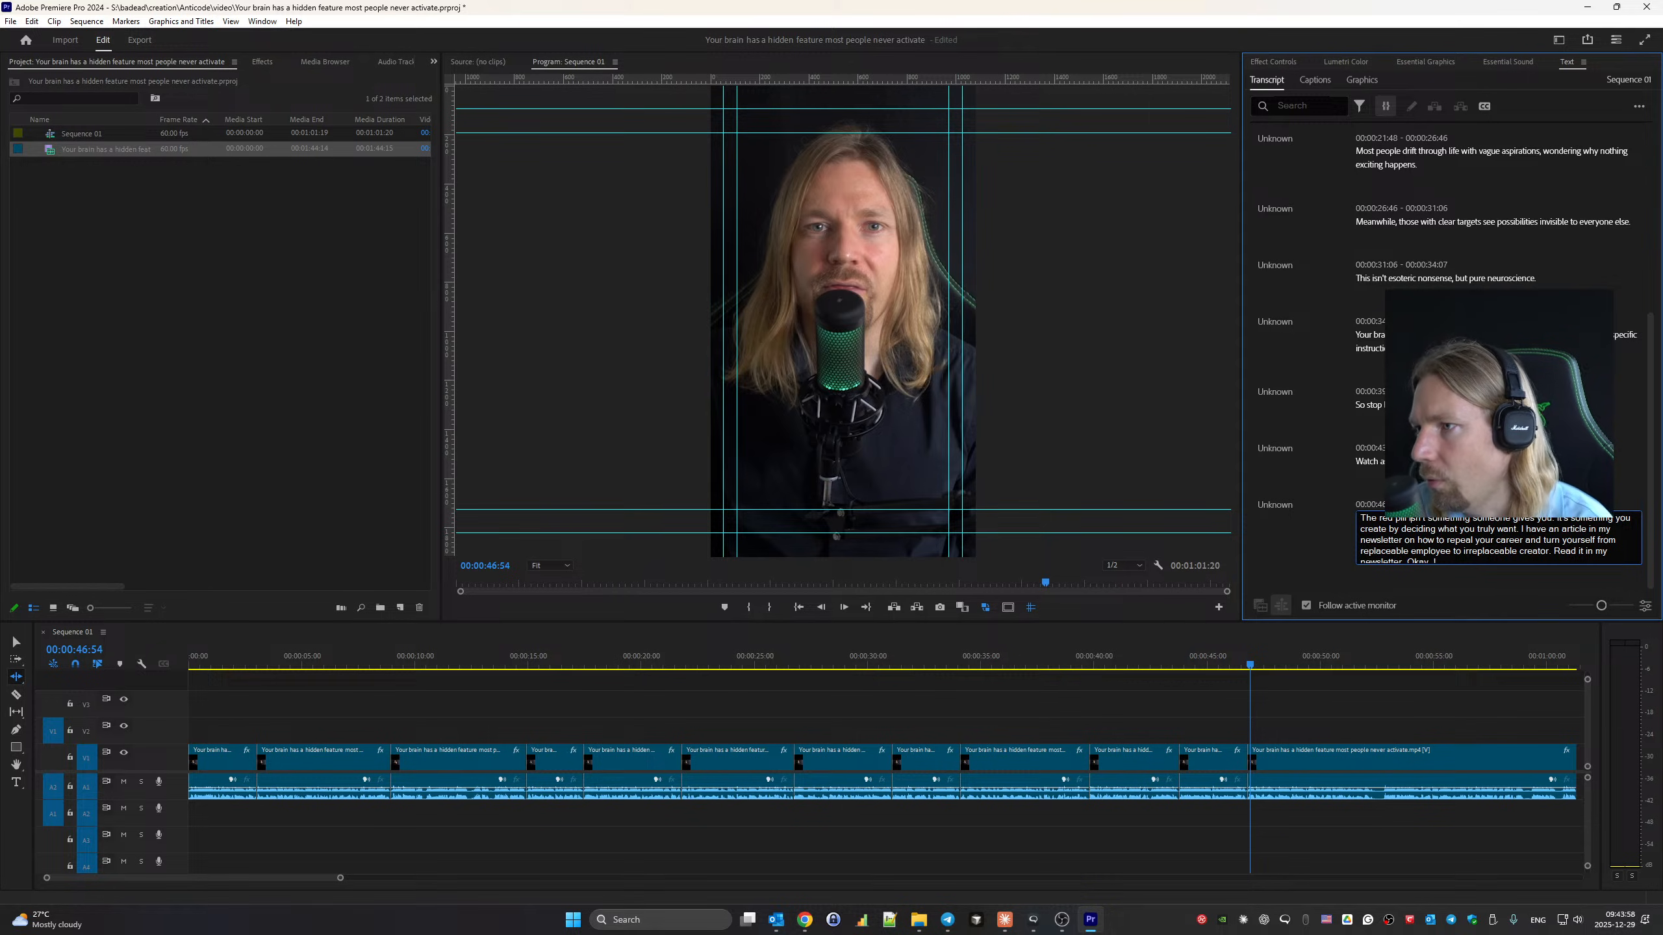
left_click(1328, 516)
left_click(1363, 518)
Play the last paragraph in short stretches to about 00:00:55:13 and compare the speech with its transcript.
key("space")
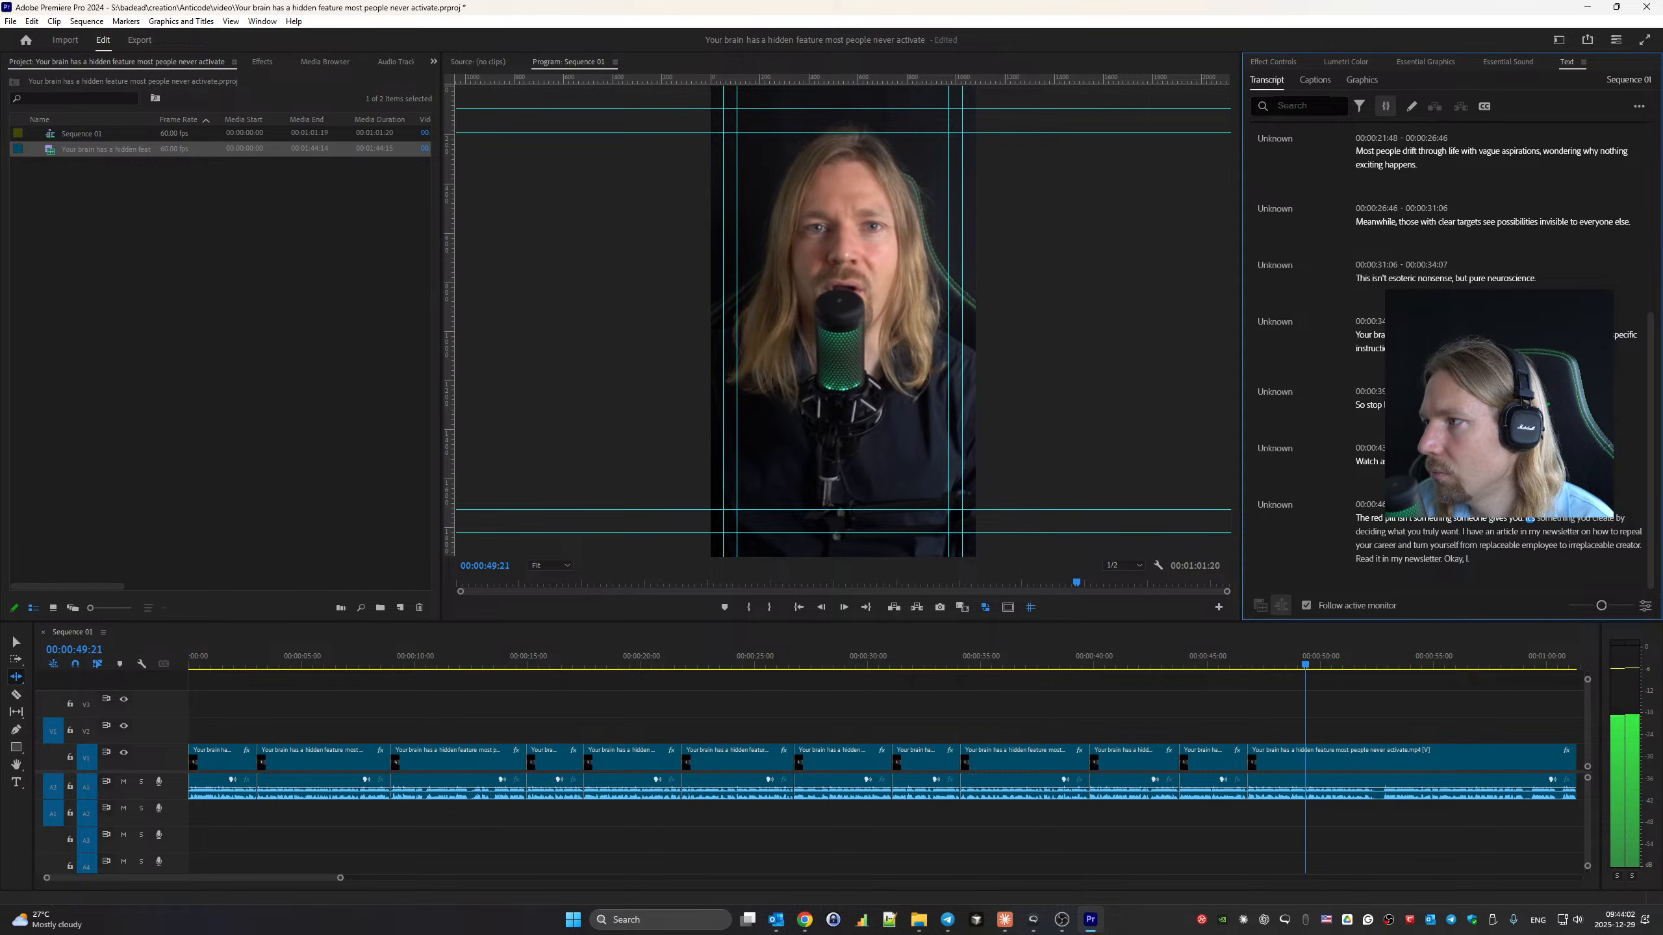
key("space")
key("space")
key("space")
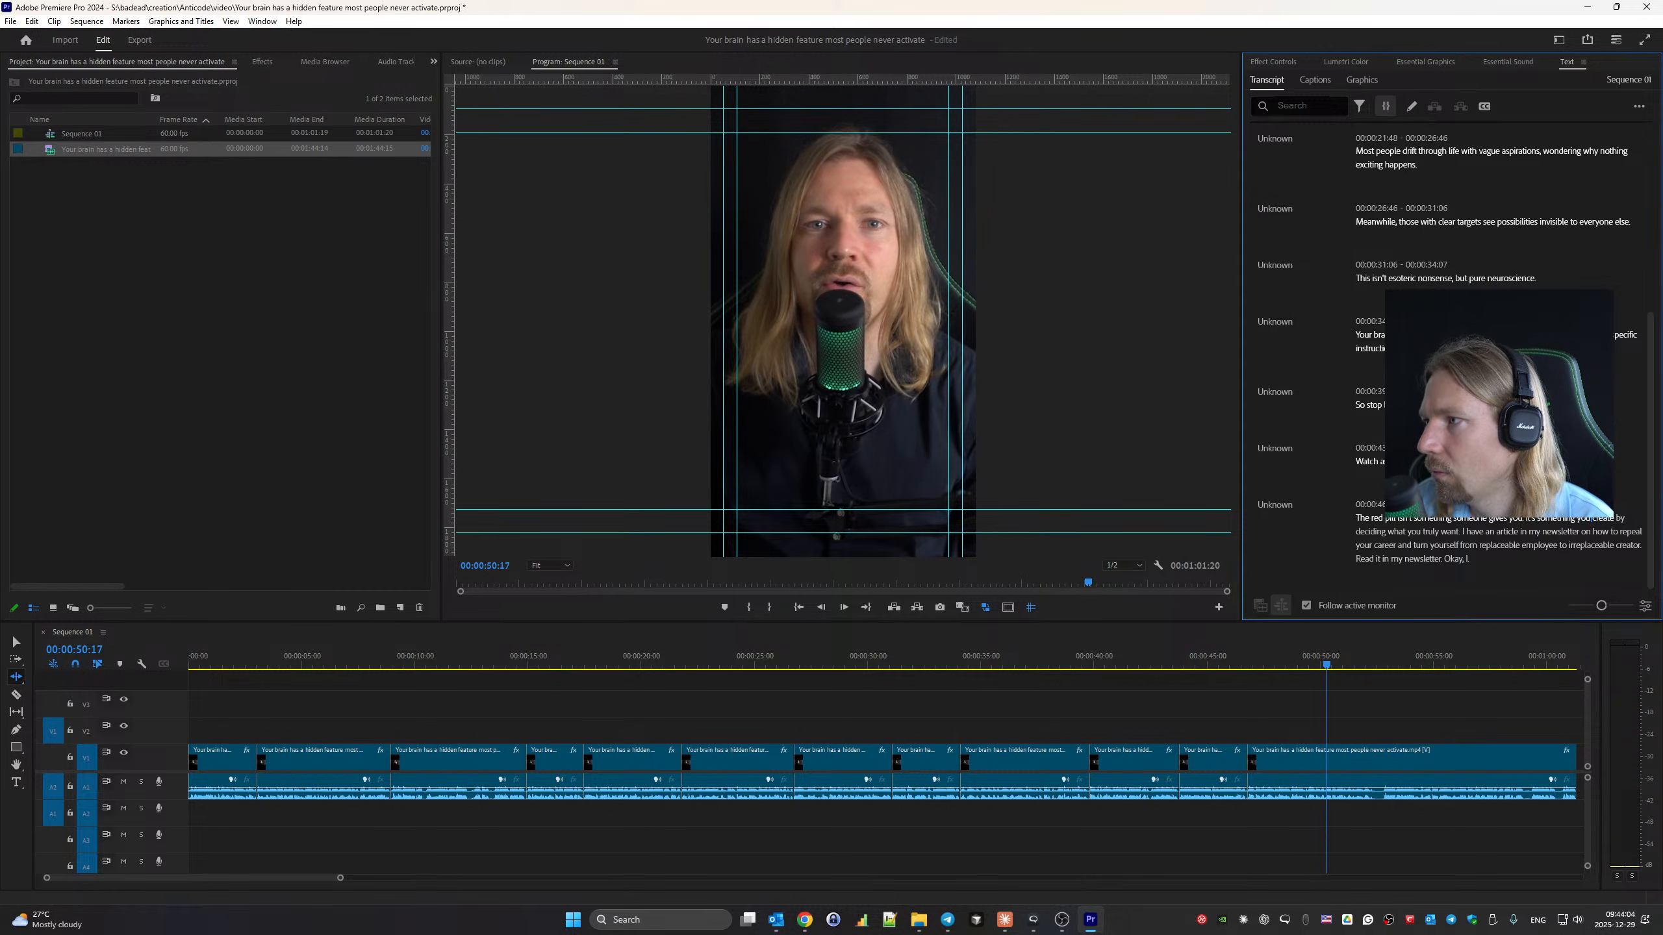
key("space")
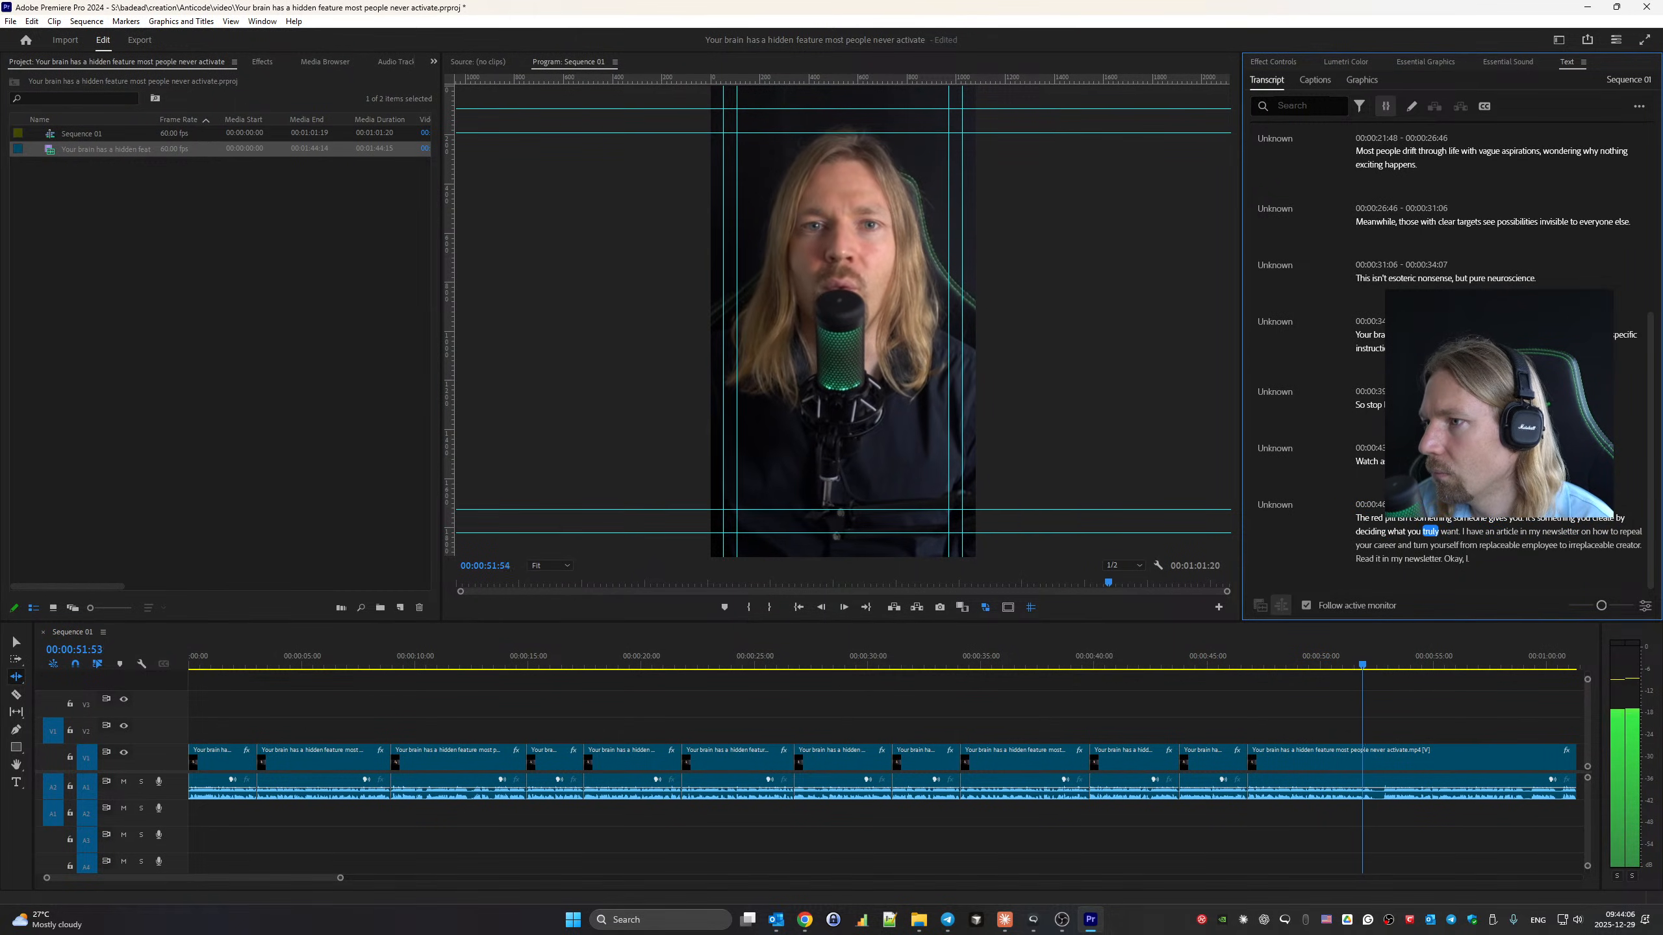
key("space")
key("space")
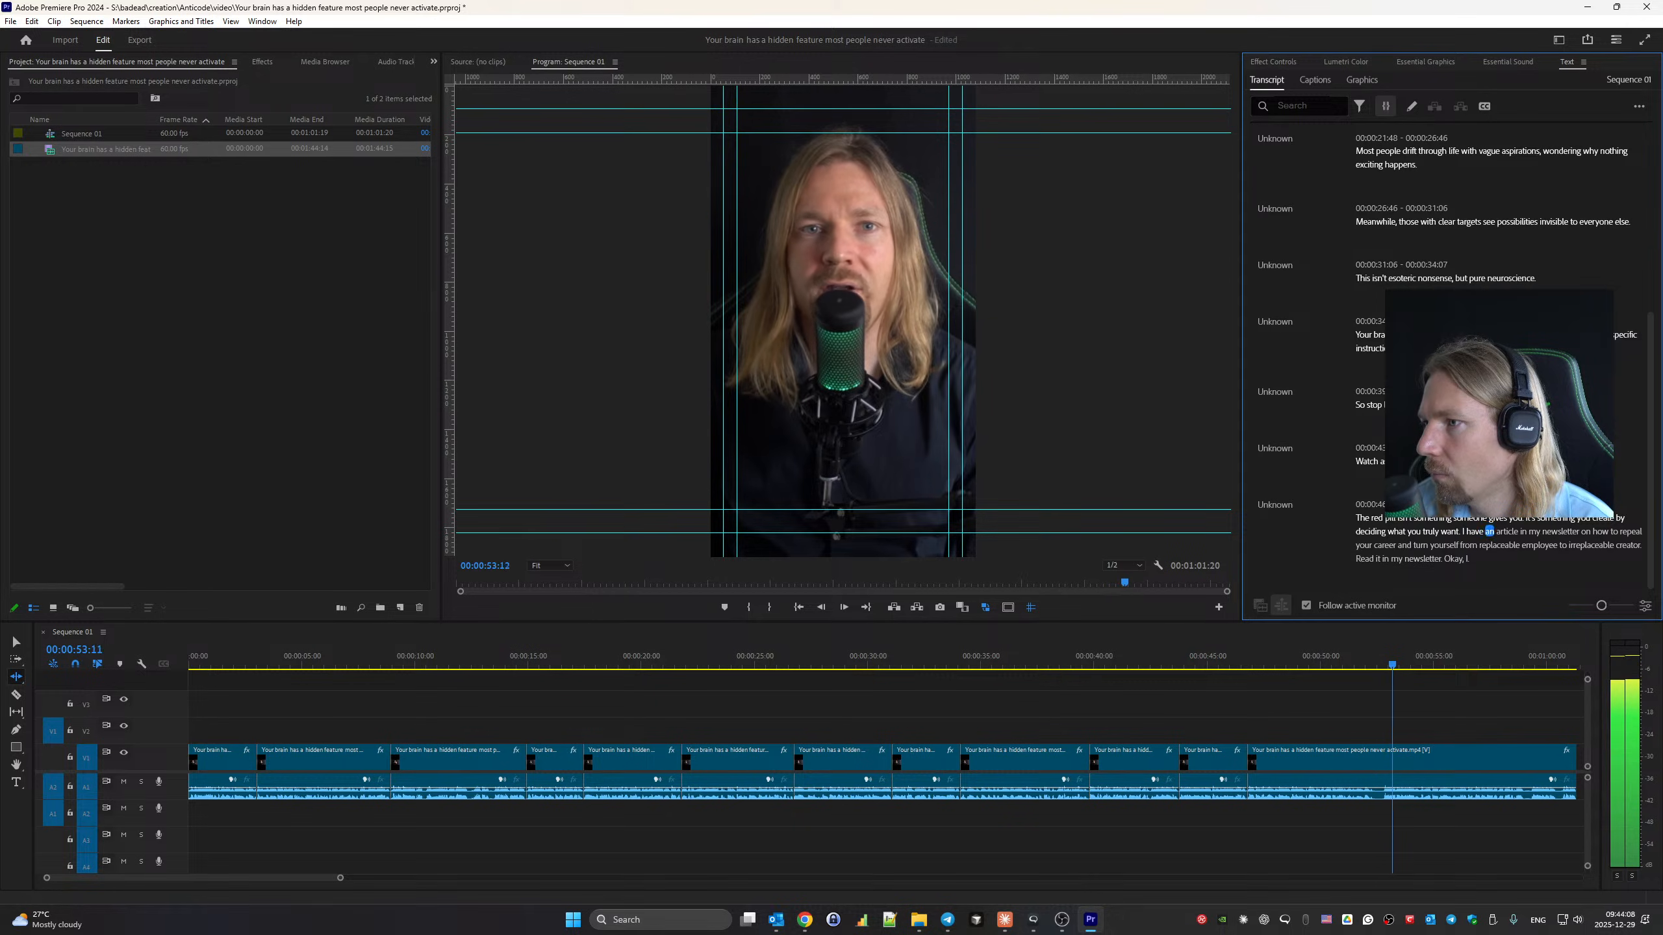
key("space")
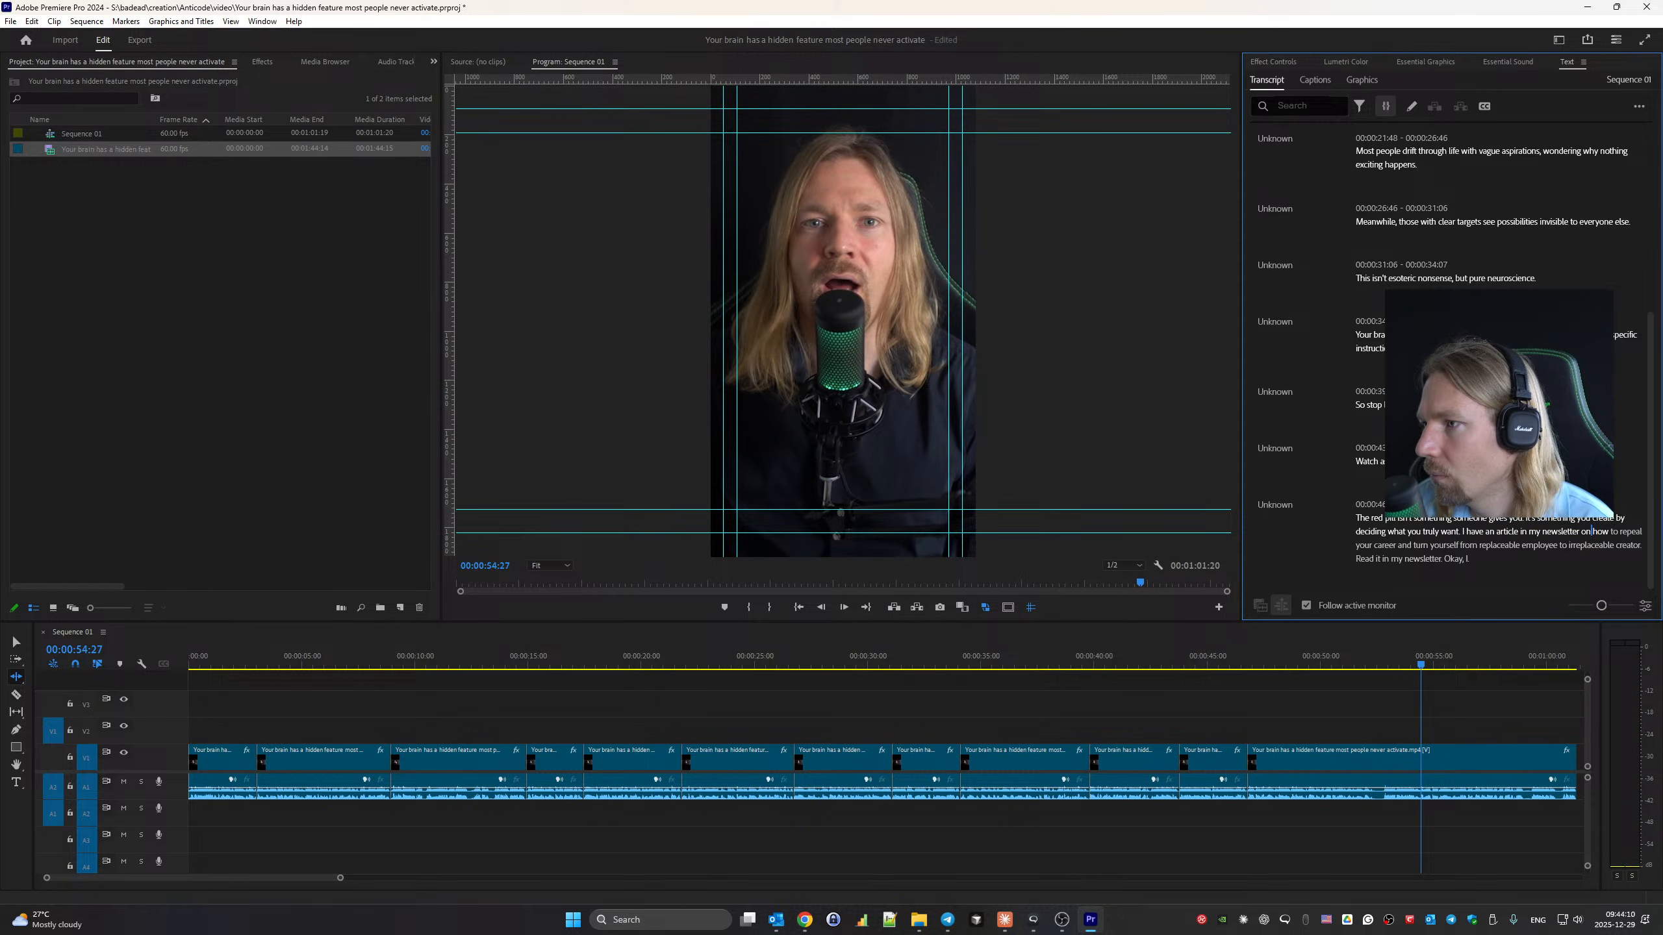
key("space")
key("space")
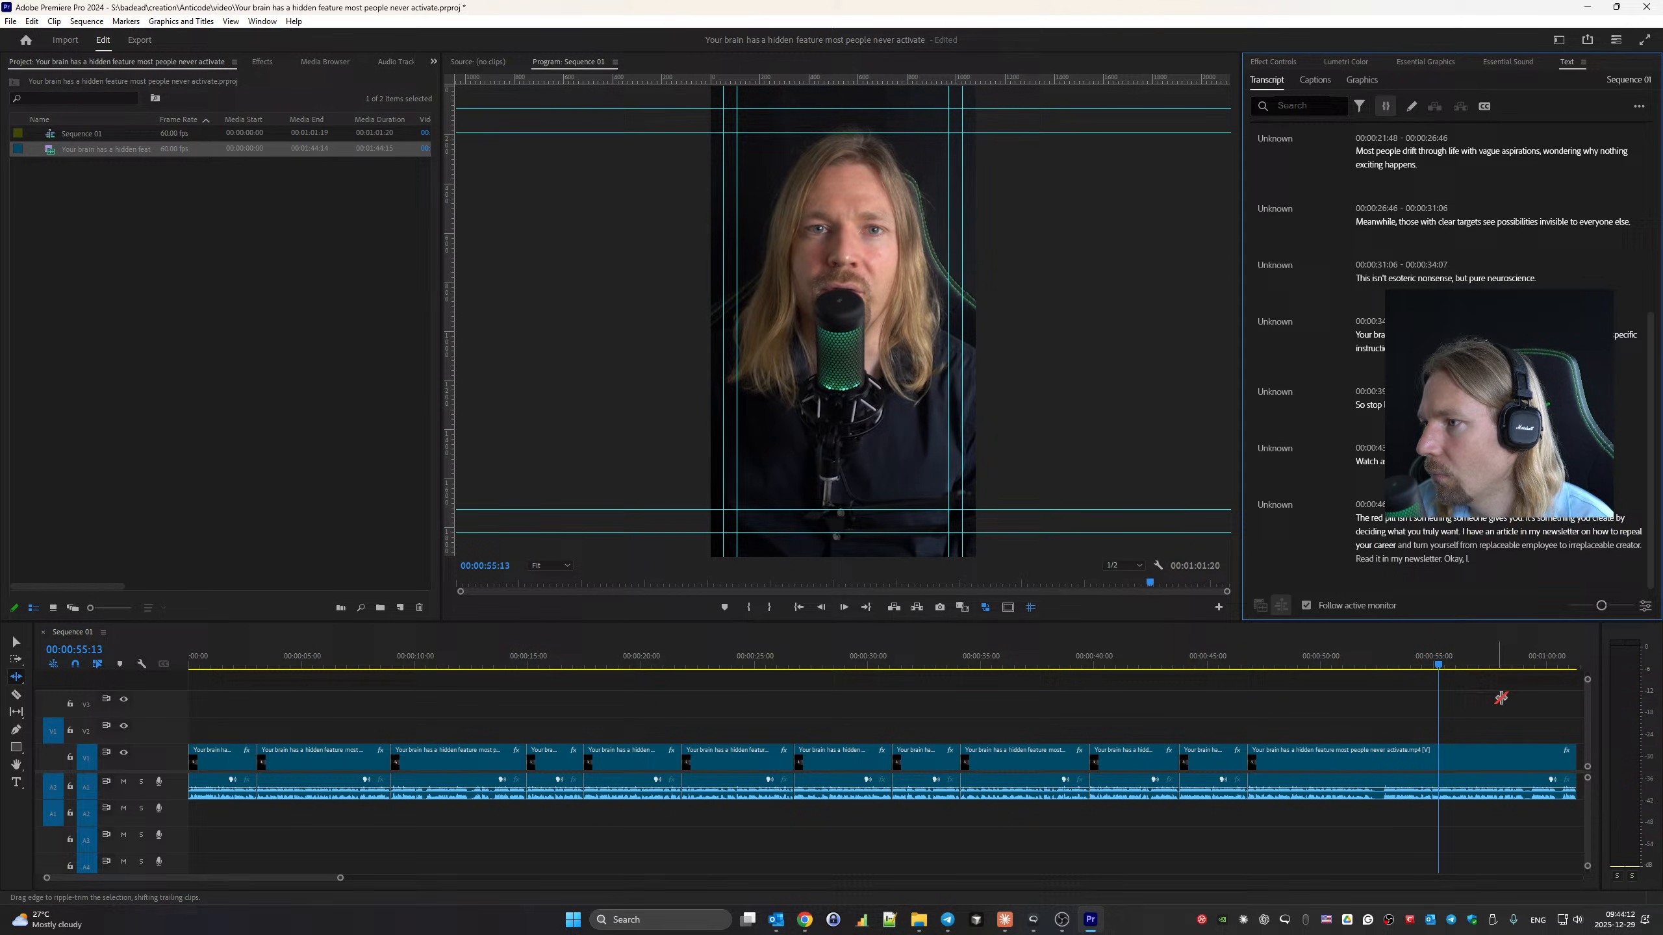
Replace "repeal" with "red pill" before "your career" in the last transcript paragraph and play on to about 00:00:59:32.
left_click(1623, 544)
left_click(1612, 530)
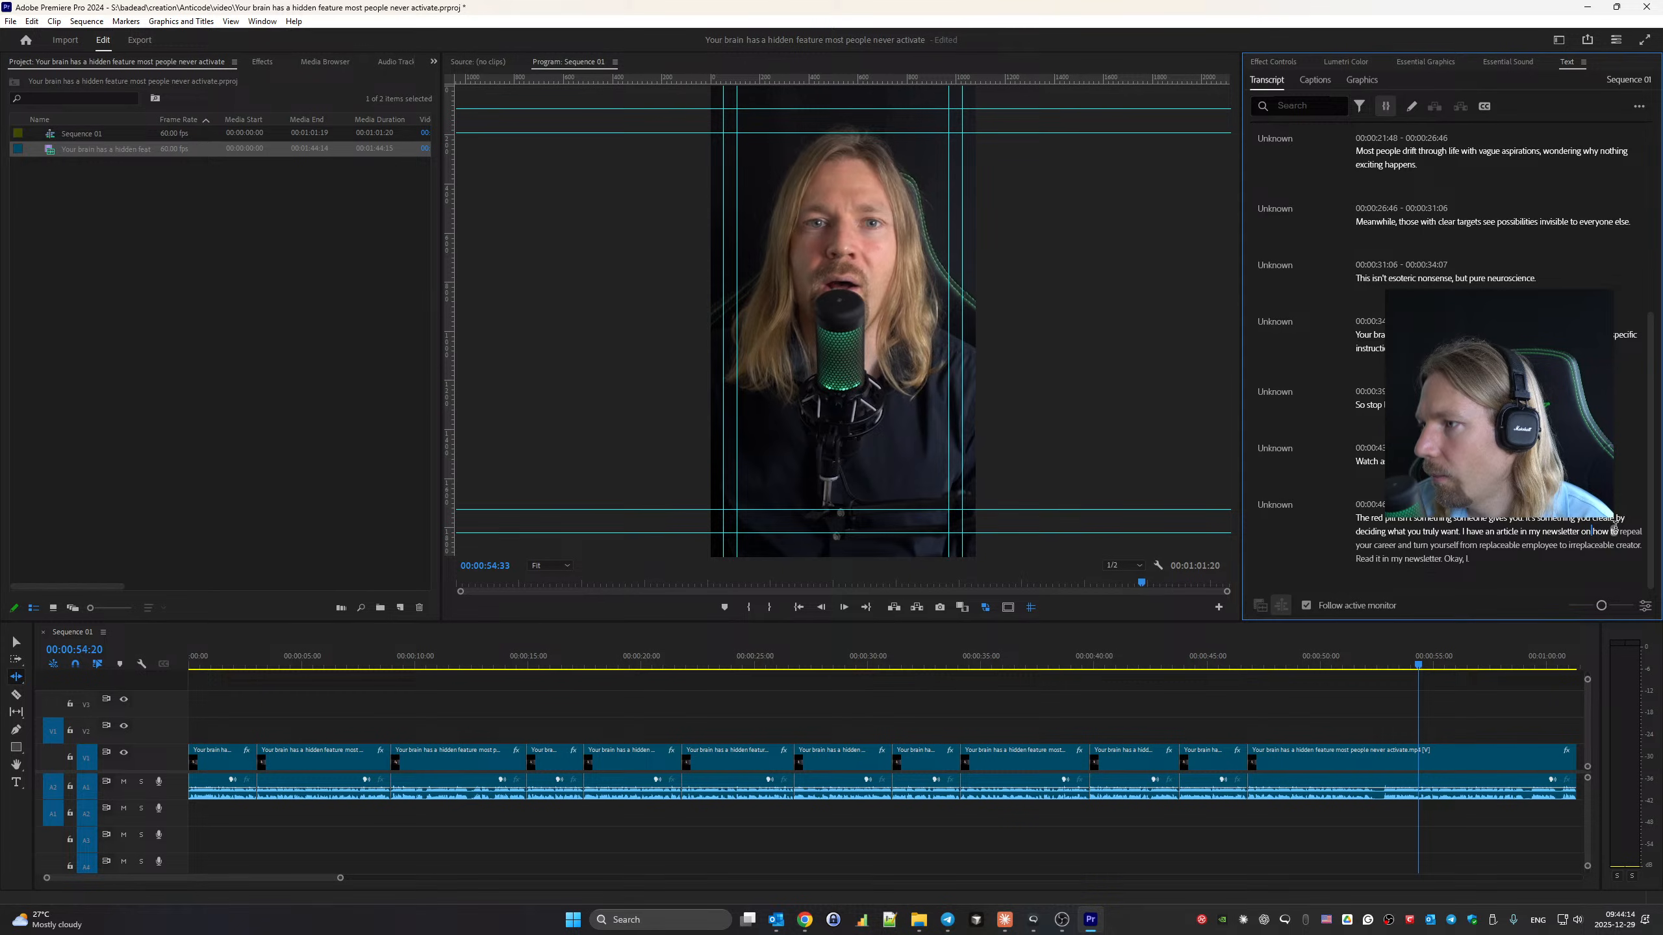
double_click(1614, 528)
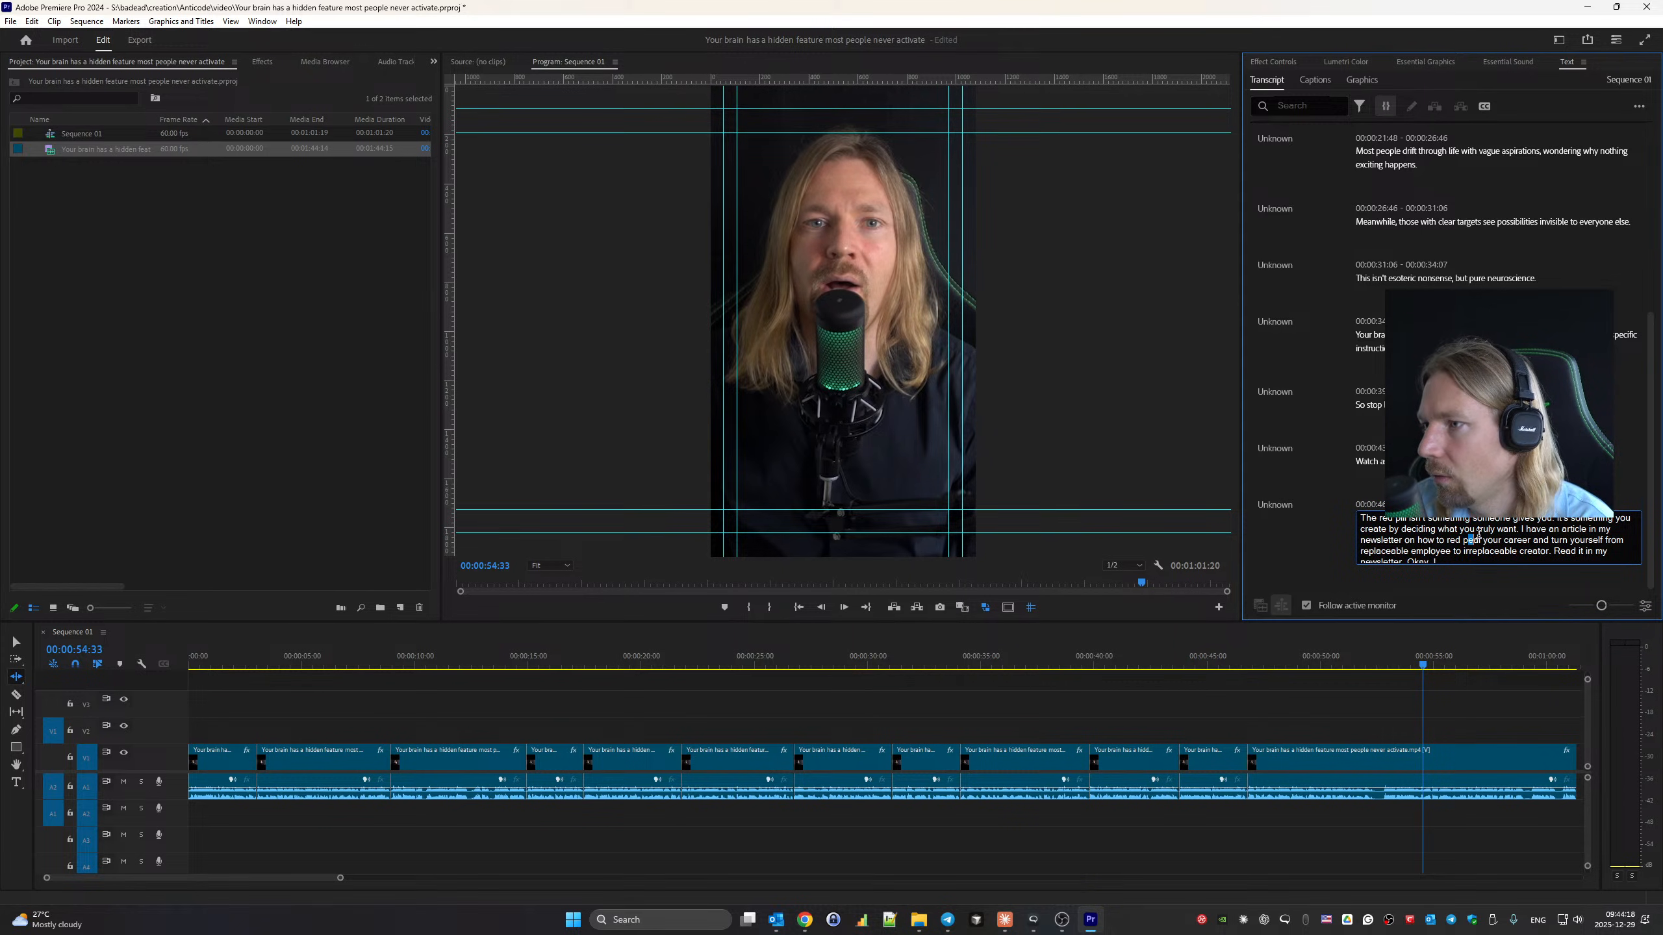
type("ll")
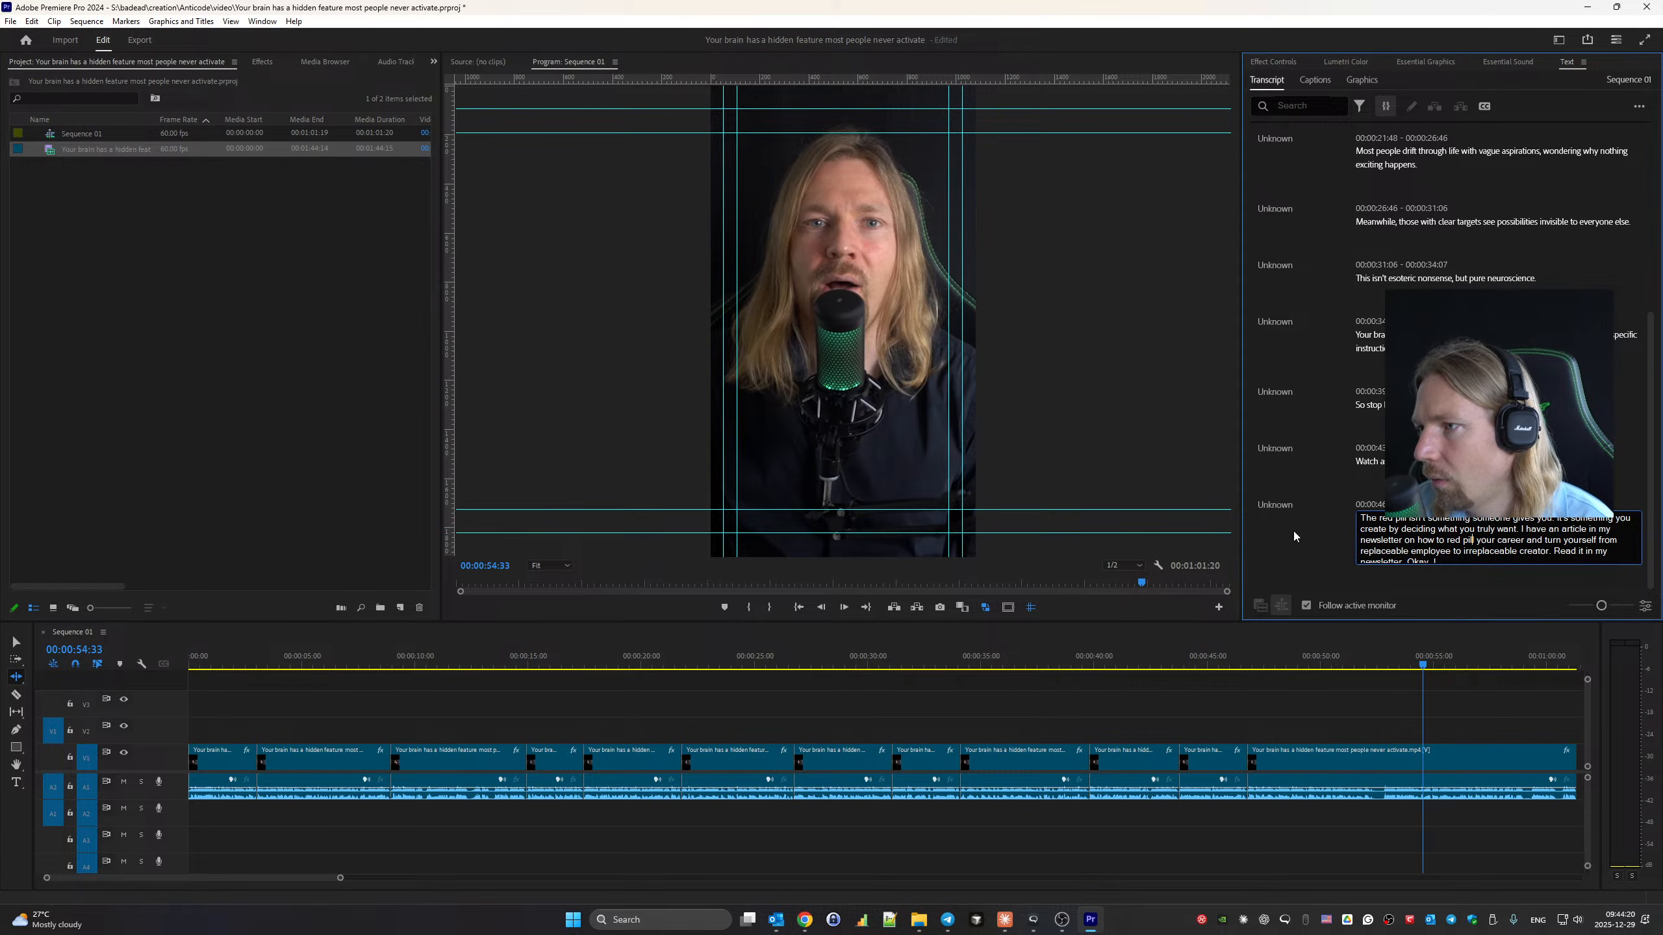
left_click(1296, 538)
key("space")
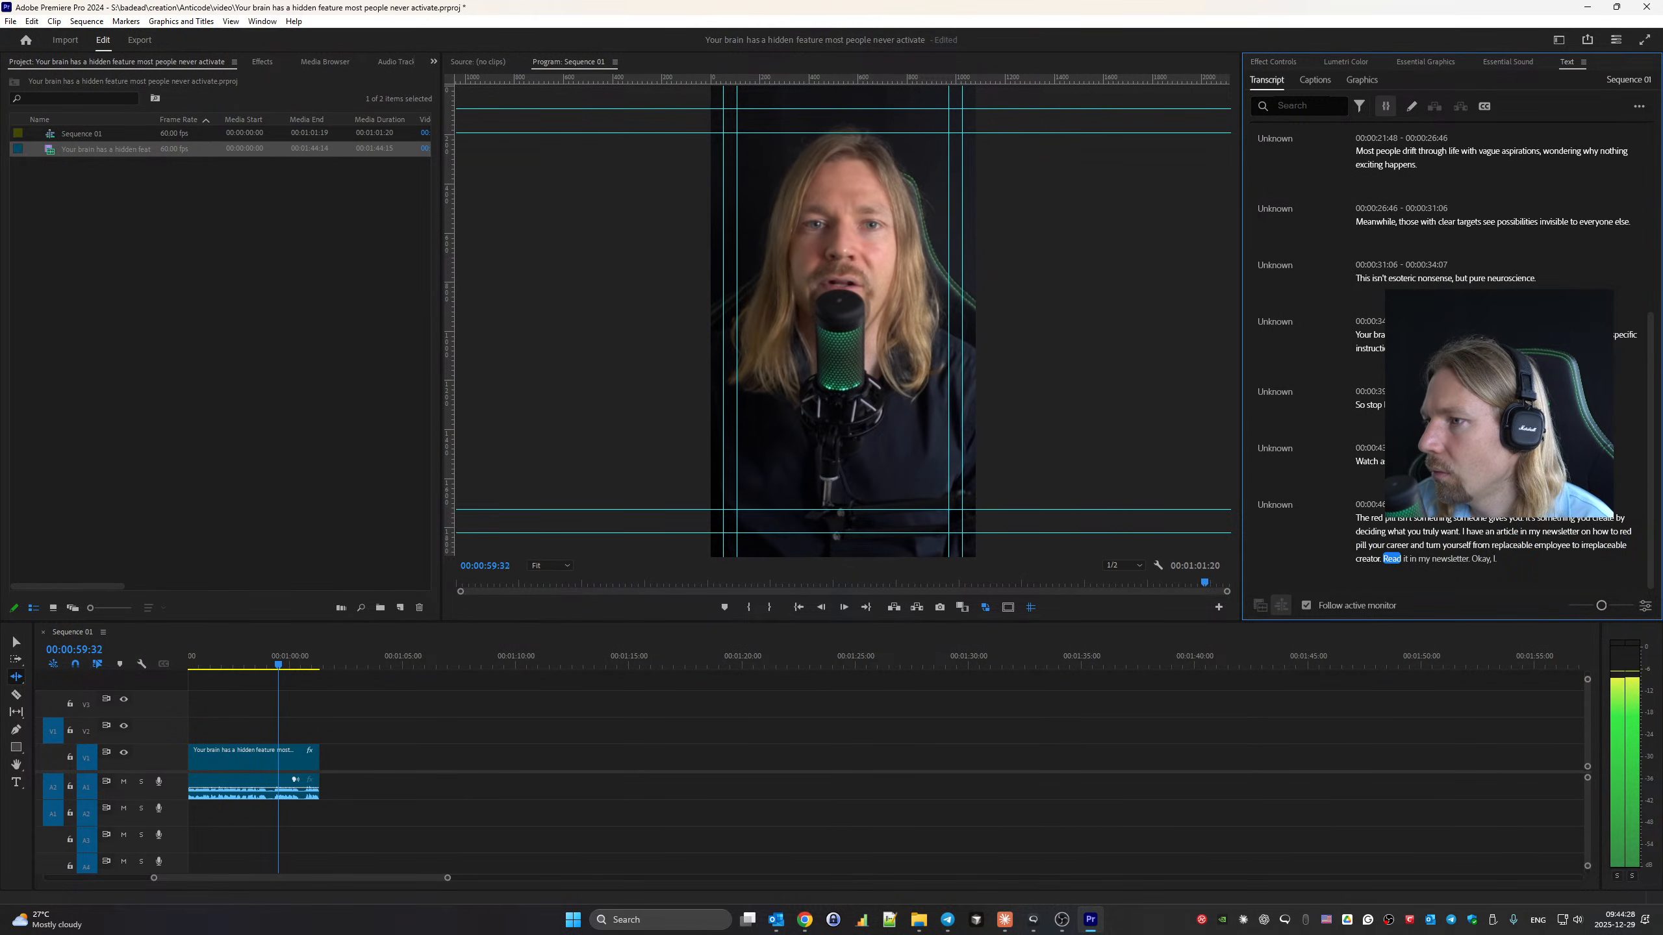
Play to the end and replace "I" with "bye" after "Okay," at the close of the last transcript paragraph.
key("space")
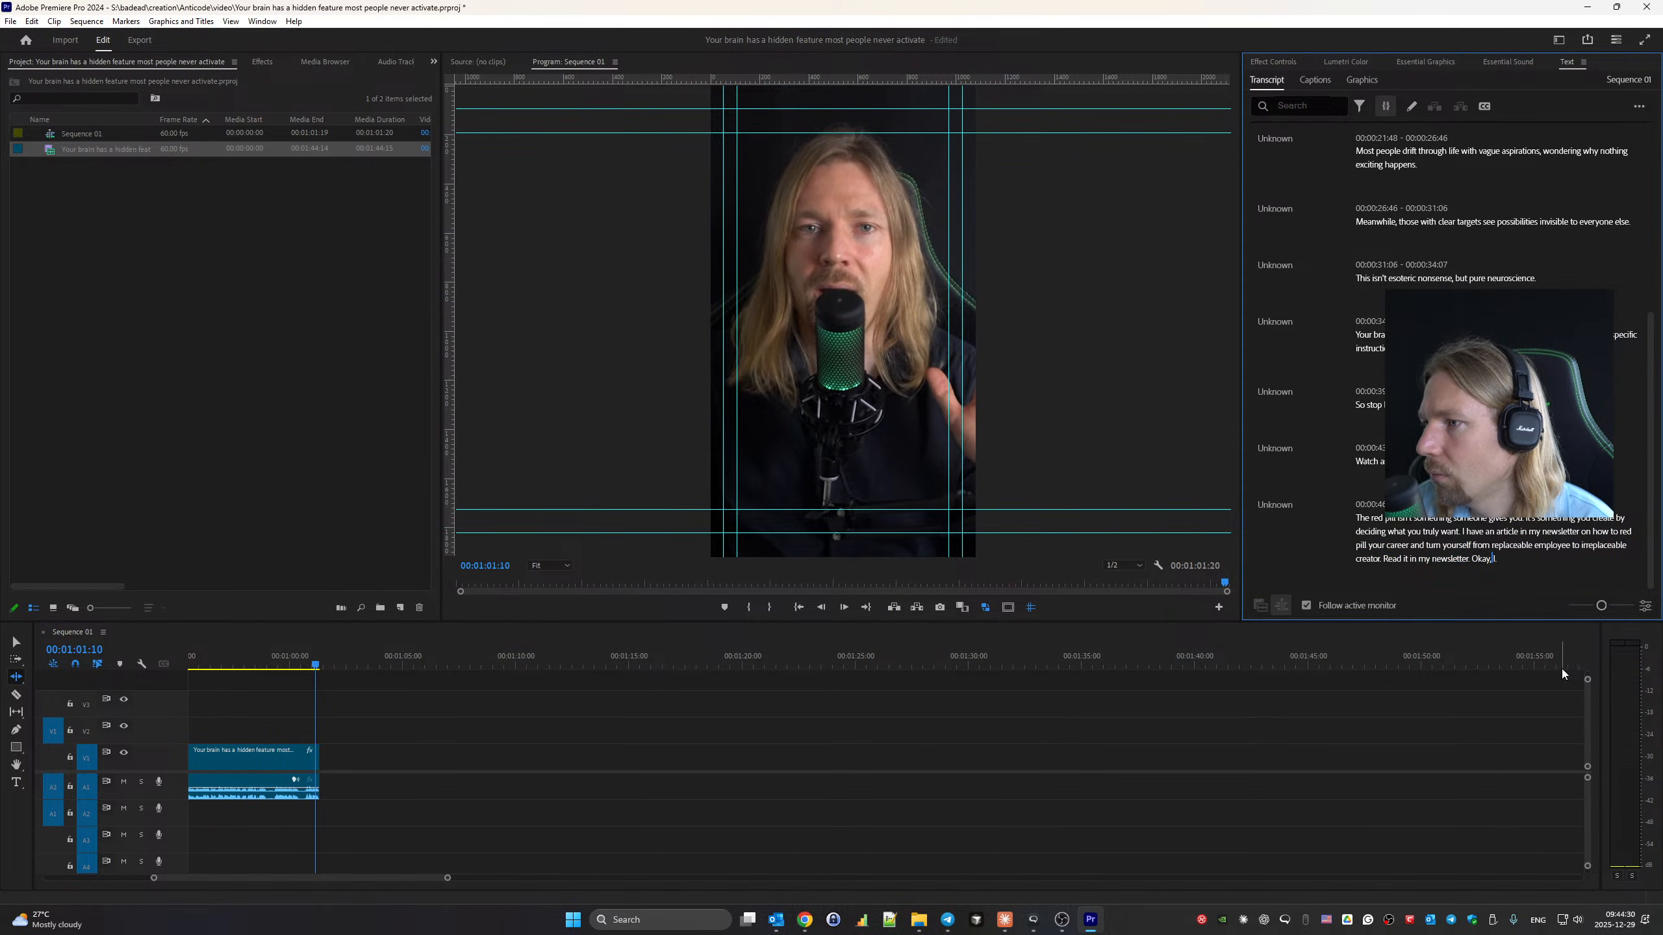
double_click(1459, 568)
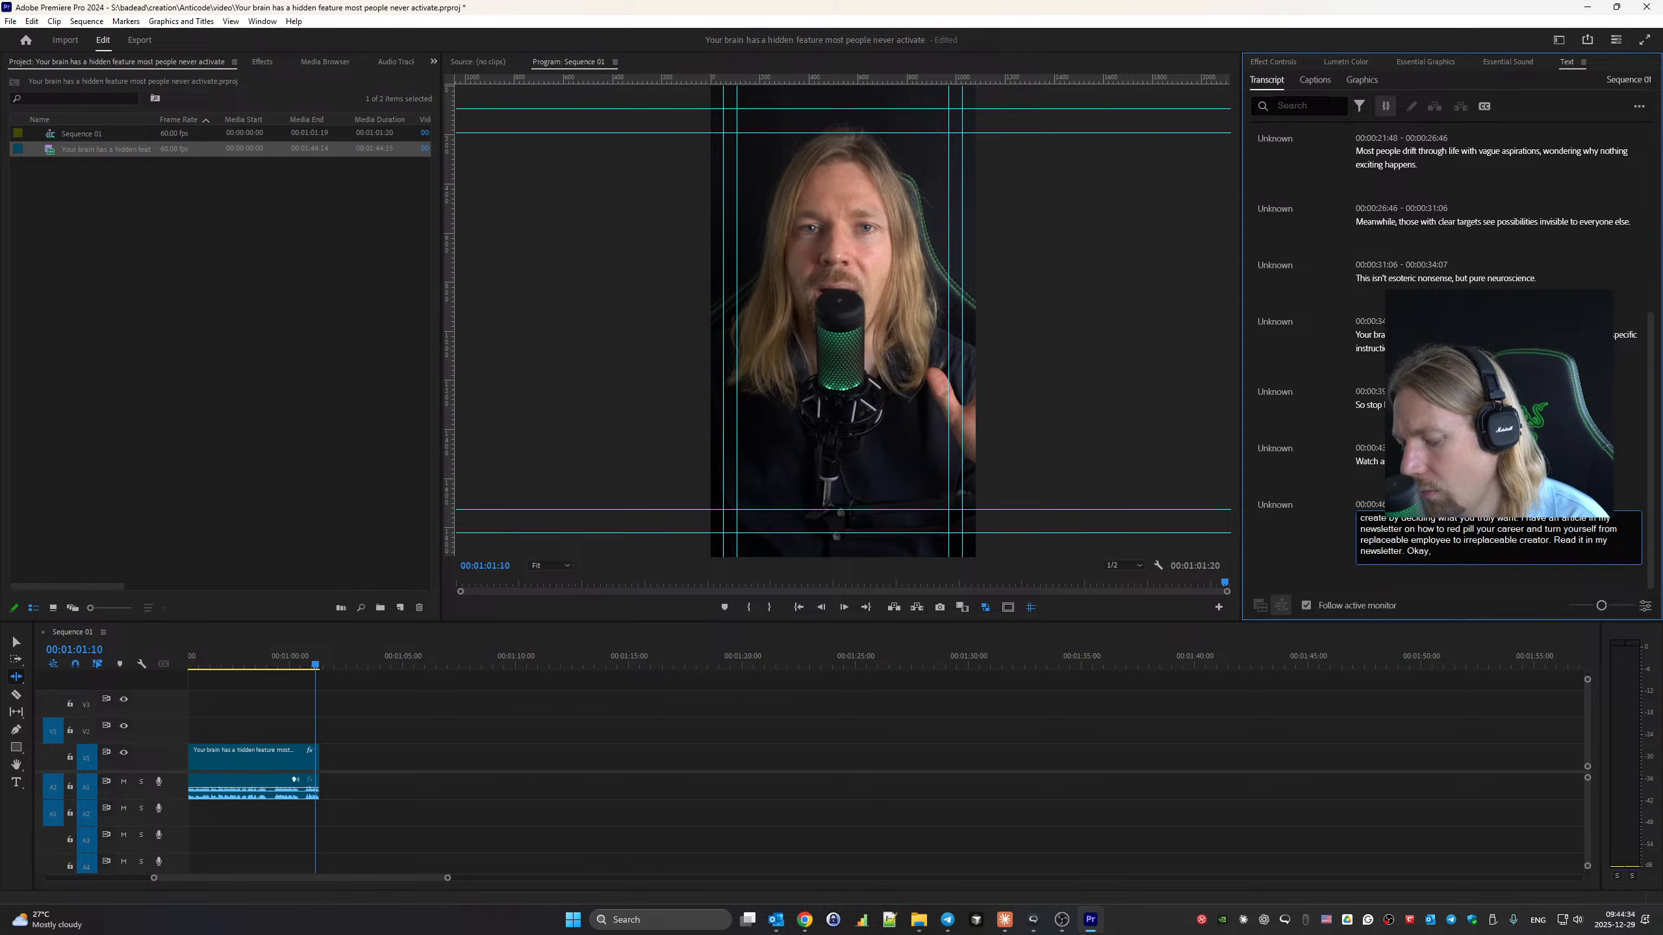
type("bye")
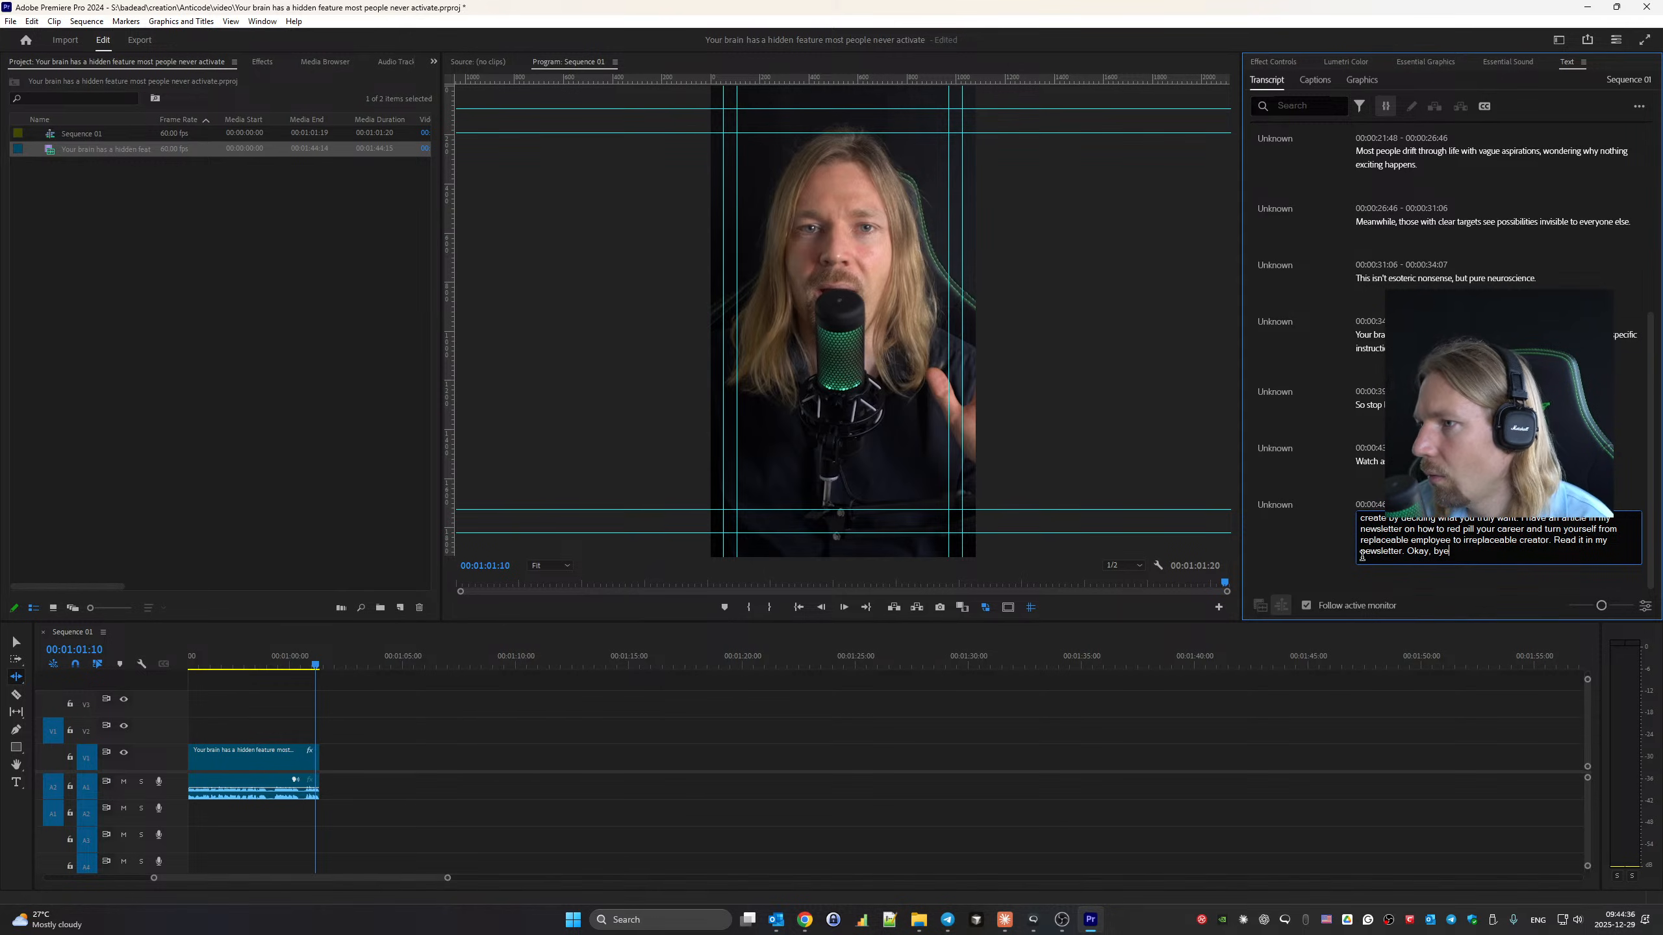
left_click(1341, 542)
scroll(1374, 419, "up", 5)
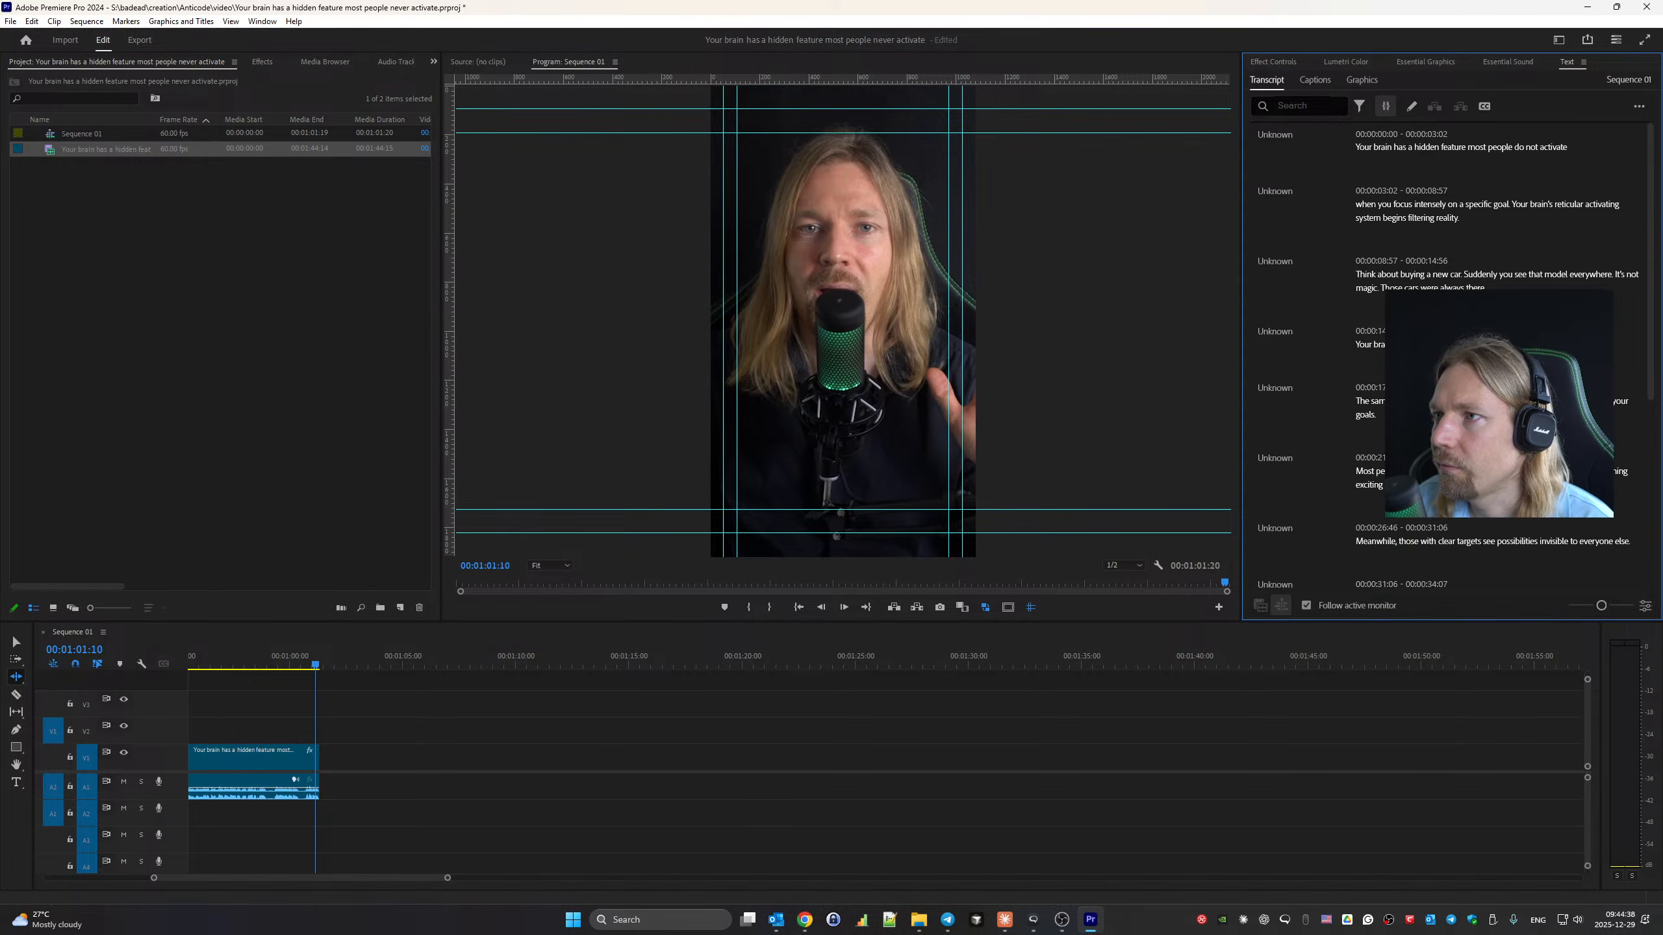
Create subtitle captions from the transcript with a maximum length of 10 characters and a reduced minimum duration.
left_click(1315, 80)
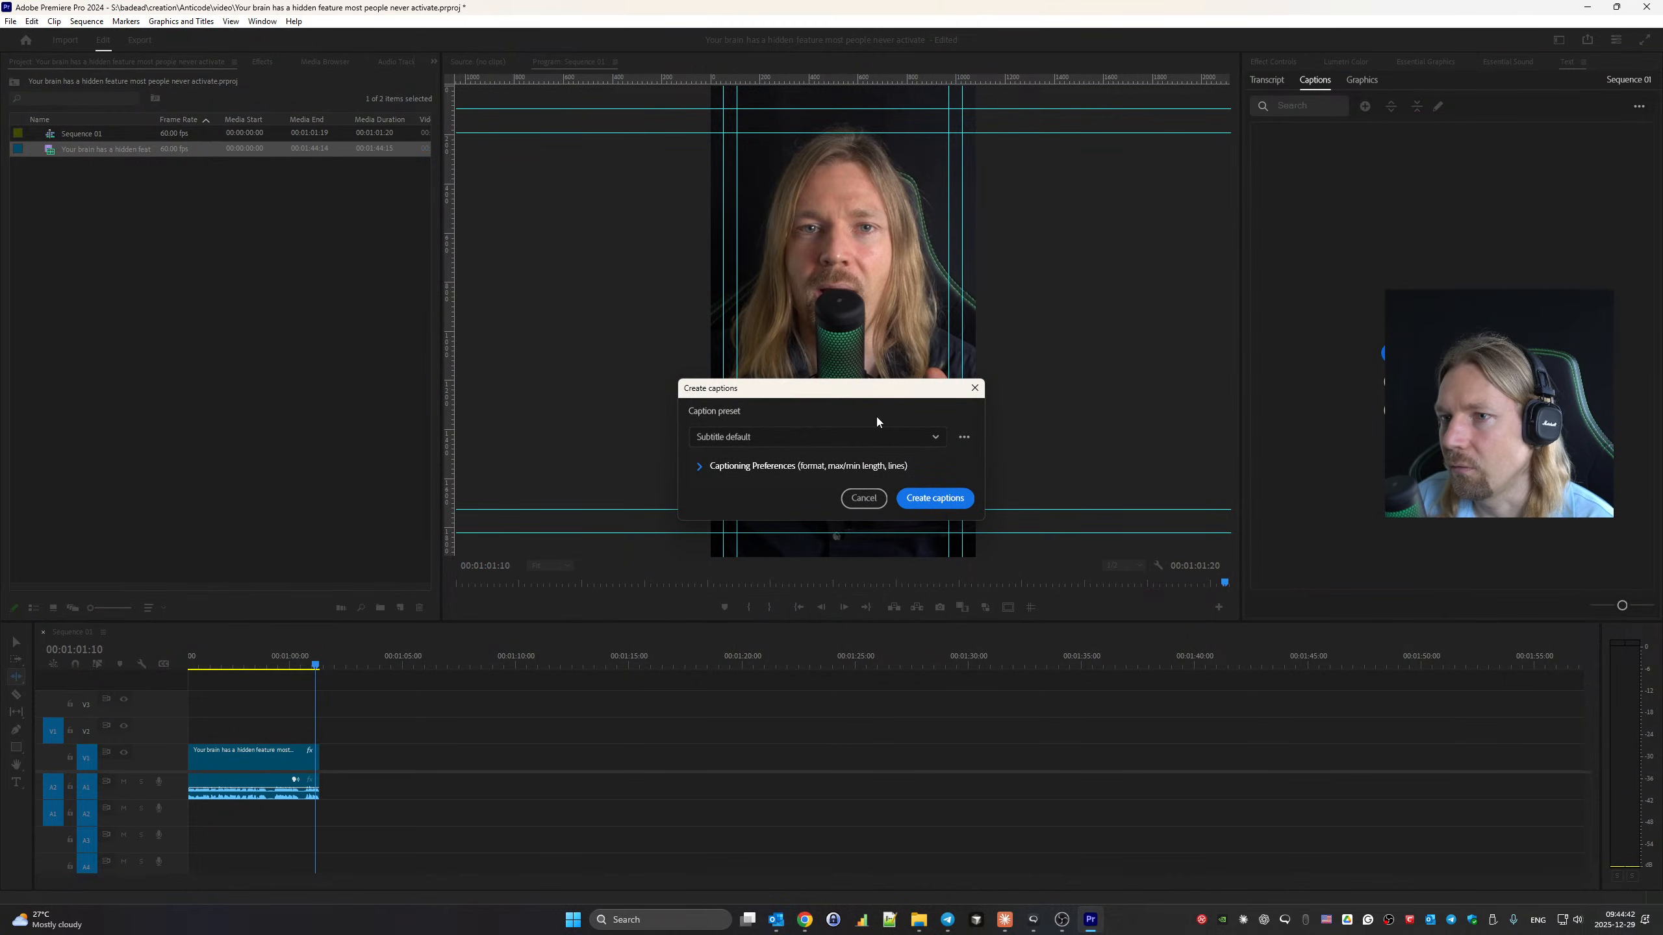
left_click(772, 466)
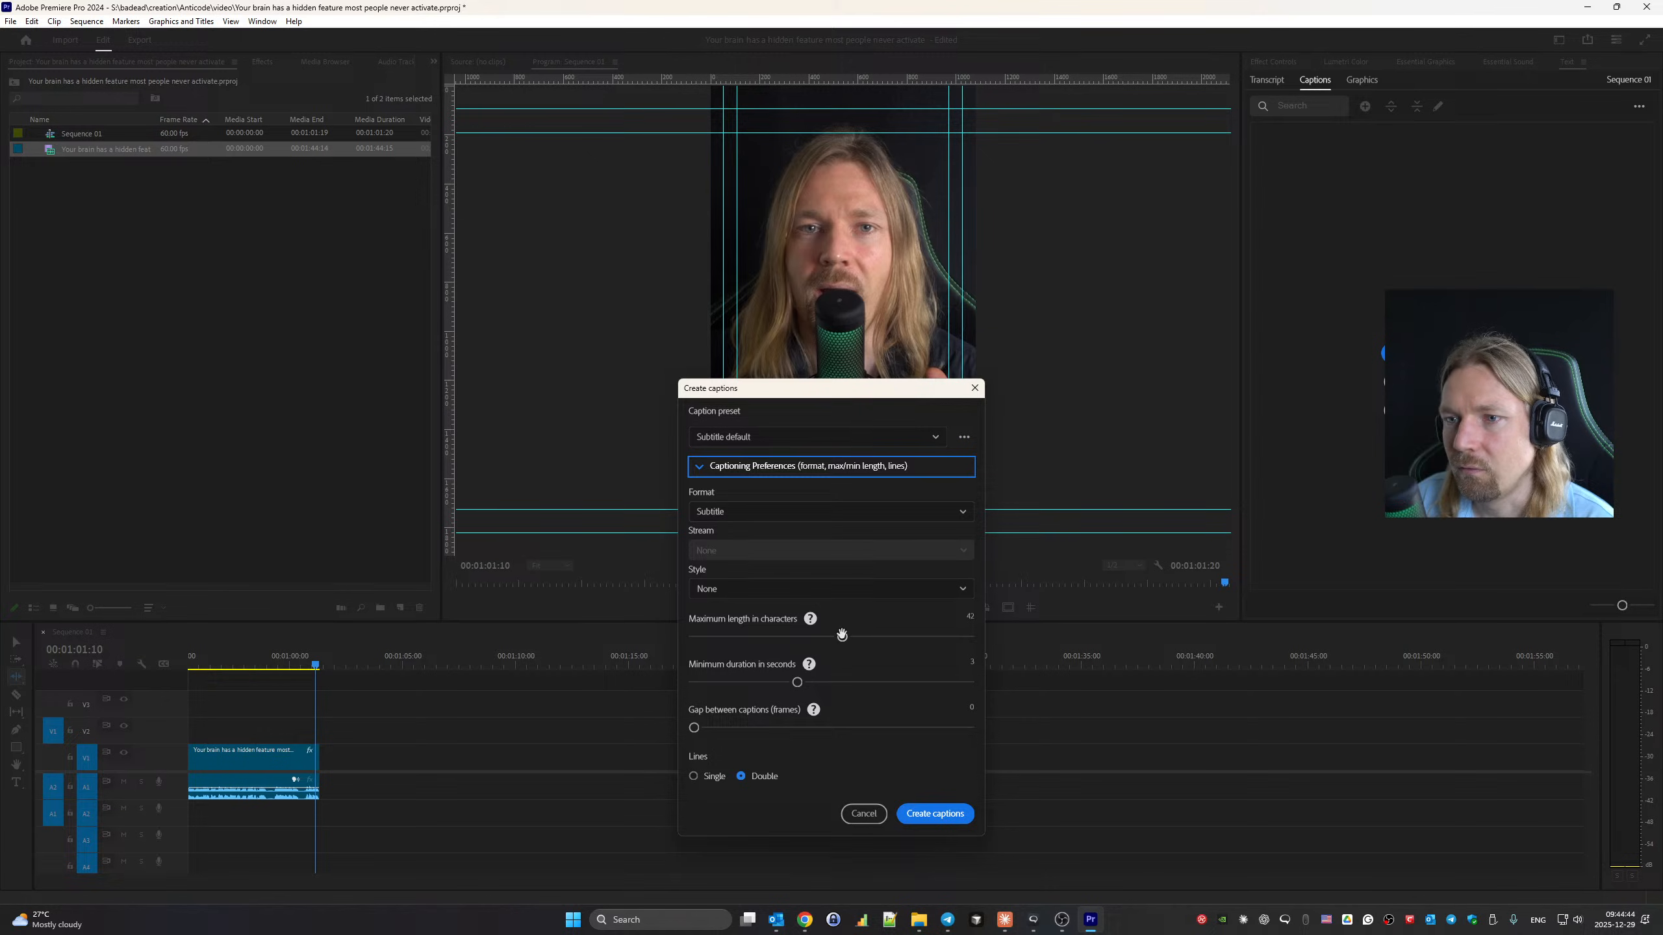
left_click_drag(842, 639, 681, 654)
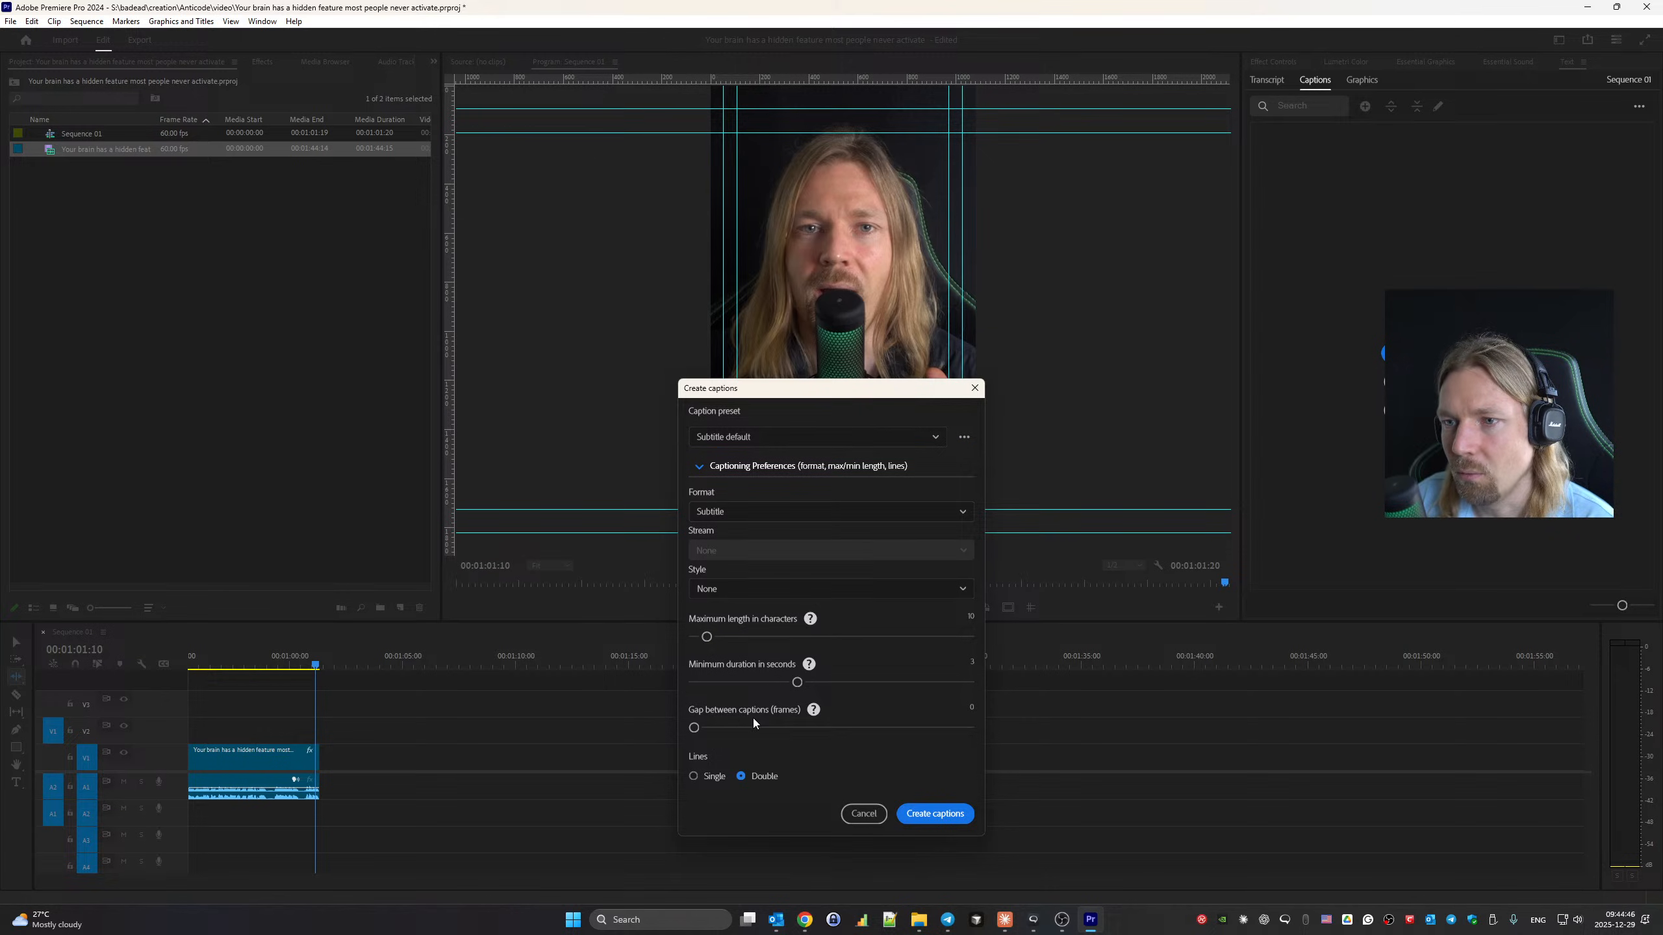
left_click(803, 683)
left_click(935, 813)
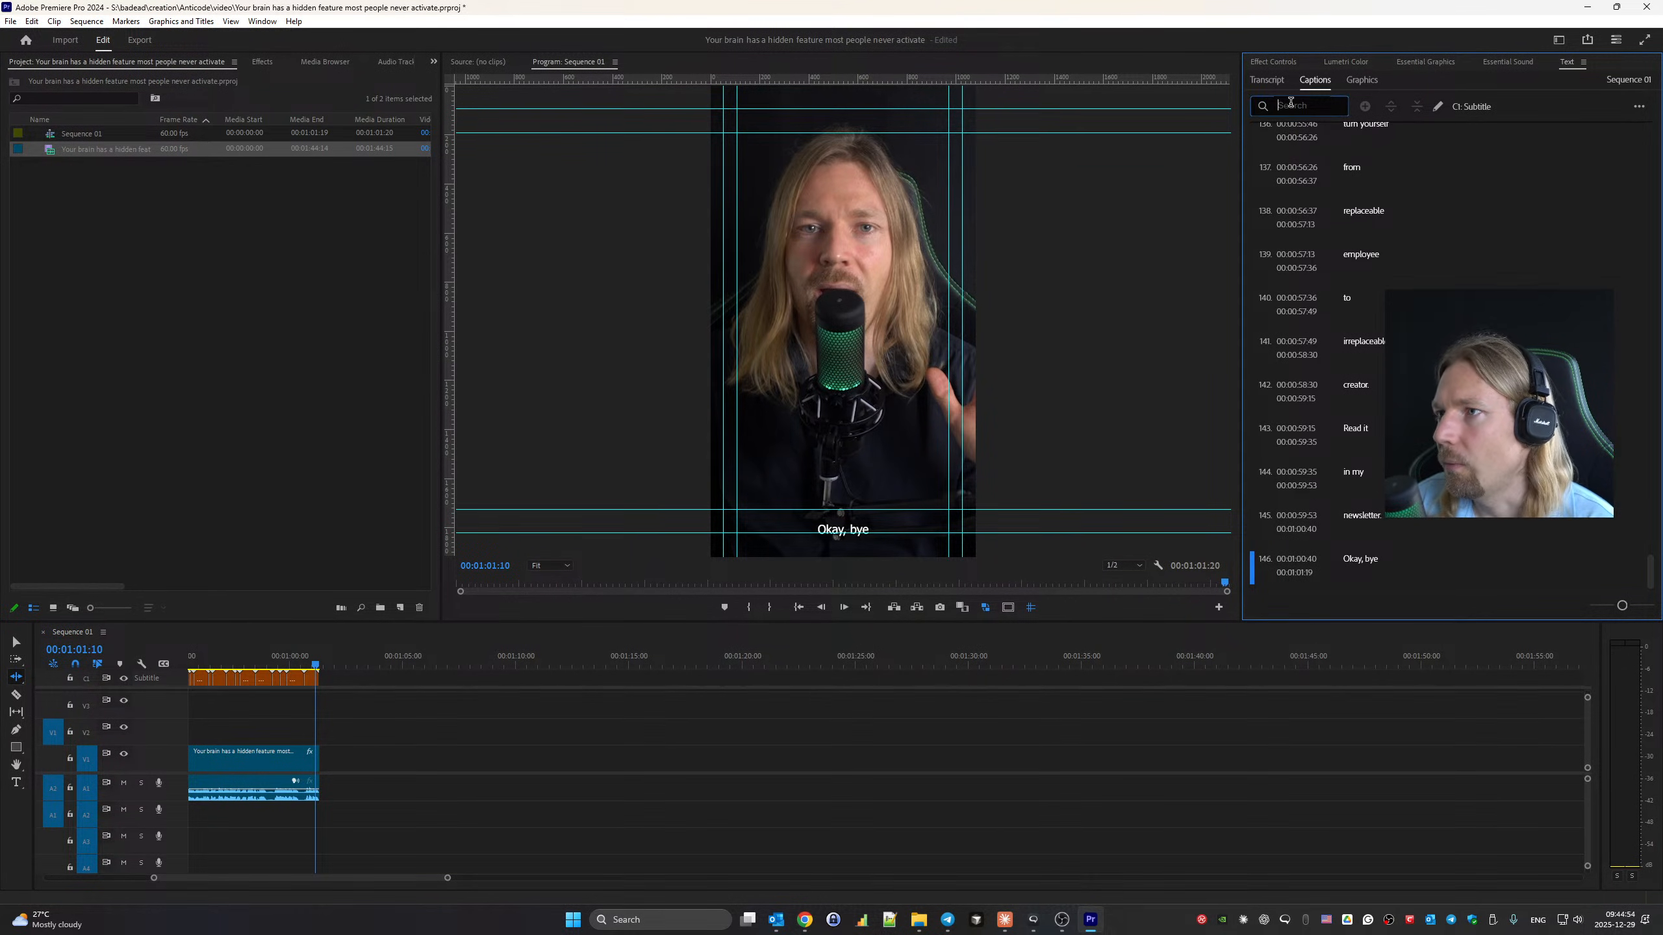
Remove every comma and period from the captions by replacing all matches with nothing, and clear the search.
type(",")
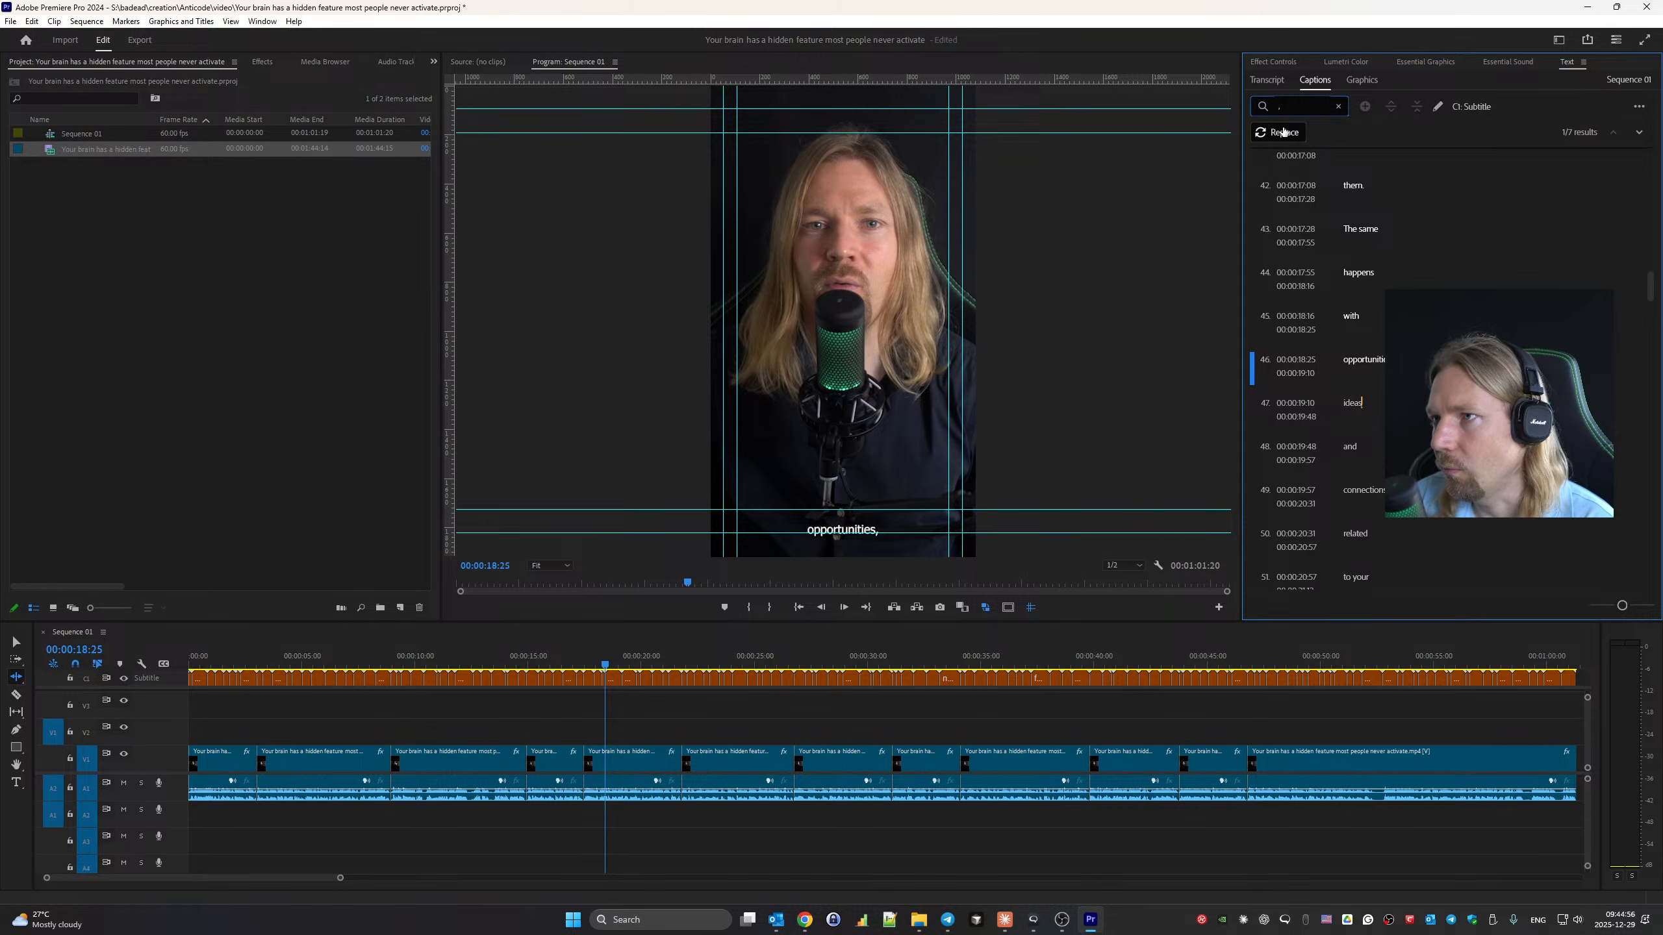
left_click(1283, 133)
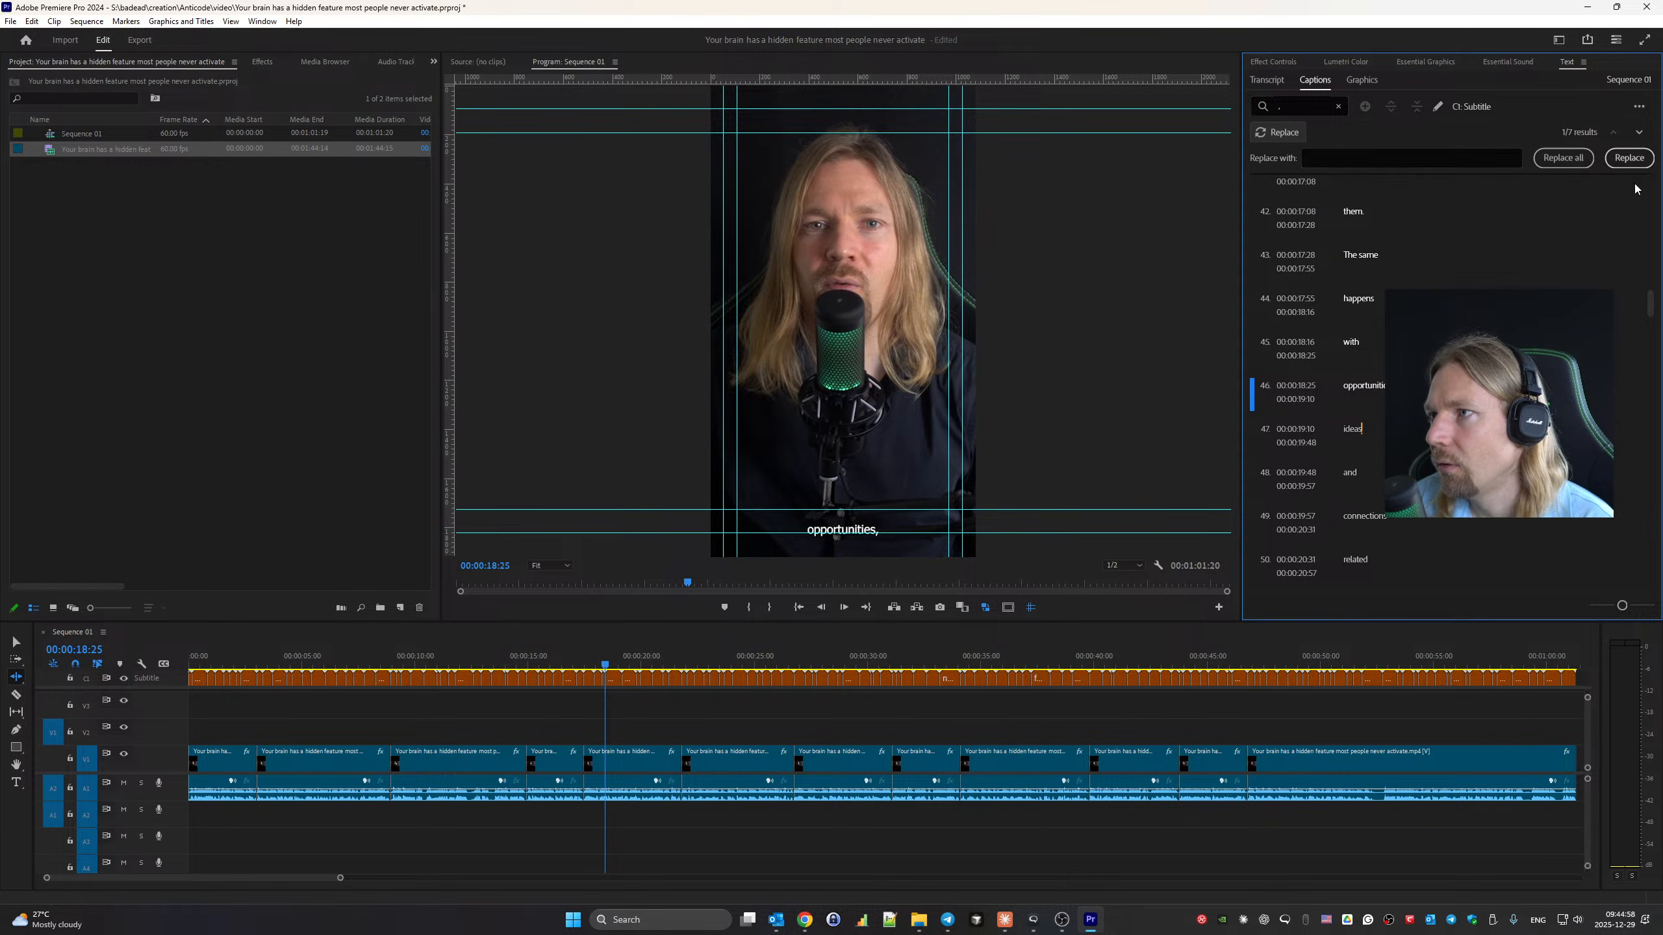
left_click(1564, 157)
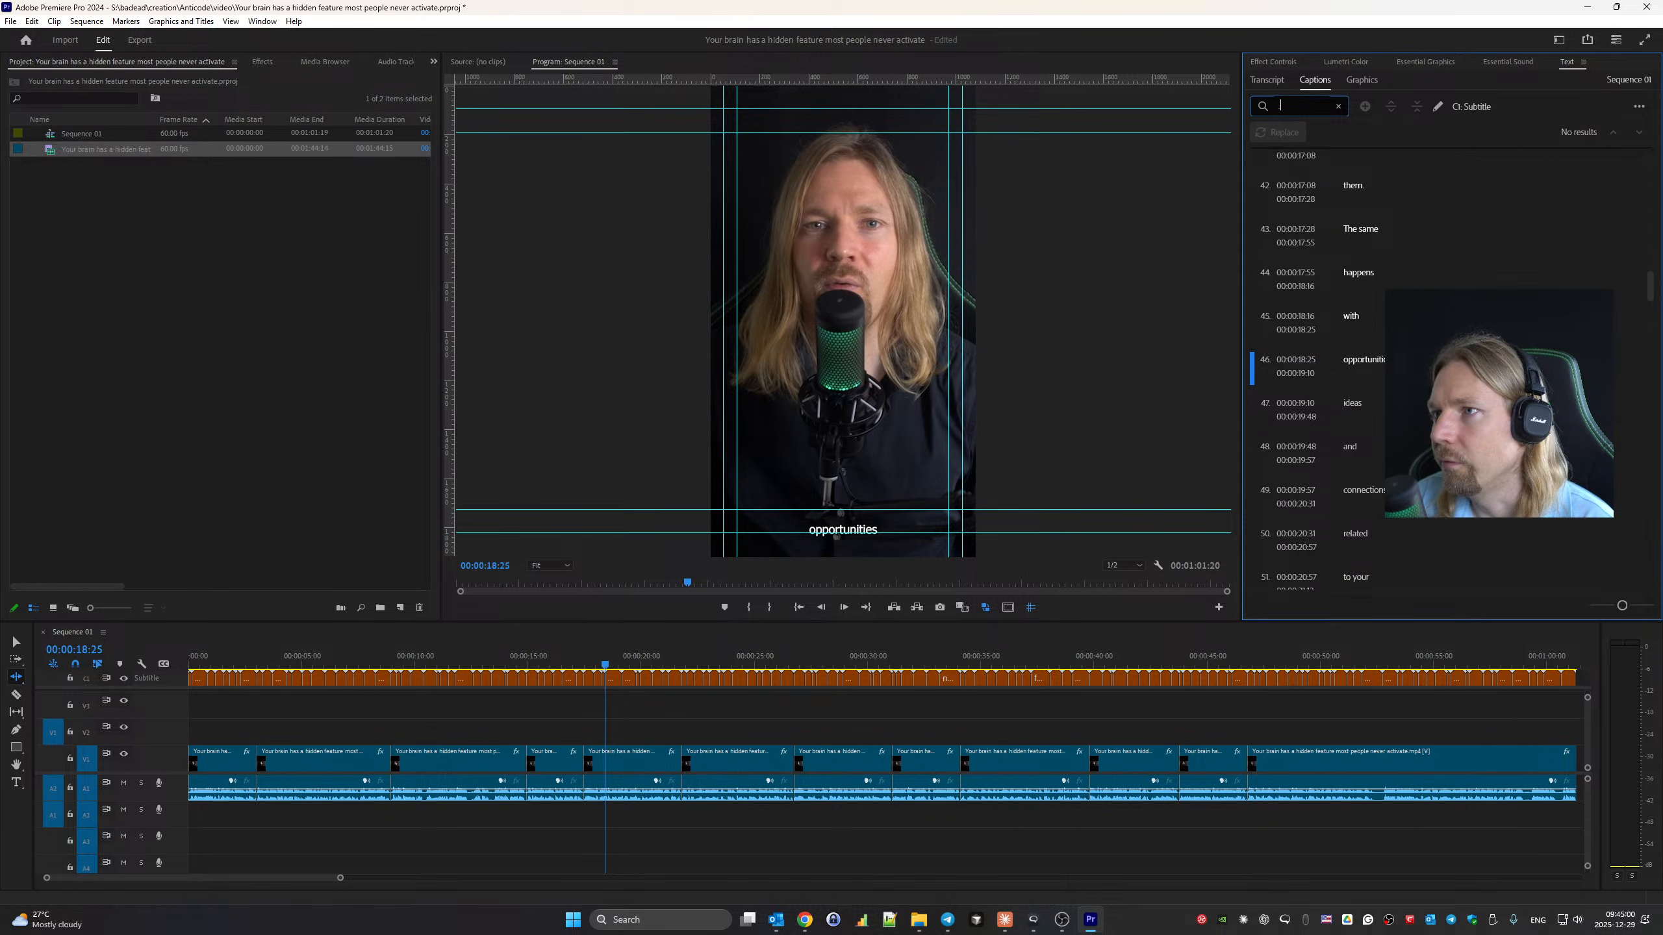
type(".")
left_click(1564, 158)
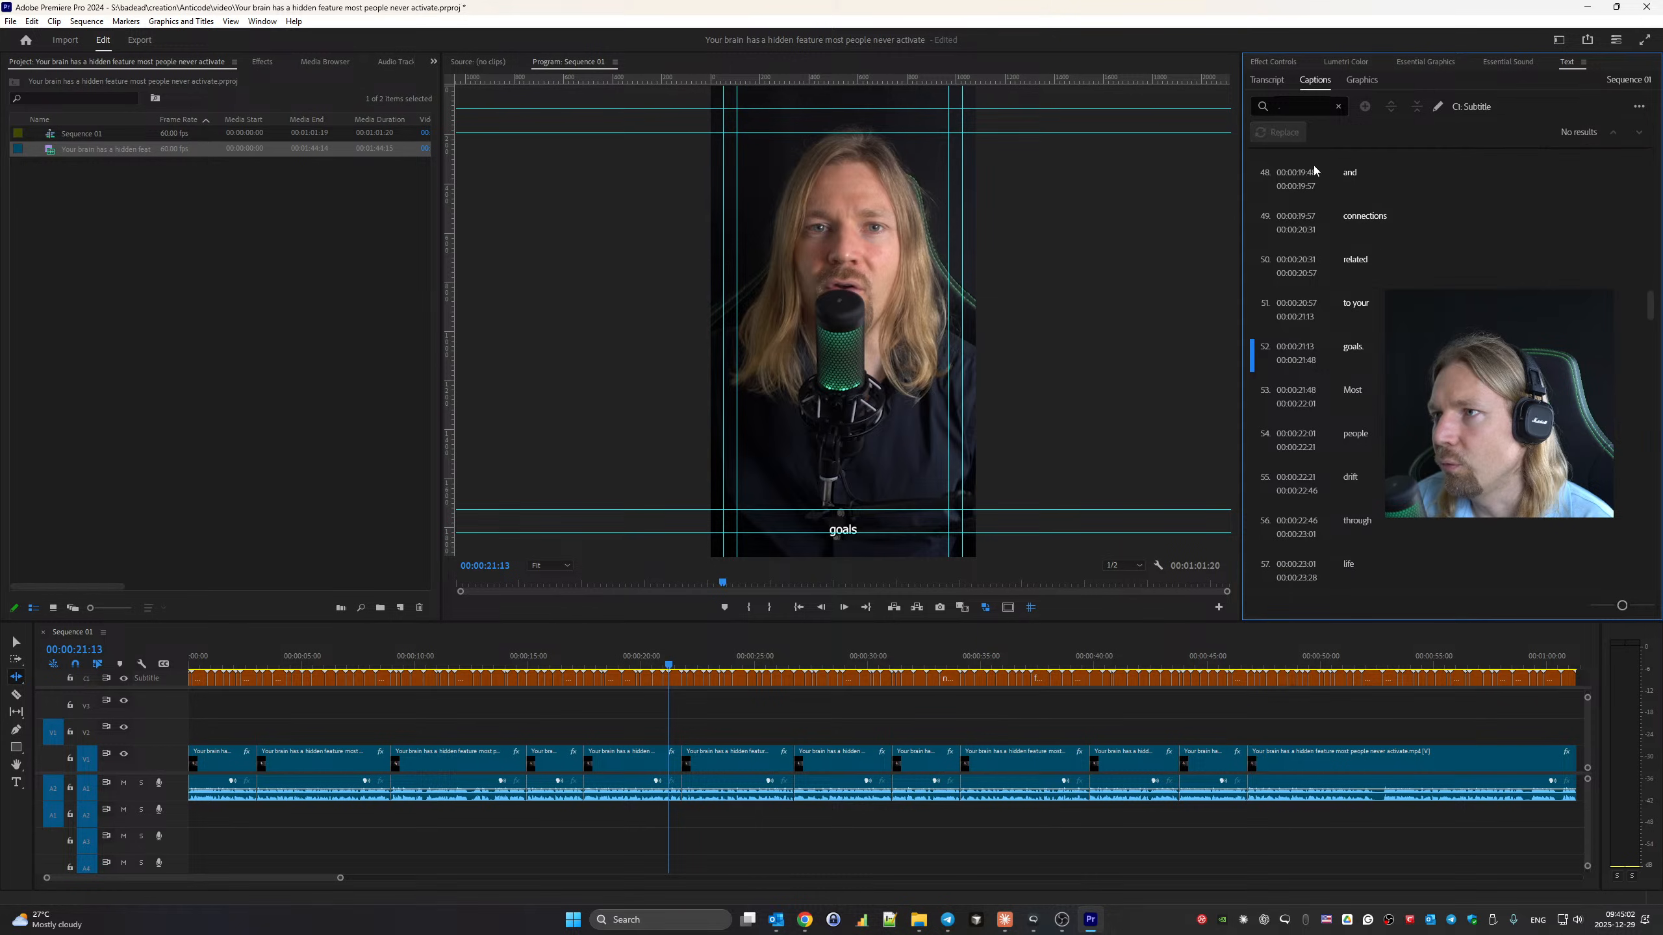
left_click_drag(1283, 106, 1248, 108)
key("BackSpace")
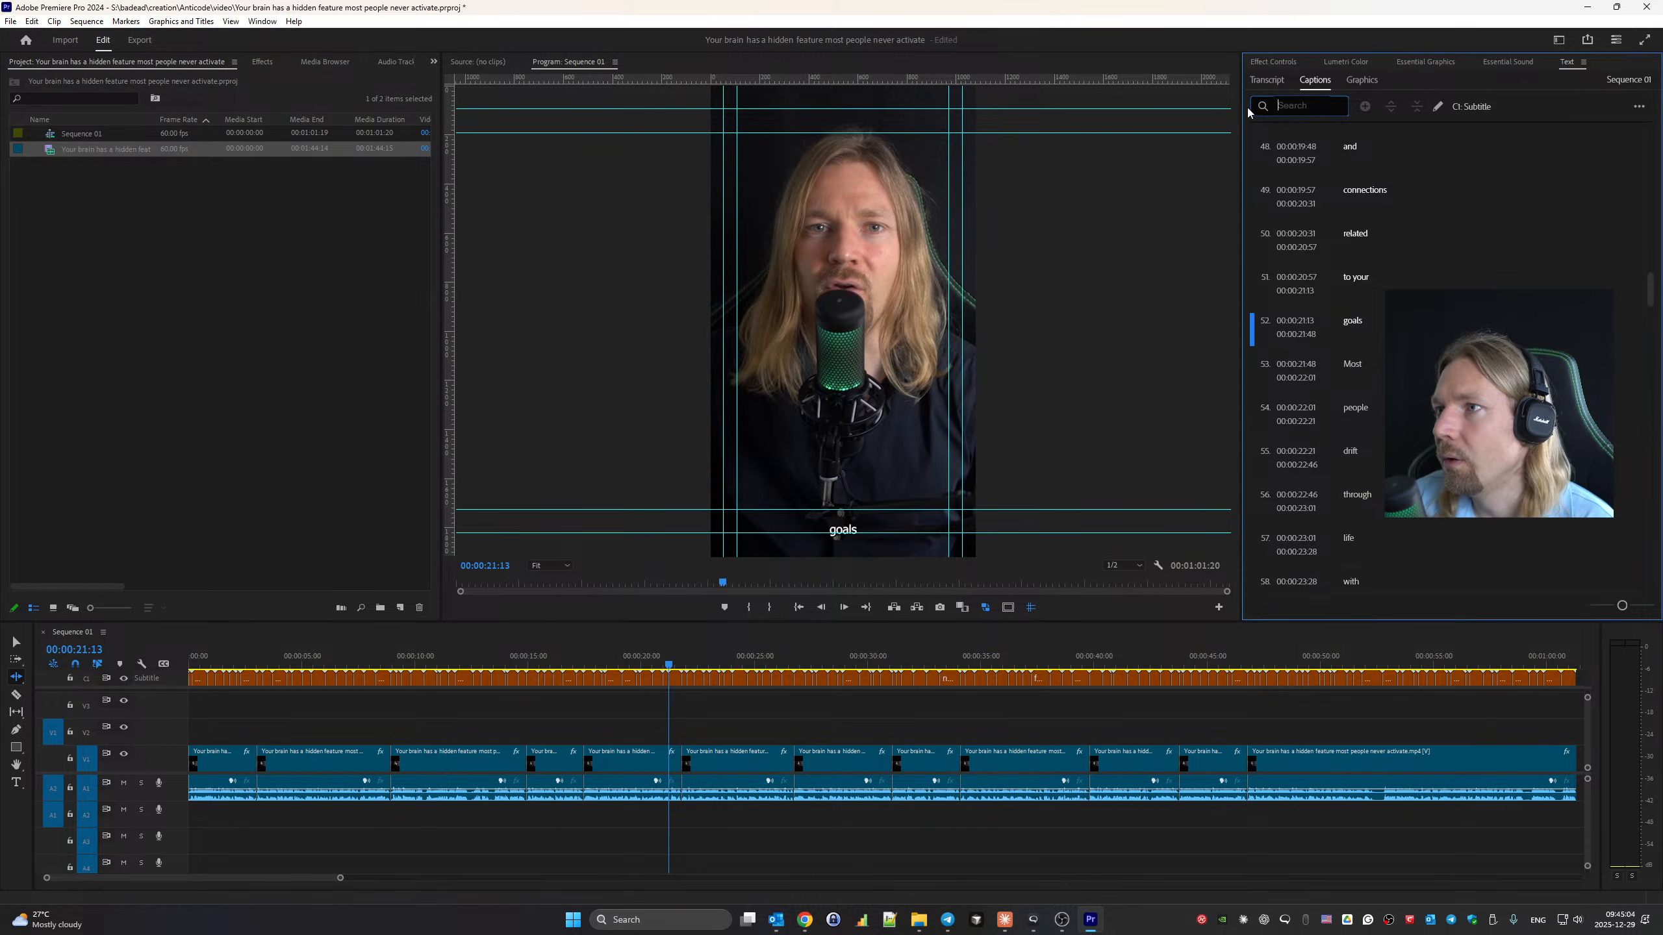
Apply the third saved style, Anticode Shorts Captions, to the subtitle track as its track style.
left_click(1429, 205)
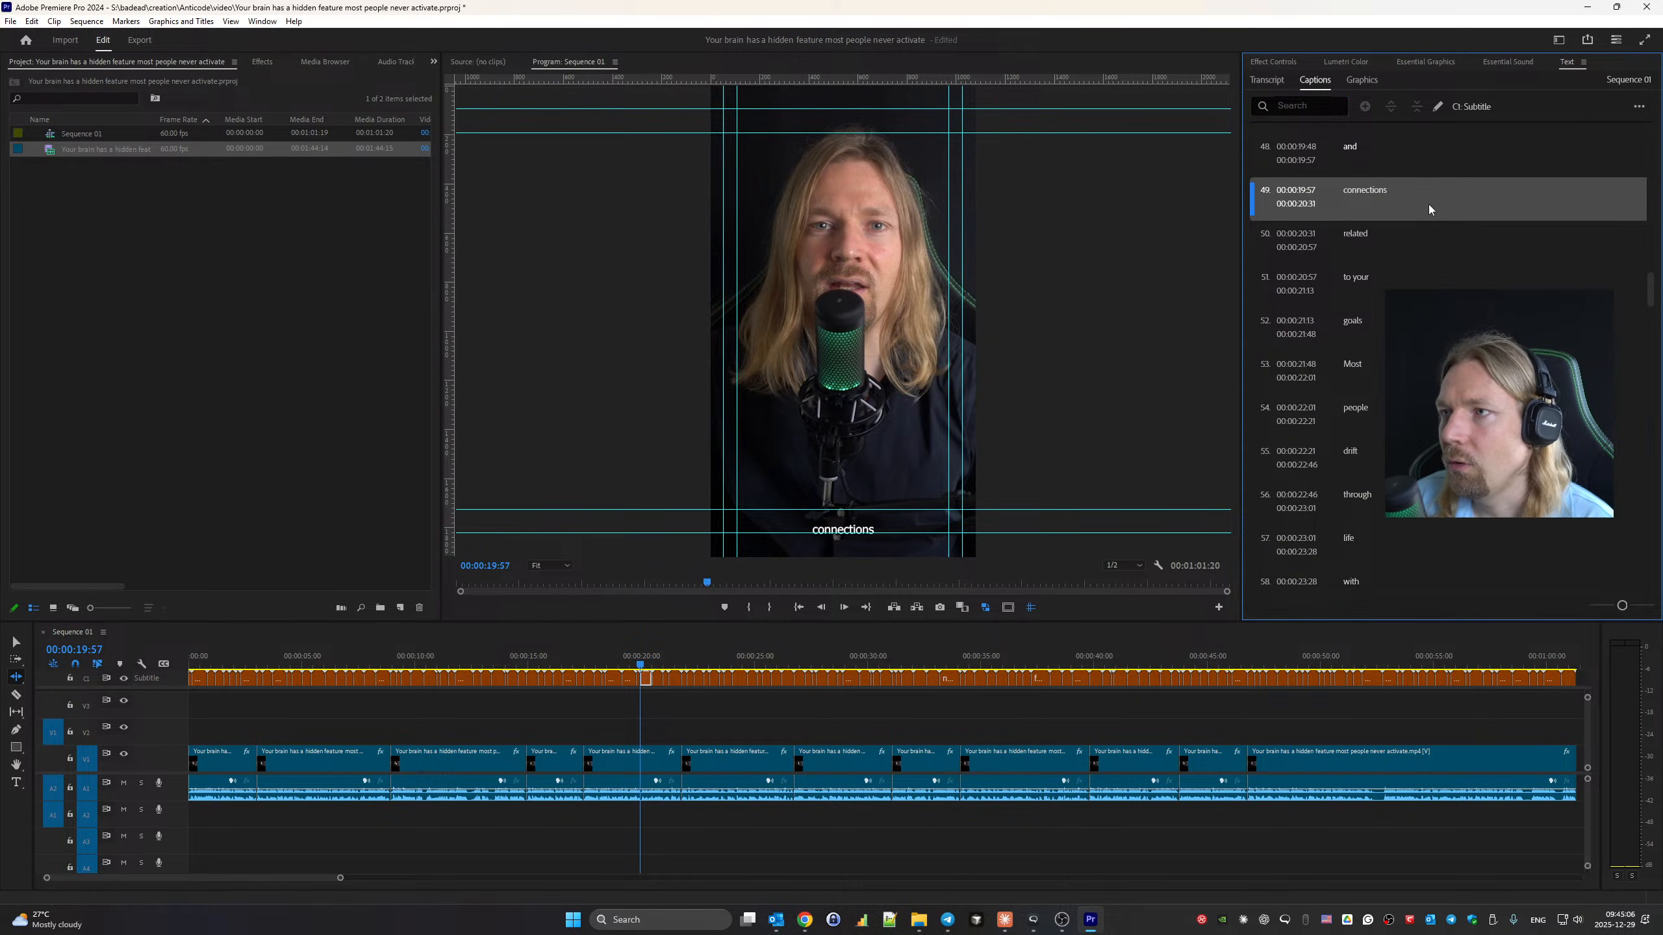
left_click(1452, 63)
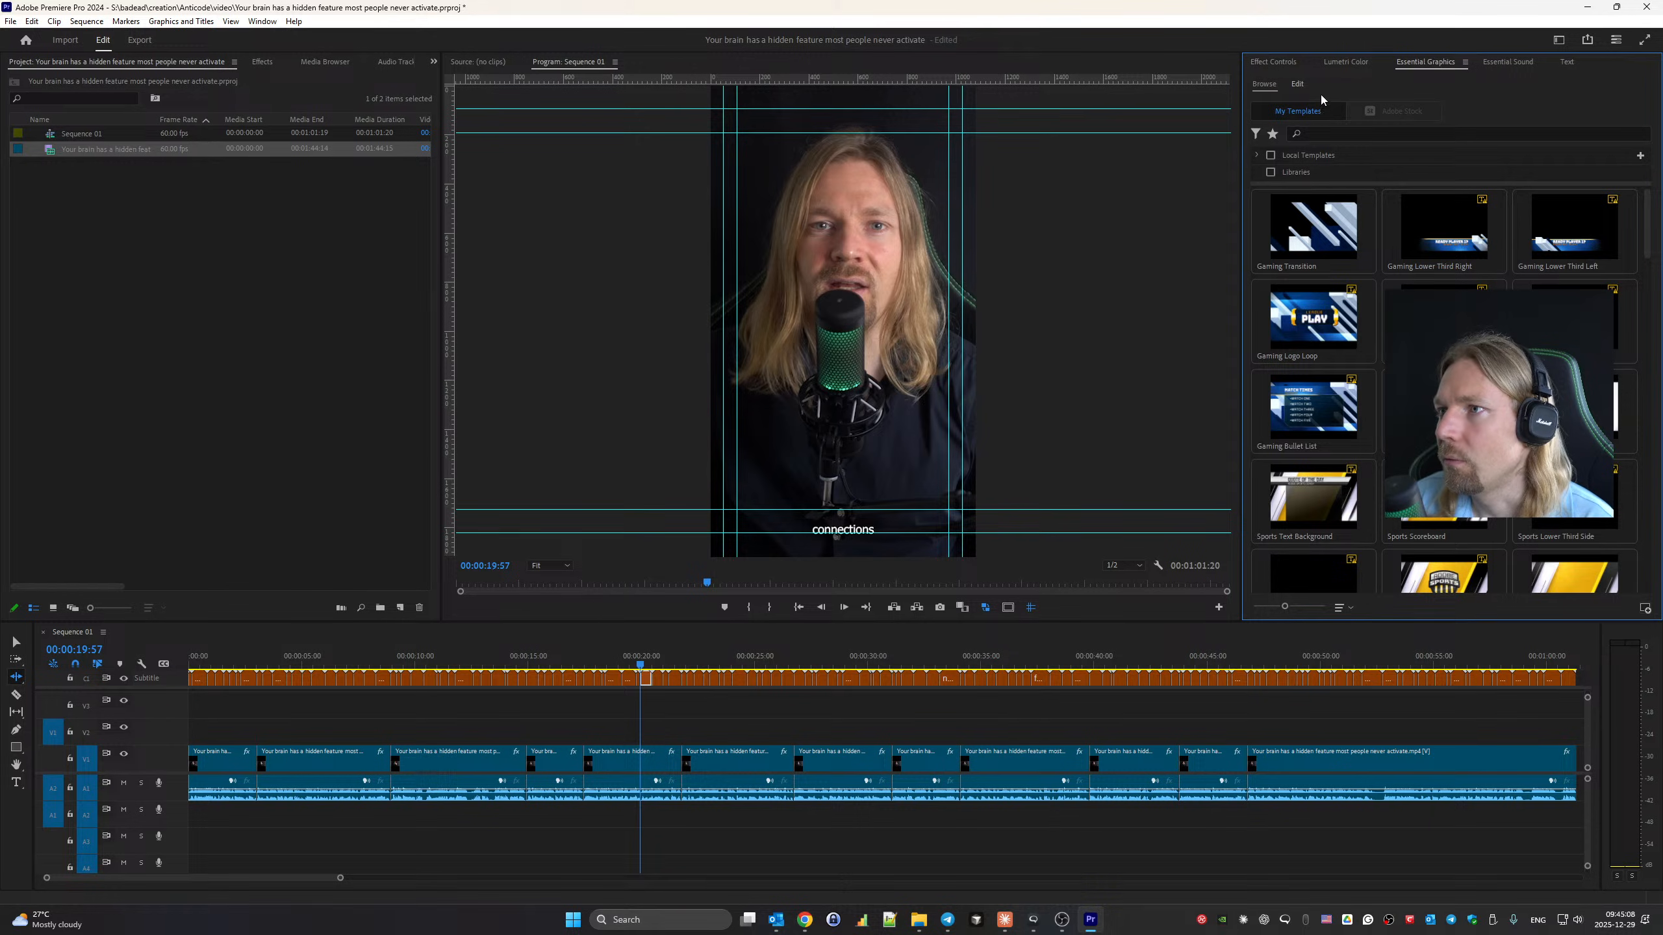
left_click(1298, 83)
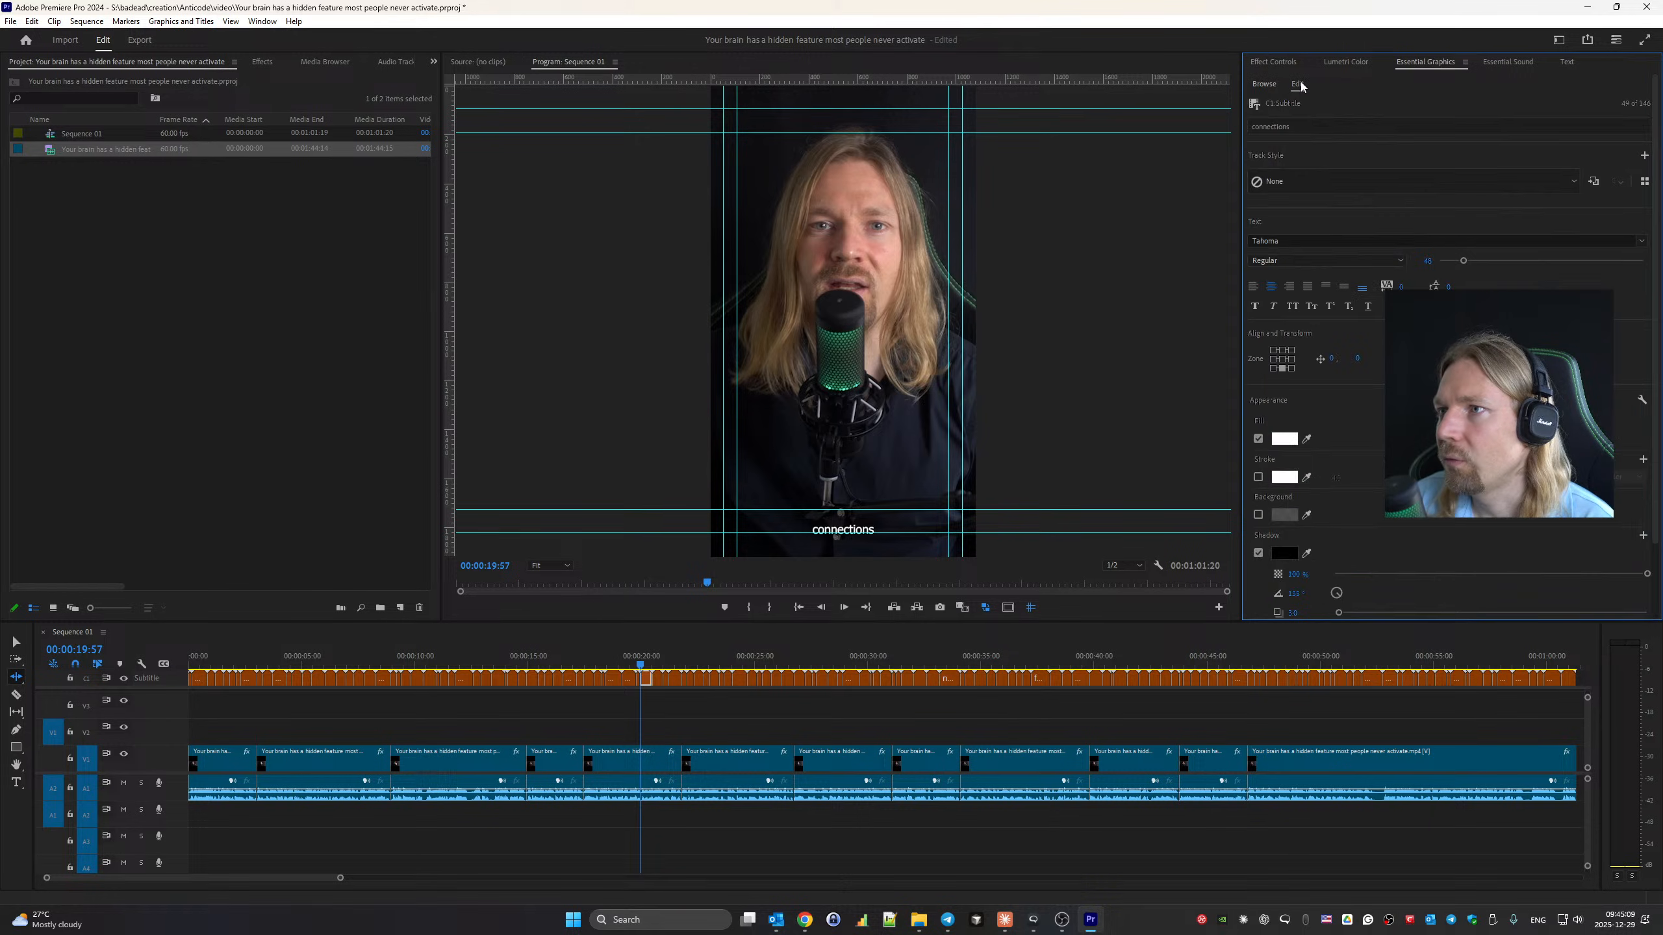
left_click(1645, 181)
left_click(1403, 197)
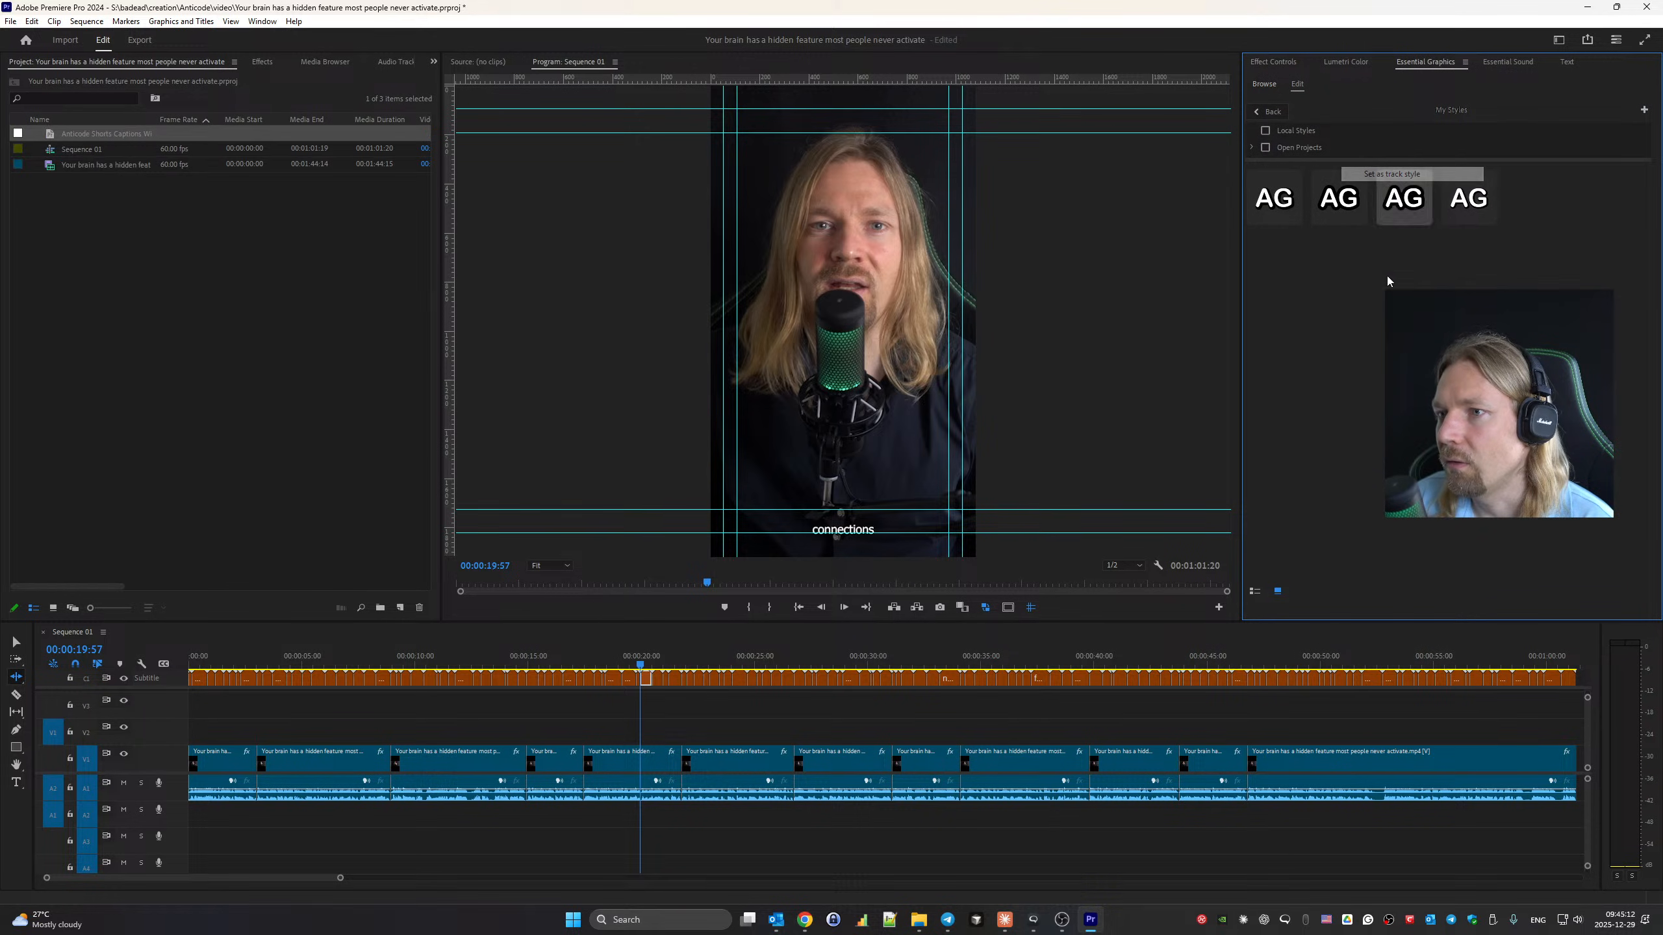
Play the captioned sequence from the start to about 00:00:02:57 and return to the caption at 00:00:01:50.
left_click(618, 667)
key("Home")
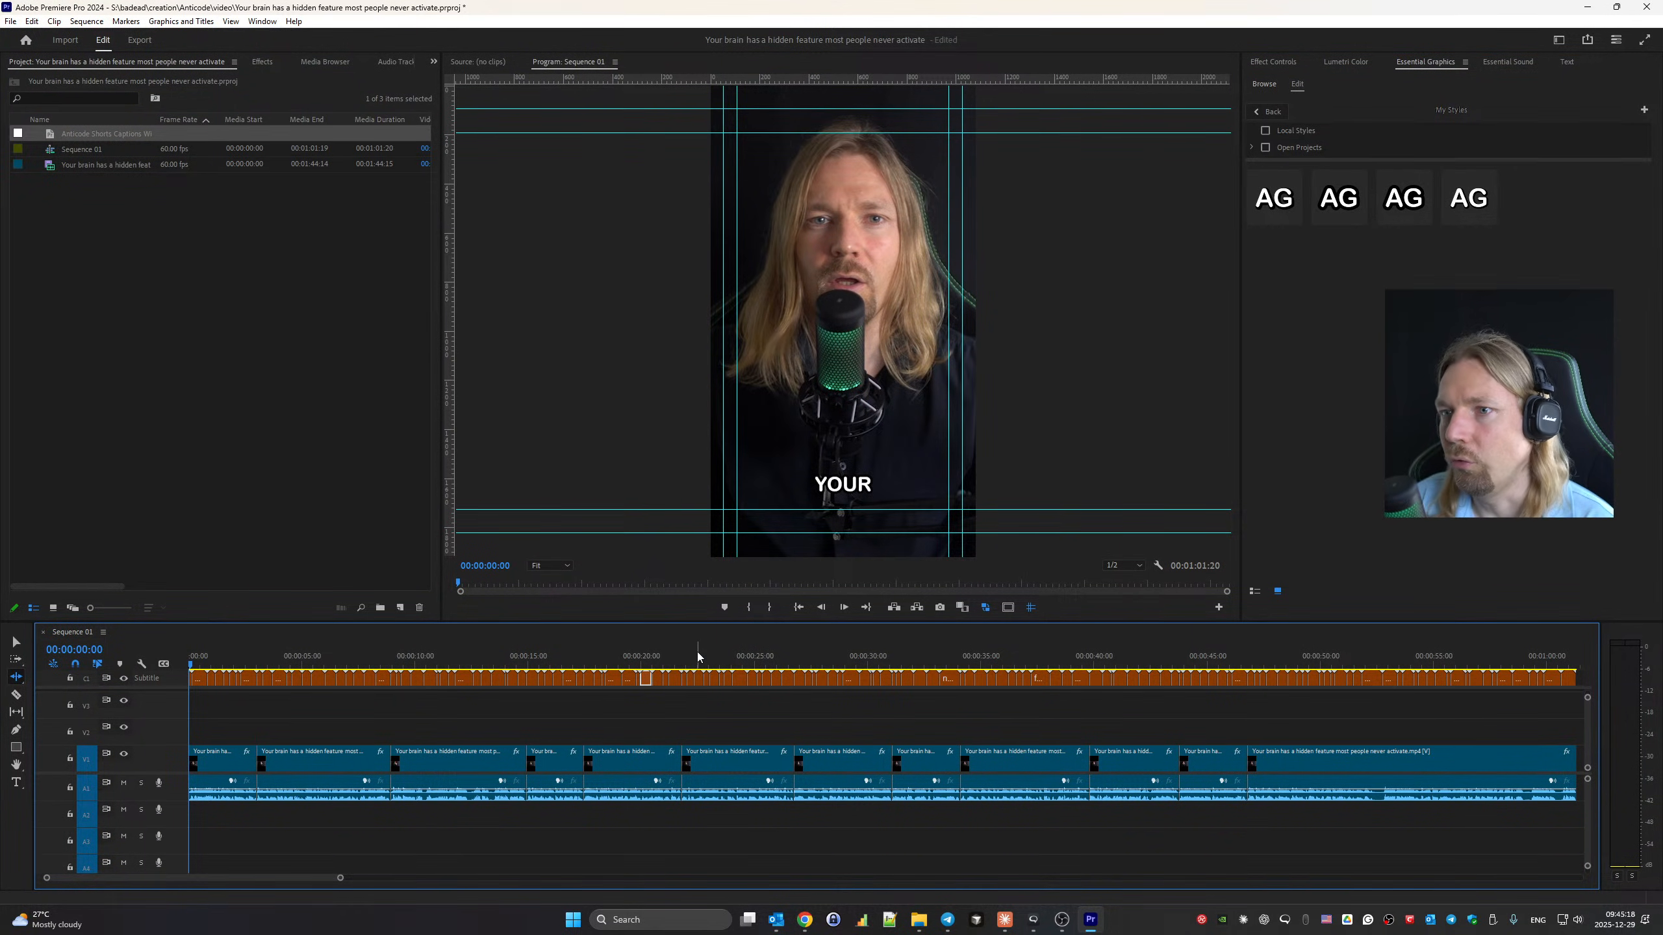
key("space")
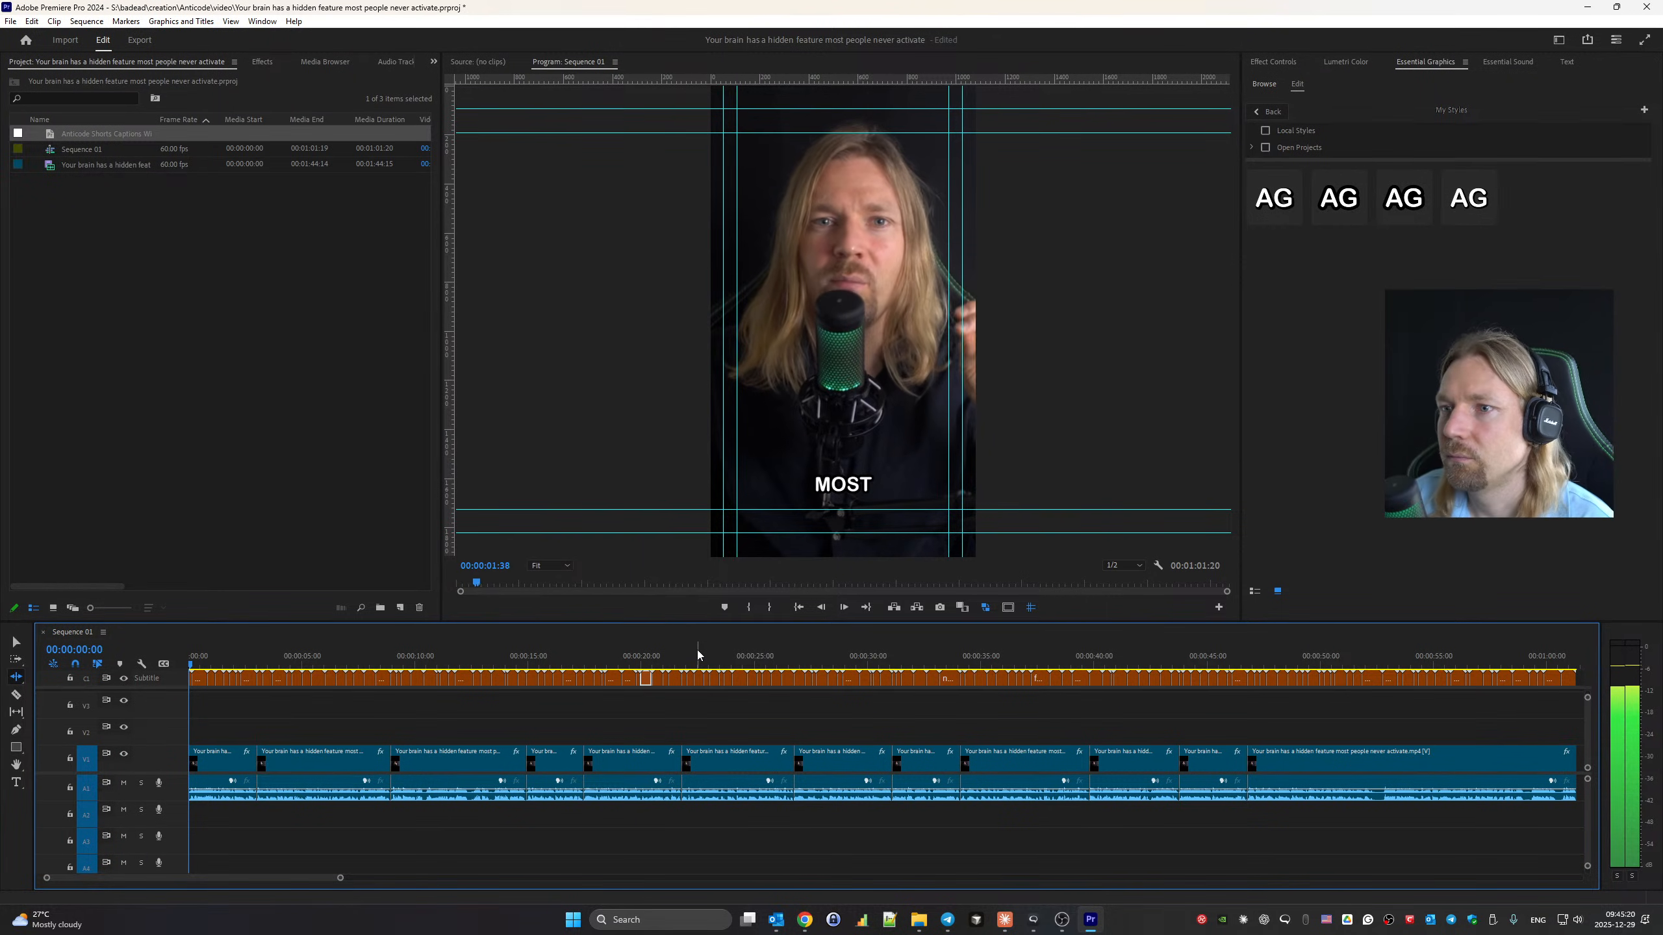
key("space")
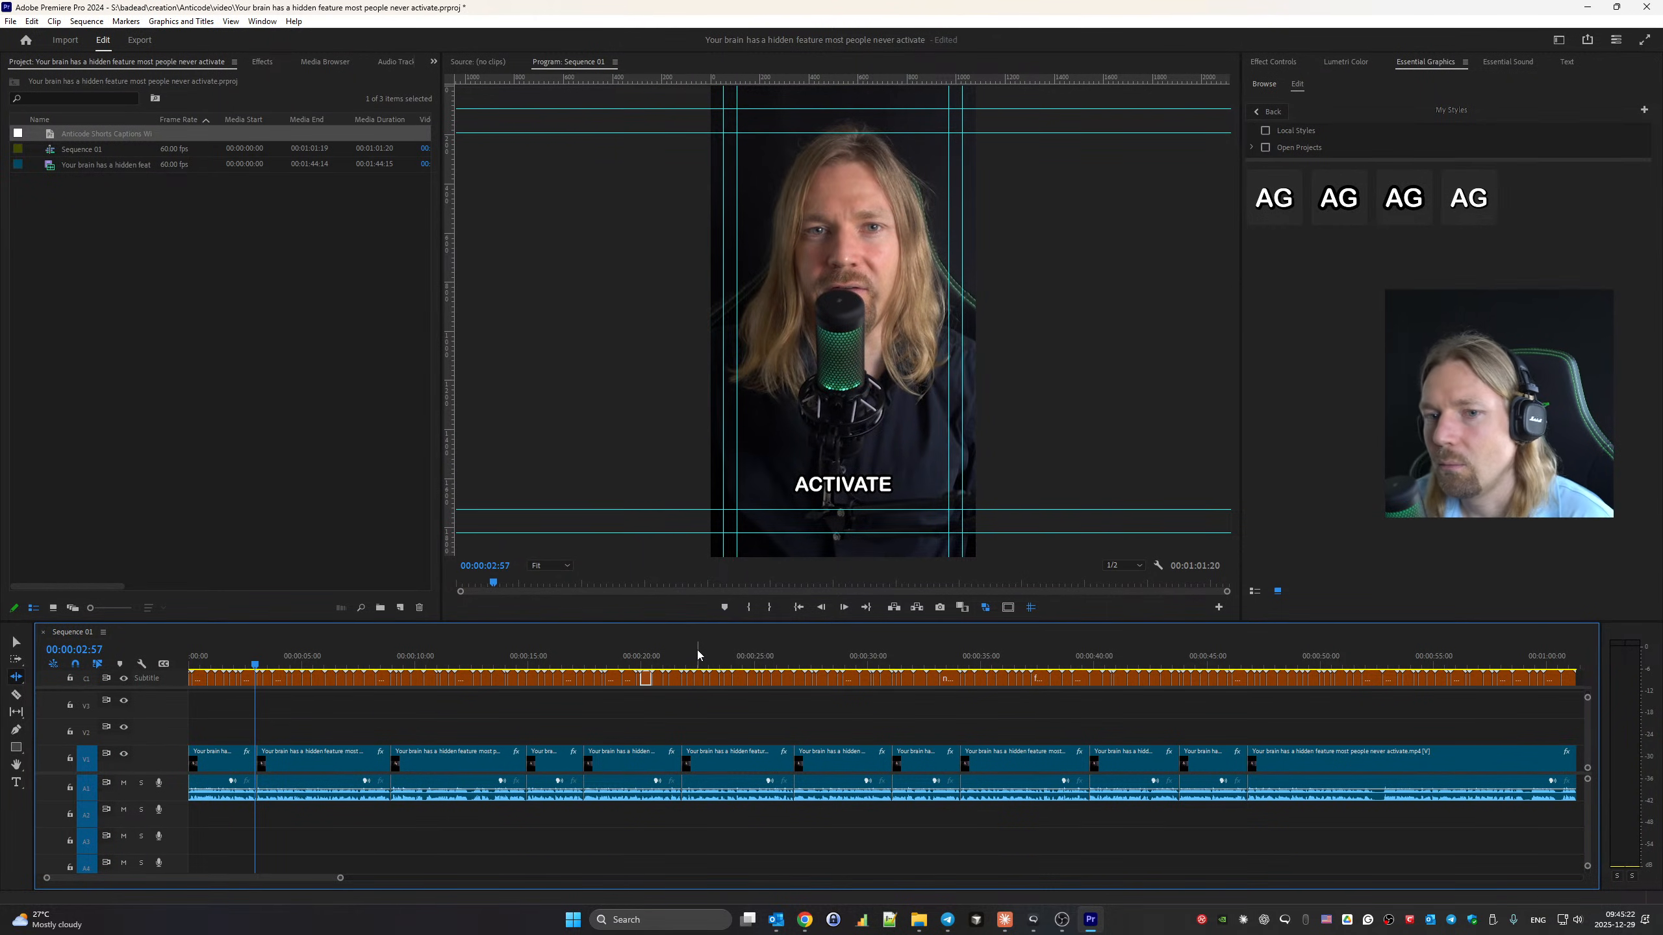
left_click(240, 658)
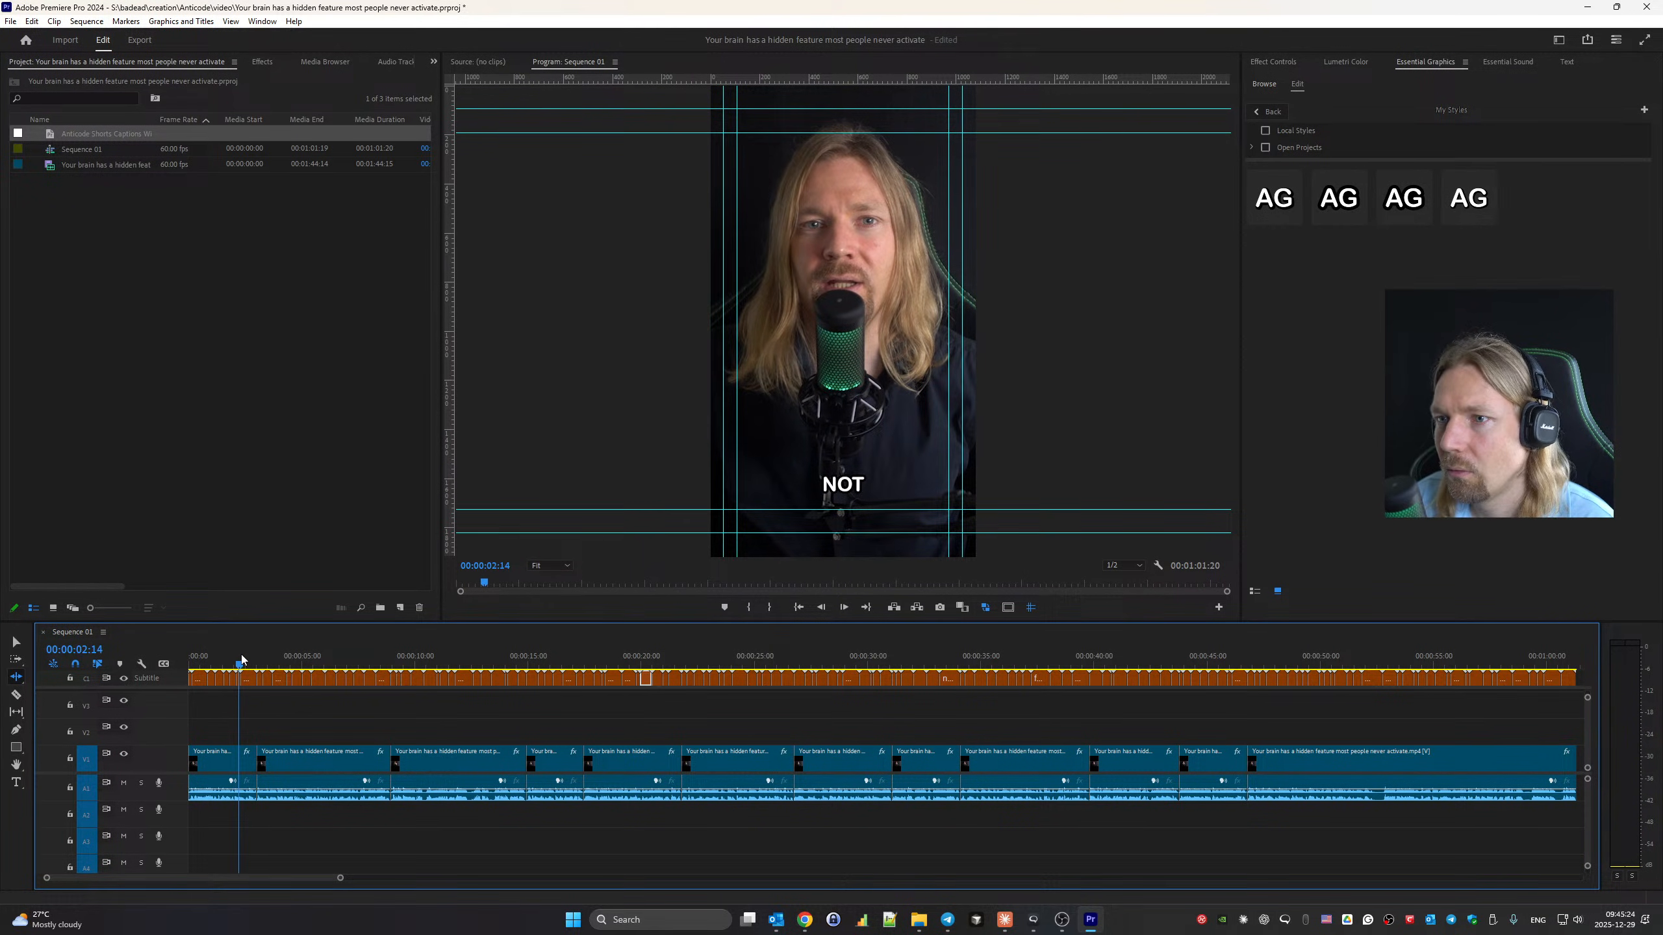
left_click(230, 659)
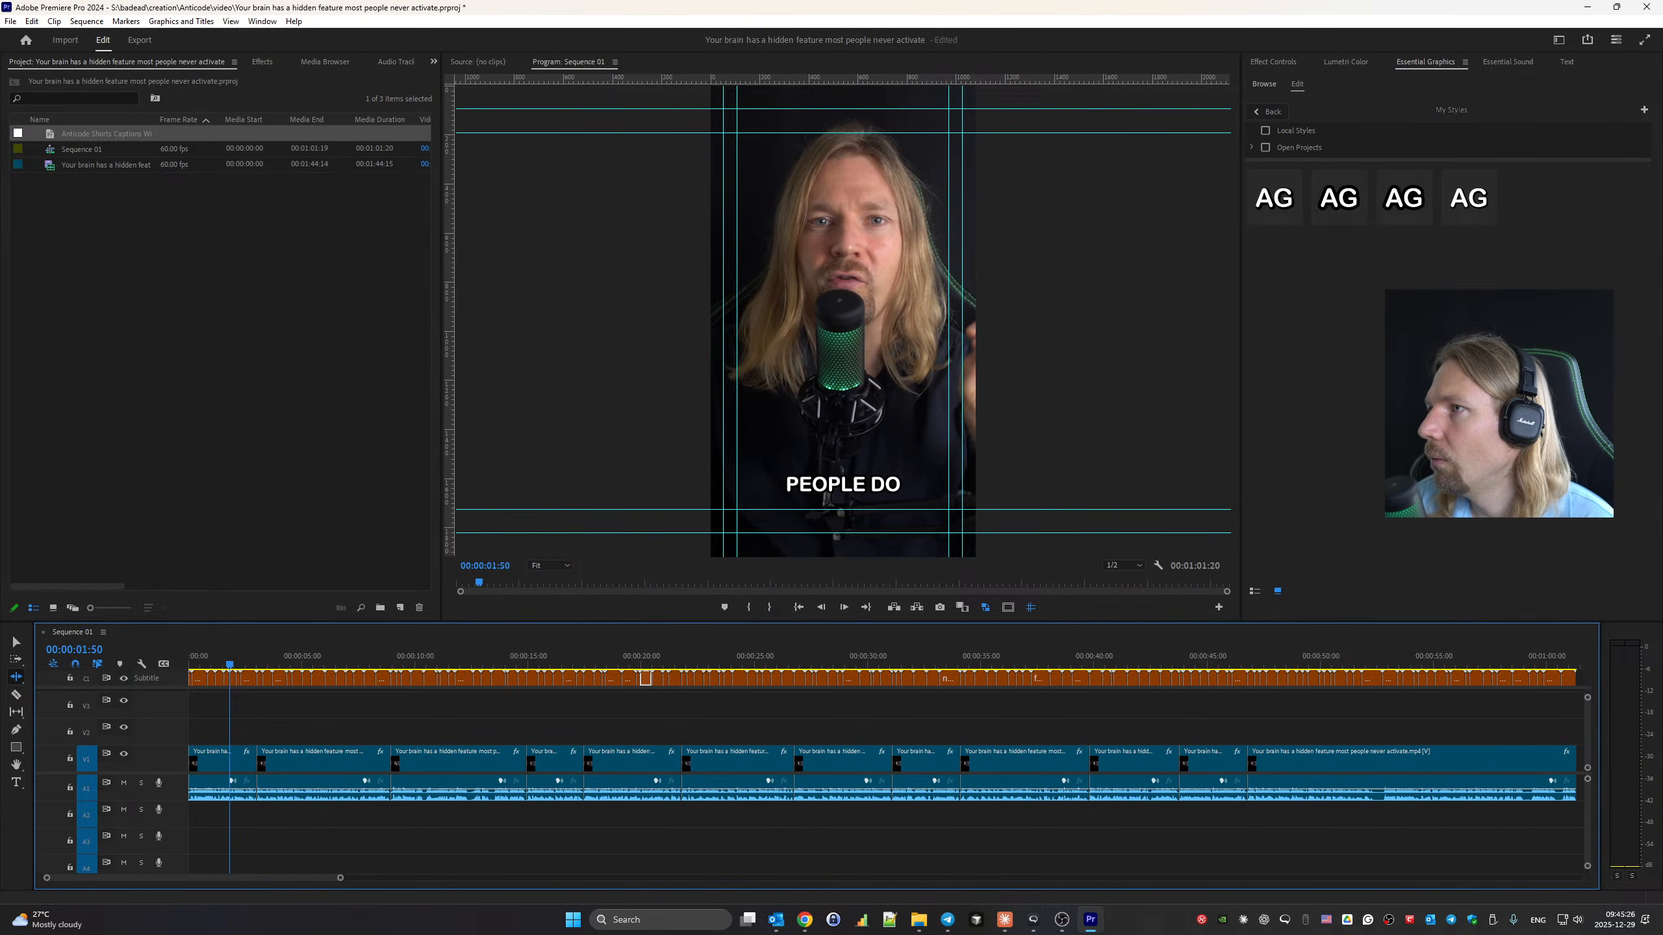
Shorten caption 6 to "people" and change caption 7 to "never".
left_click(1569, 61)
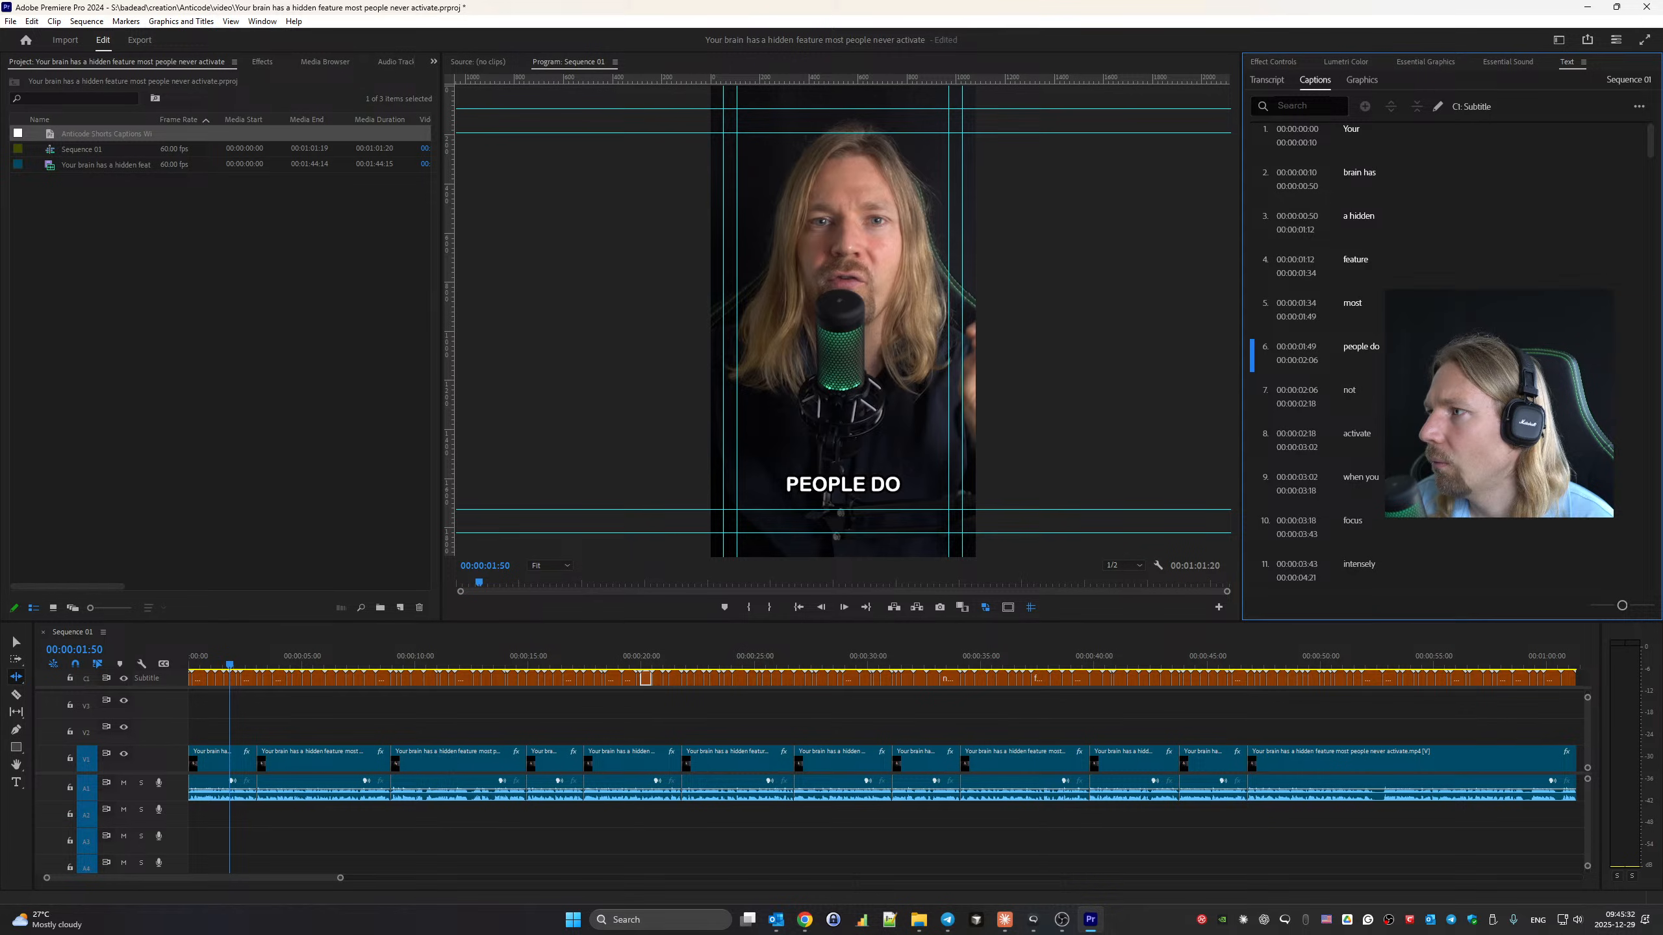
double_click(1368, 346)
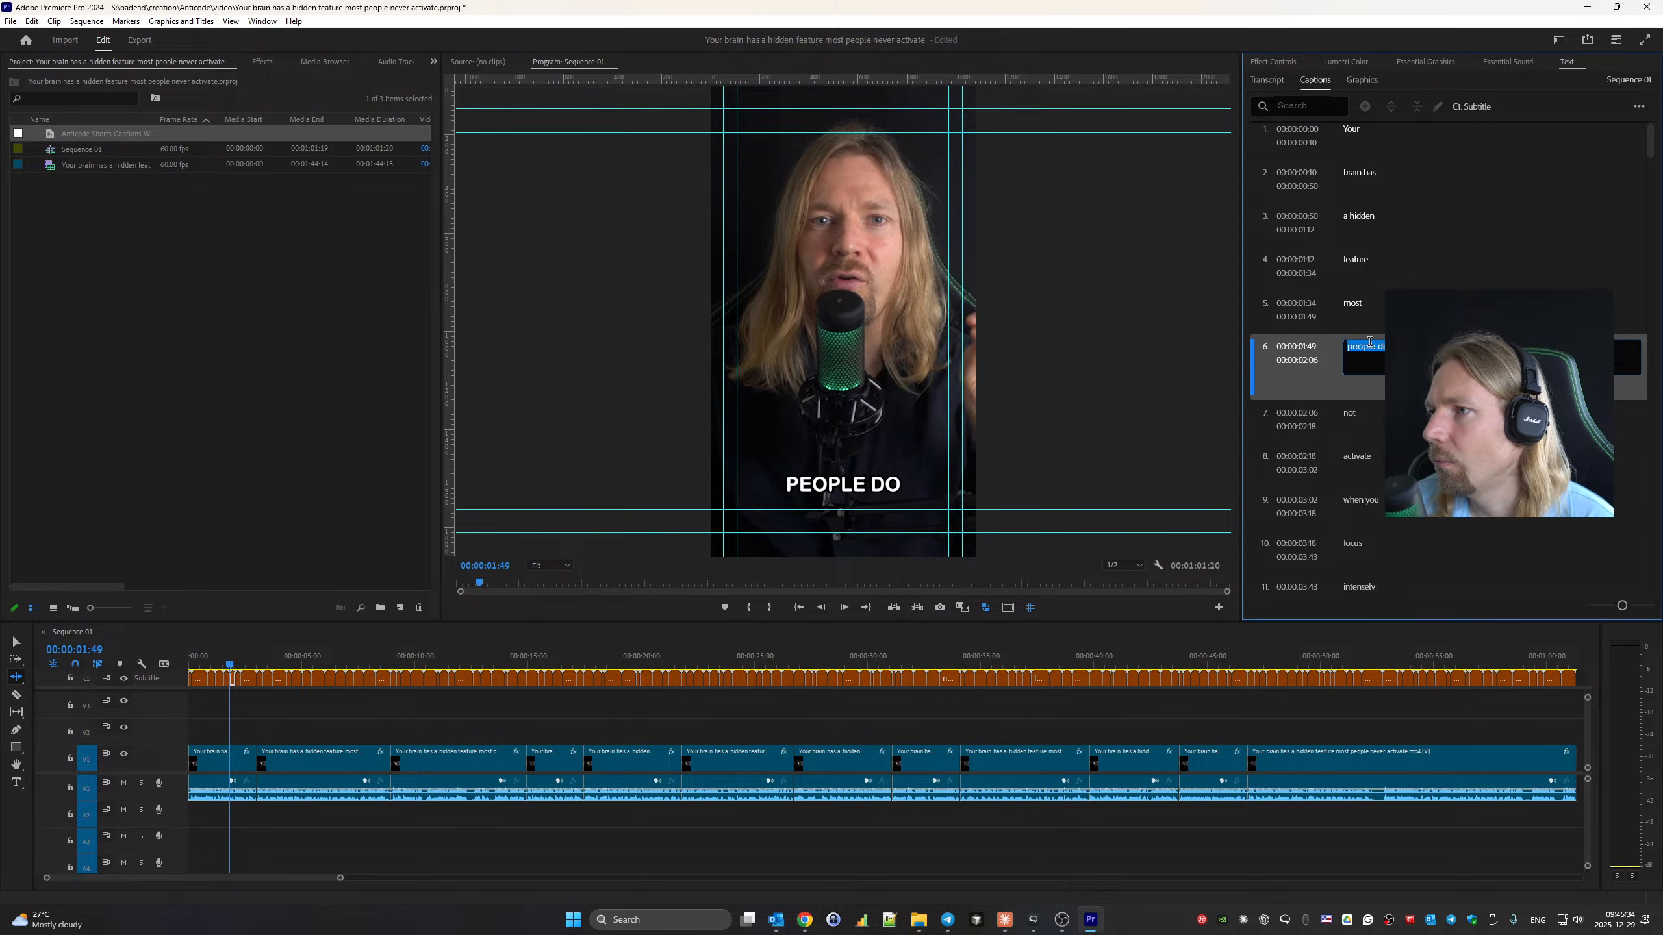
key("Right")
key("BackSpace")
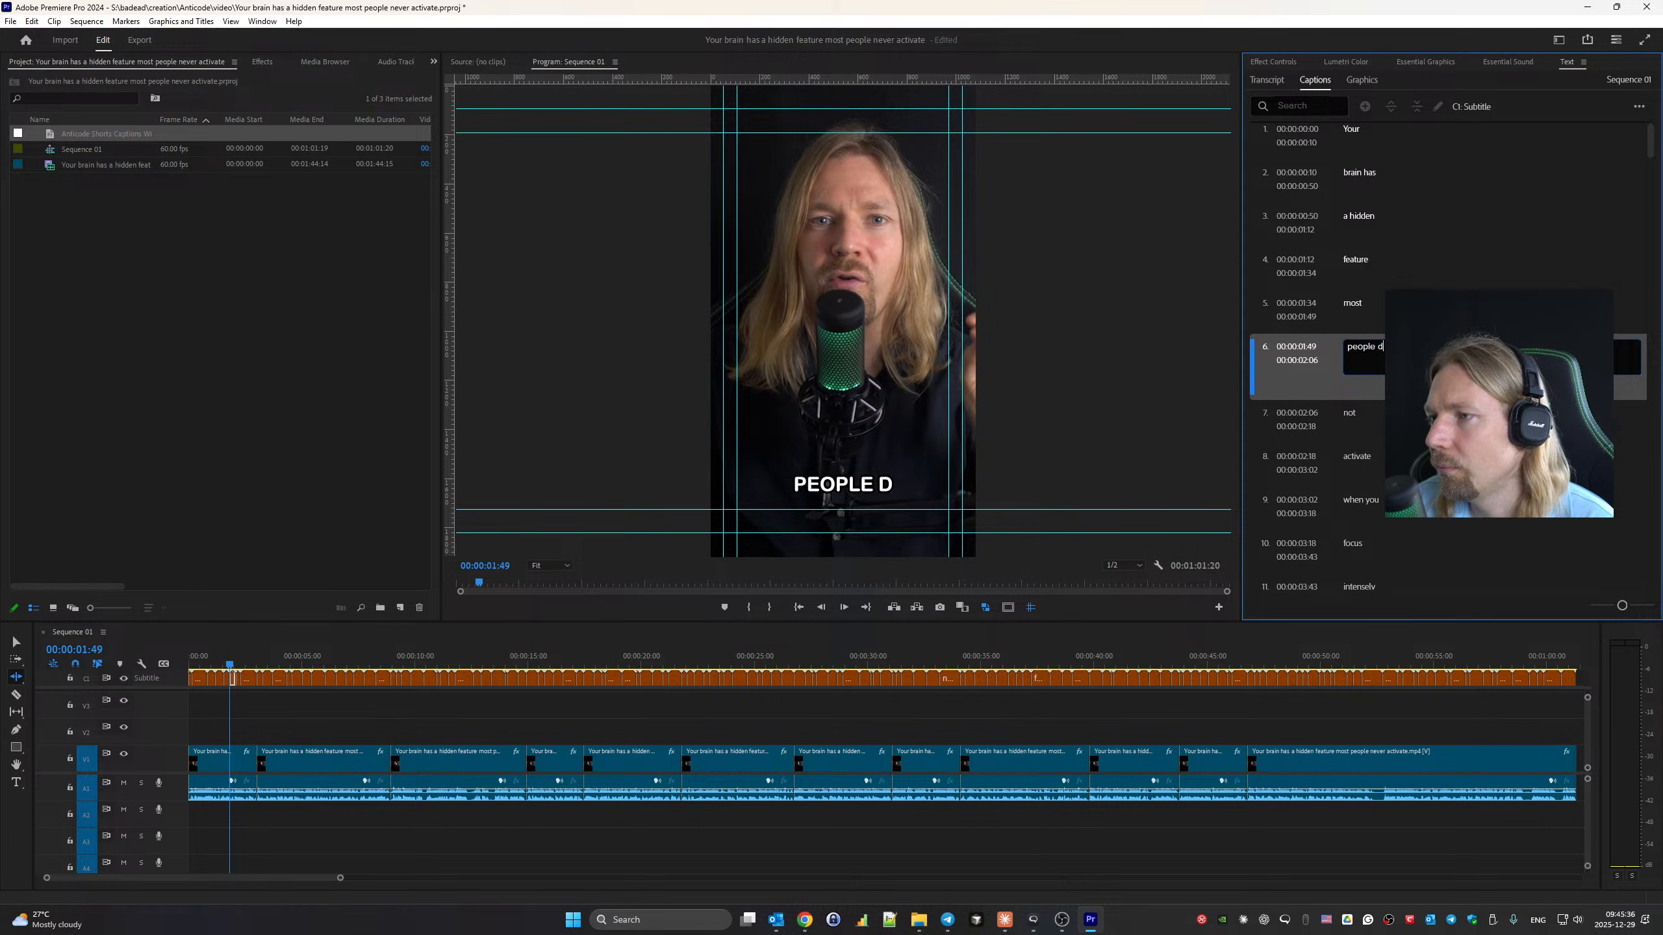
key("BackSpace")
key("BackSpace")
double_click(1362, 412)
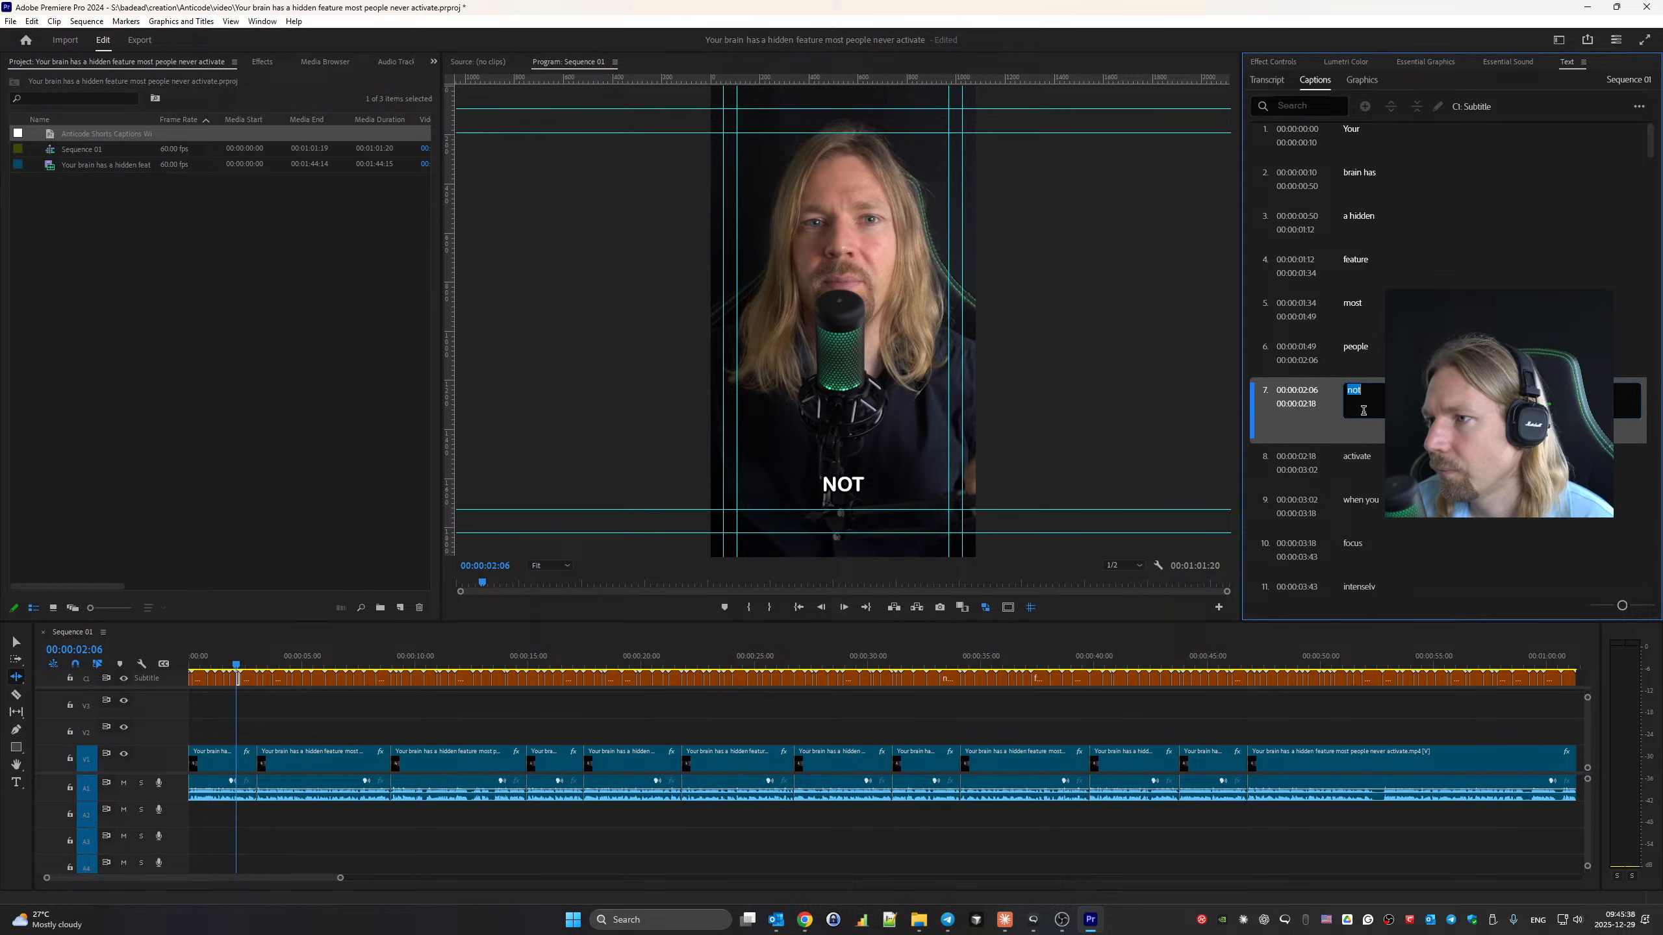
type("ne")
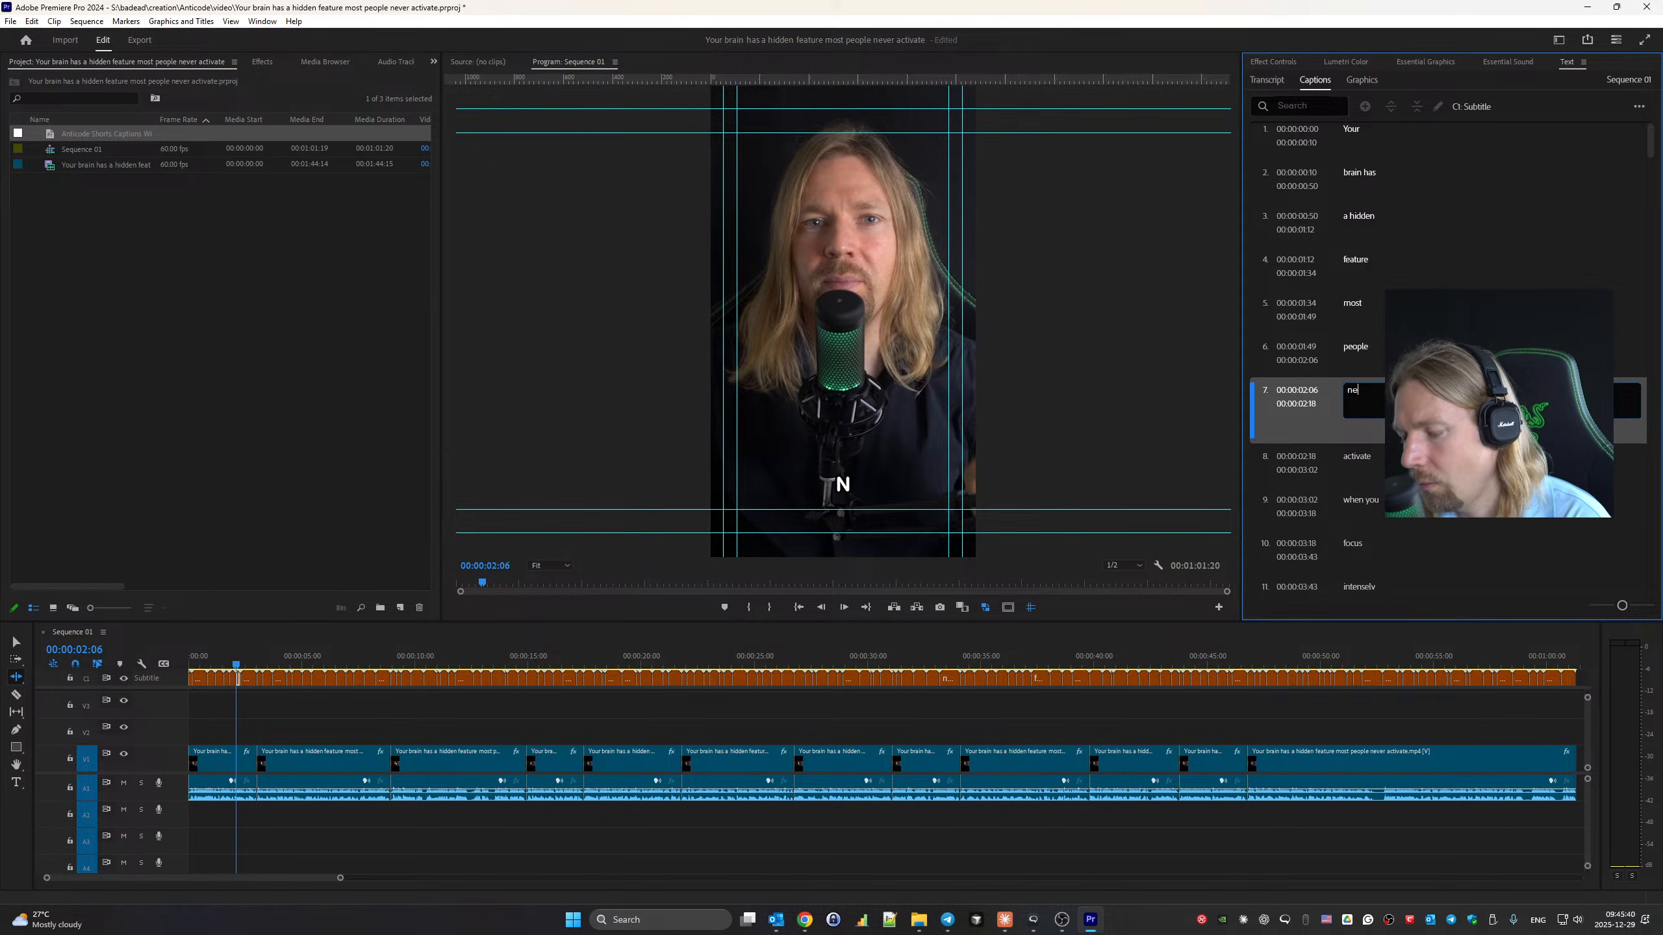
type("ver")
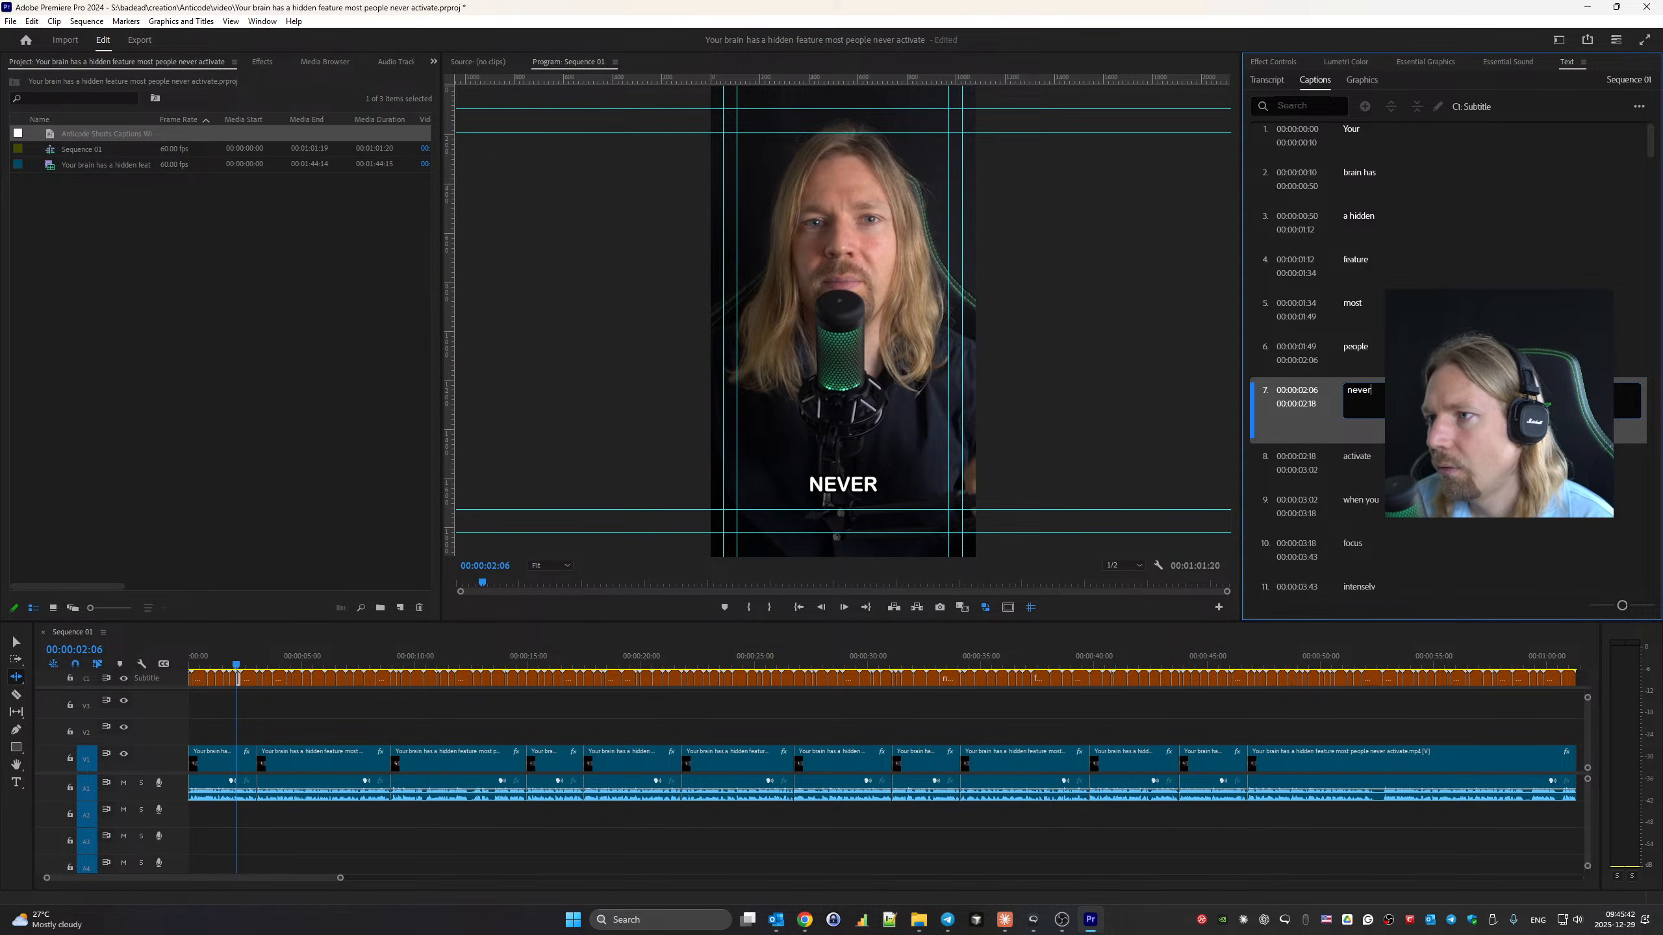
Play from caption 5 to about 00:00:05:53 to check the corrected captions and return to the sequence start.
left_click(1440, 312)
key("space")
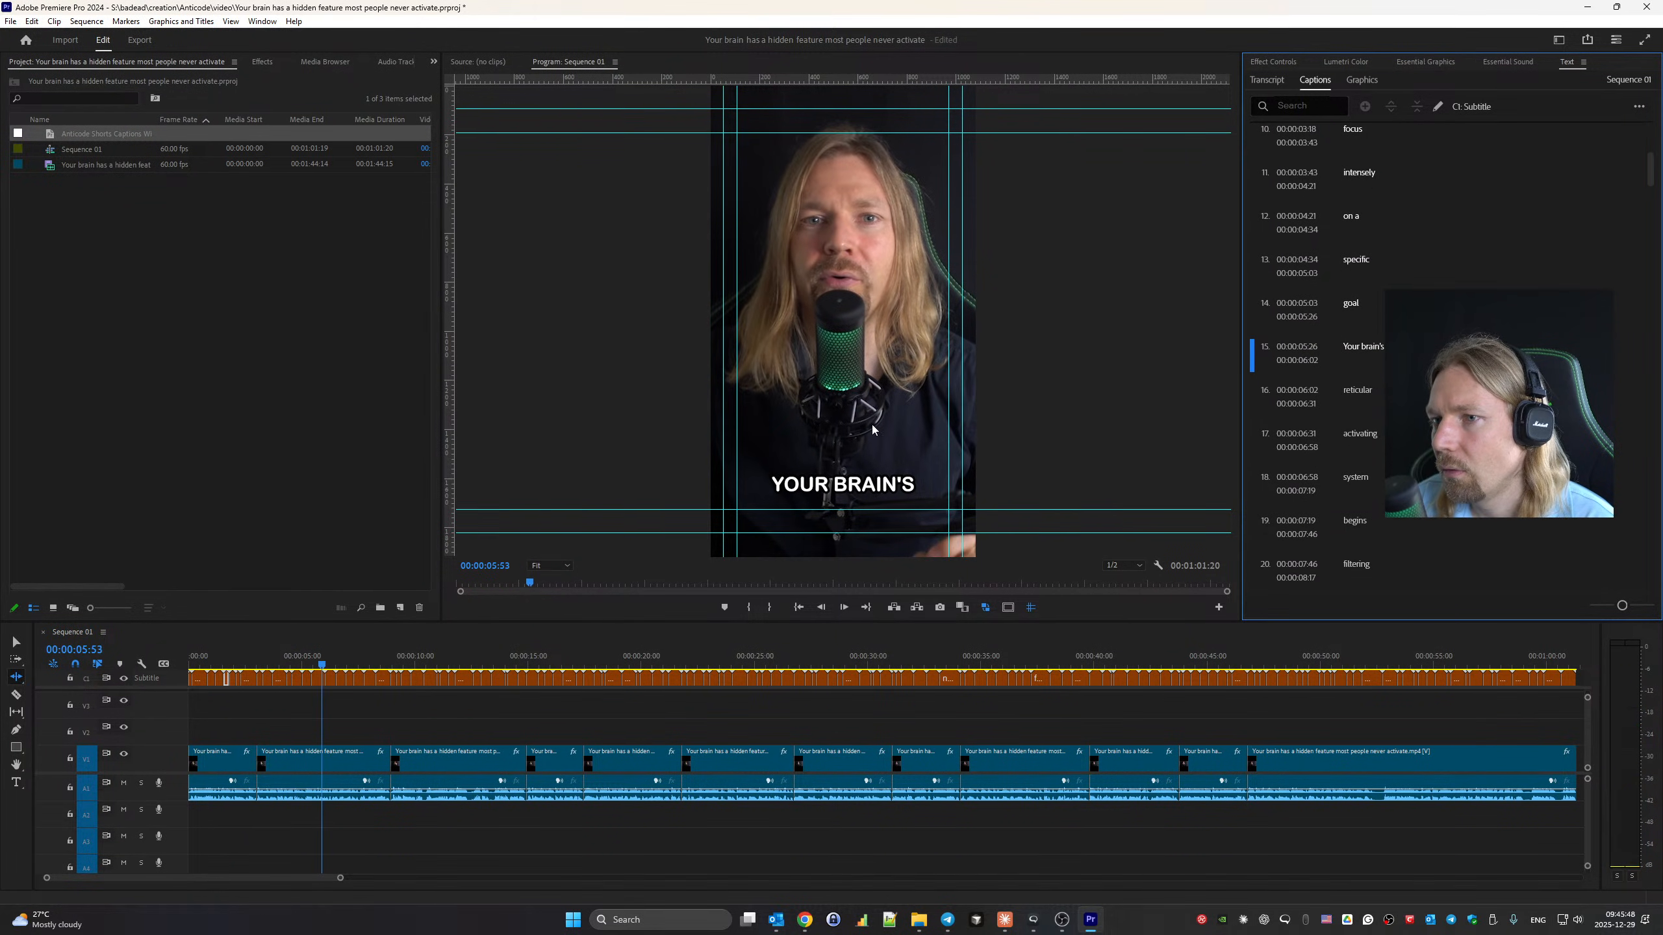
left_click(321, 721)
key("Home")
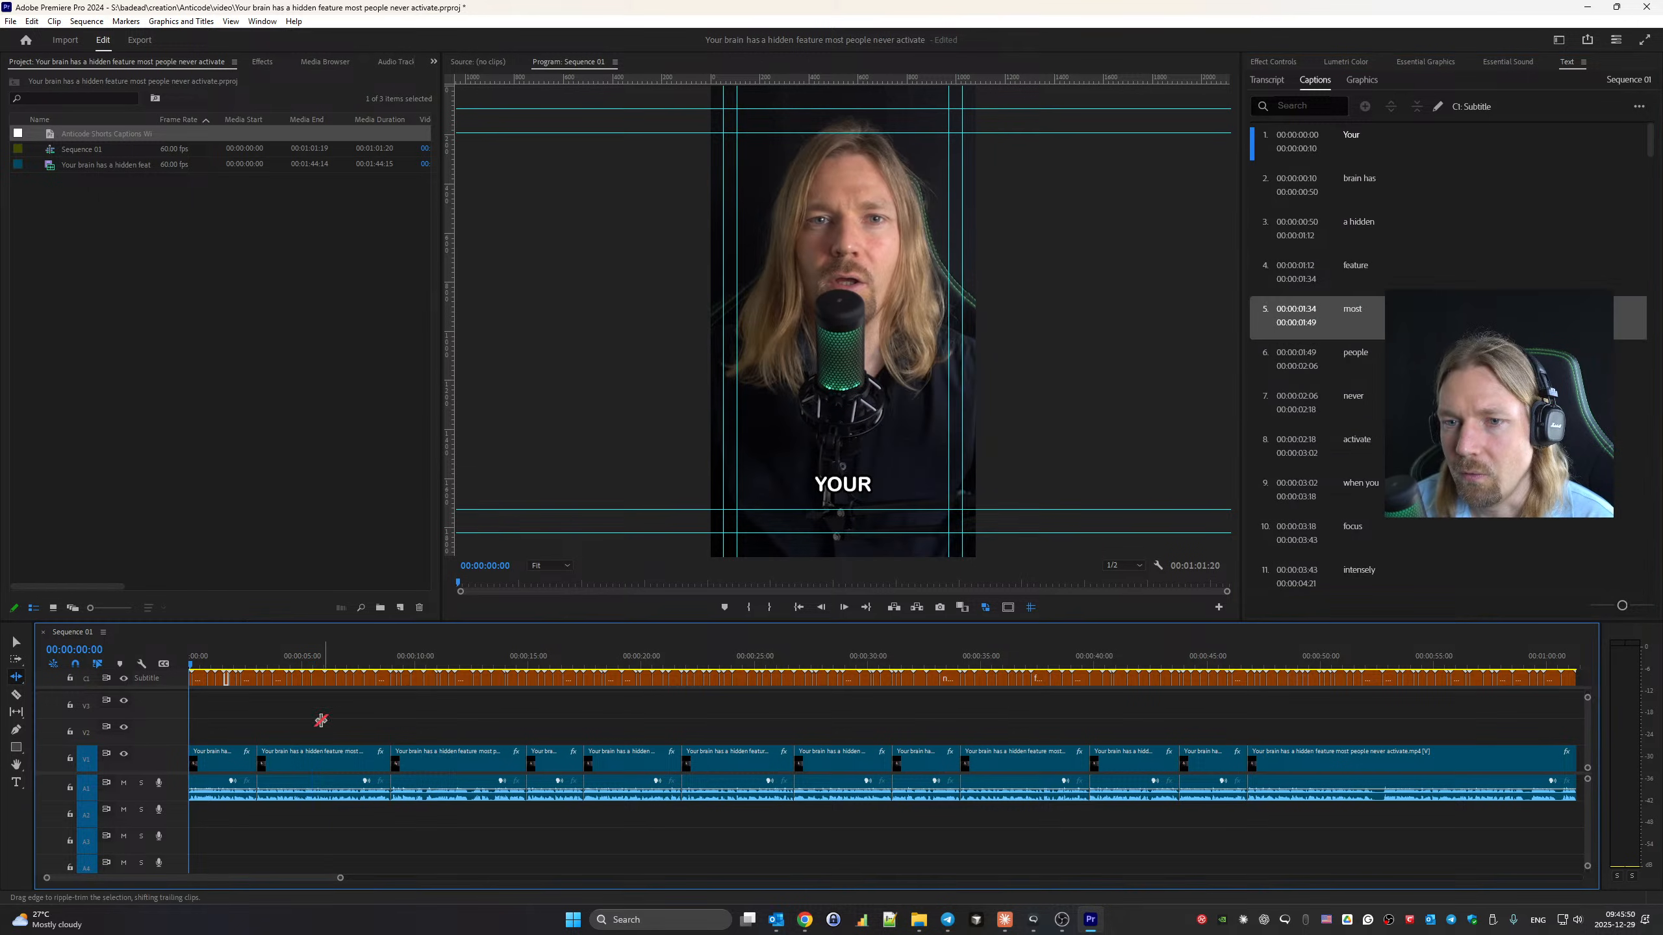
Create a new adjustment layer in the project with the default settings.
left_click_drag(341, 877, 351, 879)
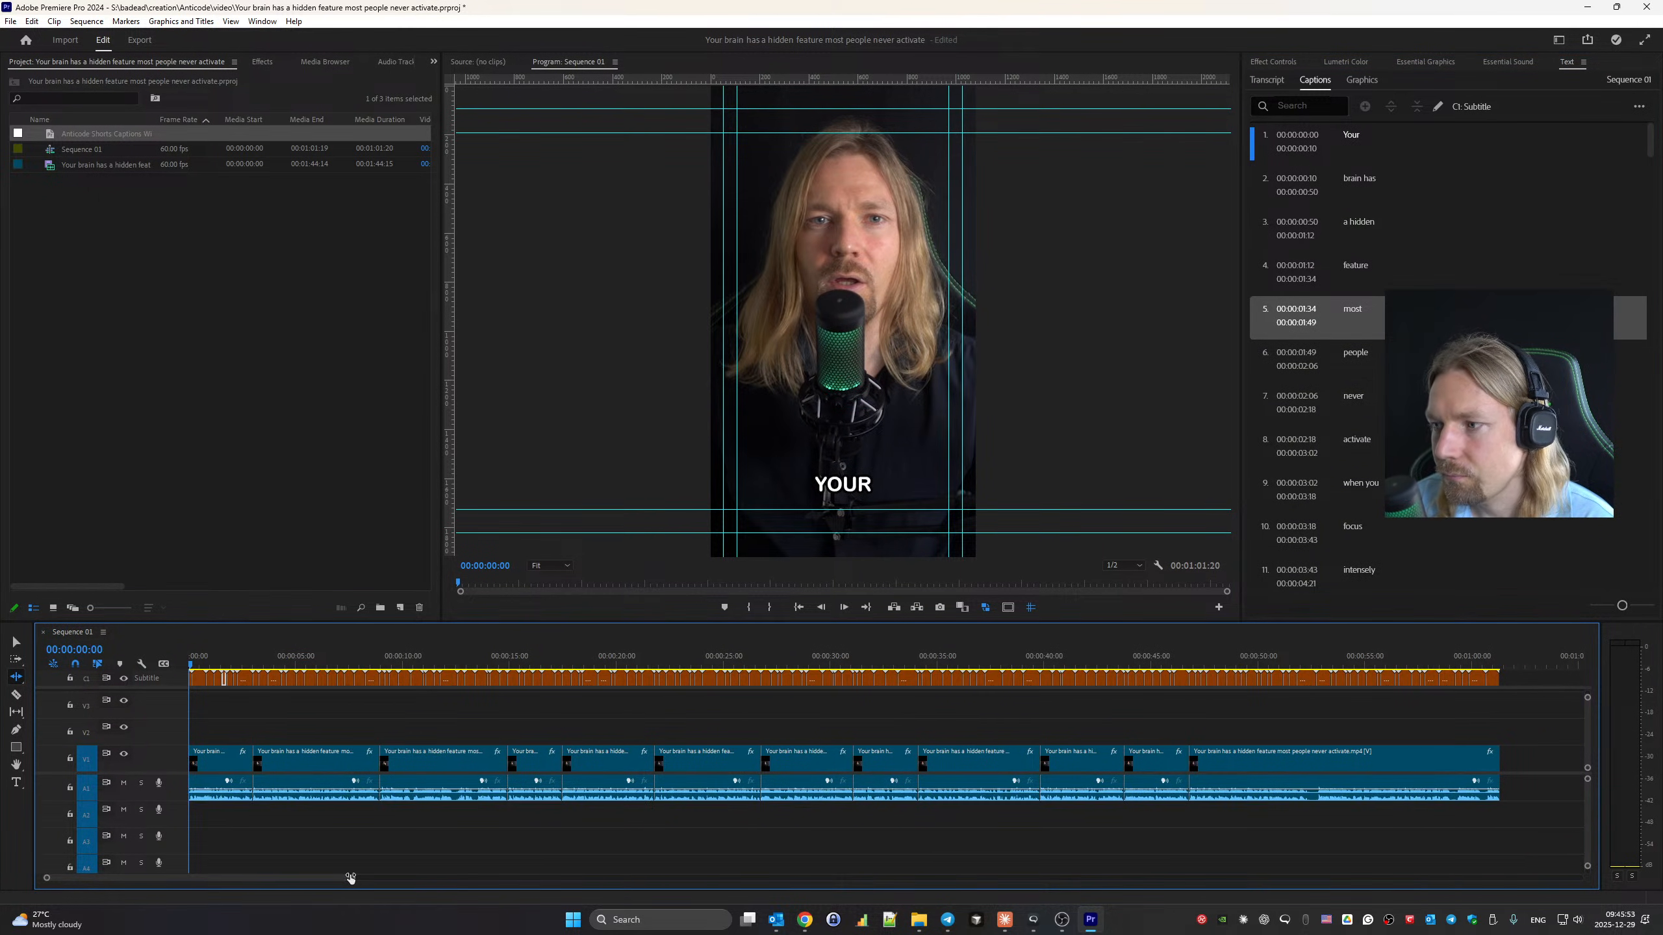
right_click(203, 250)
mouse_move(273, 310)
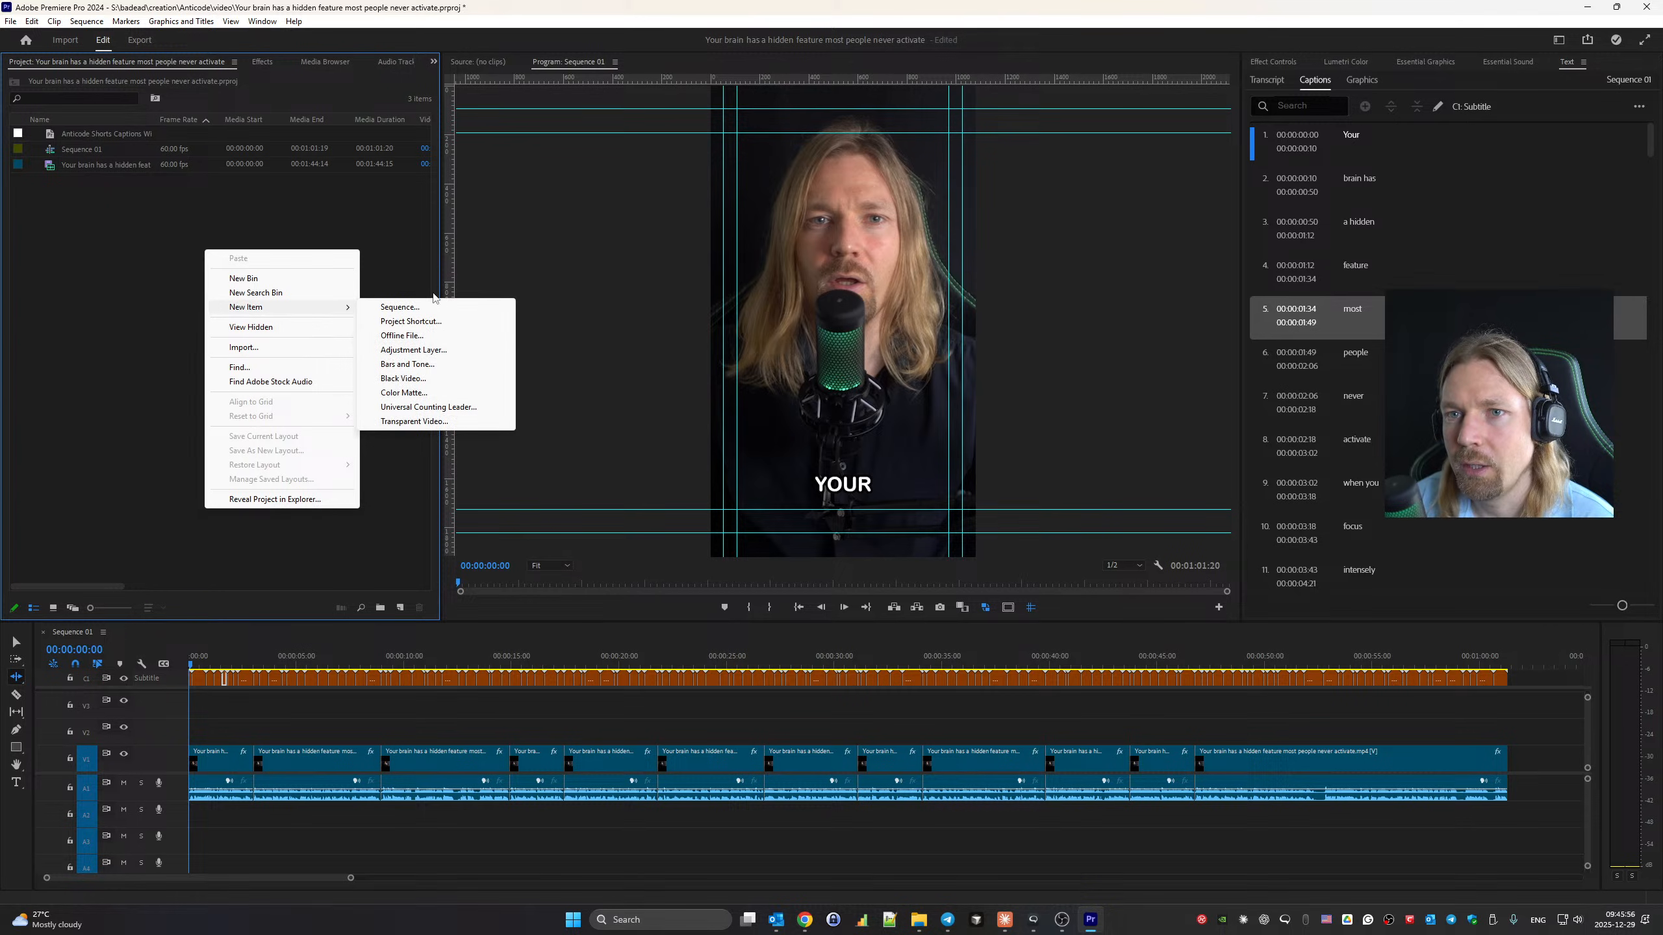
left_click(429, 349)
key("Return")
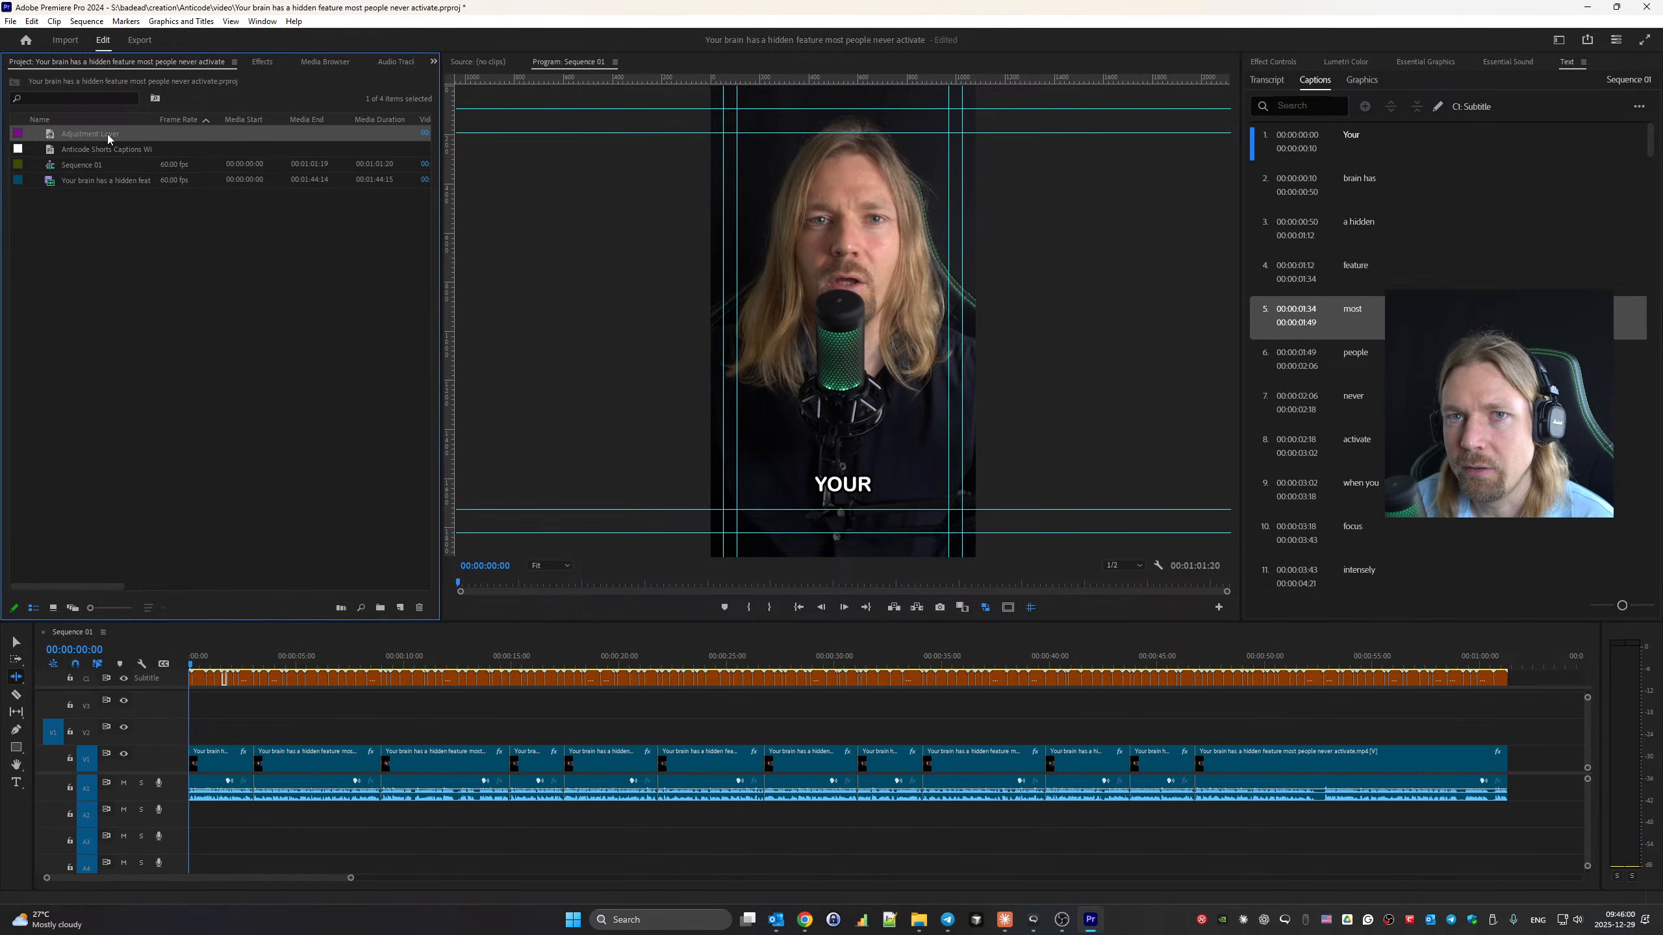
Place the adjustment layer on the video track above the clips at the sequence start and extend it to the end of the last clip.
left_click_drag(111, 139, 193, 738)
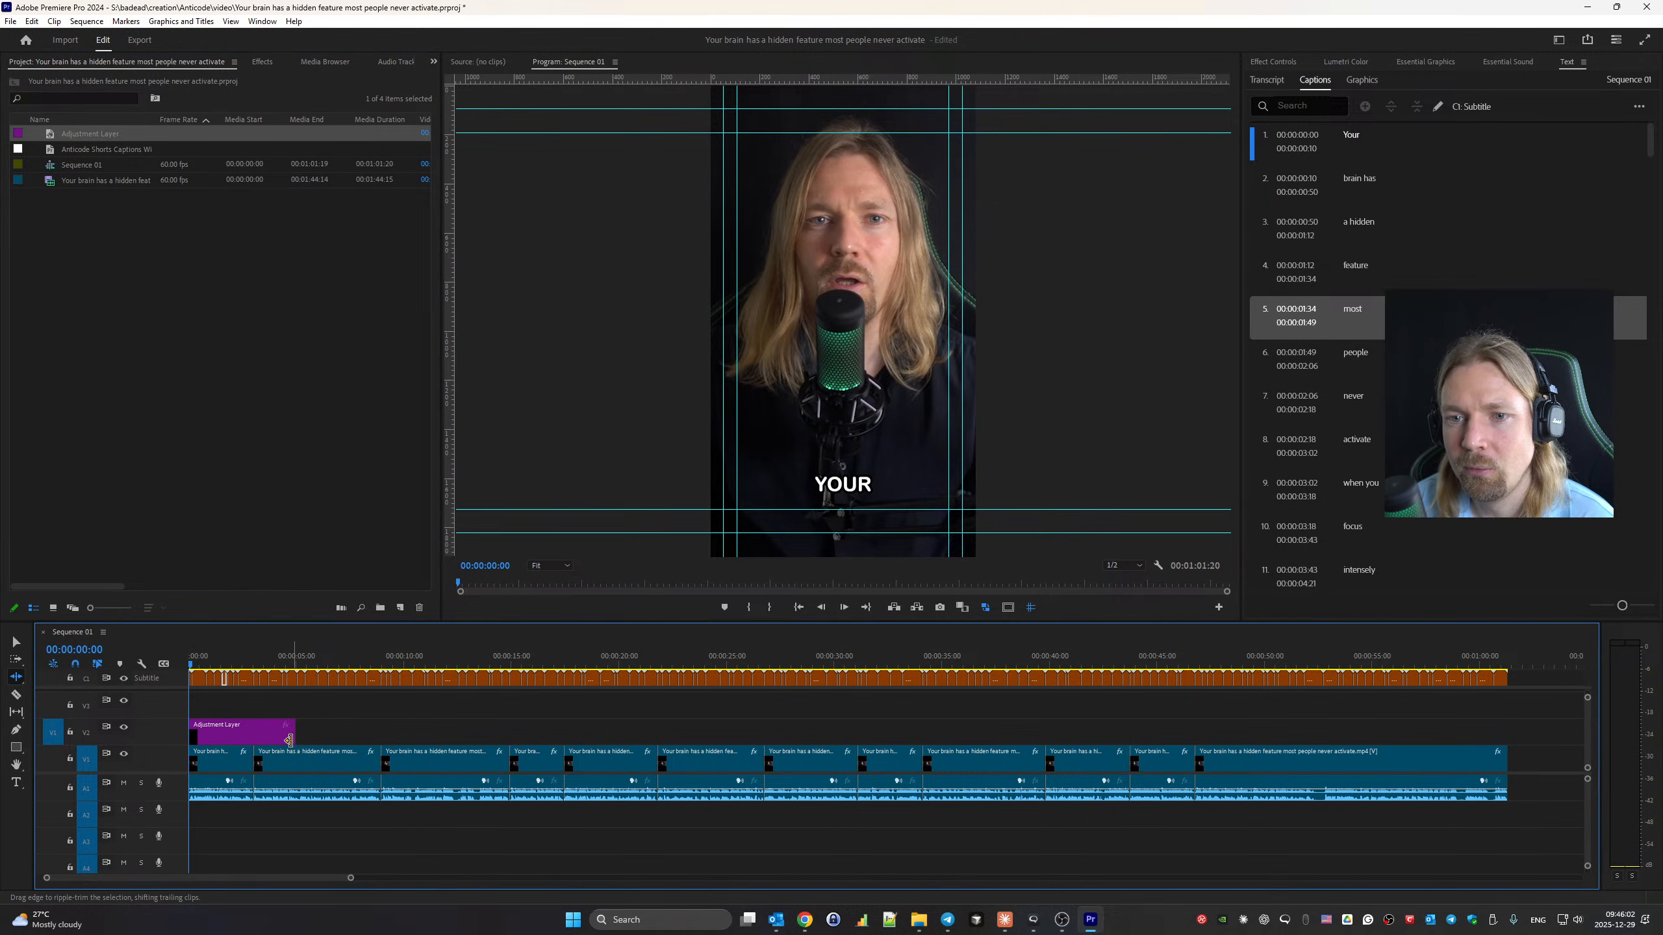
left_click_drag(295, 732, 822, 761)
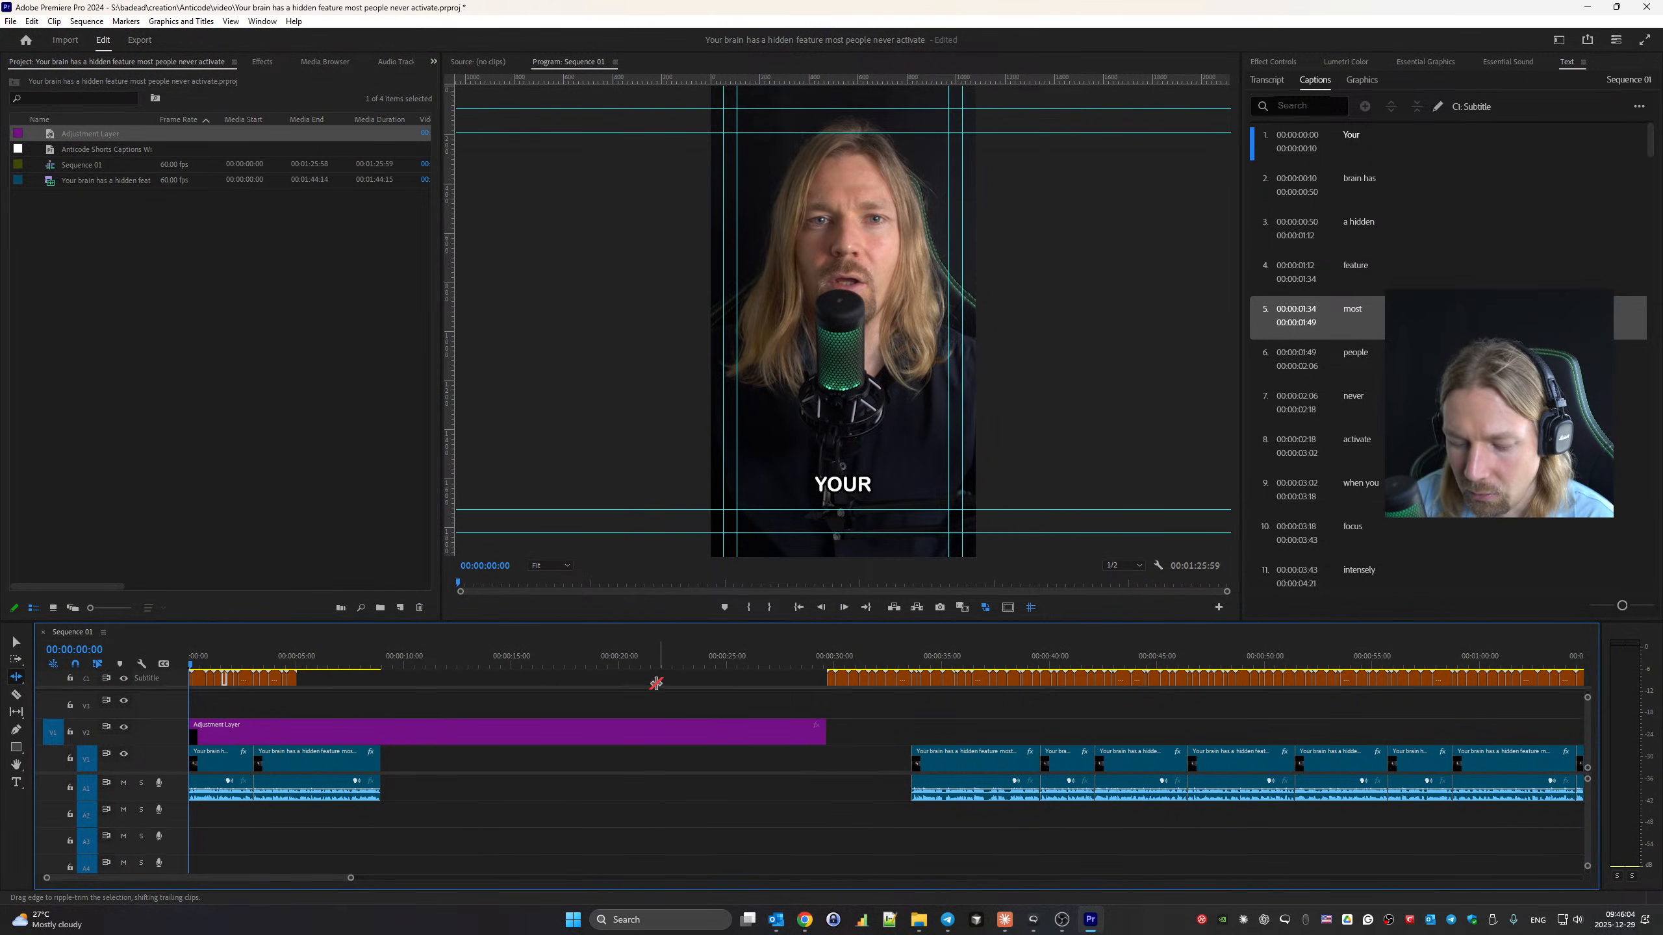
key("ctrl+z")
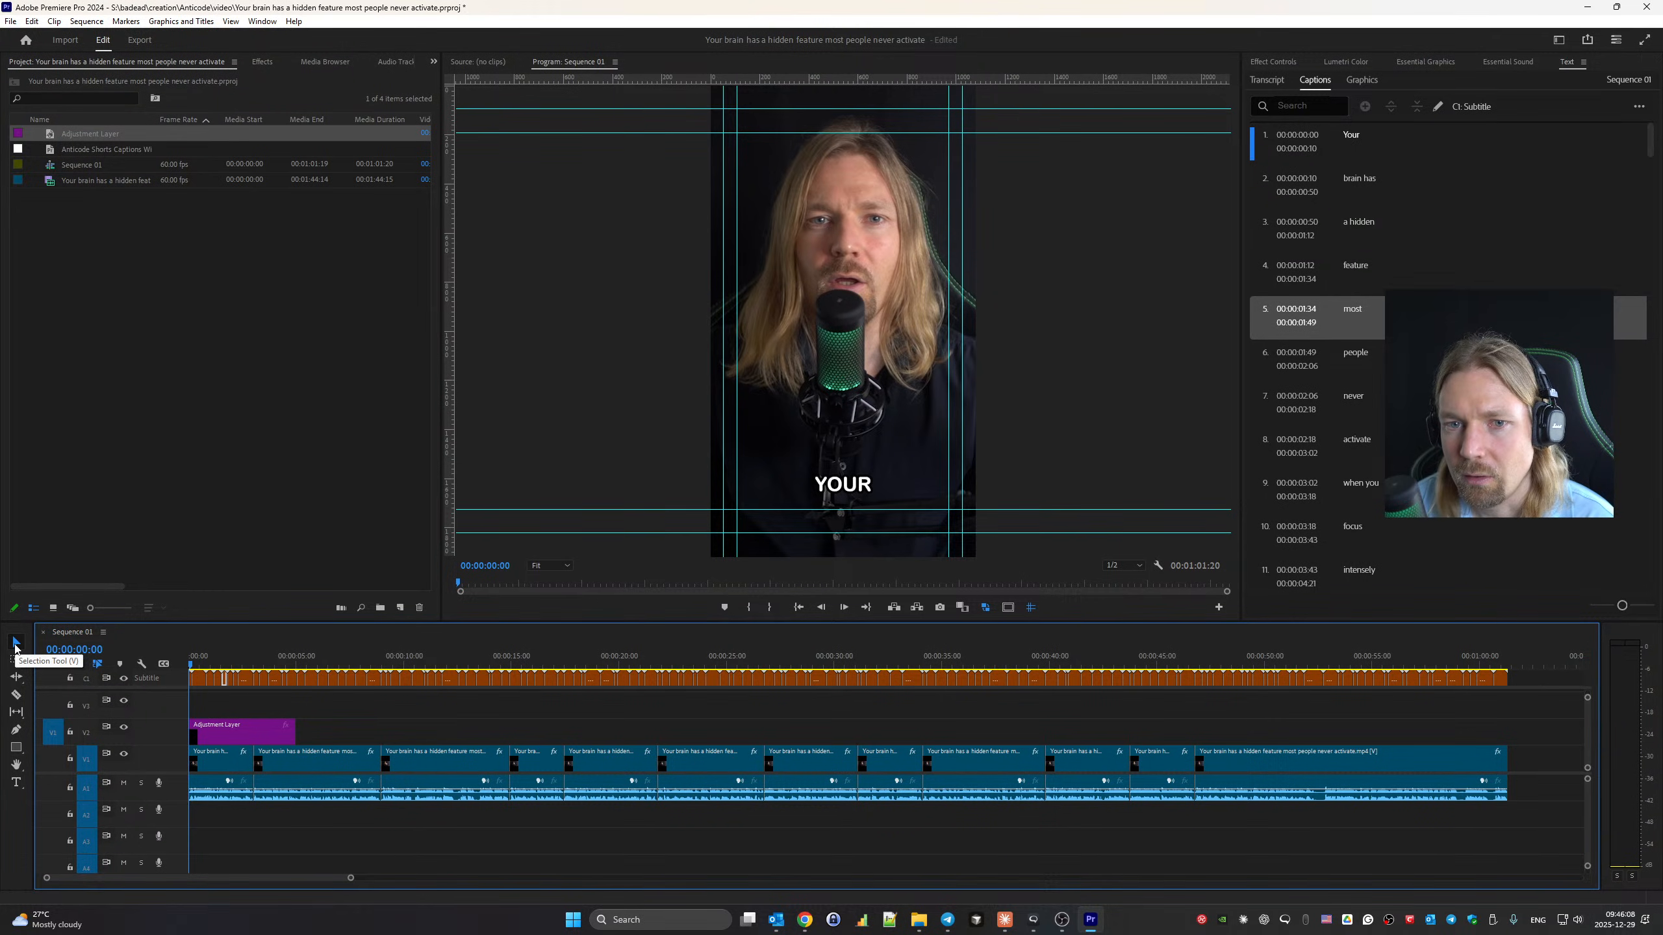
left_click_drag(290, 732, 1500, 823)
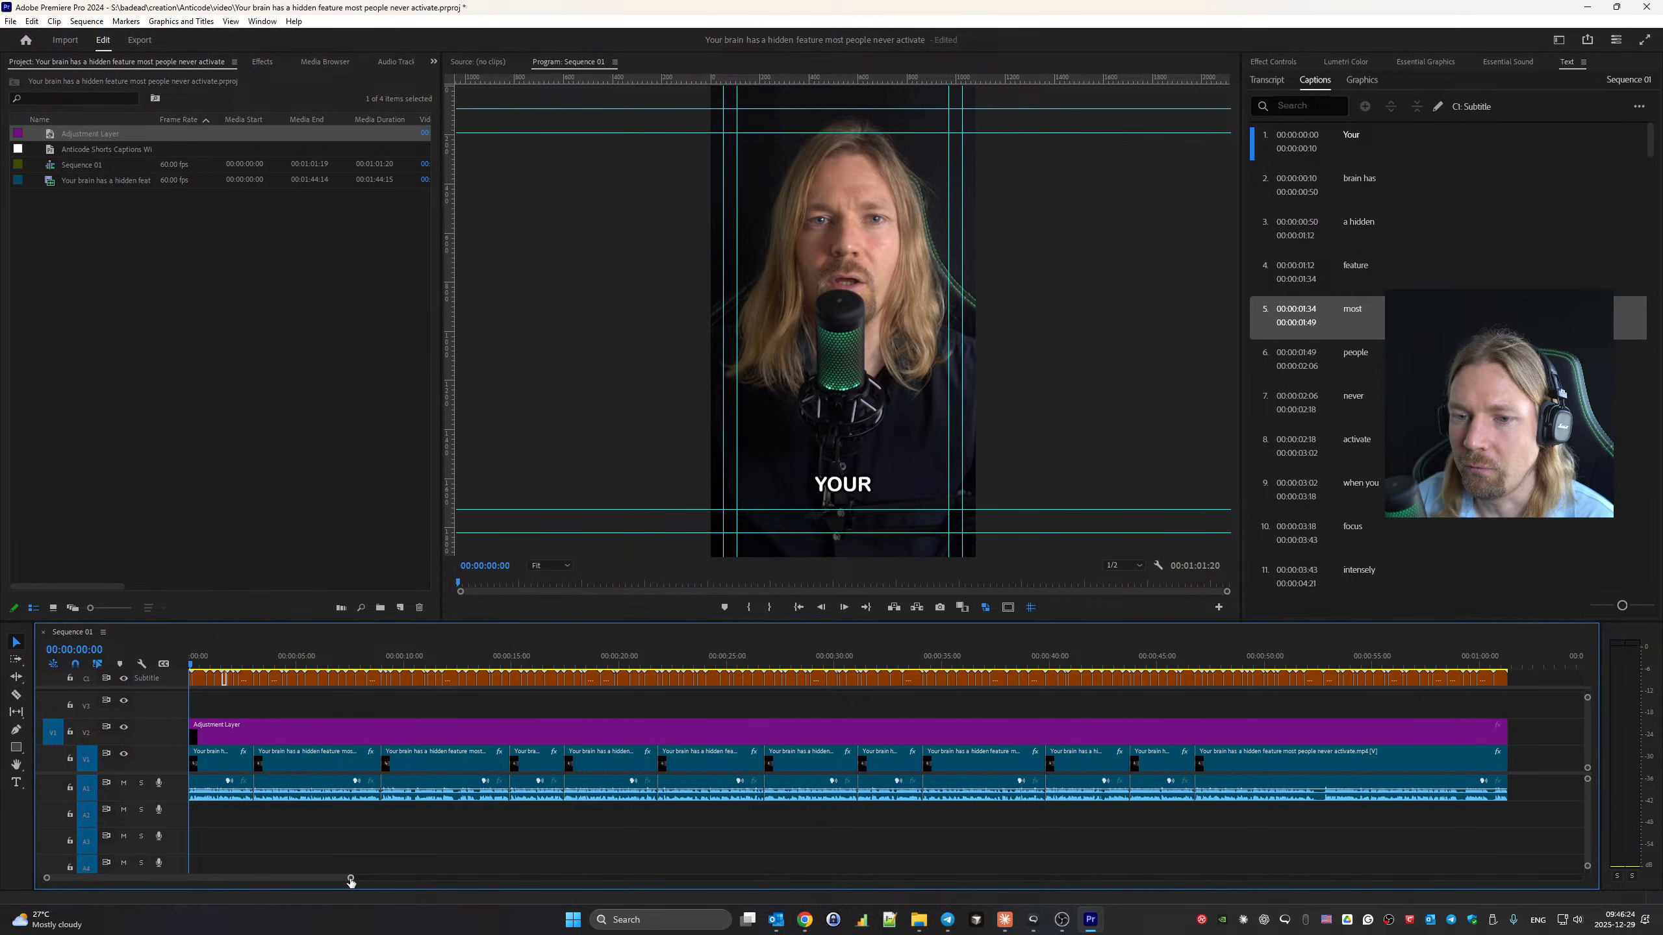
Play the sequence from the start to about 00:00:07:24 to review the captions and cuts.
left_click_drag(351, 879, 302, 866)
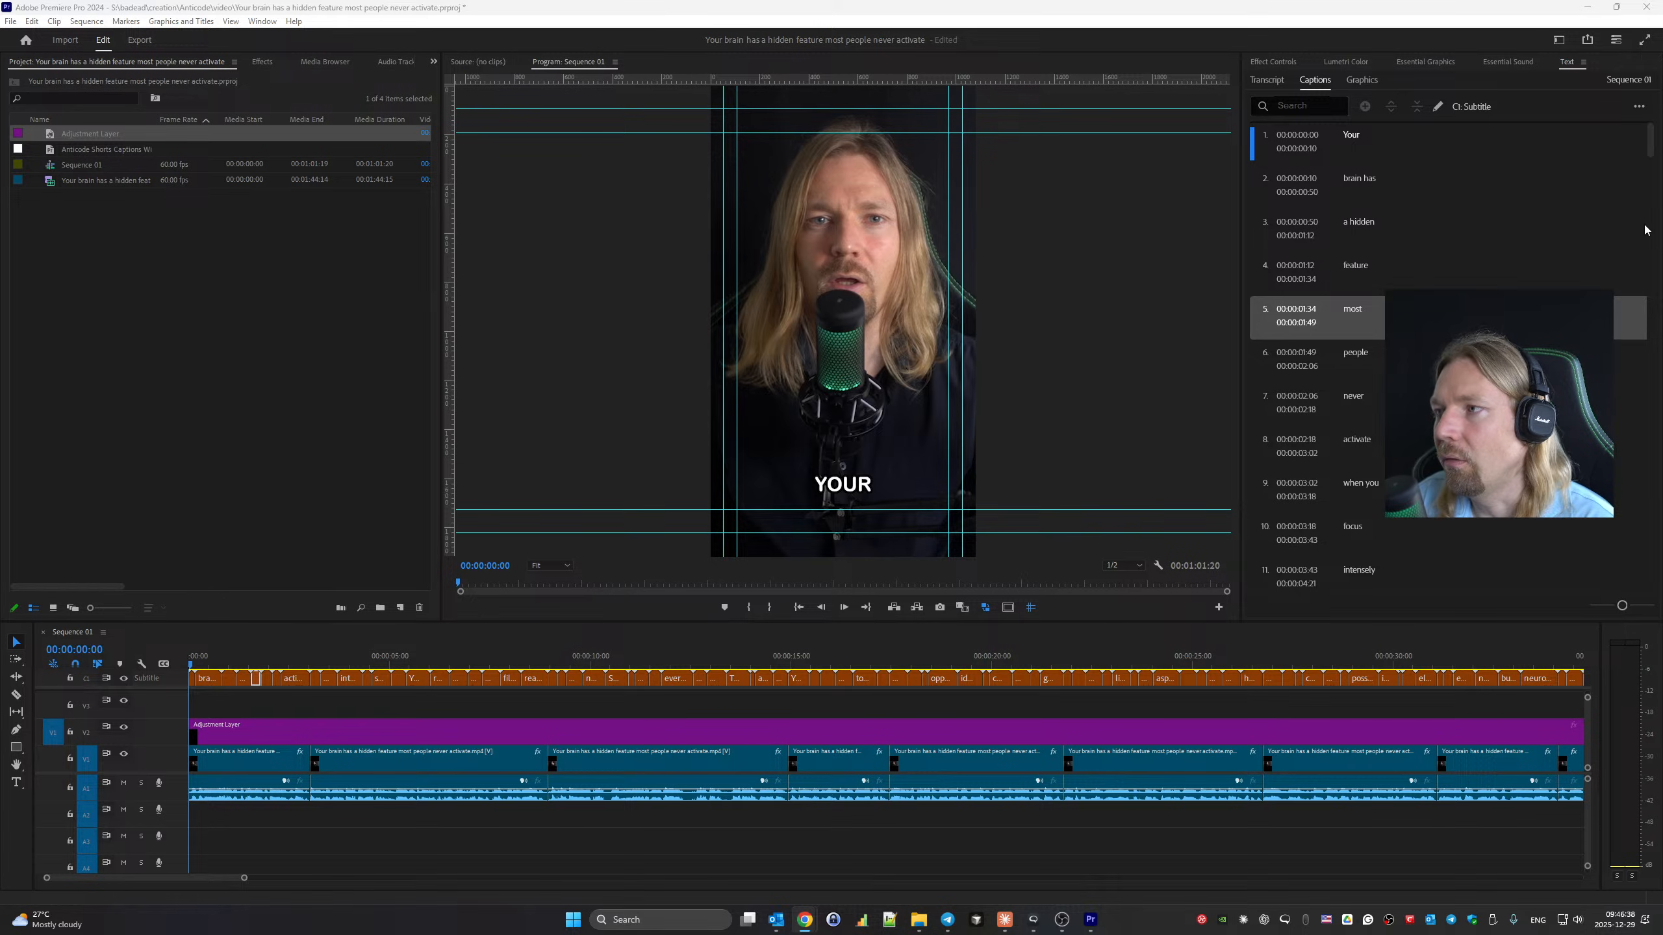
left_click(866, 6)
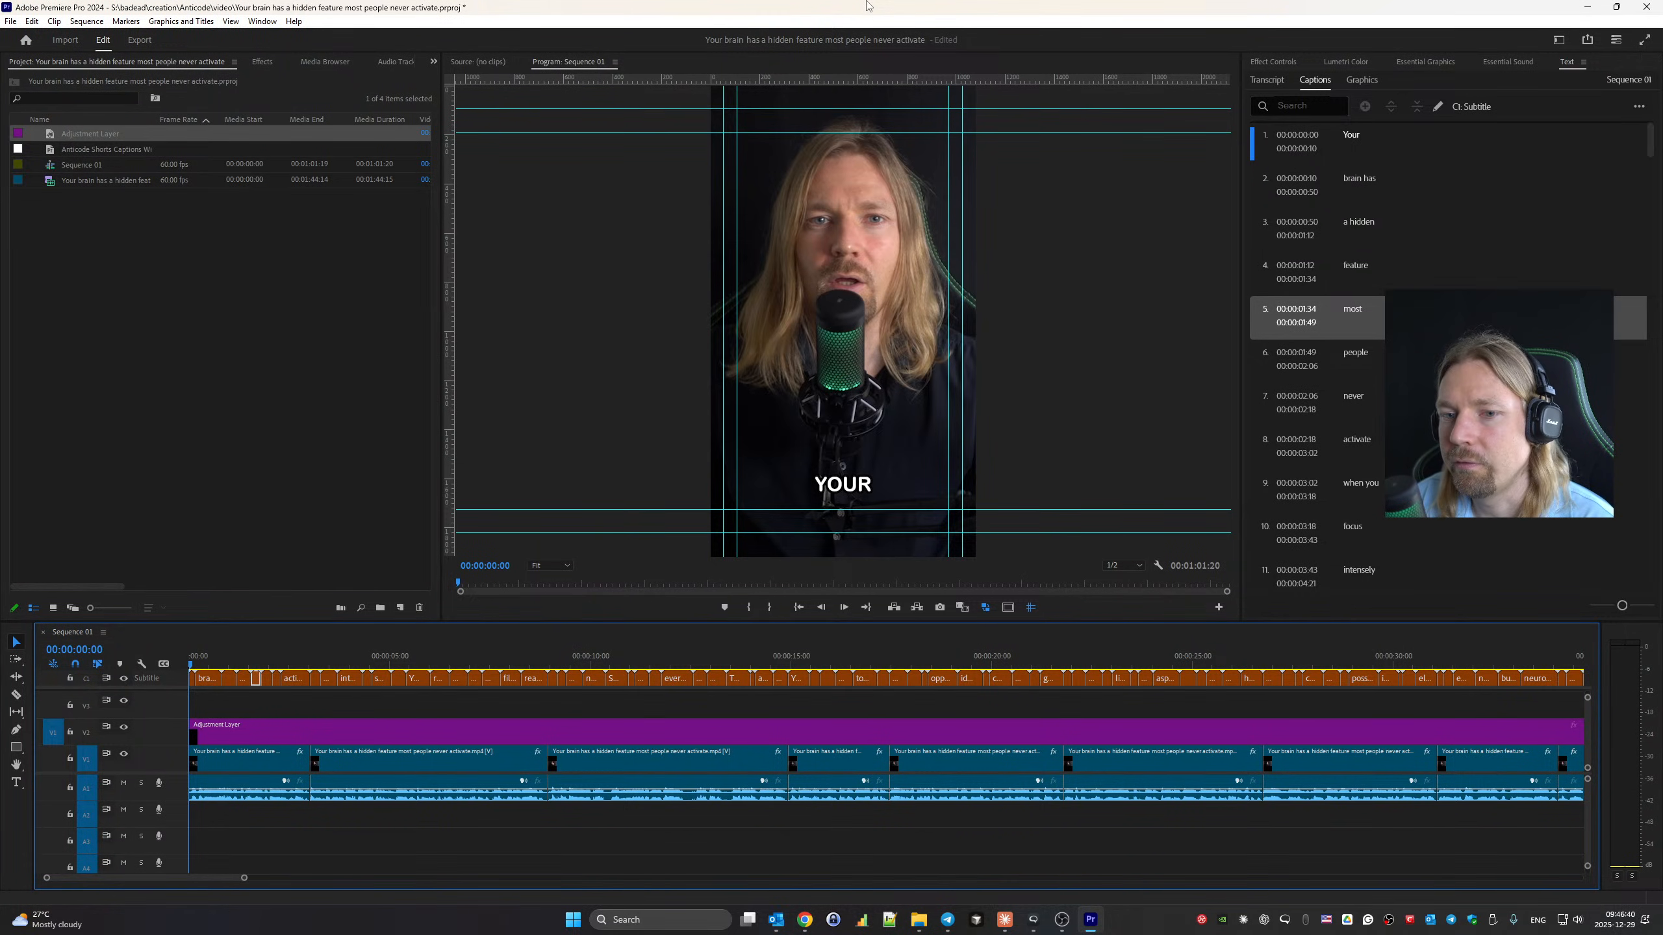
key("space")
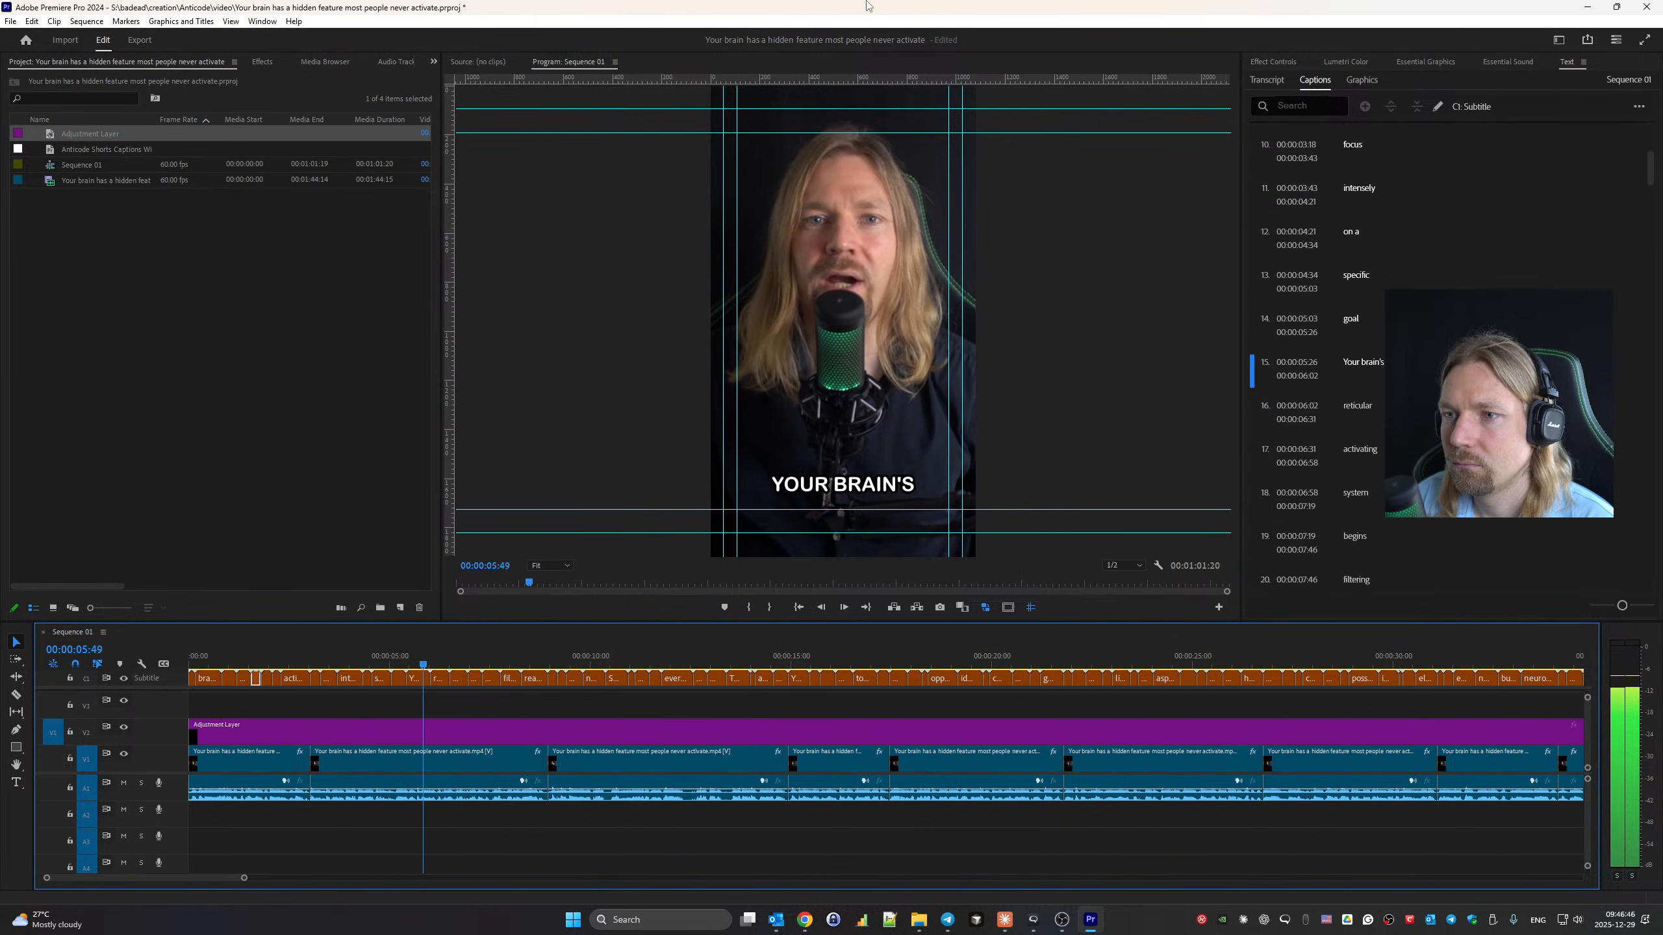
key("space")
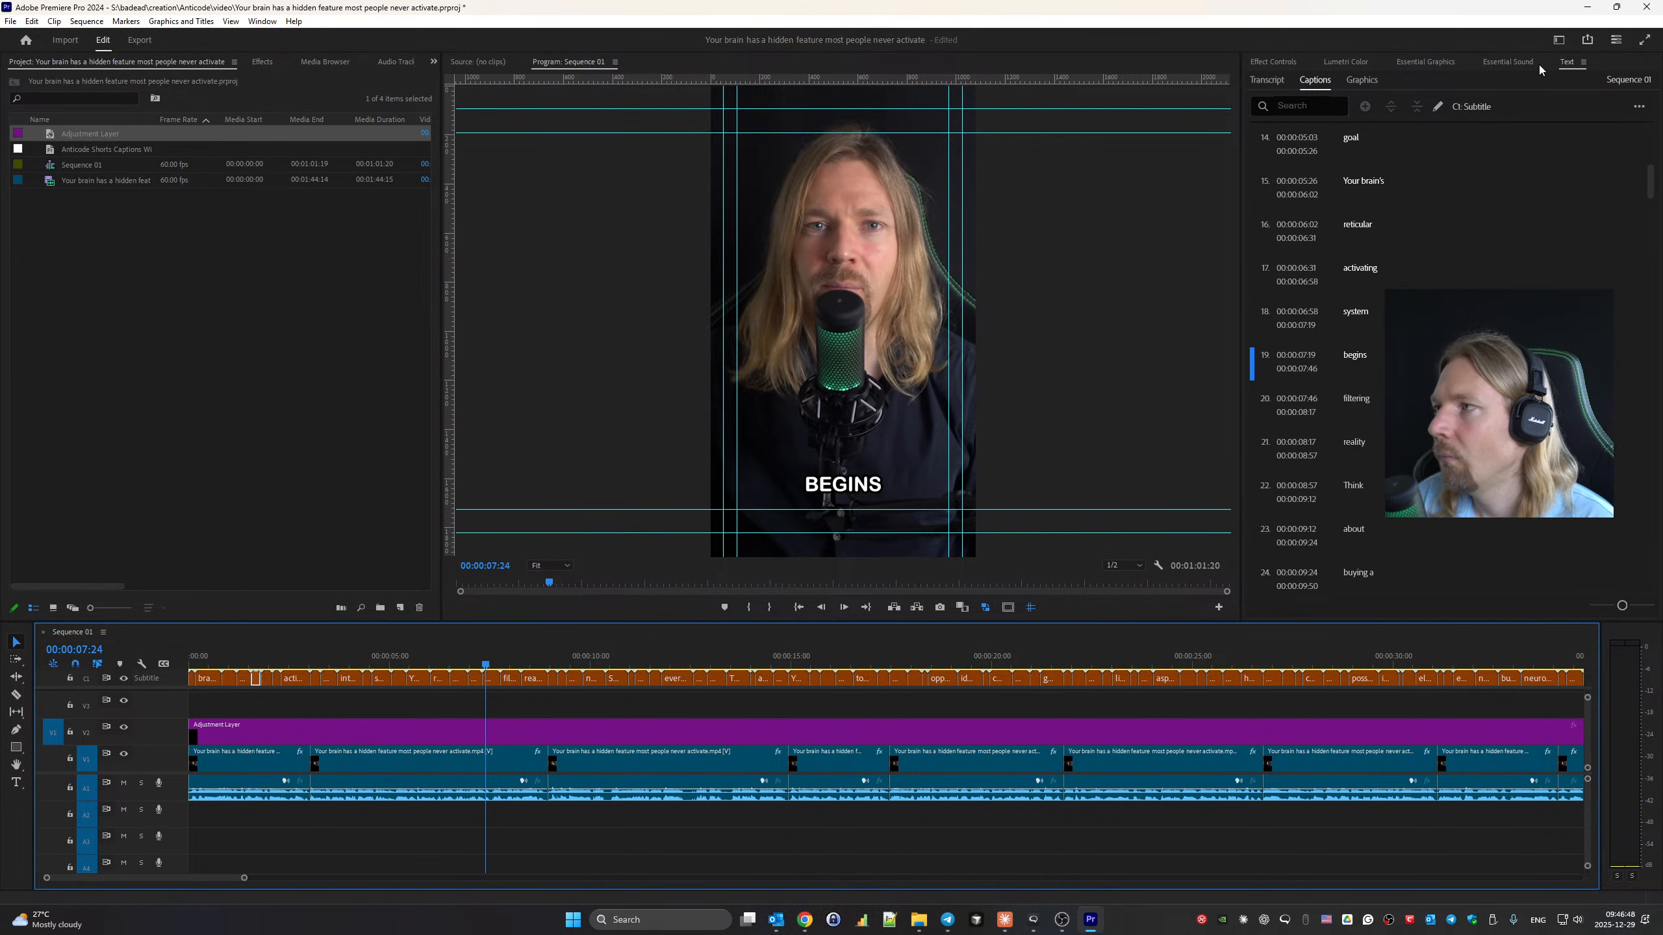
Switch to the Pexels videos page in the browser and search the free stock videos for "fovus".
key("alt+Tab")
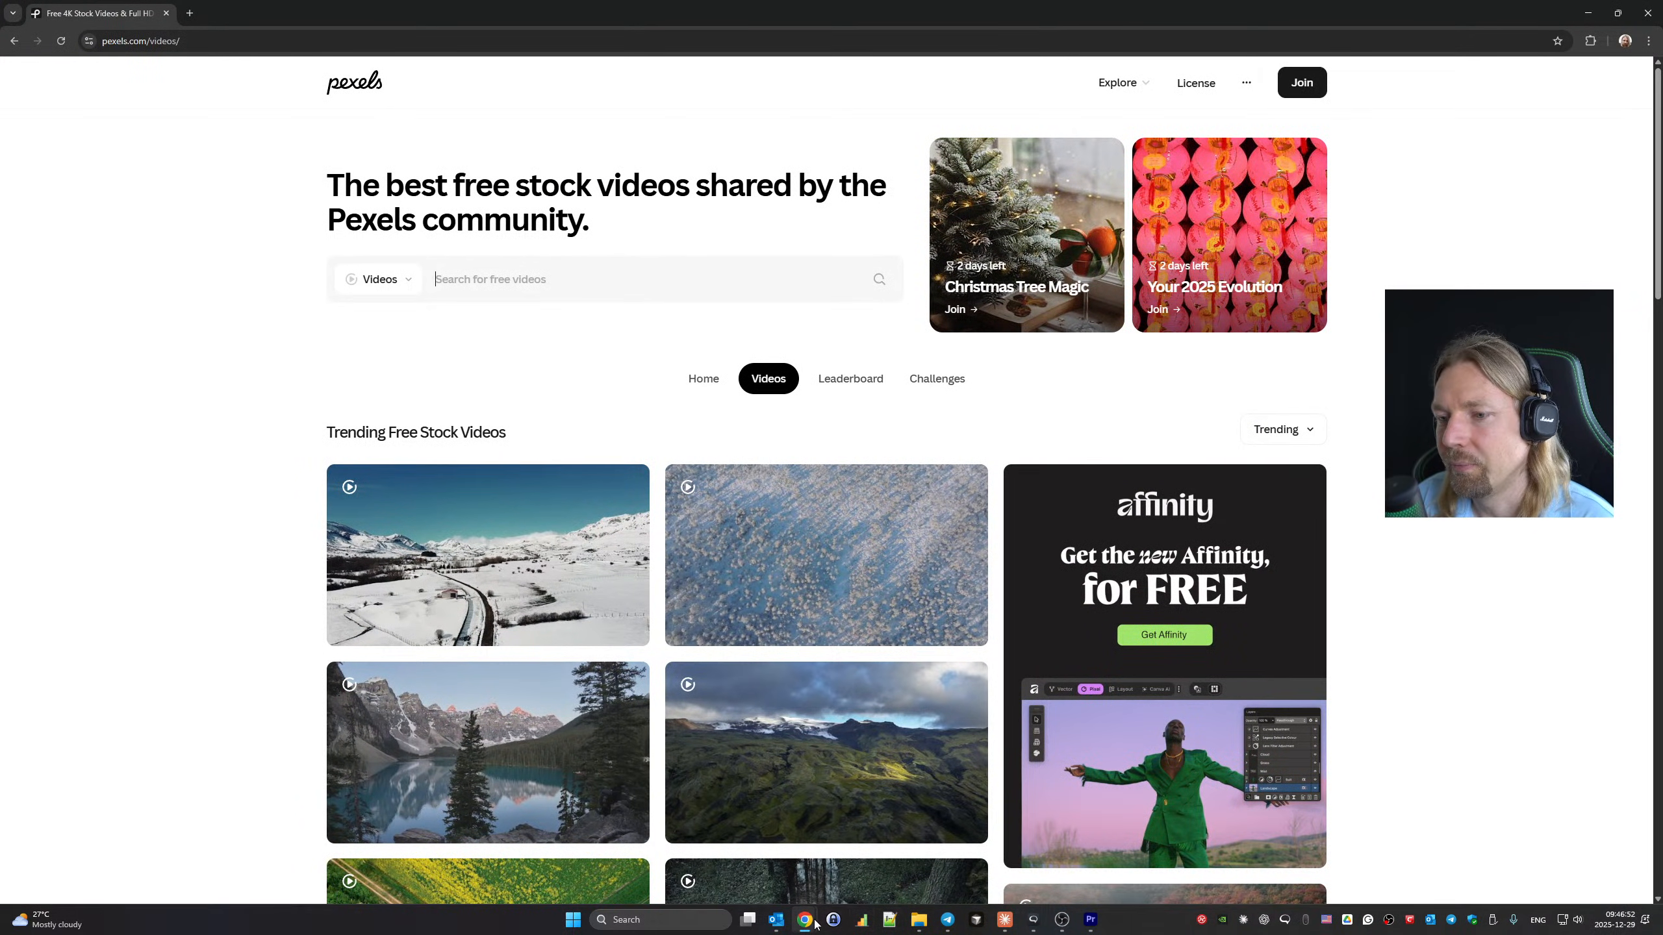
mouse_move(806, 920)
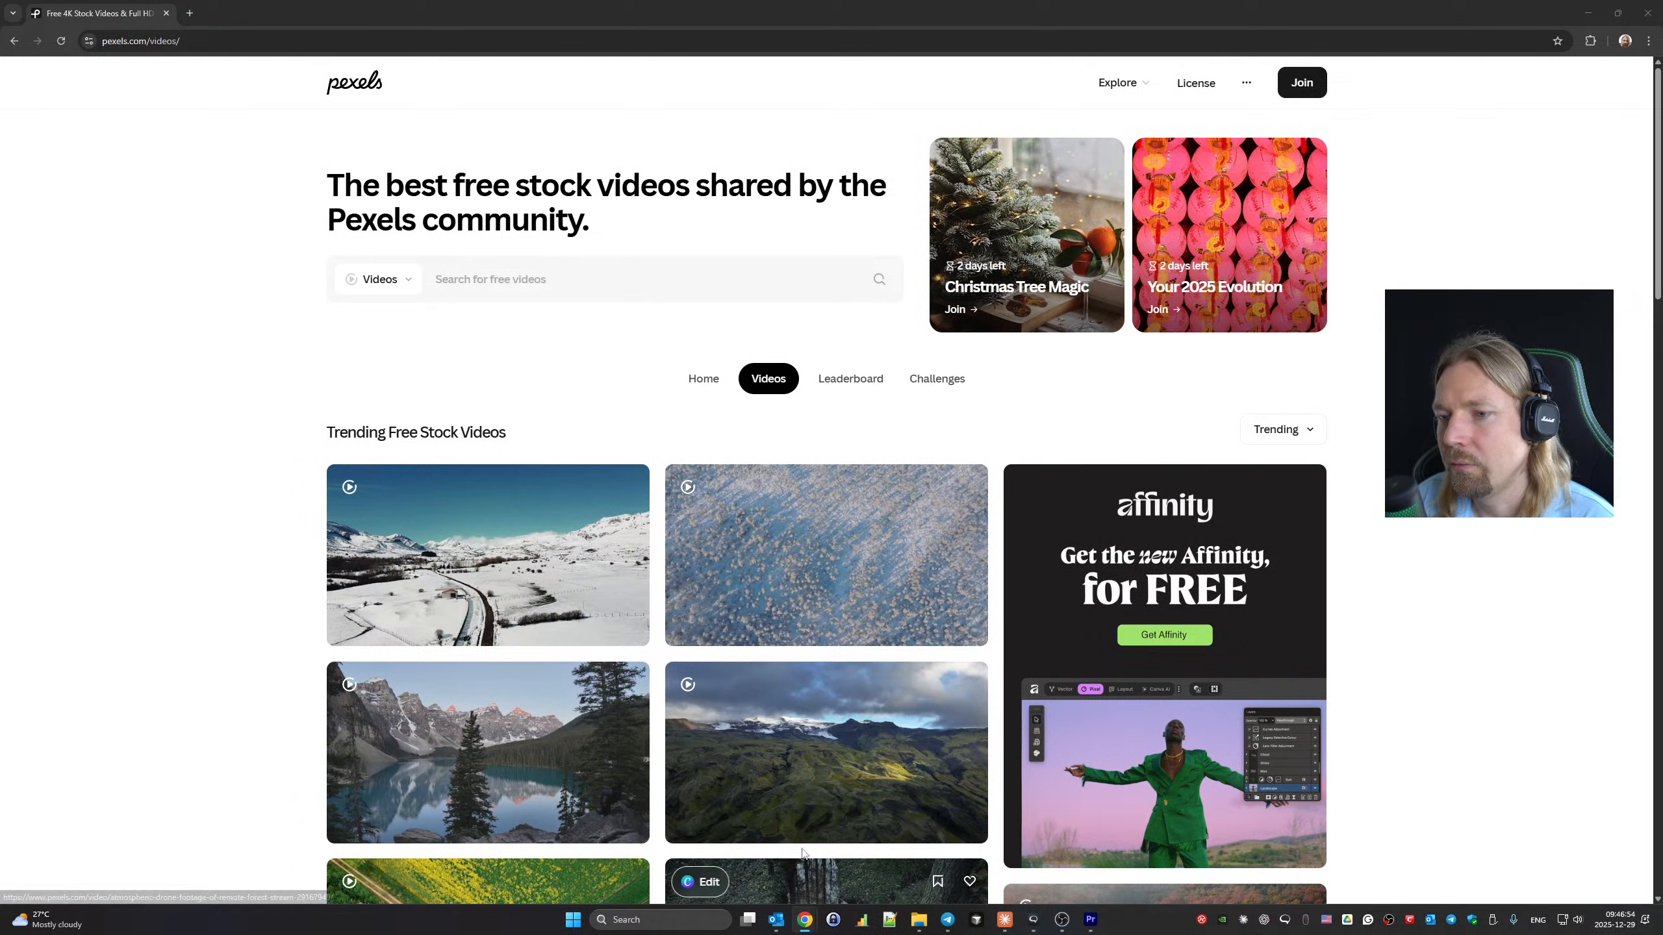
left_click(557, 280)
left_click(341, 282)
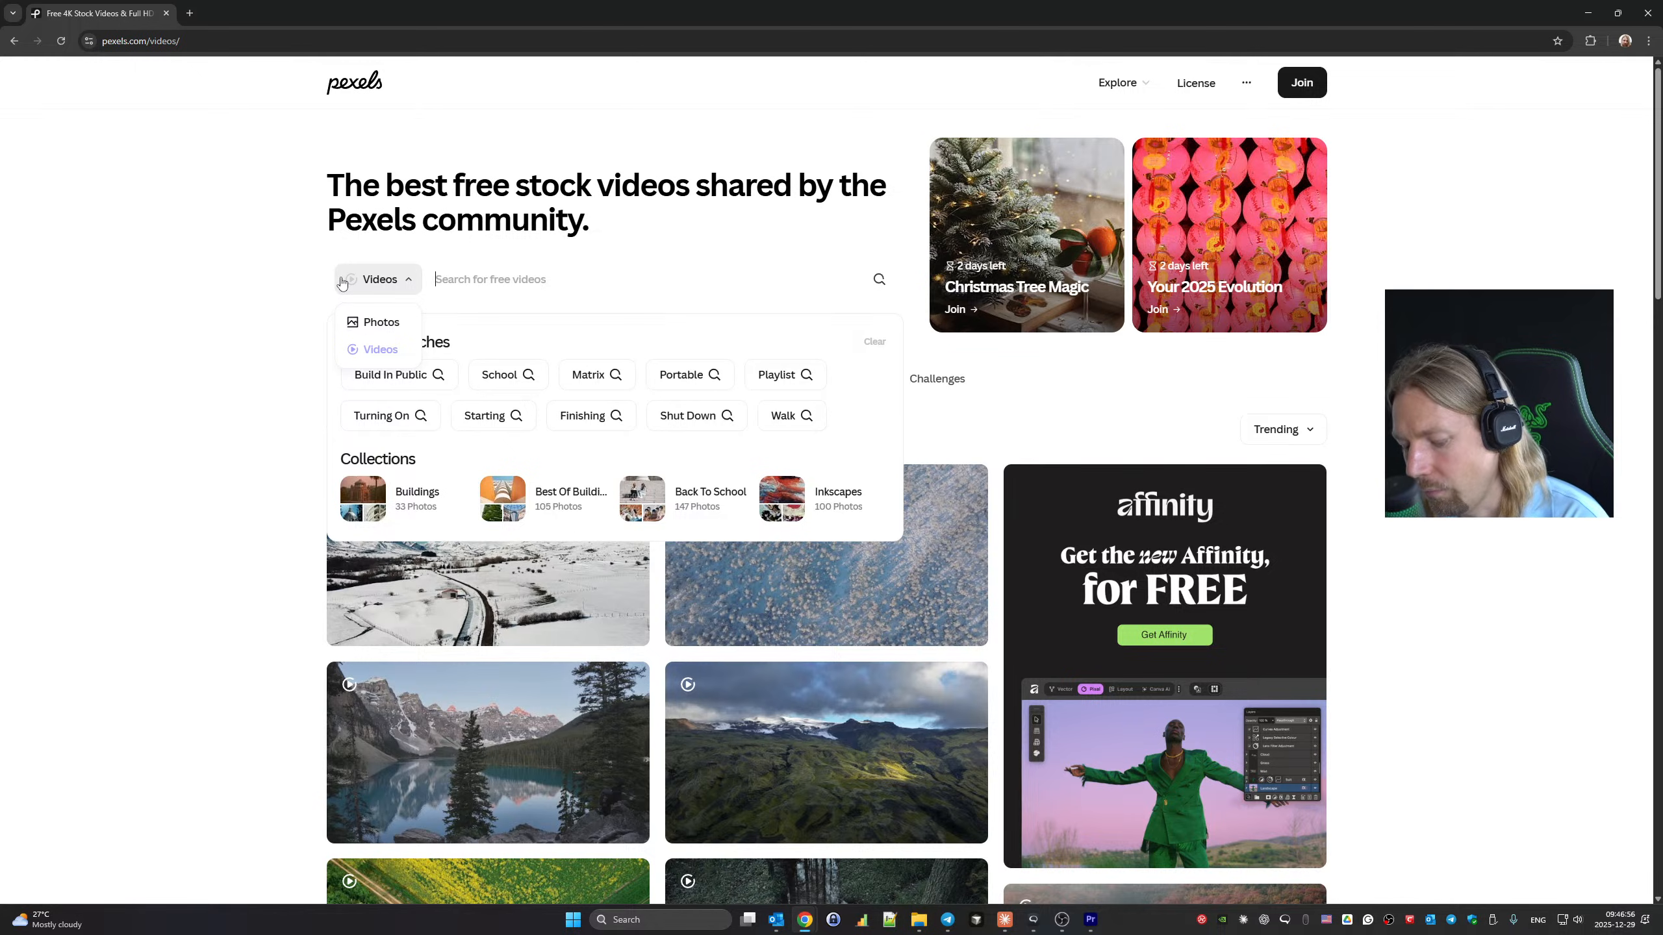
type("fovus")
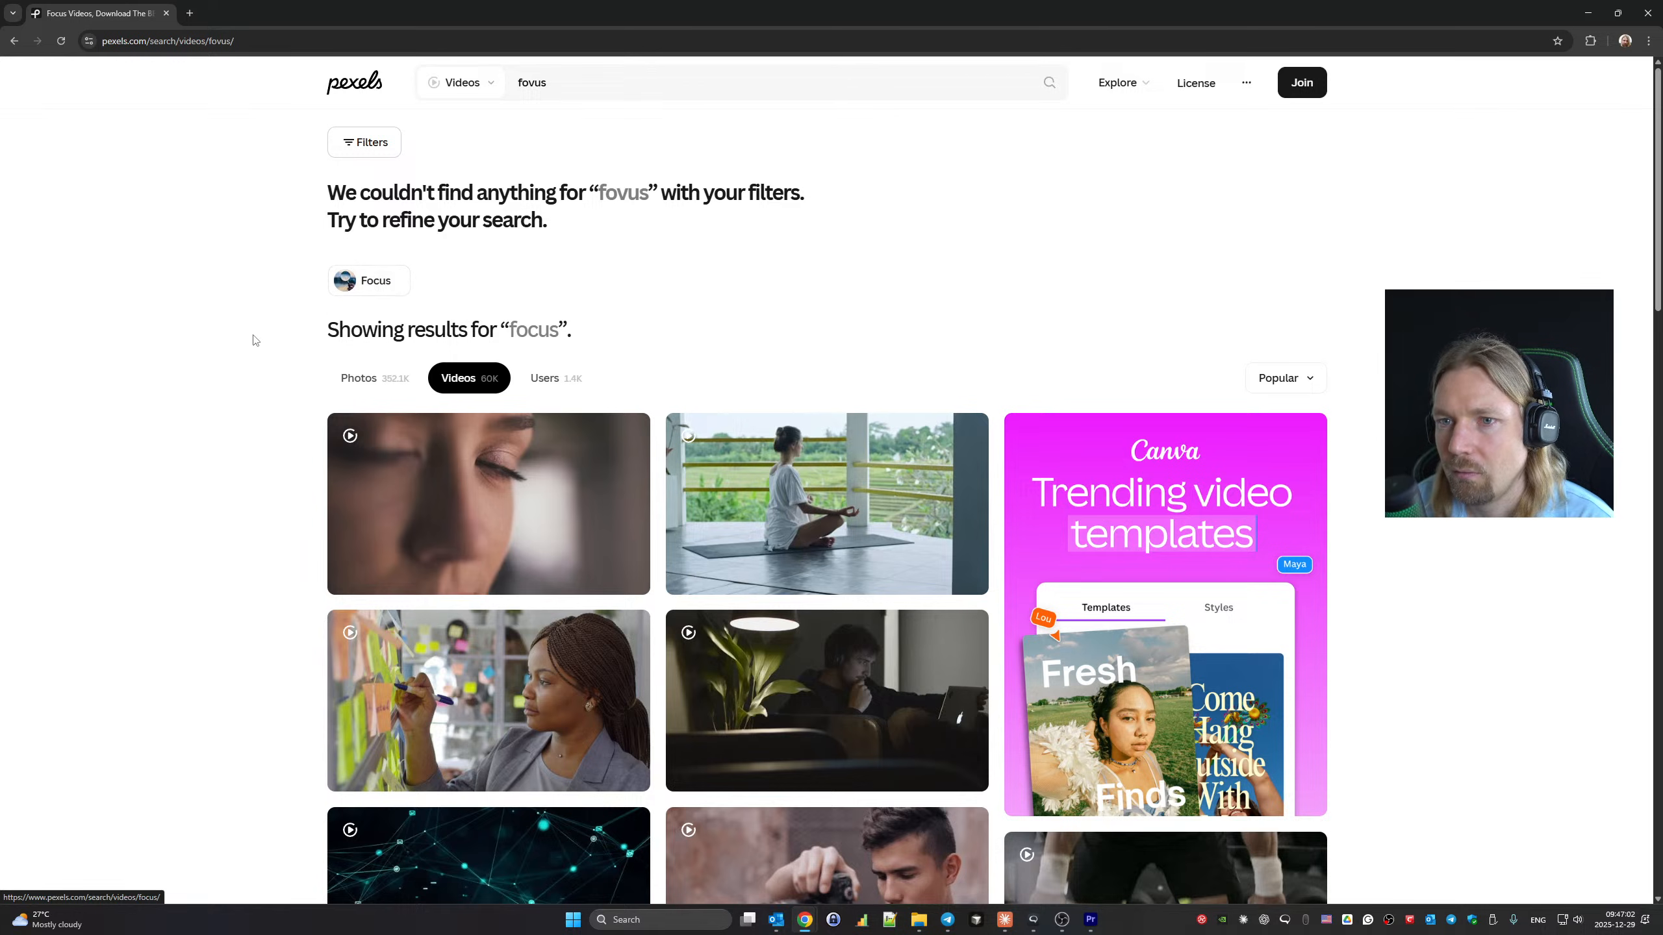
Look through the stock video results for focus-themed footage, down to the vertical clip of a person pointing a camera lens forward.
mouse_move(424, 474)
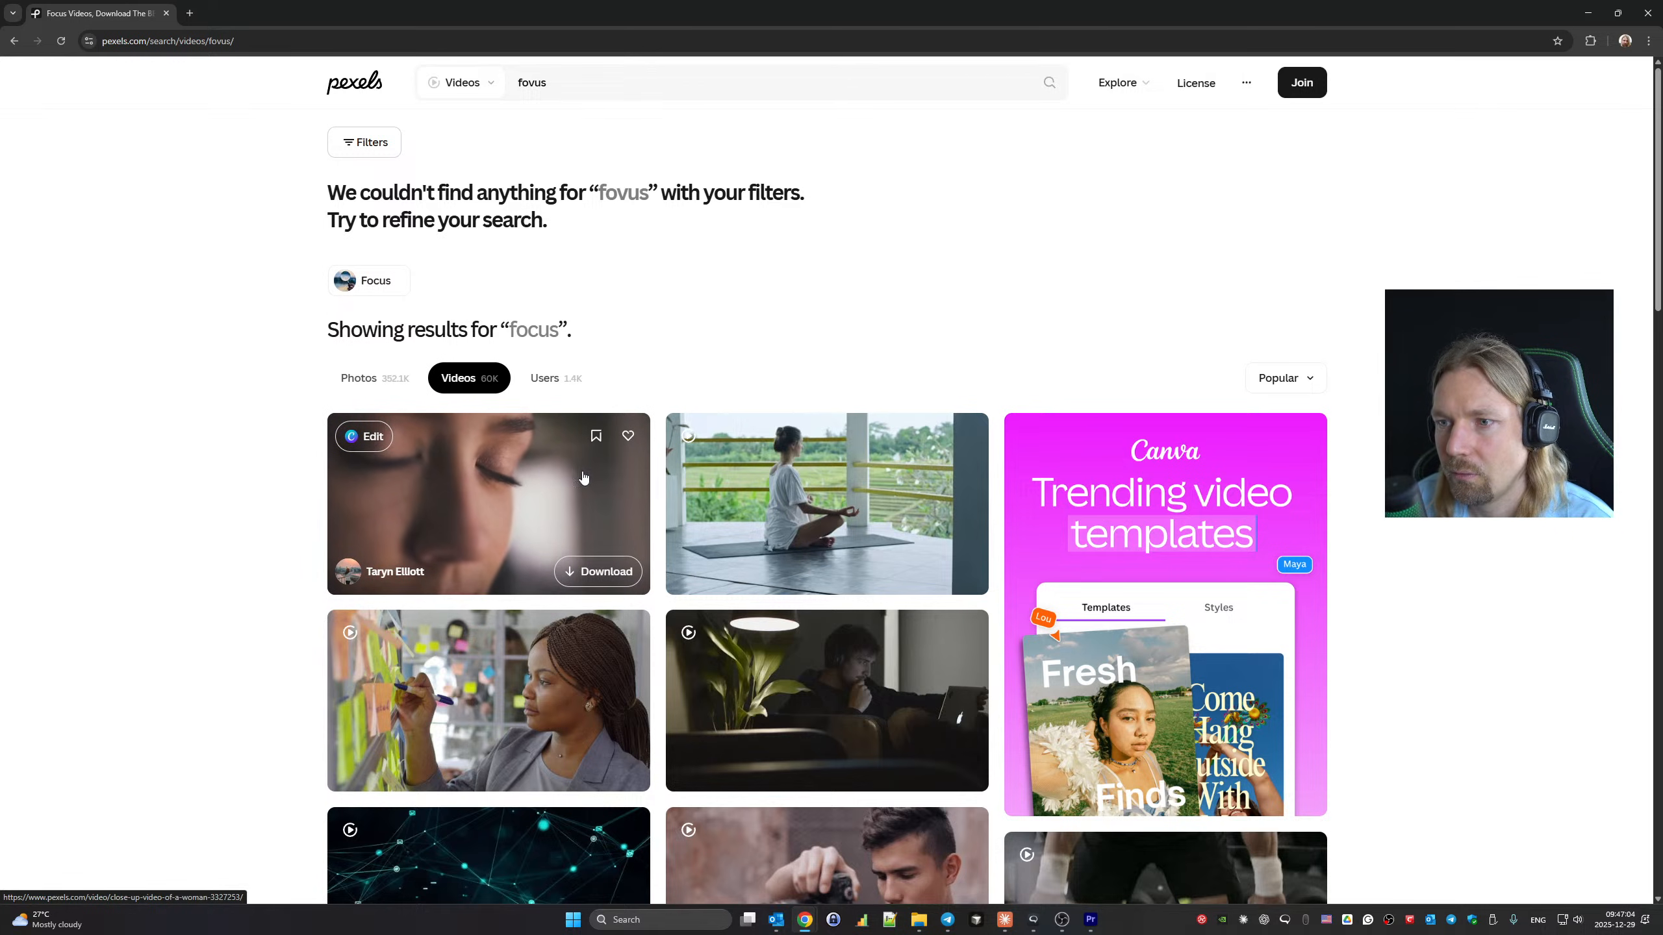
scroll(779, 473, "down", 5)
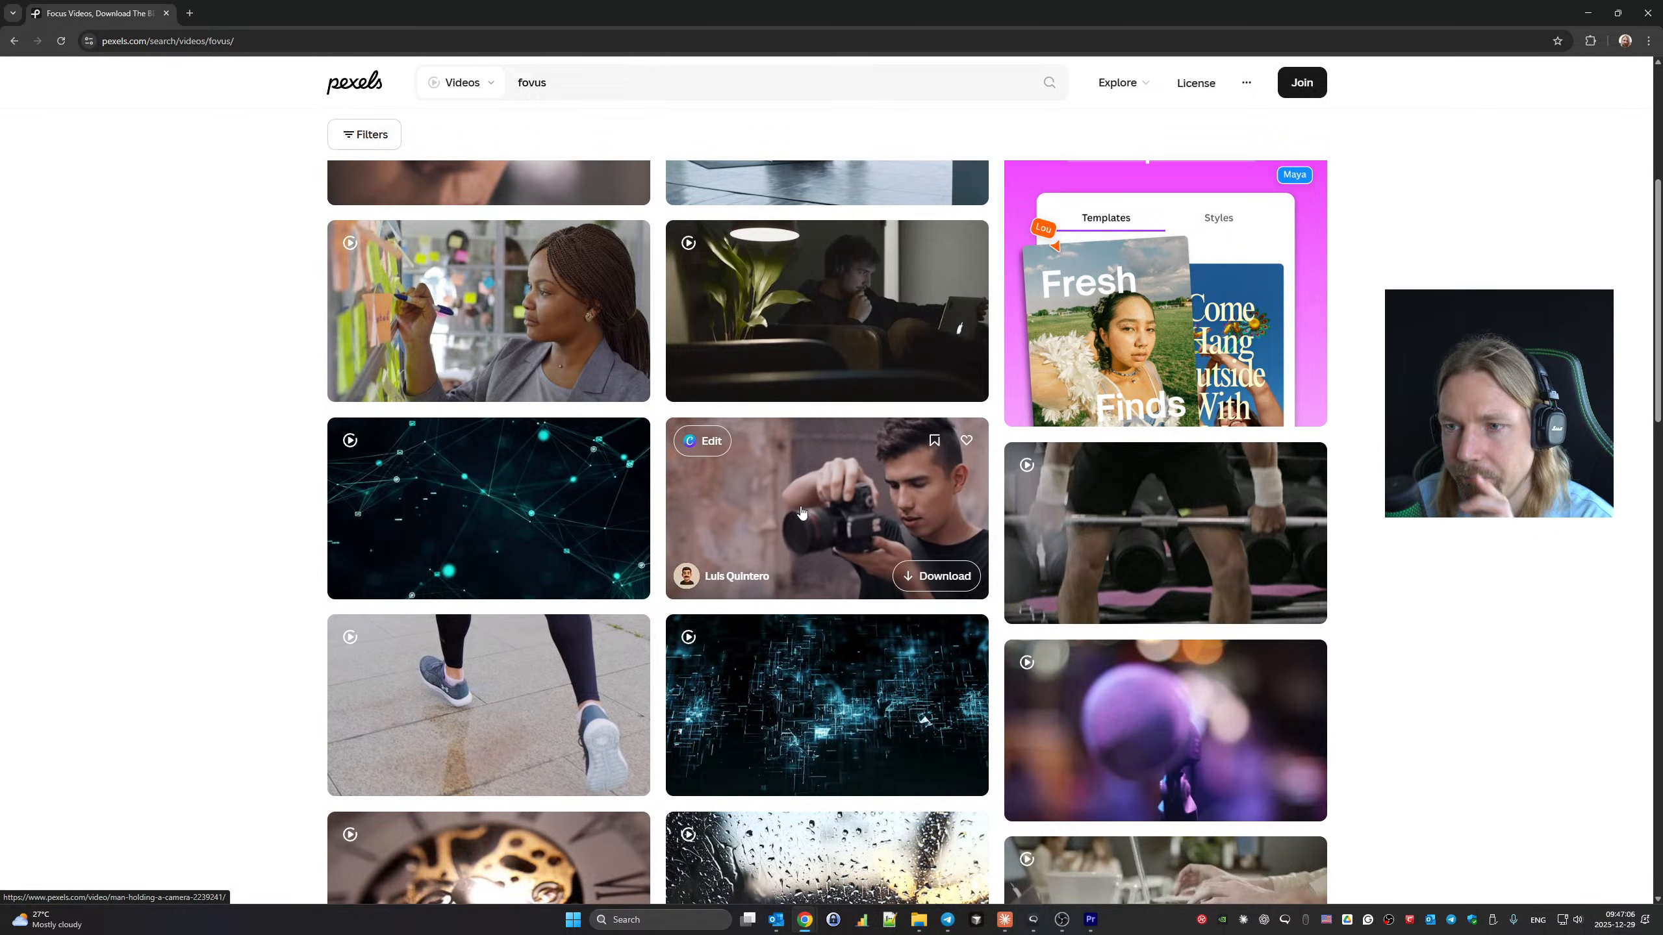
scroll(801, 512, "down", 3)
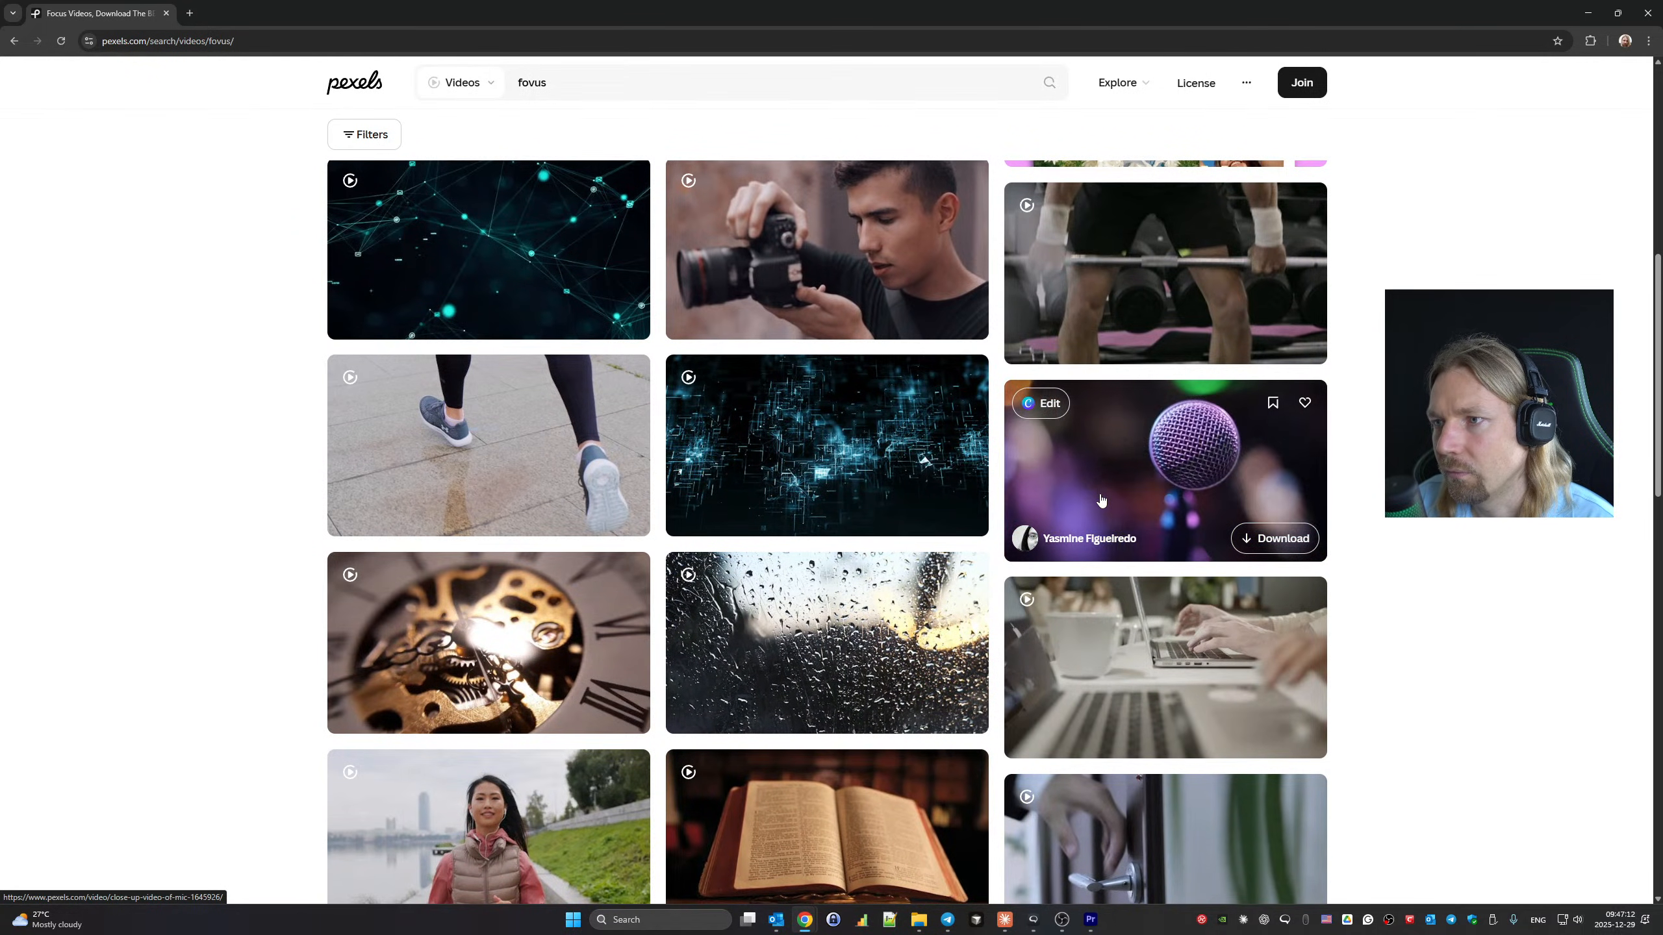
scroll(1101, 500, "down", 1)
scroll(1101, 501, "down", 3)
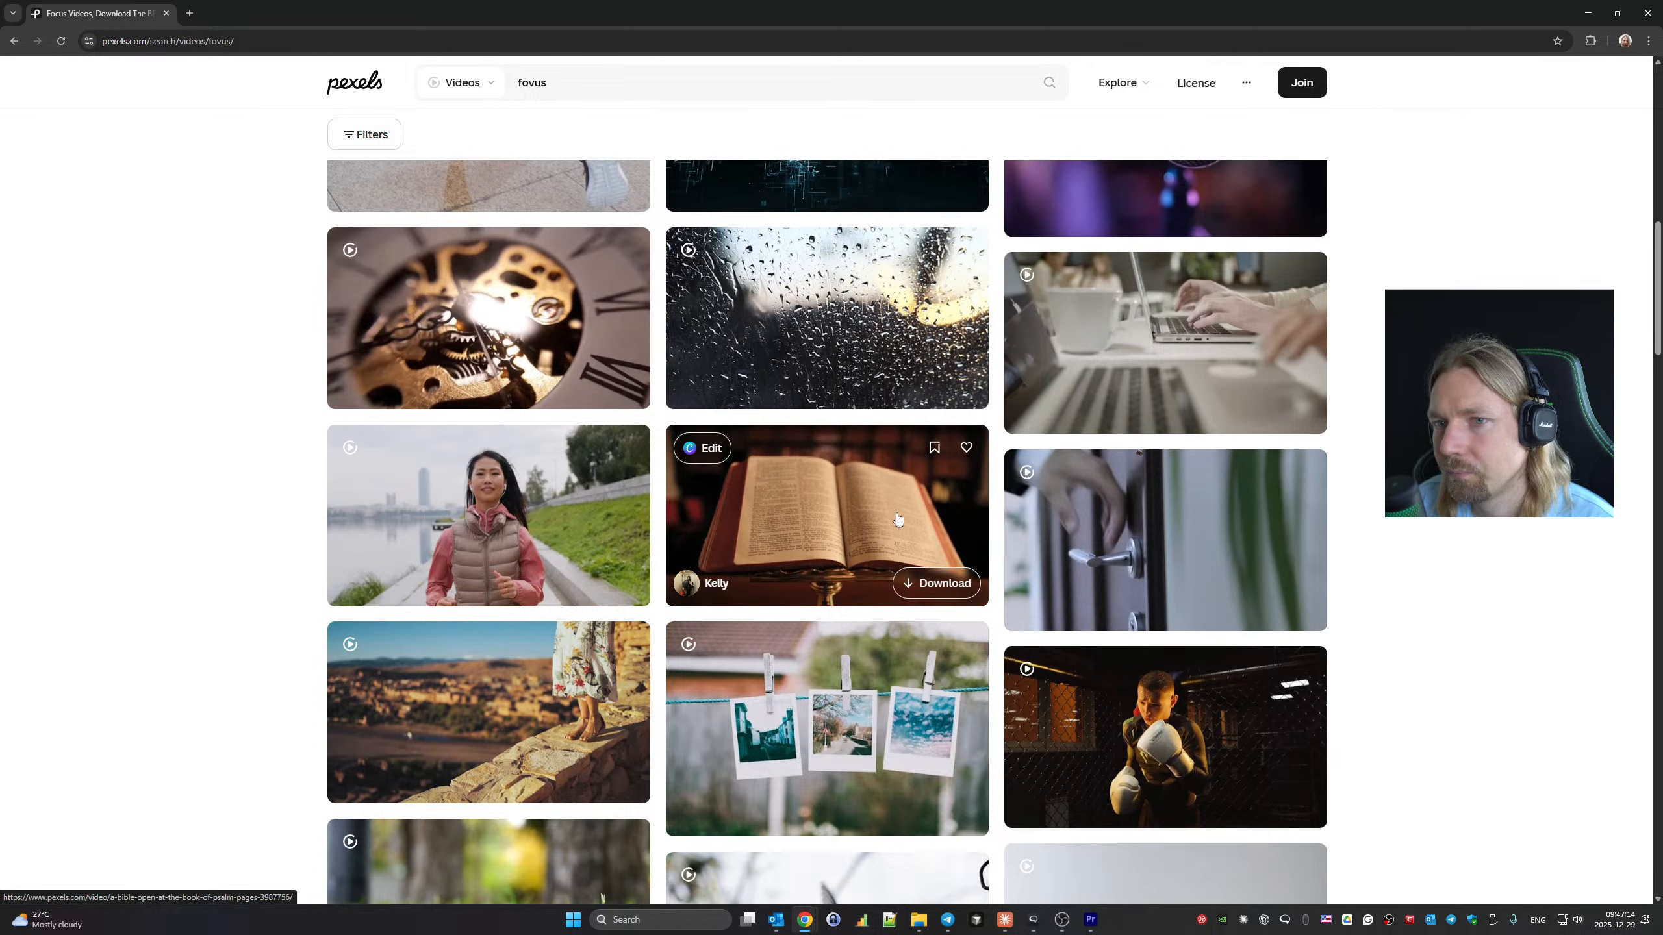
scroll(1054, 511, "down", 2)
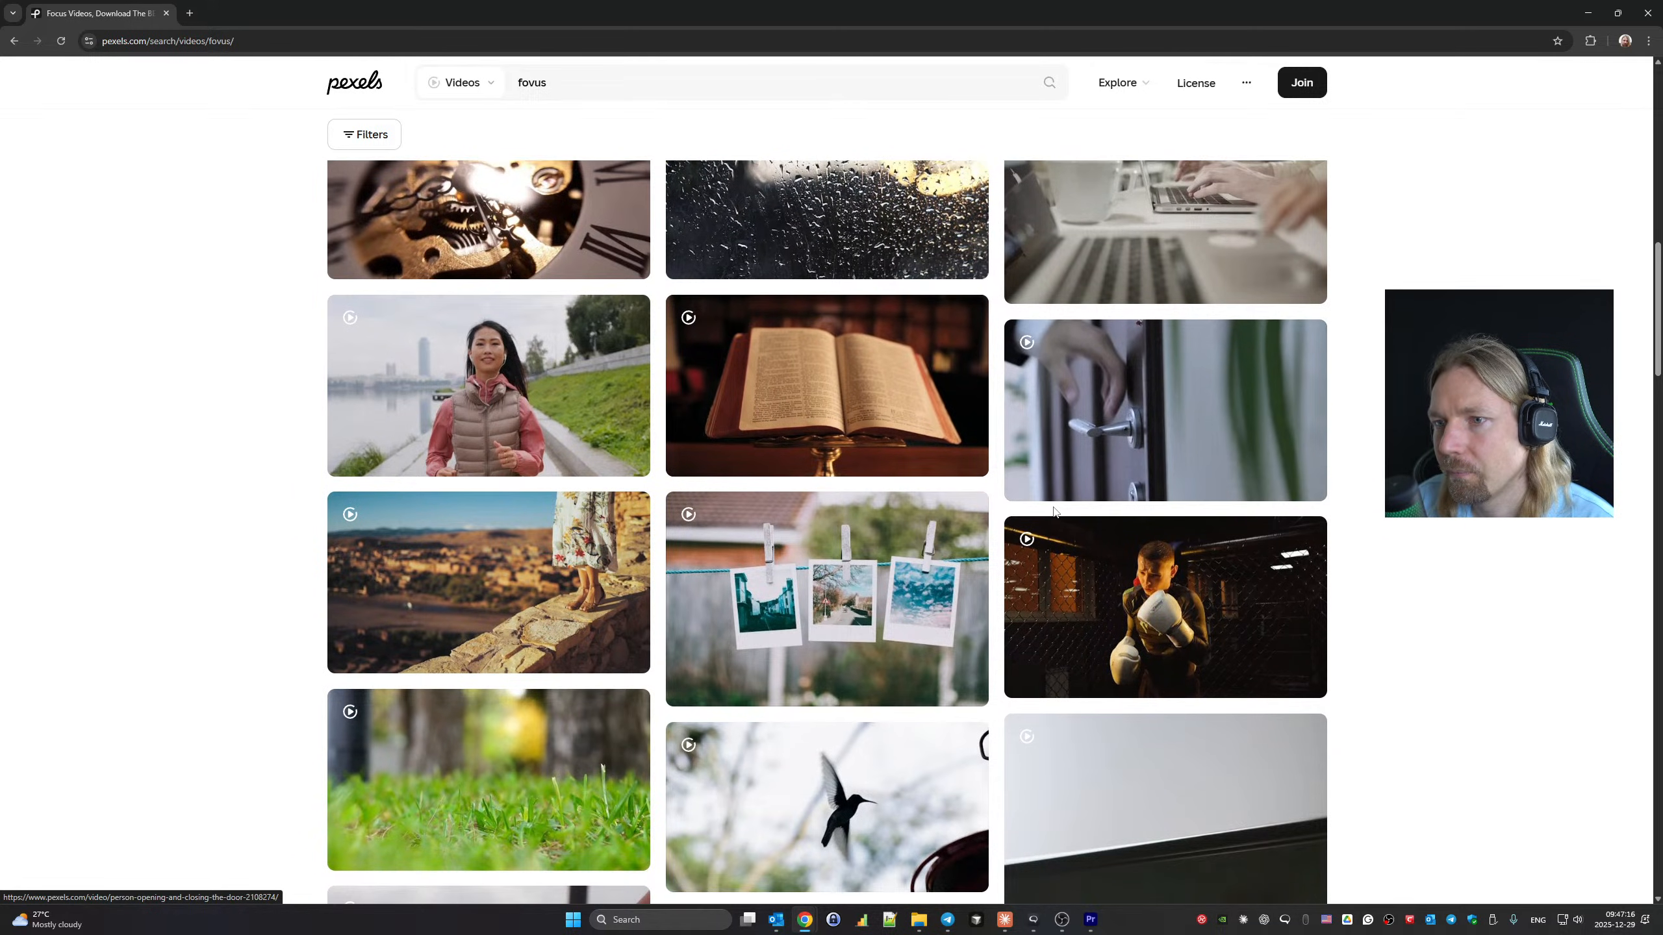
scroll(1054, 511, "down", 4)
scroll(903, 511, "down", 3)
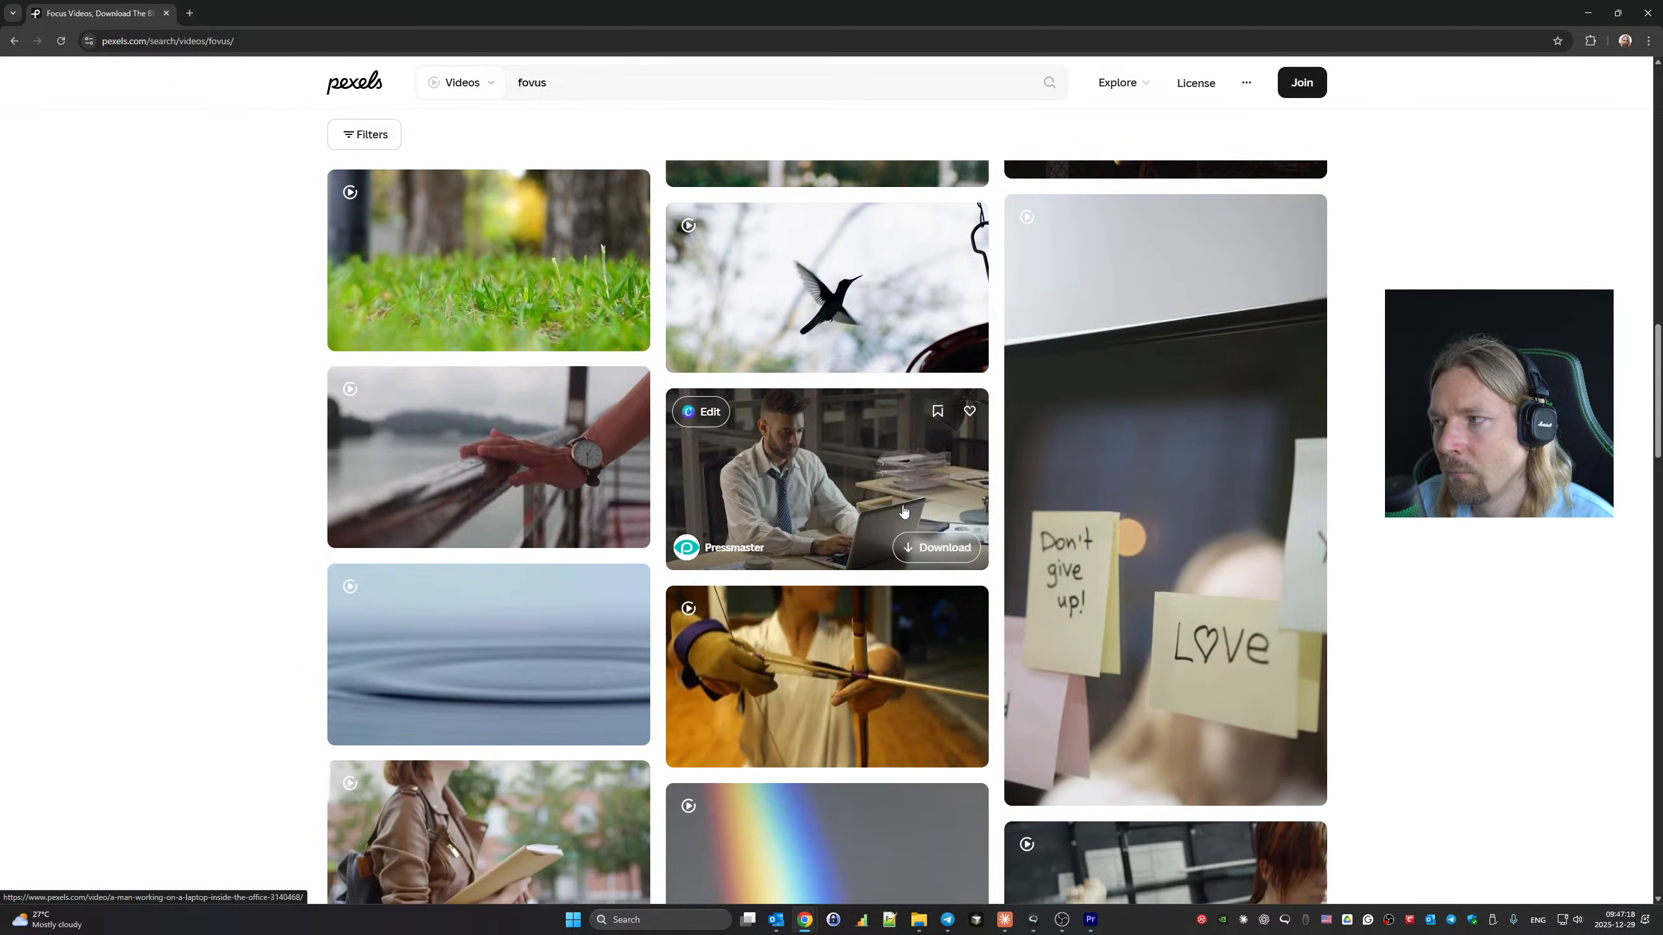
scroll(903, 511, "down", 5)
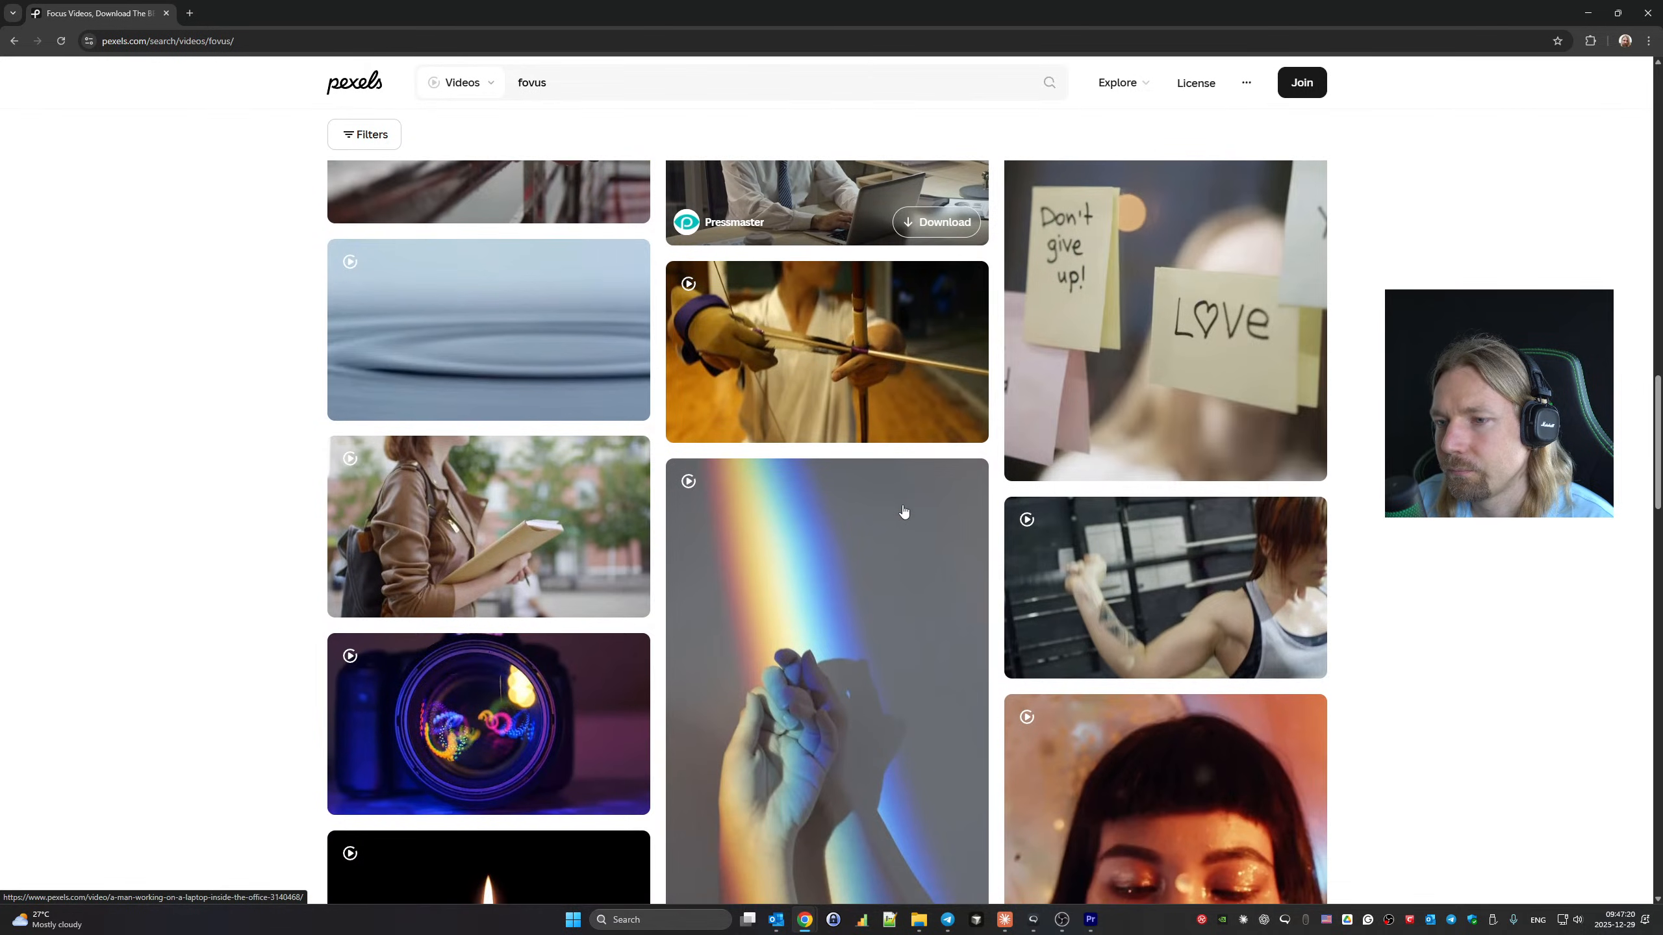
scroll(903, 510, "down", 5)
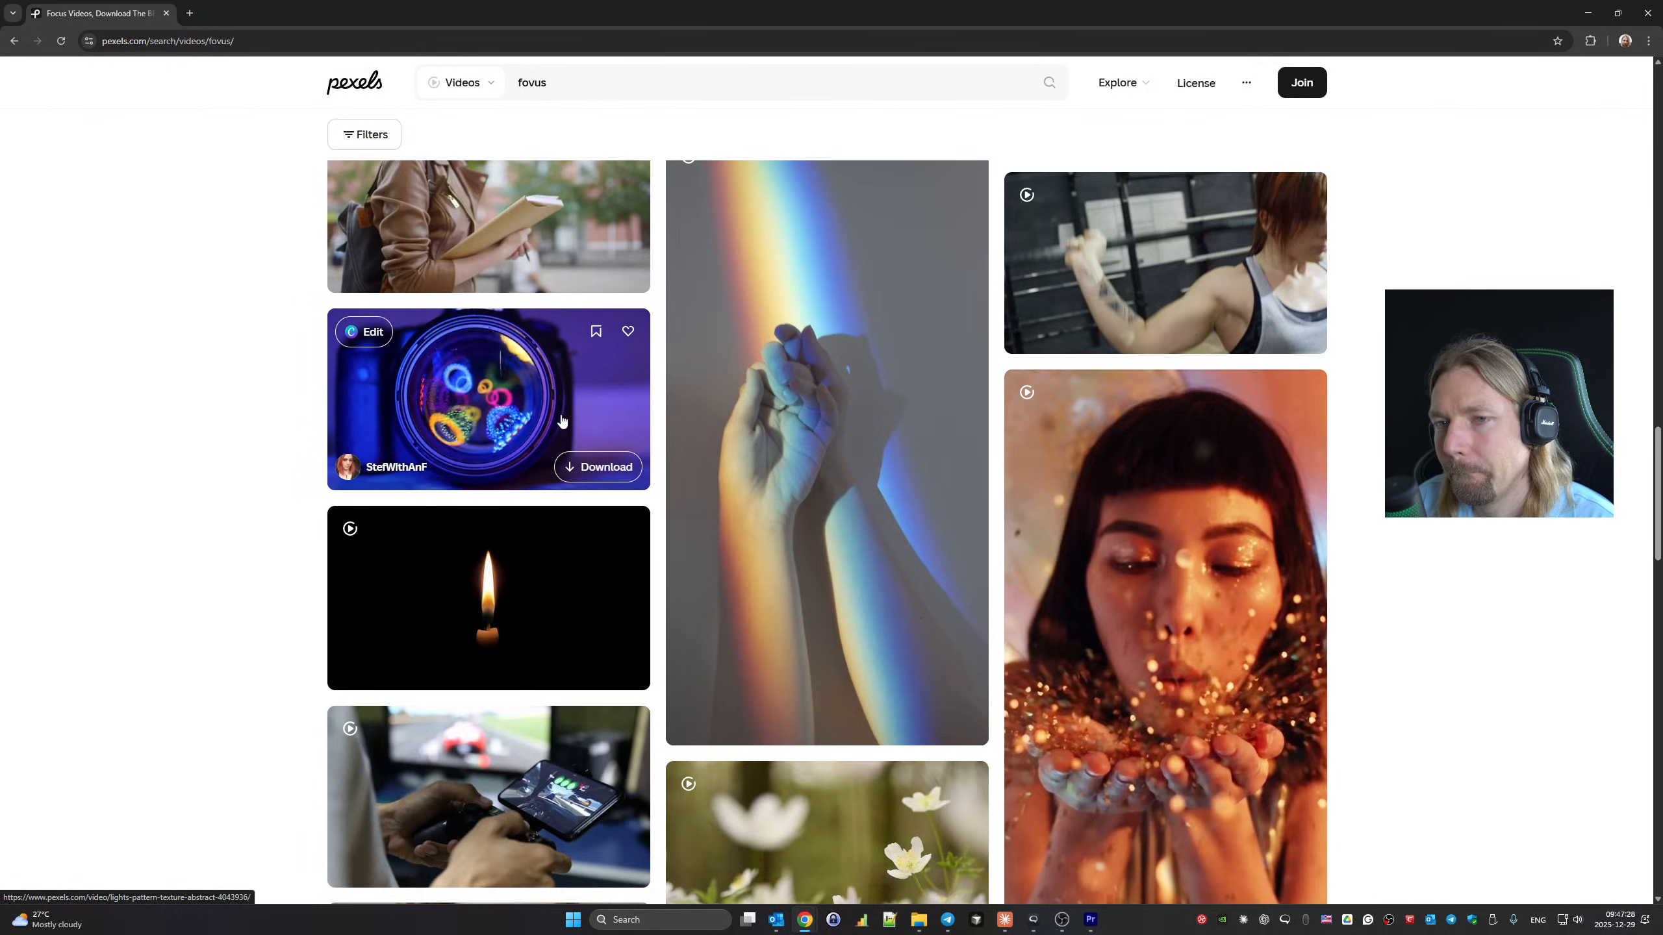
scroll(561, 420, "down", 10)
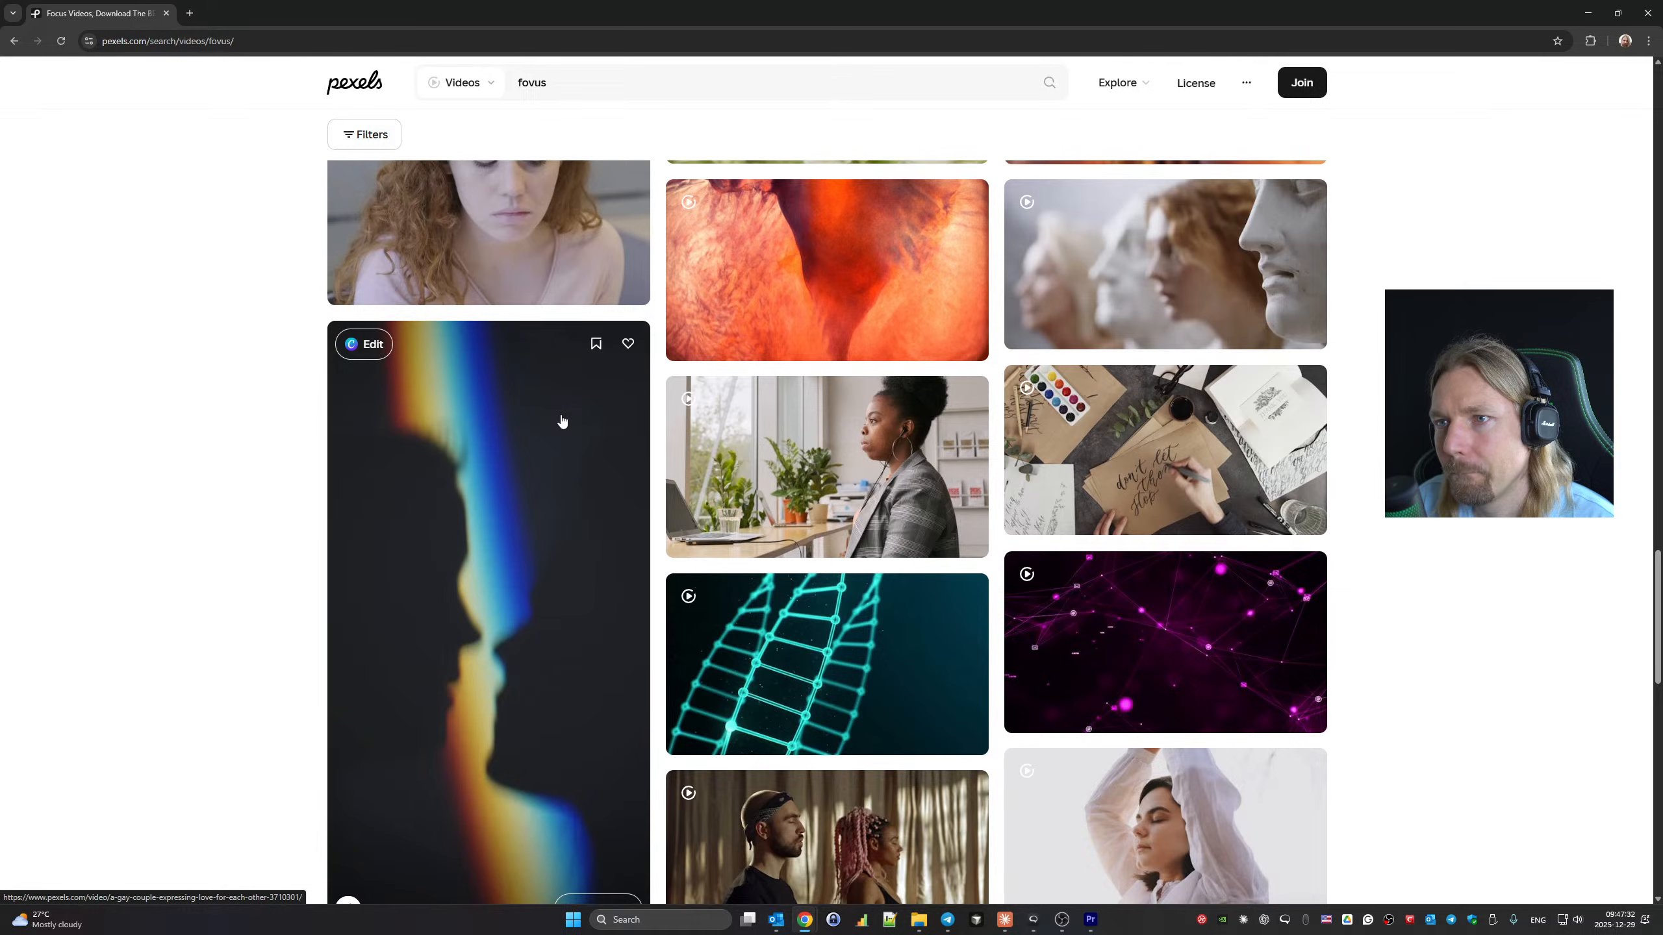
scroll(561, 420, "down", 3)
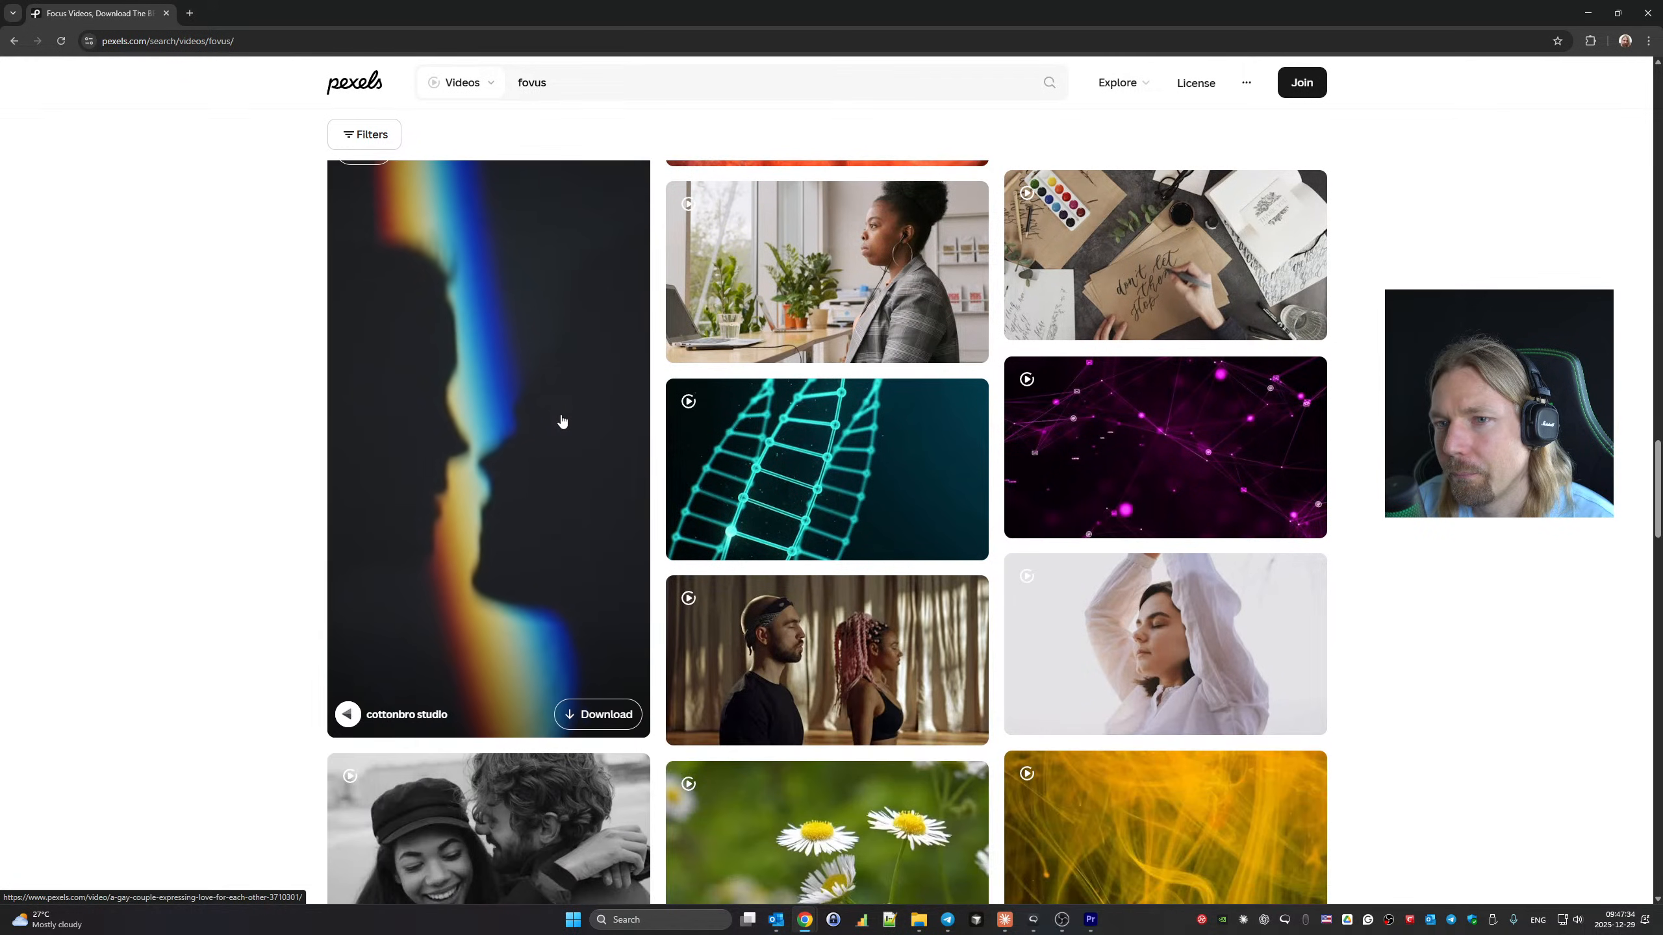
scroll(561, 420, "down", 5)
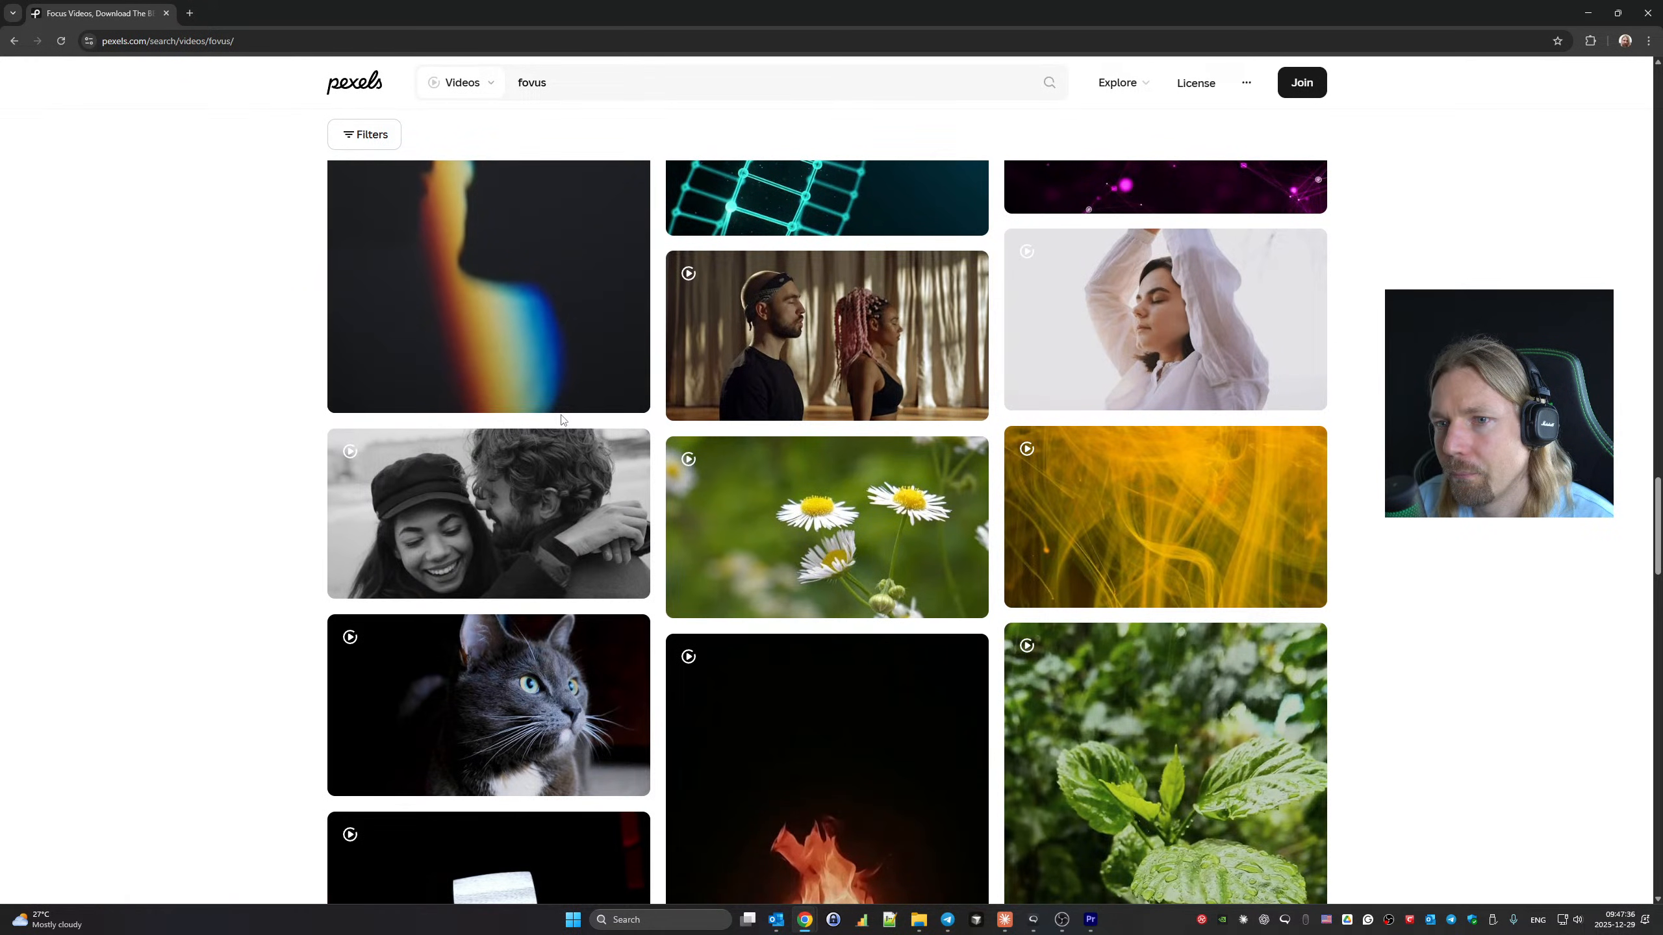
scroll(562, 420, "down", 7)
scroll(562, 419, "down", 10)
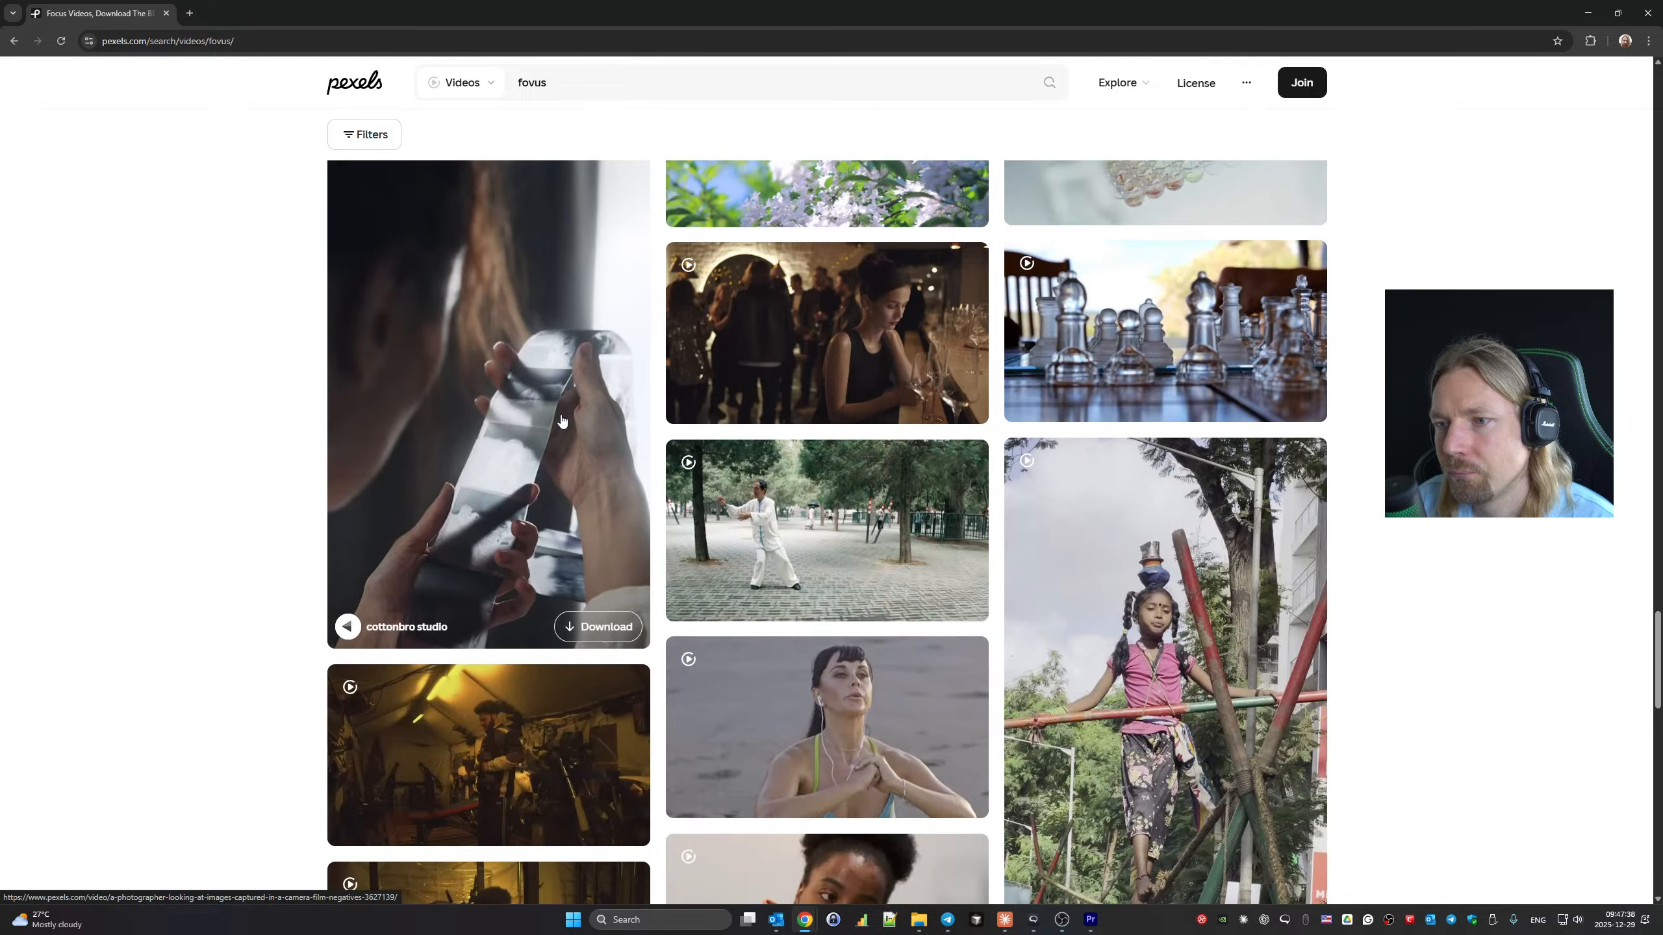
scroll(561, 420, "down", 2)
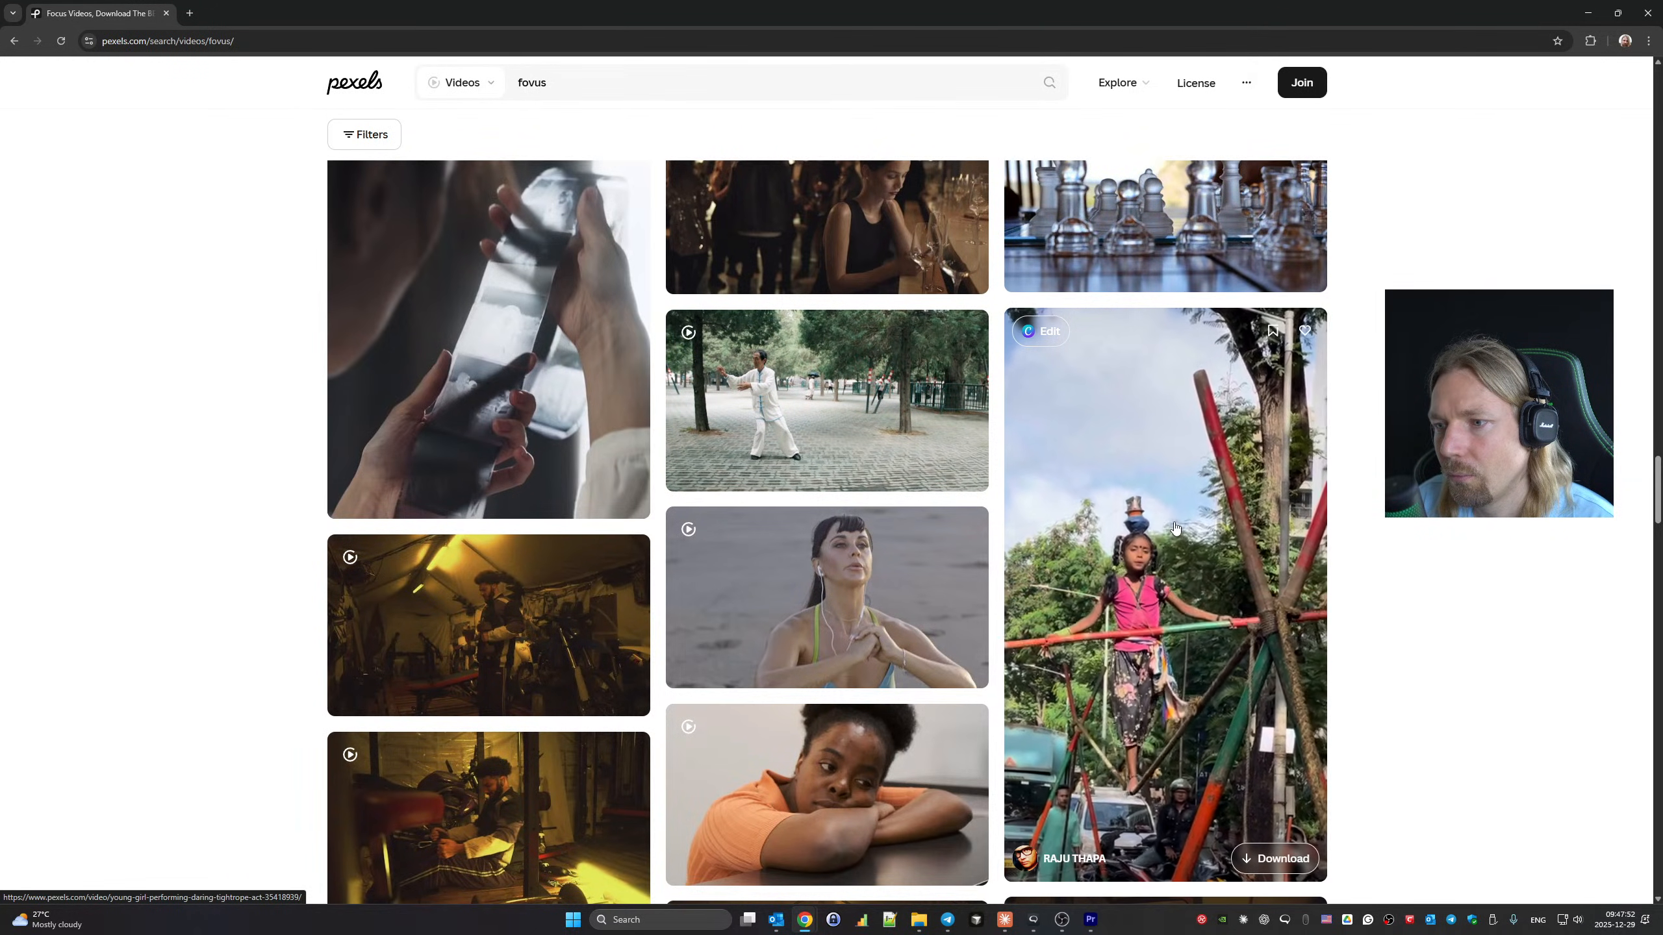
scroll(1175, 527, "down", 8)
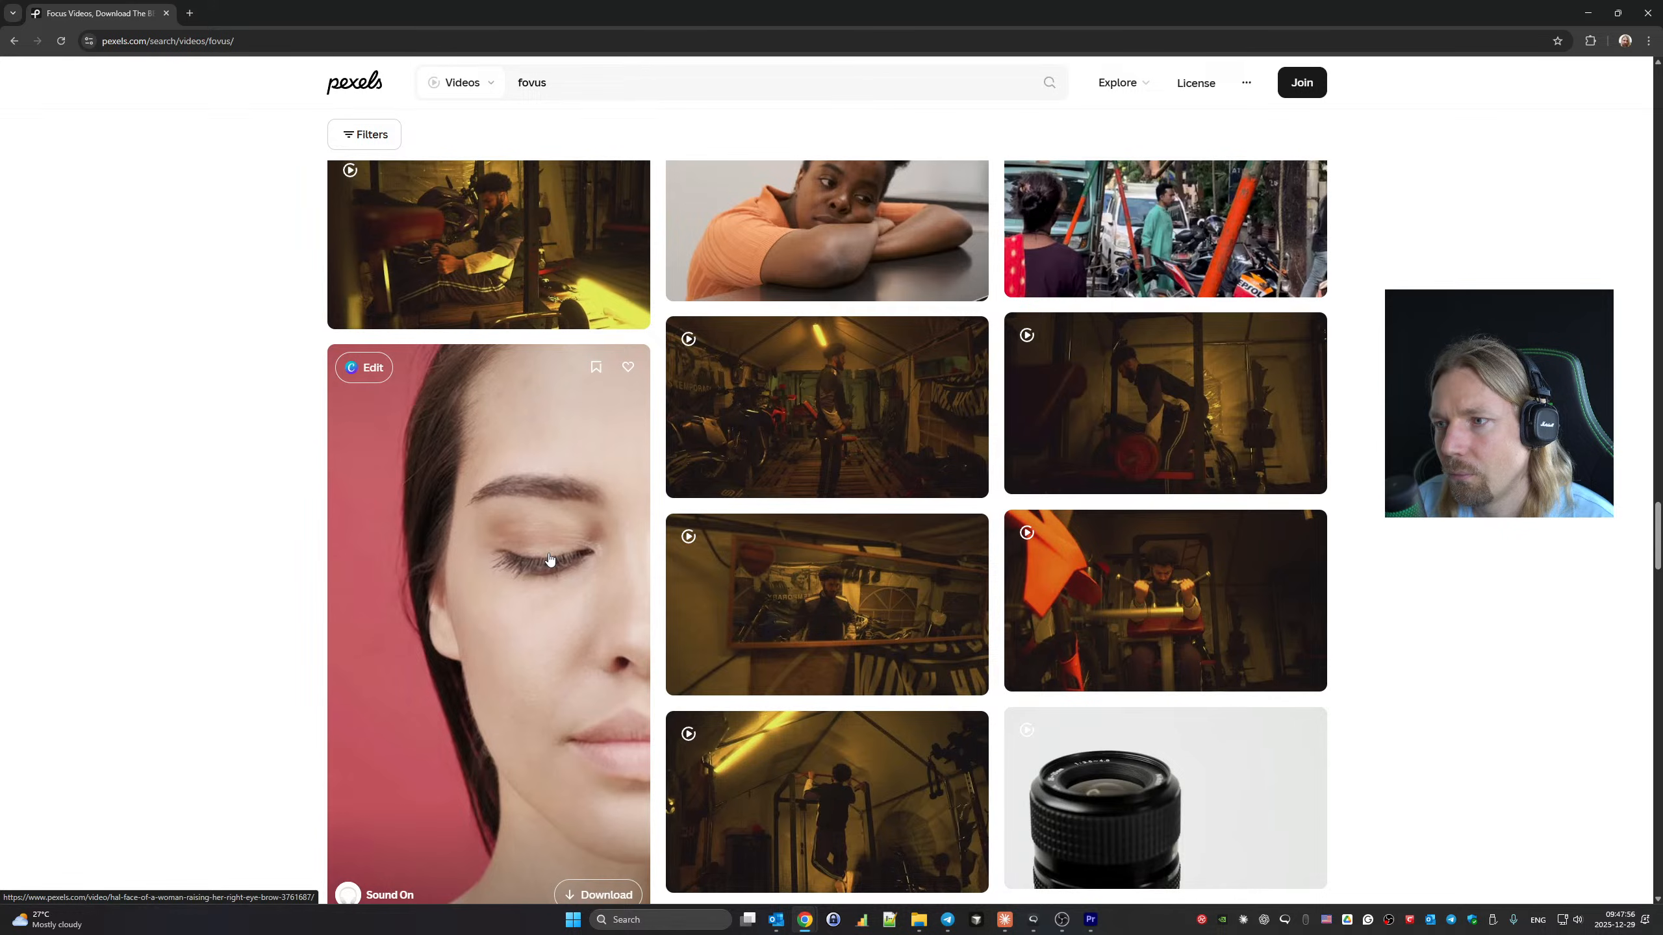
scroll(459, 590, "down", 3)
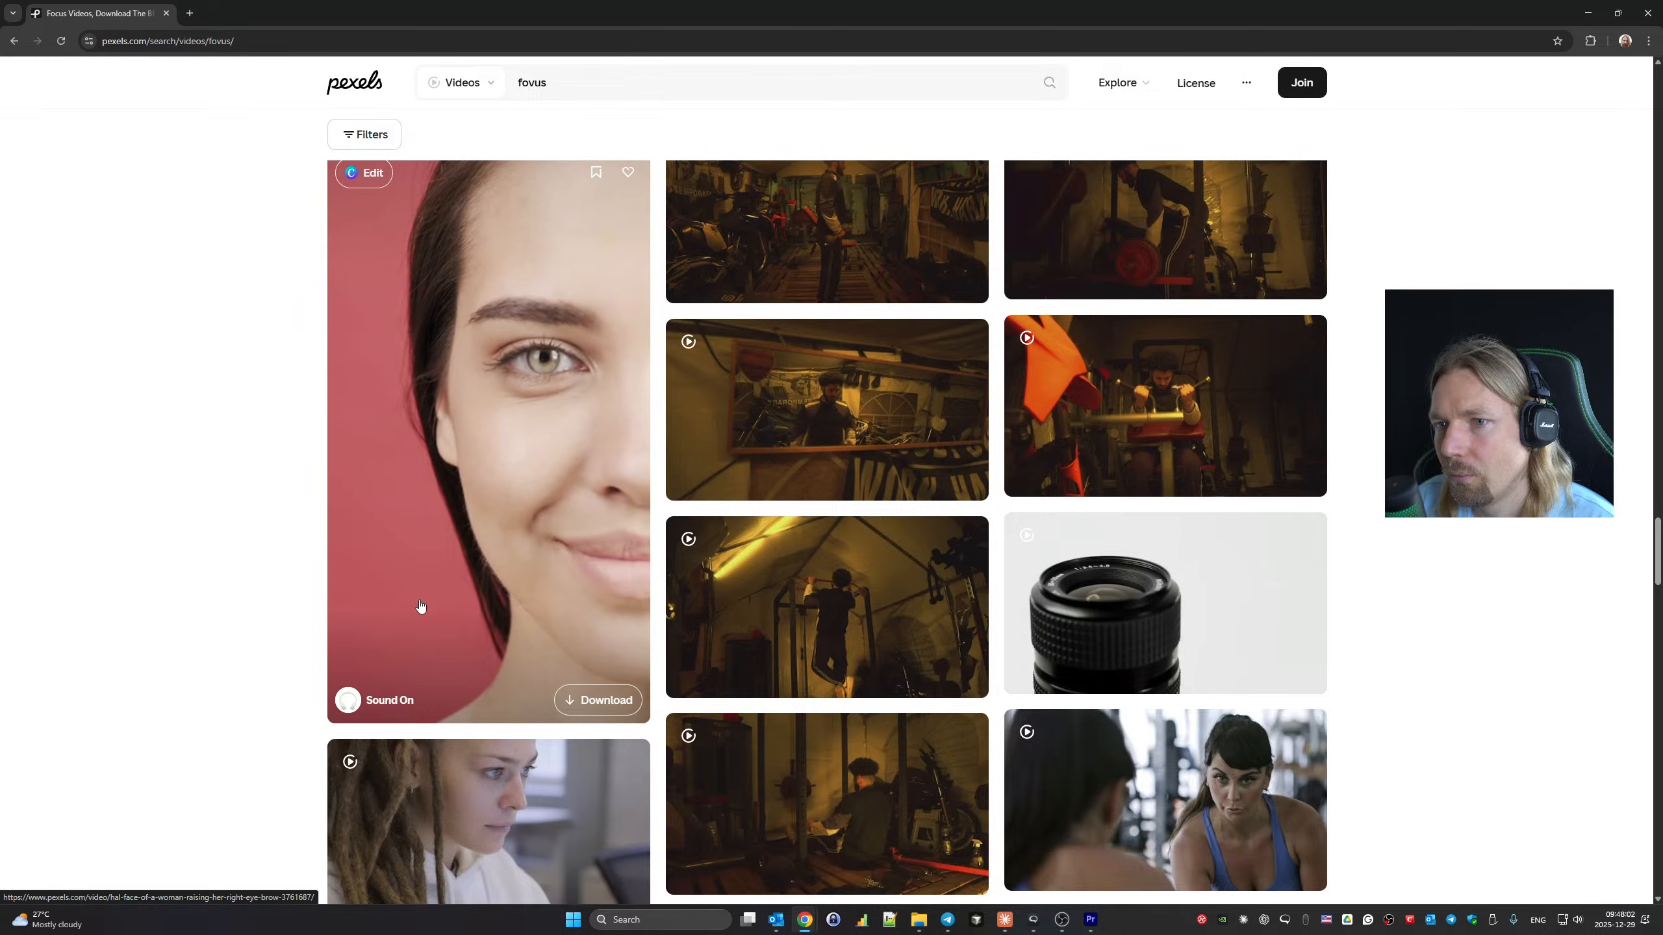
scroll(421, 607, "down", 3)
scroll(420, 606, "down", 3)
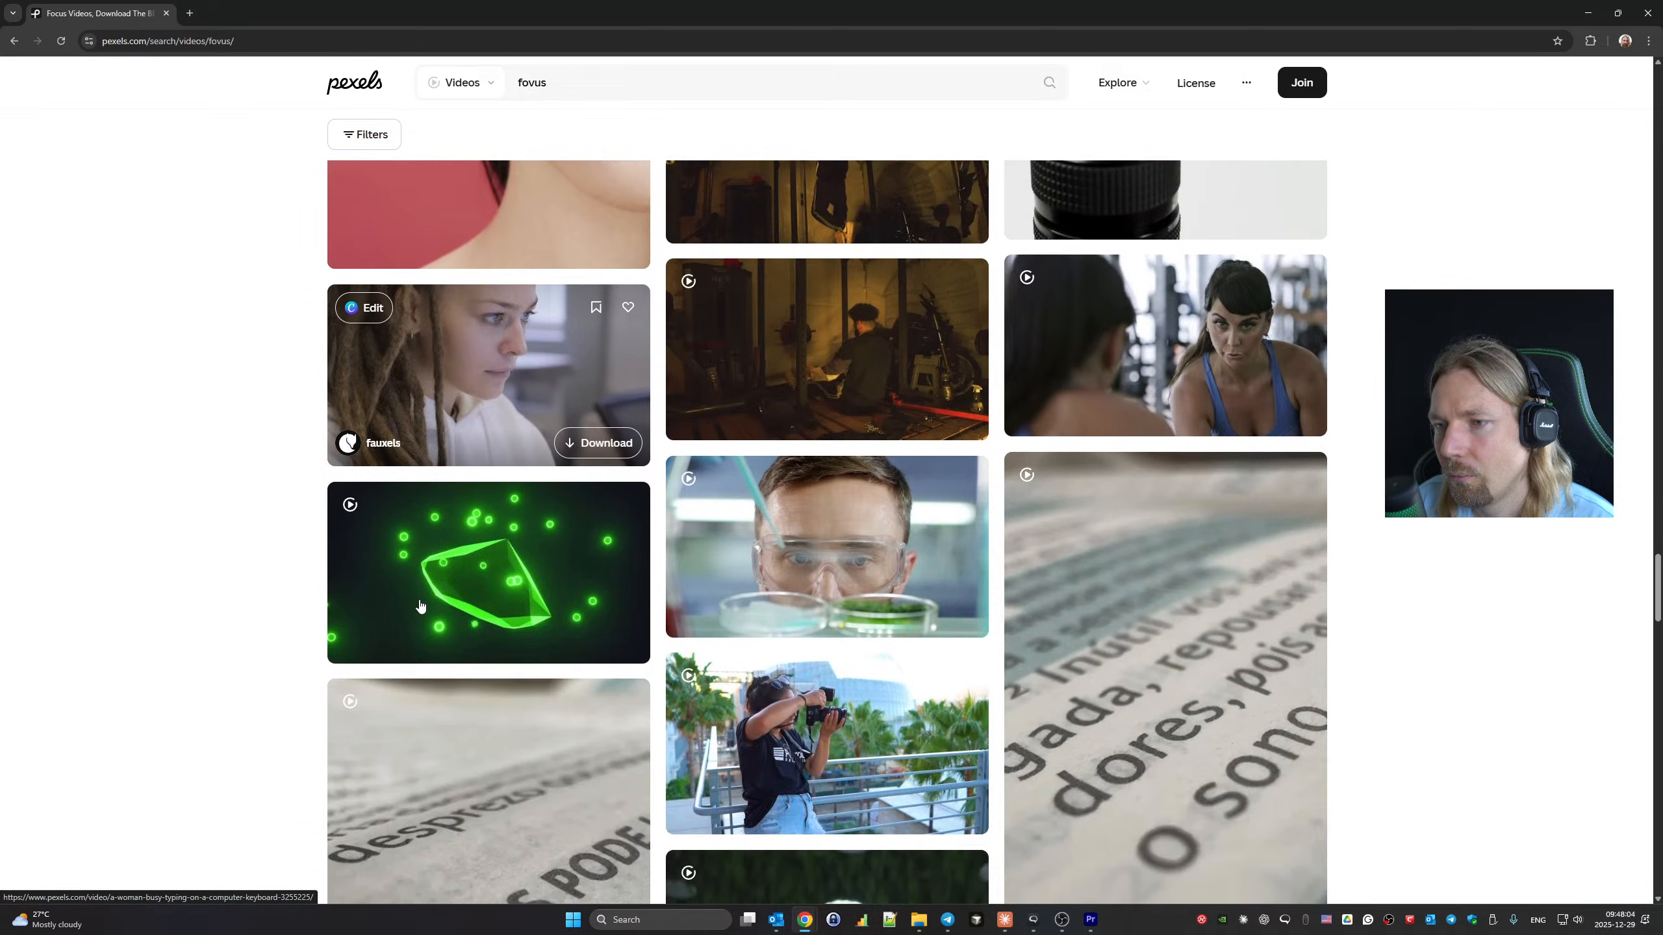
scroll(420, 606, "down", 10)
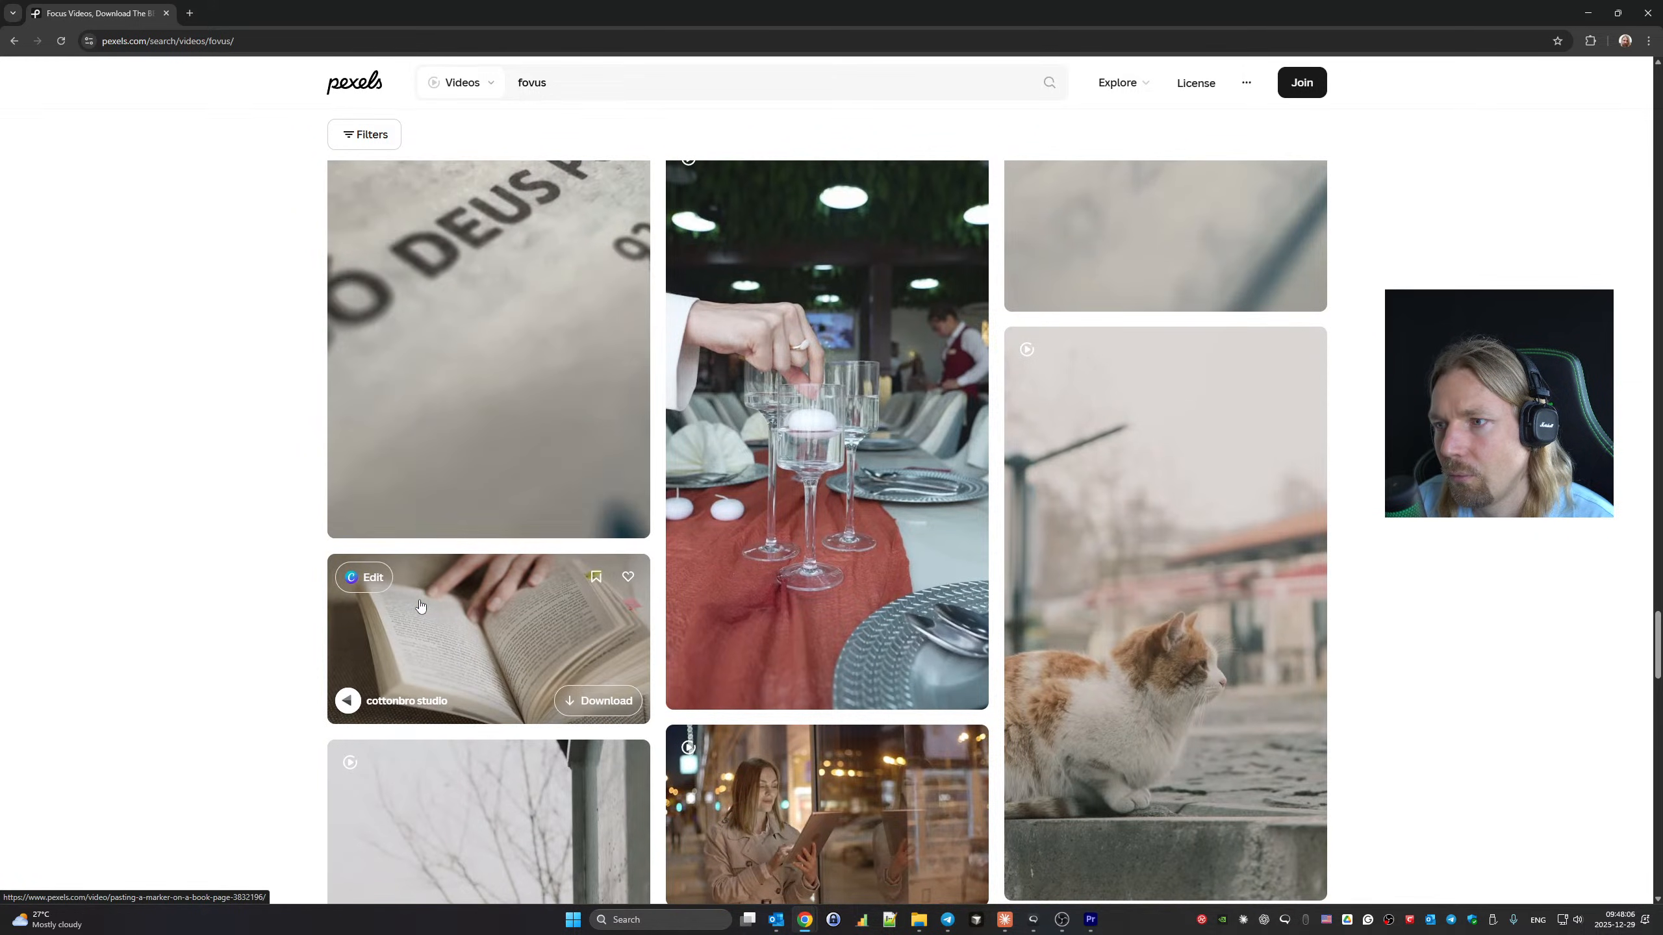
scroll(420, 606, "down", 8)
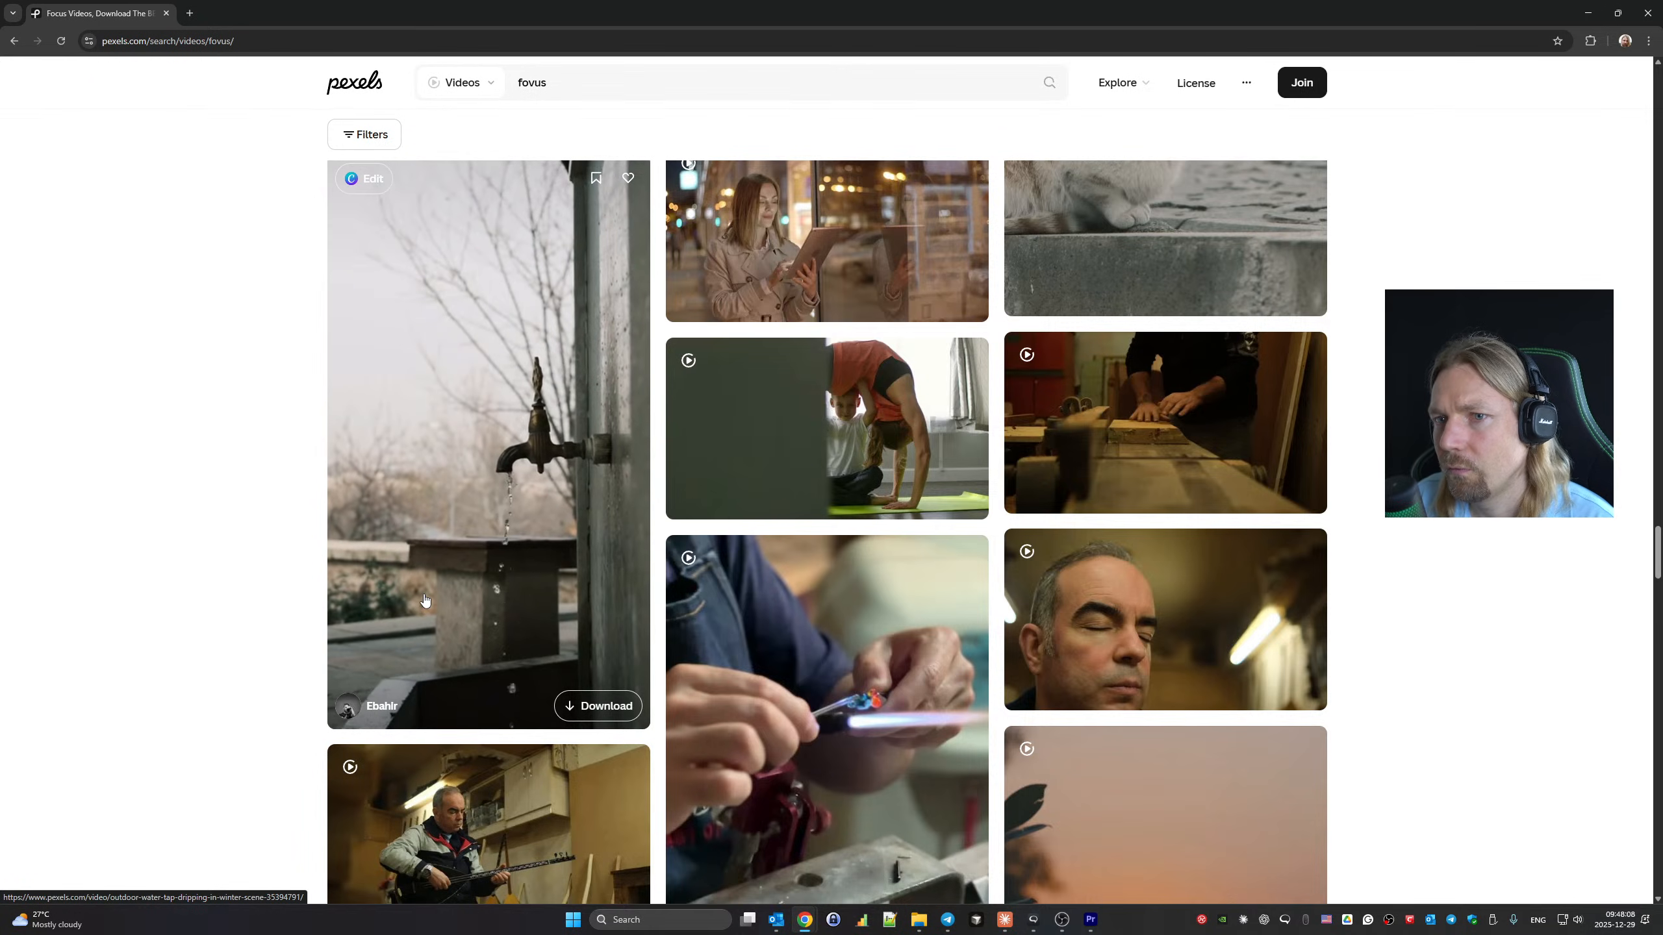
scroll(422, 604, "down", 10)
scroll(427, 602, "down", 5)
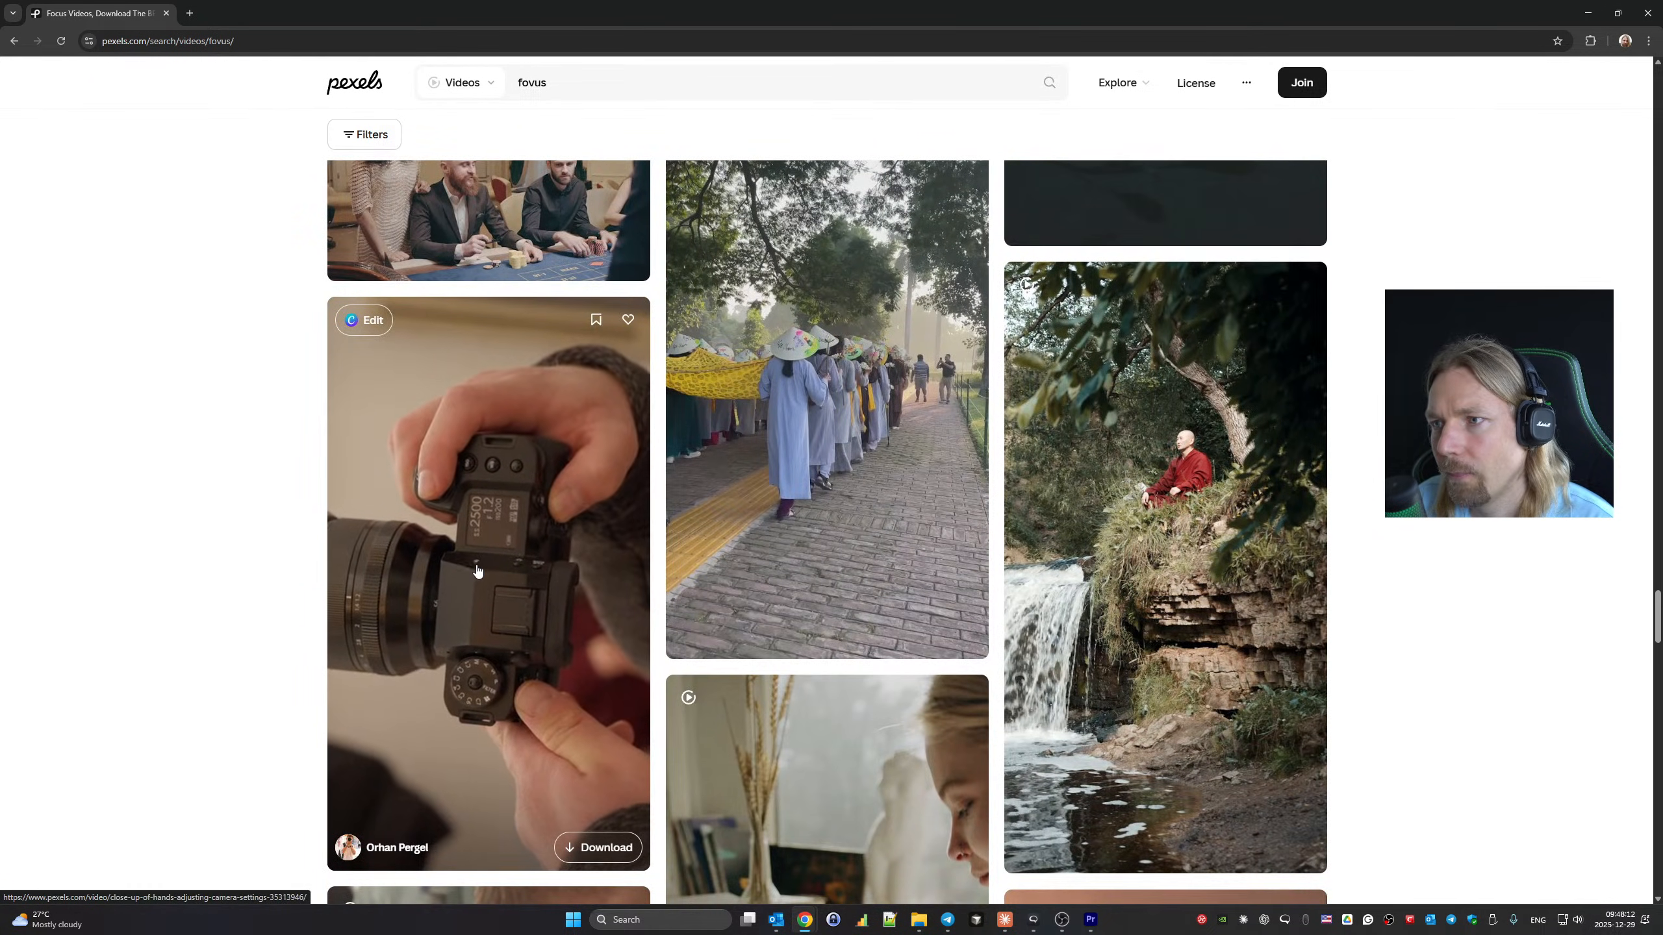
scroll(477, 571, "down", 7)
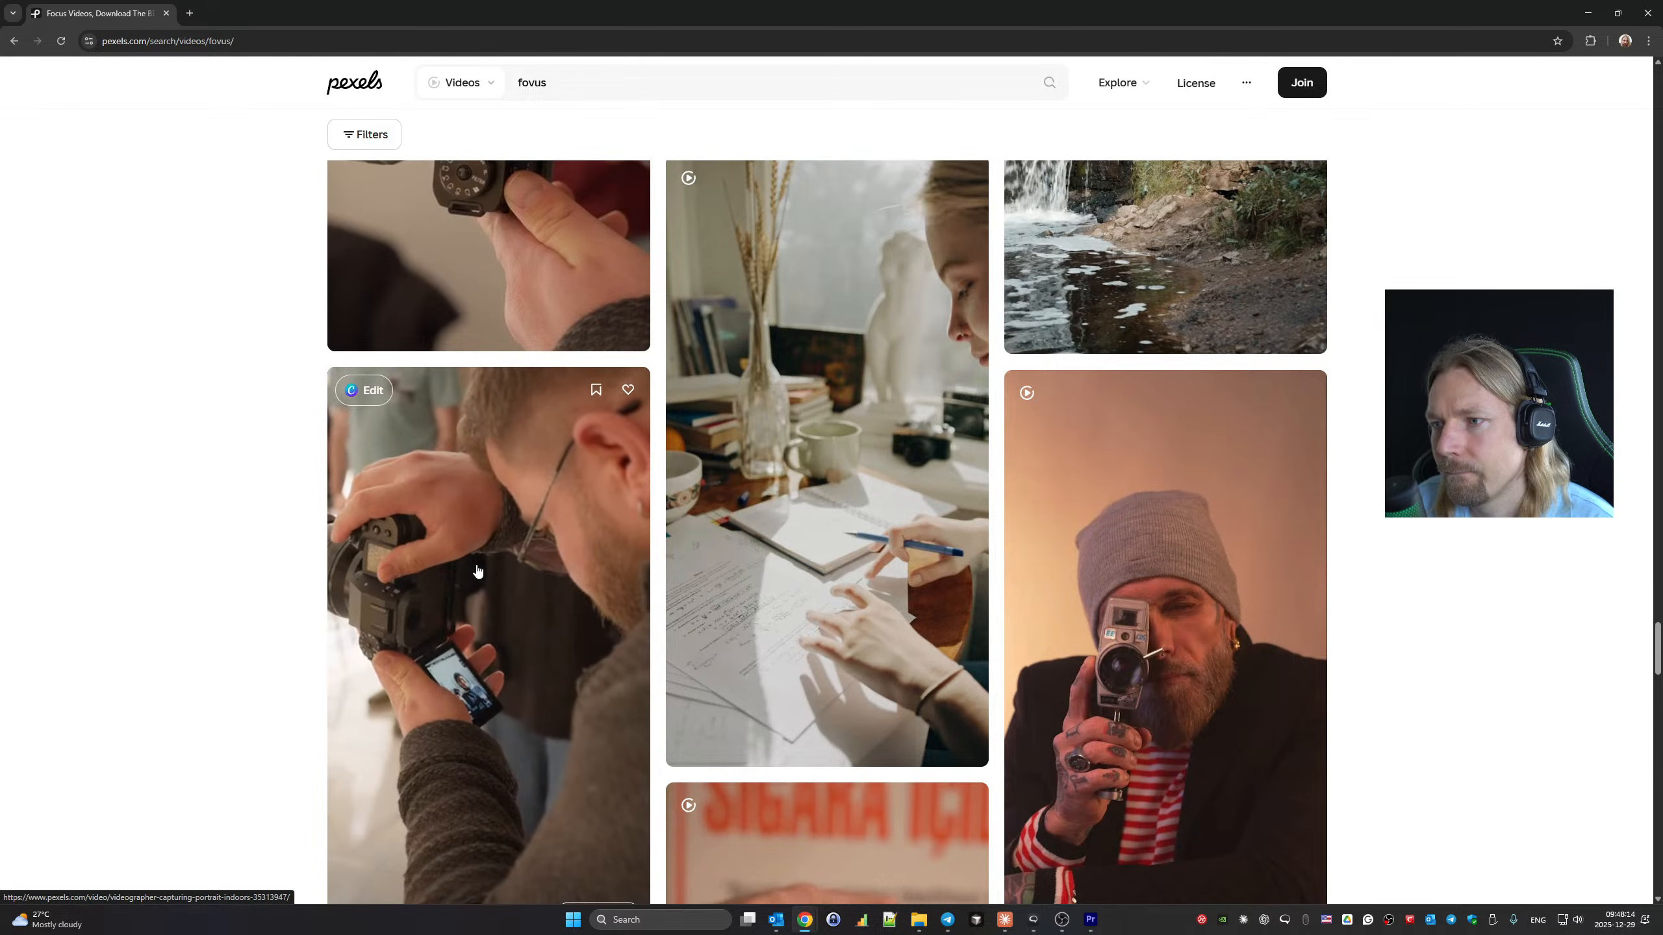
scroll(476, 571, "down", 3)
scroll(476, 570, "down", 6)
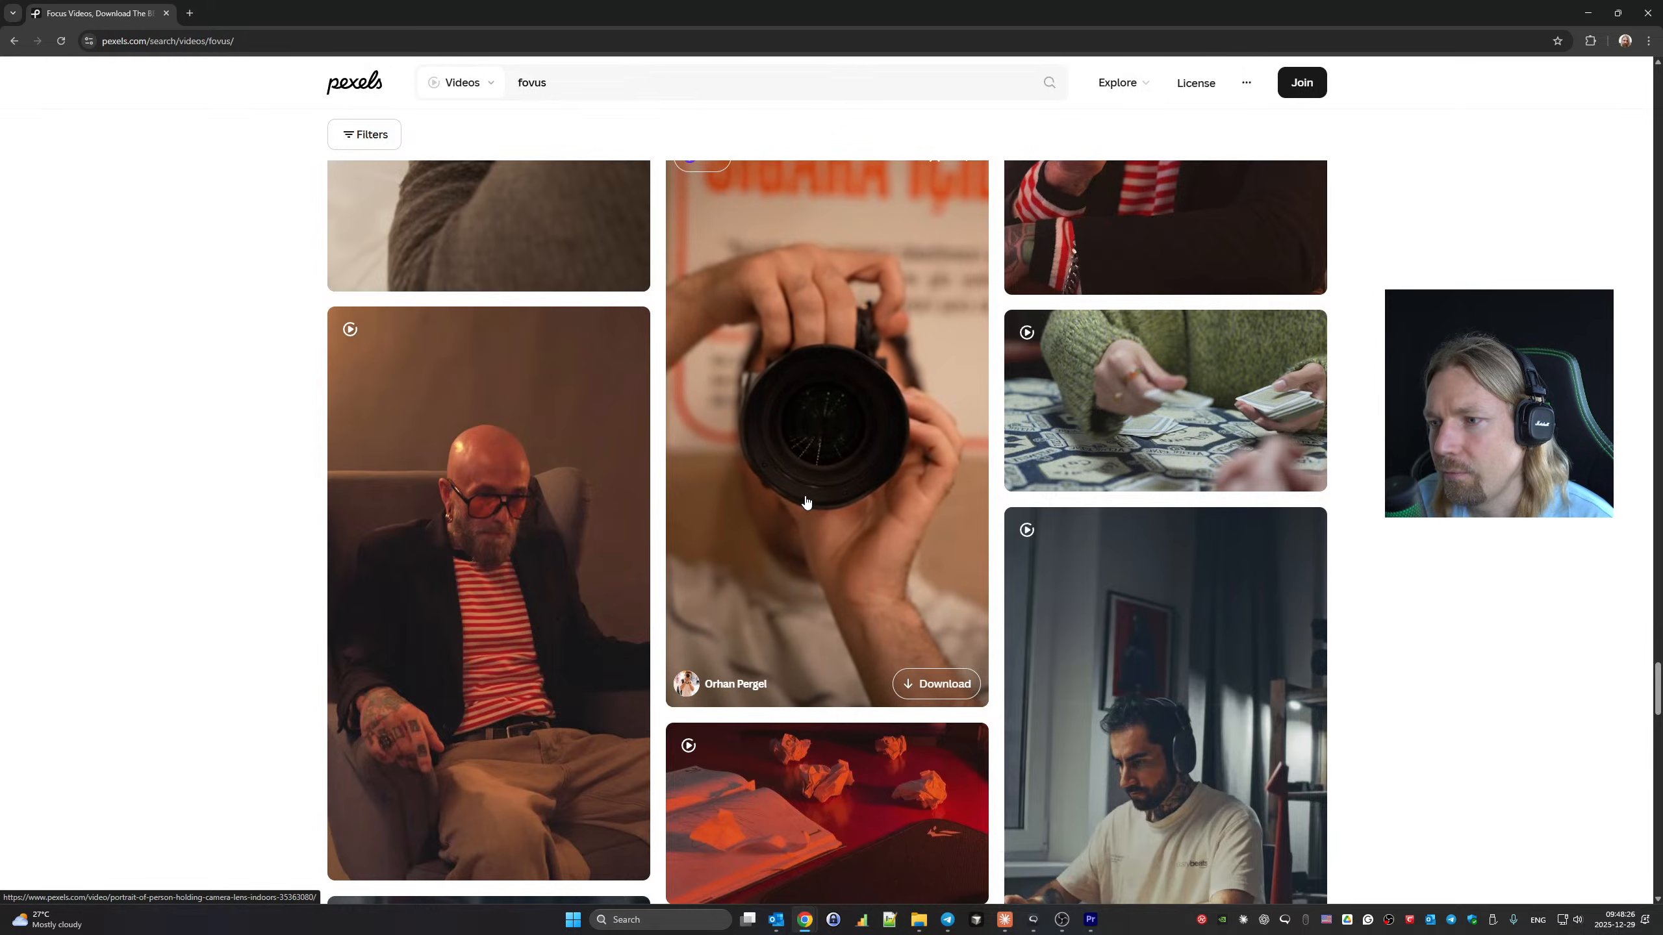
scroll(806, 502, "down", 3)
scroll(807, 502, "up", 8)
scroll(806, 502, "down", 6)
scroll(804, 503, "up", 4)
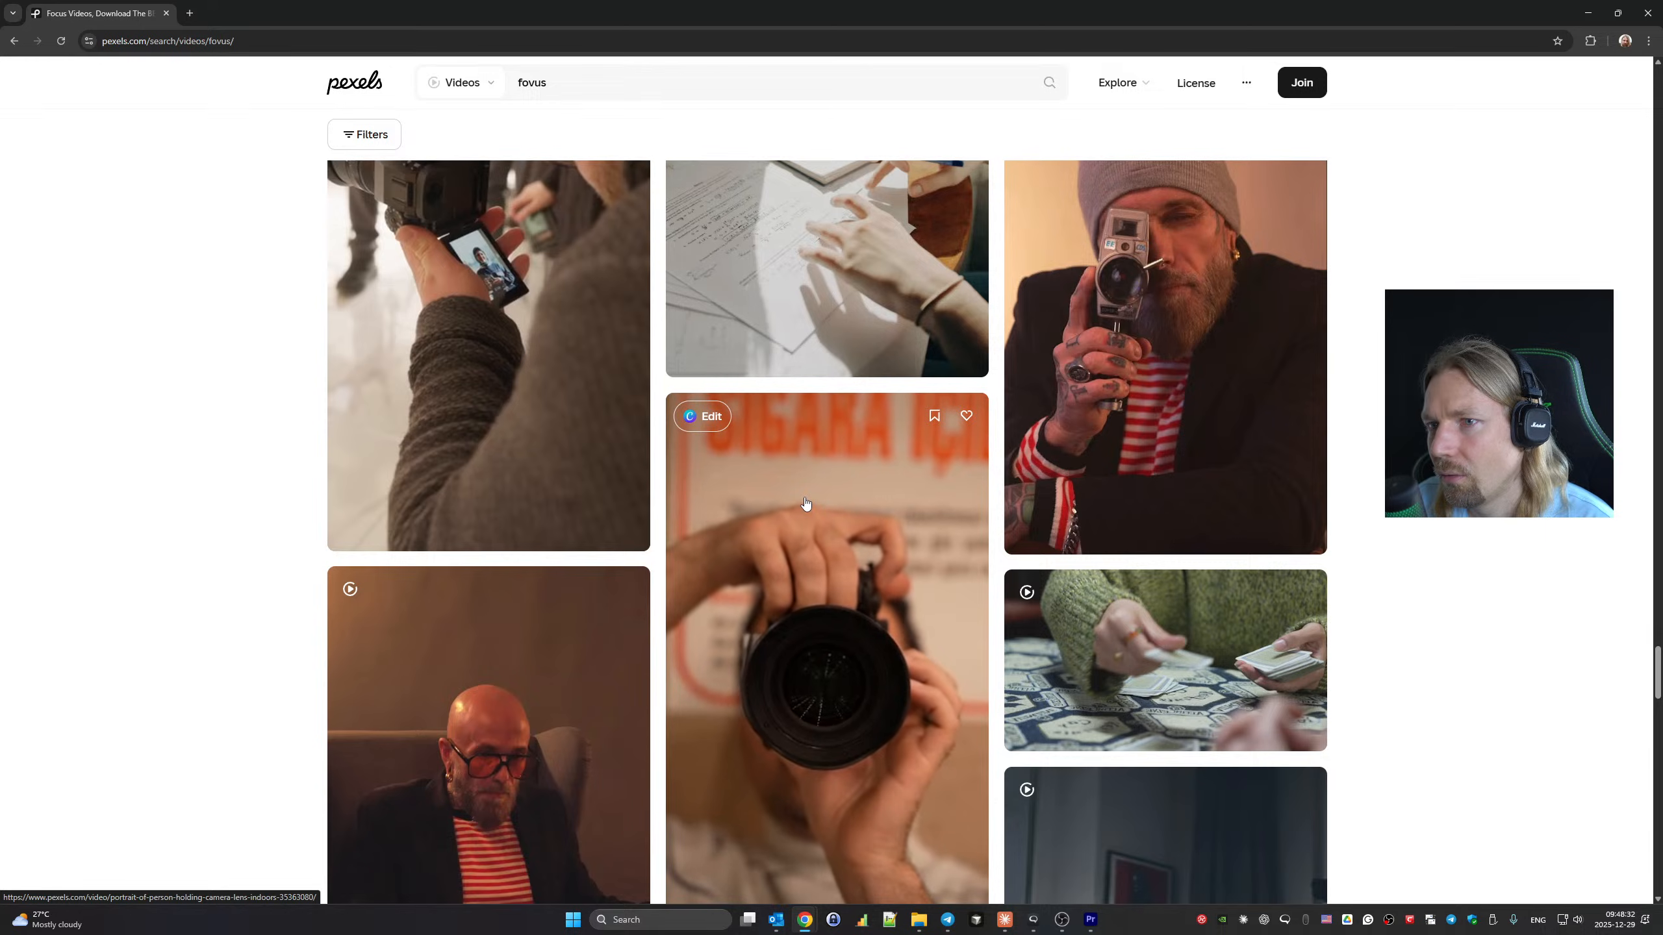
scroll(806, 502, "down", 3)
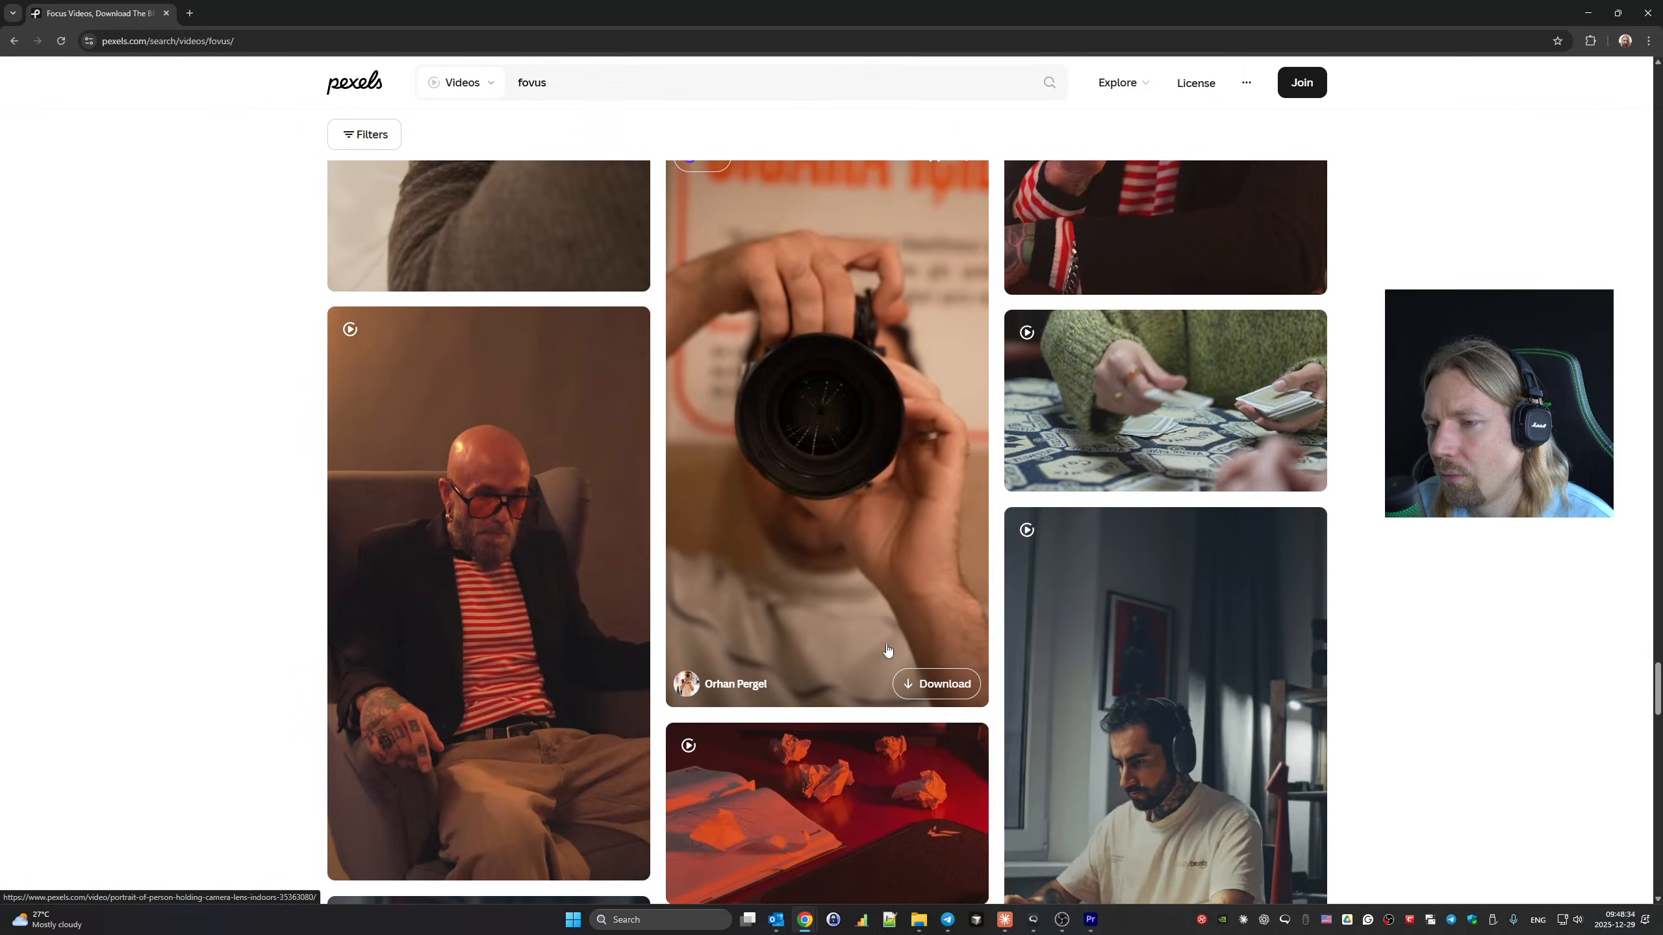
Download the vertical stock clip of a person pointing a camera lens forward.
left_click(935, 649)
left_click(1120, 532)
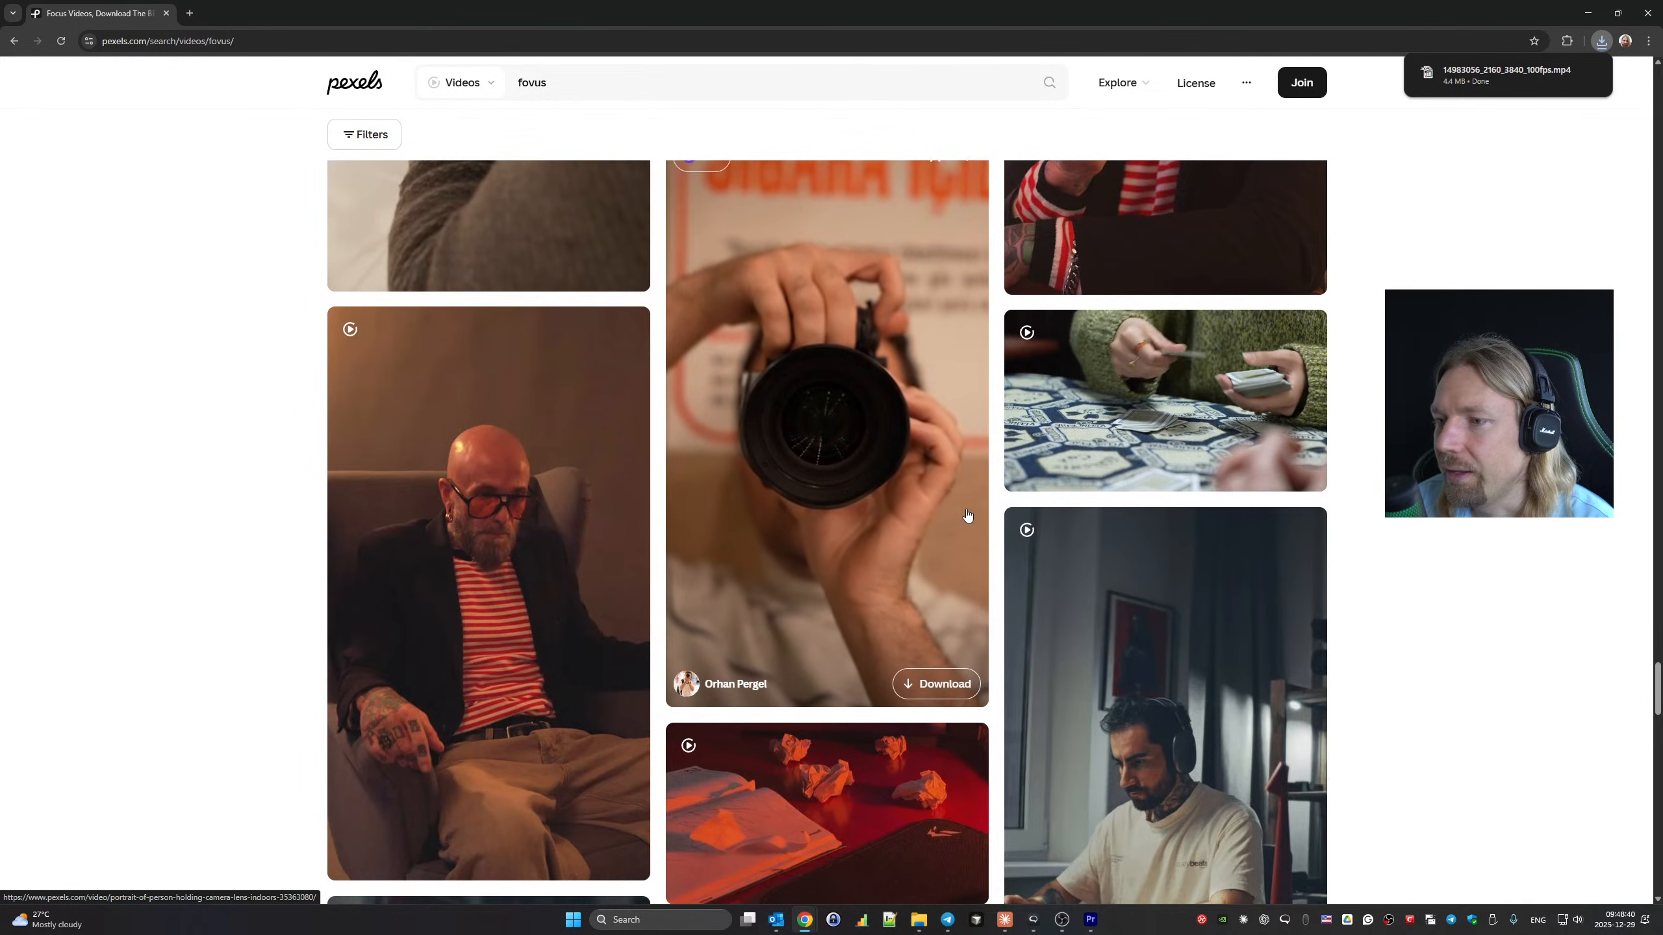
Look further down the "fovus" results for more vertical focus-themed footage.
scroll(967, 515, "down", 15)
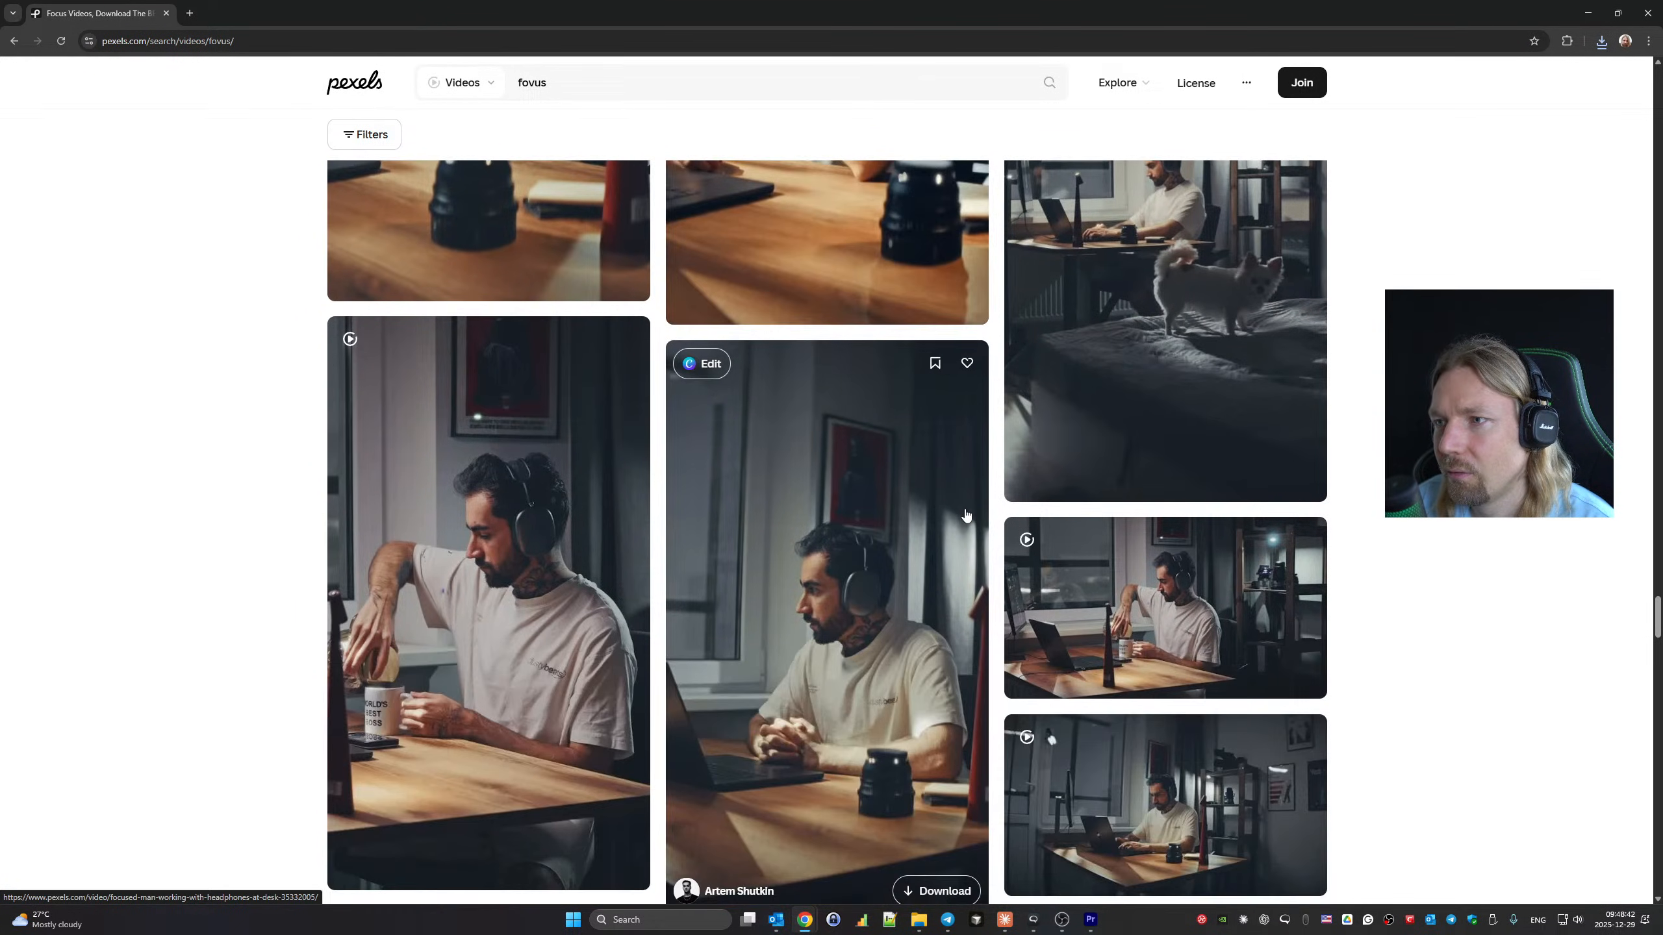
scroll(967, 516, "down", 10)
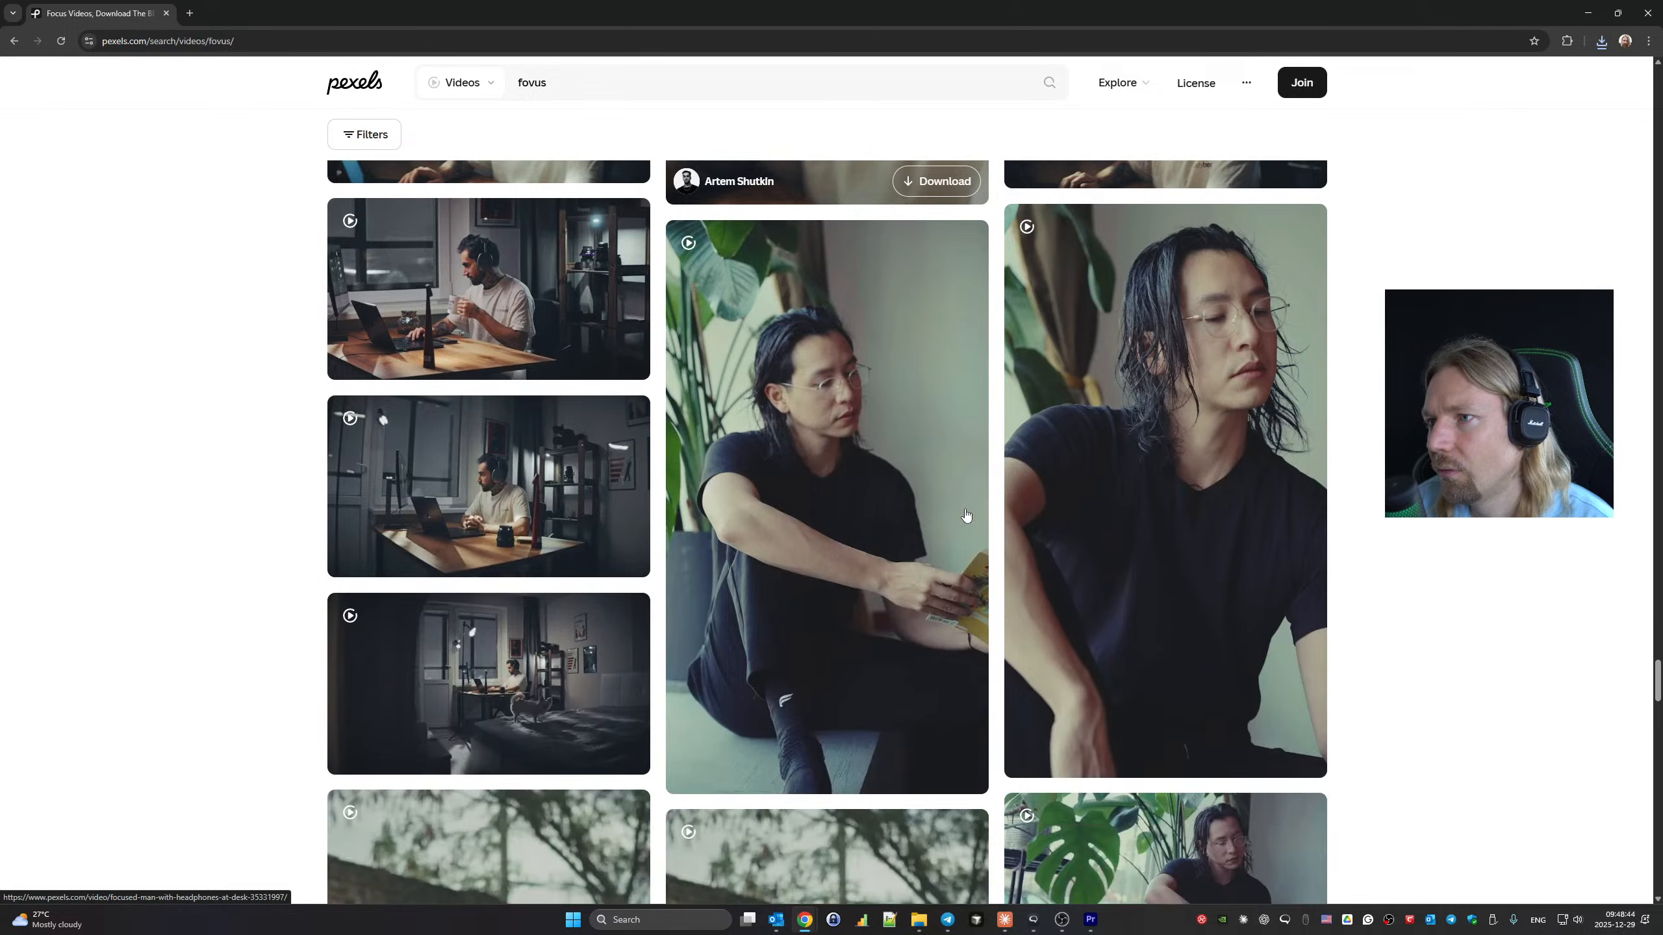
scroll(968, 516, "down", 10)
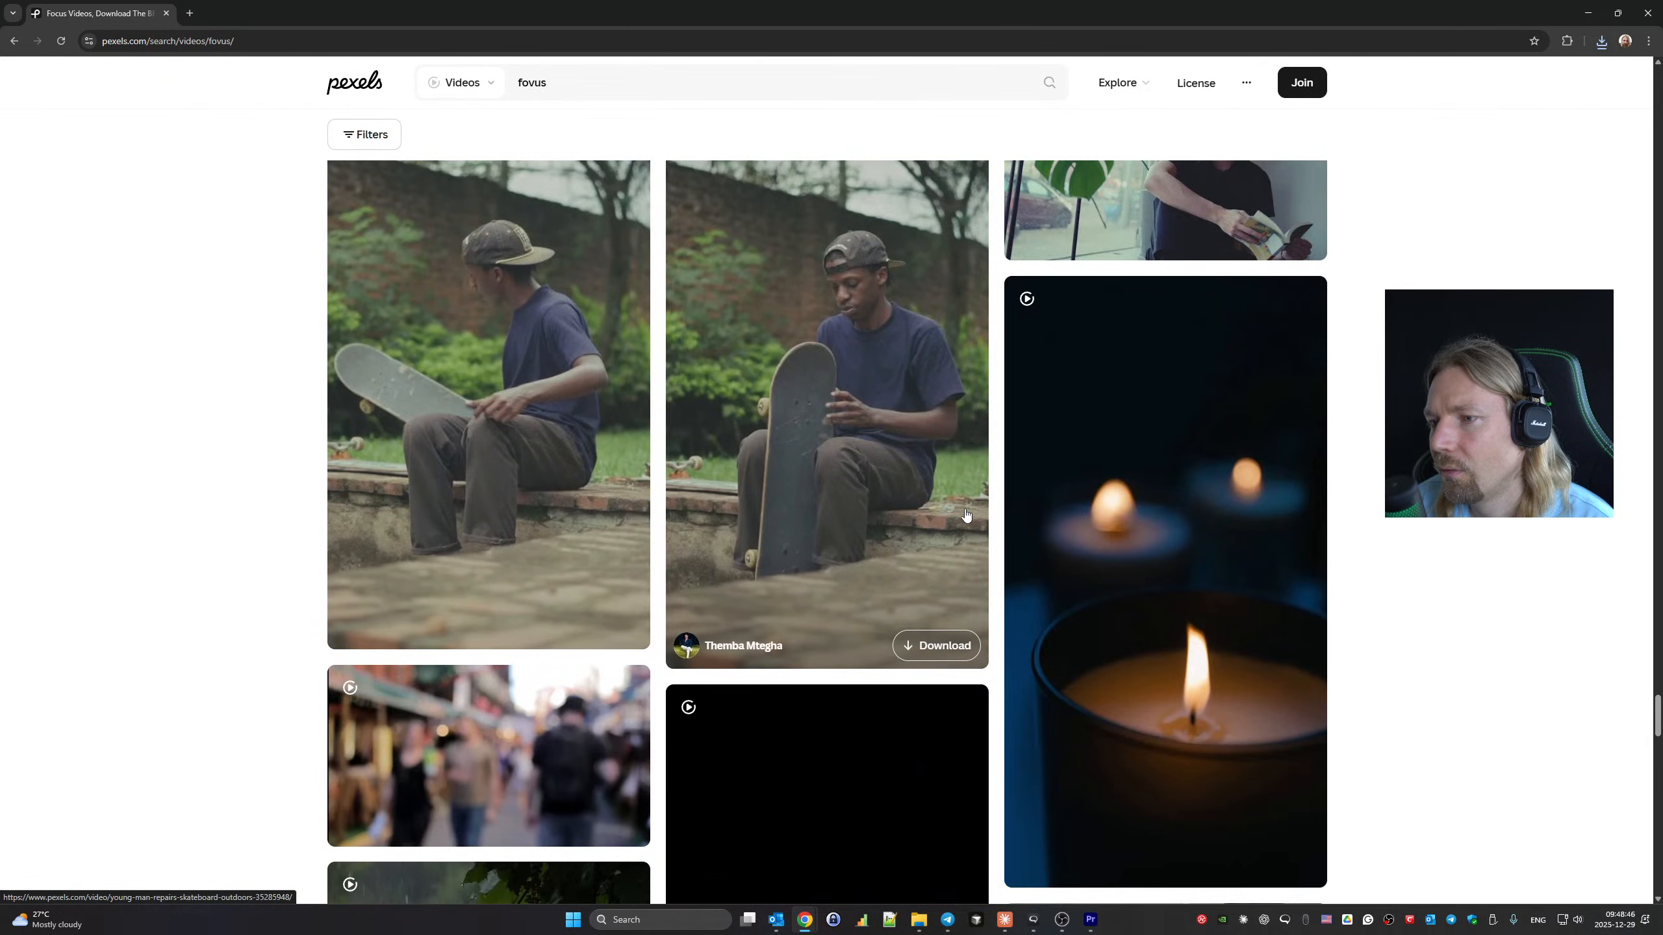
scroll(967, 516, "down", 10)
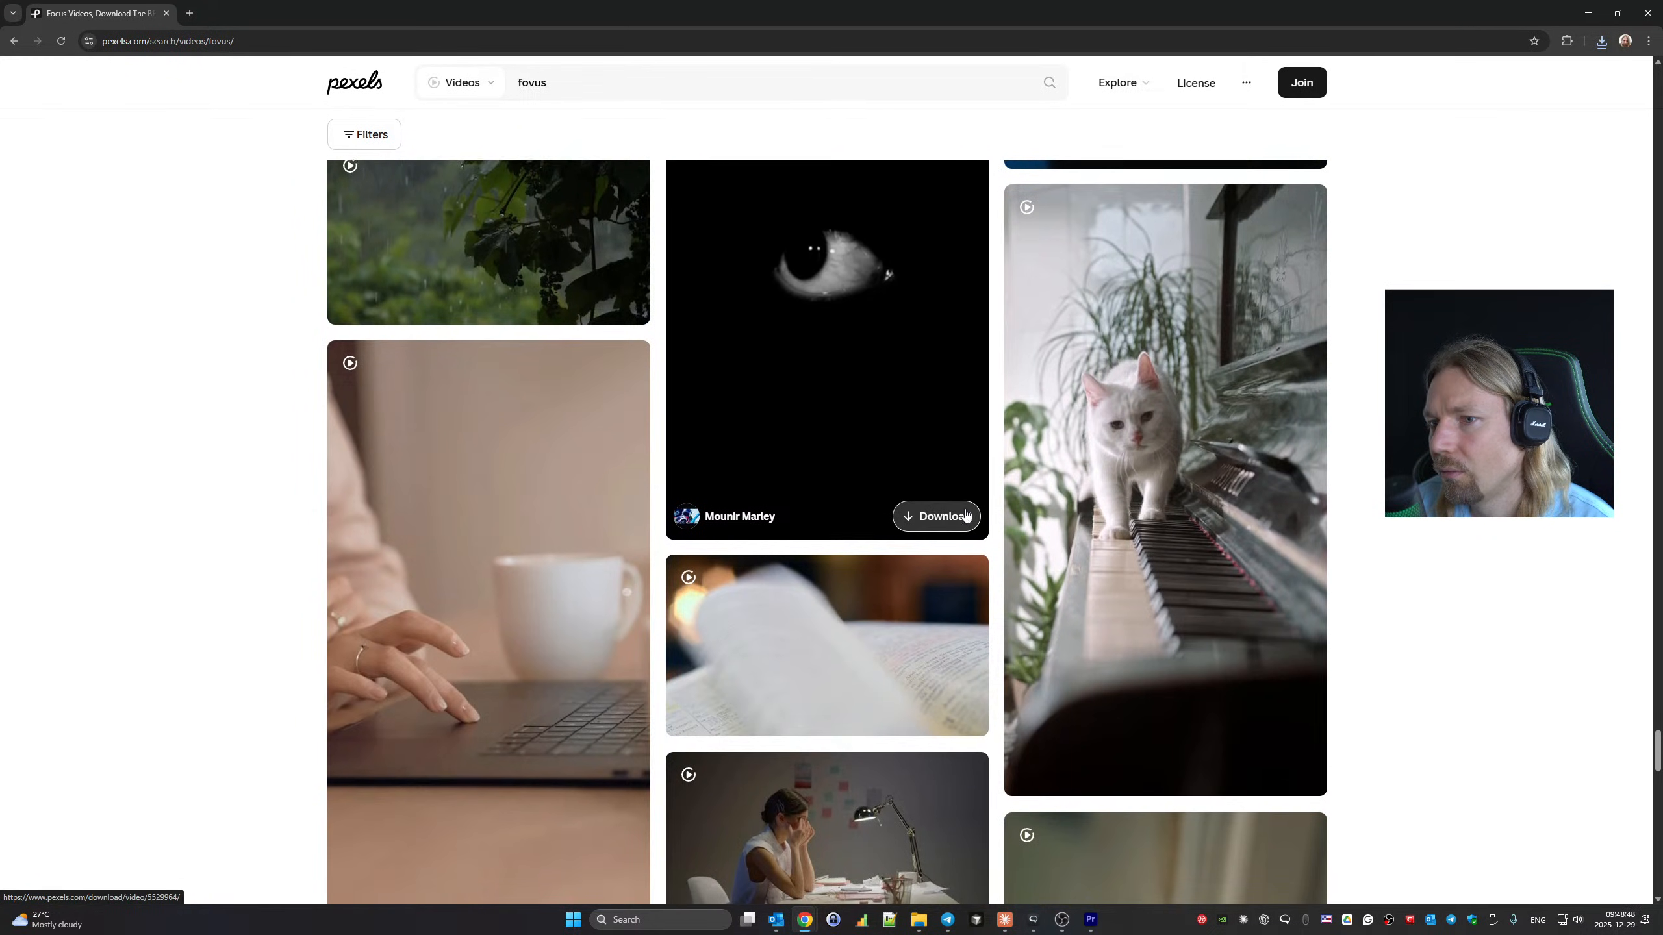
scroll(967, 516, "down", 15)
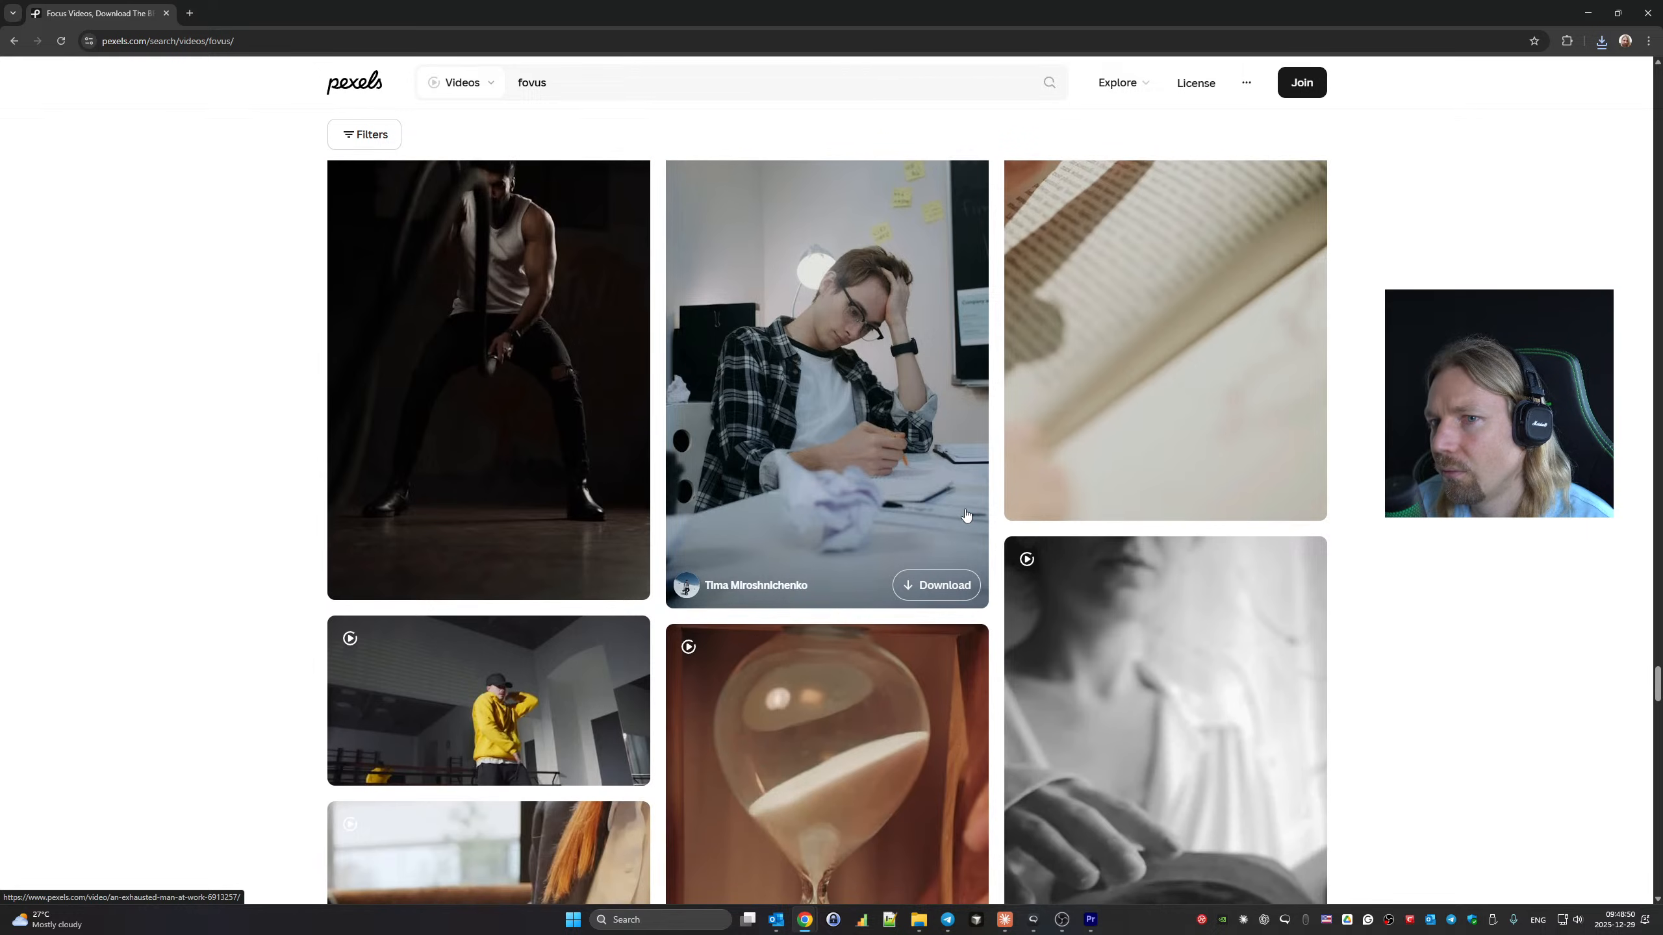
scroll(968, 515, "down", 8)
Switch to Premiere Pro and replay the opening from about 00:00:03 and from the sequence start to judge where the B-roll fits.
left_click(1091, 920)
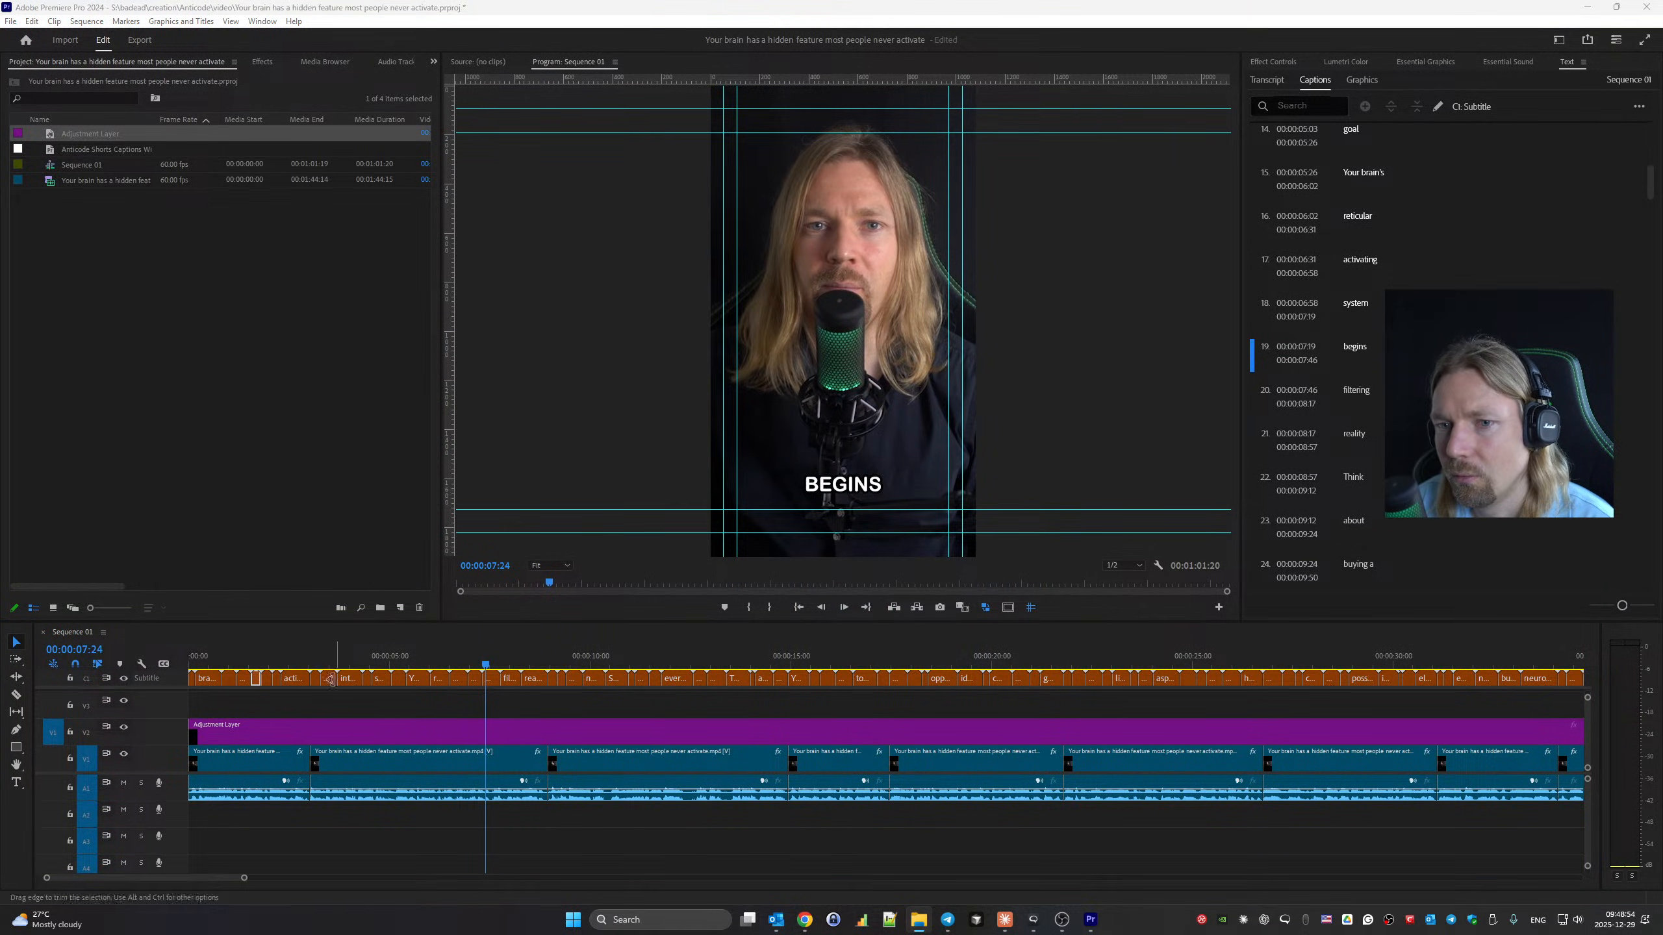
left_click(314, 655)
key("space")
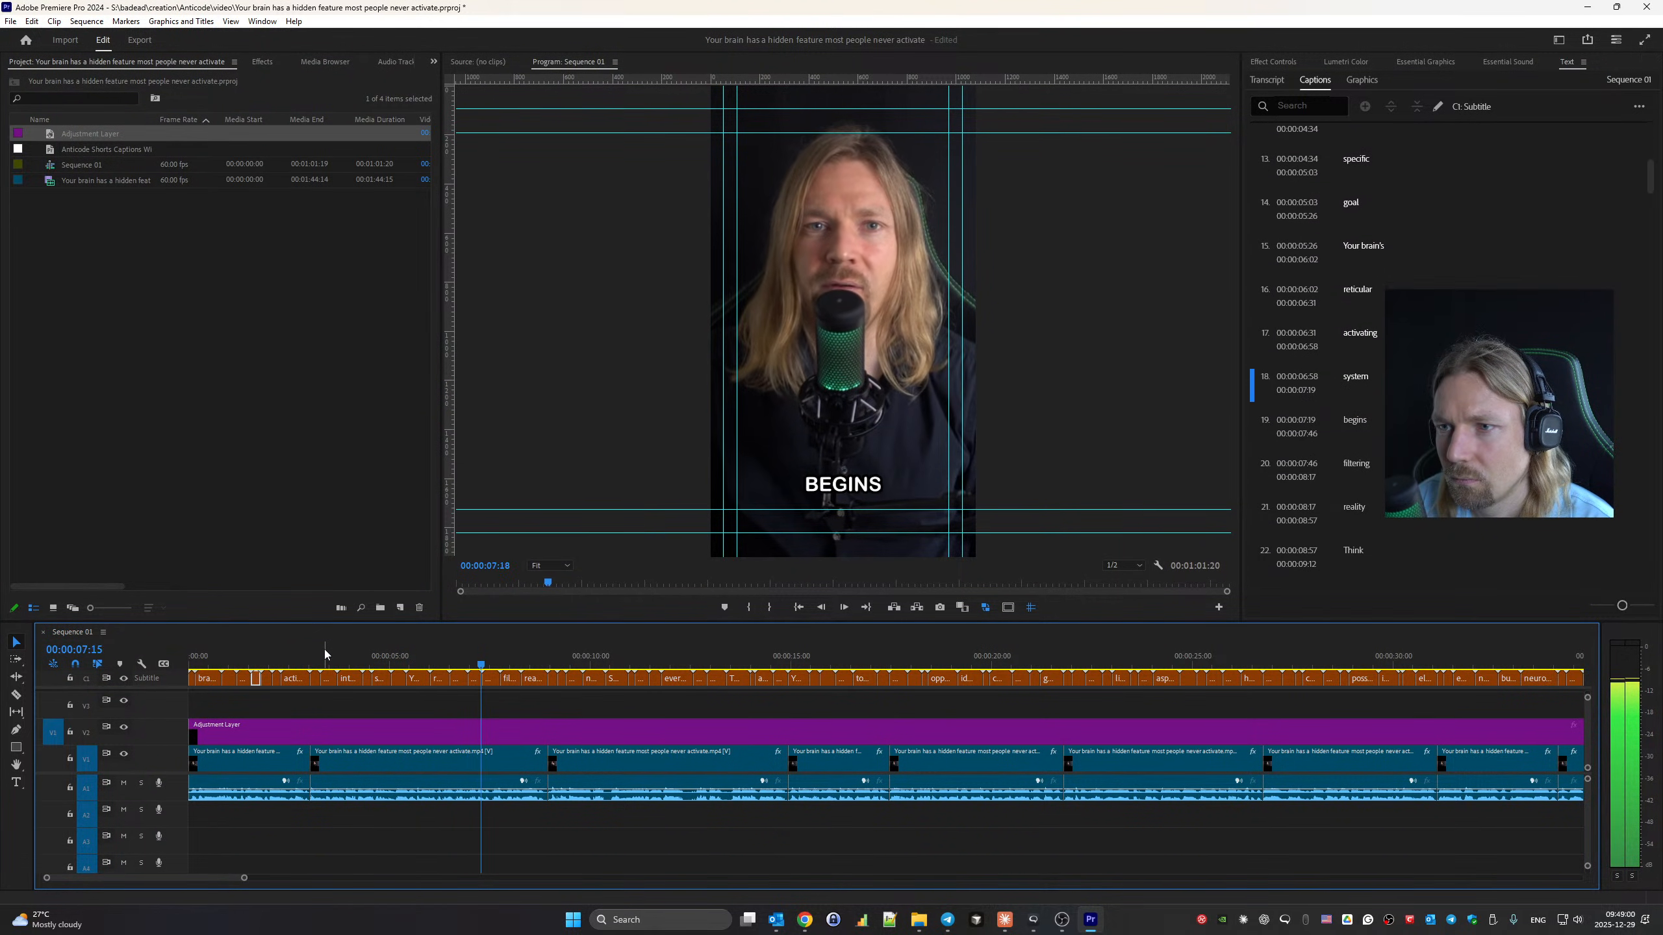
key("space")
key("Home")
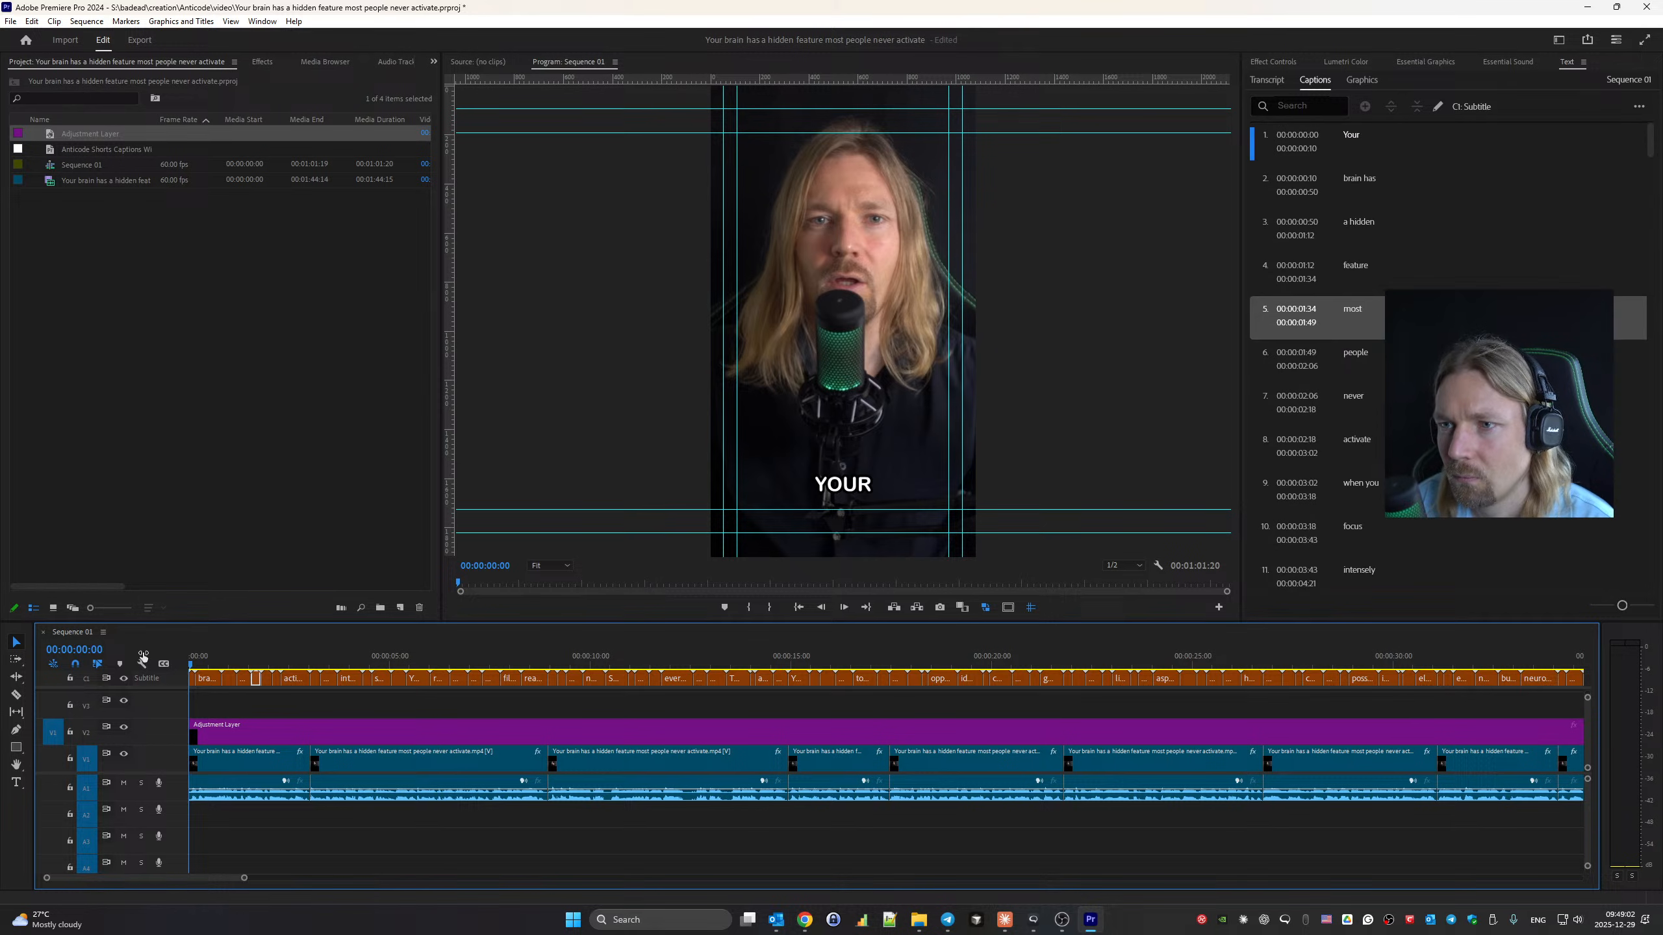
key("space")
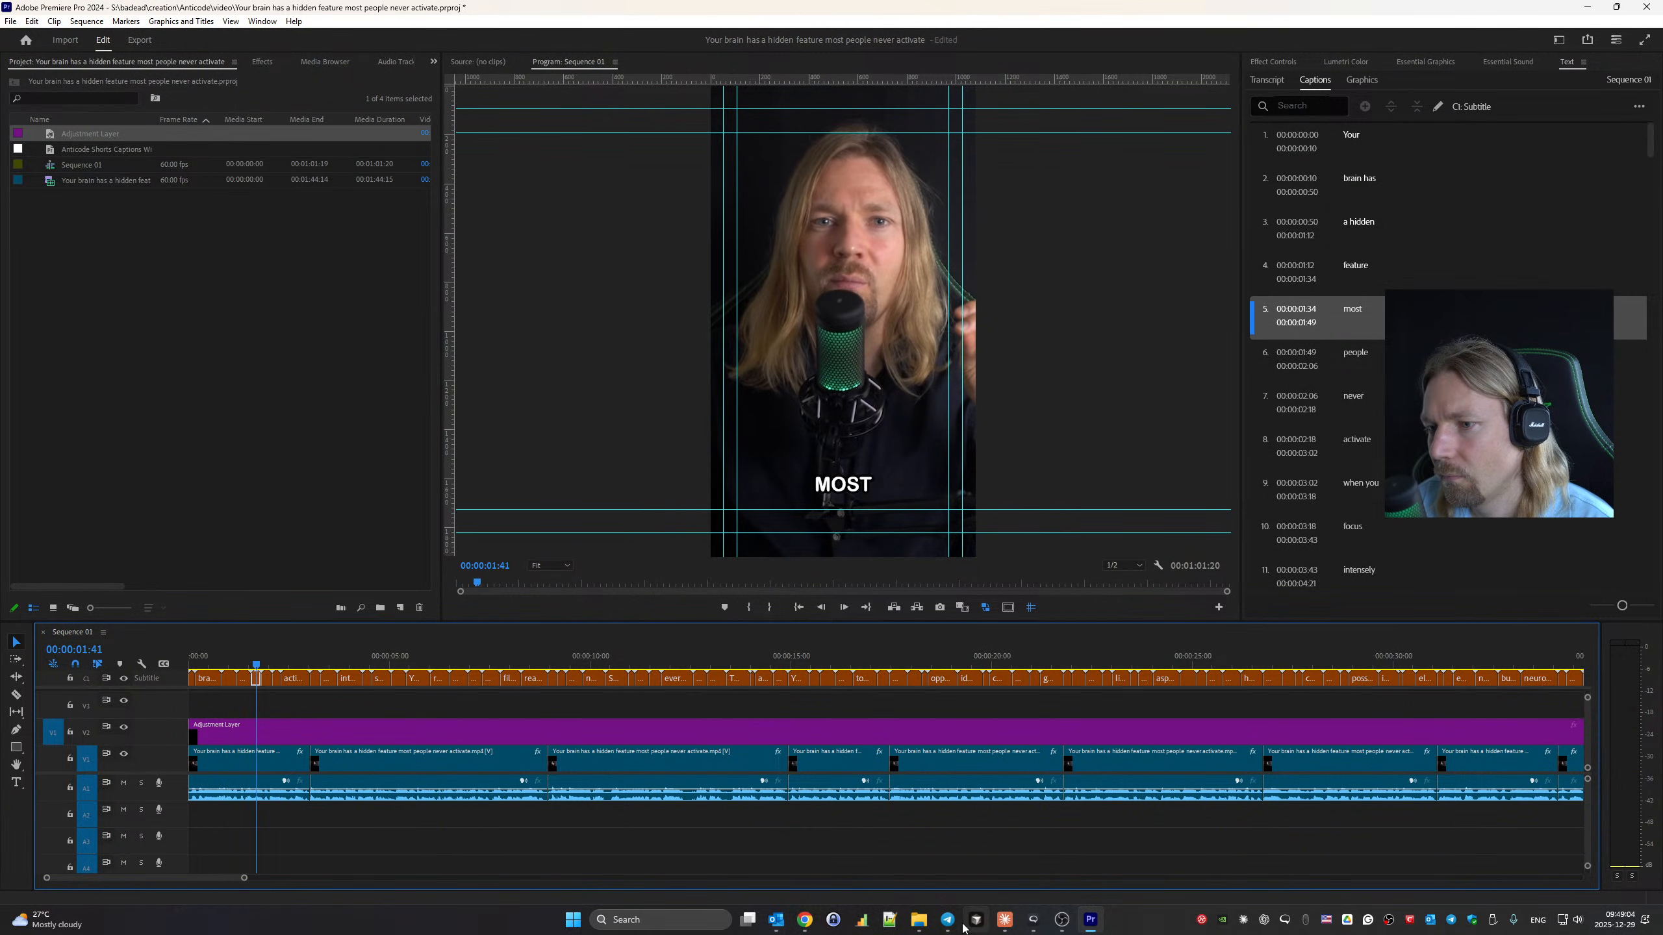
Open File Explorer and place the downloaded 14983056_2160_3840_100fps.mp4 on the video track above the adjustment layer, starting at 00:00:03:02.
left_click(920, 922)
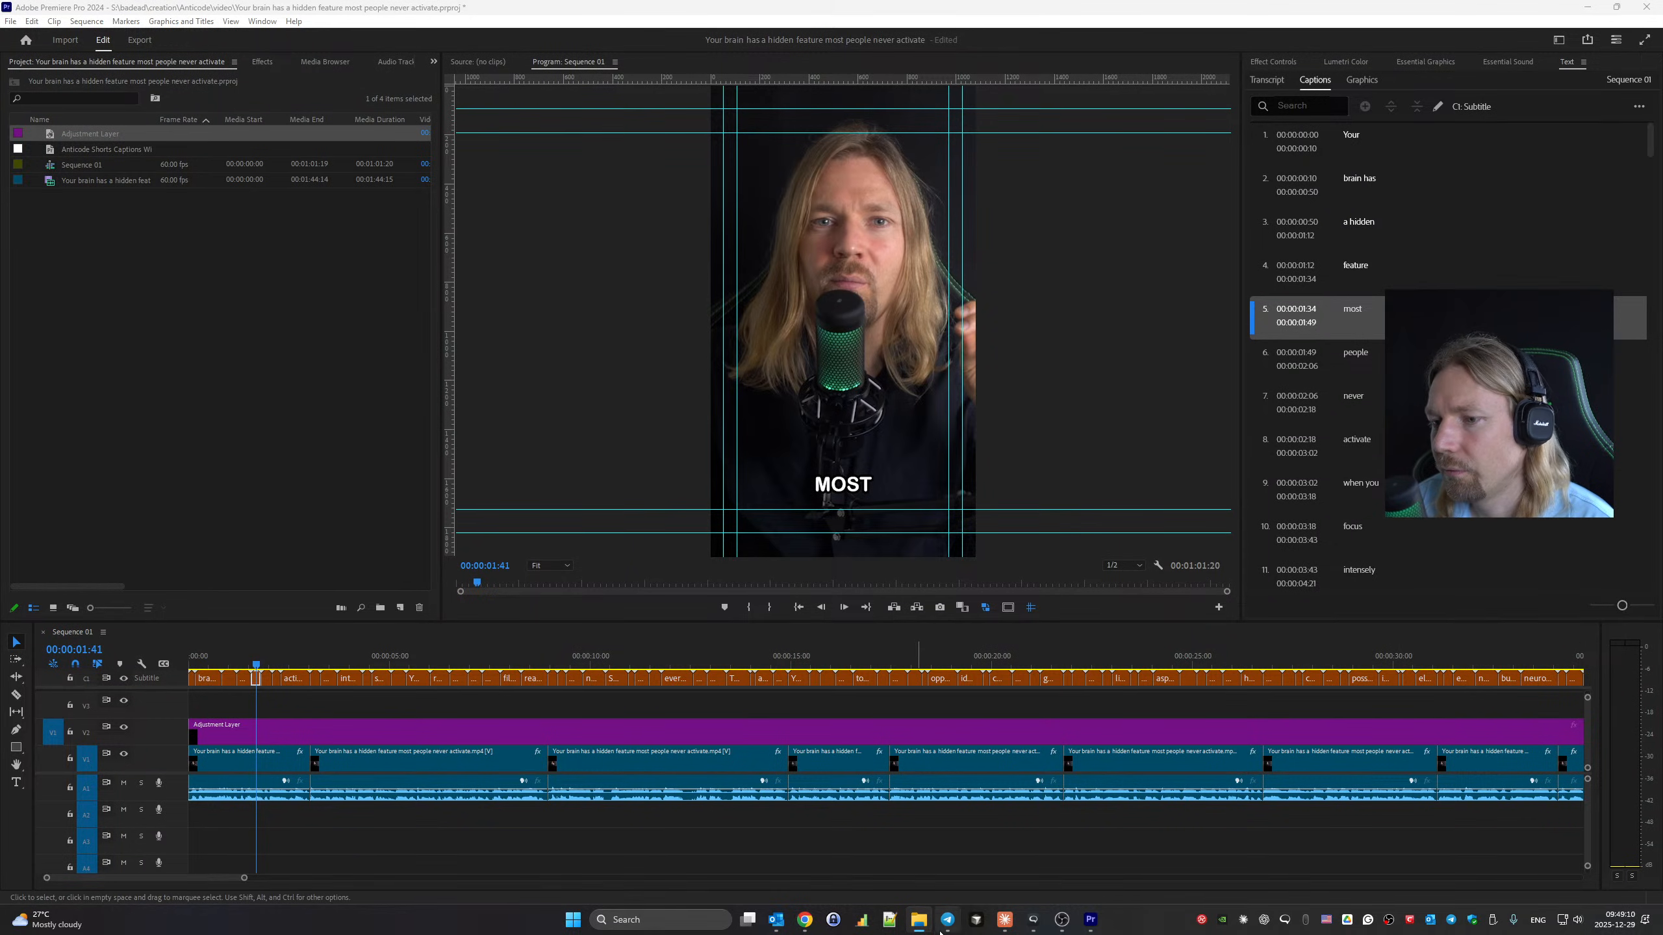
right_click(932, 932)
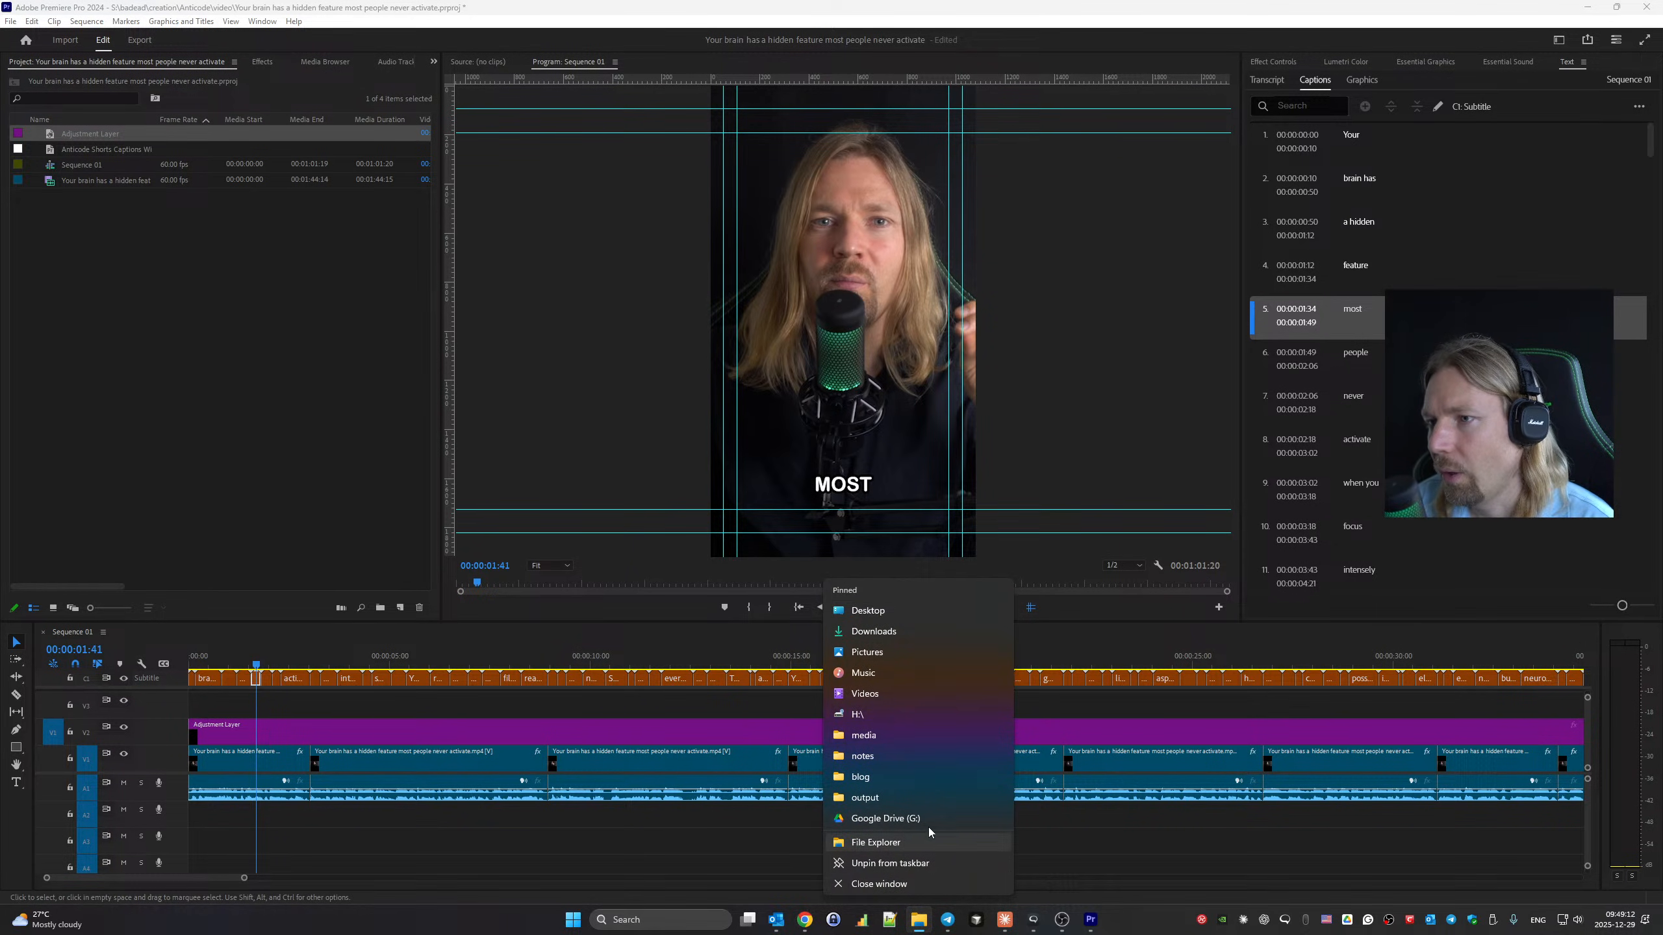
left_click(928, 839)
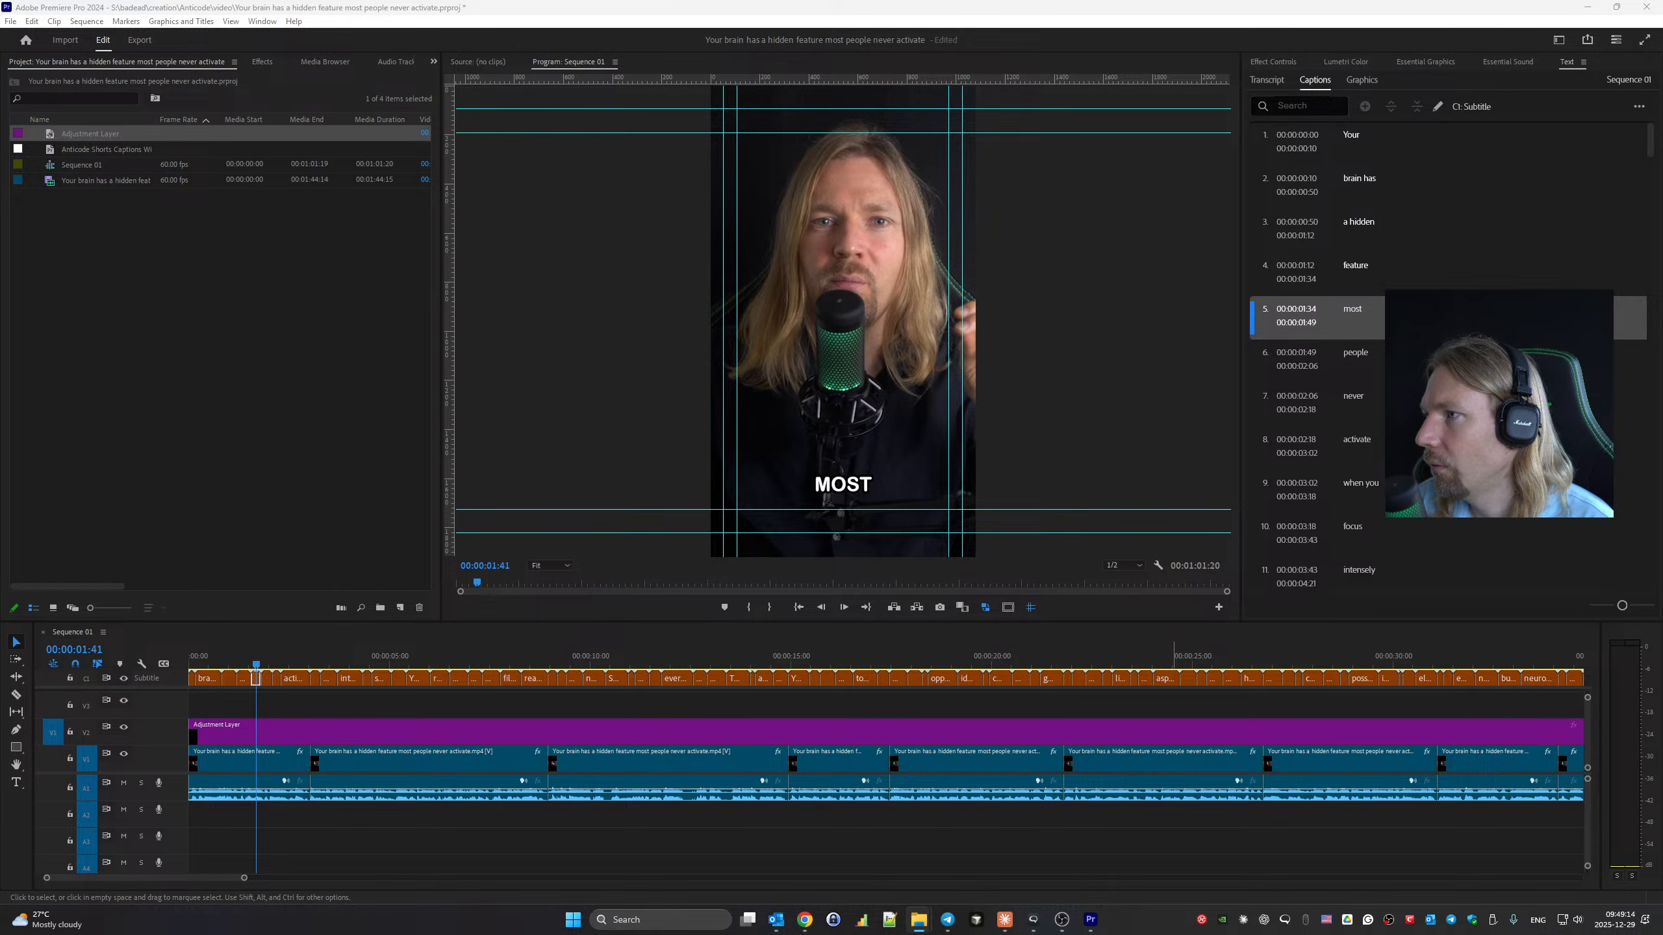
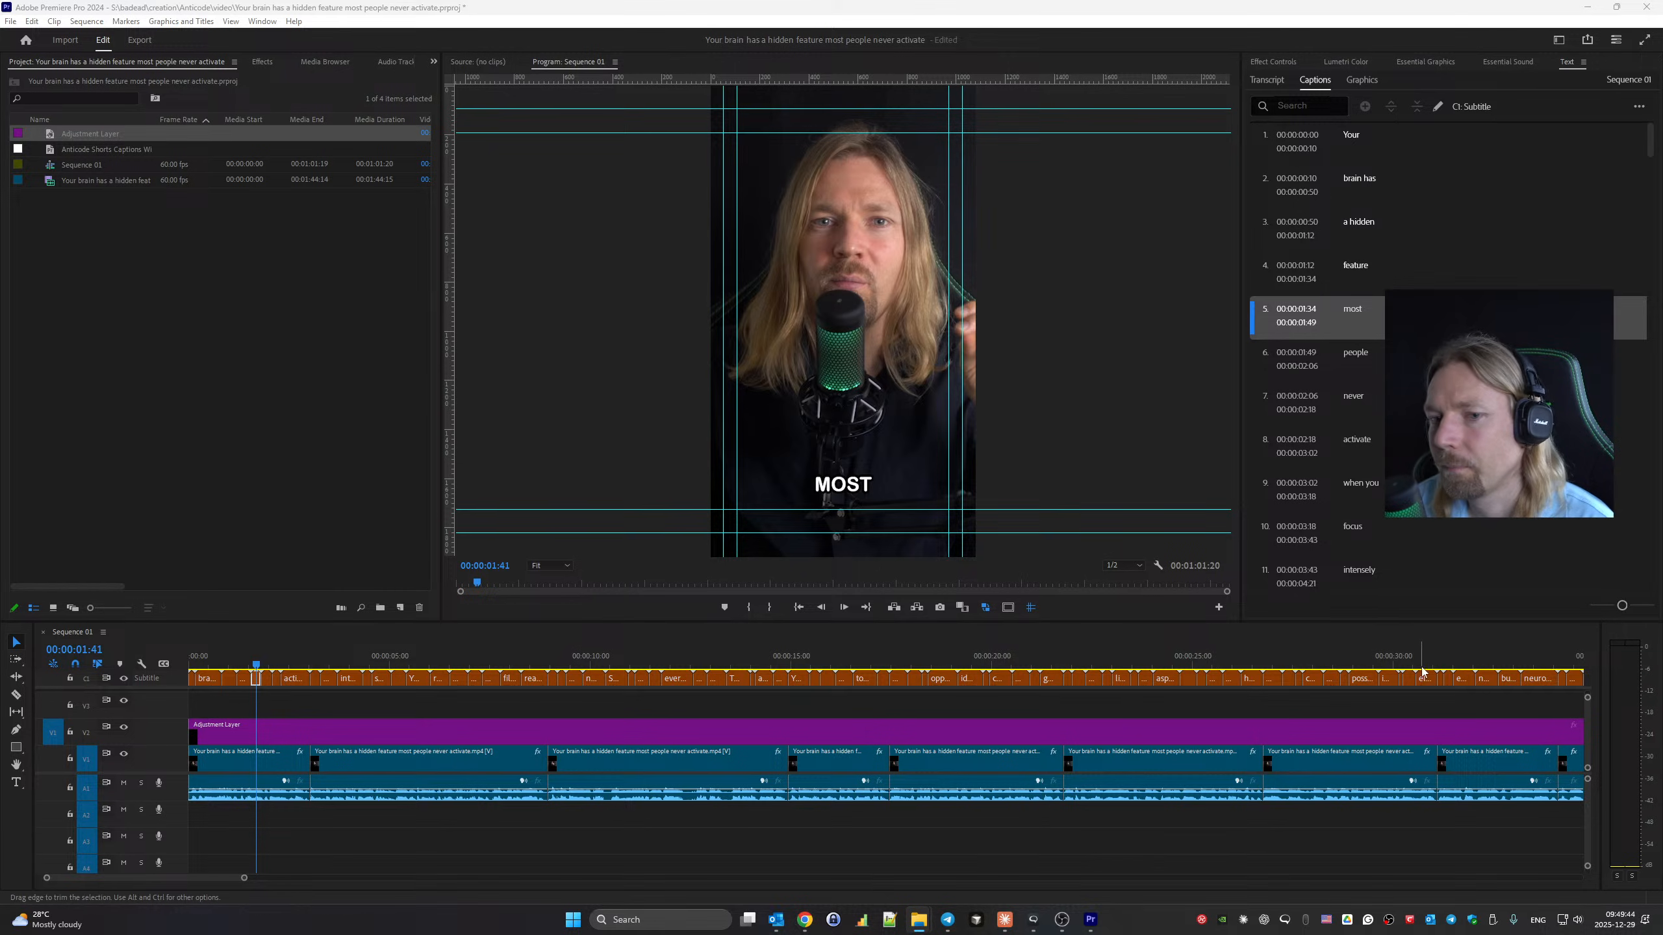
key("Up")
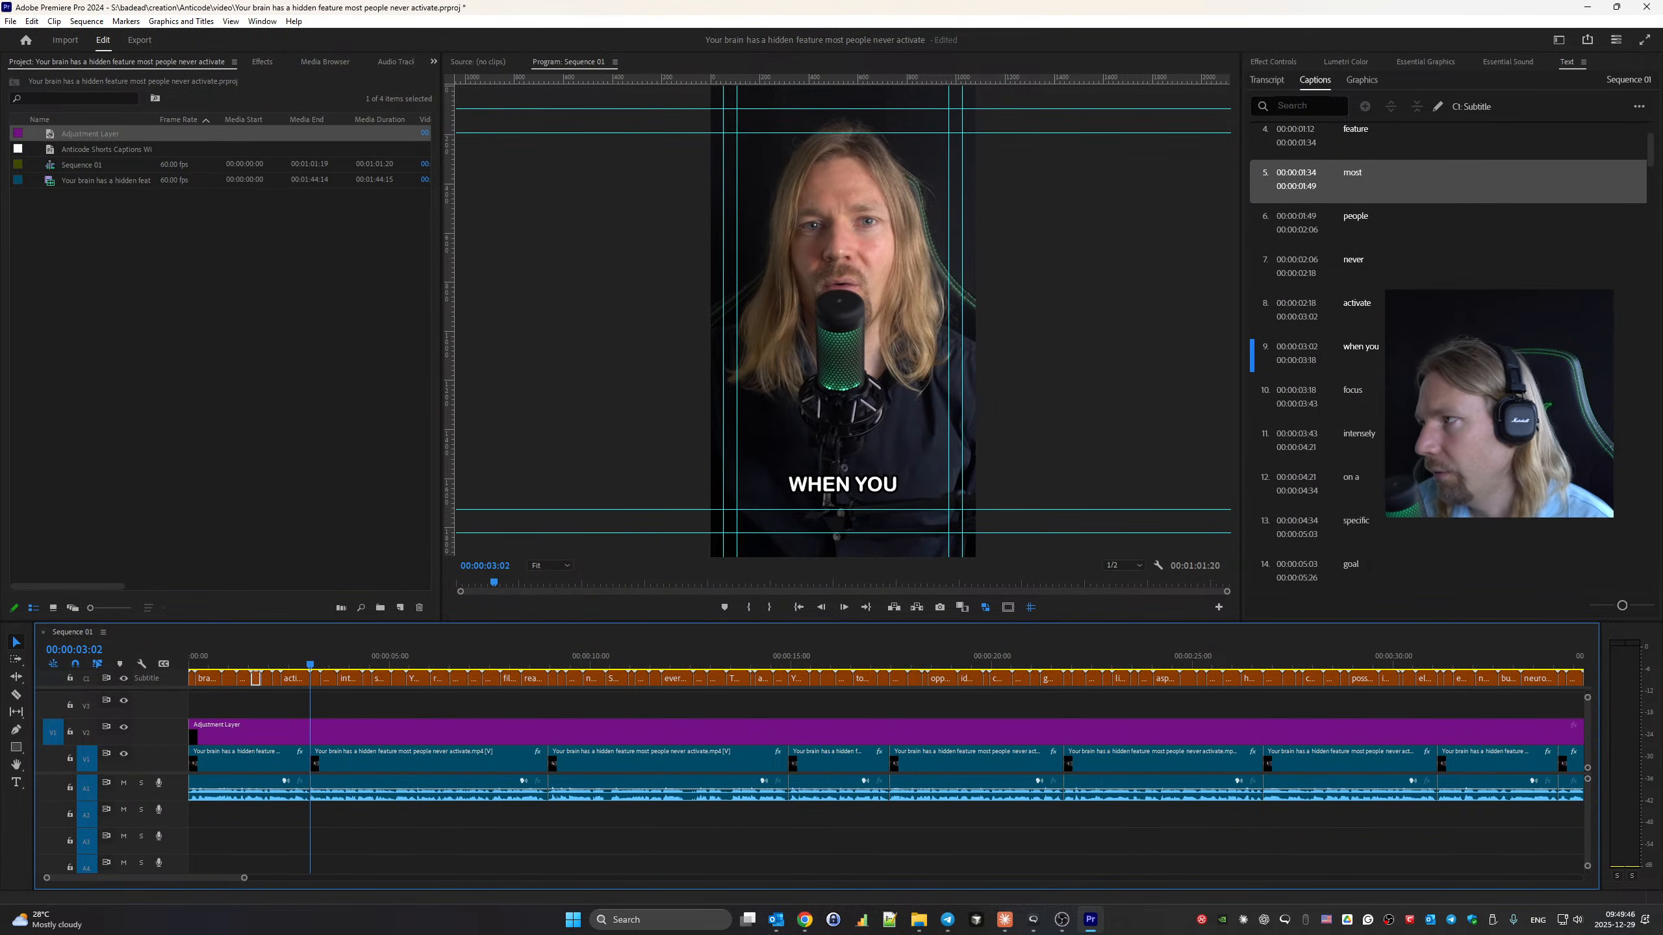
left_click_drag(1090, 920, 1092, 675)
left_click_drag(437, 729, 316, 710)
Play past the camera lens clip and trim its end to 00:00:05:26, where the "Your brain's" caption begins.
key("space")
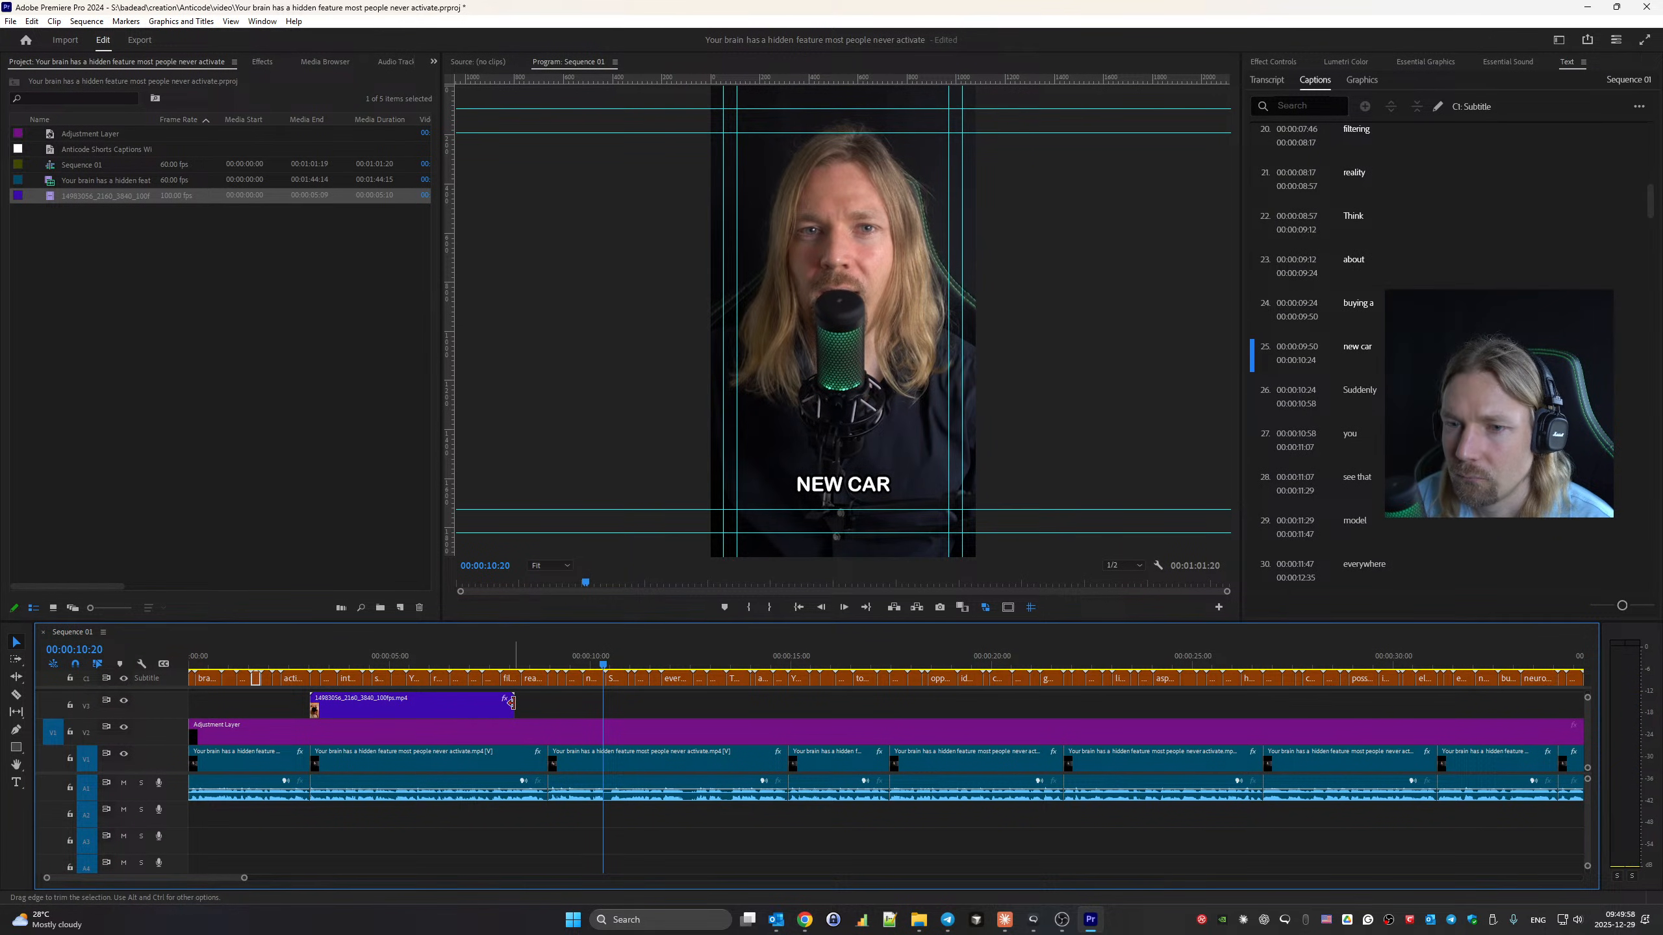
left_click_drag(512, 703, 468, 702)
left_click(396, 665)
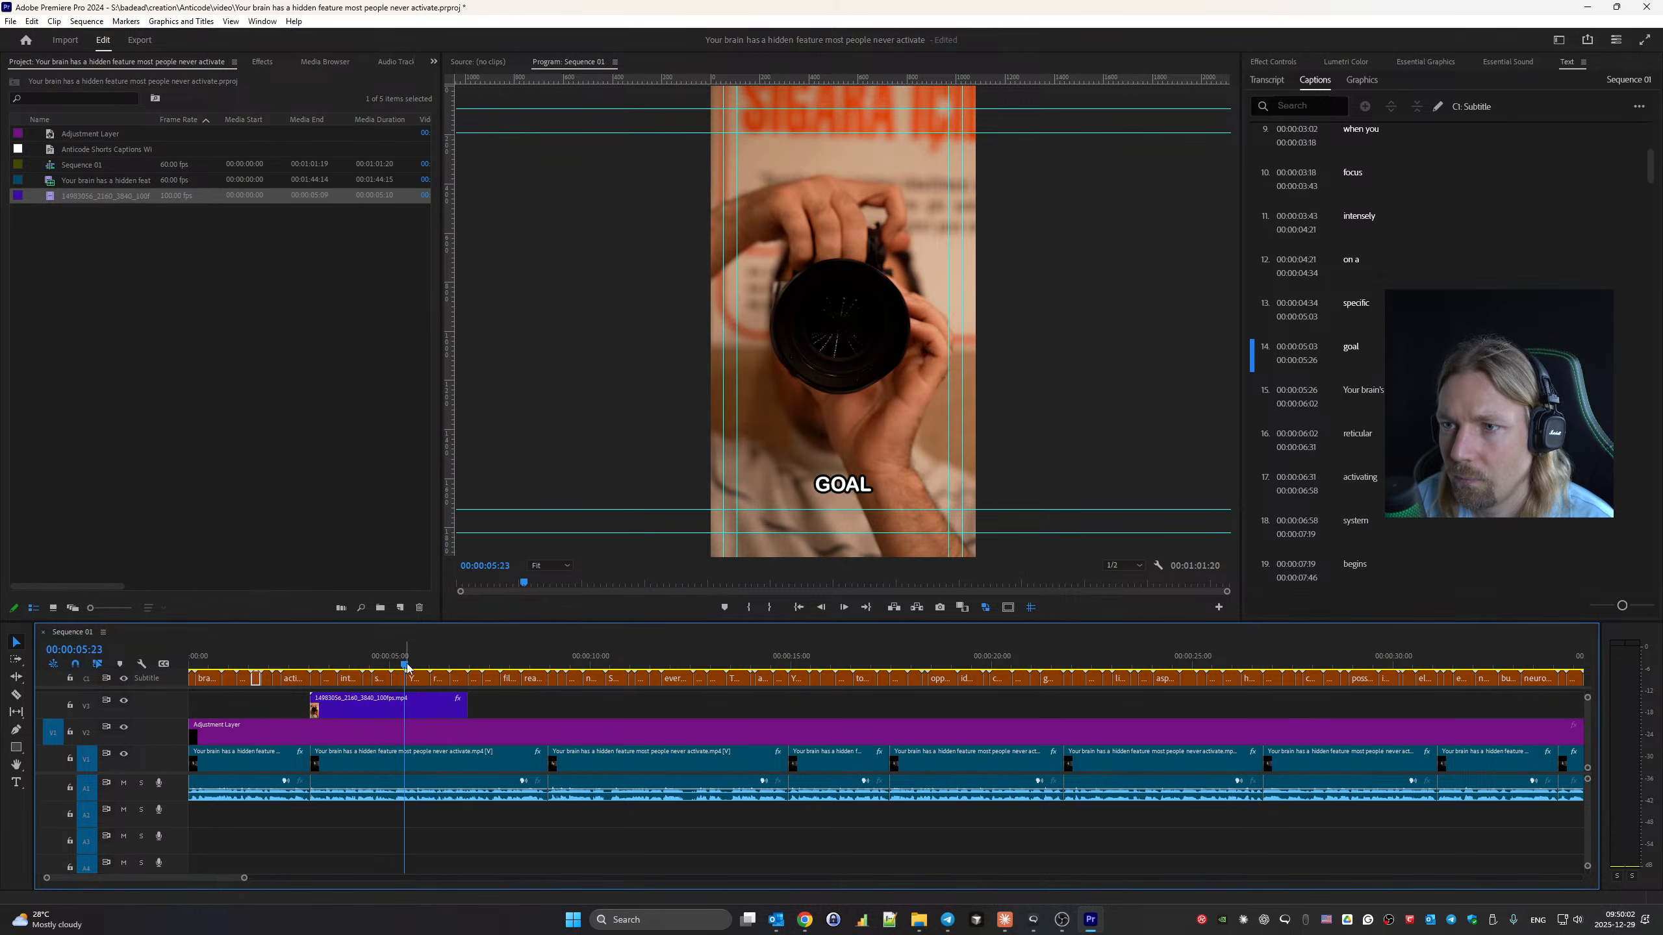
key("Up")
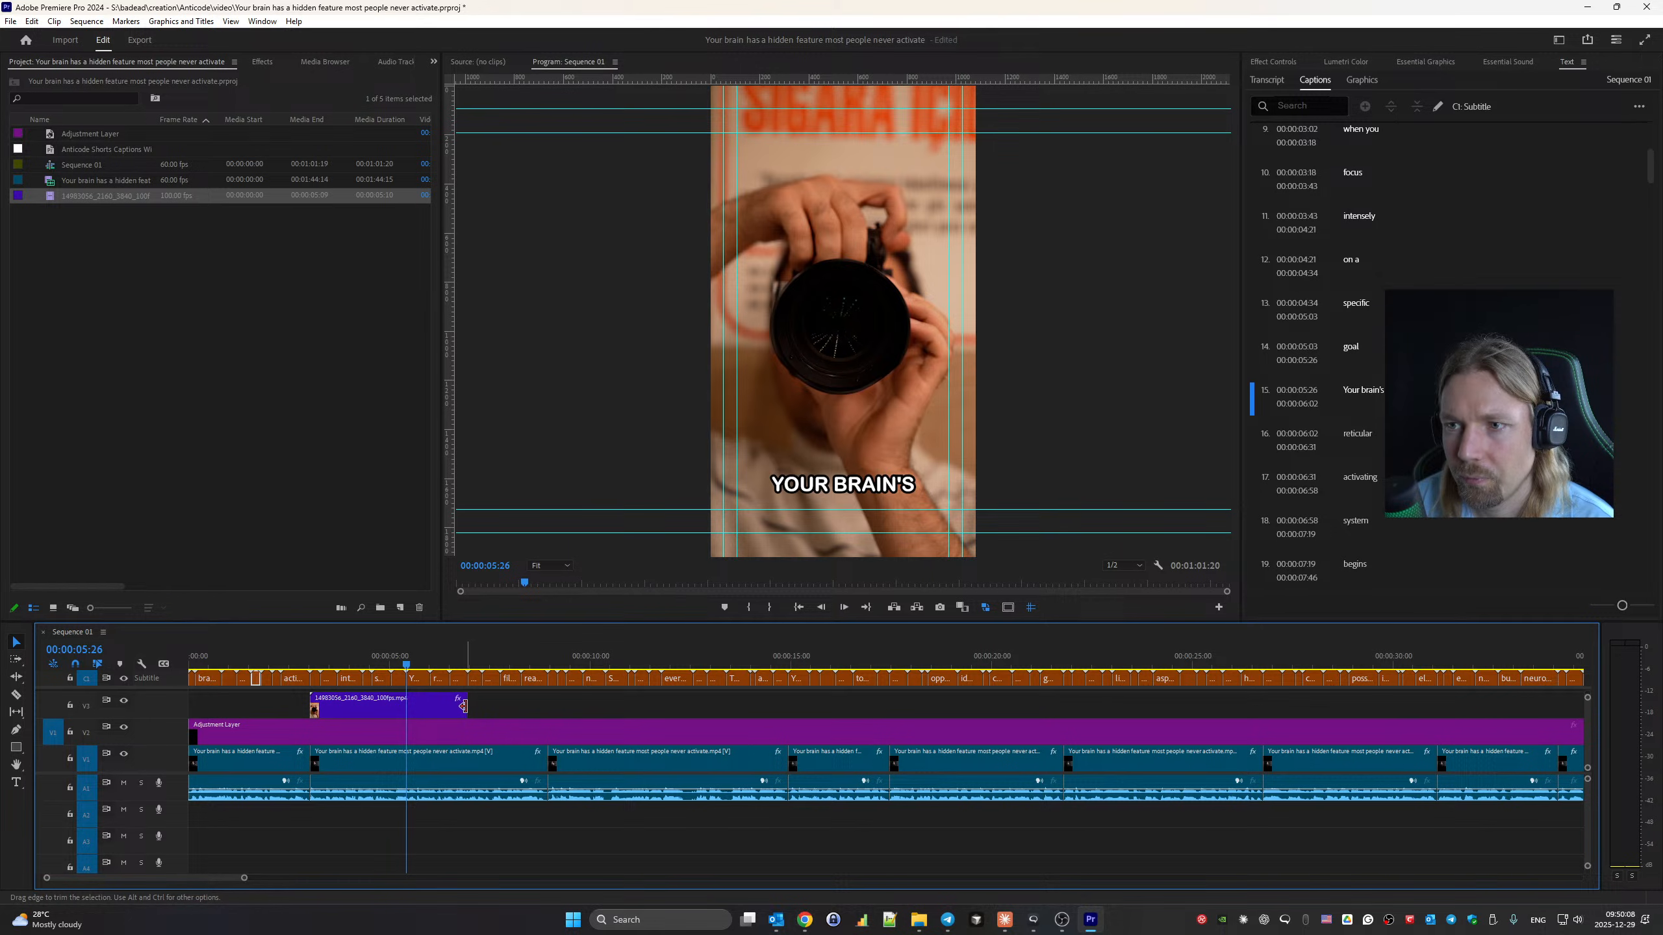
left_click_drag(464, 705, 404, 707)
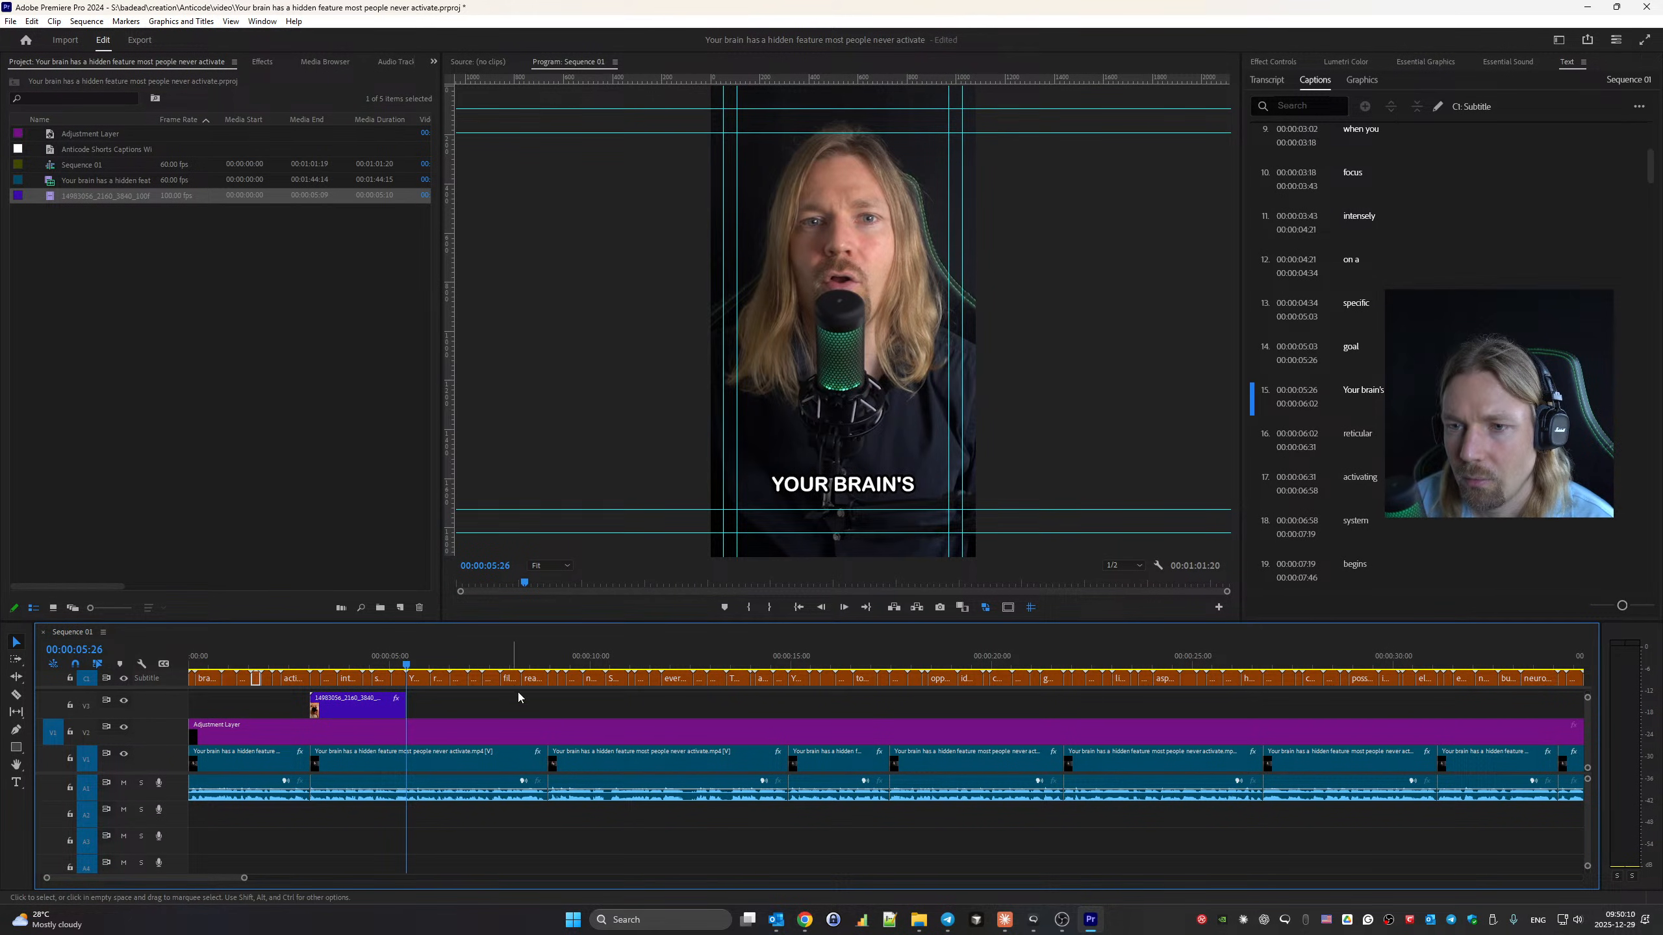
Play the sequence after the camera lens clip and park the playhead at 00:00:08:57, the start of the "Think" take.
key("space")
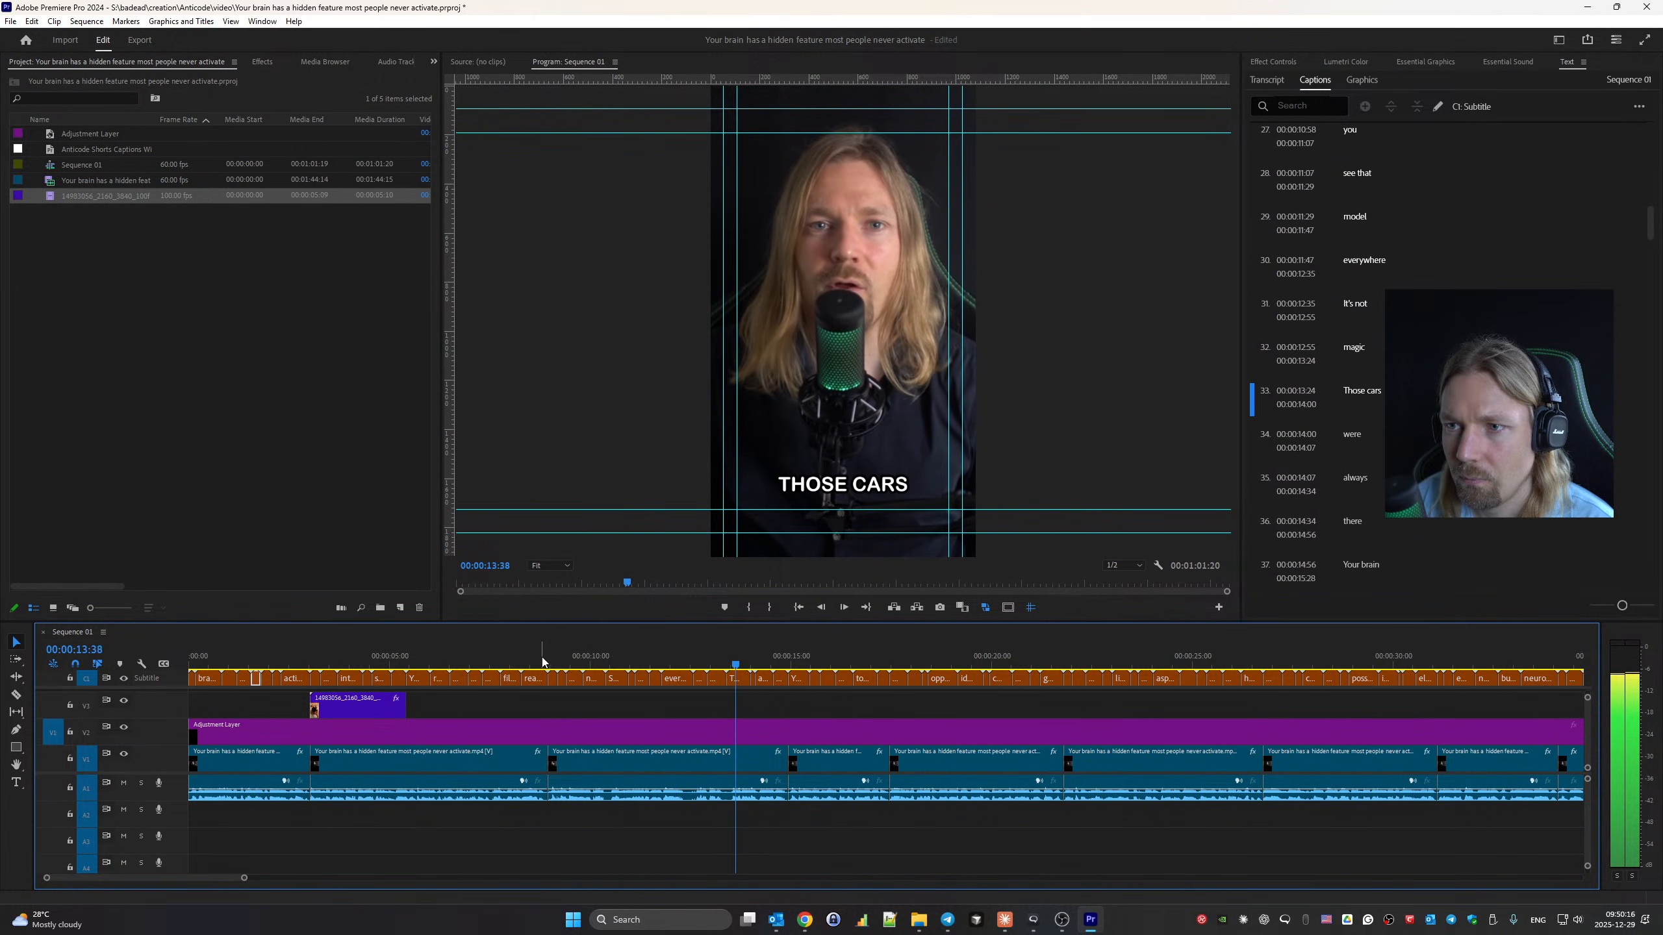
left_click(540, 661)
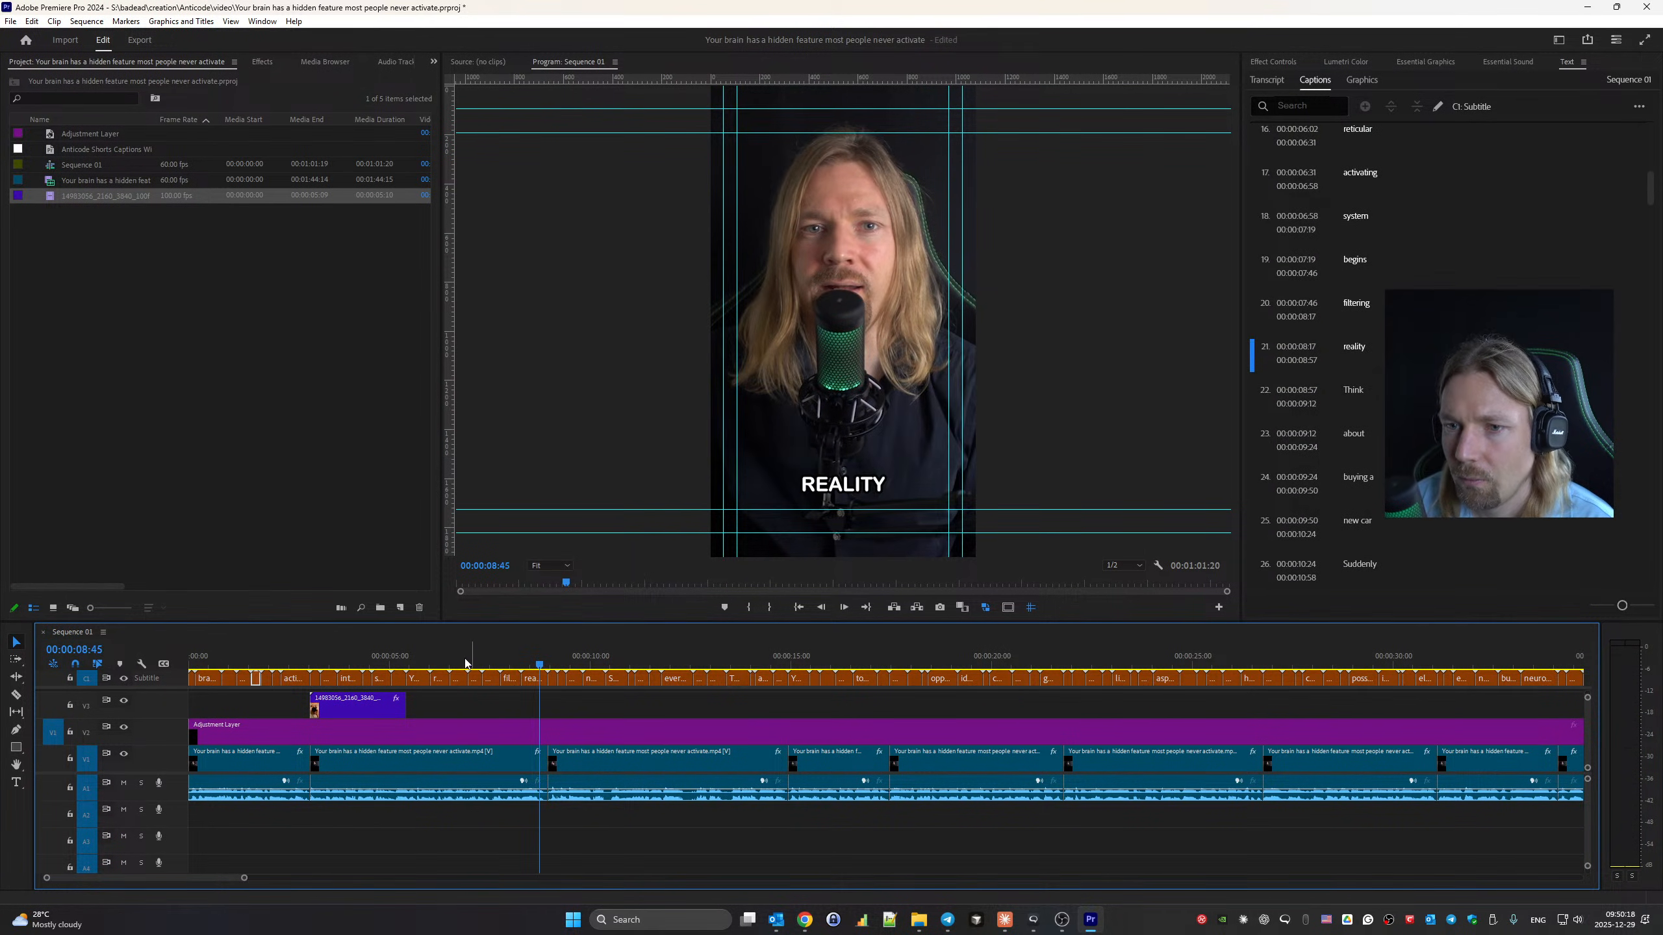
key("space")
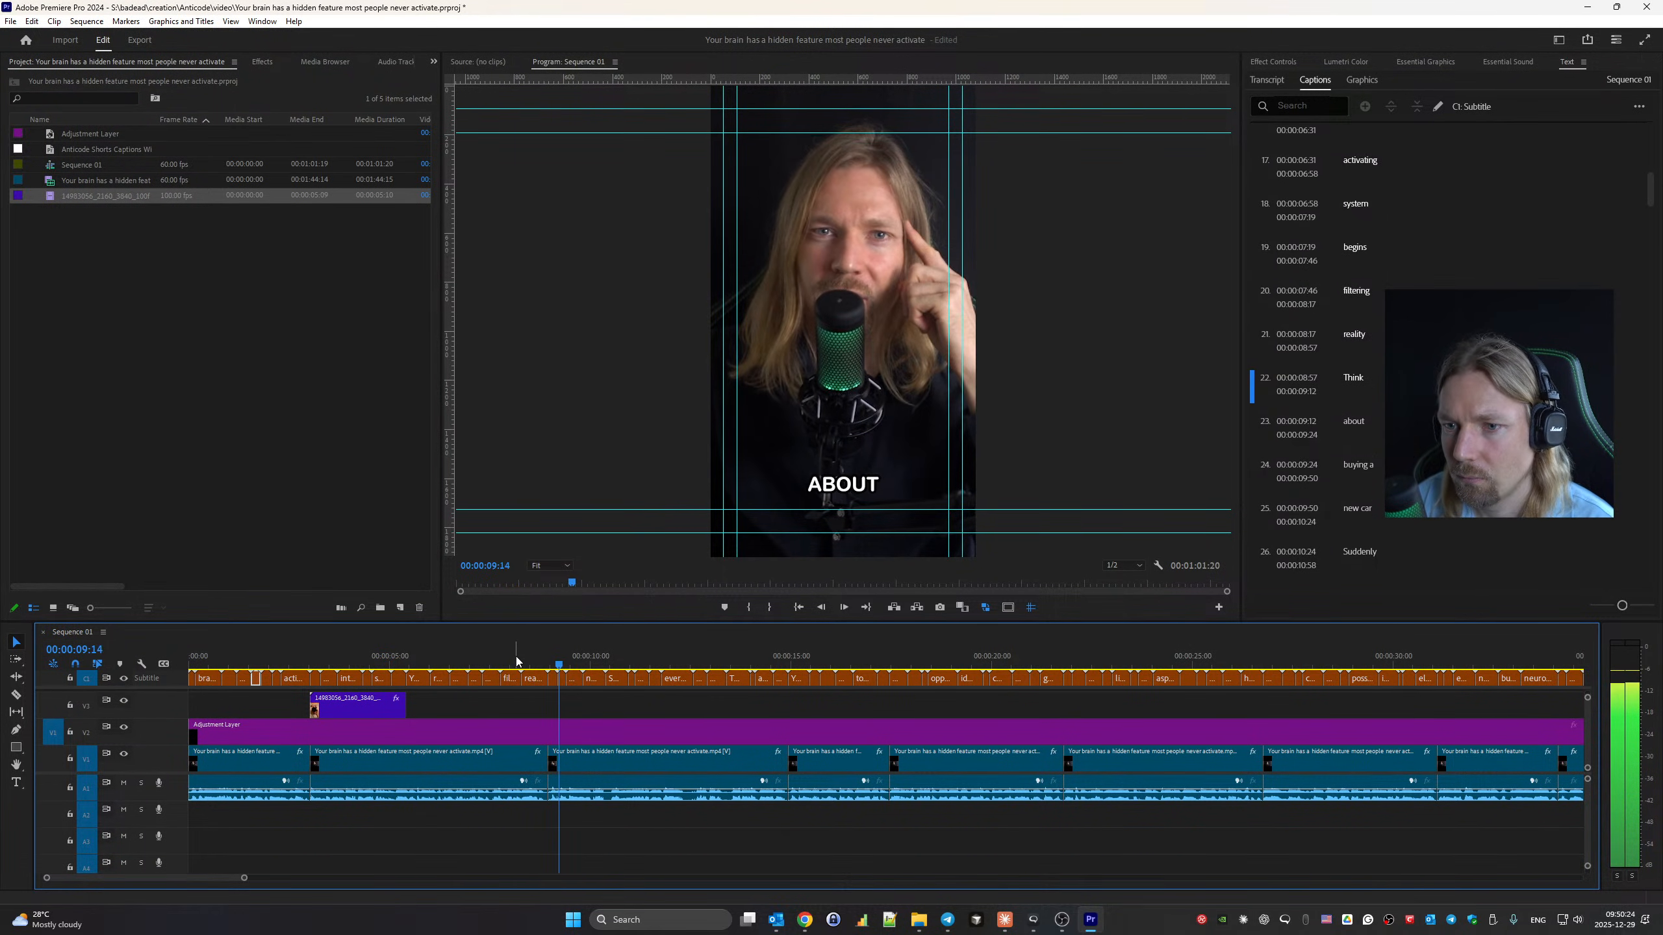
key("space")
key("Up")
Switch back to Pexels in the browser and search the stock videos for "buying a car".
left_click(804, 918)
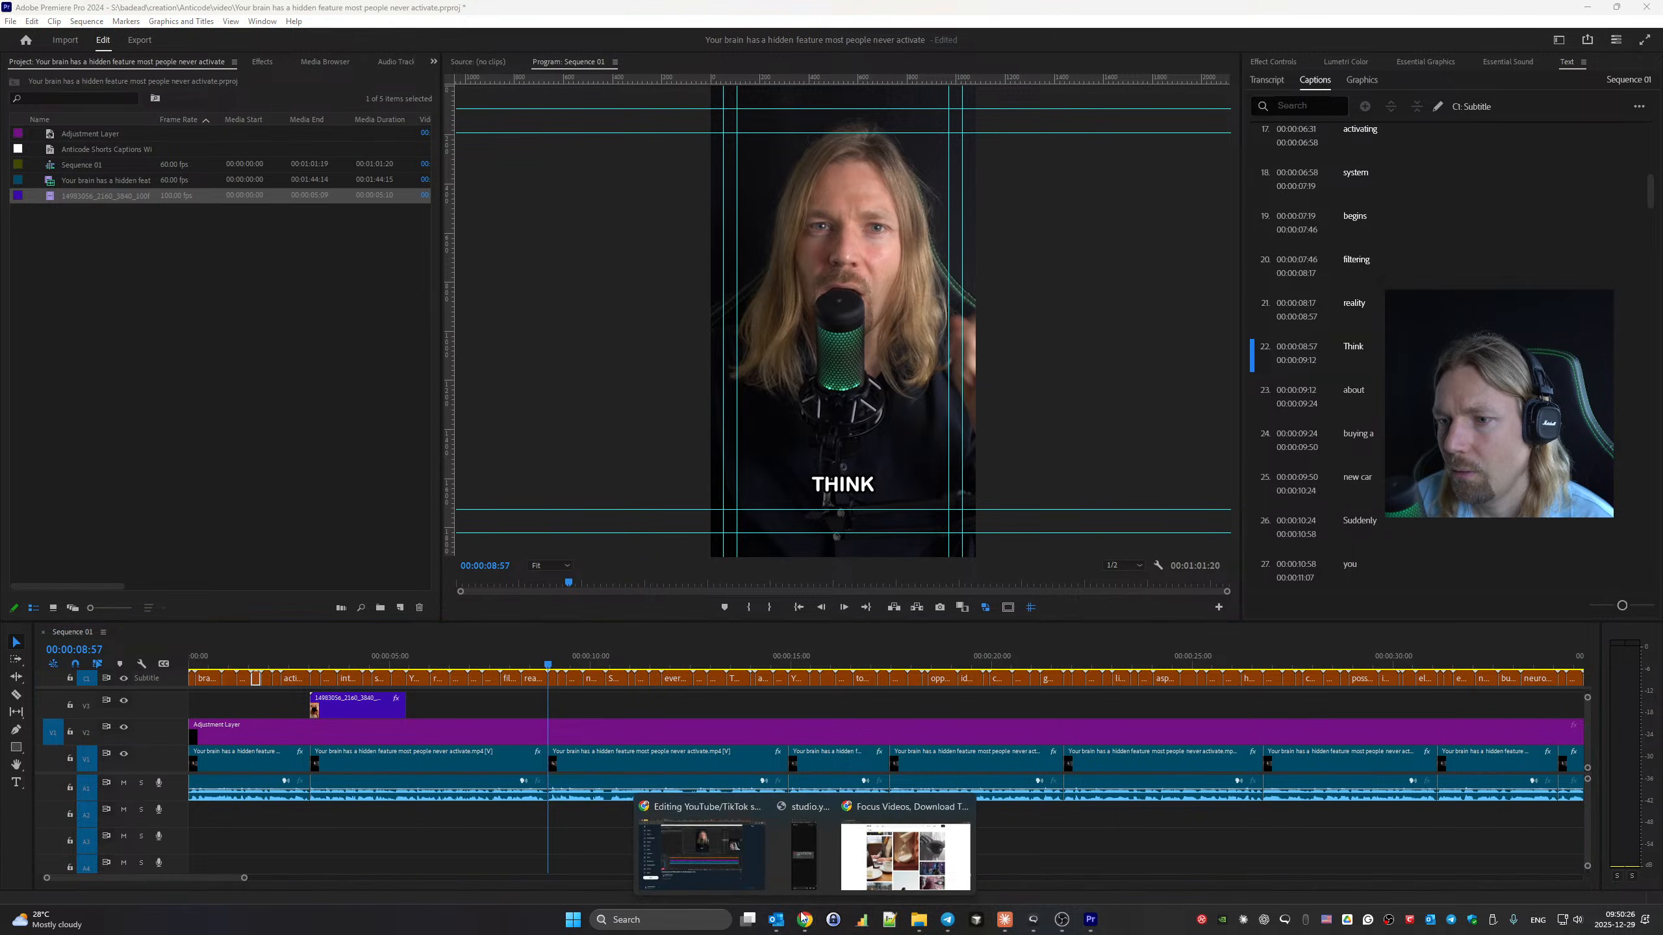
left_click(902, 864)
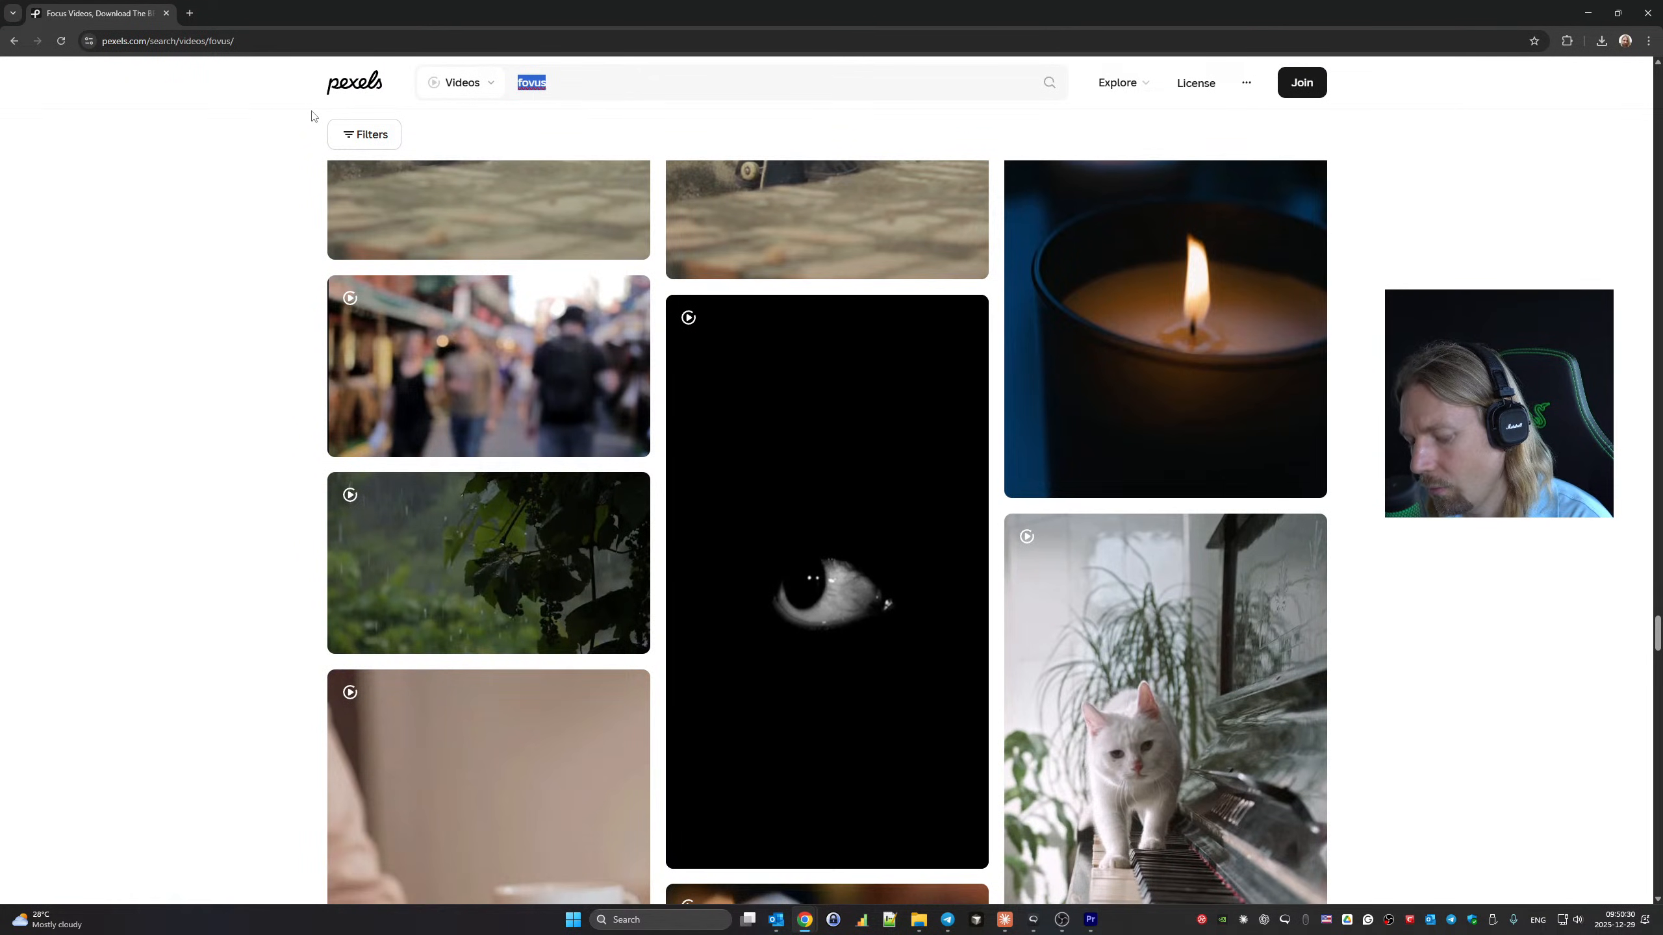
type("bu")
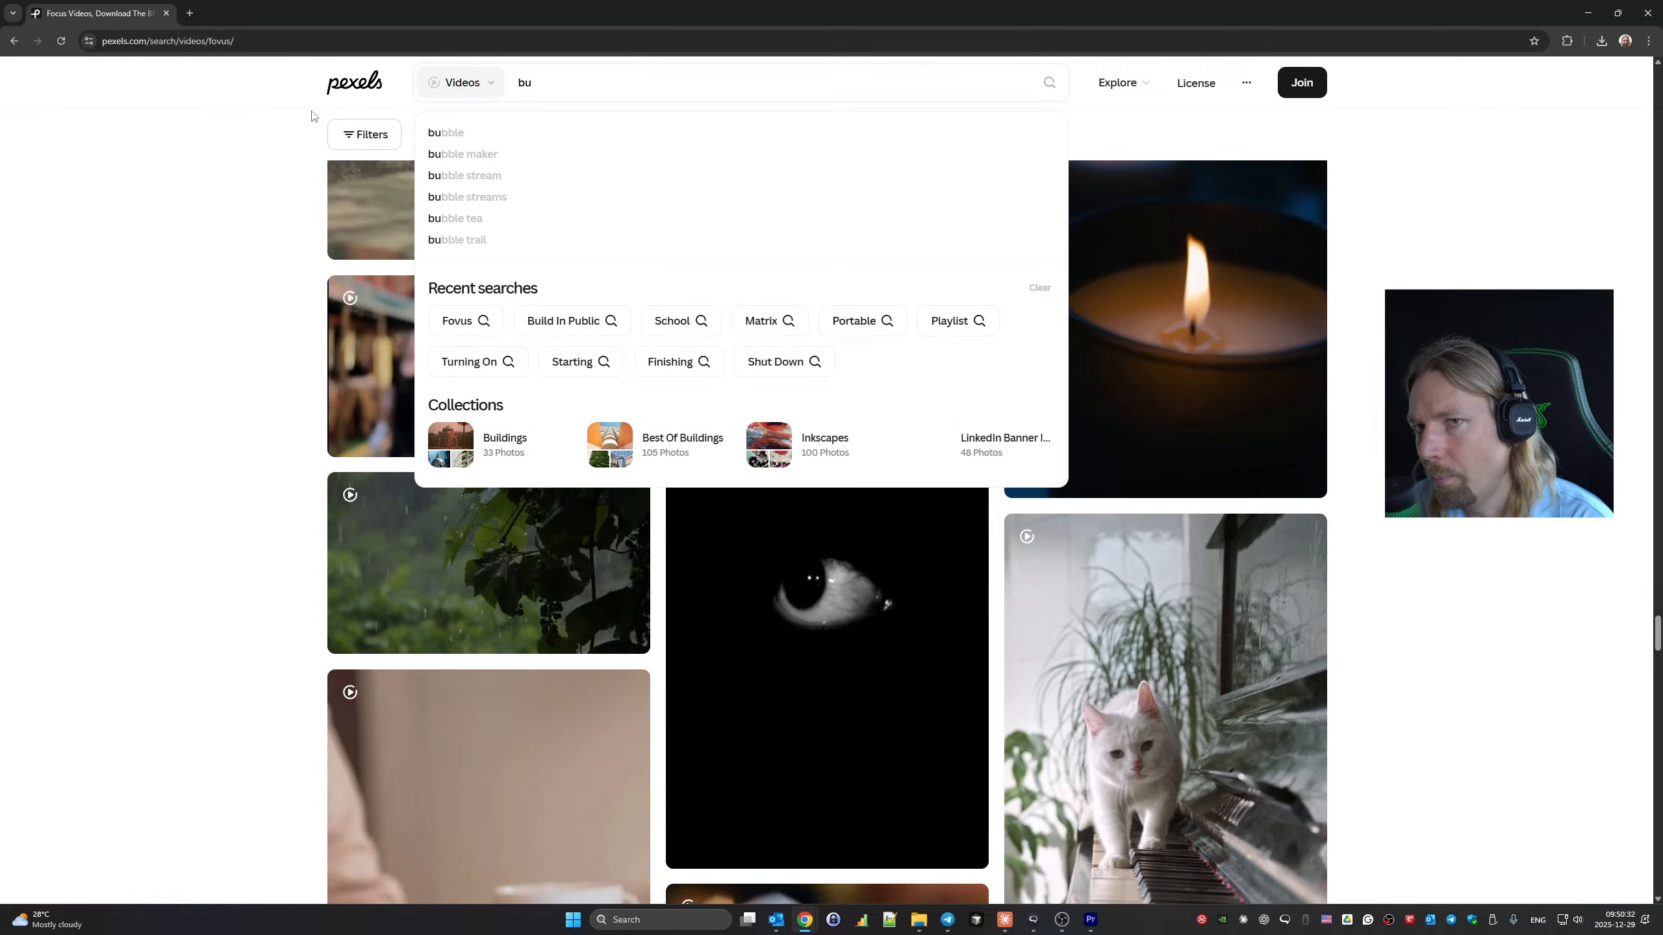
type("yin")
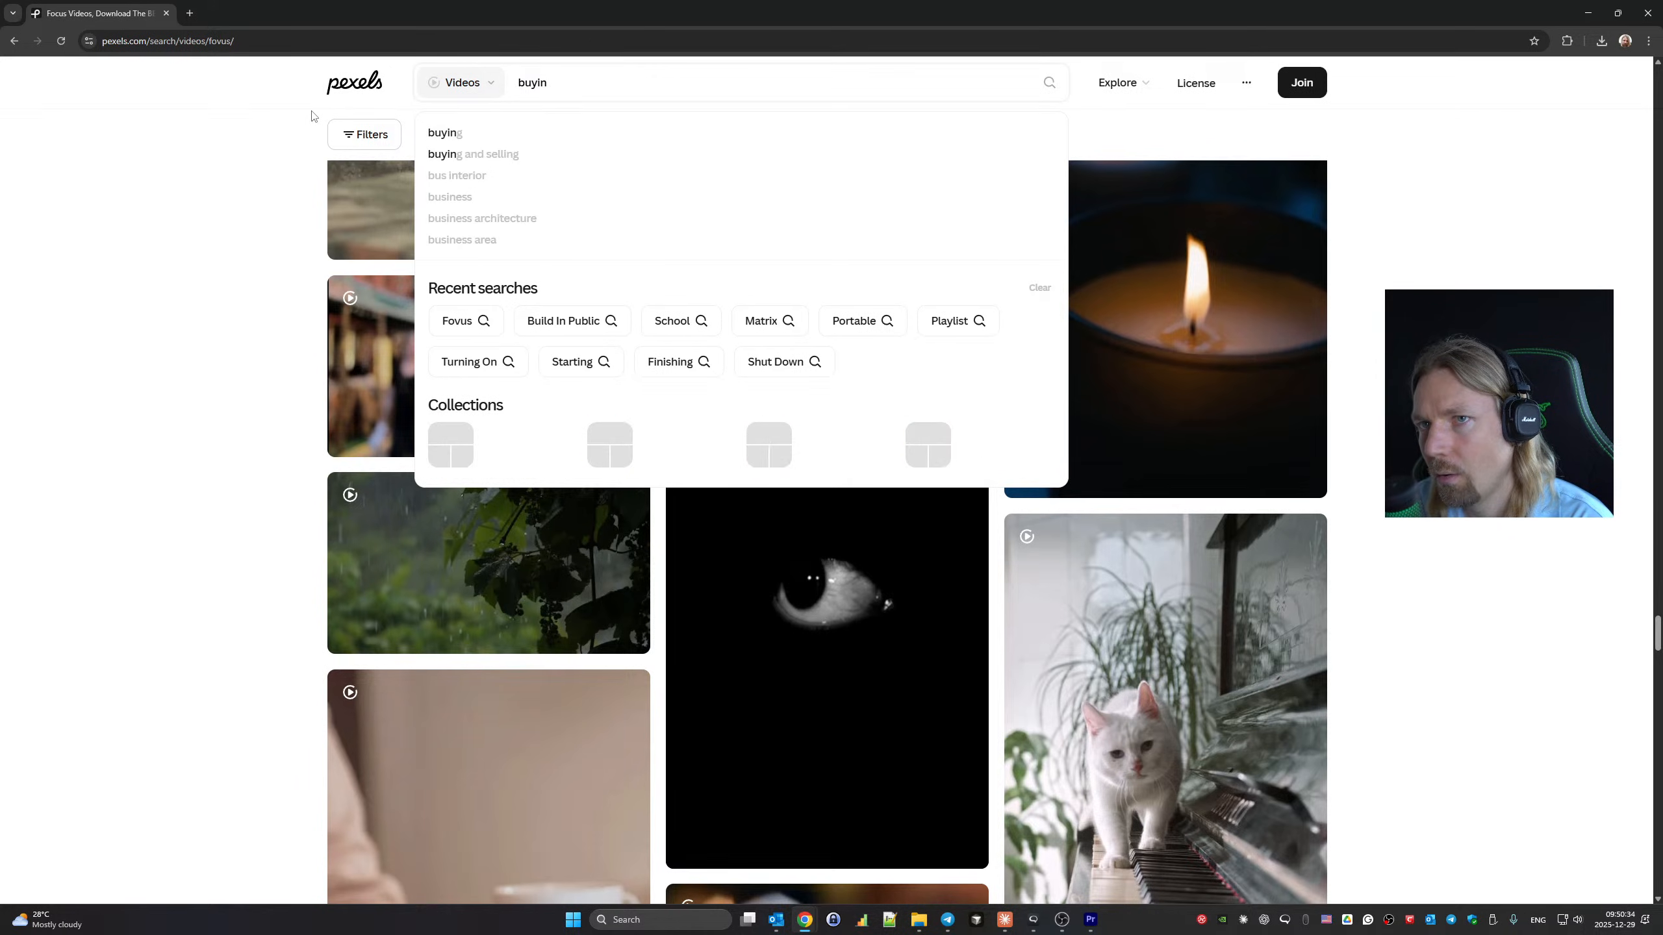
type("g a ")
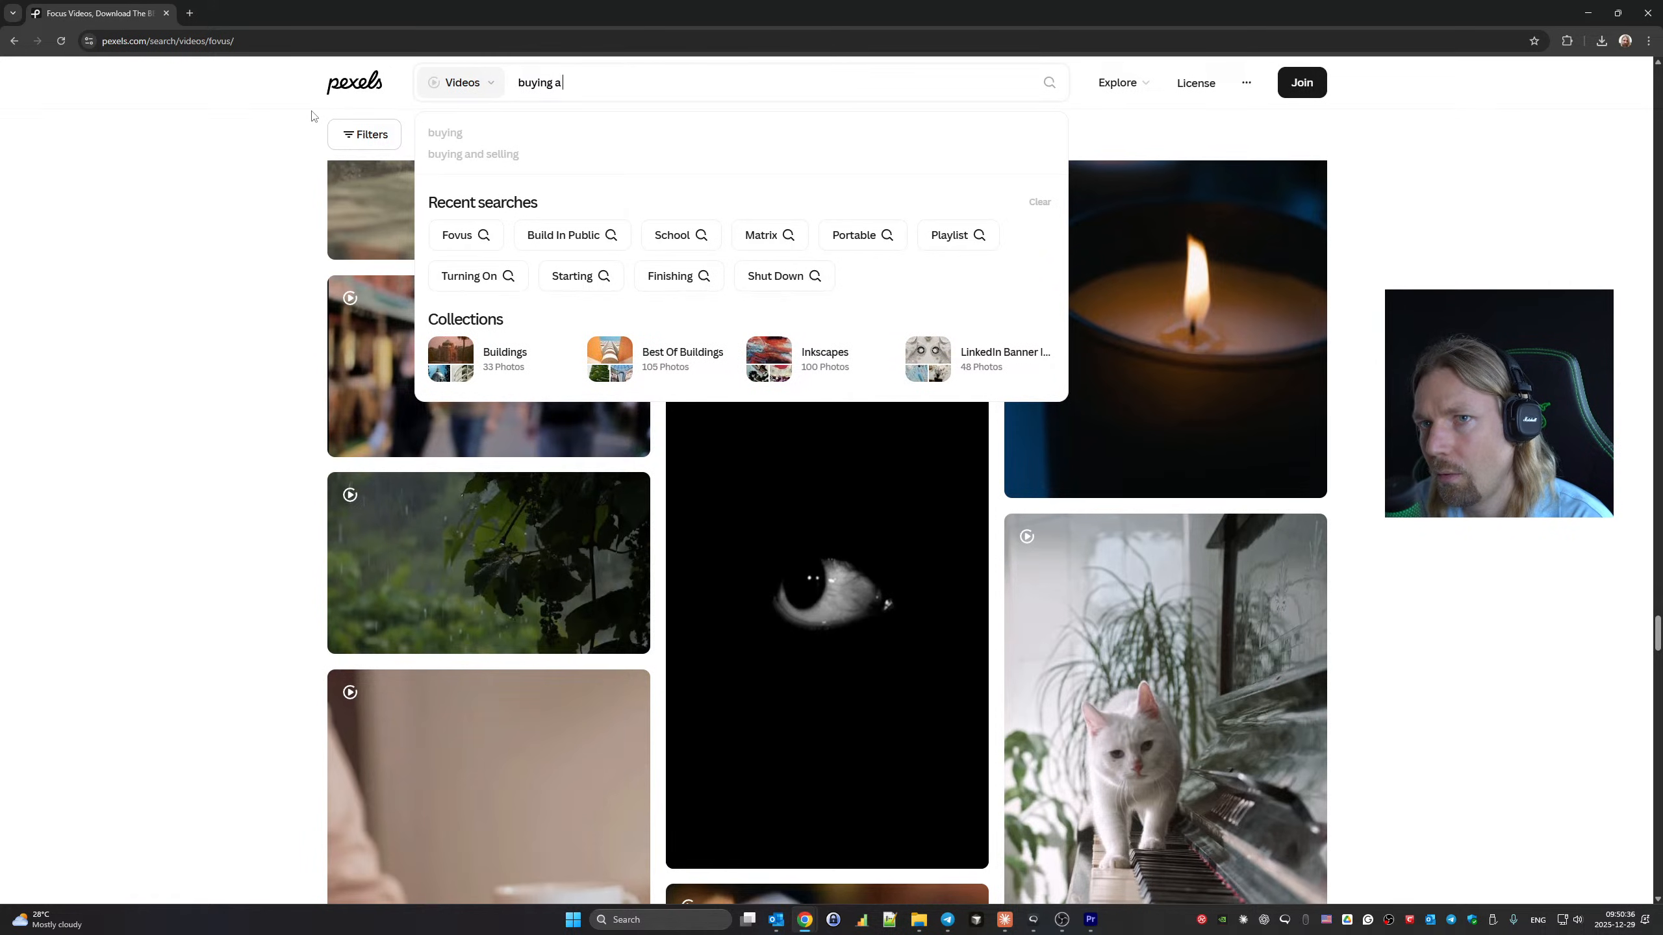
type("car")
key("Return")
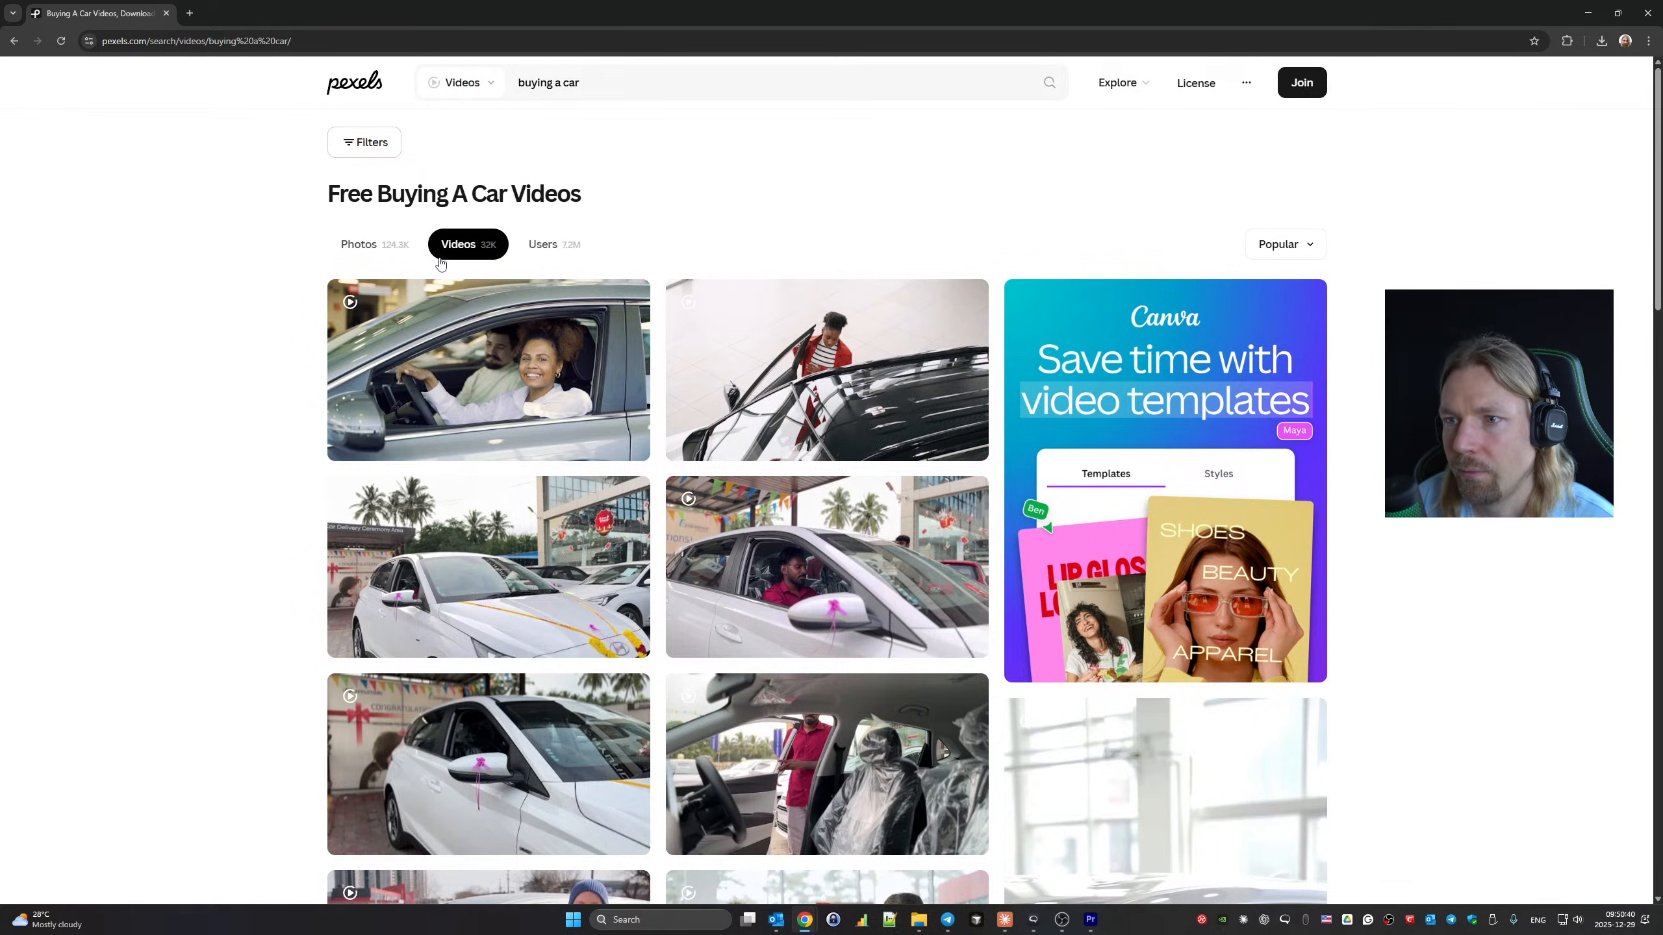
Browse the "buying a car" video results for vertical clips showing cars or car lots.
mouse_move(820, 437)
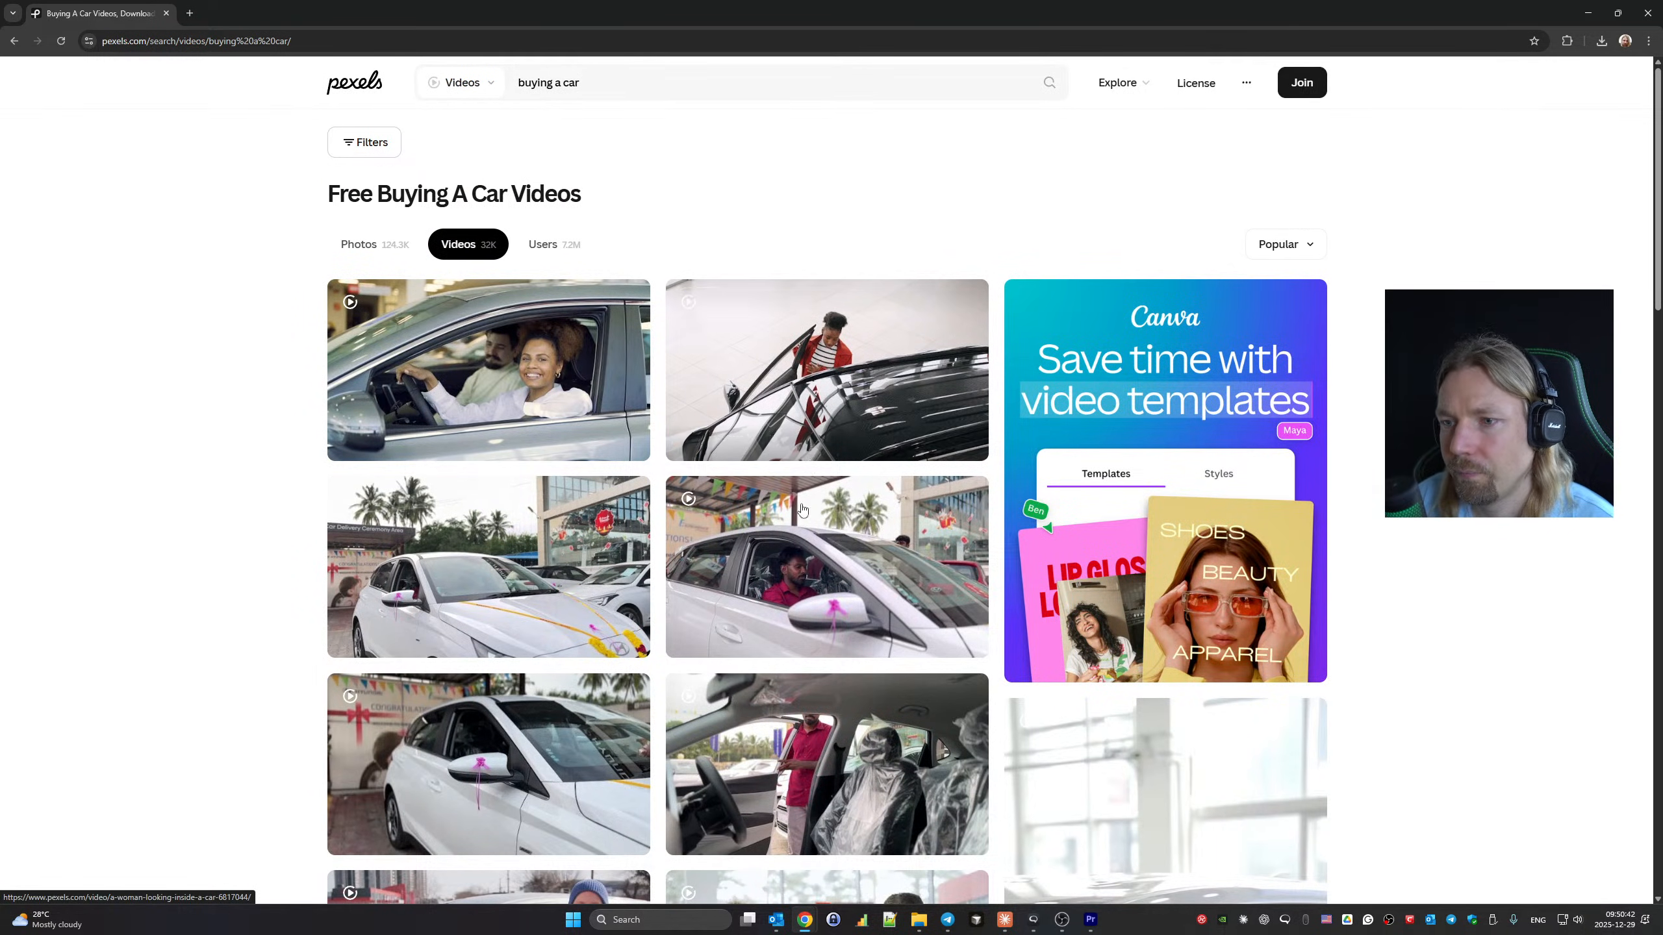
scroll(803, 509, "down", 4)
scroll(773, 434, "down", 3)
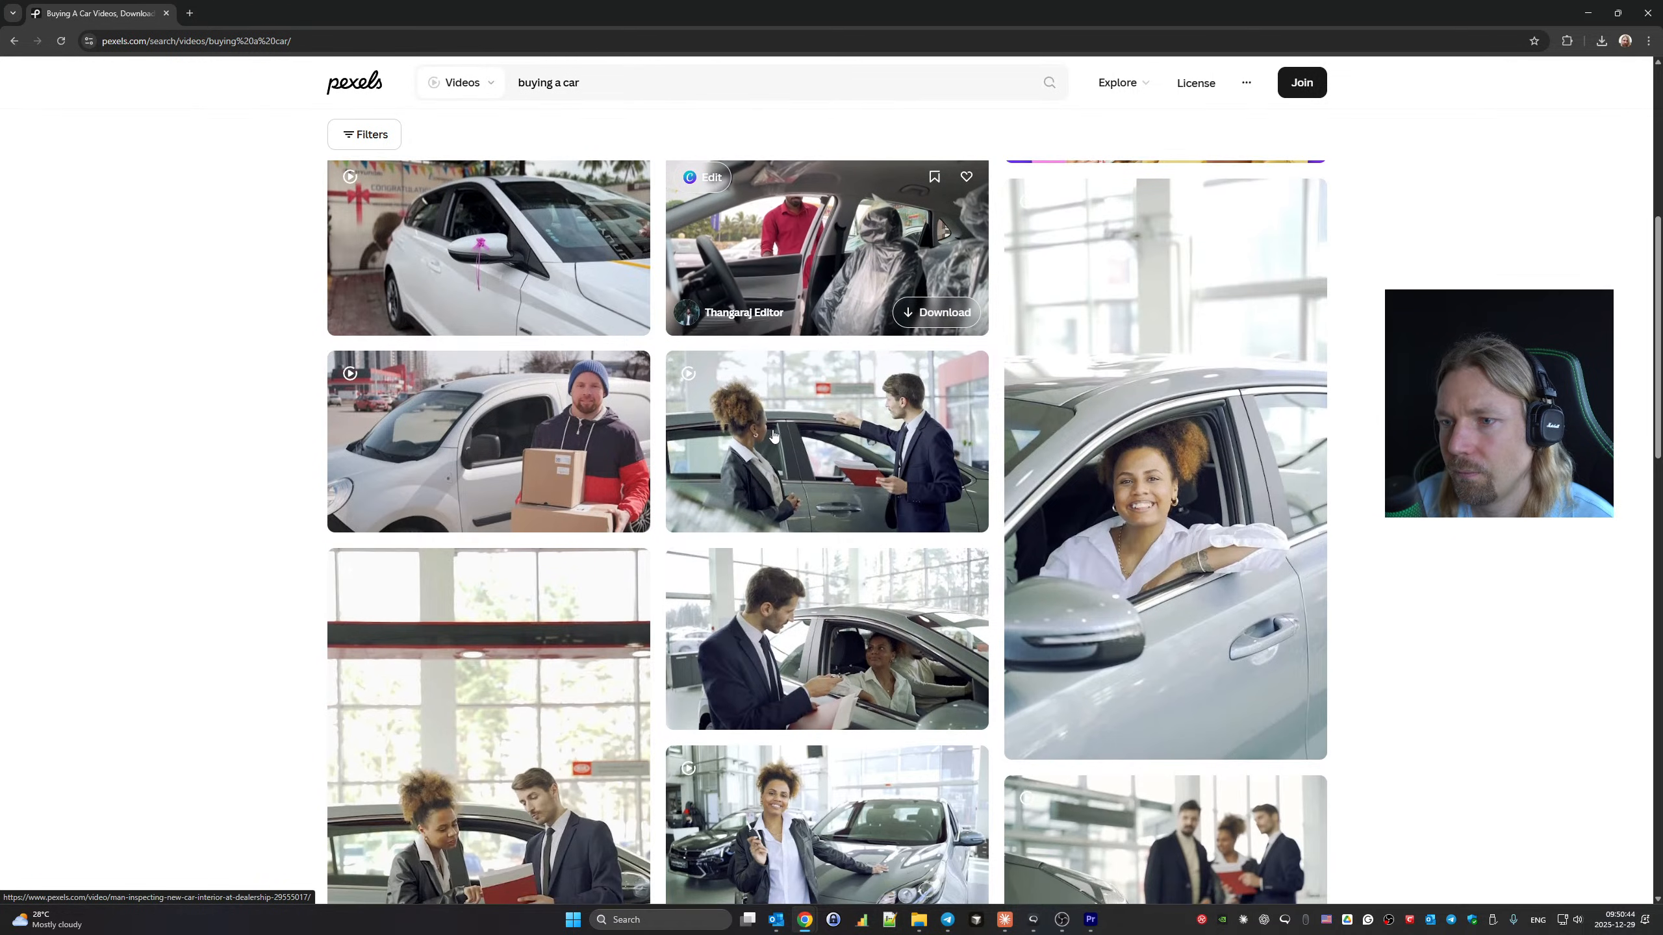
scroll(773, 434, "down", 4)
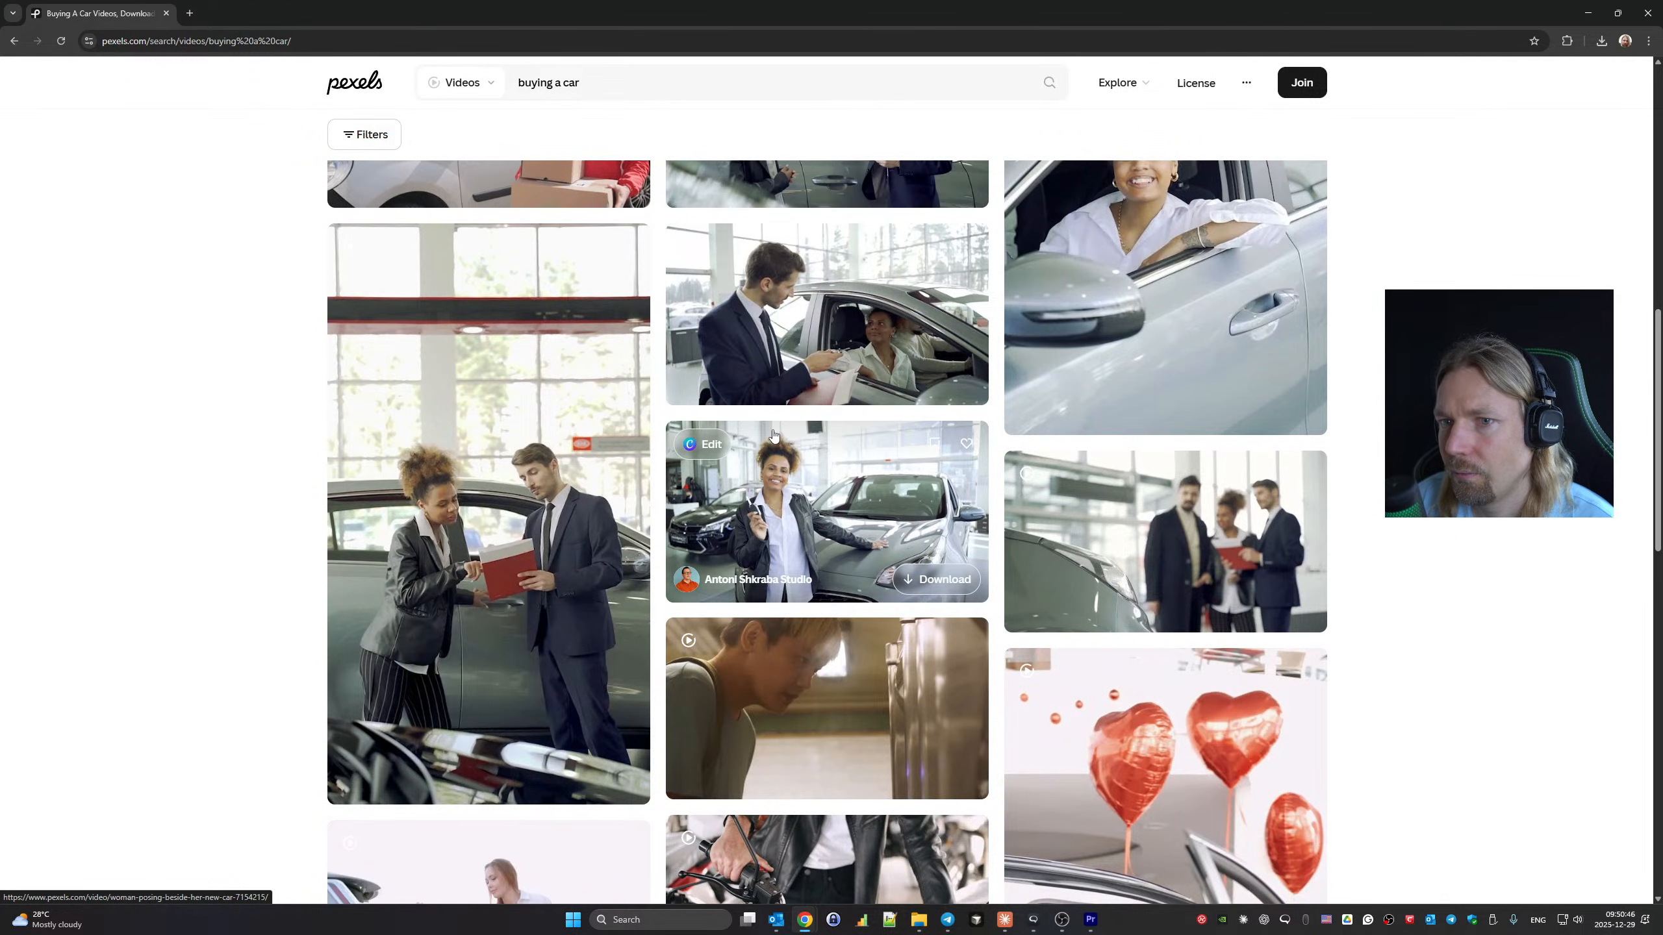
scroll(533, 454, "down", 5)
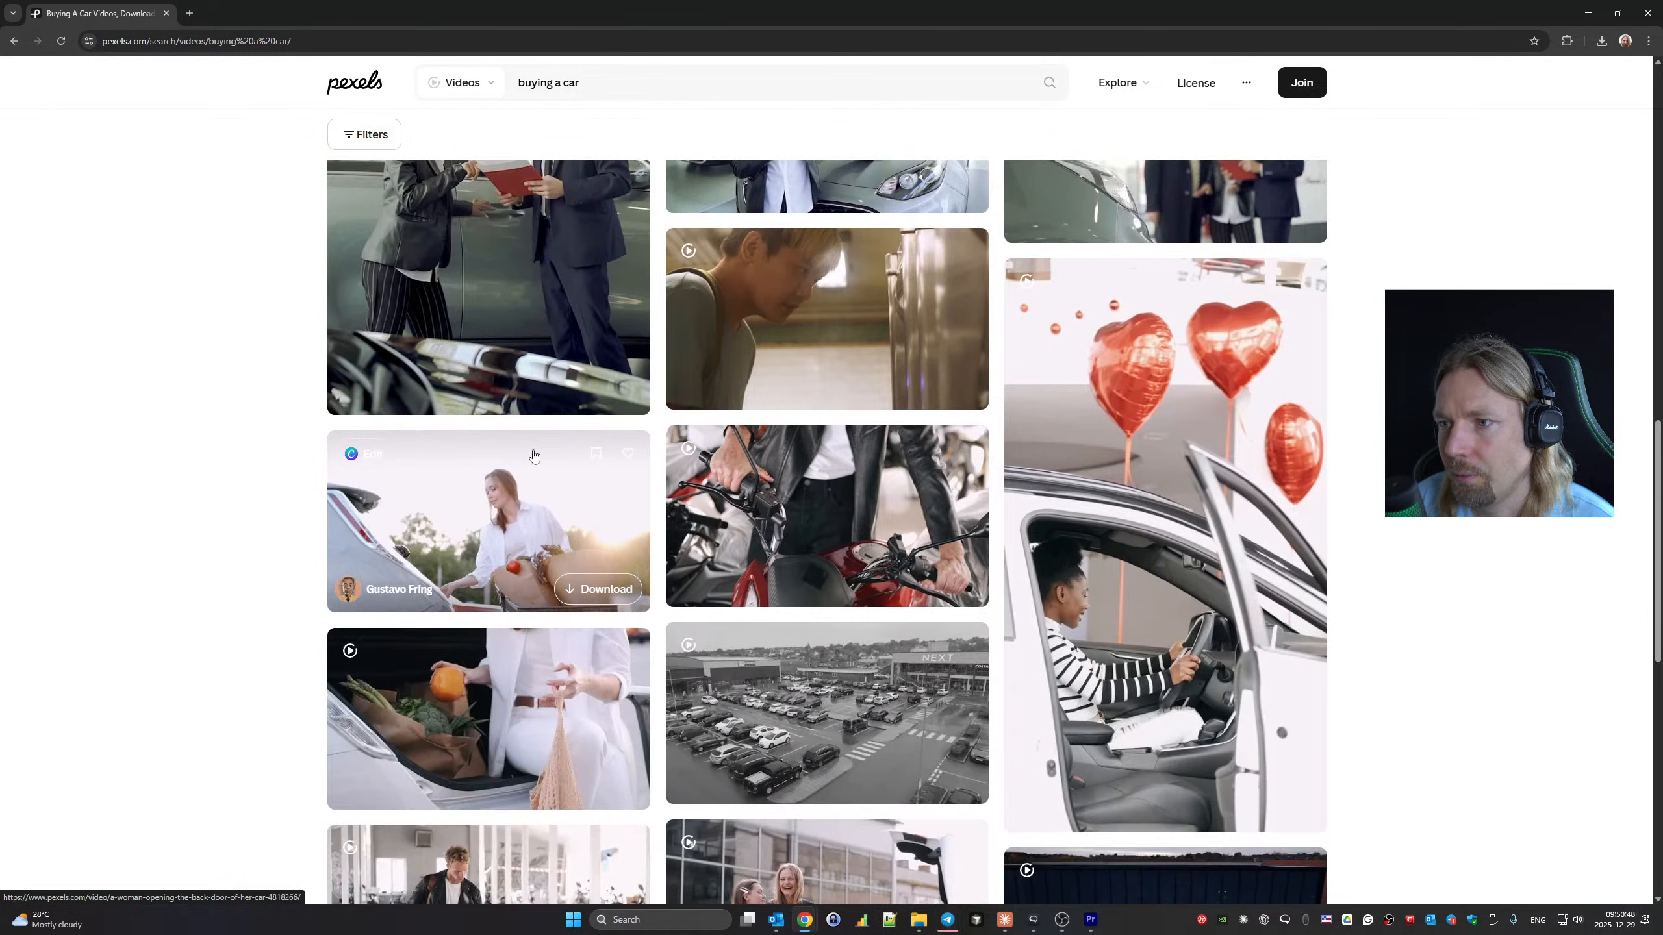
scroll(534, 454, "down", 6)
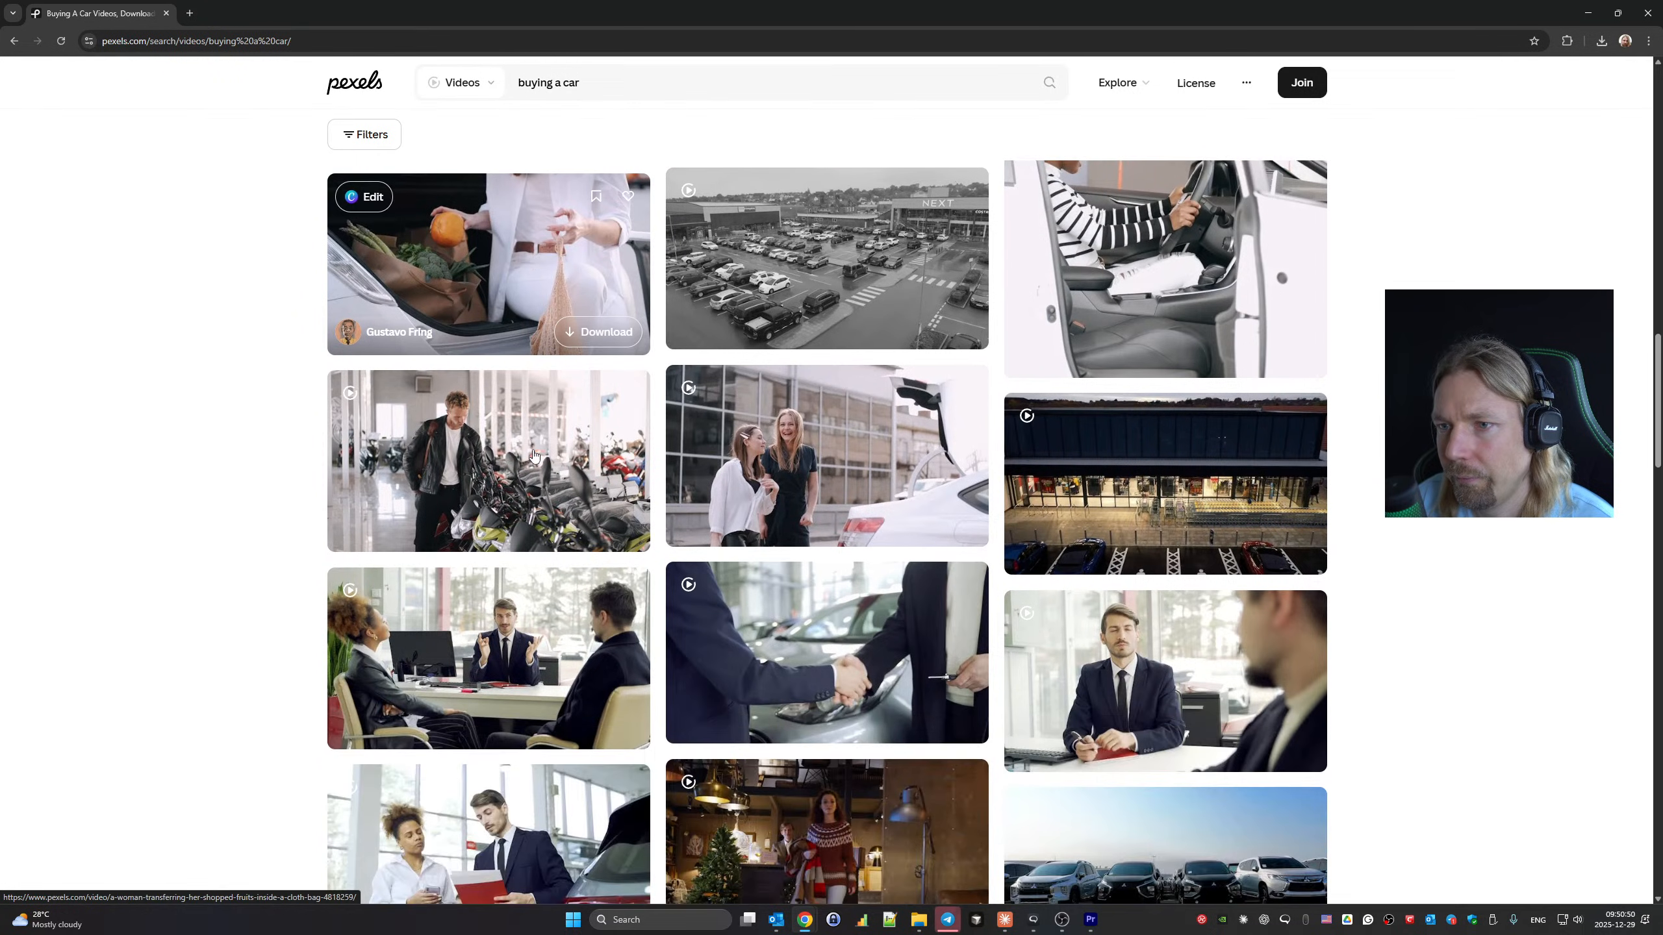
scroll(1156, 490, "down", 5)
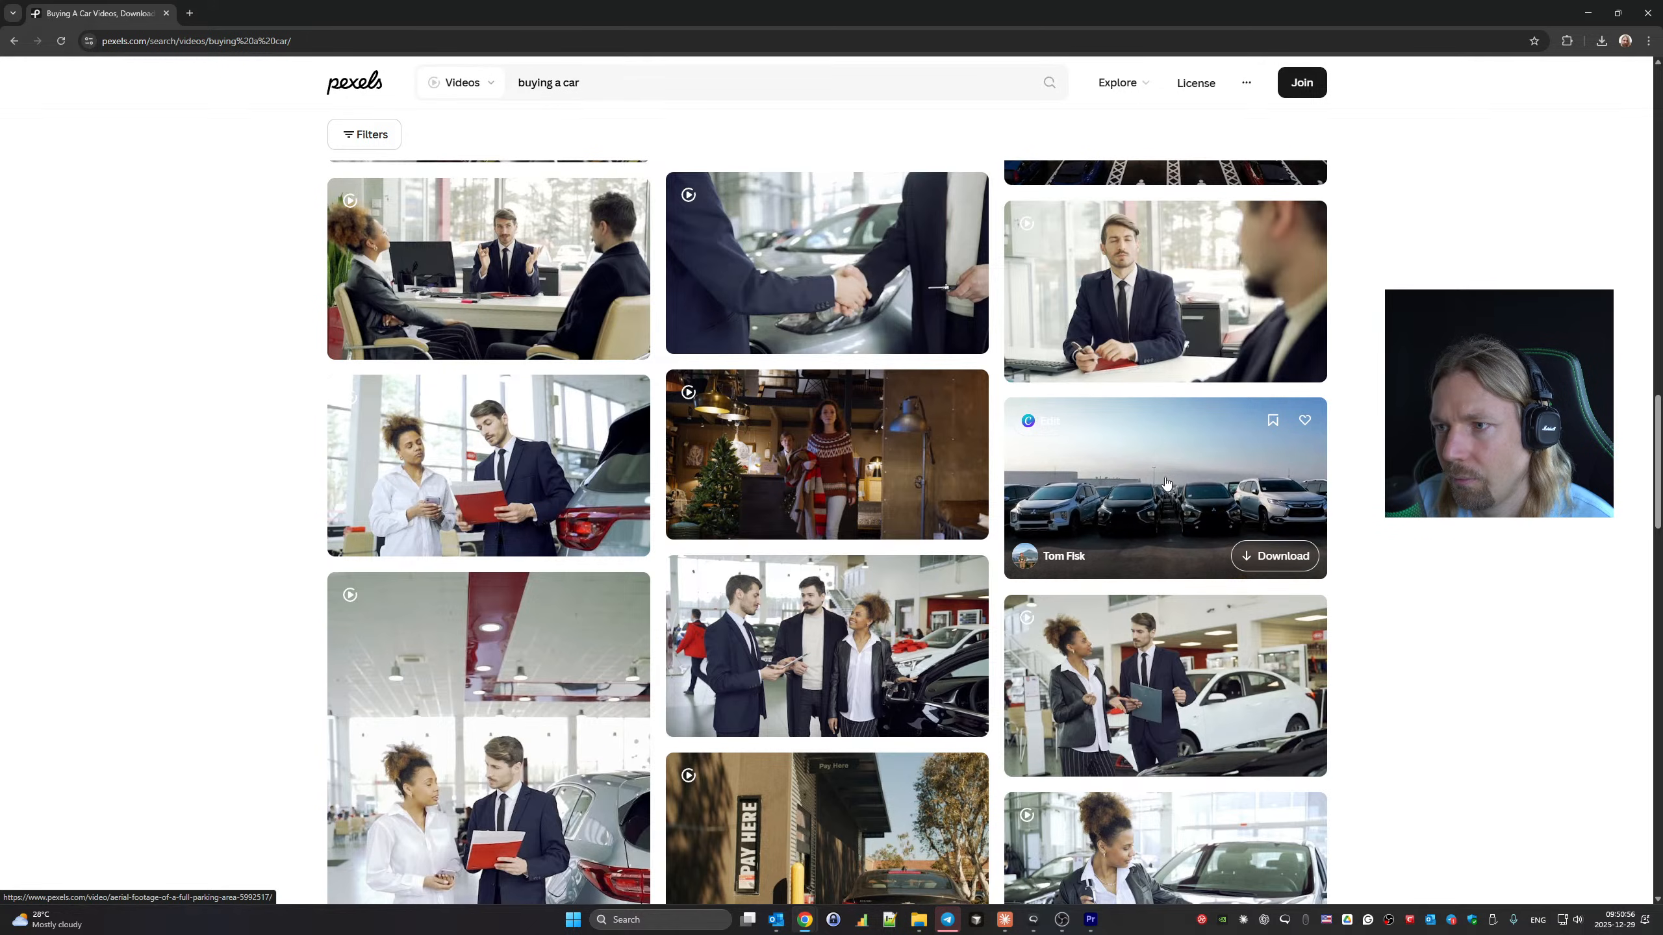
scroll(1165, 483, "down", 5)
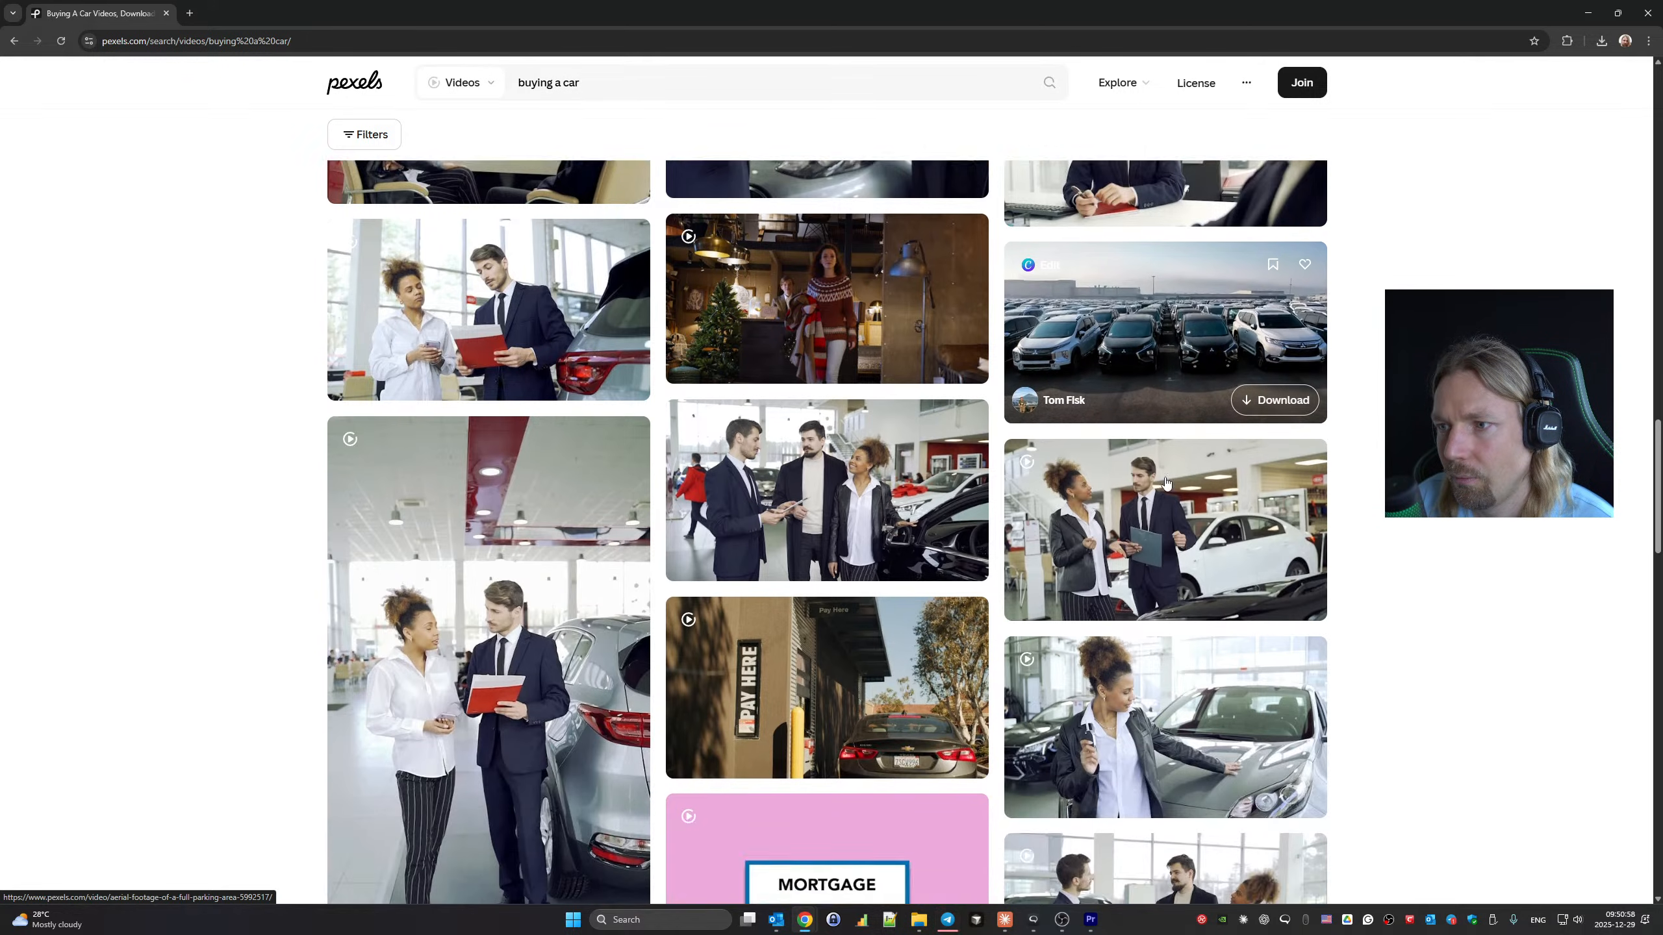
scroll(1165, 482, "down", 3)
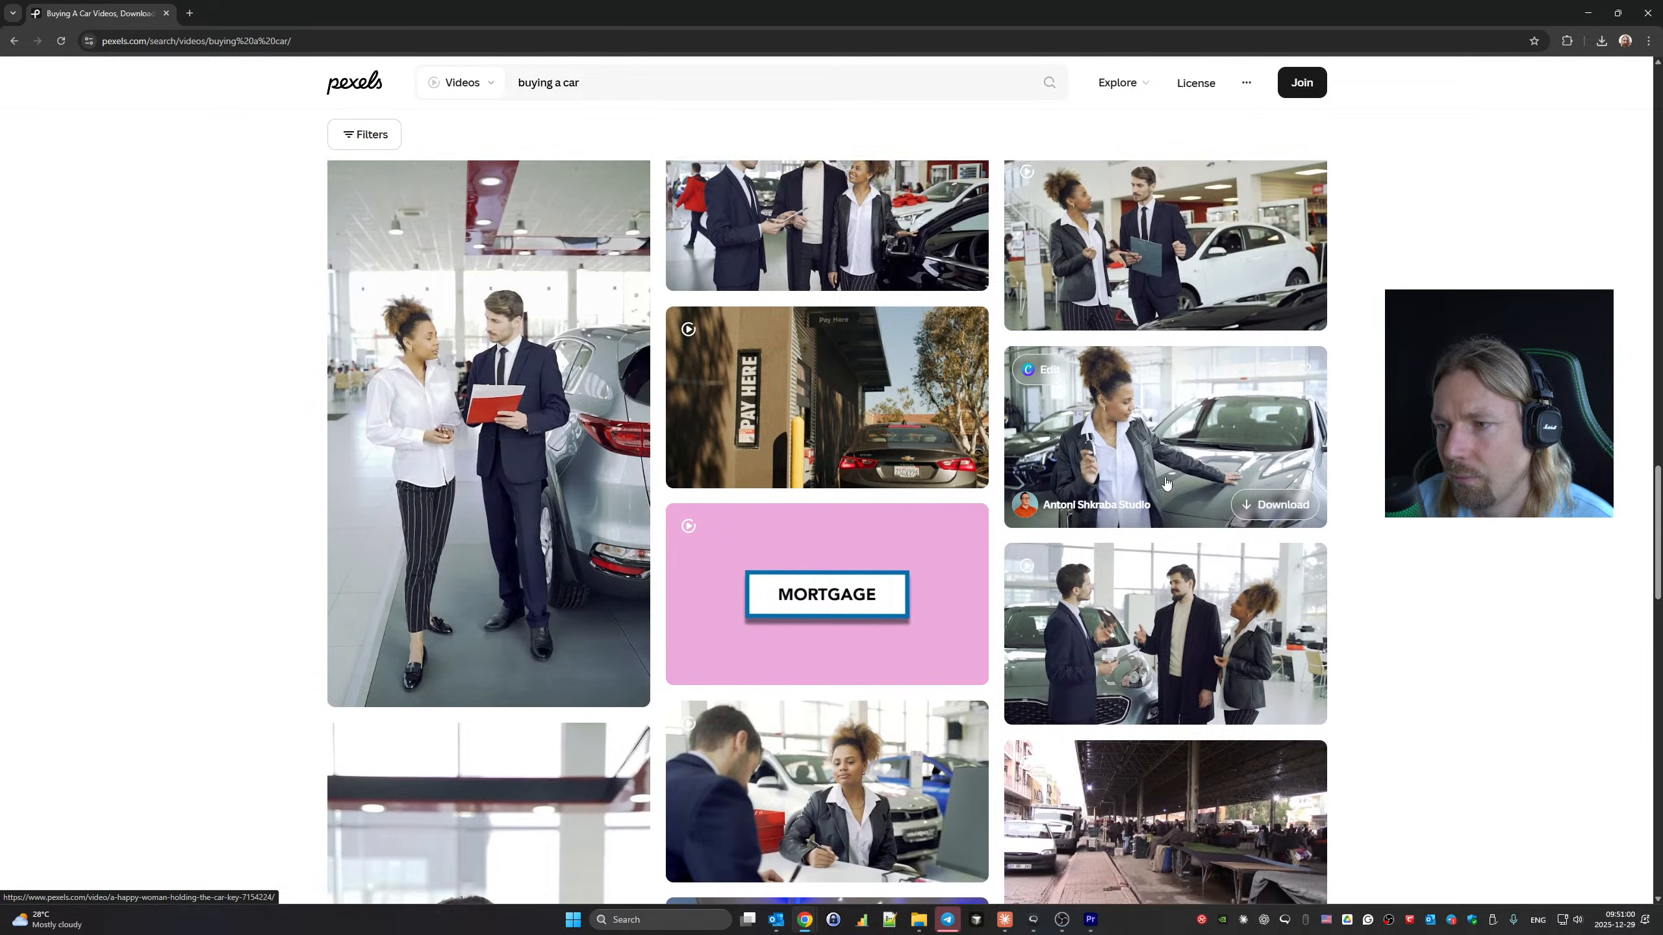
scroll(1165, 483, "down", 4)
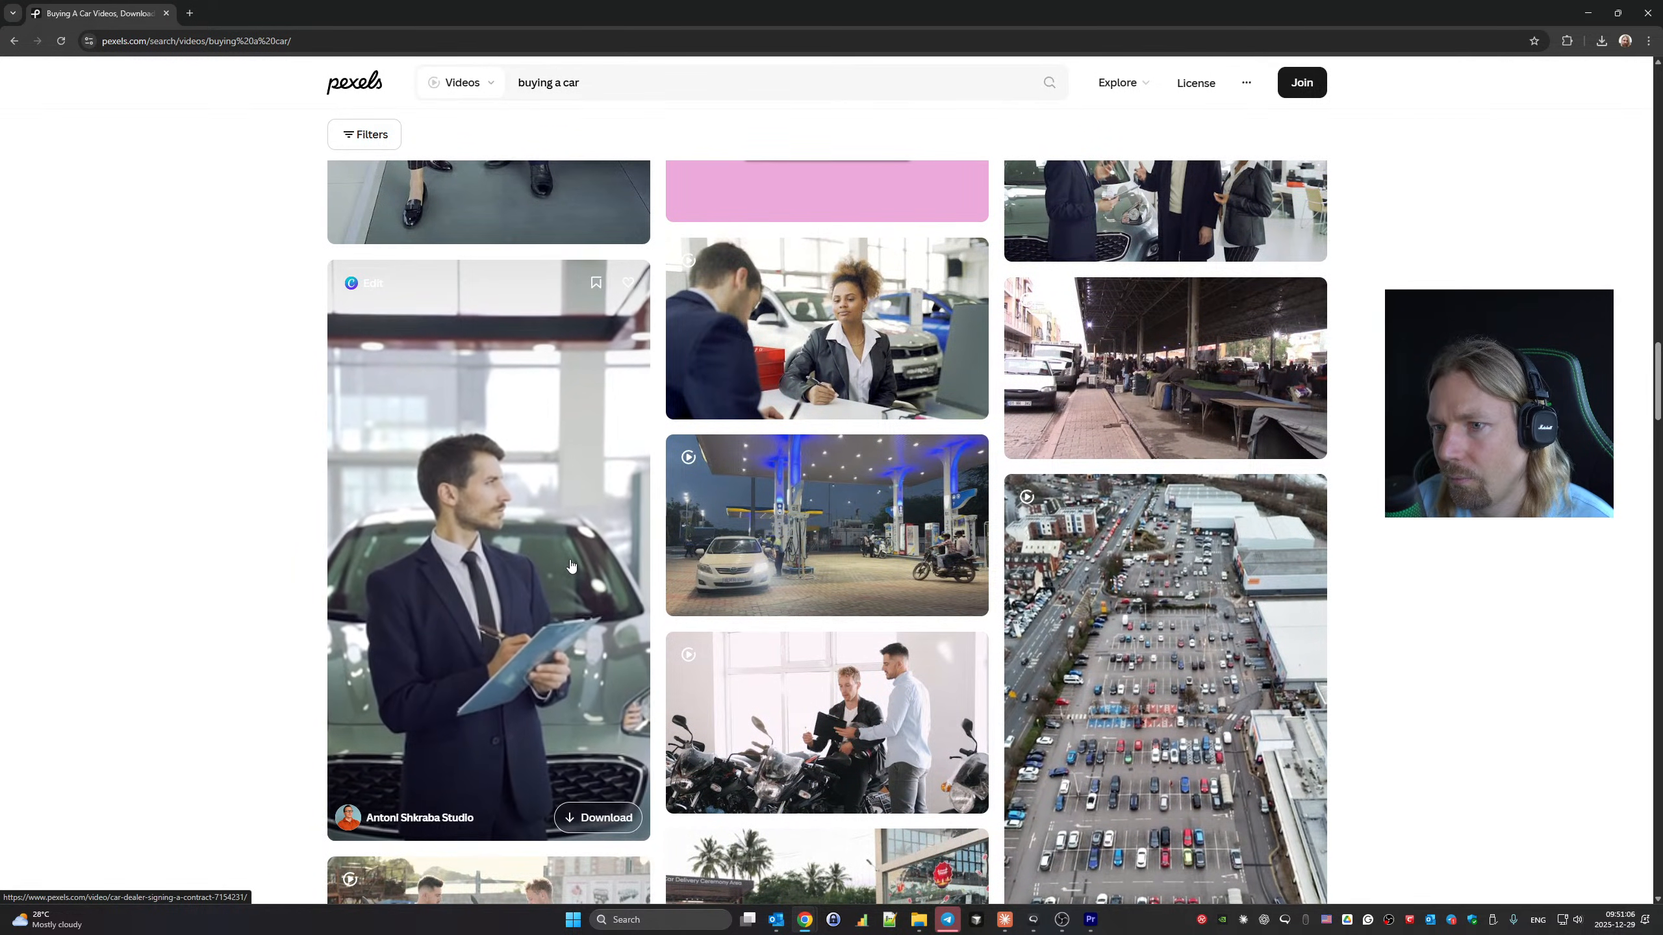
scroll(571, 565, "down", 10)
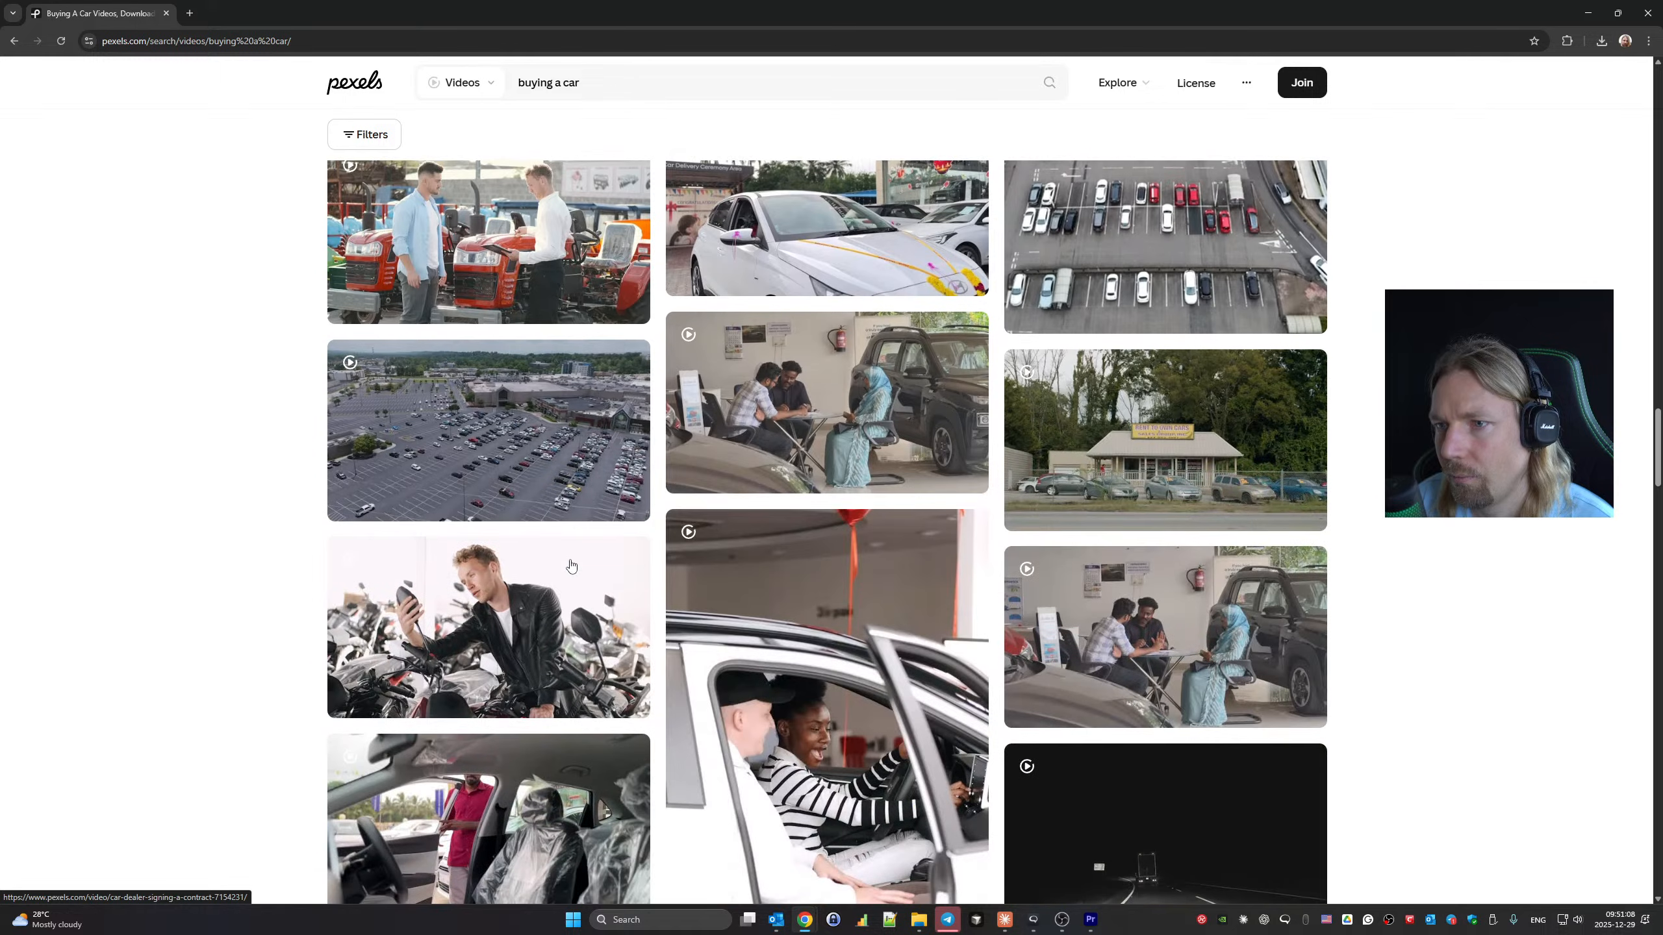
scroll(570, 564, "down", 3)
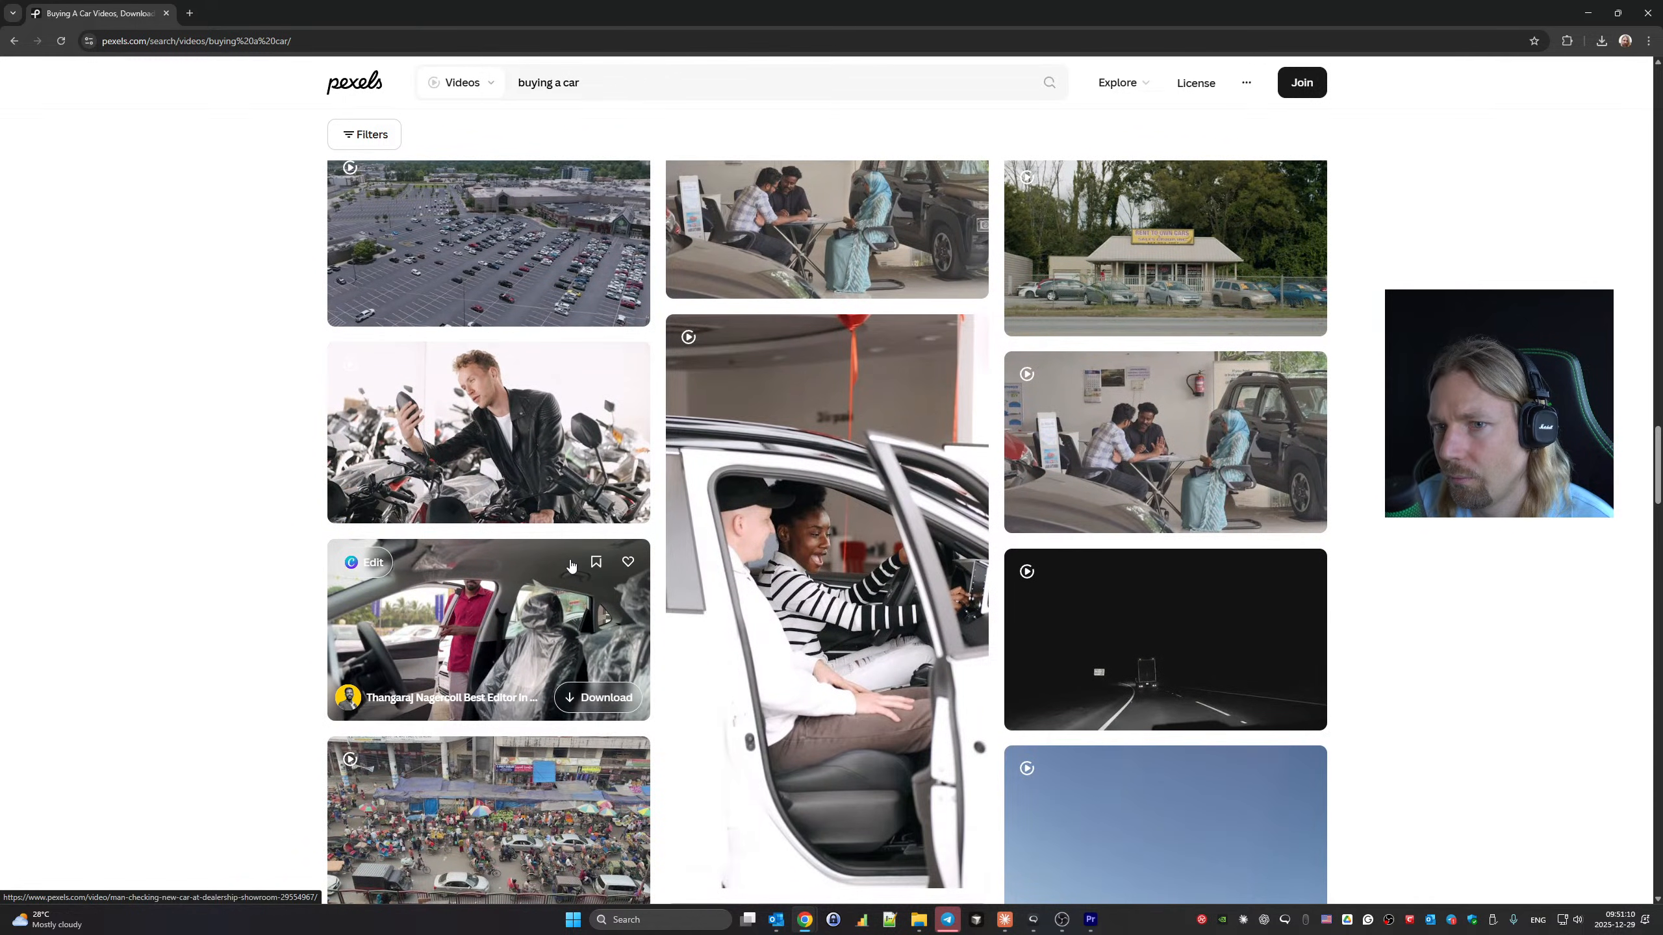
scroll(570, 565, "down", 11)
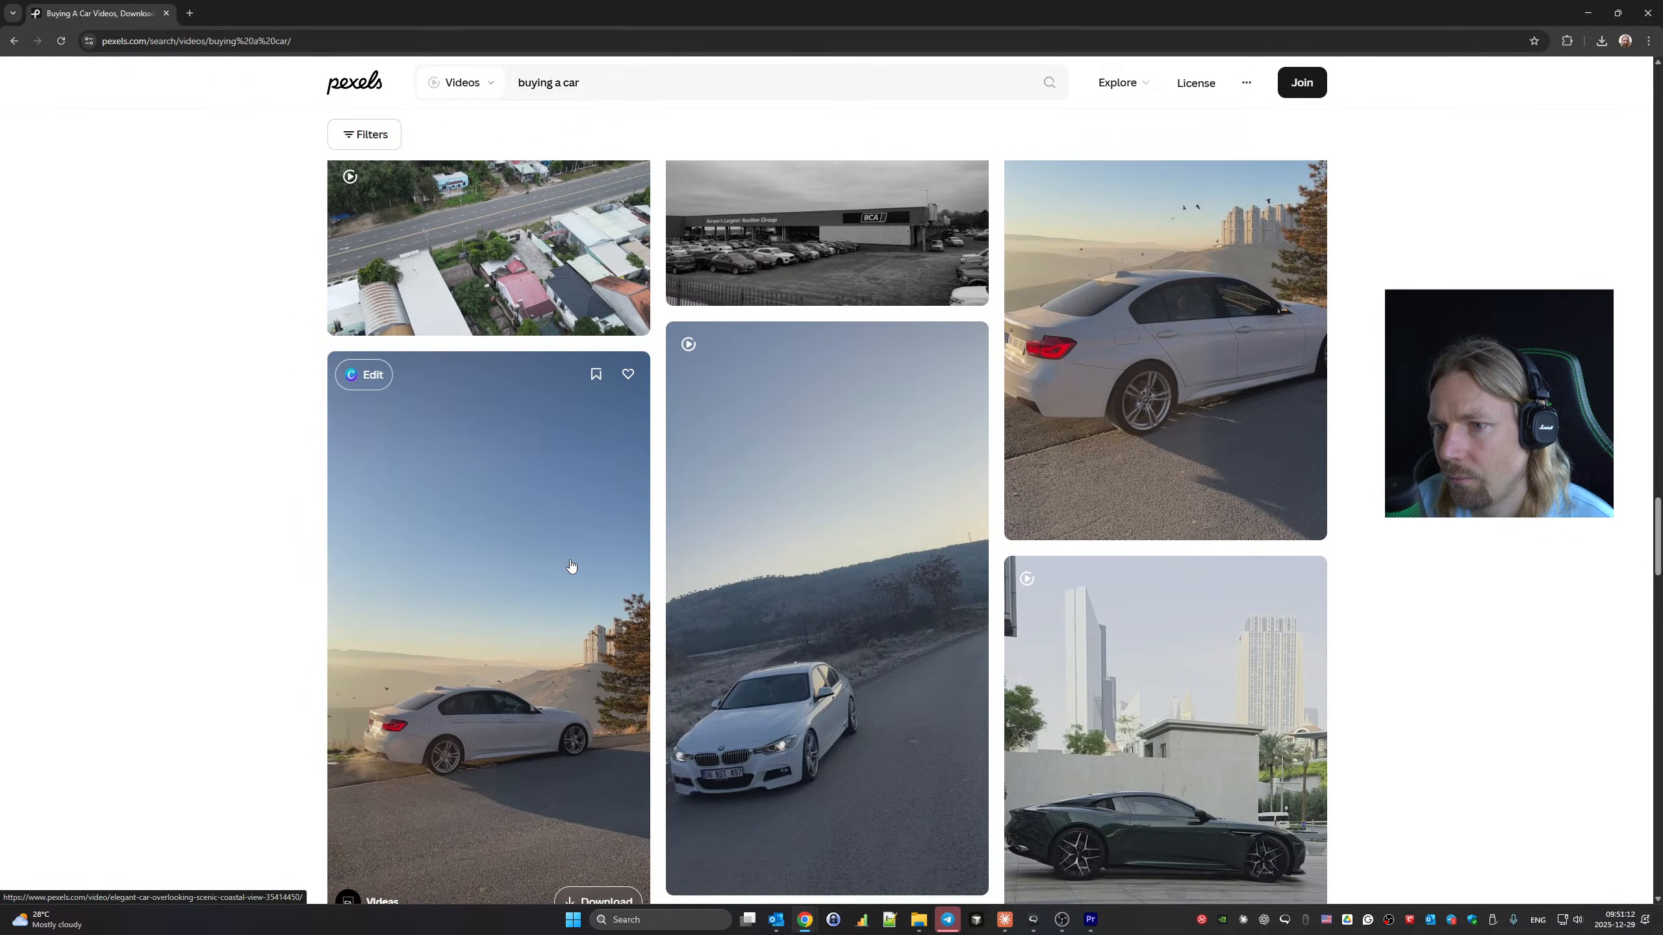
scroll(795, 554, "down", 6)
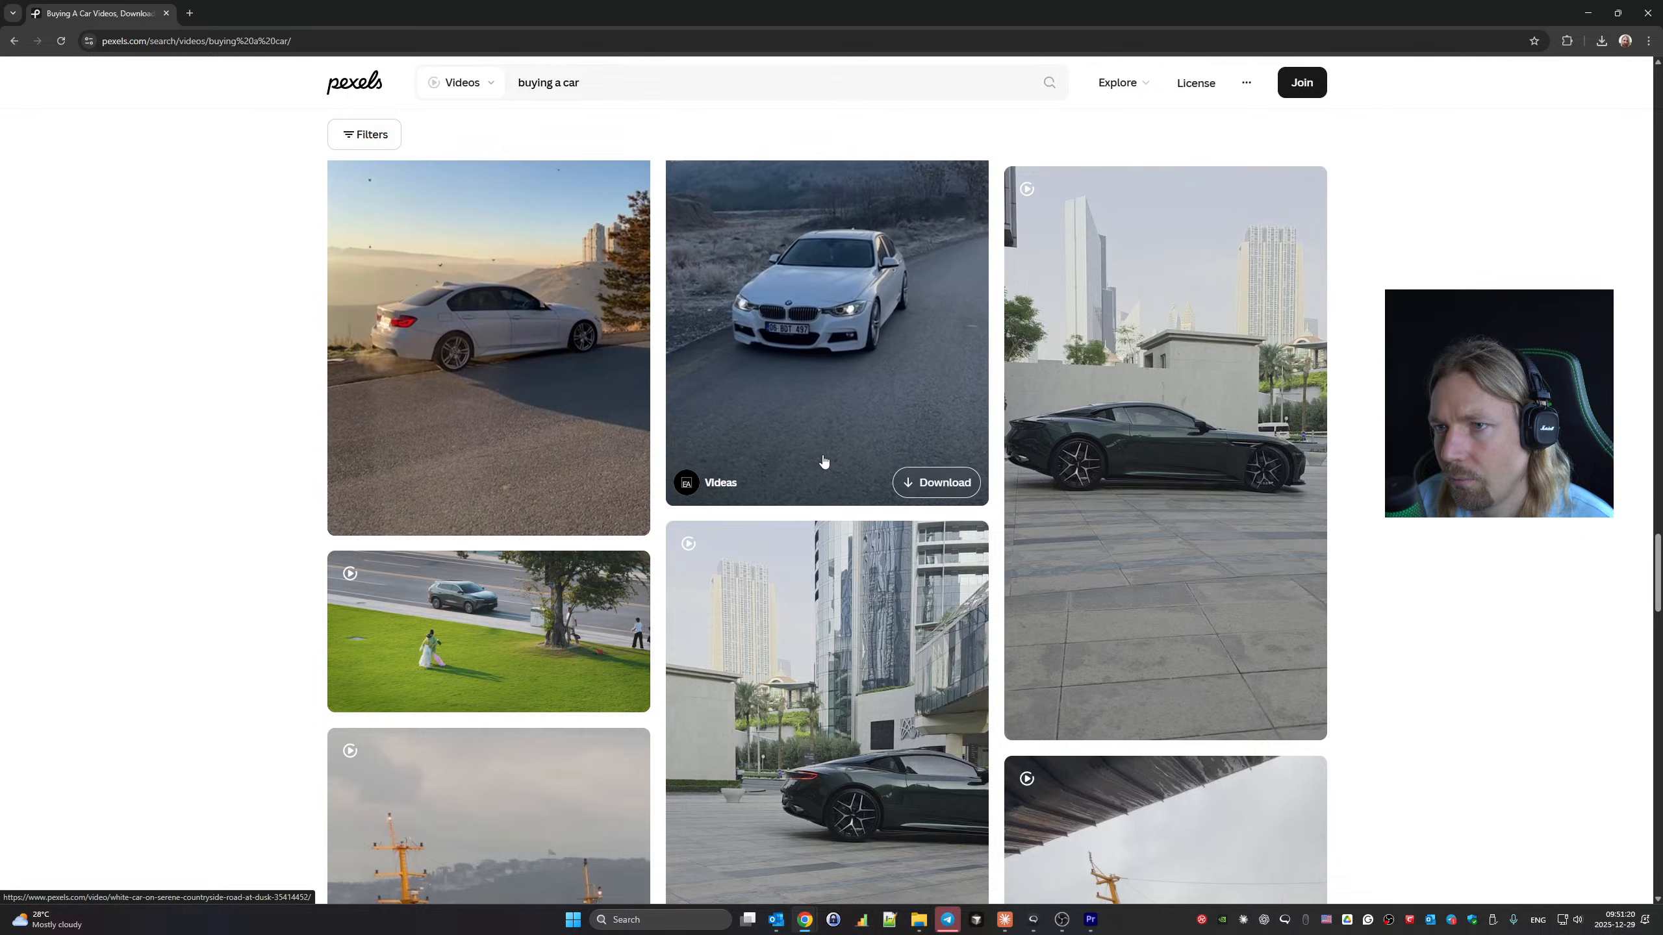
scroll(526, 462, "down", 5)
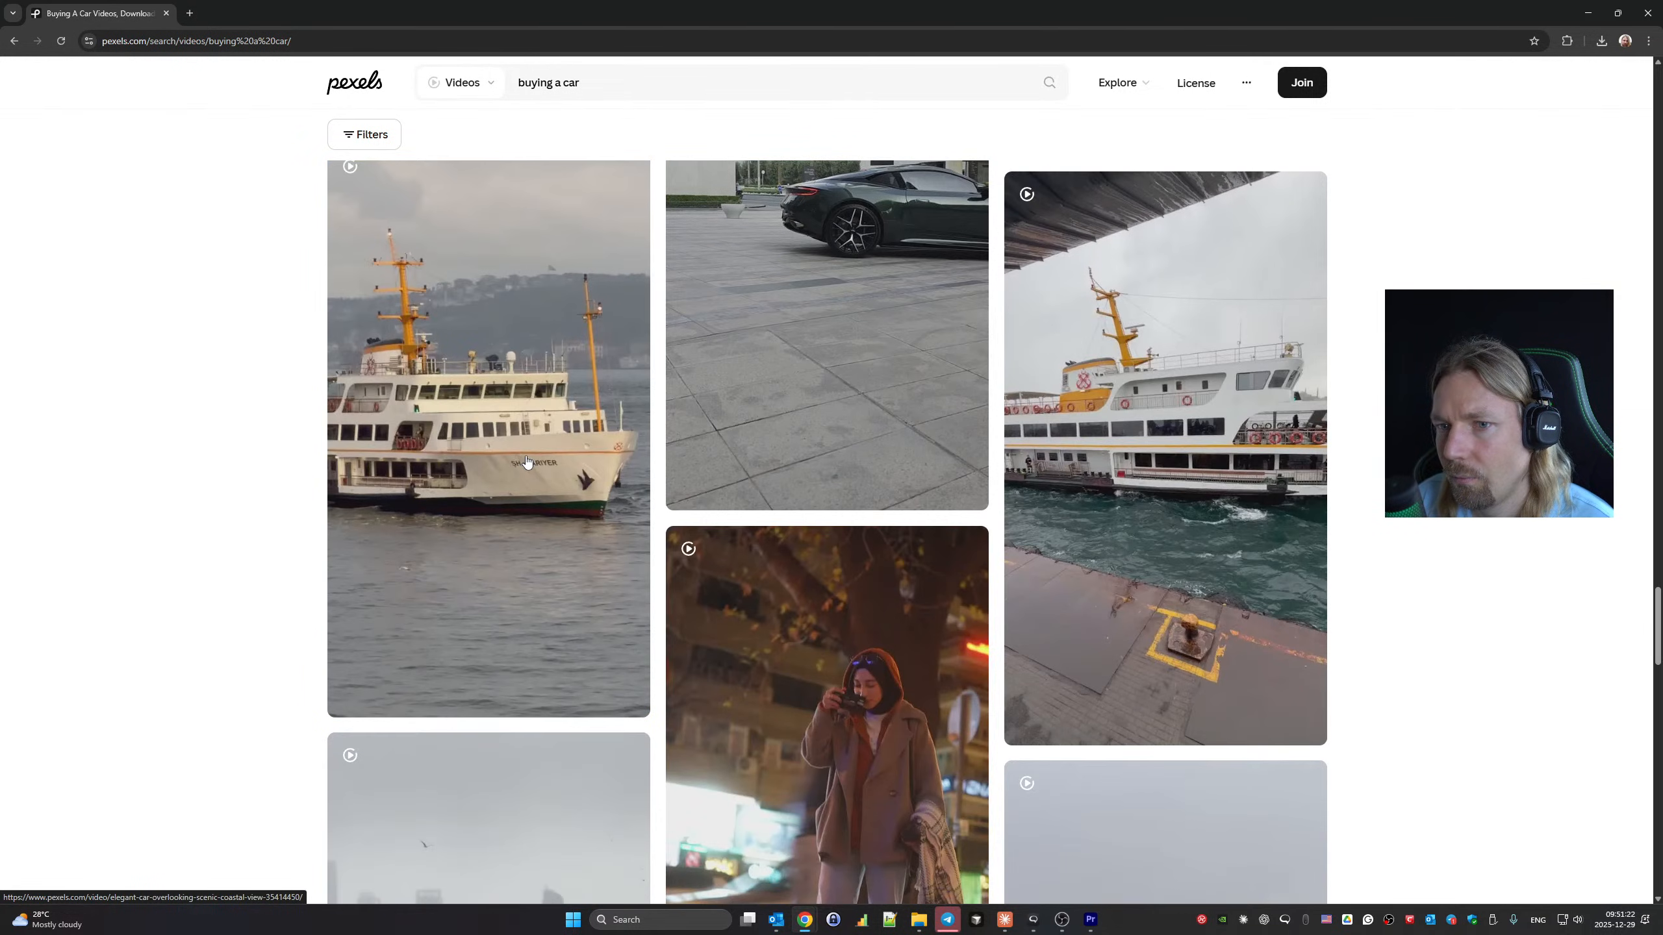
scroll(527, 462, "down", 6)
scroll(527, 462, "up", 10)
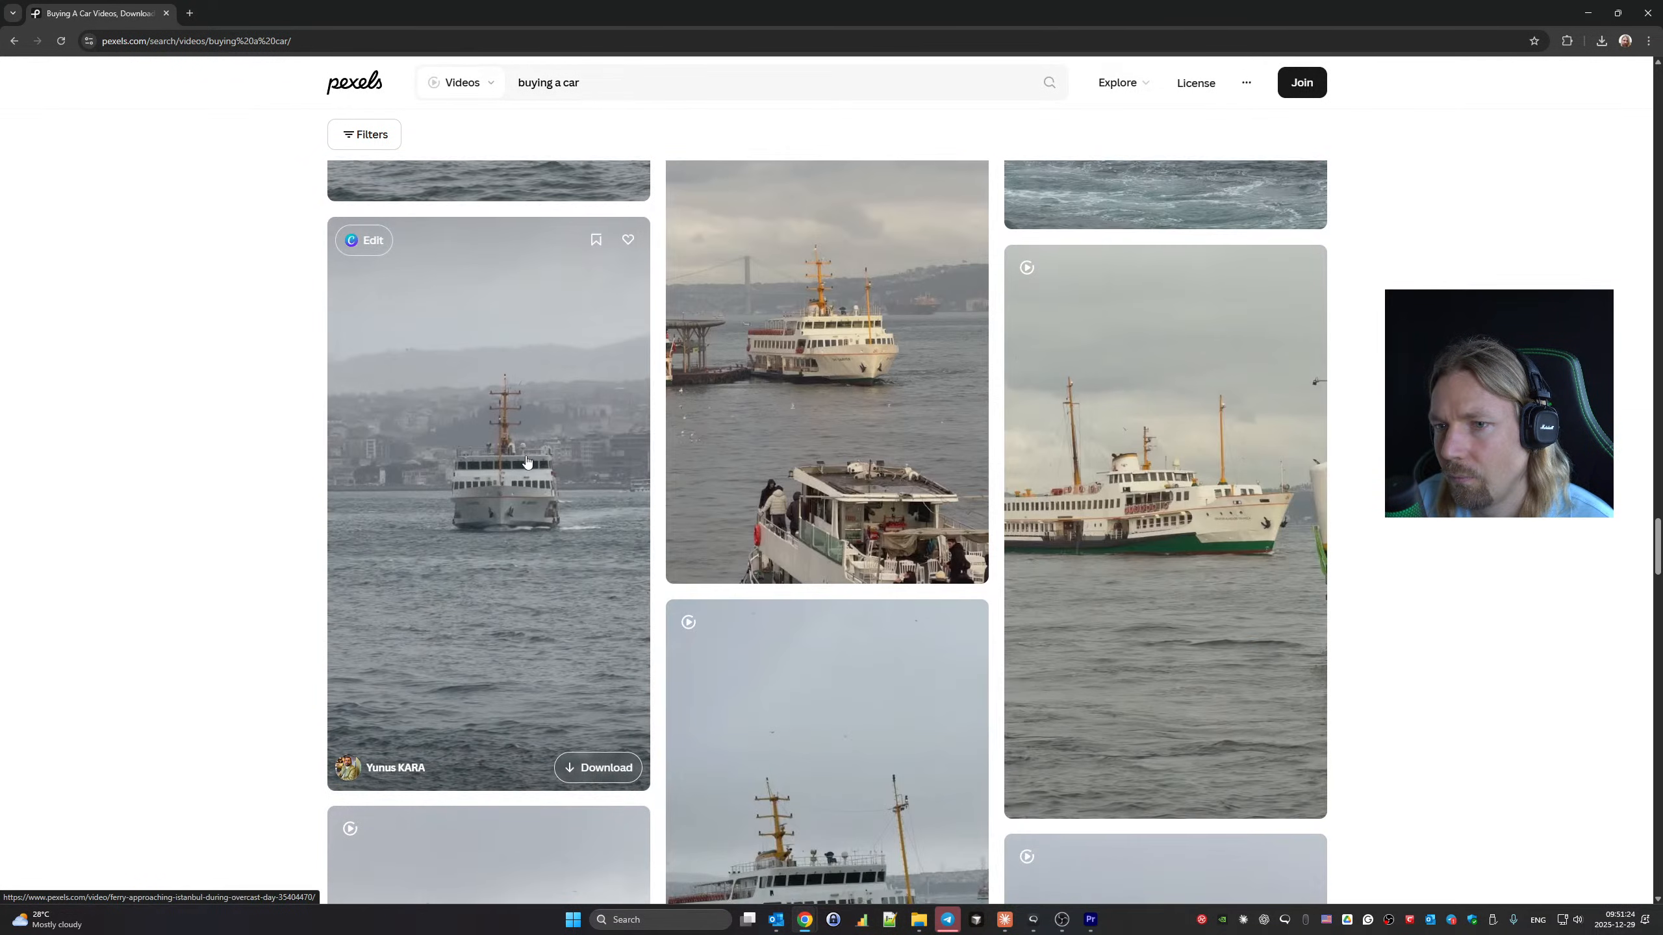
scroll(1018, 479, "up", 5)
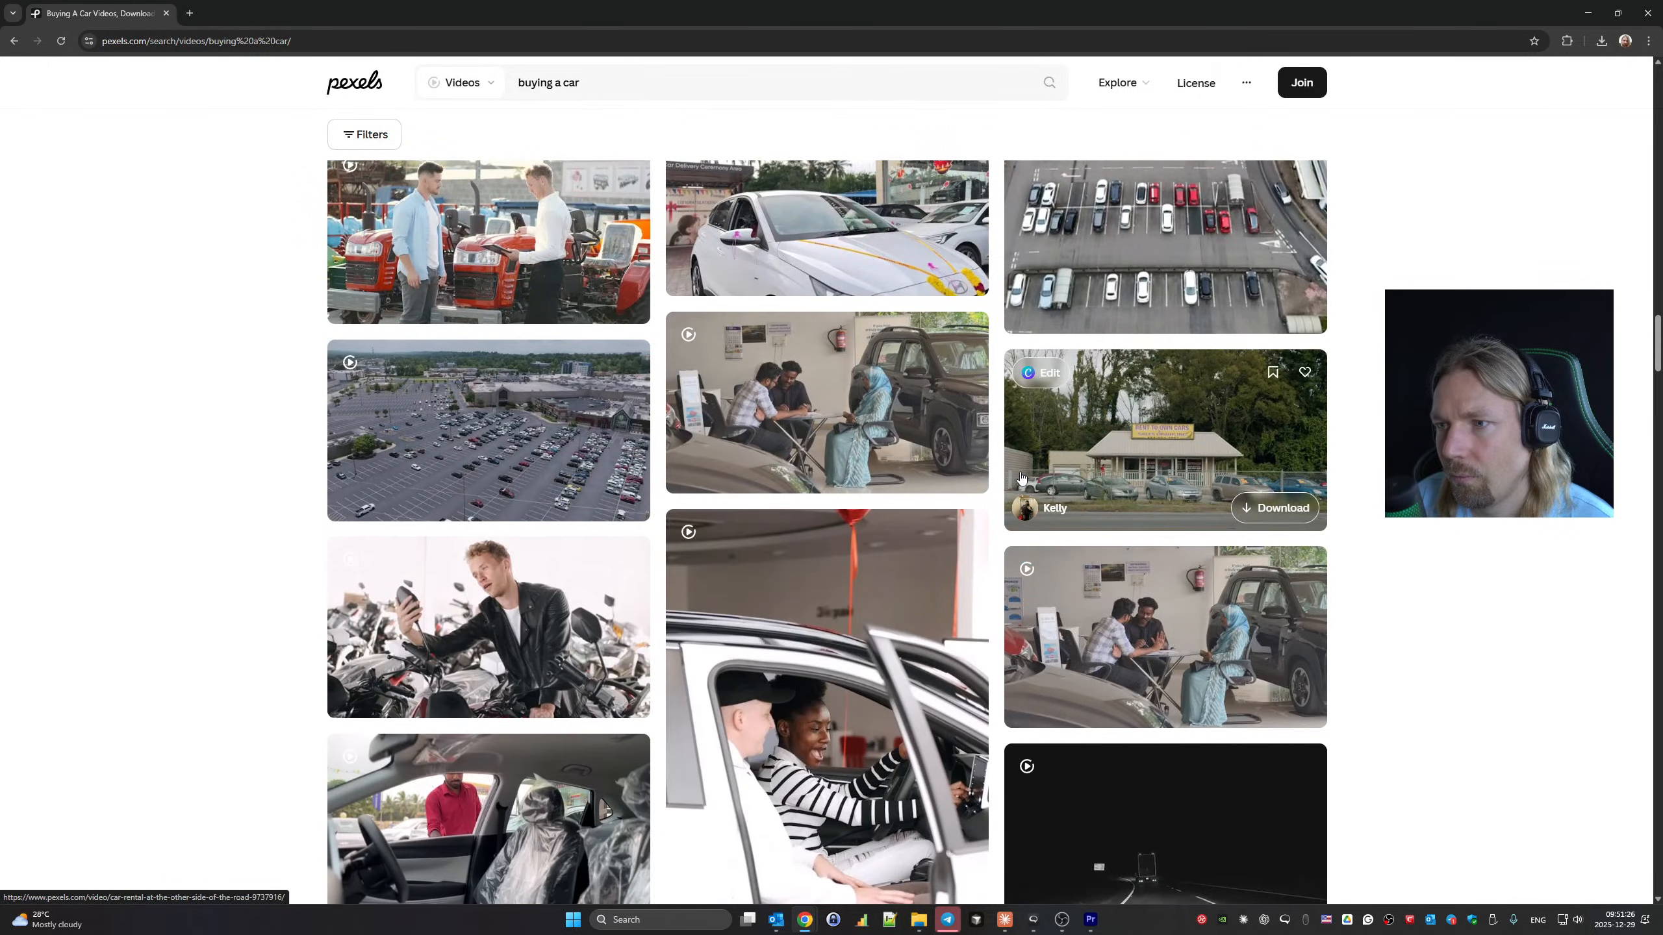
scroll(1037, 479, "up", 5)
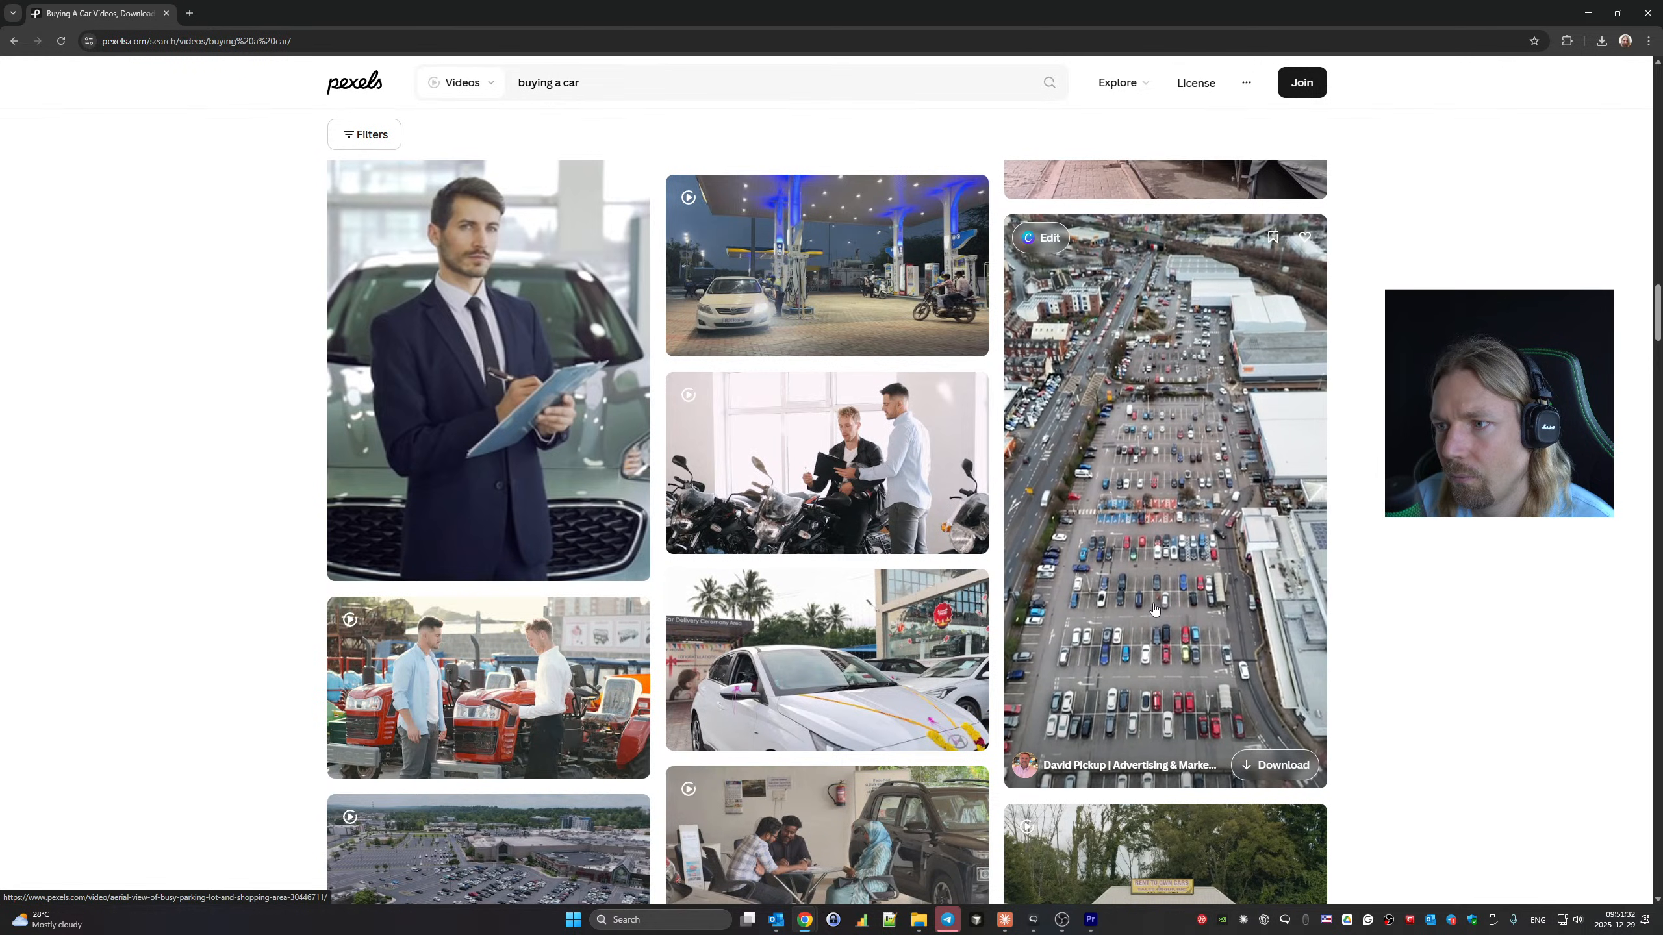
scroll(1154, 610, "down", 20)
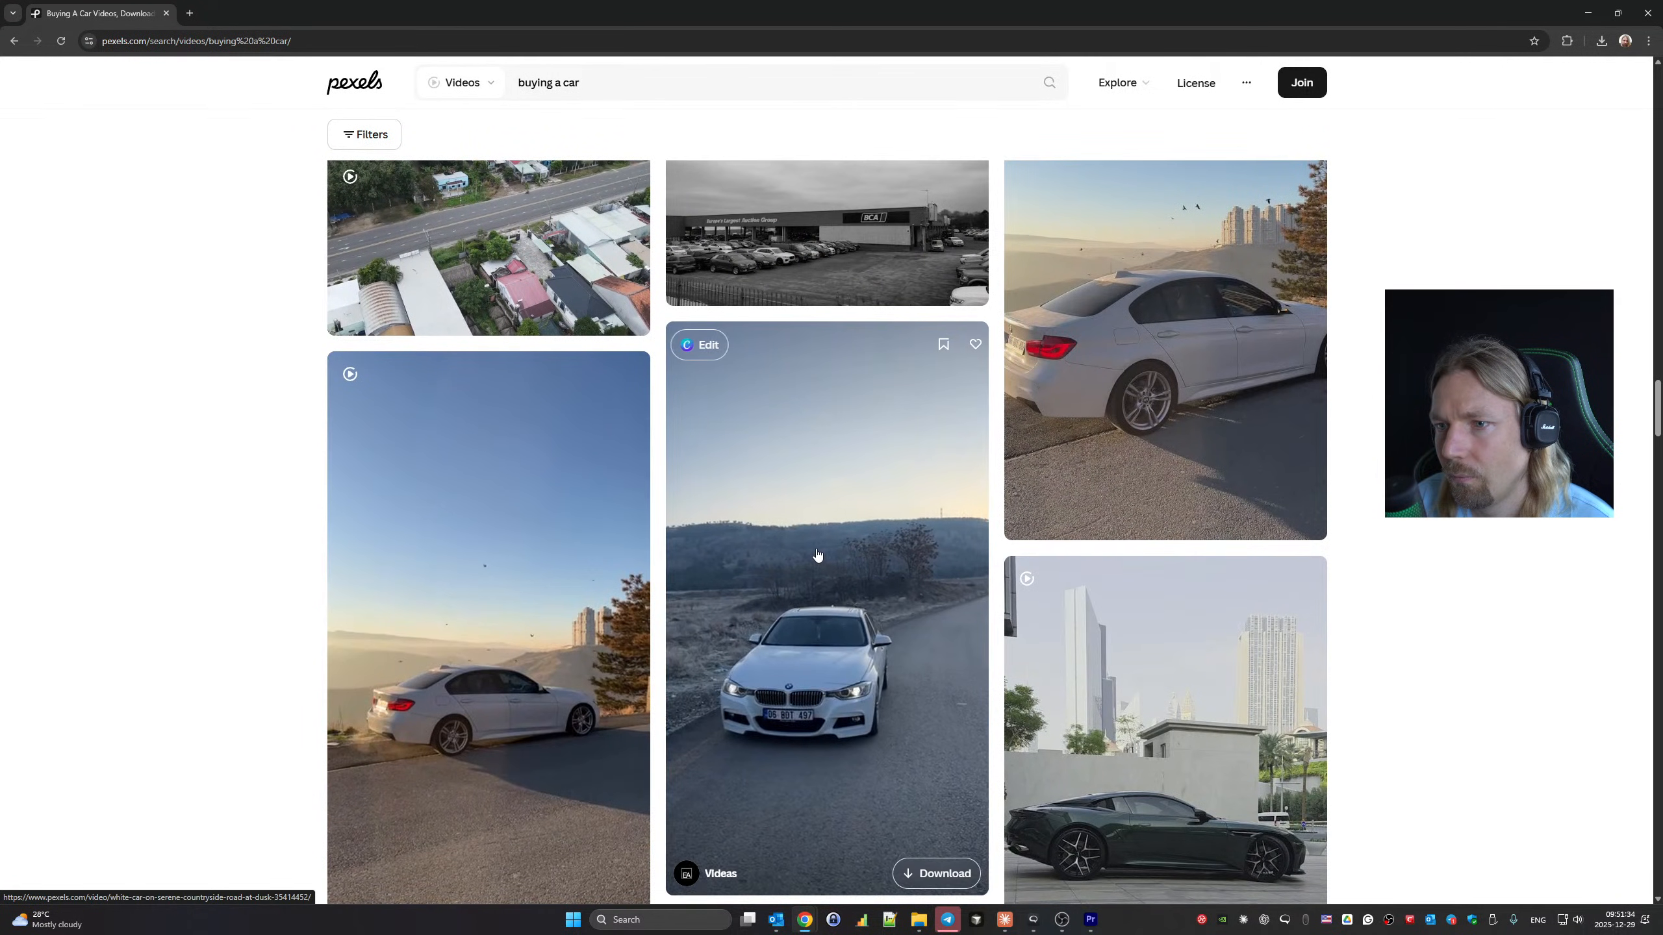
scroll(817, 555, "down", 6)
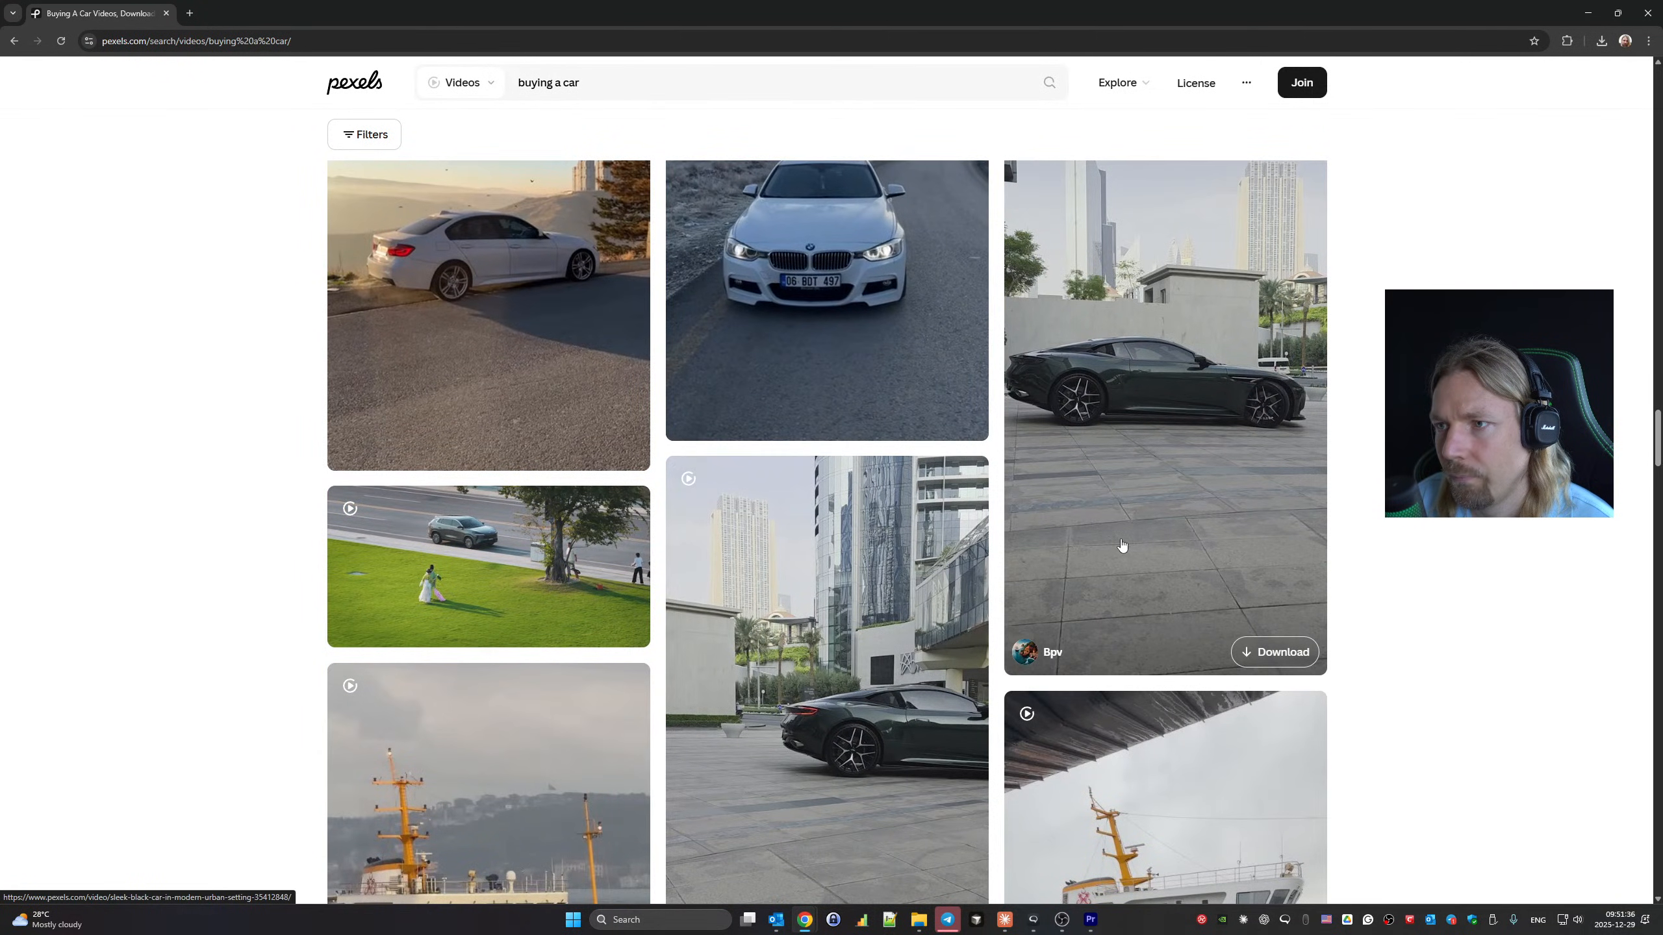
scroll(1090, 547, "down", 7)
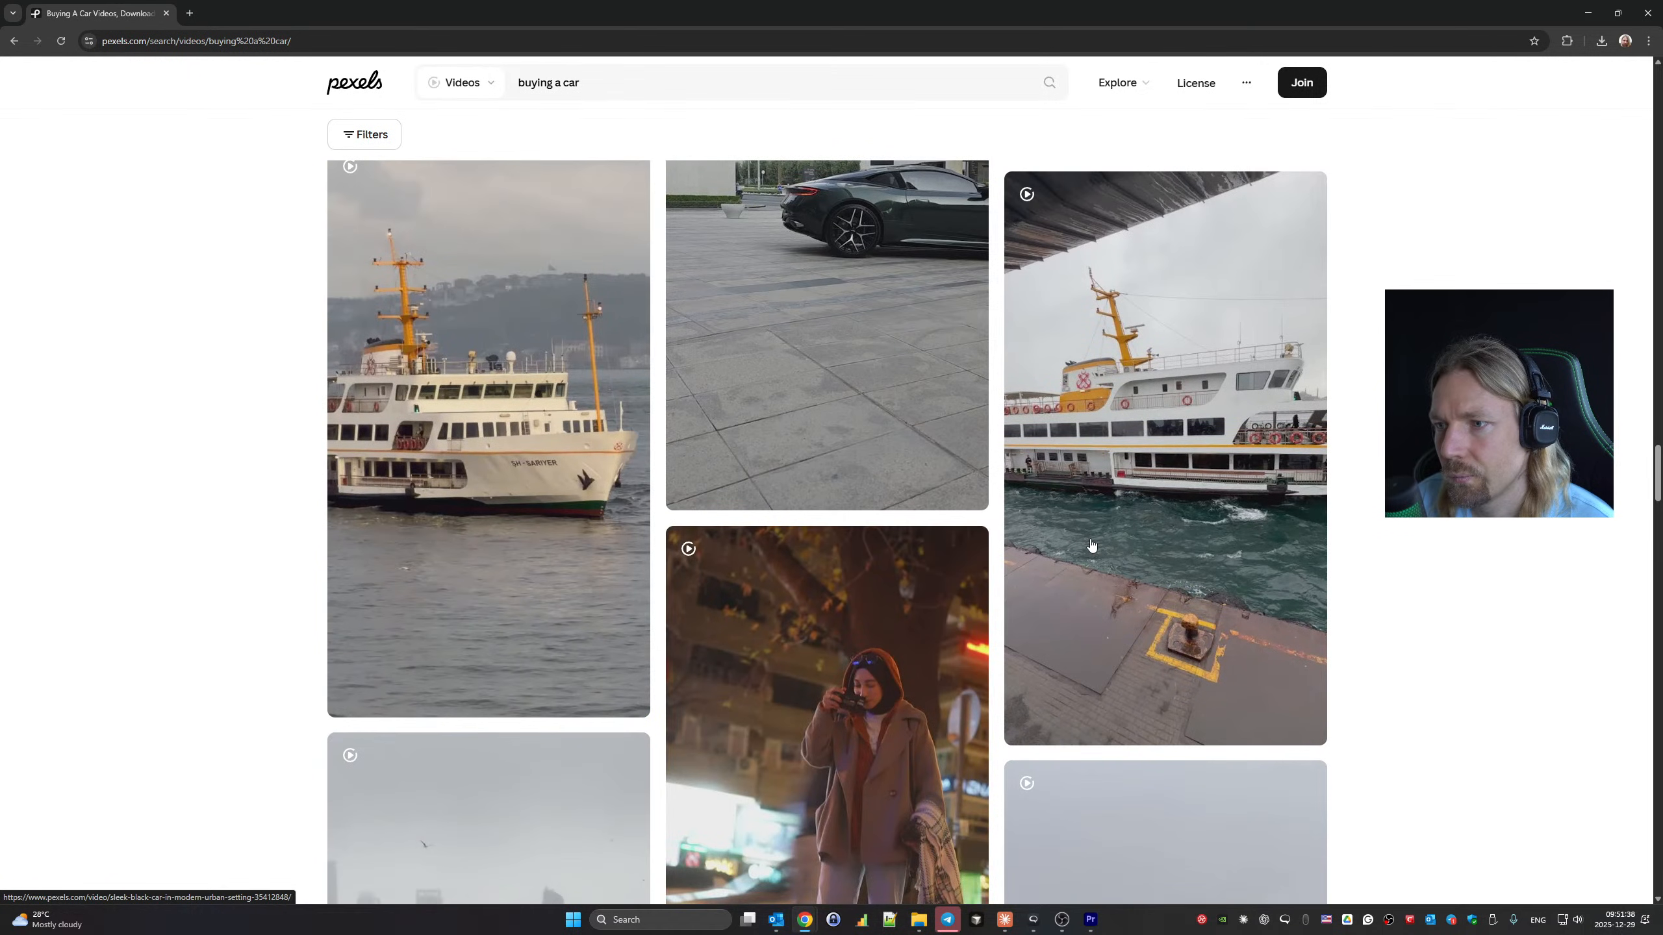
scroll(1085, 544, "up", 13)
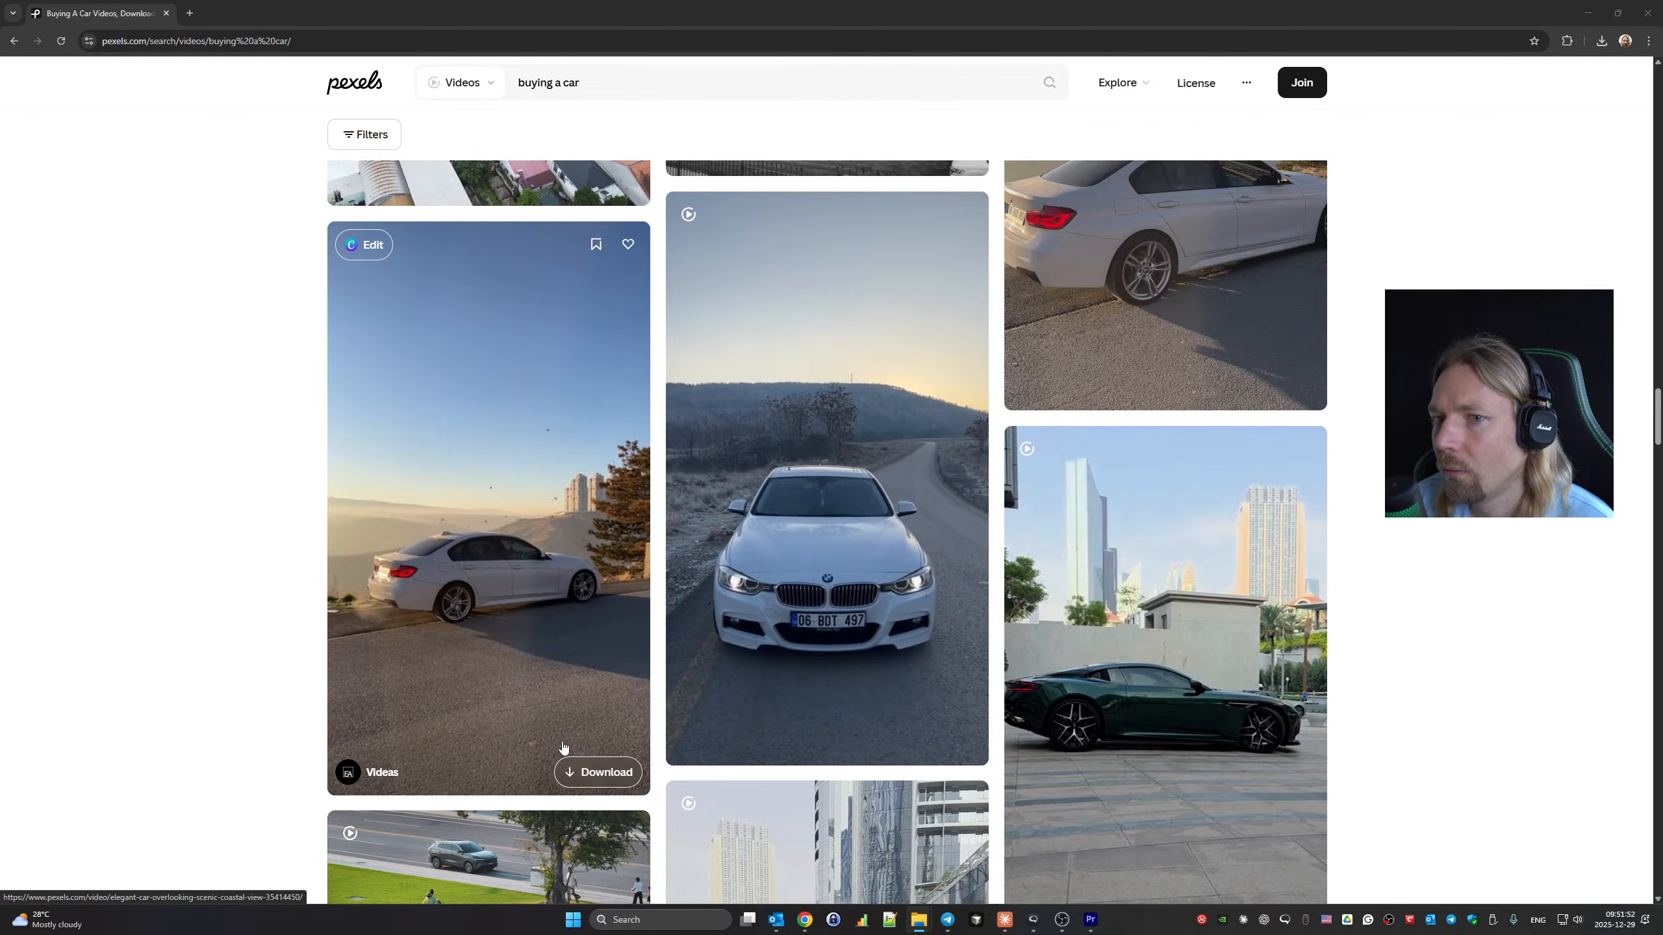
Download the three vertical white BMW clips: the side view overlooking the coast, the front view on the road, and the rear three-quarter view.
left_click(608, 775)
left_click(1047, 723)
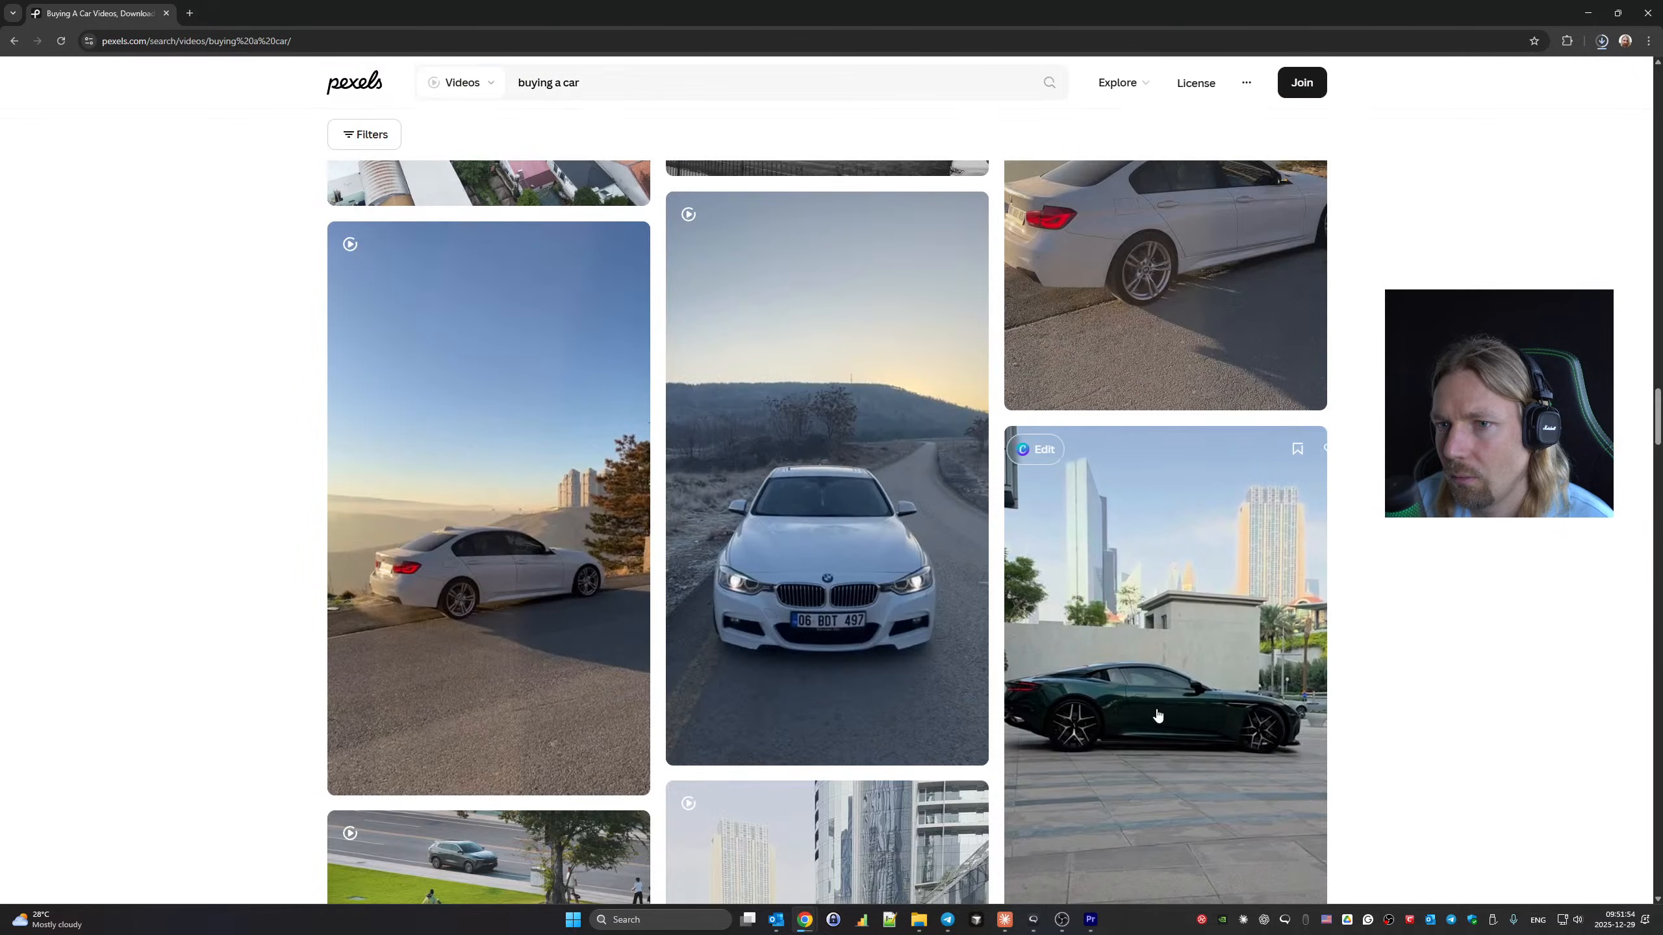
left_click(938, 740)
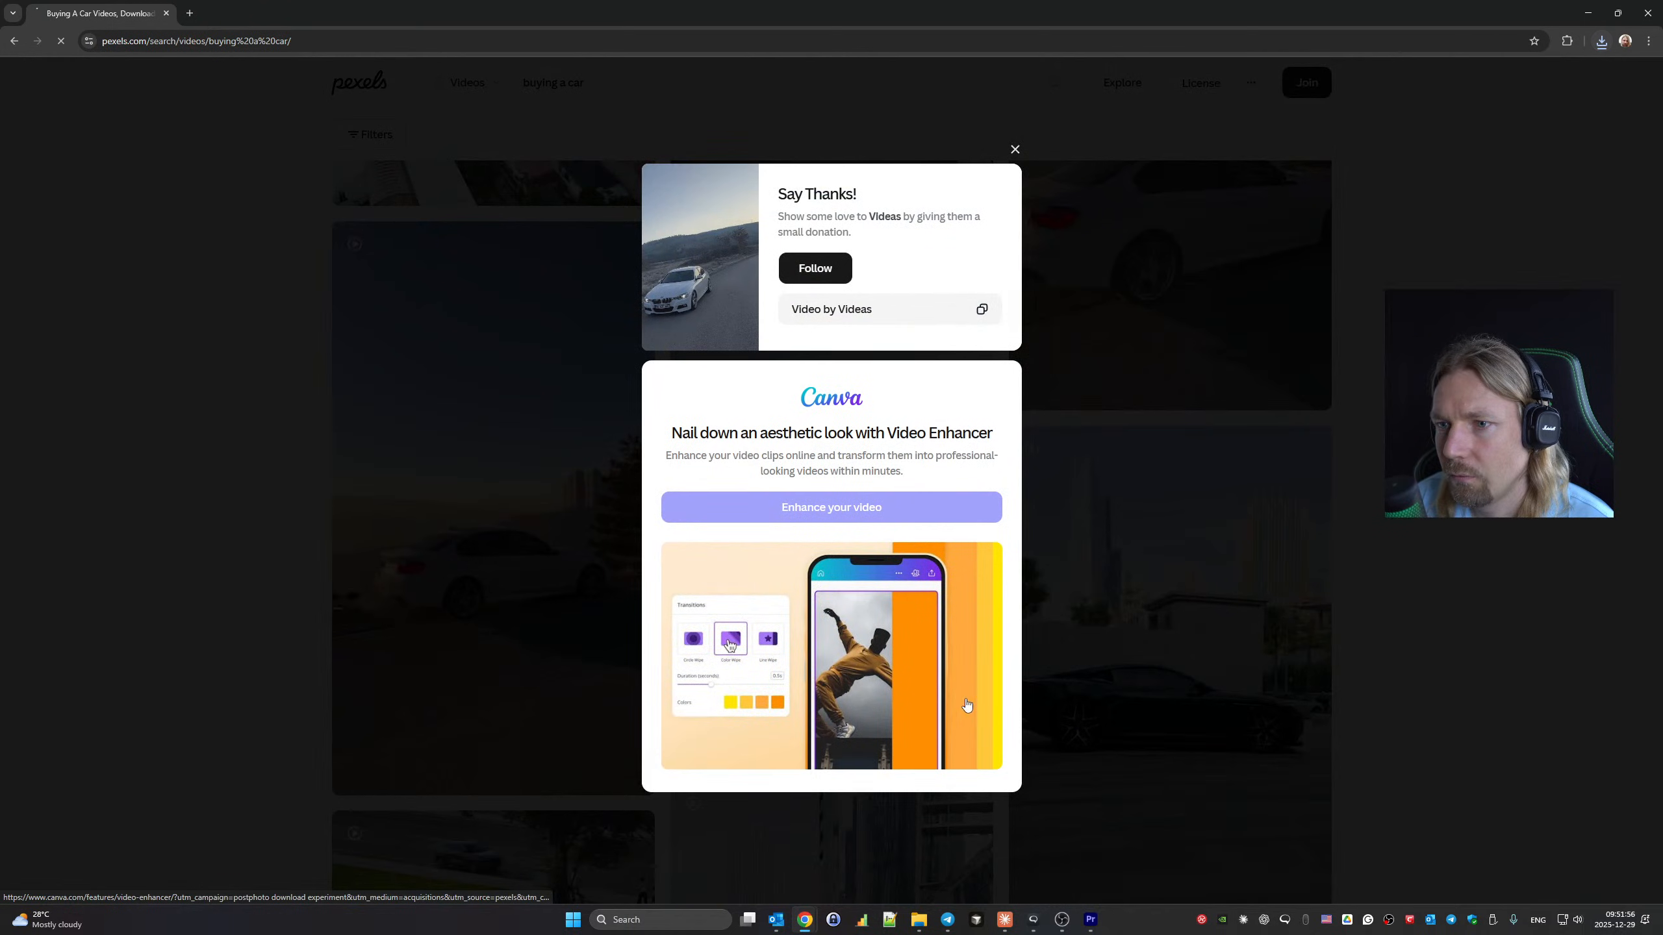
left_click(1074, 724)
scroll(1127, 628, "up", 6)
scroll(1128, 628, "down", 3)
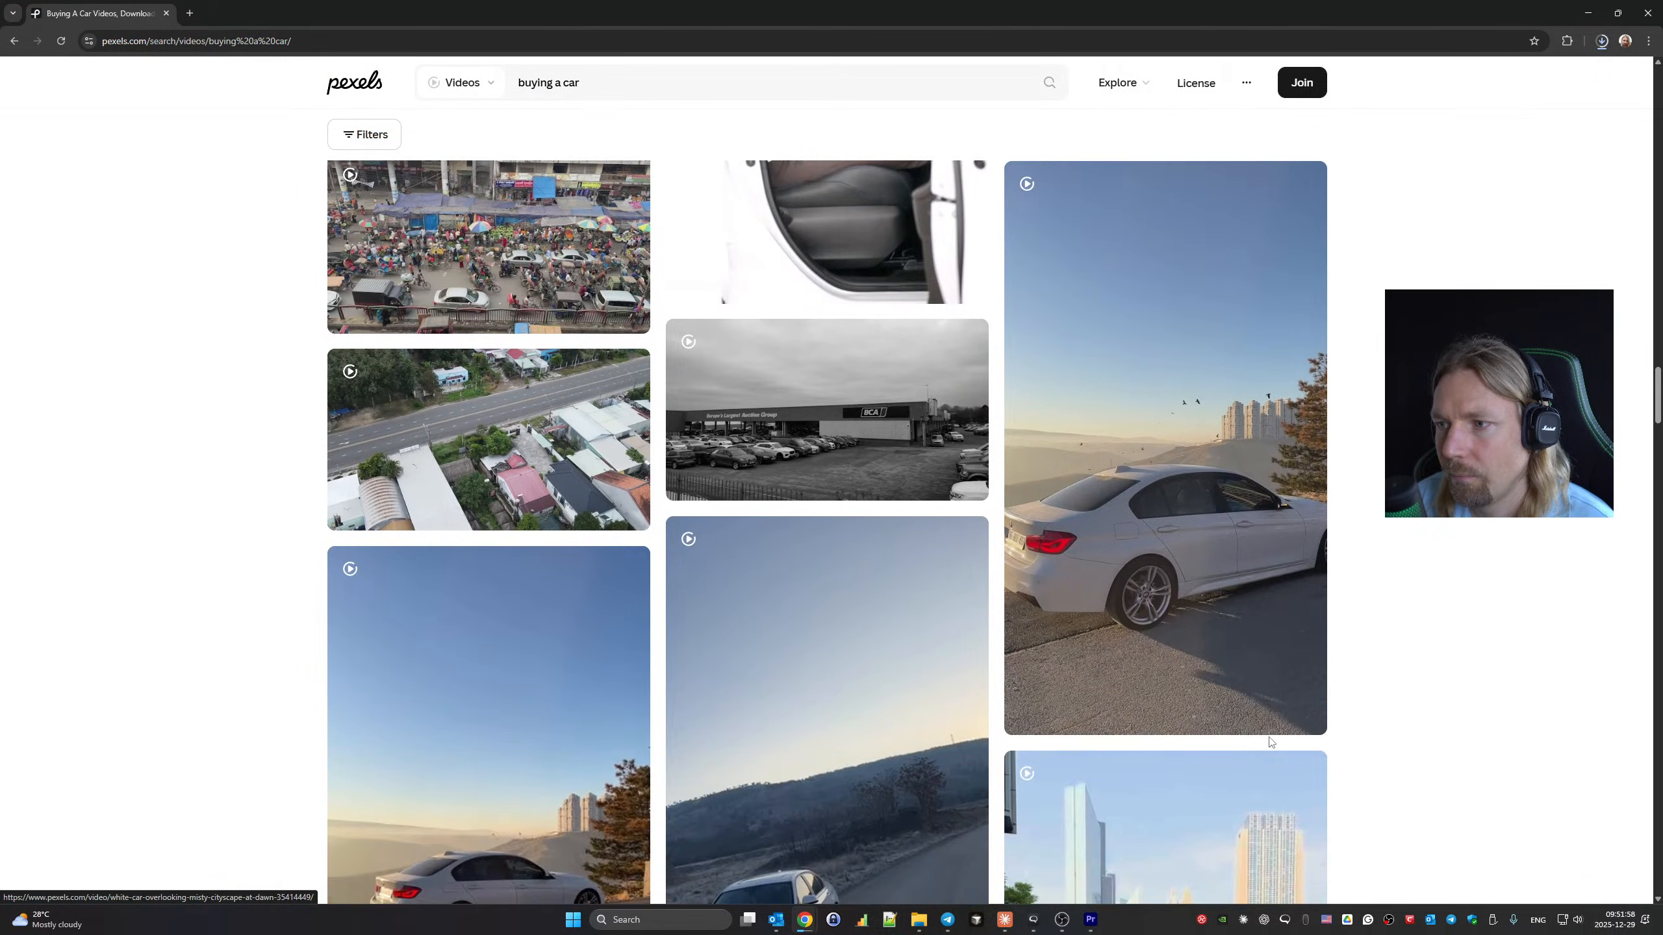
left_click(1300, 708)
left_click(1302, 709)
scroll(1310, 694, "down", 3)
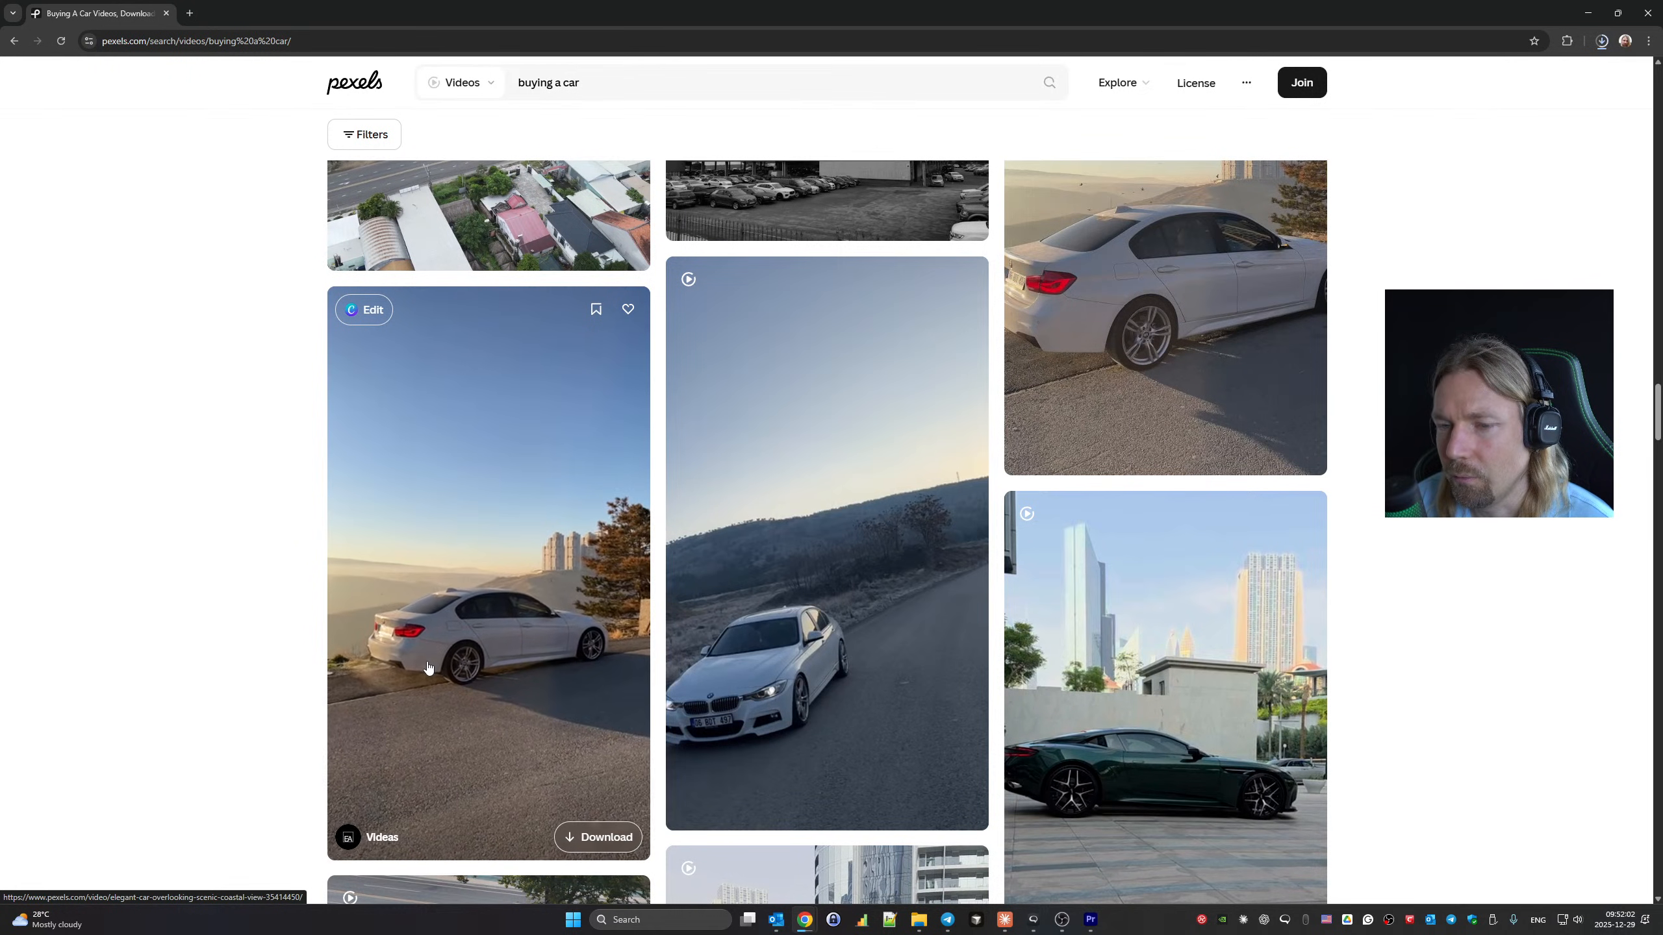
Download the vertical aerial video of the busy parking lot and check the browser's downloads.
scroll(982, 598, "up", 6)
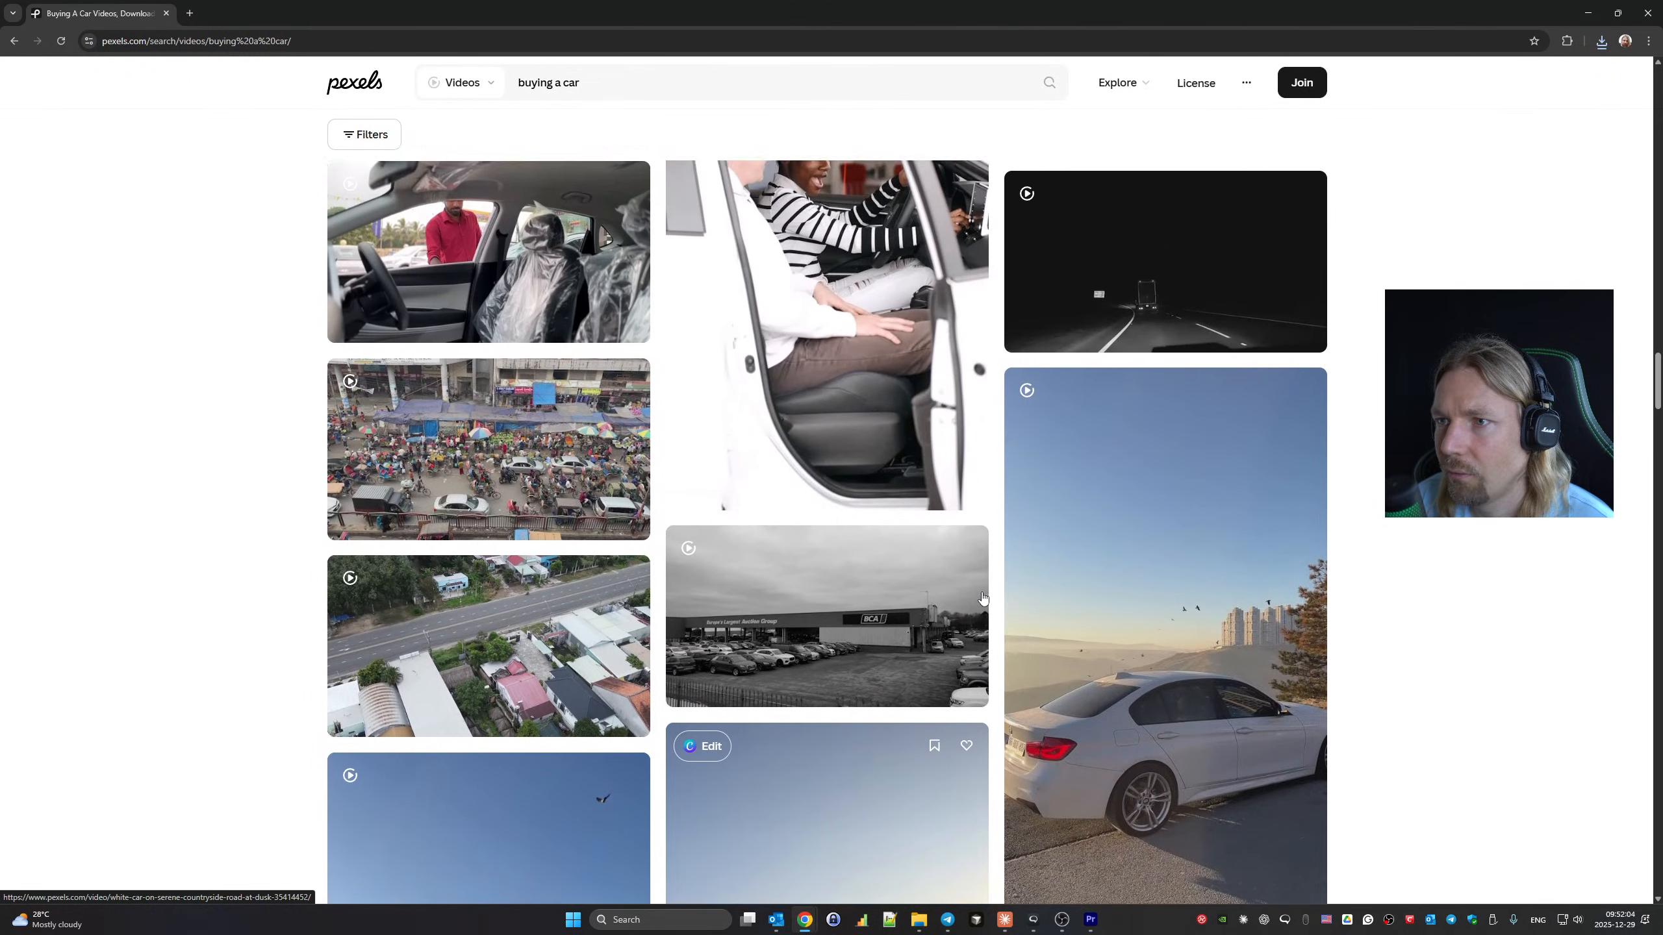
scroll(982, 597, "up", 10)
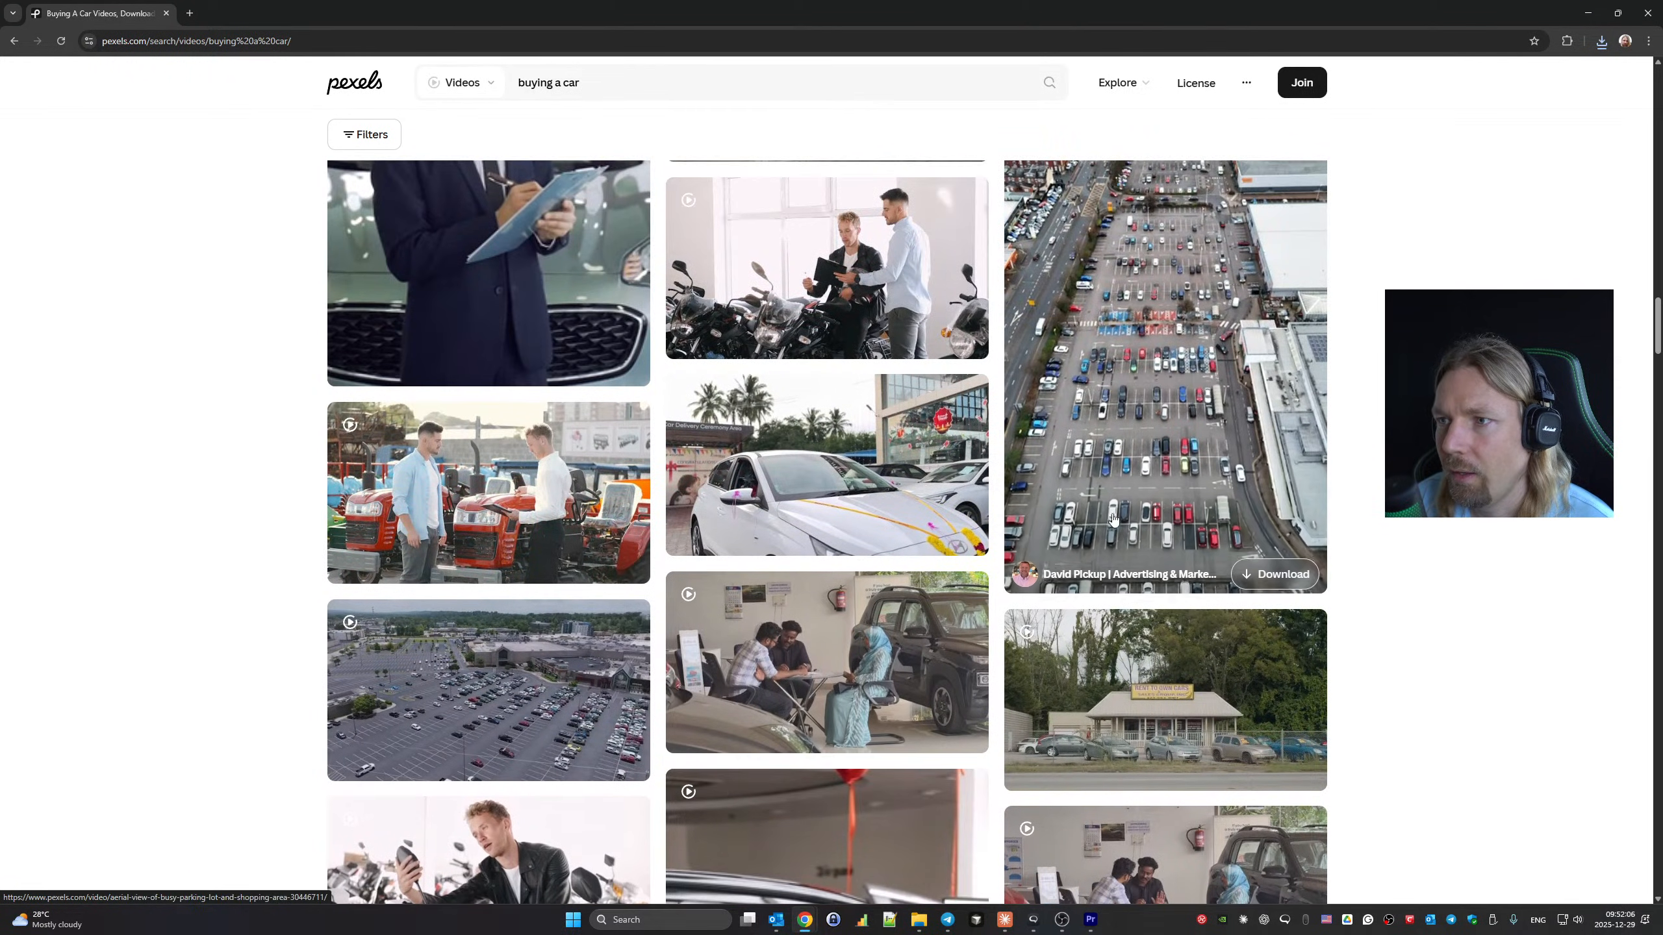
left_click(1232, 570)
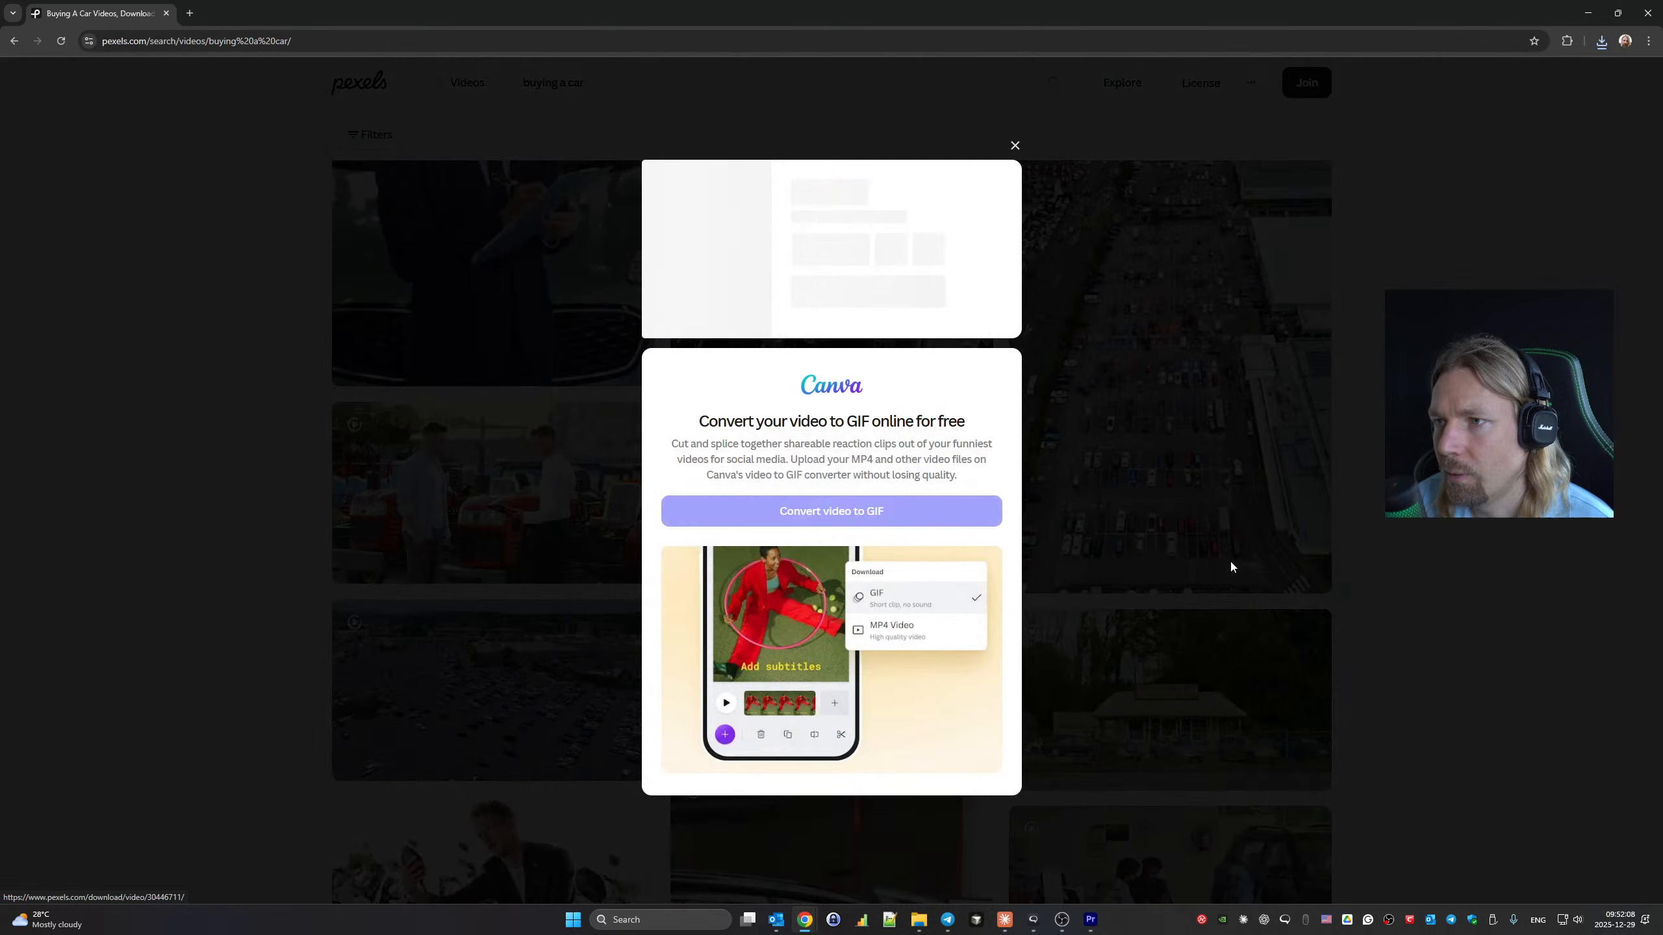
left_click(1220, 558)
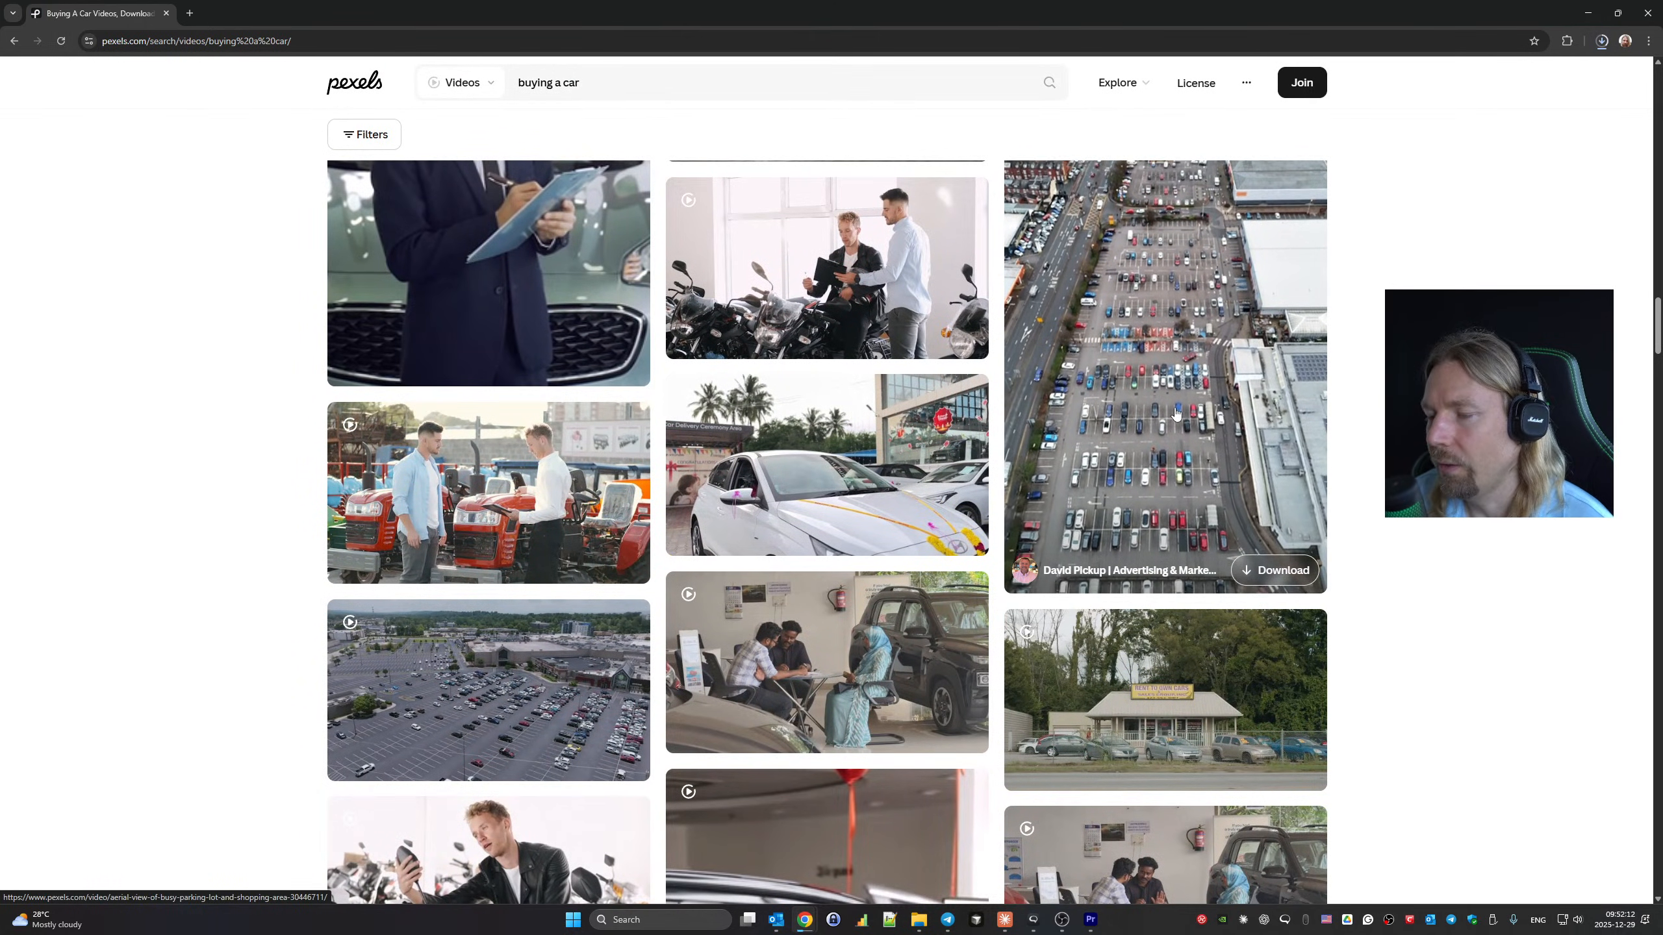
left_click(1601, 41)
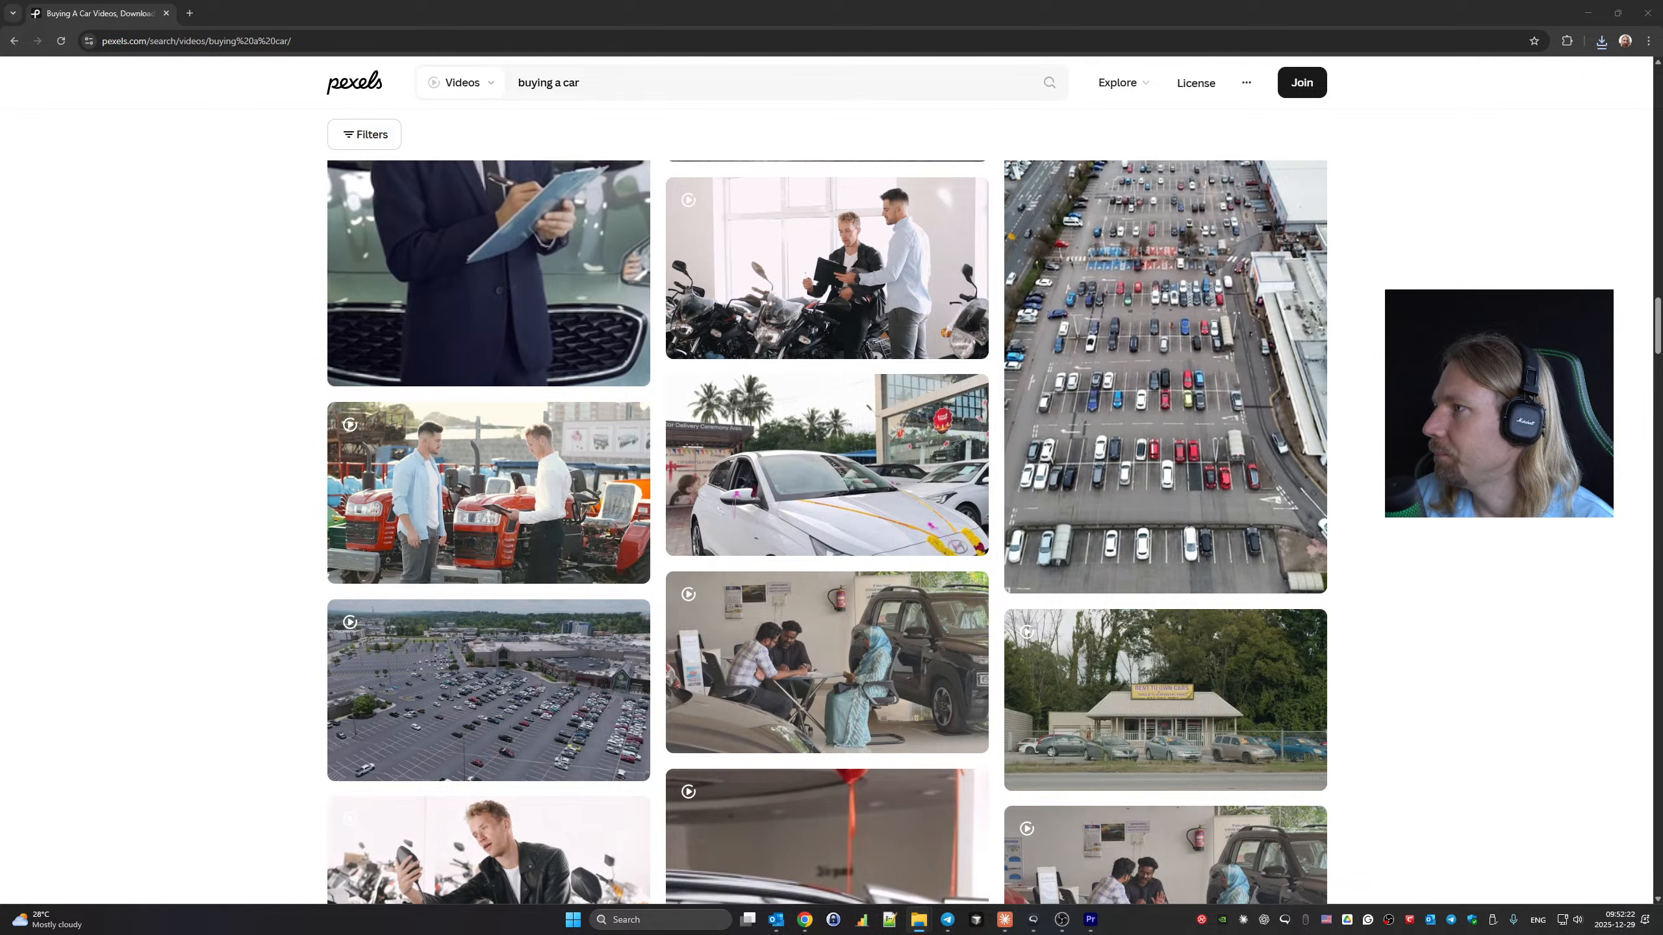
Return to Premiere Pro, open File Explorer, and place the downloaded side-view white car clip above the adjustment layer, starting at 00:00:08:57.
scroll(854, 896, "down", 15)
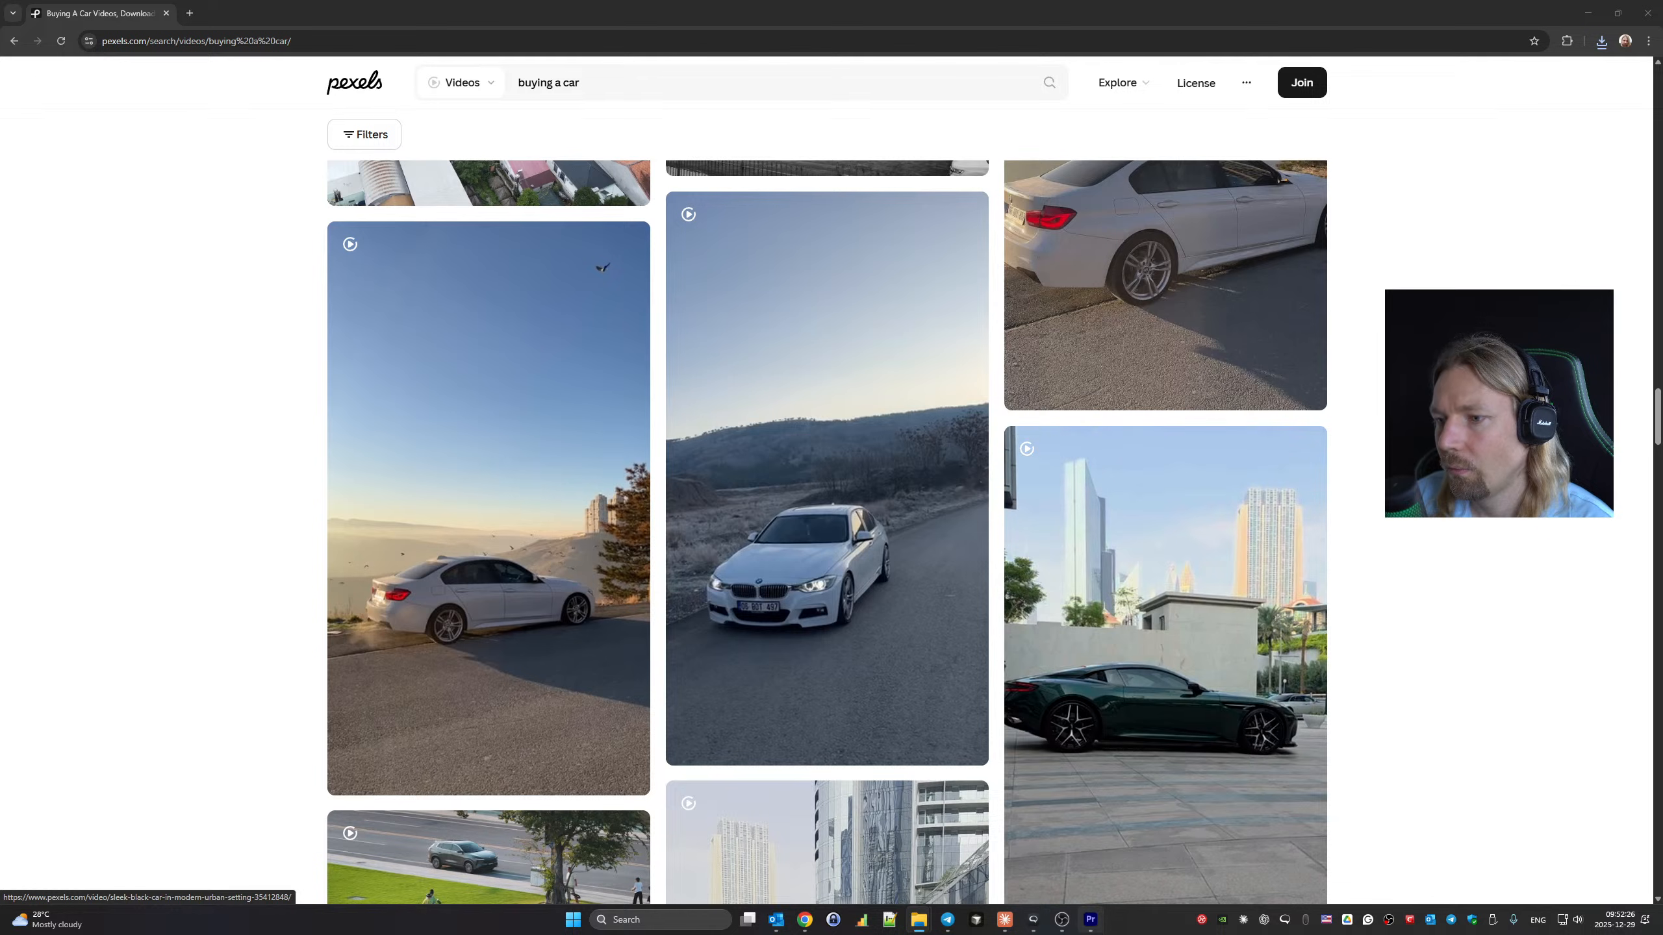
left_click(1090, 923)
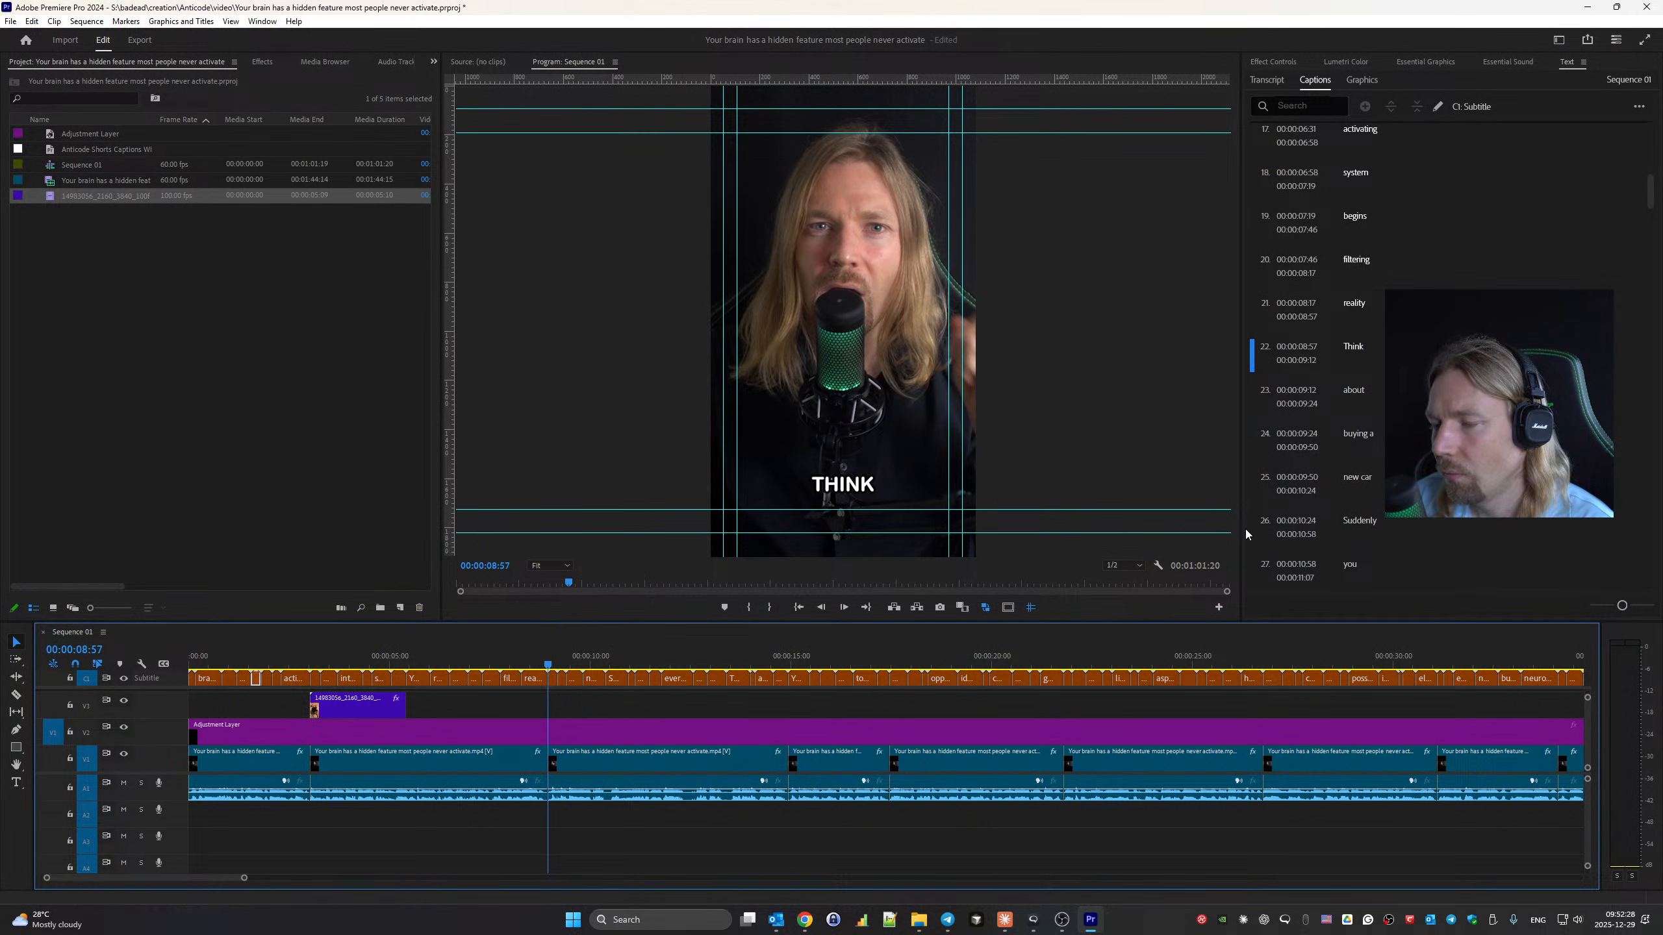
key("super+e")
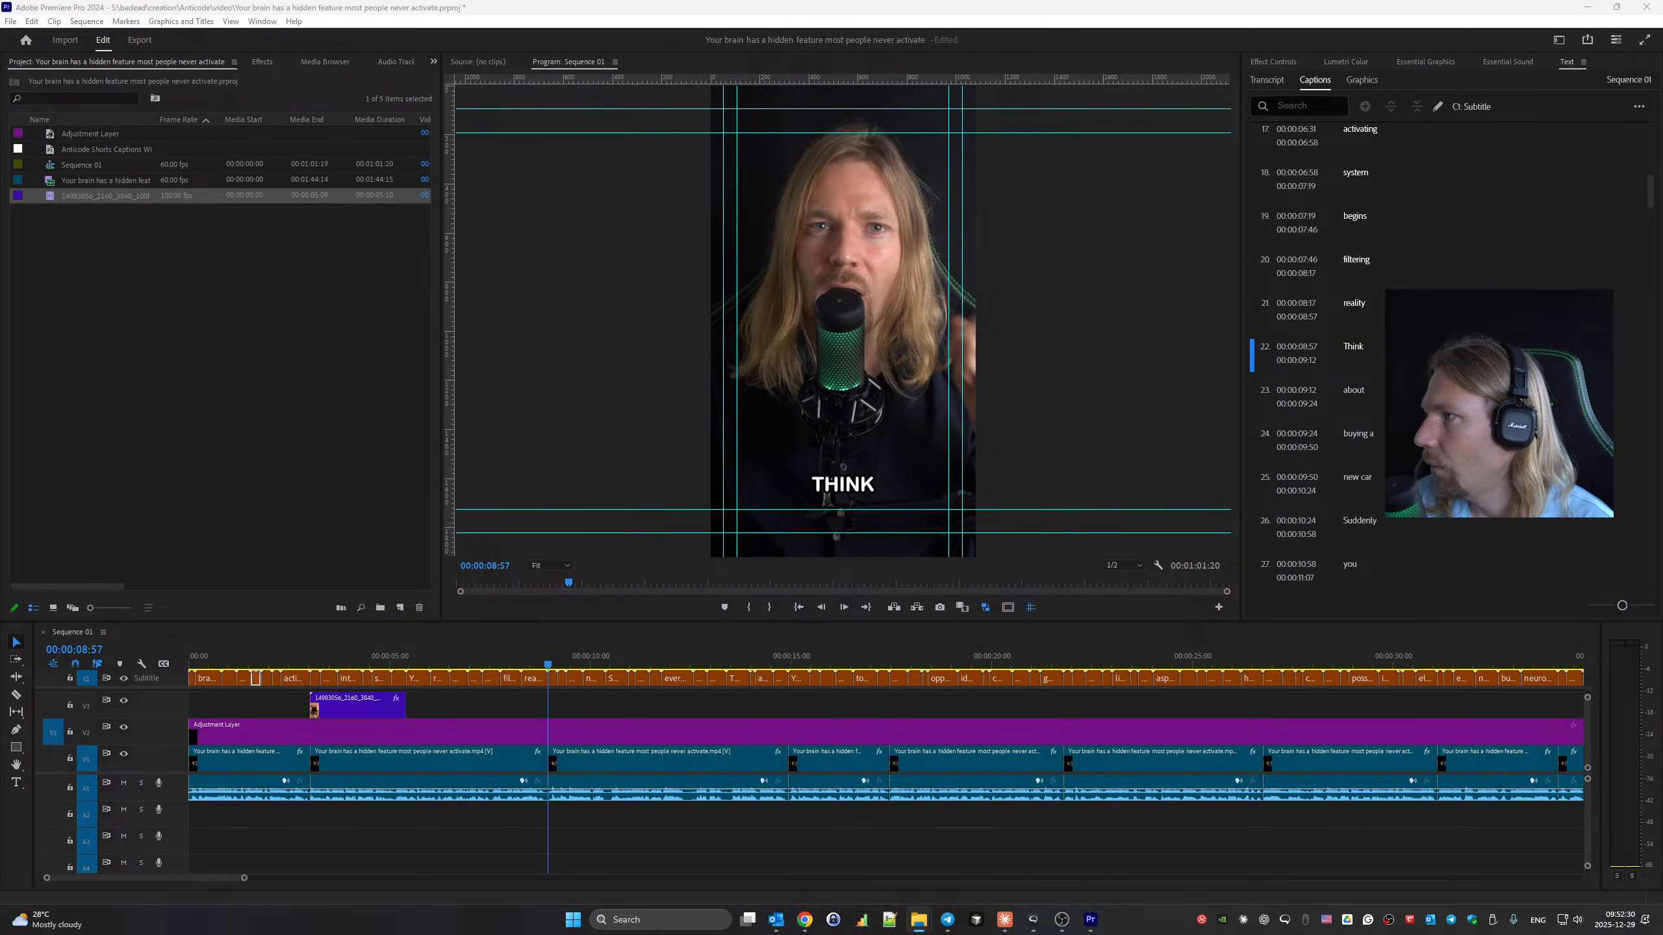
left_click_drag(541, 712, 577, 714)
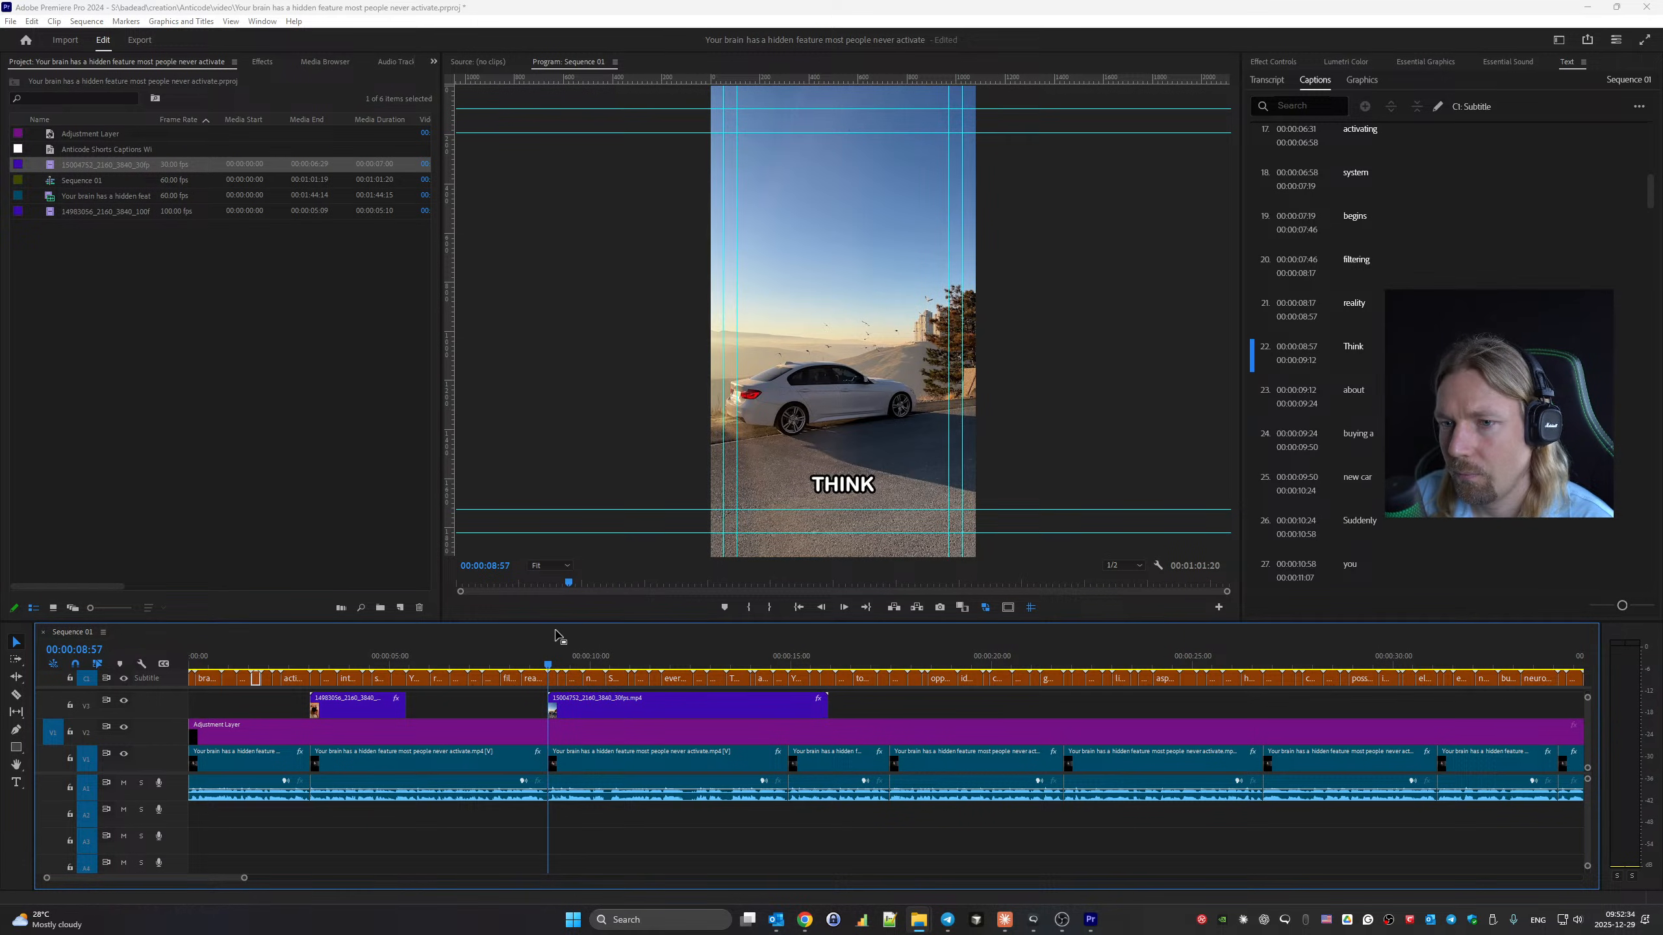
Trim the end of the side-view white car clip to 00:00:10:24, where the "Suddenly" caption starts.
key("space")
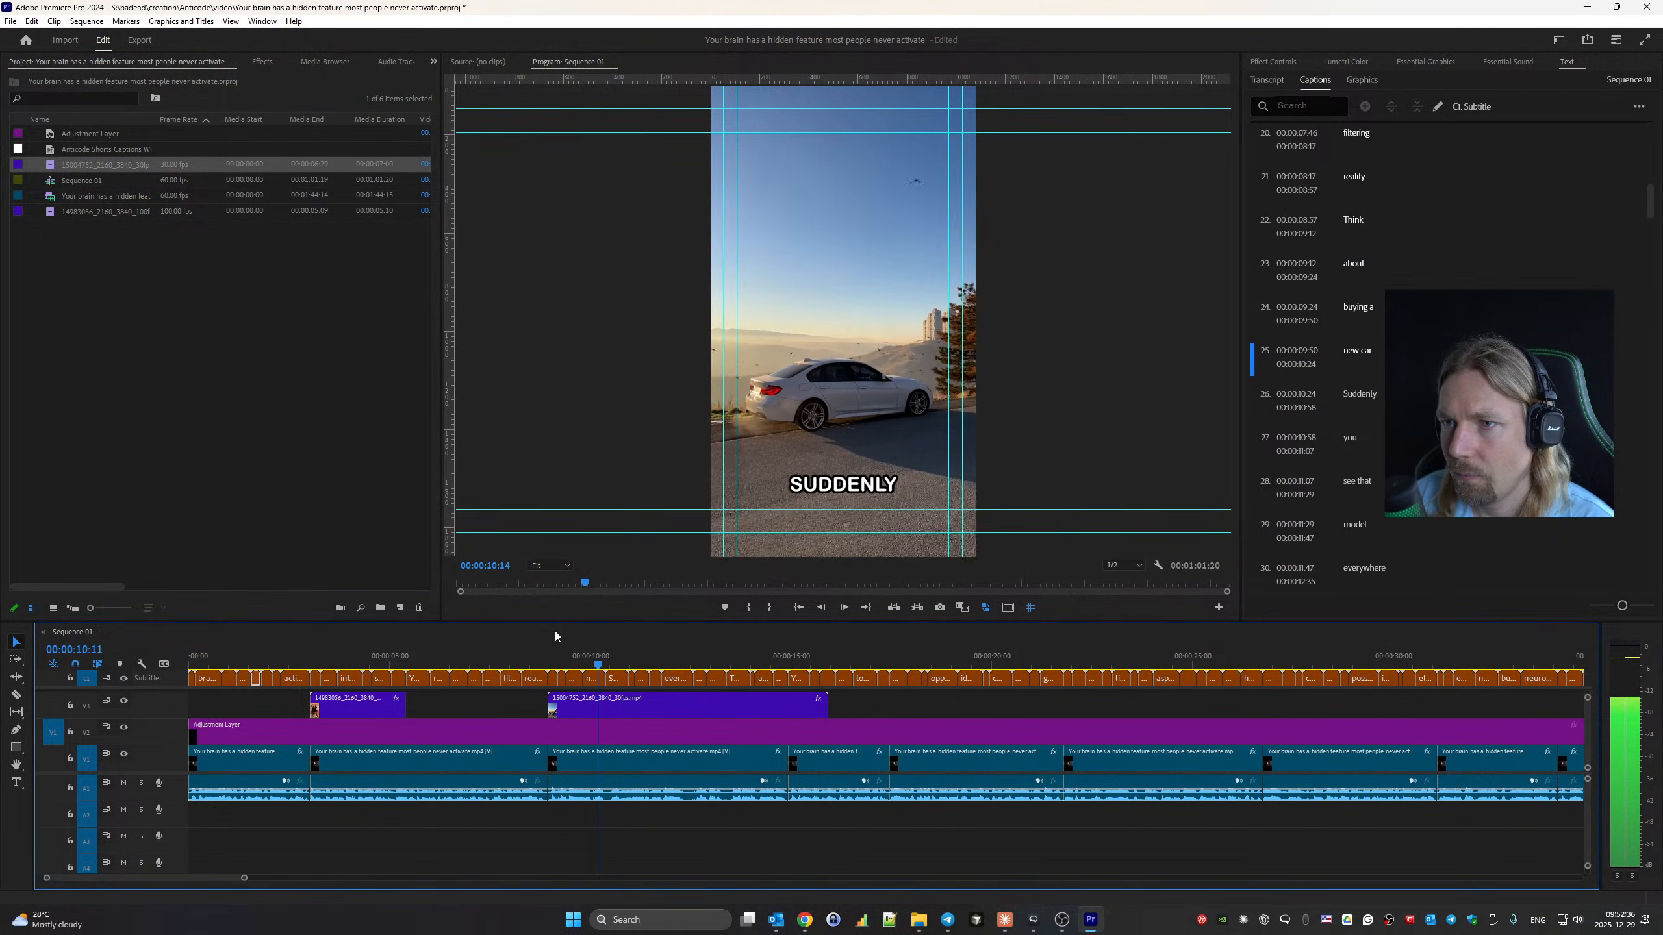
key("Up")
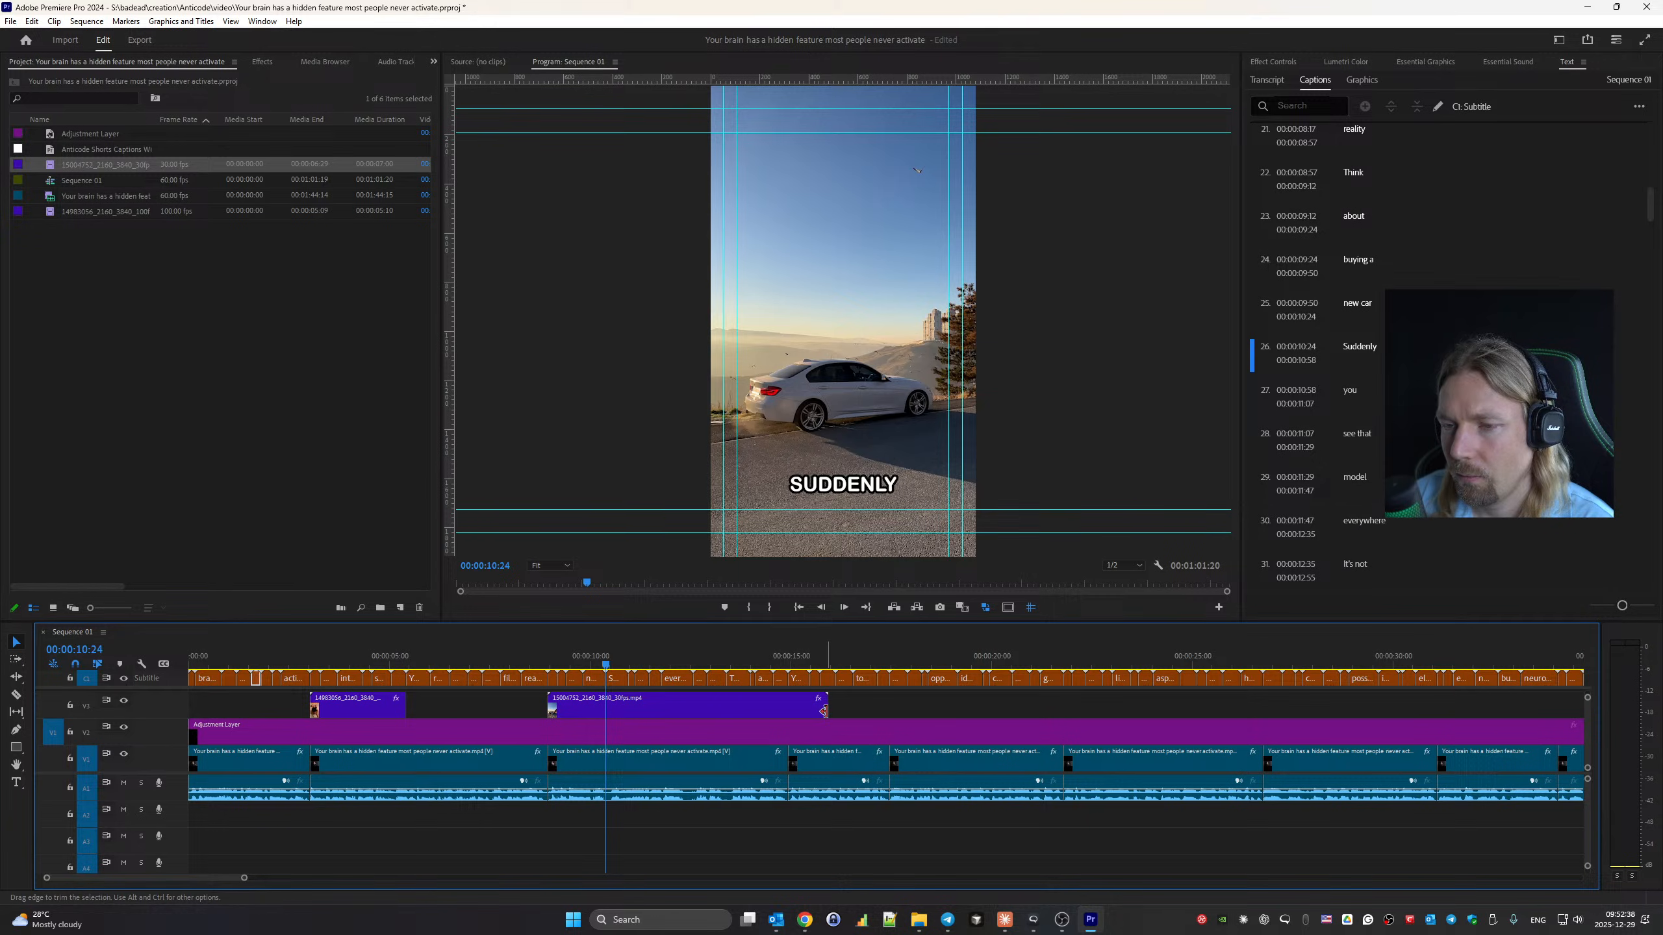
left_click_drag(594, 703, 605, 703)
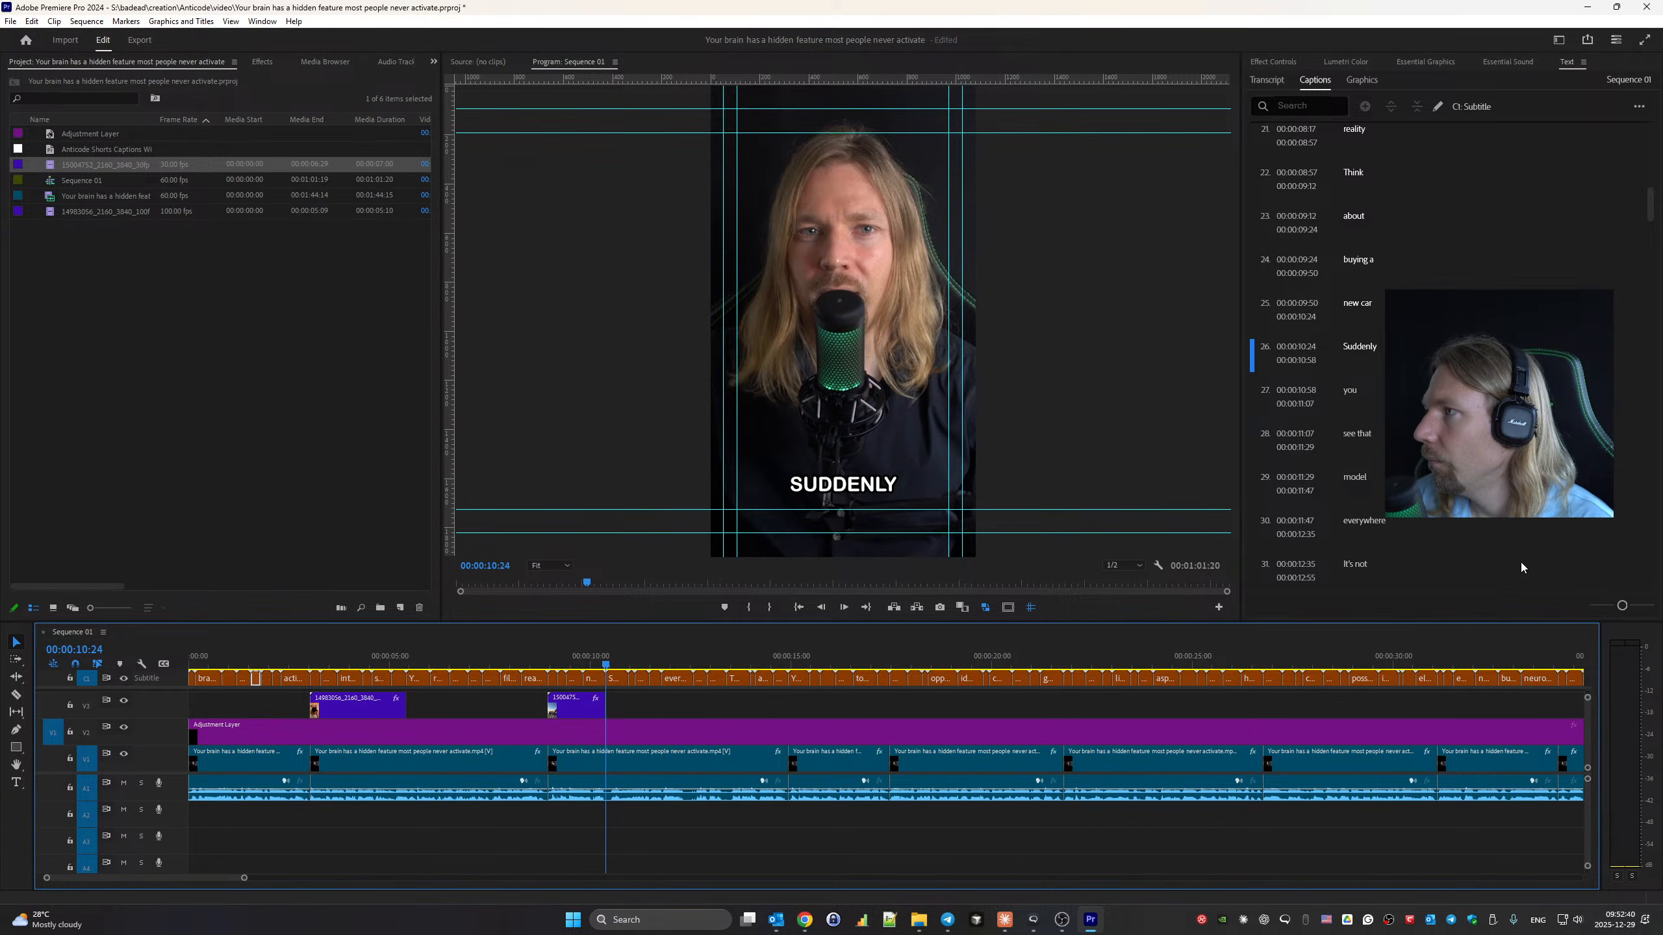
Try out the front-view white car clip right after the side-view clip at 00:00:10:24 and remove it from the timeline.
left_click_drag(1303, 703, 608, 703)
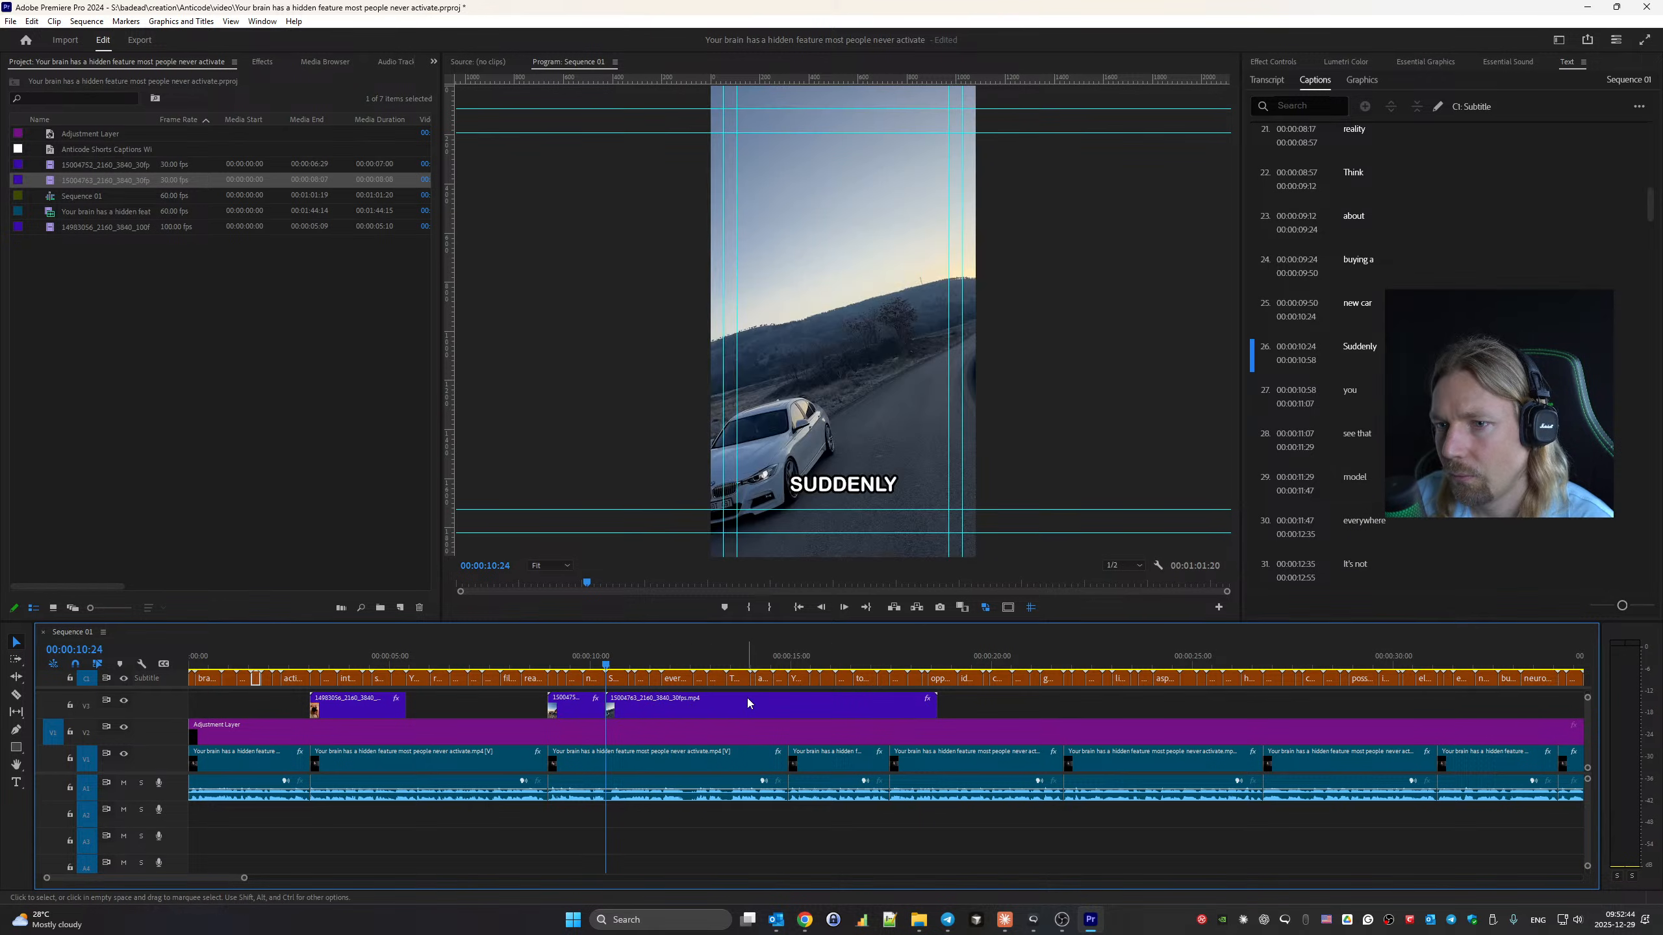
key("space")
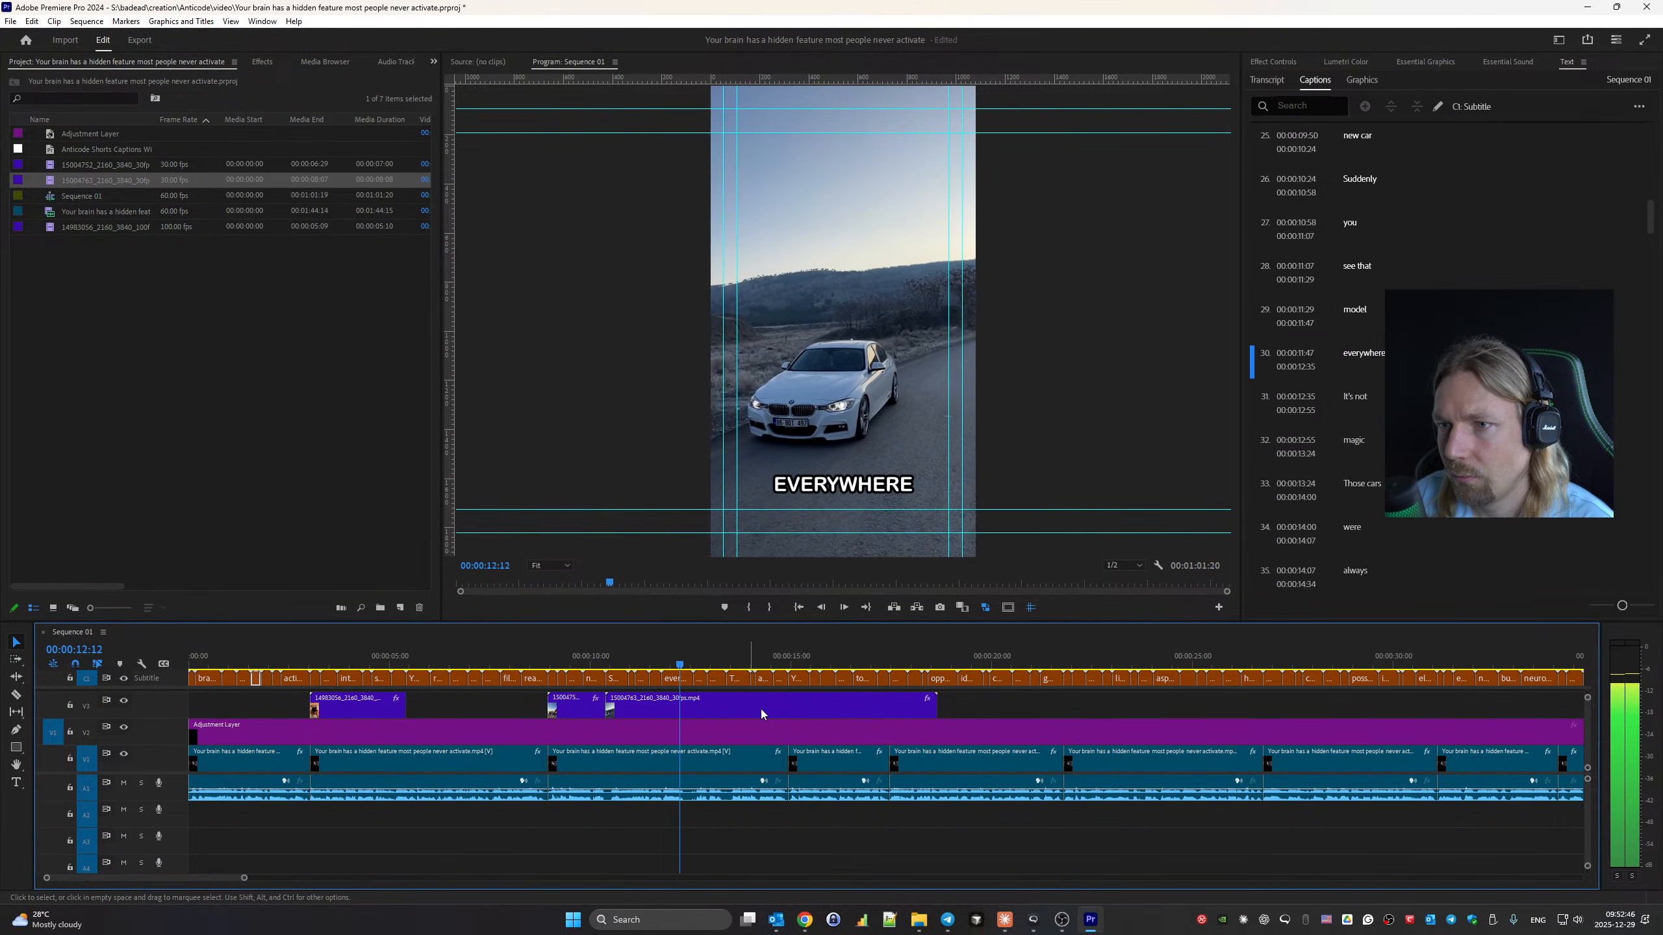
left_click(737, 714)
key("Delete")
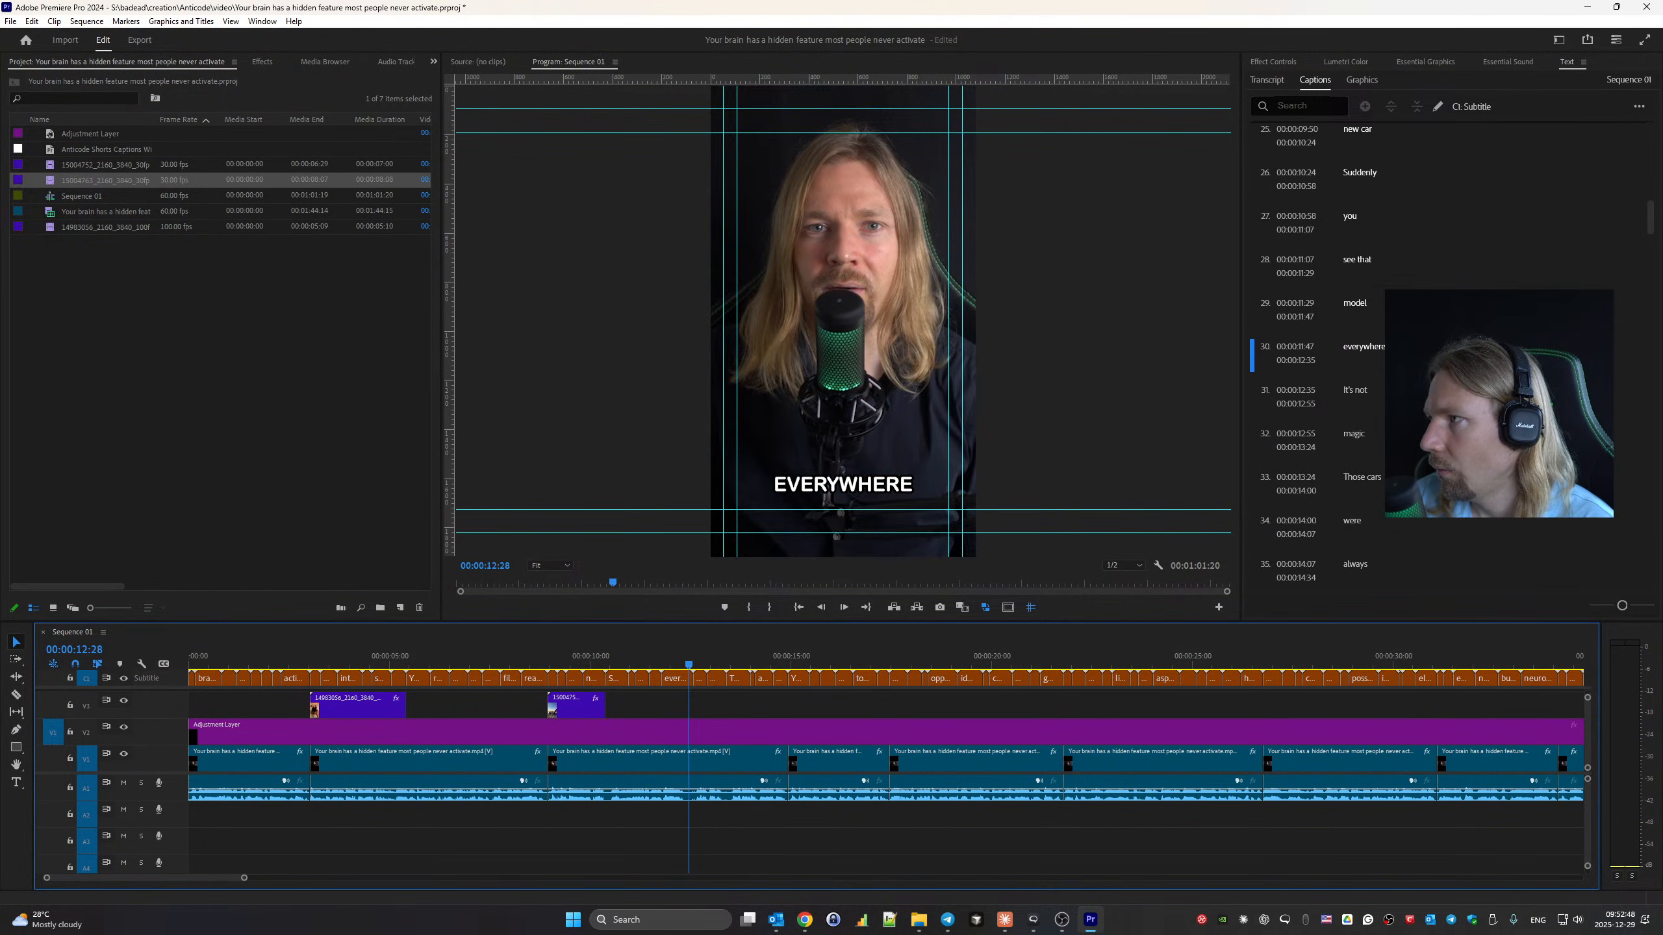
Place the aerial parking lot clip at 00:00:10:24, trim its end to 00:00:12:35, and play back the section from 00:00:07:46.
left_click_drag(1662, 675, 610, 704)
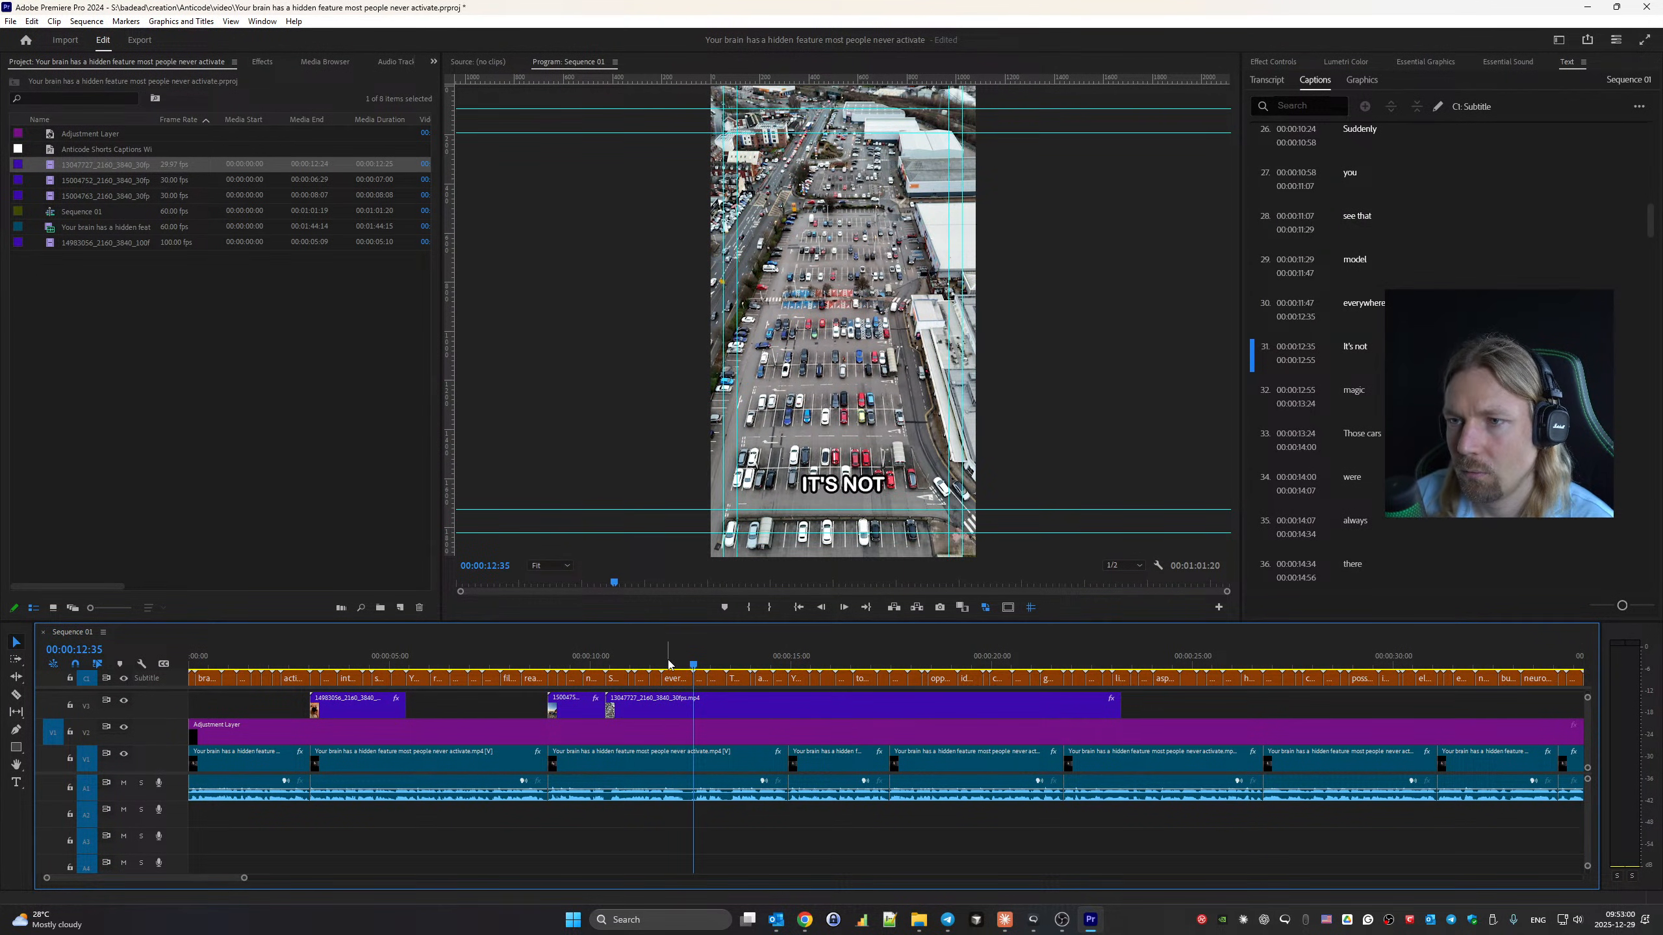
left_click_drag(1117, 715, 693, 714)
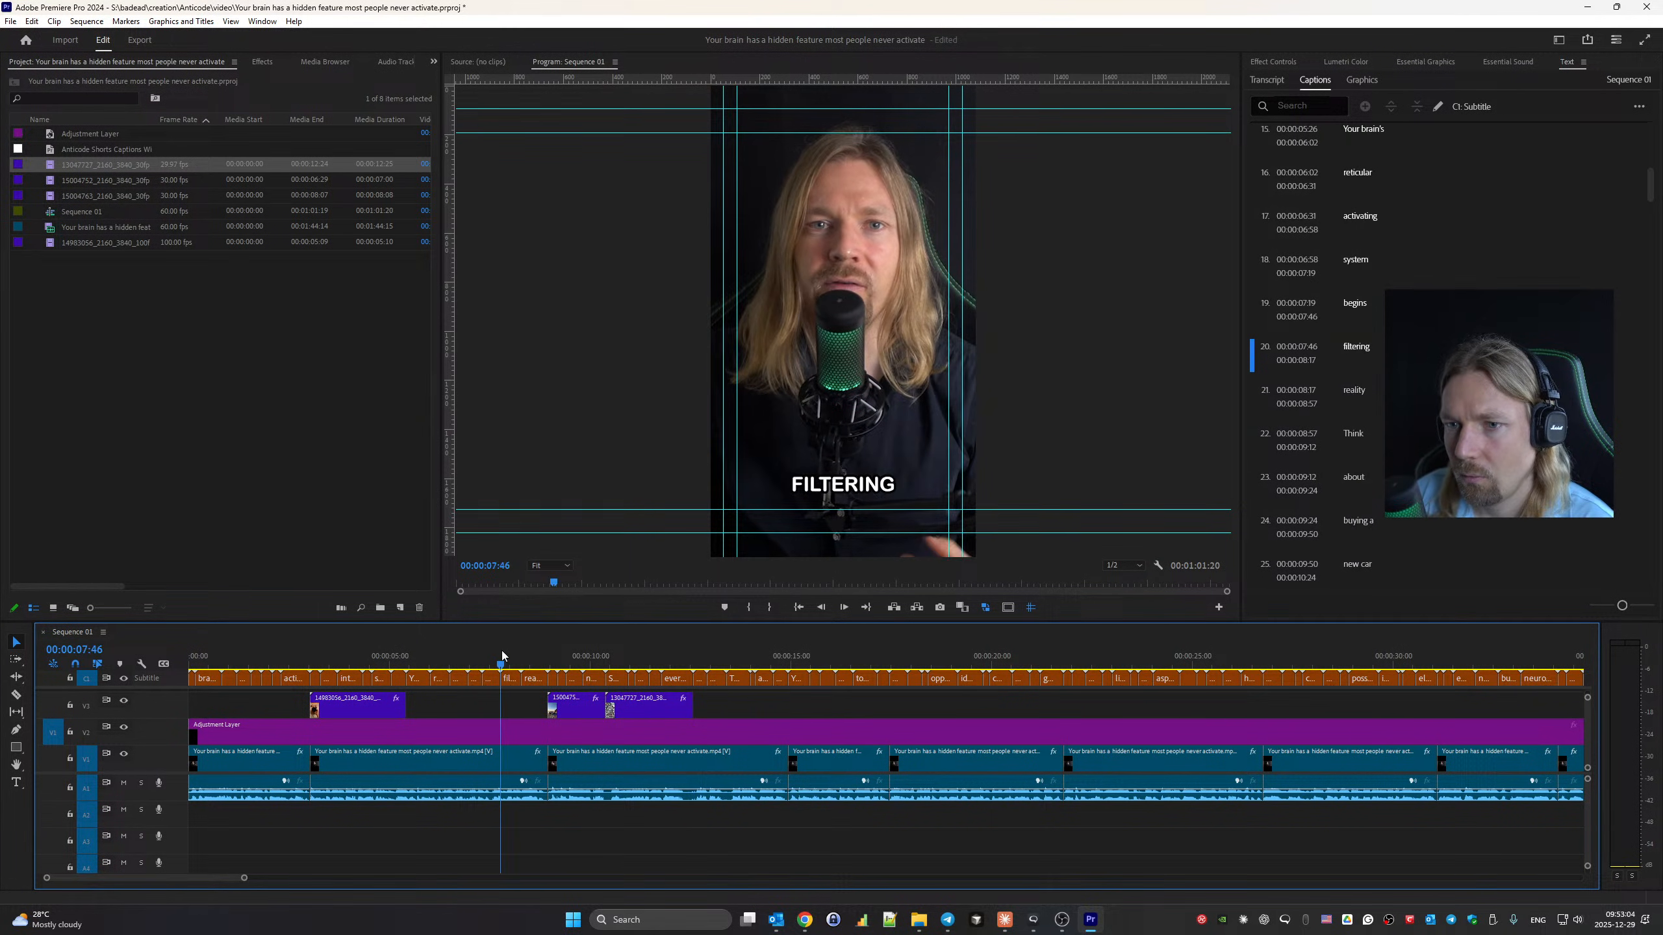
key("space")
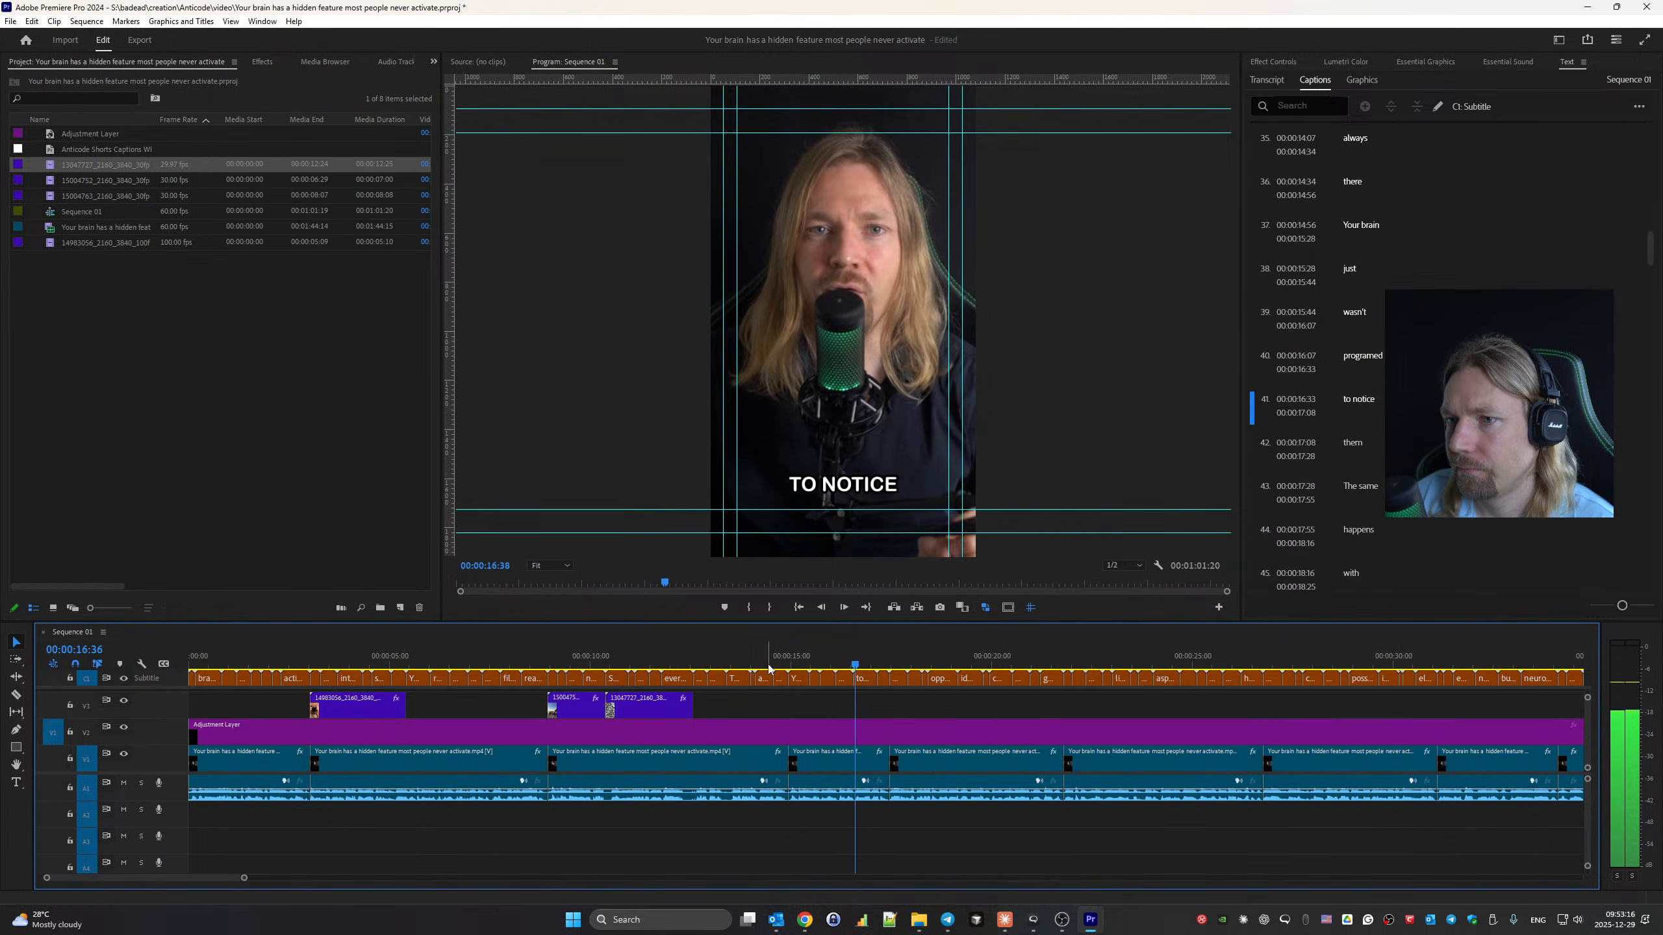
Park the playhead at 00:00:14:56 and preview the stored videos of the brain scan tablet and the man touching his temples.
left_click(809, 654)
key("Up")
key("alt+Tab")
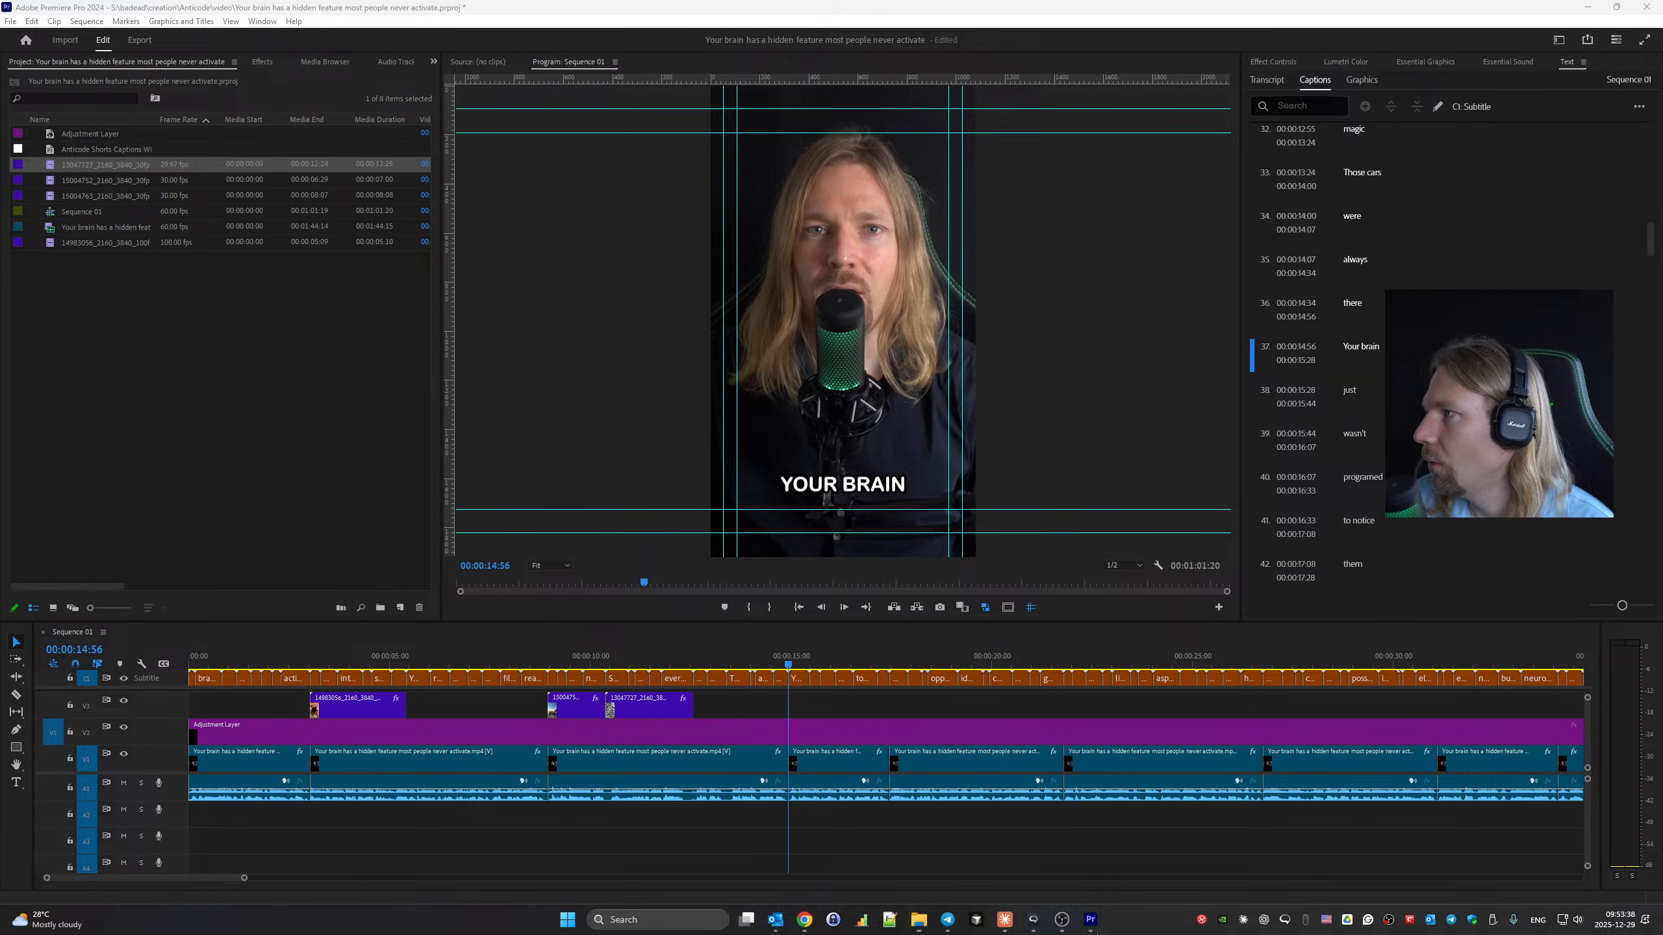
left_click_drag(1662, 535, 942, 535)
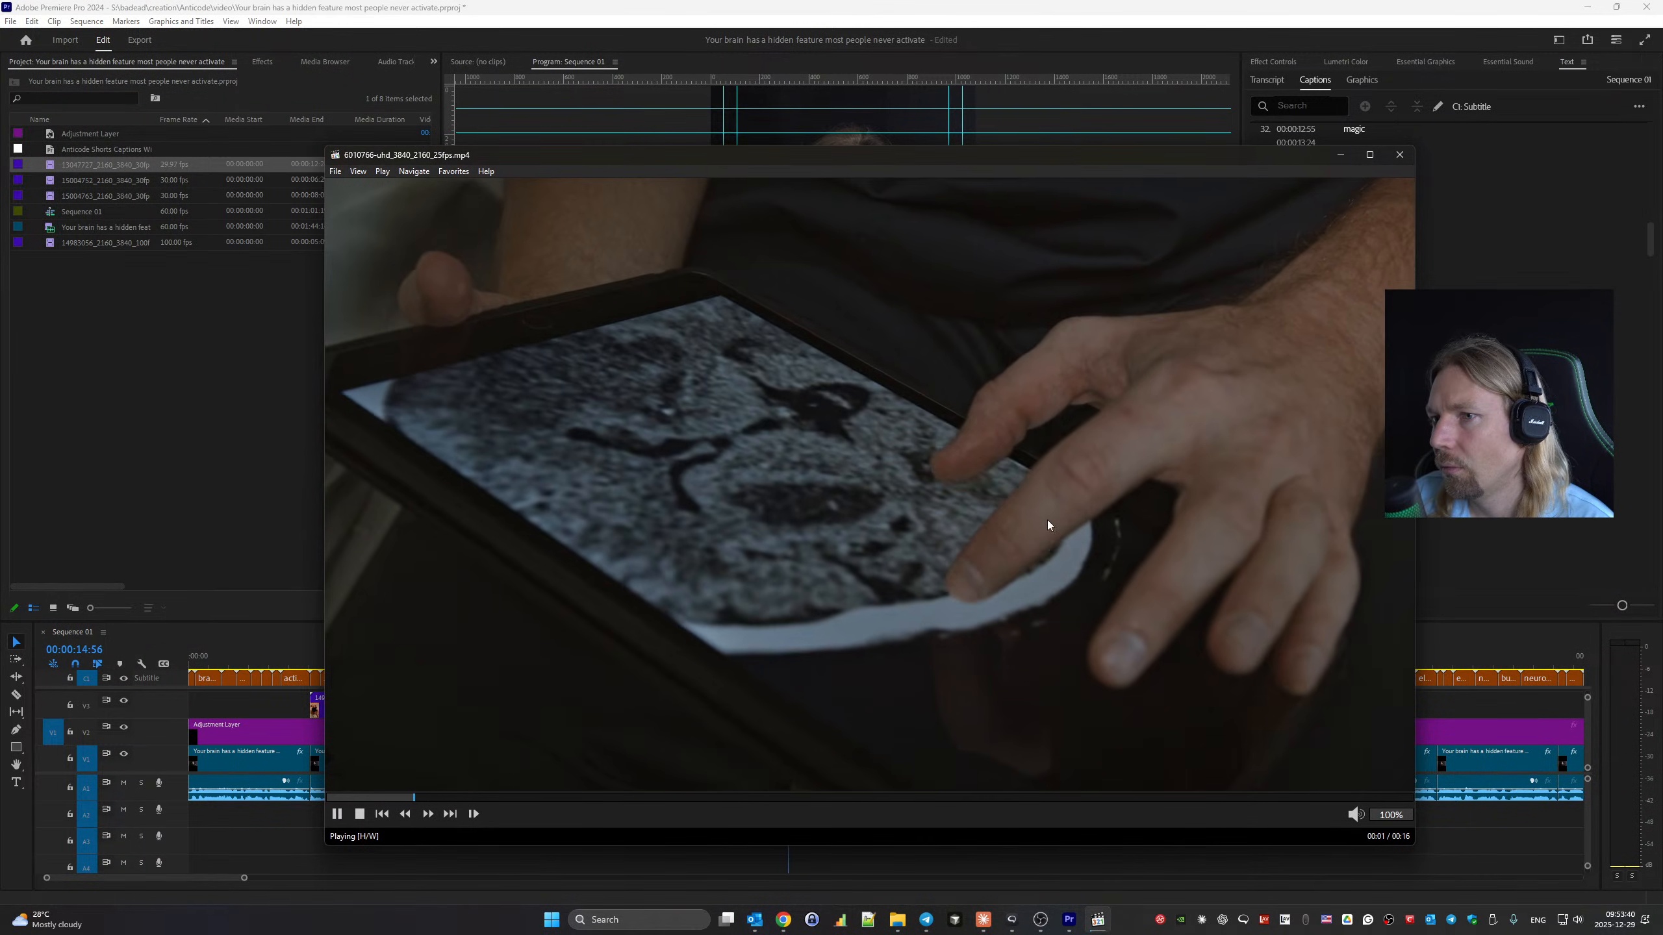
left_click(1398, 156)
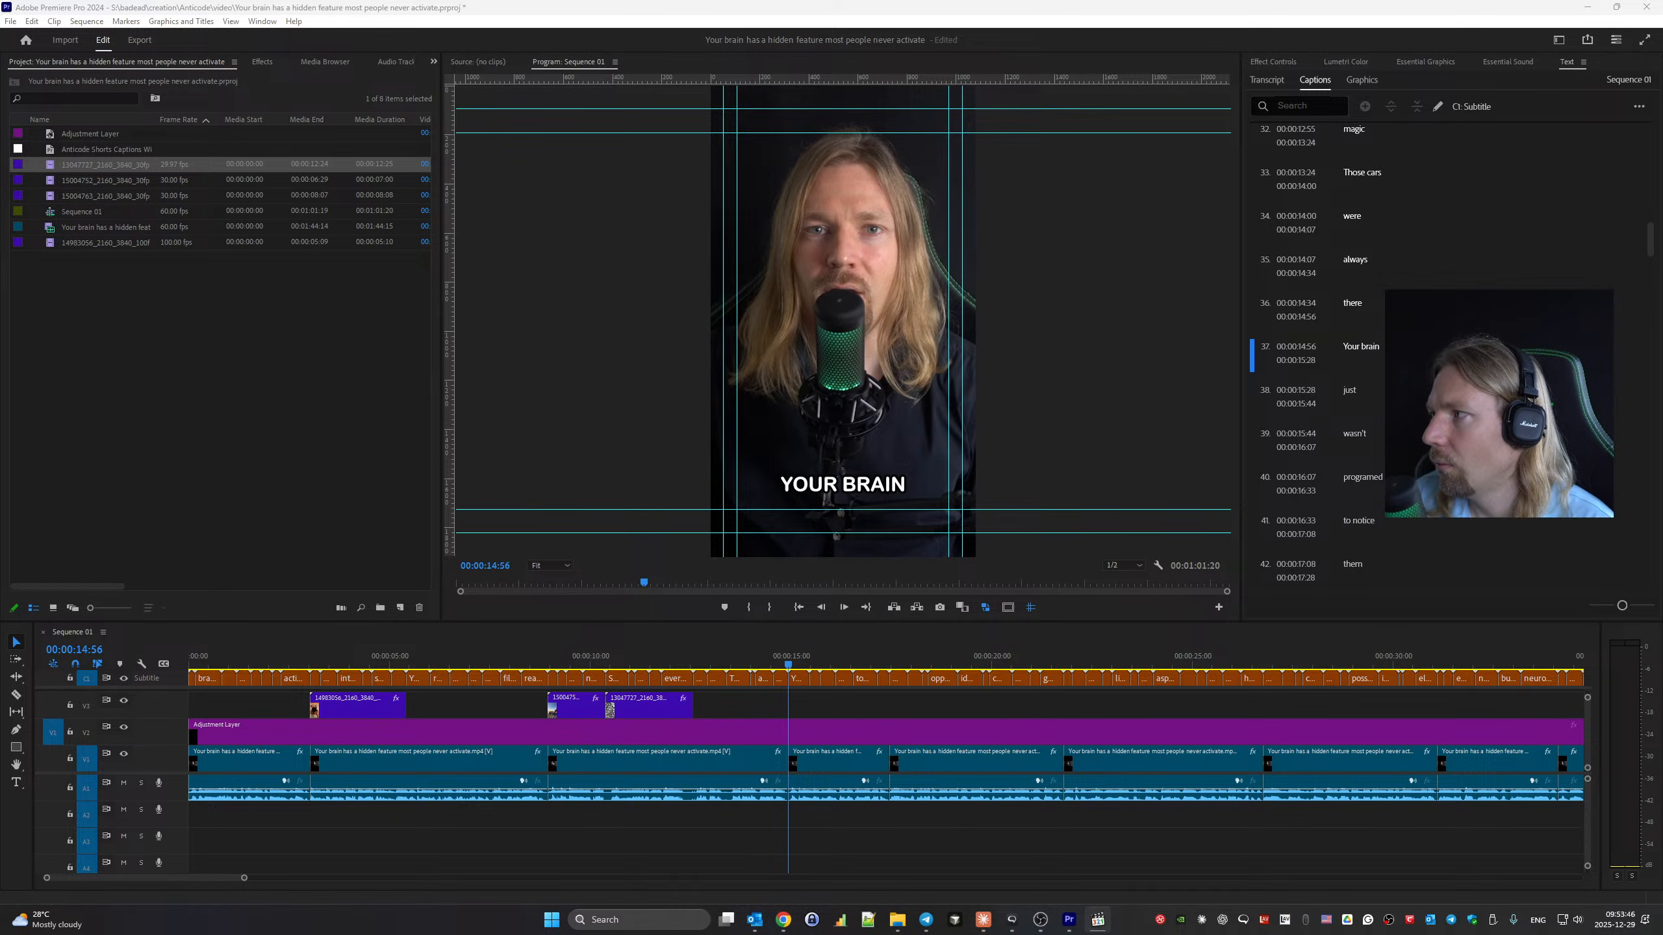
left_click_drag(1662, 512, 1057, 512)
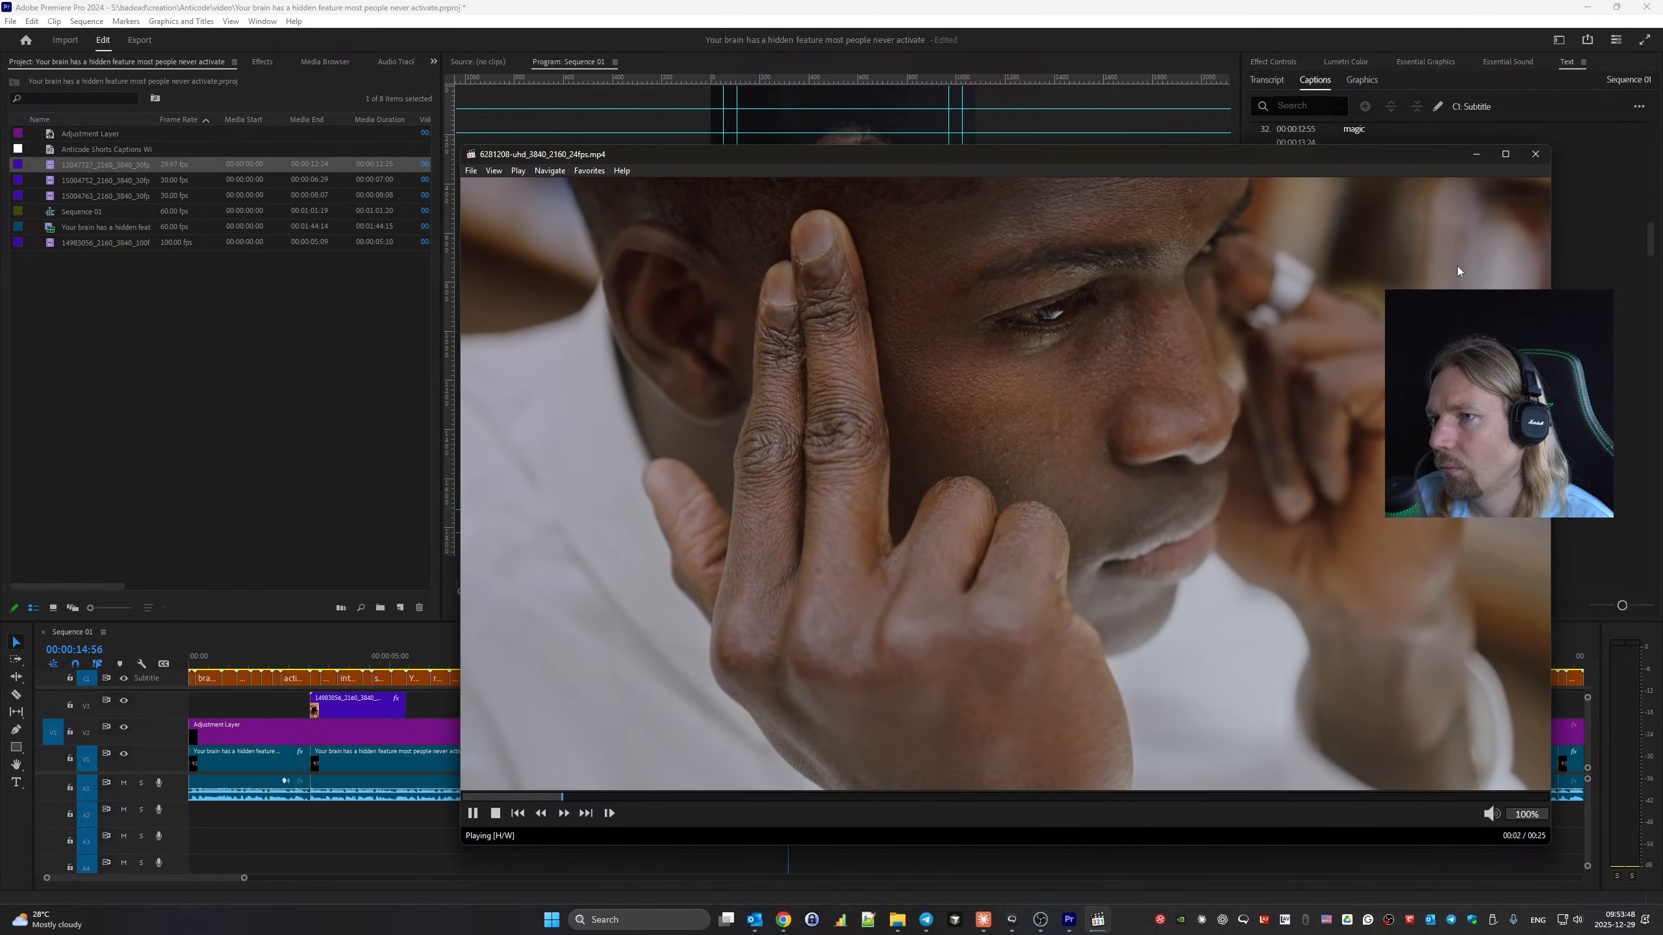
left_click(1535, 155)
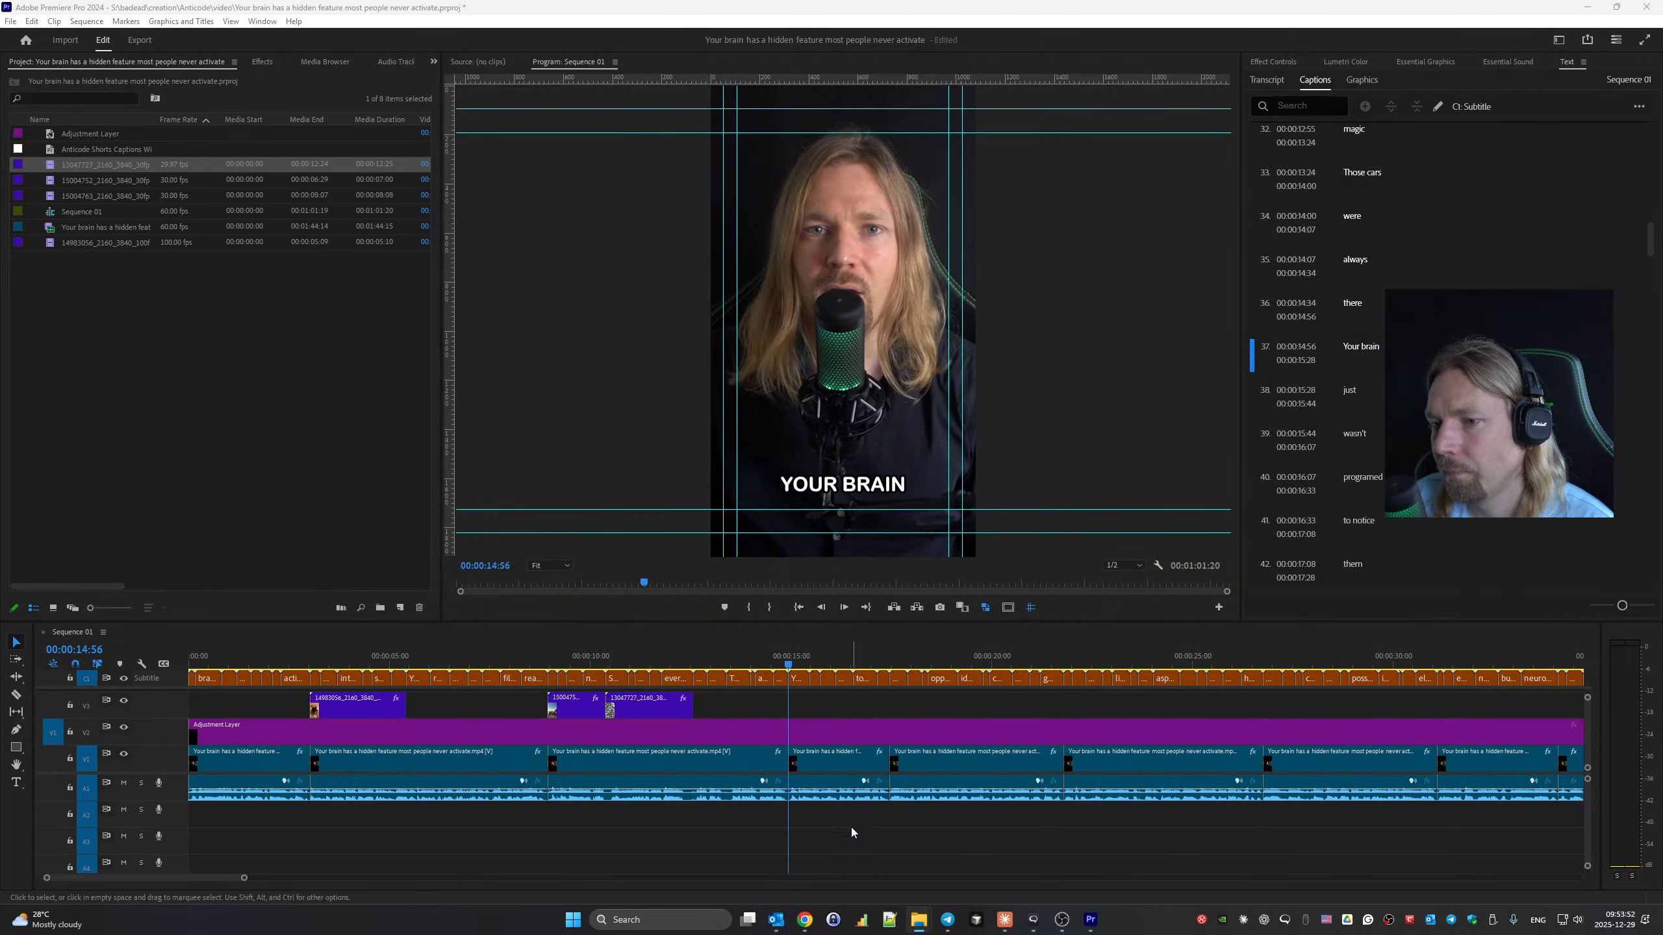
Switch to Pexels in the browser and search its videos for "brain".
mouse_move(806, 920)
left_click(889, 855)
left_click_drag(597, 85, 376, 101)
type("brain")
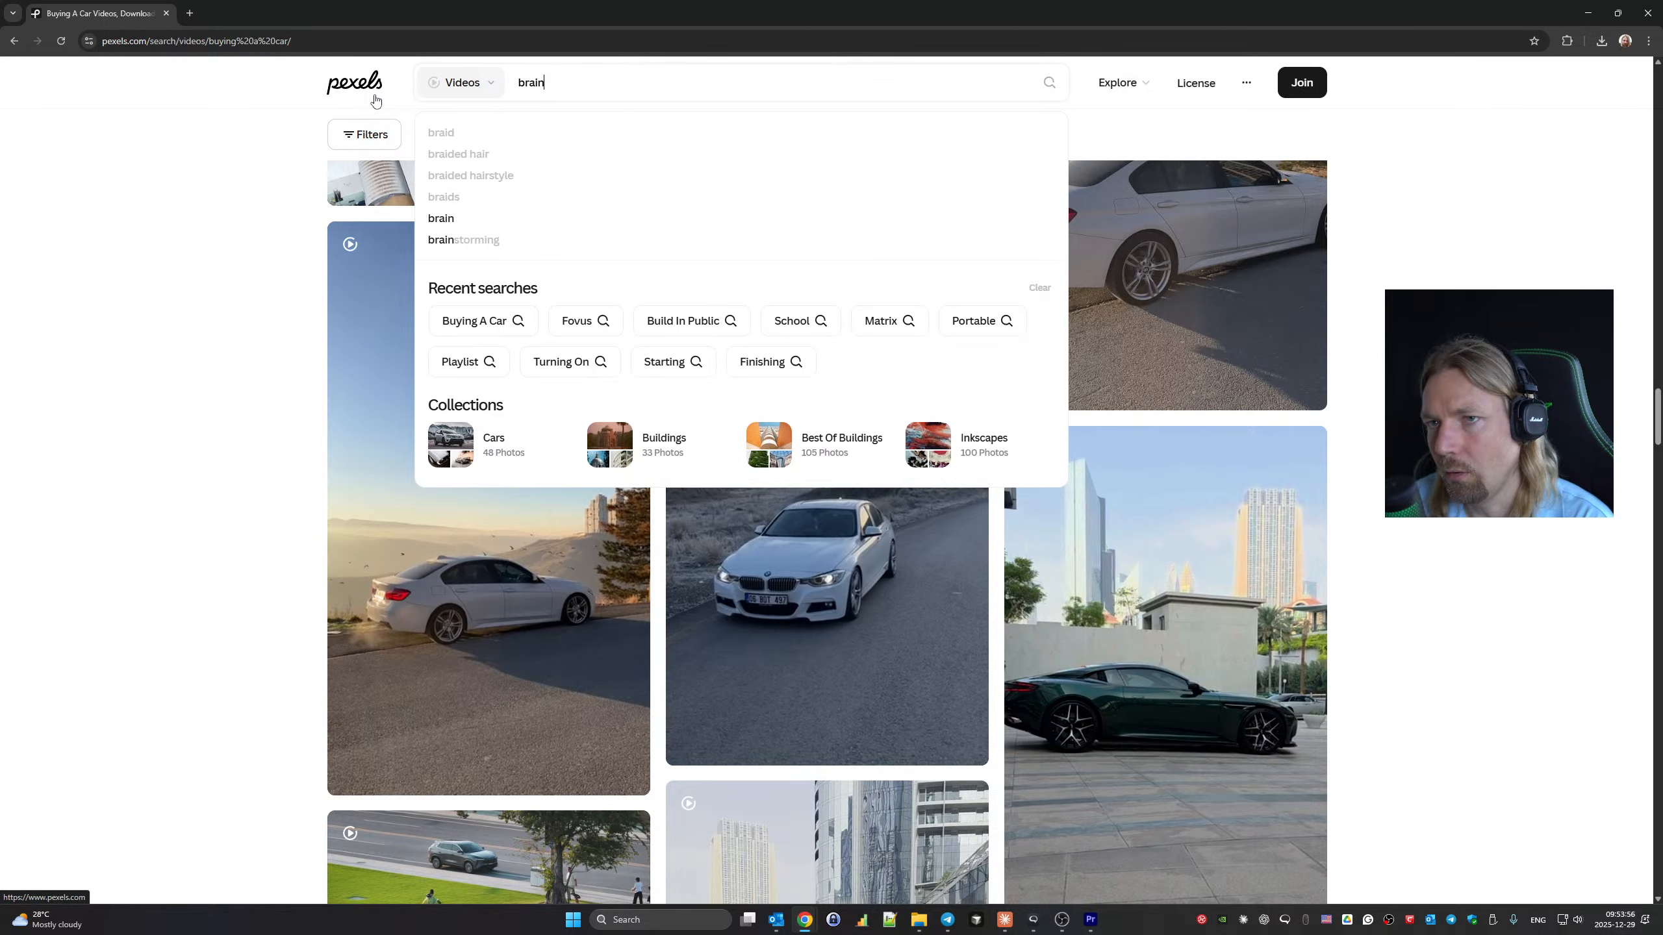
key("Return")
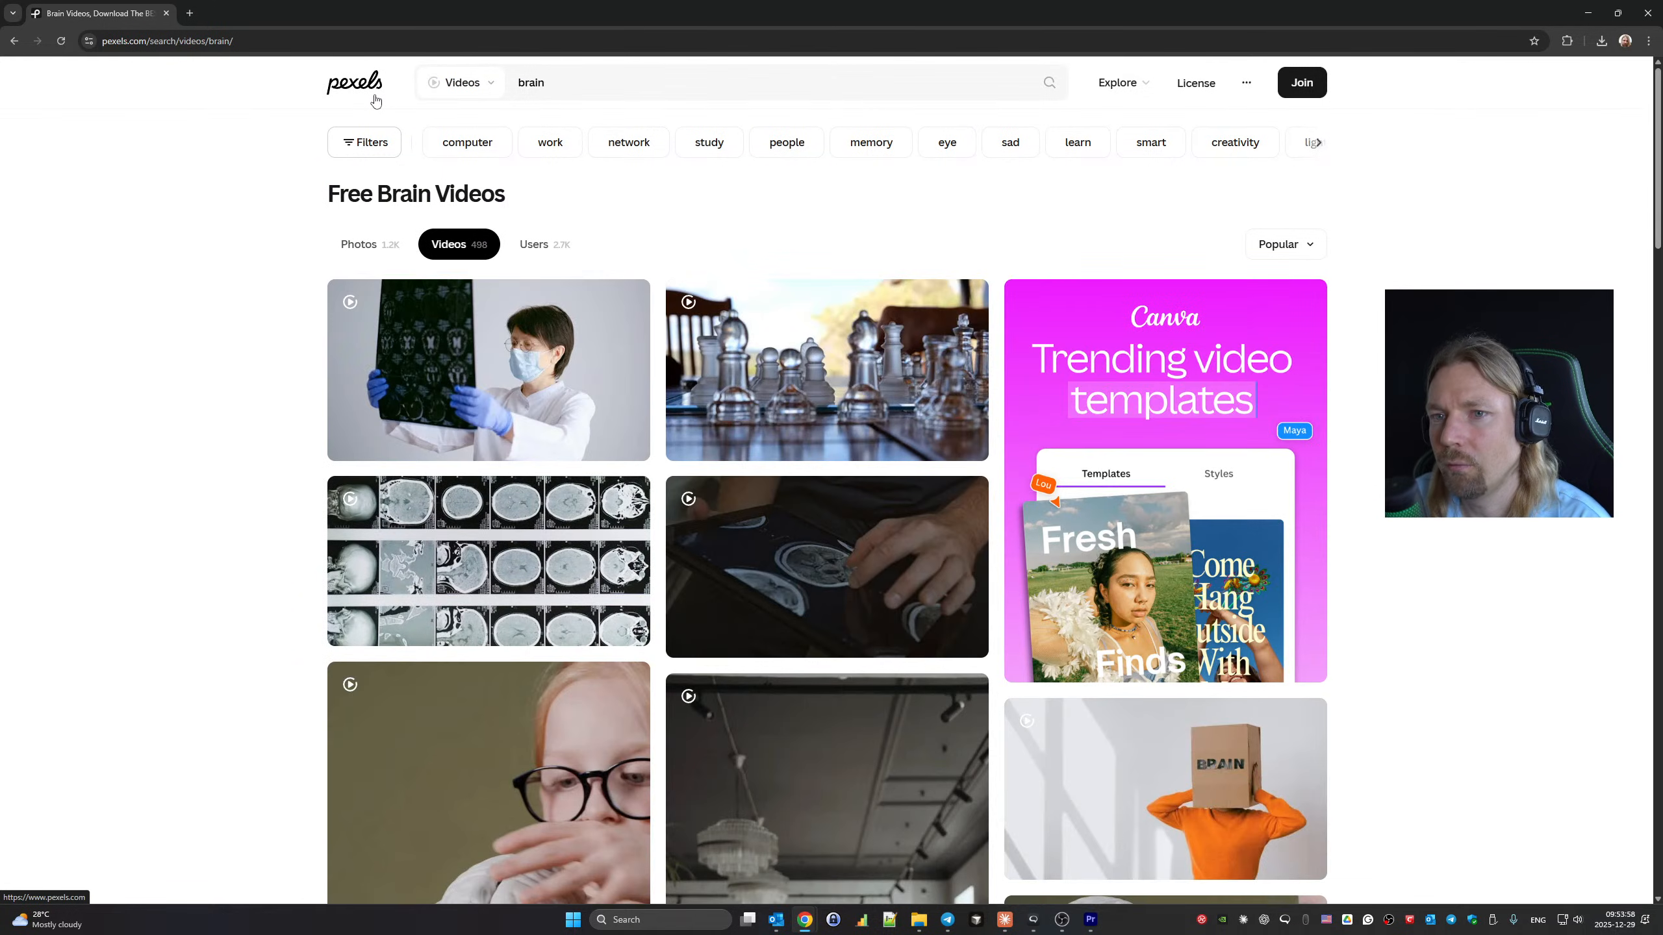
Browse the "brain" video results for a clip that illustrates the "Your brain" line.
scroll(683, 333, "down", 4)
scroll(708, 337, "up", 2)
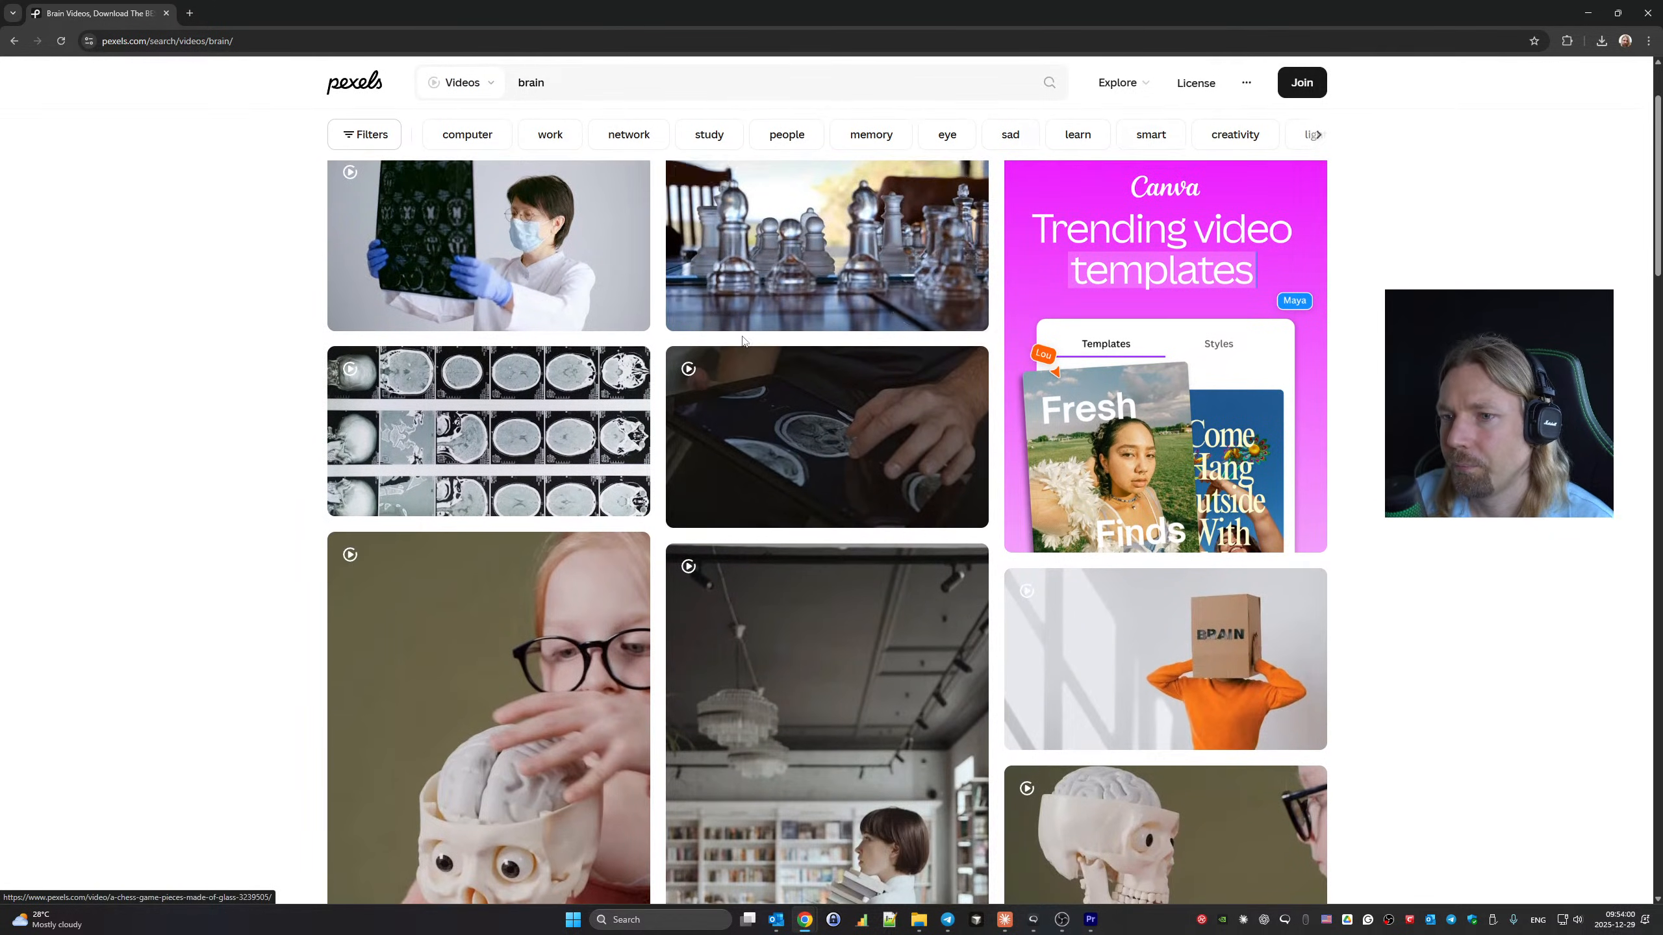
scroll(727, 339, "down", 5)
scroll(742, 341, "down", 8)
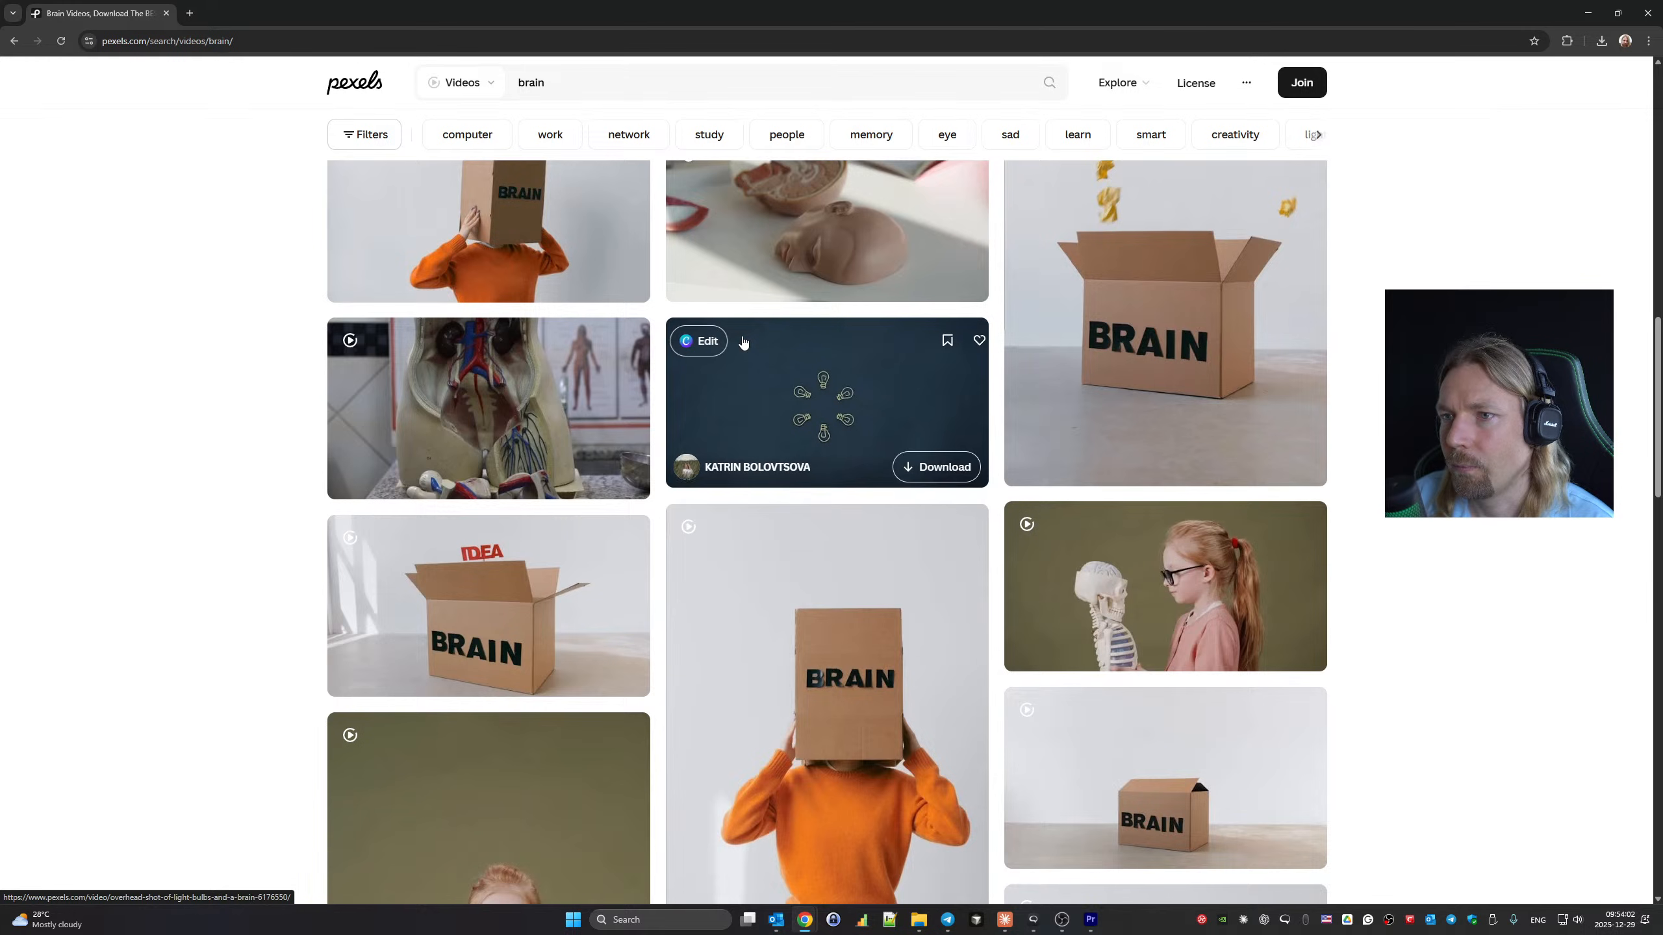
scroll(743, 341, "down", 12)
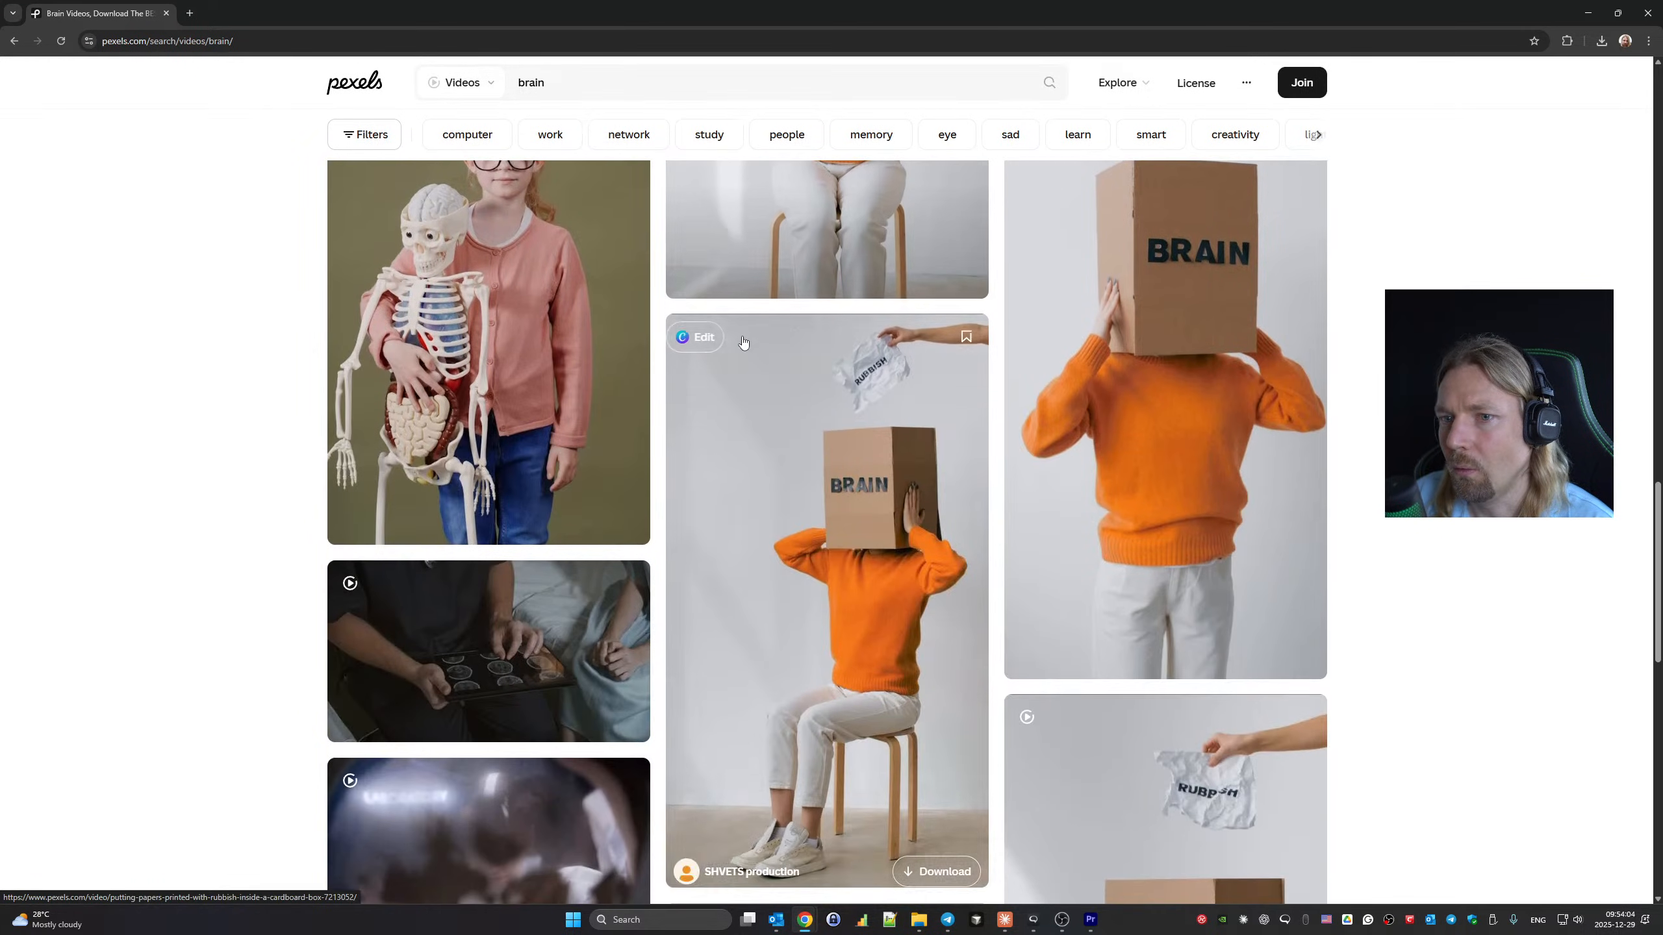
scroll(743, 341, "down", 9)
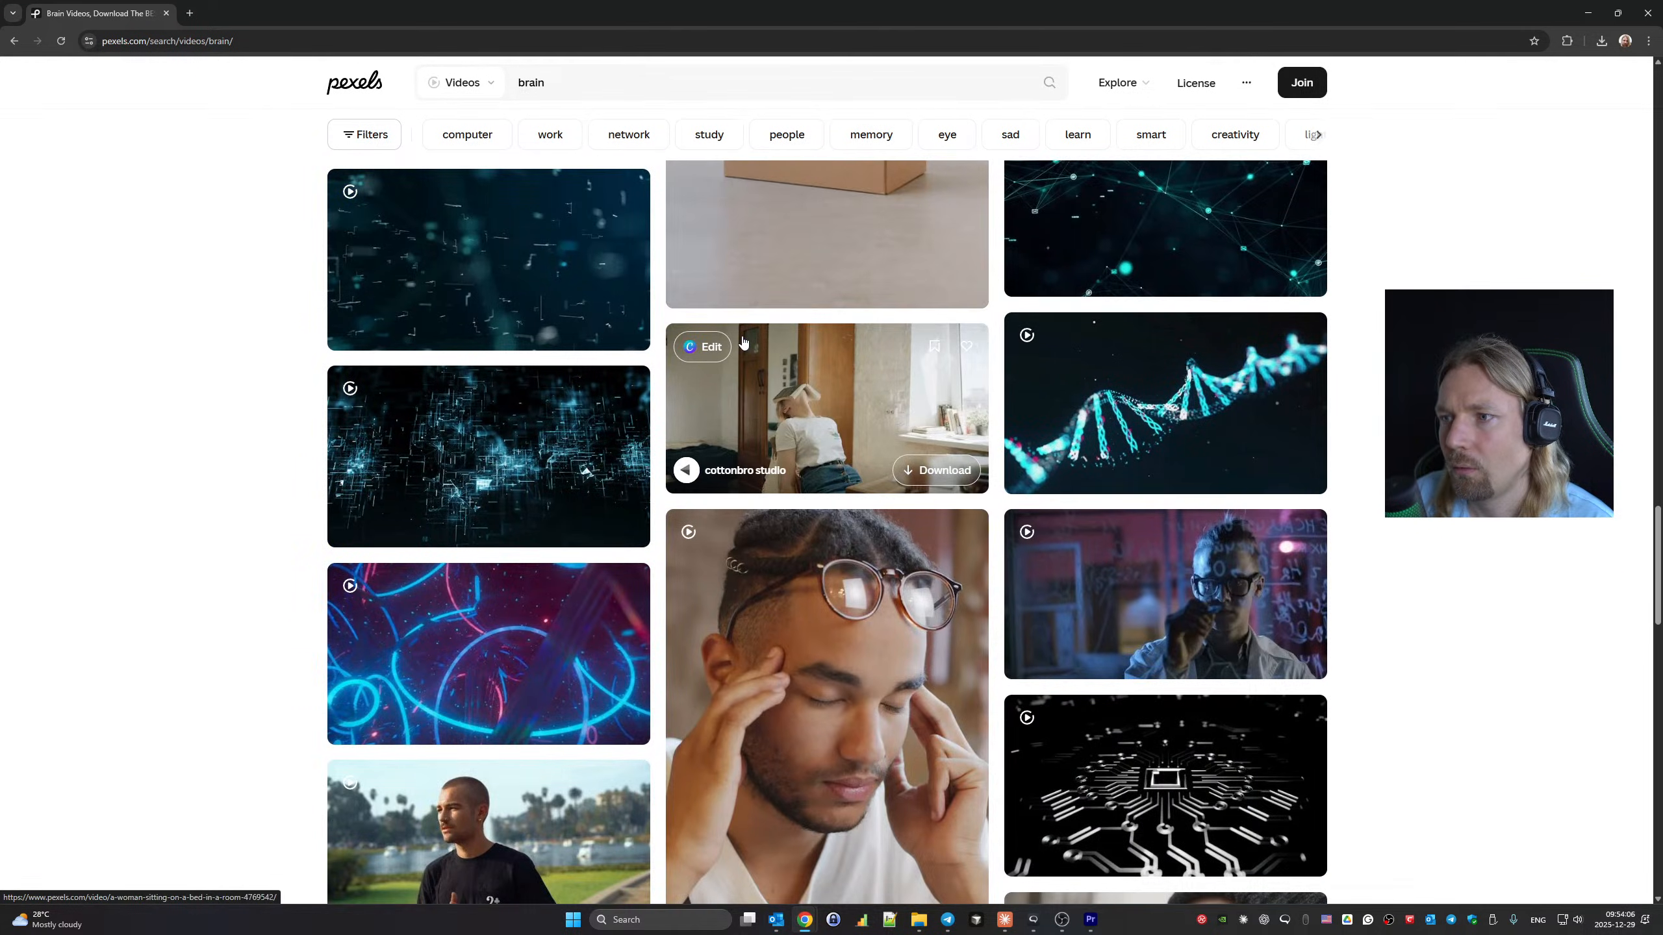
scroll(742, 341, "down", 12)
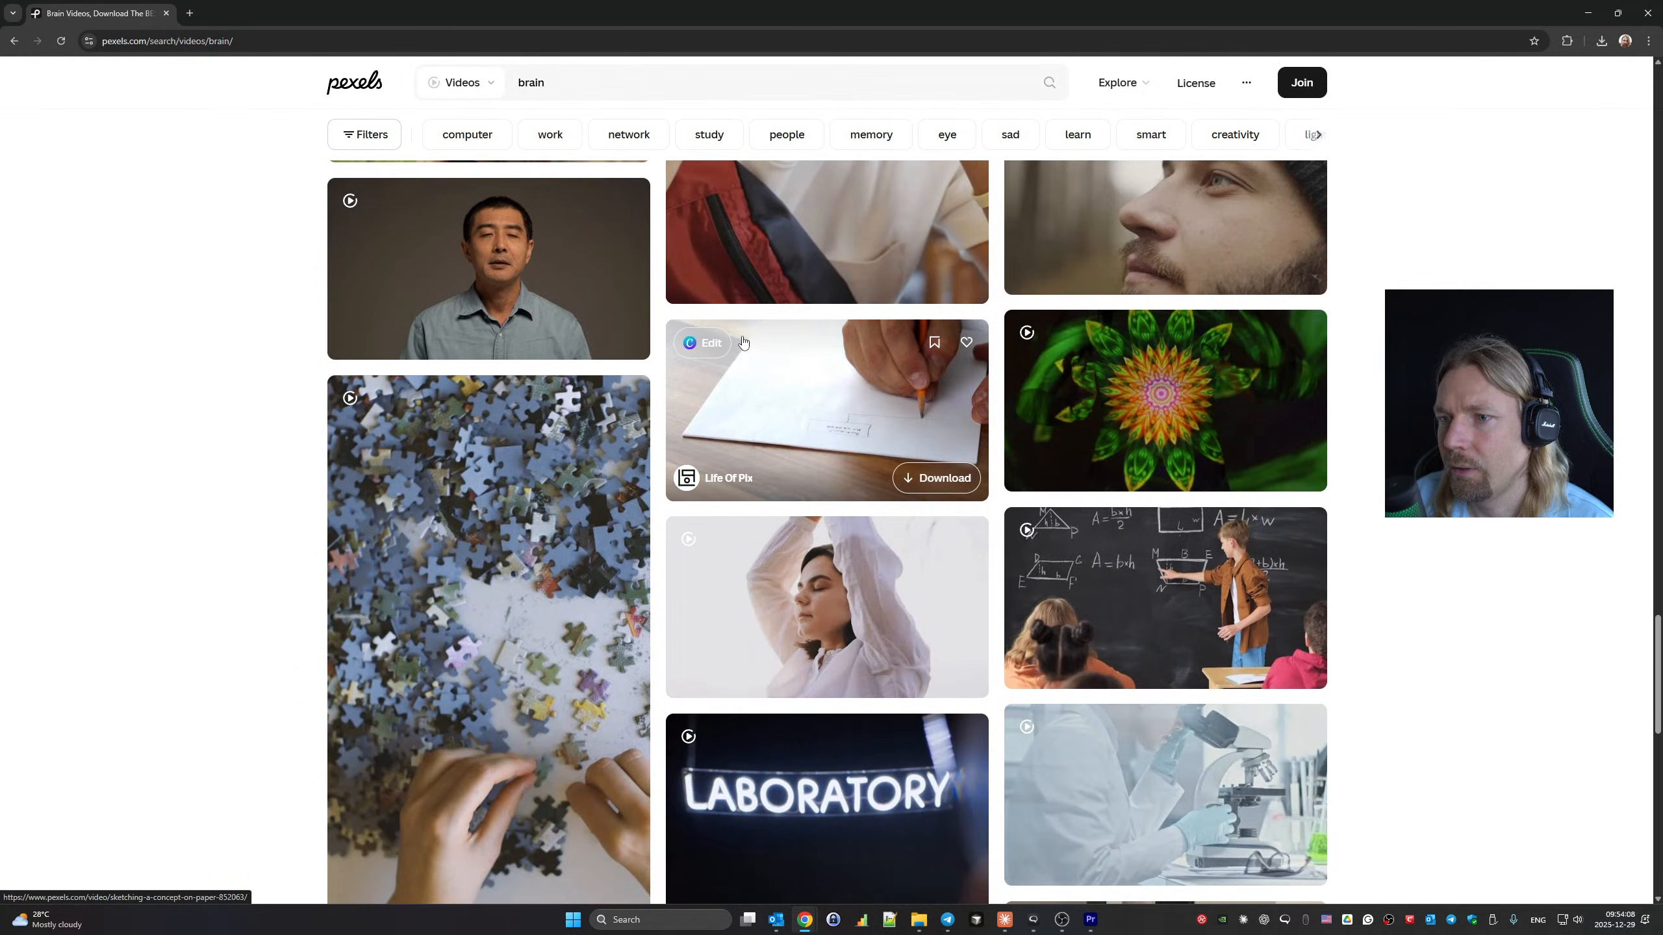
scroll(743, 341, "down", 4)
scroll(743, 342, "down", 12)
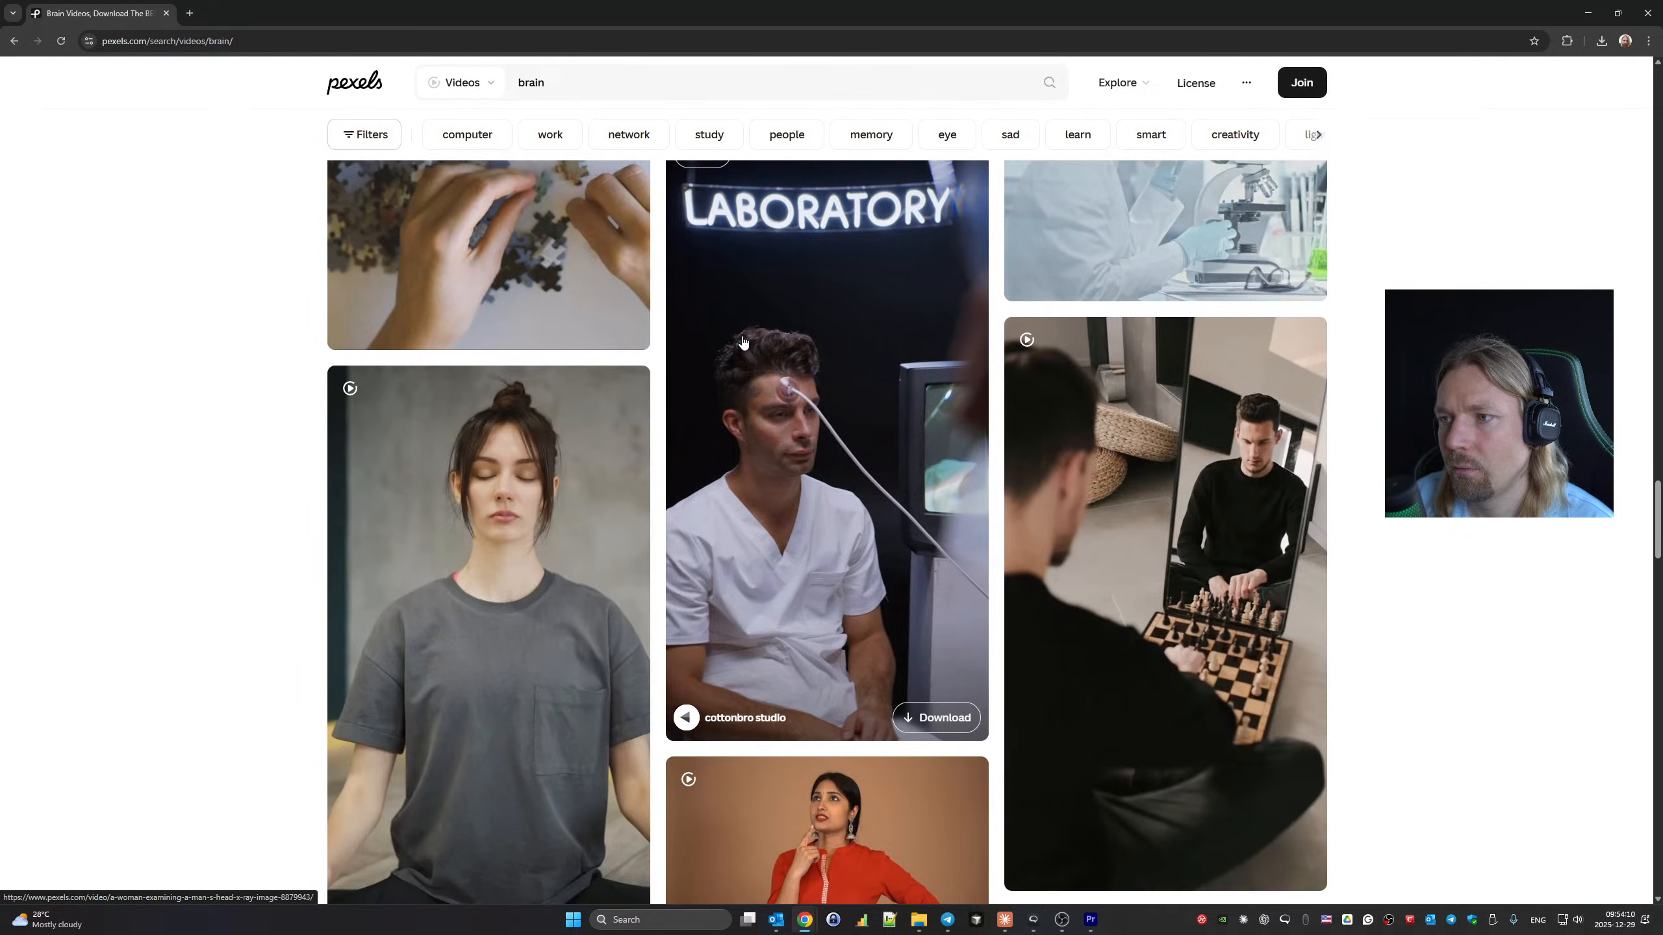
scroll(743, 341, "down", 10)
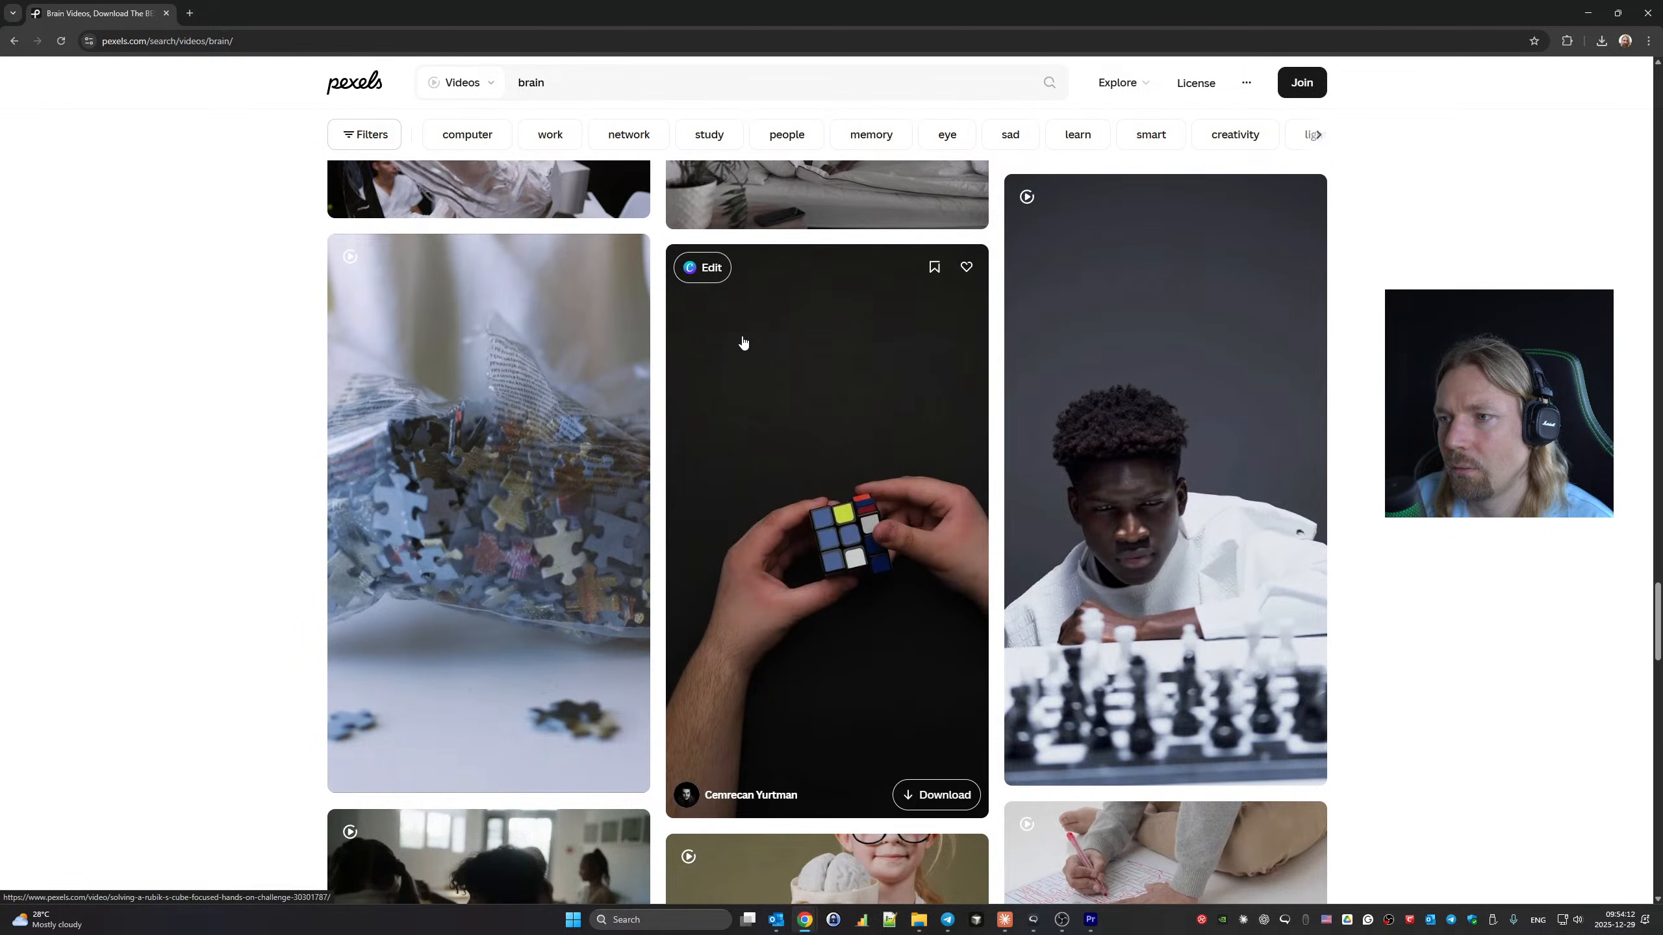
scroll(743, 341, "down", 7)
scroll(743, 341, "down", 13)
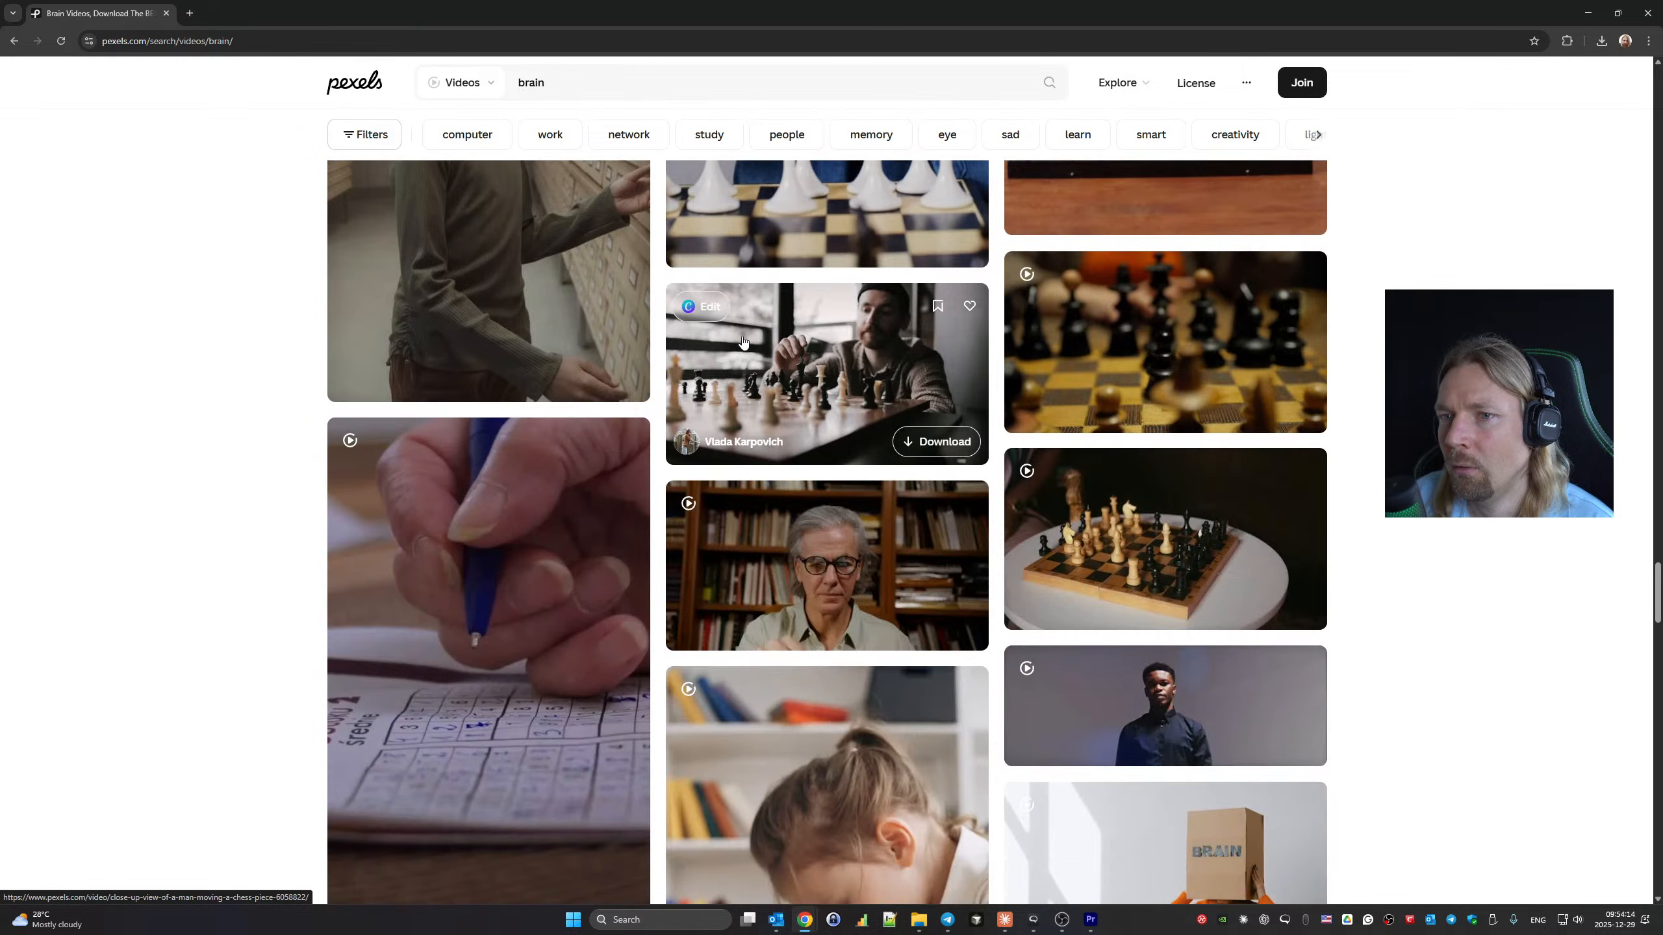
scroll(743, 342, "down", 13)
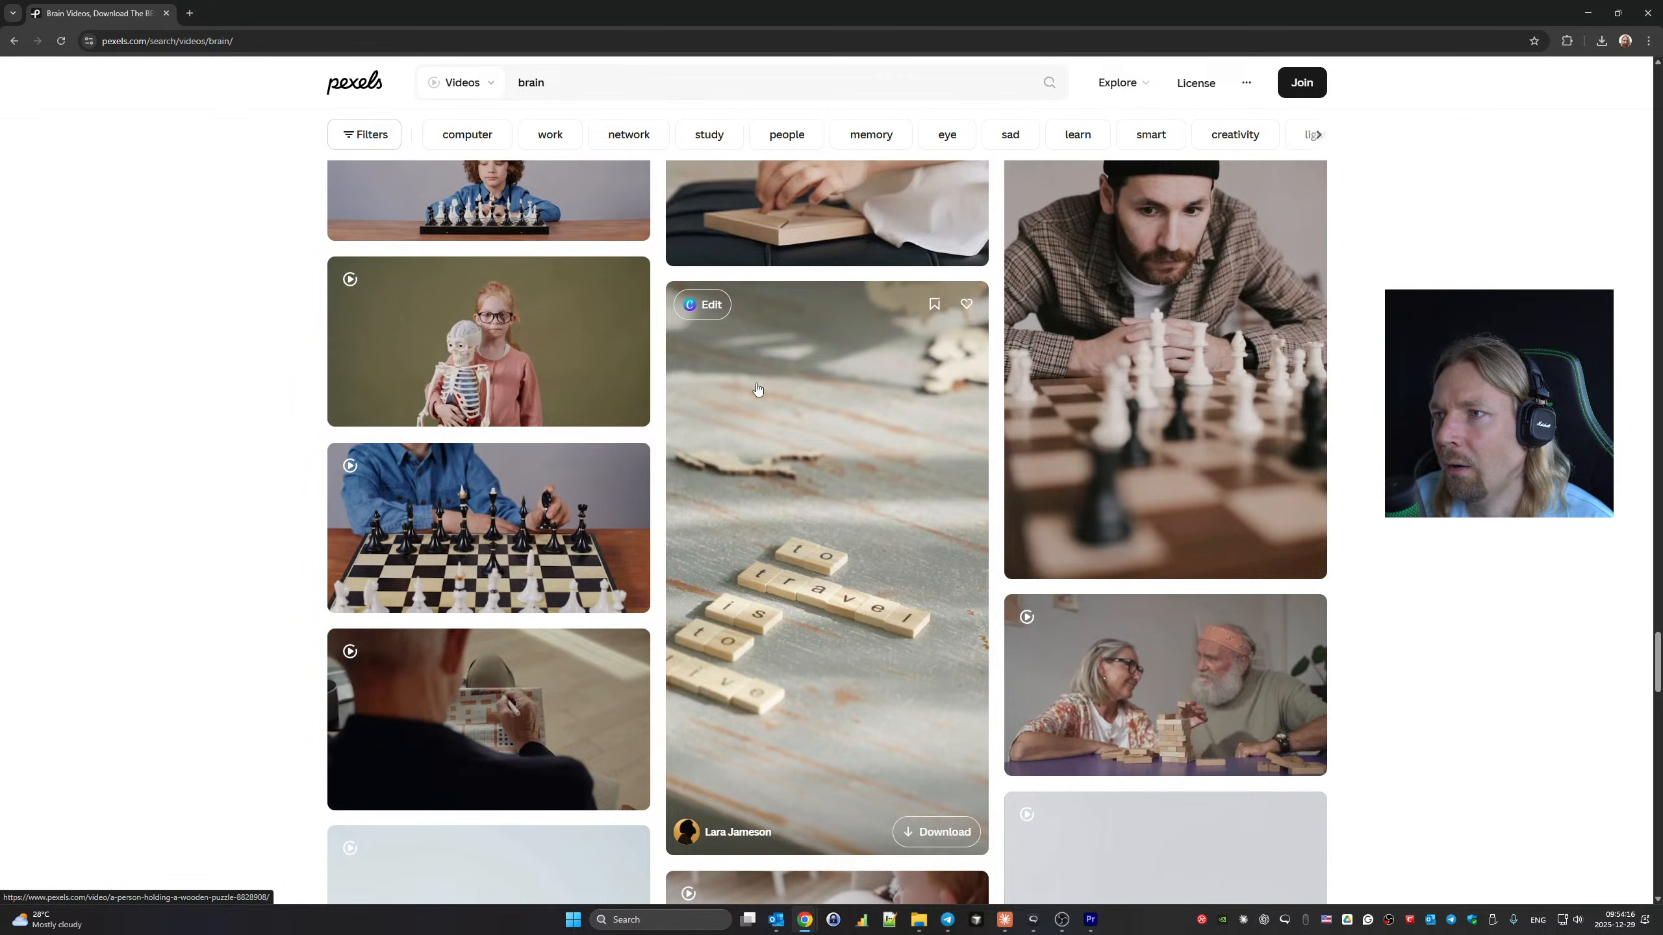
scroll(758, 389, "down", 10)
scroll(756, 387, "down", 15)
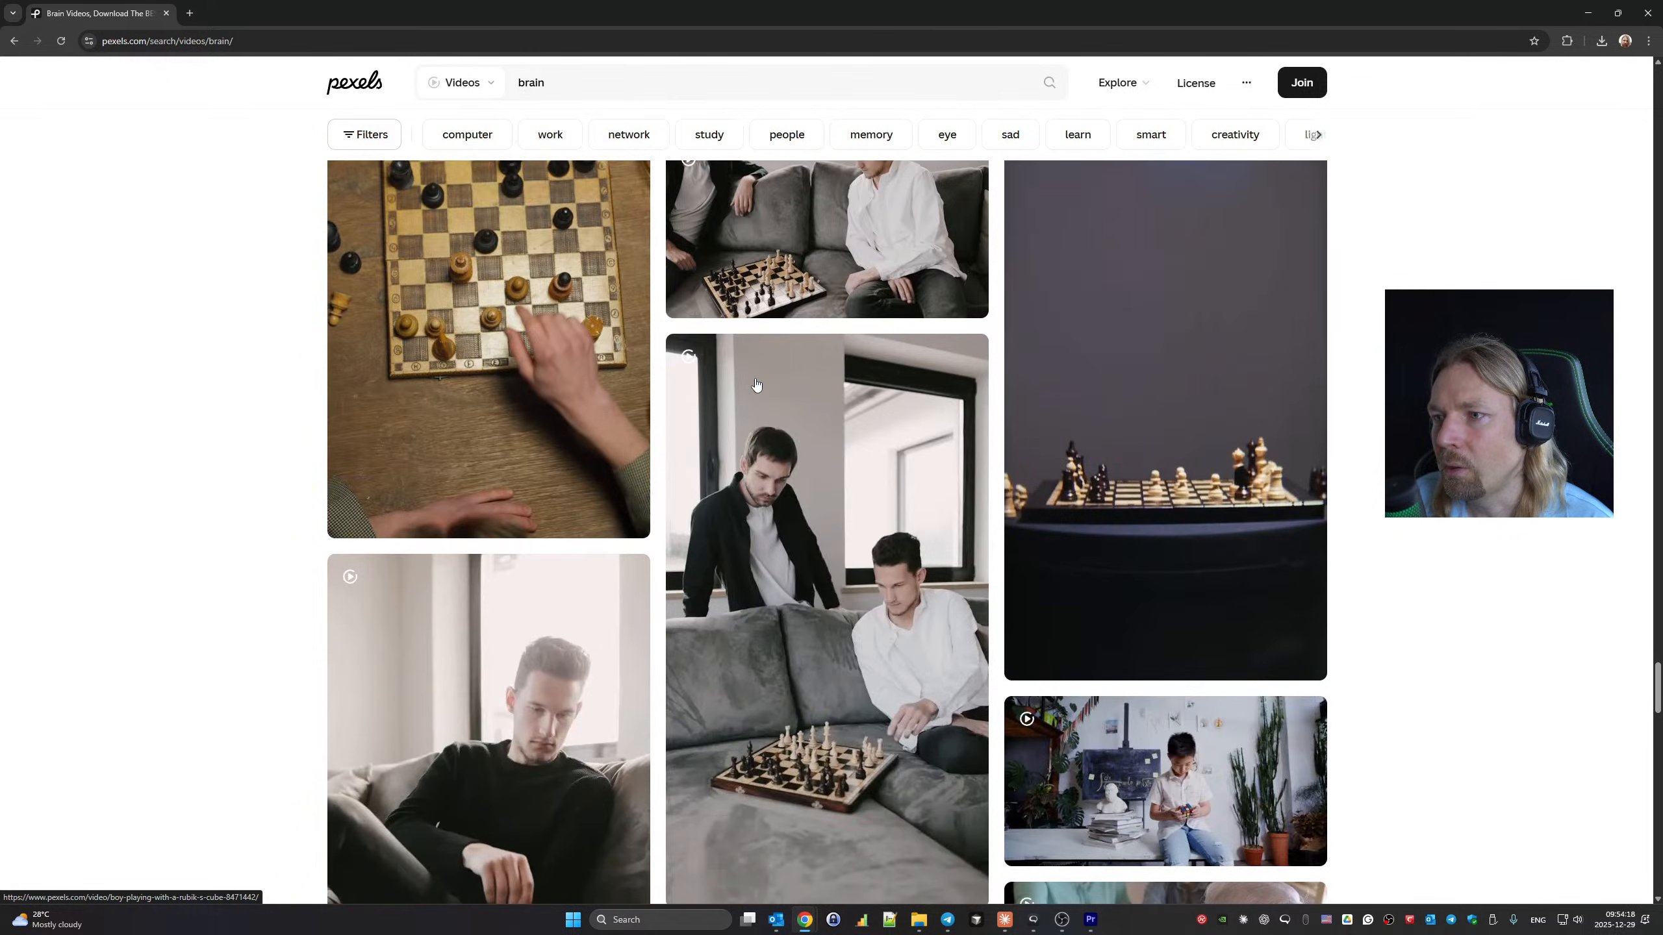
scroll(756, 385, "down", 6)
scroll(756, 385, "down", 10)
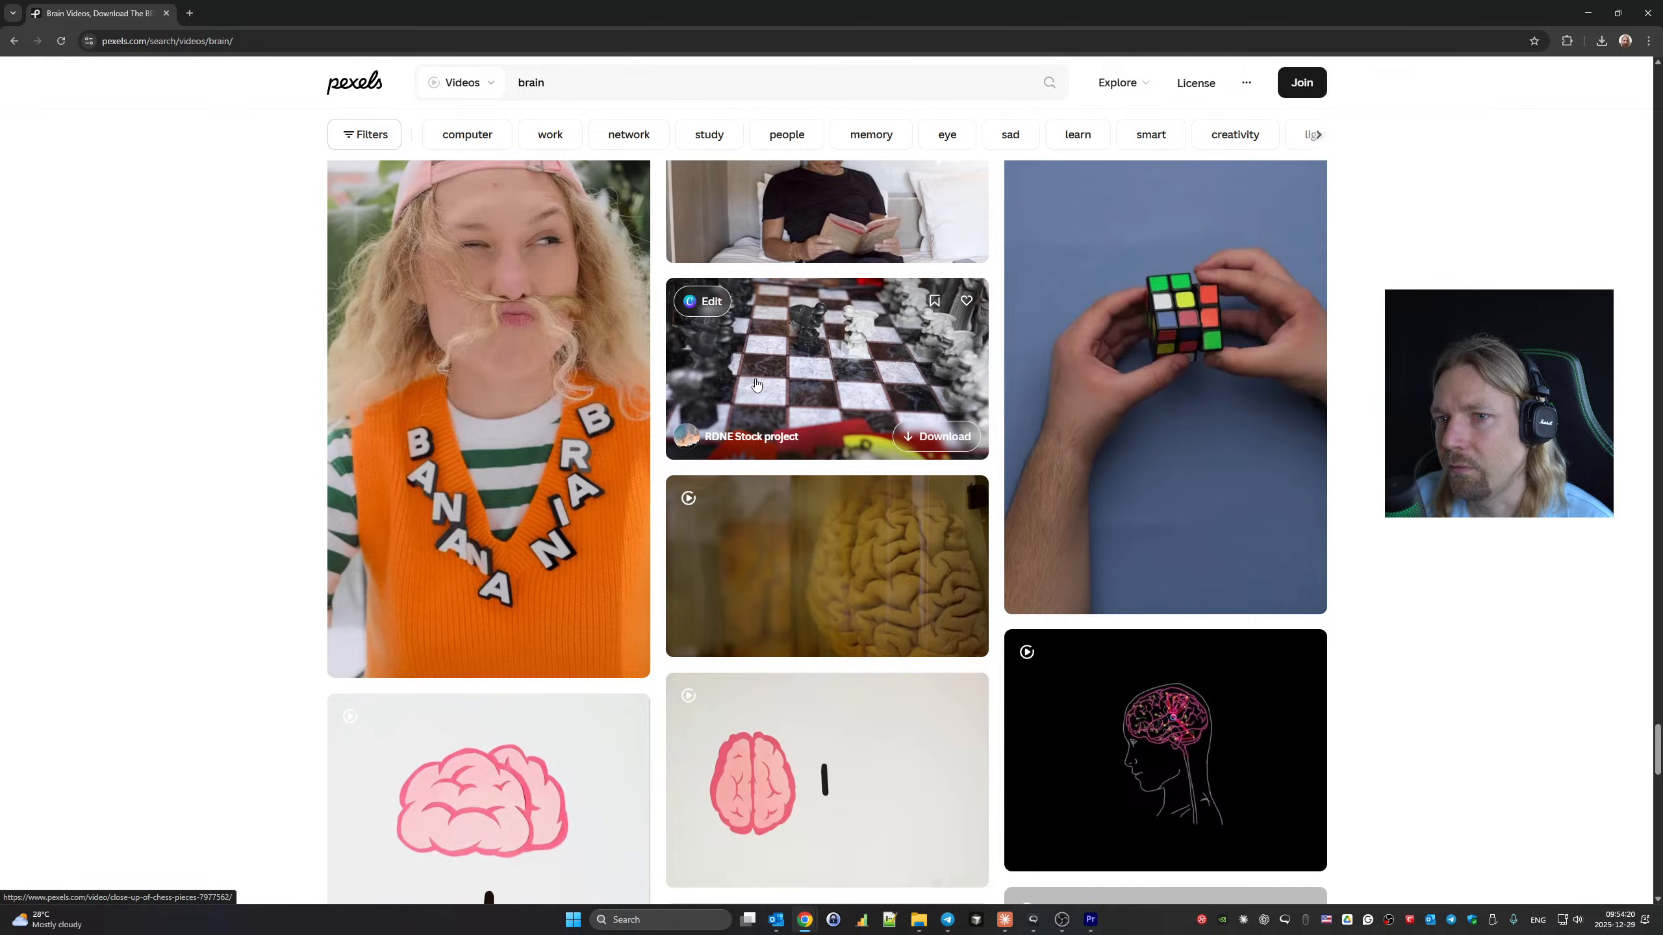
scroll(757, 385, "down", 9)
scroll(756, 385, "up", 2)
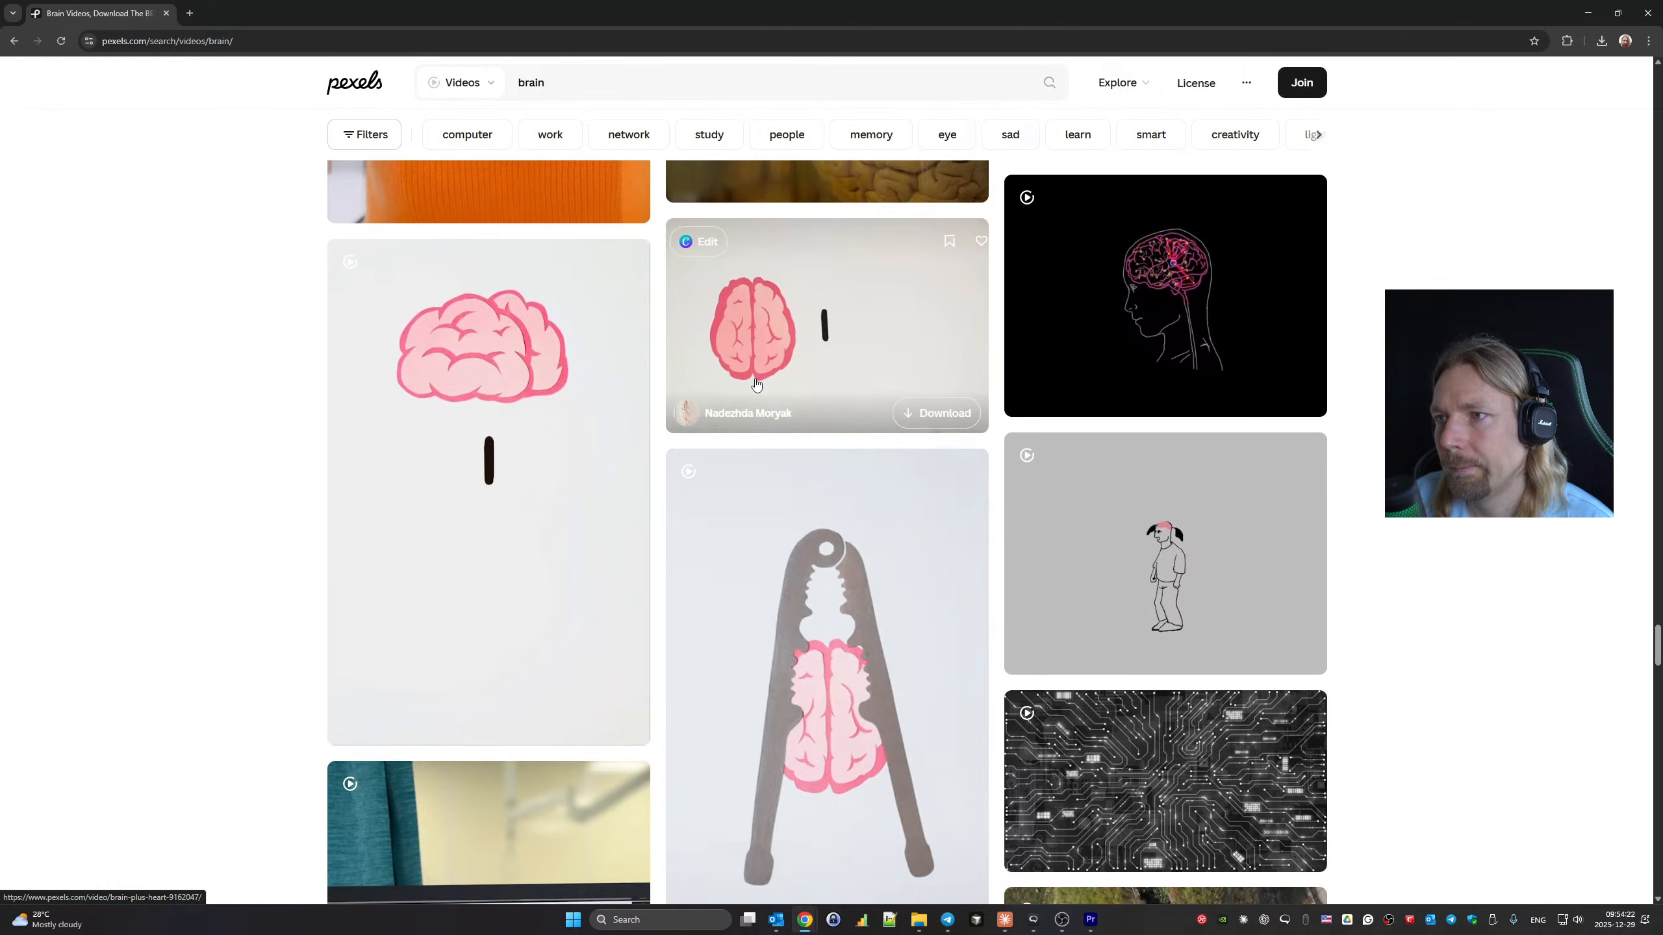
scroll(756, 386, "down", 10)
scroll(756, 385, "up", 7)
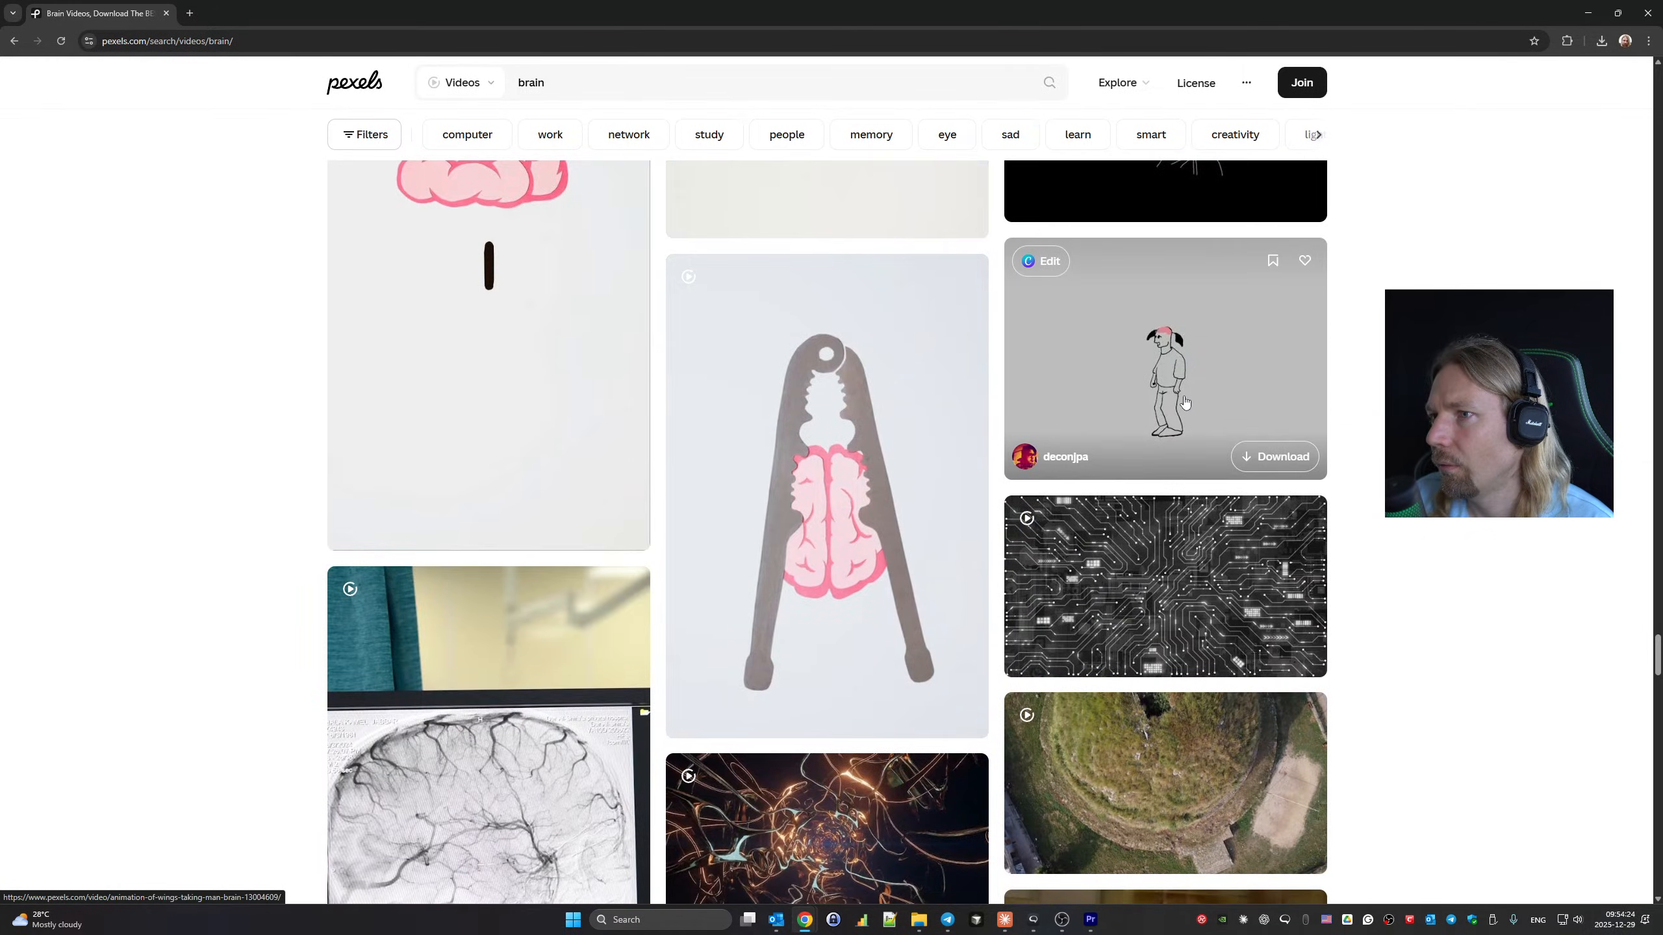
scroll(1185, 401, "up", 5)
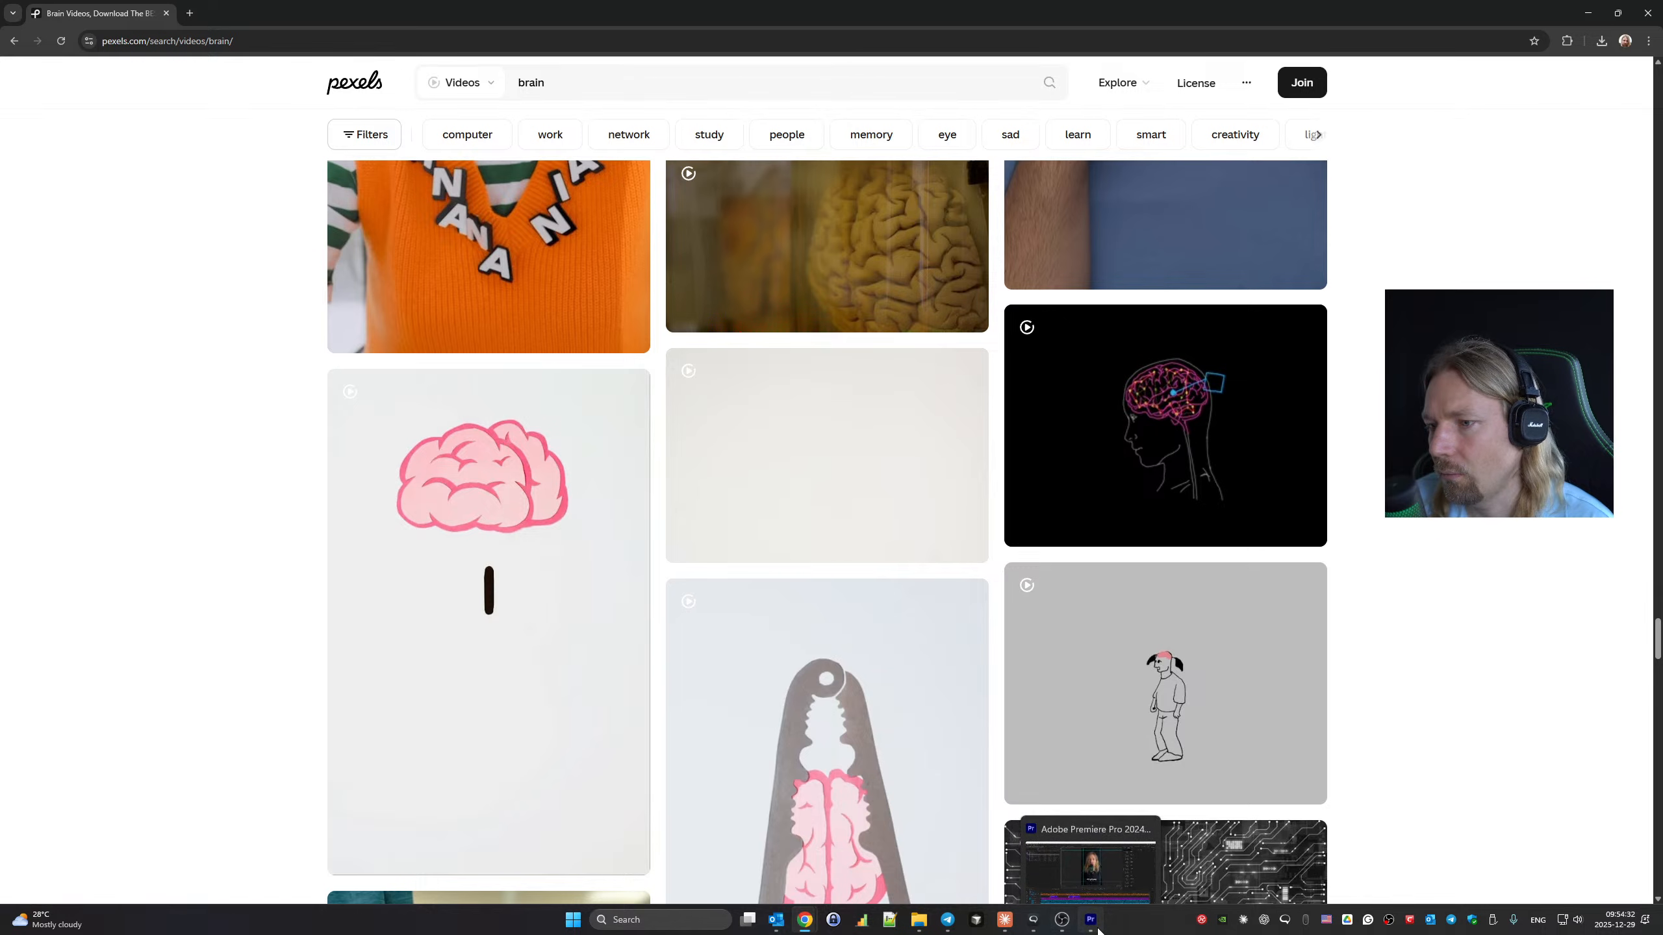
Return to Premiere Pro, place the head-outline brain animation above the adjustment layer at 00:00:14:56, and preview it.
left_click(1098, 930)
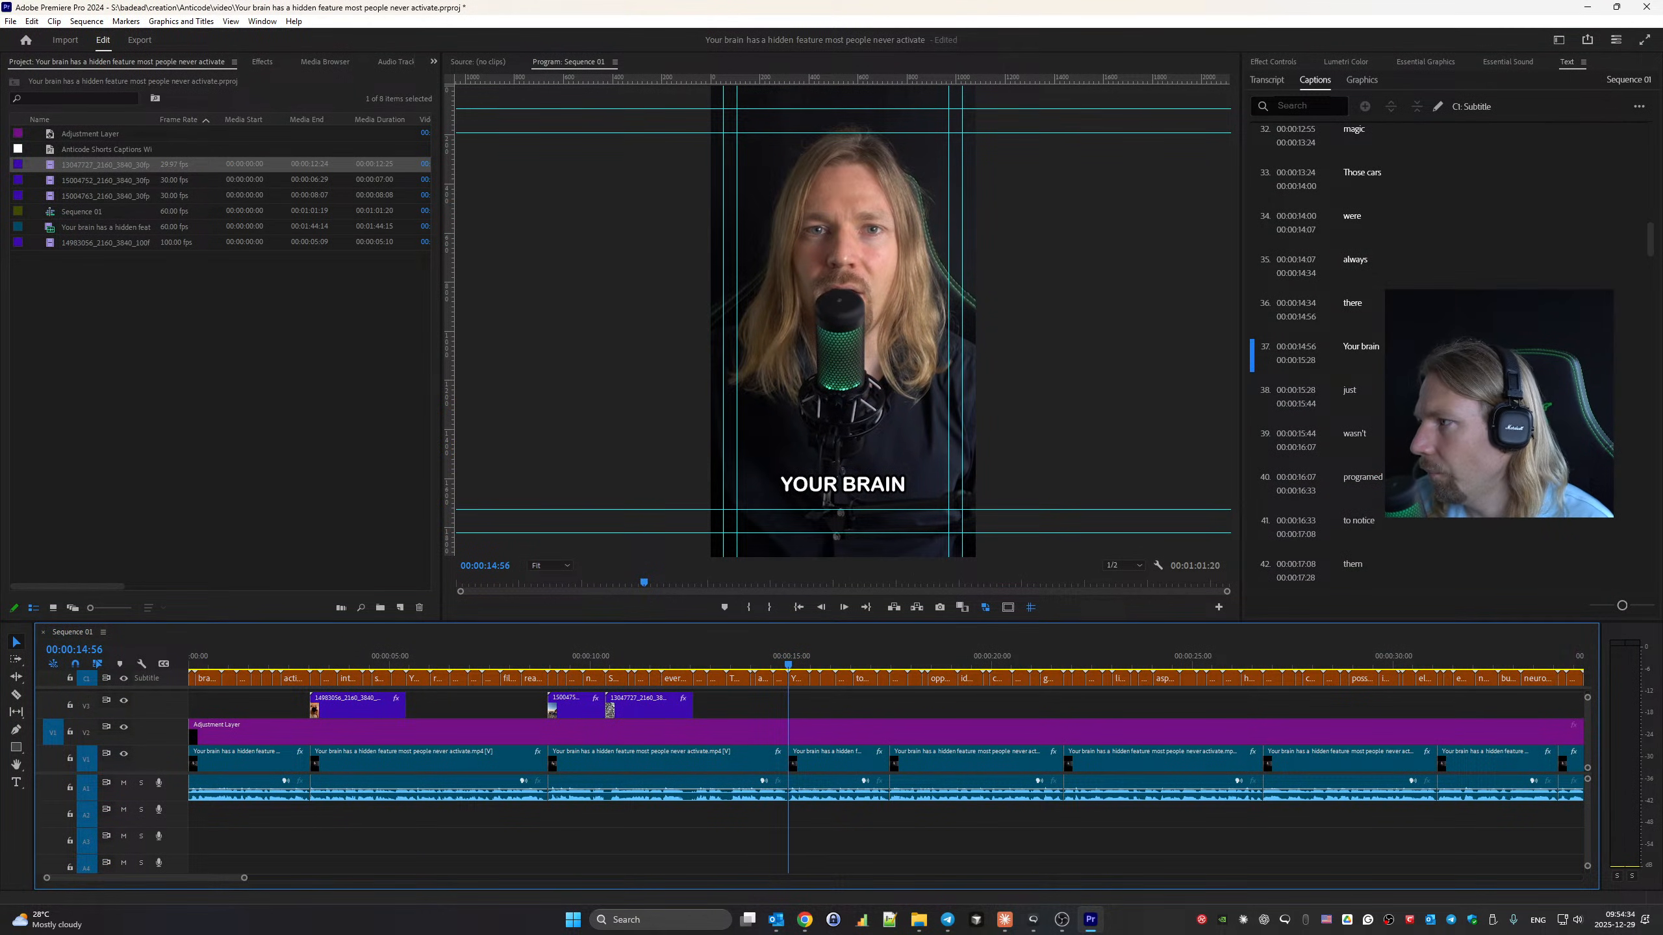
left_click_drag(1629, 664, 794, 706)
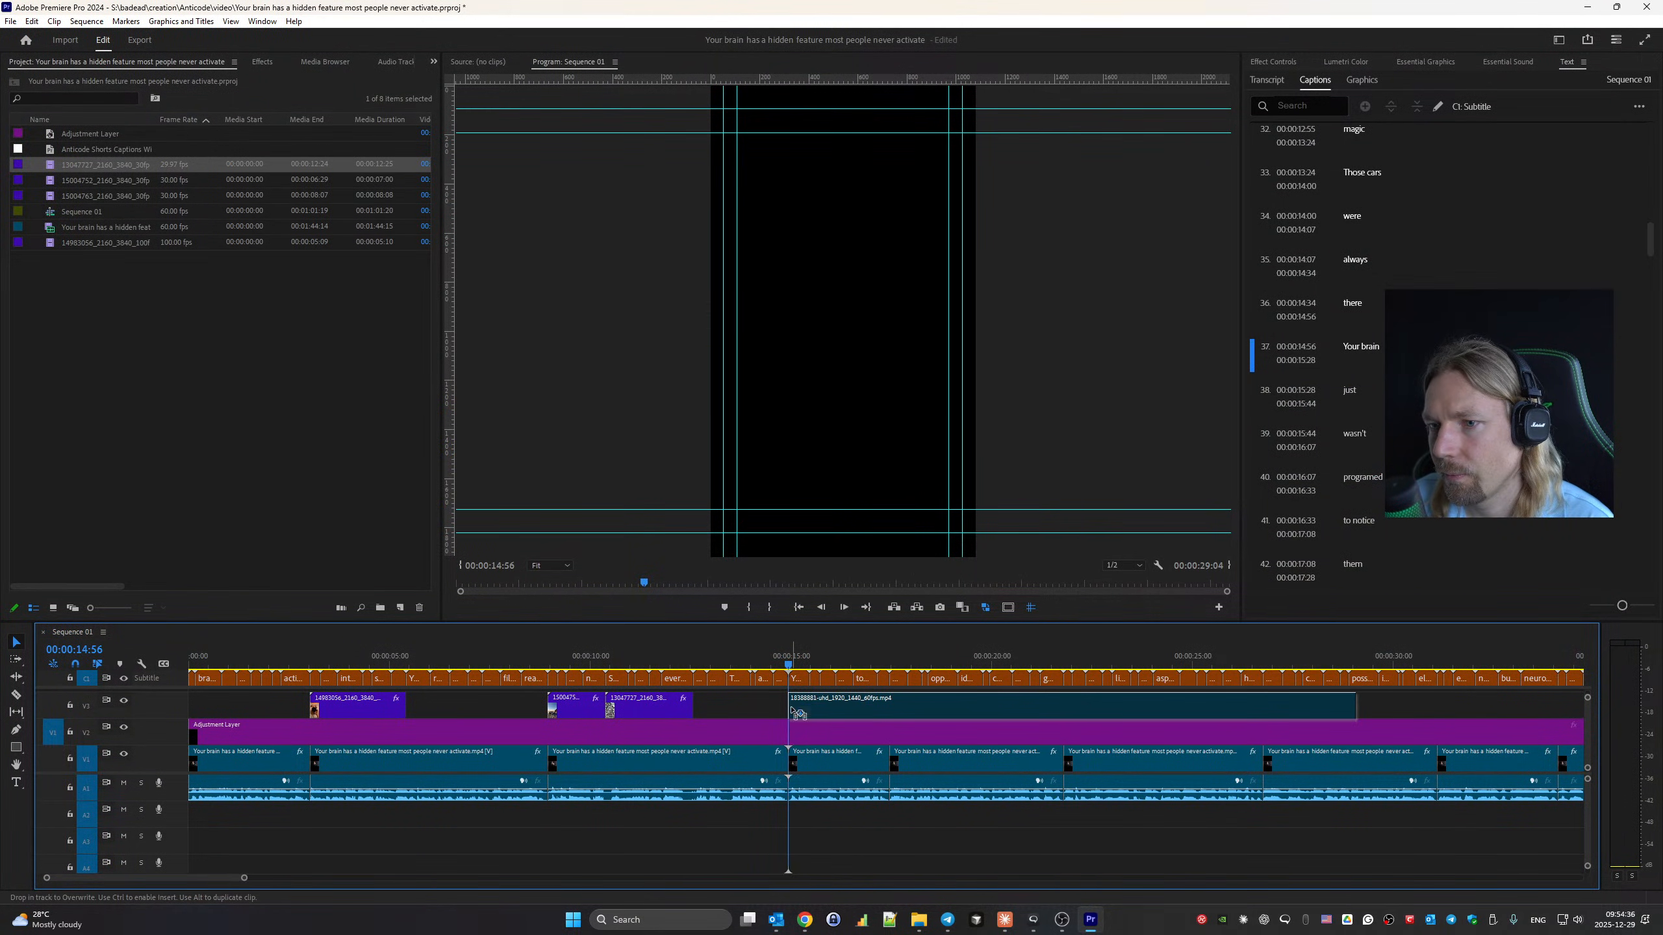
key("space")
key("space")
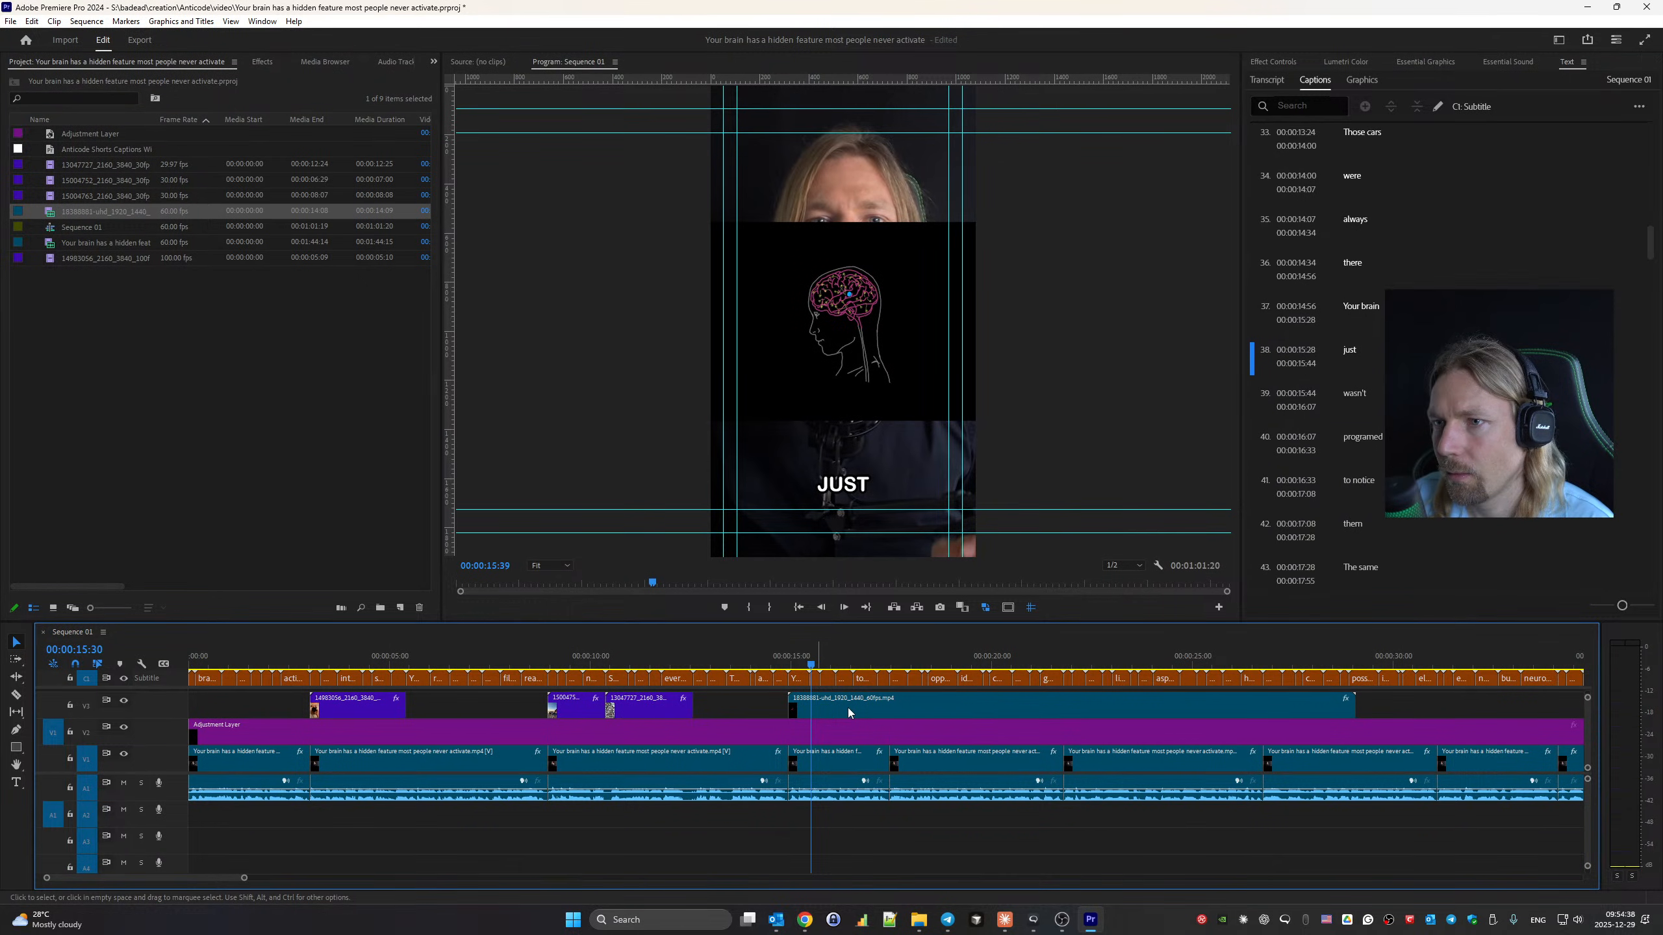
Set the Scale of the brain animation clip to 100.
left_click(851, 711)
left_click(1272, 62)
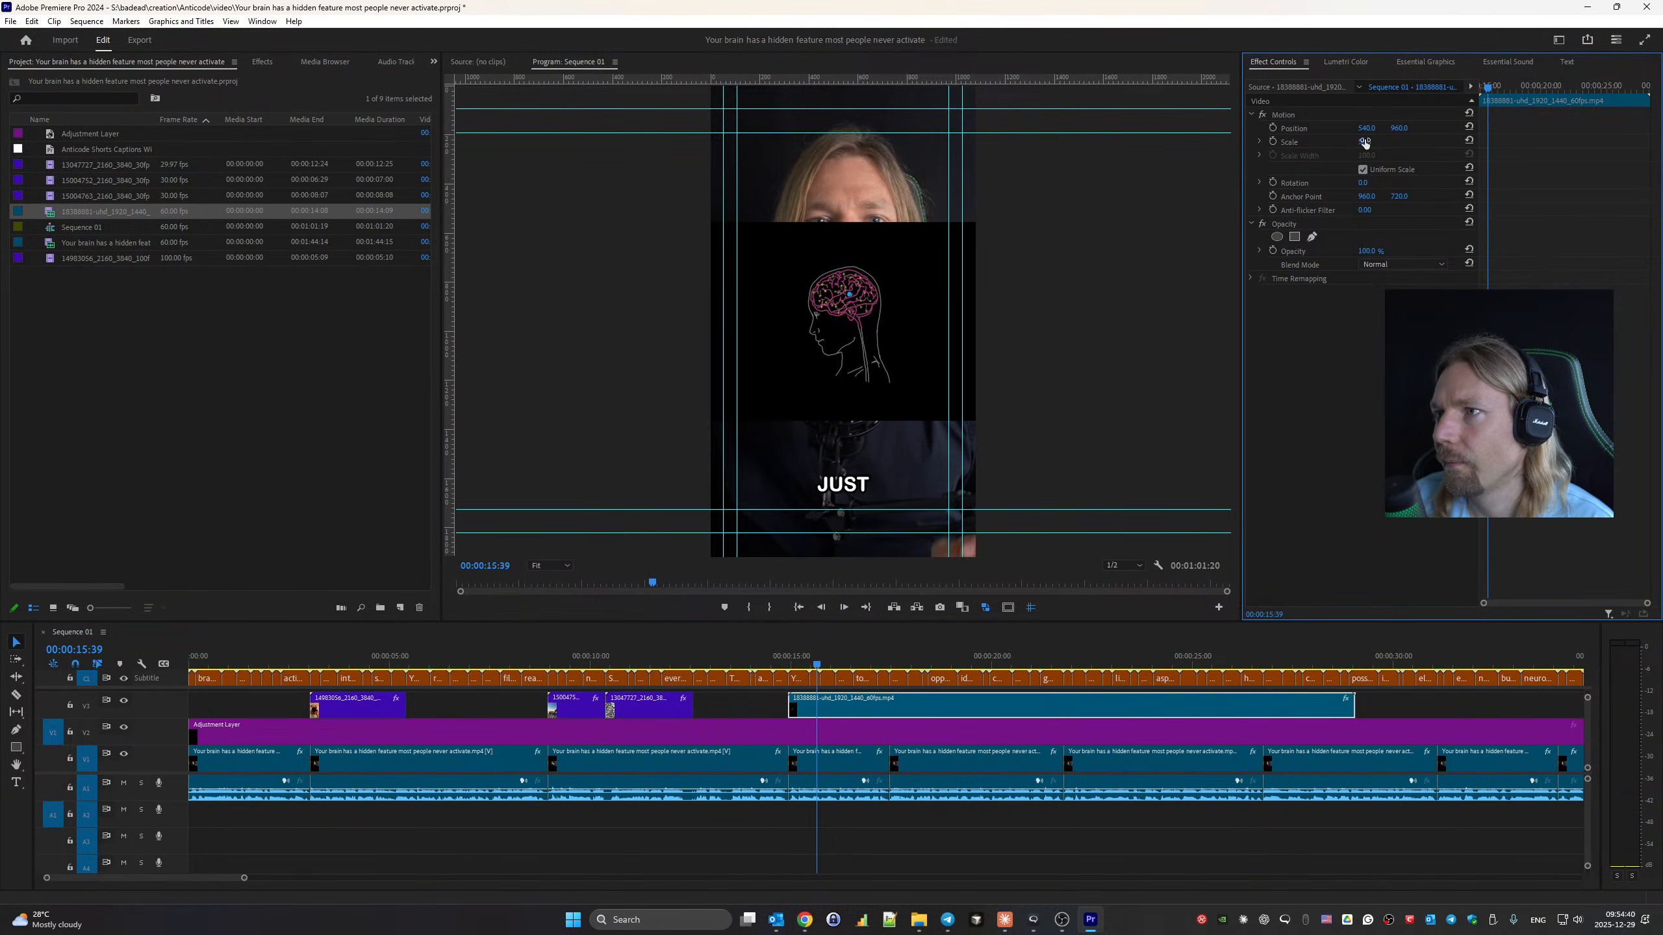
type("100")
key("Return")
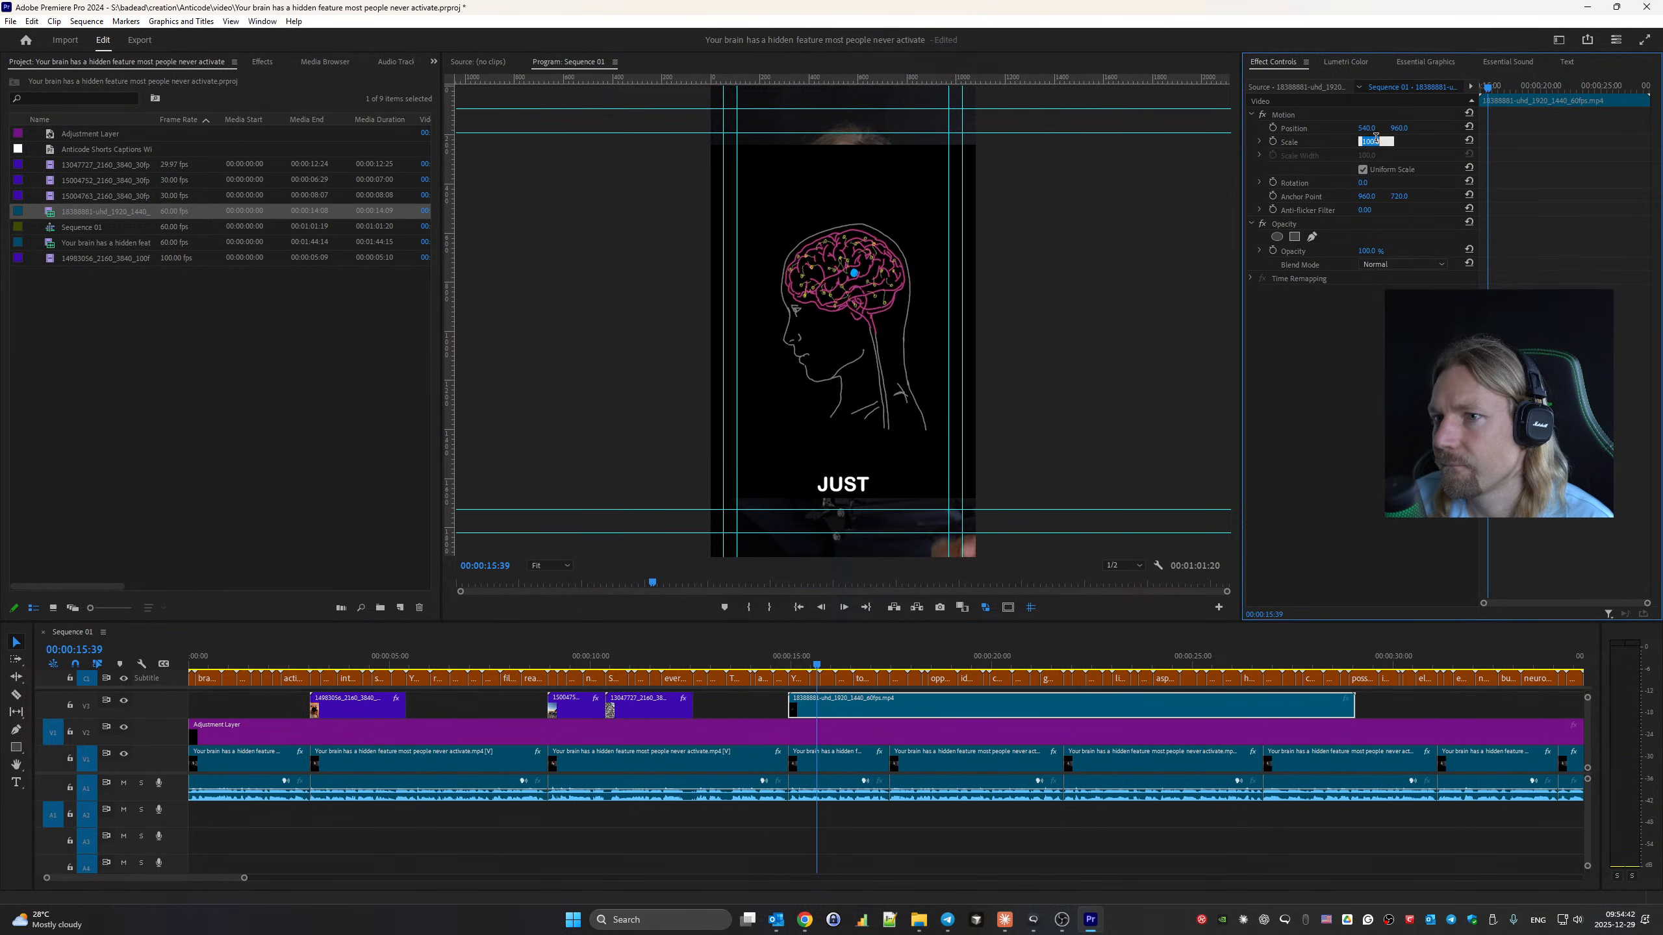
Set the brain animation clip's Scale to 134 and its horizontal Position to 494 so the head fills the vertical frame.
key("shift+Up")
key("shift+Up")
key("shift+Up")
key("Up")
key("Up")
key("Up")
key("Up")
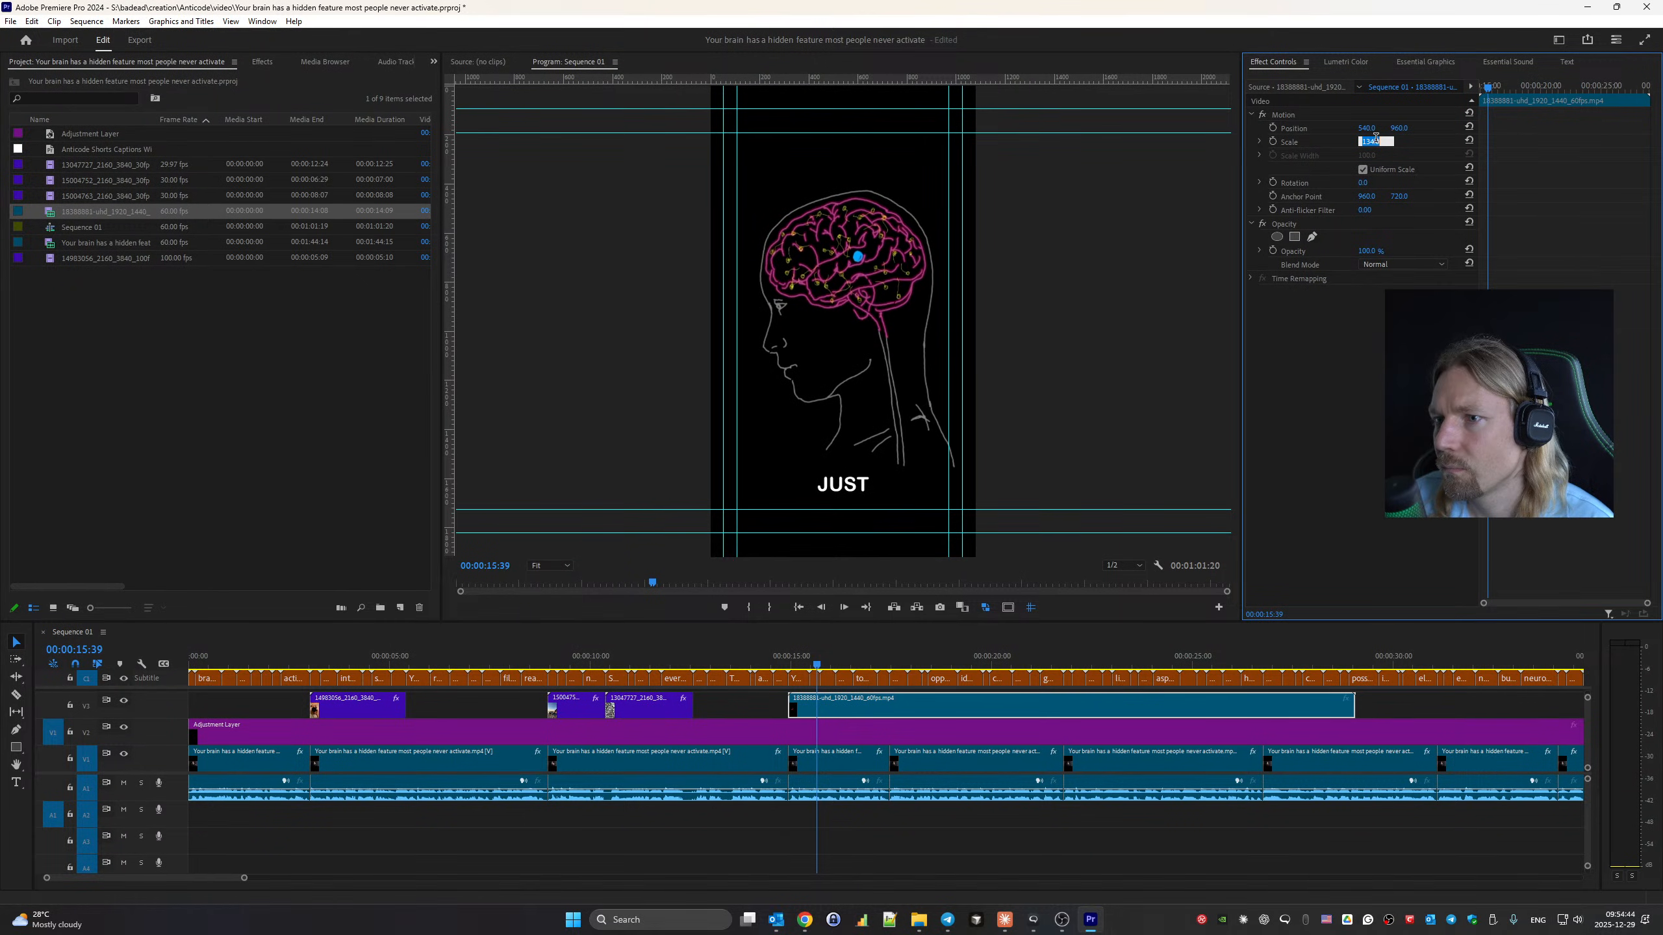
left_click_drag(1362, 129, 1332, 129)
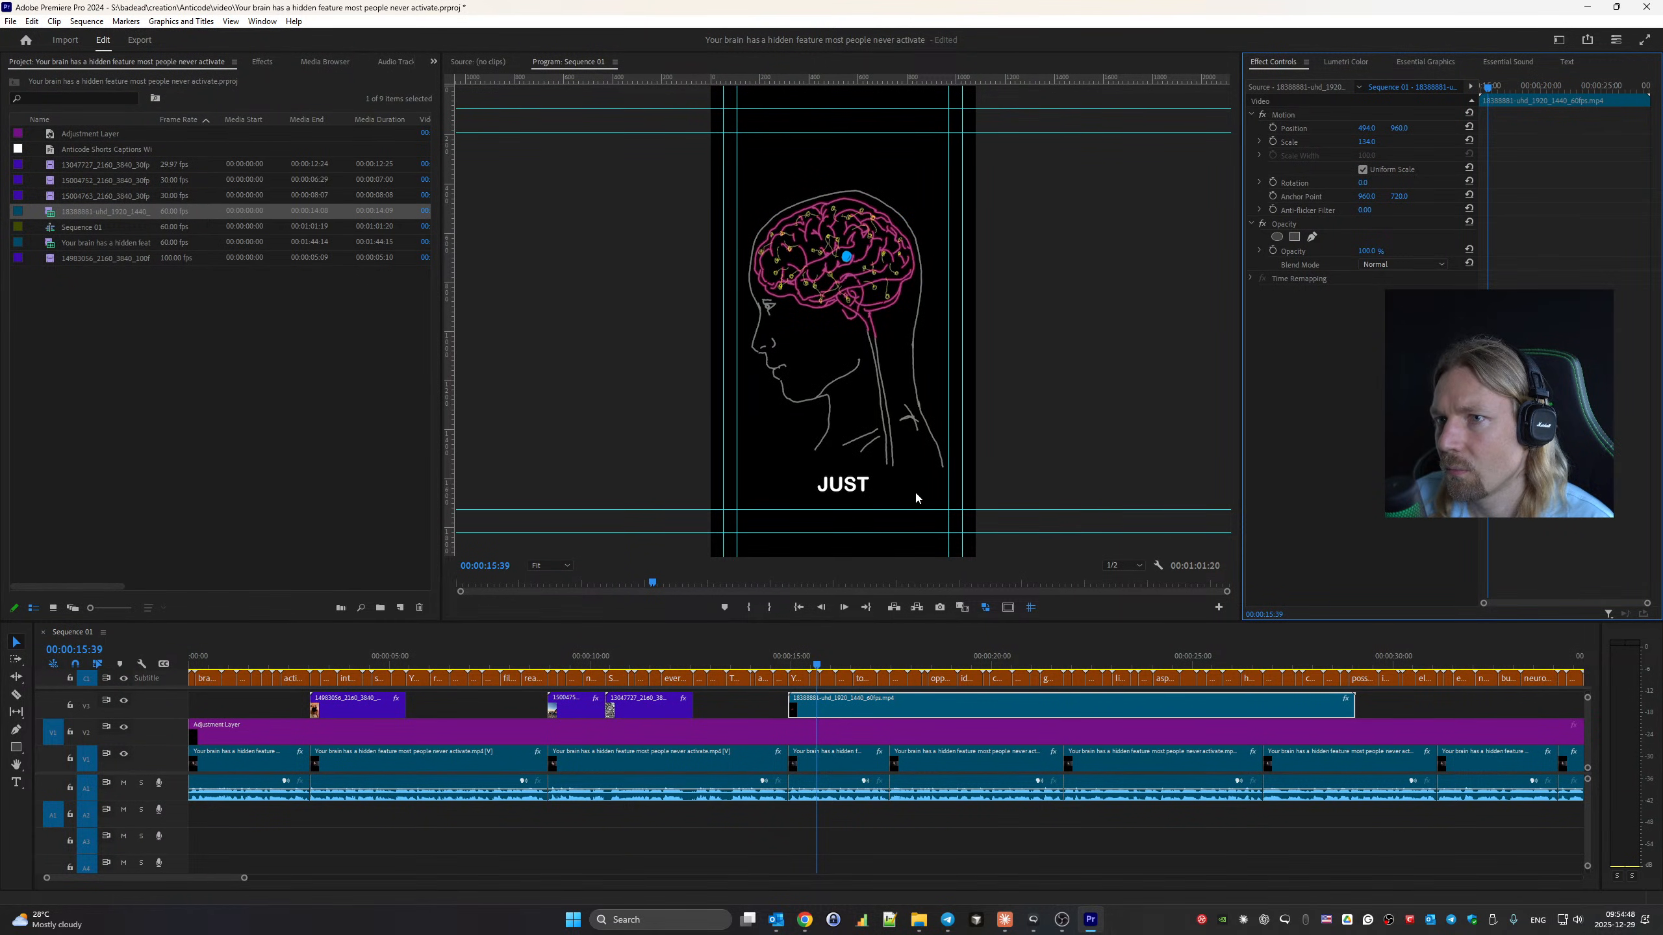
Preview the brain animation, cut it at 00:00:17:28 and delete the remainder after the cut.
key("space")
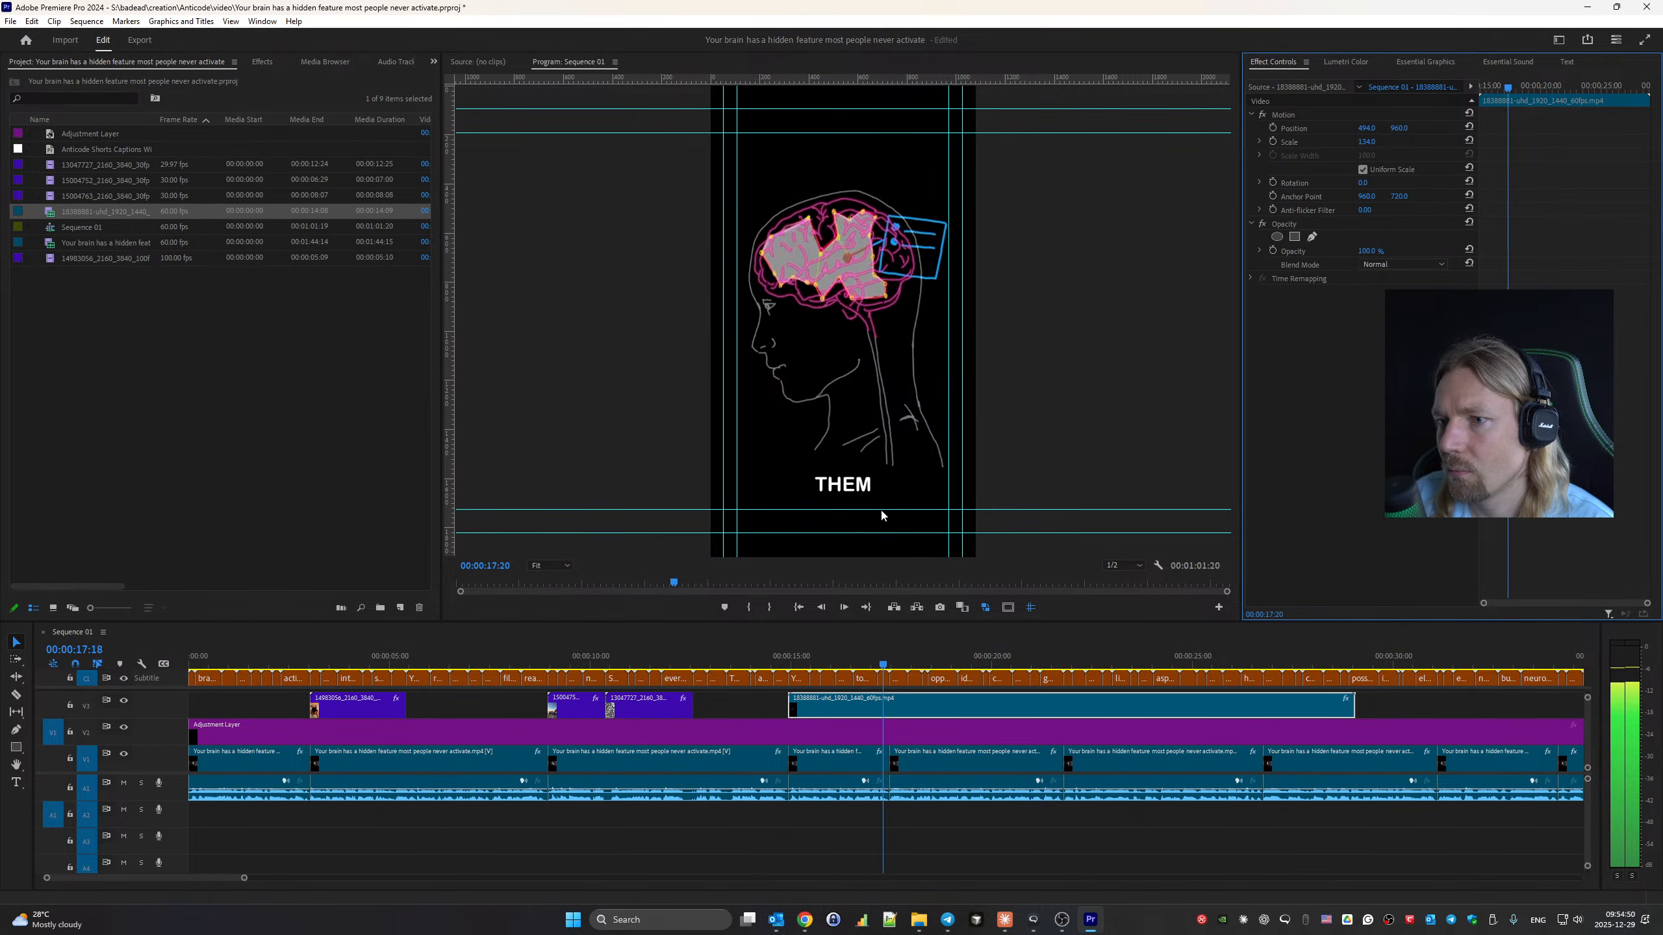
key("space")
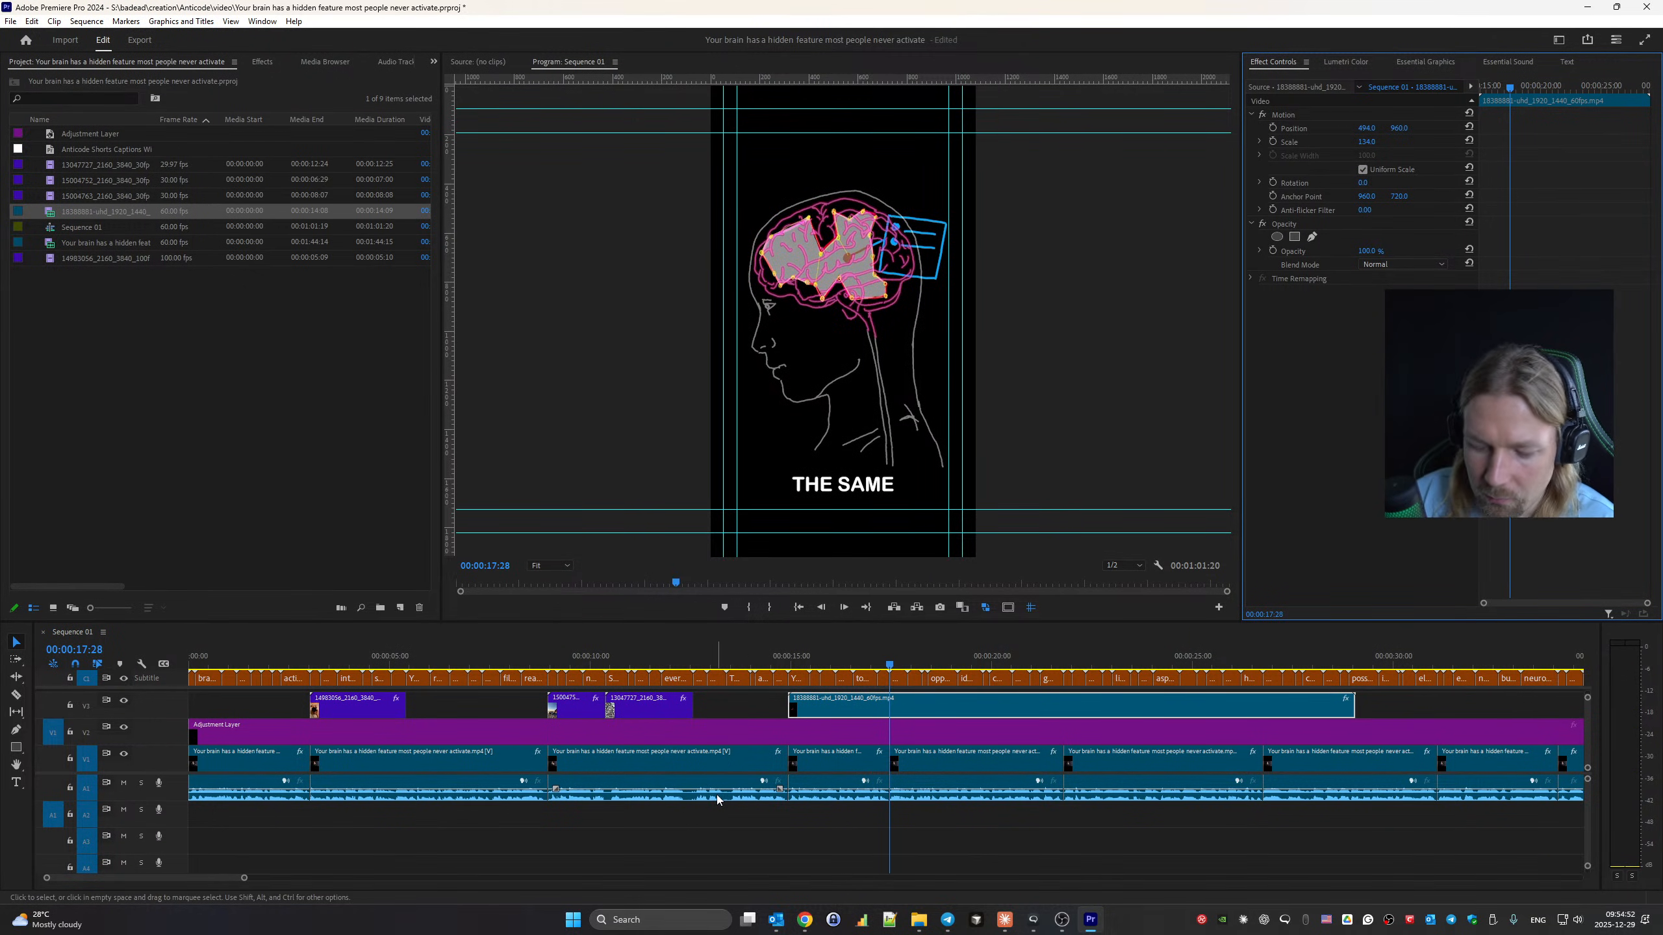
key("ctrl+k")
left_click(914, 709)
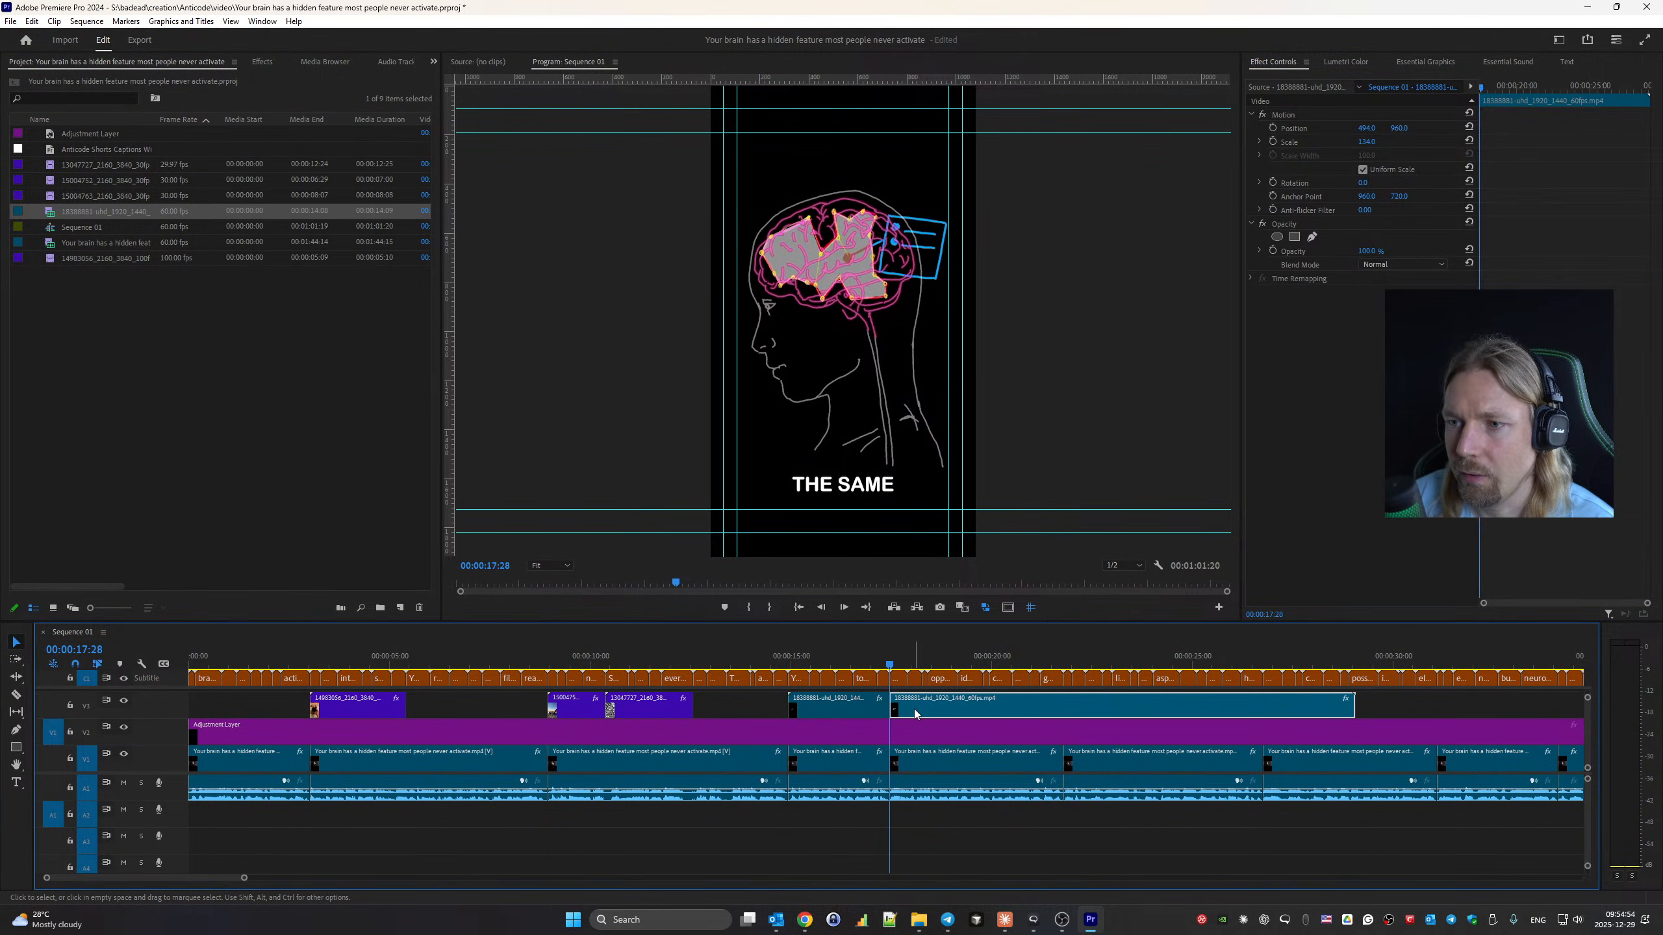
key("Delete")
Preview the following lines and park the playhead at the 00:00:21:48 cut, where the "Most people" line begins.
key("space")
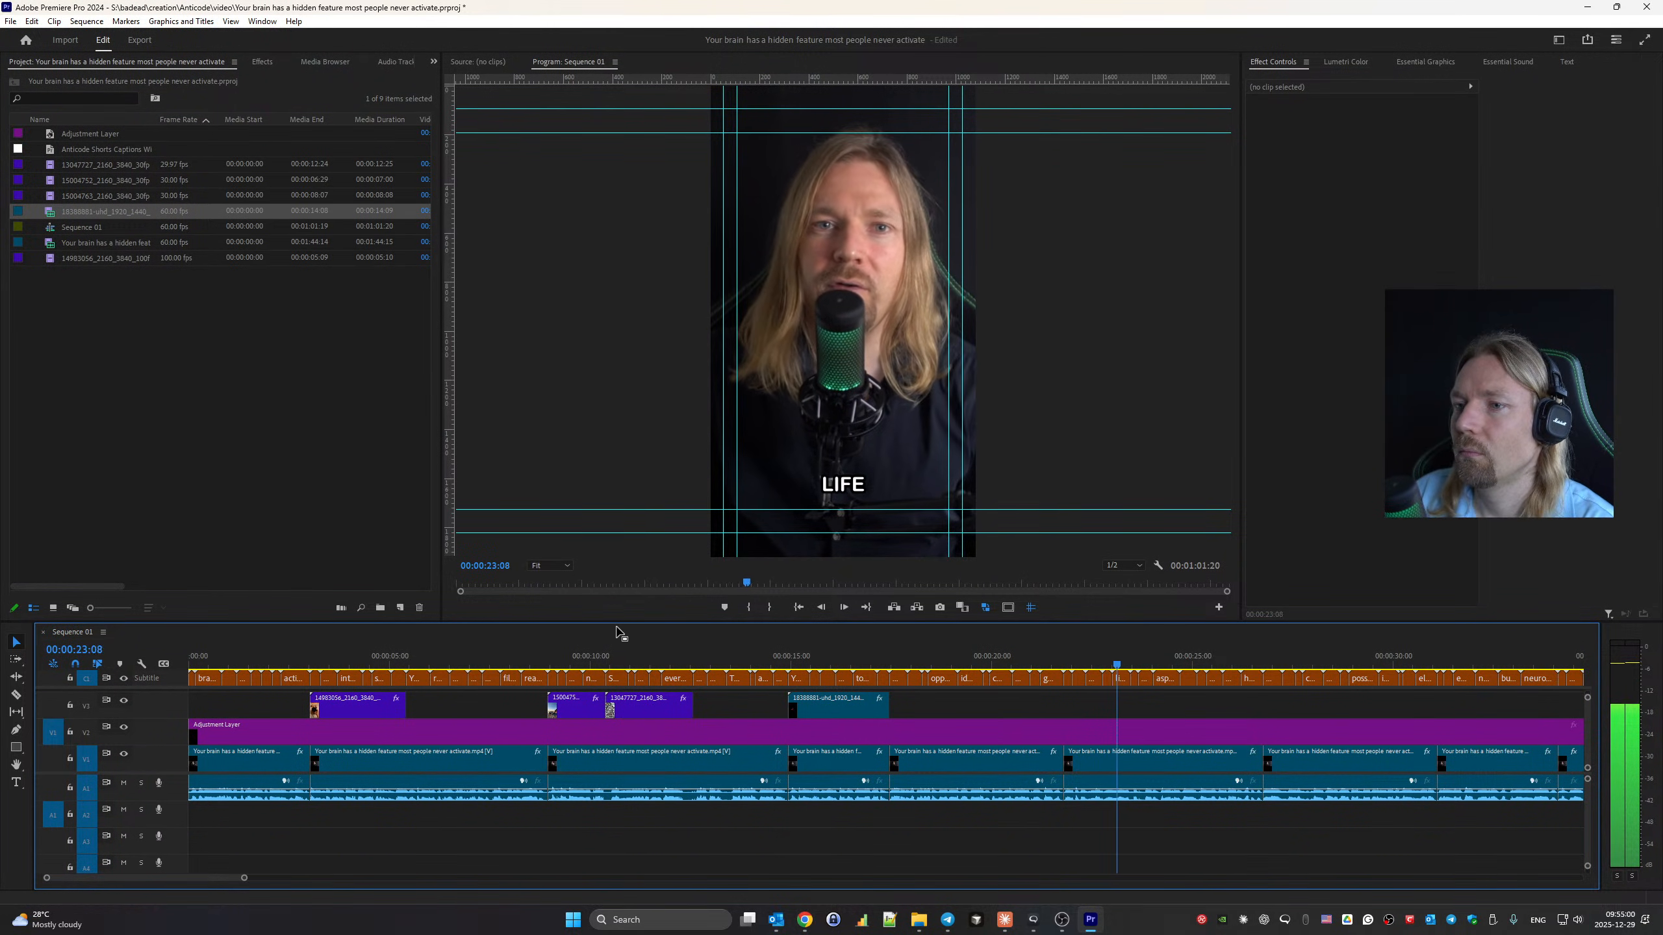
left_click(1074, 662)
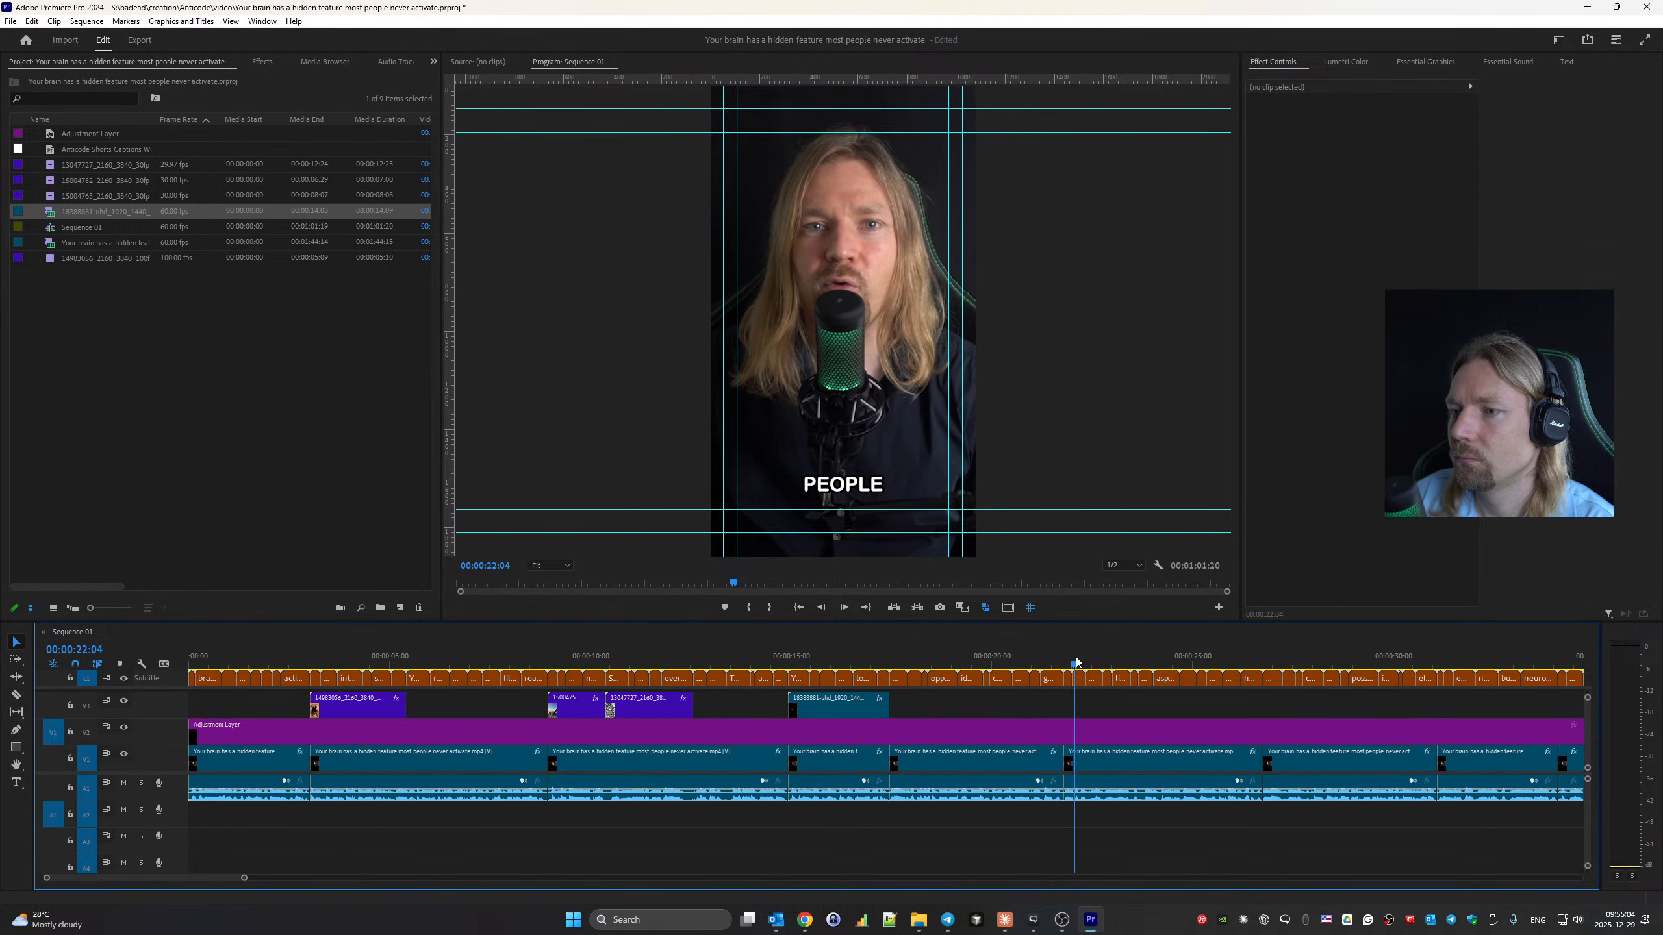
key("Up")
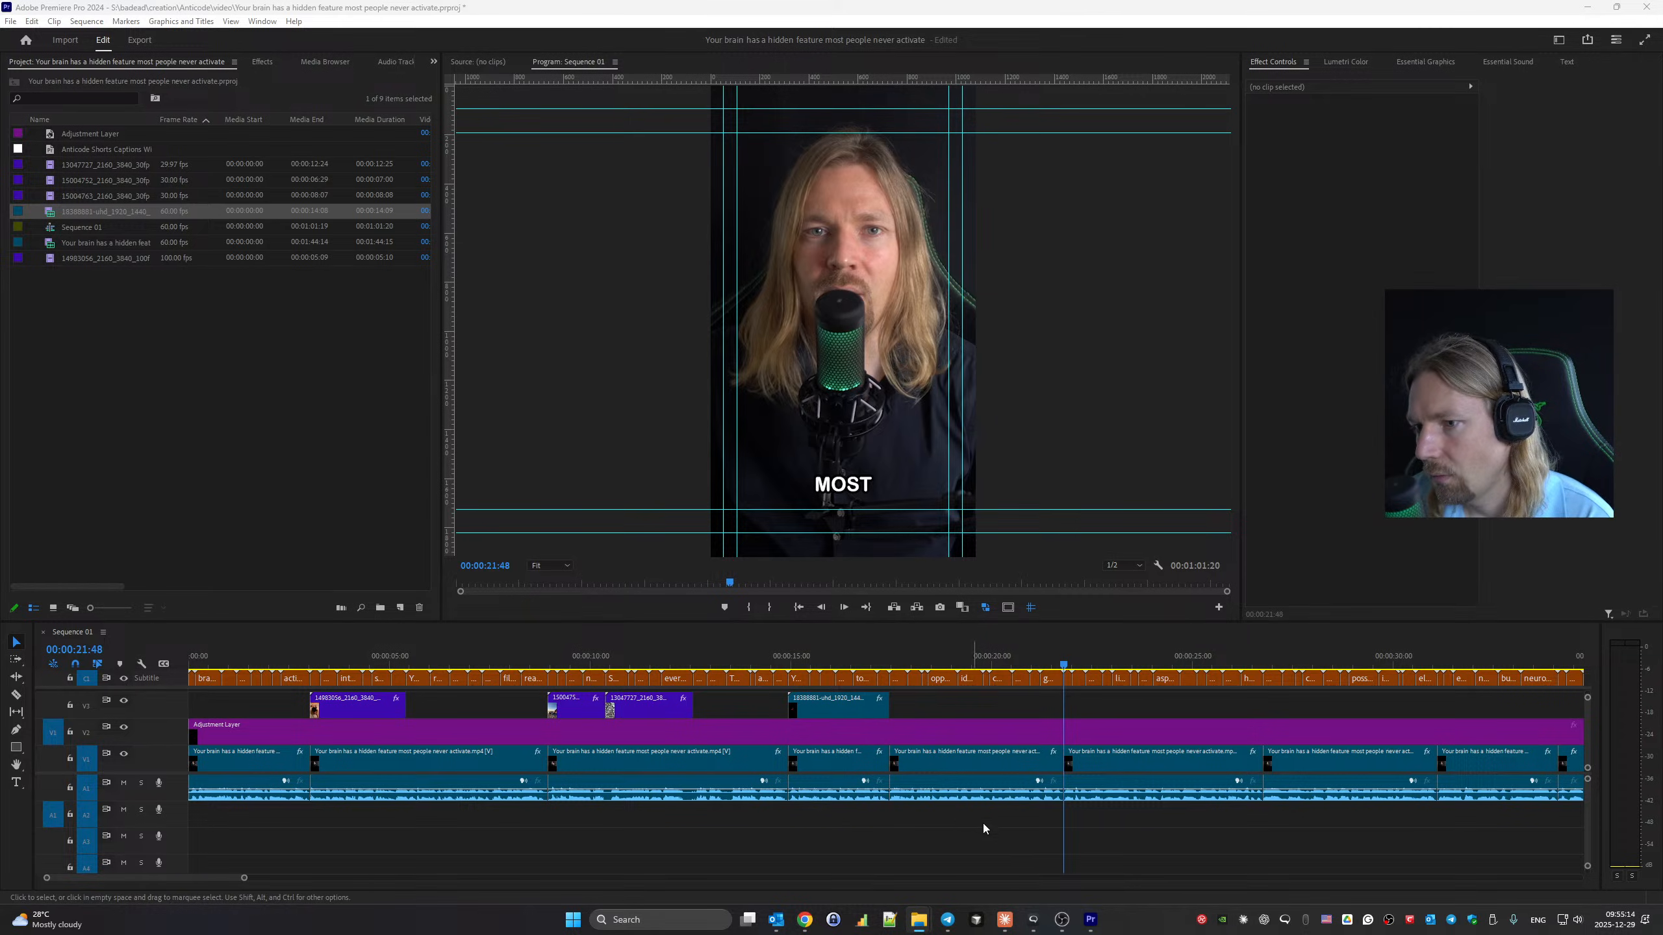
Switch to Pexels in the browser and search its videos for "mundane", correcting the spelling of the search term.
mouse_move(810, 920)
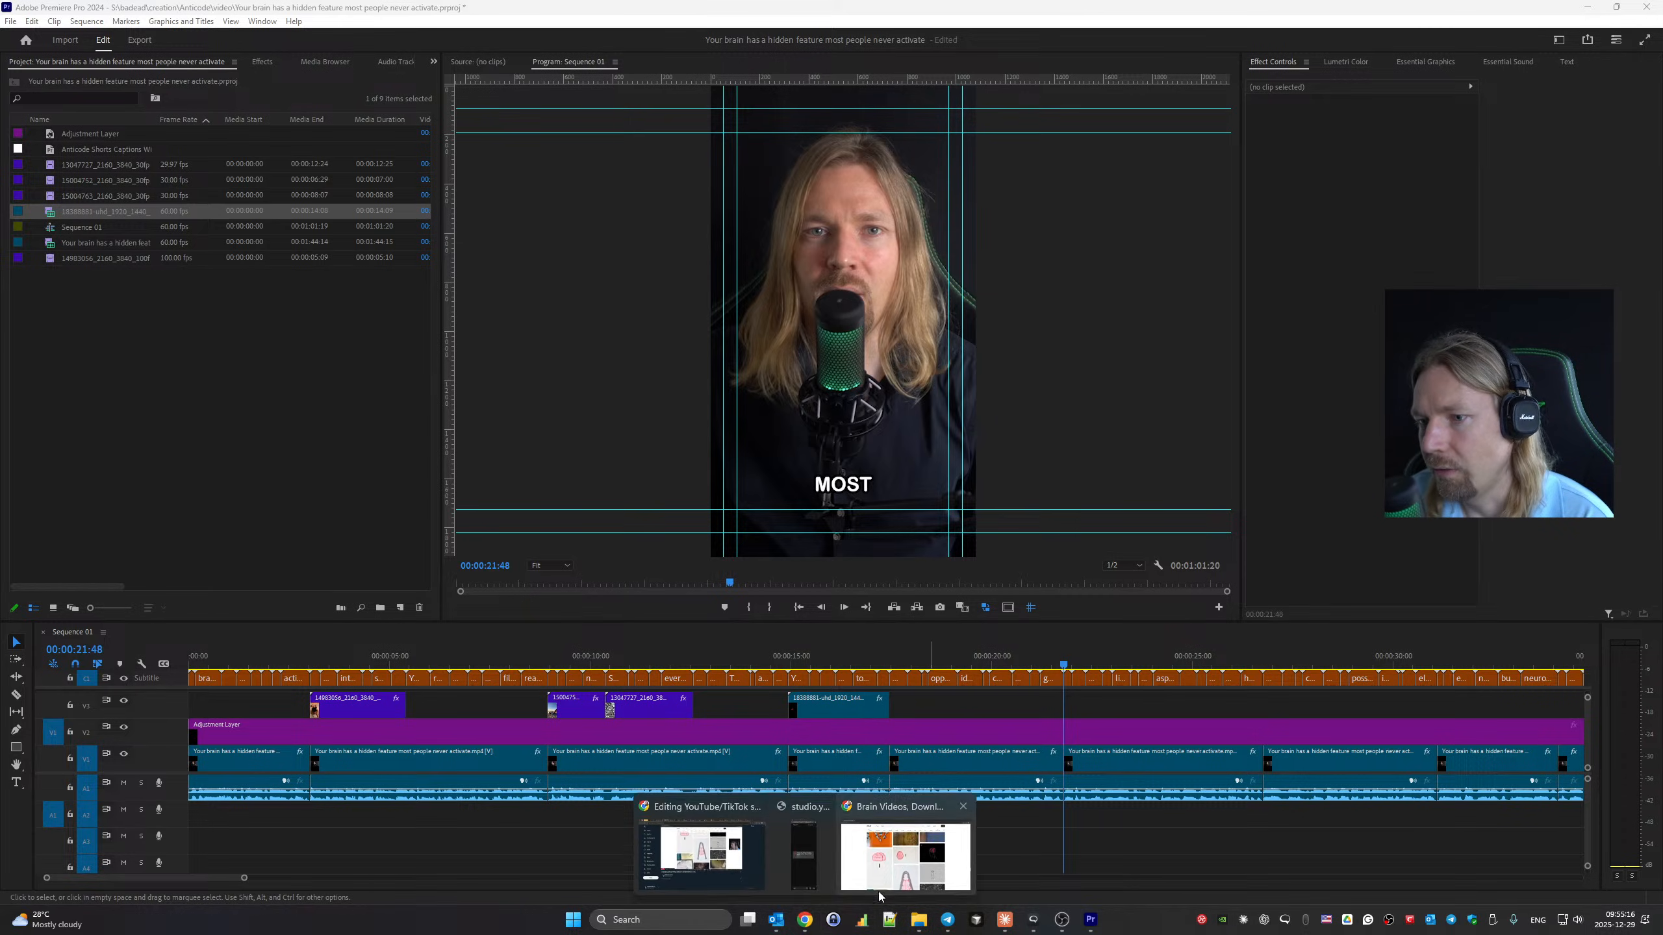
left_click(879, 891)
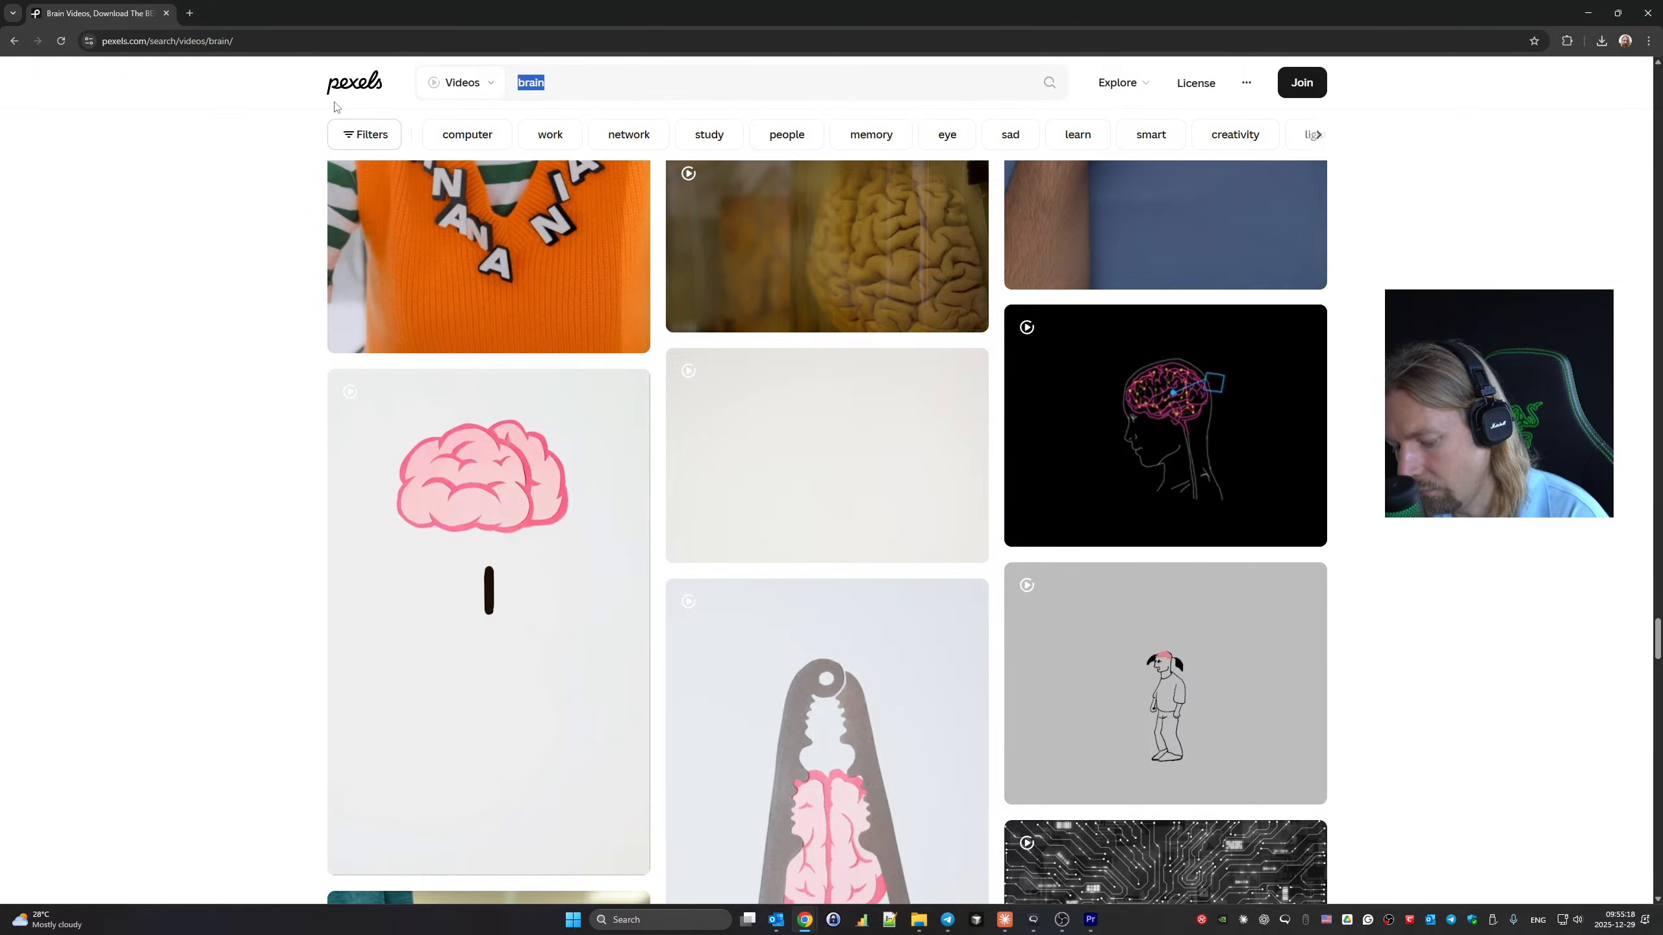
key("BackSpace")
type("mundaine")
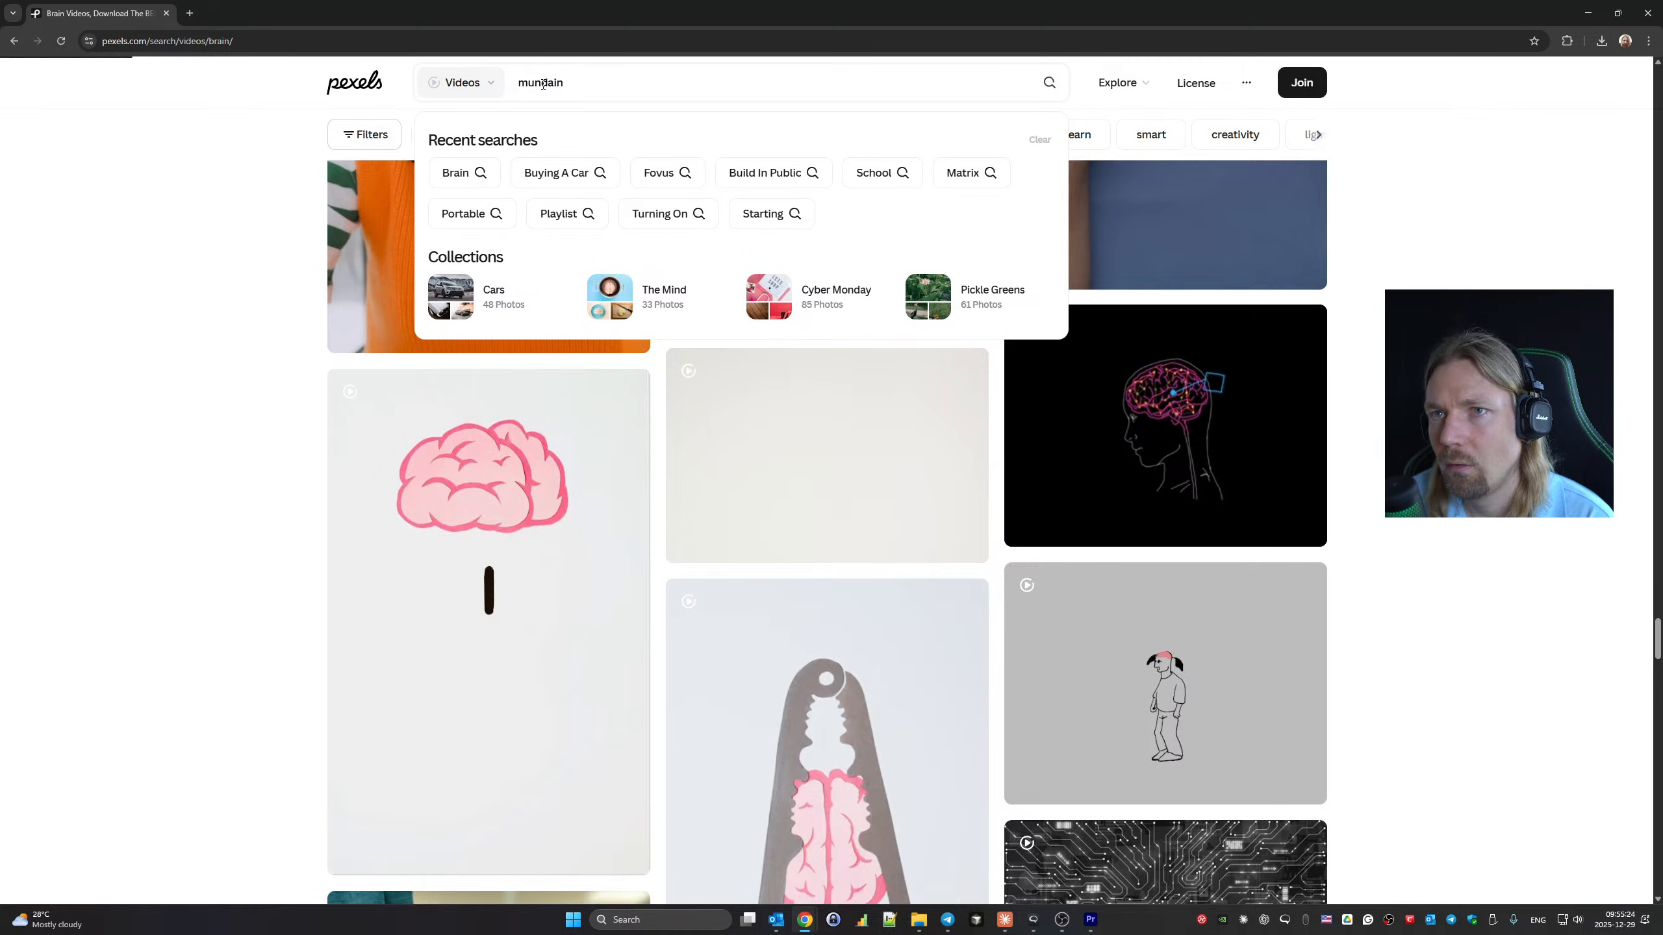
key("Return")
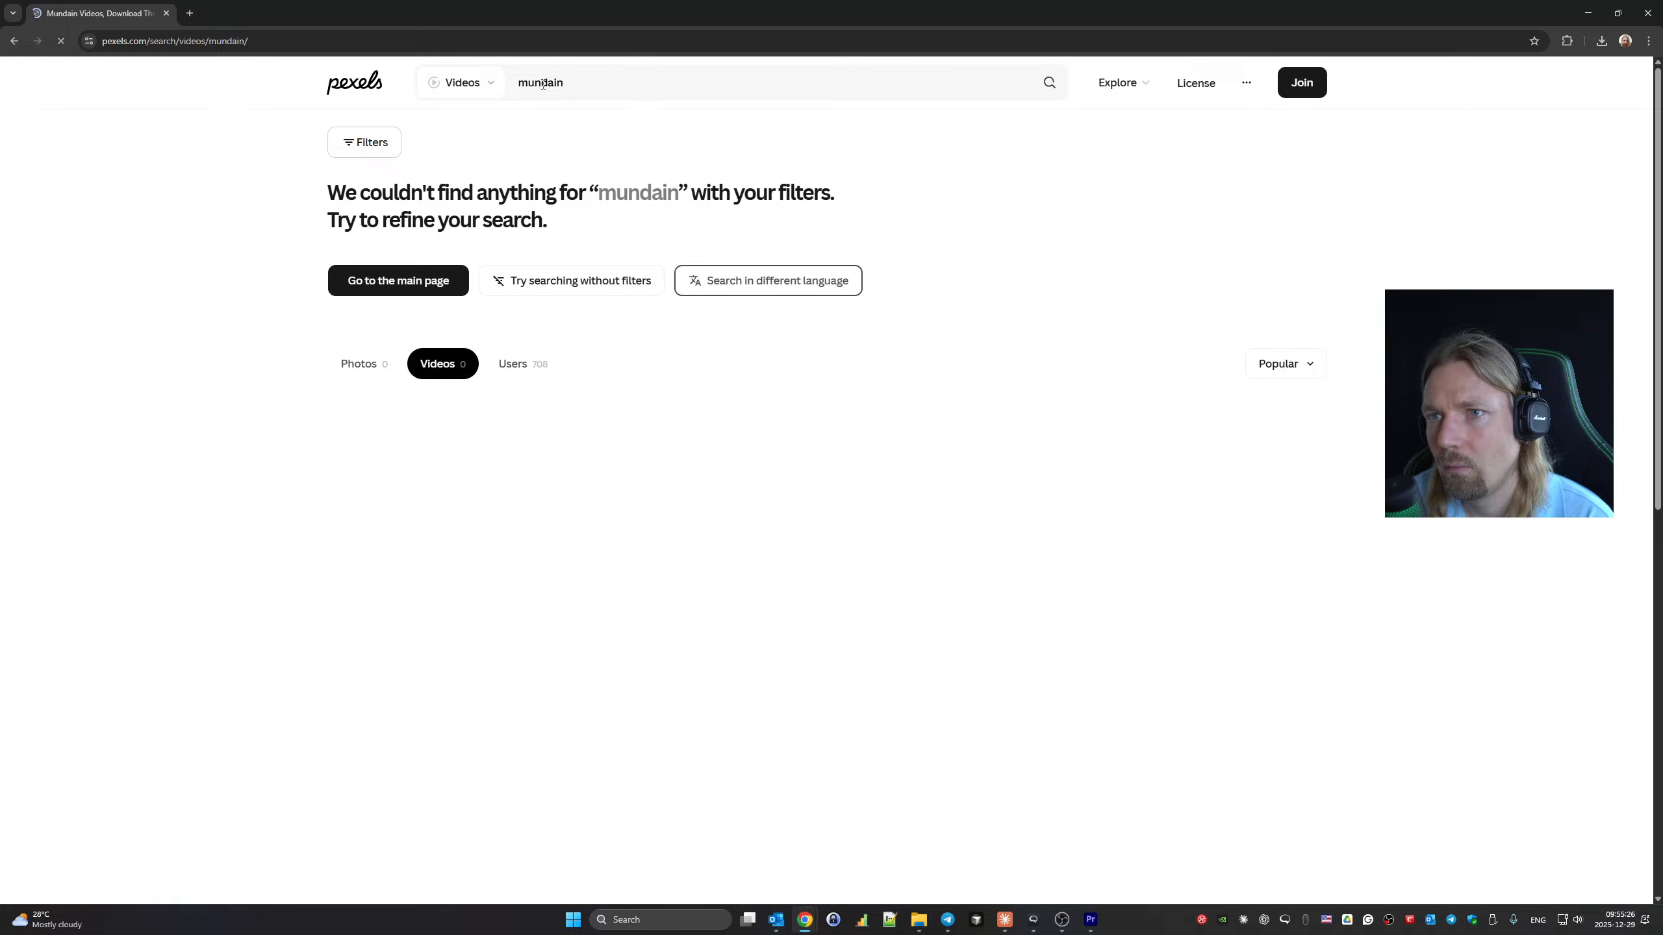
left_click(542, 82)
right_click(554, 88)
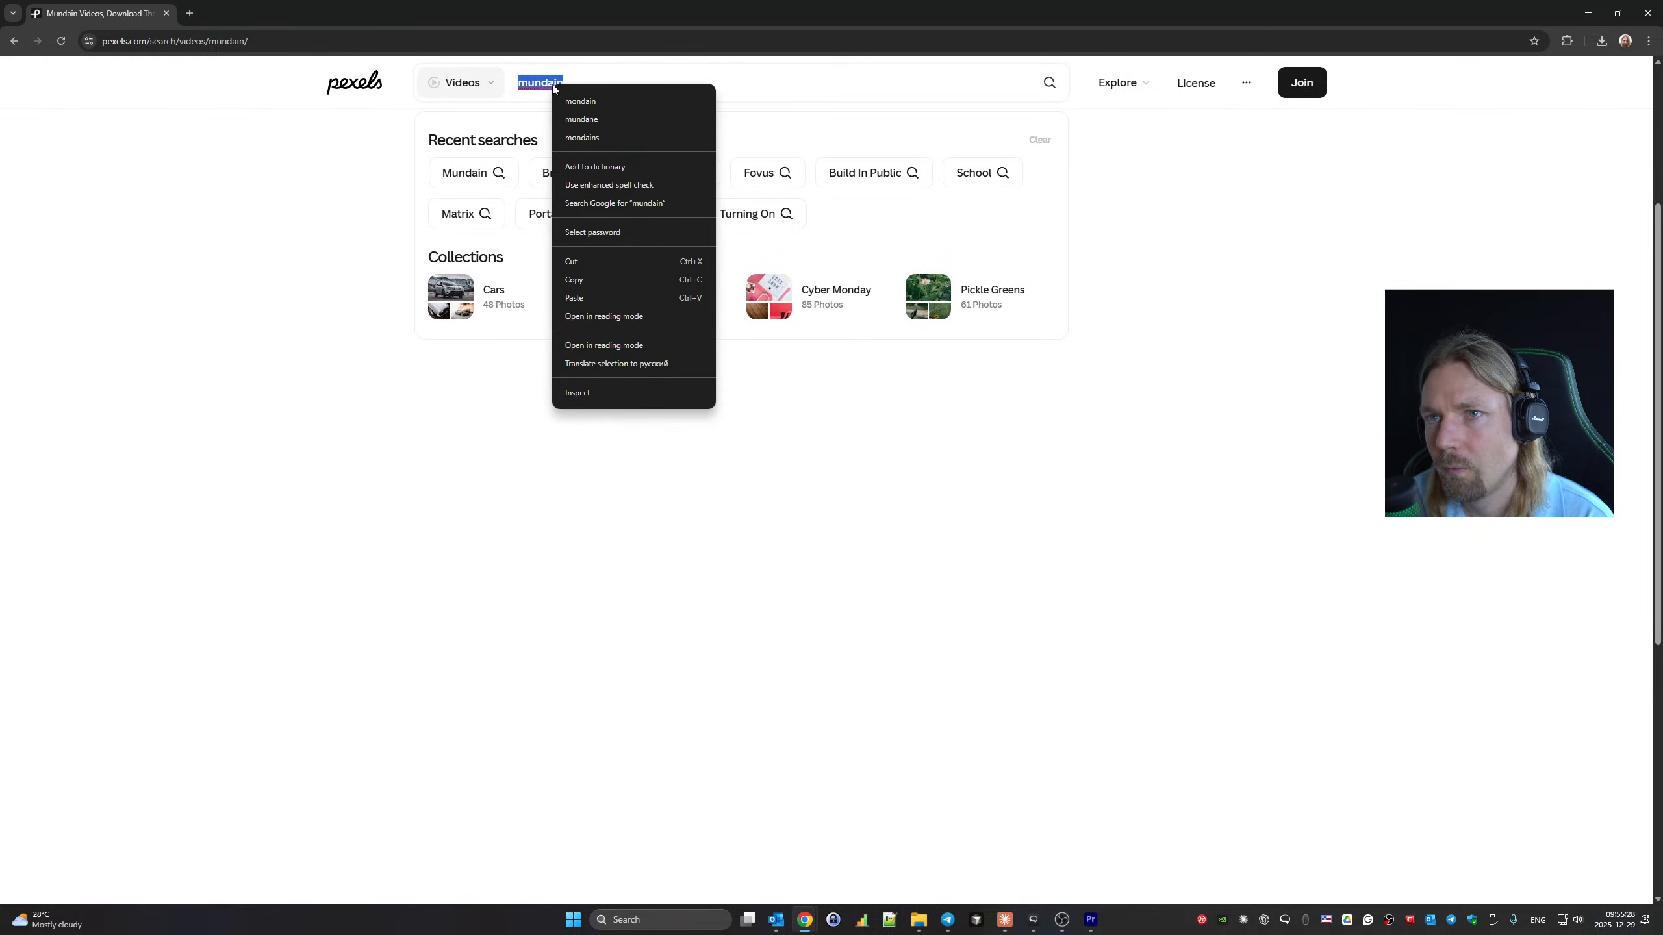
left_click(581, 120)
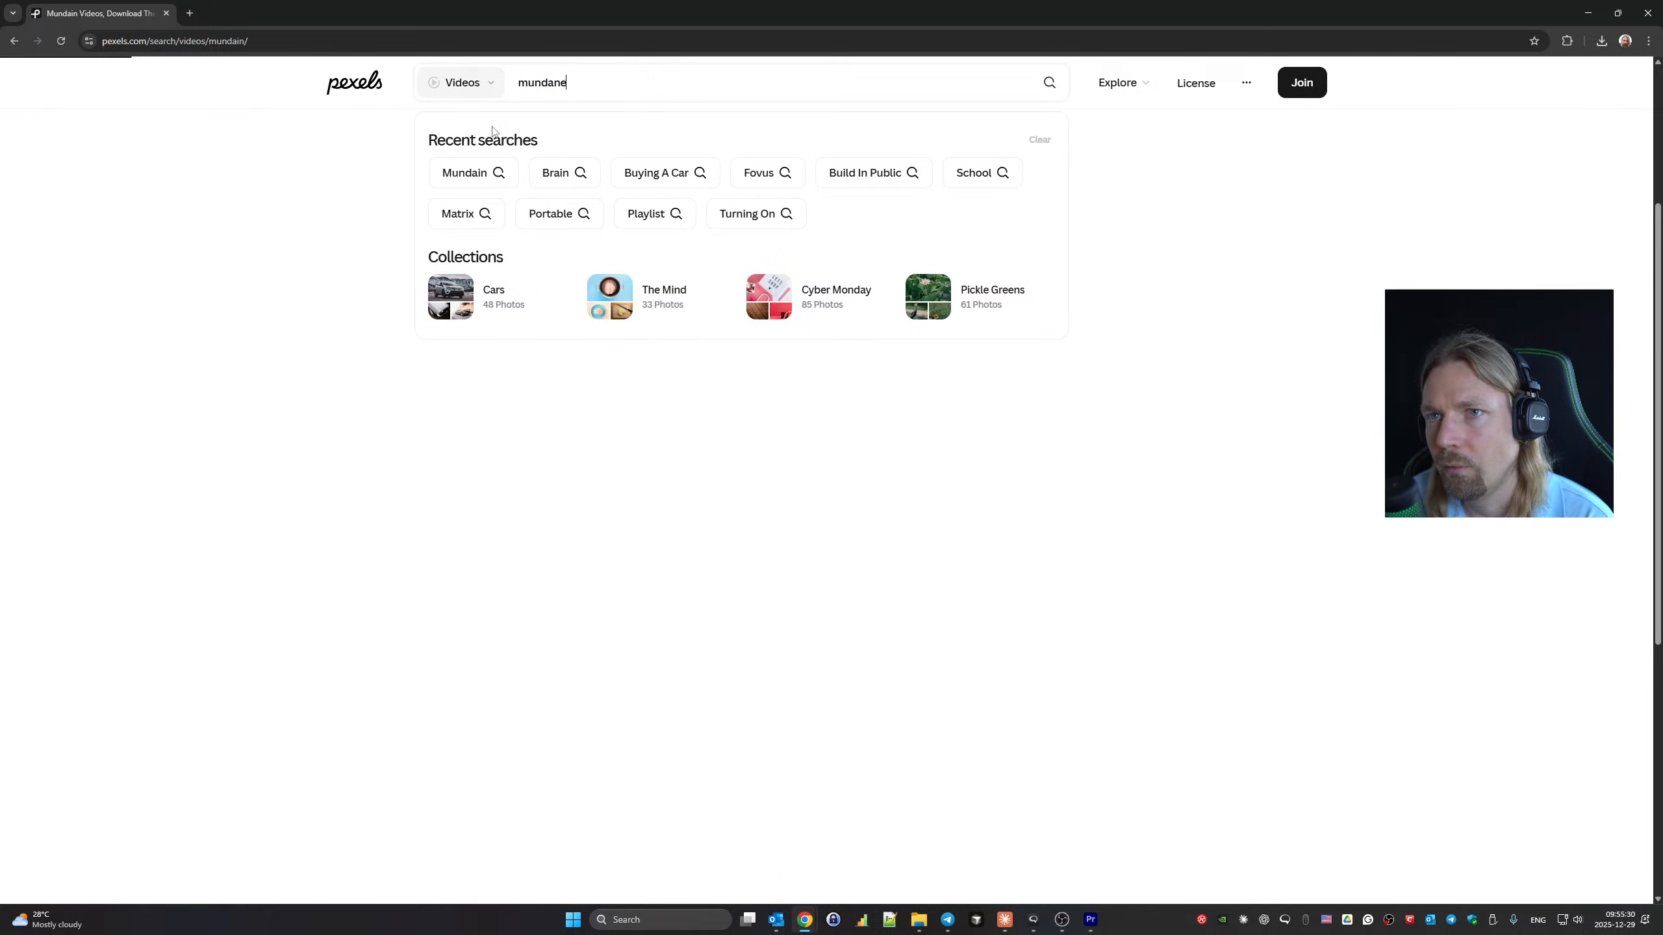
key("Return")
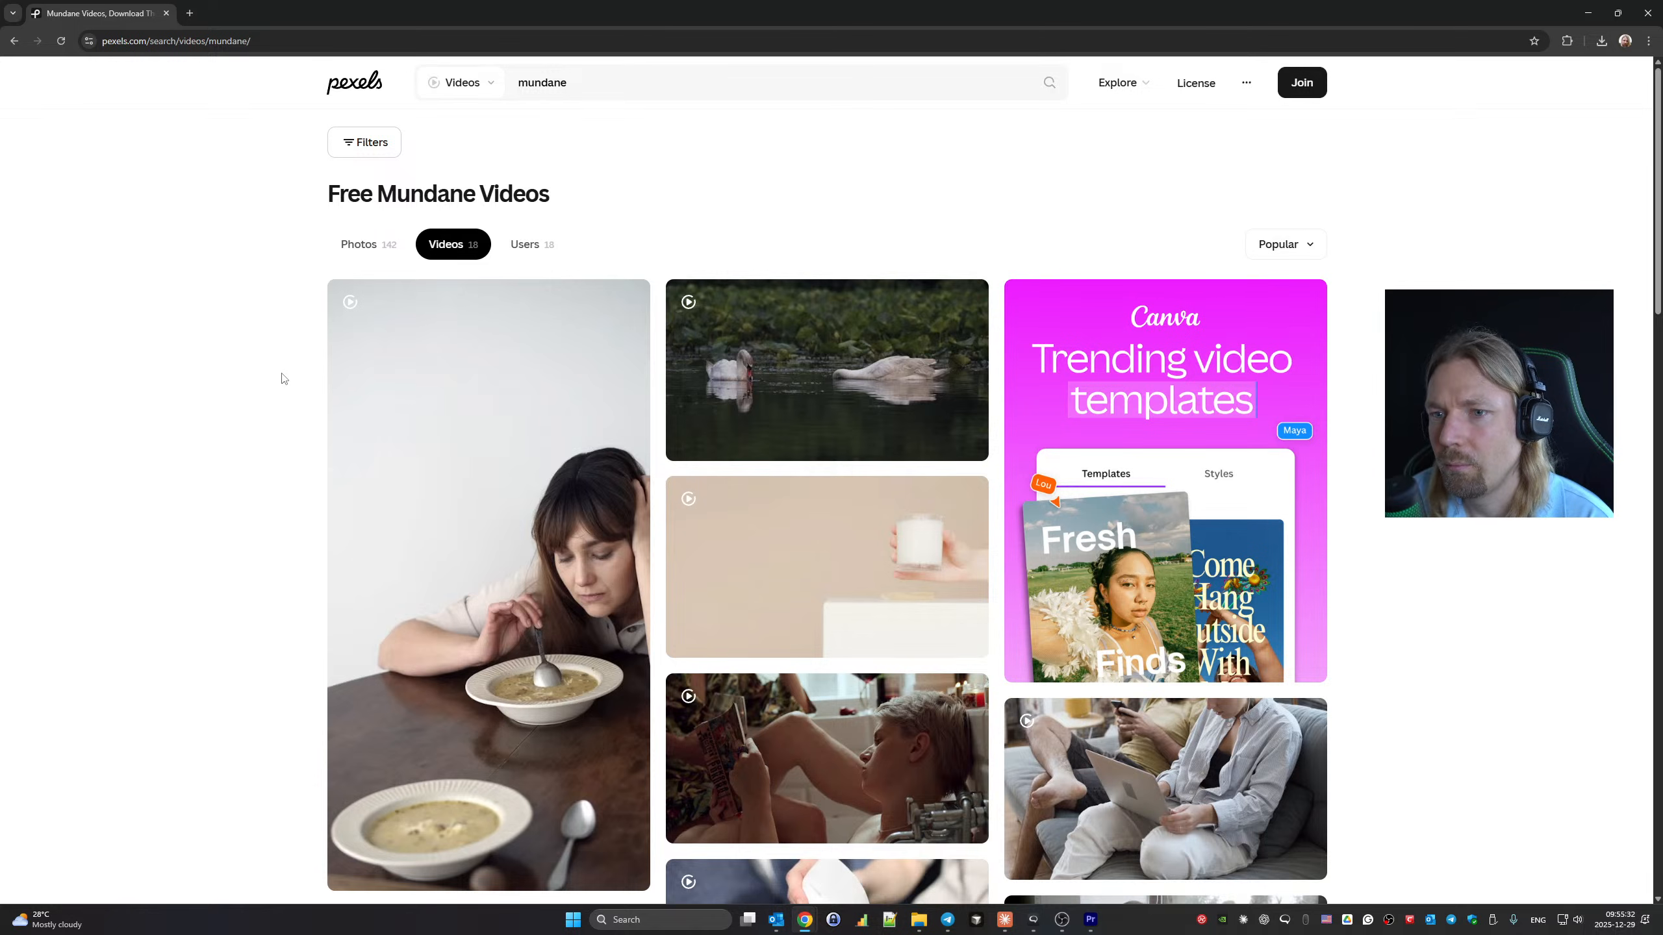
Browse the "mundane" video results for a clip that suits the "Most people" line.
scroll(291, 380, "down", 5)
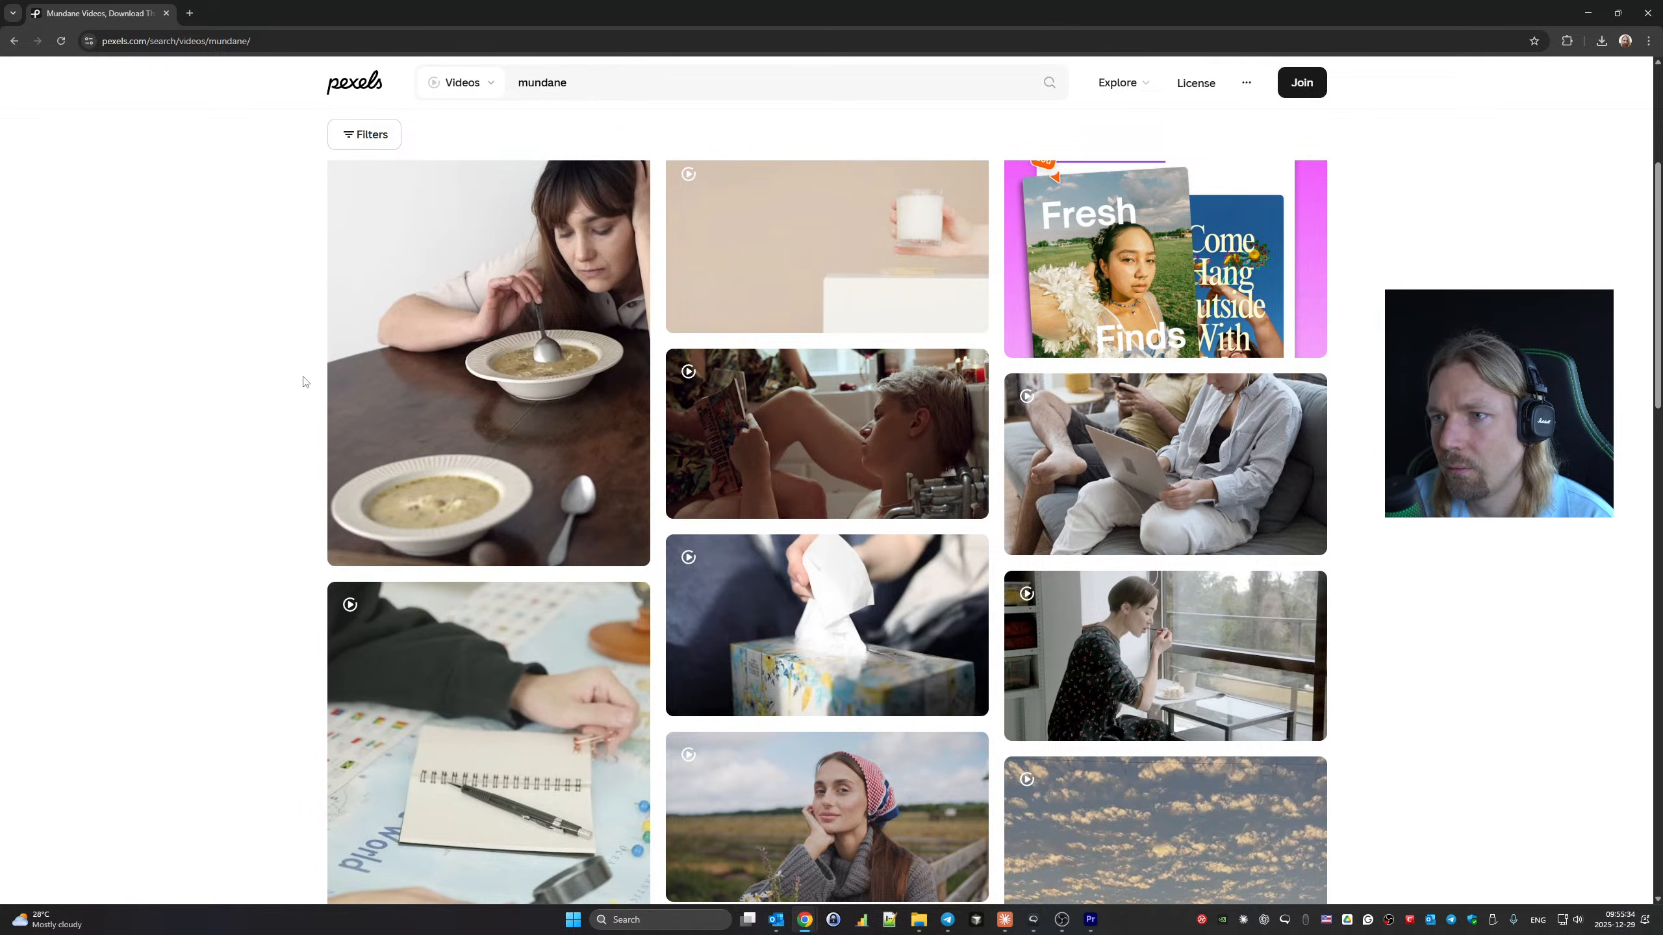
scroll(304, 382, "down", 7)
scroll(385, 391, "down", 5)
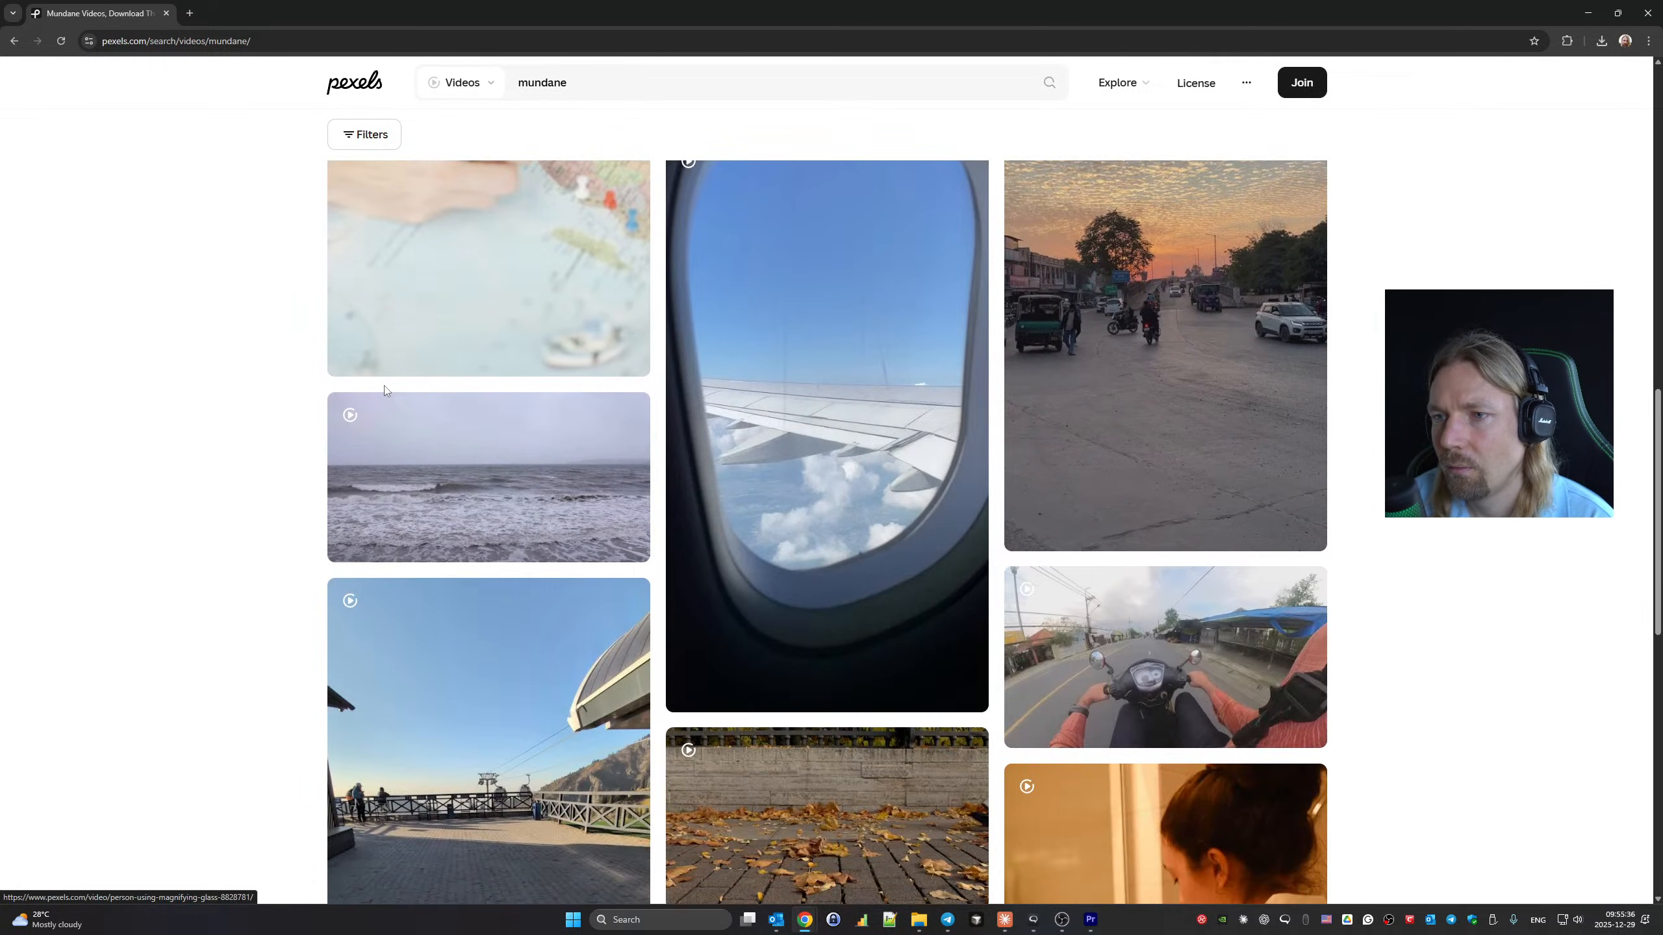
scroll(384, 391, "down", 5)
scroll(385, 391, "down", 4)
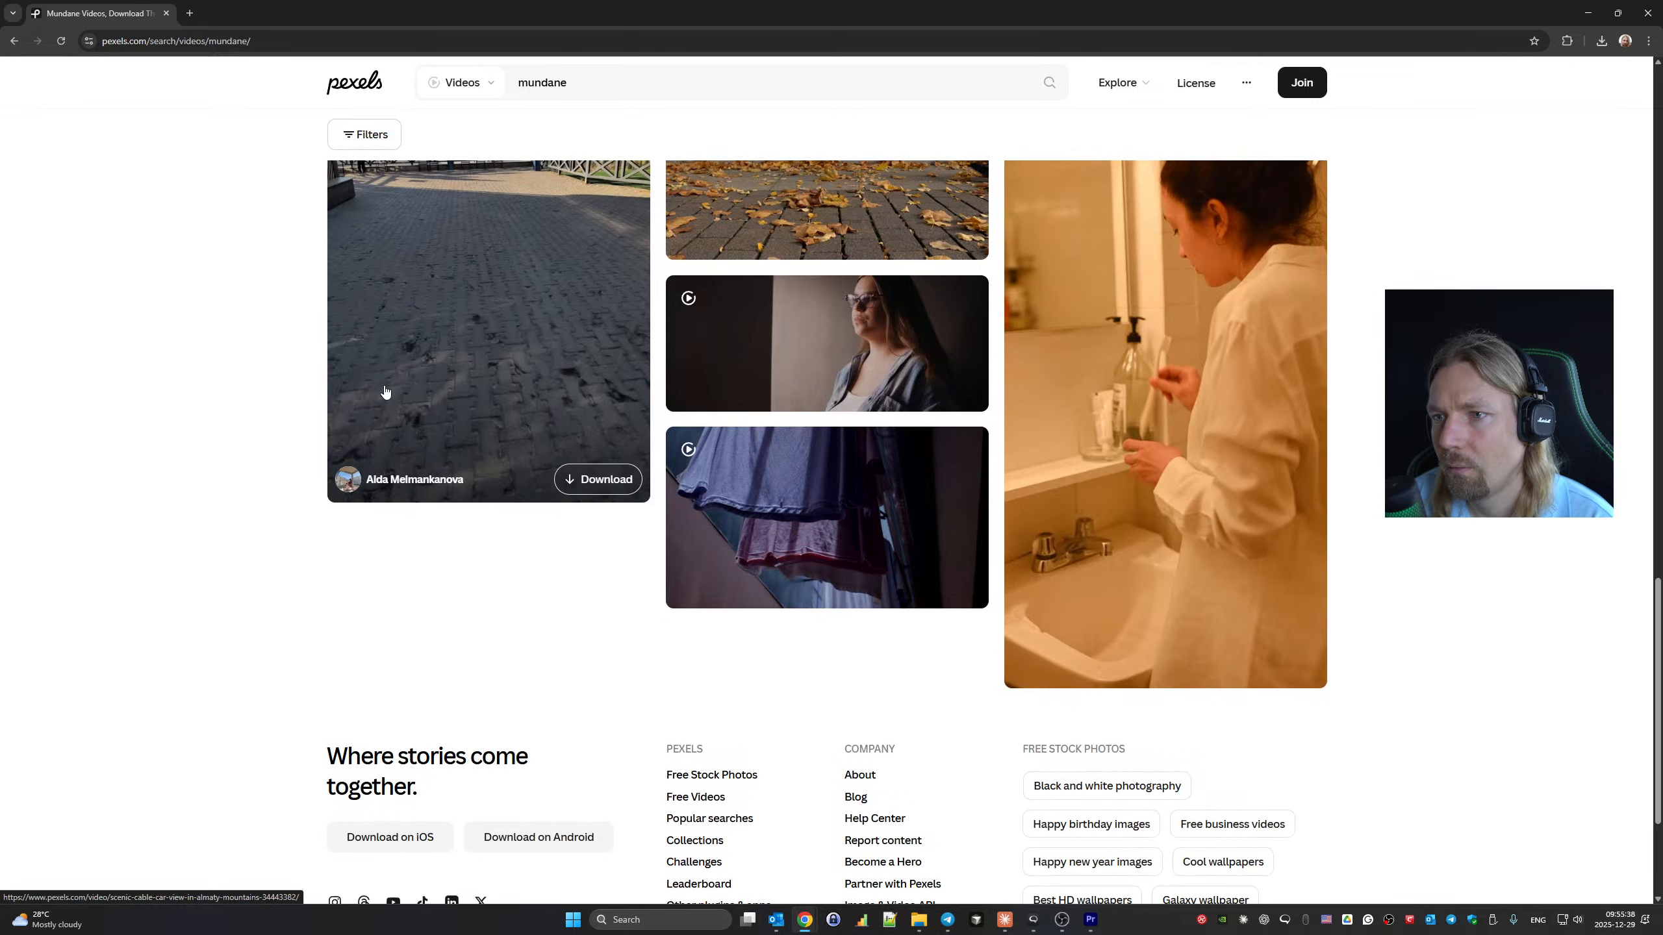
key("Home")
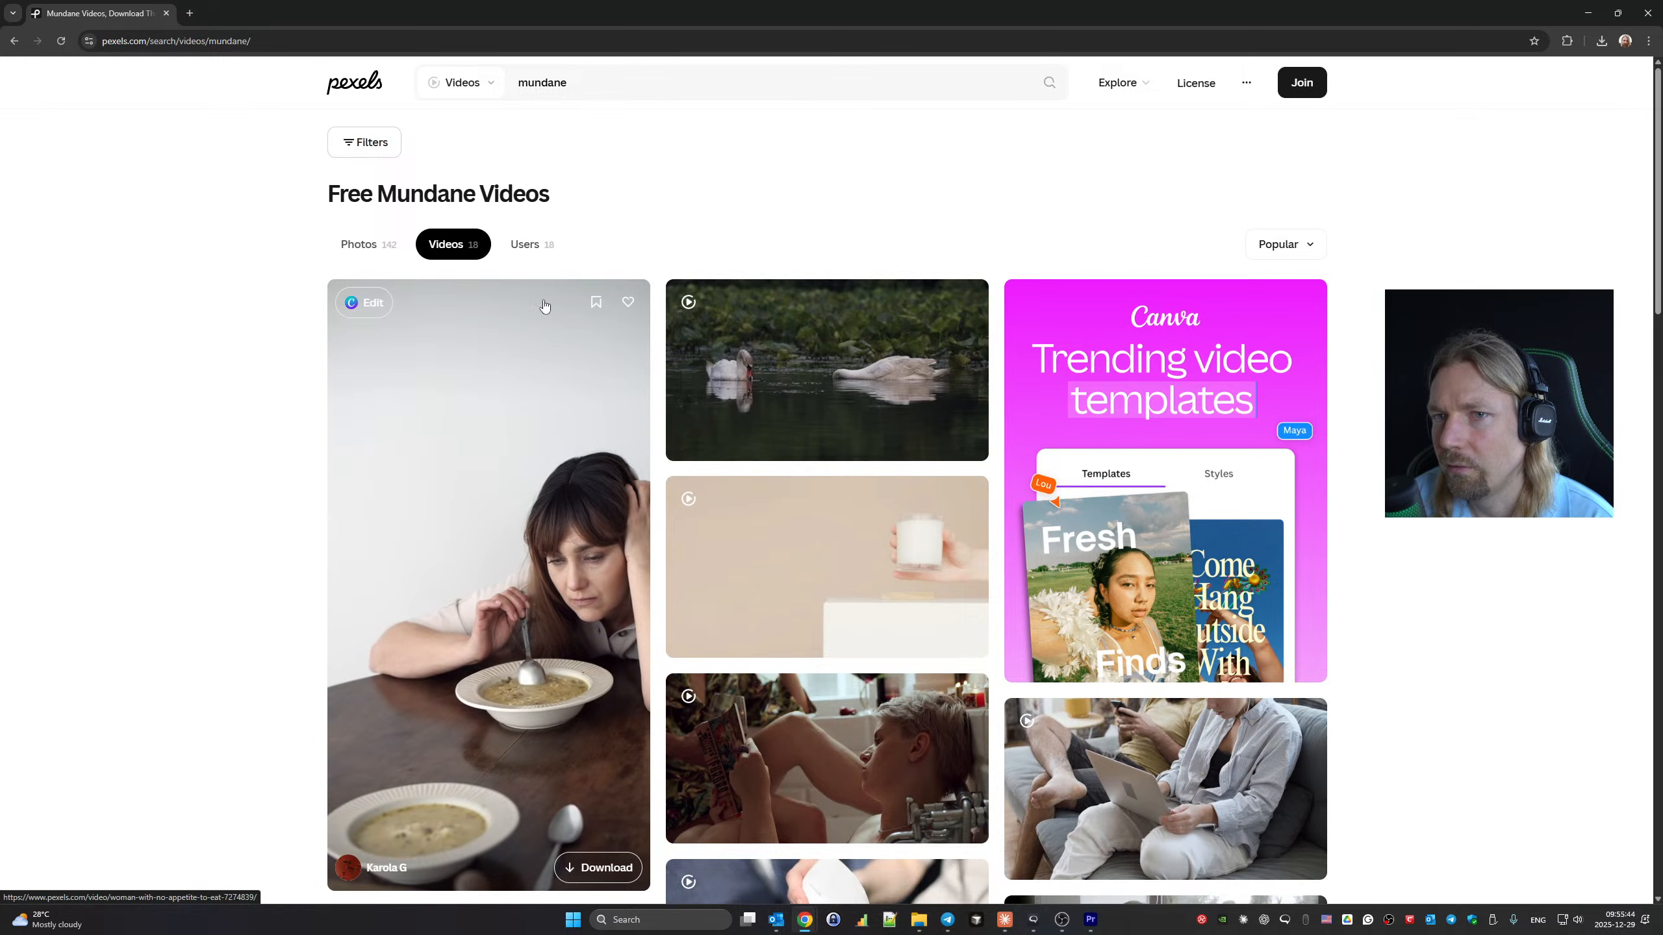
Search the Pexels videos for "bored" instead.
left_click(441, 97)
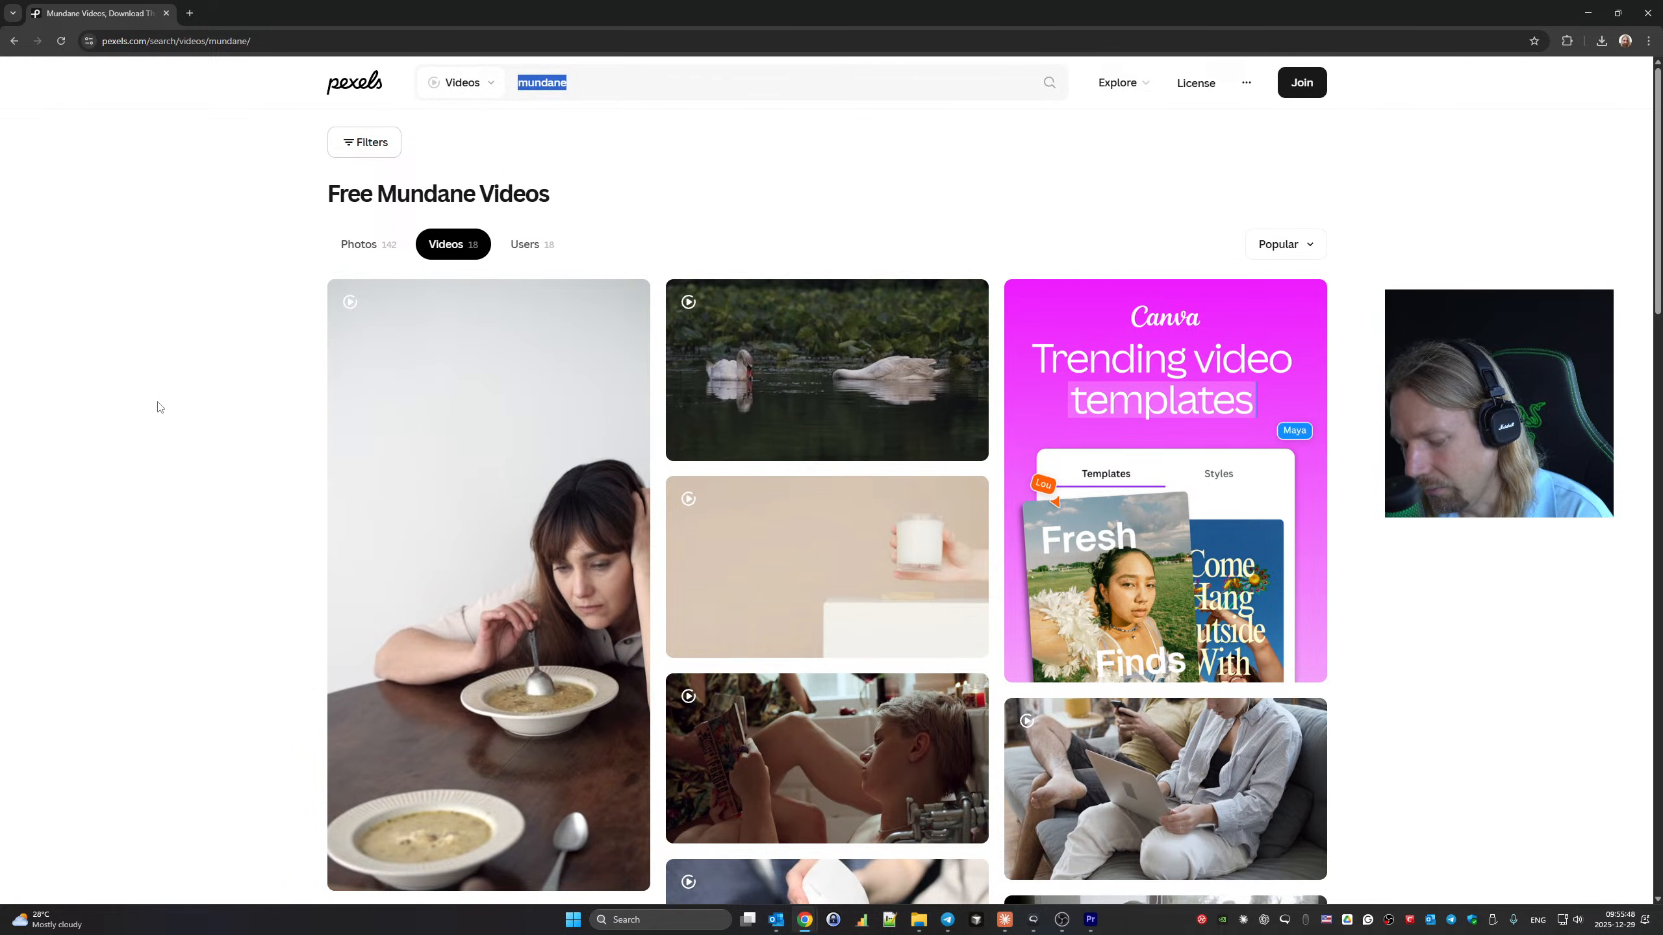
type("bored")
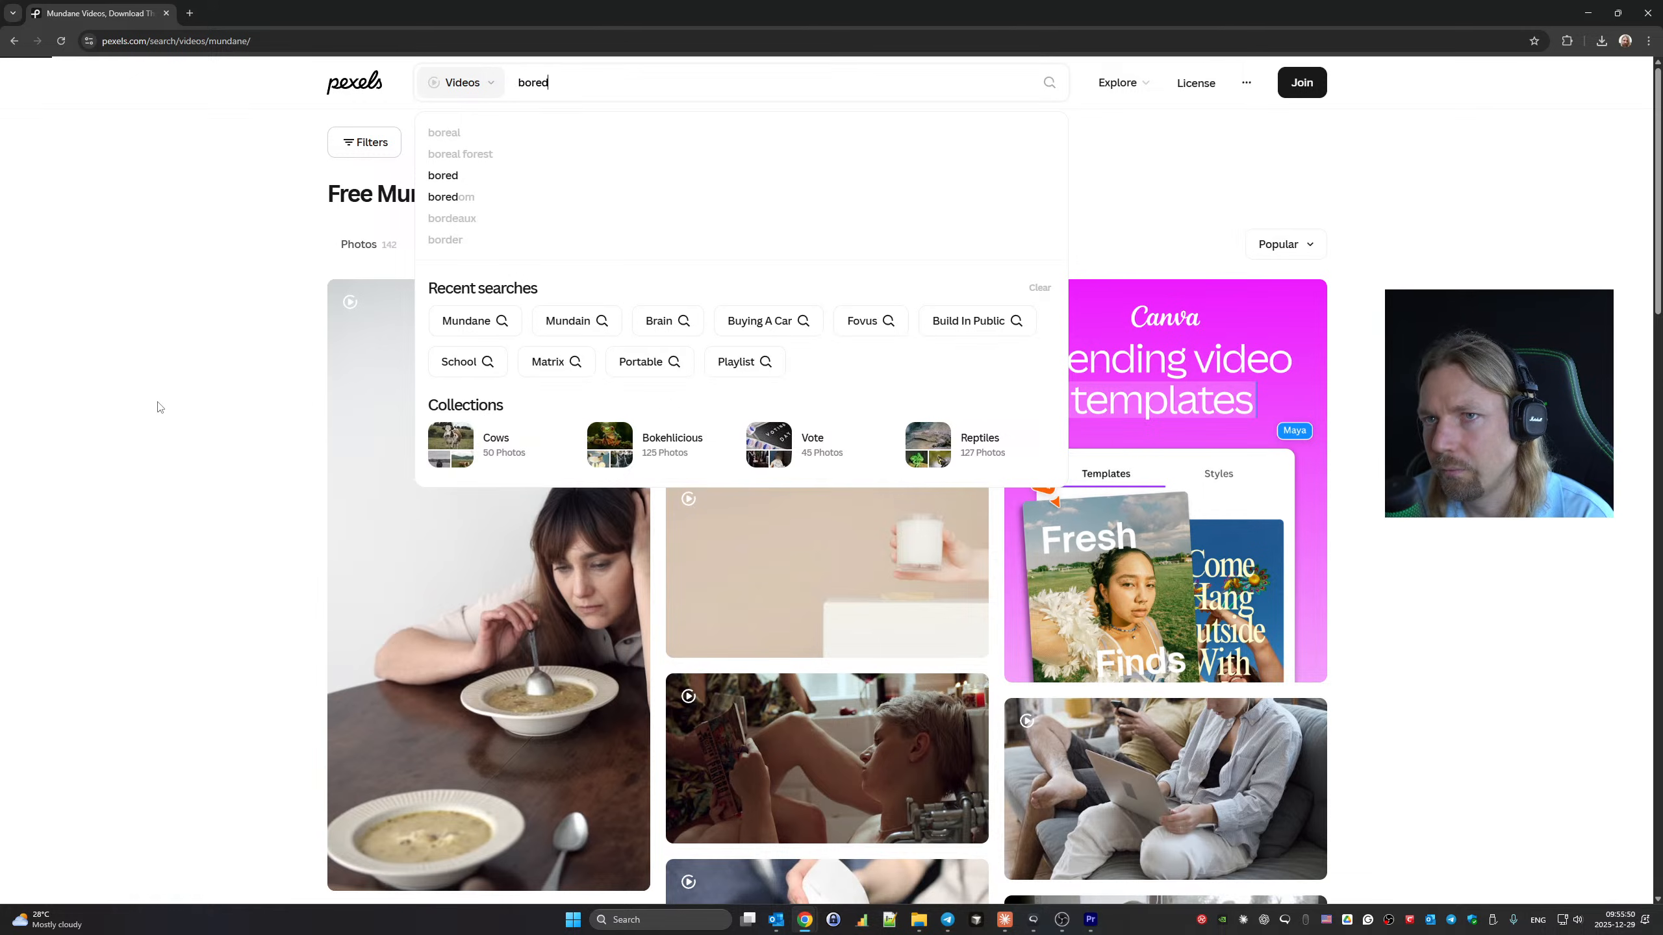
key("Return")
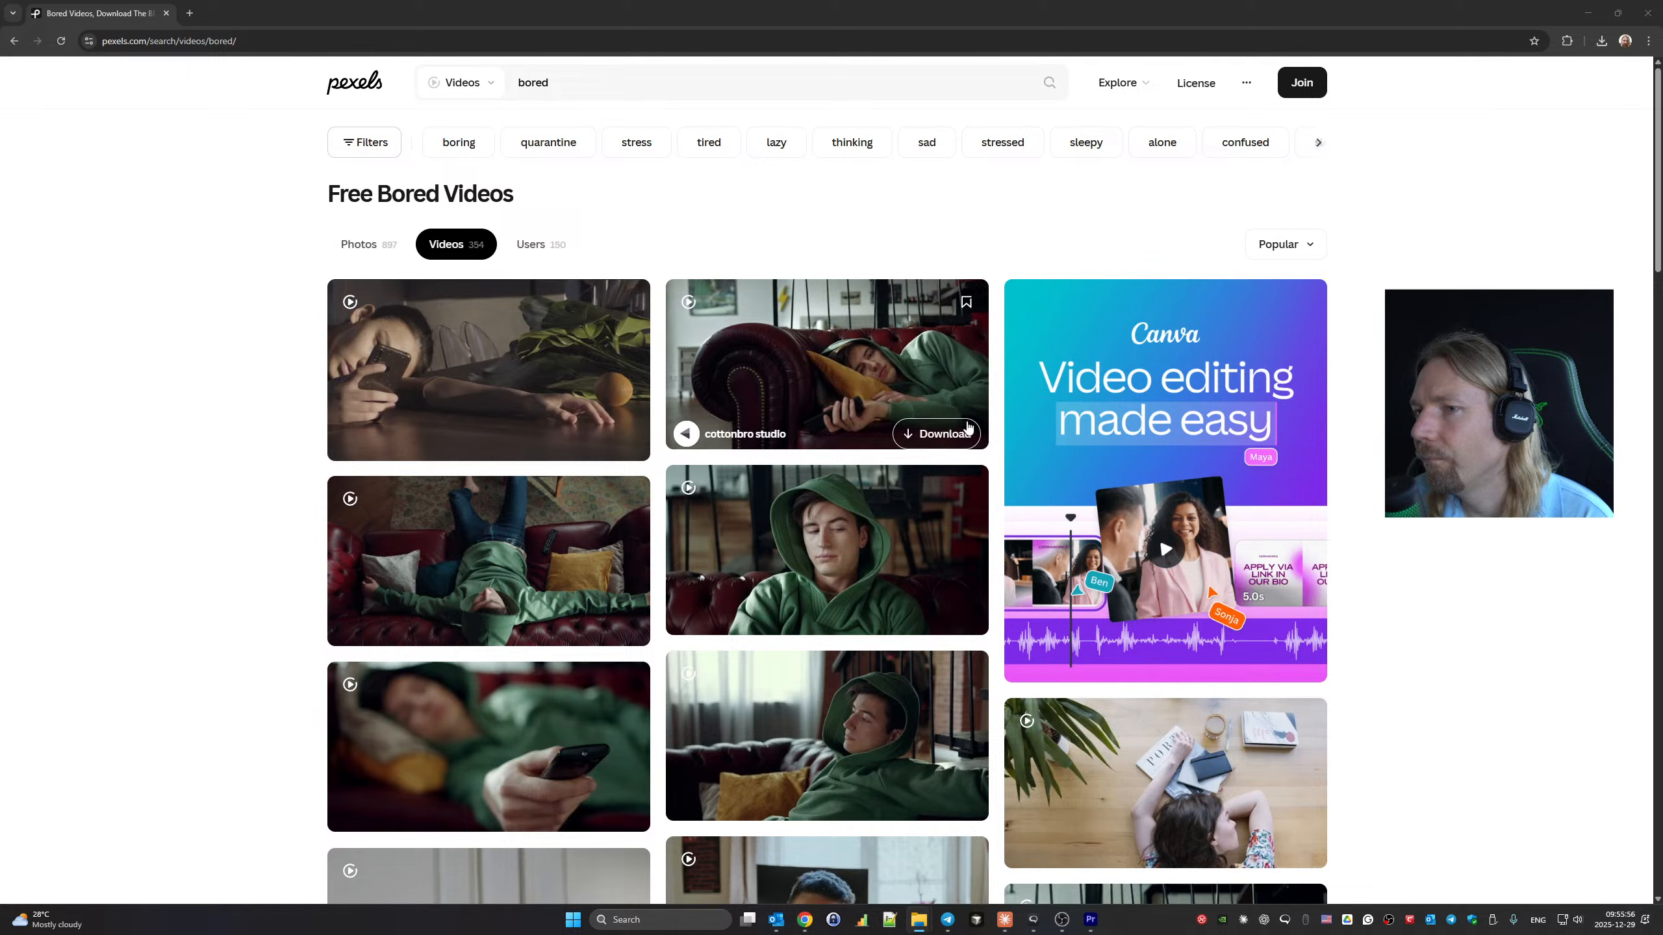
Browse the "bored" video results and download the vertical clip of the man looking at his phone in a cinema.
scroll(799, 434, "down", 7)
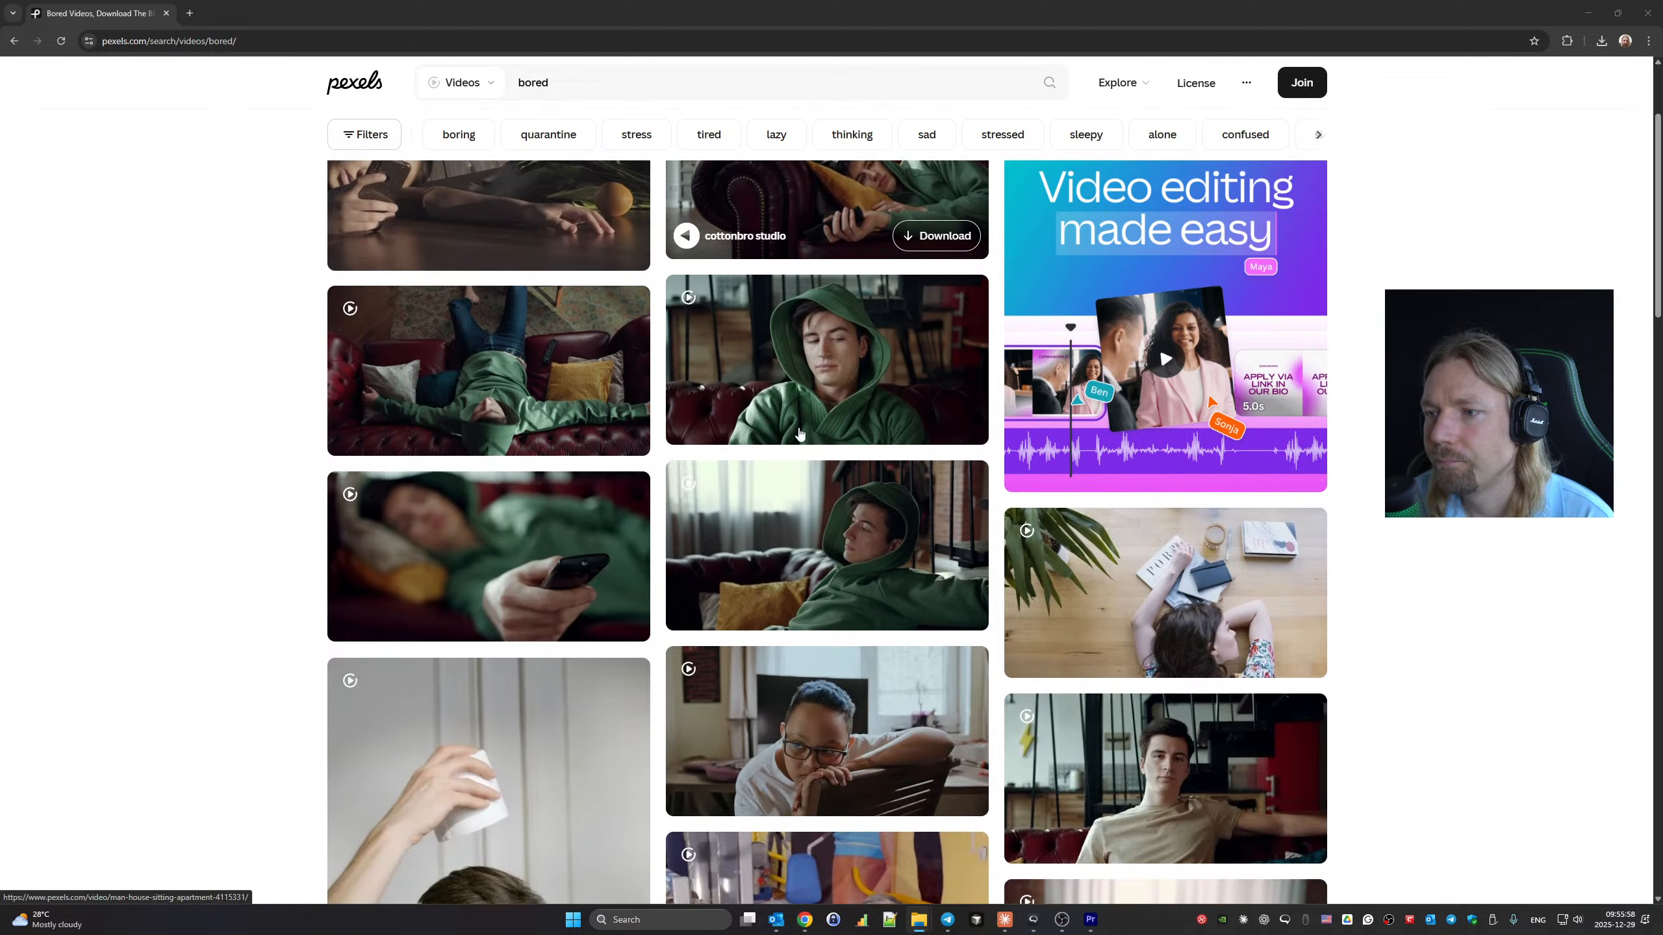
scroll(799, 432, "down", 2)
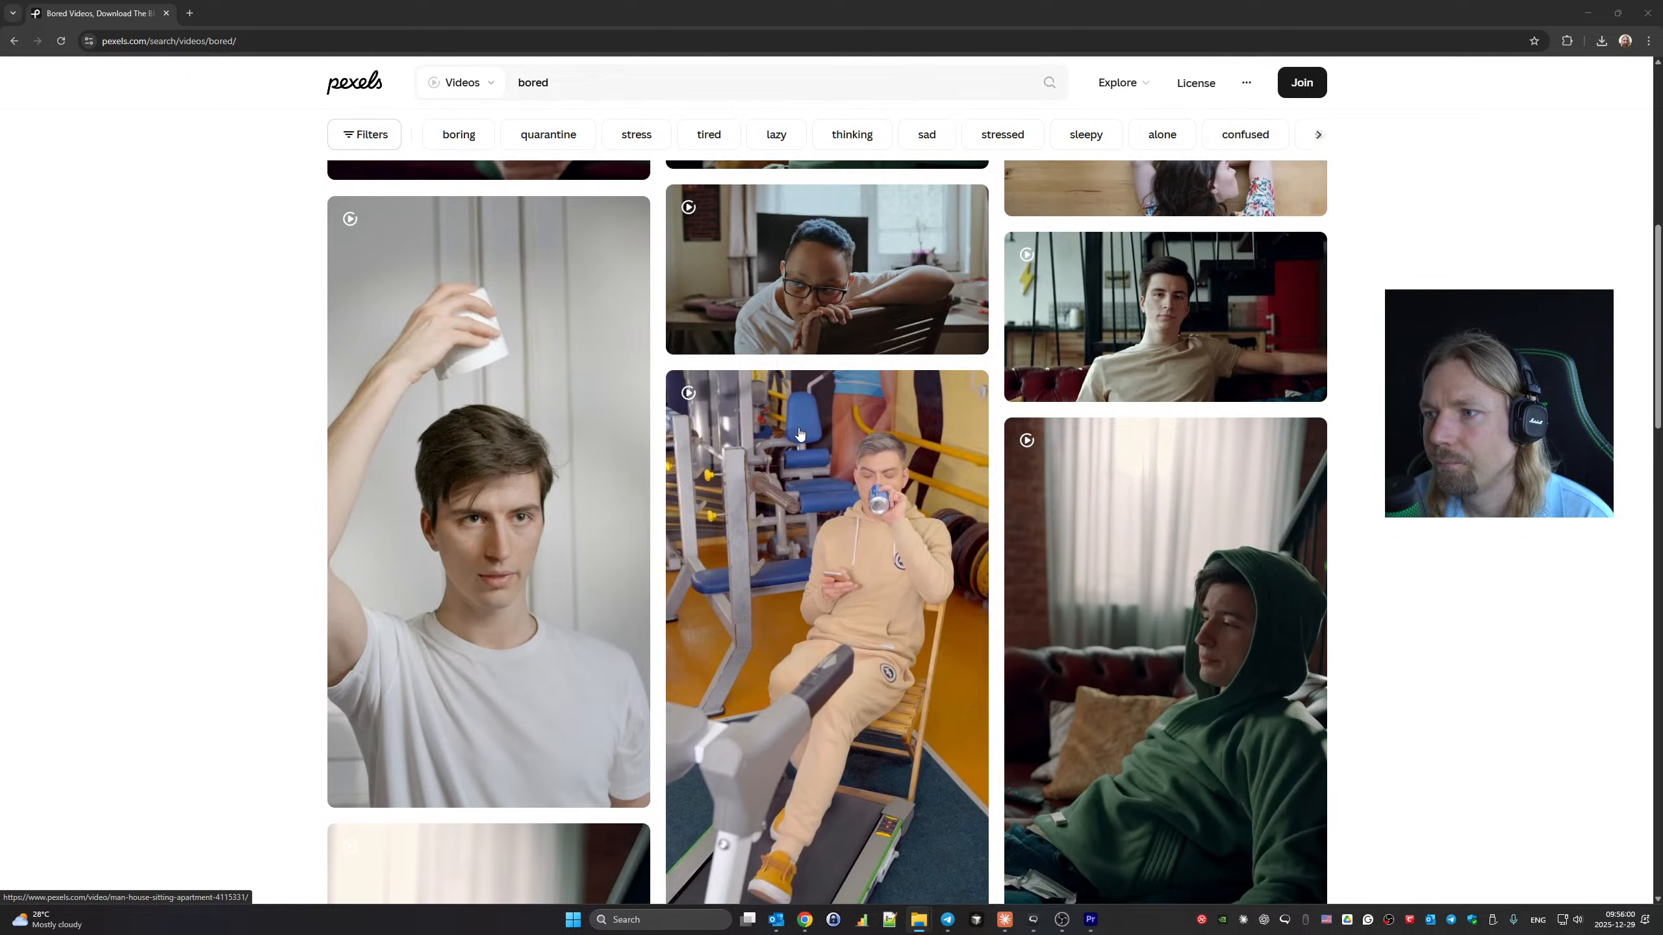
scroll(1120, 407, "down", 6)
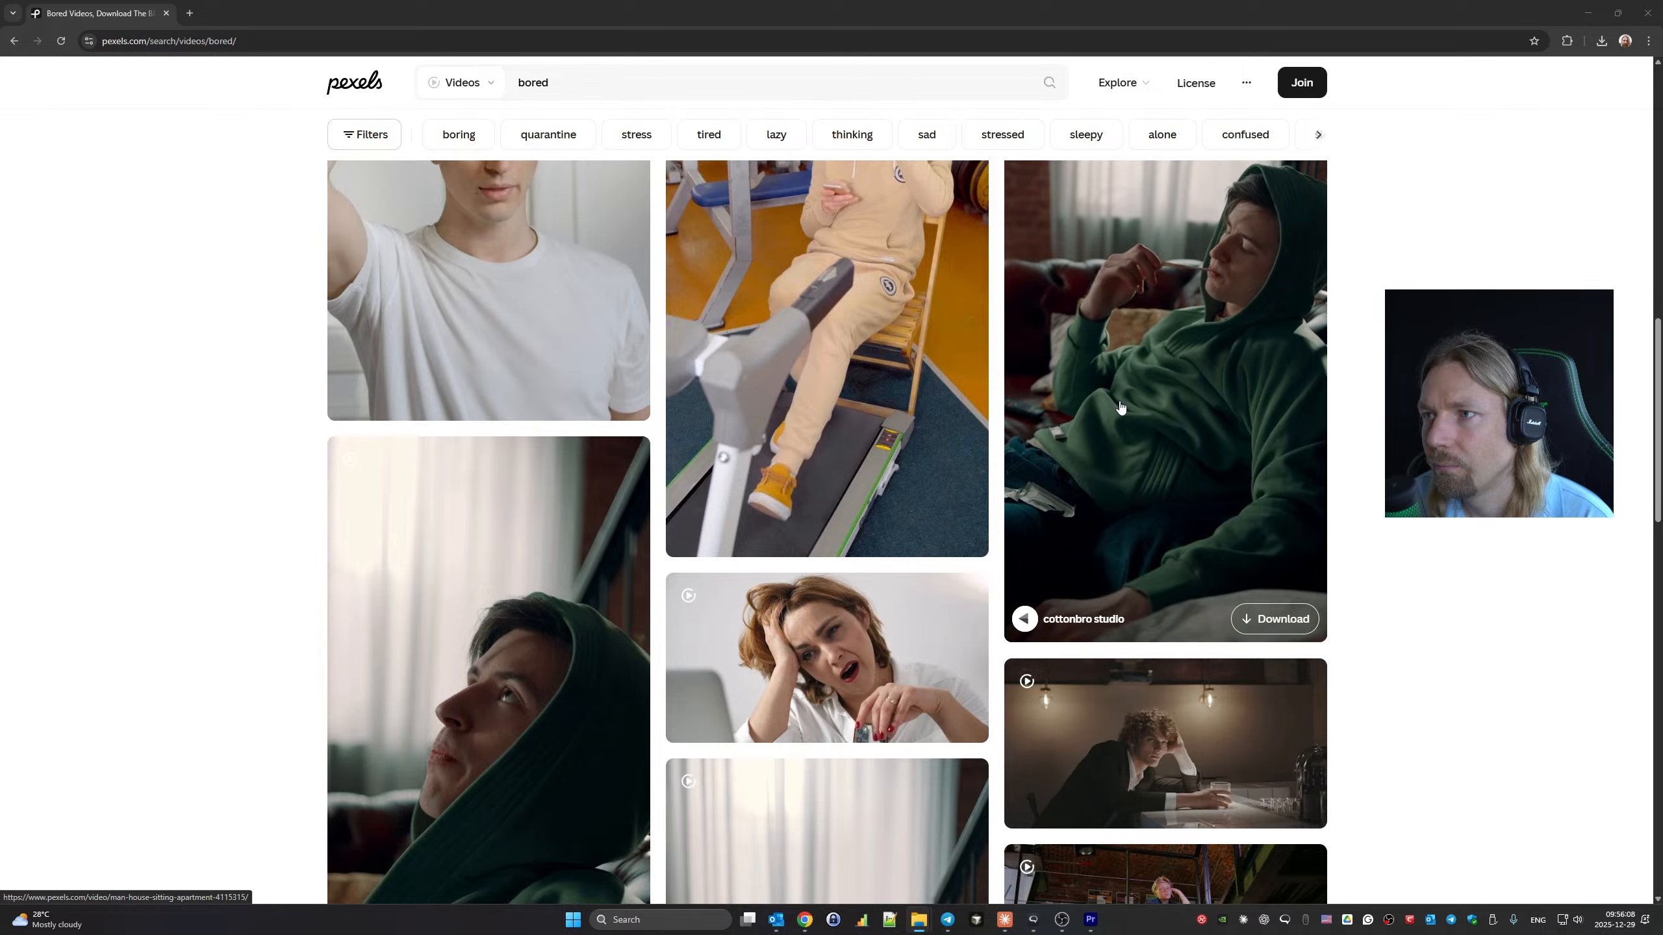
scroll(1120, 407, "down", 5)
scroll(1120, 407, "down", 3)
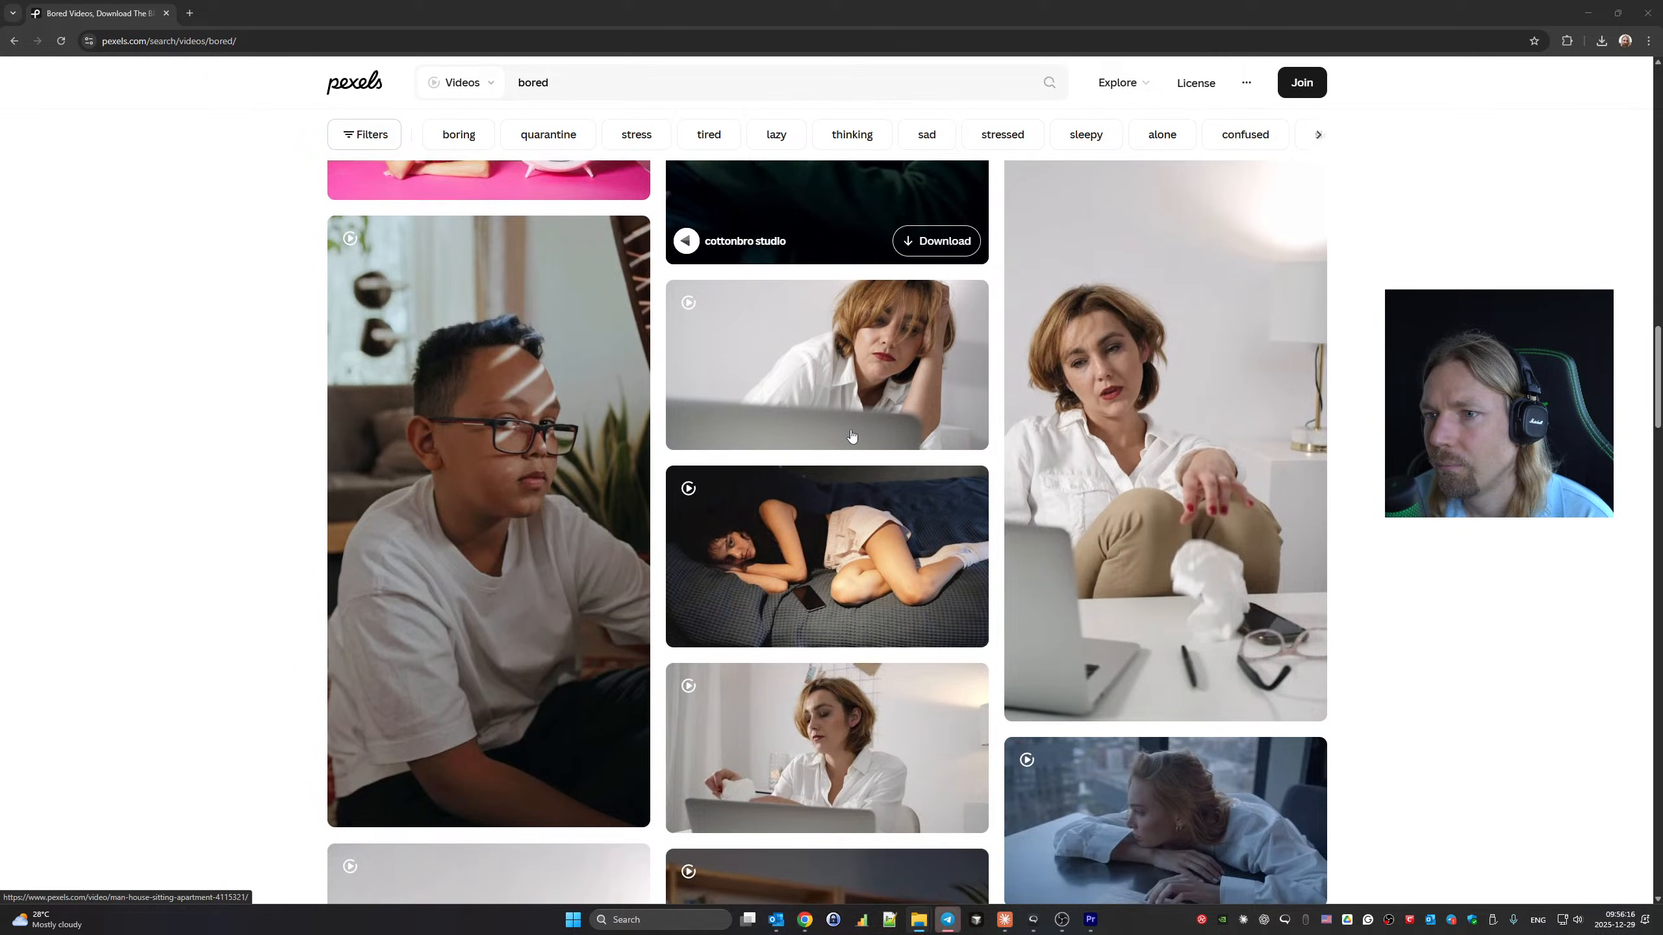
scroll(851, 436, "down", 5)
scroll(852, 436, "down", 8)
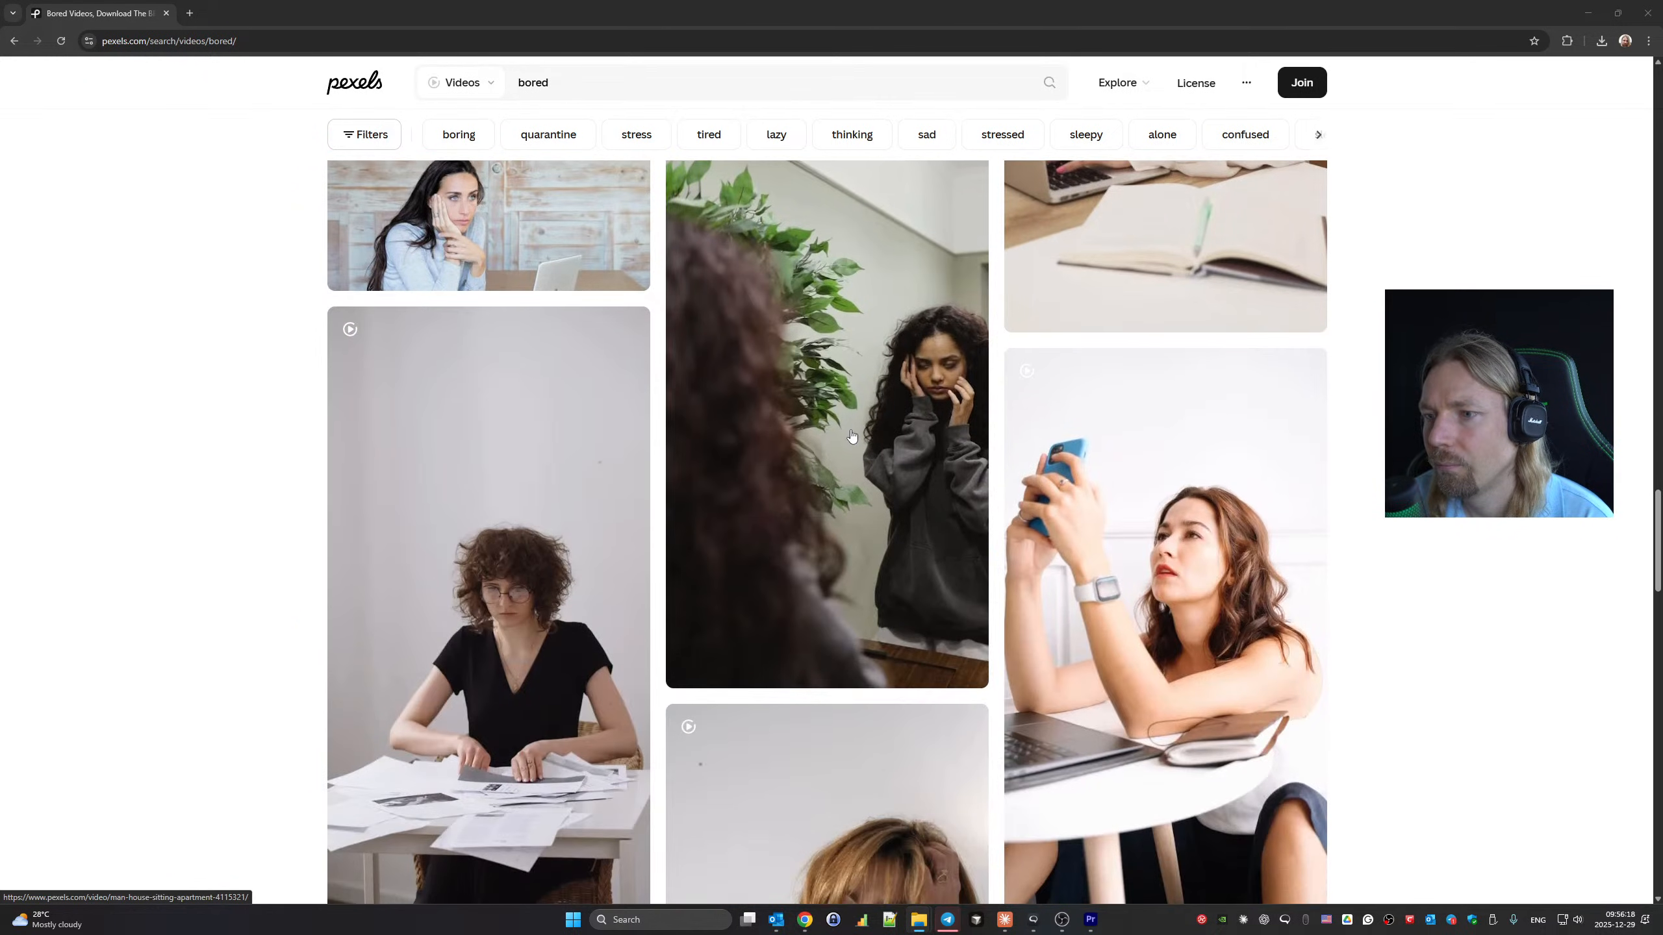
scroll(851, 436, "down", 5)
scroll(851, 436, "down", 4)
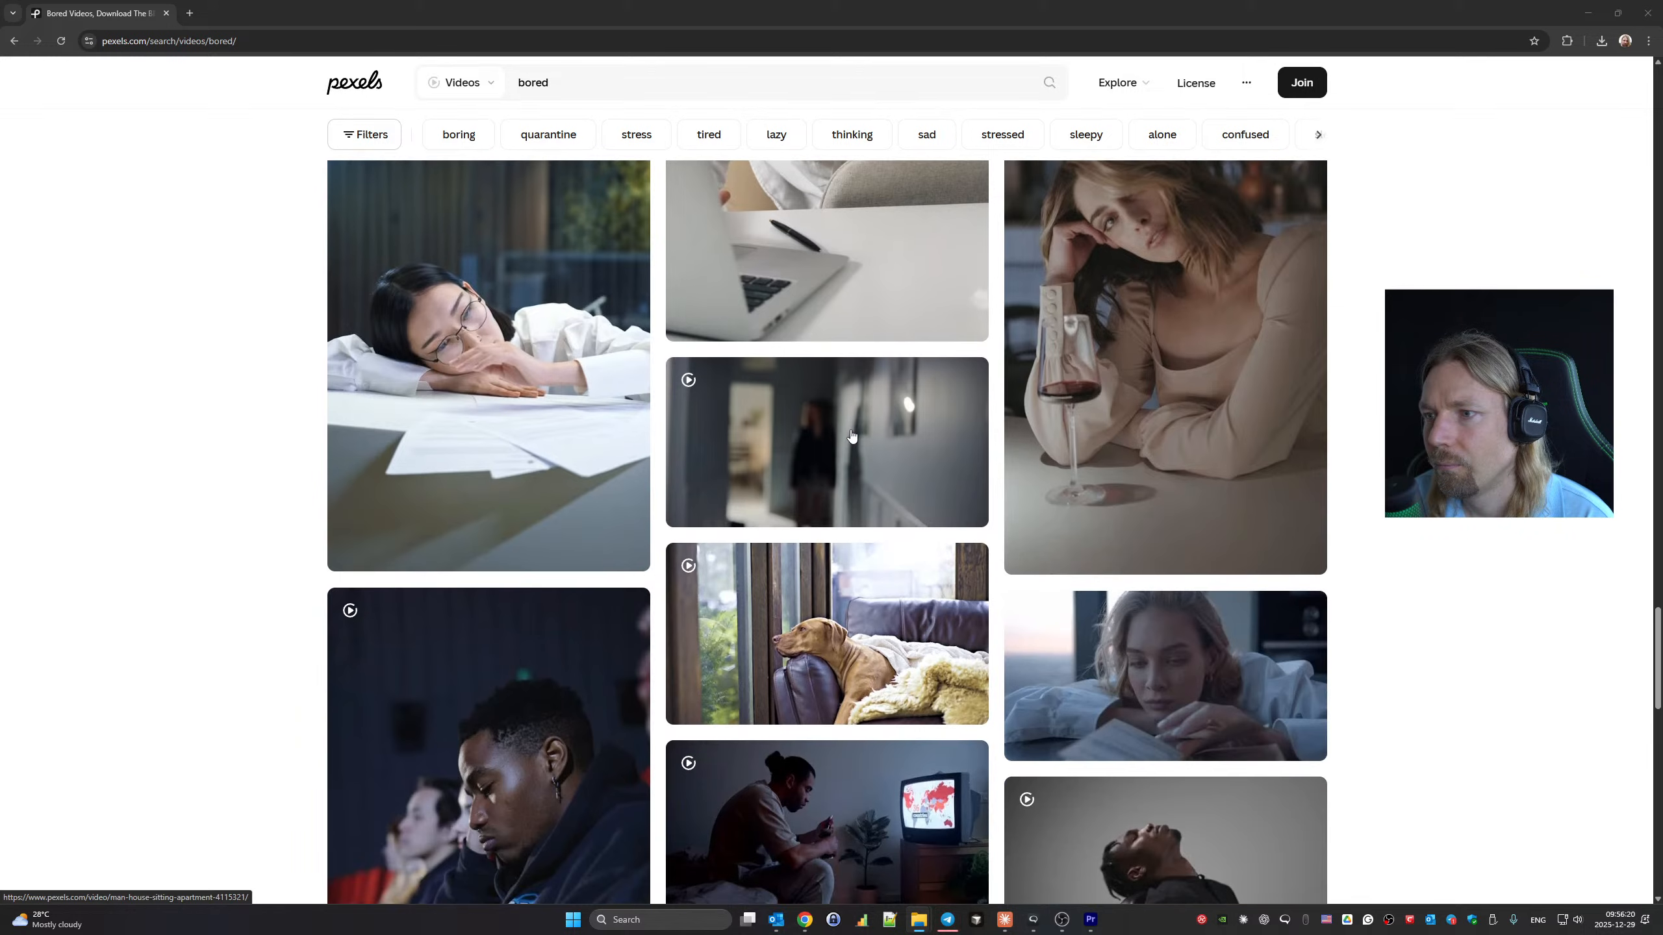
scroll(851, 436, "down", 3)
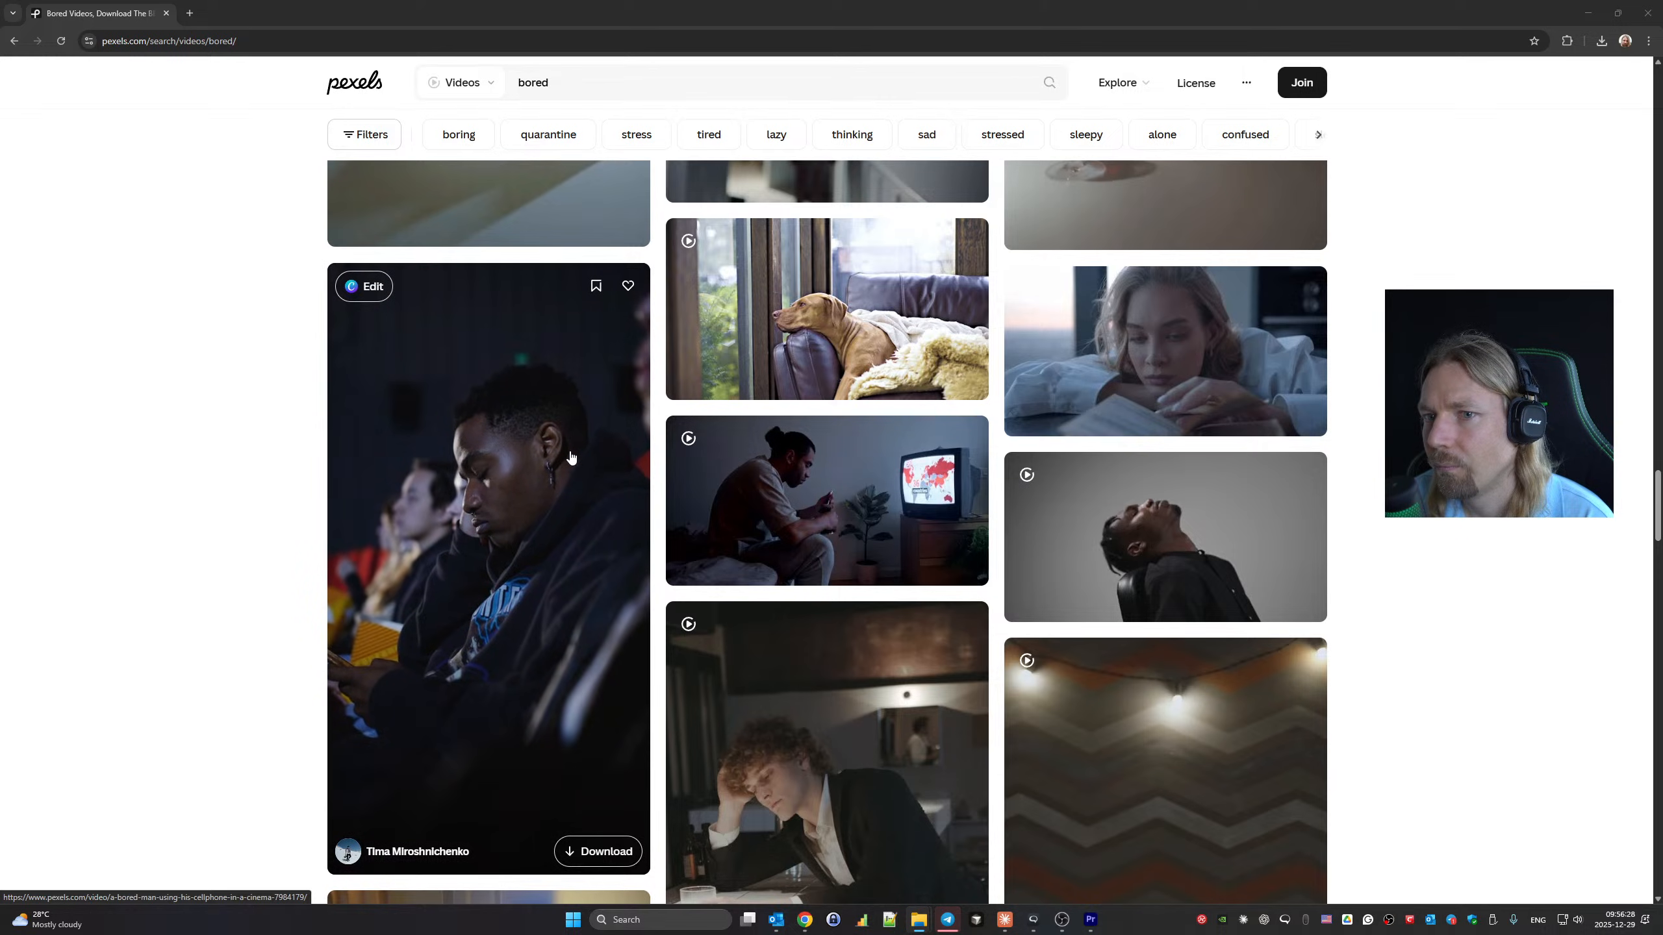
scroll(571, 456, "down", 7)
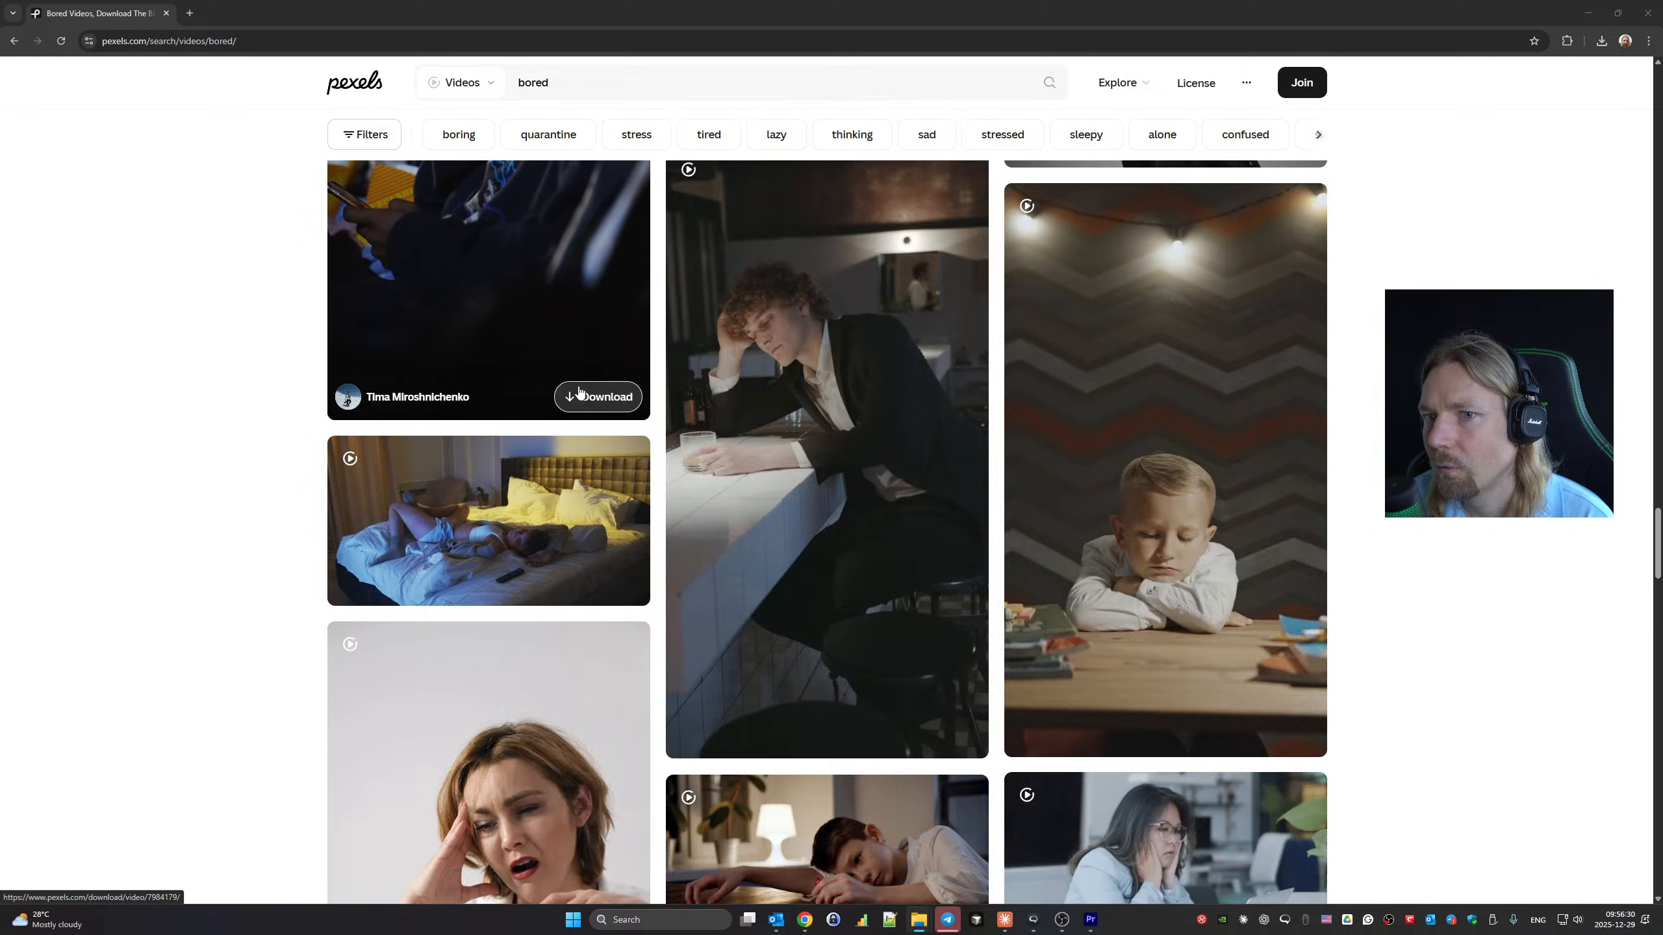
left_click(605, 393)
left_click(269, 468)
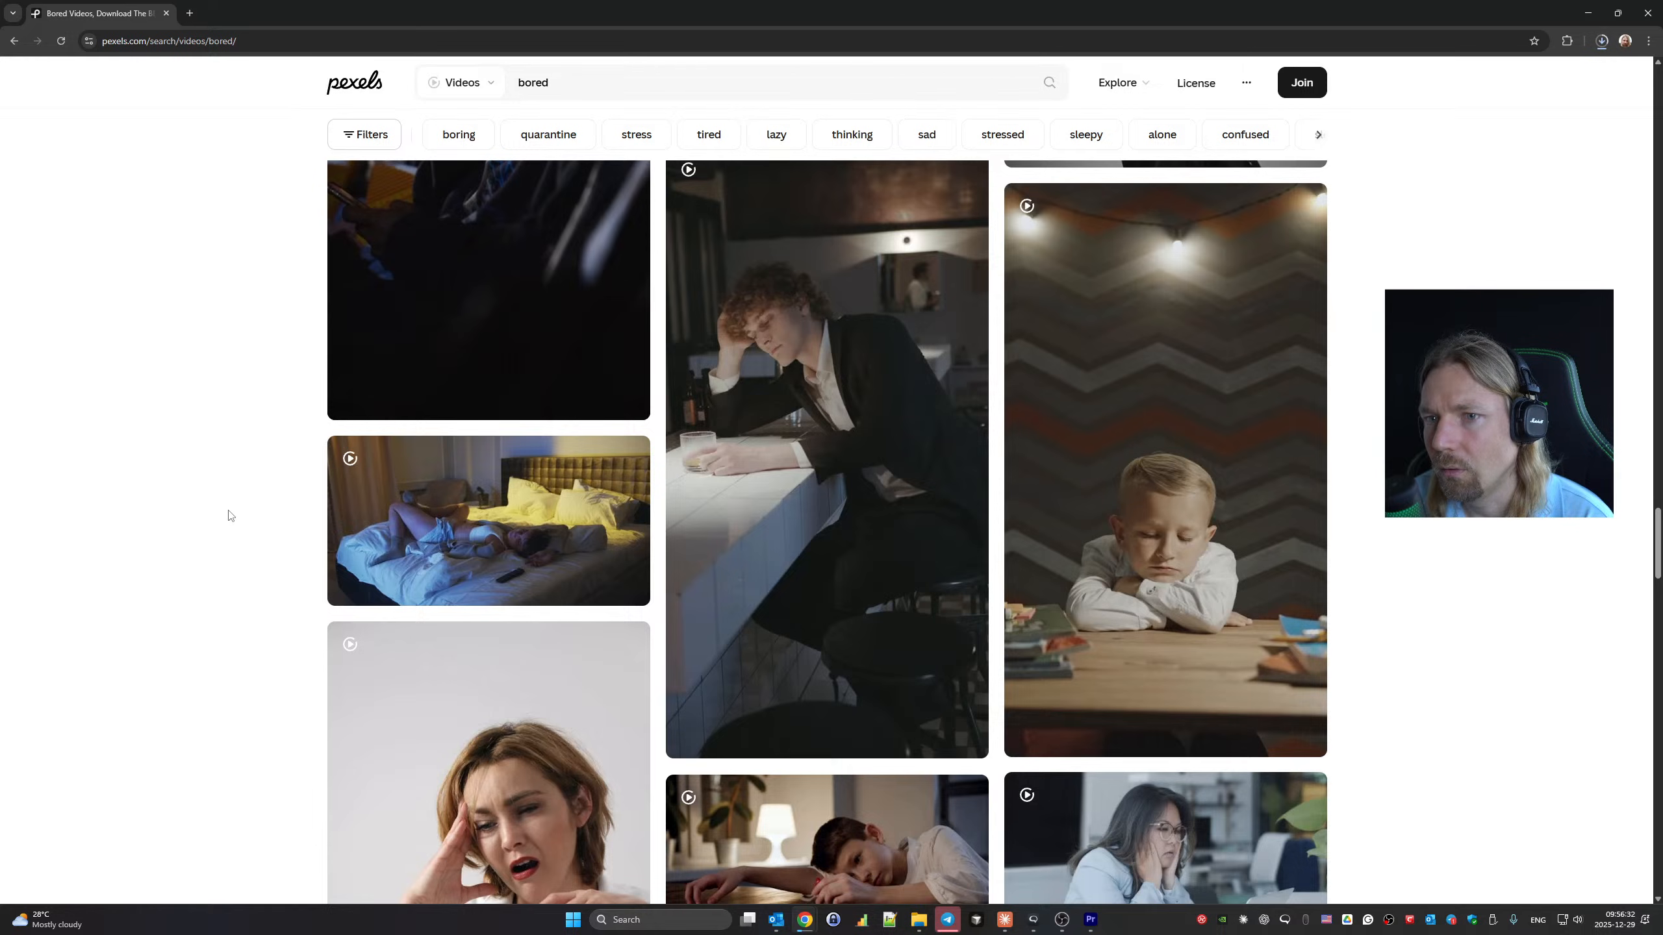
Return to Premiere Pro, place the downloaded cinema clip above the adjustment layer at 00:00:21:48, and select it.
scroll(229, 515, "up", 4)
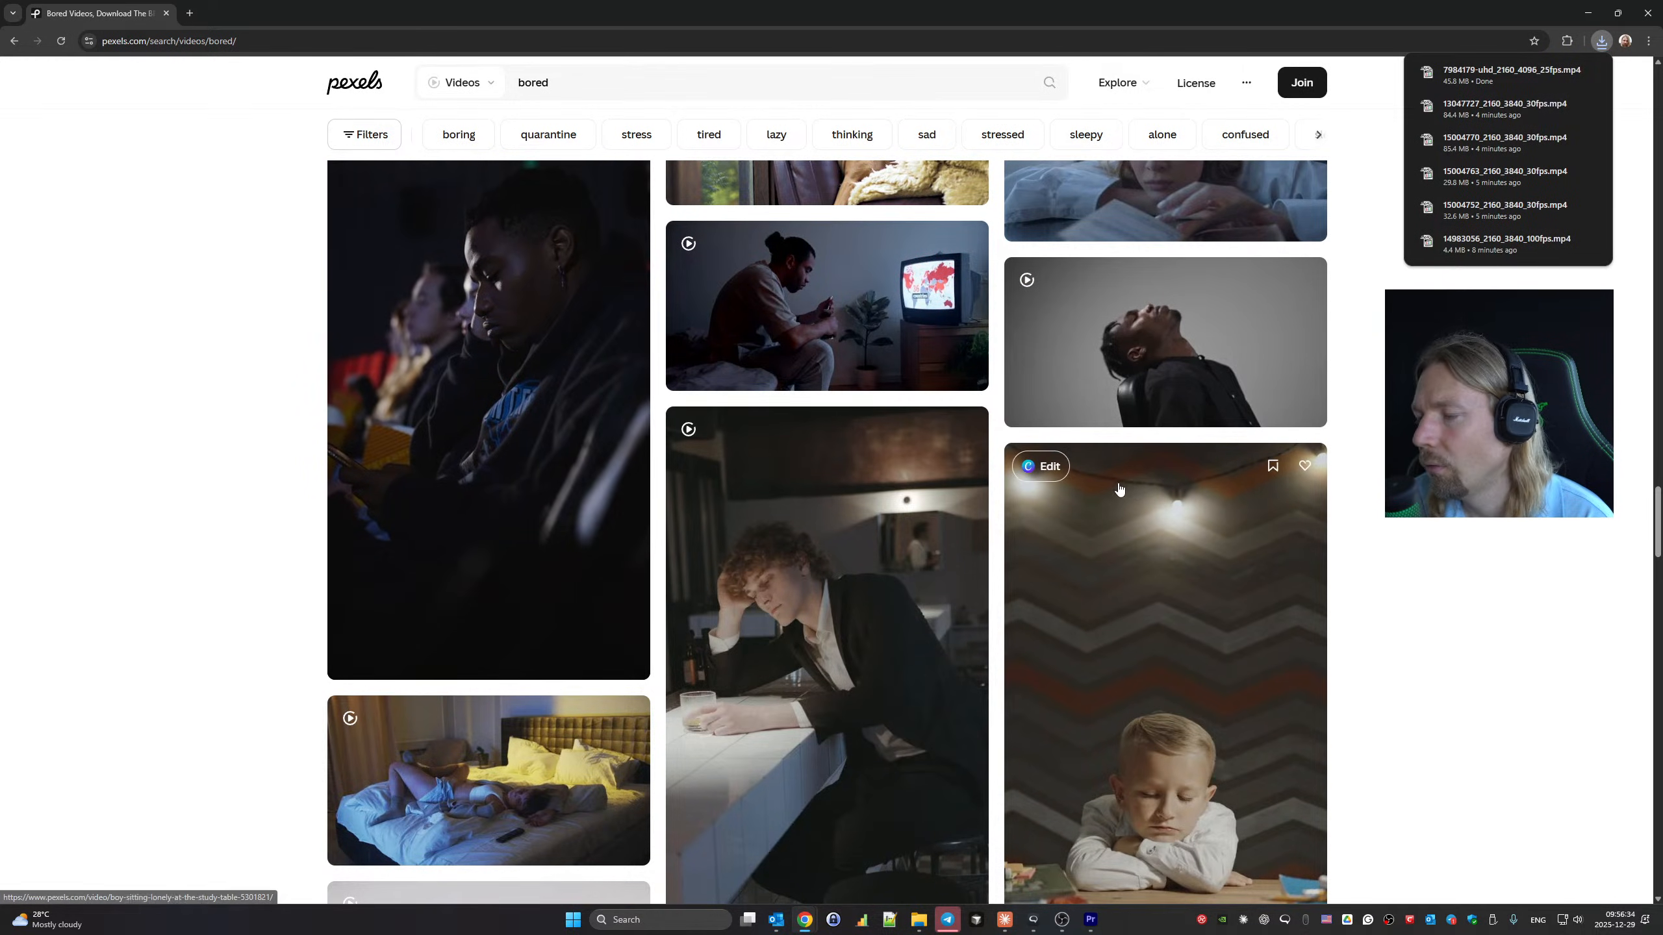
scroll(1118, 489, "up", 9)
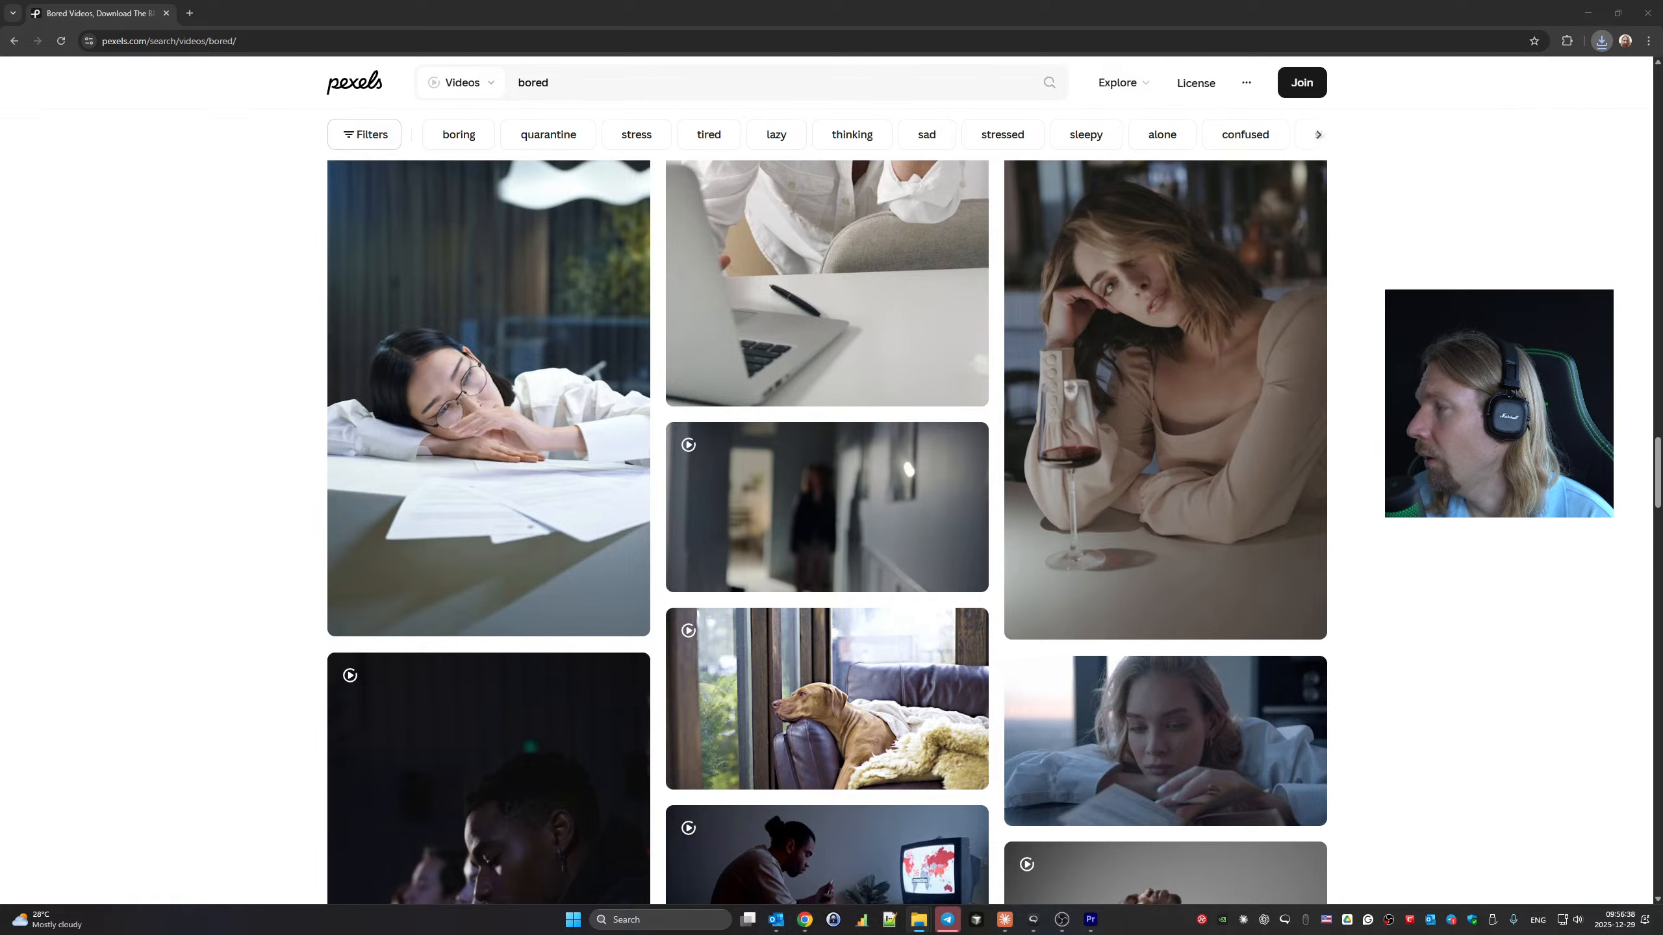
left_click(1092, 924)
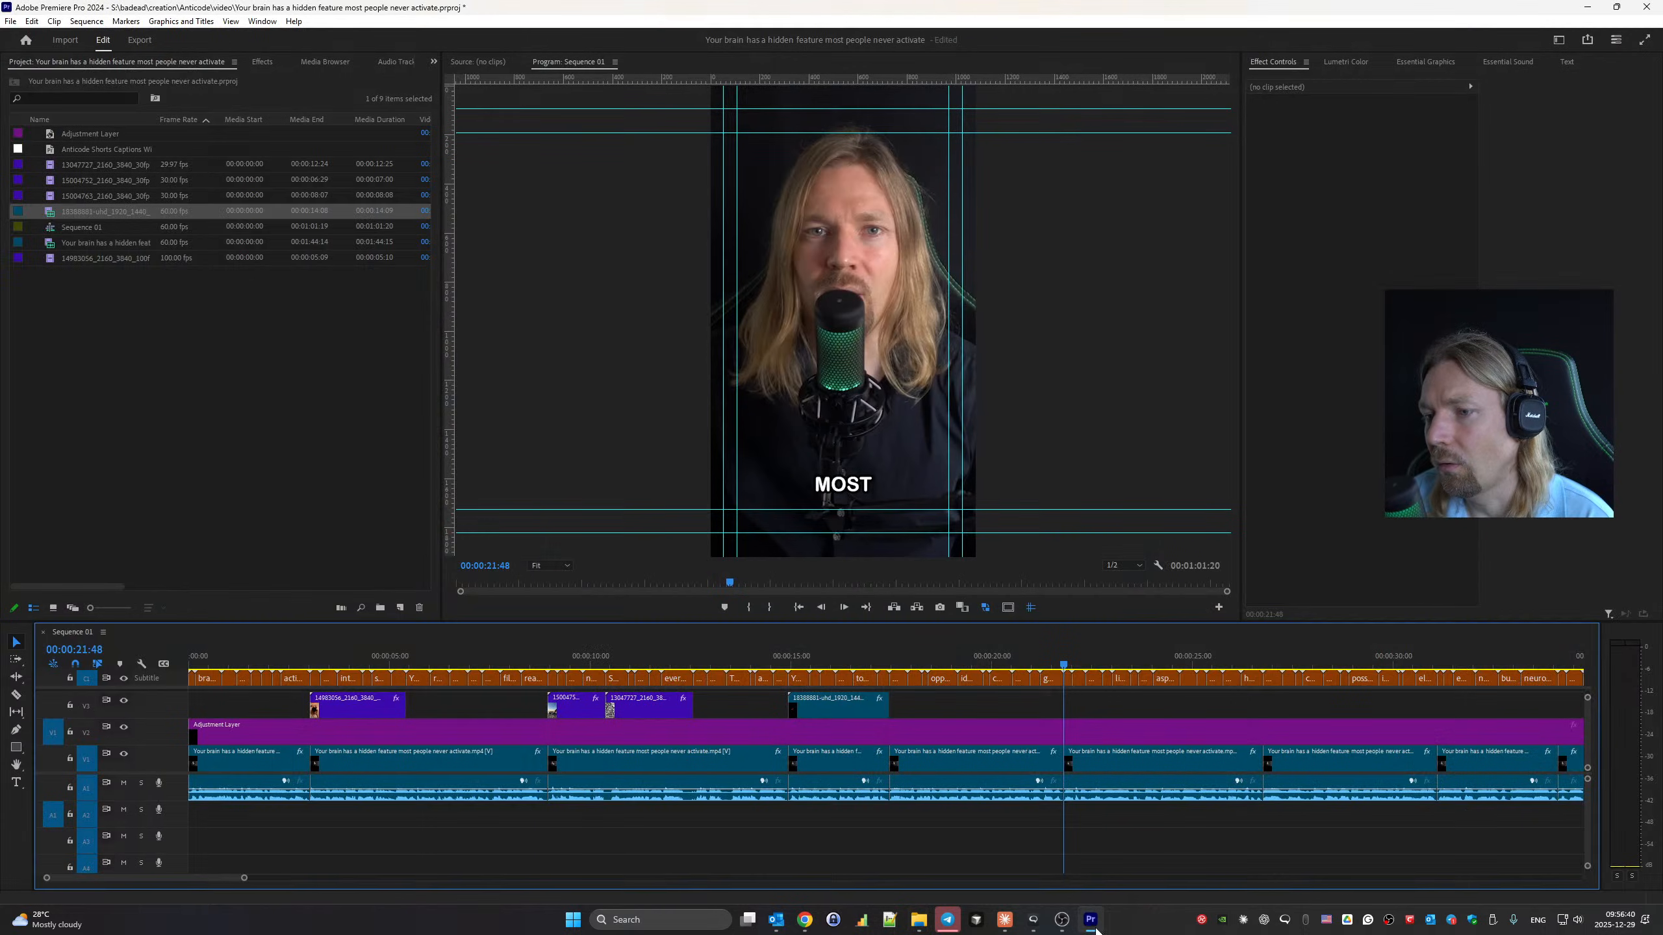
left_click_drag(1468, 601, 1065, 704)
left_click(1097, 699)
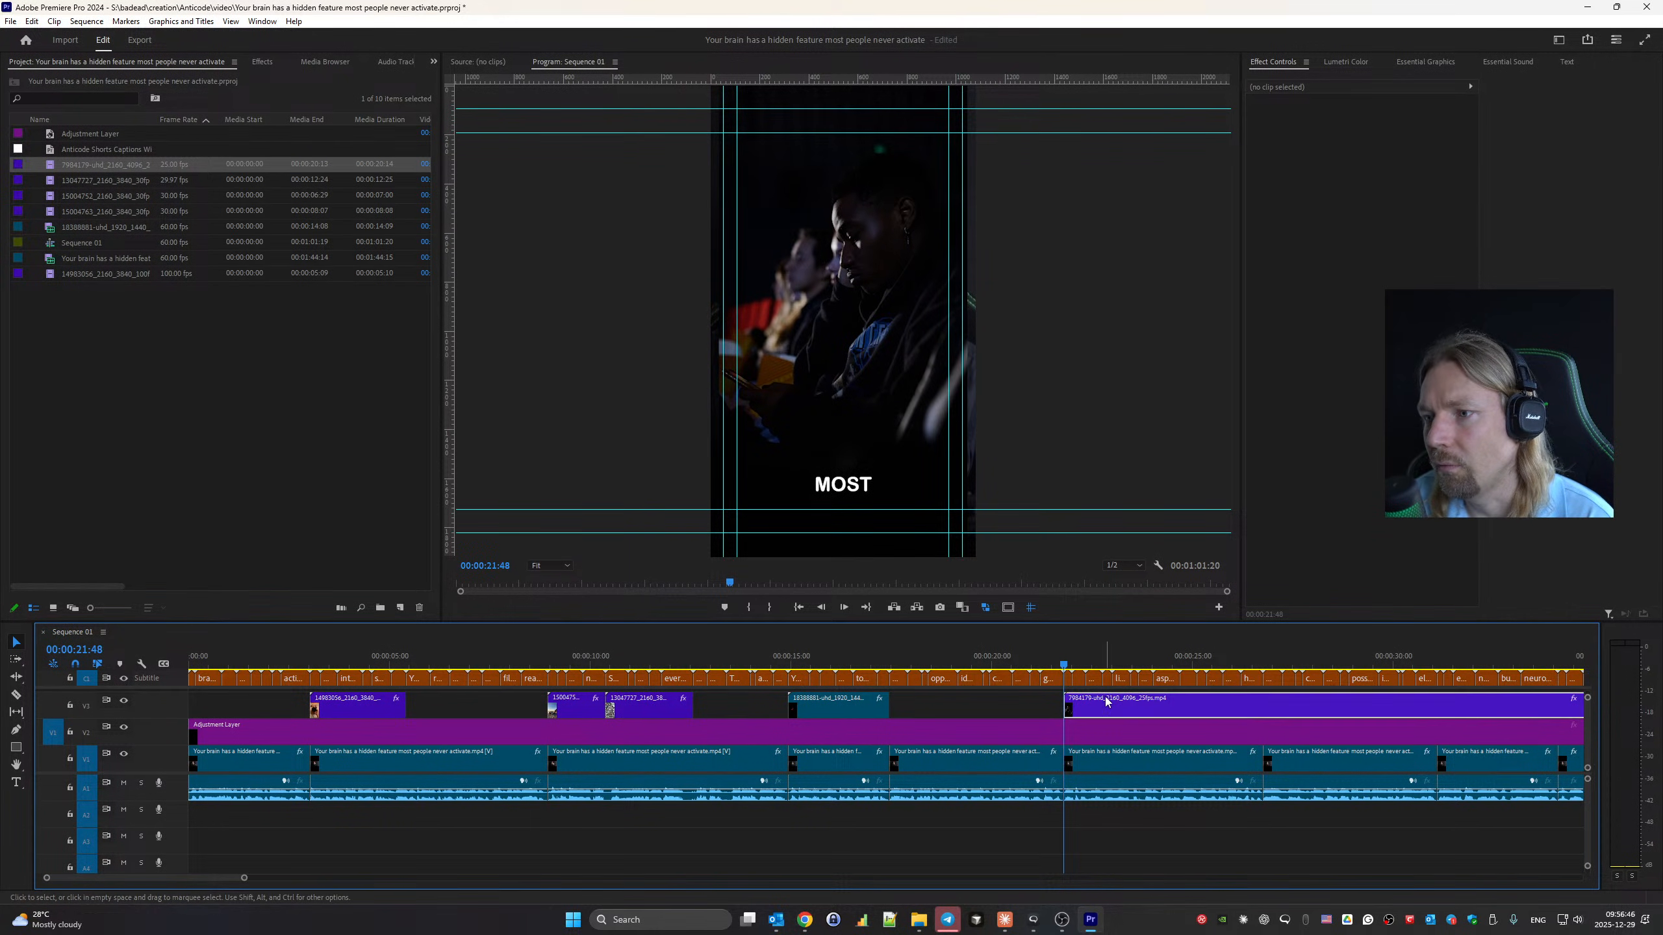
Set the cinema clip's scale to 50 so it fills the vertical frame.
left_click(1365, 142)
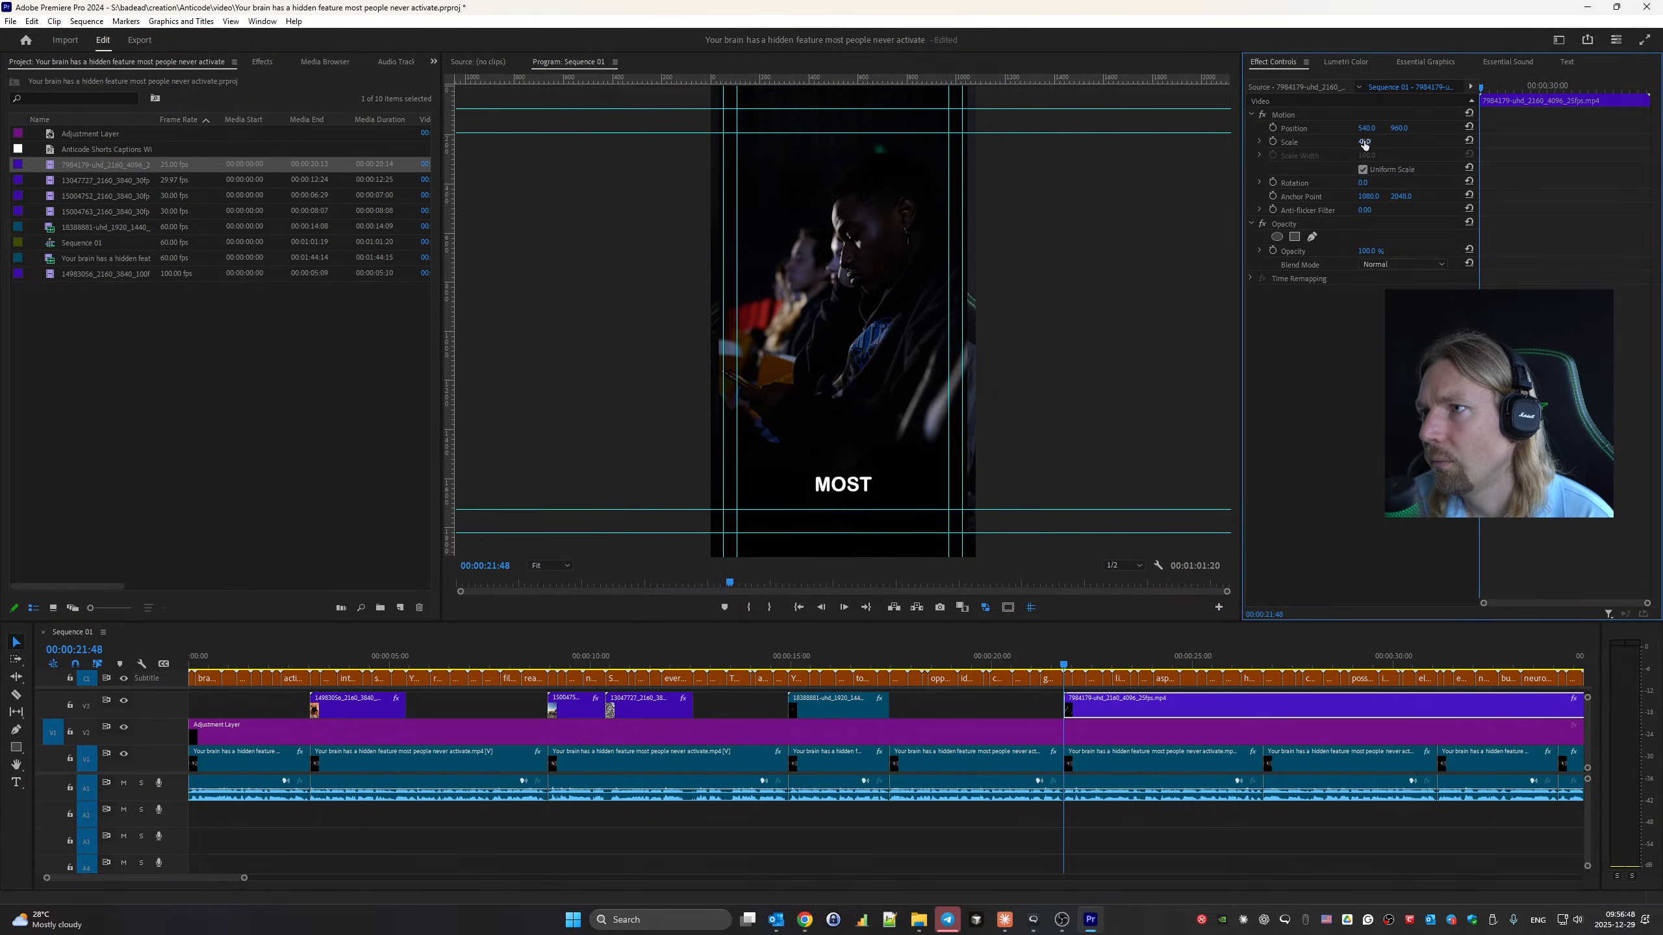
type("50")
key("Return")
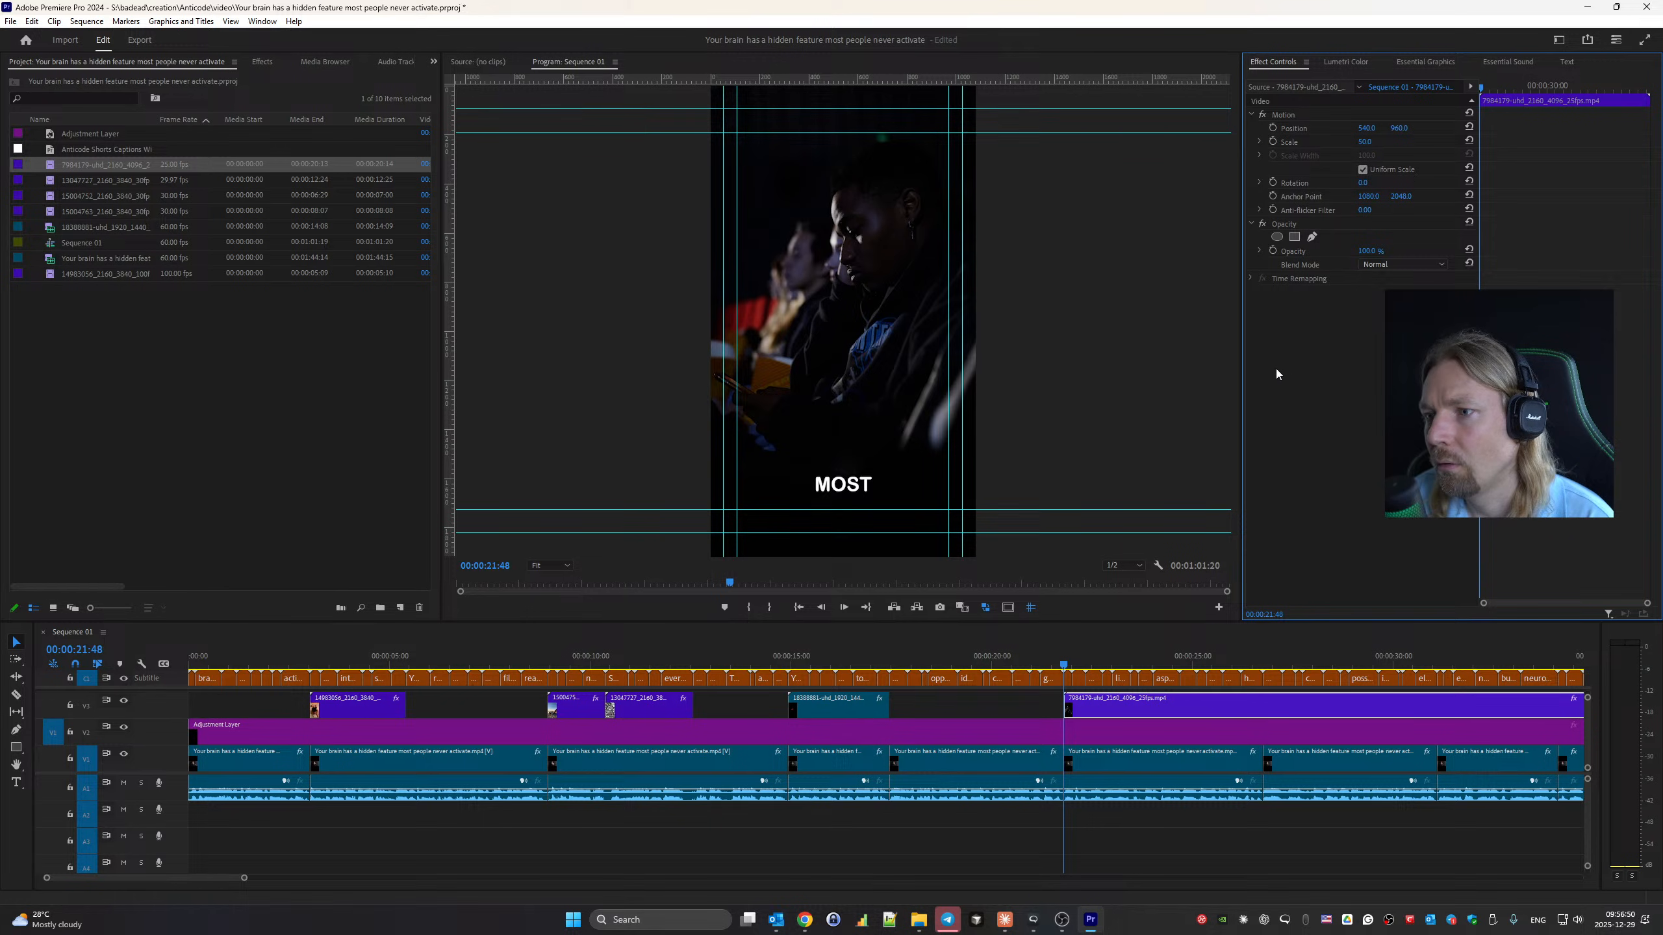
Play the cinema clip, split it at 00:00:26:46 where the "Meanwhile" take begins, and delete the remainder.
key("space")
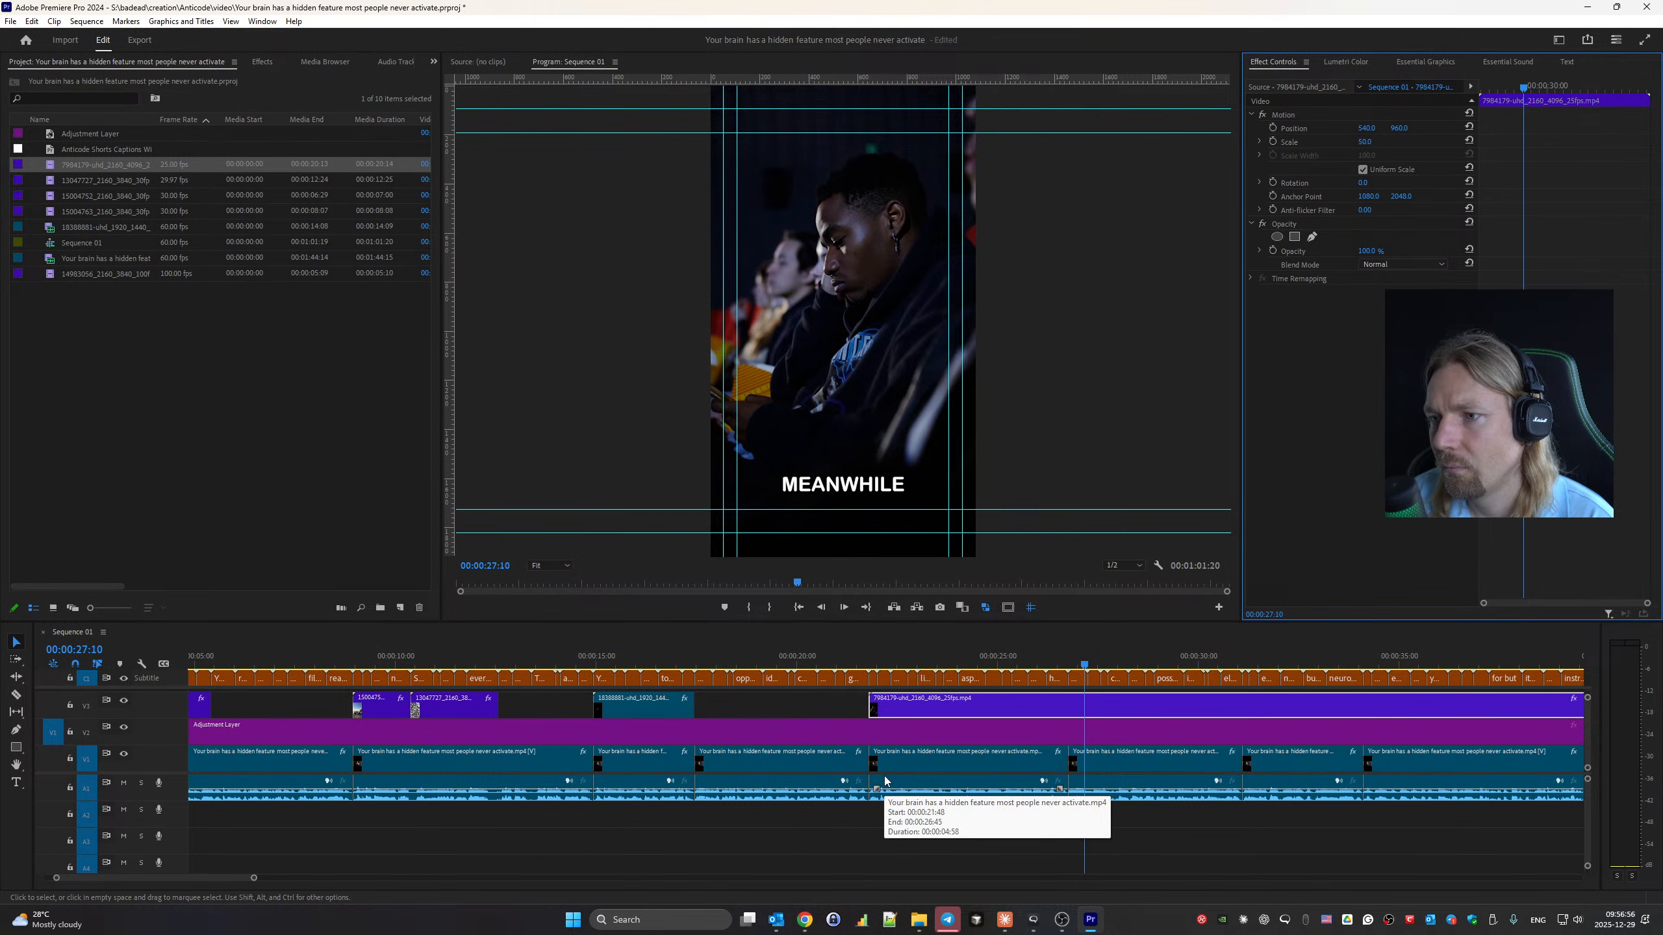
key("space")
key("c")
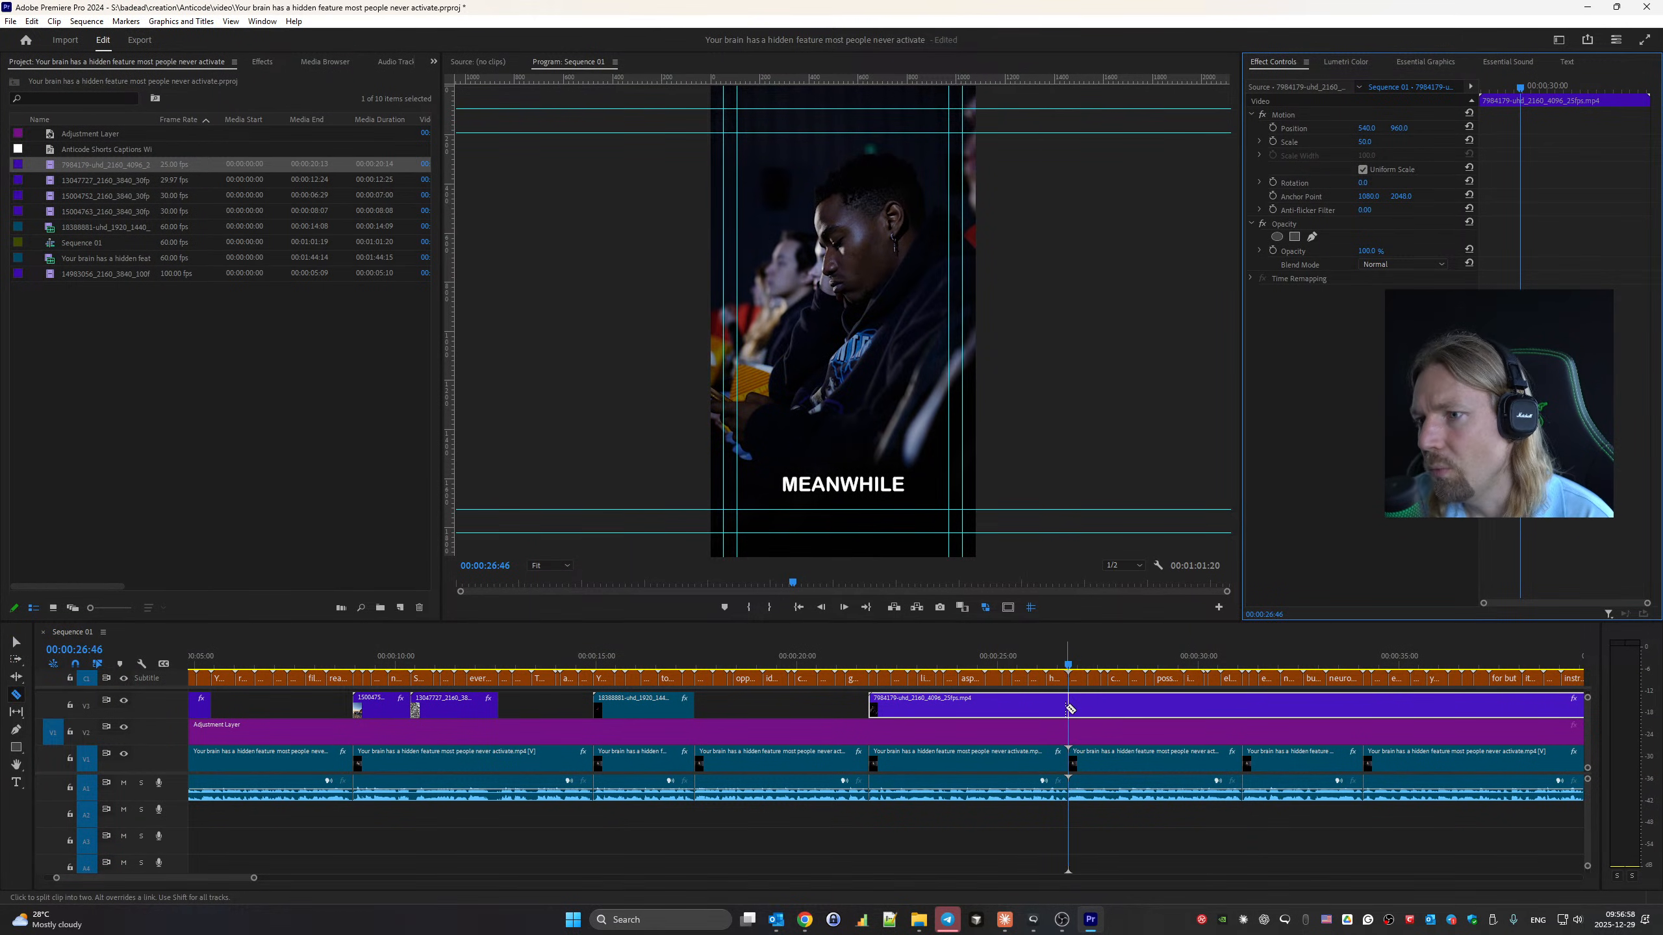
left_click(1070, 709)
key("v")
left_click(1153, 706)
key("Delete")
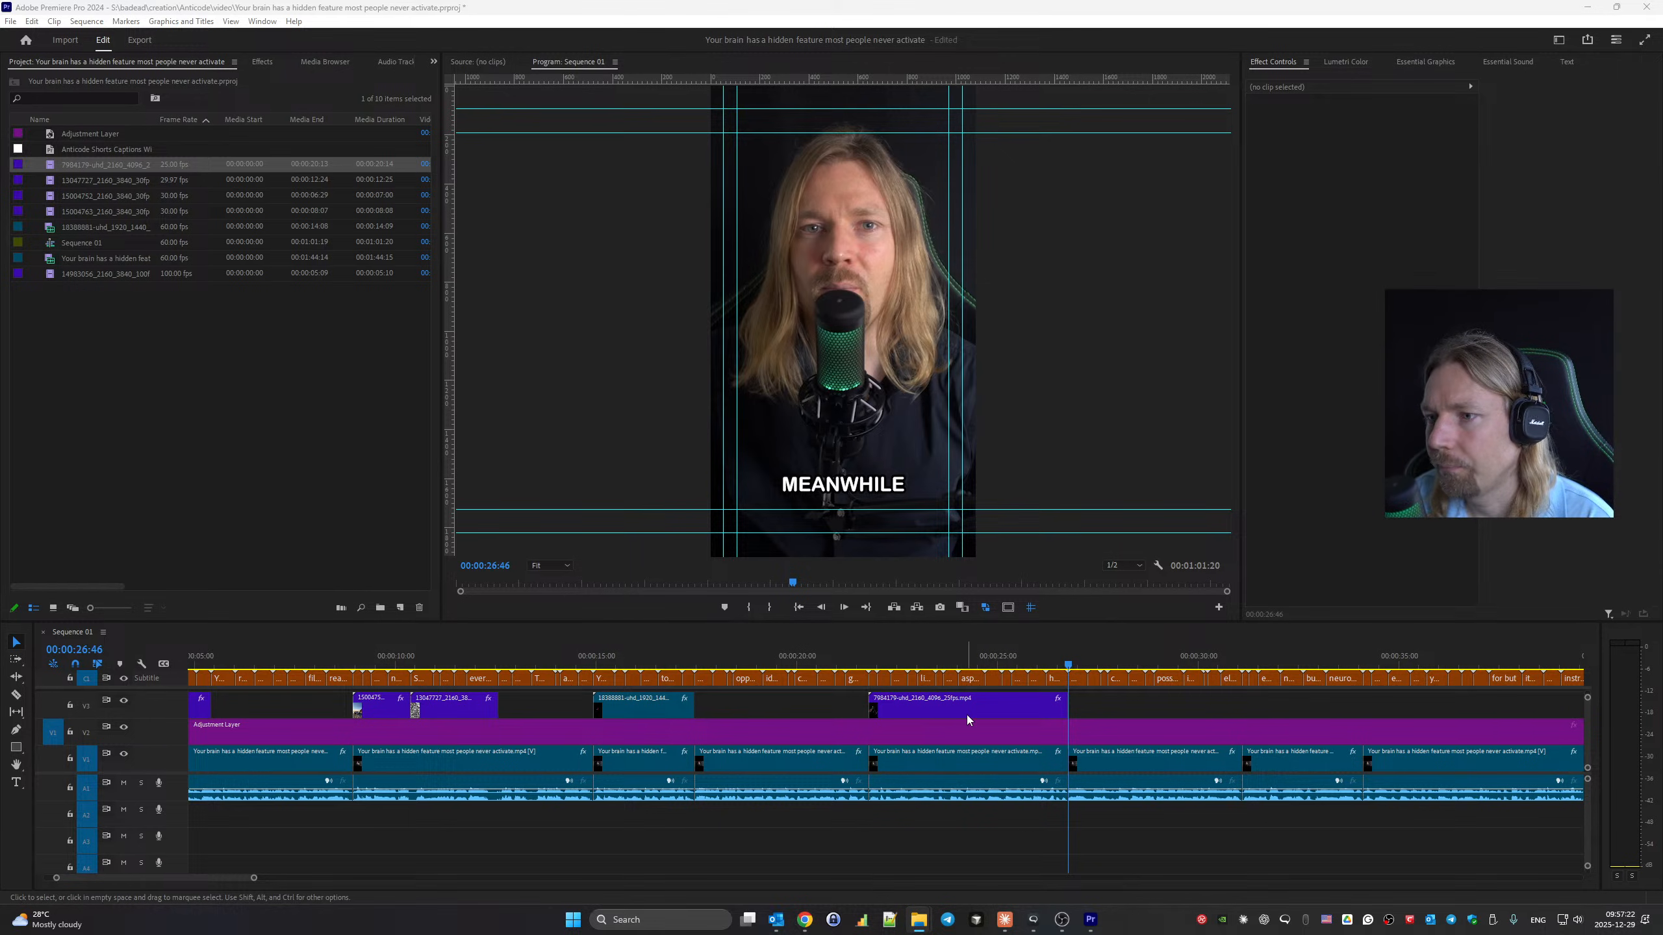
Play the lines after the cinema clip and replay them from about 00:00:30 to choose the next B-roll spot.
left_click(1007, 641)
key("space")
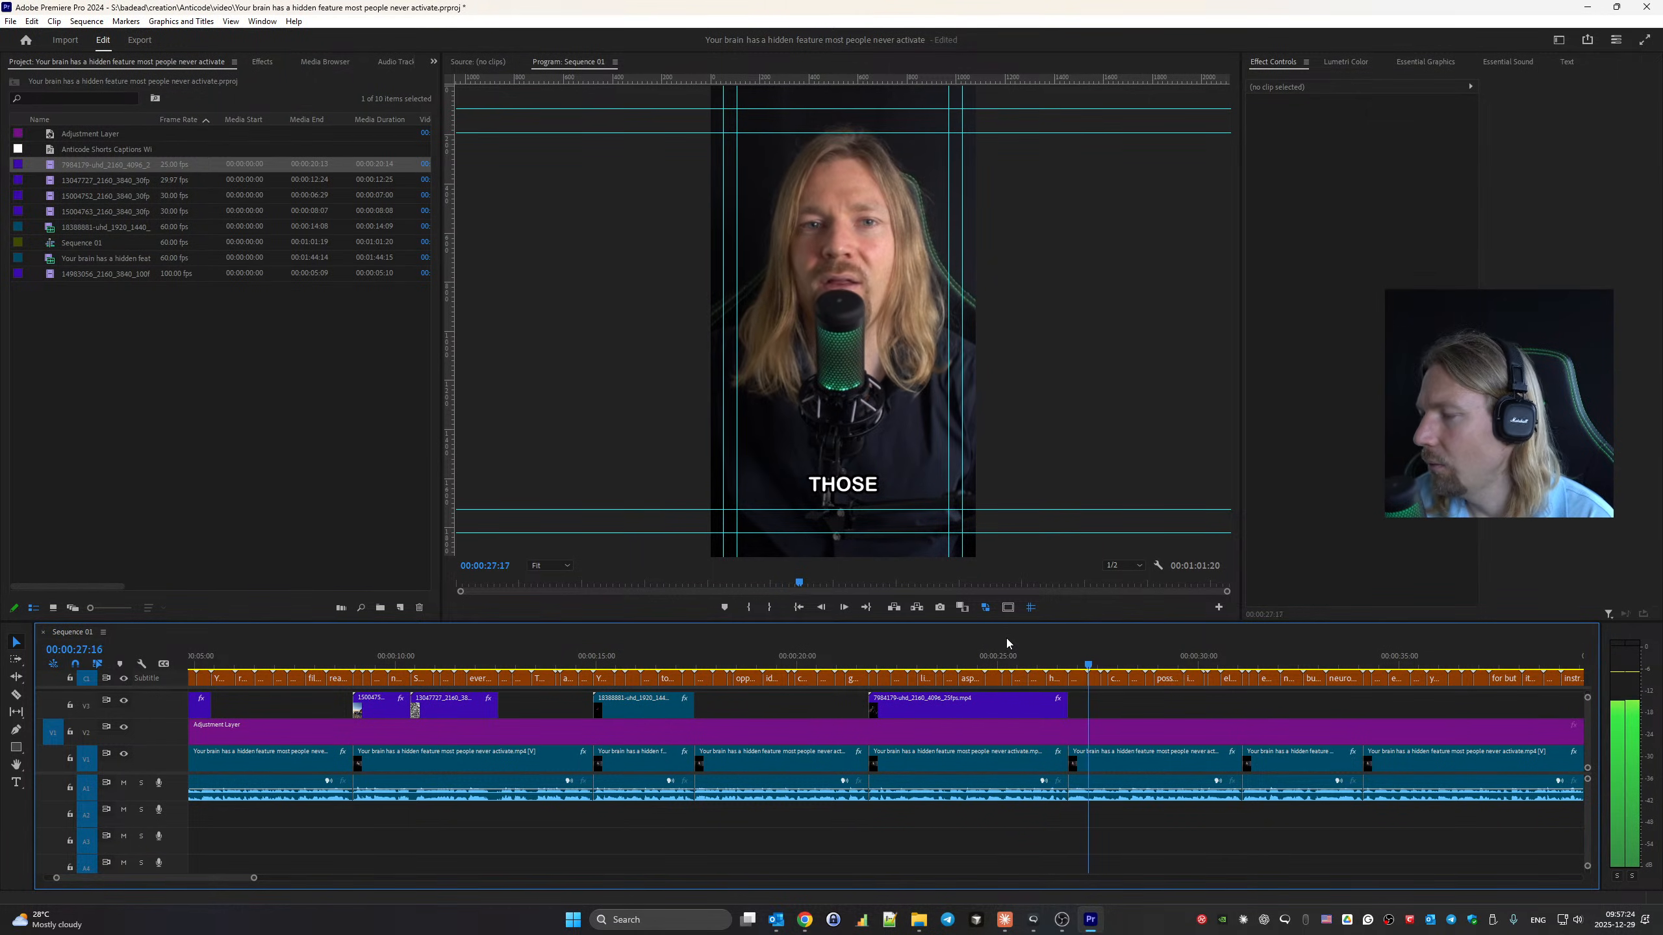
scroll(907, 702, "down", 5)
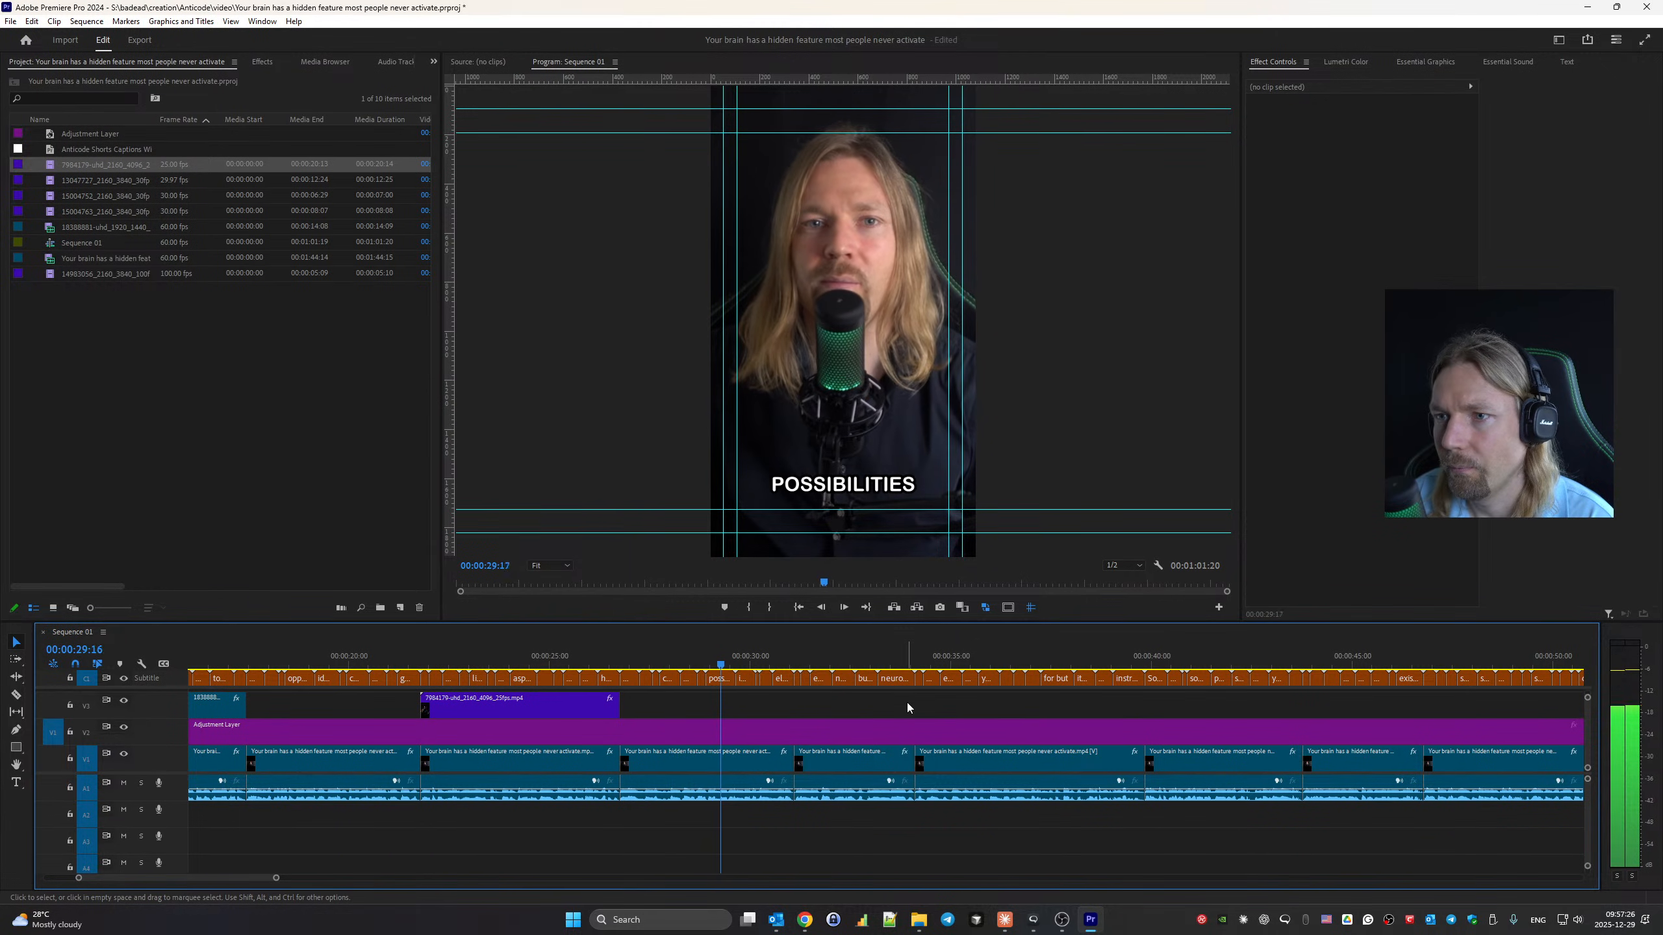
left_click(647, 665)
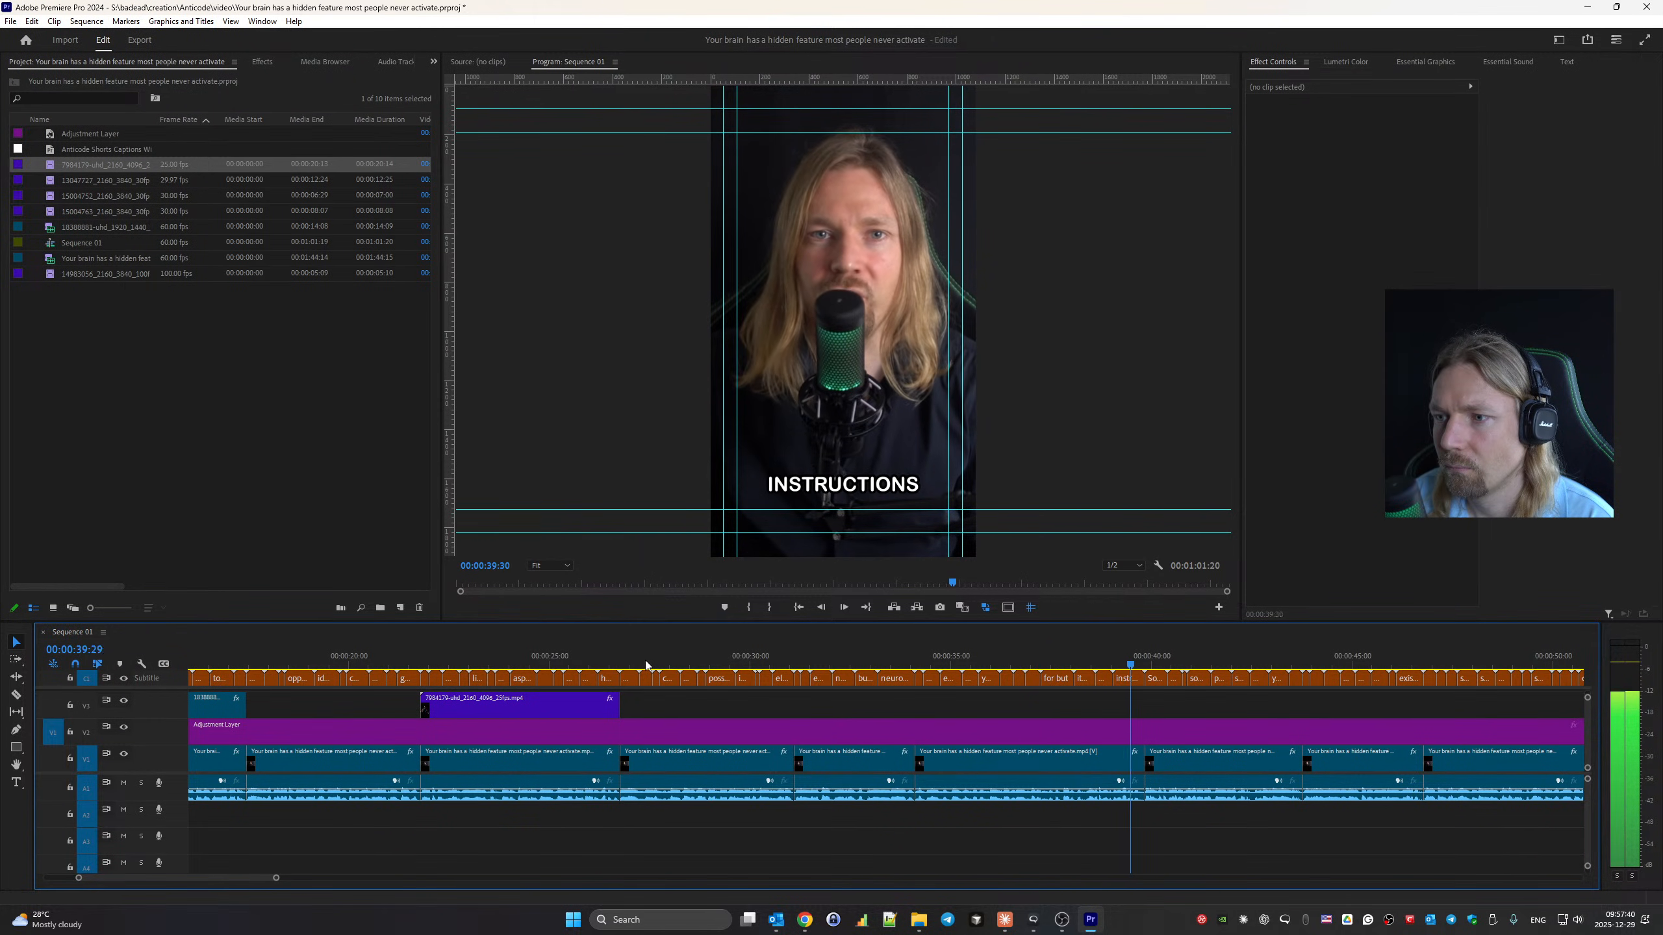
left_click(741, 659)
key("space")
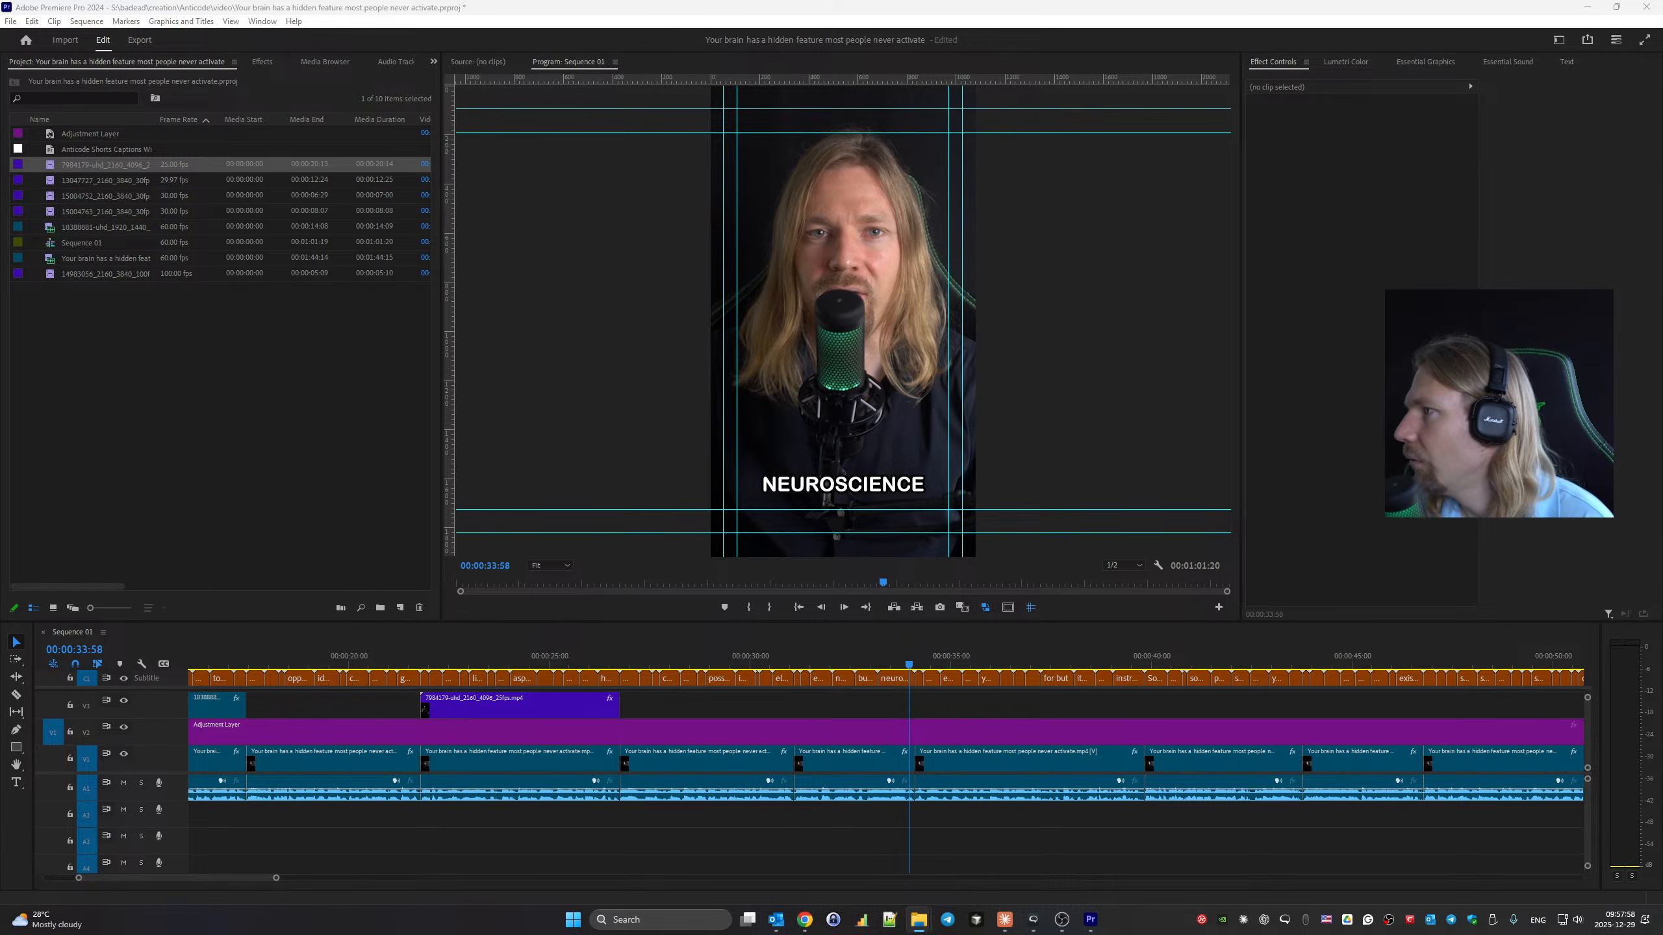
Place the laboratory clip above the adjustment layer at the start of the "neuroscience" take, about 00:00:31, and preview it.
left_click_drag(1662, 695, 800, 707)
left_click(801, 648)
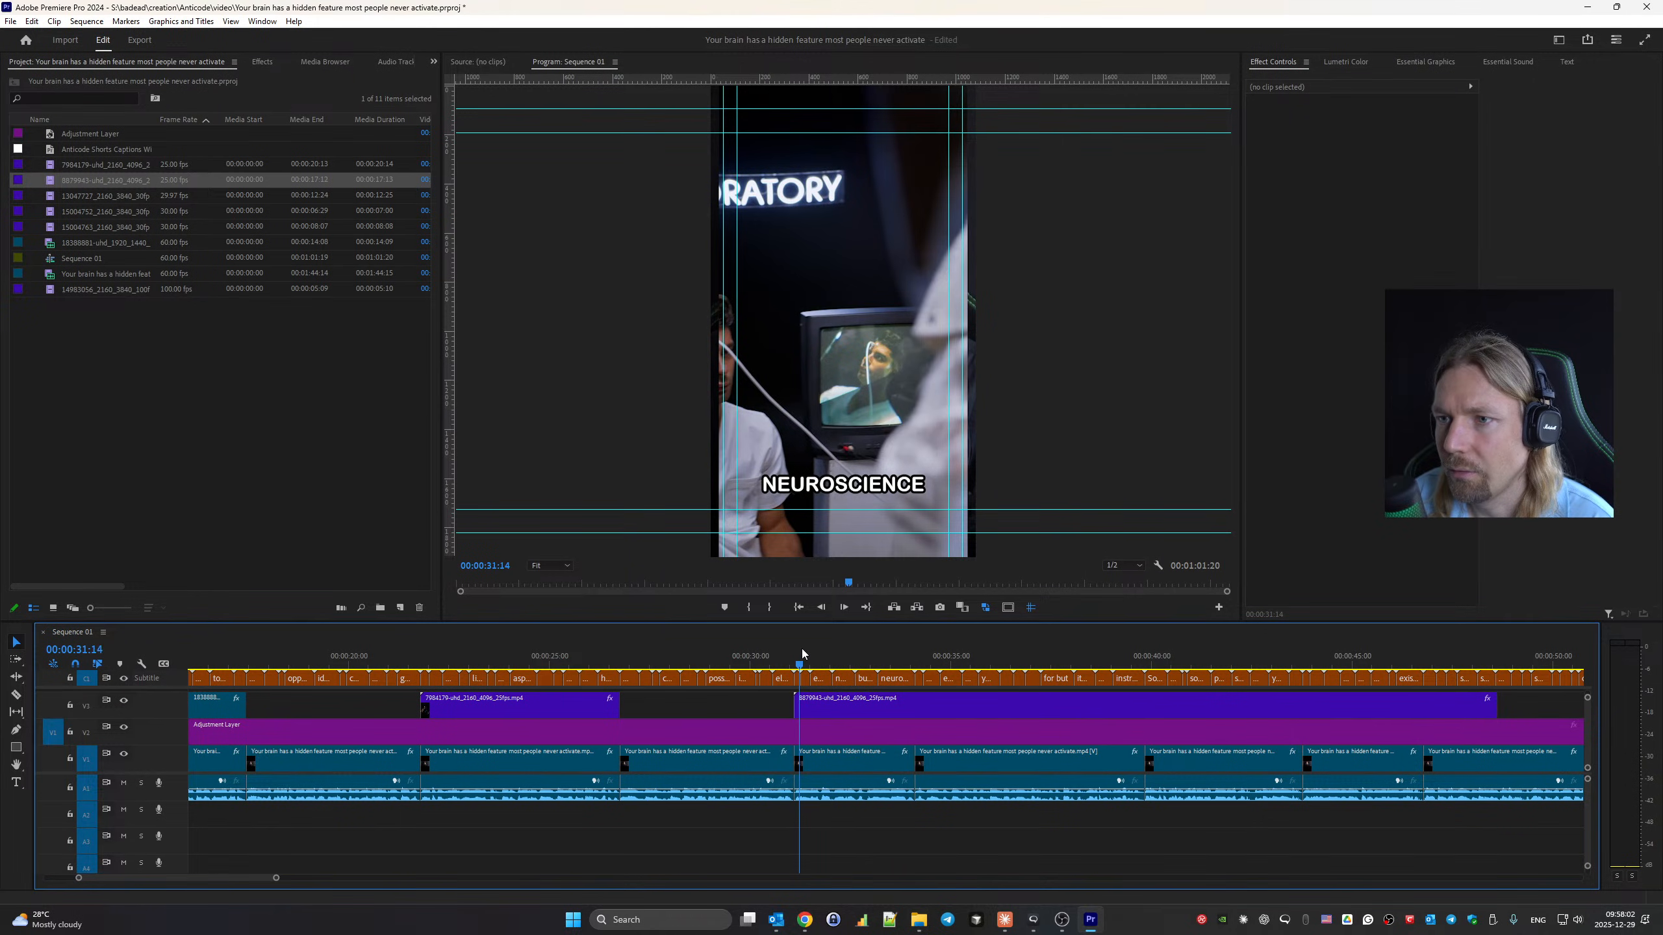
key("space")
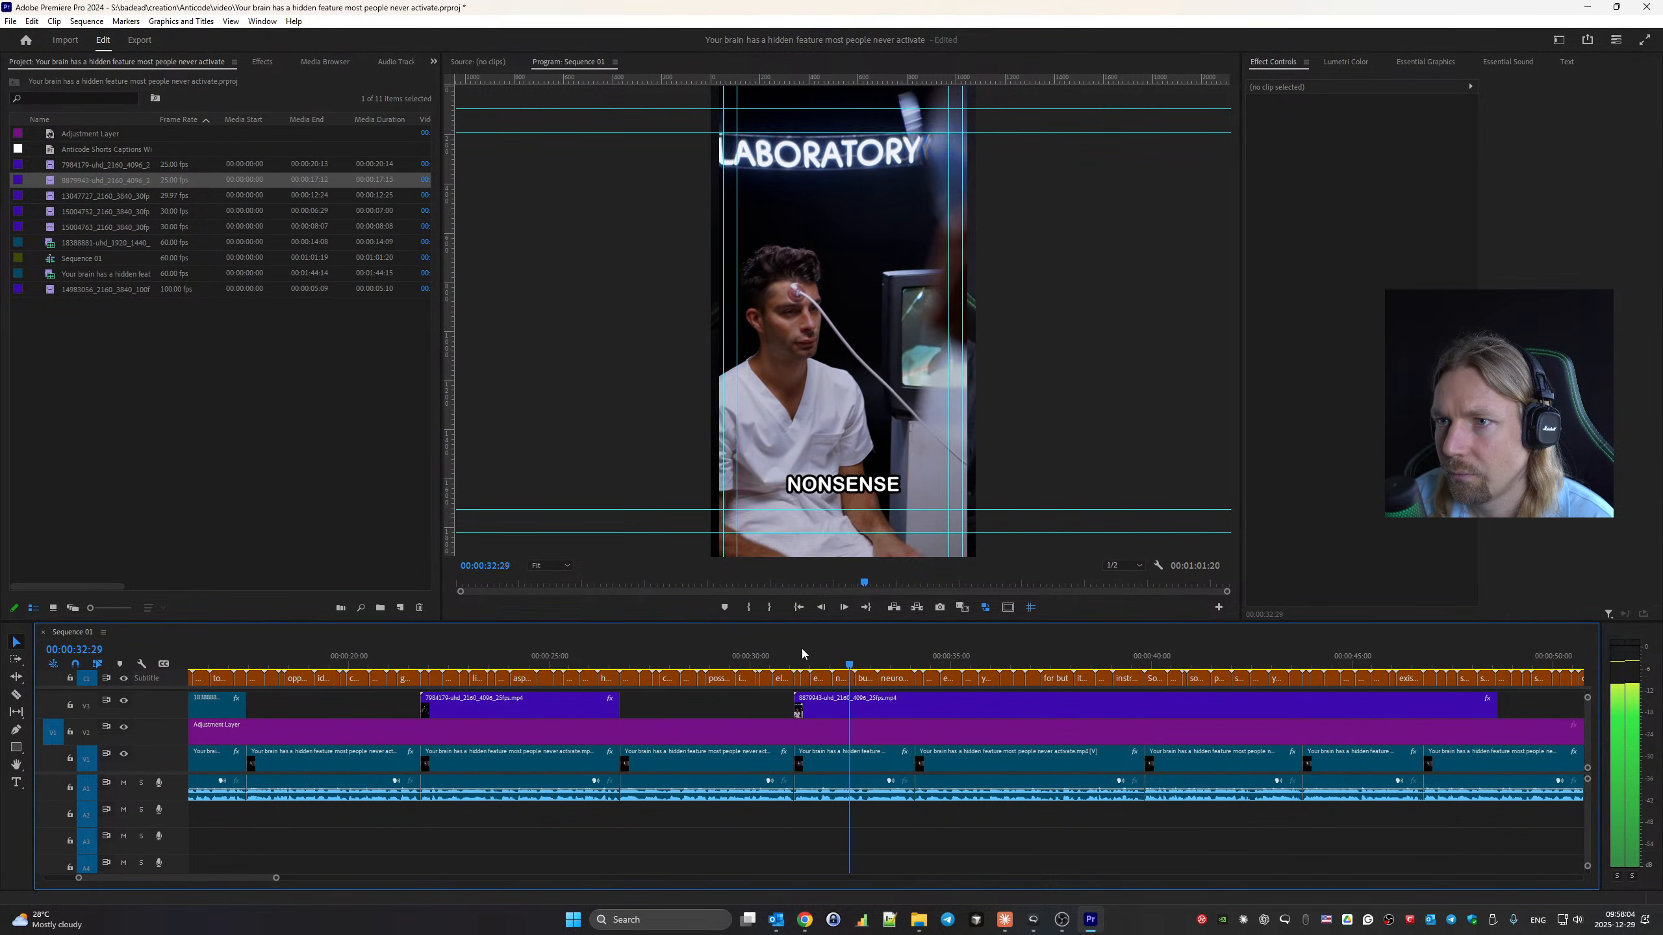
key("space")
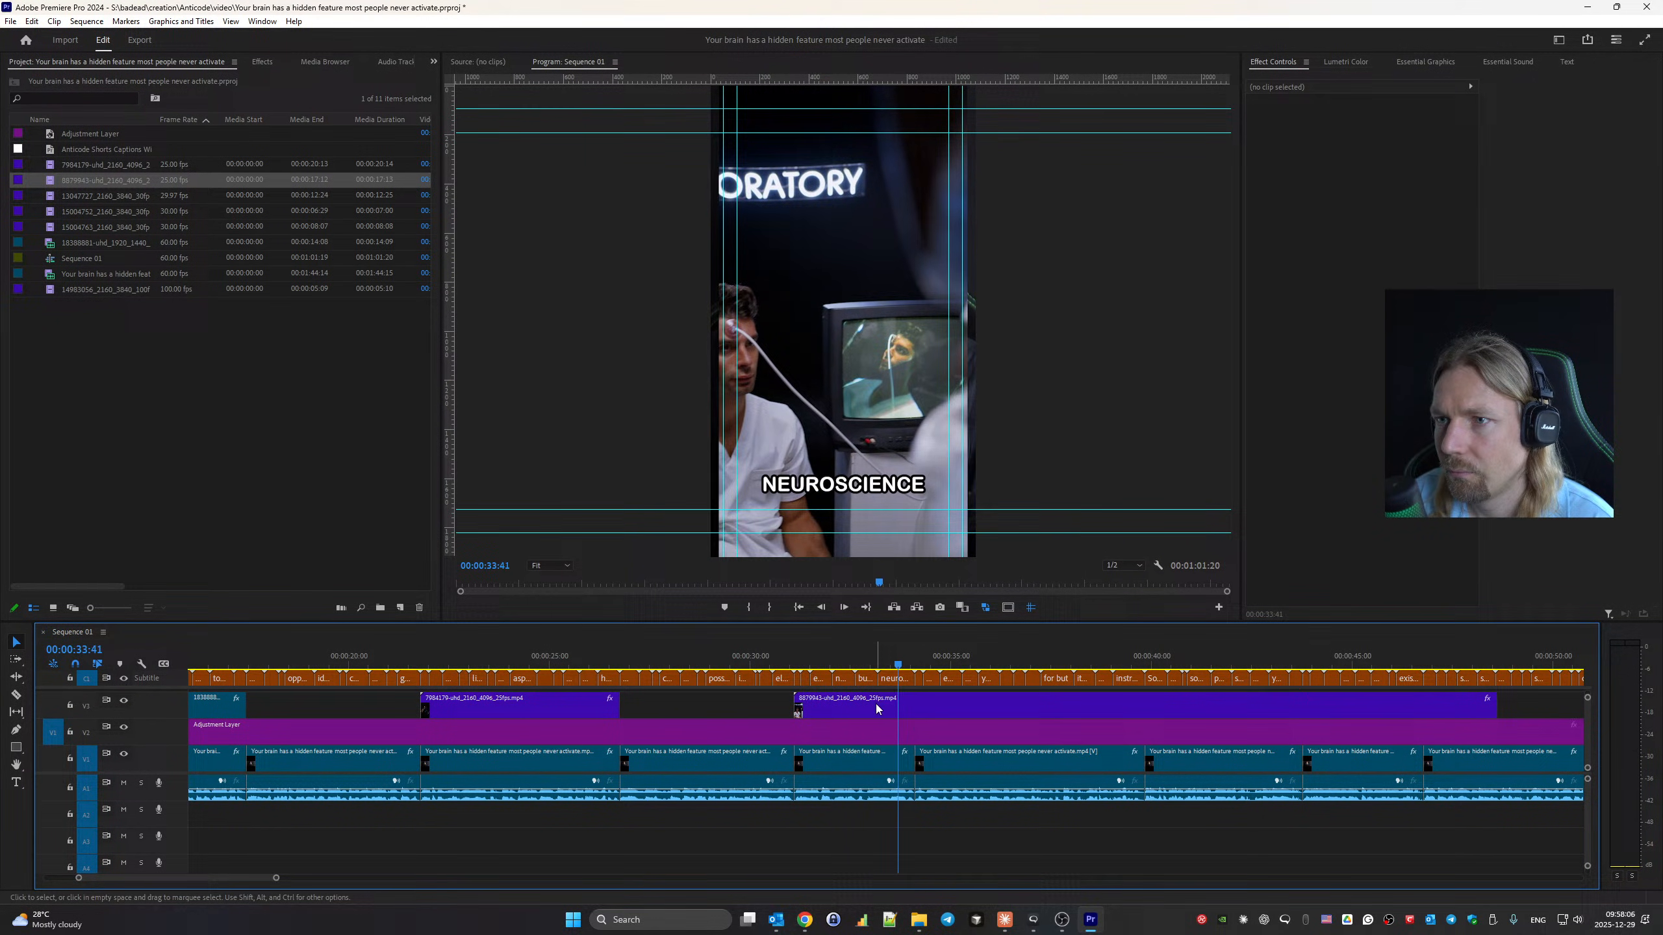
Set the laboratory clip's scale to 50 so it fills the vertical frame.
left_click(923, 712)
left_click(1366, 142)
type("50")
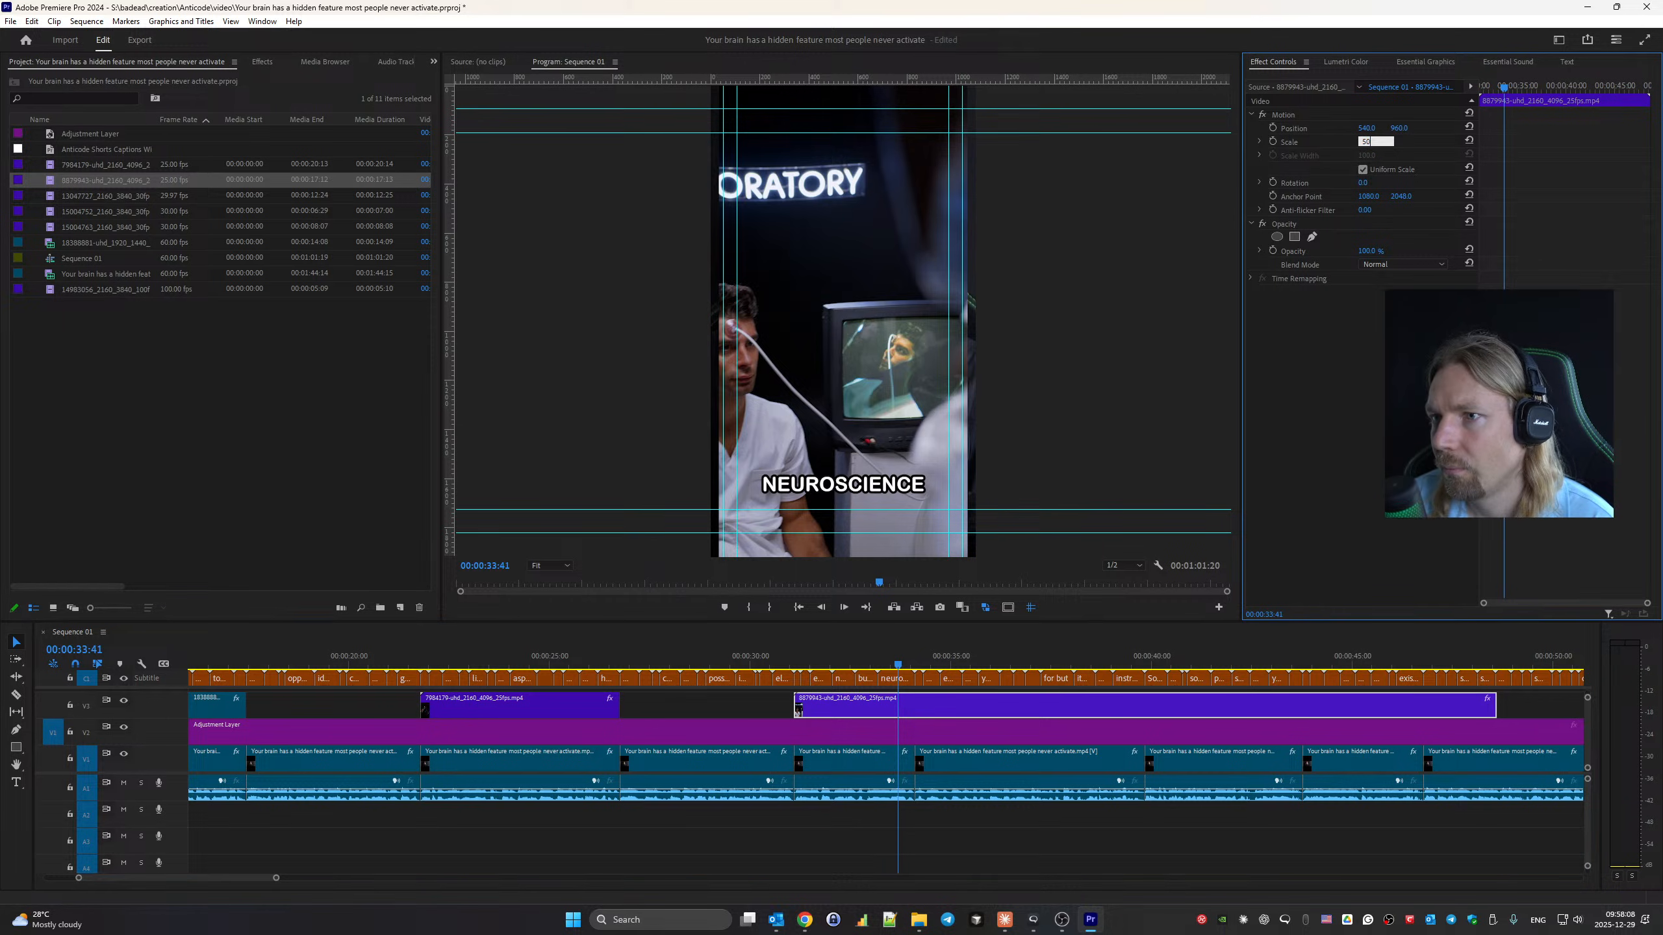
key("Return")
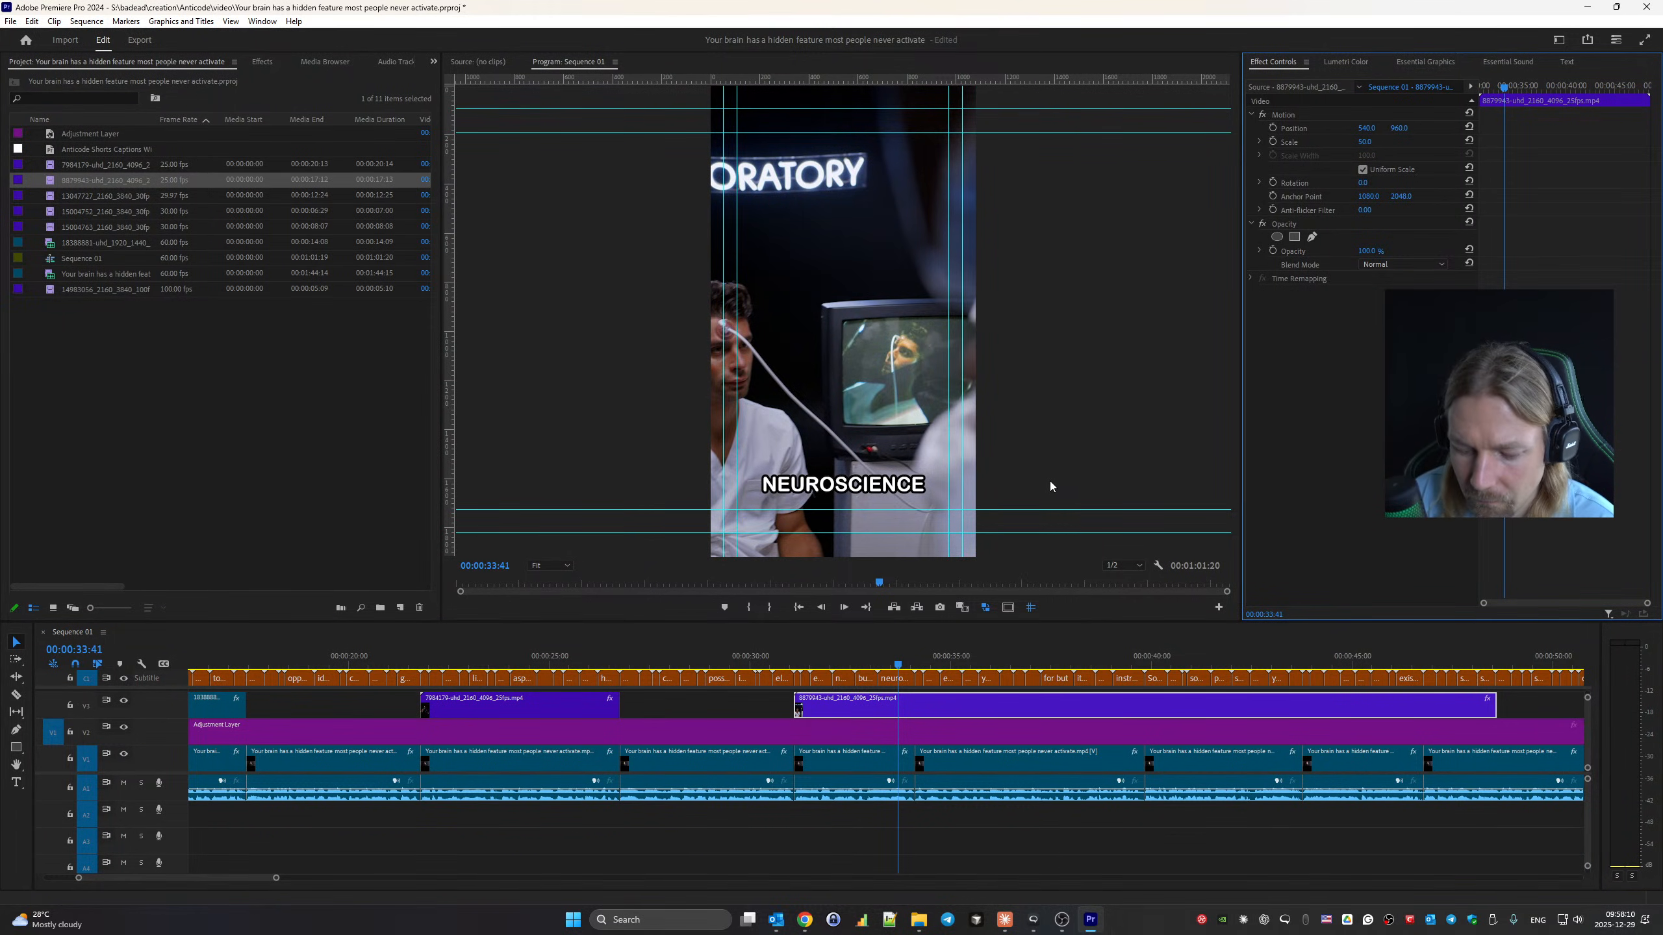
Split the laboratory clip where the take after "neuroscience" begins and select the leftover part.
key("c")
left_click(914, 711)
key("v")
left_click(931, 707)
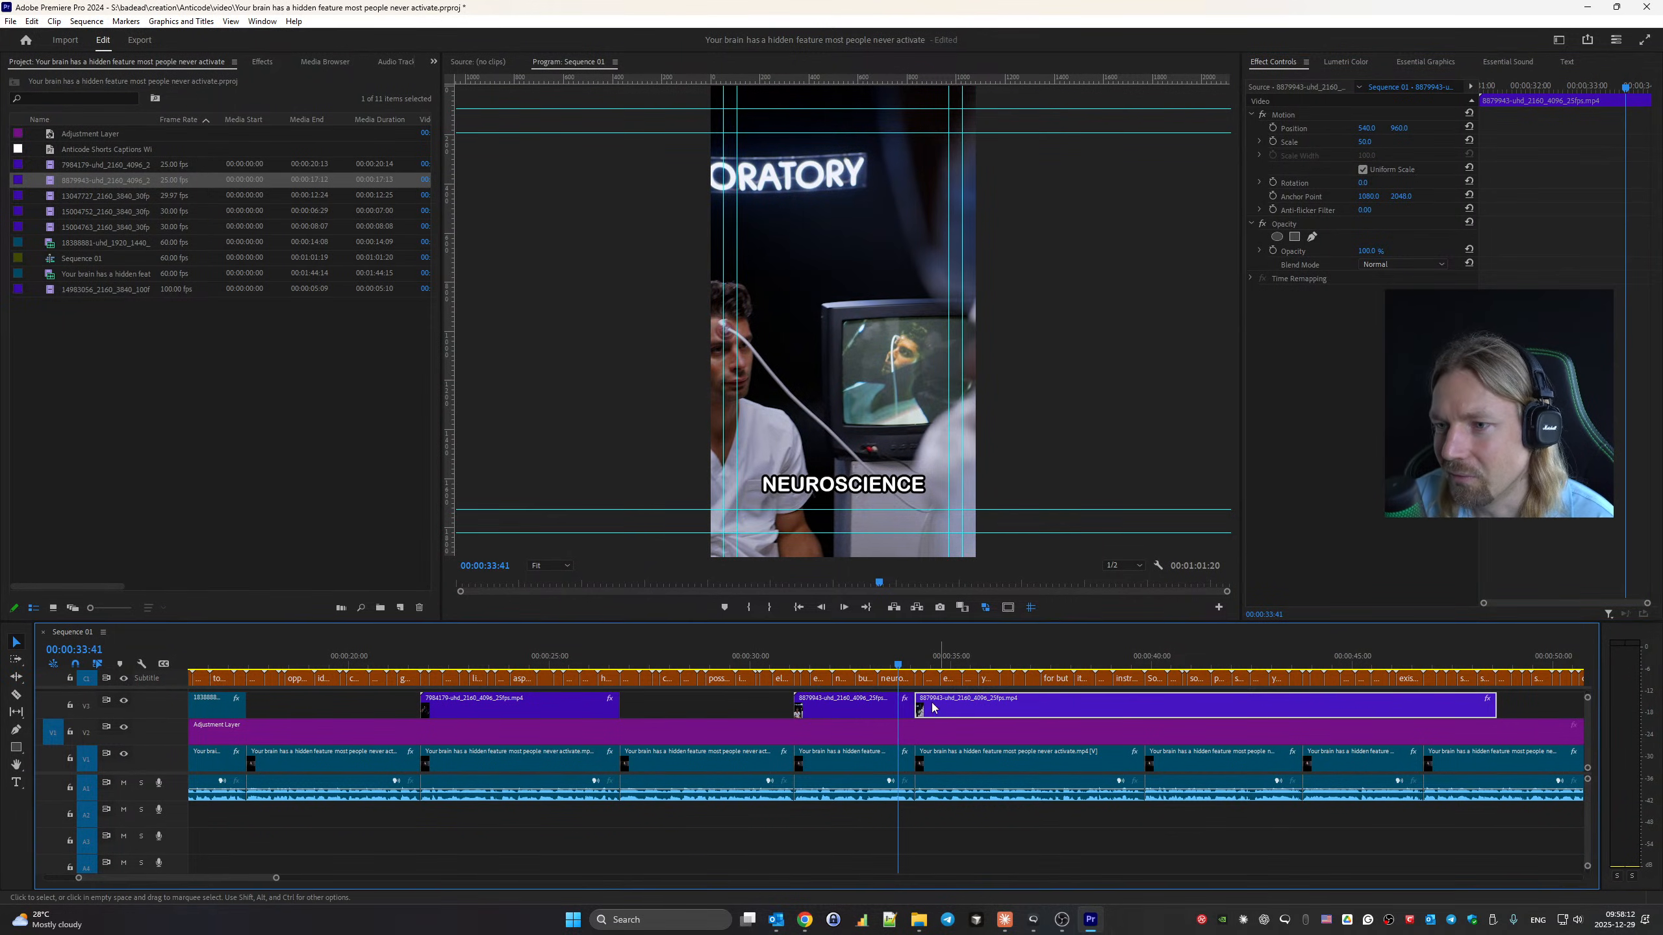
Delete the leftover part of the 8879943 stock clip after the neuroscience caption and play back the uncovered section that follows.
key("Delete")
key("space")
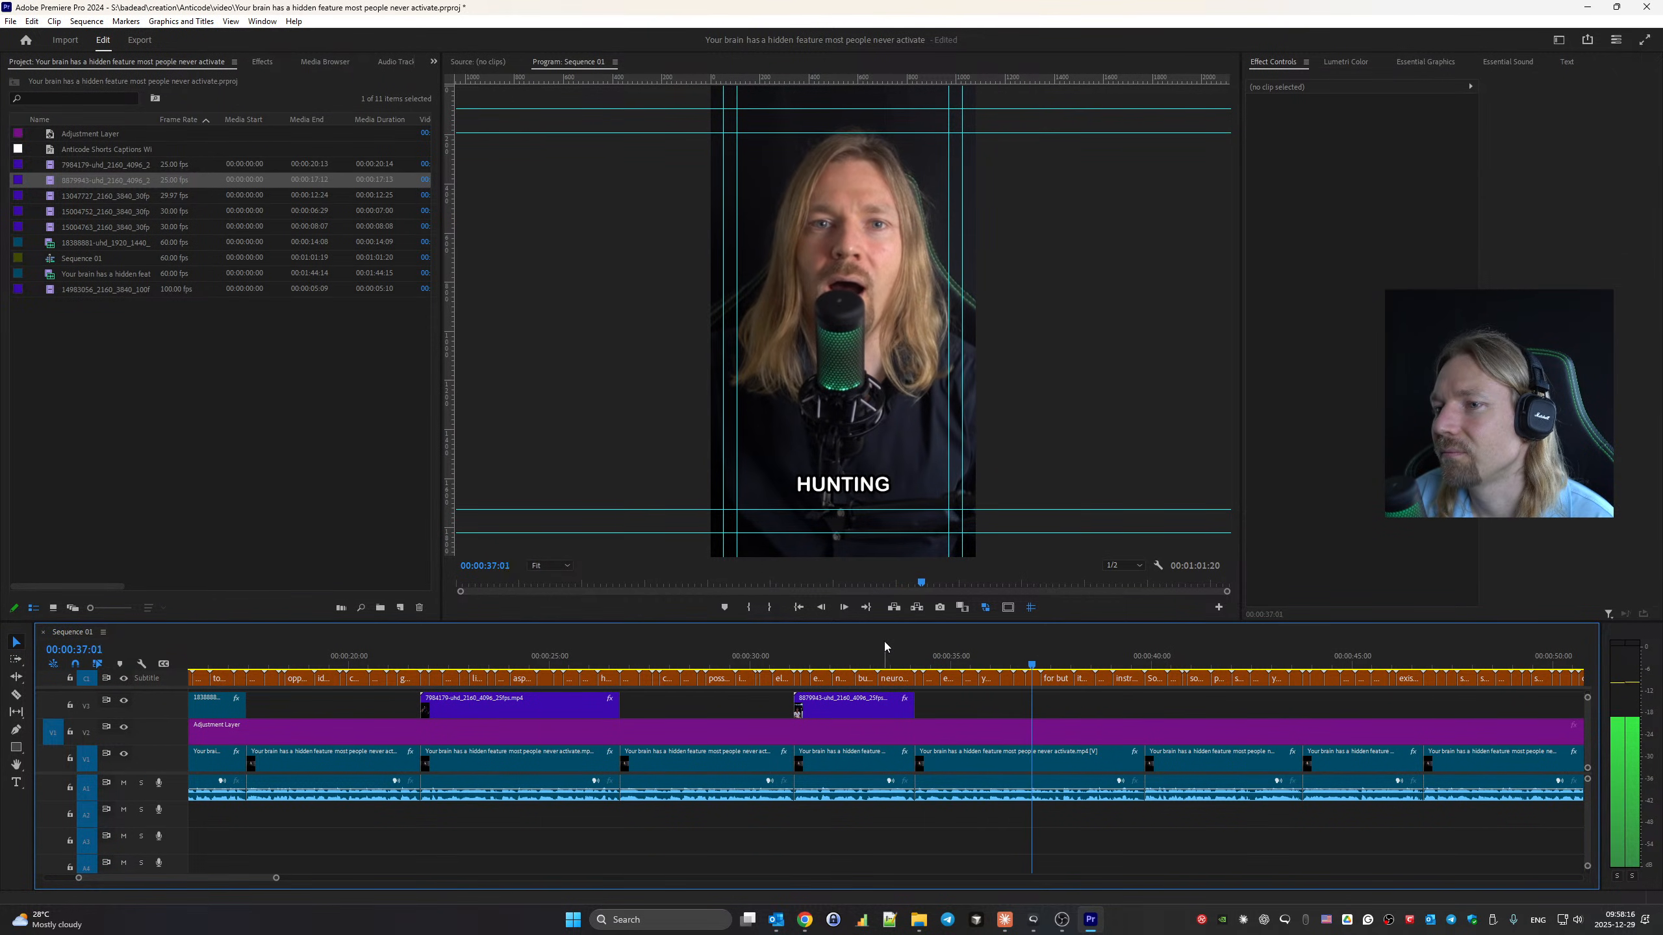
scroll(908, 713, "down", 3)
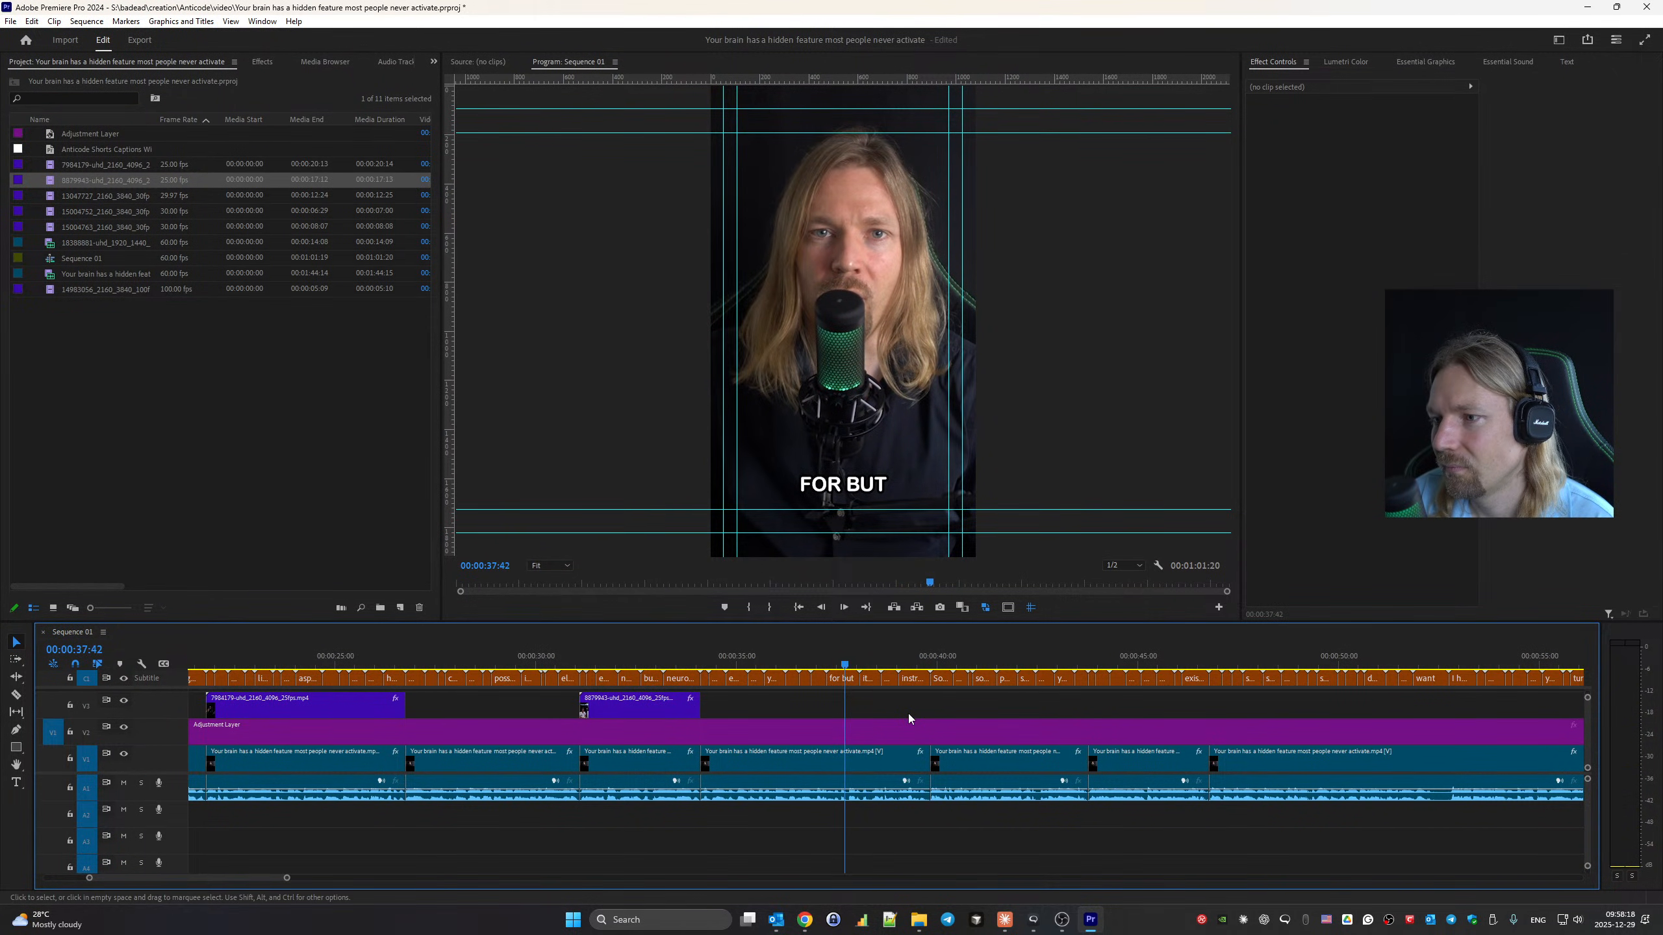
scroll(908, 713, "down", 2)
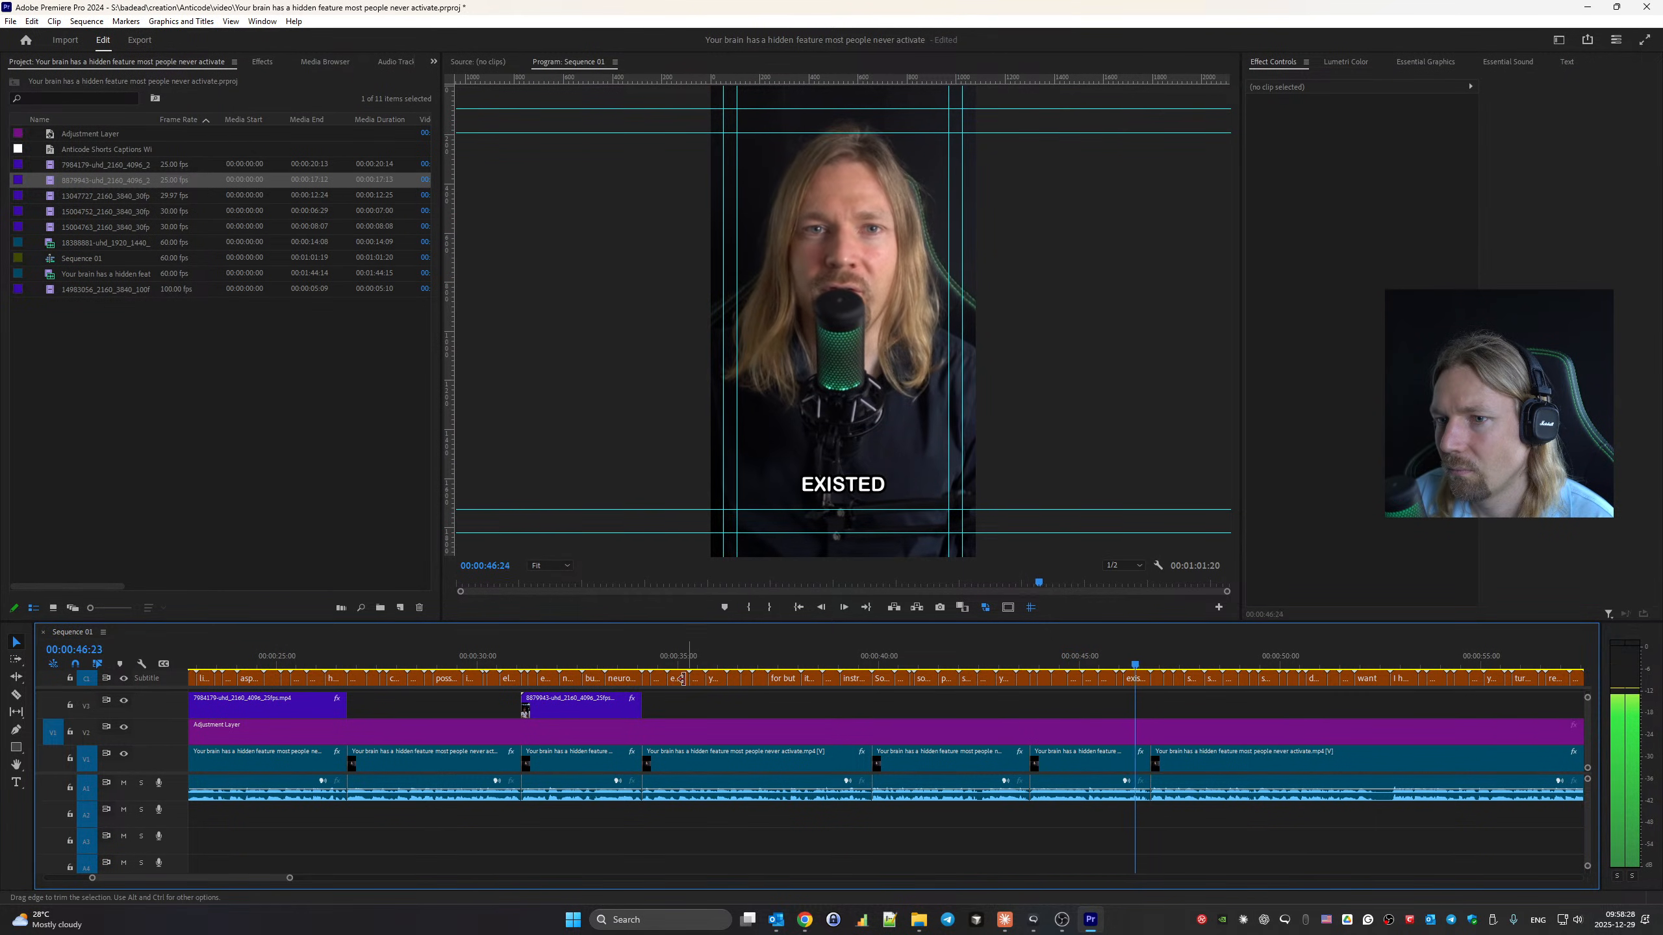
left_click(622, 665)
key("space")
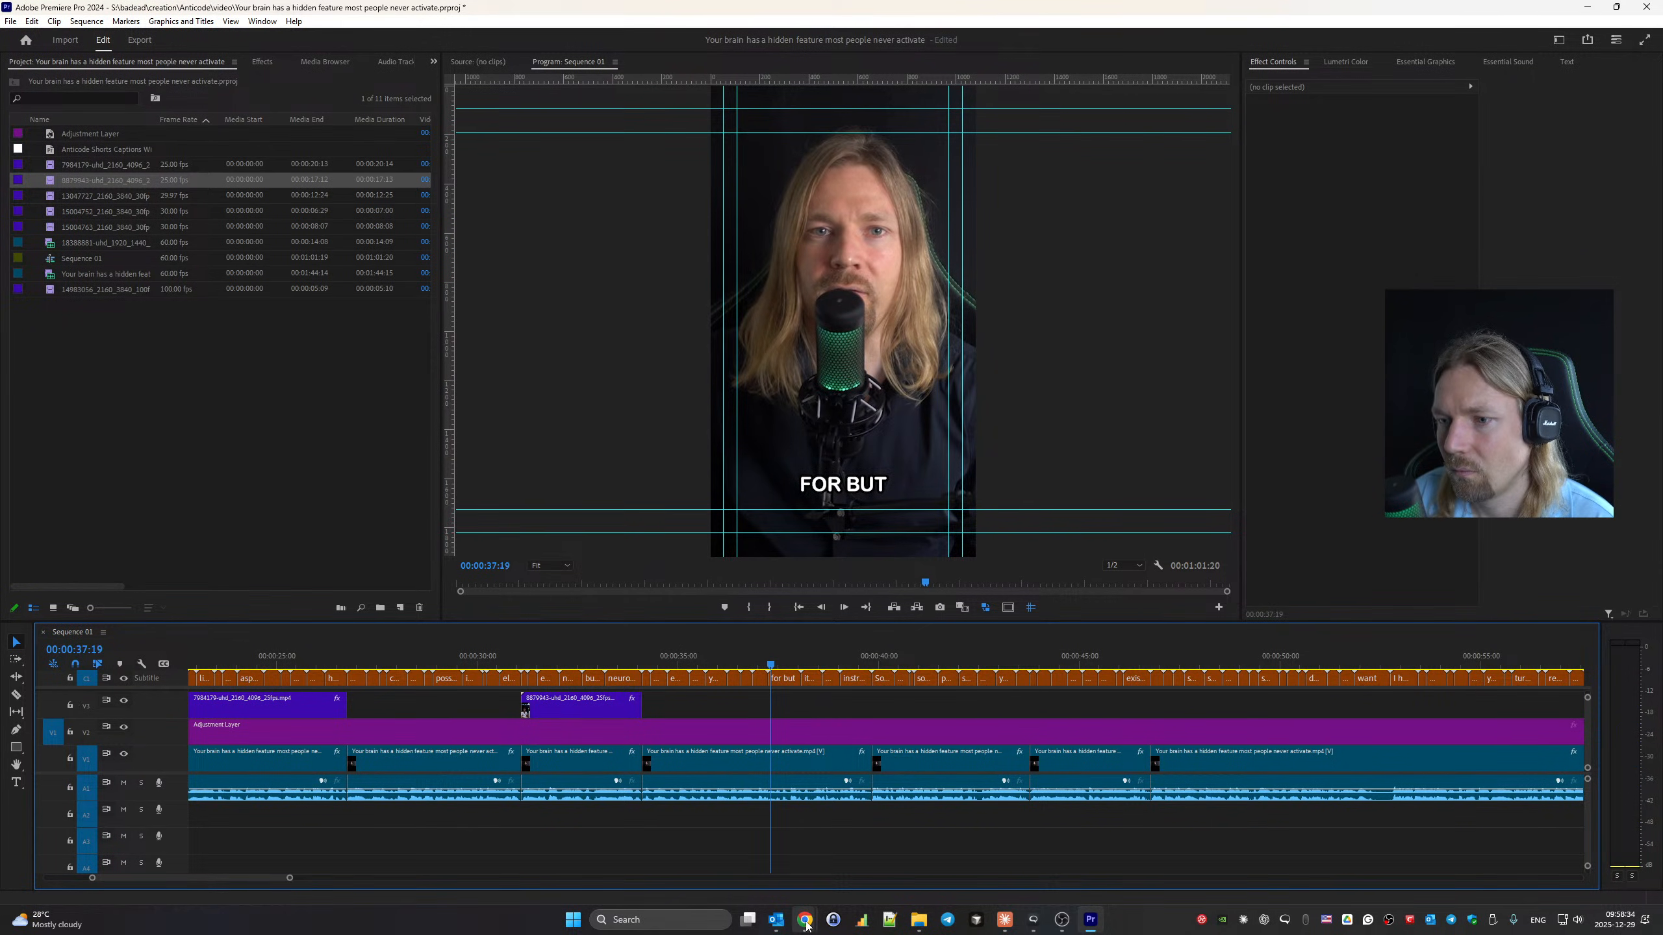
Switch to Pexels in Chrome and search its videos for "hunters".
mouse_move(806, 920)
left_click(904, 852)
left_click_drag(565, 83, 364, 78)
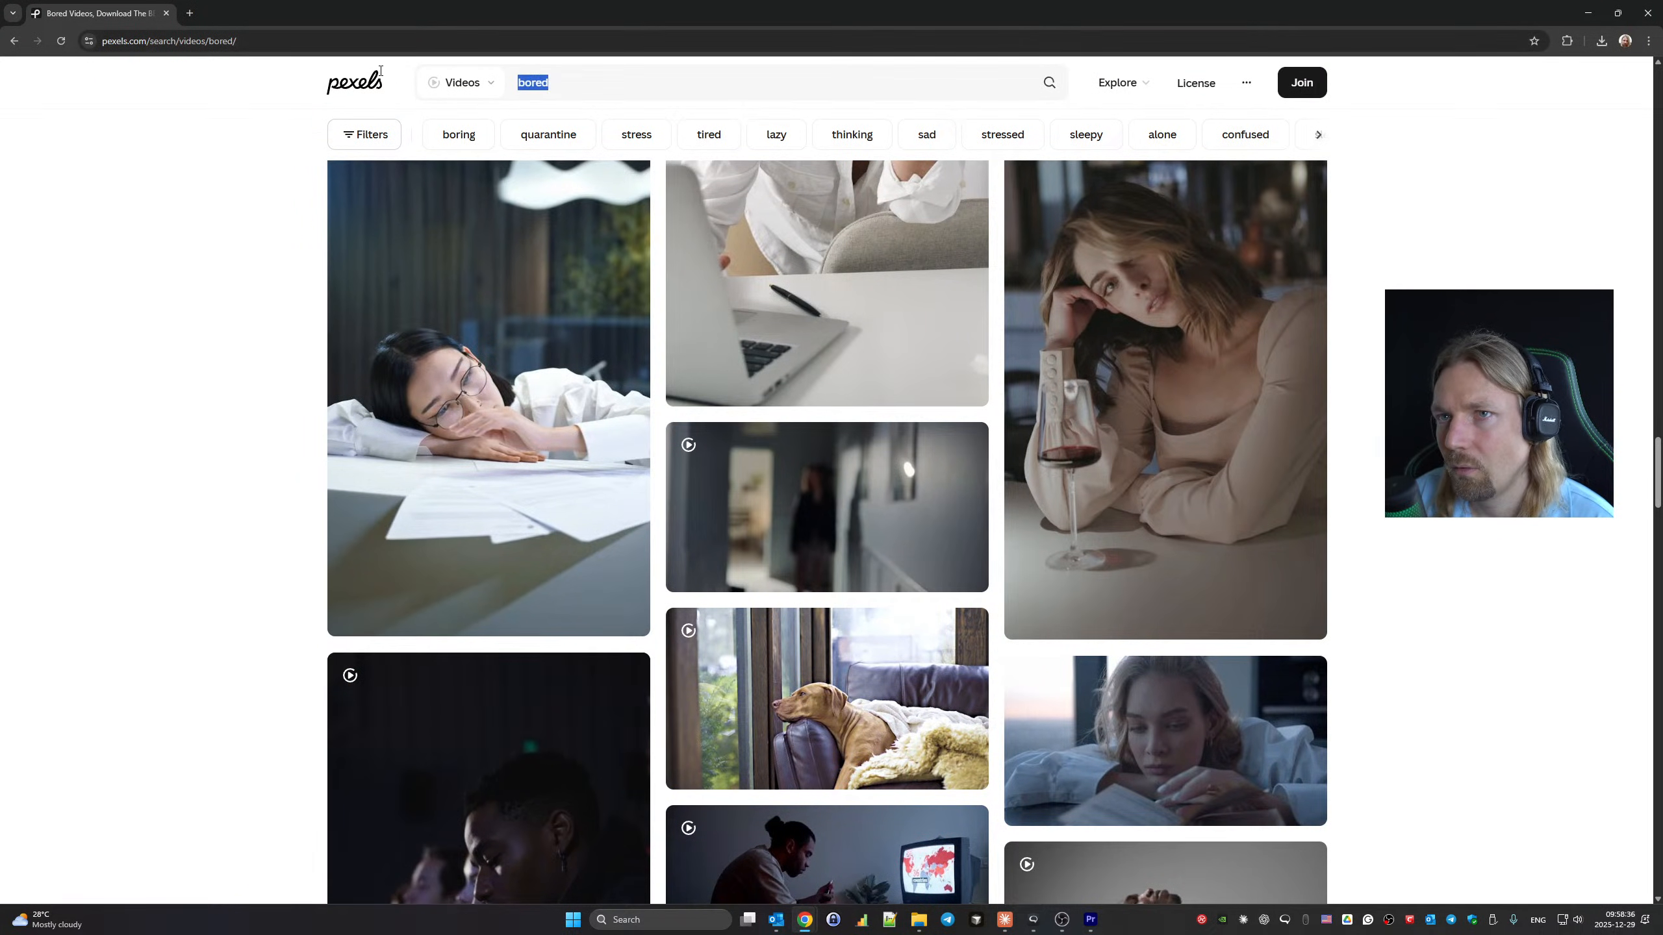
type("hunters")
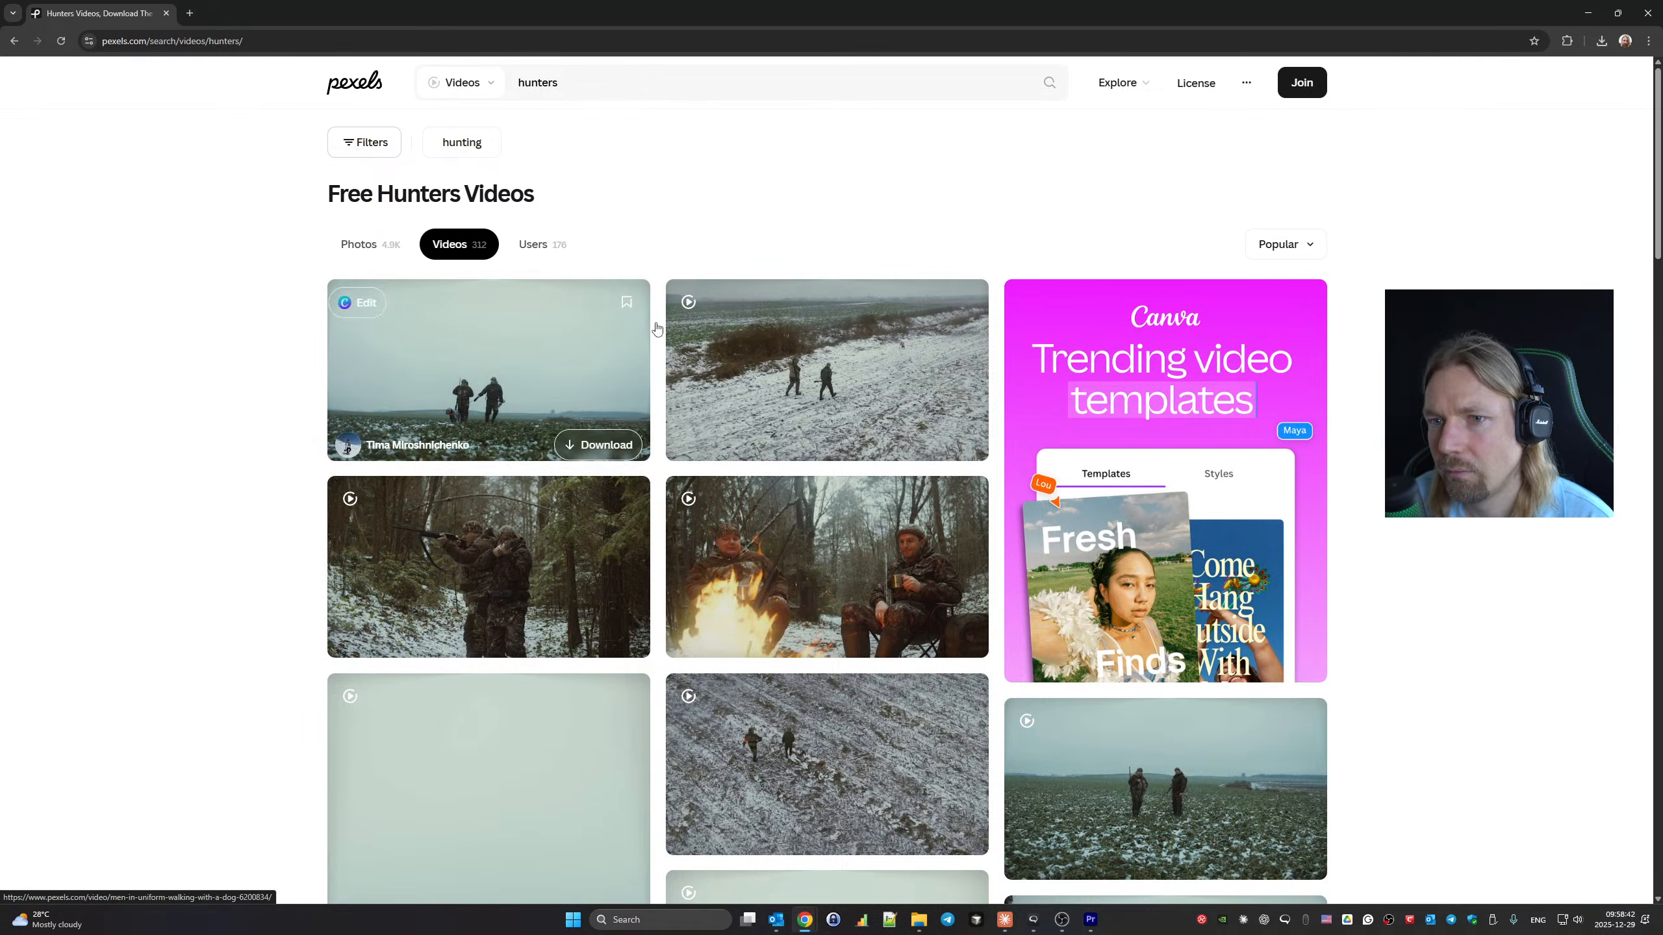
Look through the hunters video results for footage that suits the narration about hunting.
scroll(694, 334, "down", 8)
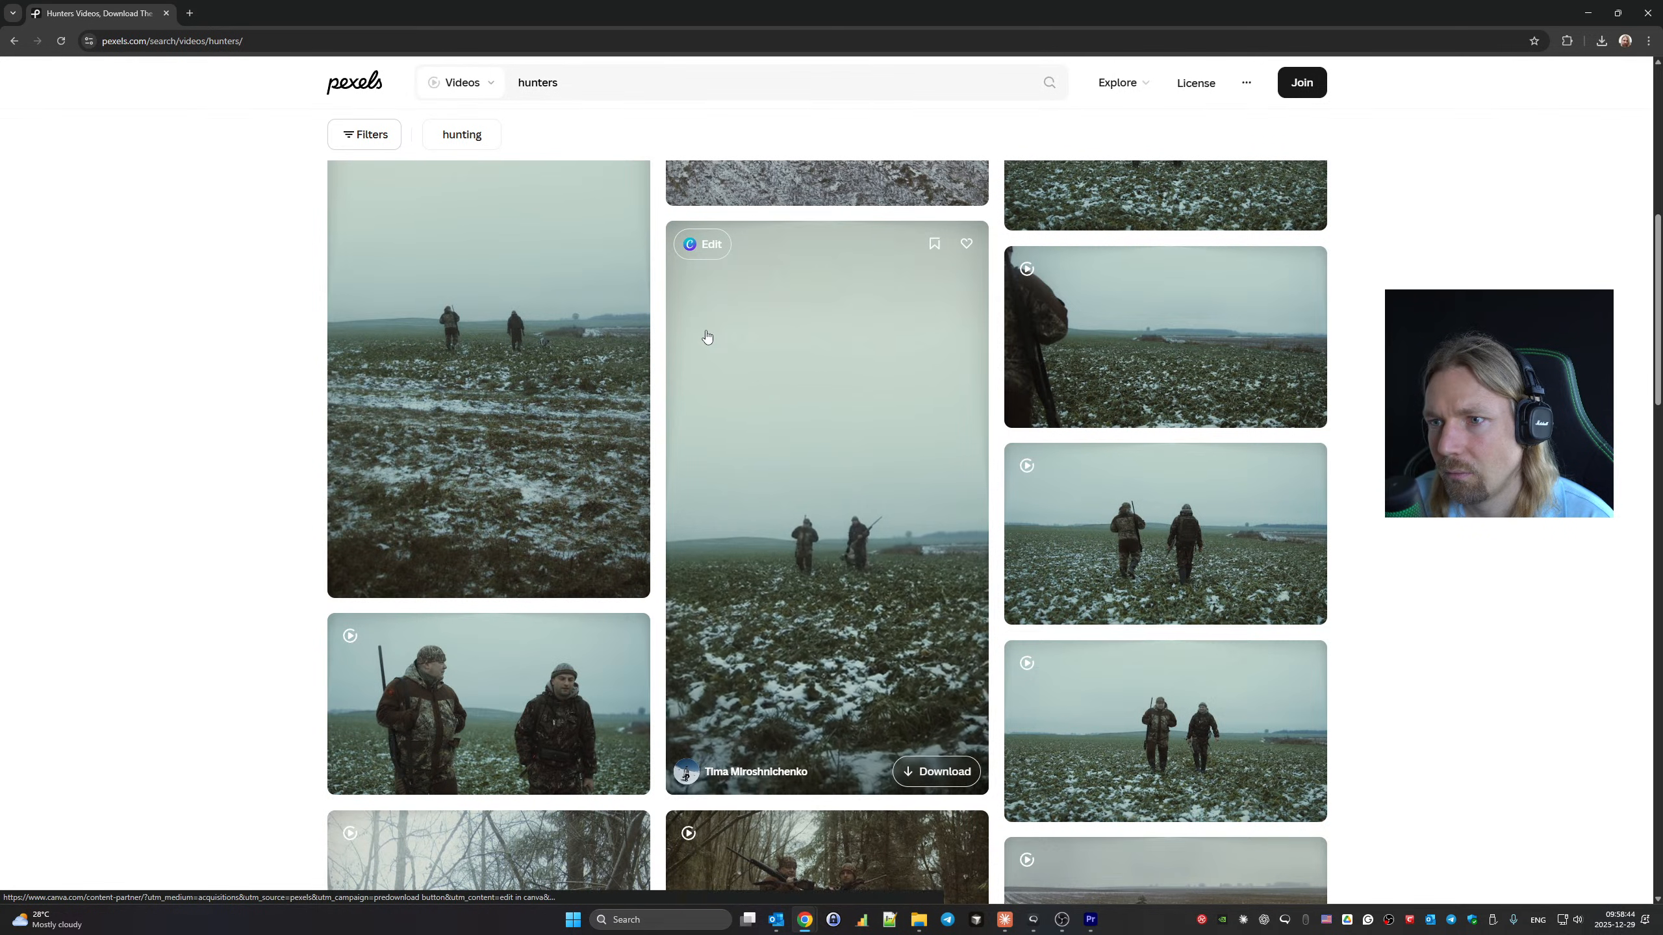
scroll(708, 336, "down", 8)
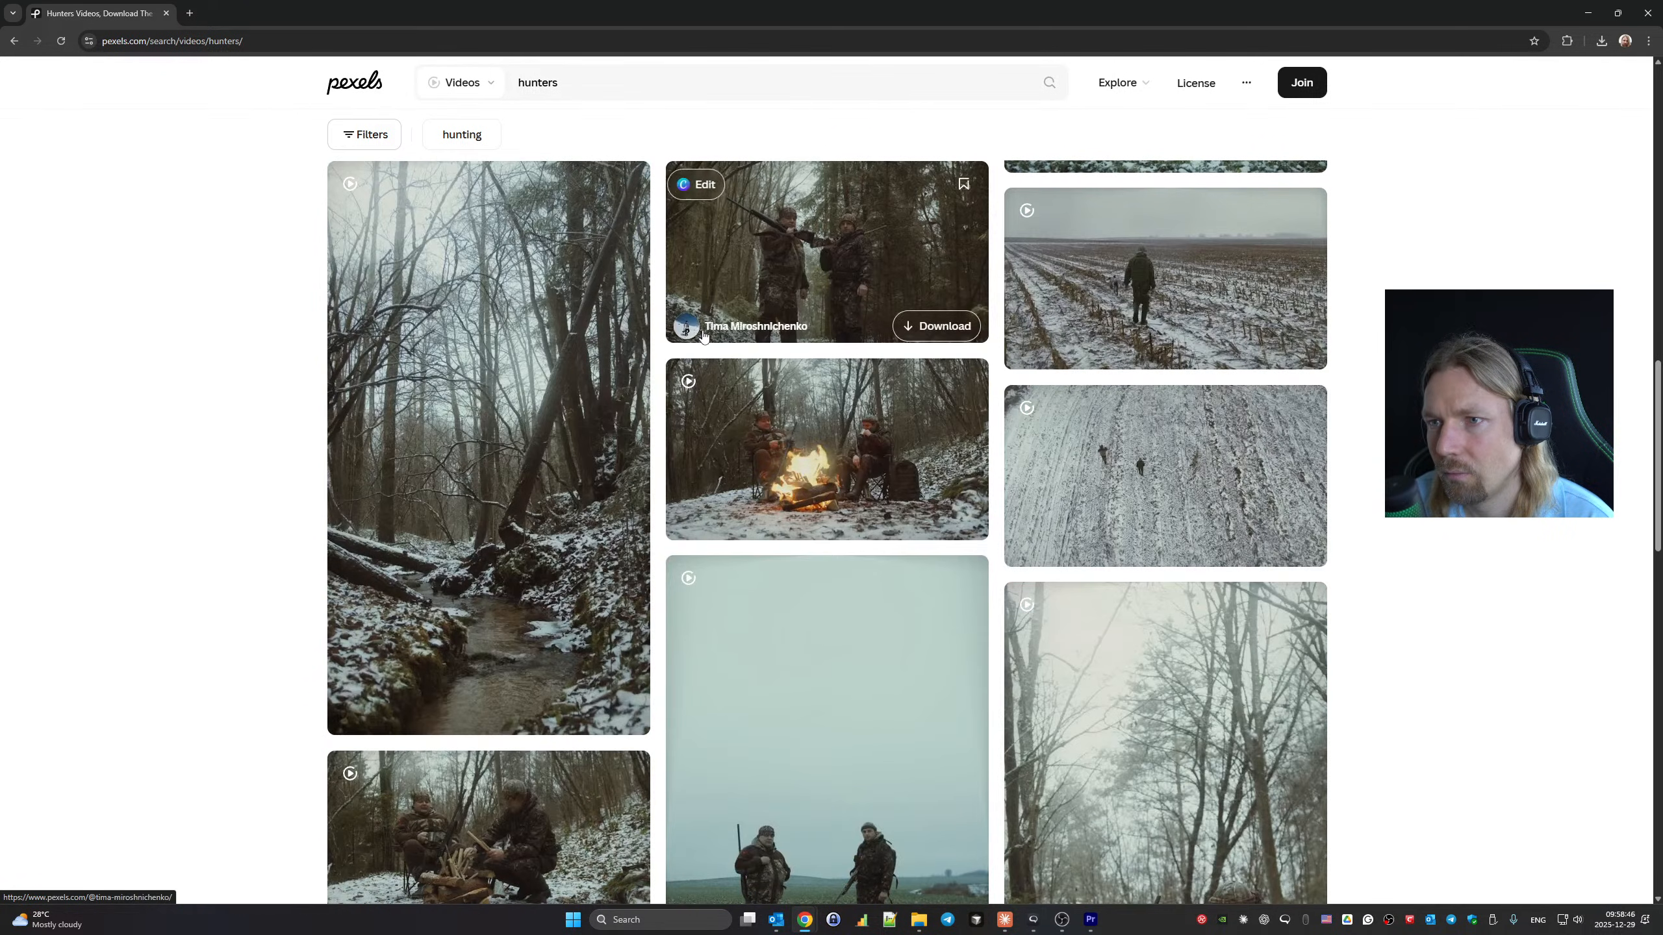
scroll(704, 336, "down", 4)
scroll(703, 336, "down", 8)
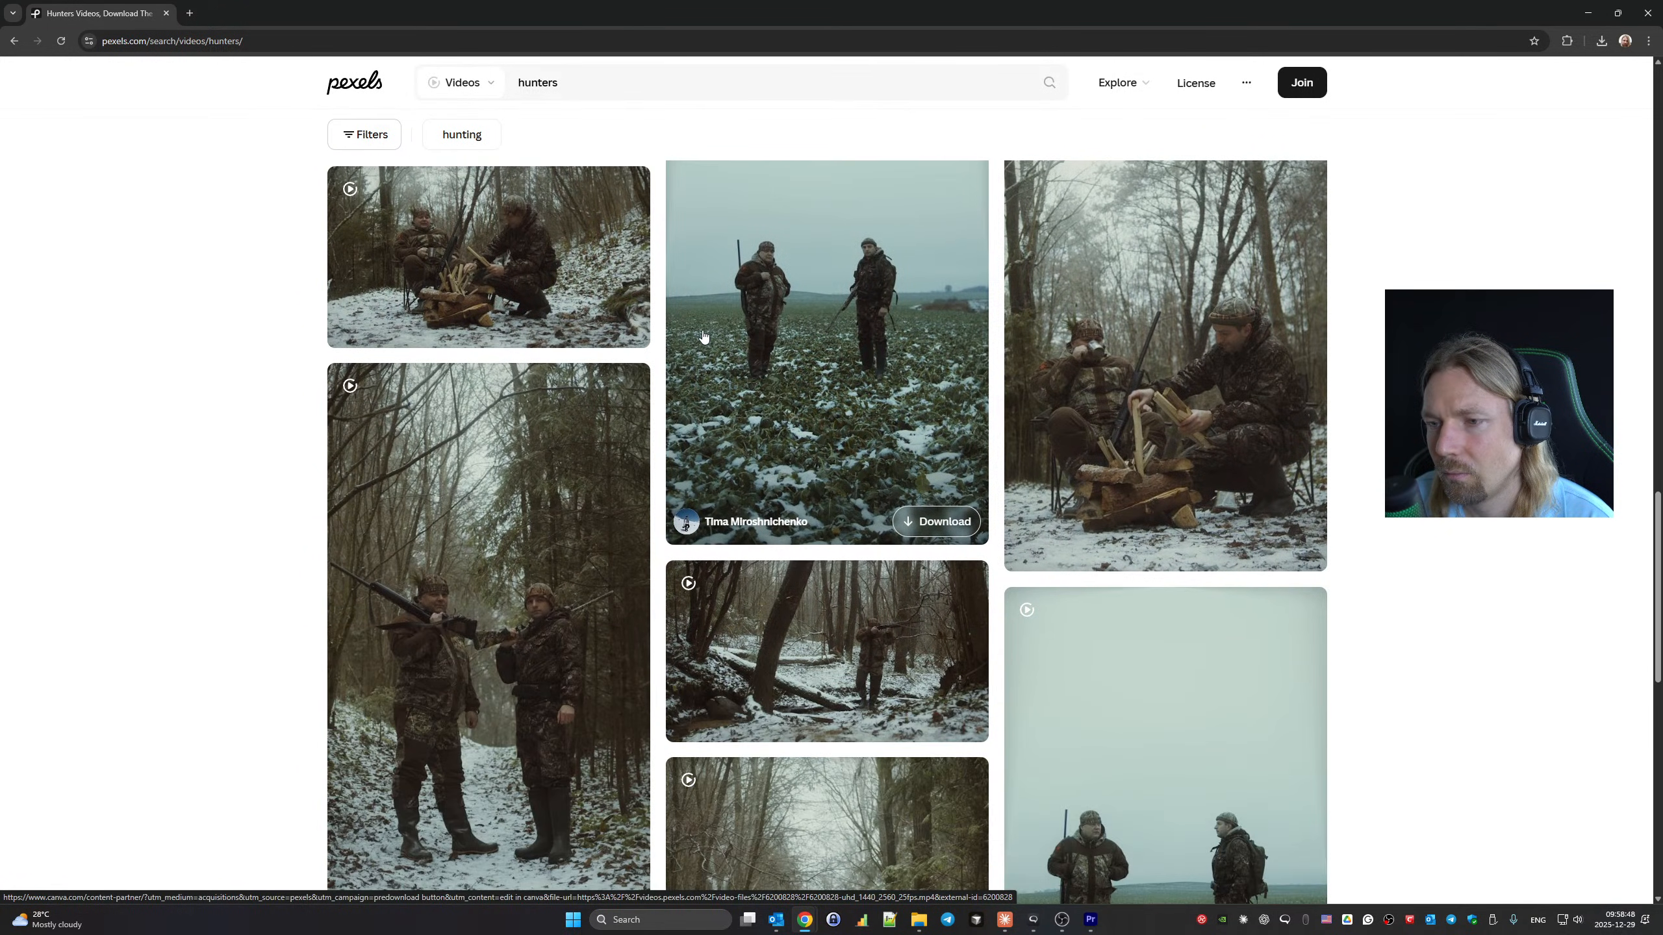
scroll(703, 335, "down", 10)
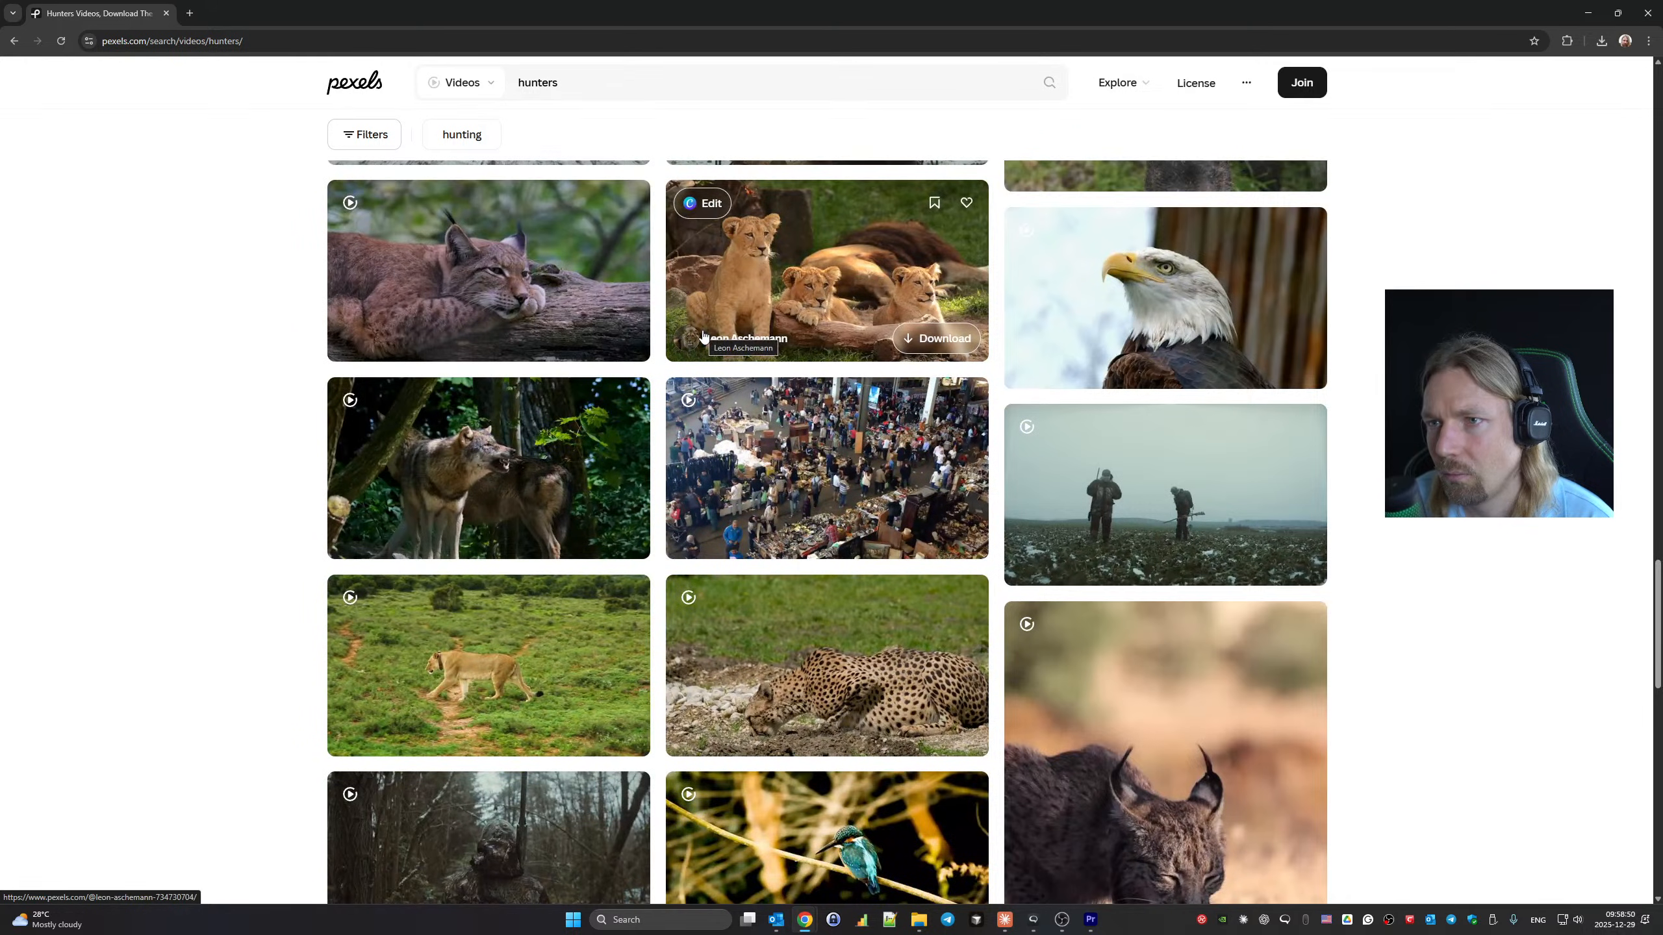
scroll(703, 336, "down", 5)
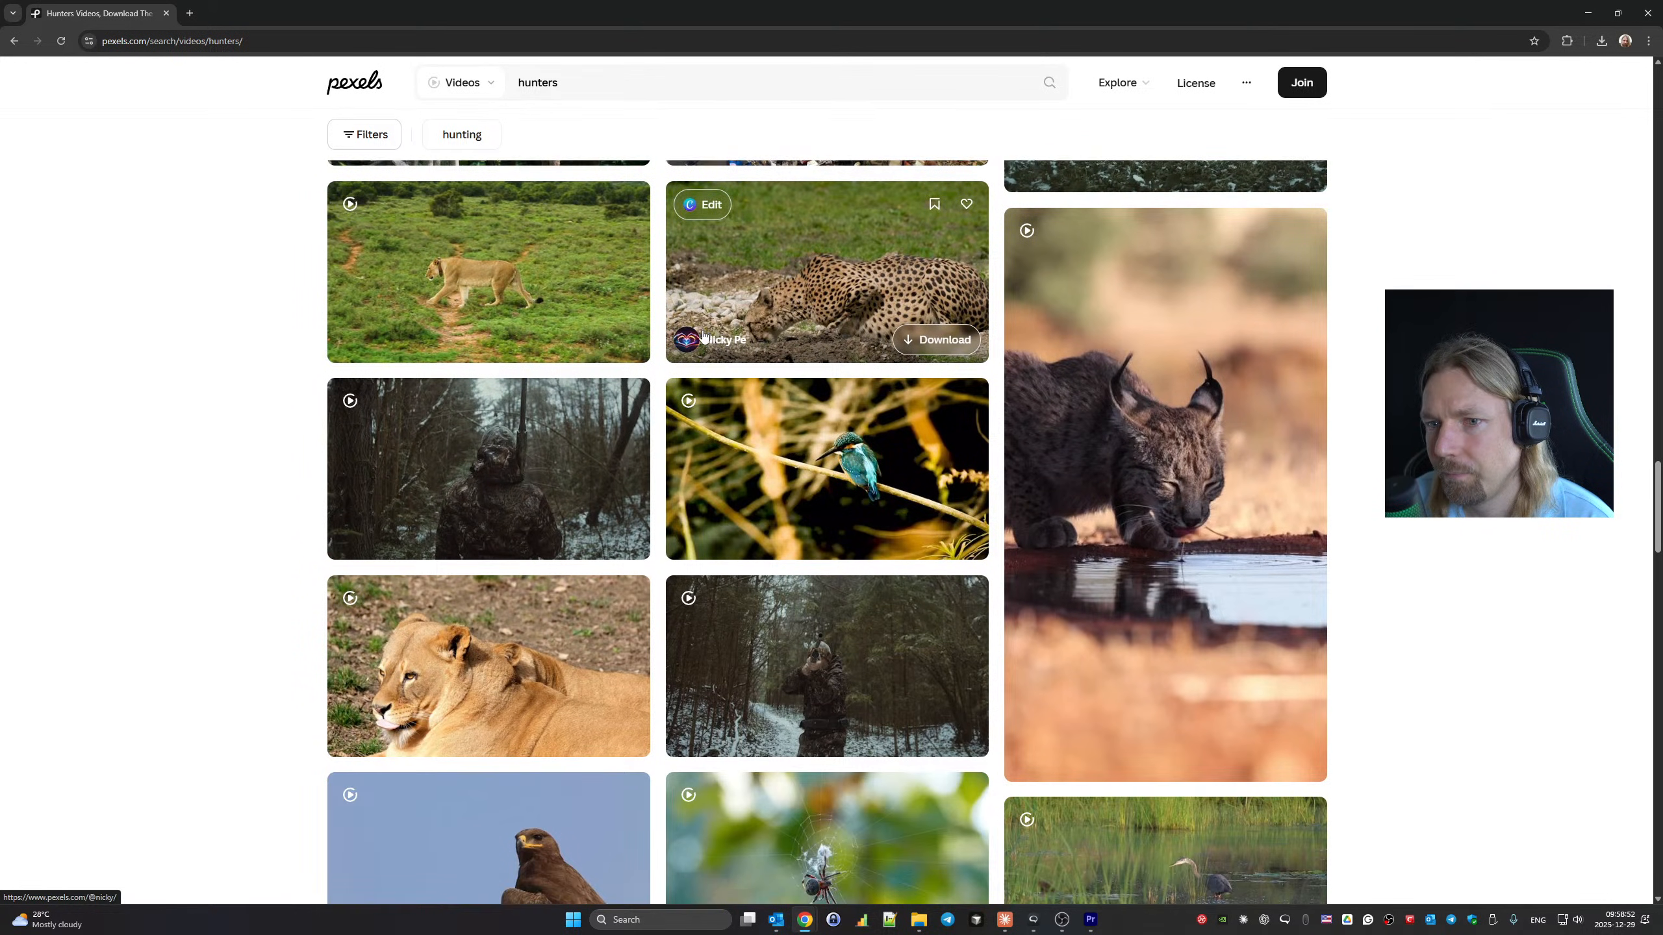
scroll(704, 336, "down", 11)
scroll(704, 336, "up", 5)
scroll(704, 336, "down", 11)
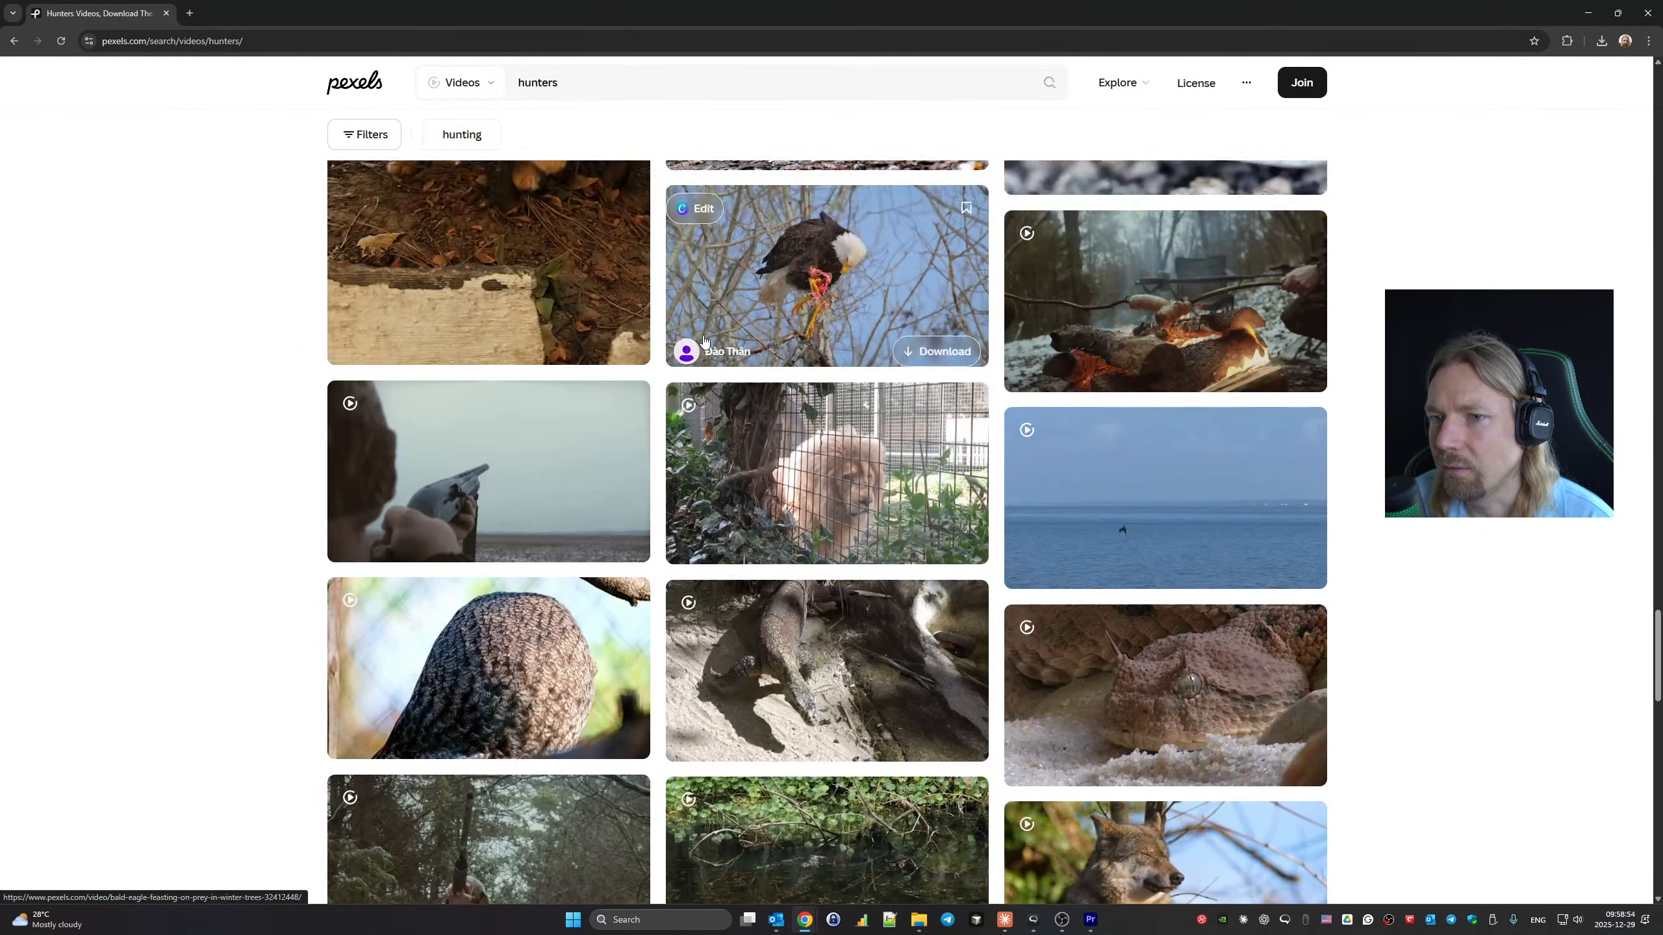
scroll(703, 336, "down", 15)
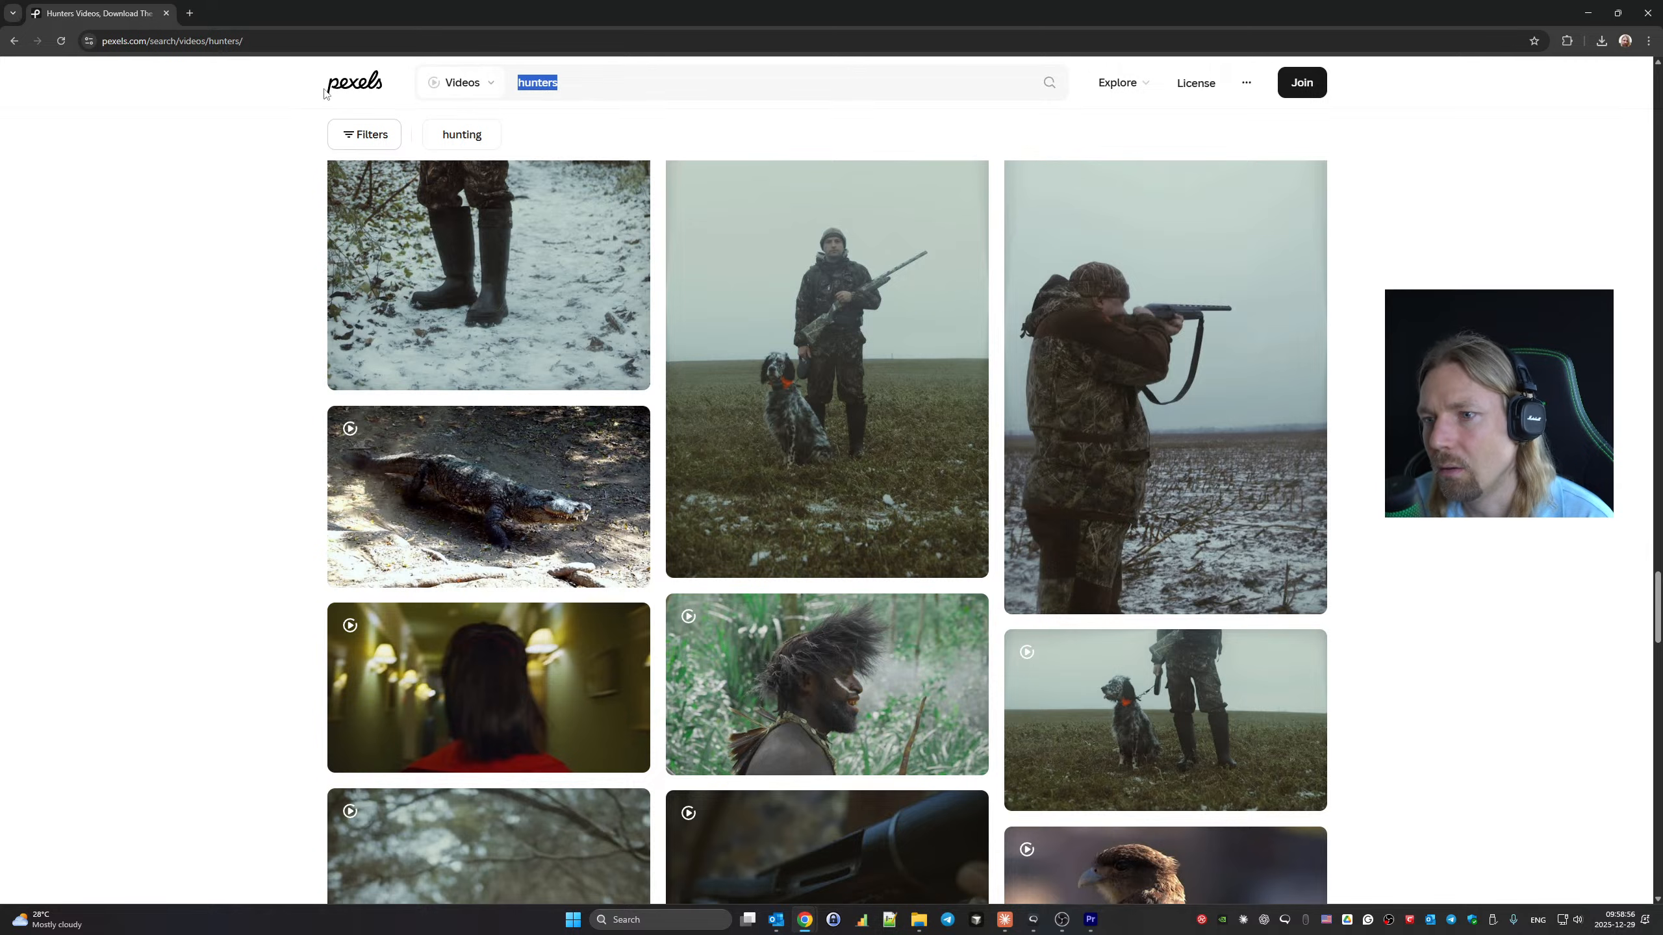
Search the Pexels videos for "paths" and look through the results for suitable B-roll footage.
type("paths")
key("Return")
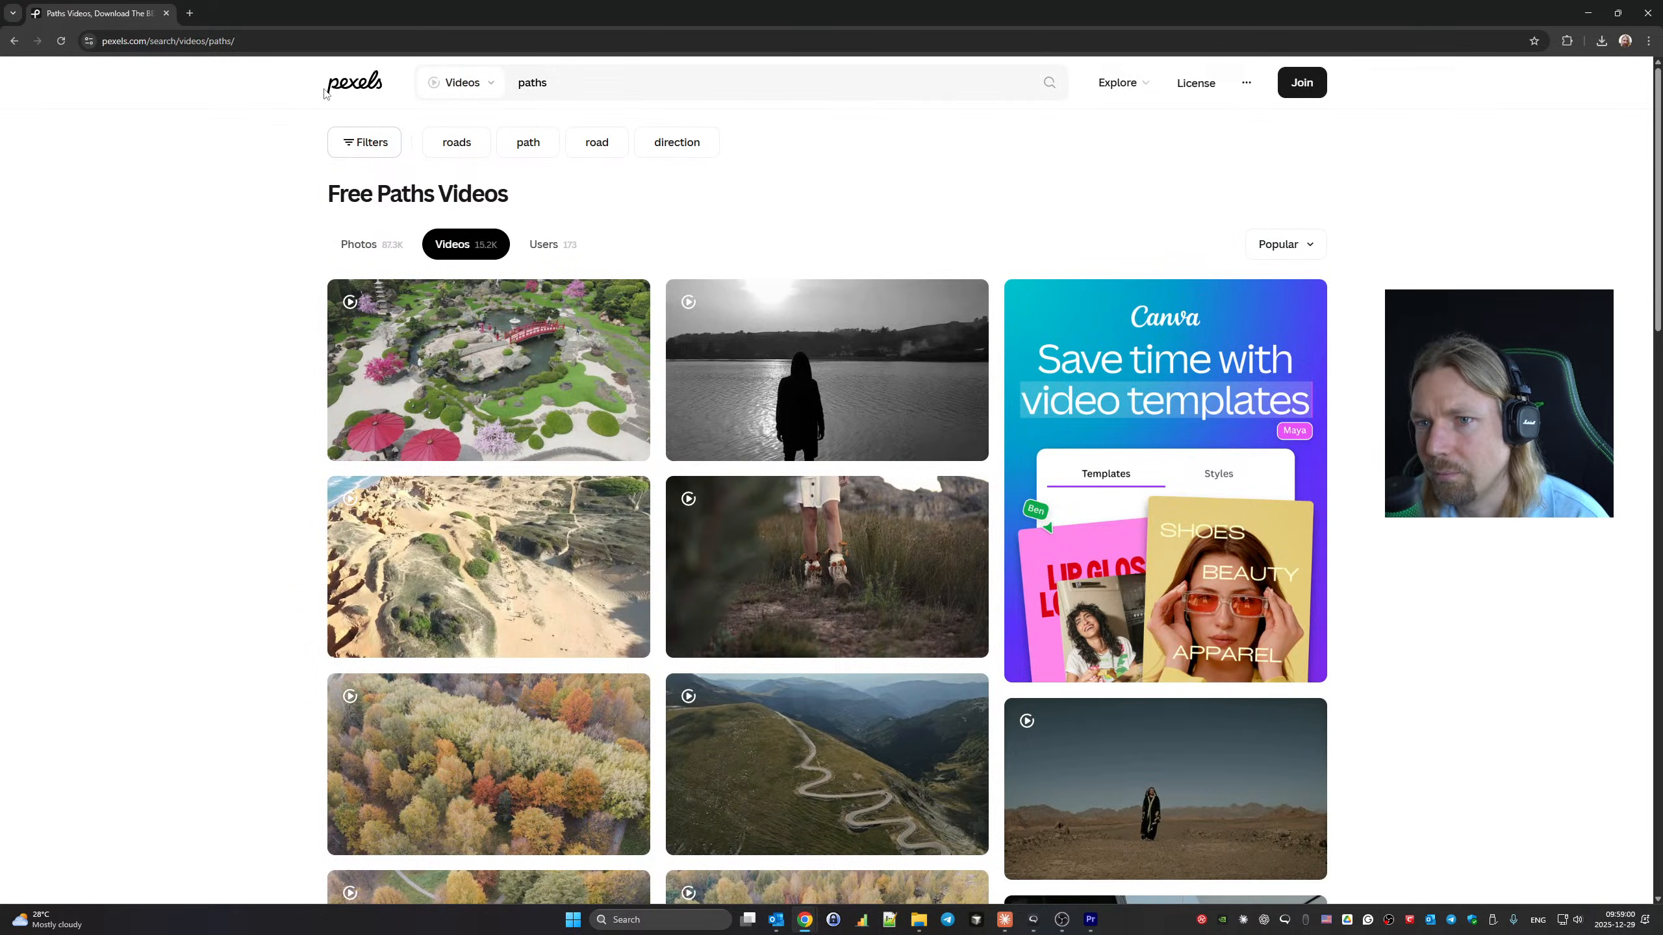
scroll(849, 475, "down", 5)
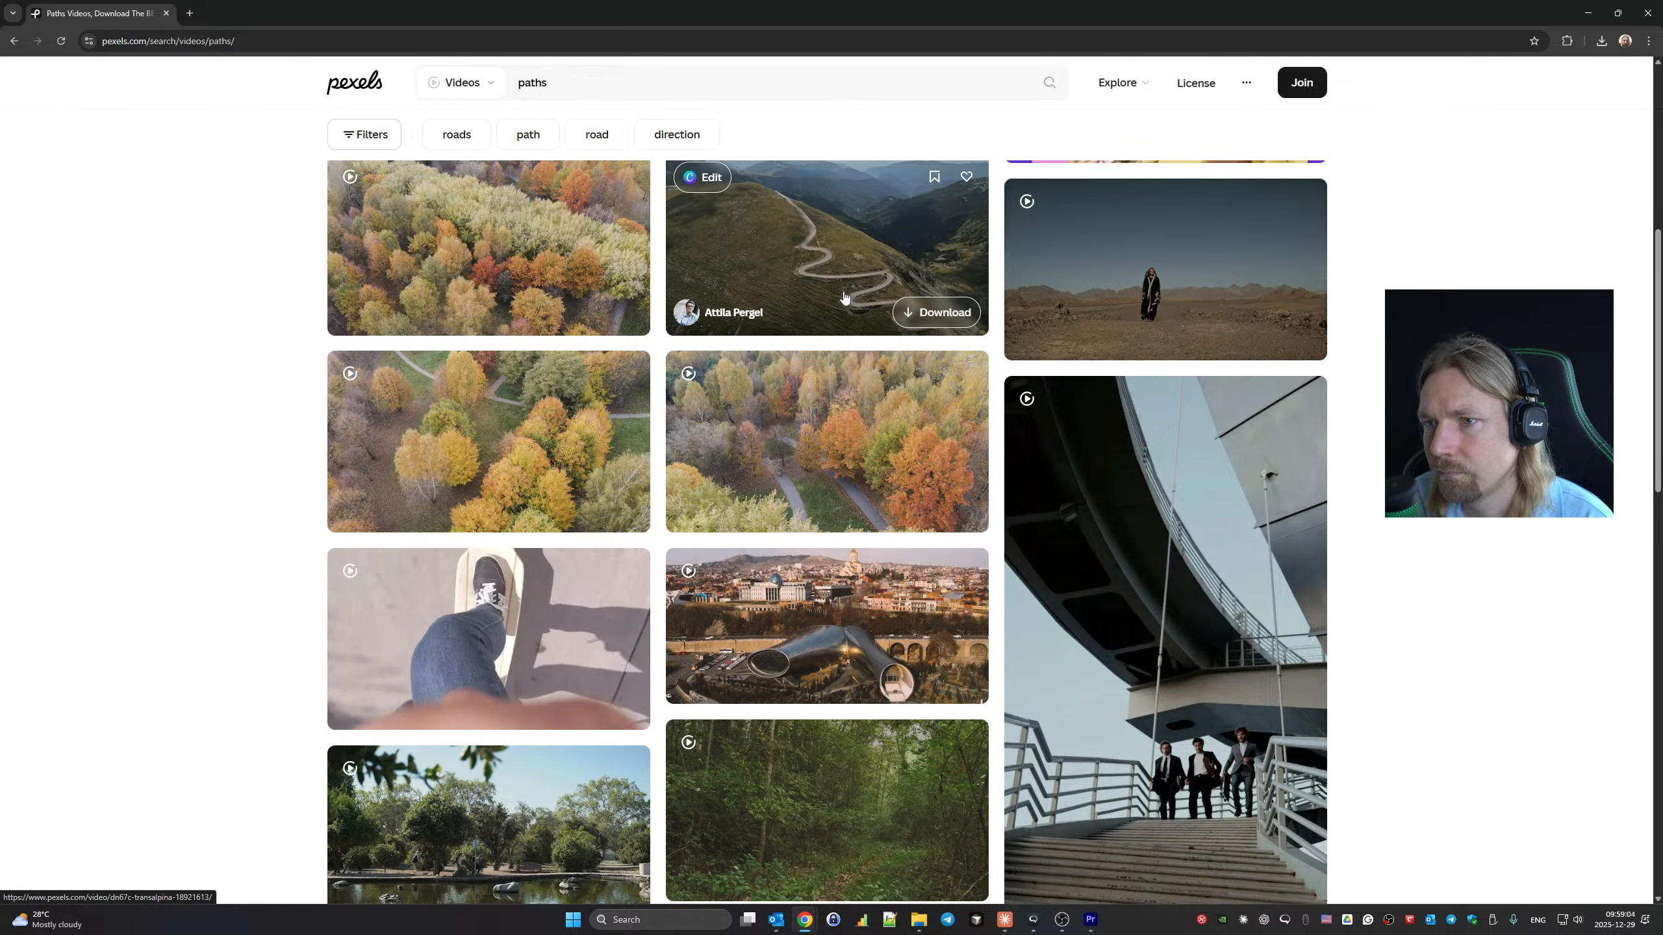
scroll(812, 445, "down", 3)
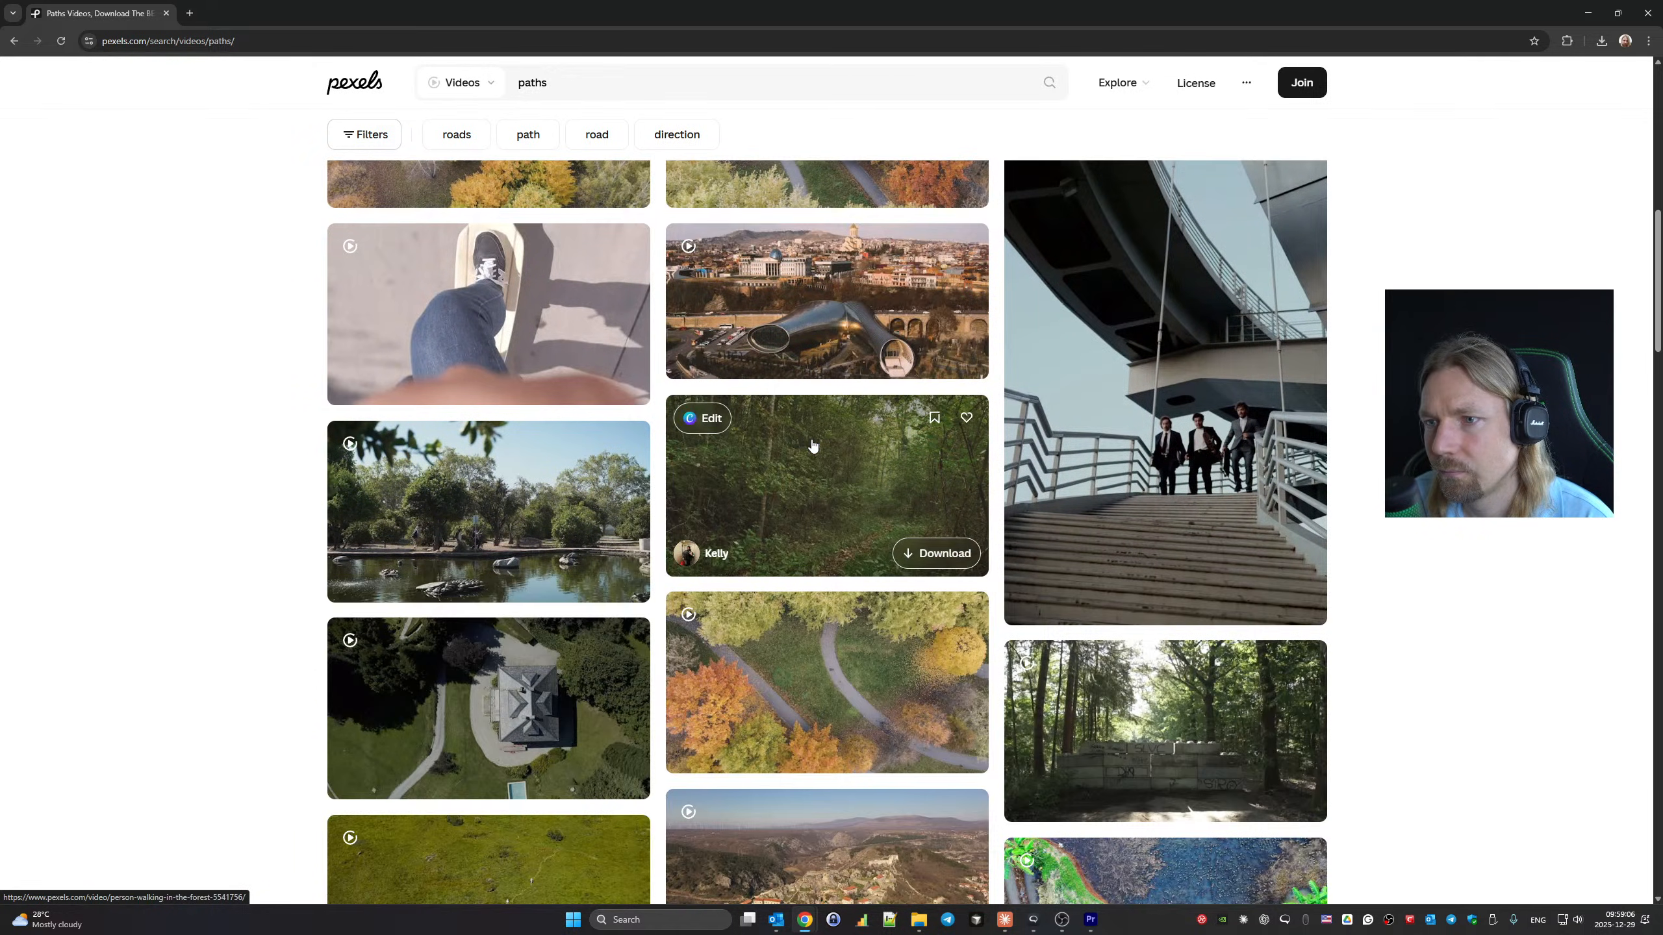
scroll(812, 446, "down", 5)
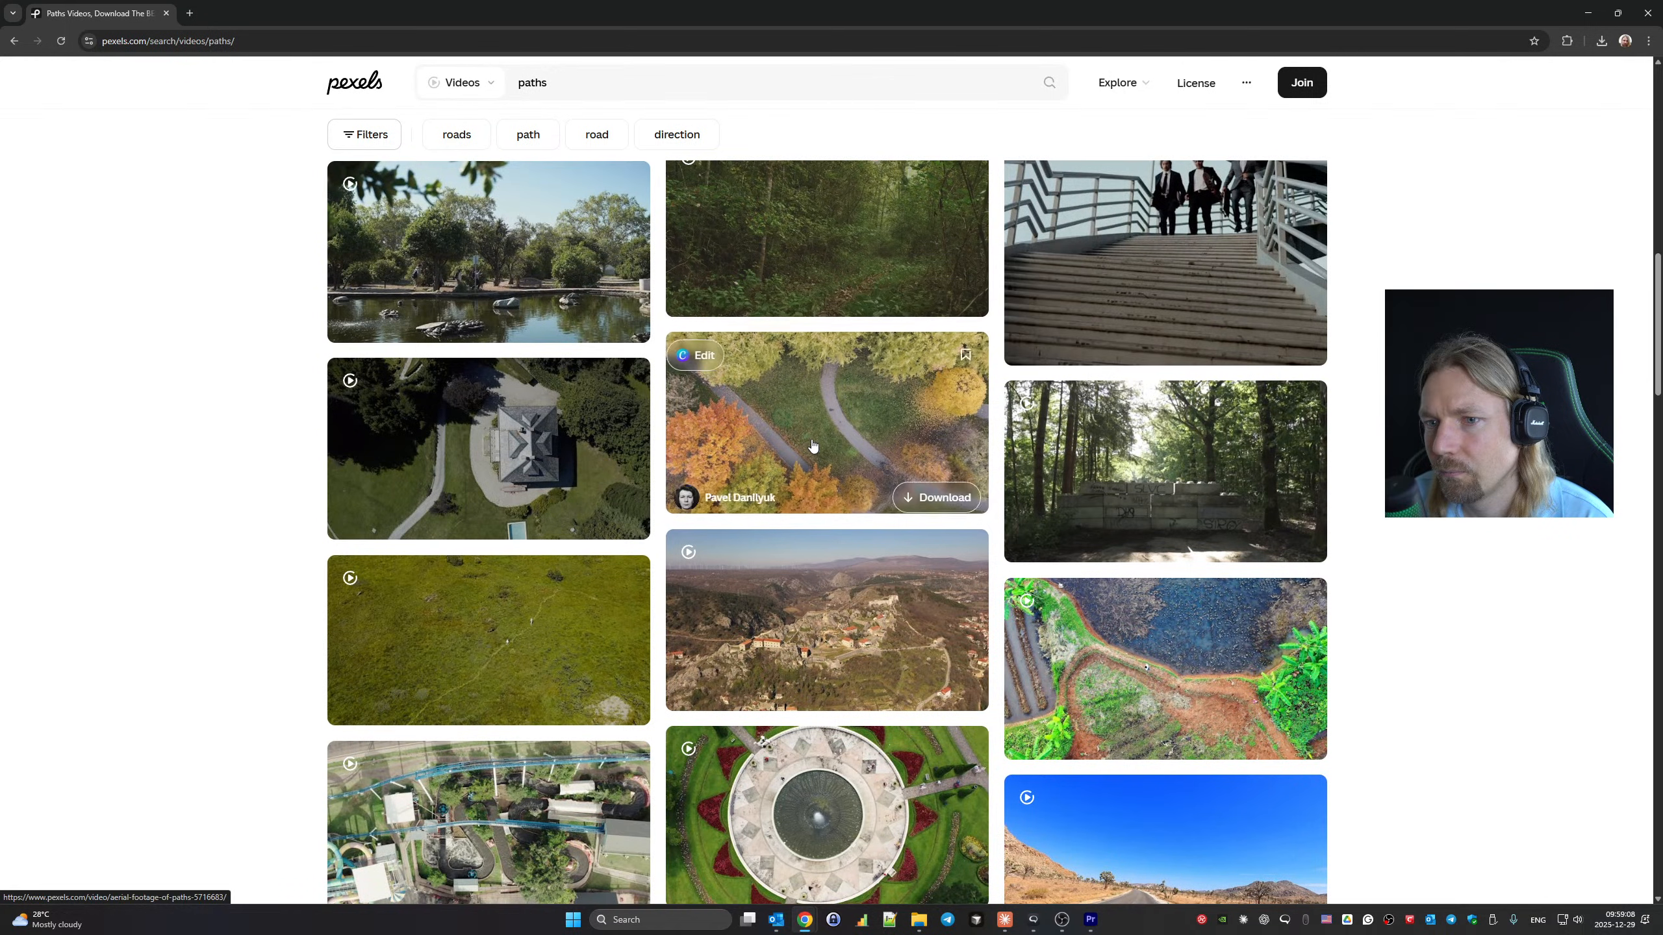
scroll(812, 446, "down", 5)
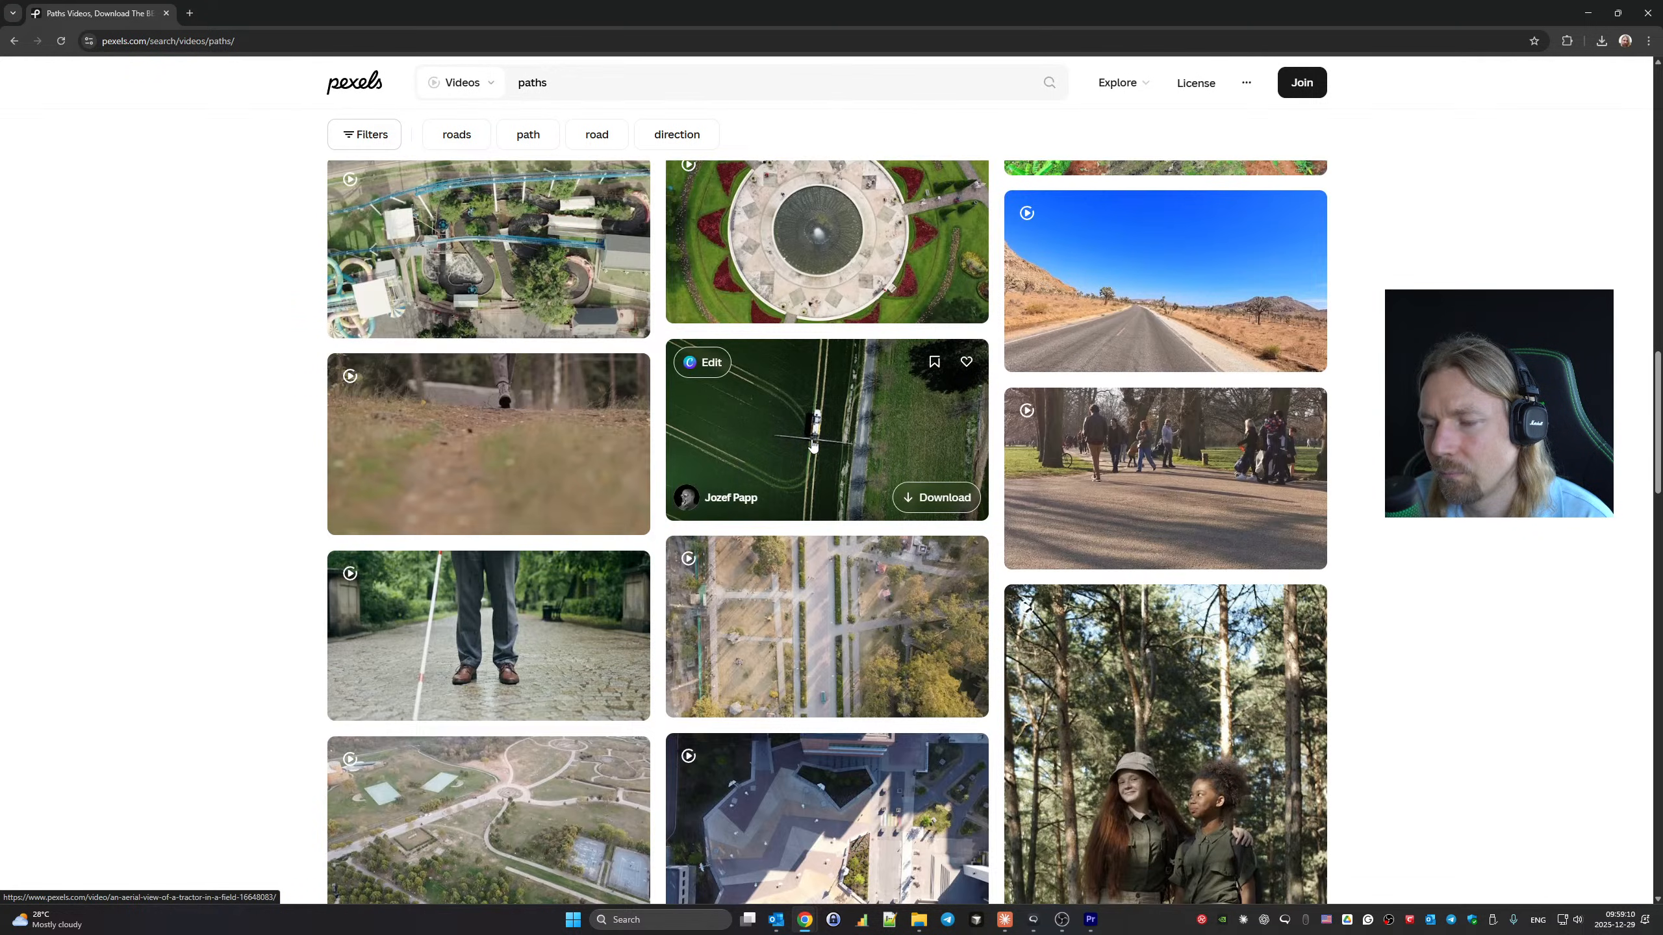
scroll(812, 446, "down", 5)
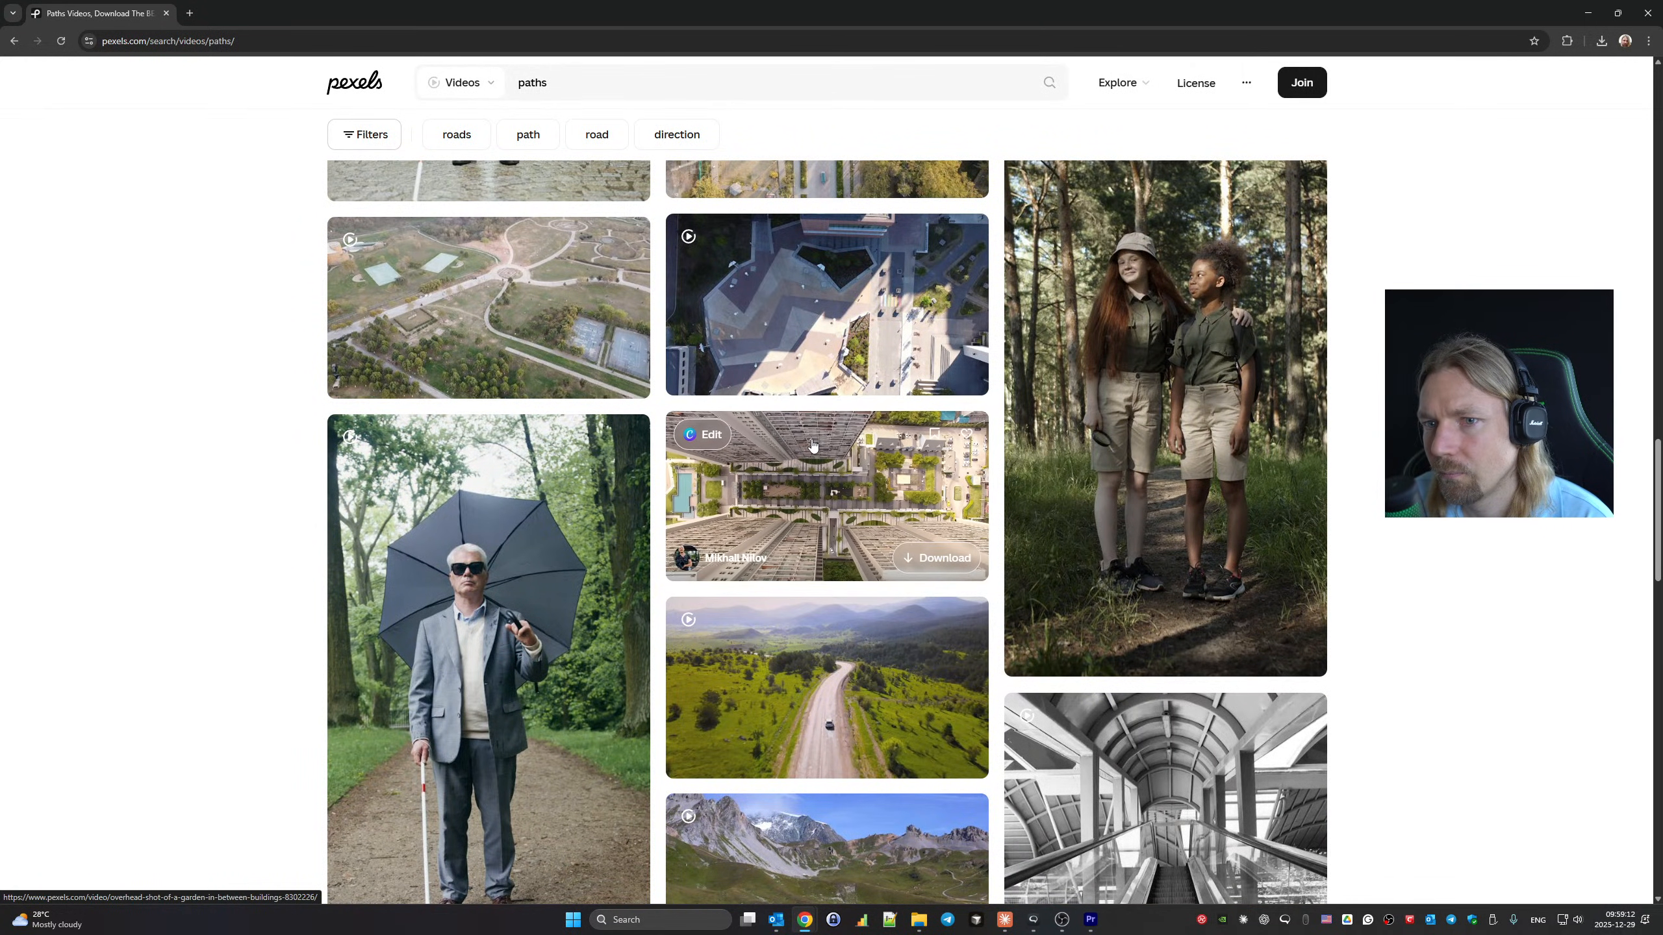
scroll(812, 446, "down", 3)
scroll(812, 445, "down", 5)
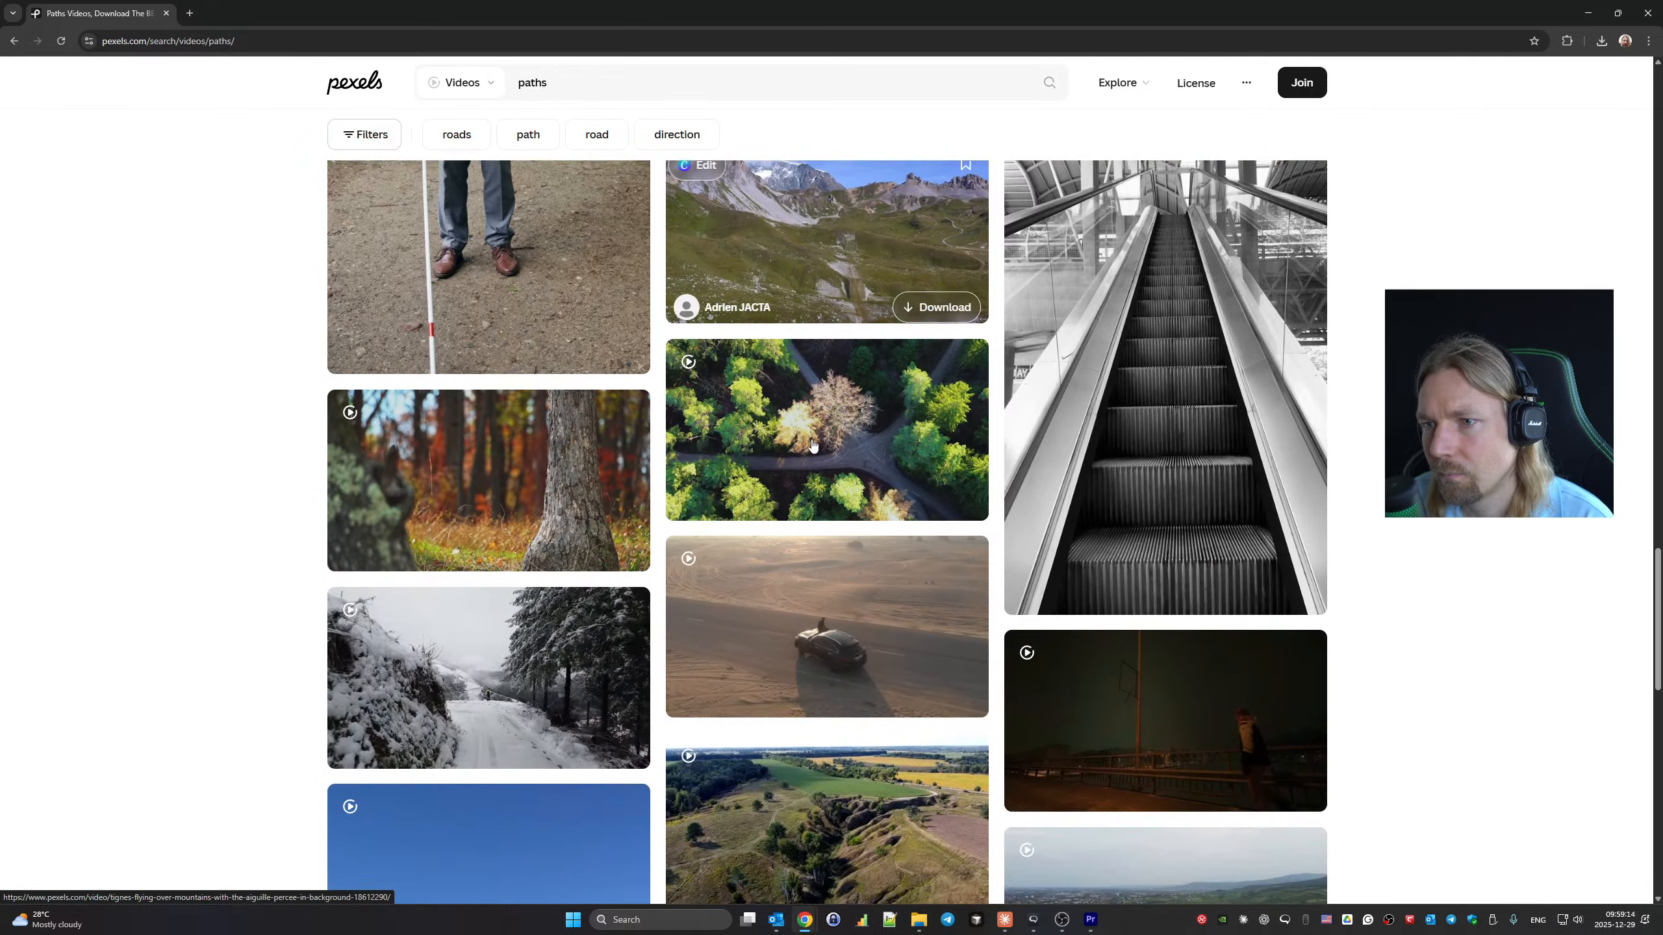
scroll(812, 446, "down", 3)
scroll(812, 446, "down", 10)
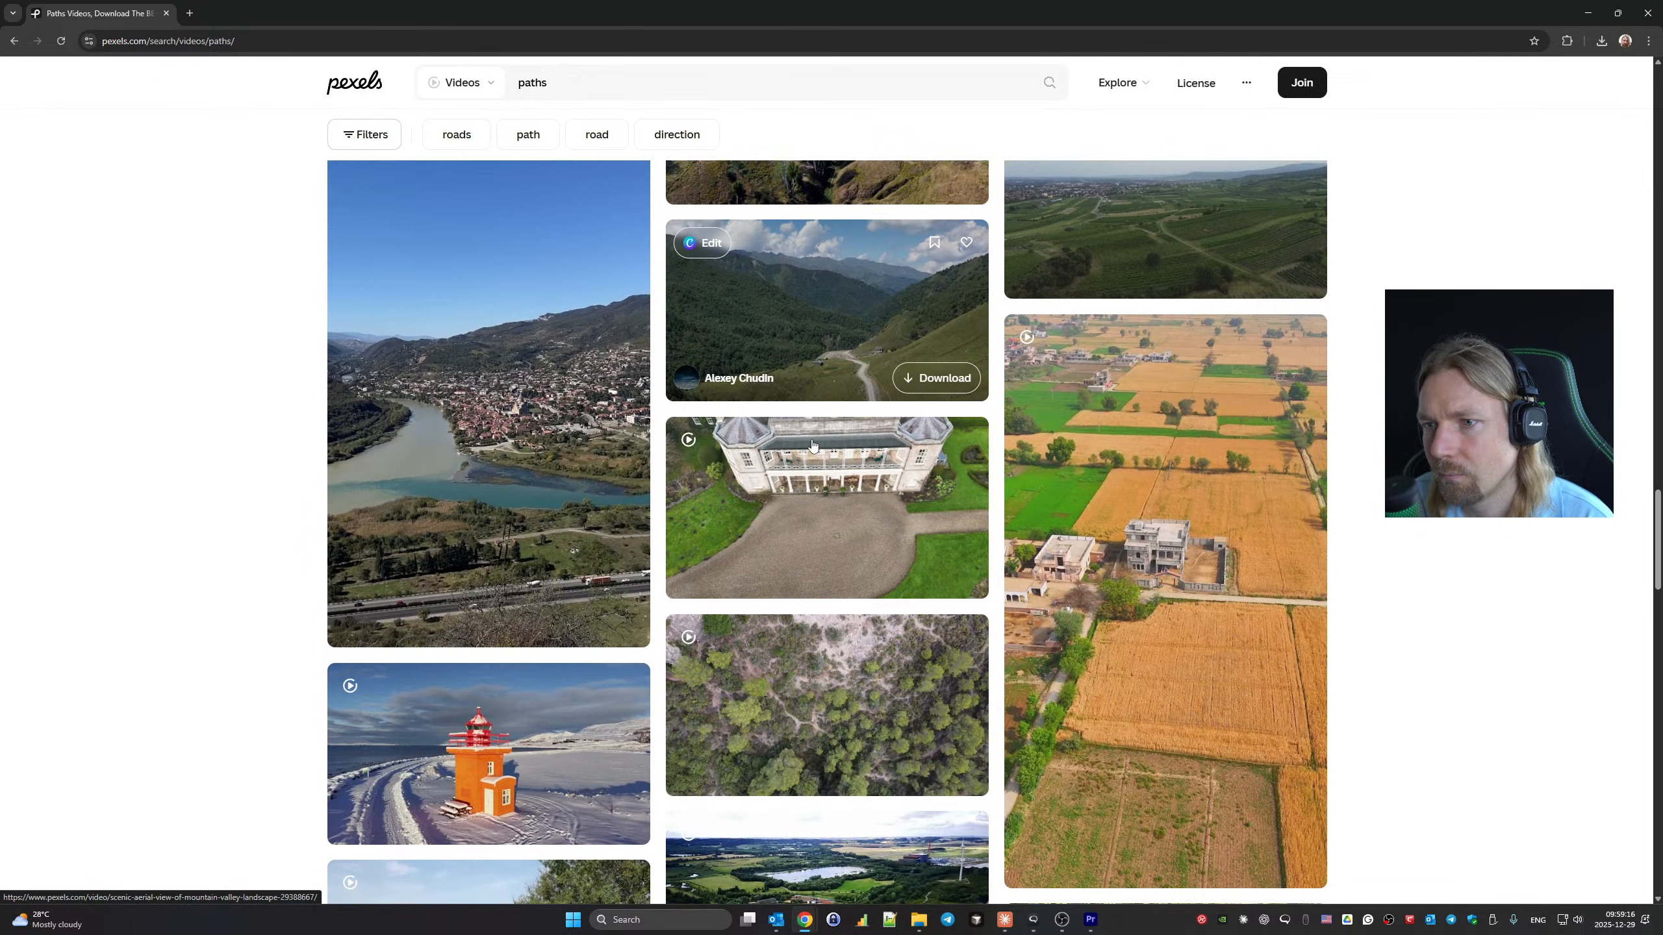
scroll(812, 446, "down", 10)
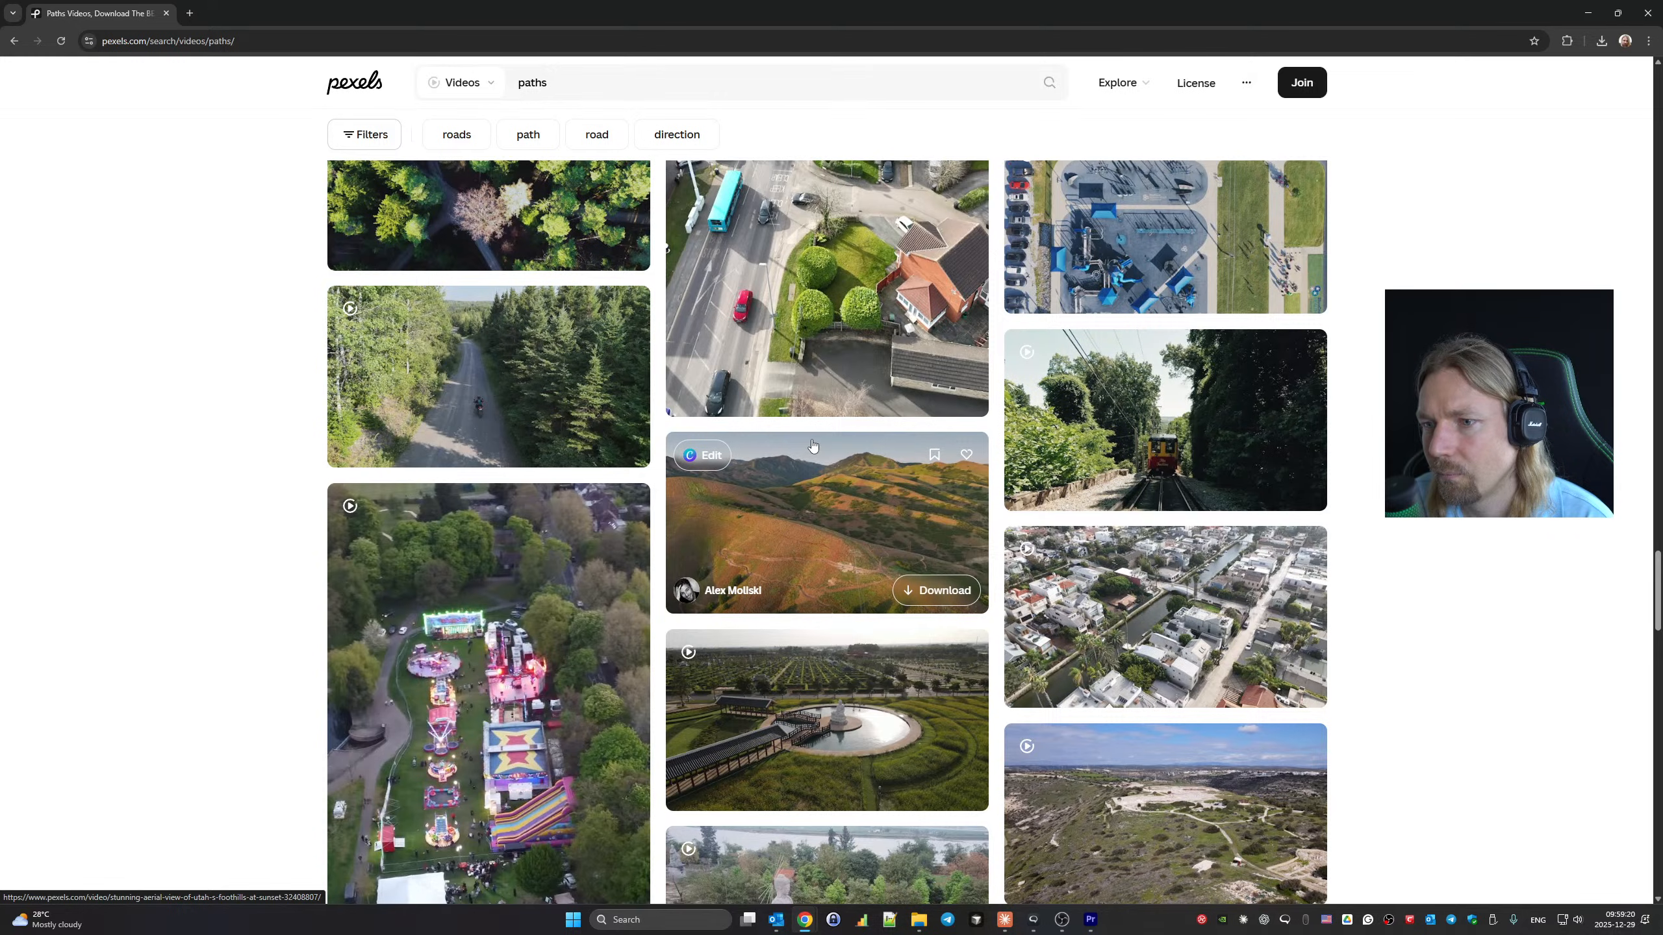
scroll(812, 446, "down", 6)
scroll(812, 445, "down", 5)
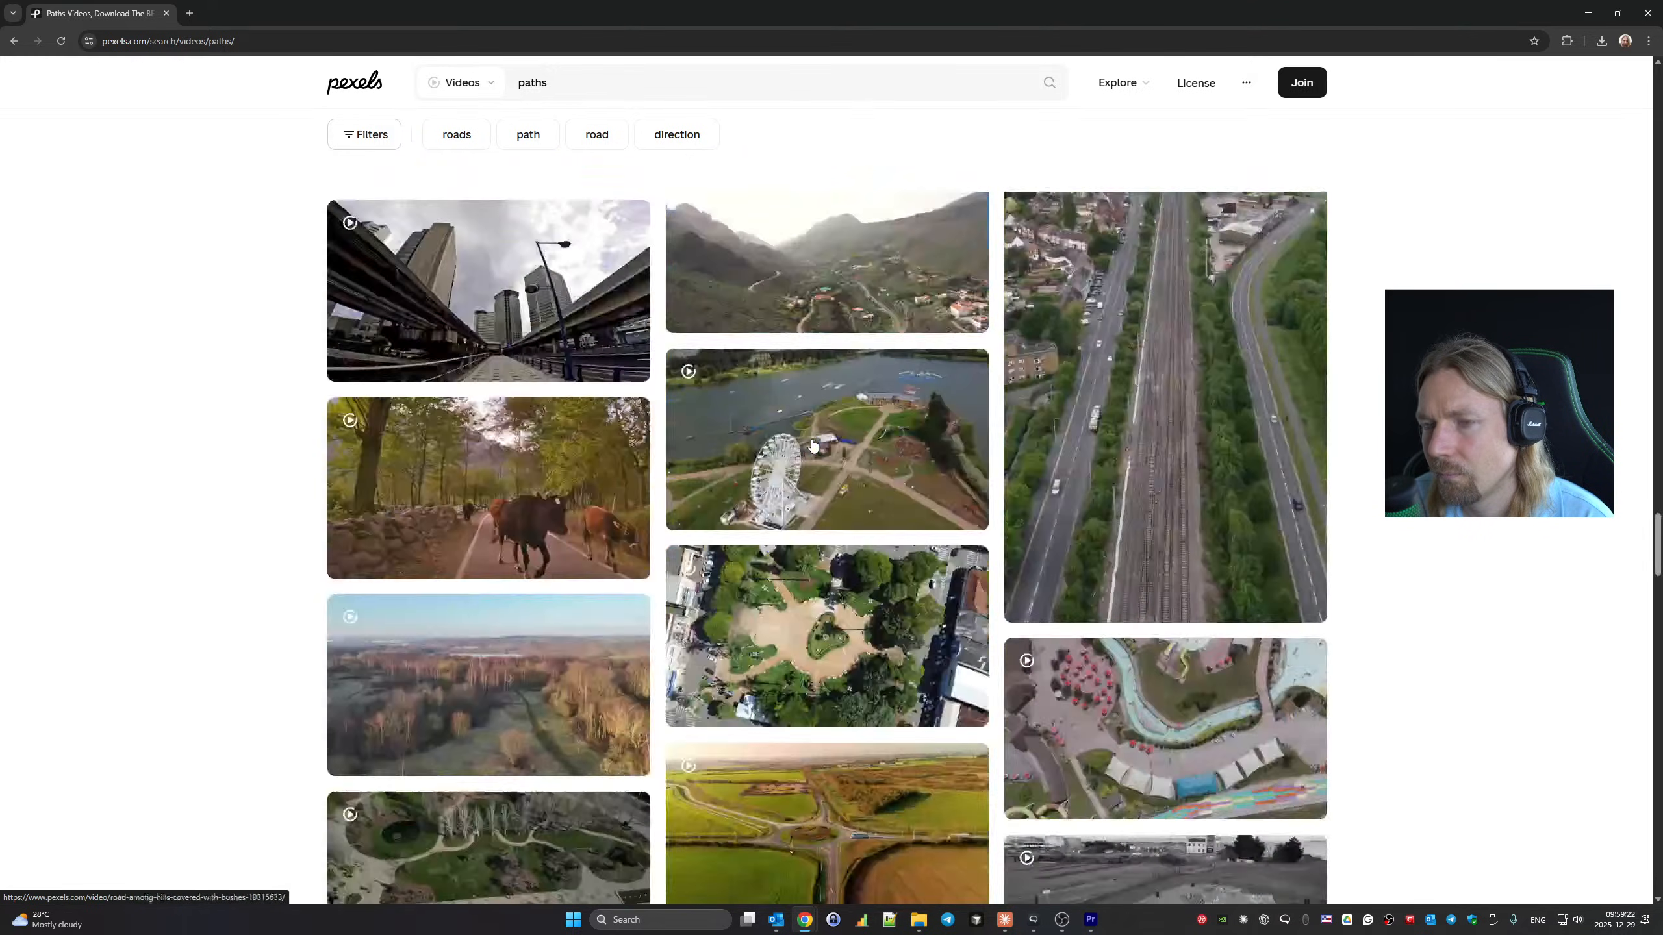
Return to the first paths results and download the drone footage of a green landscape crossed by a narrow trail.
key("Home")
scroll(813, 446, "down", 10)
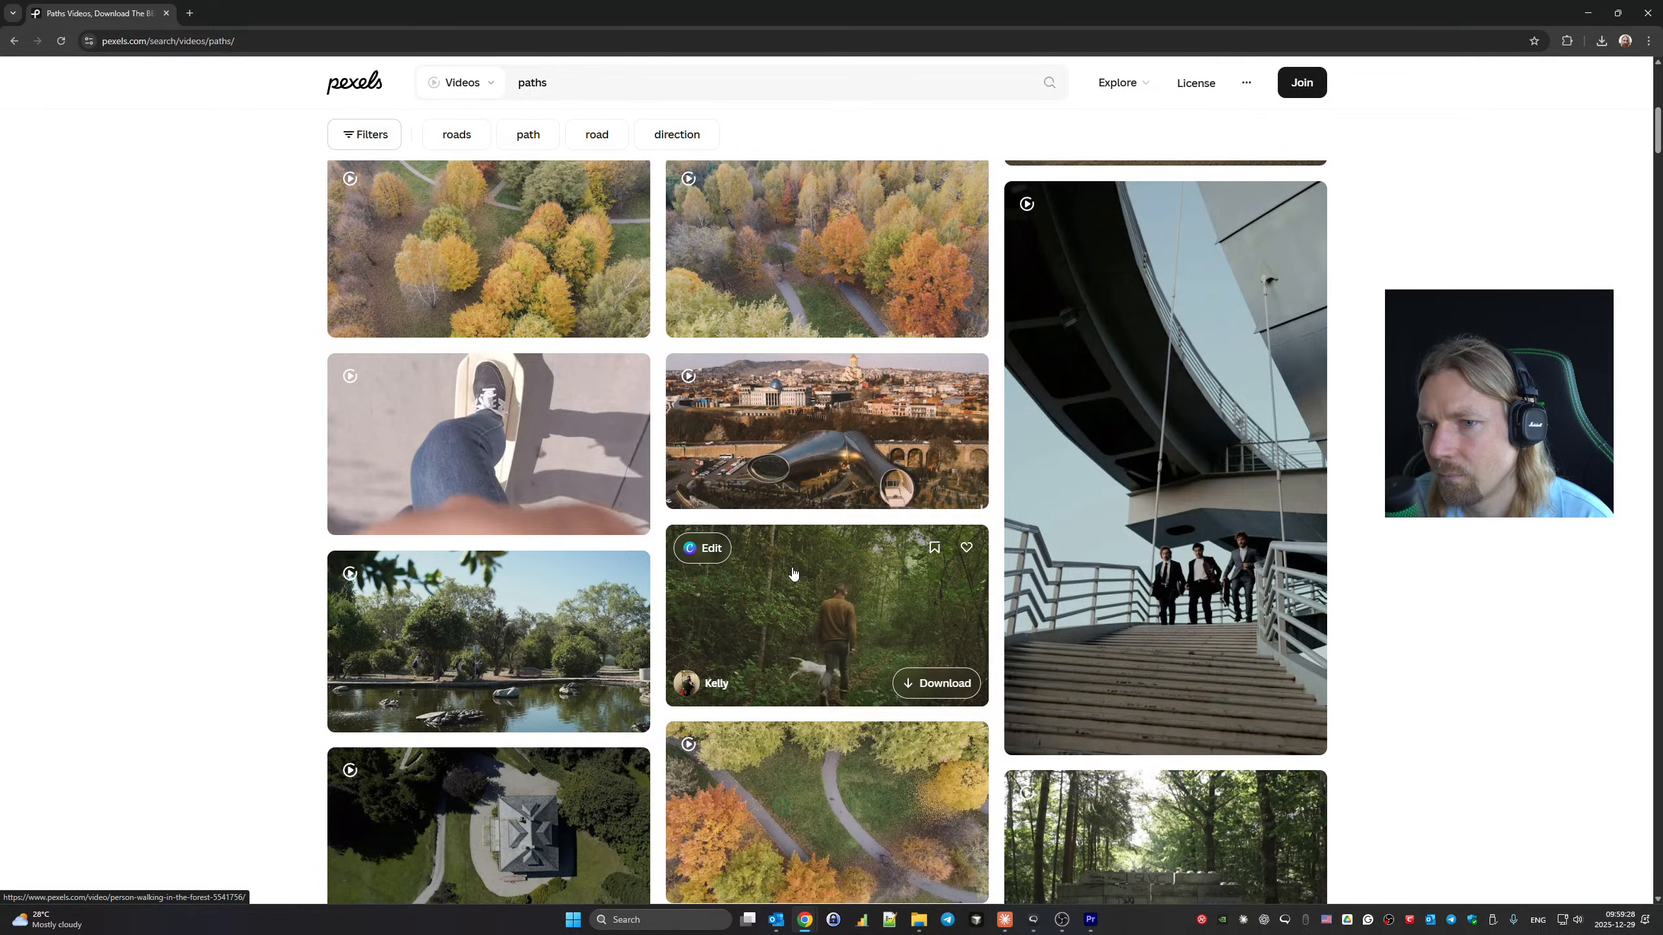
scroll(793, 573, "down", 8)
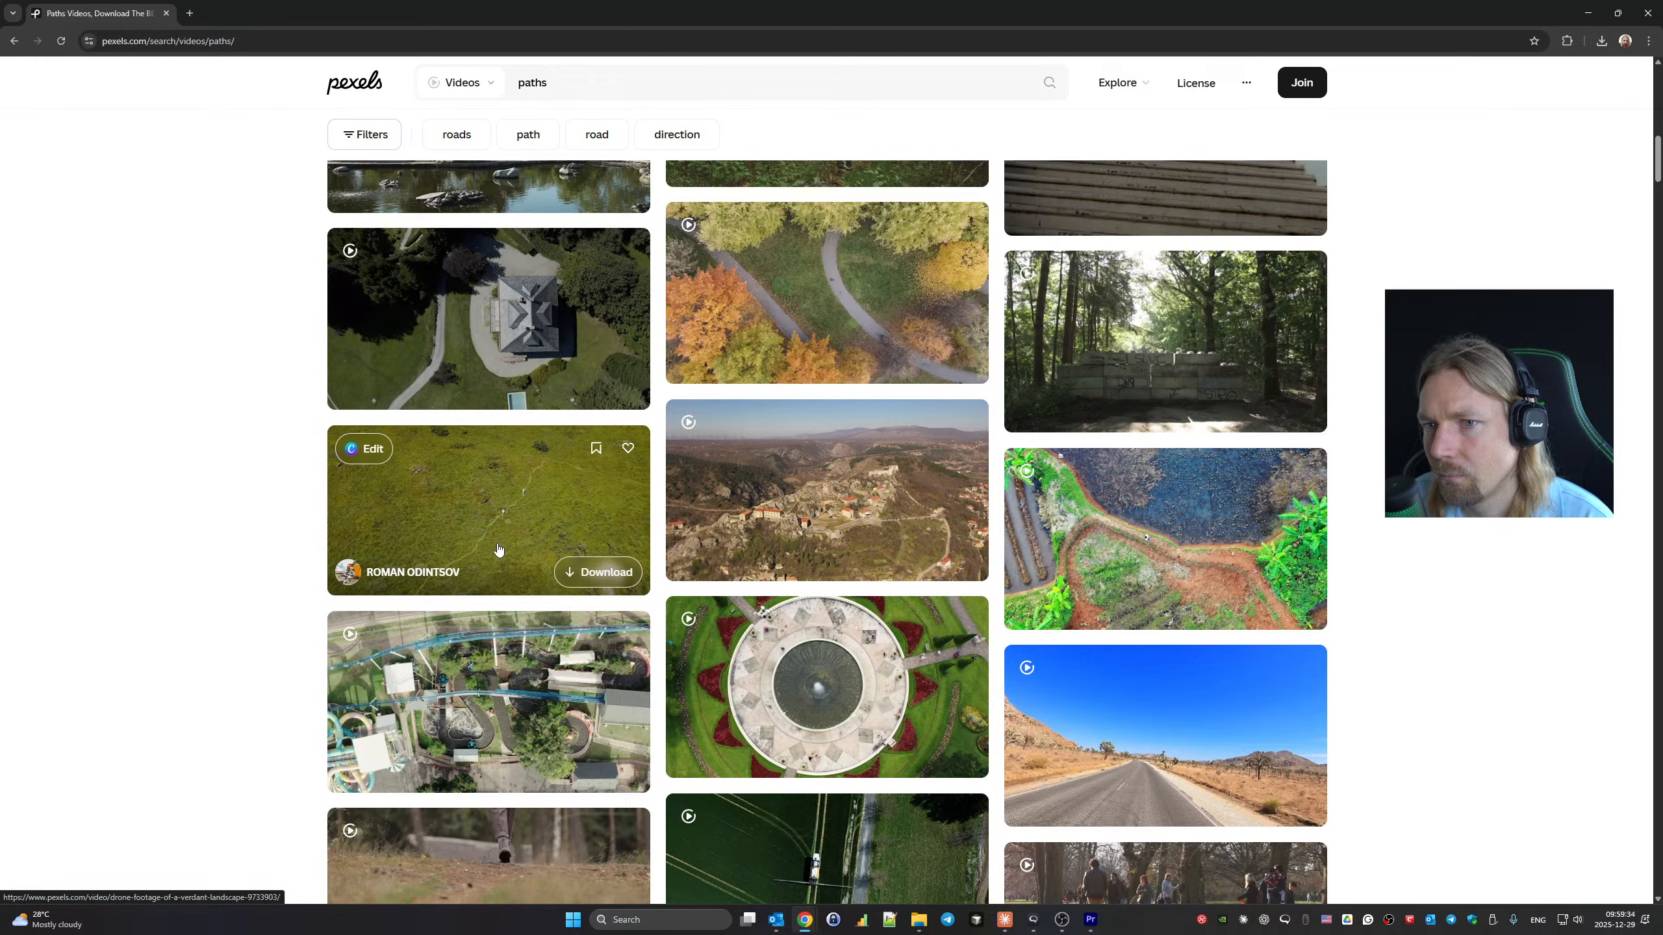
left_click(598, 572)
left_click(349, 575)
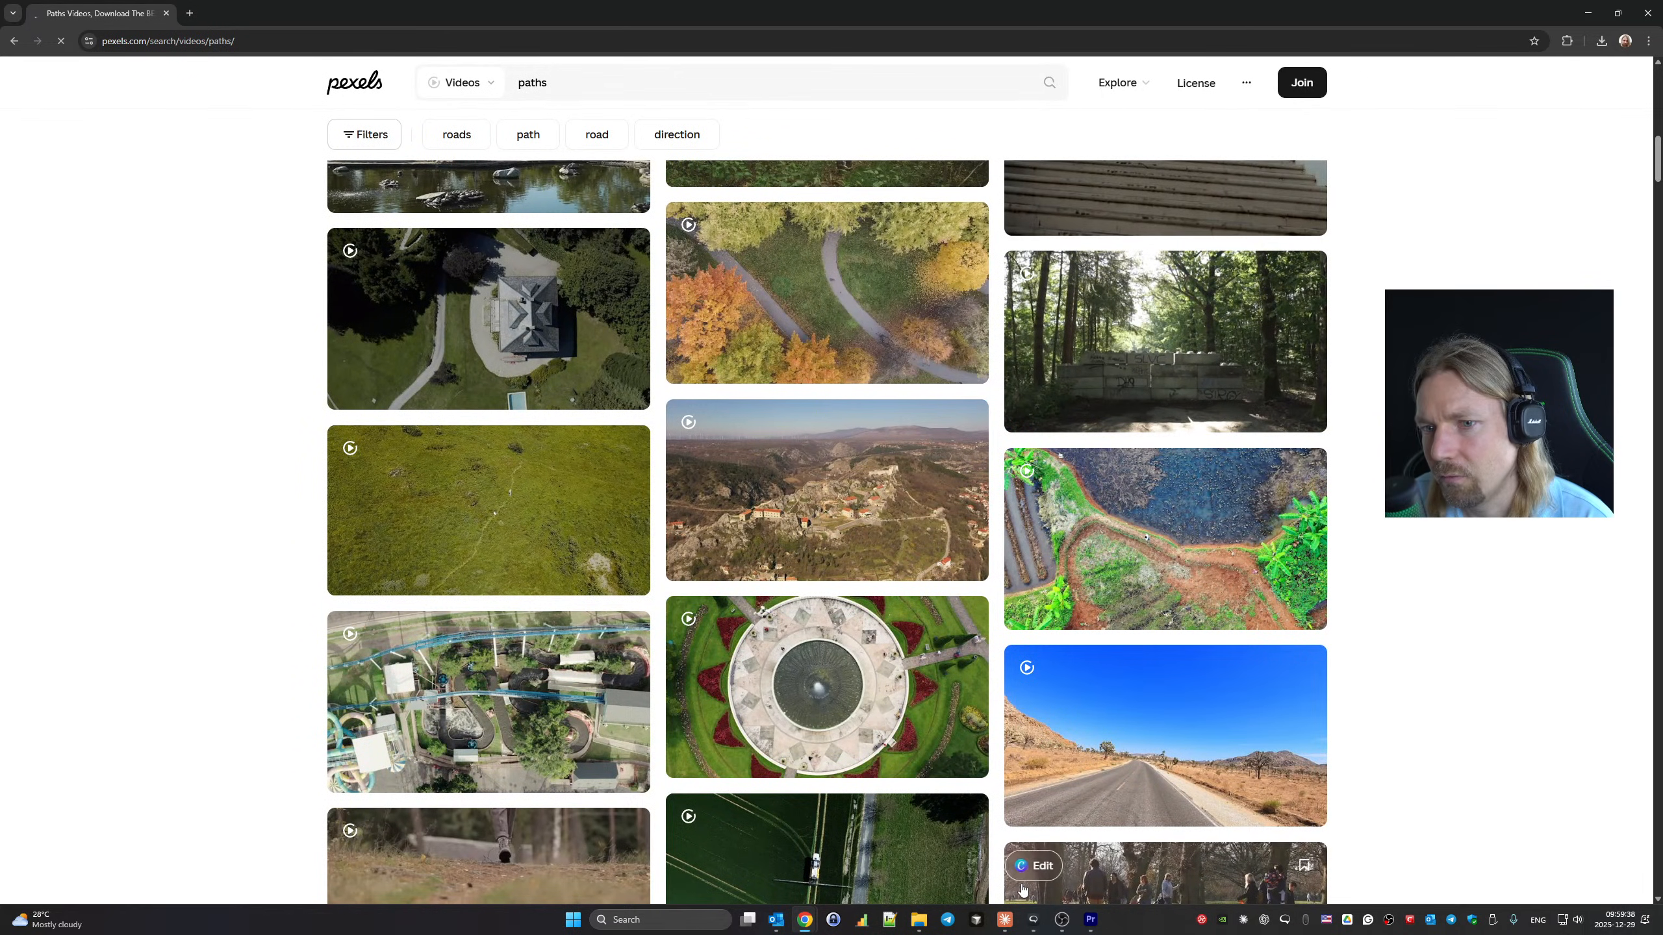
Switch back to Premiere Pro and play the section after the 8879943 clip to check the narration there.
mouse_move(1088, 924)
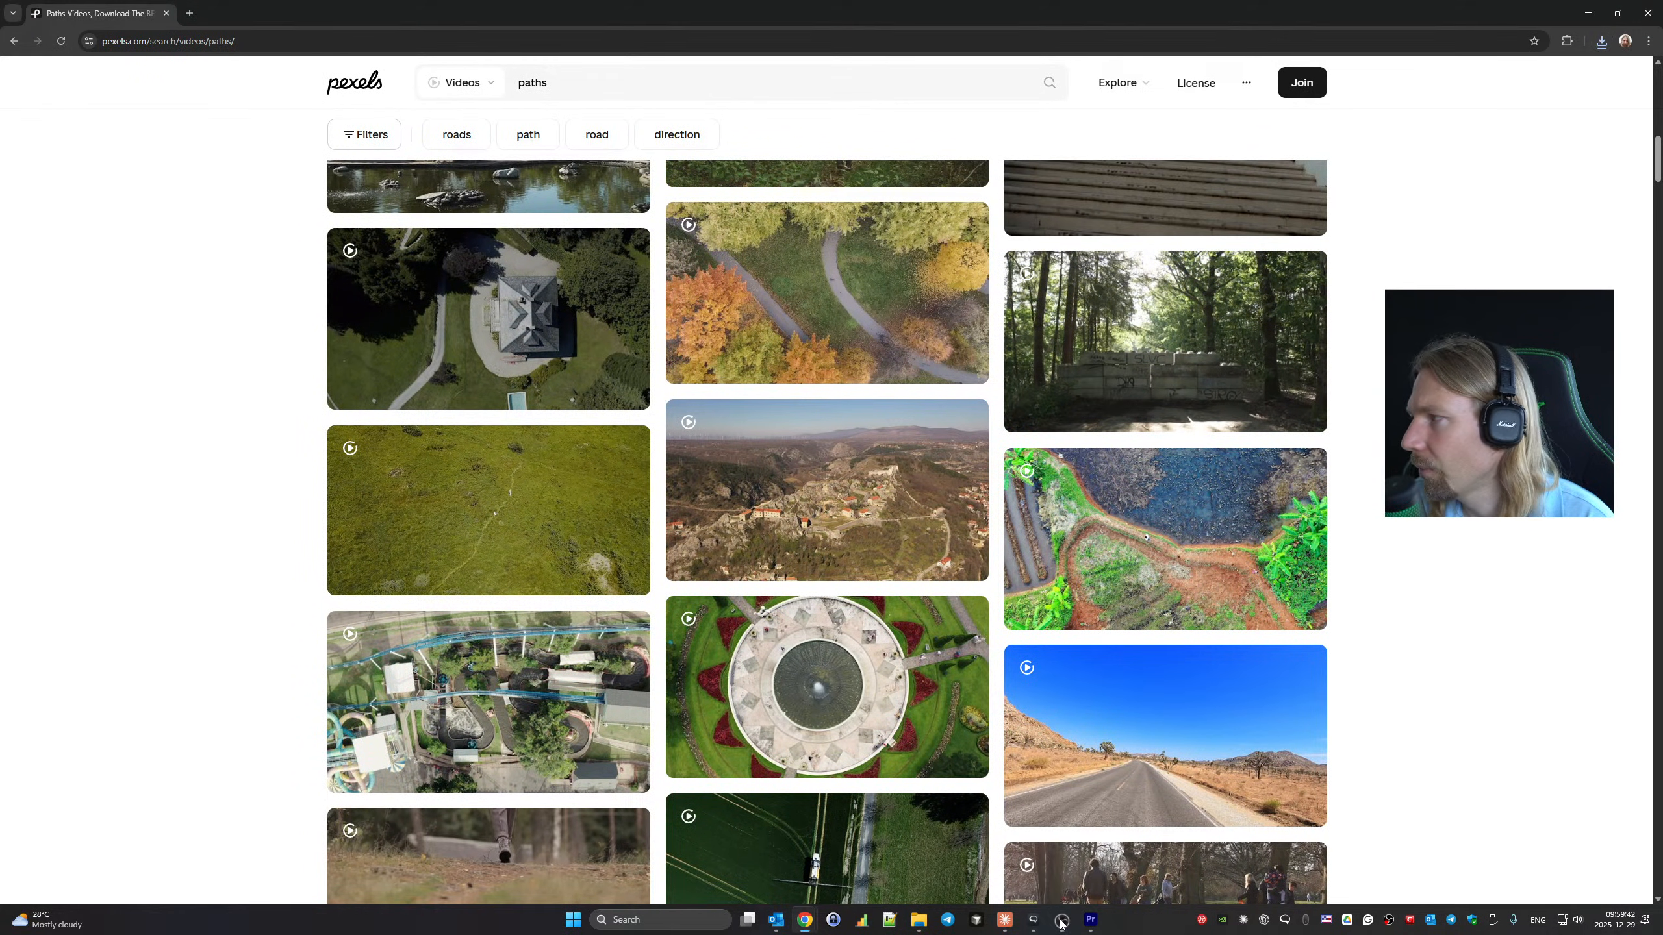
left_click(1088, 924)
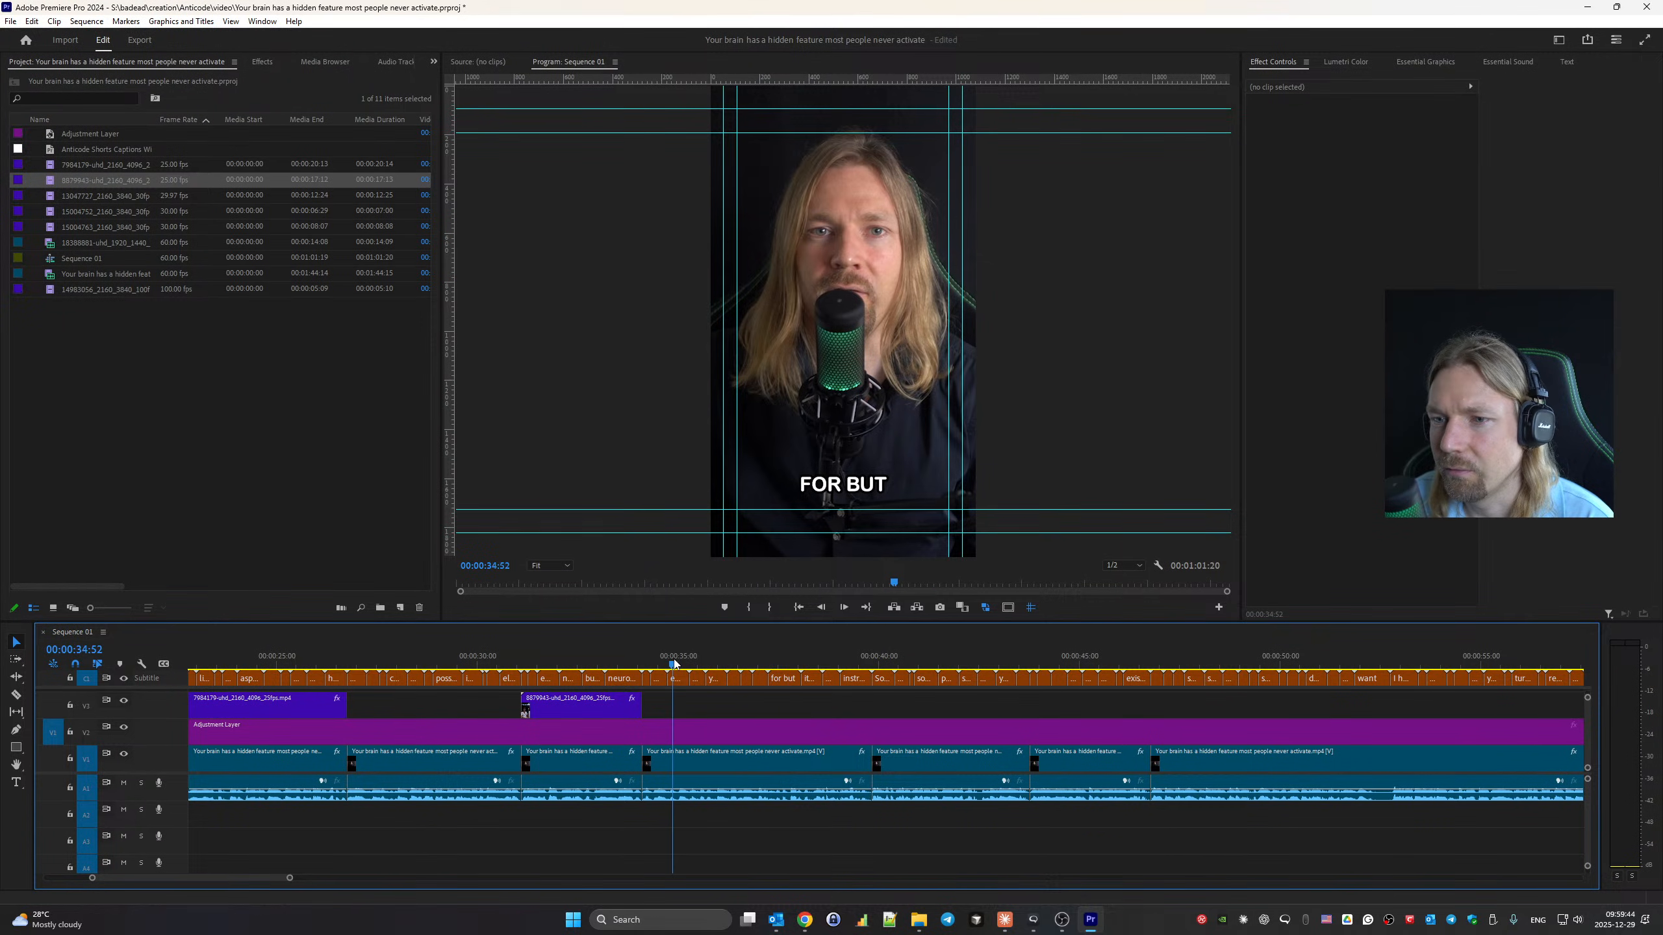
left_click(648, 664)
key("space")
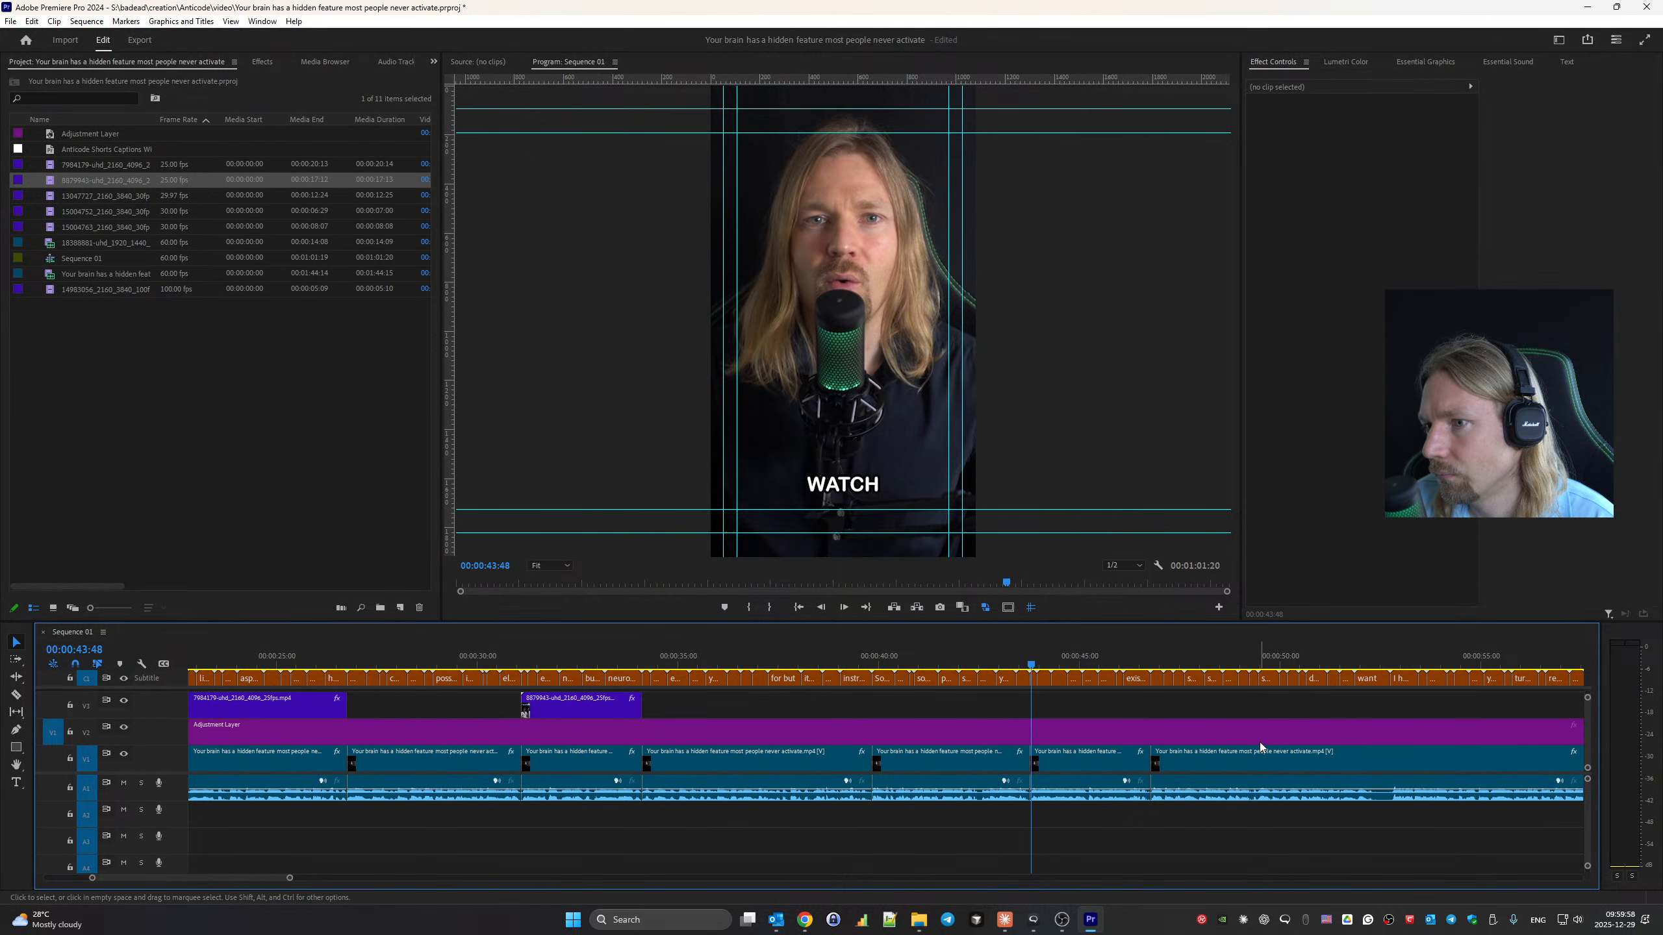
left_click(698, 655)
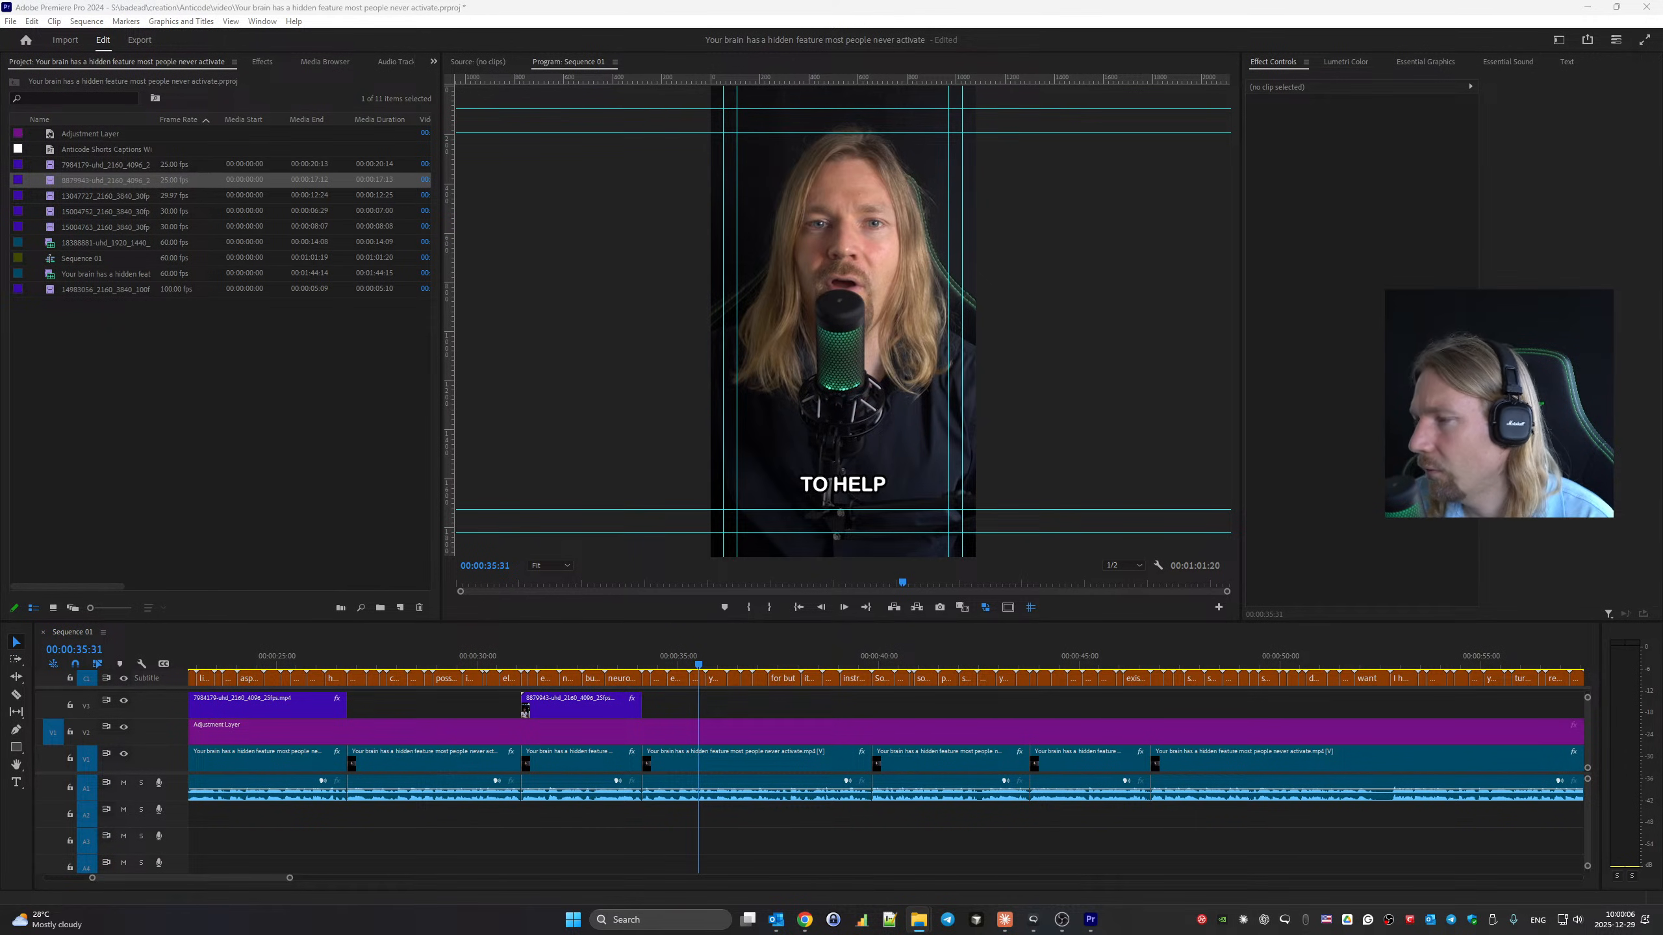
Import the downloaded 9733903 landscape clip onto the B-roll track directly after the 8879943 clip and preview it from its start.
left_click_drag(1662, 767, 643, 709)
left_click(647, 666)
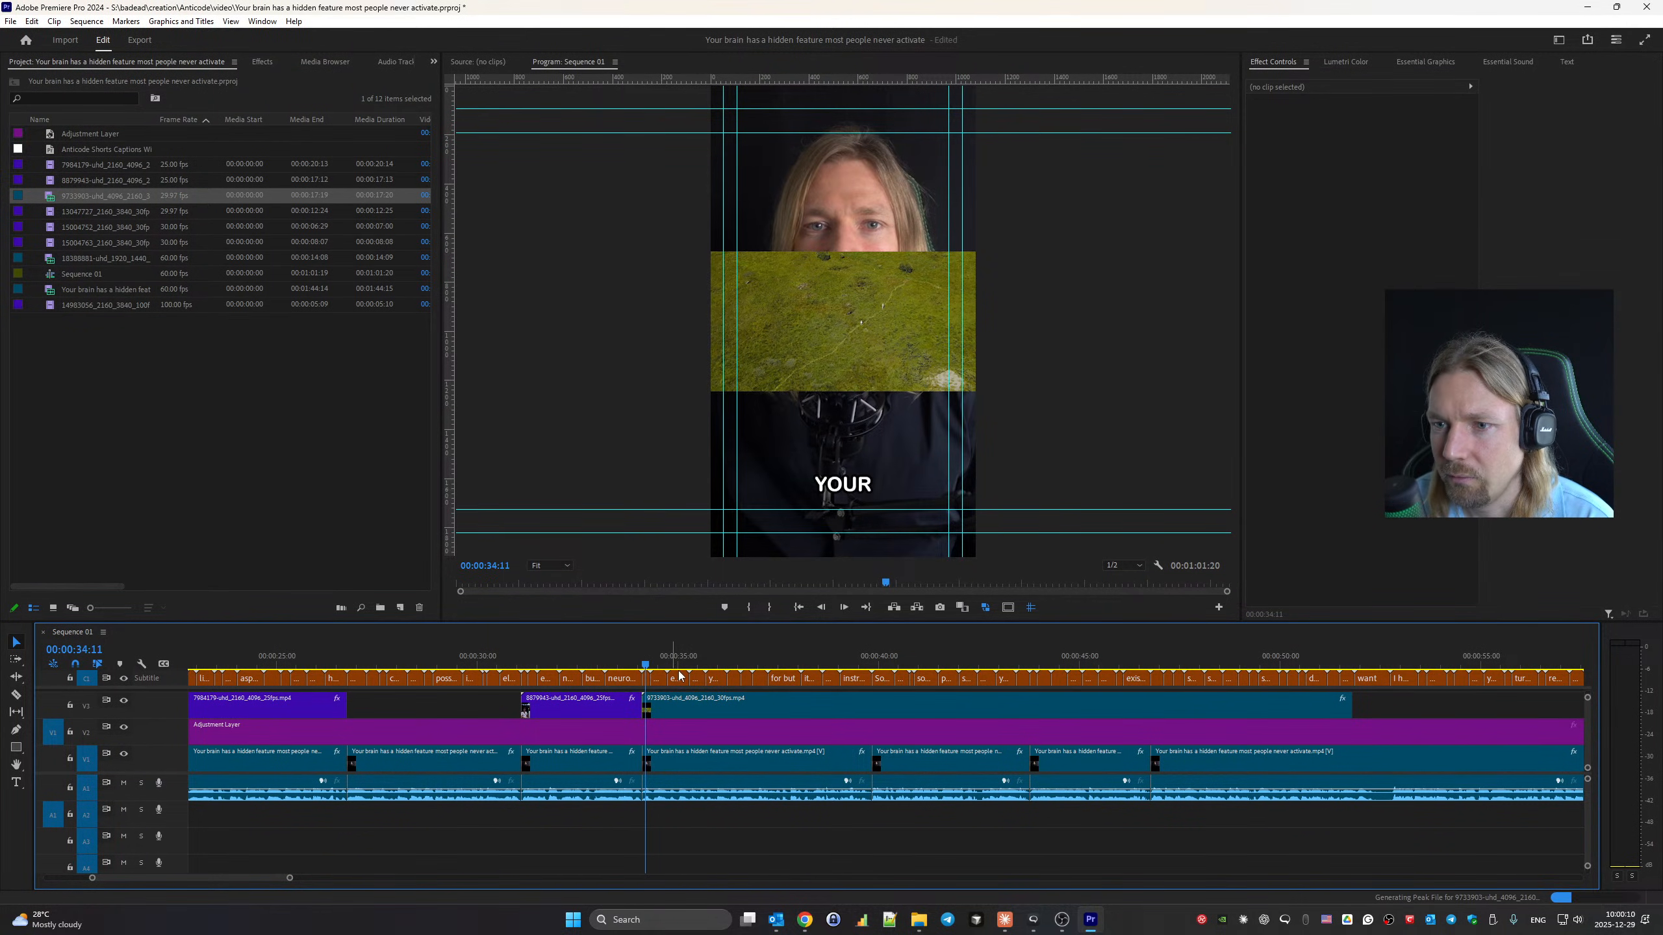
key("space")
Rotate the 9733903 landscape clip, trying 90° first and settling on -90°.
left_click(724, 710)
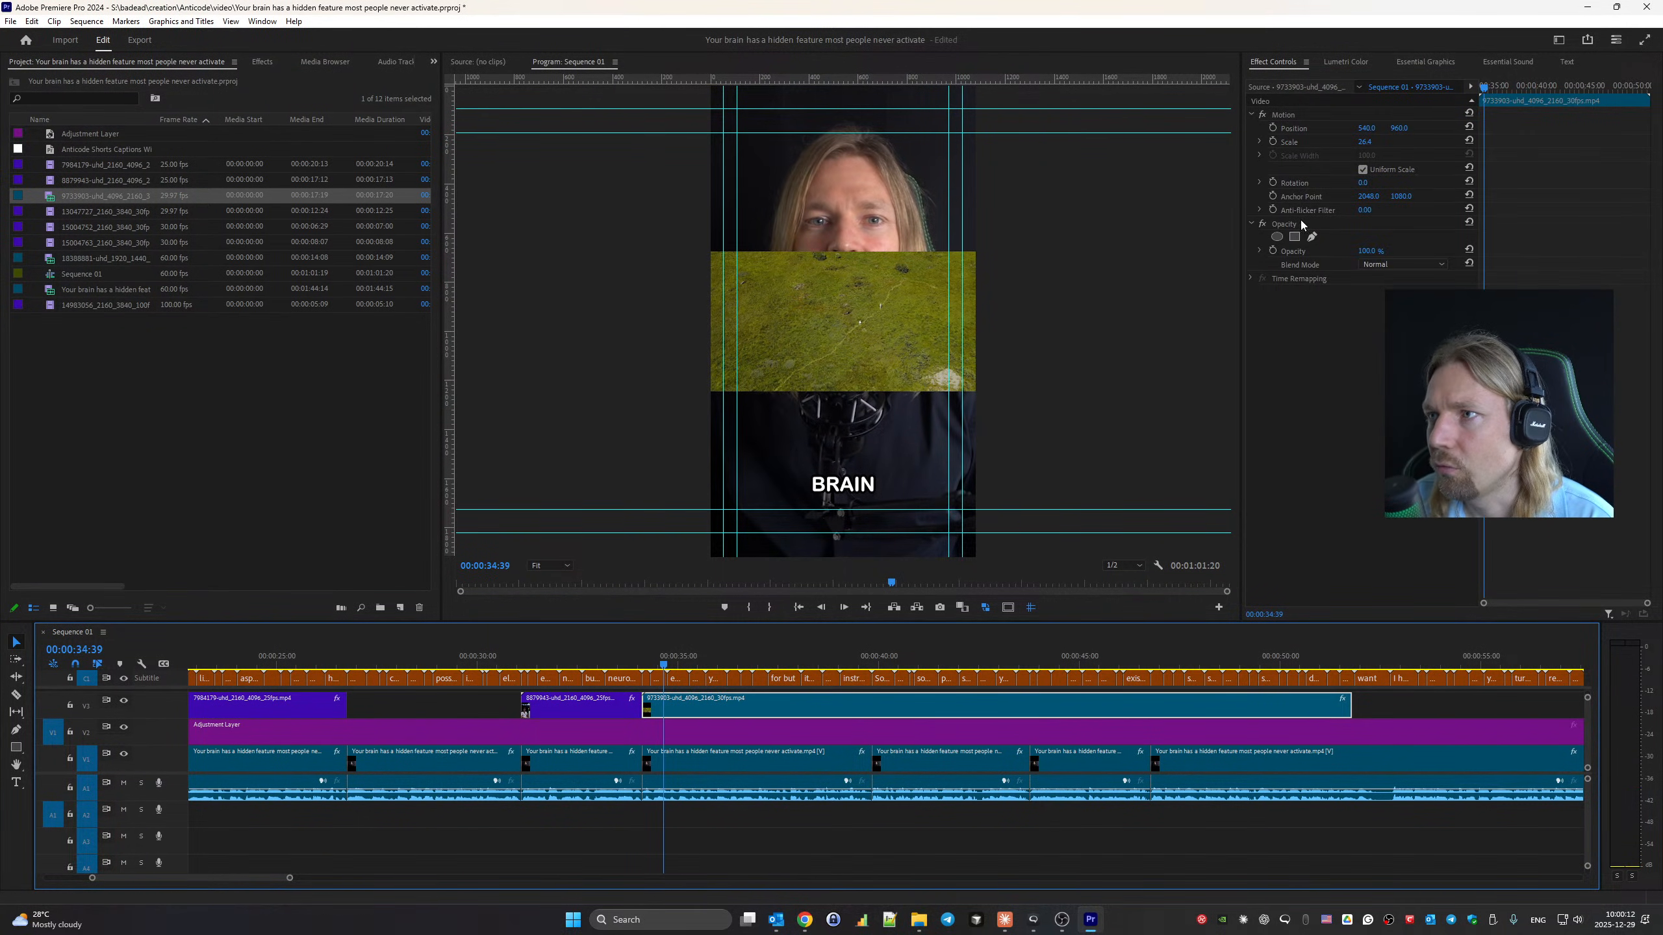
left_click(1370, 182)
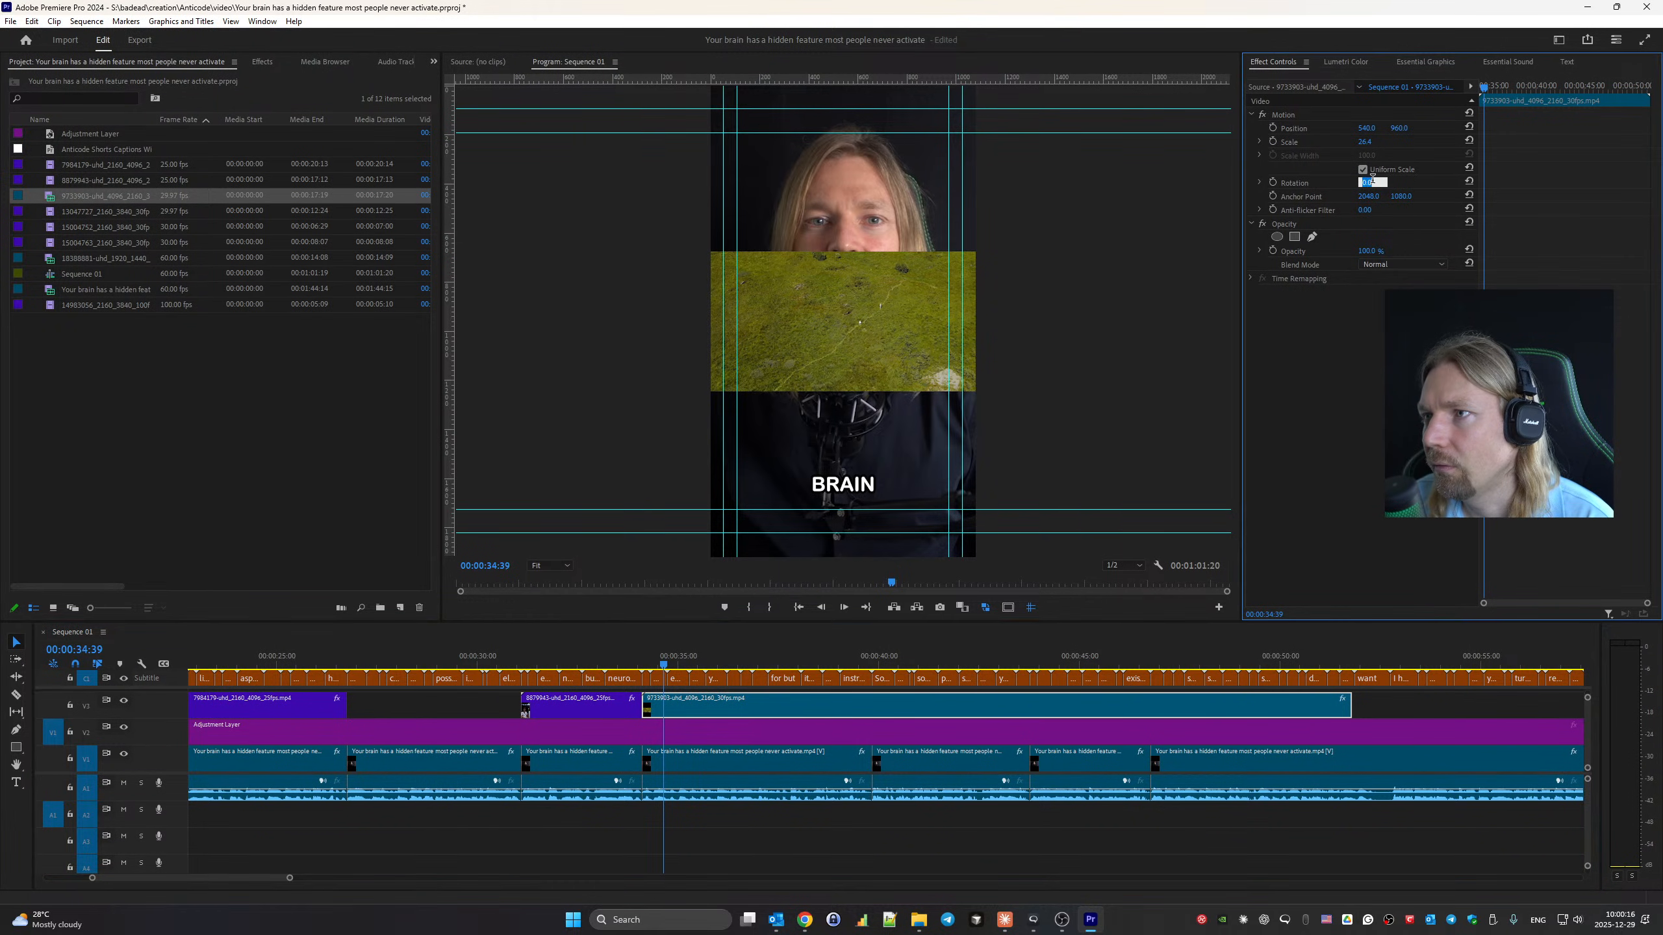
key("Return")
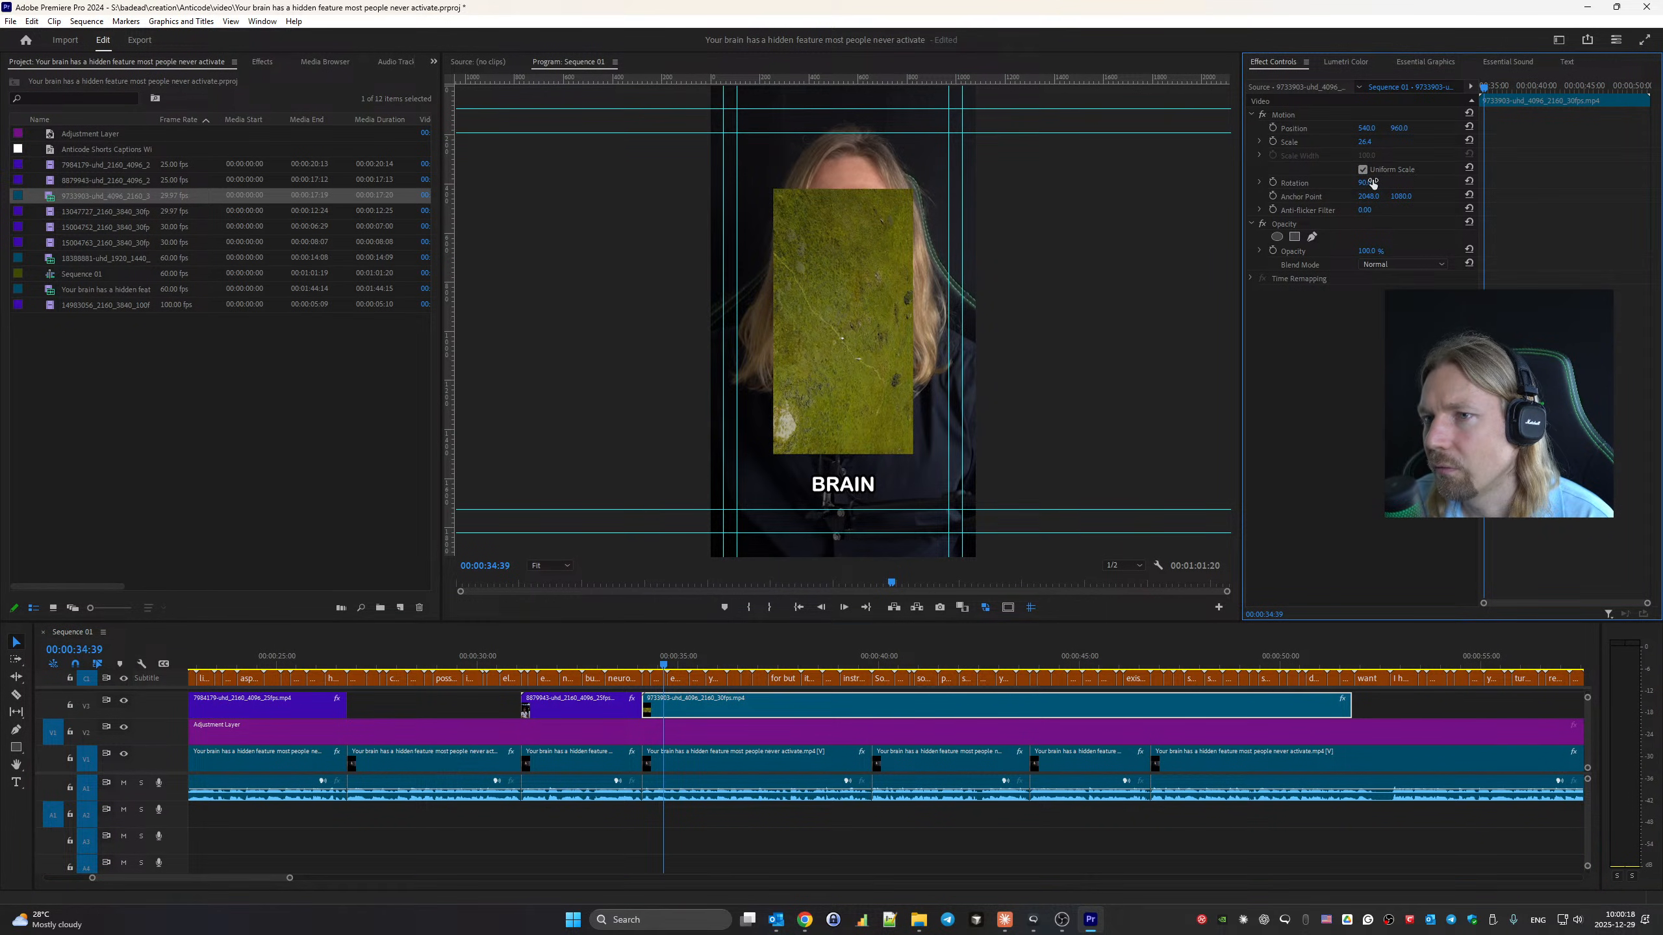
left_click(1373, 182)
type("-90")
key("Return")
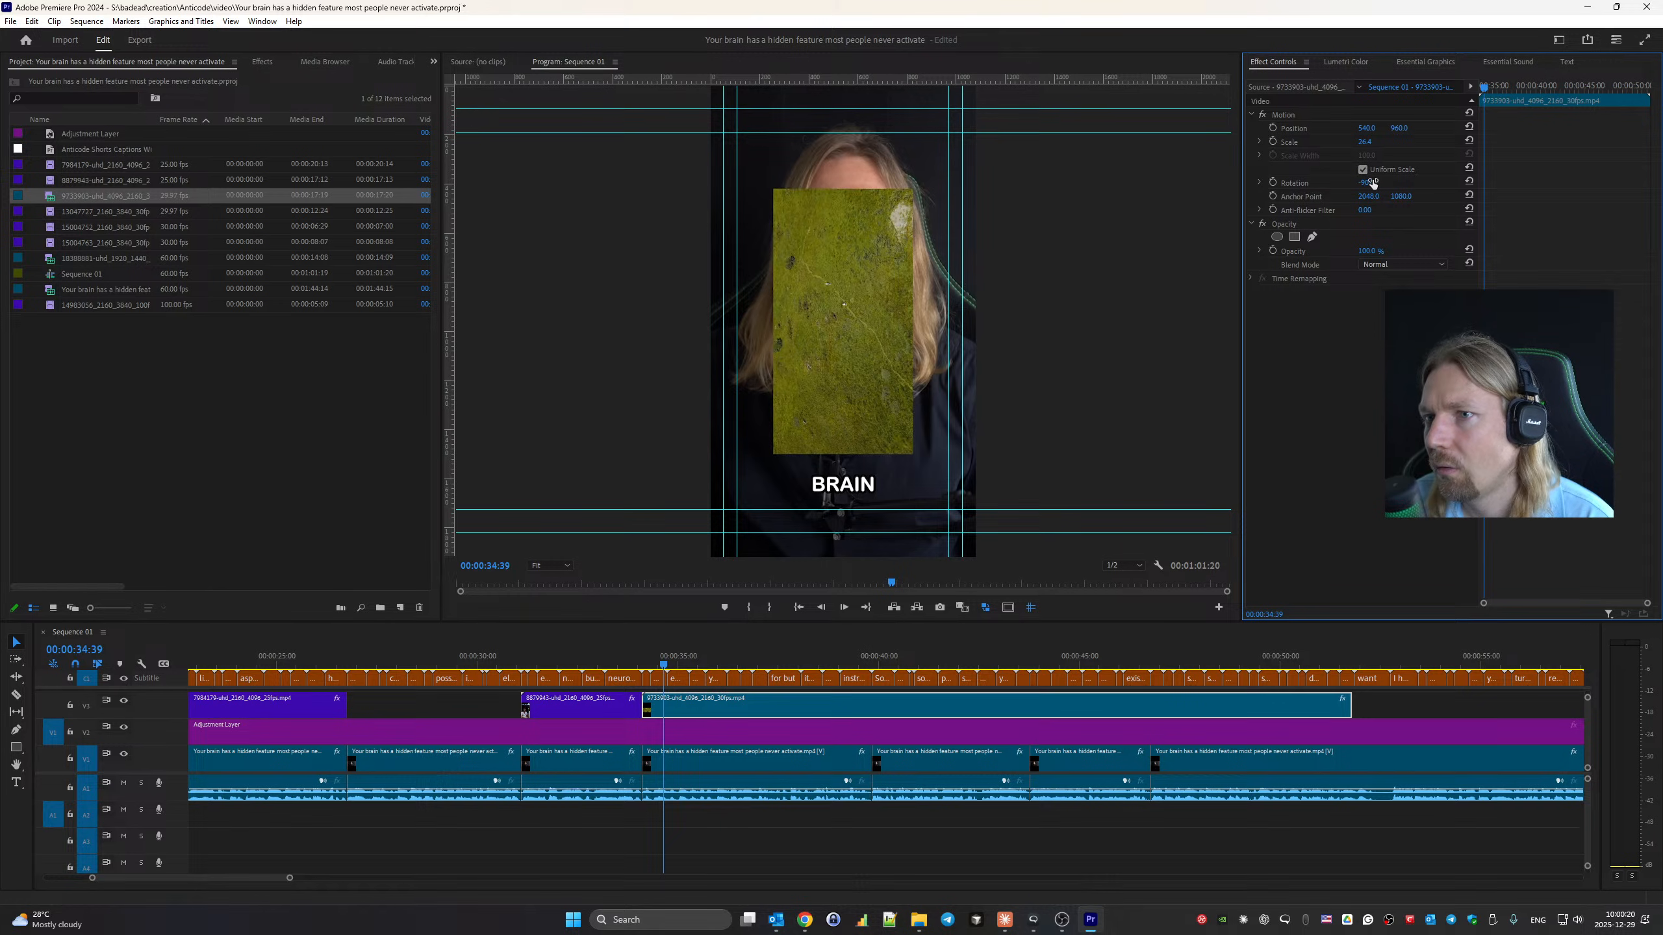
Reset the 9733903 landscape clip's rotation to 0° and set its scale to 89 to fill the vertical frame.
key("space")
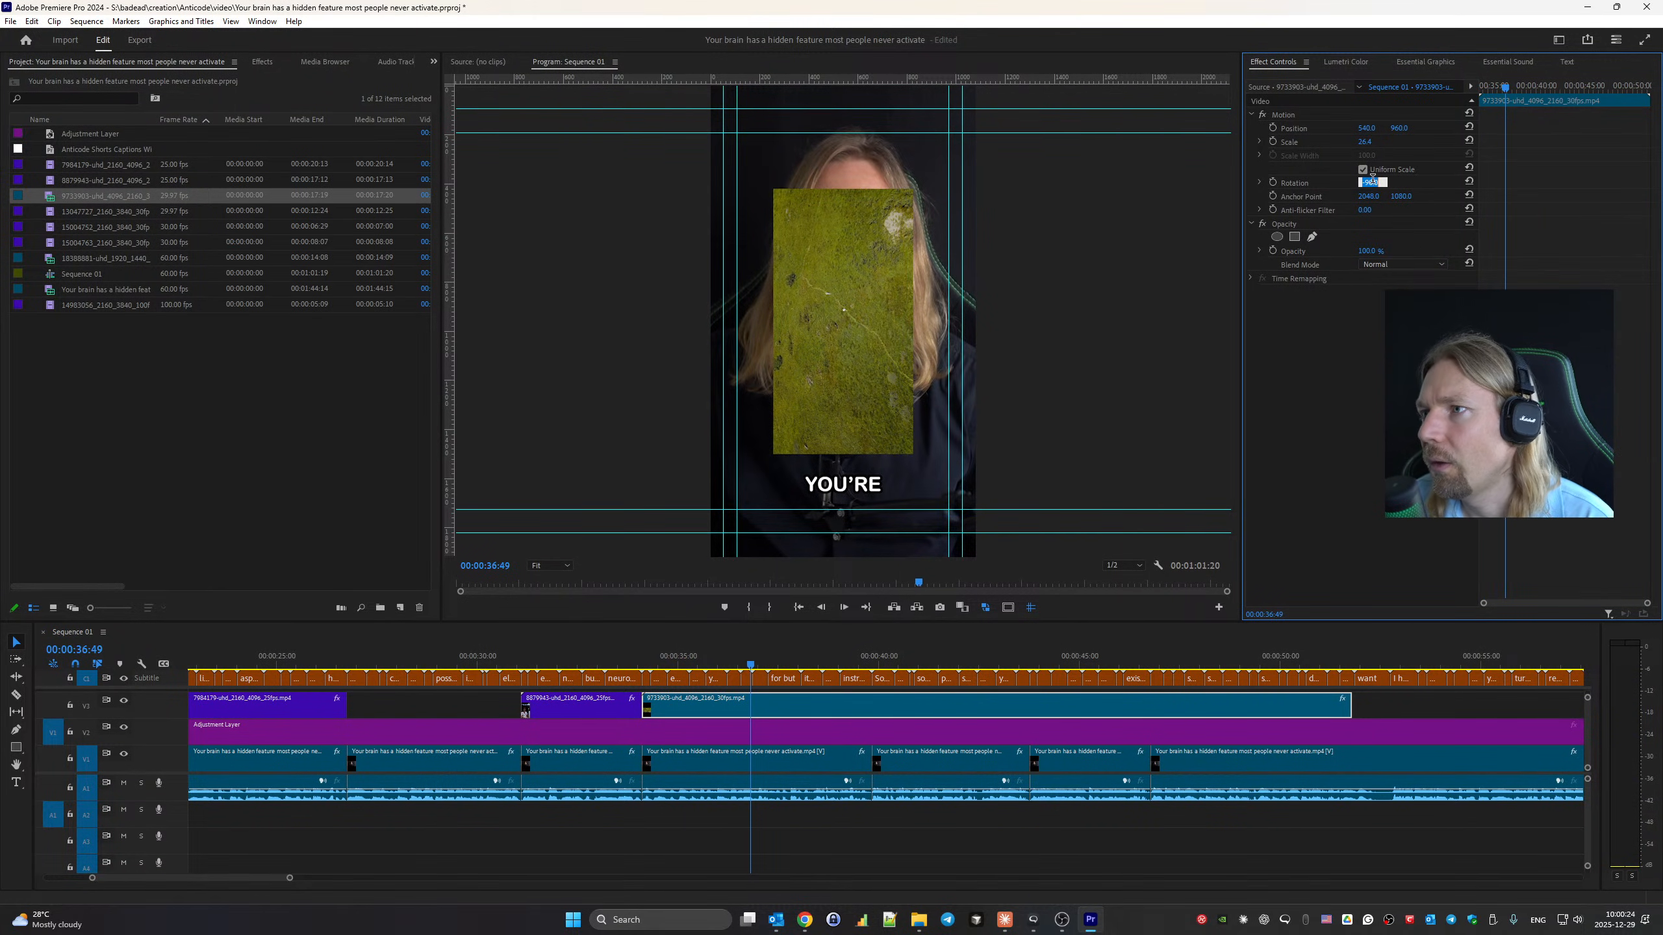
key("Return")
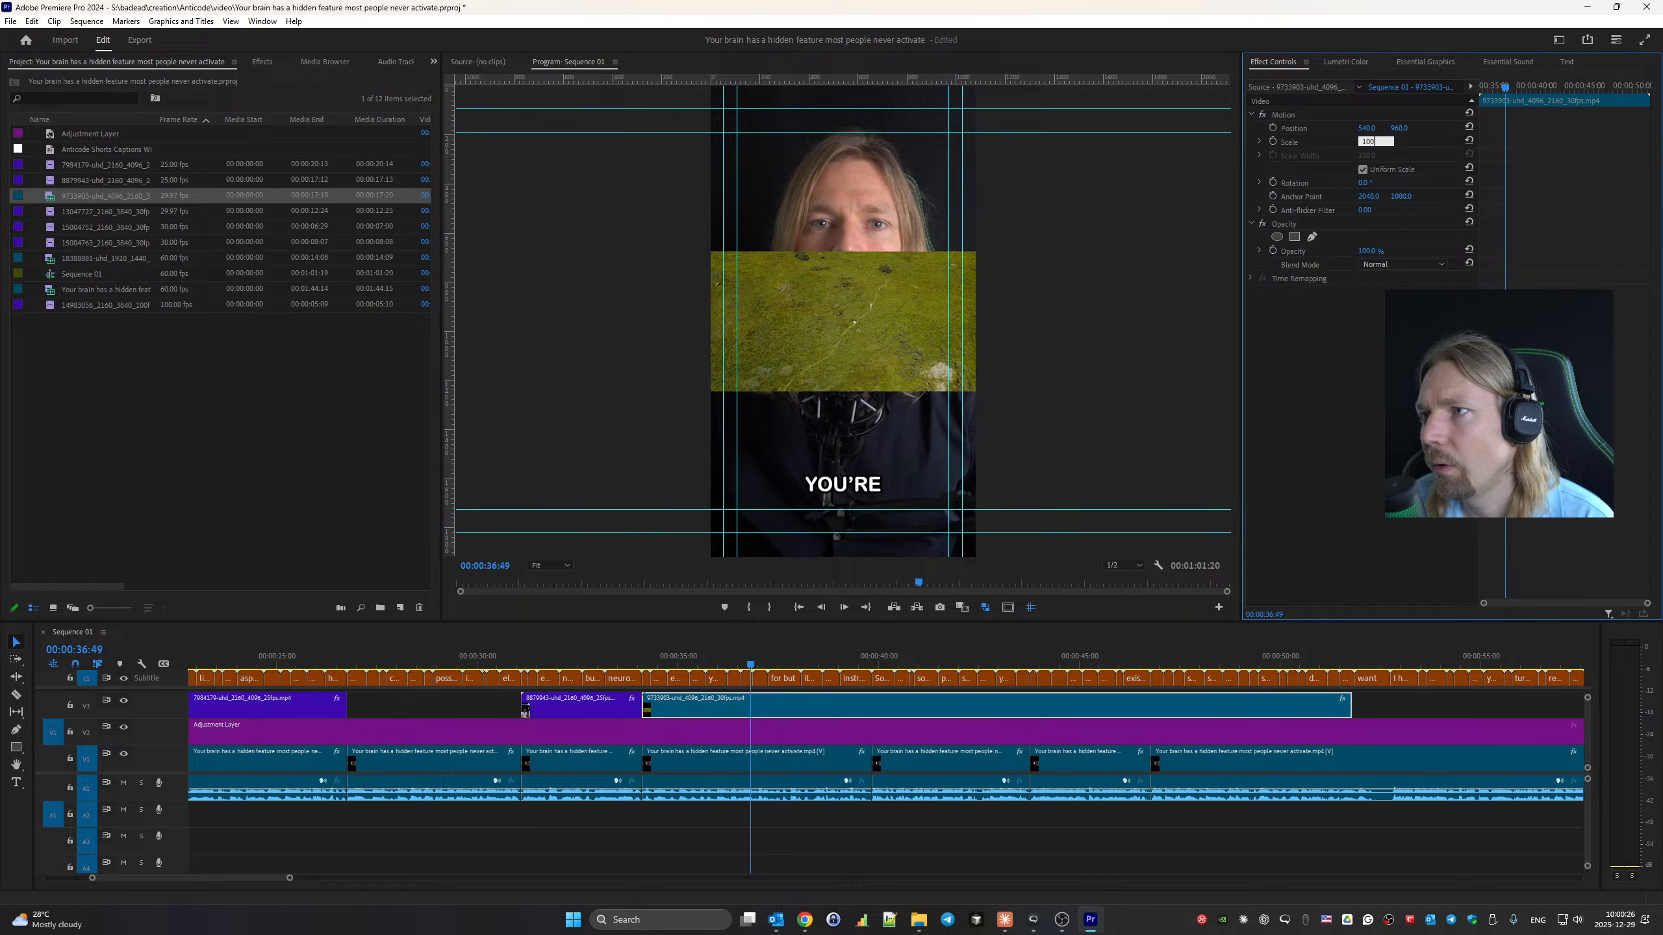
key("Return")
type("85")
key("Return")
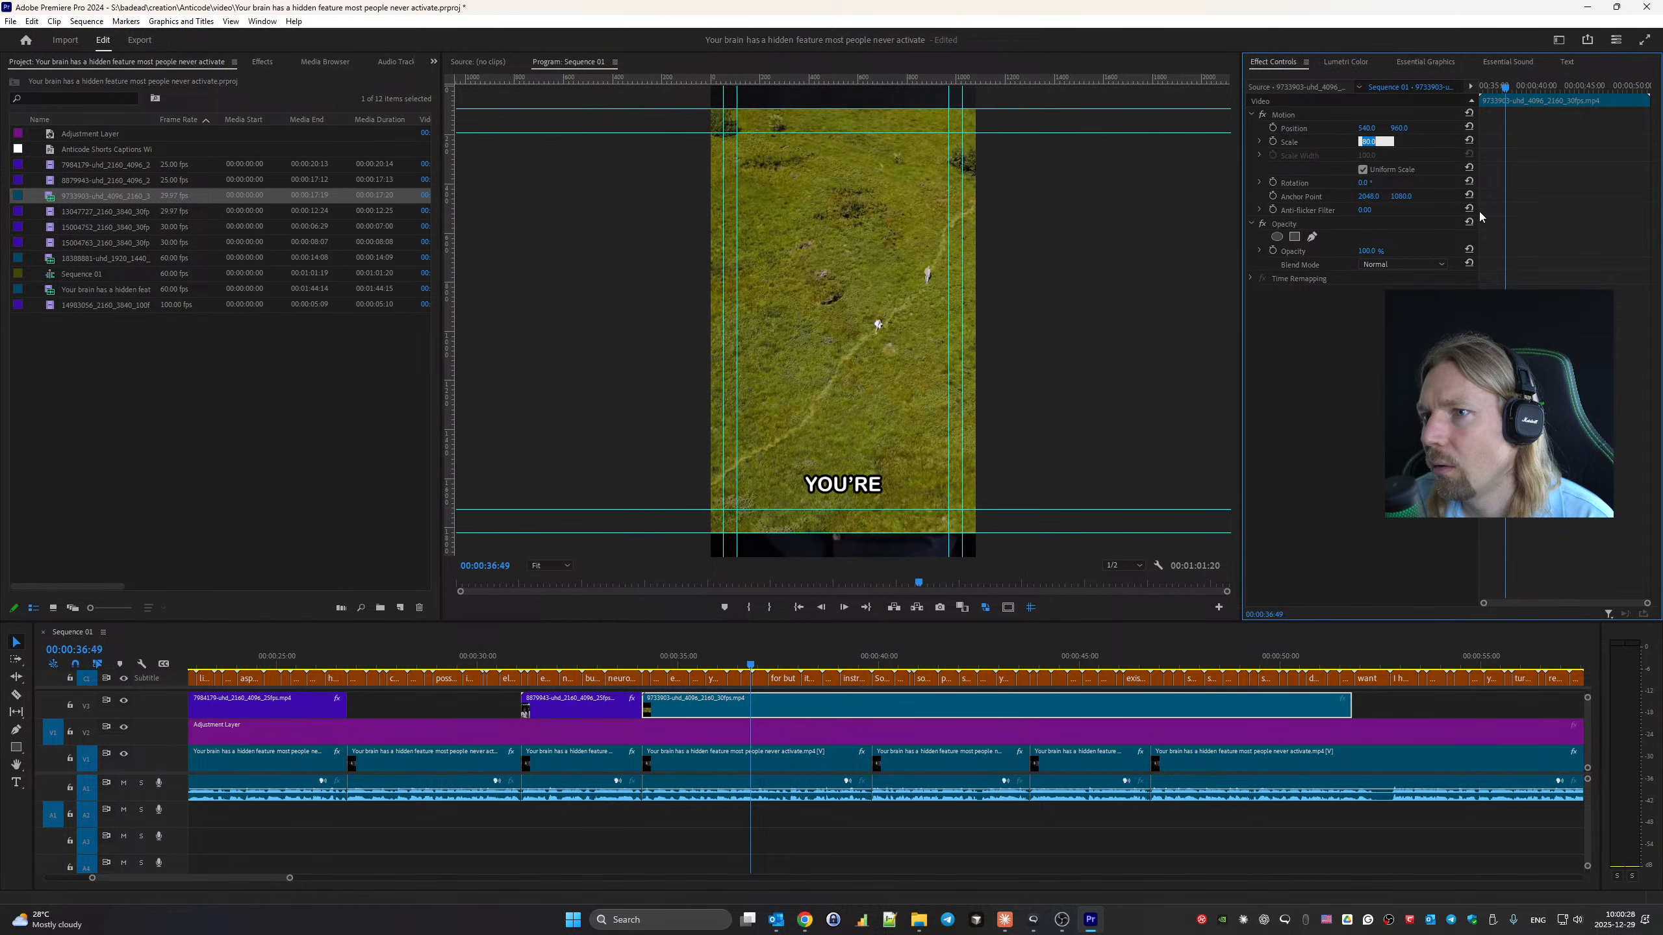
type("88")
key("Return")
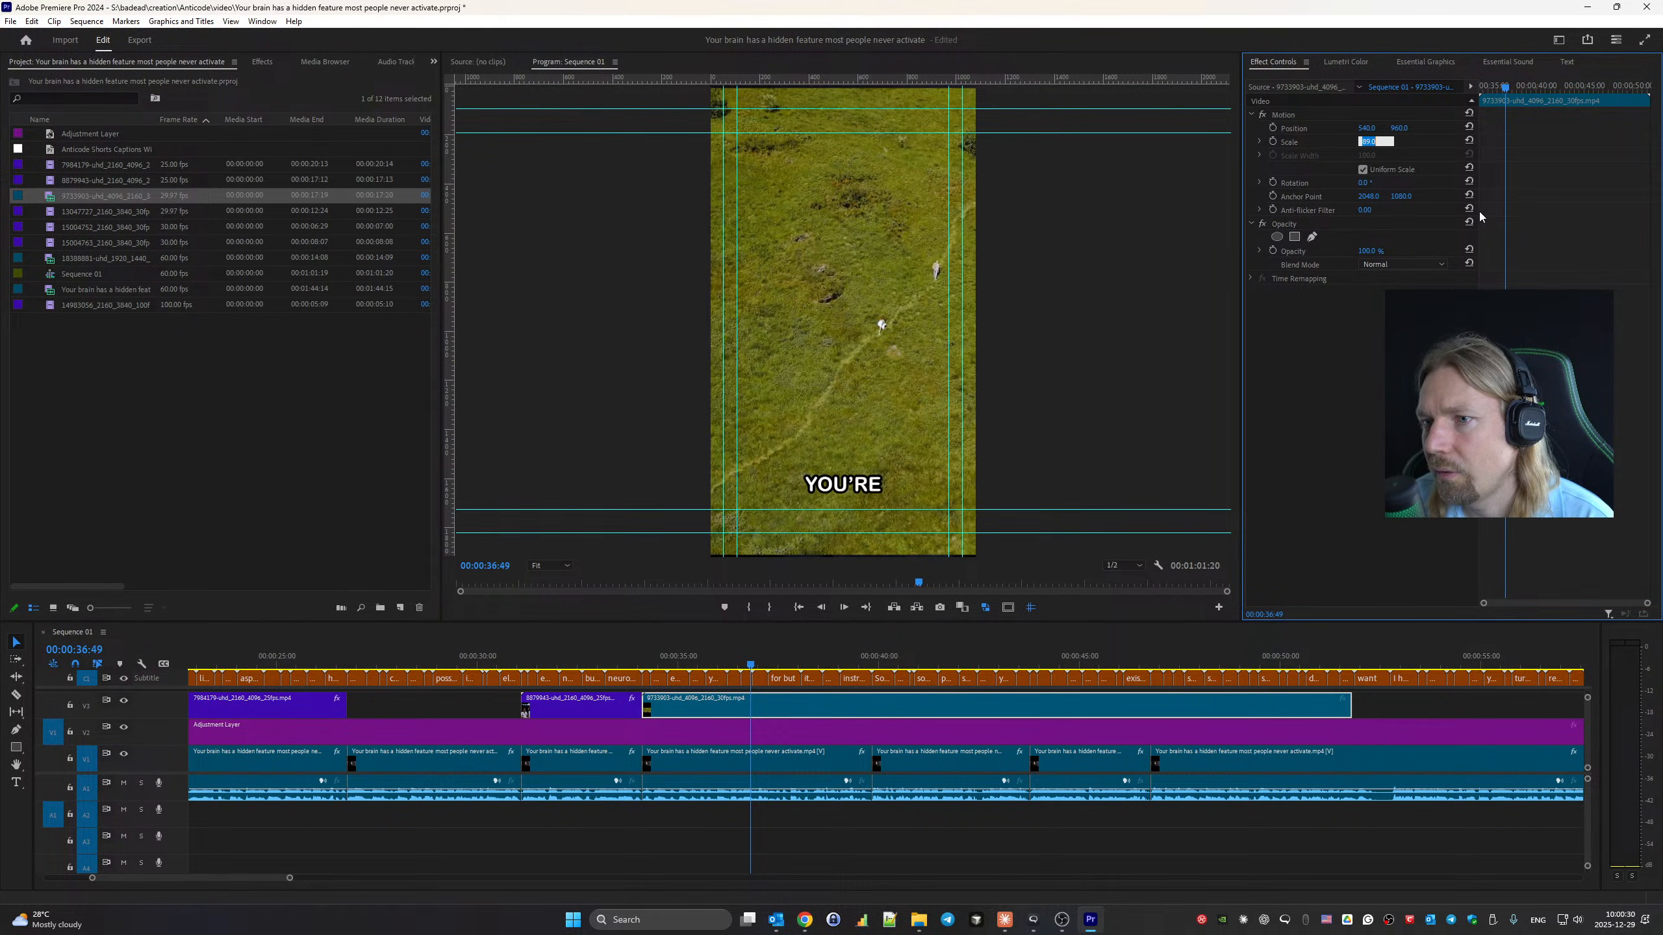
Set the 9733903 landscape clip's horizontal position to 19 and play it with the narration.
left_click(1362, 120)
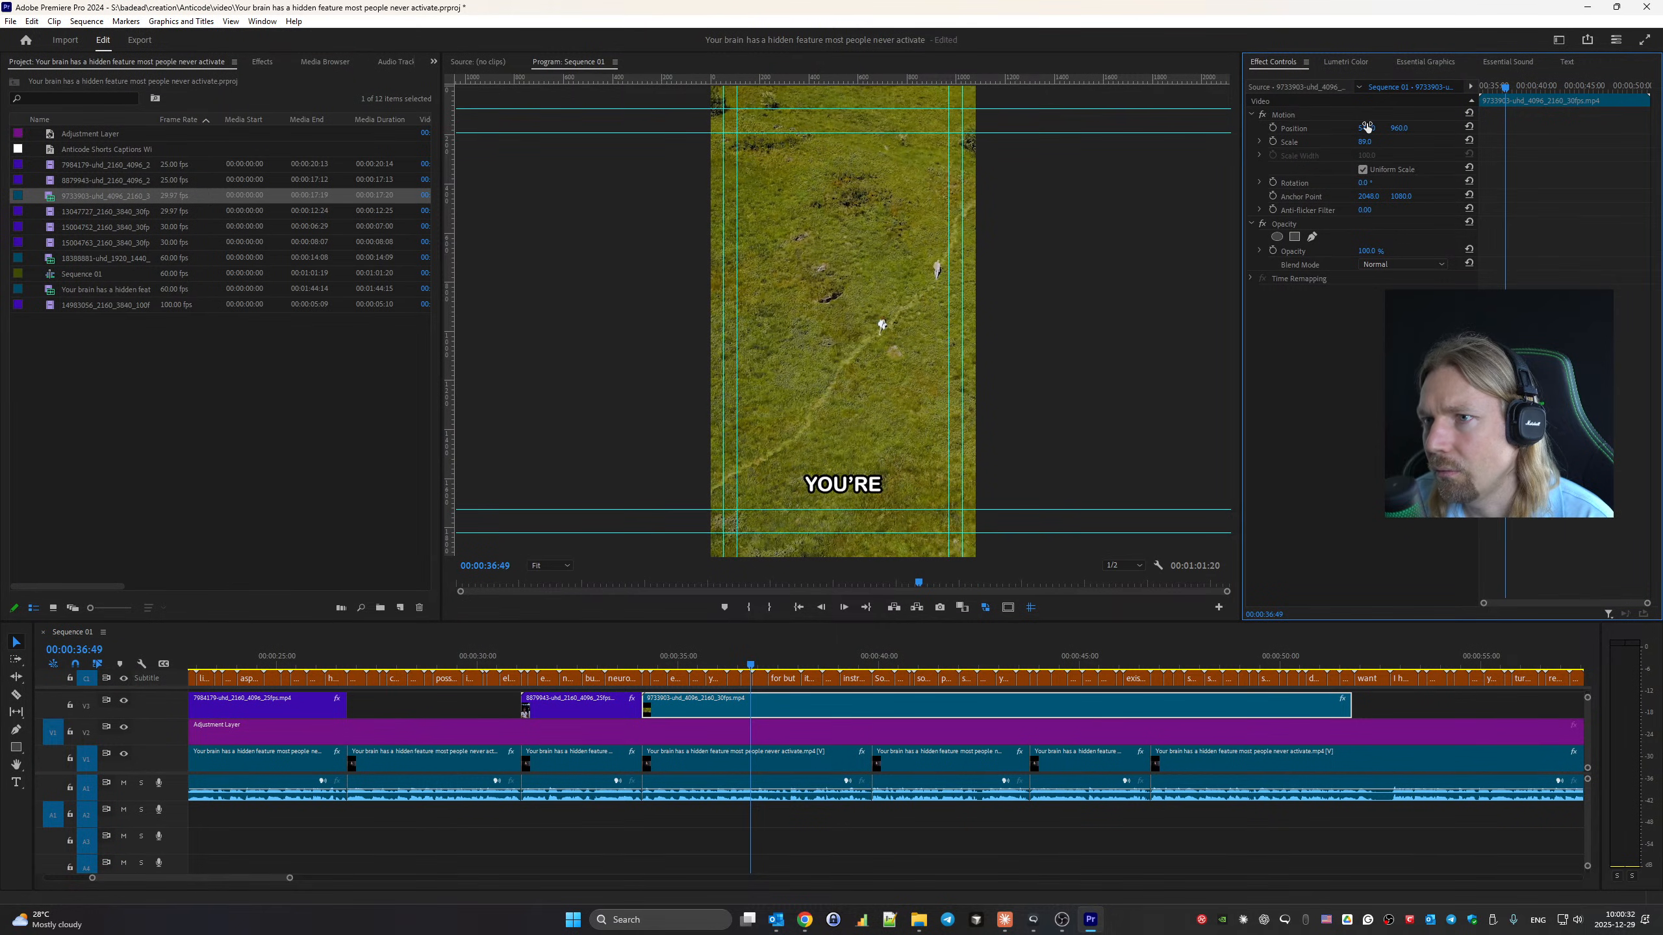
left_click_drag(1367, 127, 1026, 127)
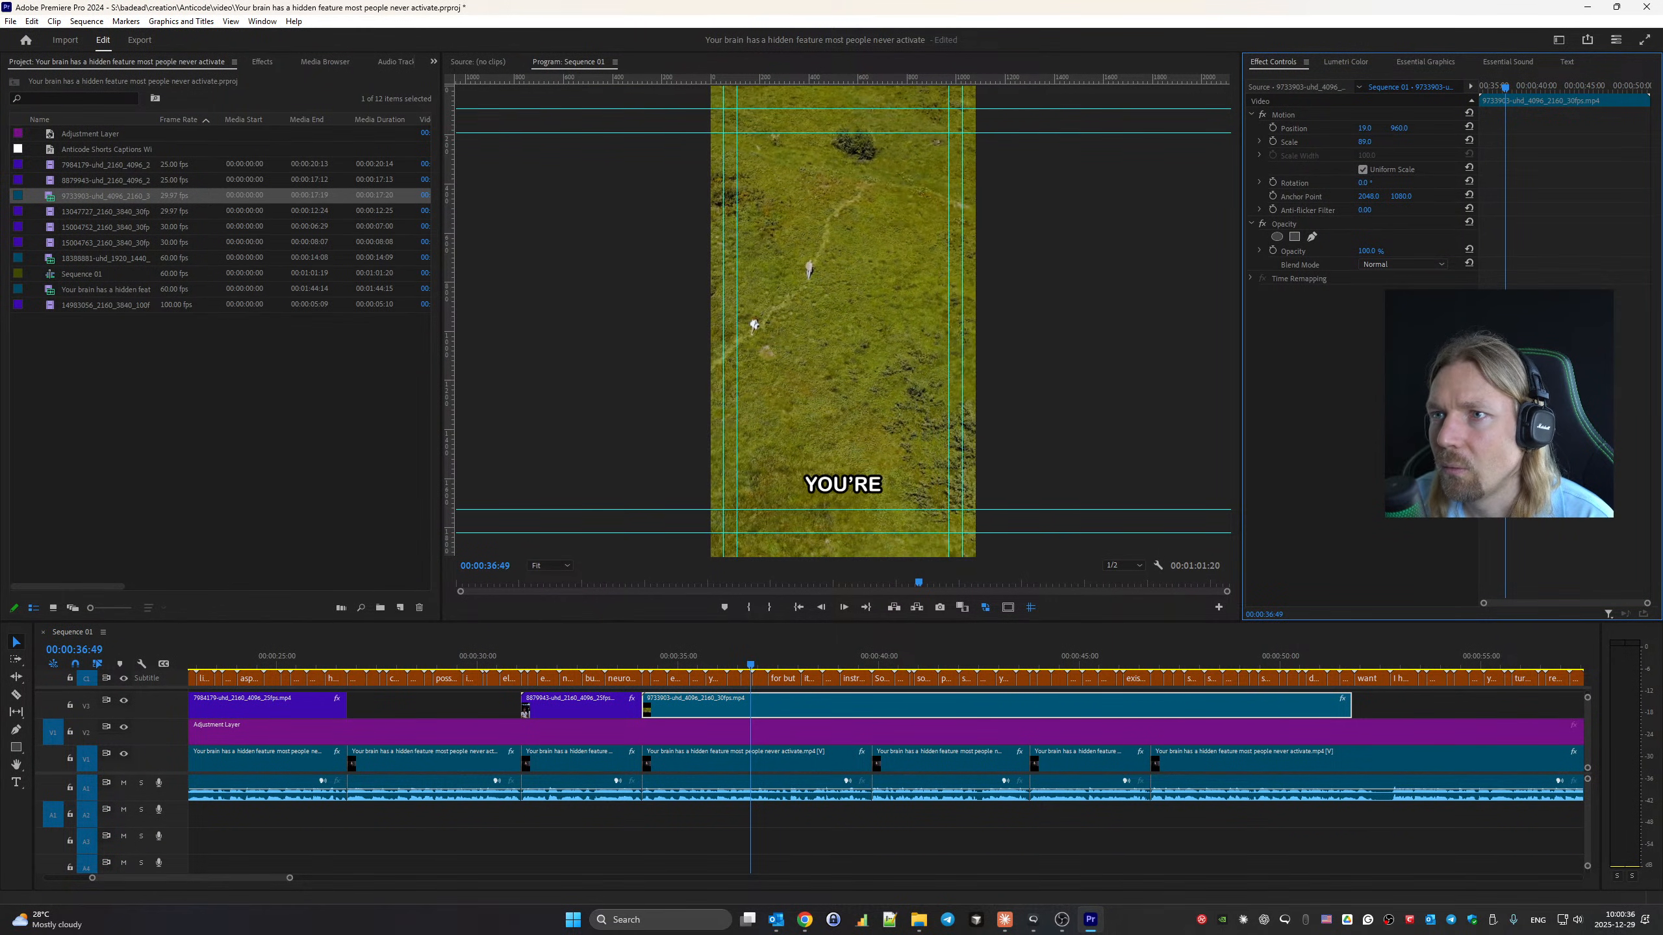
key("space")
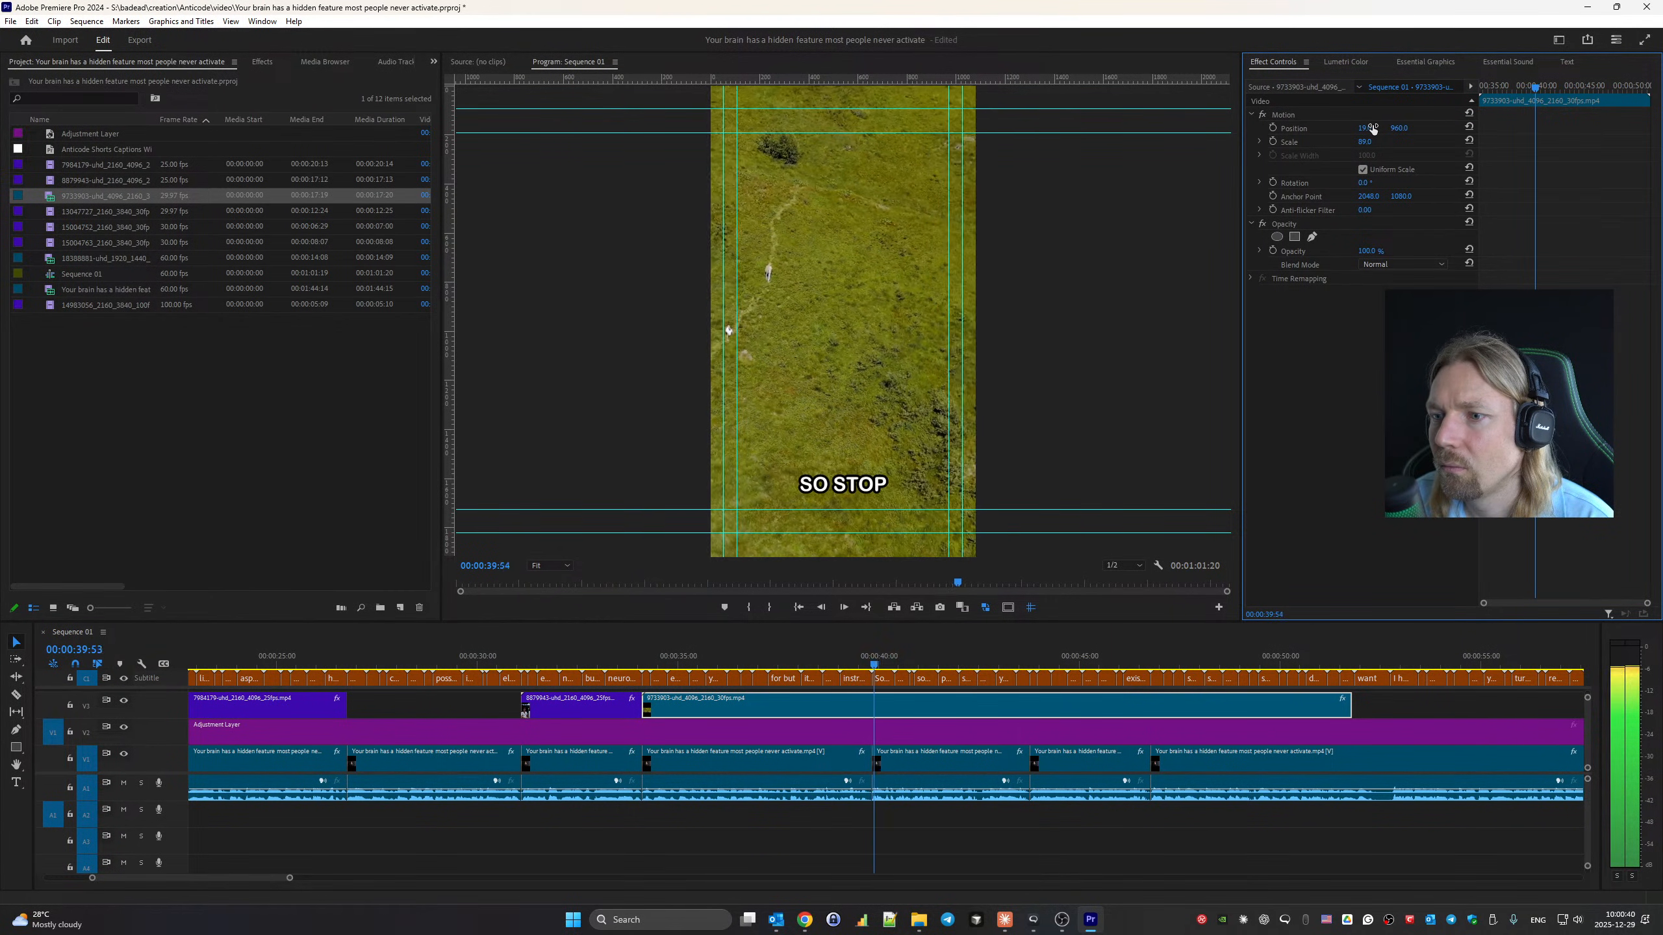
Split the 9733903 landscape clip at the talking-head cut just before the "So stop" caption and delete the remainder.
key("c")
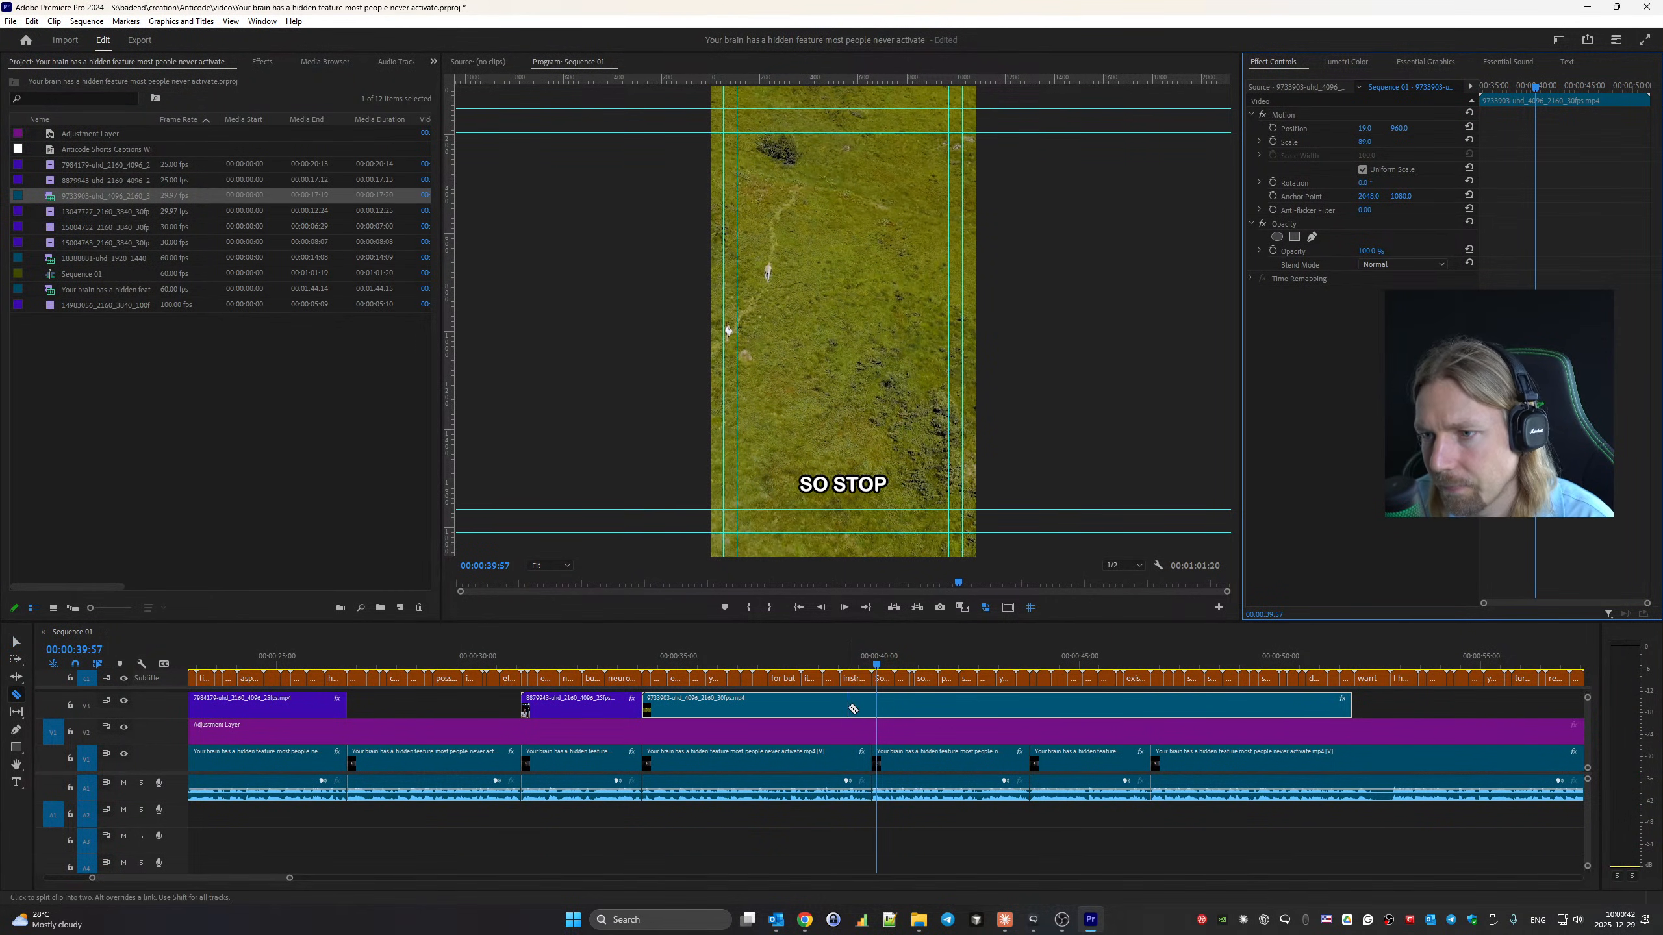
left_click(876, 710)
key("v")
left_click(925, 708)
key("Delete")
Play the edit from the 8879943 clip through the trimmed landscape clip and the uncovered narration after it.
key("space")
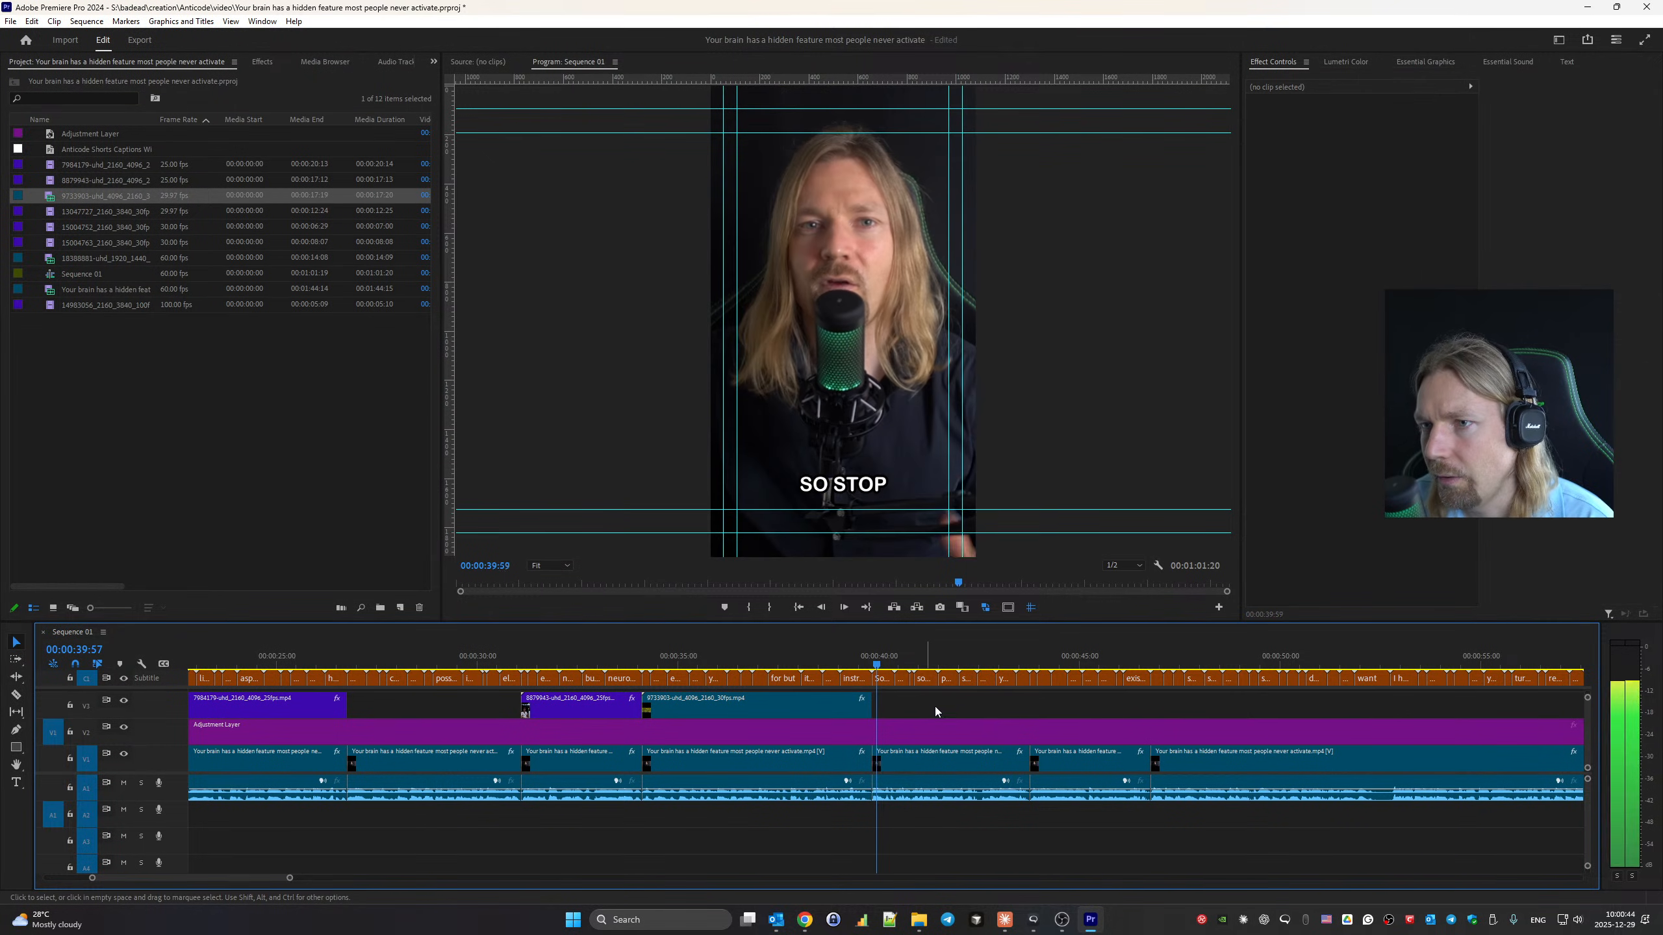
left_click(611, 660)
key("space")
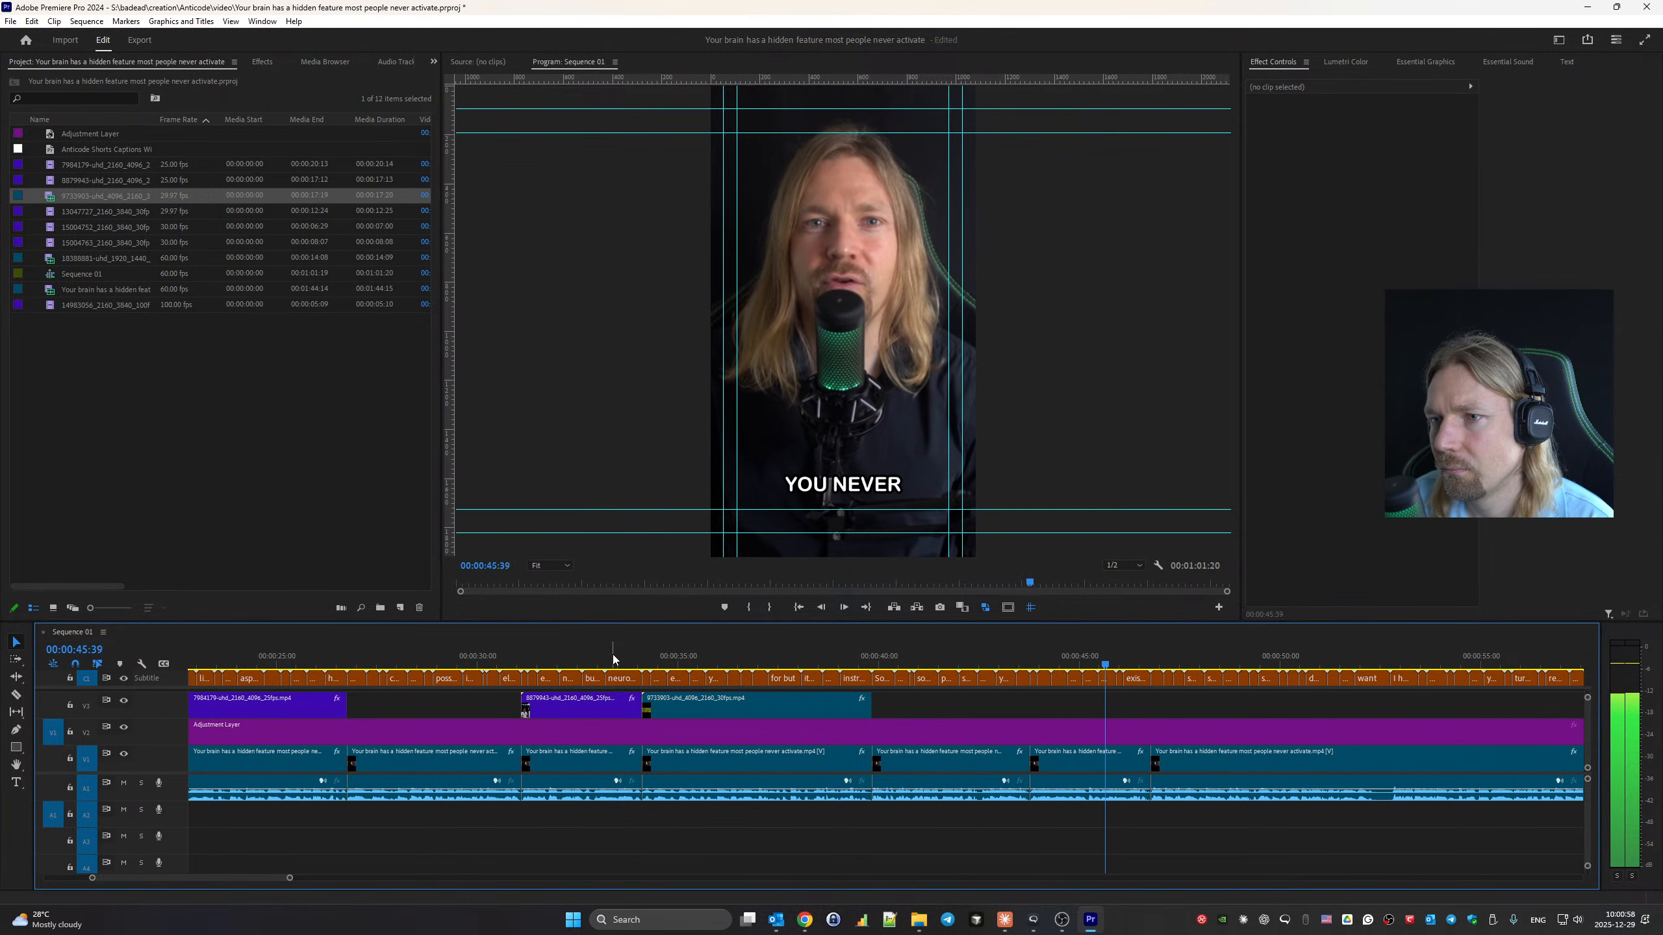
Import the downloaded 20488159 clip of a walking man onto the B-roll track at 00:00:43:46.
left_click(1058, 655)
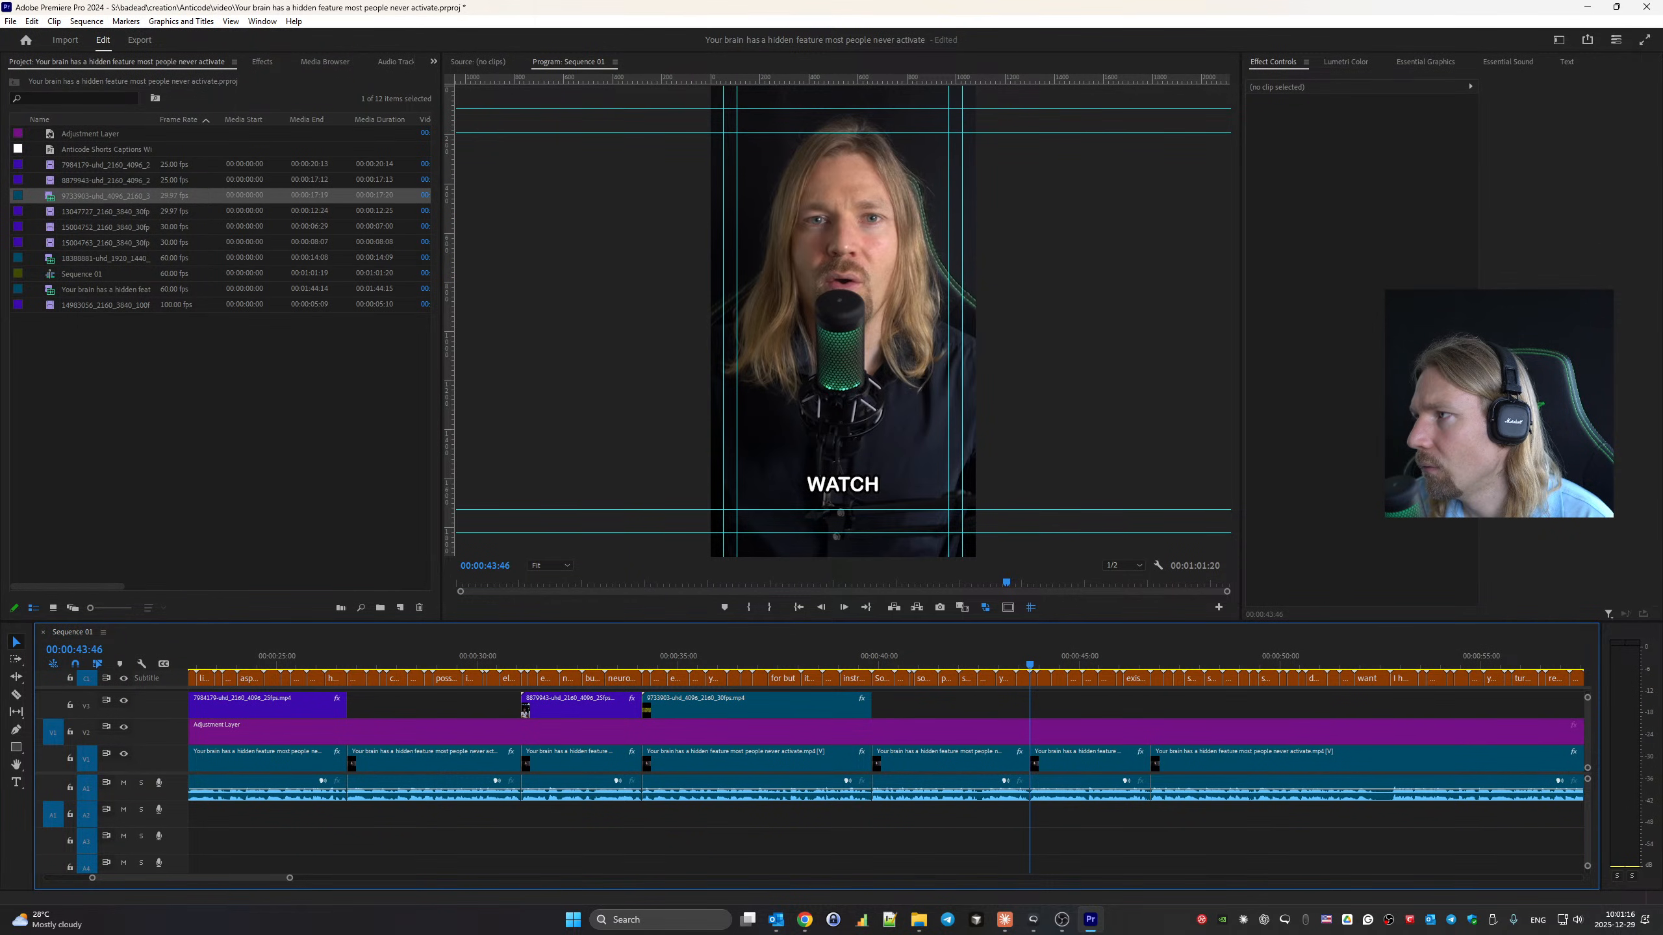
key("alt+Tab")
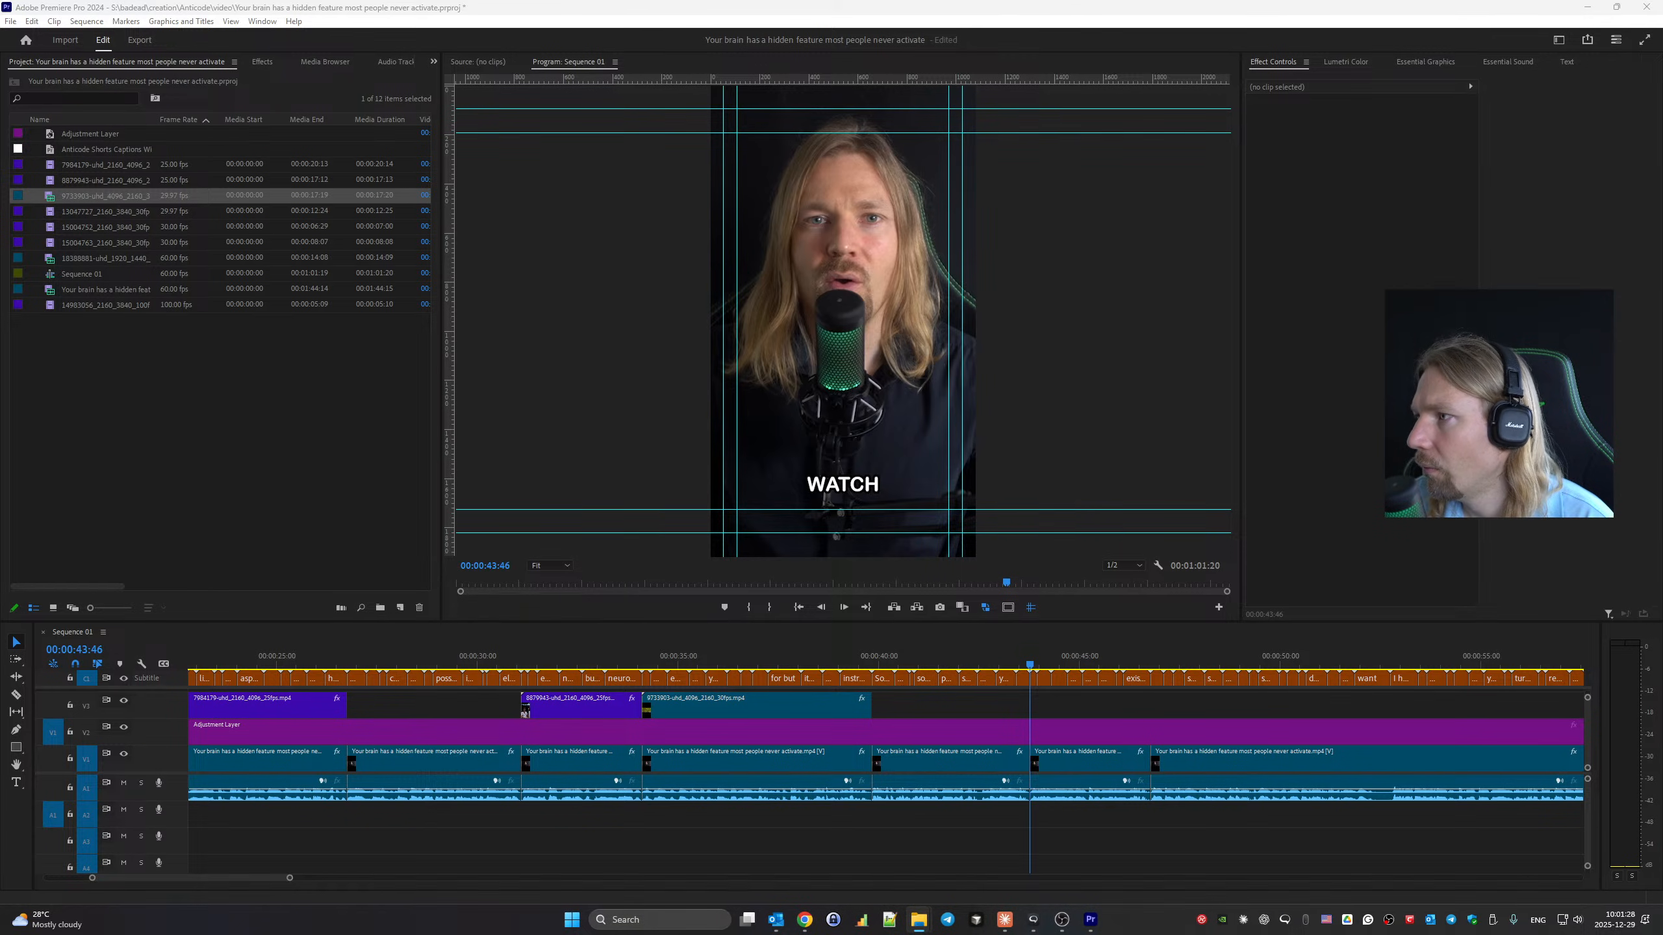
left_click_drag(1505, 691, 1046, 704)
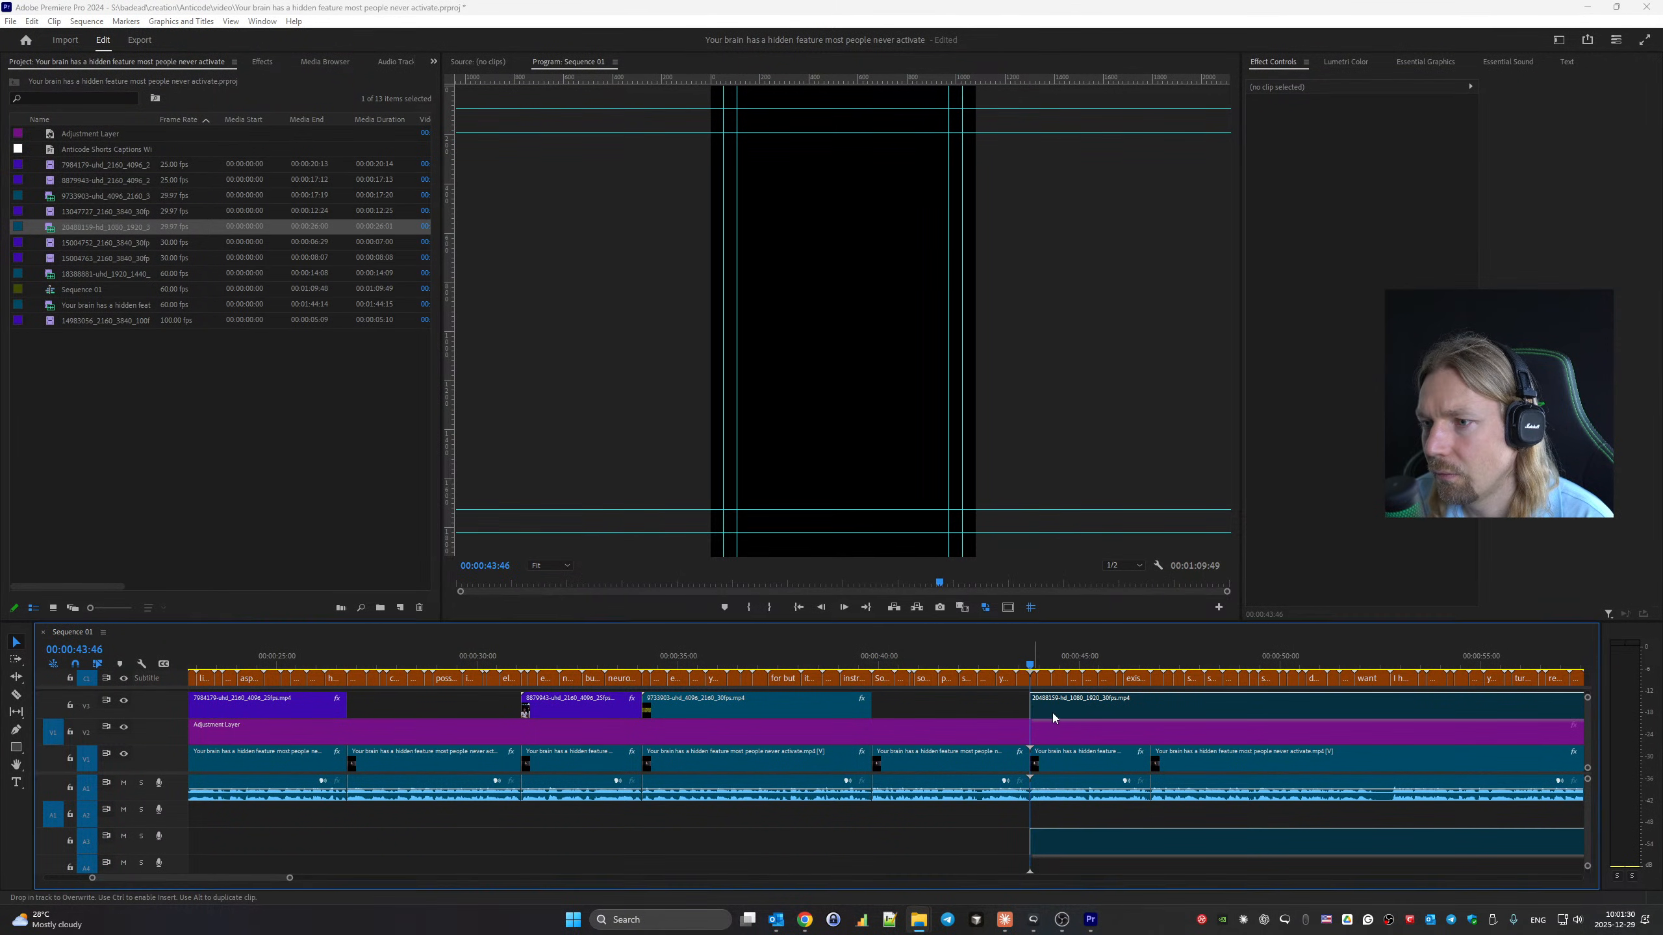
Unlink the 20488159 walking-man clip from its audio and delete that audio from the timeline.
right_click(1057, 705)
left_click(1114, 406)
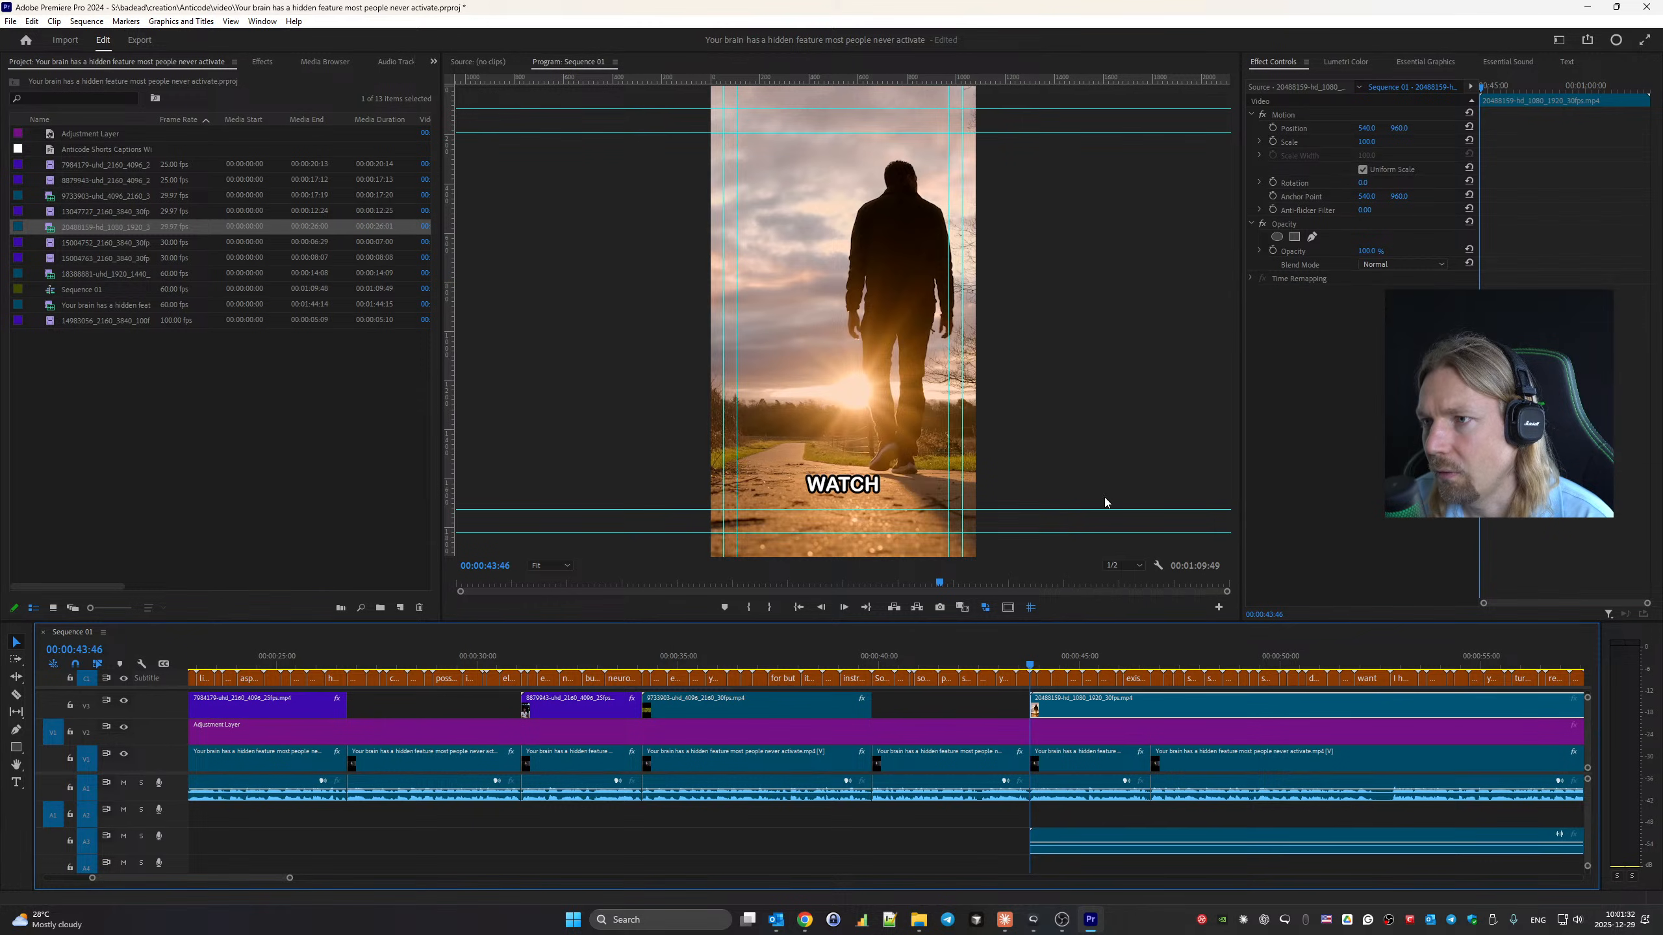
left_click(1080, 839)
key("Delete")
Split the 20488159 walking-man clip at the next talking-head cut and delete everything after the split.
key("space")
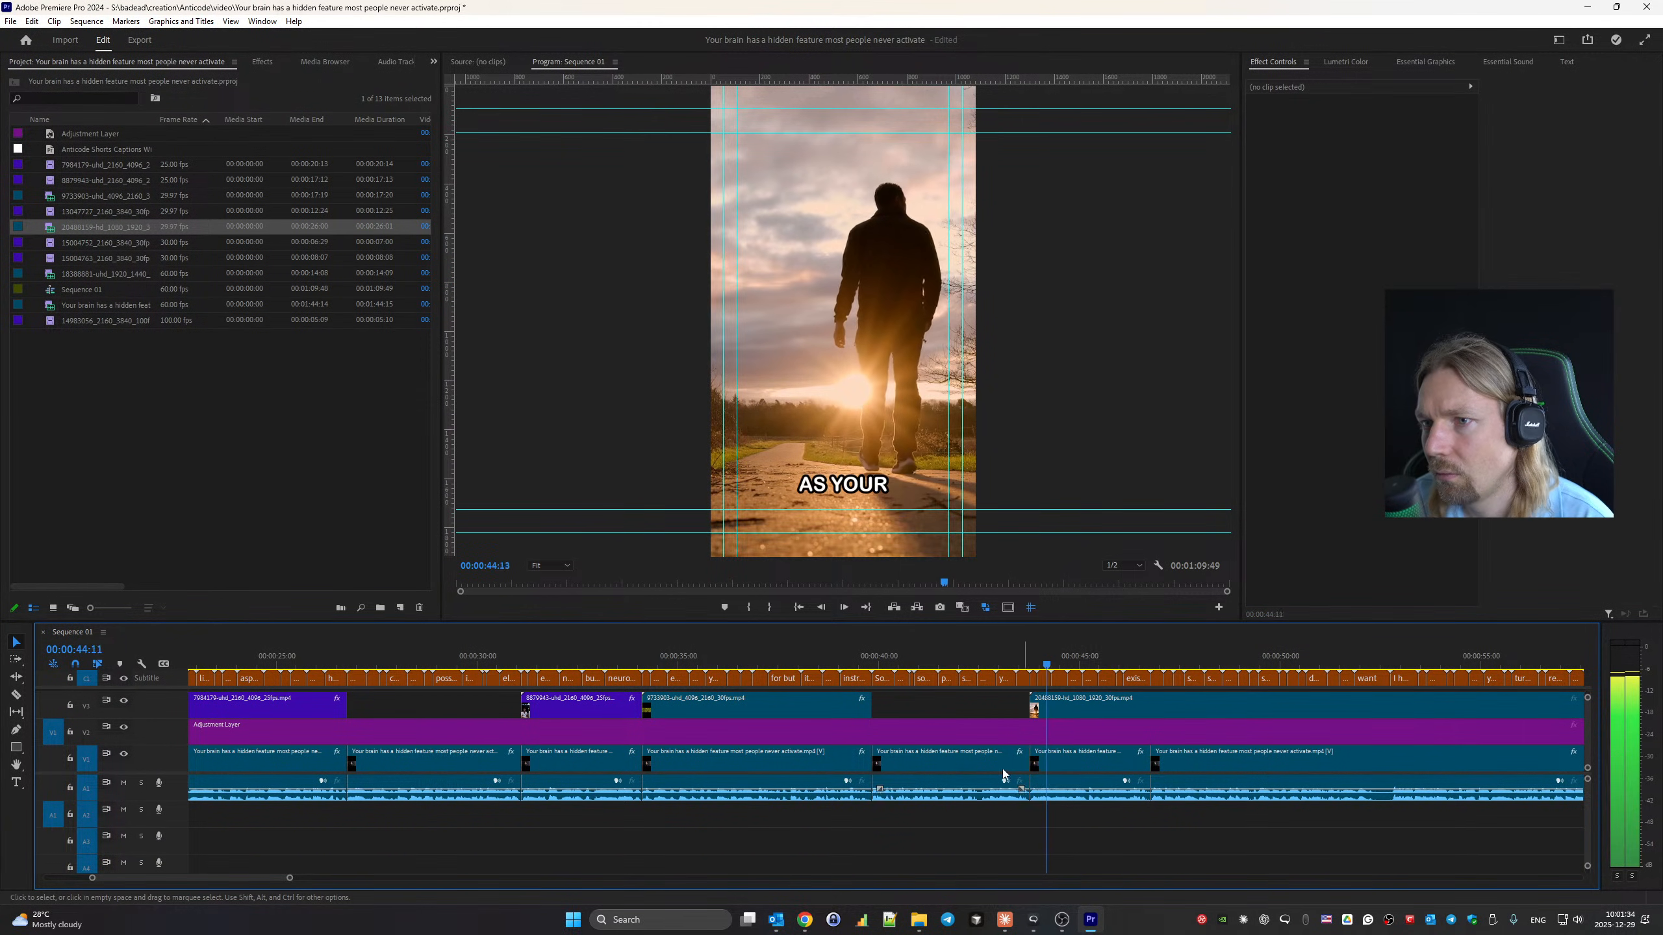
key("c")
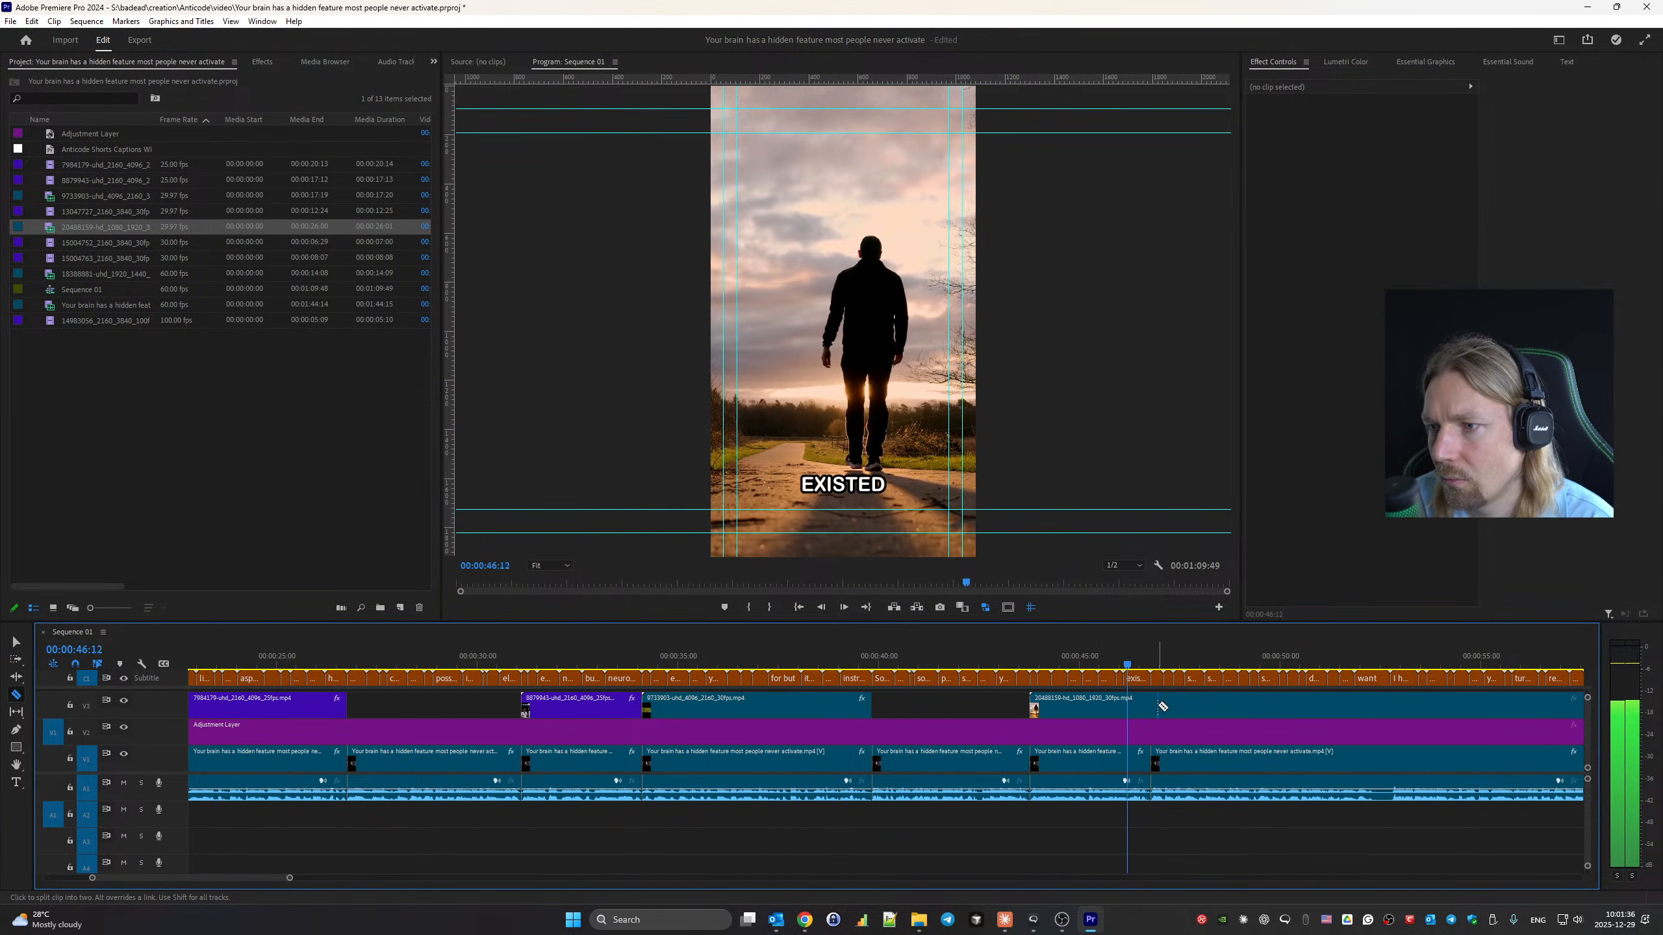
left_click(1152, 705)
key("v")
left_click(1212, 711)
key("Delete")
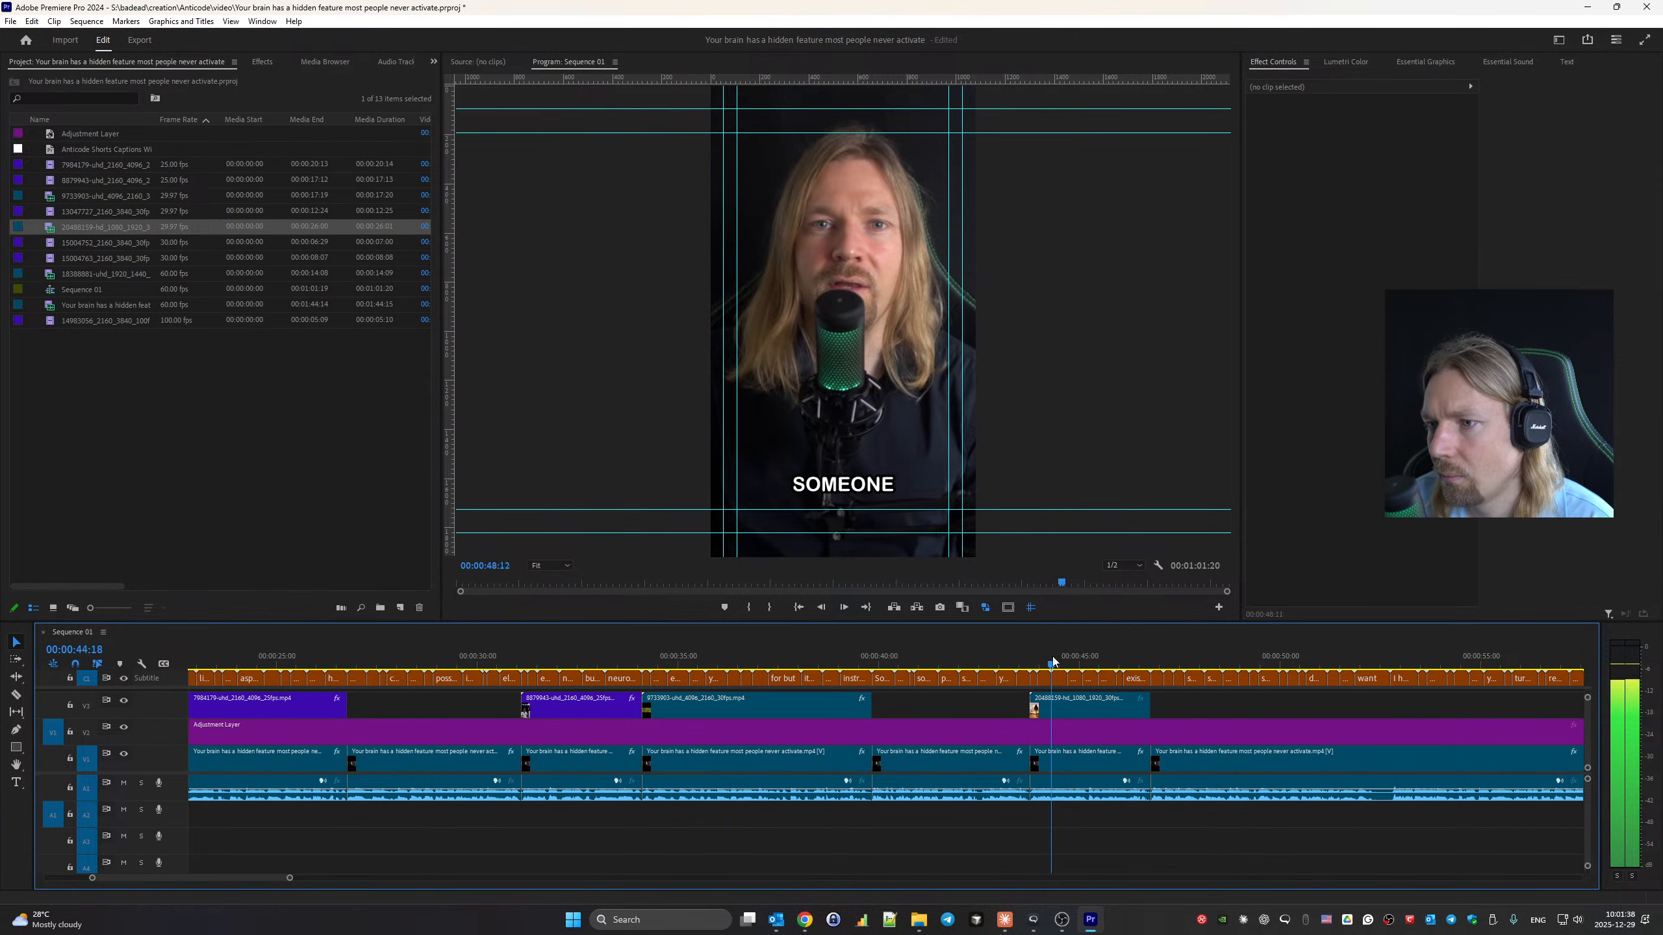
Play the narration up to the "want" caption and place the anticodeguy.substack.com article image on the B-roll track at 00:00:52:16.
left_click(1053, 656)
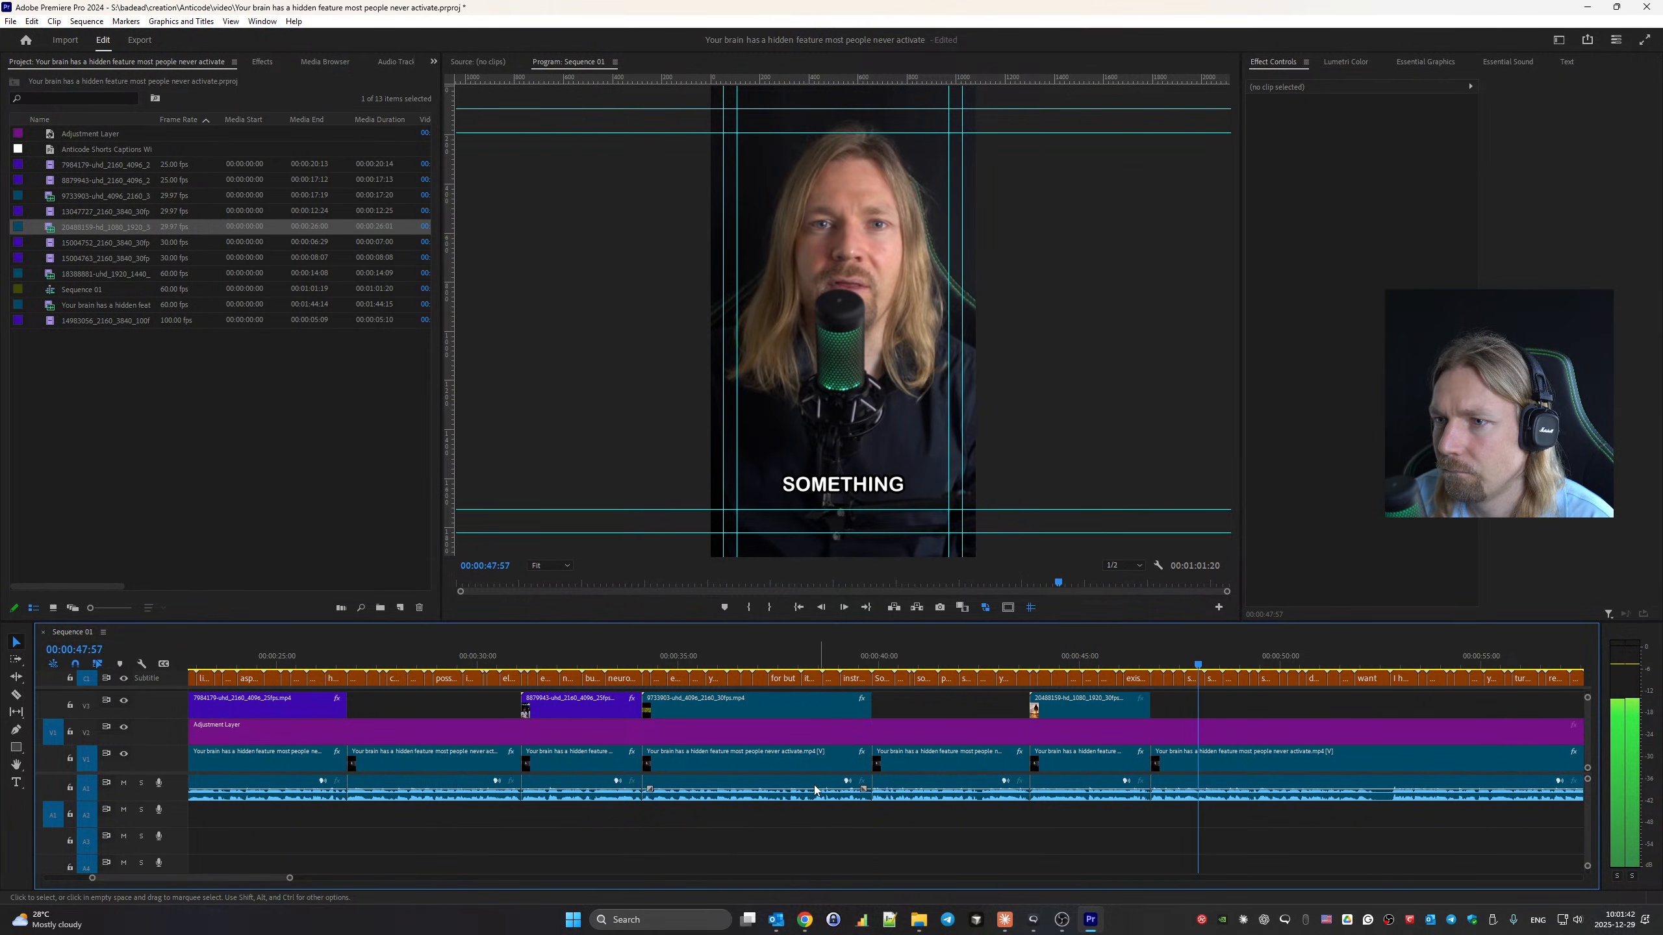
scroll(865, 854, "down", 5)
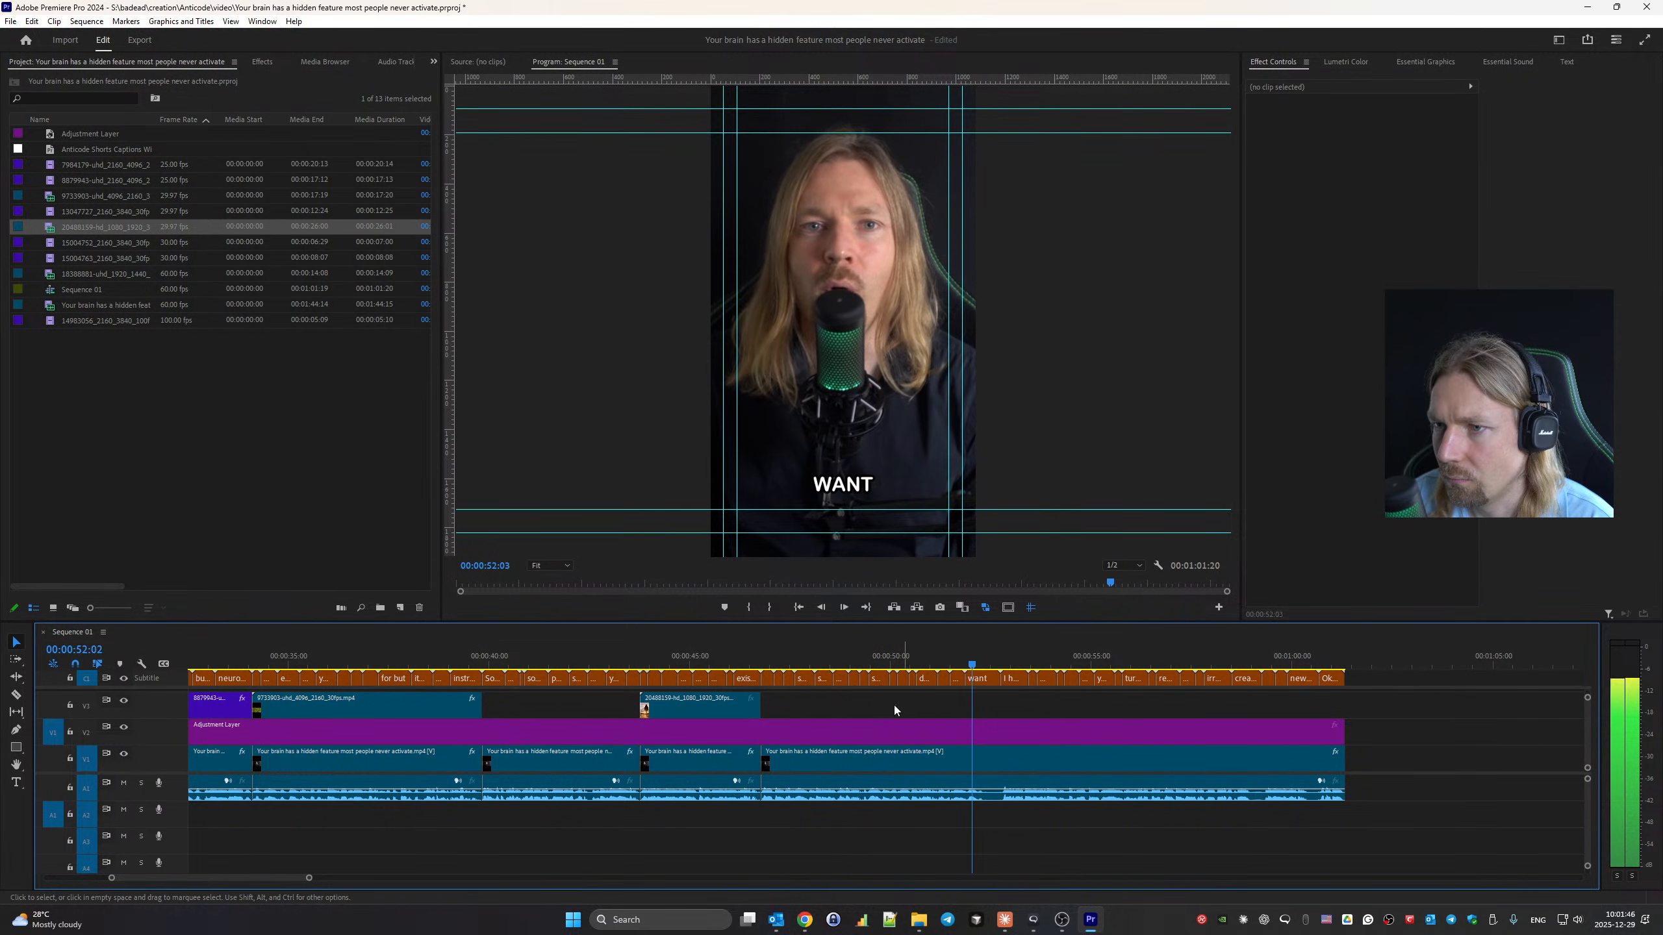
left_click_drag(974, 650, 983, 652)
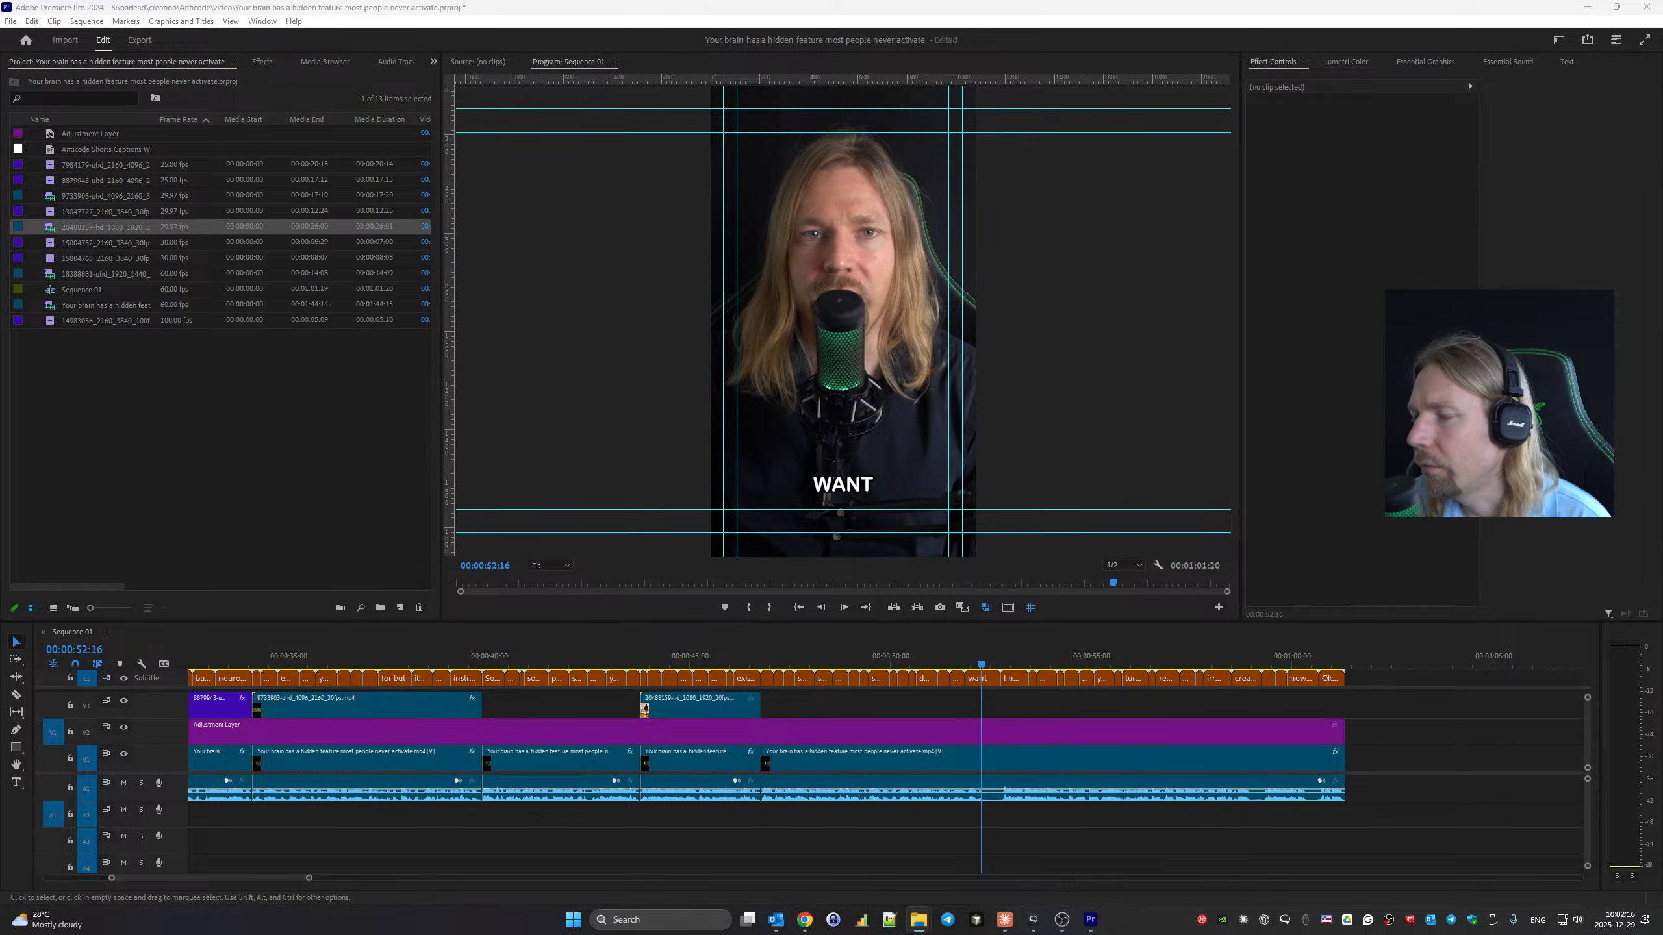
left_click_drag(1179, 808, 1028, 712)
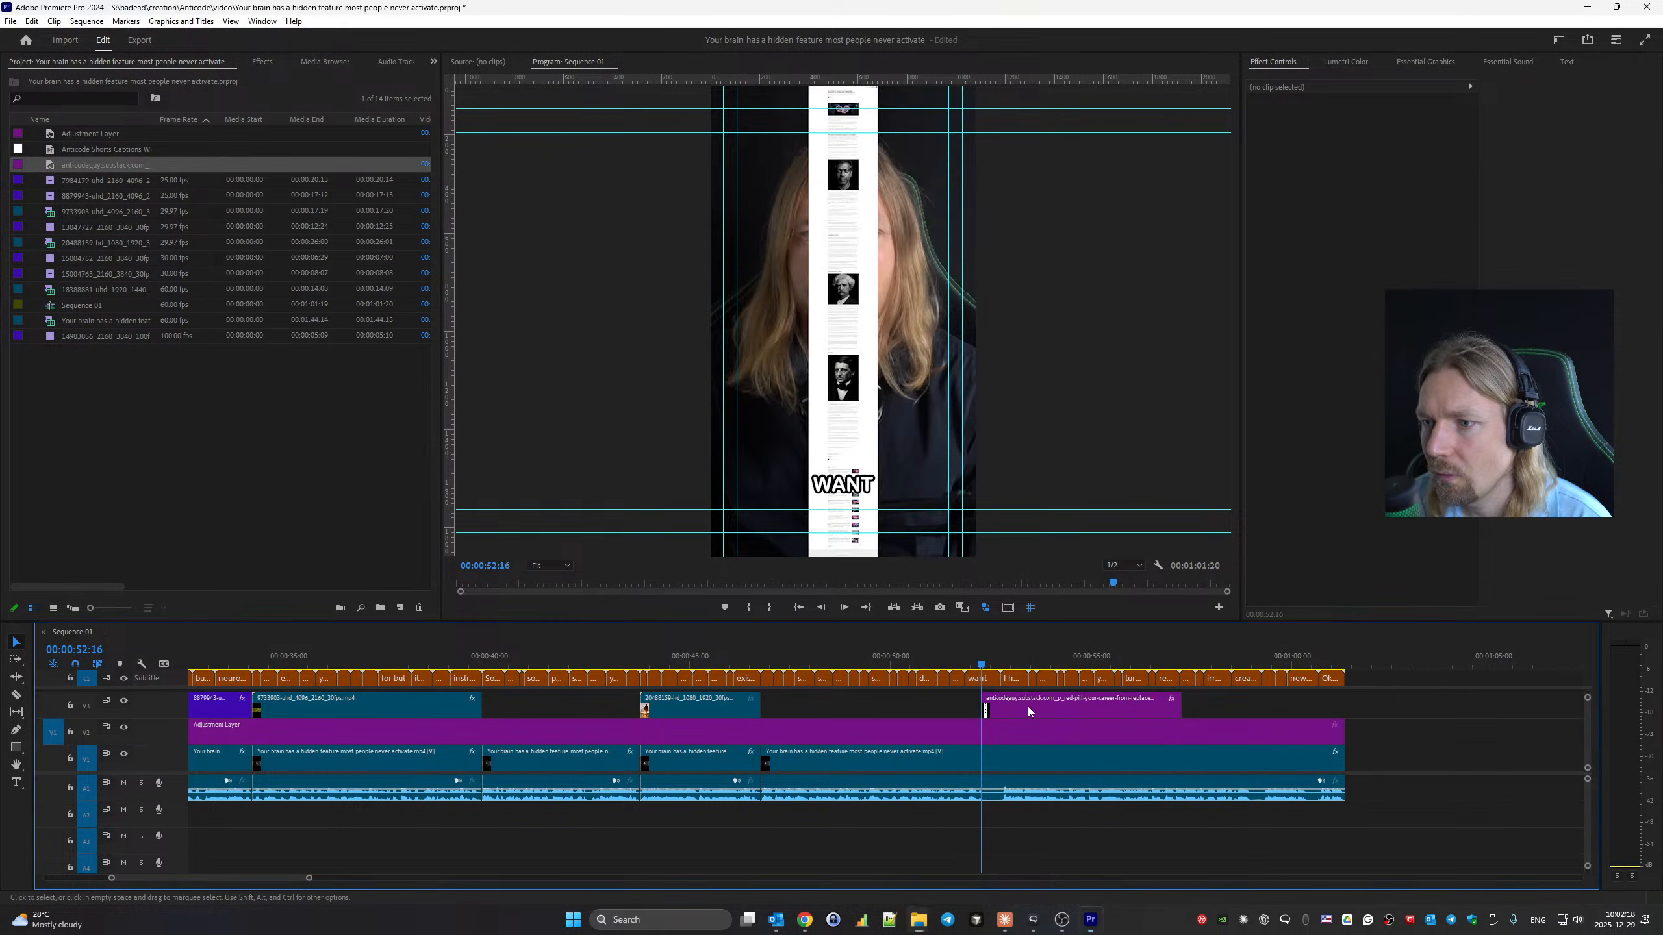
Scale the article image up to 136 so the page fills the frame's width.
left_click(1028, 712)
left_click(1371, 143)
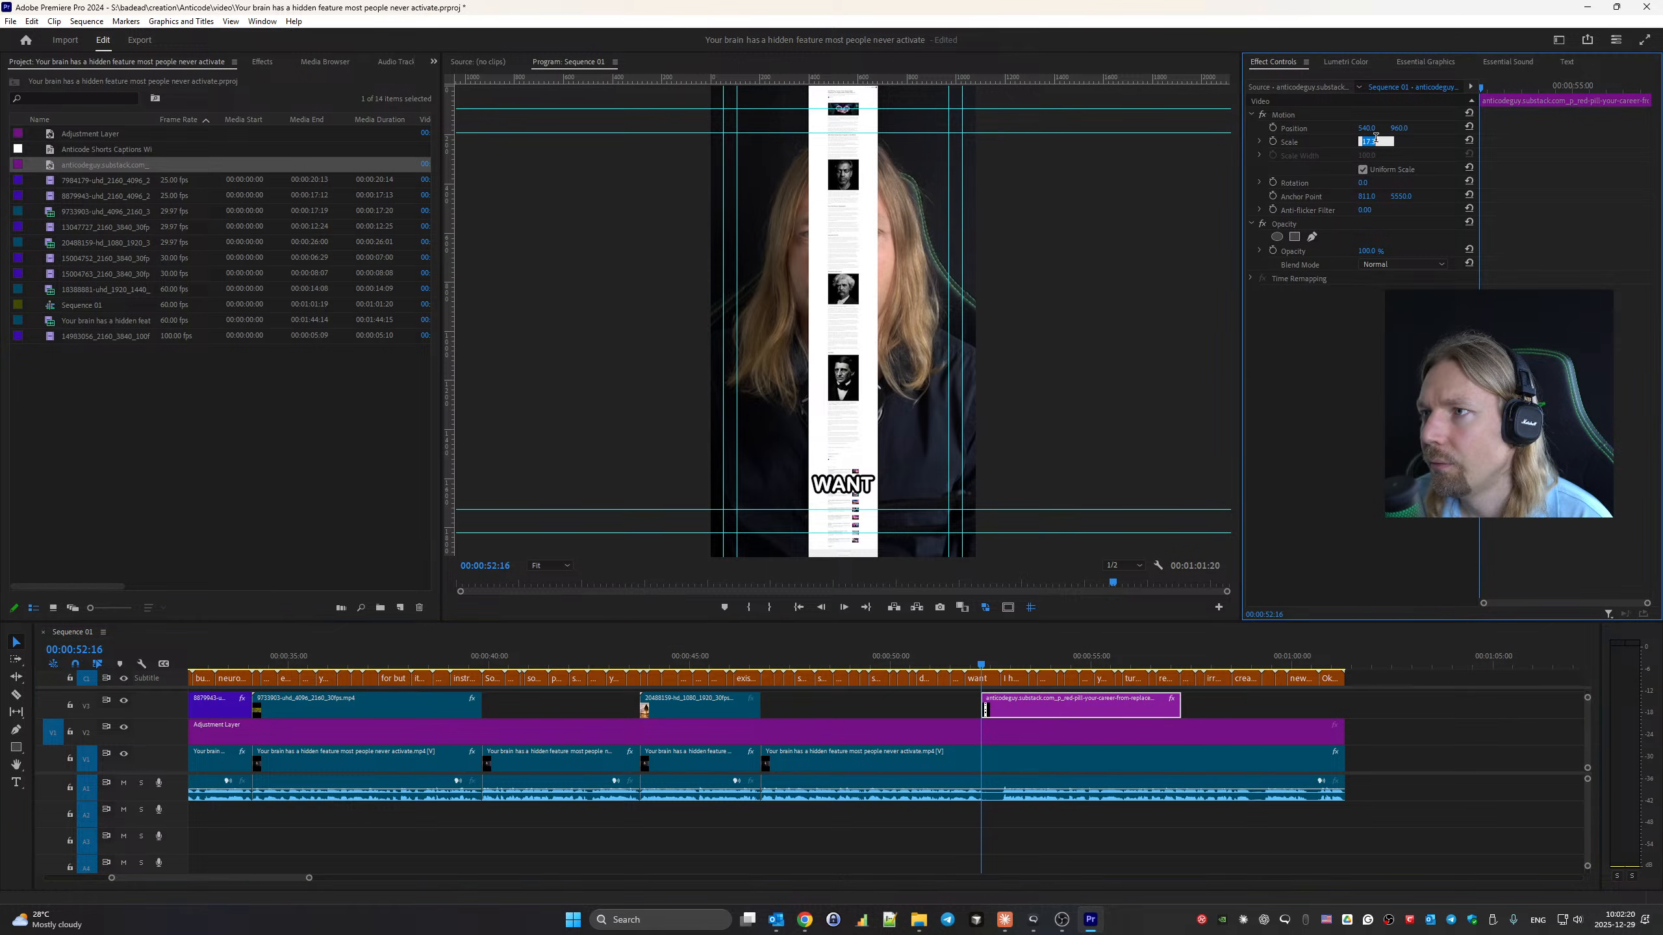
key("Return")
key("Up")
key("Up")
key("Up")
key("Up")
key("Up")
key("Up")
key("Up")
key("Up")
key("Up")
key("Up")
key("Up")
key("Up")
key("Up")
key("Up")
key("Up")
key("Up")
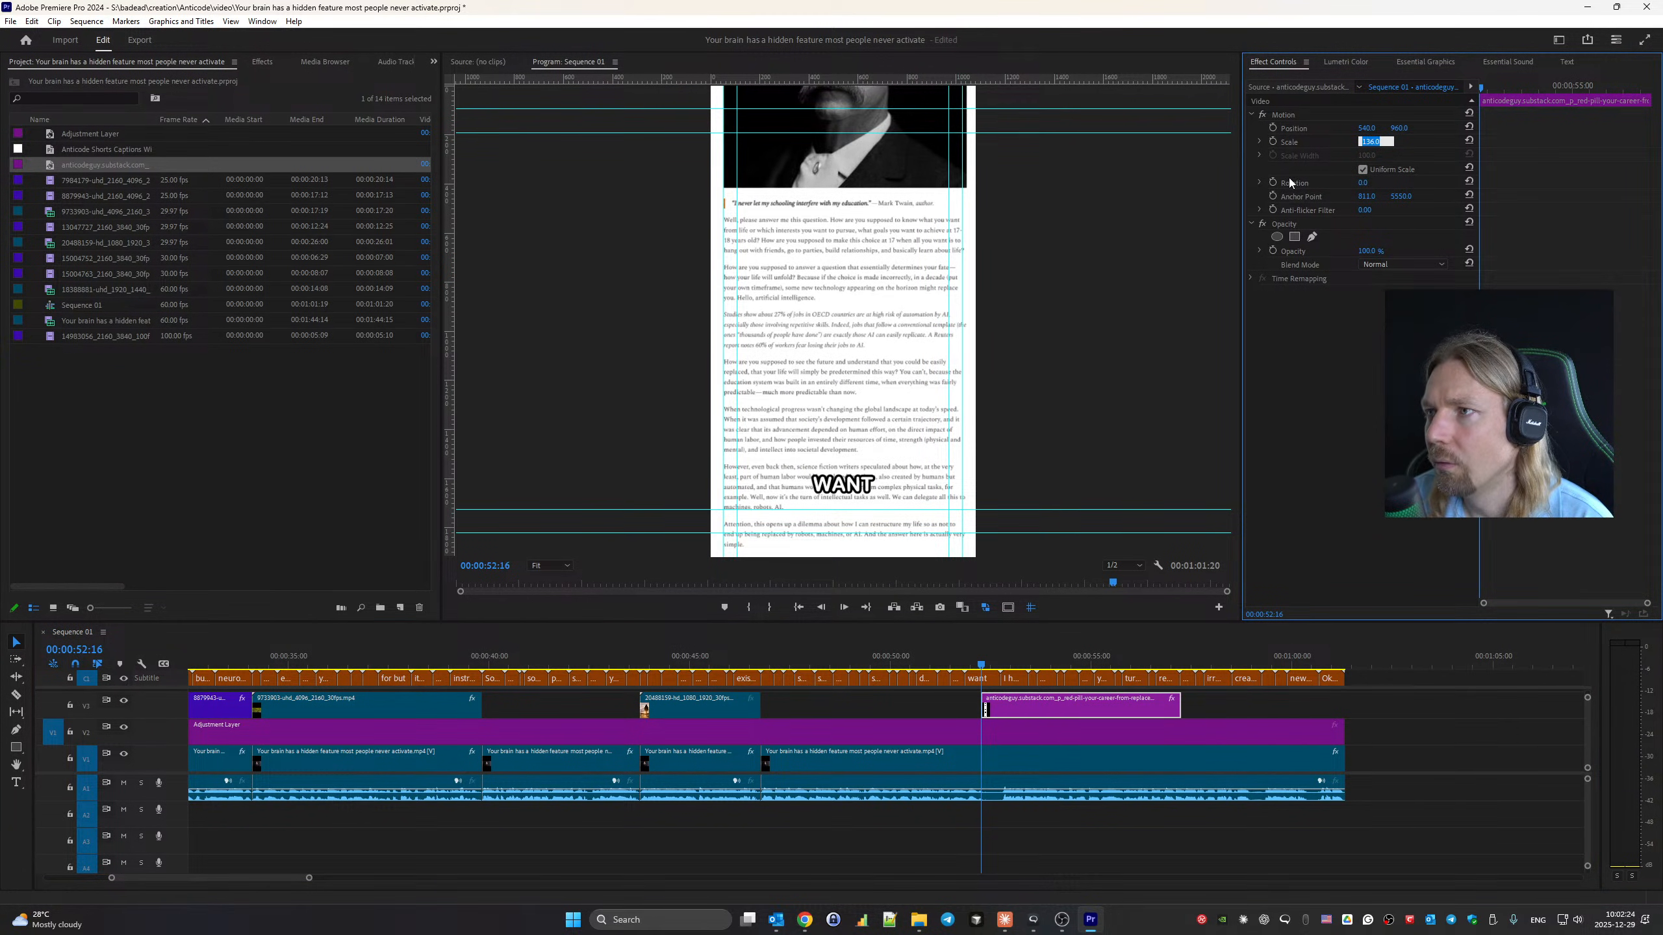
key("Return")
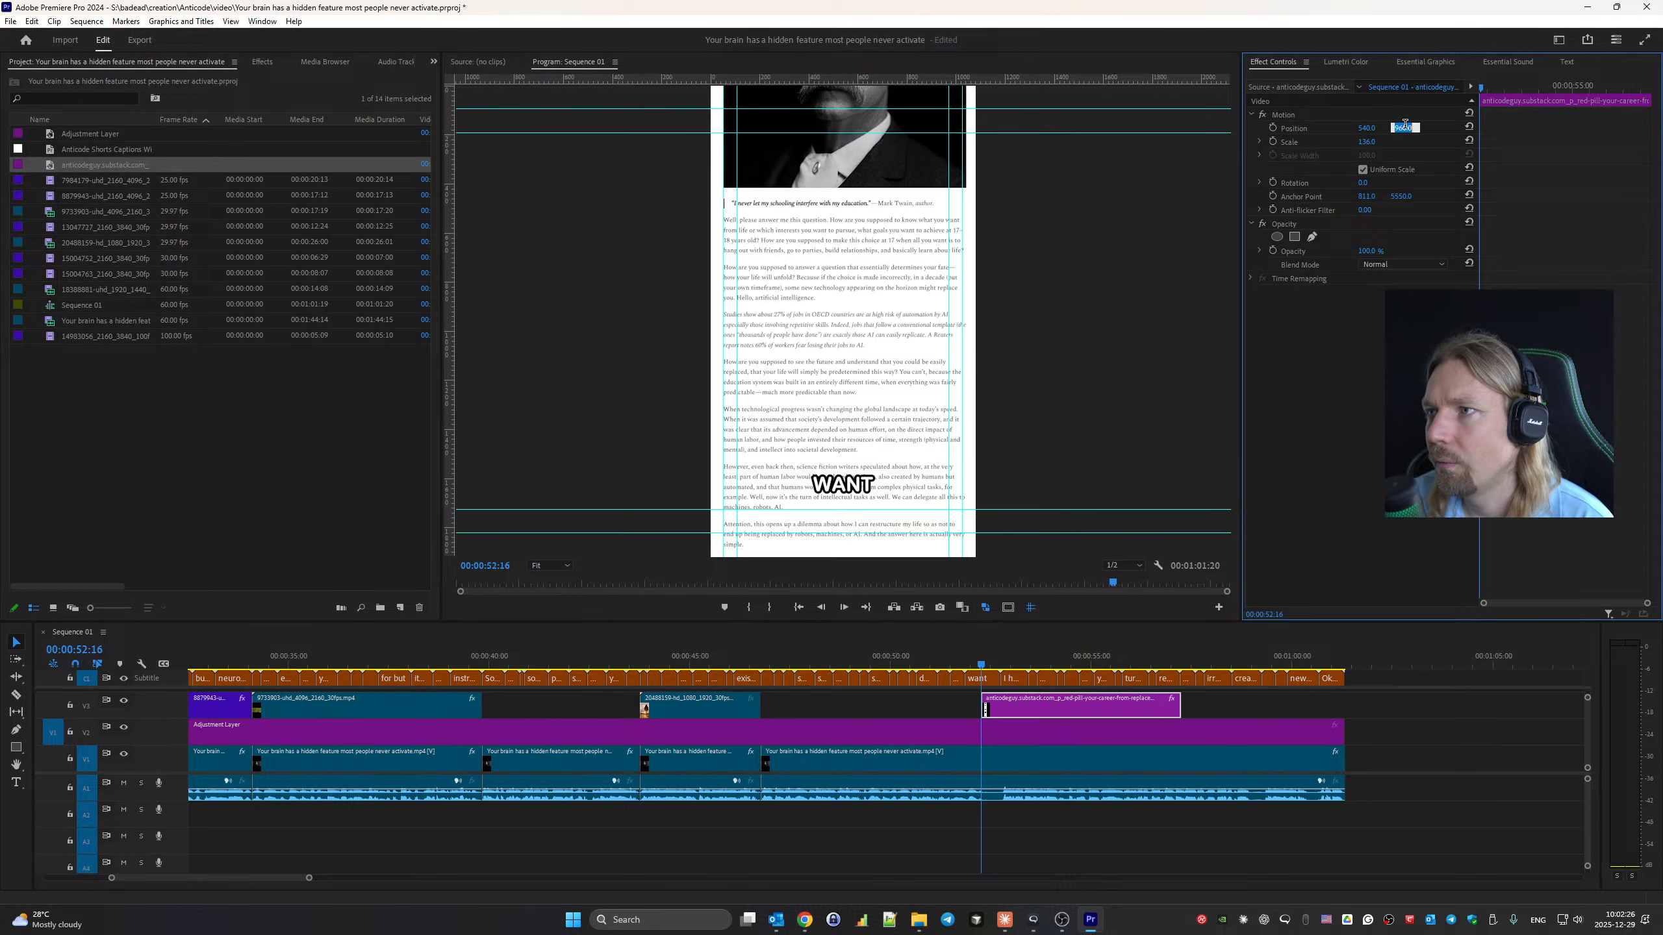
Set the article image's vertical position to 7454 to show the page's title, and enable position keyframing at 00:00:52:16.
type("8")
key("Return")
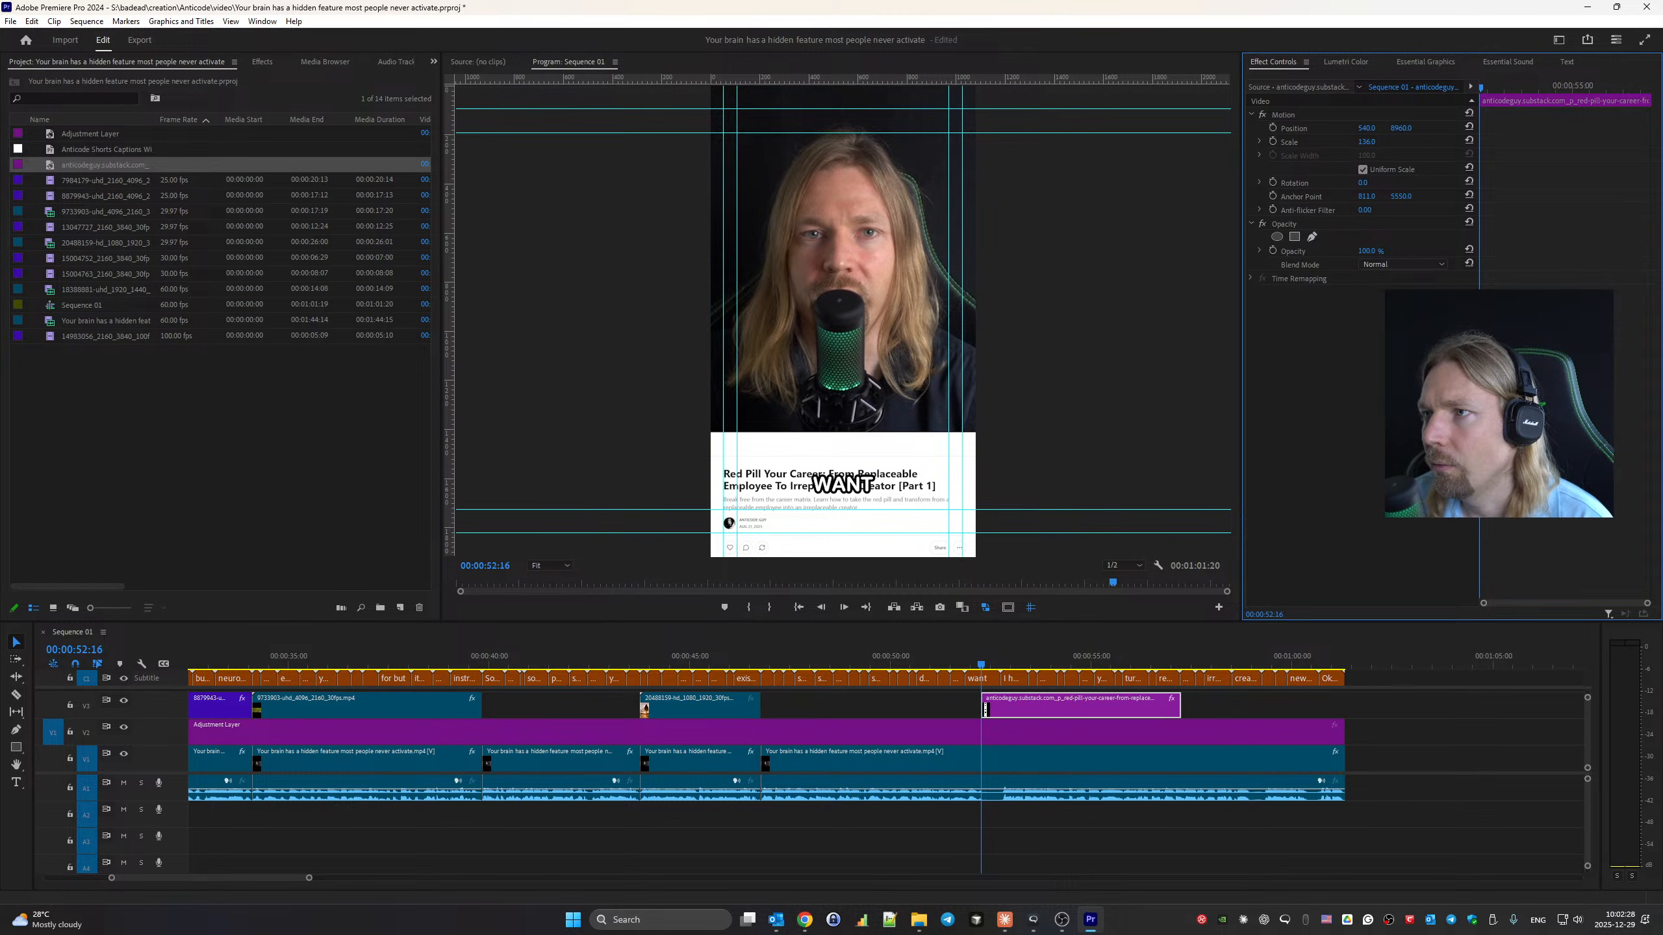
left_click_drag(1401, 128, 415, 129)
left_click(1273, 128)
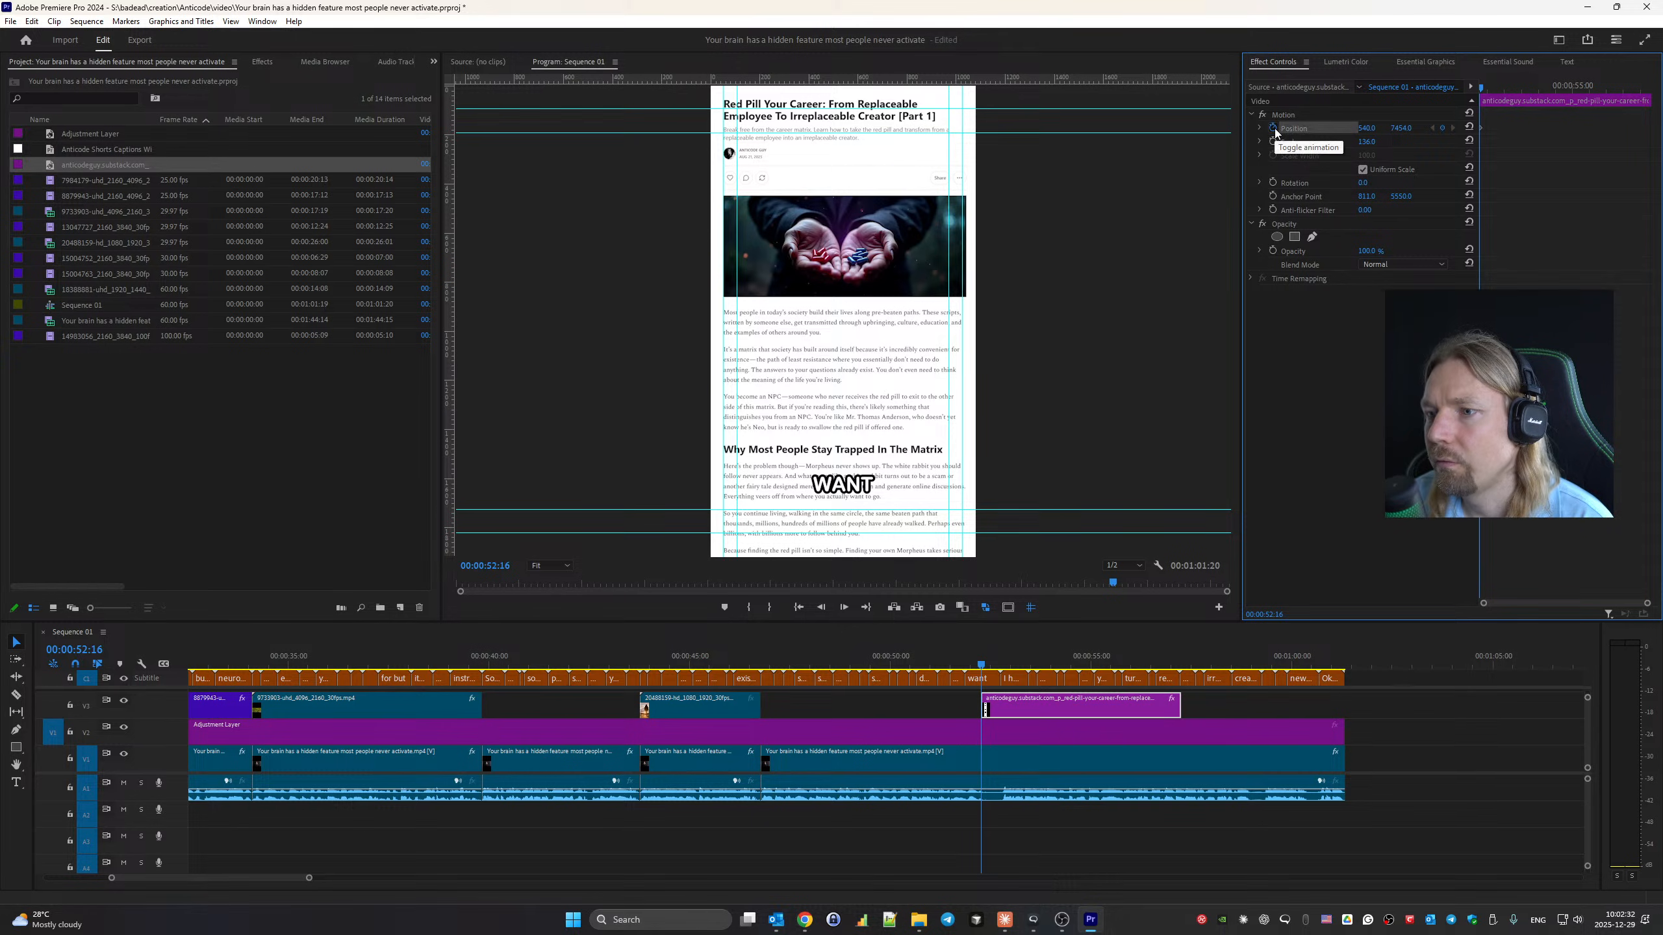
Play the remaining narration and extend the article image's end to about 00:00:59:35.
key("space")
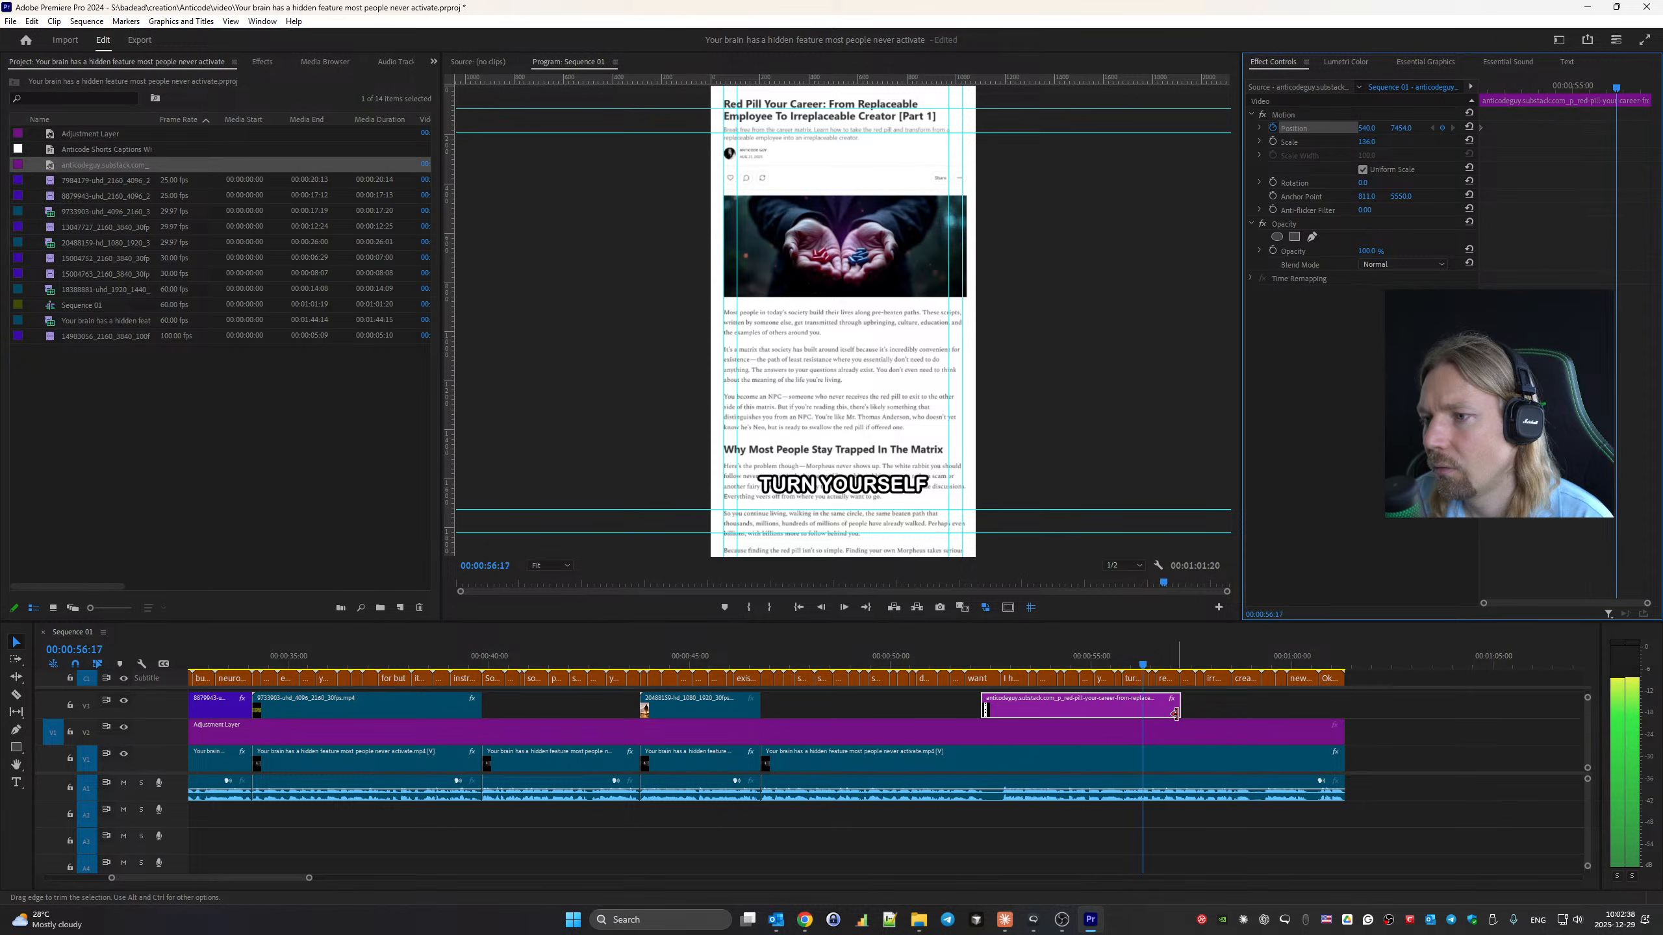
left_click_drag(1175, 714, 1250, 714)
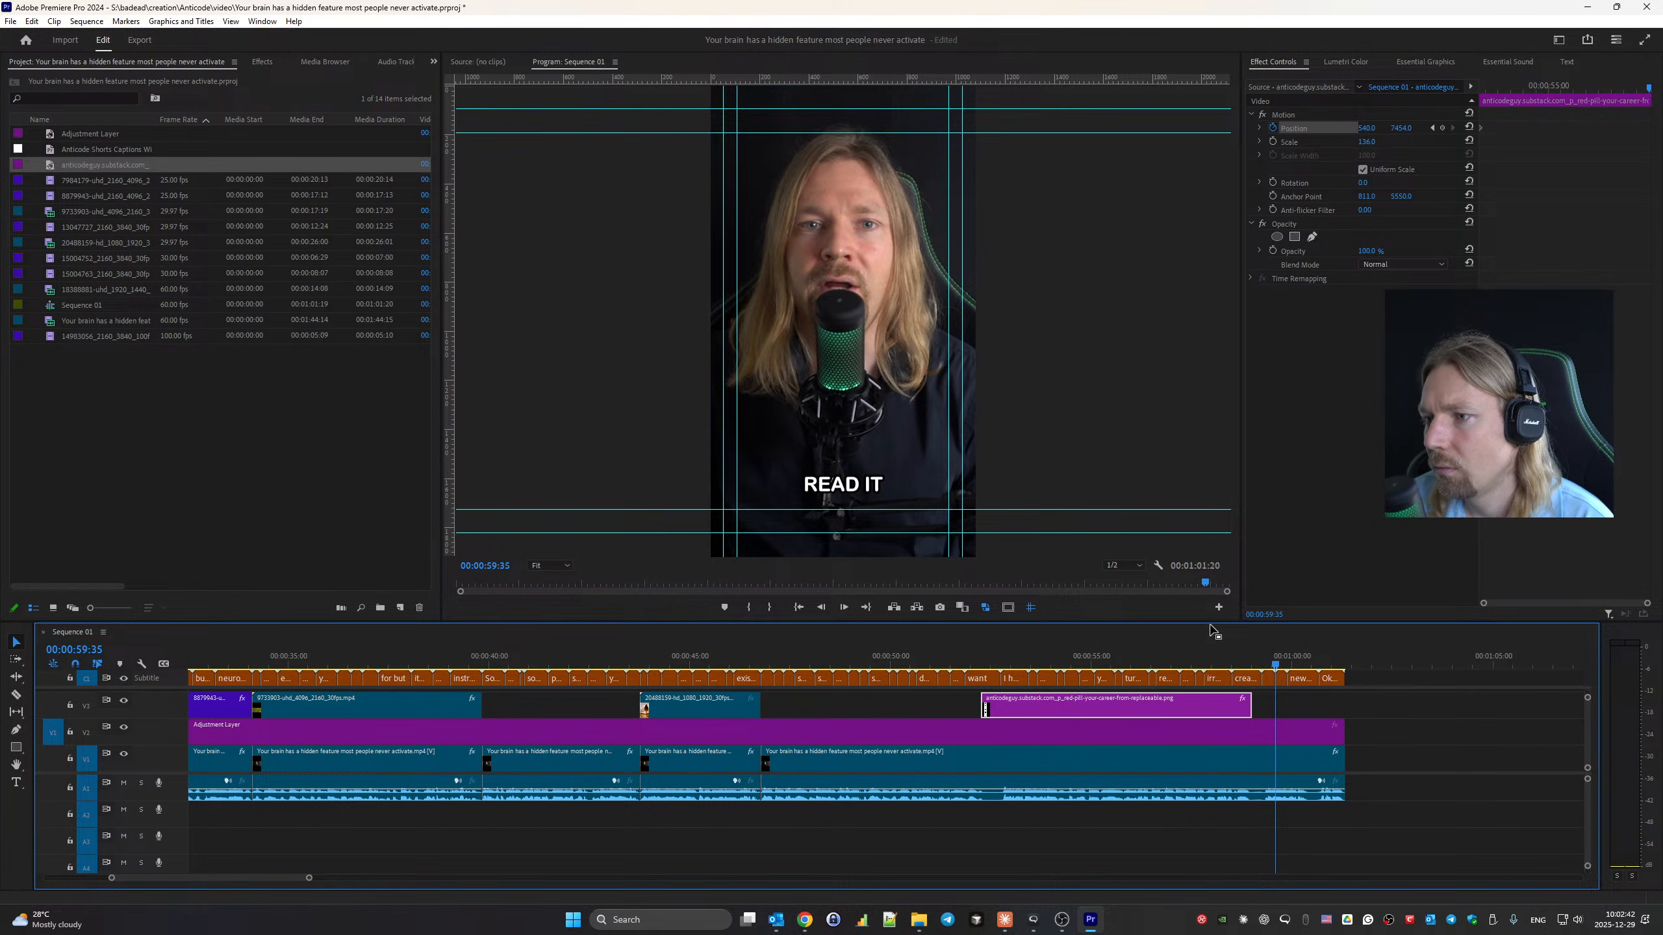
left_click_drag(1251, 708, 1274, 708)
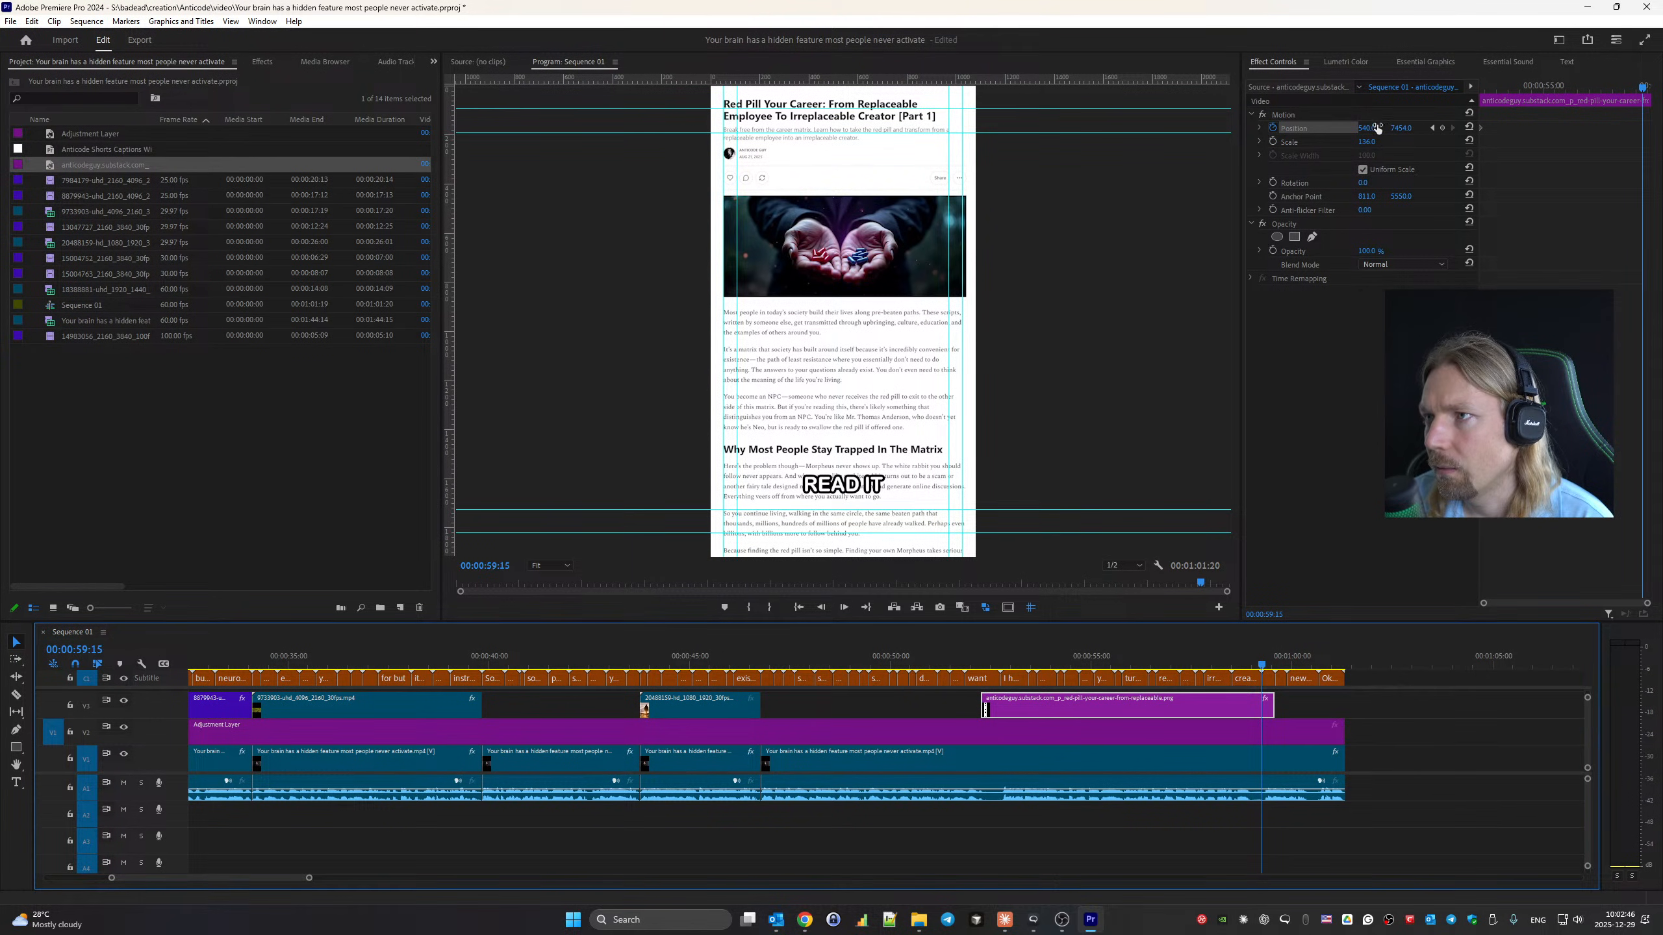
Add an end position keyframe at 00:00:59:15 with the article image's vertical position at -914.
left_click_drag(1402, 128, 1511, 138)
mouse_move(1393, 129)
left_mouse_down()
mouse_move(1329, 129)
mouse_move(1382, 129)
left_mouse_up()
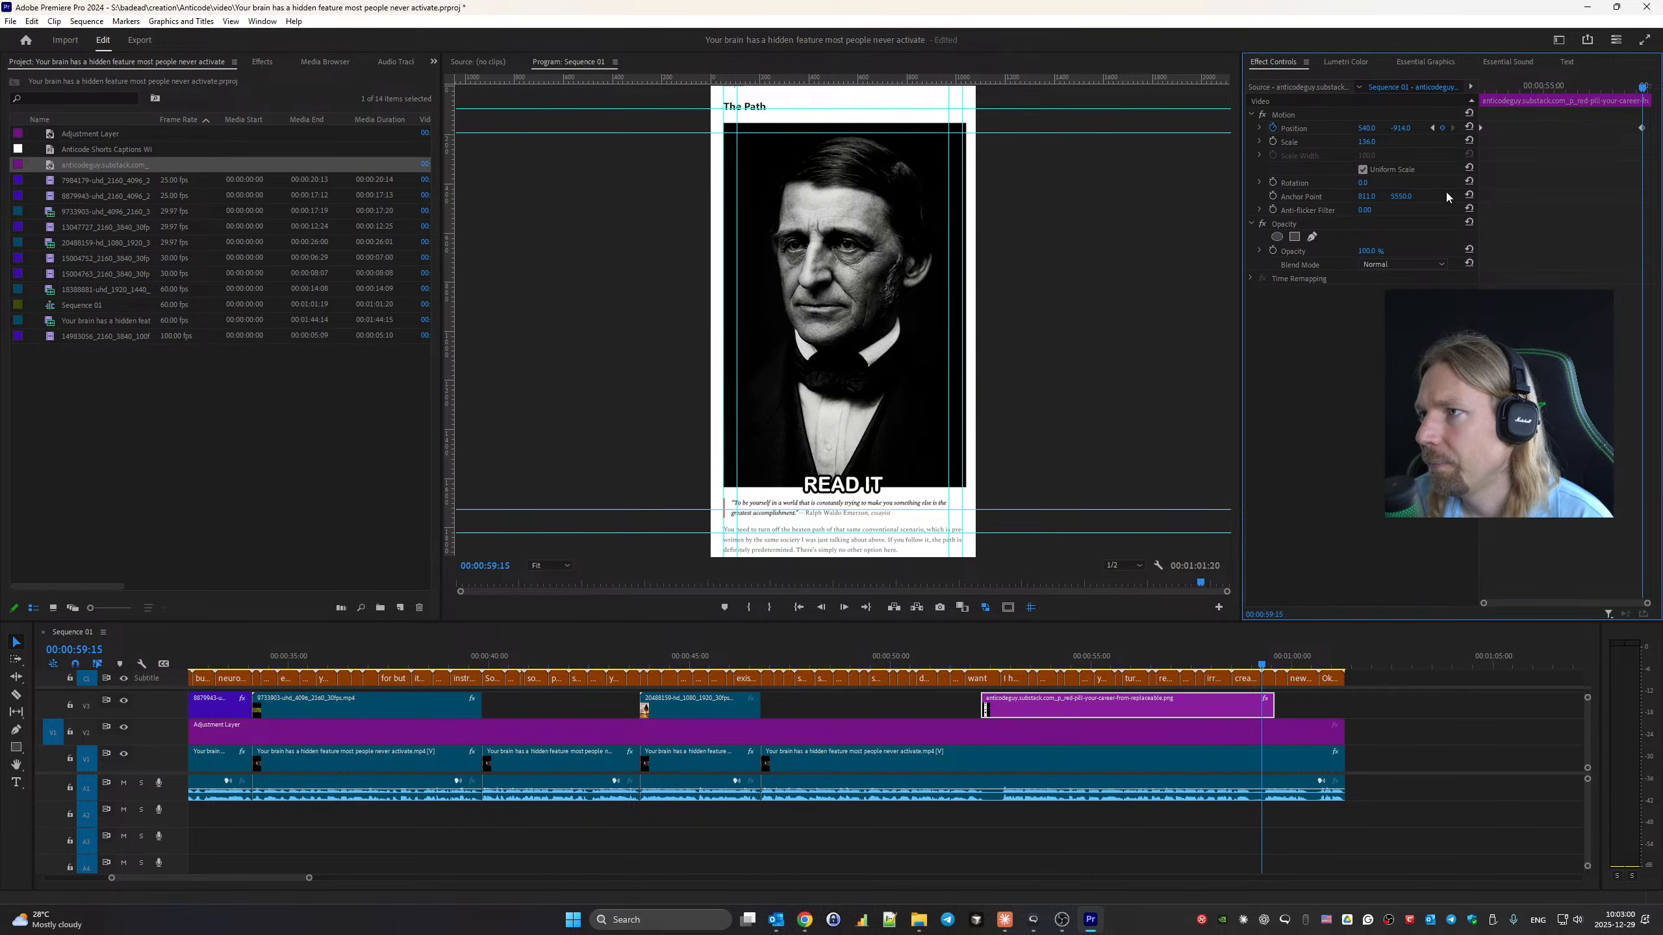
Smooth the article image's scroll with a Bezier end keyframe, an eased start keyframe and a velocity curve that peaks late.
left_click(1260, 128)
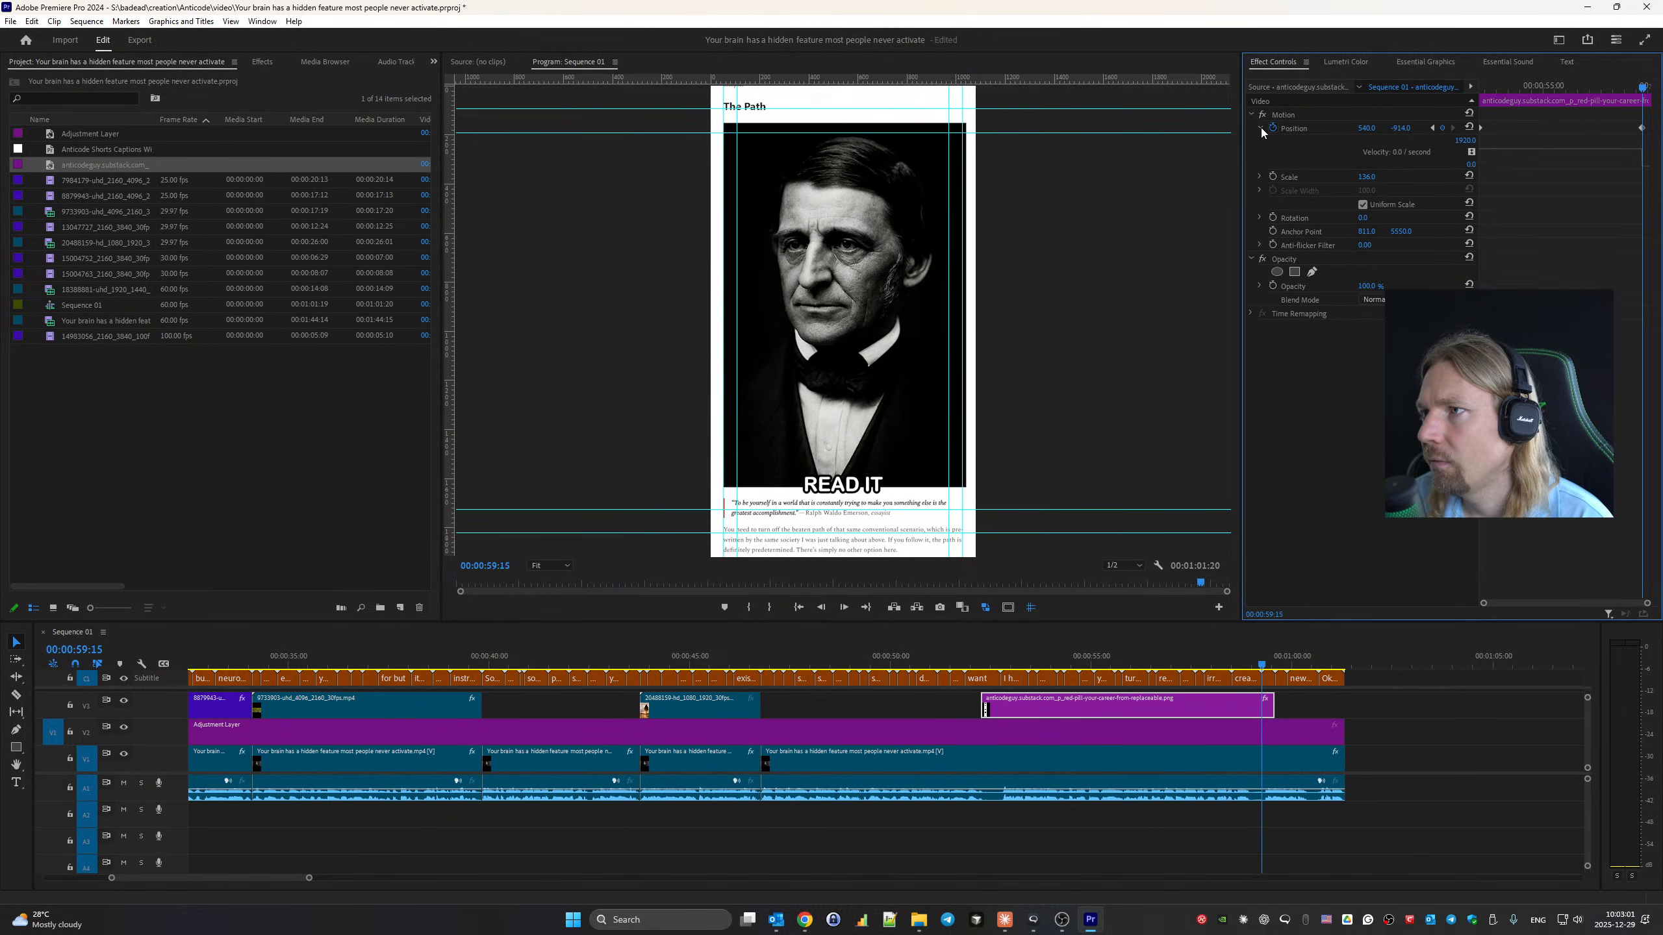
right_click(1642, 129)
mouse_move(1628, 241)
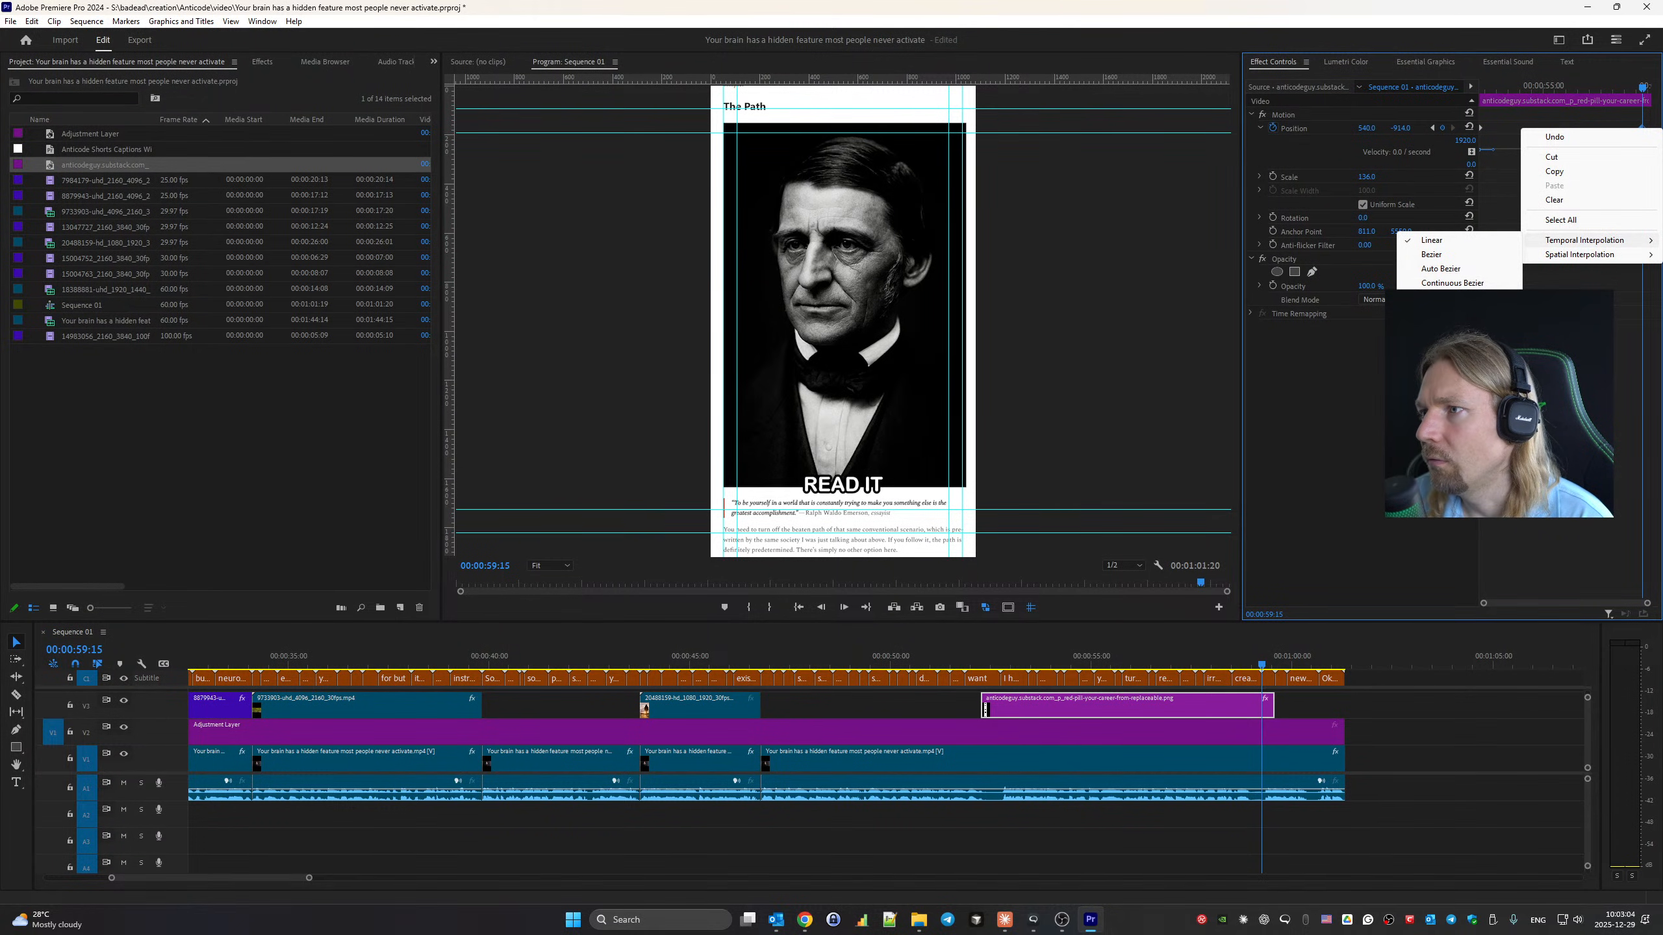
left_click(1441, 254)
right_click(1482, 129)
mouse_move(1532, 241)
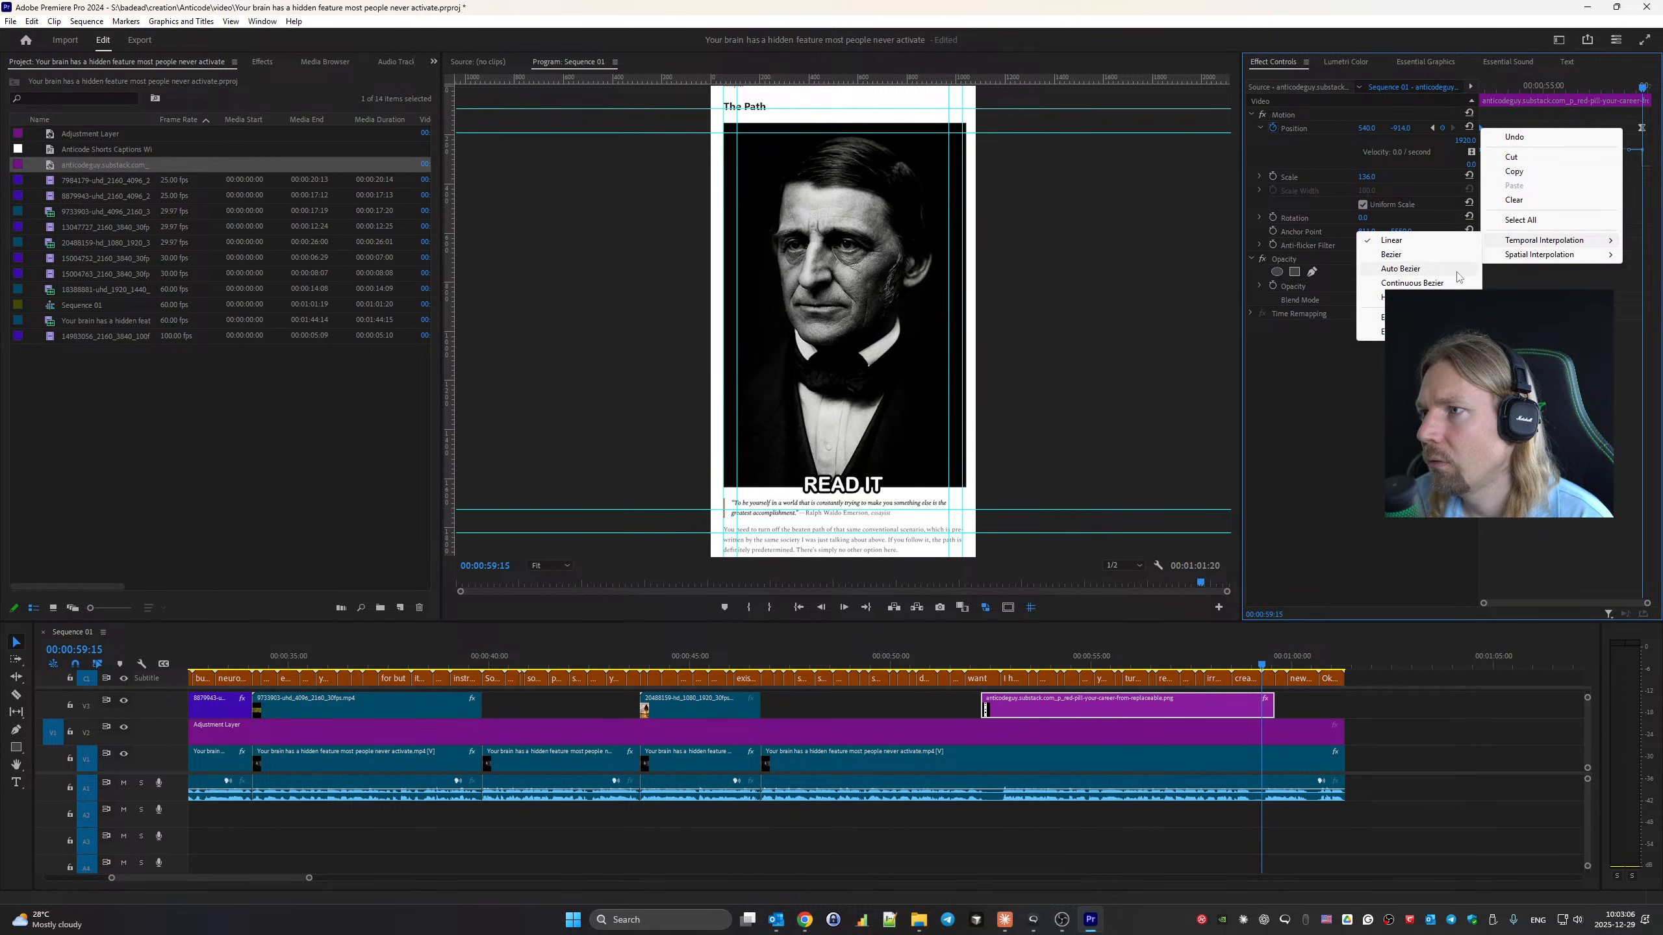
left_click(1444, 318)
left_click_drag(1494, 151, 1562, 177)
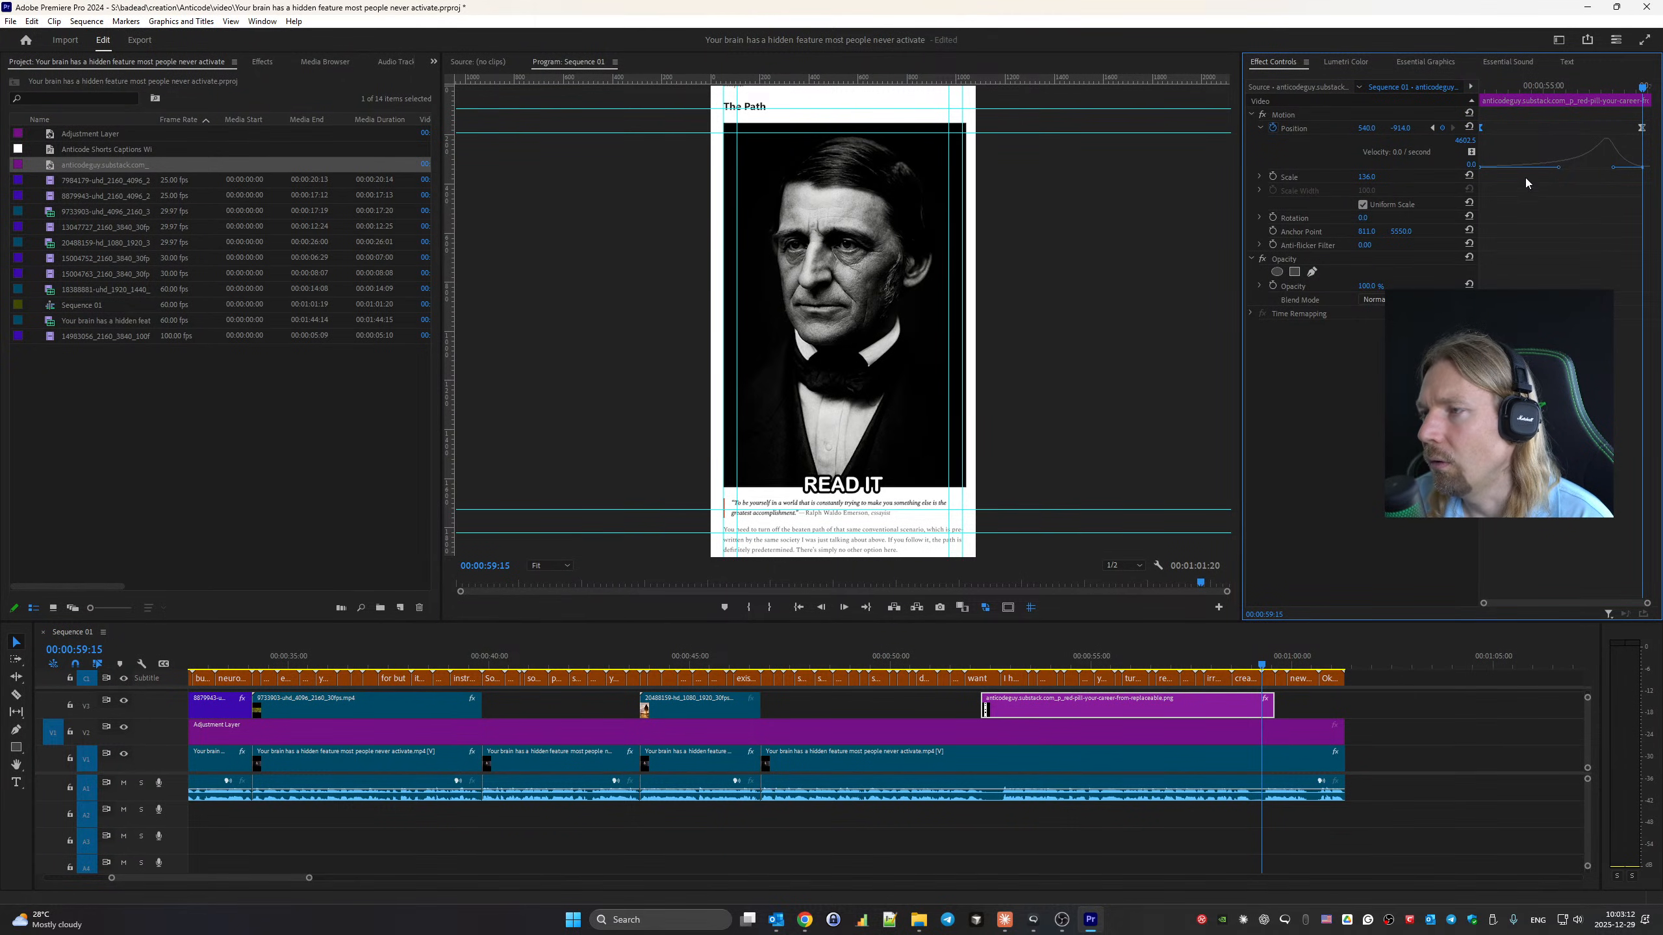
Trim the article image's end back to 00:00:59:15.
mouse_move(1273, 707)
left_mouse_down()
mouse_move(1292, 708)
mouse_move(1255, 712)
left_mouse_up()
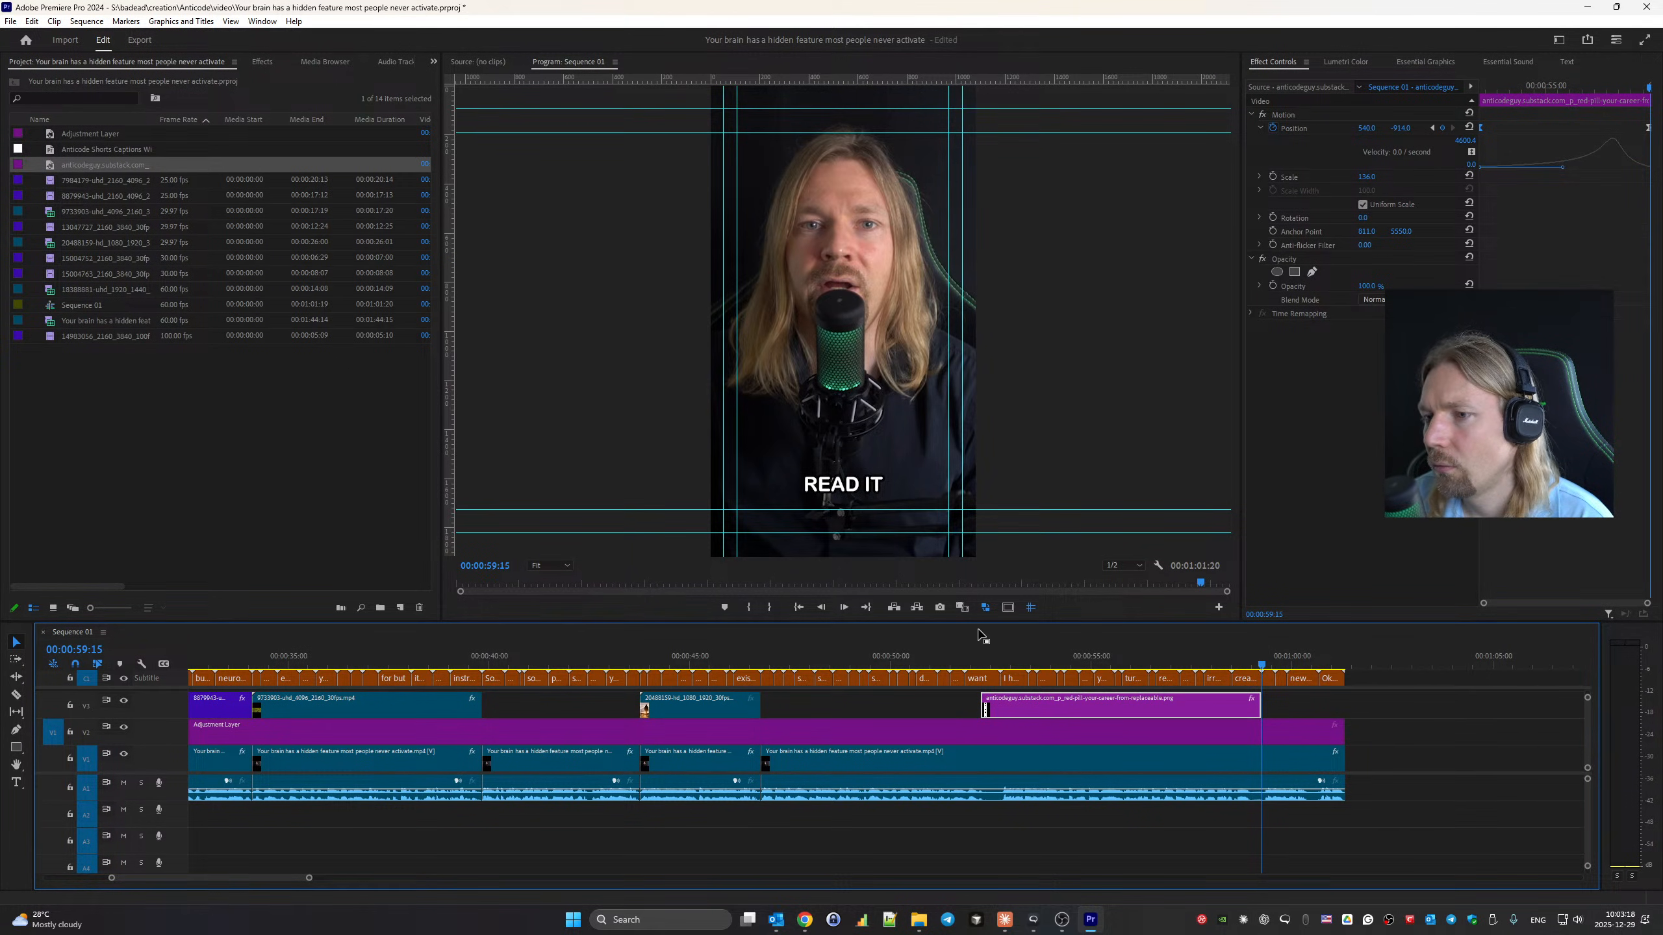
Play back the article image's scroll through to the end of the sequence to check its motion.
left_click(980, 658)
key("space")
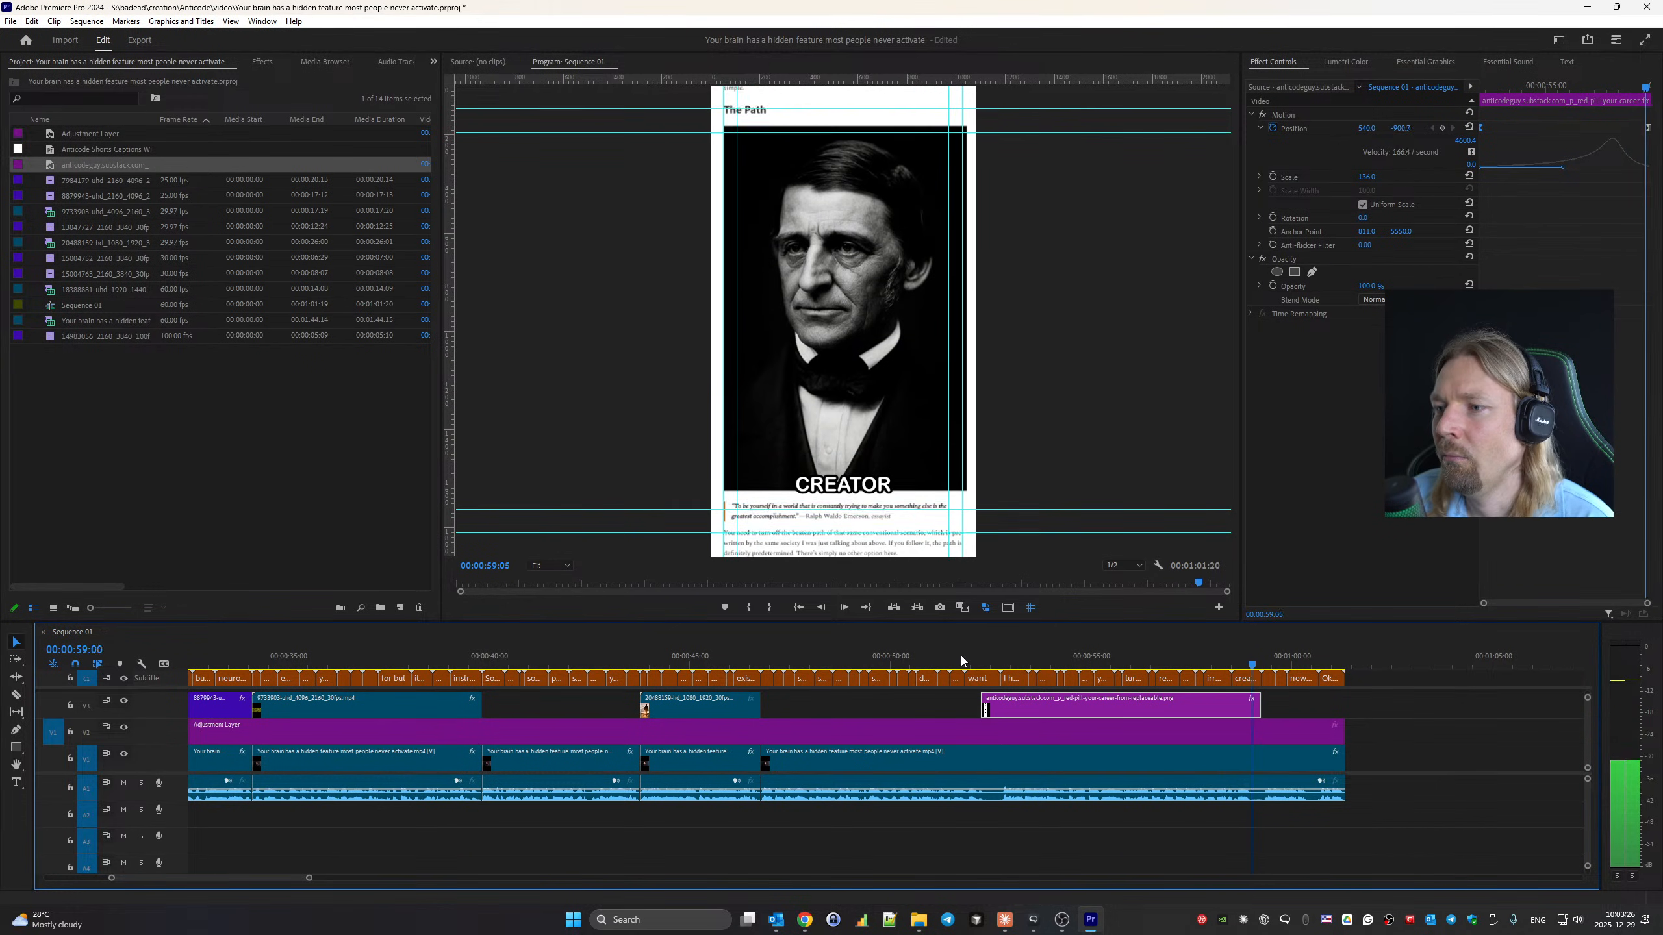
left_click(992, 657)
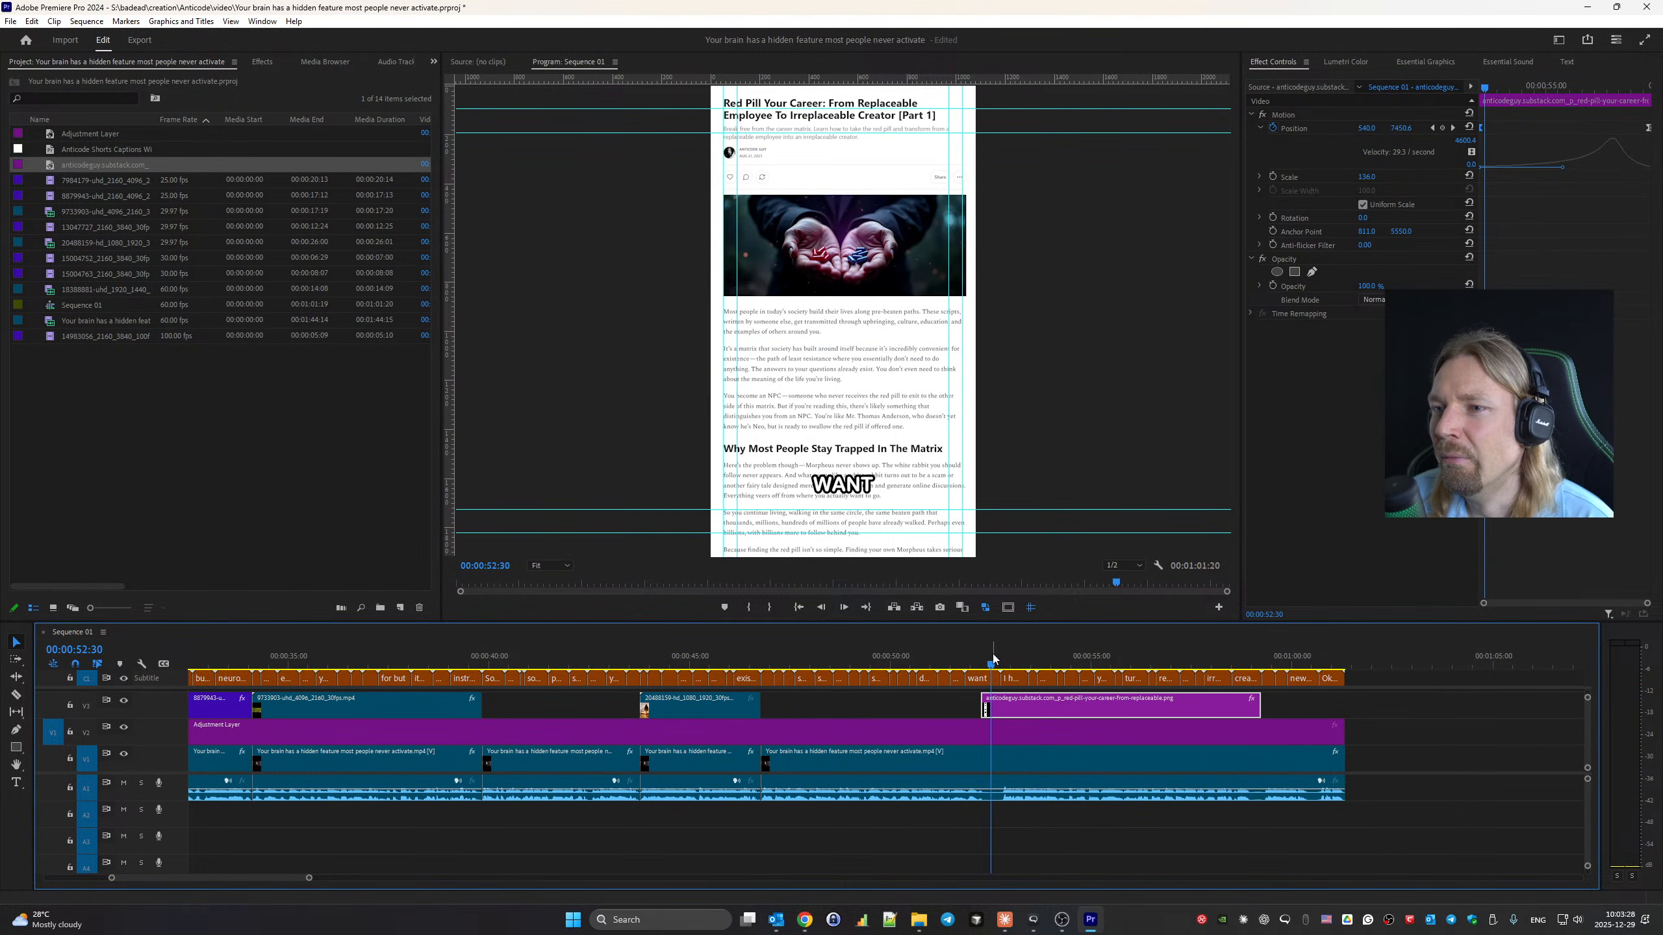
key("space")
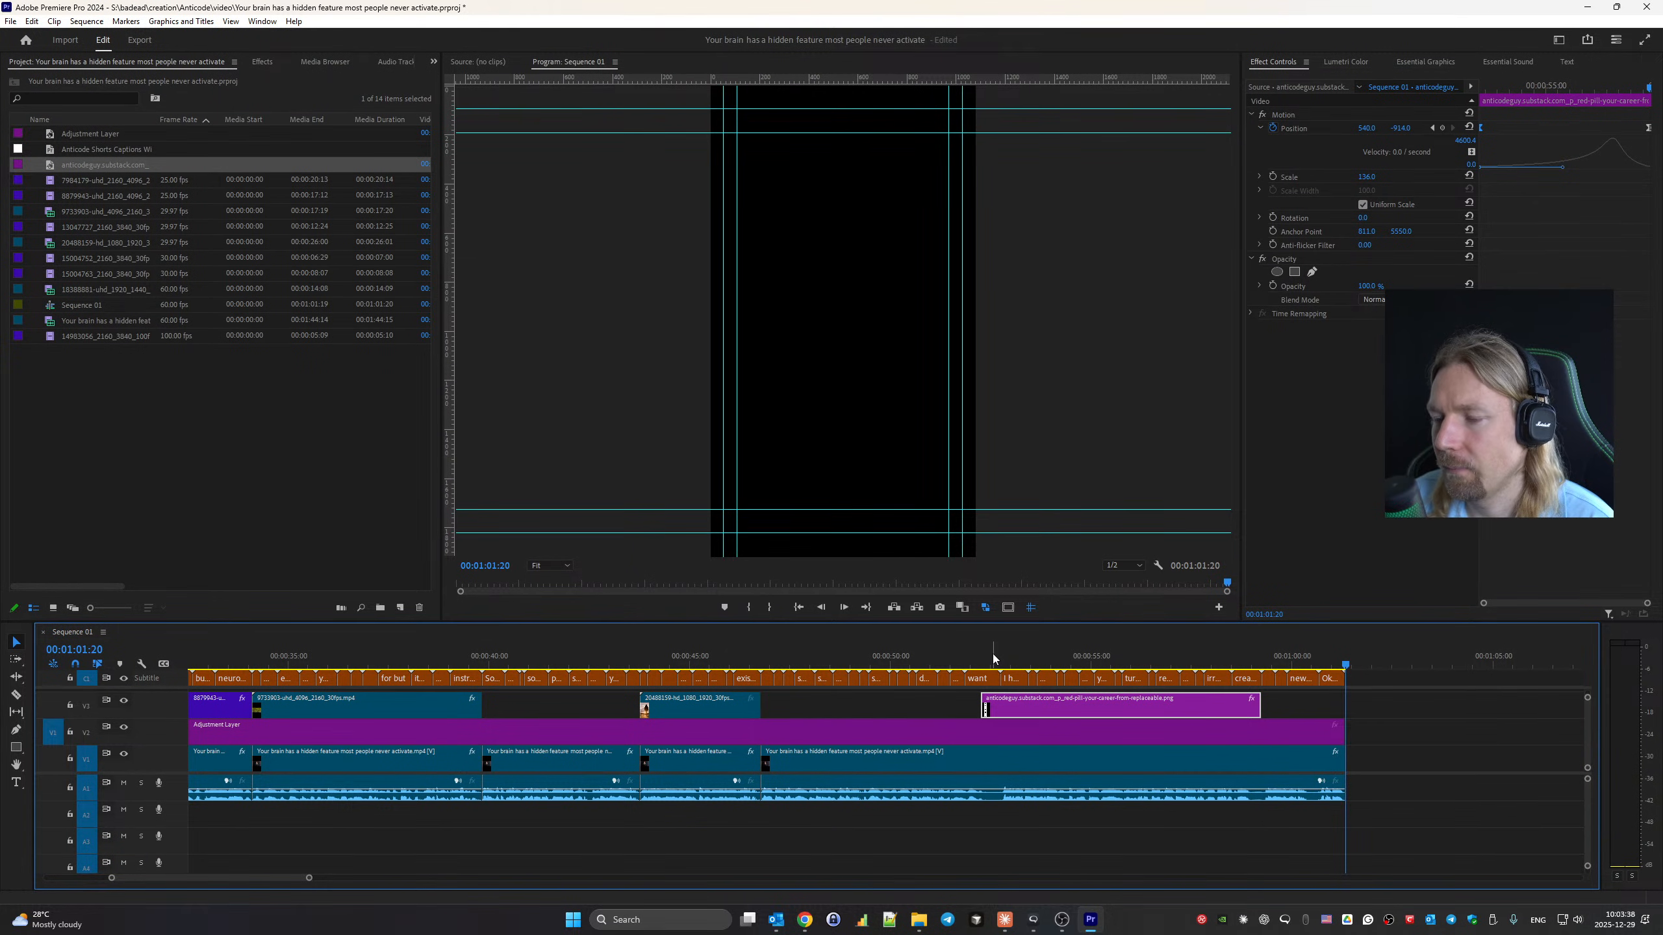
Return to the sequence start, add a Loudness Meter to the Mix track and open its effect editor.
key("Home")
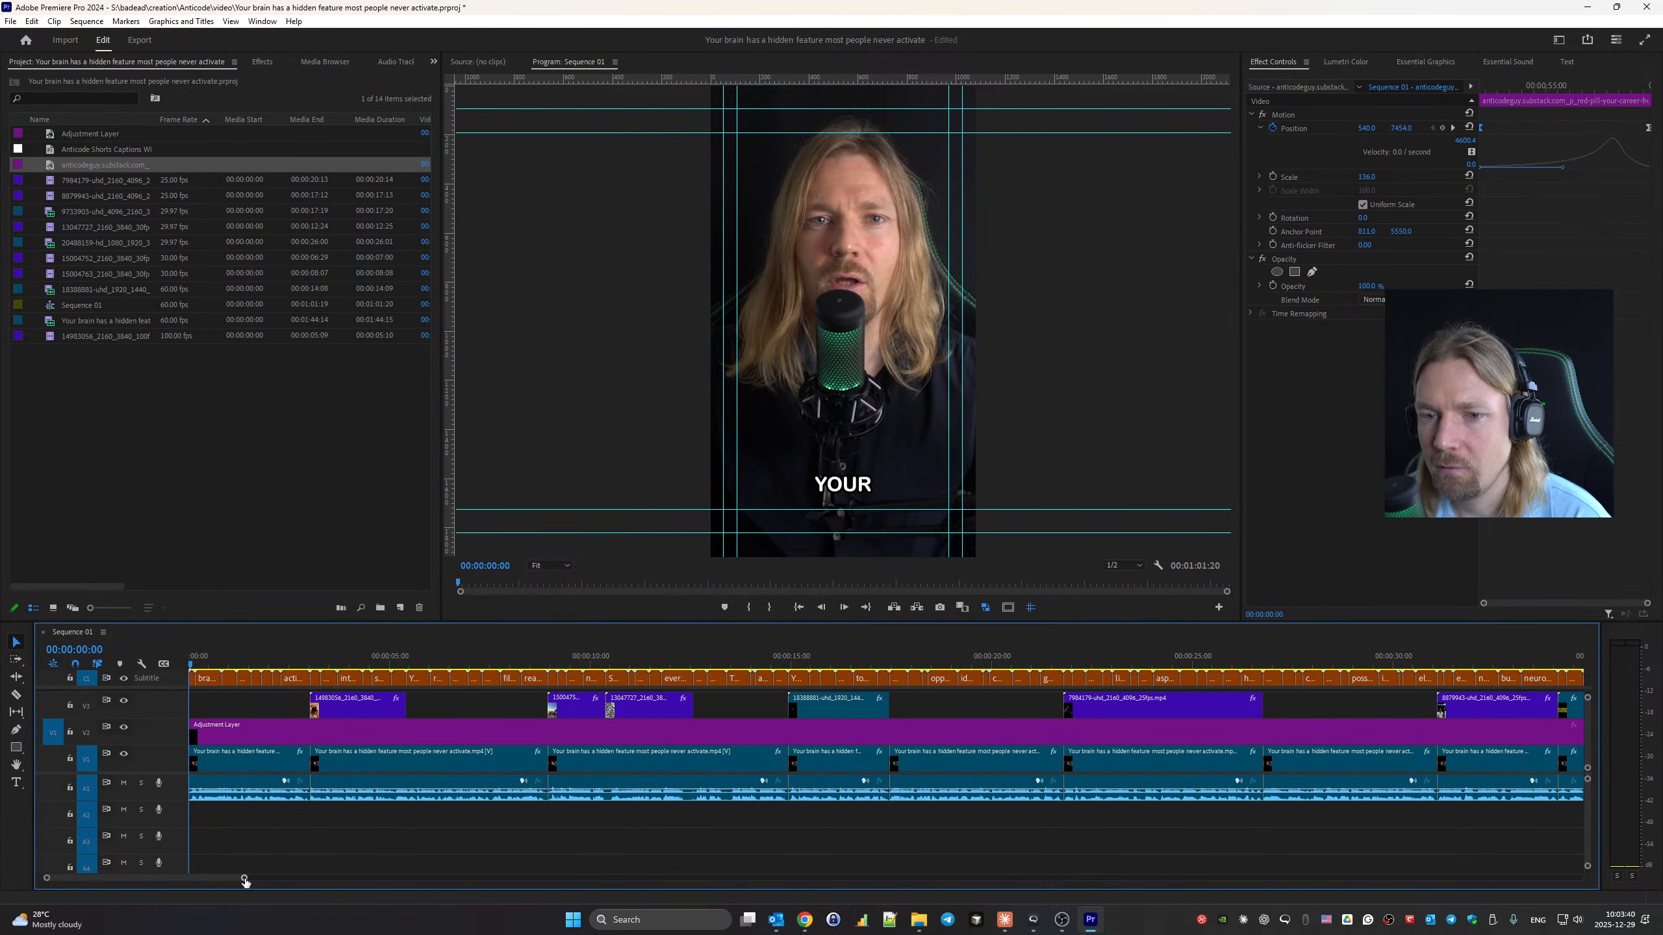
left_click_drag(242, 876, 349, 905)
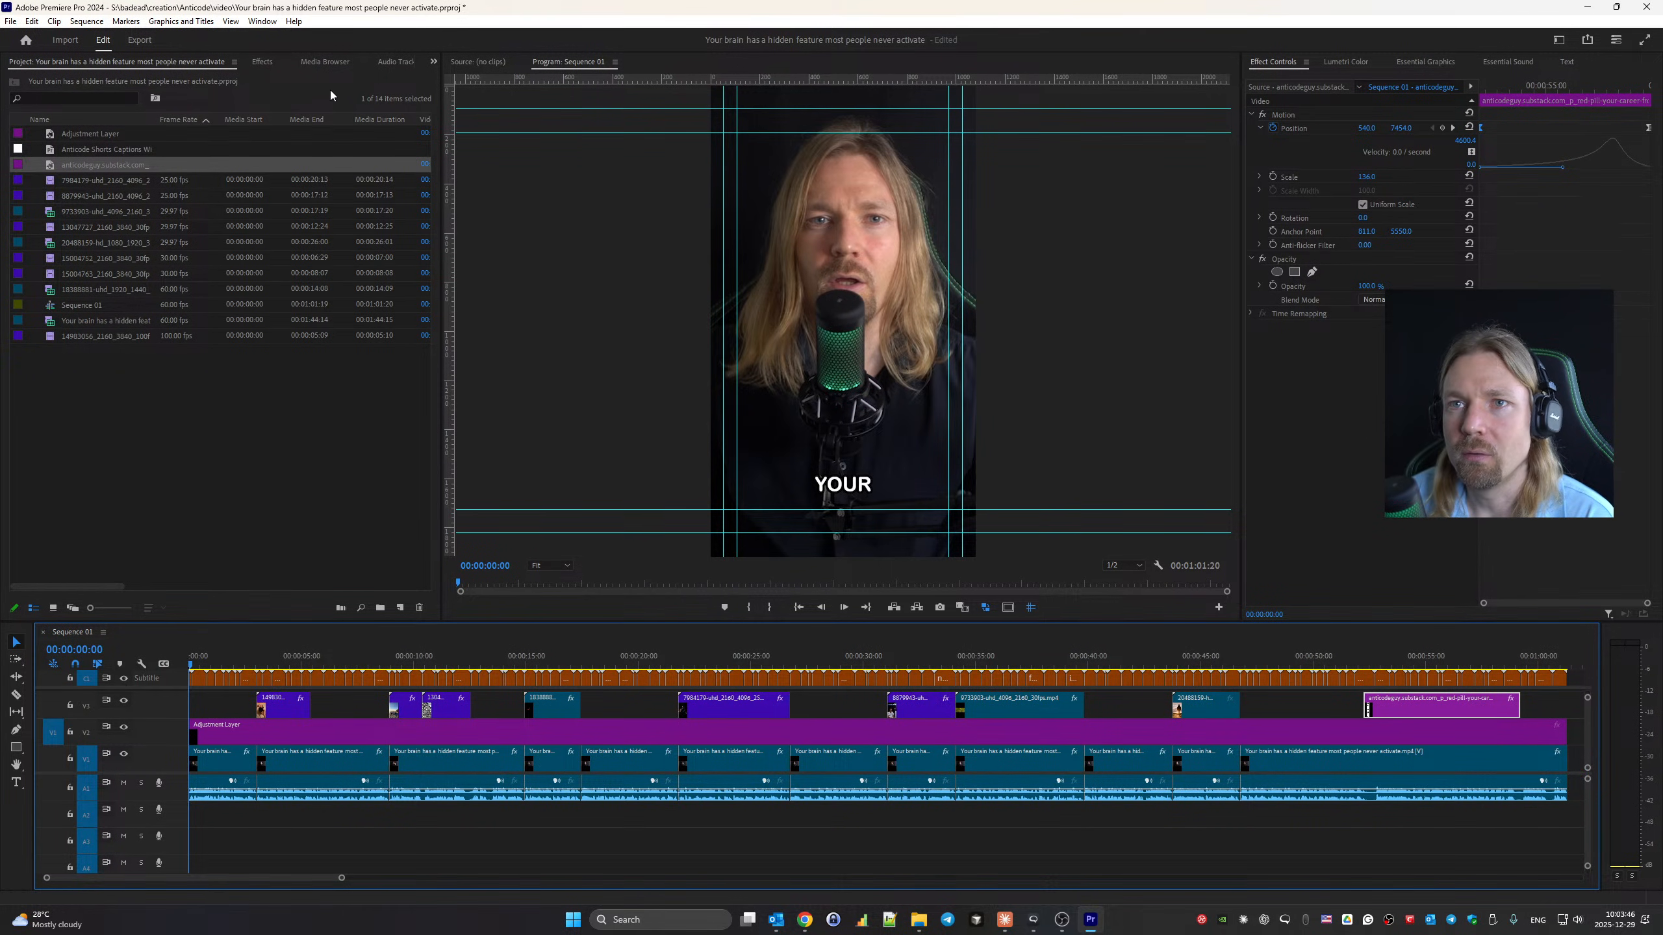
key("shift+6")
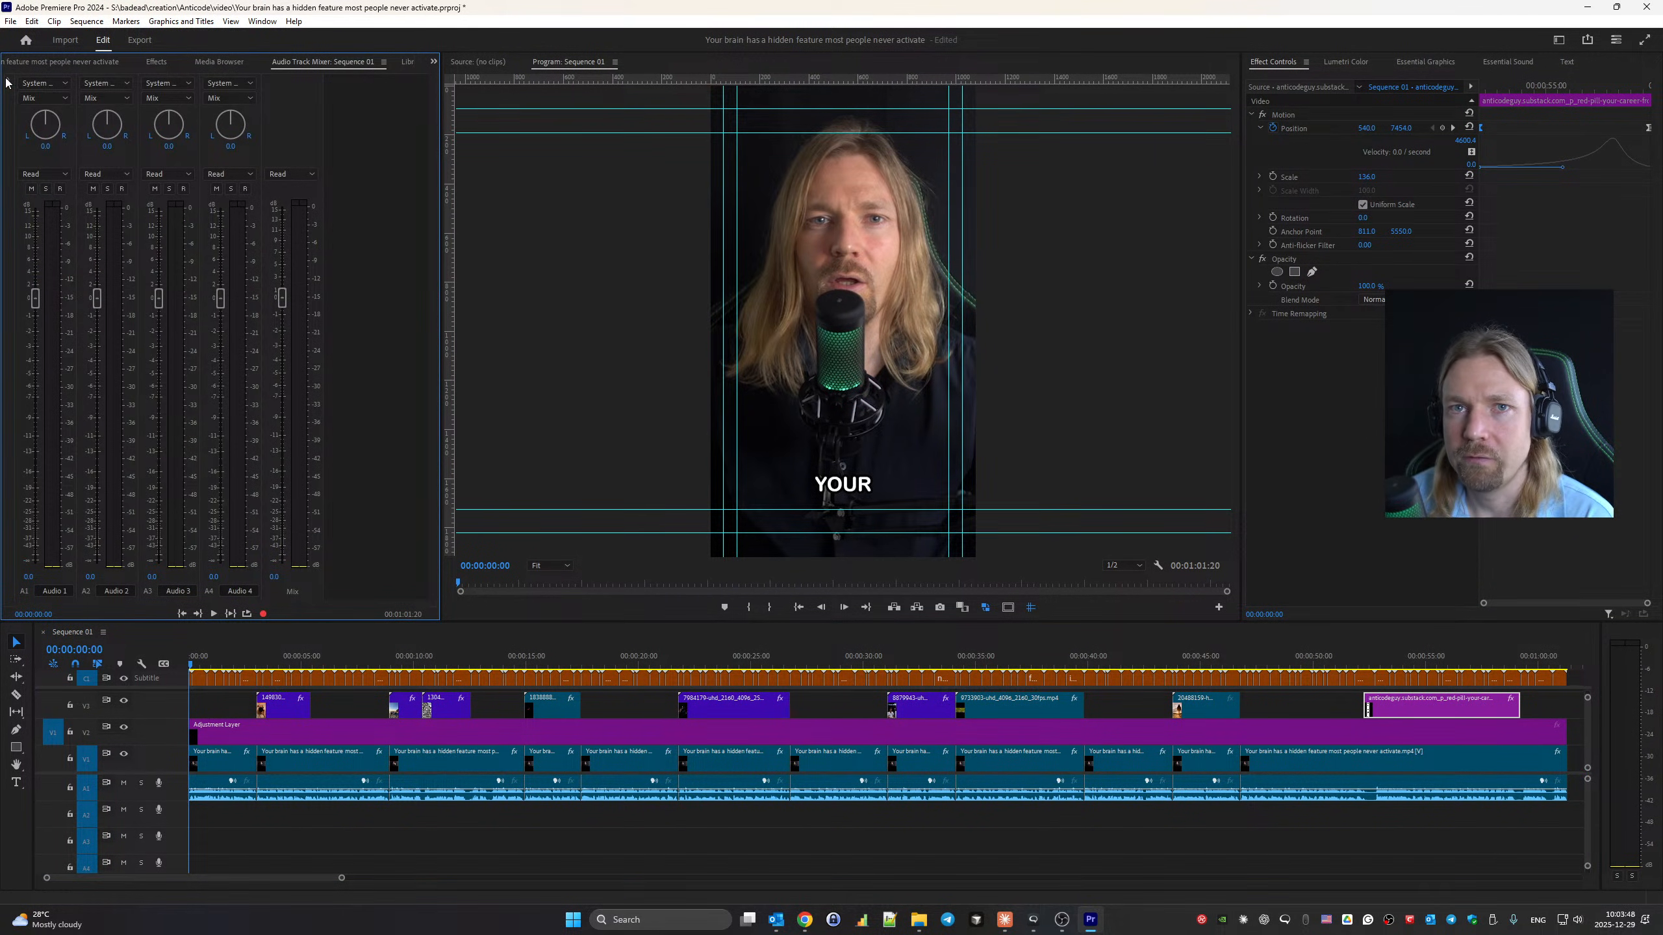
left_click(6, 83)
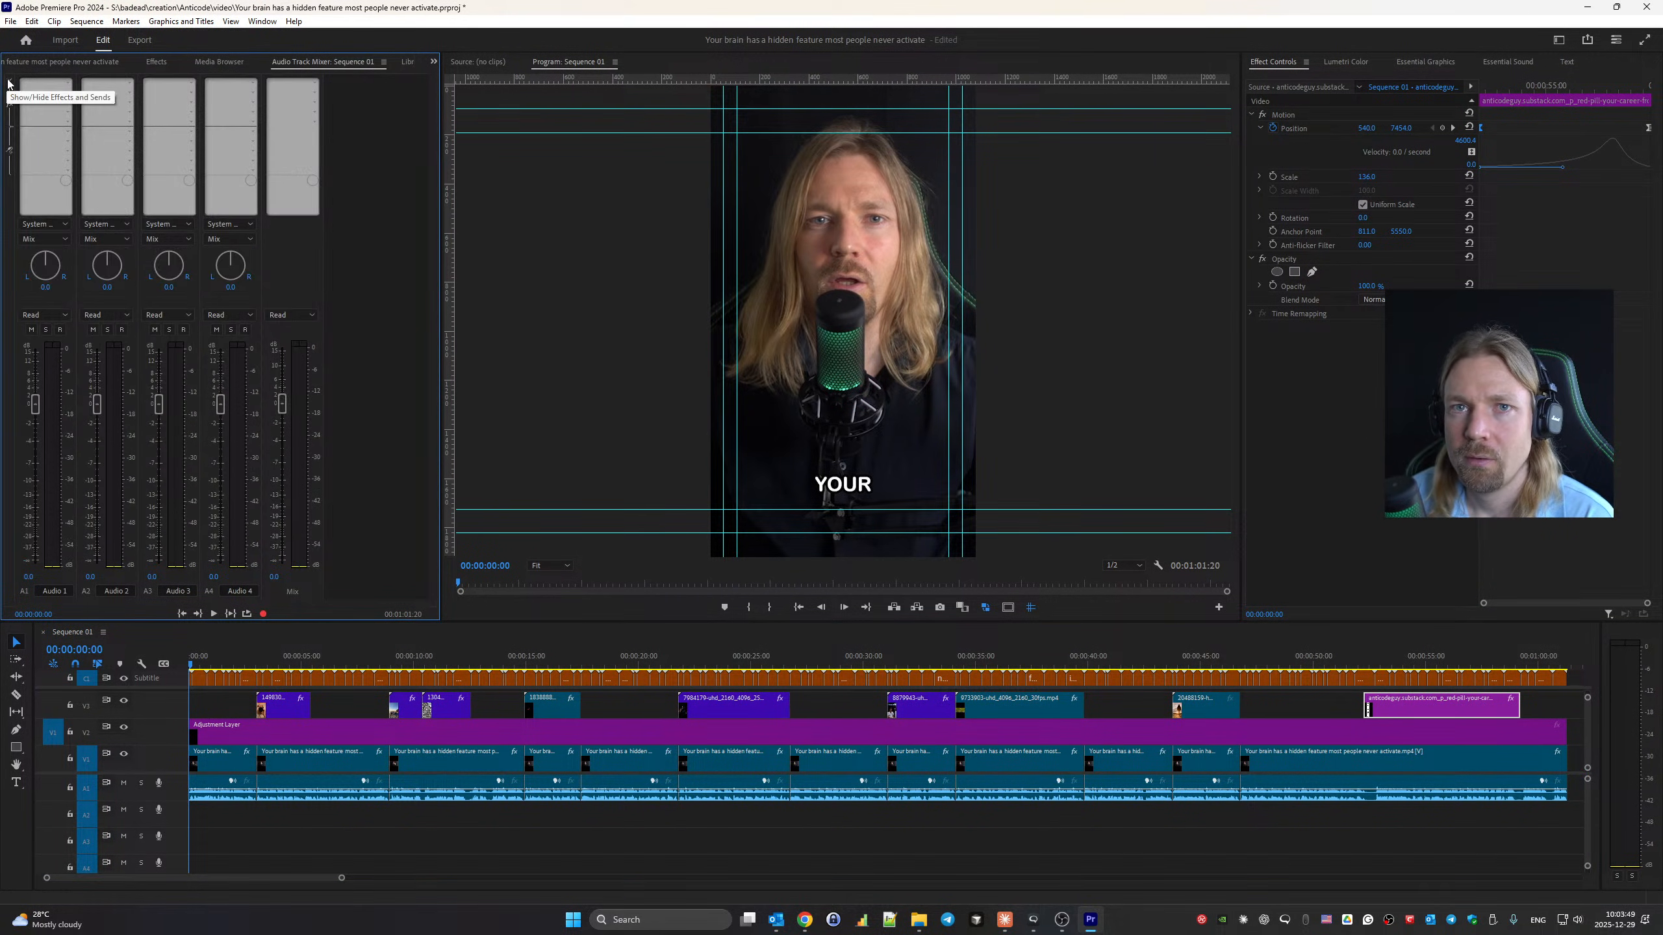
left_click(315, 84)
mouse_move(353, 202)
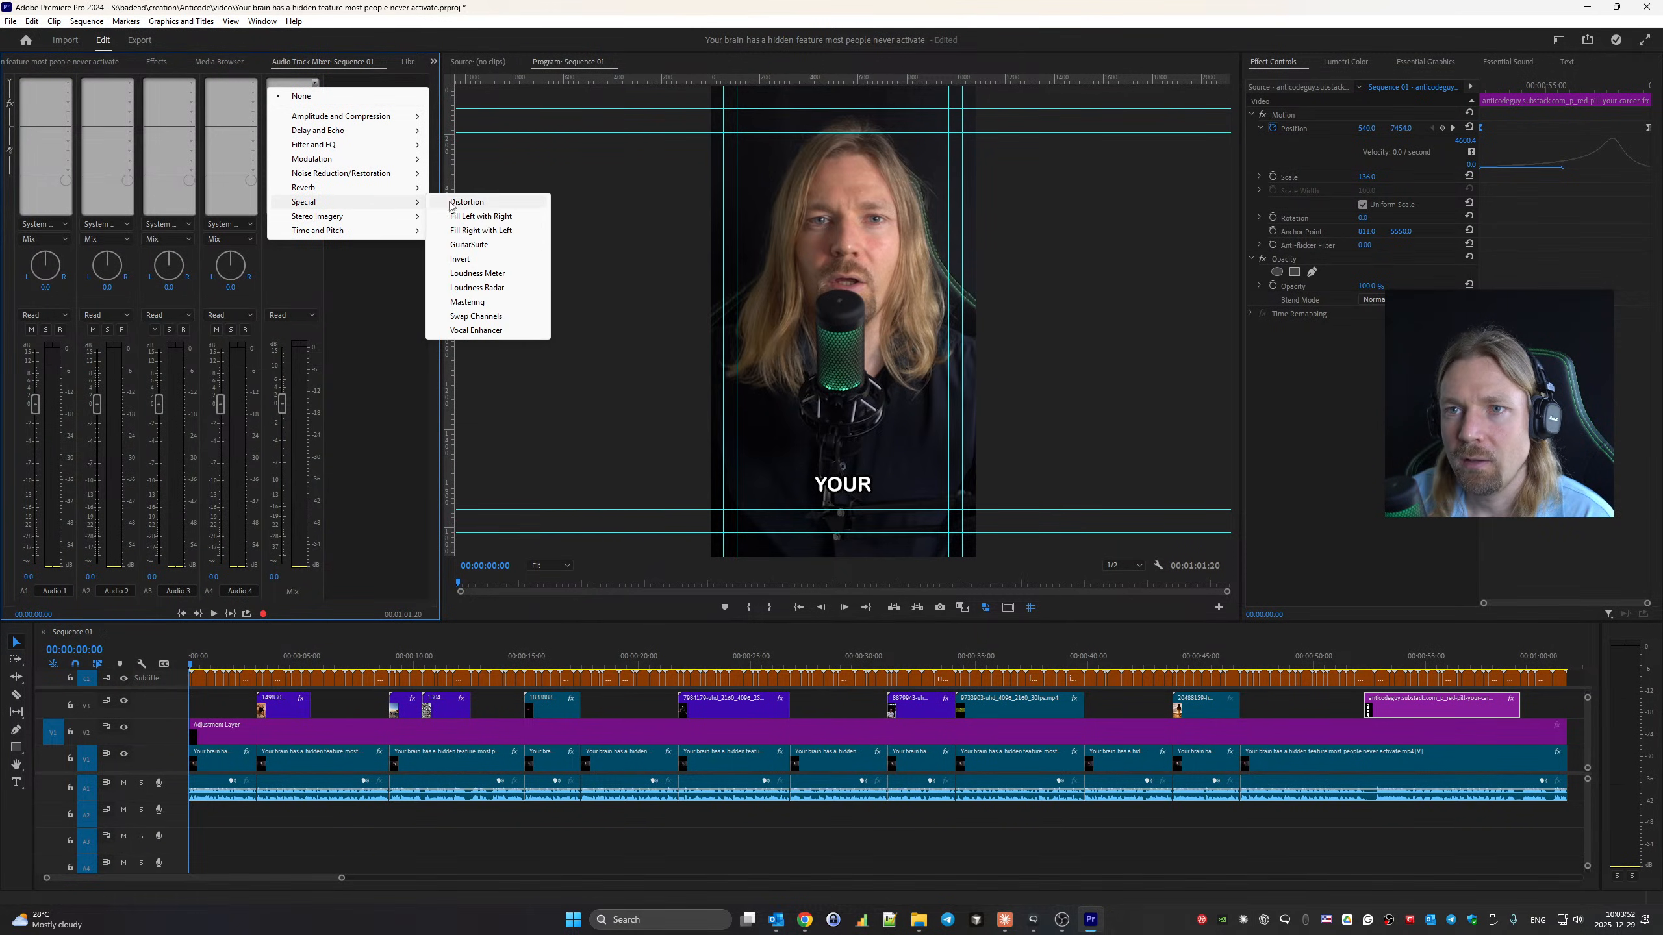
left_click(476, 275)
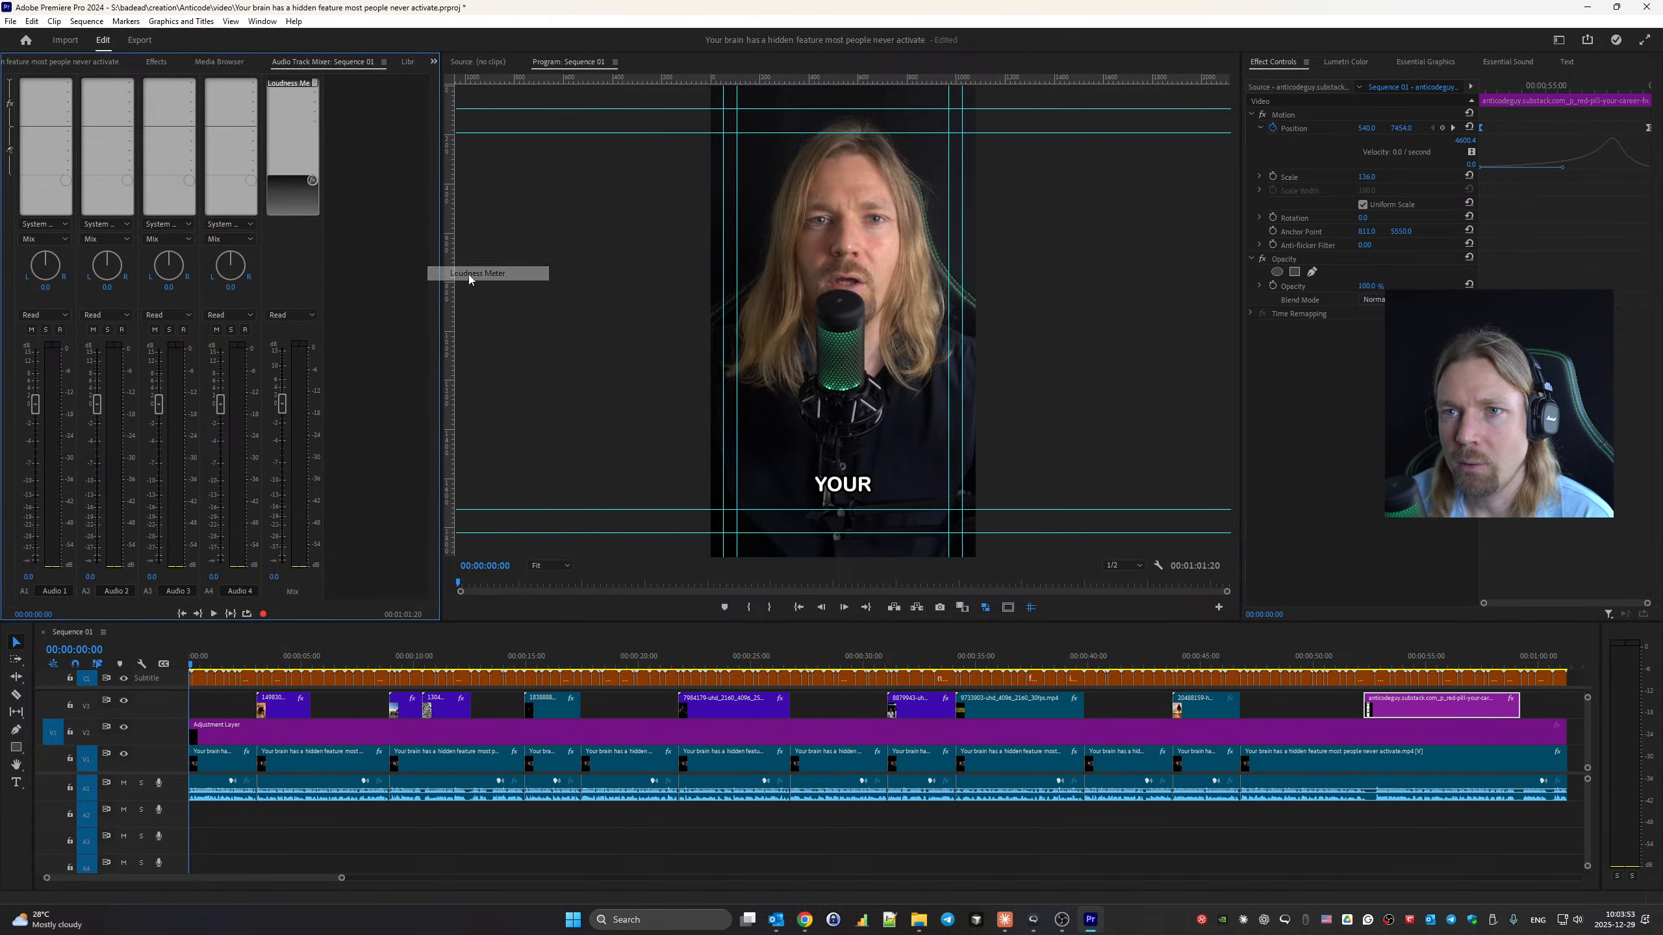
double_click(283, 83)
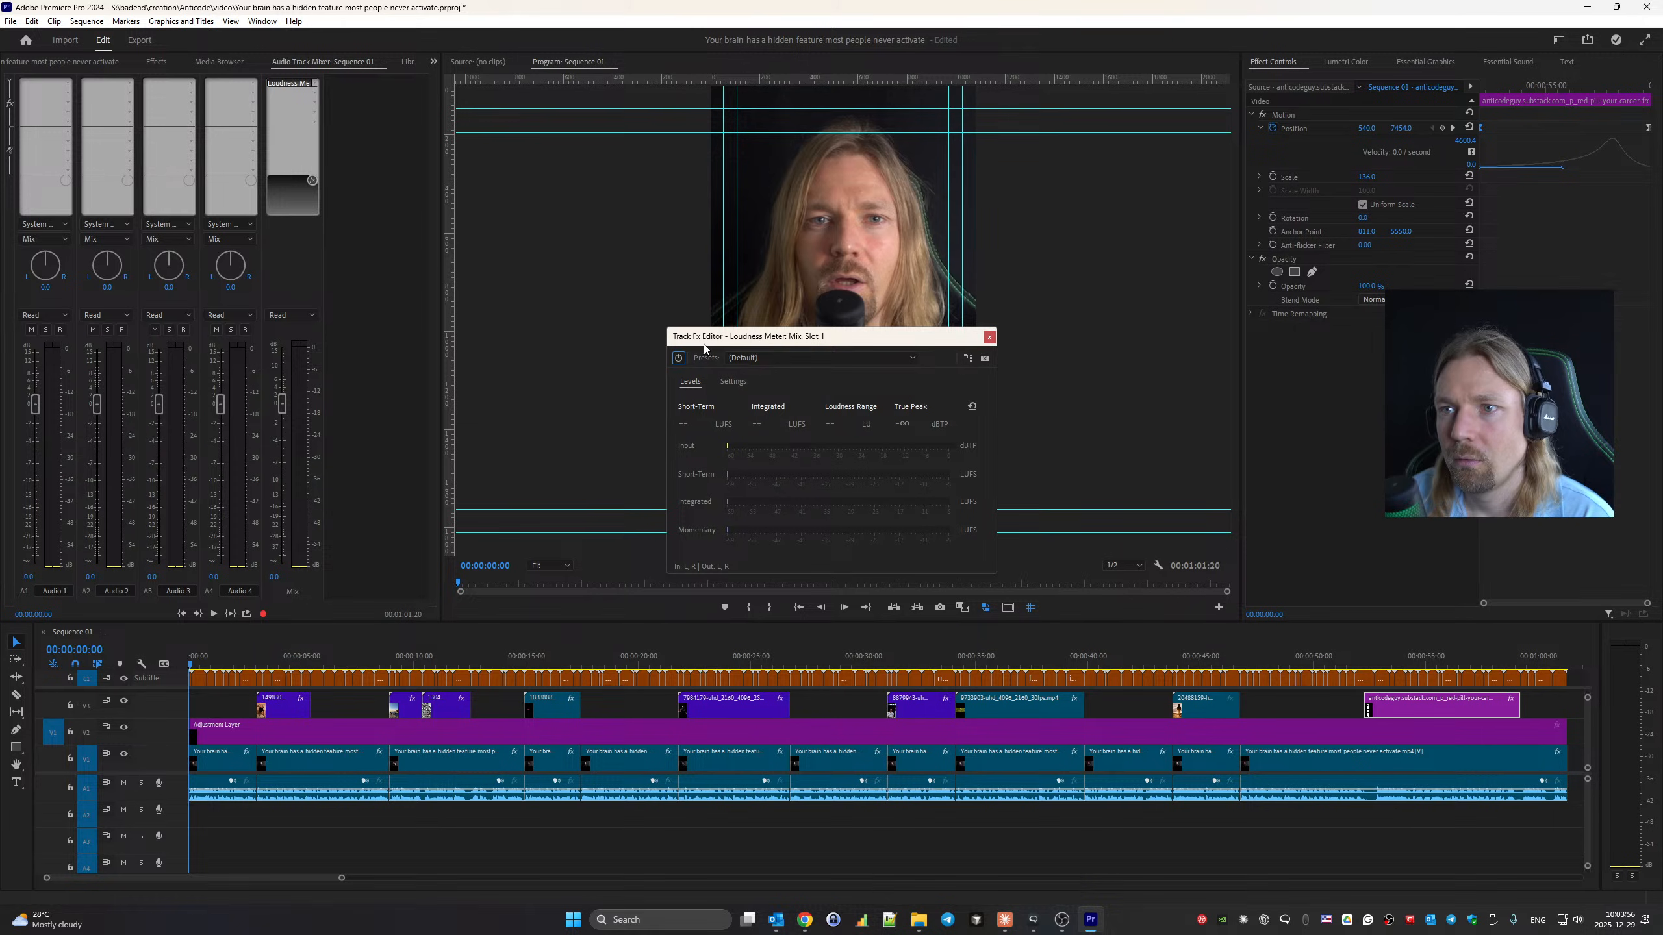
Apply the YouTube preset to the Loudness Meter and measure the loudness over the opening six seconds.
left_click(886, 358)
left_click(788, 553)
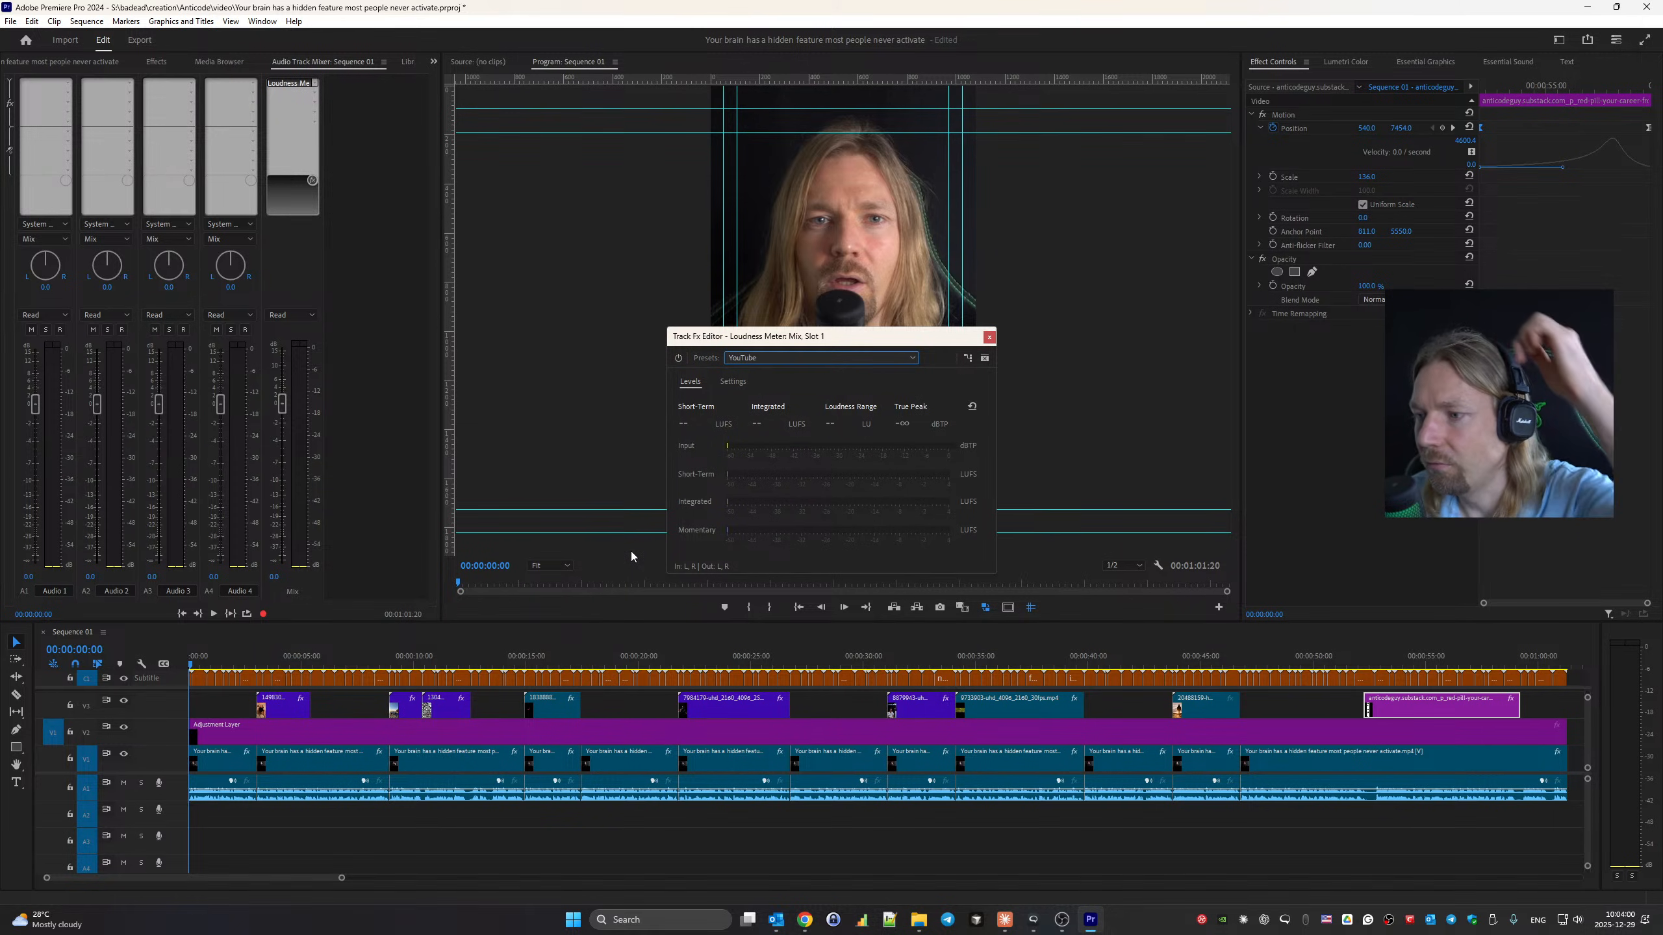
key("space")
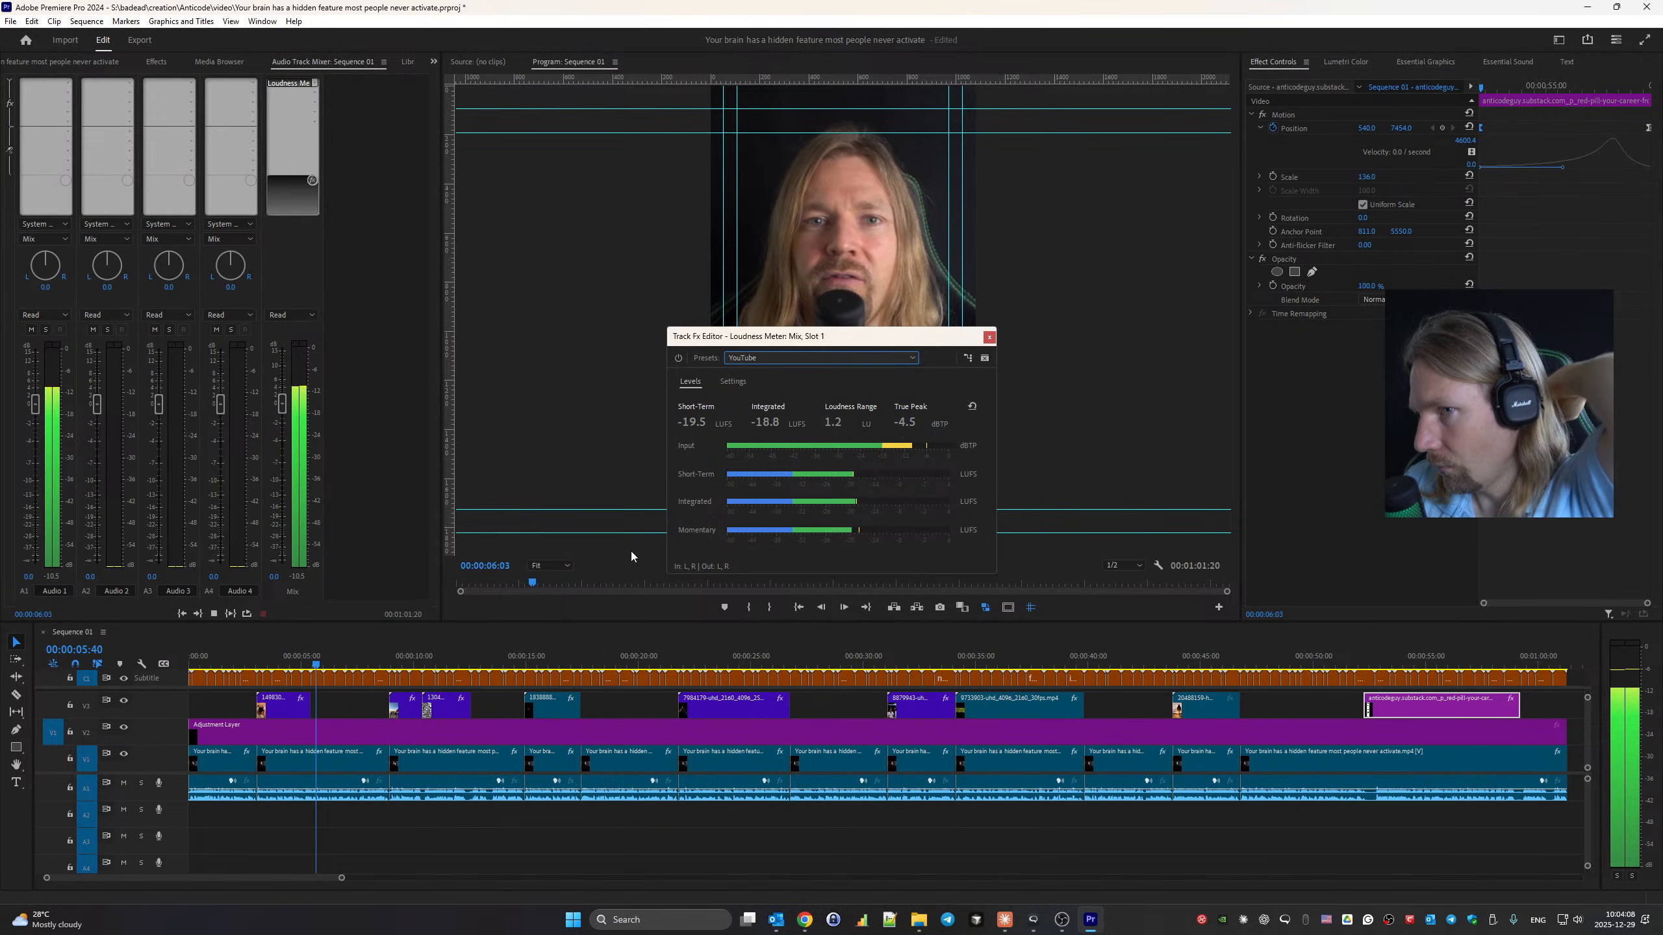
key("space")
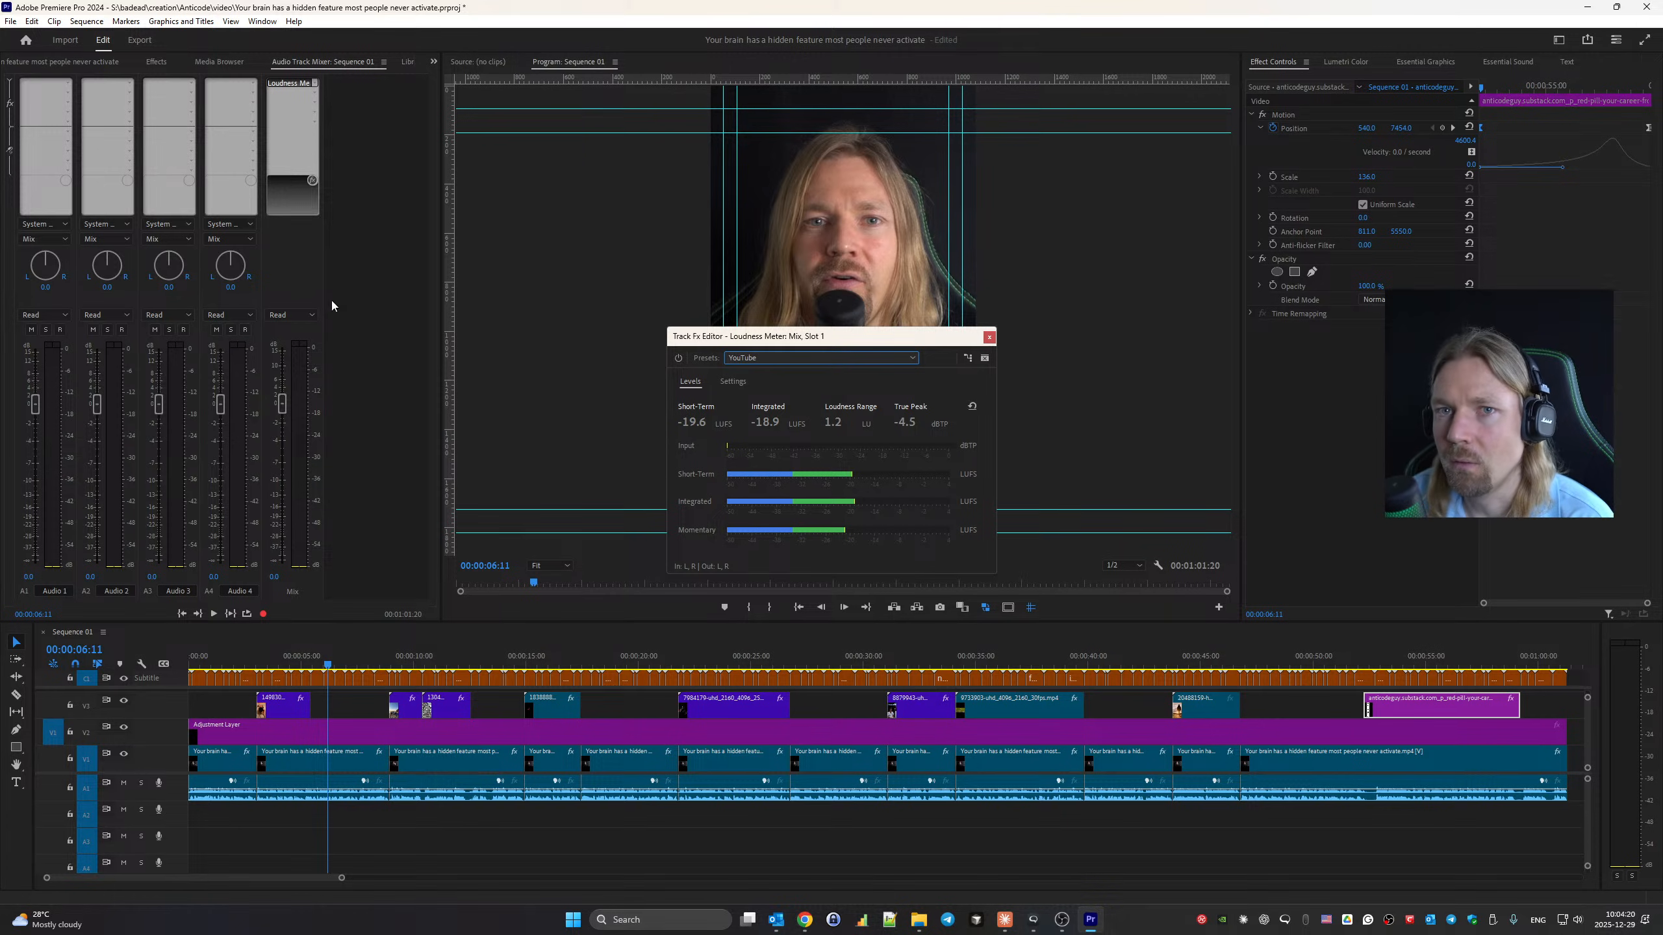
Add a DeNoise effect to the Audio 1 track with its amount at 10% and its gain at 2 dB.
left_click(69, 83)
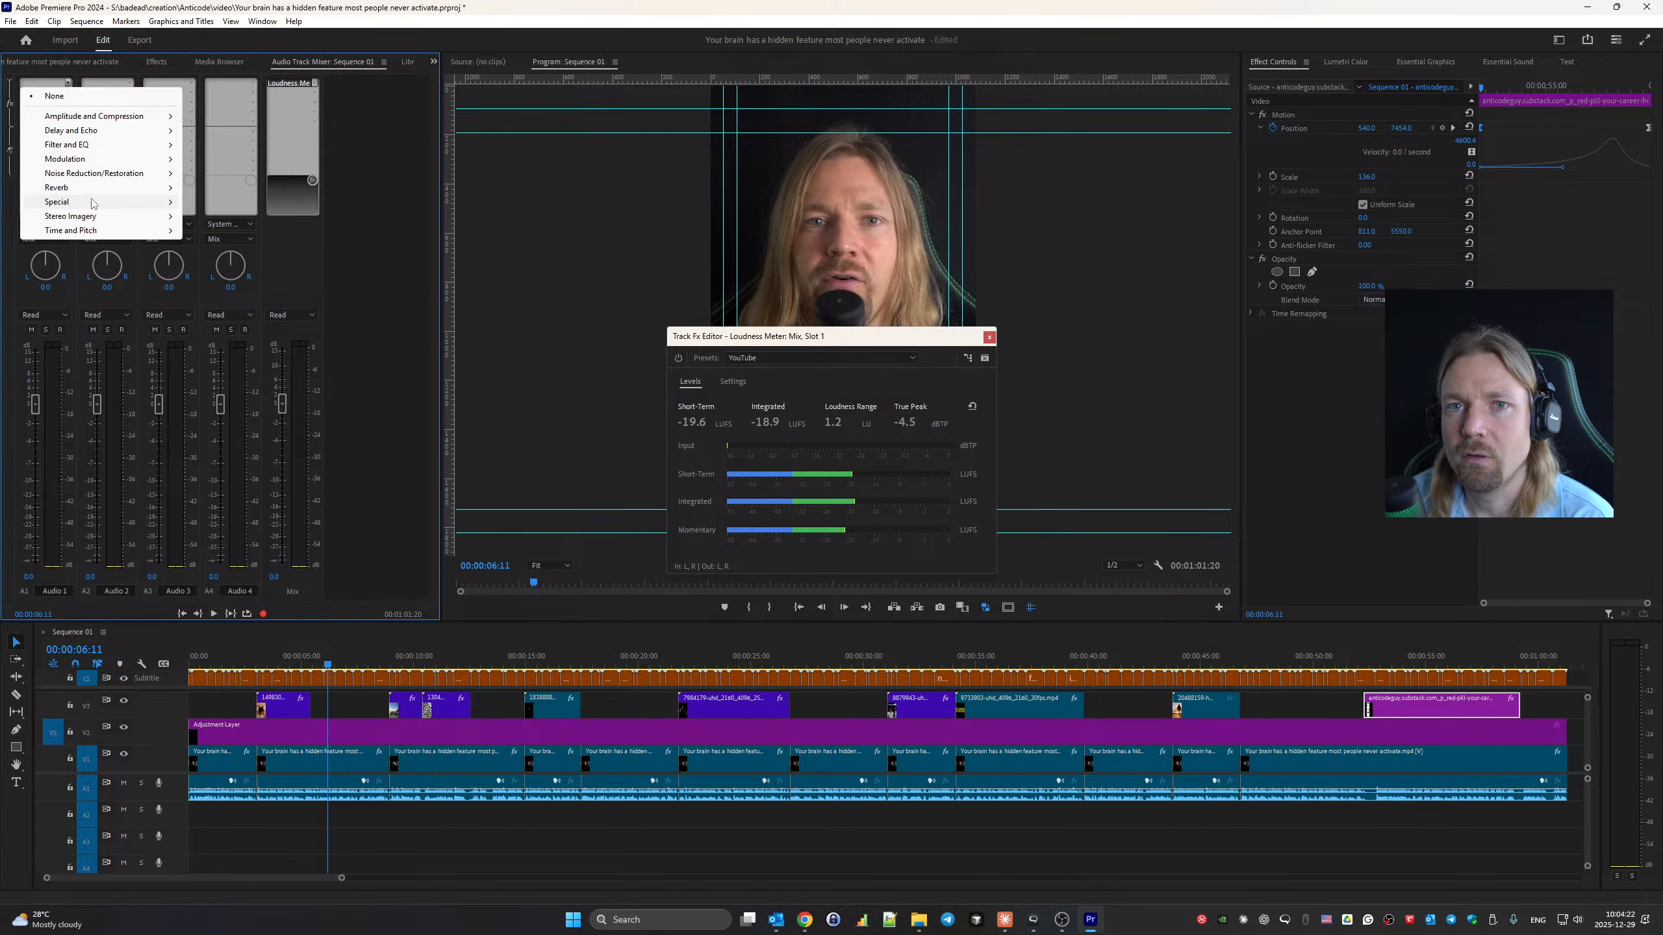
mouse_move(93, 204)
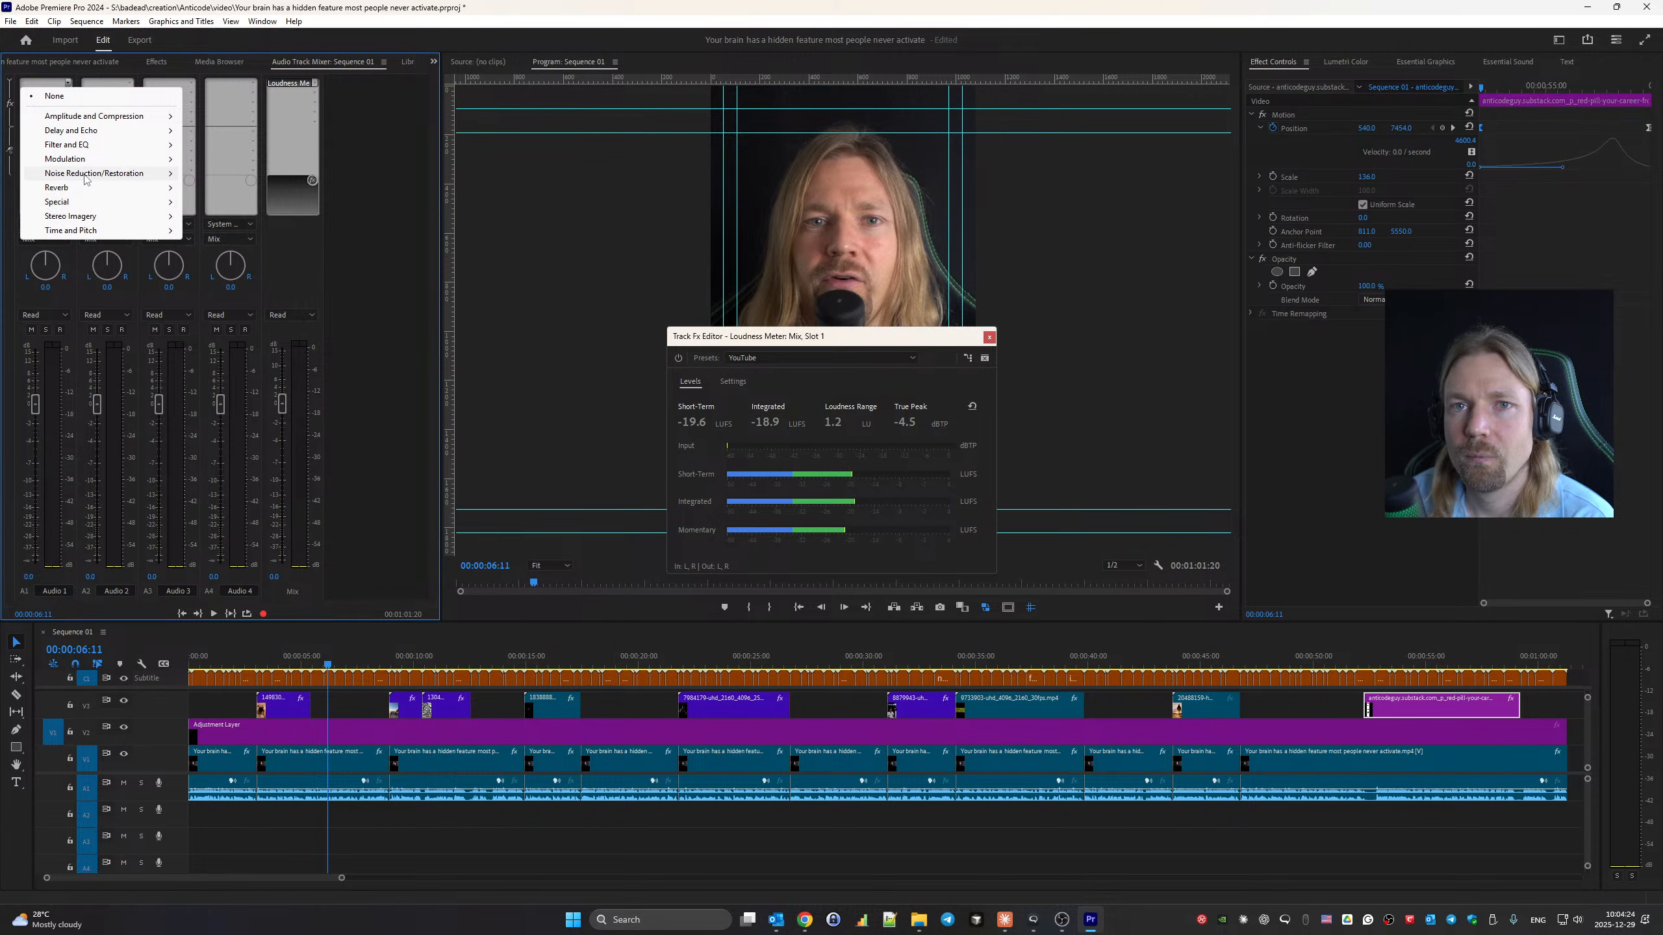
mouse_move(104, 173)
left_click(218, 202)
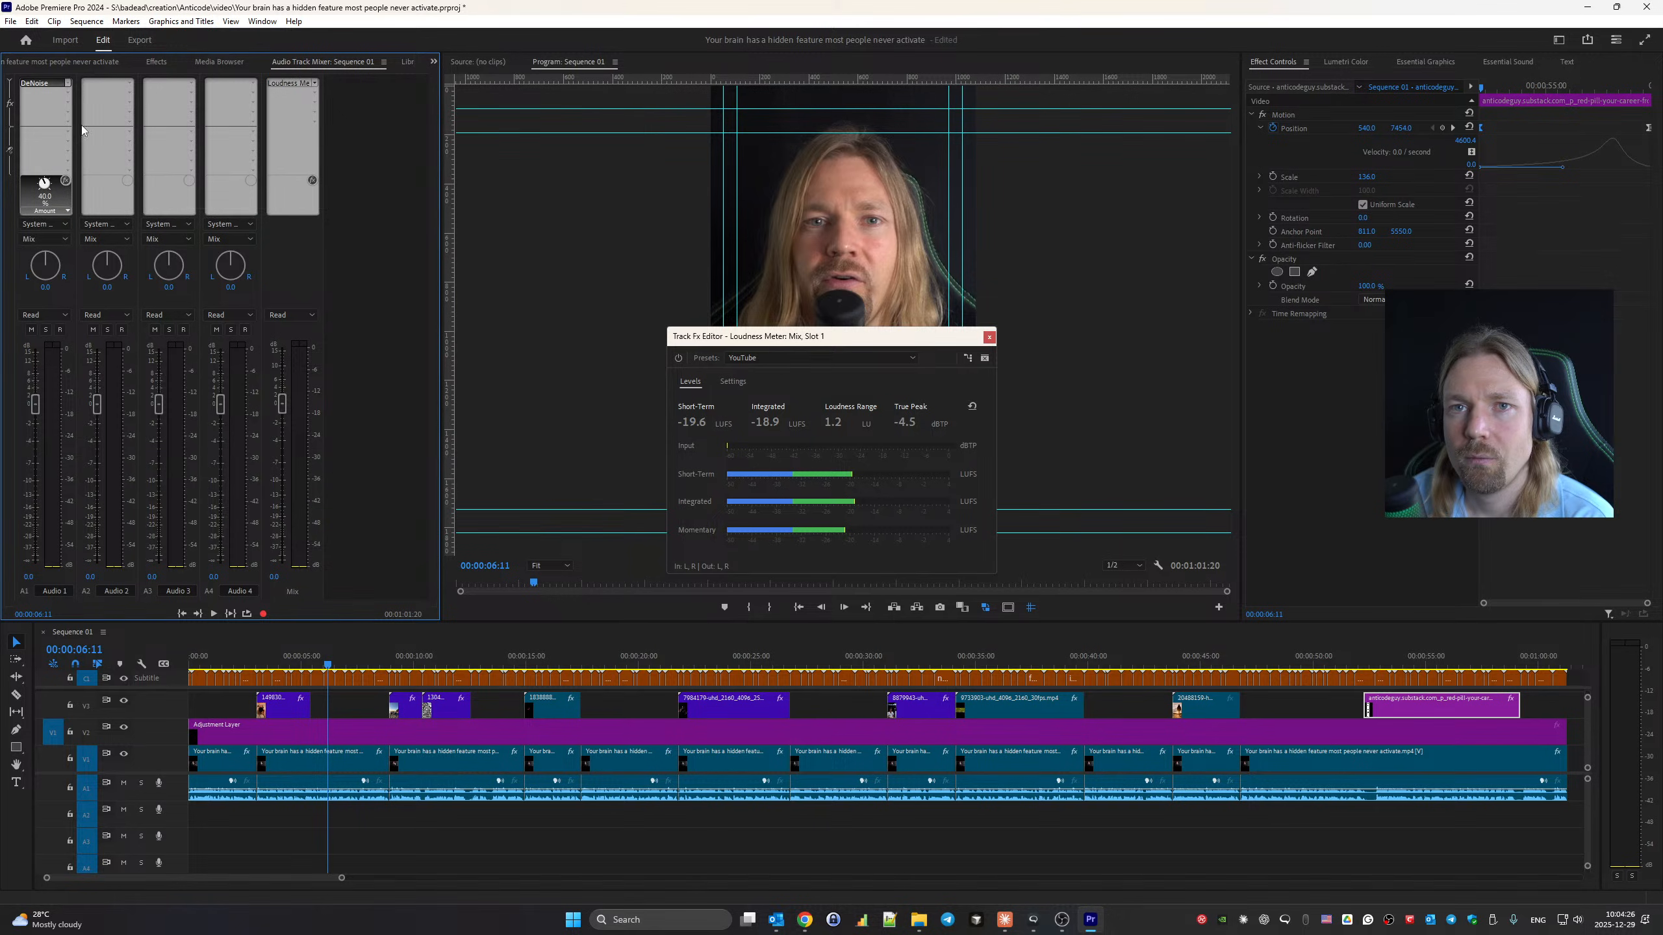
left_click(741, 359)
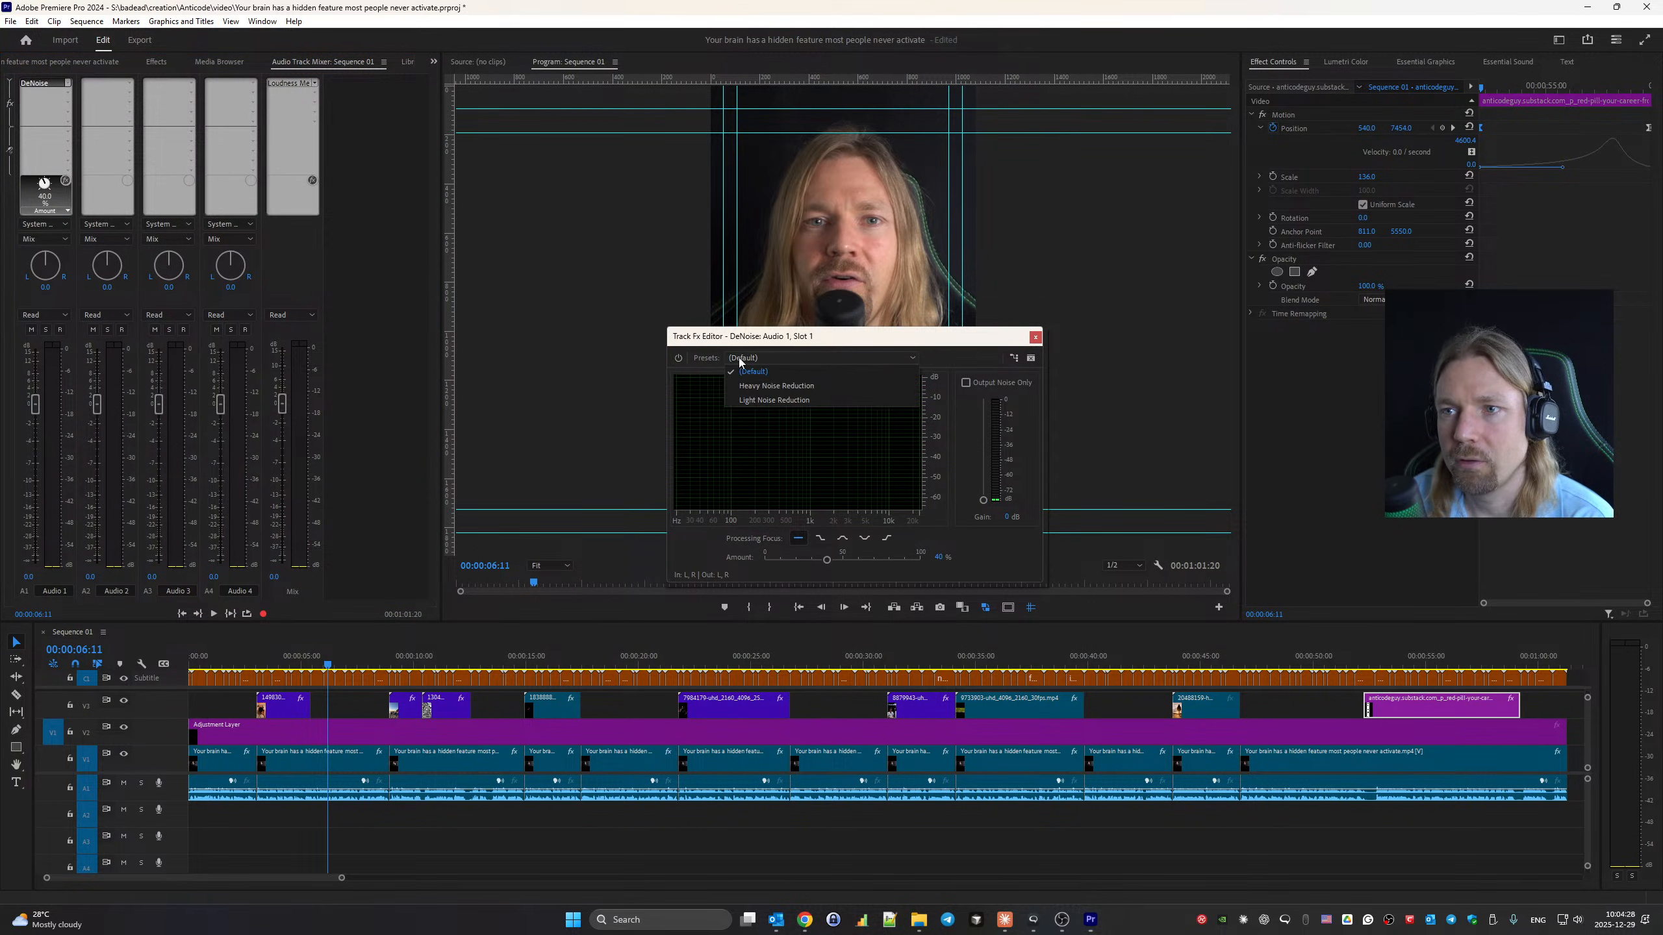
left_click(741, 361)
left_click(938, 557)
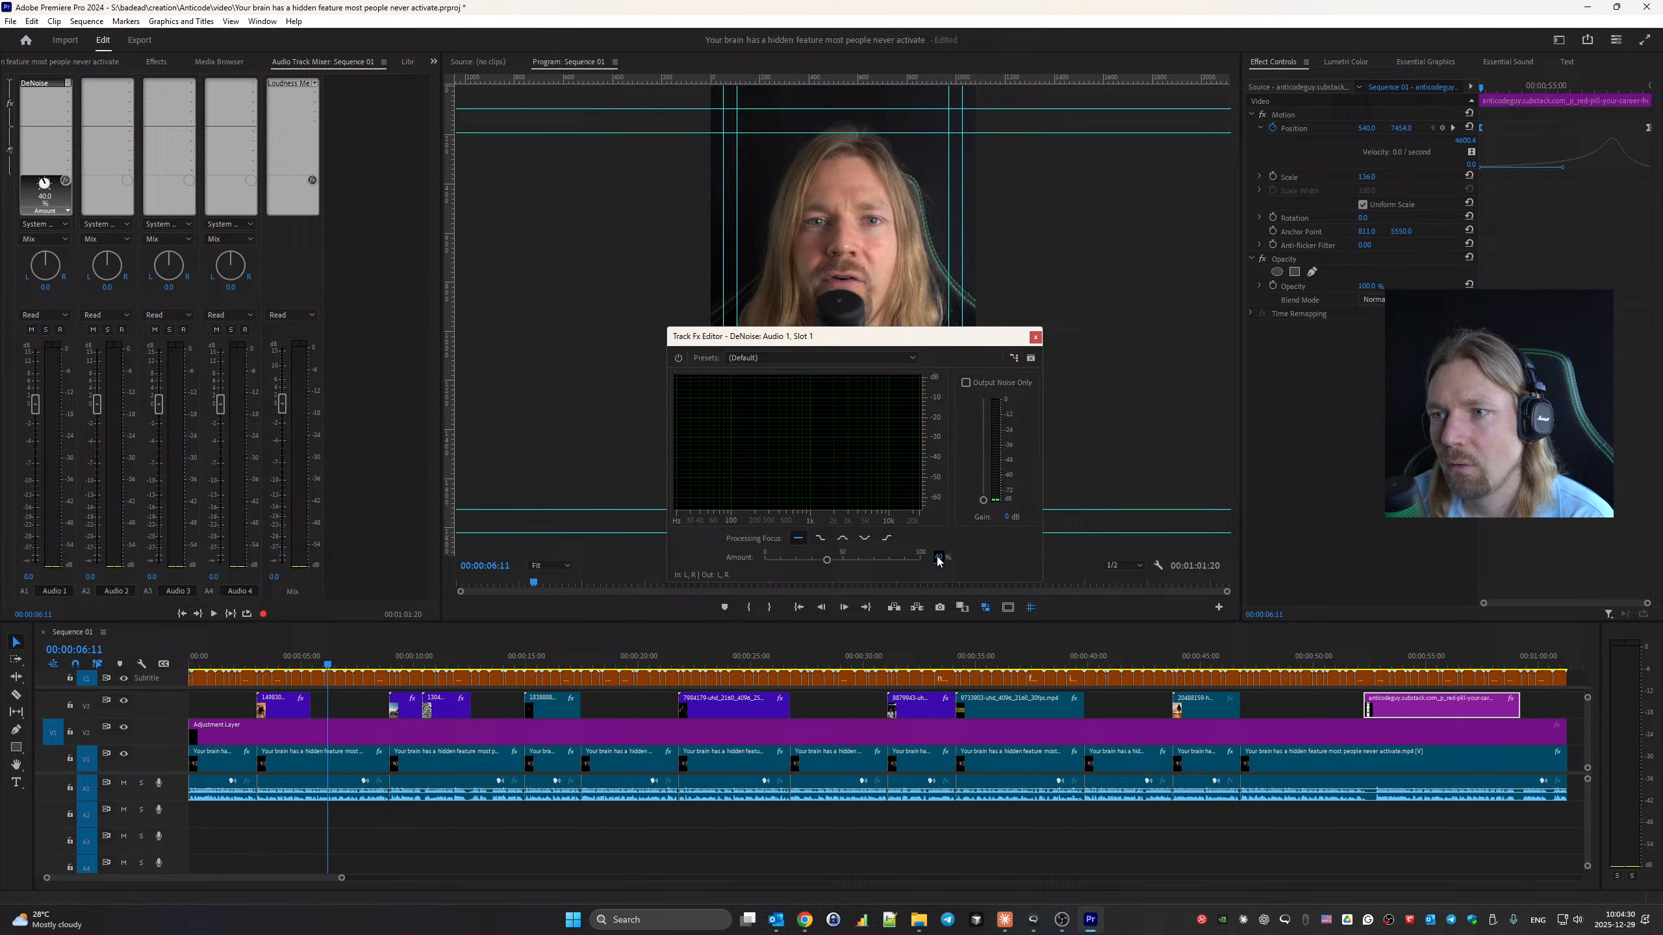
type("10")
left_click(1001, 517)
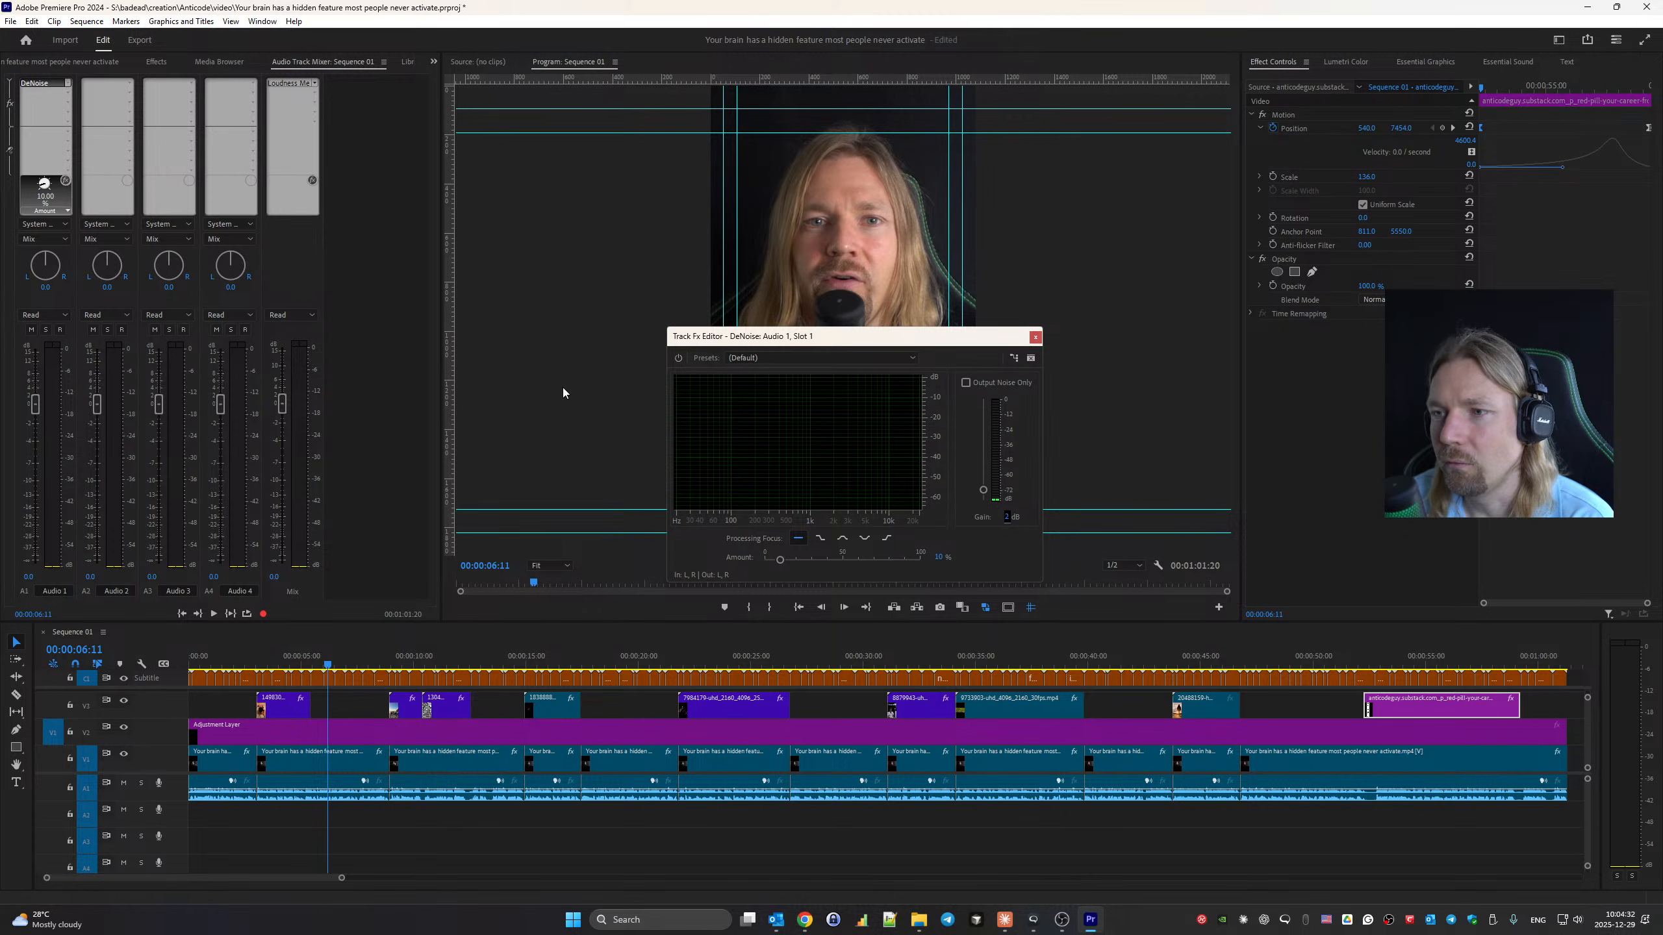
Add a Highpass filter after DeNoise on the Audio 1 track and set its cutoff frequency.
left_click(66, 88)
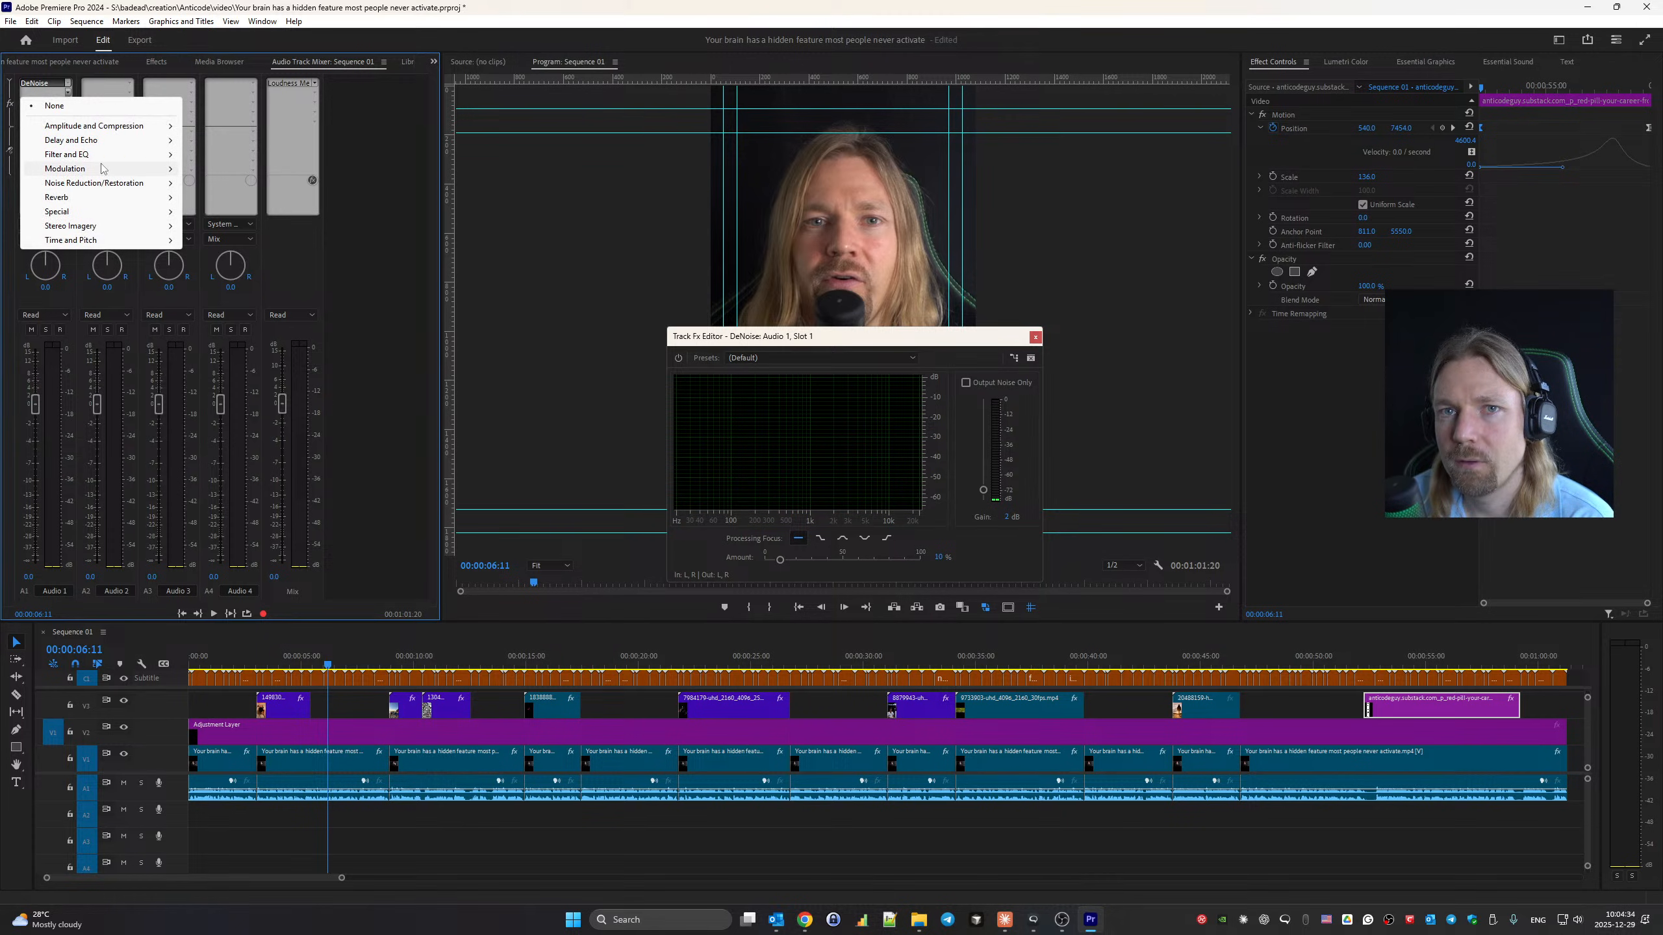
mouse_move(96, 130)
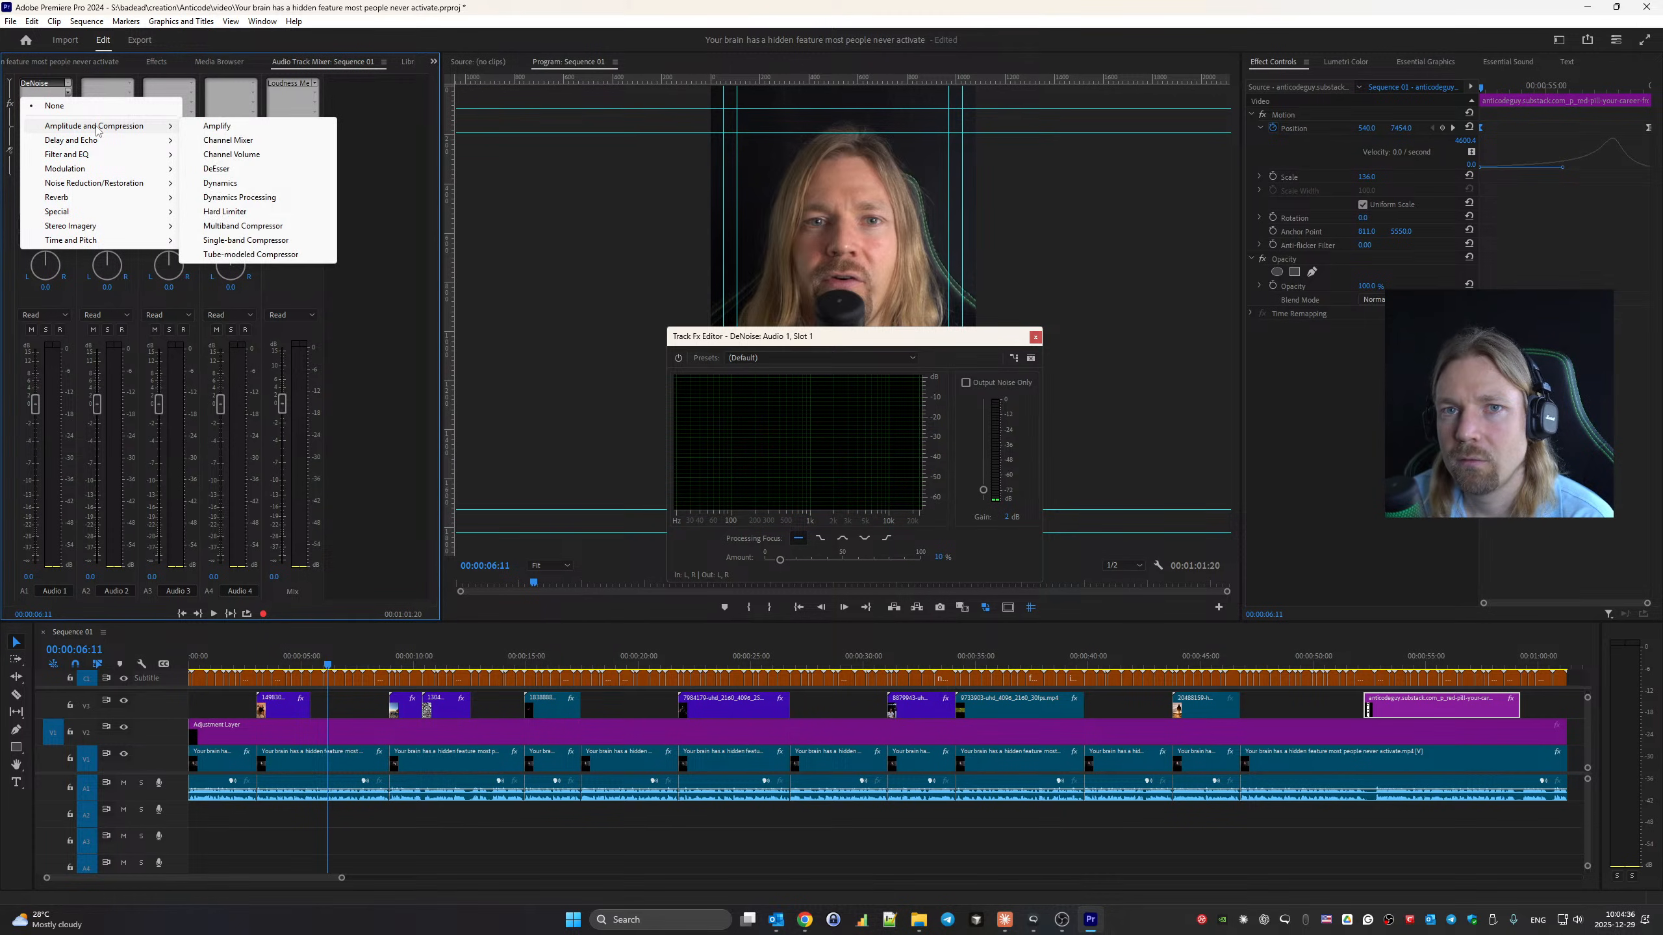
mouse_move(125, 156)
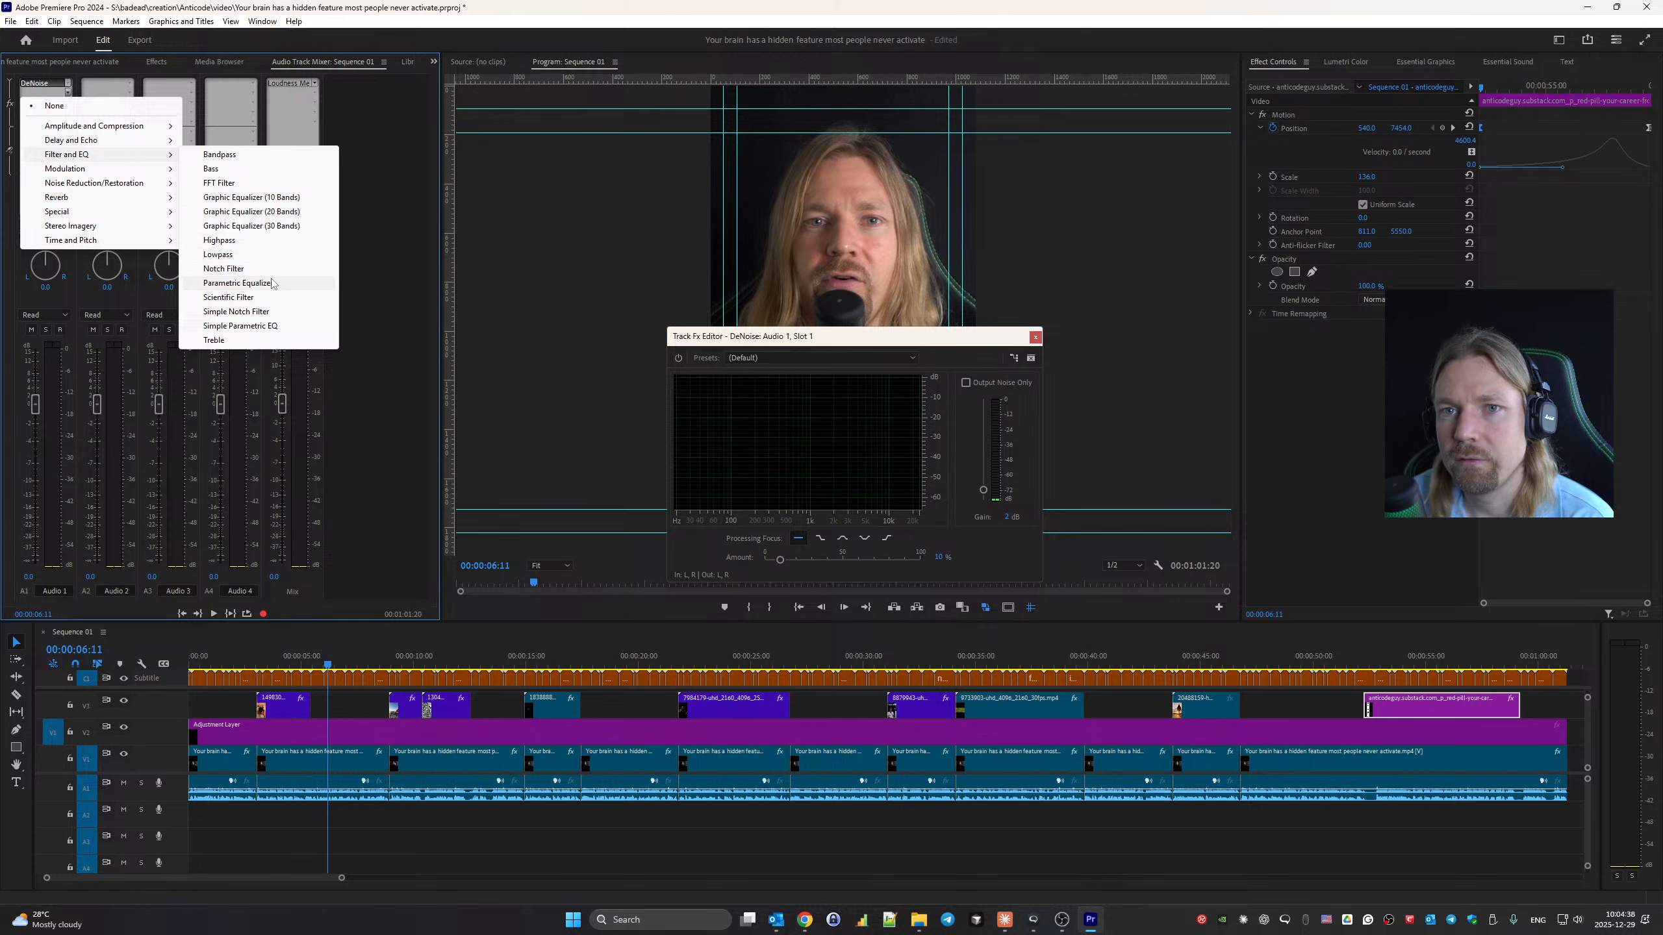
left_click(220, 241)
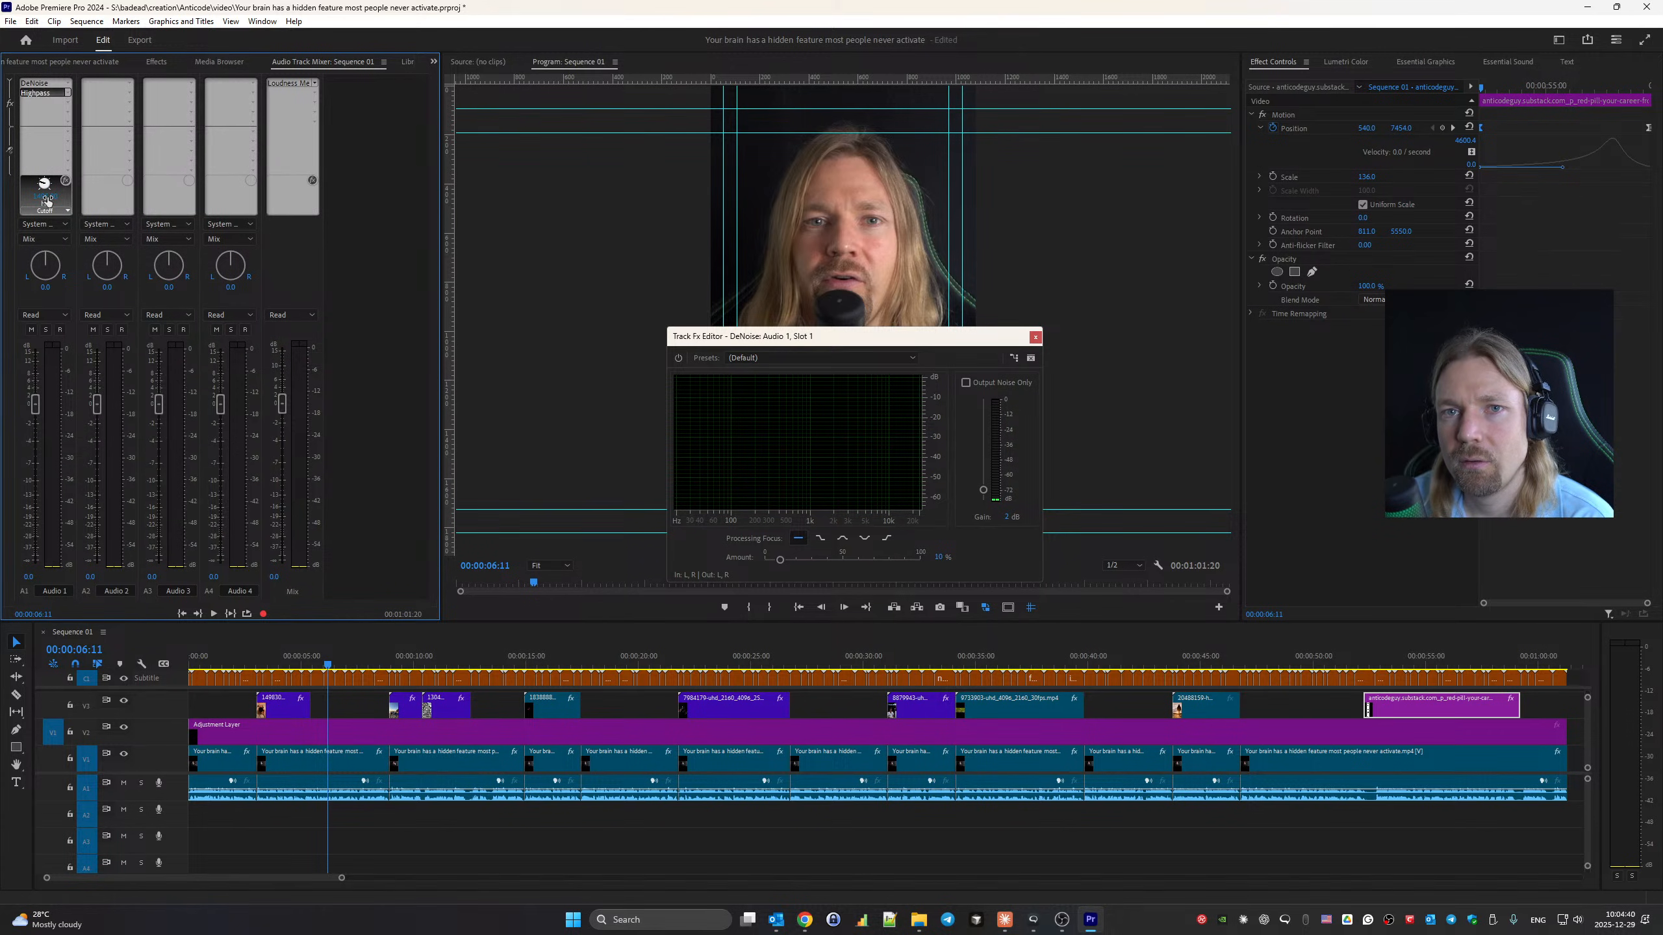
left_click(46, 196)
key("Return")
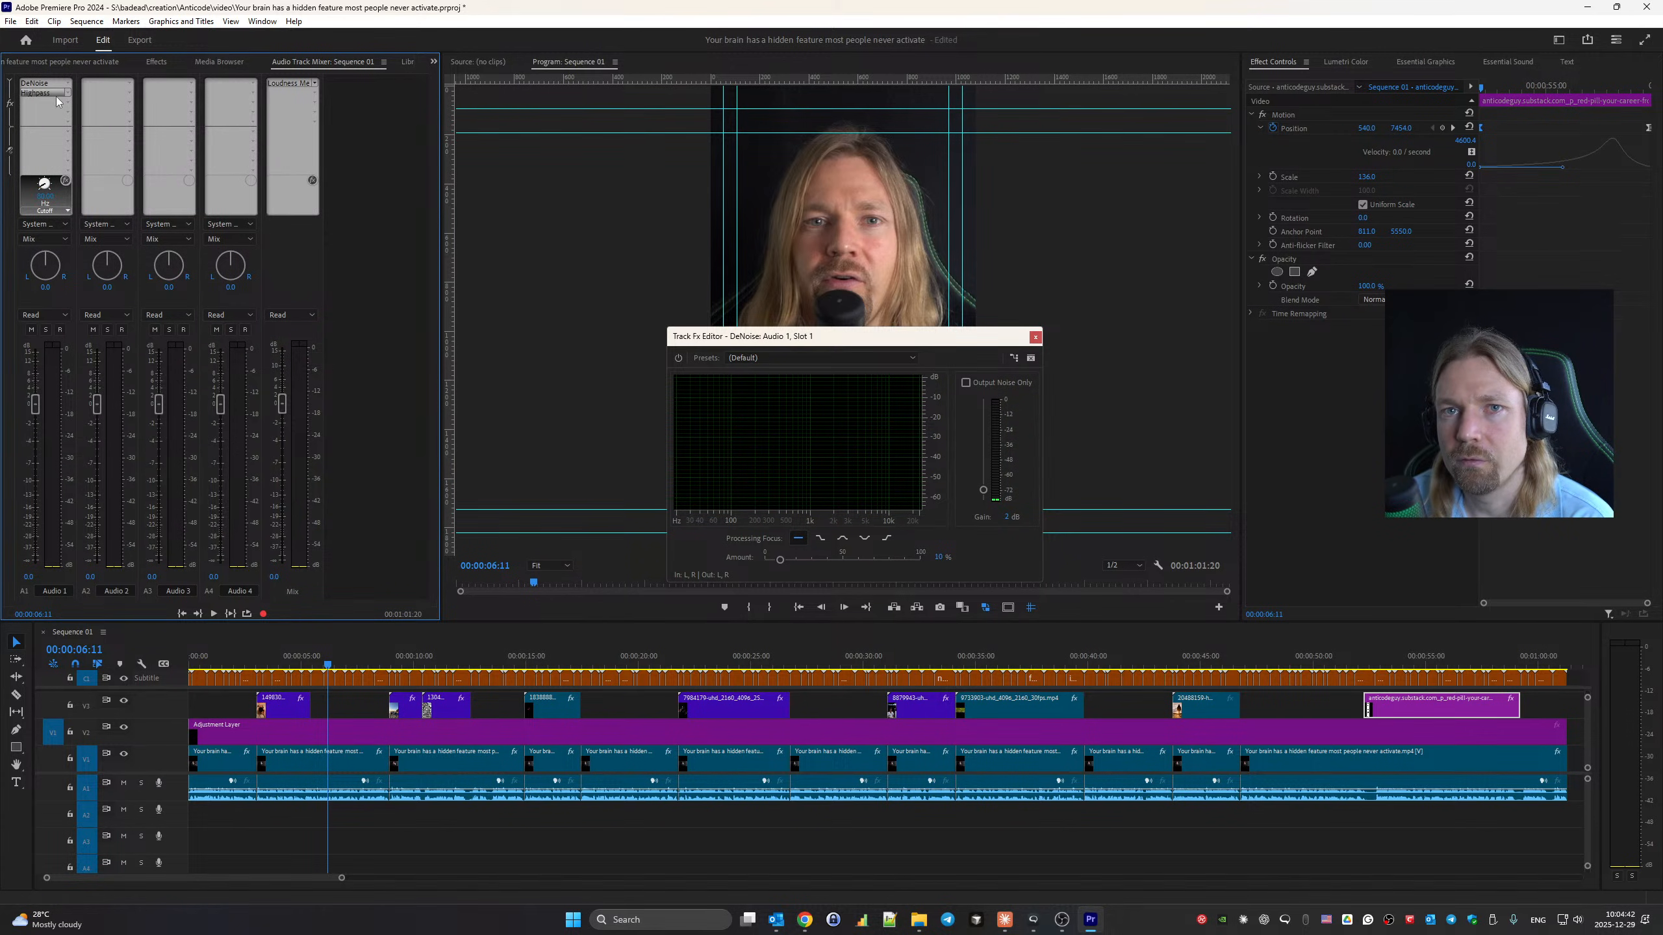
Add a Parametric Equalizer to the Audio 1 track with the Vocal Enhancer preset and a master gain of 2 dB.
left_click(69, 103)
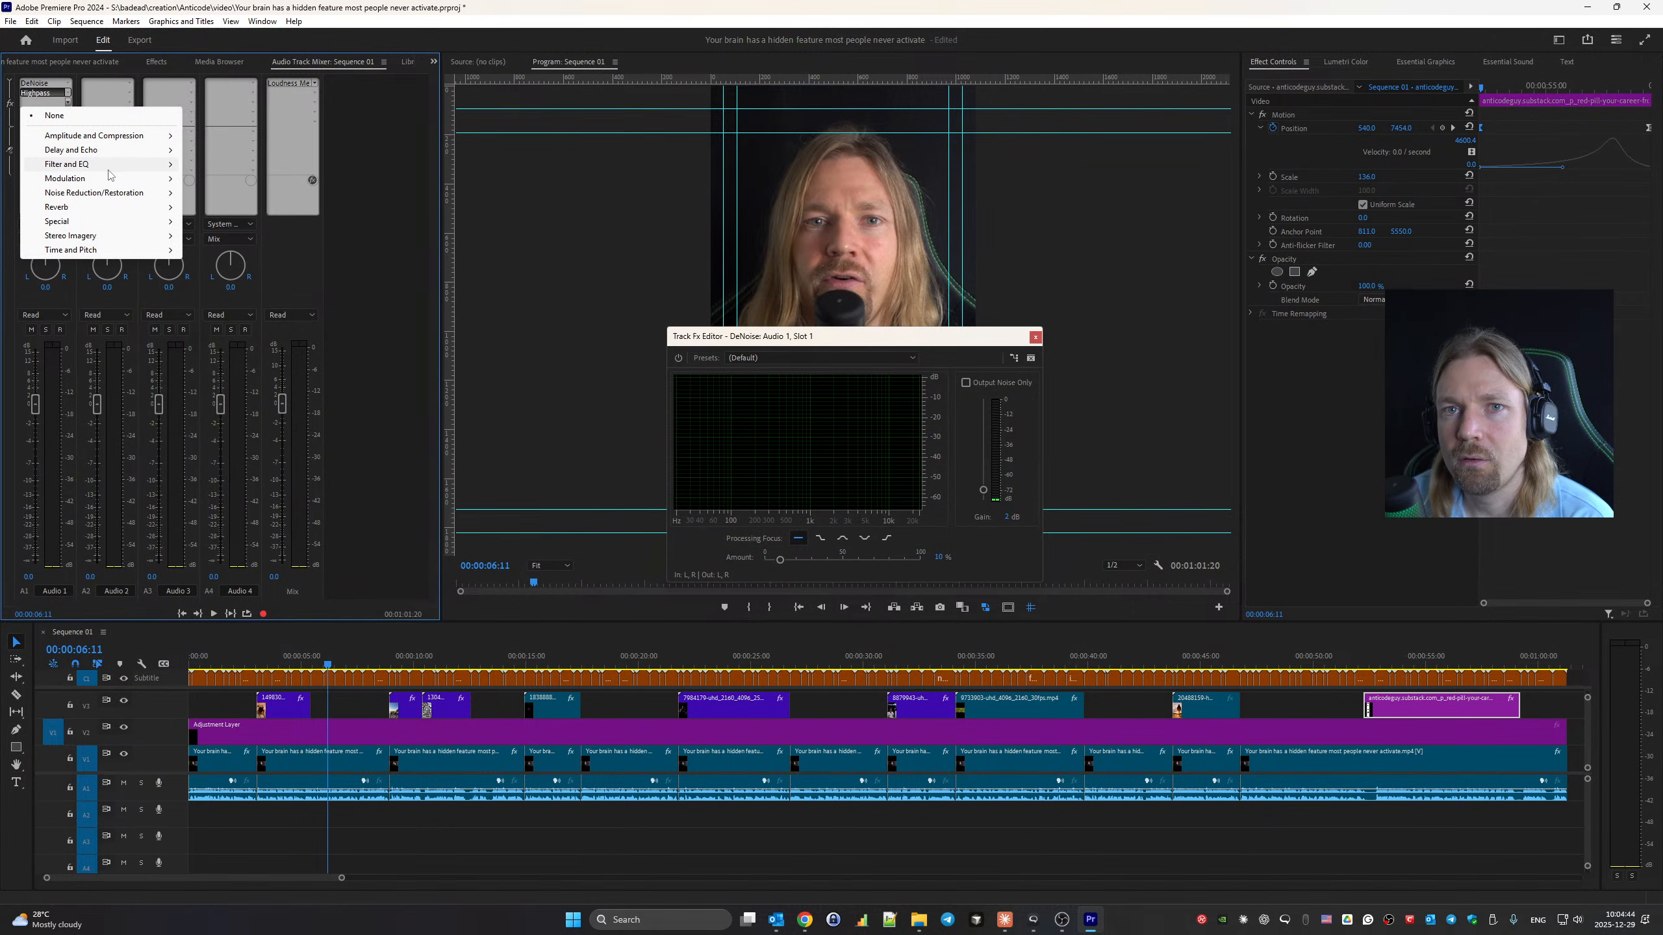
mouse_move(98, 163)
left_click(283, 293)
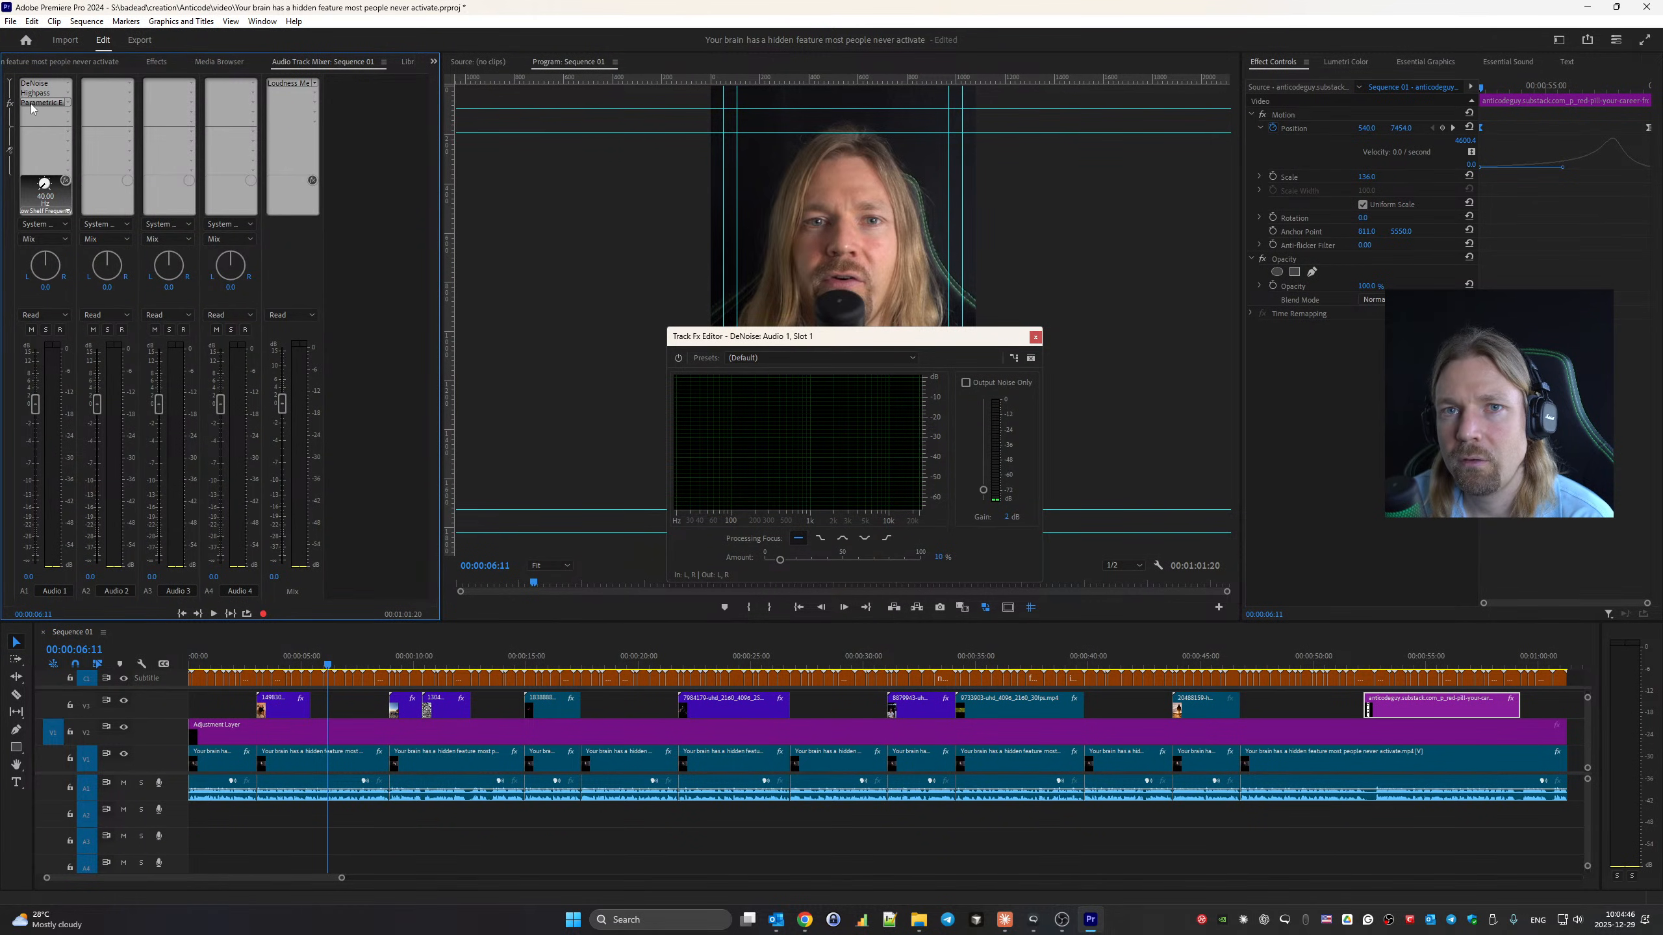
double_click(45, 103)
left_click(736, 359)
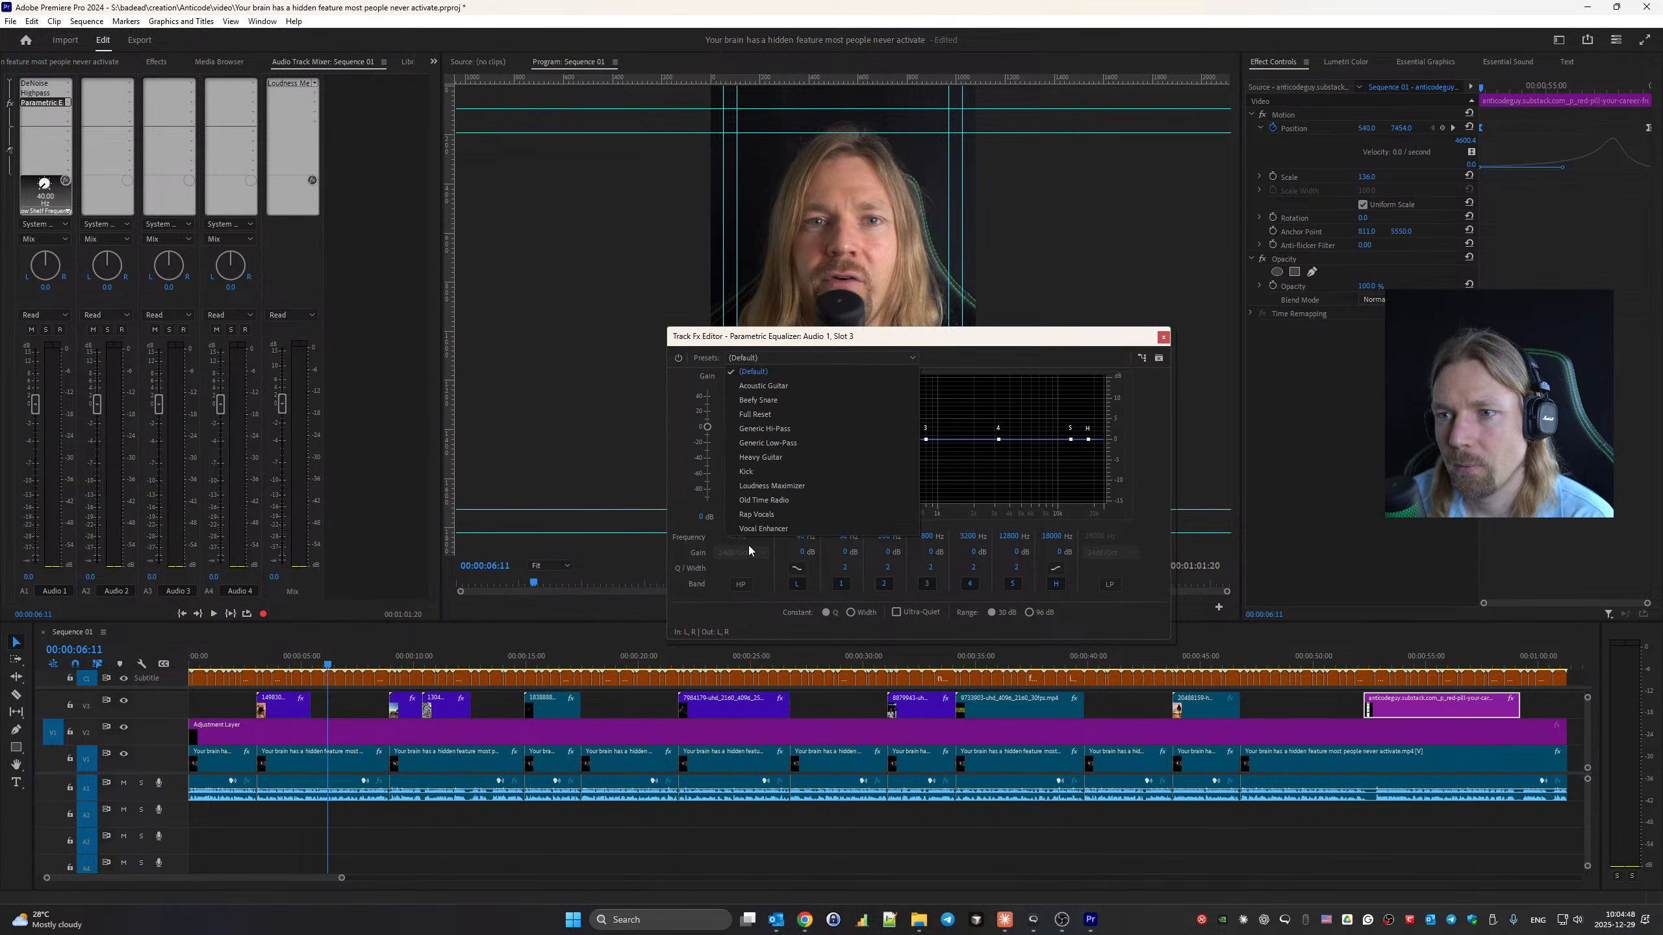
left_click(746, 531)
left_click(700, 518)
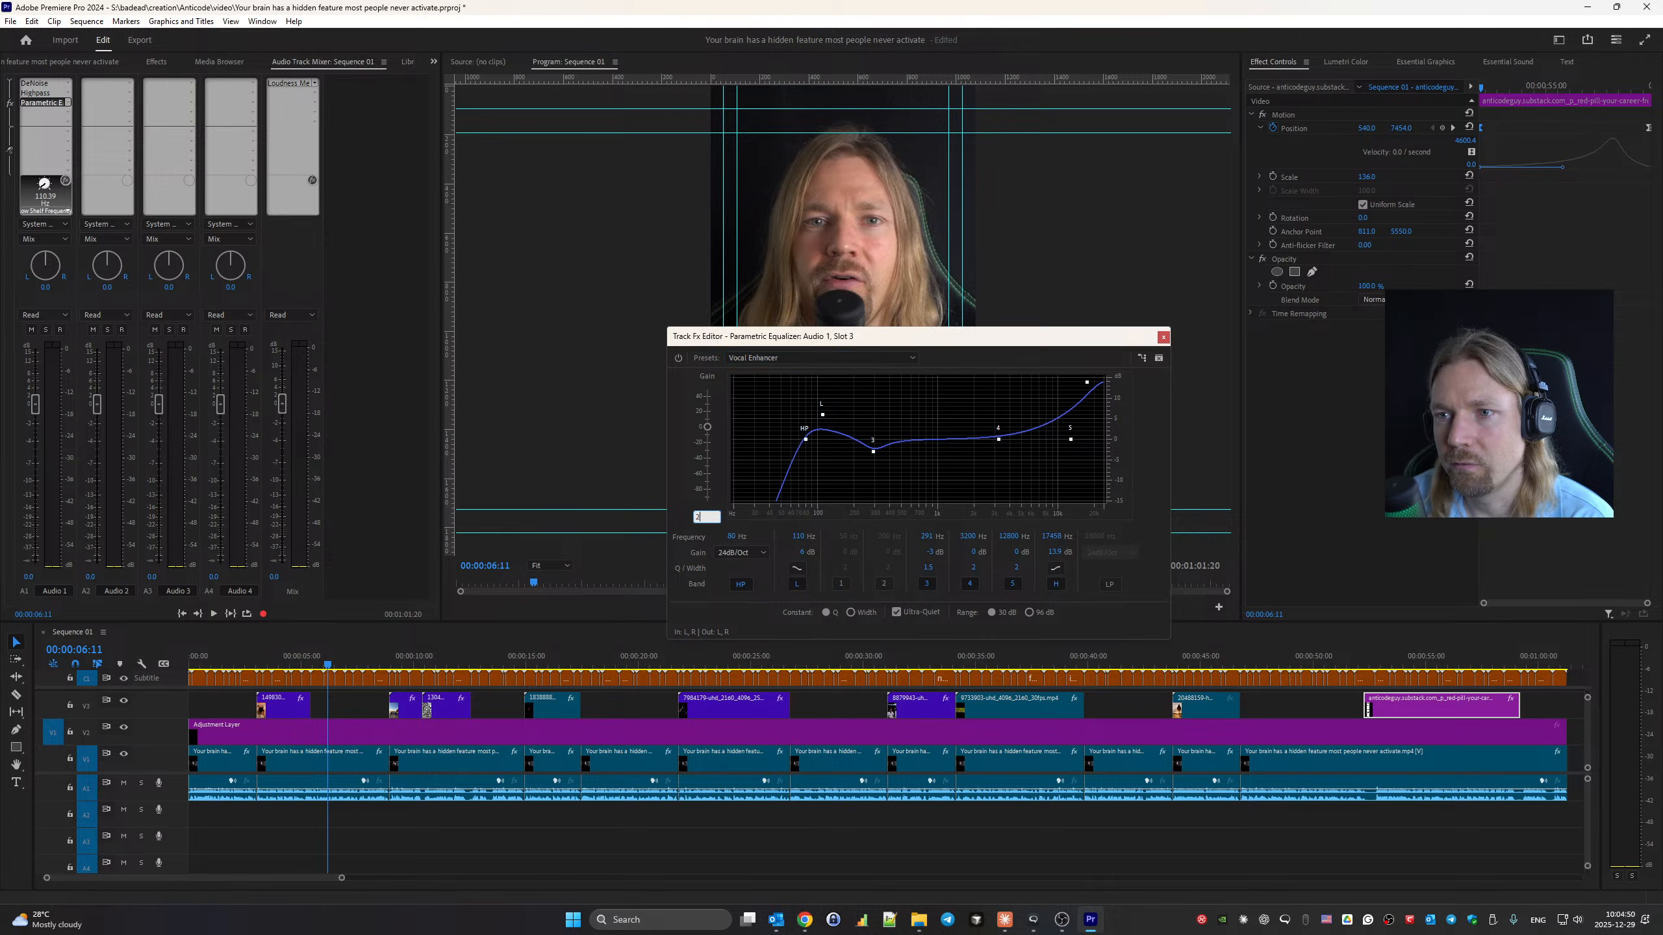
type("2")
key("Return")
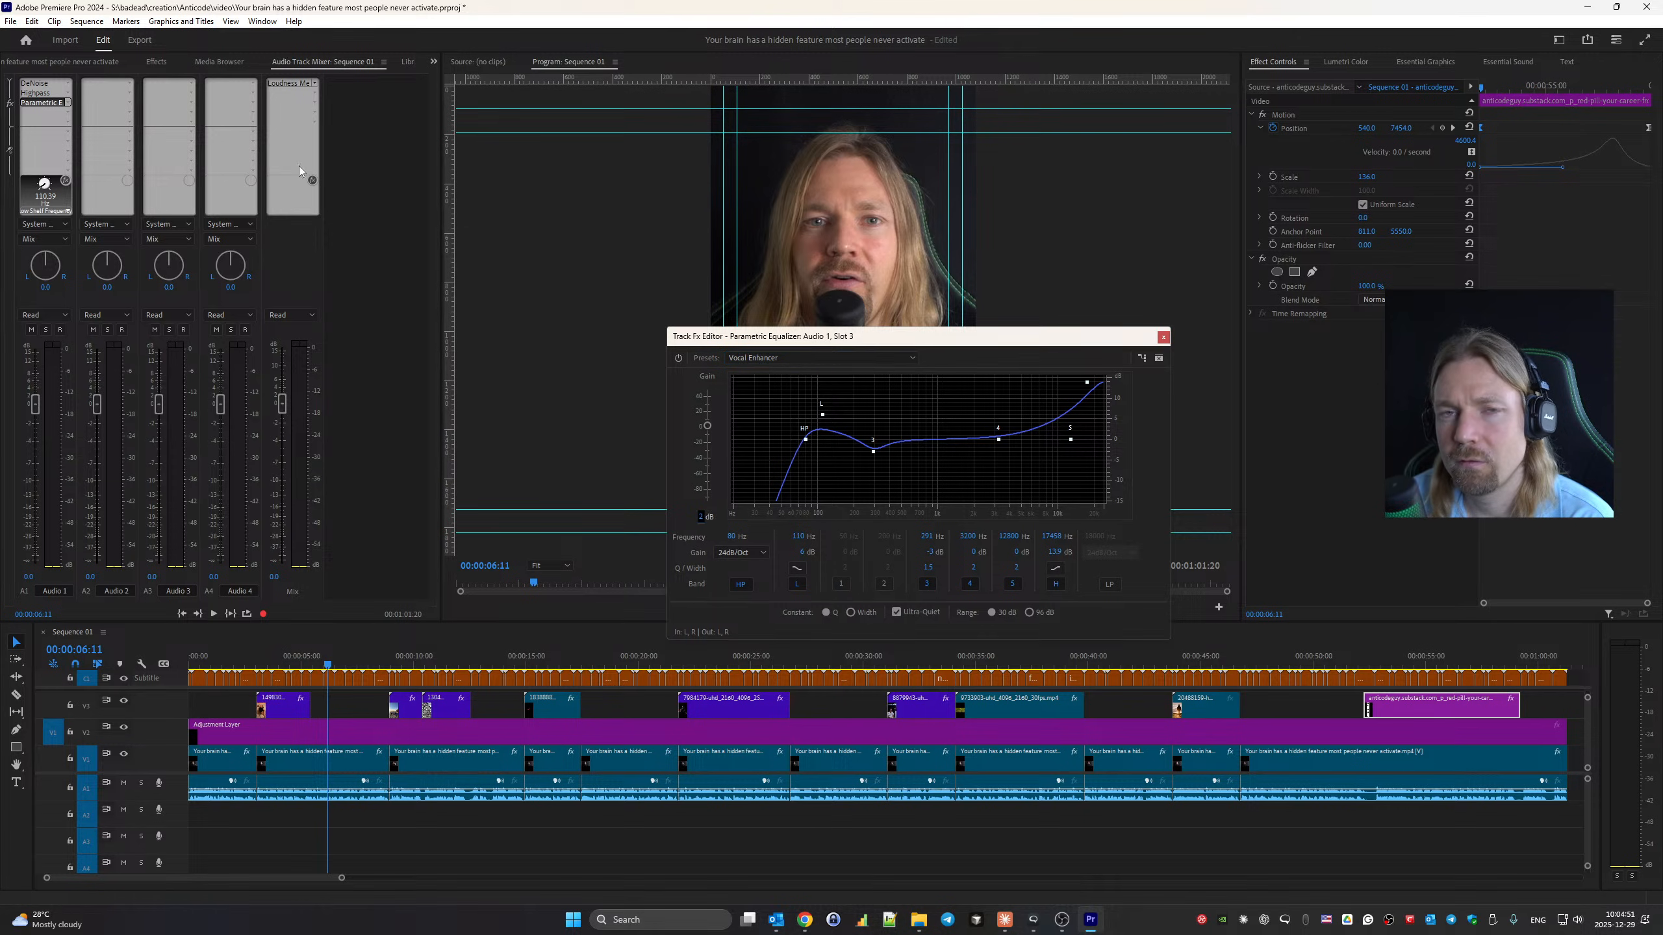
Add a Dynamics effect after the equalizer on the Audio 1 track and open its editor.
left_click(67, 113)
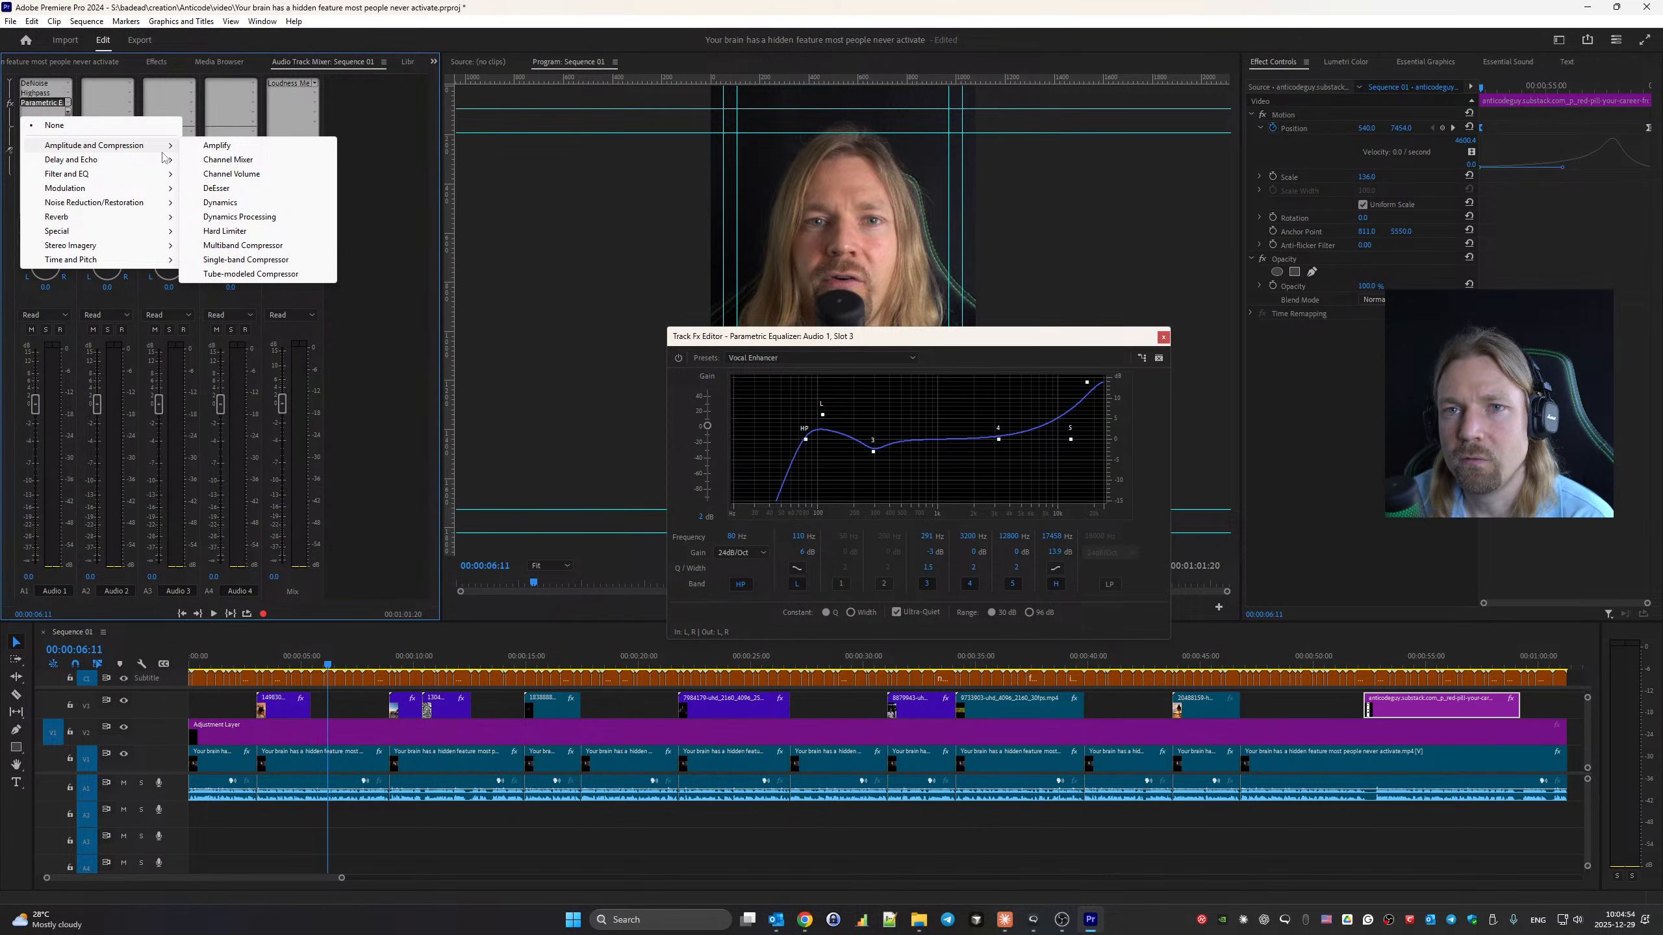
left_click(220, 202)
double_click(40, 113)
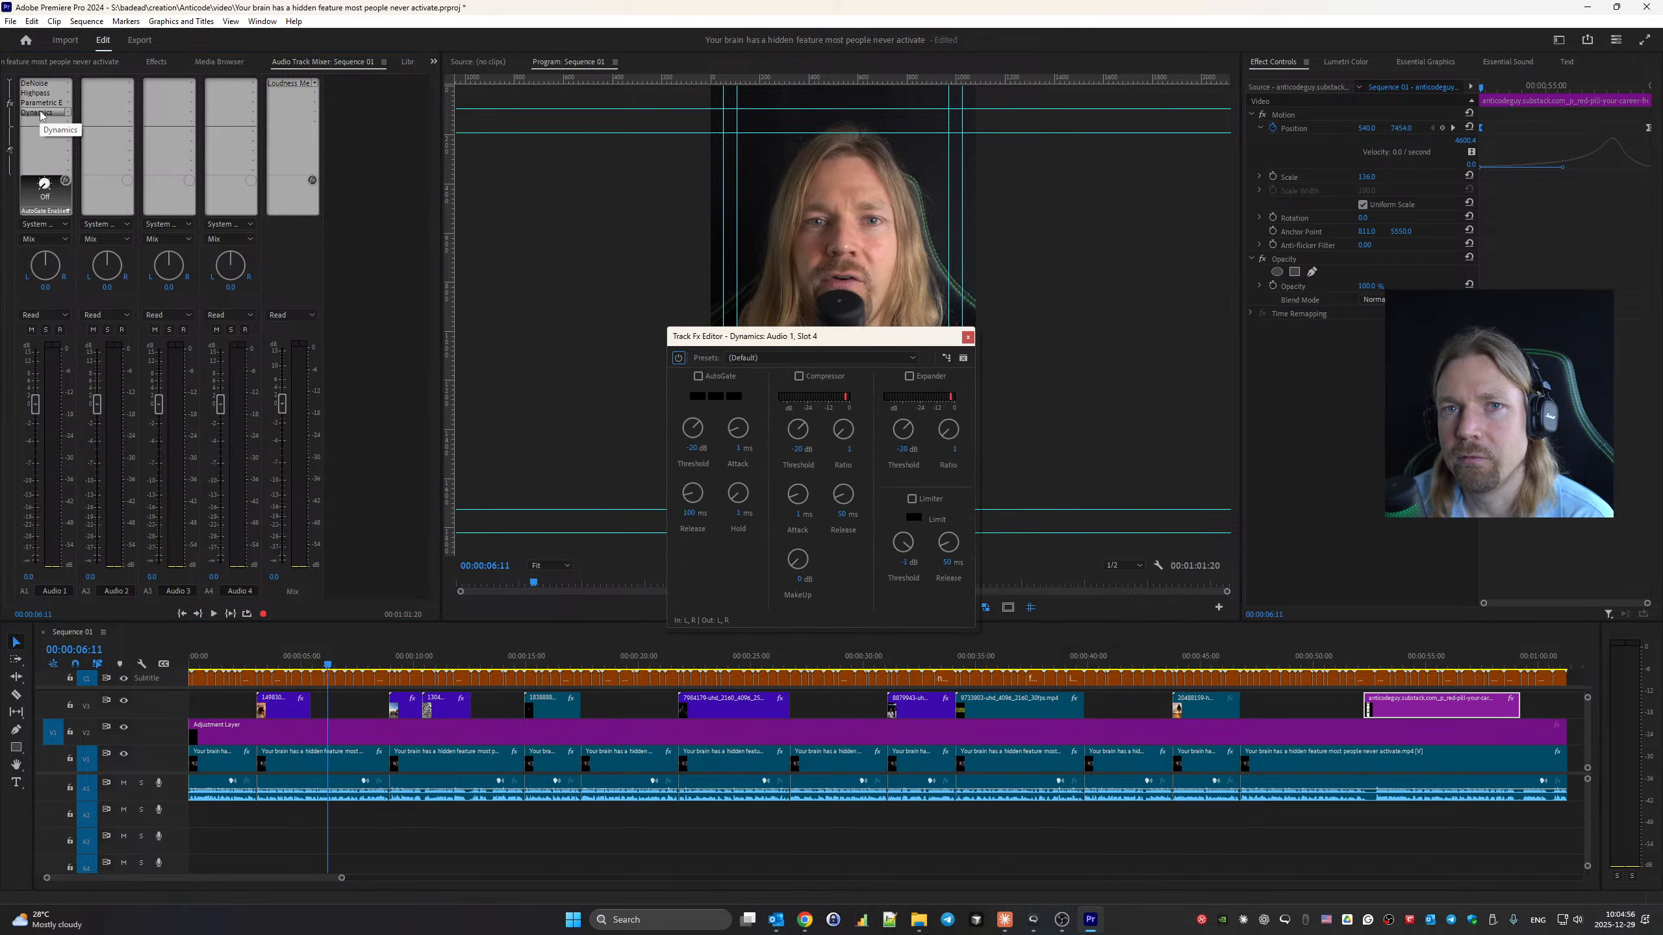
Enable the Dynamics compressor during playback, raise its ratio slightly and set its threshold to -16 dB.
key("space")
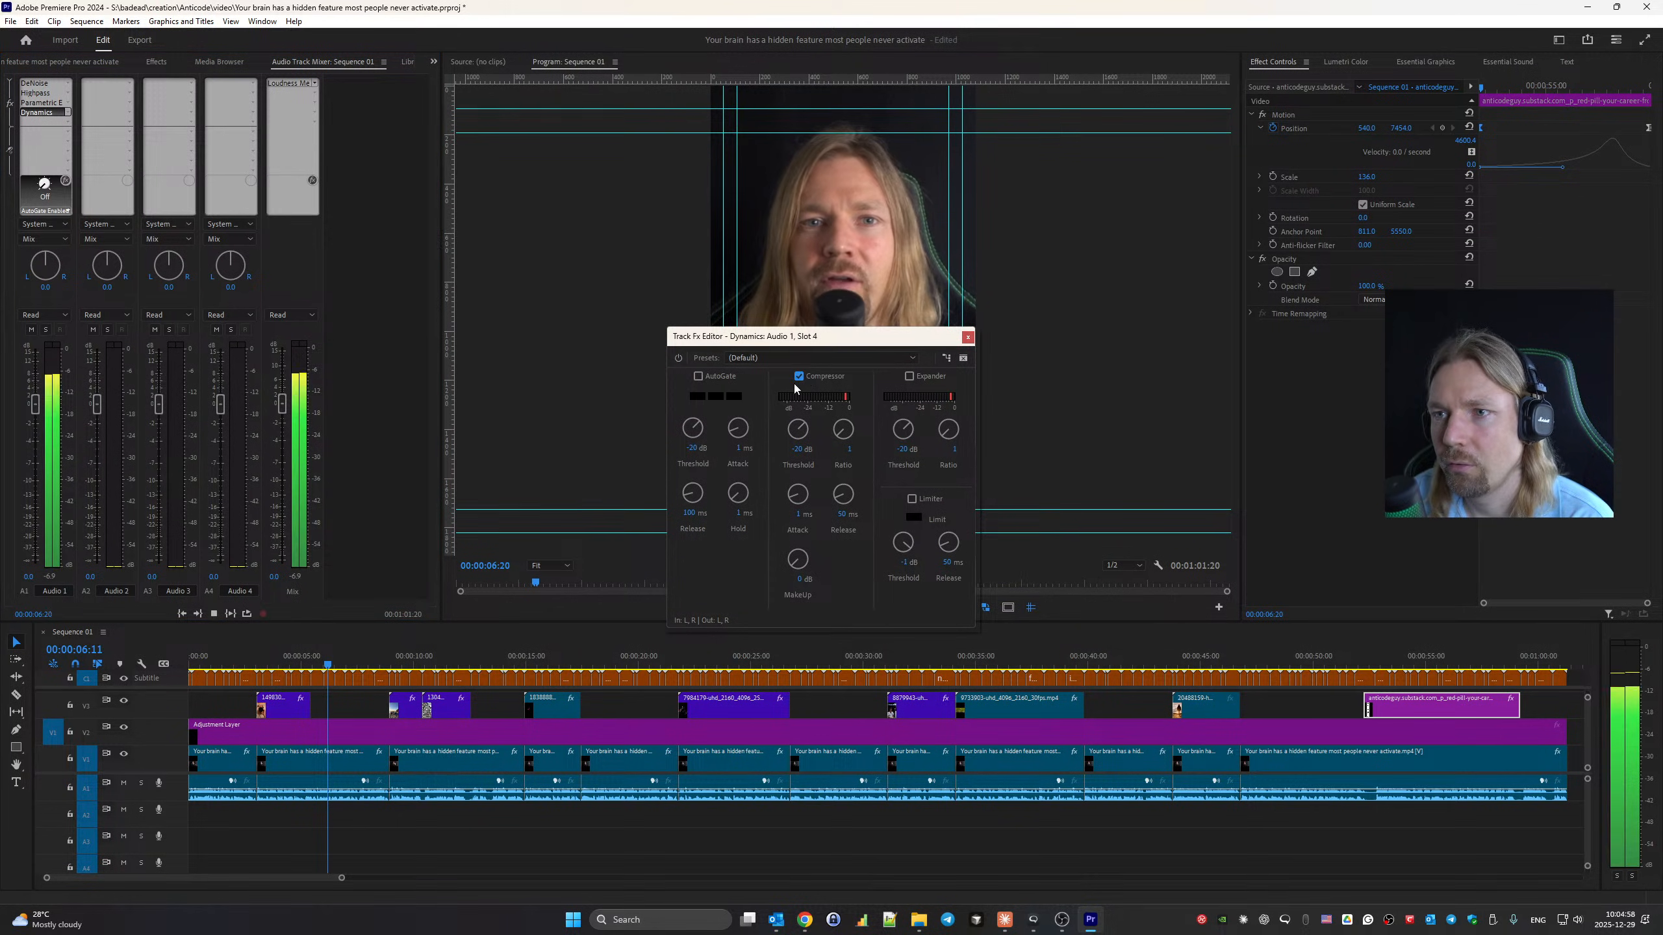
left_click(801, 377)
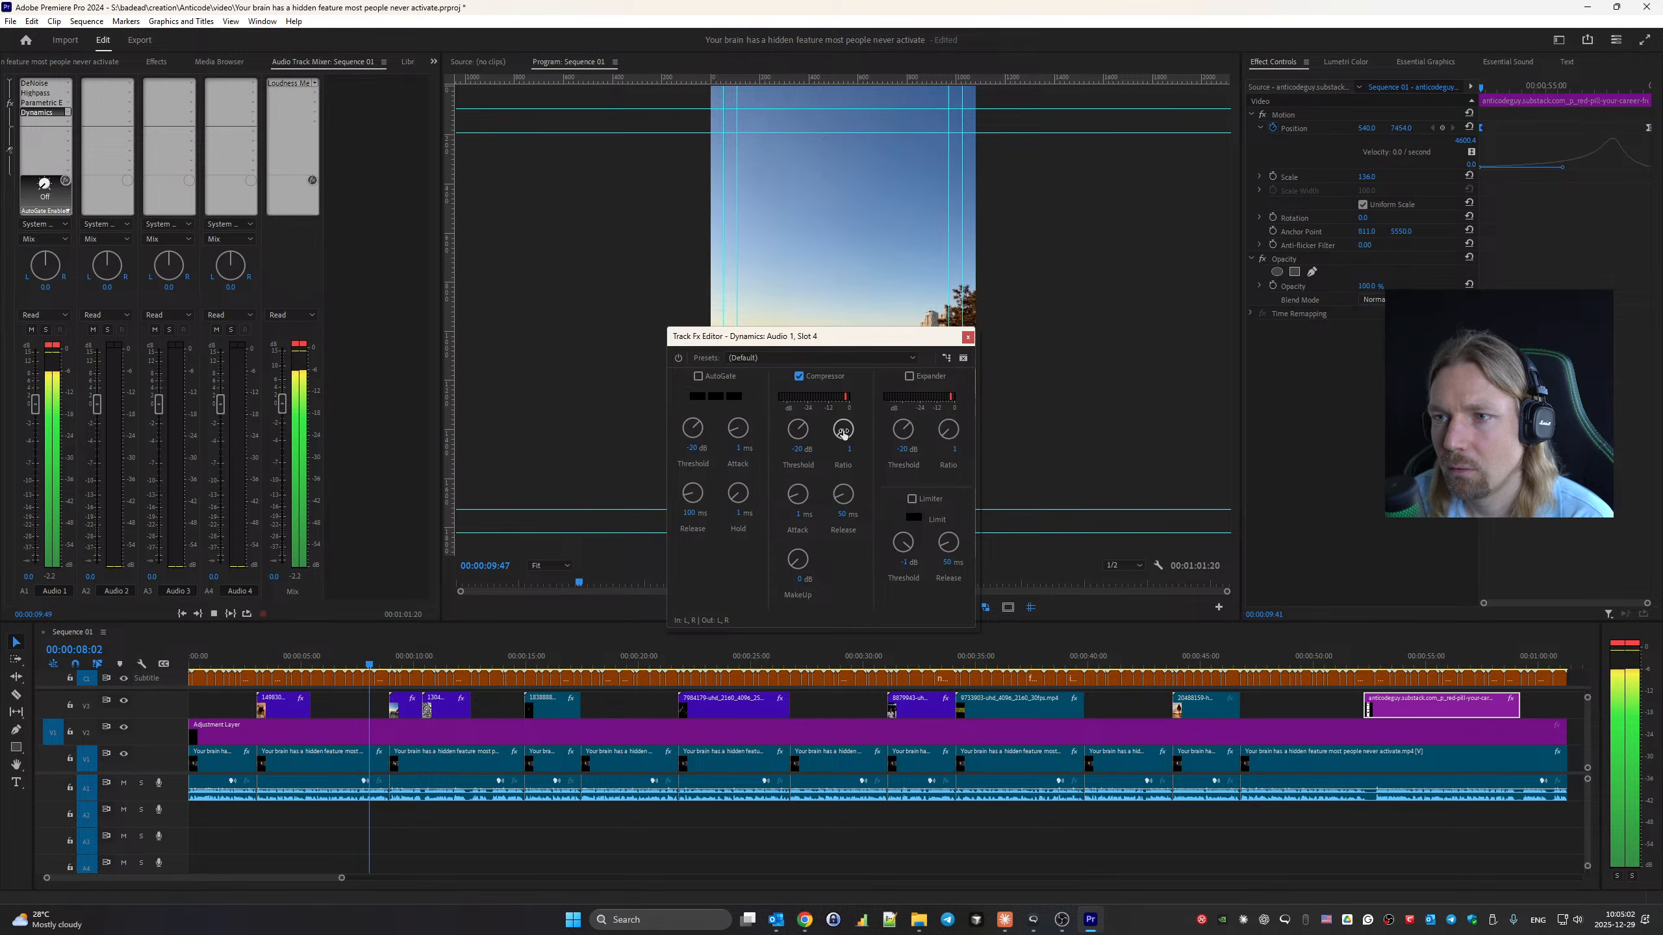
left_click_drag(843, 431, 800, 457)
left_click(799, 454)
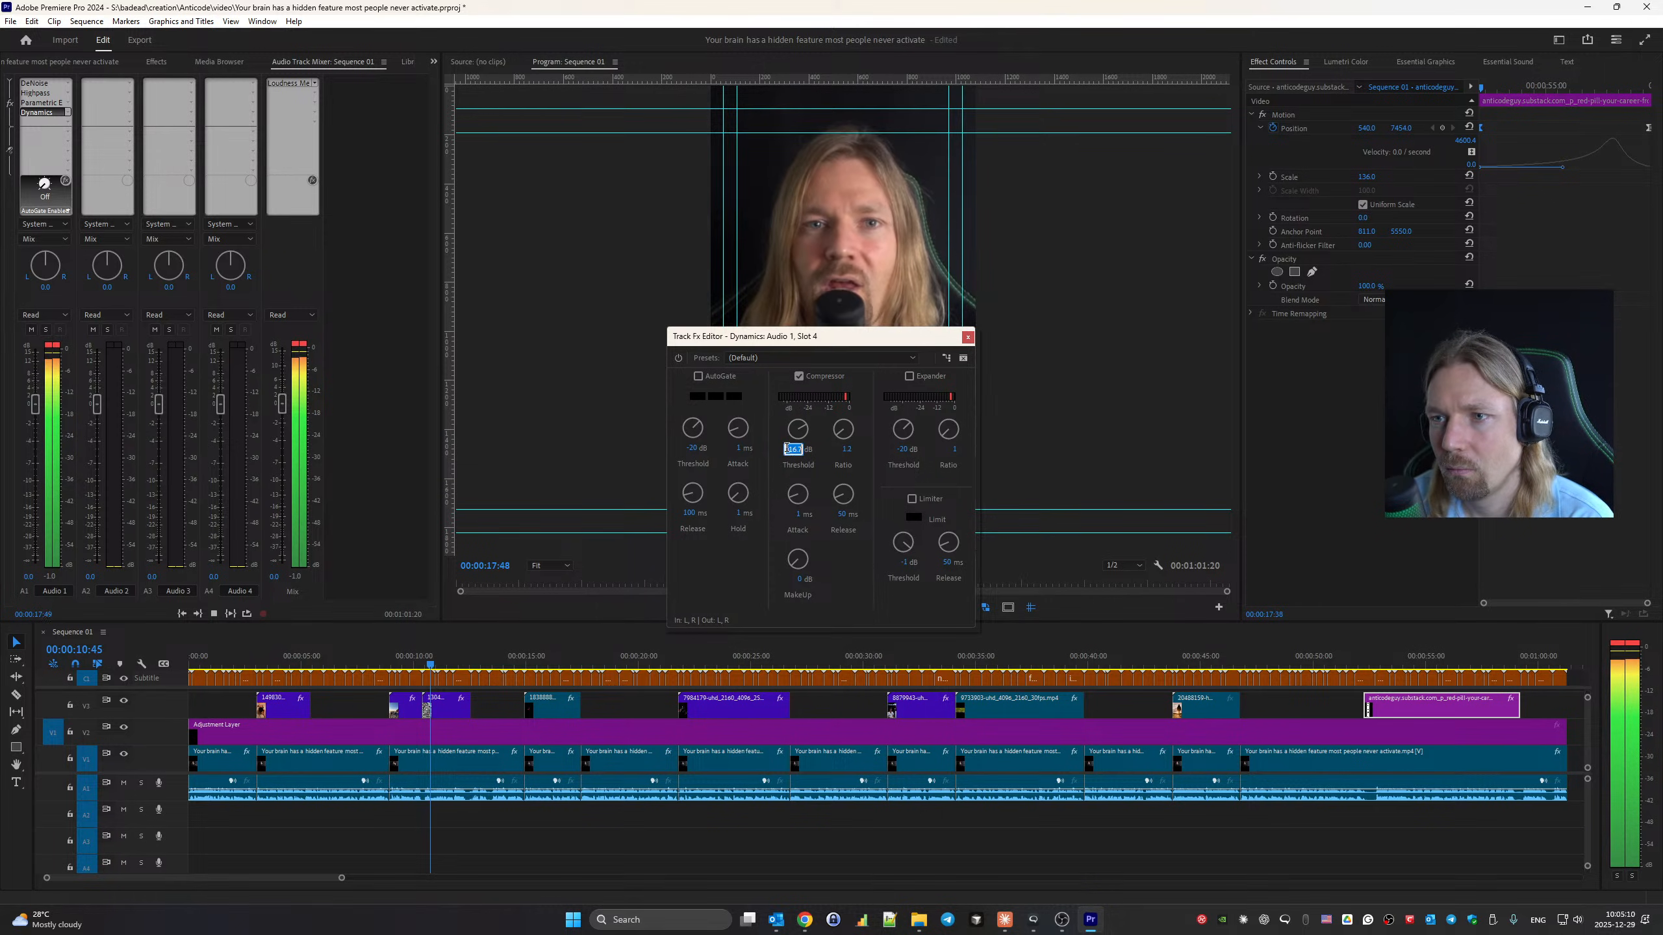
type("-16")
key("Return")
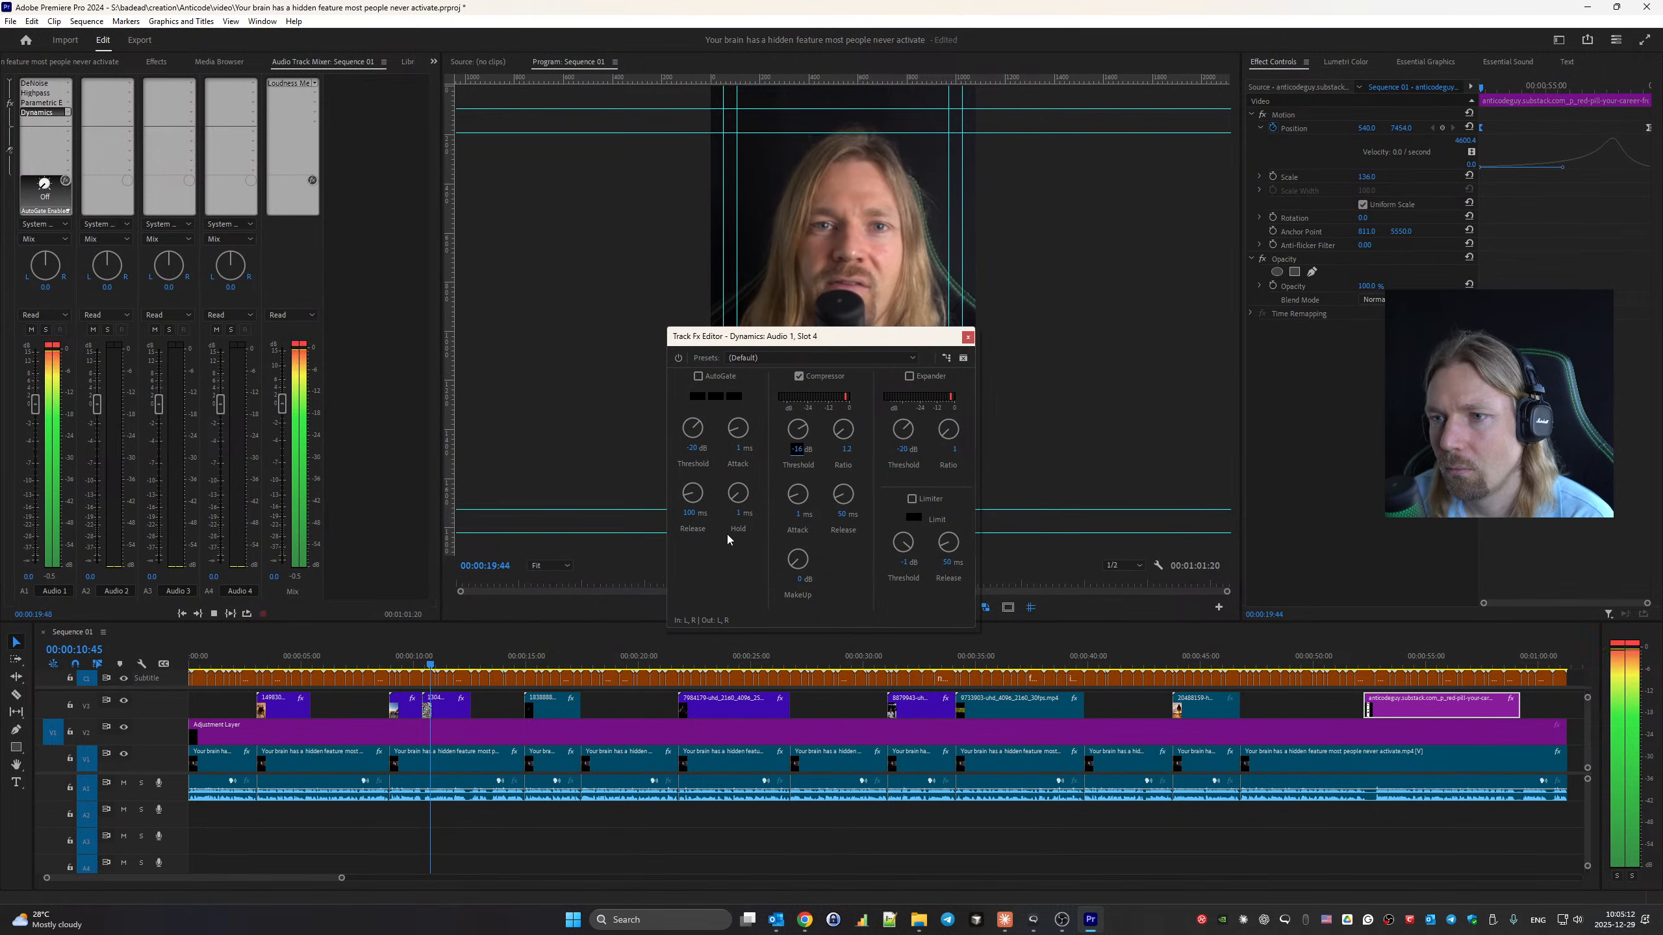
Set the makeup gain of the Dynamics compressor on Audio 1 to 2 dB and close its editor.
left_click(796, 579)
type("2")
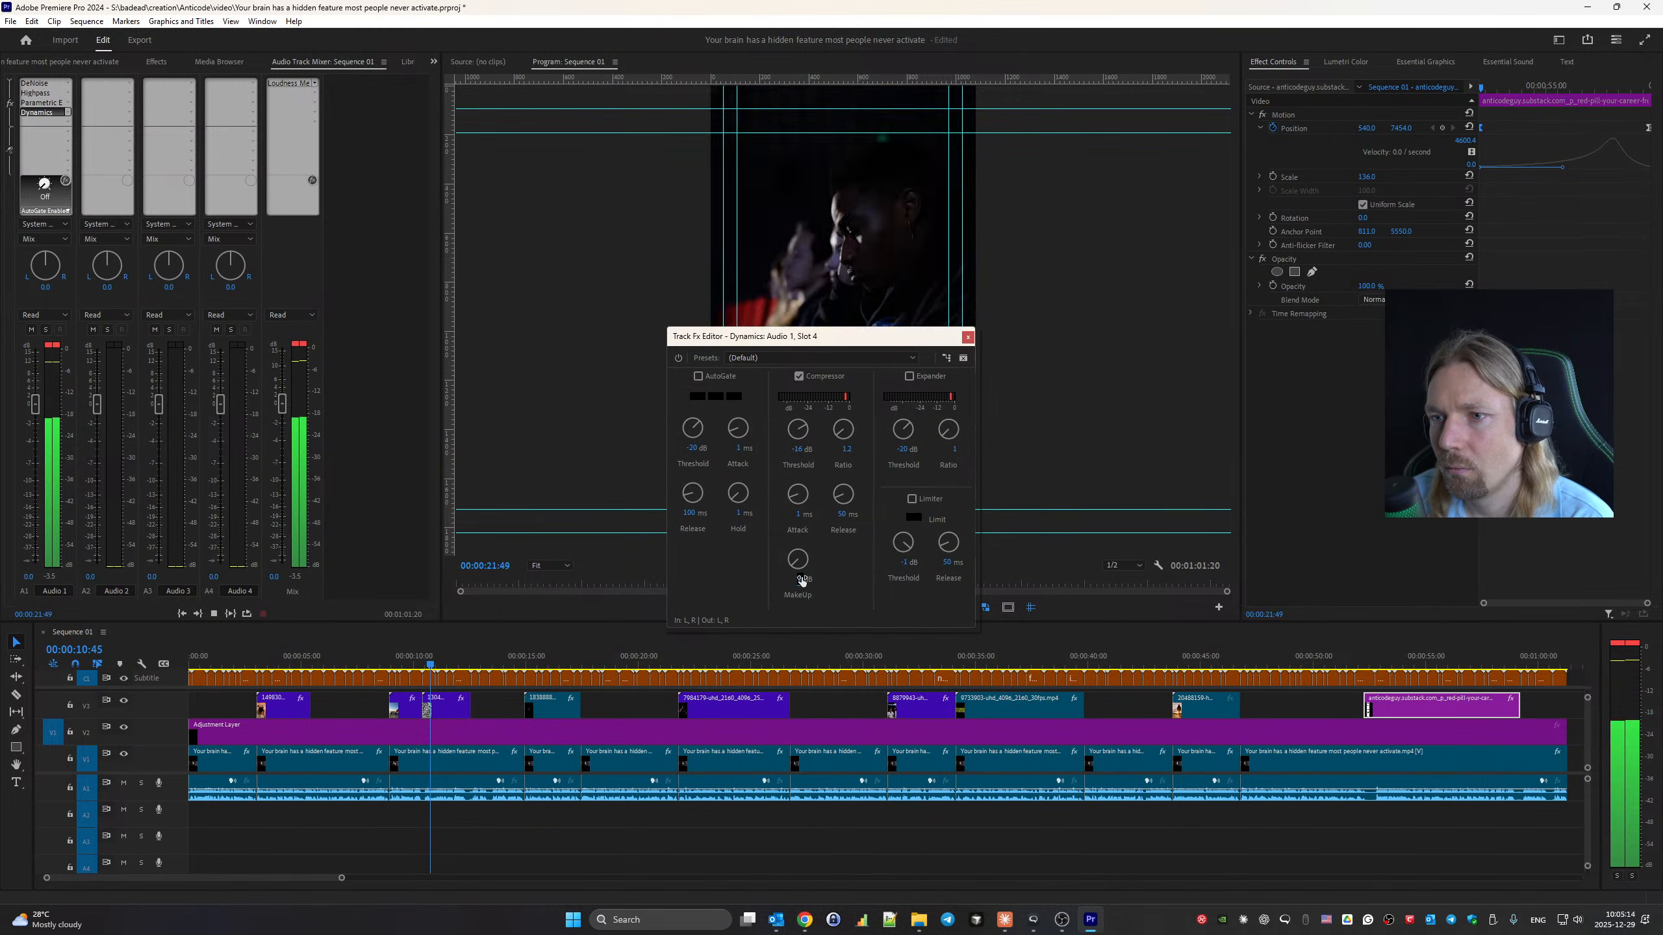
key("Return")
left_click(968, 338)
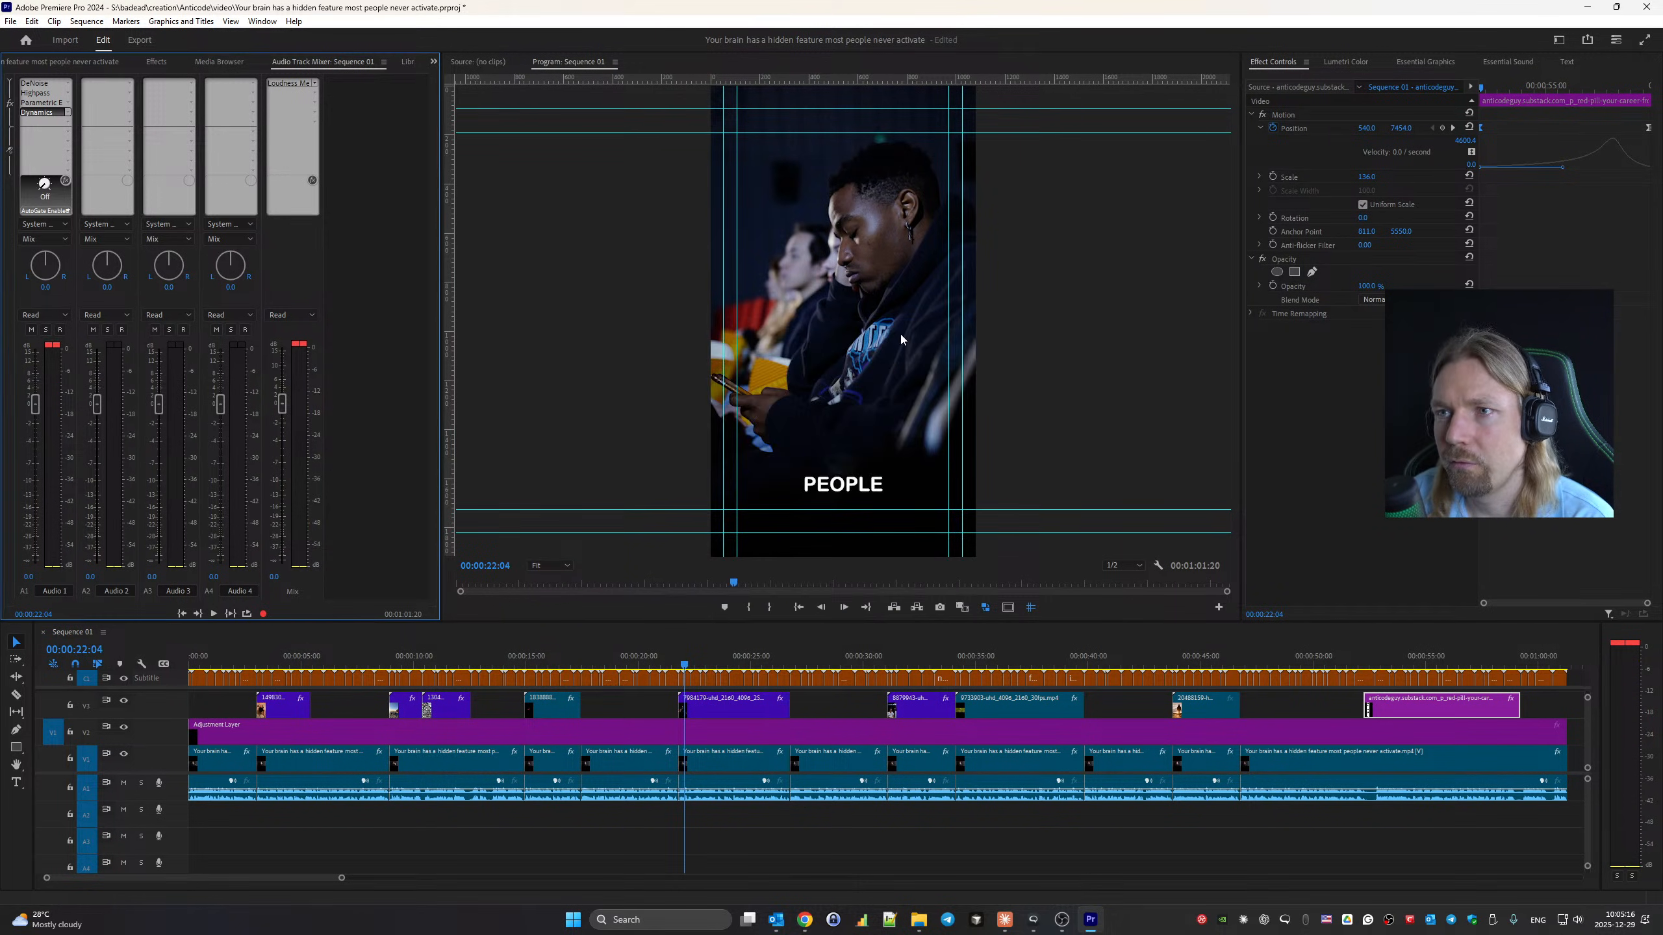
Add a Hard Limiter after Dynamics on the Audio 1 track with a maximum amplitude of -1 dB and a look-ahead time of 5 ms.
left_click(68, 123)
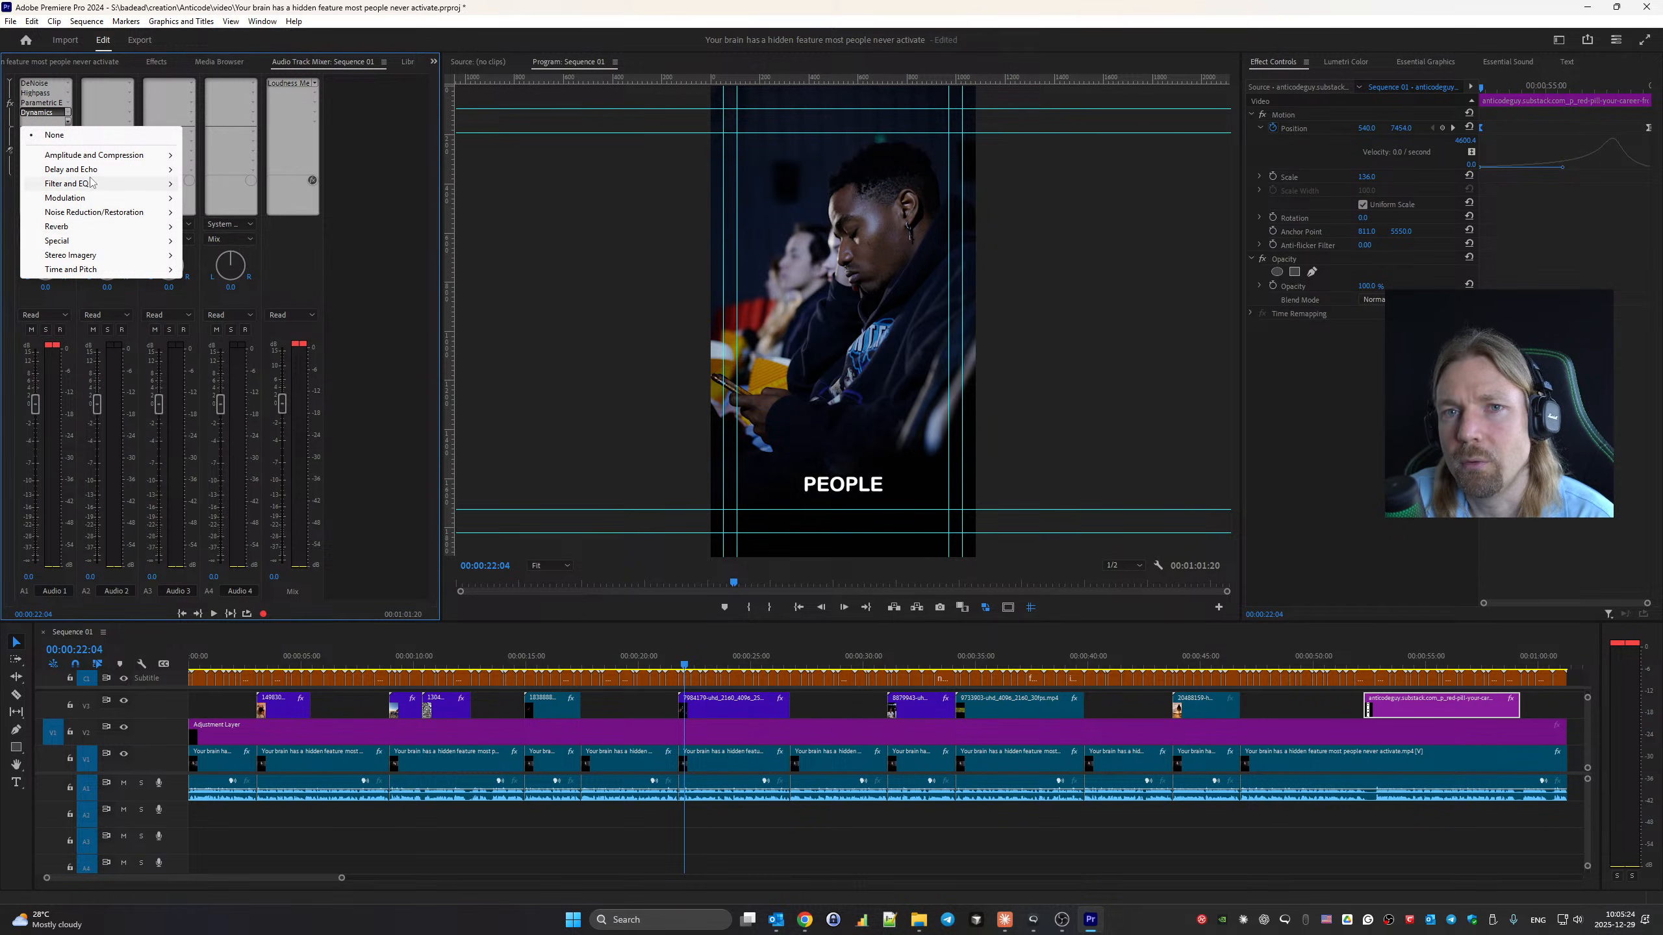
mouse_move(85, 160)
left_click(225, 240)
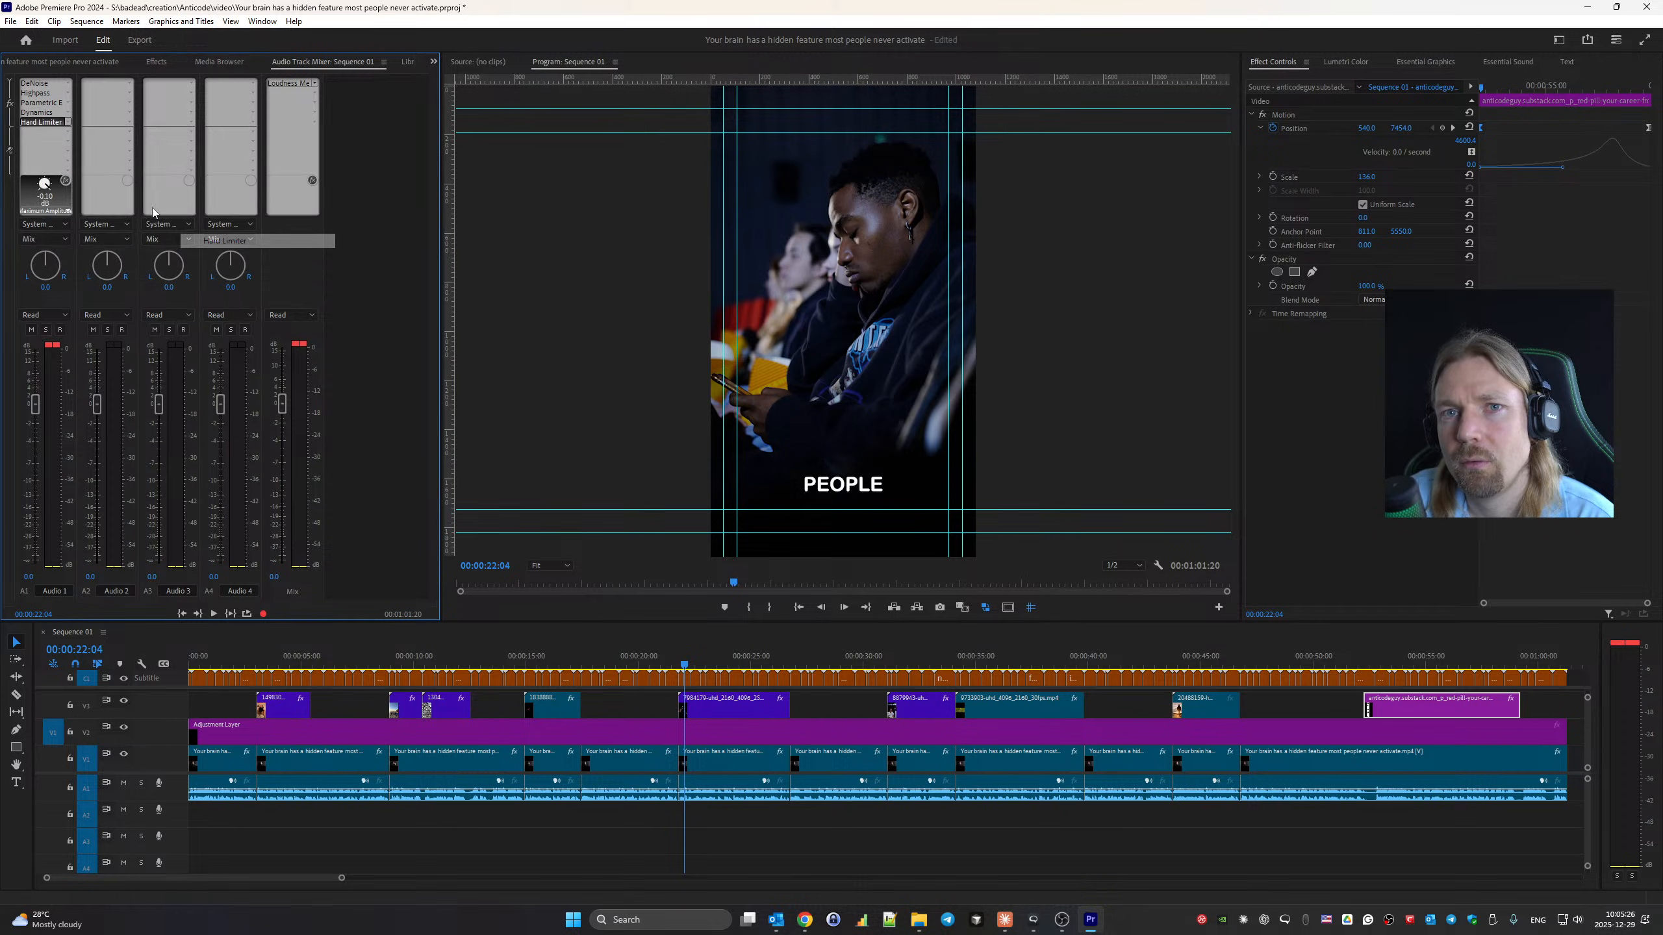
double_click(23, 123)
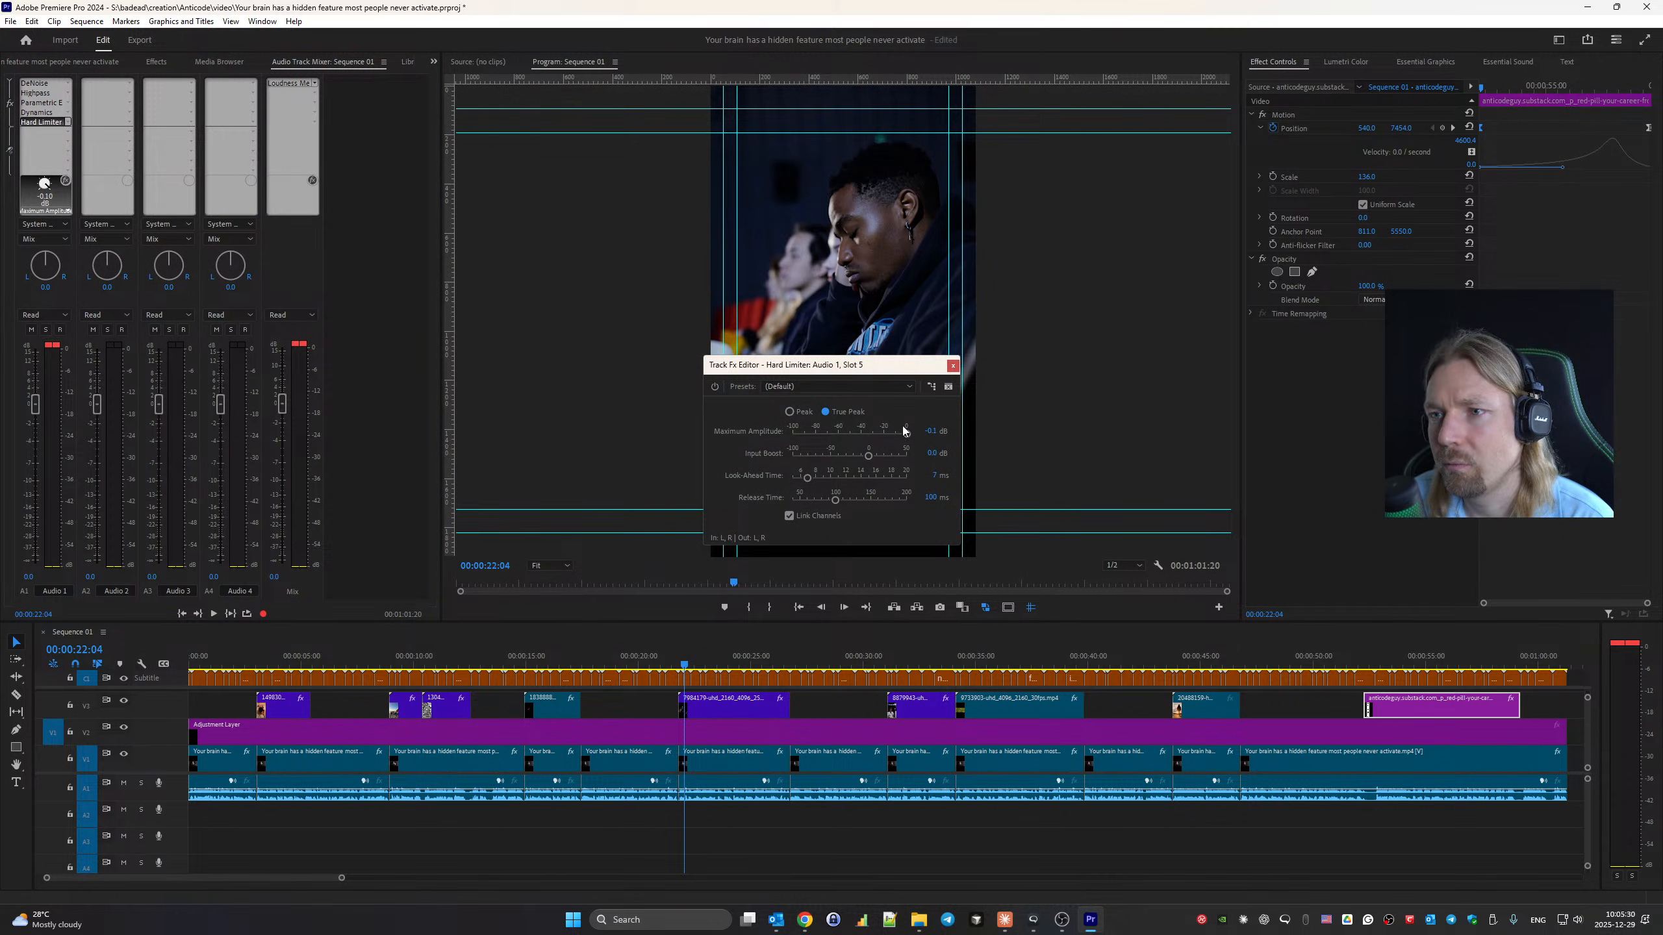
key("Return")
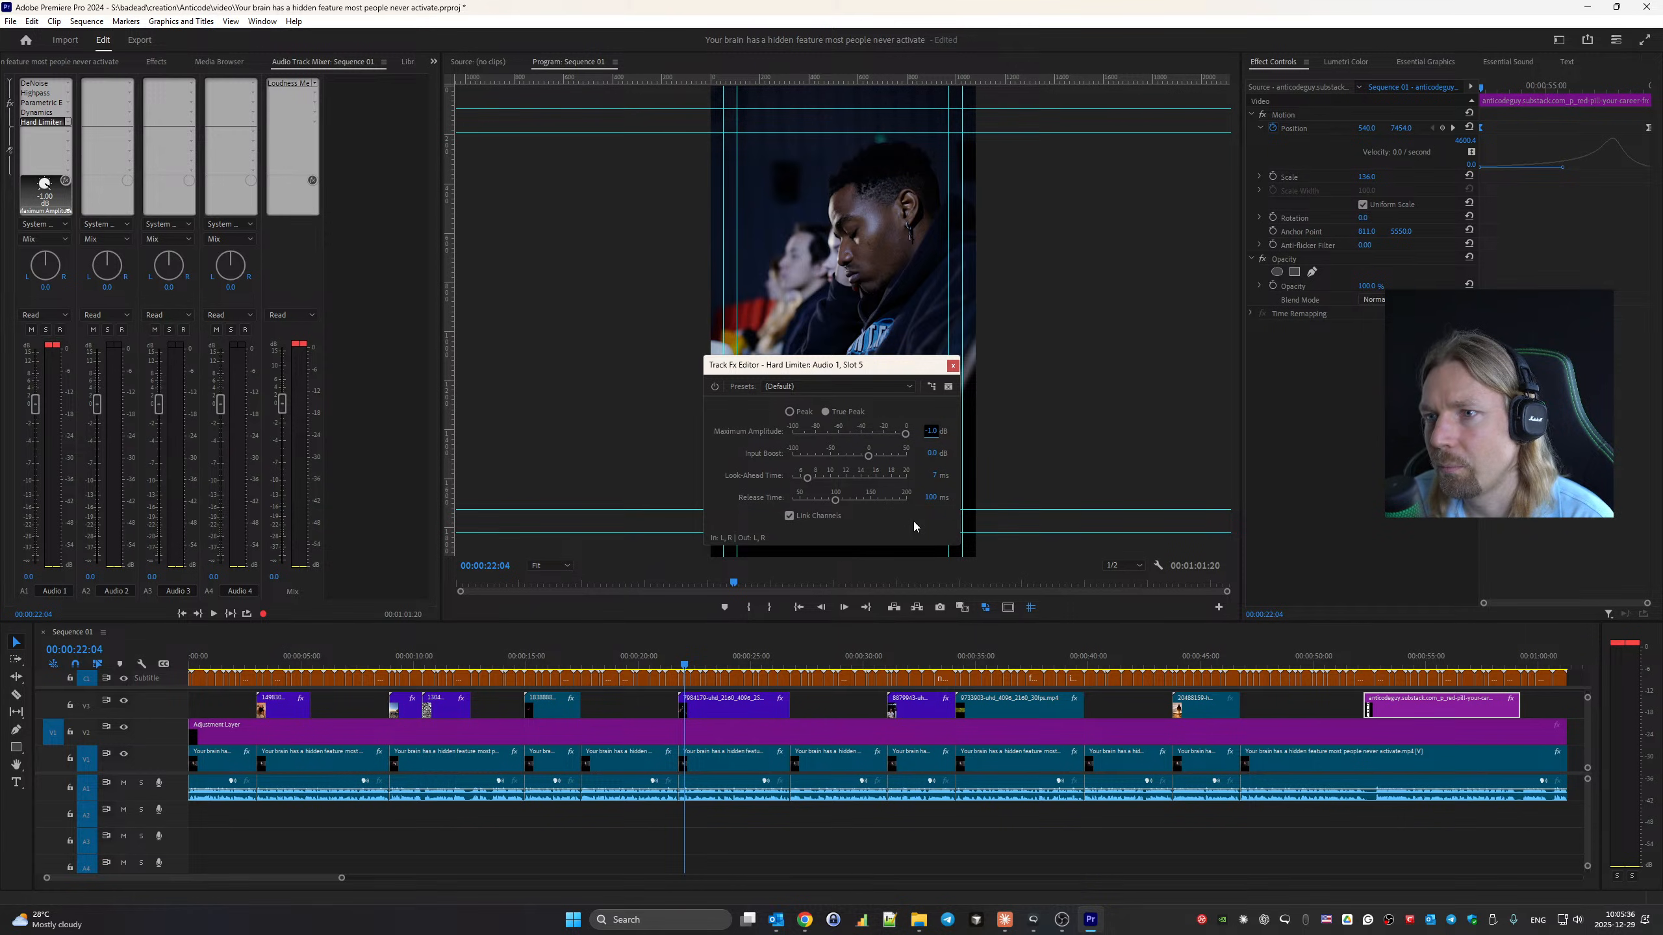
left_click(935, 477)
type("5")
key("Return")
left_click(953, 366)
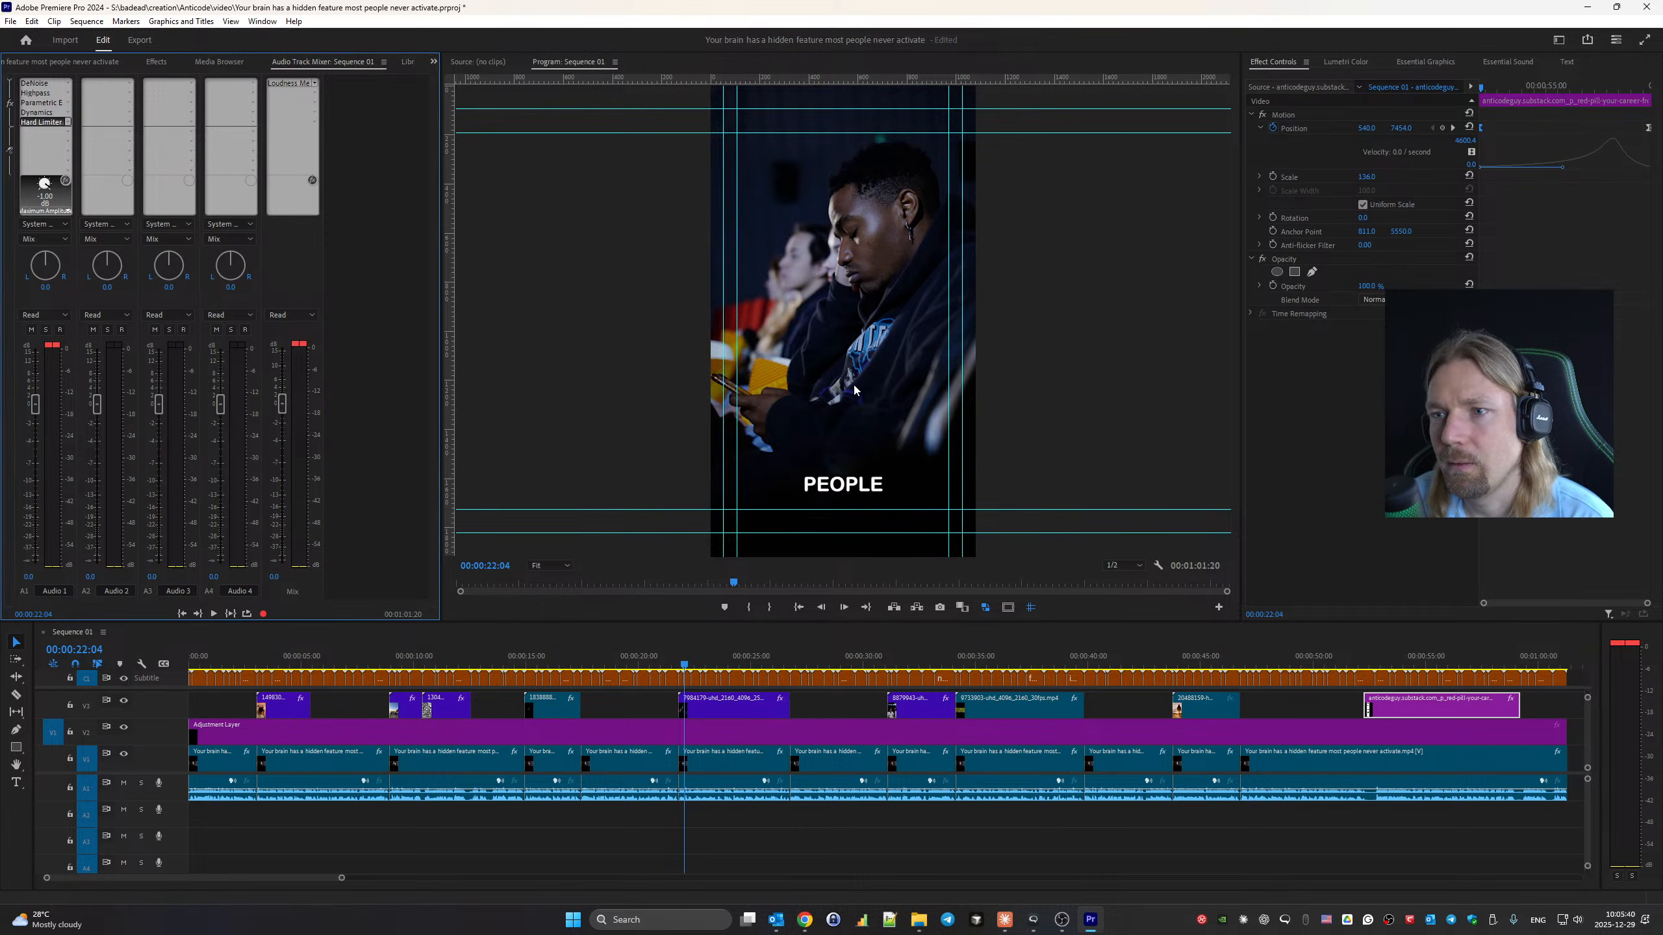
Reset the Loudness Meter on the Mix track and measure the loudness while playing the sequence from the beginning.
key("Home")
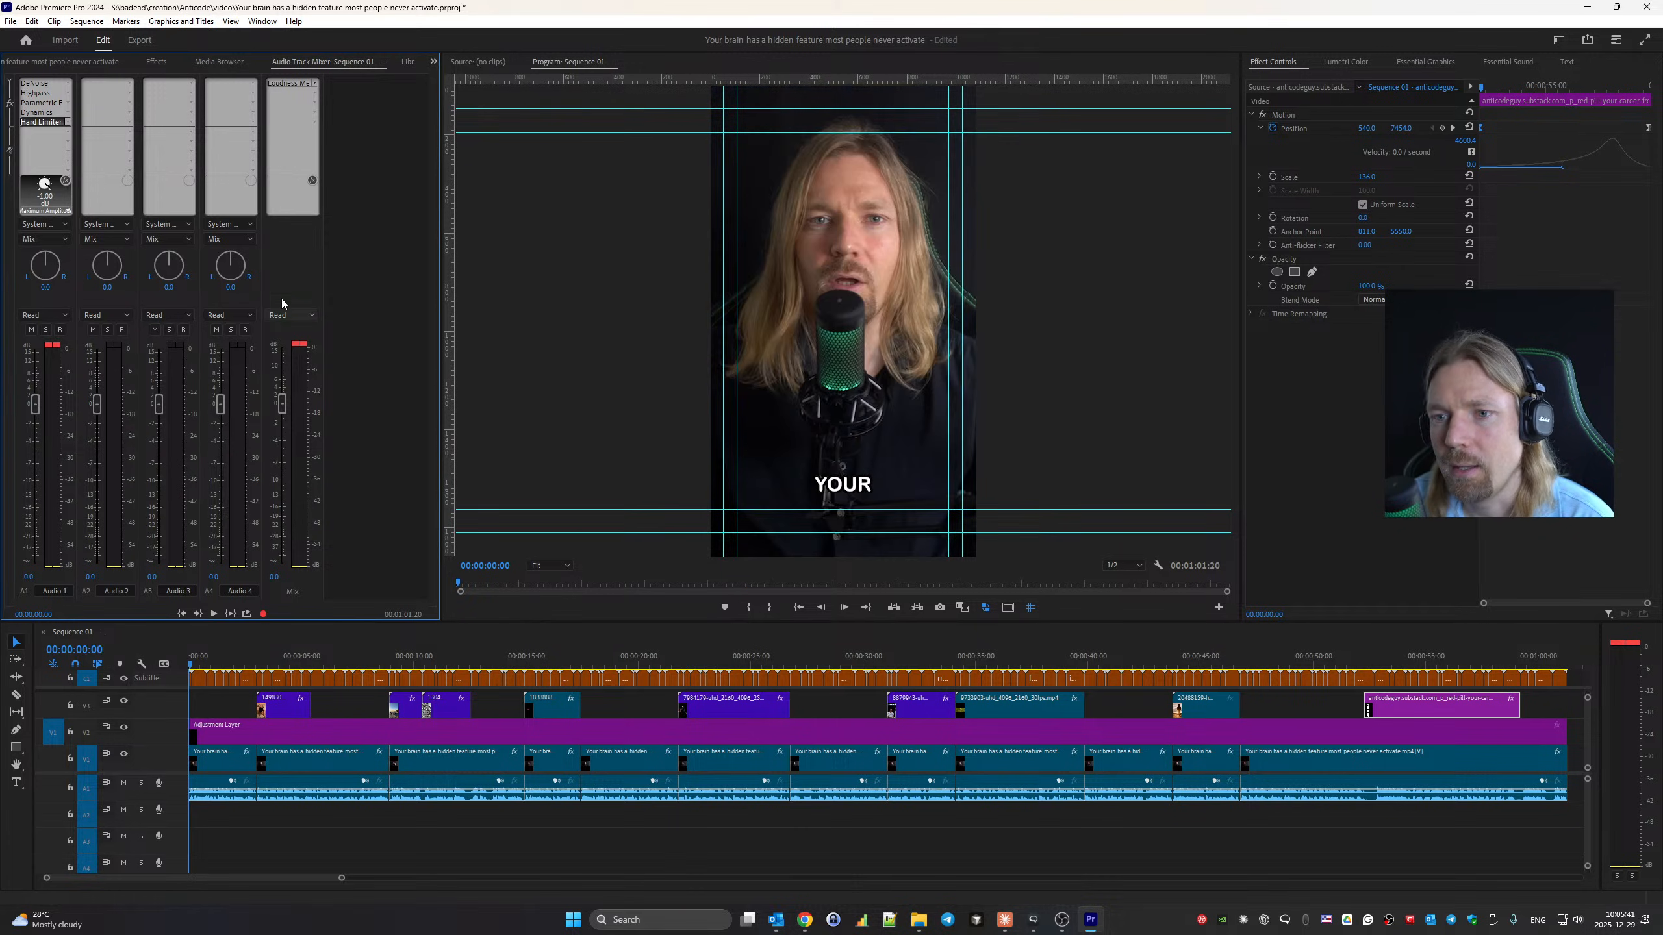
double_click(290, 84)
left_click(971, 407)
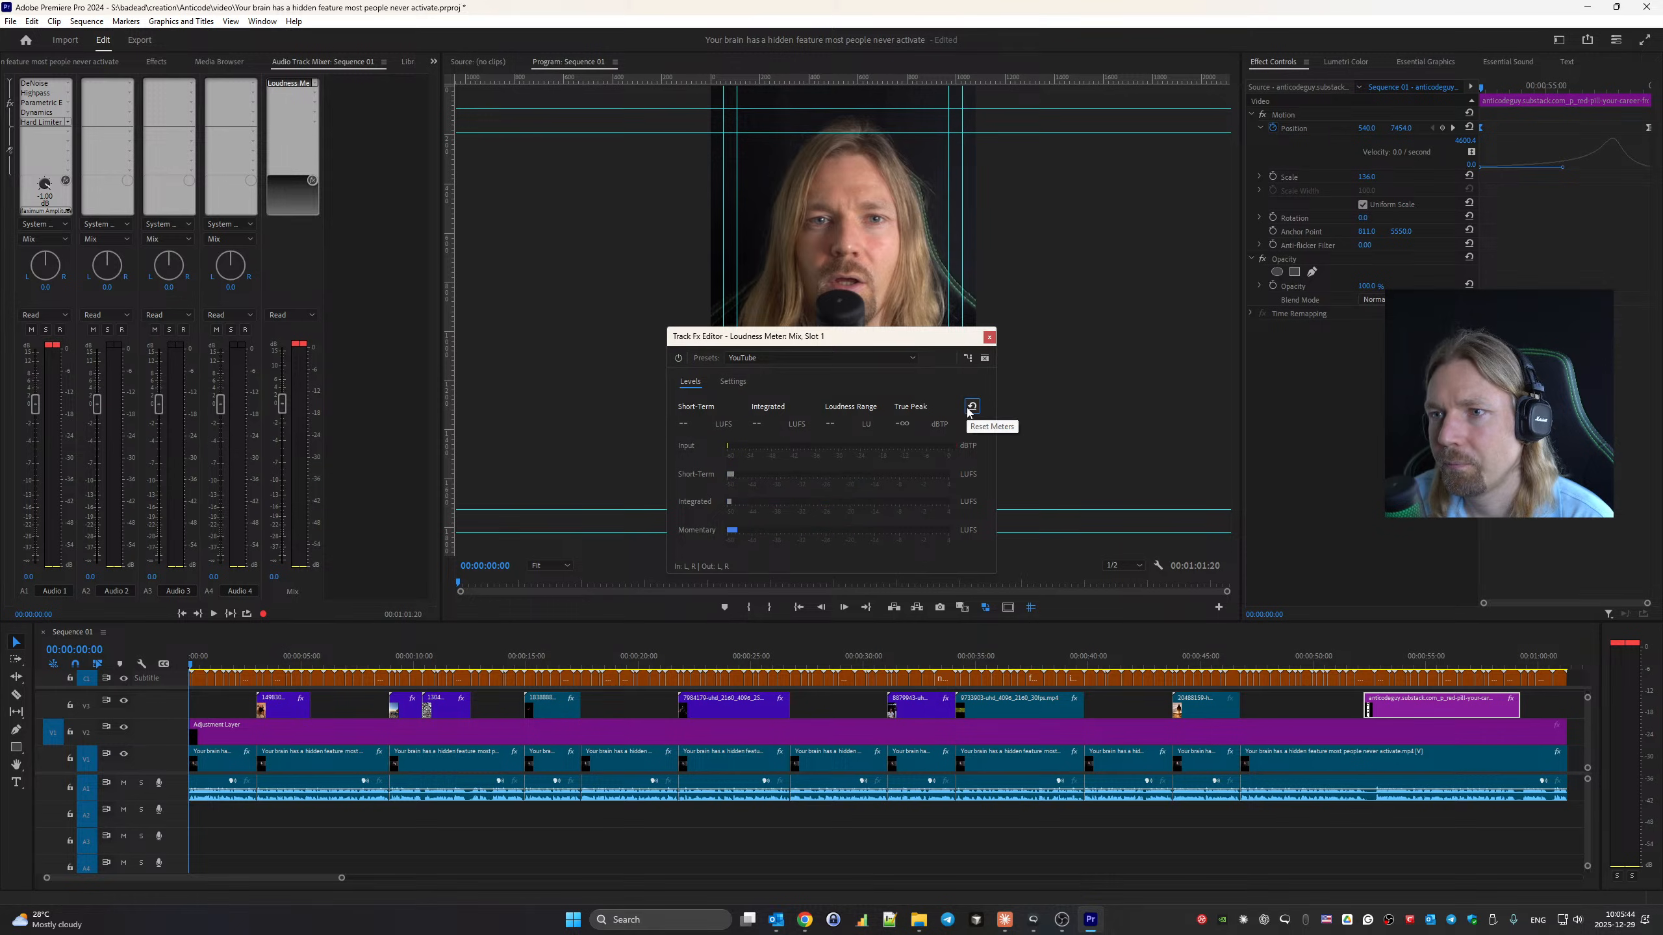
key("space")
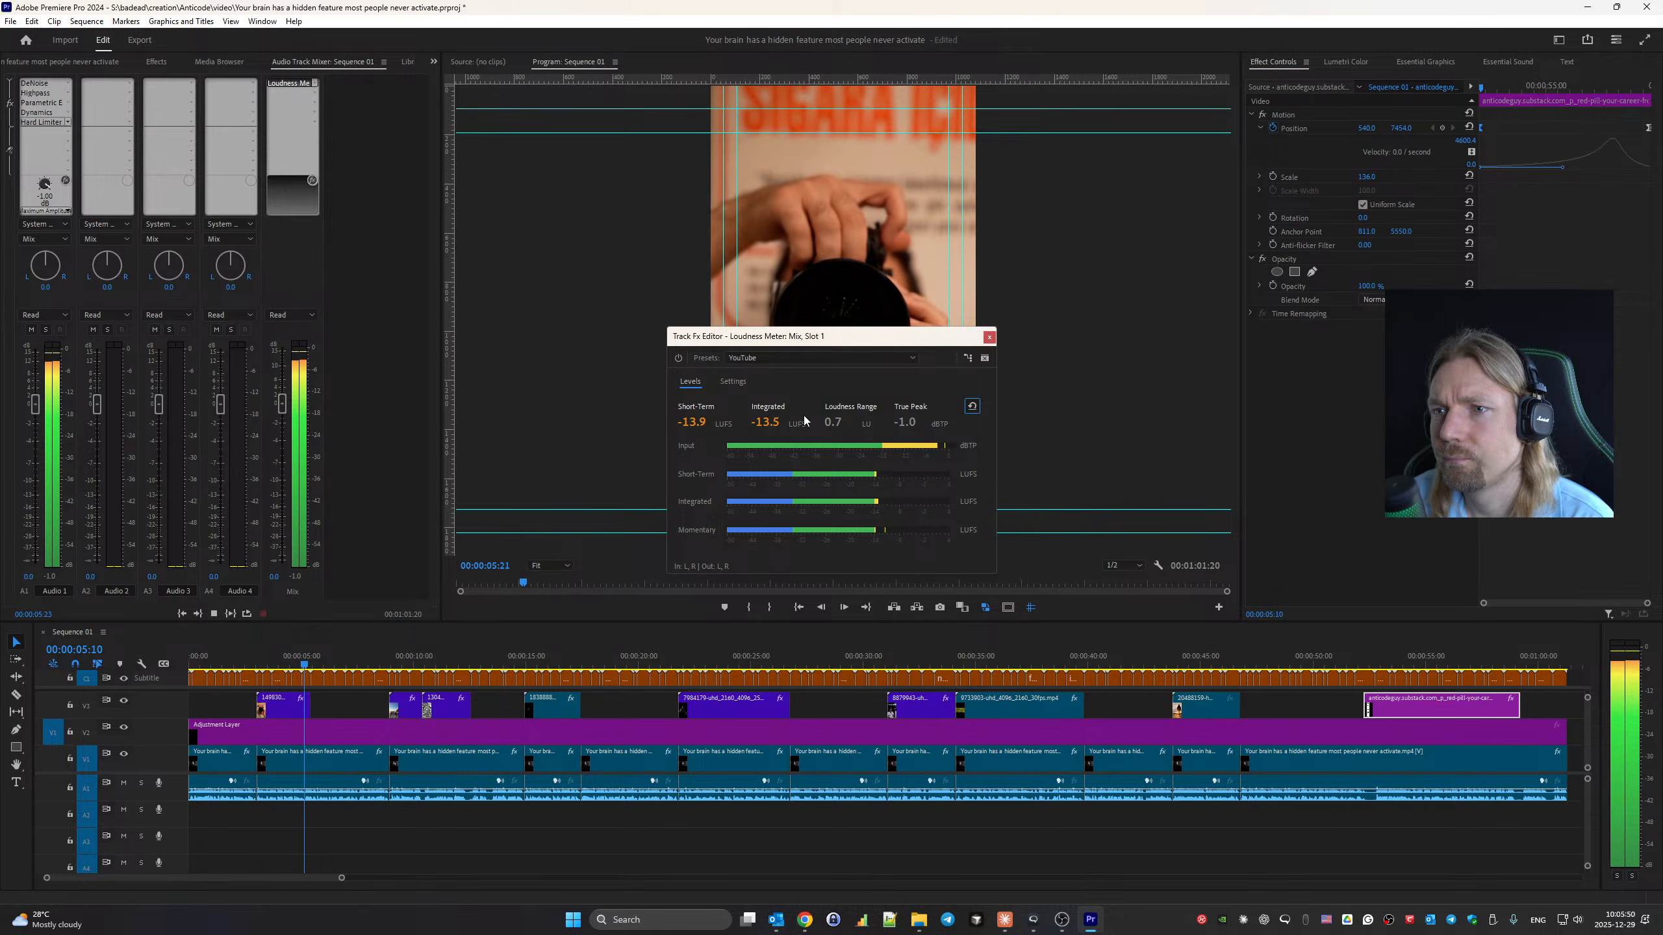
key("space")
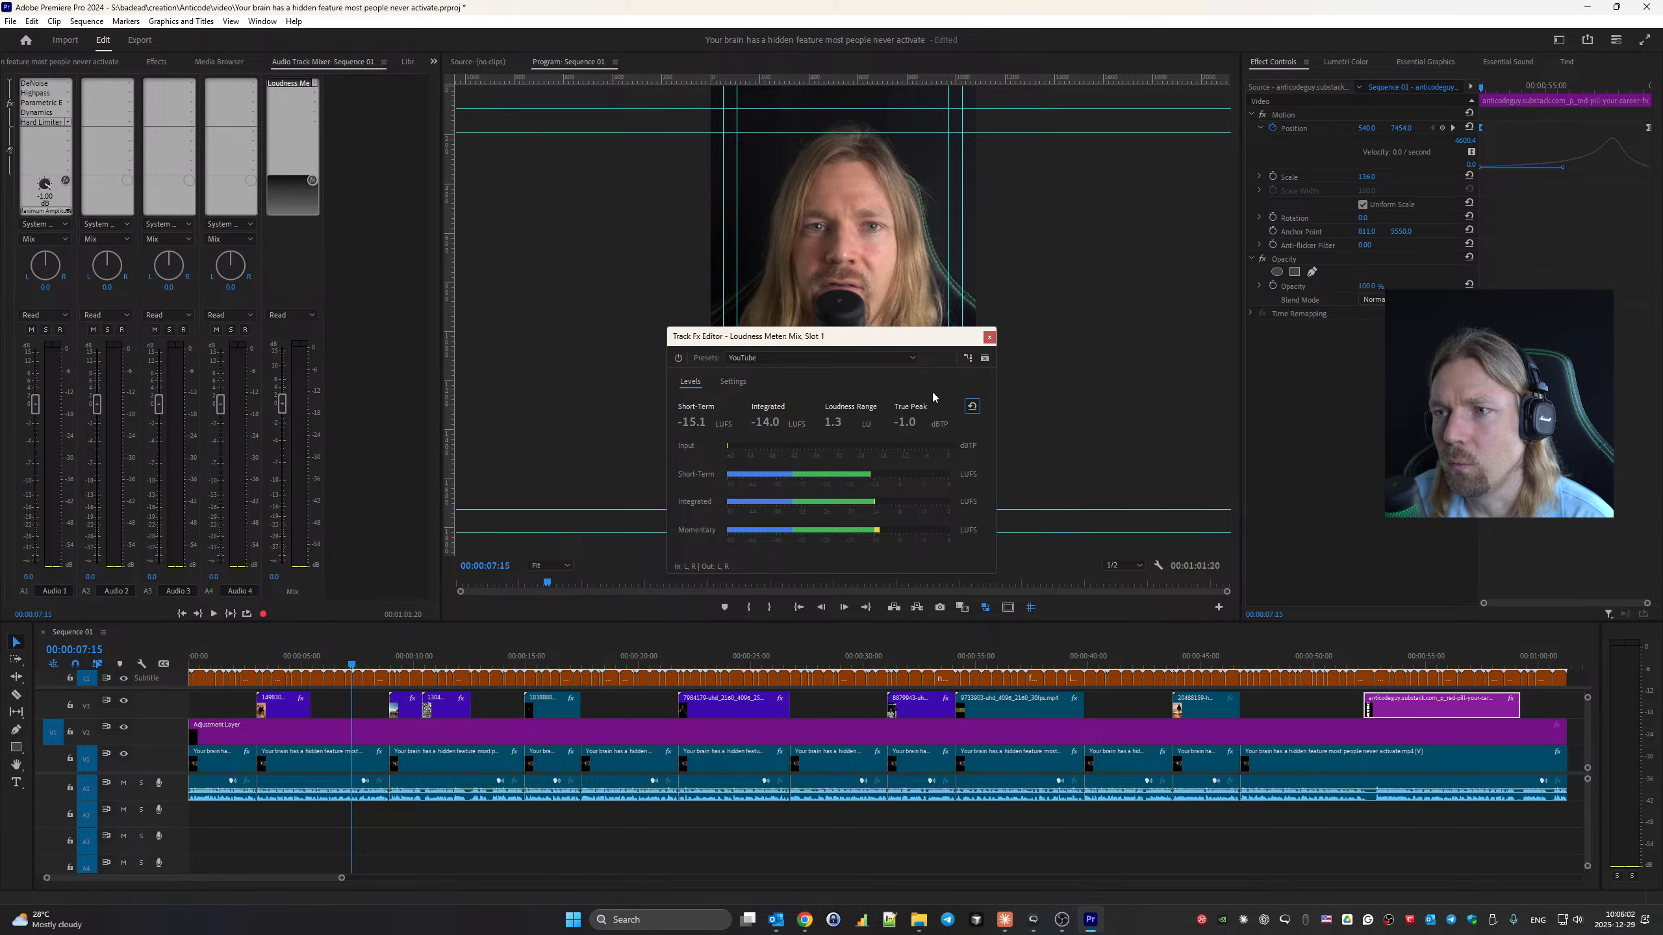
left_click(989, 337)
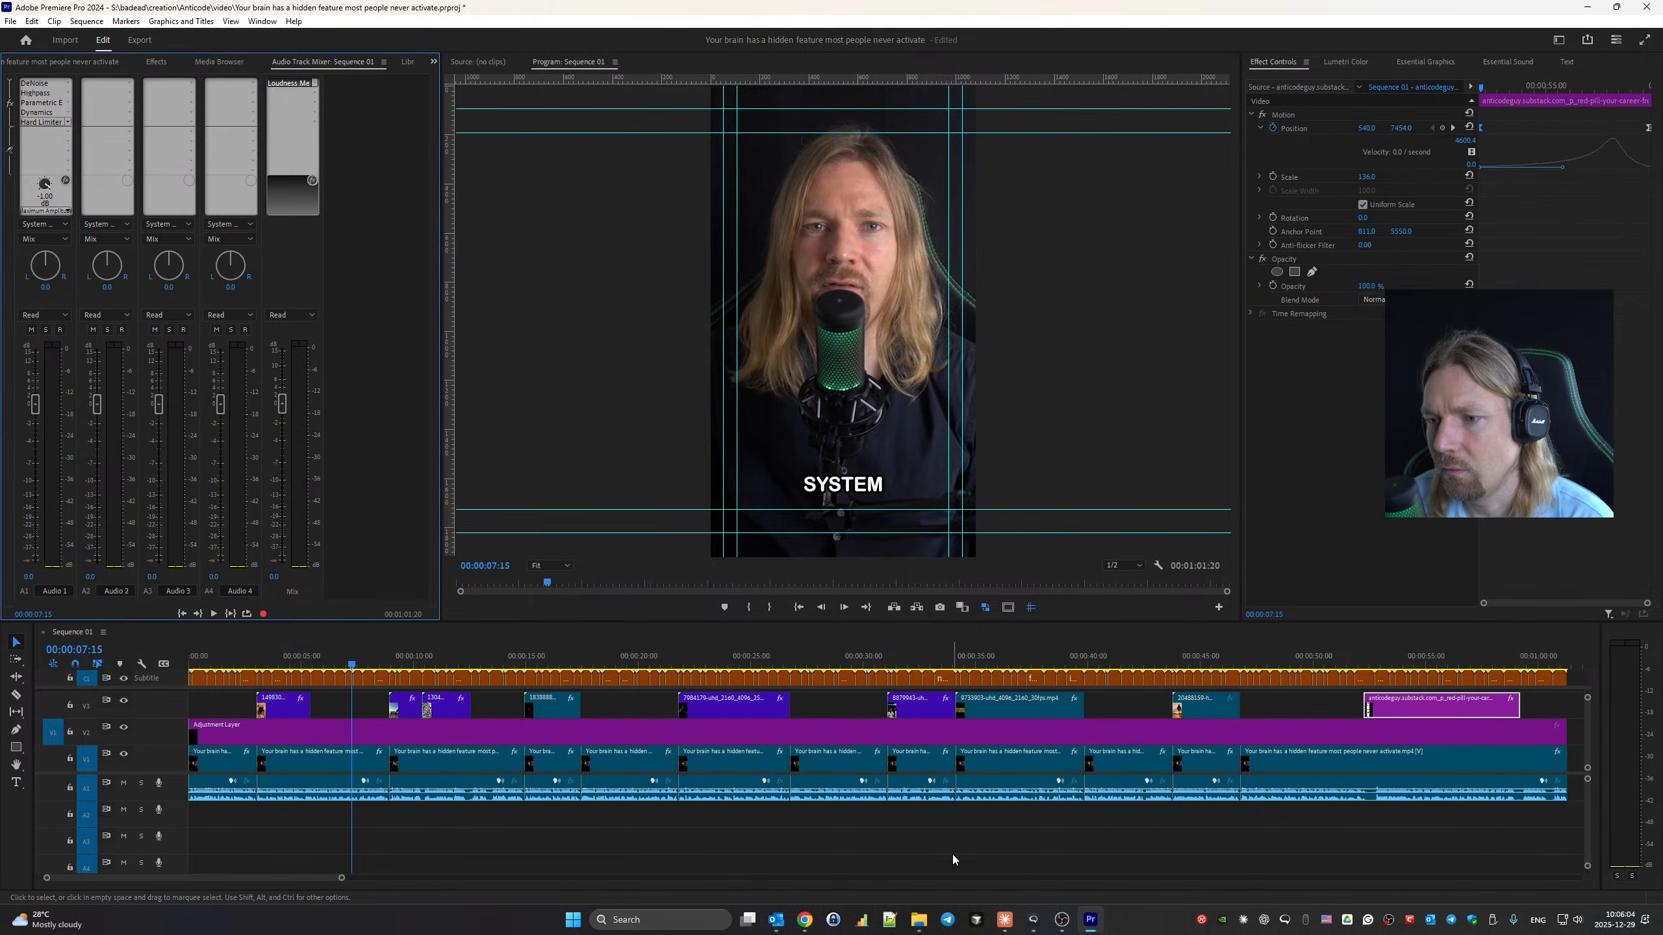
Bring the Scale The Wall music file from the file explorer onto the Audio 2 track at the sequence start.
mouse_move(919, 919)
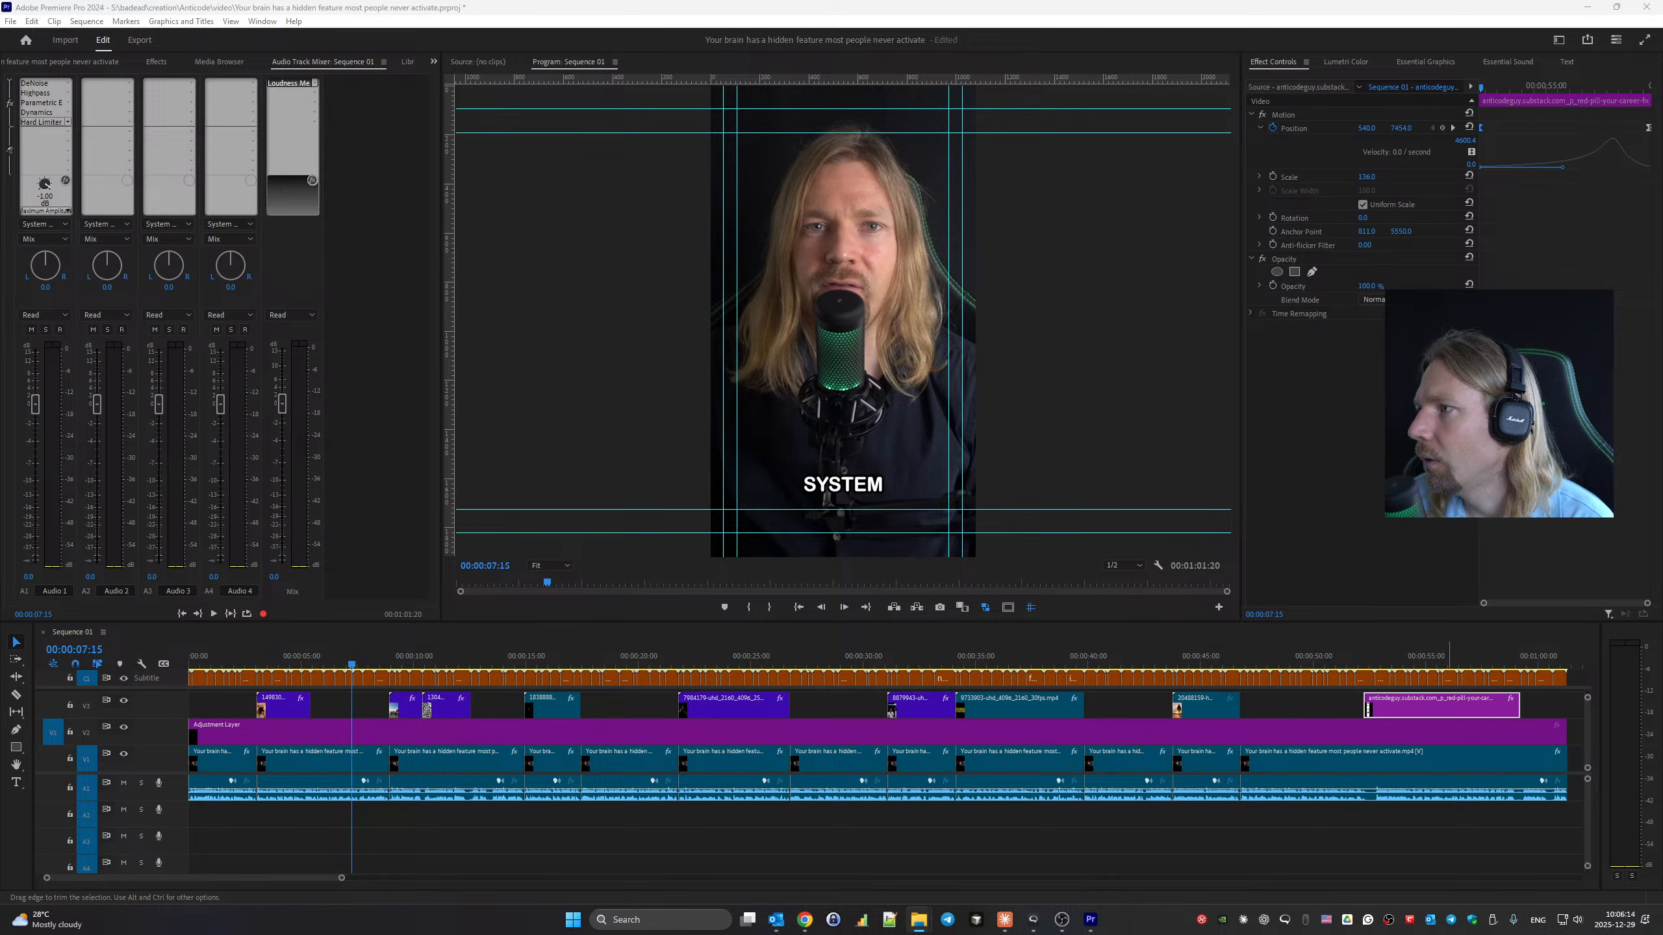
left_click_drag(1662, 674, 1318, 674)
left_click_drag(260, 834, 174, 819)
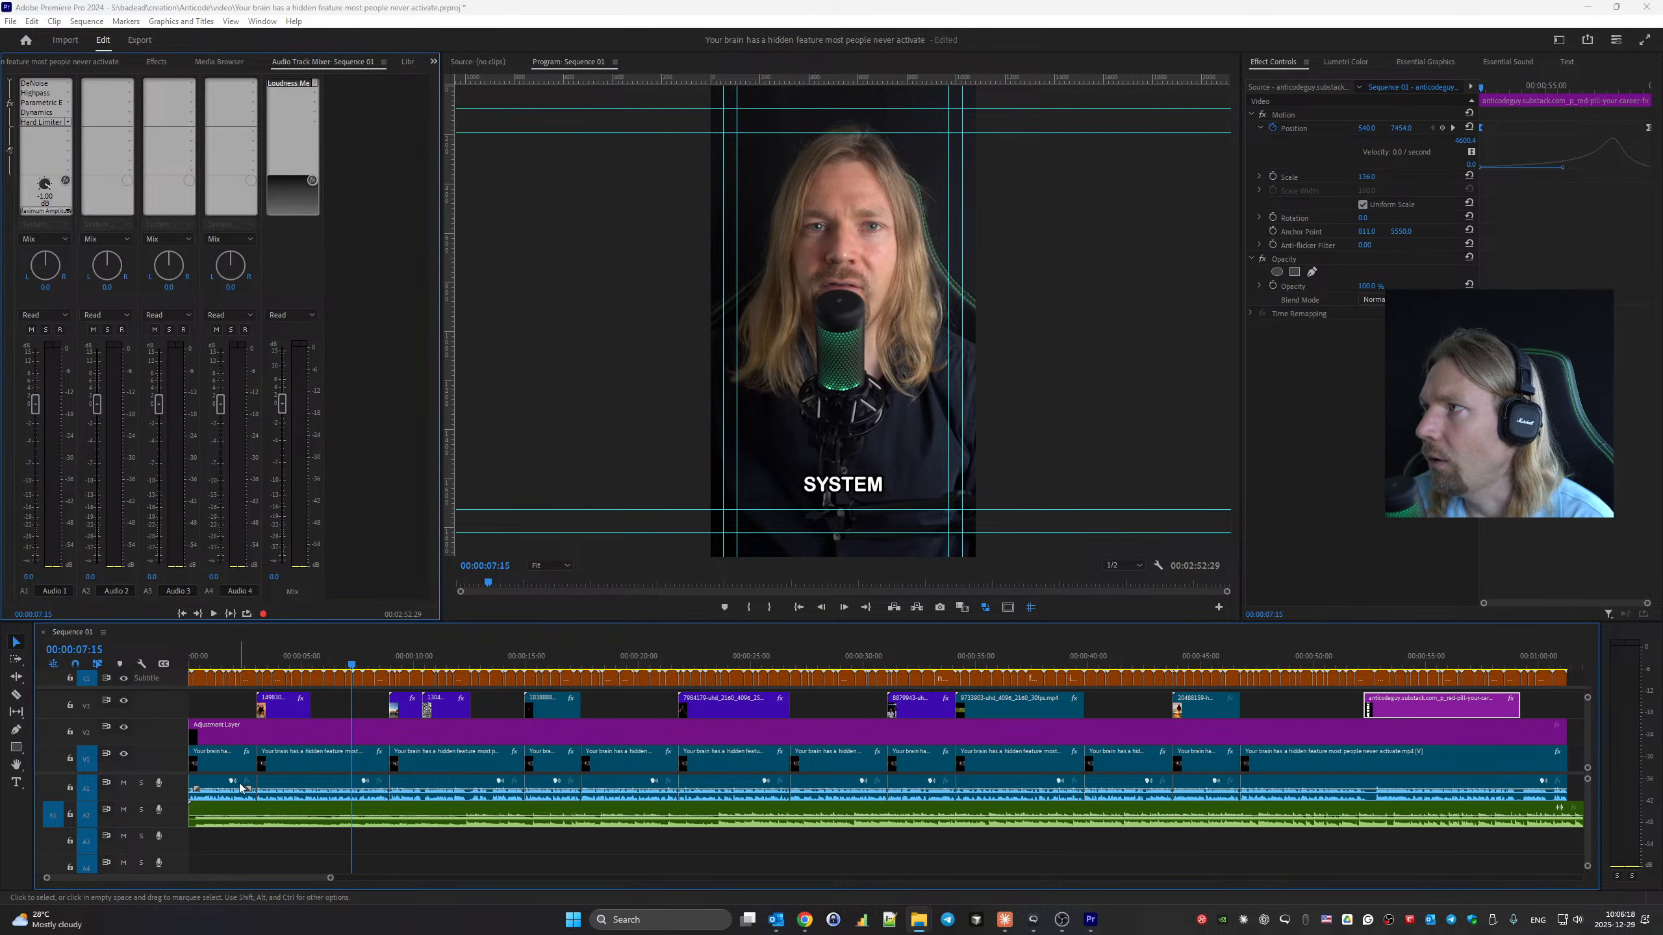
Trim a little off the beginning of the music clip on Audio 2, keeping it aligned with the sequence start.
key("Home")
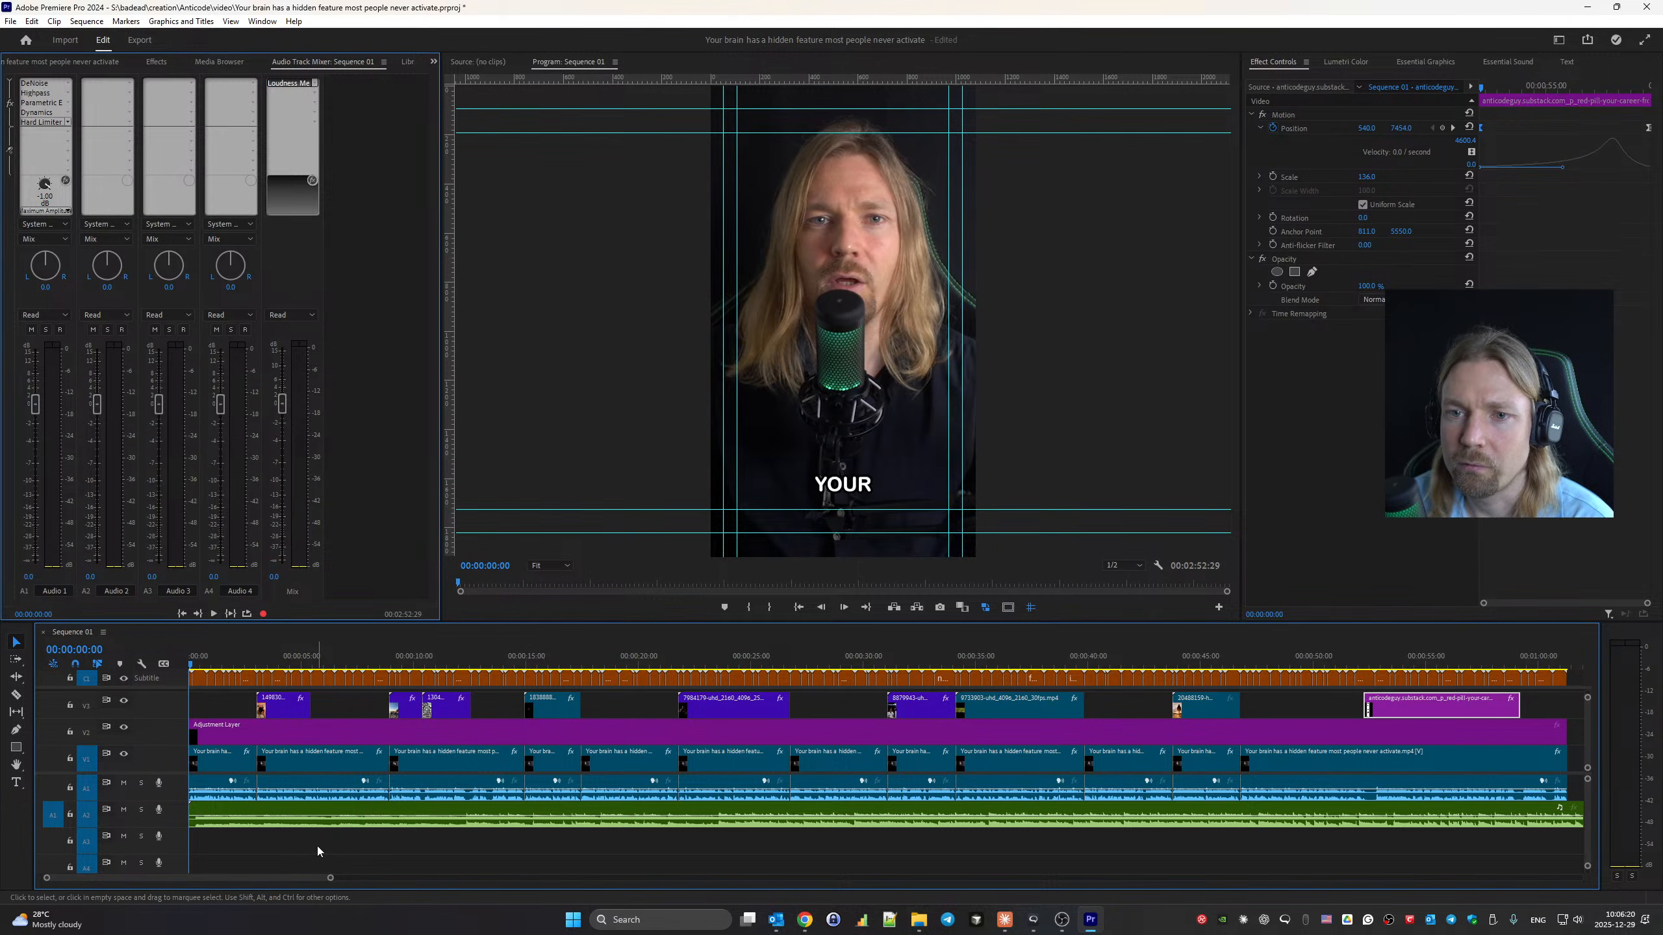
left_click_drag(329, 880, 158, 890)
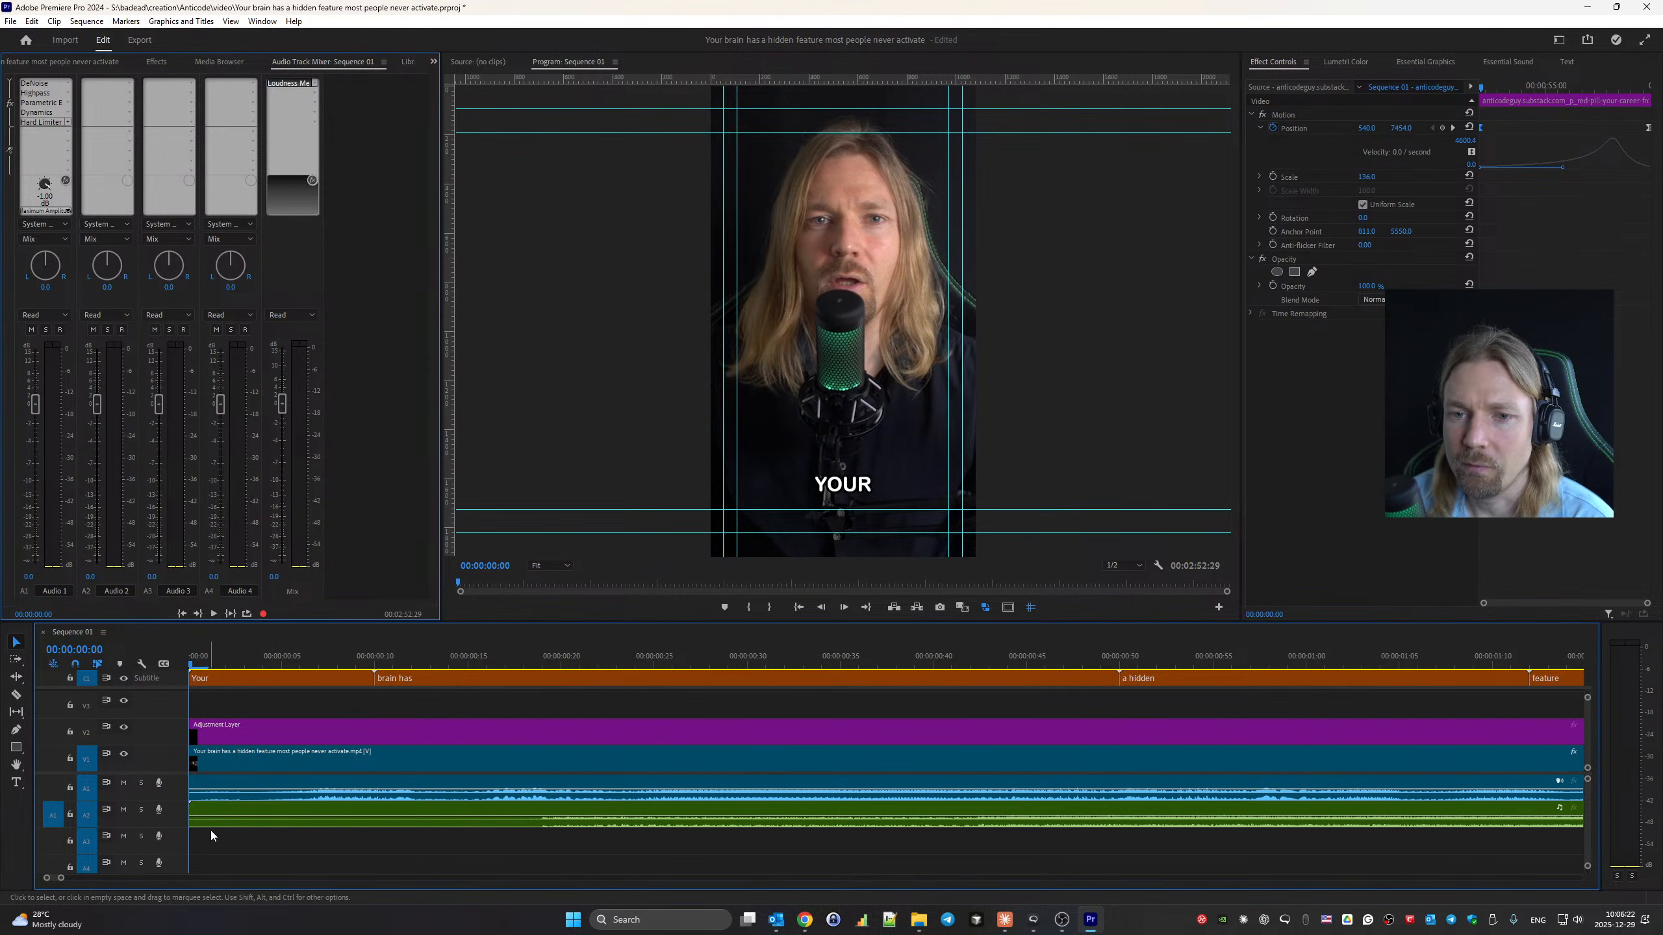
mouse_move(194, 810)
left_mouse_down()
mouse_move(517, 847)
mouse_move(550, 847)
mouse_move(596, 812)
mouse_move(213, 812)
left_mouse_up()
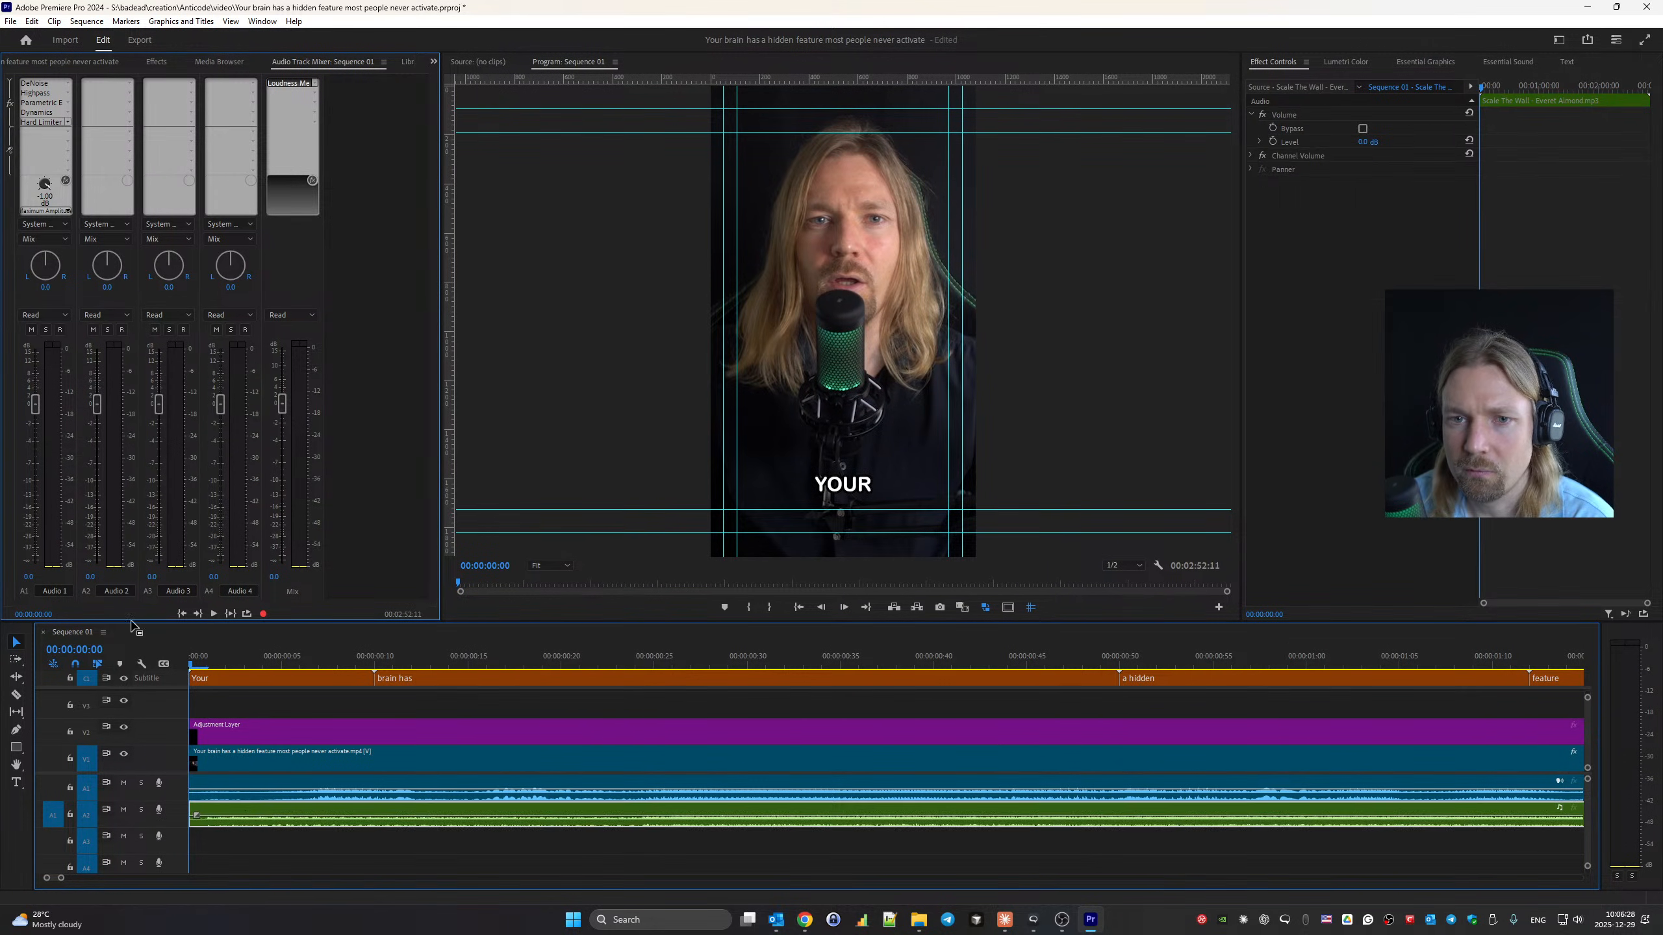
Set the Audio 2 track volume to -20 dB in the track mixer.
left_click(91, 576)
type("-20")
key("Return")
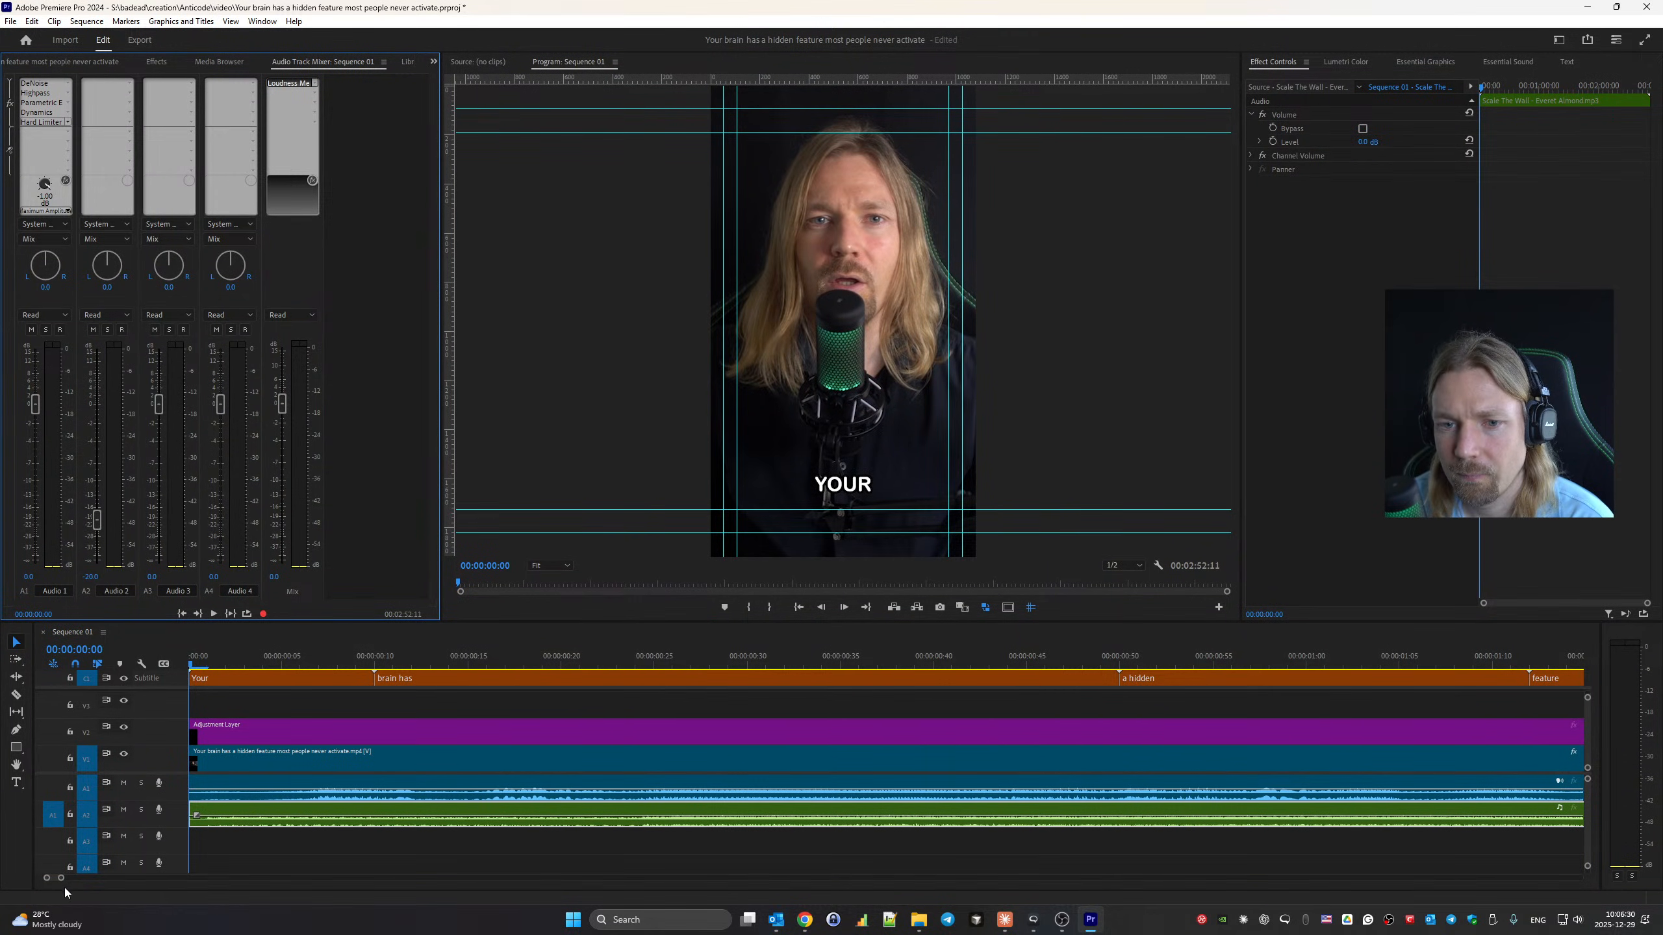
Split the music clip on Audio 2 at the end of the video and delete the excess part.
left_click_drag(61, 879, 349, 910)
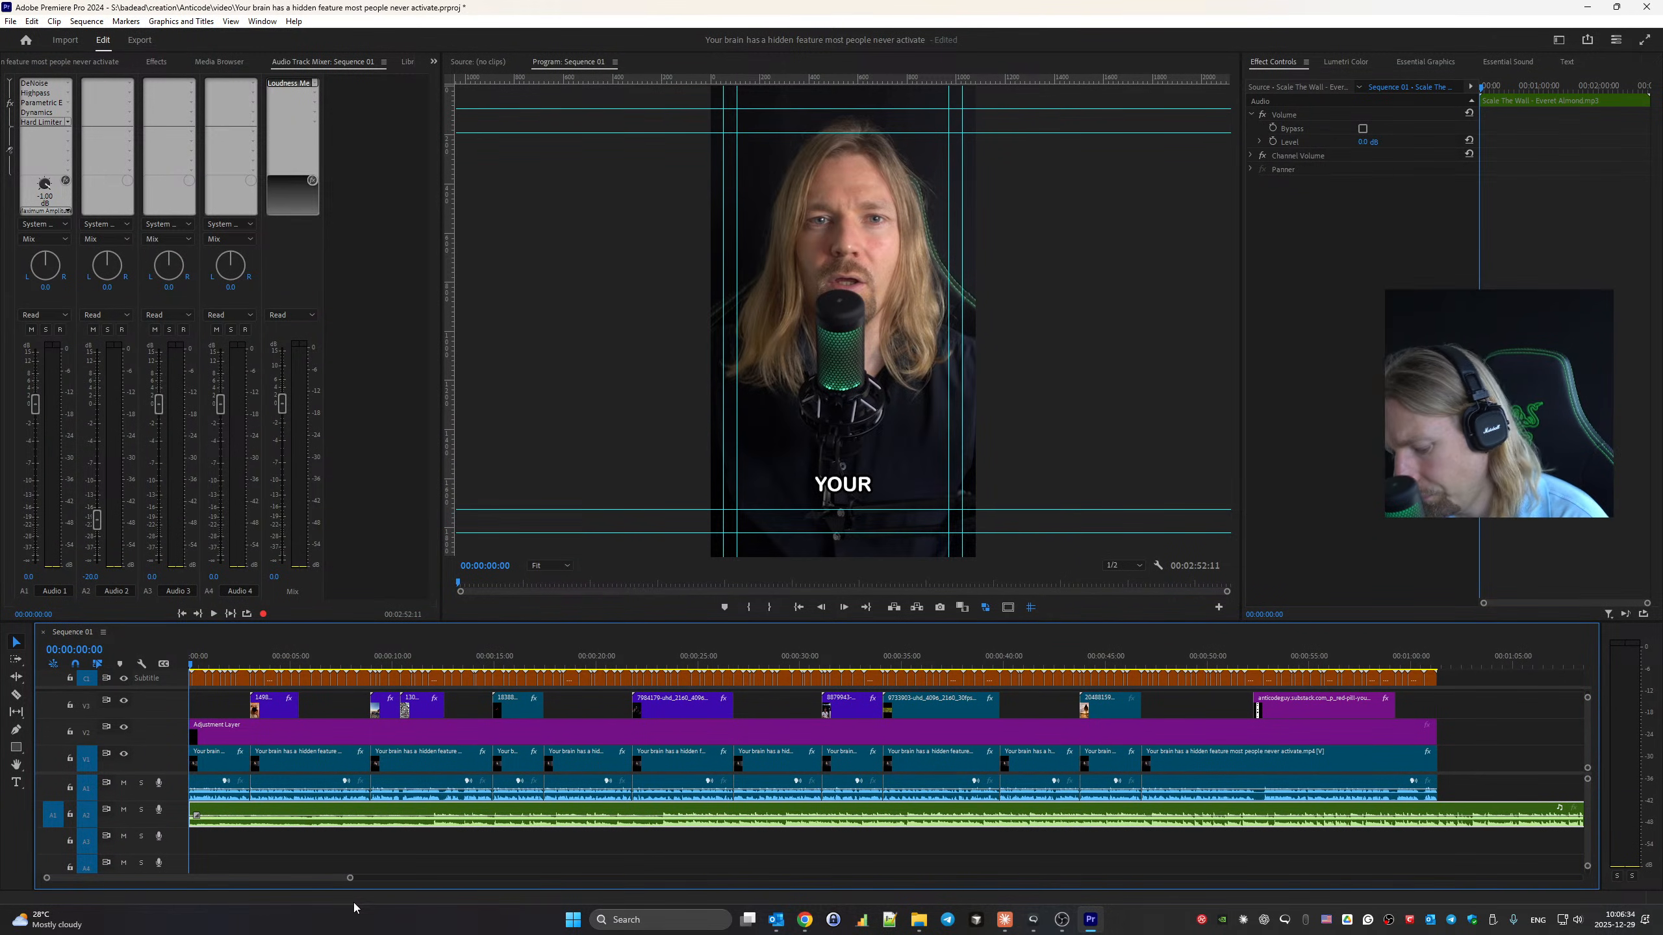
key("c")
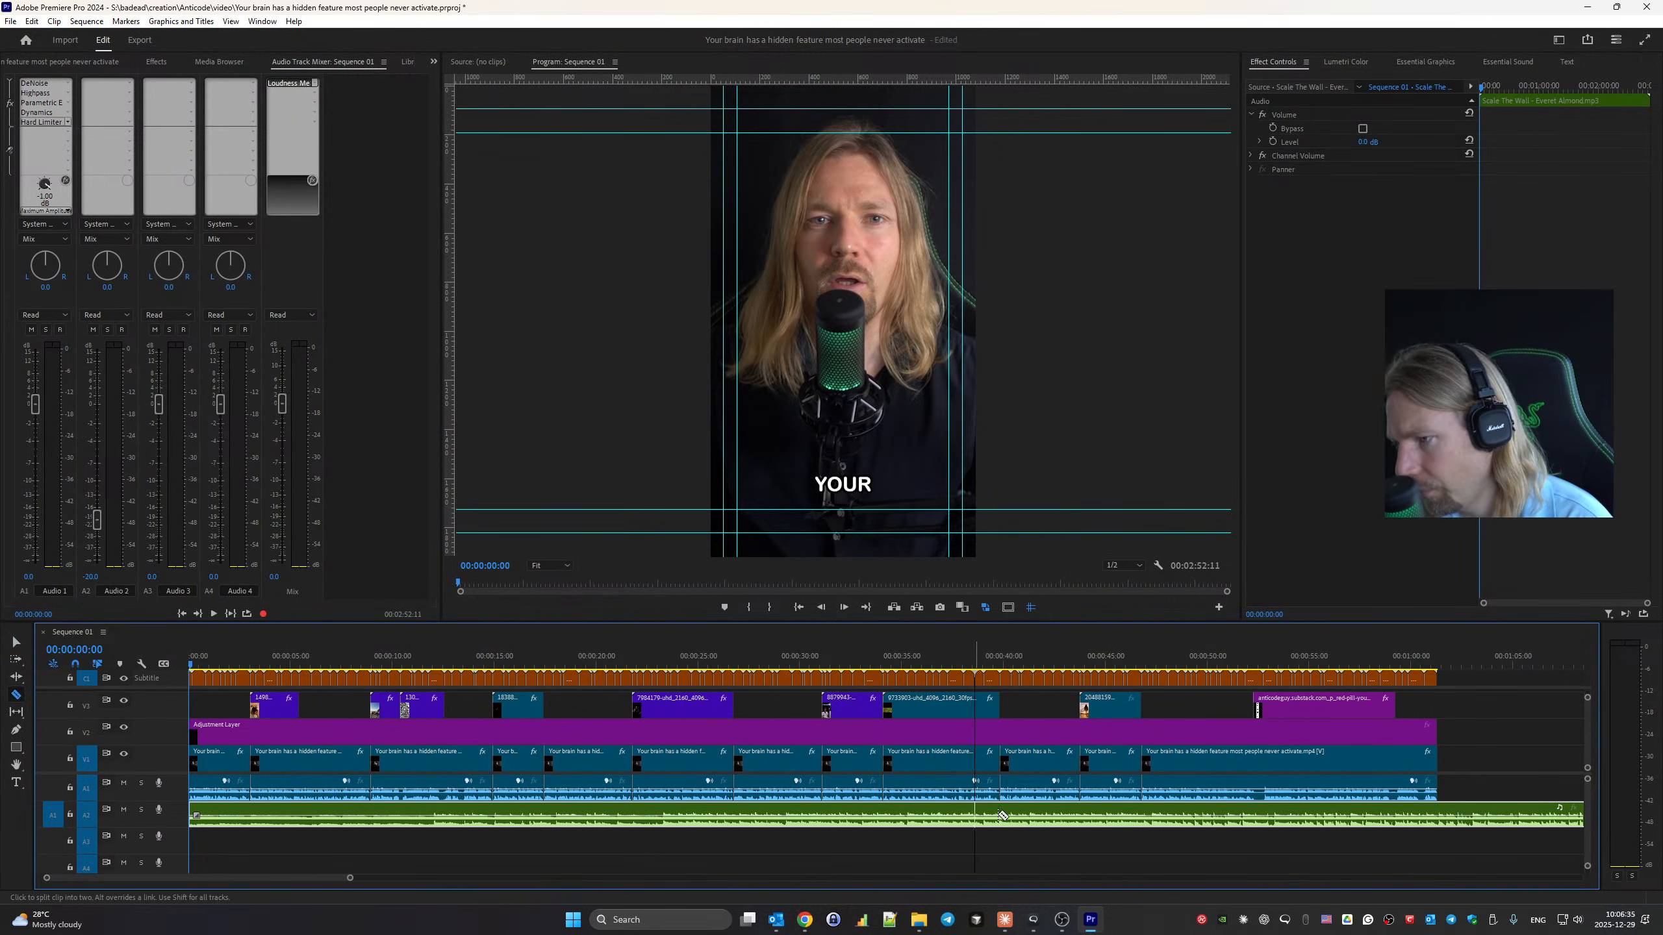
left_click(1444, 809)
key("v")
left_click(1506, 814)
key("Delete")
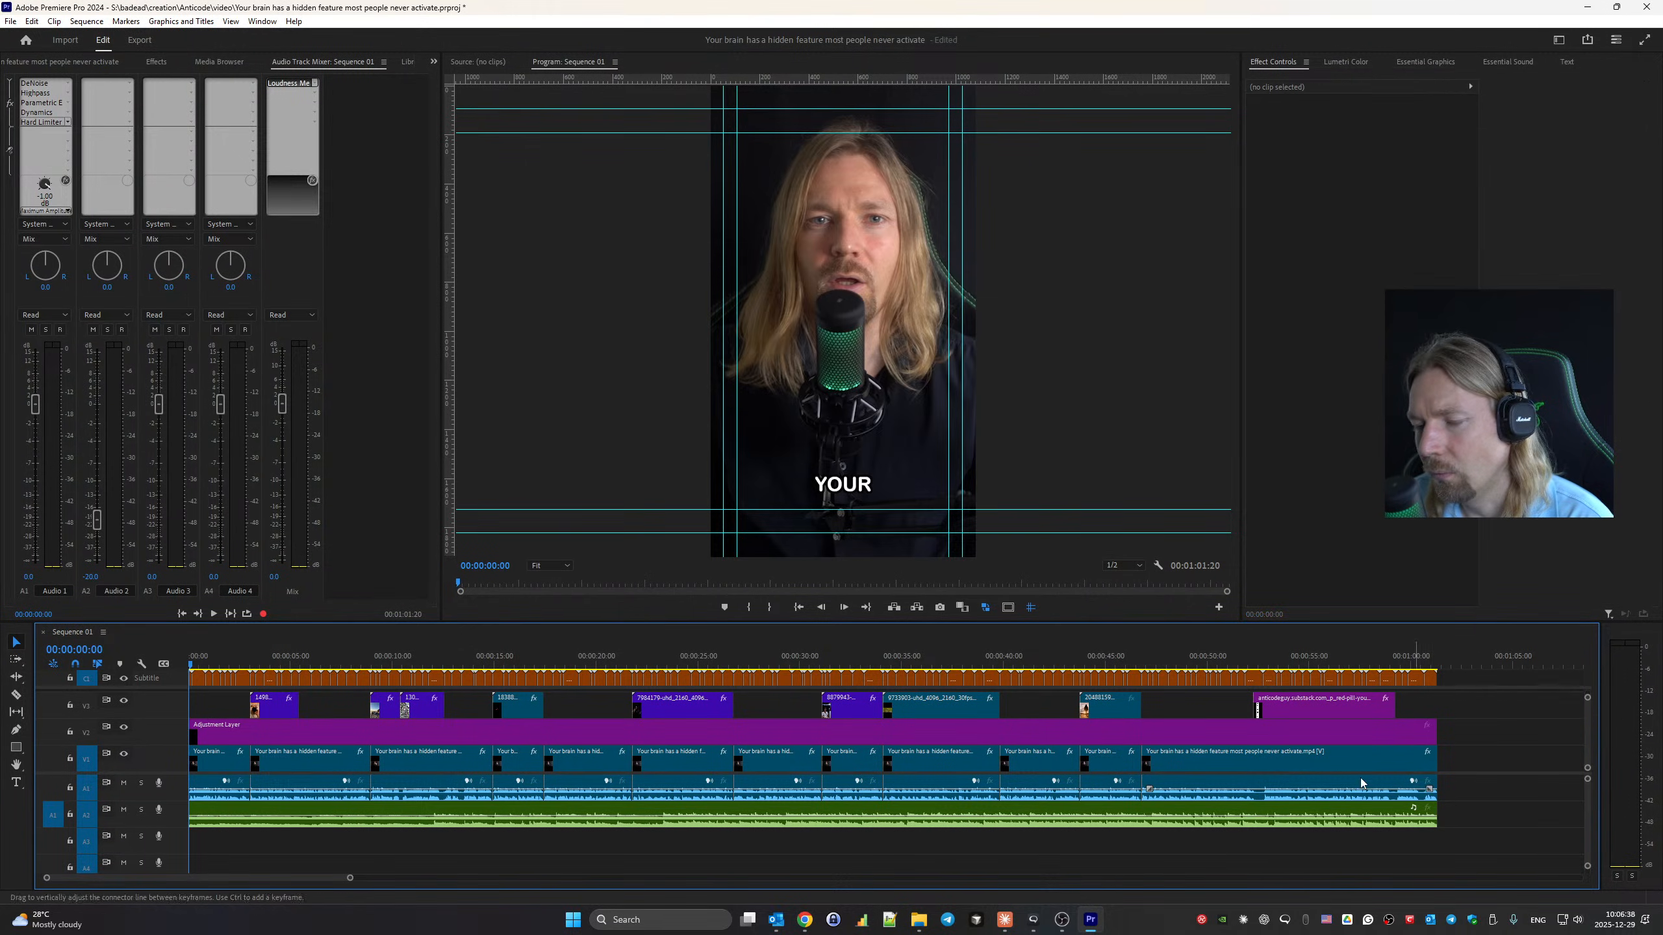
Play the sequence and apply a Dip to Black transition to the end of the final talking-head clip.
key("space")
left_click(144, 66)
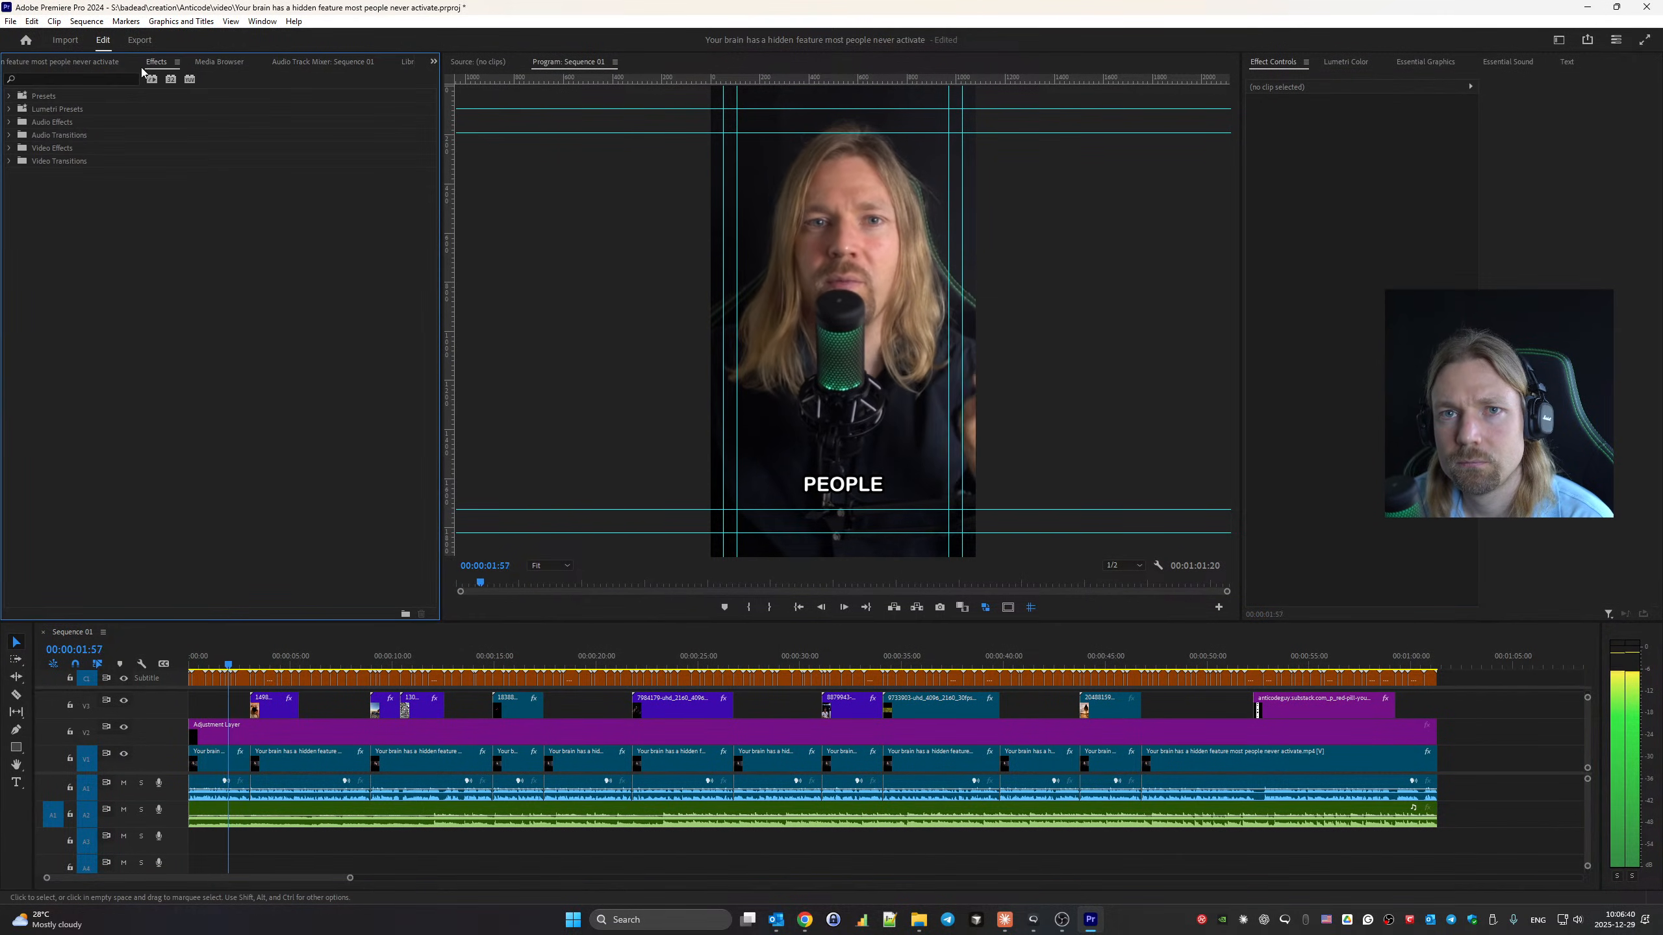
left_click(9, 160)
left_click(16, 174)
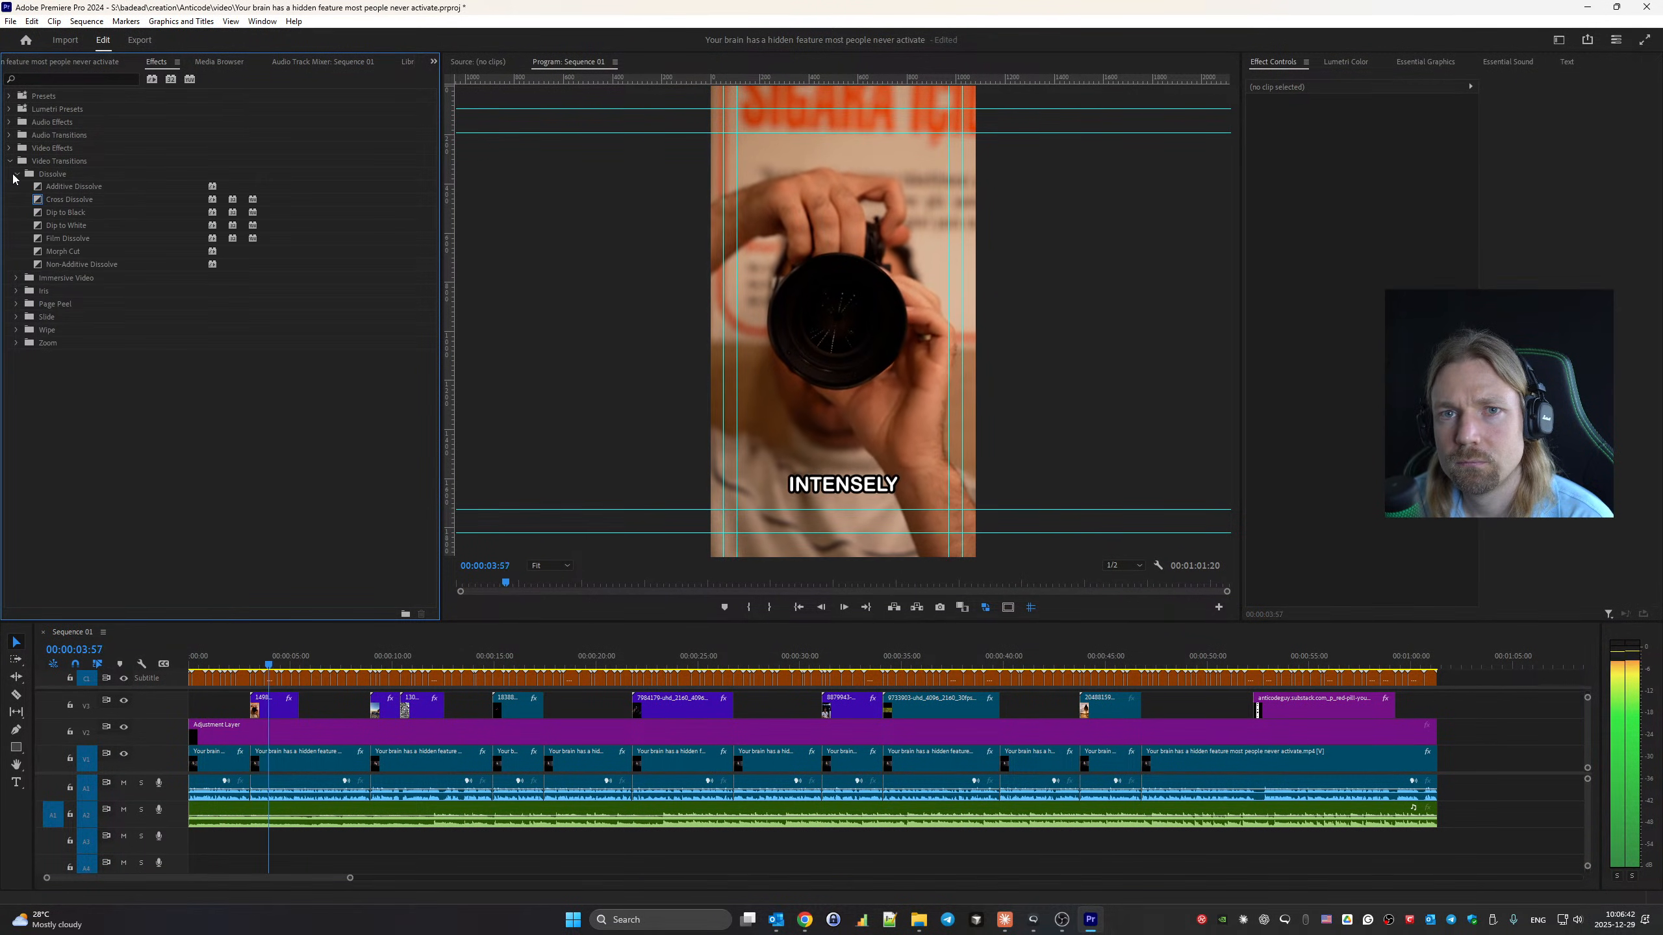
mouse_move(39, 213)
left_mouse_down()
mouse_move(242, 239)
mouse_move(1323, 680)
mouse_move(1433, 763)
left_mouse_up()
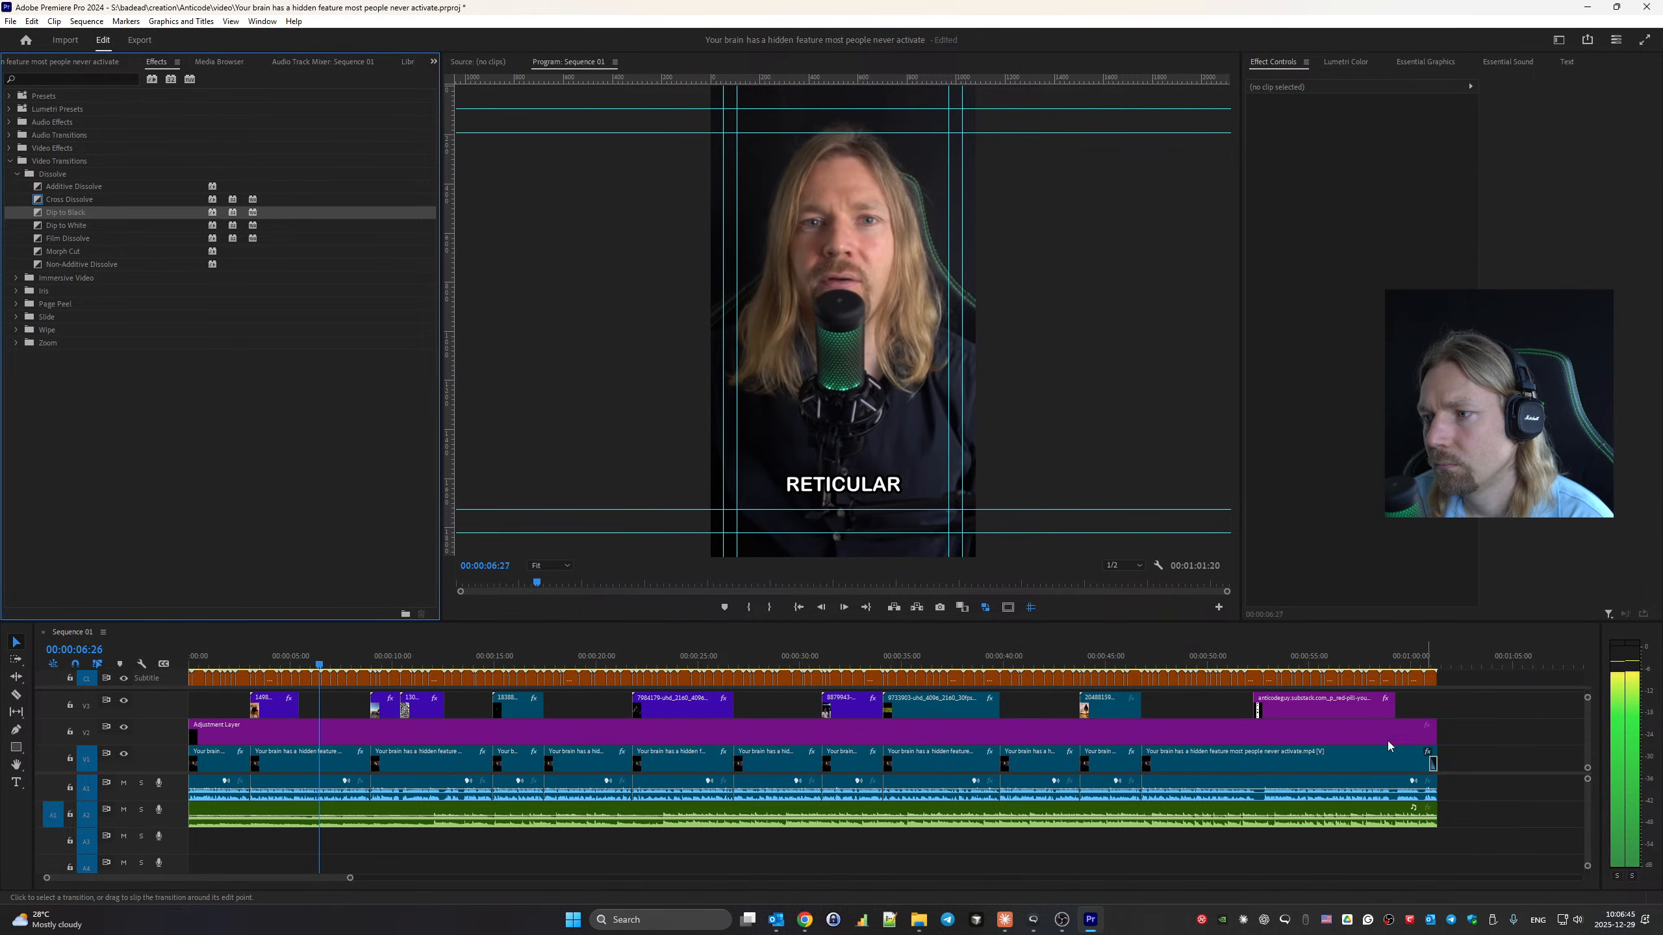
Apply a Constant Power crossfade to the end of the music clip on Audio 2 and stop playback.
left_click(9, 135)
left_click(17, 148)
left_click_drag(39, 175, 1431, 820)
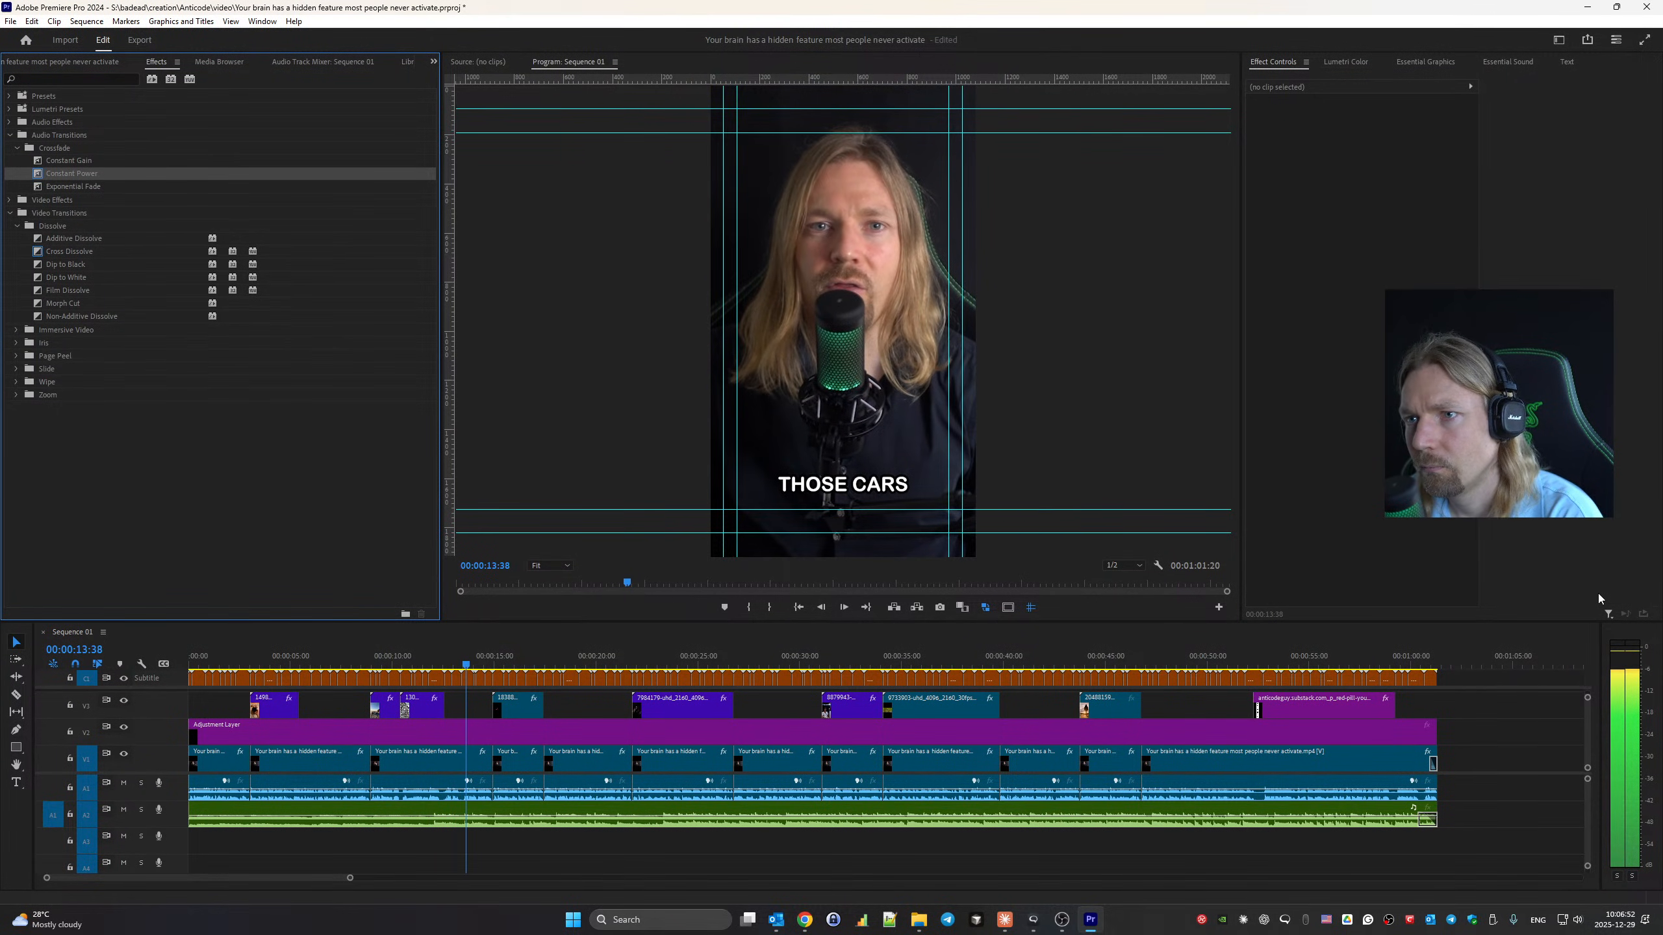
key("space")
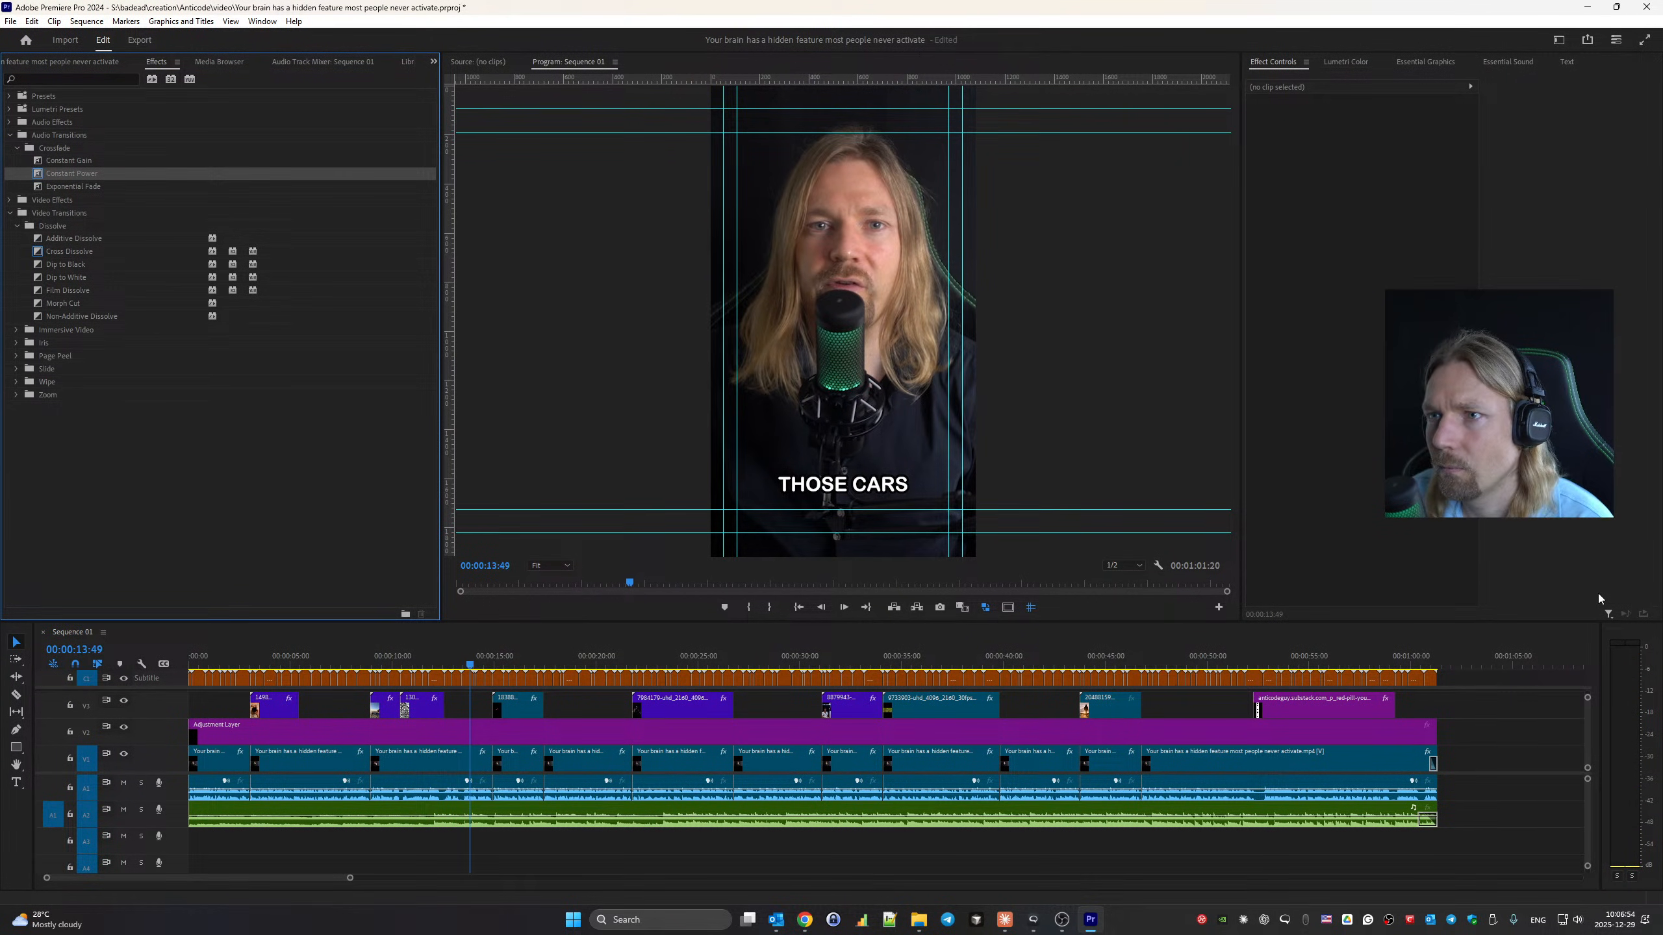
Show the Lumetri Scopes and apply automatic Lumetri basic correction to the adjustment layer.
left_click(749, 740)
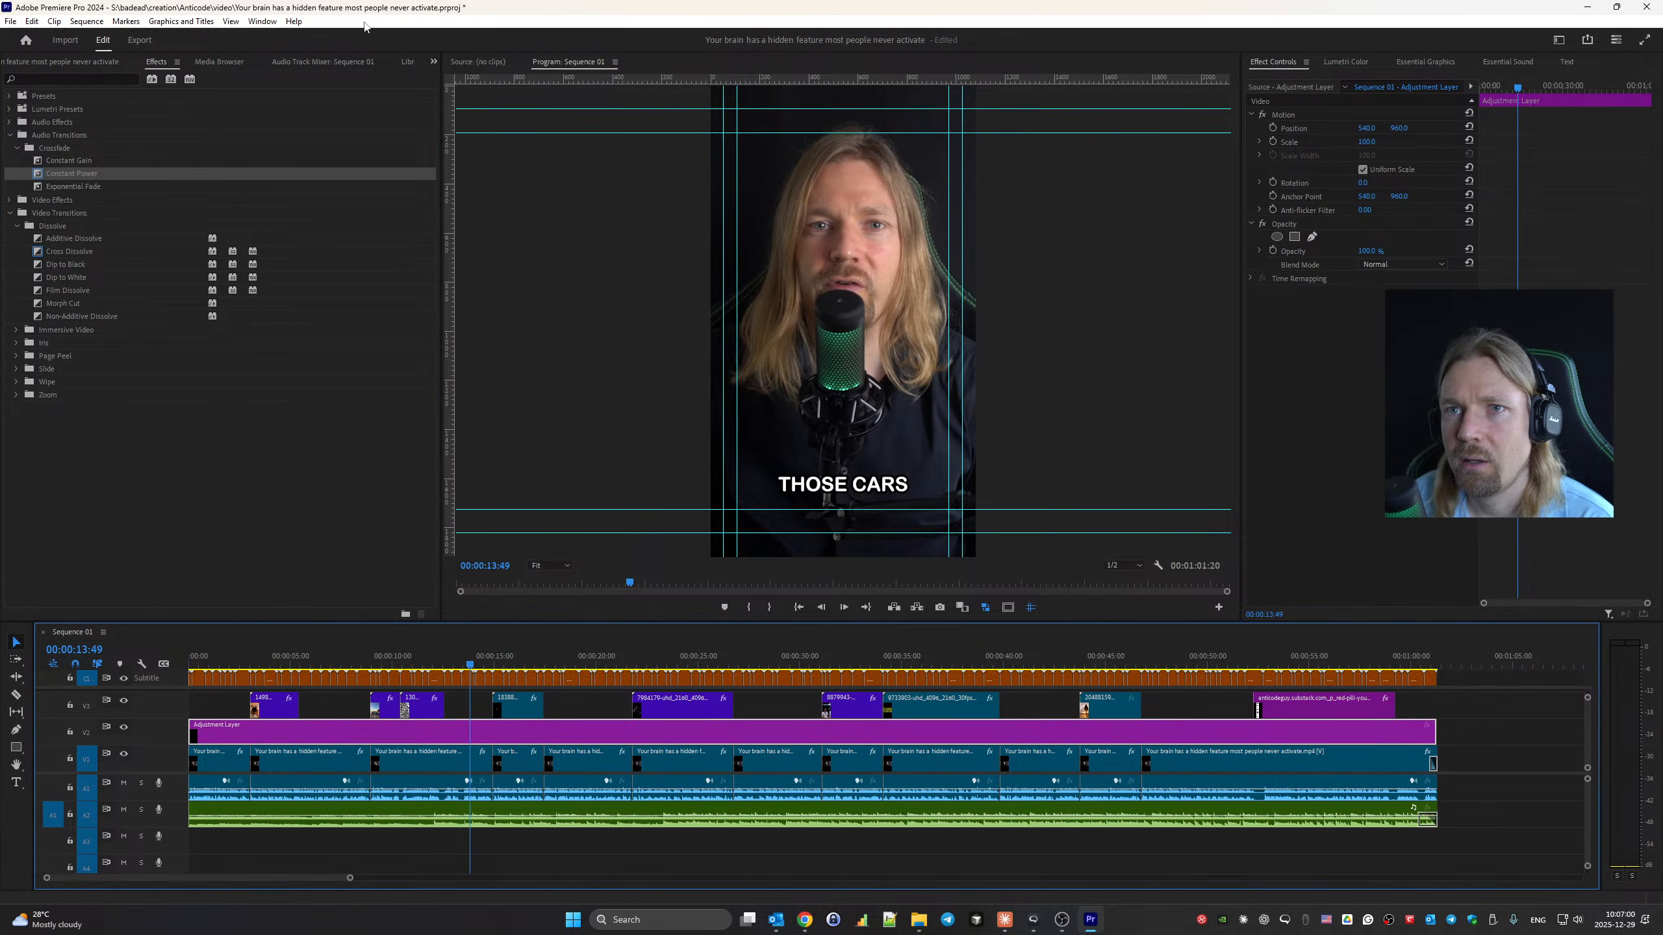
scroll(342, 63, "down", 2)
left_click(330, 63)
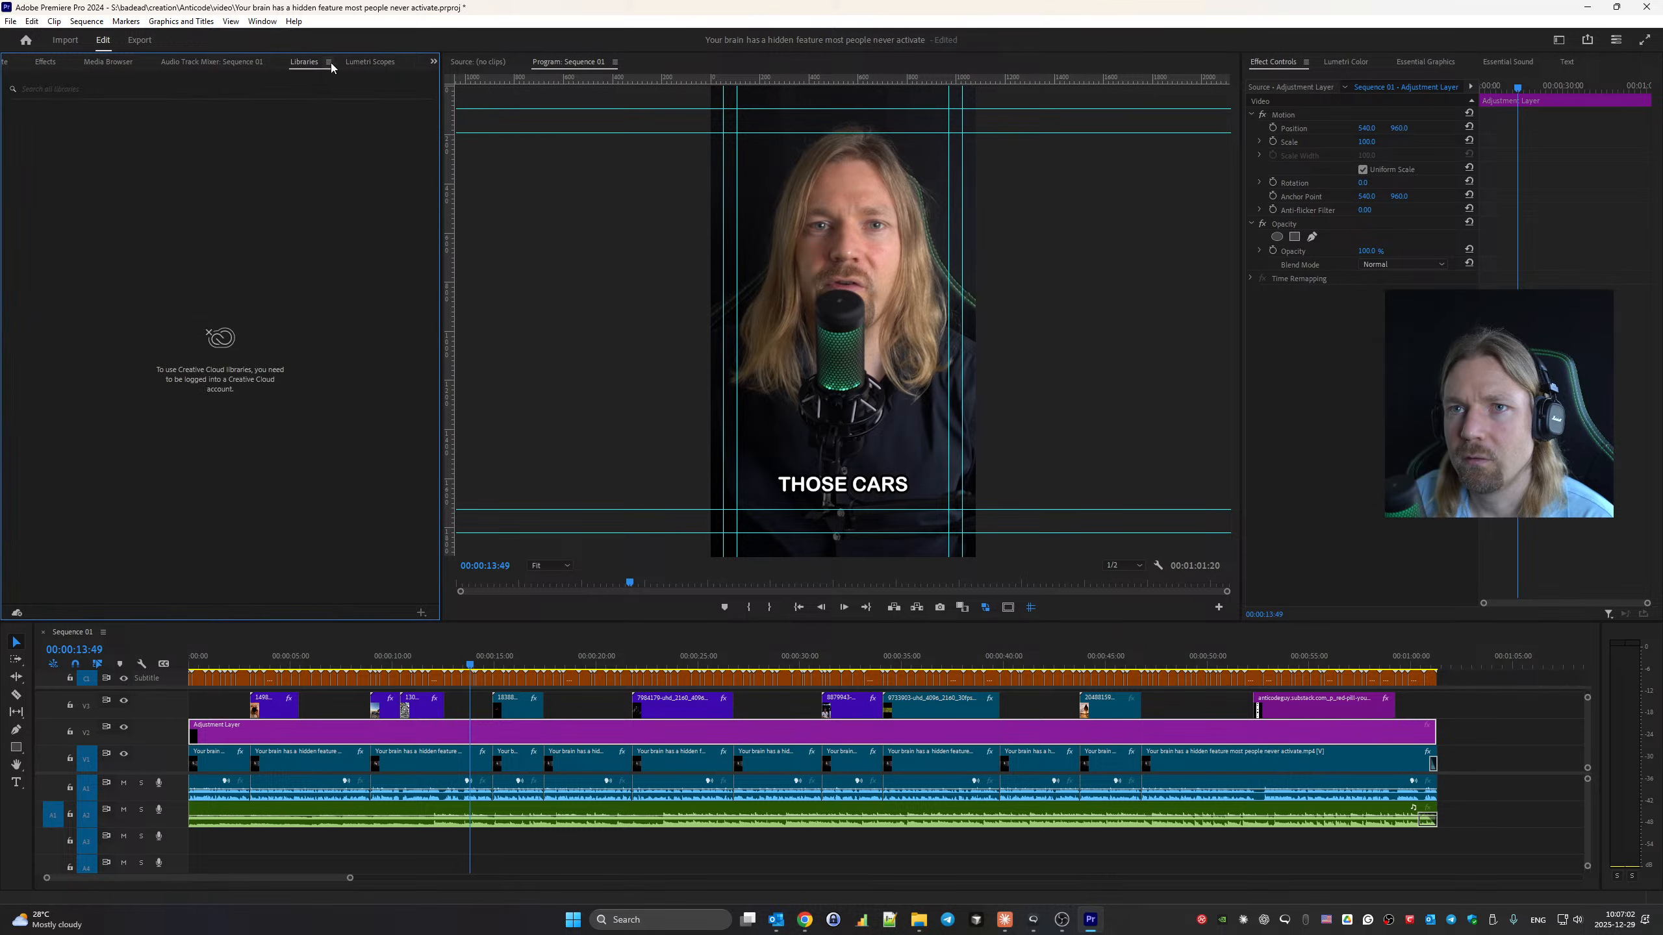
left_click(370, 62)
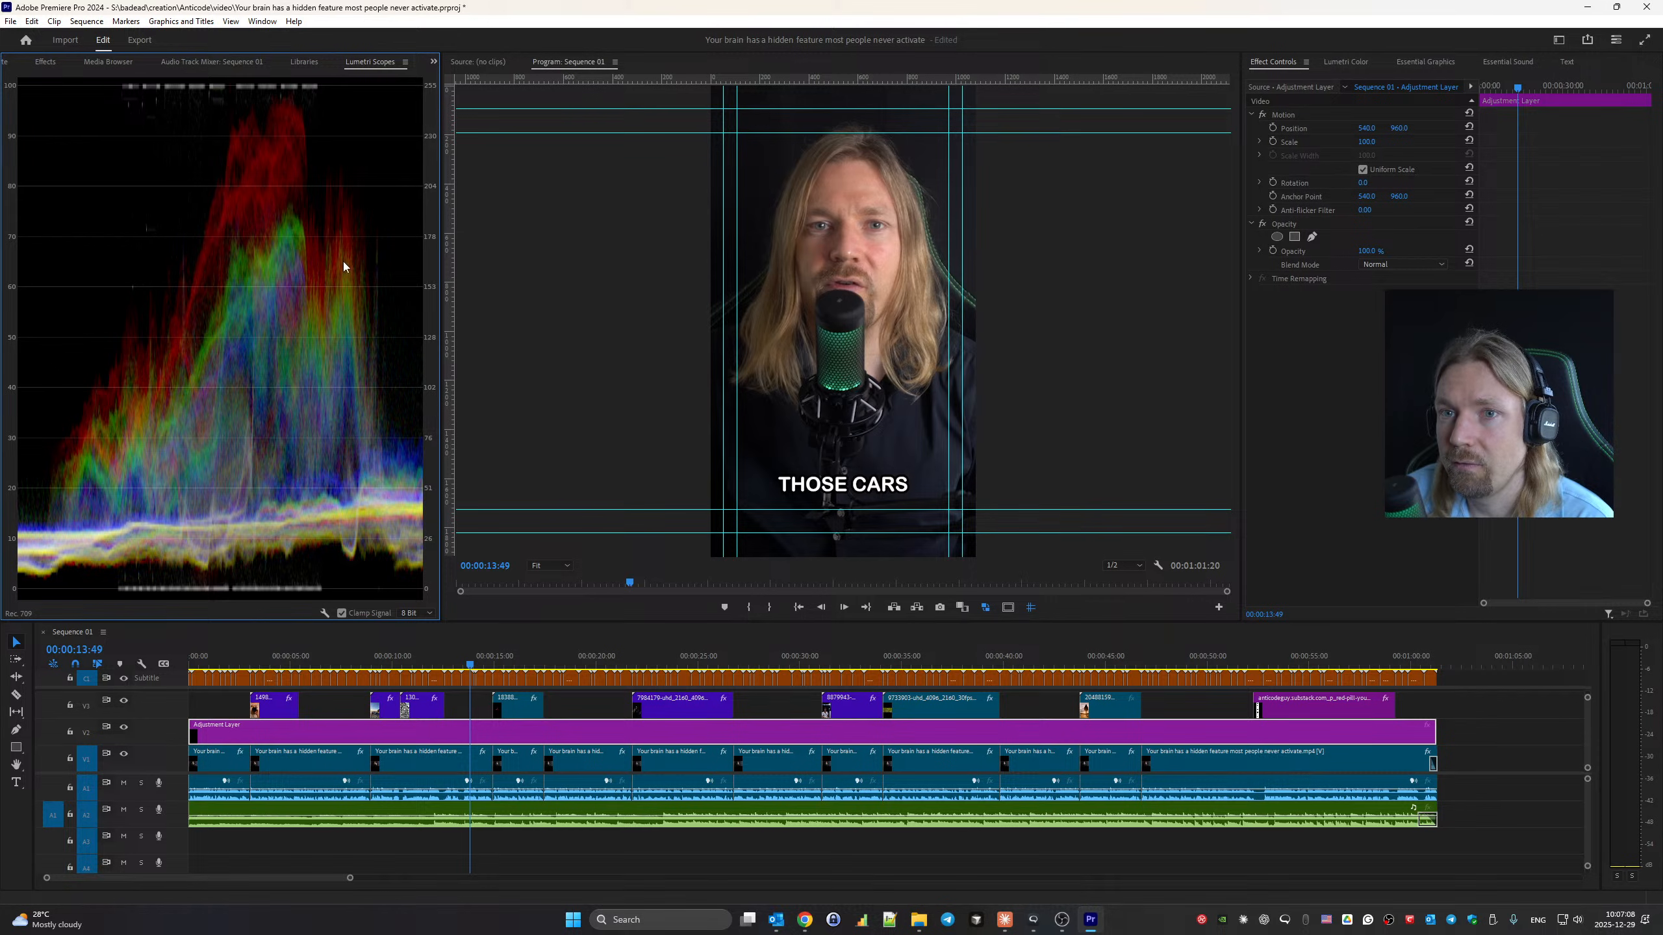
left_click(1350, 61)
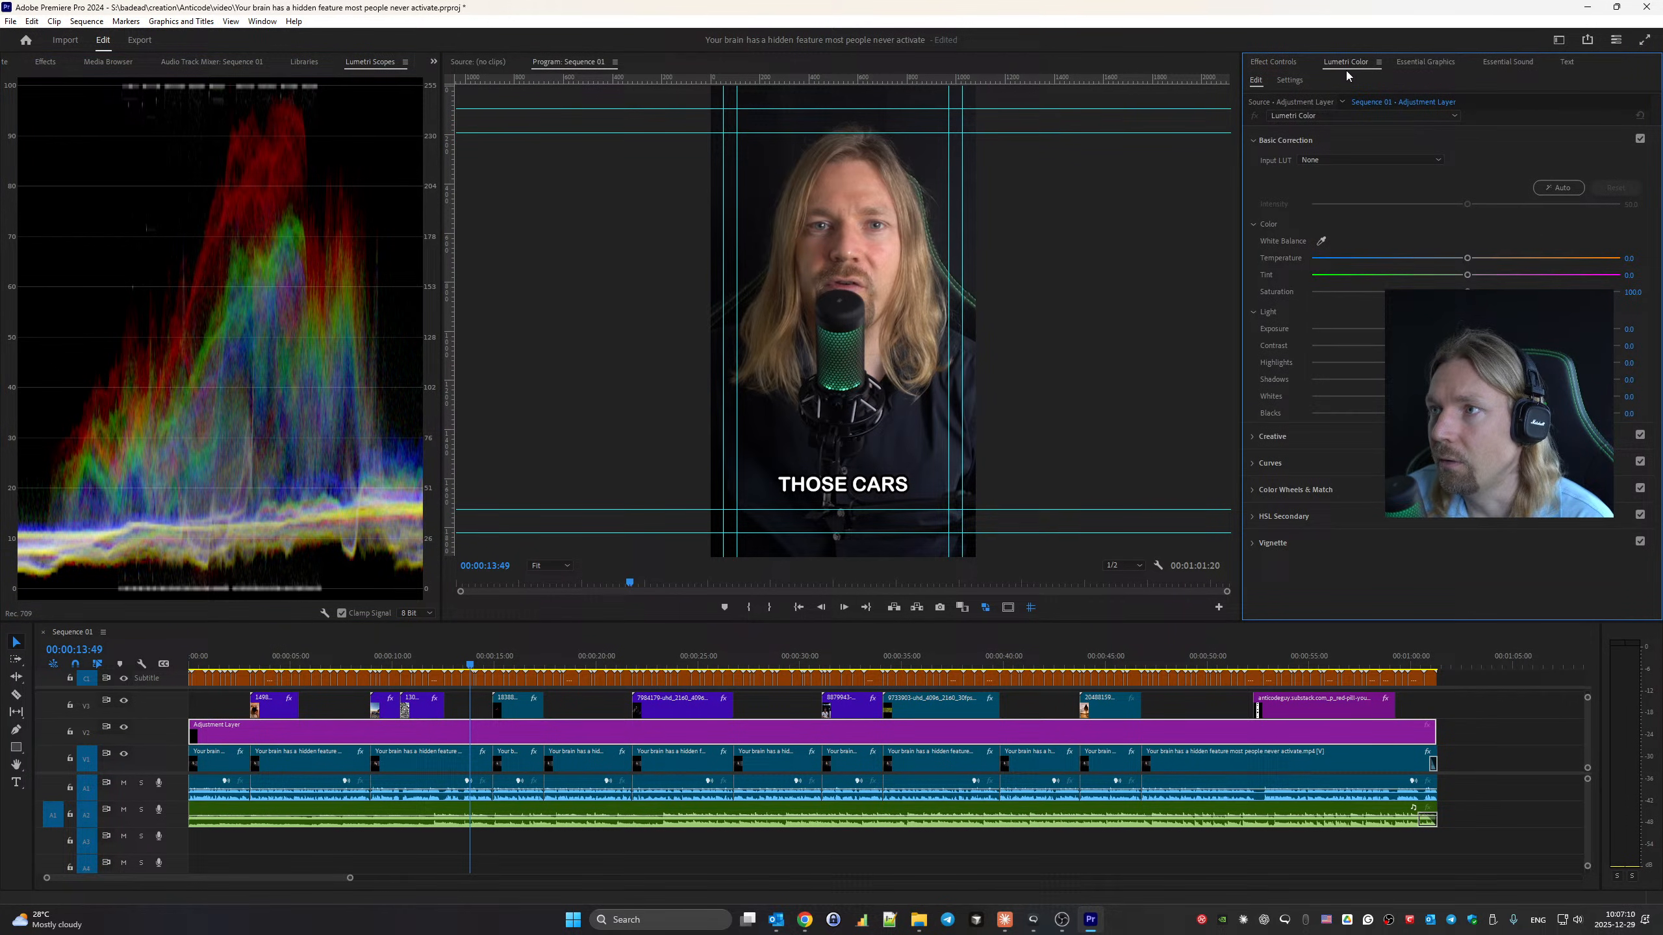
left_click(1558, 188)
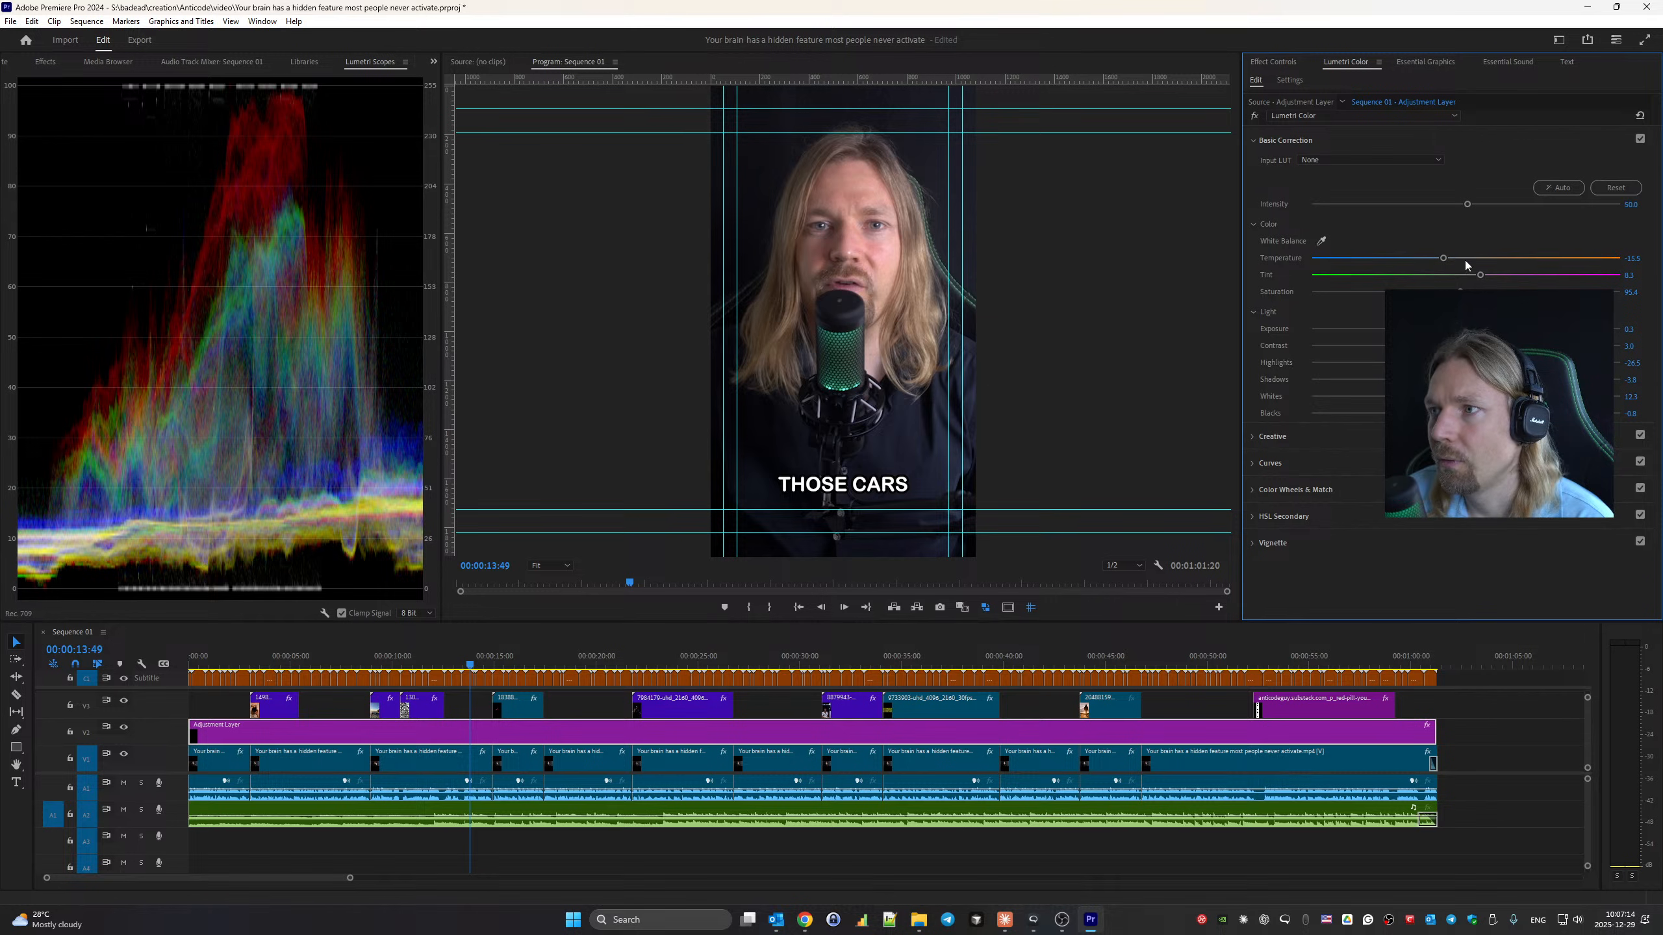
Refine the adjustment layer's basic correction with temperature -0.4, exposure -0.1, and lower shadows and blacks.
left_click_drag(1445, 260, 1466, 260)
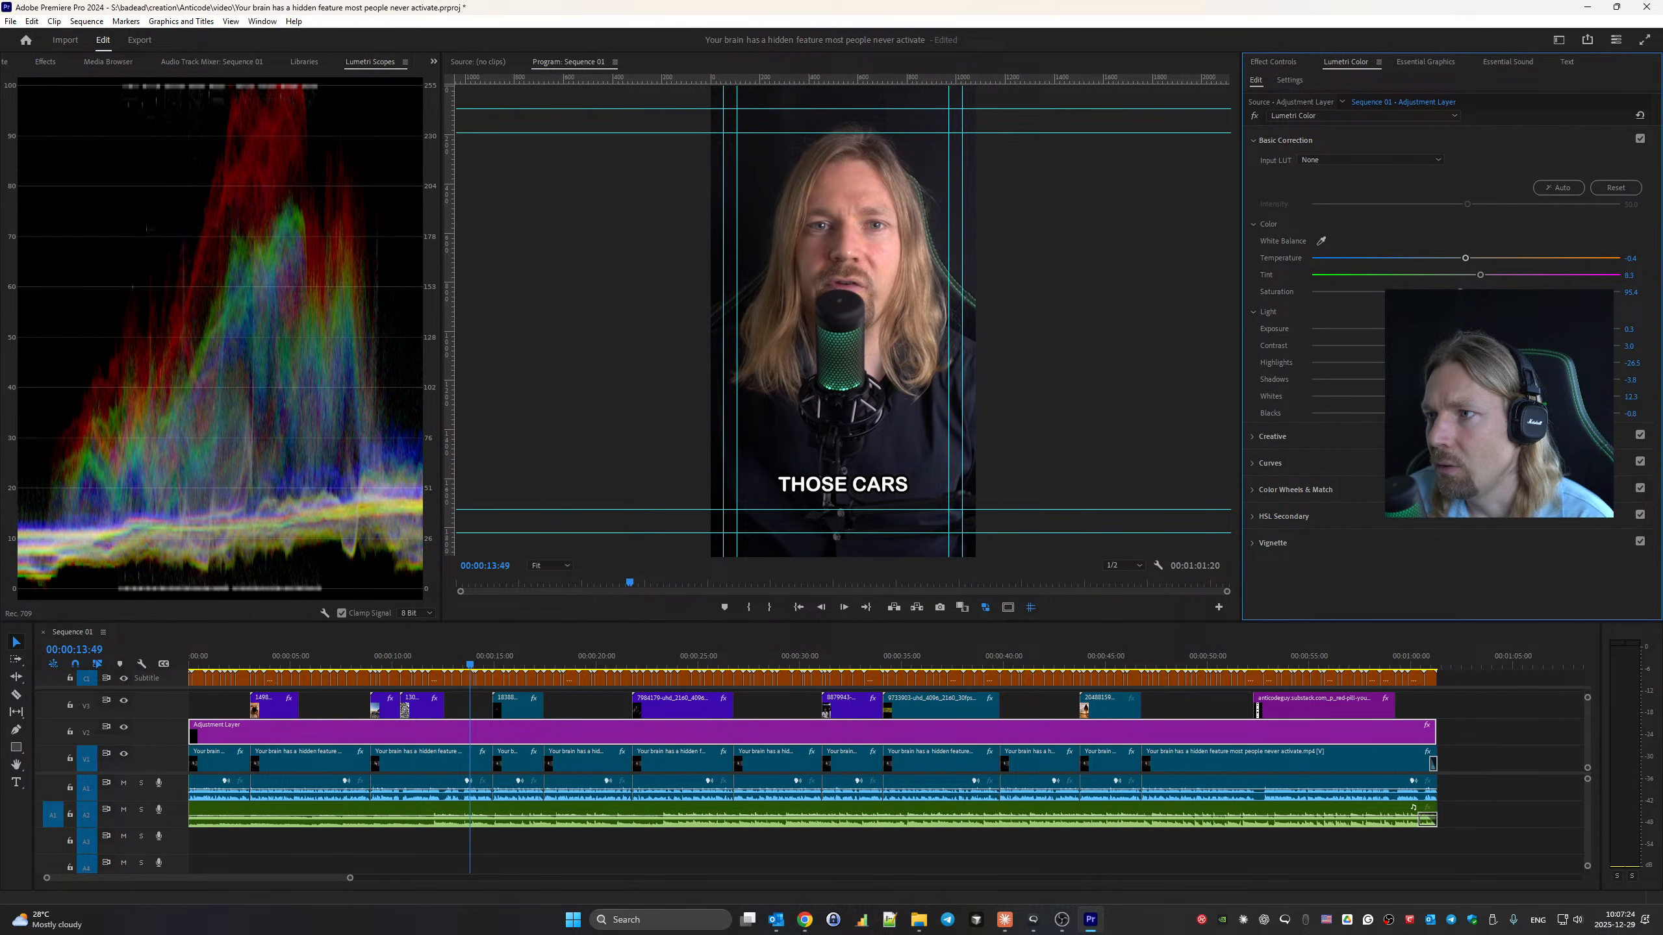
left_click_drag(1476, 329, 1464, 329)
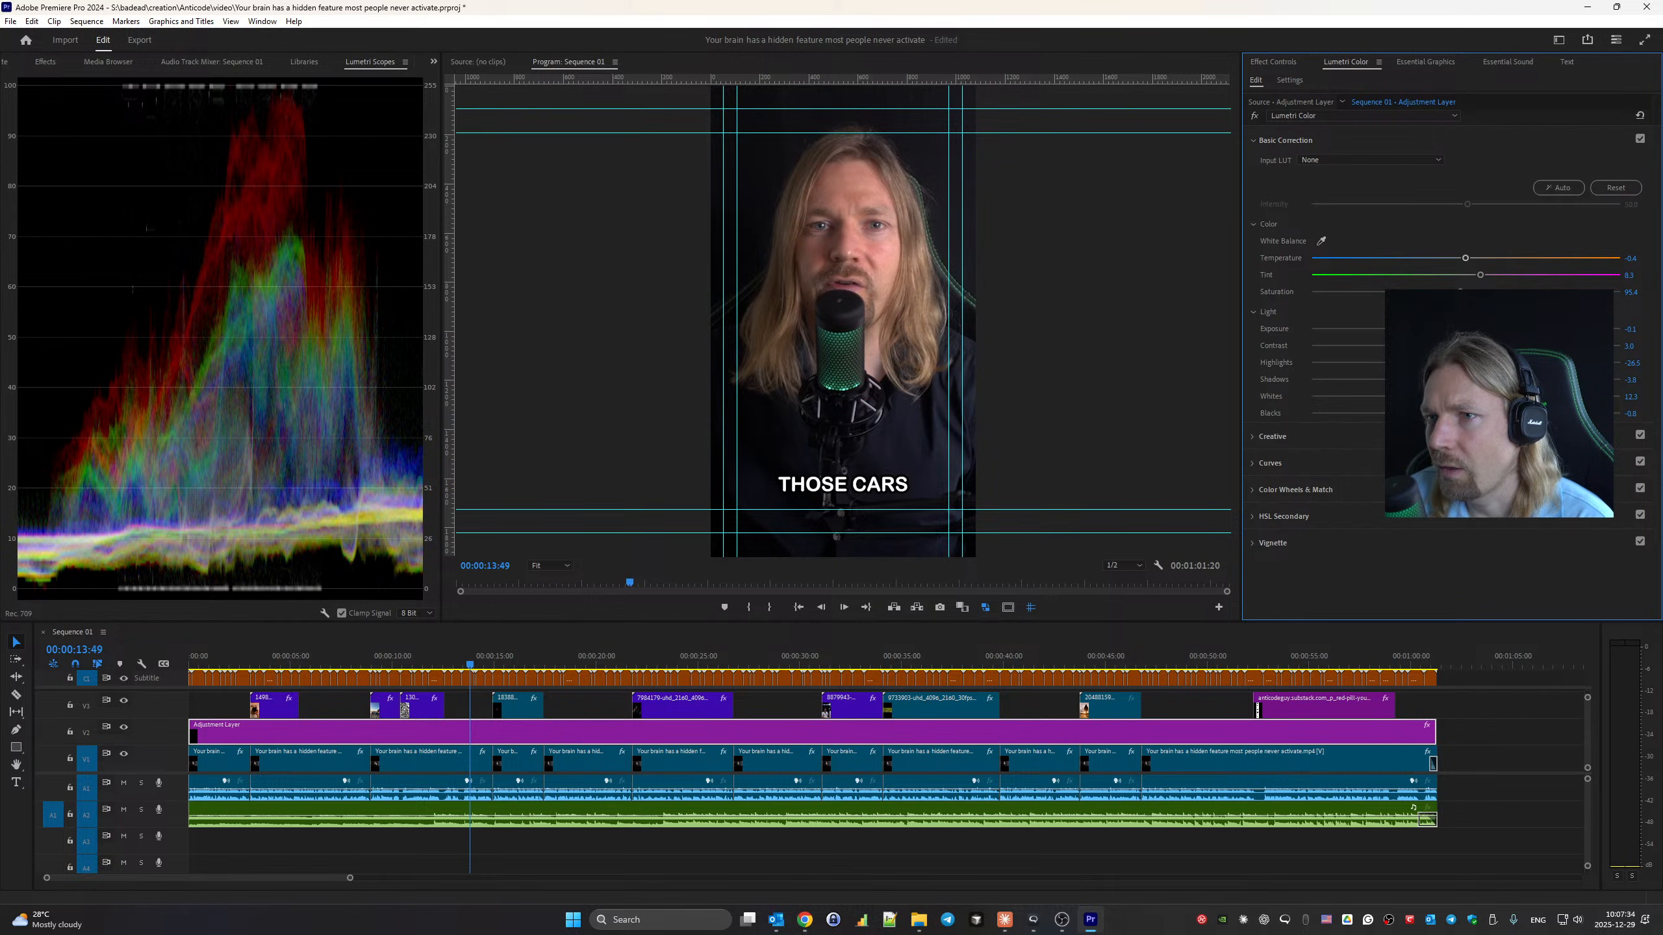
left_click_drag(1468, 413, 1456, 379)
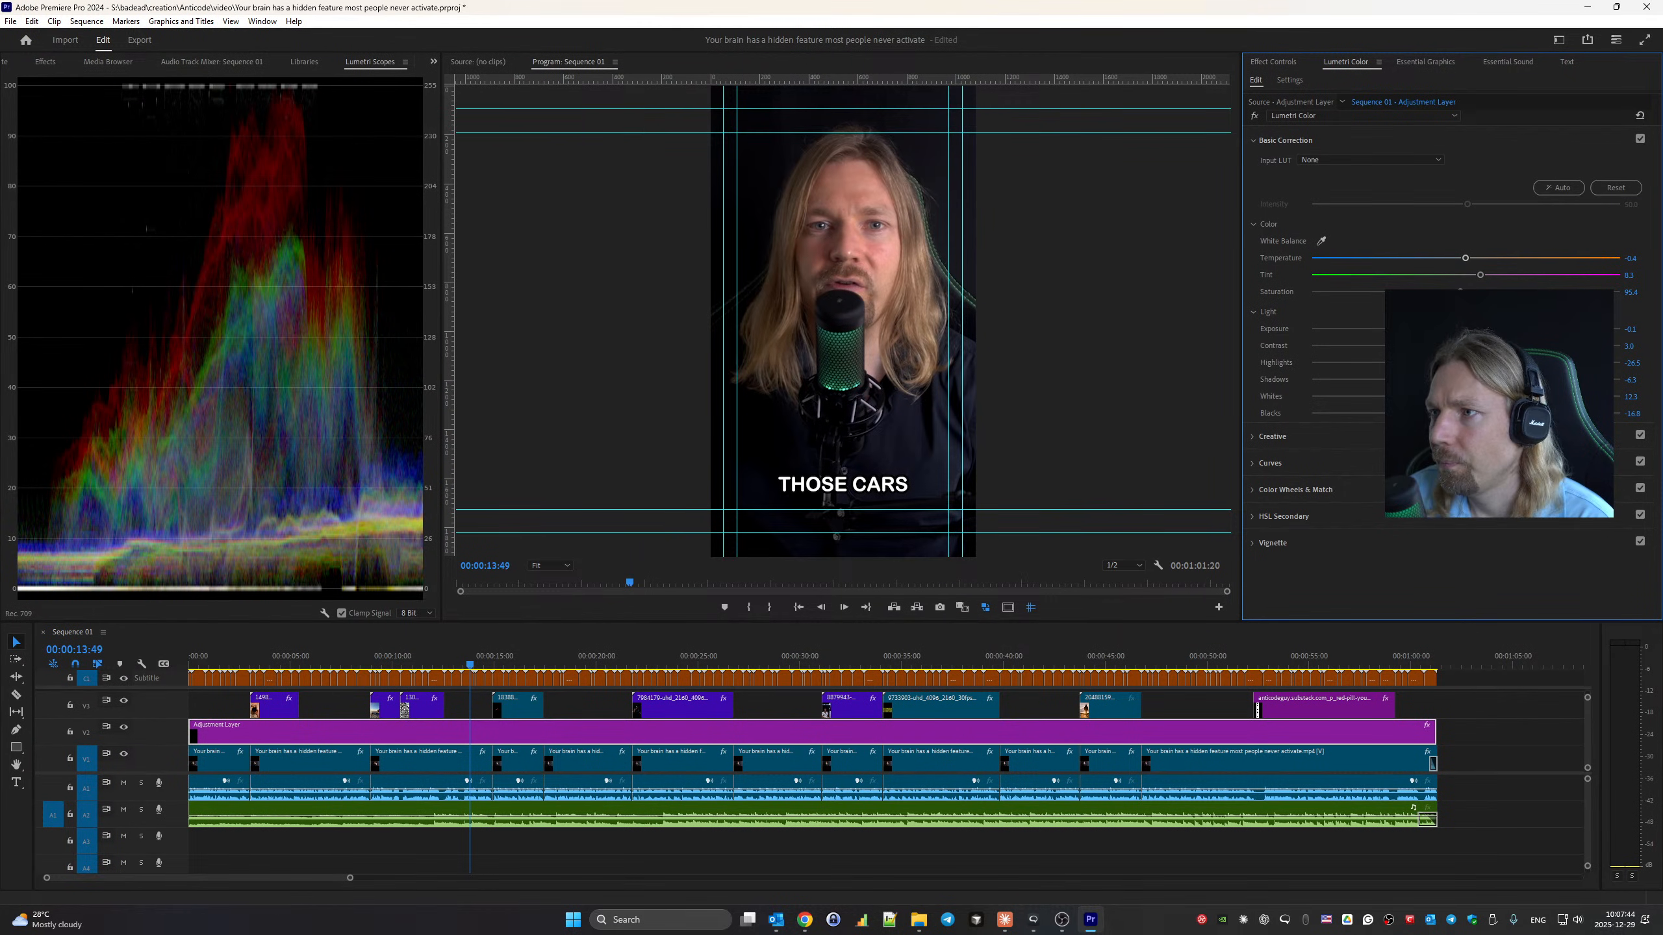
Raise the adjustment layer's creative saturation slightly and set its temperature to -7.0 and tint to 5.9.
left_click(1273, 438)
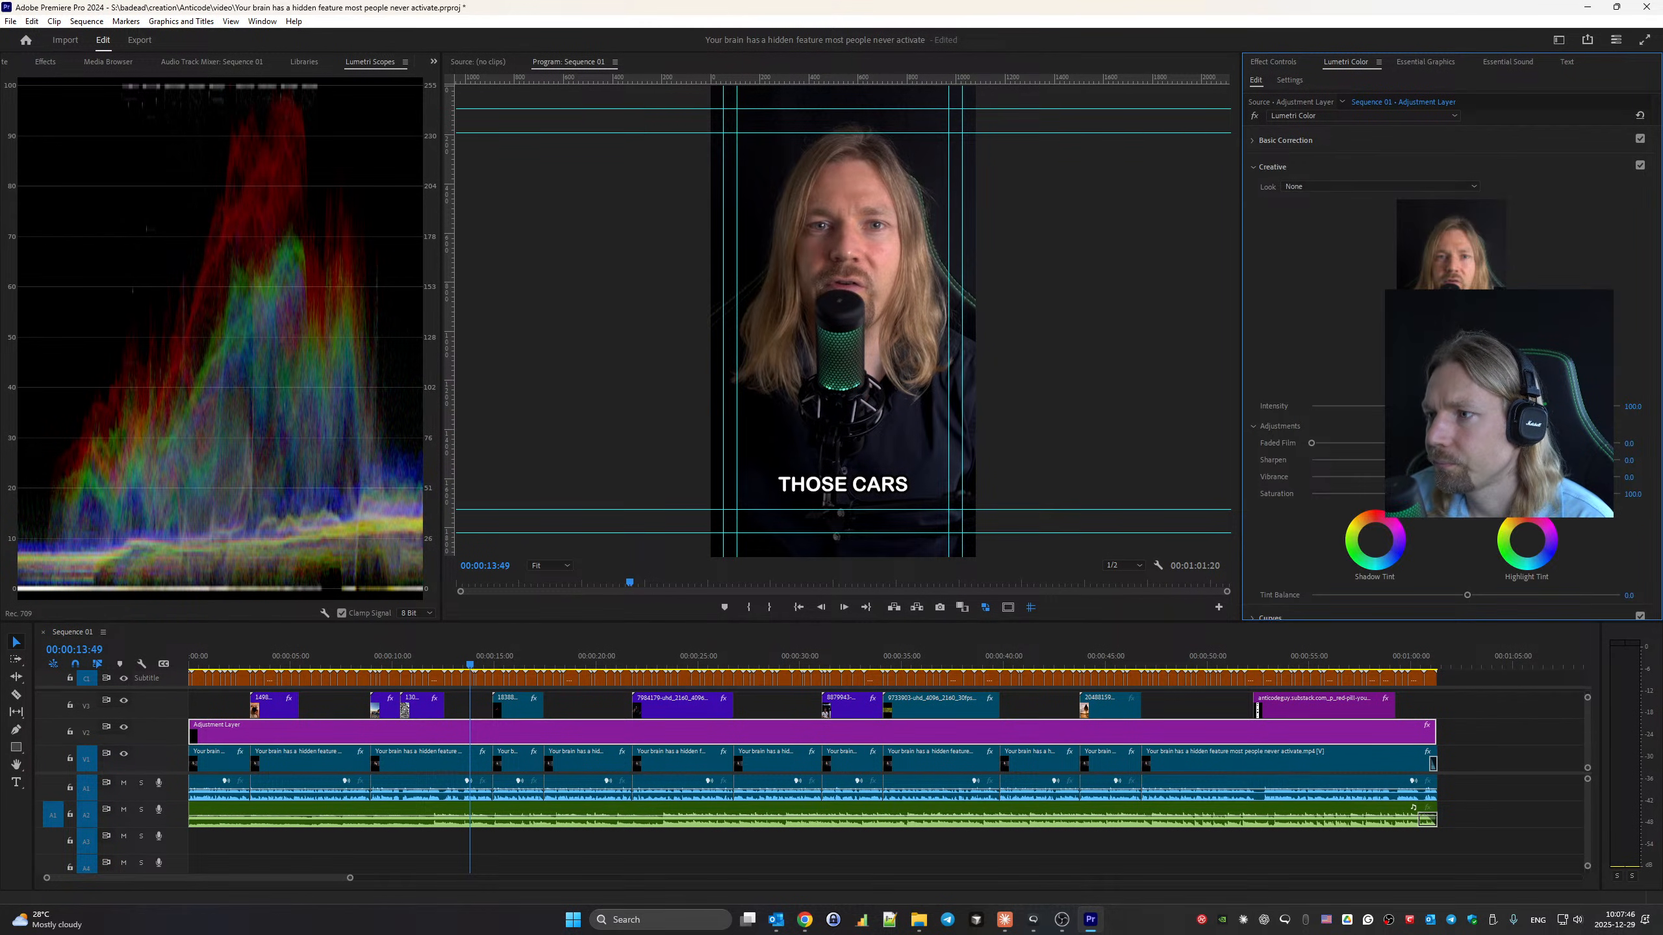
left_click_drag(1480, 494, 1480, 494)
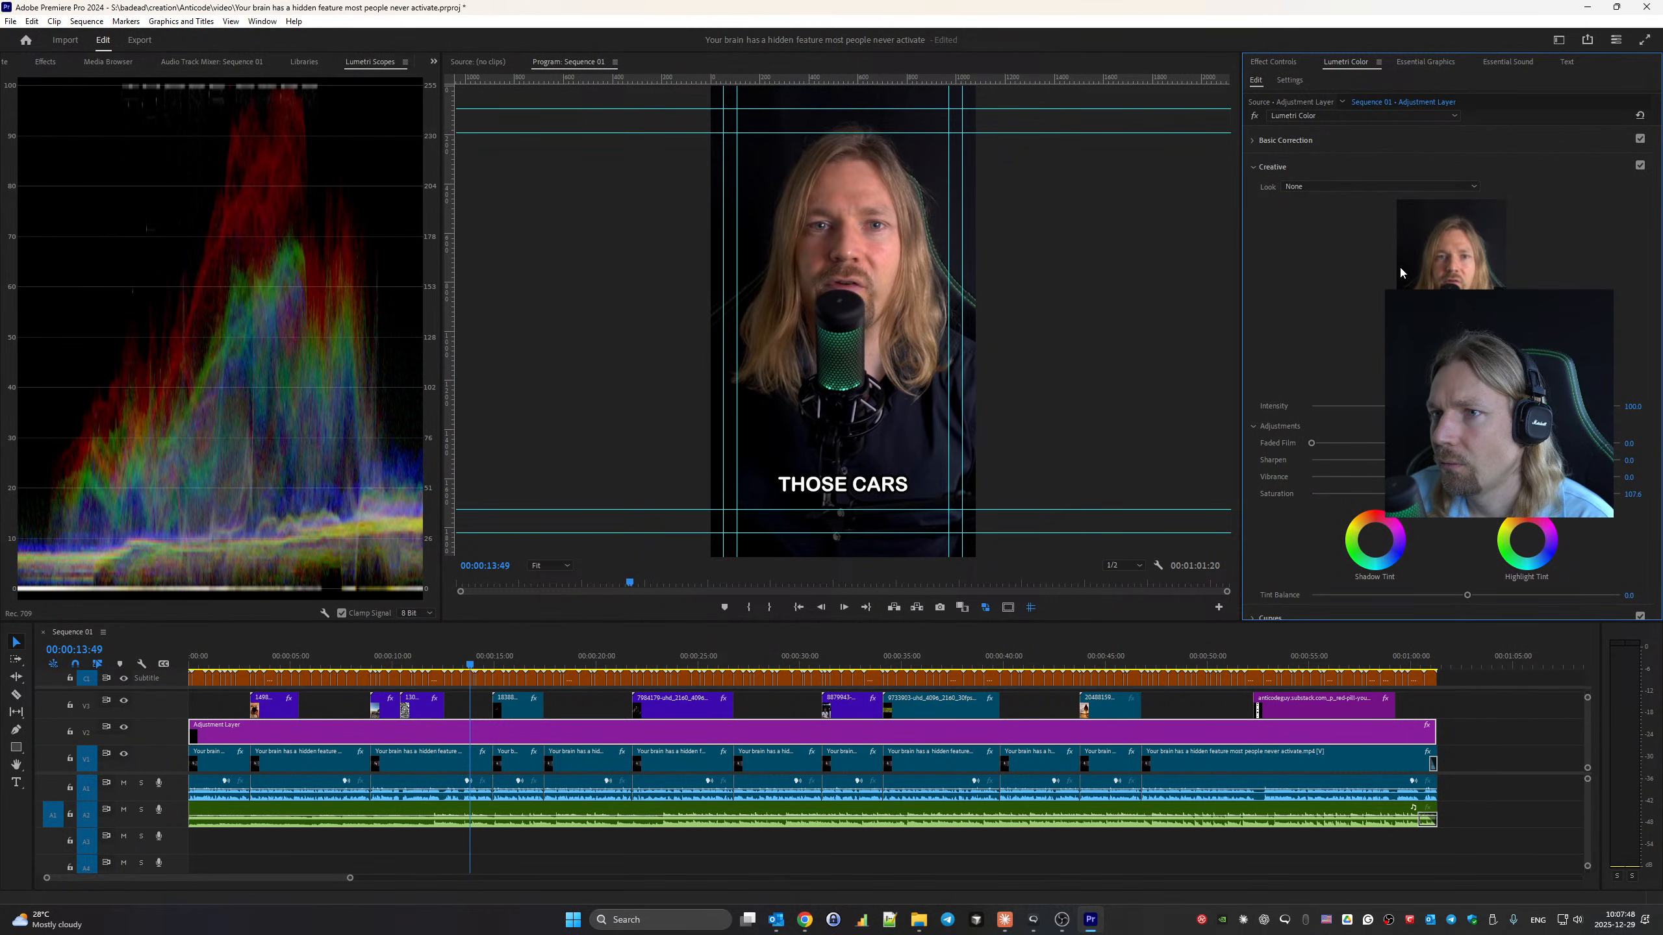
left_click(1319, 138)
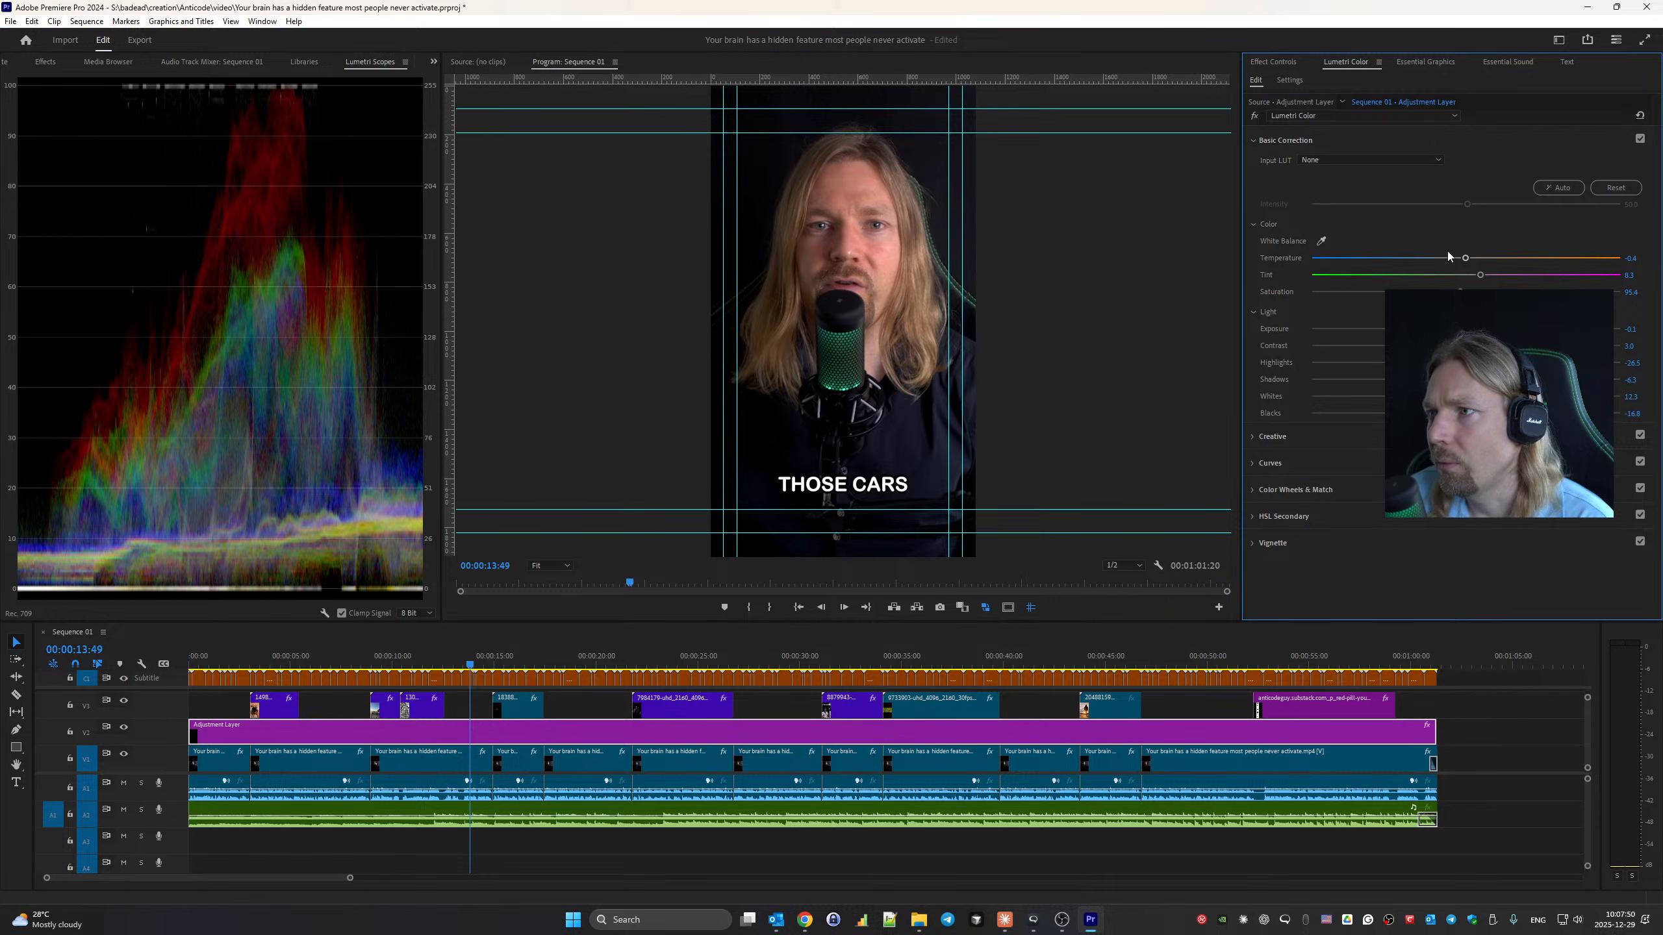
left_click_drag(1482, 275, 1448, 262)
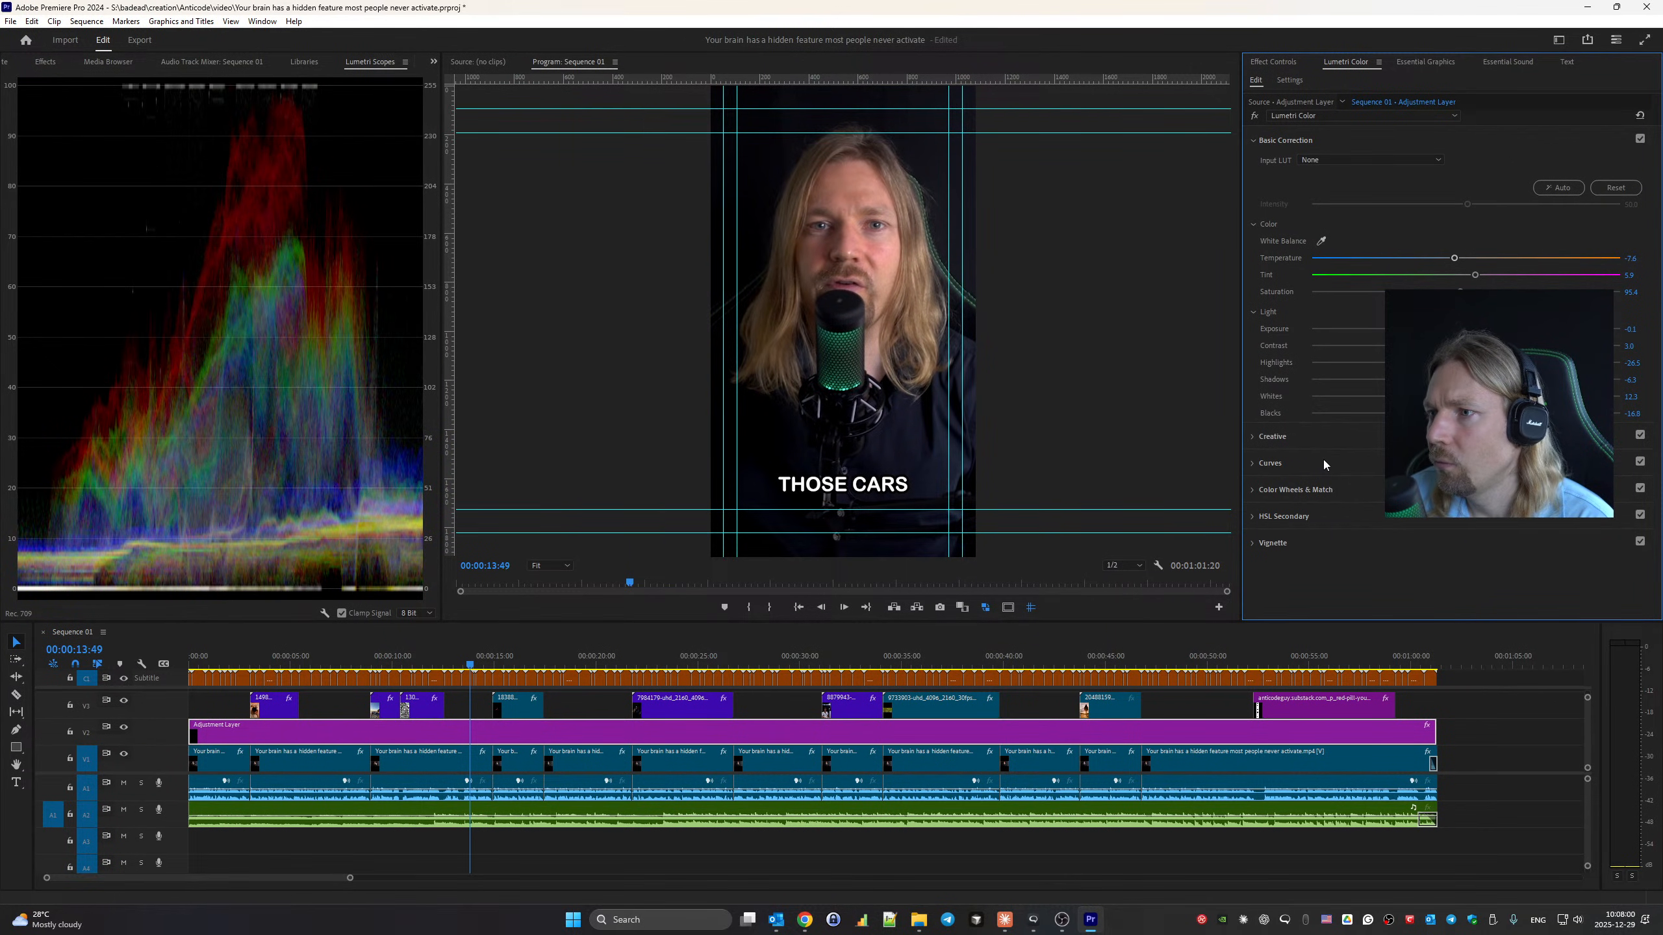
Darken the adjustment layer's shadows slightly with the RGB curve and set the vignette amount to -3.0.
left_click(1273, 463)
left_click_drag(1457, 342, 1454, 335)
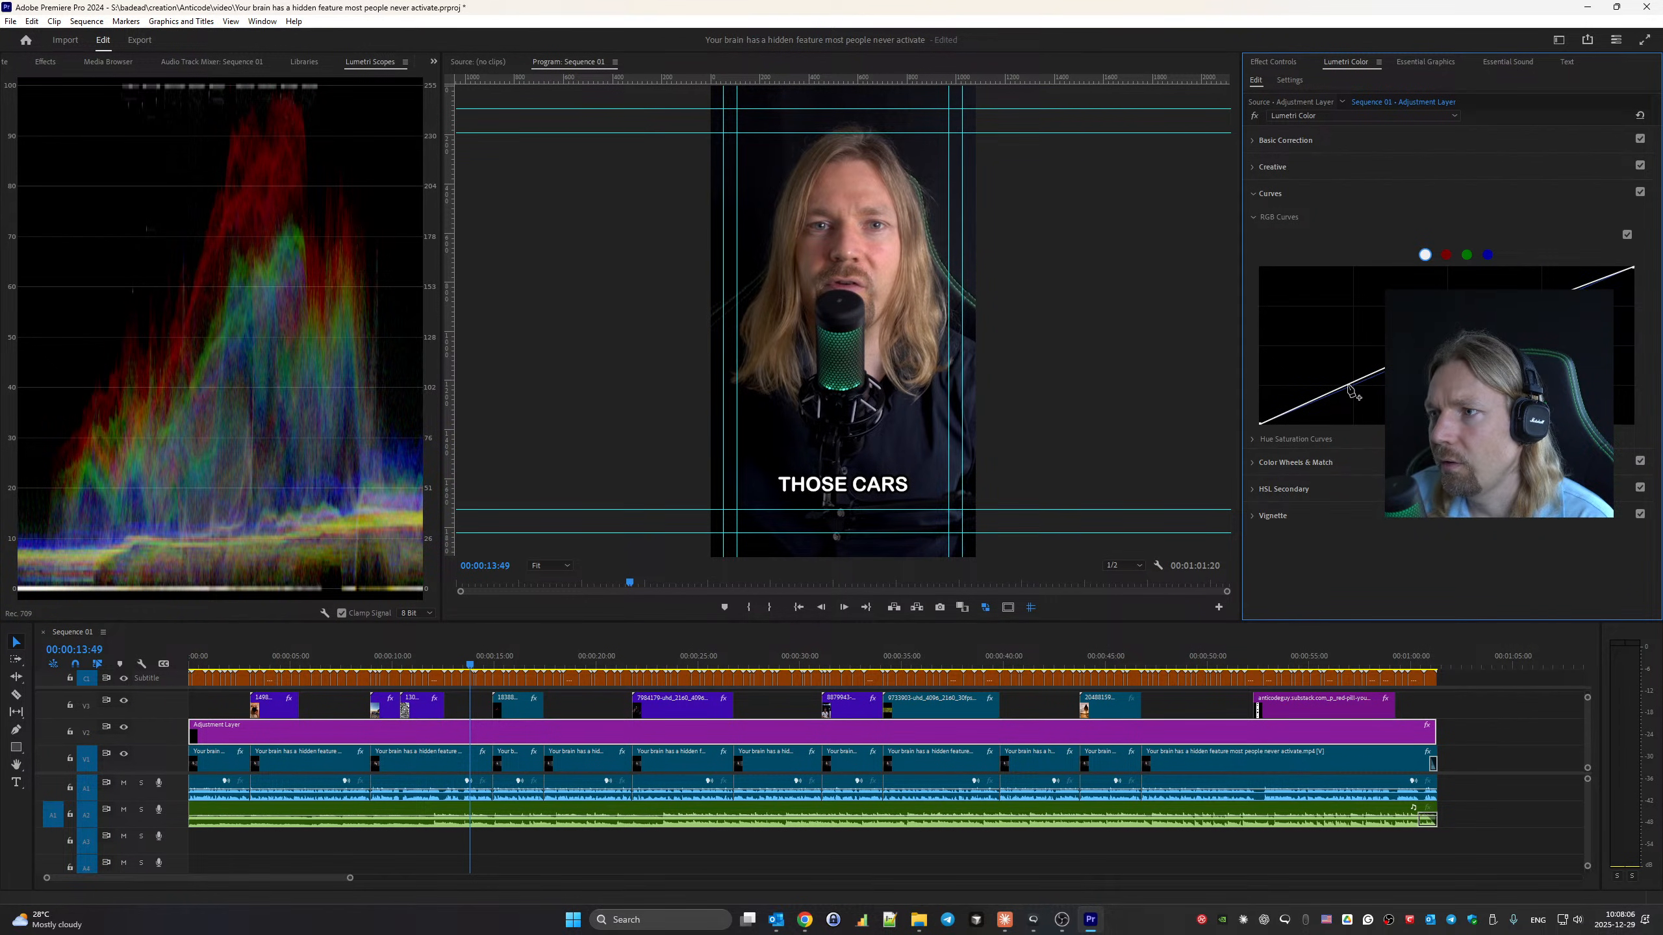
left_click_drag(1351, 386, 1352, 392)
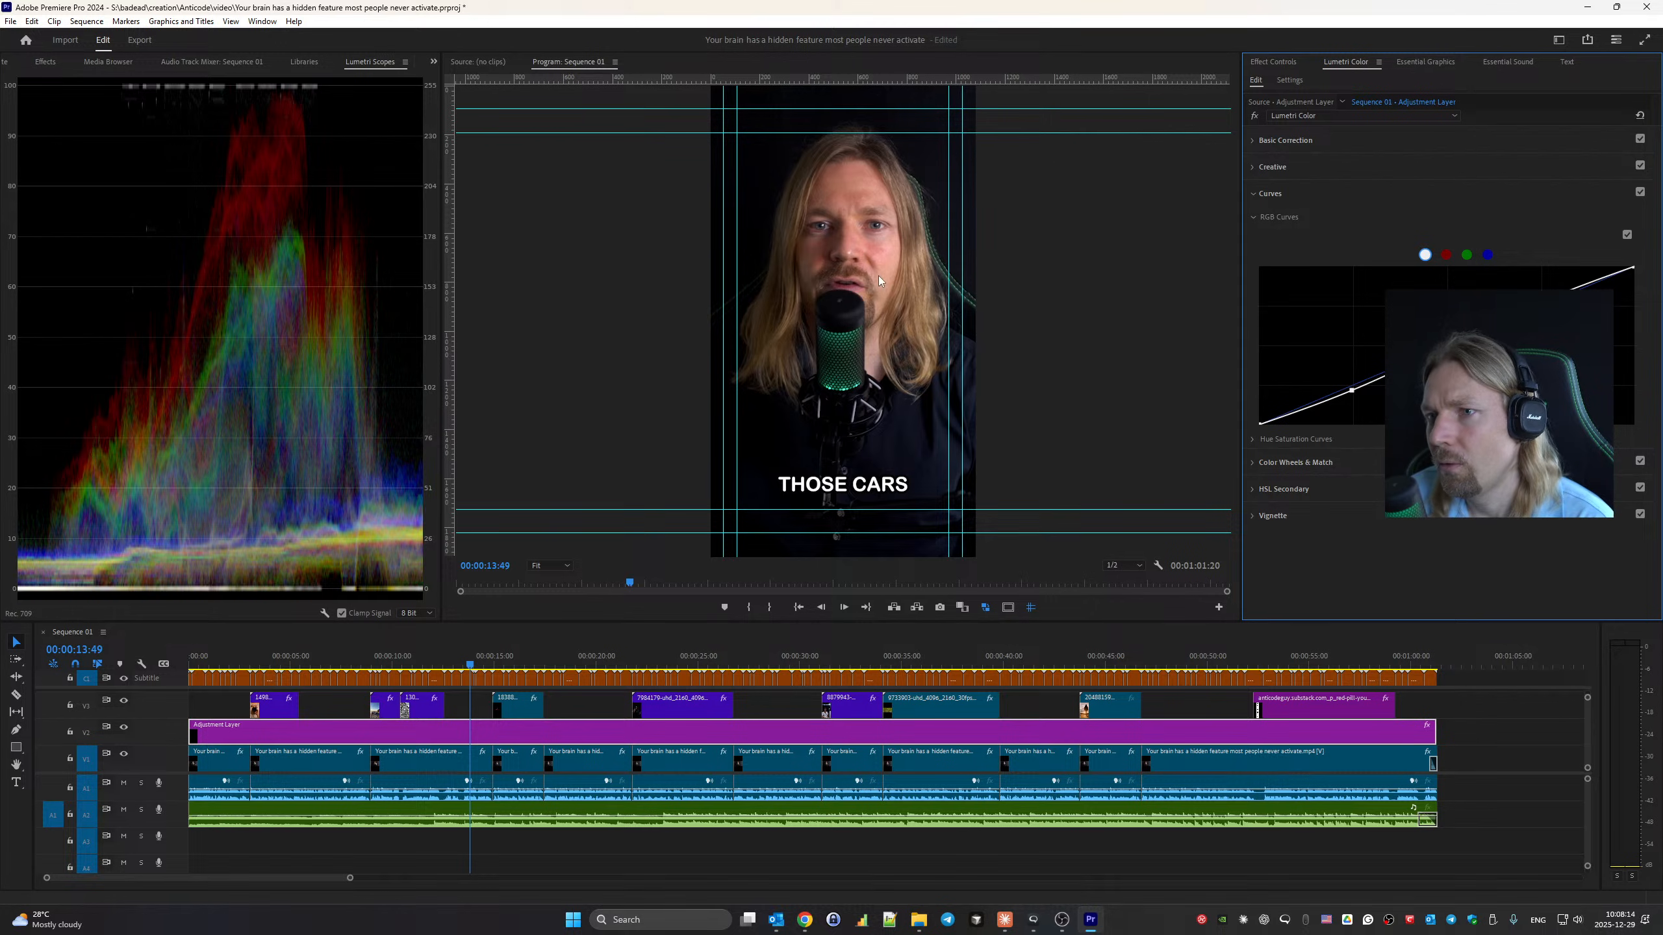
left_click(1278, 515)
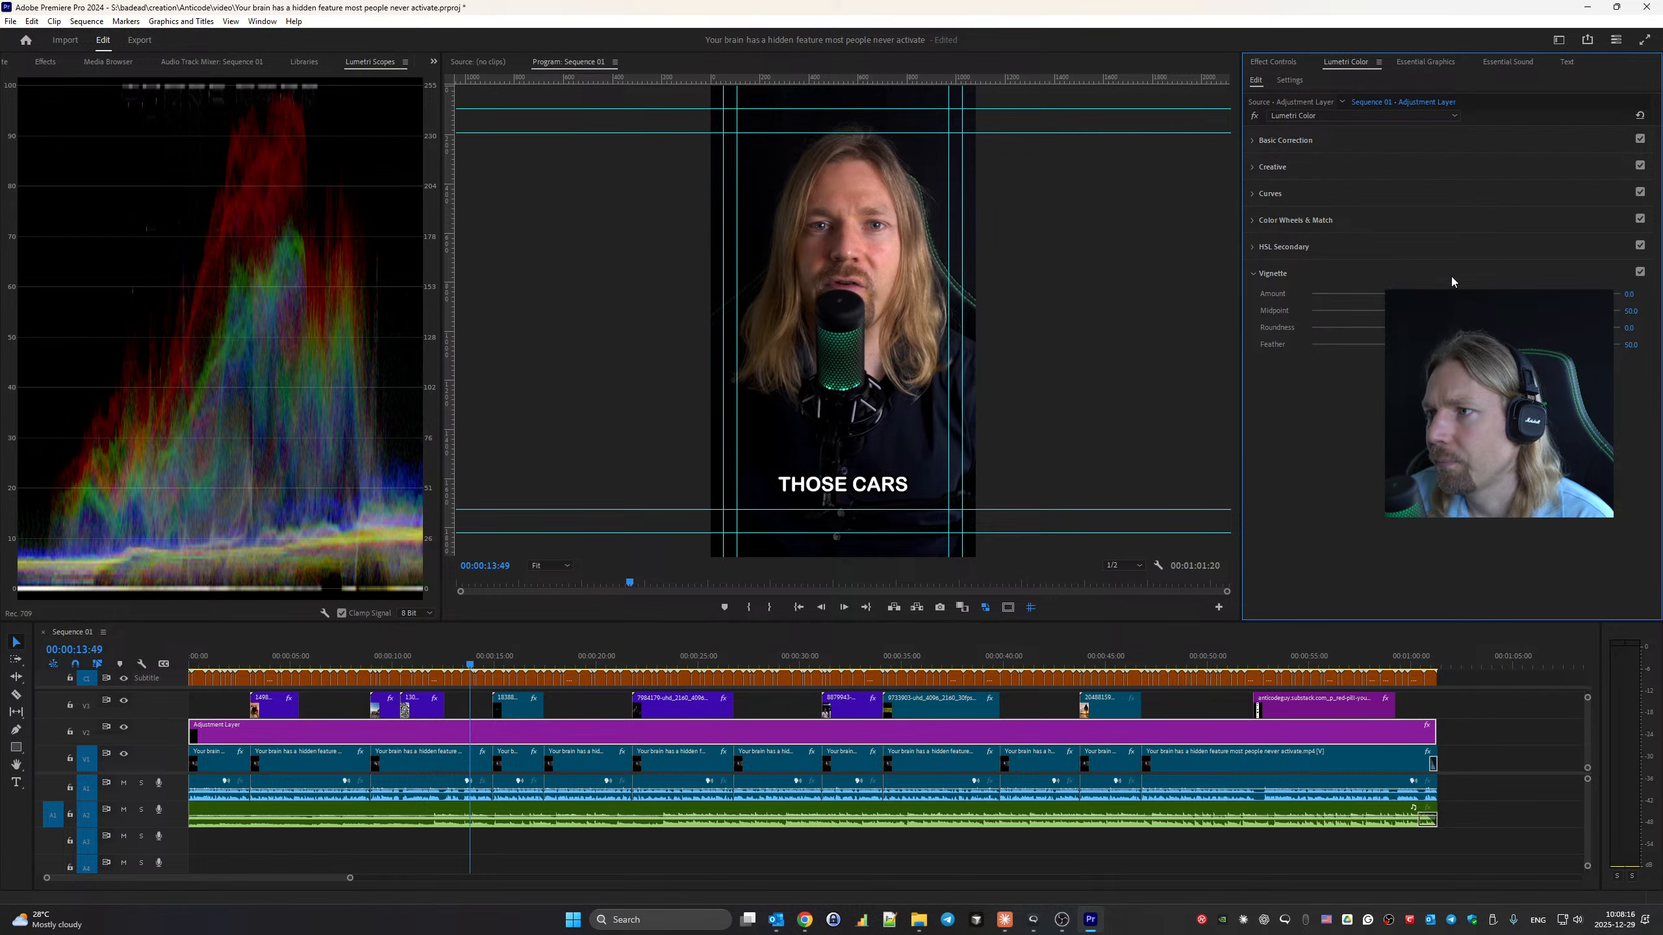
left_click_drag(1350, 298, 1312, 293)
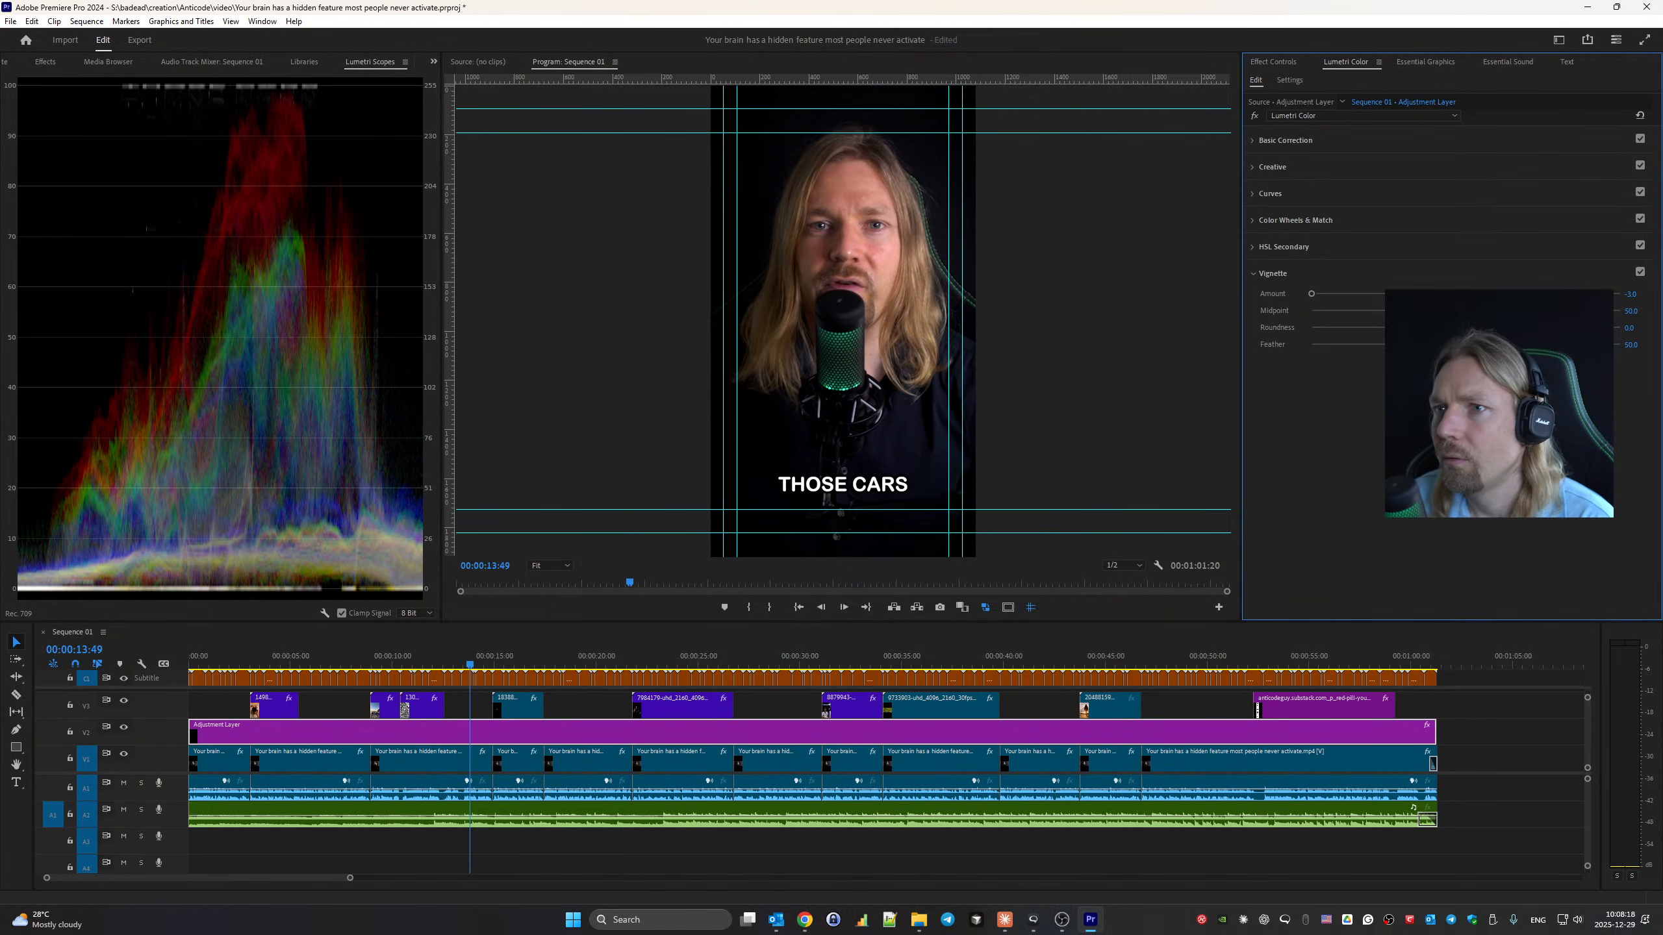
Examine the graded face up close in the program preview, restore the Fit view, and play the sequence to review the grade.
scroll(845, 314, "up", 1)
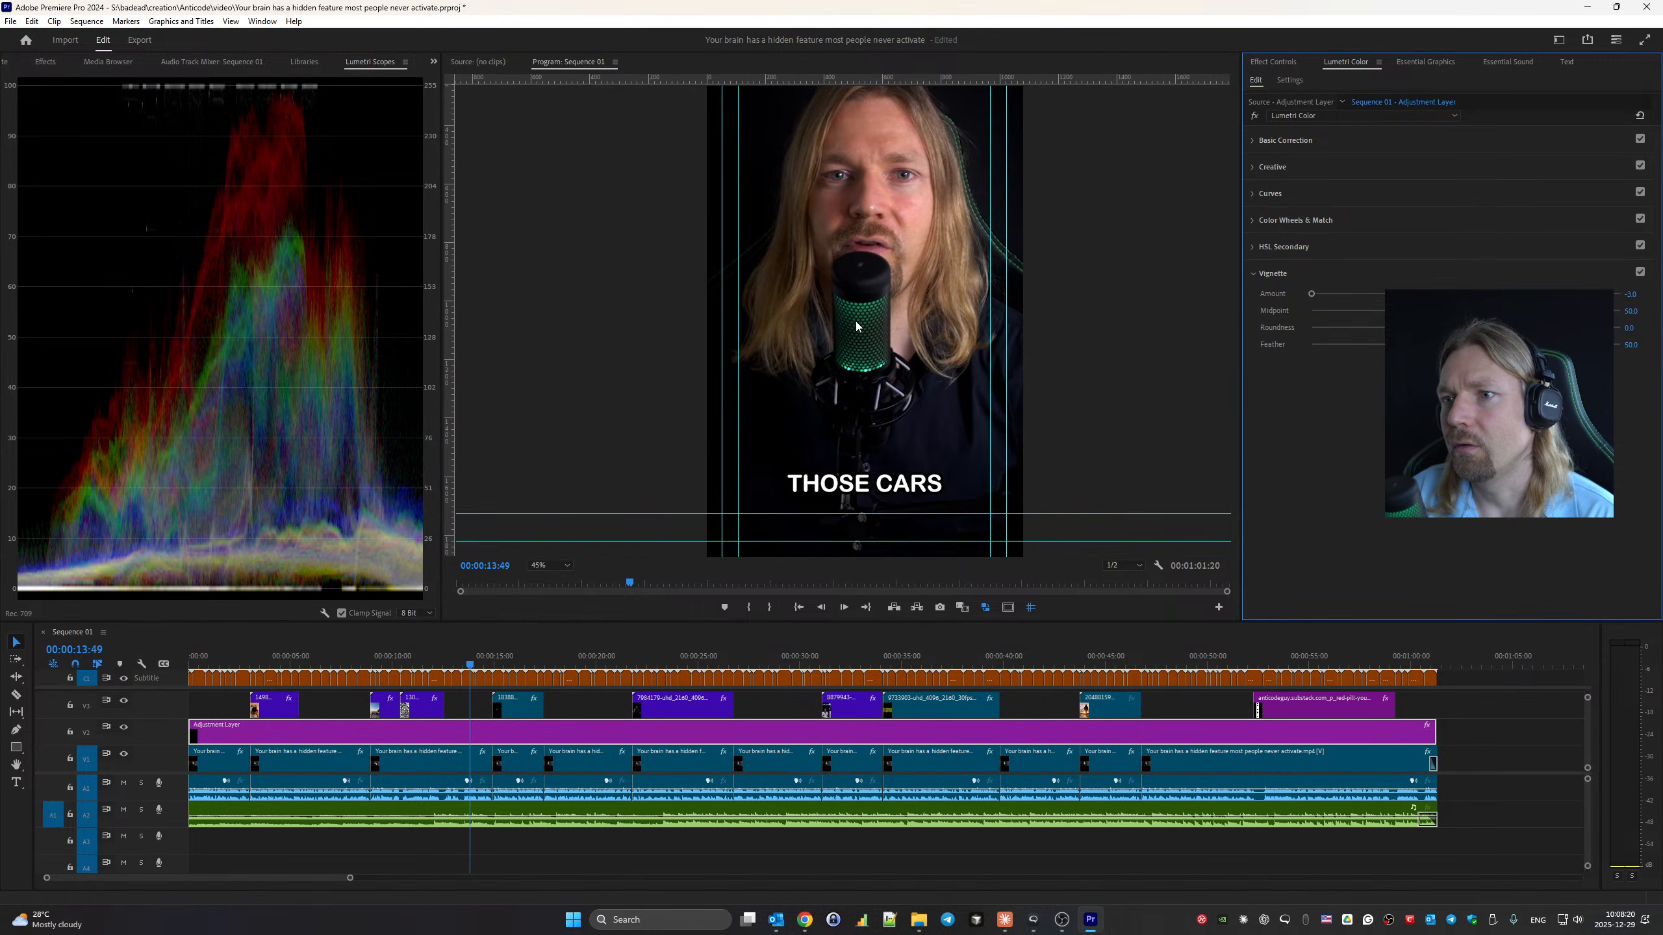
scroll(874, 226, "up", 1)
scroll(874, 226, "up", 3)
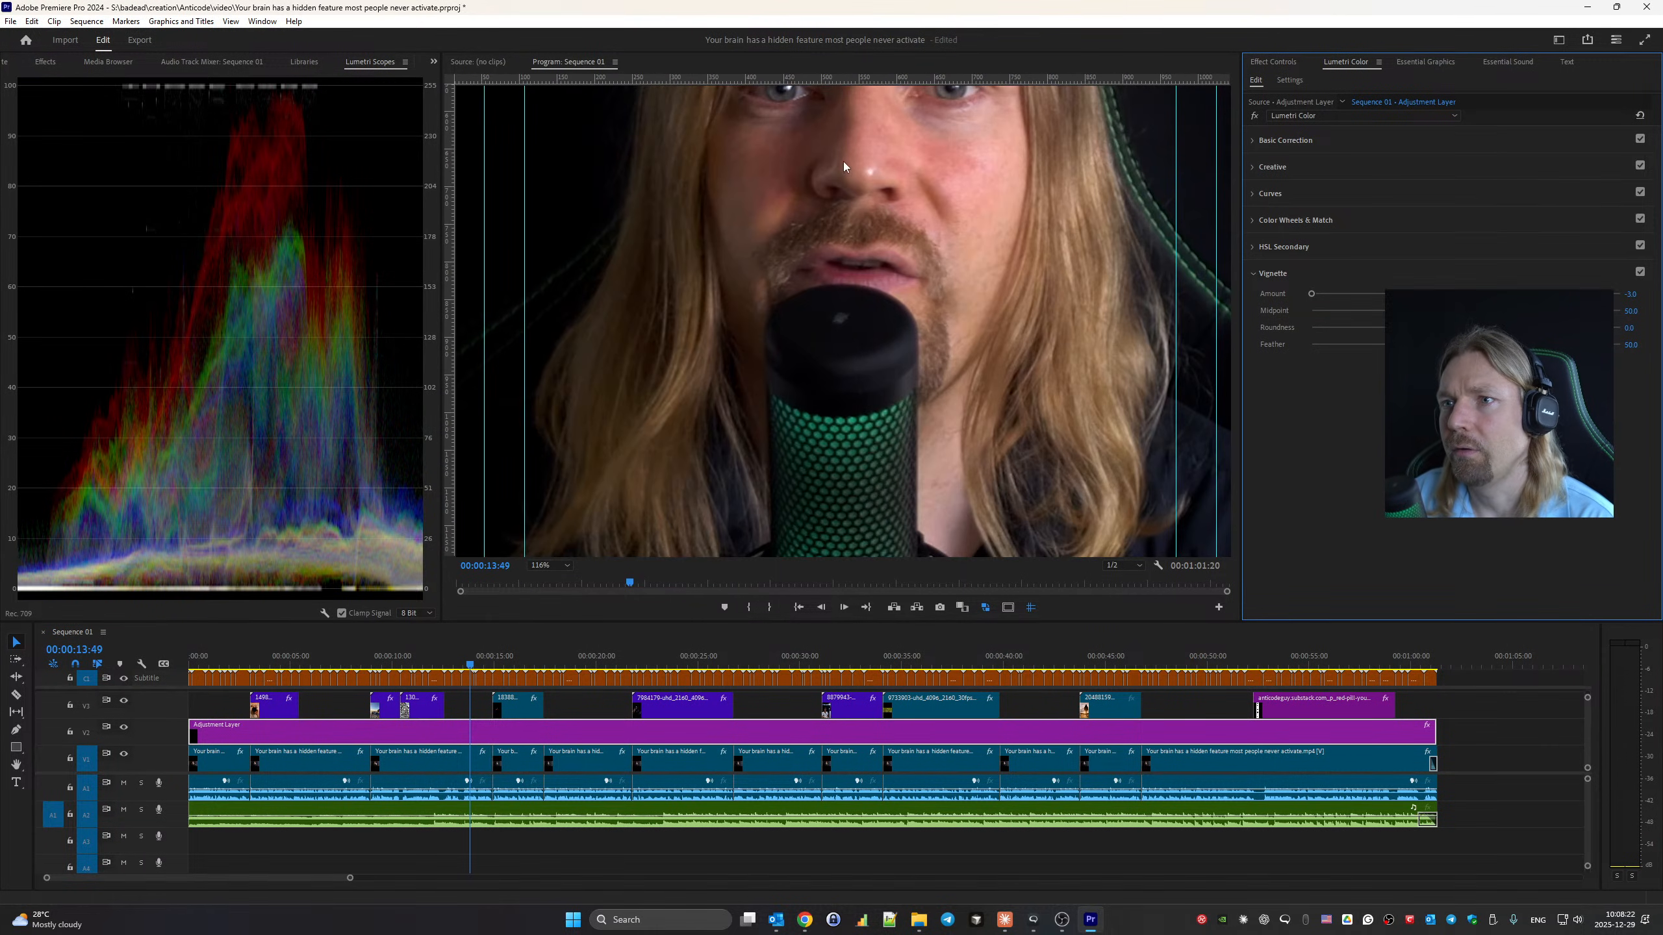
left_click_drag(826, 340, 816, 511)
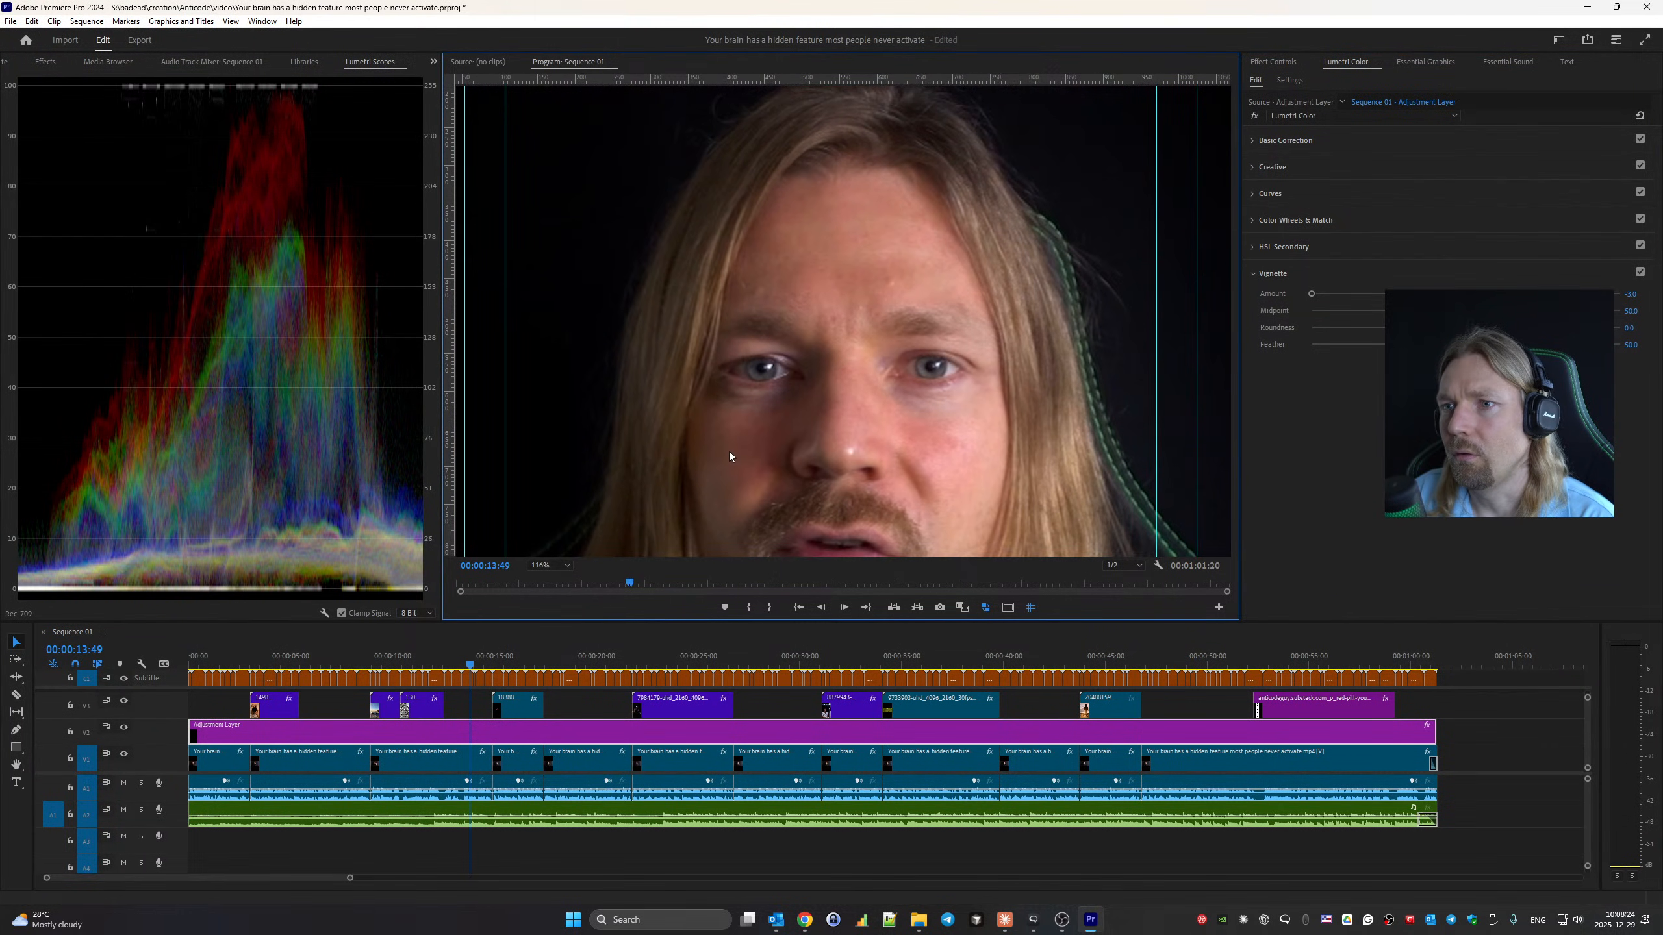
left_click_drag(729, 452, 752, 76)
left_click_drag(810, 349, 1225, 476)
right_click(768, 387)
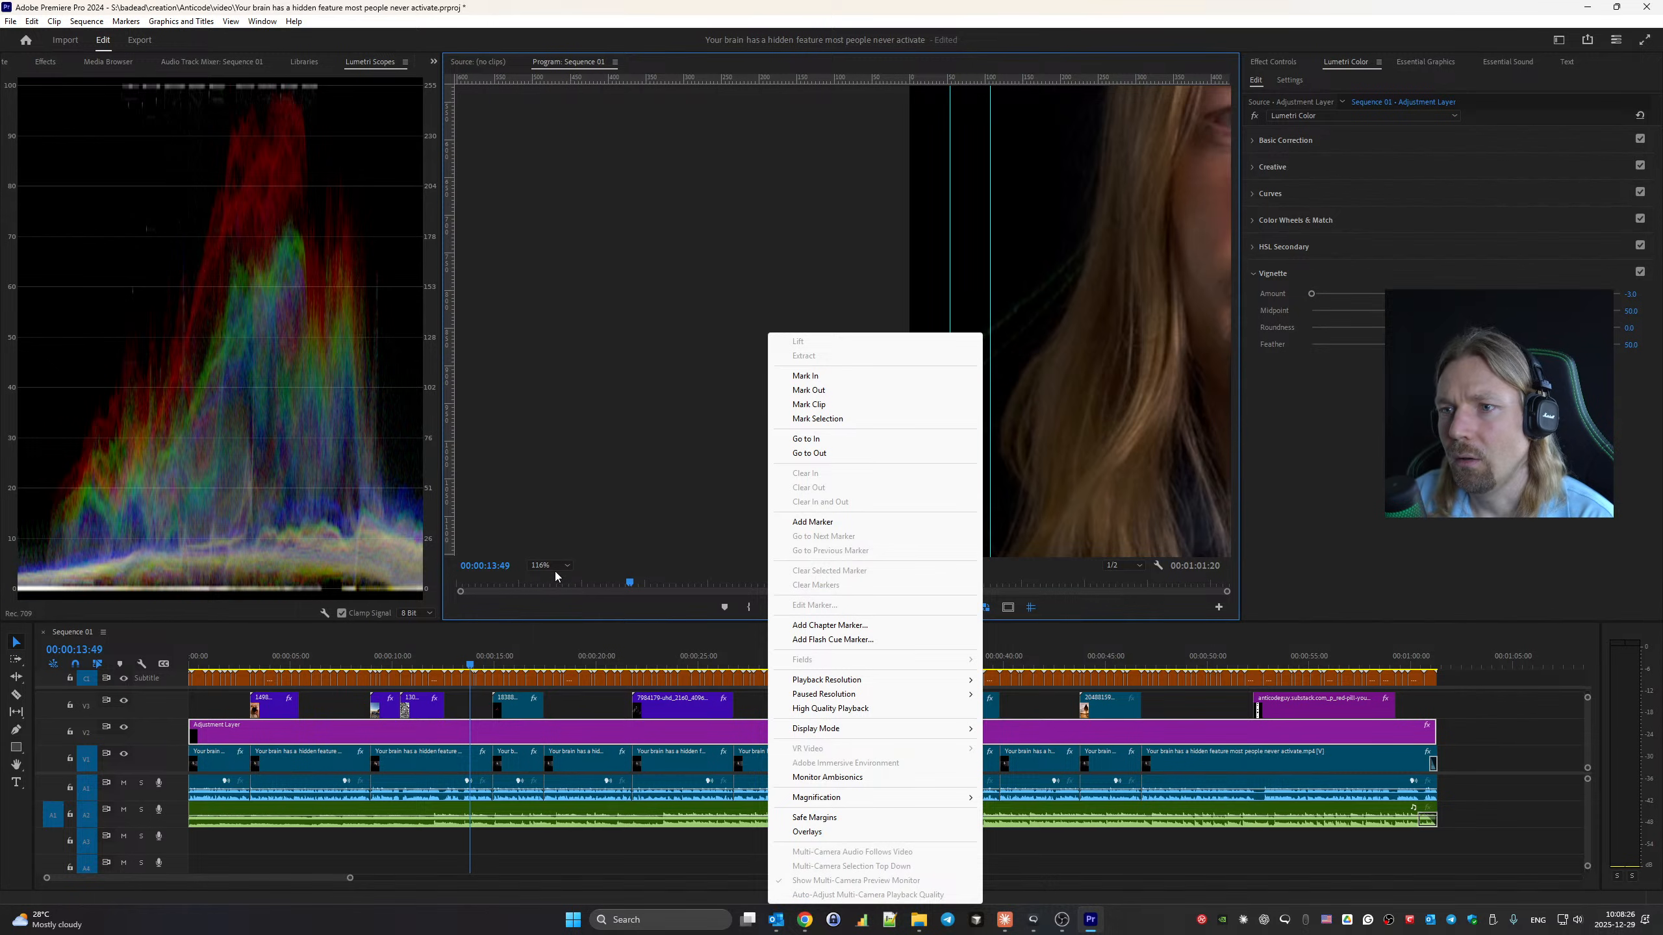
left_click(555, 572)
left_click(556, 586)
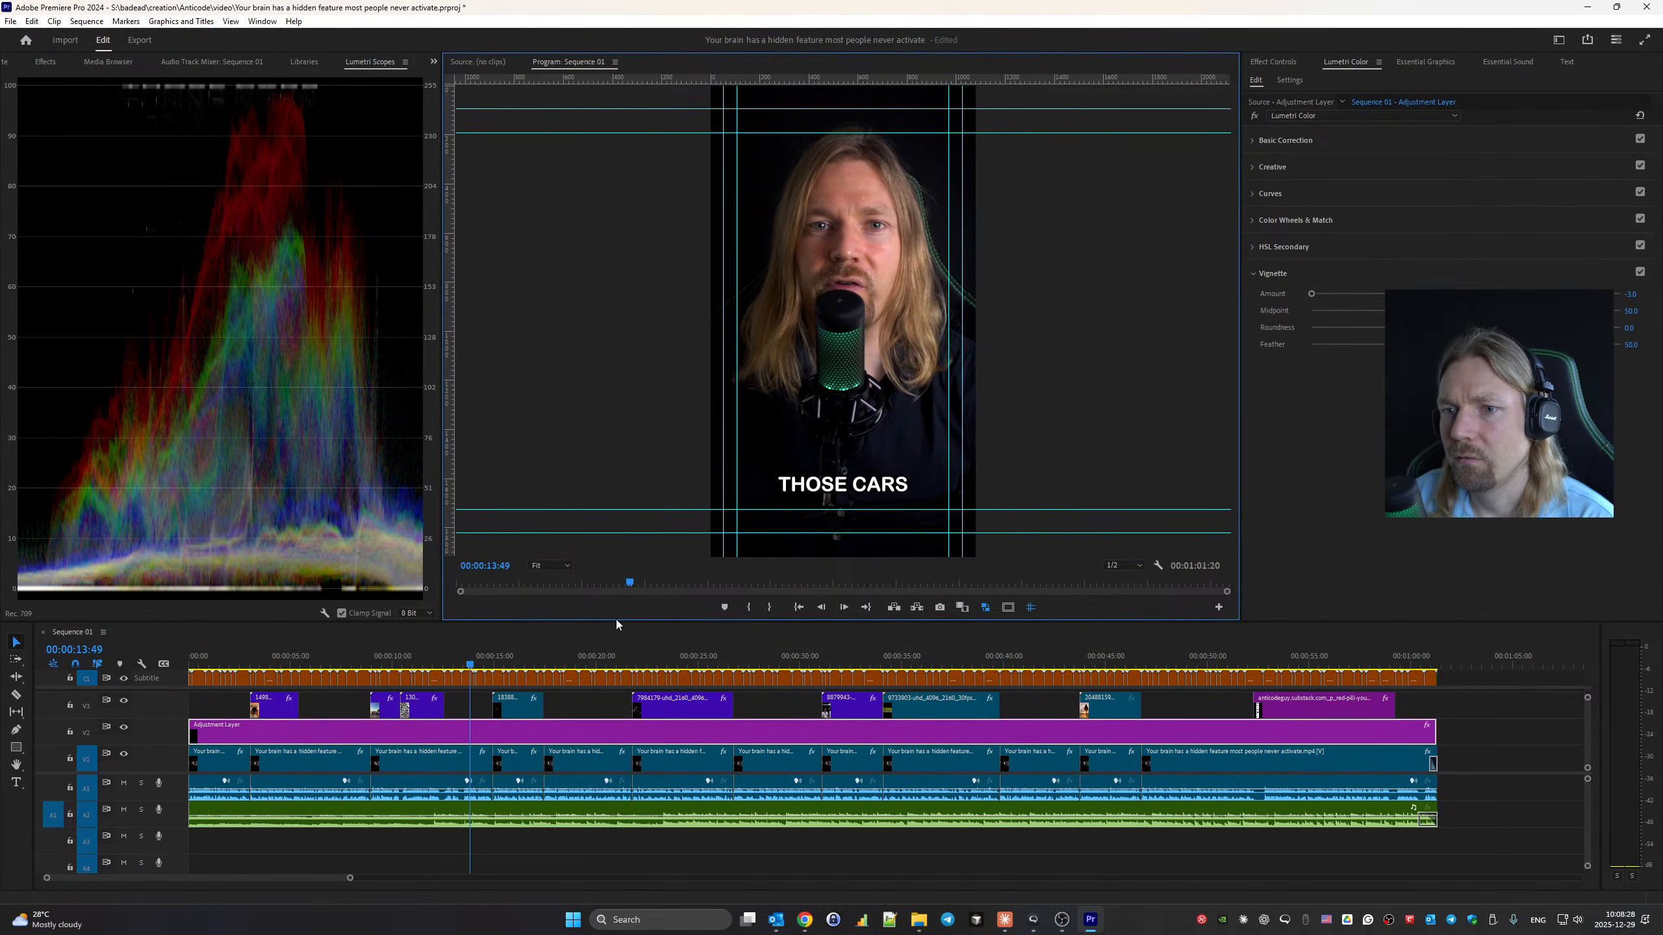
key("space")
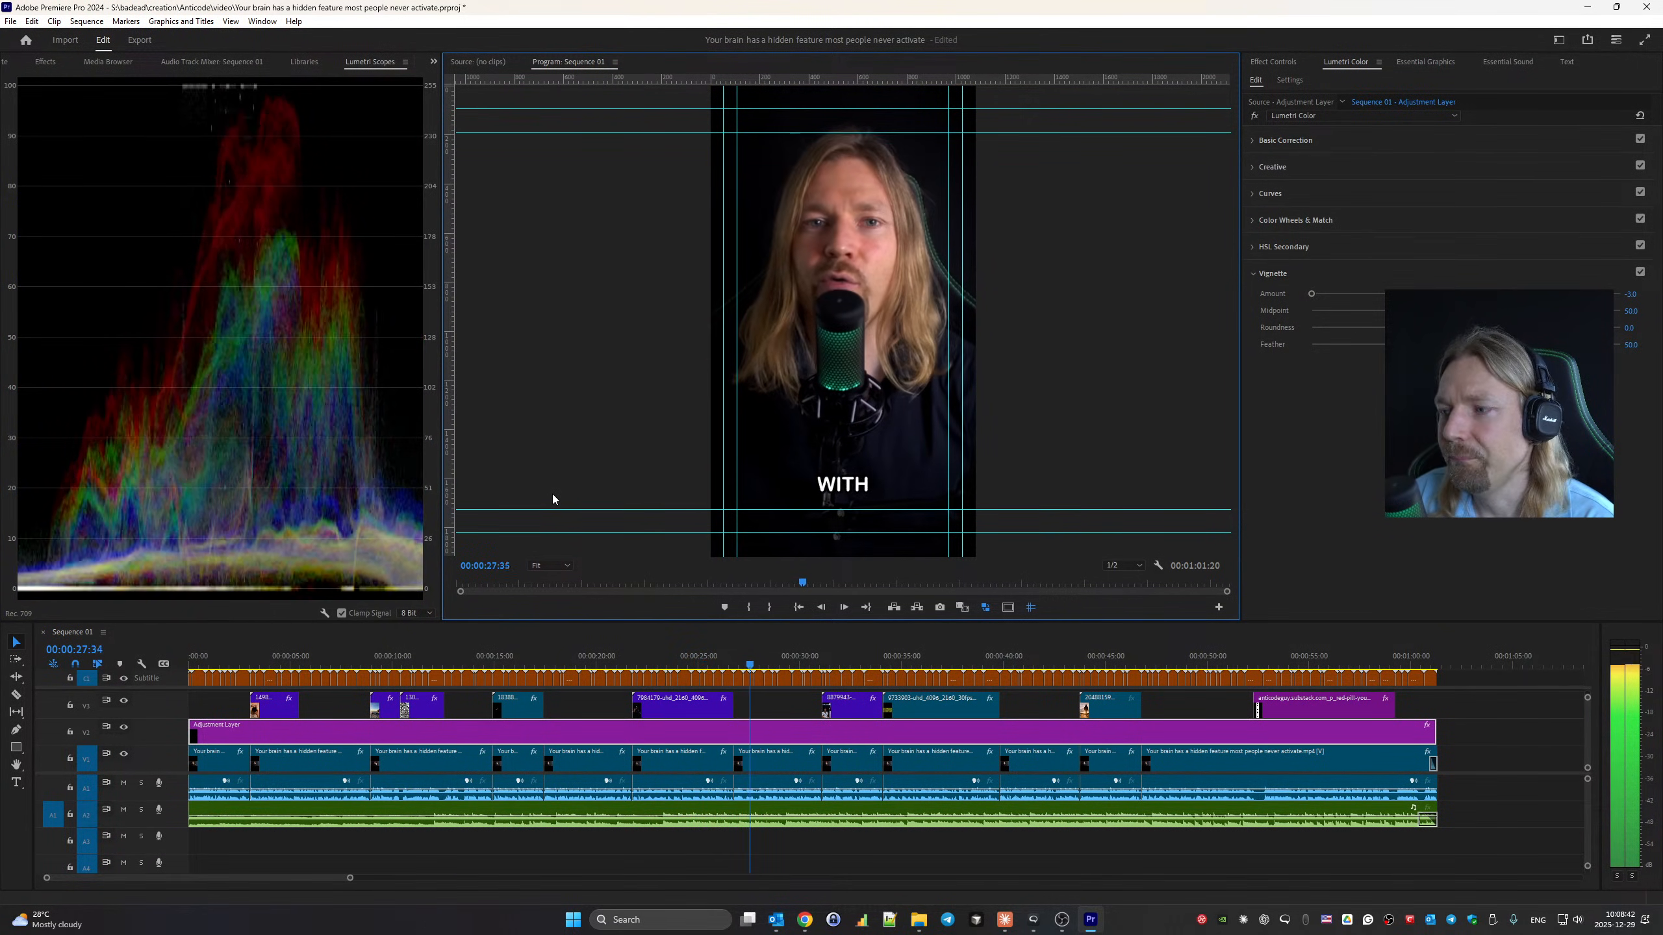
Save the finished short and close all open projects.
key("ctrl+s")
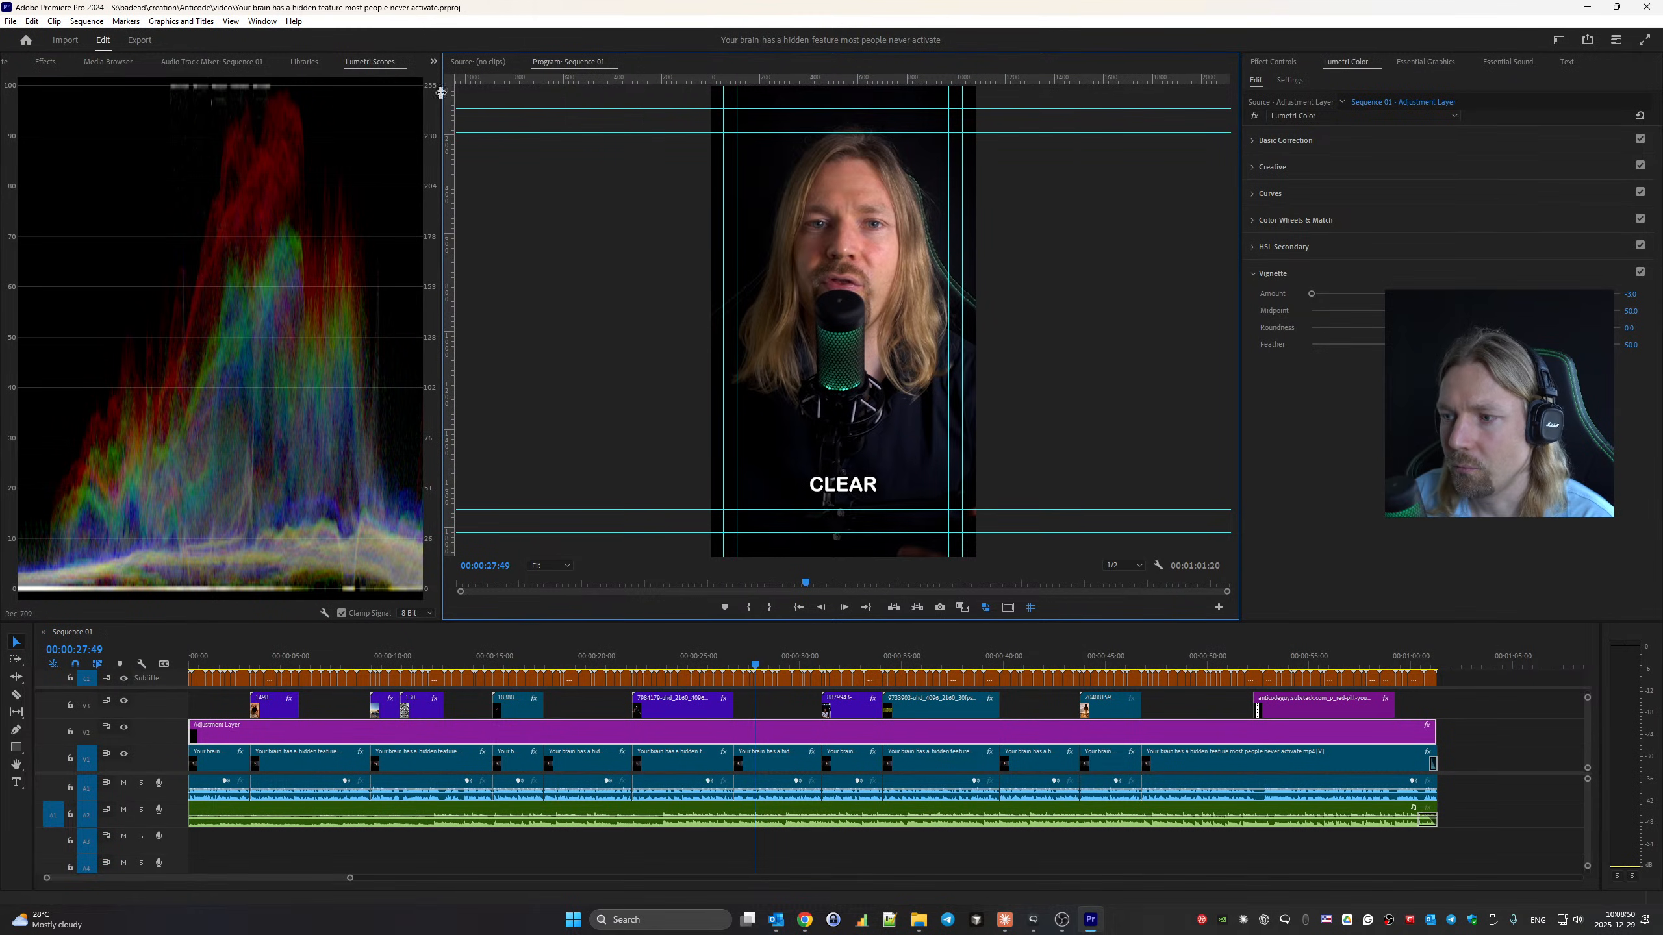
left_click(31, 21)
mouse_move(10, 22)
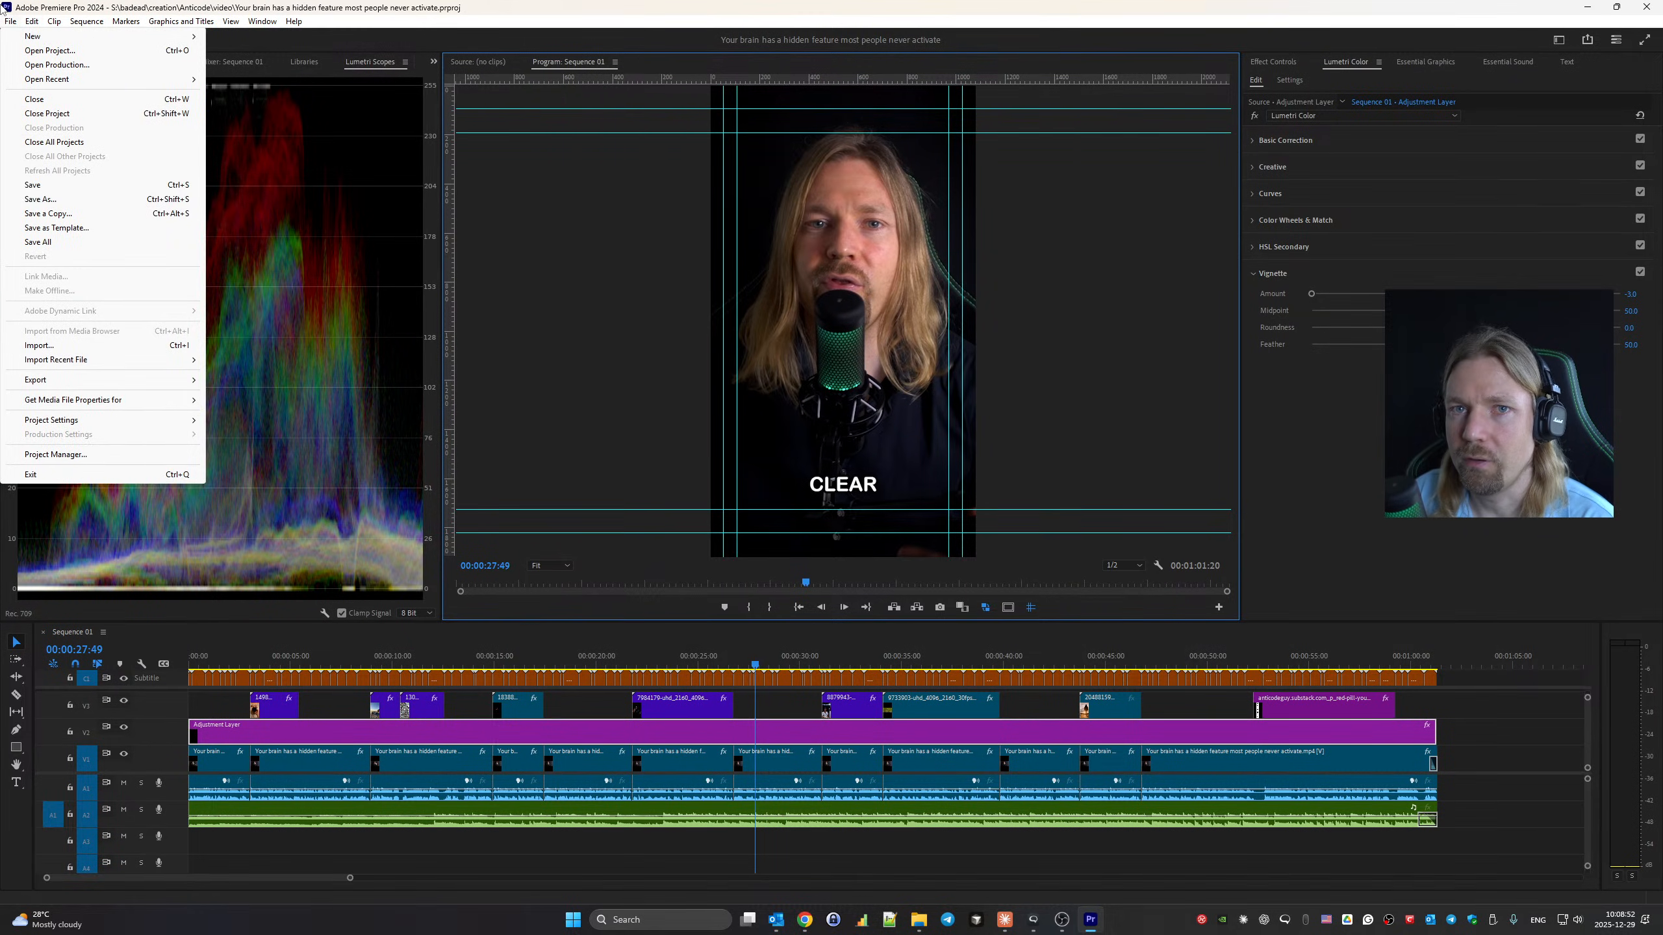
left_click(36, 142)
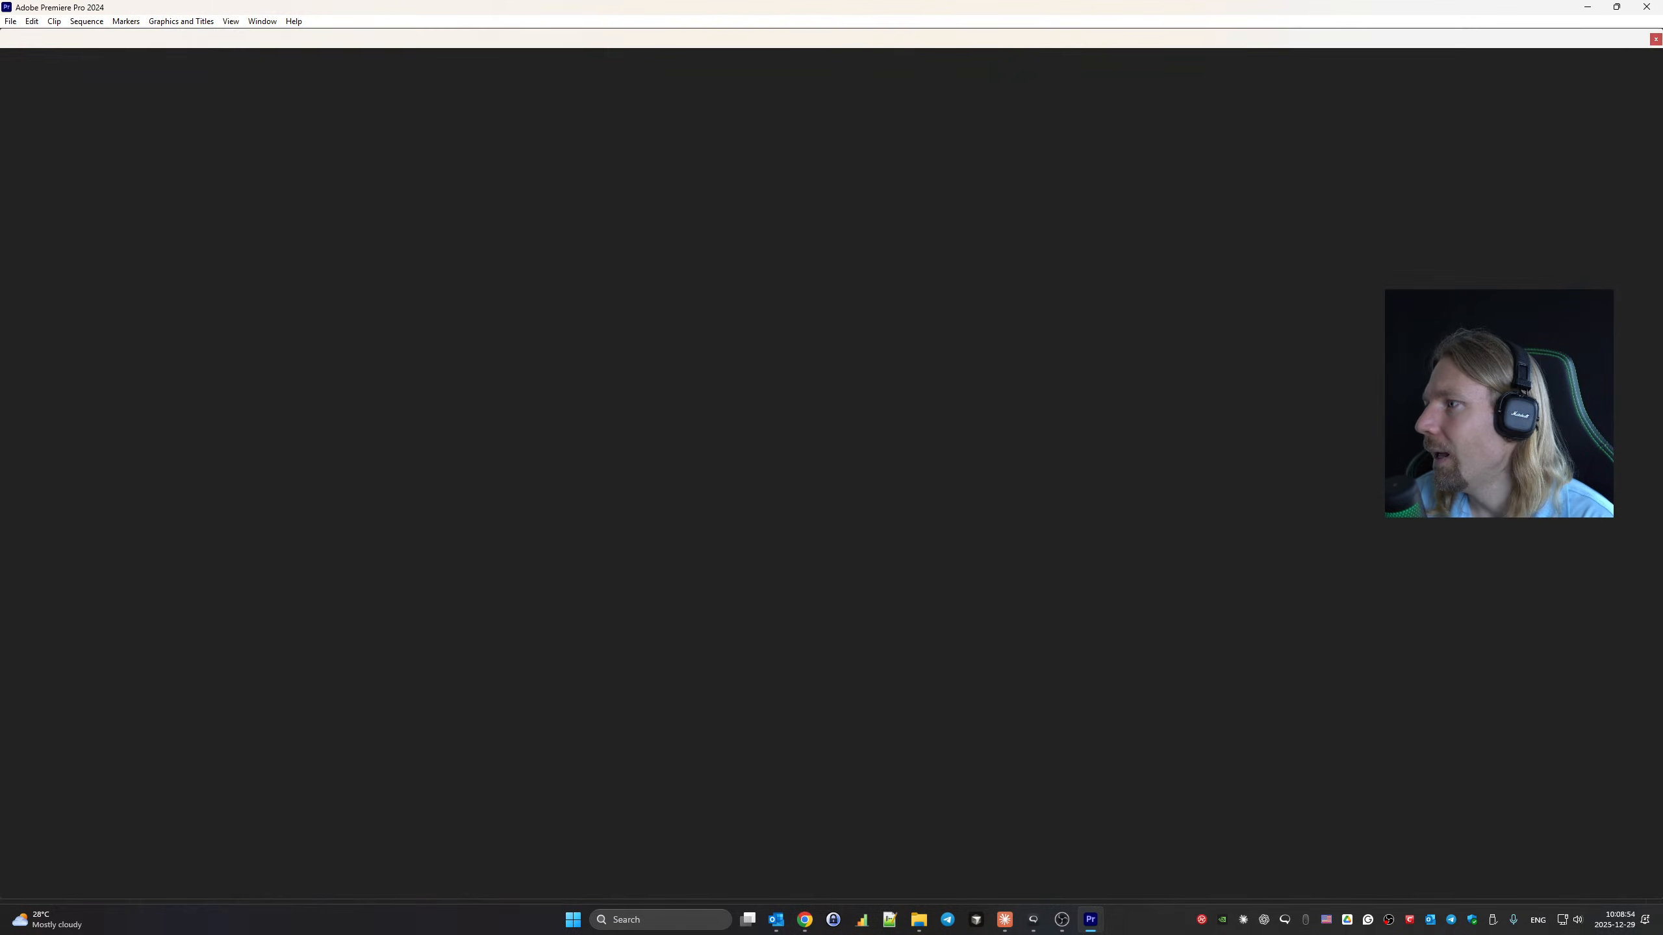
Start a new project named "The fastest way to become irreplaceable is to stop trying to fit in".
left_click(1036, 933)
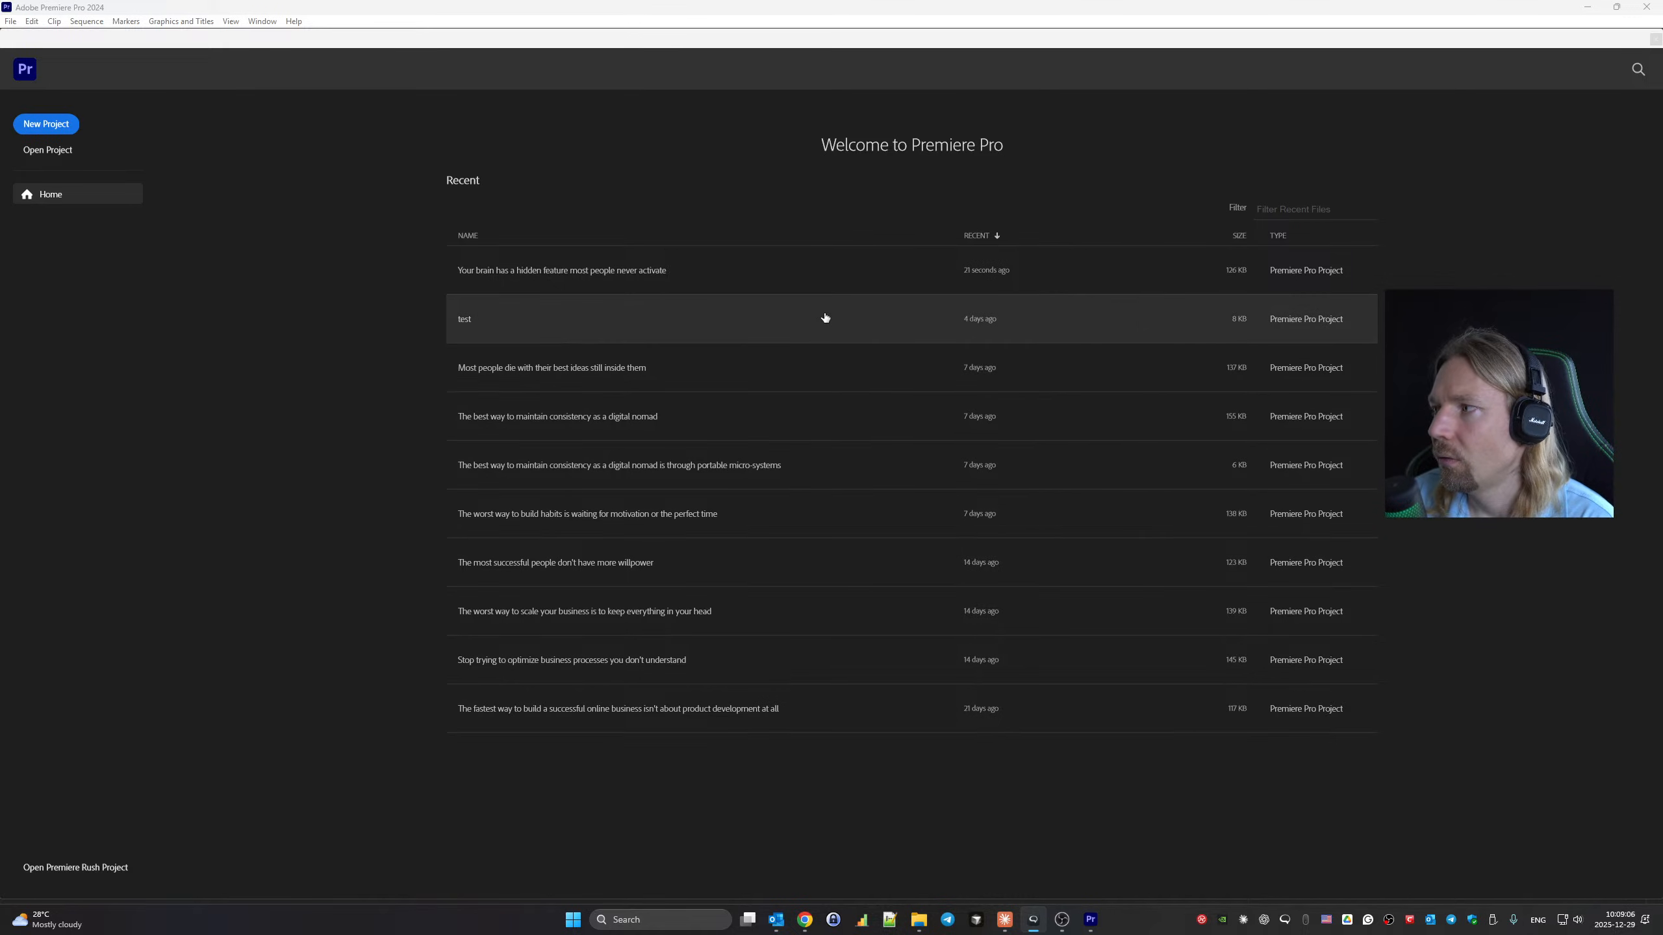
left_click(64, 126)
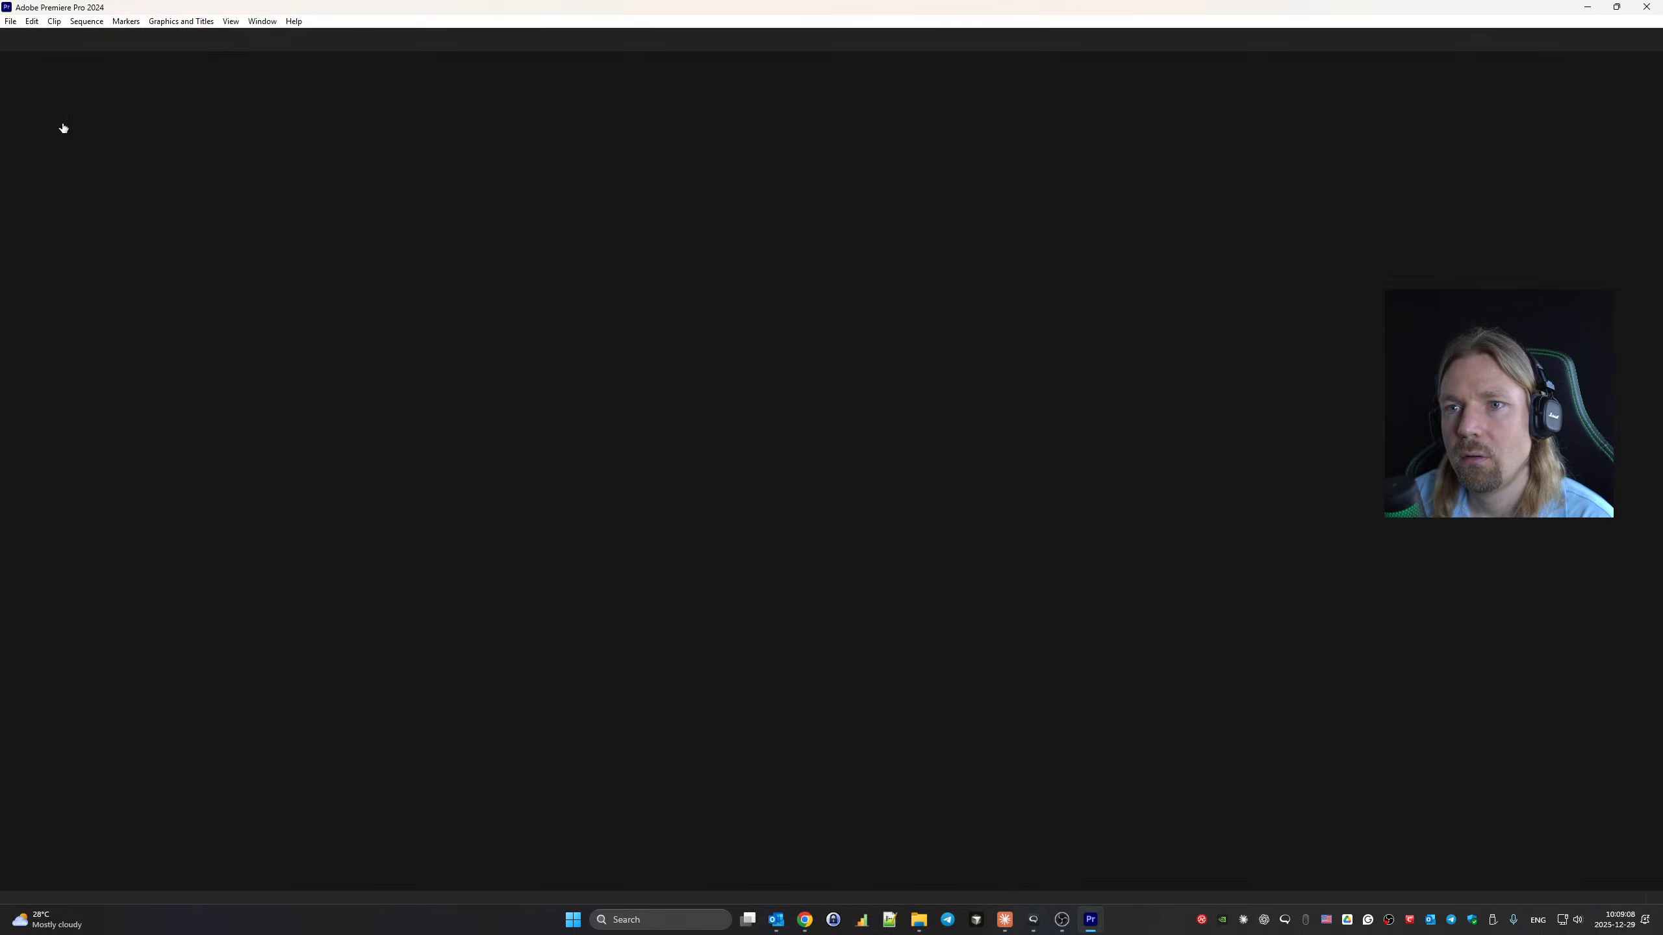
key("ctrl+v")
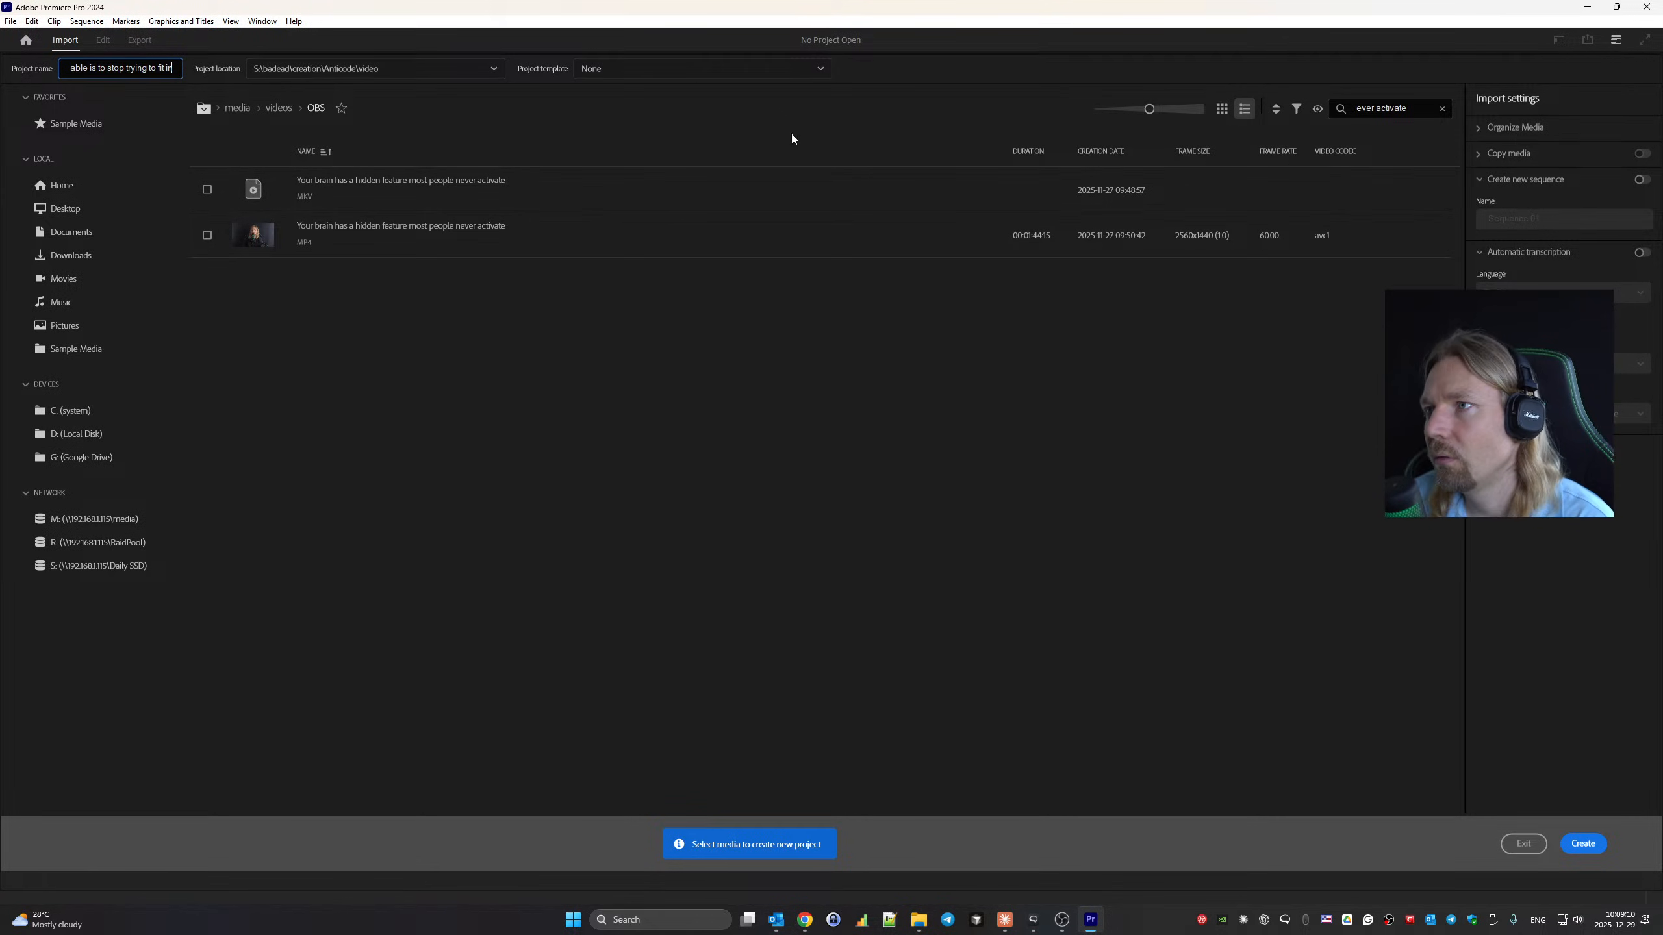
Find the OBS recording matching the project title, select its MP4 version, and create the project with it.
left_click(1443, 108)
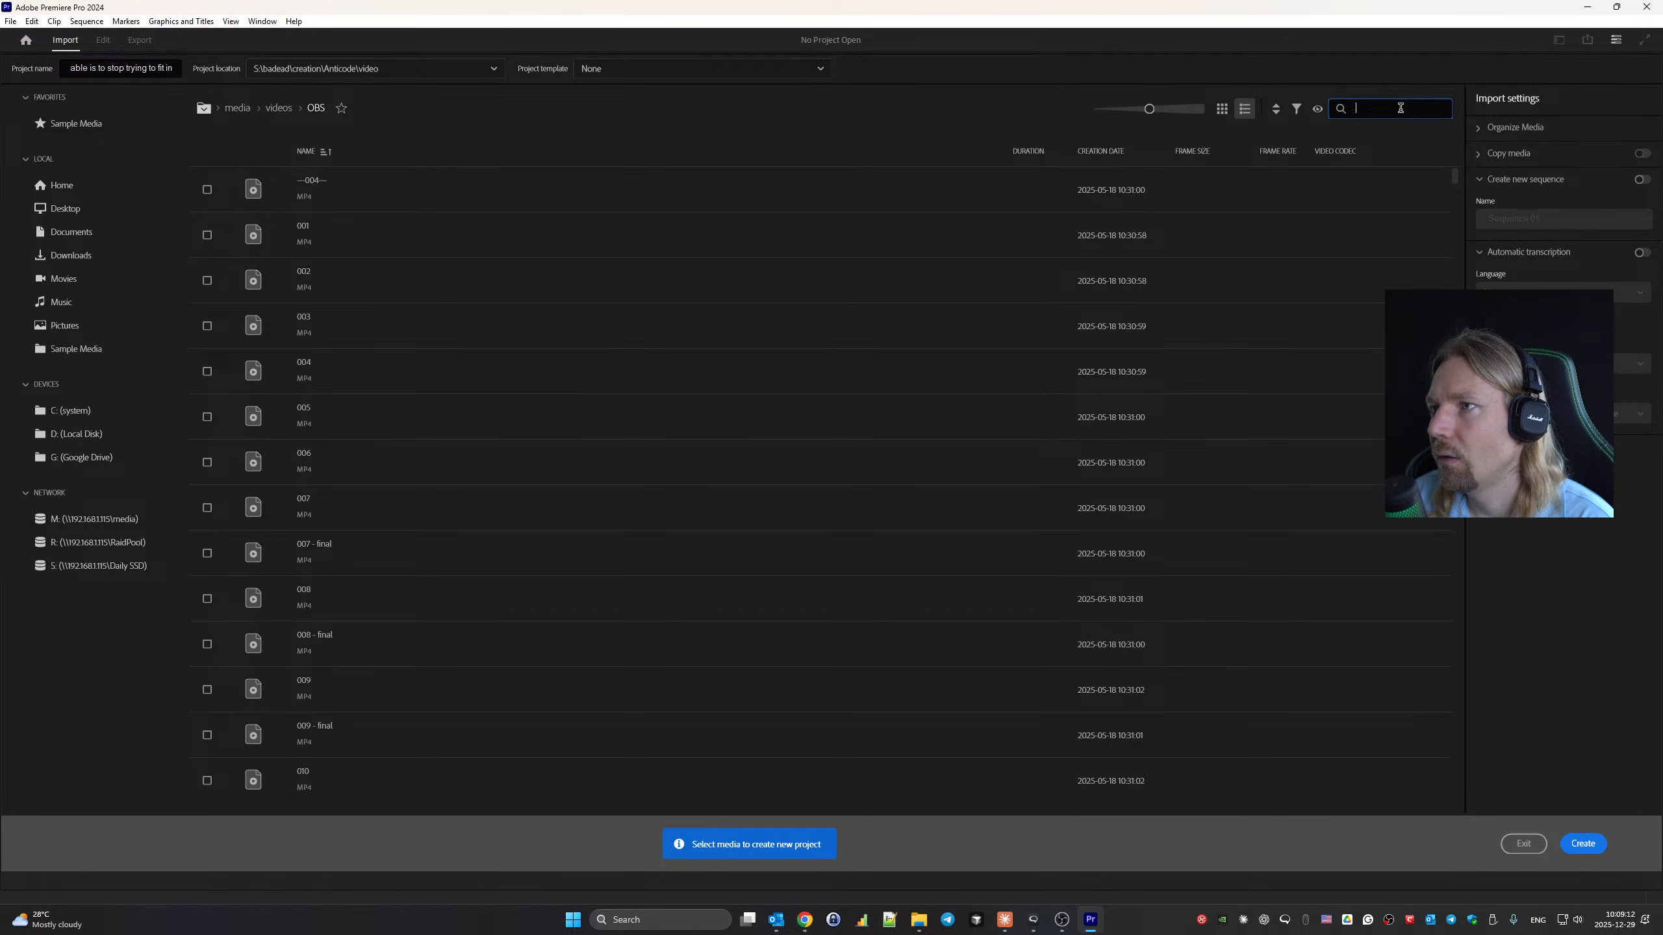
key("ctrl+v")
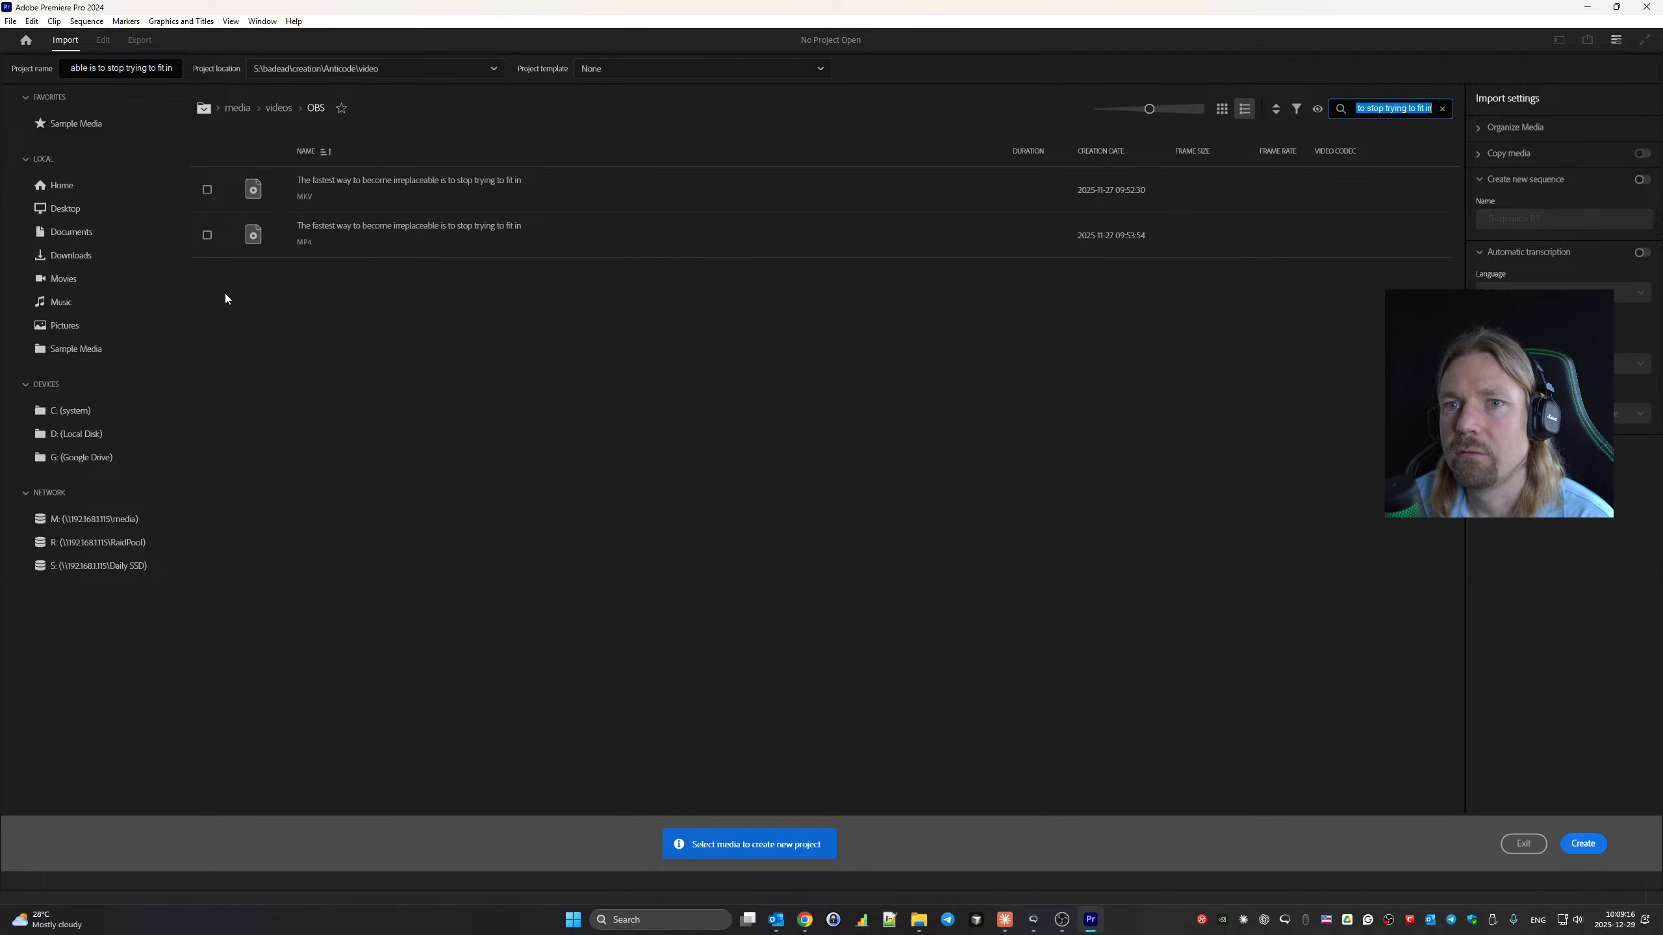
left_click(207, 235)
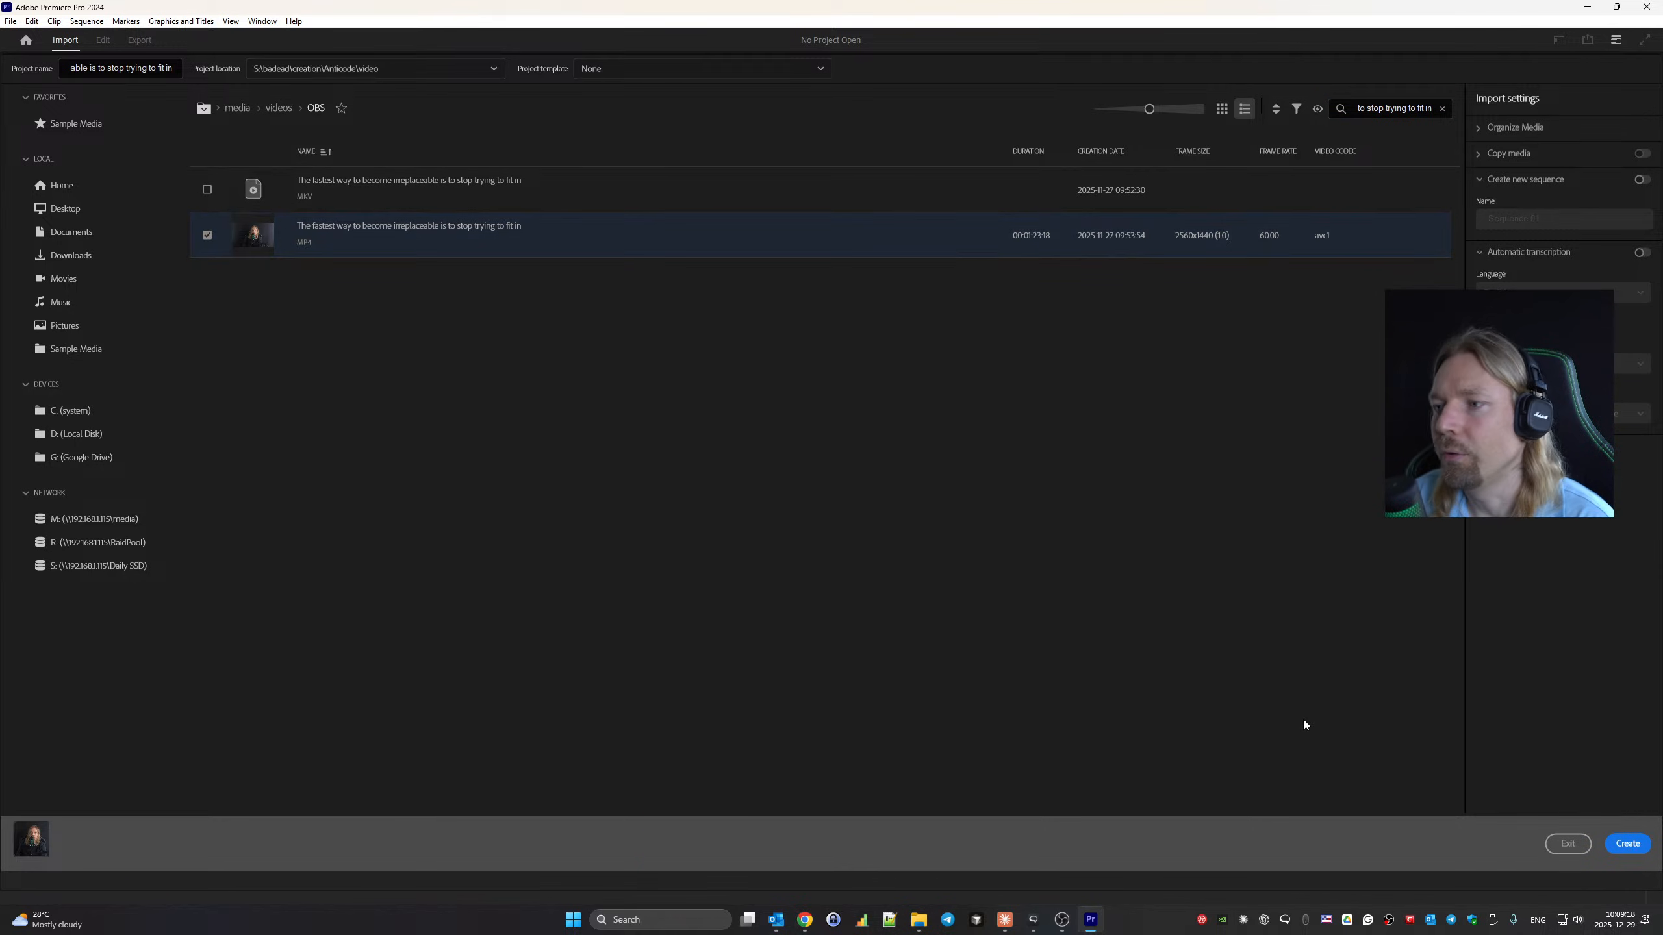
left_click(1628, 844)
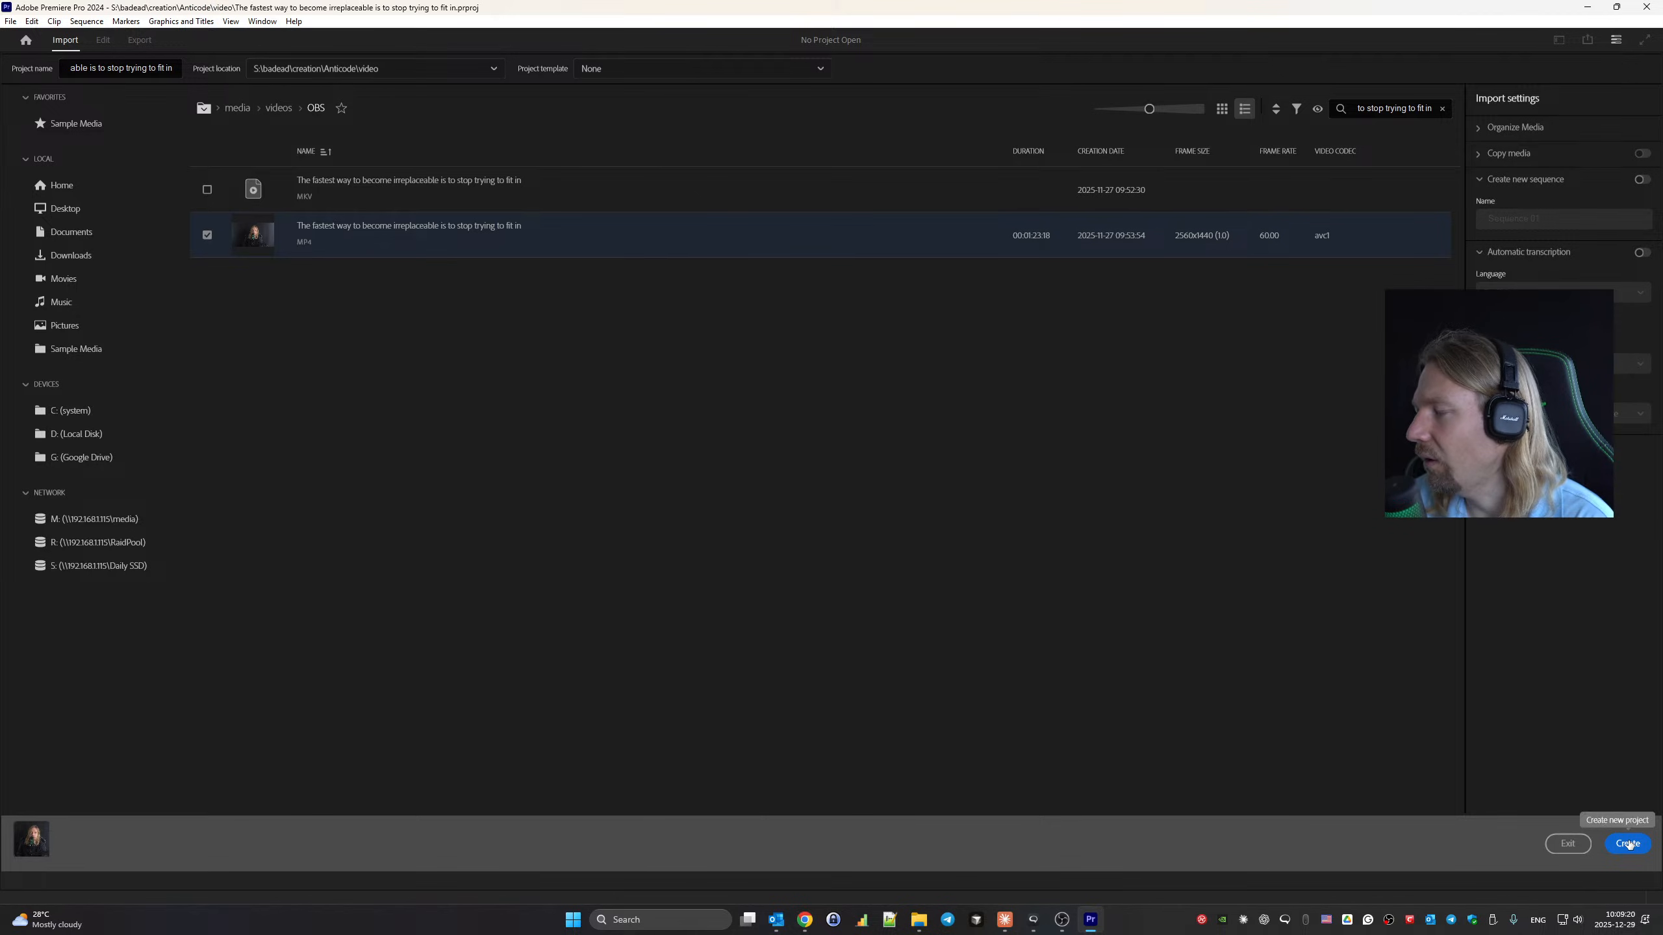
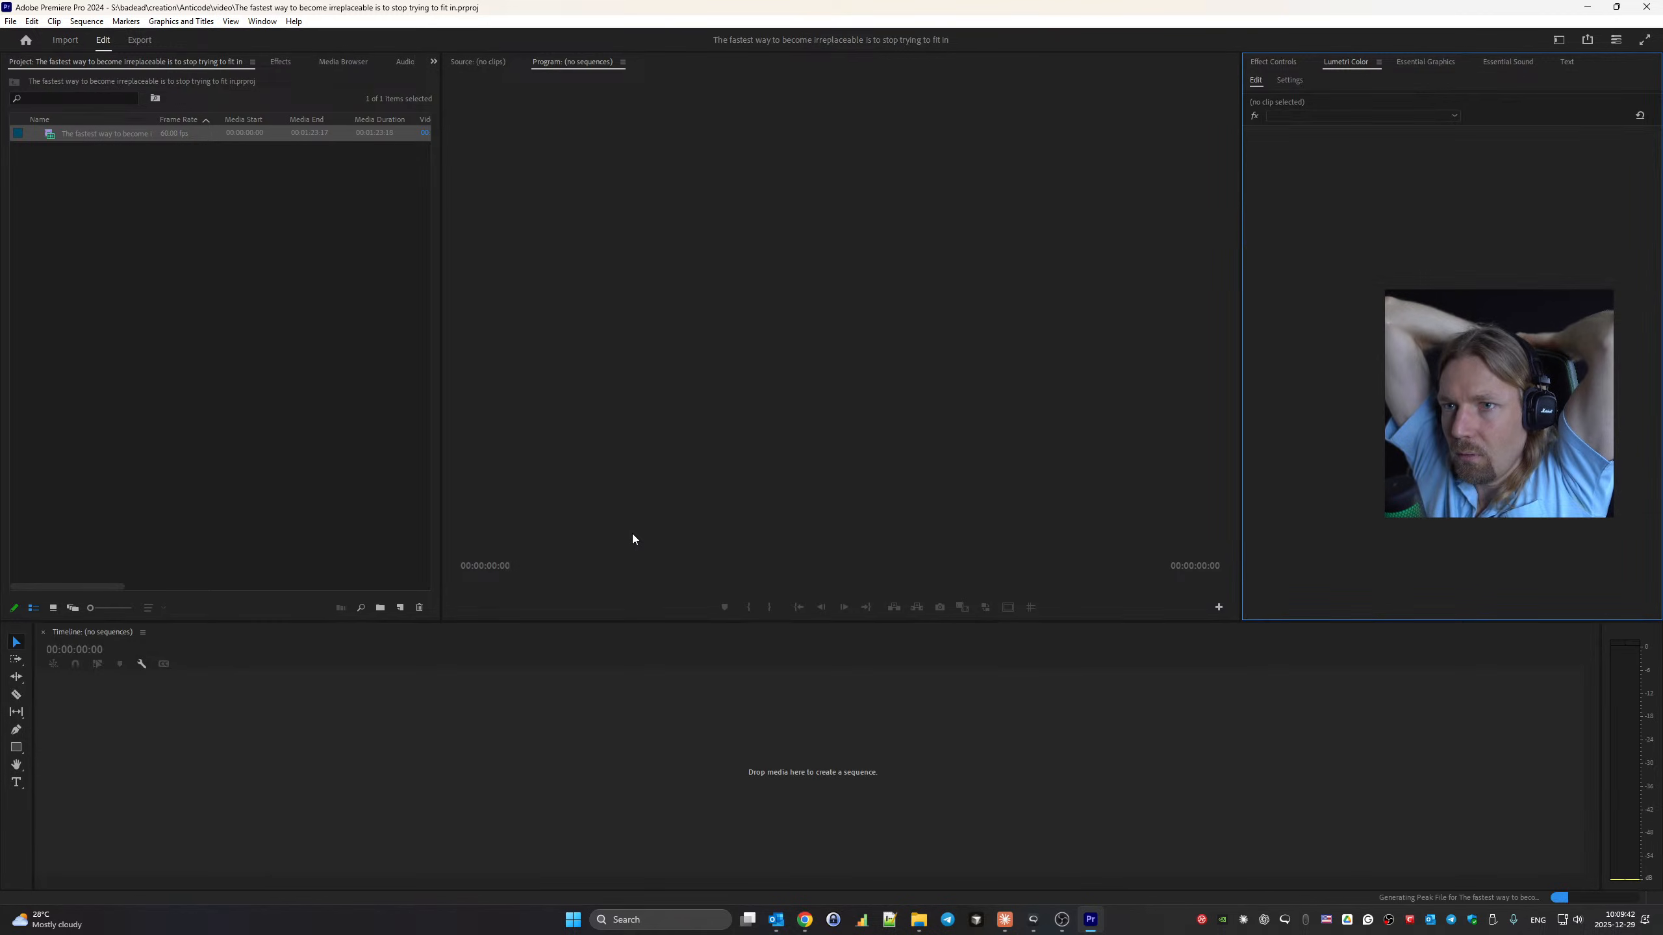
Create a sequence from the custom Shorts OBS preset and place the MP4 at its start, keeping the existing sequence settings.
left_click(256, 398)
right_click(255, 394)
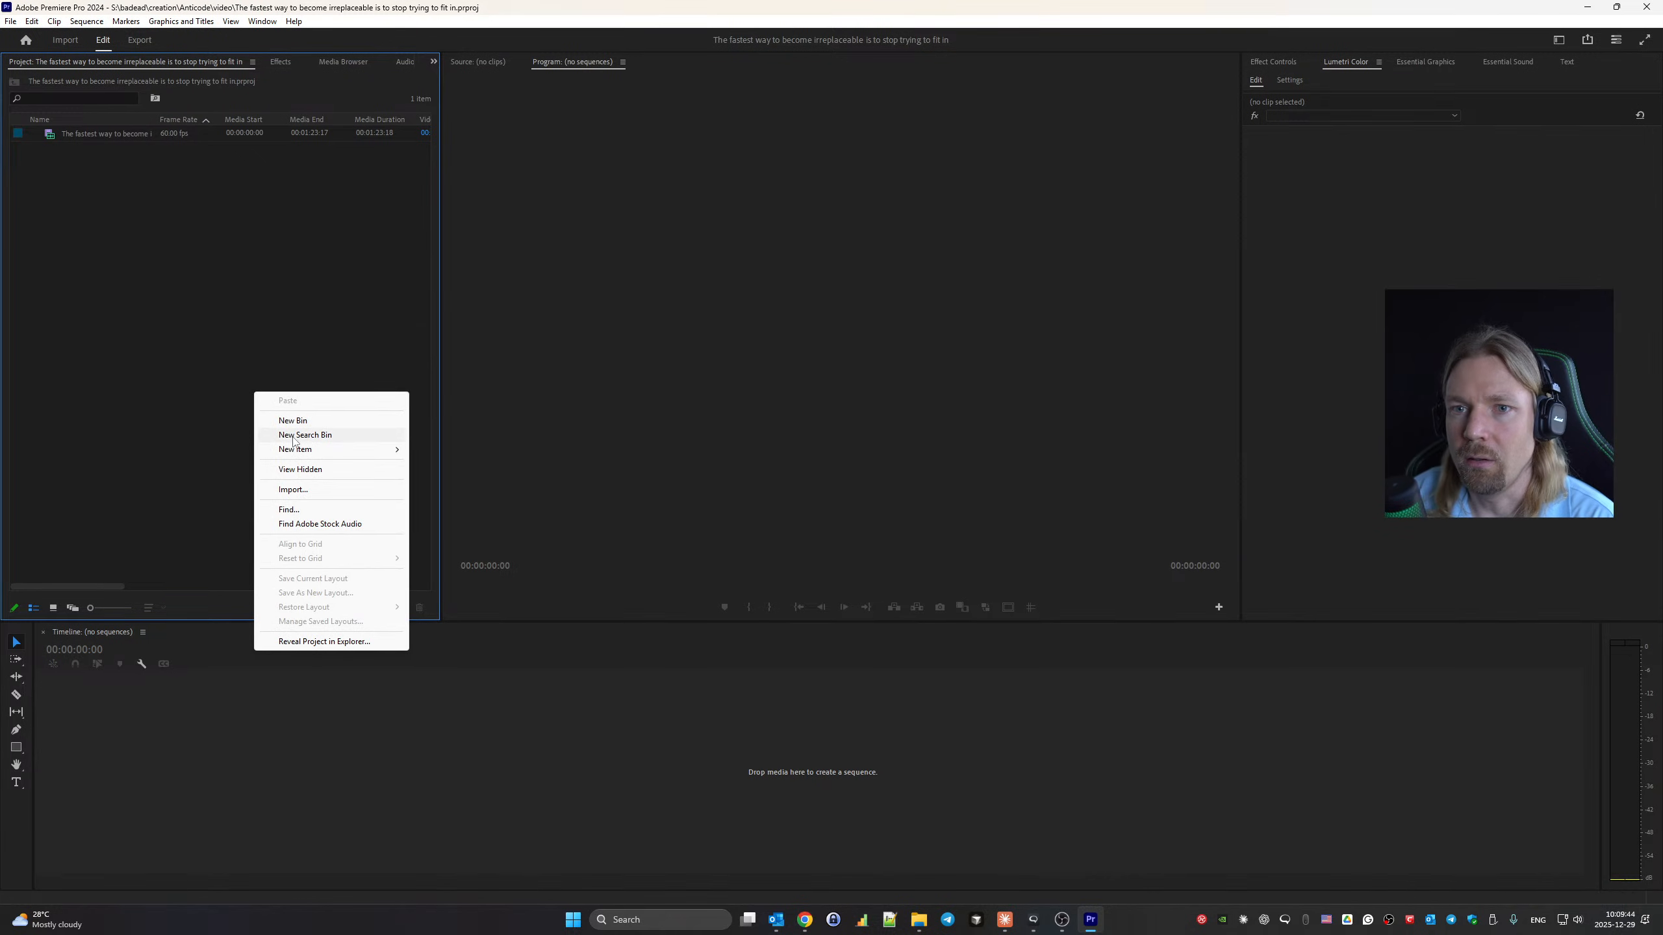
mouse_move(371, 452)
left_click(448, 449)
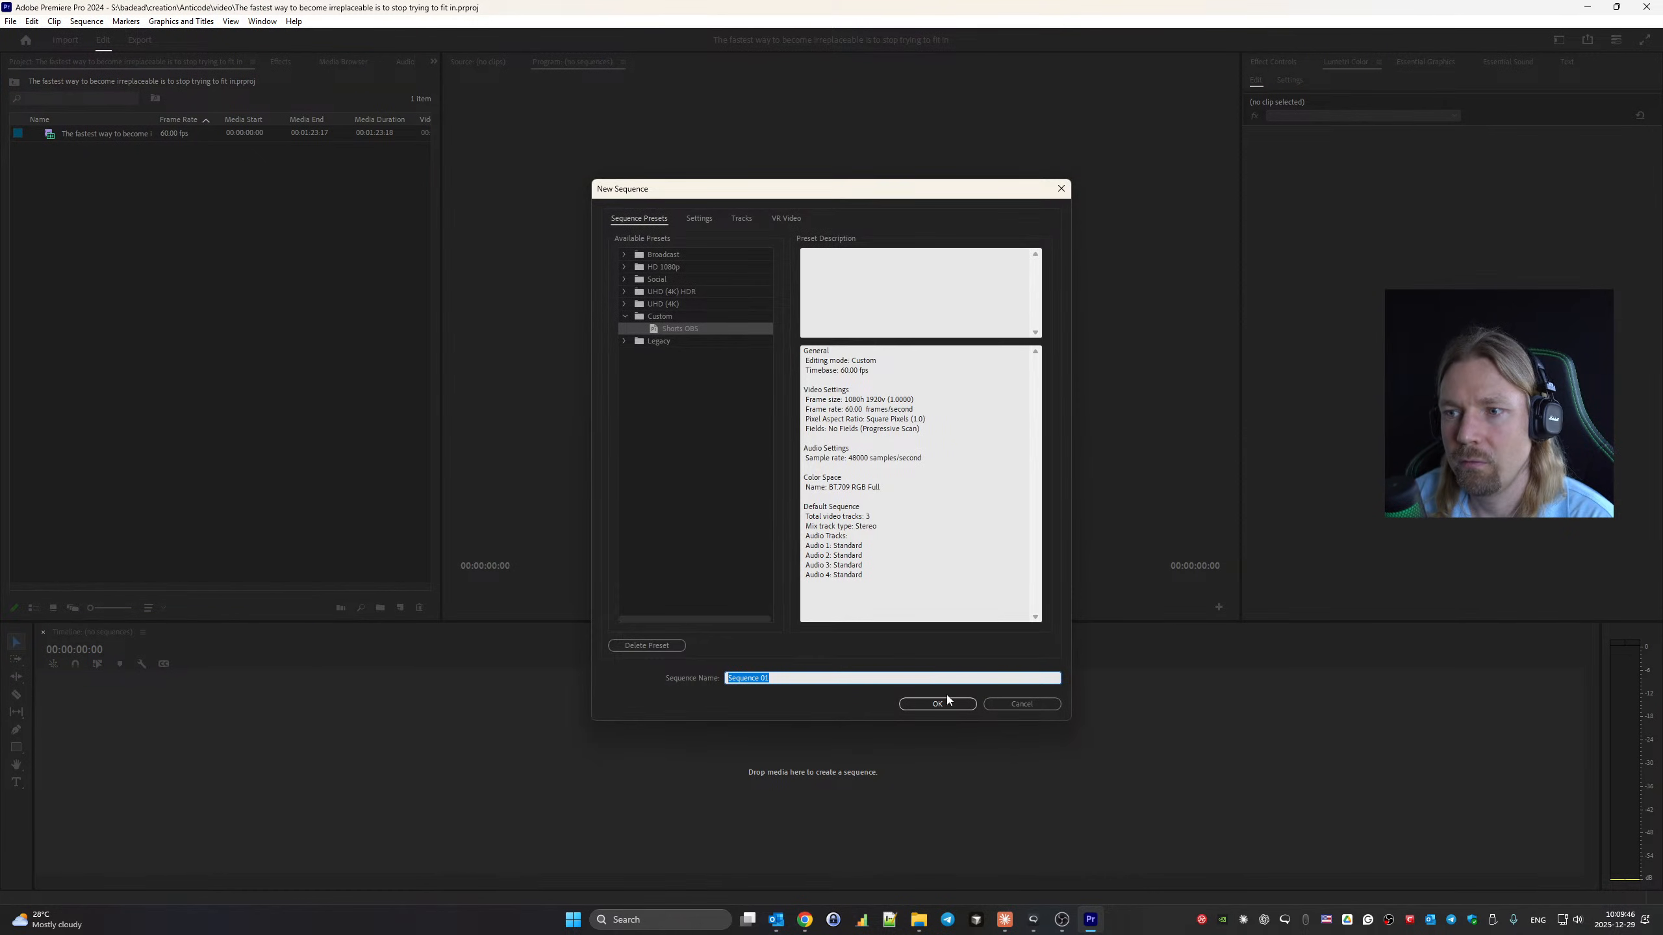
left_click(947, 699)
left_click_drag(119, 148, 193, 754)
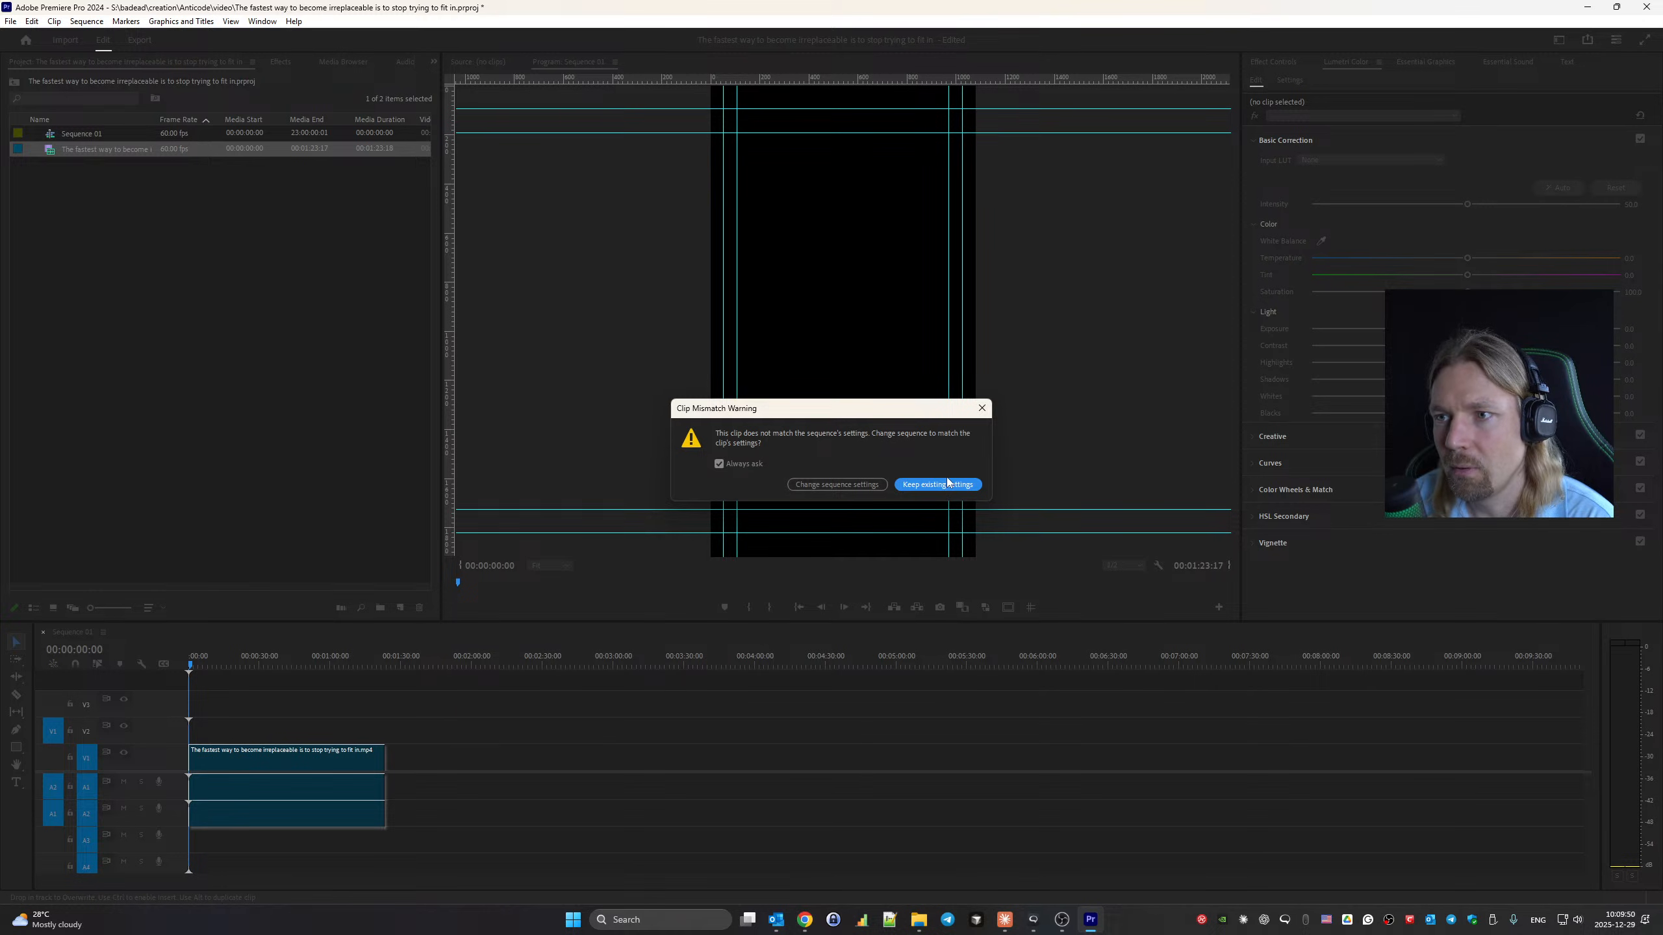
left_click(943, 485)
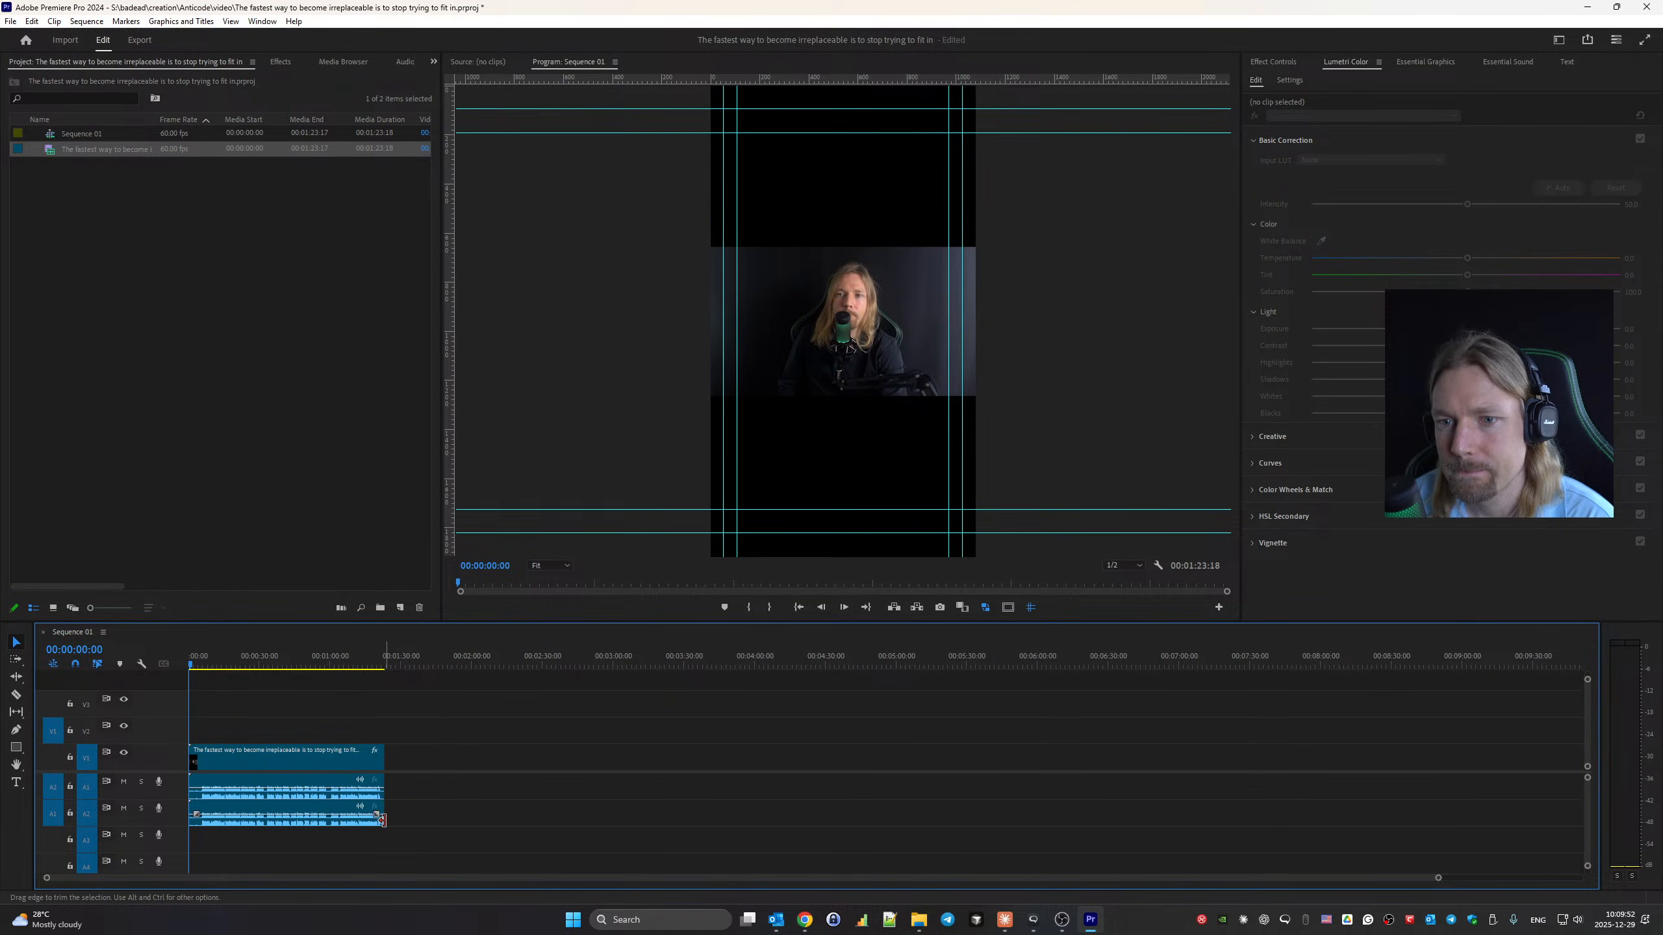
Unlink the clip, delete its duplicate audio on Audio 2, and link the video with the remaining audio.
right_click(326, 760)
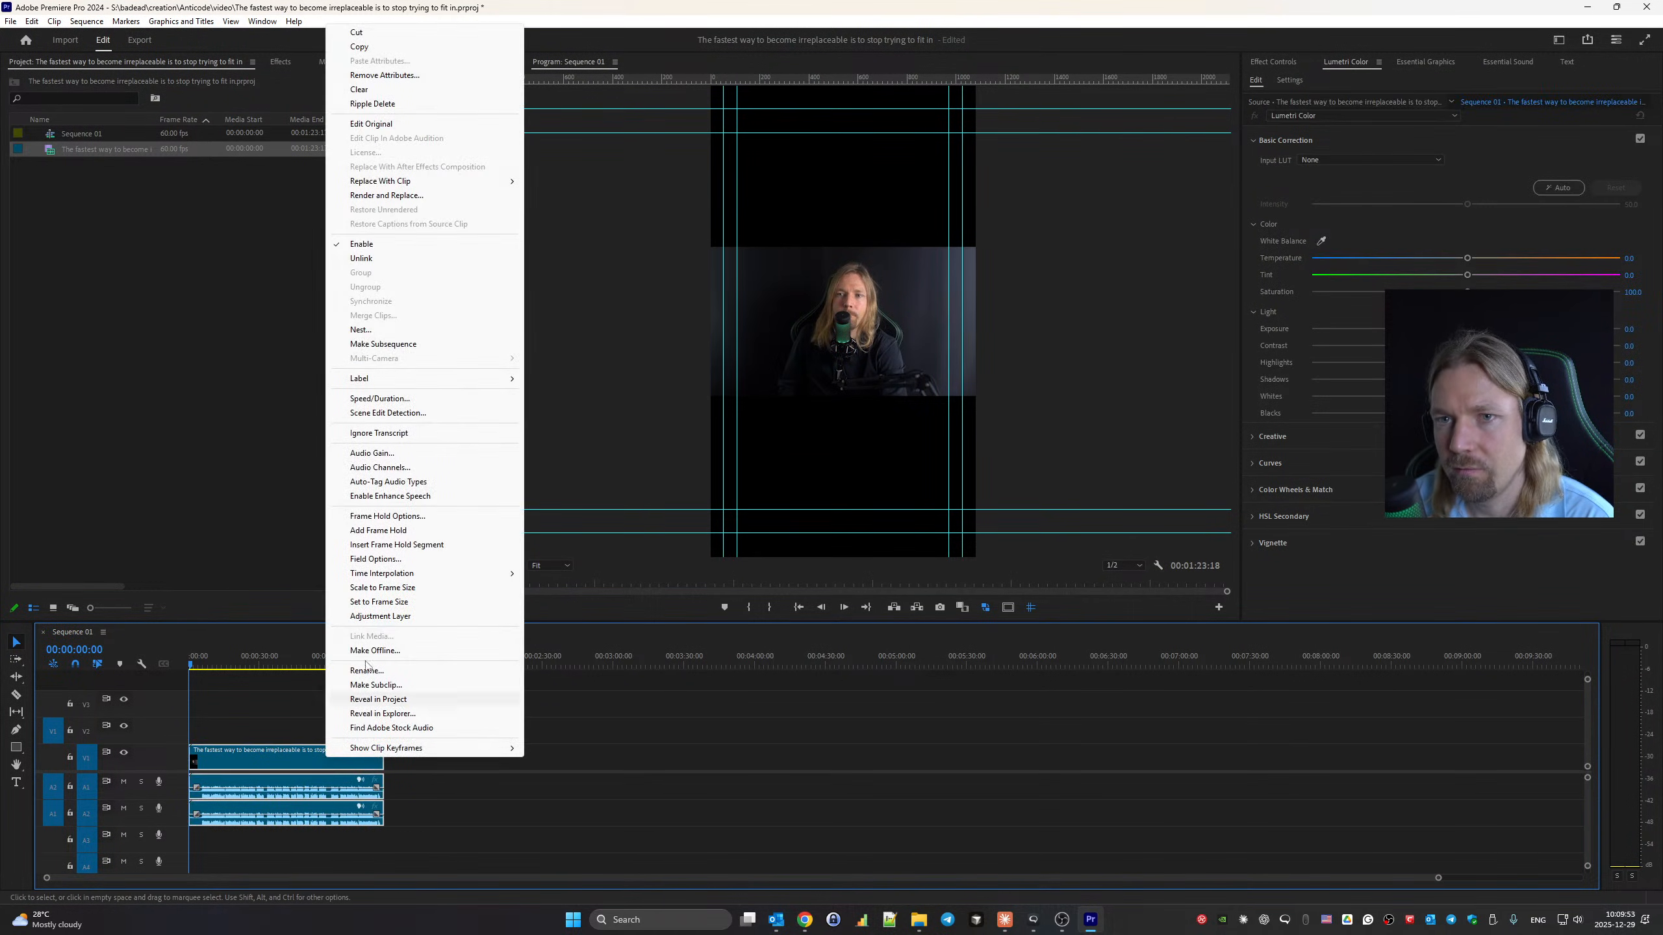
left_click(371, 261)
left_click_drag(413, 813, 325, 845)
key("Delete")
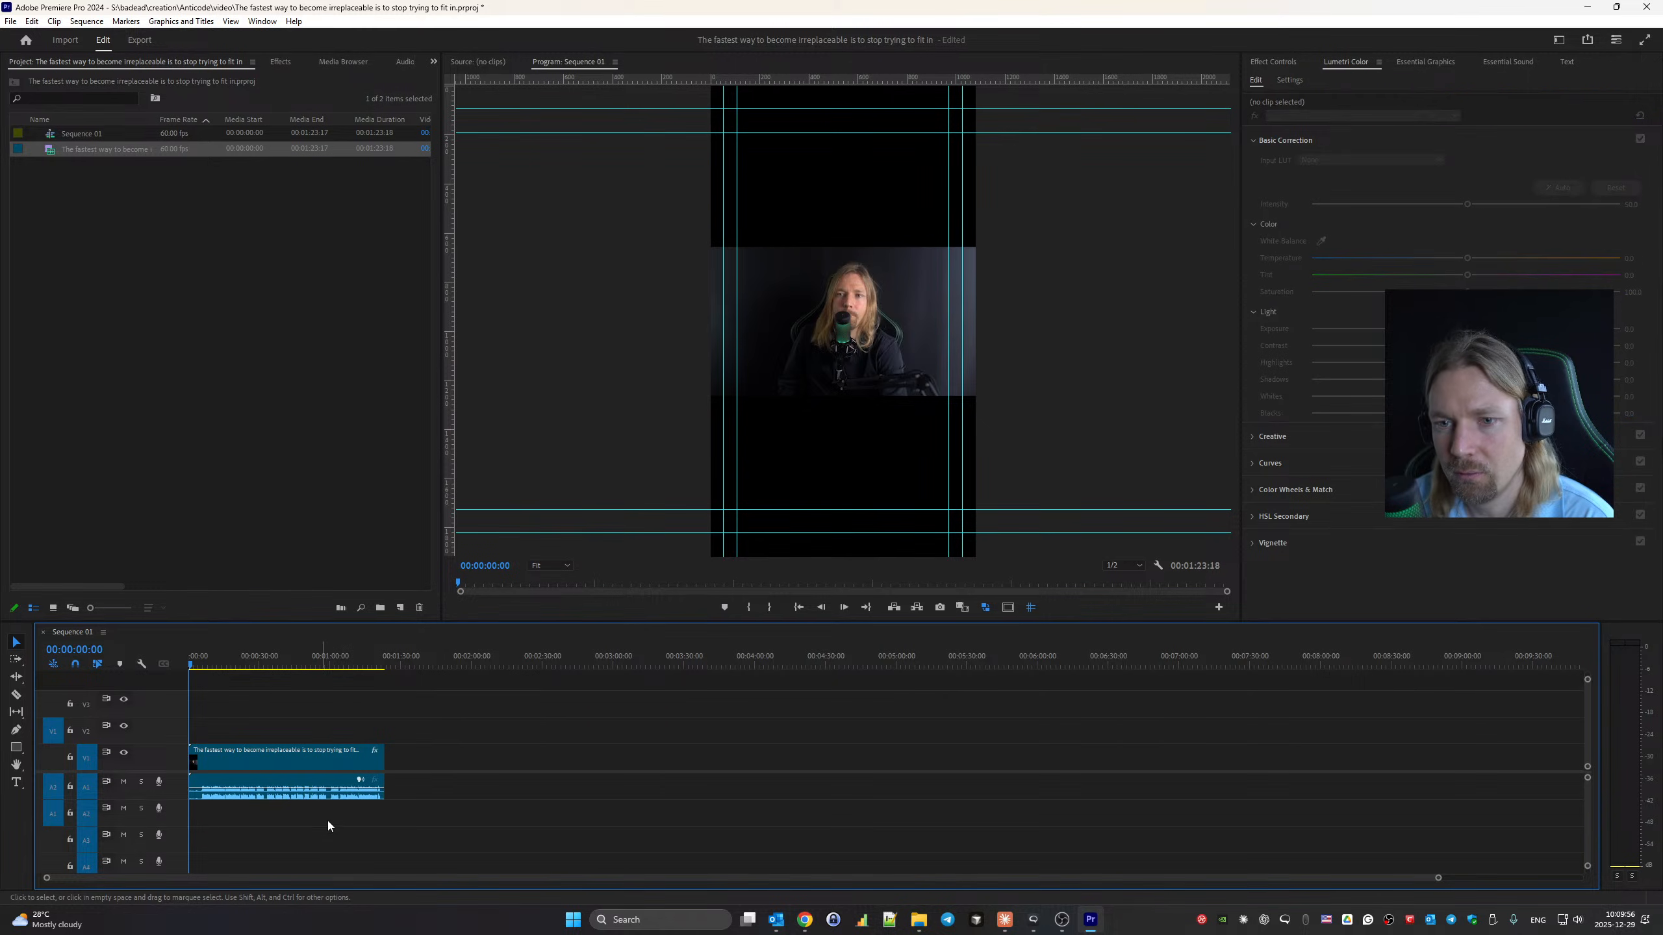
left_click_drag(424, 751, 329, 850)
right_click(293, 769)
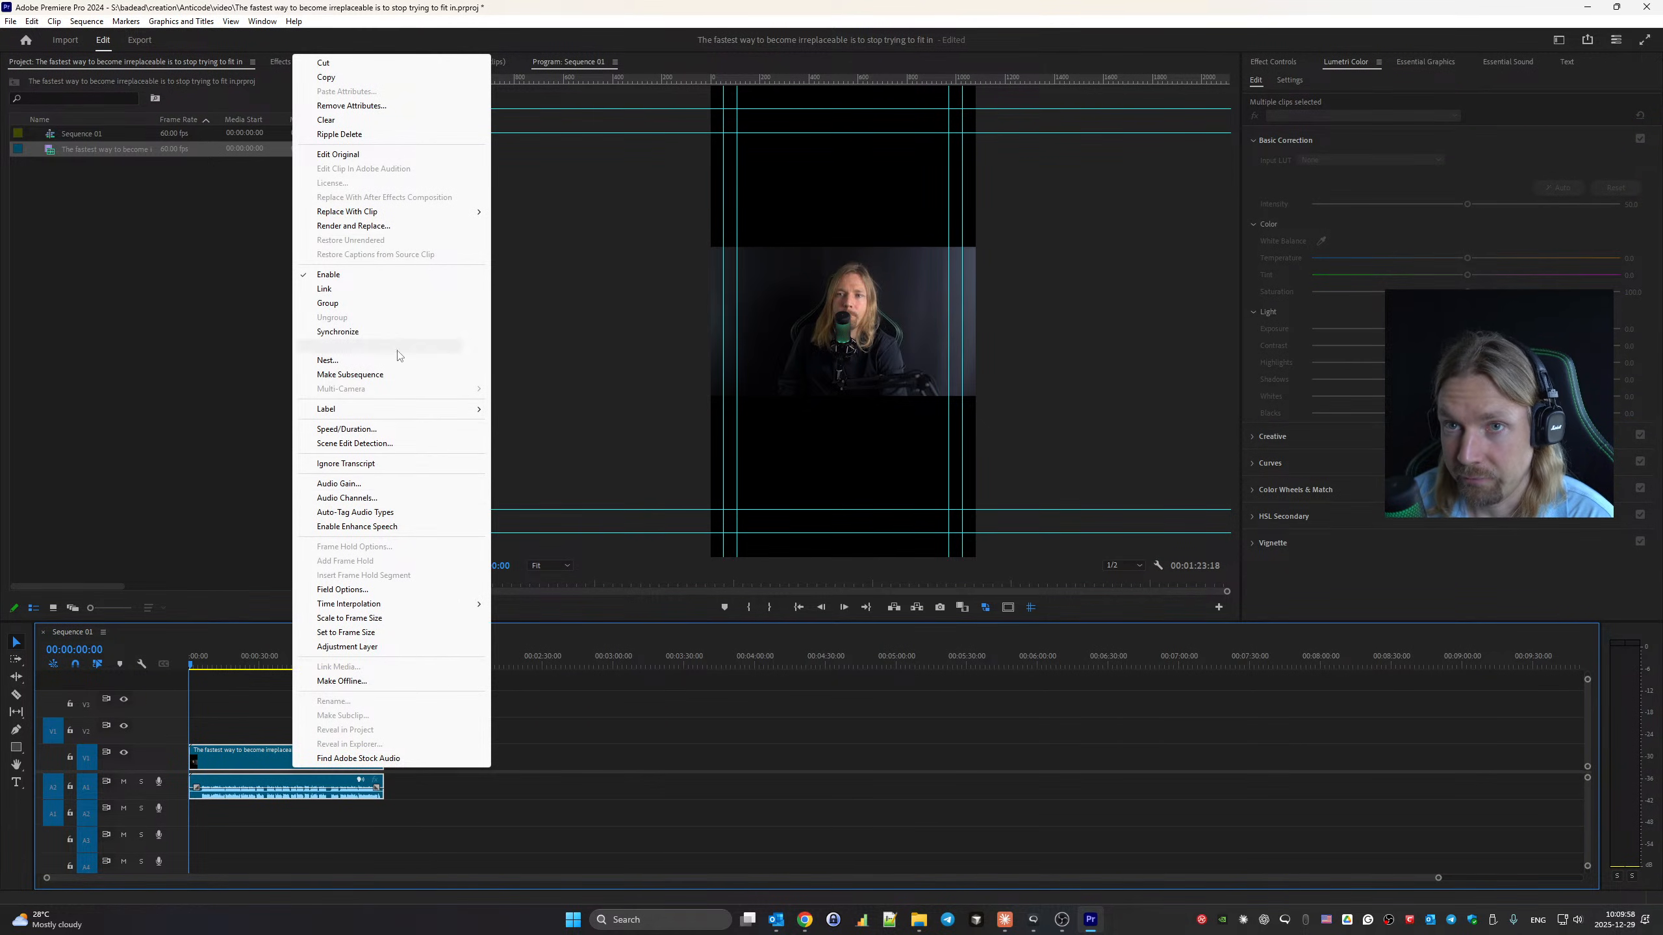
left_click(363, 294)
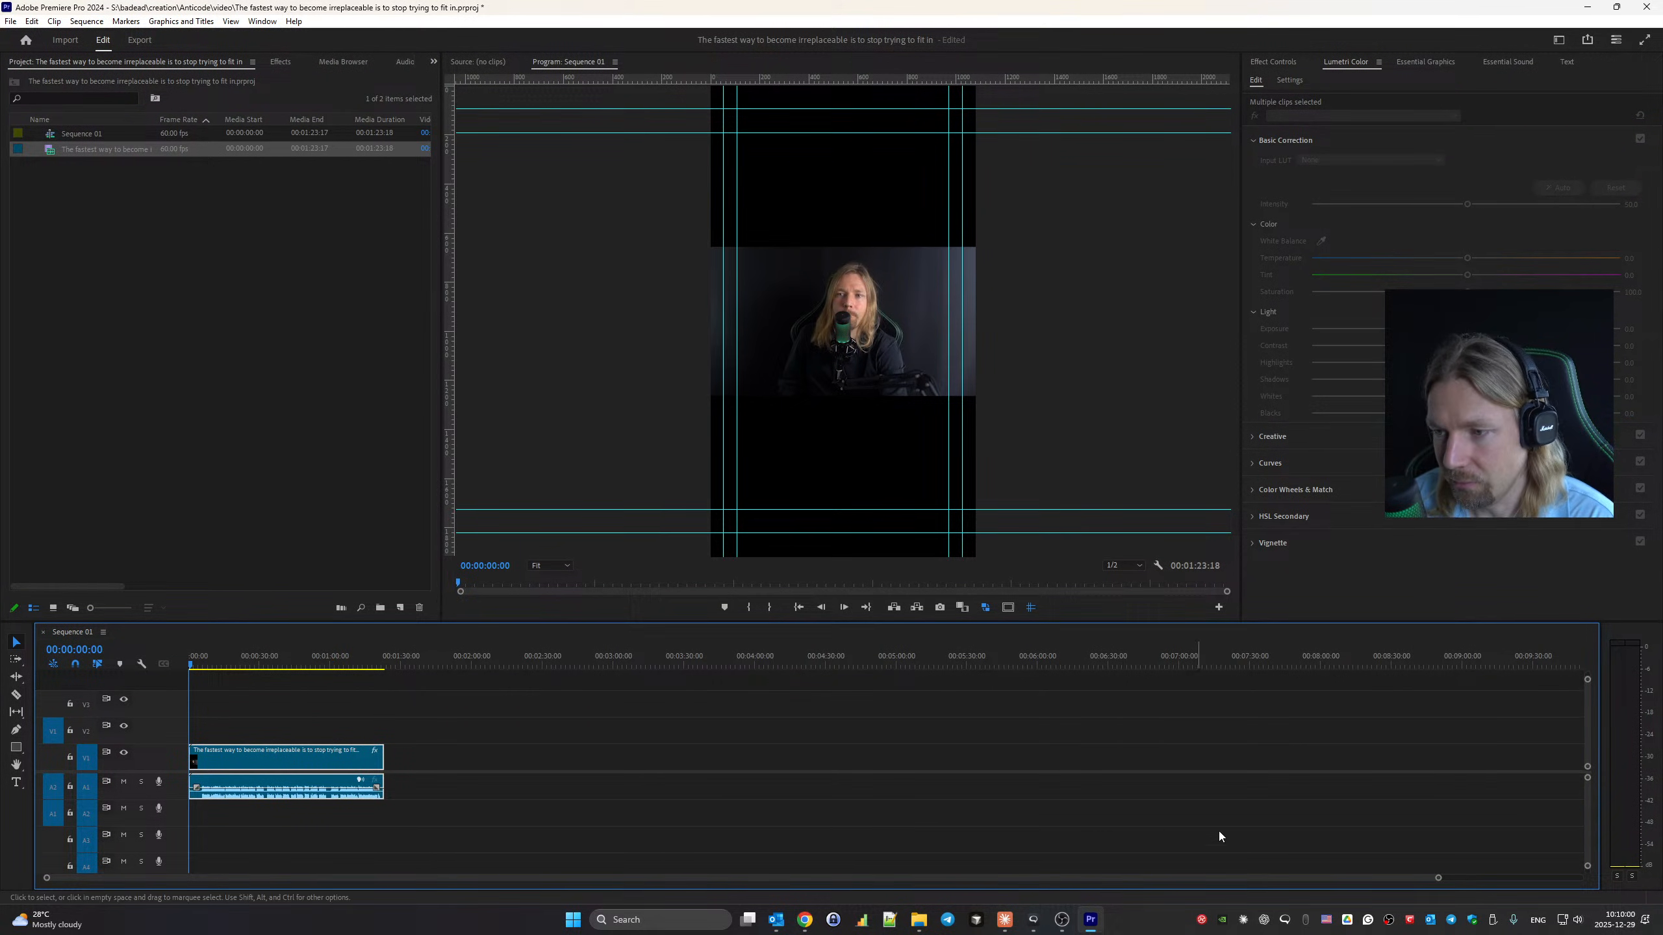
Set the clip's Scale to 134 so it fills the vertical frame, check a mid-clip frame, and return to the sequence start.
left_click_drag(1438, 879, 710, 878)
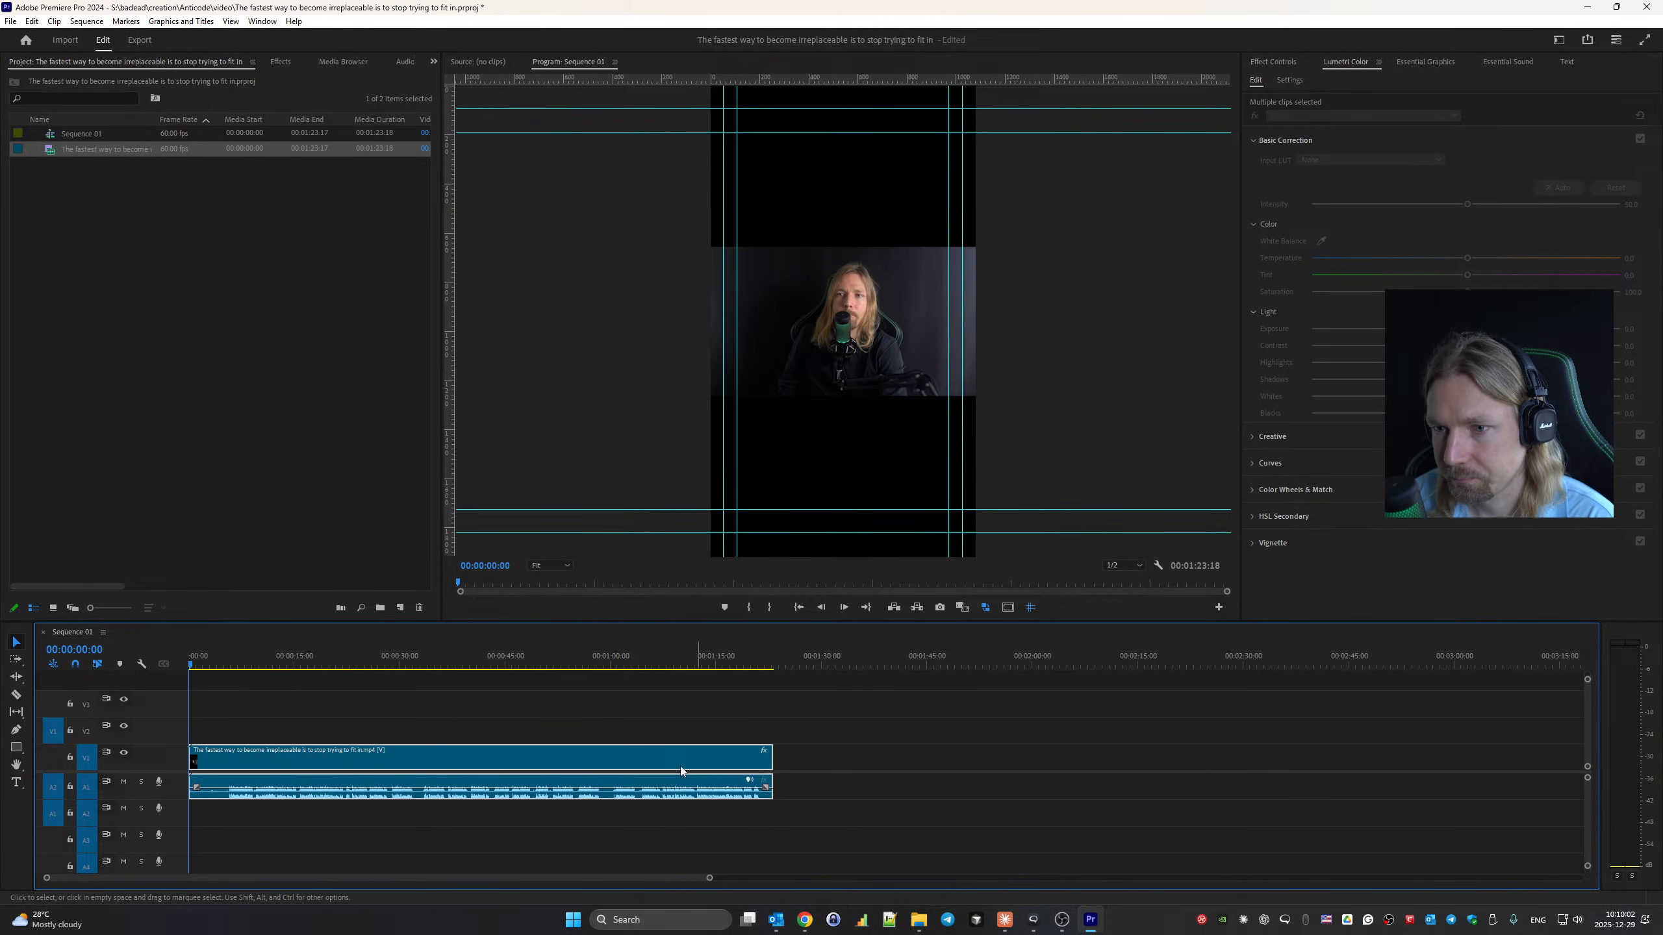
left_click(1272, 63)
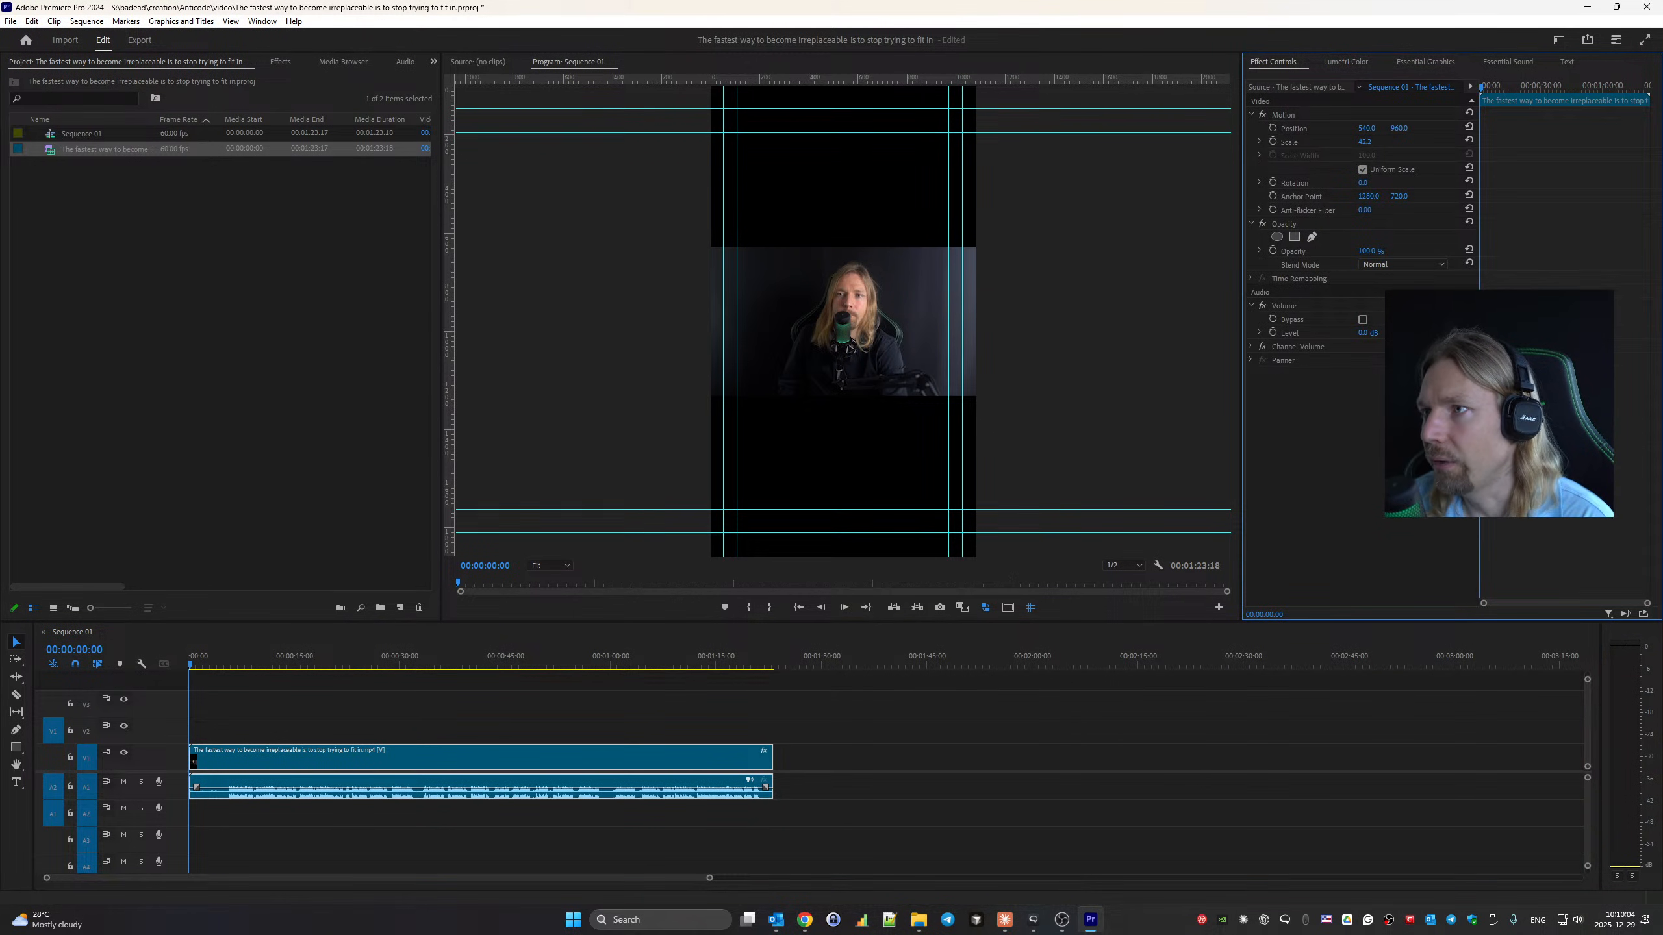
key("Return")
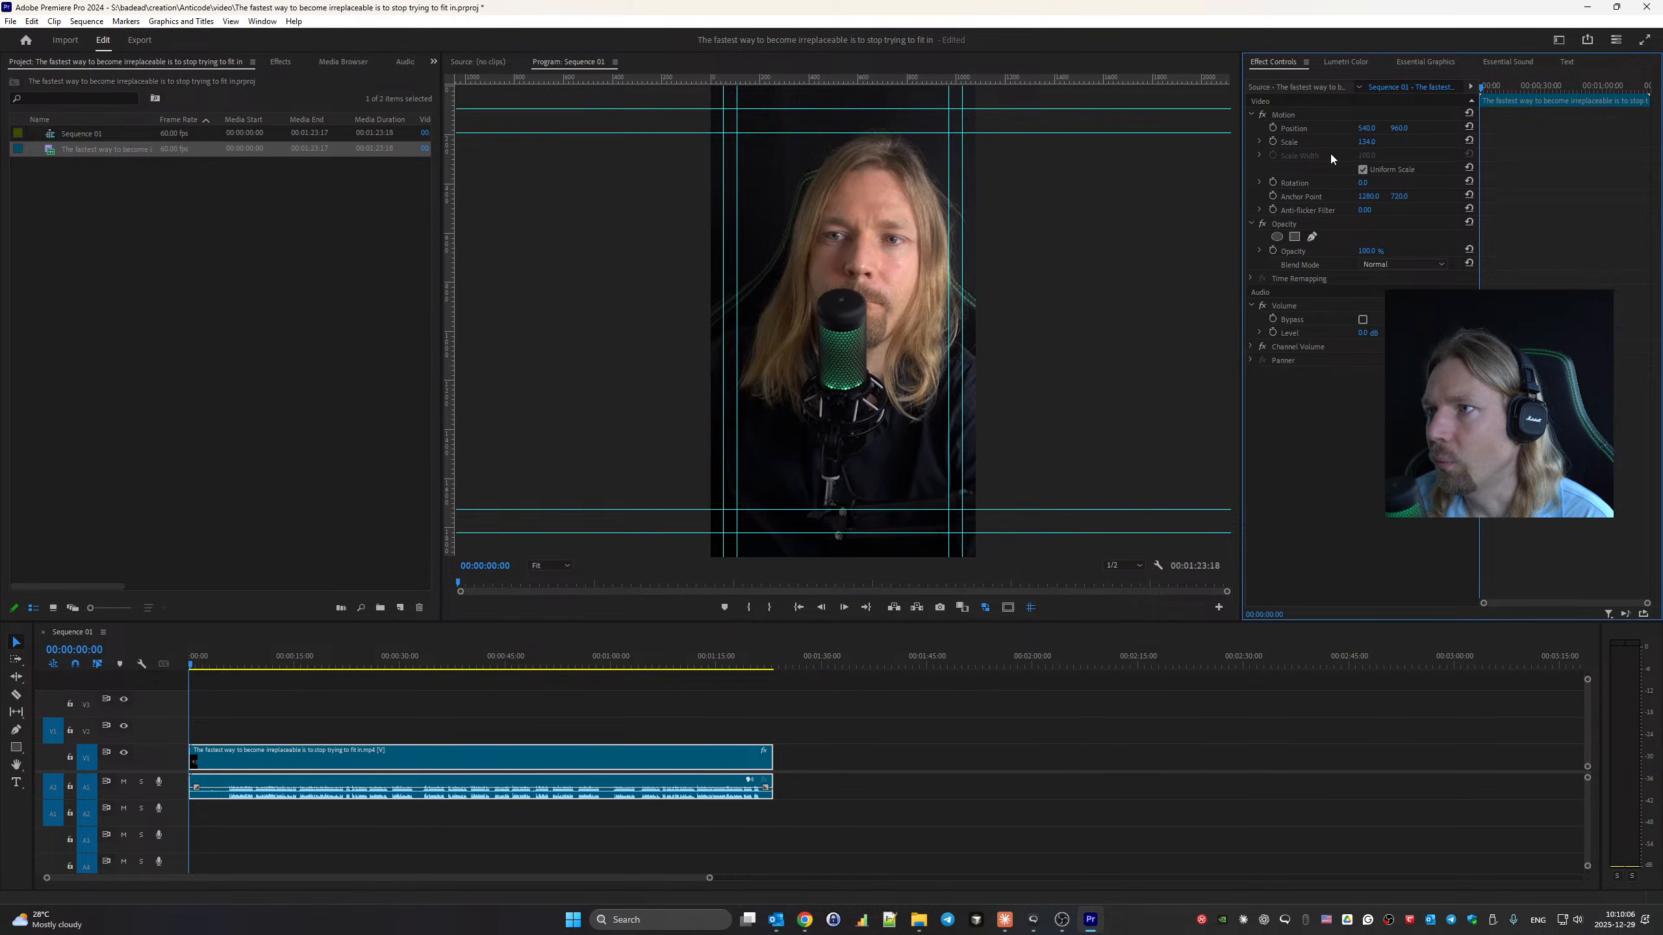
left_click_drag(324, 652, 489, 660)
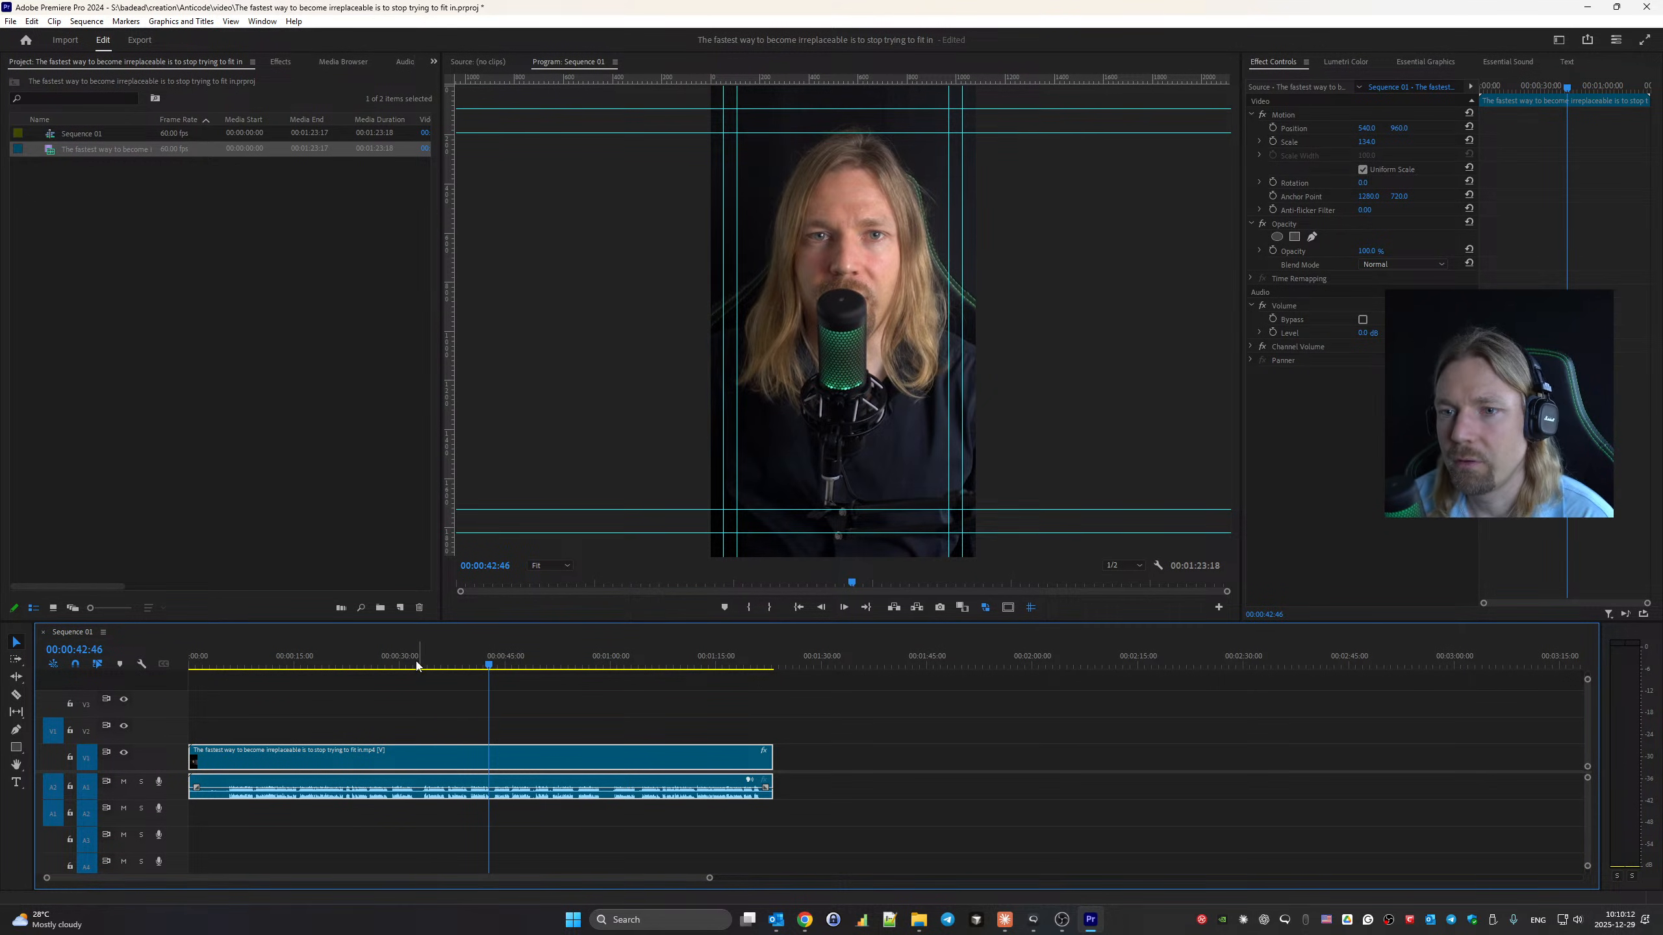
key("Home")
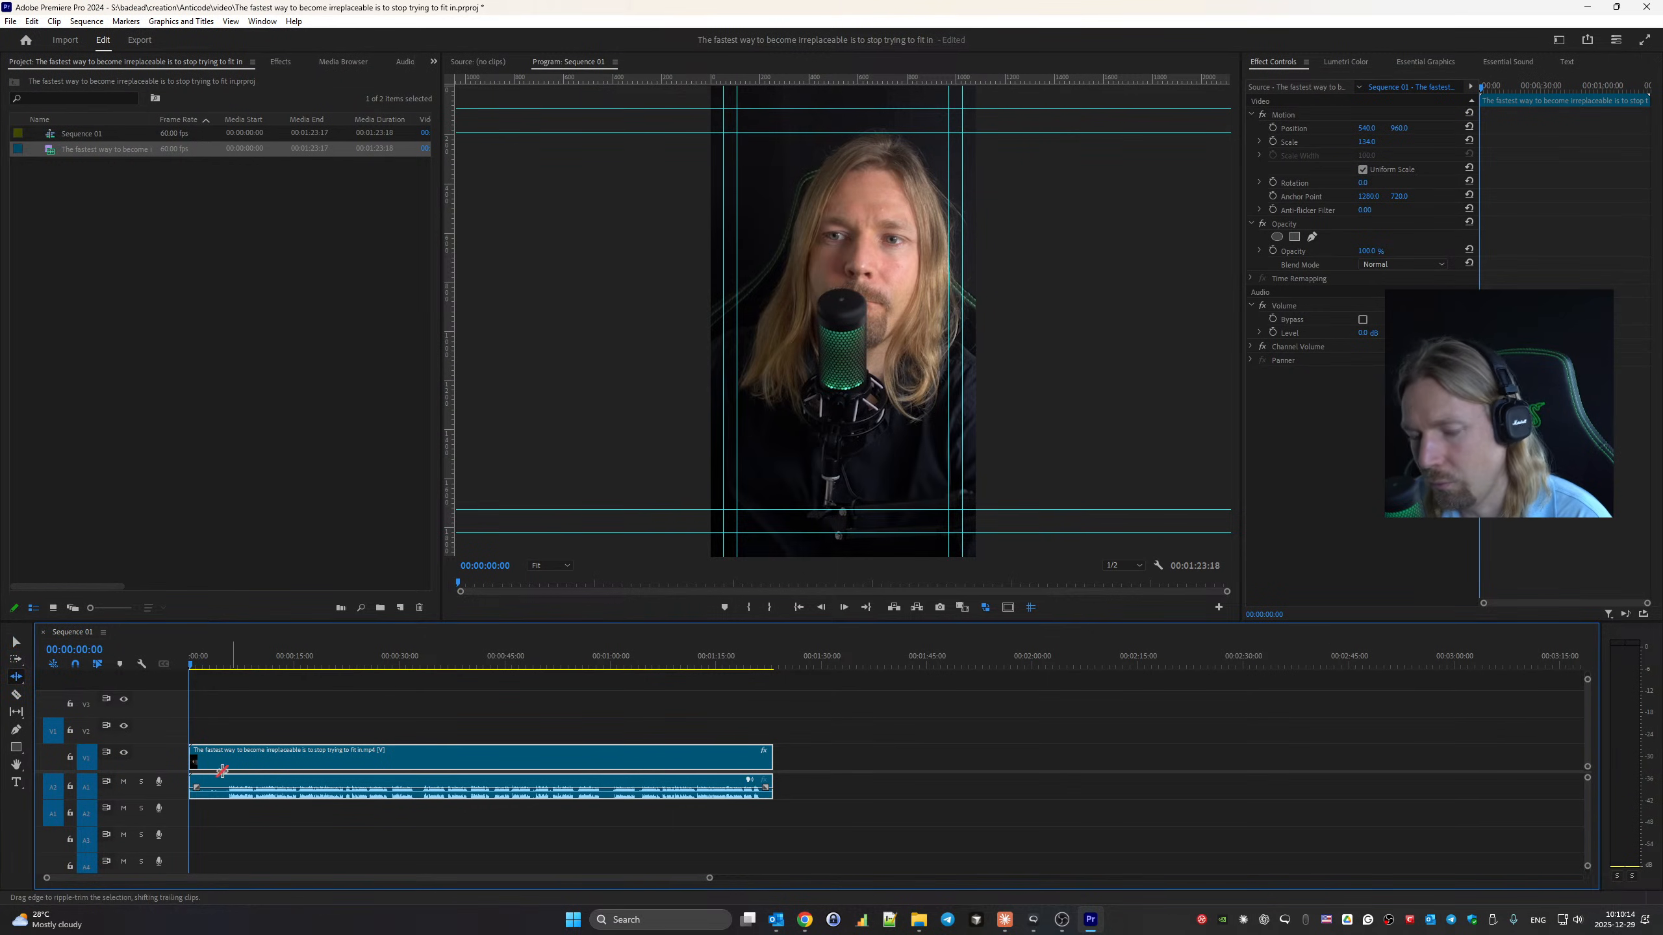
Ripple-trim the clip's beginning up to the first spoken words and activate the Razor tool.
left_click_drag(193, 765, 226, 765)
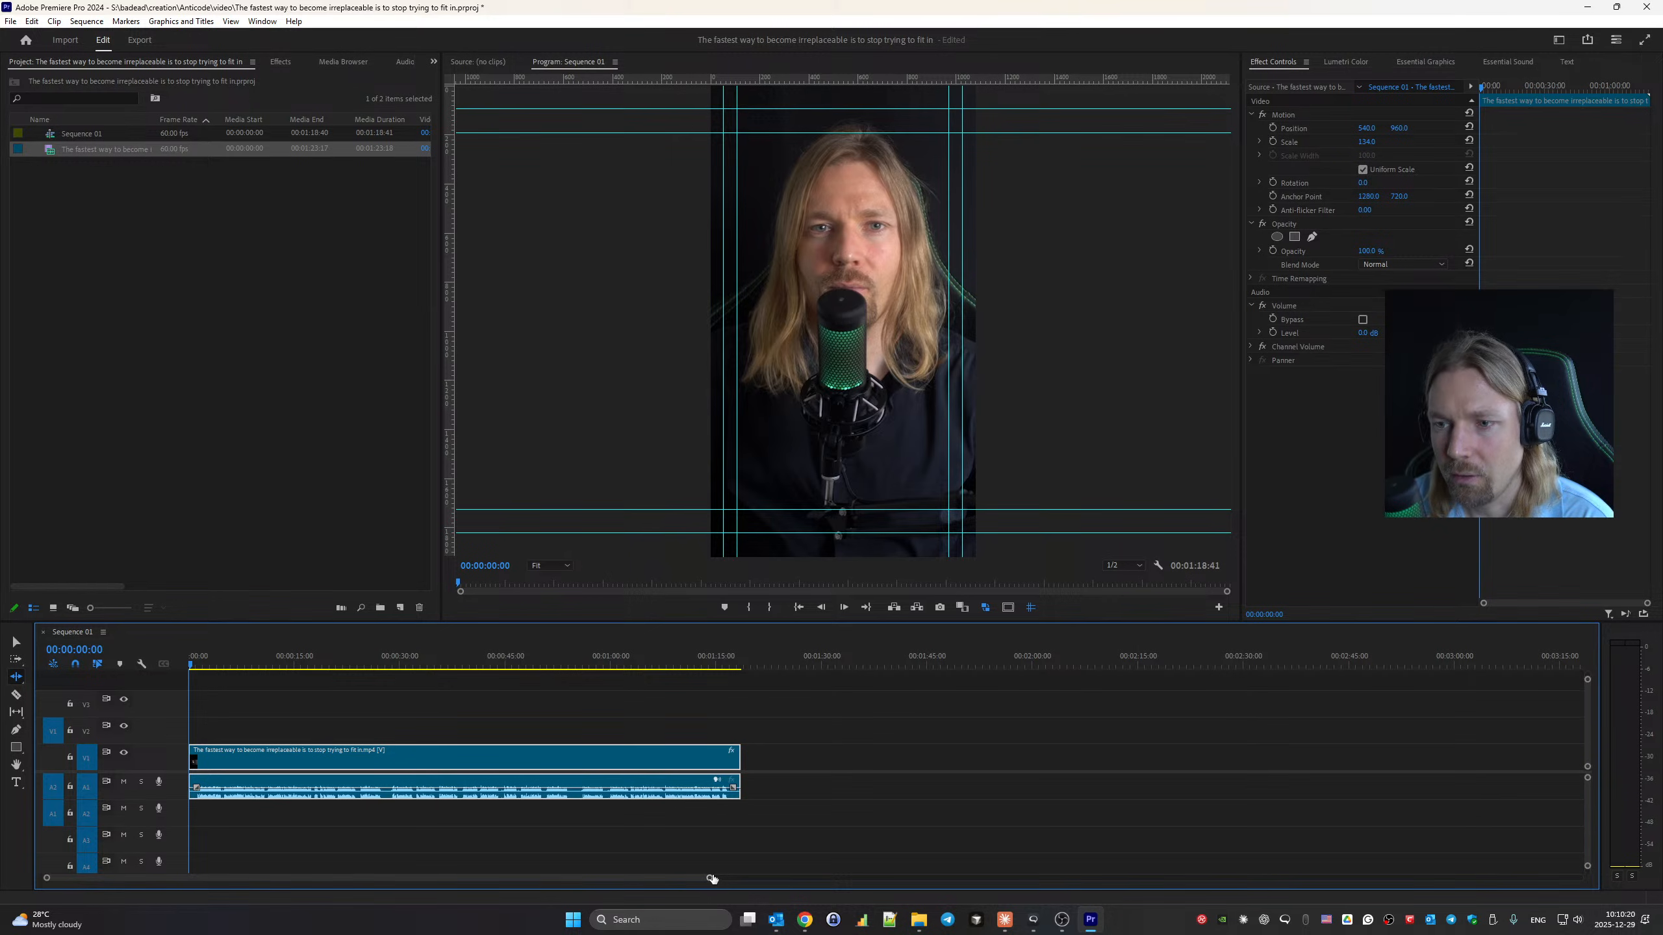
left_click_drag(713, 879, 471, 878)
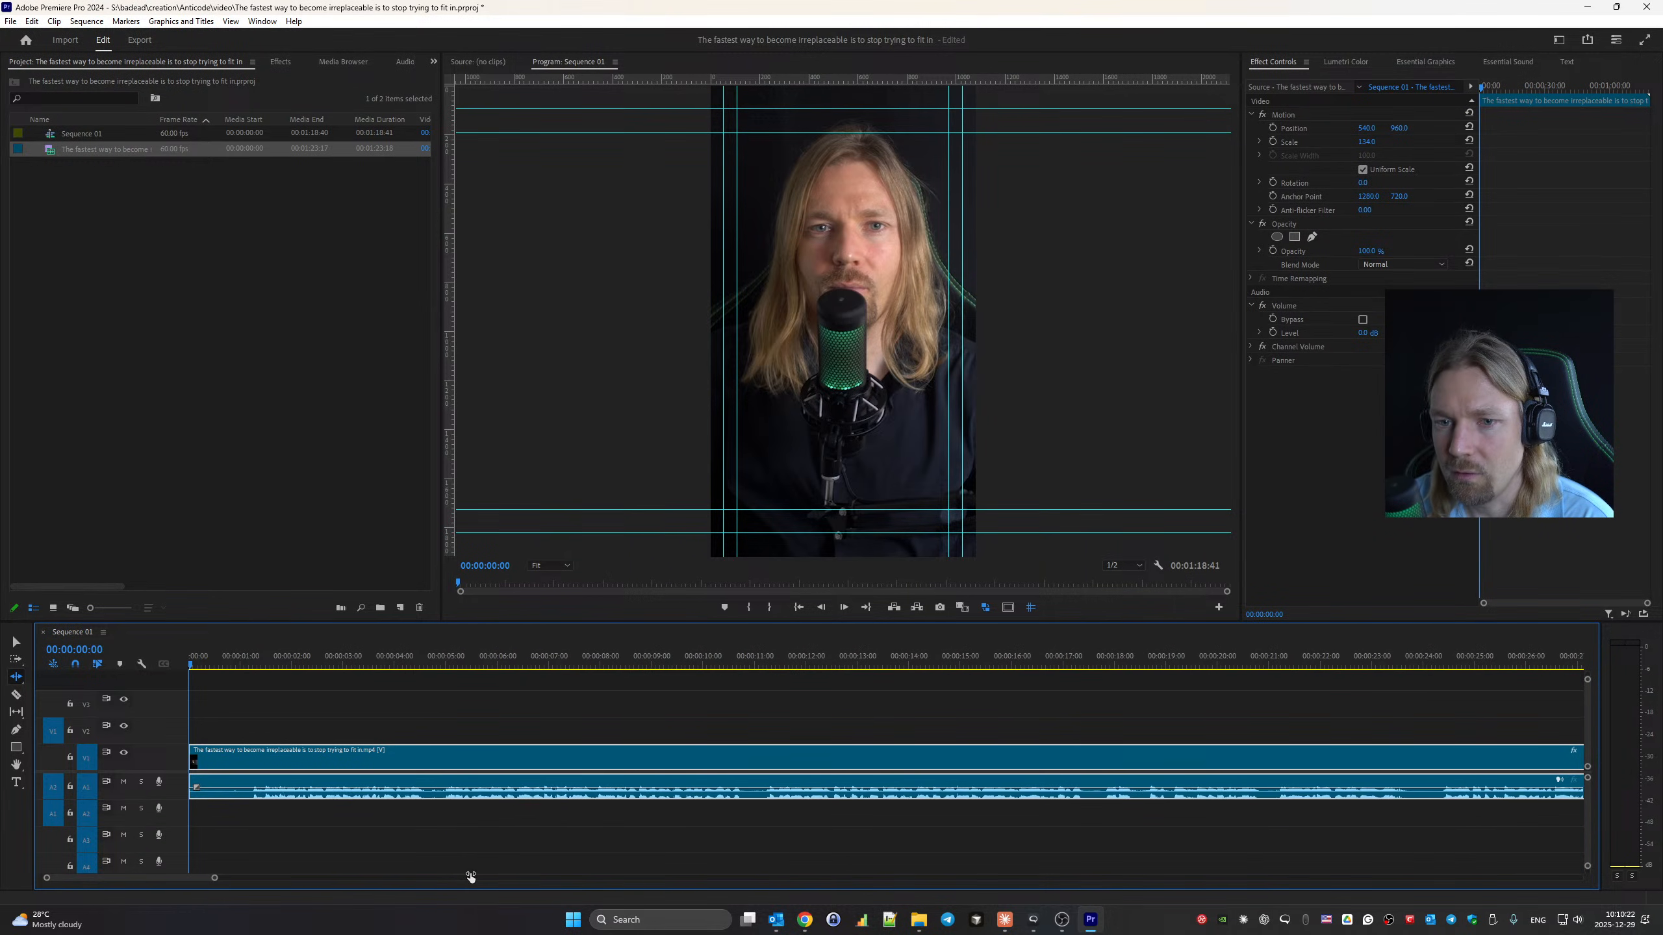
left_click_drag(196, 758, 252, 760)
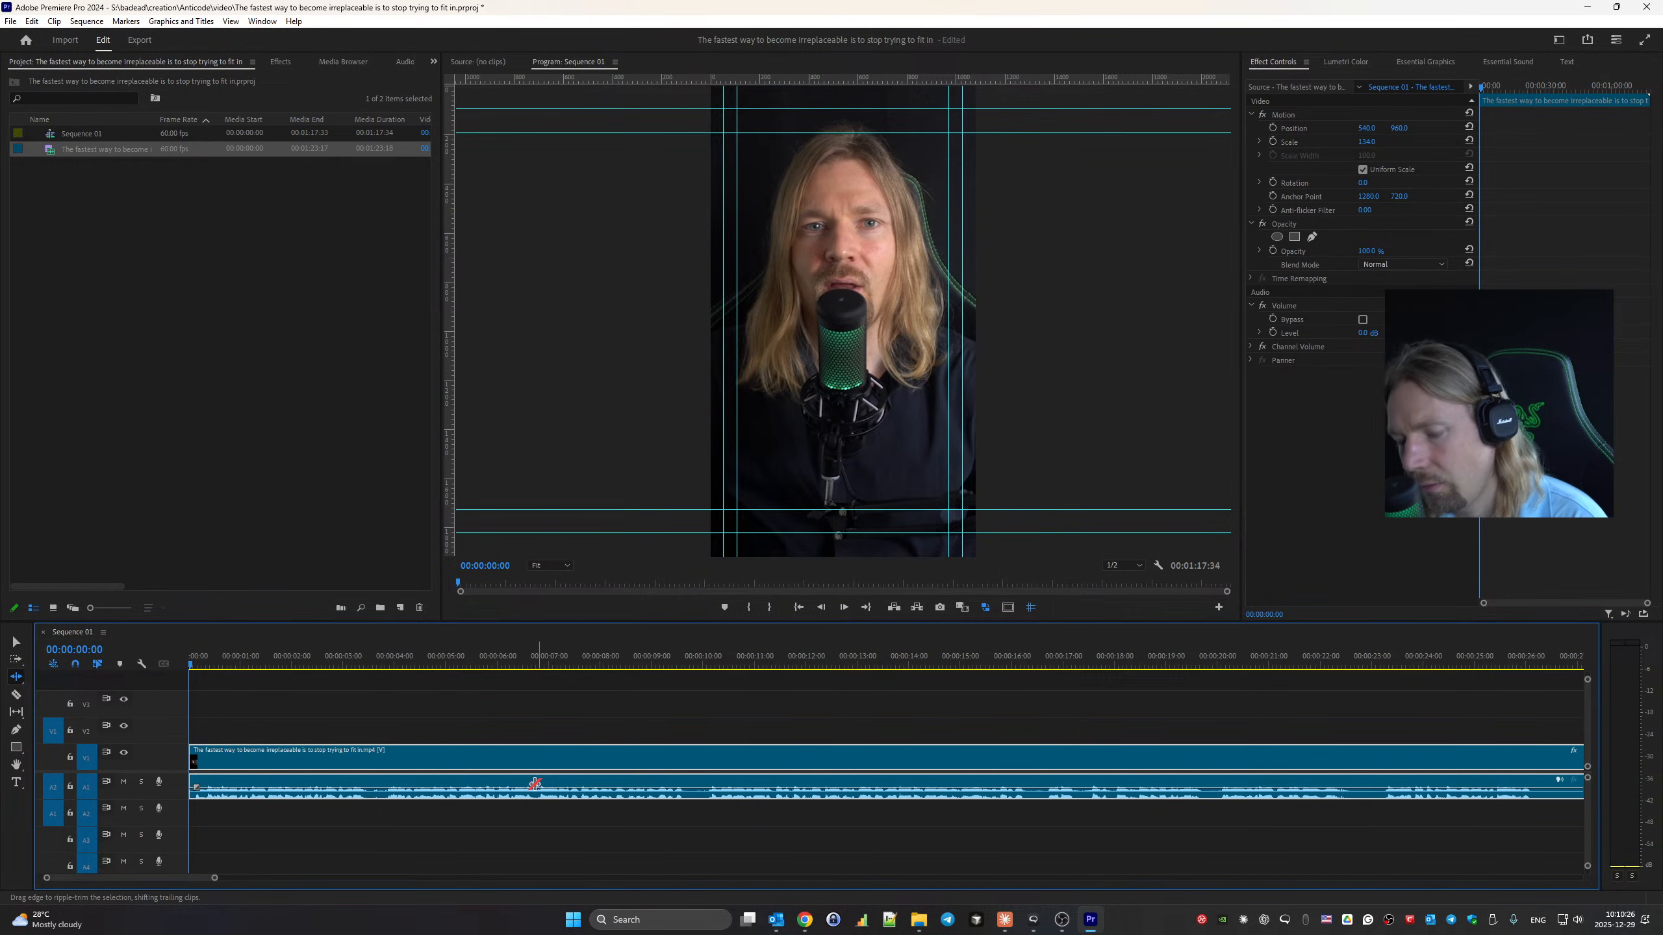
key("c")
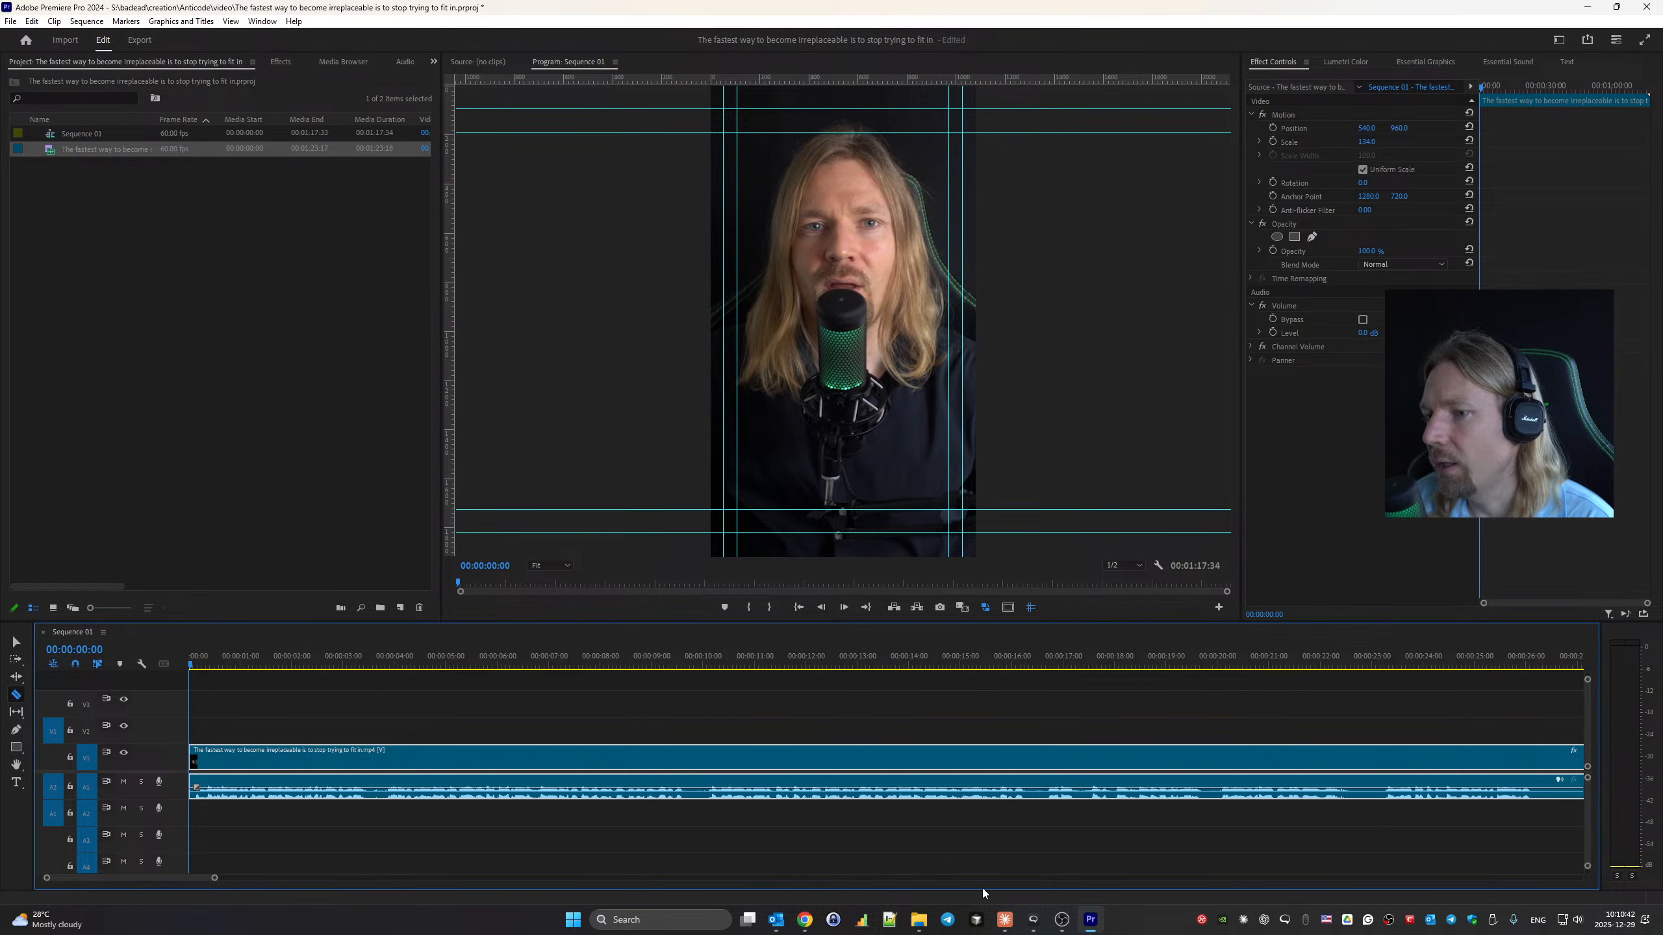
left_click(1063, 922)
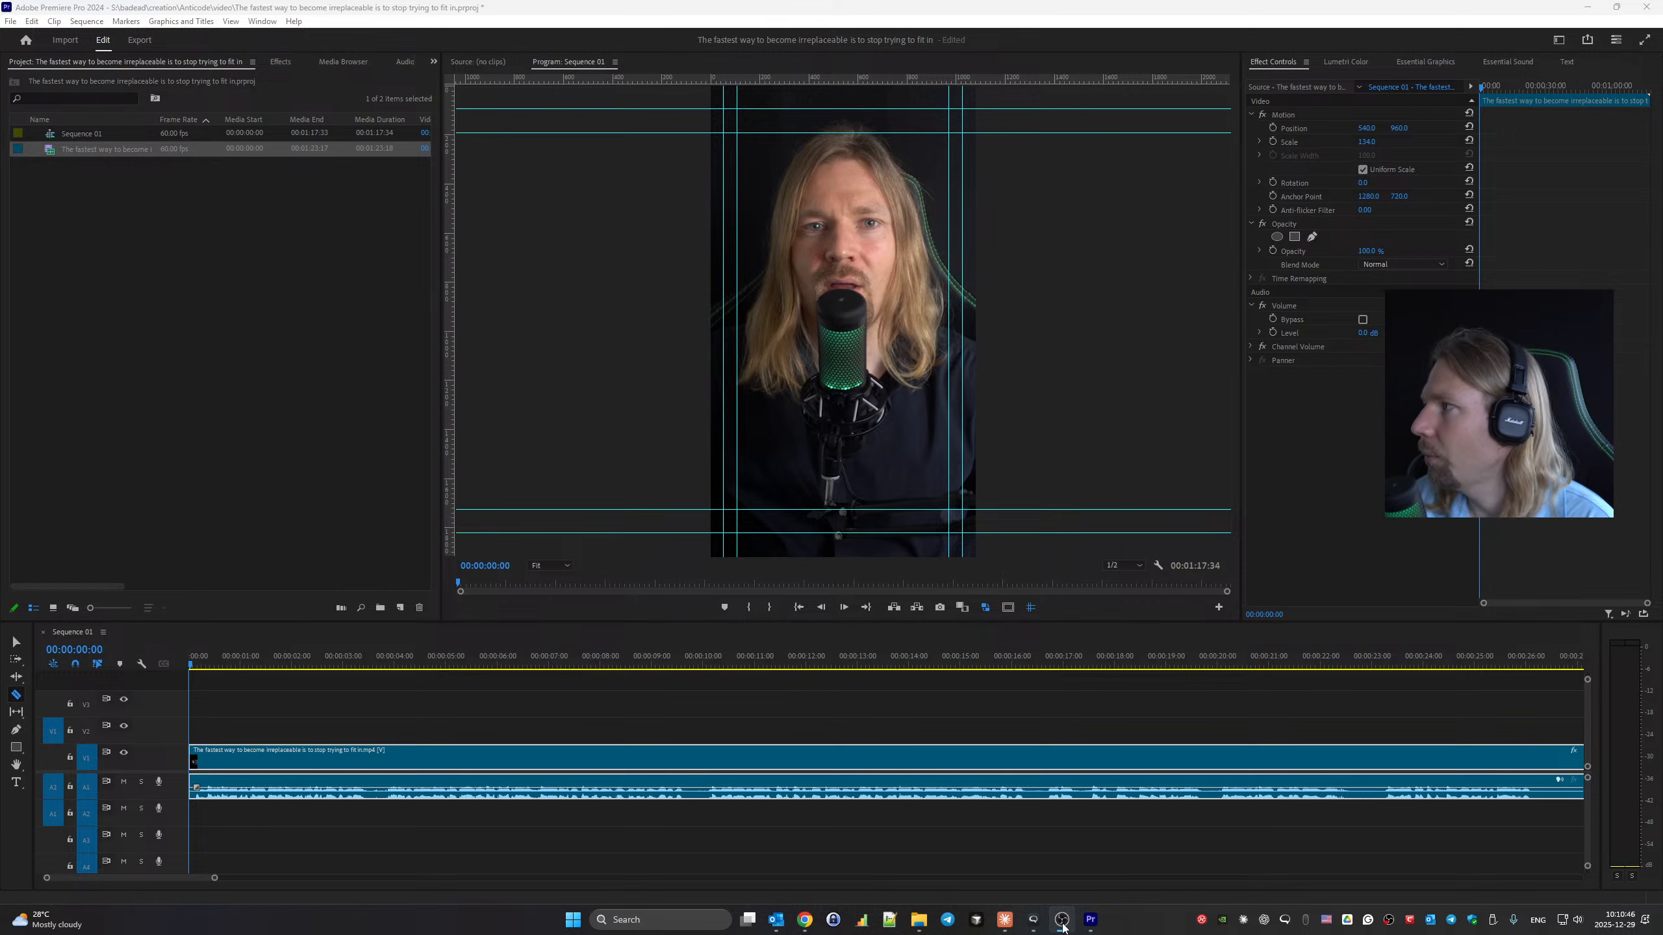
left_click(1396, 813)
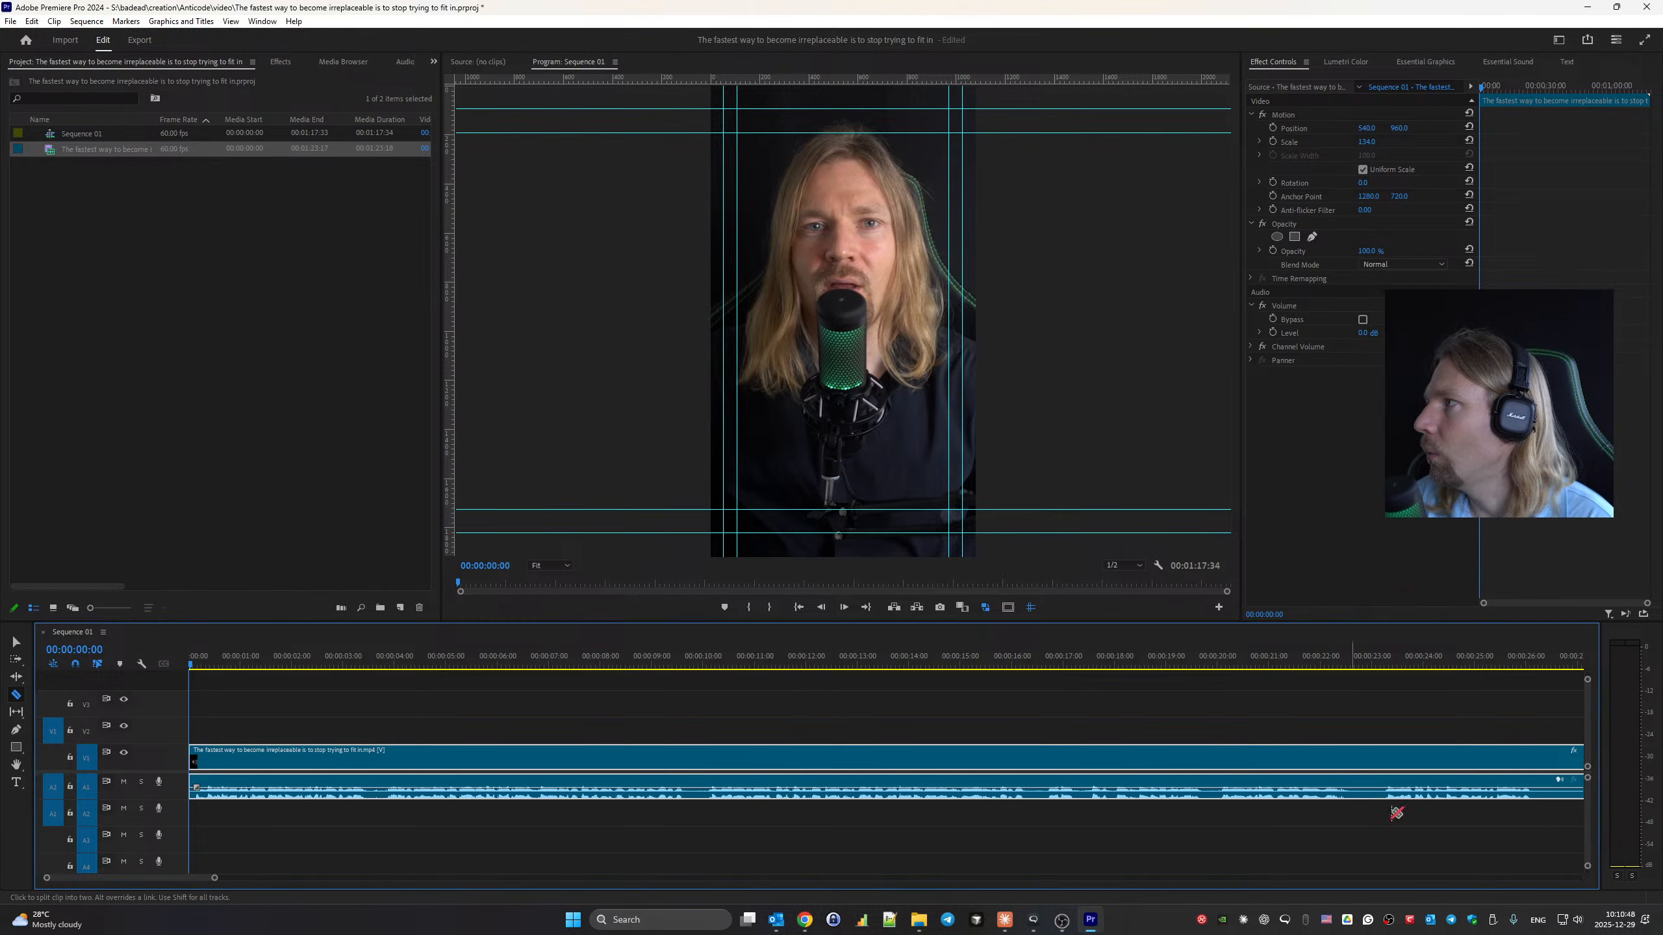
key("alt+Tab")
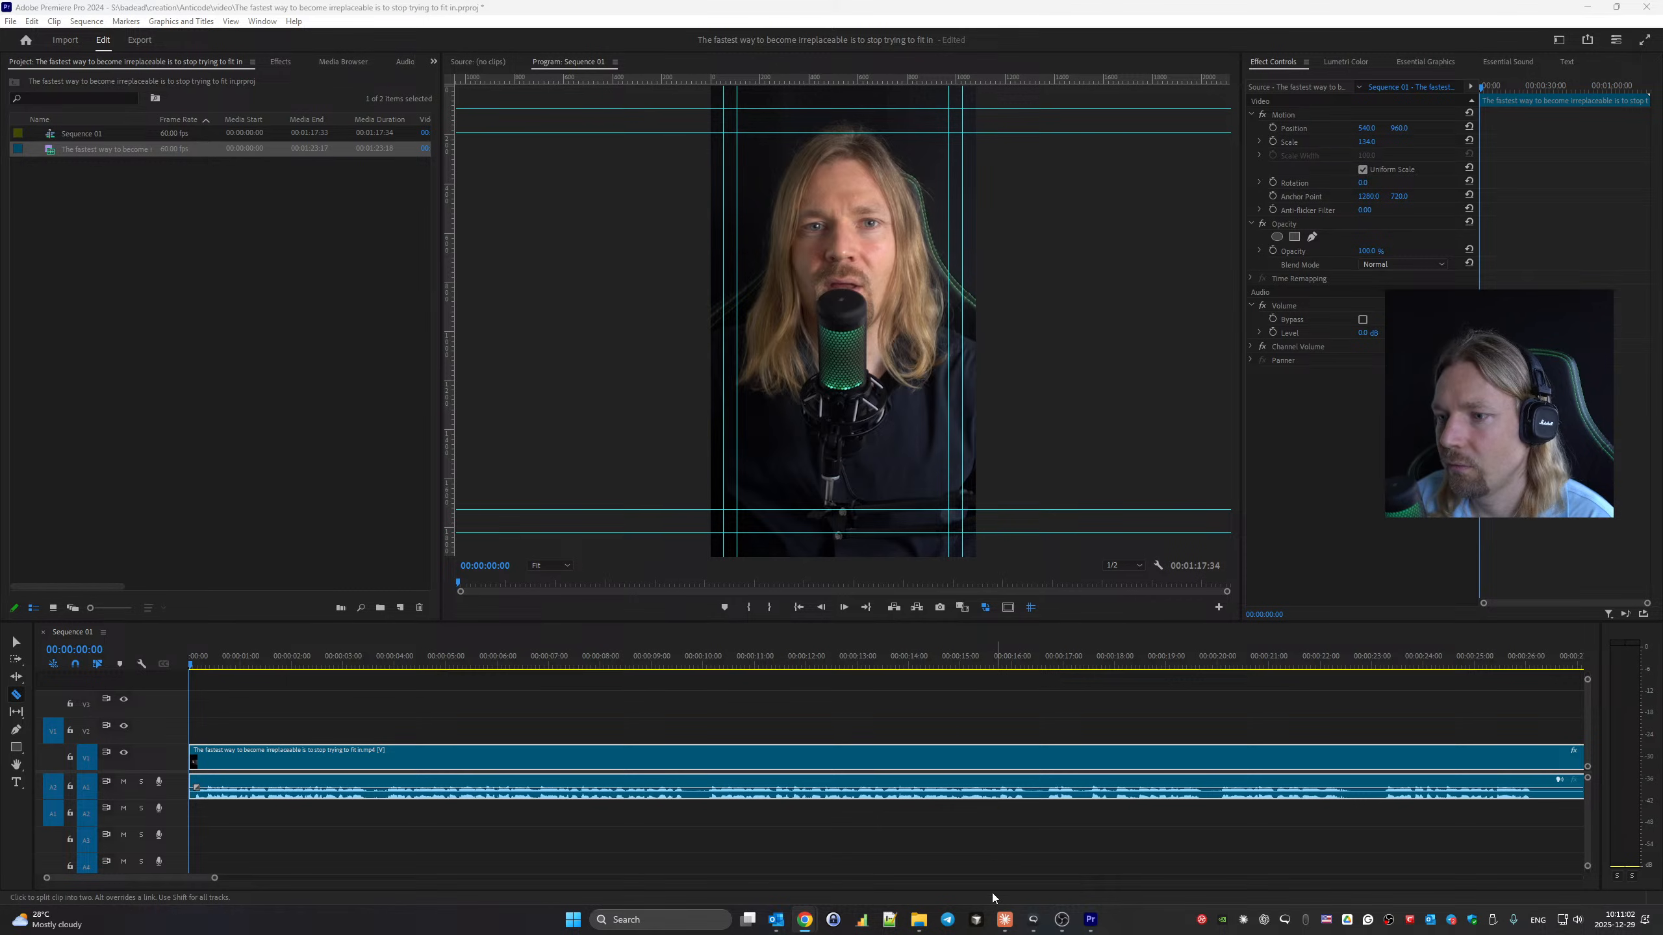
left_click(681, 635)
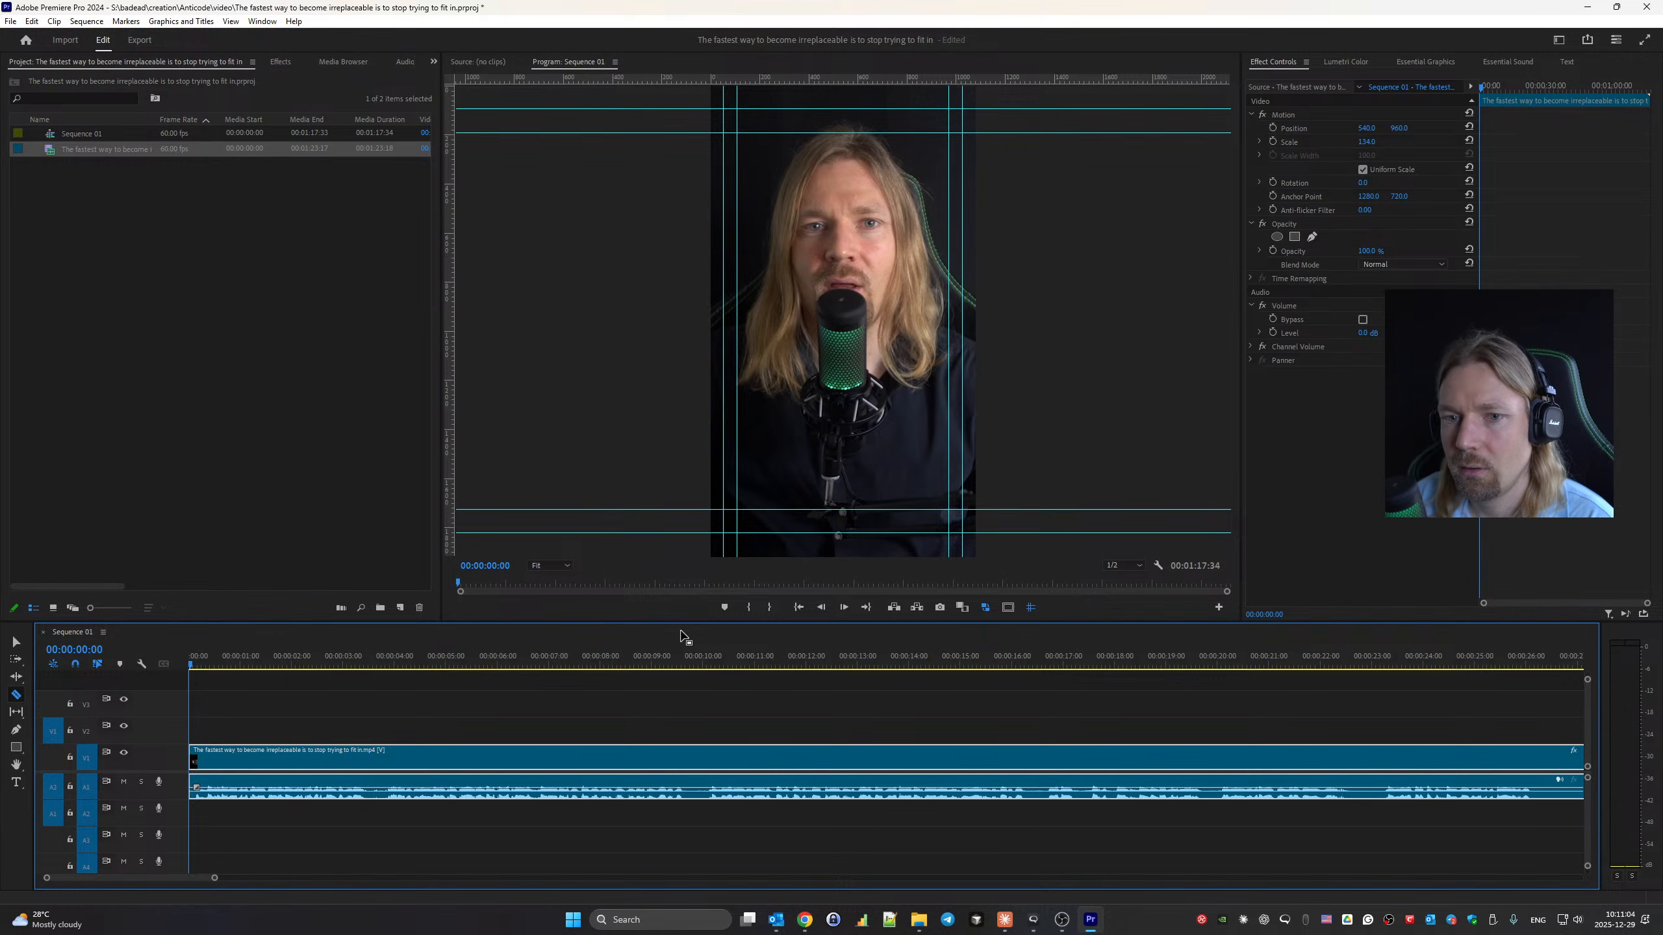
Play from the beginning and split the linked clip at speech pauses, at about 3.6, 9.9, 16.5, 19.9, 22.9 and 26.3 seconds.
key("space")
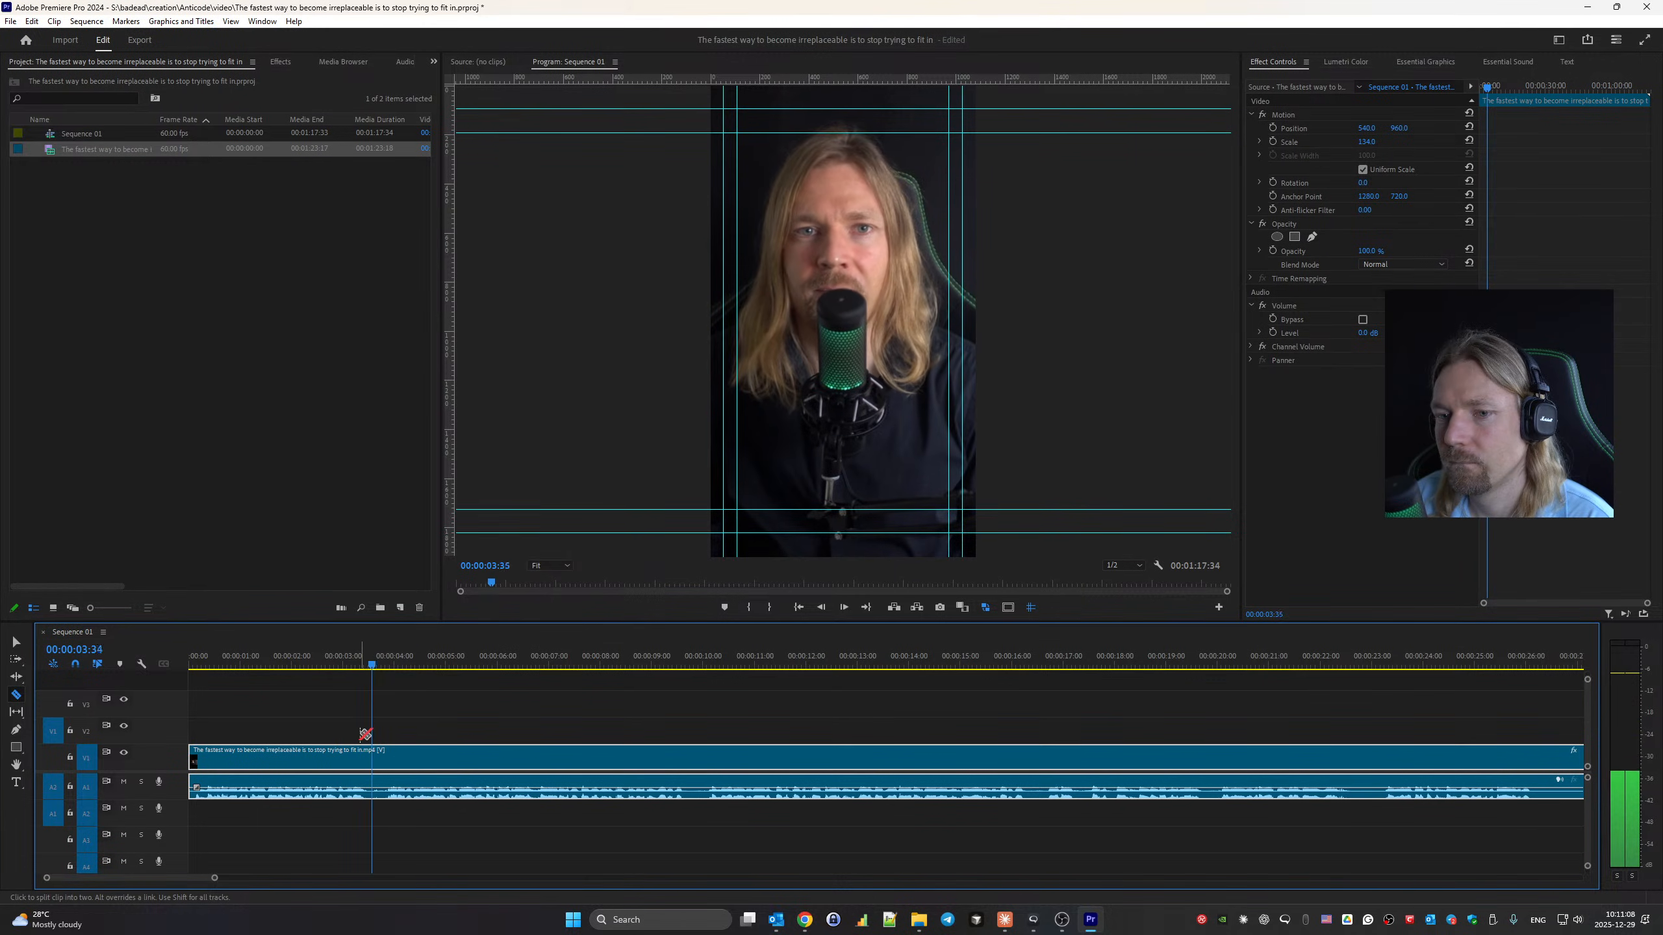
left_click(376, 760)
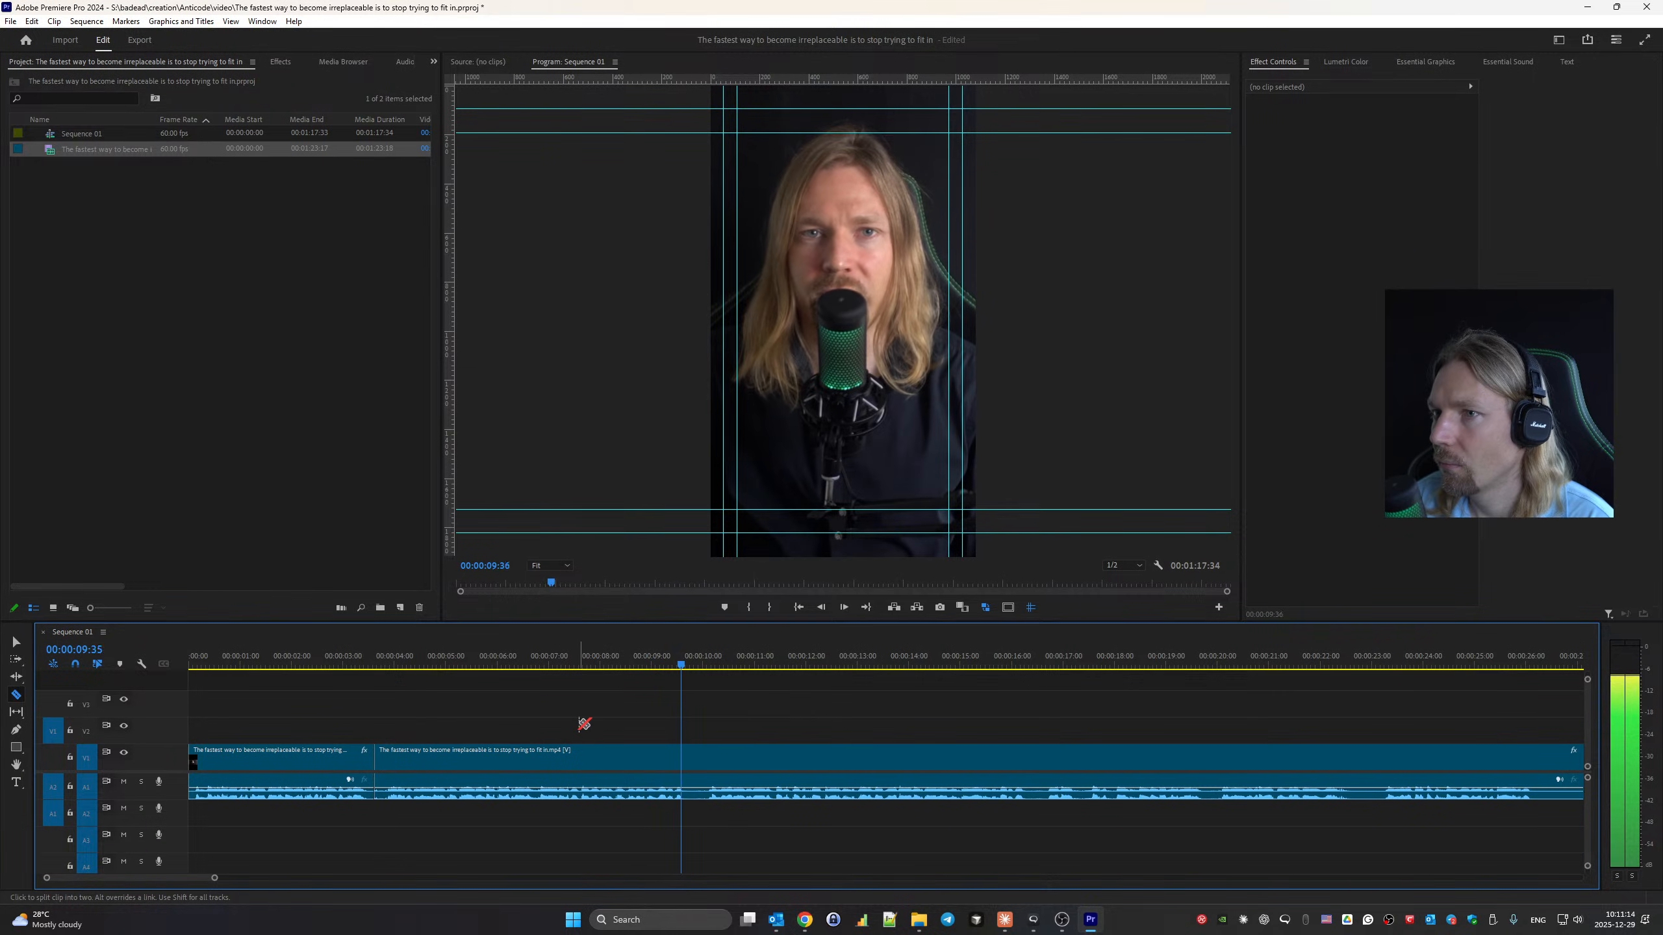
left_click(699, 762)
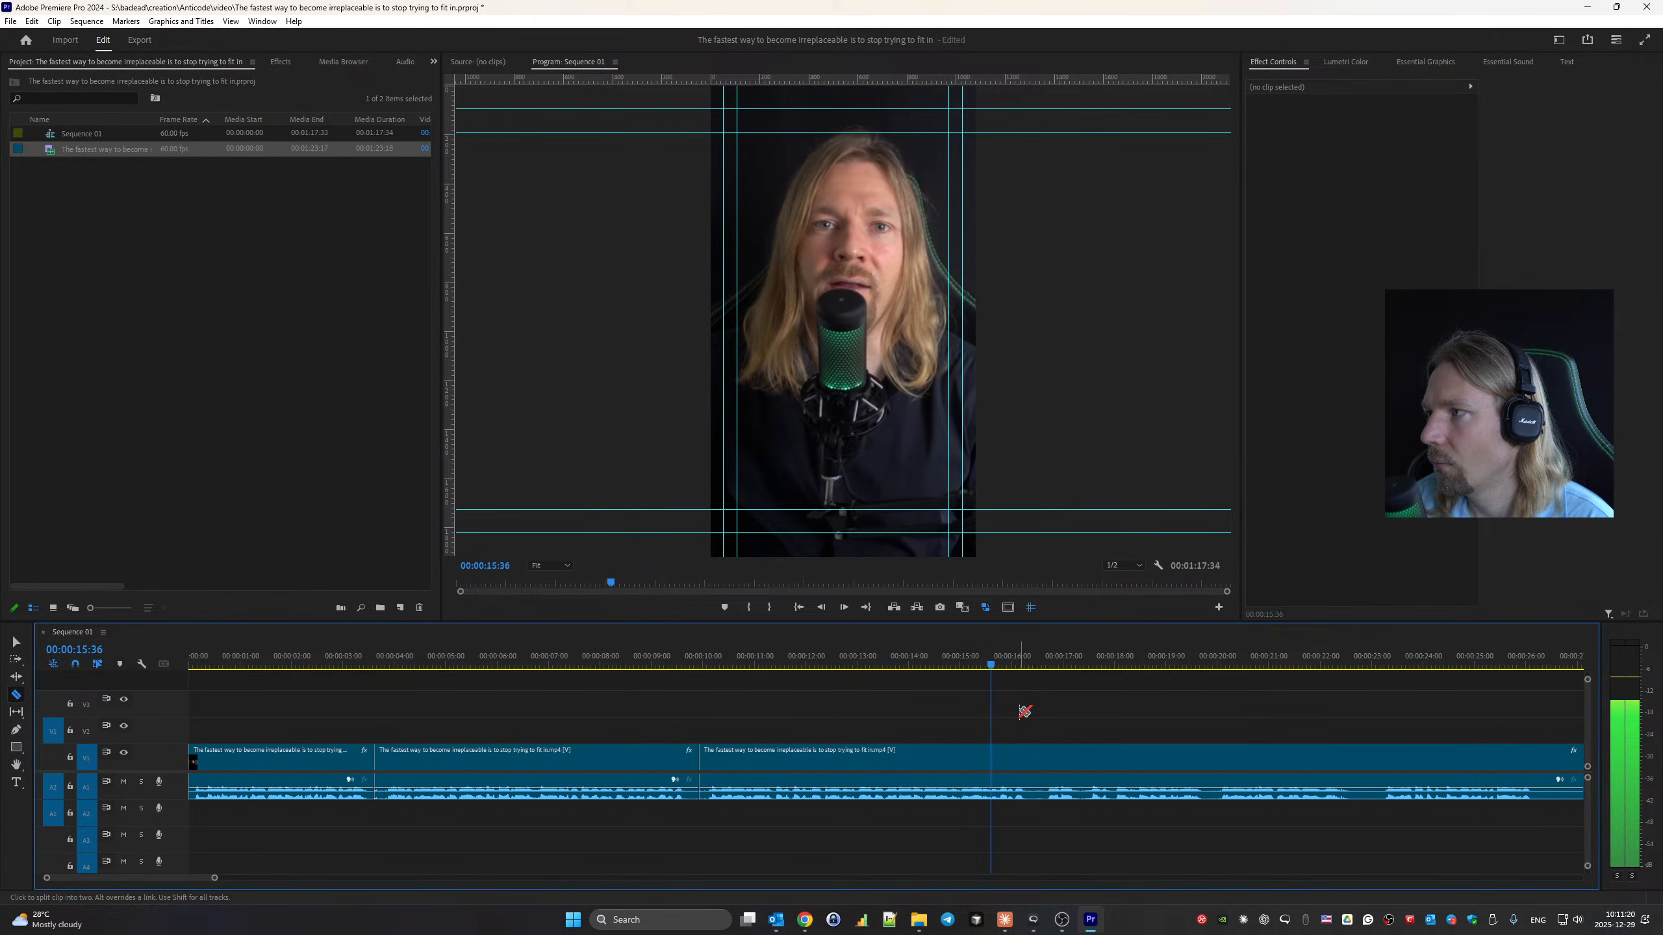
left_click(1037, 762)
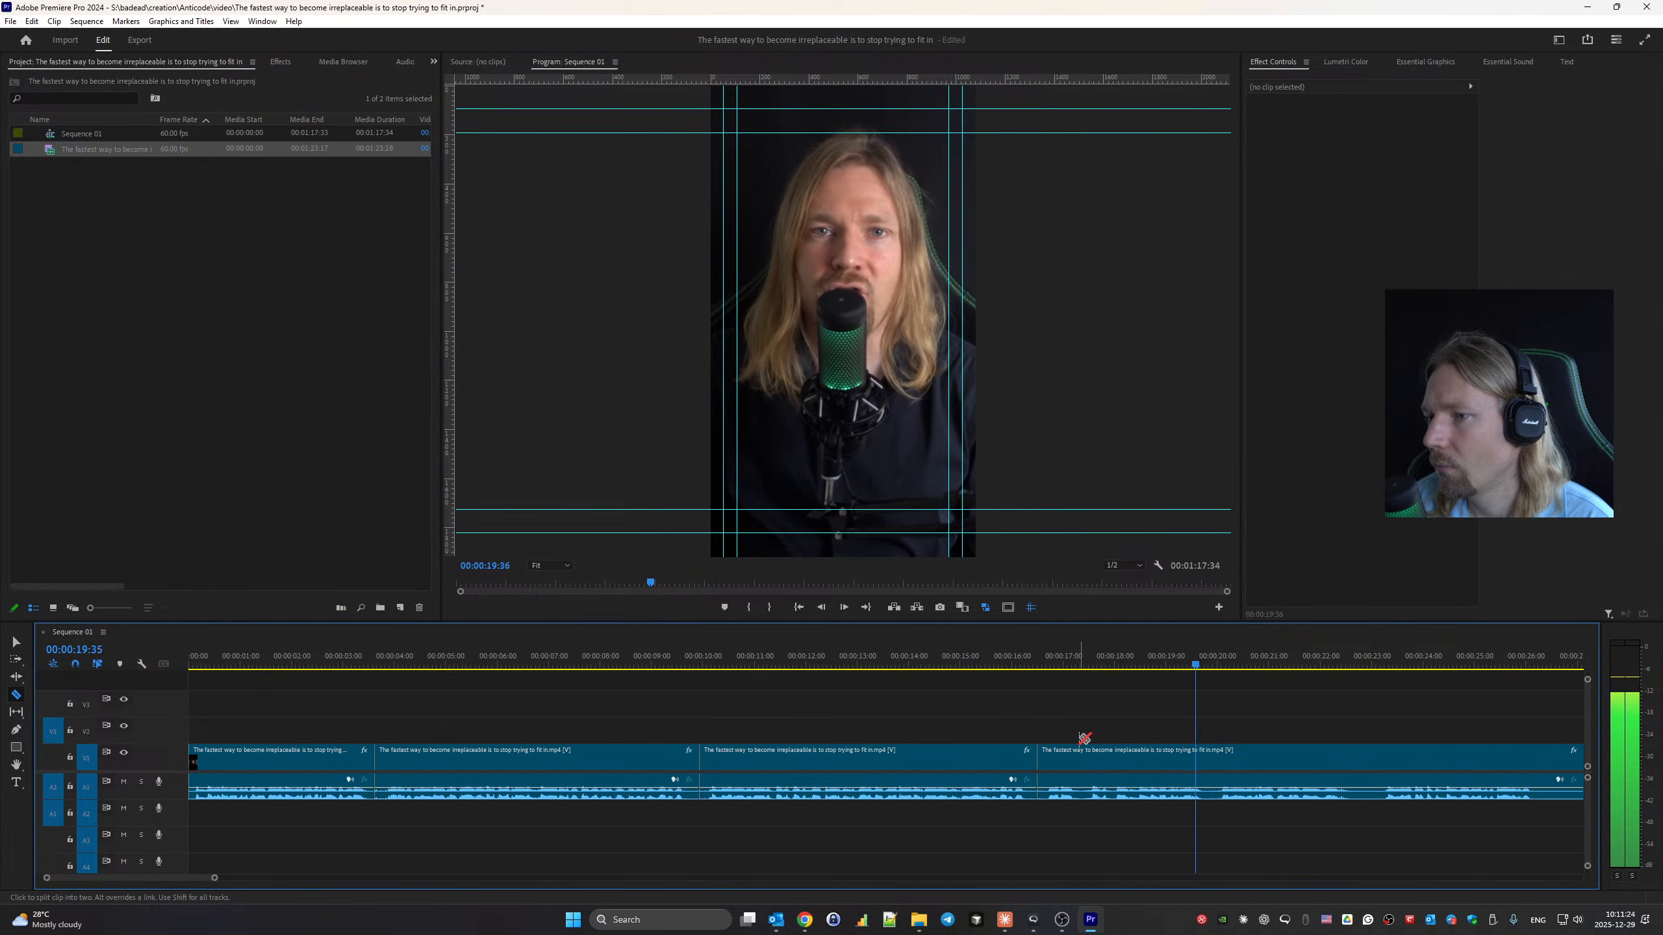
left_click(1215, 765)
scroll(671, 780, "down", 3)
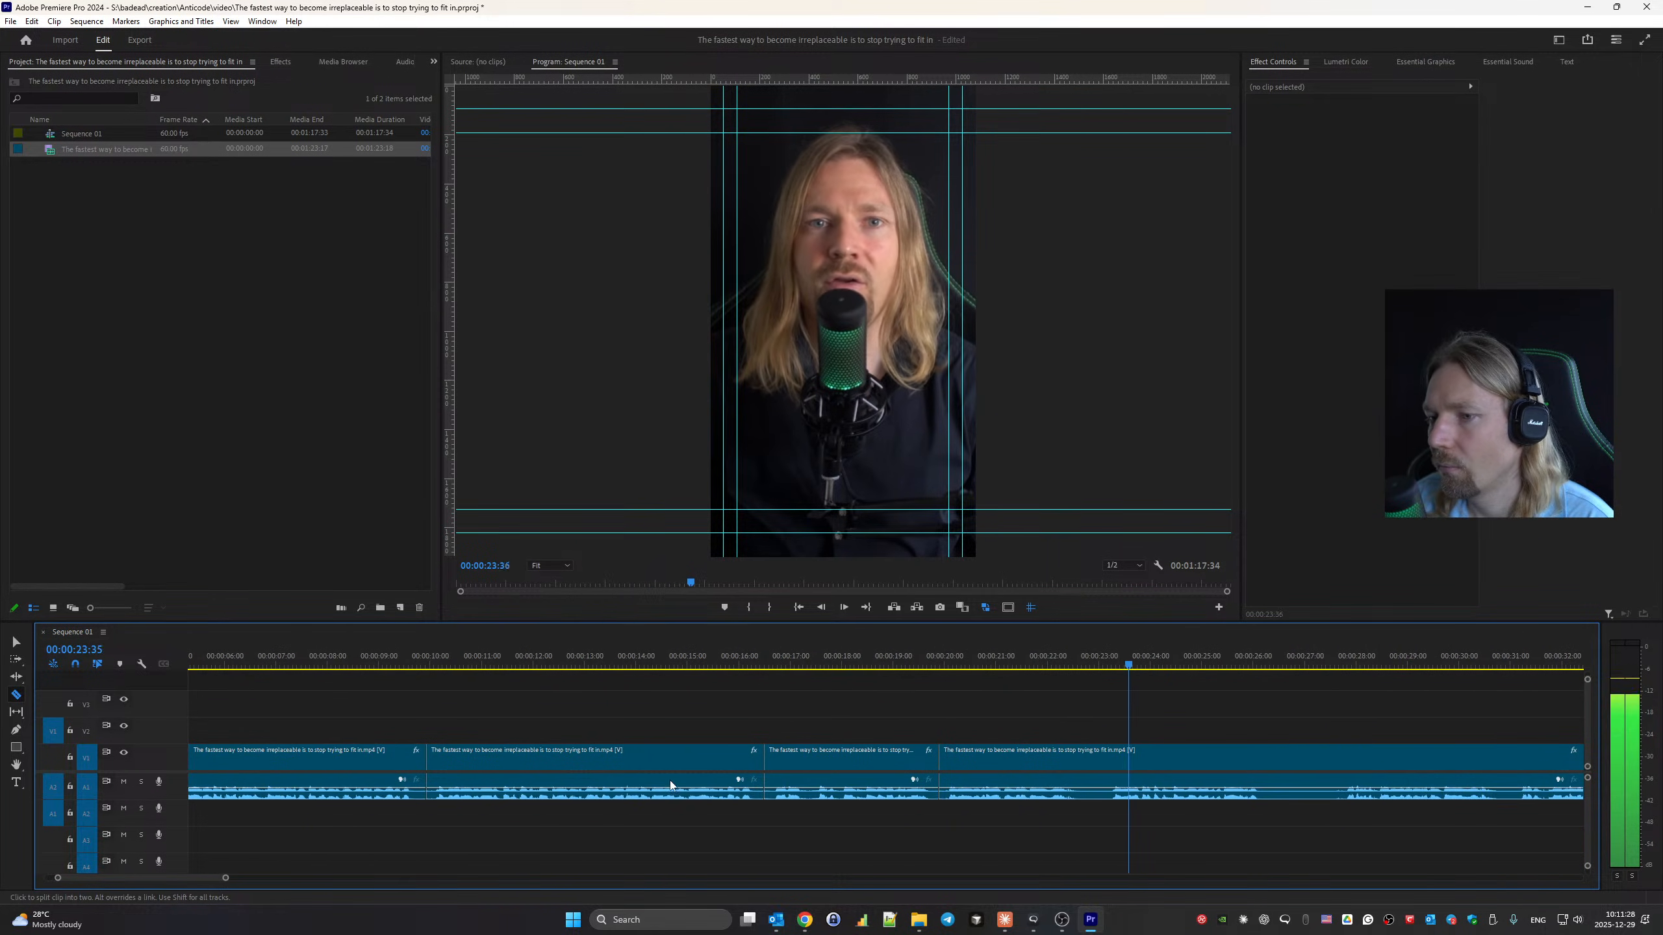
left_click(1095, 764)
scroll(1095, 764, "down", 5)
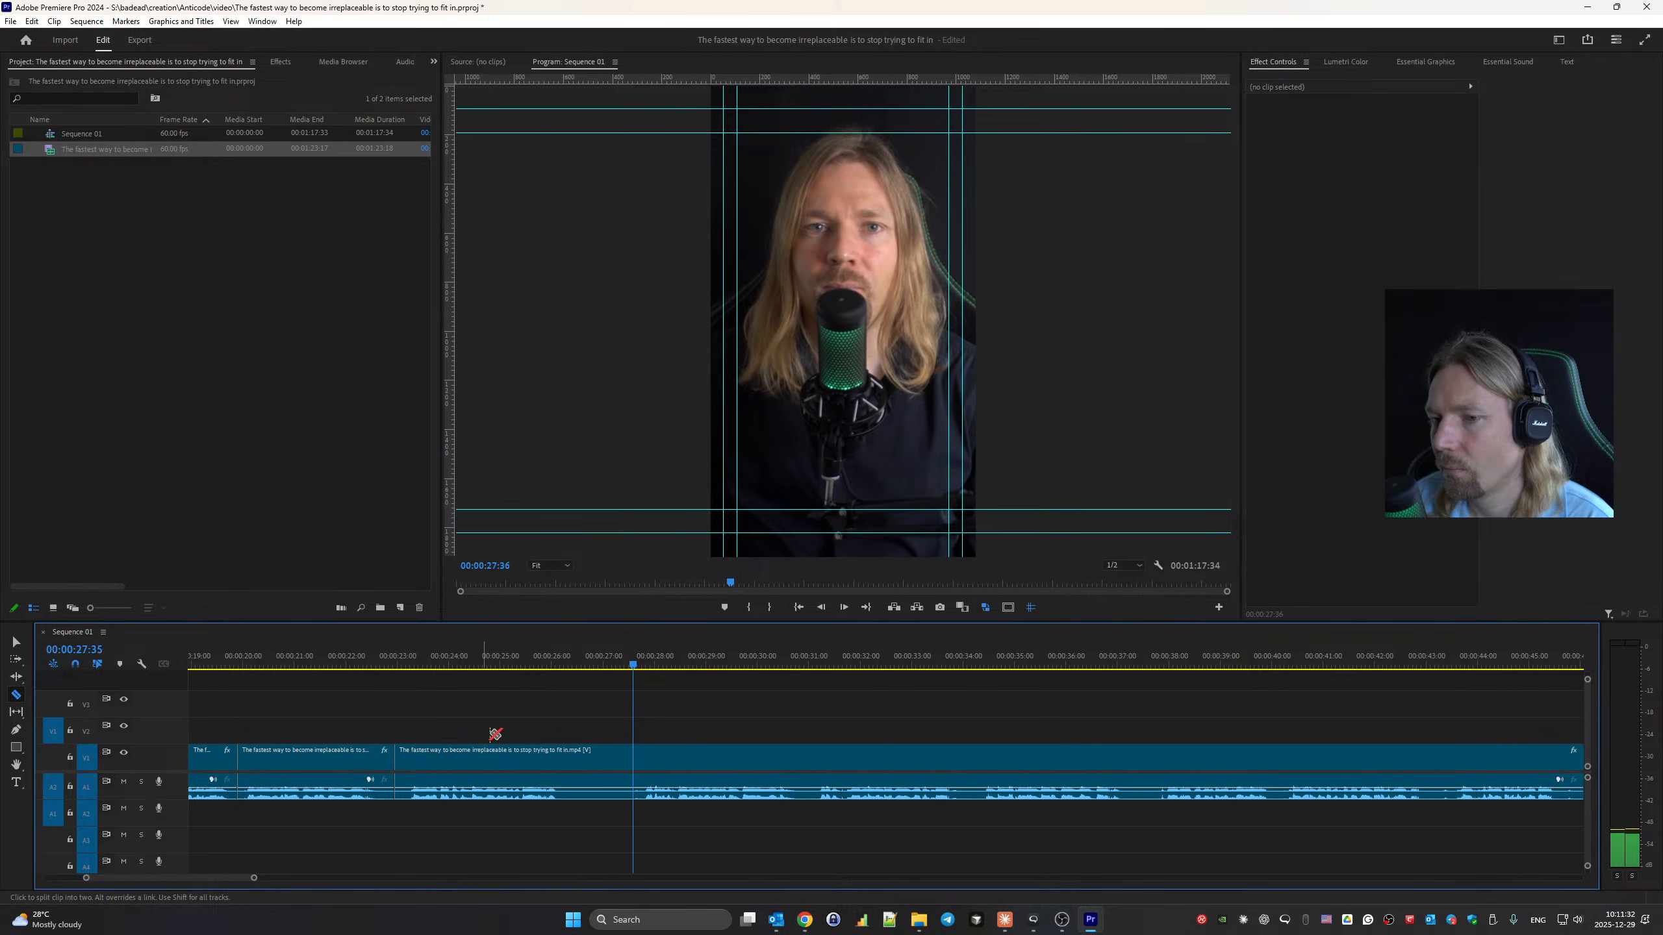
left_click(569, 762)
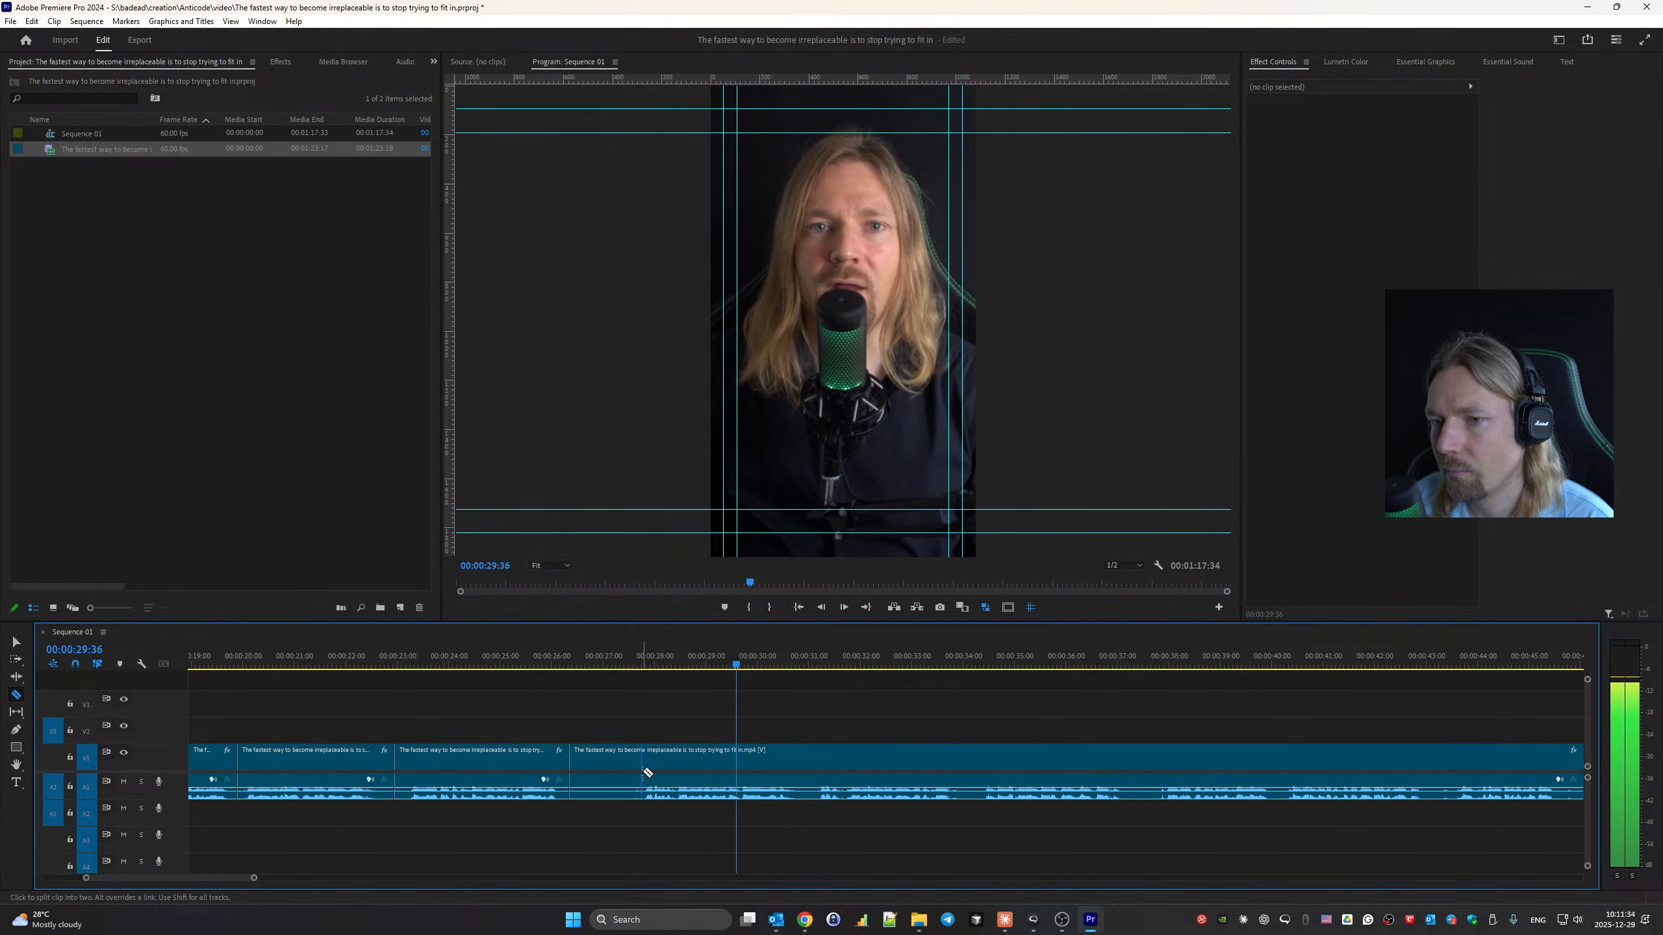
Split the clip just before speech resumes at 00:00:27:42 and ripple-delete the silent piece starting at 00:00:26:21.
key("space")
key("b")
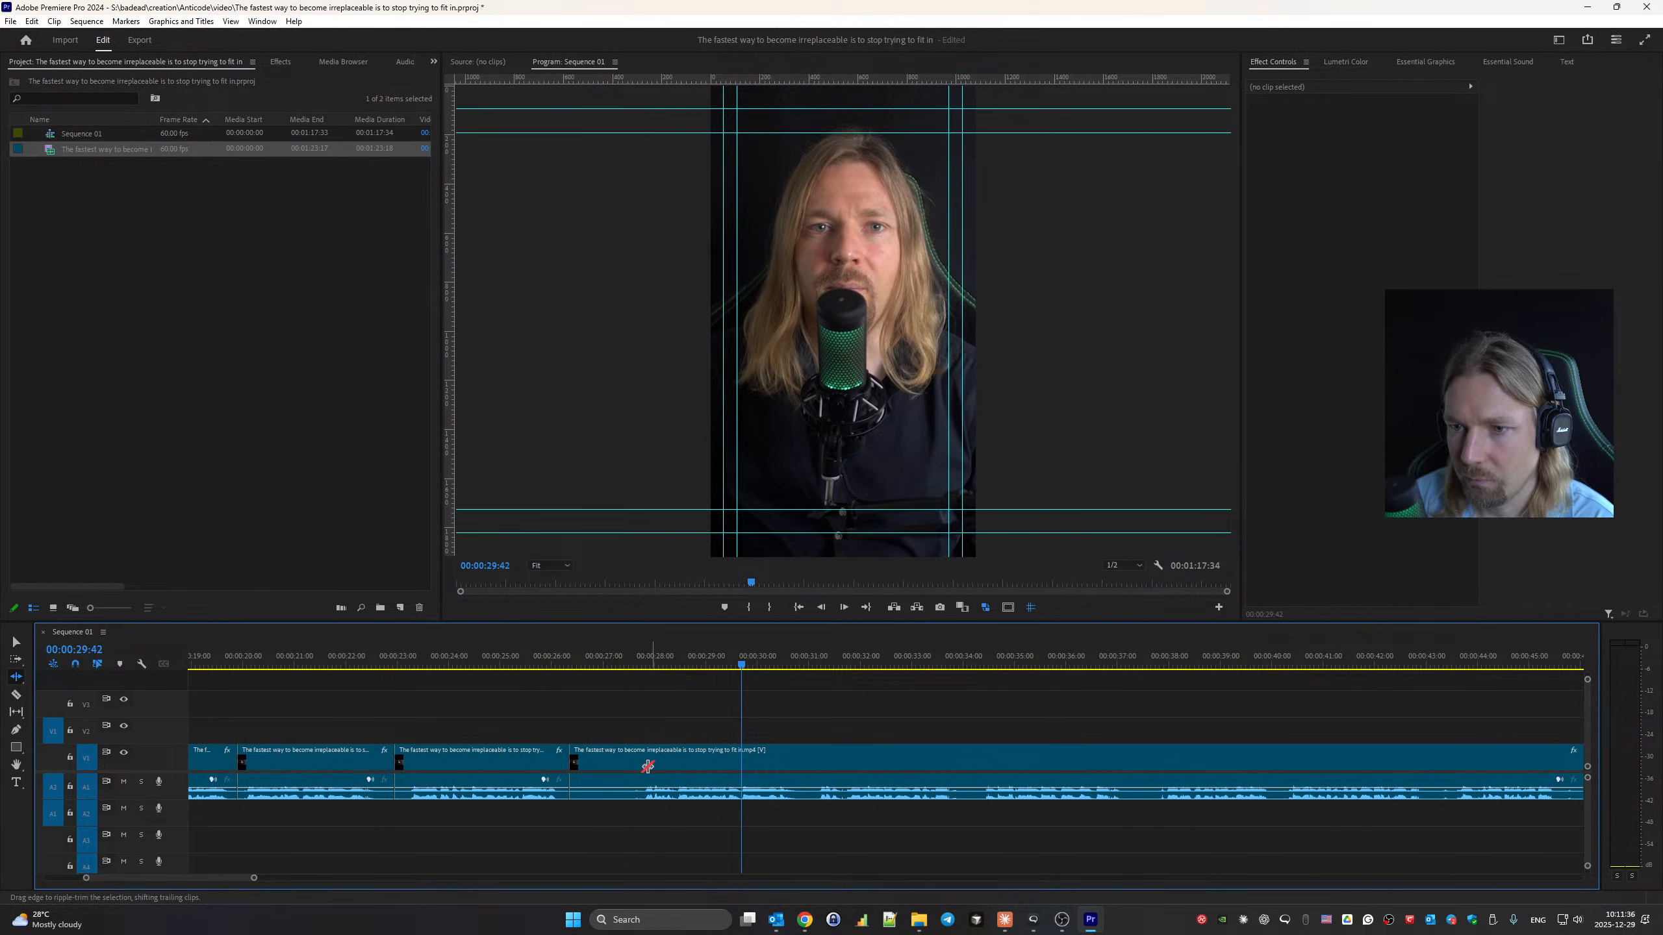
key("c")
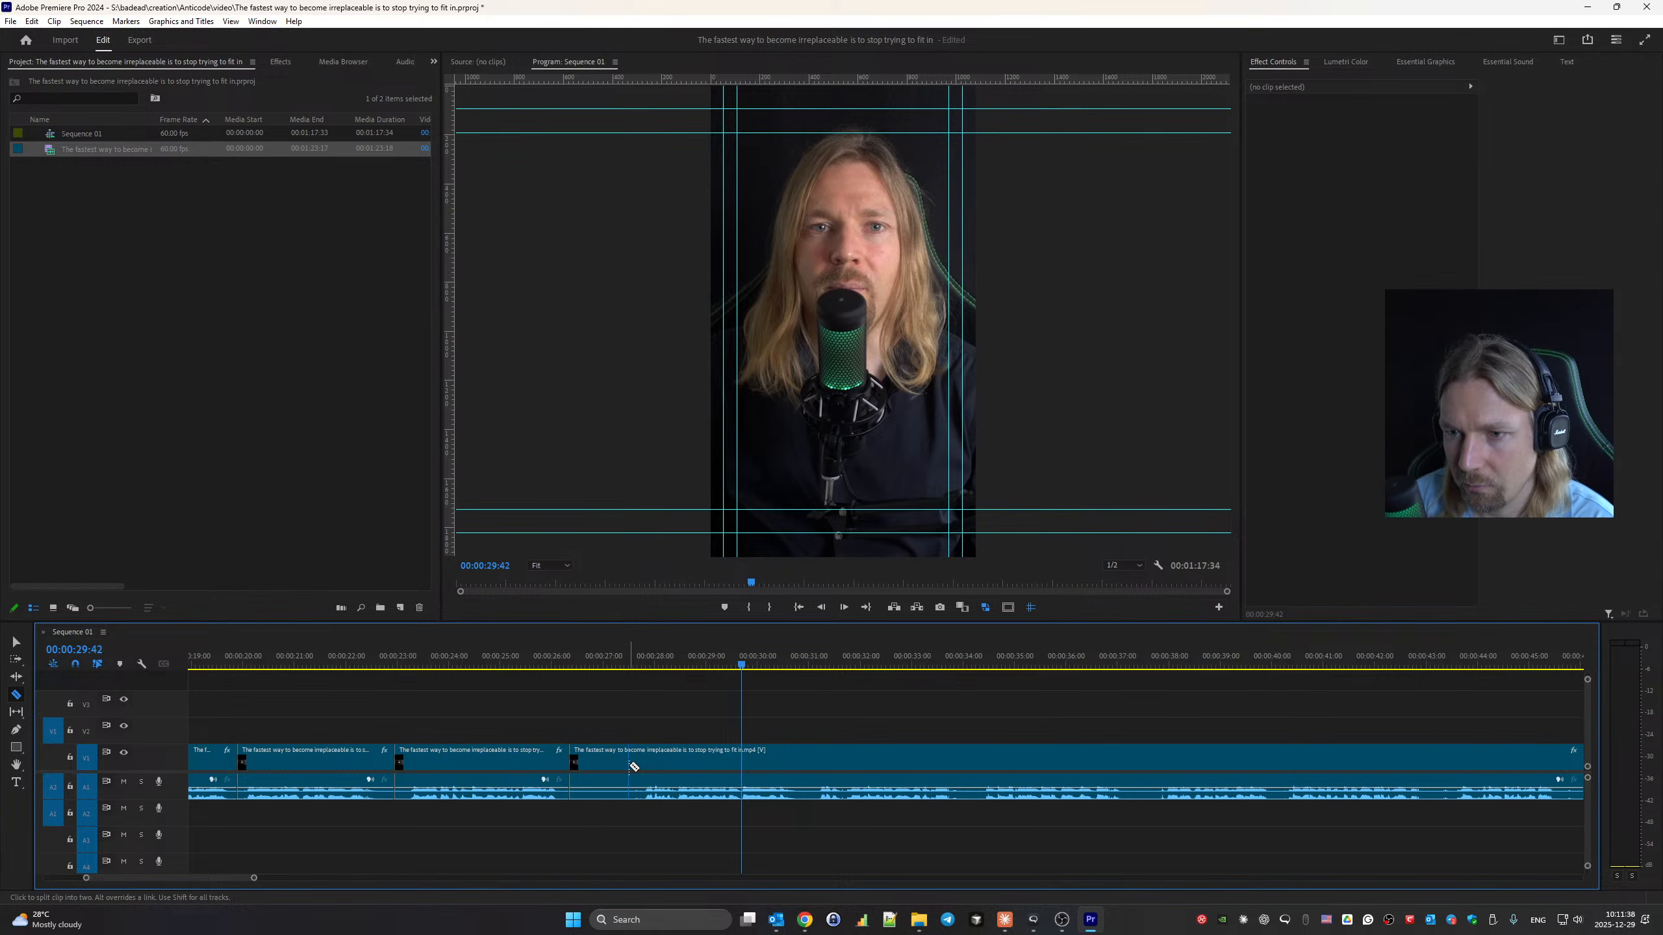
left_click(640, 765)
key("b")
left_click(619, 764)
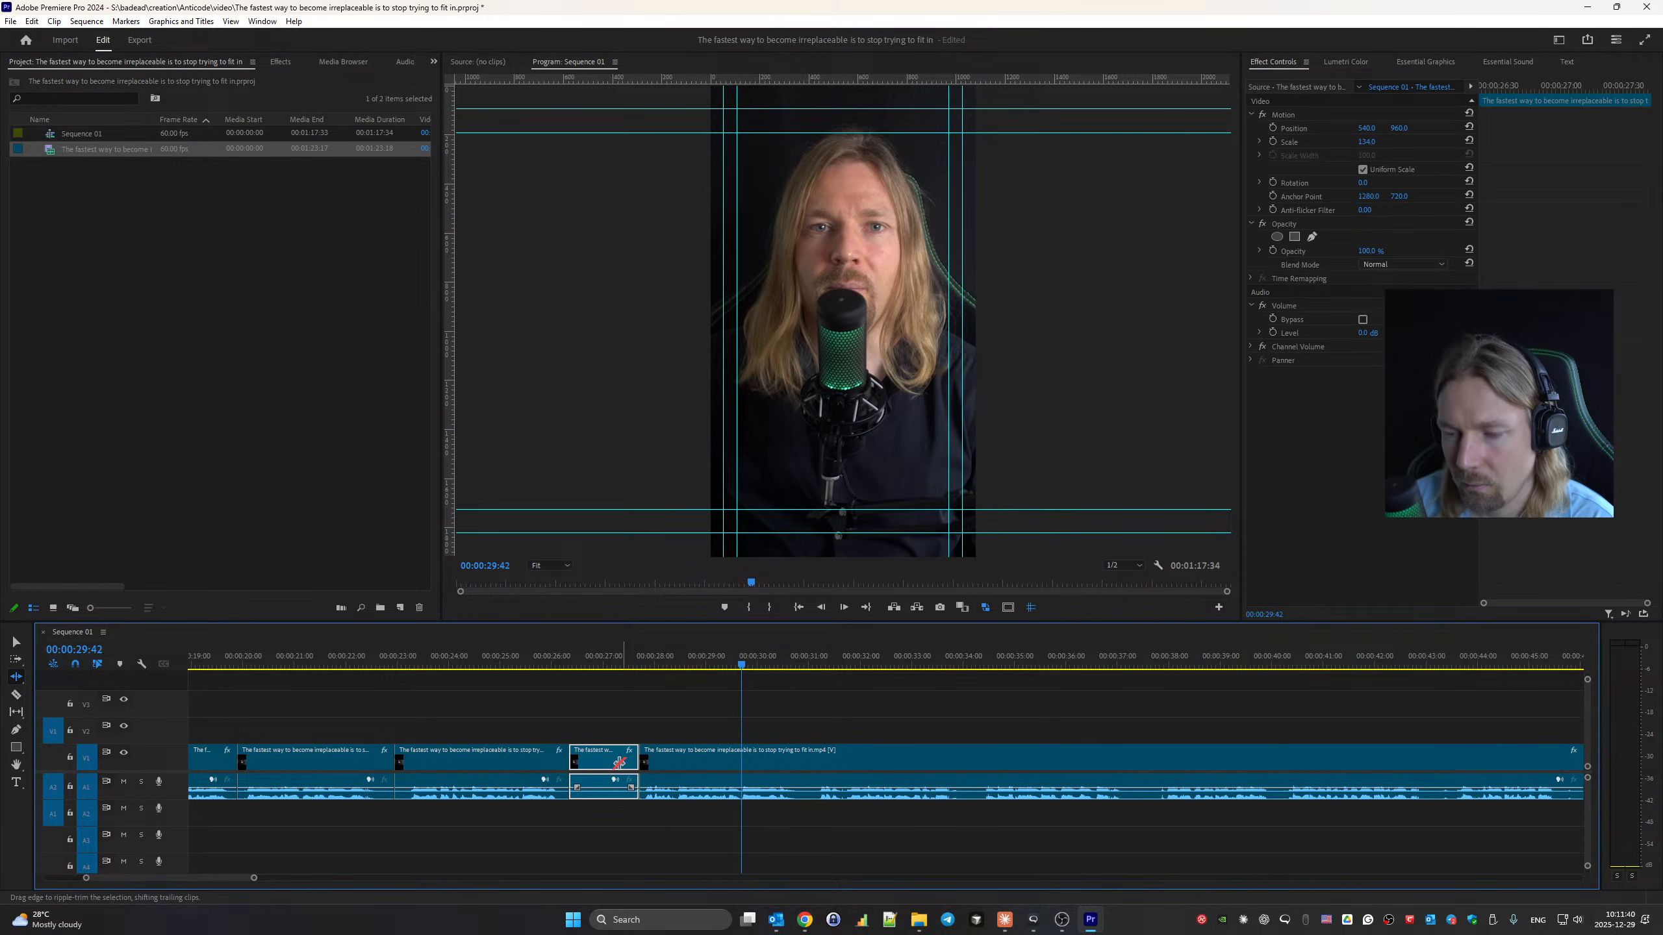
key("shift+Delete")
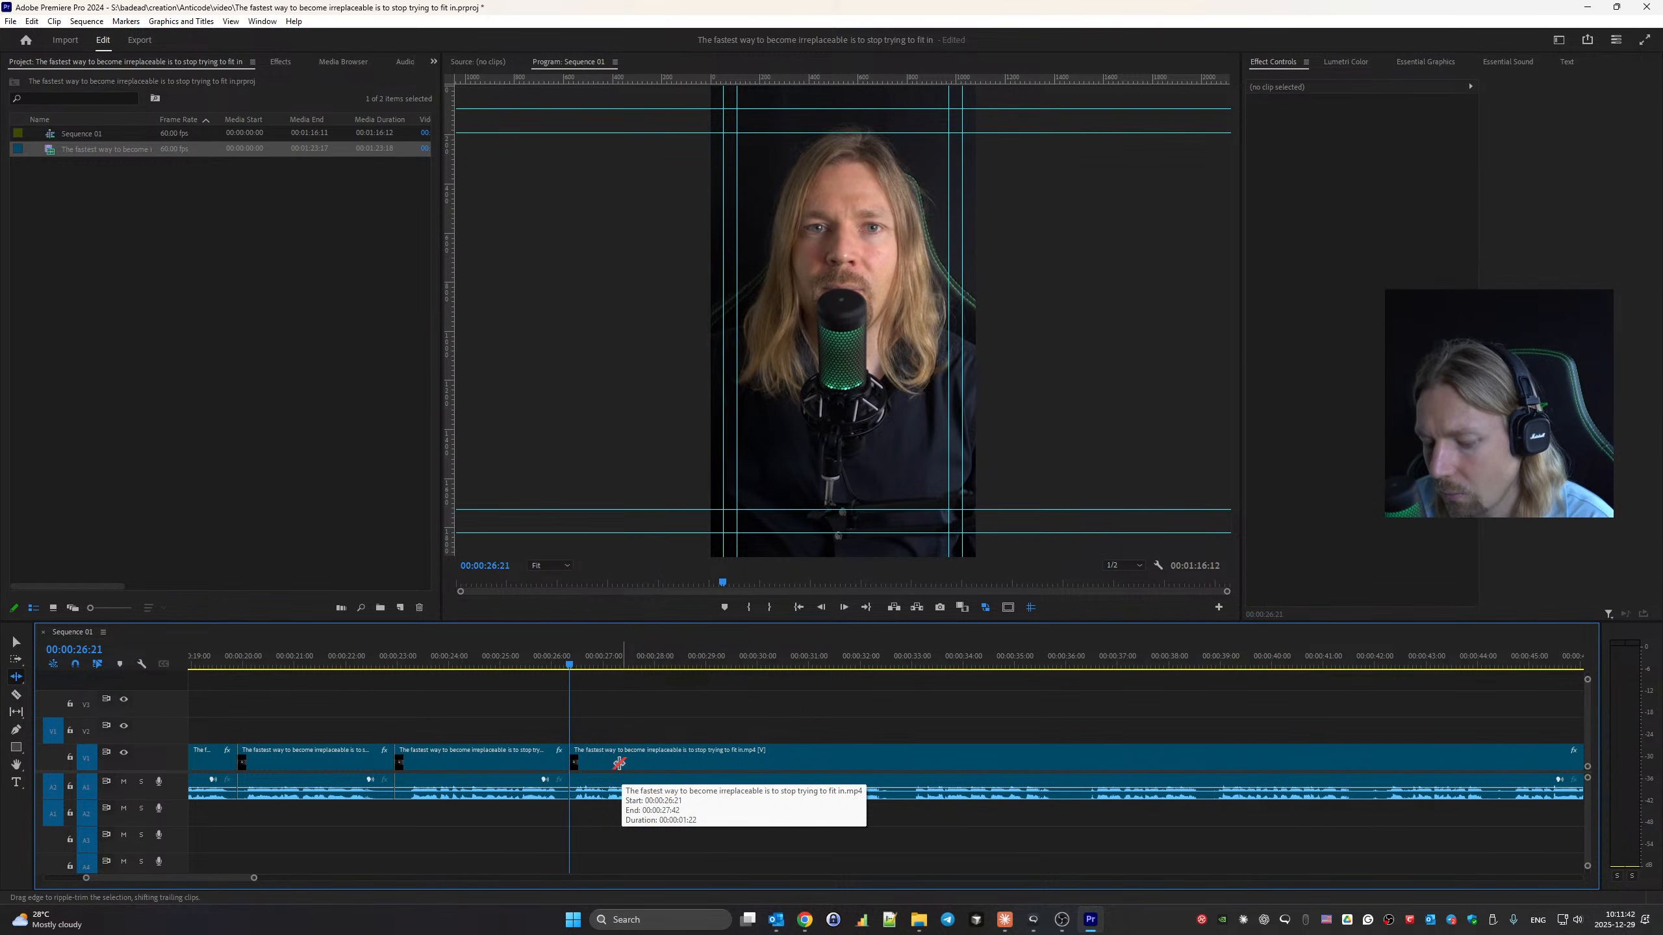
Continue playback and split the clip at pauses, at about 29.5, 32.9, 36.1, 38.8, 41.9, 44.4 and 48 seconds.
key("c")
key("space")
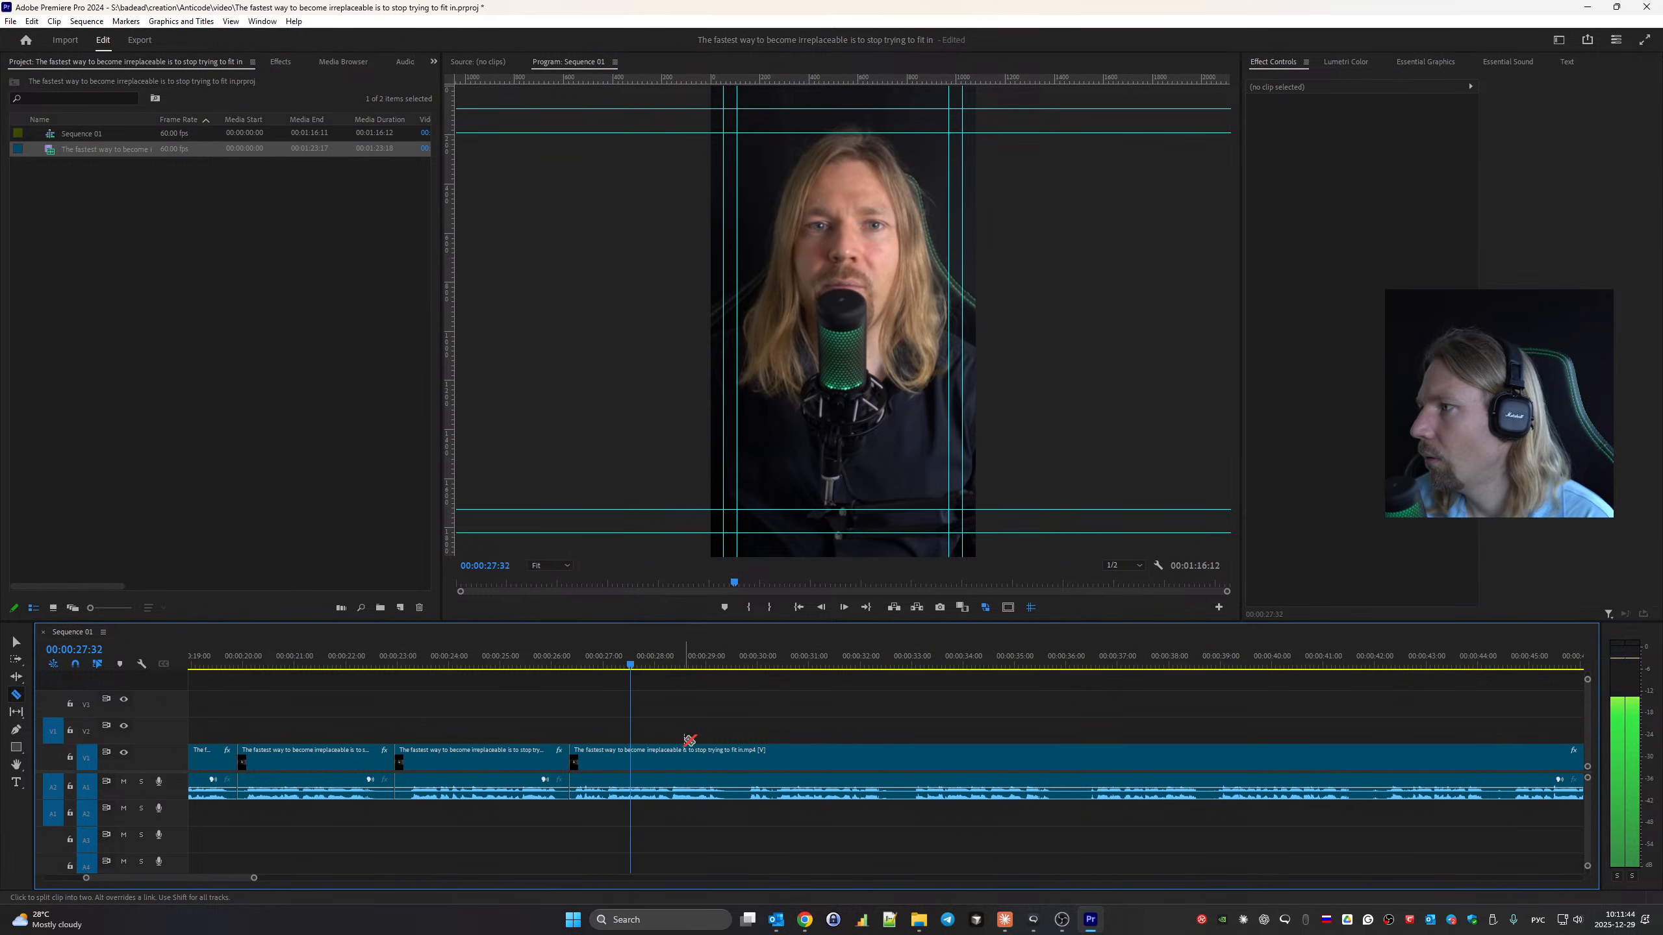
left_click(734, 764)
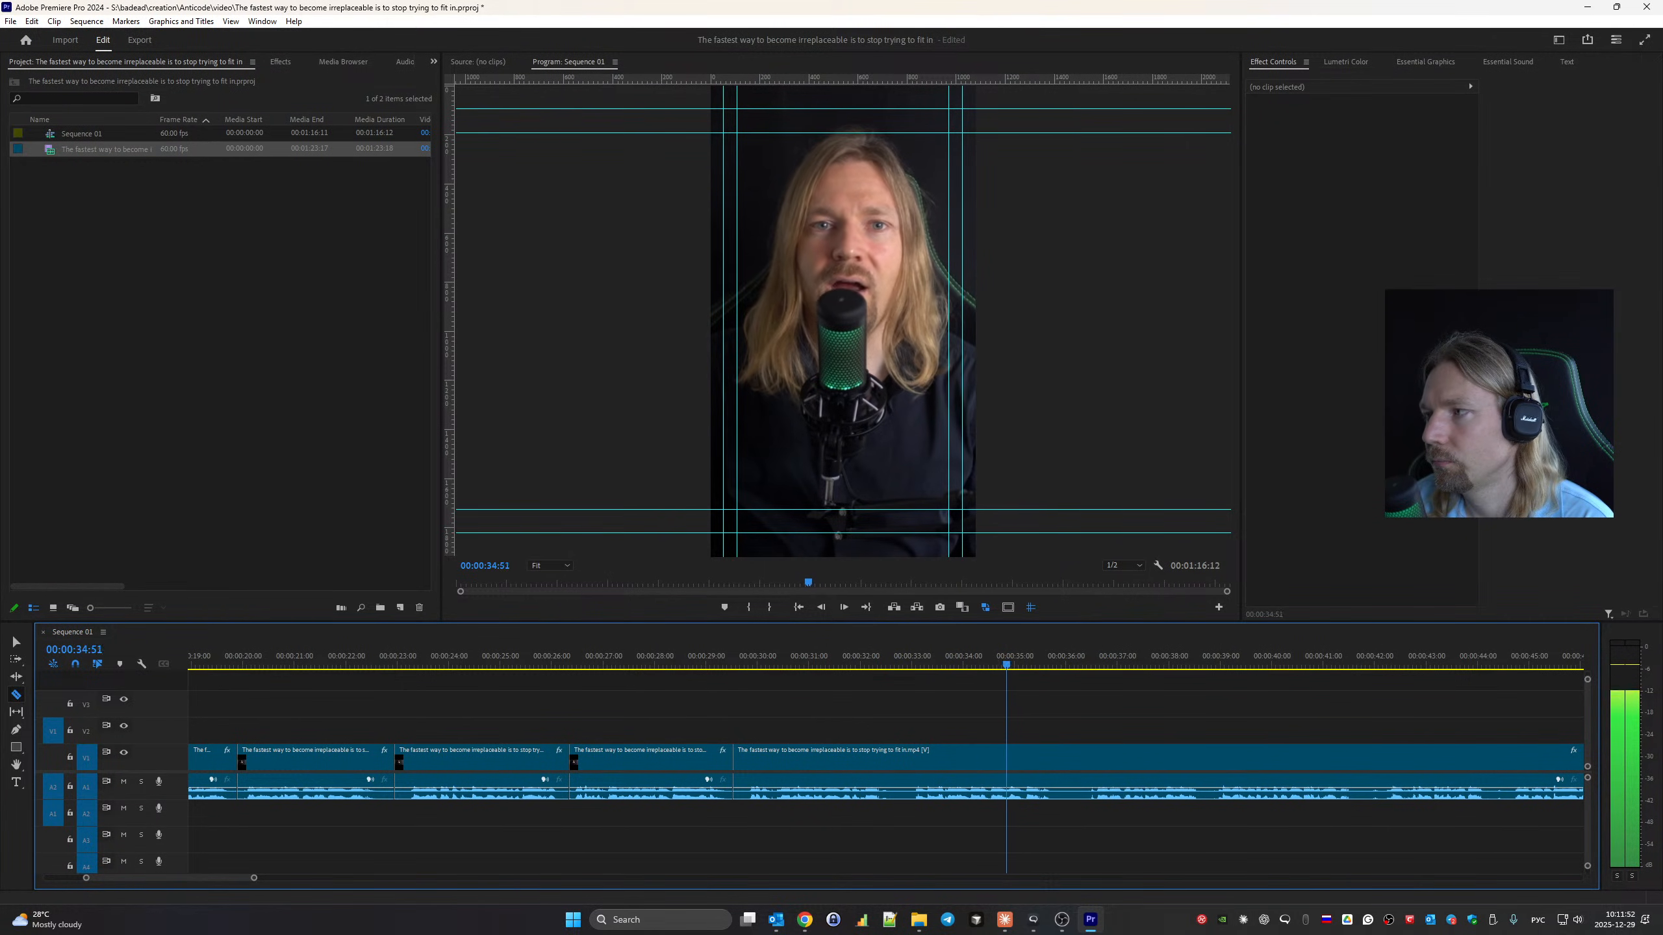
left_click(905, 753)
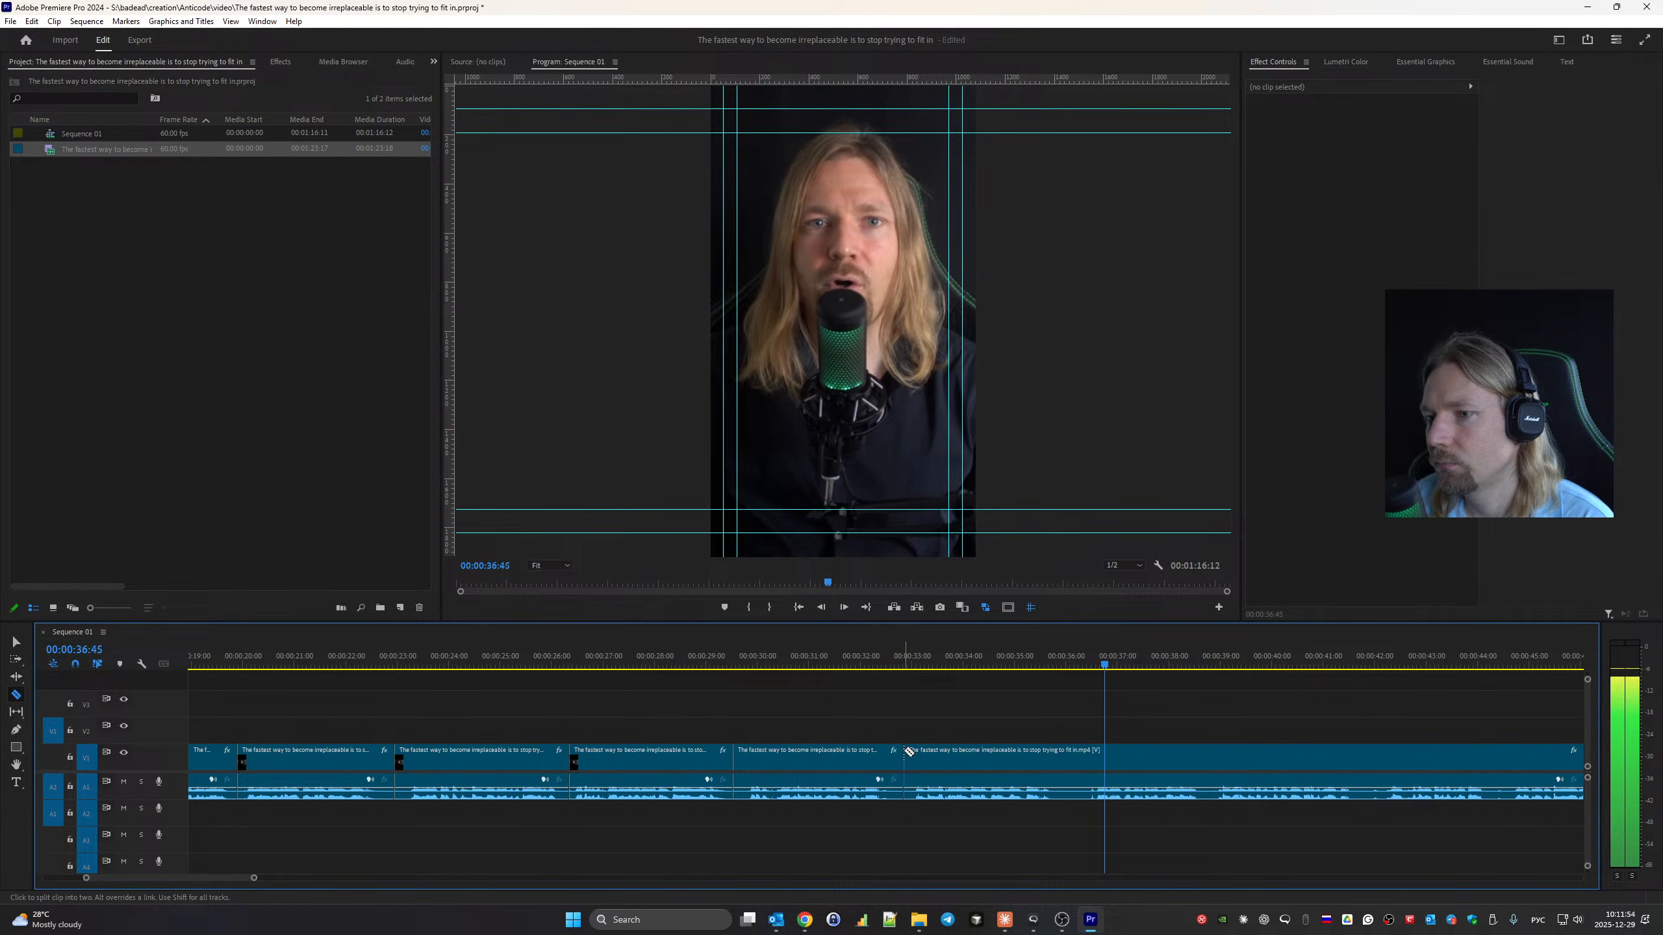
left_click(1073, 752)
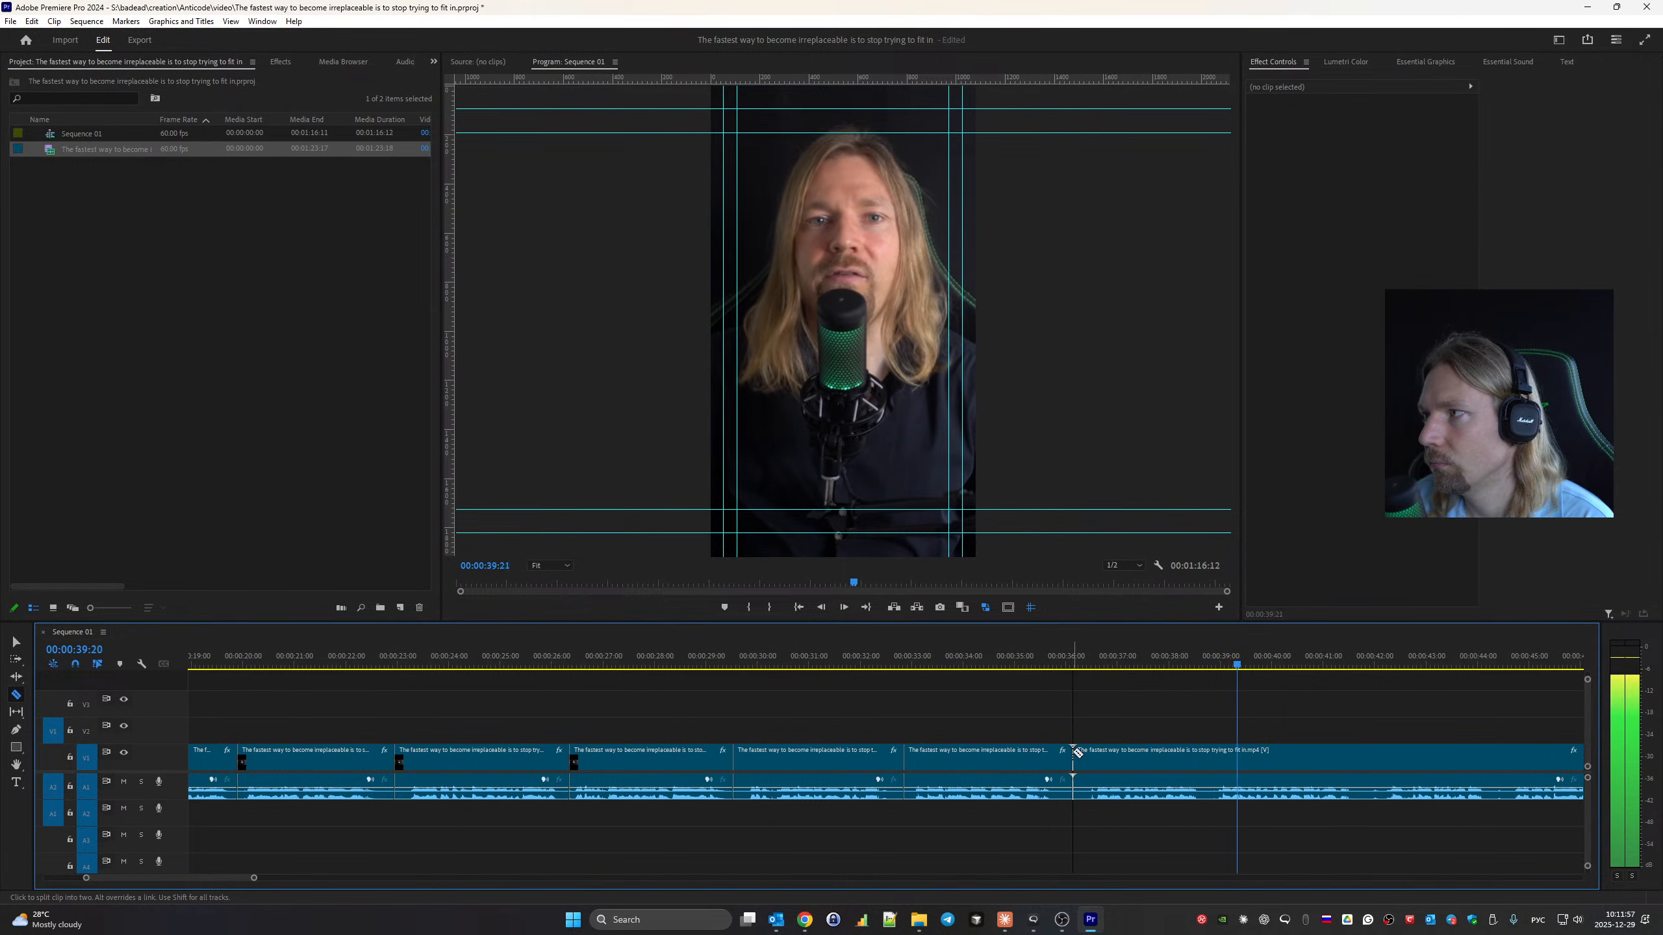
left_click(916, 754)
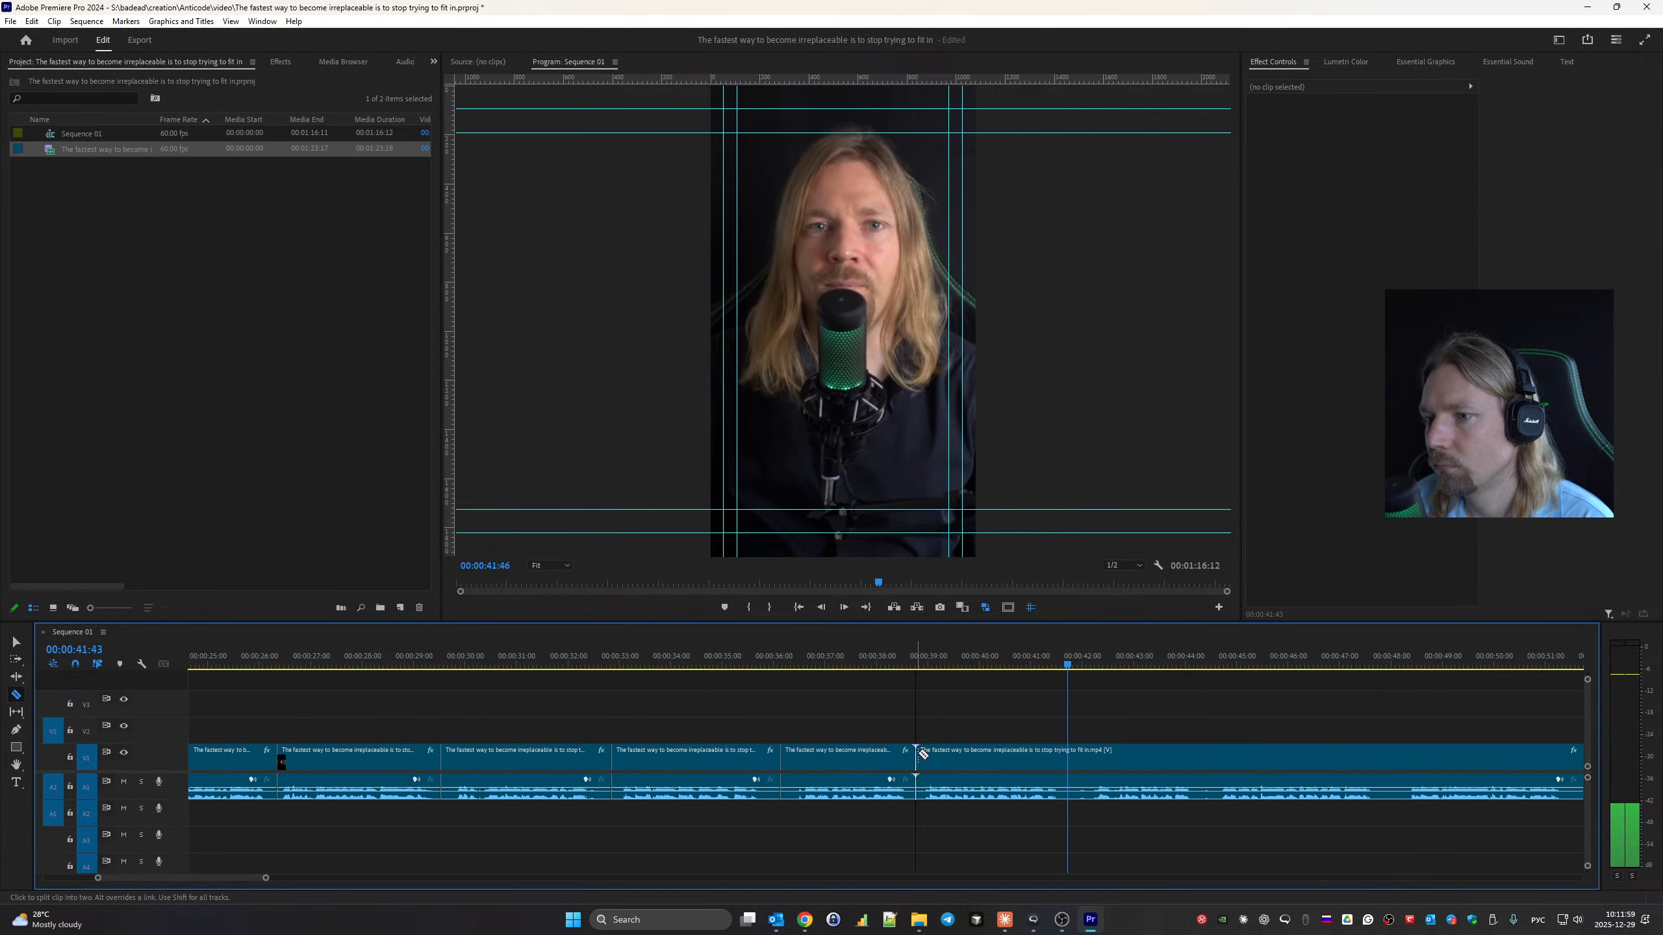
left_click(1077, 754)
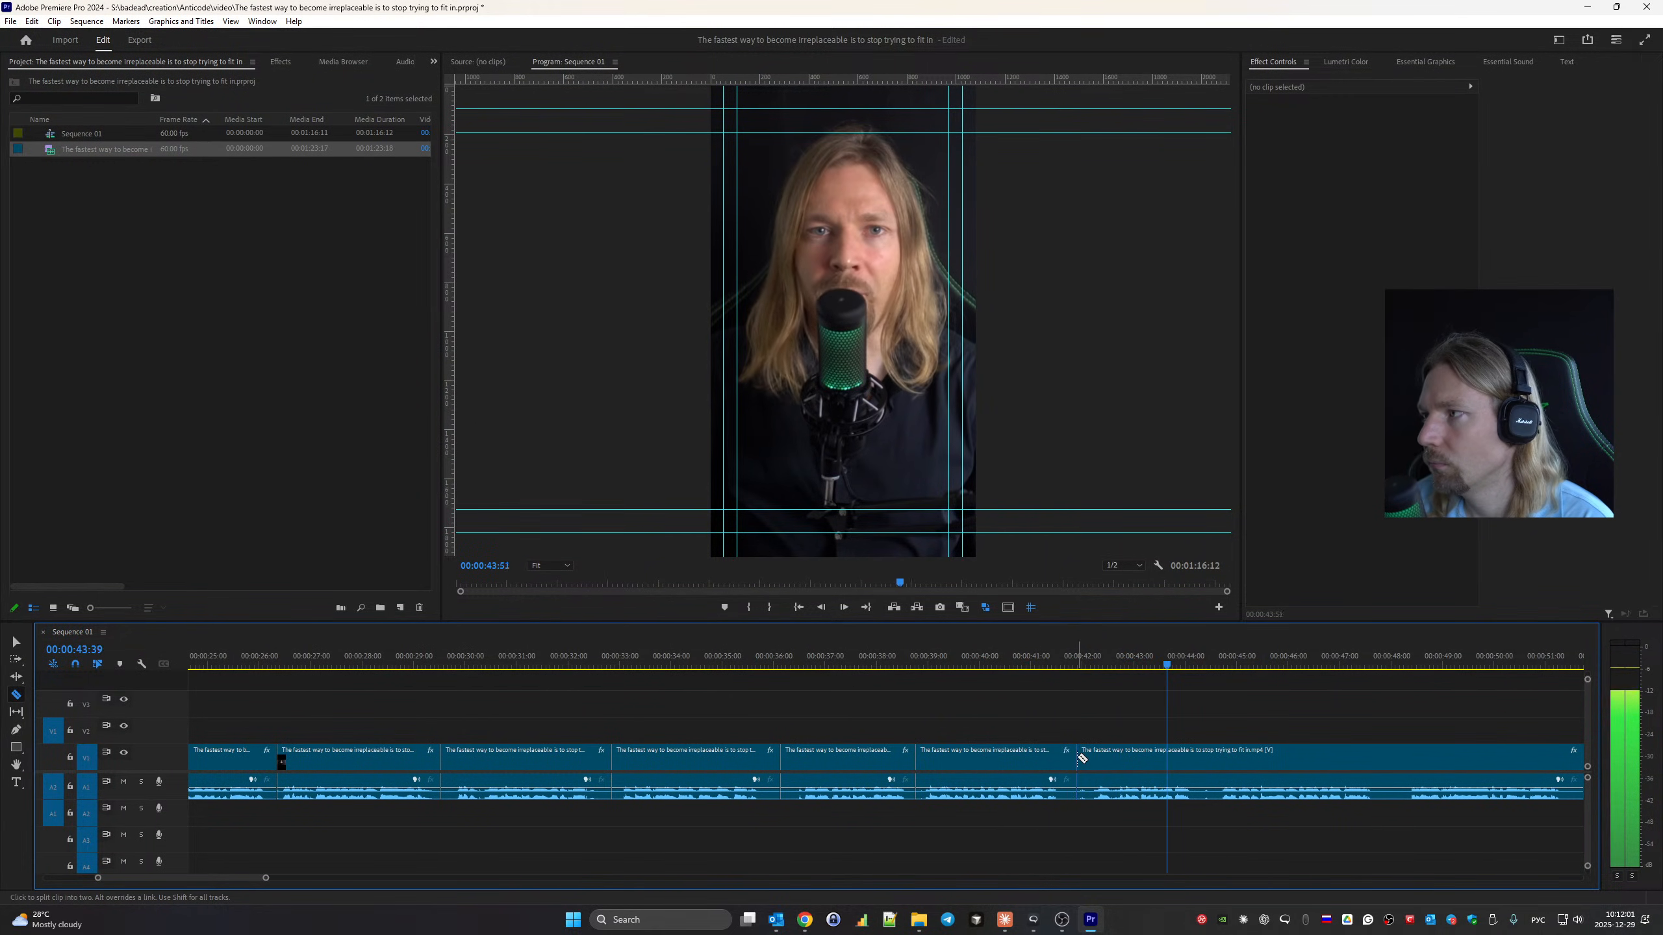
left_click(972, 753)
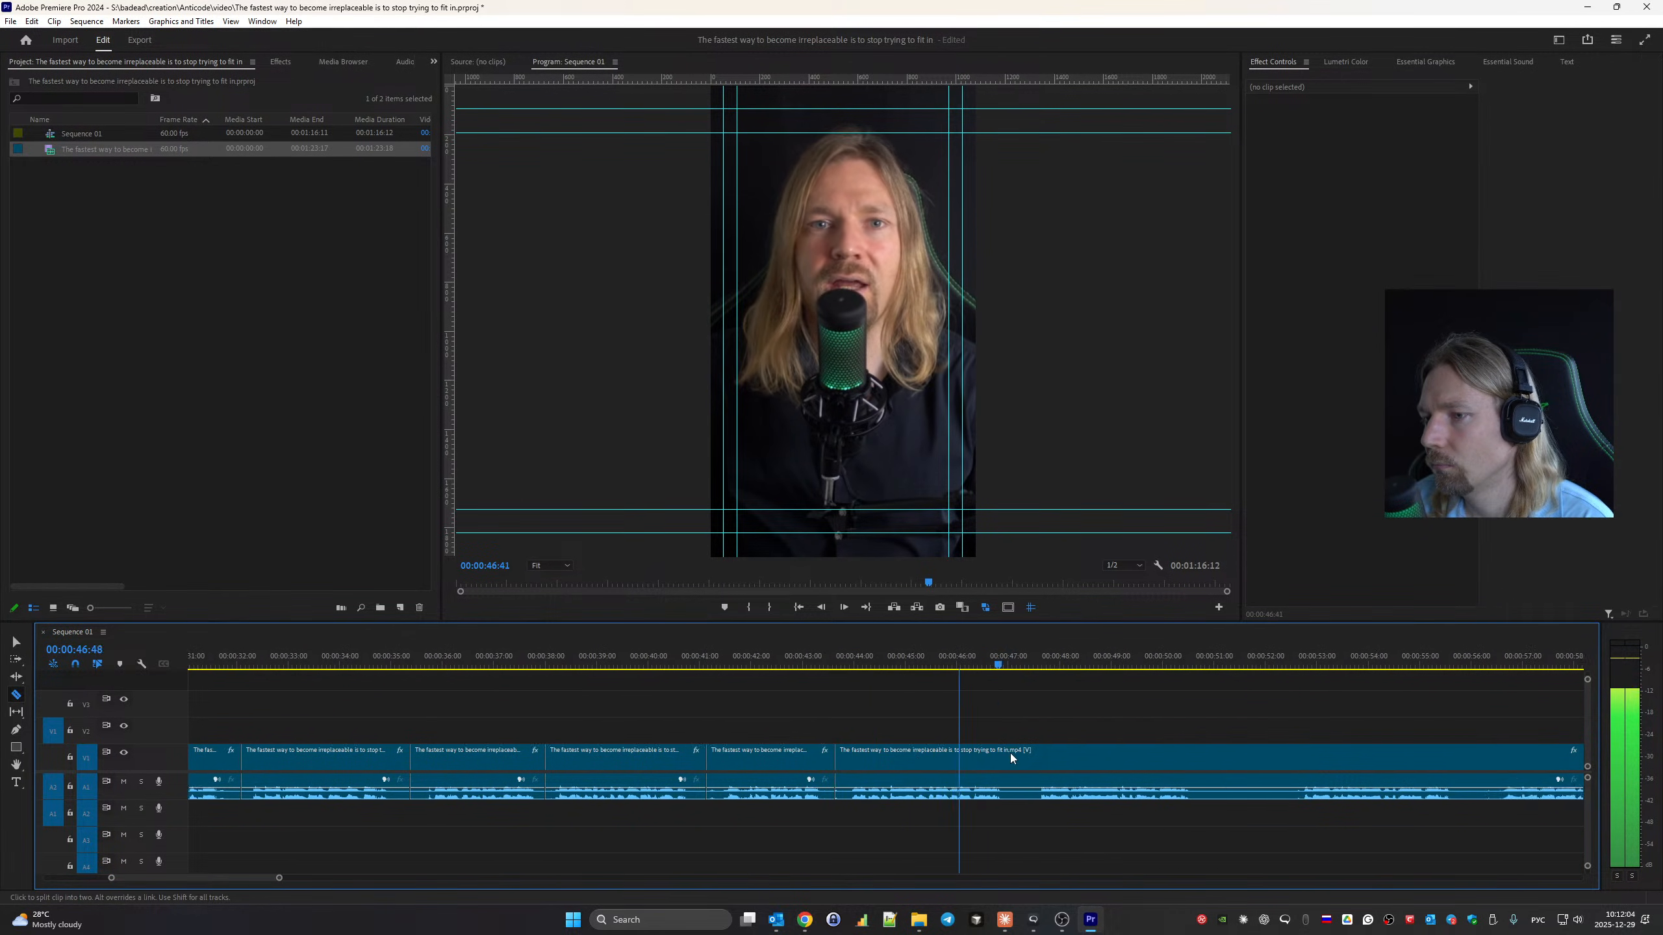
left_click(866, 755)
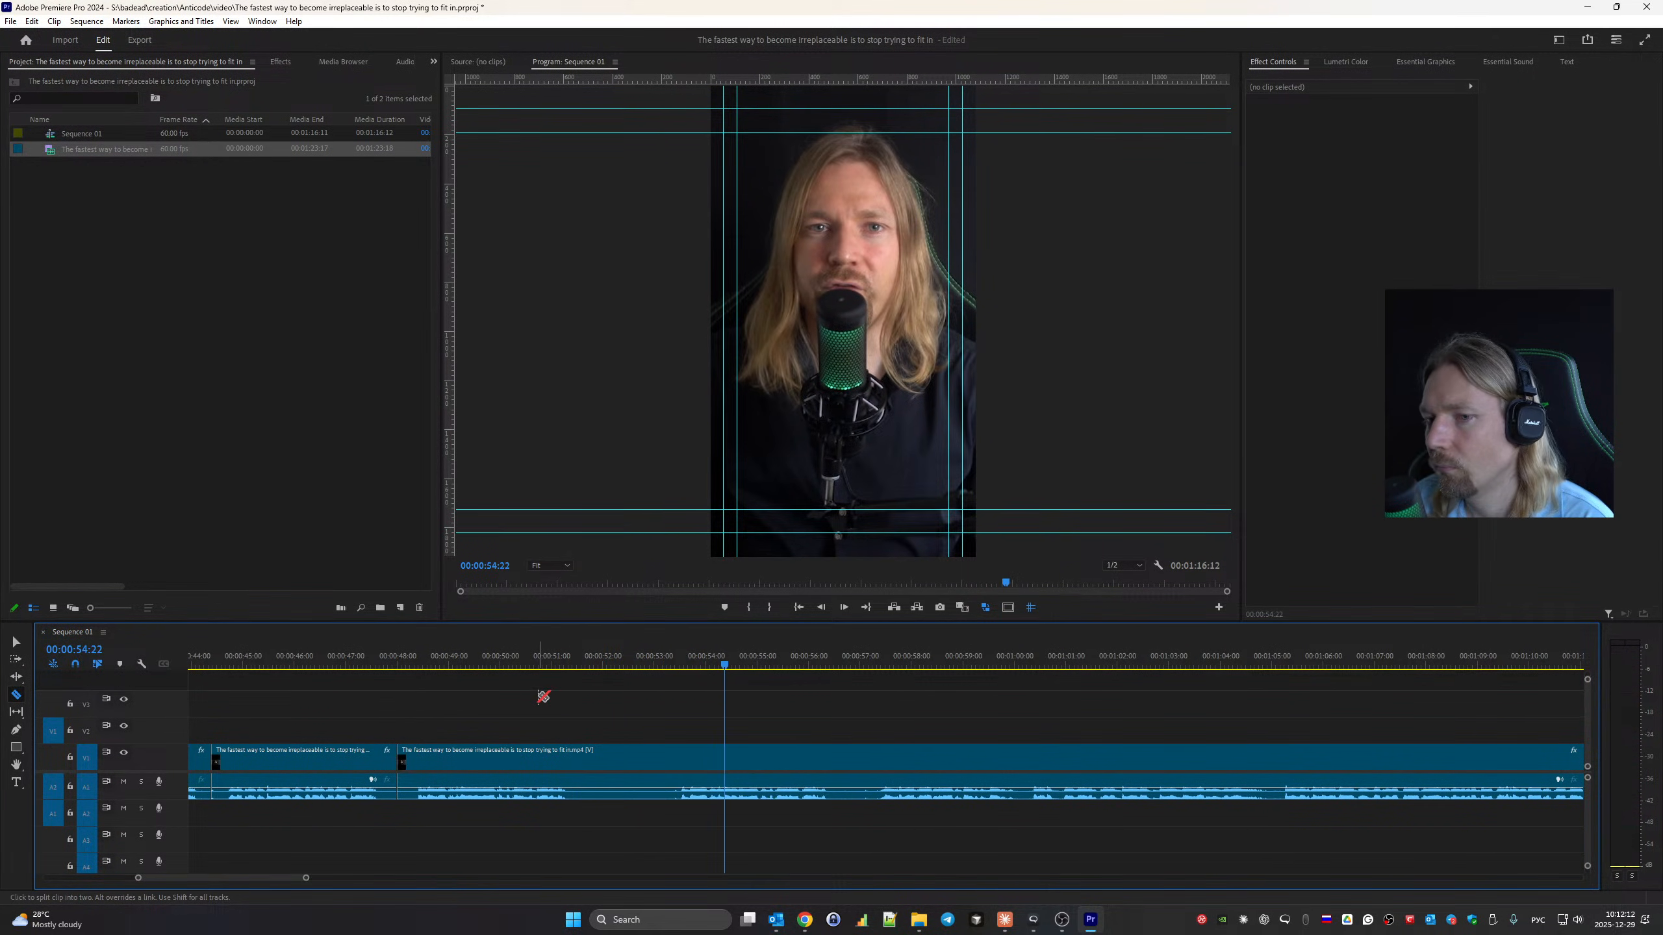
Split the clip at about 53.3 seconds and ripple-delete the unwanted section between 48 seconds and that cut.
left_click(672, 760)
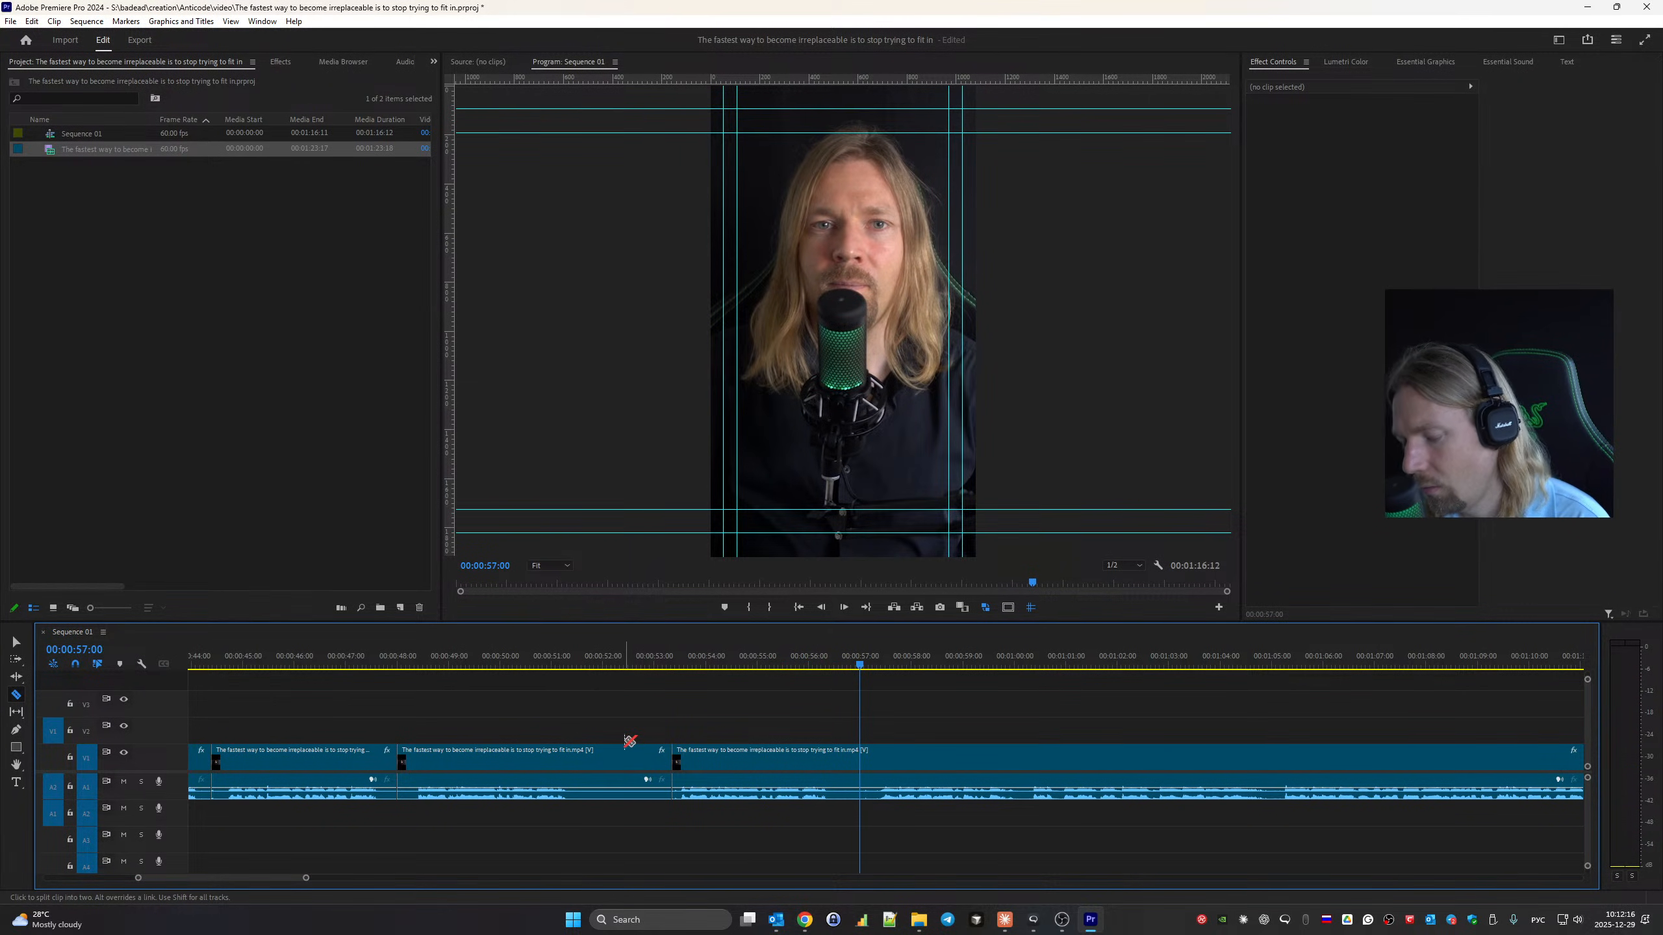
key("v")
left_click(563, 767)
key("shift+Delete")
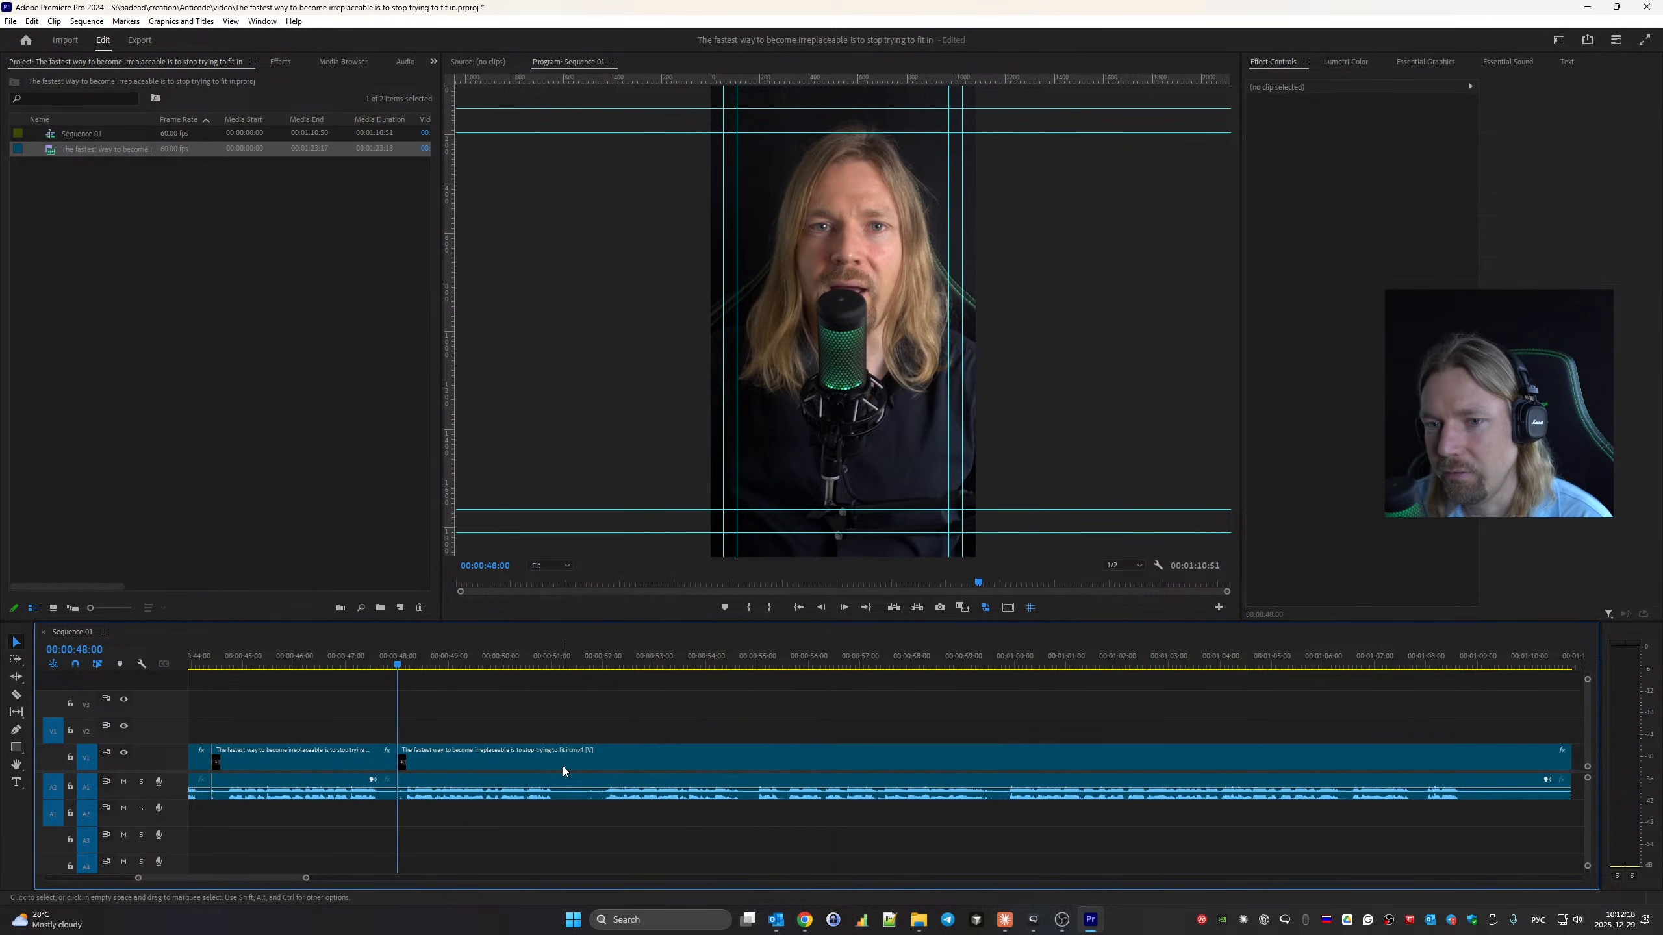
Continue playback and split the linked clip at speech pauses, at about 51.5, 54.8 and 59.7 seconds.
key("space")
key("c")
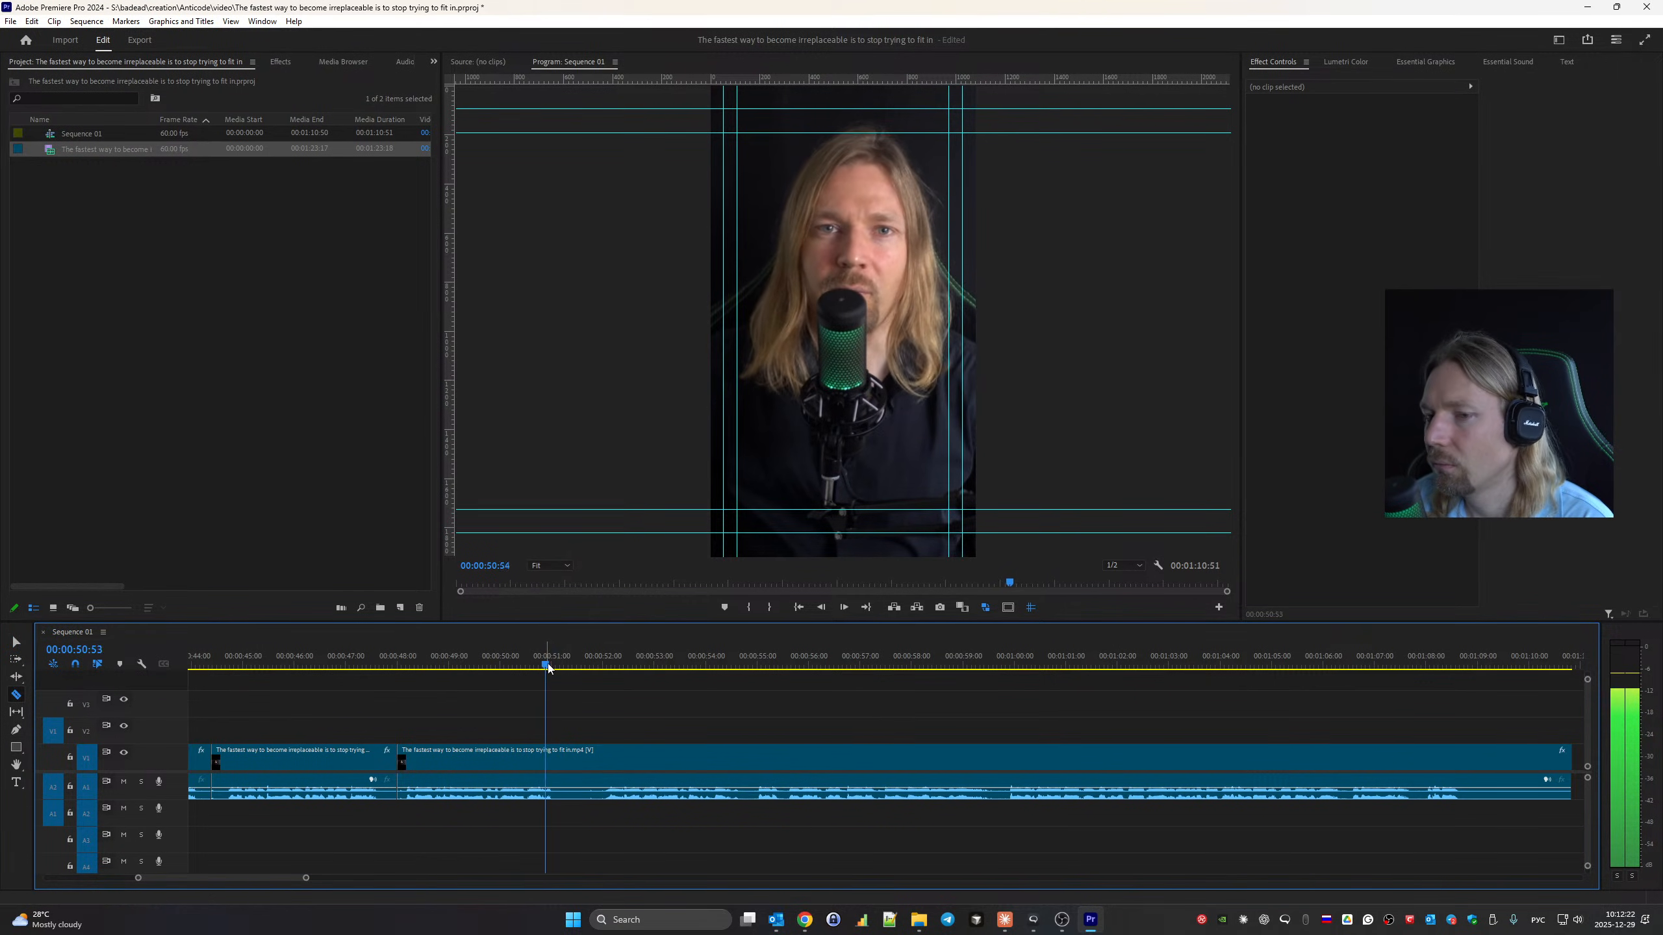
left_click(577, 764)
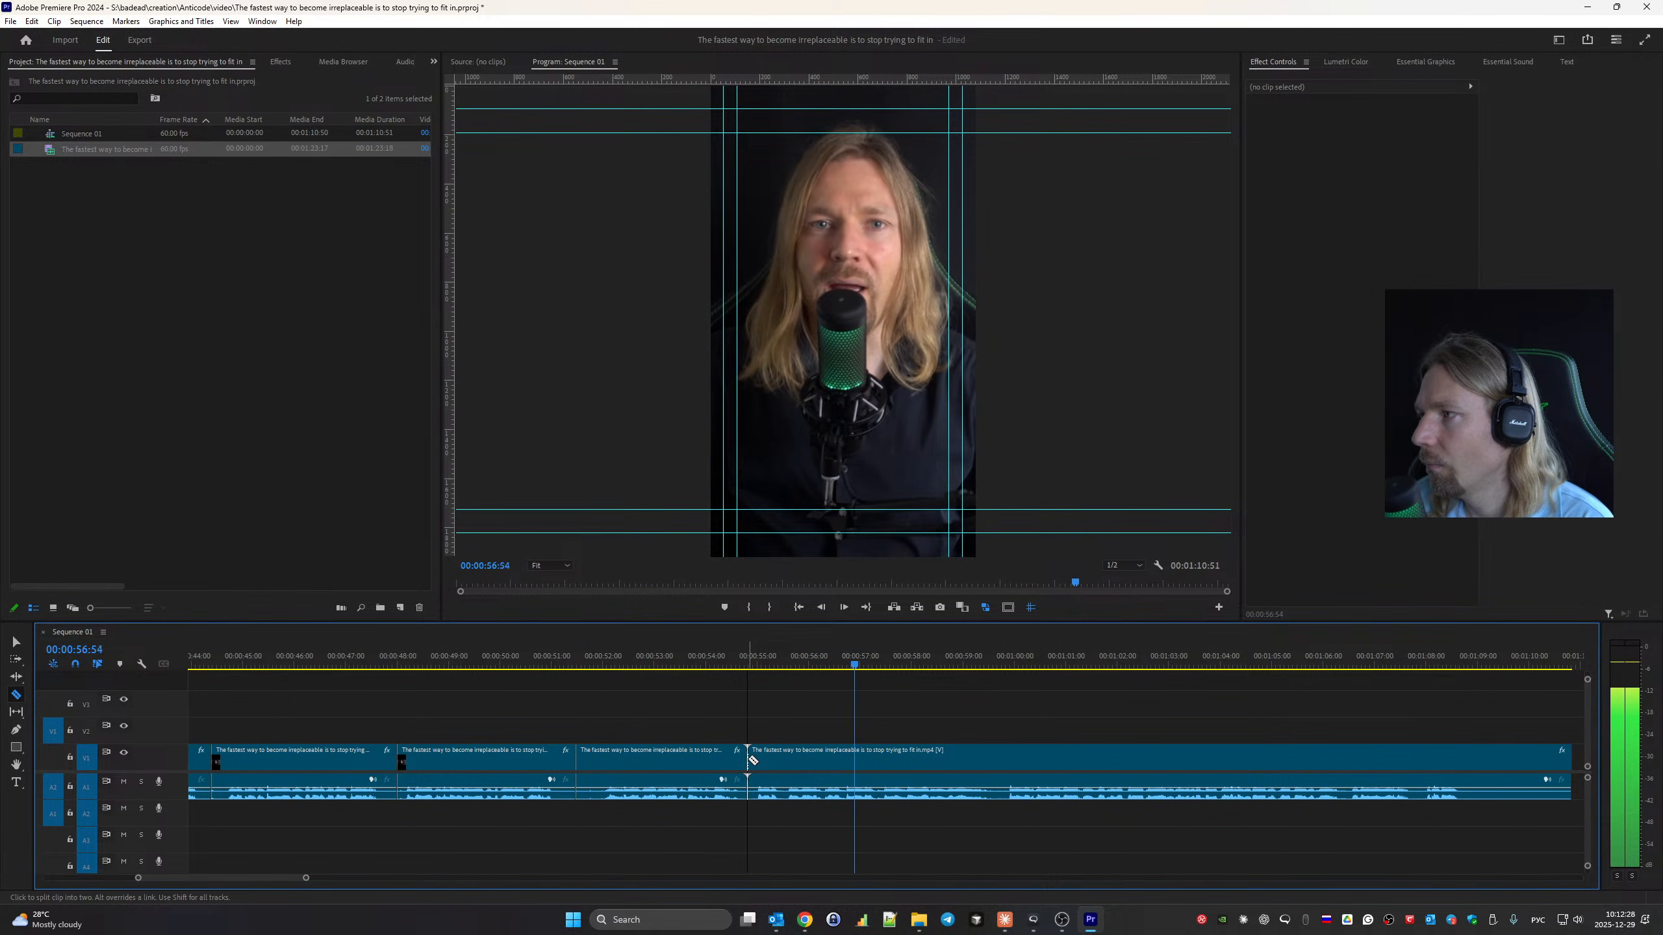
left_click(748, 761)
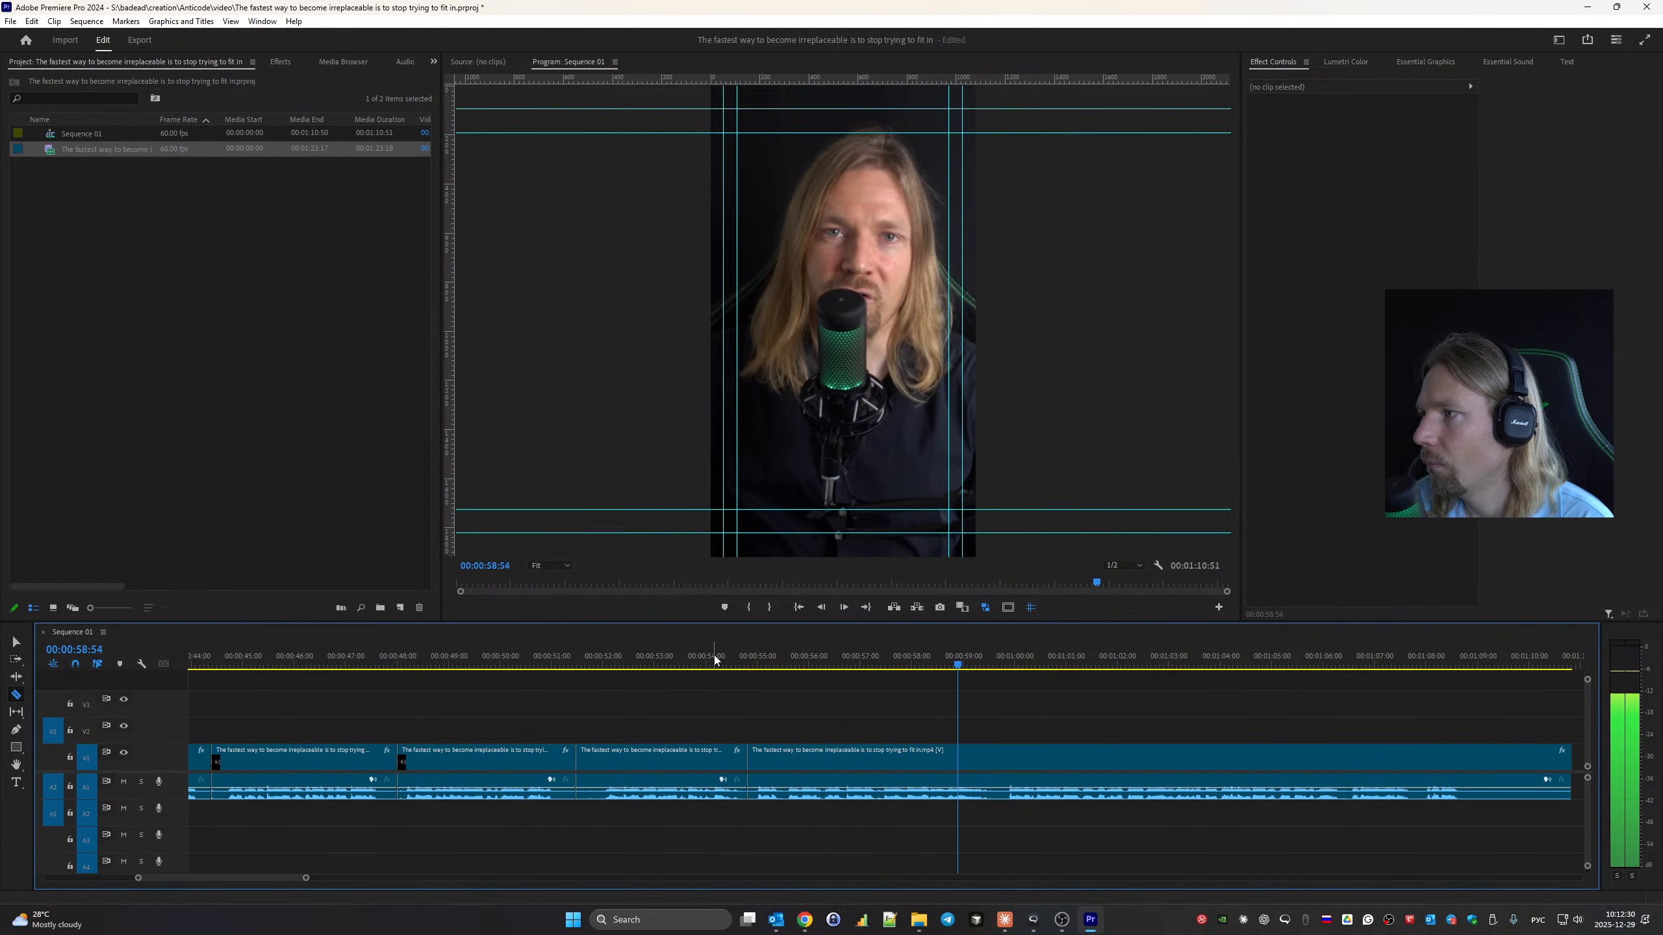
left_click(1005, 759)
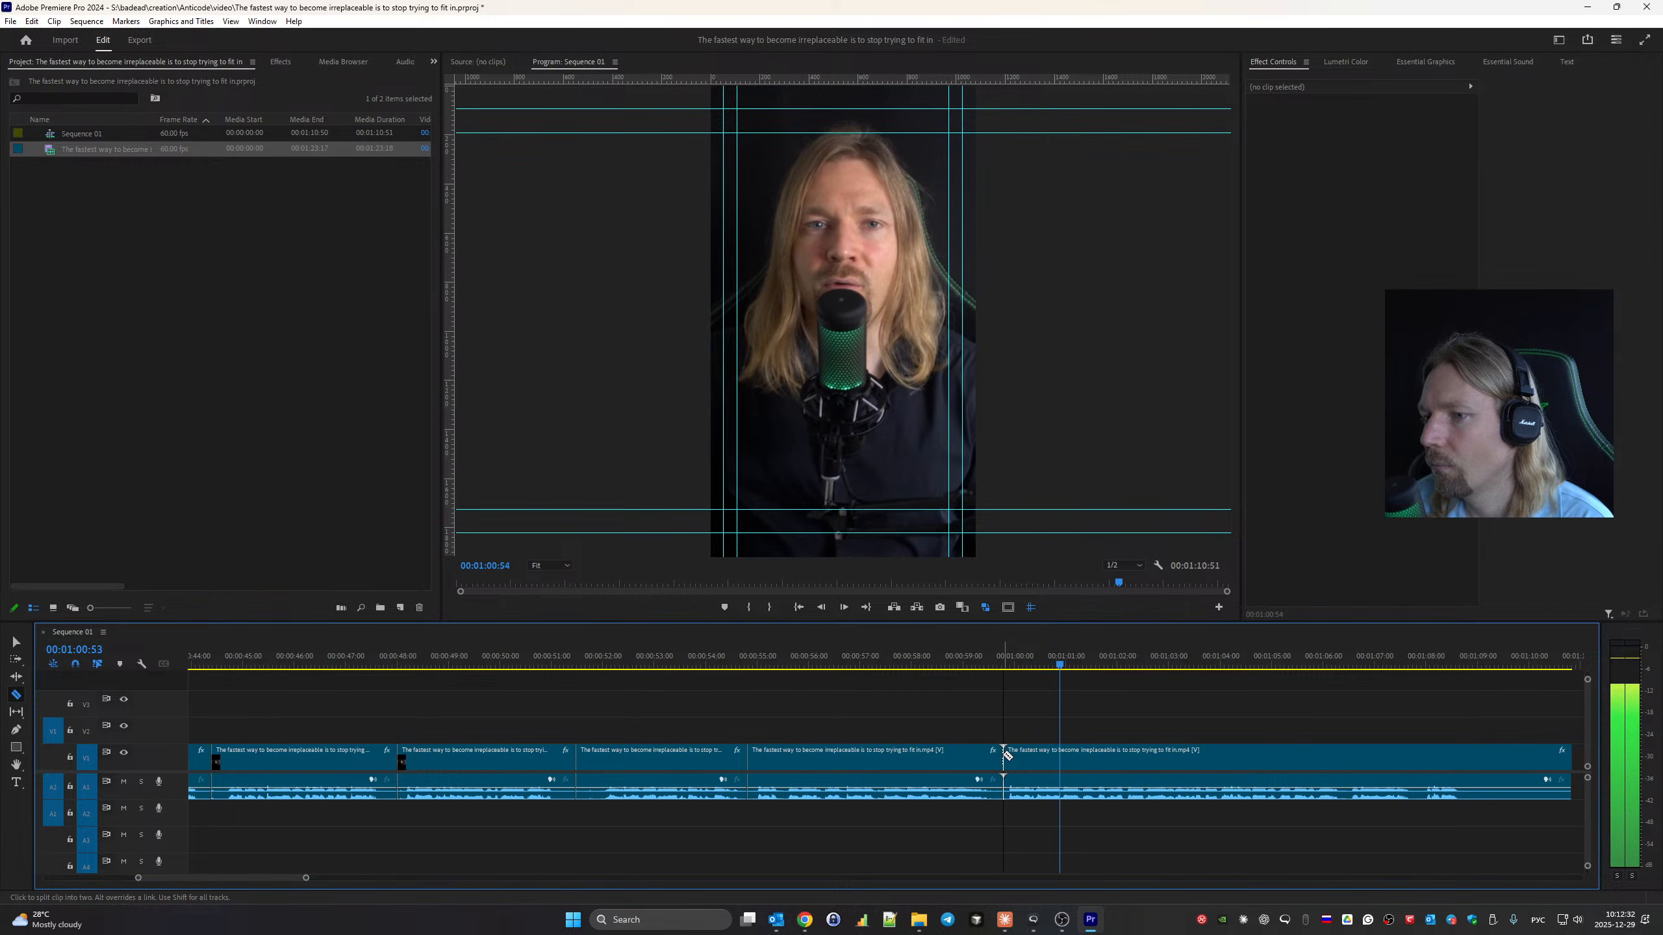
Split the clip where the final speech ends, at 00:01:08:51, and delete the leftover piece after it.
left_click(1354, 760)
key("v")
left_click(1389, 759)
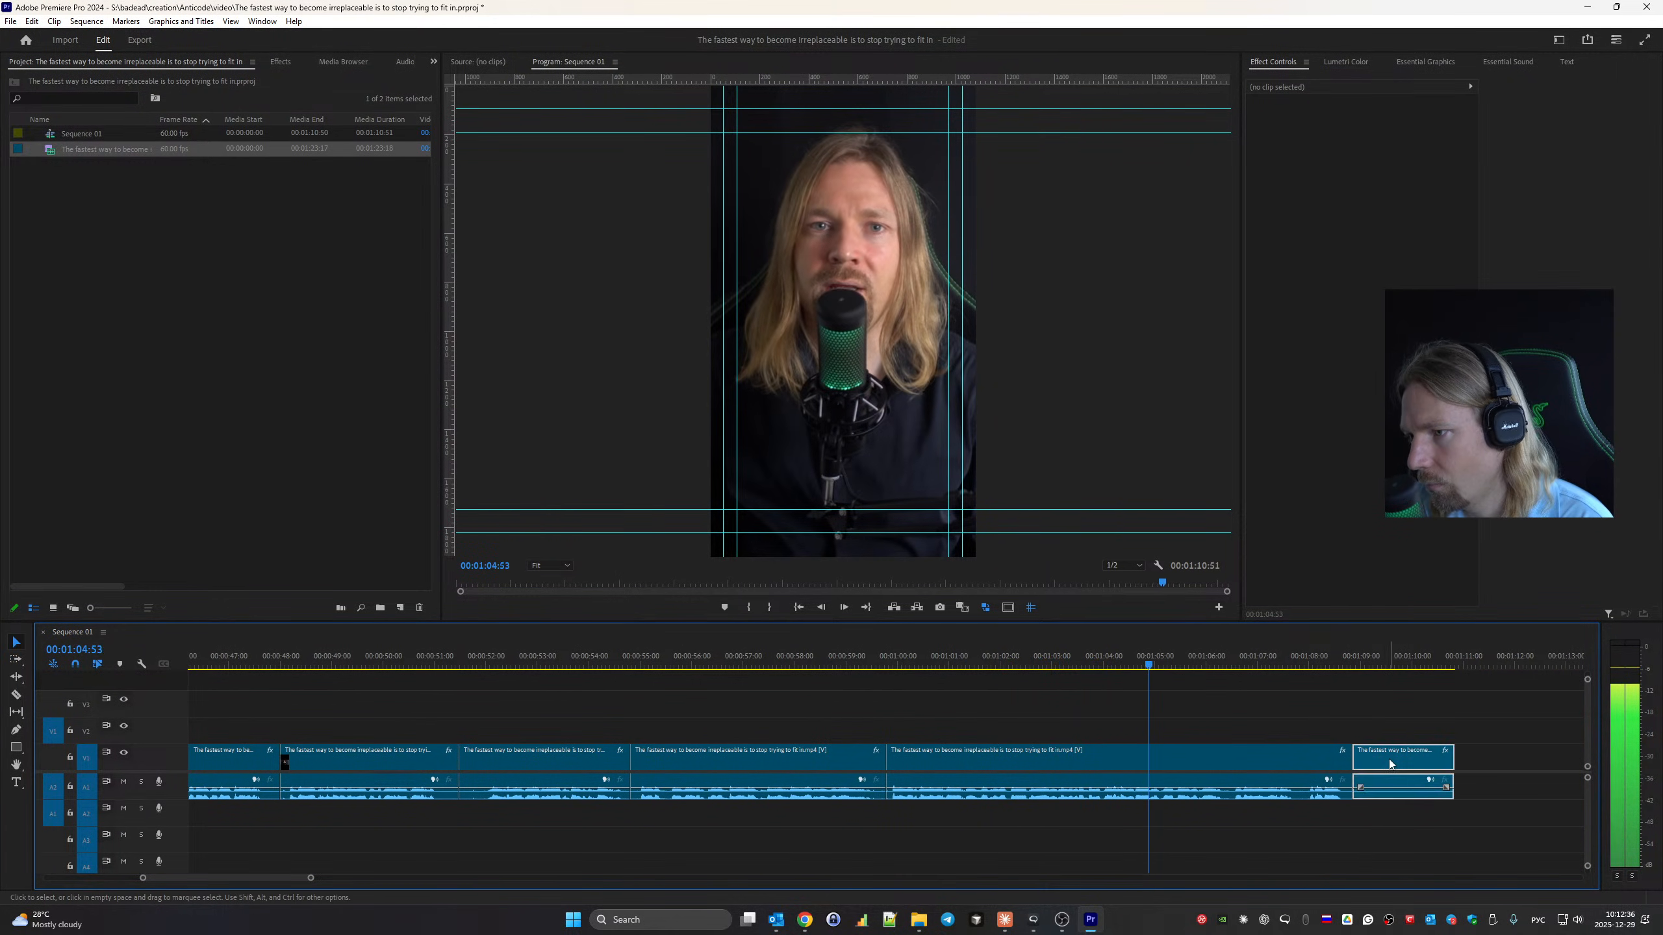
key("Delete")
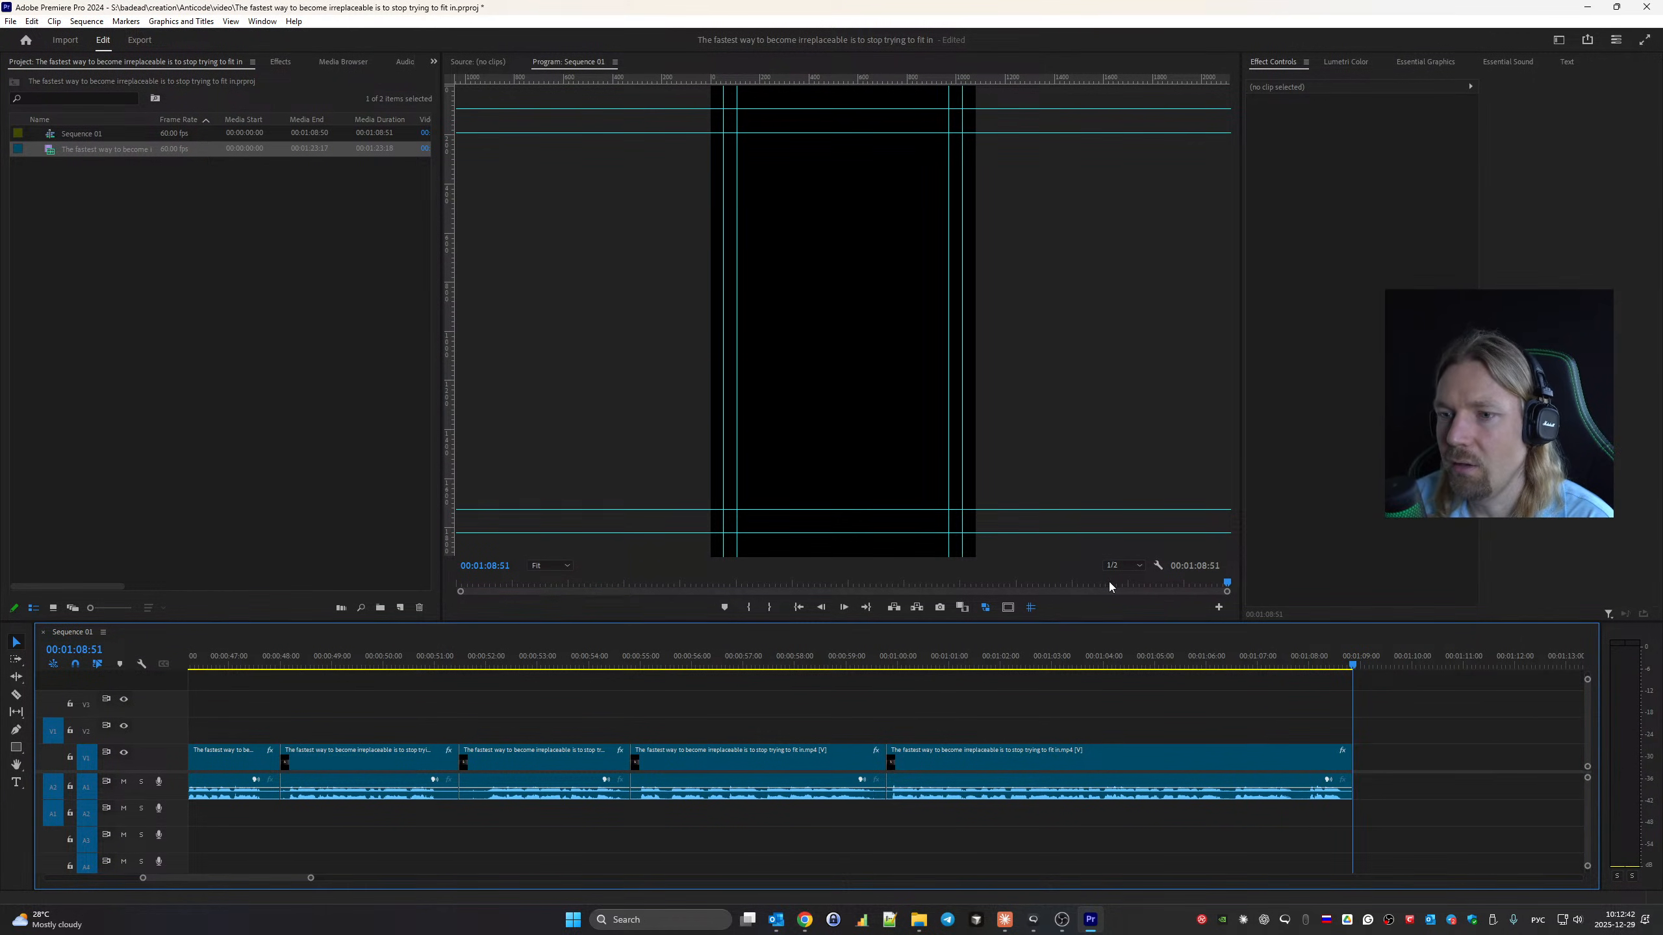
Return to the sequence start, ripple-trim about 9 silent frames off the first clip's beginning, and play the new opening.
left_click(798, 610)
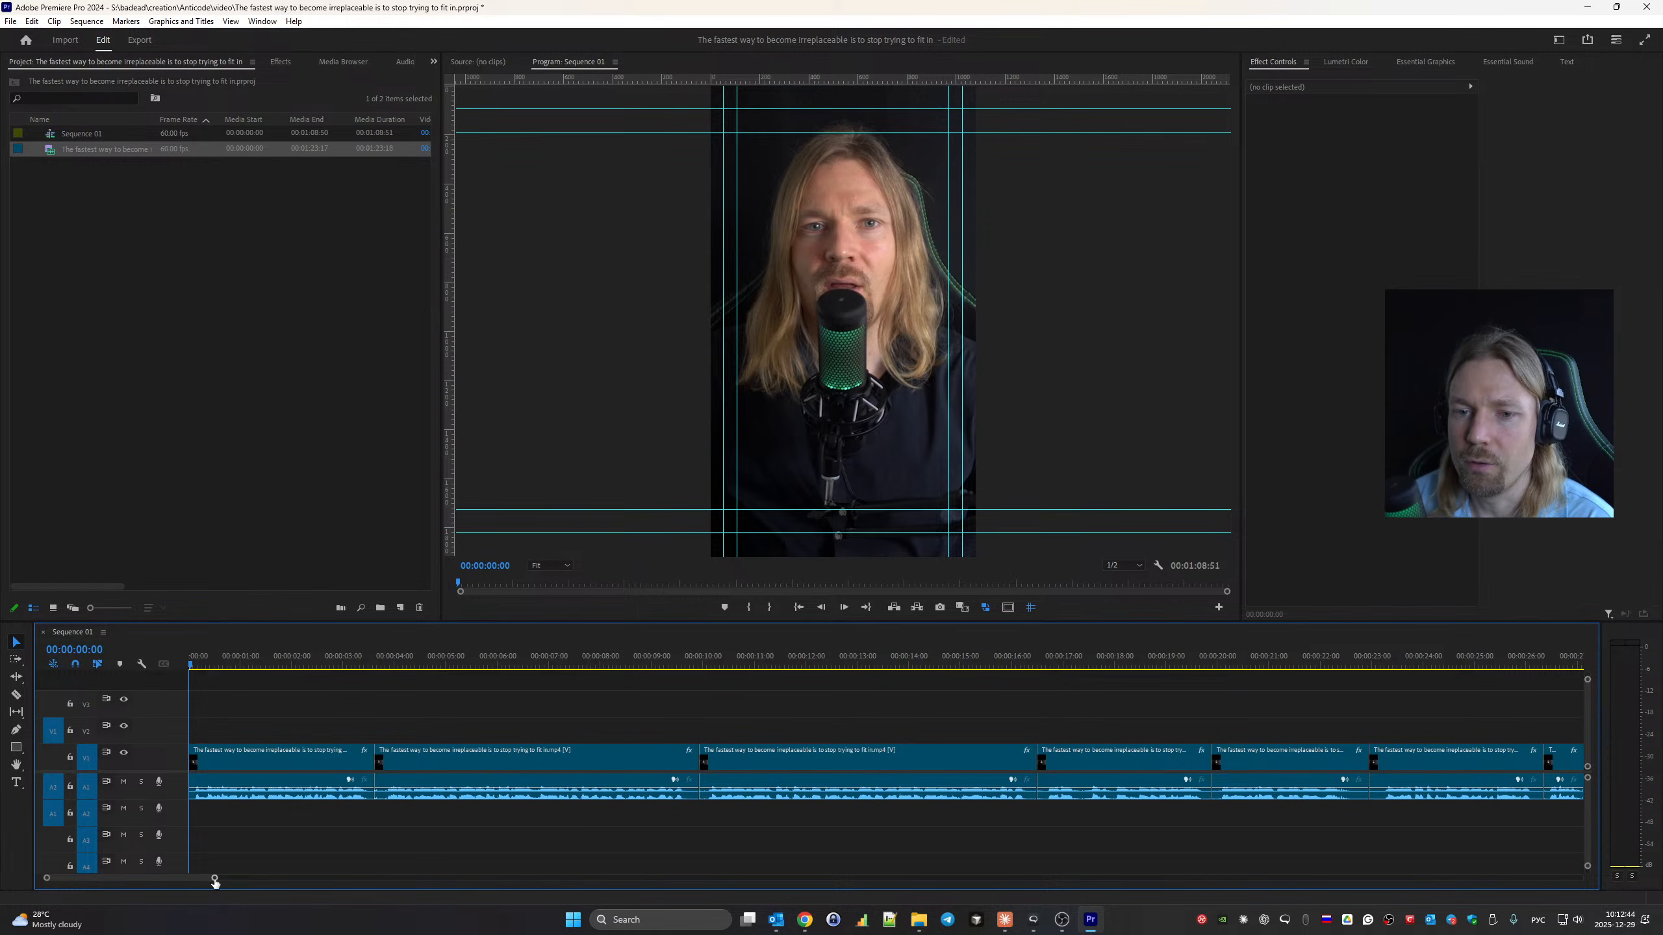
left_click_drag(215, 879, 119, 882)
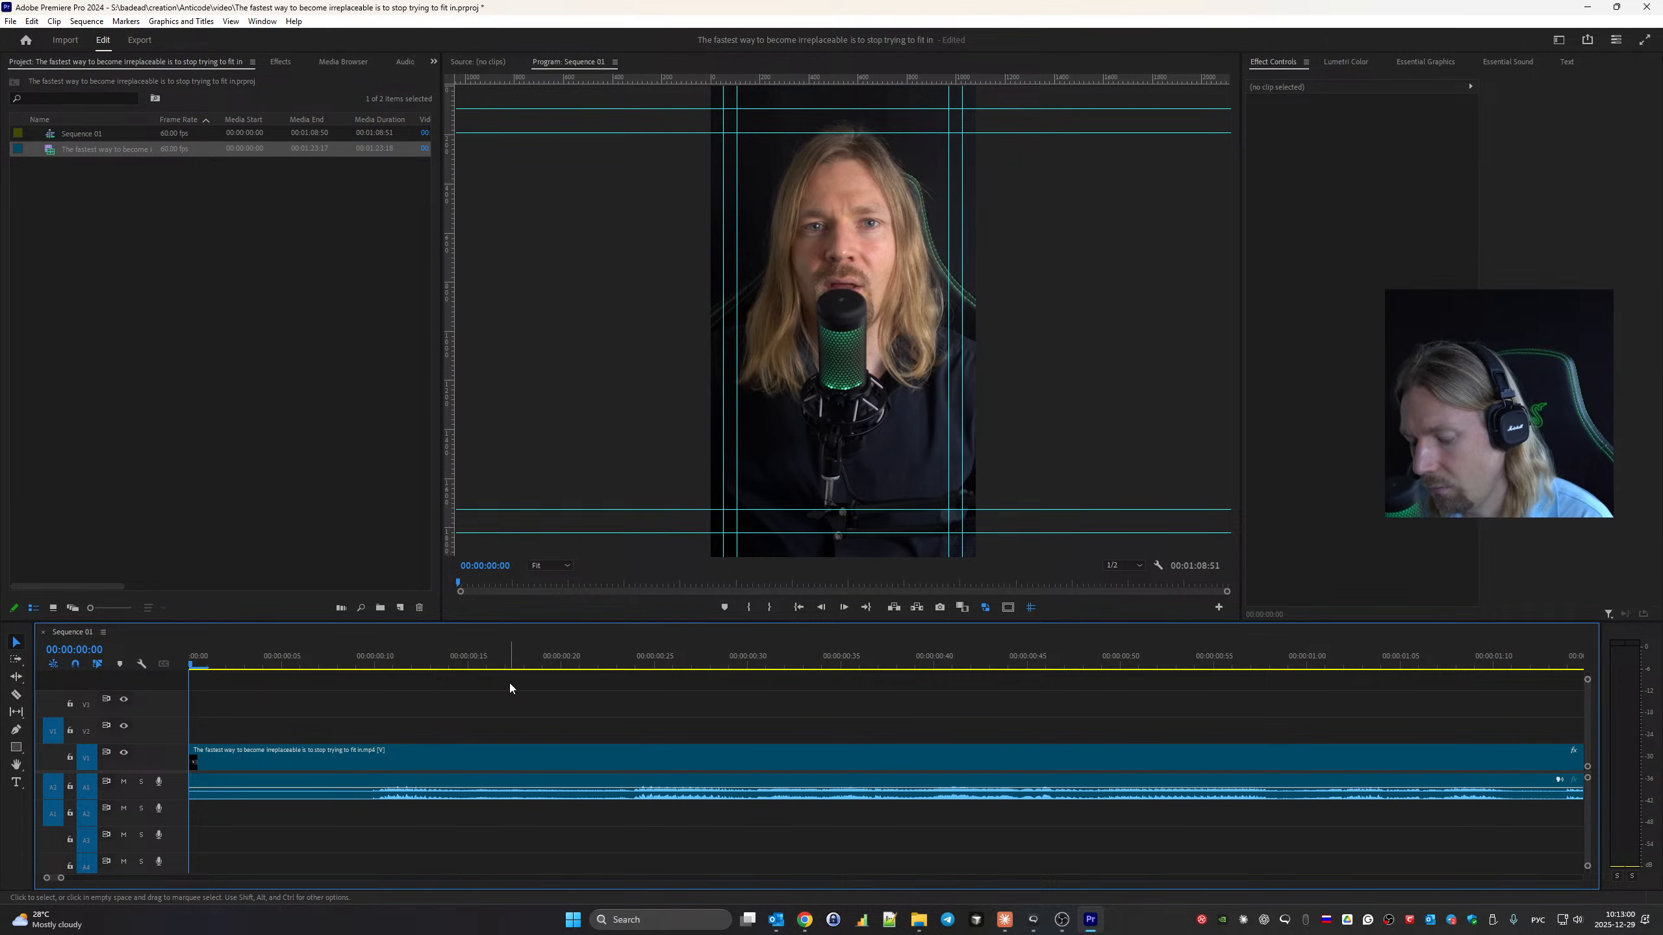
key("b")
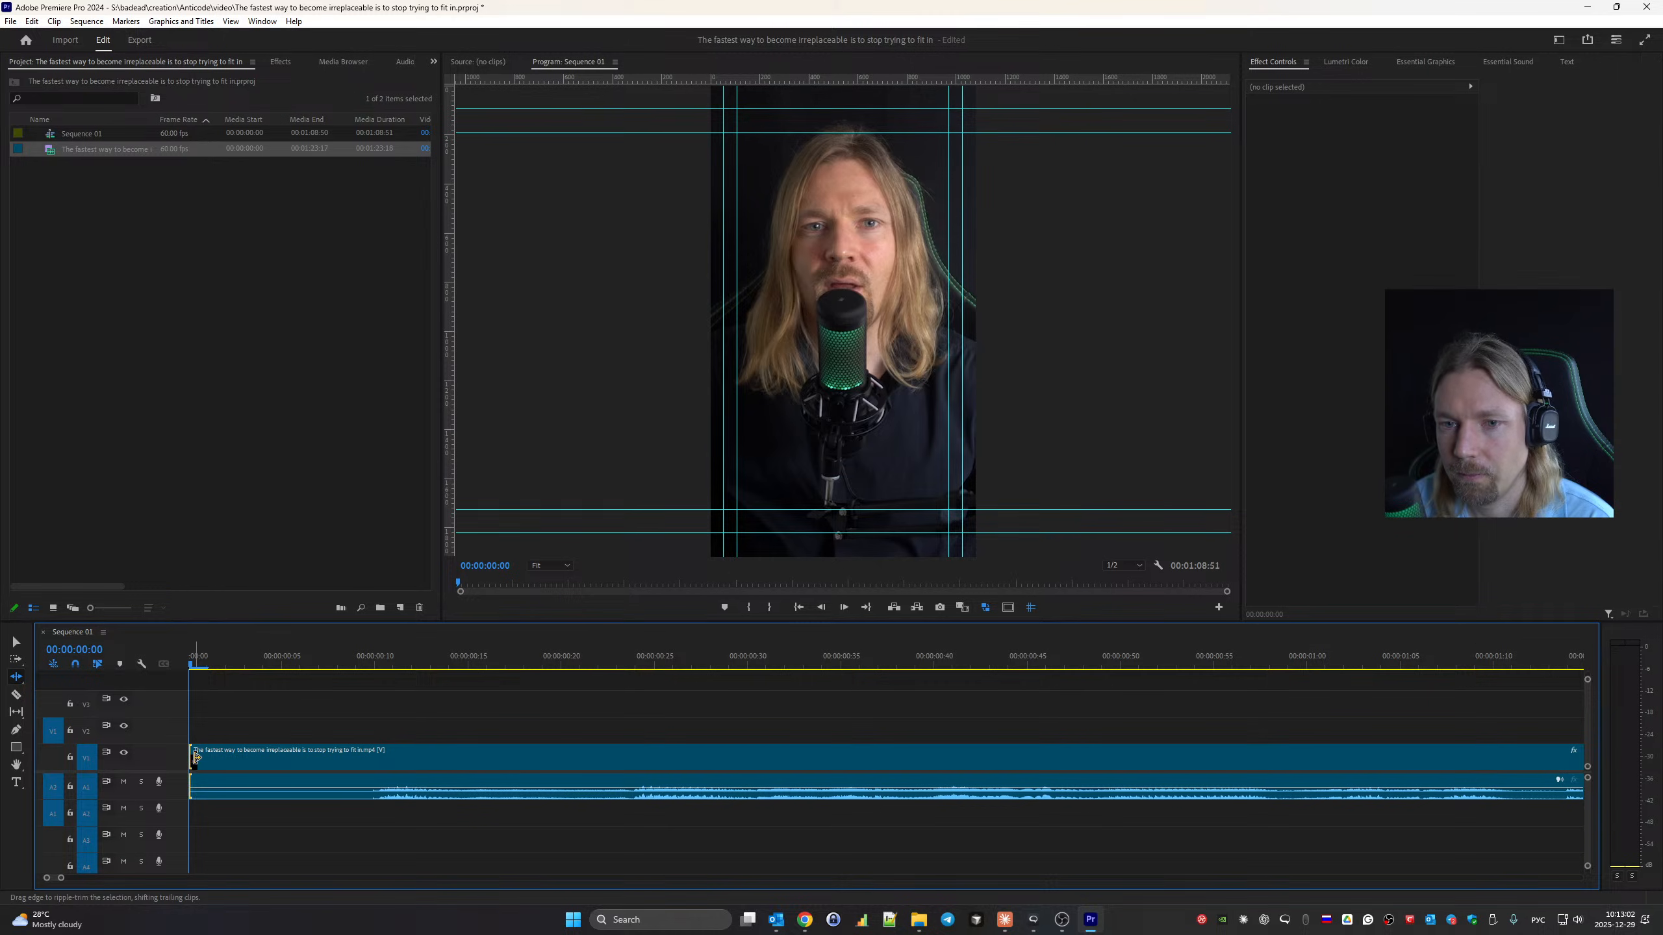
left_click_drag(195, 757, 362, 762)
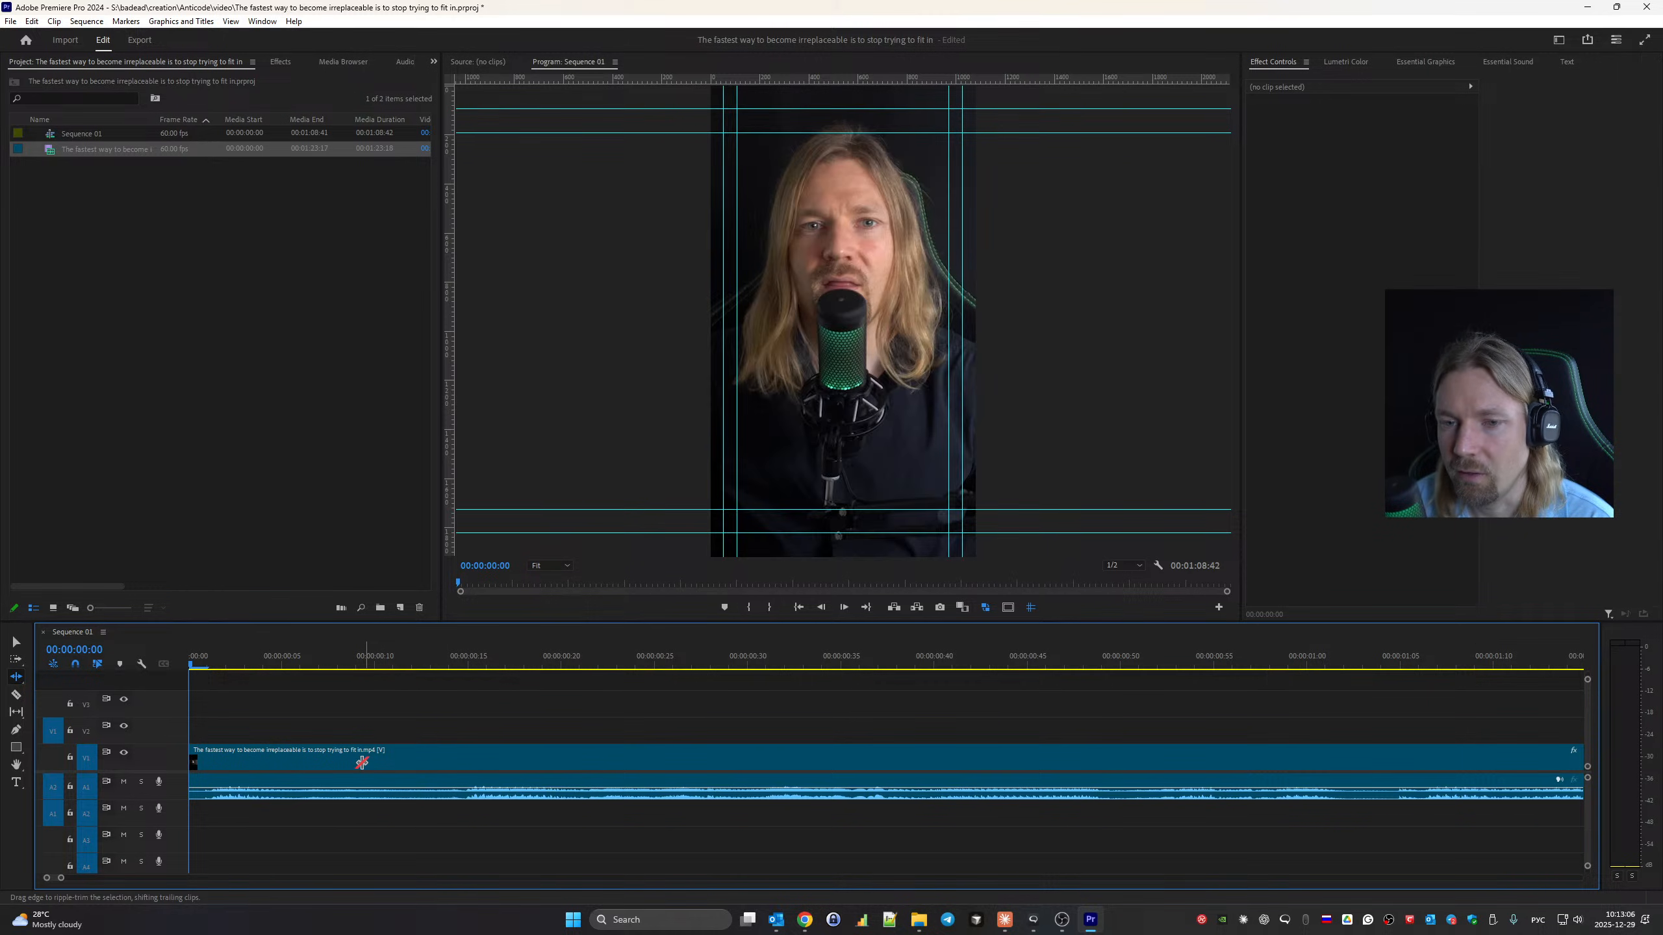
key("space")
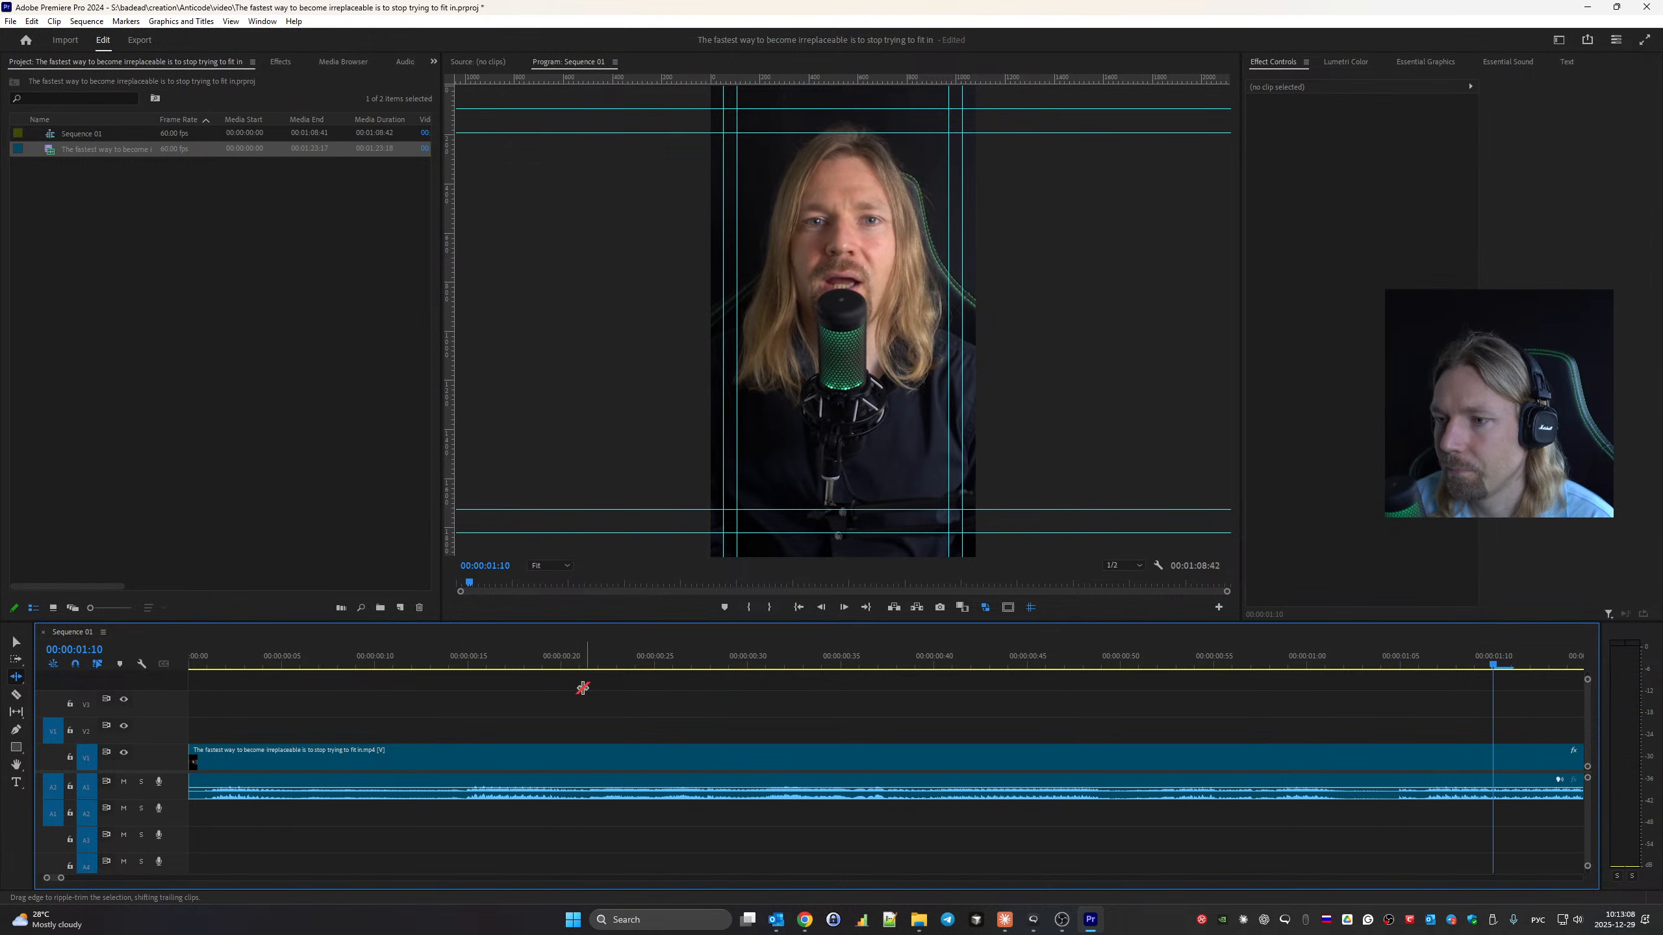
key("space")
At the cut at 00:00:03:28, ripple-trim about 15 frames off the incoming clip and 5 off the outgoing clip, and play it back.
key("ctrl+k")
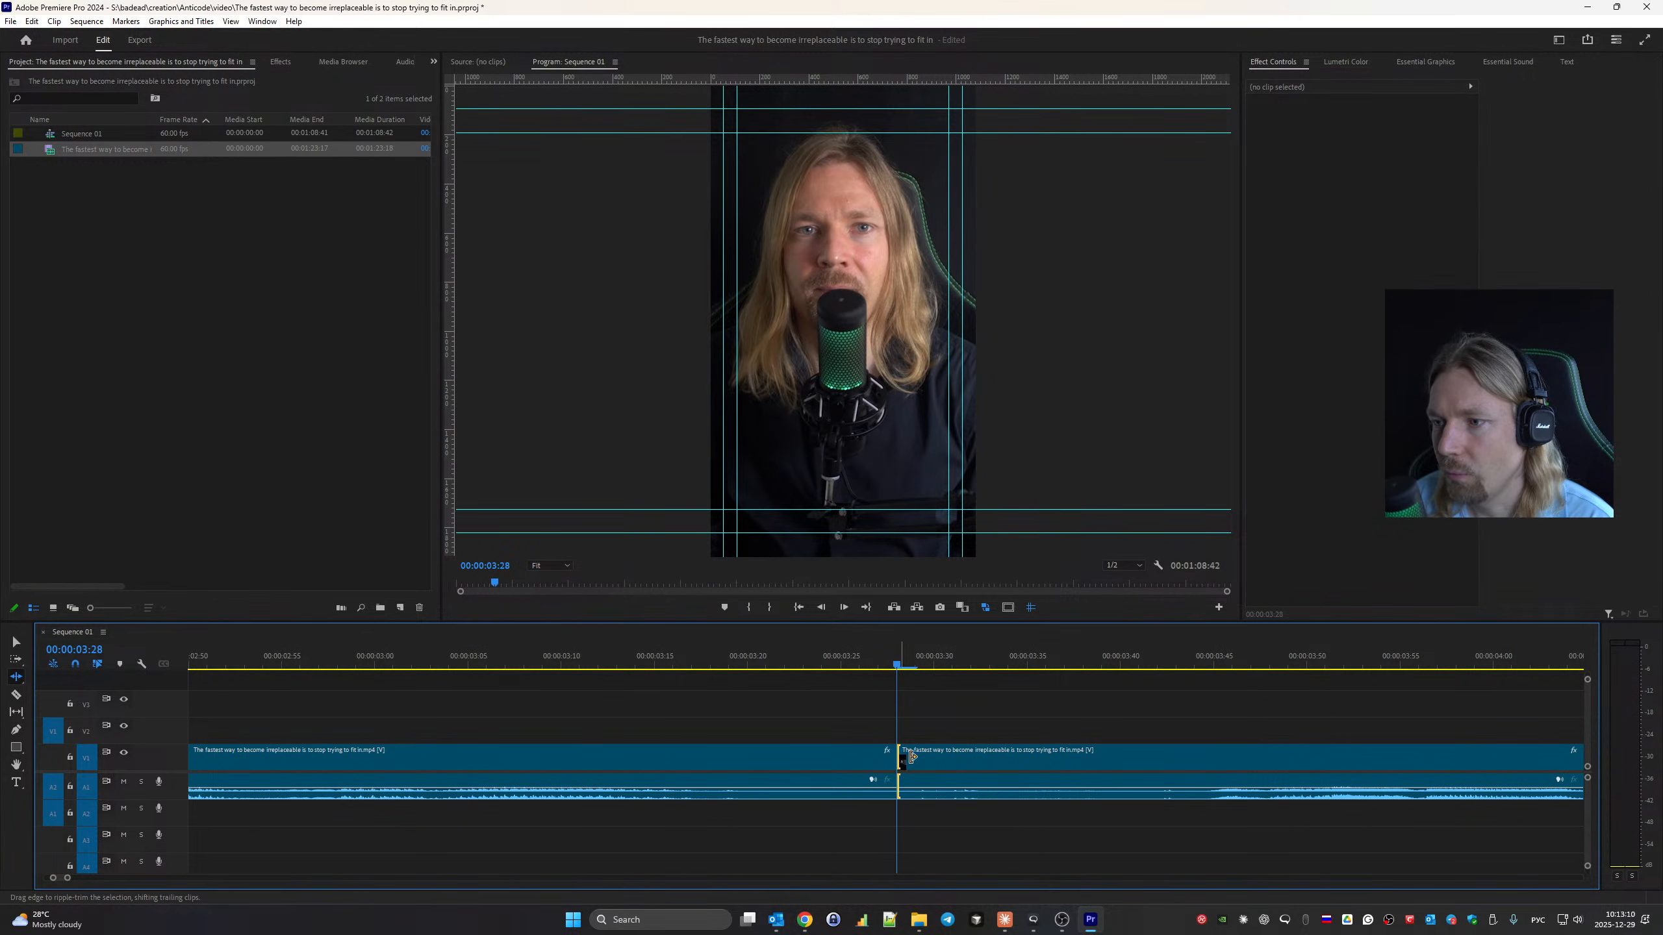
left_click_drag(911, 757, 1179, 761)
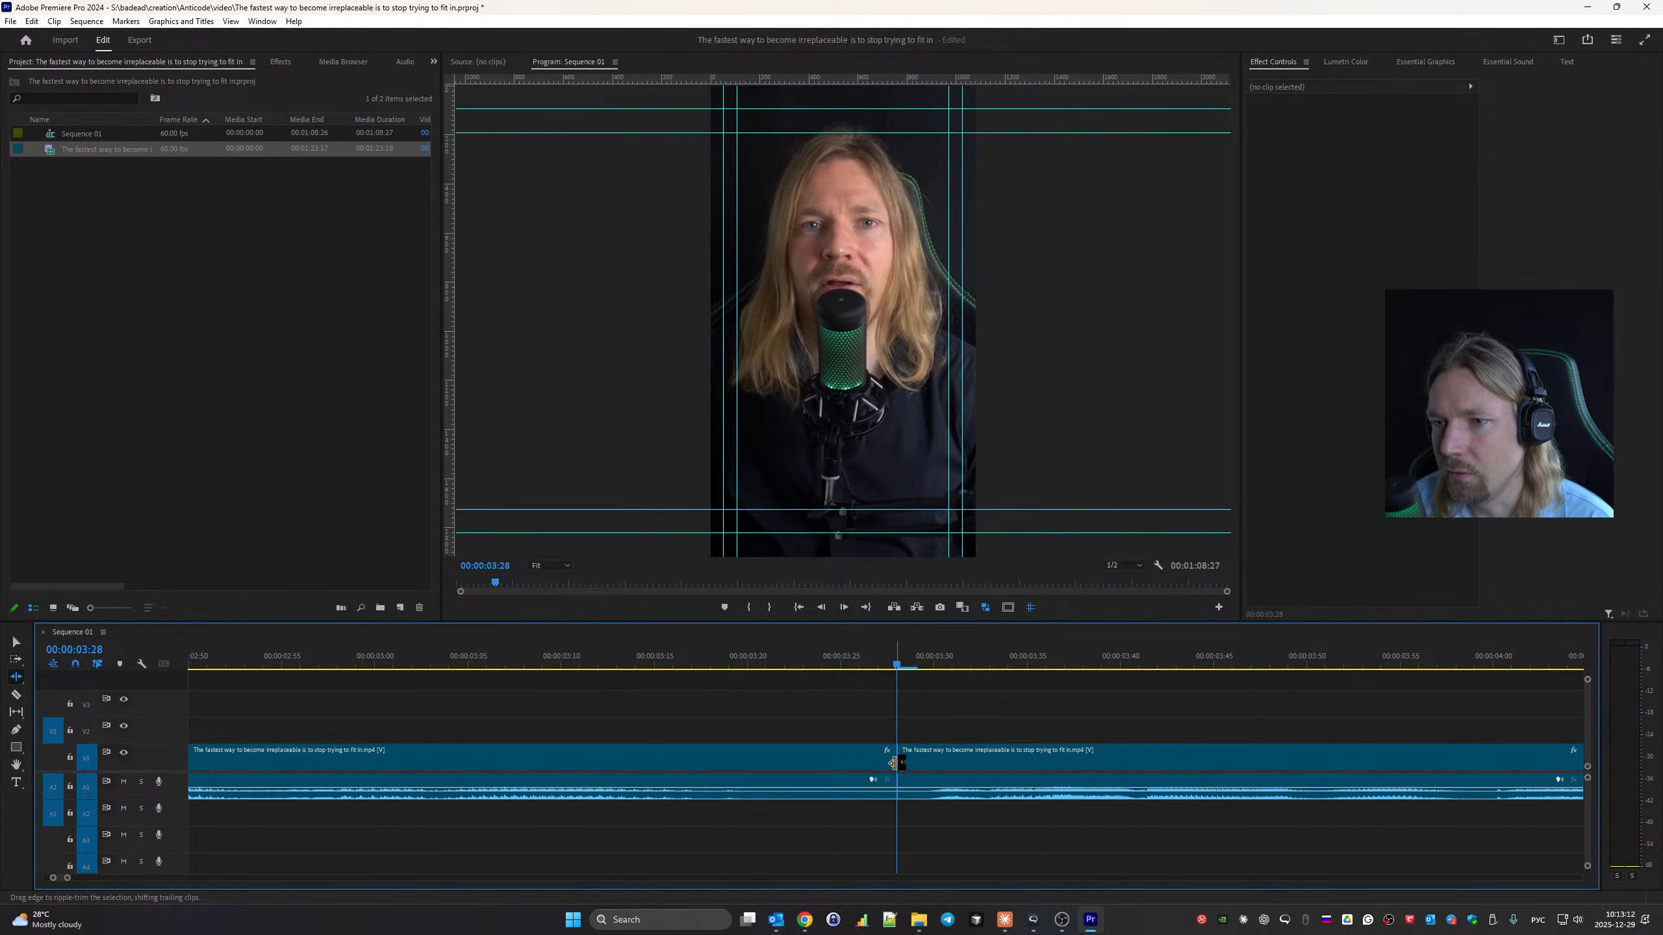
left_click_drag(894, 763, 806, 762)
scroll(354, 663, "up", 3)
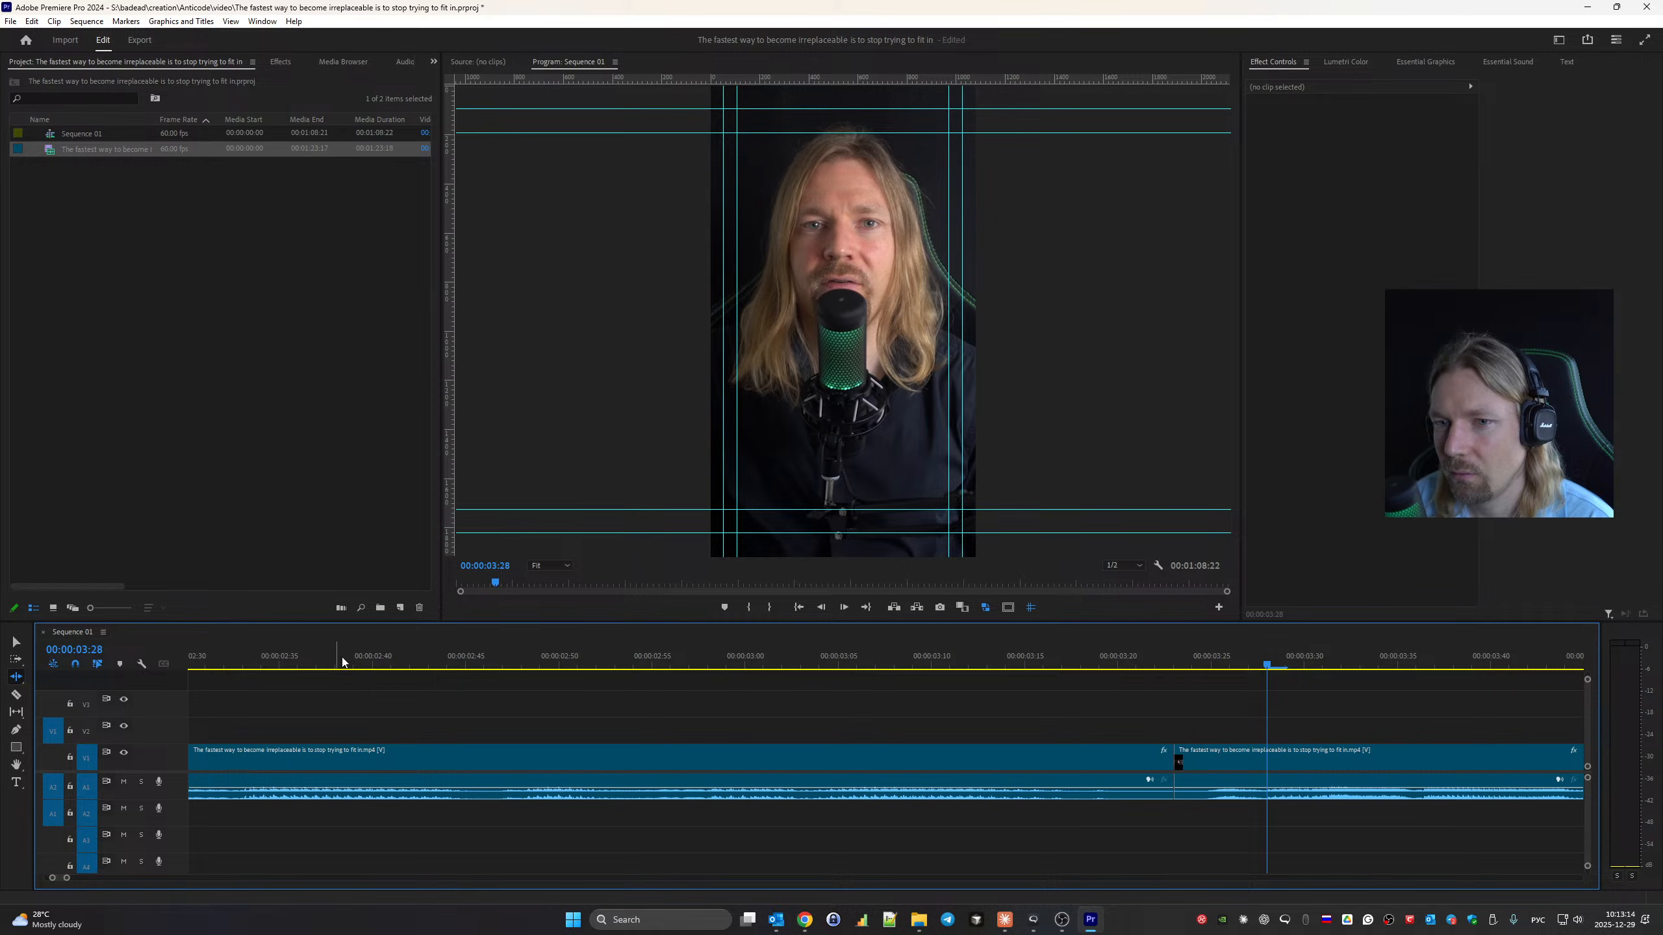
left_click(342, 657)
key("space")
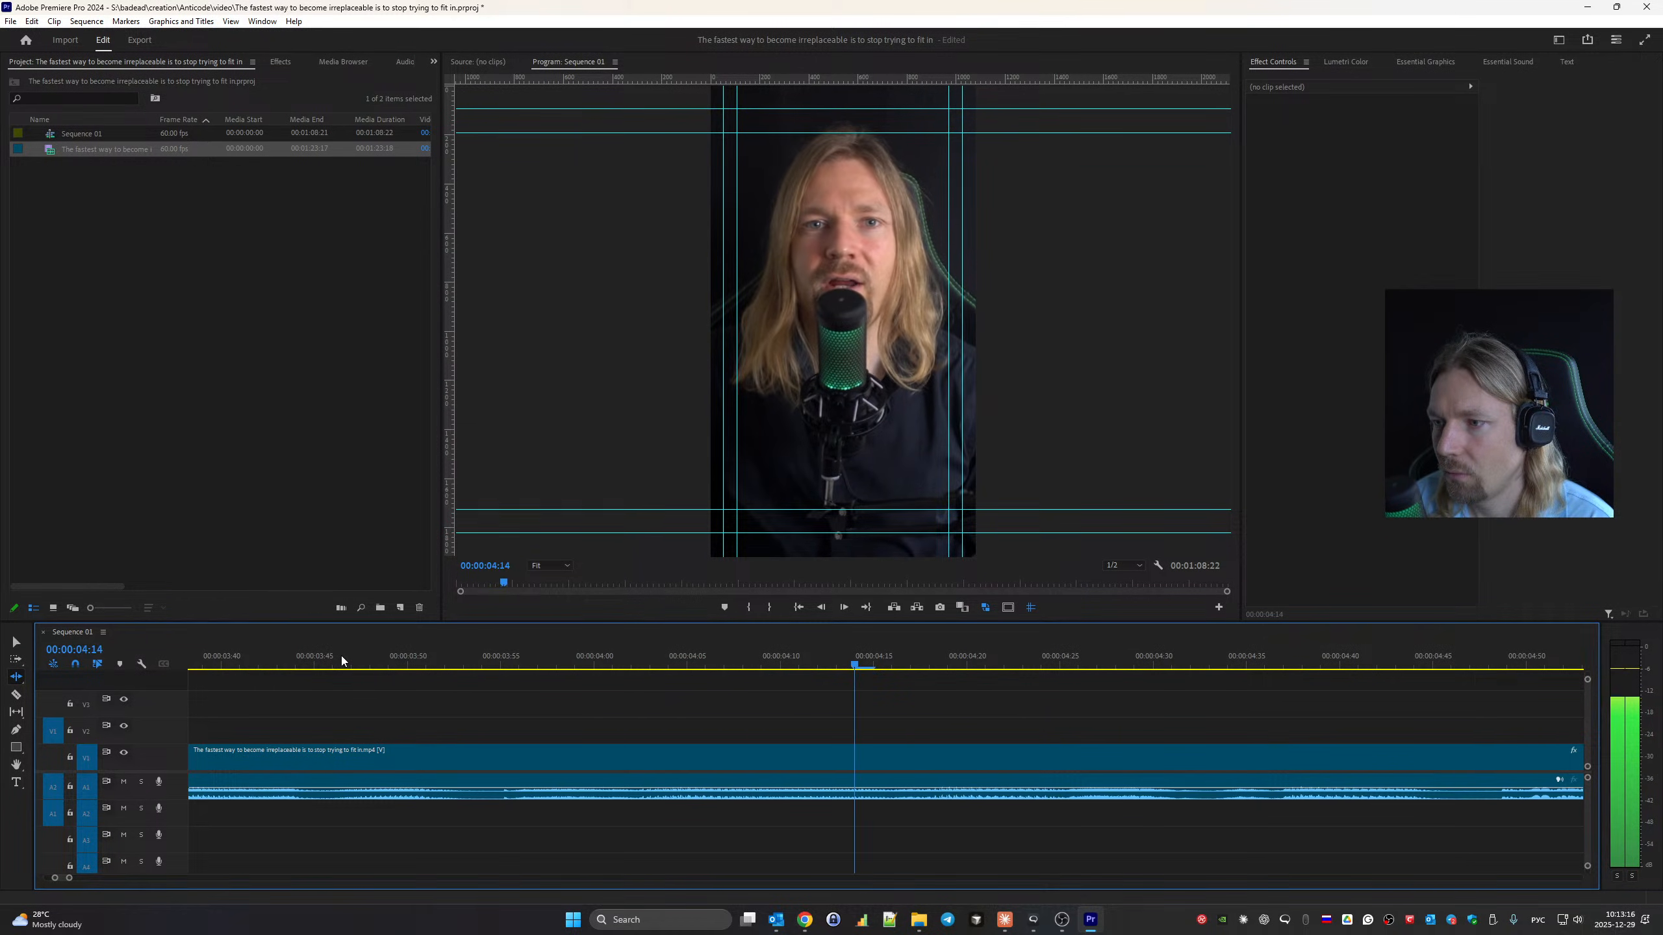
key("space")
At the cut at 00:00:09:27, ripple-trim about 10 frames off the incoming clip and 15 off the outgoing clip, and play it back.
key("Down")
left_click_drag(904, 761, 1085, 771)
left_click_drag(891, 761, 623, 764)
scroll(309, 686, "up", 3)
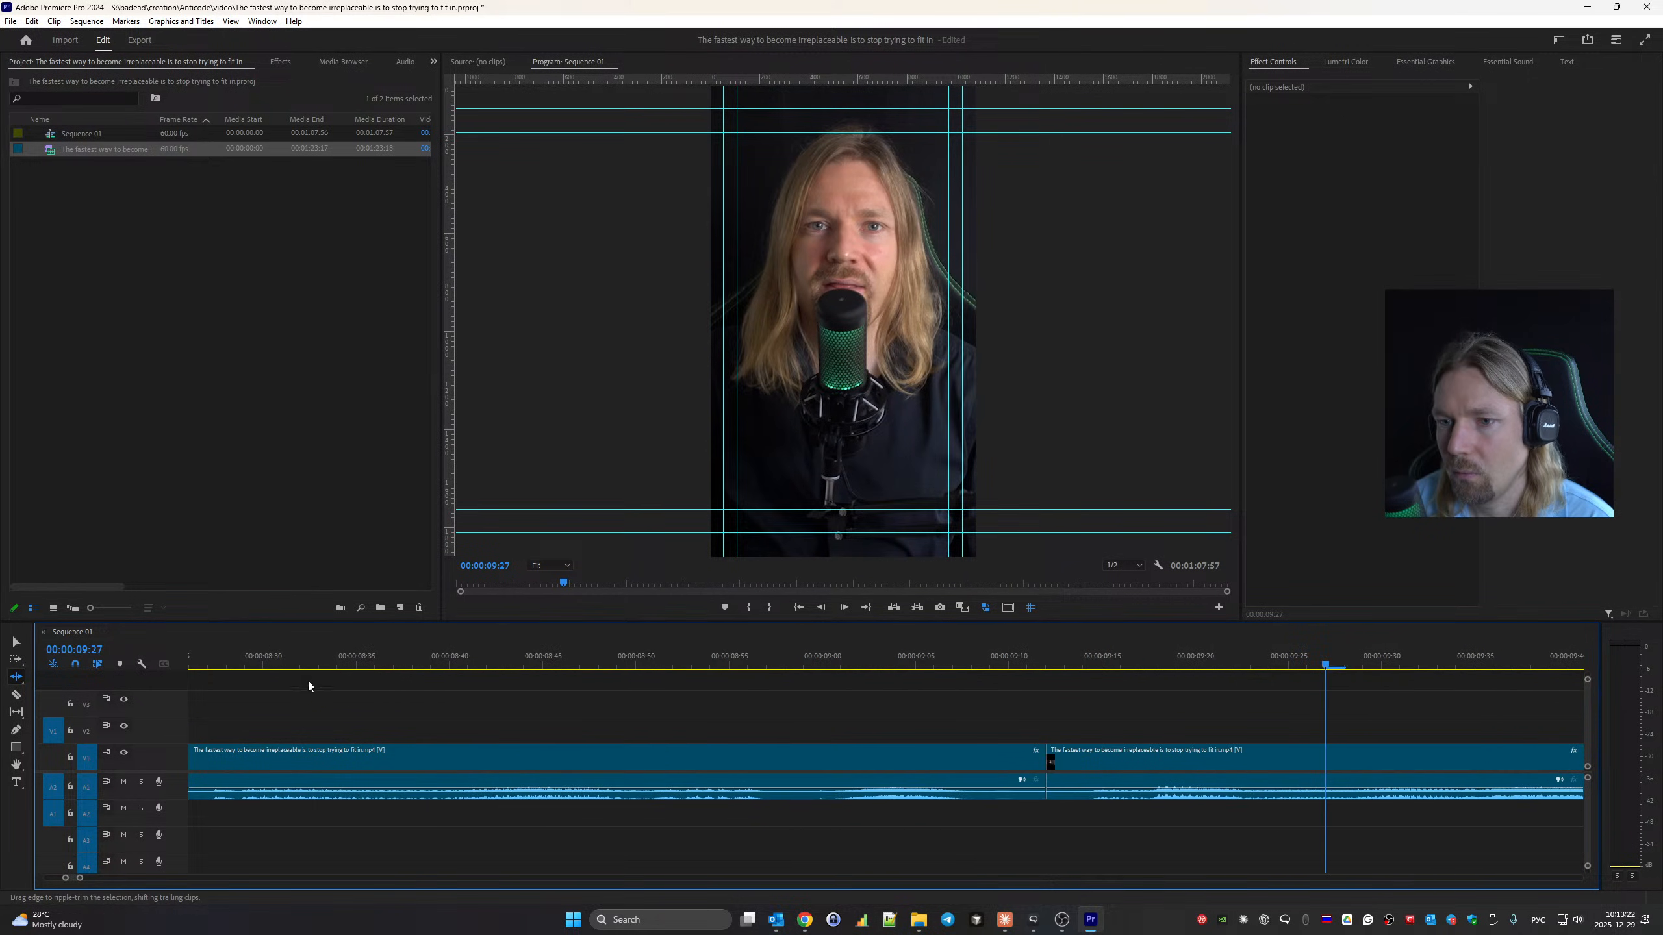
key("space")
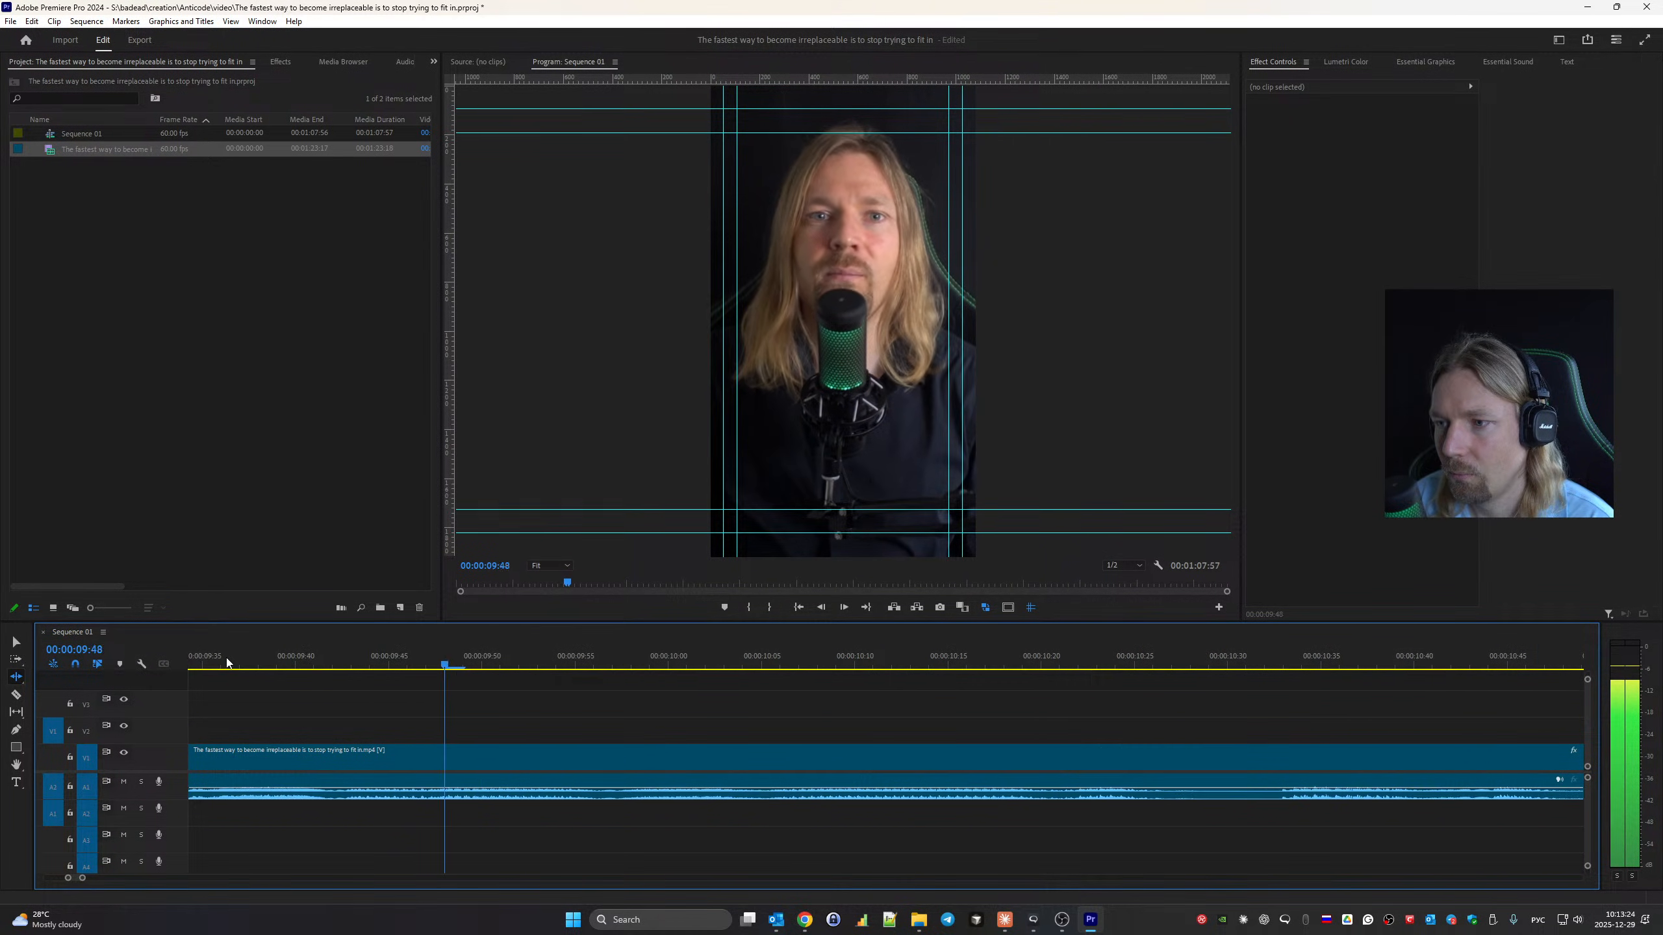
key("space")
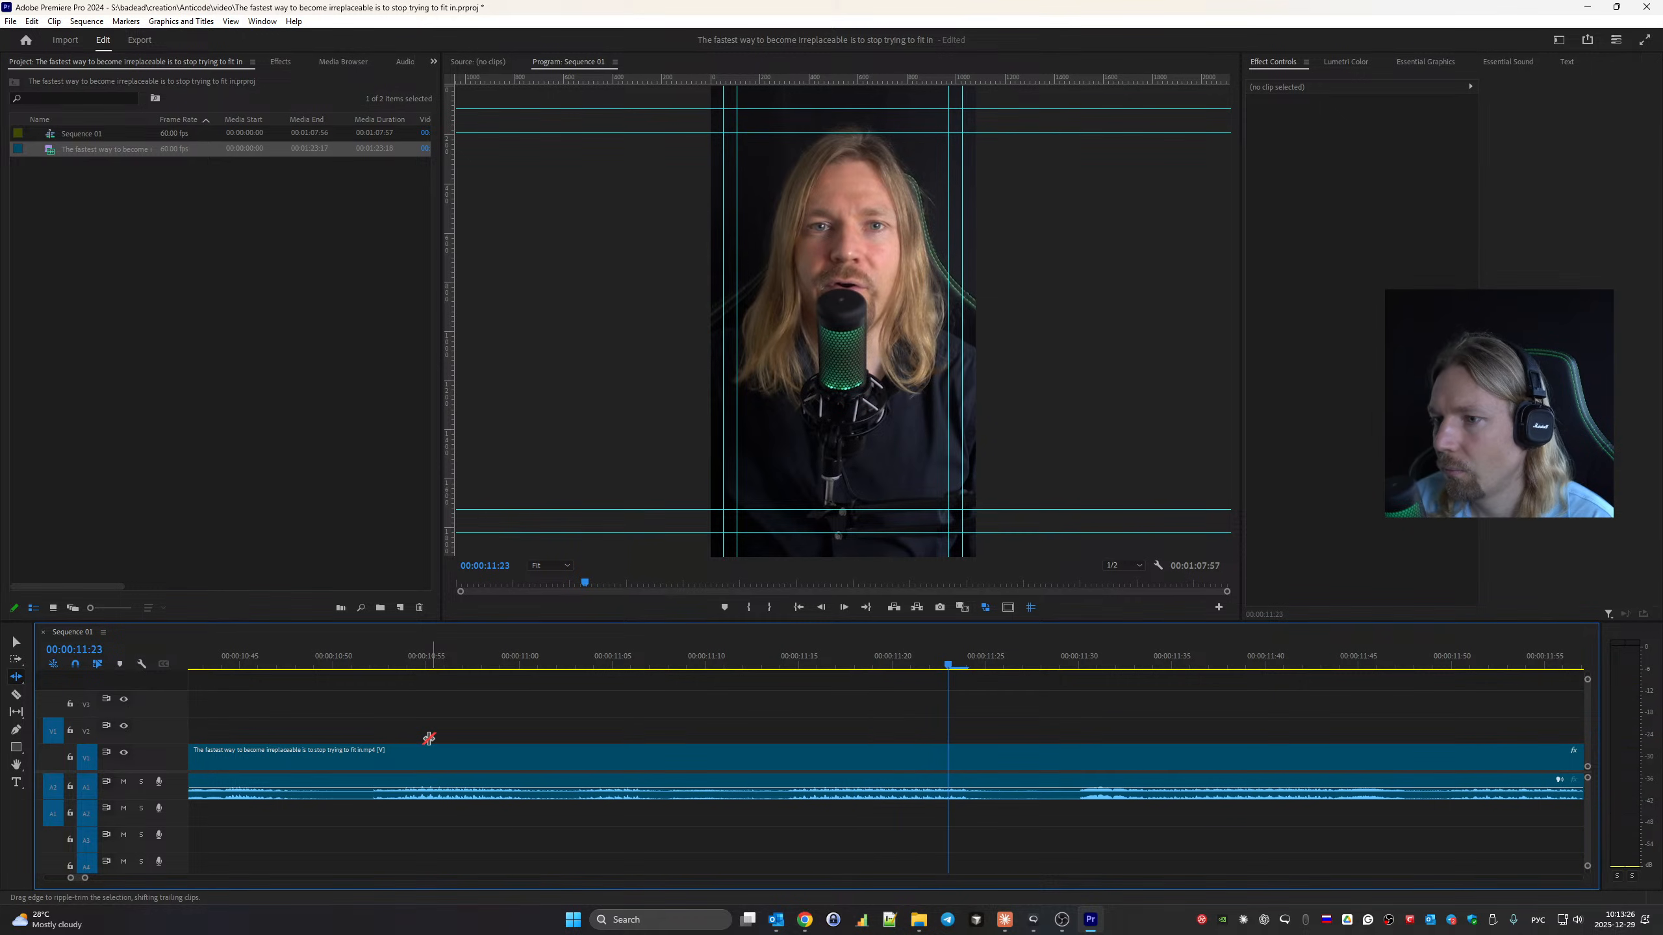
Ripple-trim about 22 silent frames around the third cut, at about 15.6 seconds, and play it back.
key("Down")
left_click_drag(921, 766, 705, 762)
scroll(611, 749, "up", 3)
left_click(218, 651)
key("space")
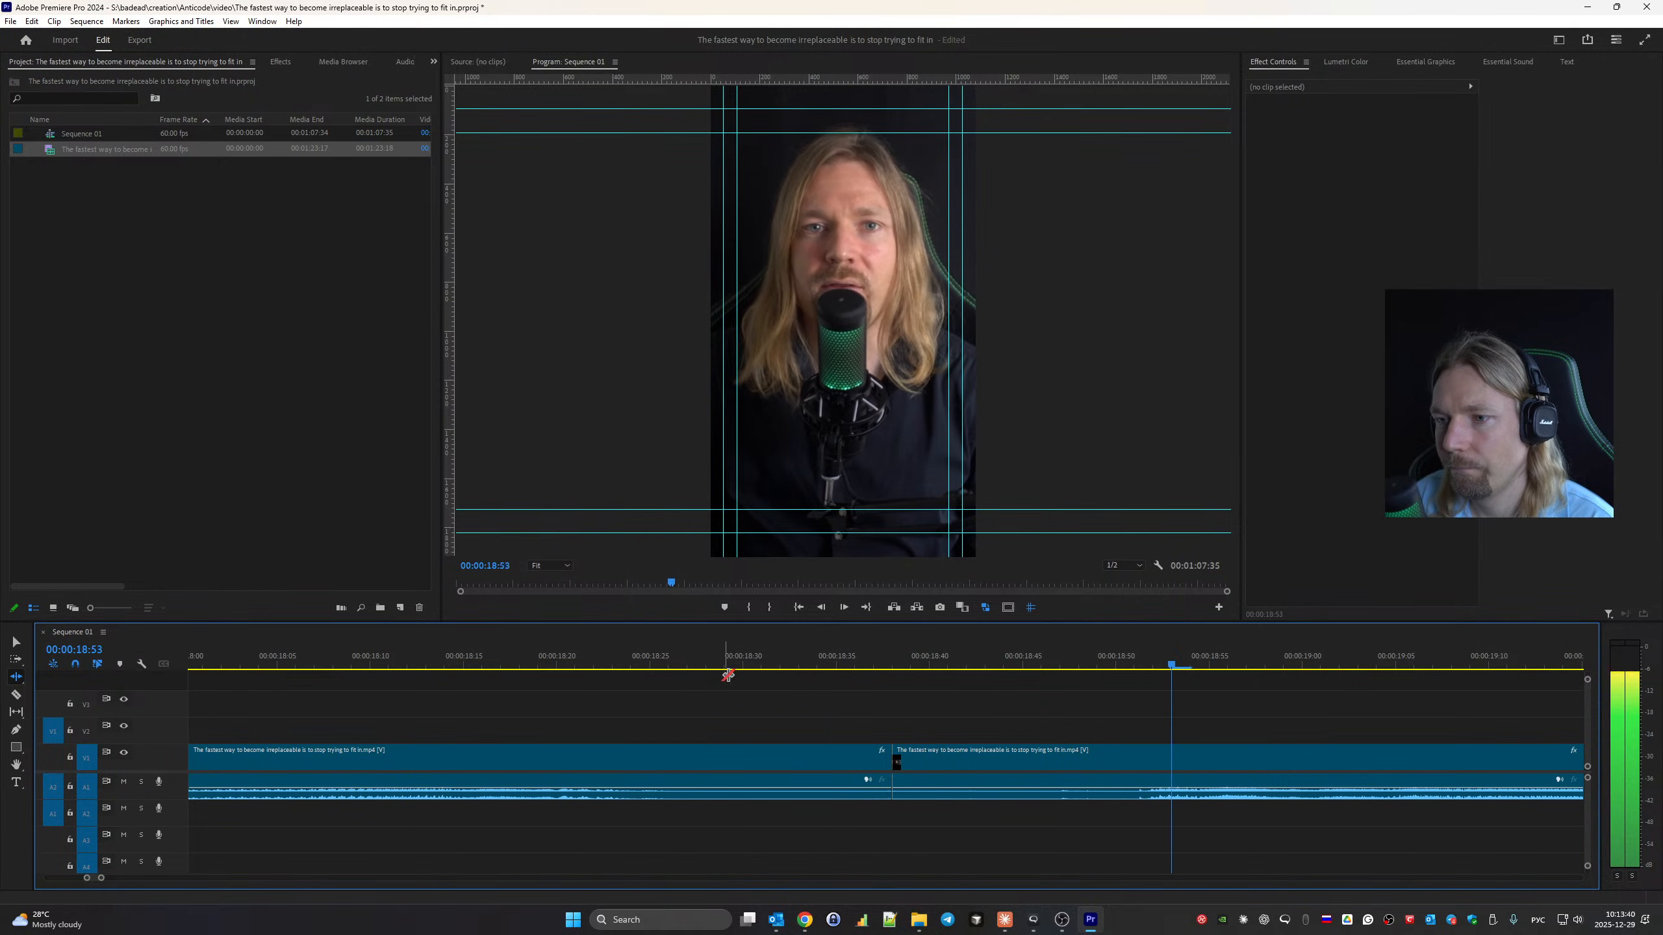
At the cut near 00:00:18:38, ripple-trim about 12 frames off the incoming clip and 9 off the outgoing clip, and play it back.
left_click_drag(897, 759, 1113, 760)
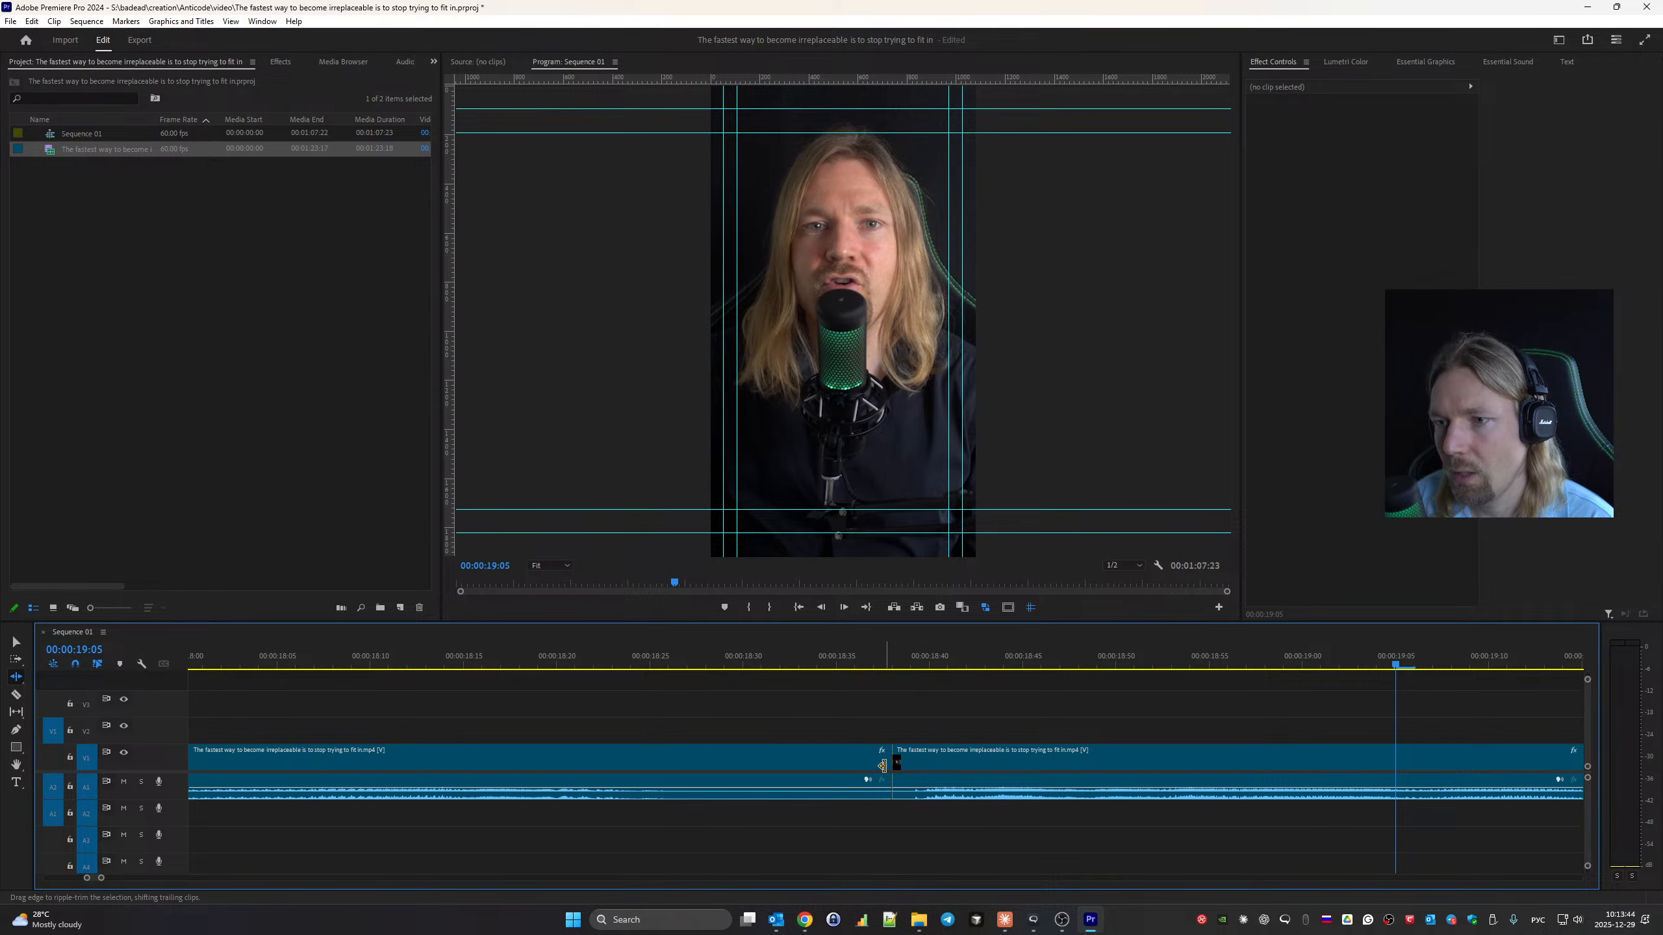
left_click_drag(884, 765, 724, 765)
scroll(895, 746, "up", 3)
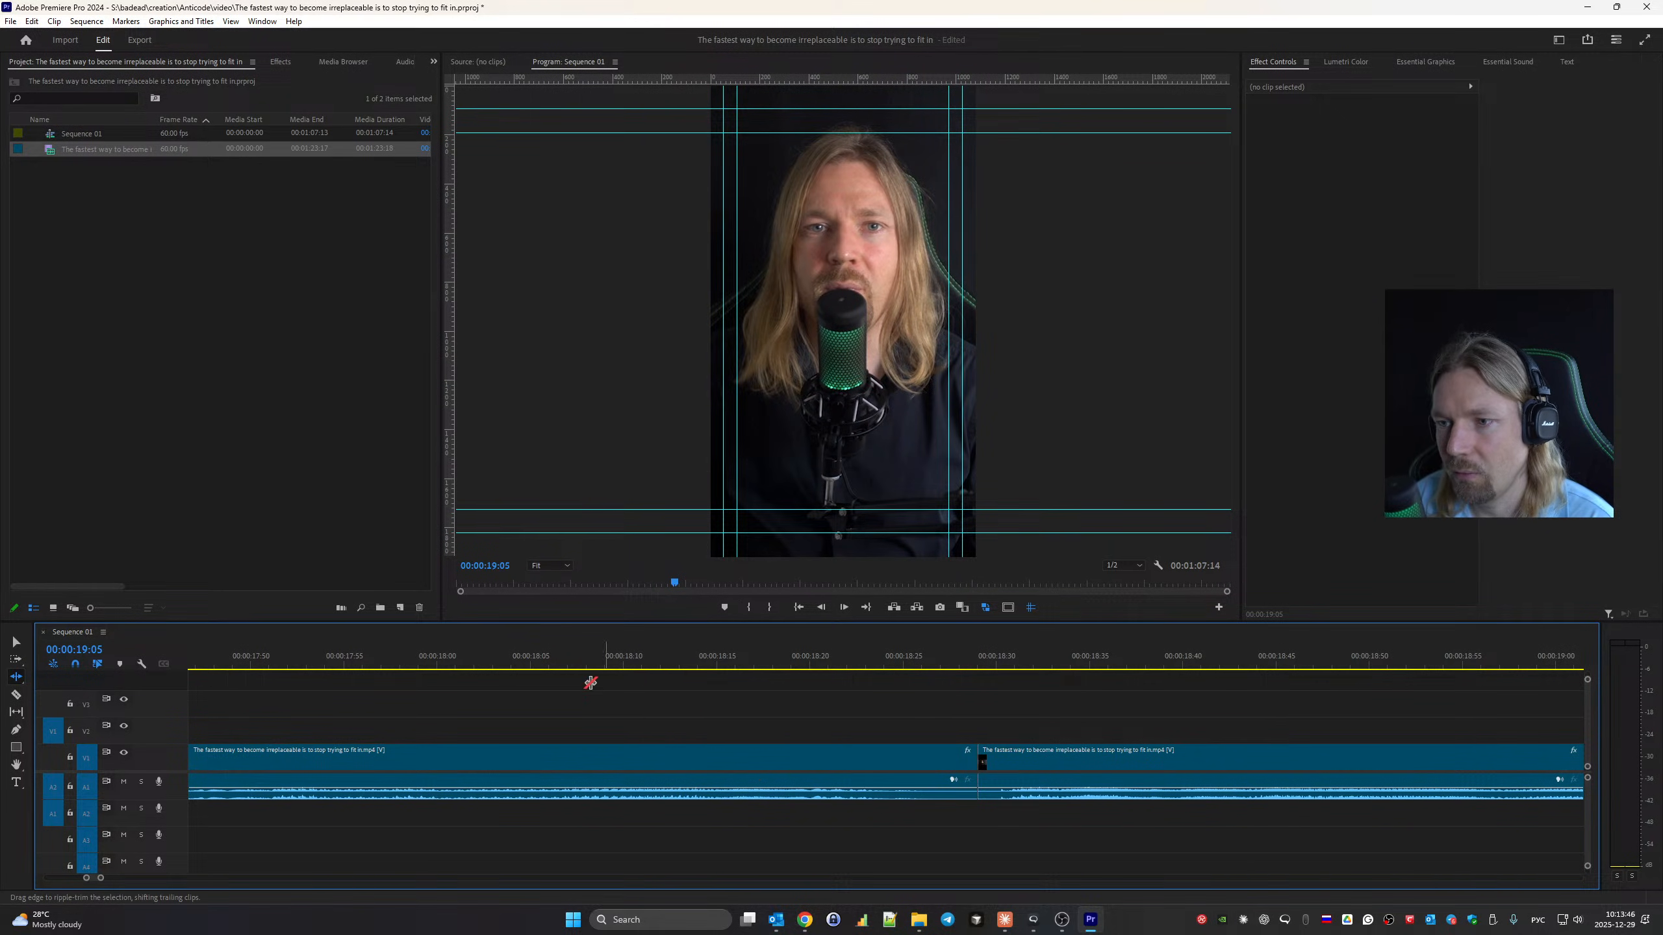
left_click(271, 657)
key("space")
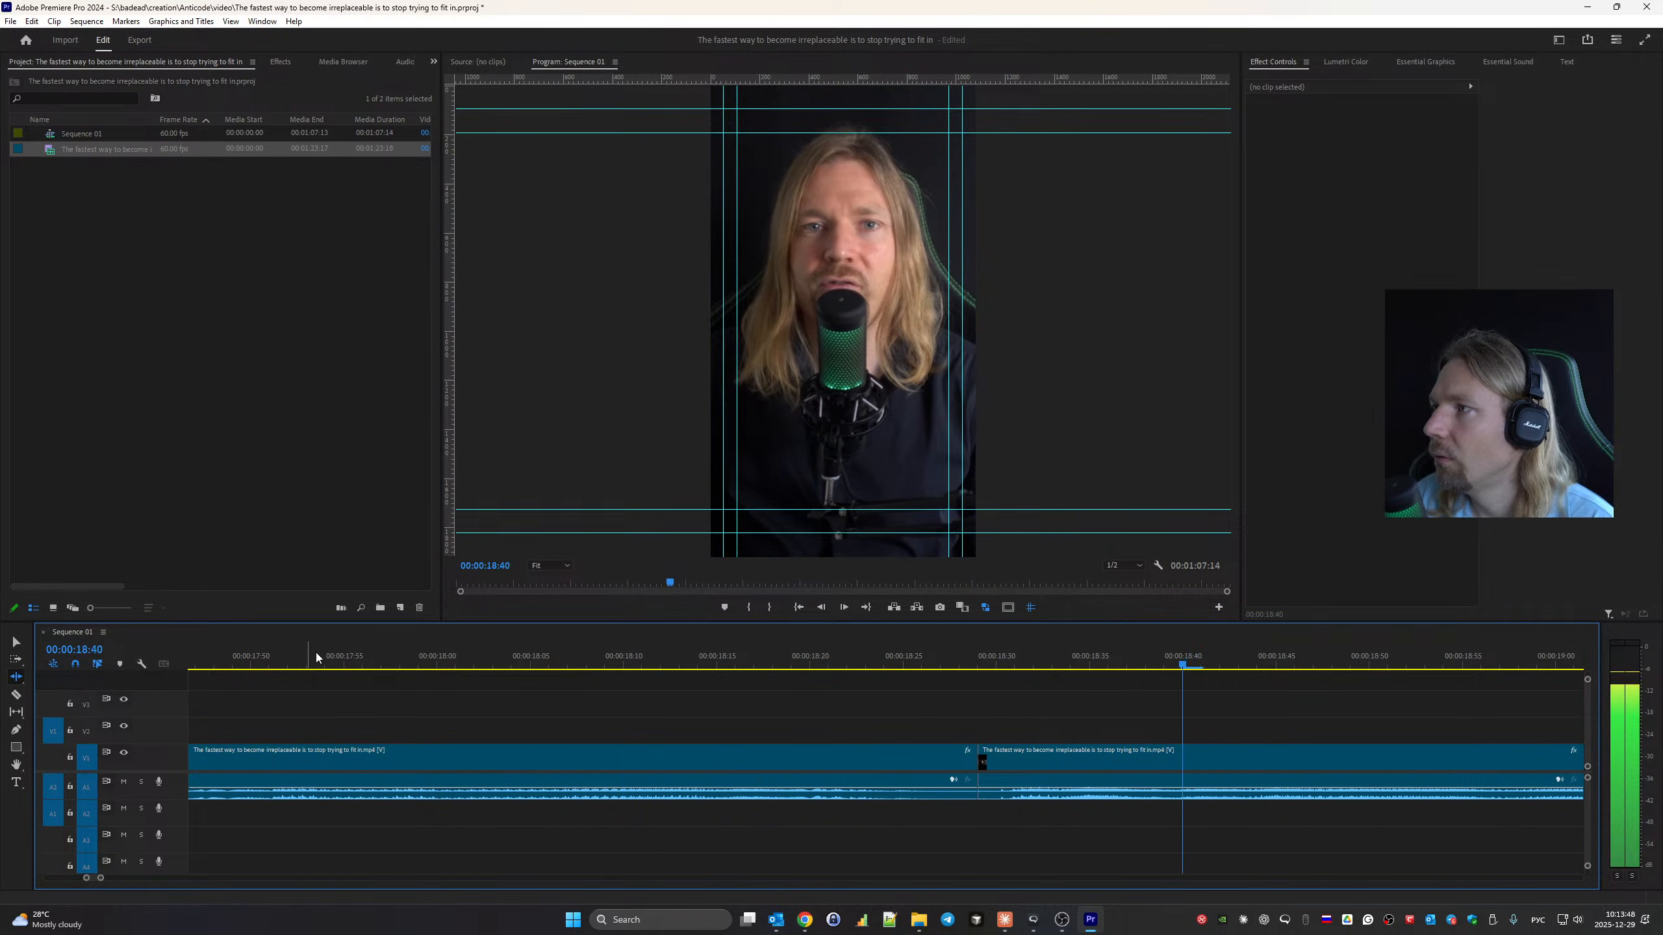
key("space")
Ripple-extend the outgoing clip's end at the 00:00:18:29 cut by about 4 frames and play the transition again.
key("Up")
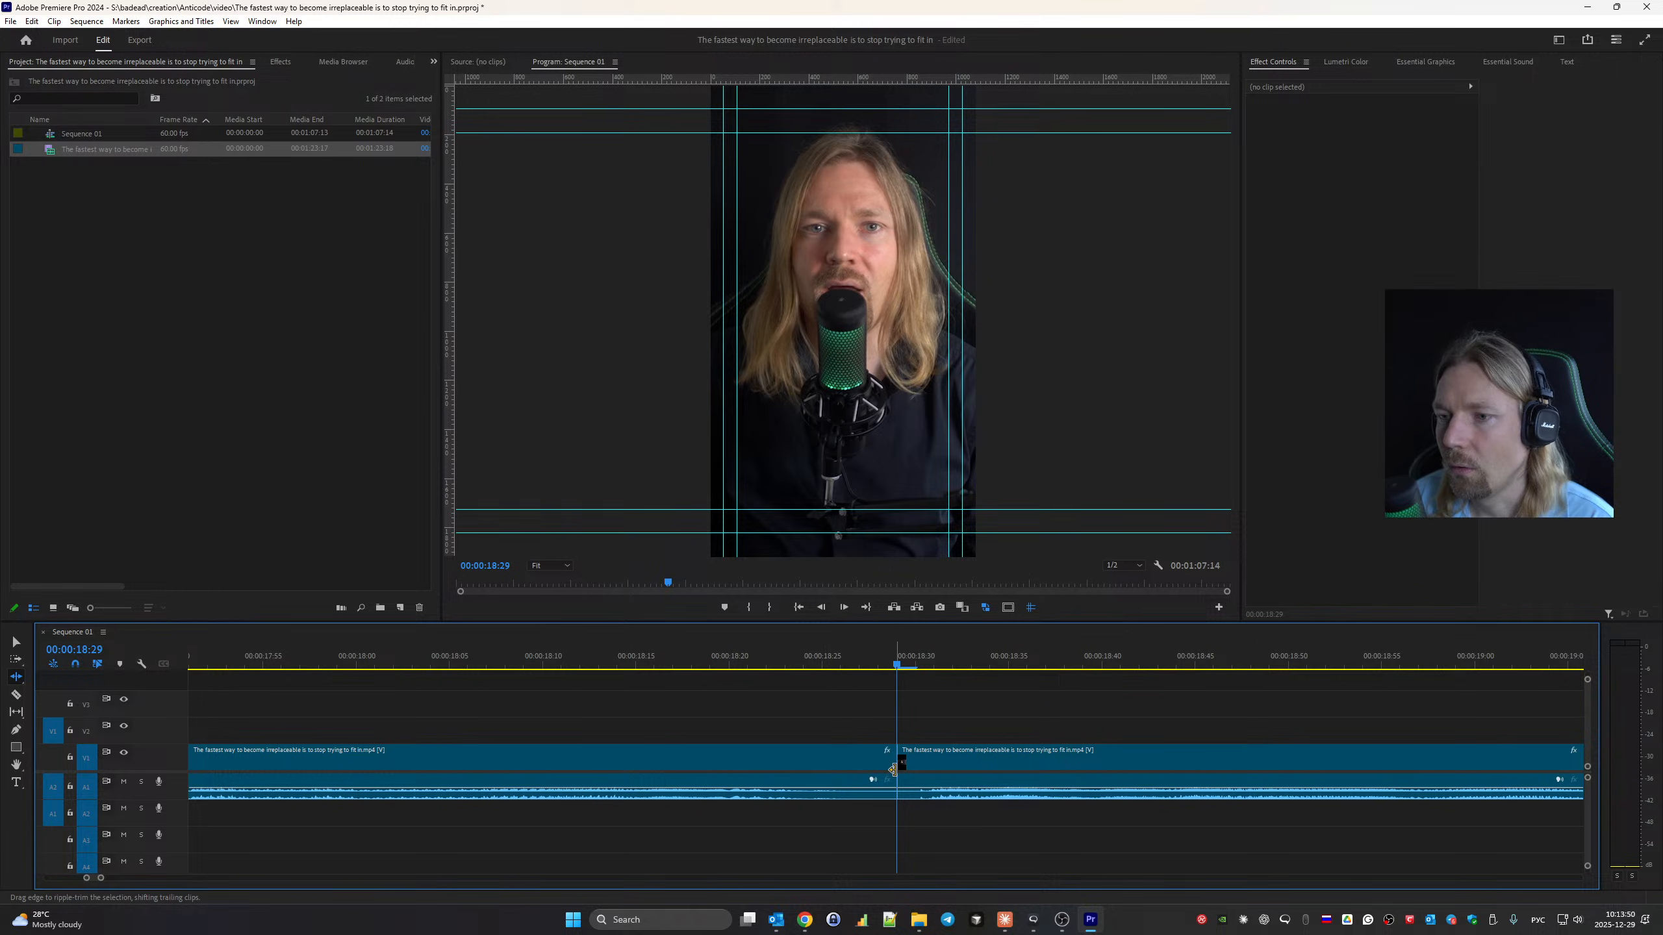
left_click_drag(893, 769, 970, 769)
left_click(226, 667)
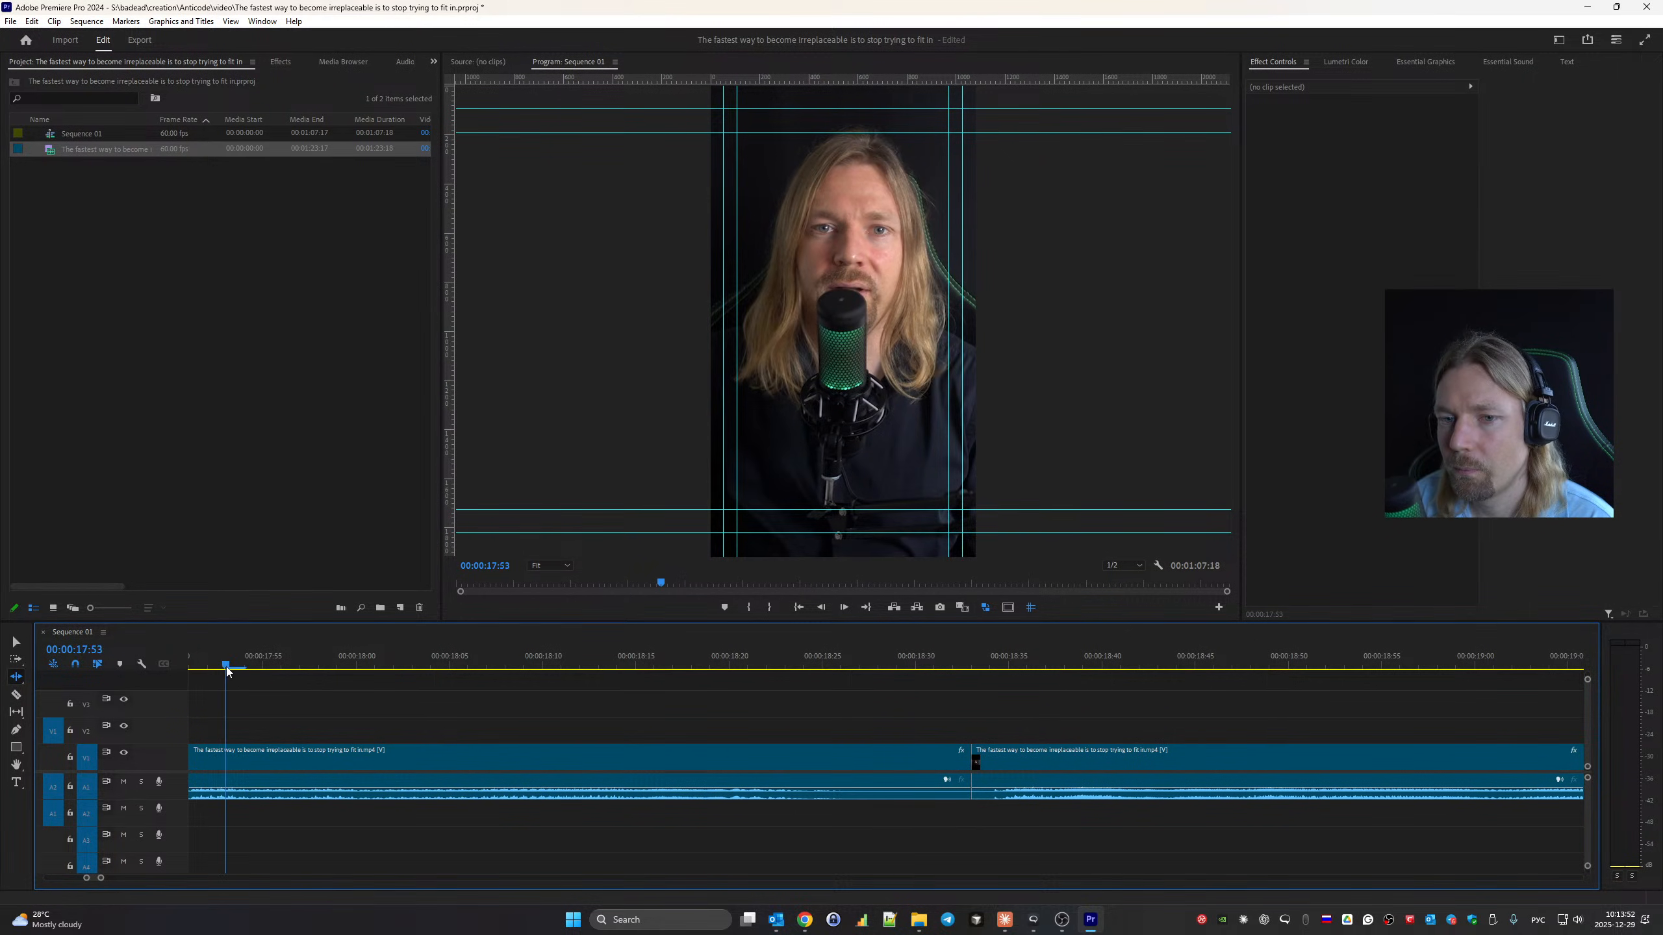
key("space")
Ripple-trim about 18 frames off the incoming clip and 22 off the outgoing clip at the cut near 21.3 seconds, and play it back.
key("Down")
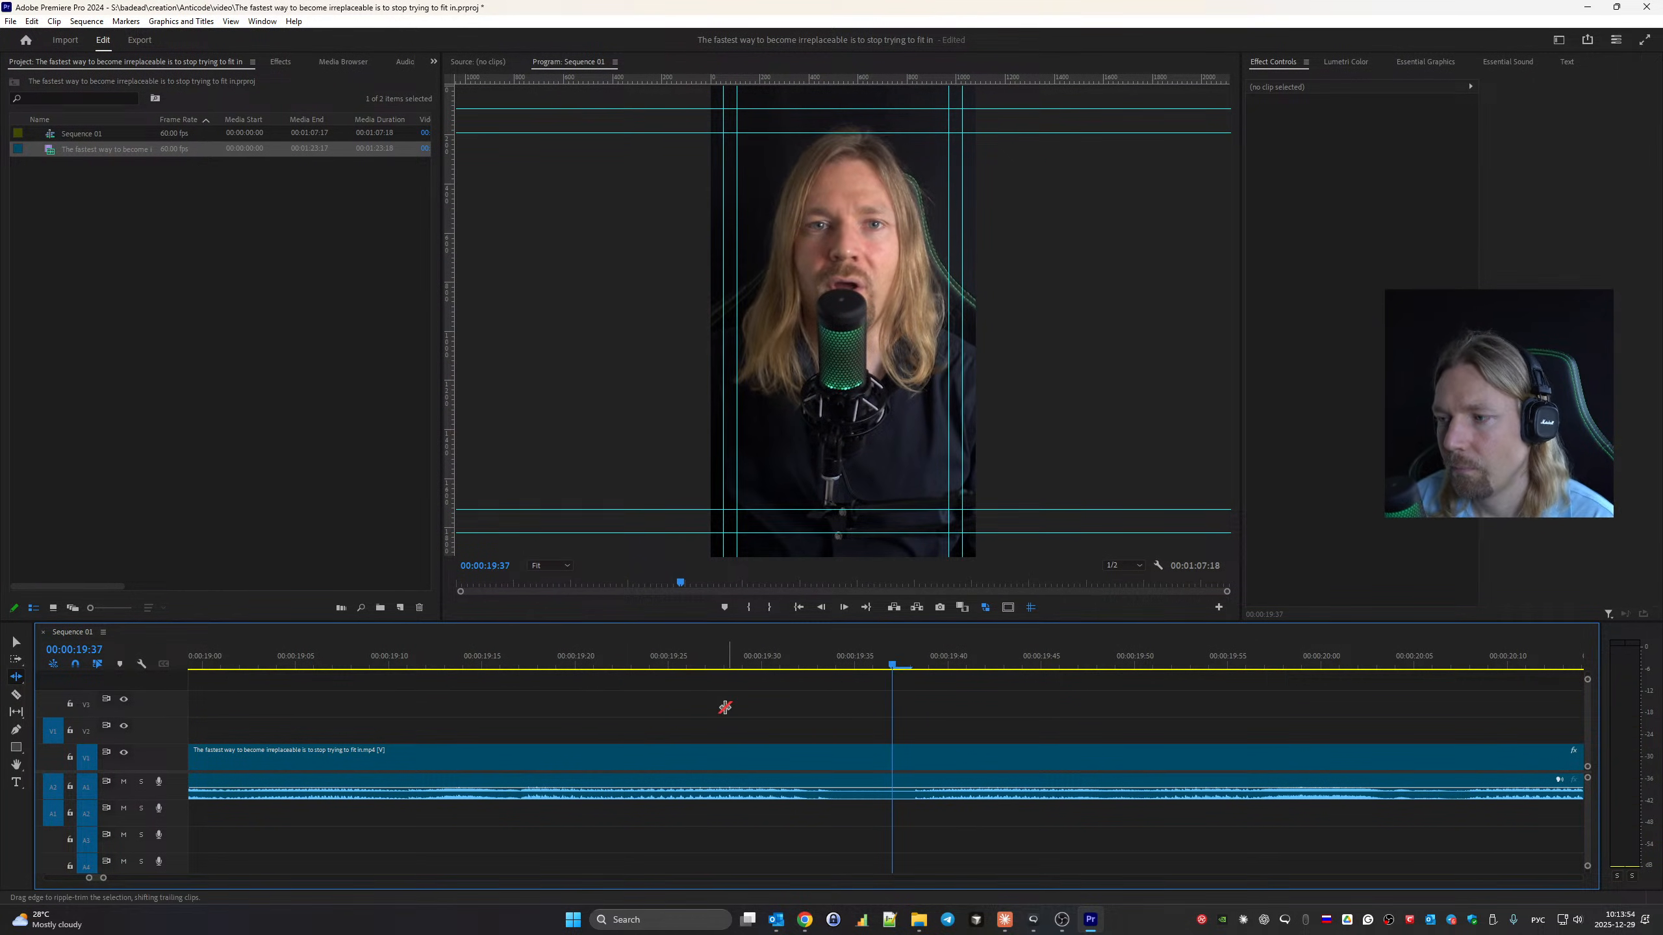
left_click_drag(909, 764, 1248, 757)
left_click_drag(891, 757, 499, 758)
scroll(769, 767, "up", 4)
left_click(248, 660)
key("space")
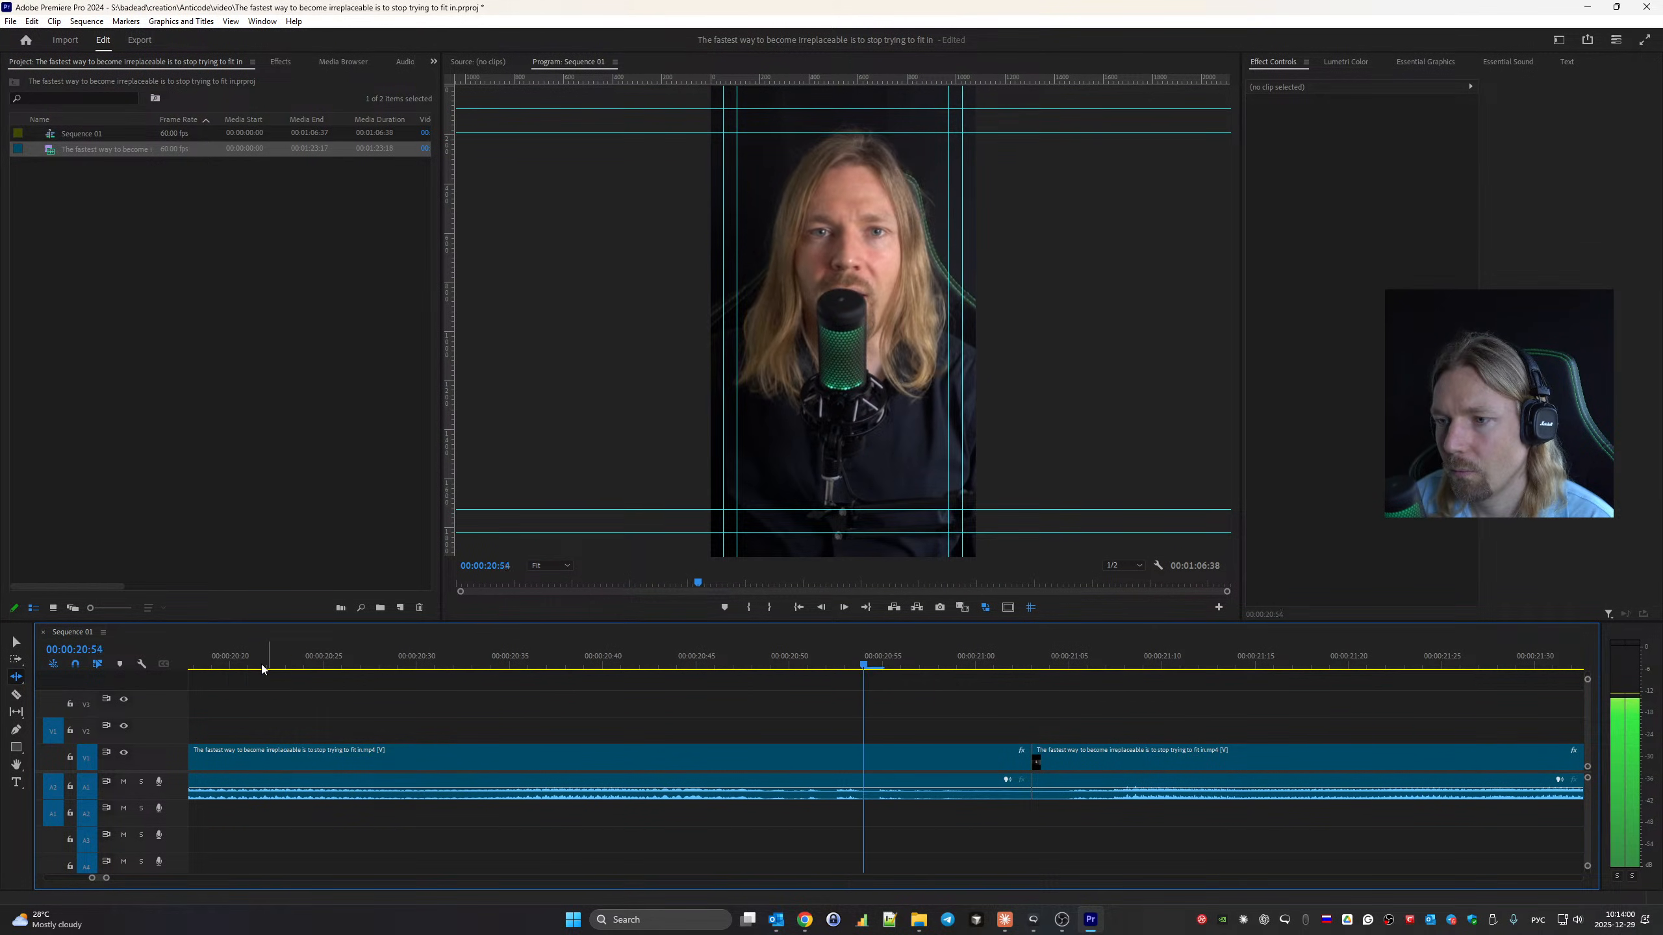
key("space")
Ripple-trim about 14 silent frames around the cut at 00:00:24:08 and play the transition.
key("Down")
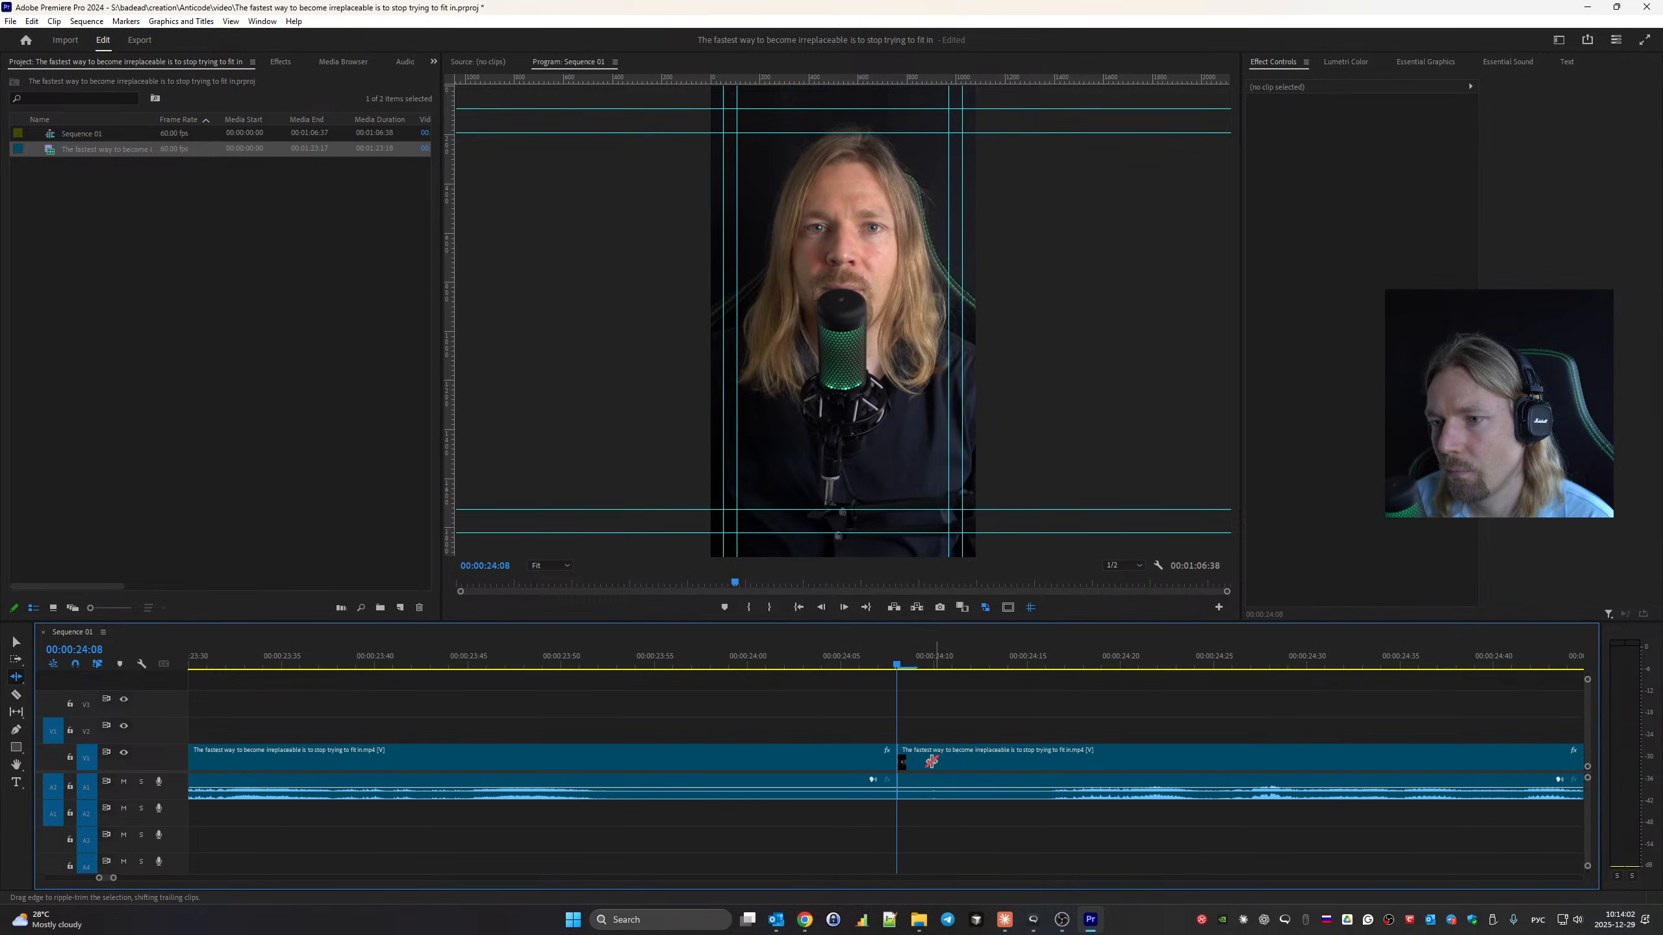
left_click_drag(909, 761, 703, 764)
scroll(514, 693, "left", 2)
key("space")
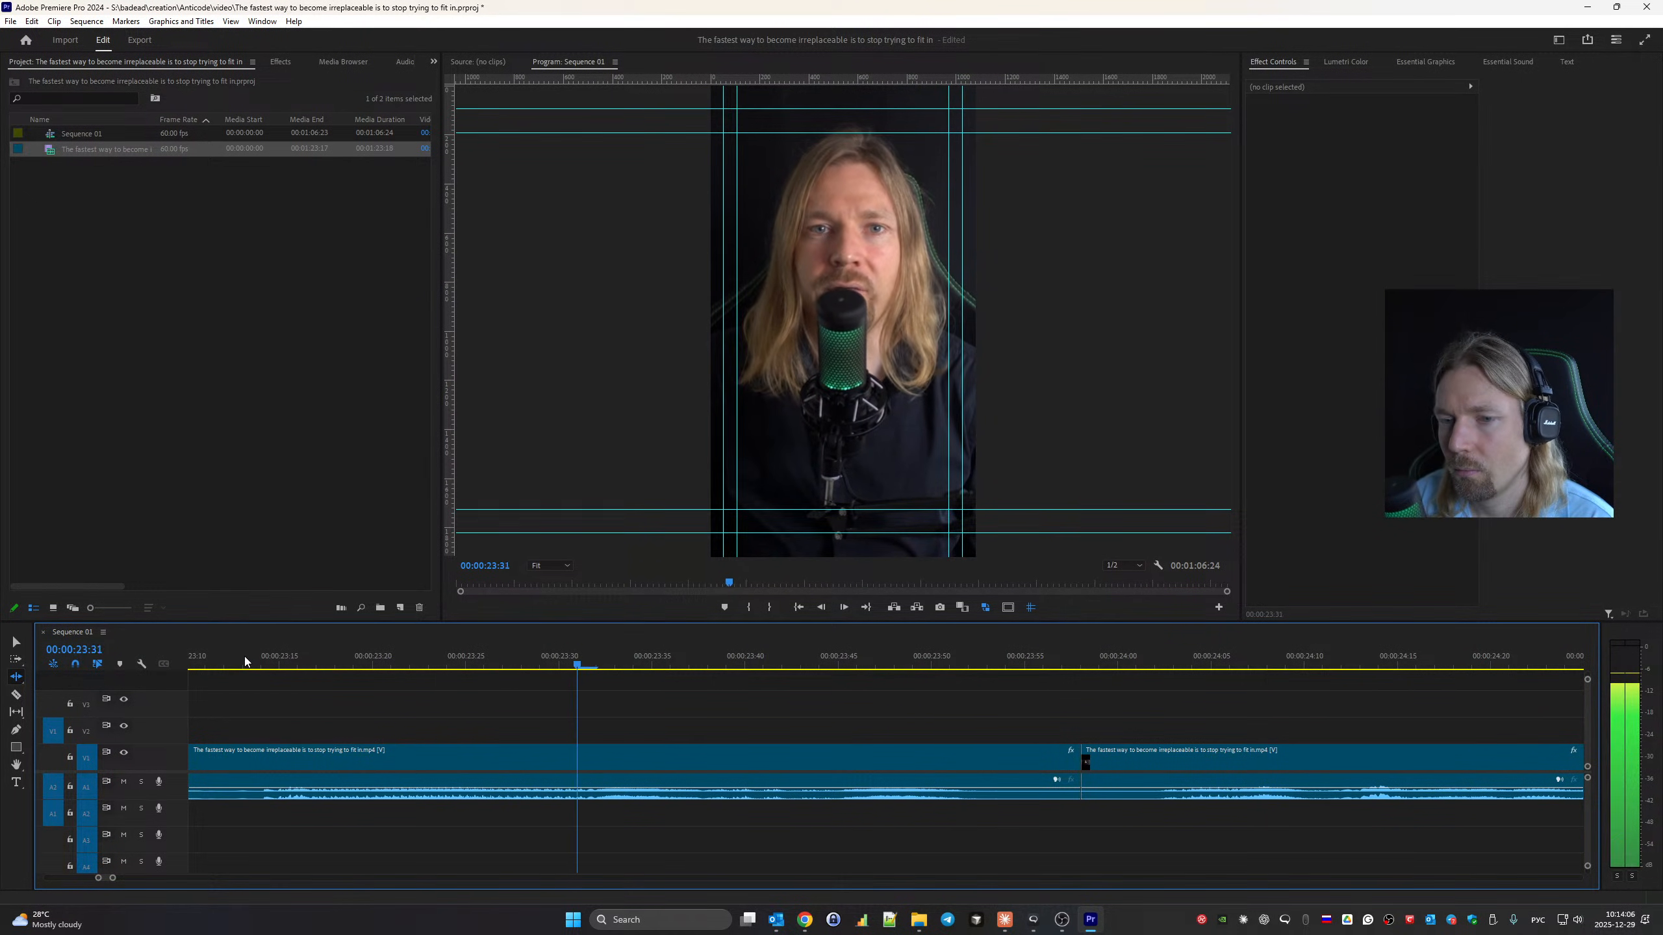
key("space")
Ripple-trim about 3 more frames off the outgoing clip's end at the 00:00:23:58 cut and play it again.
key("Up")
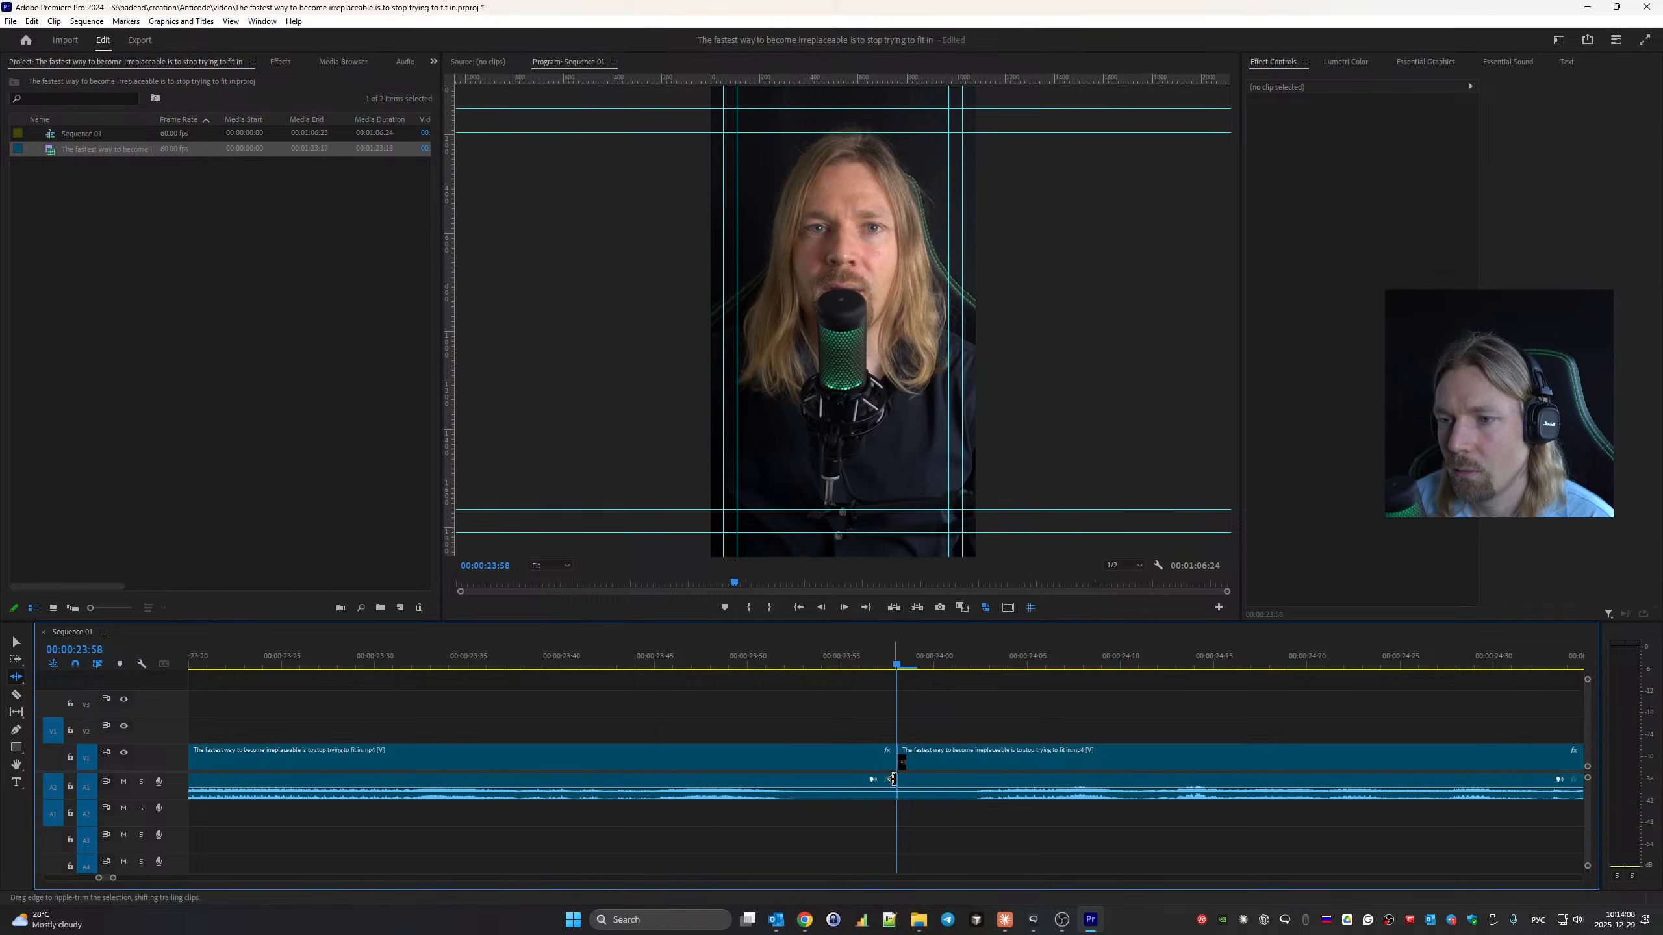
left_click_drag(895, 762, 838, 762)
scroll(851, 764, "left", 2)
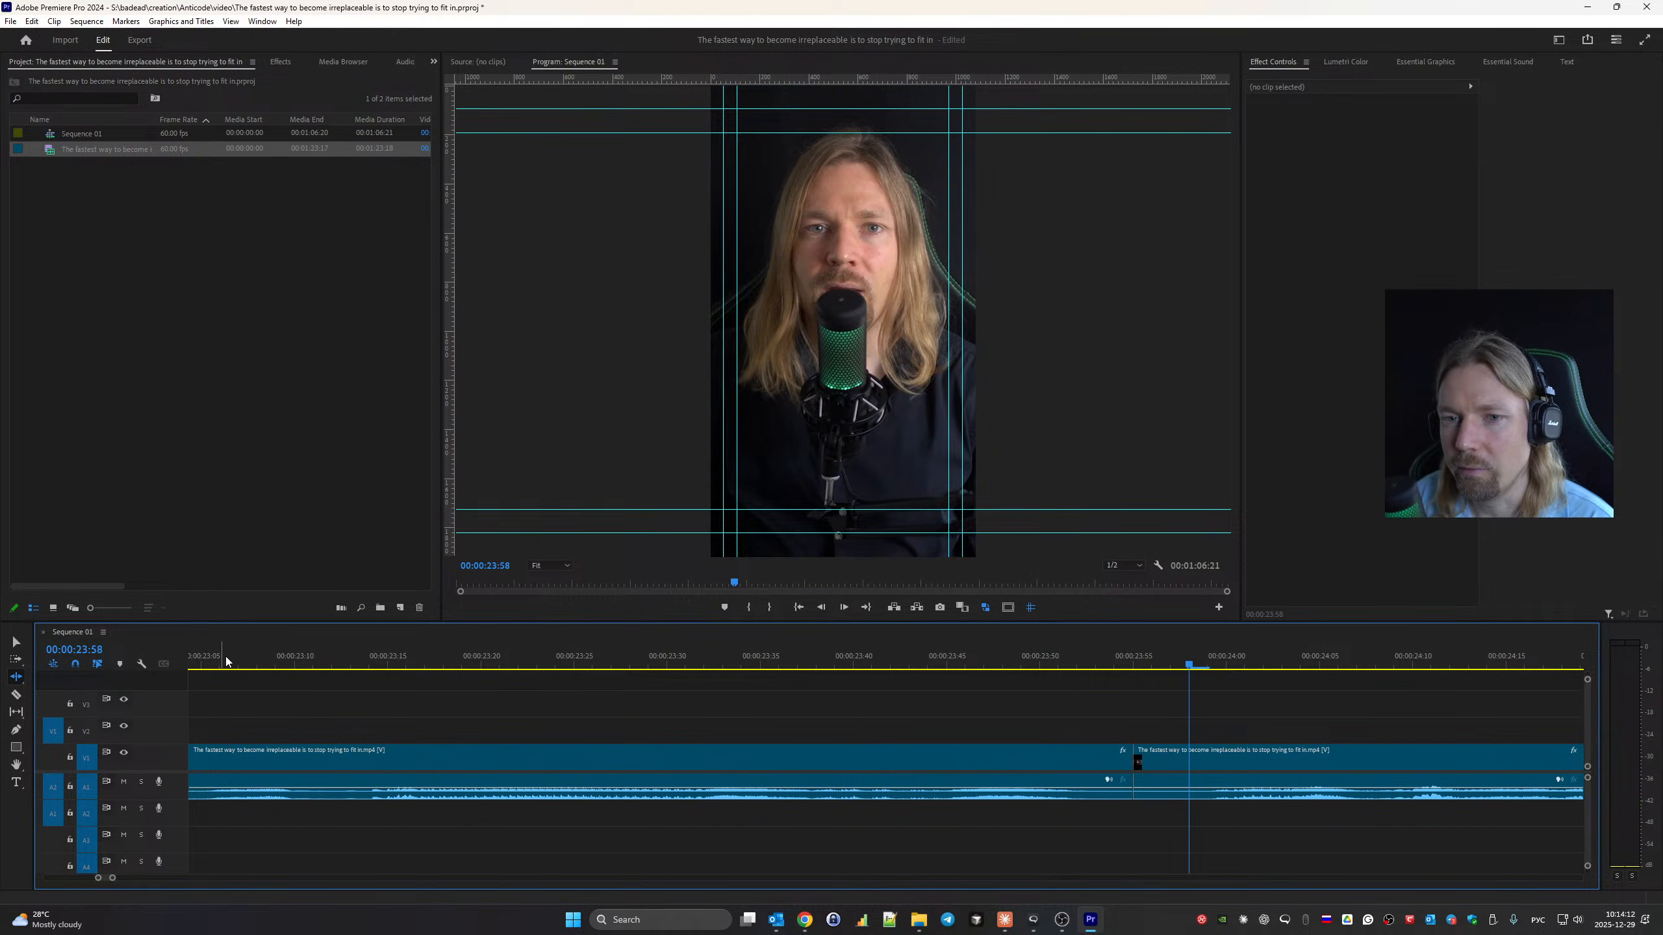
key("space")
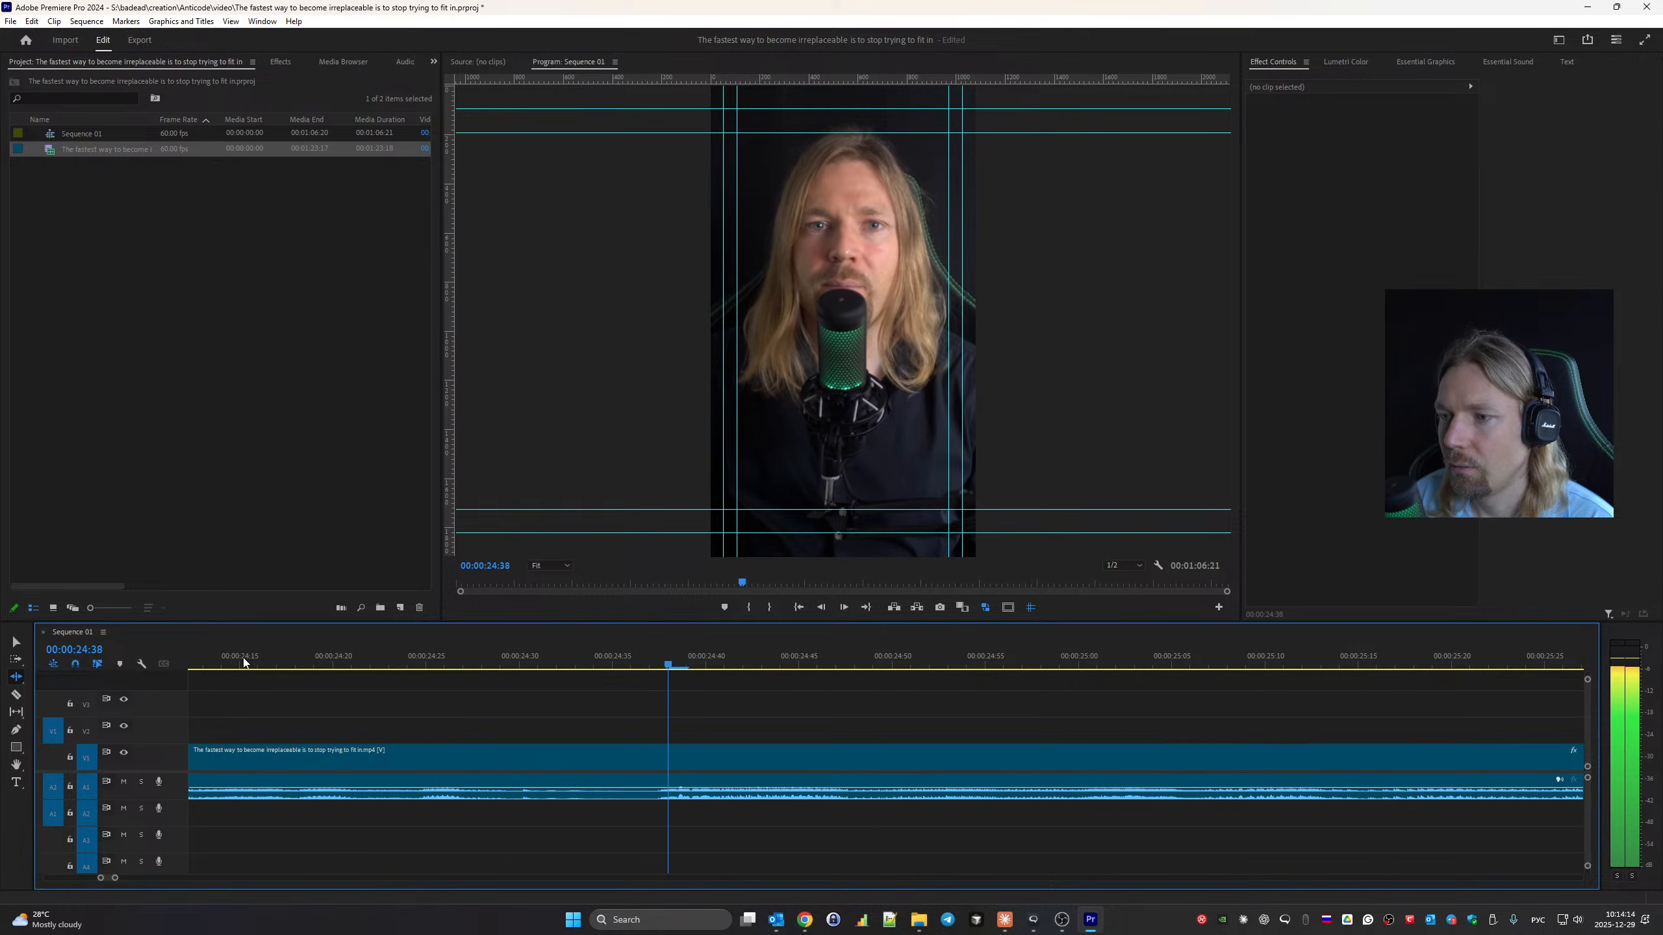
key("space")
Ripple-trim about 2 frames off the incoming clip's start at the cut near 00:00:23:55 and replay the transition.
key("Up")
left_click_drag(907, 757, 929, 760)
scroll(873, 757, "left", 3)
left_click(230, 664)
key("space")
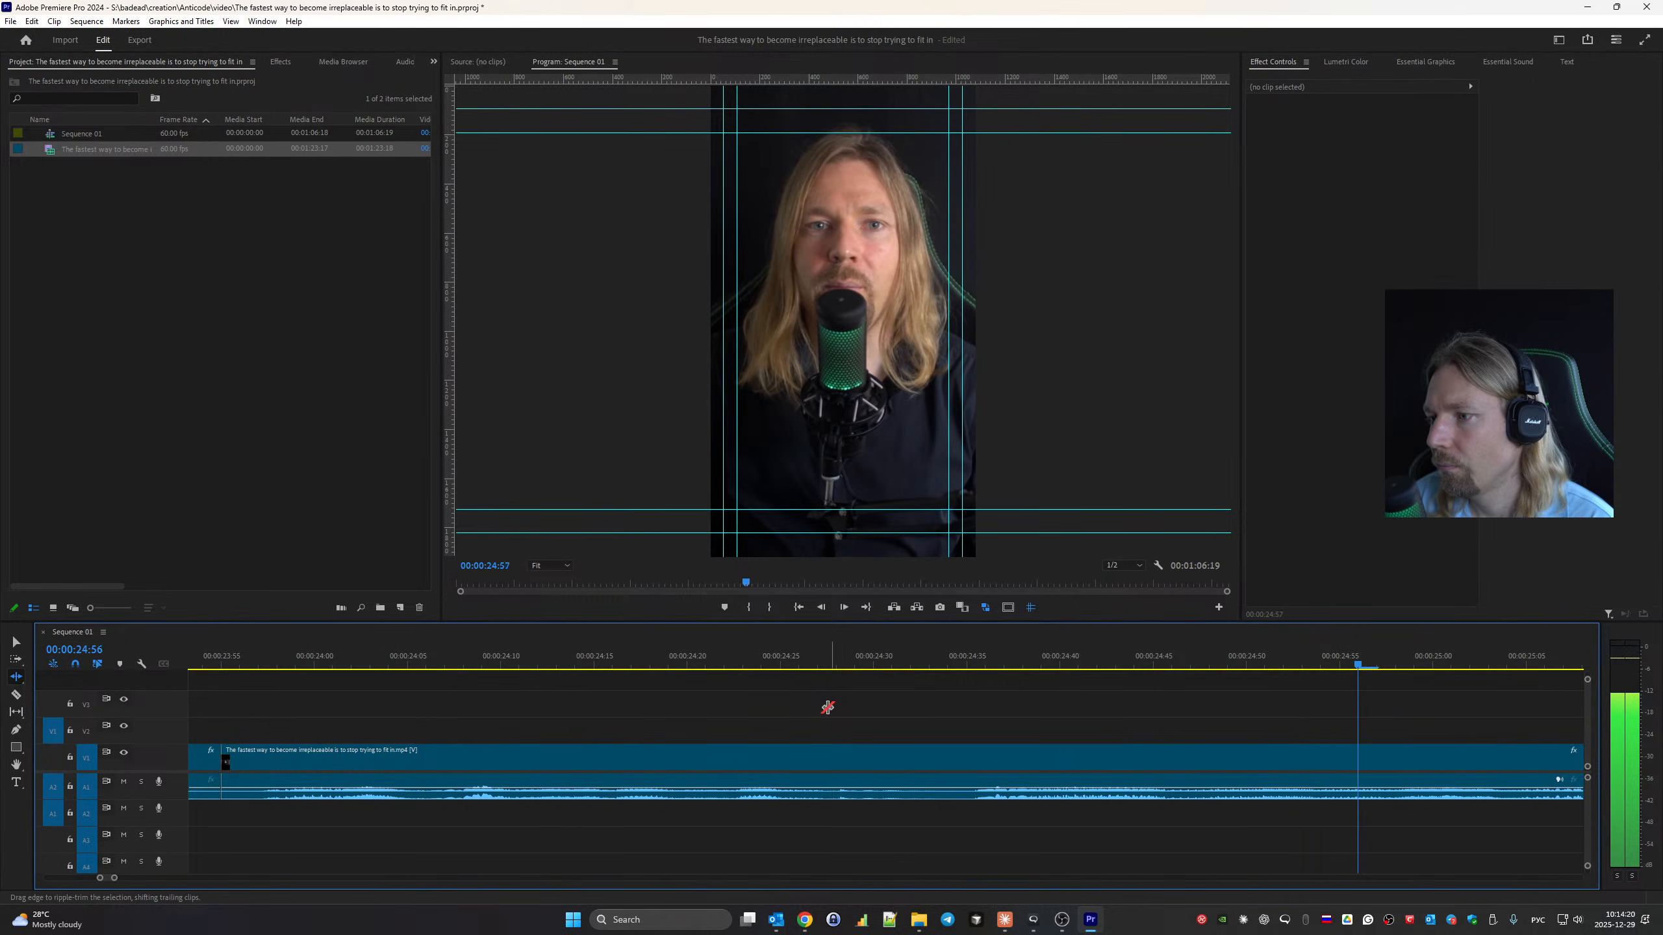
Ripple-trim about 23 silent frames around the cut at 00:00:27:00 and play on towards the next cut.
key("Down")
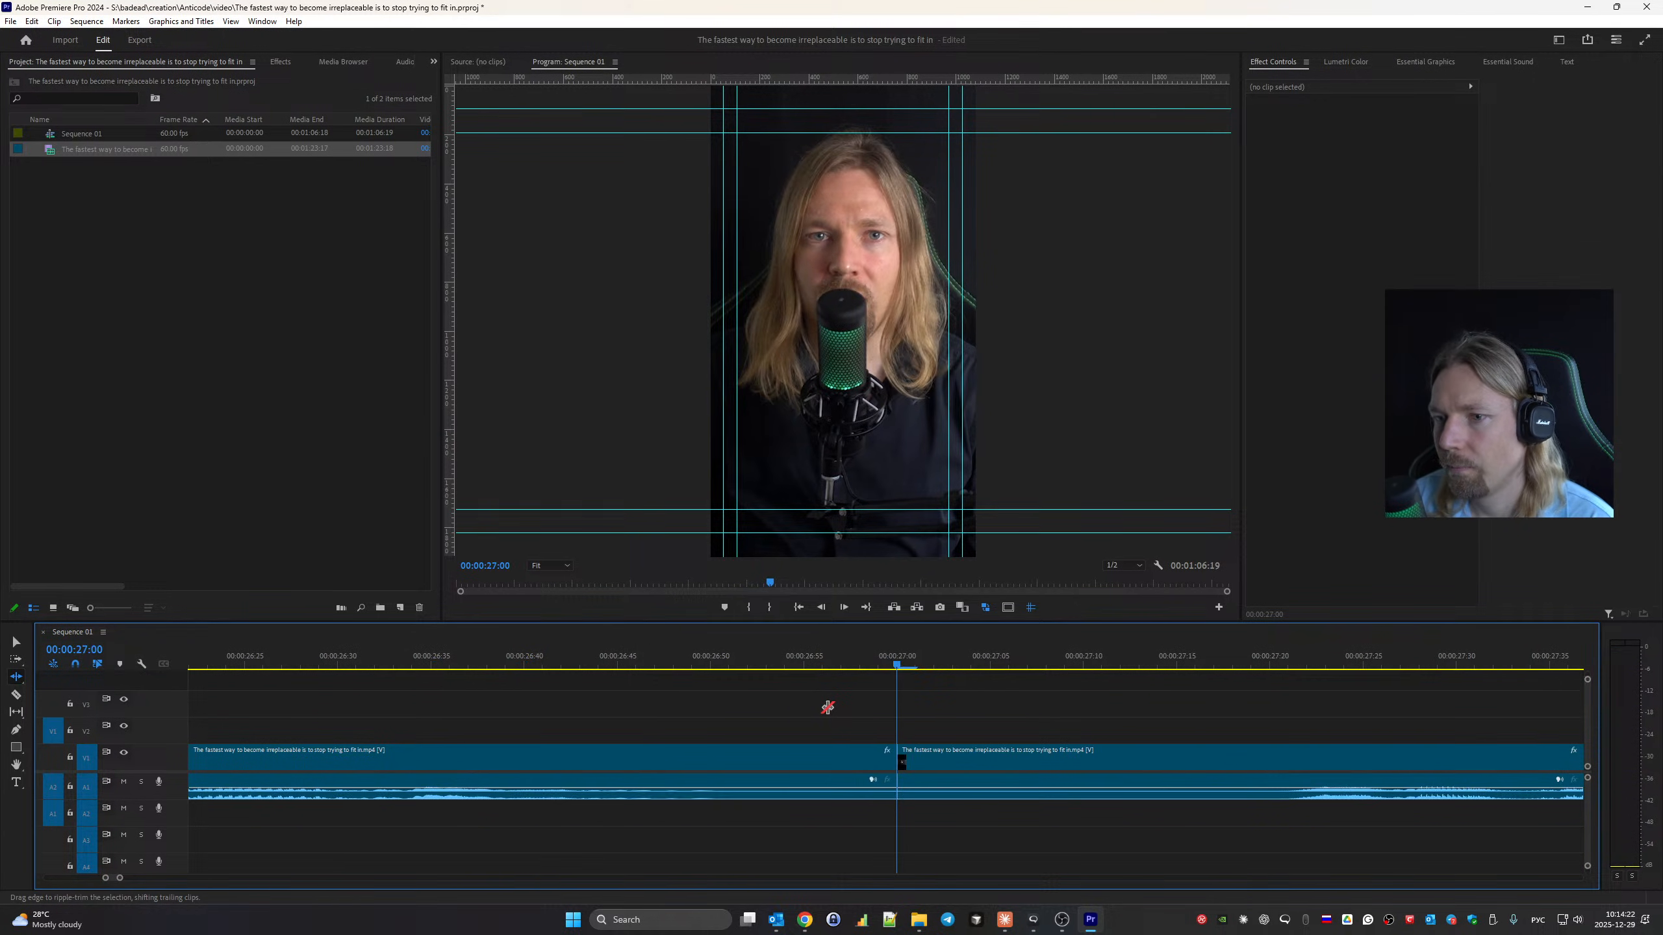
left_click_drag(906, 760, 781, 763)
scroll(865, 791, "up", 9)
key("space")
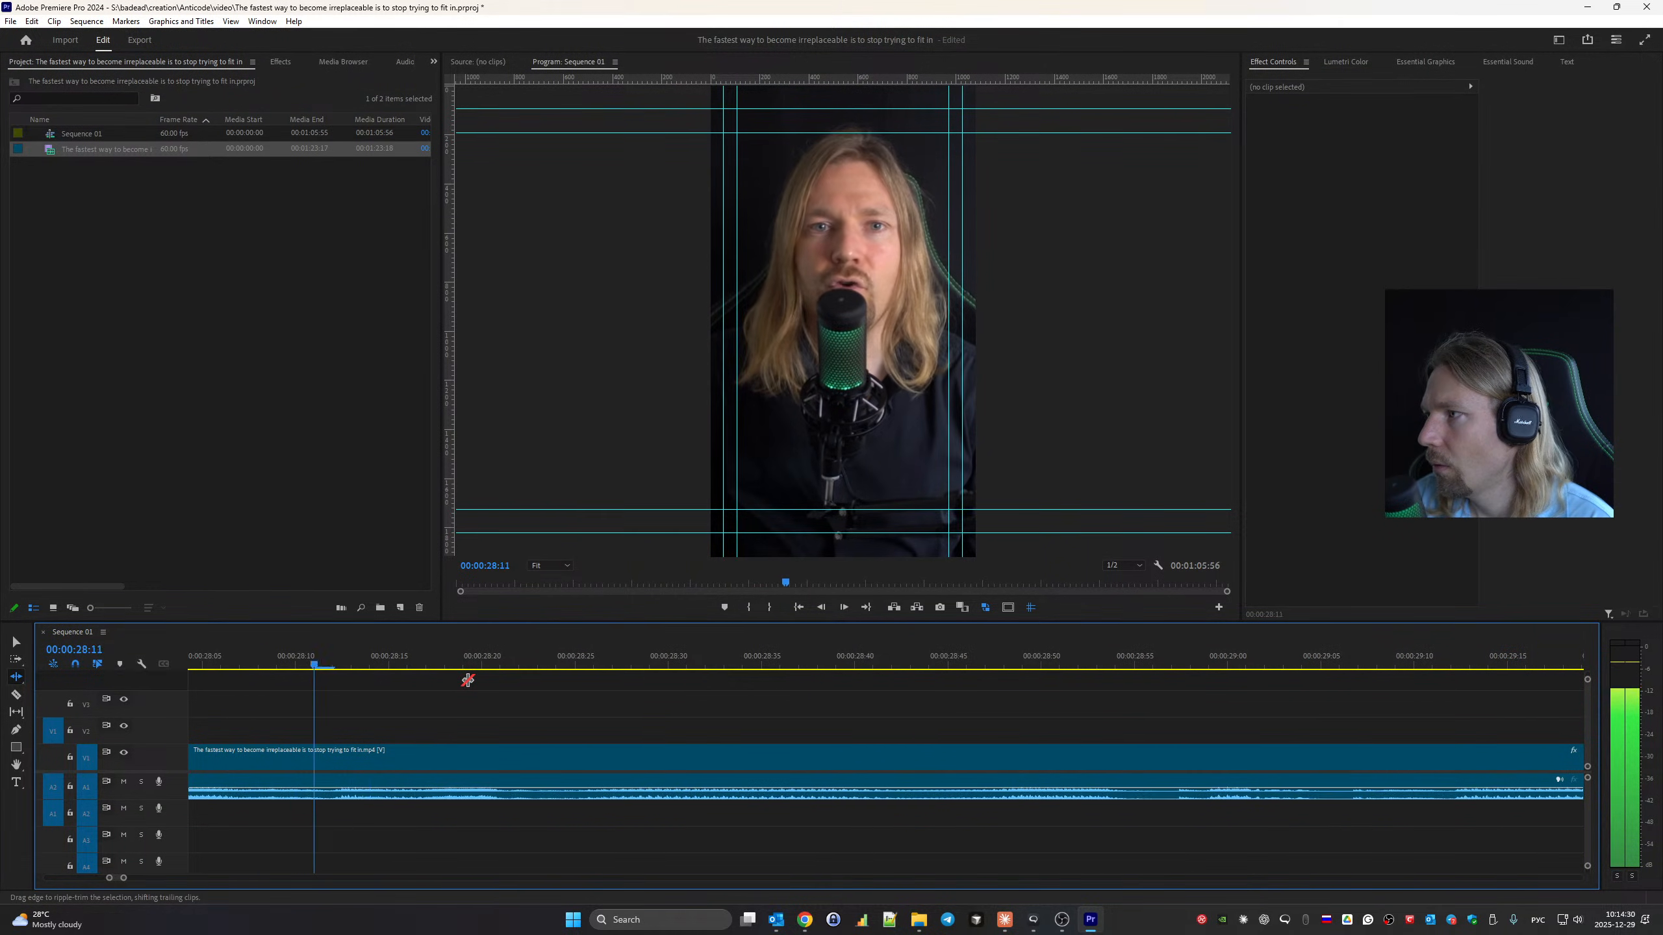
key("space")
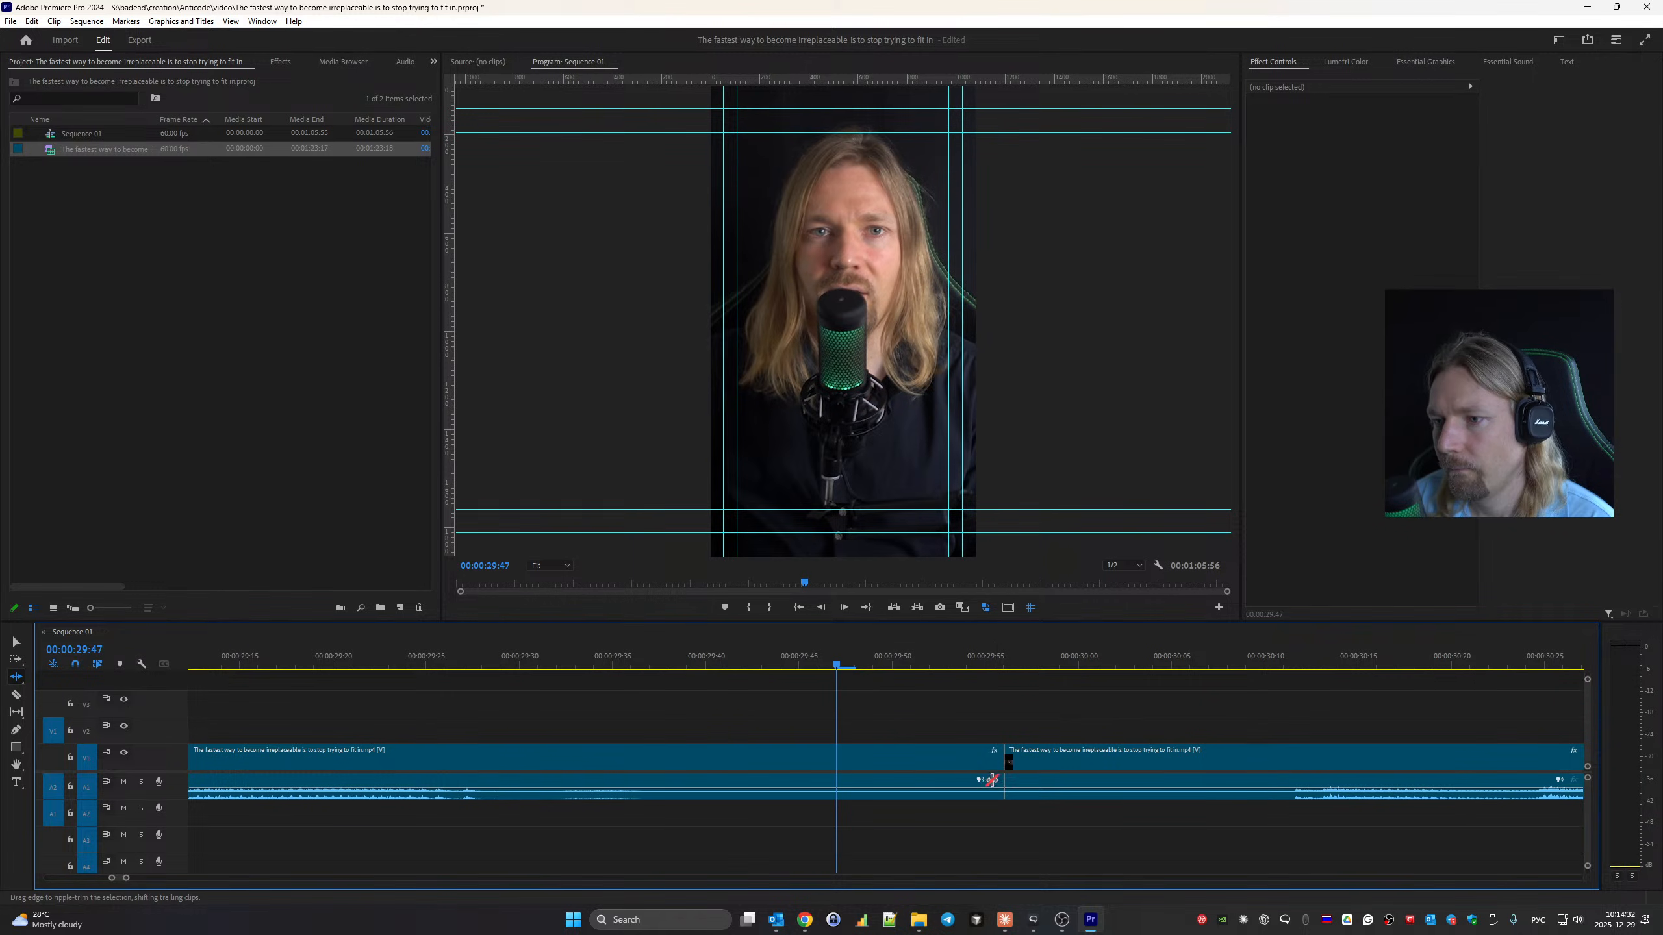
Ripple-trim about 30 silent frames around the cut at 00:00:29:56 and play the transition.
left_click_drag(994, 757, 907, 764)
scroll(756, 736, "up", 5)
left_click(222, 659)
key("space")
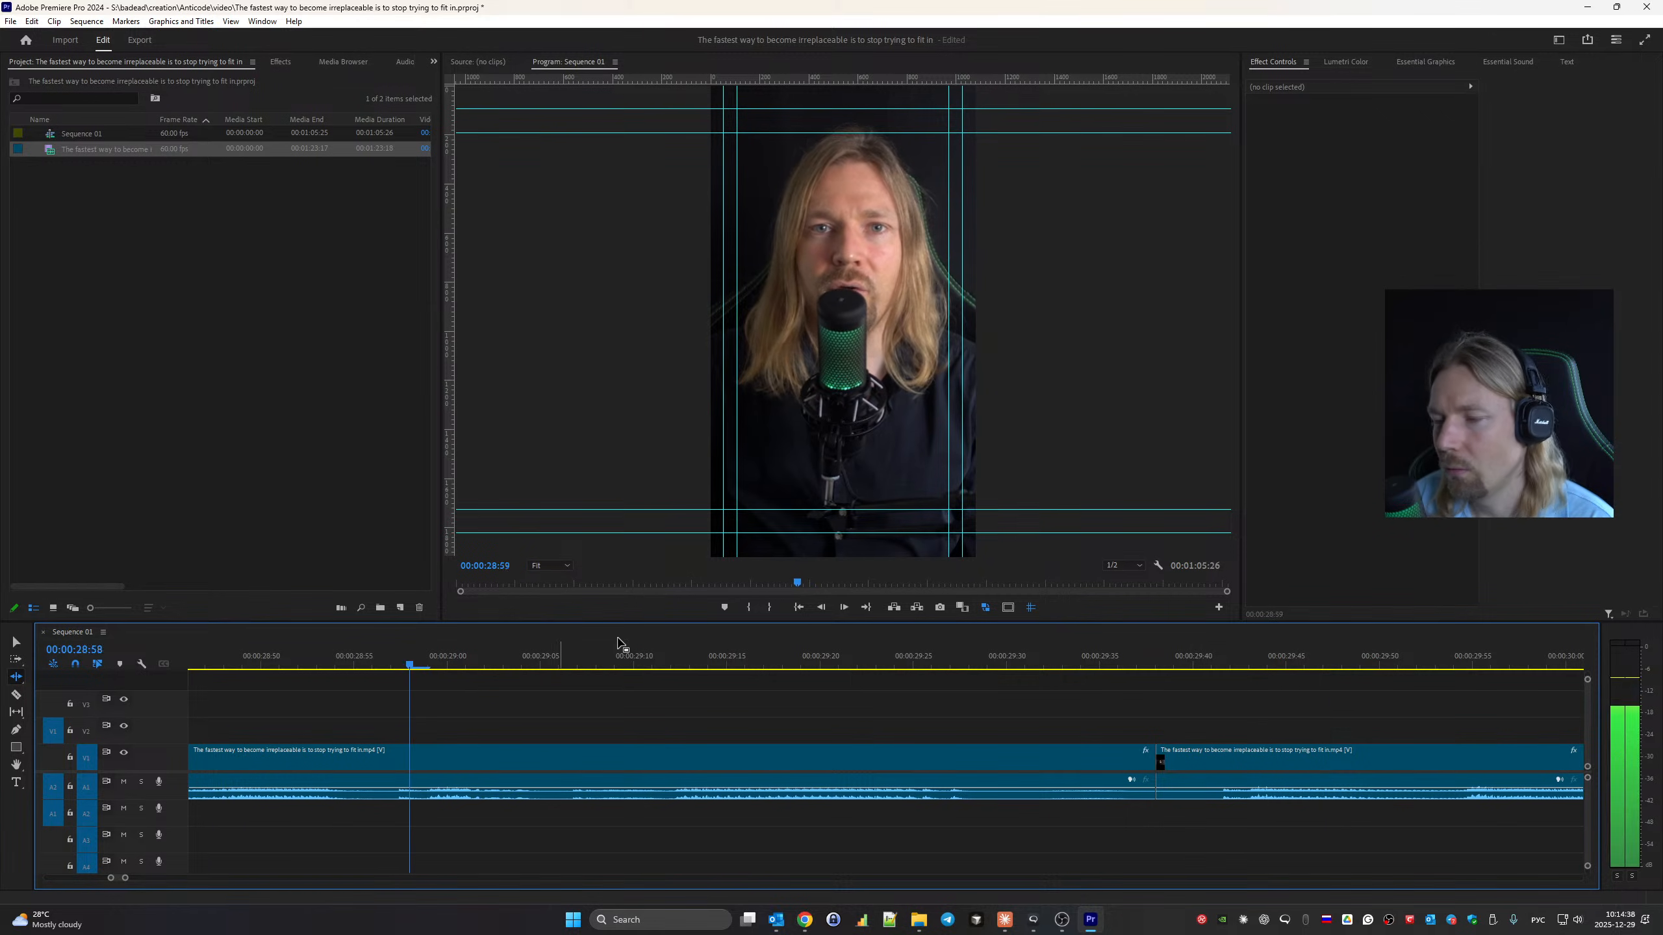
key("space")
Ripple-trim about 19 frames off the incoming clip and 24 off the outgoing clip at the 00:00:32:43 cut, then play on.
key("Down")
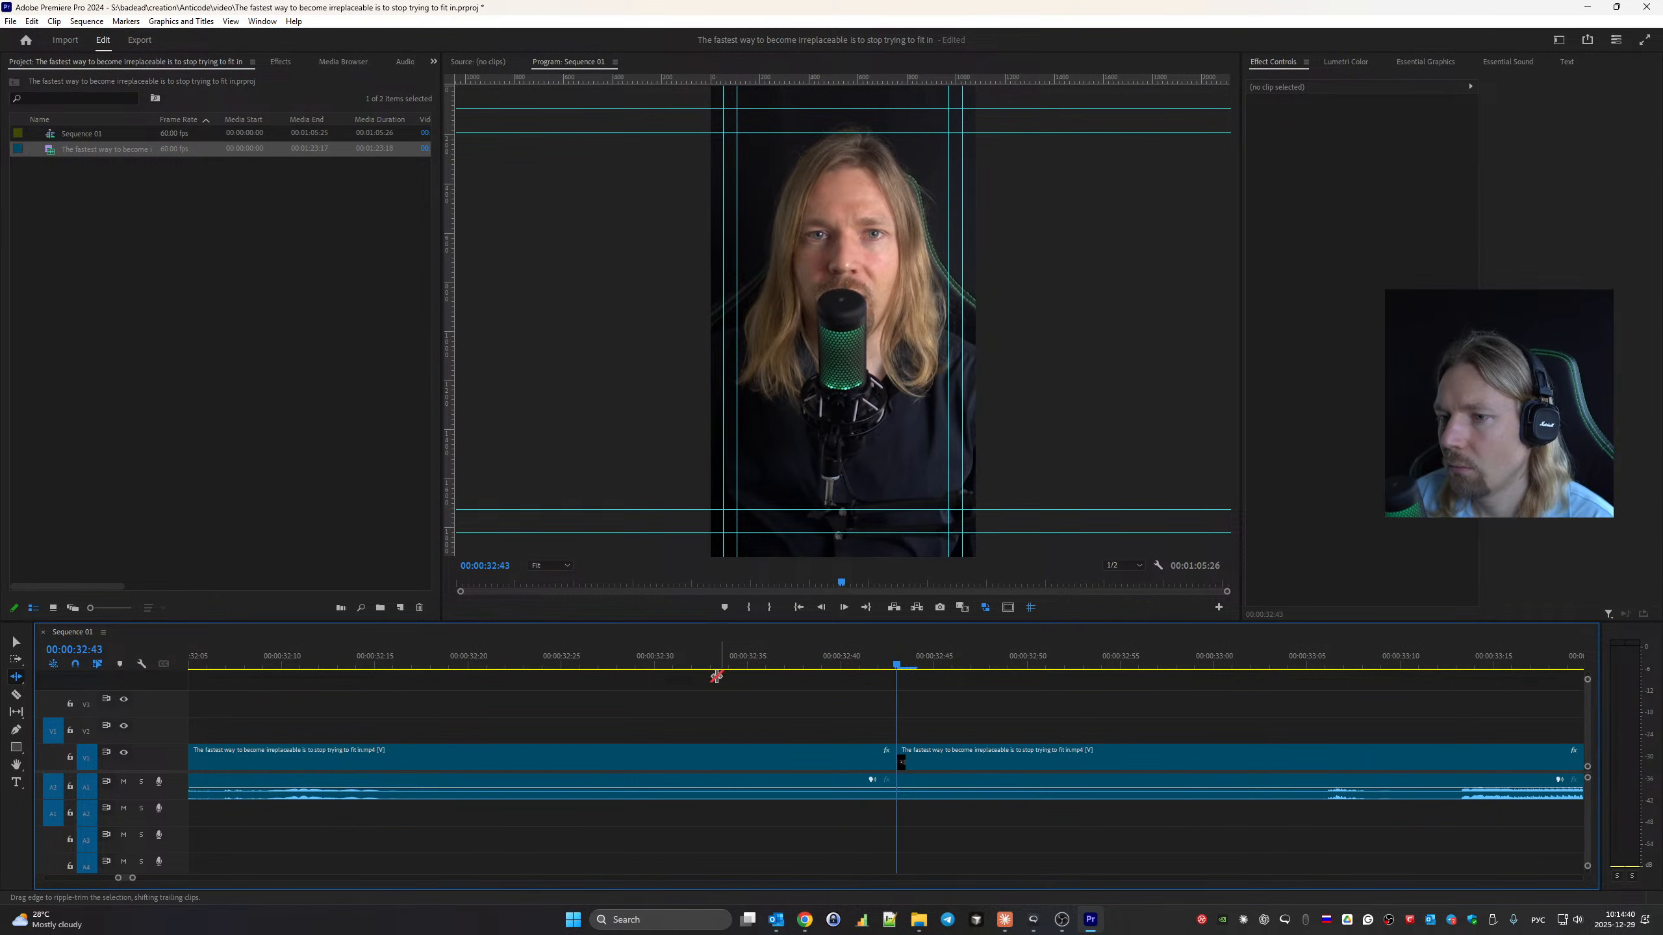
left_click_drag(913, 757, 1264, 760)
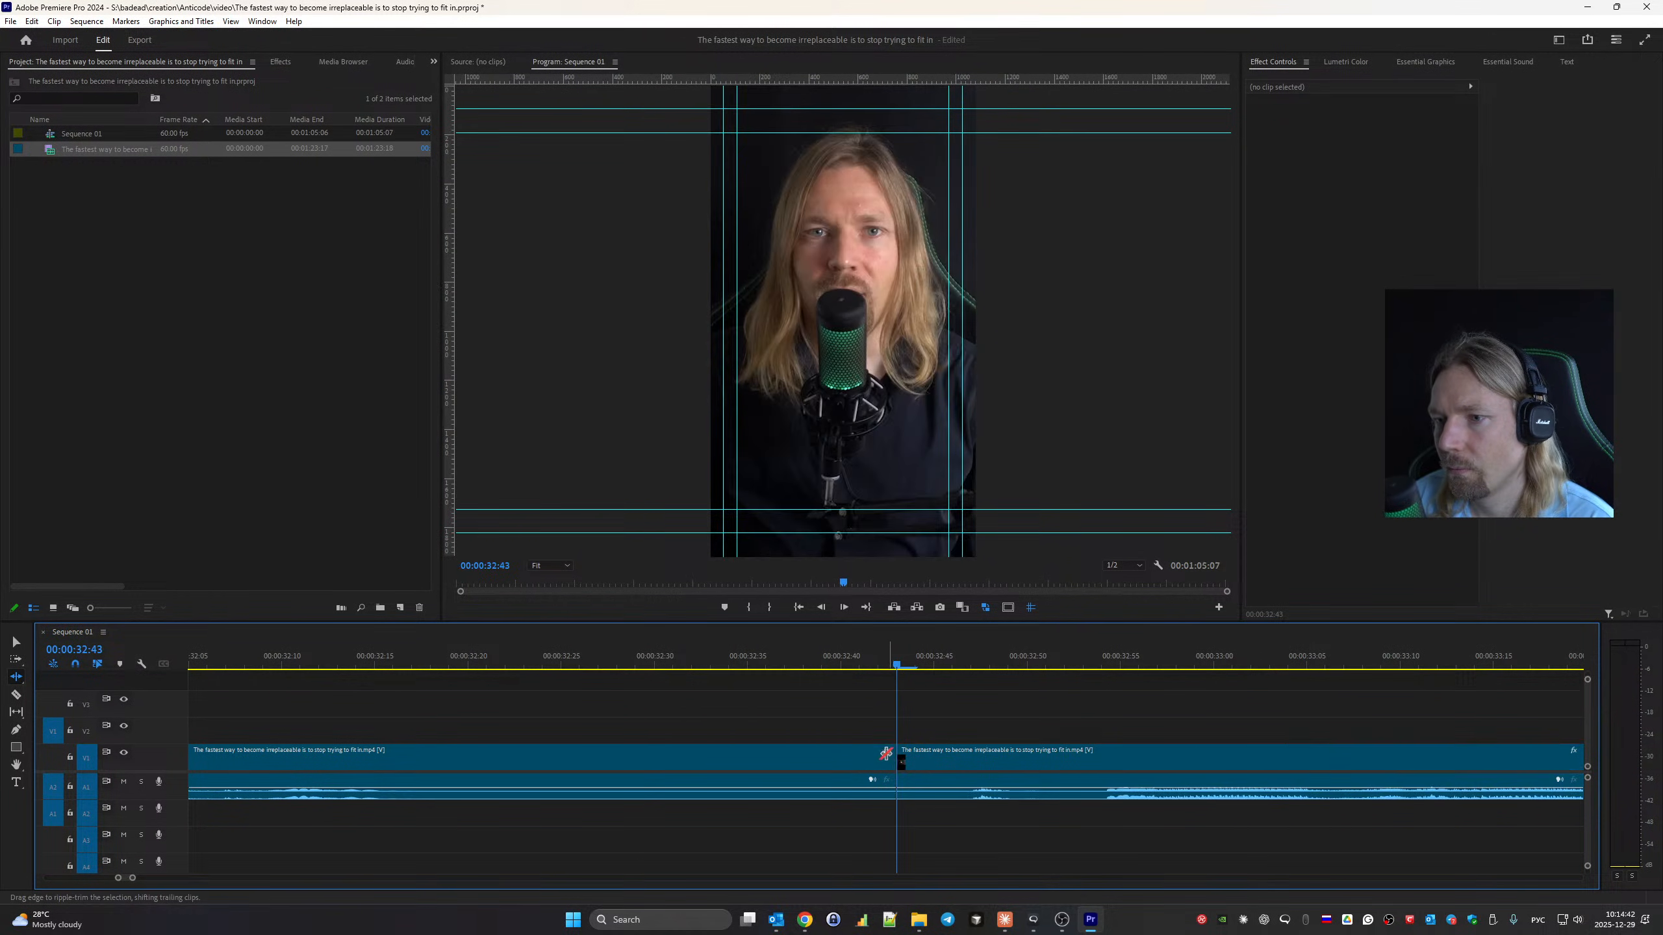
left_click_drag(894, 760, 449, 760)
scroll(753, 738, "up", 5)
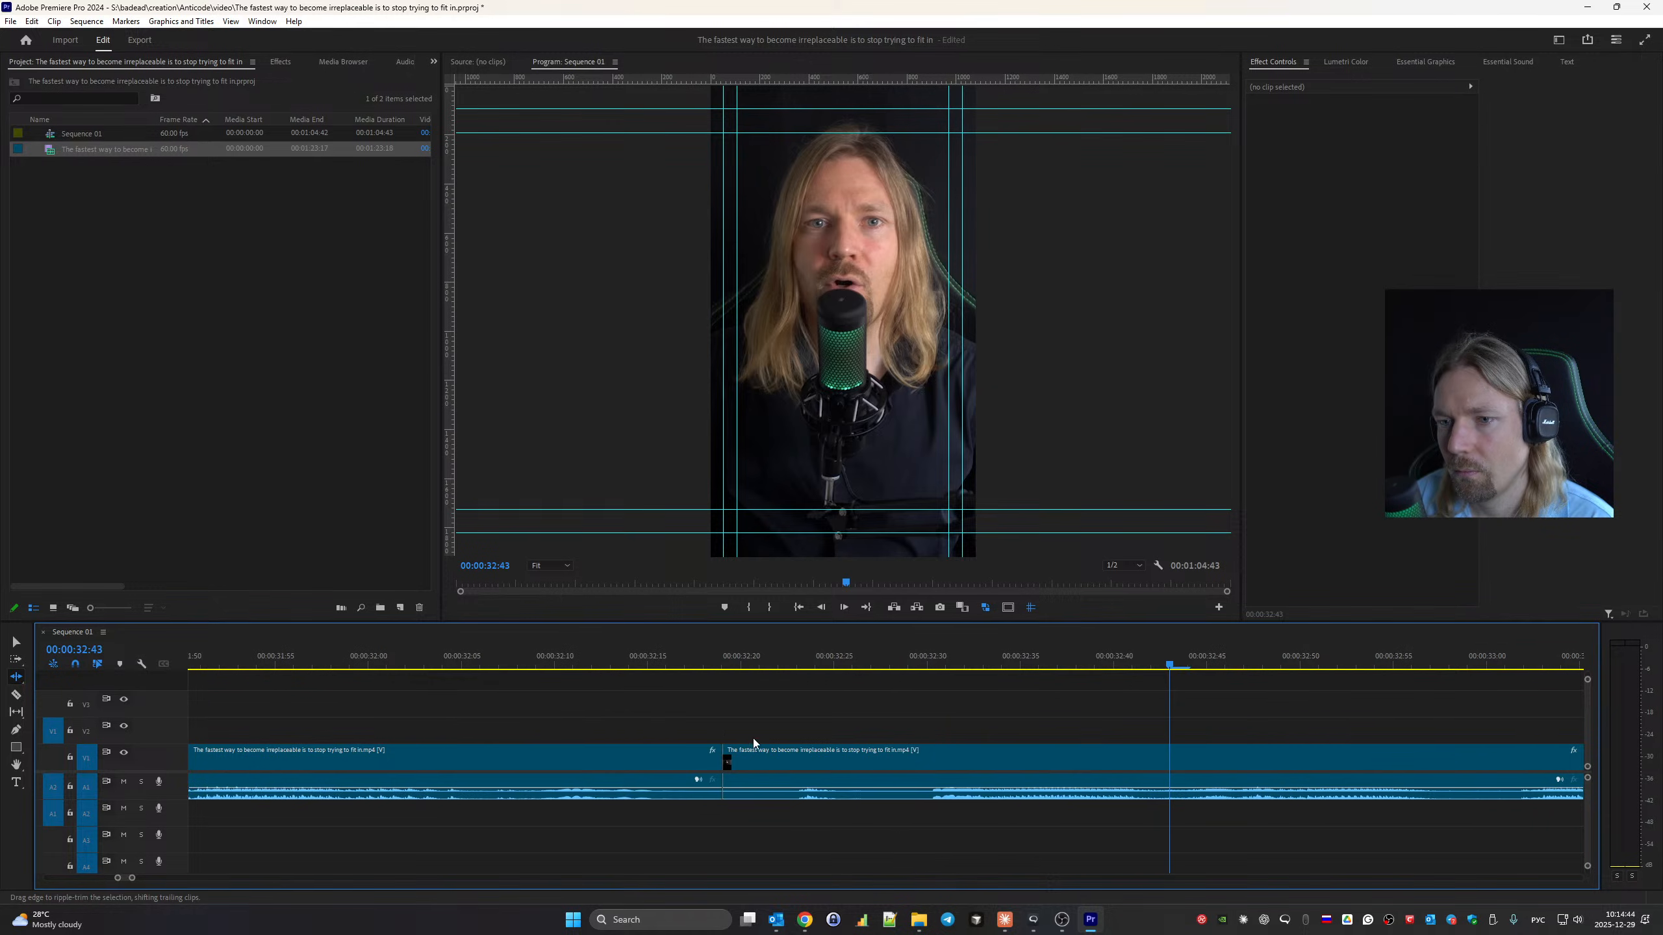
key("space")
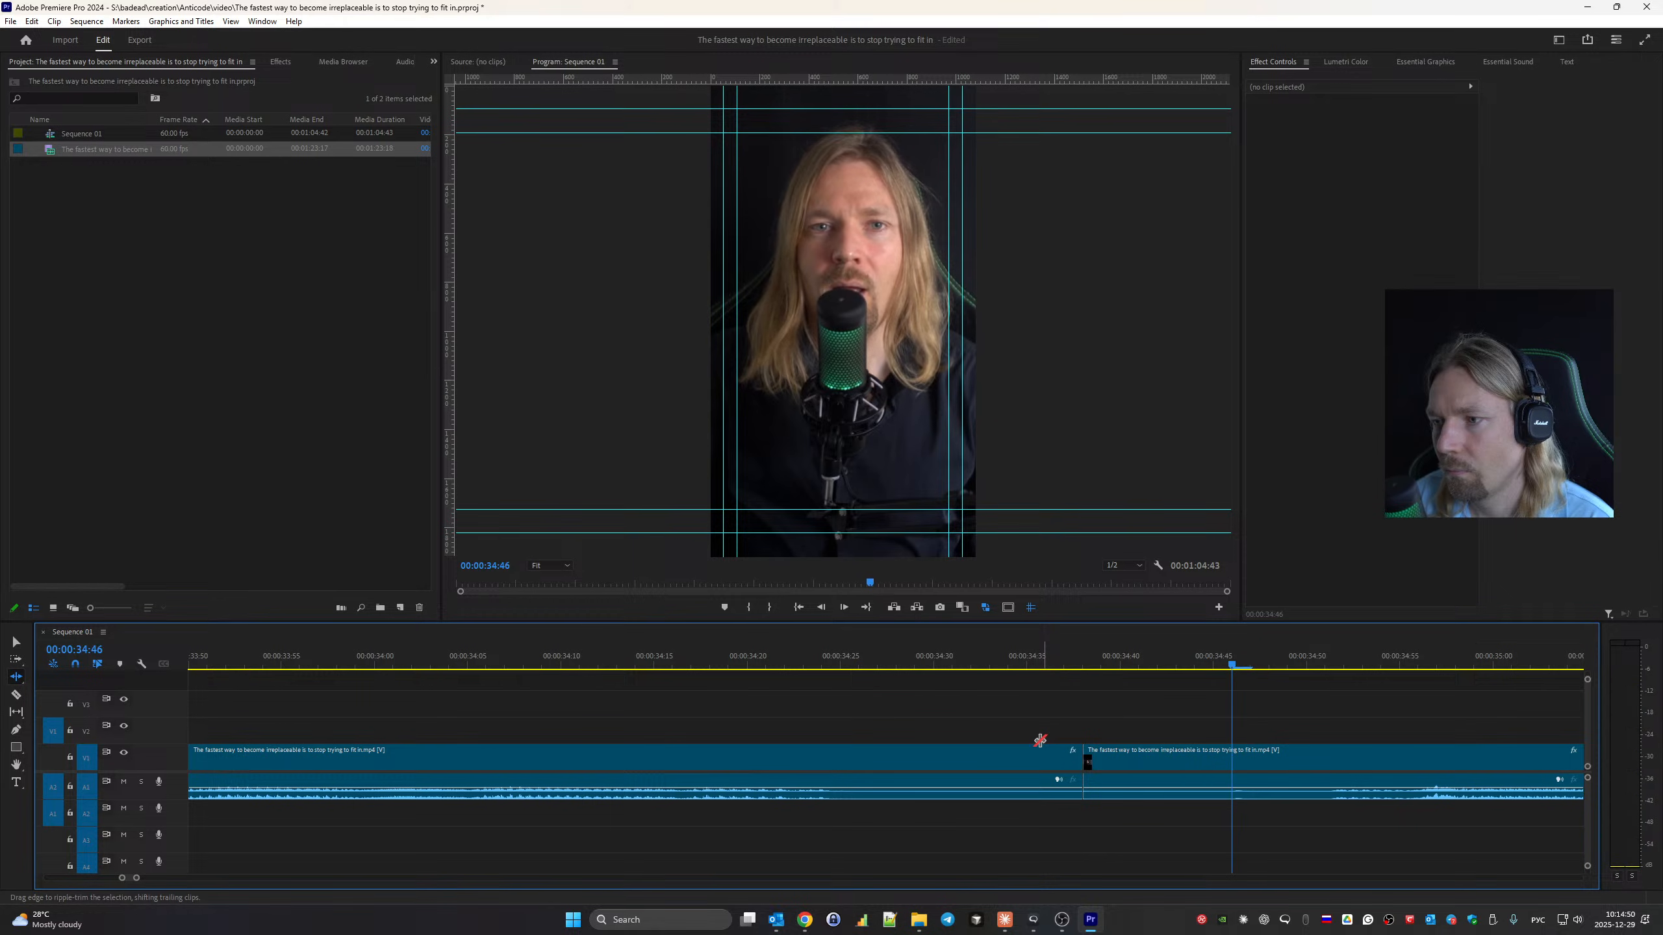
key("space")
Ripple-trim about 21 silent frames around the cut near 00:00:34:38 and play the transition.
scroll(971, 779, "down", 1)
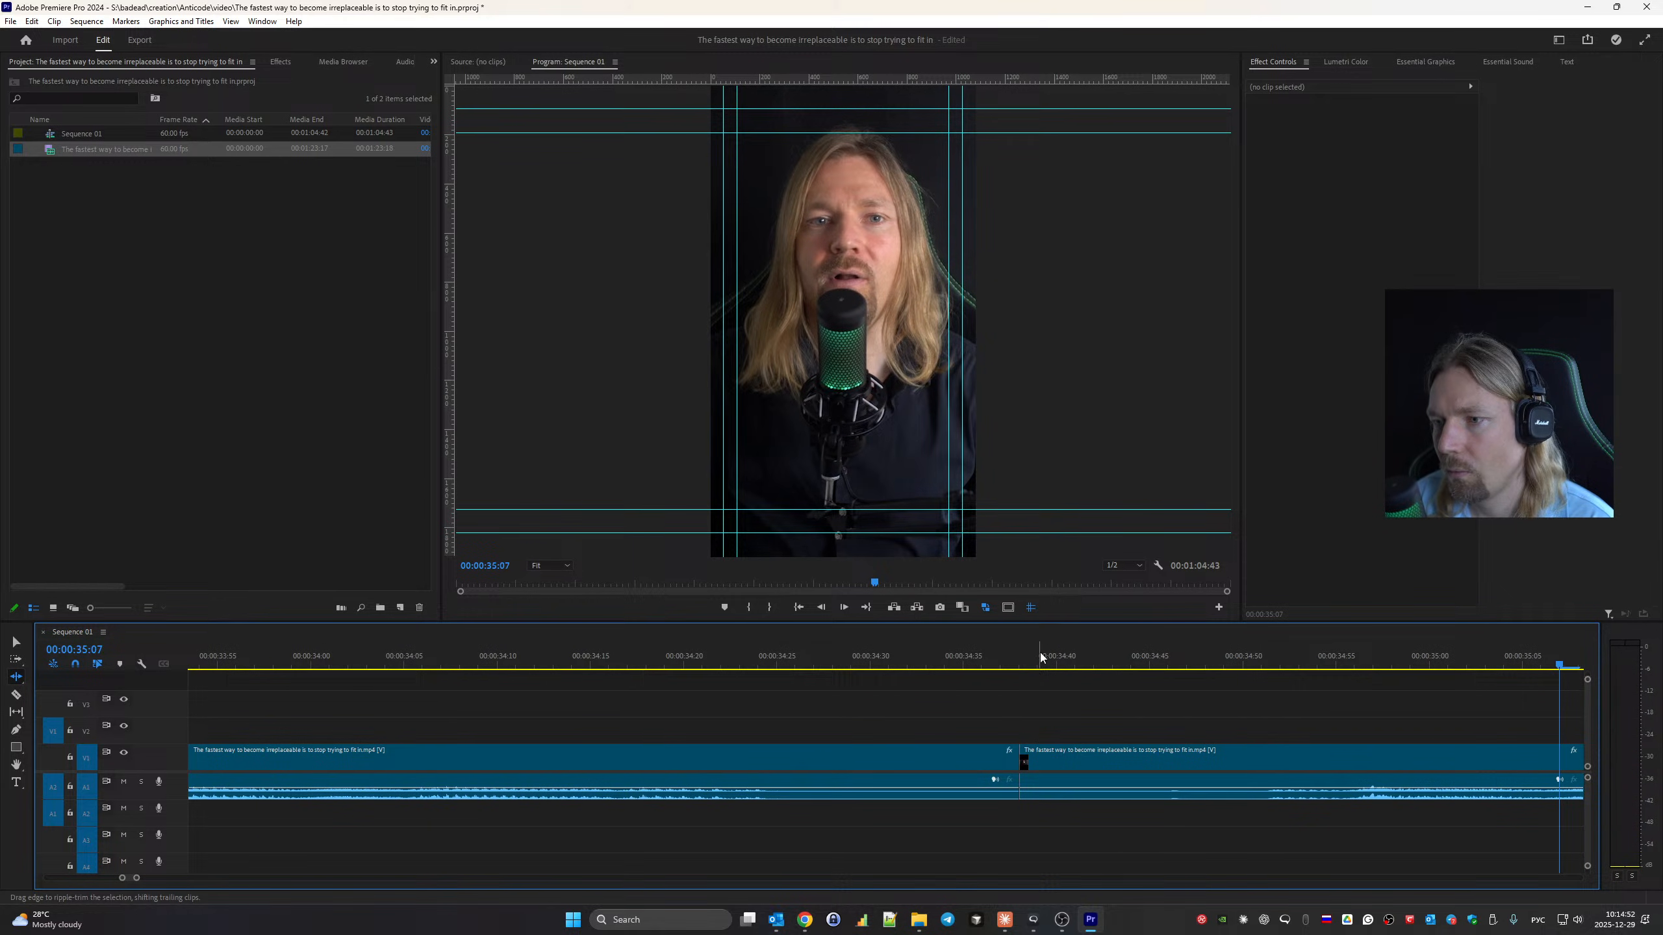
mouse_move(1012, 762)
left_mouse_down()
mouse_move(842, 765)
mouse_move(1041, 766)
left_mouse_up()
scroll(619, 669, "up", 3)
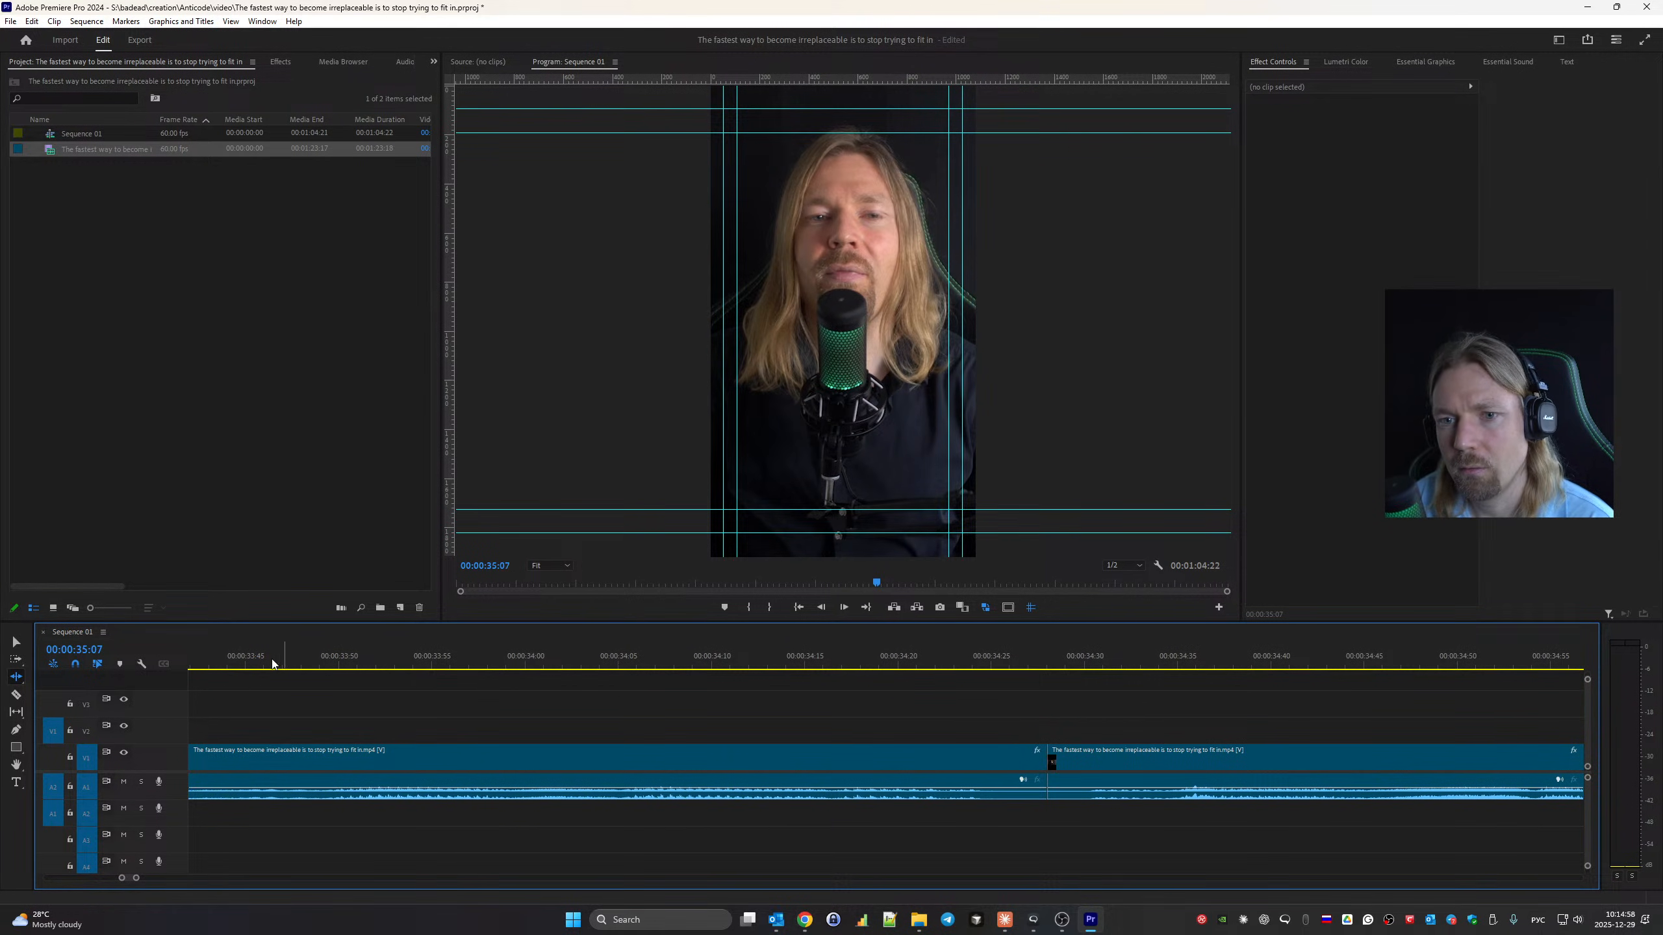
left_click(221, 646)
key("space")
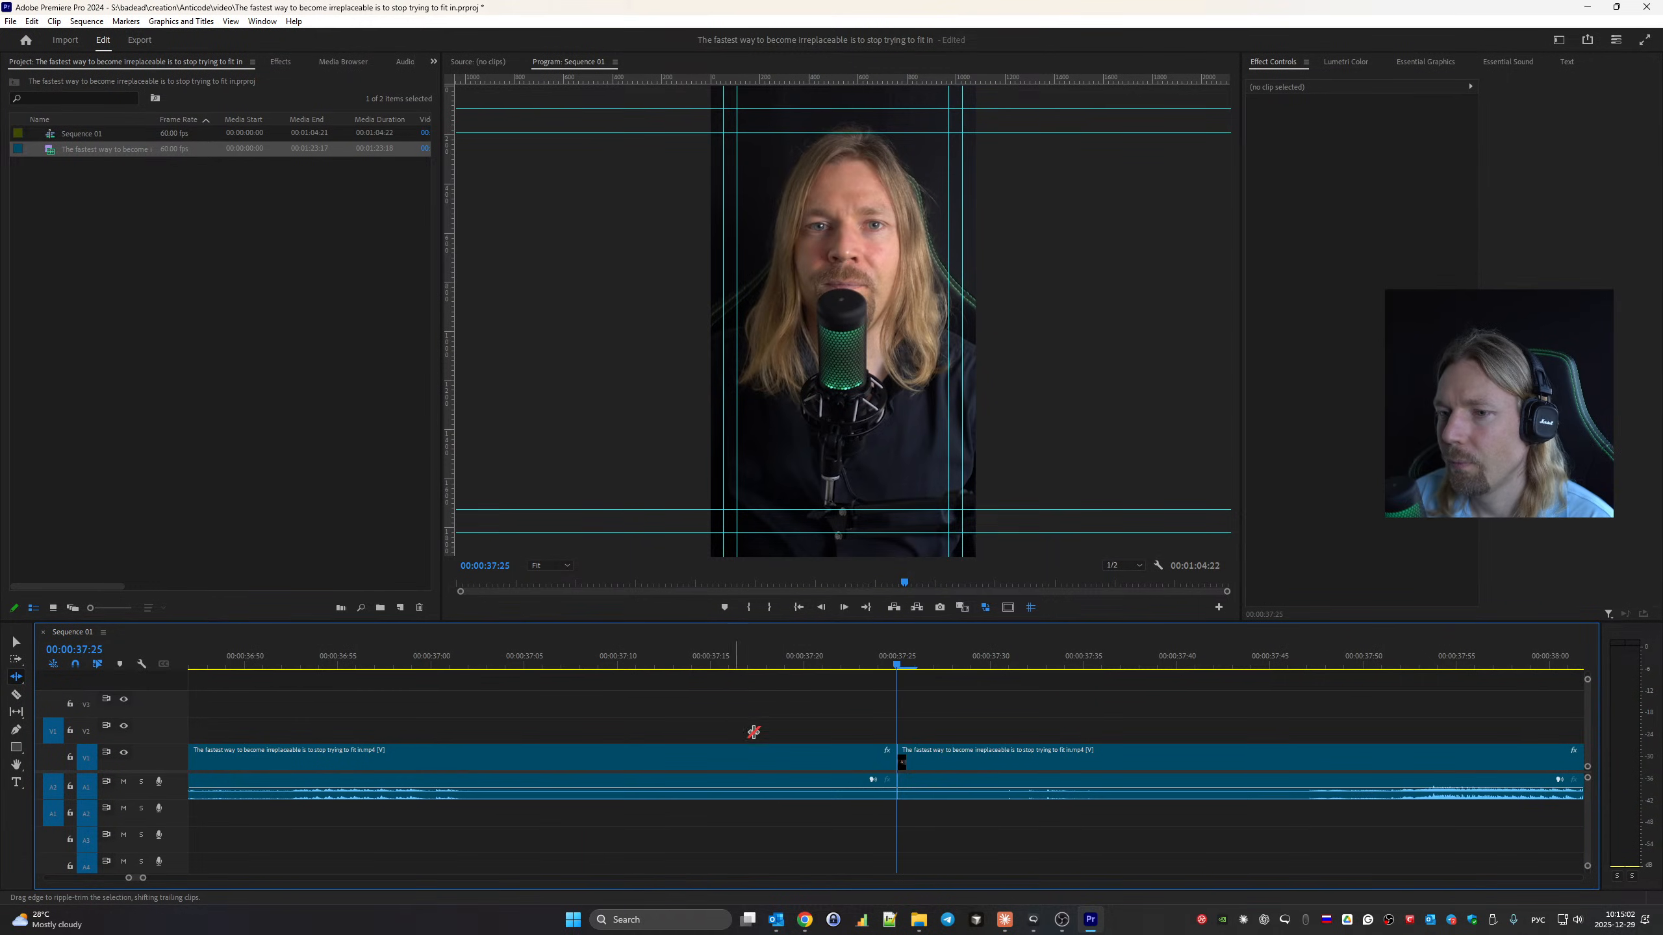
Ripple-trim about 40 silent frames around the cut at 00:00:37:25 and play the transition.
left_click_drag(902, 763, 1159, 761)
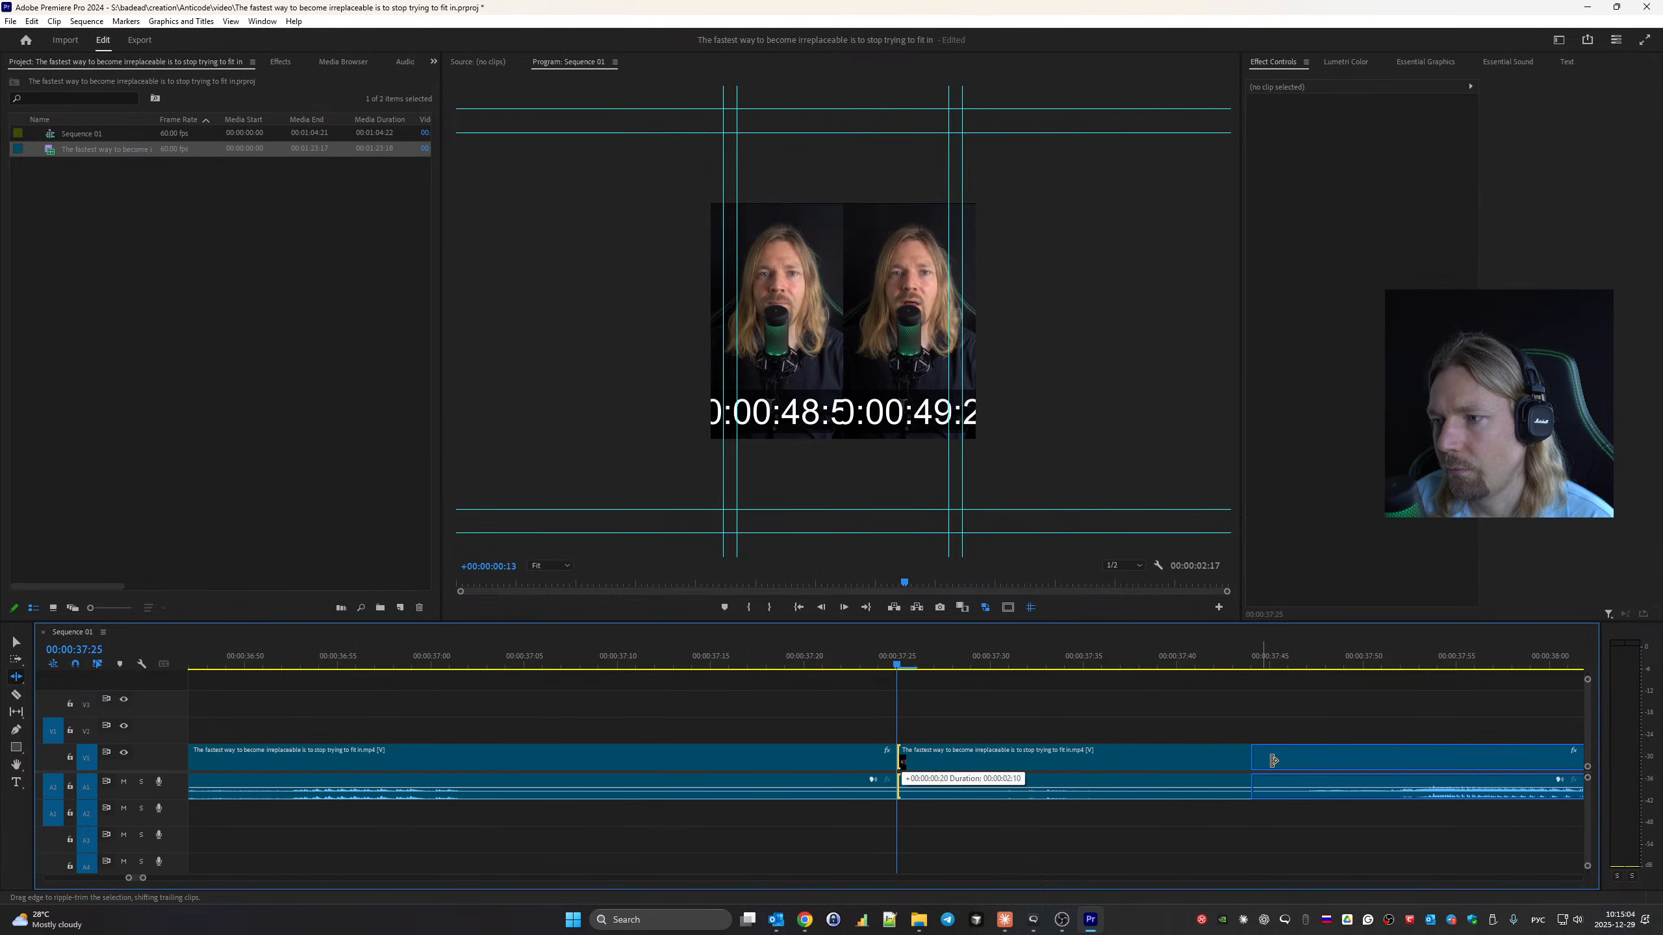
left_click_drag(1274, 760, 1270, 760)
left_click_drag(890, 757, 523, 760)
scroll(676, 780, "up", 5)
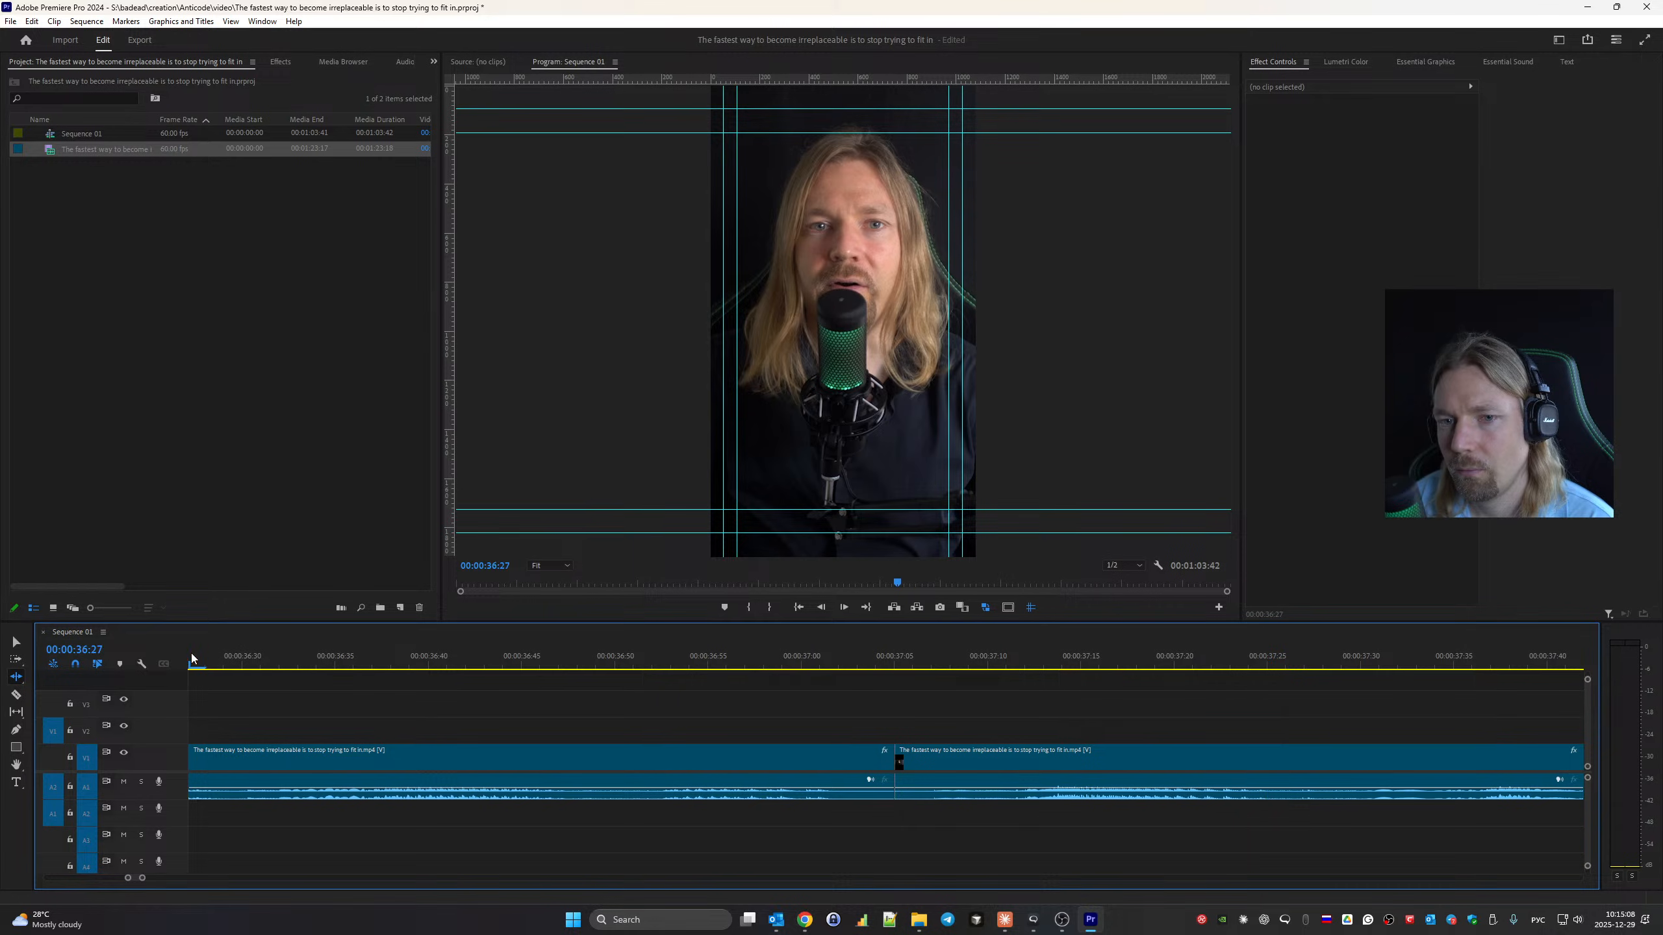
left_click(221, 654)
key("space")
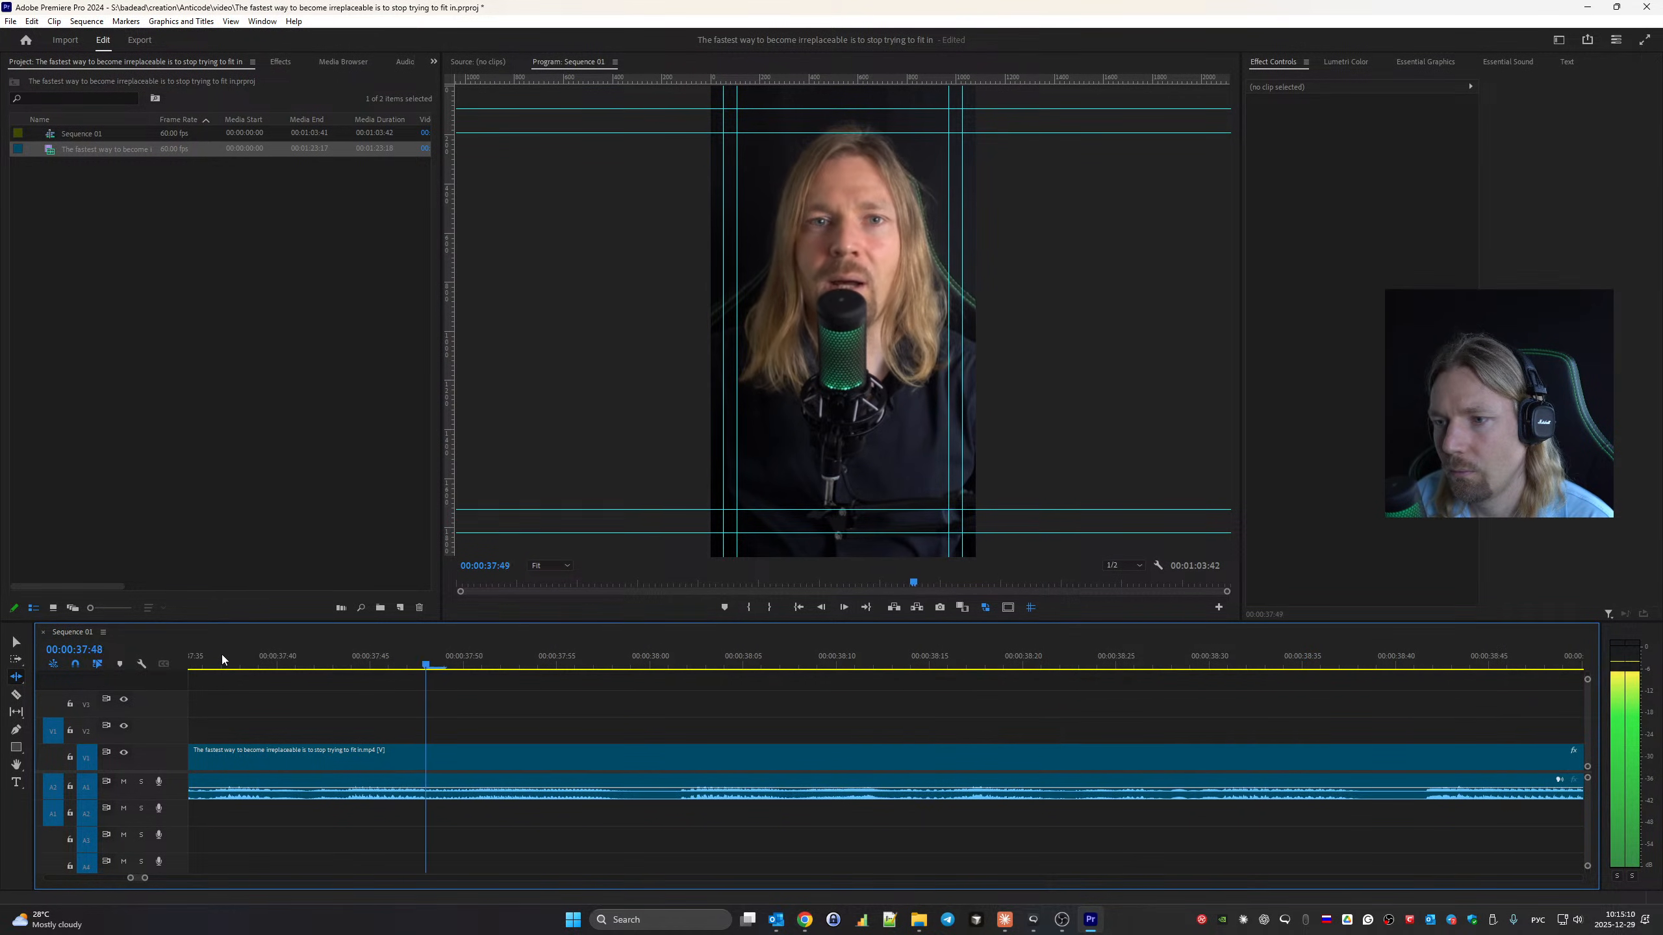
key("space")
Ripple-extend the outgoing clip's end by about 6 frames at the 00:00:37:05 cut and replay the transition.
key("Up")
left_click_drag(889, 765, 995, 759)
scroll(814, 738, "up", 3)
left_click(234, 658)
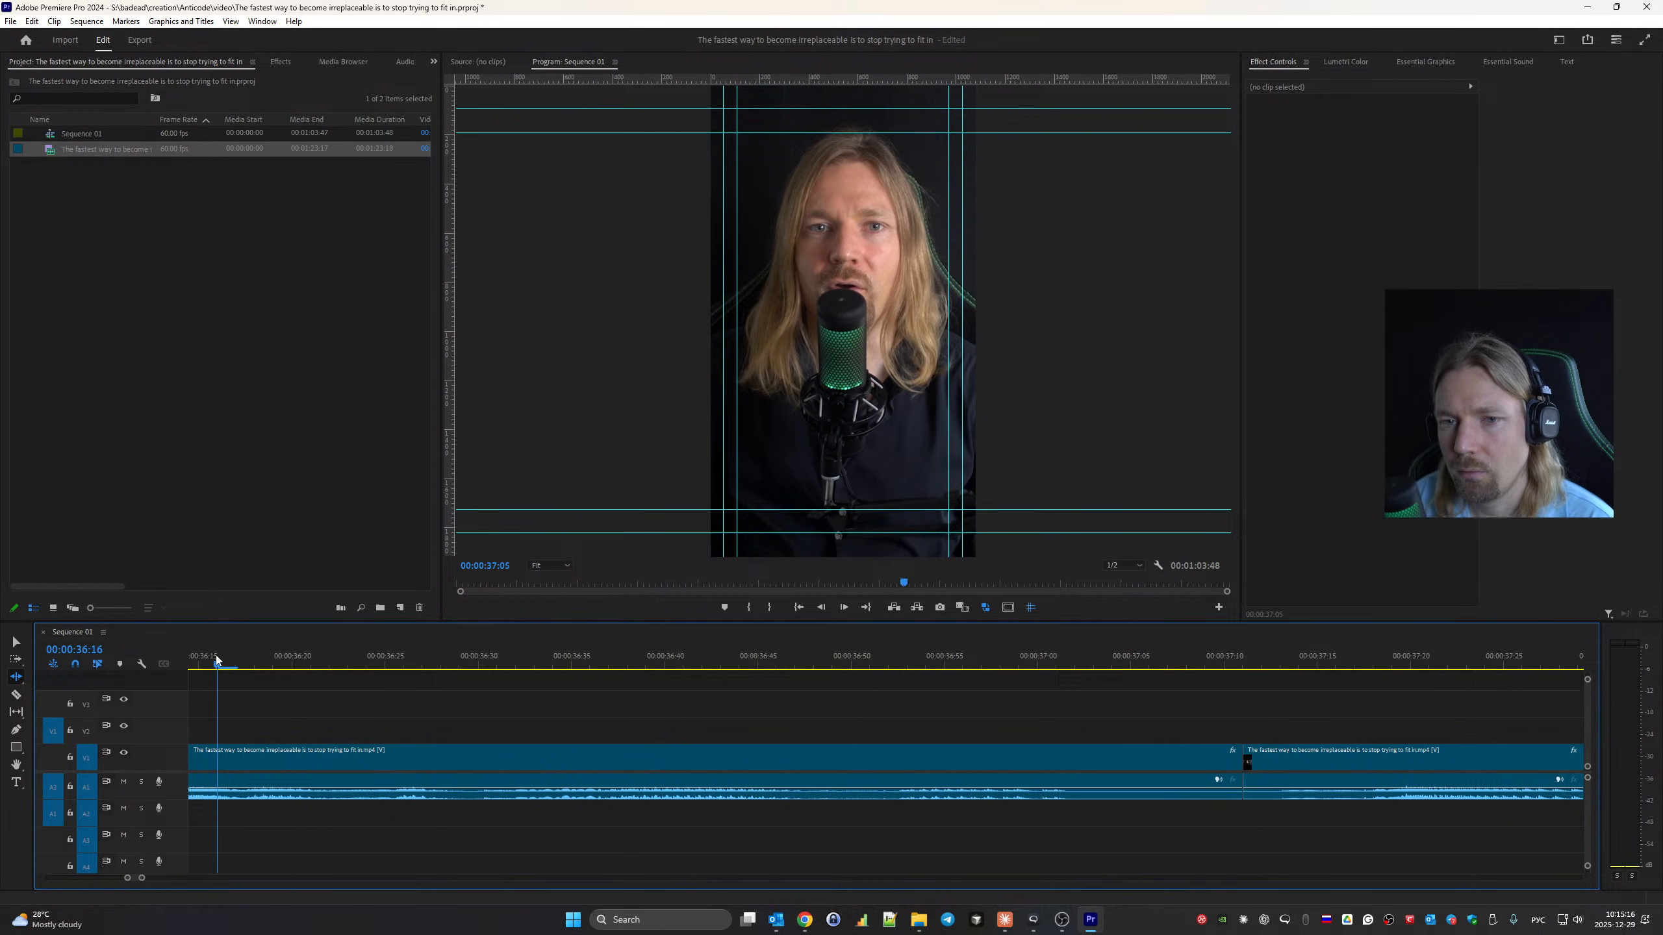
key("space")
key("space")
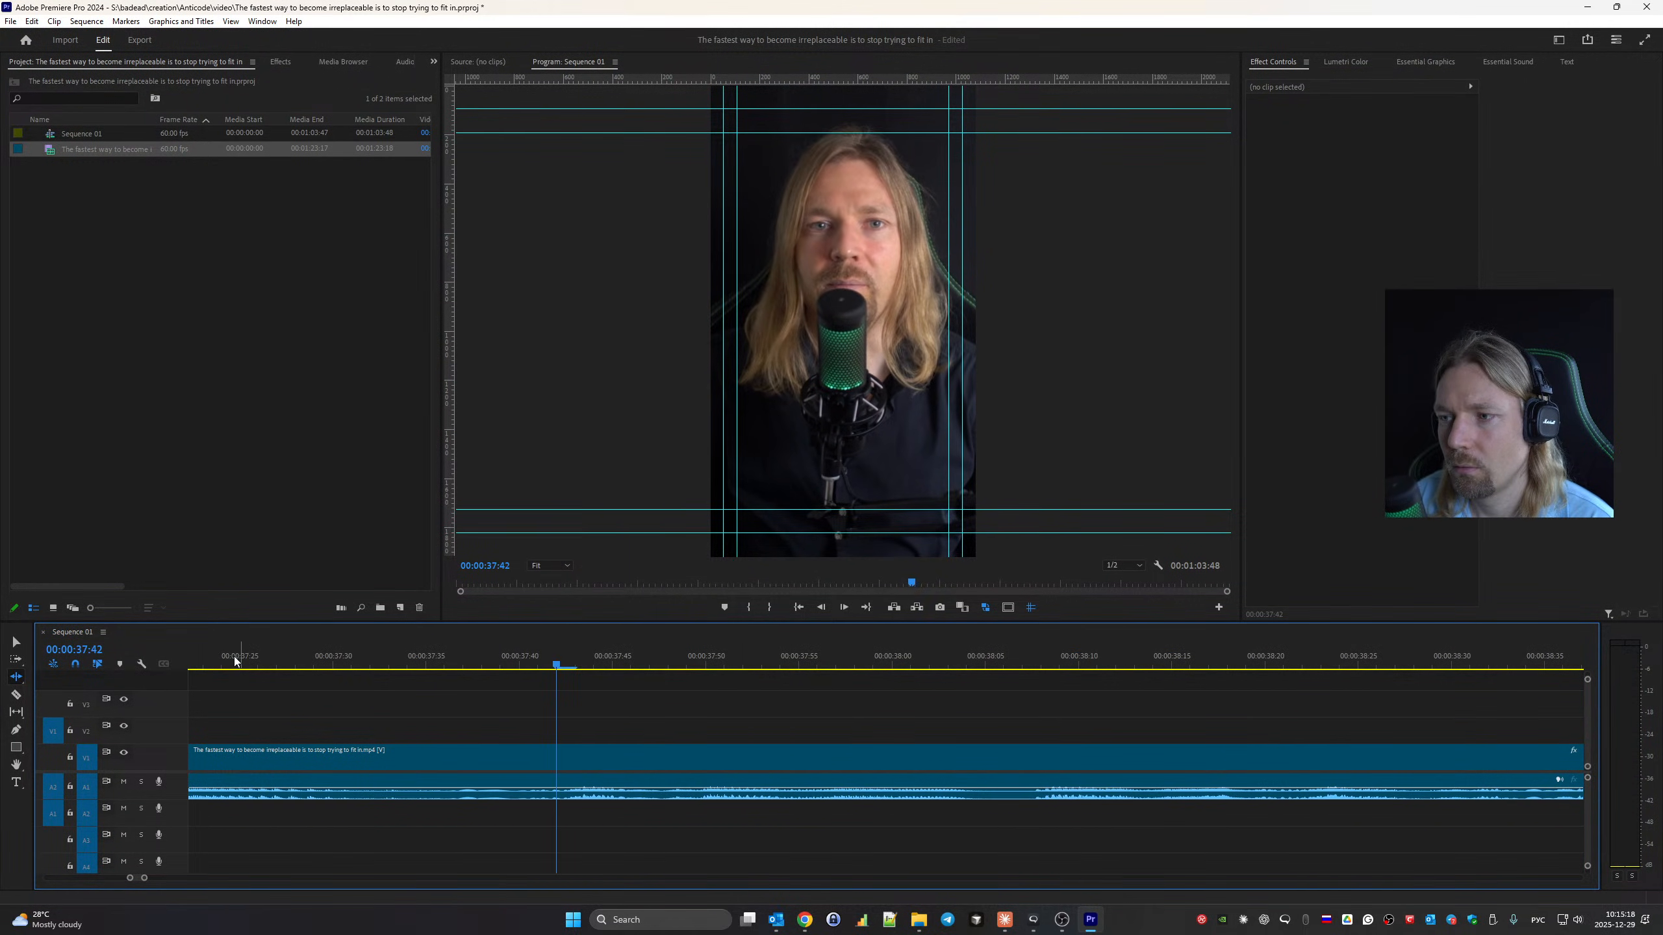
key("Up")
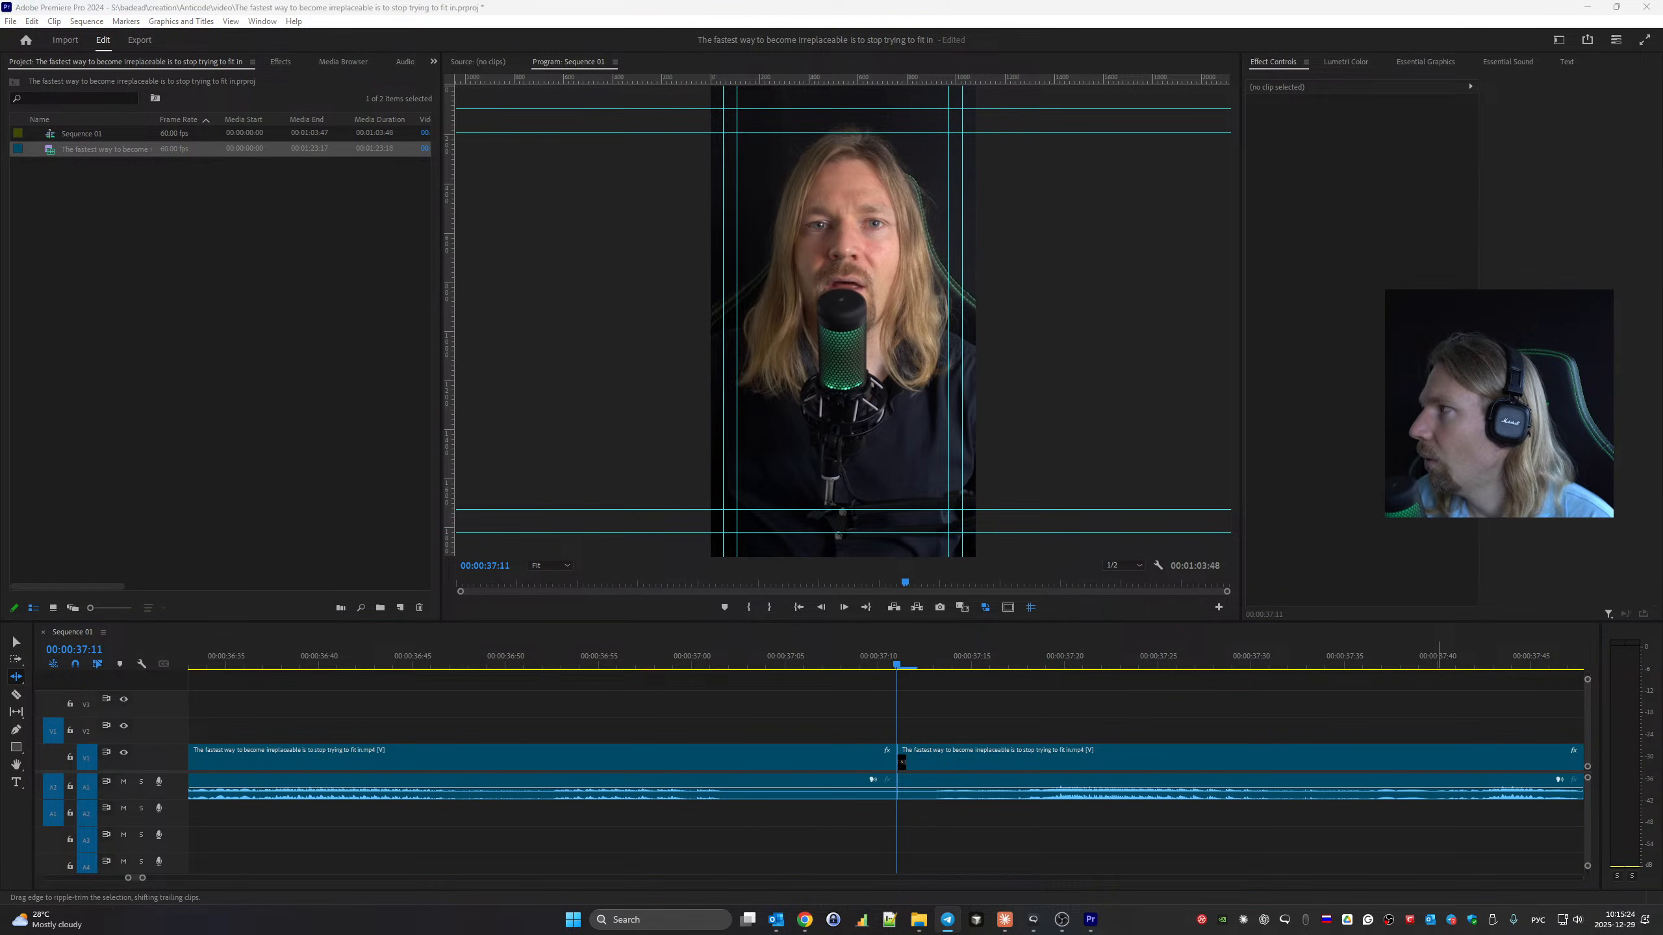
key("alt+Tab")
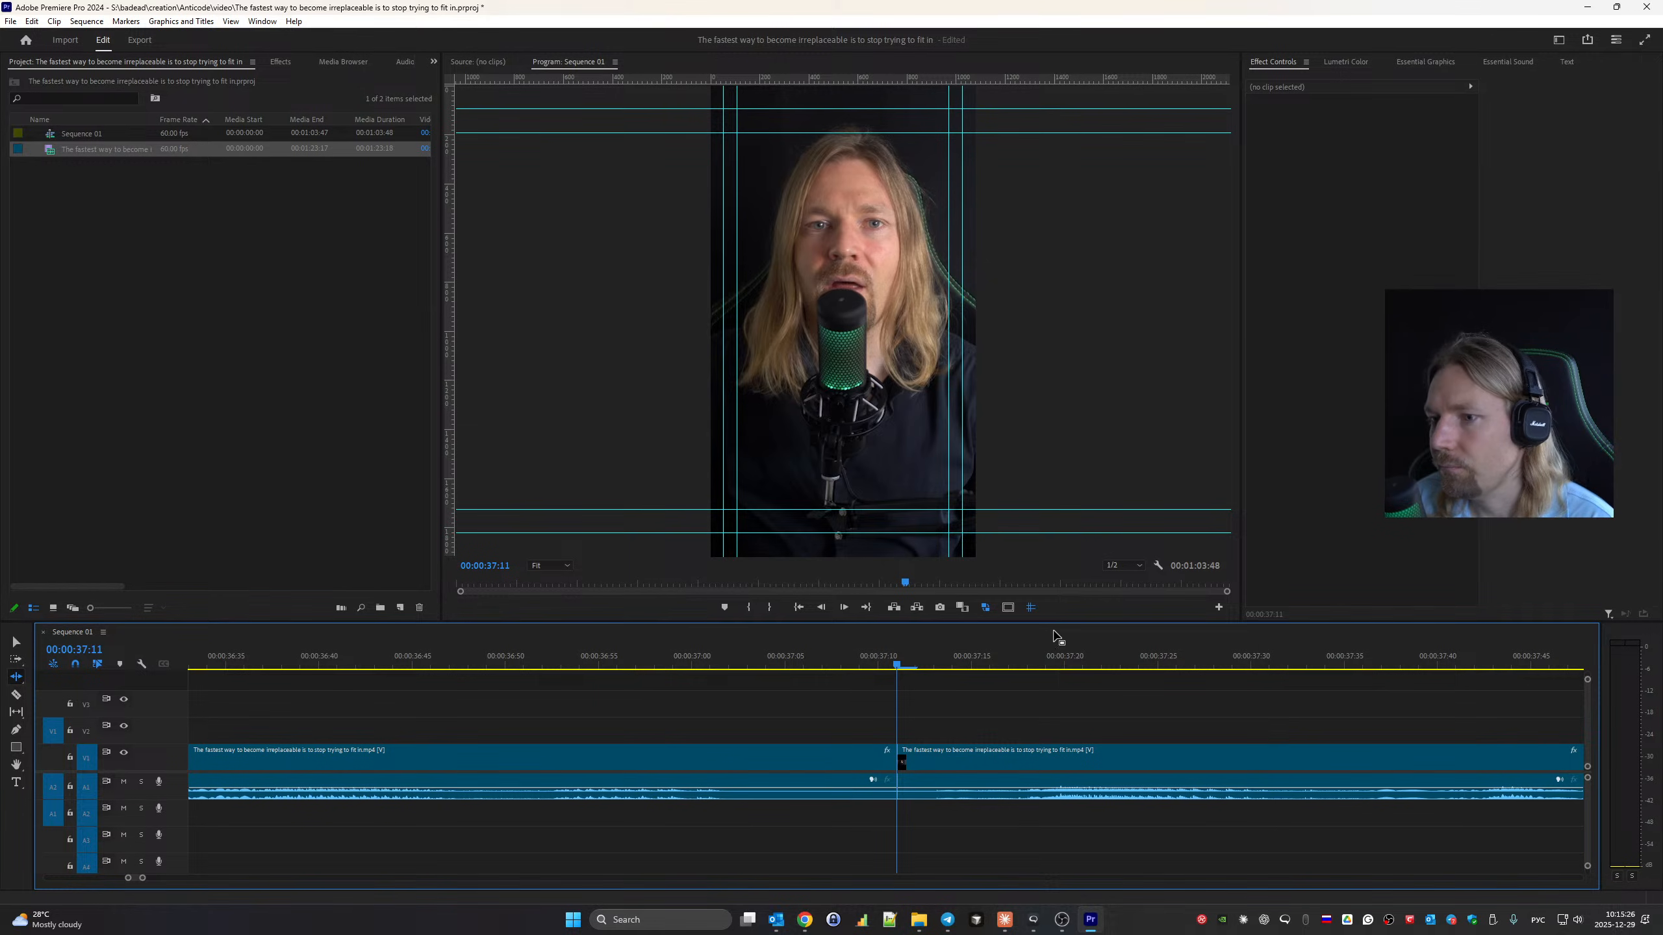
left_click(784, 669)
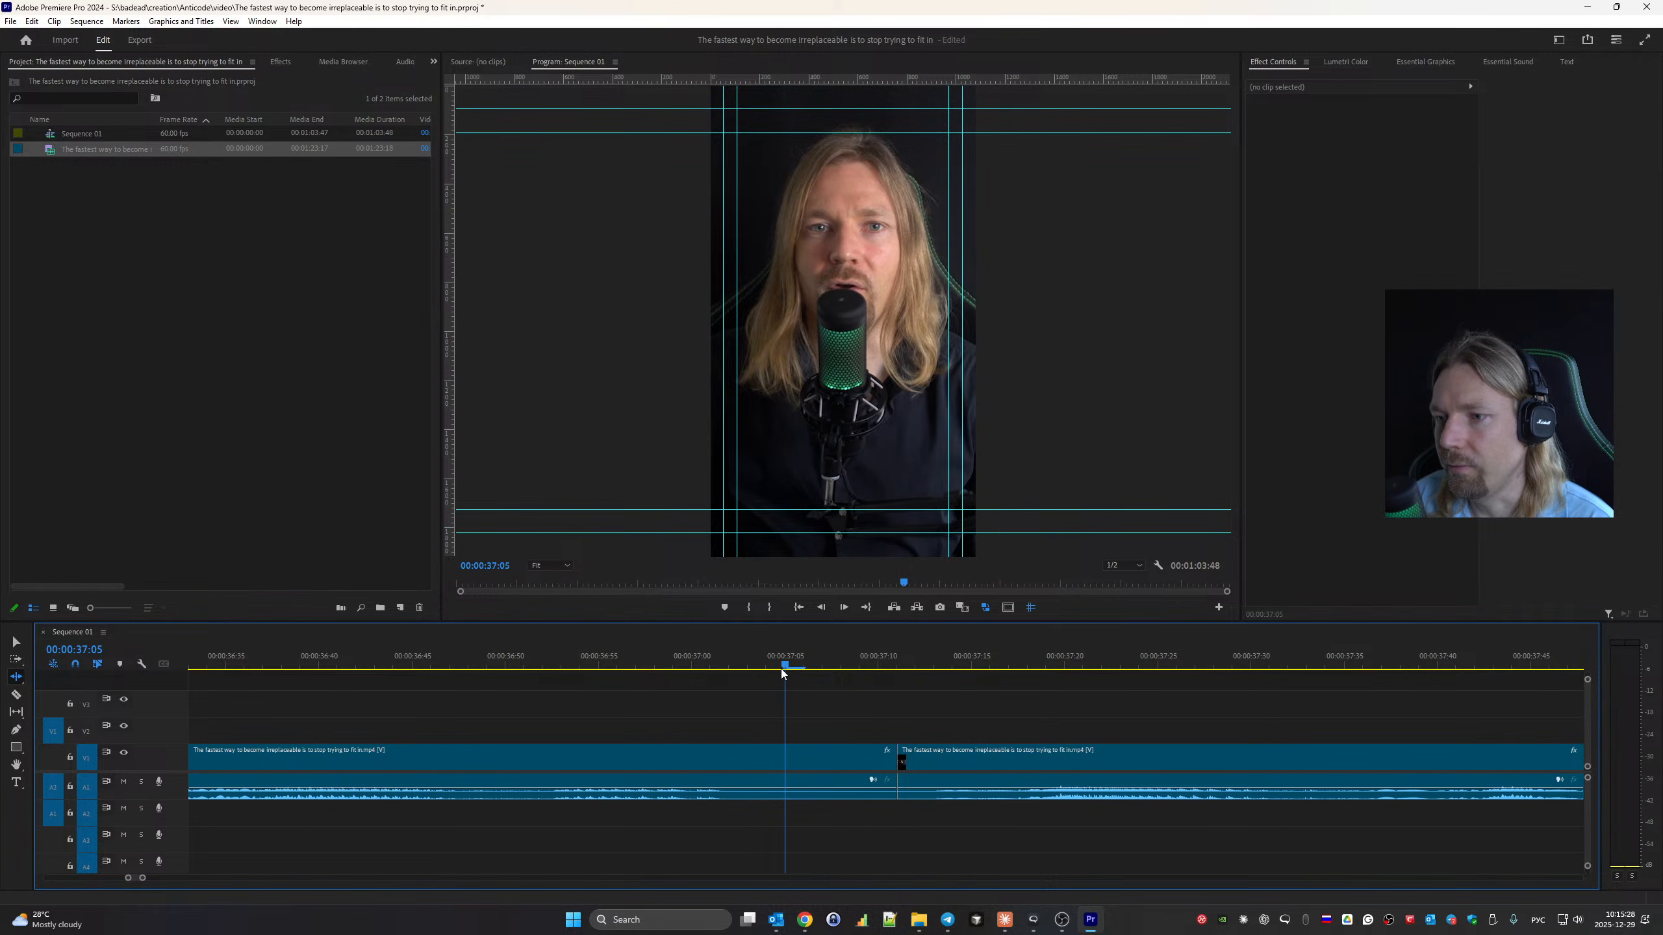
Ripple-trim about 18 frames off the incoming clip and 14 off the outgoing clip at the 00:00:39:21 cut and play it.
scroll(759, 769, "down", 3)
key("Down")
key("Down")
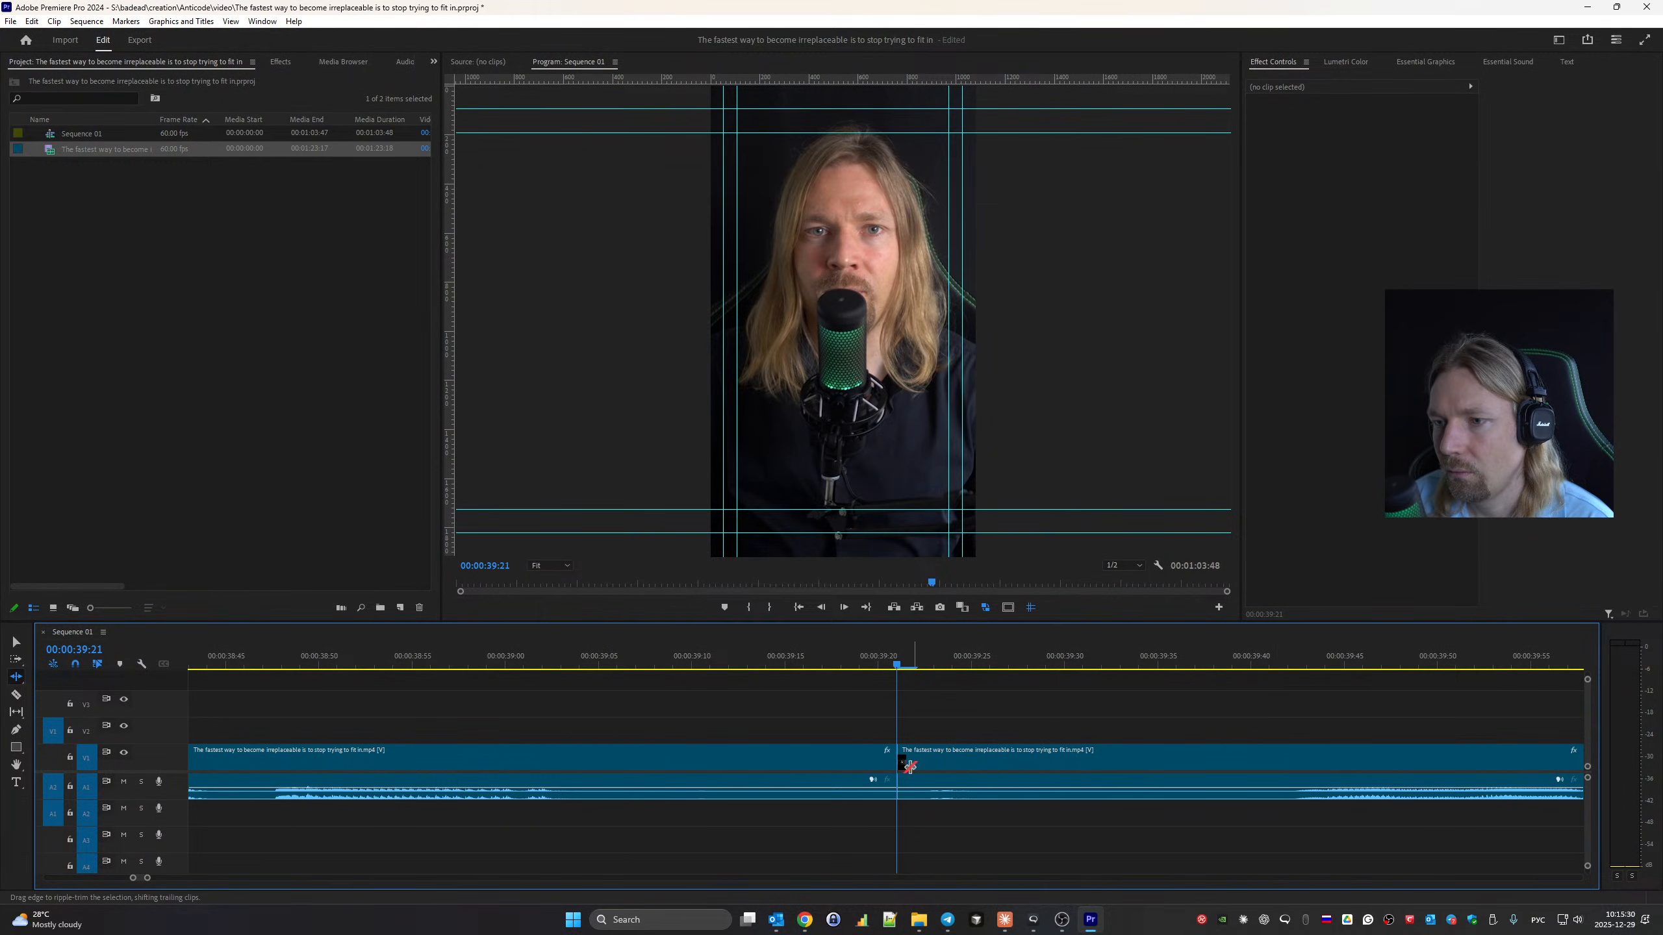
left_click_drag(901, 763, 1237, 764)
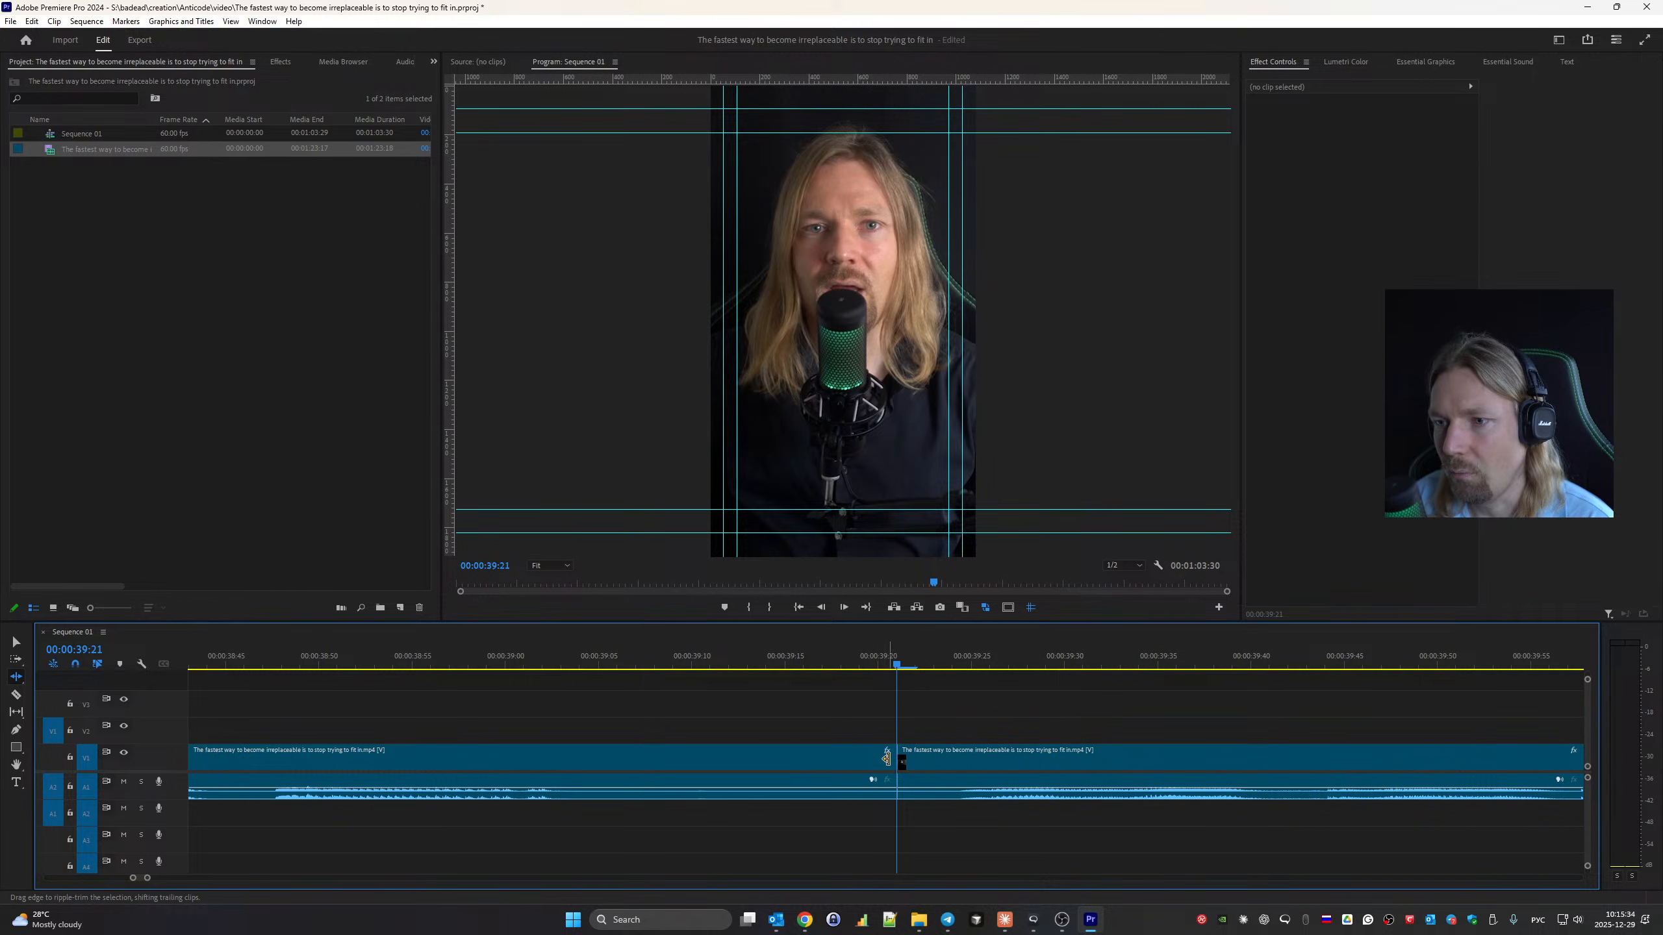
left_click_drag(886, 759, 626, 760)
scroll(795, 772, "up", 9)
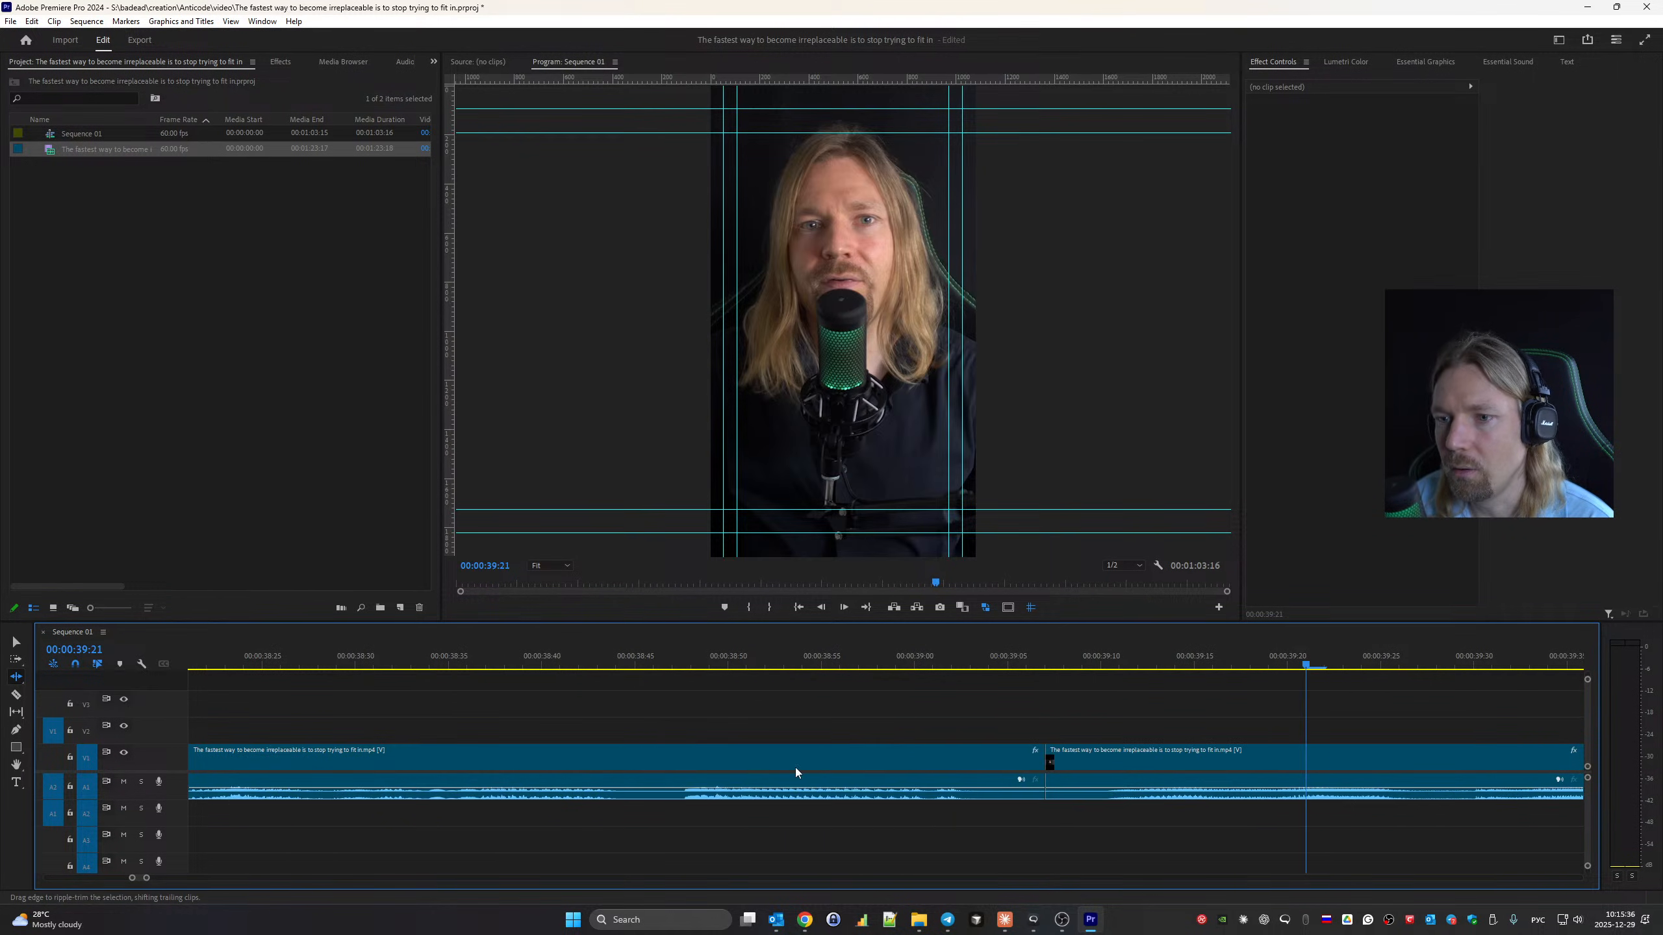
scroll(795, 772, "up", 6)
left_click(307, 667)
key("space")
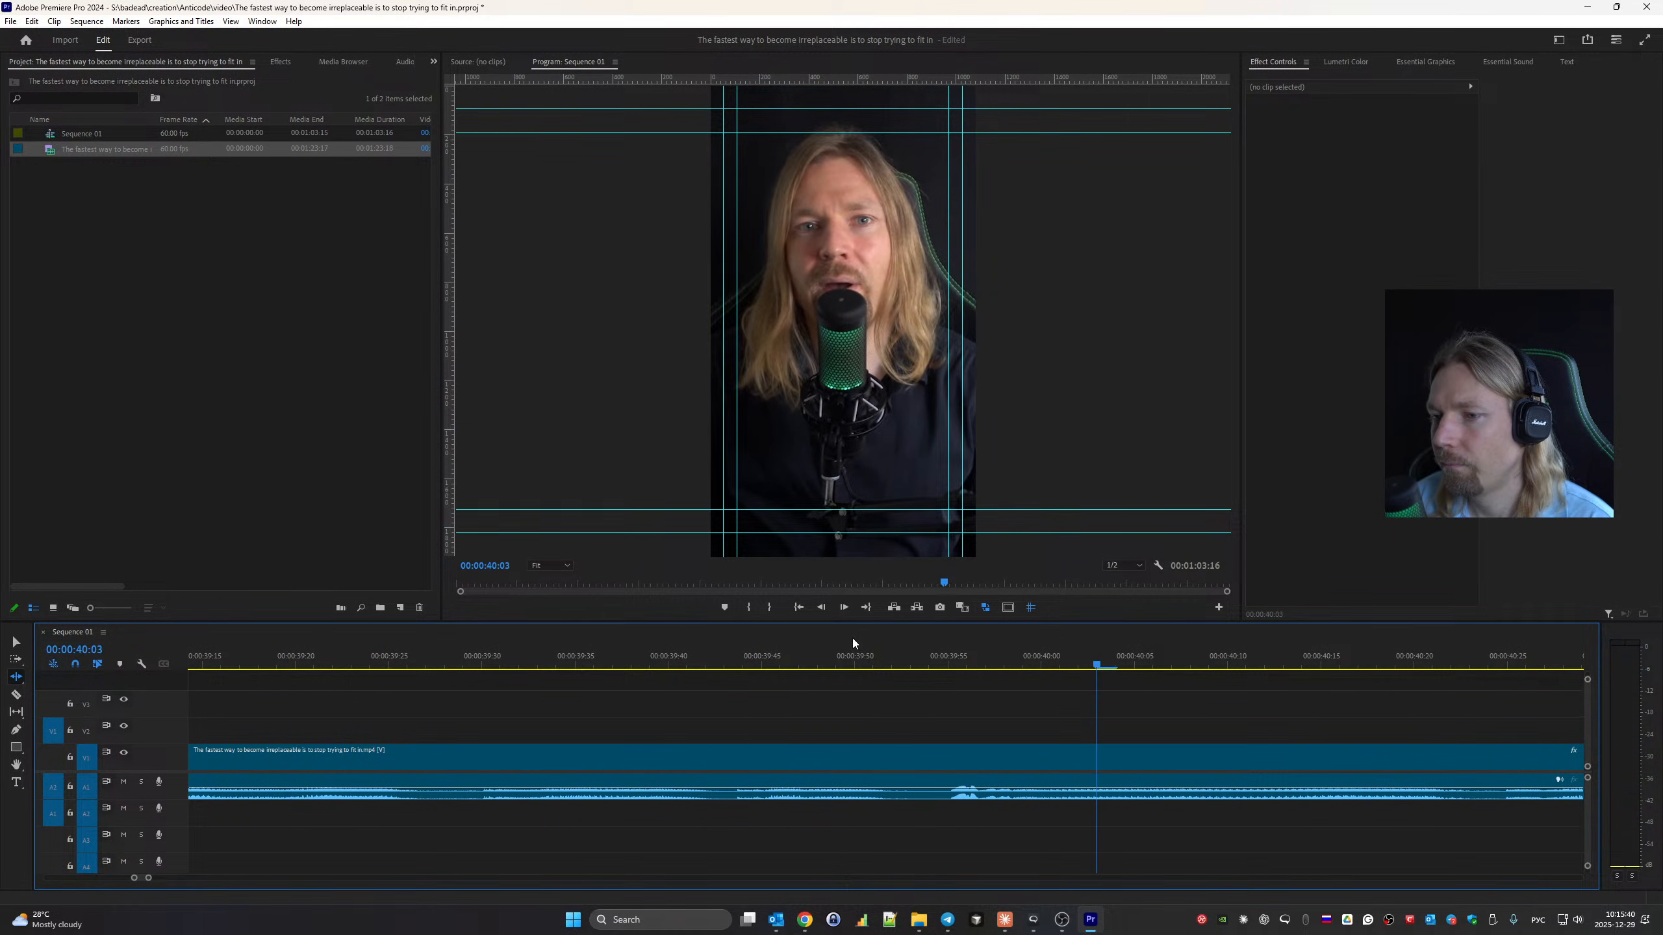
Ripple-trim about 9 frames off the incoming clip and 18 off the outgoing clip at the 00:00:42:25 cut and play it.
key("Down")
key("space")
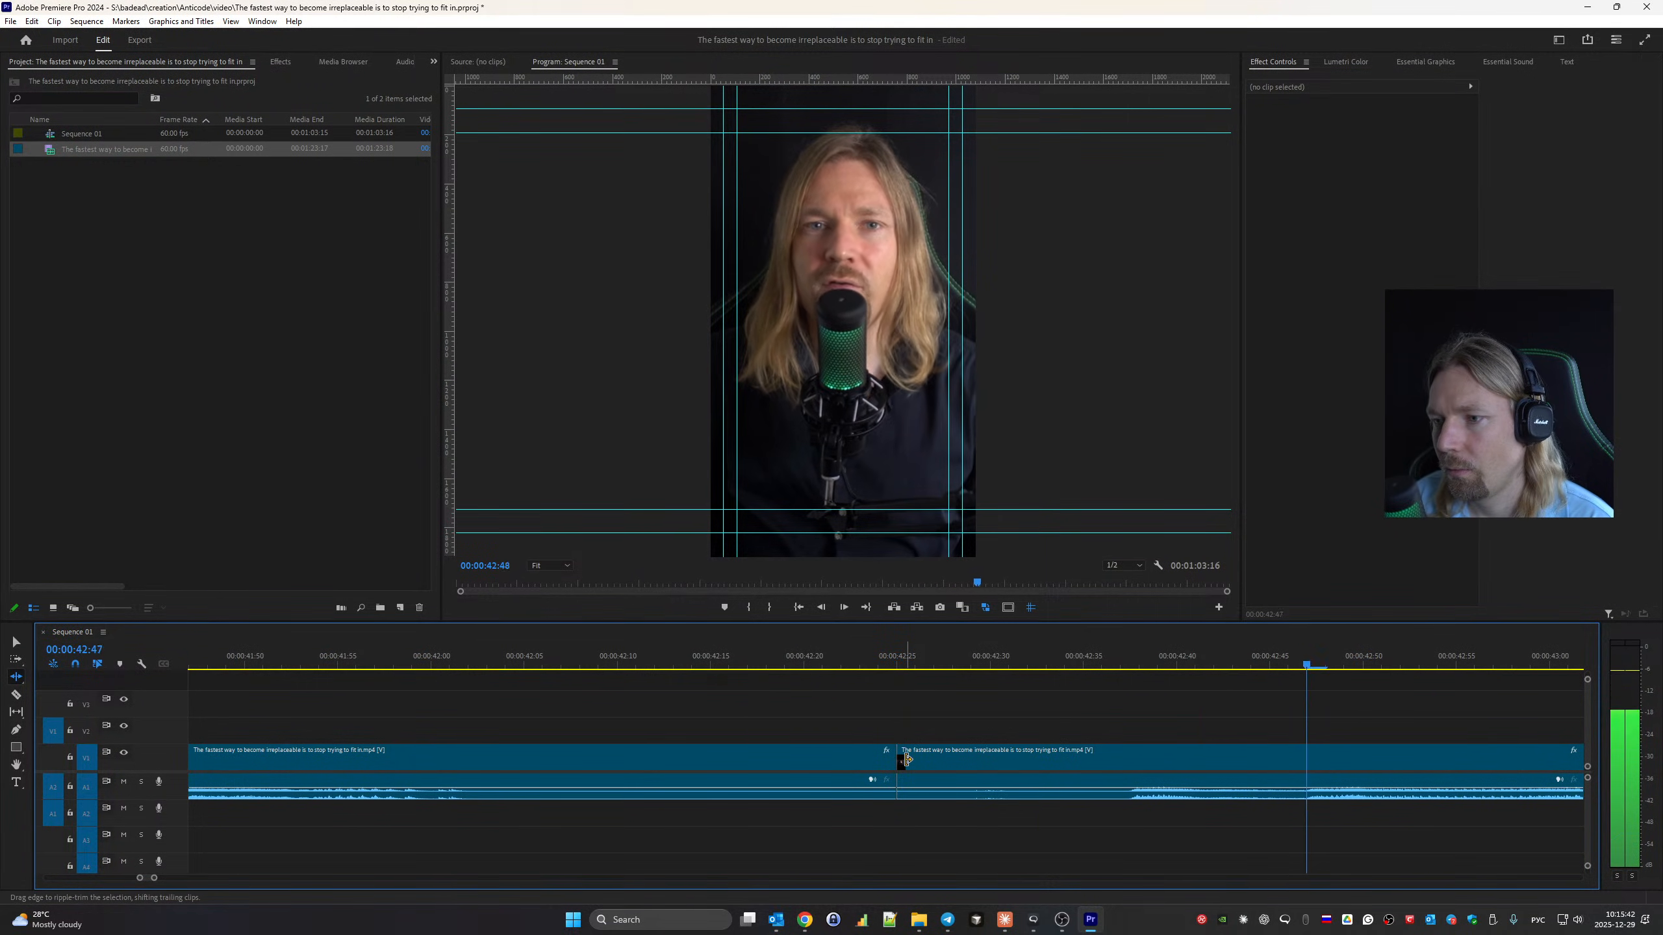
key("space")
left_click_drag(906, 760, 1062, 760)
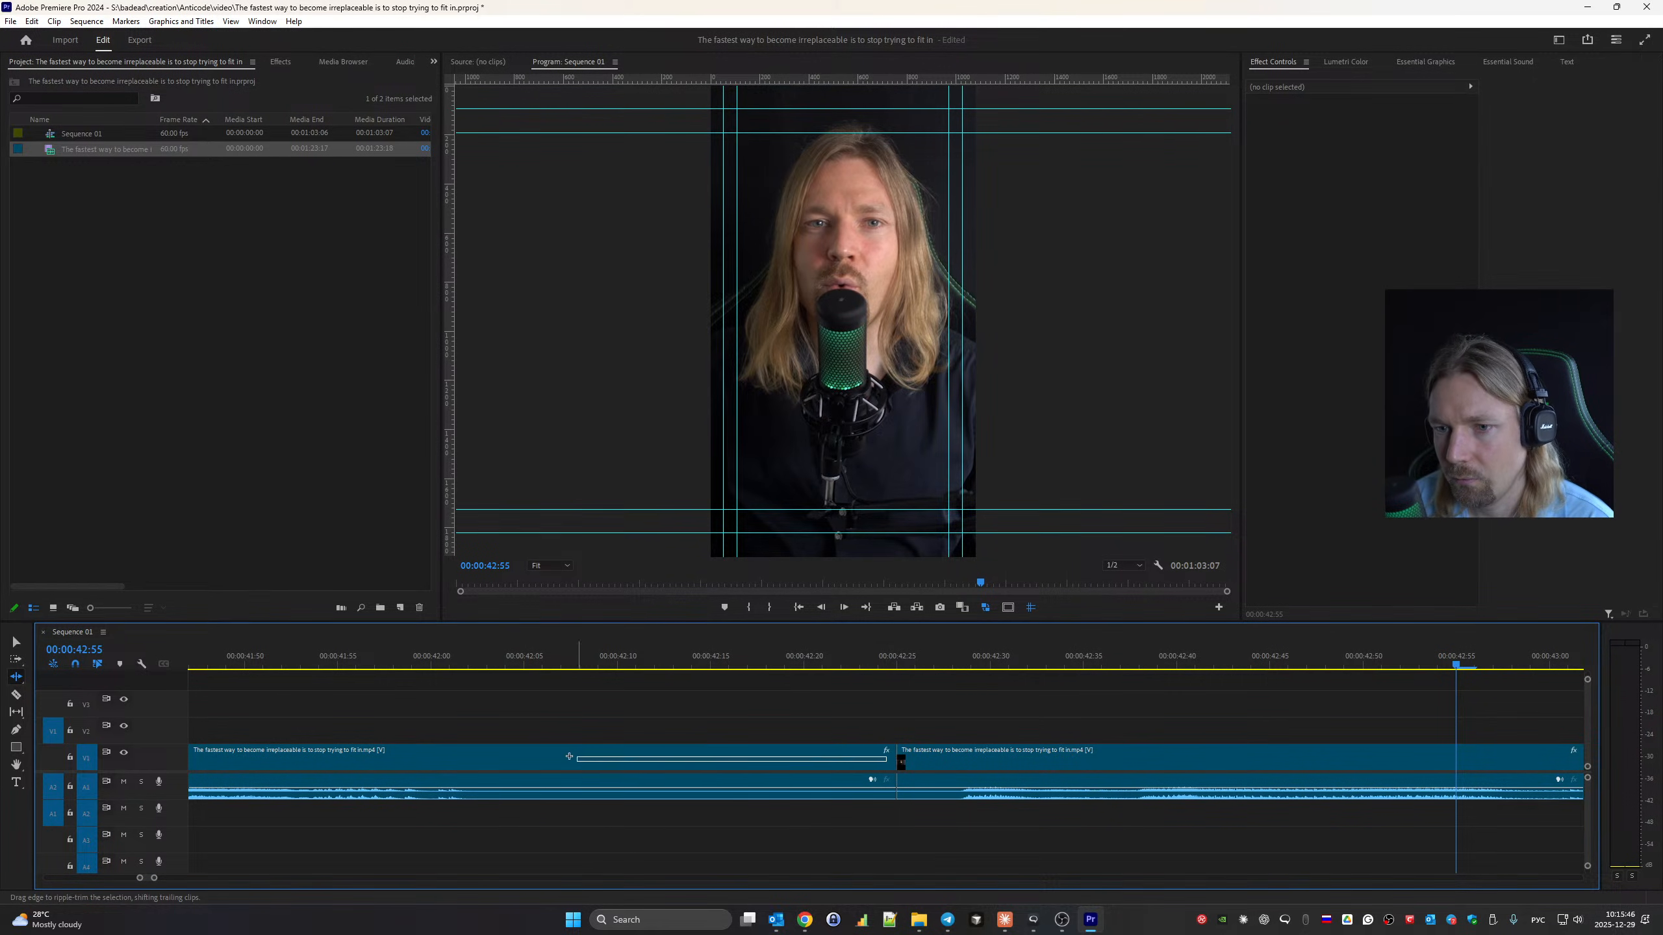
mouse_move(569, 757)
left_mouse_down()
mouse_move(891, 752)
mouse_move(555, 756)
left_mouse_up()
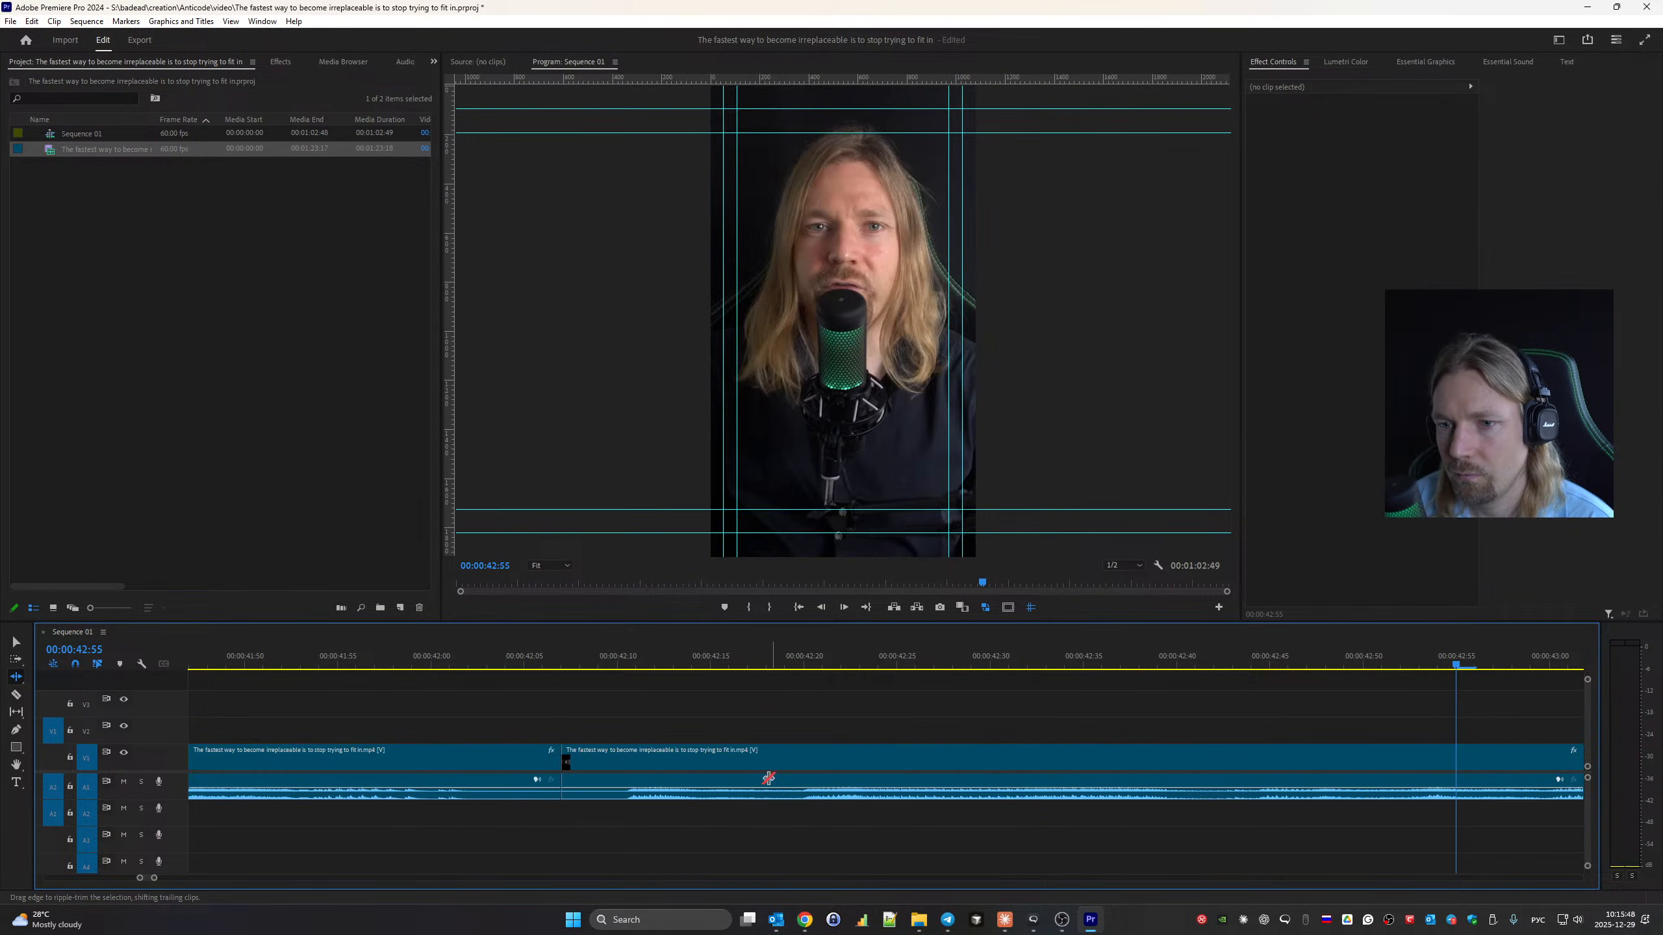
scroll(853, 780, "up", 5)
left_click(398, 663)
key("space")
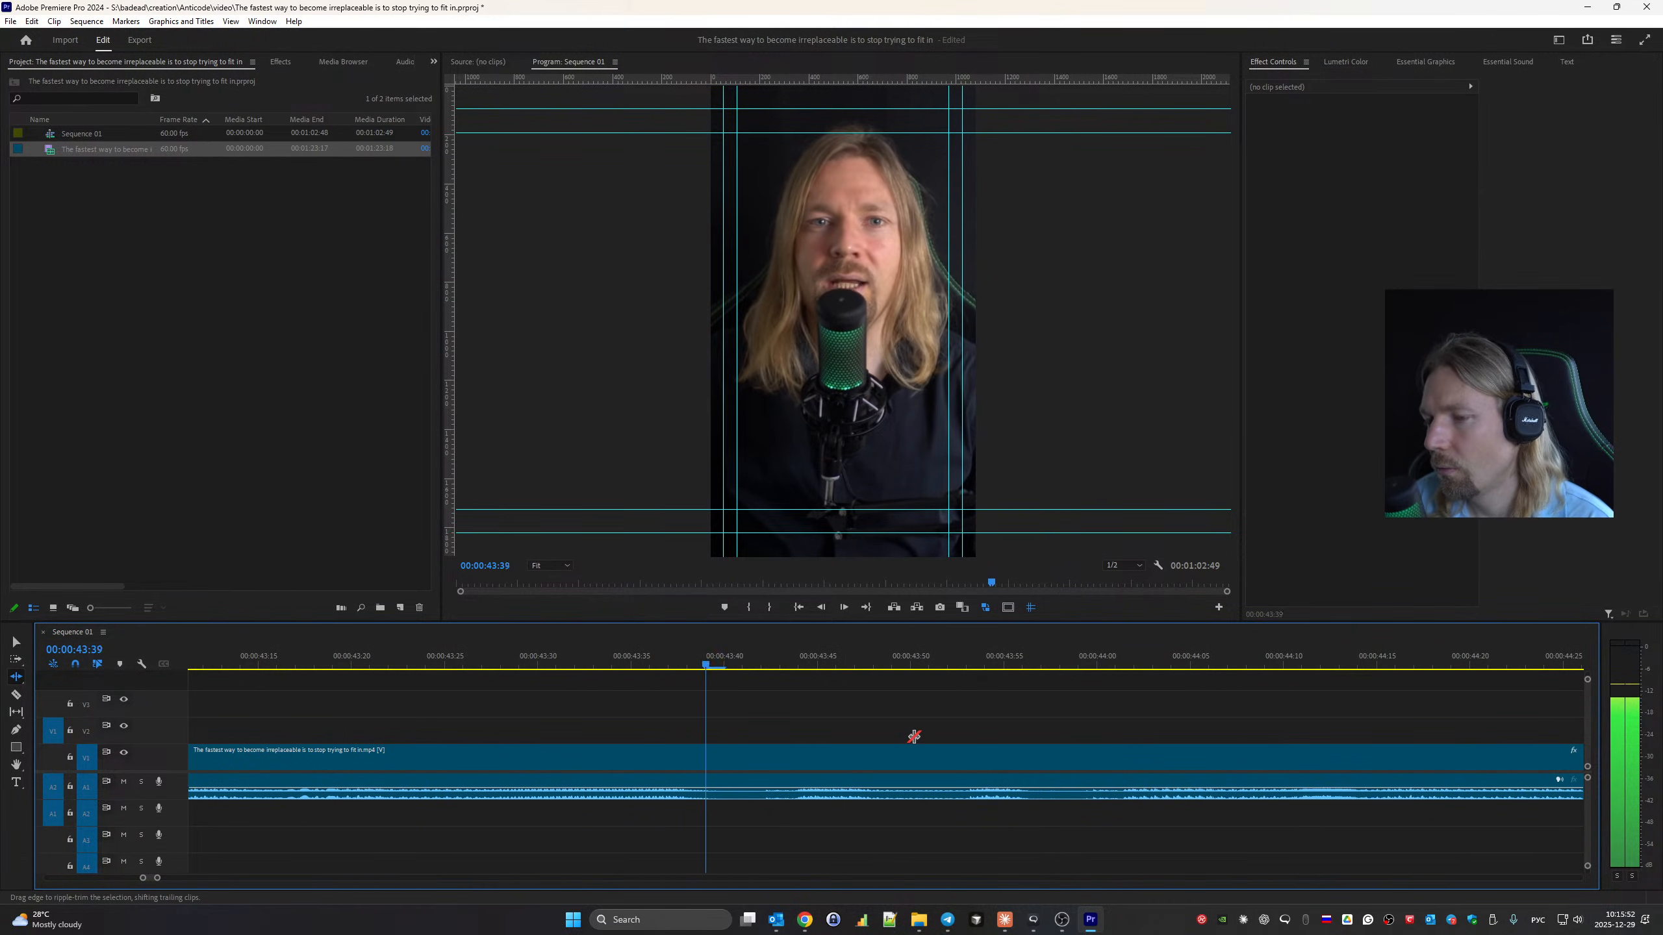
key("space")
Ripple-trim about 32 frames off the incoming clip and 25 off the outgoing clip at the 00:00:45:27 cut and play it.
key("Down")
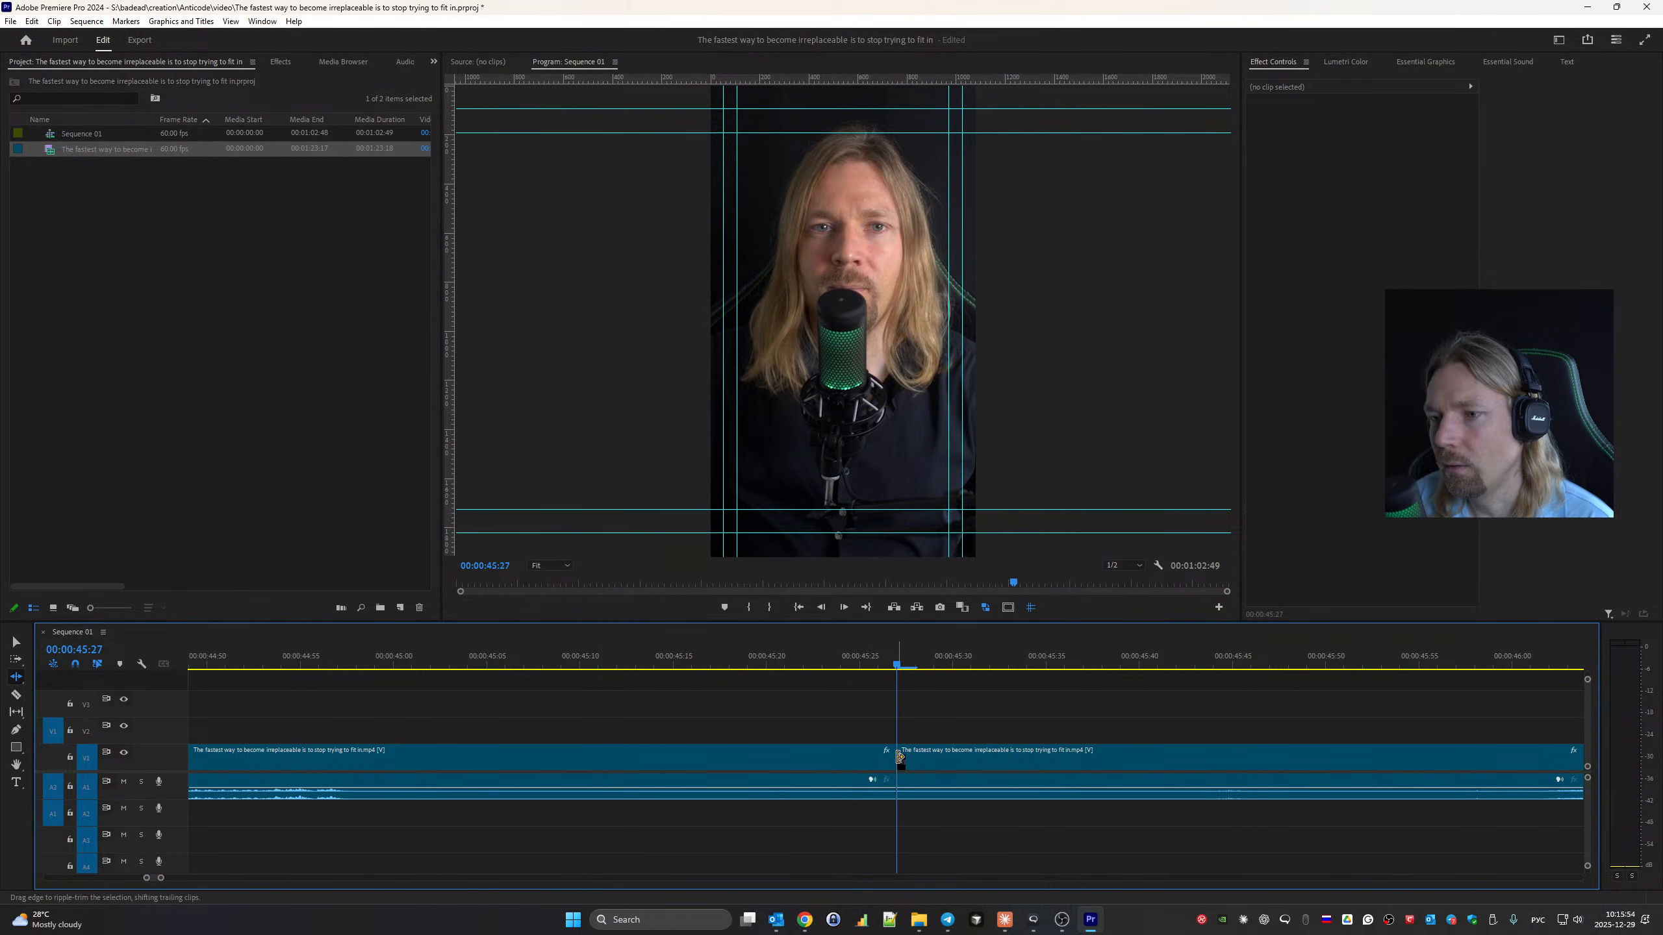
left_click_drag(900, 759, 1234, 761)
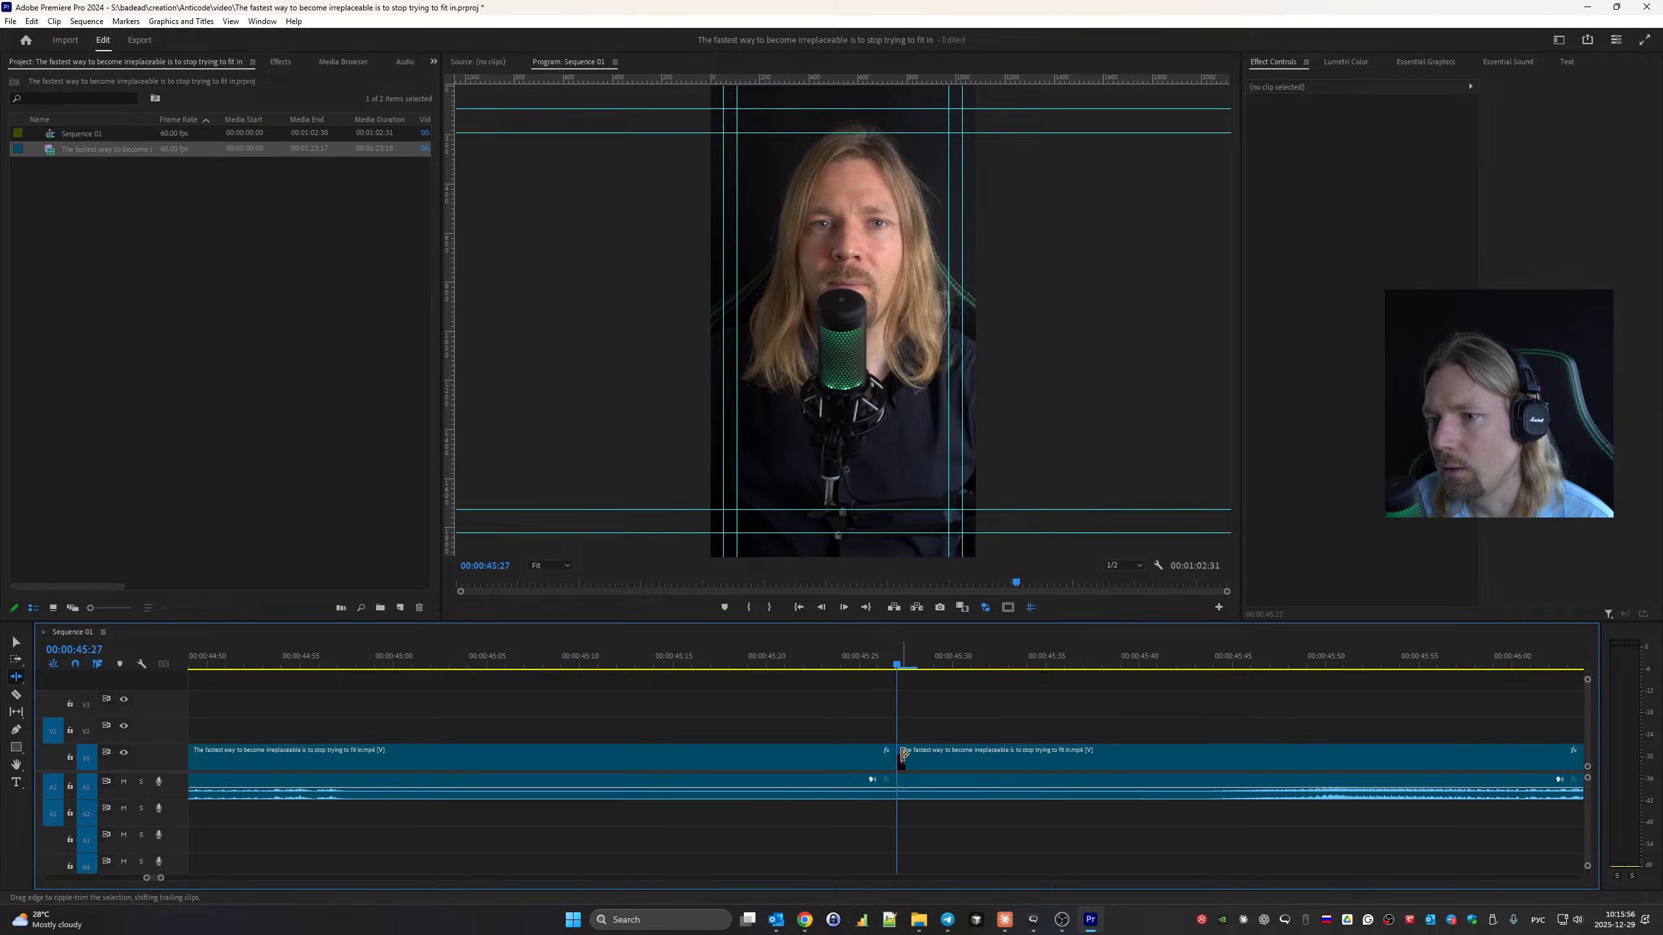
left_click_drag(904, 755, 1153, 862)
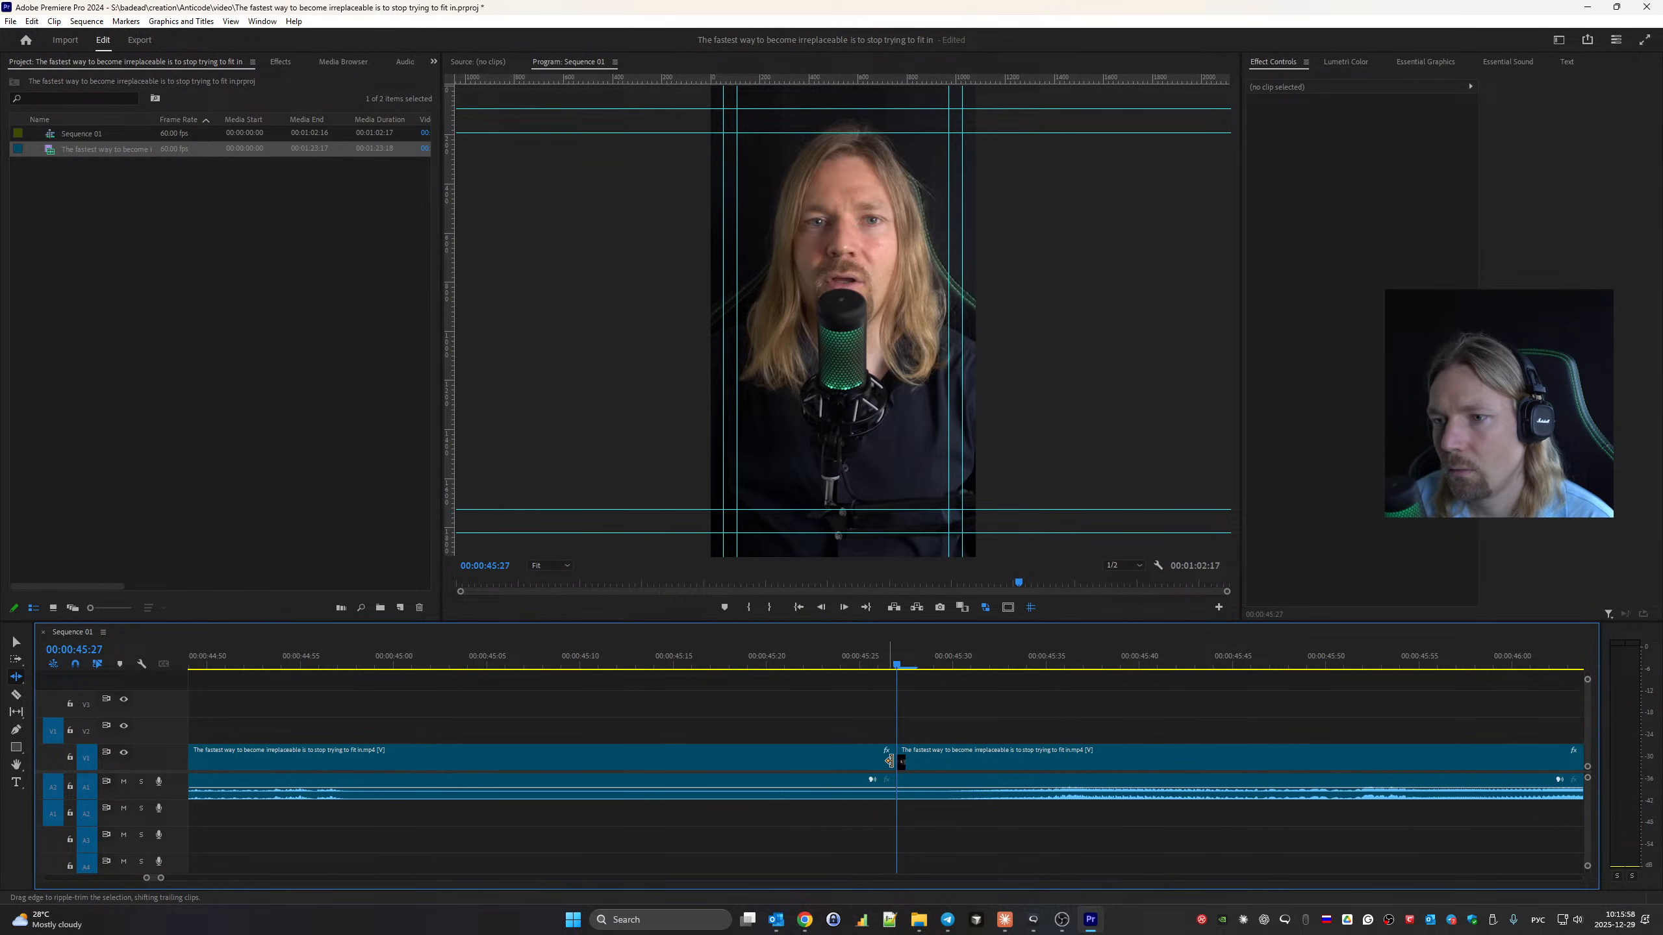
left_click_drag(887, 761, 424, 762)
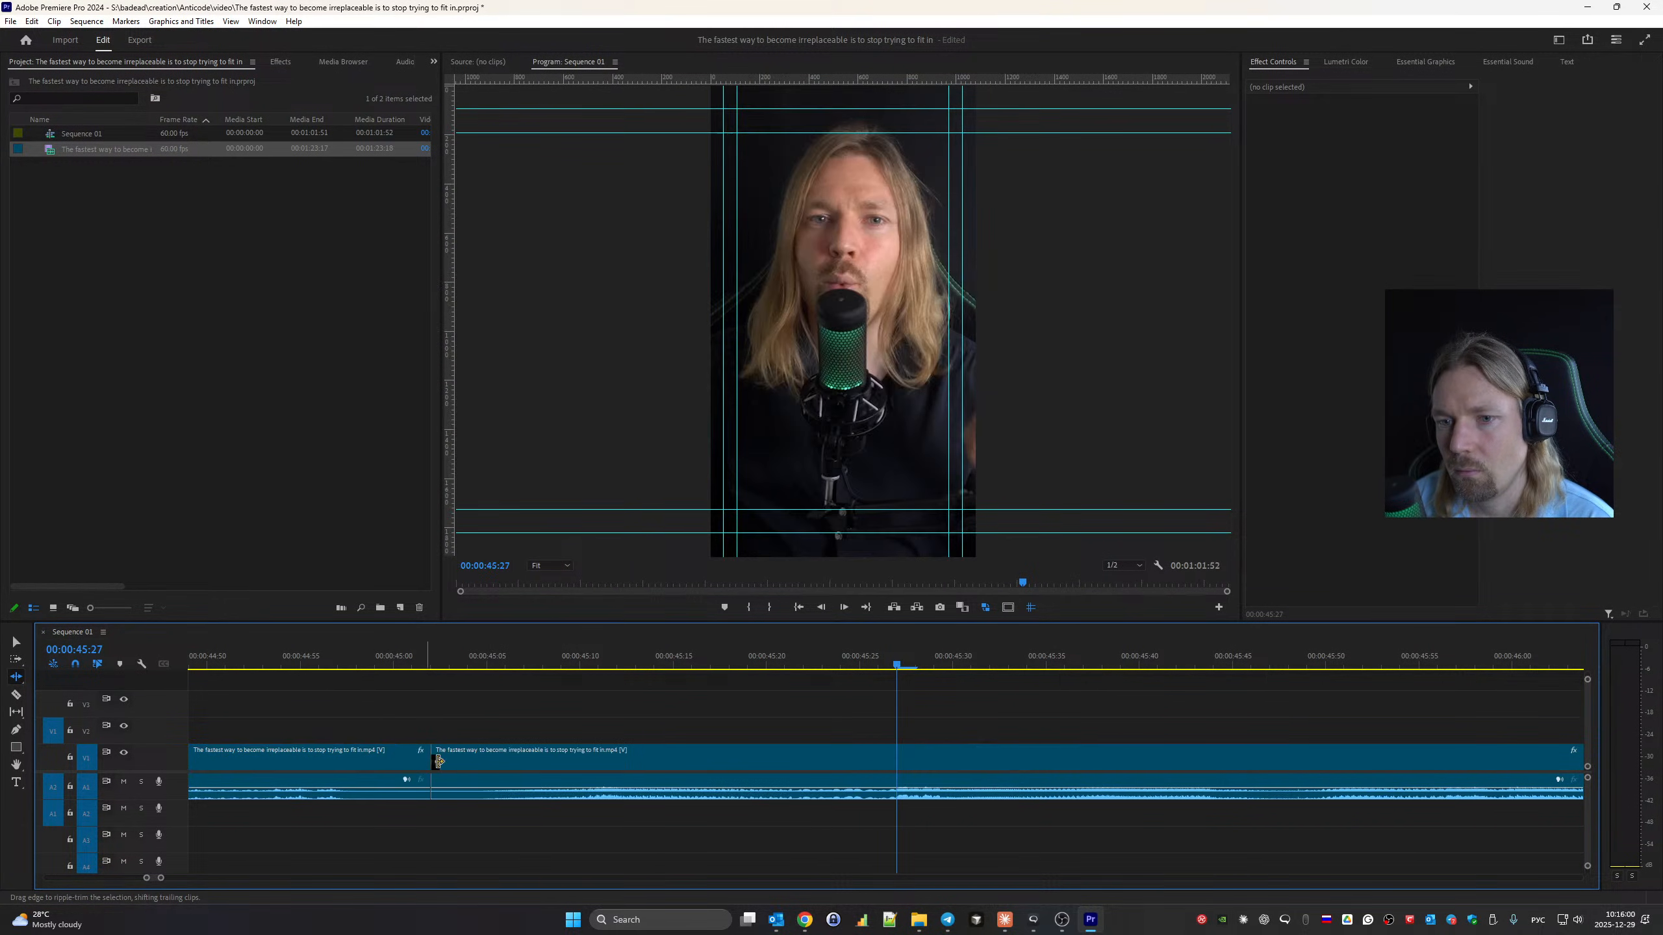
scroll(865, 831, "up", 10)
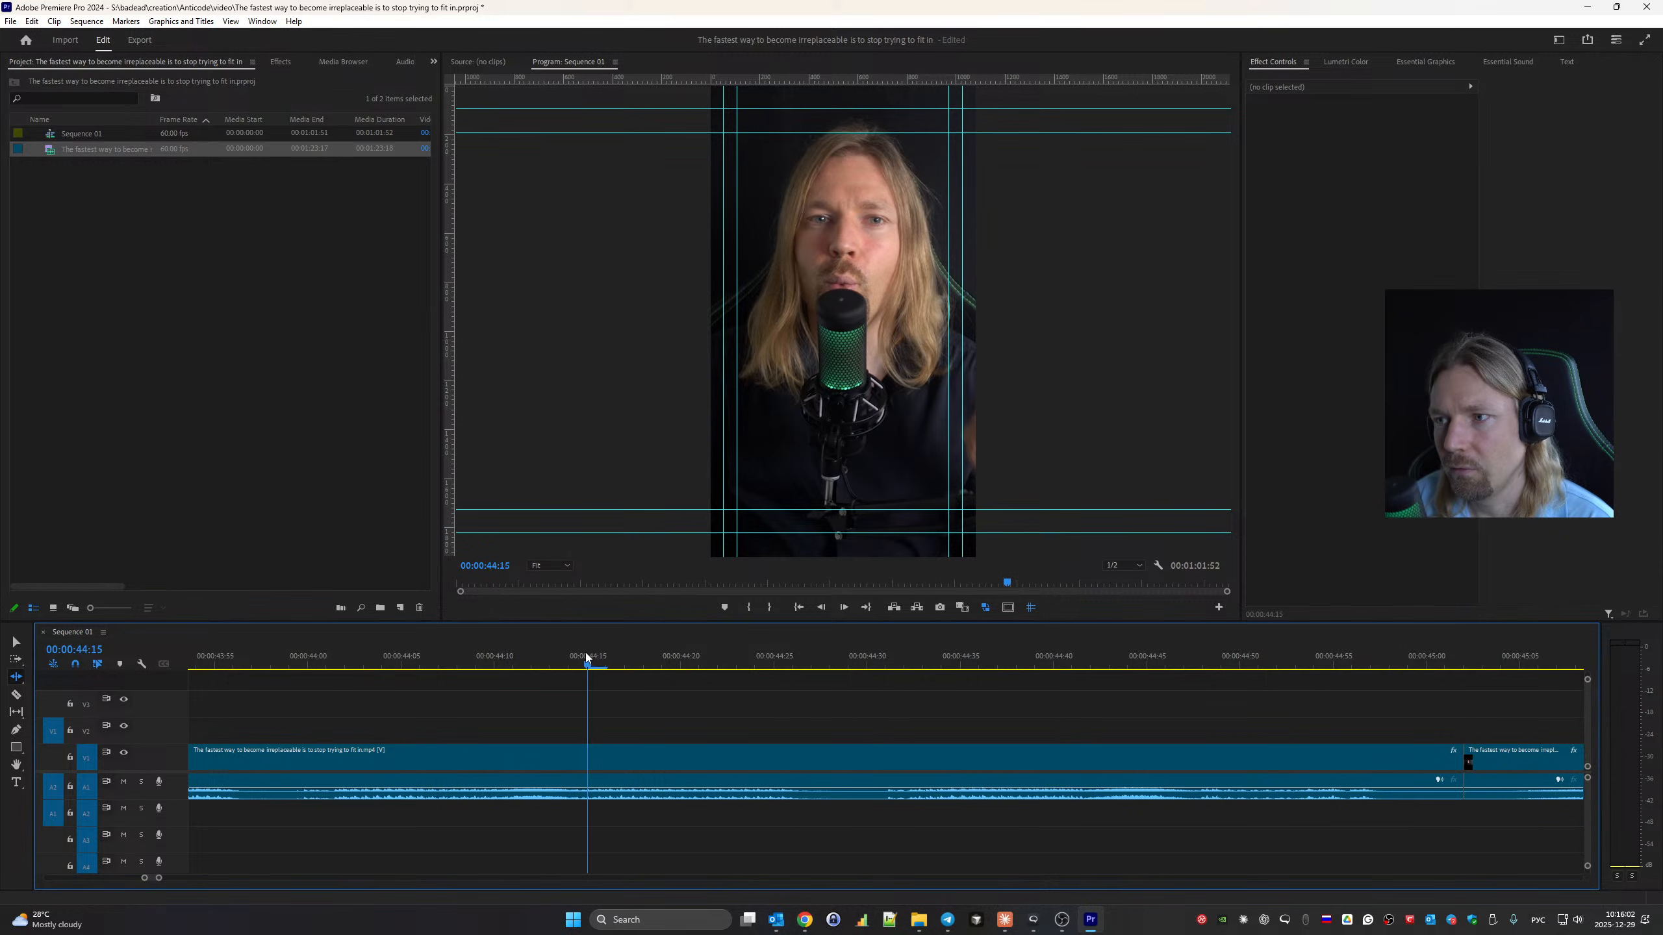
key("space")
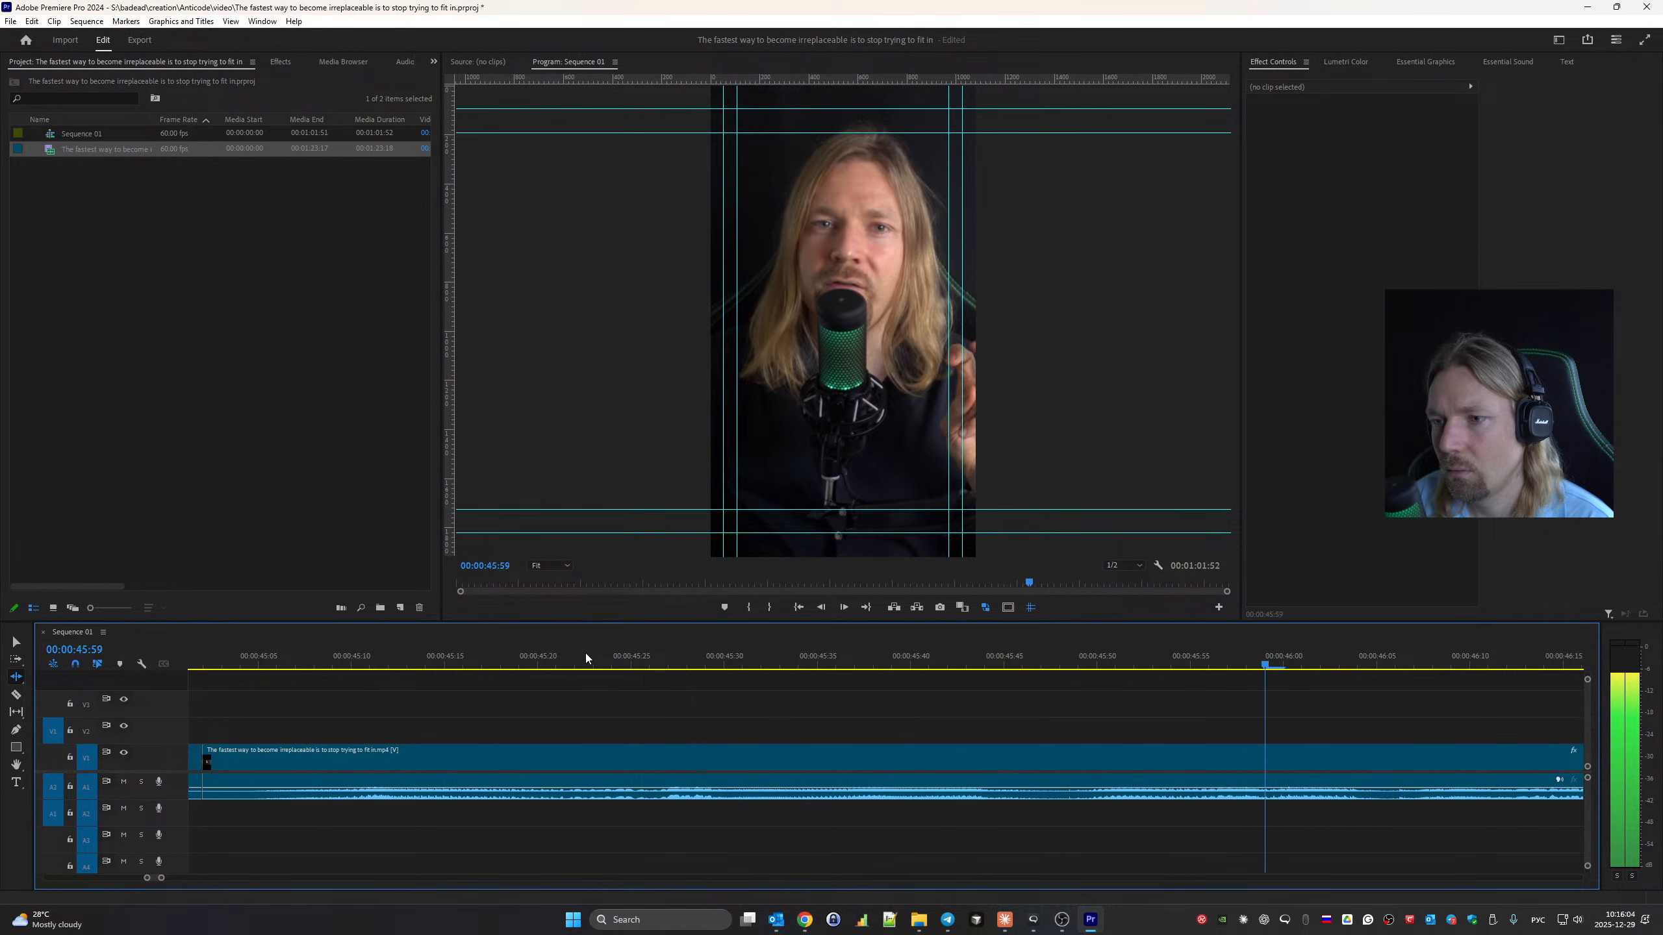
key("space")
Ripple-trim about 18 silent frames around the cut at 00:00:47:50, play the transition and go to the next cut.
key("Down")
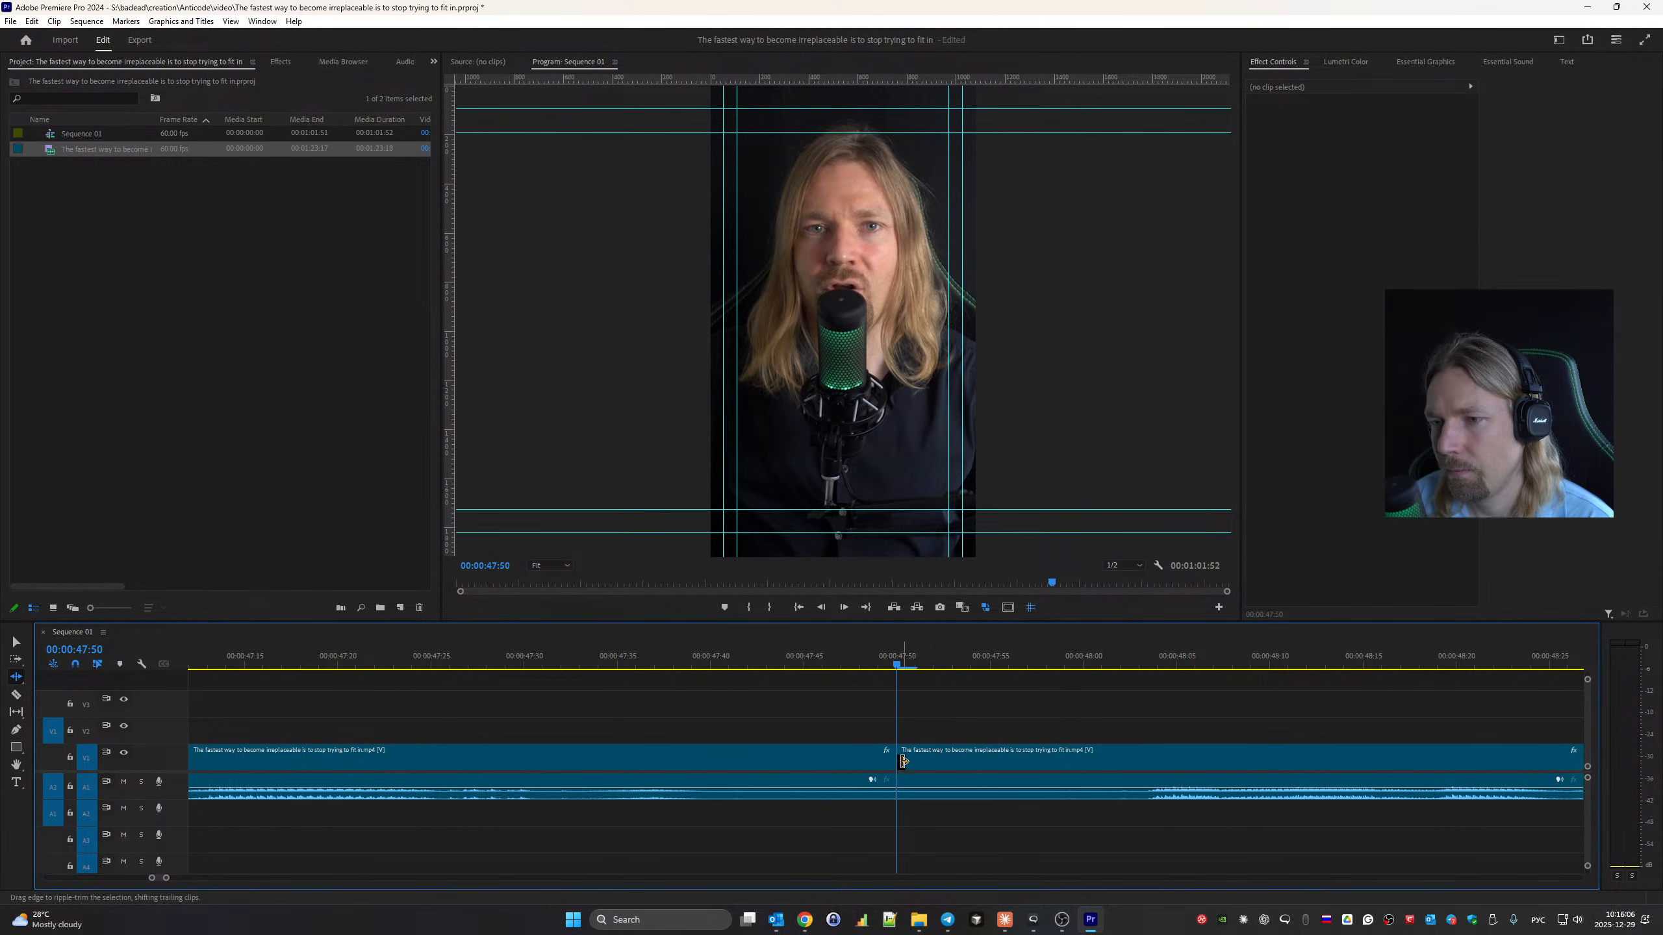
left_click_drag(903, 761, 1088, 762)
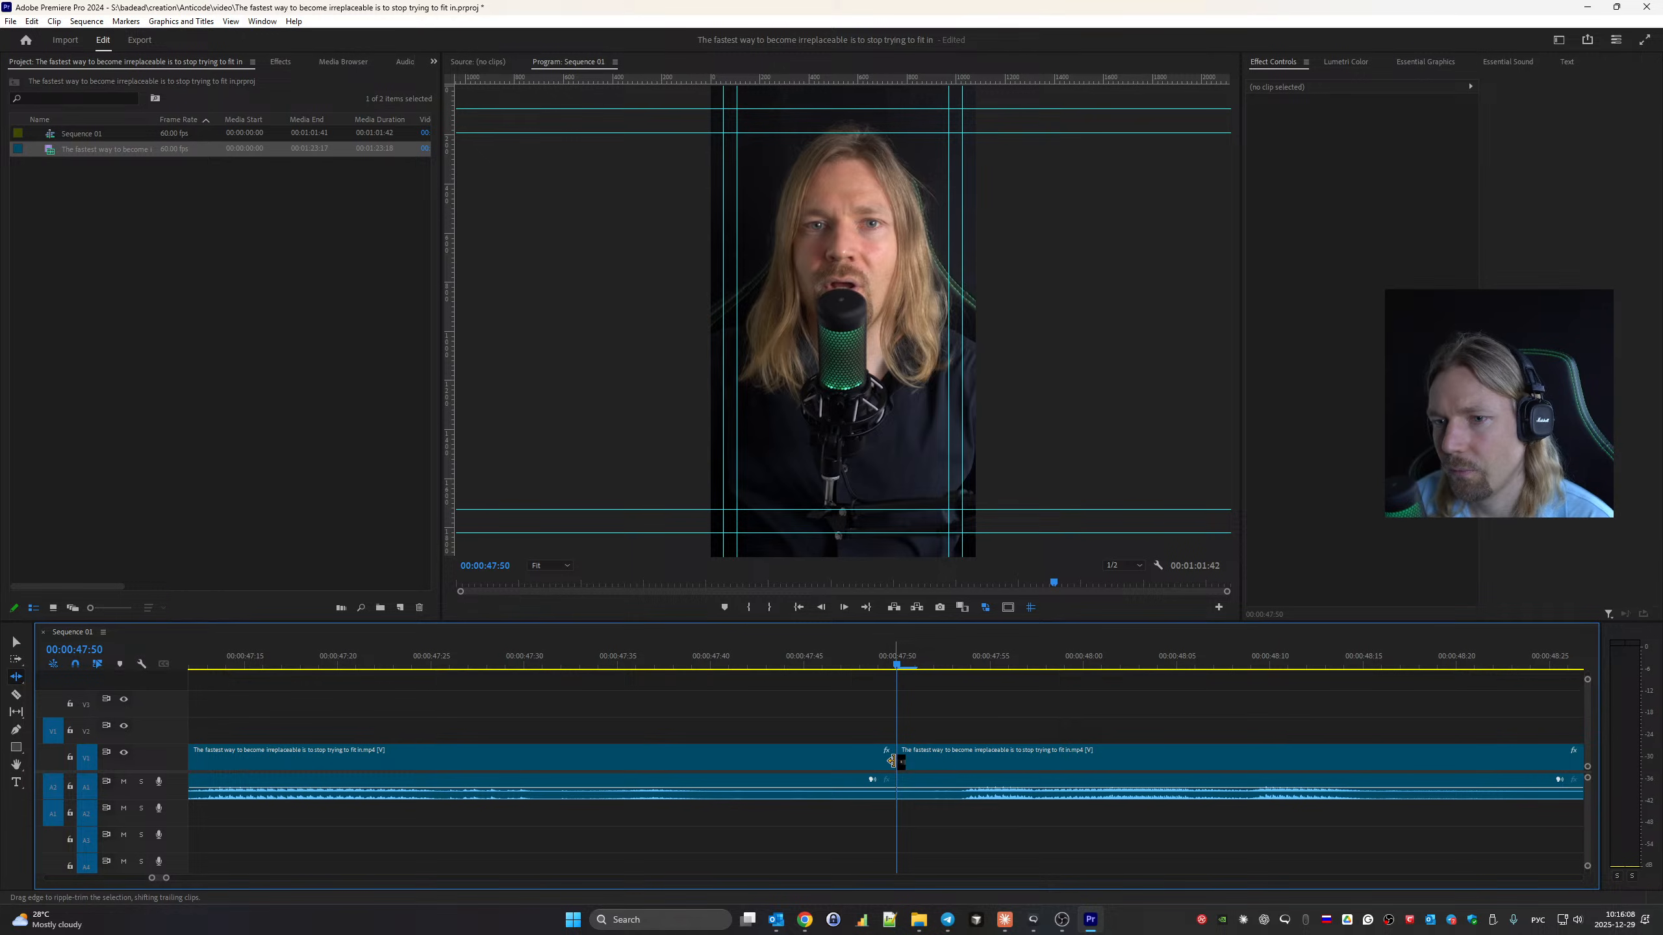
left_click_drag(892, 761, 743, 758)
scroll(928, 771, "up", 8)
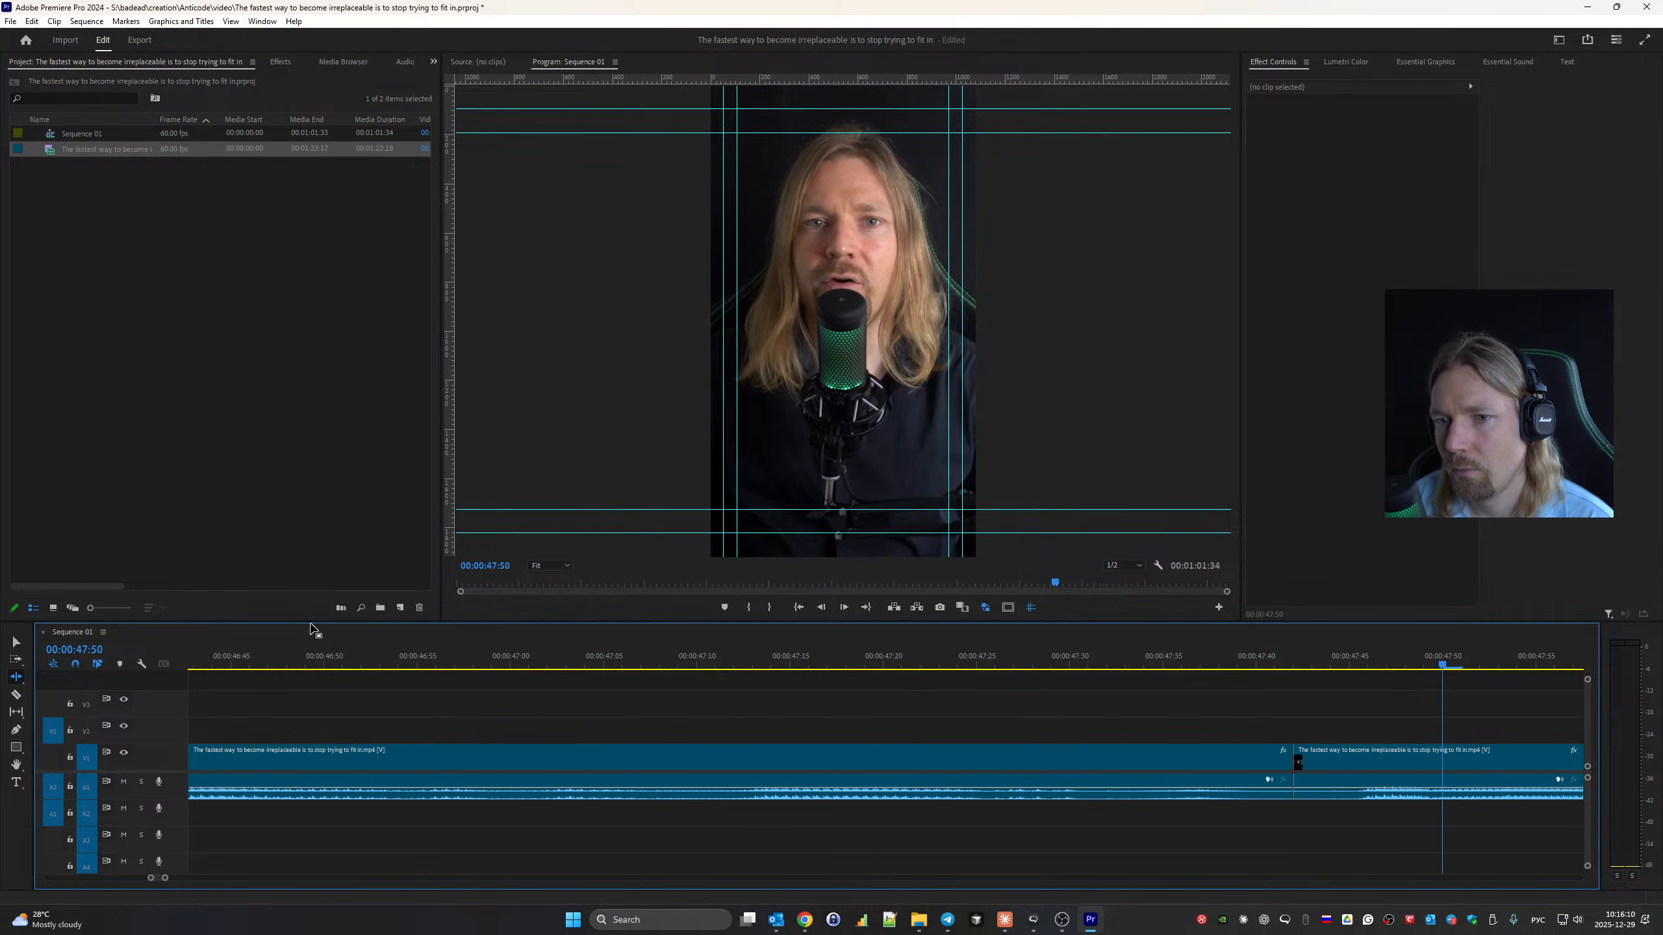
left_click(269, 662)
key("space")
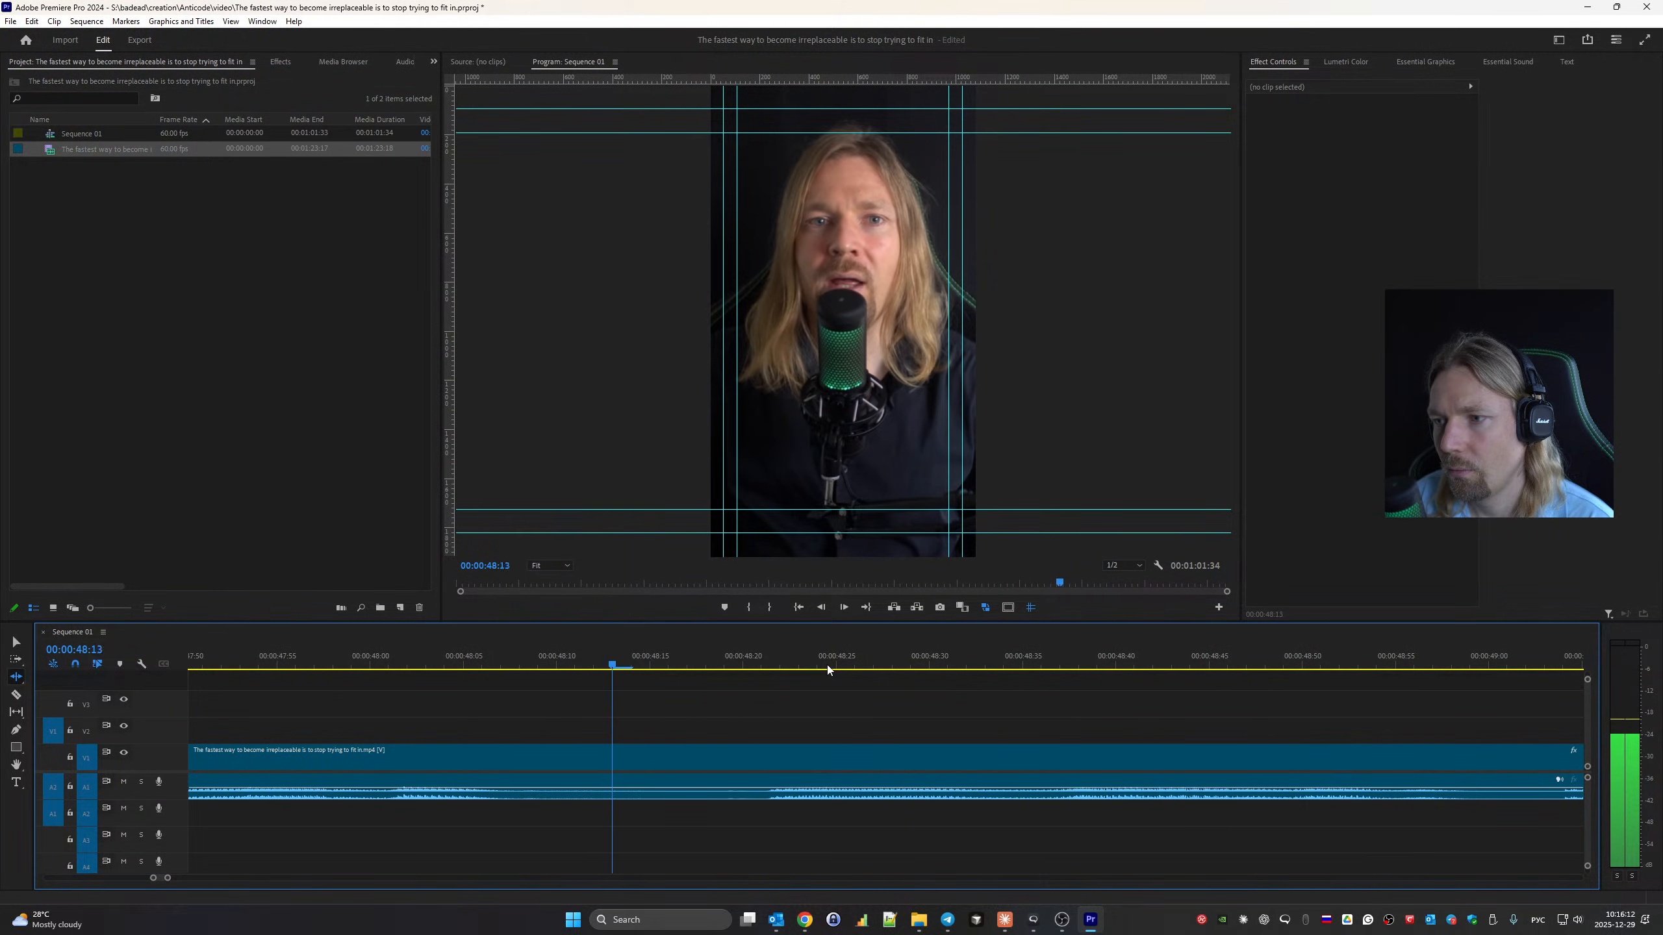
key("Down")
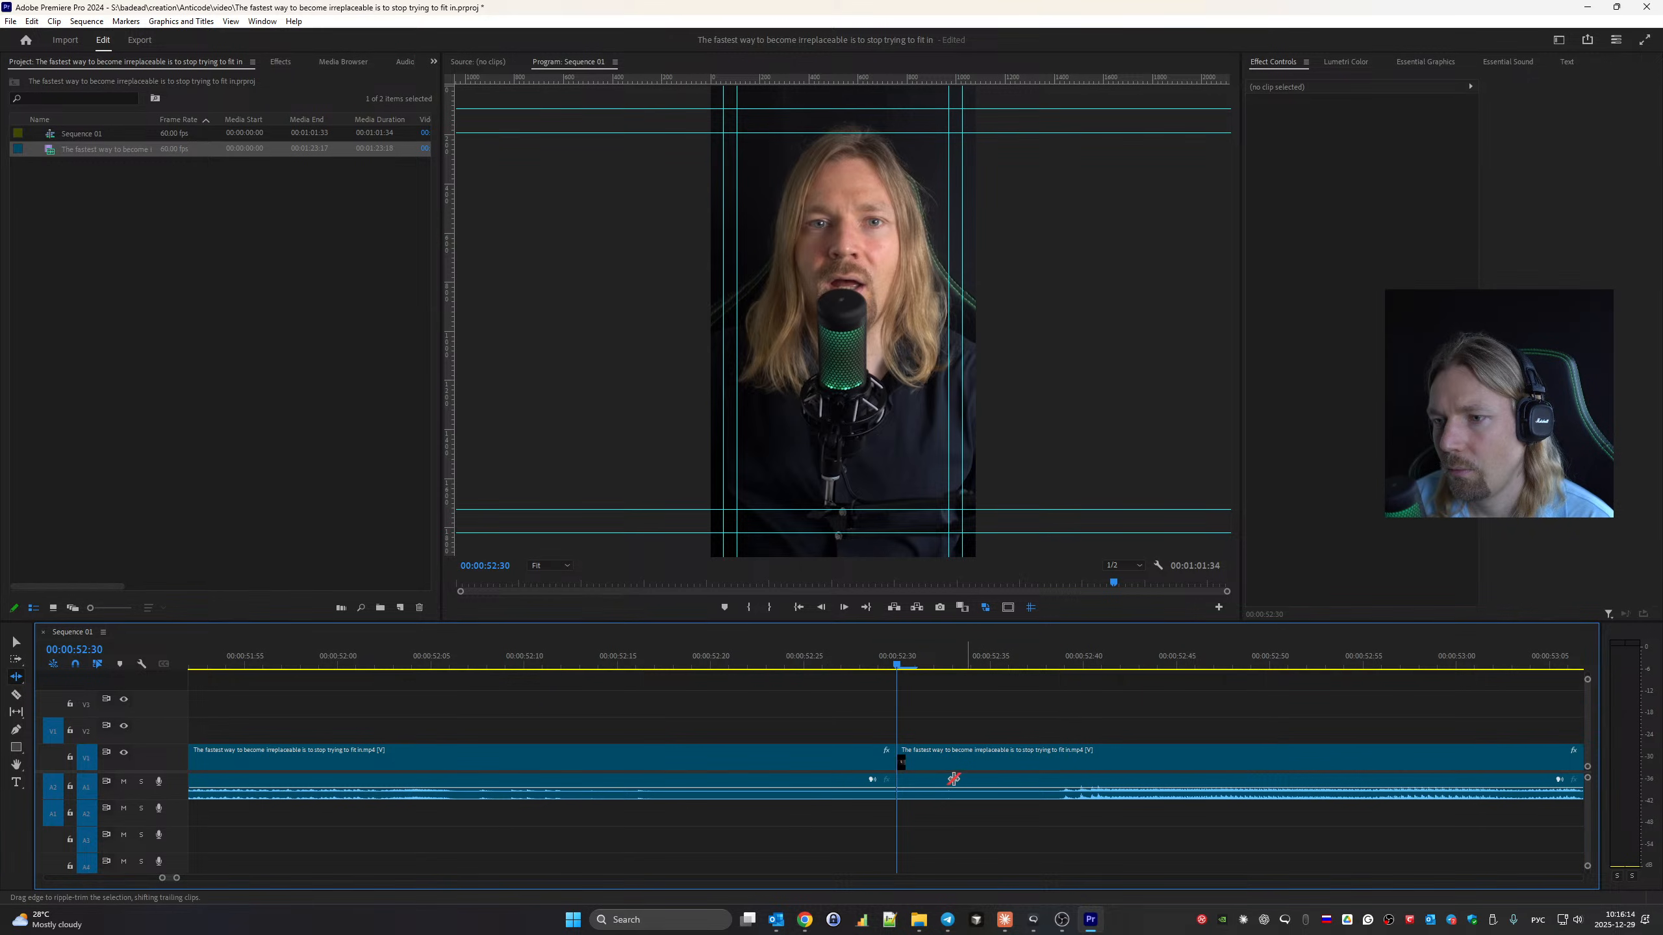
Ripple-trim about 15 silent frames around the cut at 00:00:52:30 and play the transition.
left_click_drag(892, 770, 810, 766)
left_click_drag(713, 766, 813, 768)
scroll(854, 724, "up", 4)
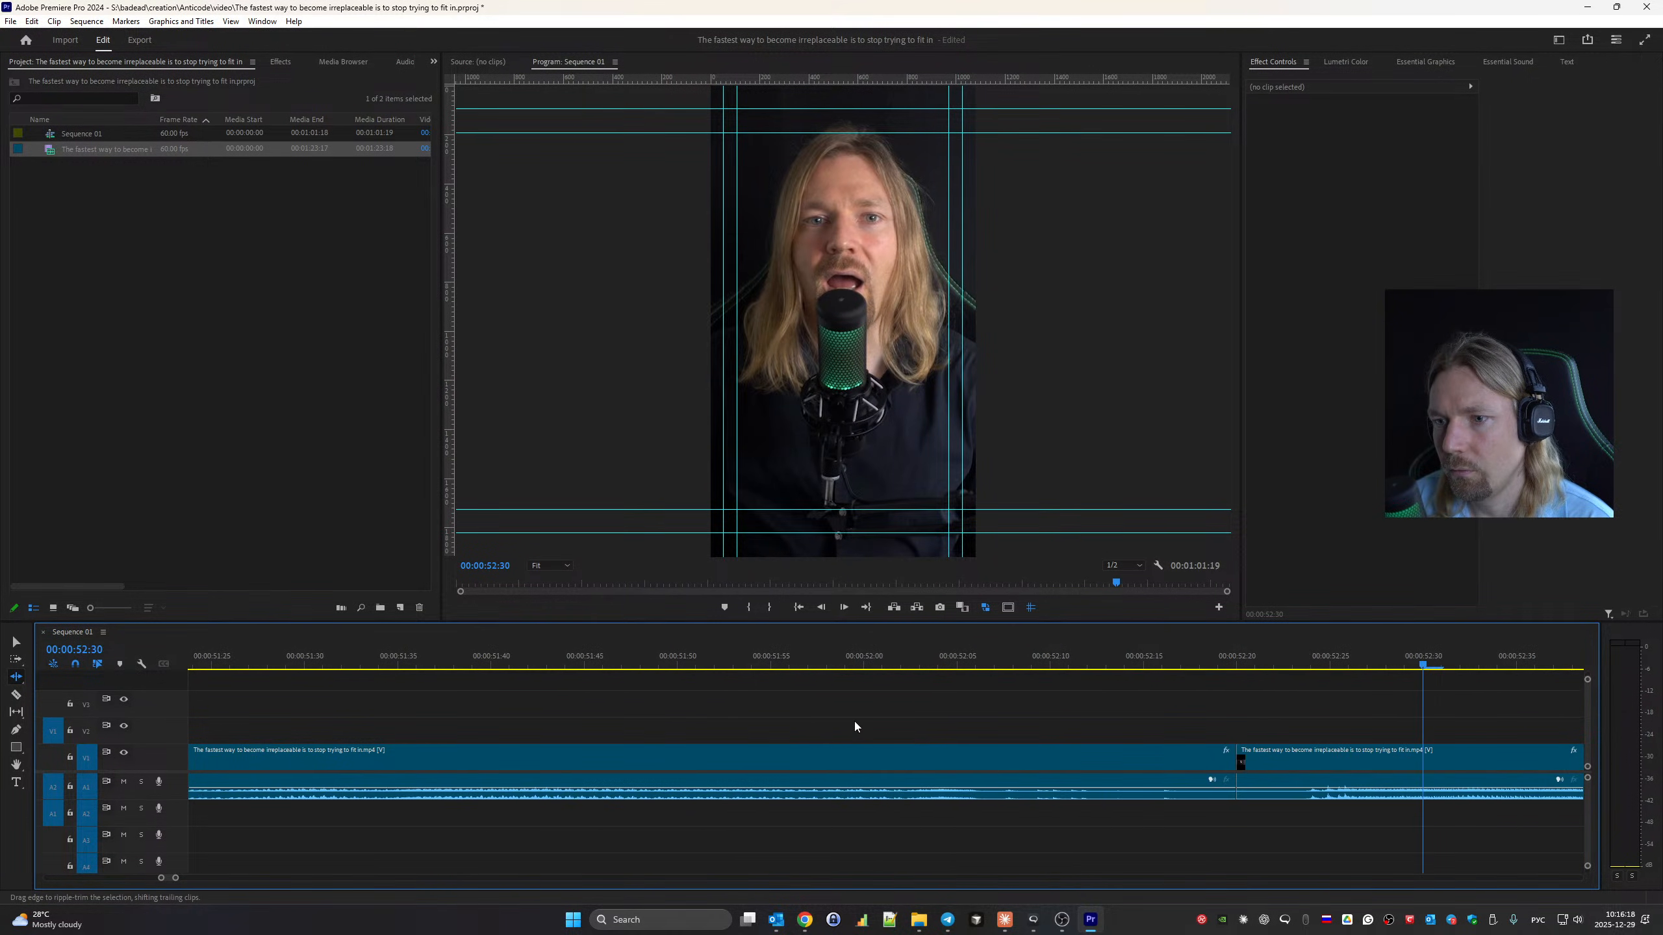
left_click(309, 658)
key("space")
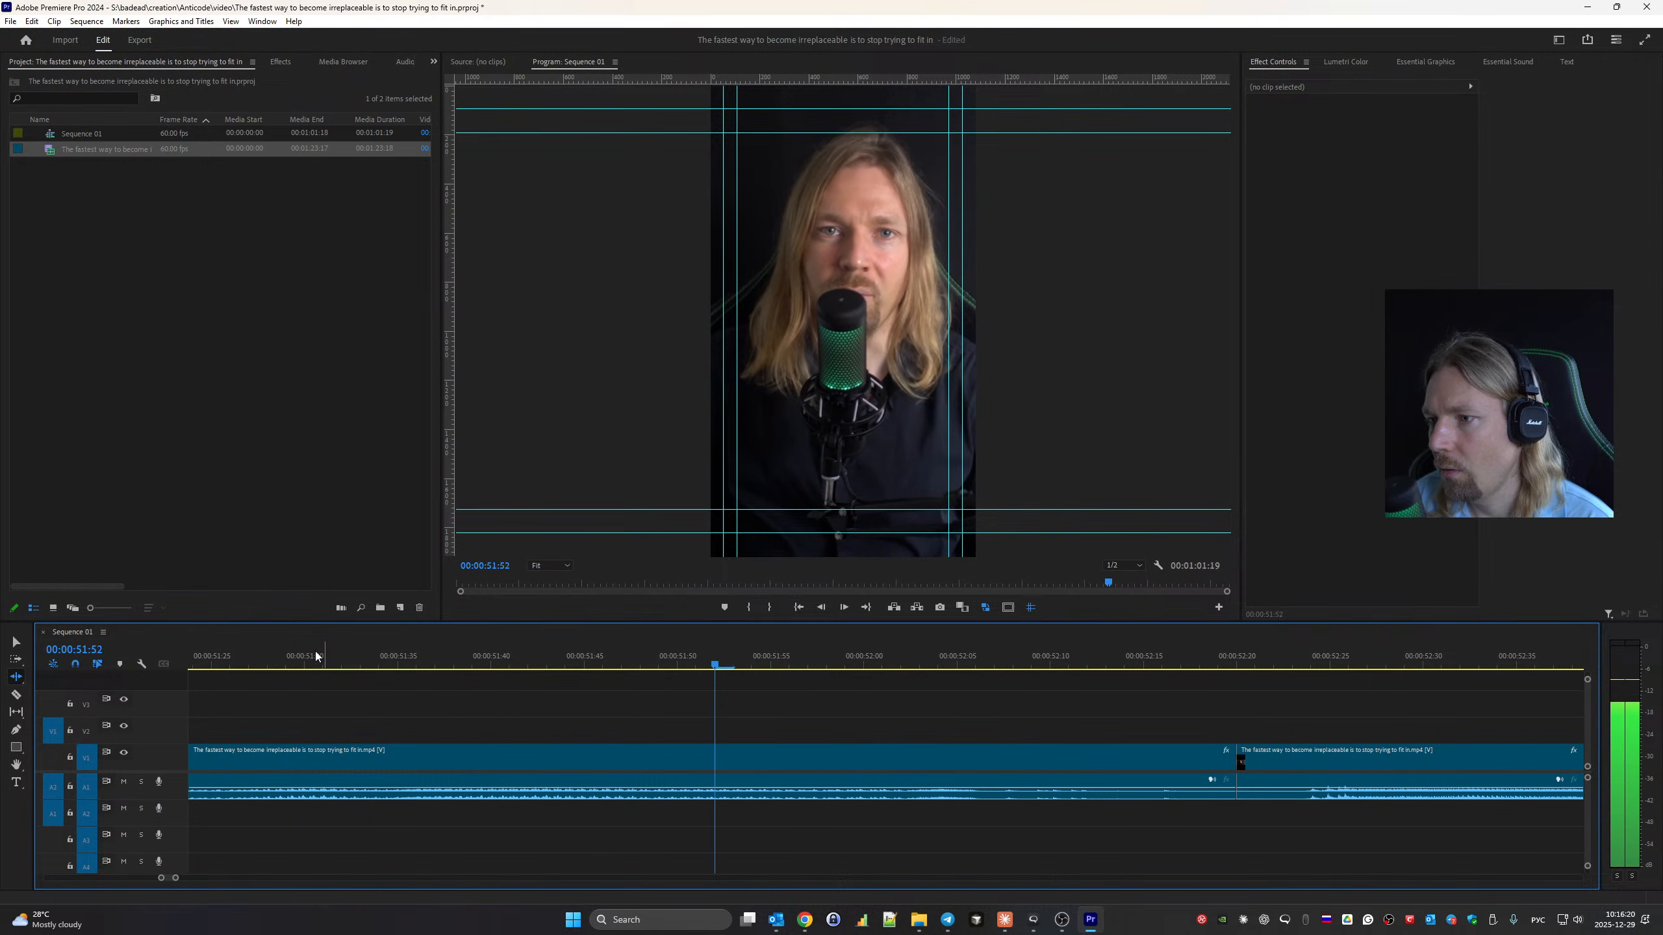
key("space")
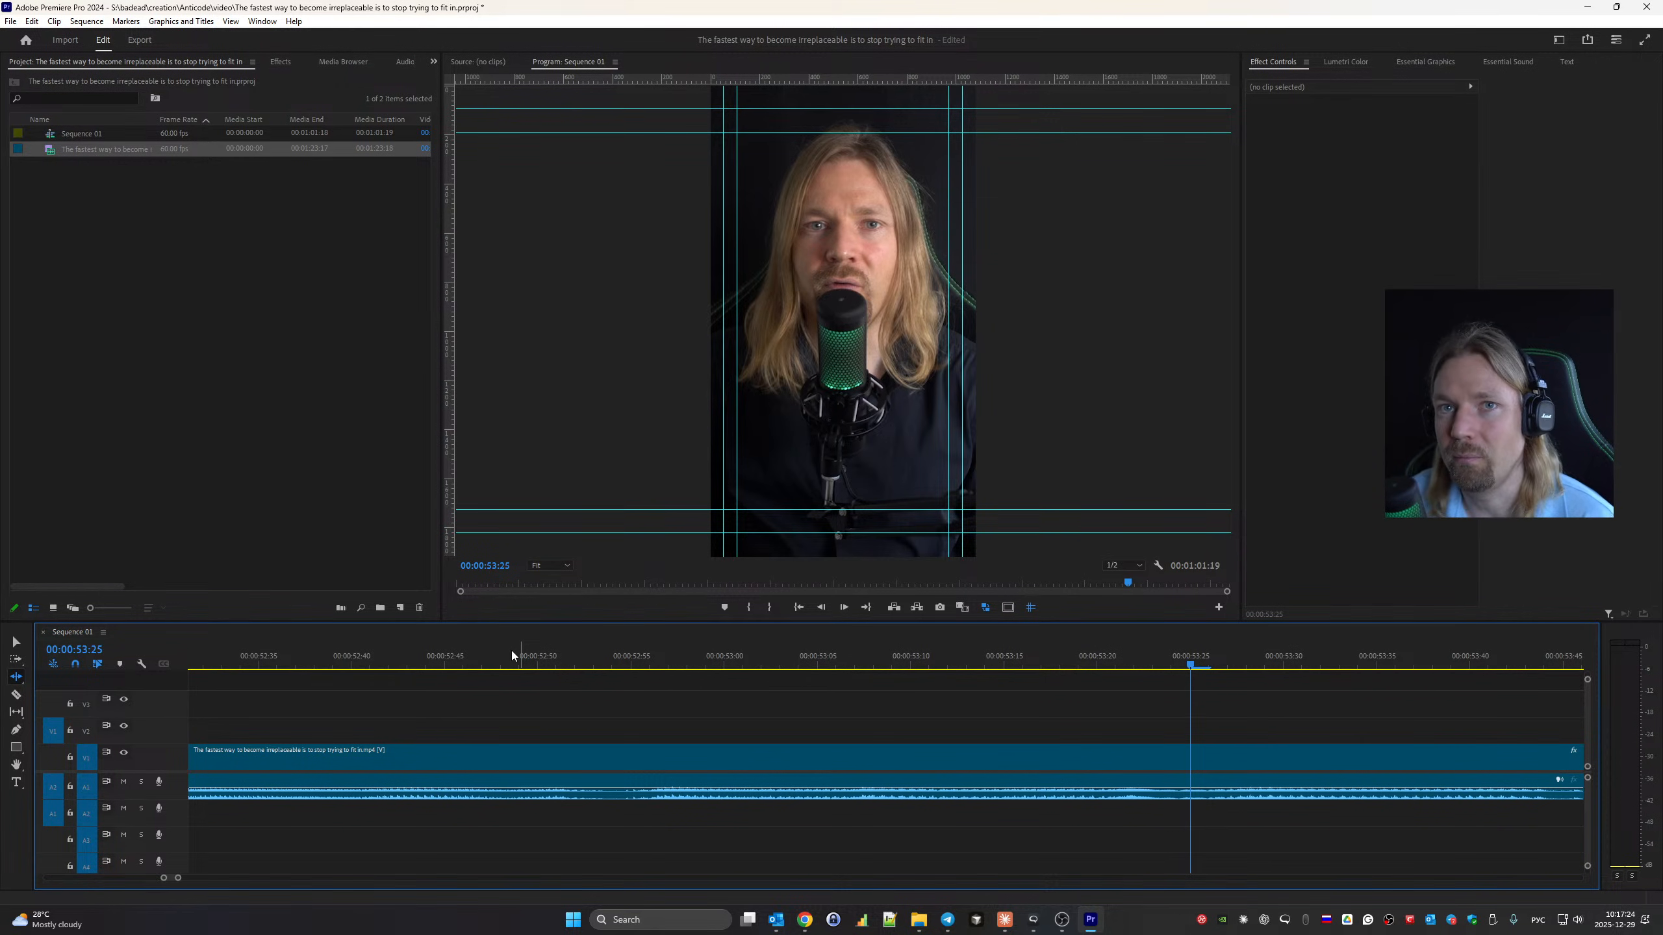
Replay the transition across the cut at 00:00:52:20 and the speech that follows it.
left_click(522, 648)
key("Up")
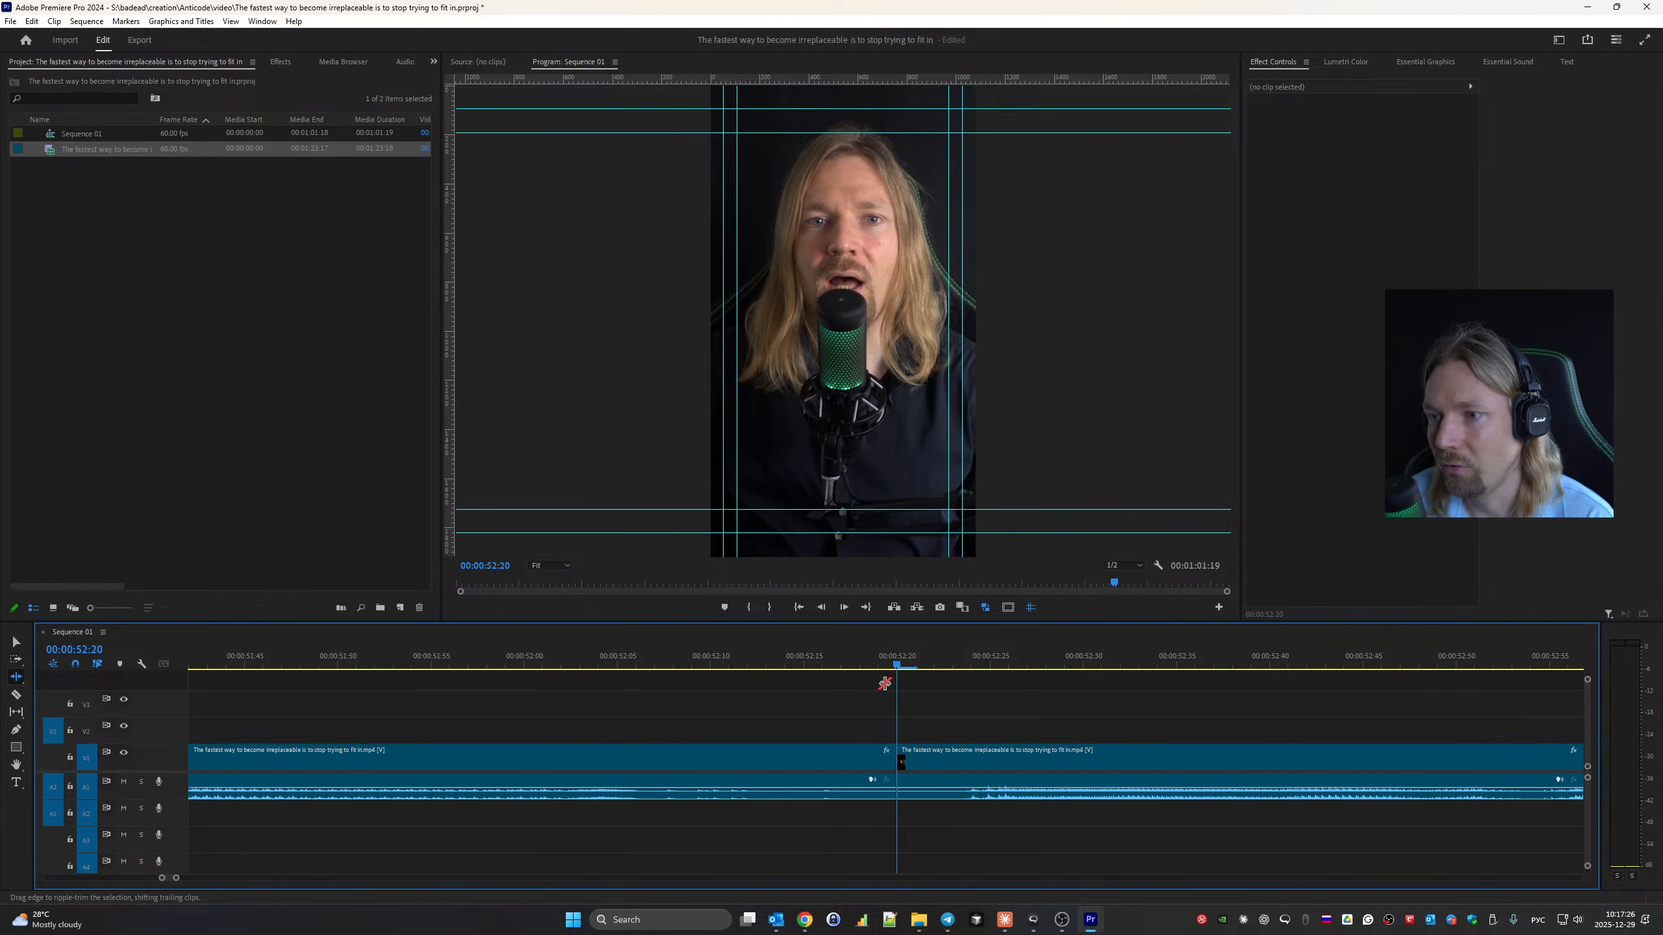
scroll(698, 817, "up", 5)
left_click(256, 657)
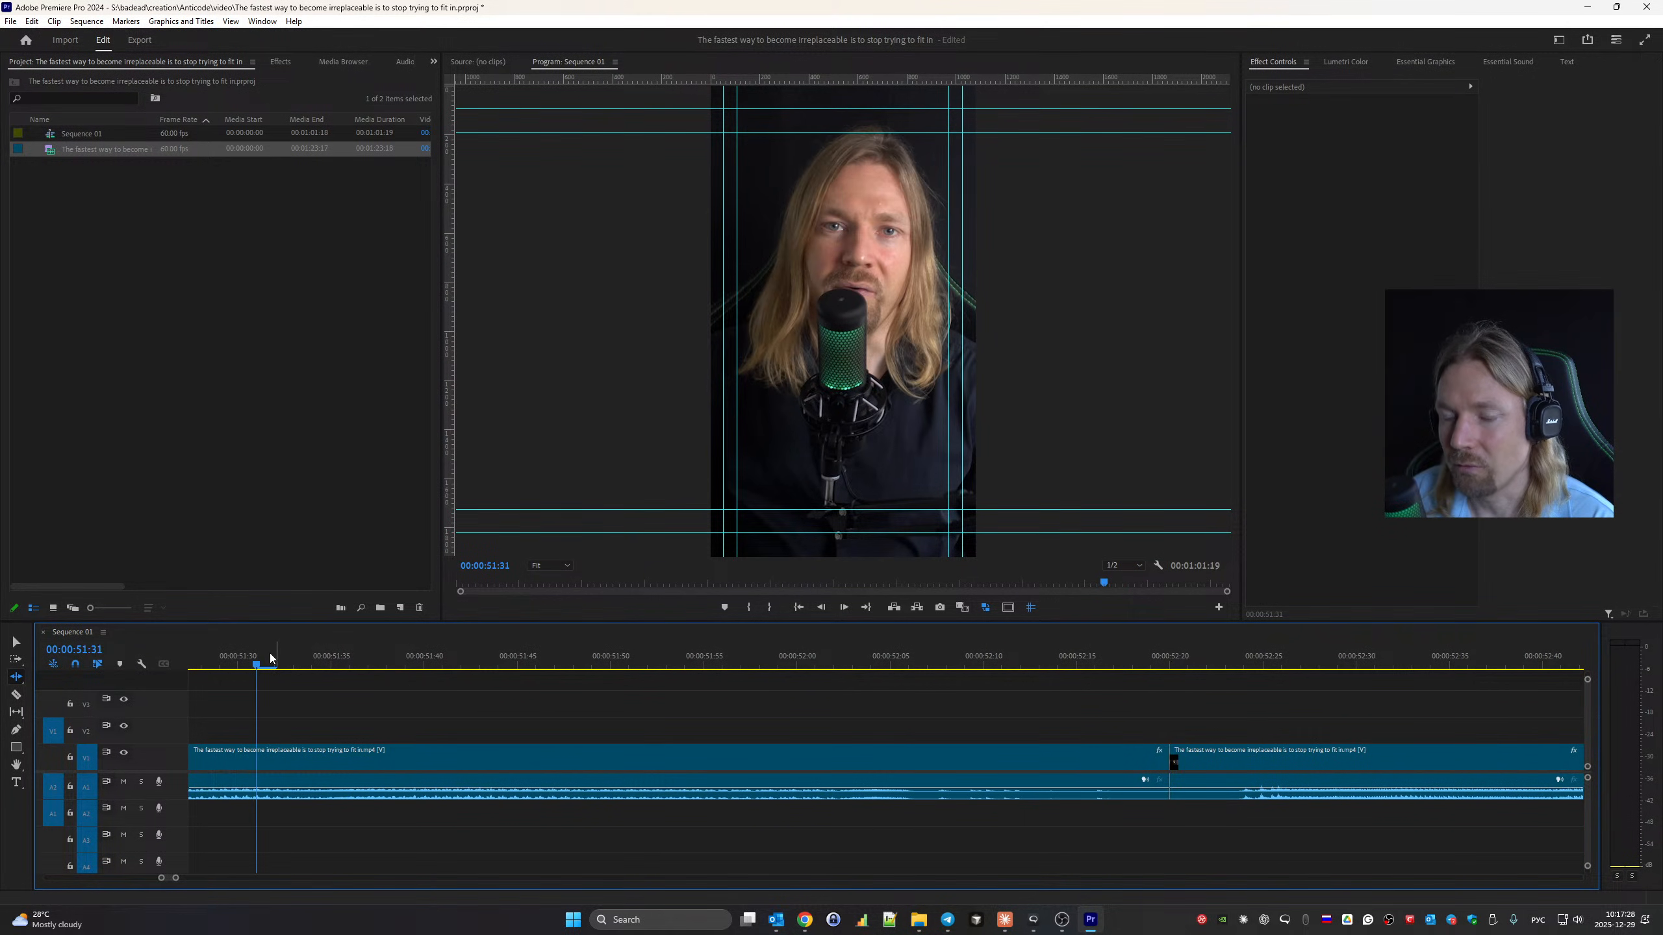
key("space")
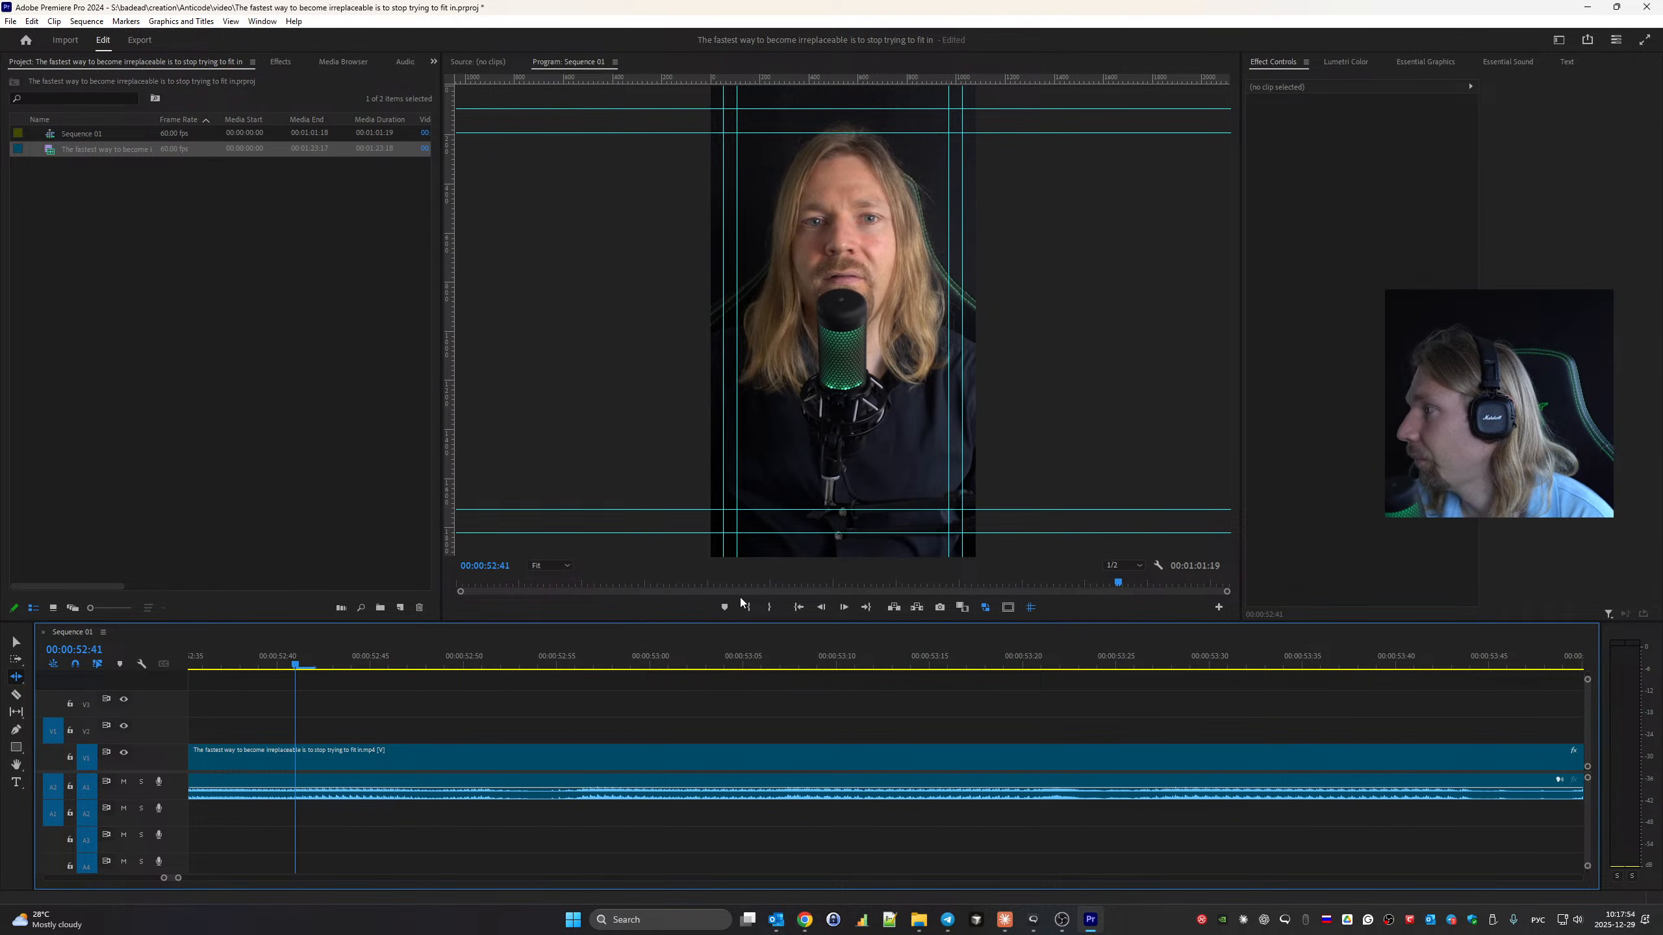
key("space")
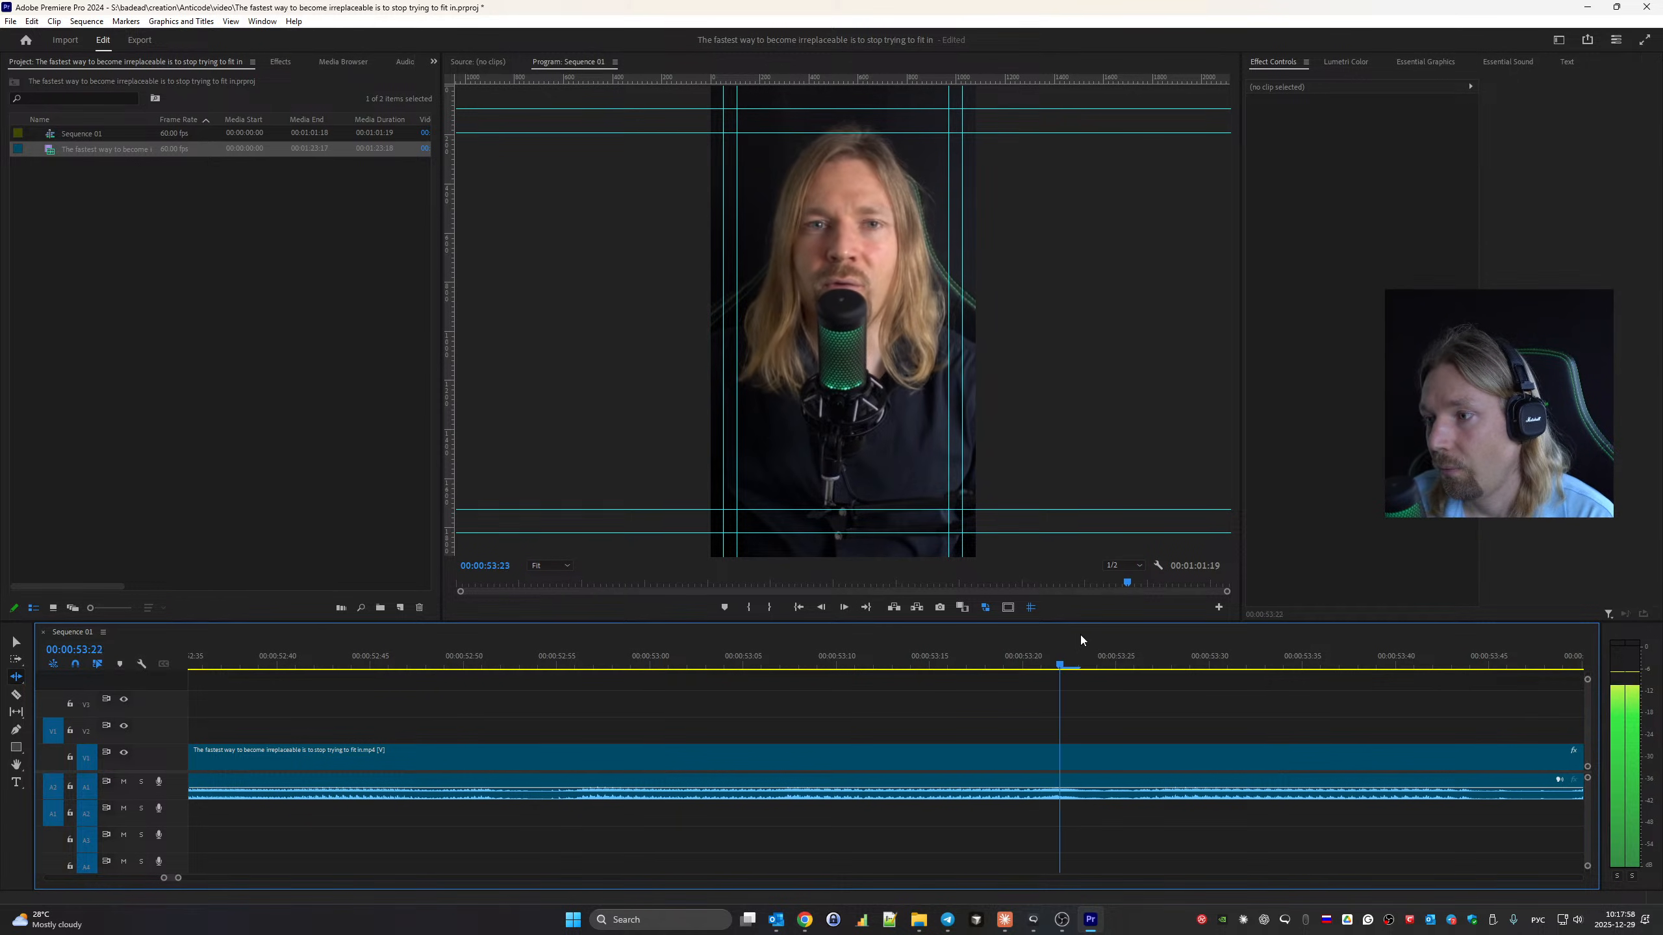
key("space")
Play the end of the last clip and ripple-trim its trailing silence back to 00:01:01:10.
key("End")
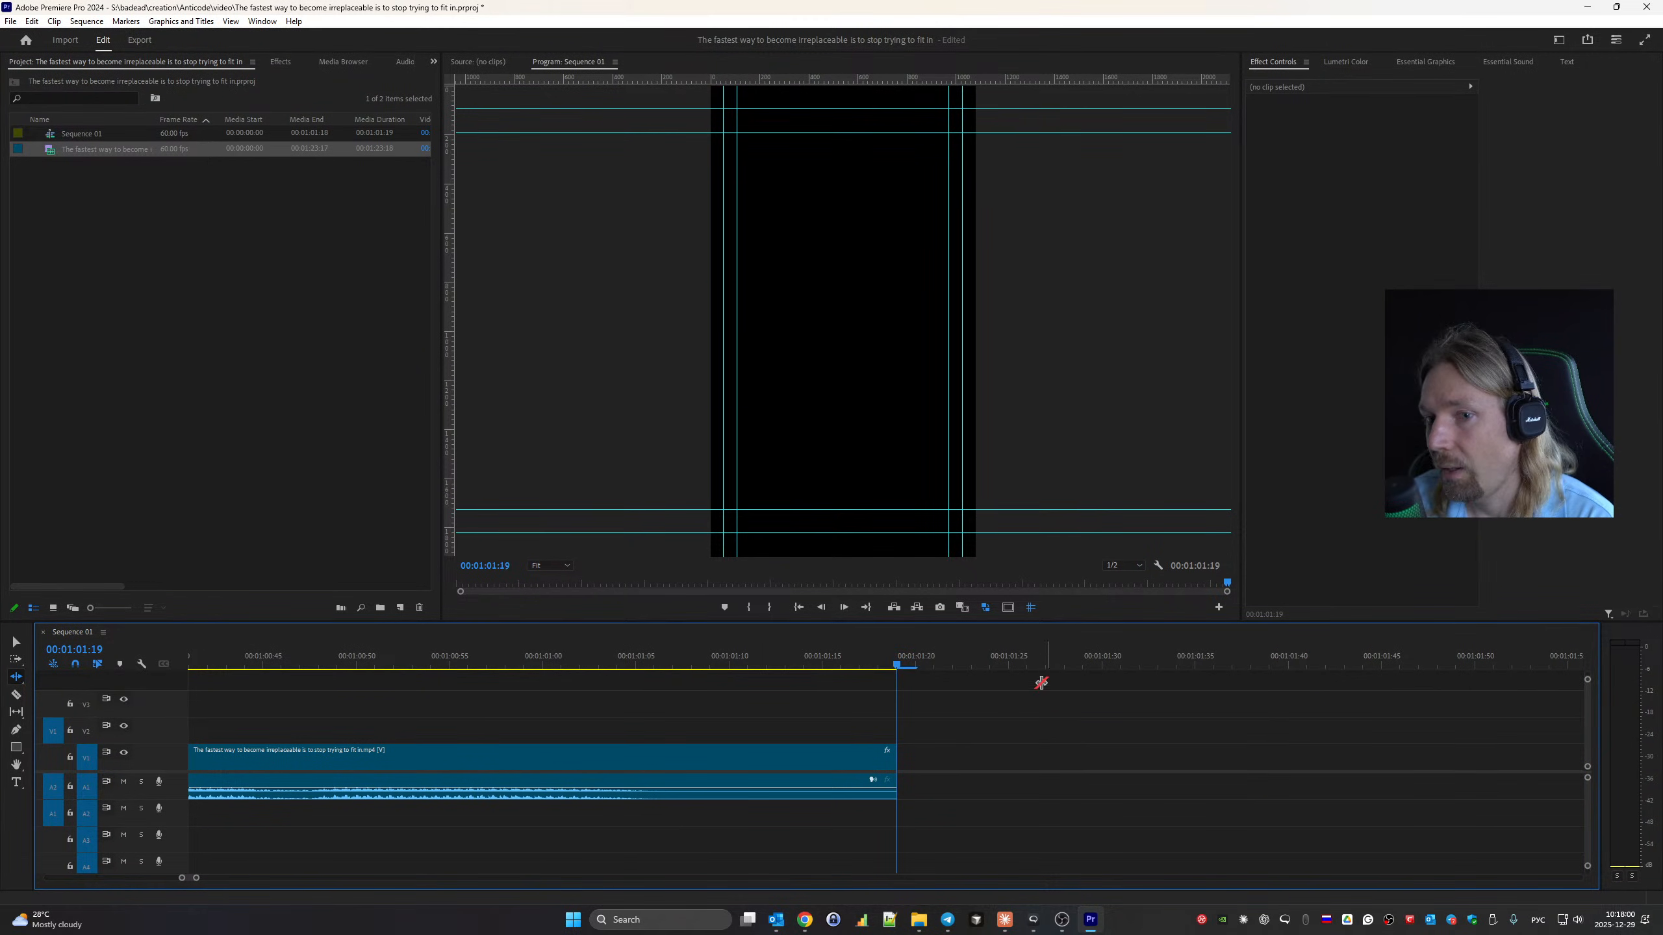
scroll(811, 760, "up", 3)
left_click(355, 659)
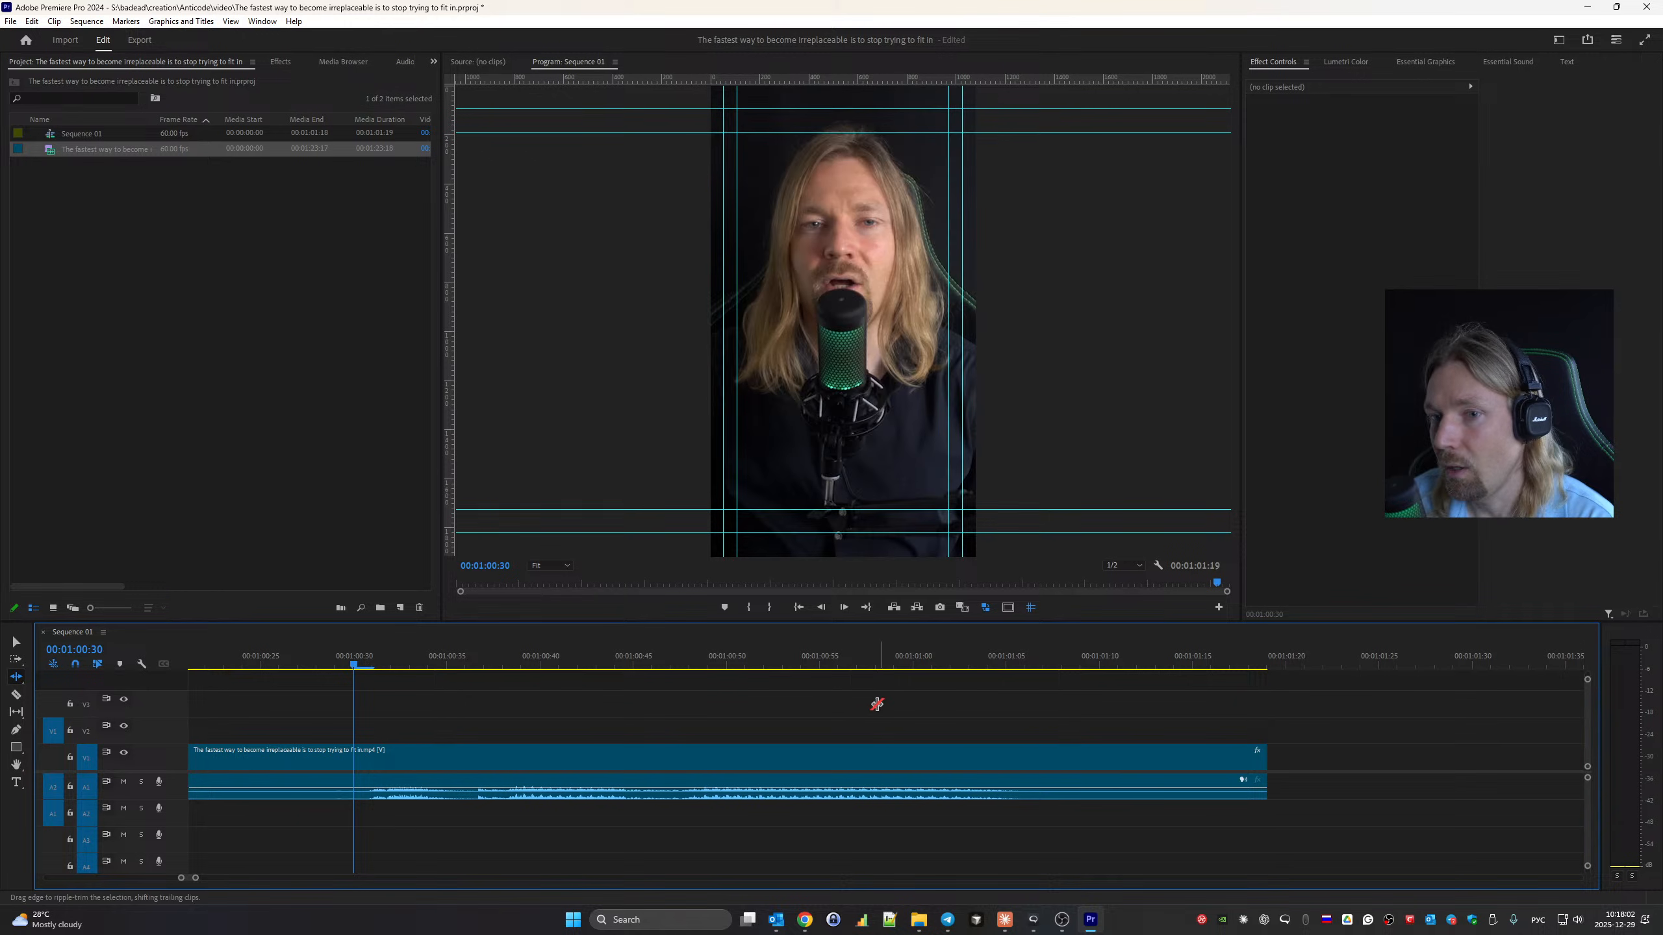
key("space")
key("space")
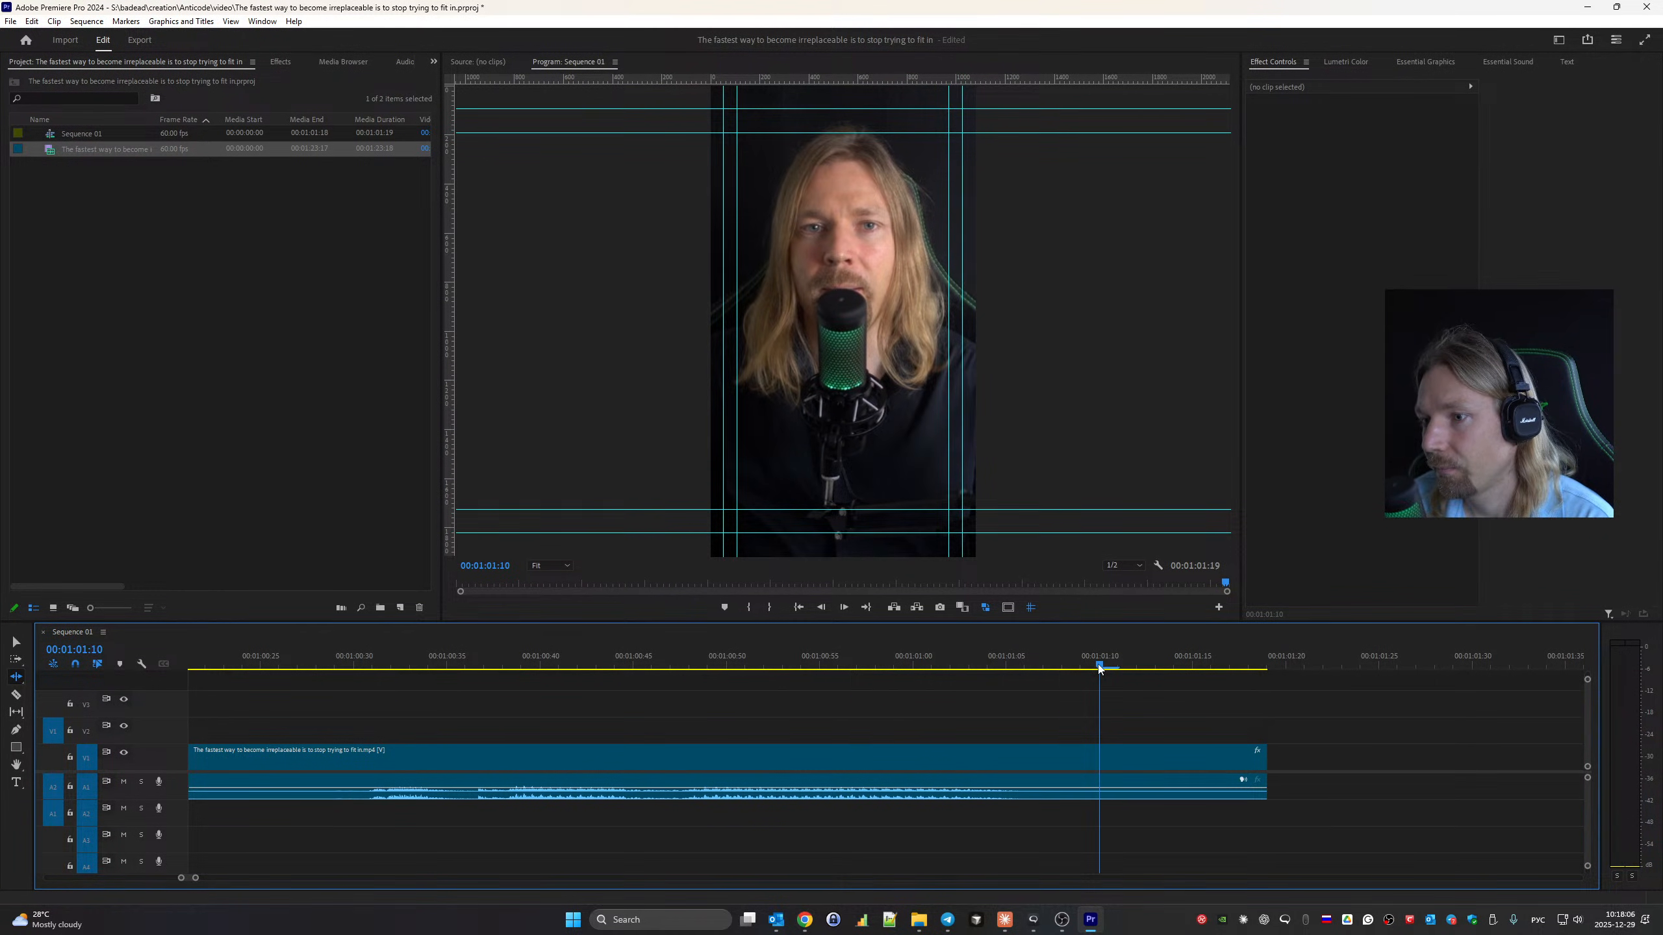
left_click_drag(1266, 775, 1099, 776)
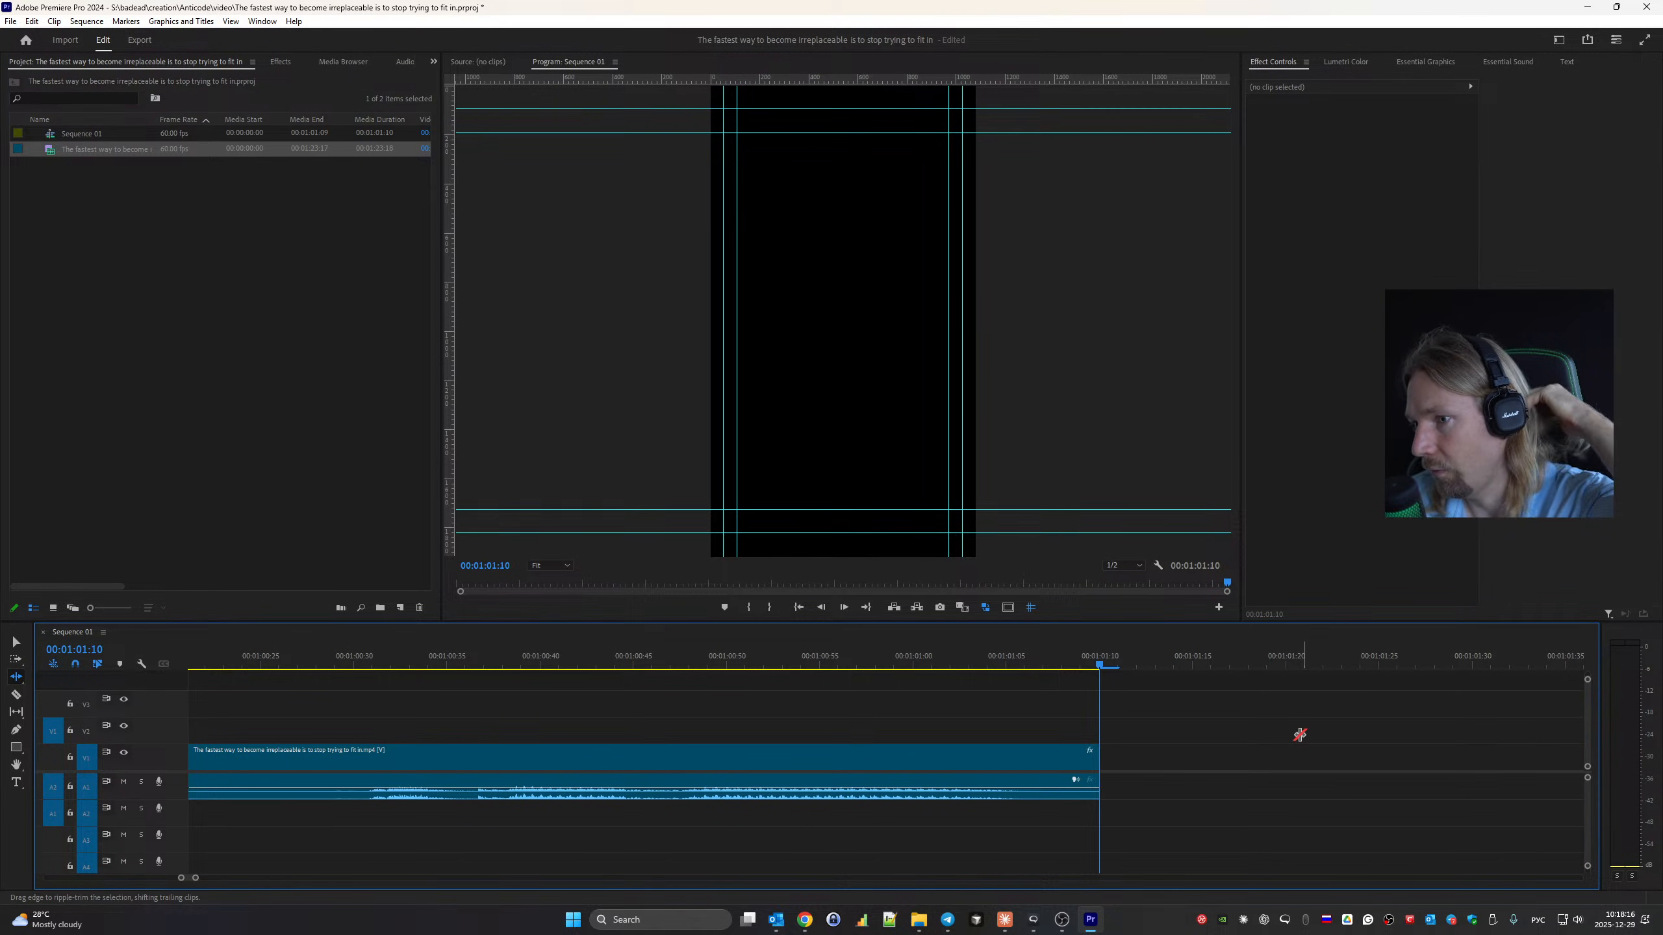
Return to the sequence start, fit all clips in the timeline and save the project.
key("Home")
key("backslash")
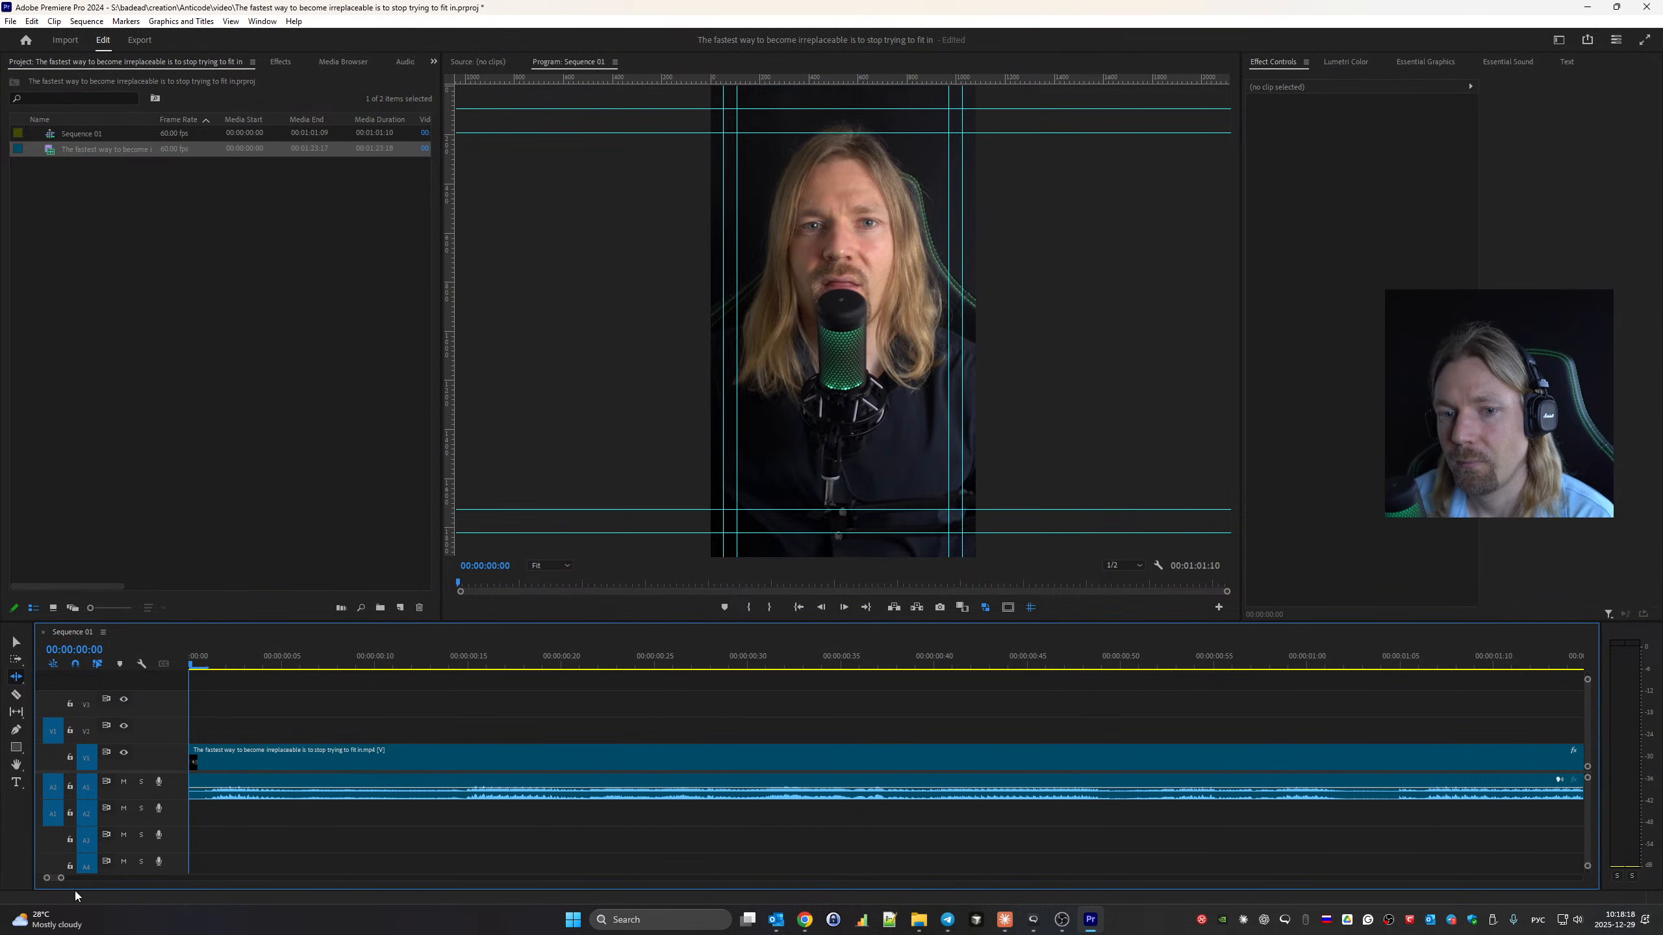
left_click_drag(61, 878, 343, 931)
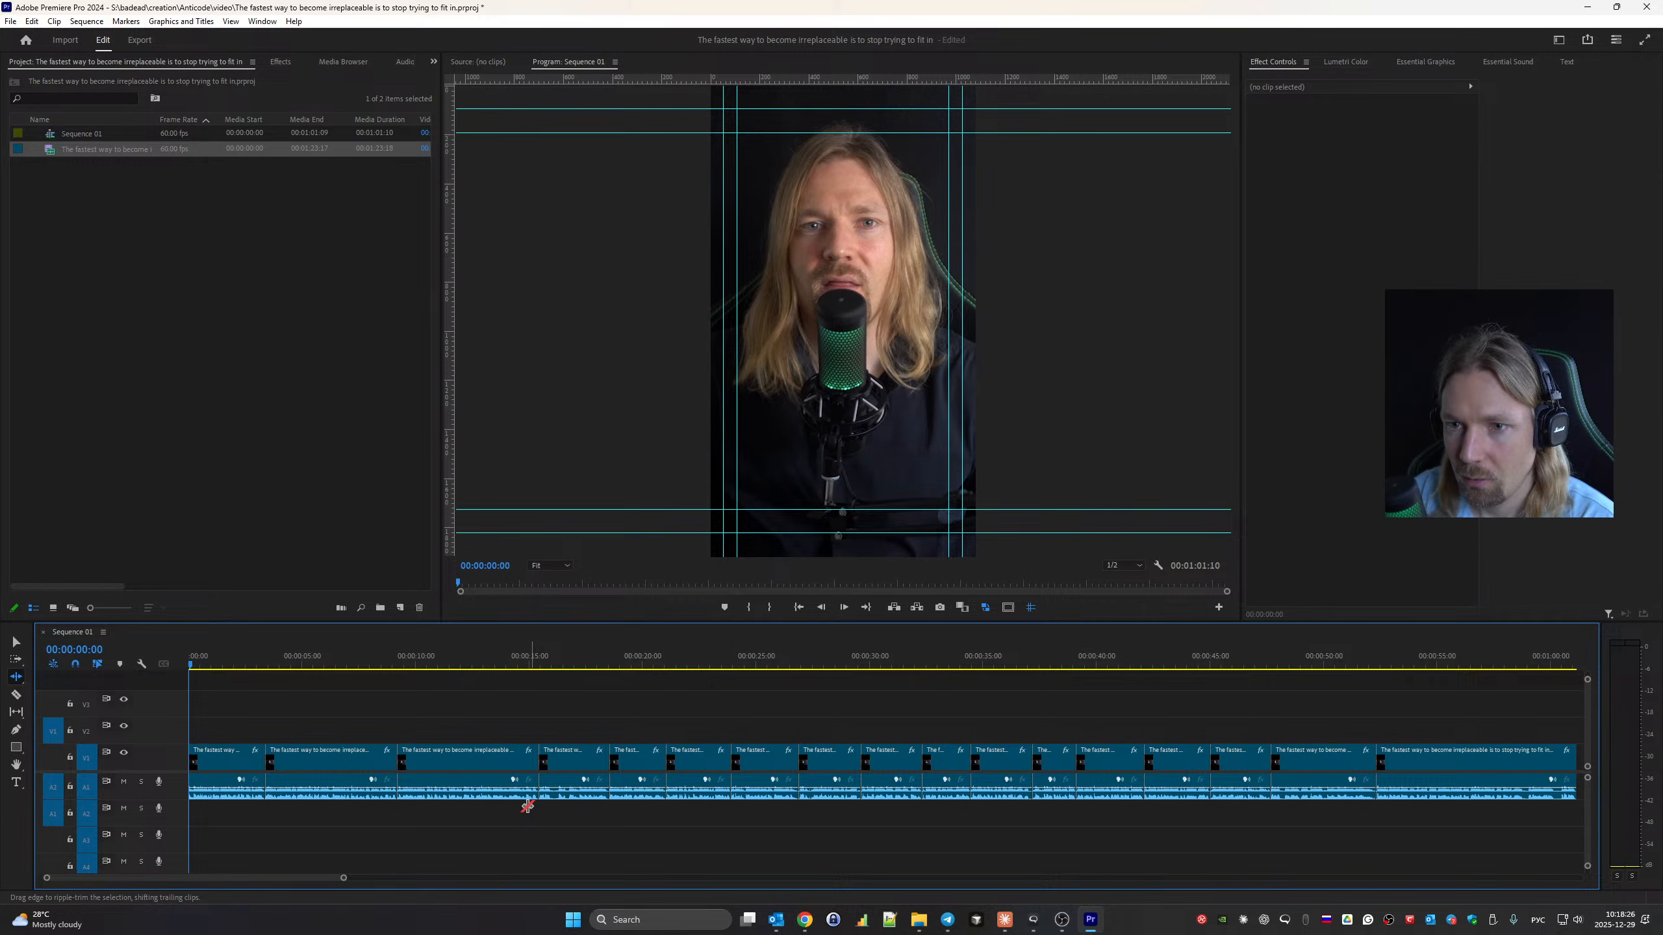
key("ctrl+s")
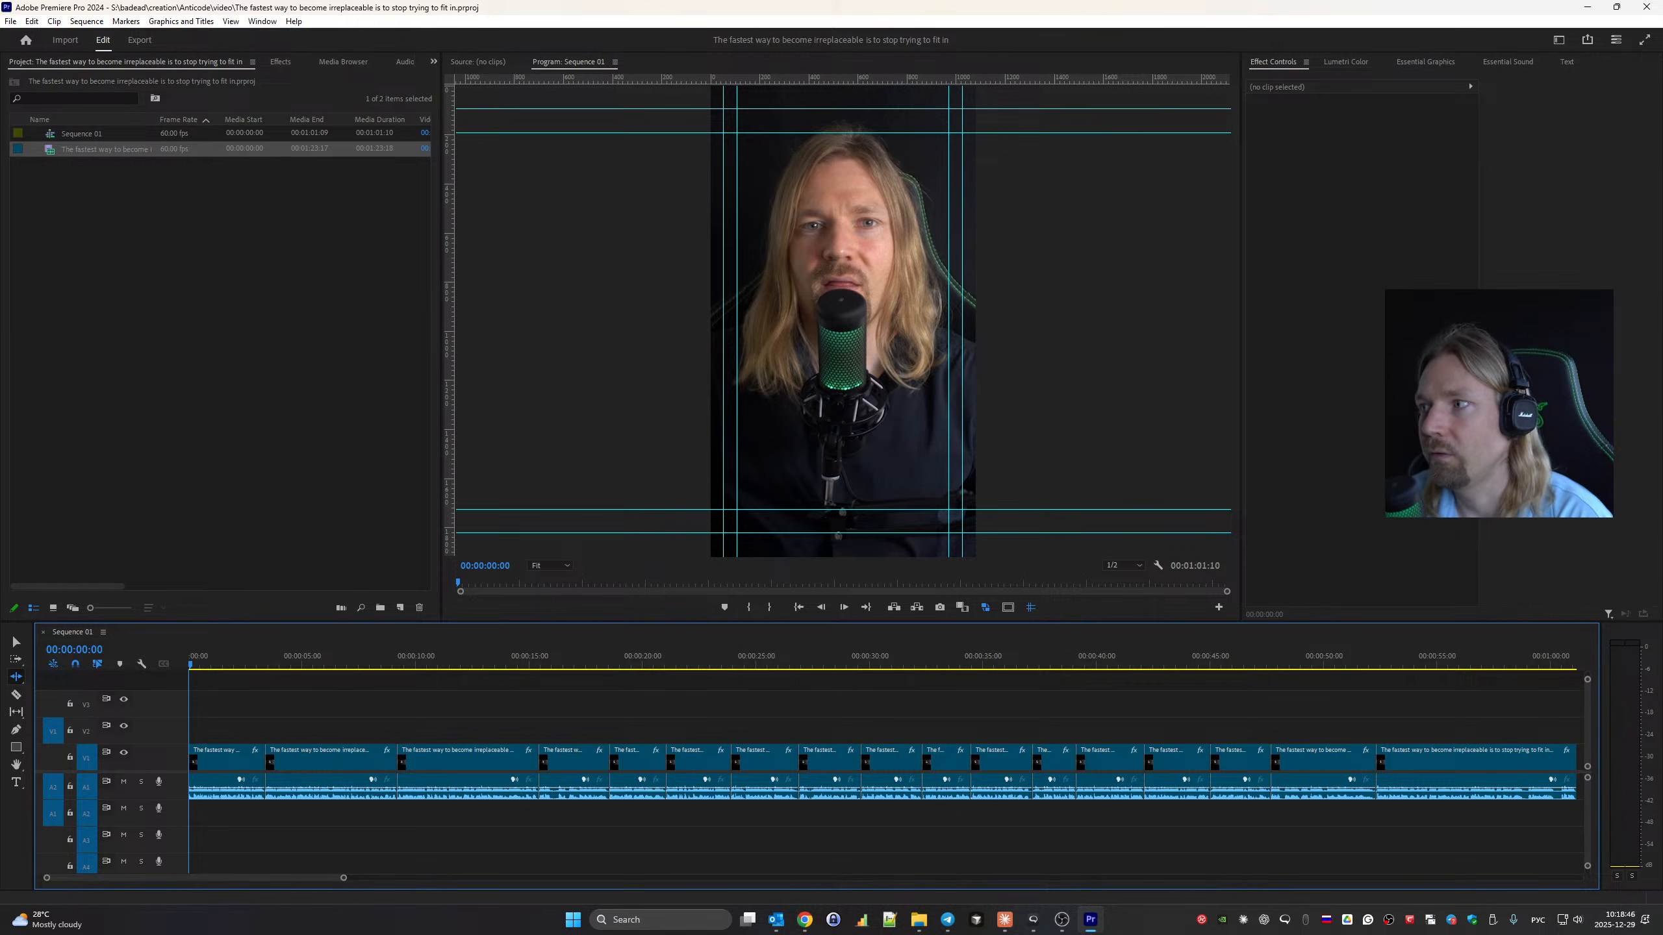
Generate a transcript of the sequence from its recording.
left_click(1571, 64)
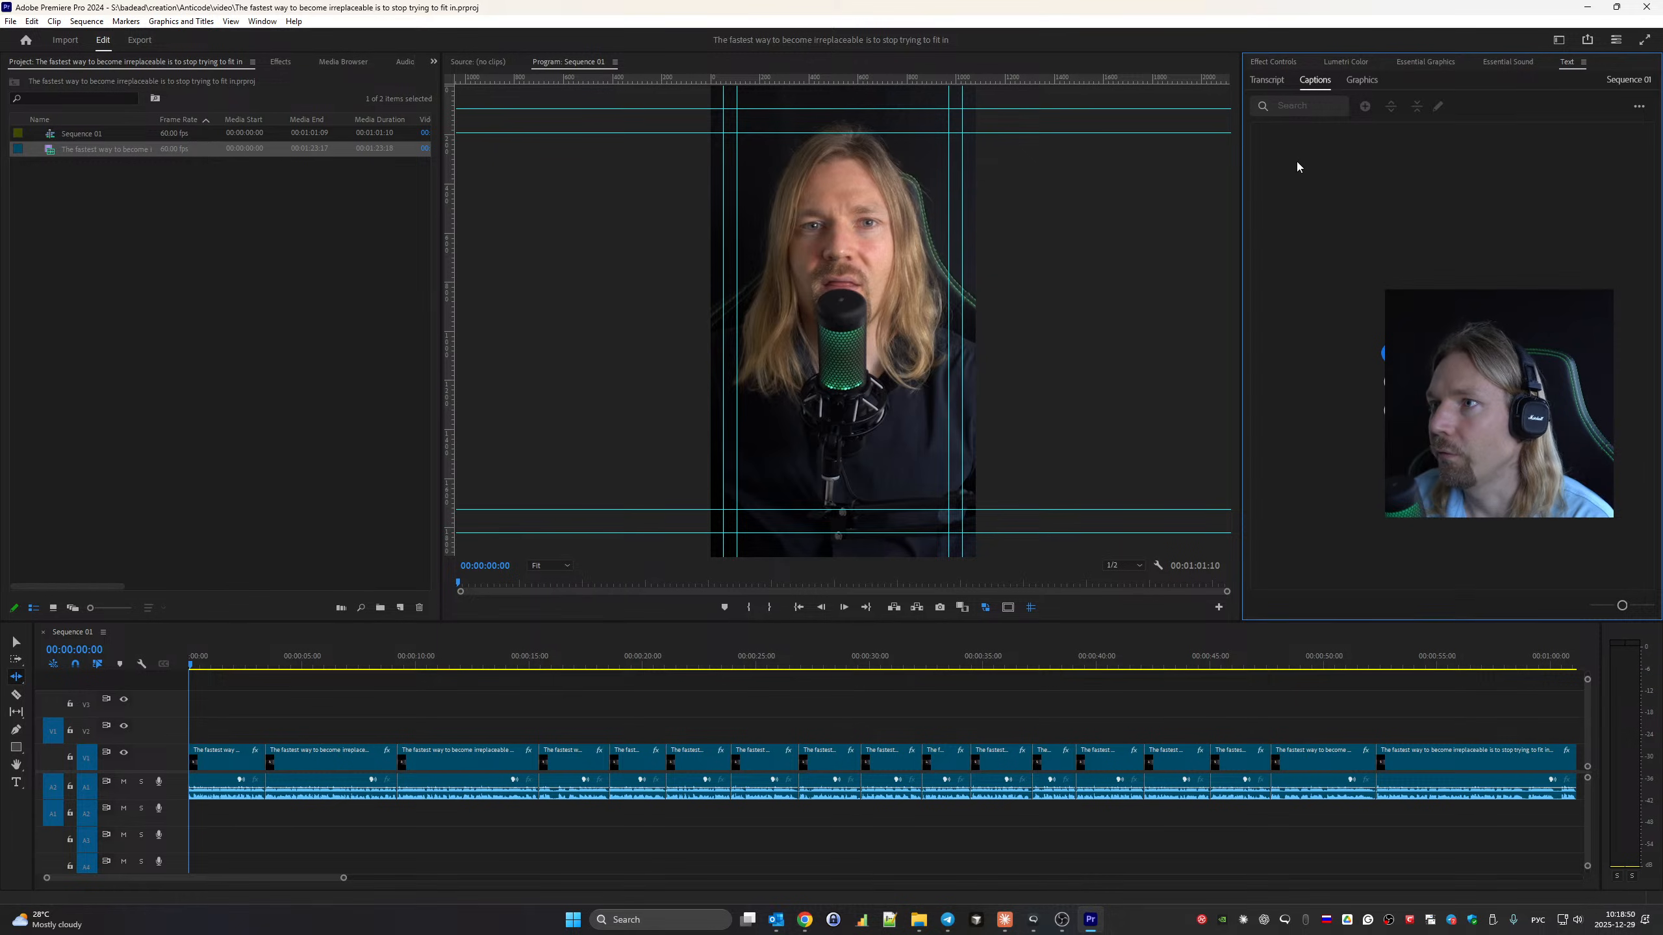
left_click(1279, 80)
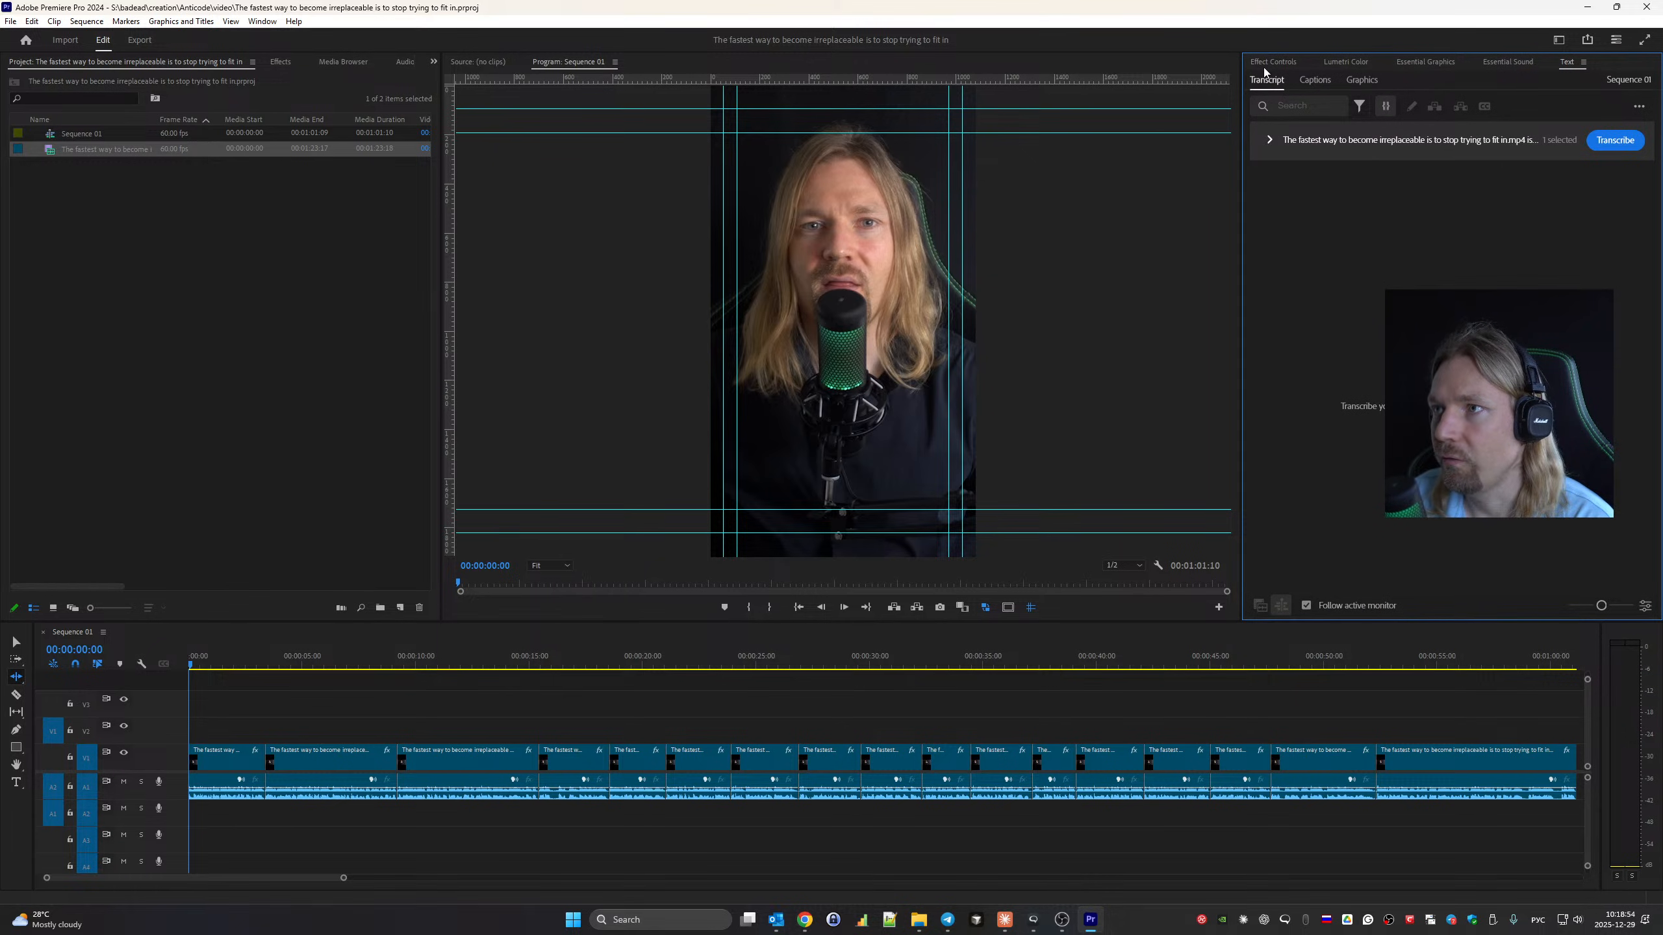
left_click(1608, 142)
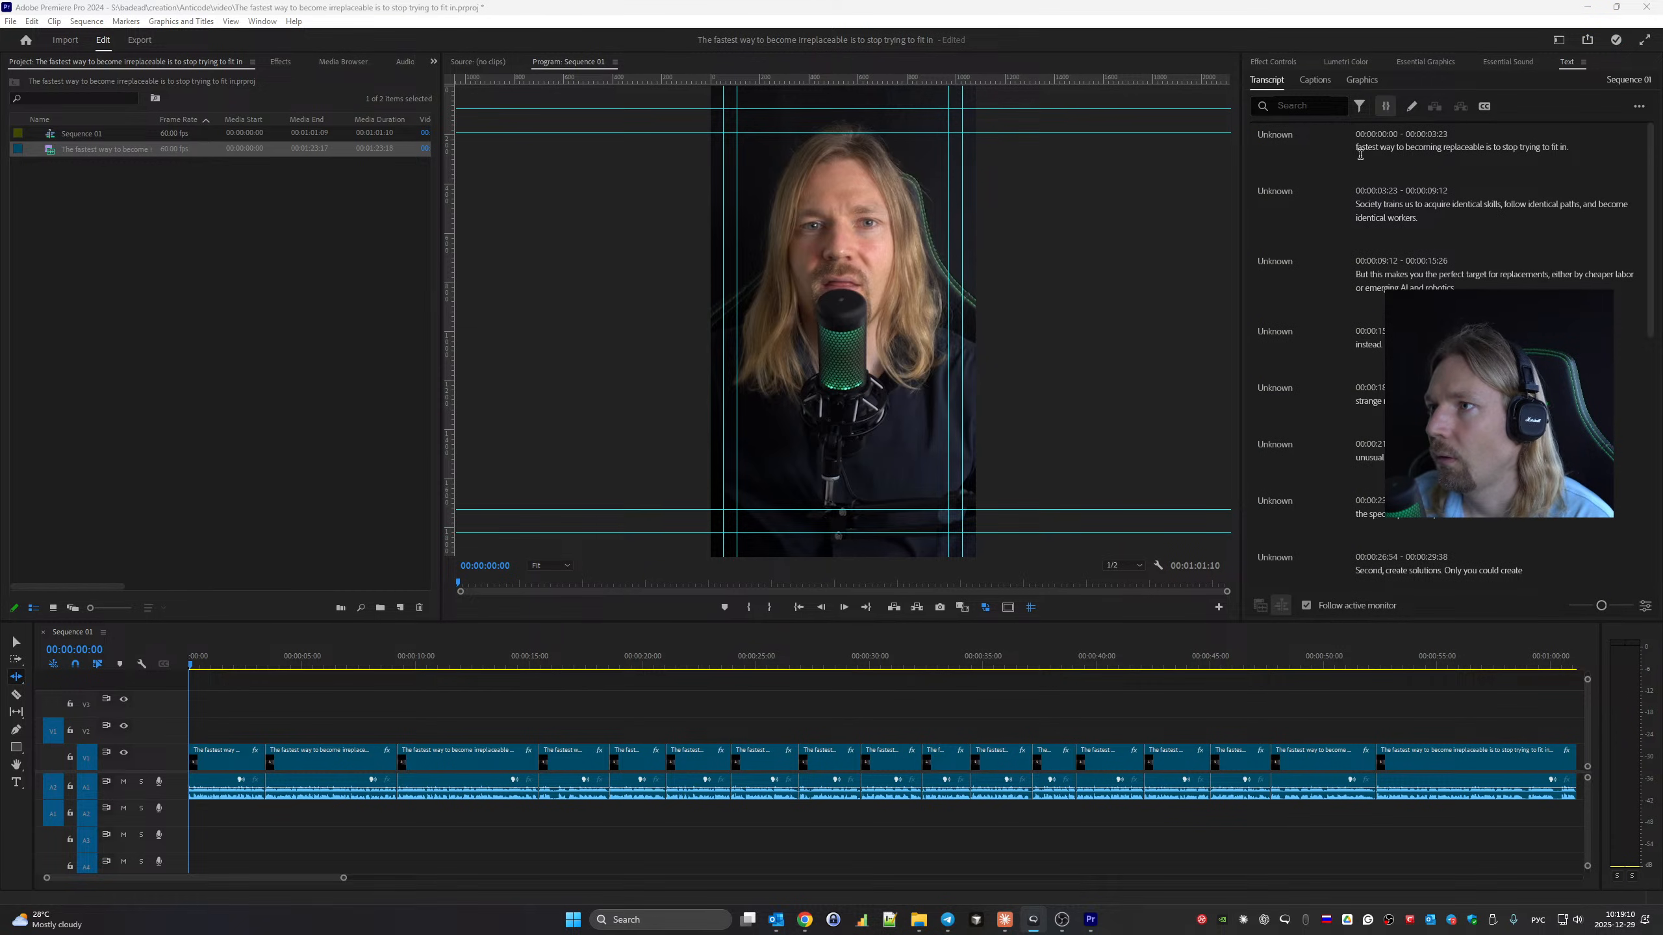
Play the opening and ripple-extend the first clip's start by about 2 frames to bring back the word "The".
left_click(268, 663)
key("Up")
left_click_drag(343, 878, 62, 878)
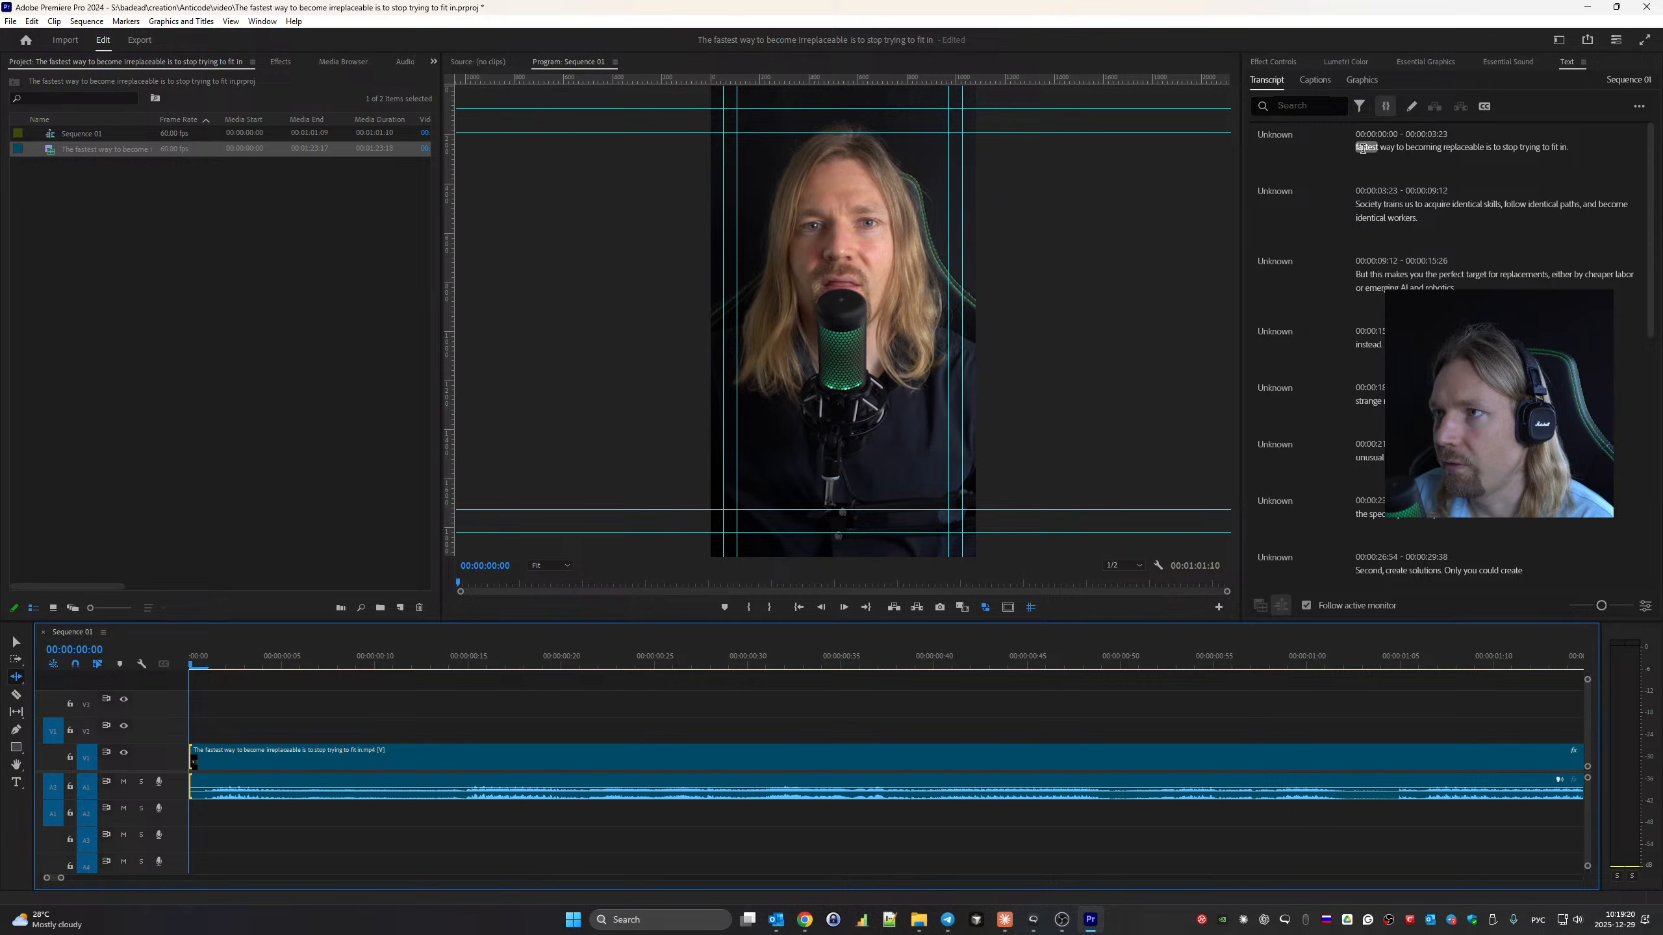
key("space")
key("space")
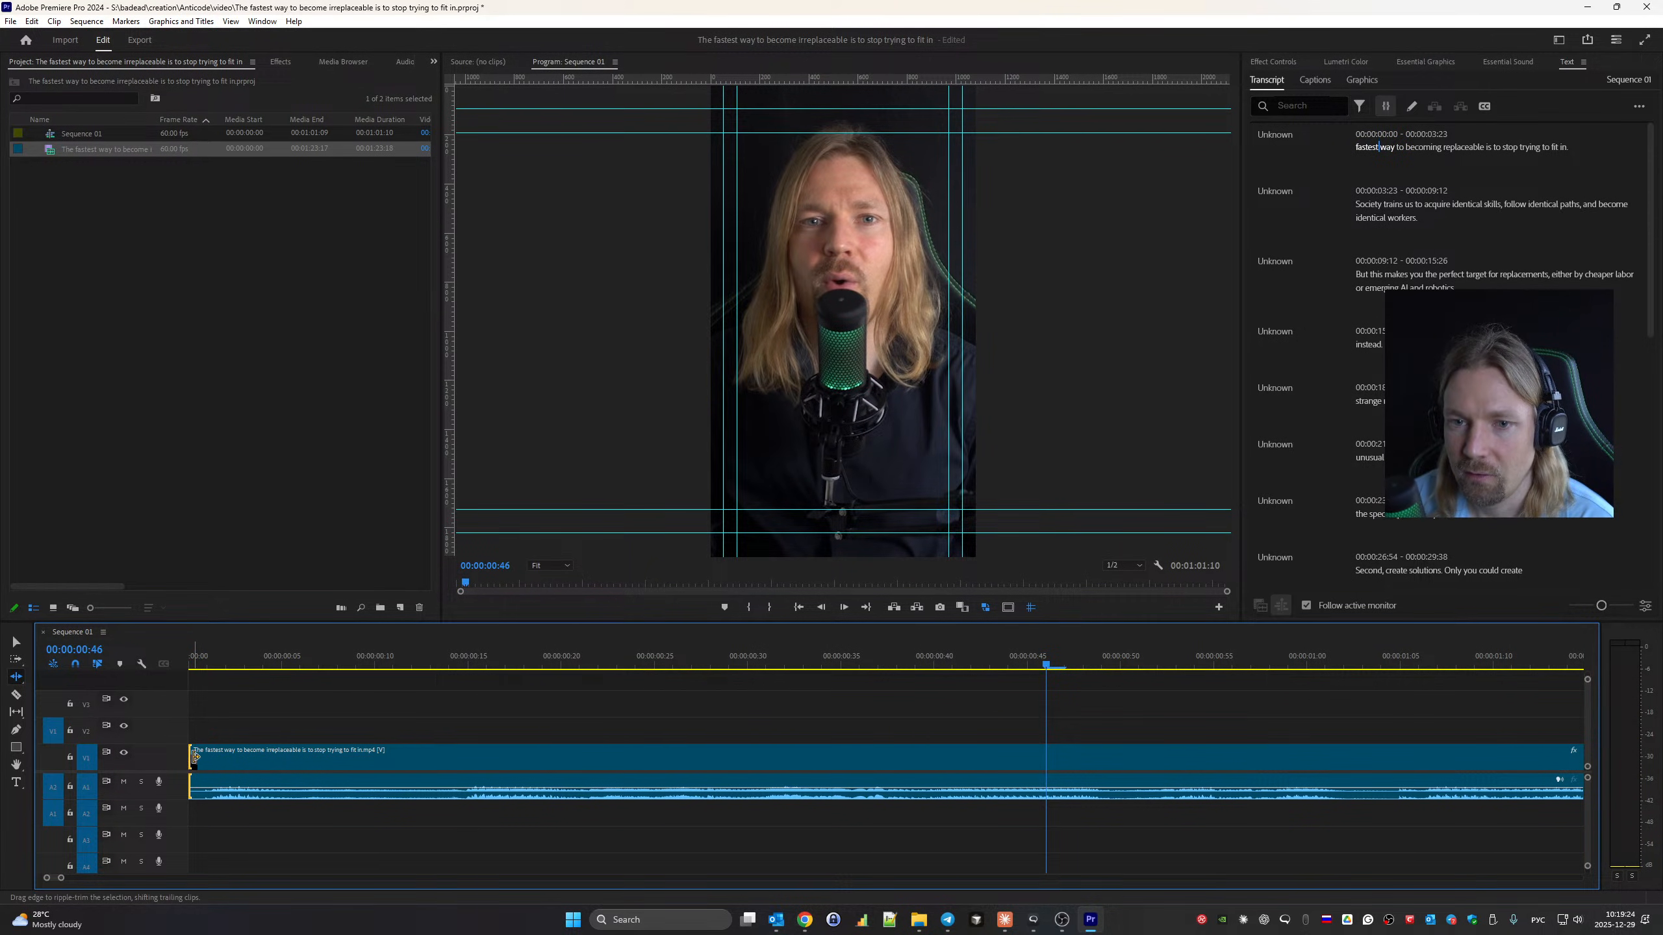
left_click_drag(189, 758, 188, 758)
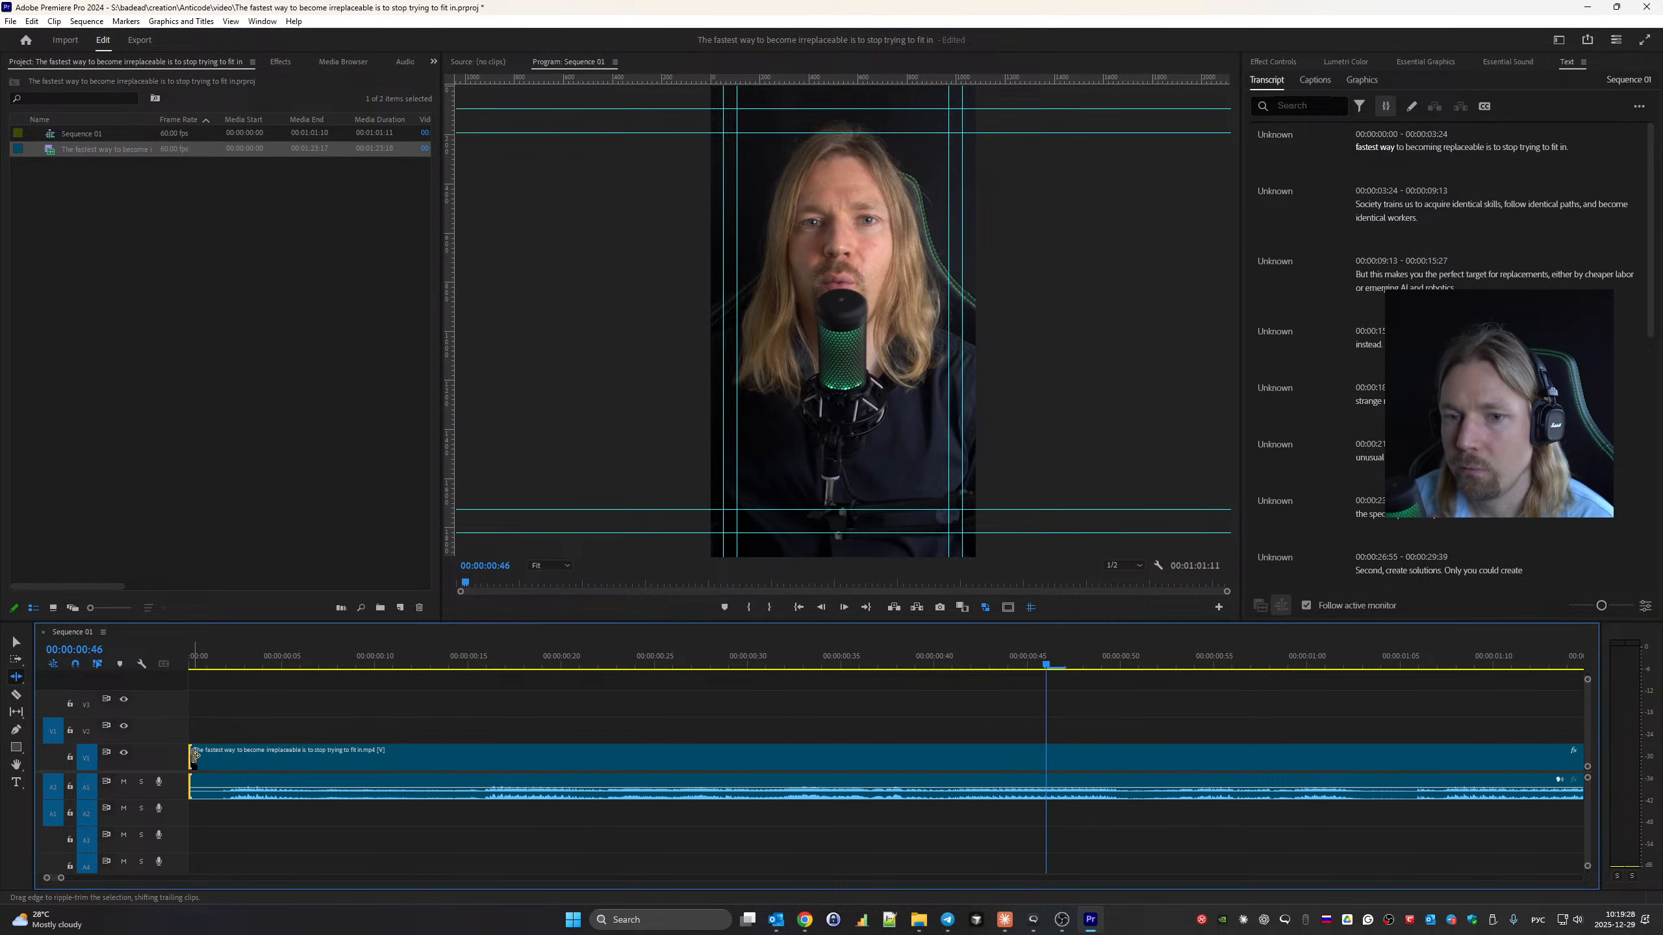
left_click_drag(194, 757, 186, 759)
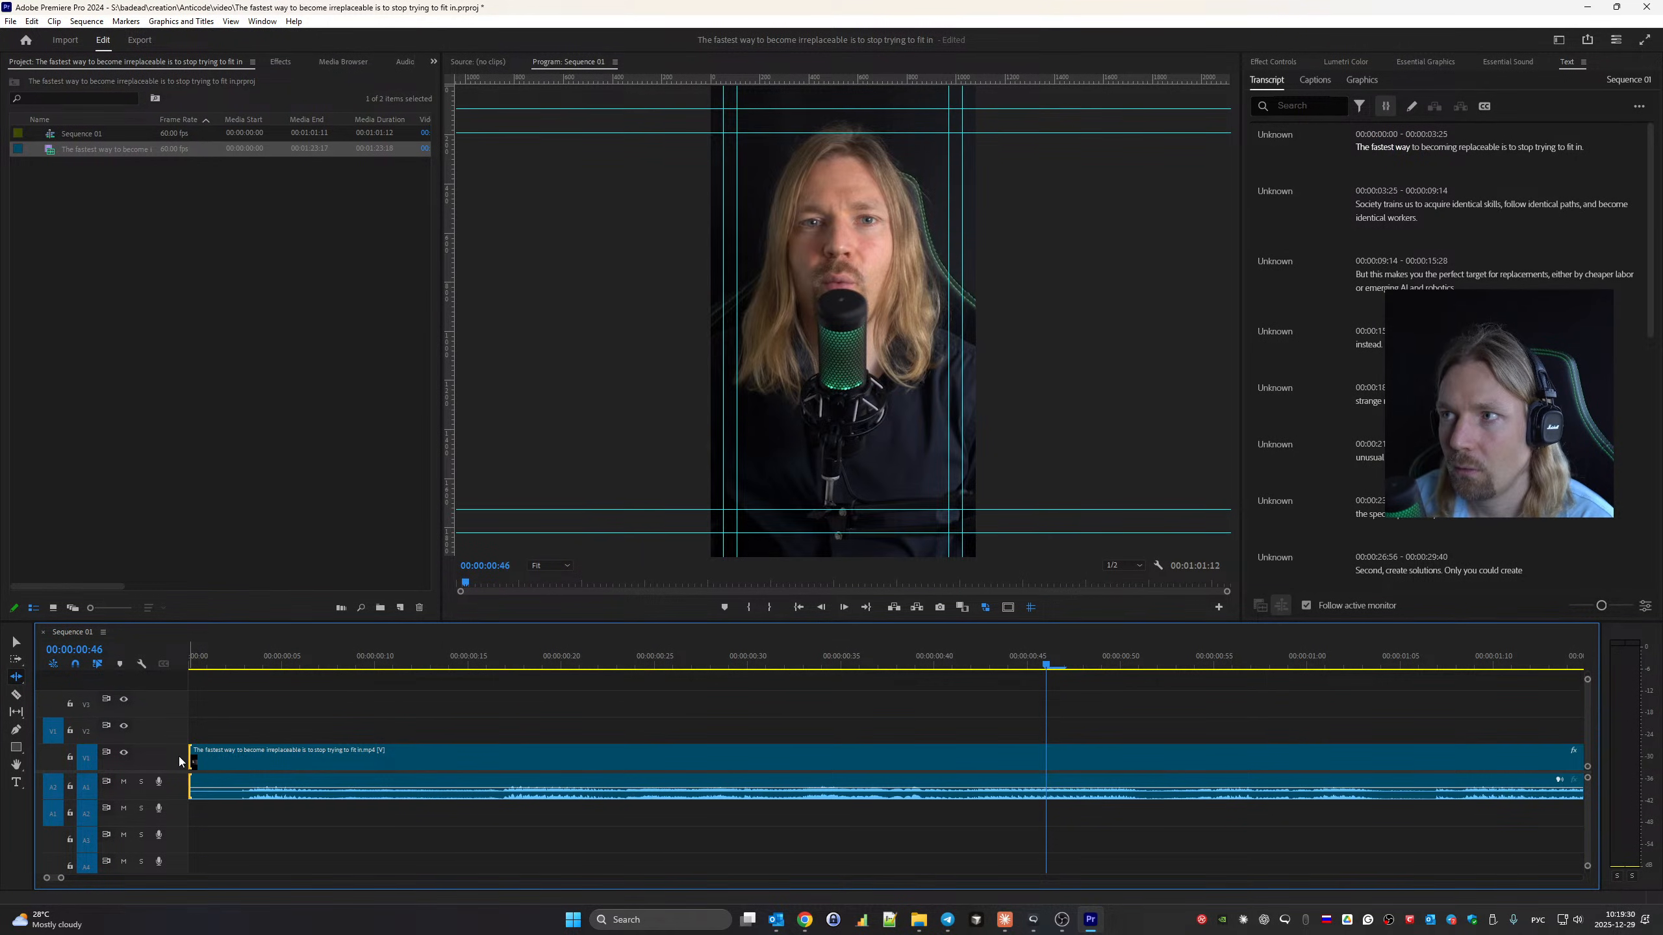
left_click(1363, 148)
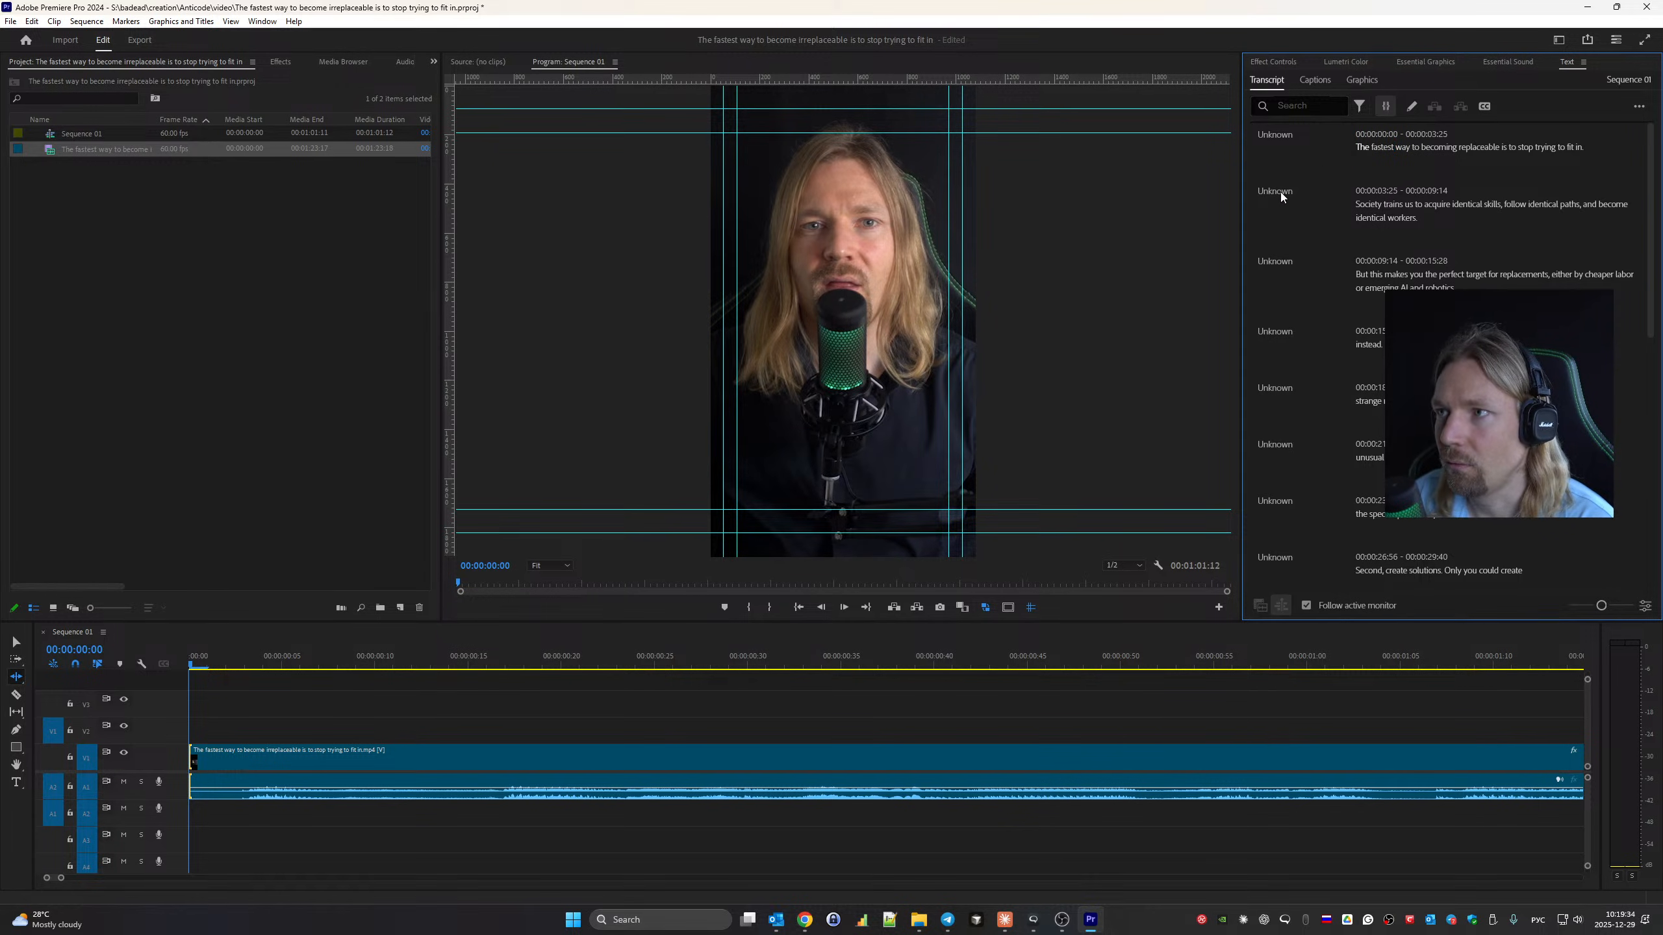
Play the opening line and correct its transcript to "The fastest way to become irreplaceable is to stop trying to fit in.".
left_click_drag(61, 878, 192, 895)
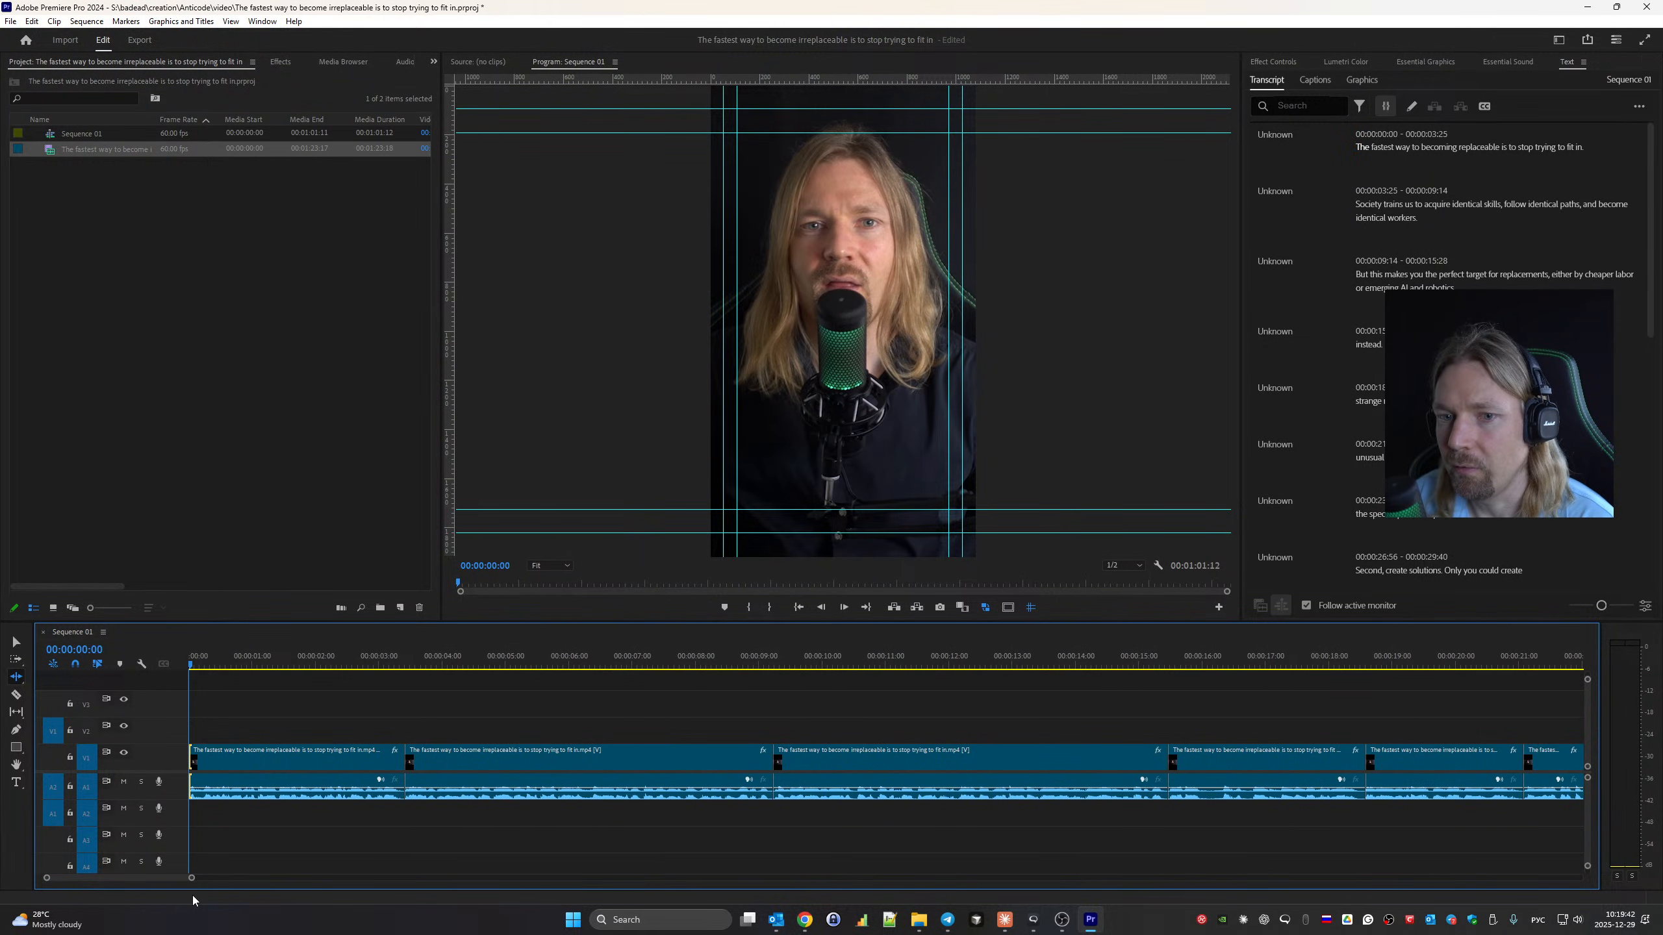
key("space")
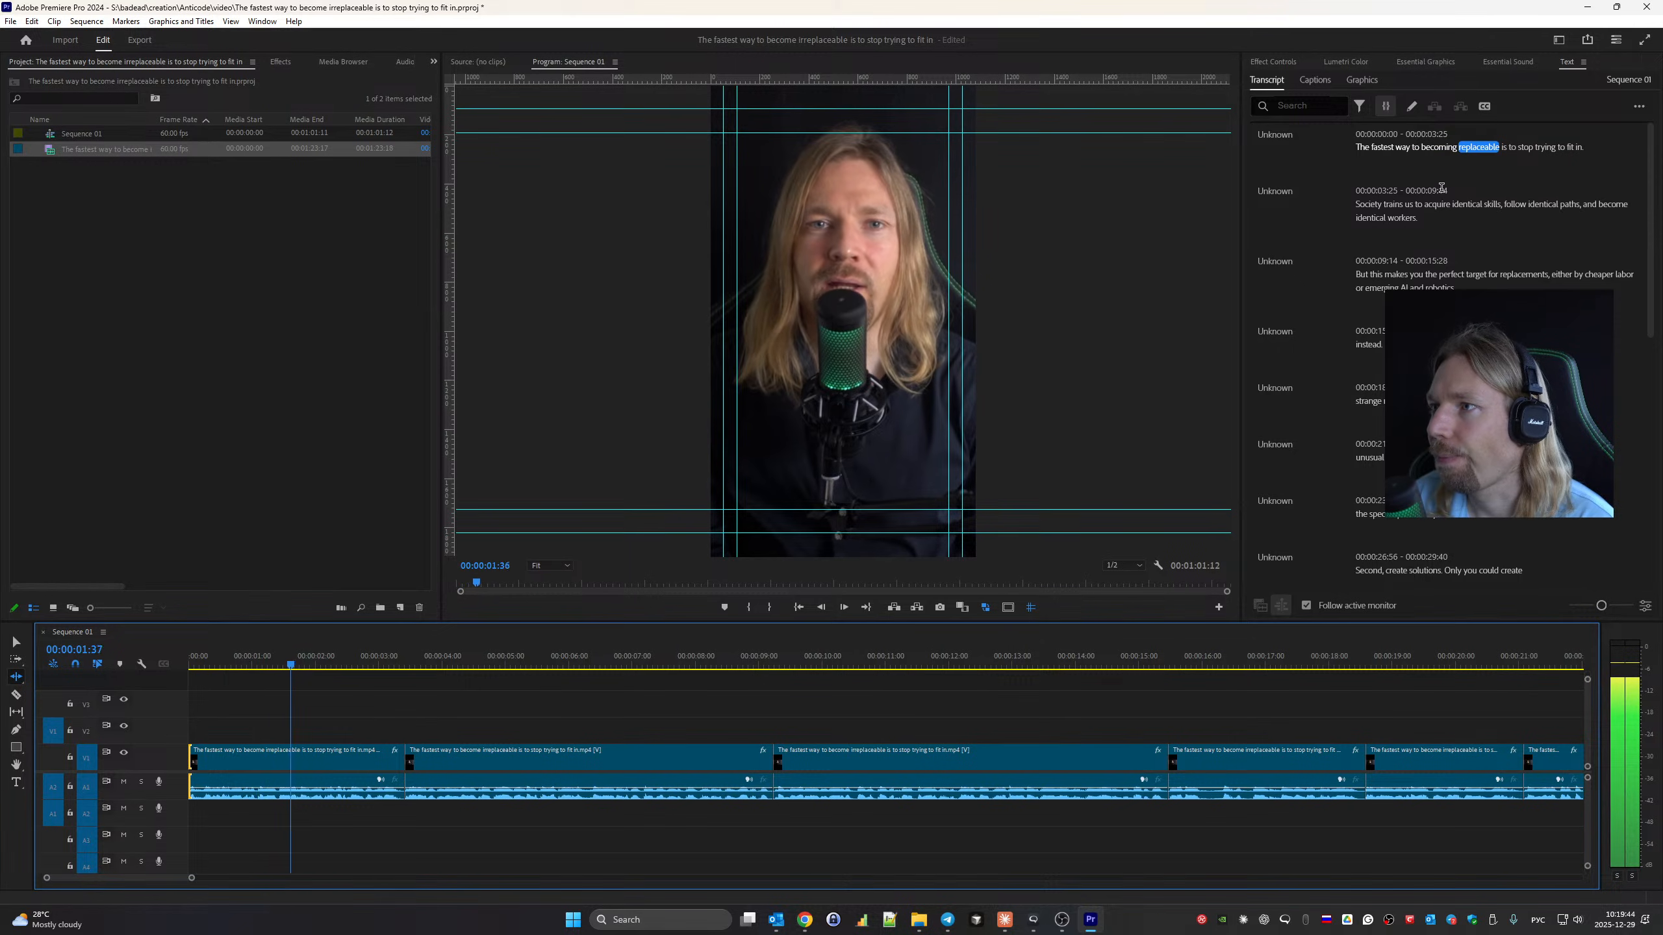
key("space")
double_click(1451, 144)
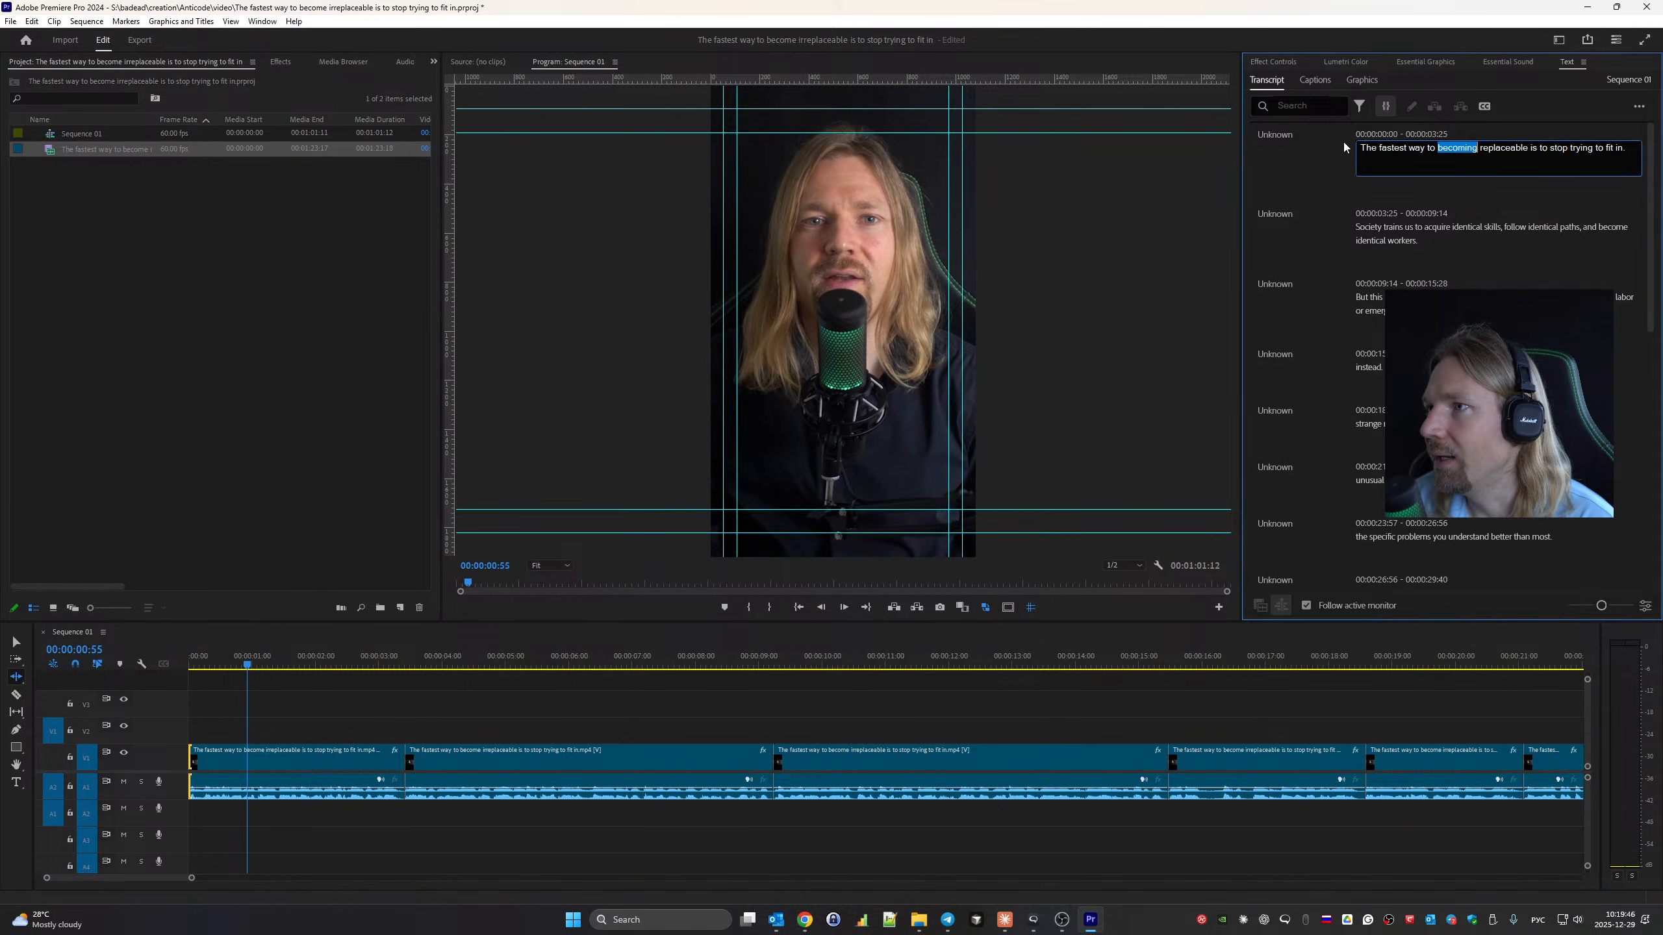
key("BackSpace")
key("BackSpace")
key("BackSpace")
type("к")
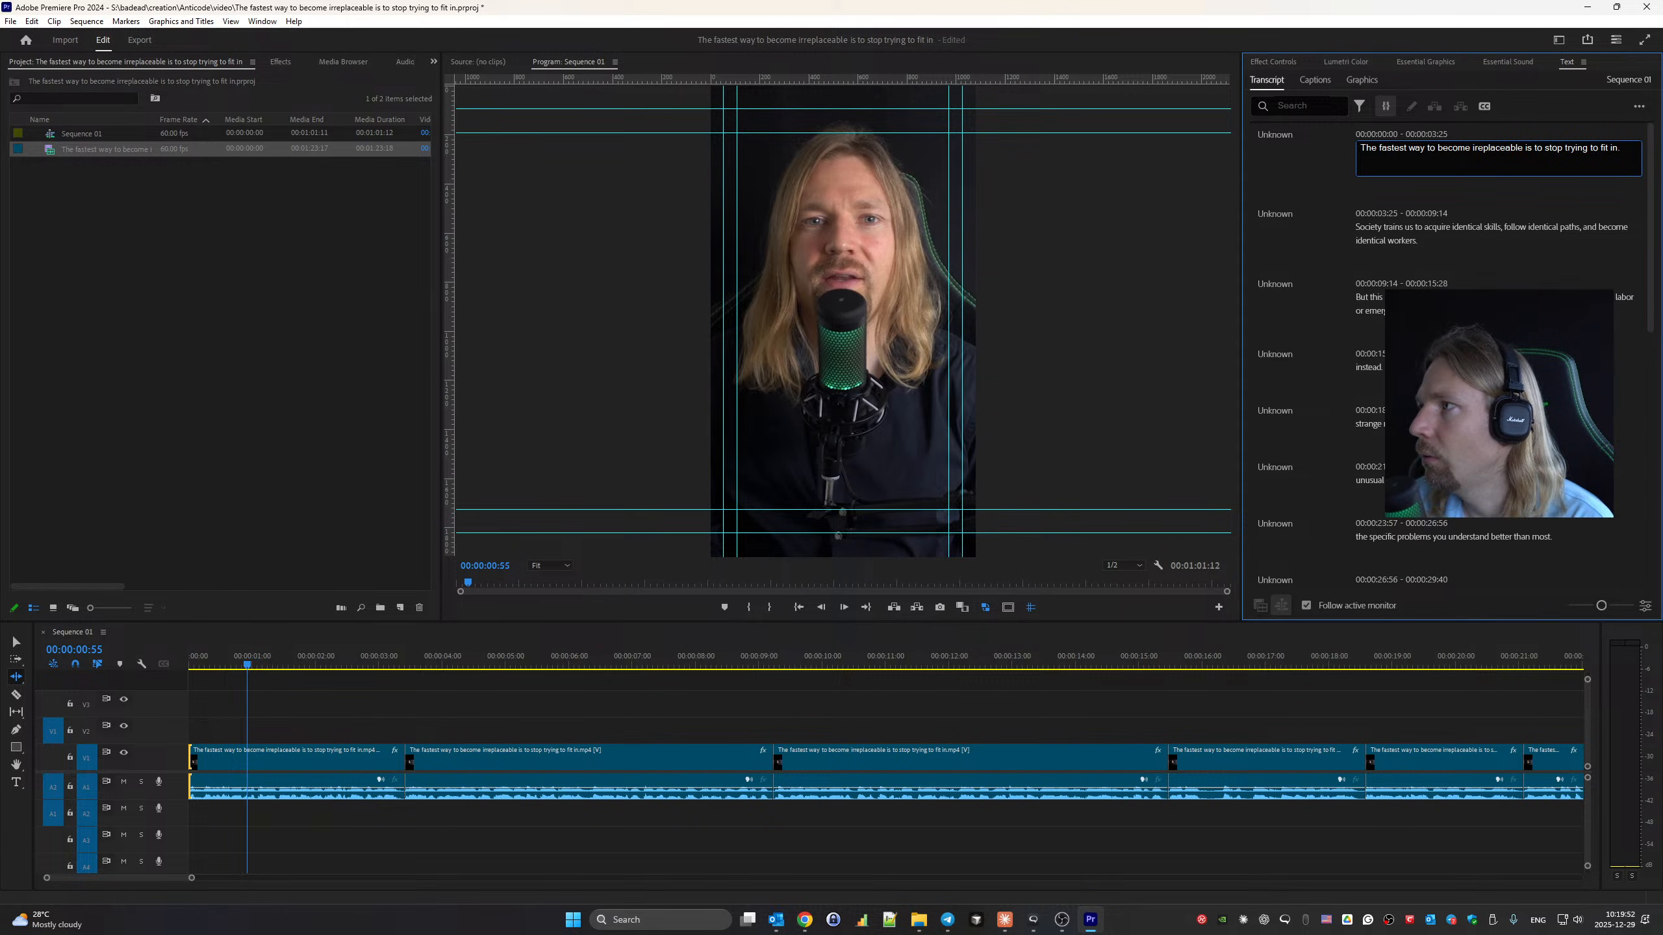
left_click(1308, 172)
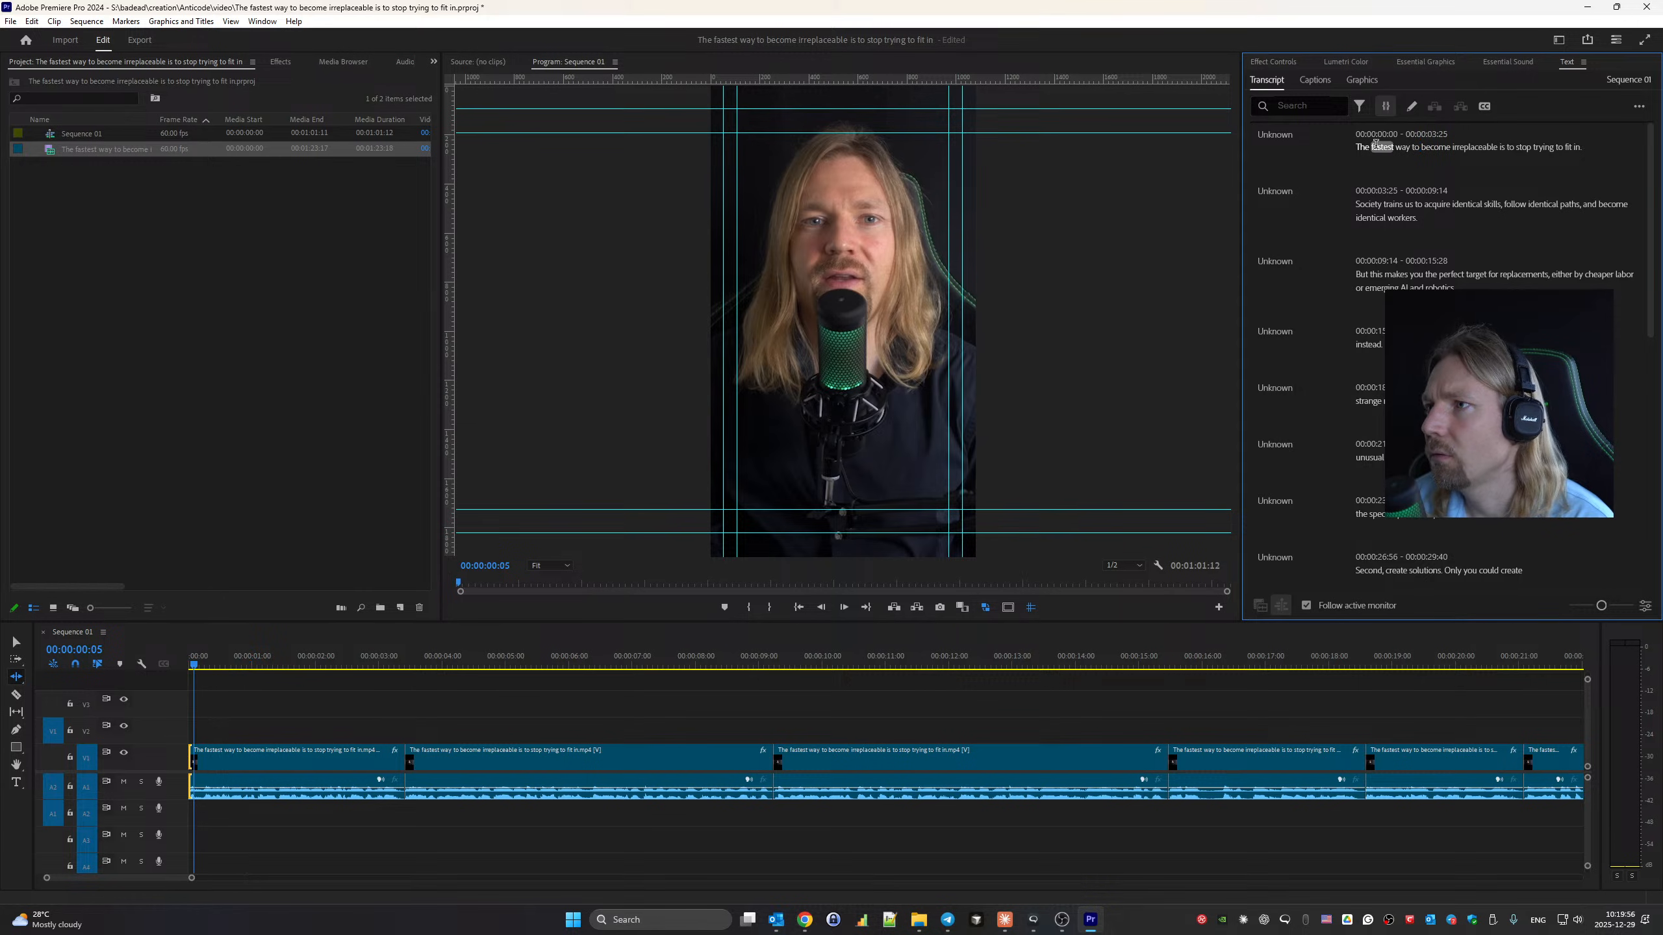
Play the sequence against the transcript and edit the segment at 00:00:15:28 that begins with "instead".
key("space")
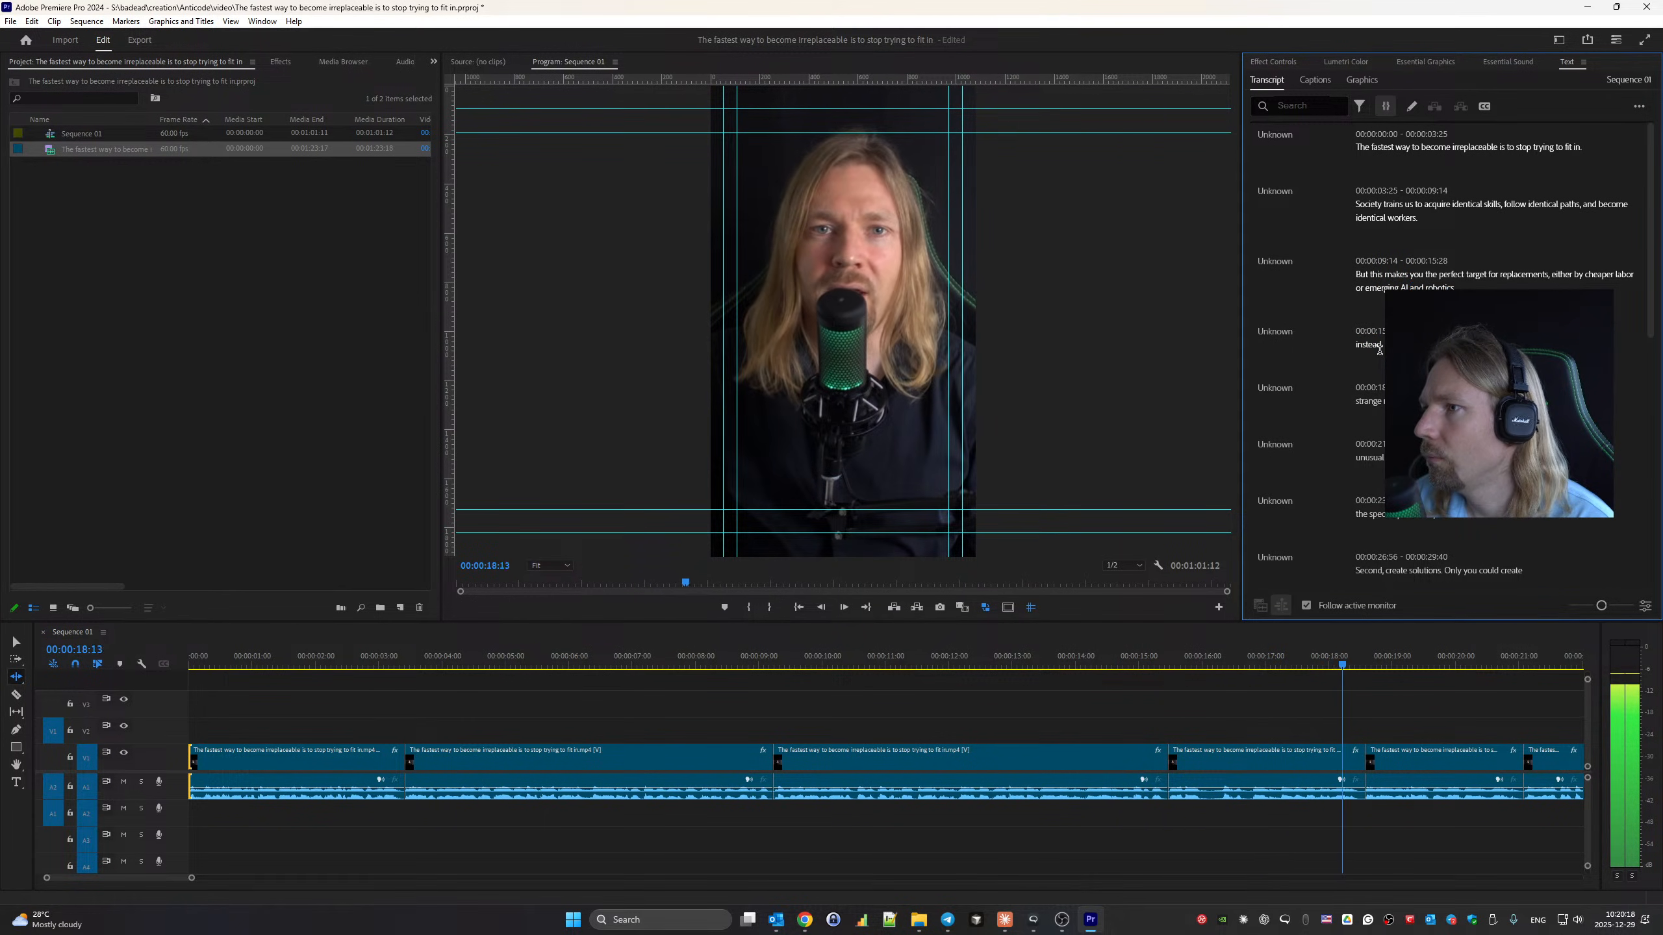
double_click(1368, 297)
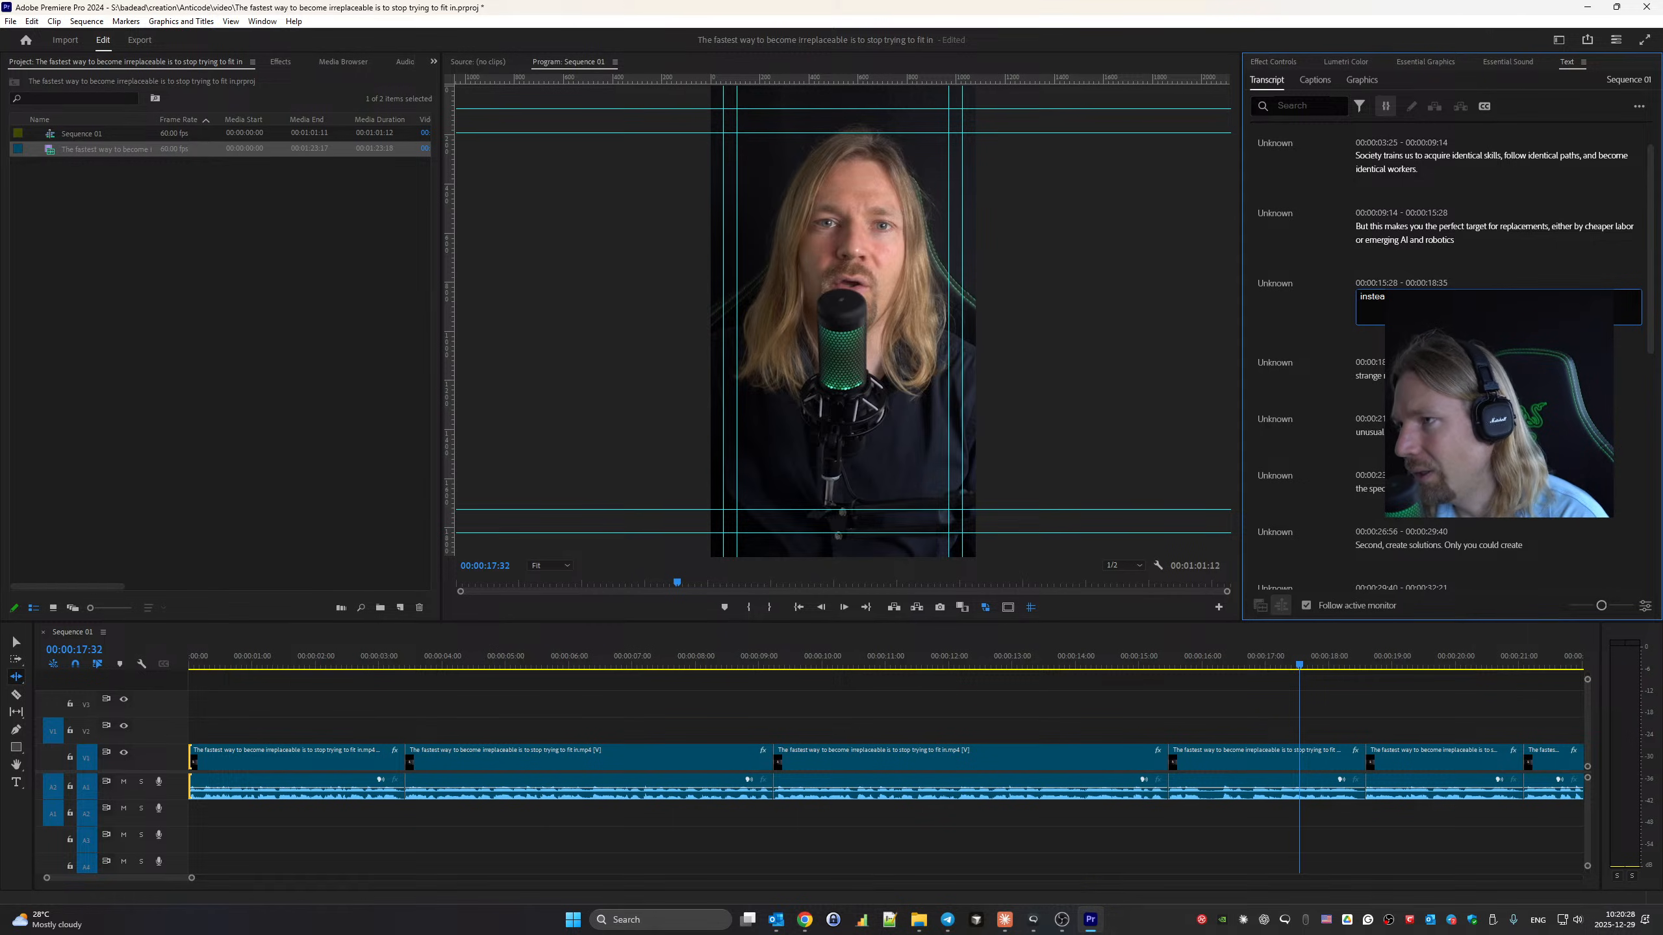
left_click(1327, 318)
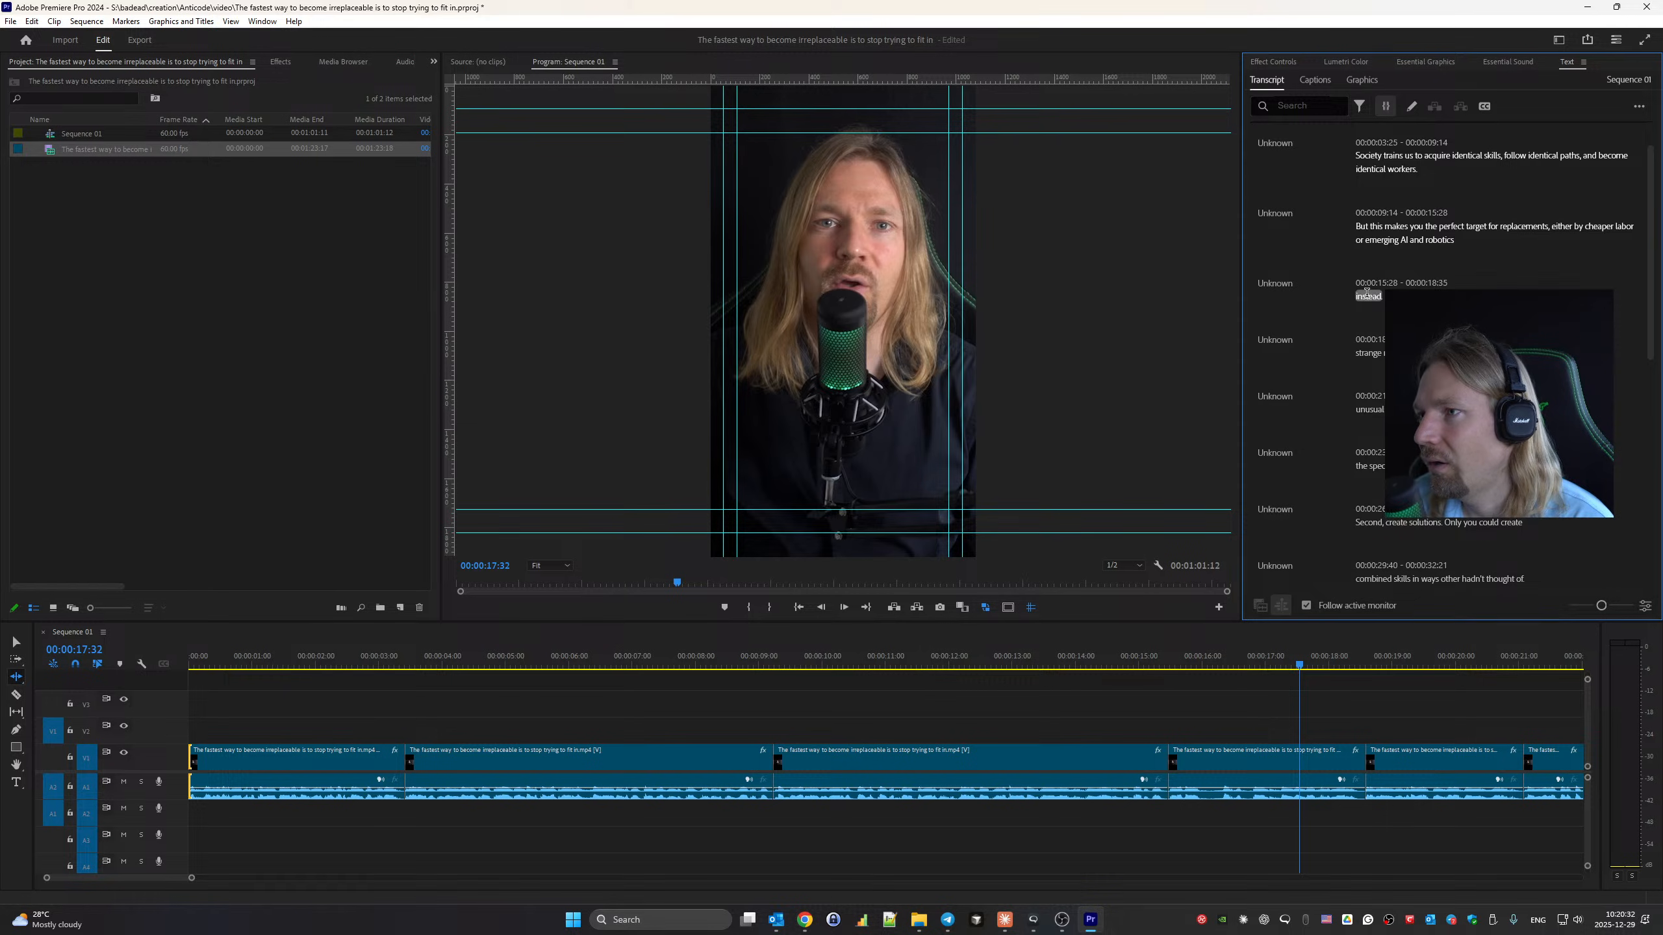
left_click(1358, 296)
key("space")
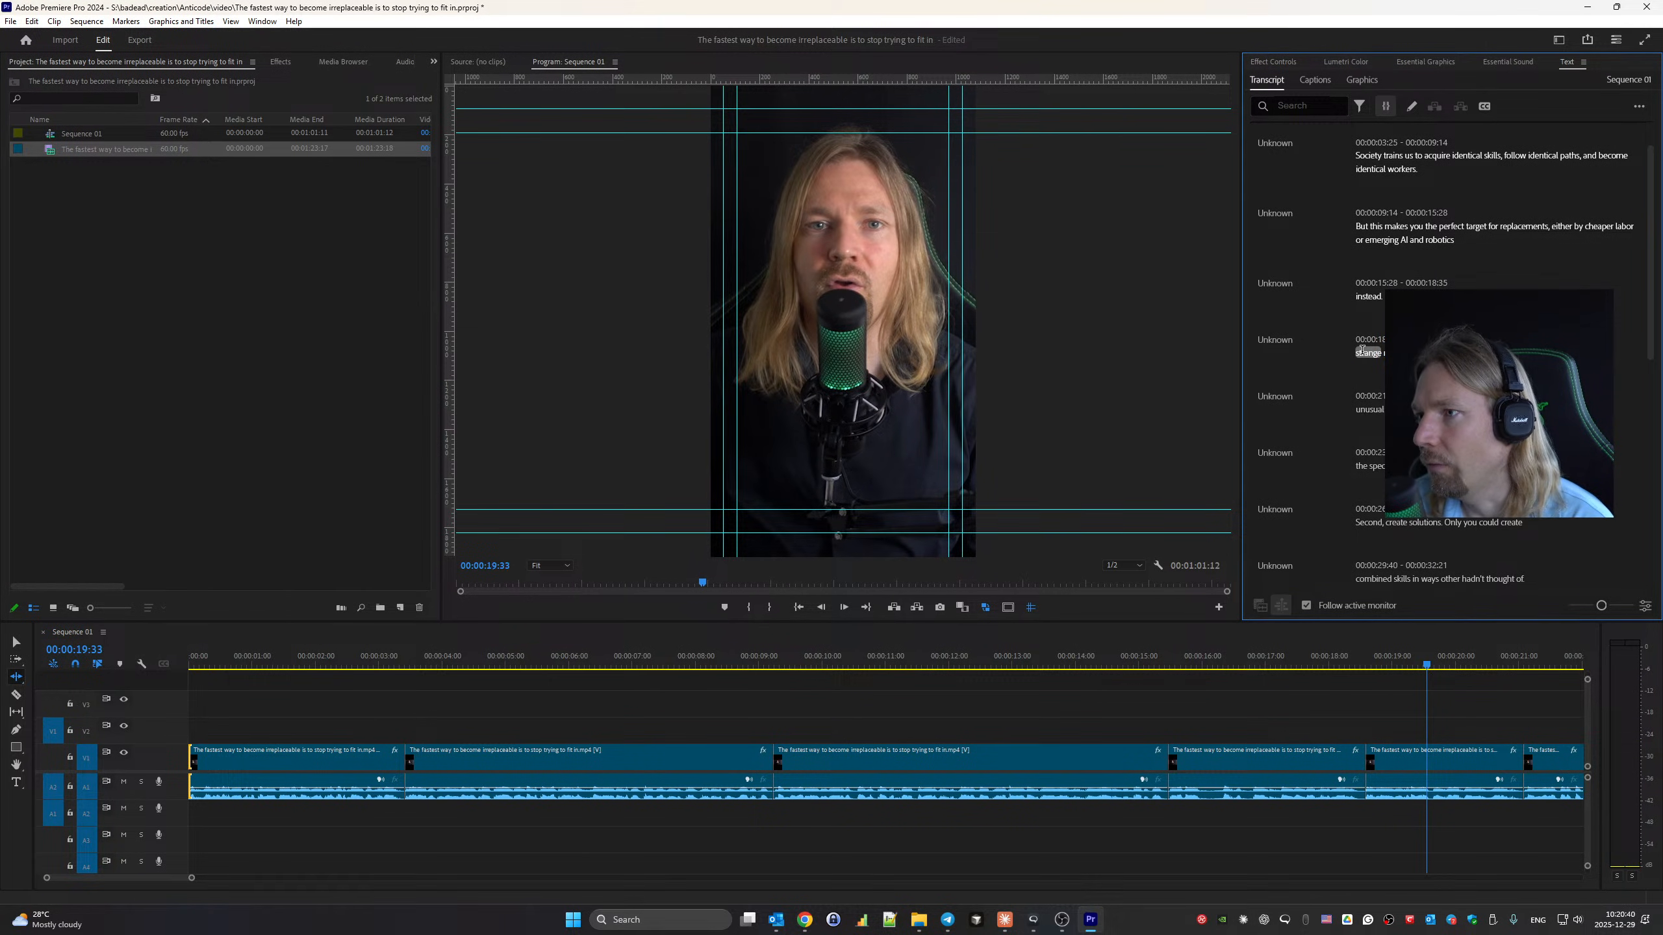
Ripple-extend the clip start at 00:00:18:35 by 2 frames to bring back "The", then ripple-trim the preceding clip's end by 2 frames.
left_click(1362, 353)
key("Left")
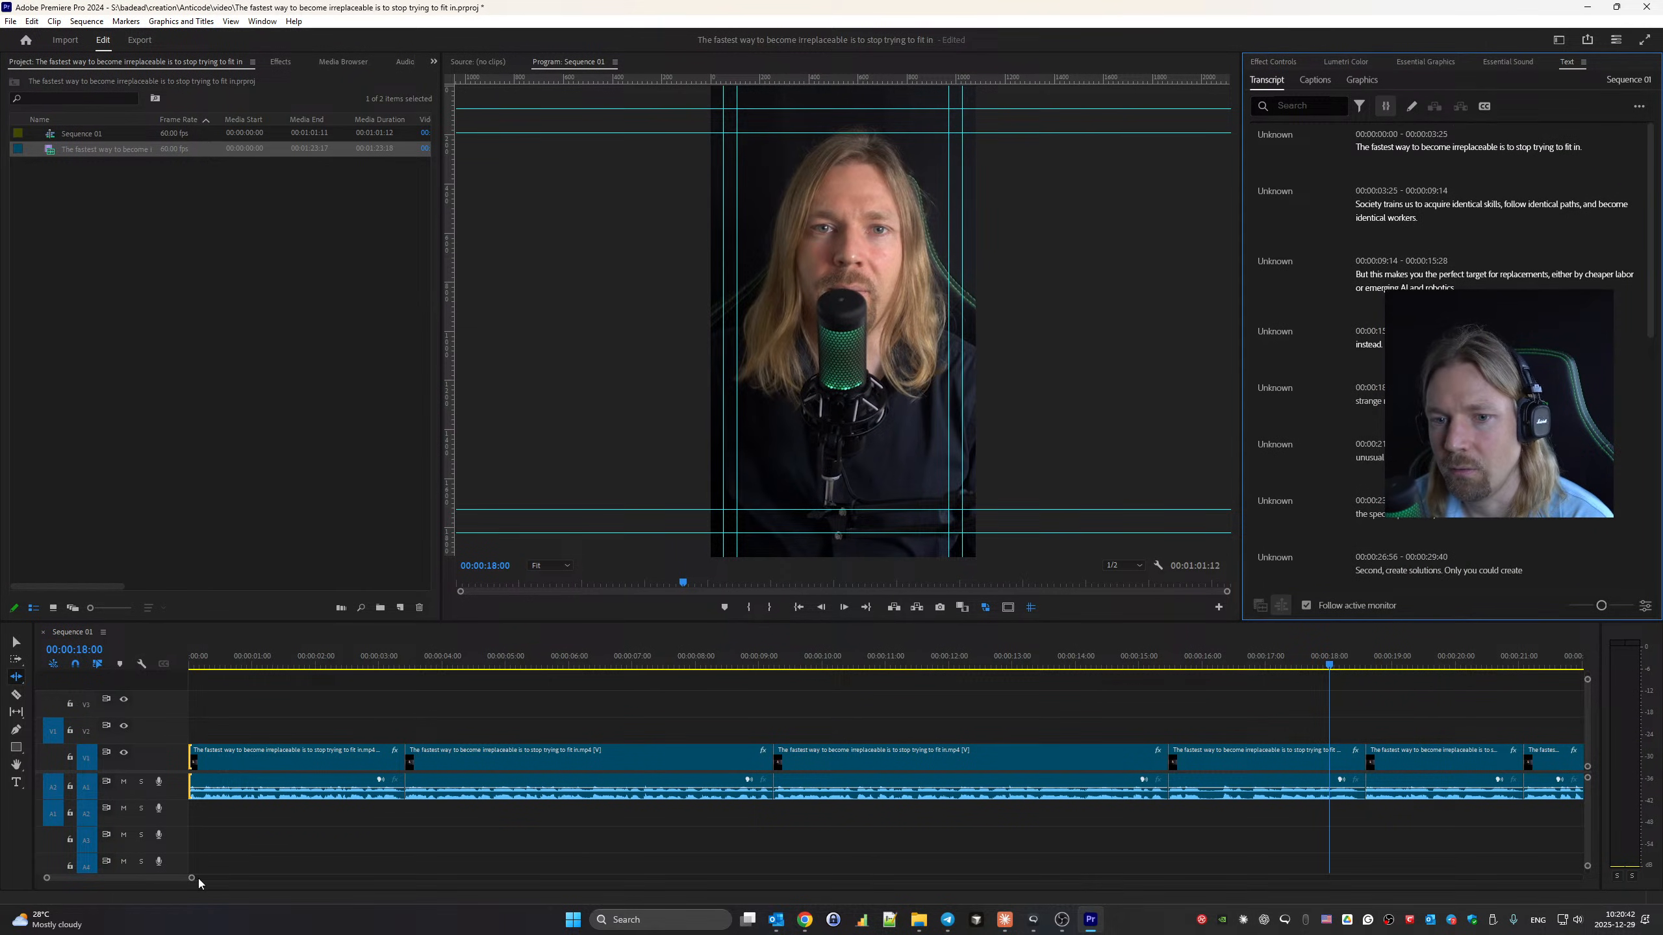
left_click_drag(189, 881, 120, 879)
key("space")
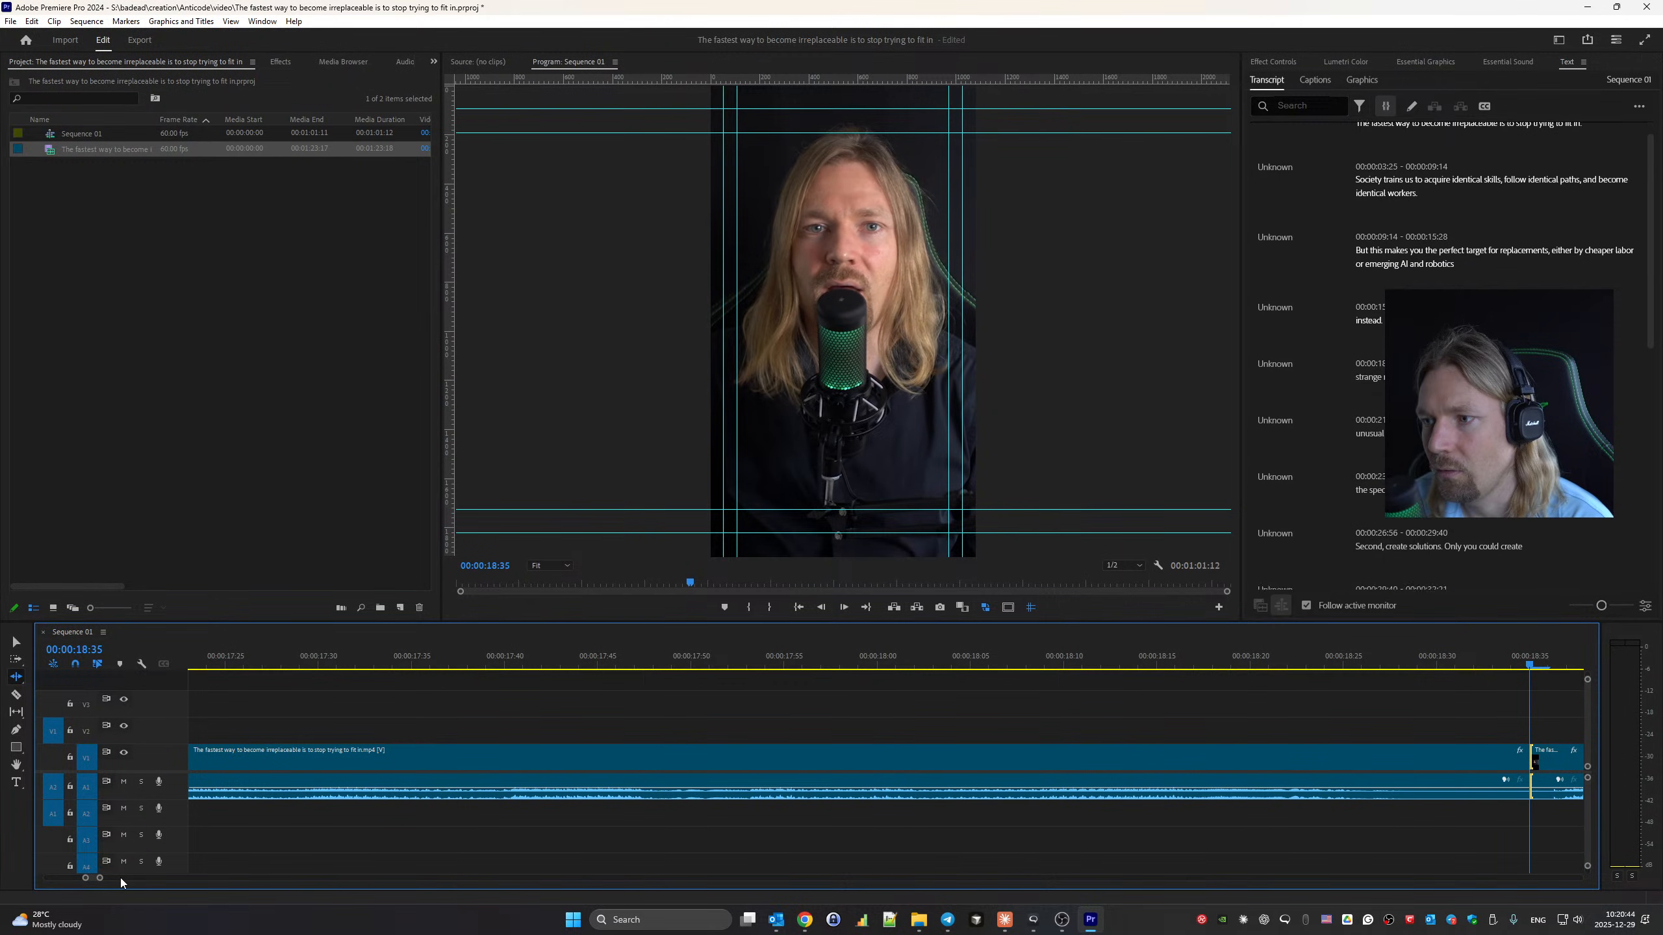
scroll(938, 809, "down", 2)
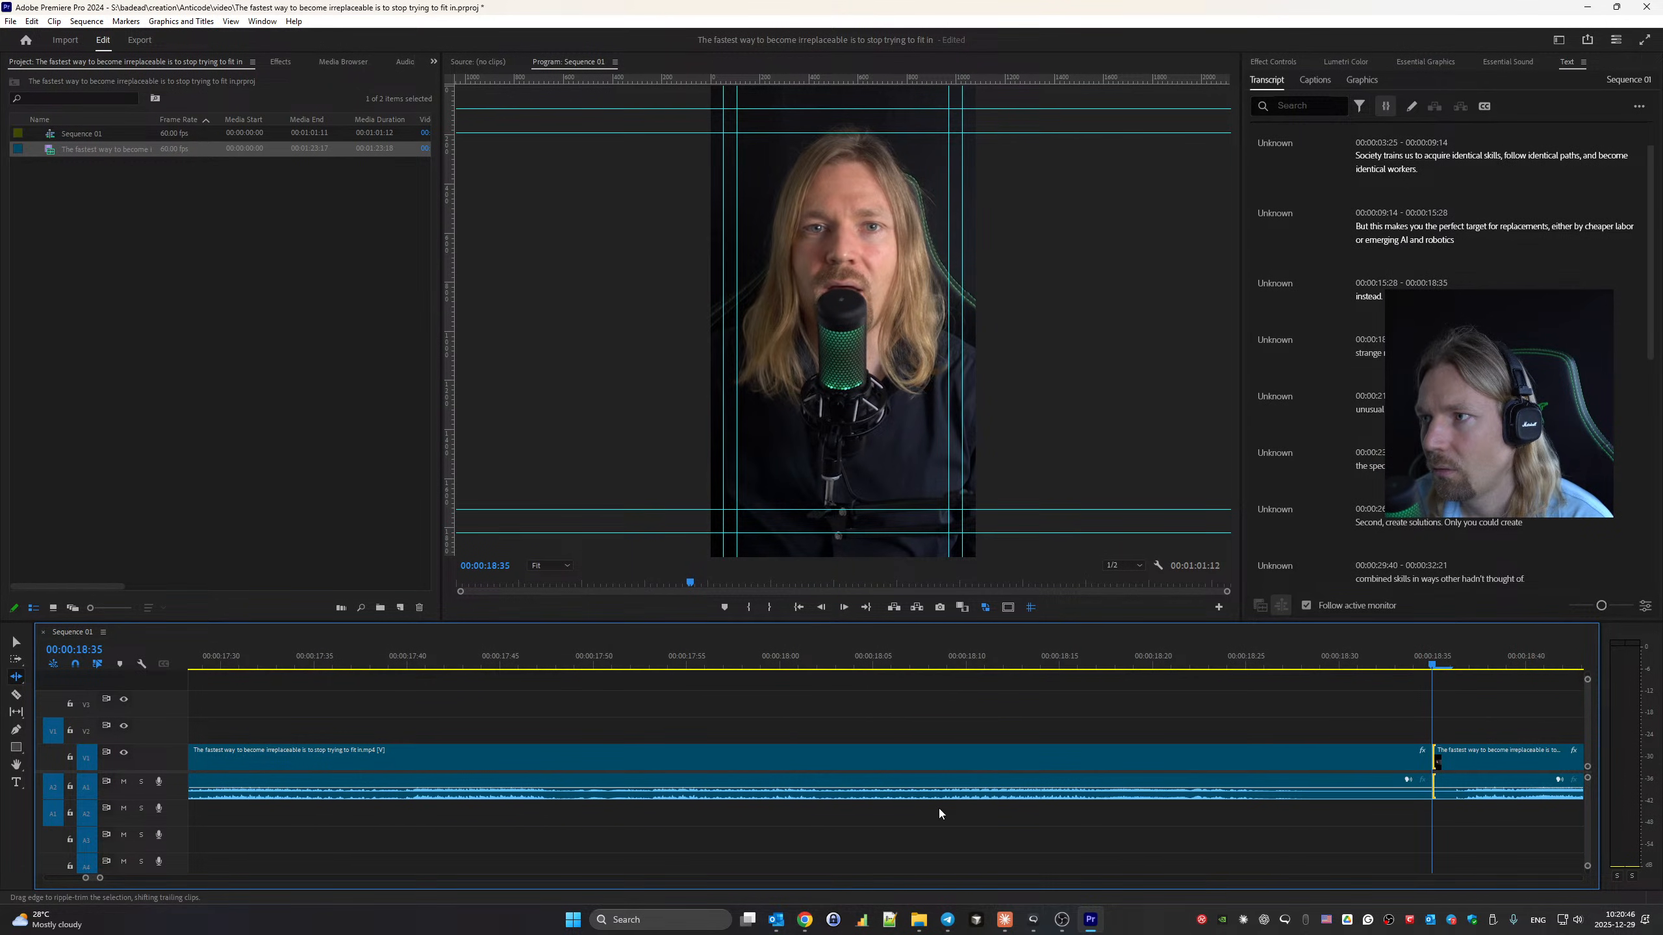
scroll(938, 808, "down", 5)
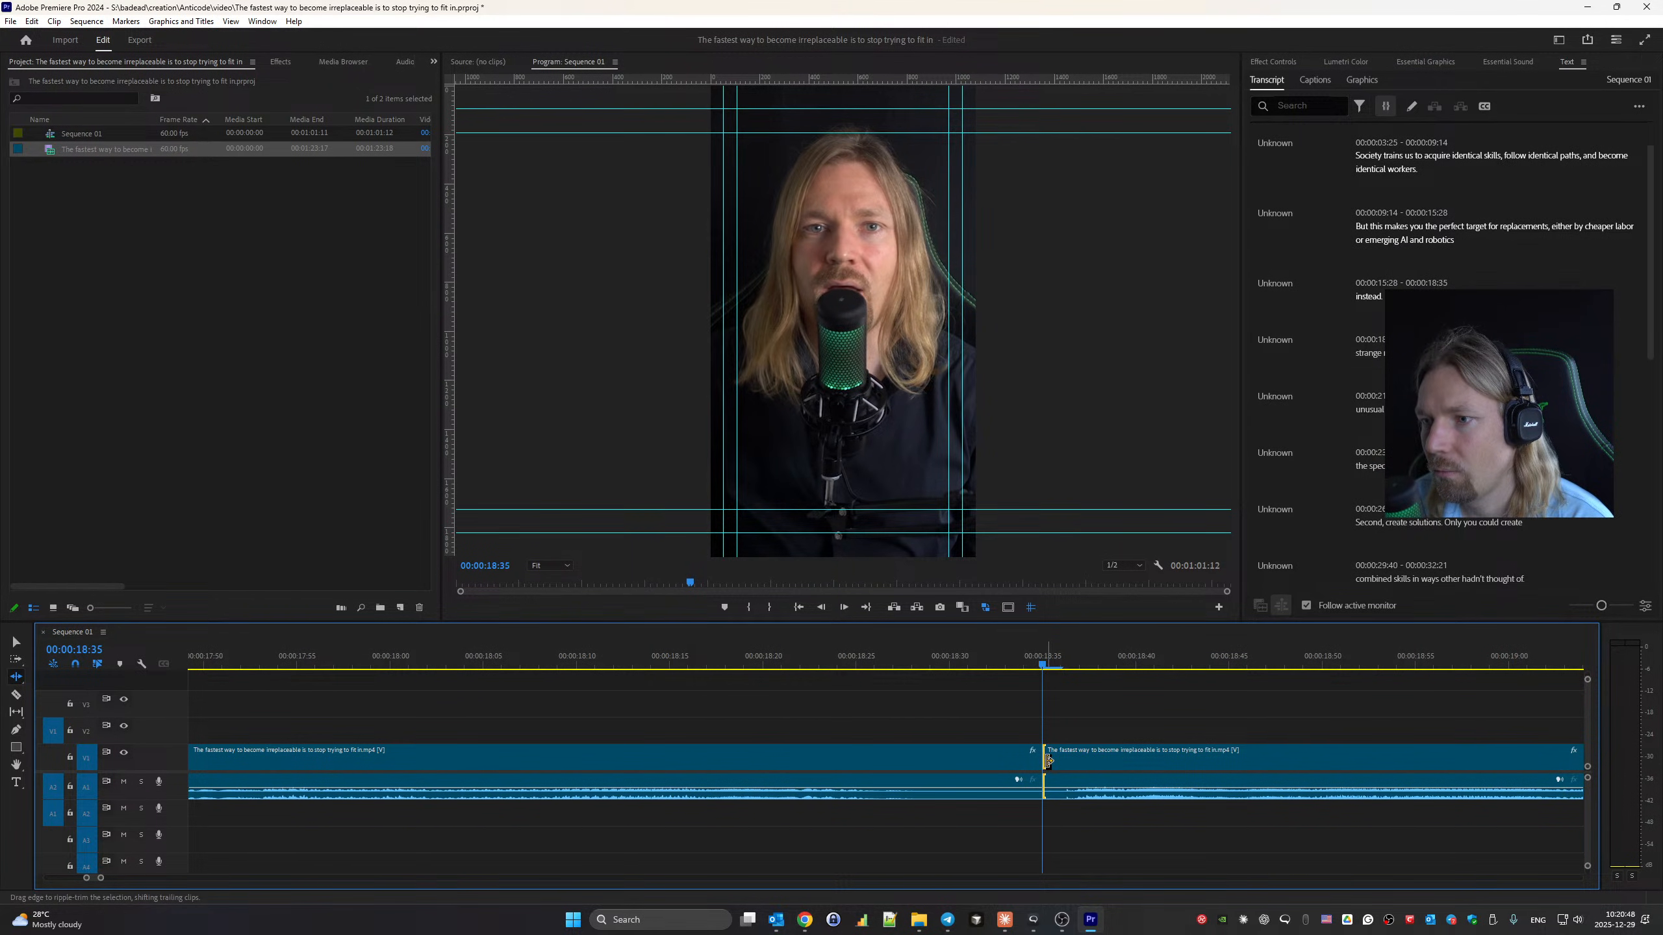
left_click_drag(1048, 761, 1030, 761)
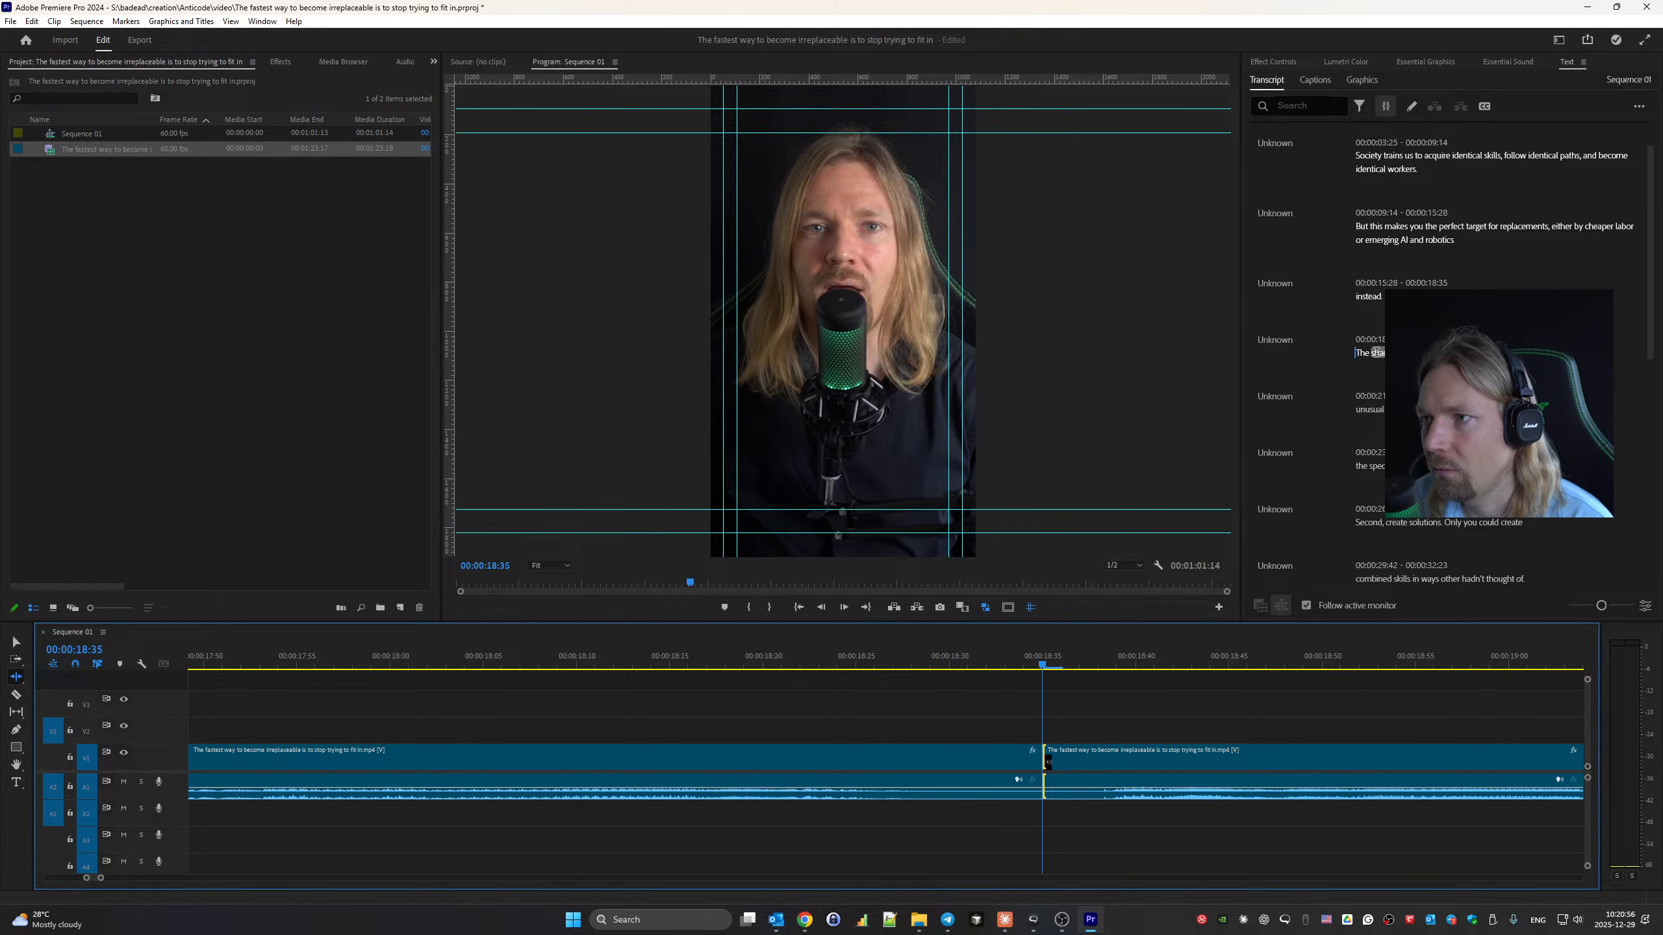
scroll(1052, 745, "up", 1)
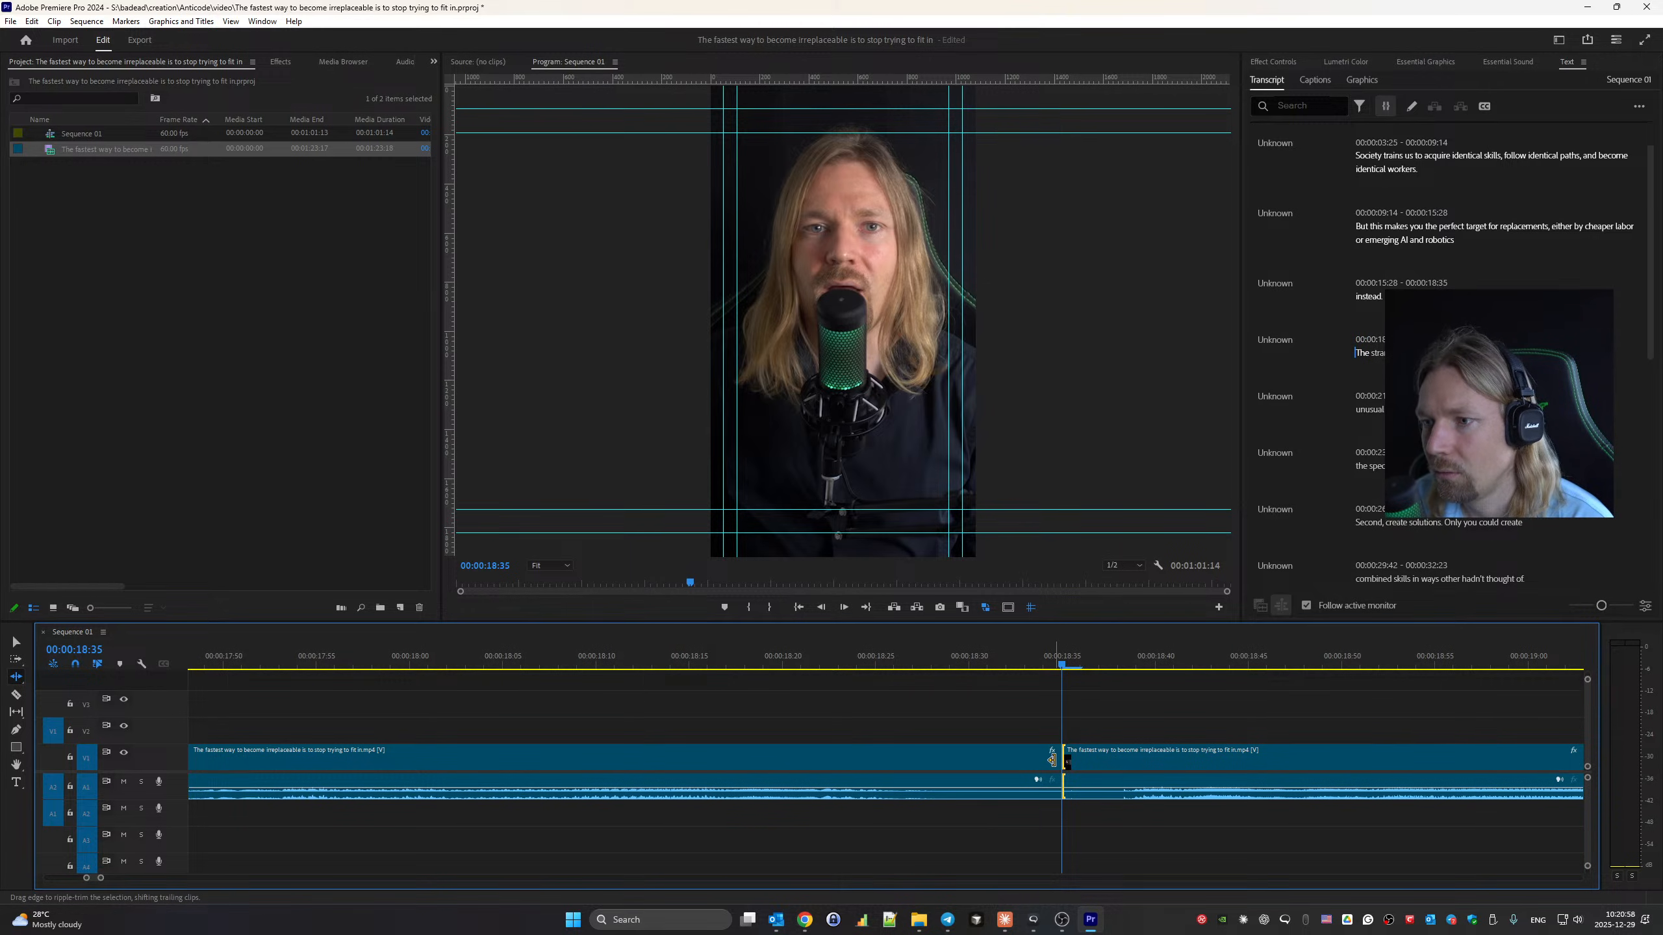
left_click_drag(1053, 762, 1026, 762)
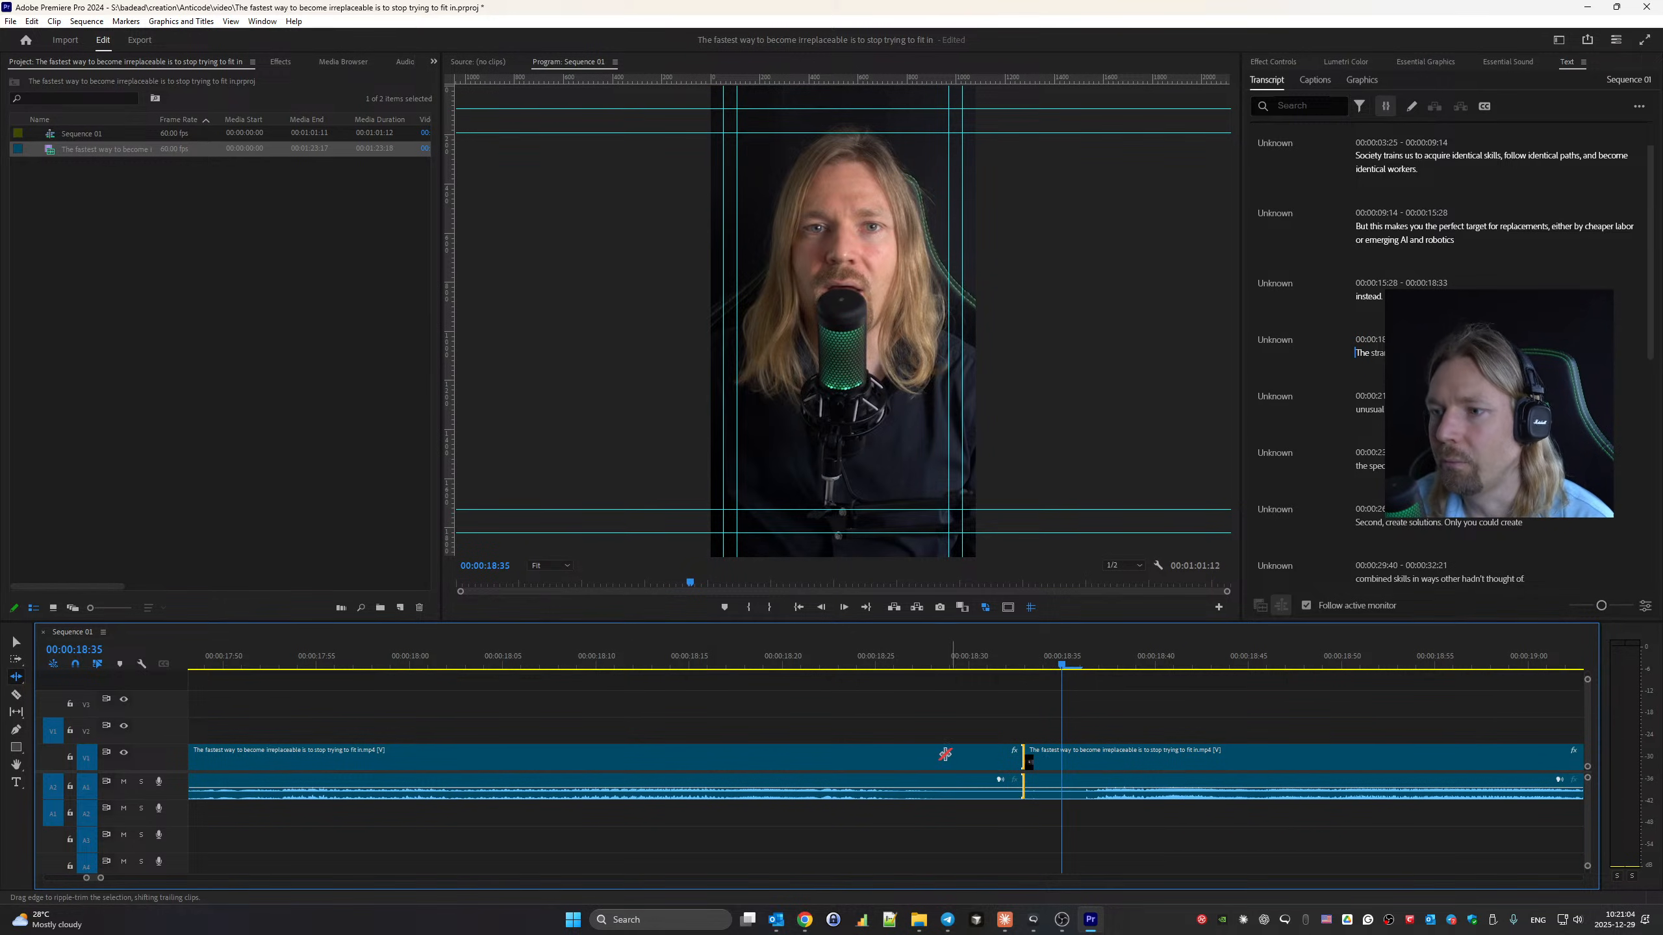
Play the retrimmed cut and the following line against the transcript, and return to the cut at 00:00:21:05.
left_click_drag(99, 879, 150, 887)
key("space")
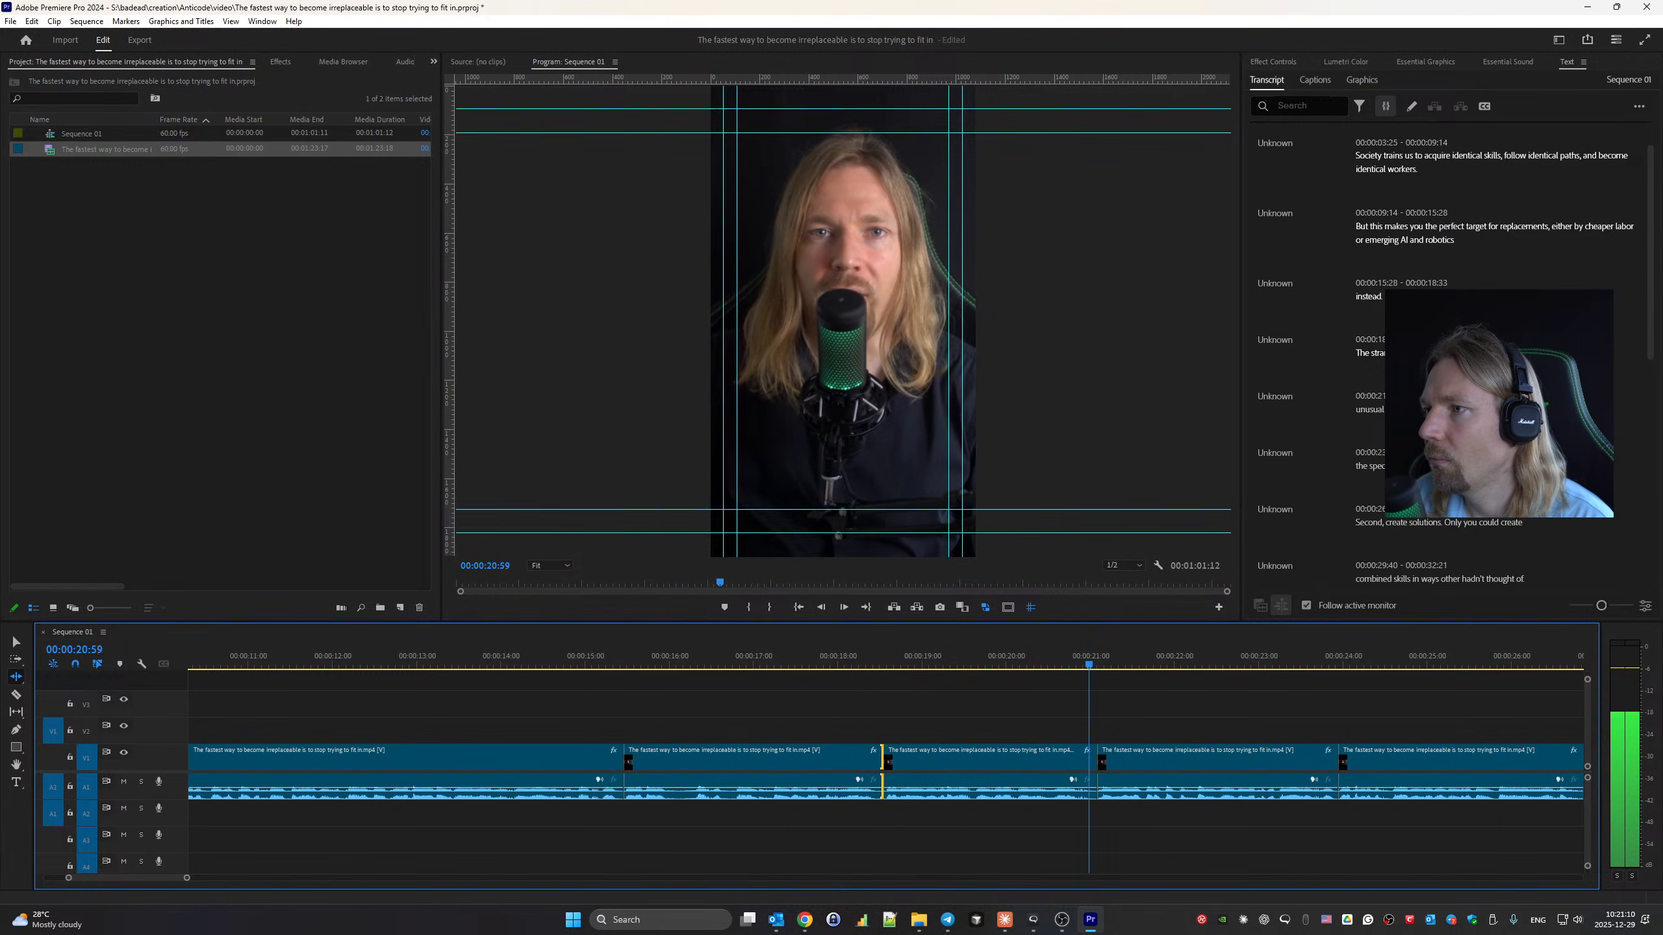
key("space")
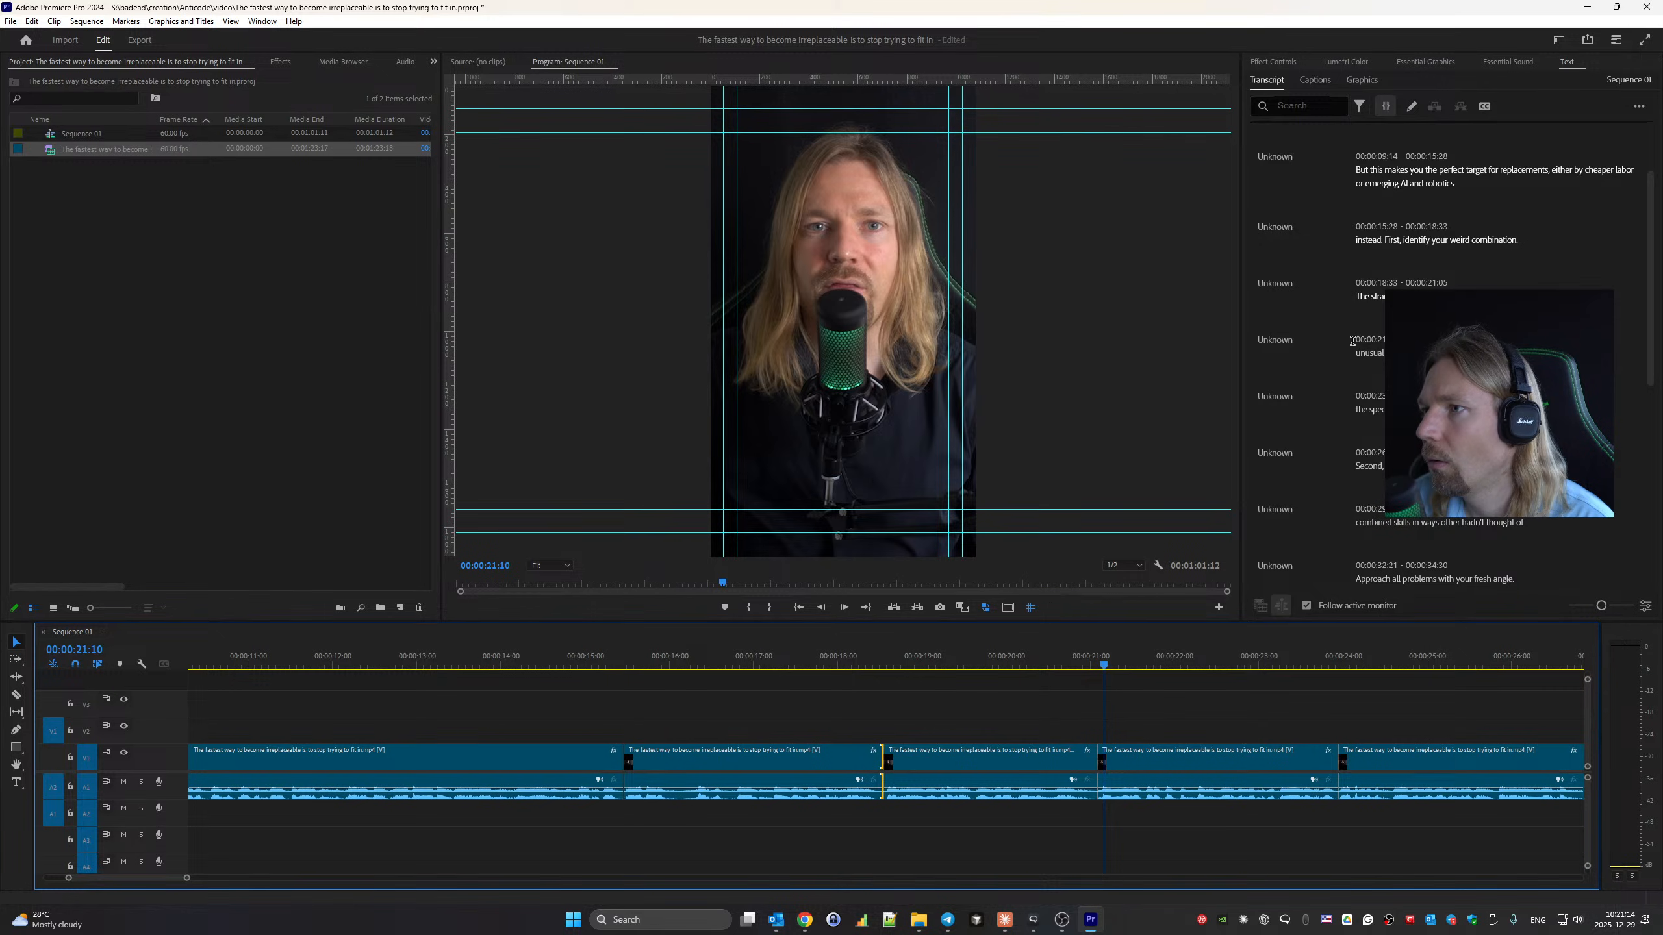
key("space")
key("space")
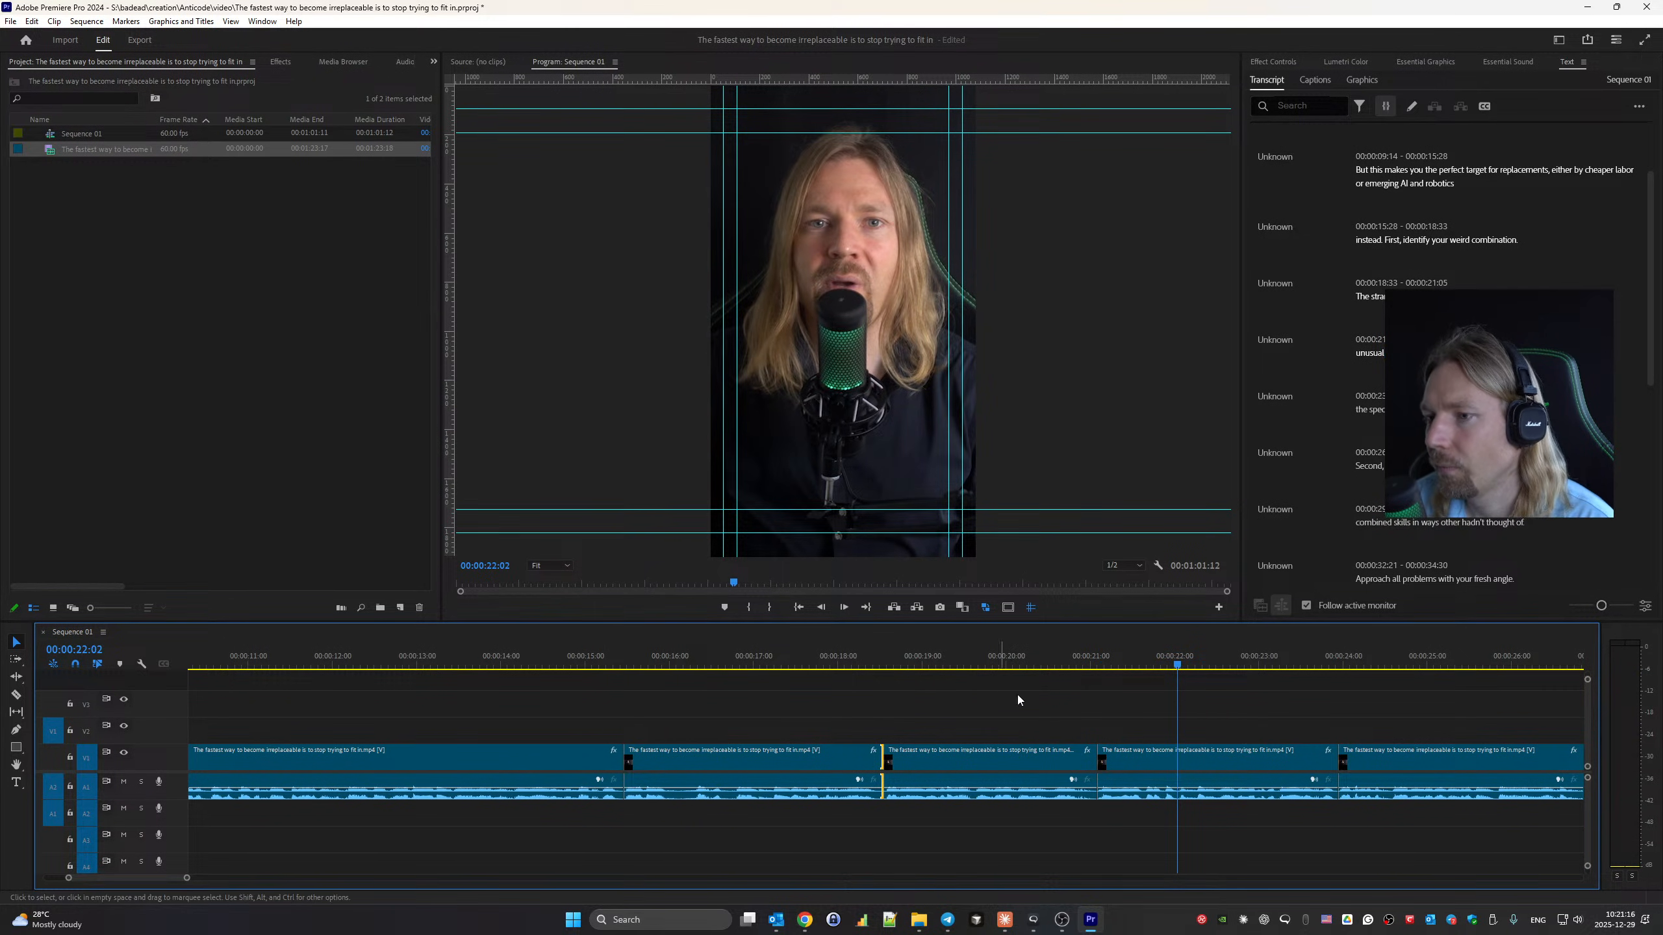
key("Up")
left_click_drag(188, 879, 120, 880)
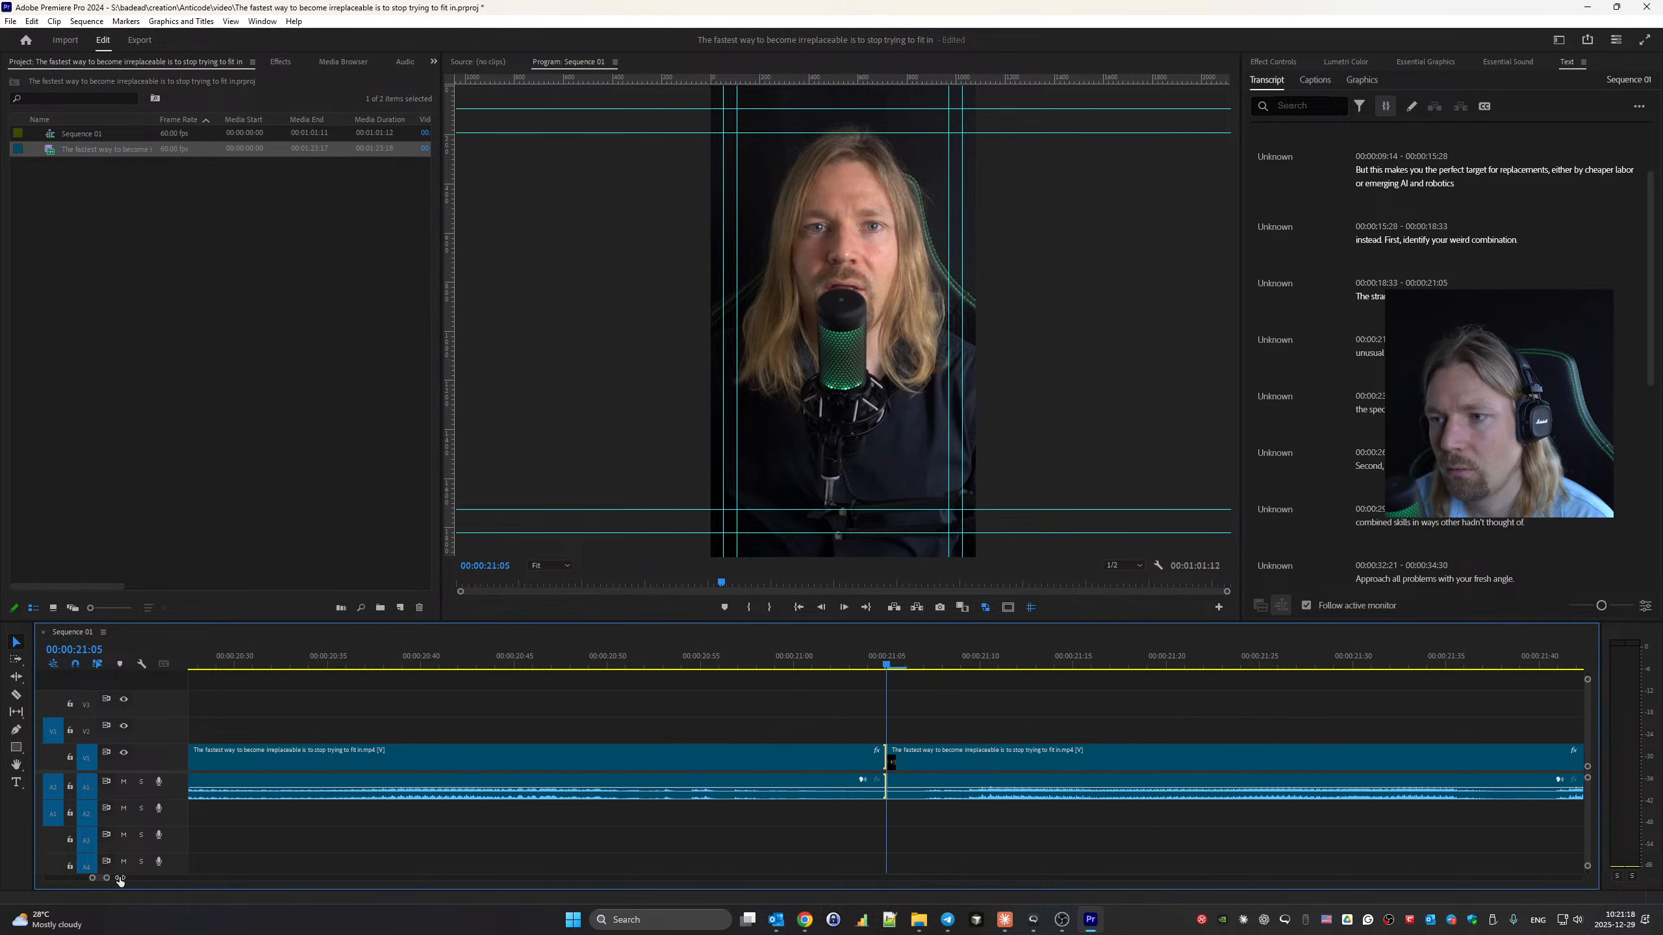
left_click_drag(890, 762, 833, 759)
left_click(917, 761)
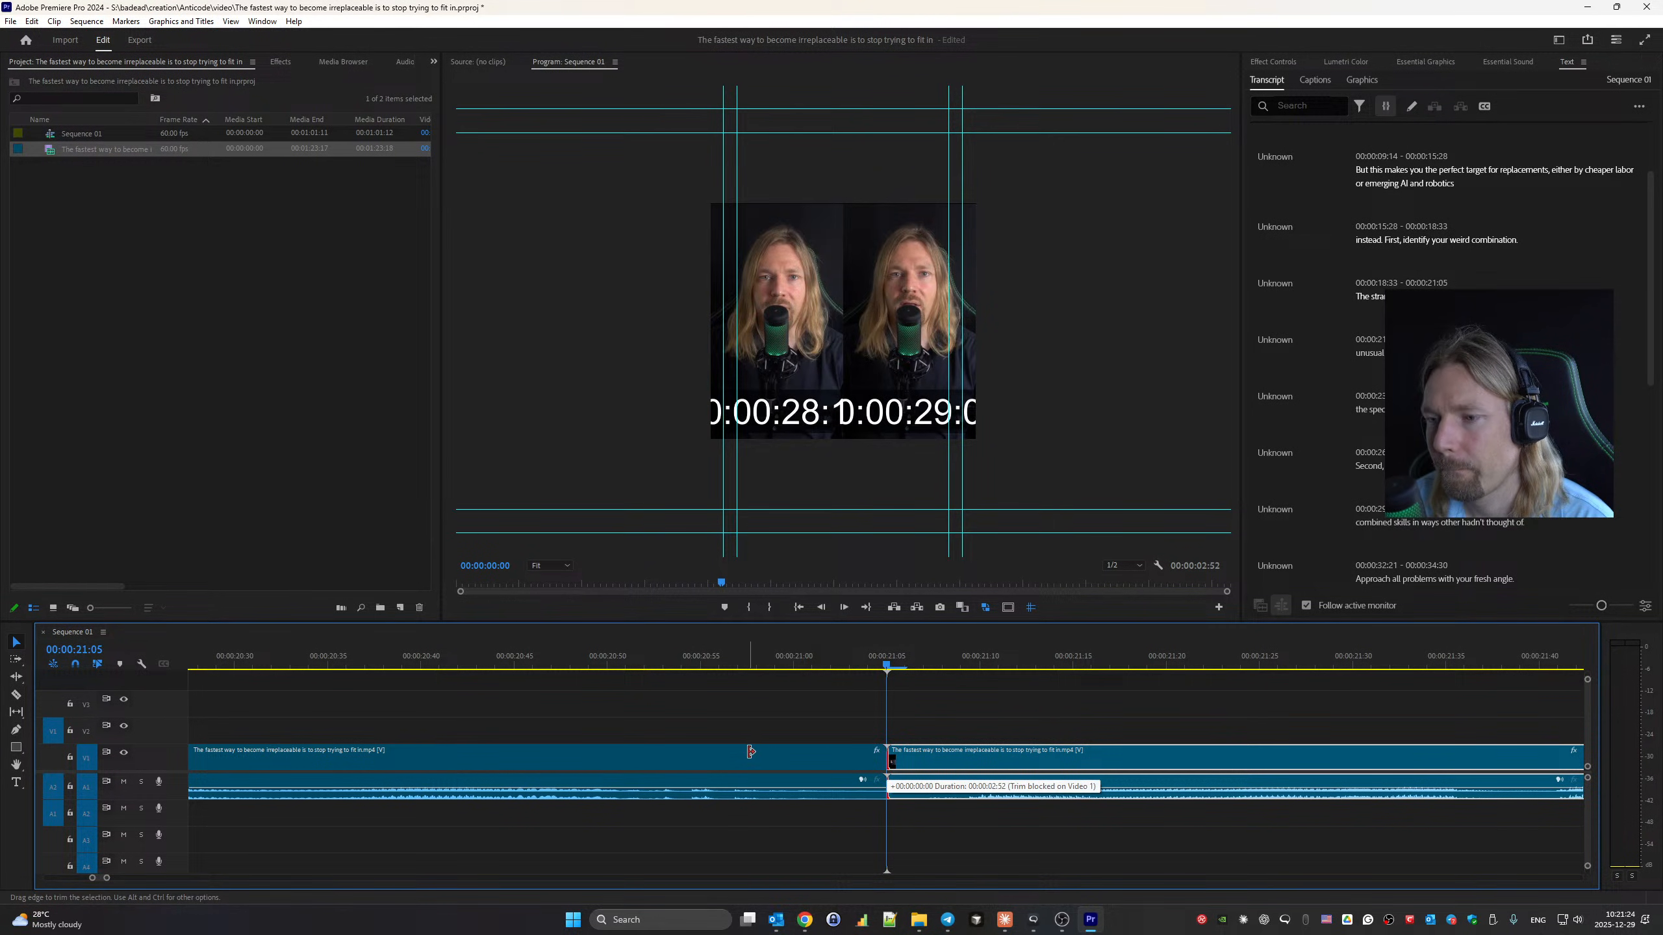
left_click_drag(725, 751, 730, 758)
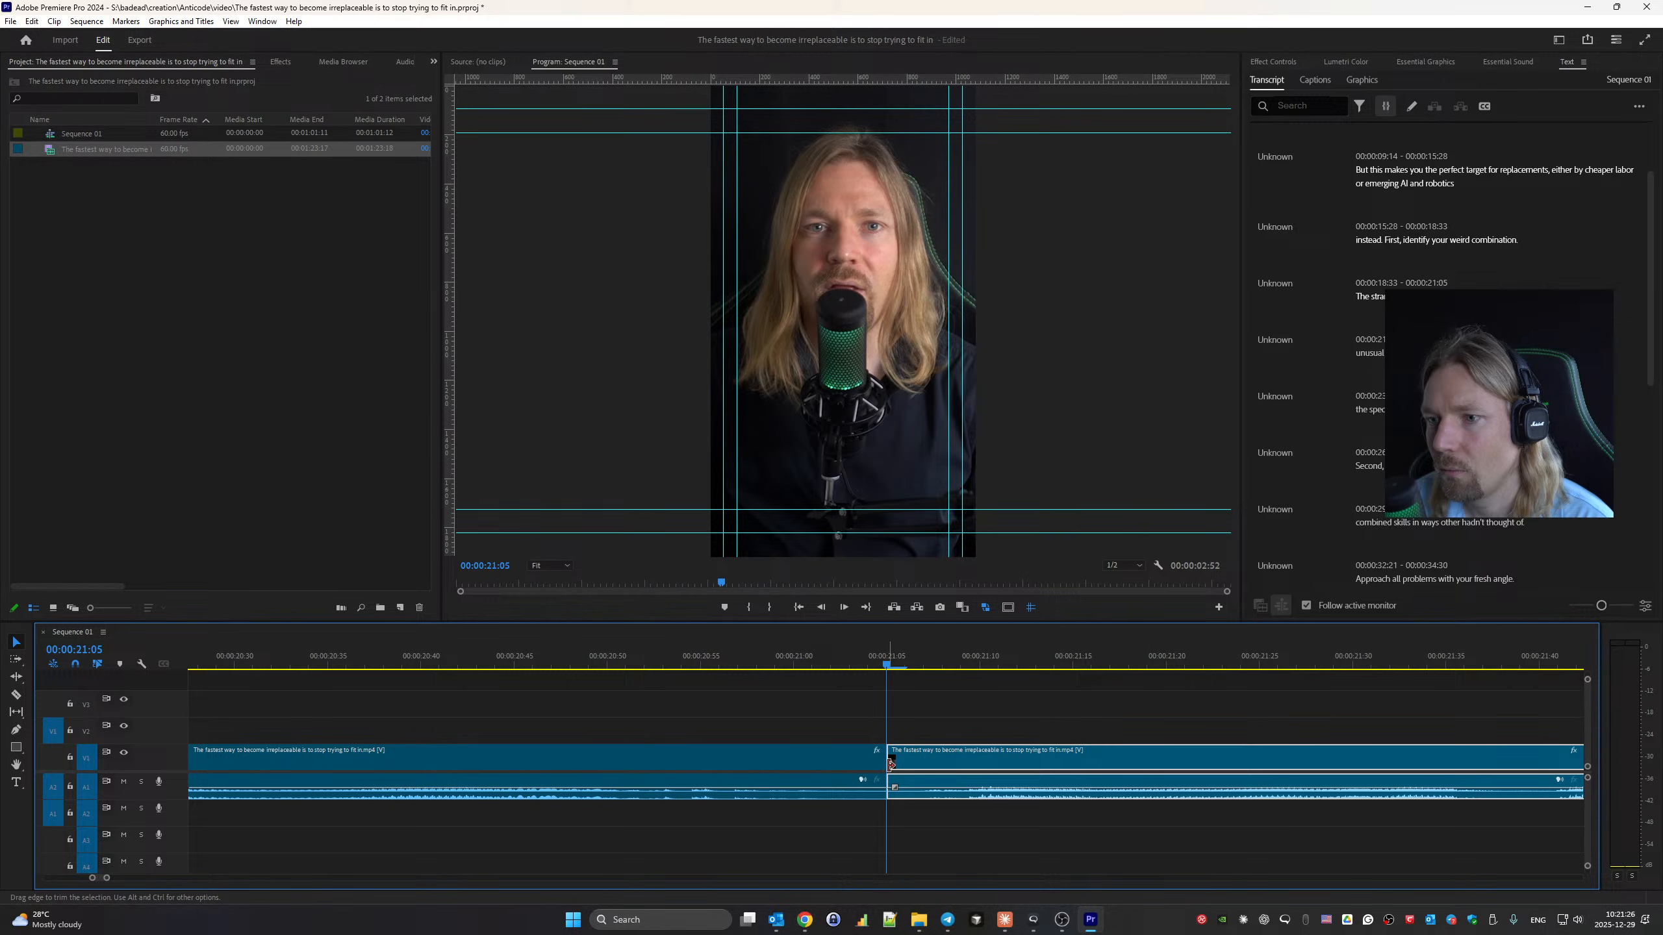
left_click_drag(891, 764, 835, 759)
left_click_drag(648, 752, 838, 757)
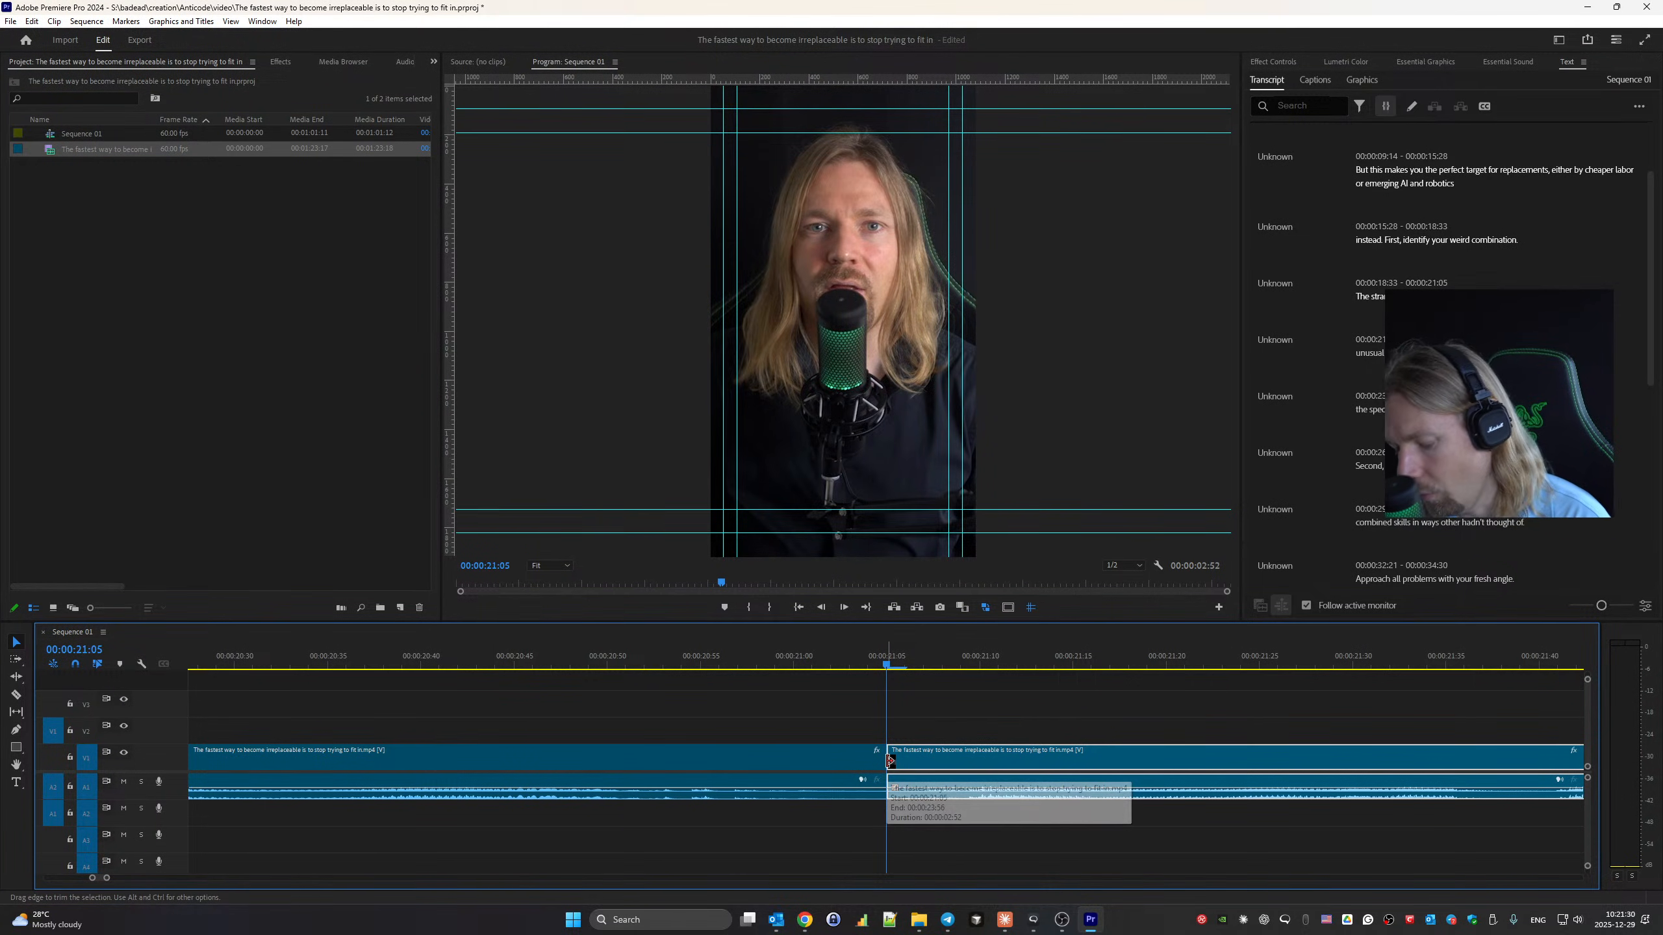
Ripple-extend the clip start at 00:00:21:05 by 1 frame, ripple-trim the preceding clip's end by 1 frame, and play across the cut.
key("b")
left_click_drag(889, 761, 870, 760)
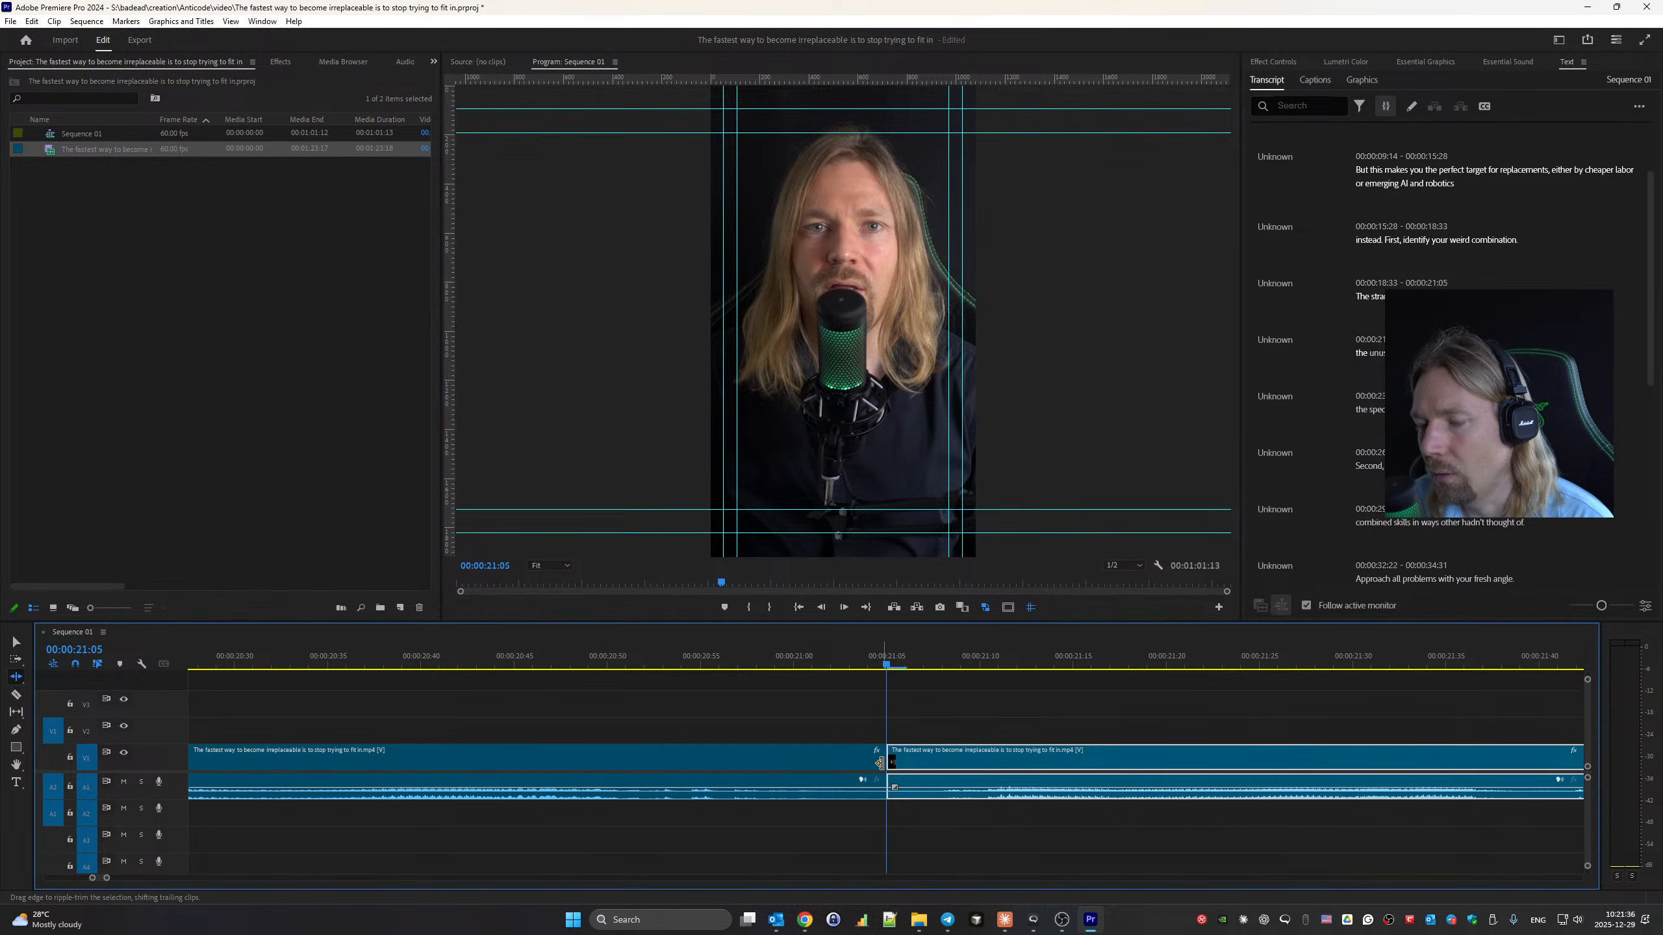
left_click_drag(881, 762, 861, 764)
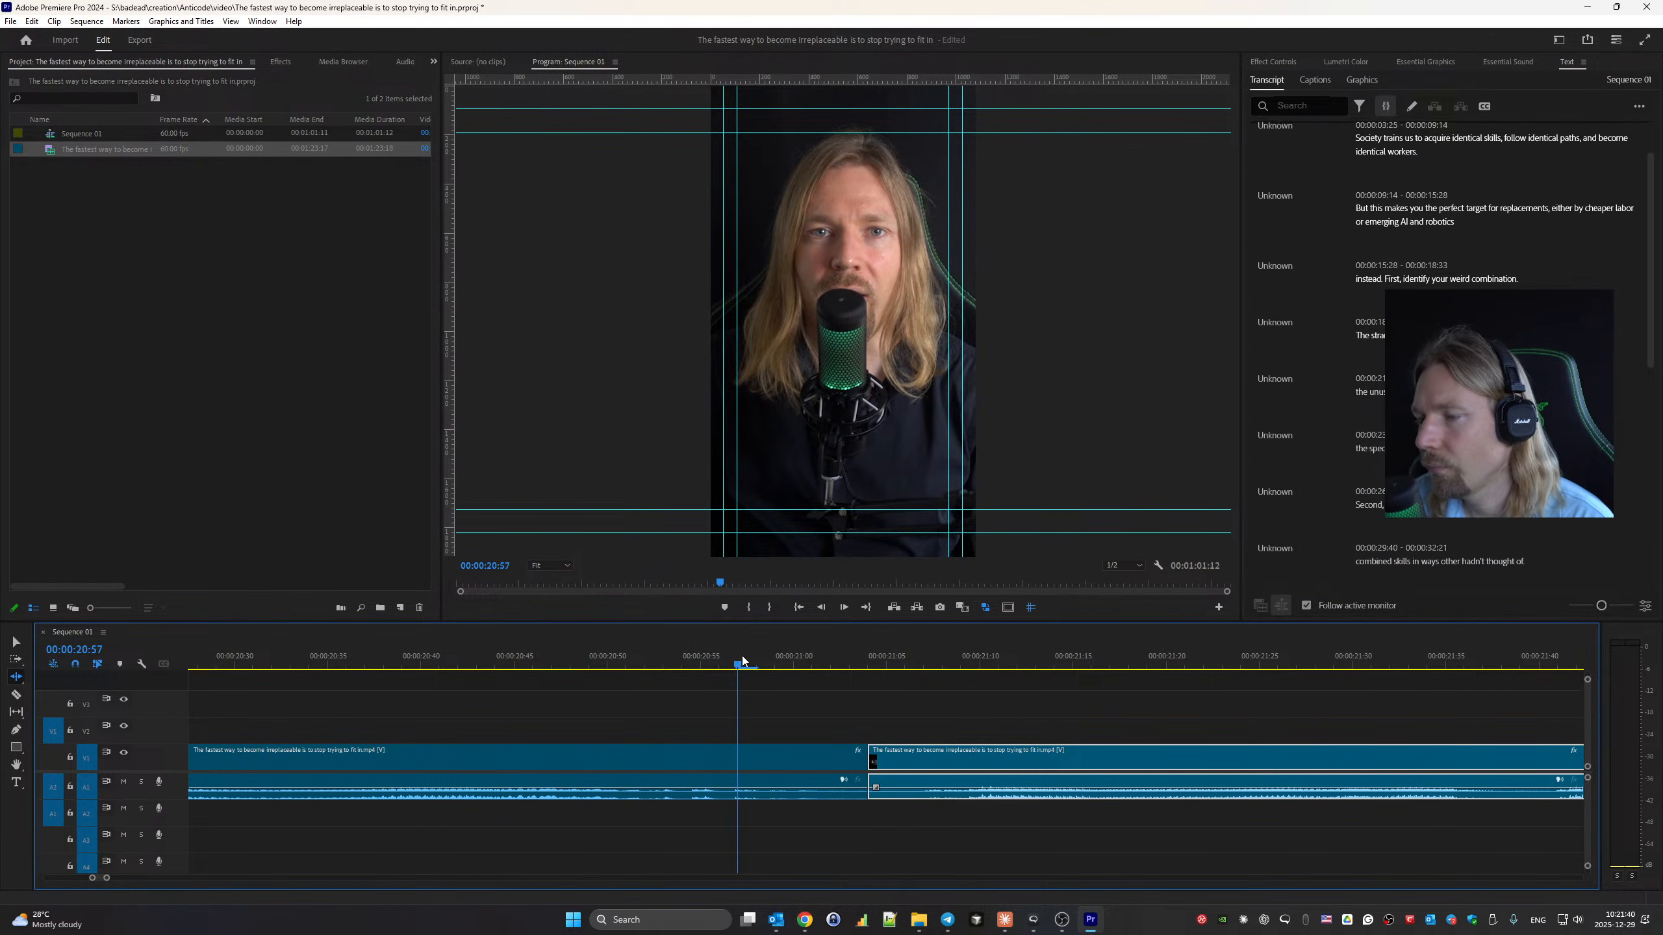
key("space")
key("space")
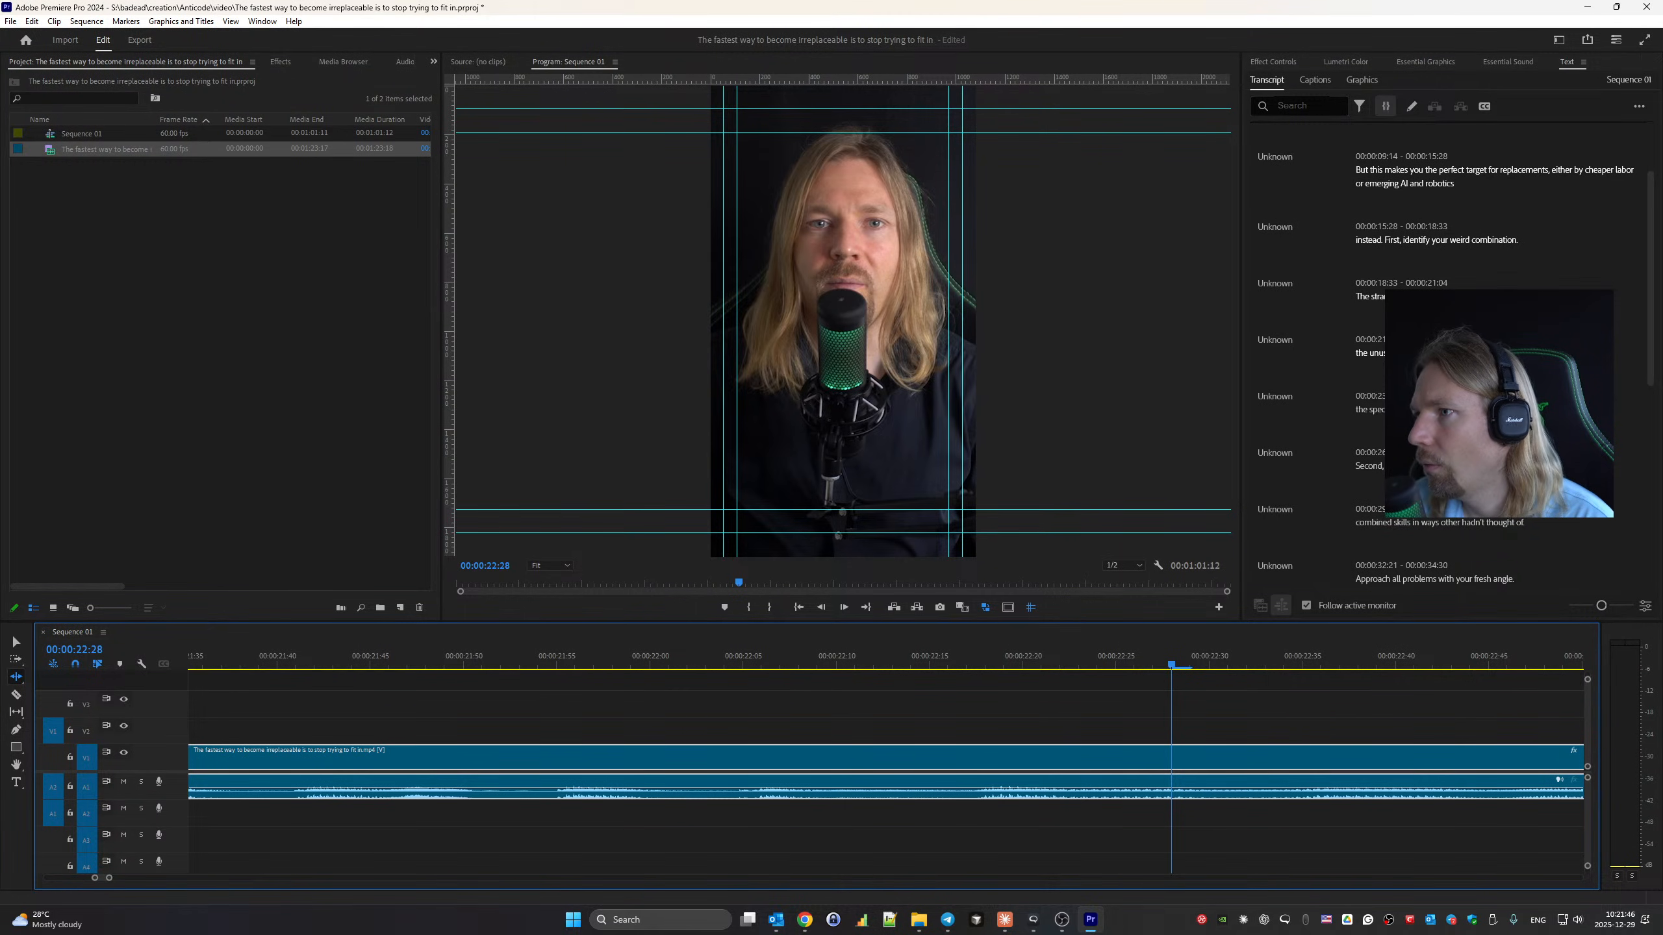
key("space")
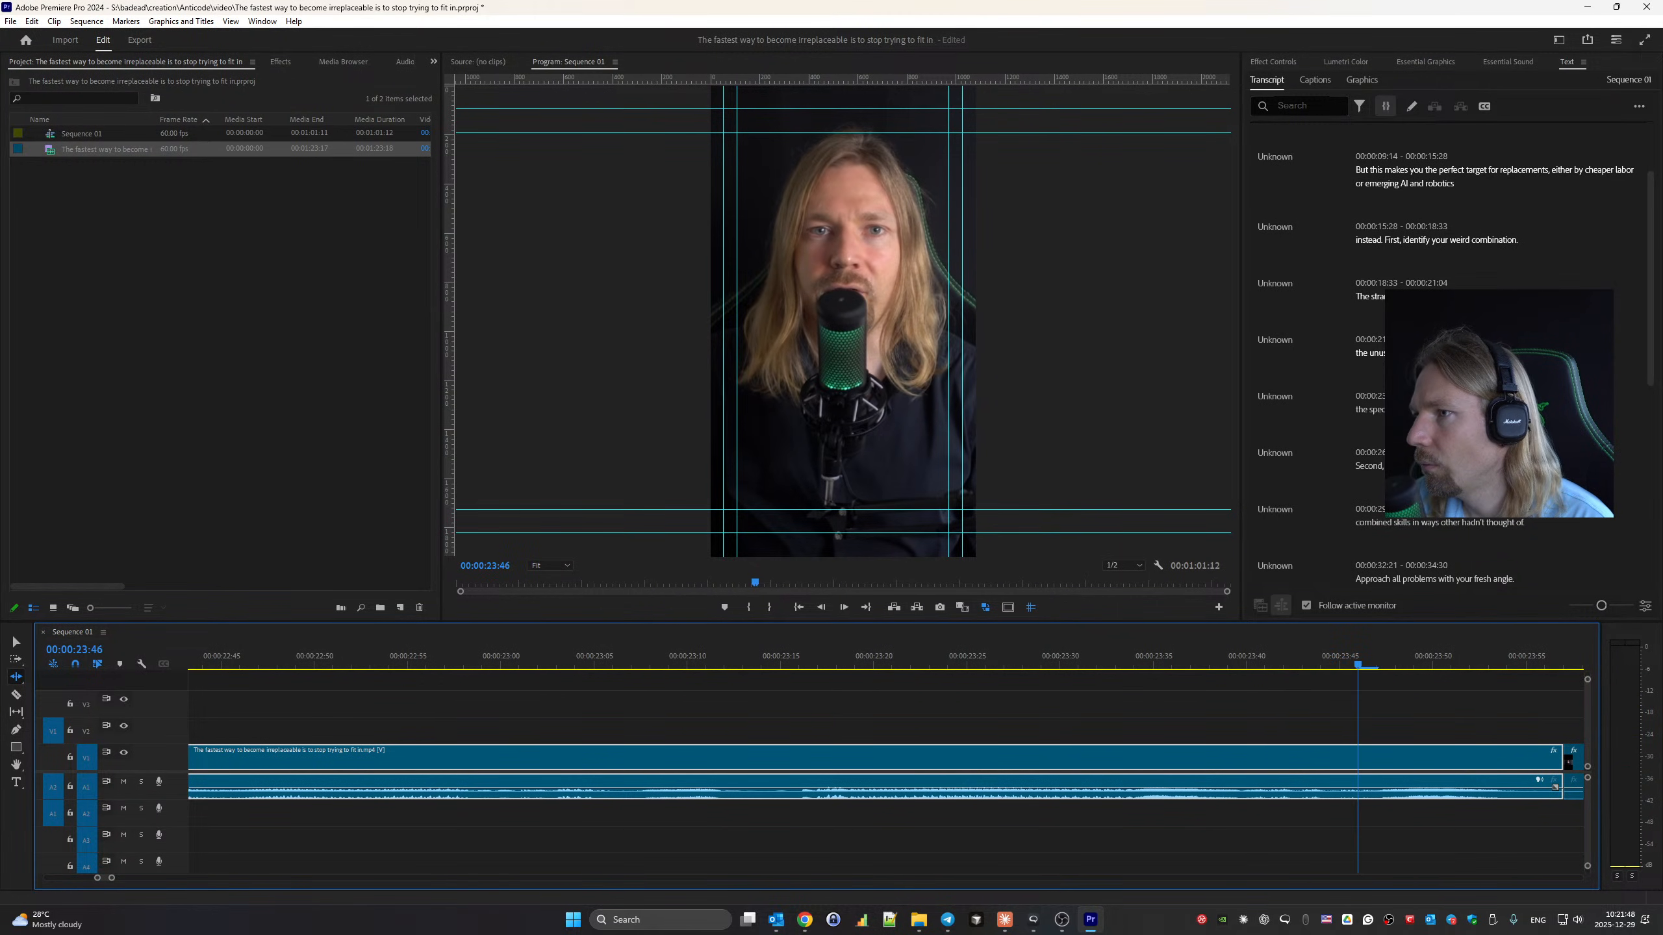
Play the sequence from the "unusual perspective" line through the "Approach" line and compare each segment with its transcript.
left_click(1357, 352)
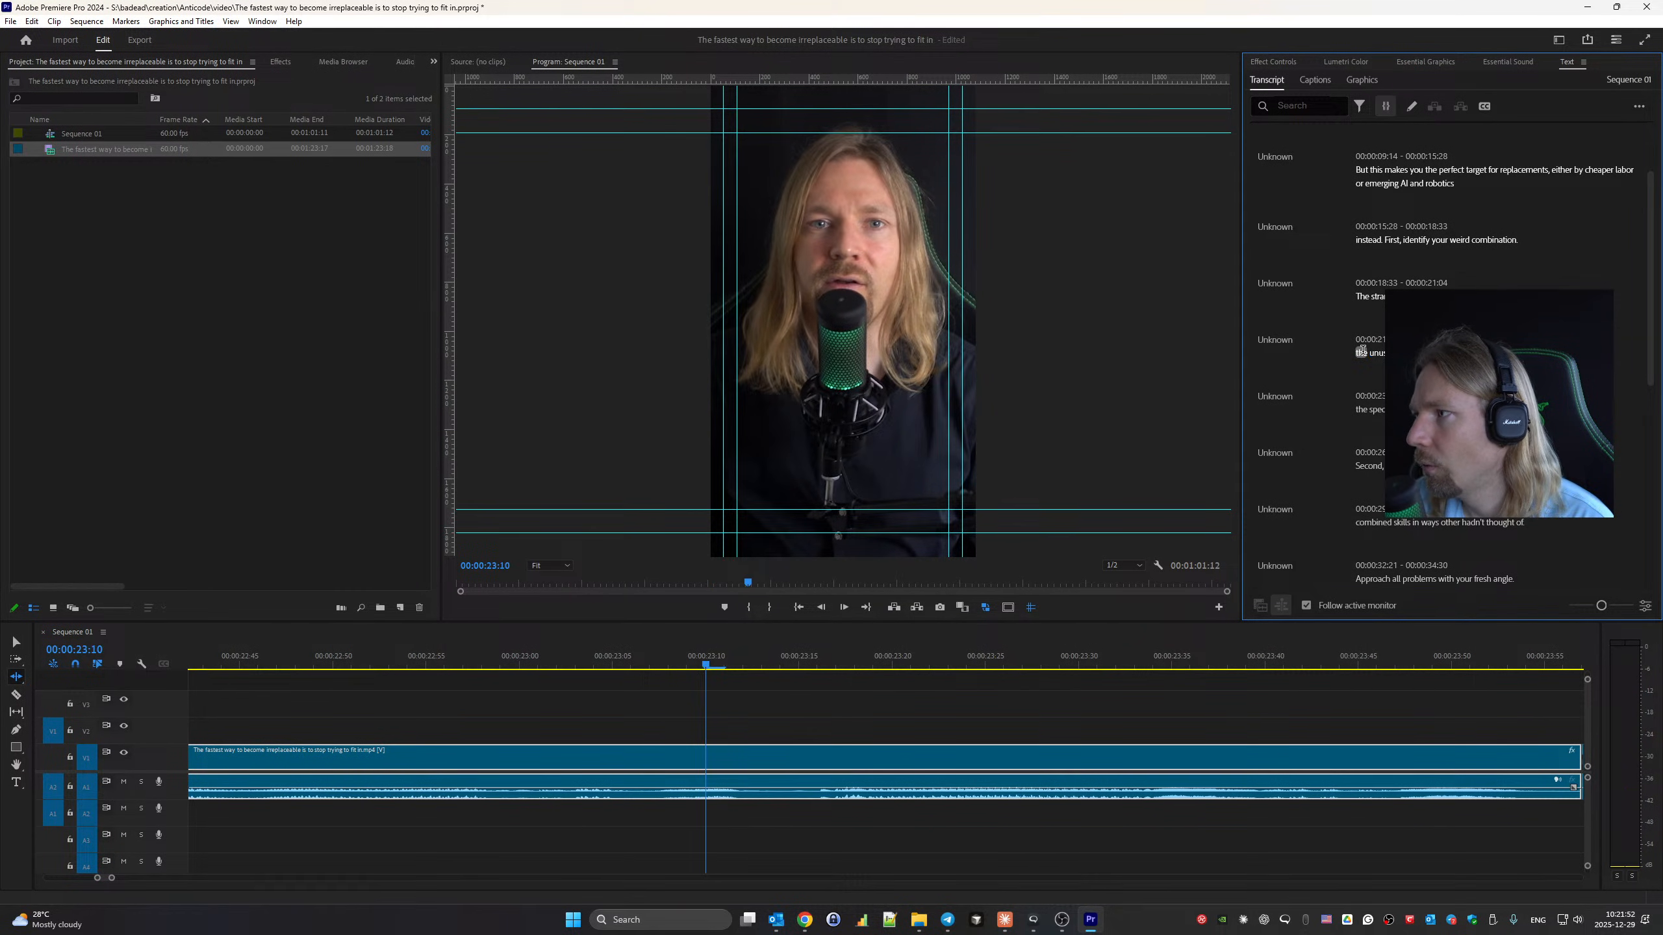
key("ctrl+k")
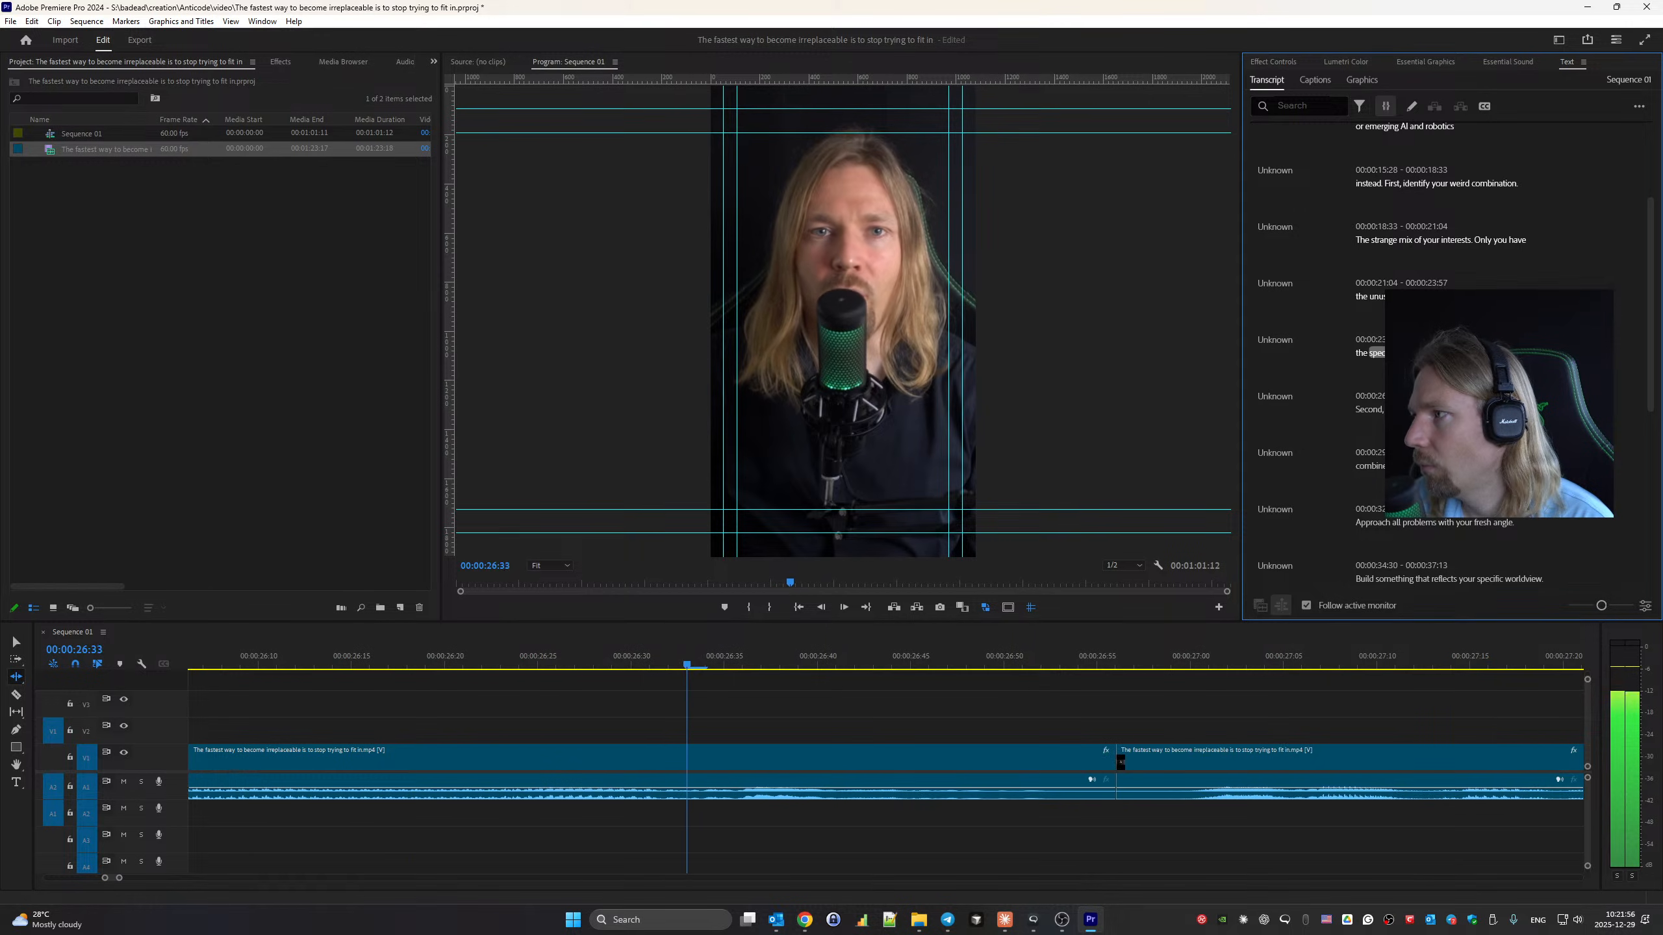
key("space")
key("space")
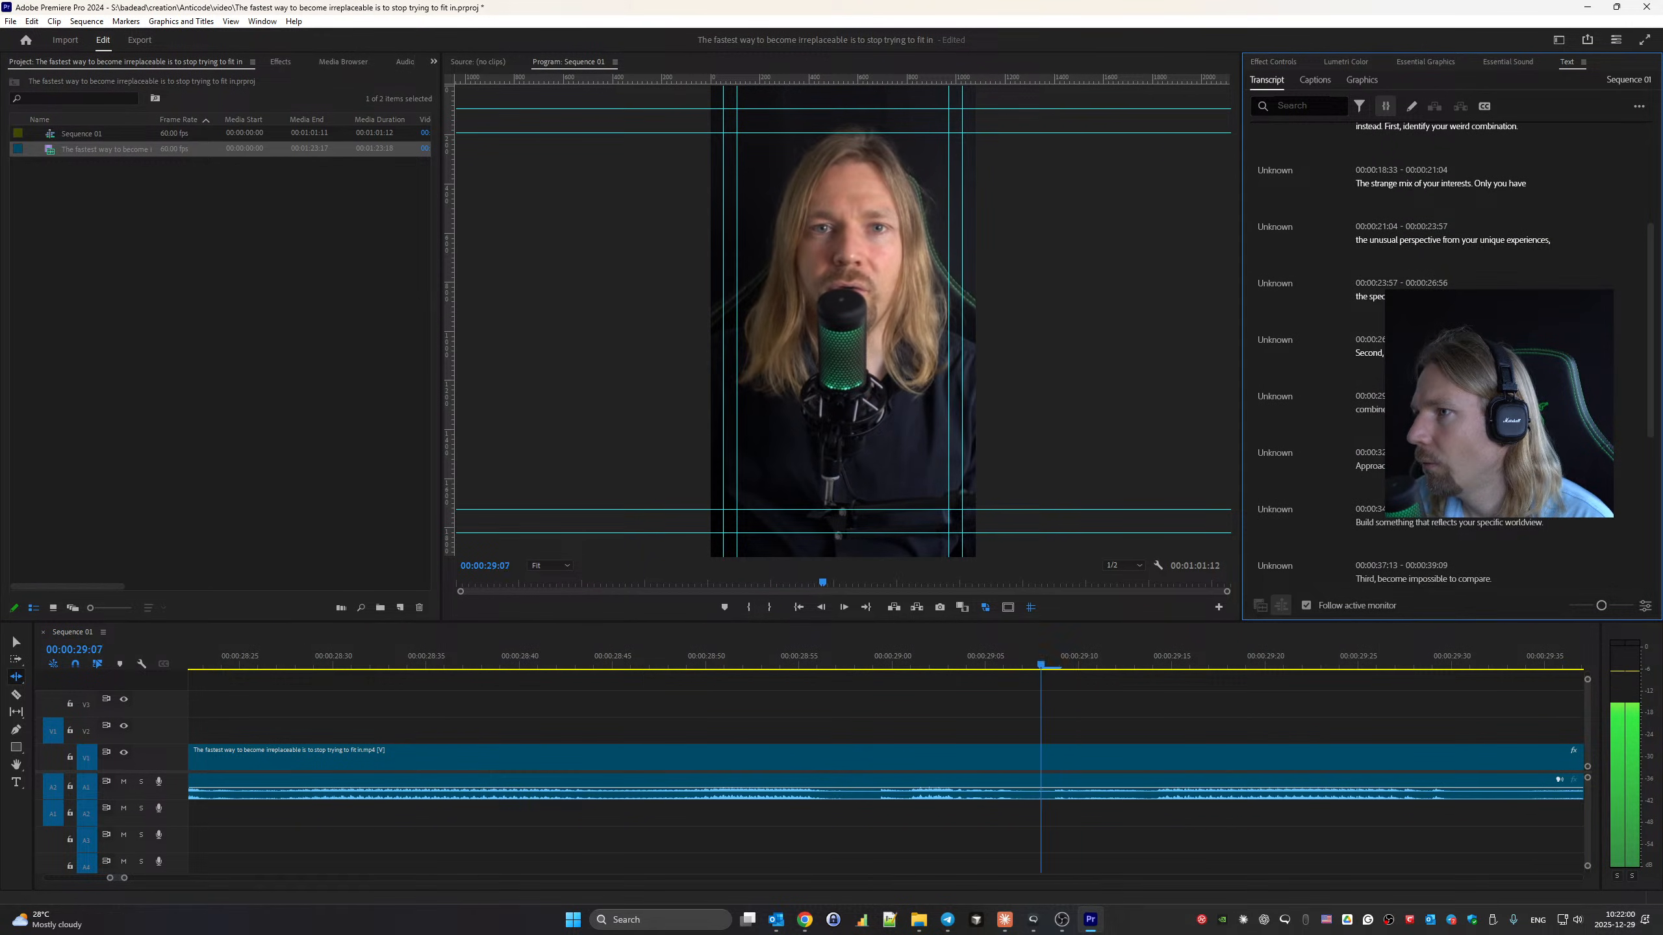
key("ctrl+k")
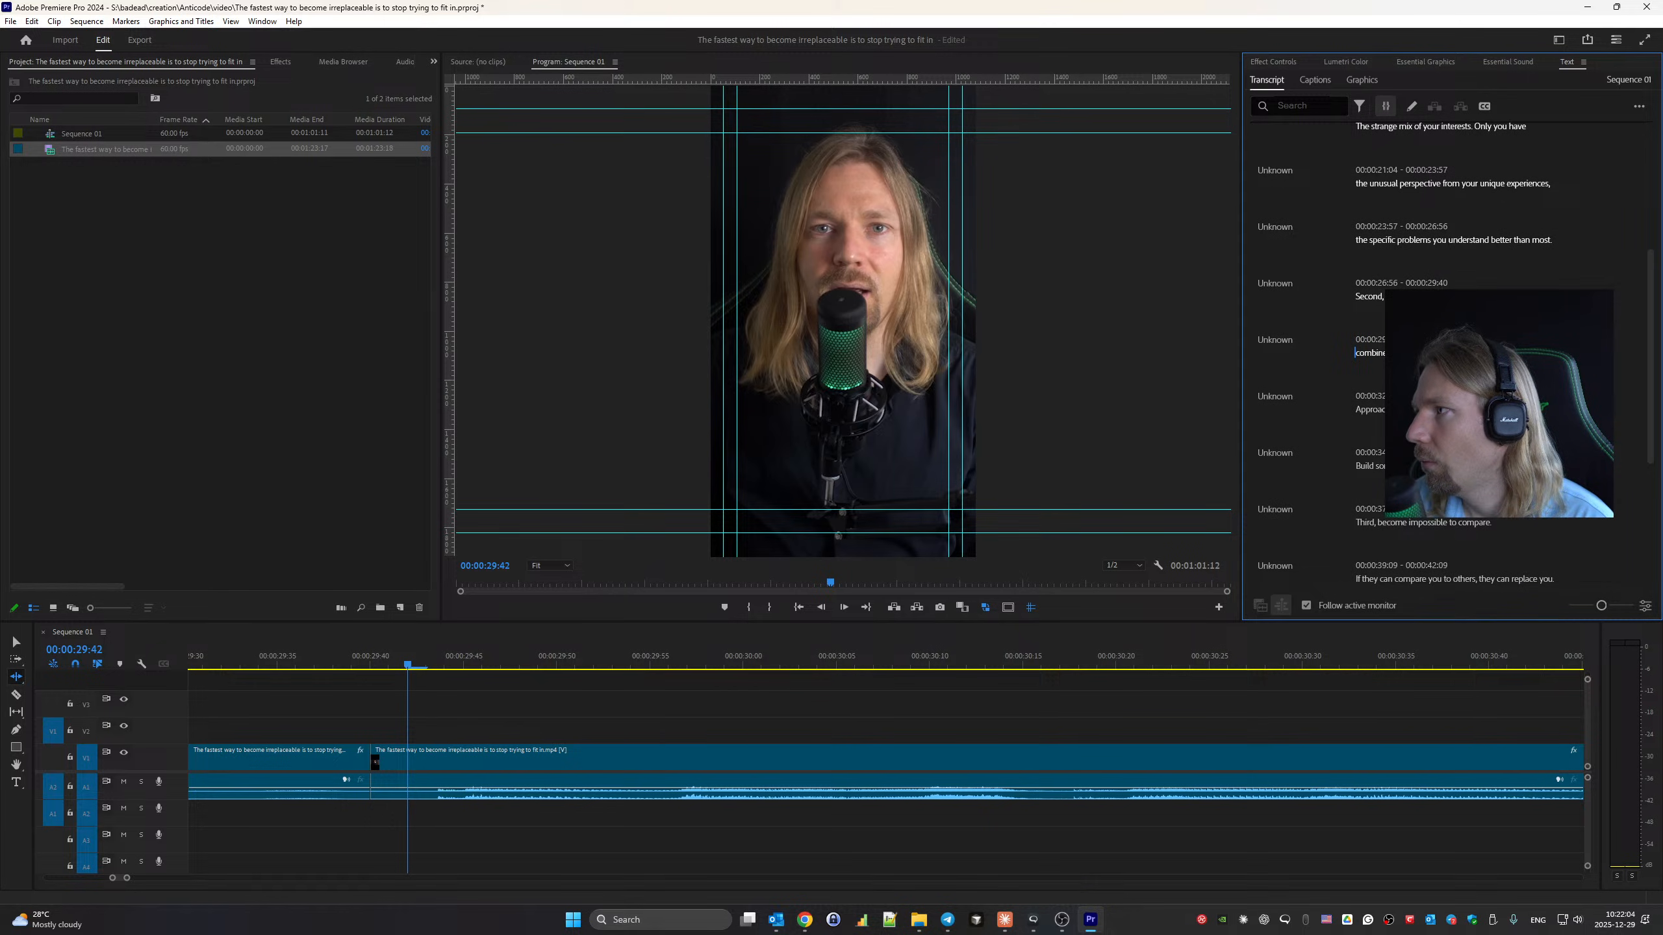
key("space")
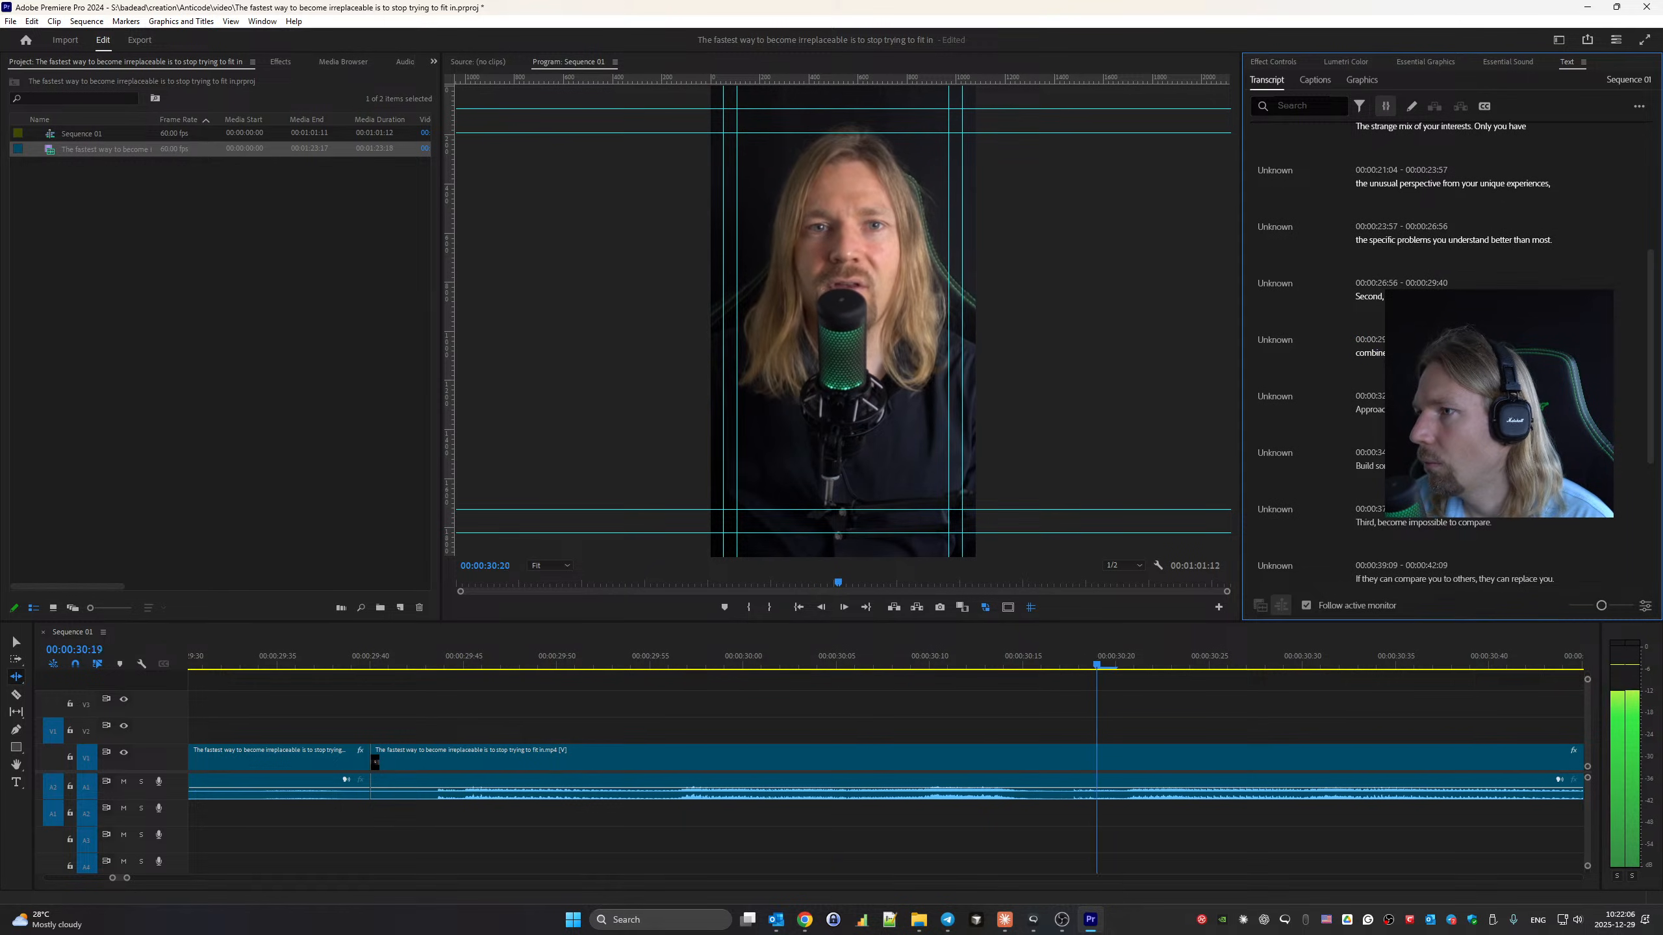
key("ctrl+k")
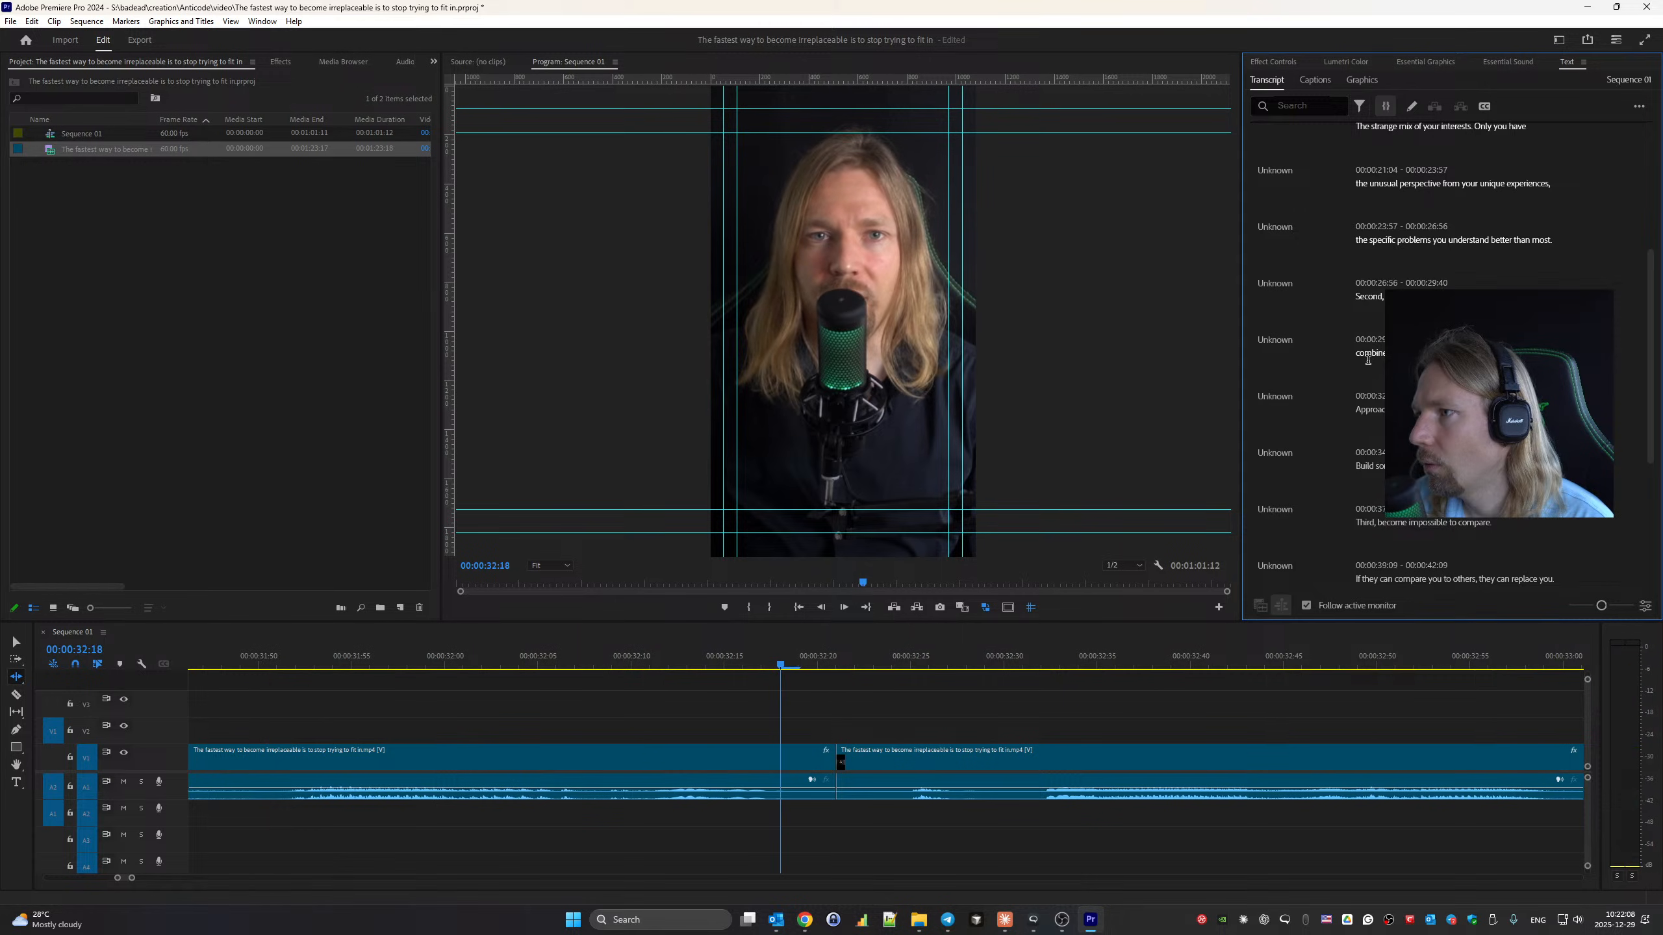
key("space")
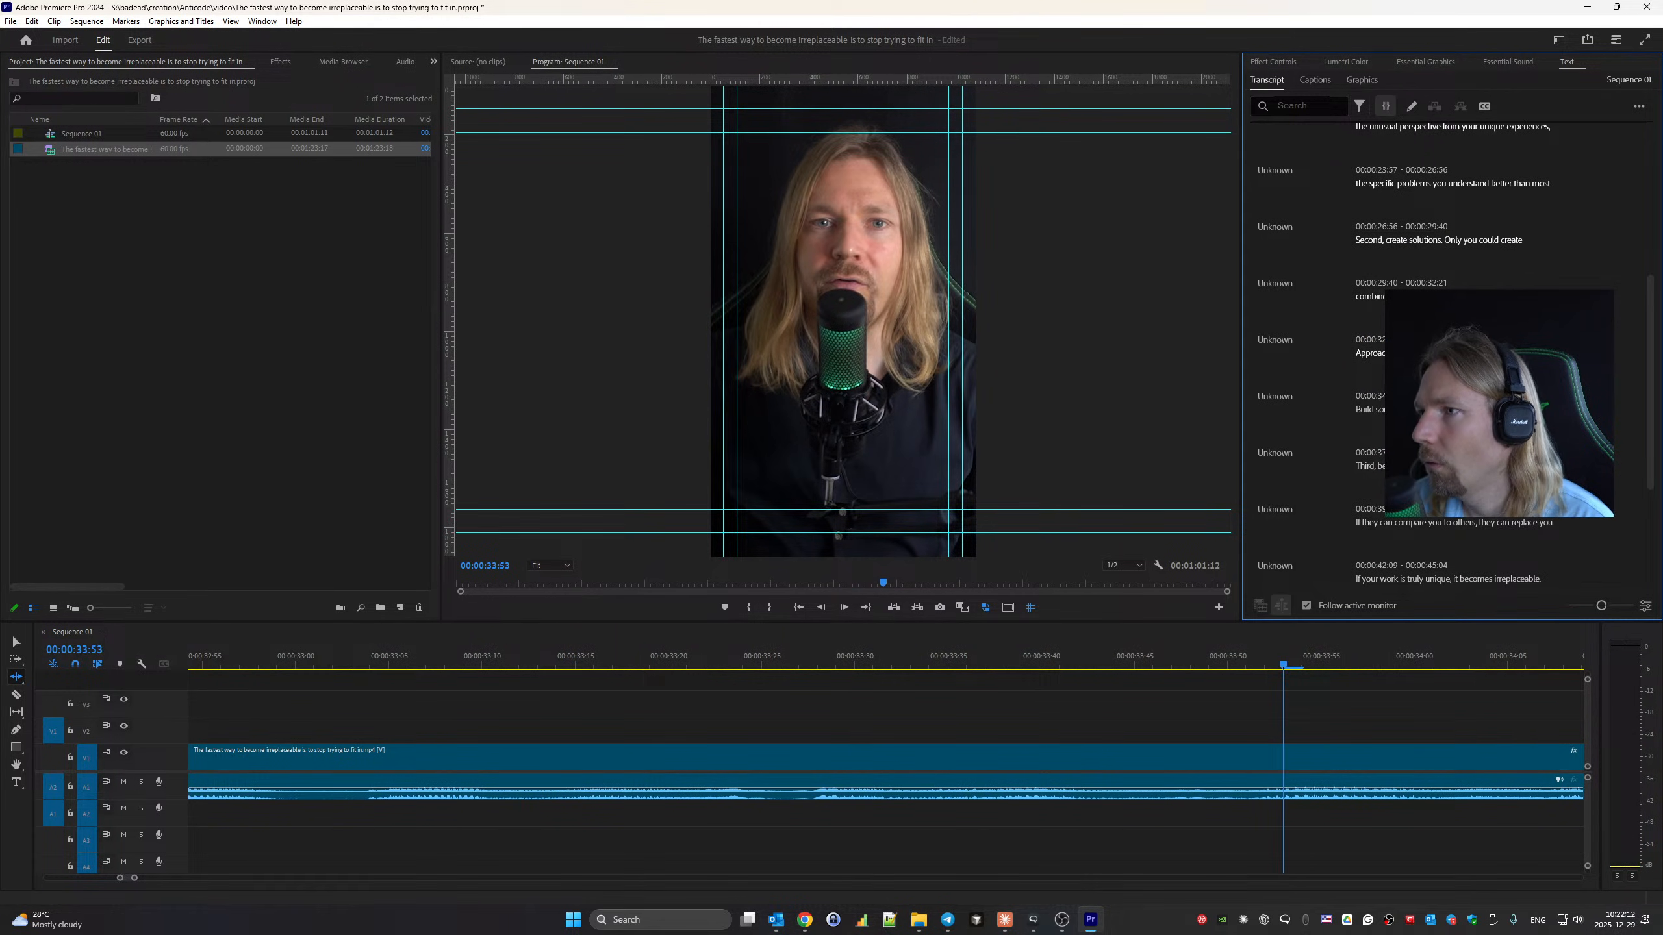
Correct the transcript line at 00:00:32:21 to "Approach old problems with your fresh angle." and resume playback.
left_click(1365, 354)
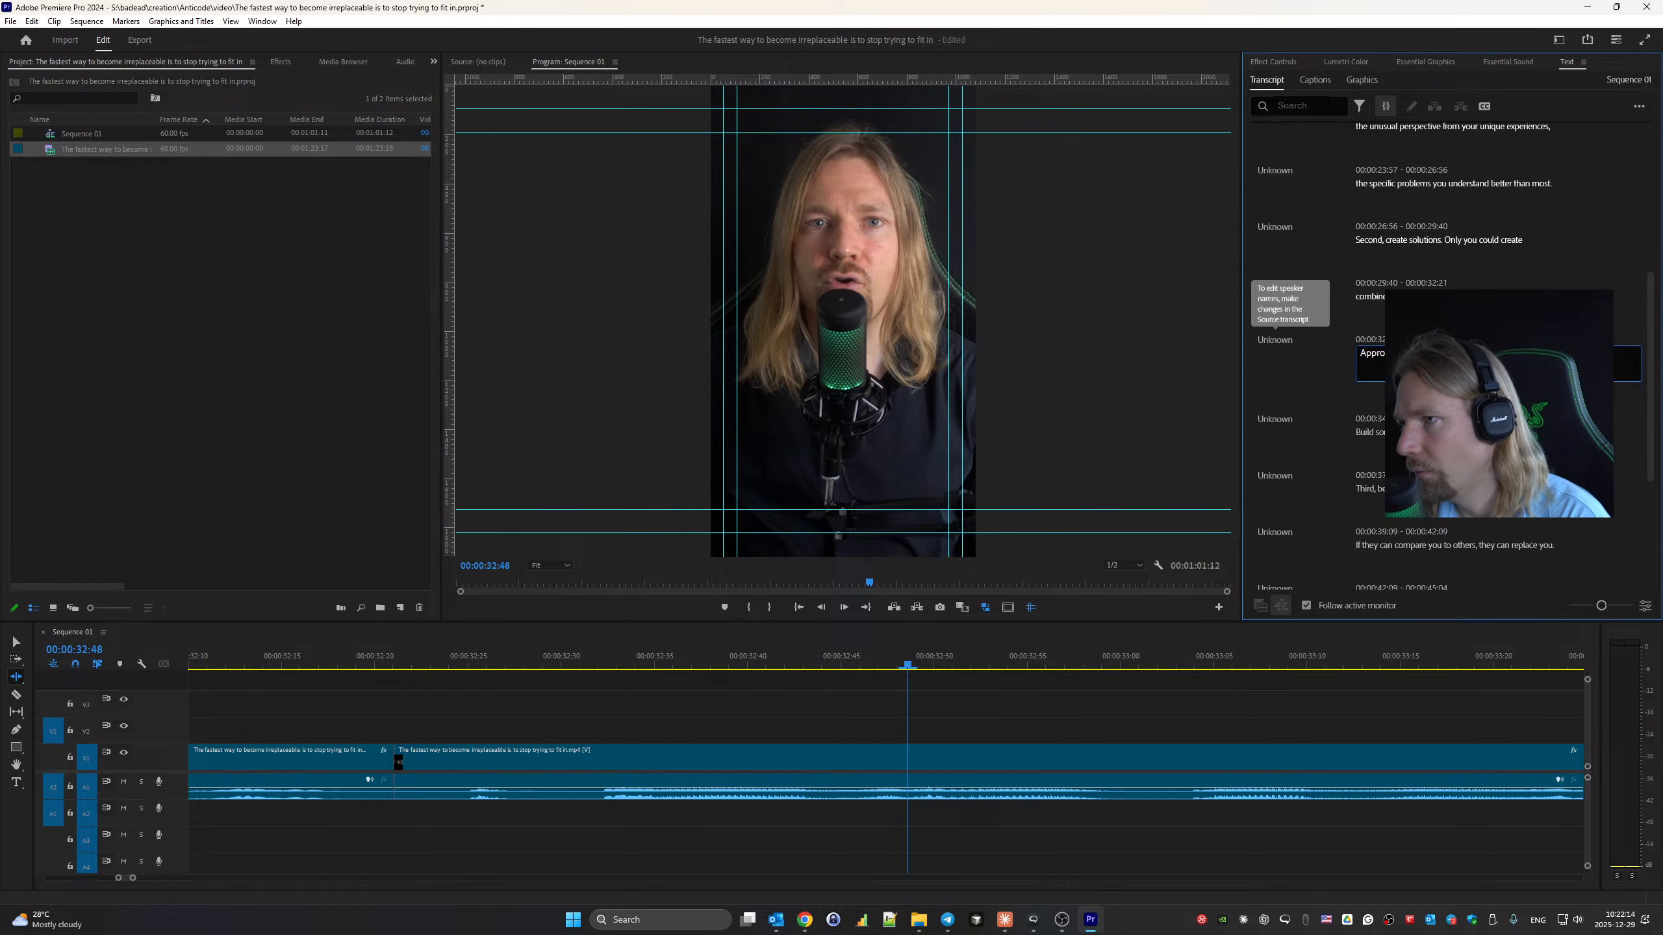
left_click(1306, 387)
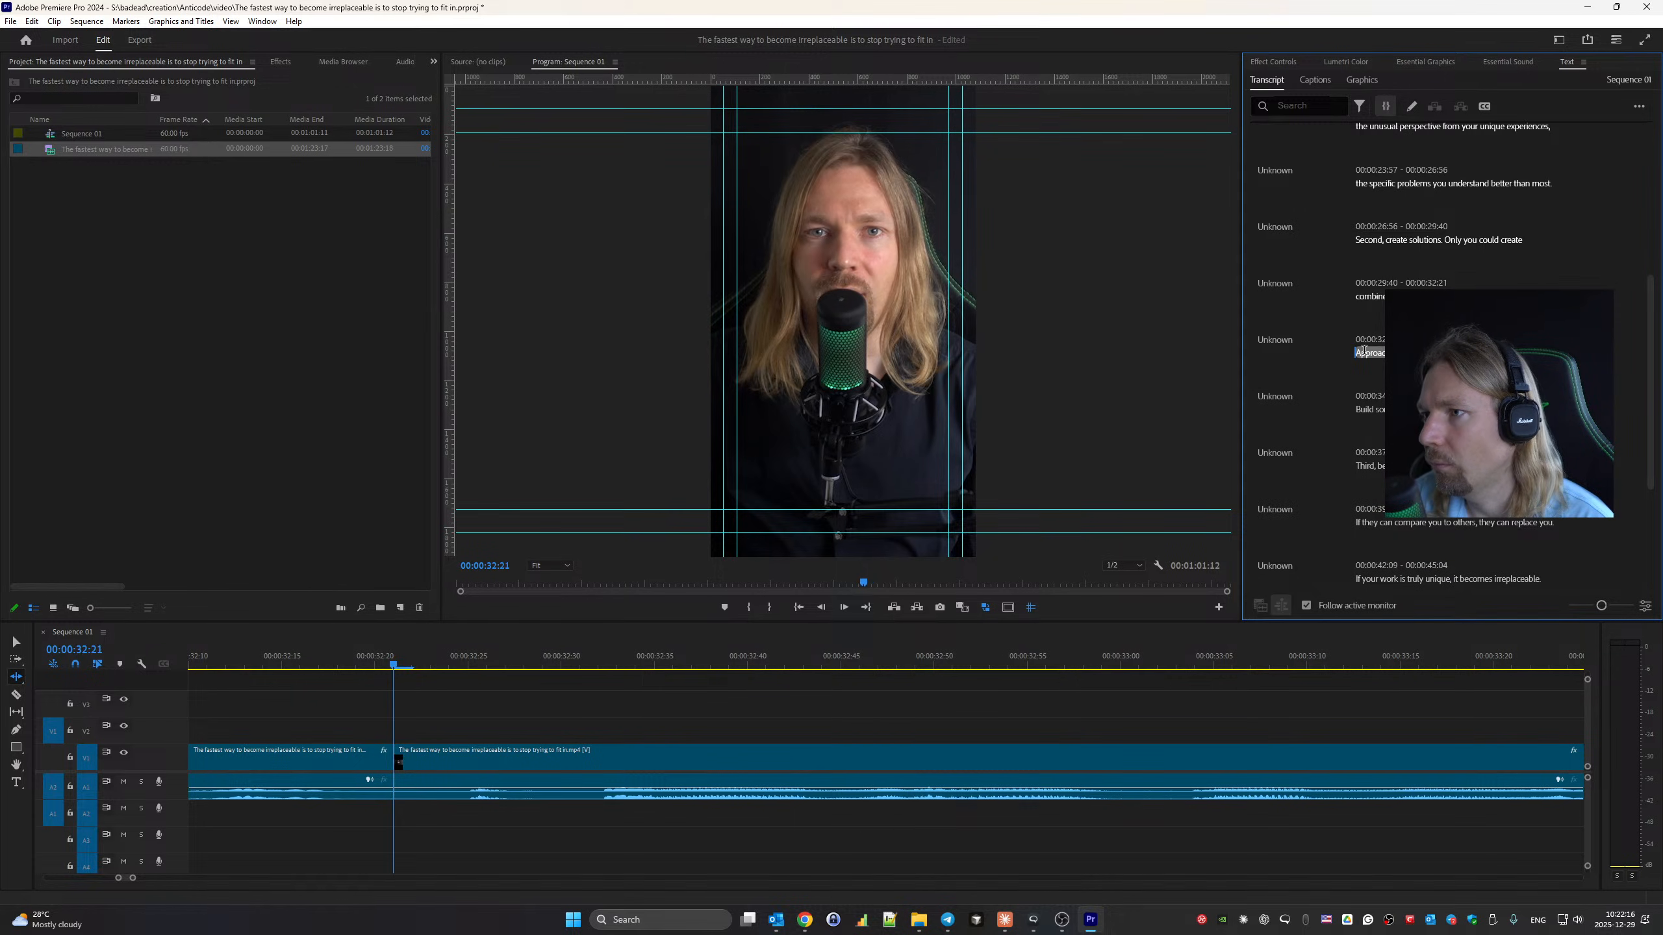
key("space")
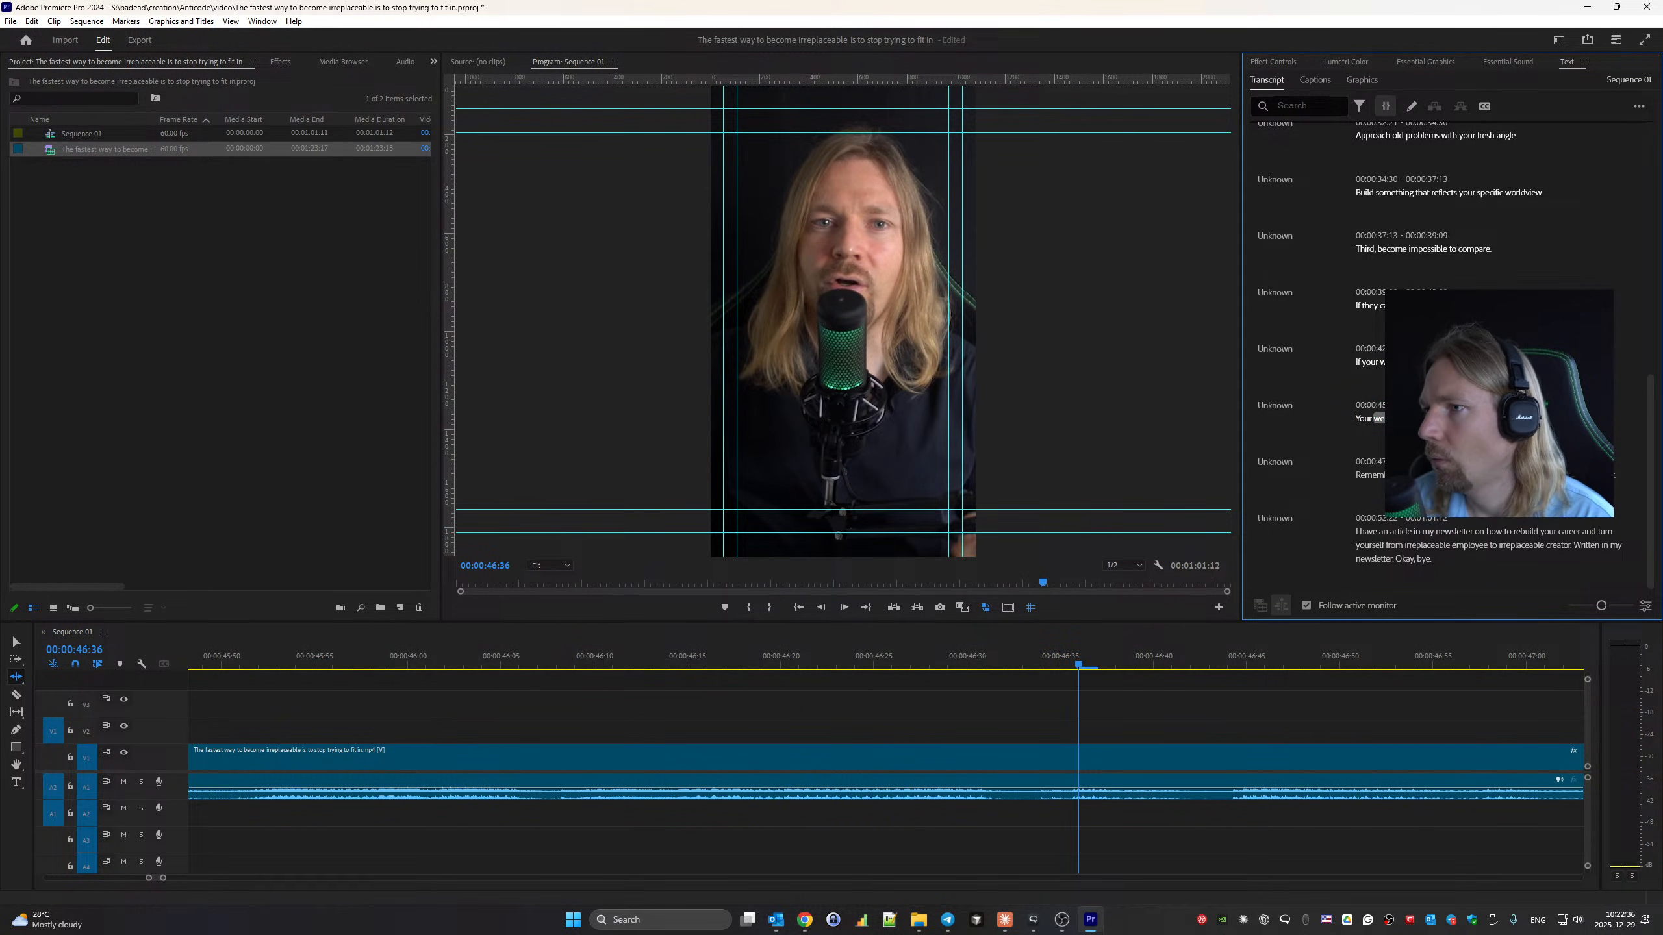
Add an opening quotation mark before the word following "Your" in the transcript segment starting at 00:00:45:04.
double_click(1387, 419)
type("\"")
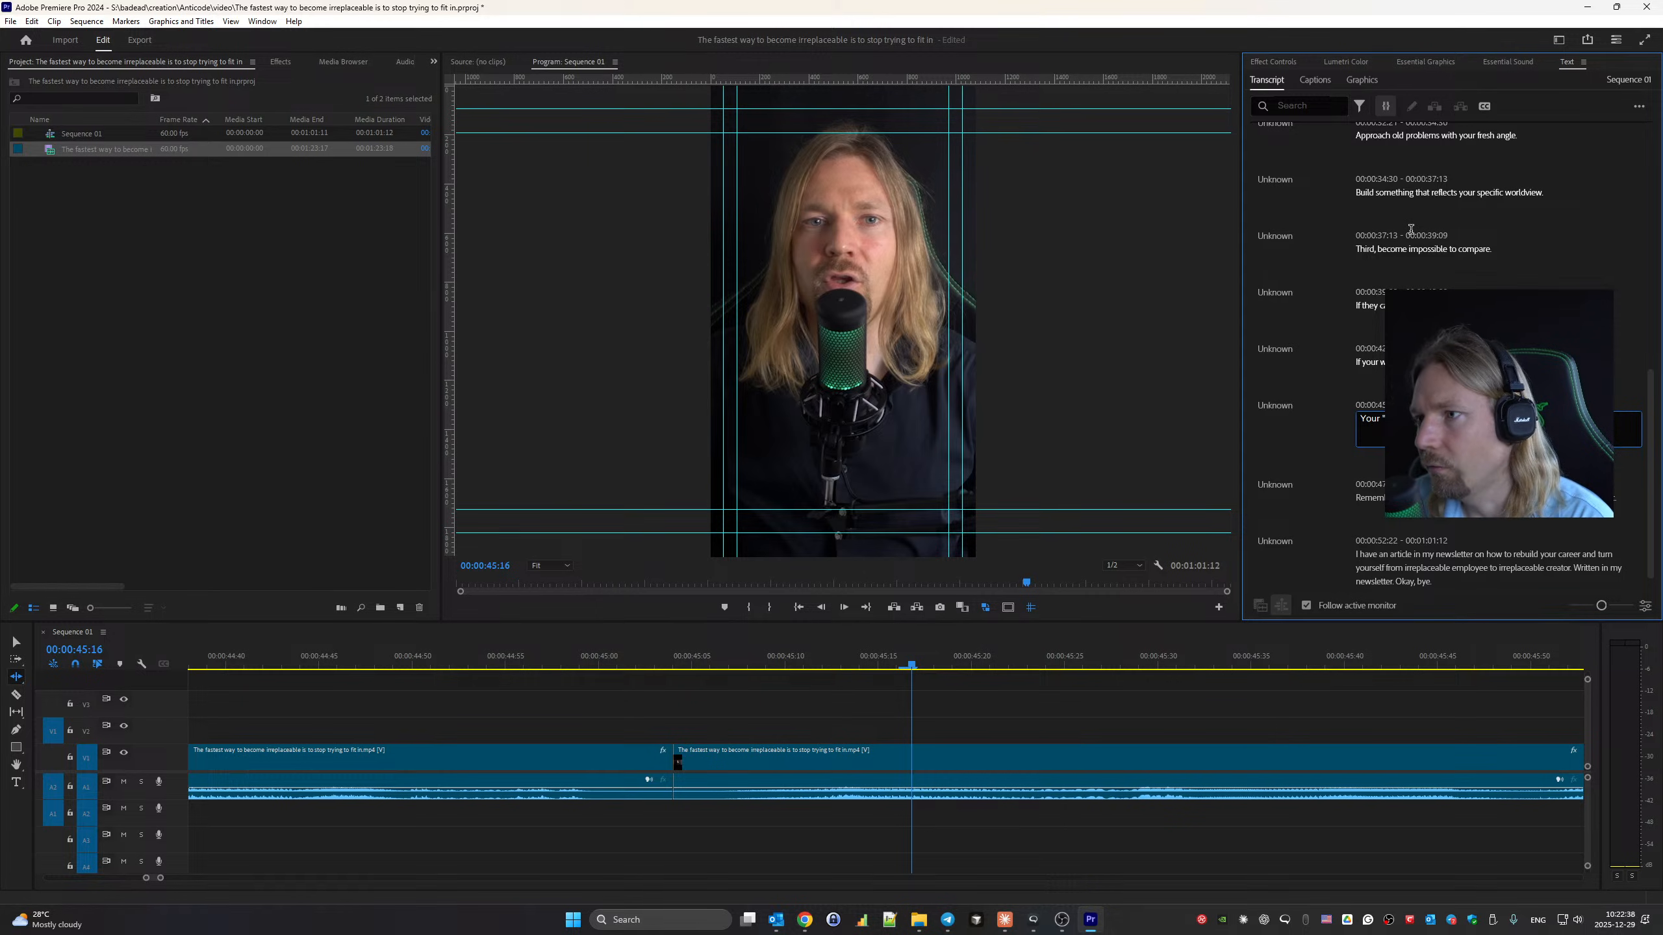
left_click(1309, 416)
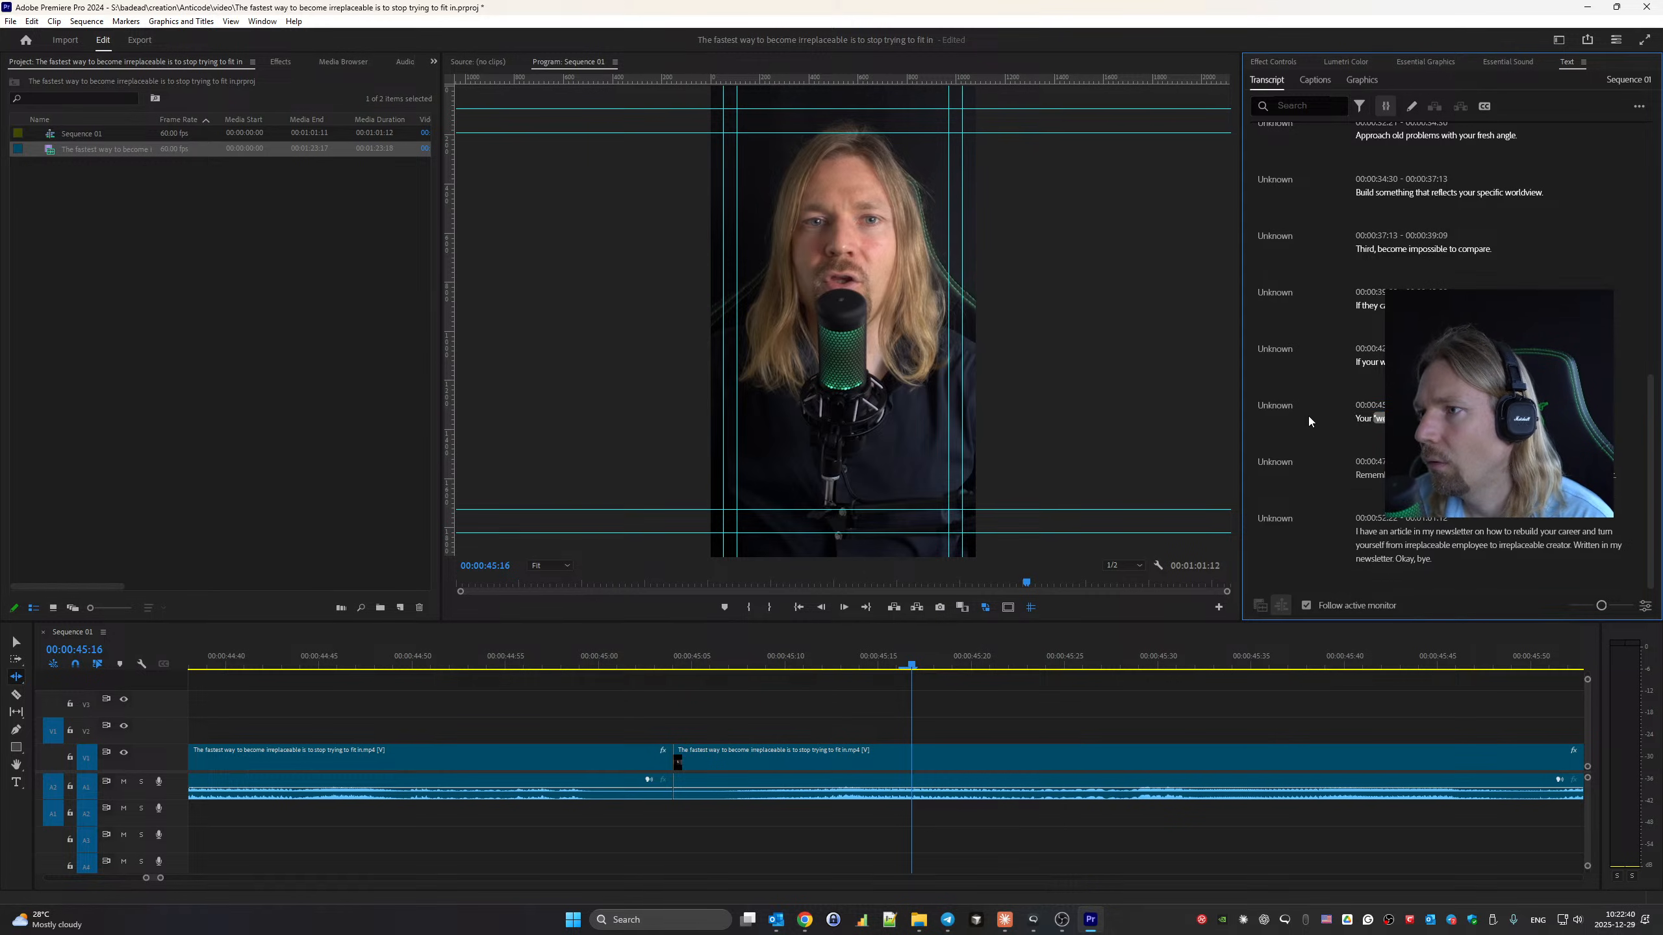
Play the segment beginning with "Your" and the "Remember" segment after it, and check both against the transcript.
key("space")
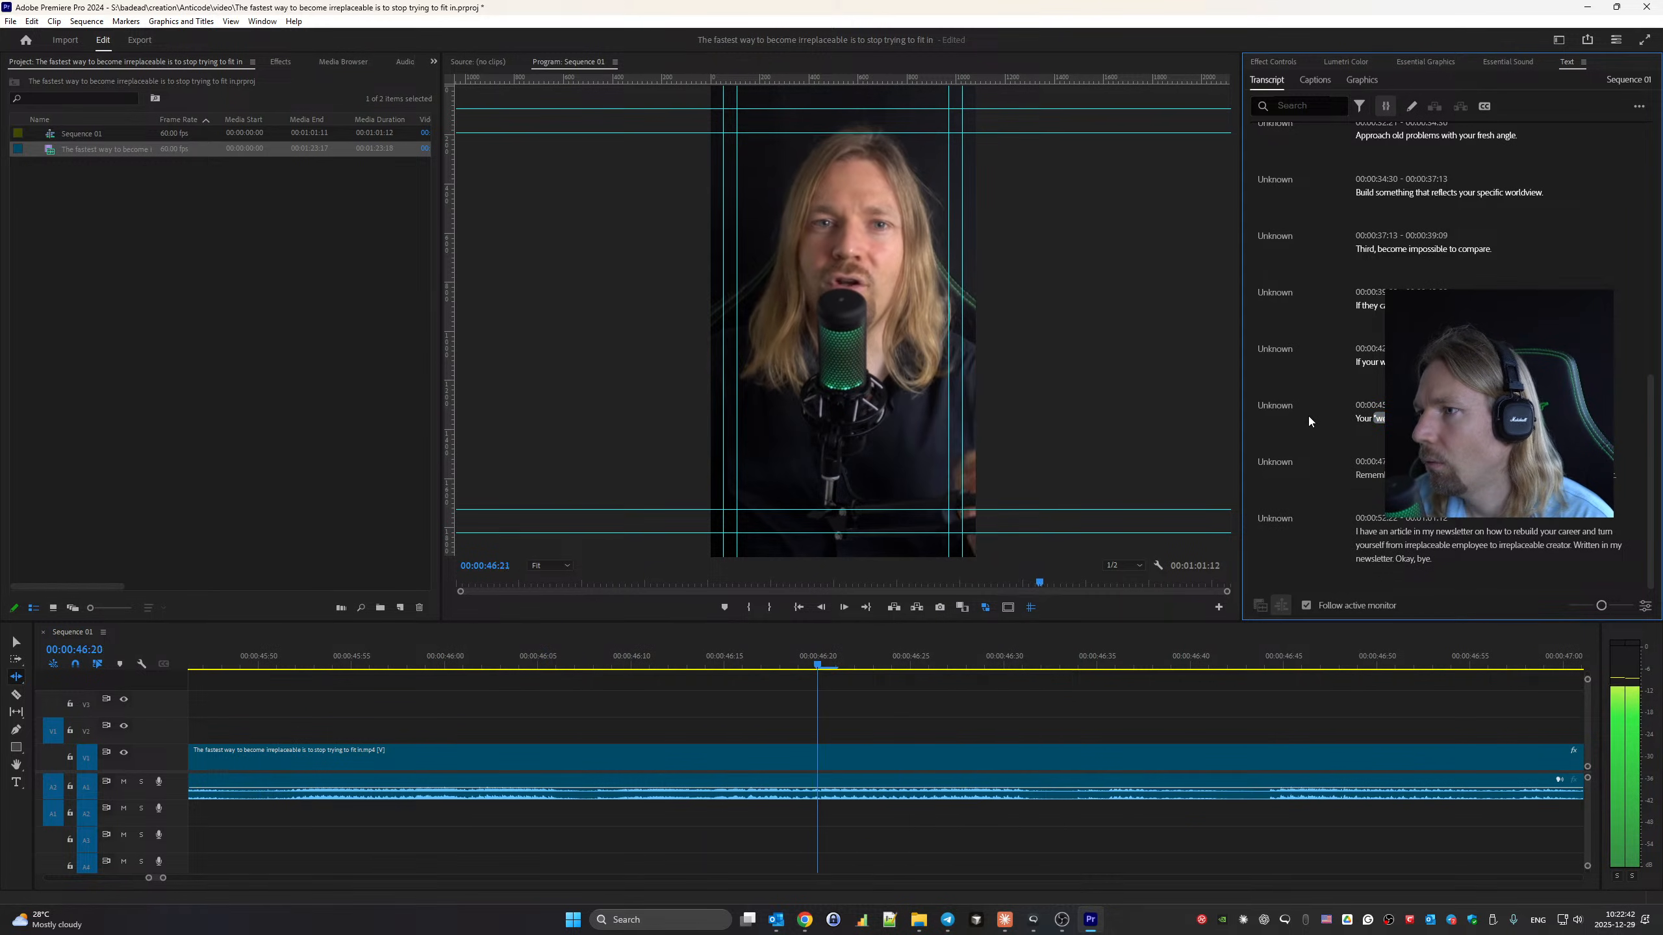
key("space")
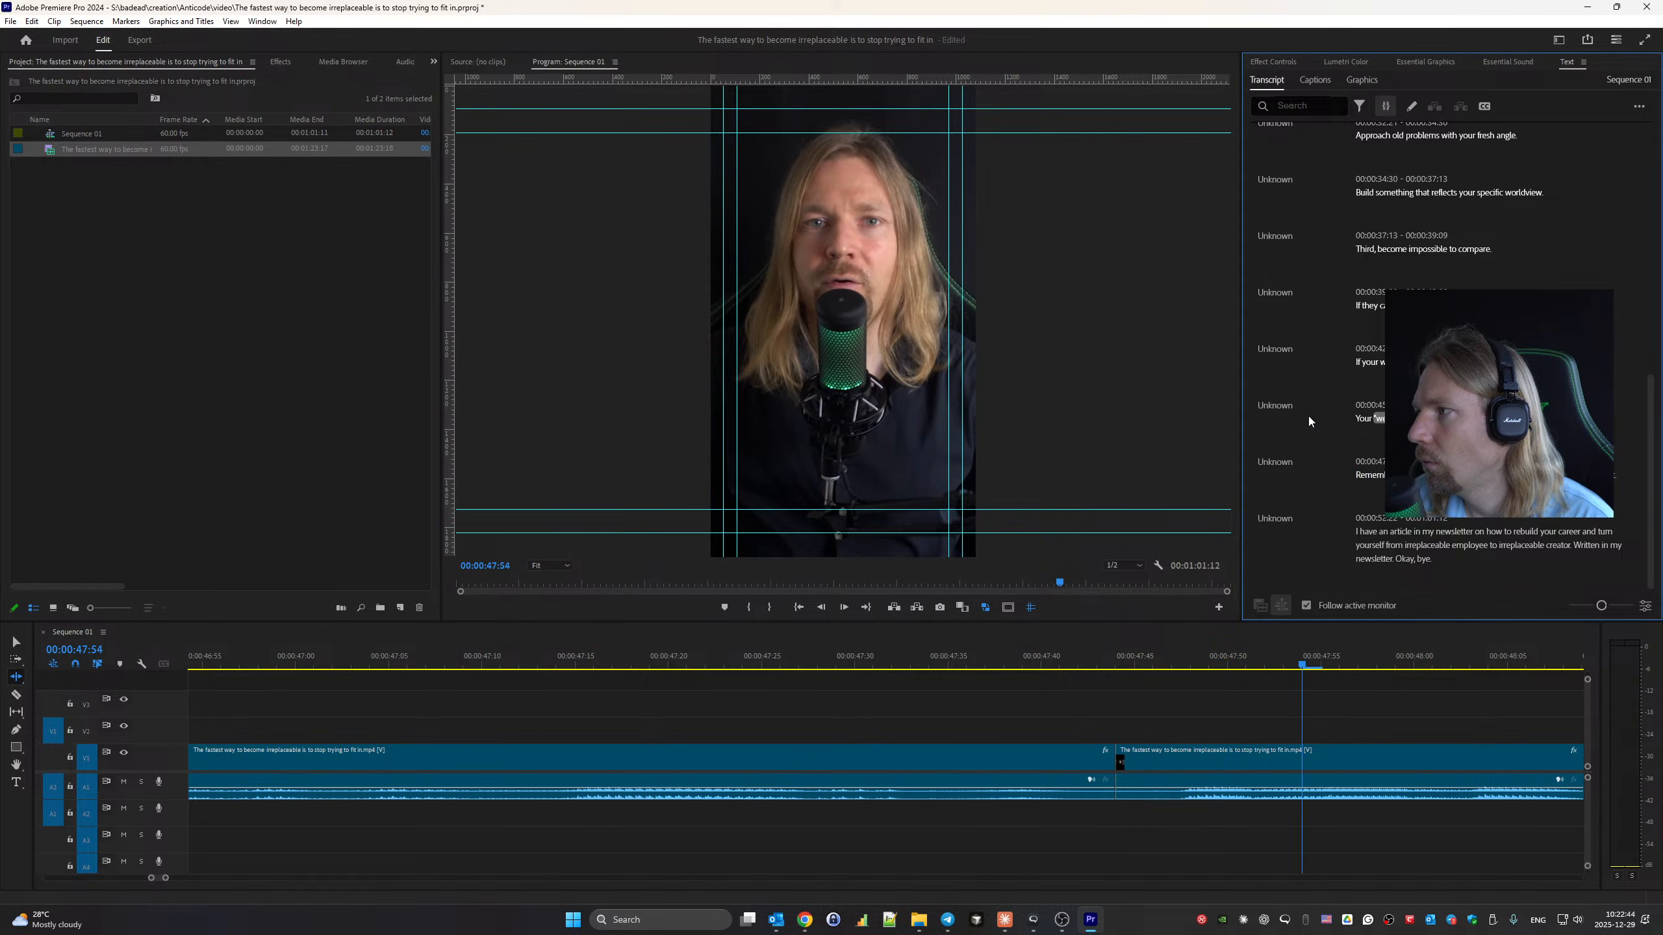
key("space")
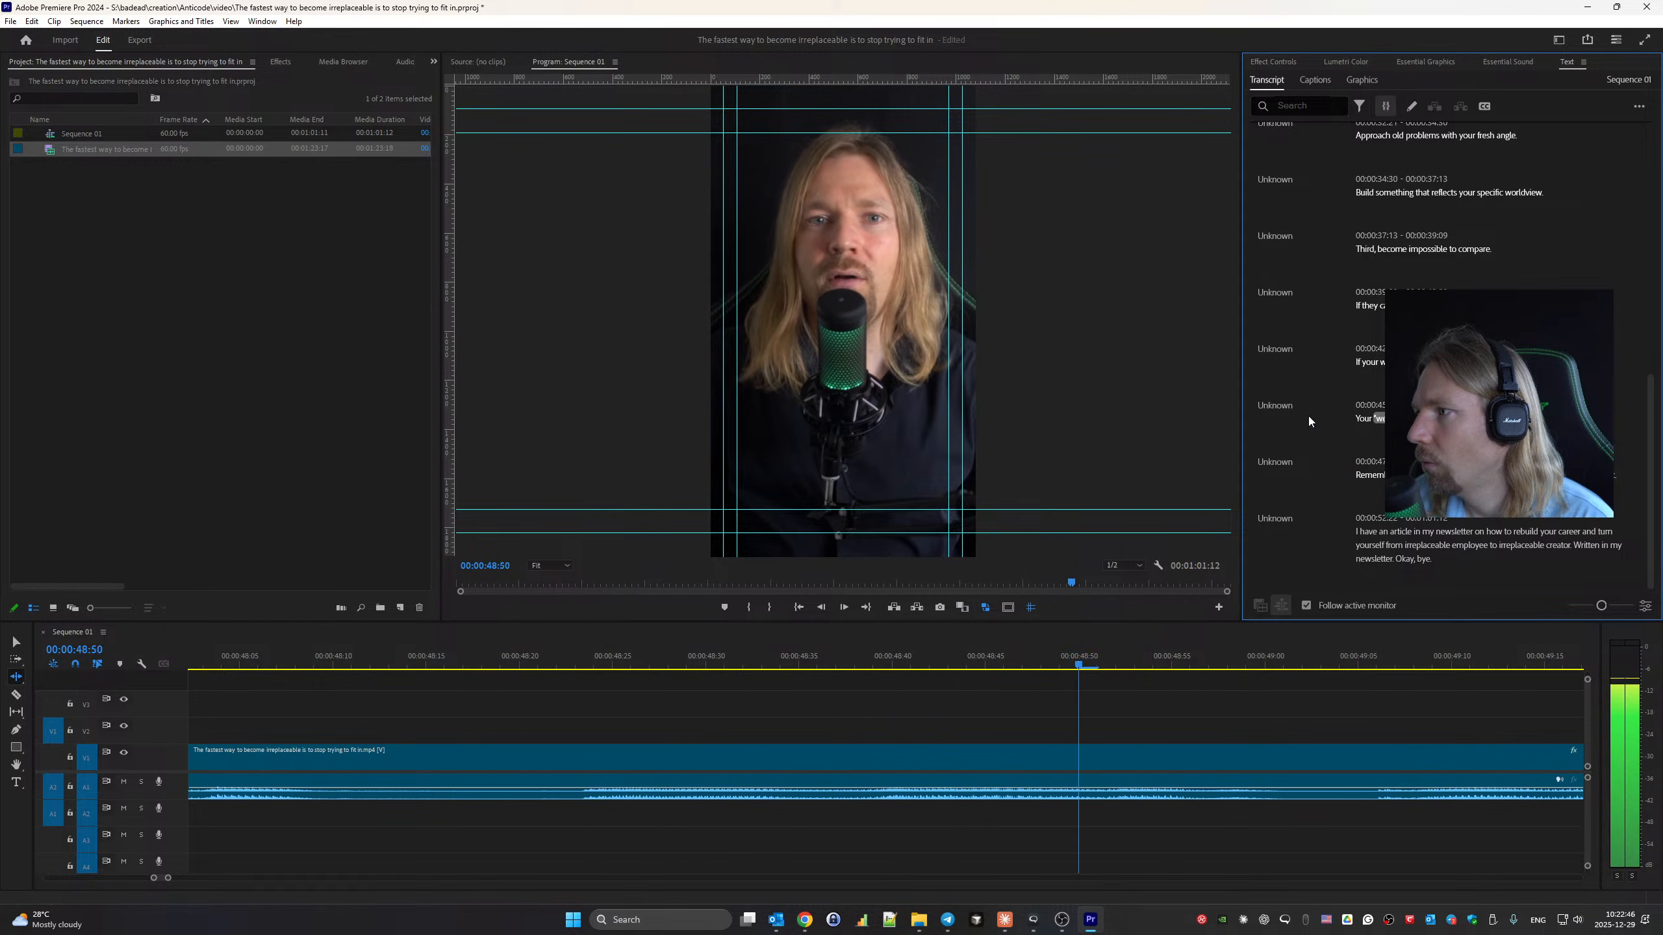
key("space")
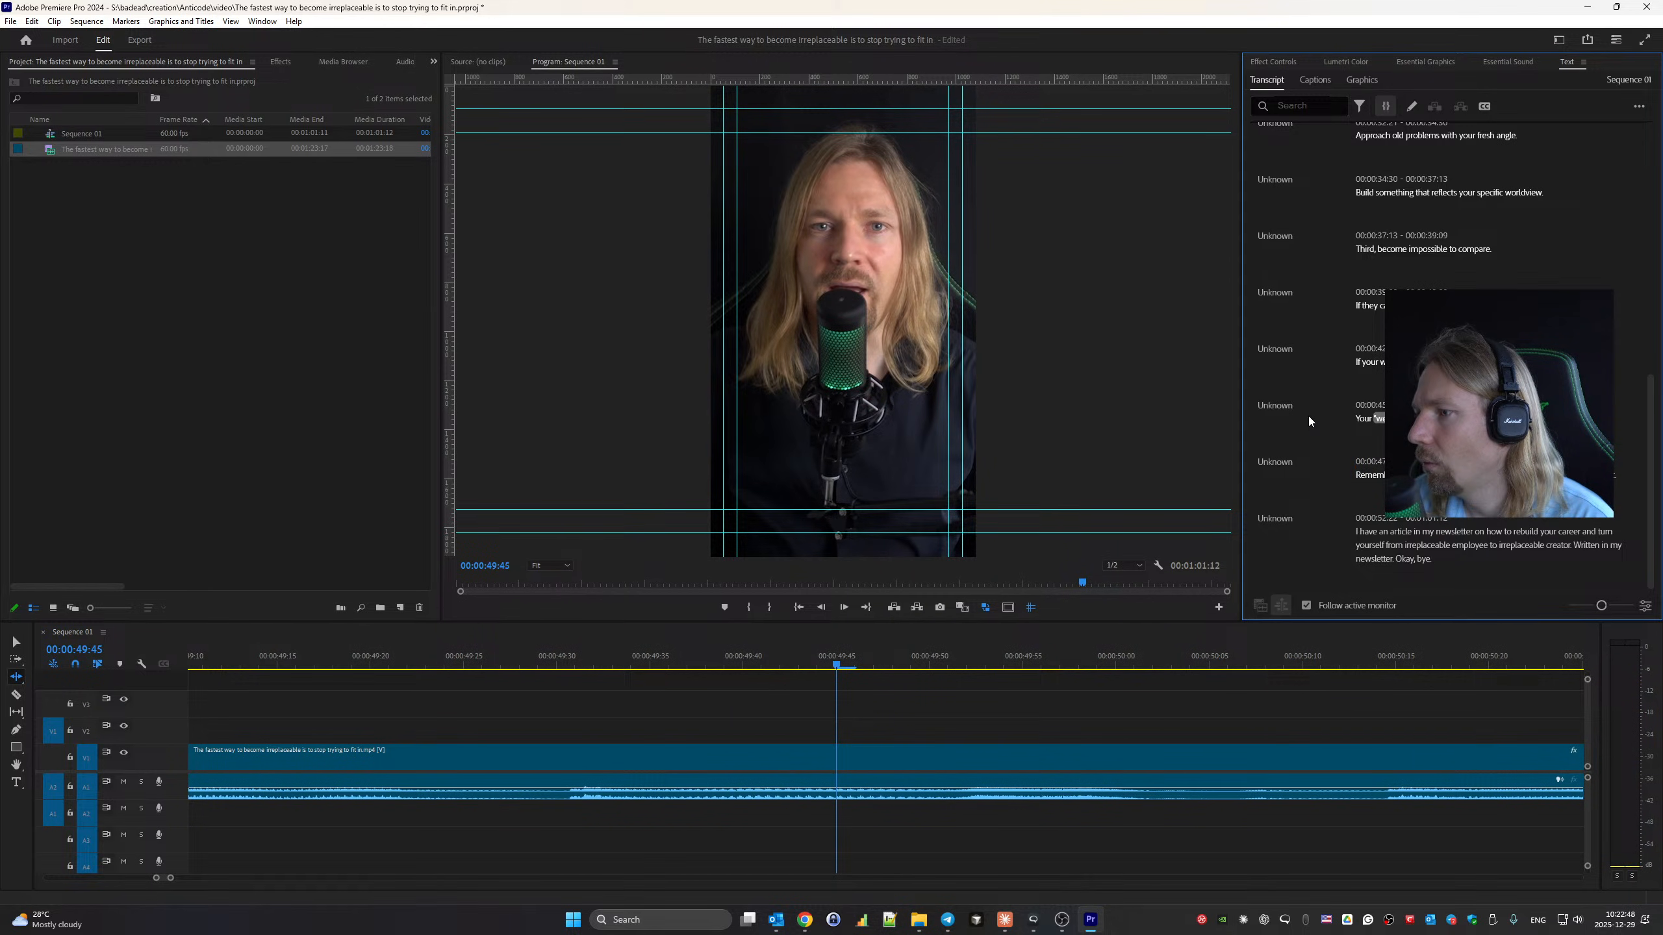
left_click(1367, 471)
key("space")
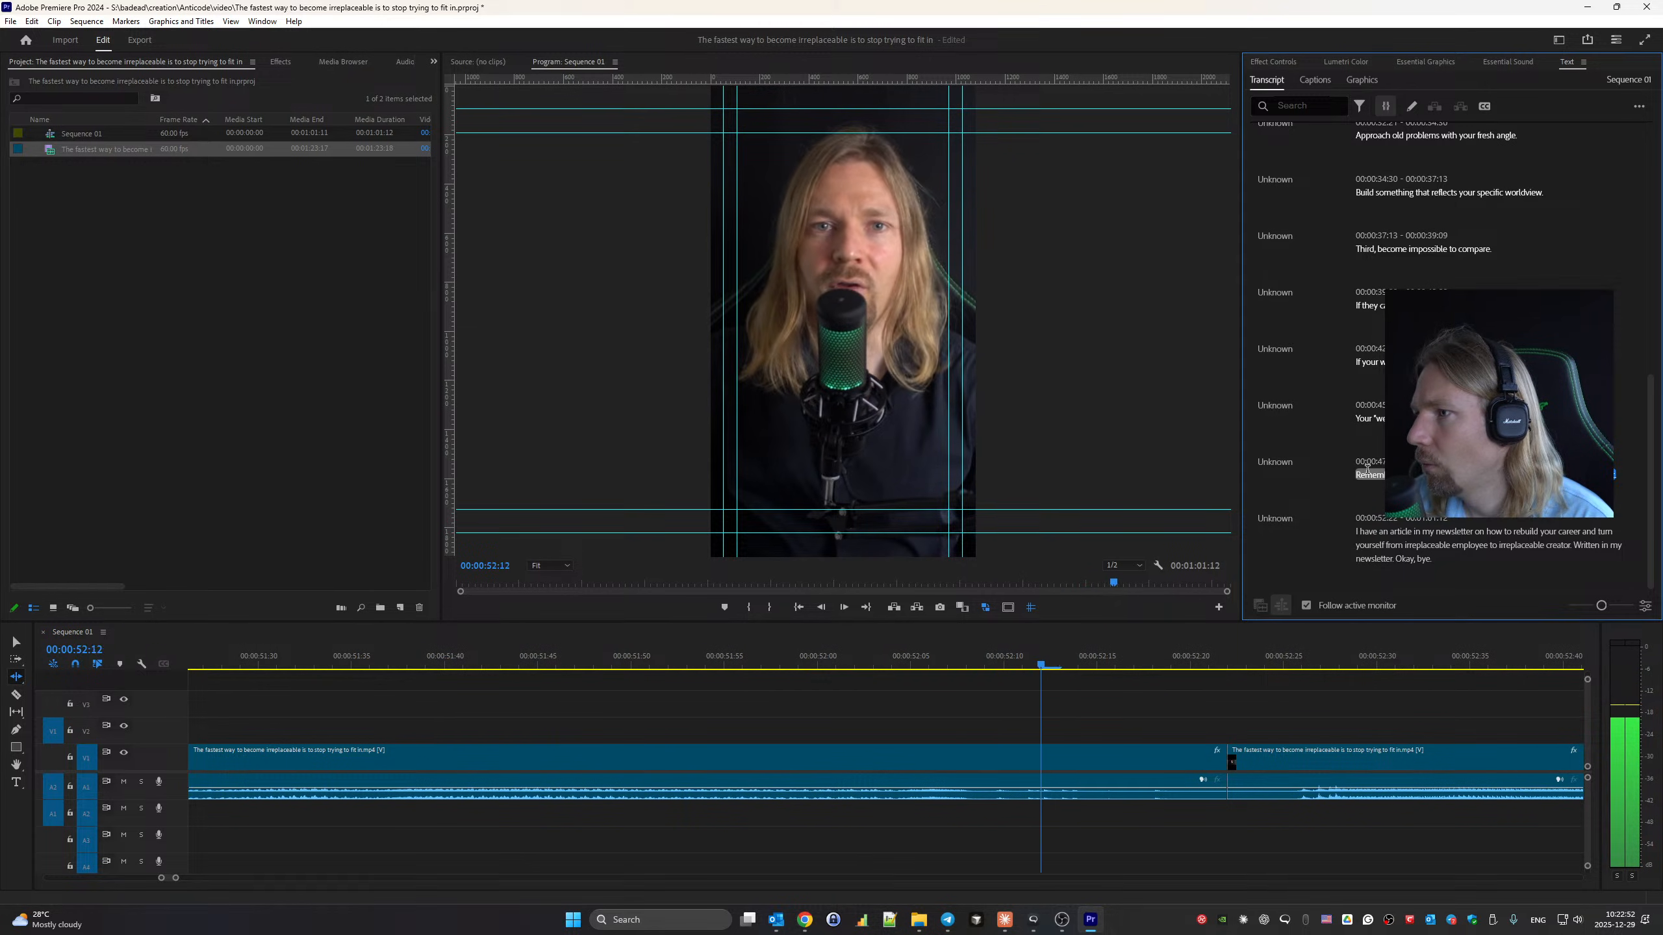
Play into the last transcript segment and change "rebuild" to "red pill" before "your career".
key("space")
key("space")
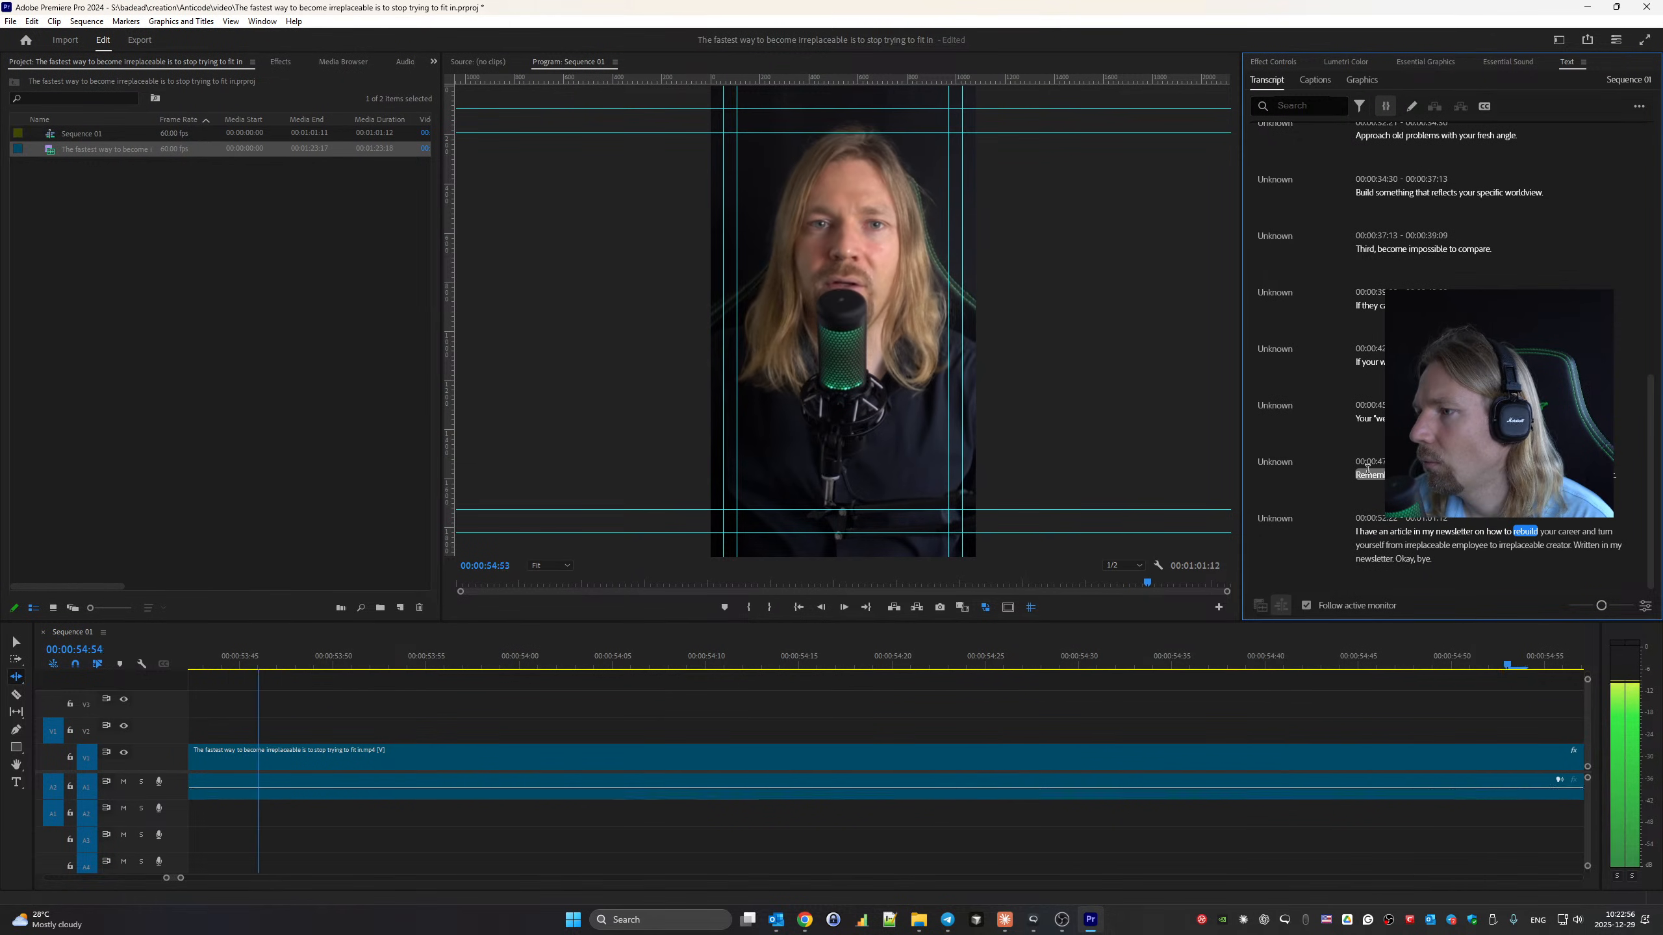
double_click(1522, 530)
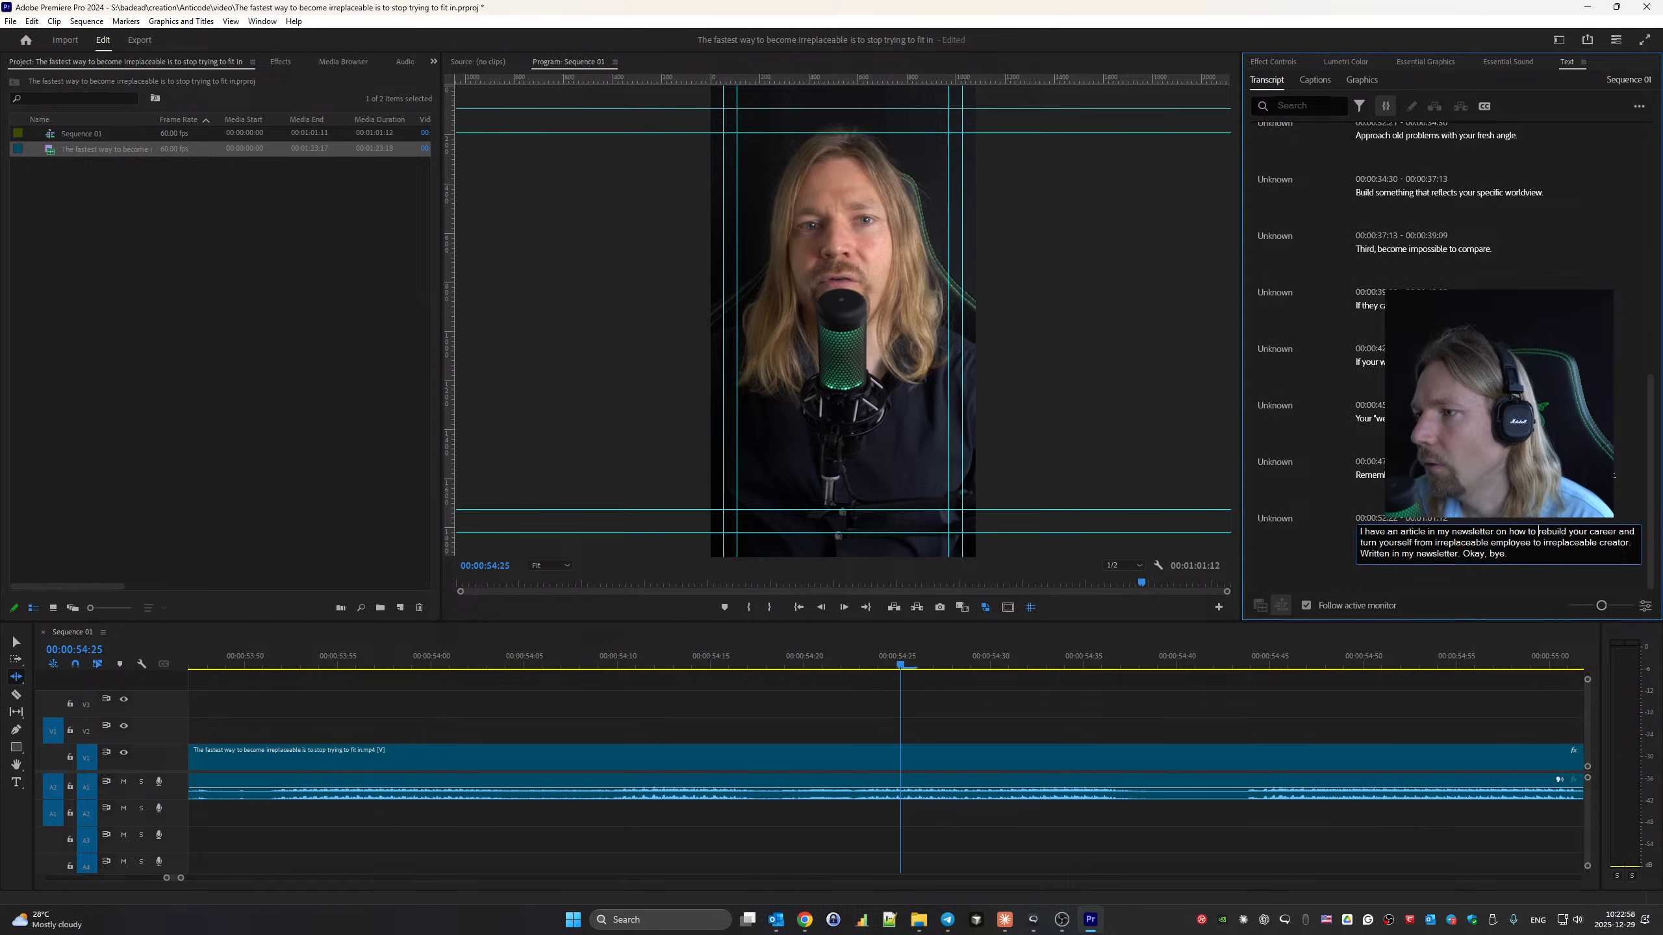
key("Right")
key("Right")
type("d ")
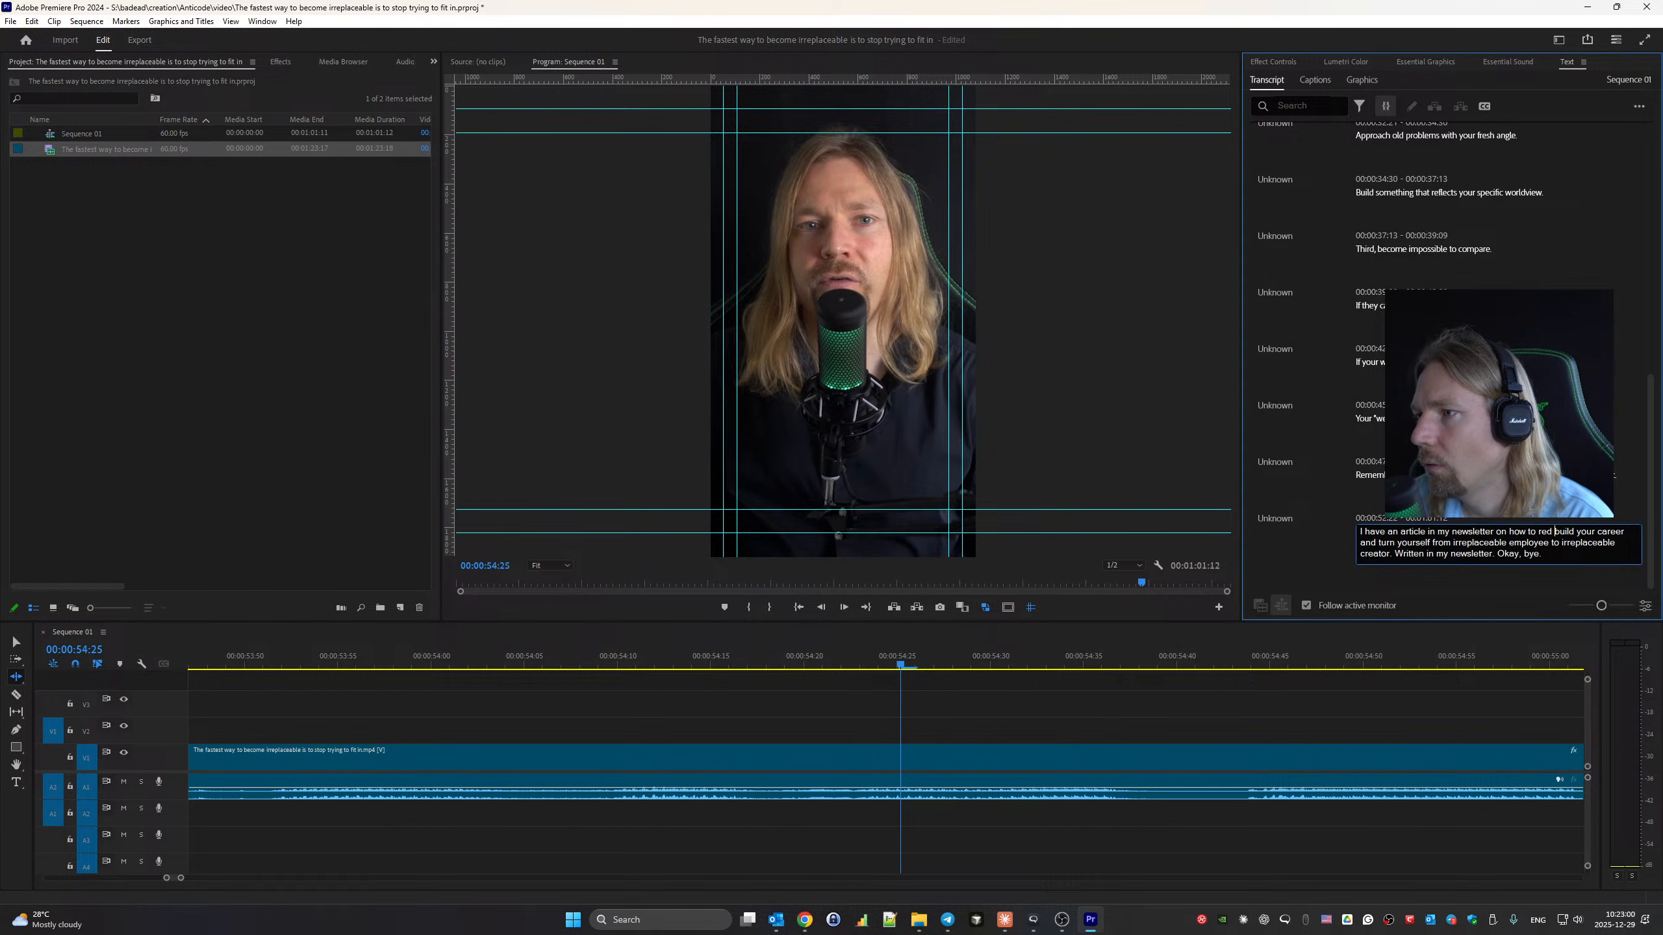
type("p")
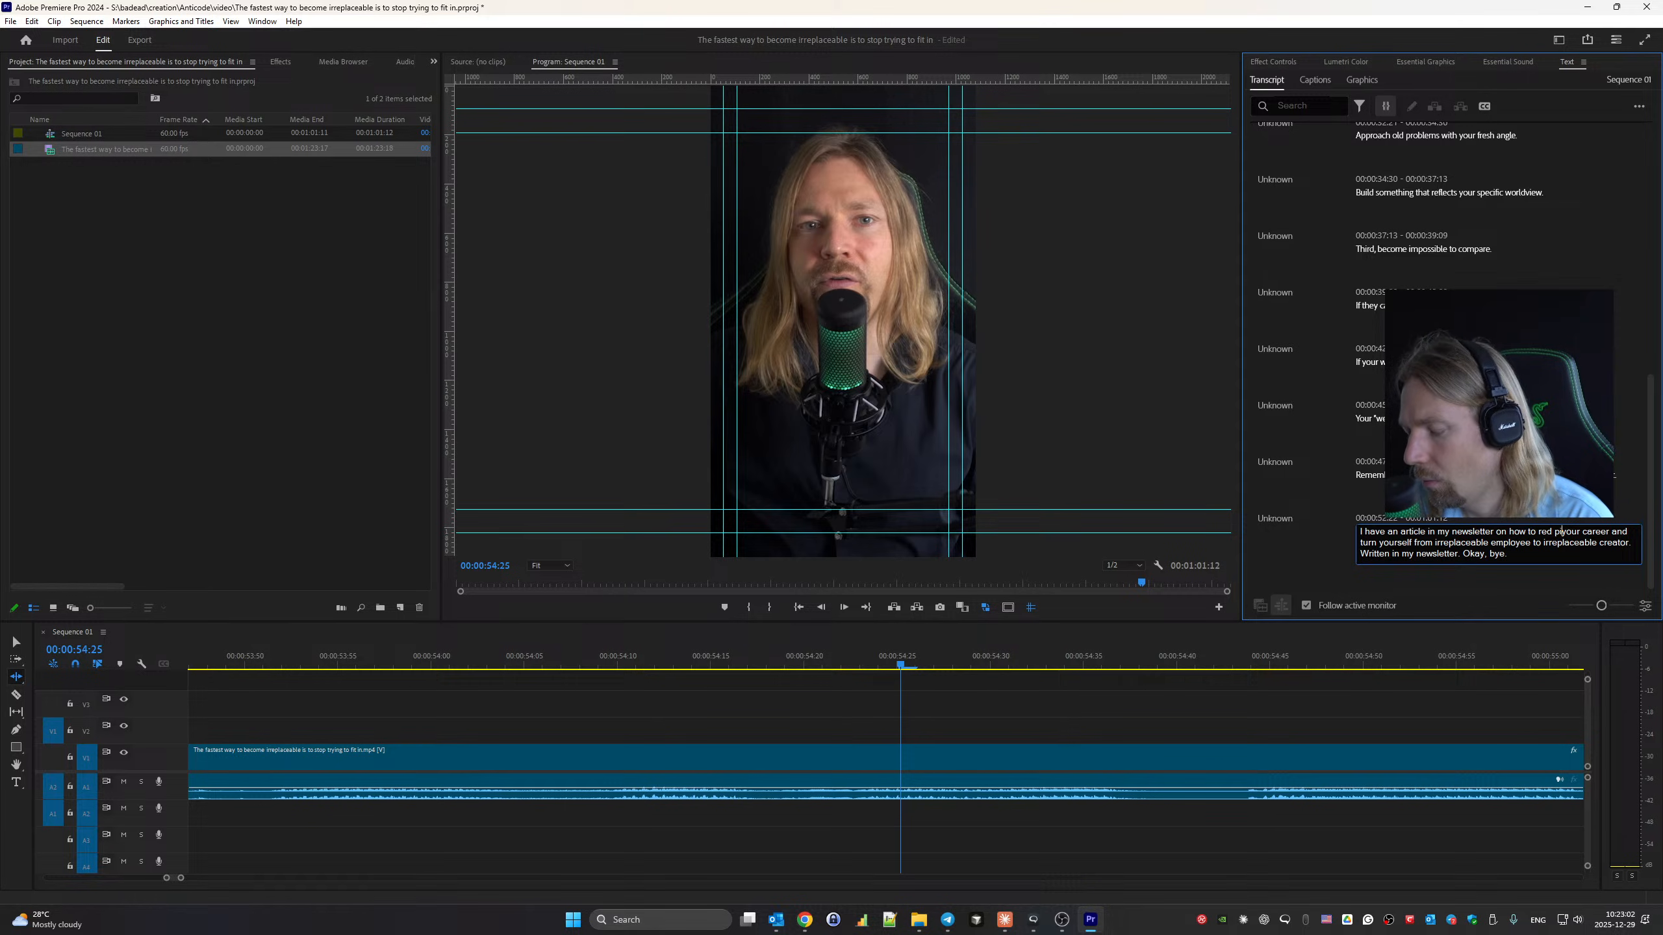
type("ill")
left_click(1296, 537)
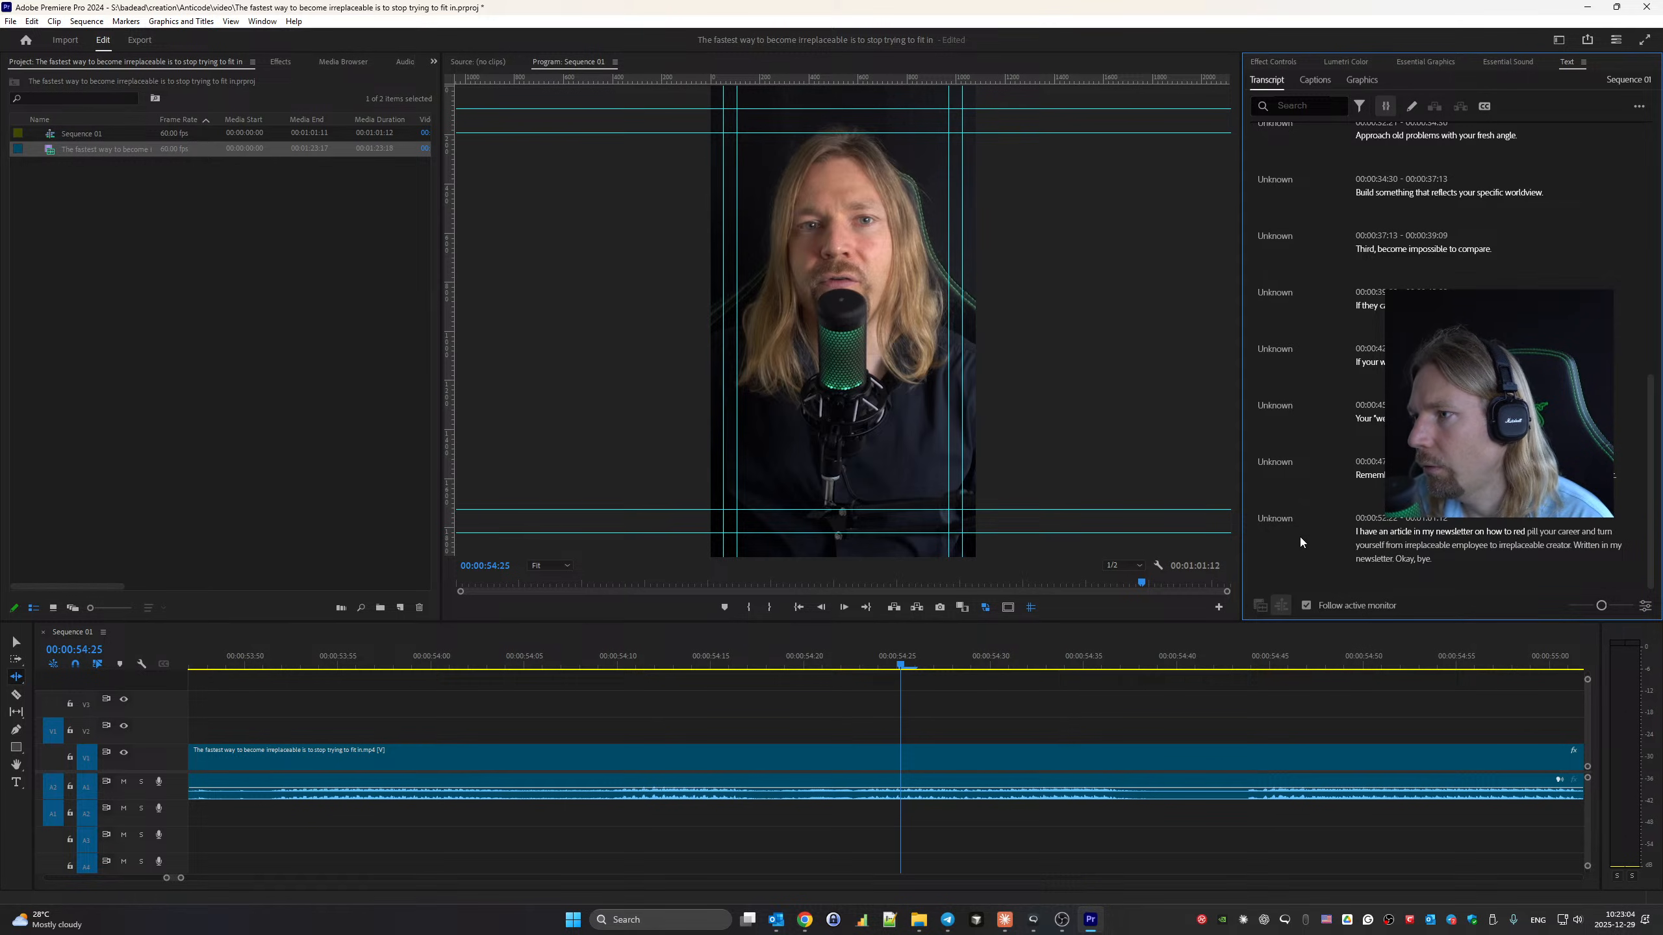
Continue playback and change "irreplaceable employee" to "replaceable employee" in the last transcript segment.
key("space")
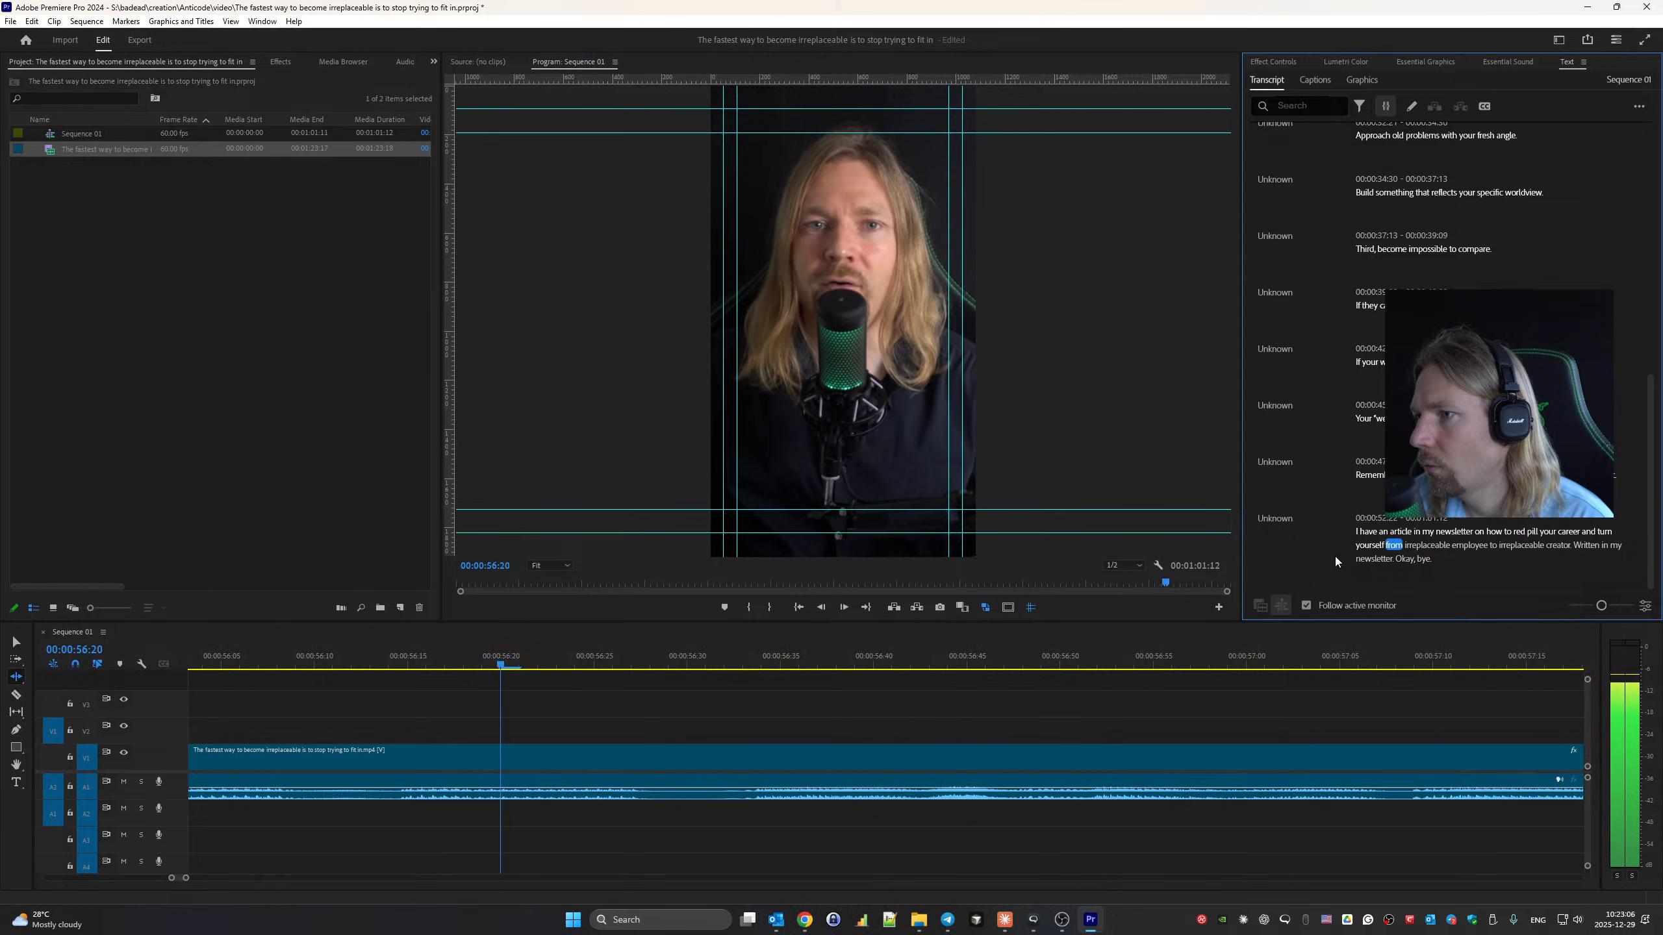
double_click(1426, 542)
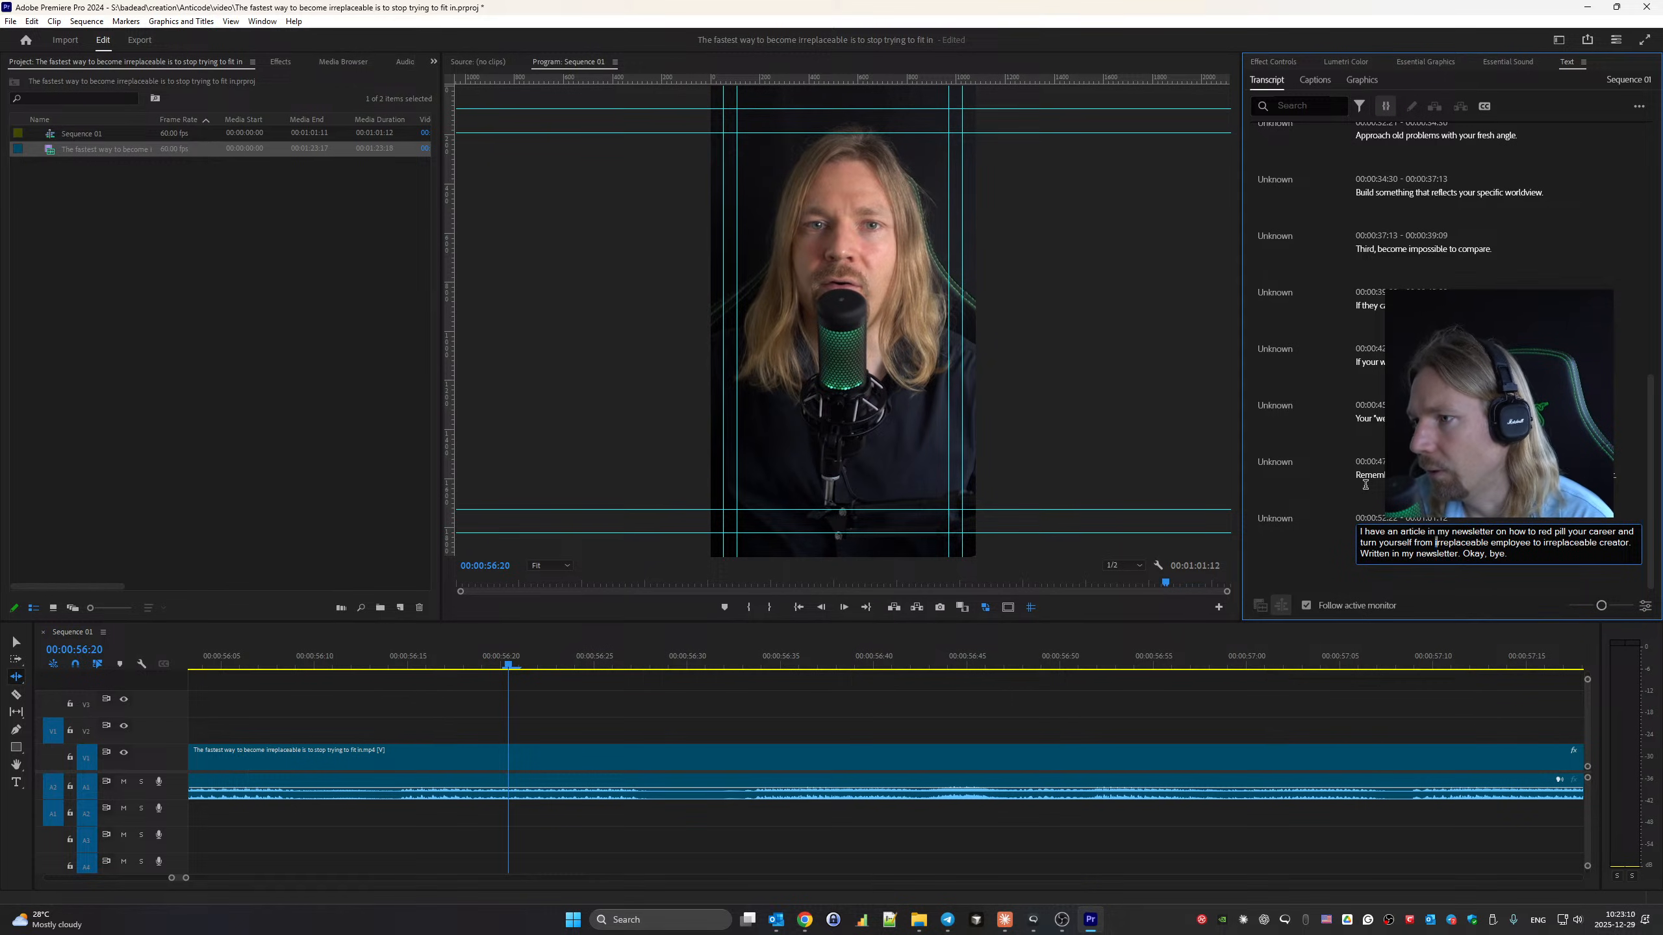
left_click(1315, 558)
Replace "Written" with "Read it" before "in my newsletter" in the last transcript segment and play the sequence to its end.
key("space")
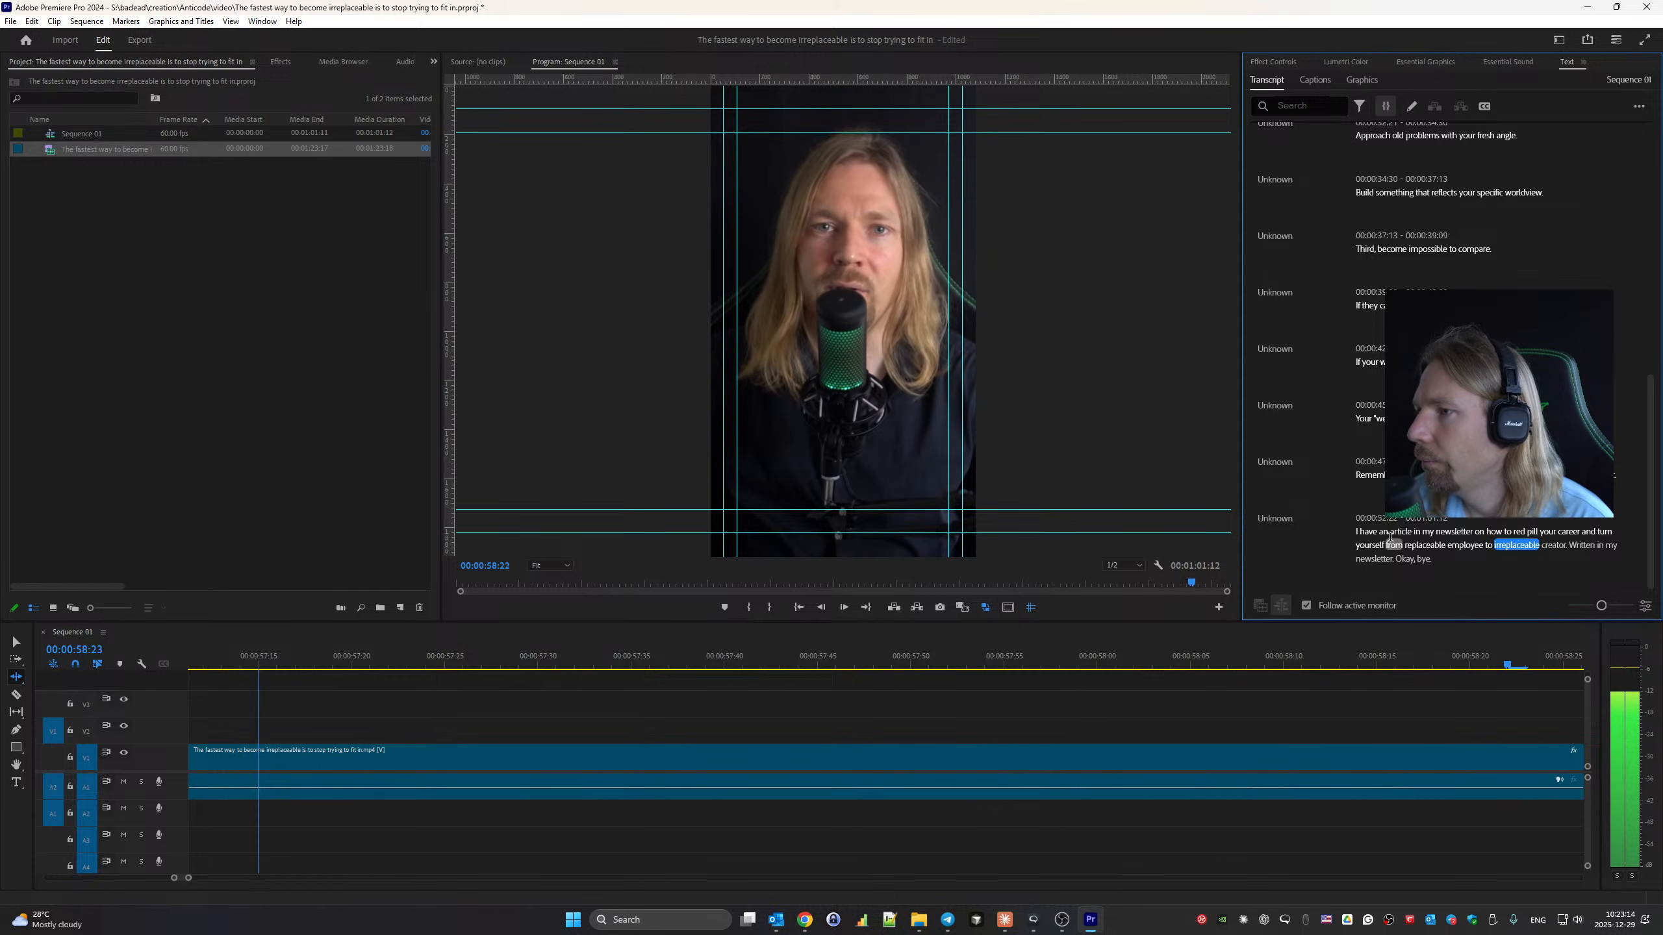
double_click(1583, 544)
type("Read")
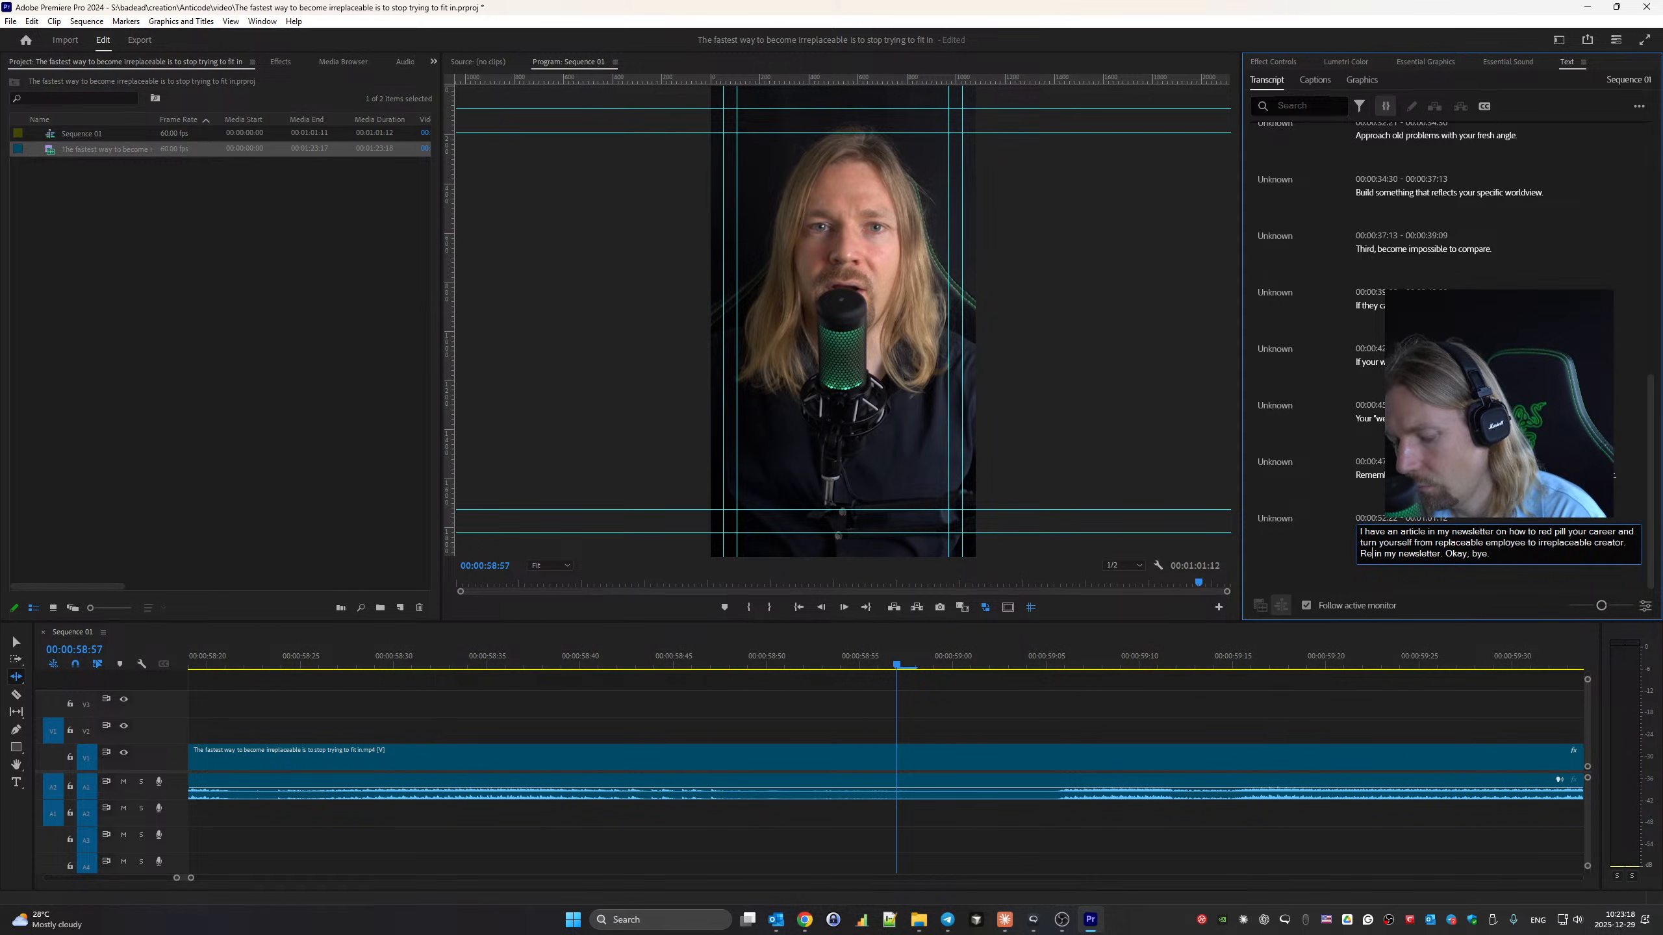
type(" it")
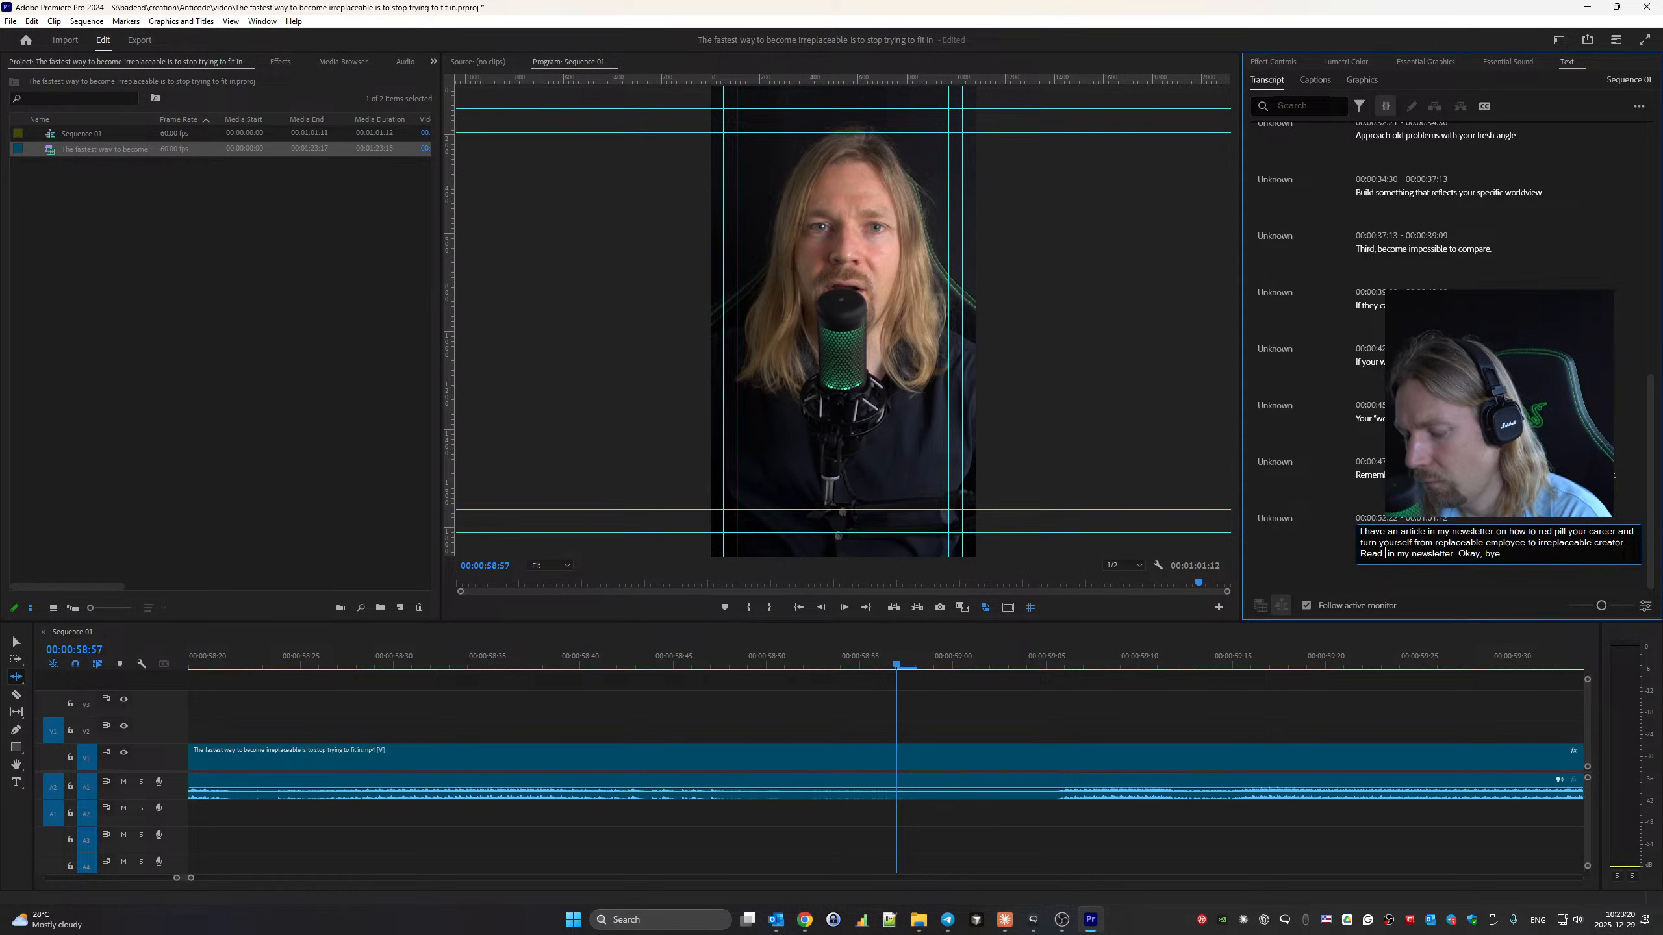
left_click(1325, 537)
key("space")
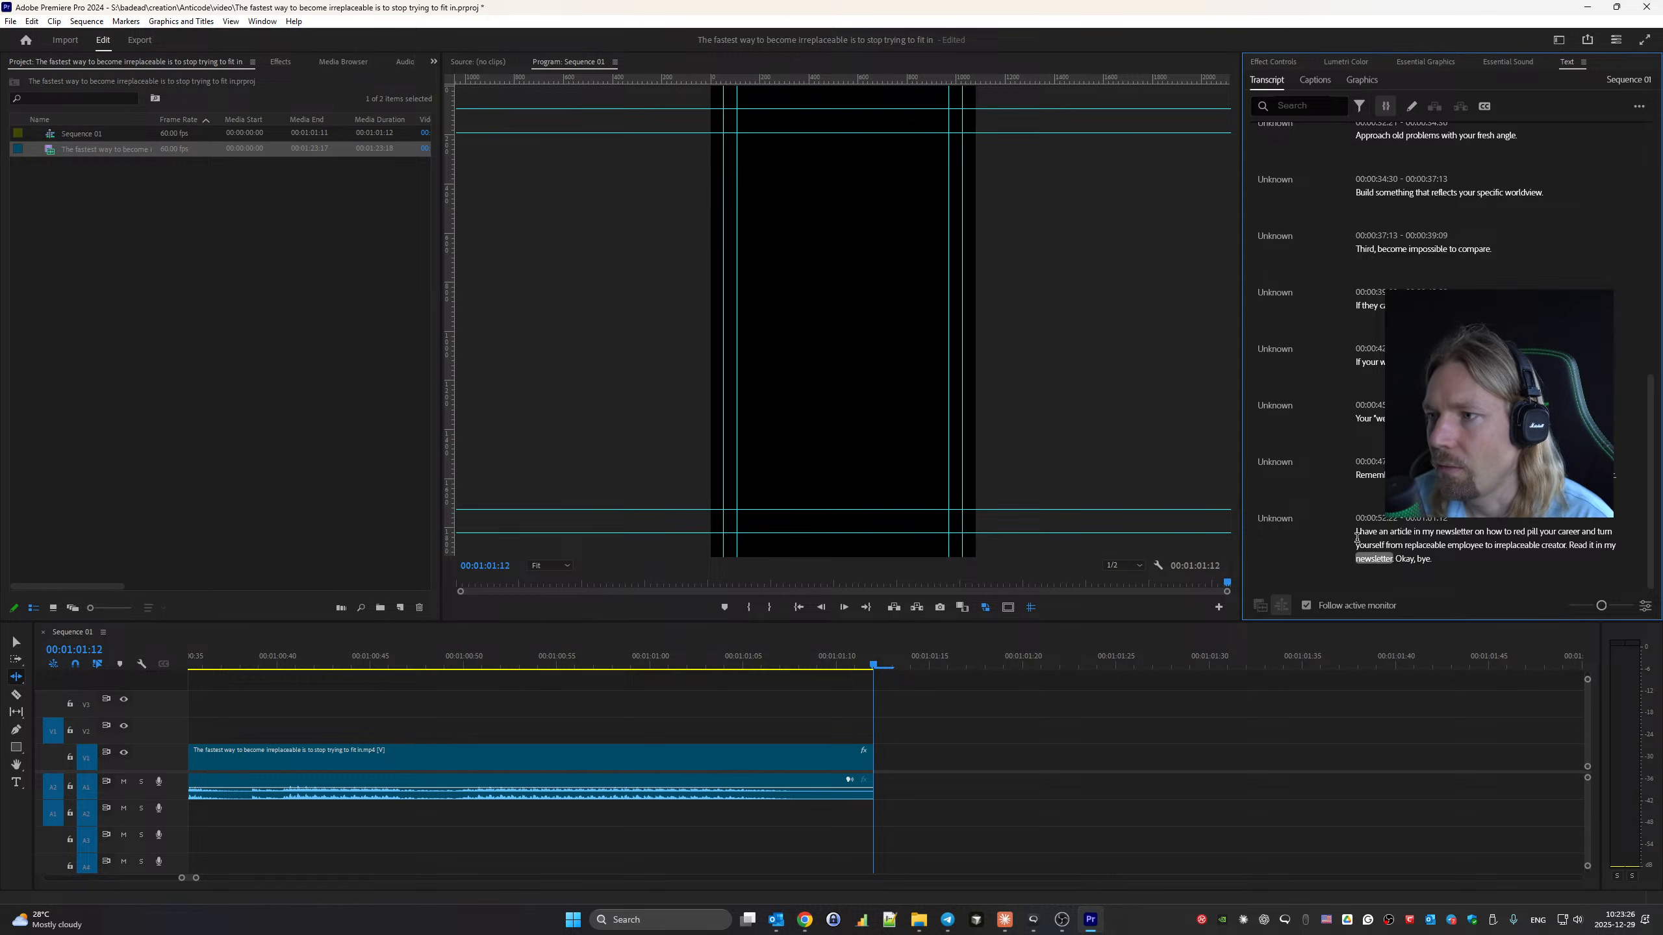
Create captions from the transcript with the Subtitle default preset, a maximum length of 10 characters and single lines.
key("Up")
left_click(364, 665)
key("Home")
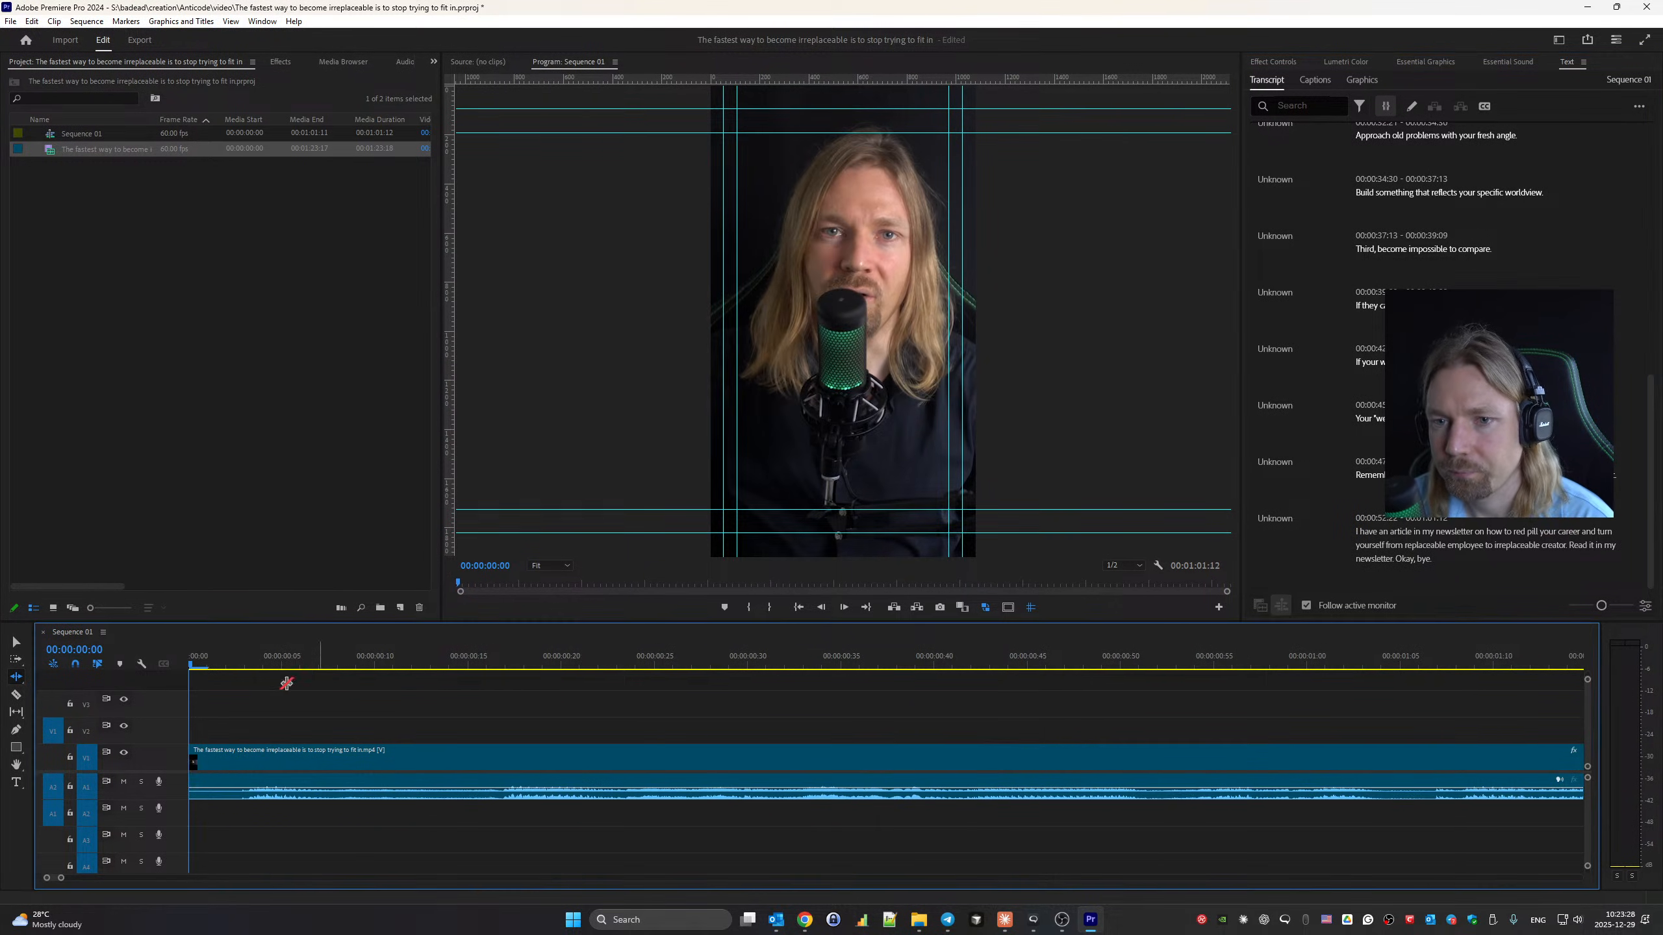
left_click_drag(61, 879, 355, 917)
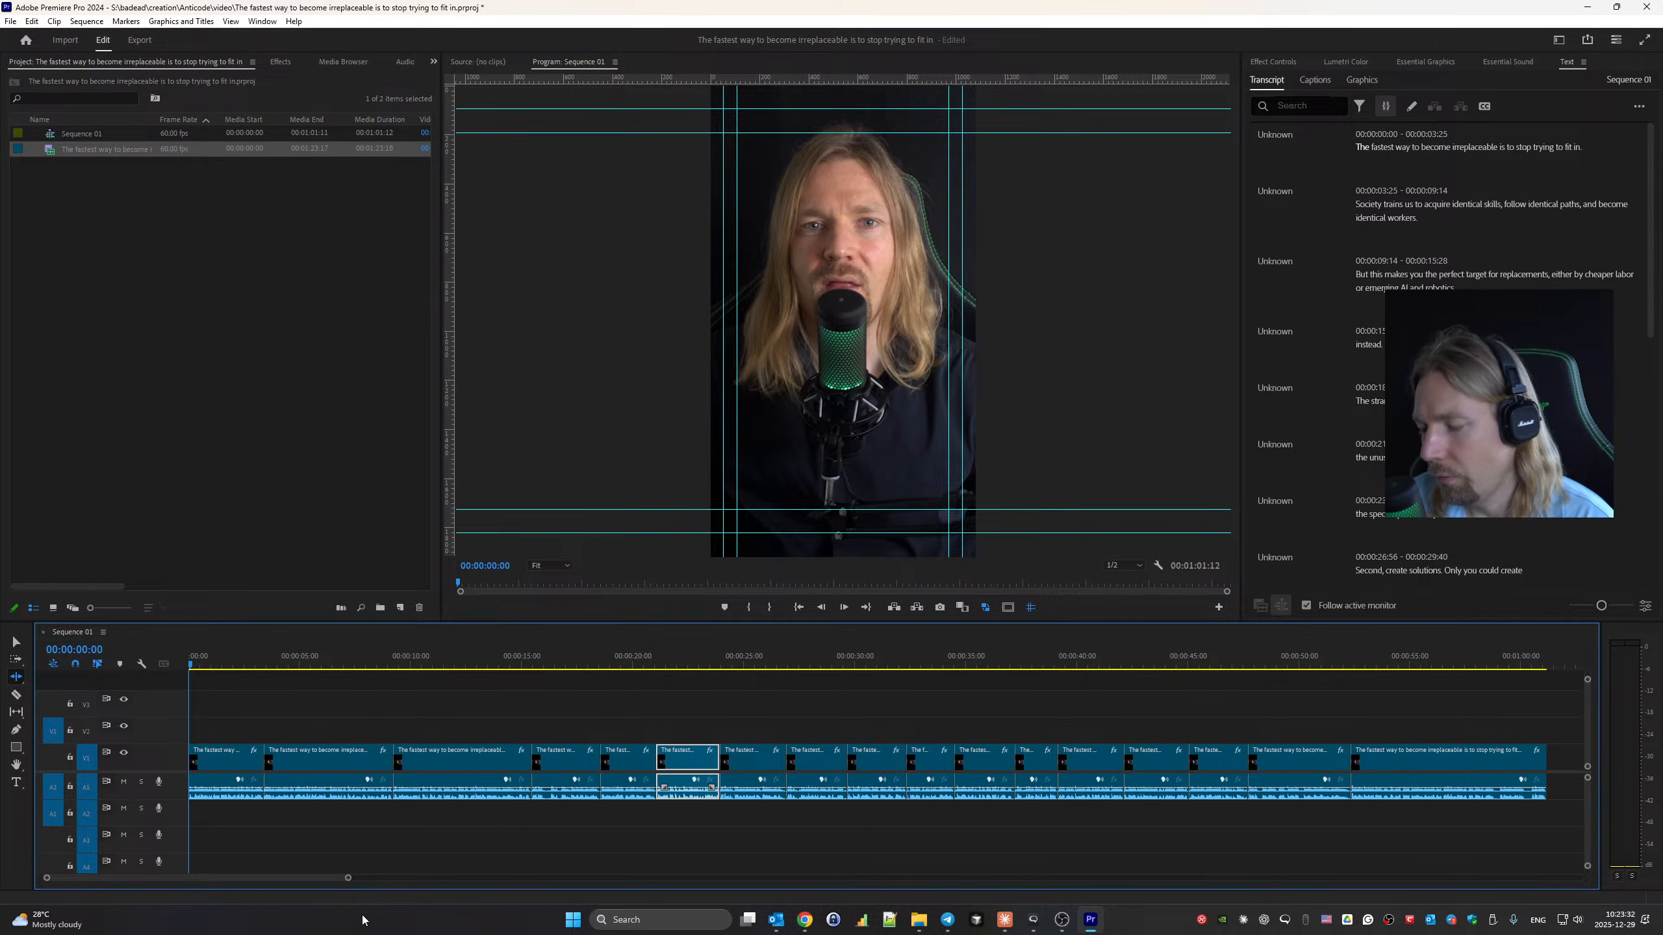
scroll(1177, 205, "down", 1)
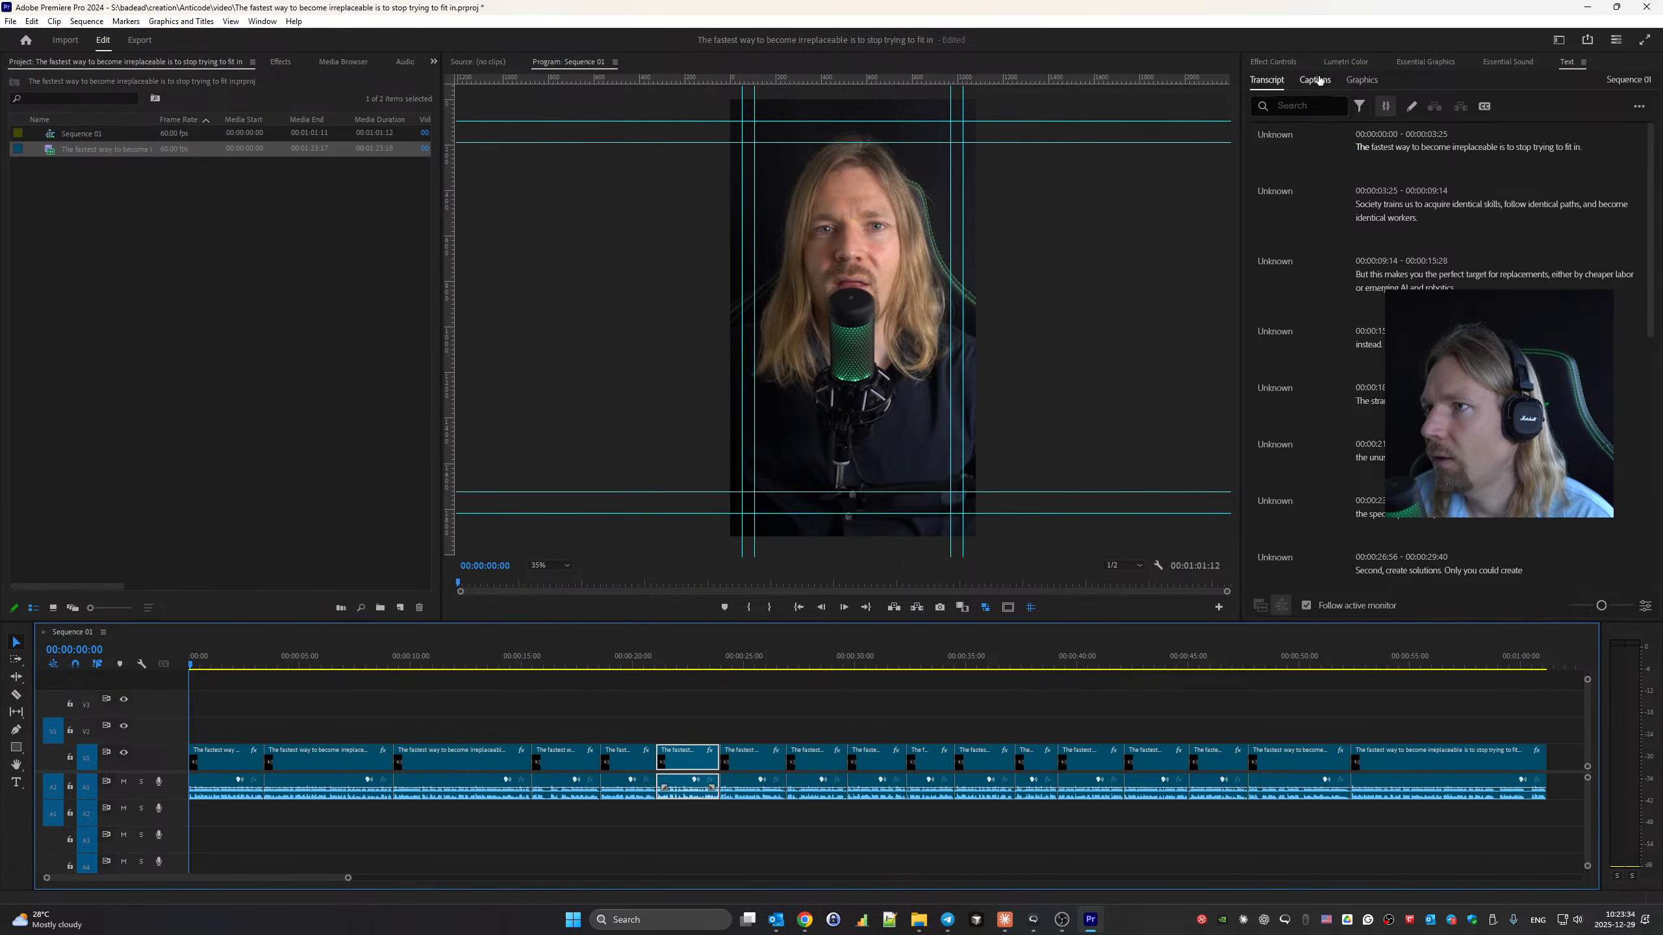
left_click(1317, 80)
left_click(1442, 464)
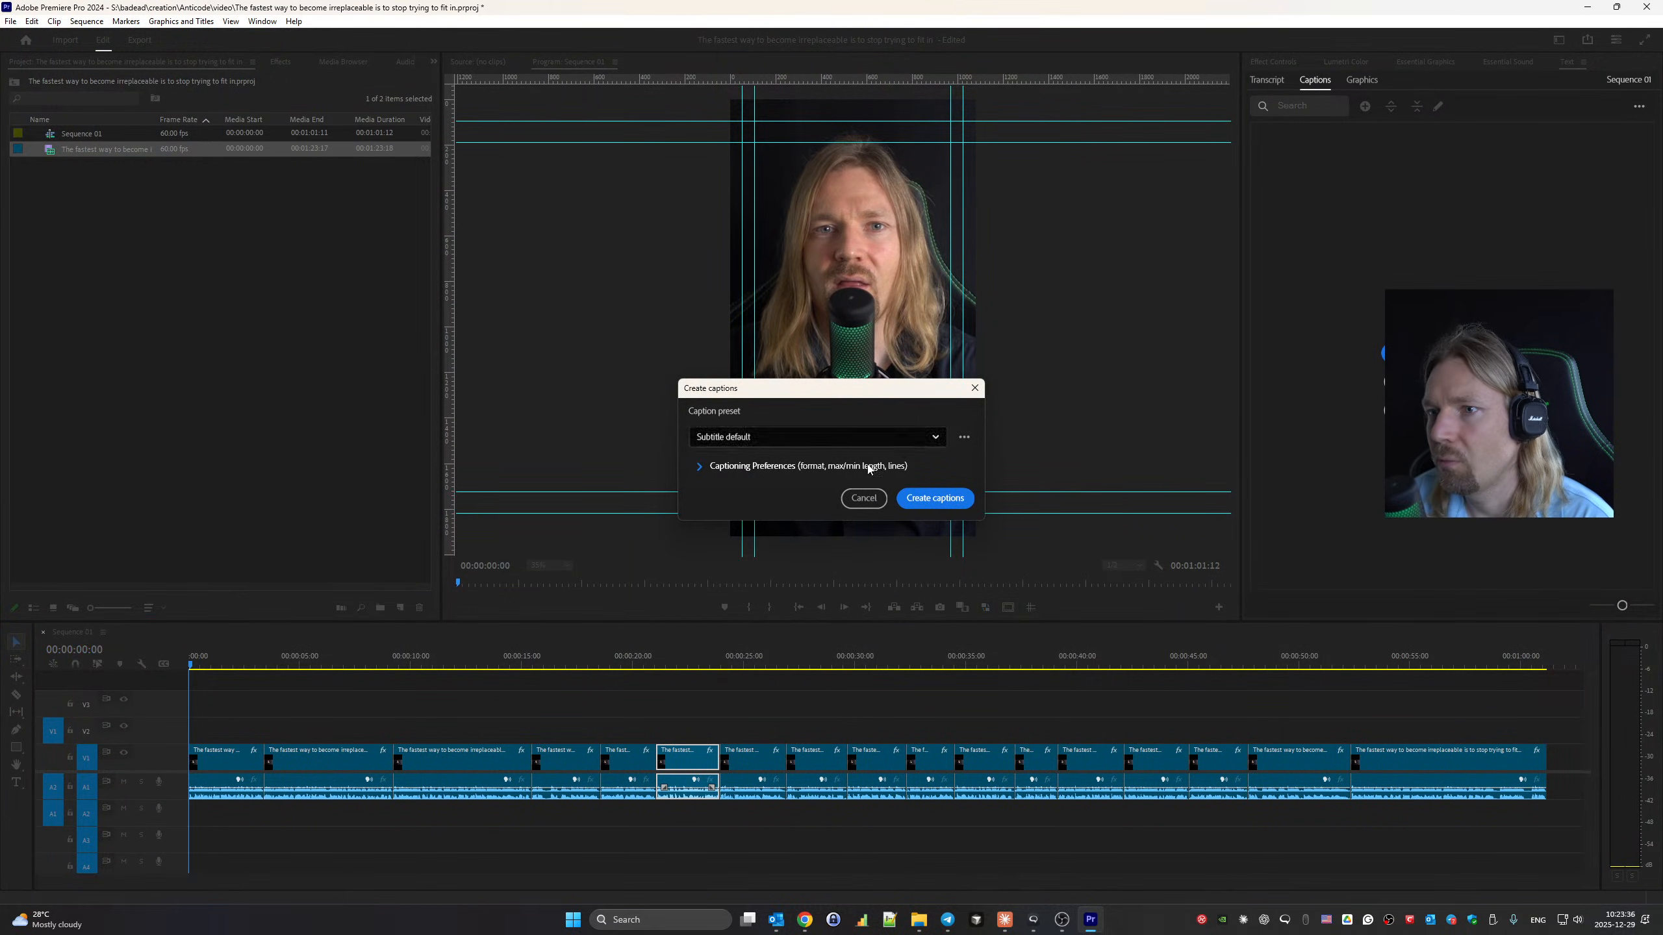
left_click(833, 467)
left_click_drag(842, 637, 847, 636)
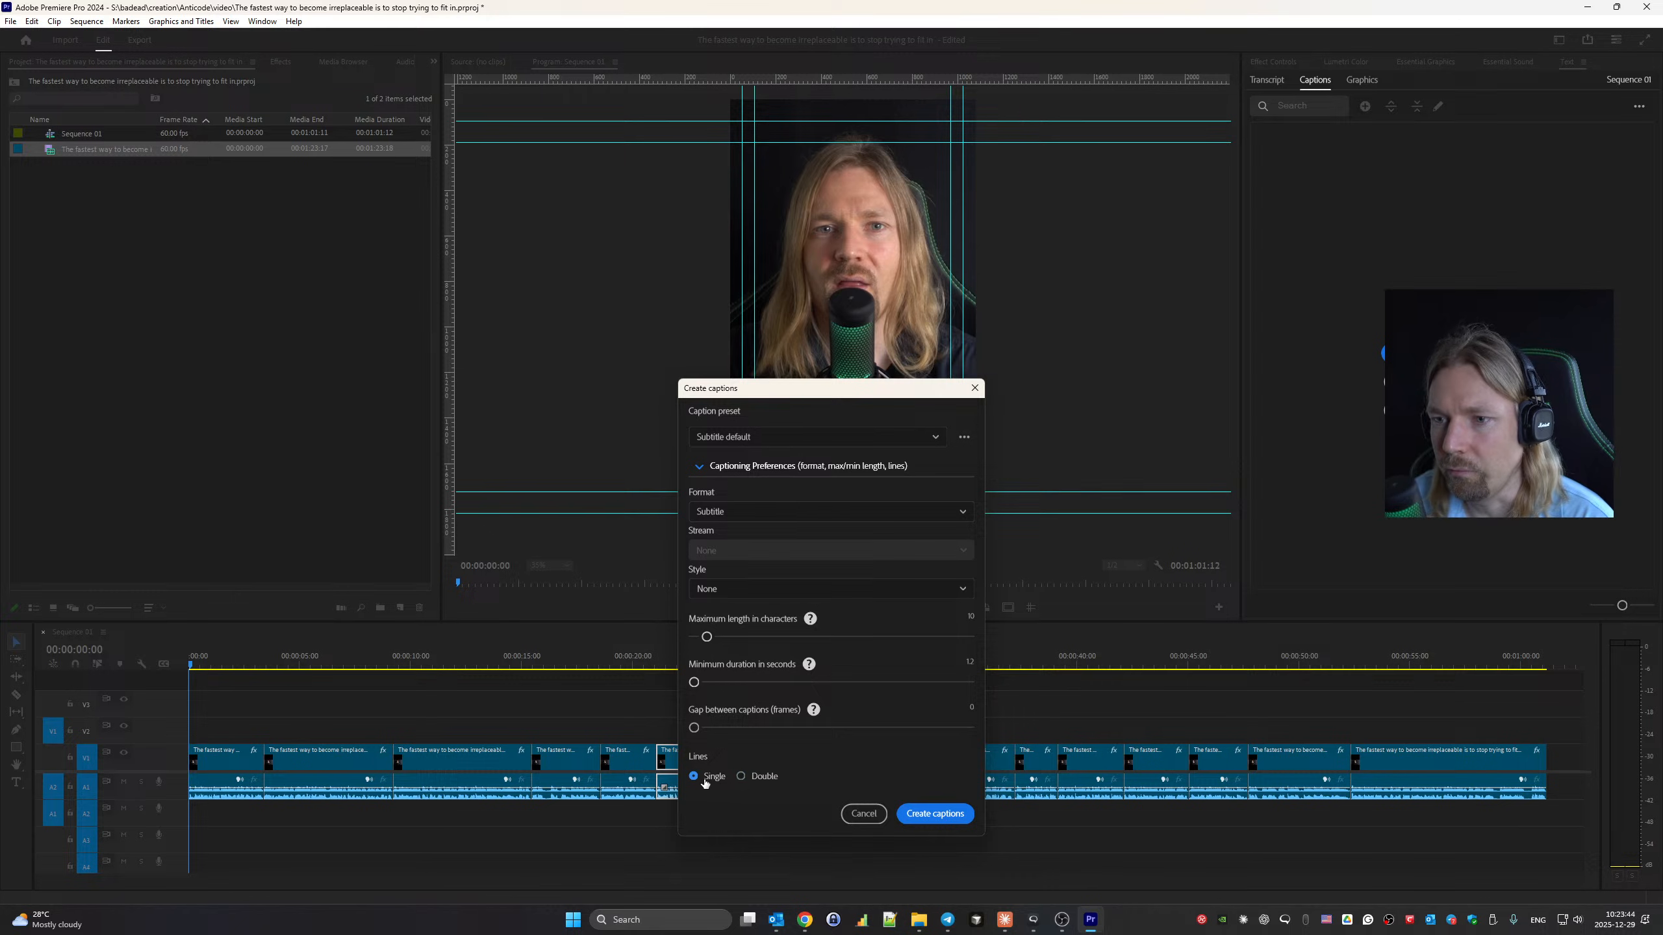
left_click(927, 815)
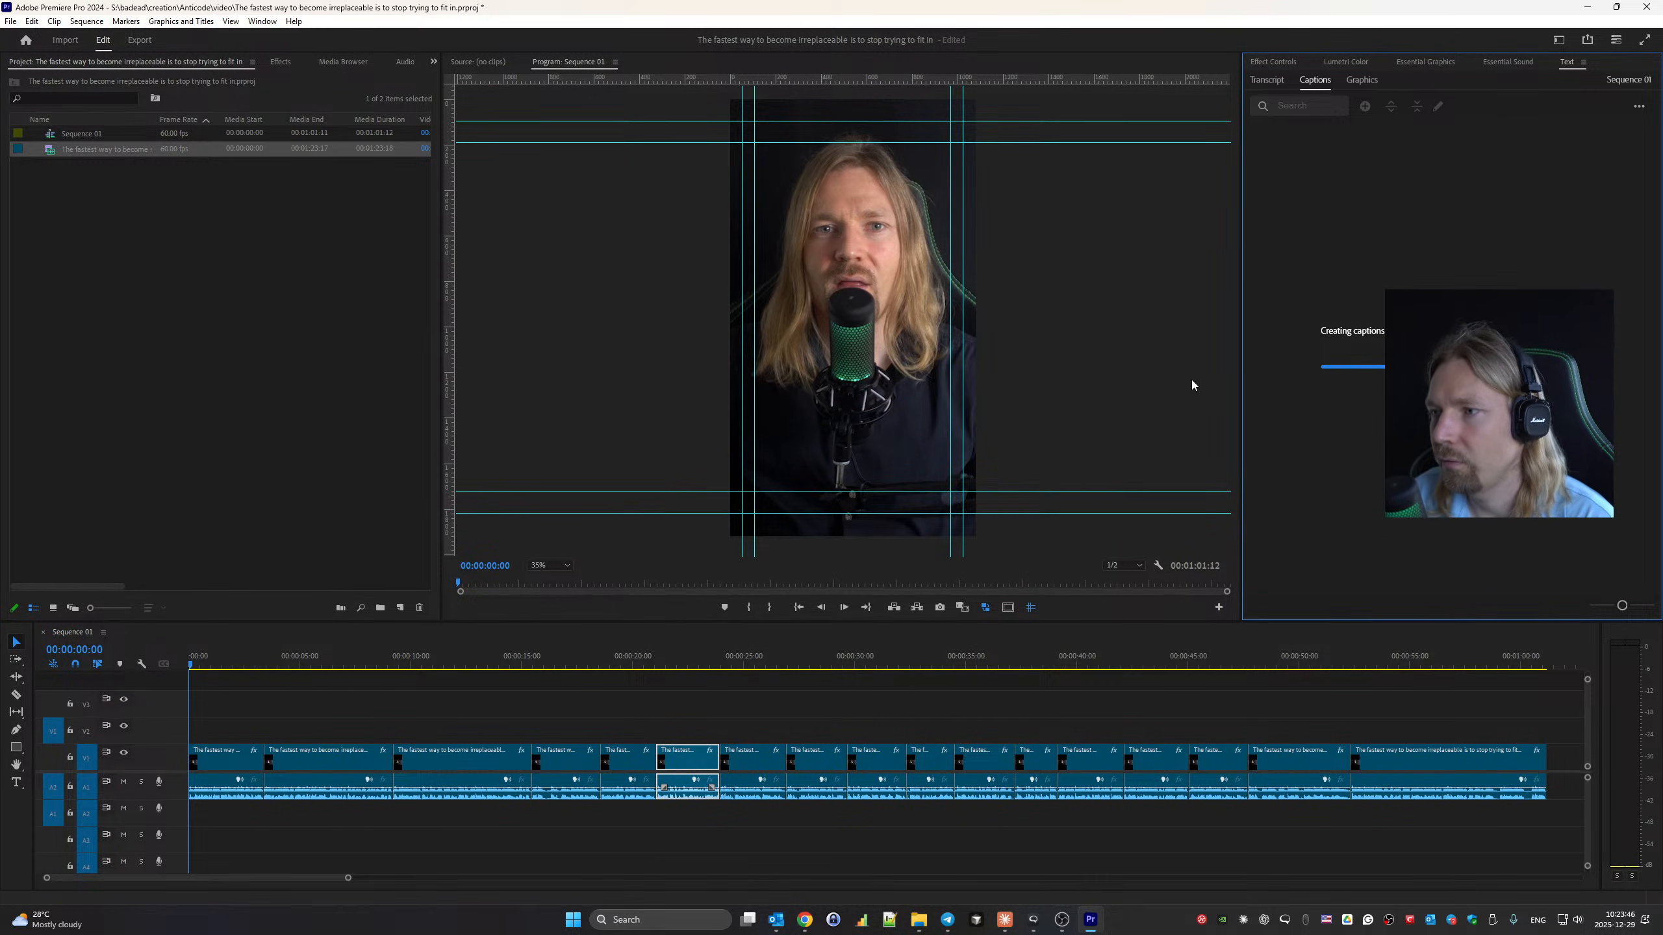
Remove every comma and period from the captions by replacing them with nothing, and search the captions for question marks.
left_click(1294, 106)
type(",")
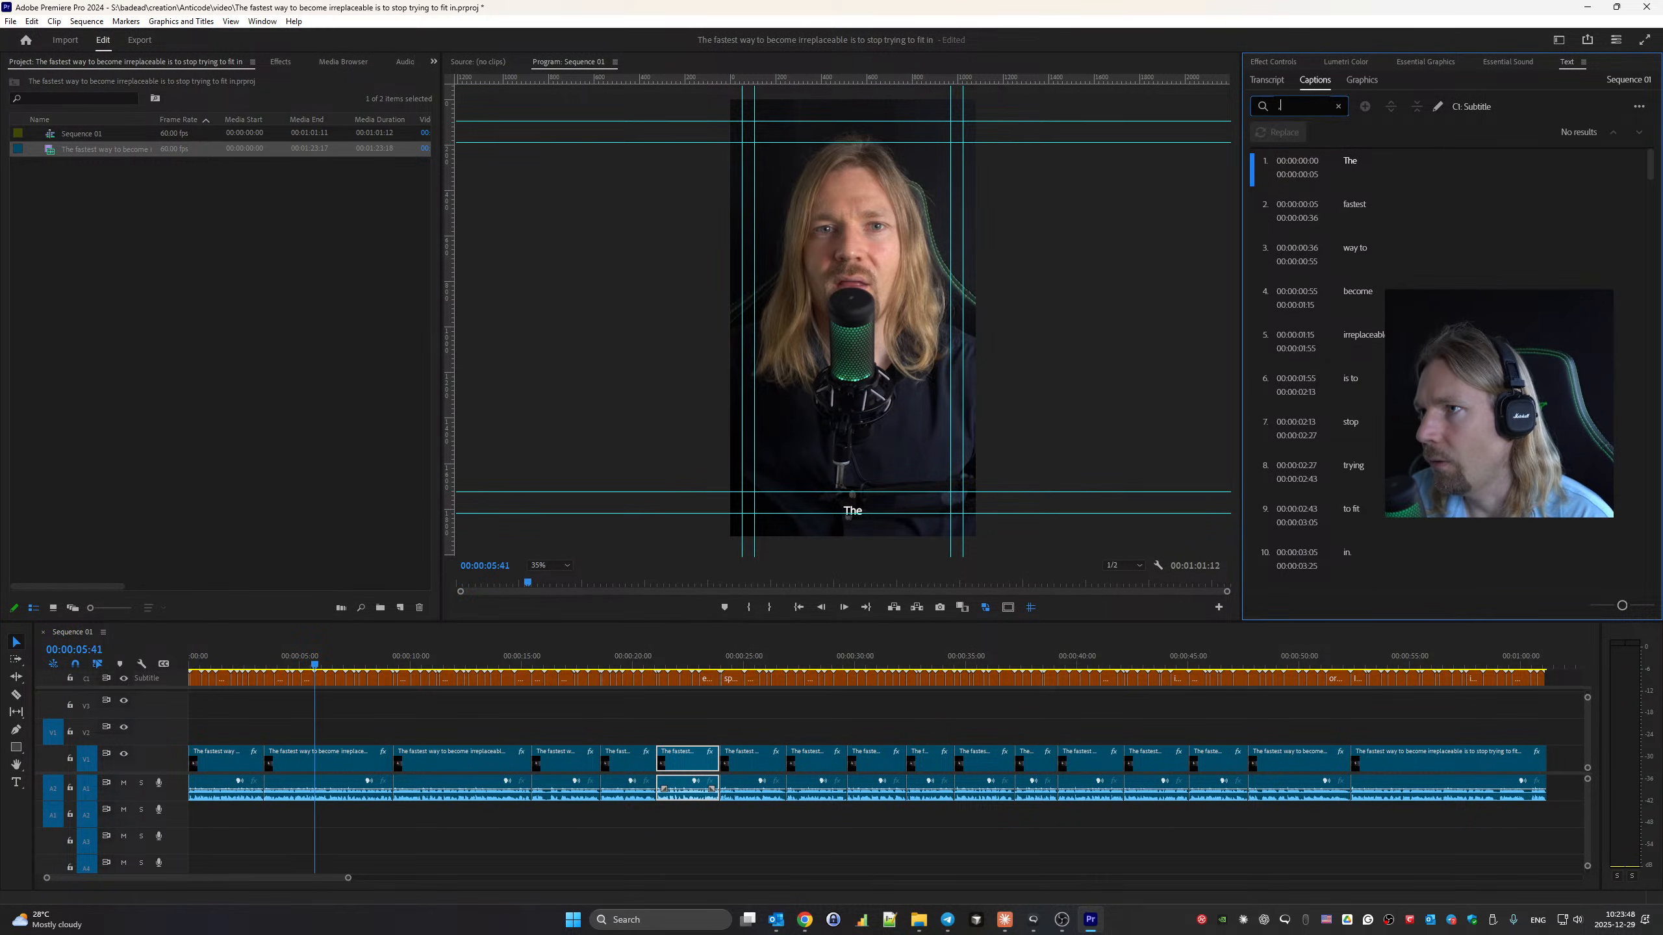
left_click(1287, 130)
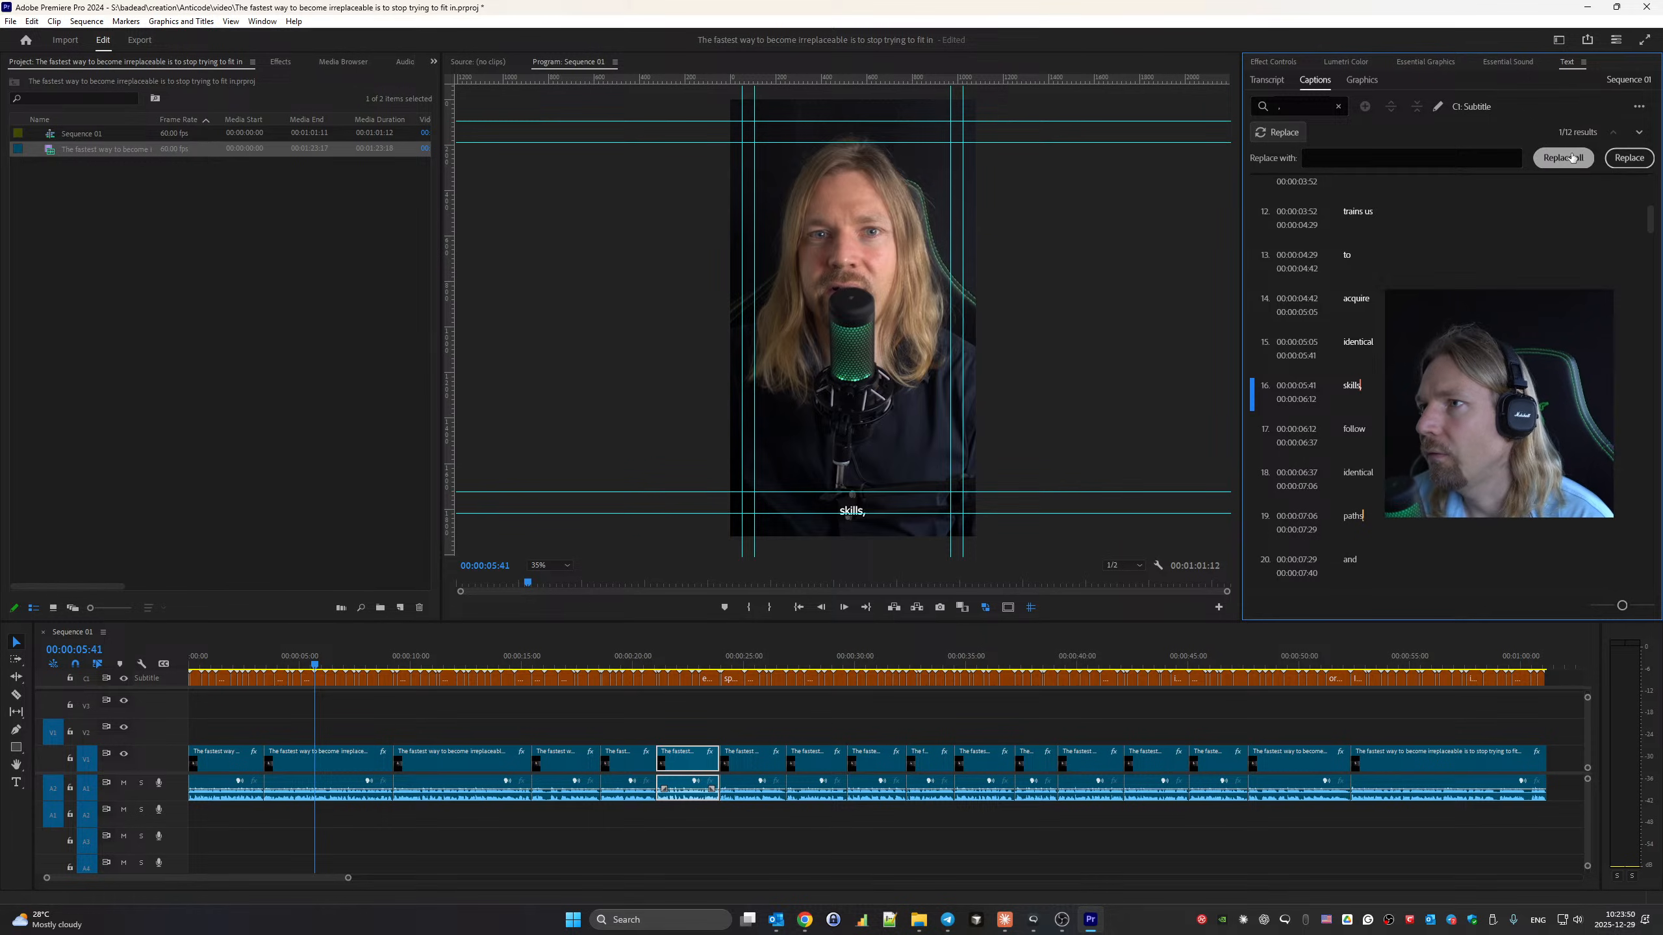
left_click(1565, 157)
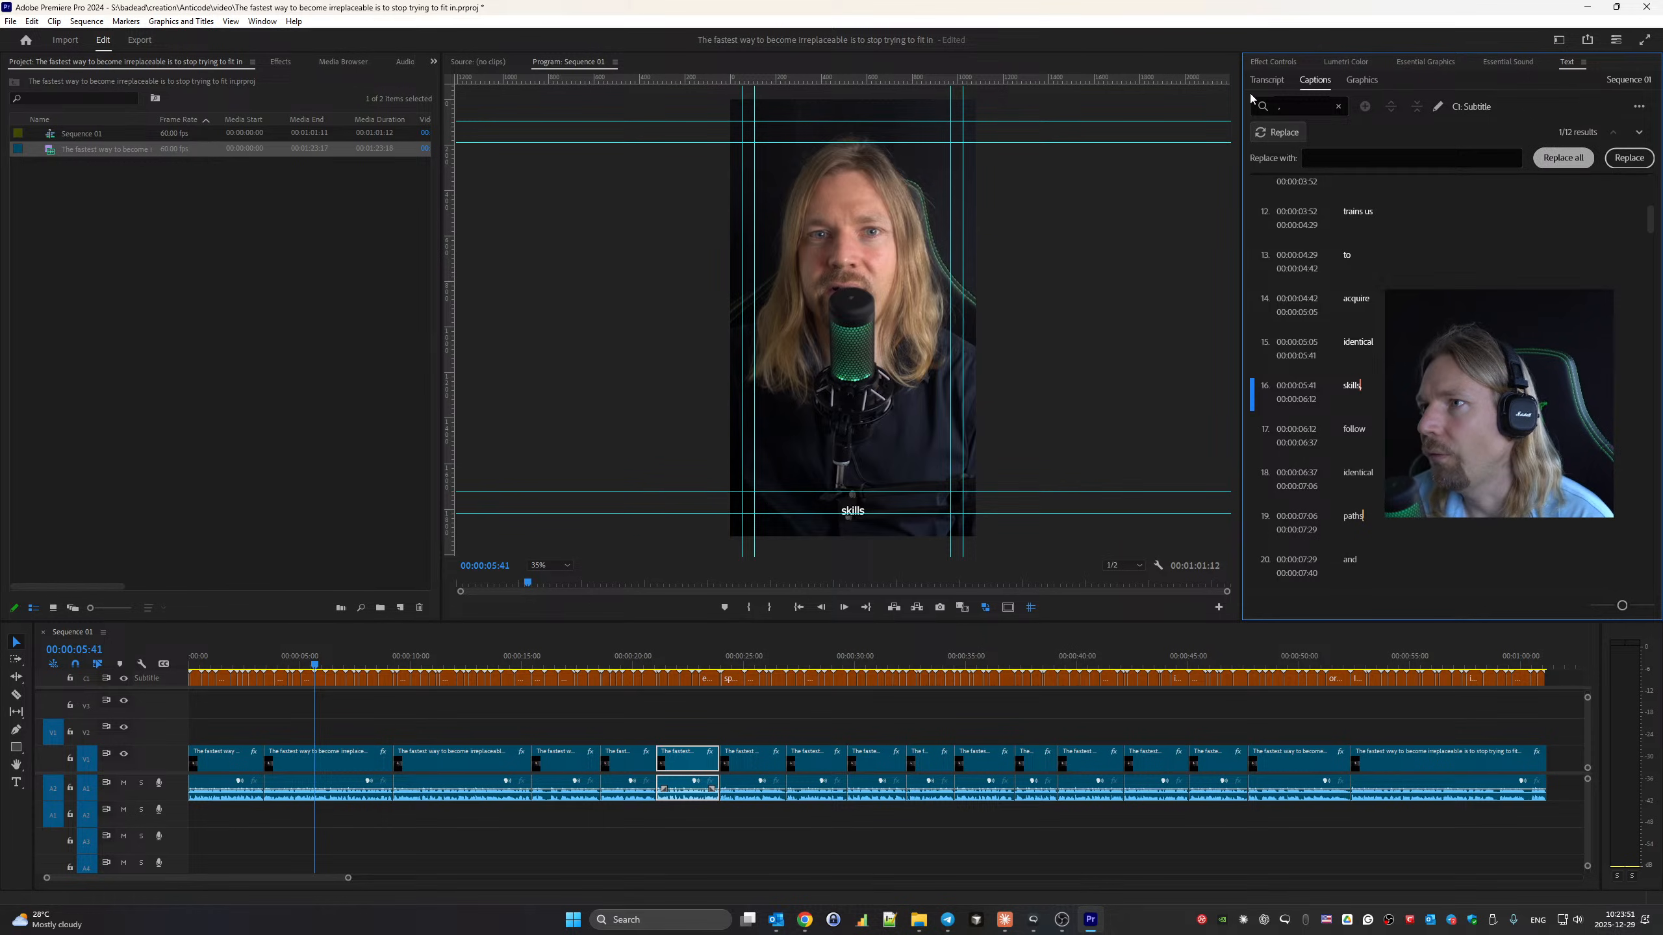
left_click(1546, 156)
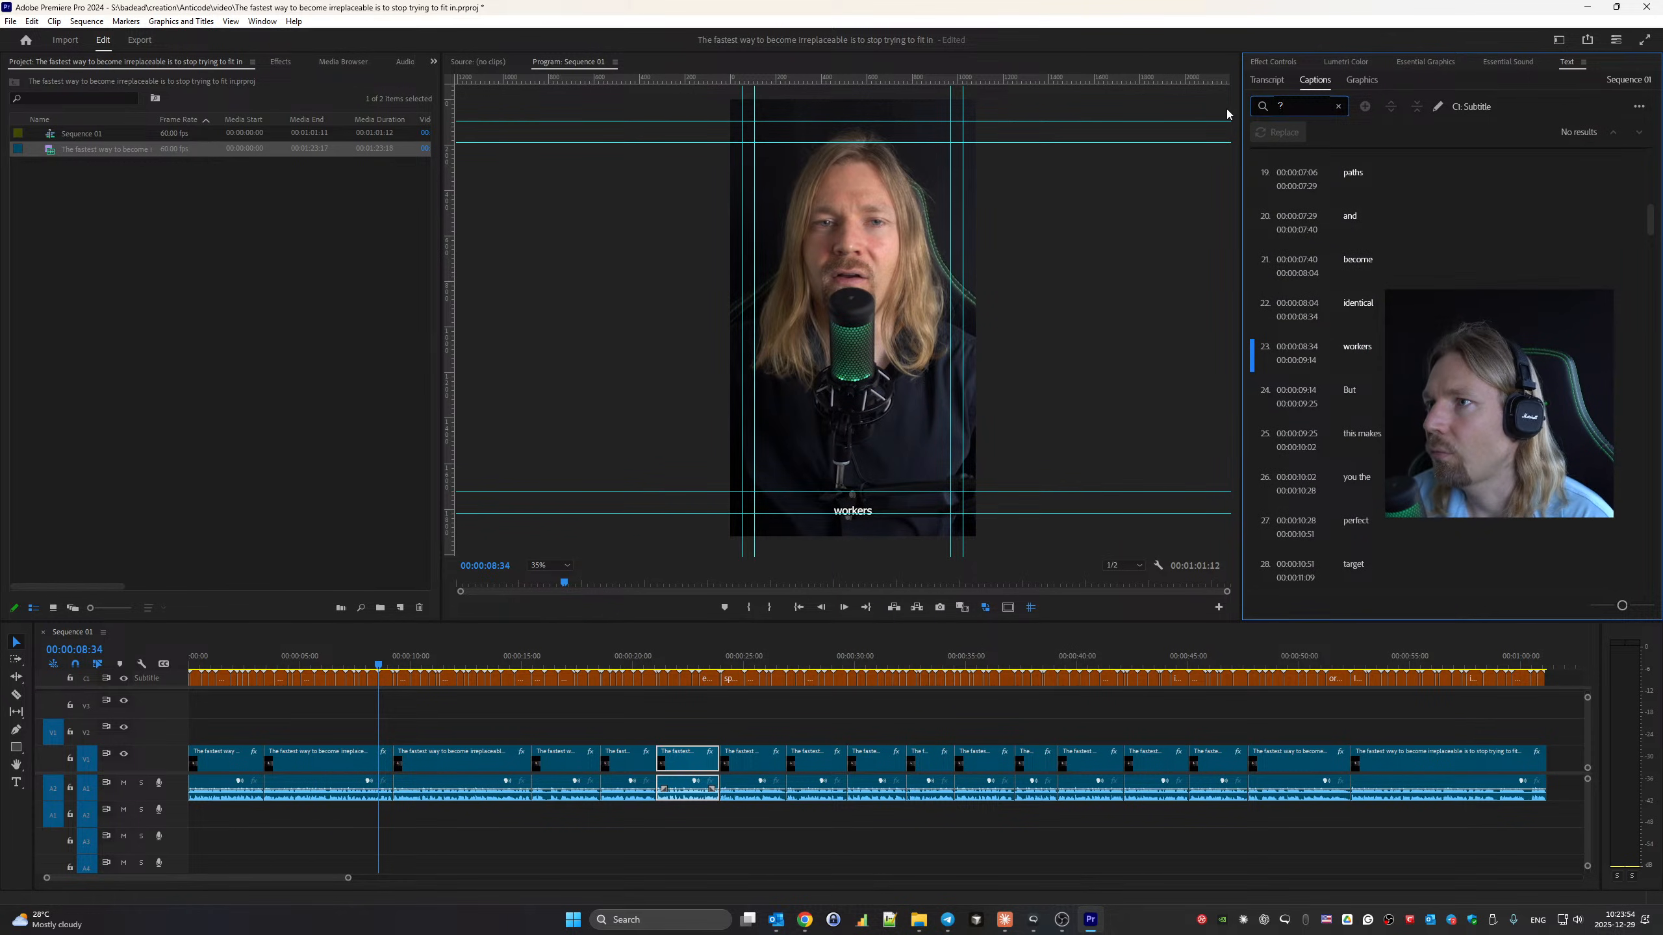
key("BackSpace")
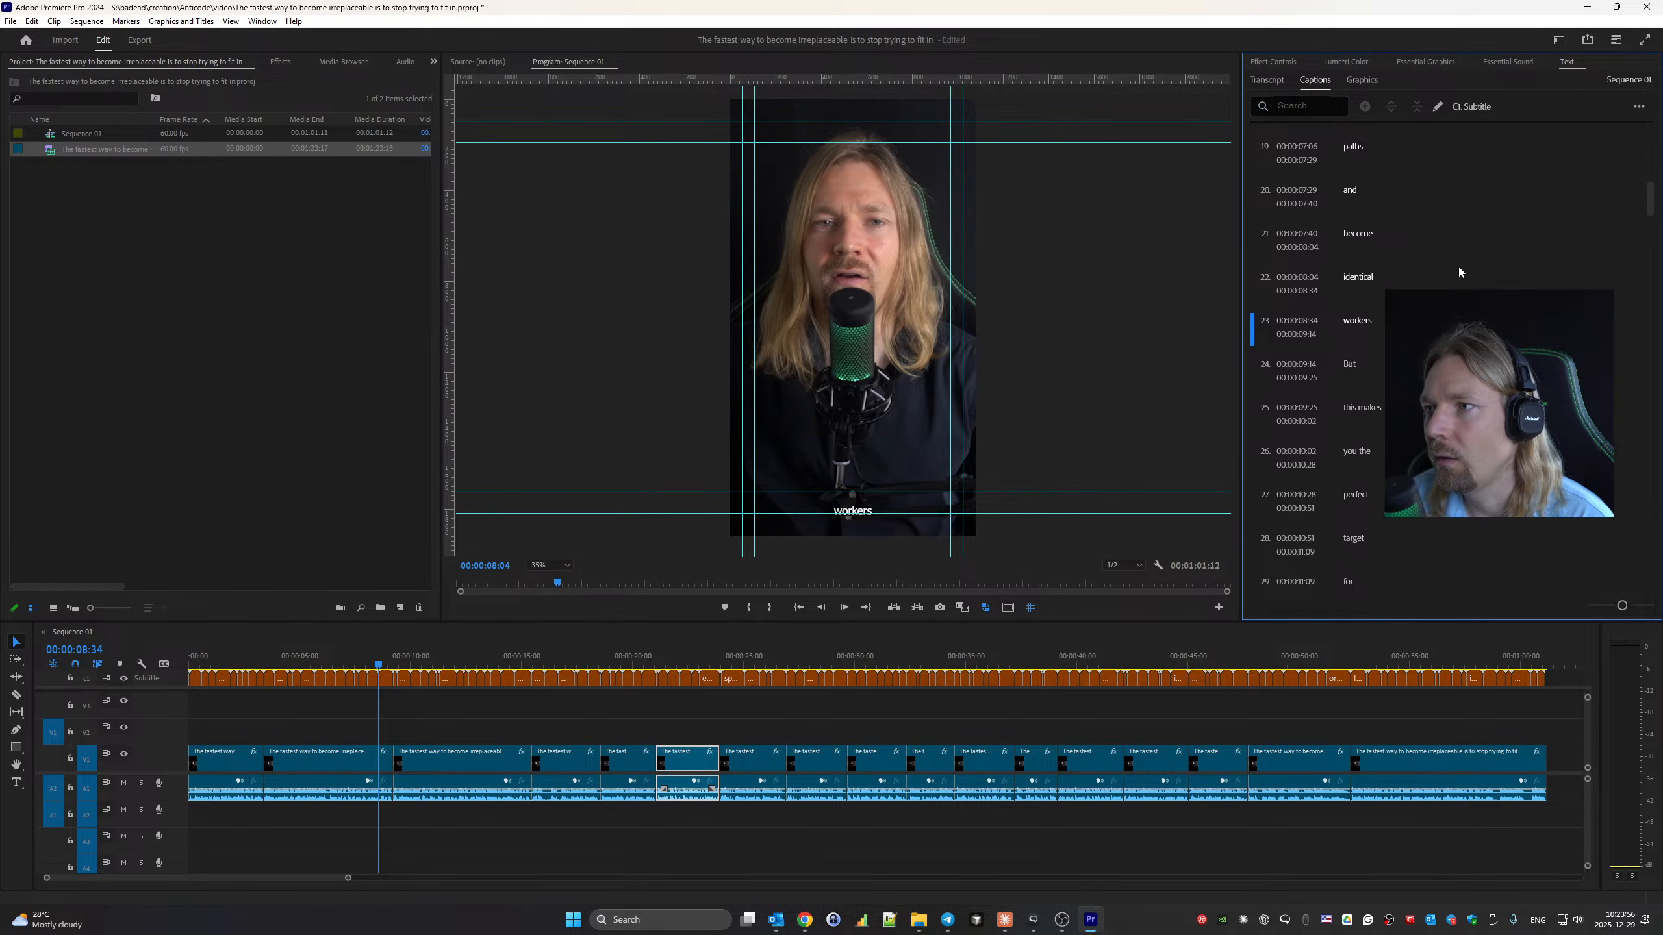
Select the "specific problems" caption on the subtitle track and show its text properties in Essential Graphics.
left_click(1460, 272)
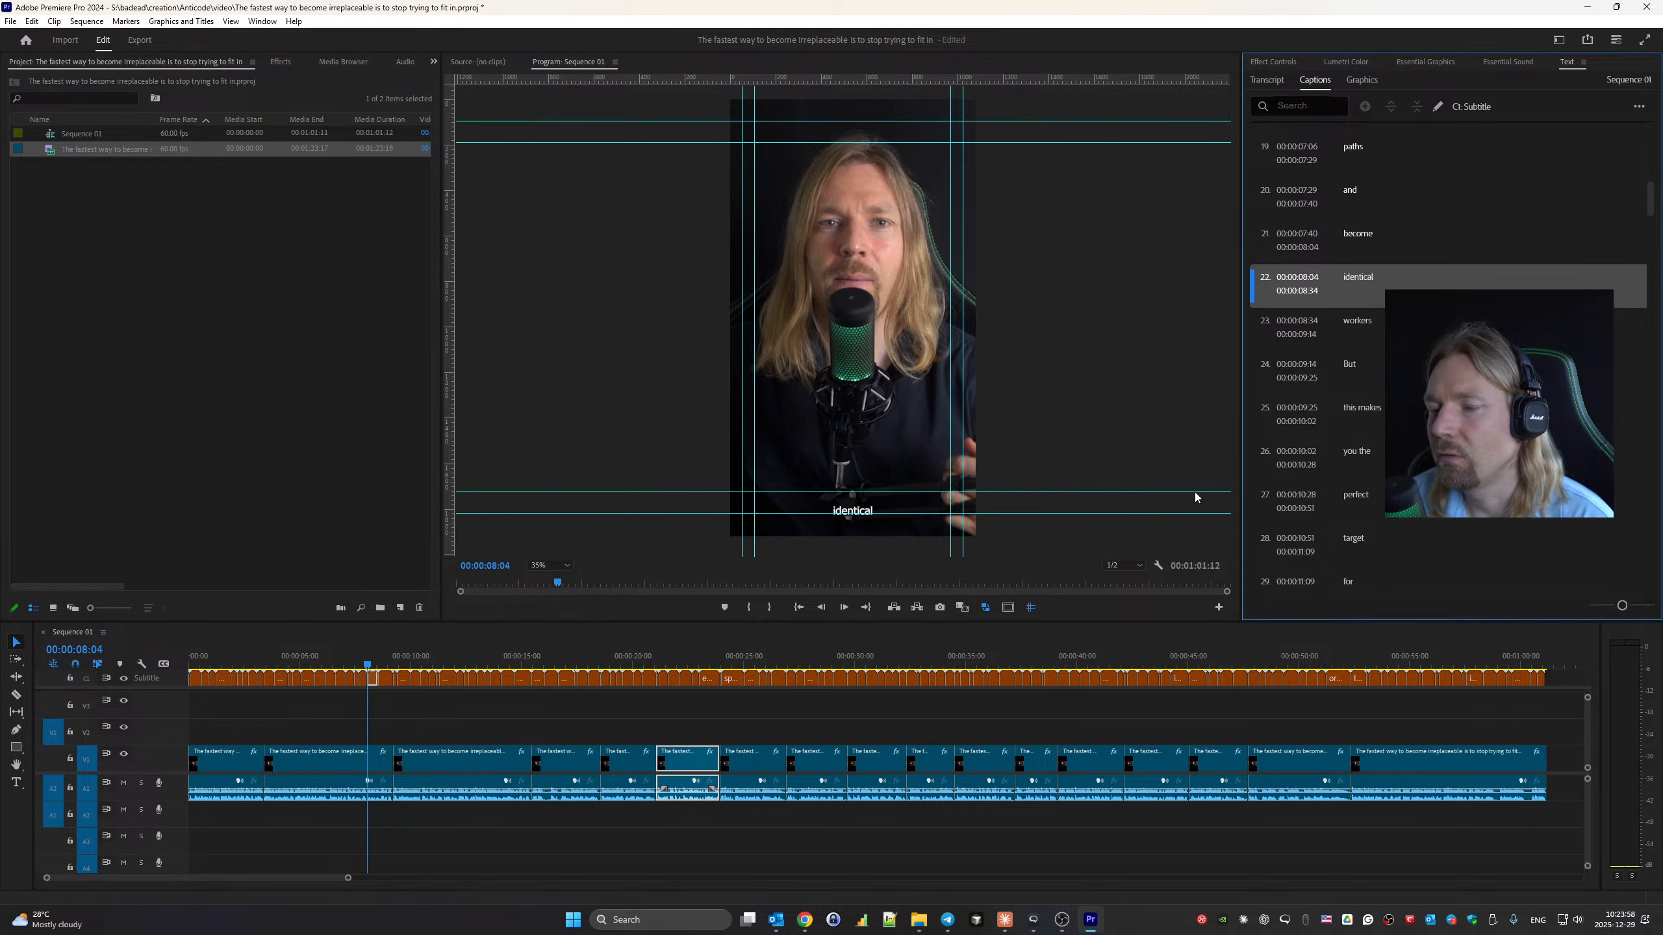
left_click(1427, 61)
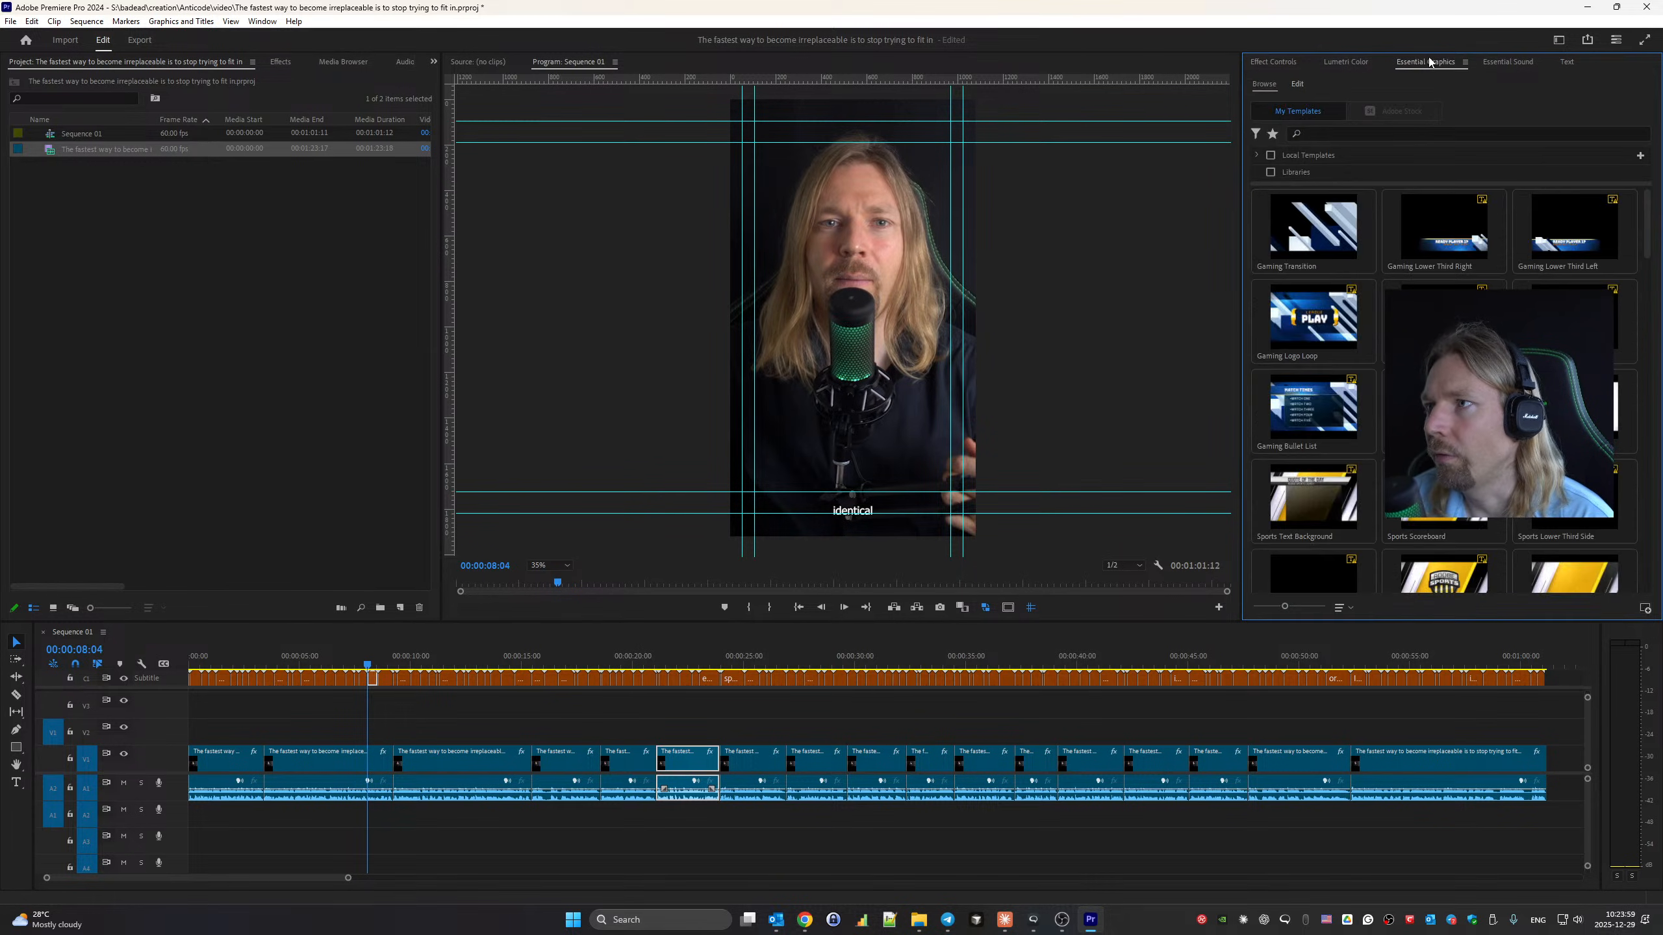
left_click(1298, 85)
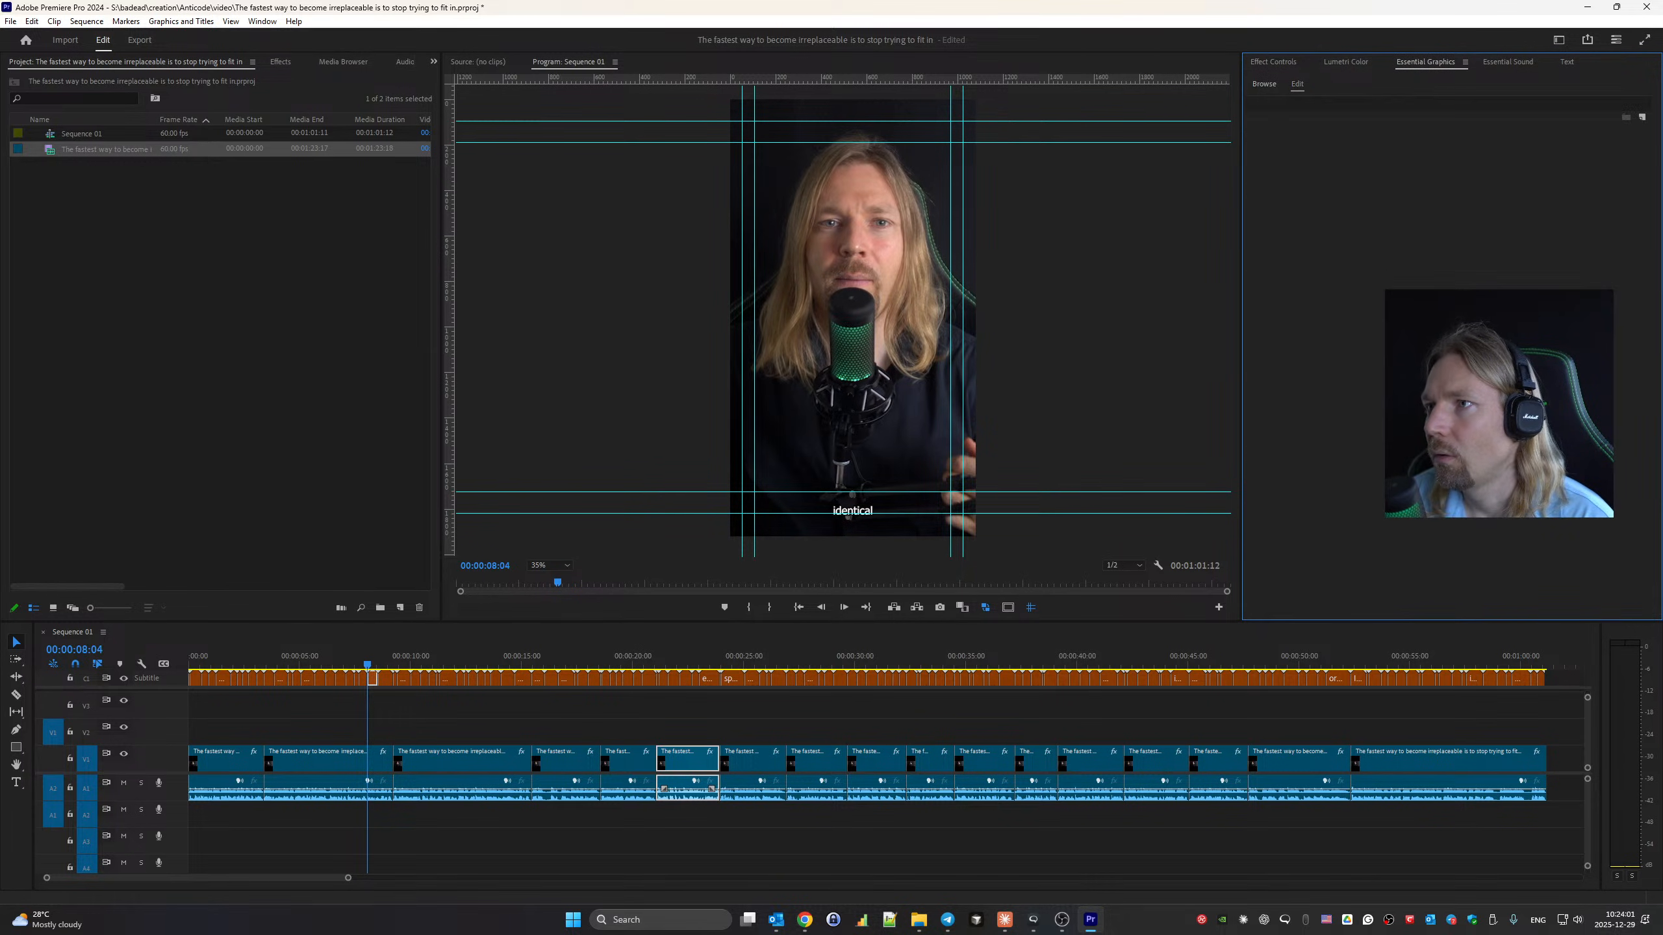
left_click(1266, 85)
left_click(1298, 84)
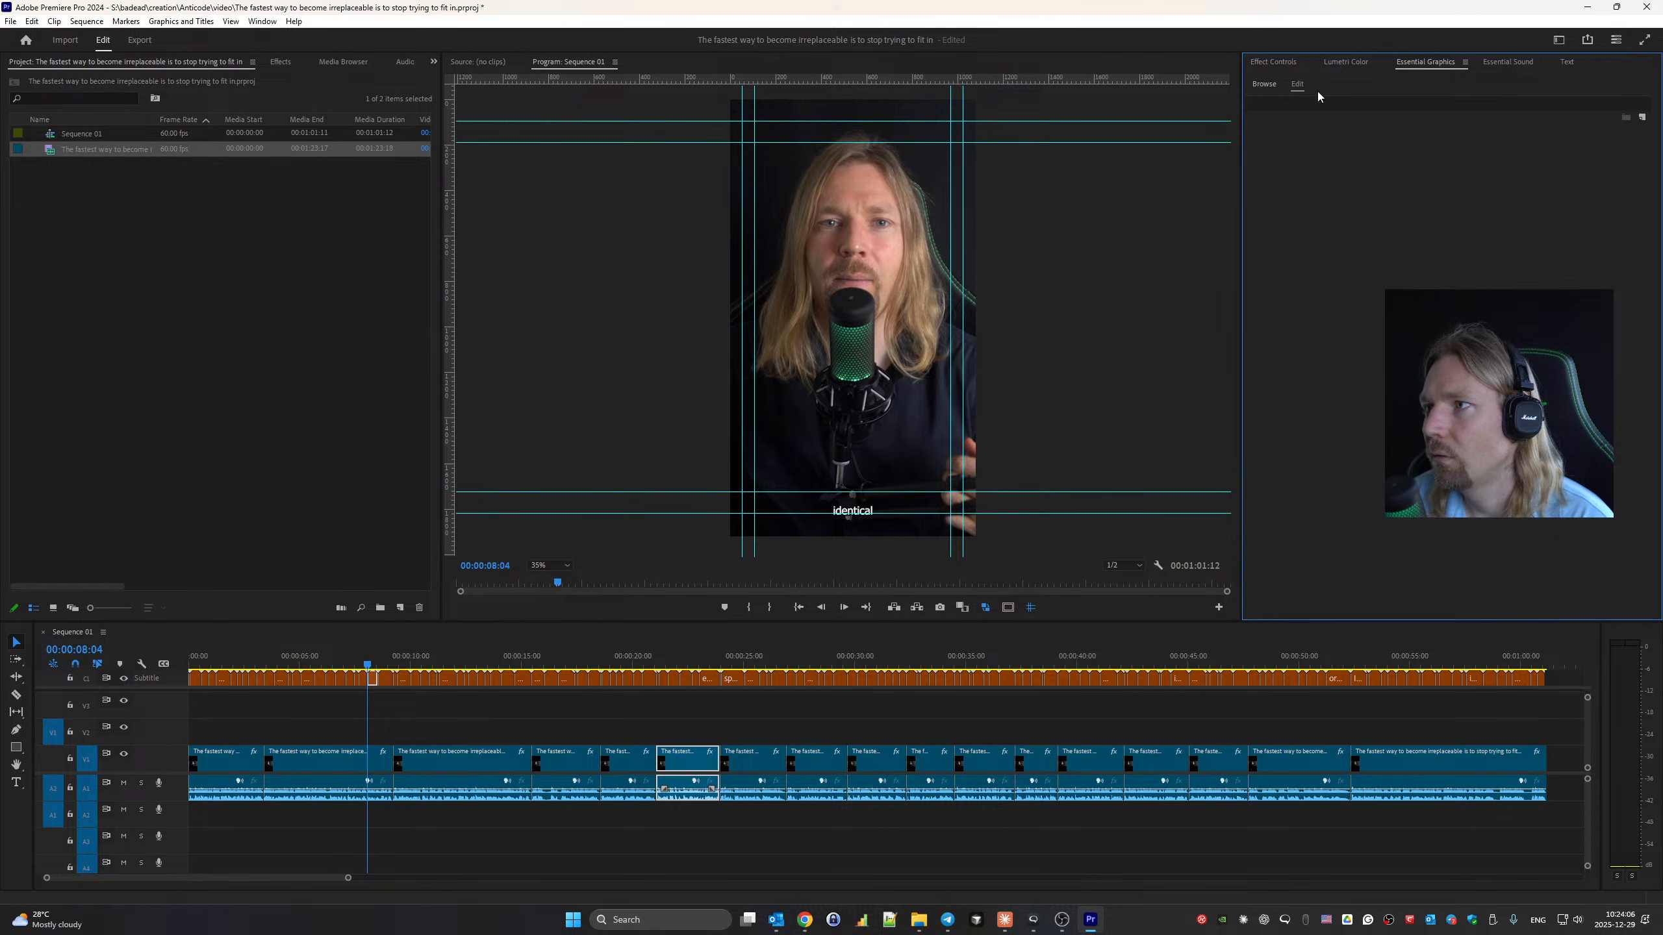
left_click(1261, 83)
left_click(1296, 86)
left_click(726, 685)
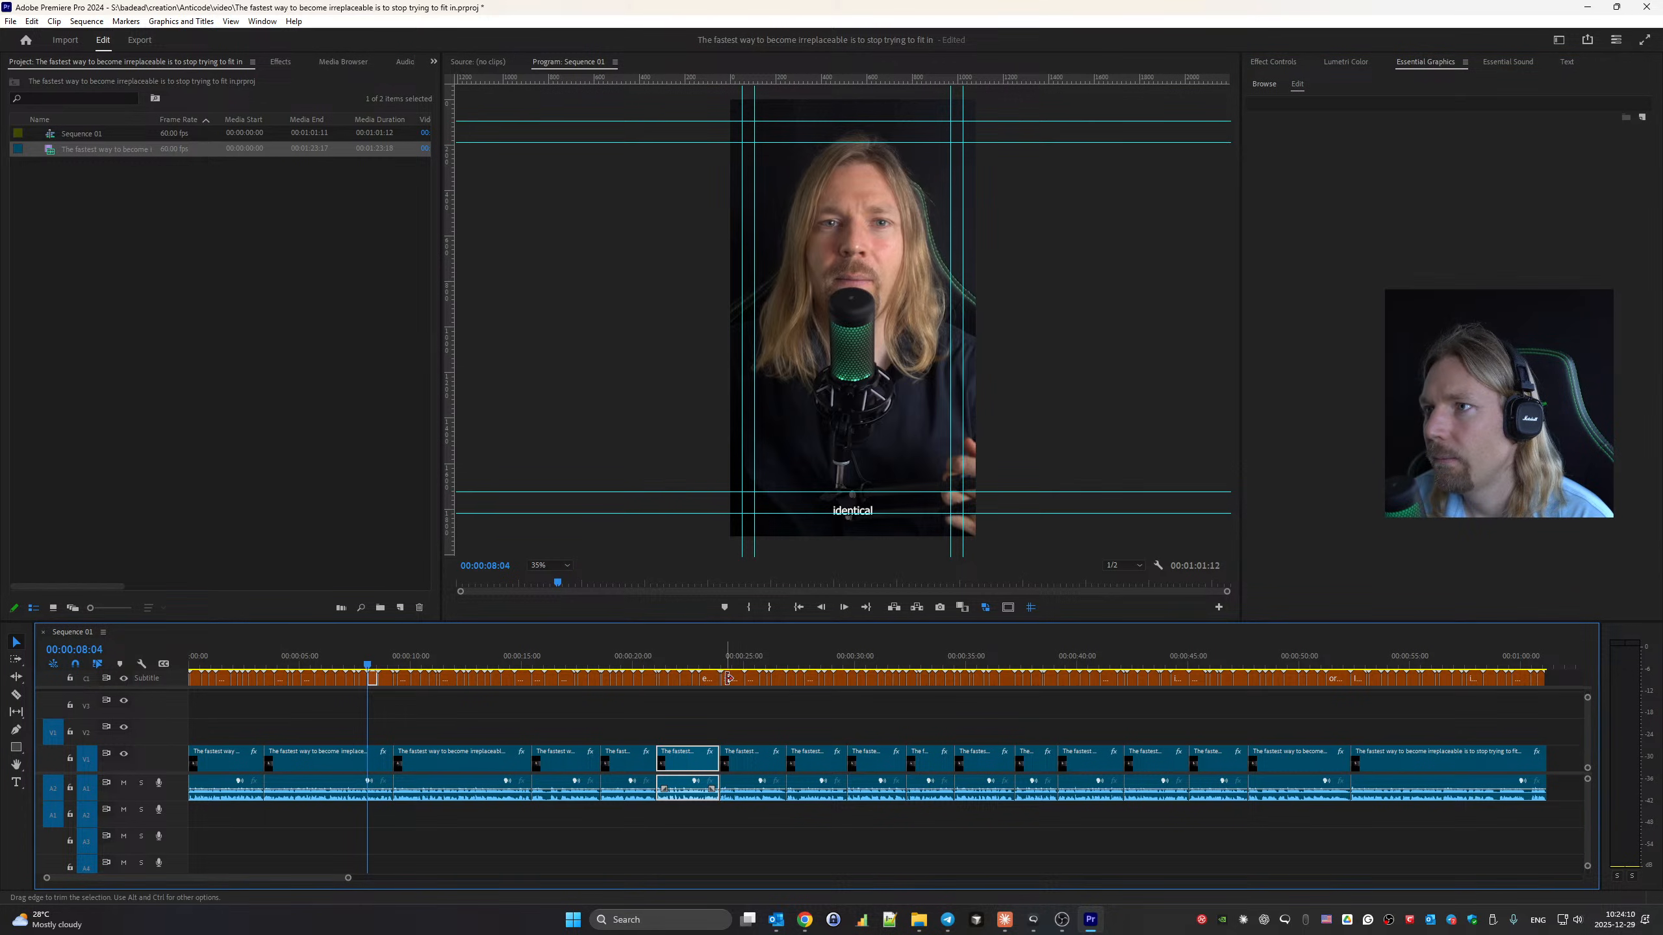
left_click(730, 681)
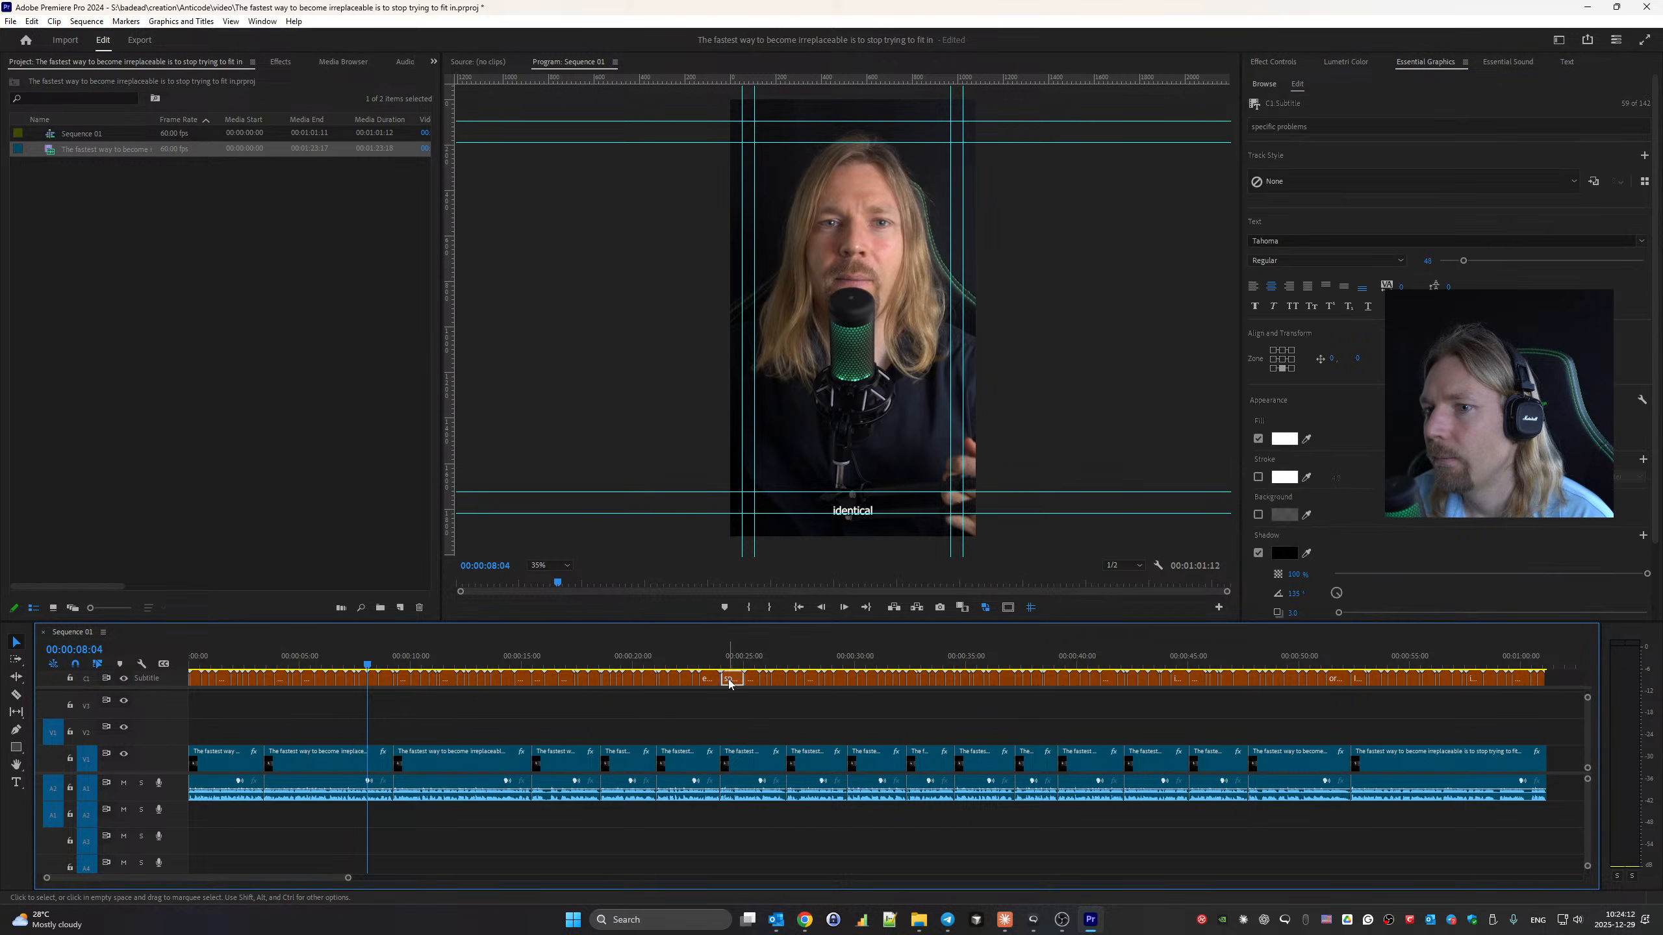
Set the second saved text style as the caption track style and preview the captions from the sequence start.
scroll(1401, 254, "up", 1)
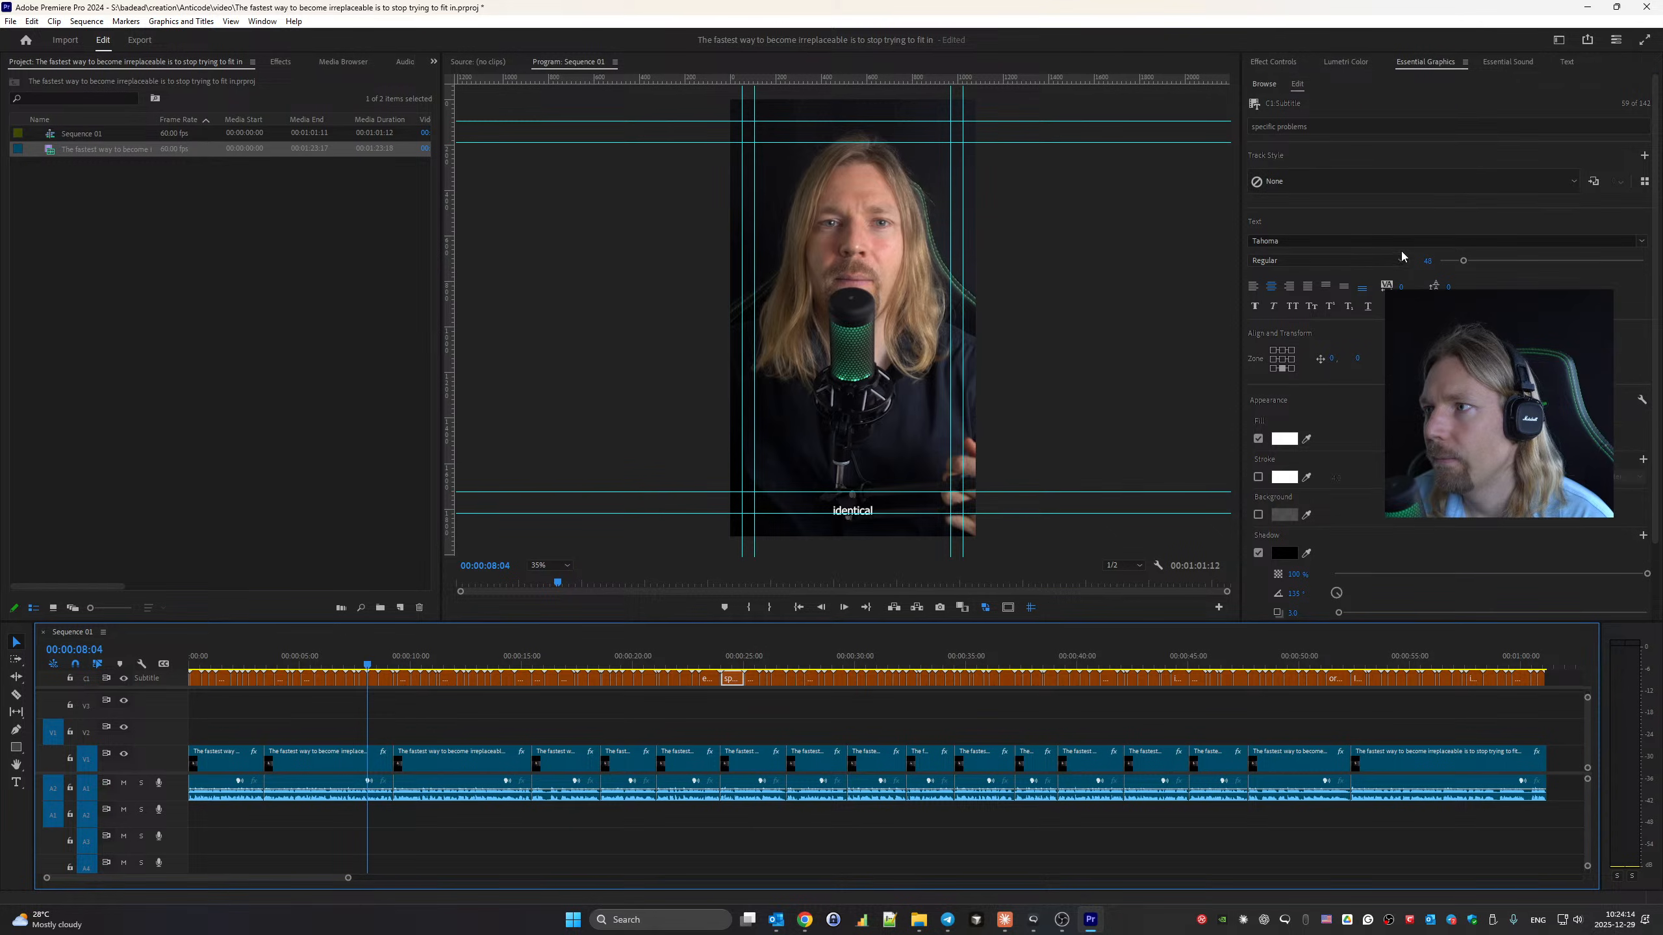
left_click(1645, 182)
right_click(1325, 200)
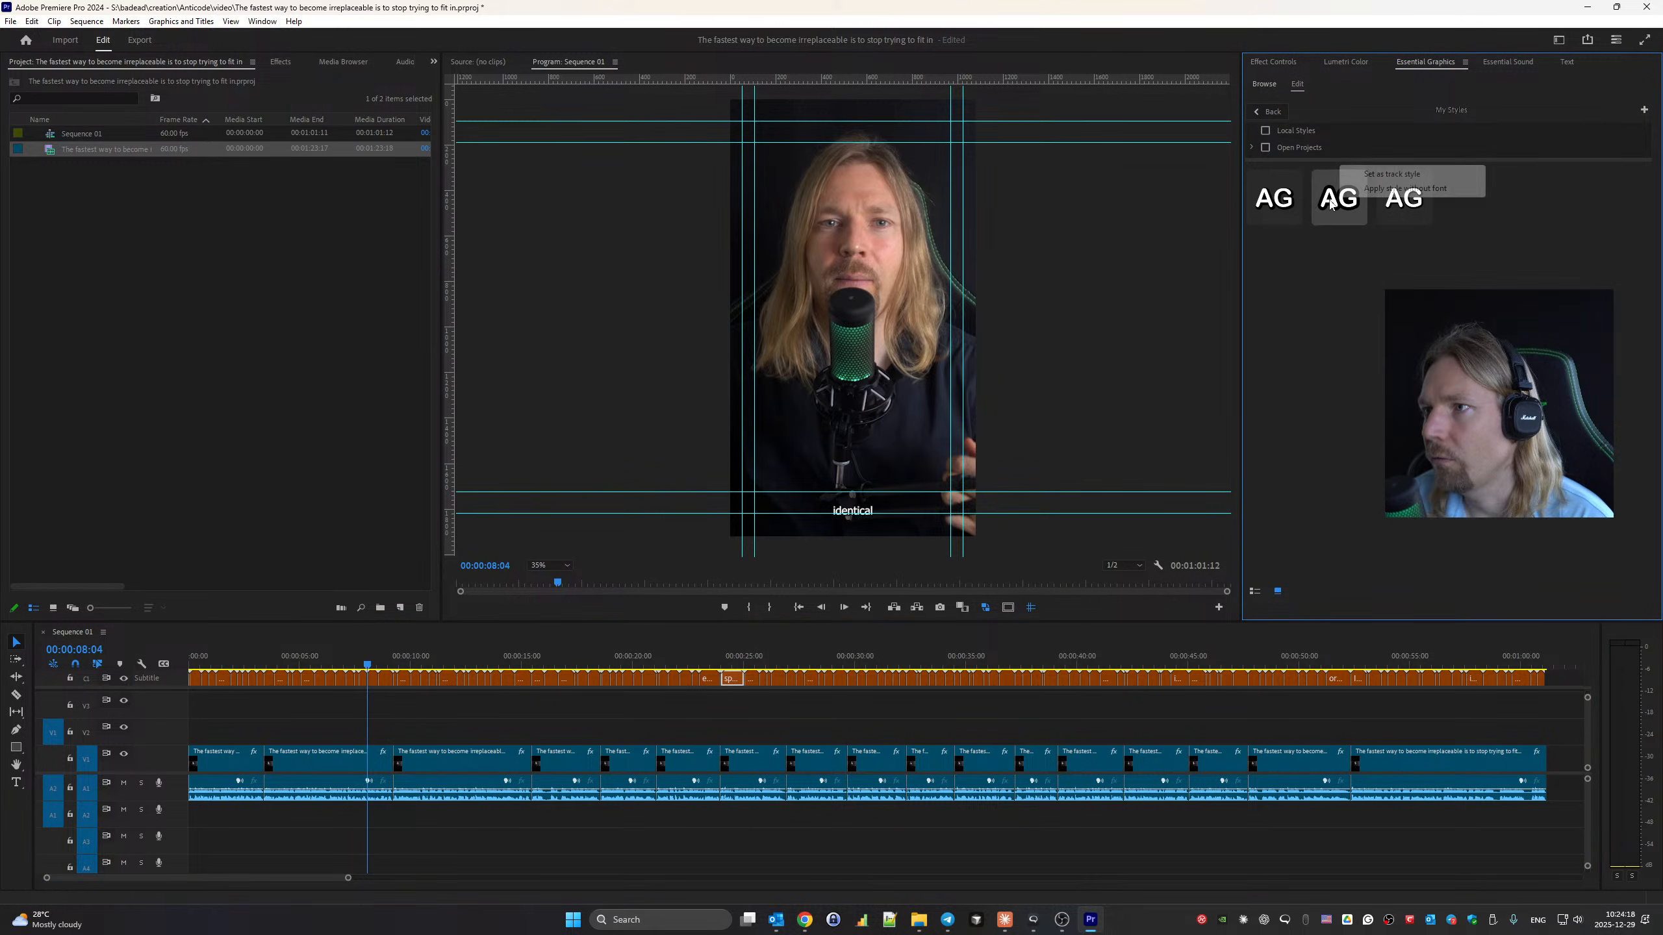
left_click(1391, 175)
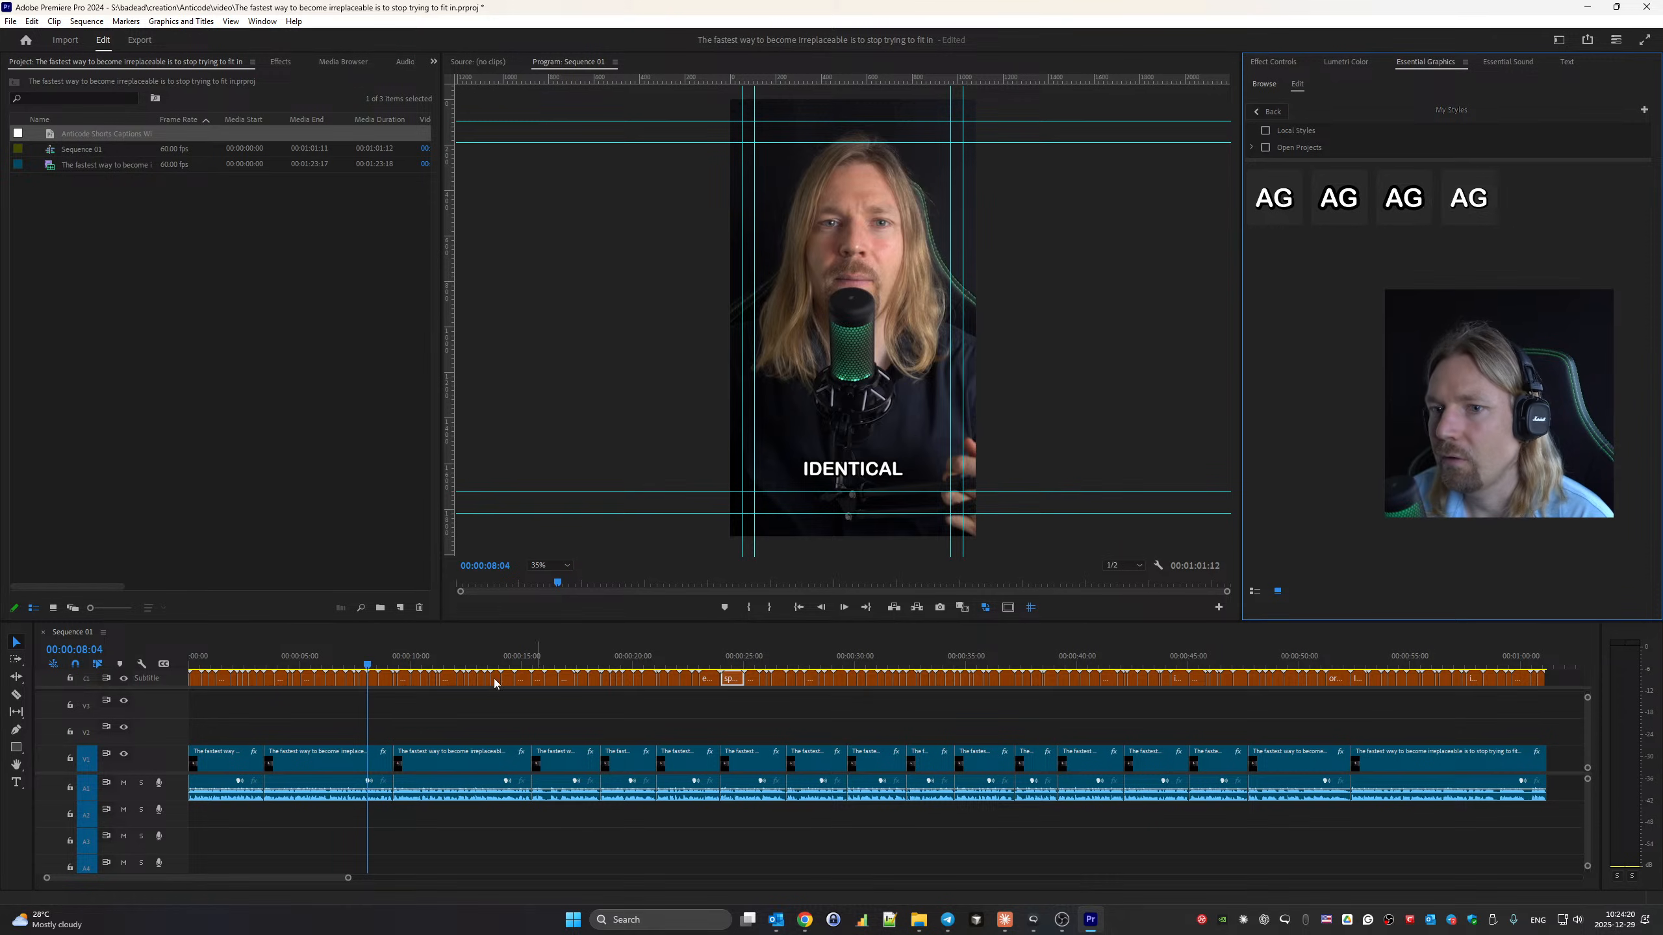
left_click(413, 642)
key("Home")
key("space")
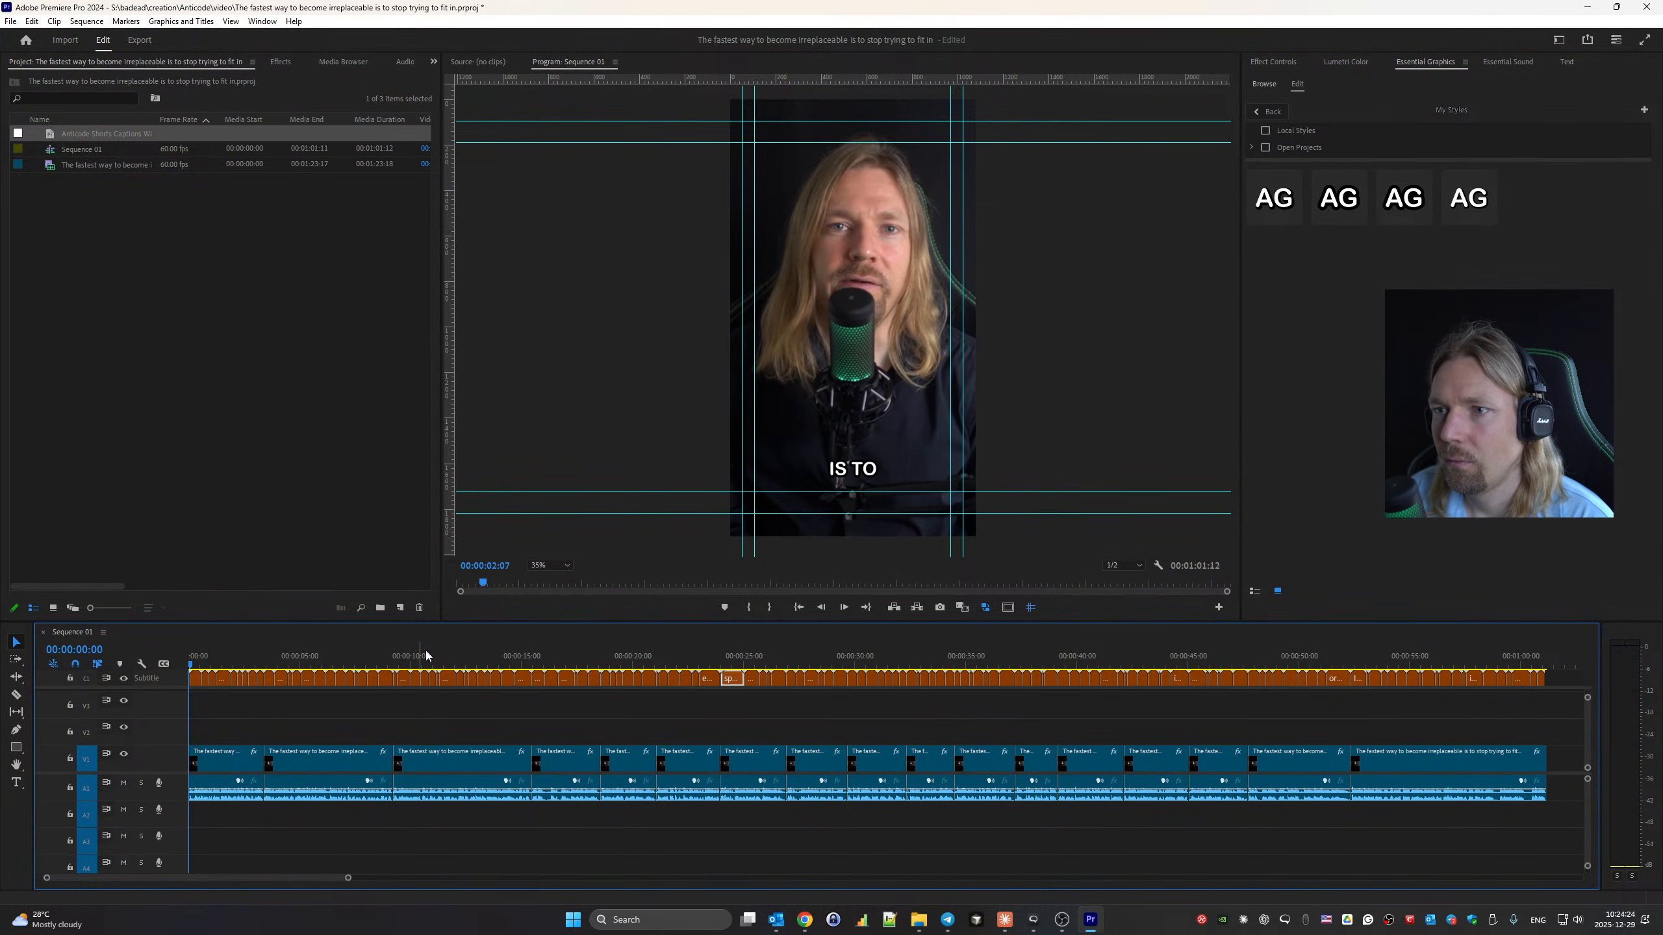
Create an adjustment layer with the default settings and place it on track V2 across the whole sequence.
right_click(231, 316)
mouse_move(325, 373)
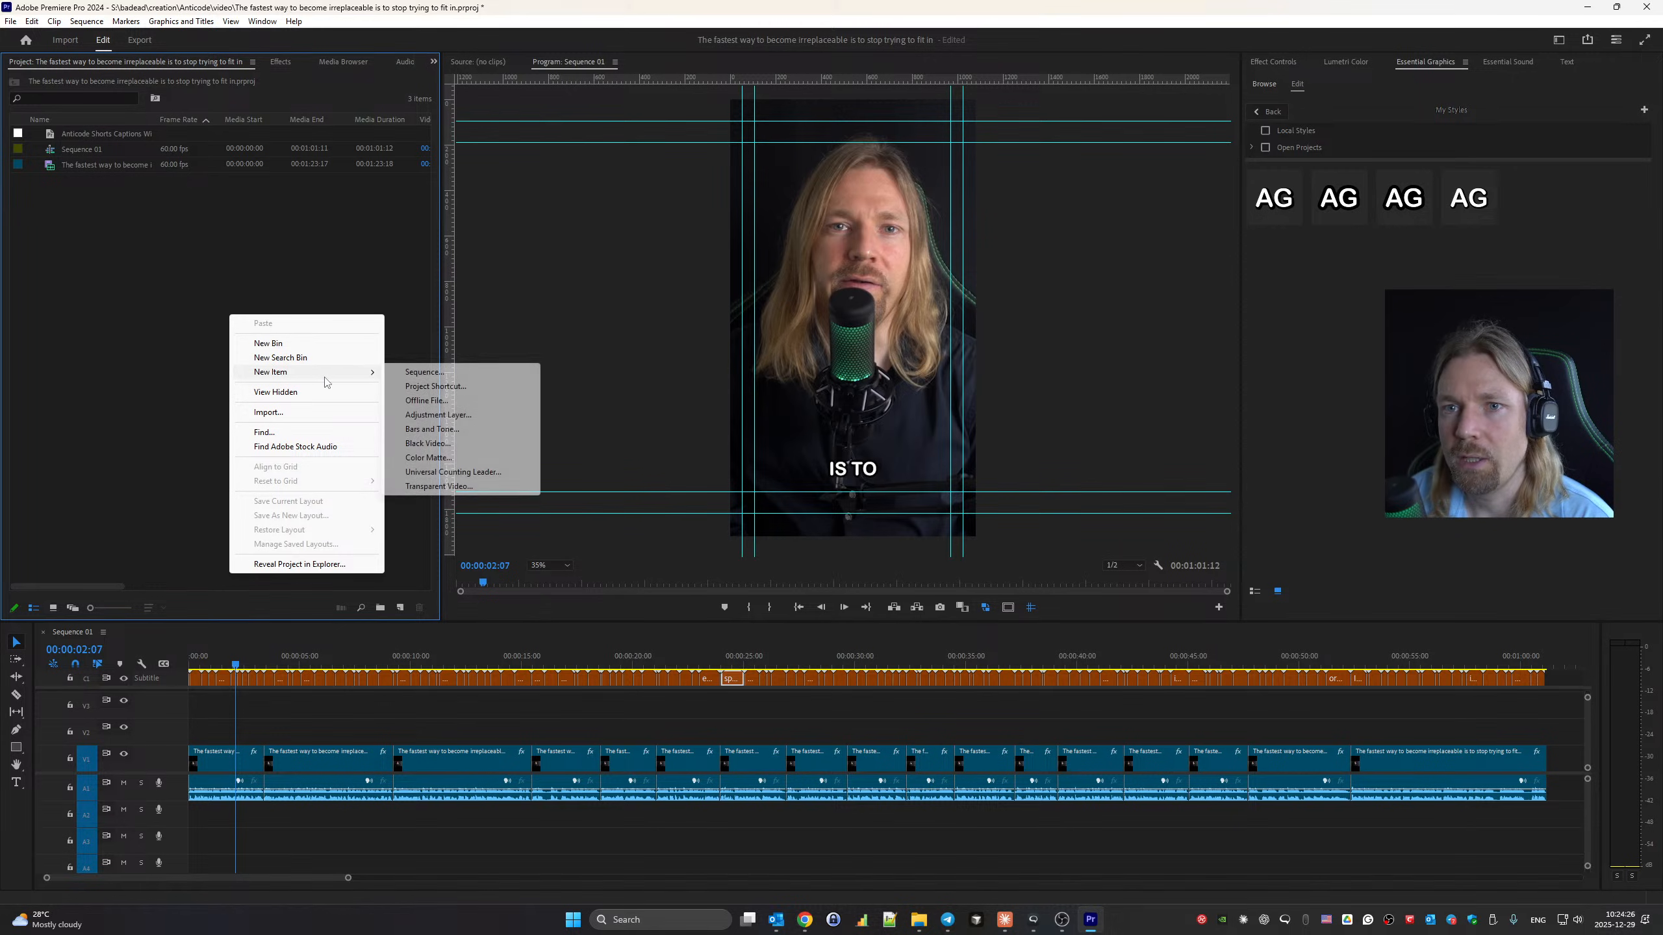
left_click(437, 415)
left_click(848, 511)
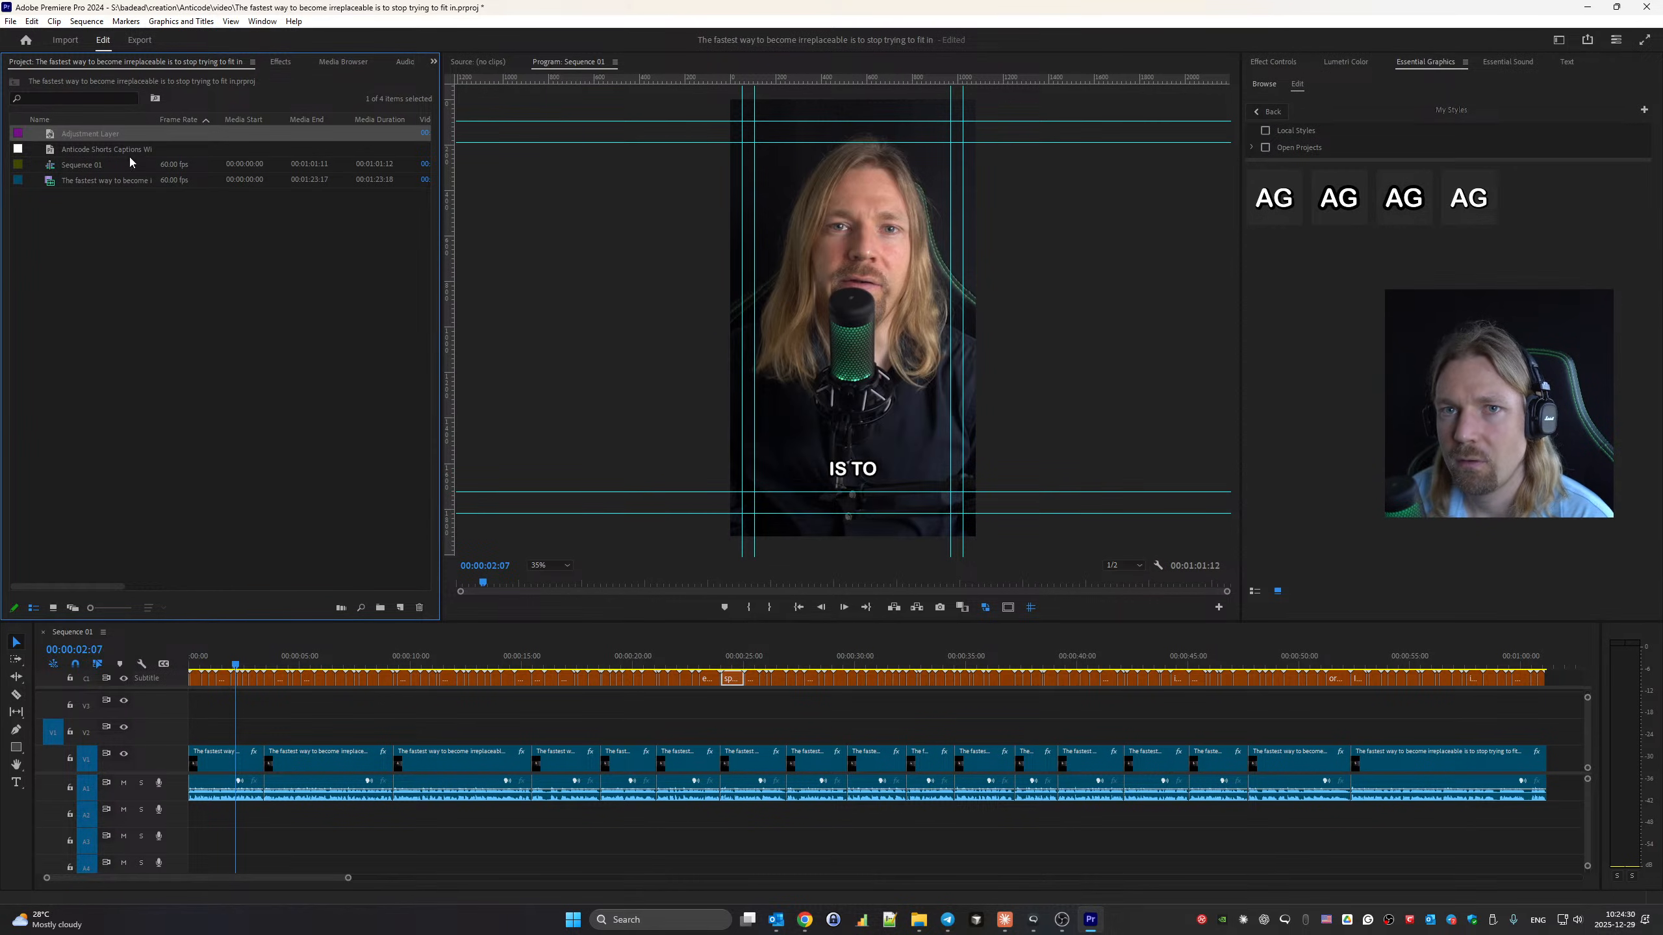
left_click_drag(248, 672, 1545, 770)
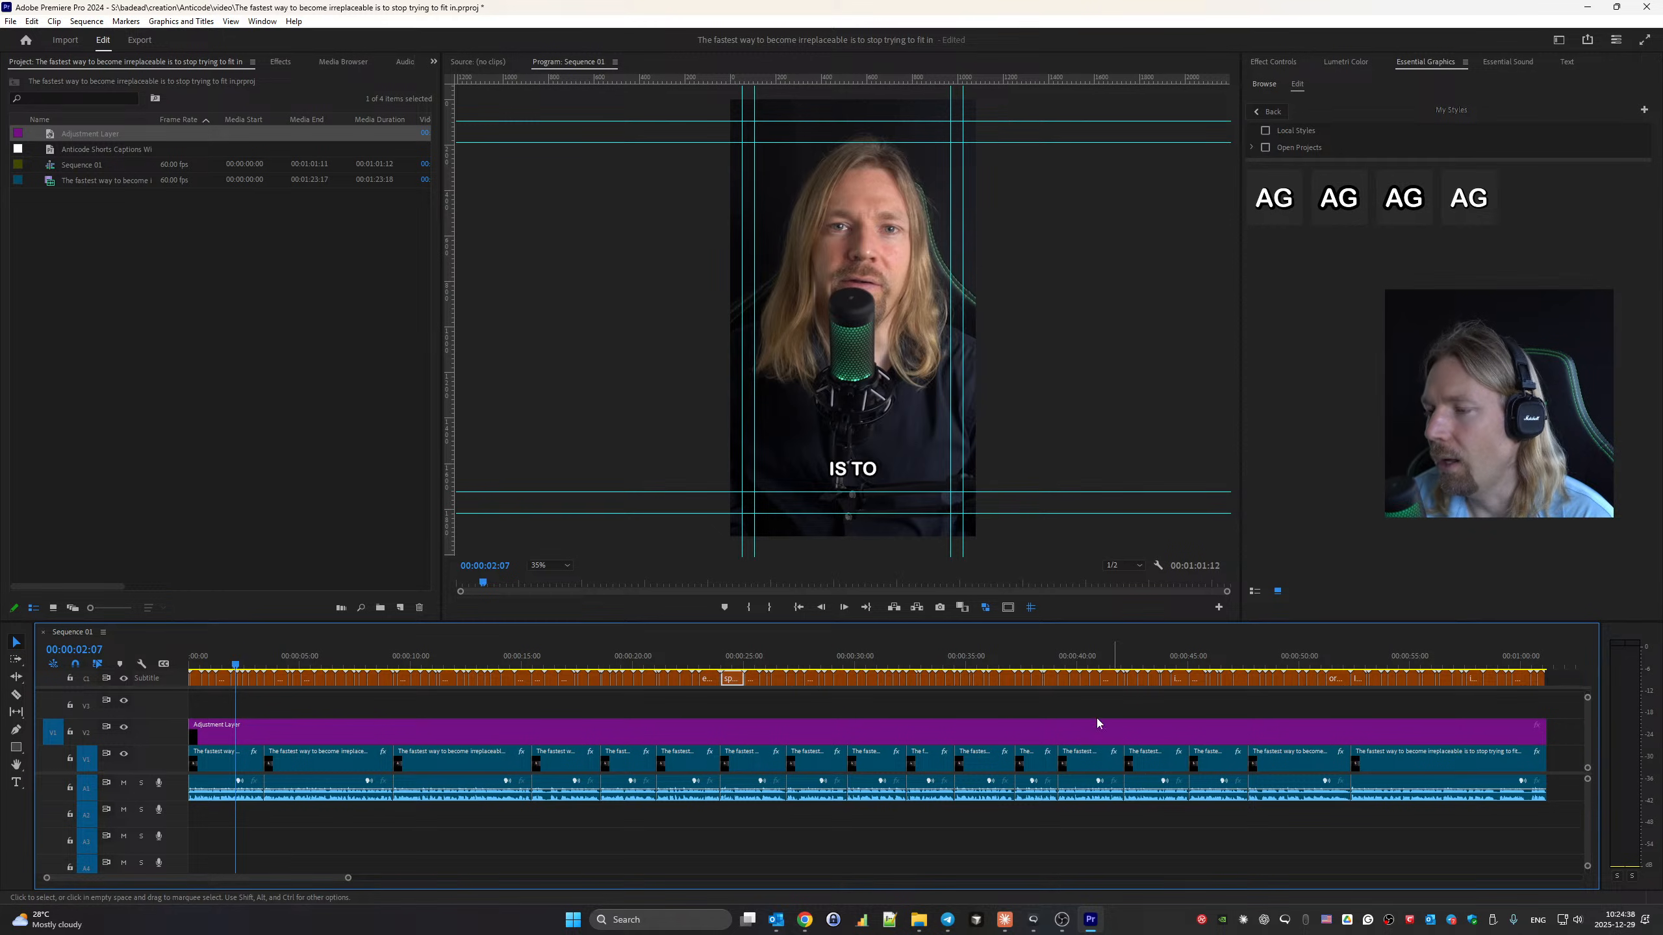
Play the first ten seconds of the sequence to review the captioned footage, and return the playhead to the sequence start.
key("Home")
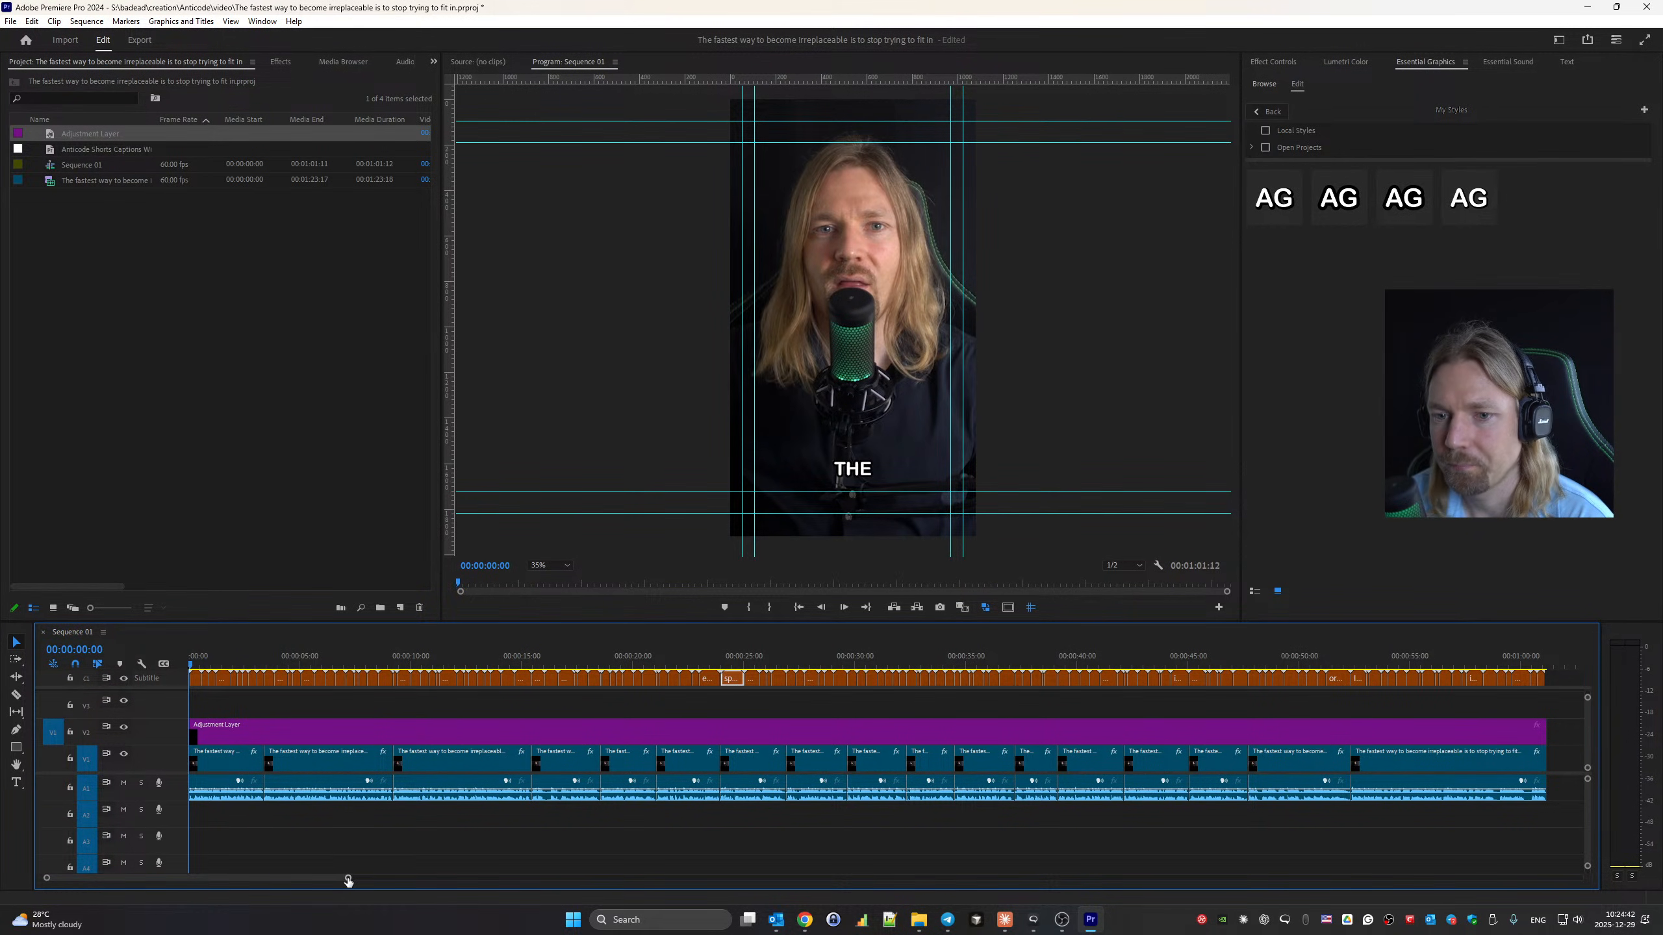
left_click_drag(348, 881, 251, 878)
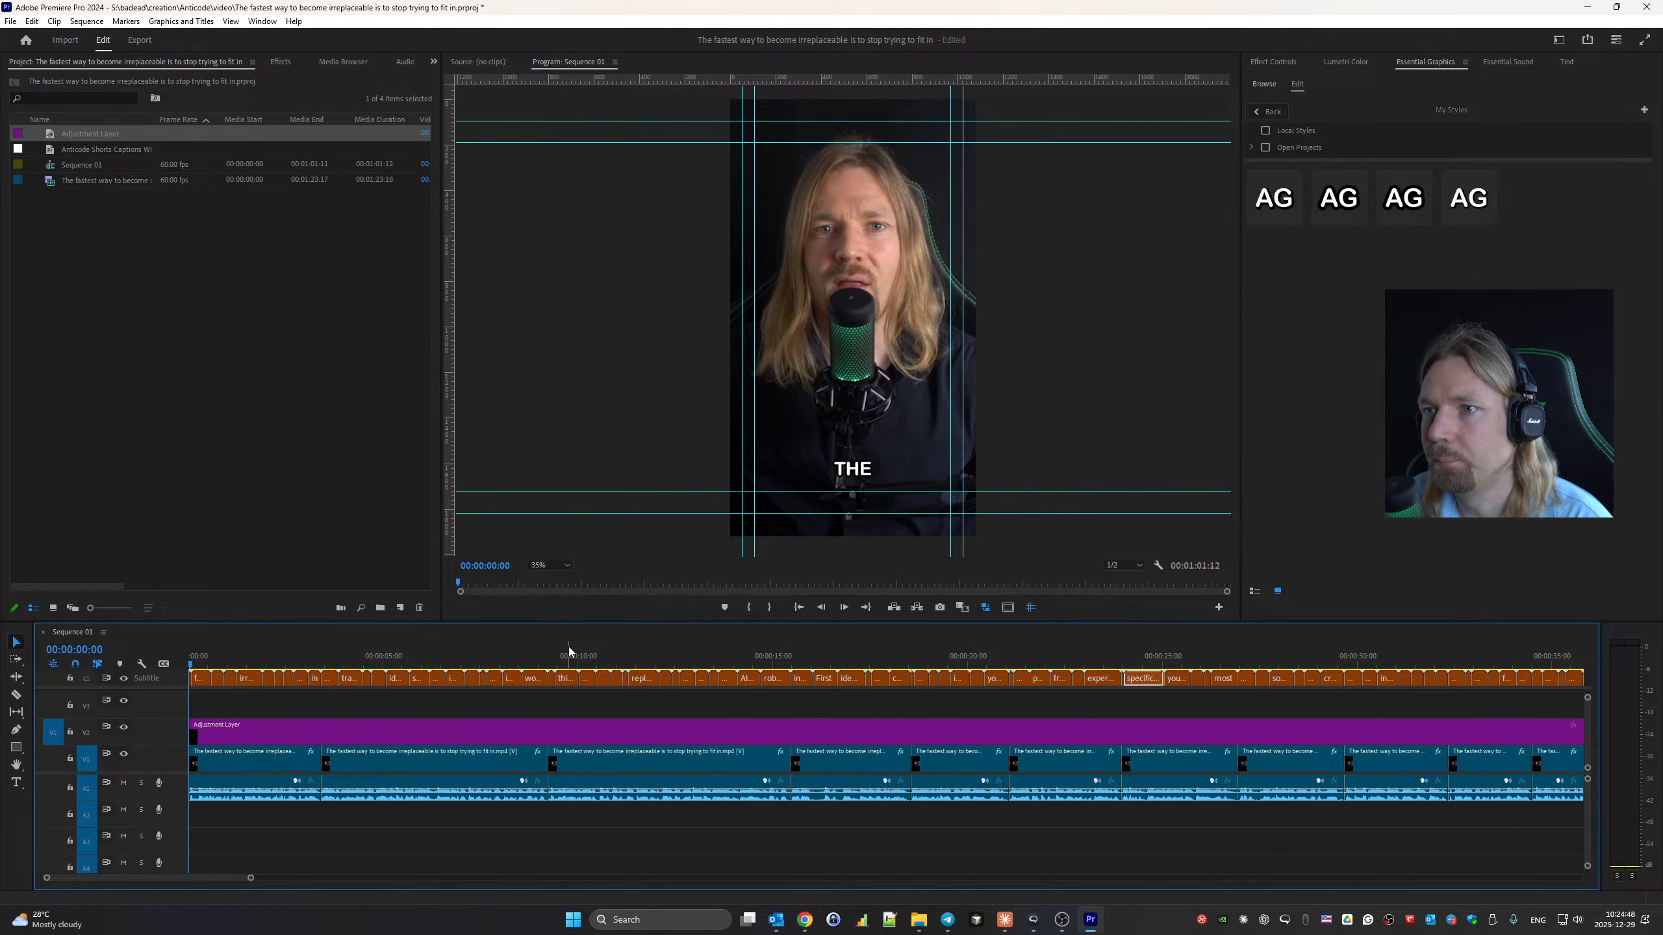
key("space")
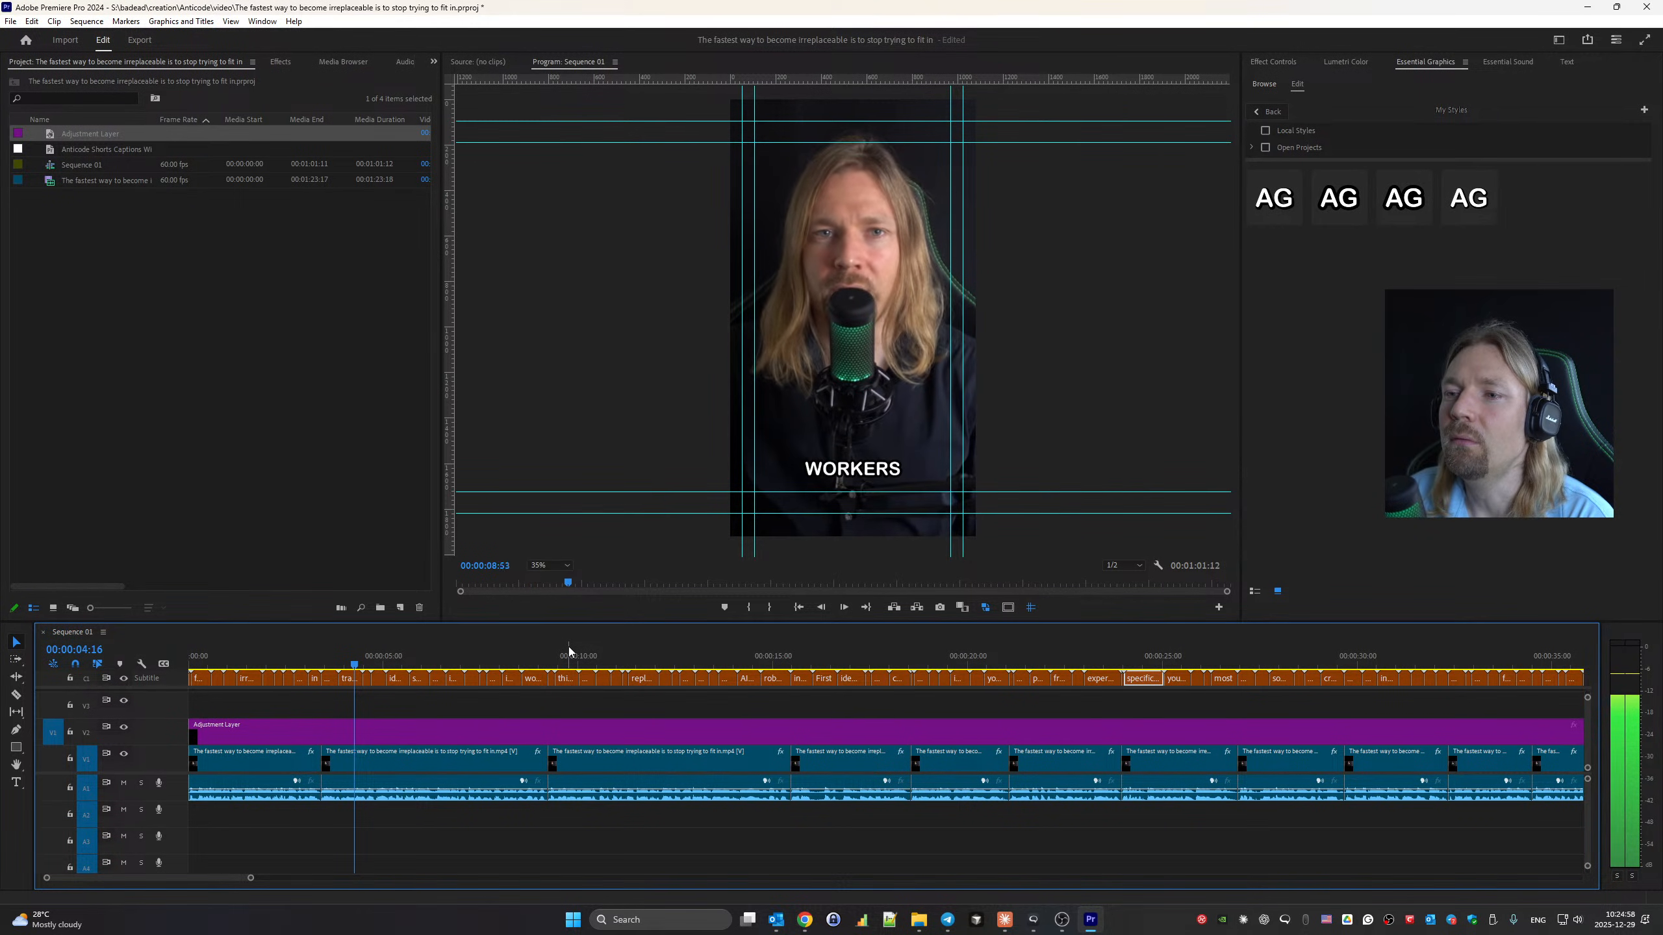
key("space")
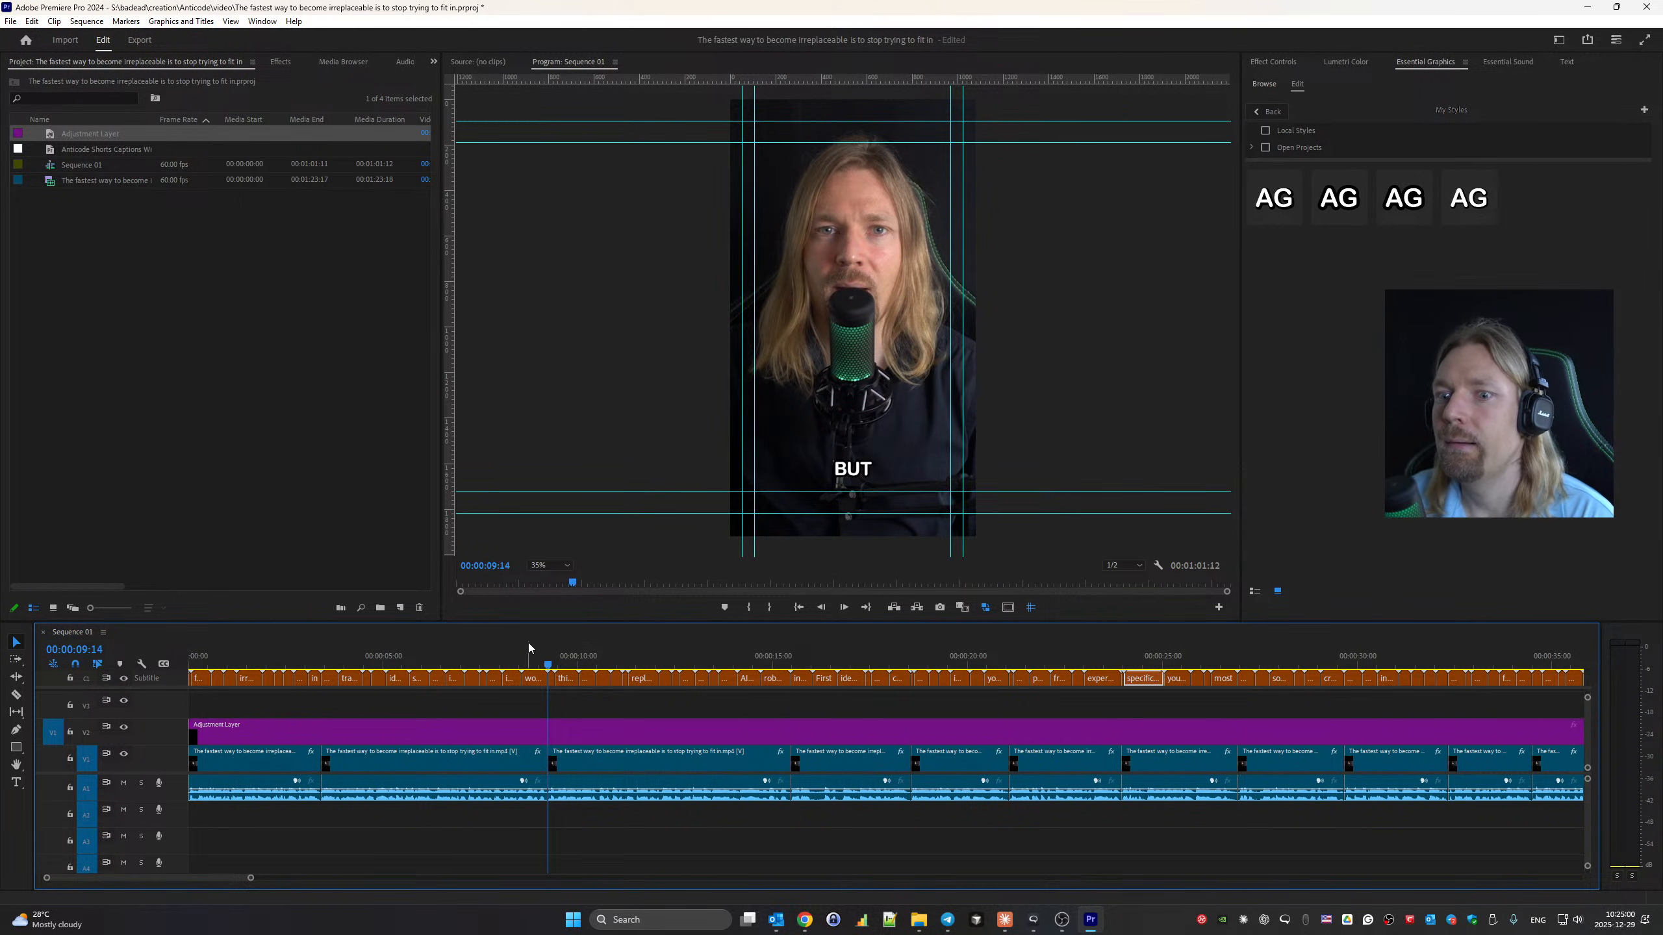
key("space")
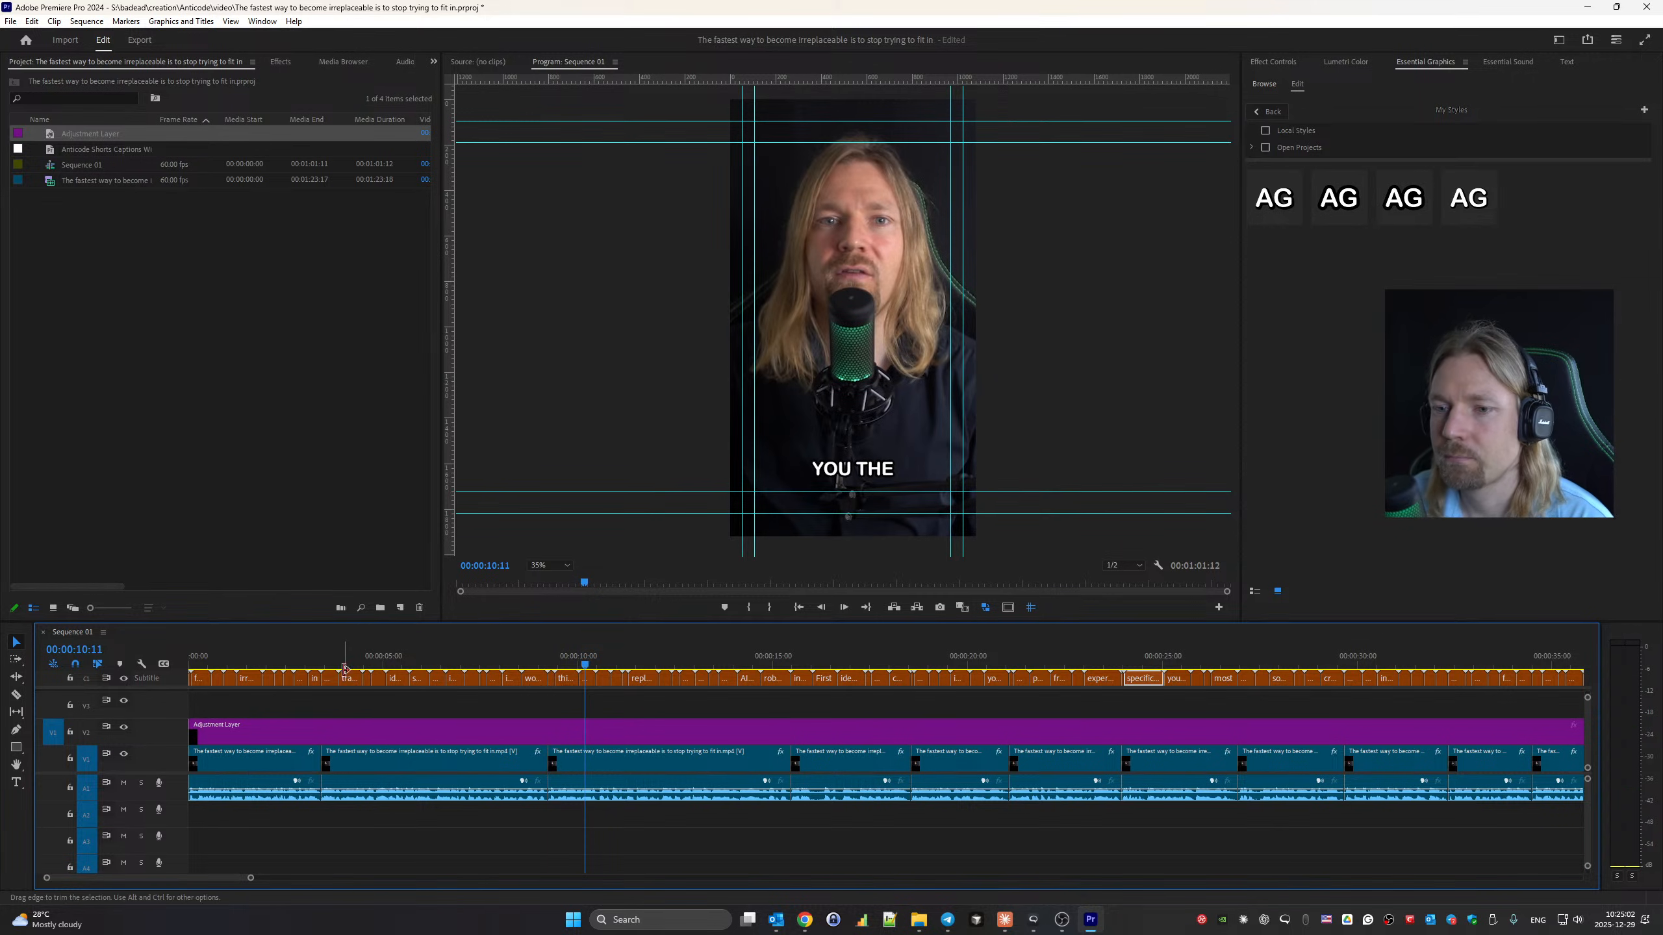
left_click(330, 660)
left_click_drag(331, 660, 55, 649)
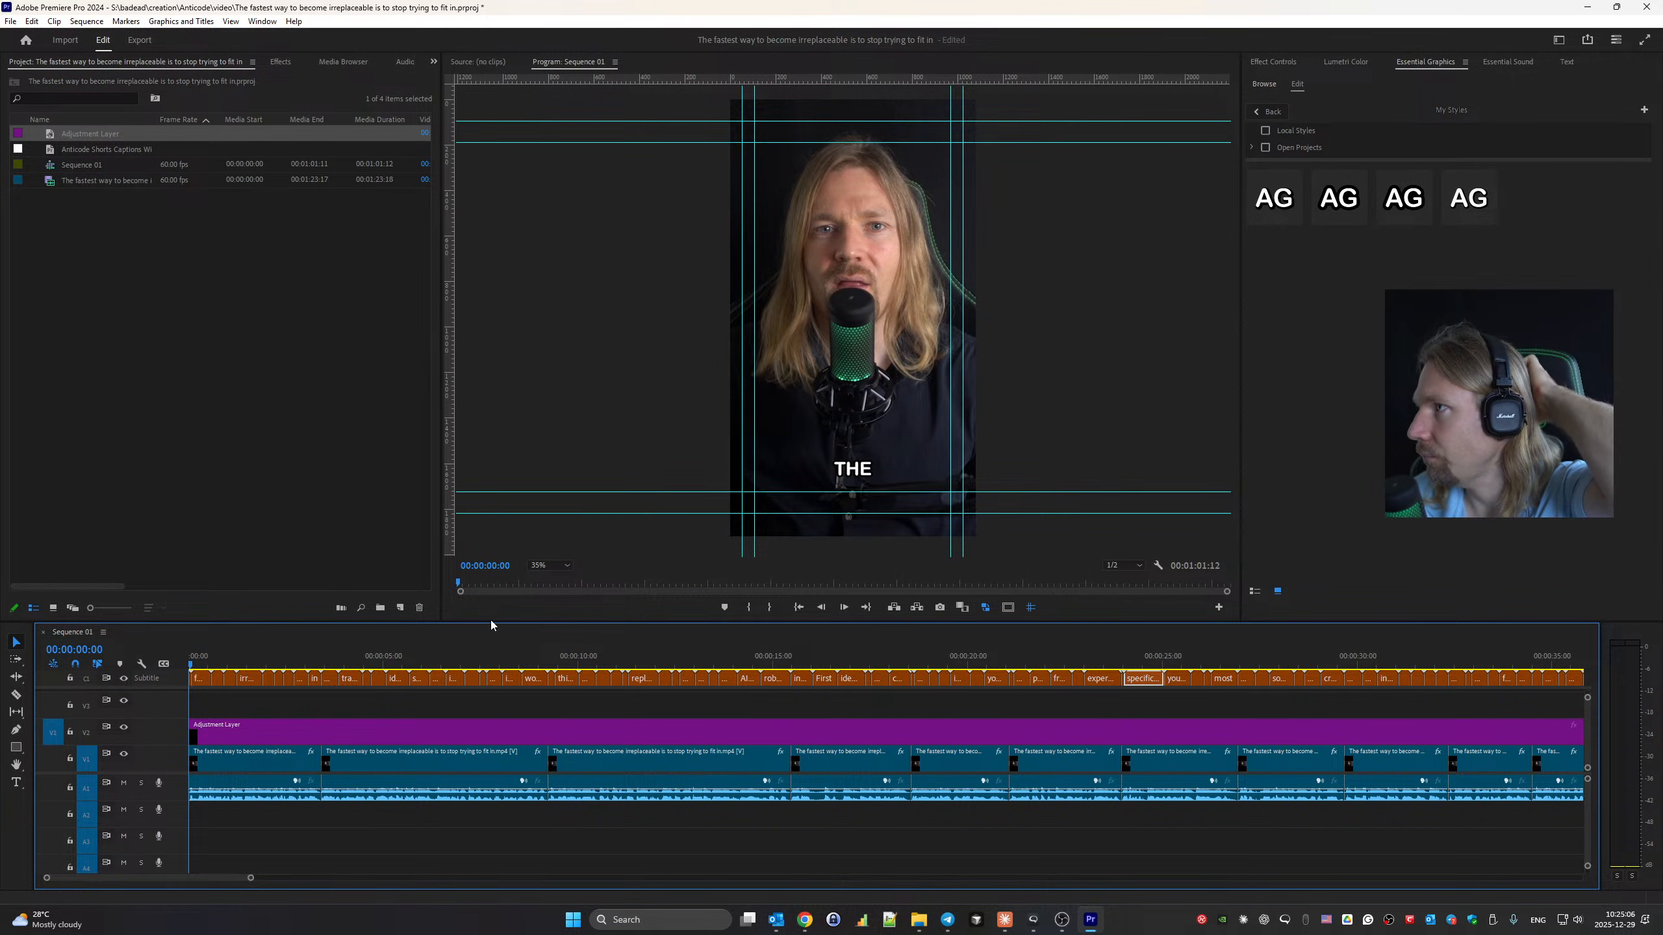
Play Sequence 01 from the beginning to review the captioned talking-head cut through its first 16 seconds.
key("space")
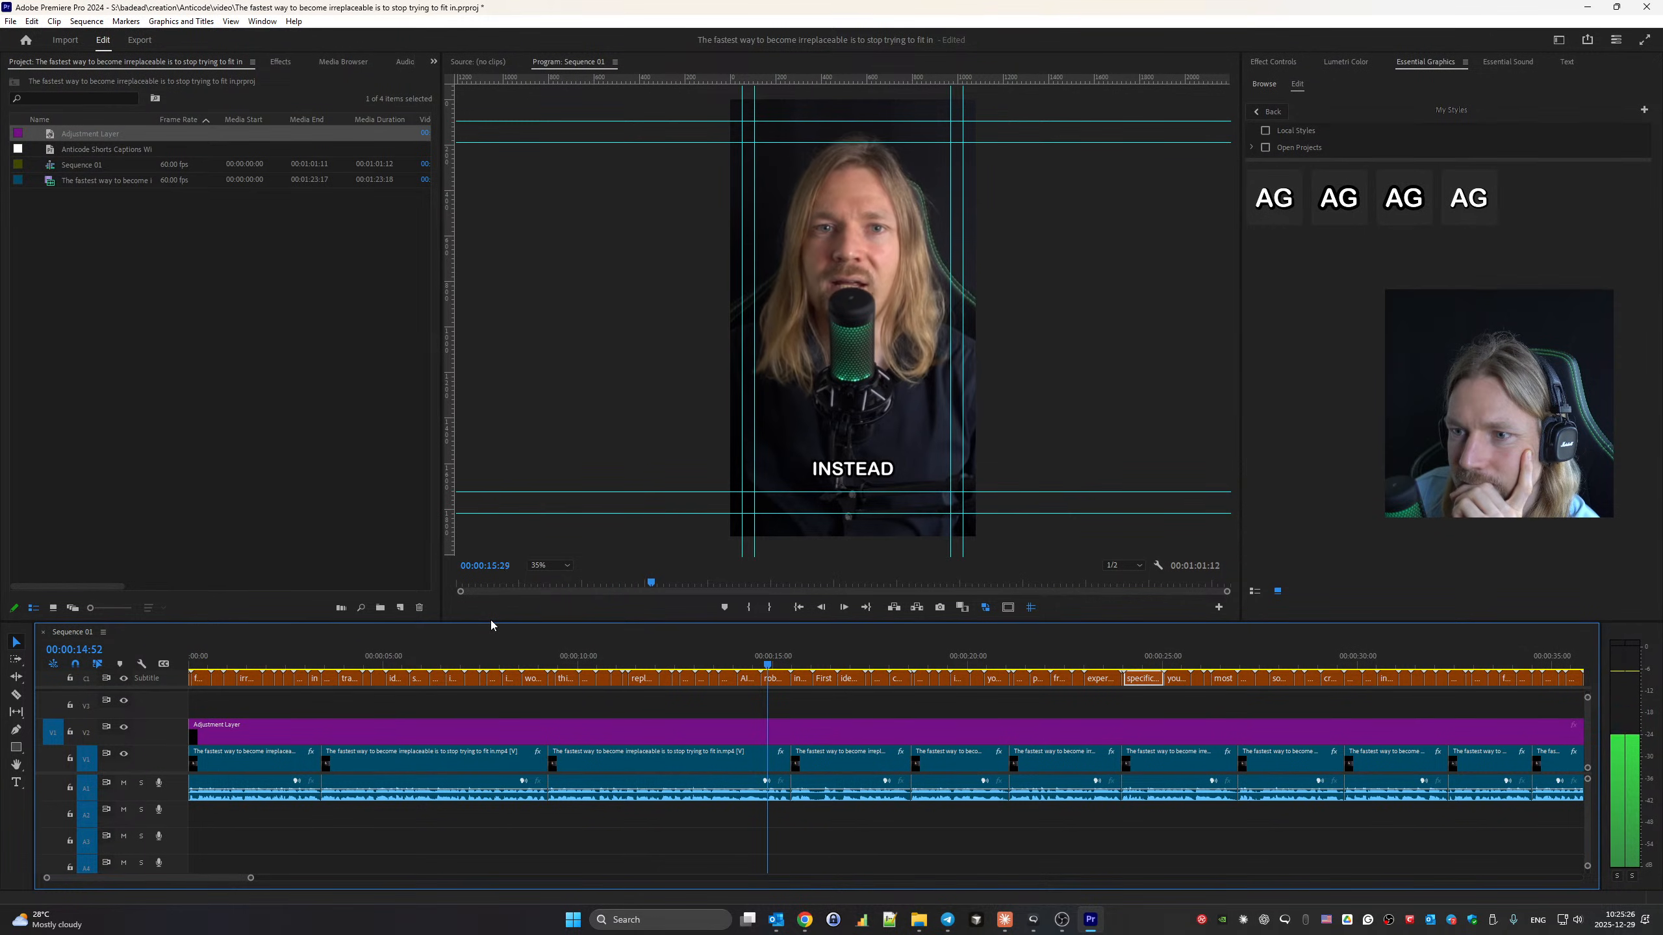
left_click(205, 326)
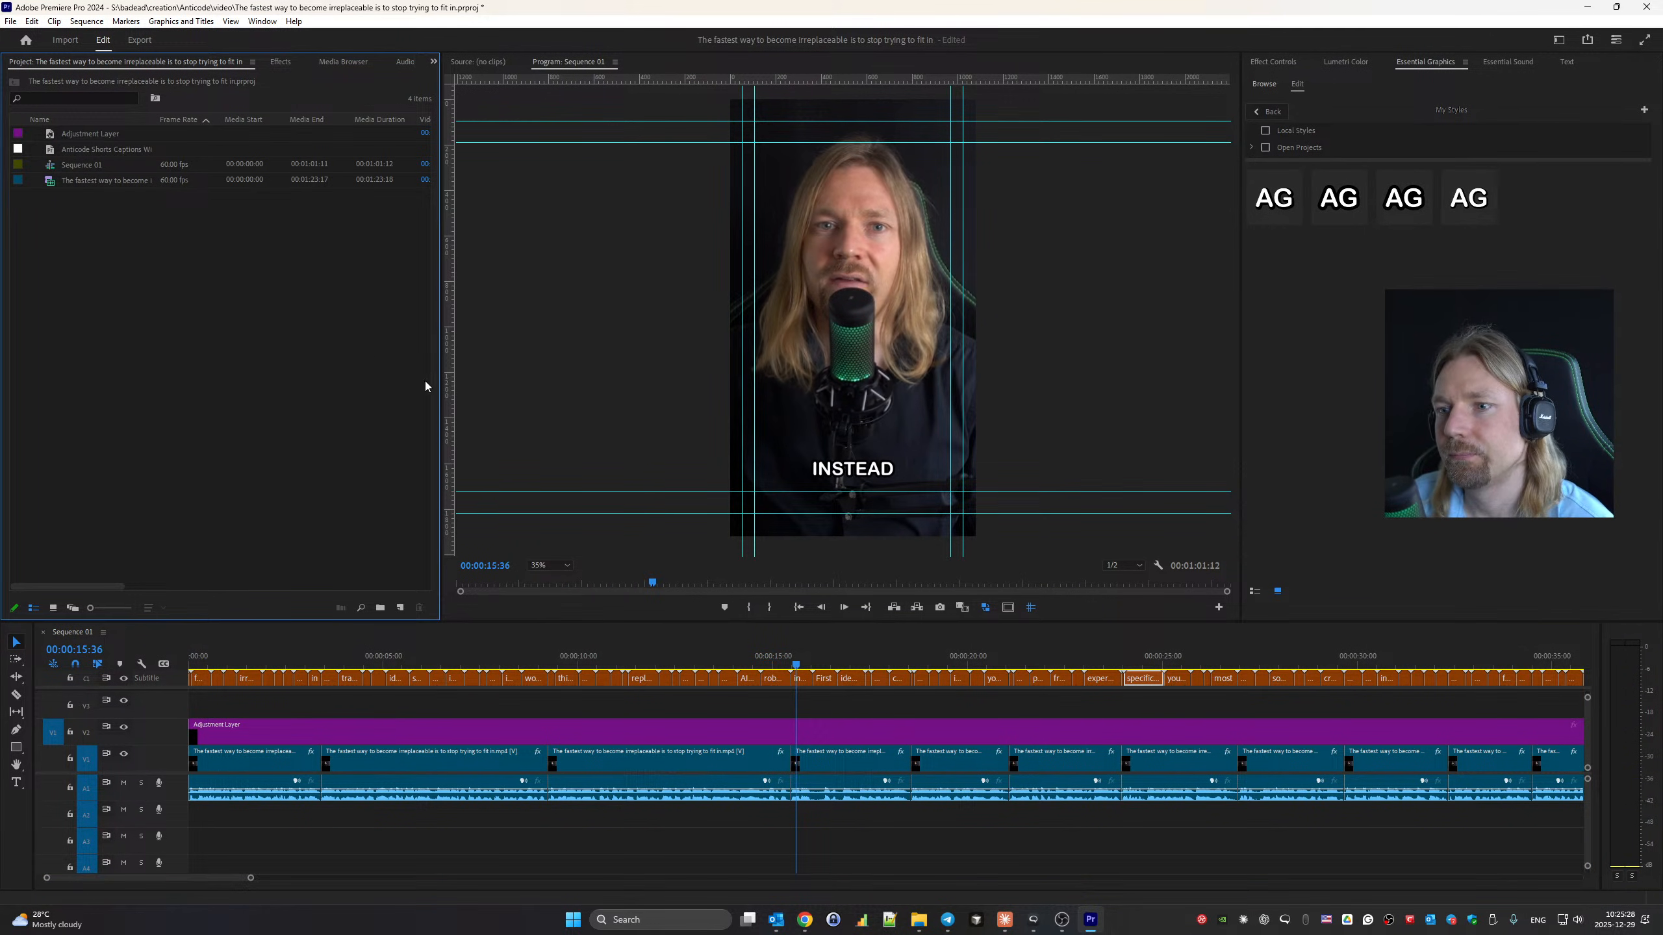
key("space")
left_click(556, 632)
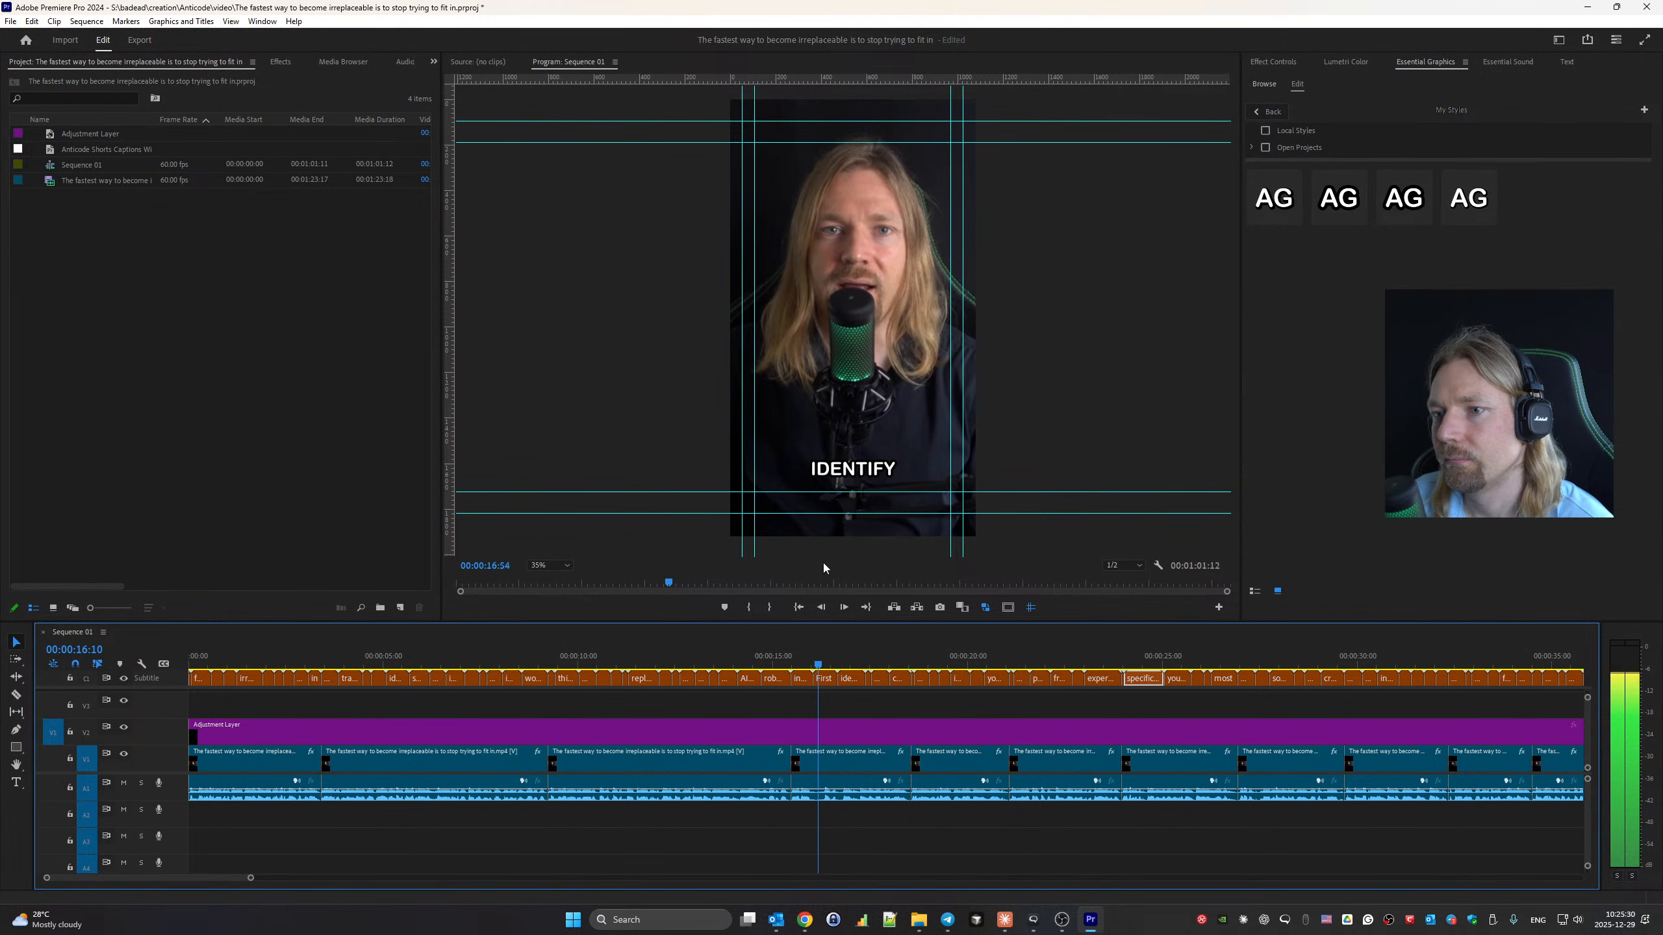
Show the effect settings and replay the sequence from its start, stopping at the "TRAINS US" caption.
left_click(1273, 62)
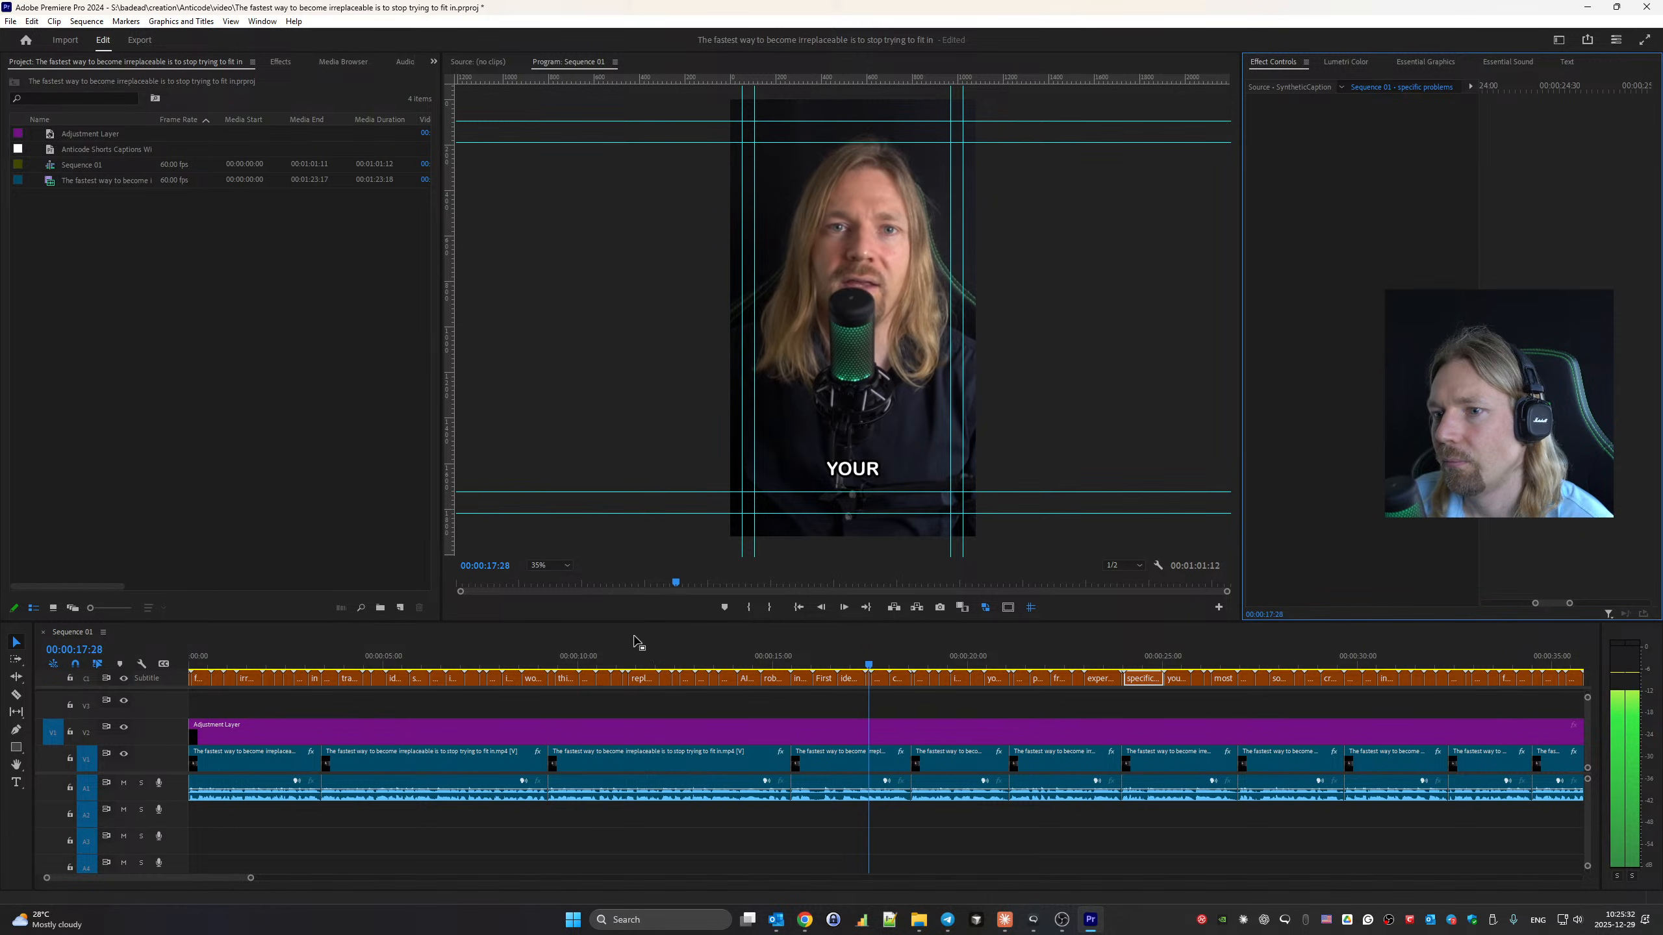
left_click_drag(636, 649, 297, 652)
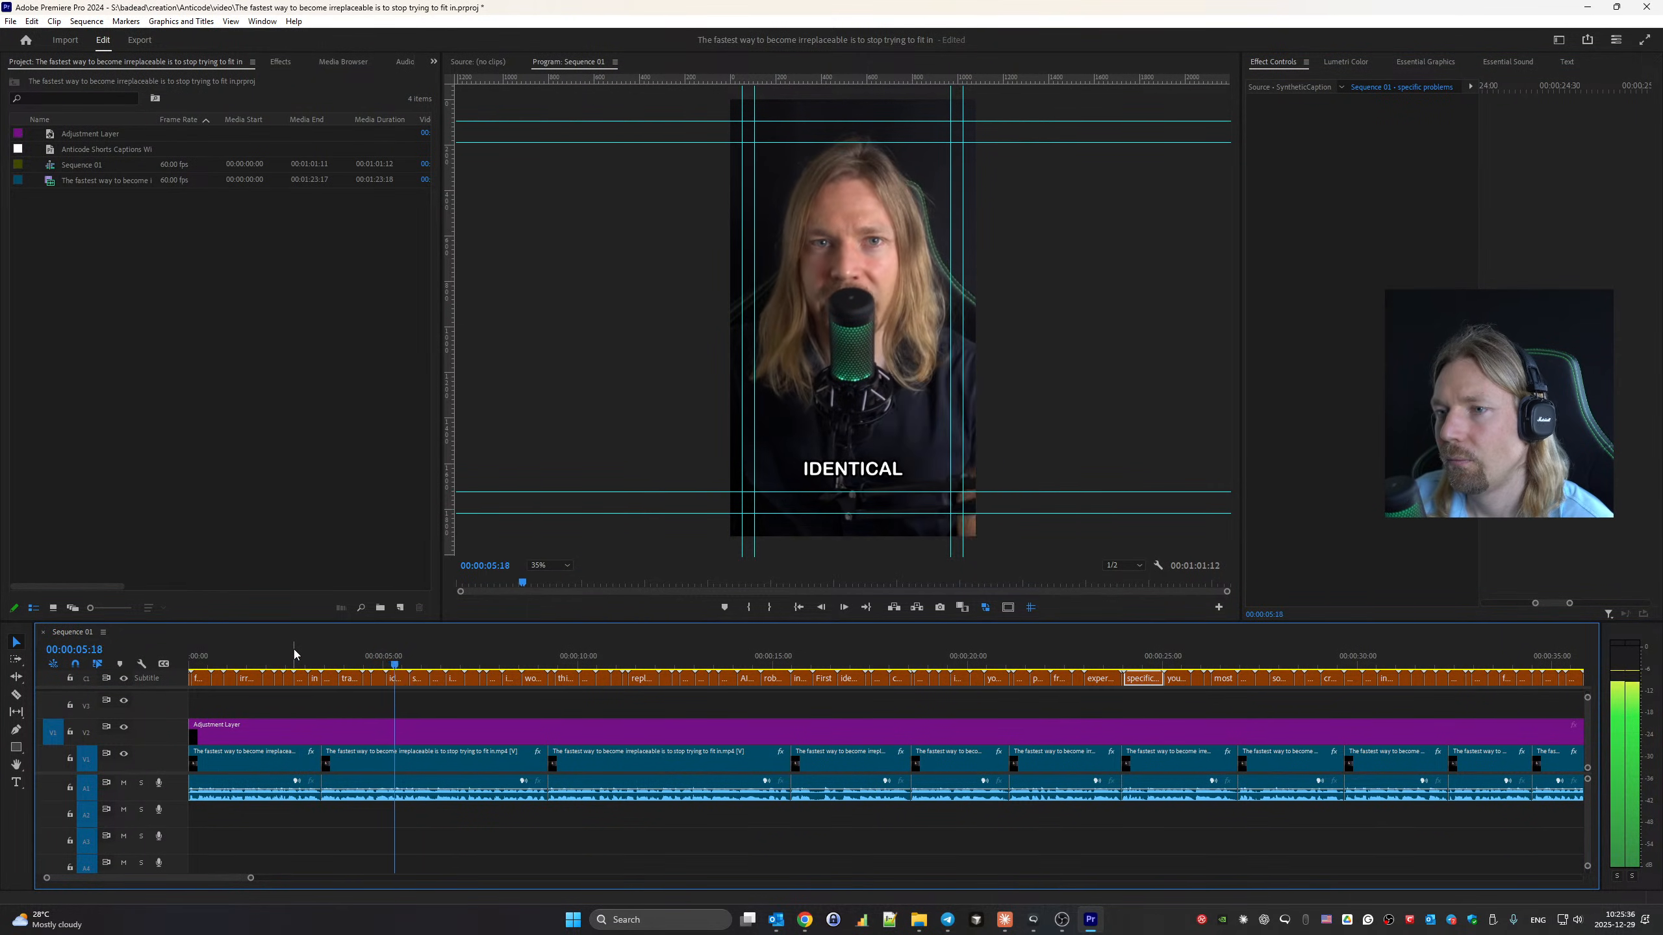
key("Home")
key("space")
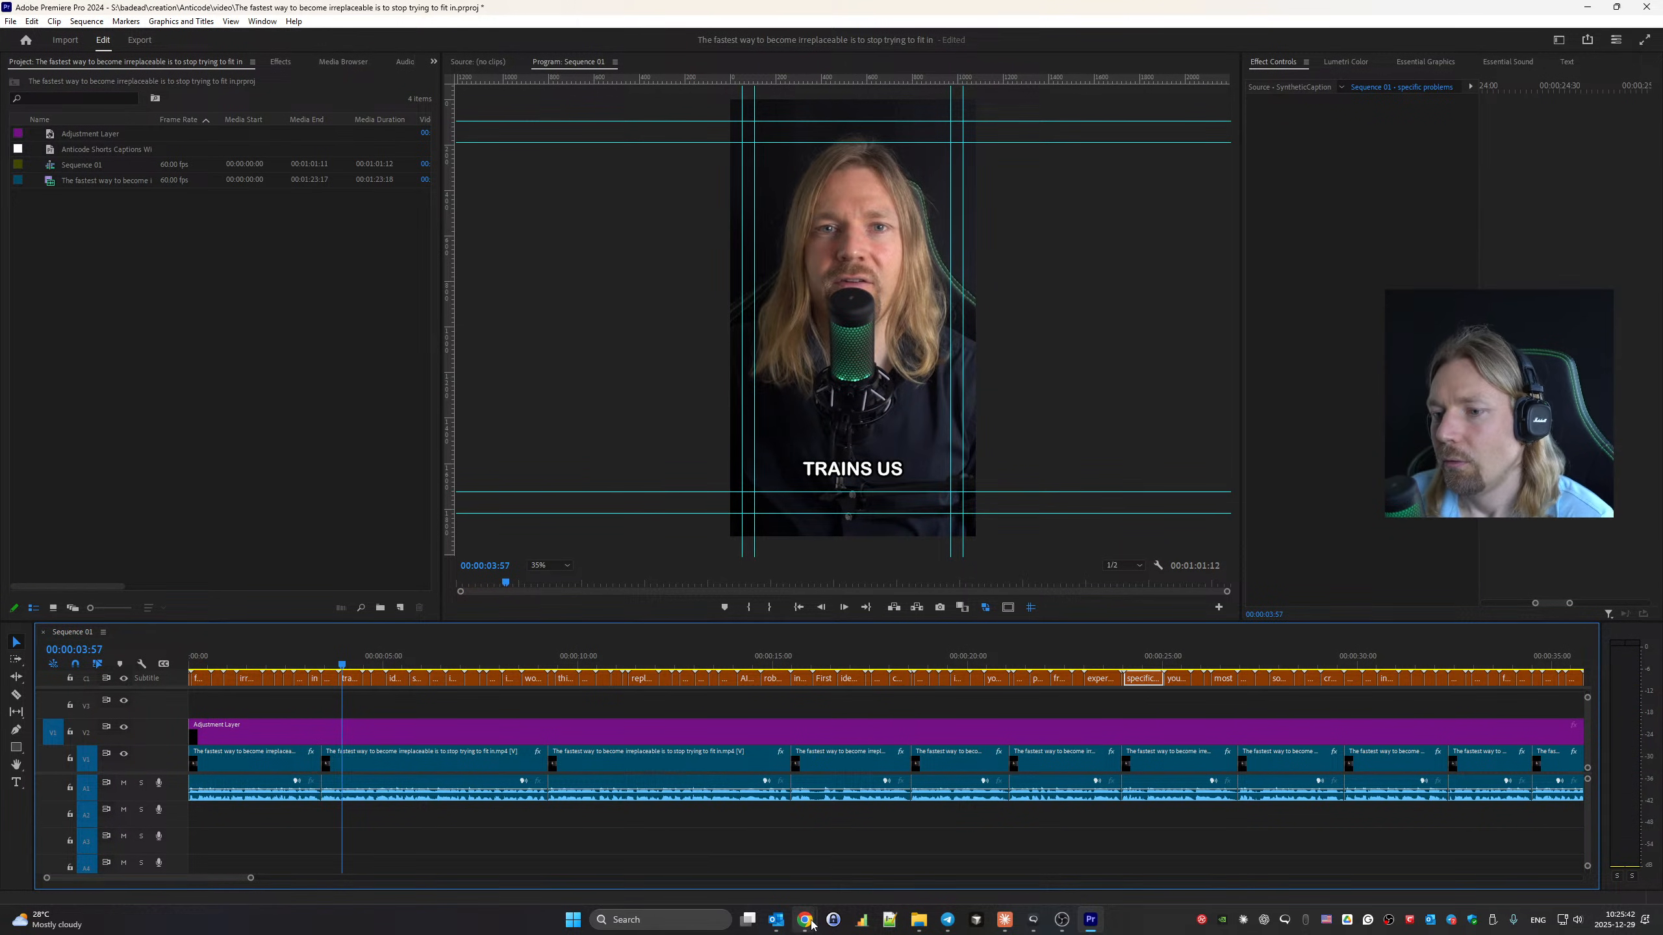
Switch to Pexels in Chrome and search the stock videos for "fitting in".
mouse_move(805, 919)
left_click(930, 855)
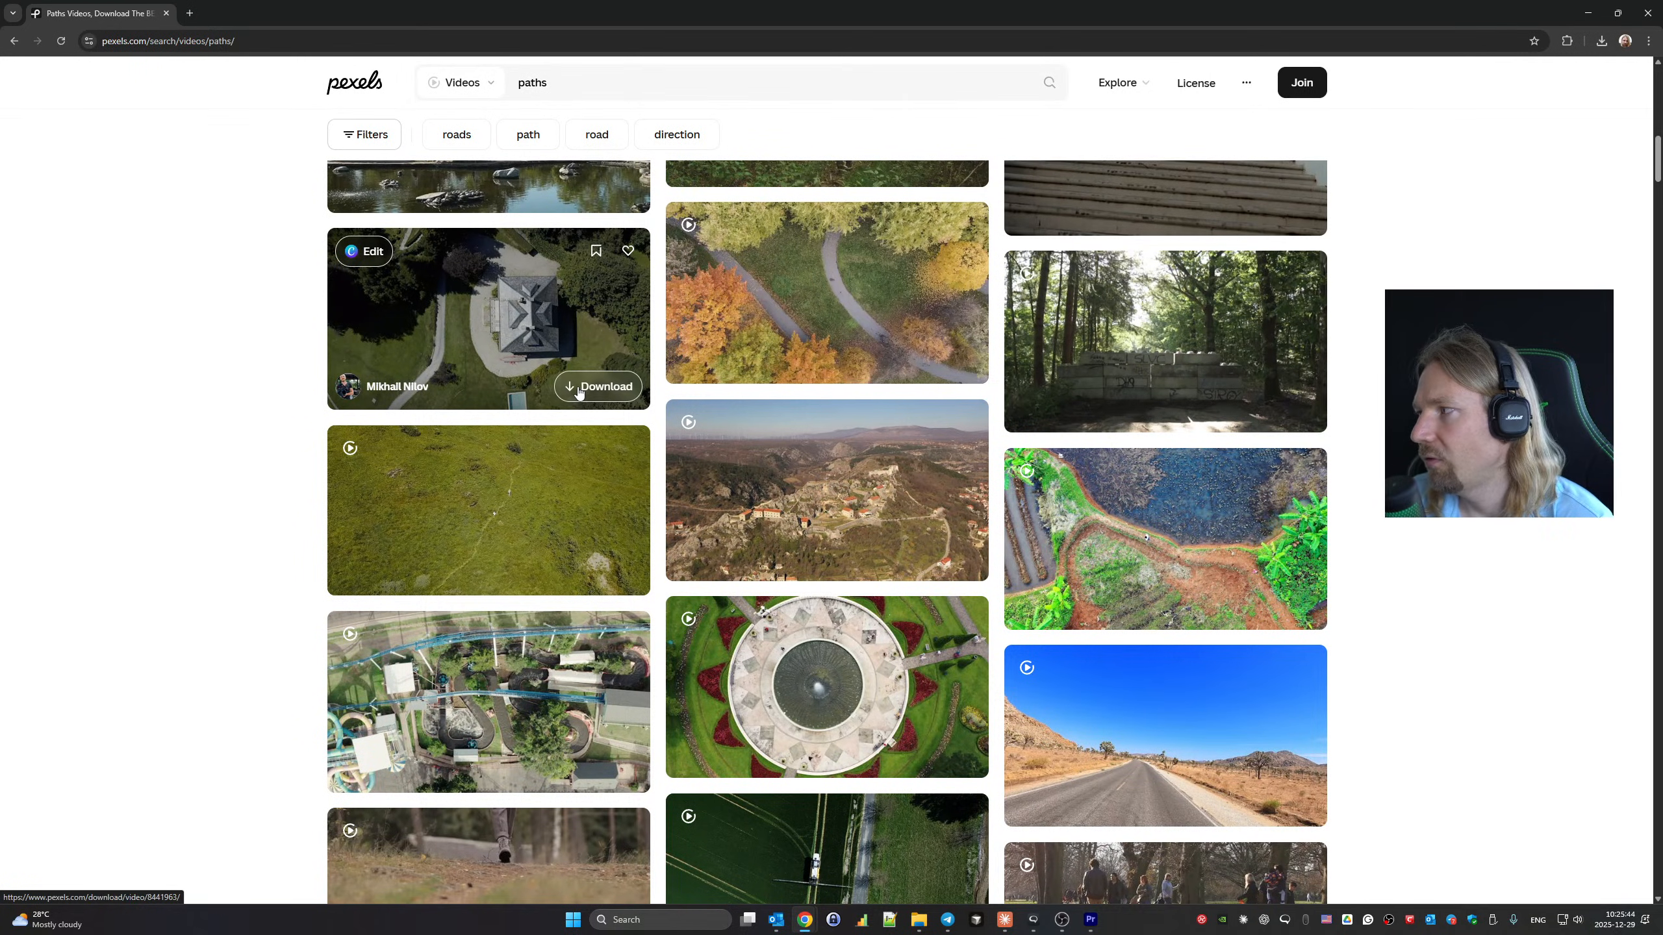
left_click(445, 80)
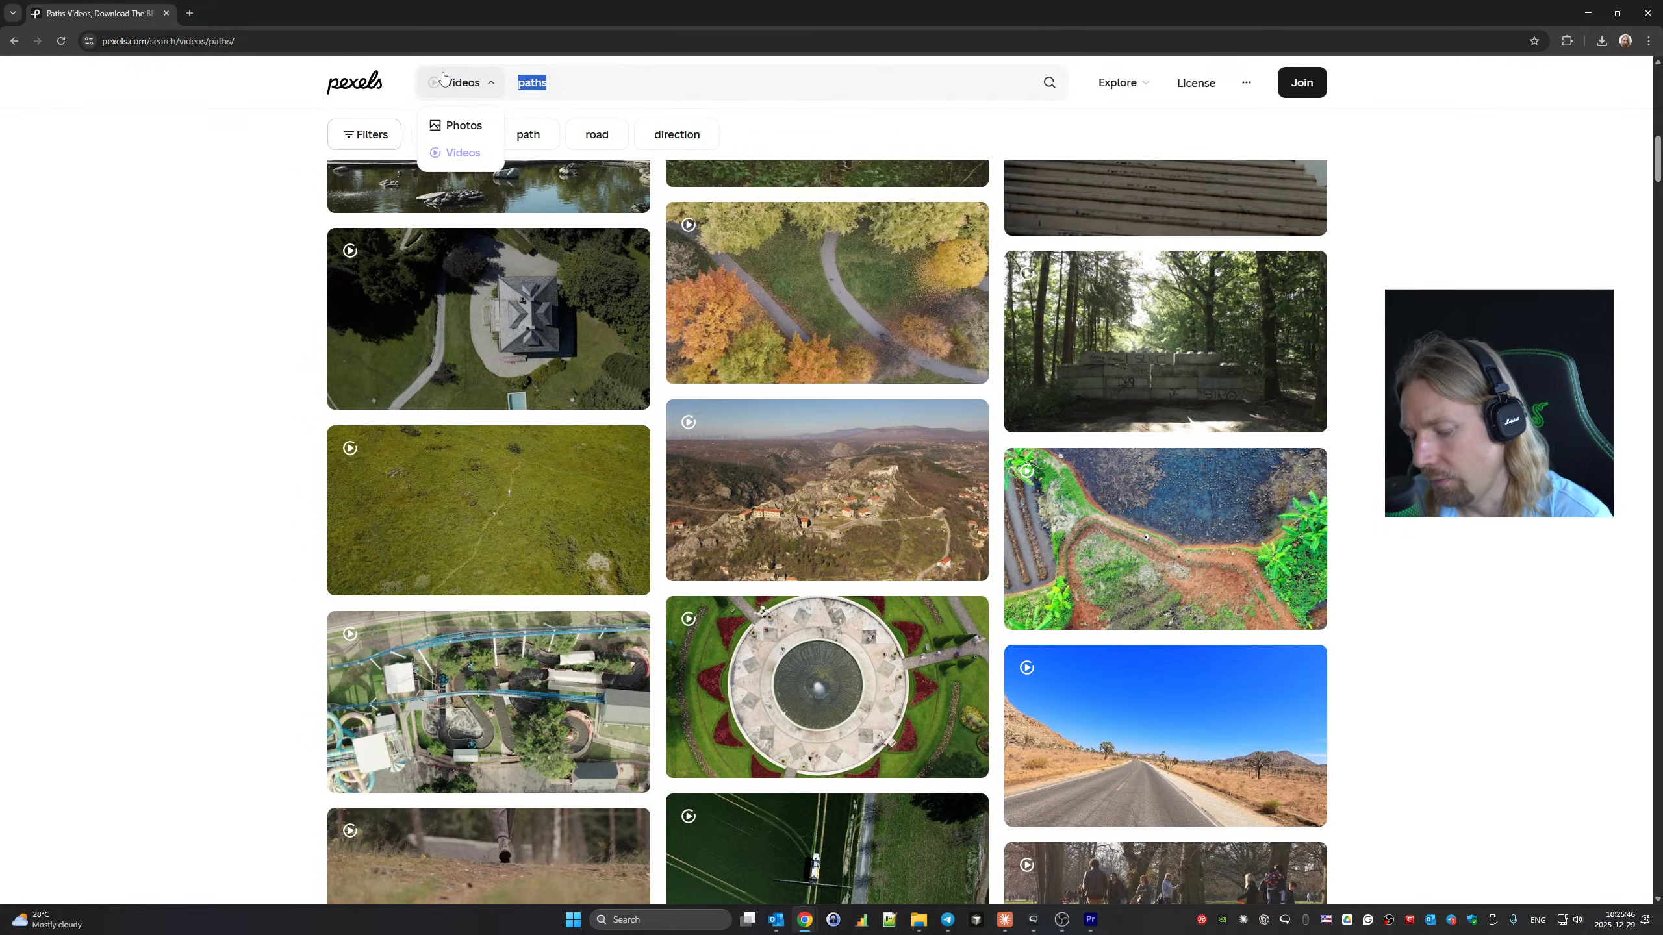
type("fittin")
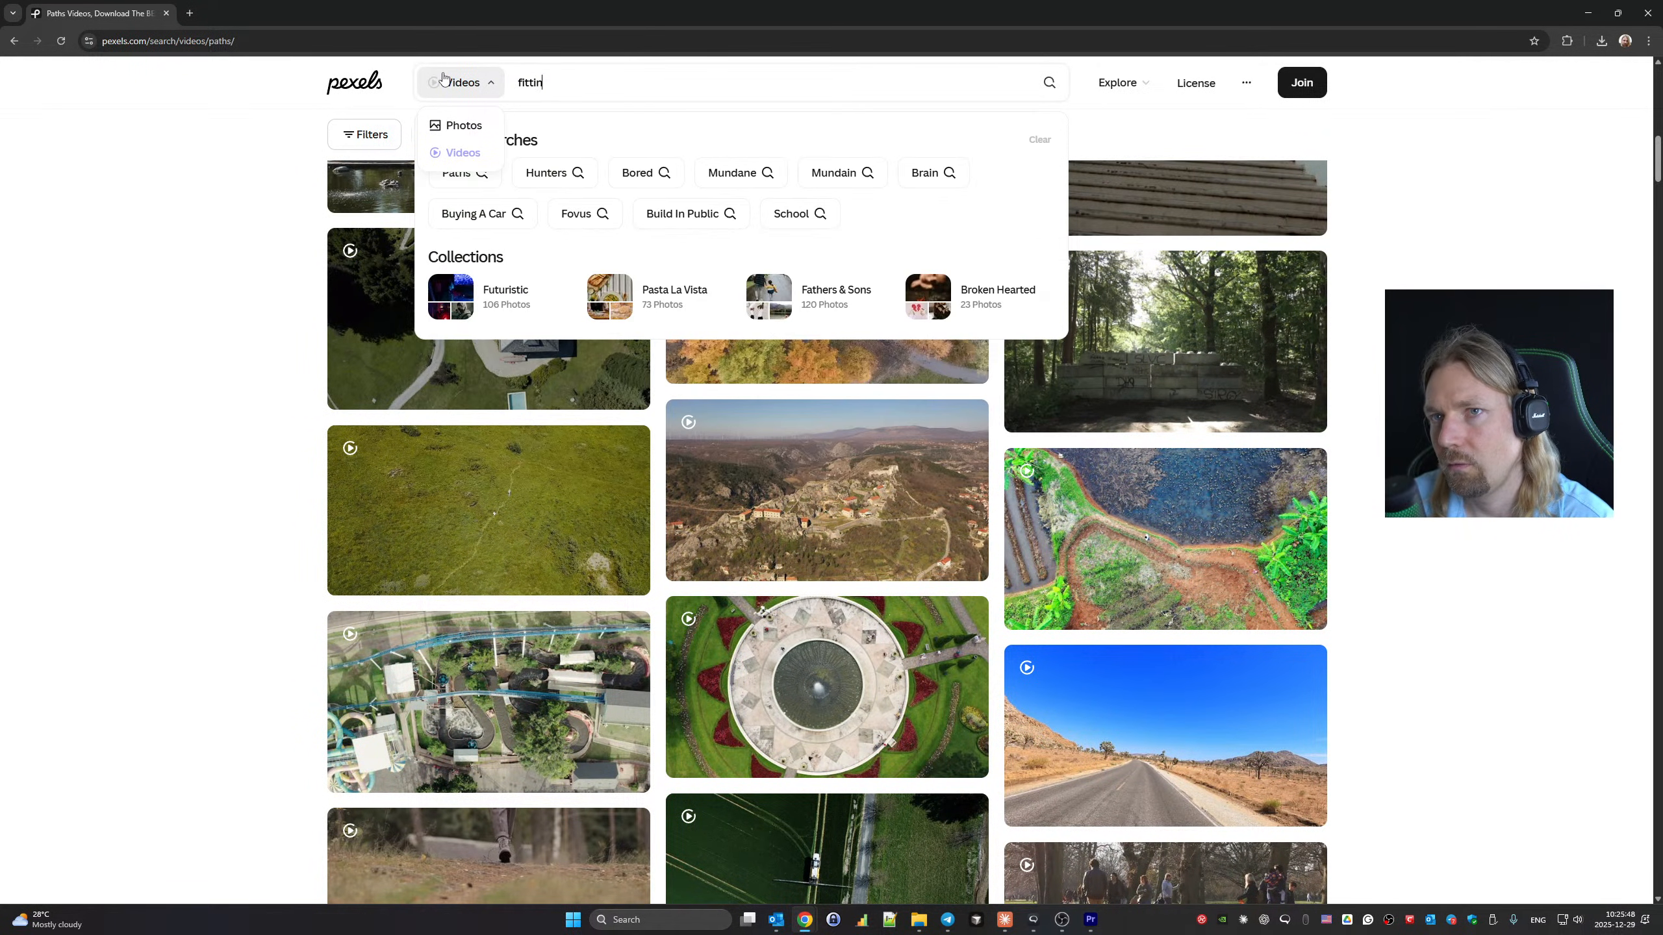
type("g in")
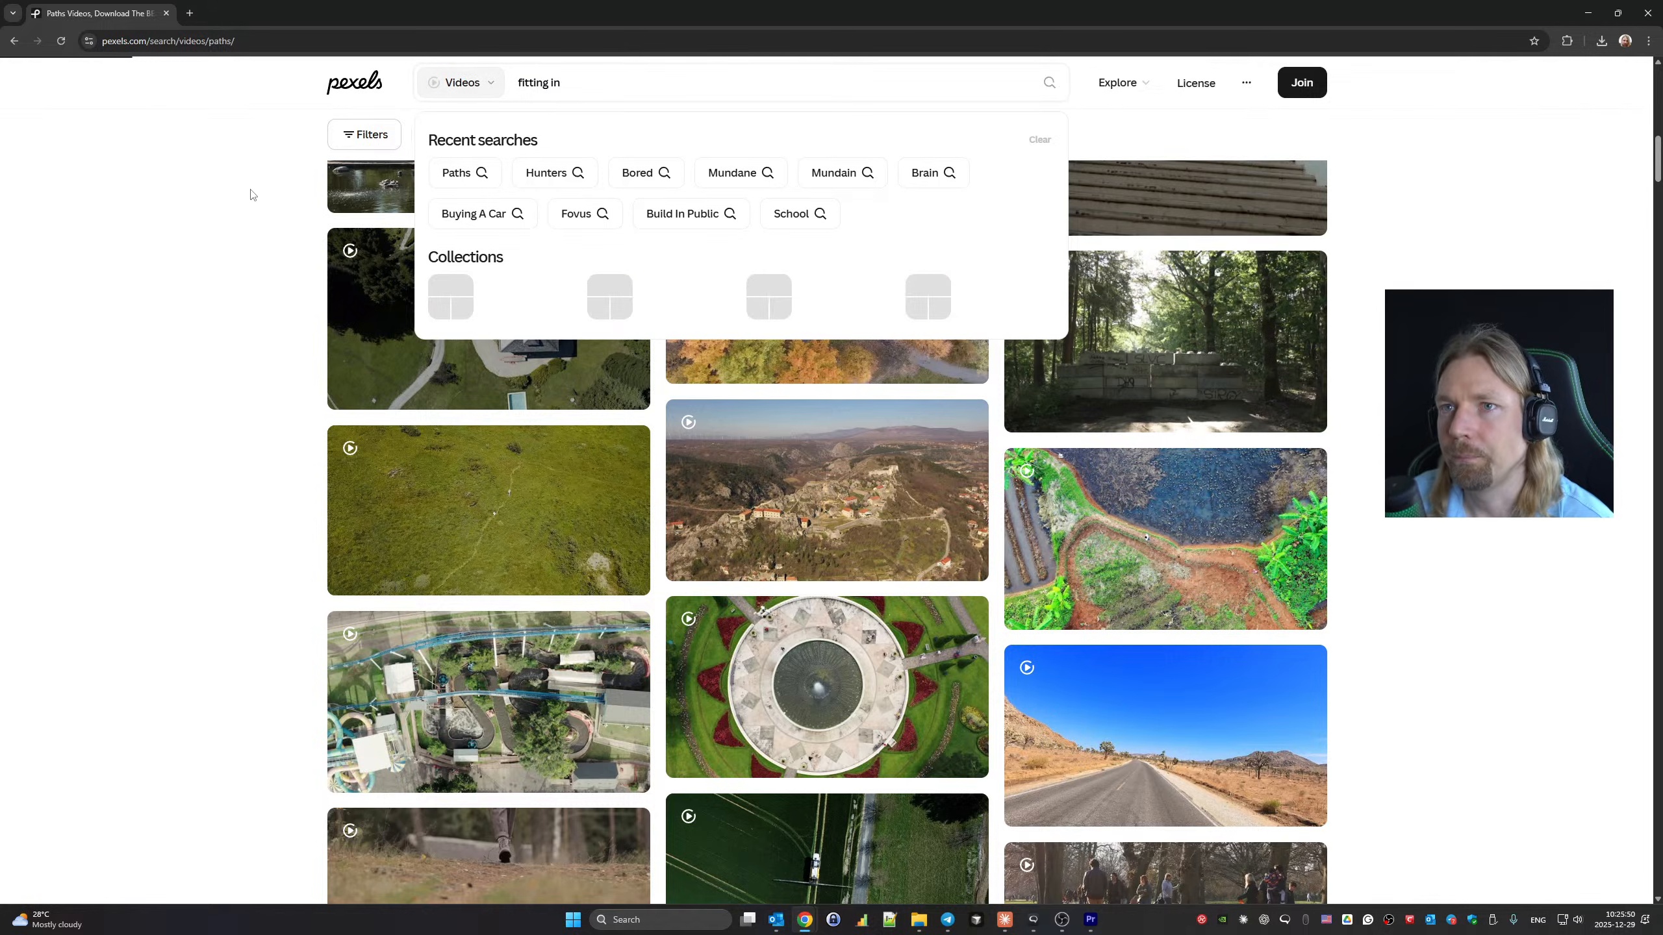
key("Return")
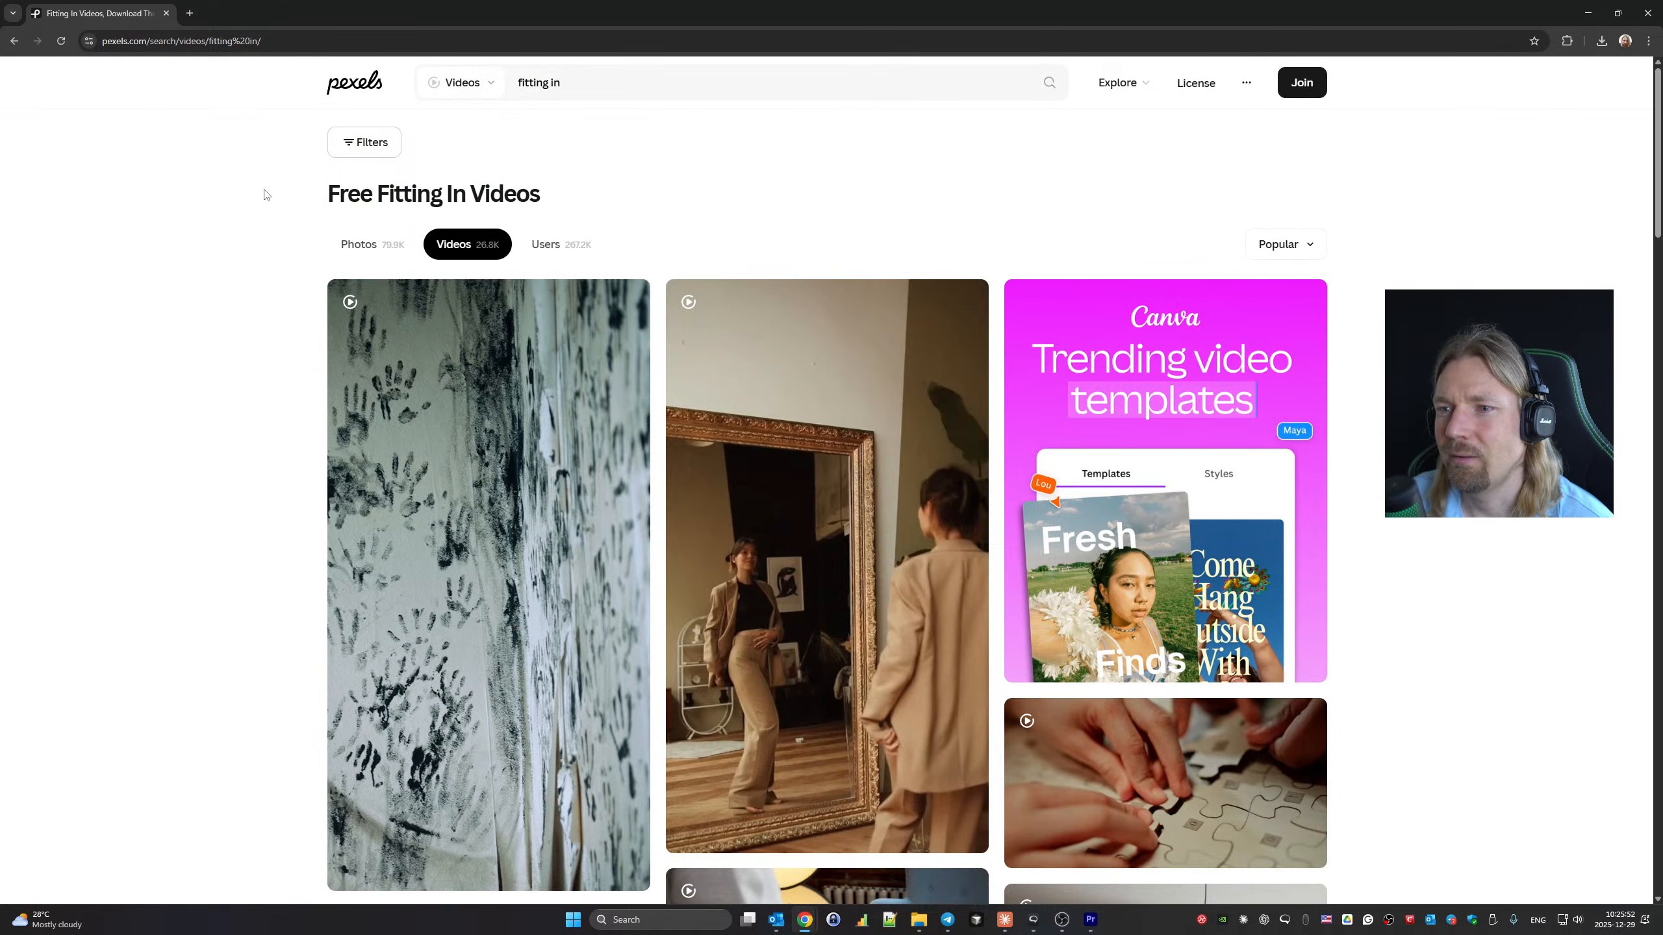
Browse the "fitting in" video results for a stock clip that illustrates people conforming or fitting in.
scroll(294, 208, "down", 5)
scroll(511, 306, "down", 8)
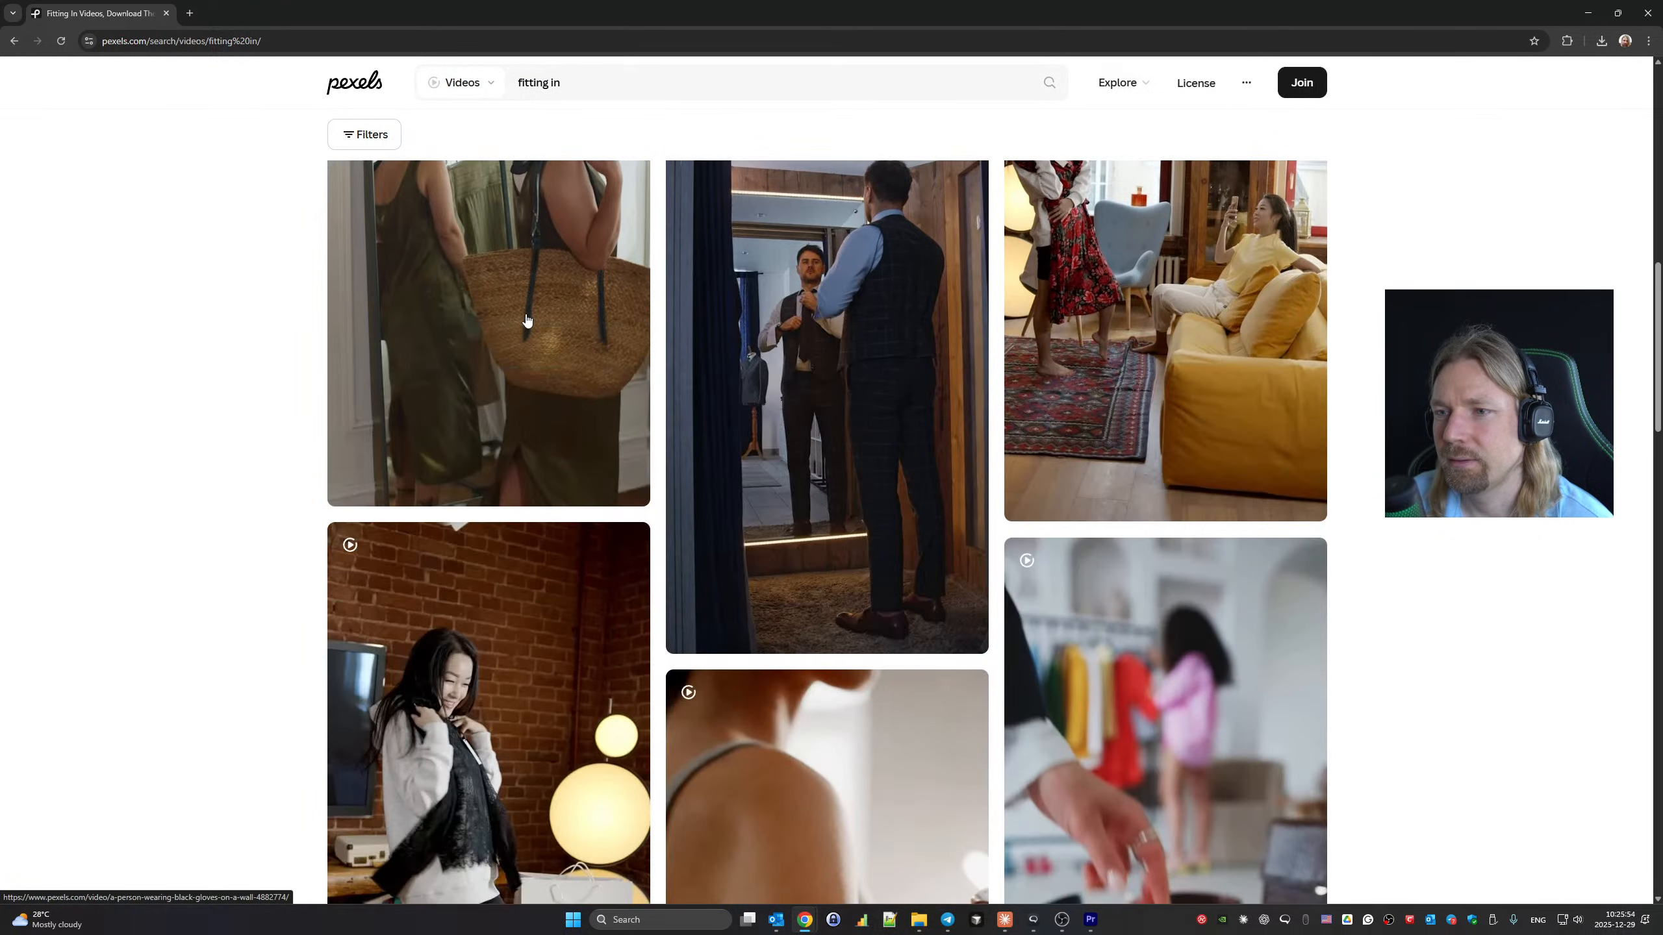
scroll(527, 320, "up", 2)
scroll(527, 320, "up", 2)
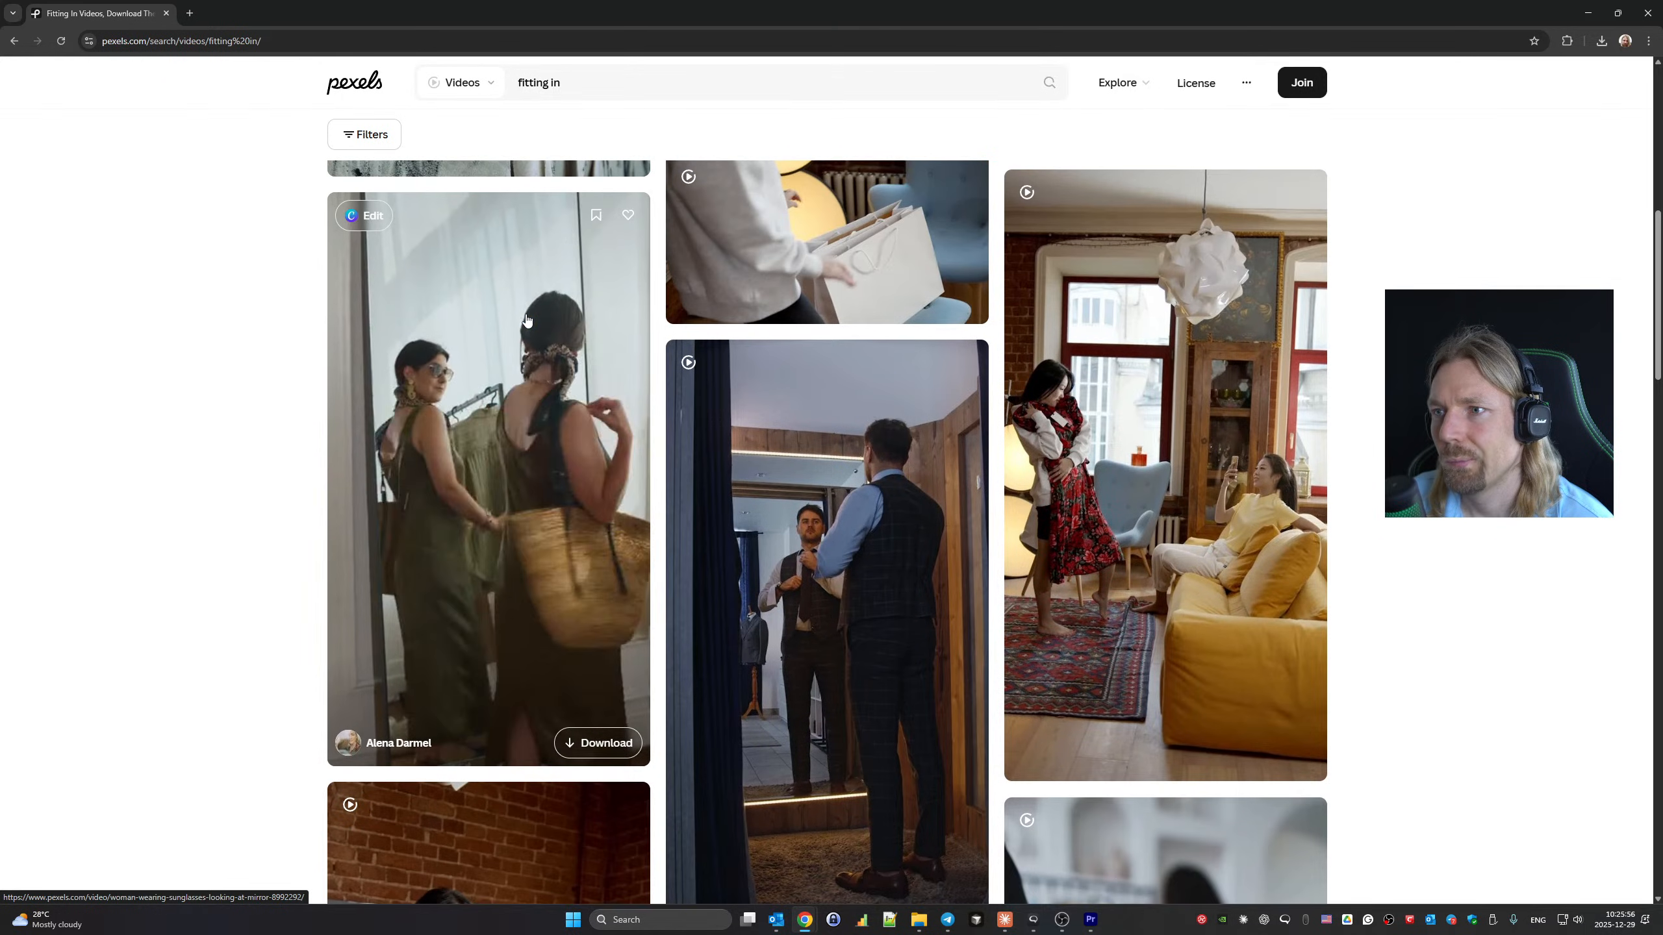
scroll(526, 320, "down", 10)
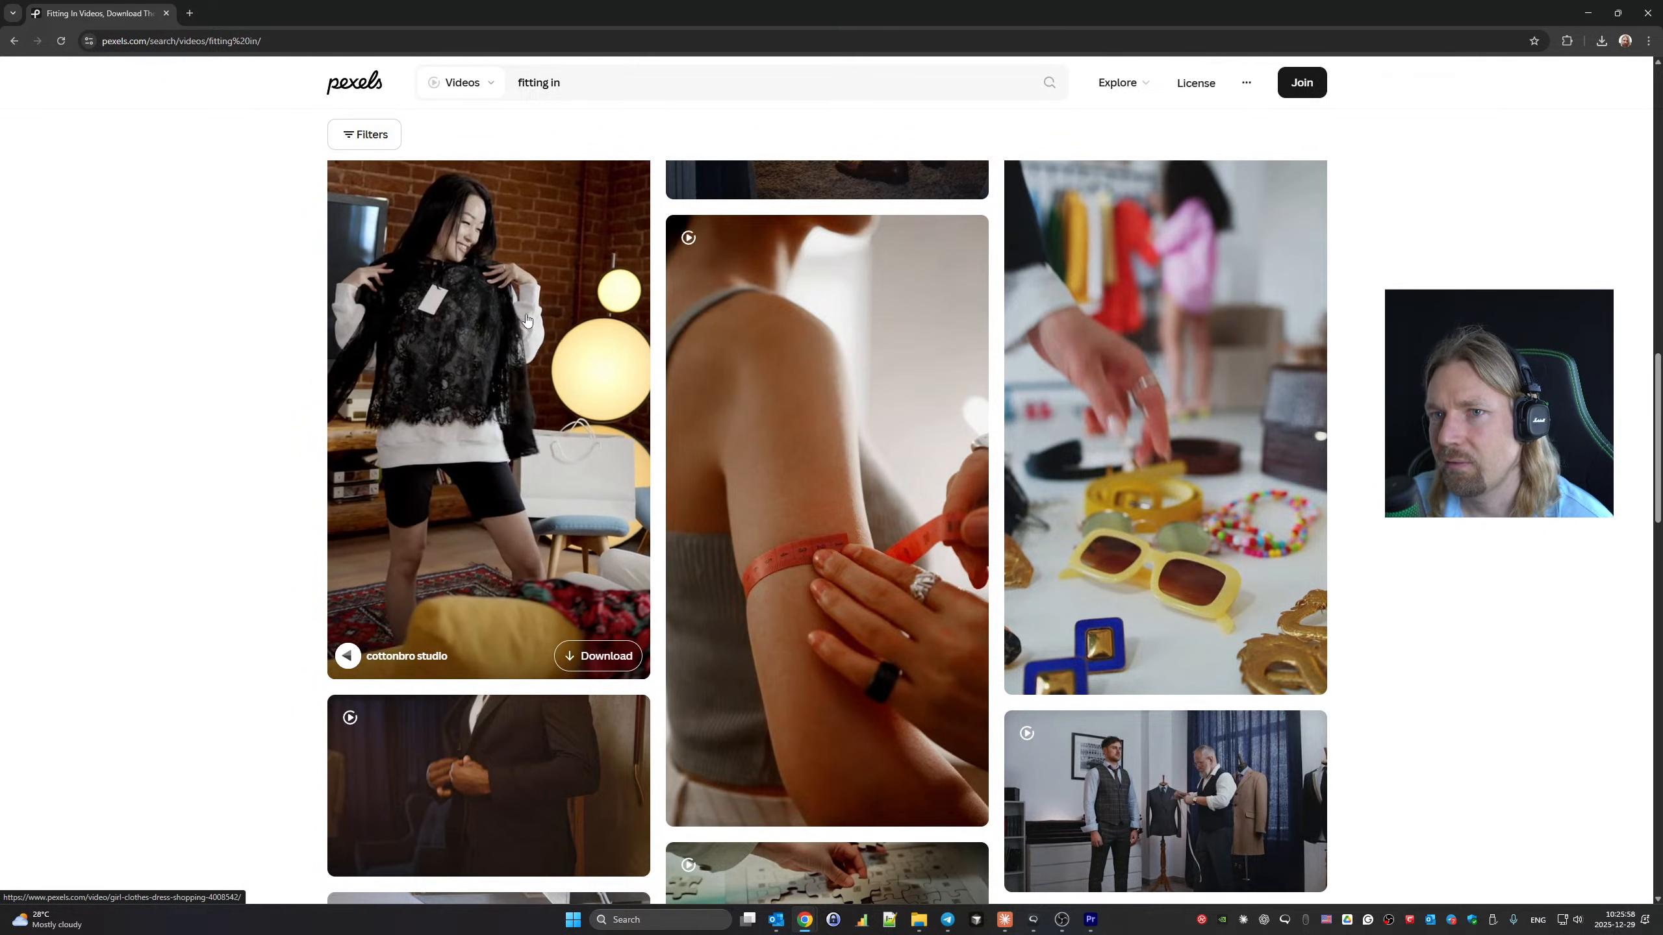
scroll(526, 320, "down", 5)
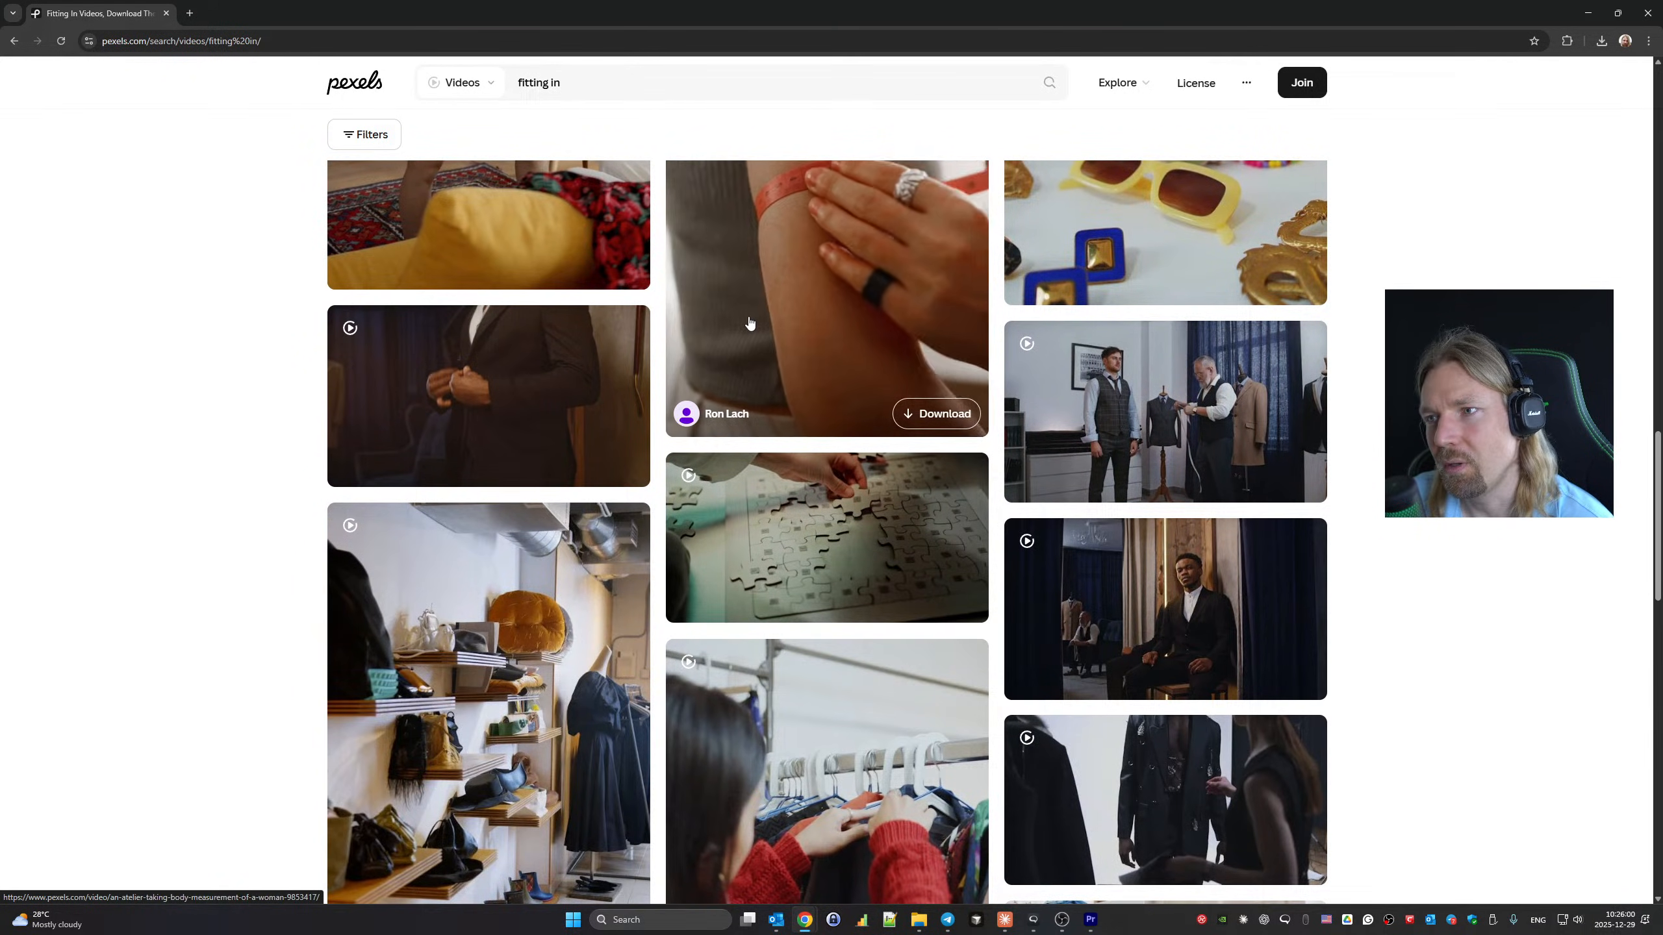
scroll(749, 321, "down", 5)
scroll(750, 321, "down", 13)
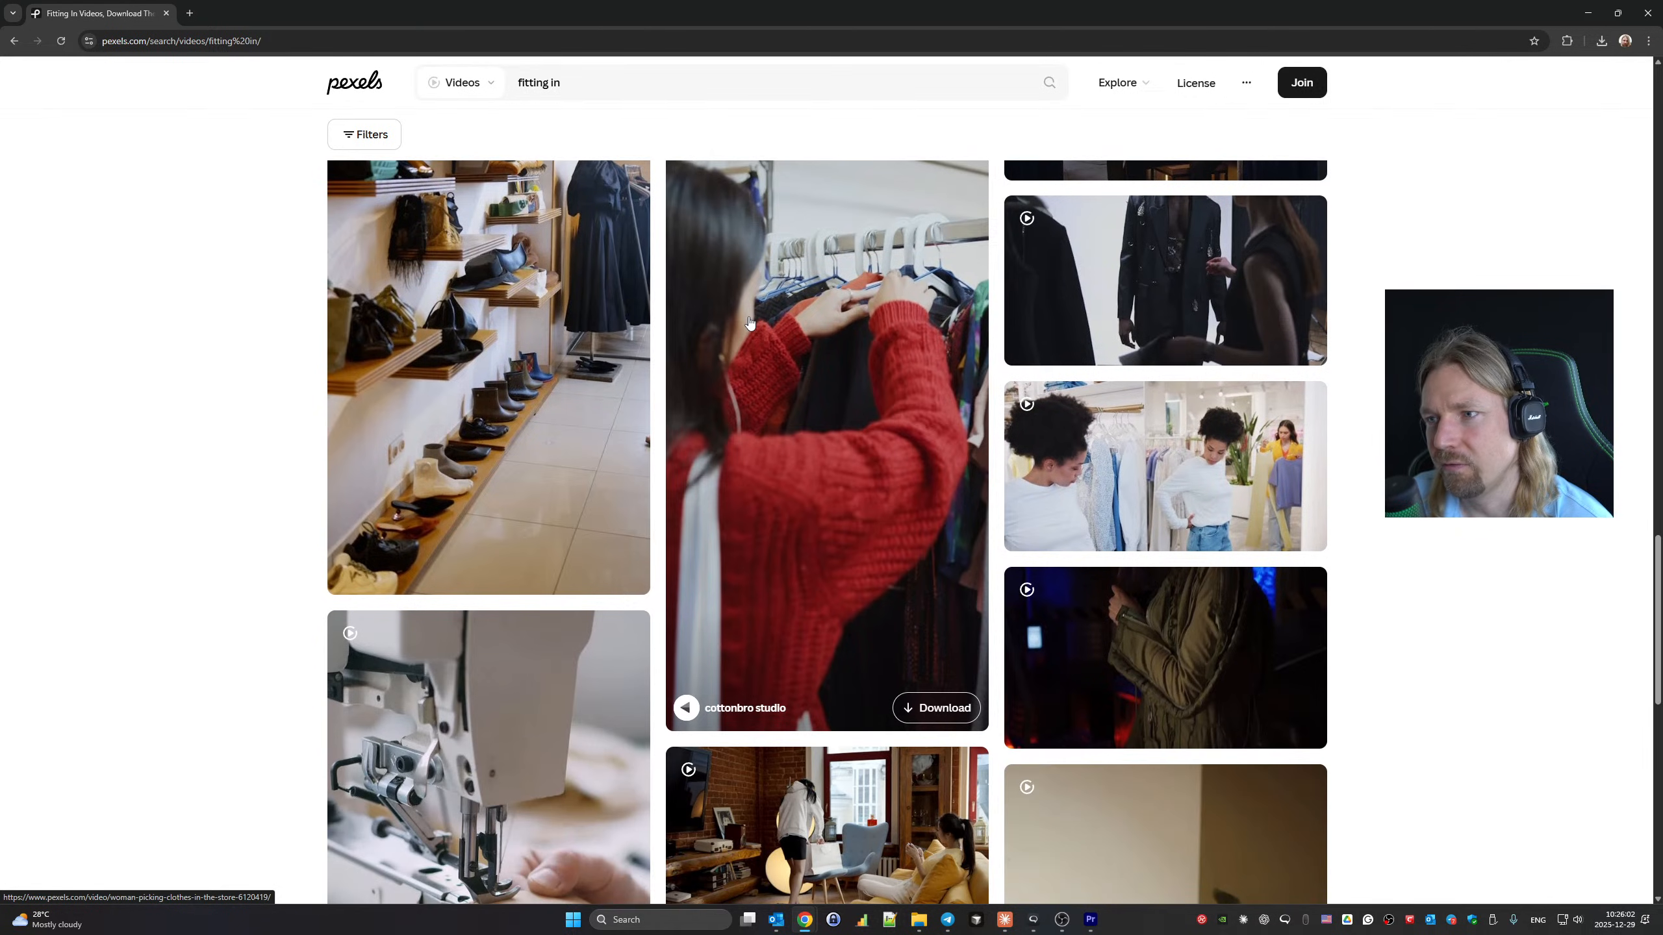
scroll(750, 321, "down", 12)
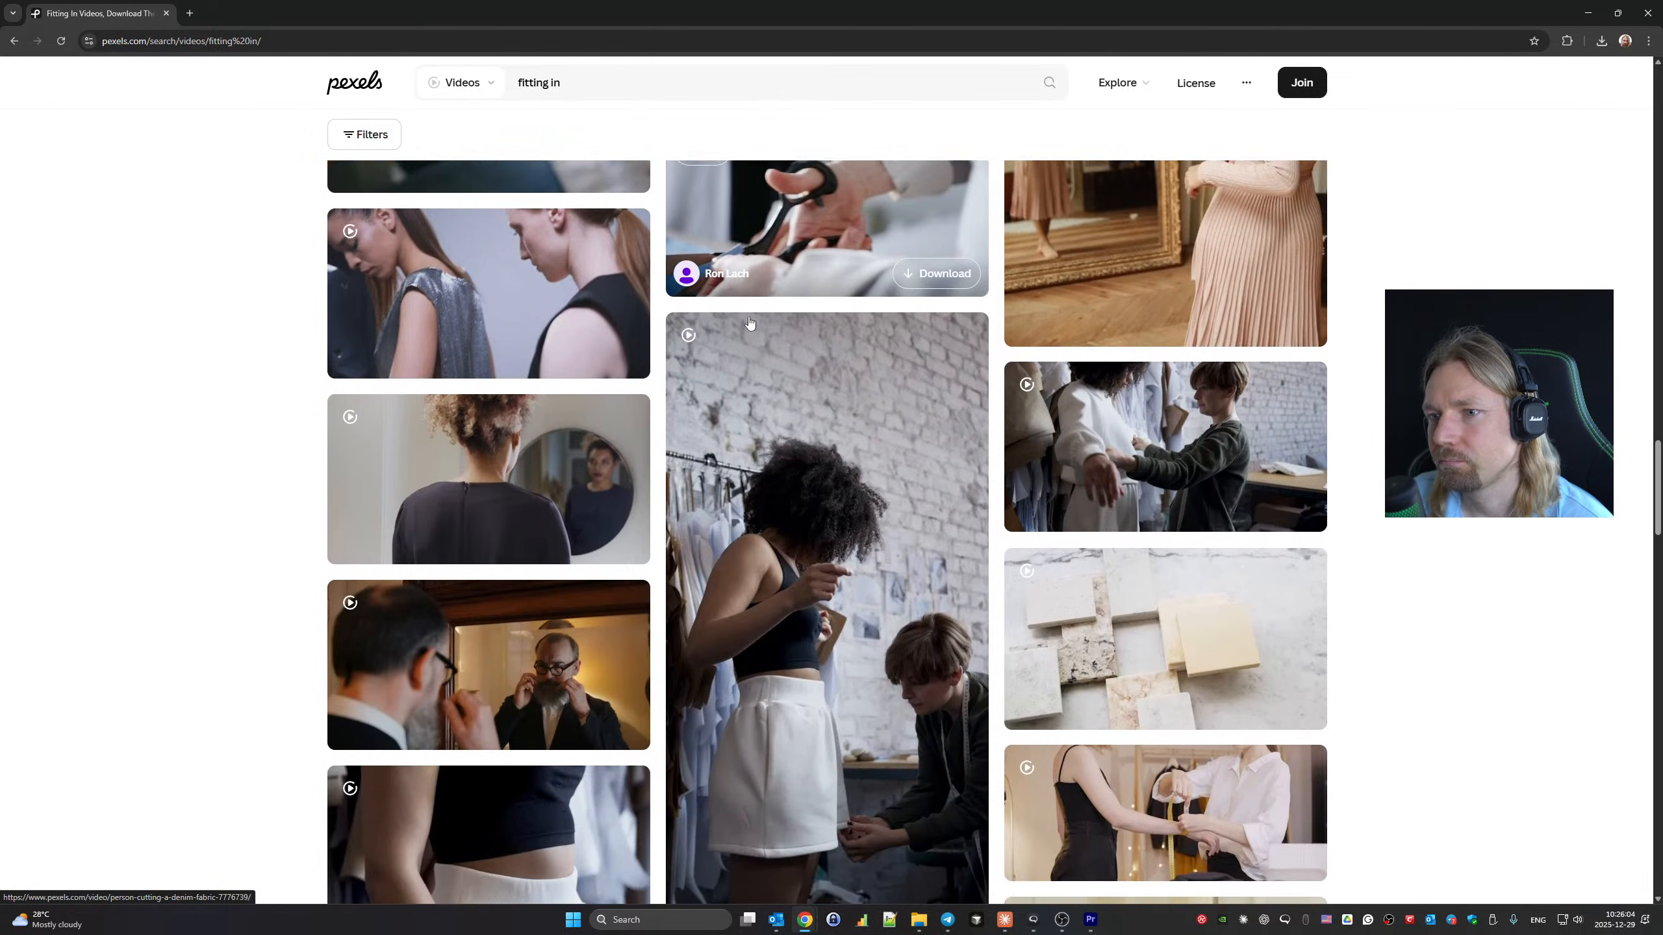
scroll(750, 321, "down", 2)
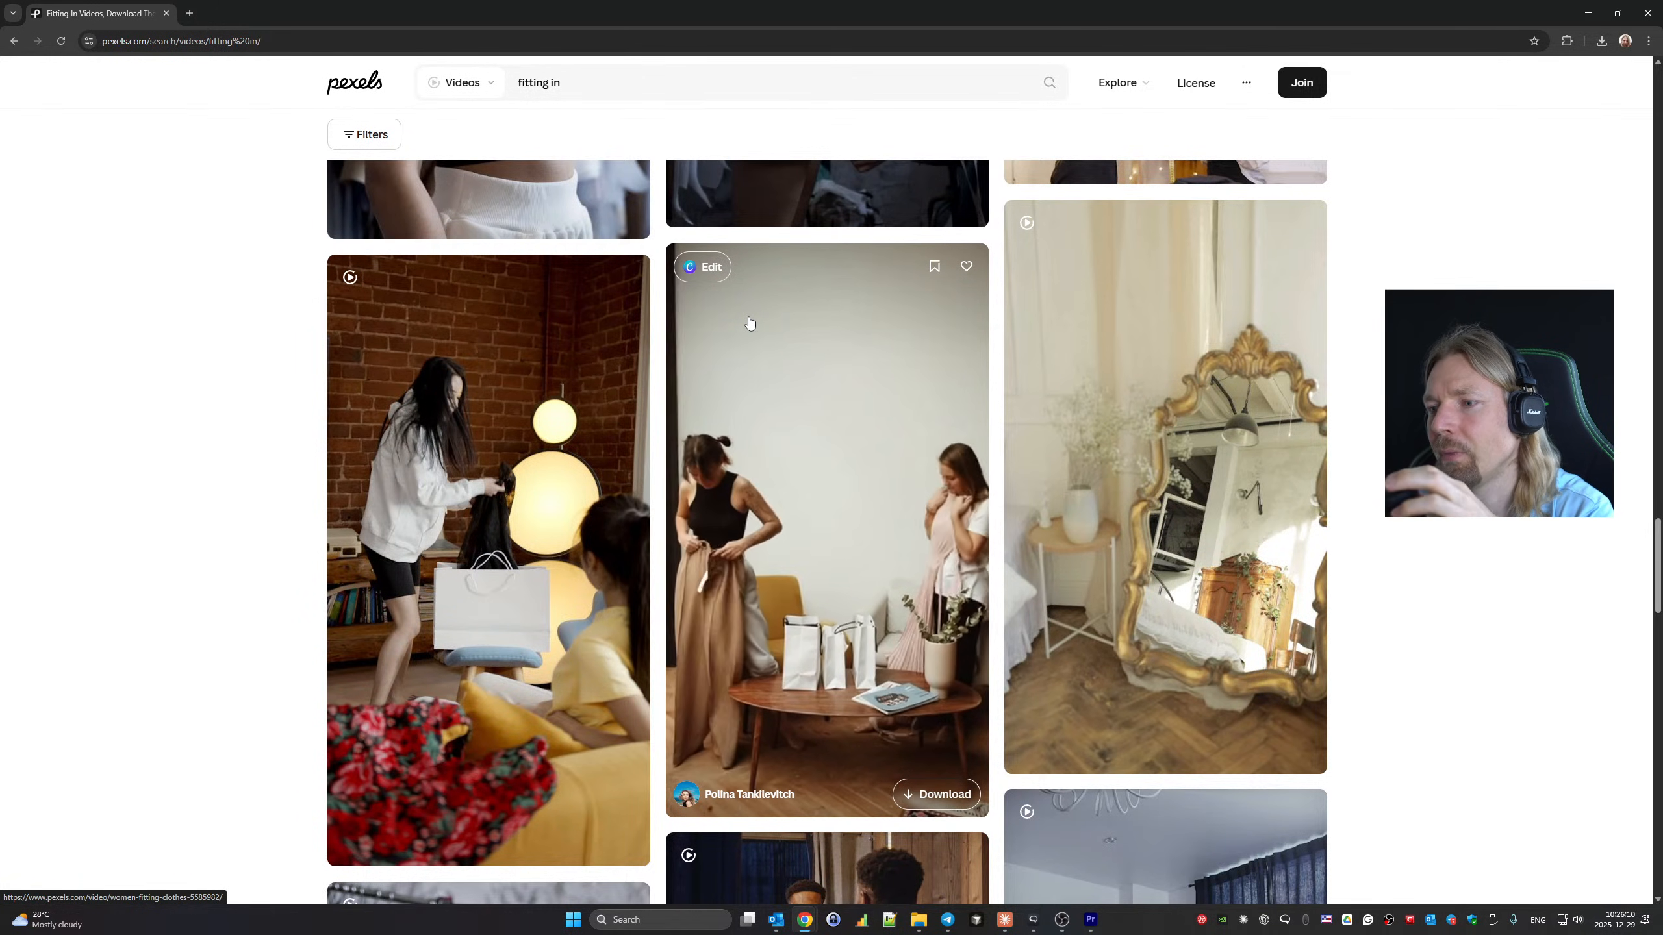
scroll(750, 321, "down", 10)
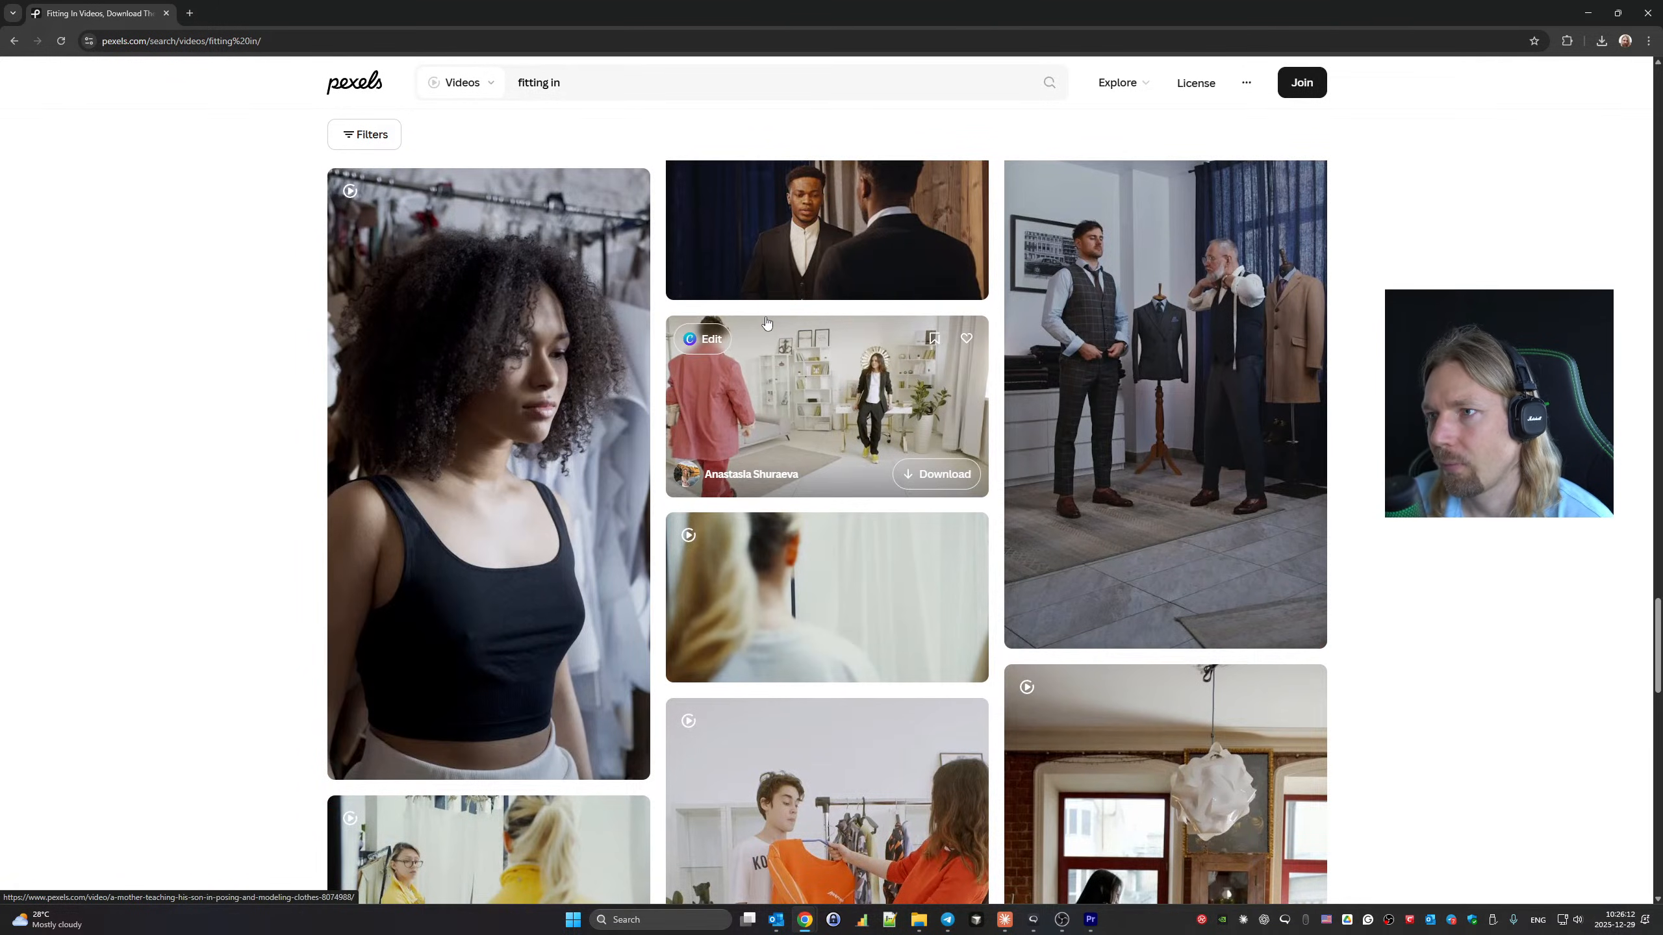
scroll(766, 321, "down", 4)
scroll(772, 321, "down", 2)
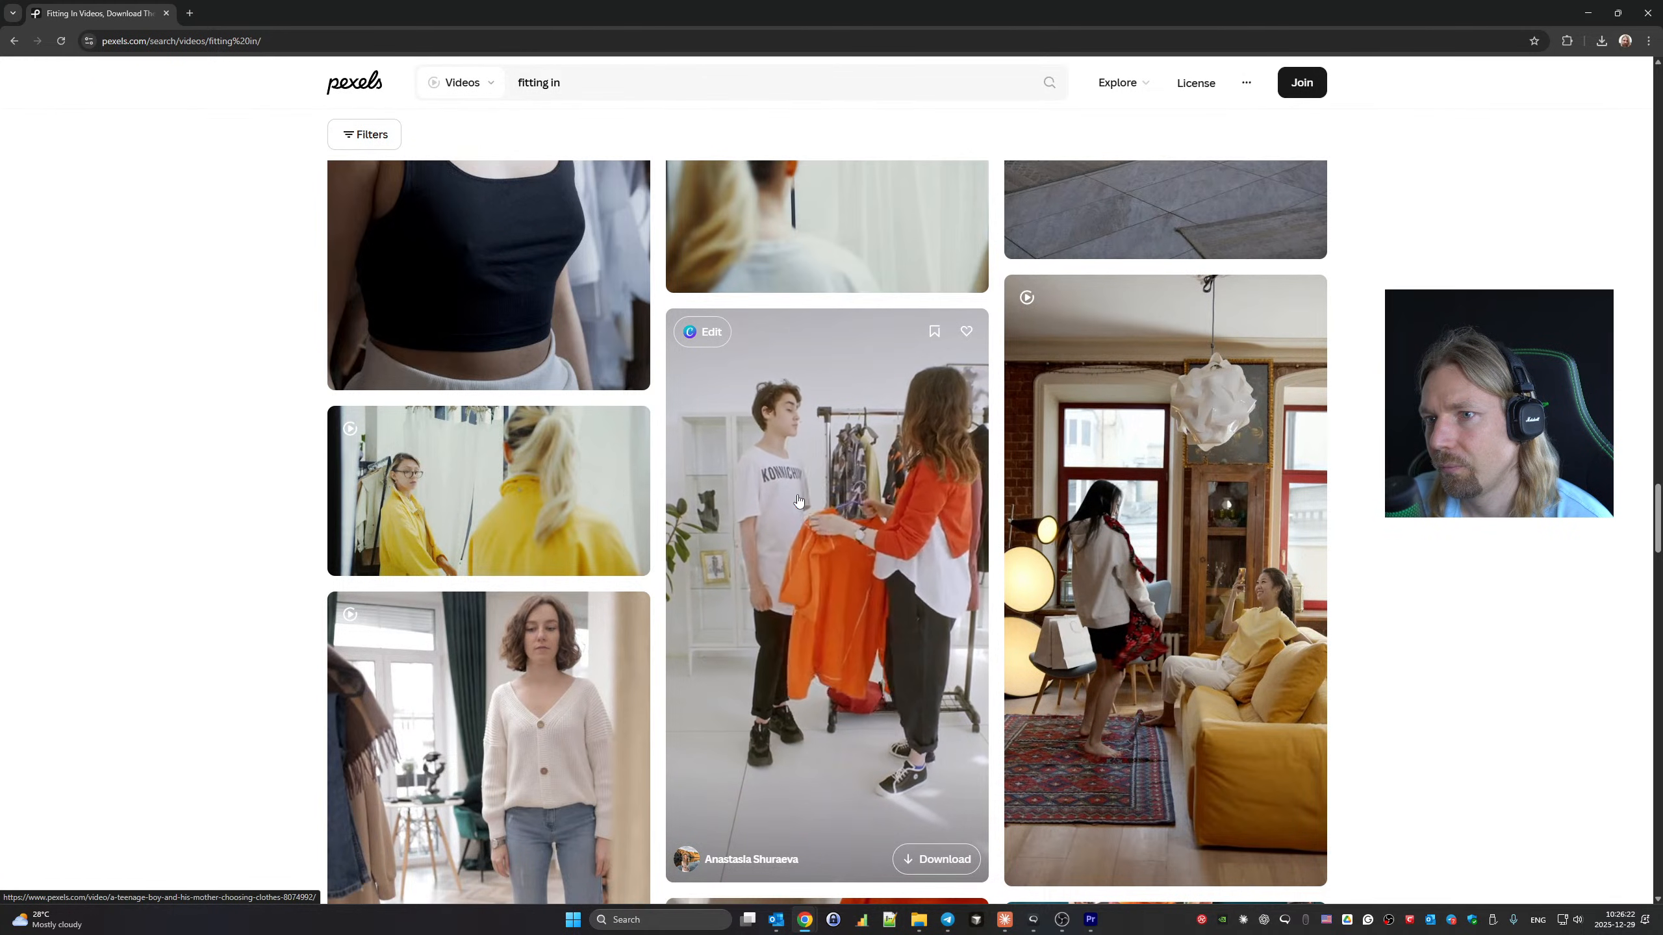
scroll(798, 501, "down", 10)
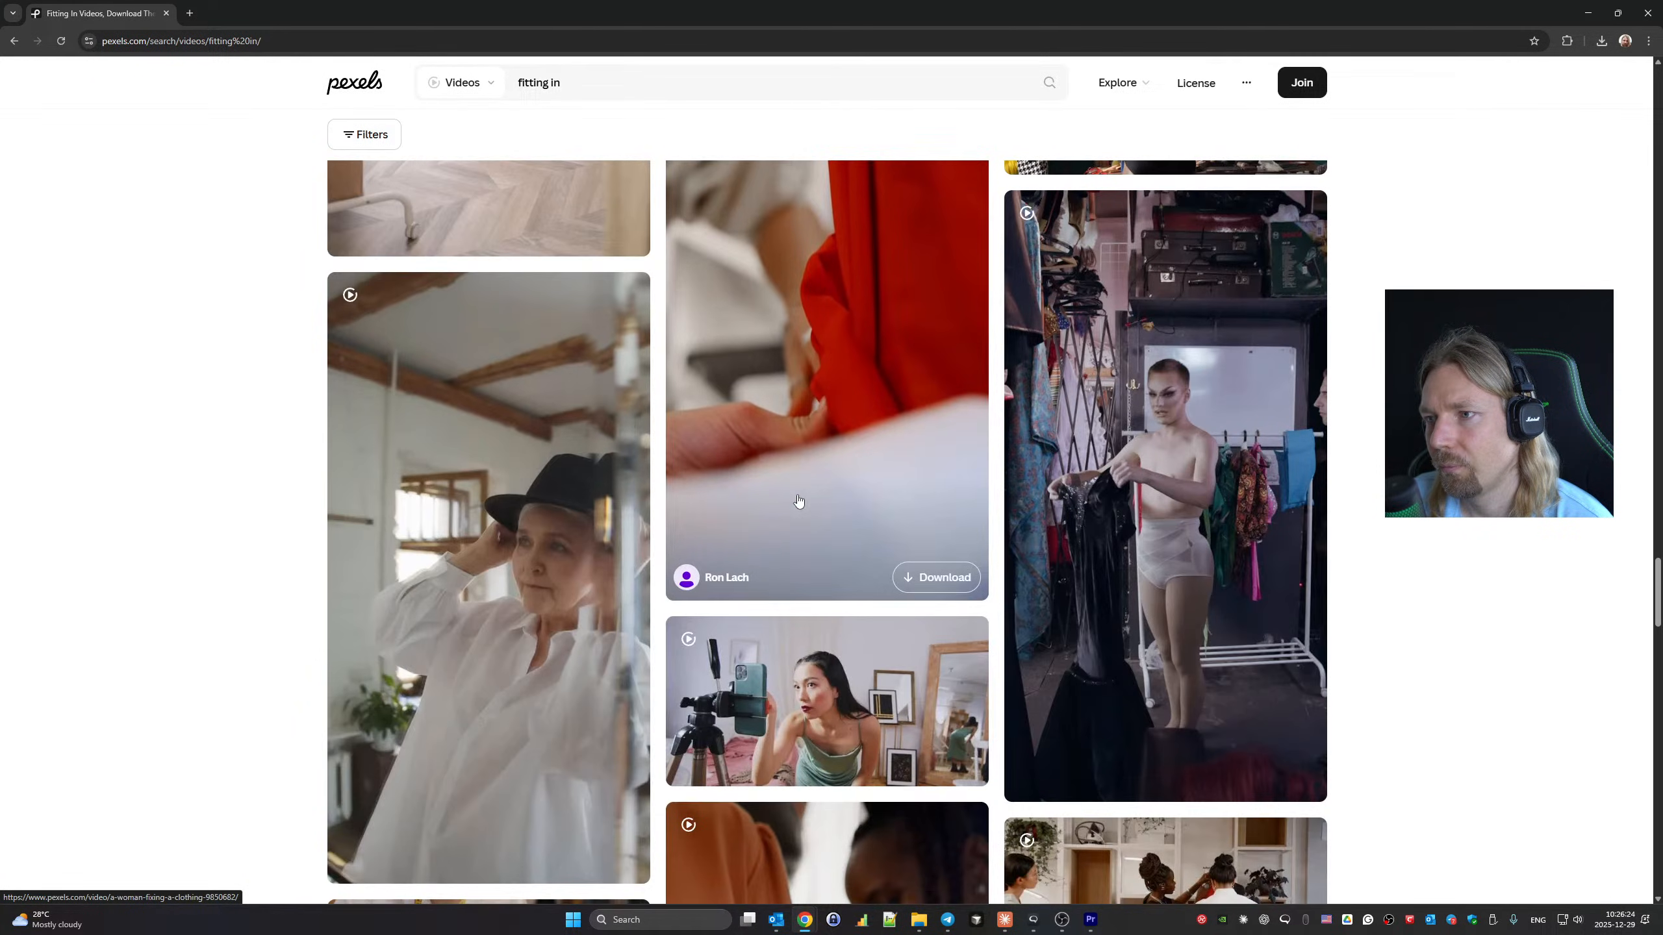
scroll(798, 501, "down", 5)
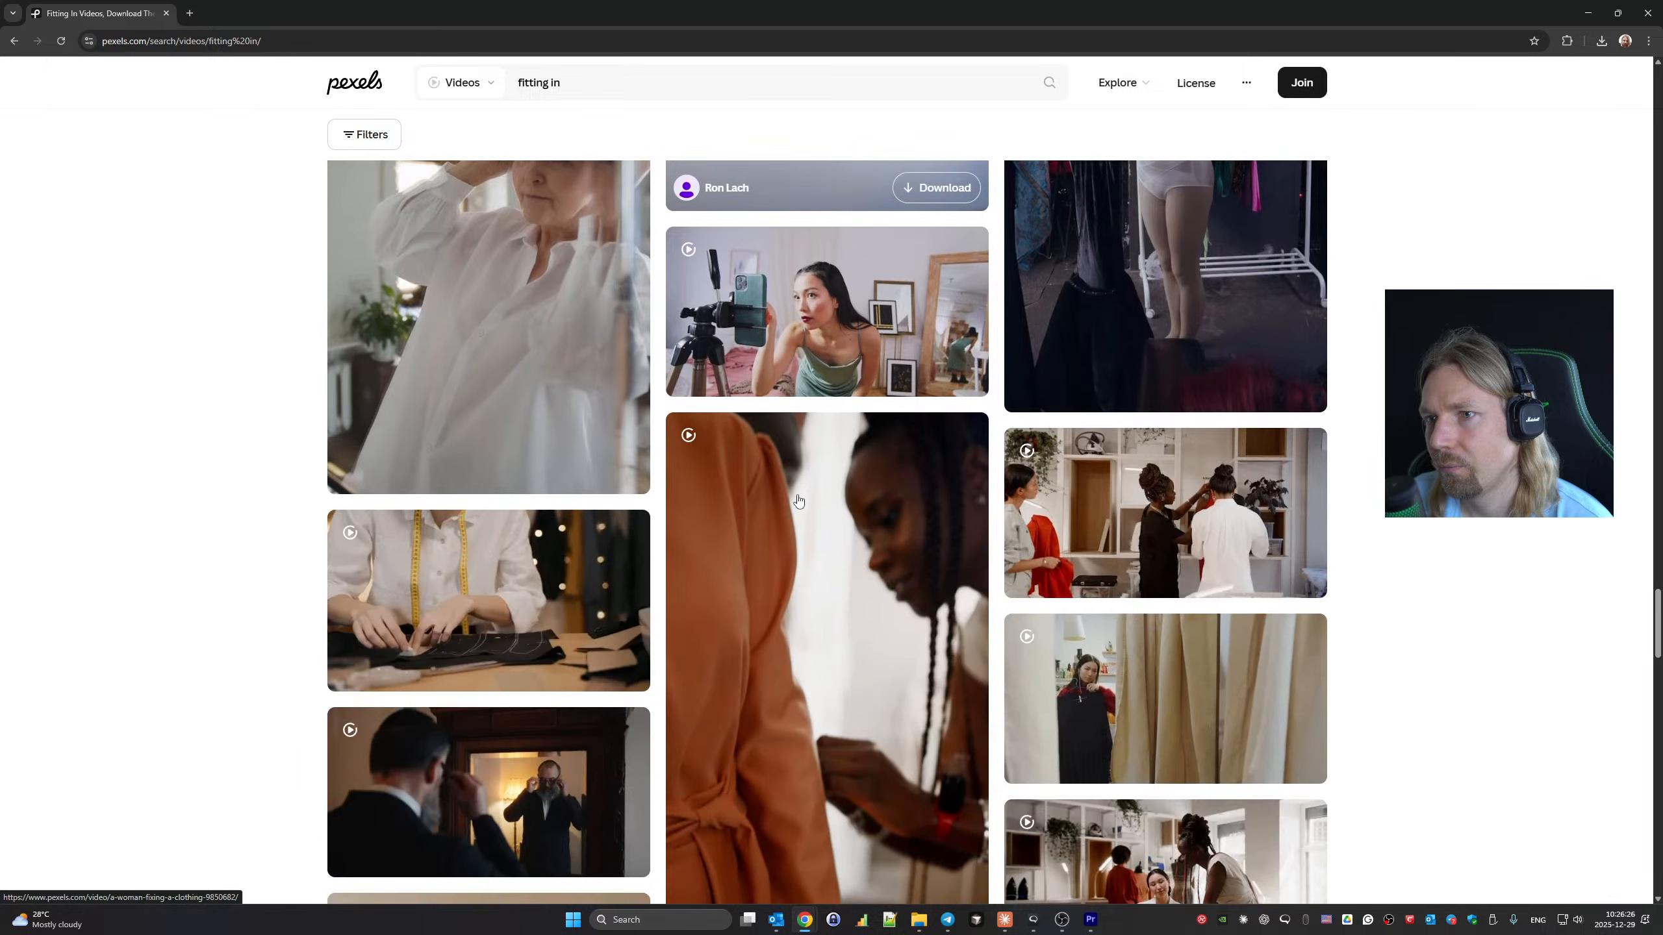
scroll(798, 501, "down", 6)
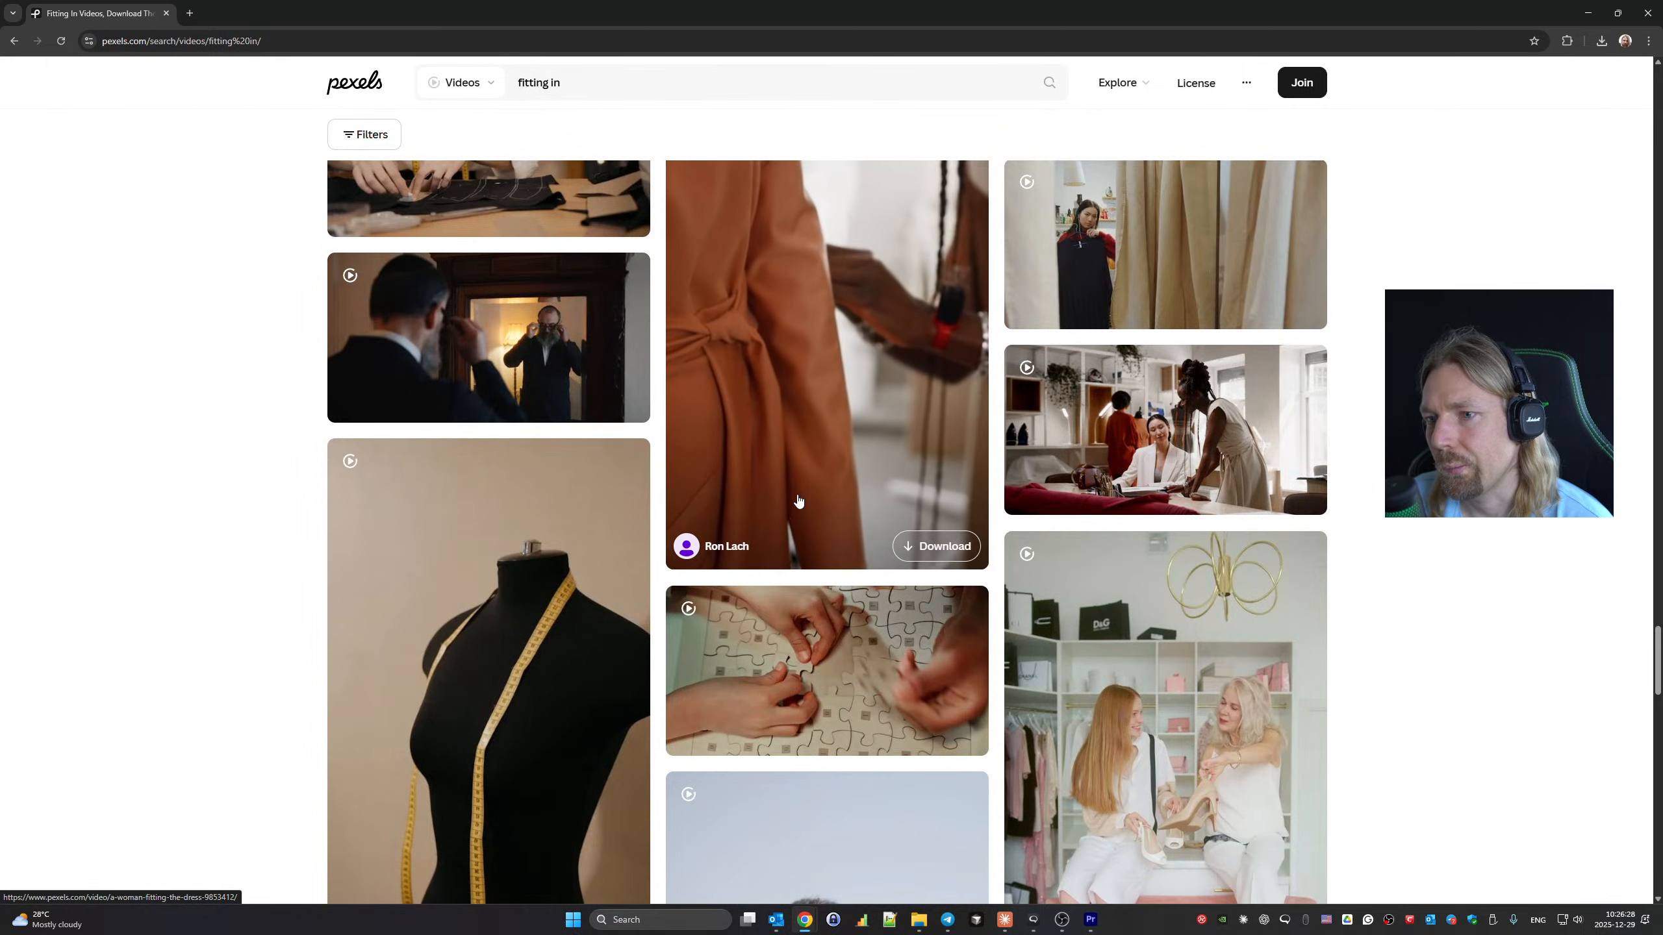
scroll(799, 501, "down", 3)
scroll(798, 501, "down", 5)
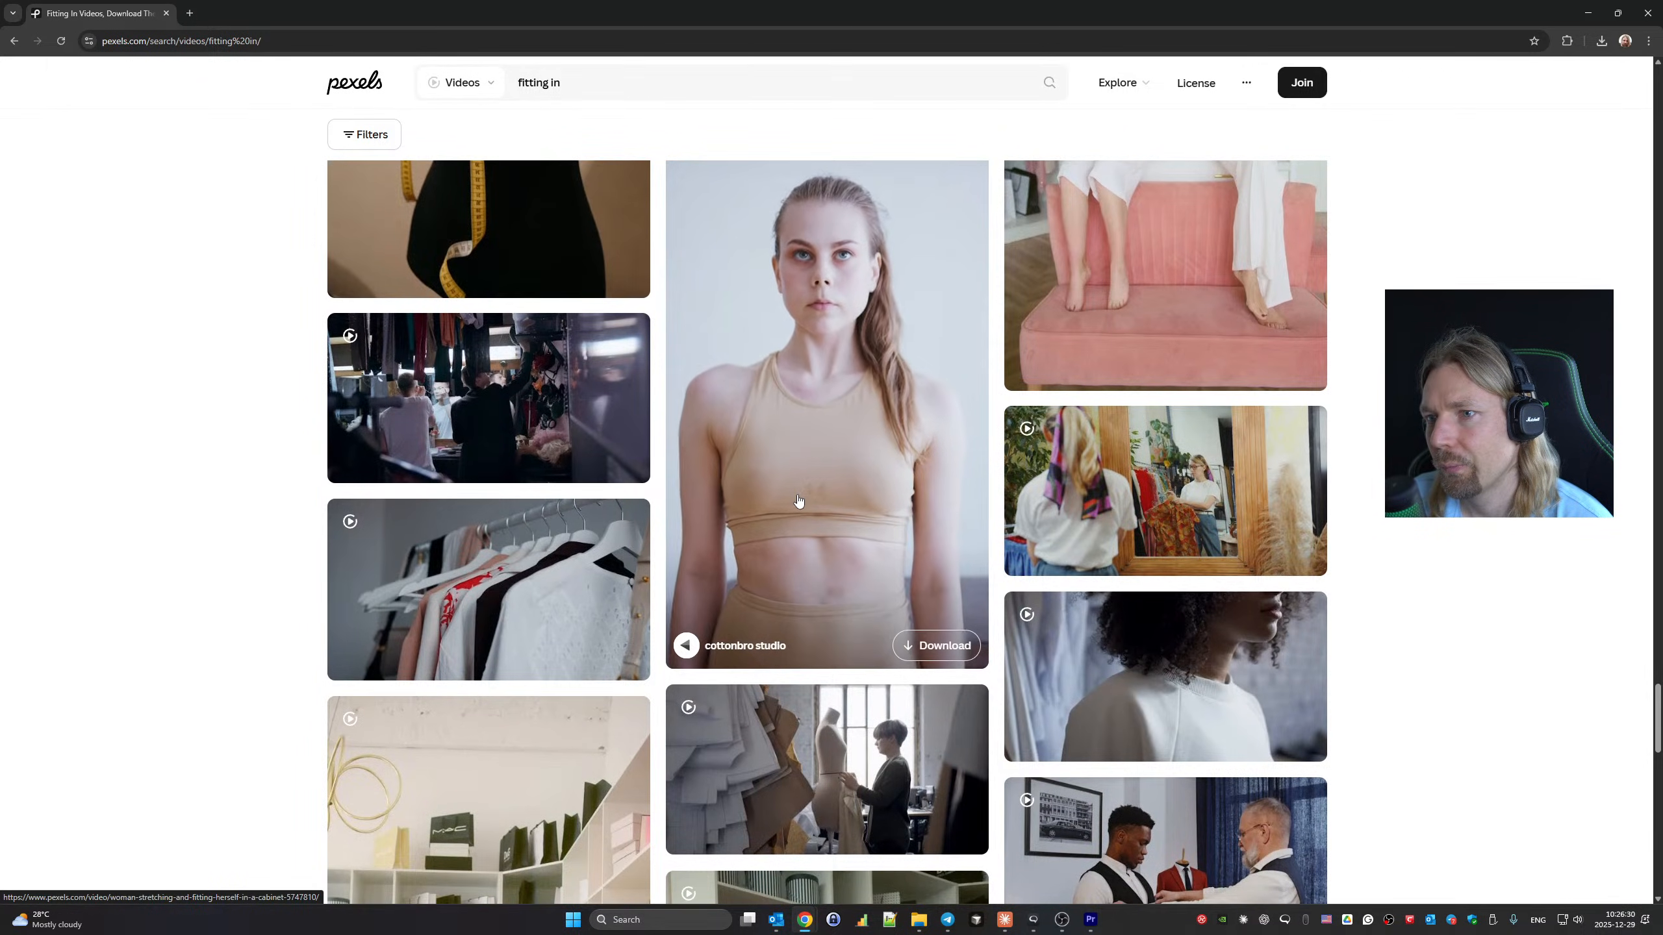
scroll(799, 501, "down", 4)
scroll(799, 500, "down", 10)
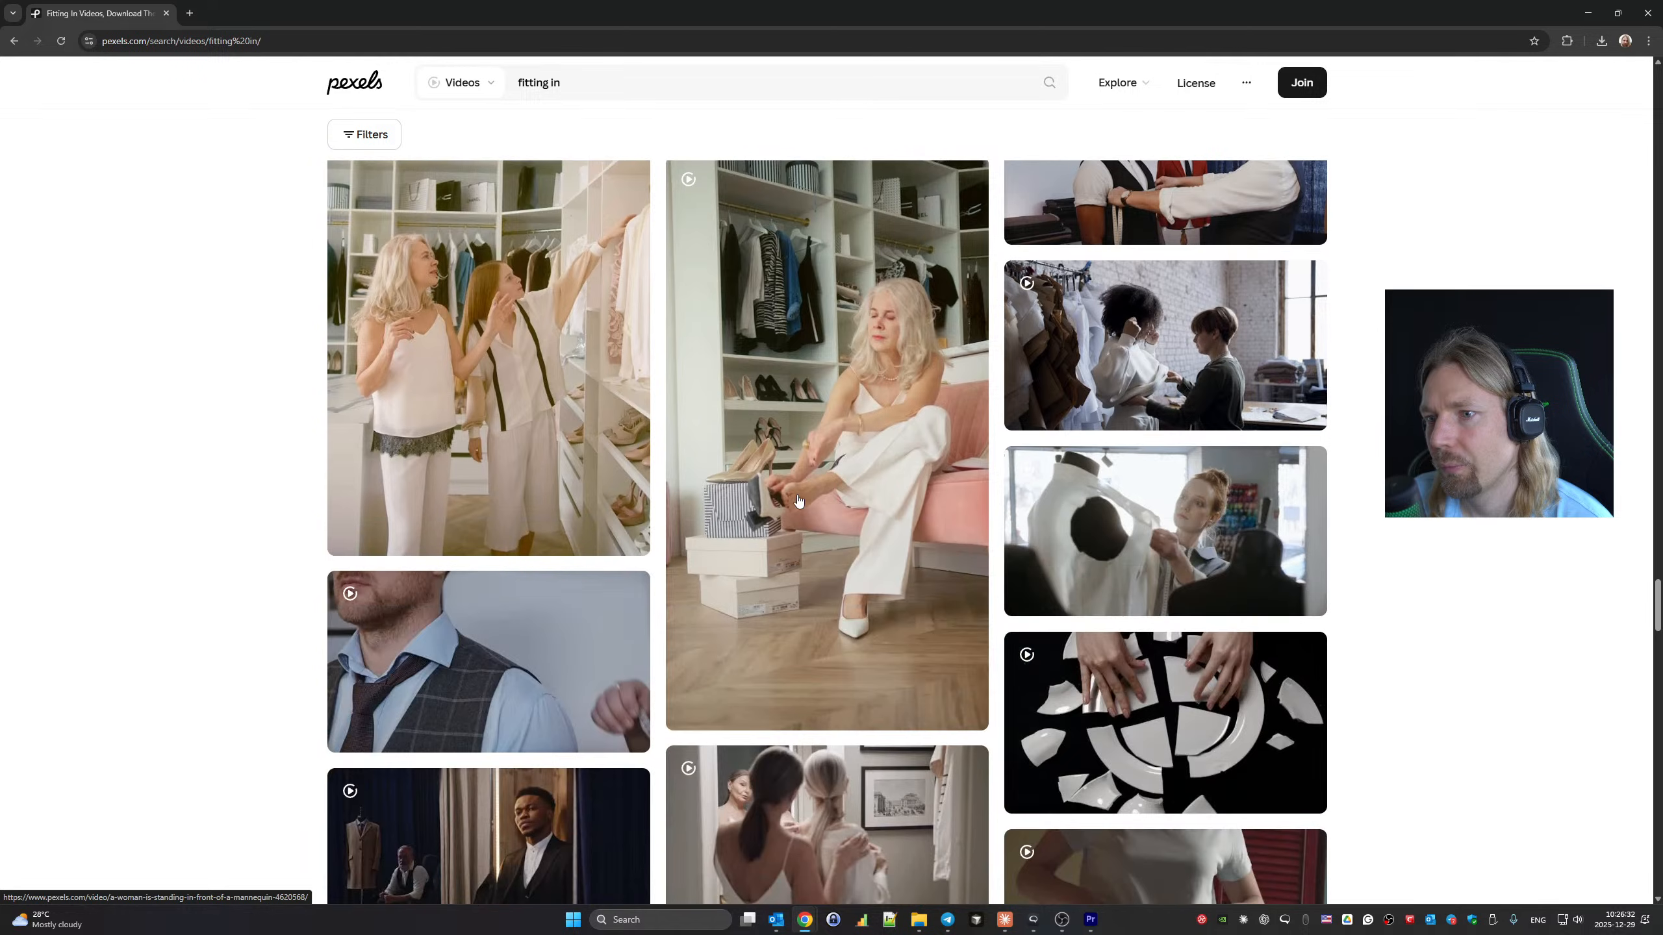
scroll(798, 501, "down", 4)
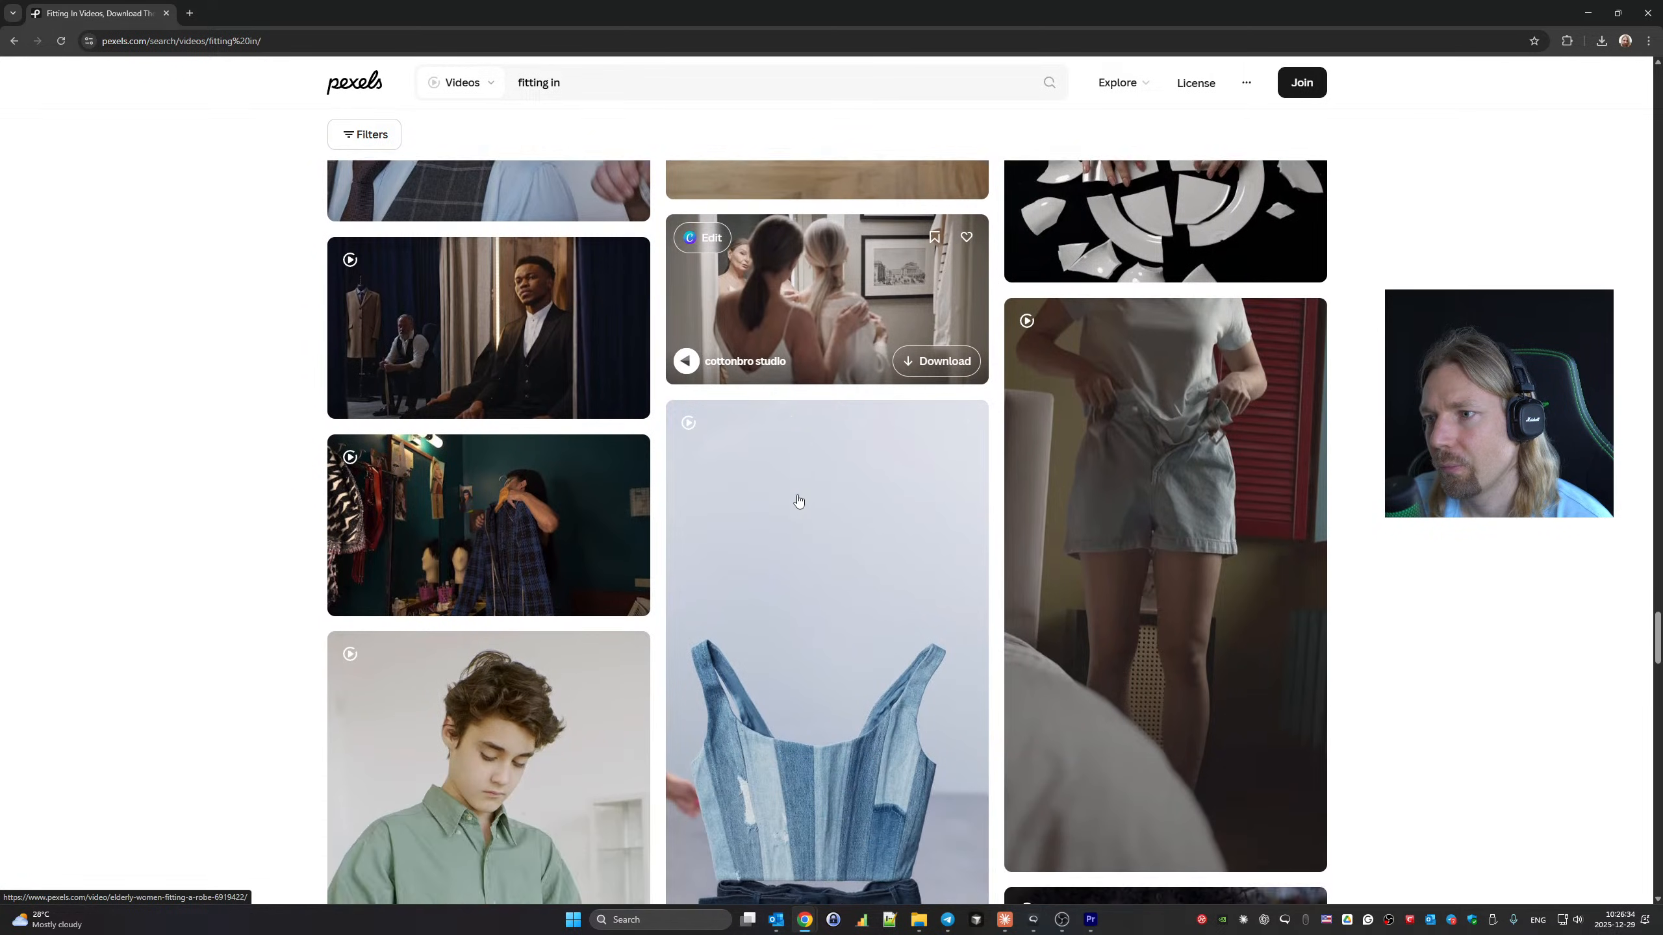
scroll(1250, 495, "up", 3)
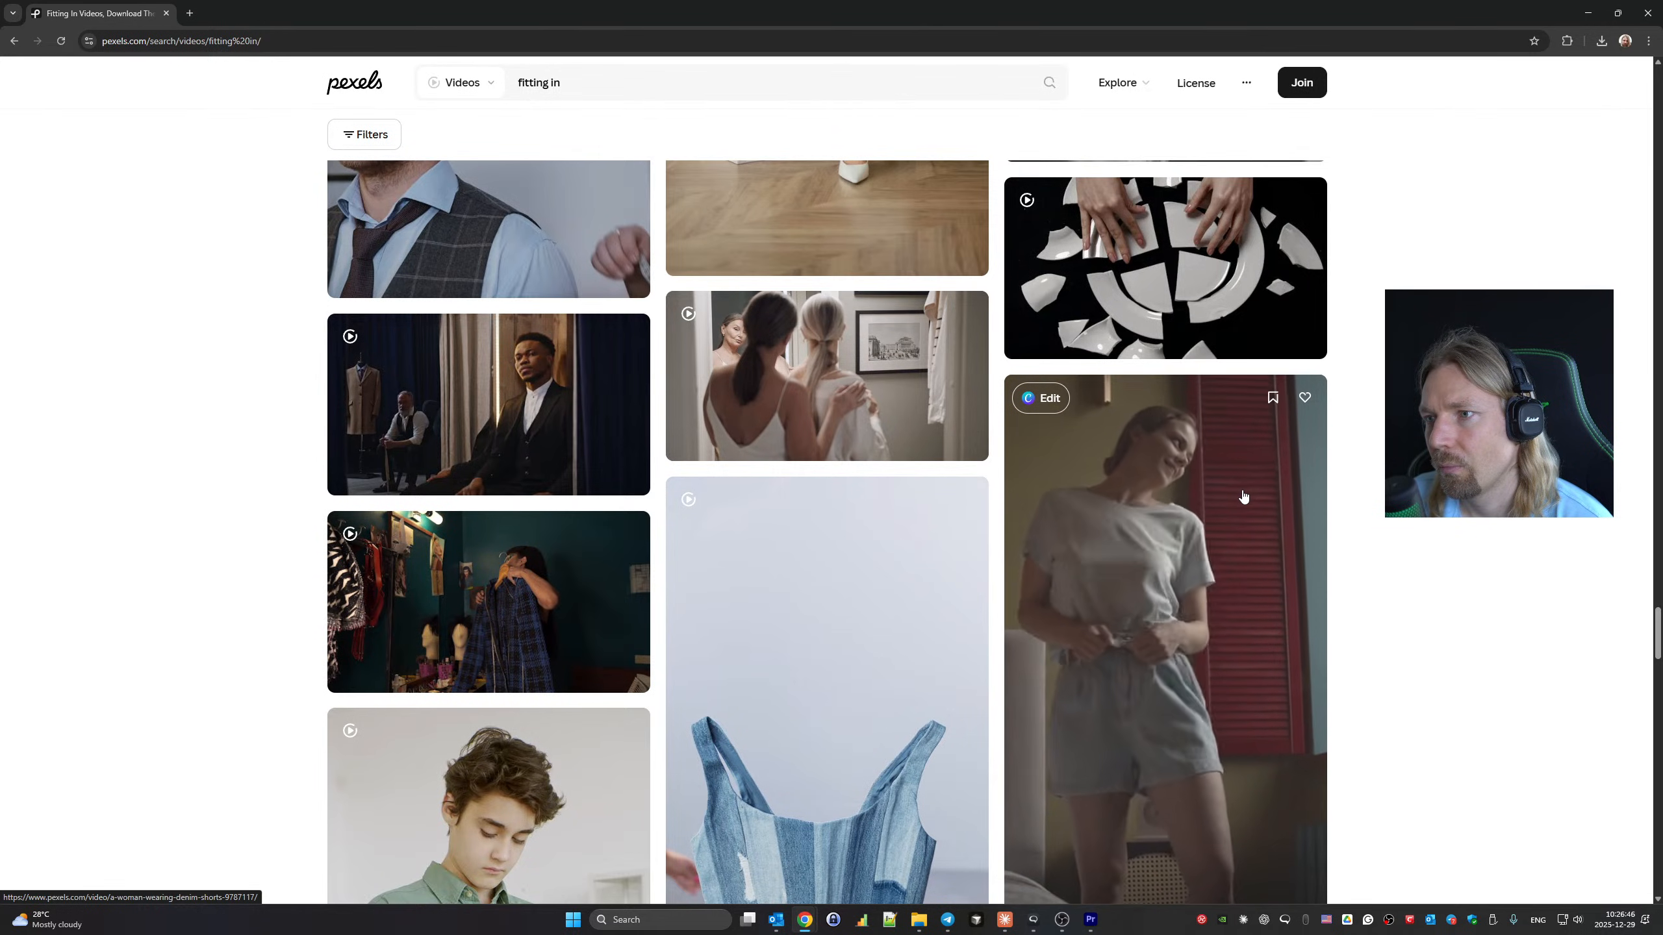
scroll(1244, 496, "down", 10)
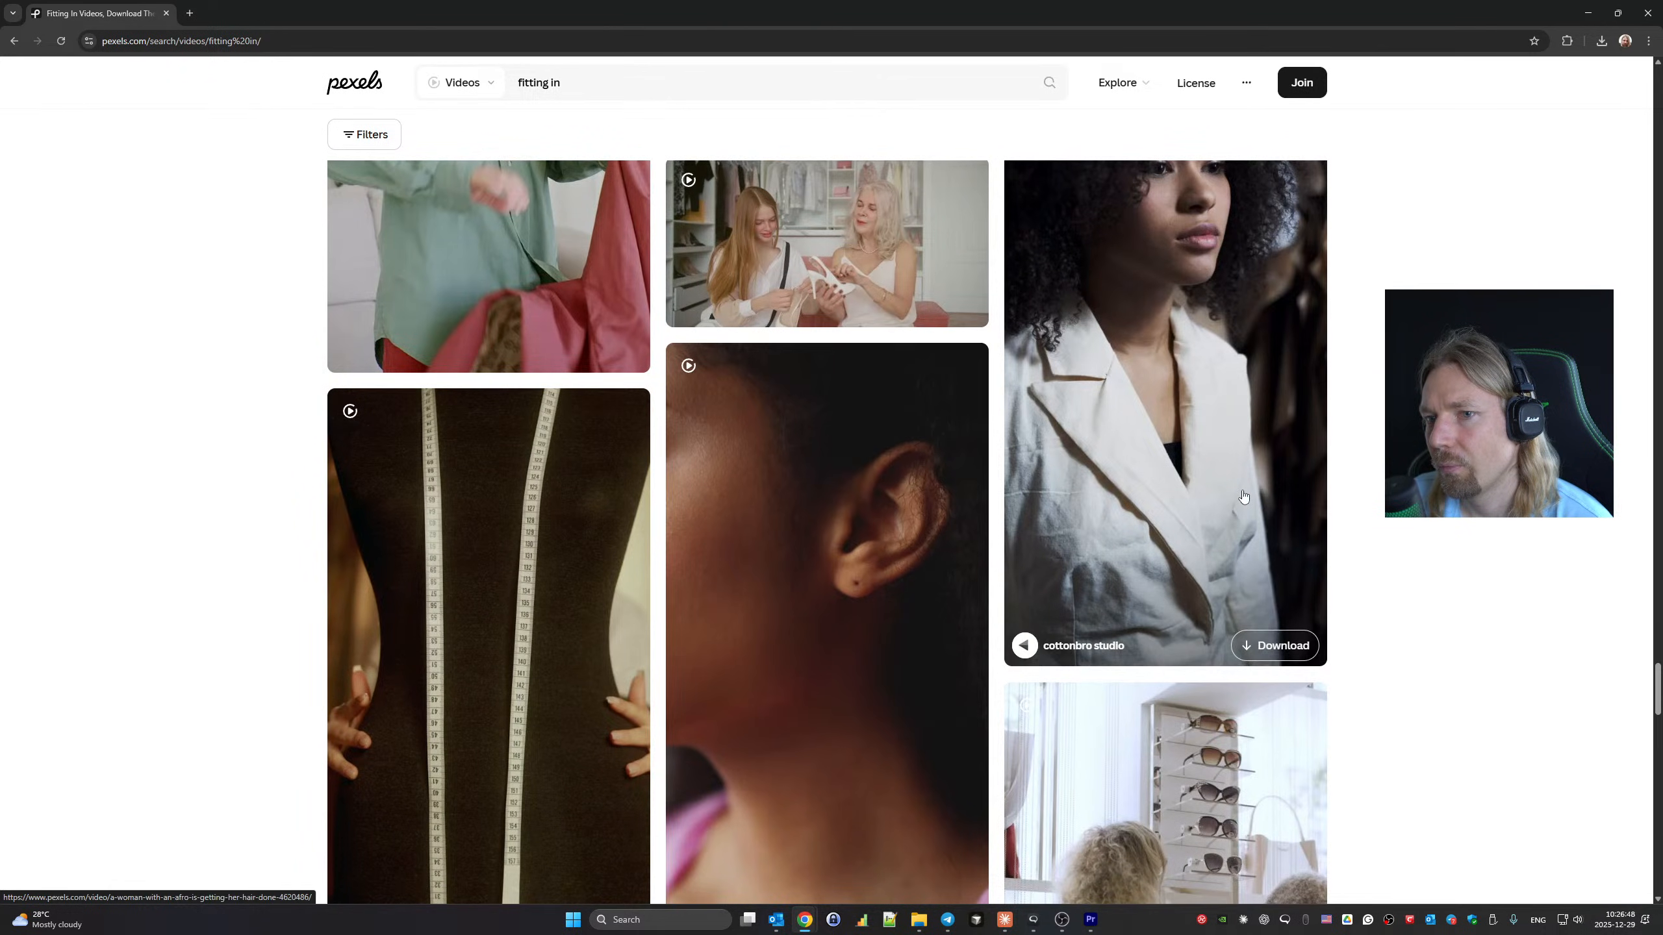
scroll(1244, 497, "down", 10)
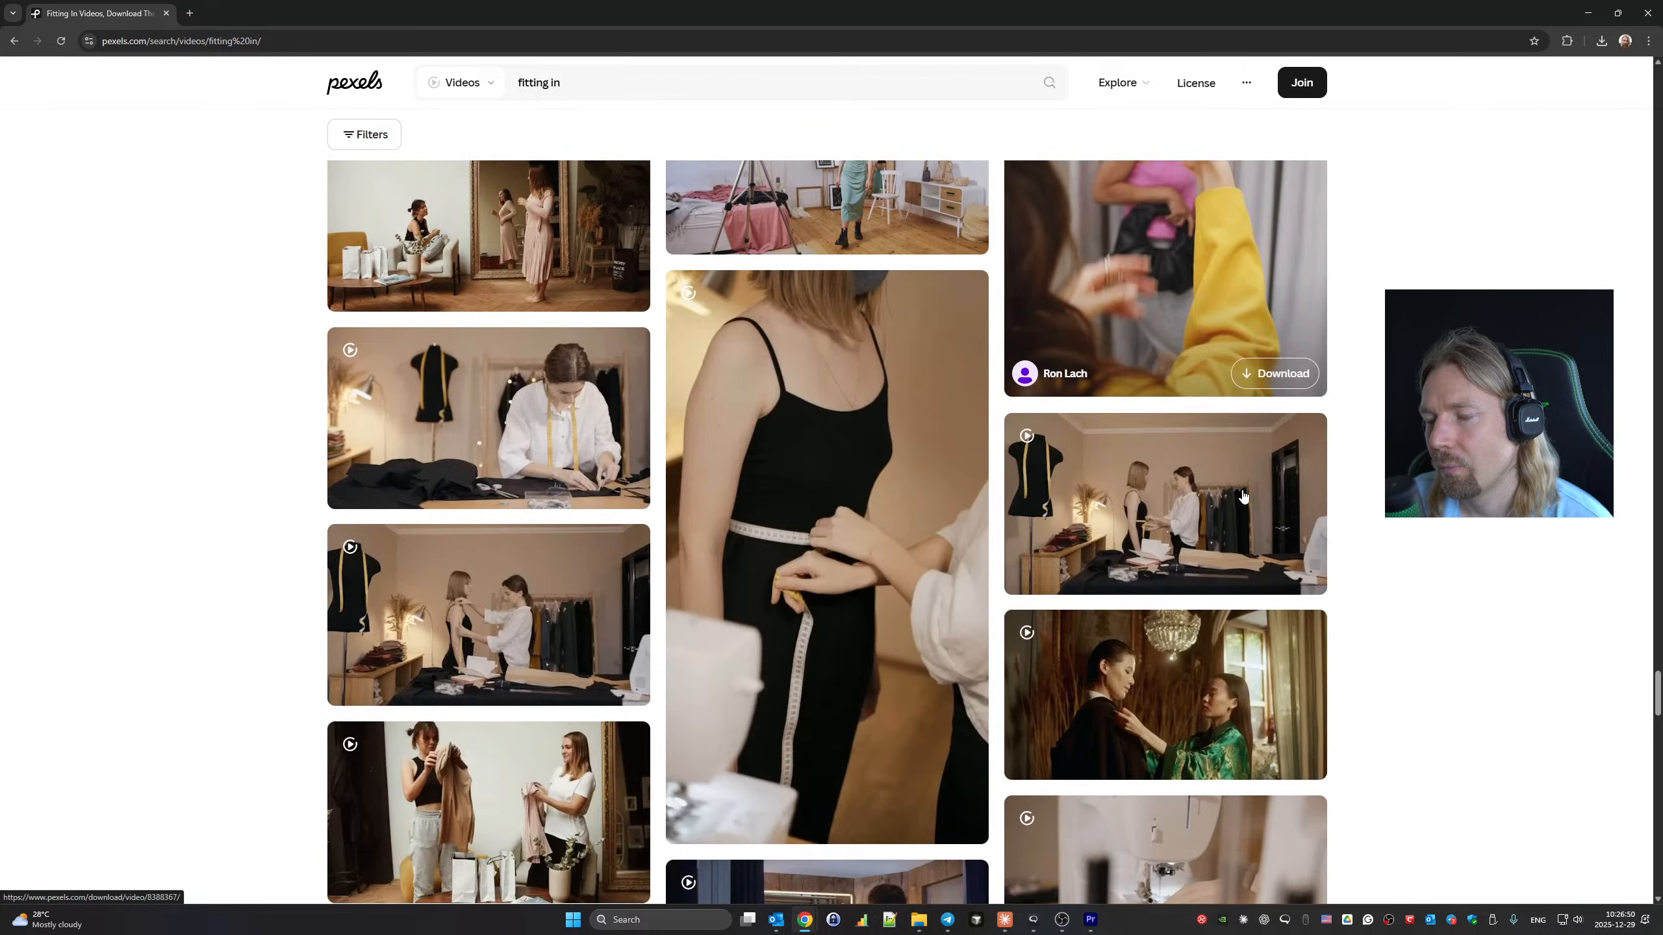
scroll(1244, 496, "down", 10)
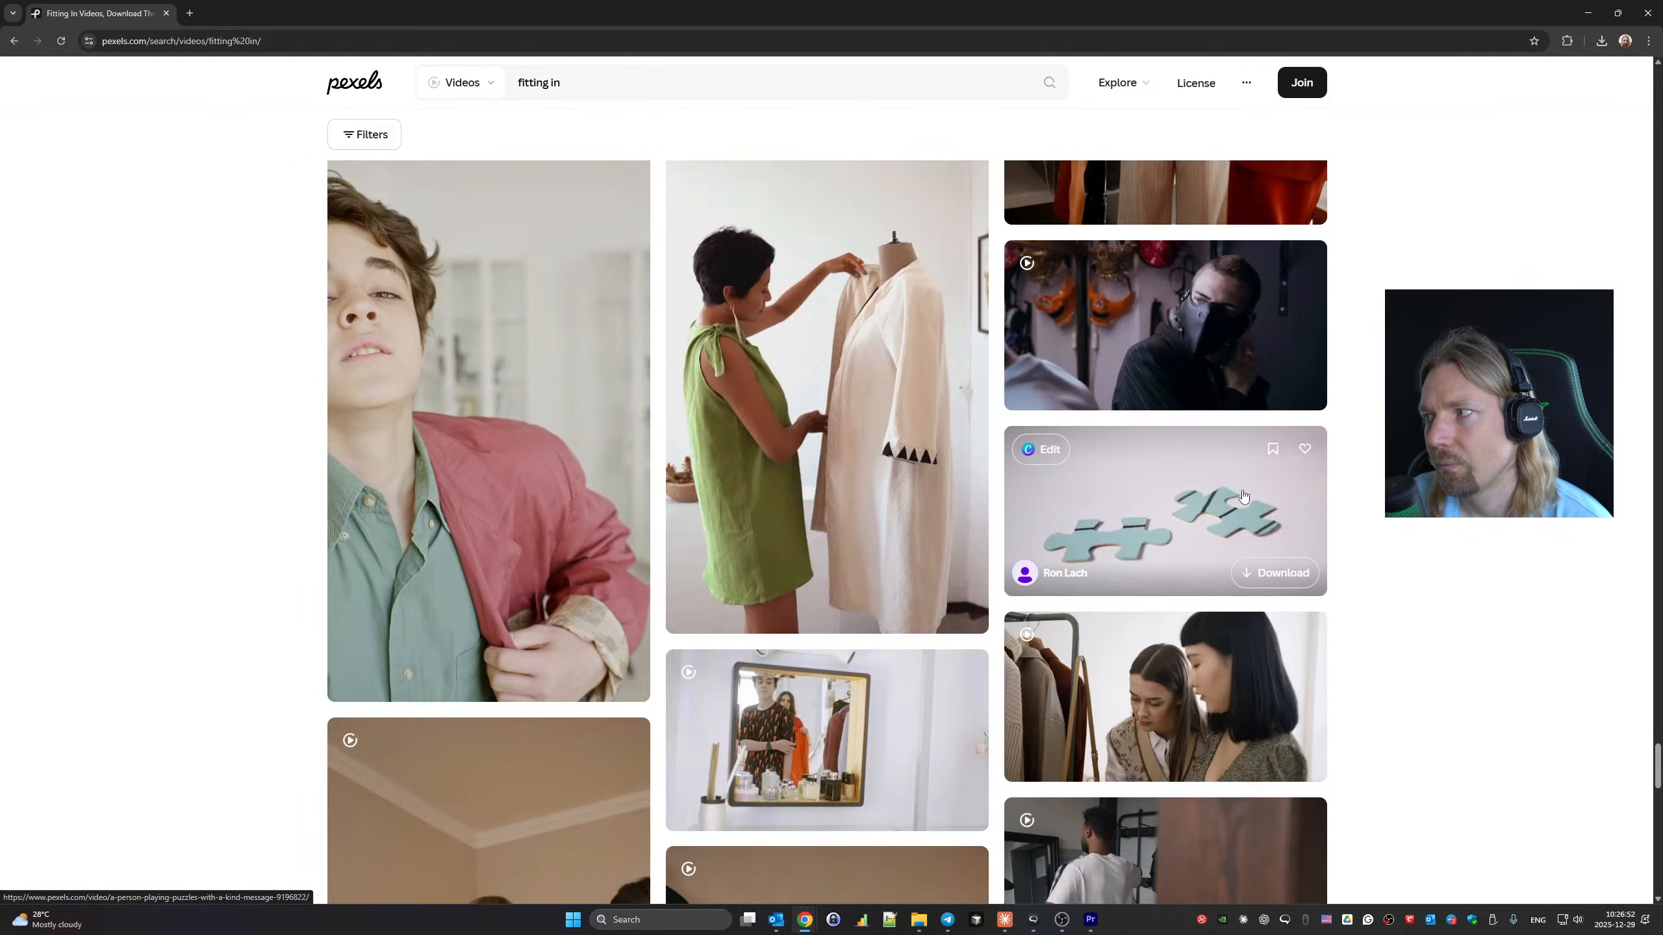
scroll(1244, 497, "down", 10)
scroll(1244, 496, "down", 10)
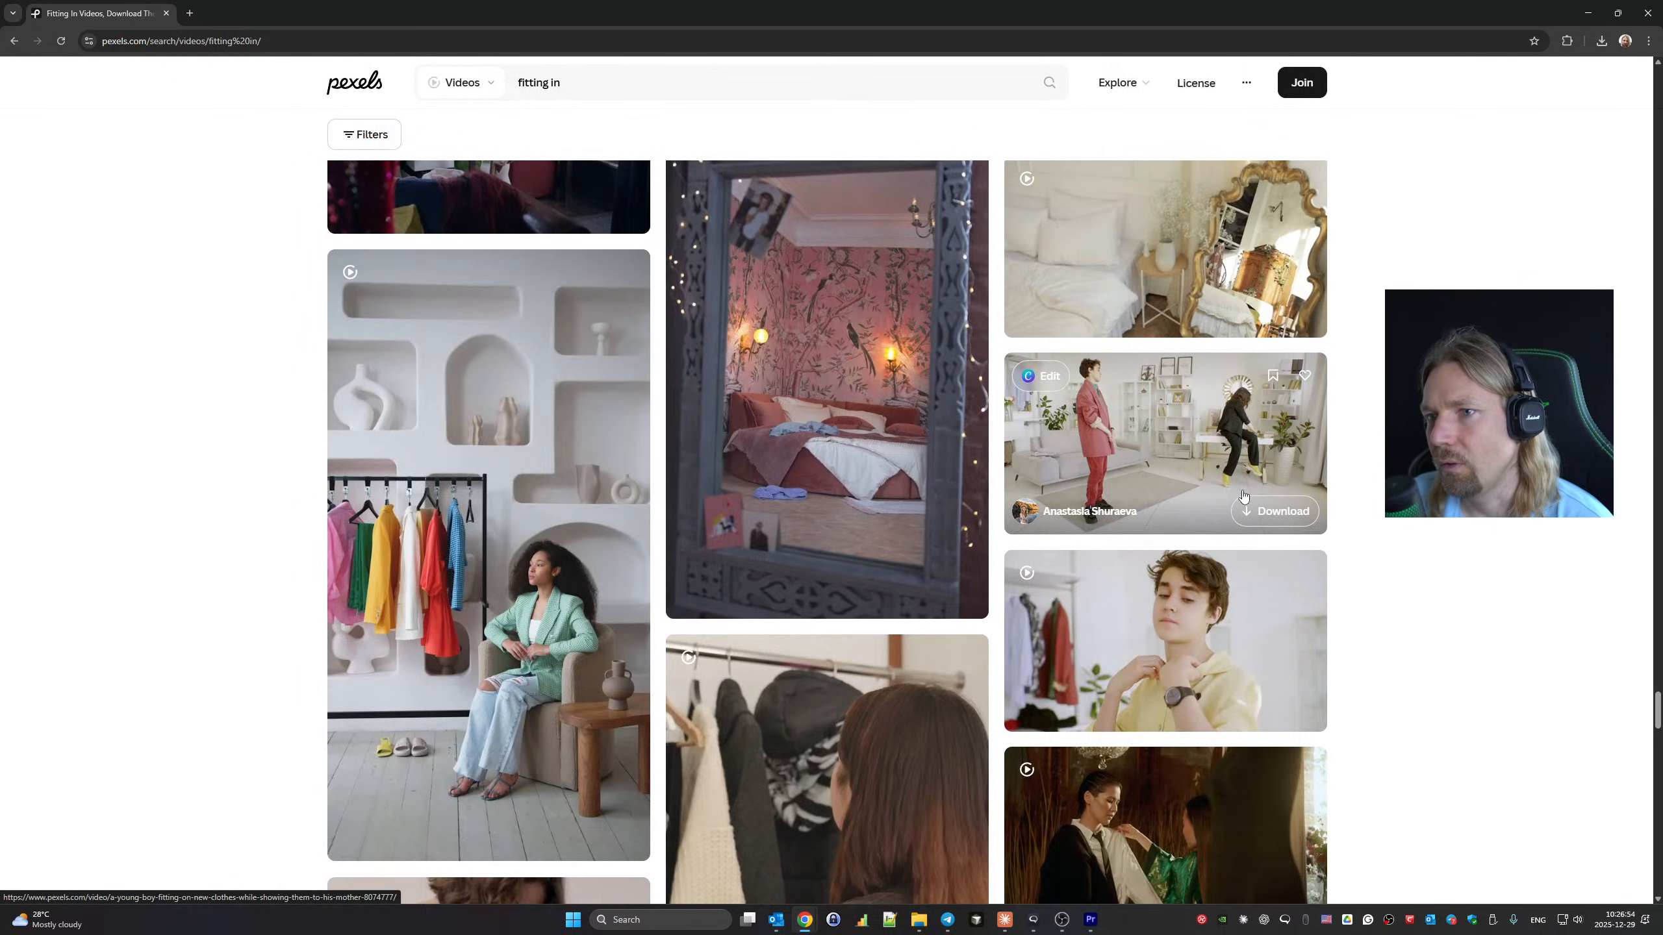
scroll(1244, 497, "down", 10)
scroll(1243, 497, "down", 10)
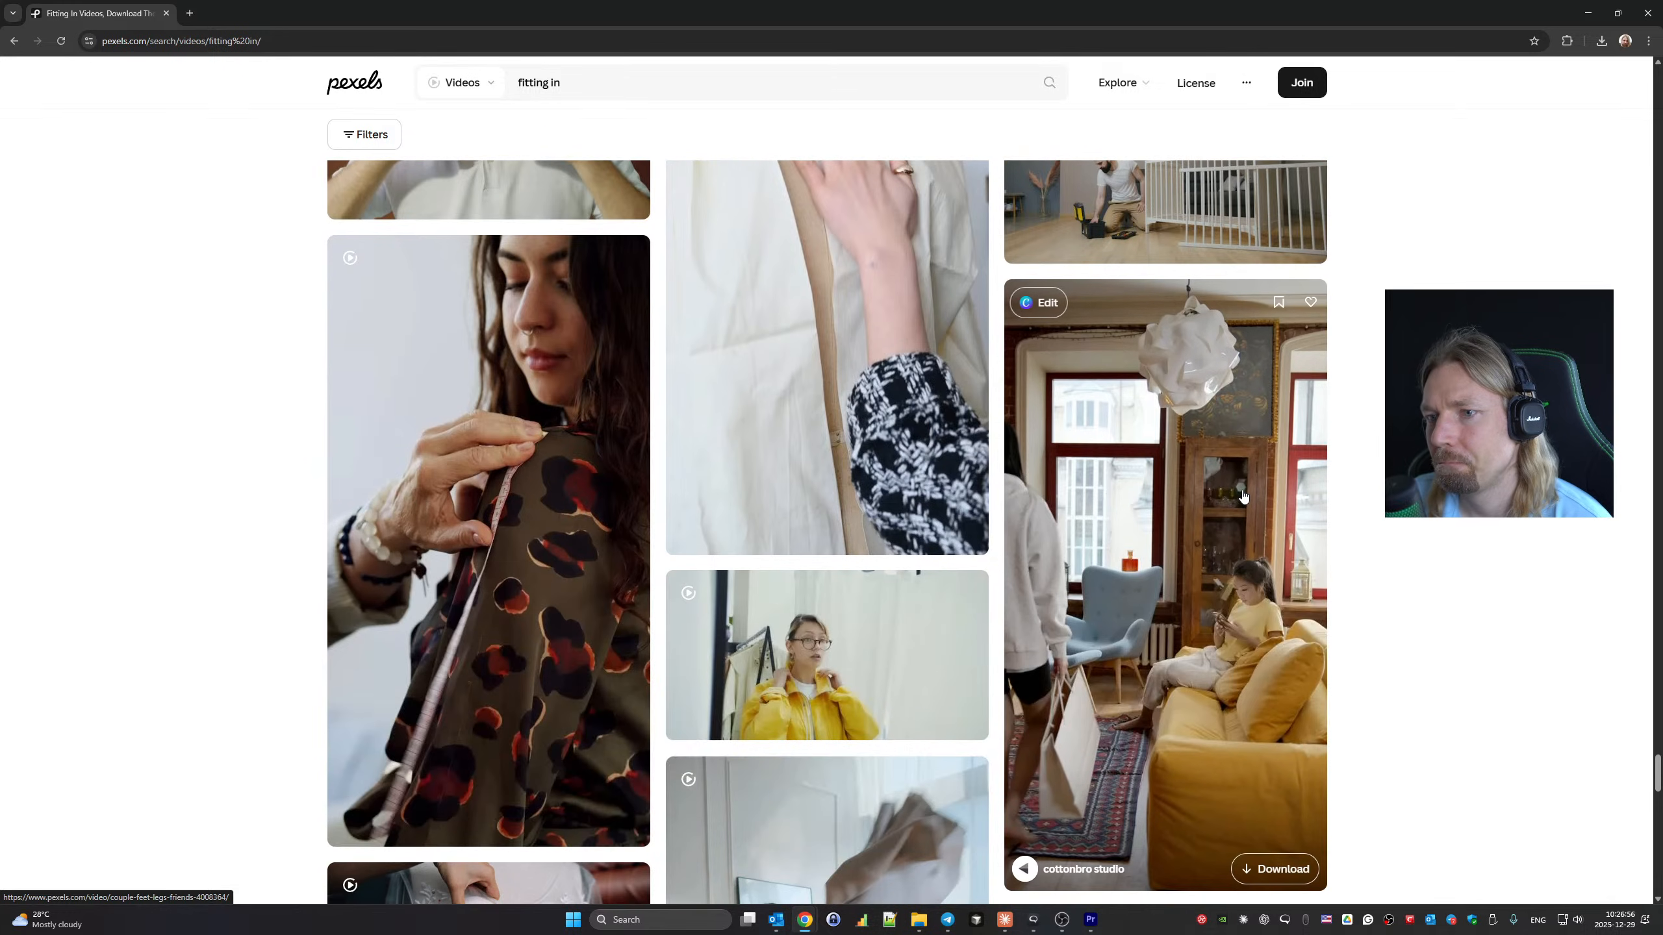
scroll(1243, 497, "down", 10)
scroll(1243, 497, "down", 10)
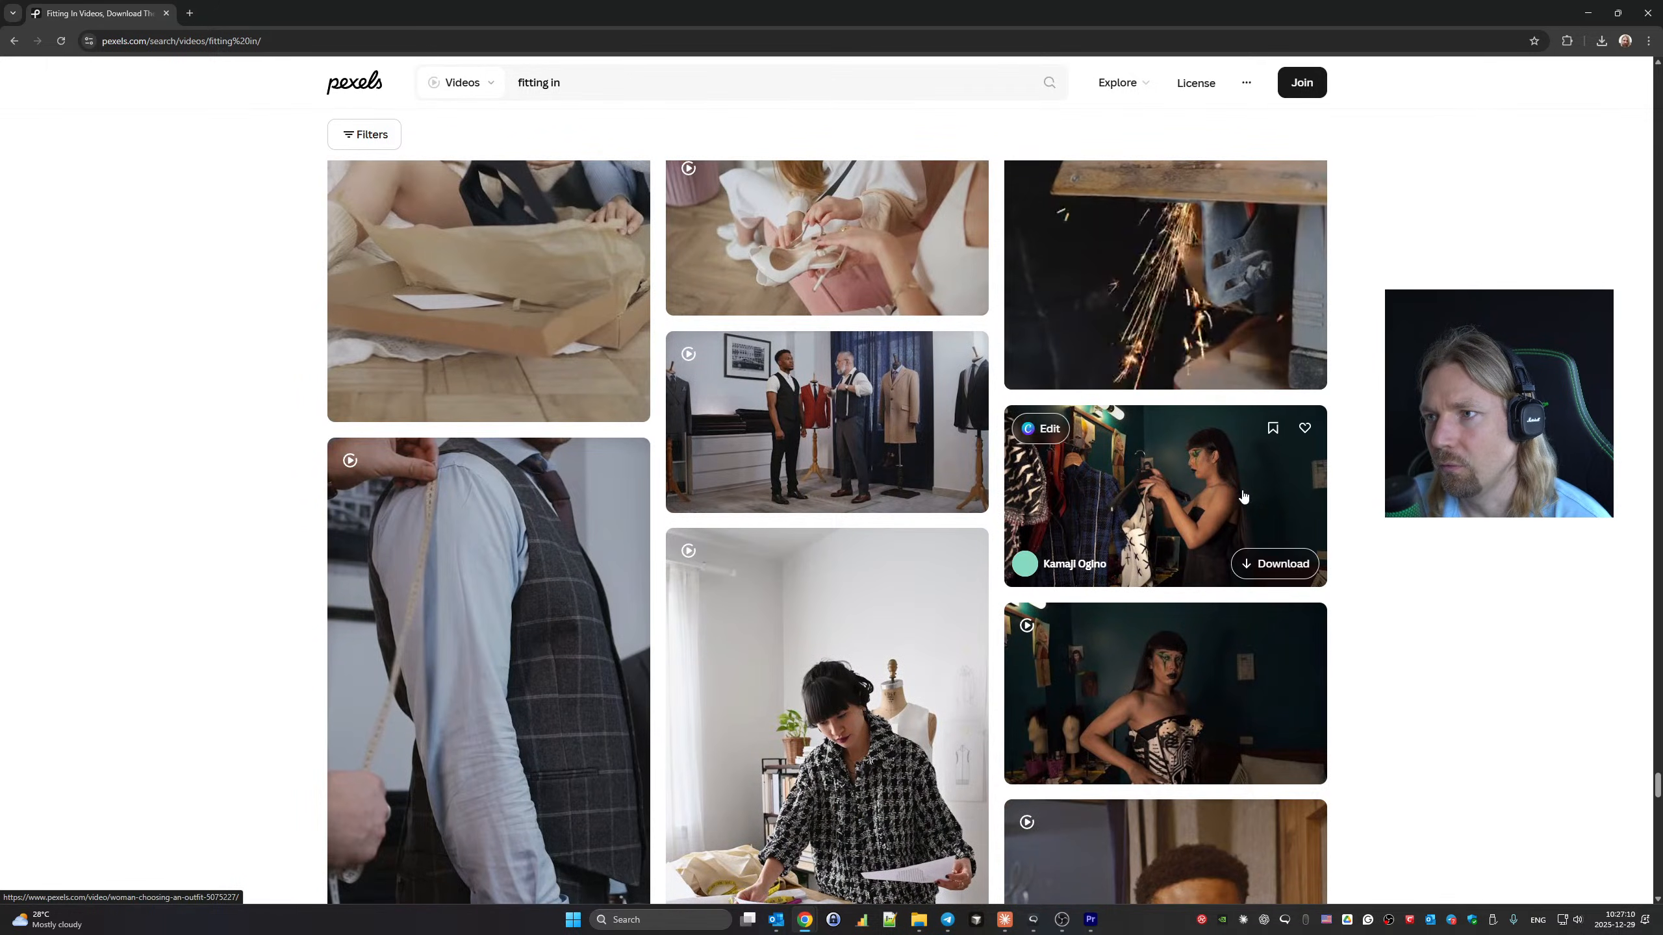
scroll(1243, 496, "down", 10)
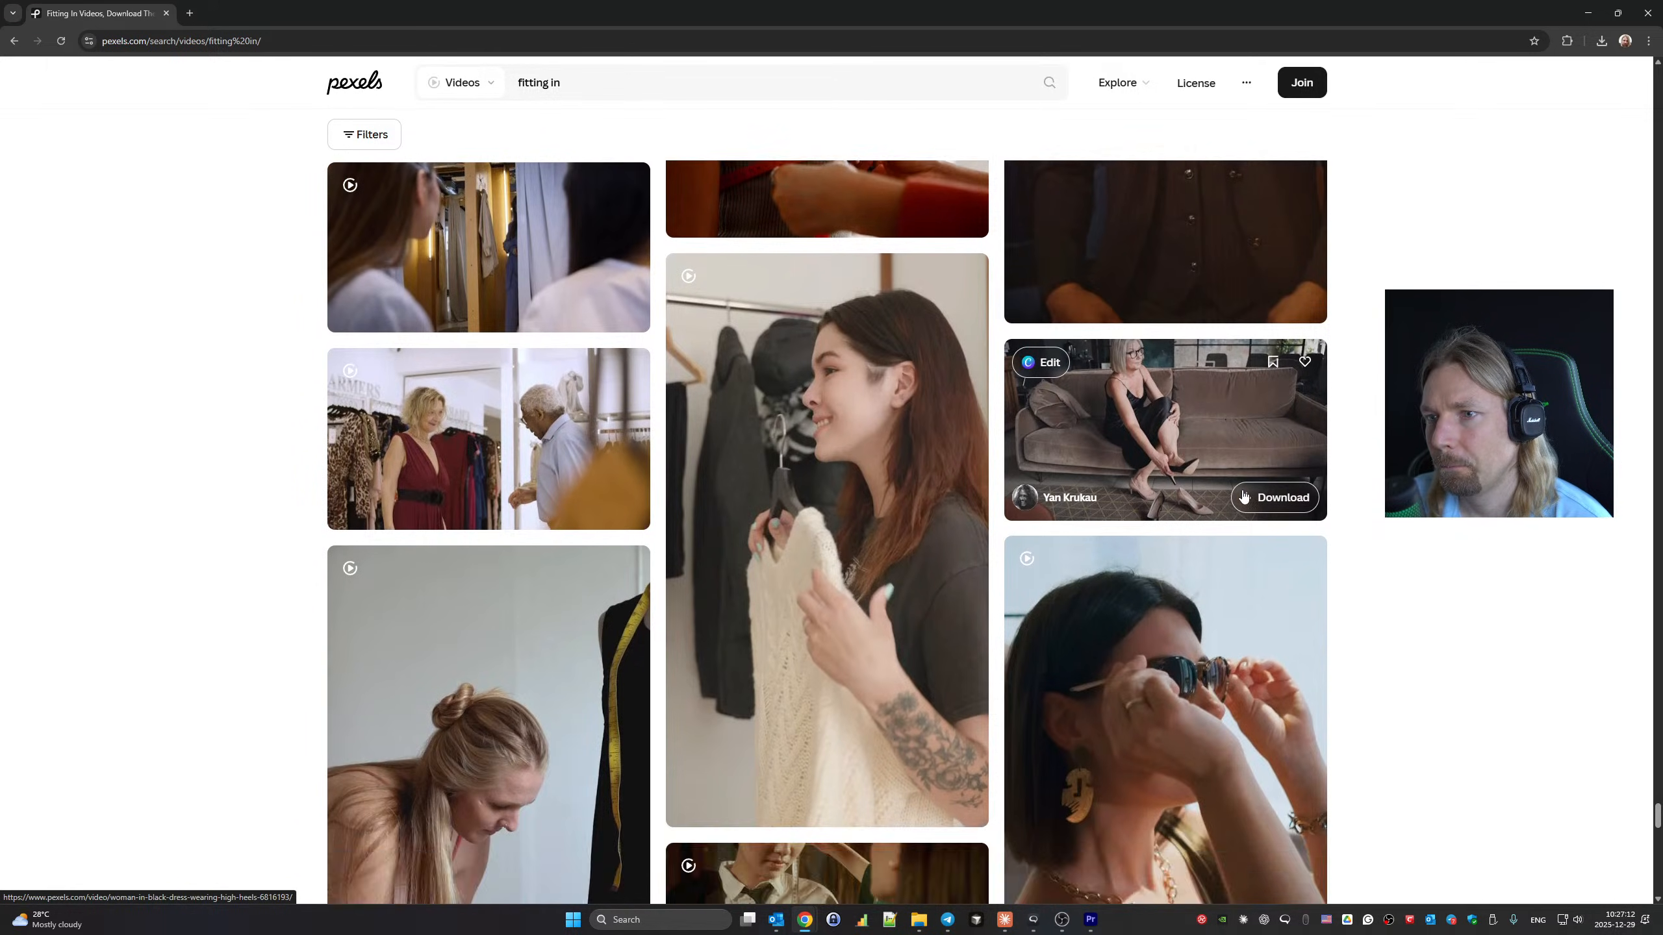
scroll(1243, 495, "down", 12)
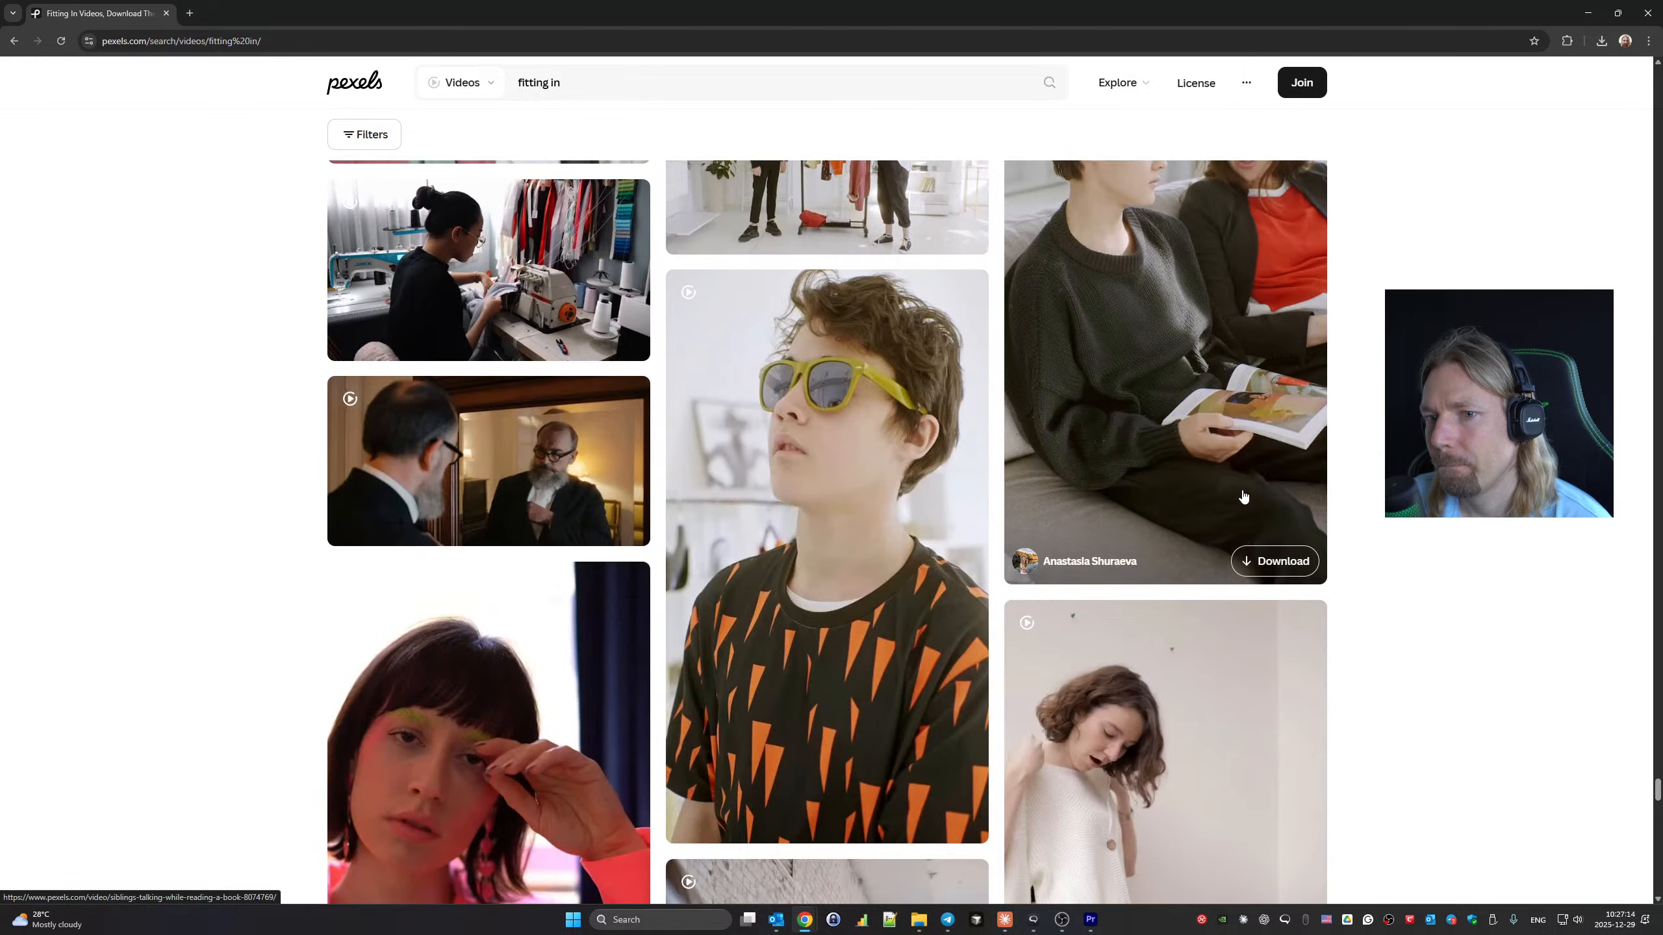
Look further down the "fitting in" video results for a clip of someone trying on or adjusting clothes.
scroll(1242, 495, "down", 10)
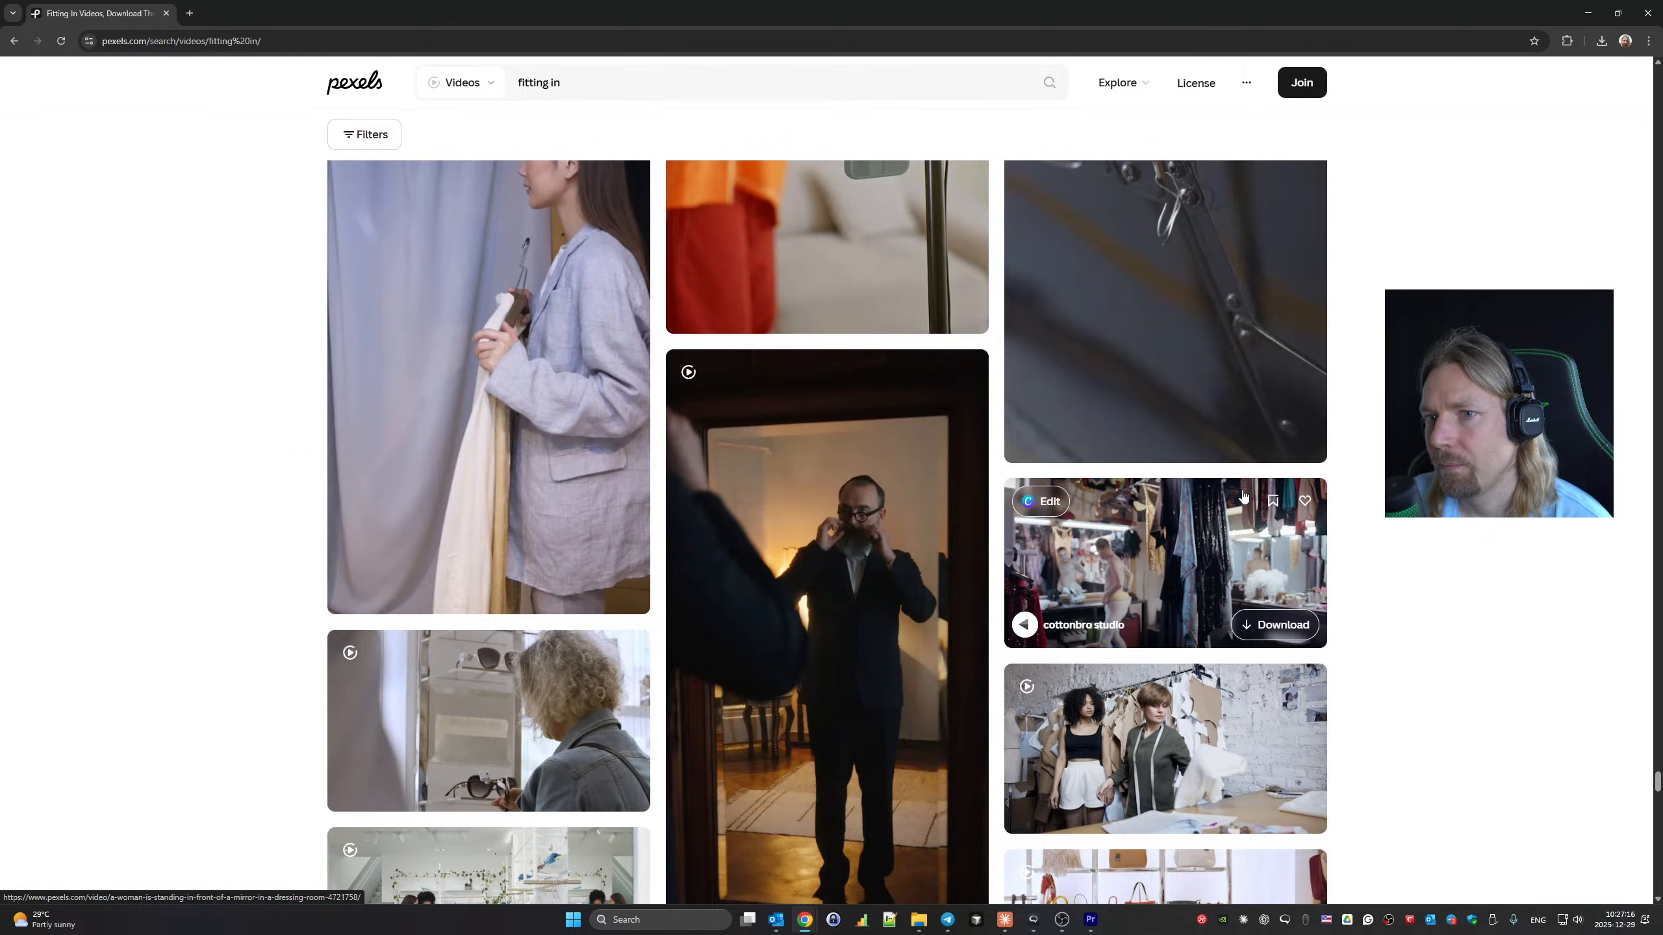
scroll(1243, 496, "down", 8)
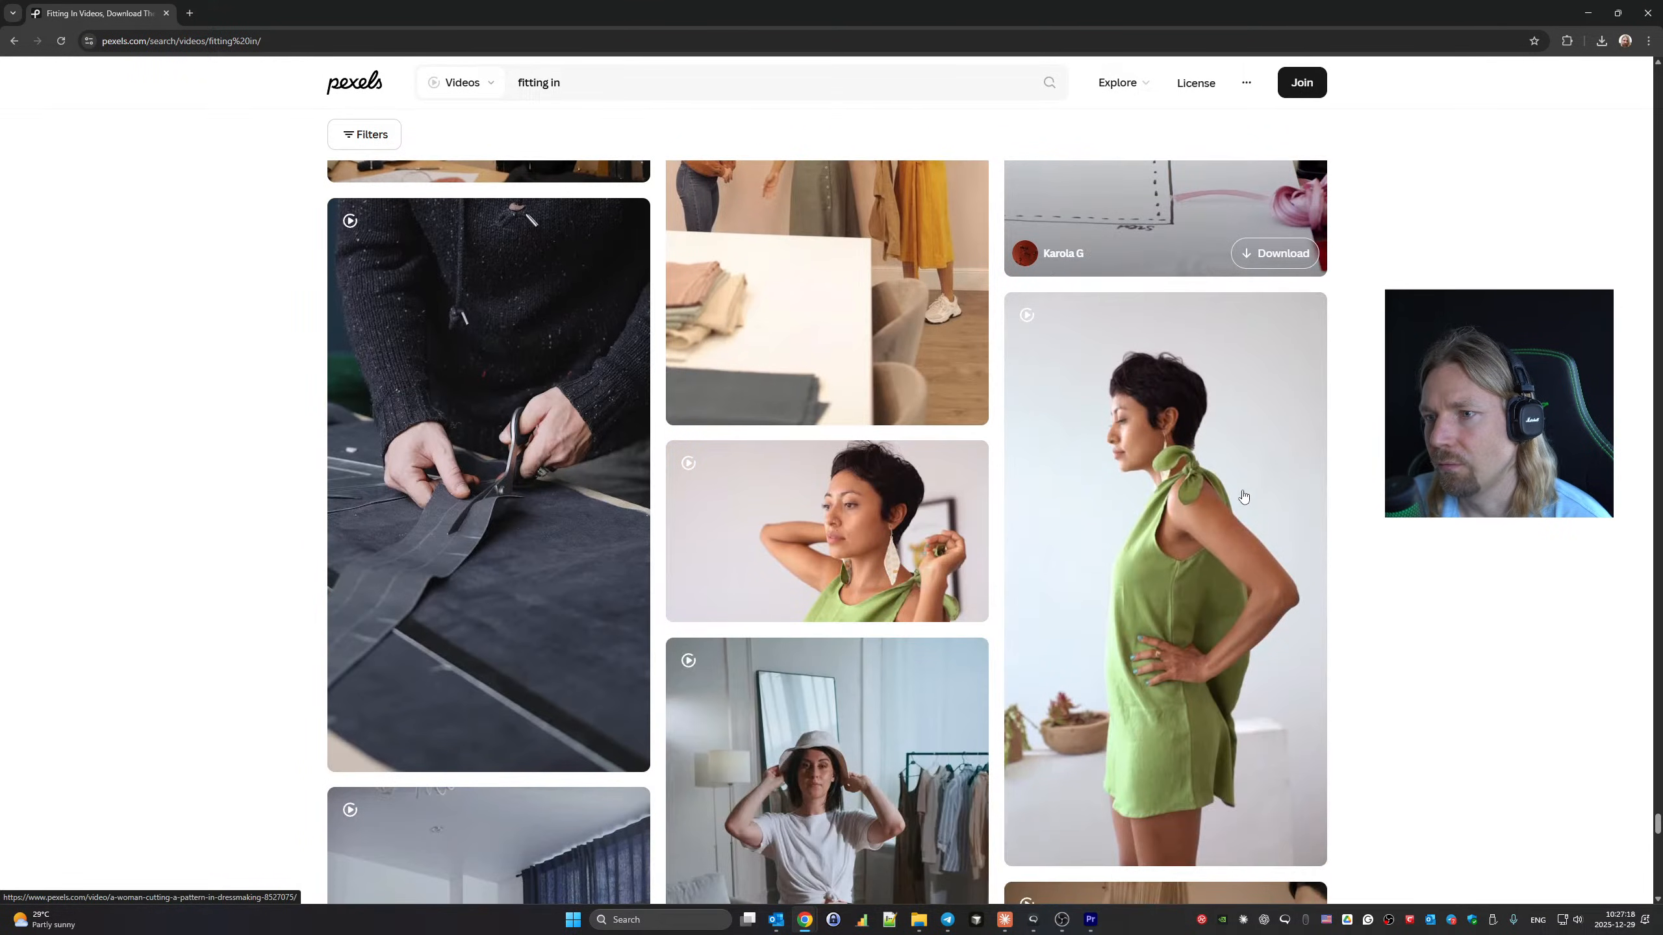
scroll(1243, 496, "down", 8)
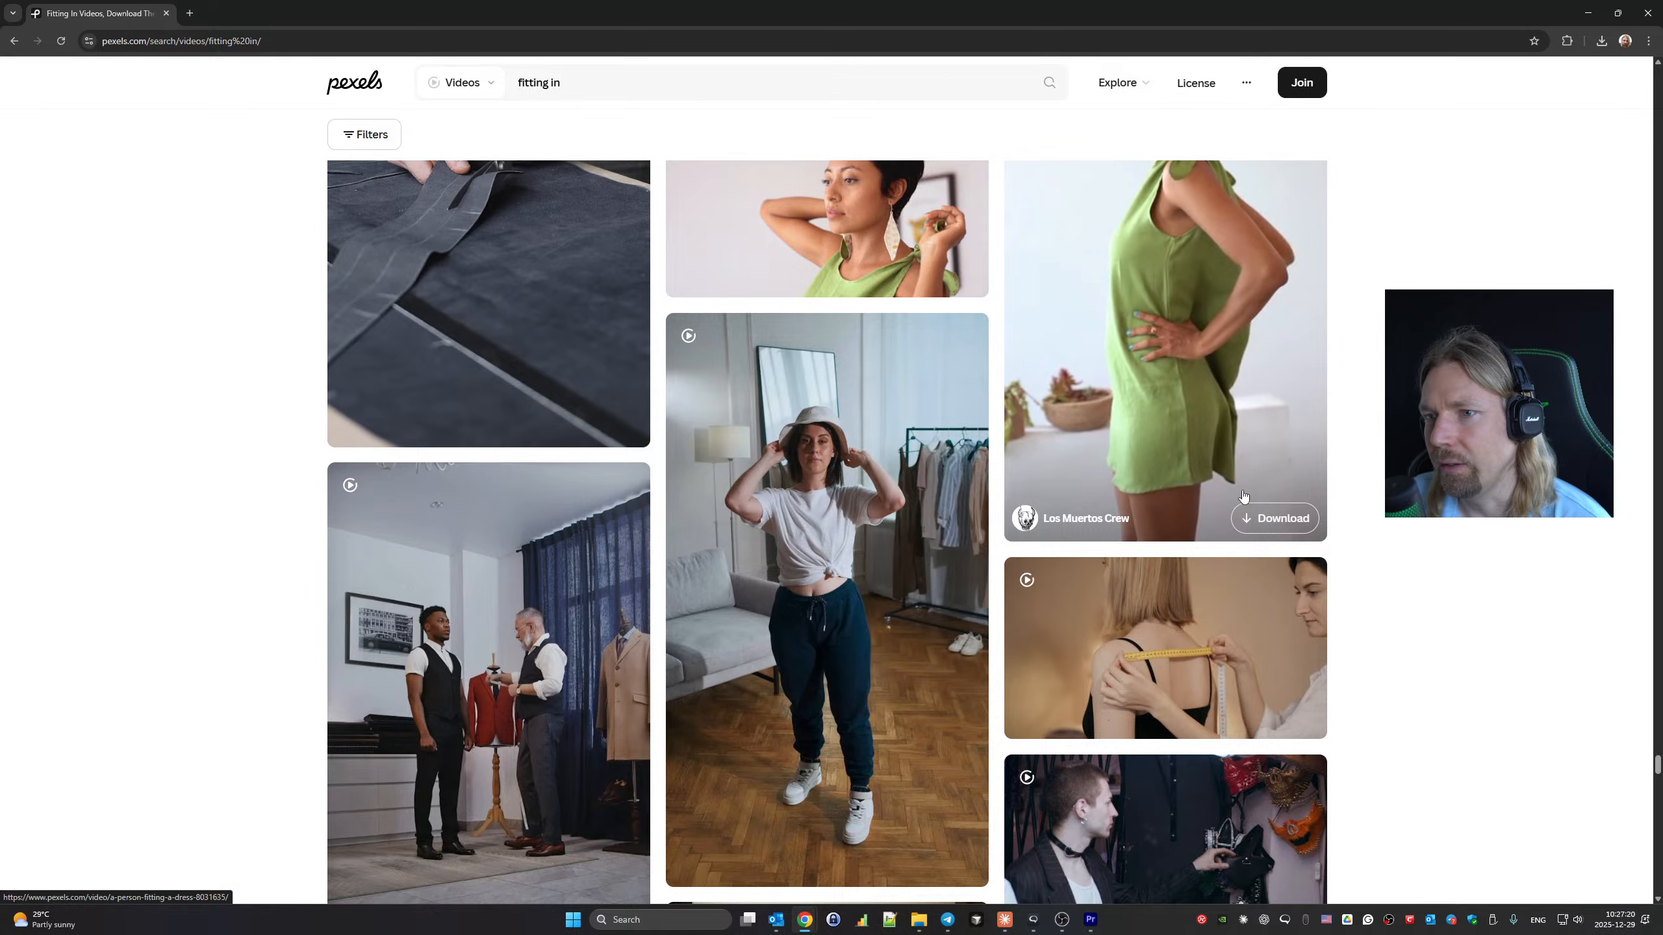
scroll(1242, 496, "down", 10)
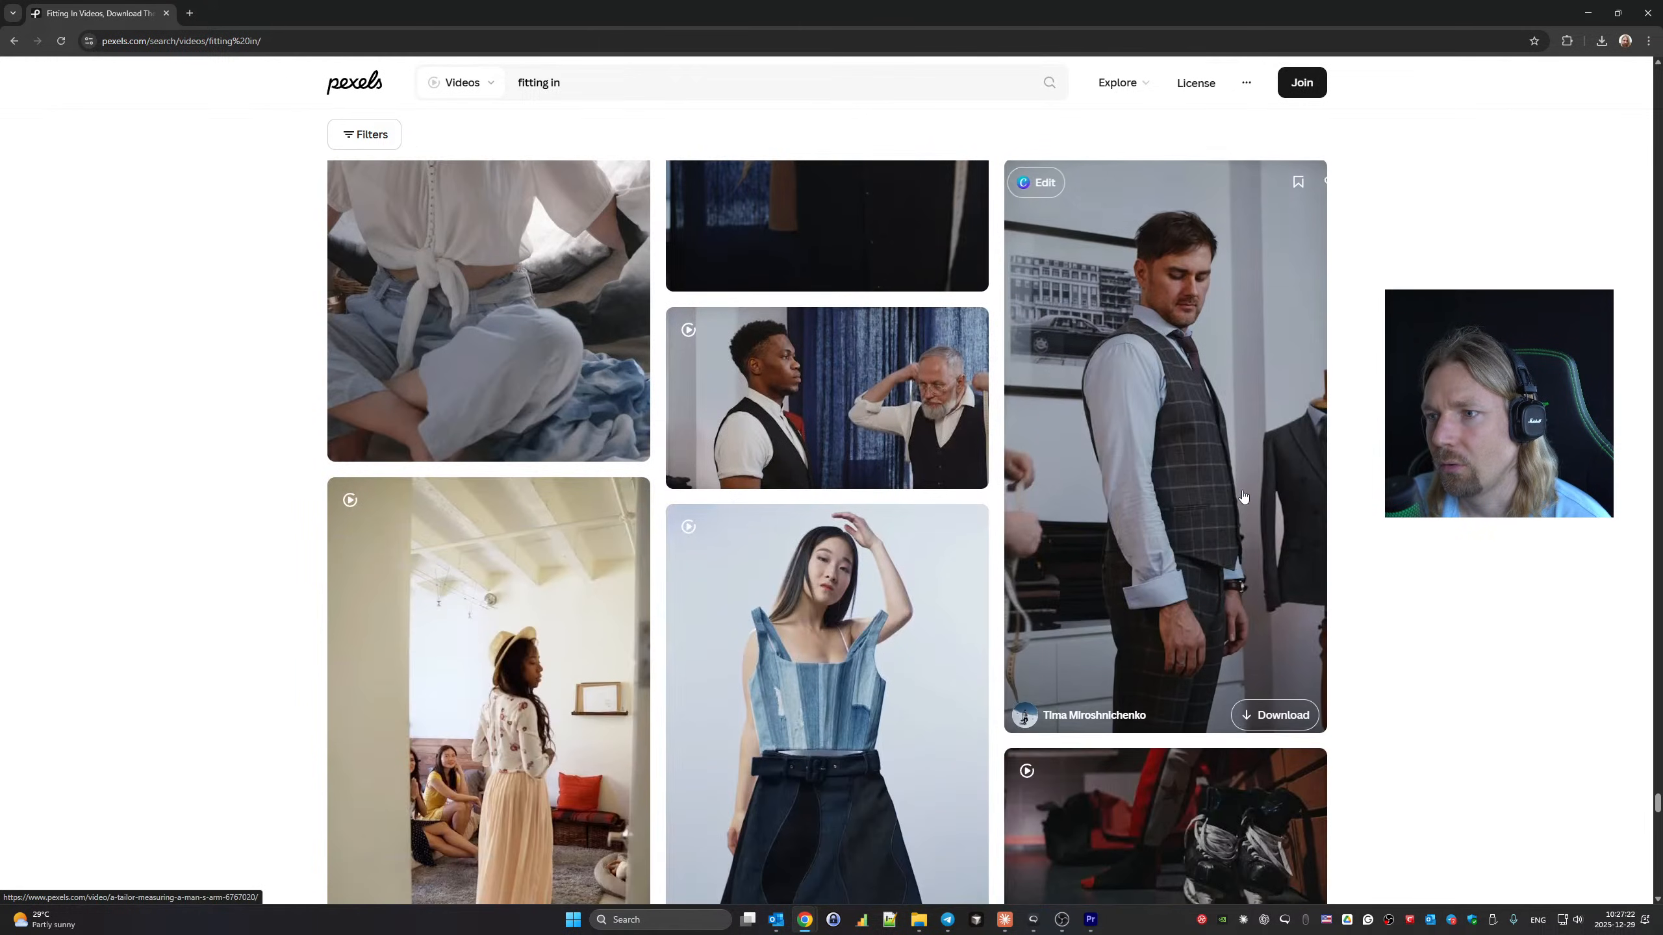
scroll(1243, 495, "up", 11)
scroll(855, 649, "down", 4)
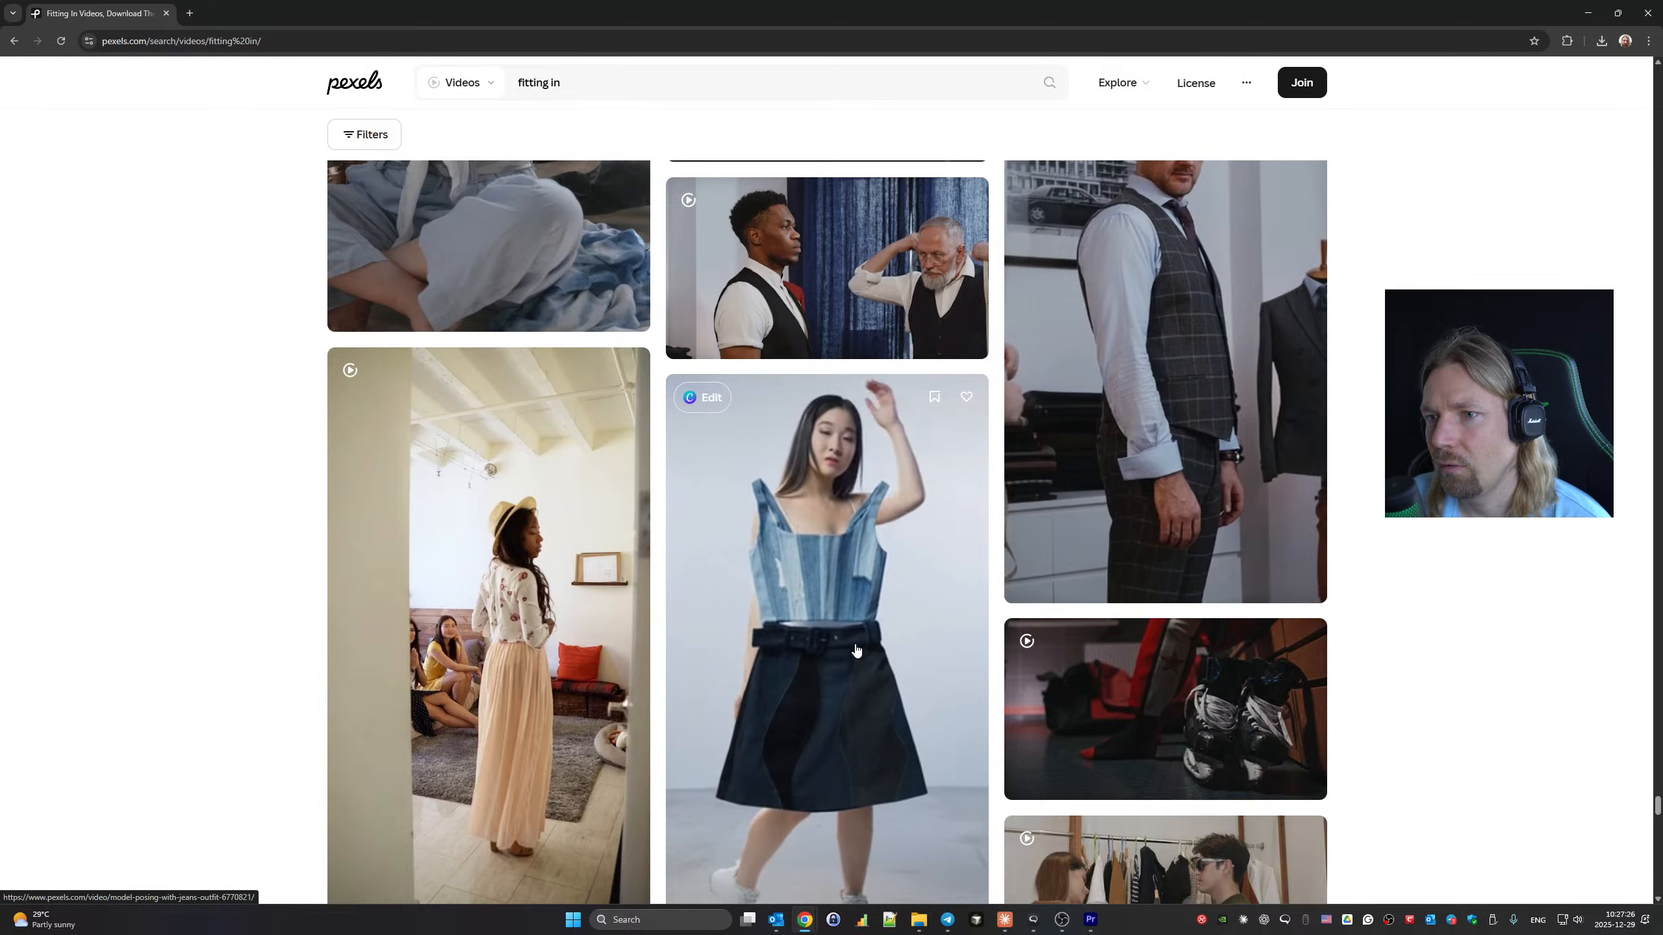
scroll(855, 649, "down", 6)
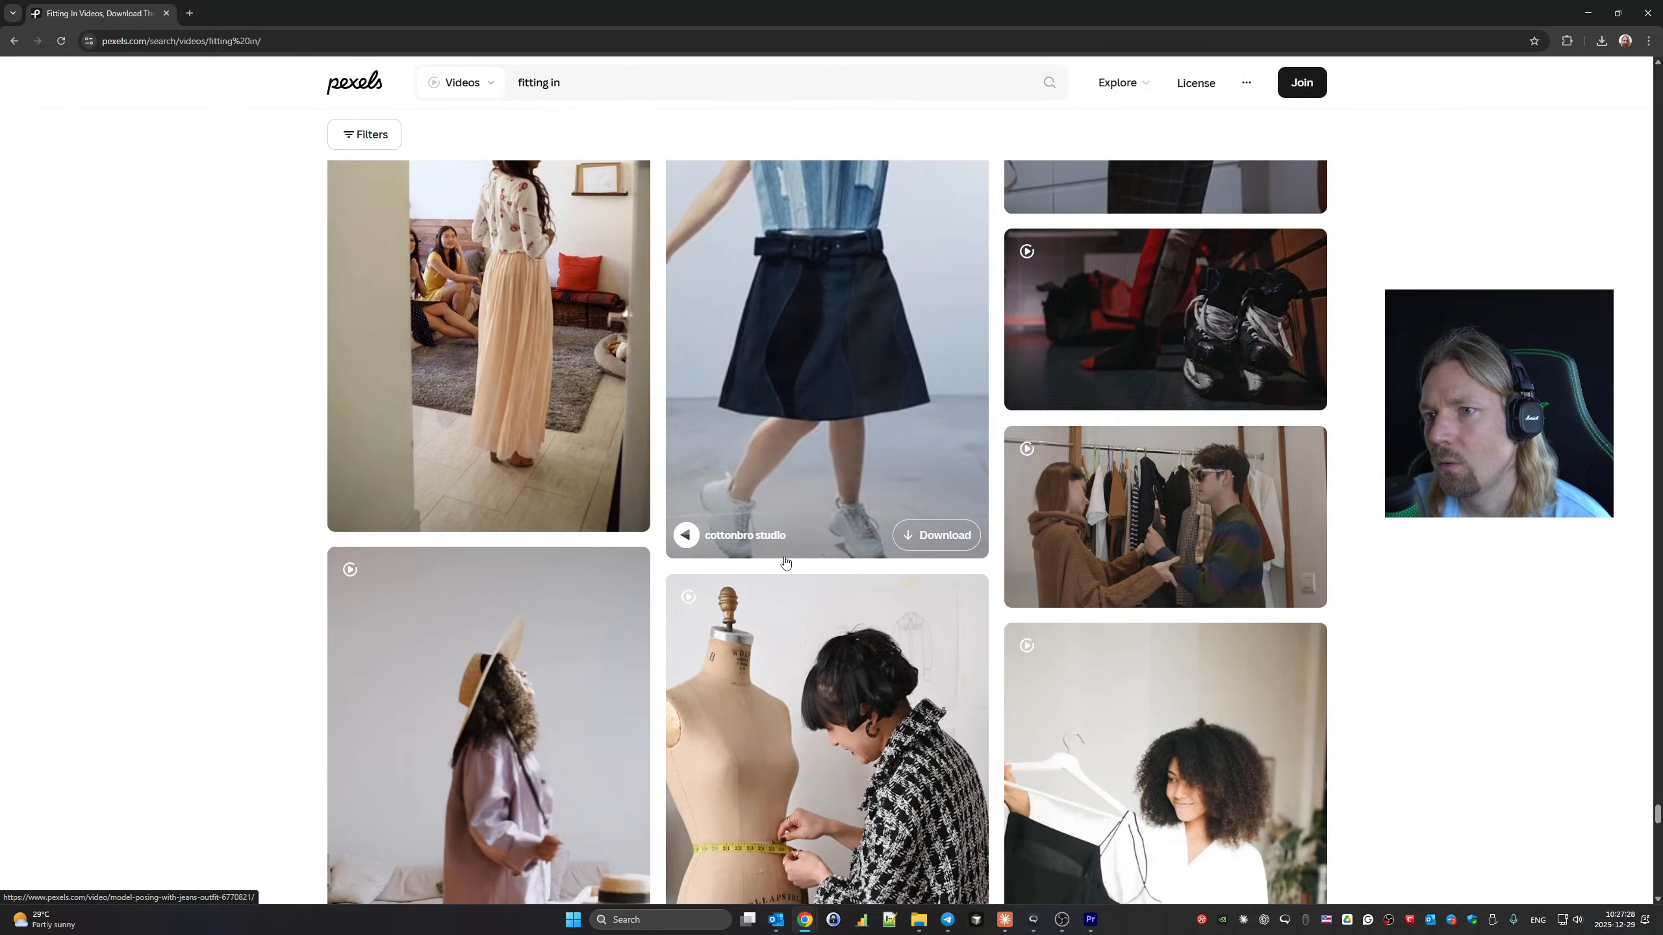
Preview the "Model Posing With Jeans Outfit" clip, return to the results, and open the clip in a separate tab.
scroll(785, 562, "up", 4)
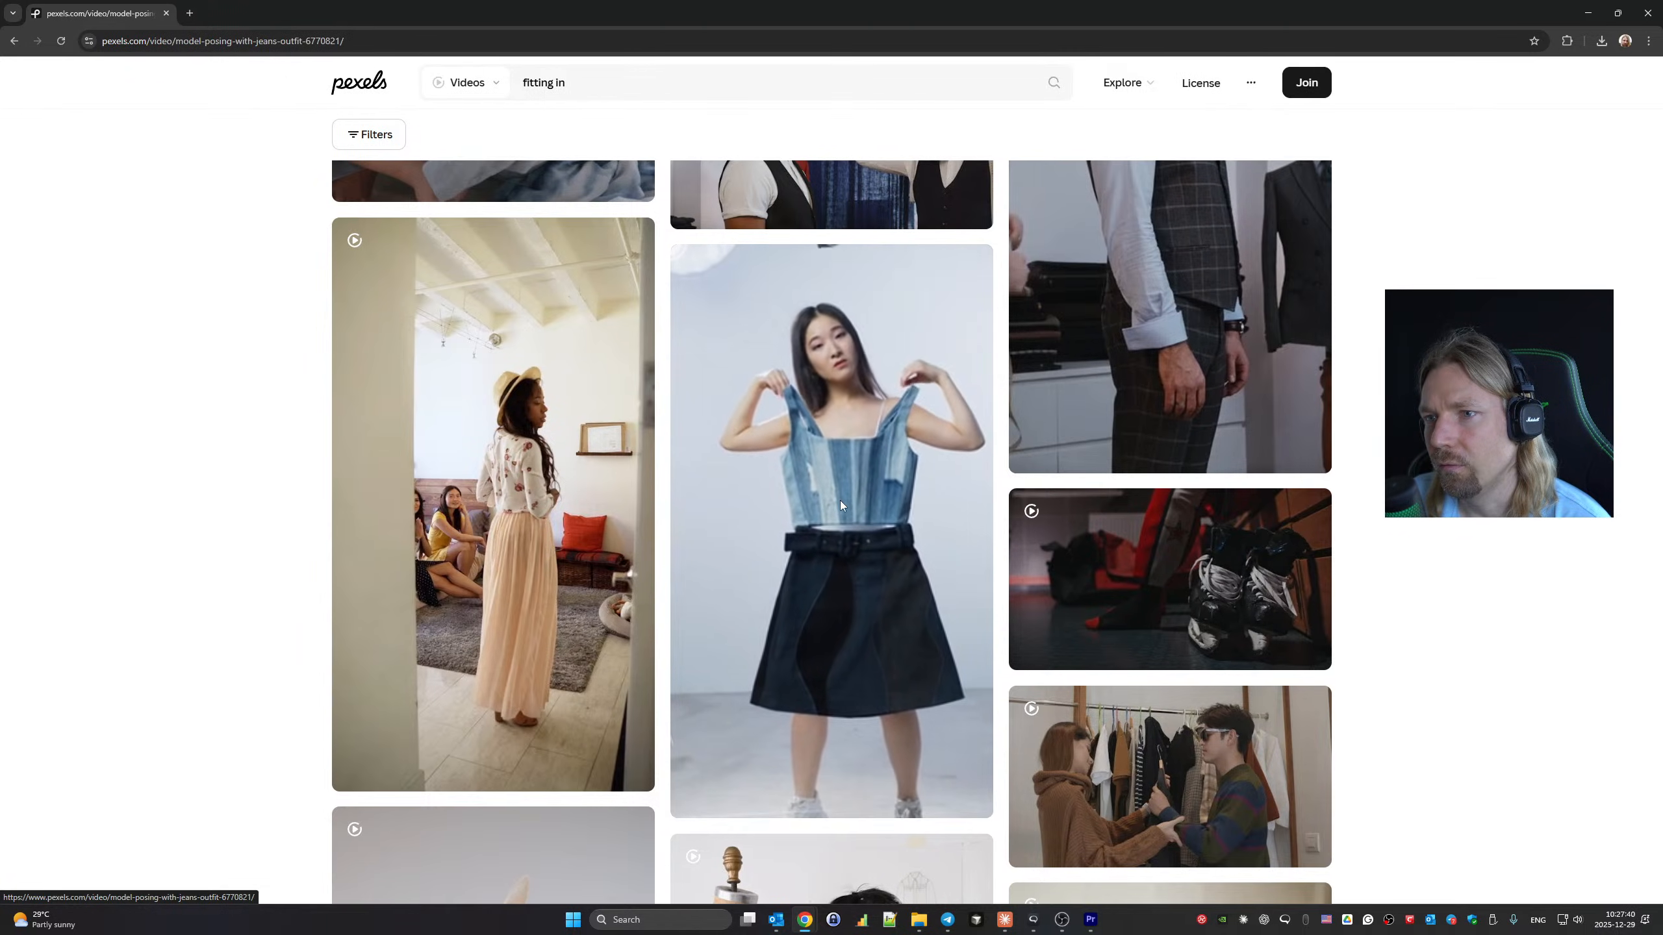
left_click(841, 506)
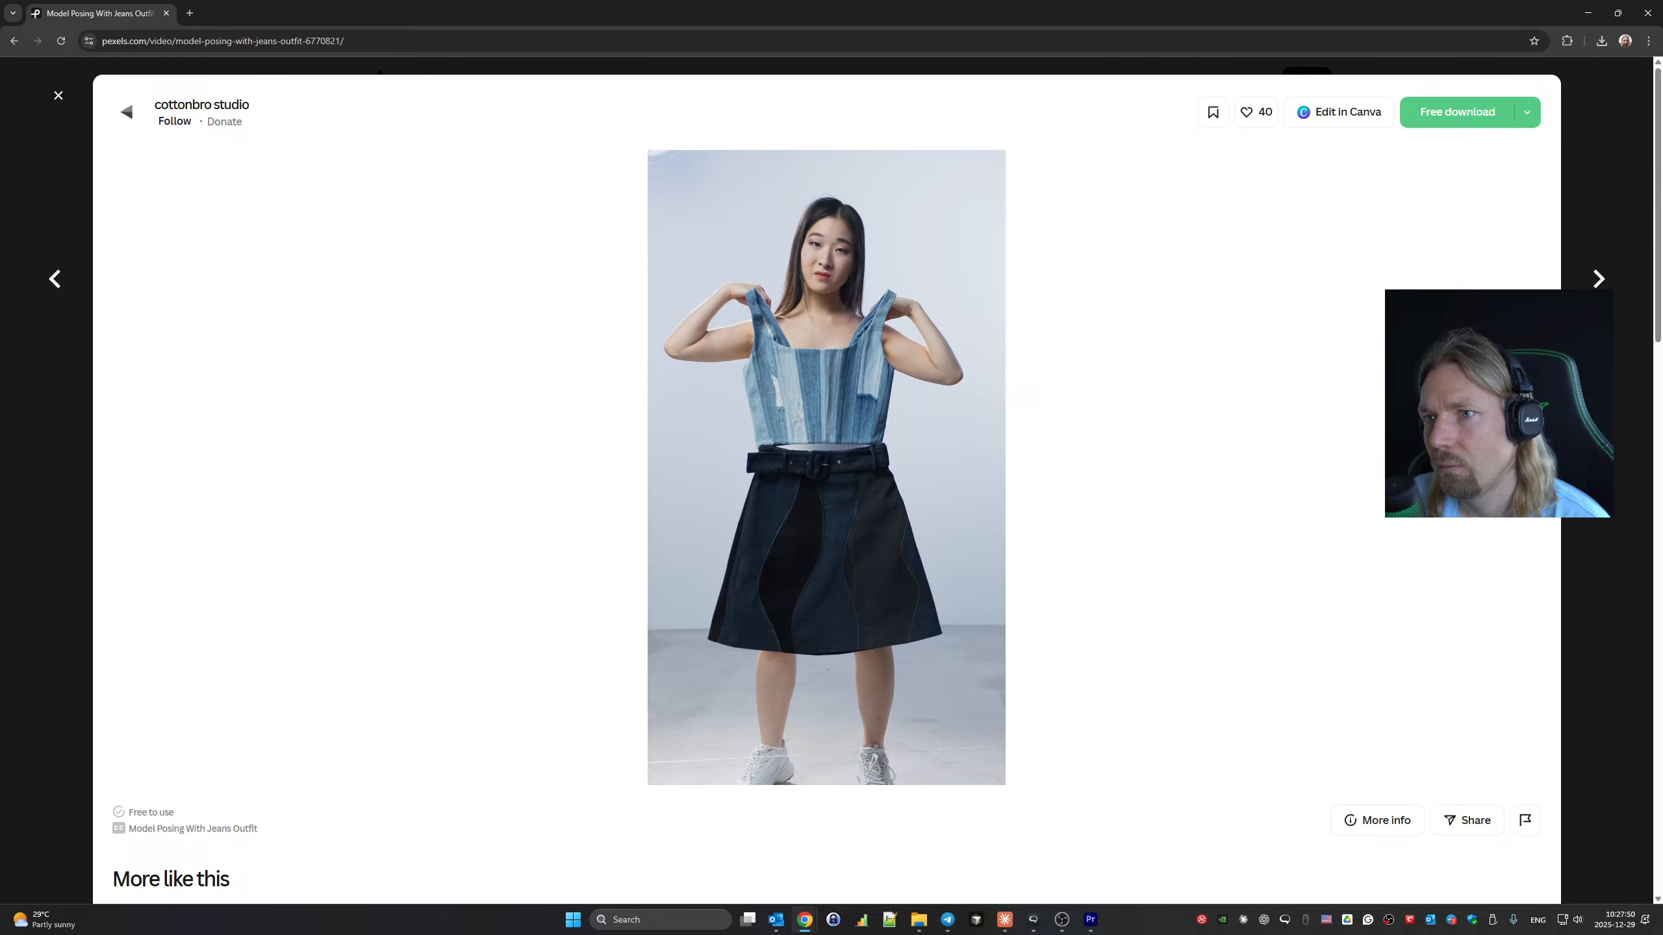
left_click(1621, 161)
scroll(838, 416, "down", 7)
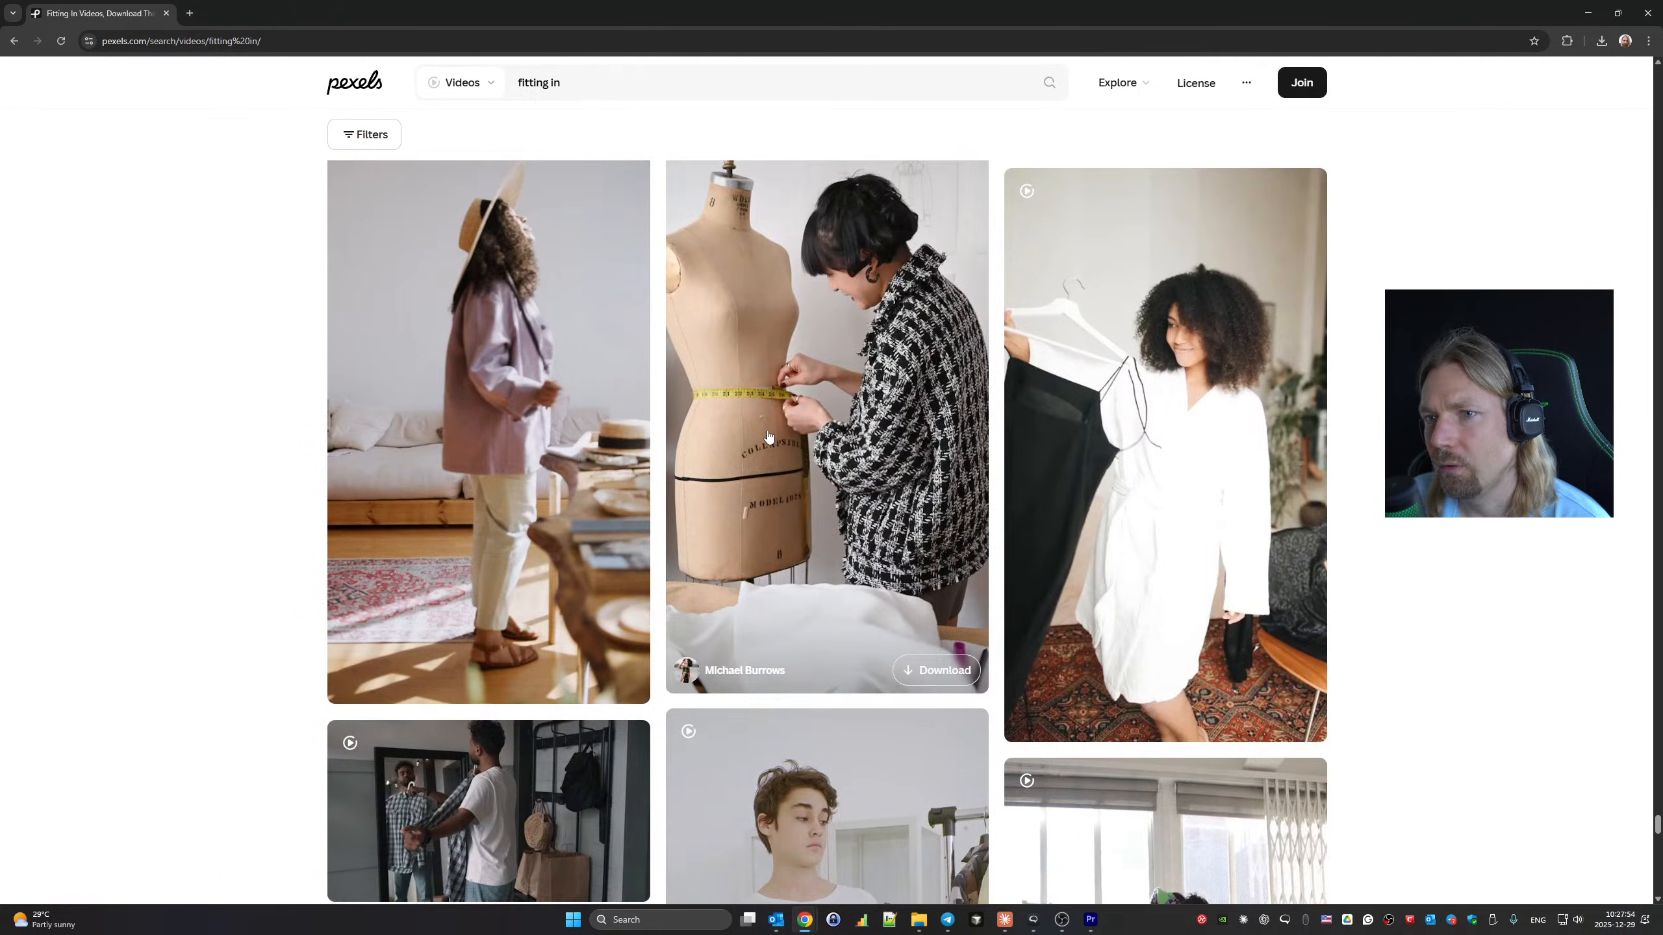
scroll(788, 305, "up", 3)
Examine the remaining "fitting in" video results below the jeans outfit clip for further B-roll candidates about conforming.
scroll(763, 406, "down", 8)
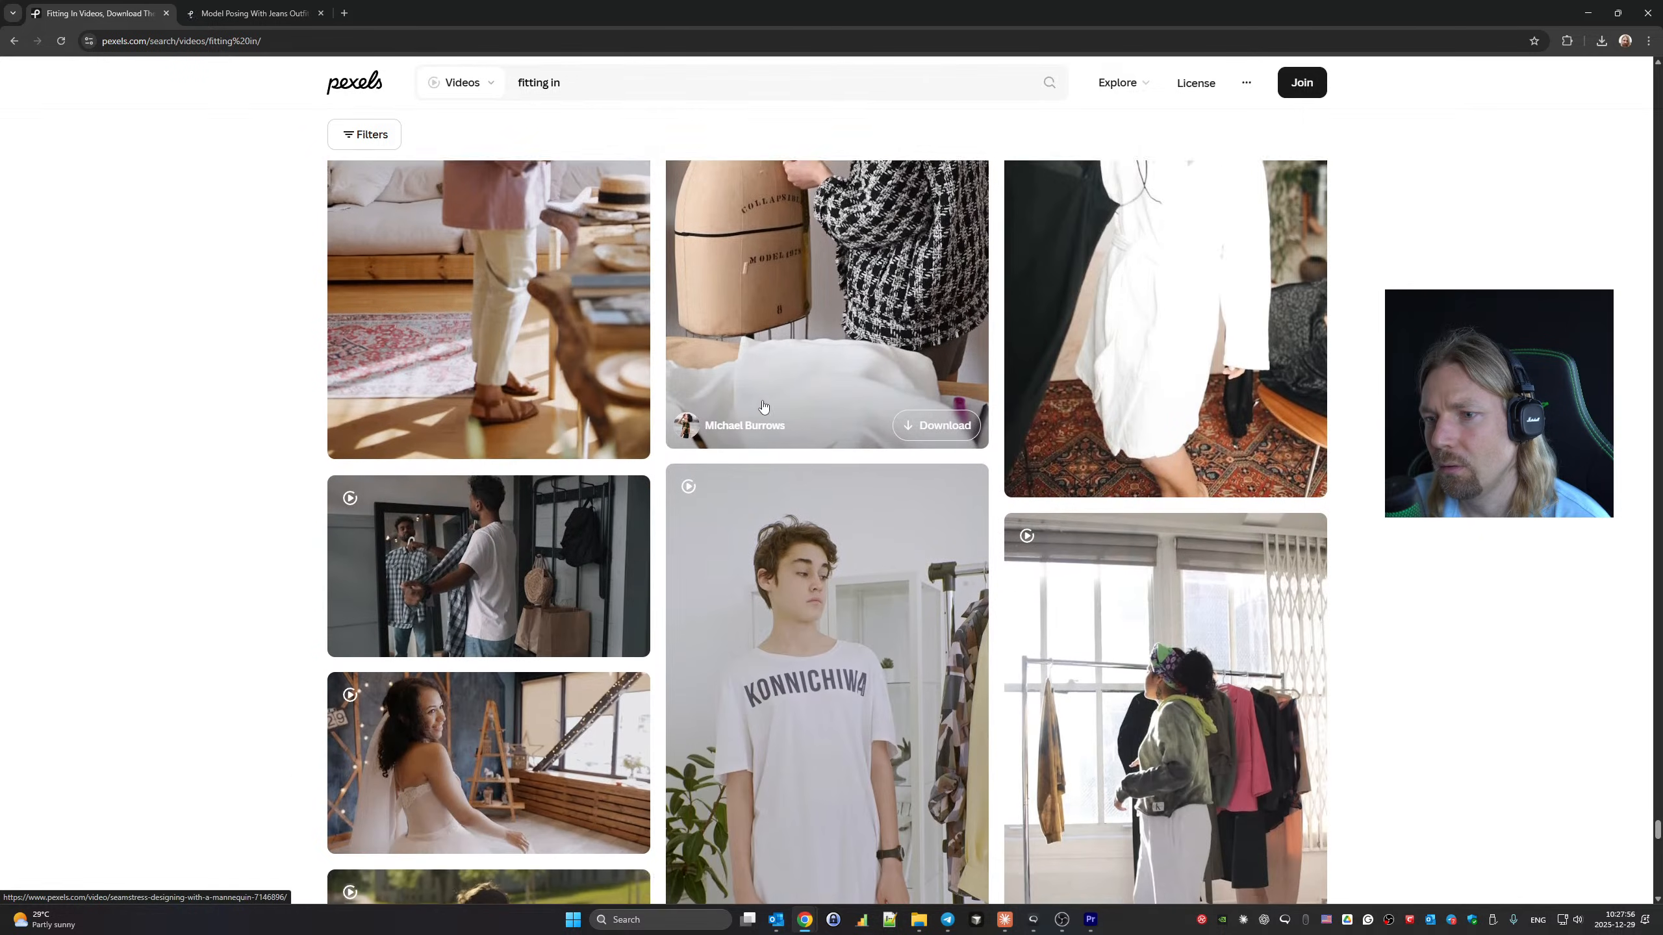
scroll(763, 406, "down", 10)
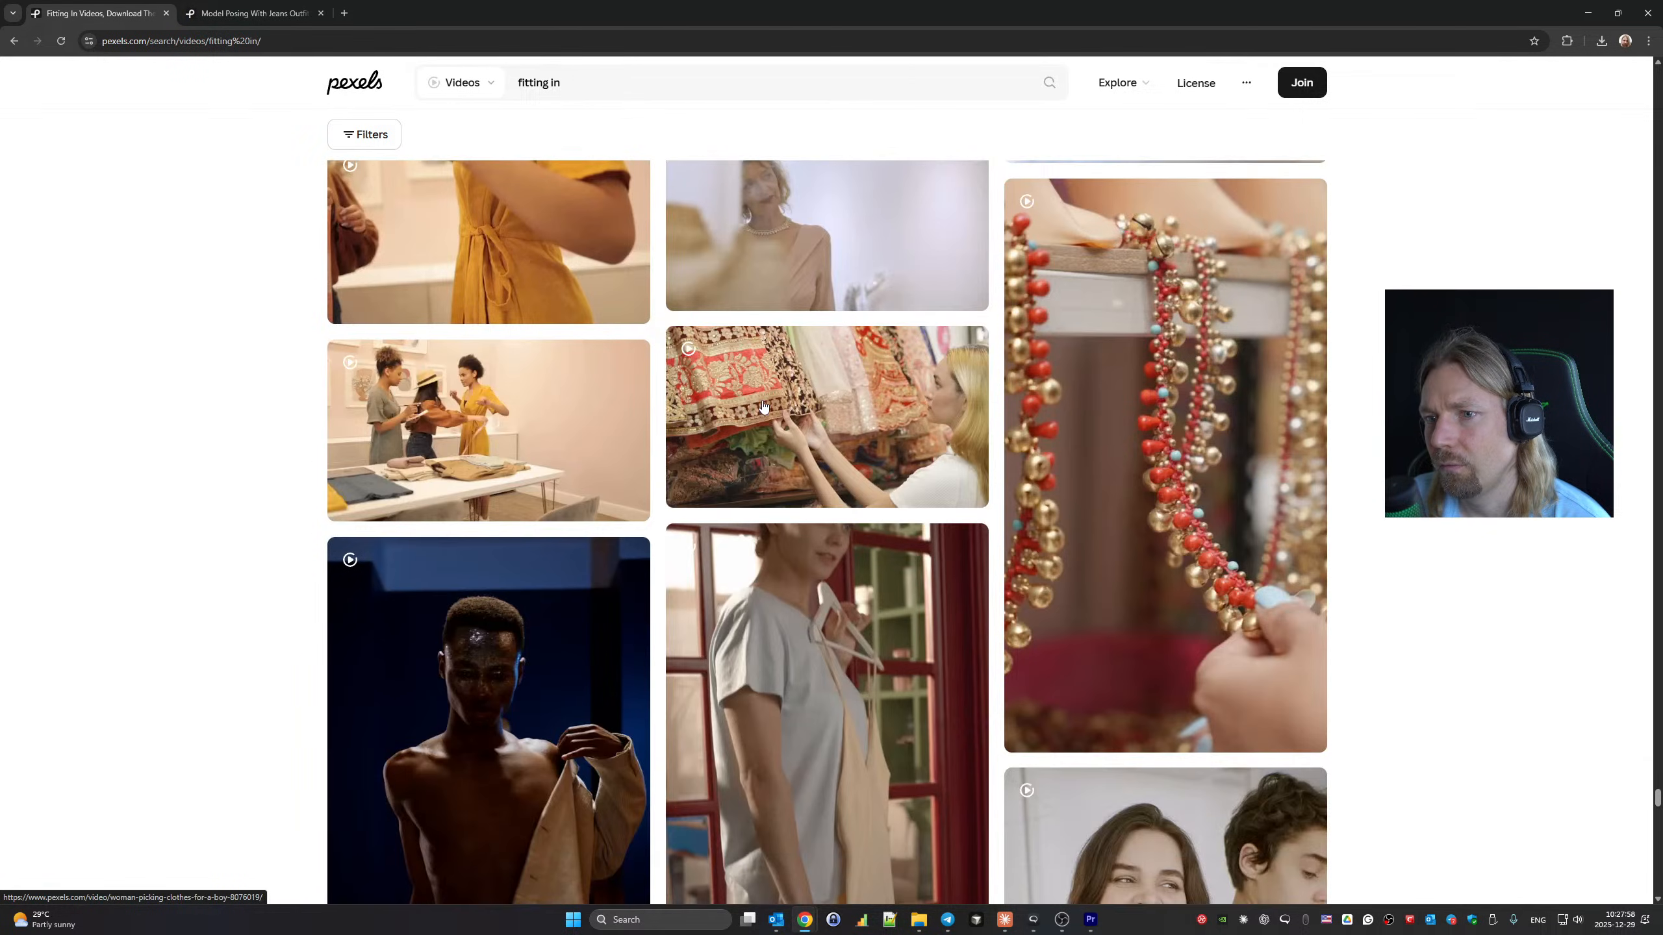
scroll(763, 407, "down", 5)
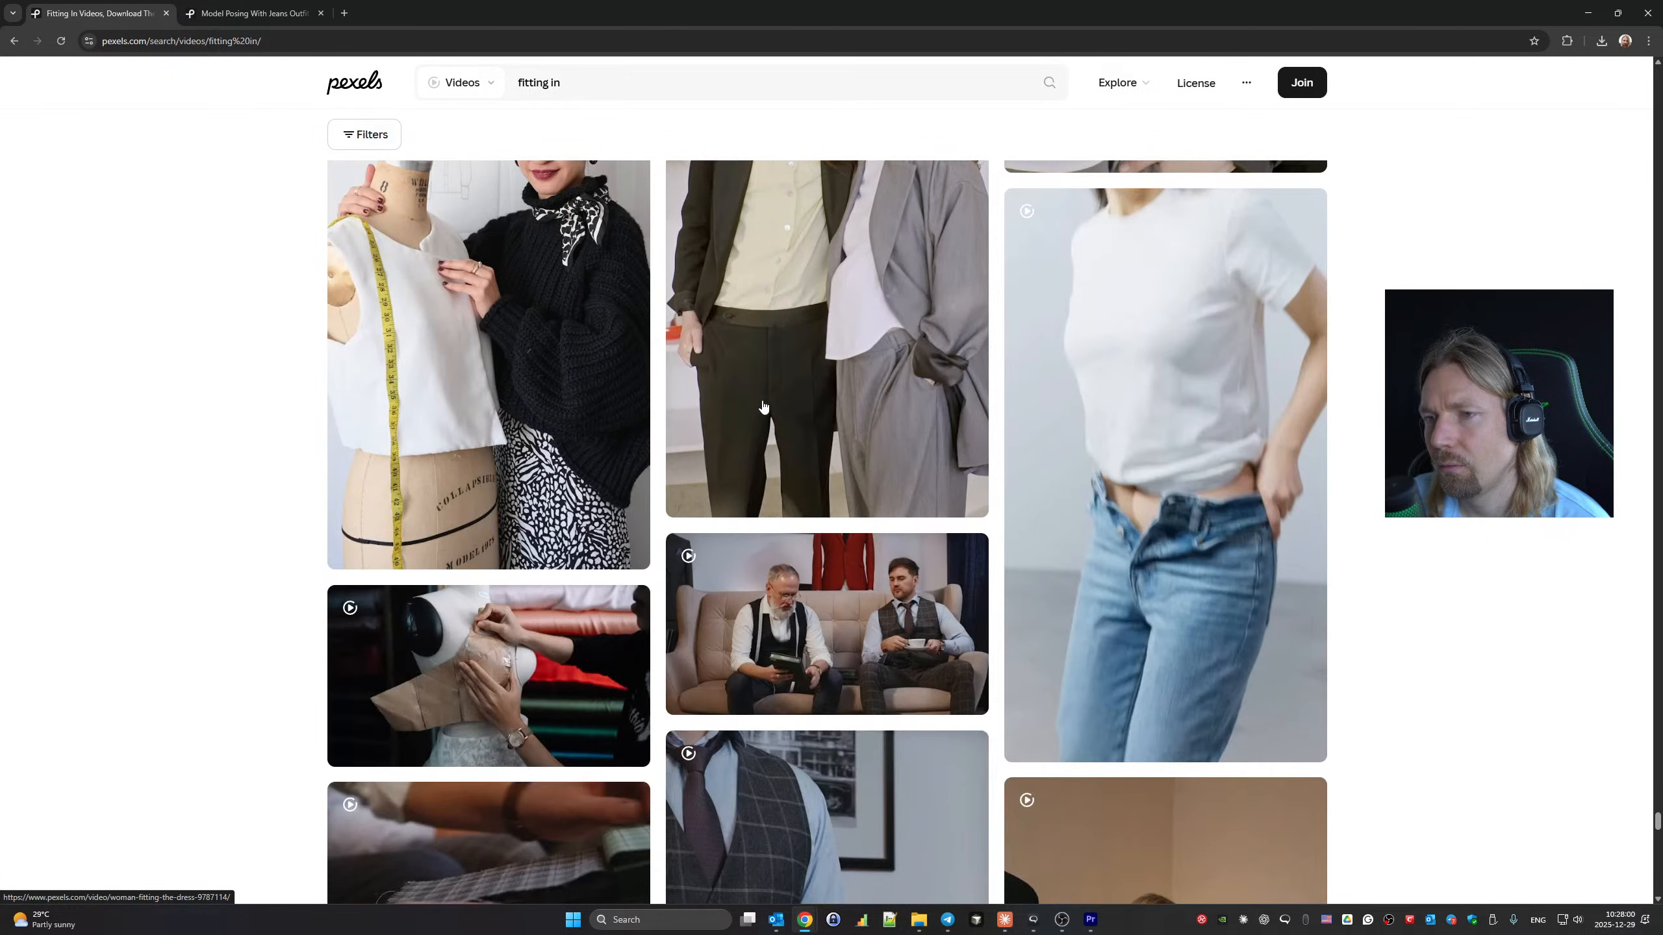
scroll(764, 406, "down", 5)
scroll(764, 406, "down", 5)
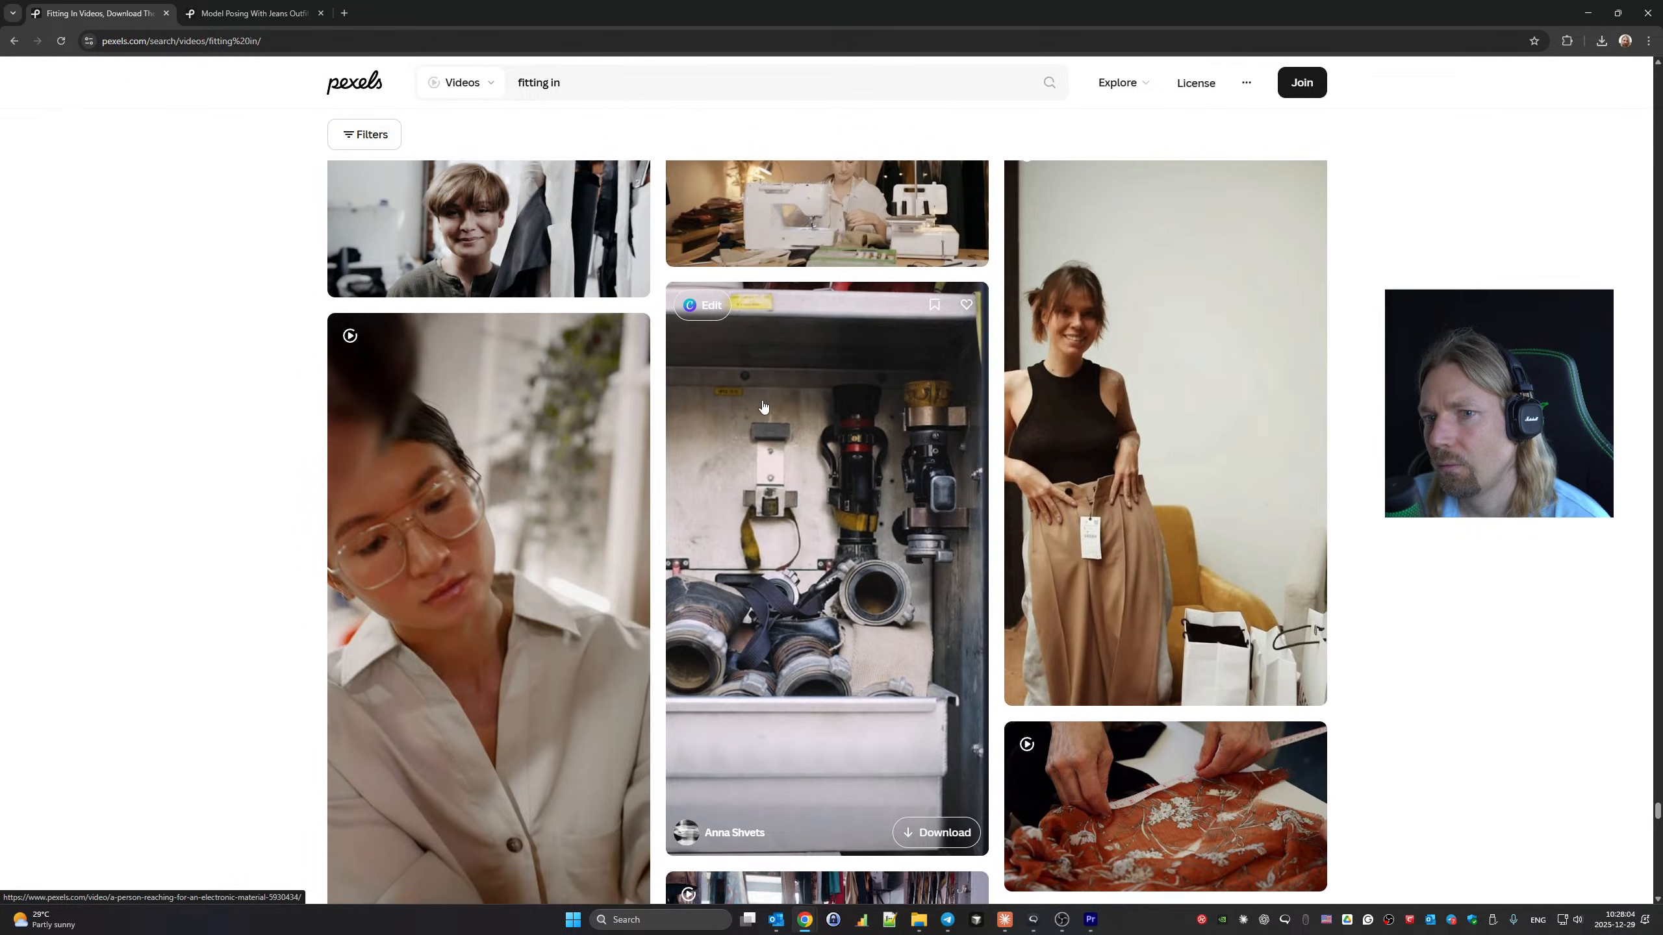
scroll(764, 406, "down", 5)
scroll(763, 406, "down", 20)
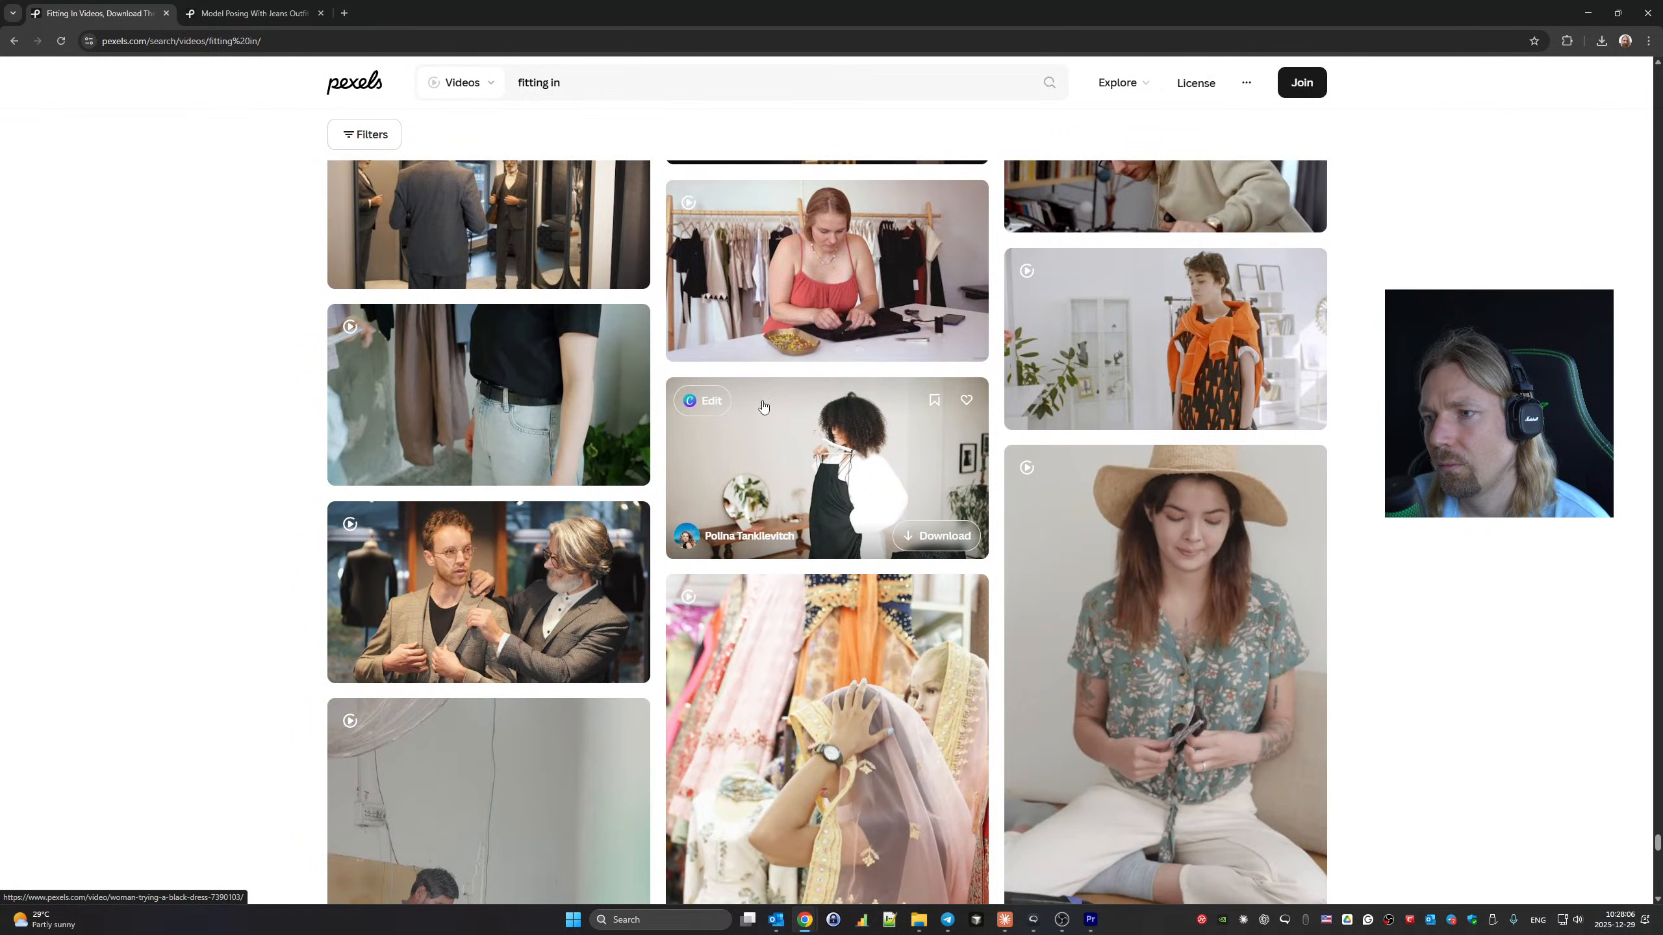
scroll(764, 406, "down", 20)
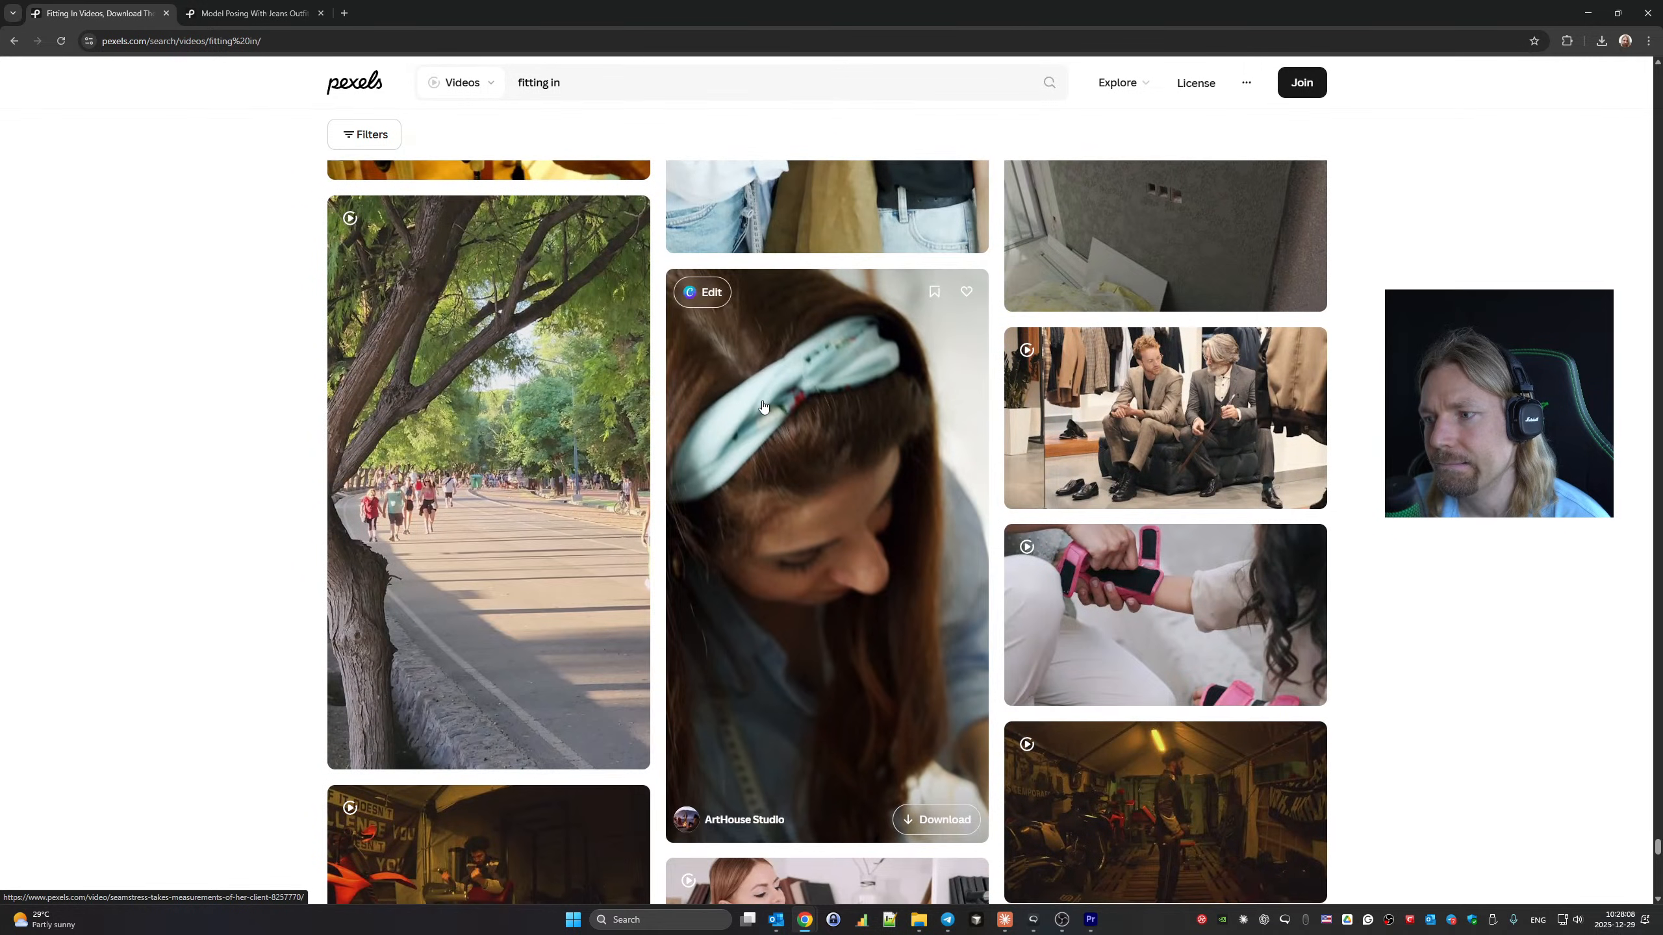
scroll(763, 404, "down", 10)
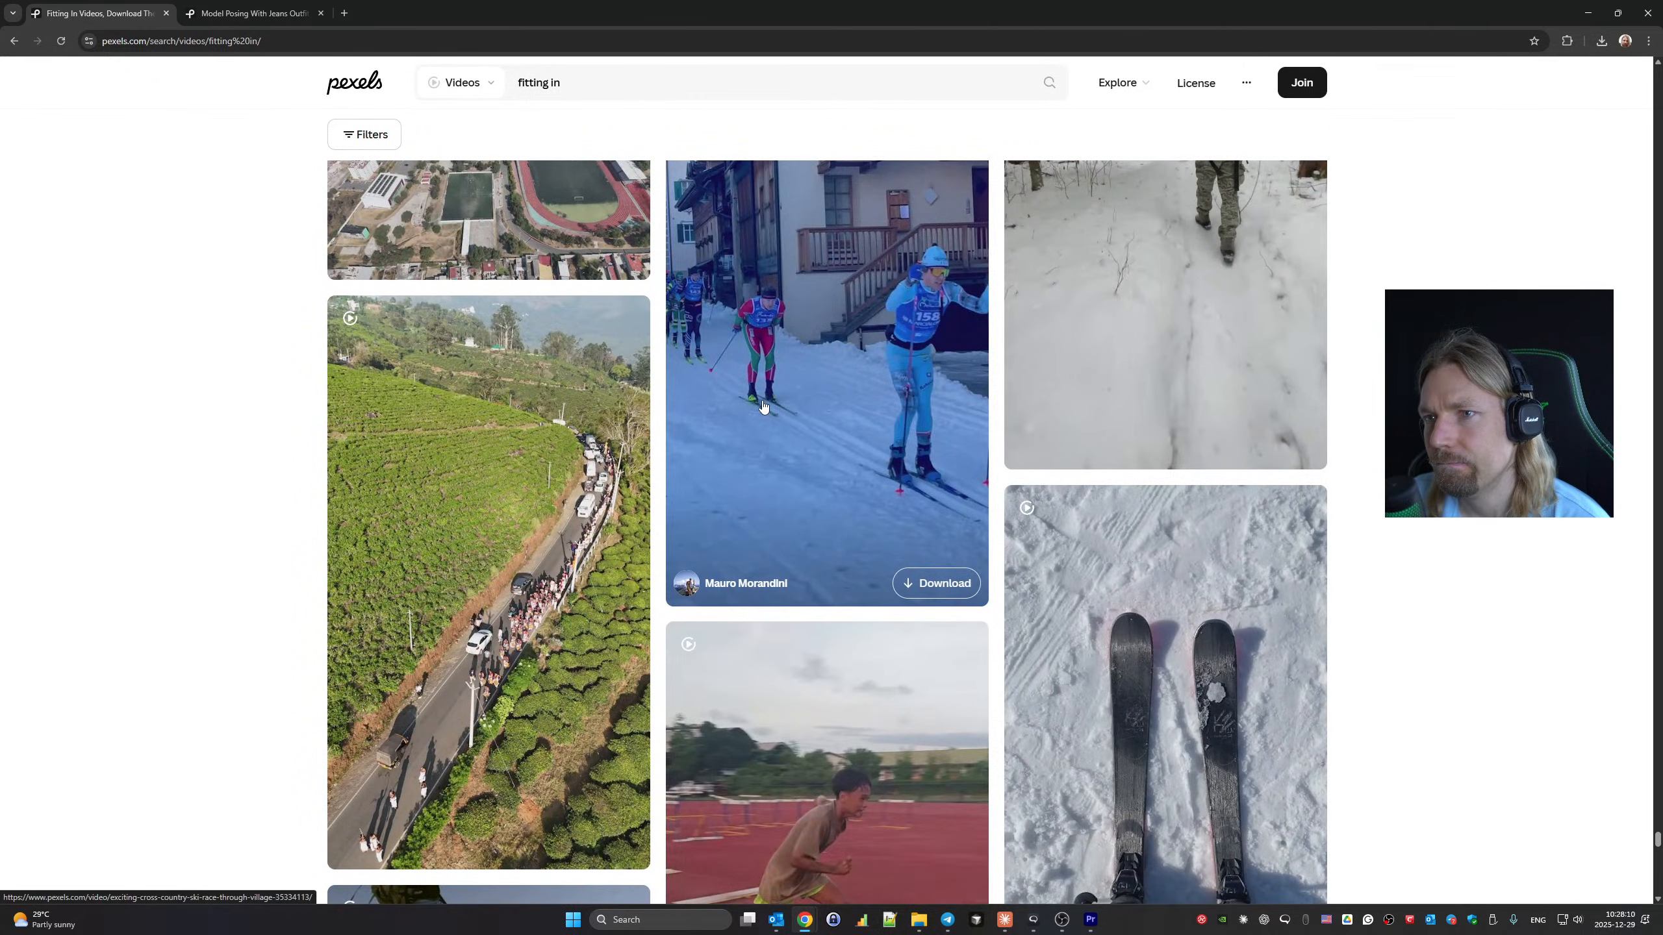
scroll(763, 406, "up", 3)
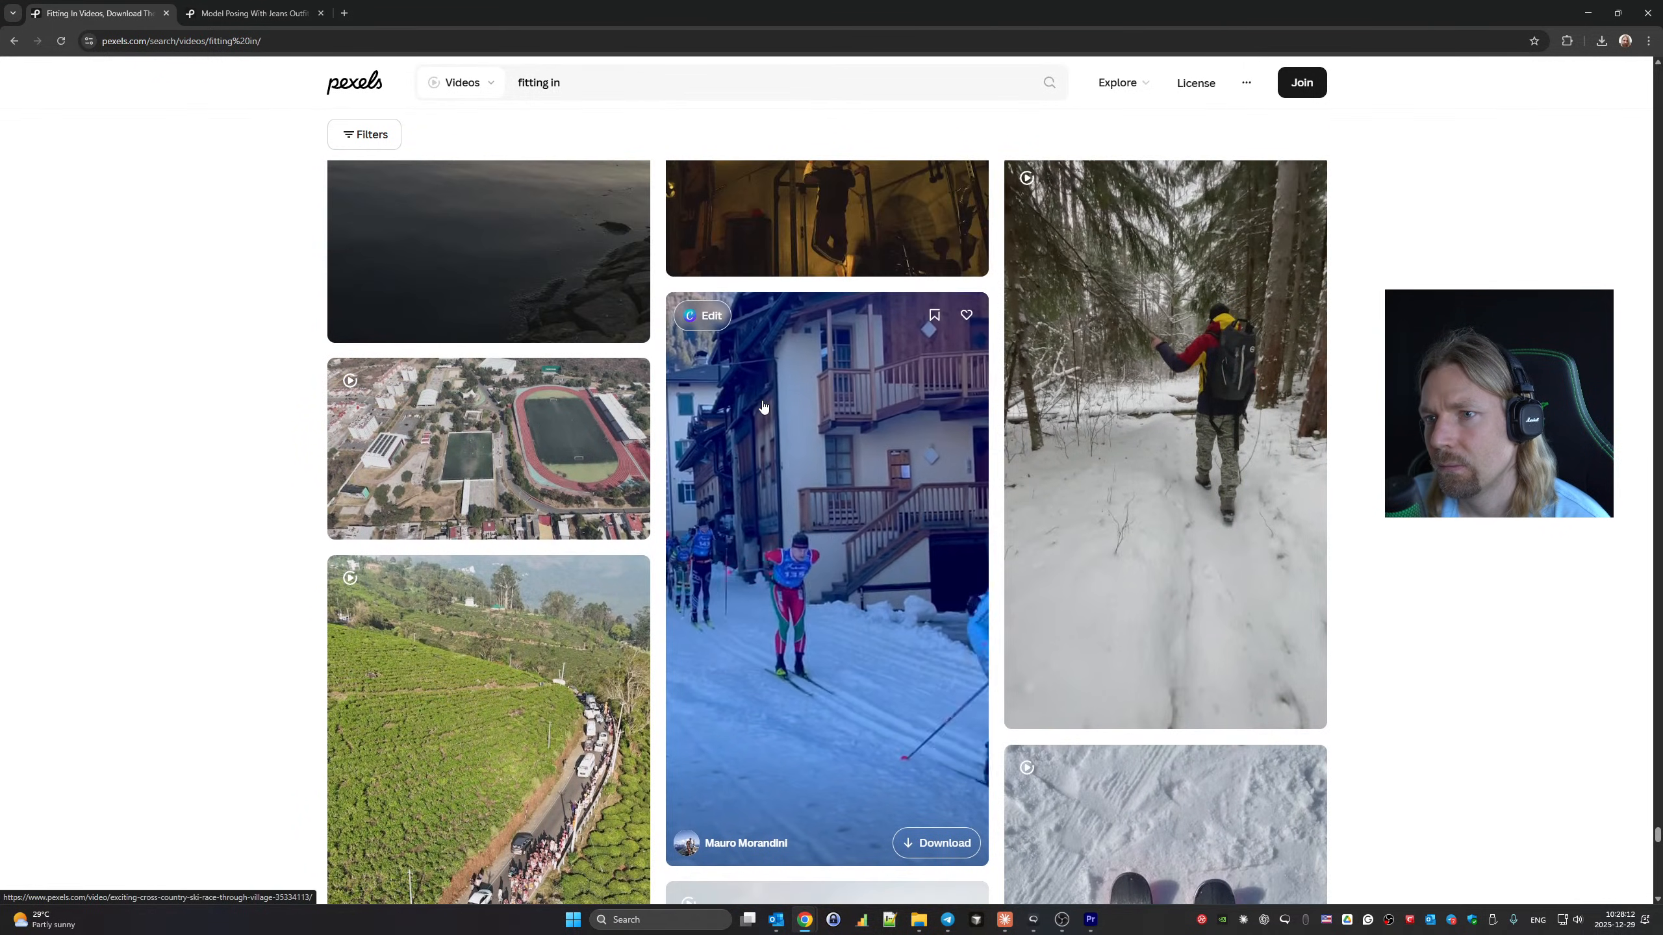
scroll(764, 406, "down", 7)
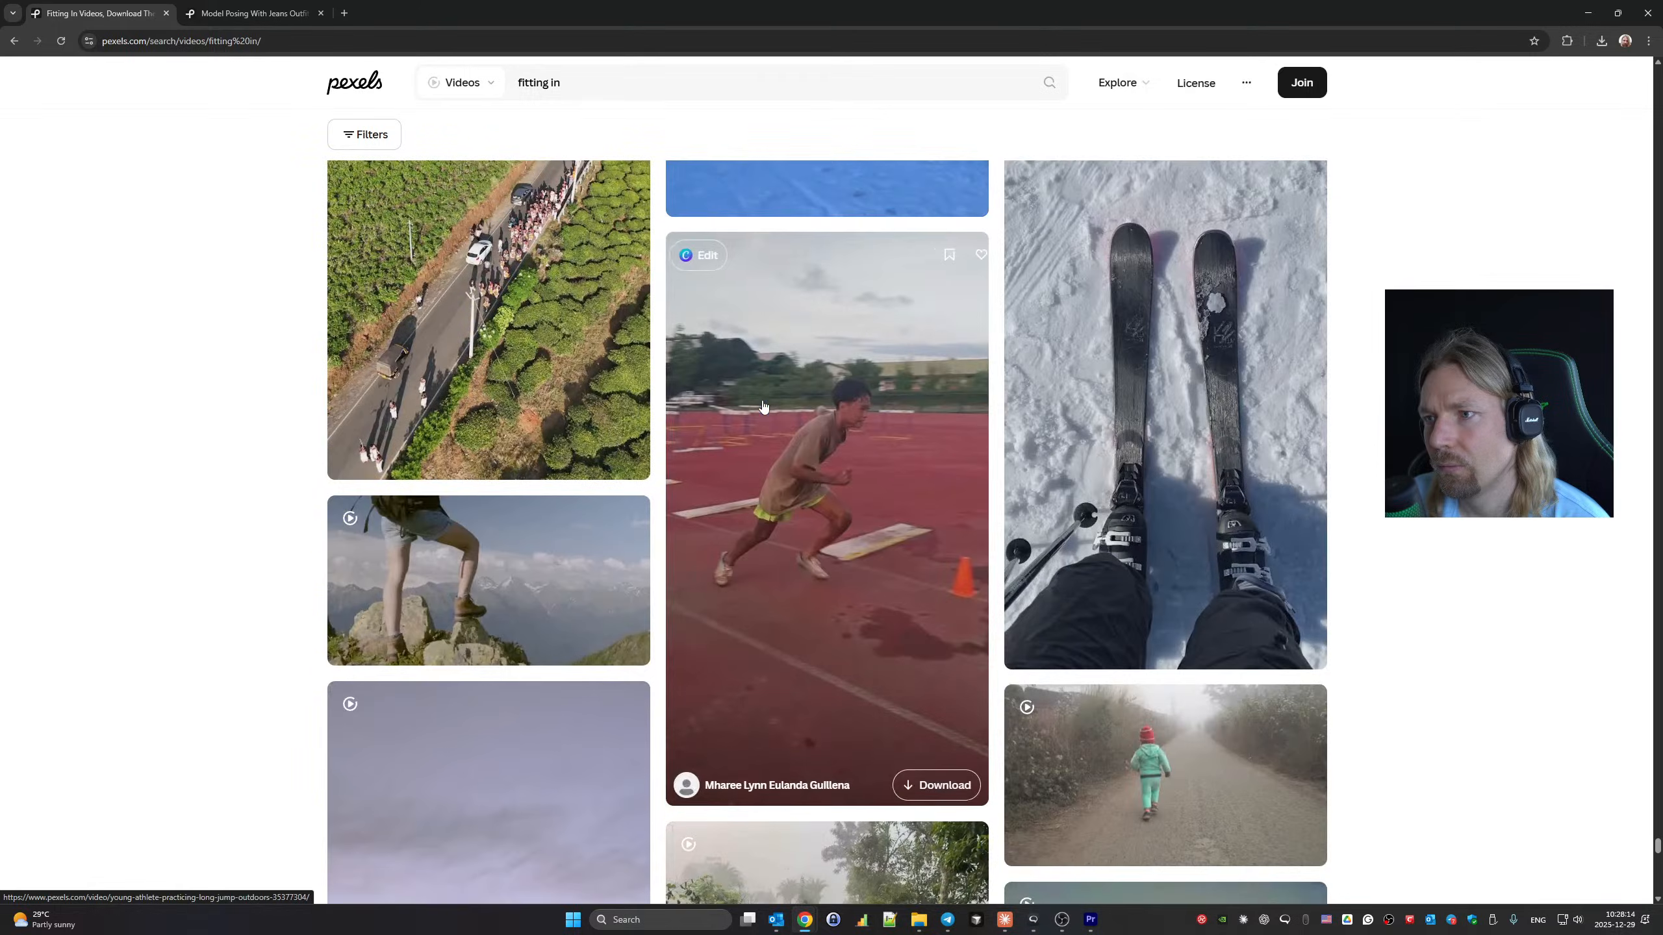
scroll(763, 406, "down", 6)
scroll(763, 406, "down", 6)
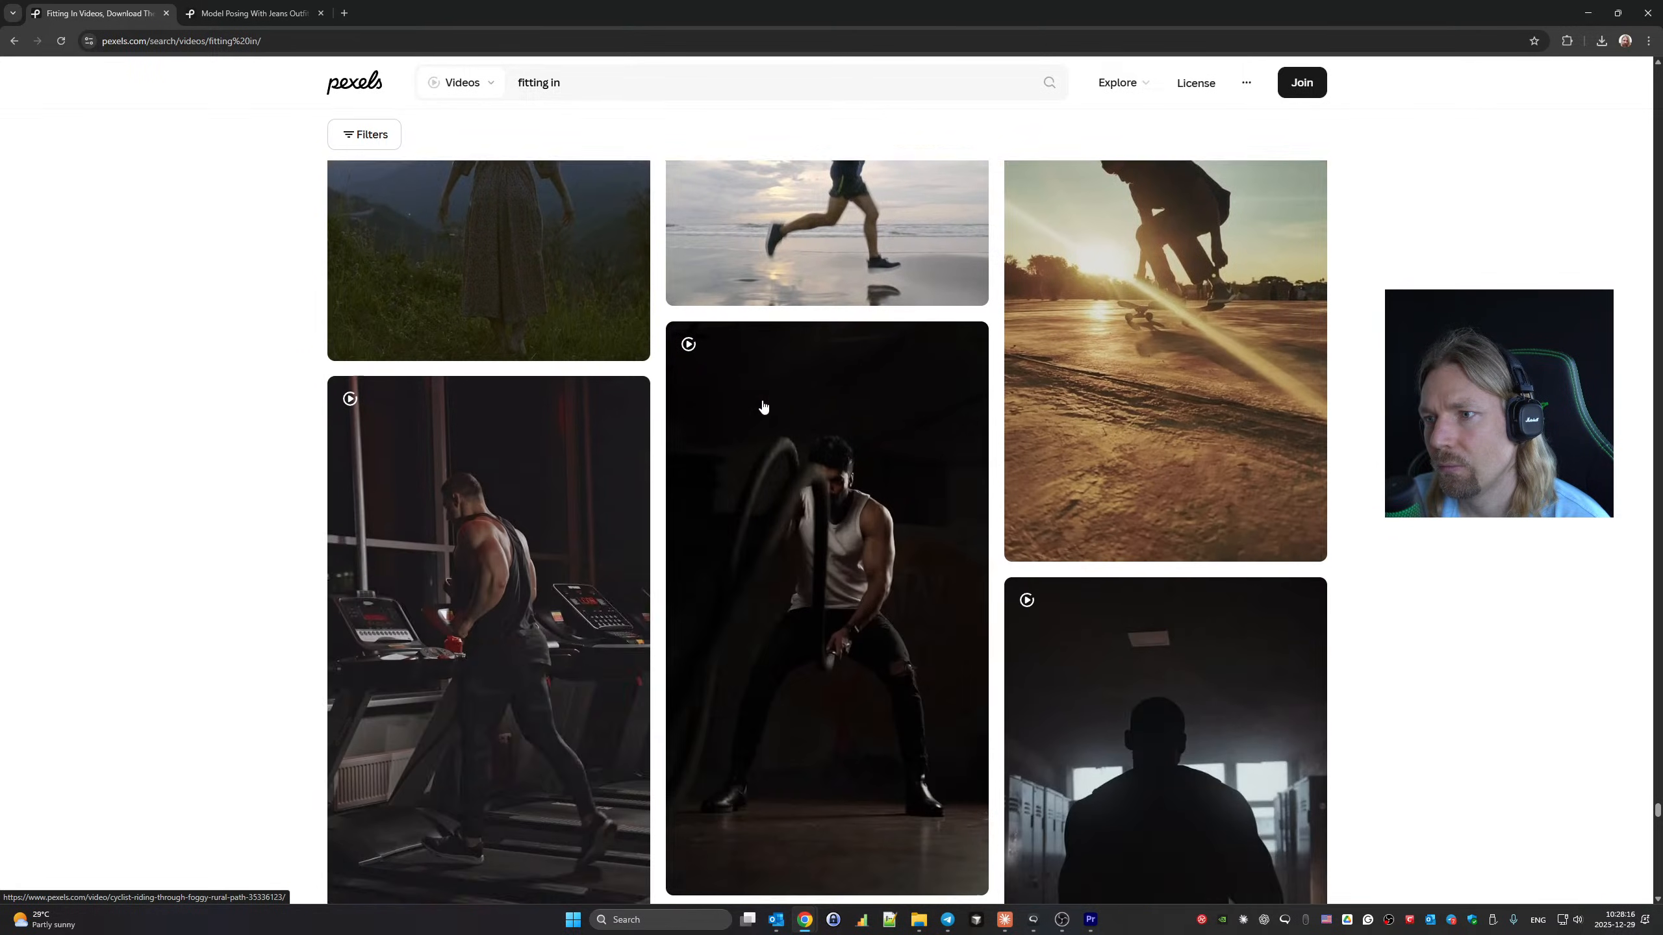
scroll(763, 406, "down", 13)
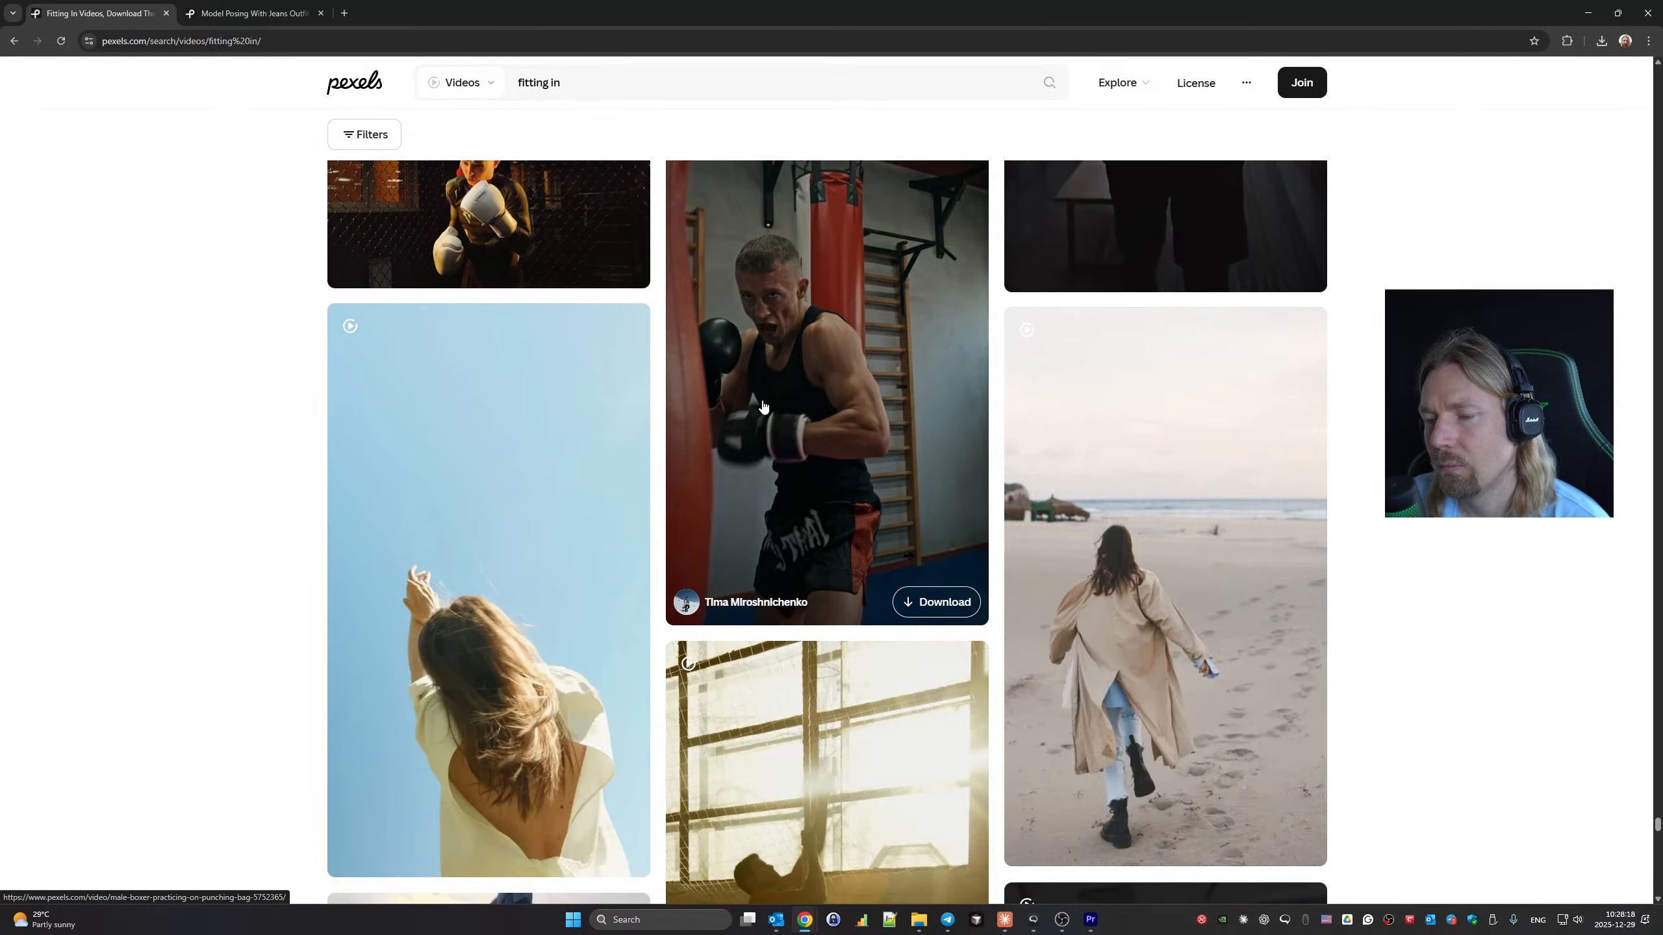
scroll(763, 407, "down", 15)
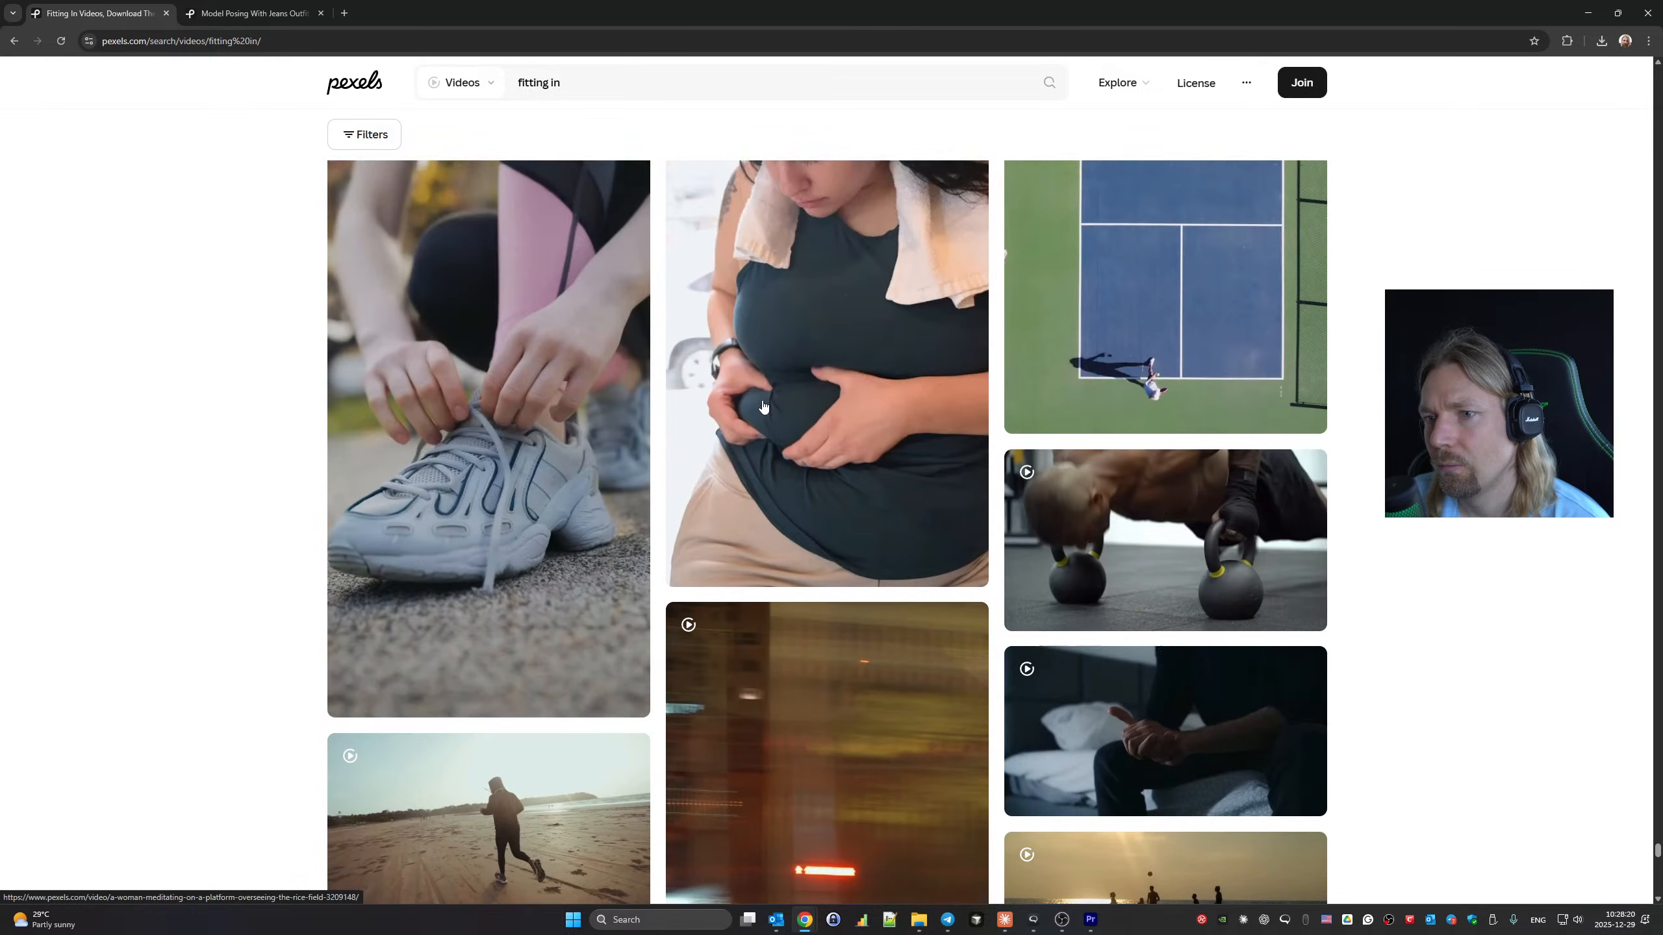
scroll(763, 406, "down", 15)
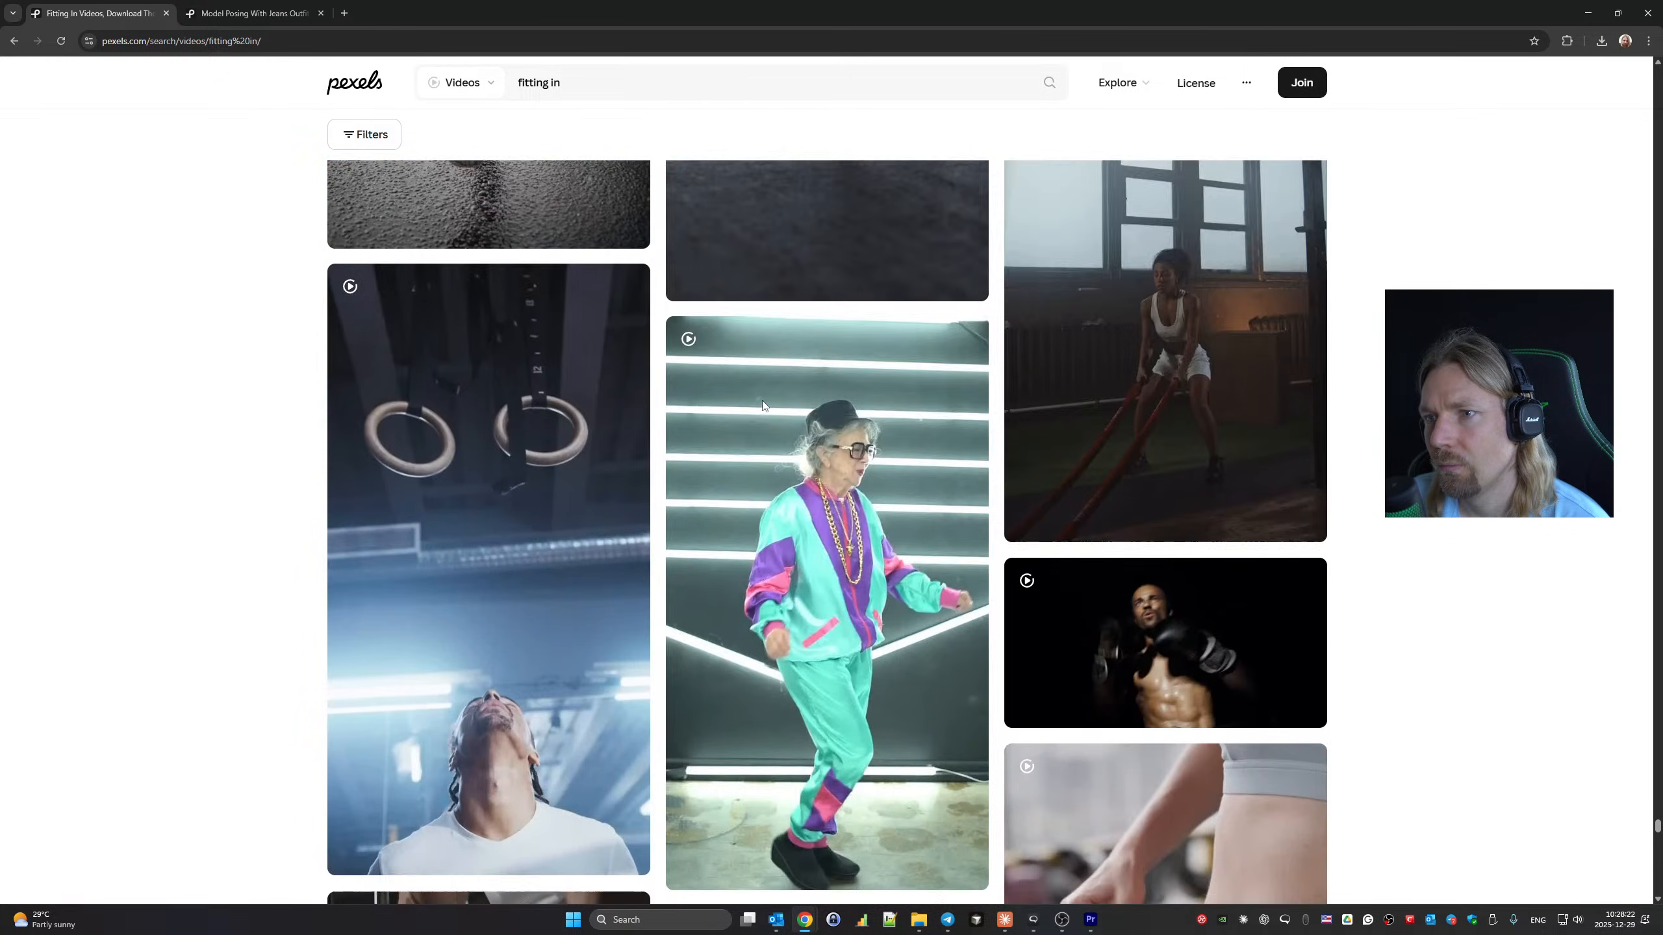
scroll(762, 406, "down", 15)
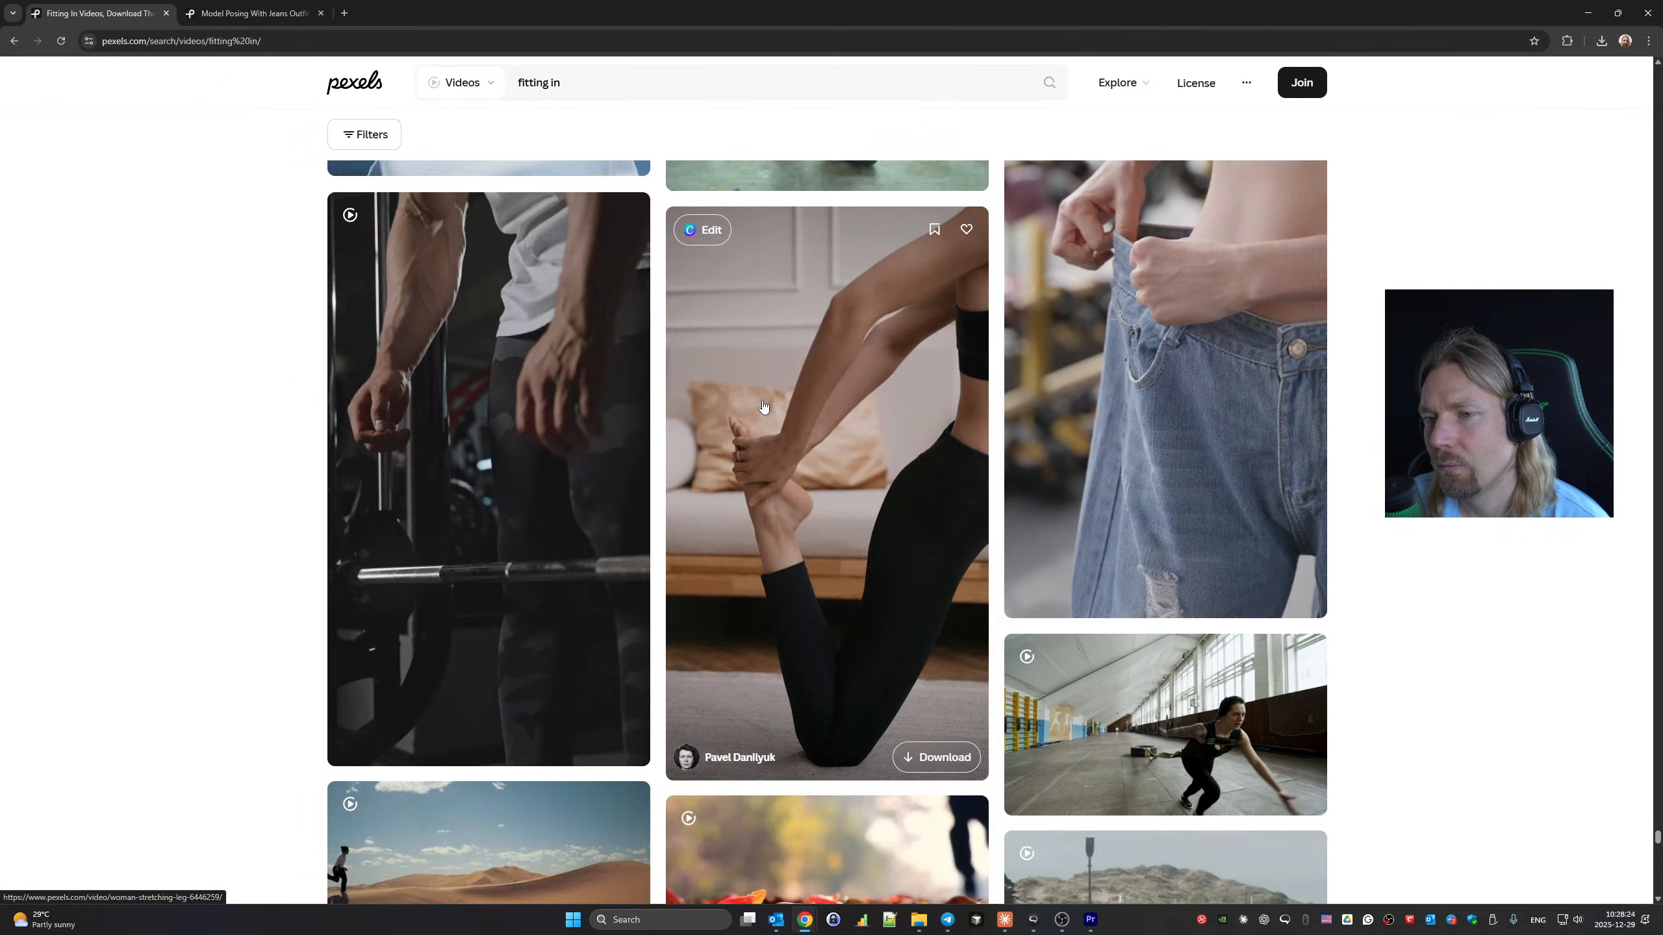
scroll(762, 406, "up", 4)
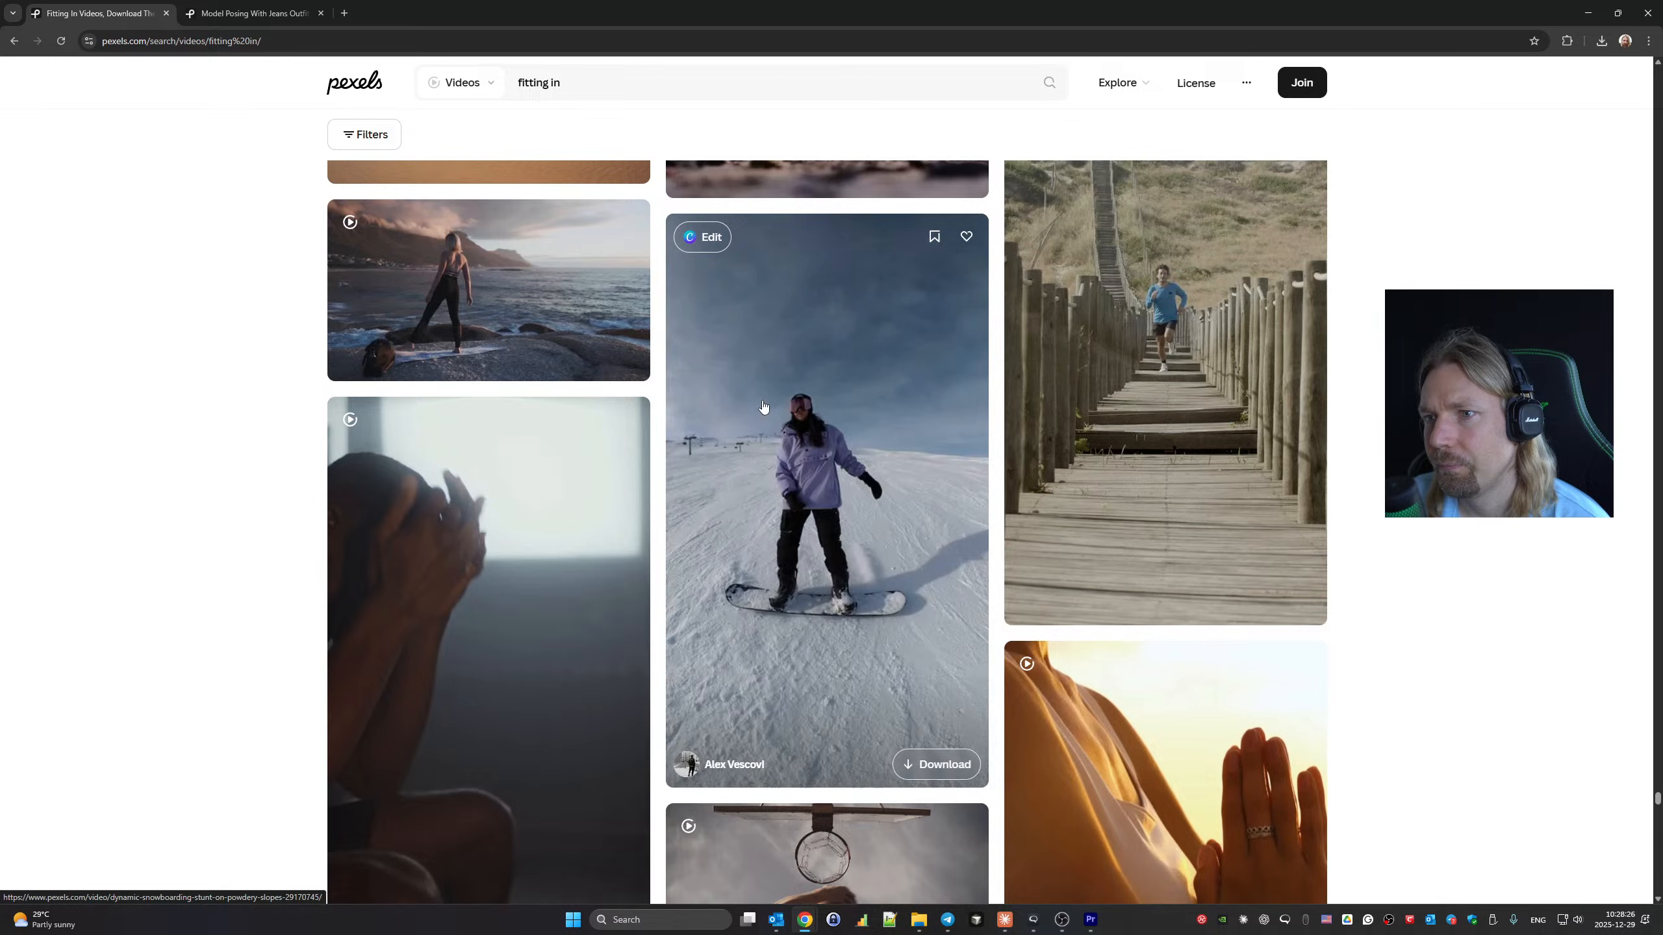
scroll(762, 406, "down", 15)
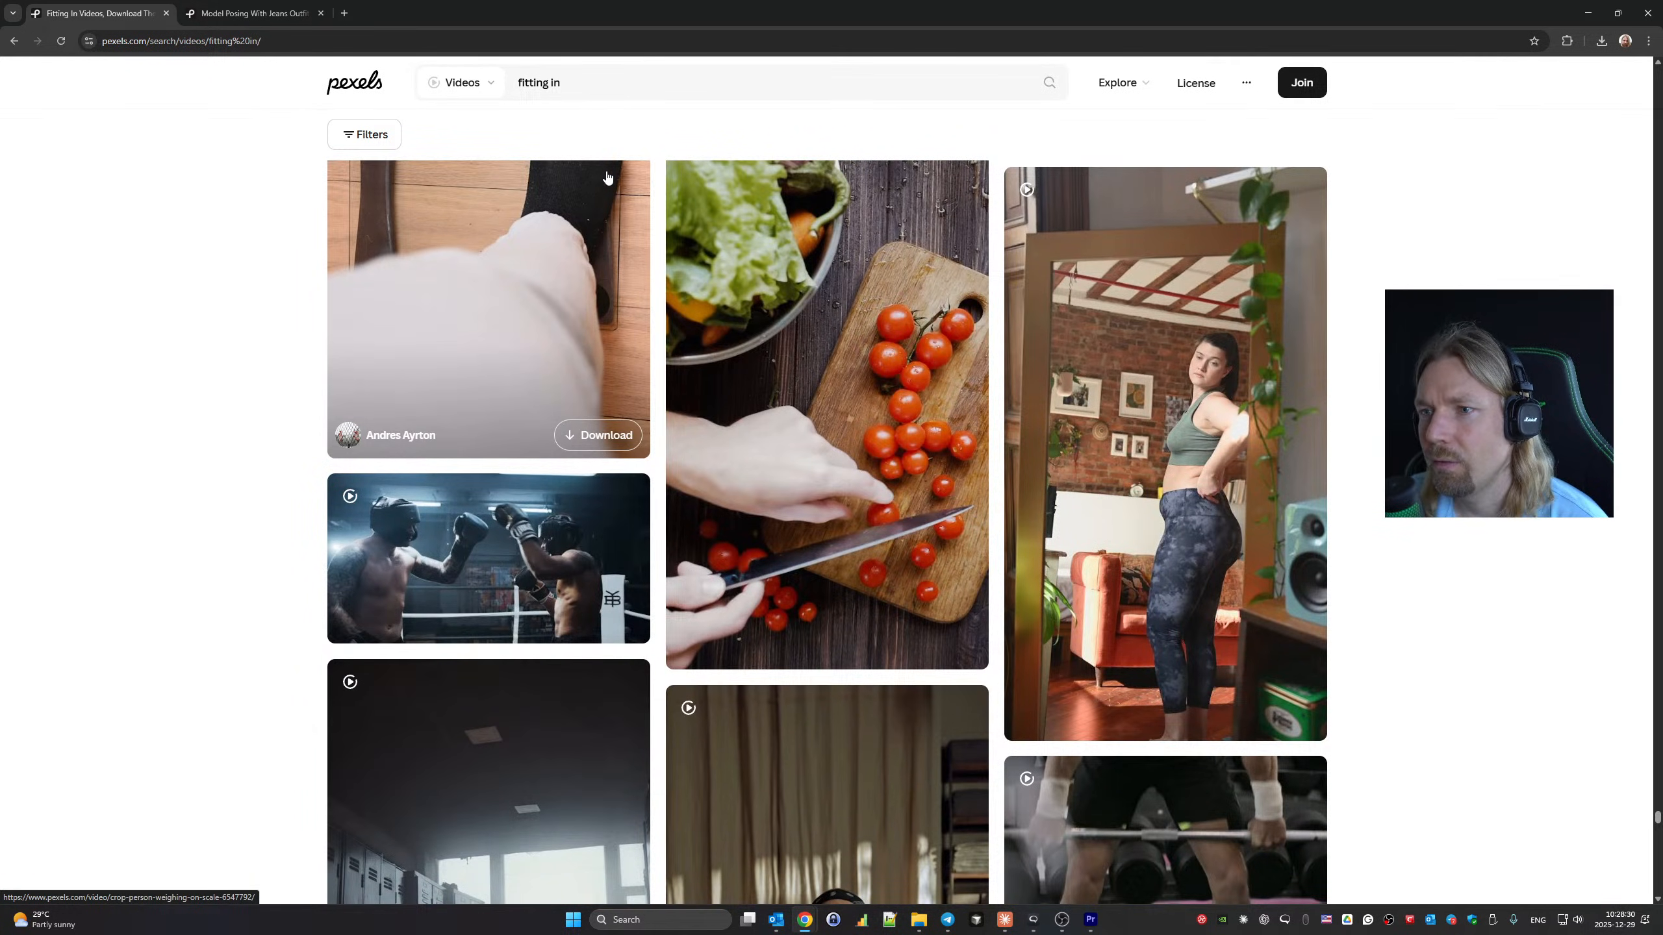
scroll(629, 194, "down", 10)
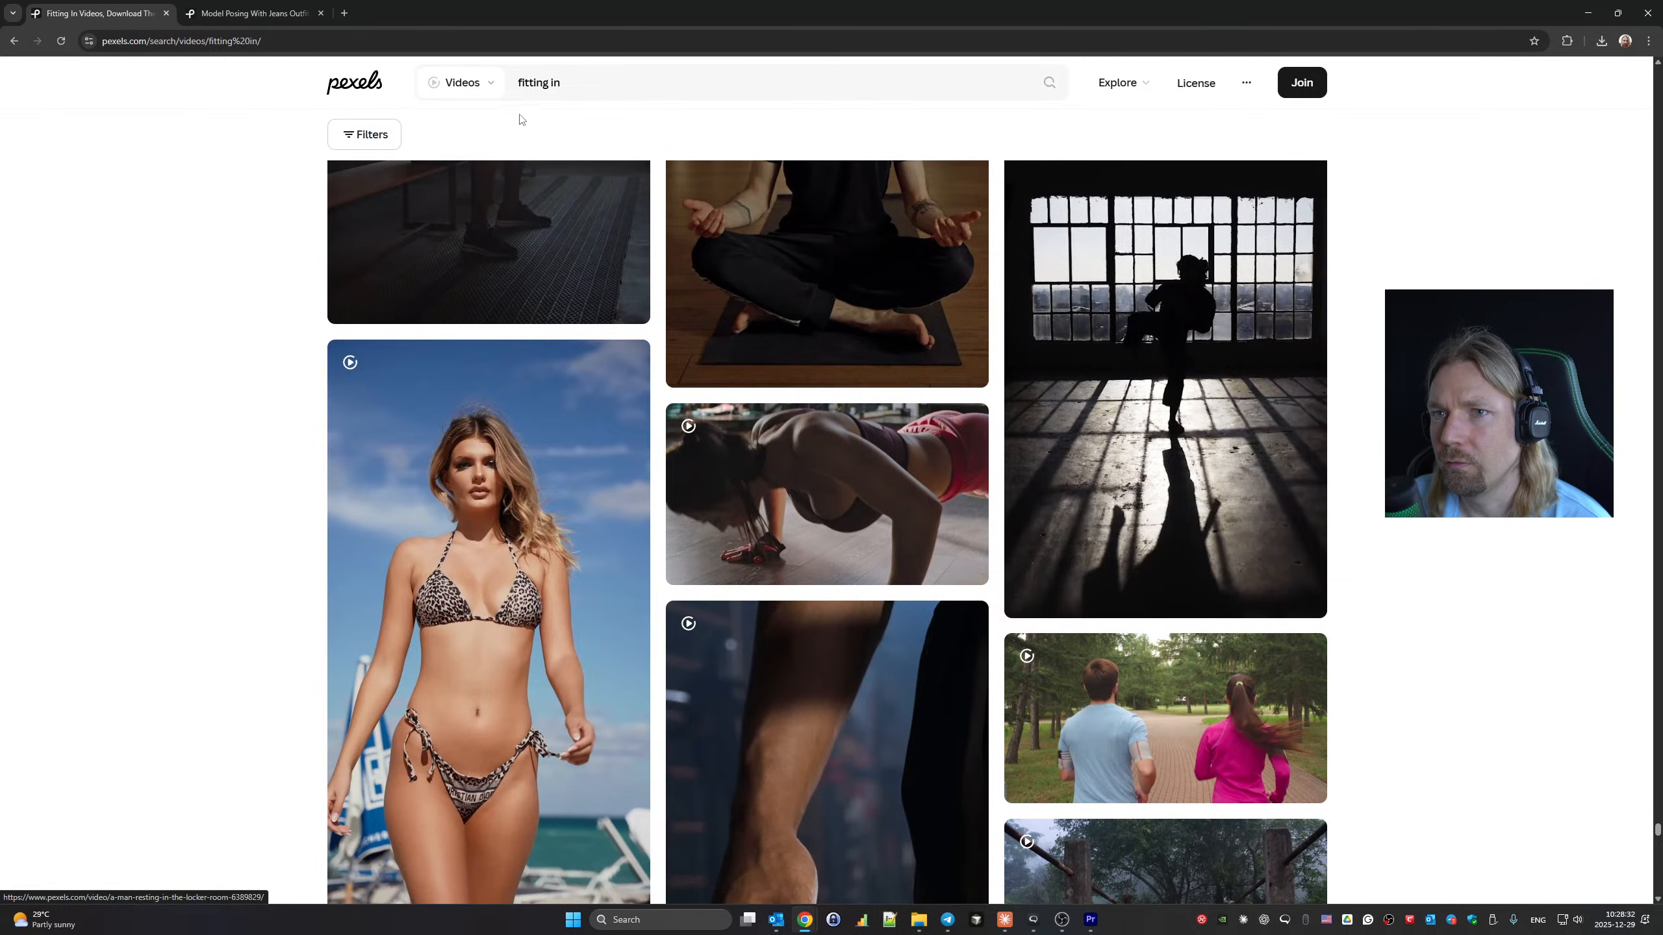
scroll(720, 321, "down", 12)
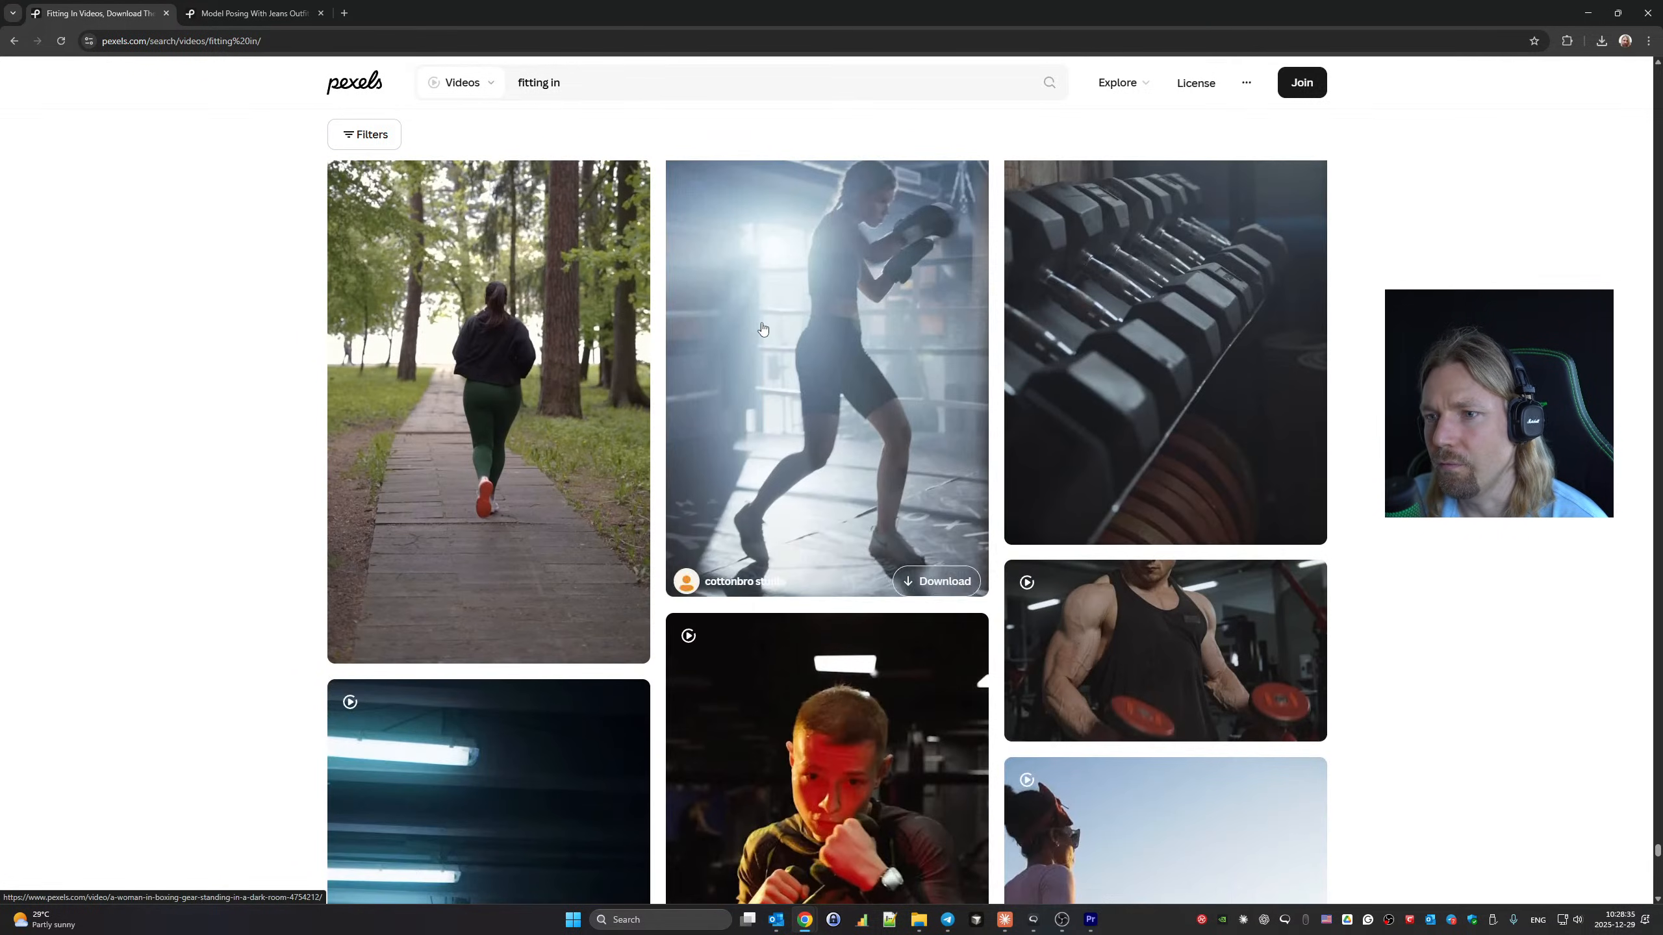
Search the stock videos for "conform" and look through the results for usable B-roll.
left_click_drag(575, 85, 419, 85)
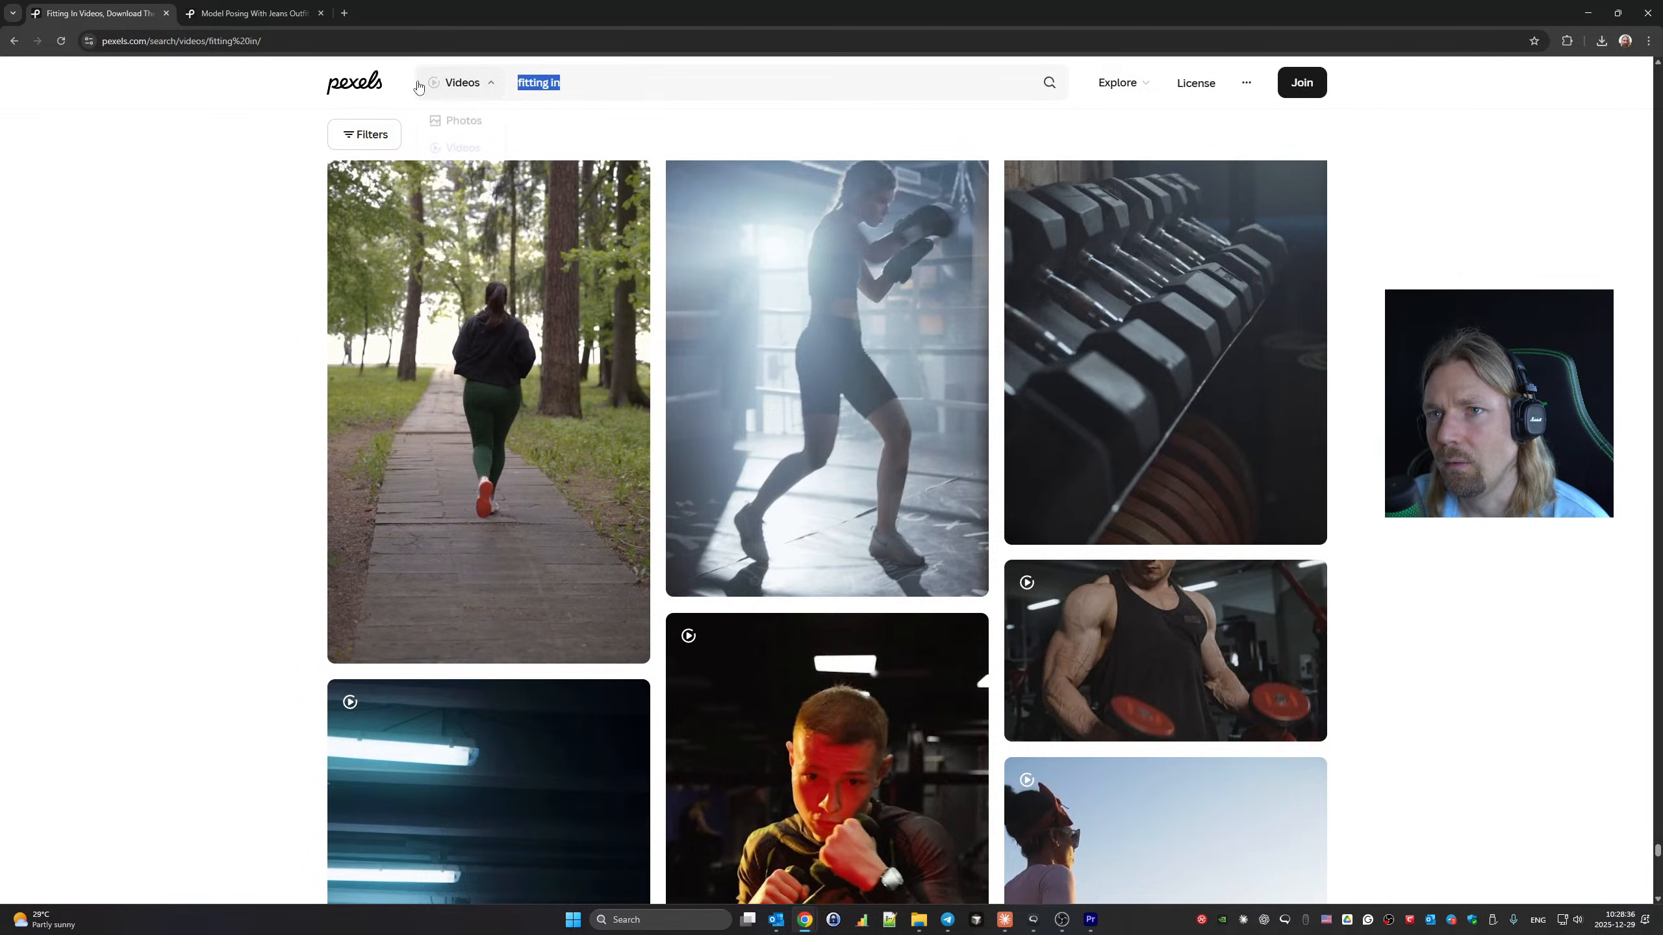
type("conform")
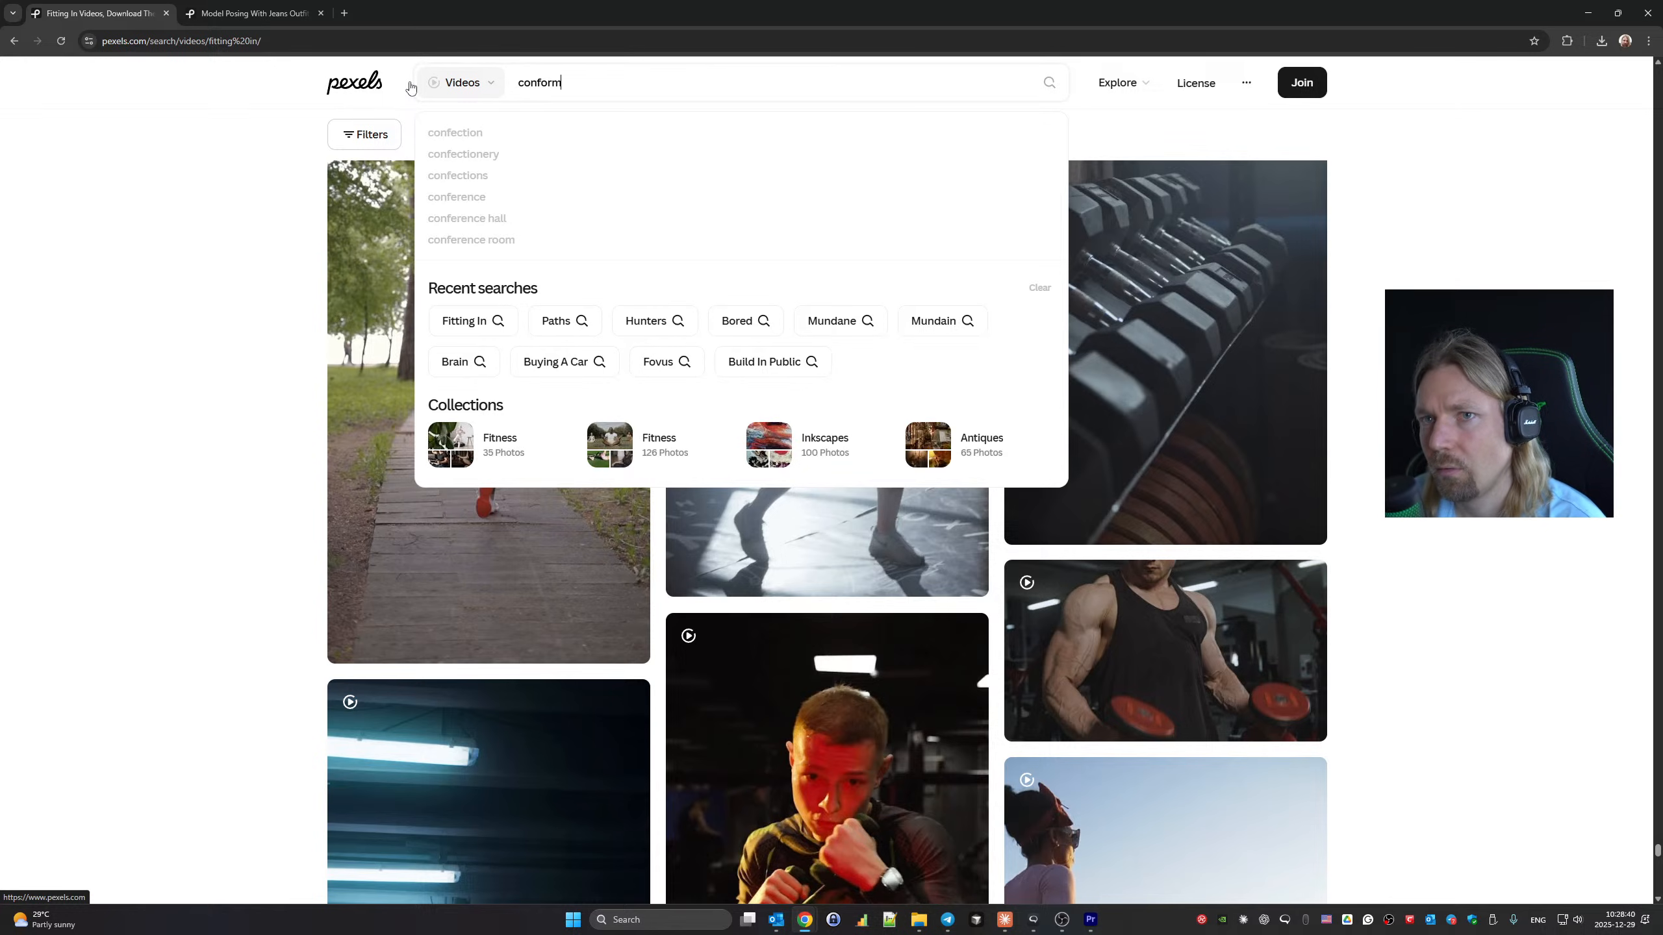
key("Return")
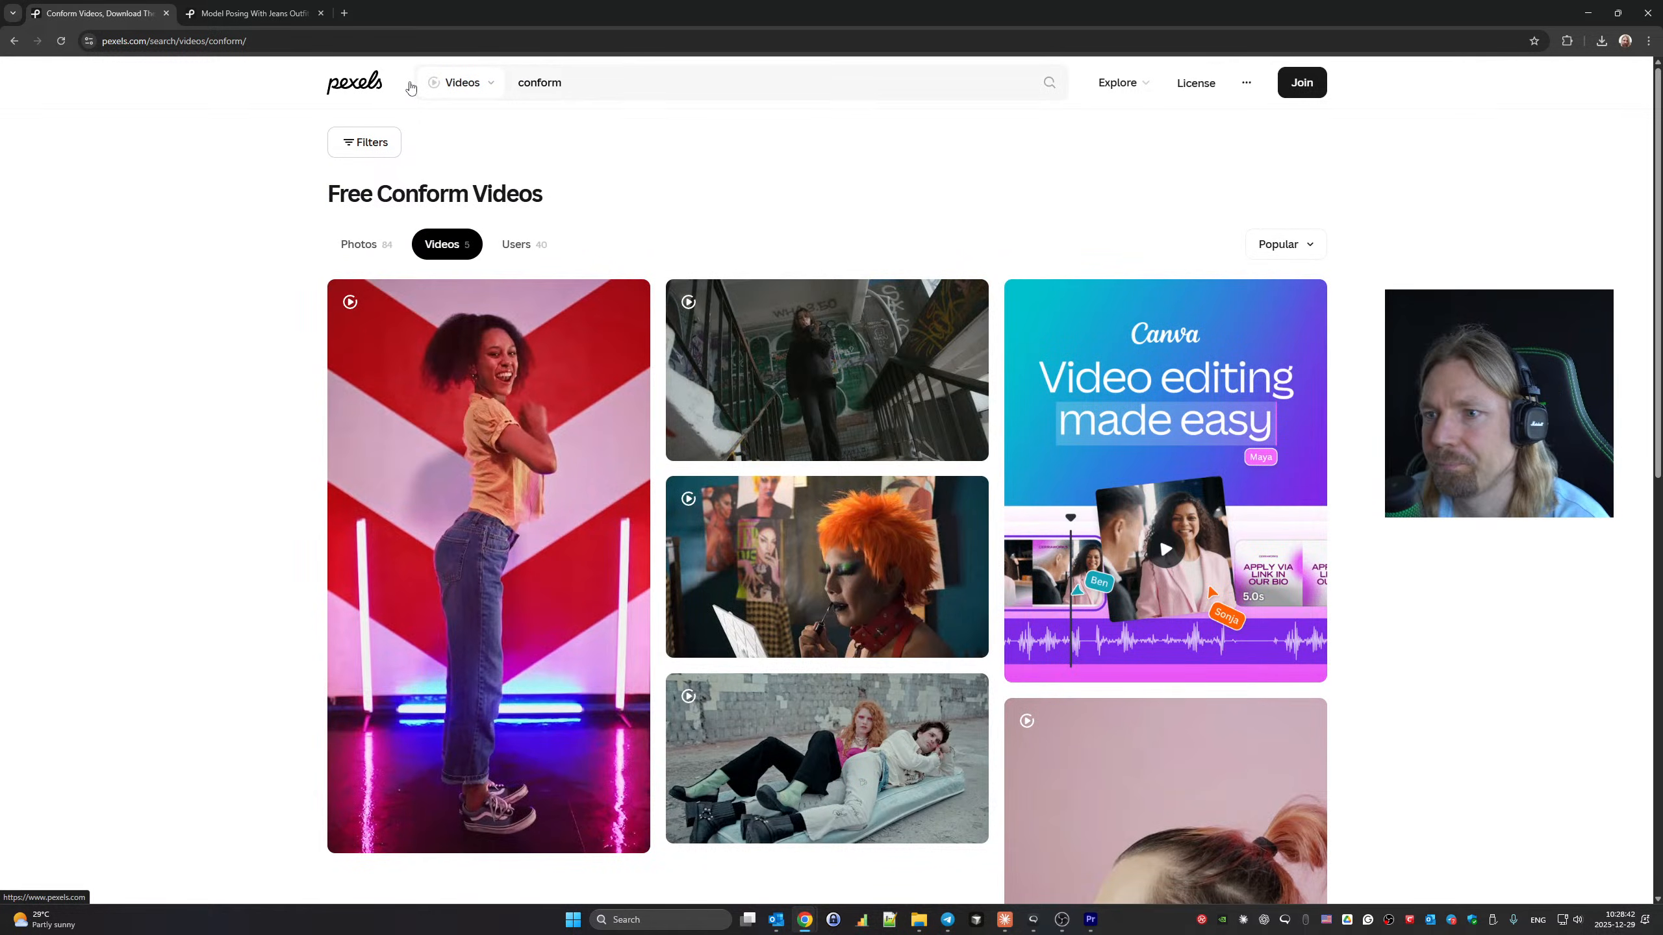
mouse_move(866, 336)
scroll(866, 354, "down", 5)
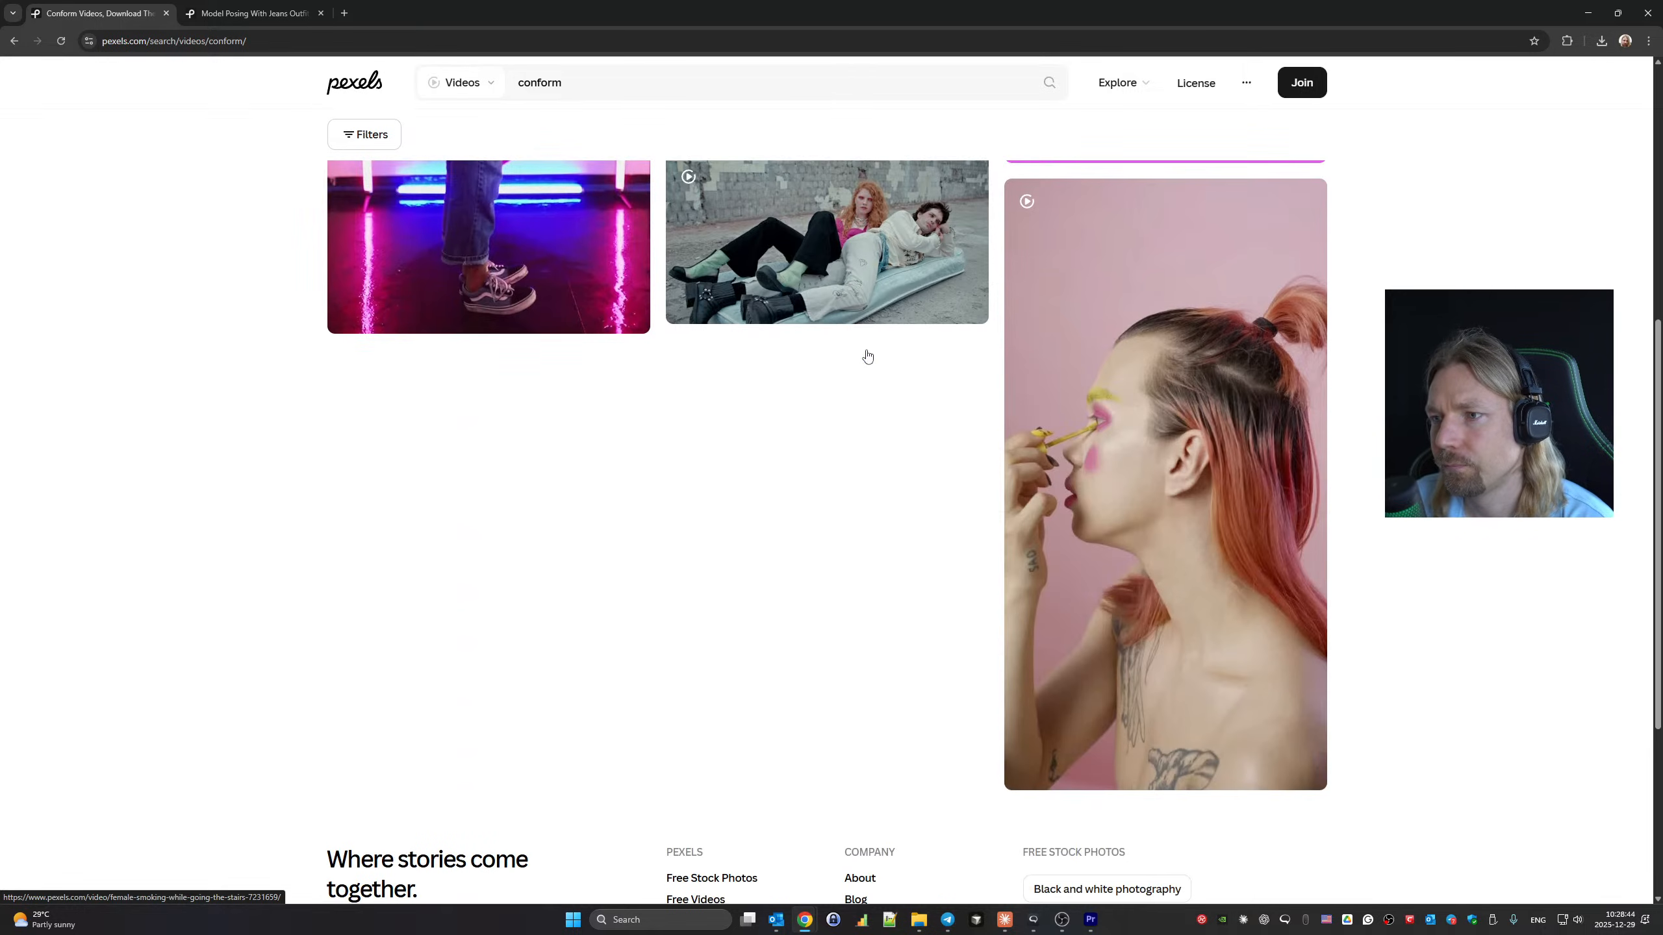
scroll(866, 355, "up", 5)
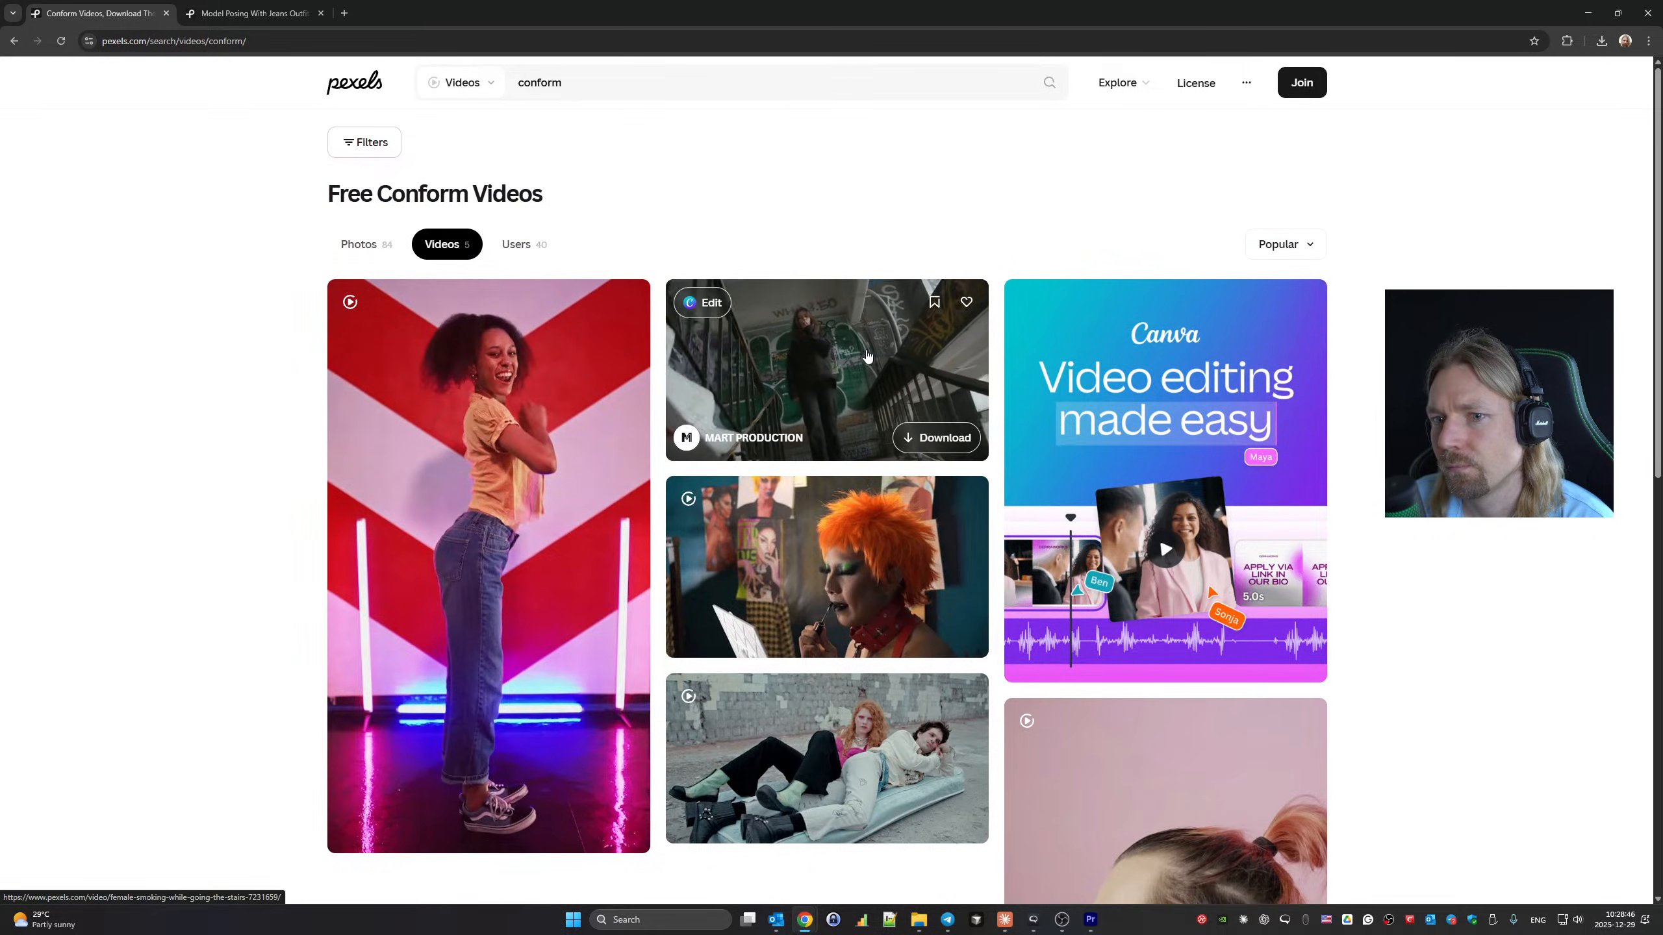
Check the jeans outfit clip in its own tab, then switch to Premiere Pro and replay Sequence 01 from its start.
left_click(213, 5)
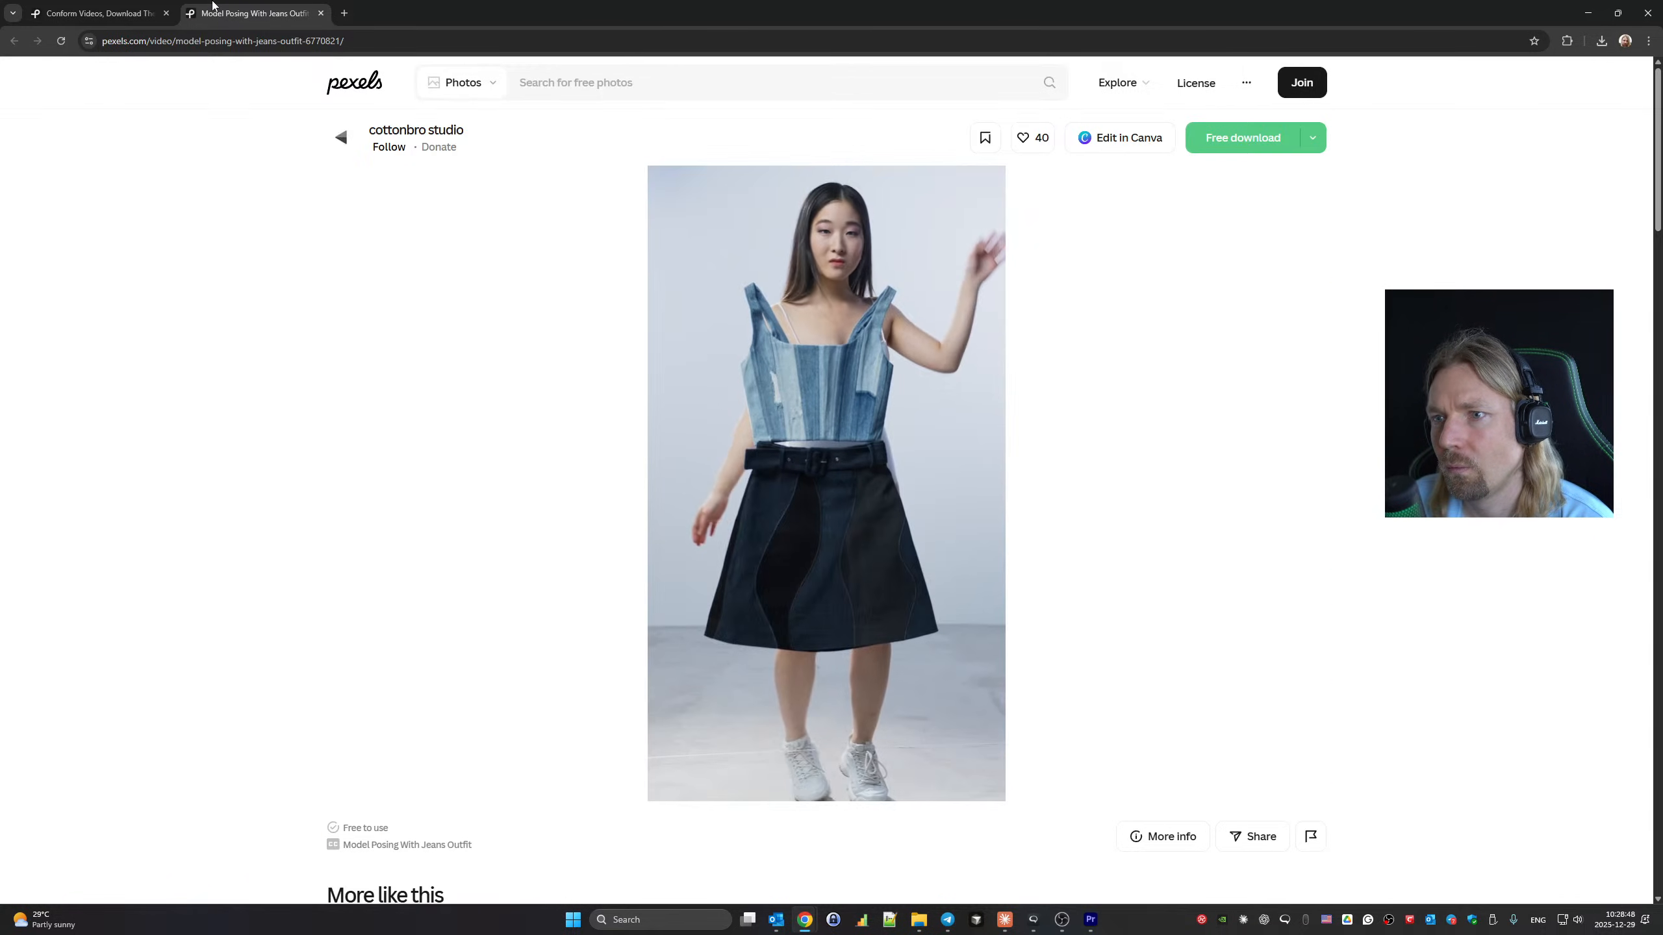
key("alt+Tab")
left_click(443, 648)
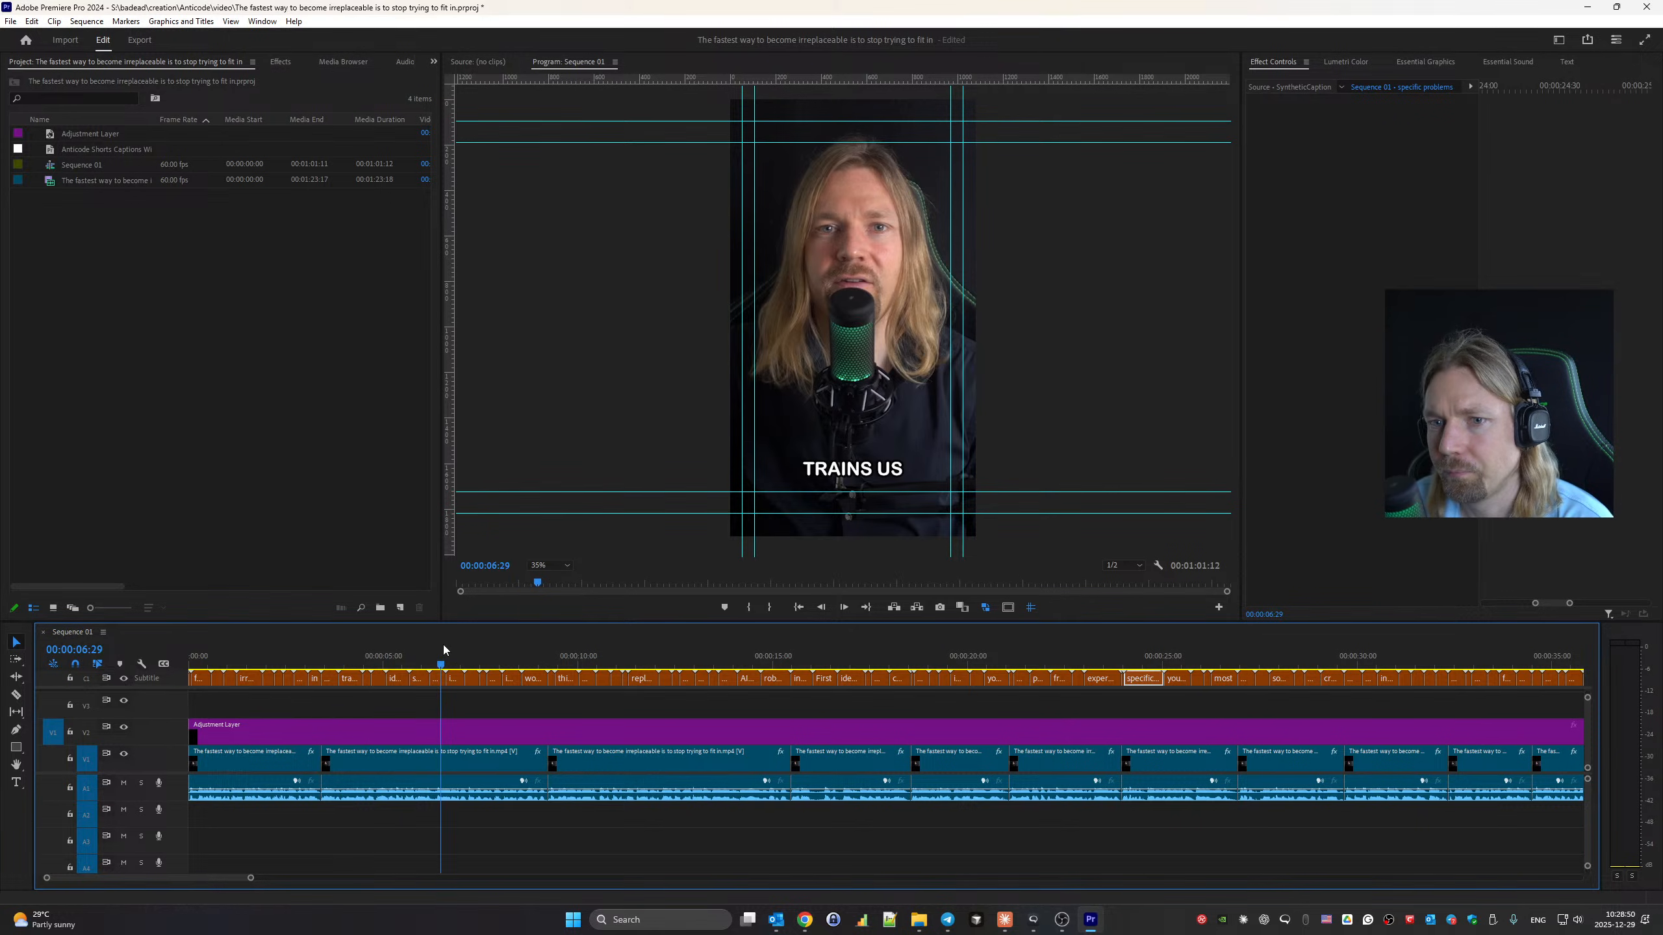
key("Home")
key("space")
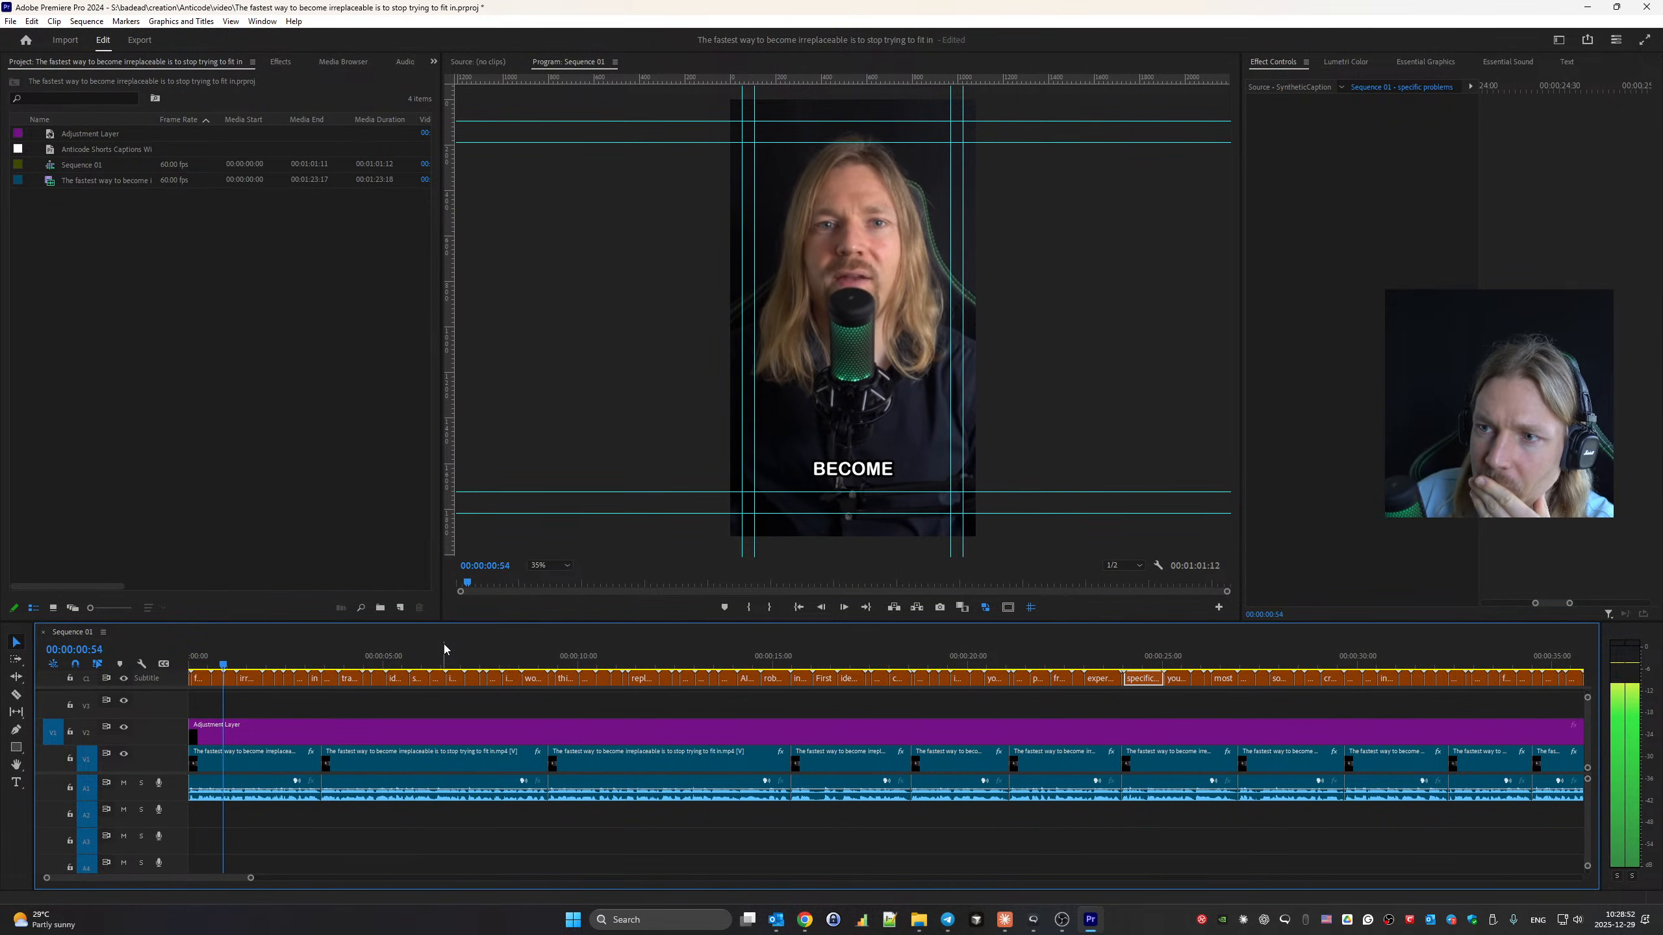
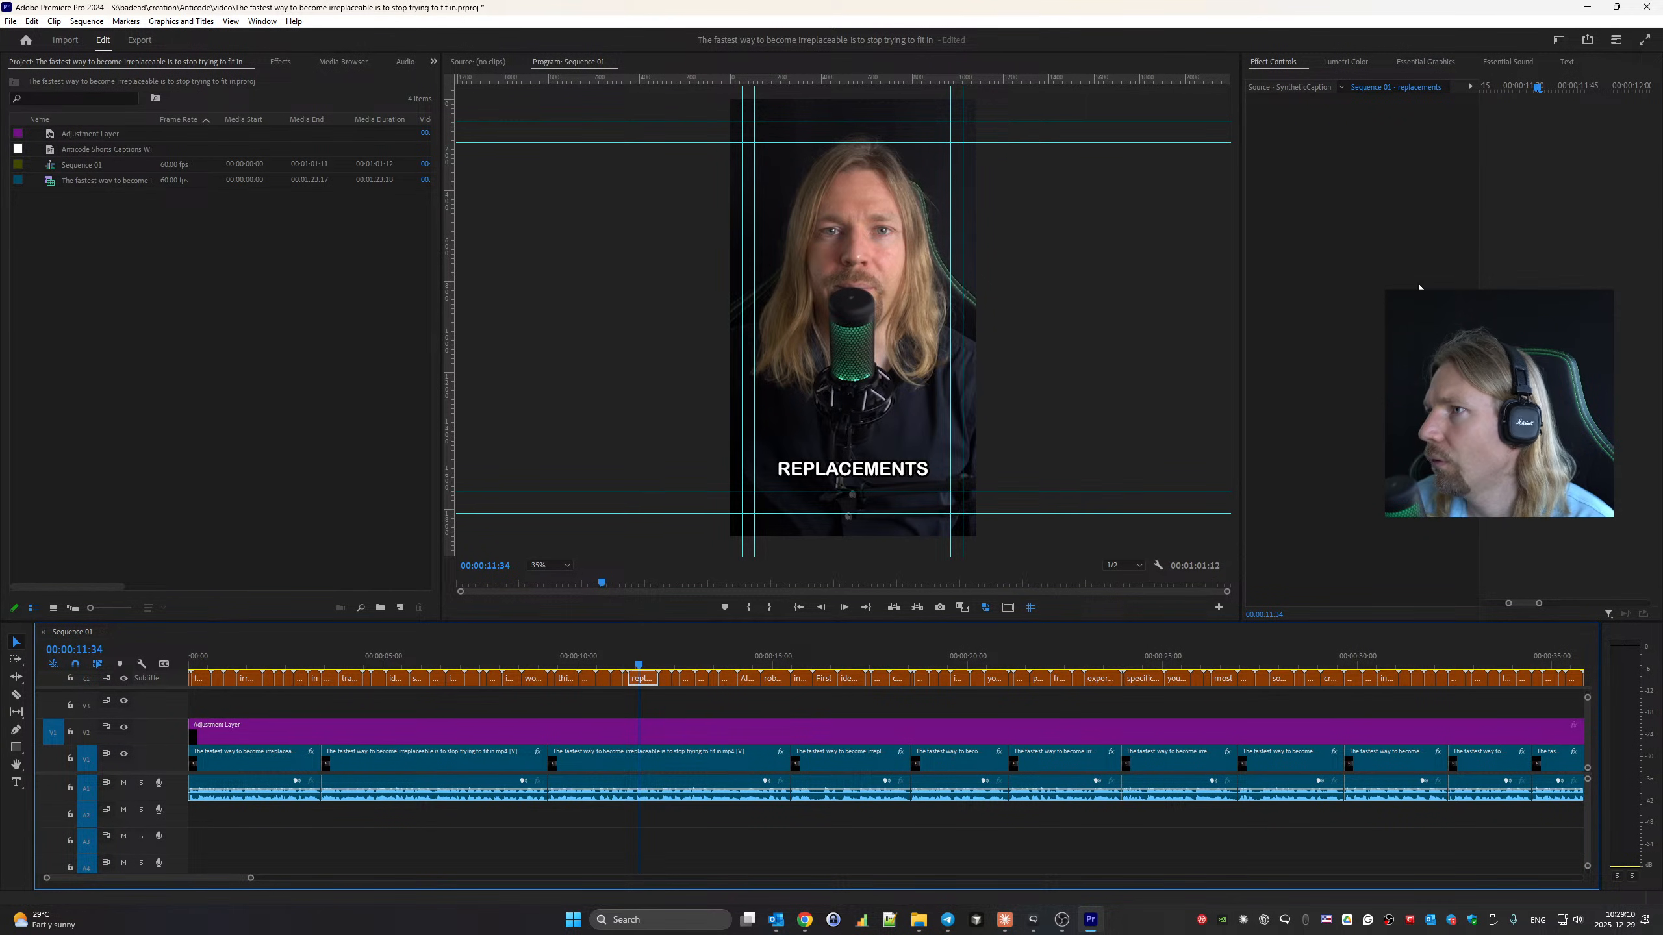
Open the "replacements" caption's text for editing in the captions list and move to the preceding "for" caption.
left_click(1567, 63)
double_click(1402, 350)
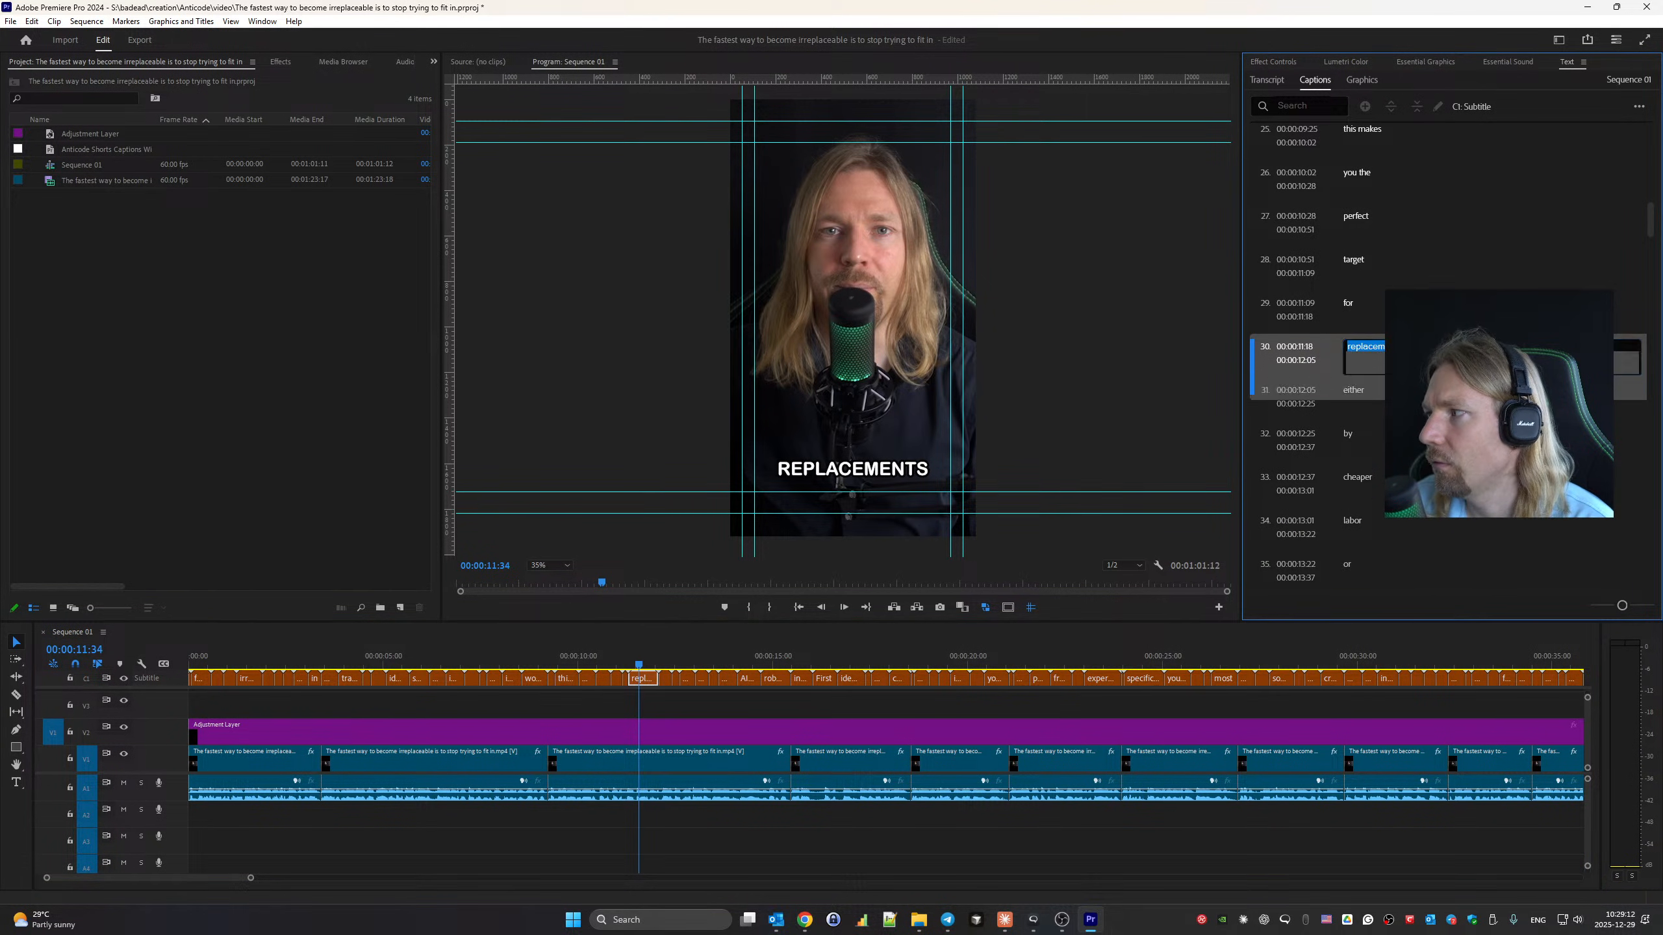
left_click(1402, 350)
left_click(1402, 313)
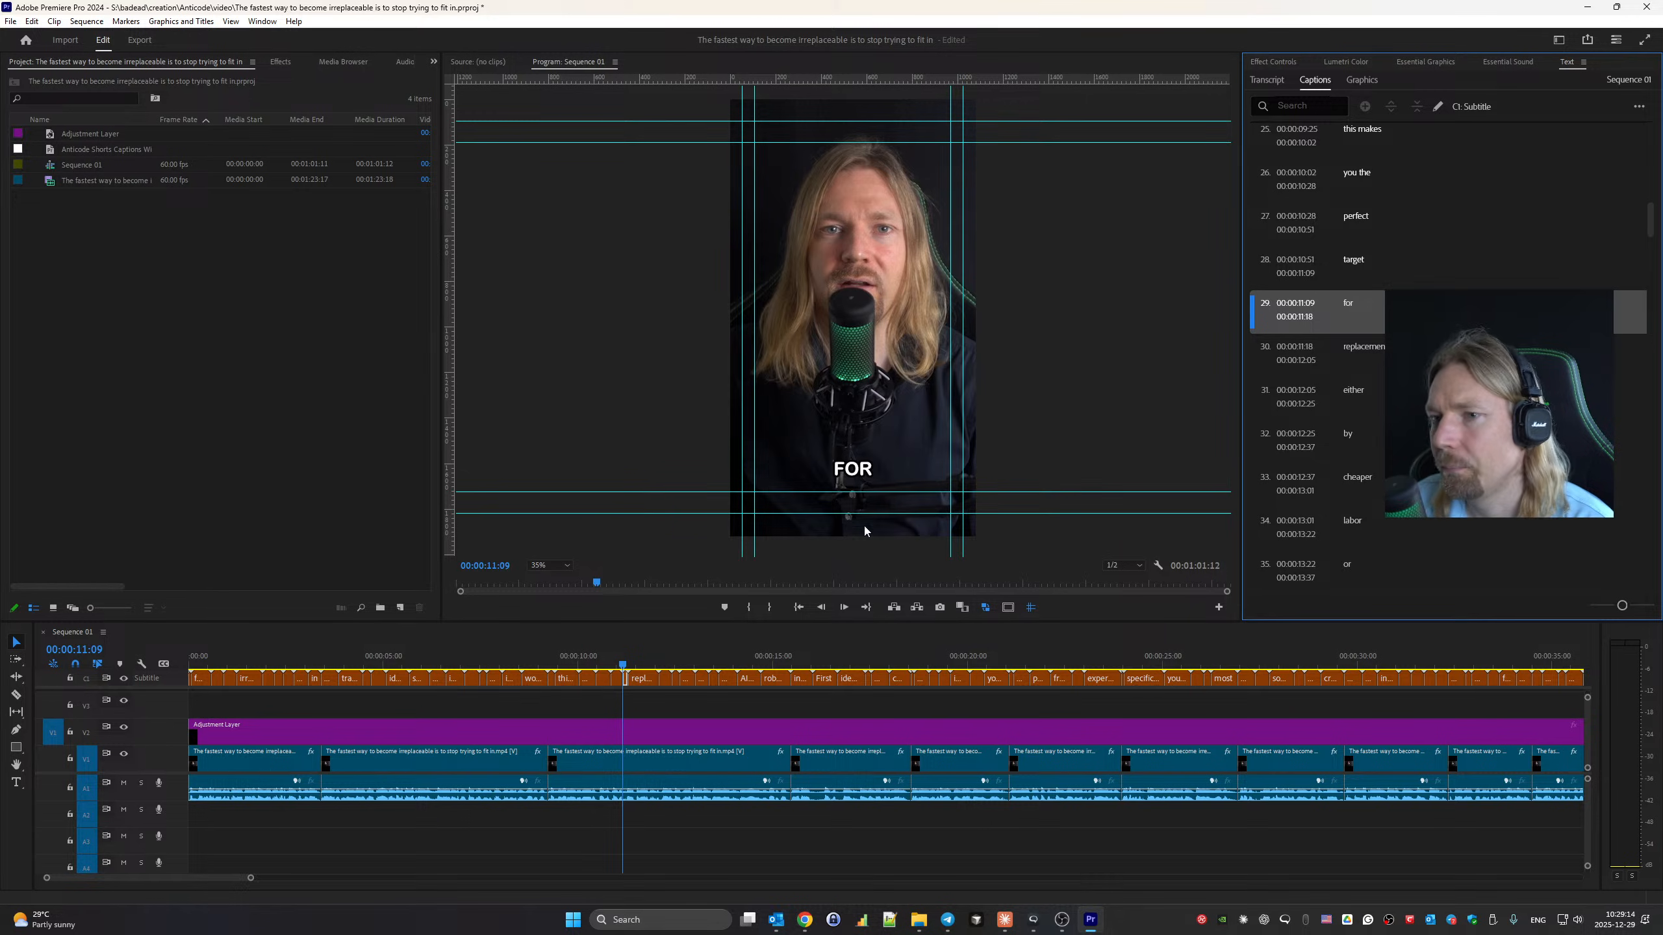
Replay Sequence 01 from its start through the line about acquiring identical skills.
left_click_drag(175, 667, 165, 668)
key("space")
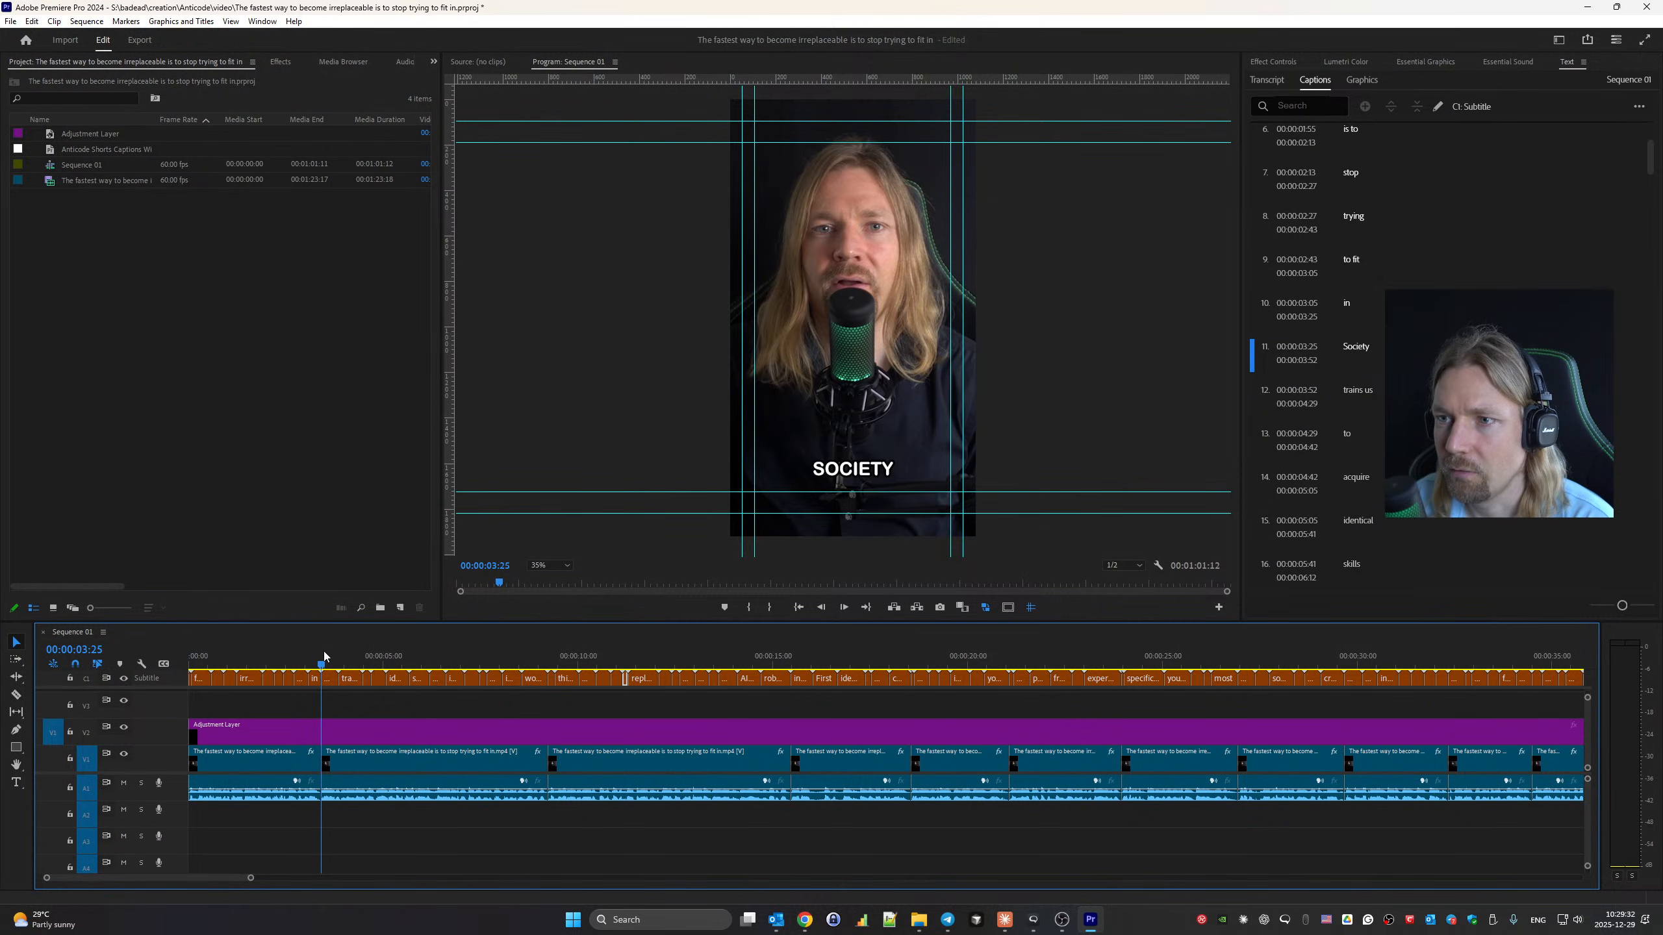
key("space")
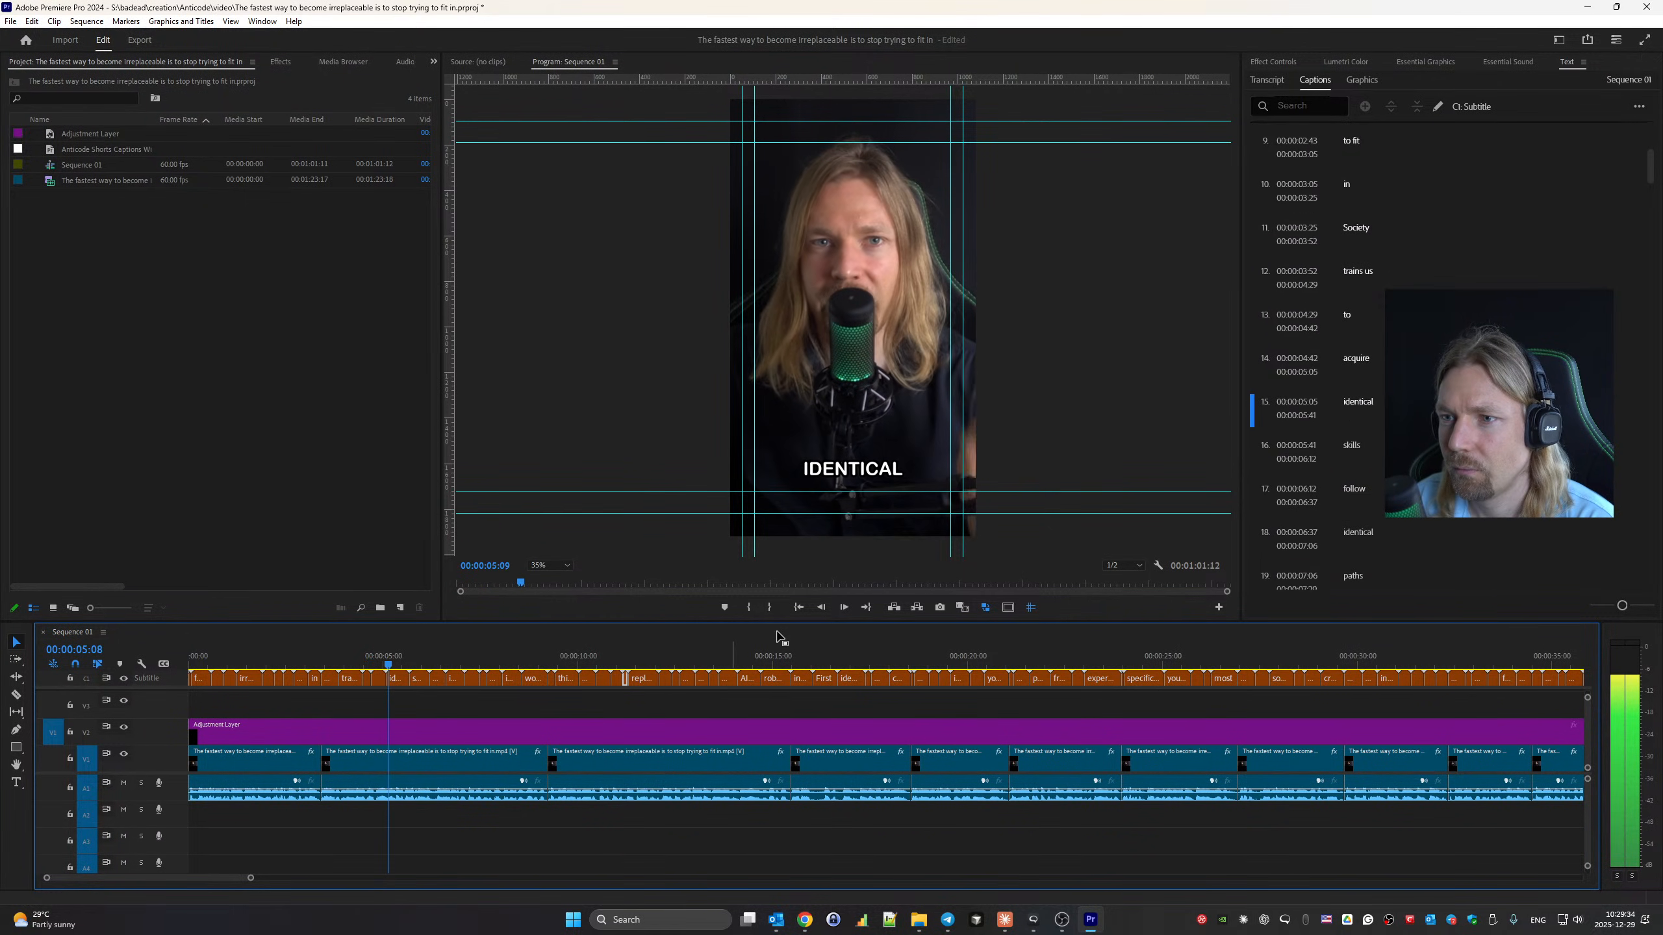
Switch to the Chrome window with Pexels, close the jeans outfit clip's tab, and return to the "conform" video results.
mouse_move(925, 923)
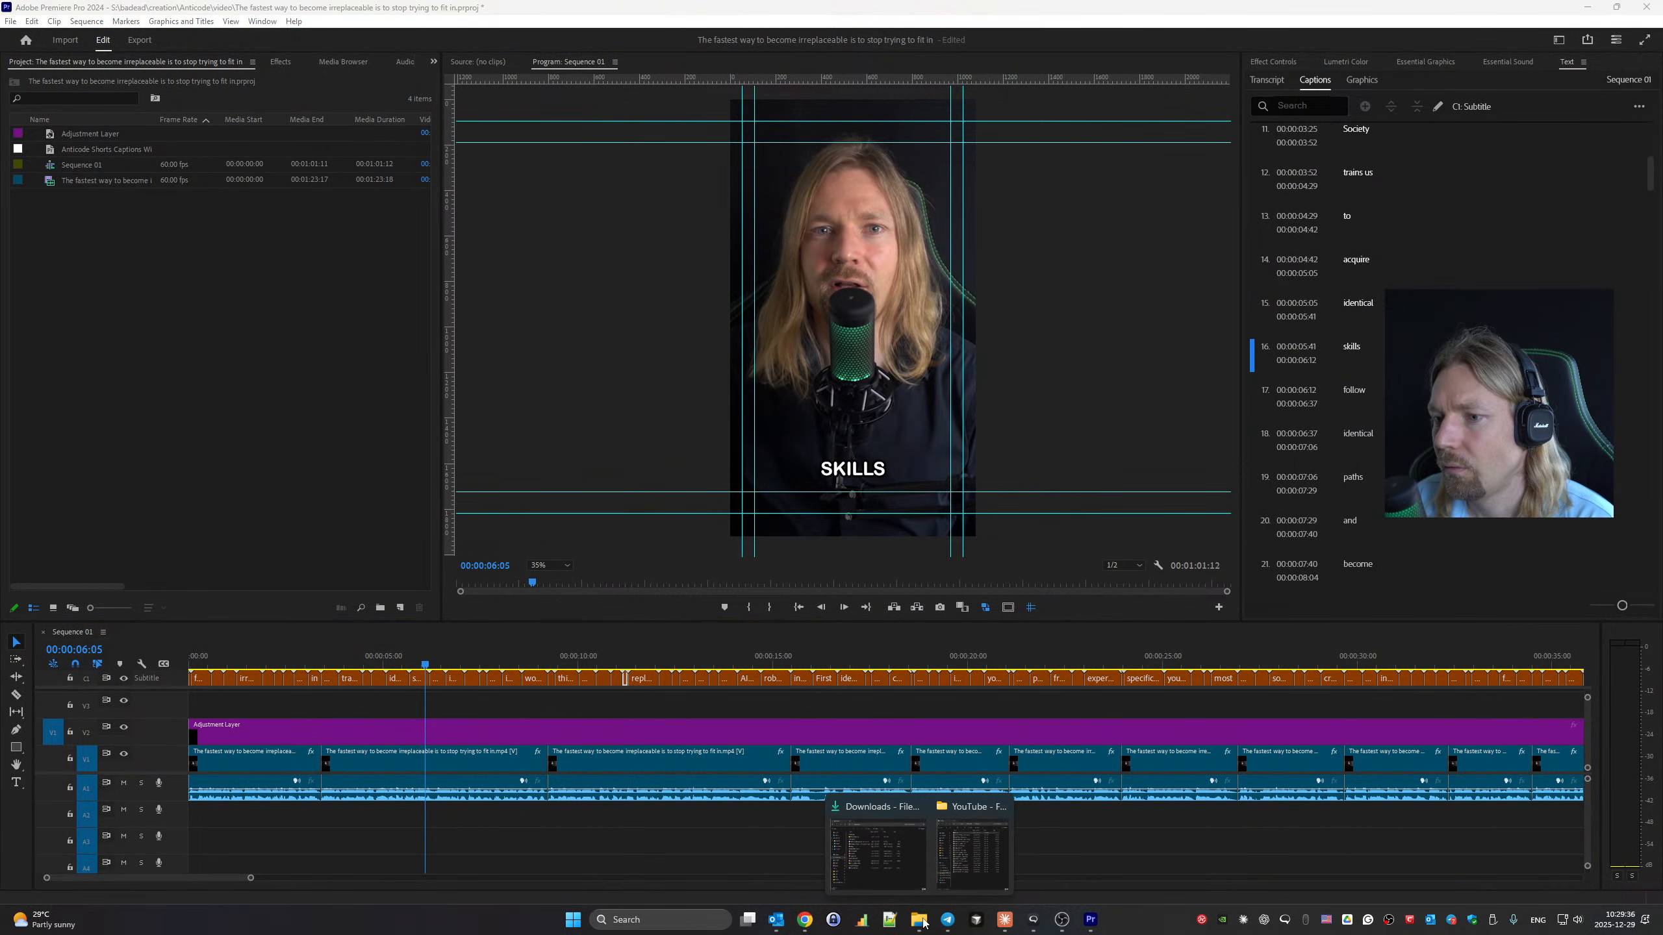
mouse_move(807, 922)
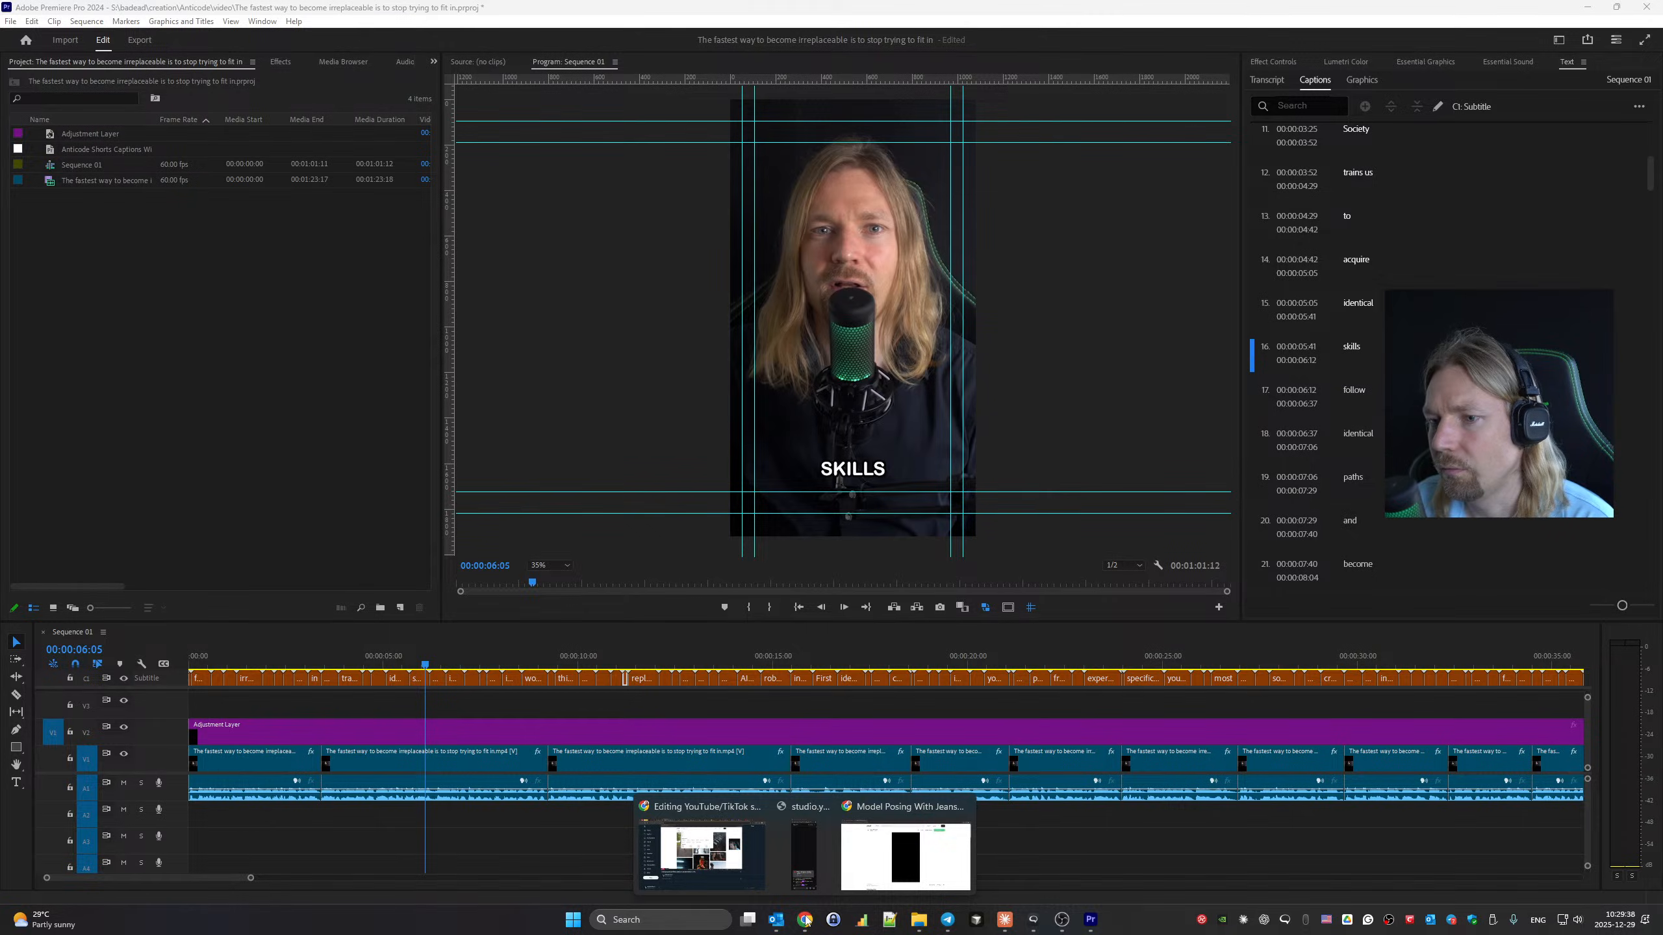
left_click(906, 855)
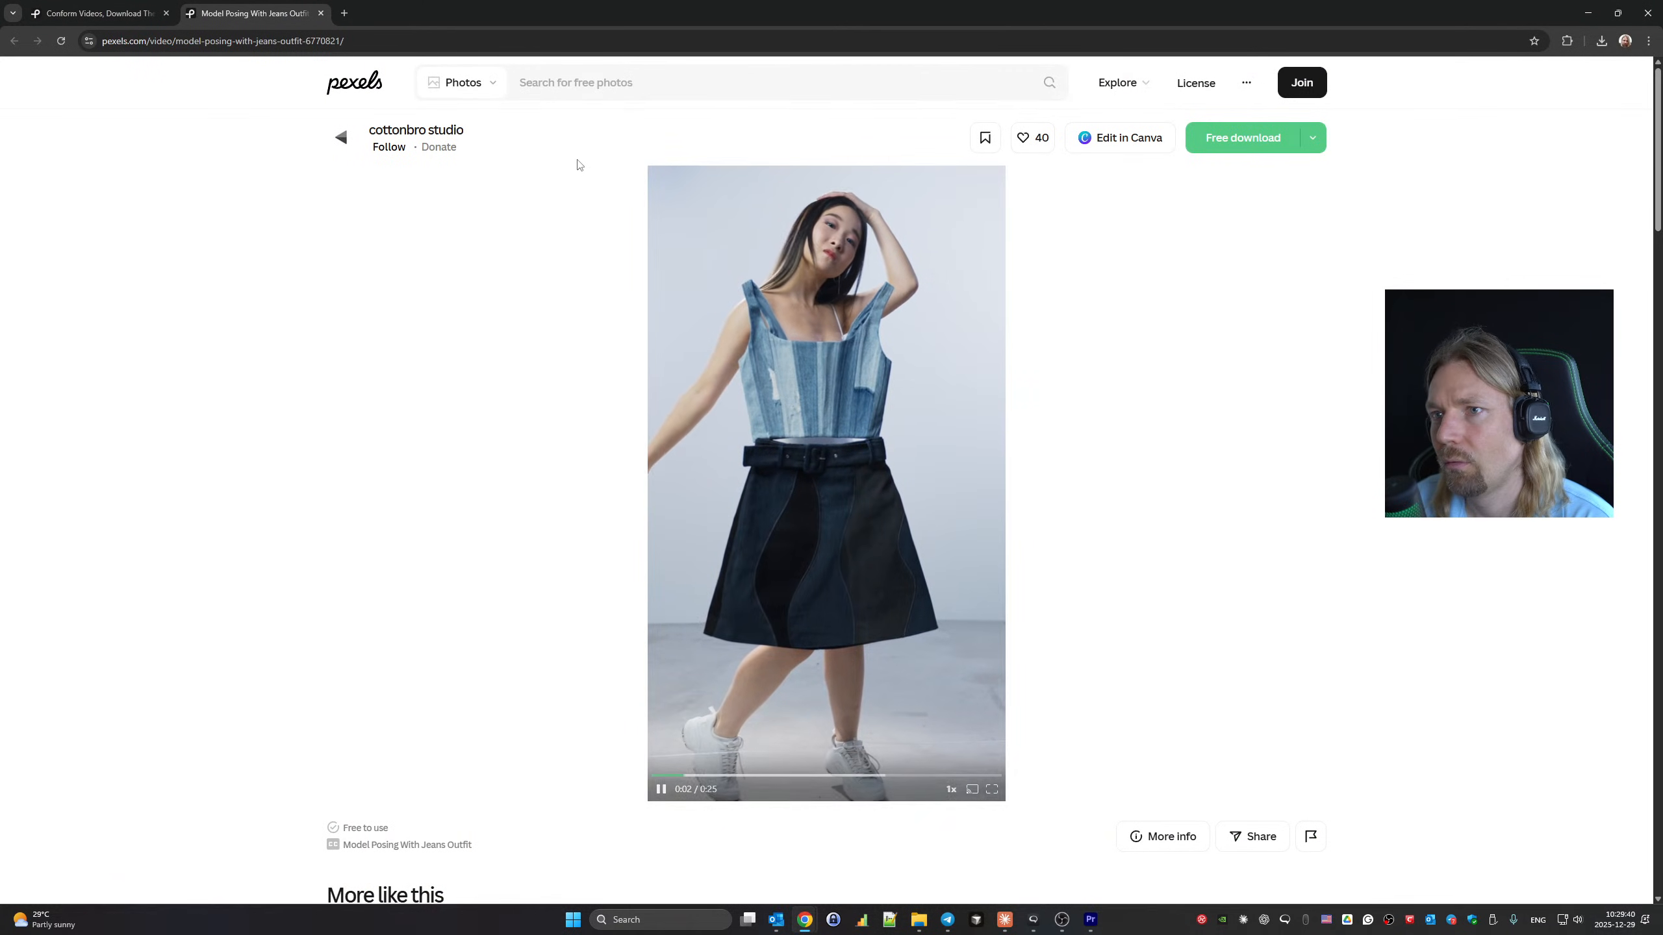
left_click(134, 6)
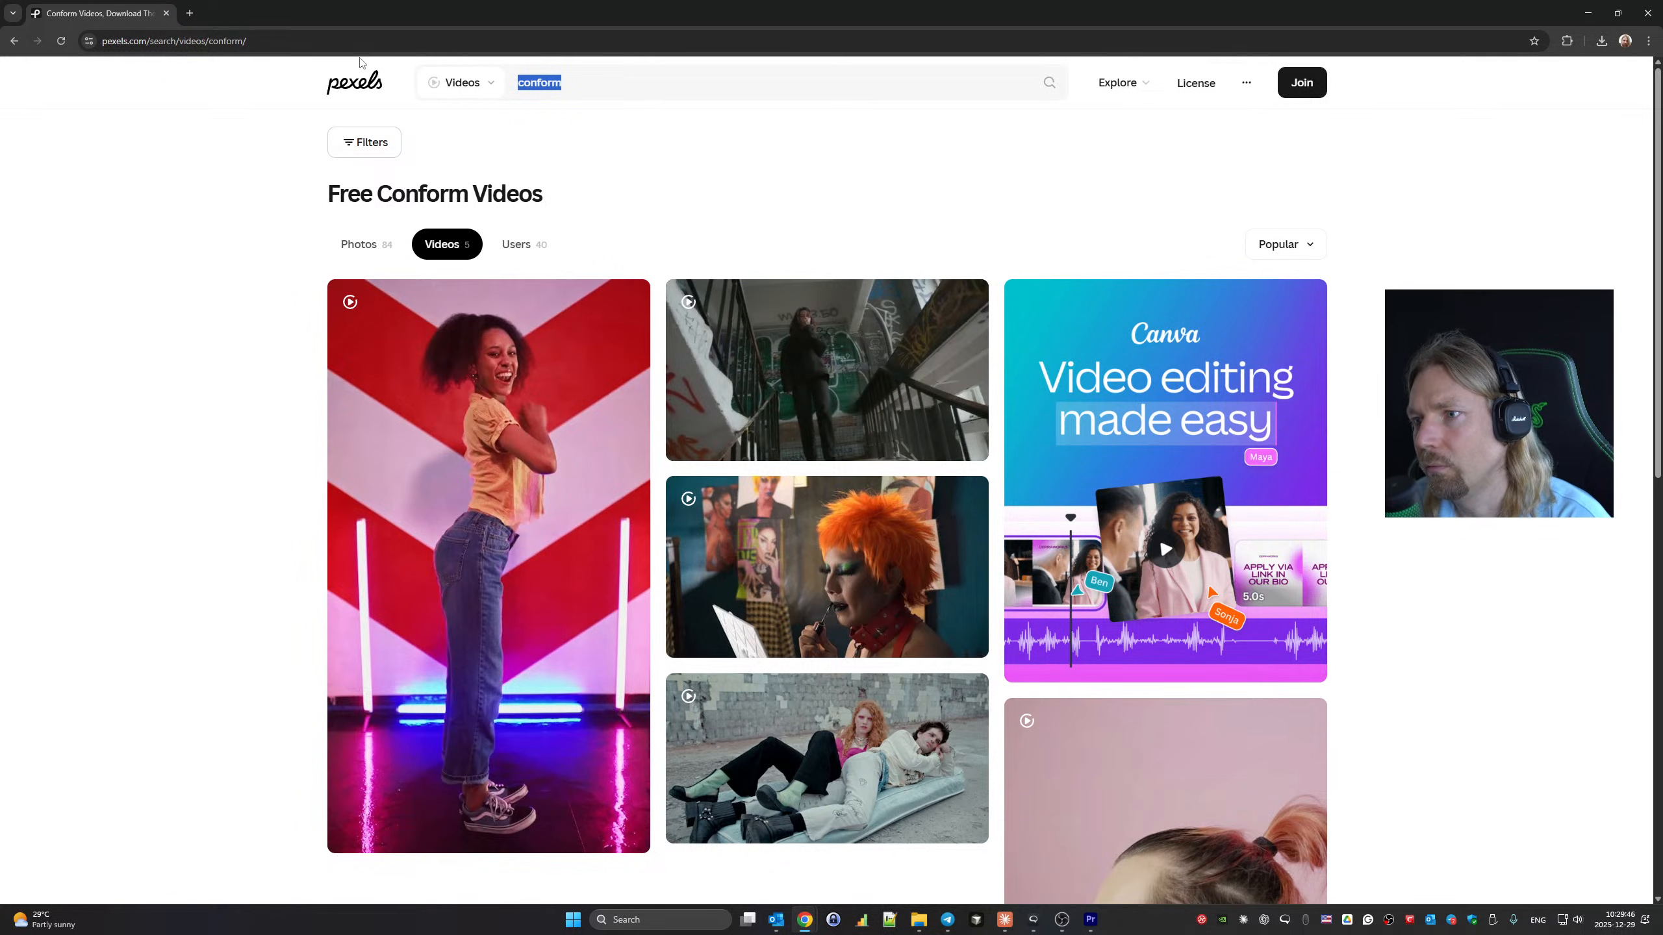
Search the stock videos for "skills" and look through the results for B-roll about identical skills.
type("skil")
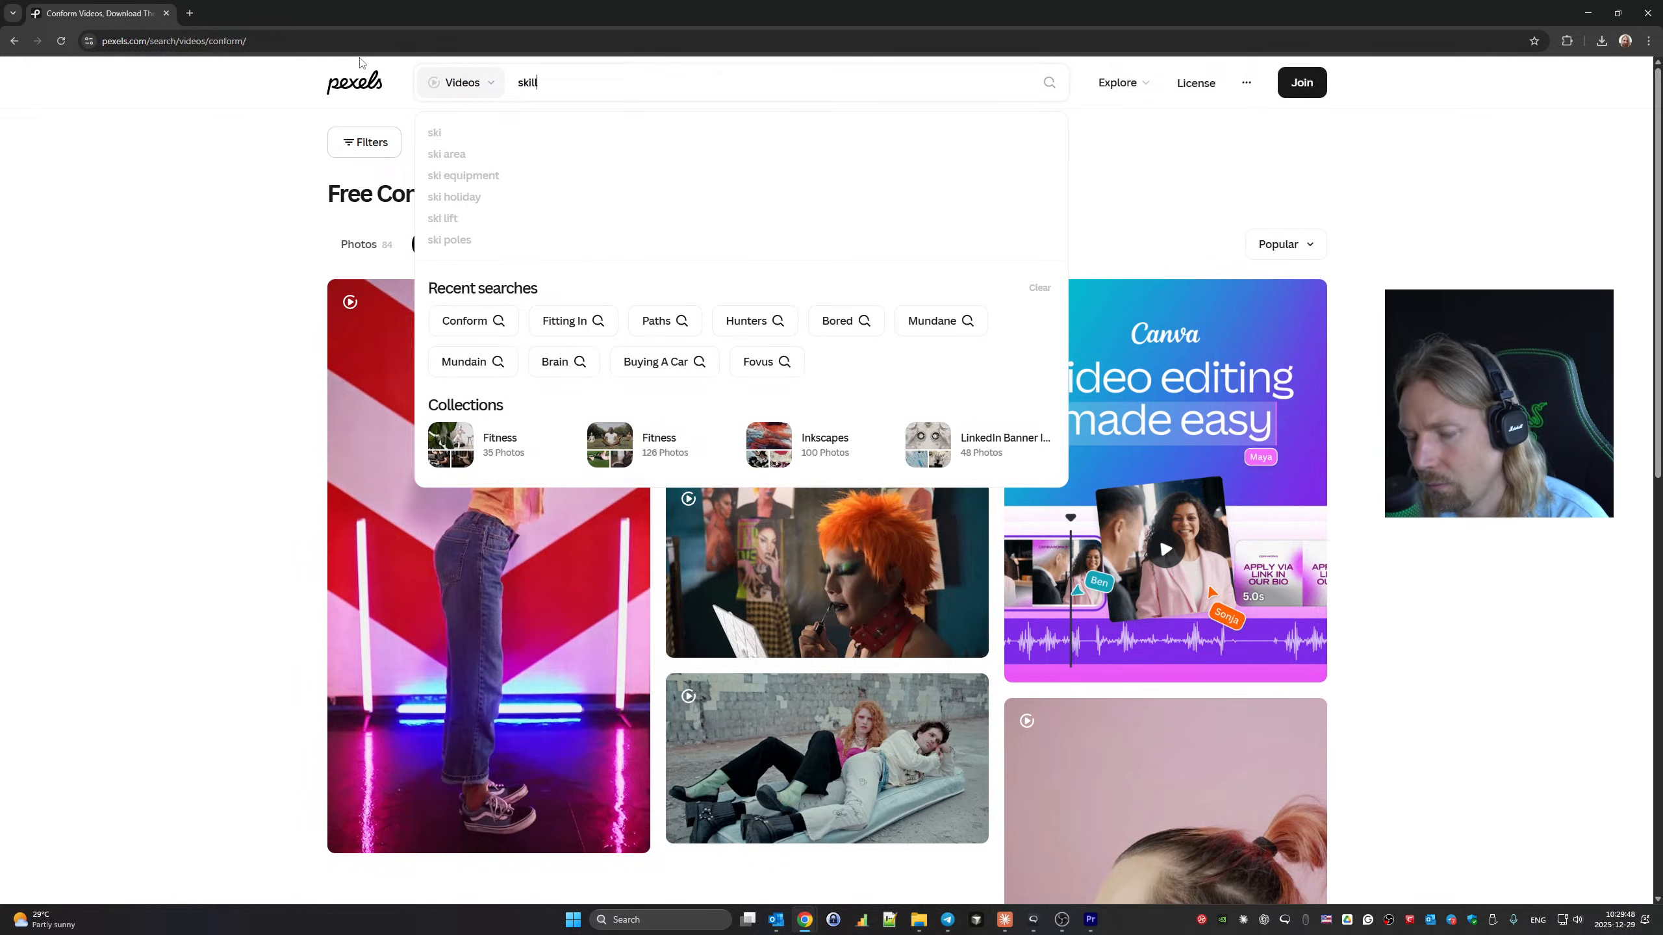
type("ls")
key("Return")
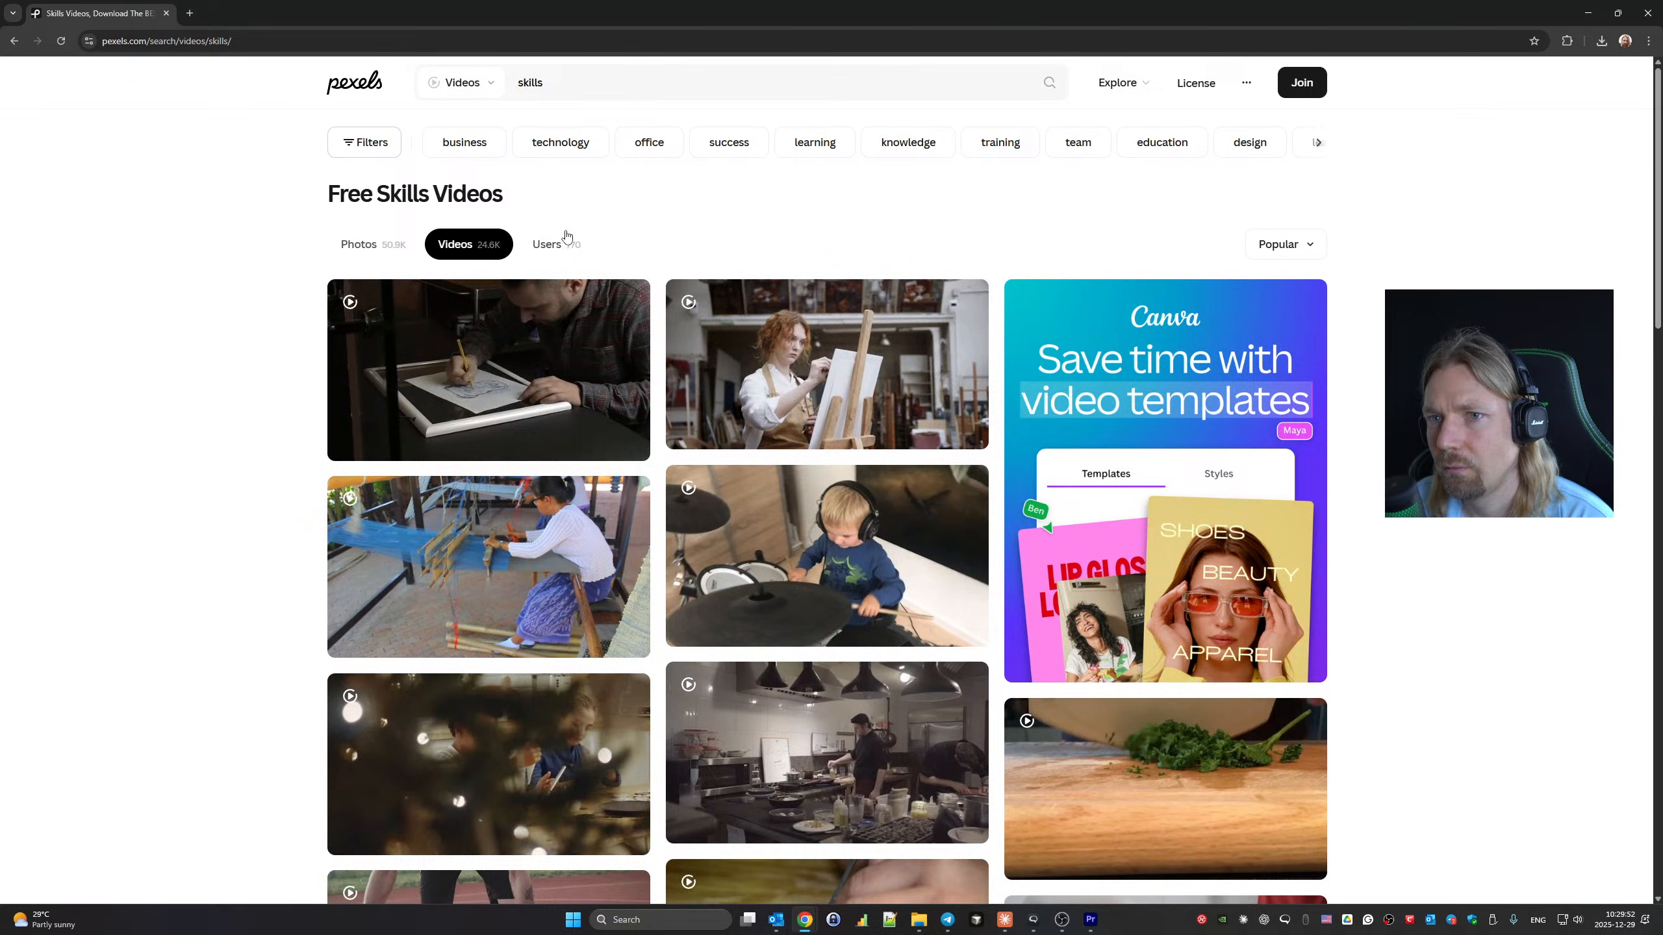
scroll(690, 282, "down", 15)
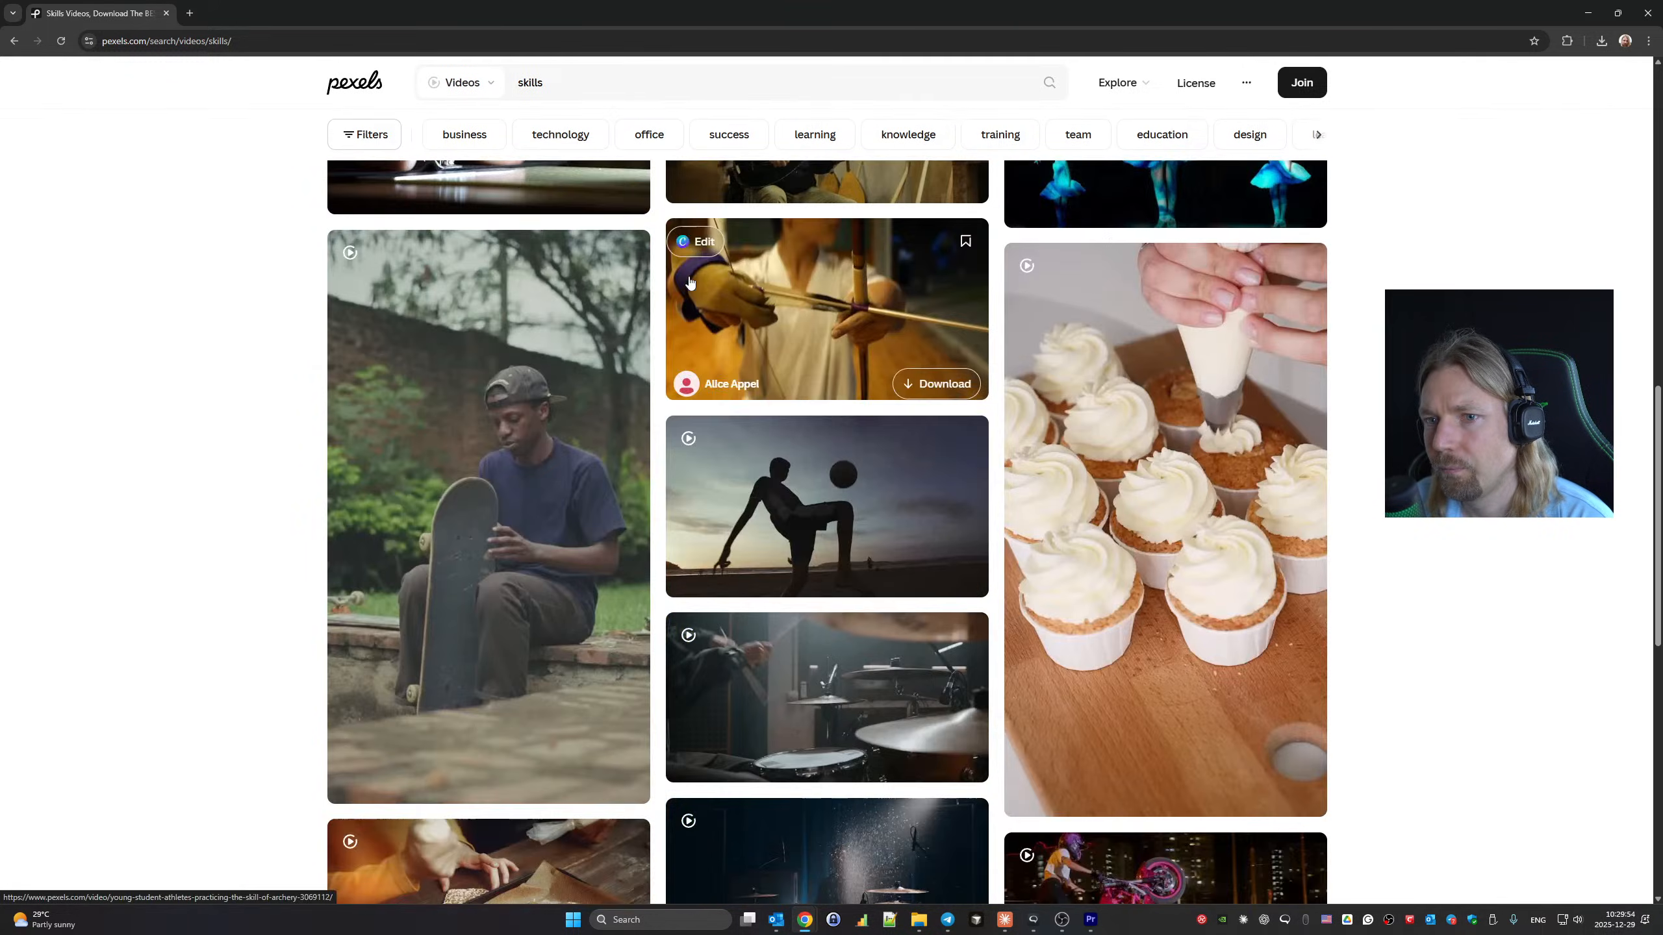
scroll(689, 282, "down", 5)
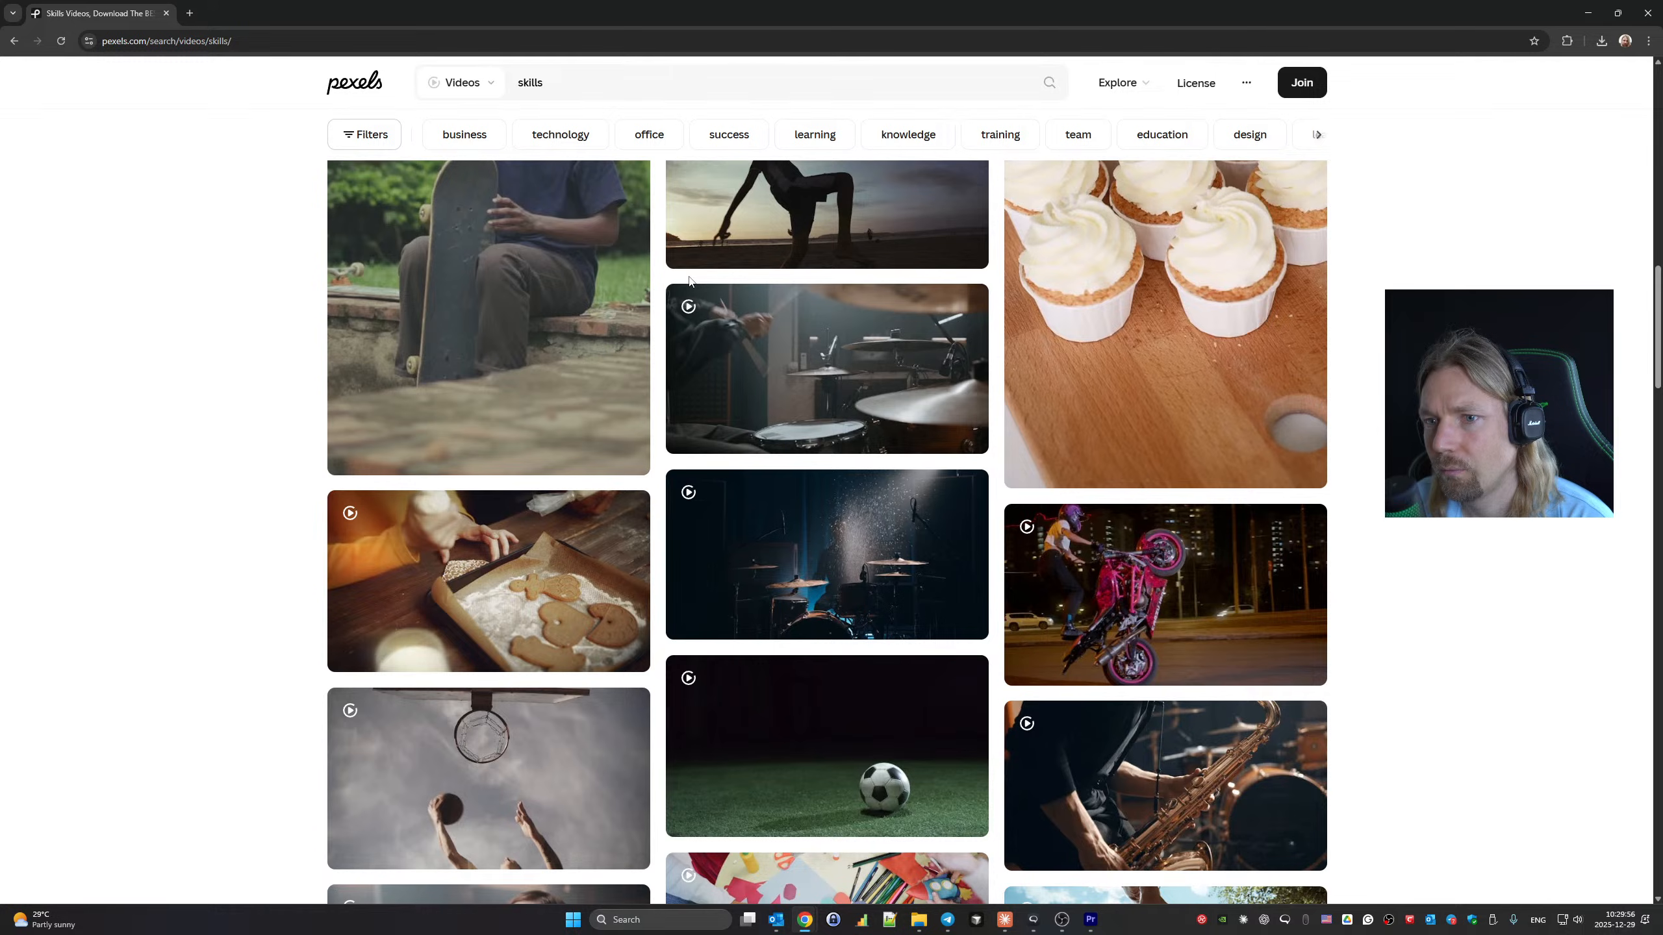
scroll(690, 282, "down", 13)
scroll(689, 282, "down", 9)
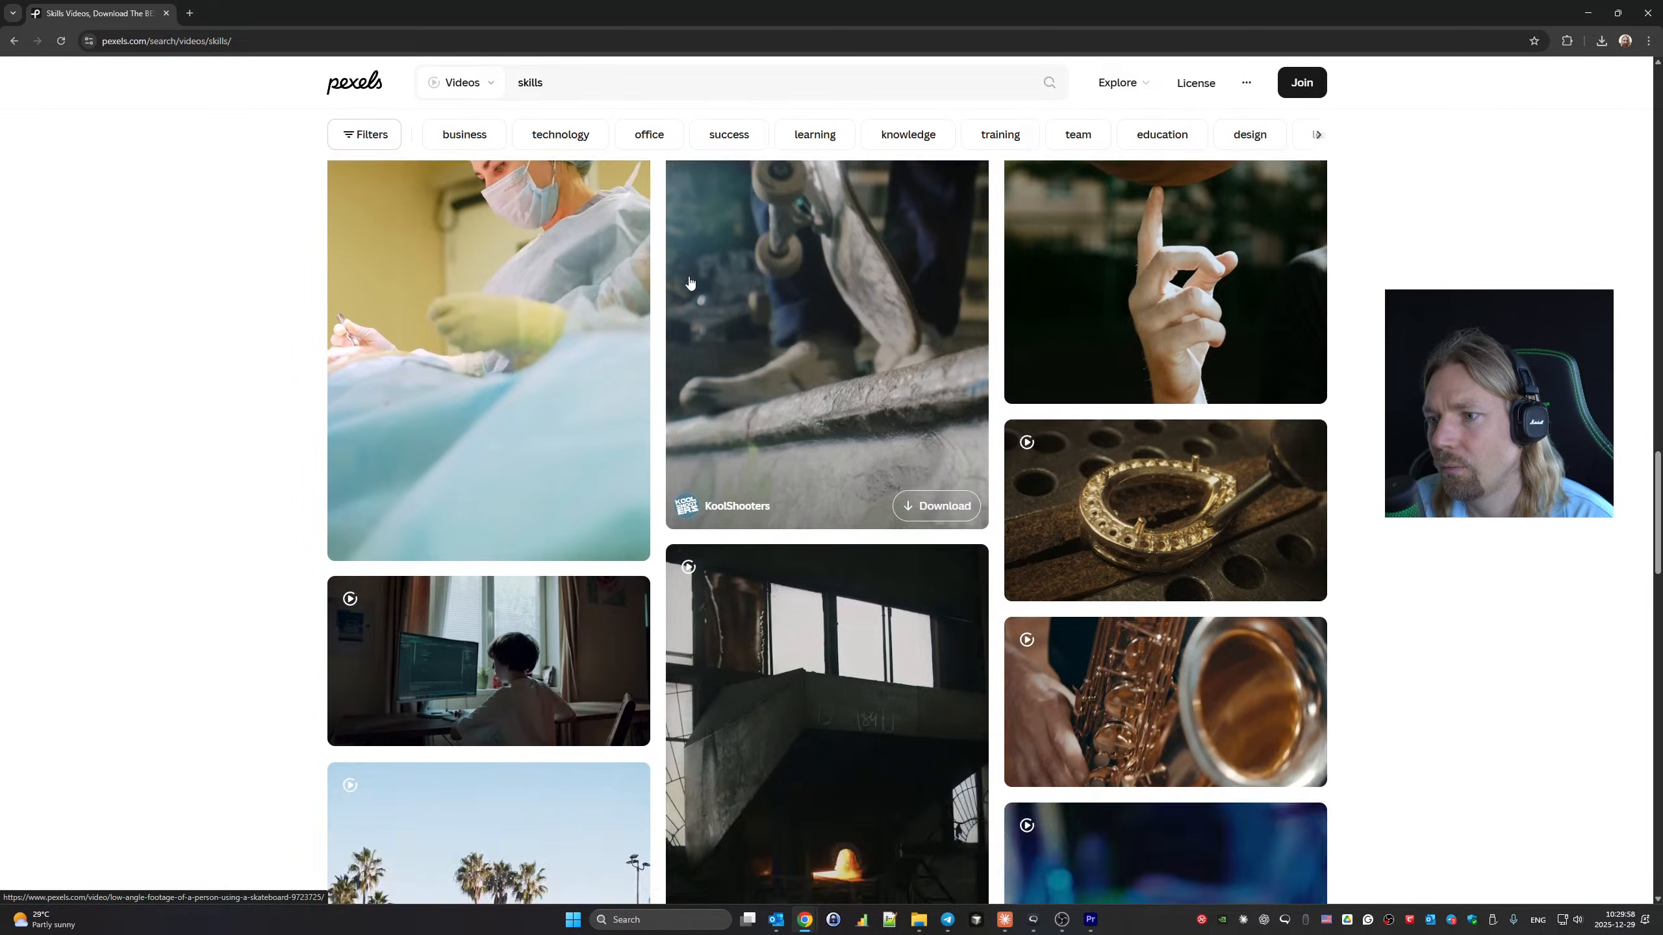
scroll(689, 282, "down", 11)
scroll(690, 282, "down", 20)
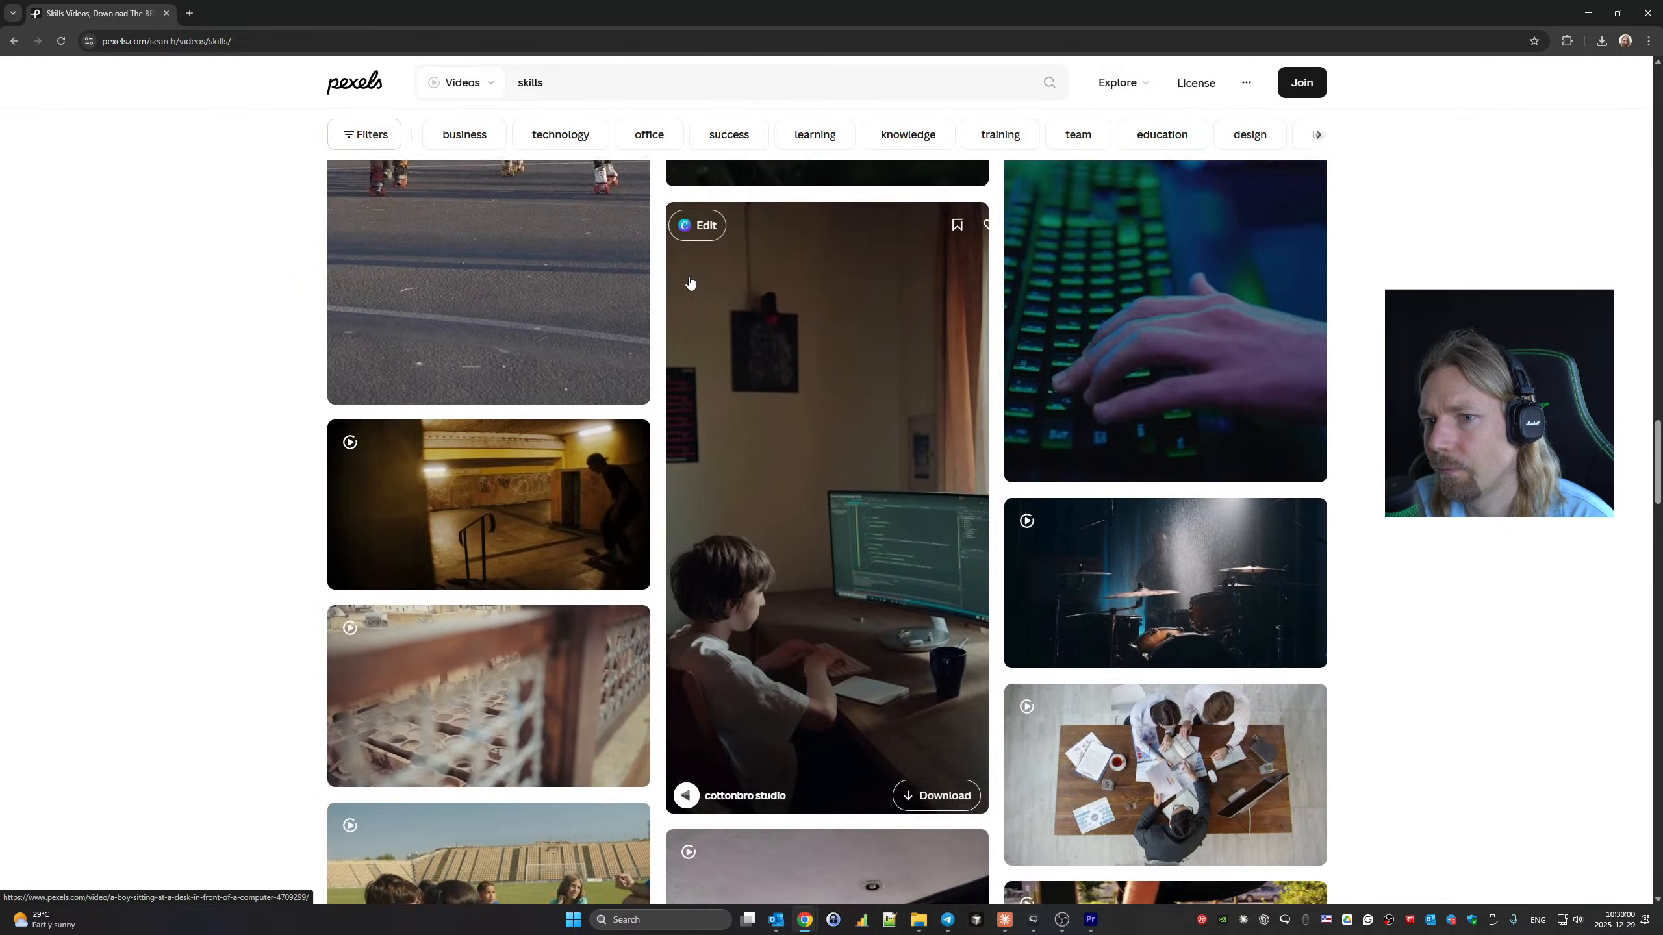
scroll(689, 282, "down", 20)
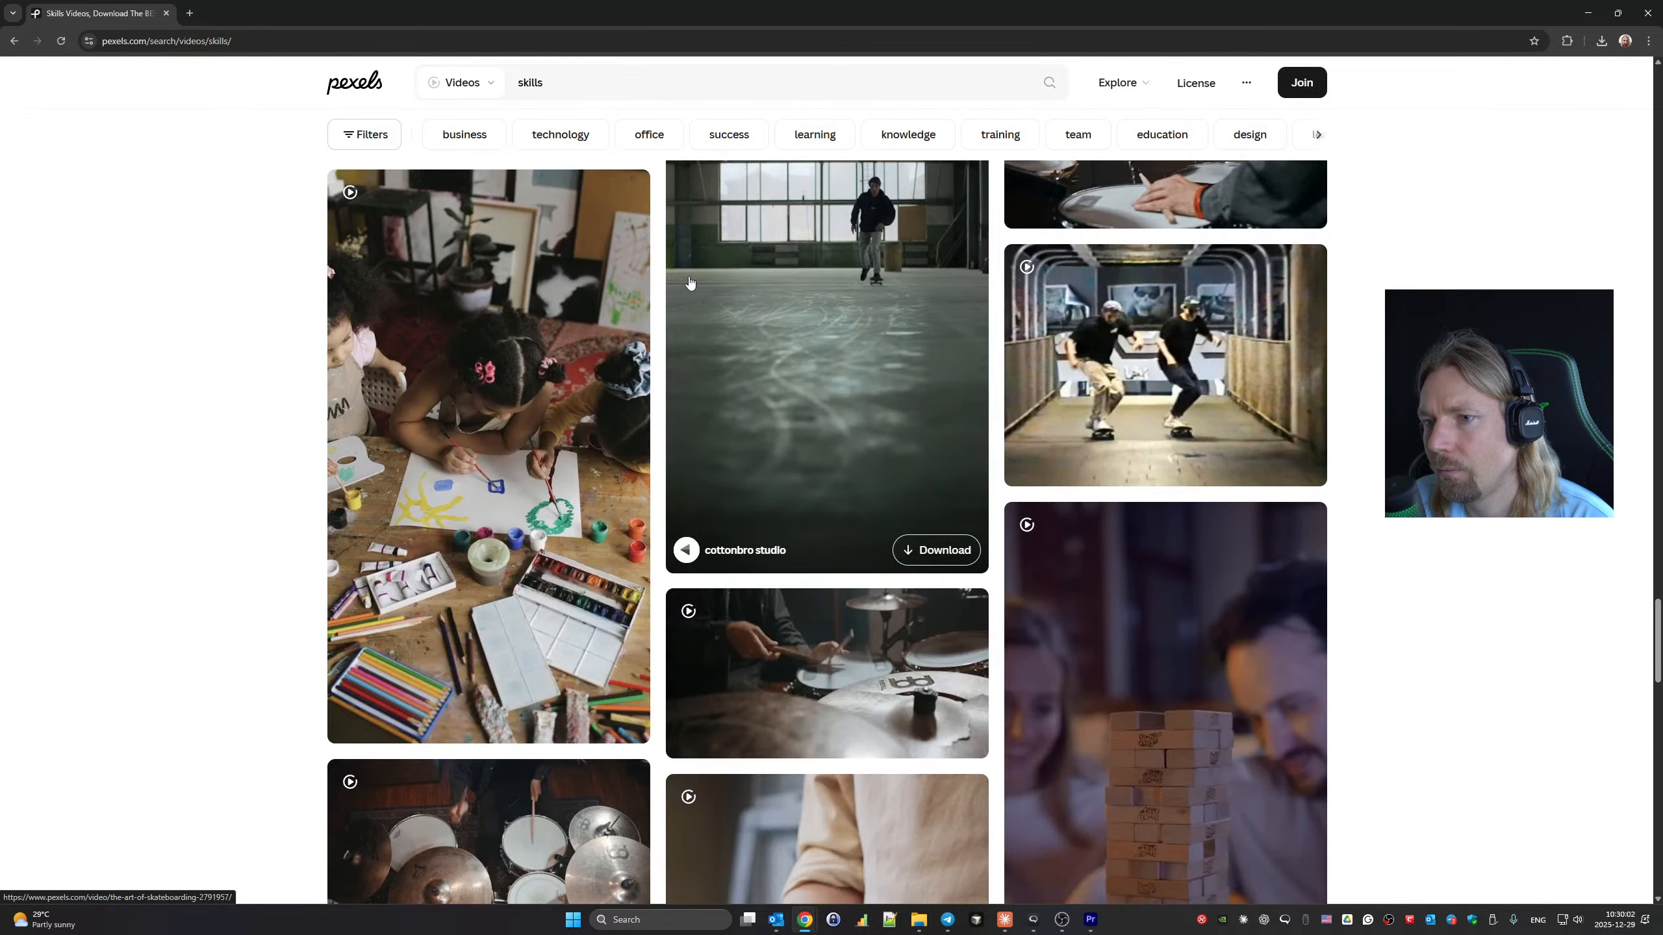
scroll(689, 282, "down", 20)
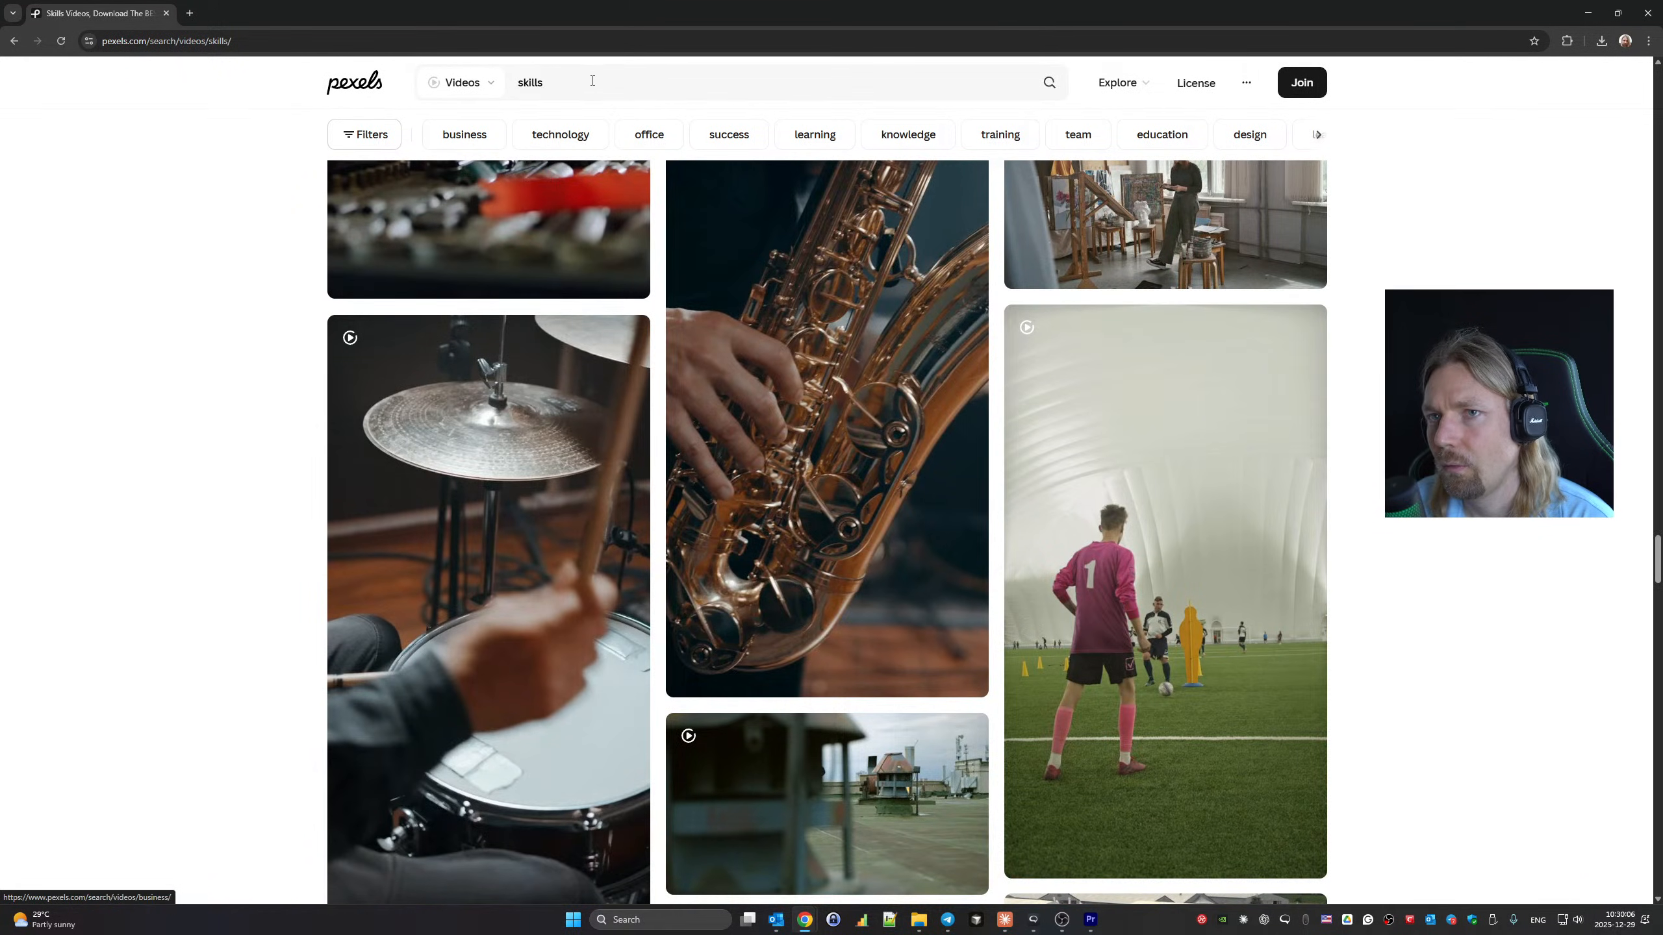
Search the stock videos for "factory".
type("afoto")
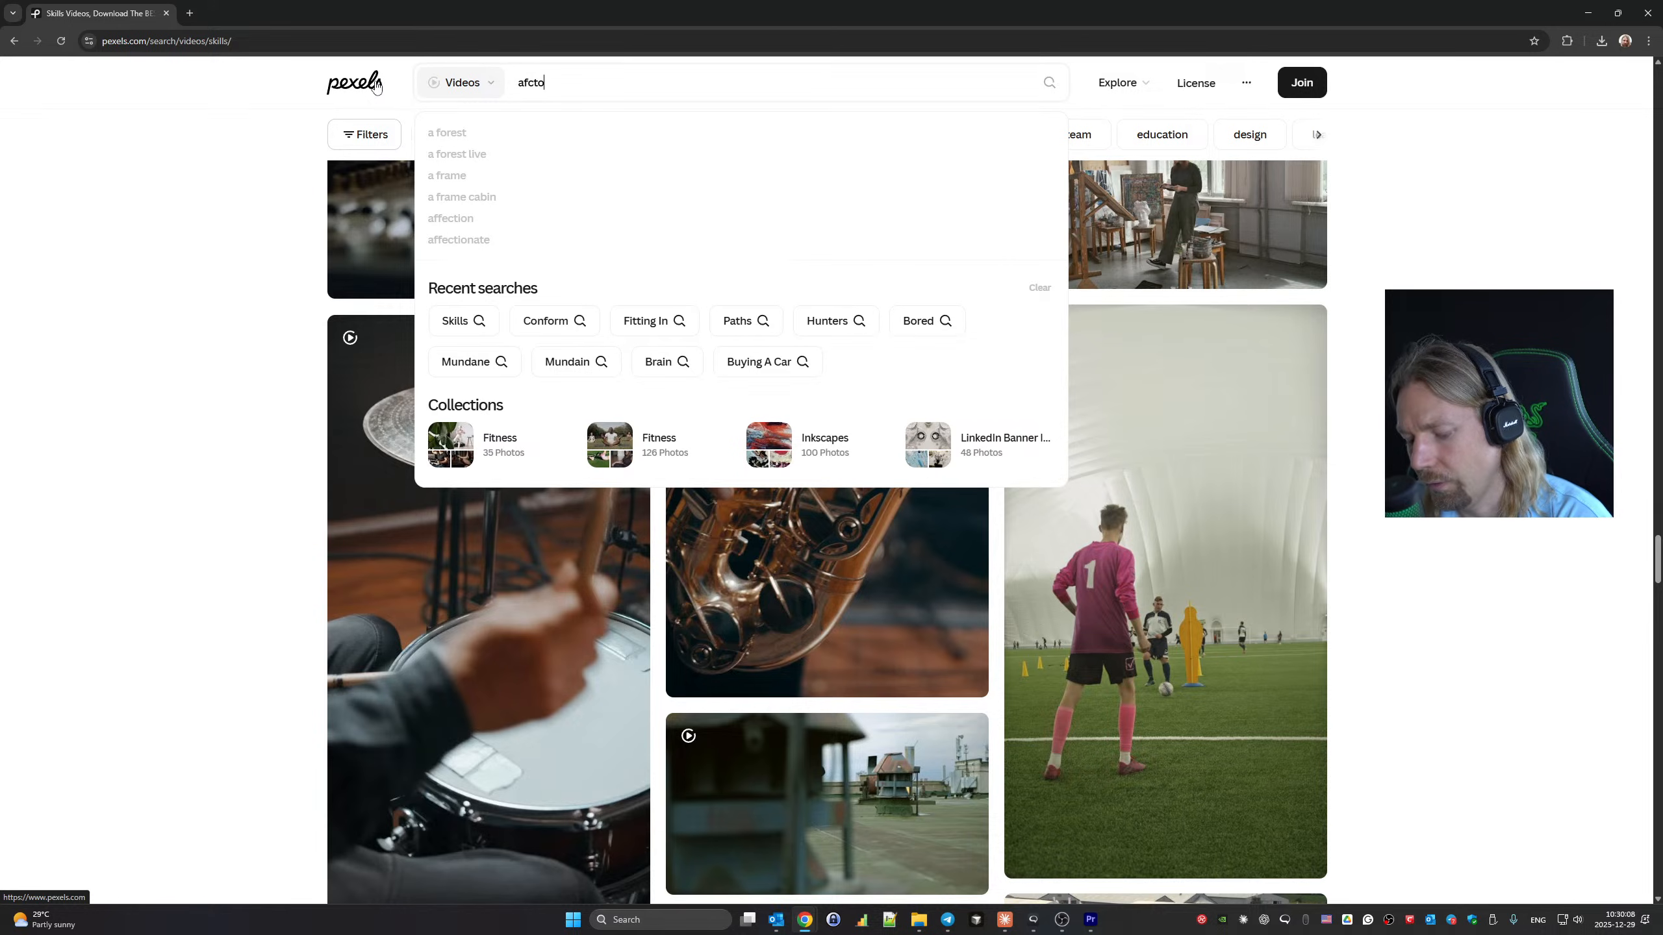
type("ry")
key("ctrl+a")
type("fa")
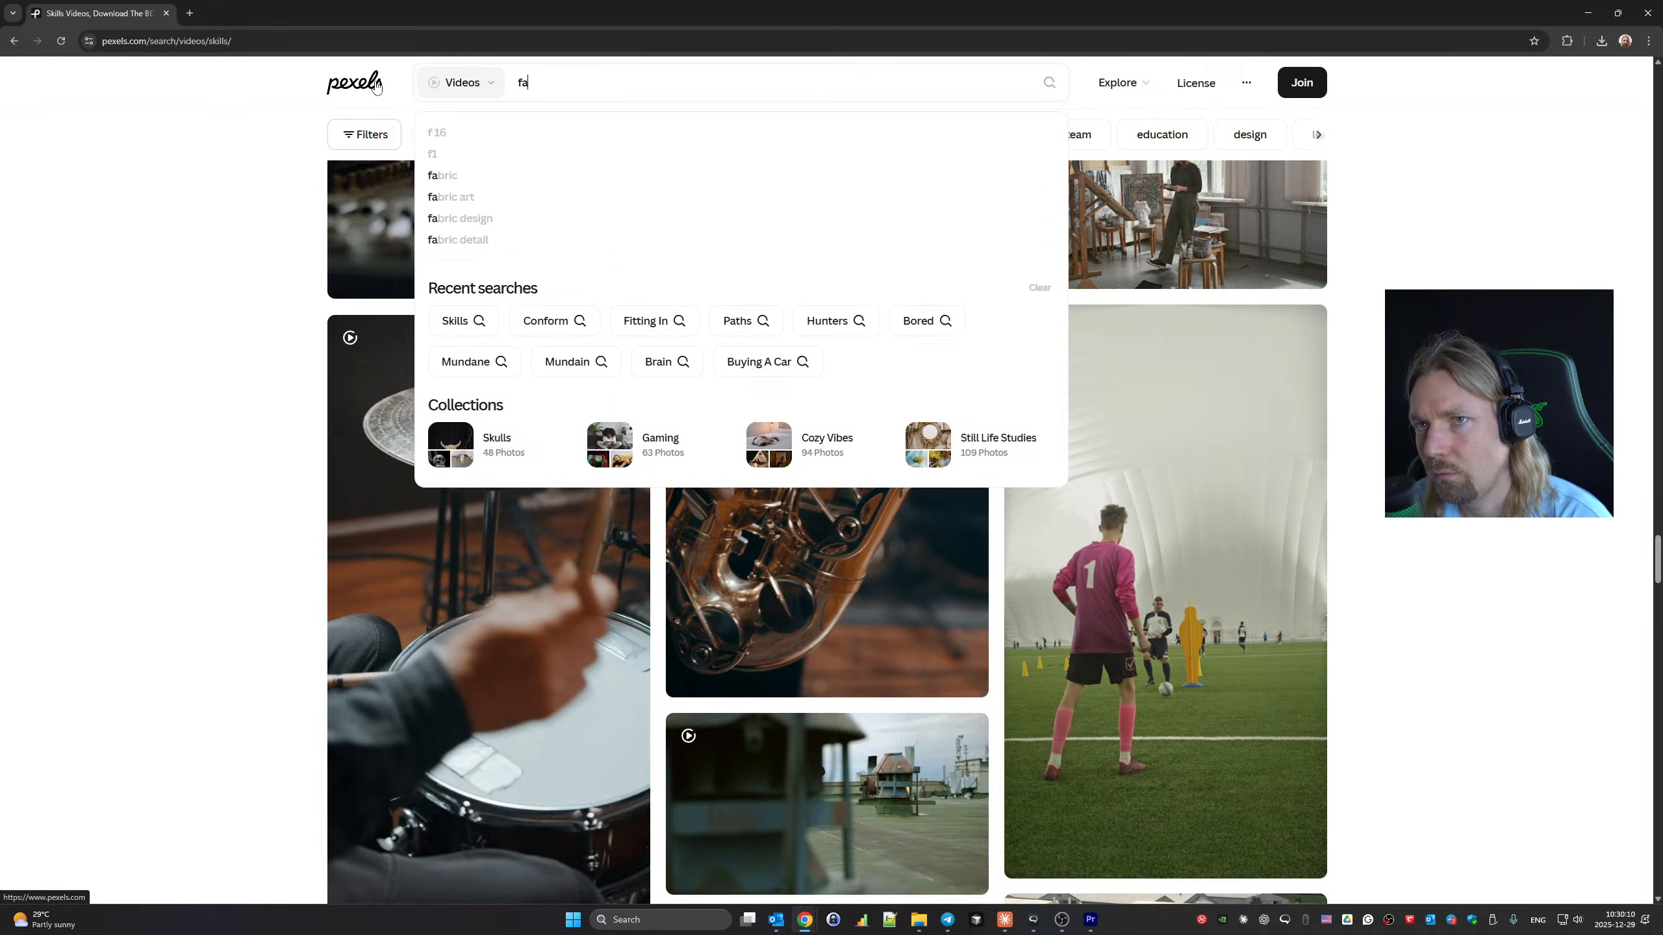
type("ctoryt")
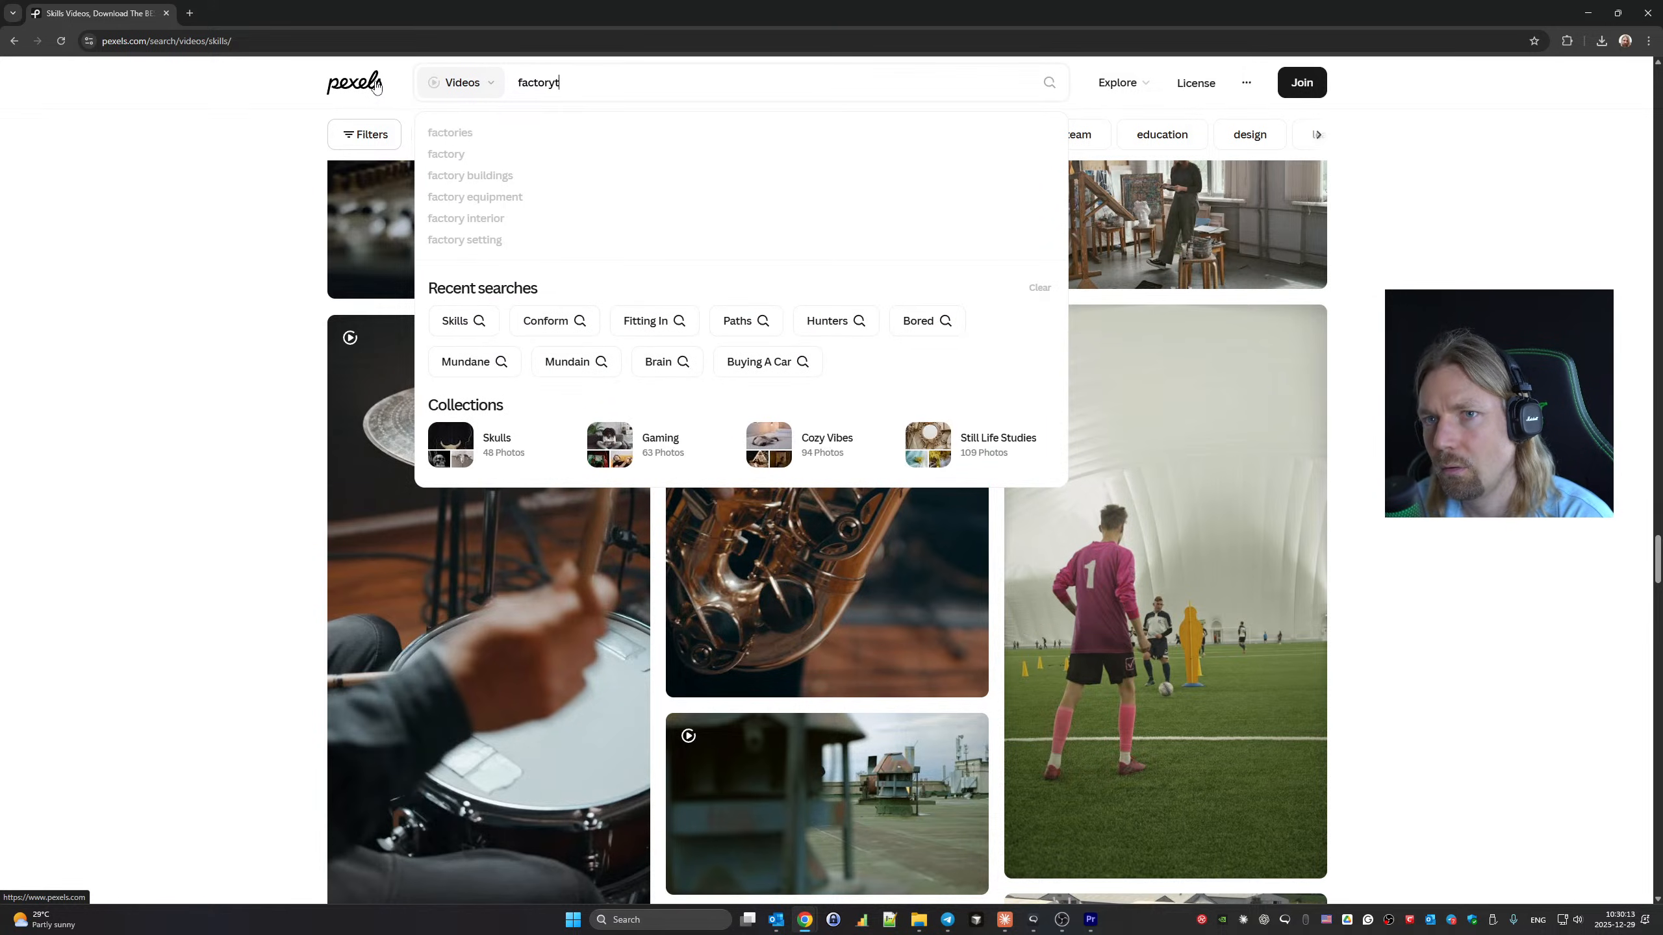
key("BackSpace")
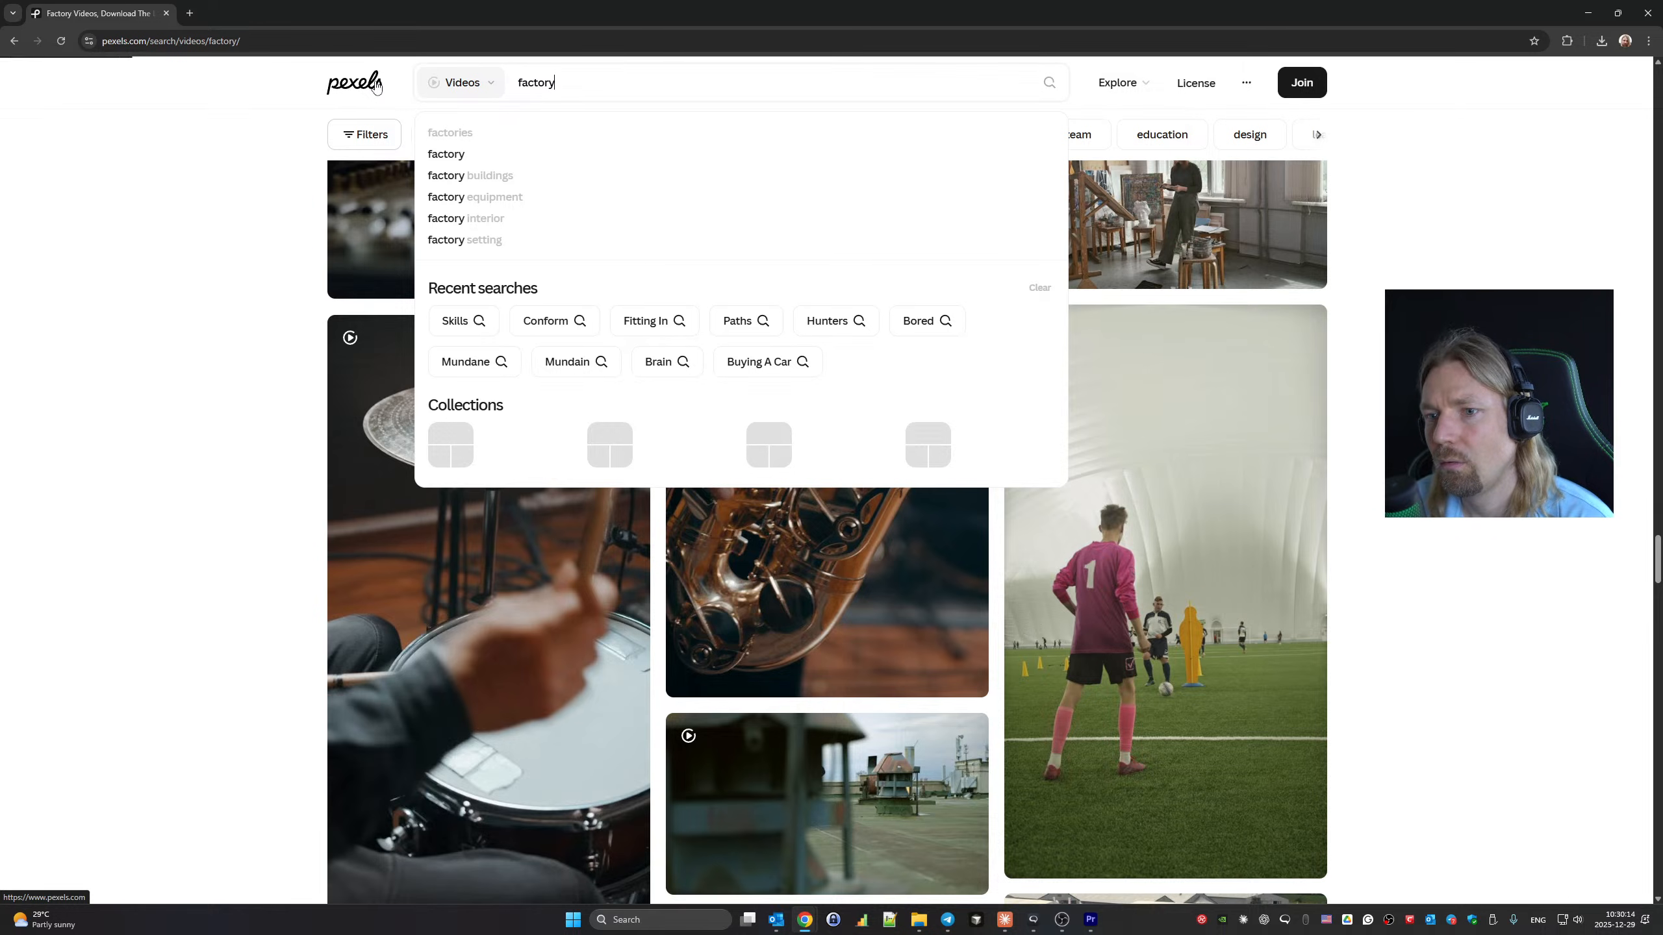
key("Return")
Examine the "factory" video results for B-roll of production lines, conveyors or machines turning out identical items.
scroll(456, 271, "down", 4)
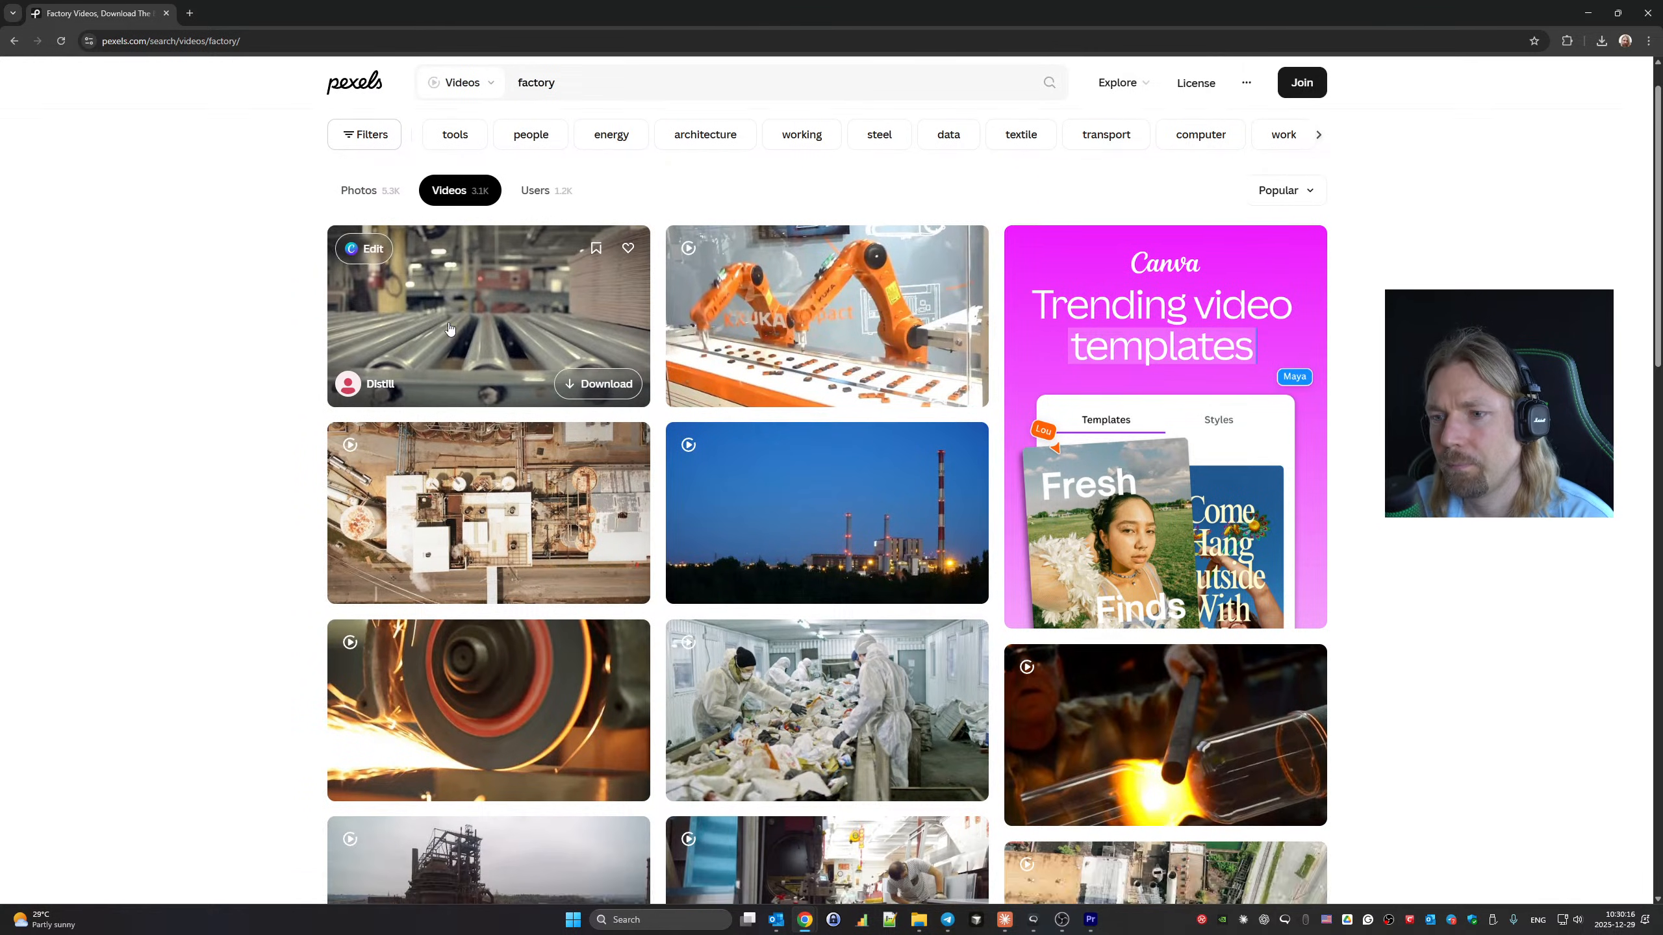
scroll(450, 328, "down", 4)
scroll(449, 327, "down", 7)
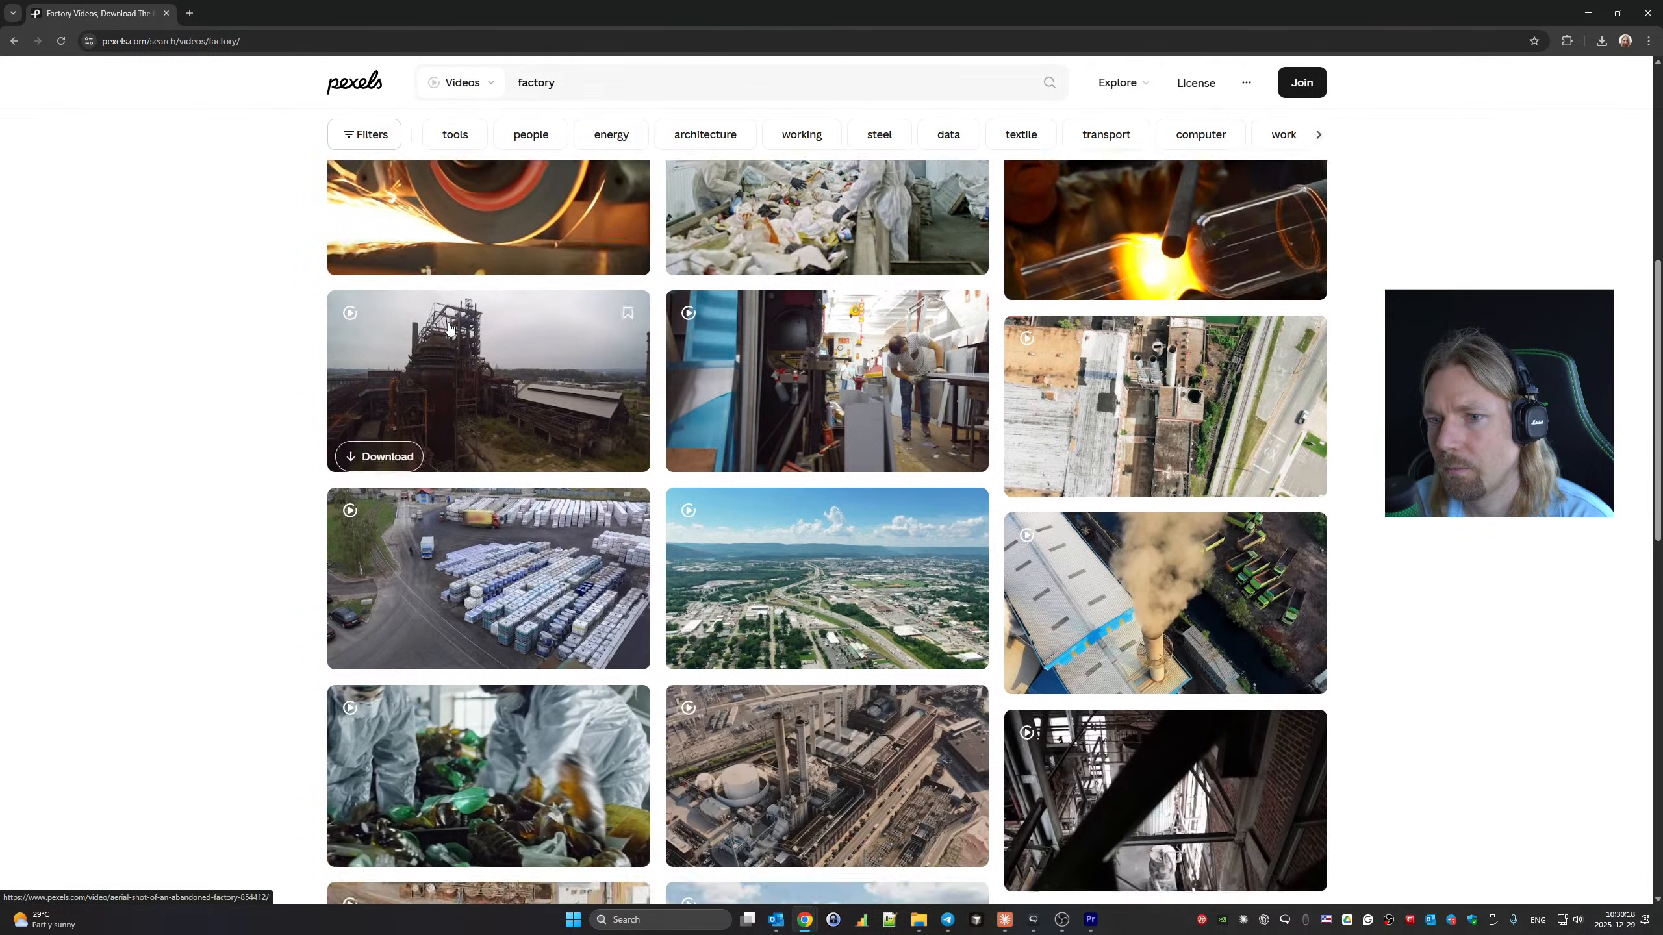
scroll(450, 327, "down", 16)
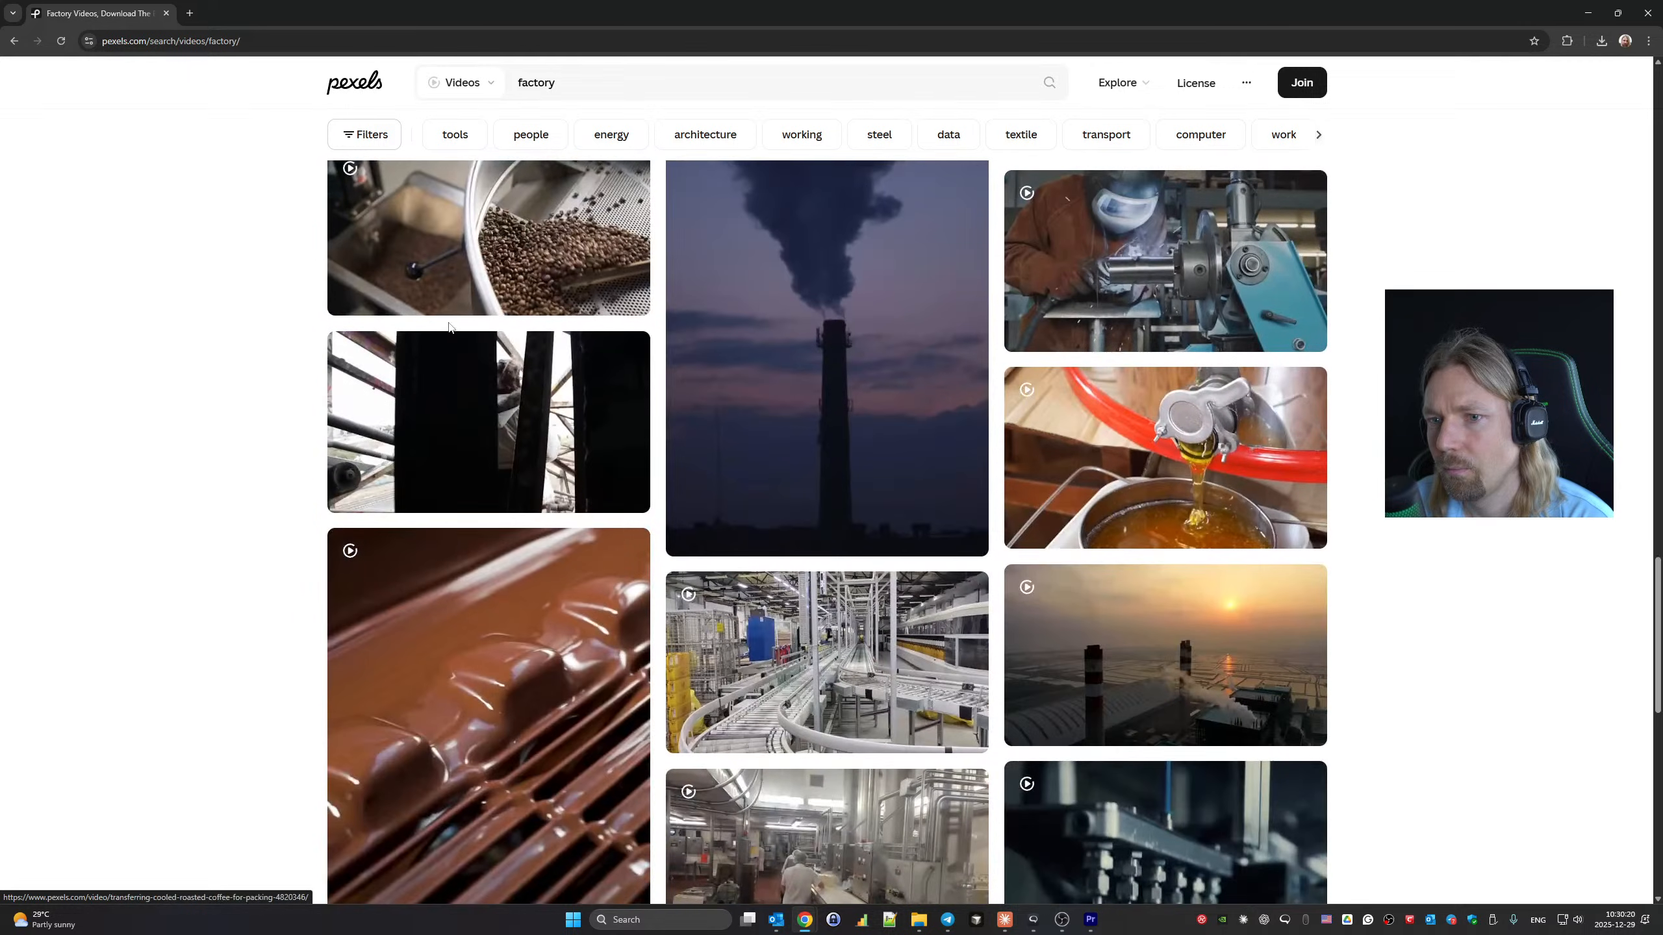
scroll(449, 327, "down", 11)
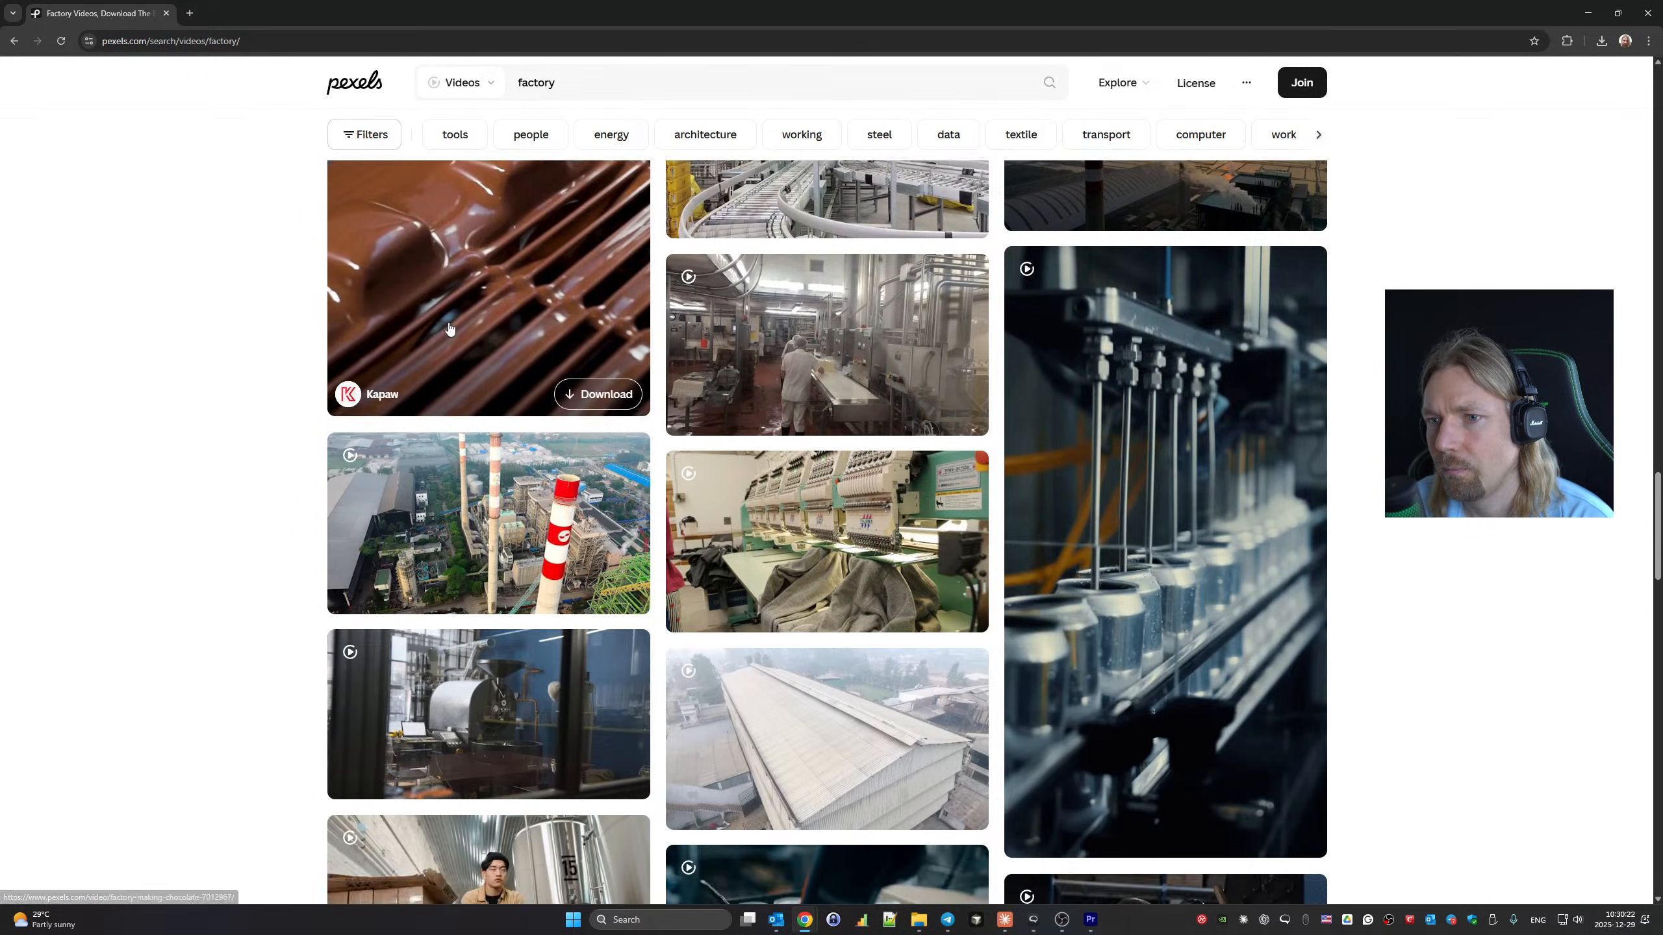
scroll(449, 328, "down", 6)
scroll(449, 328, "down", 20)
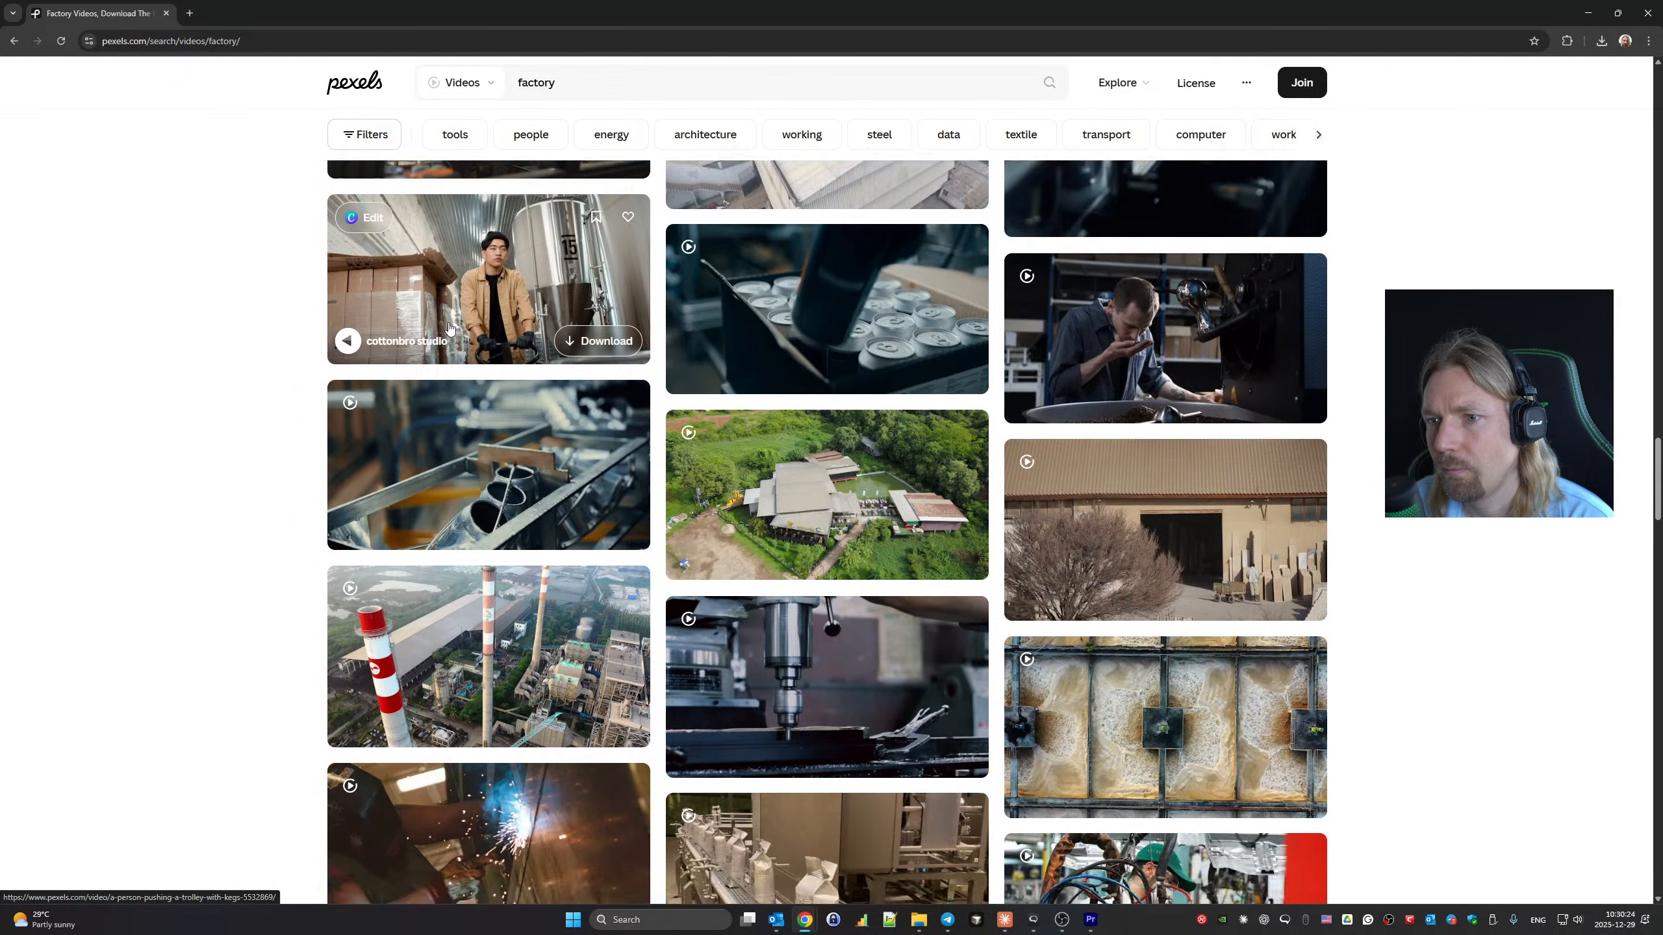
scroll(449, 327, "down", 20)
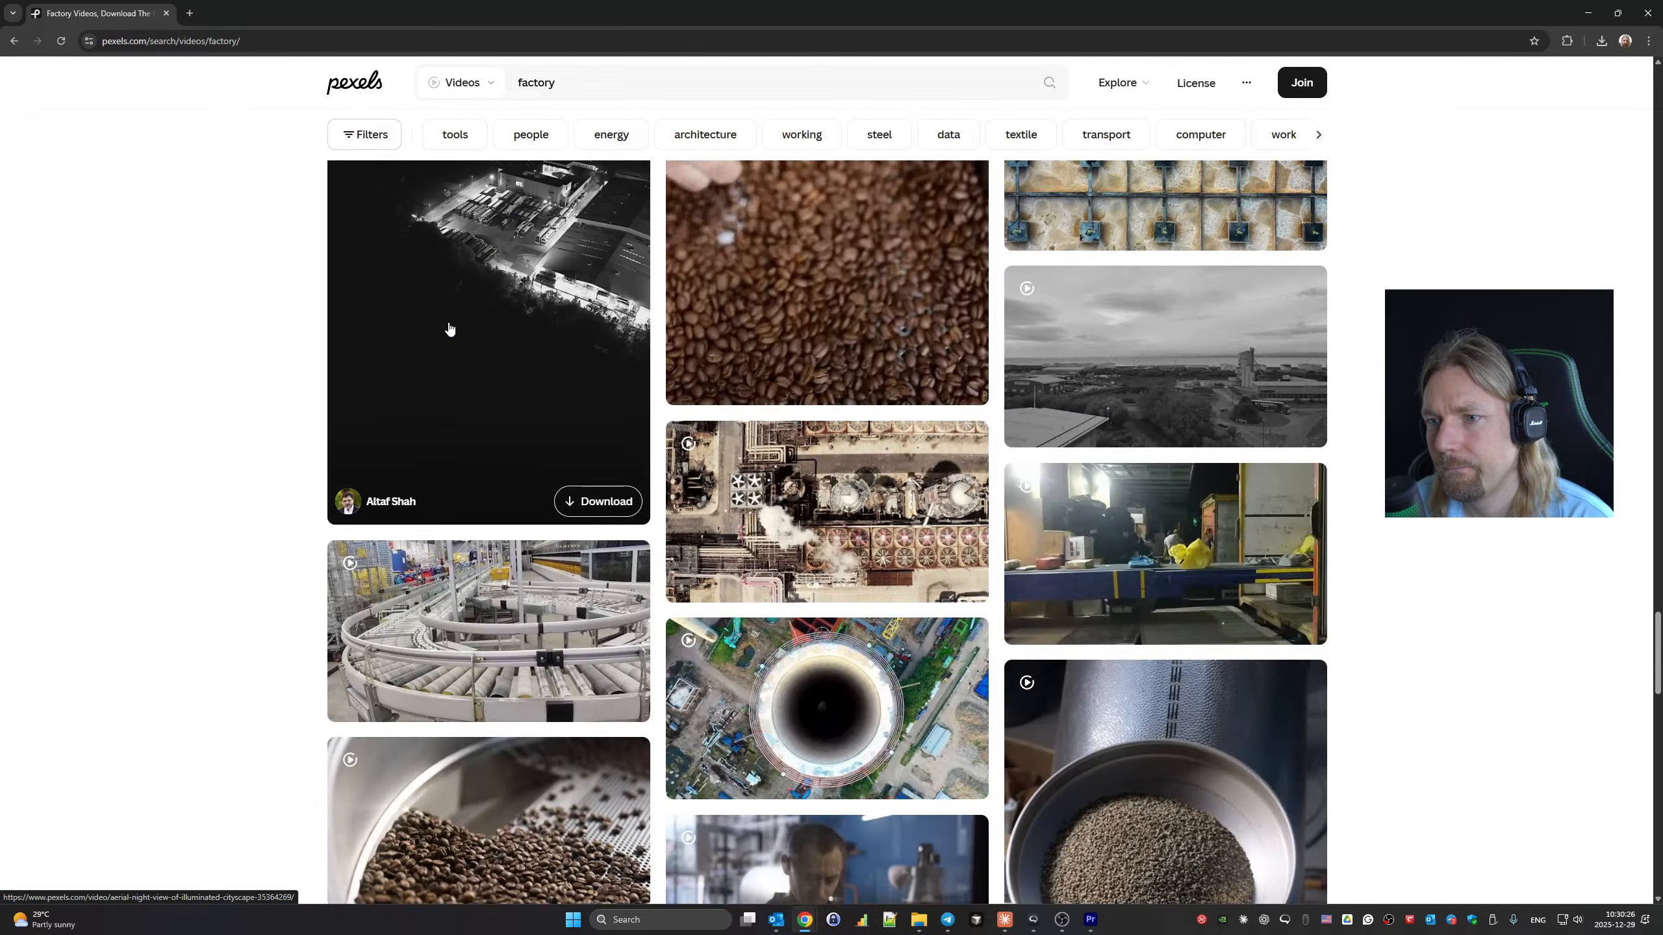
scroll(449, 328, "down", 18)
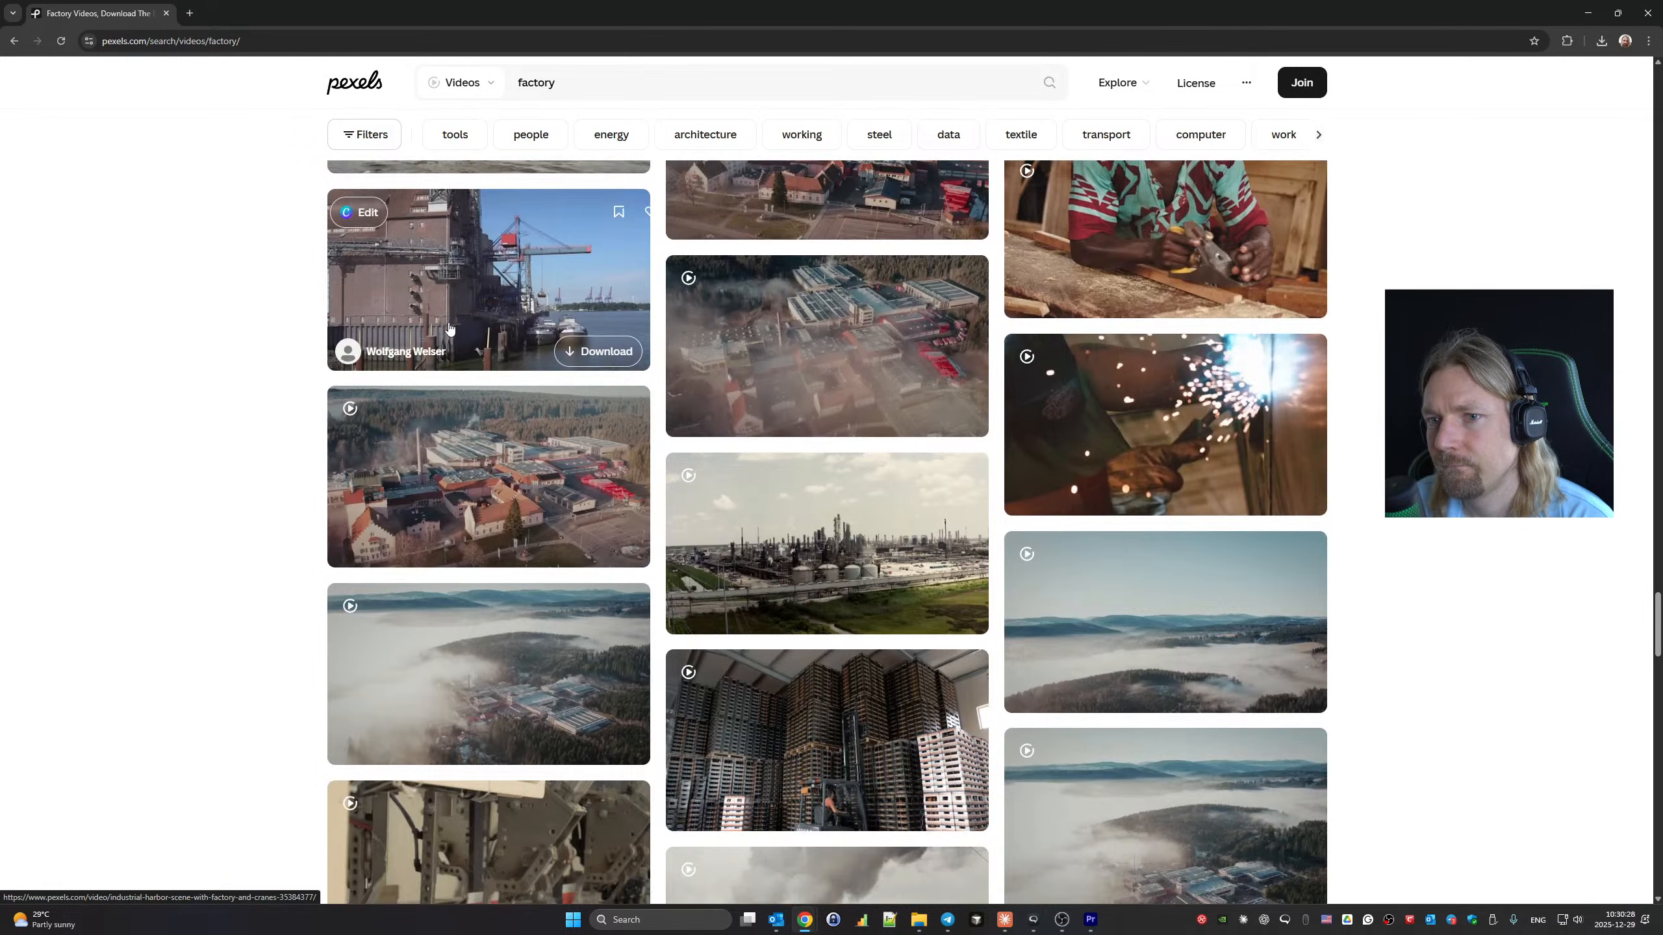
scroll(449, 327, "down", 11)
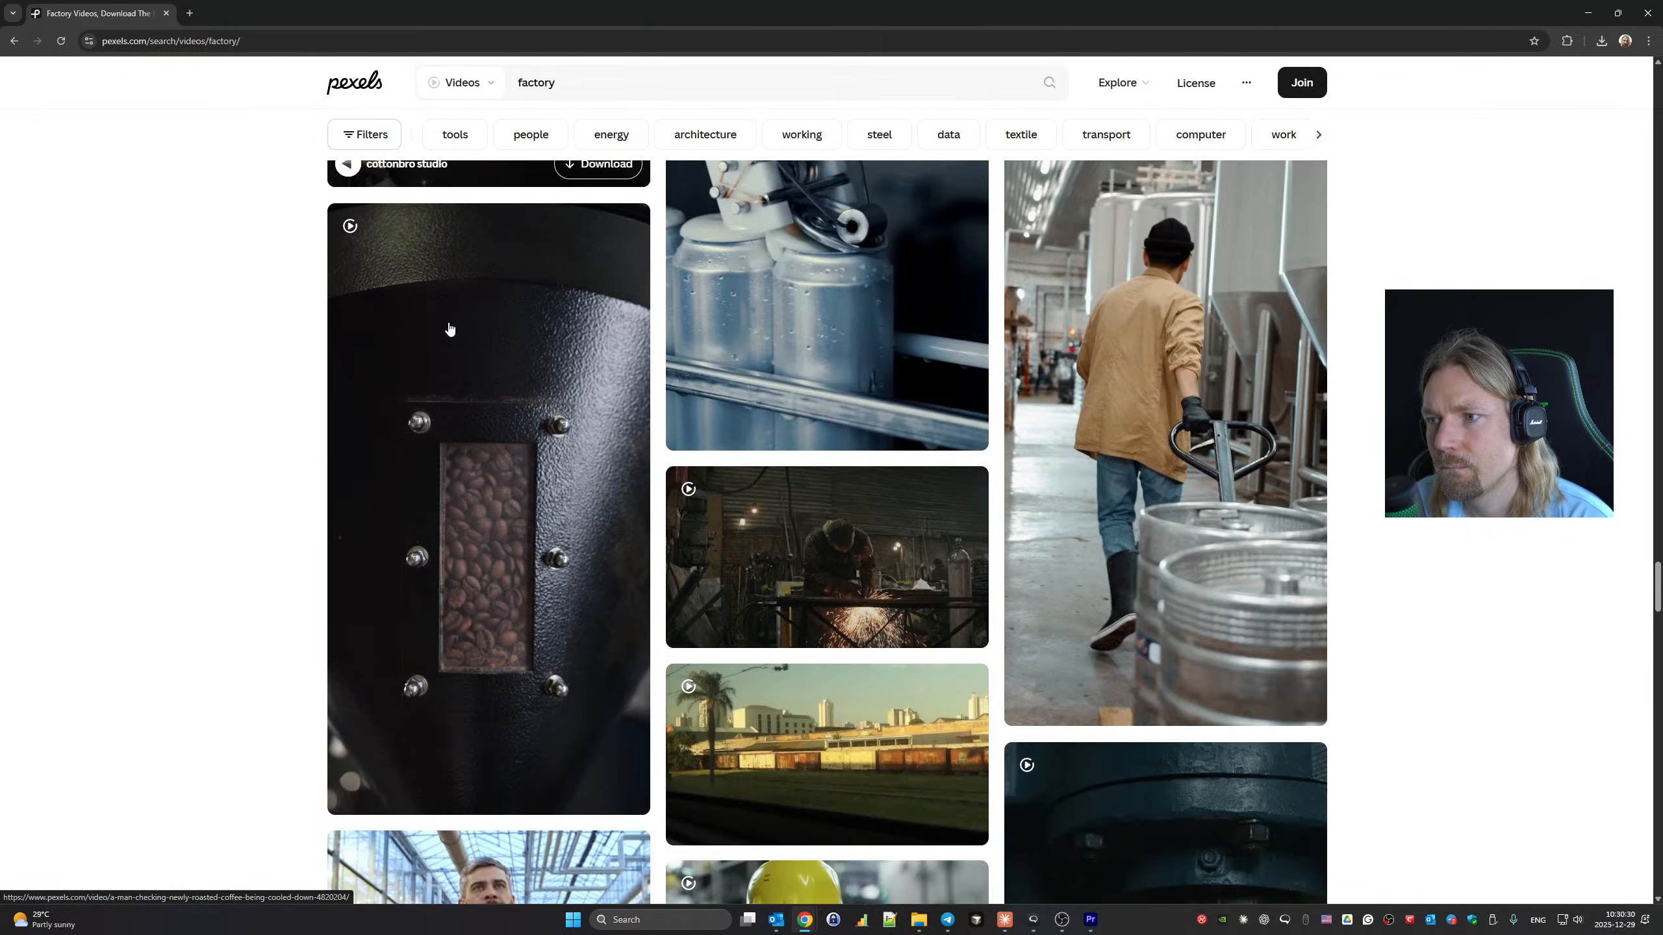
scroll(449, 327, "down", 10)
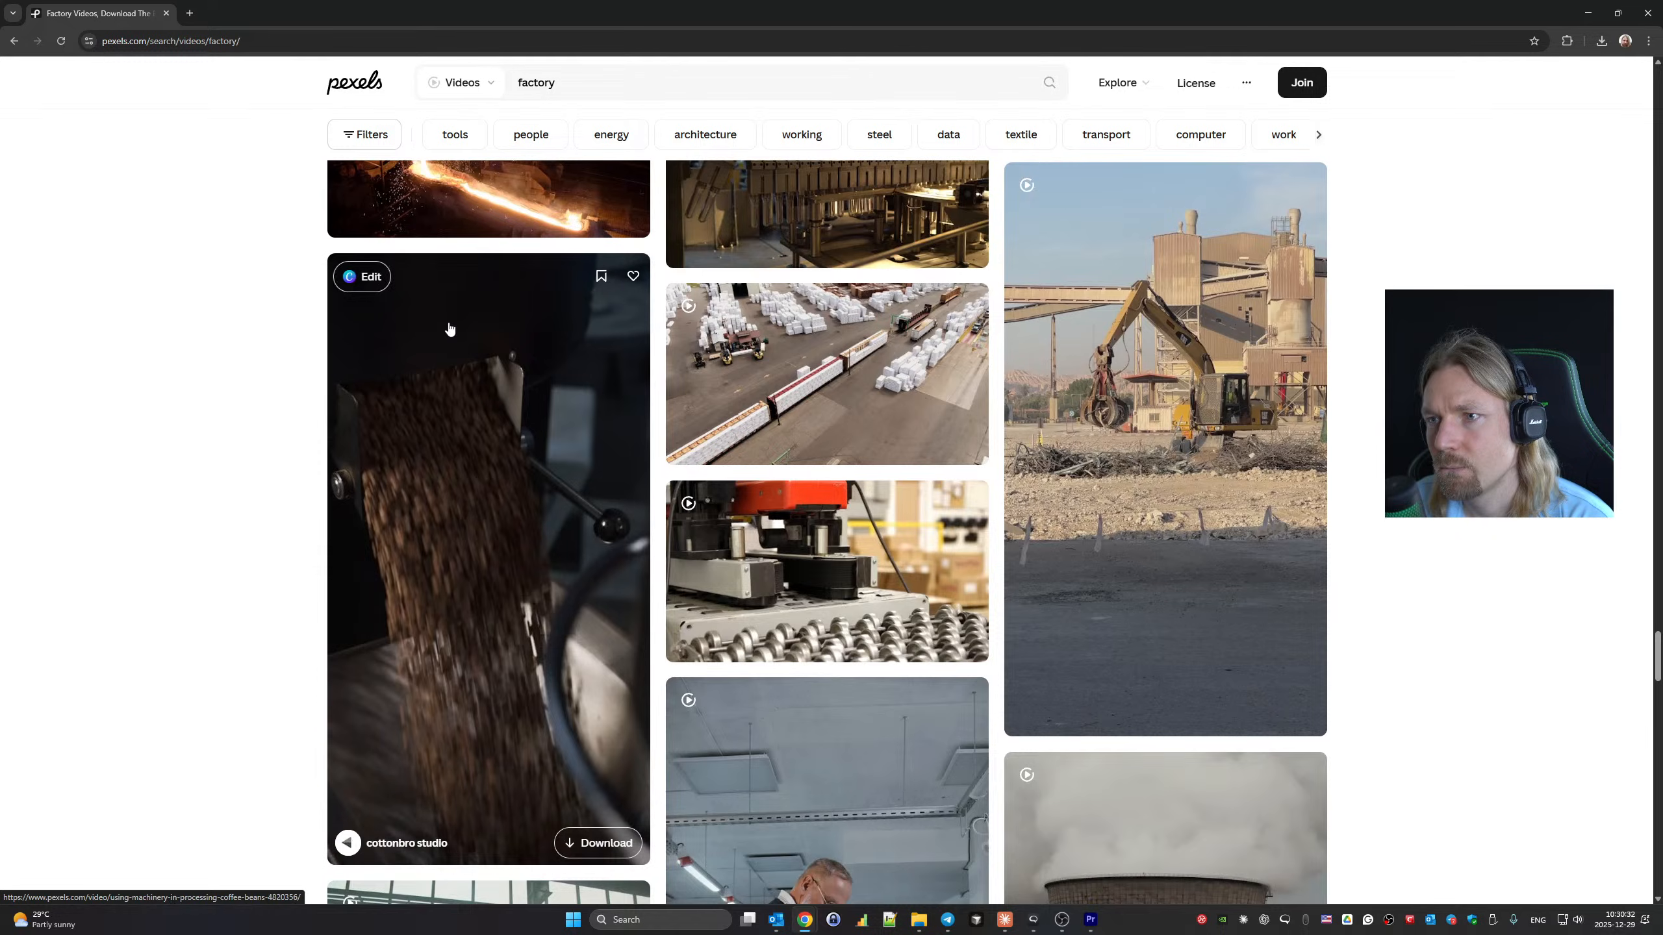
scroll(449, 328, "down", 6)
scroll(449, 328, "down", 14)
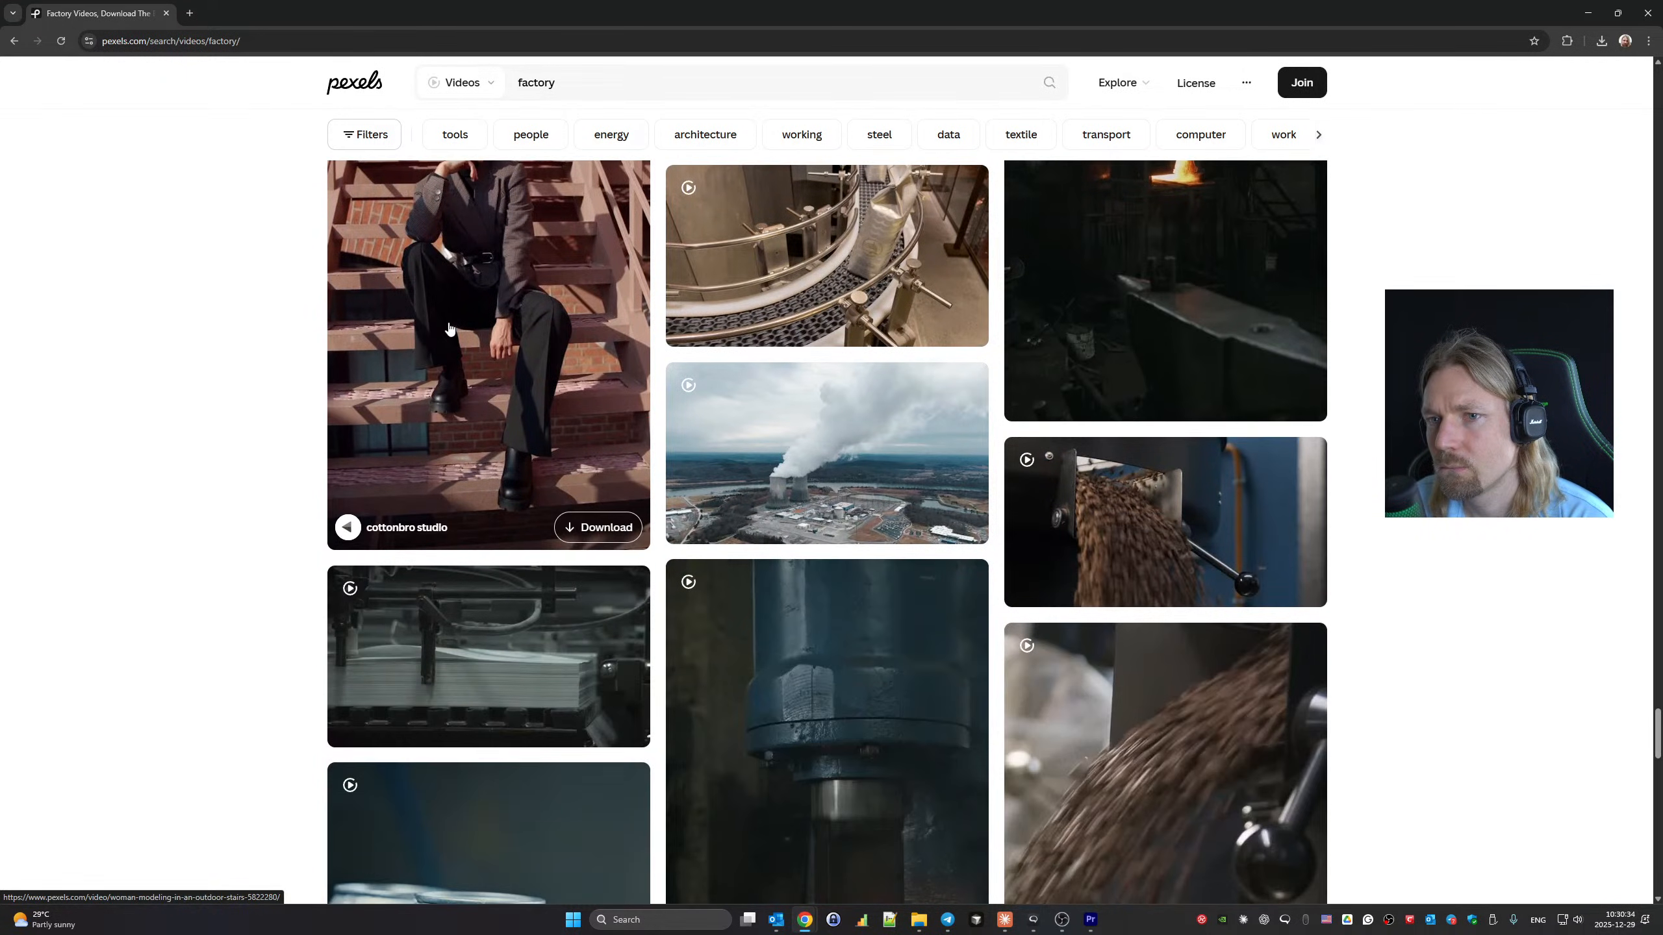
scroll(449, 327, "down", 10)
scroll(449, 329, "down", 10)
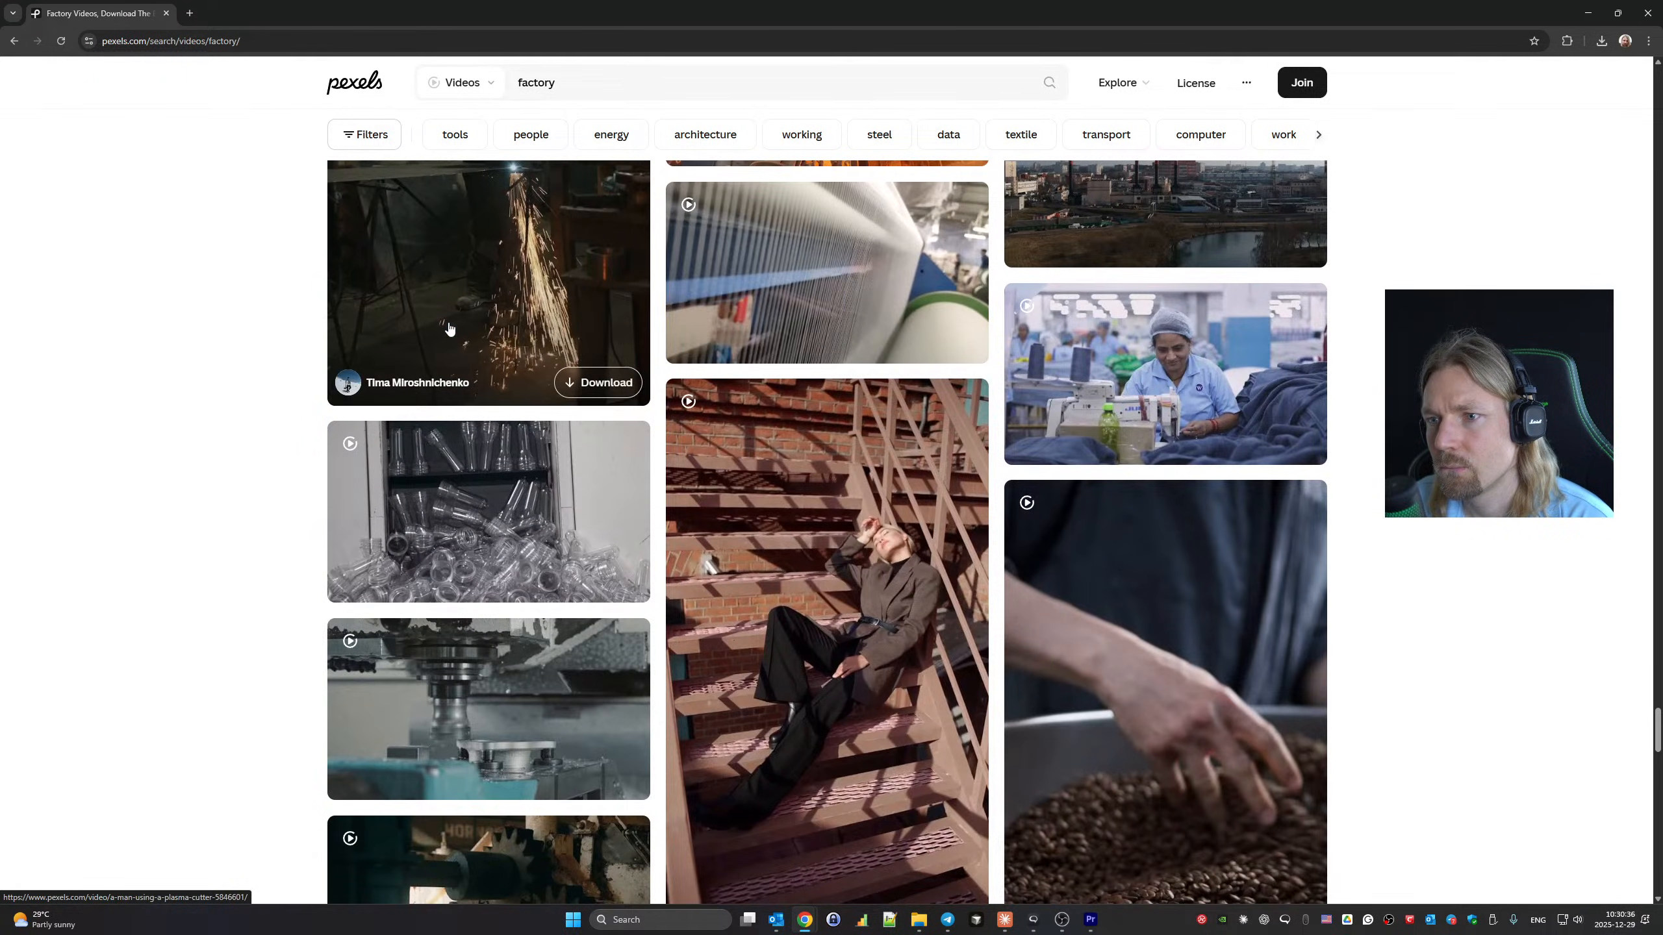
scroll(449, 329, "down", 10)
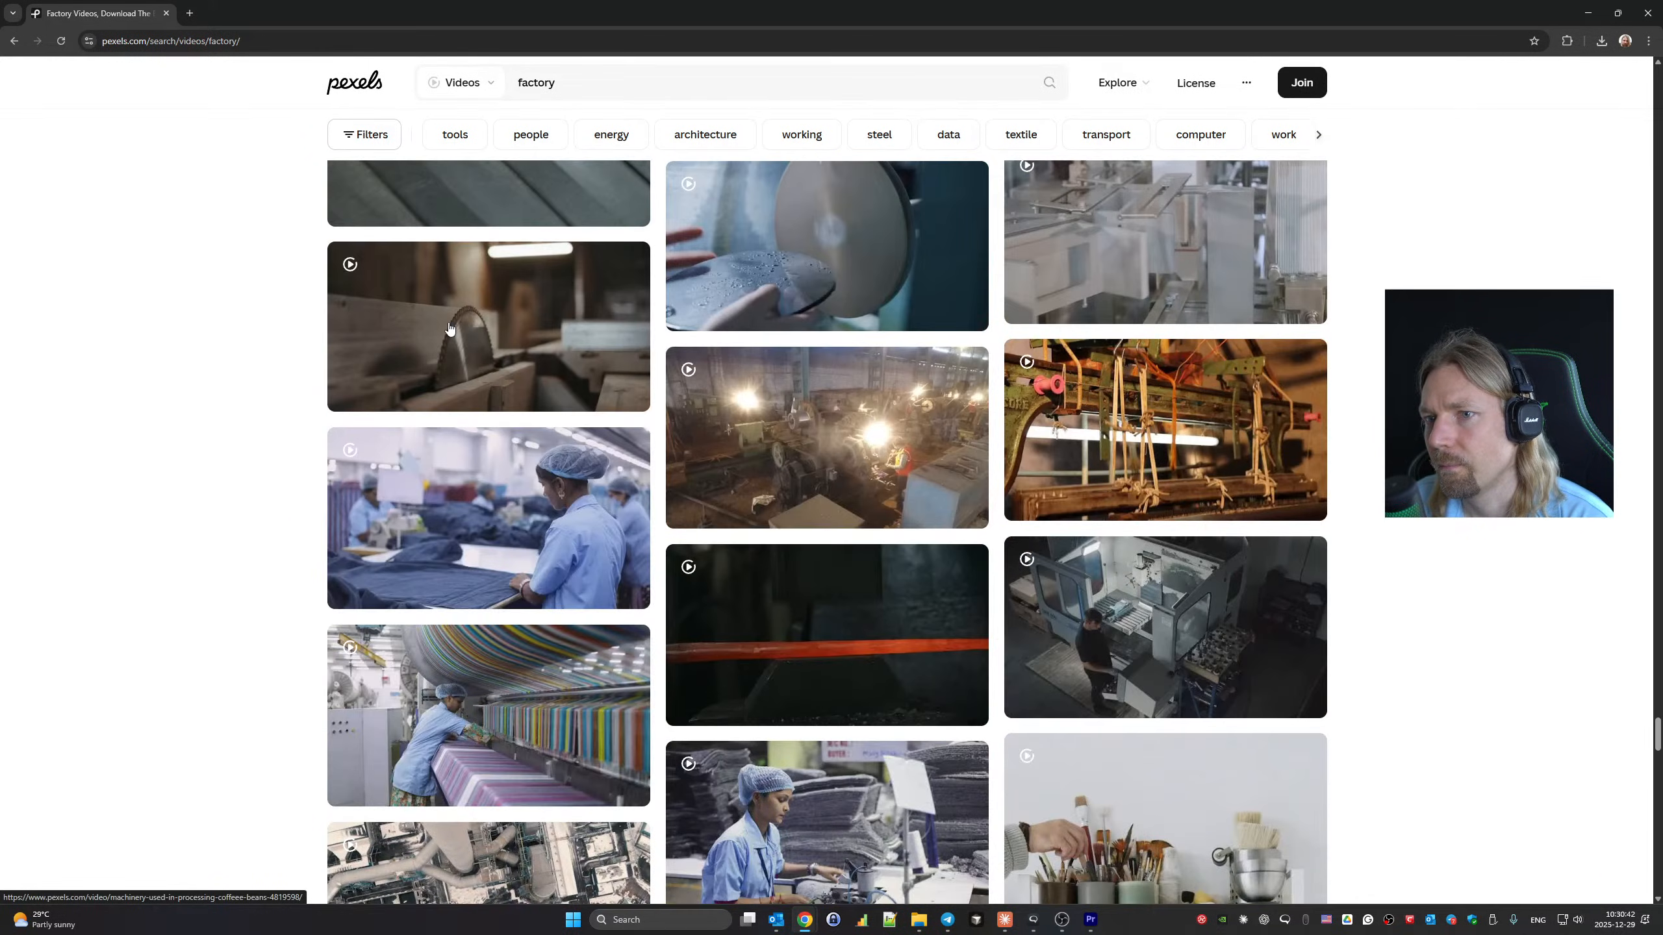
scroll(449, 329, "down", 10)
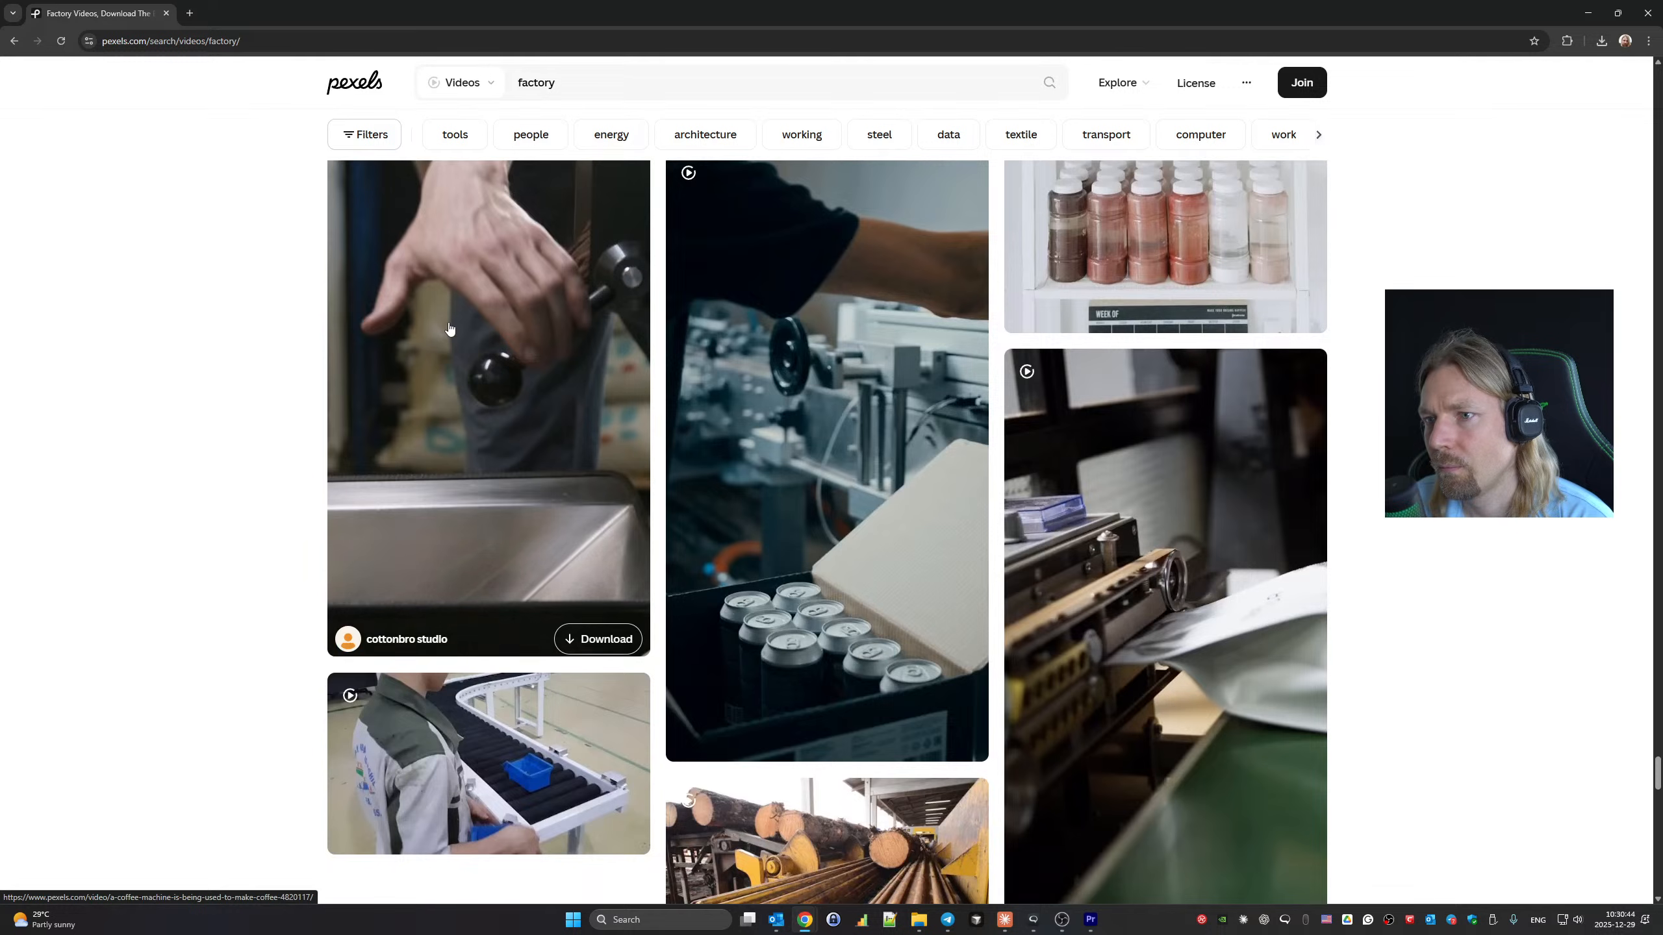
scroll(652, 382, "down", 10)
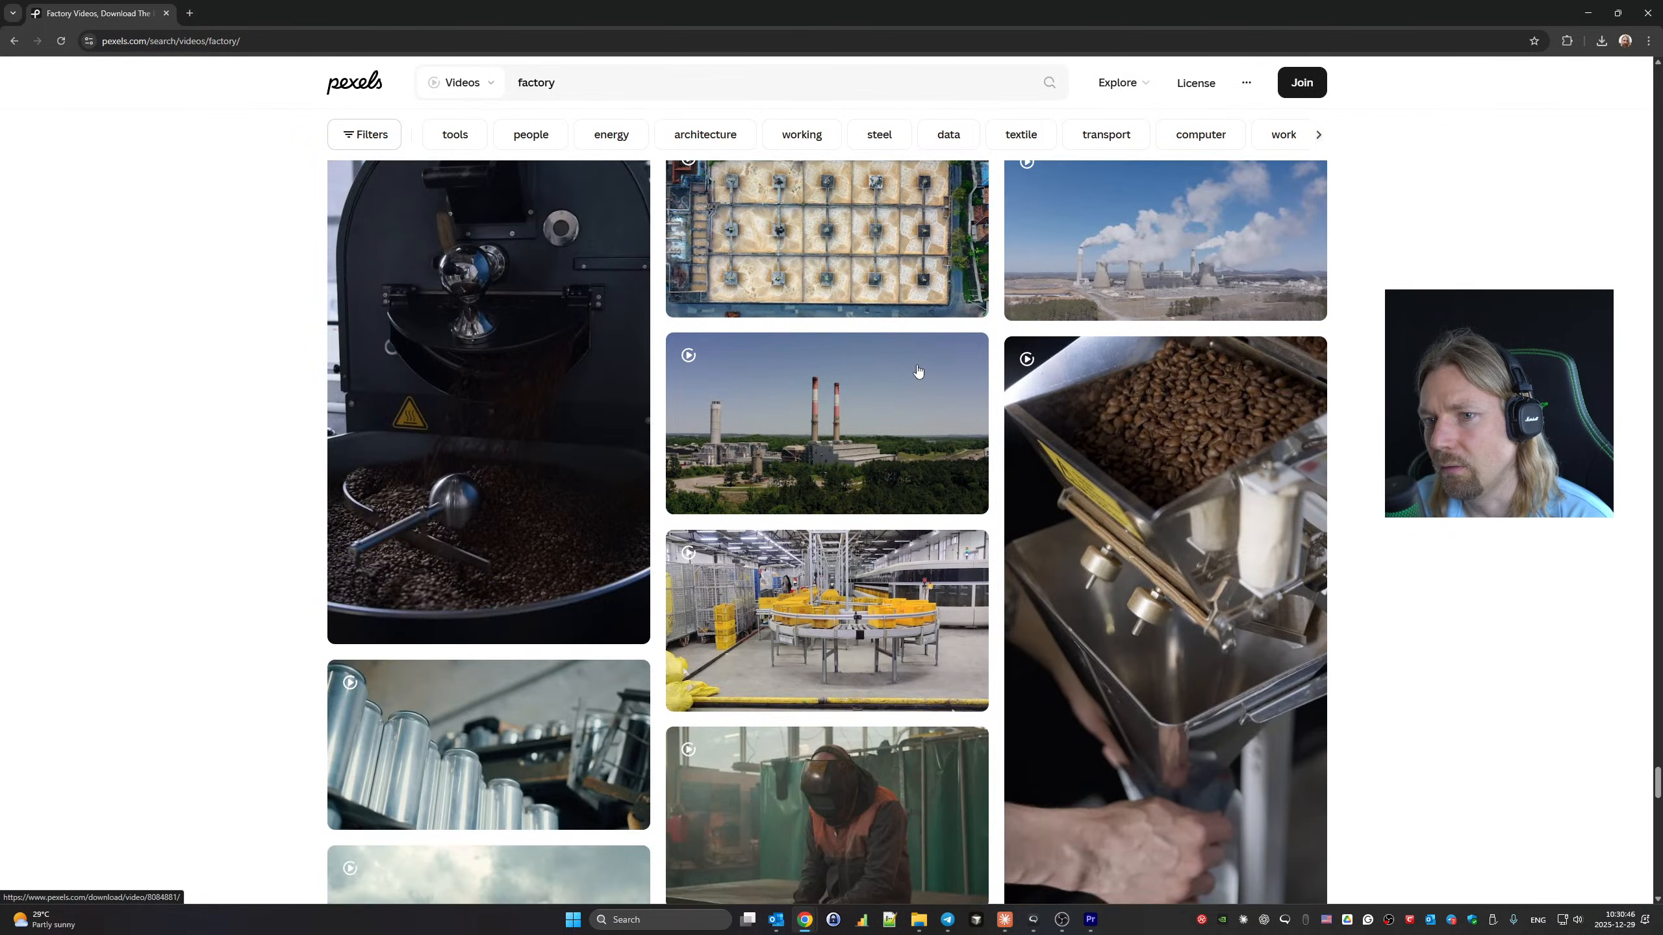
Look further through the "factory" video results for B-roll showing sameness, such as matching workers or mass-produced items.
scroll(915, 371, "down", 6)
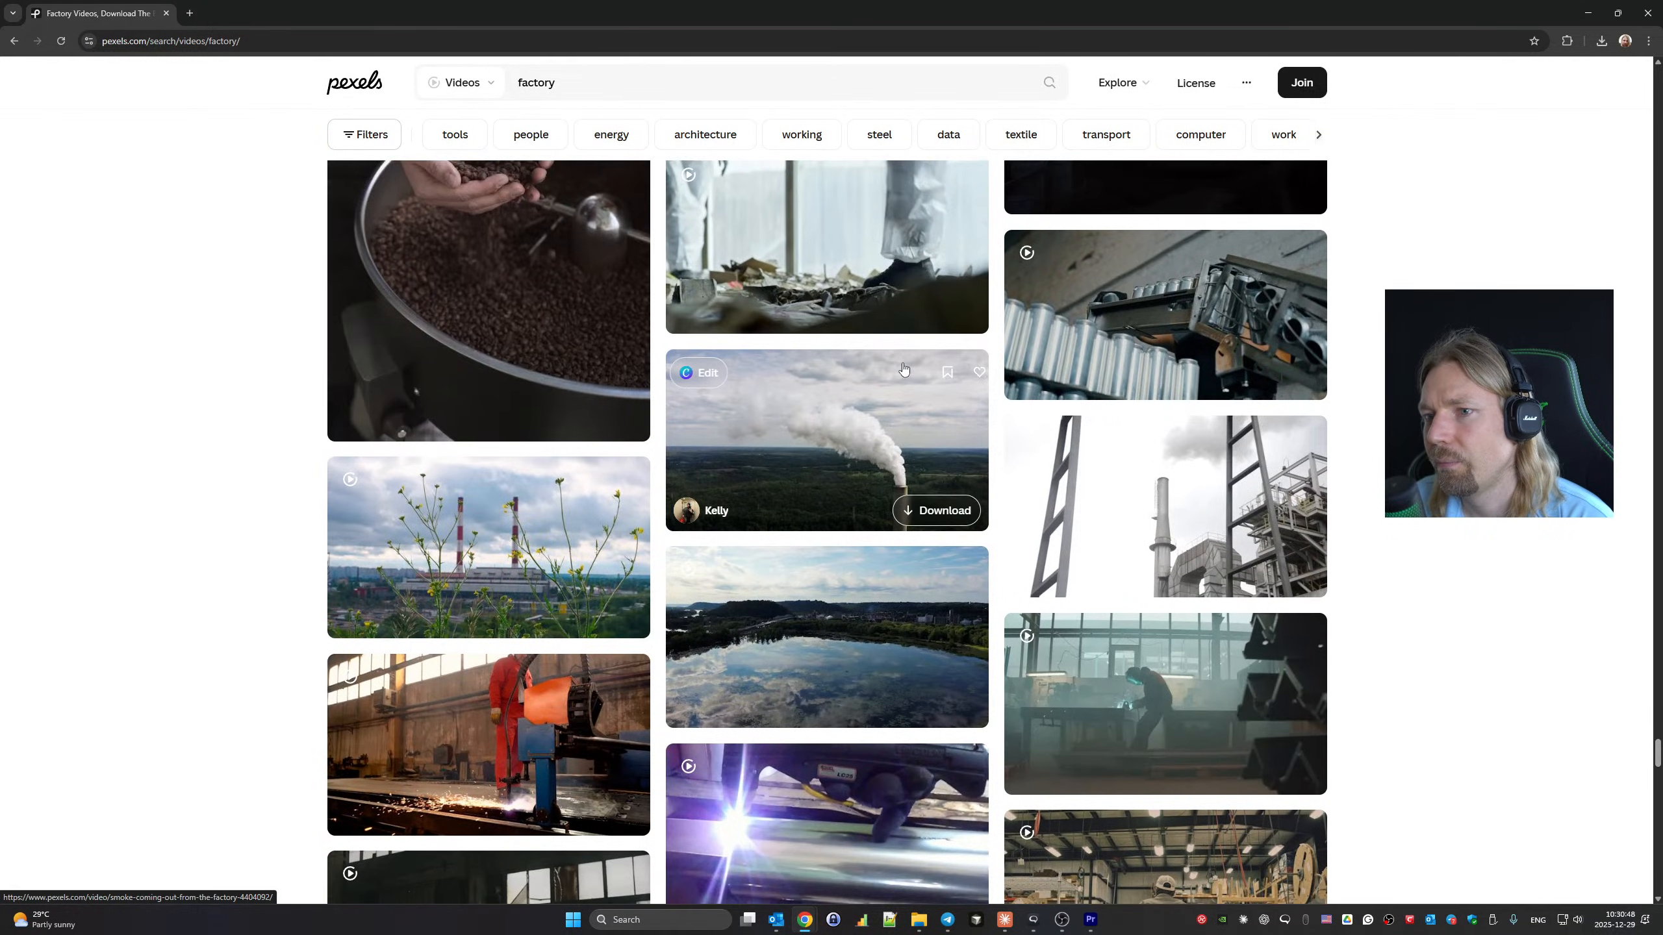
scroll(904, 369, "down", 10)
scroll(904, 369, "down", 8)
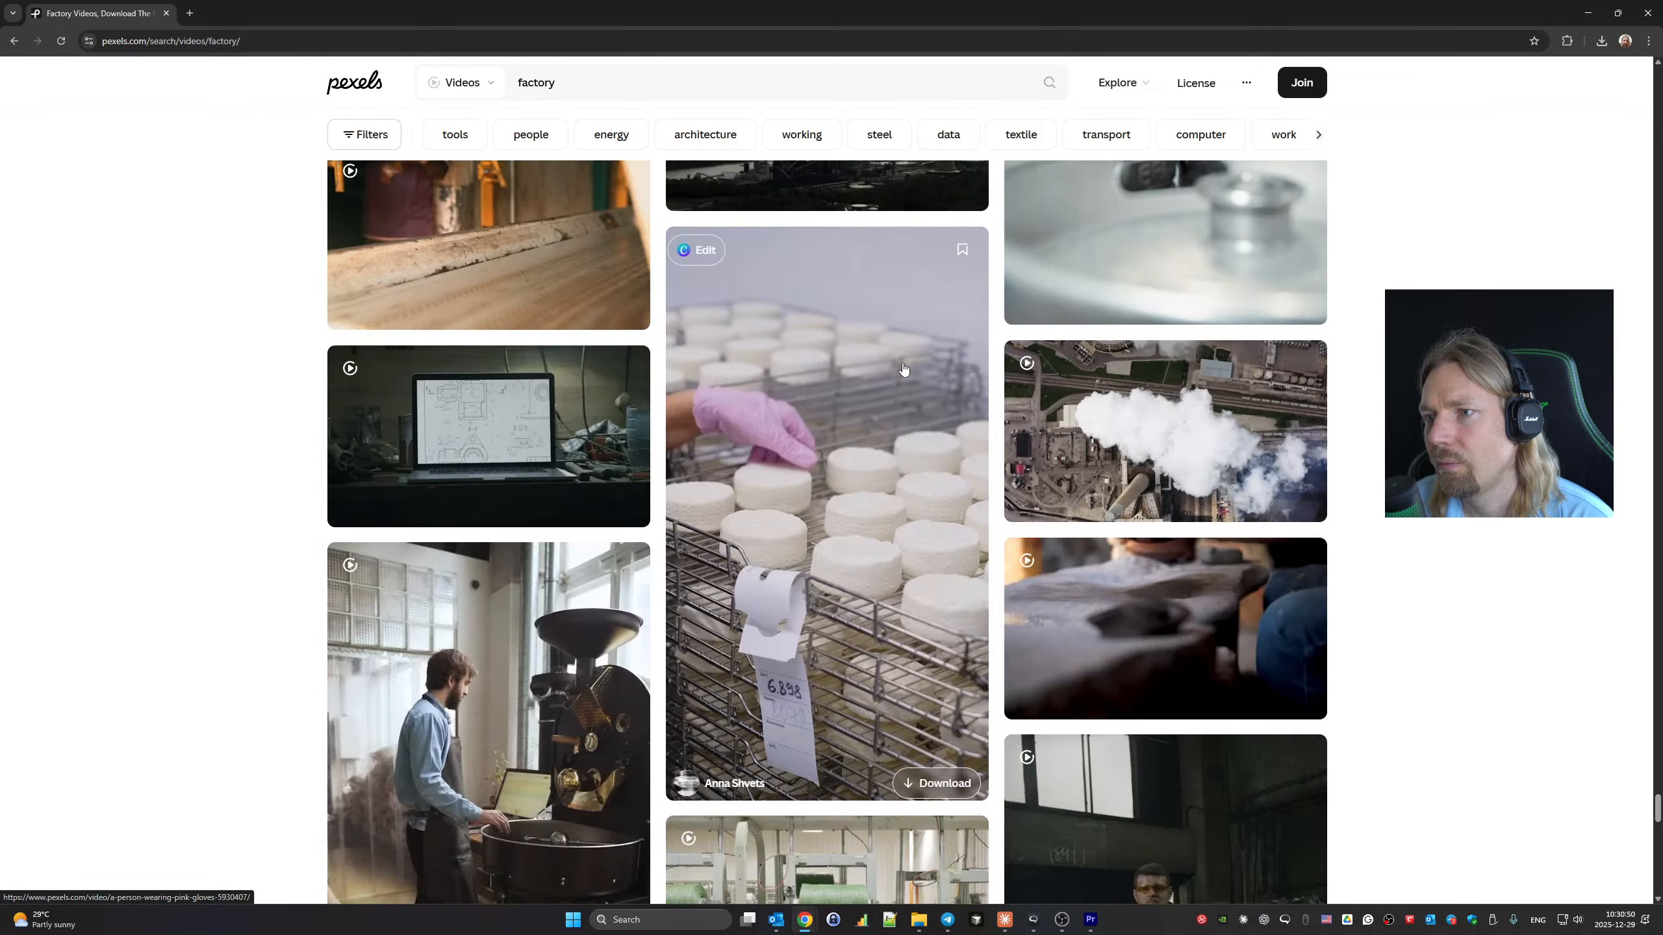
scroll(903, 369, "down", 10)
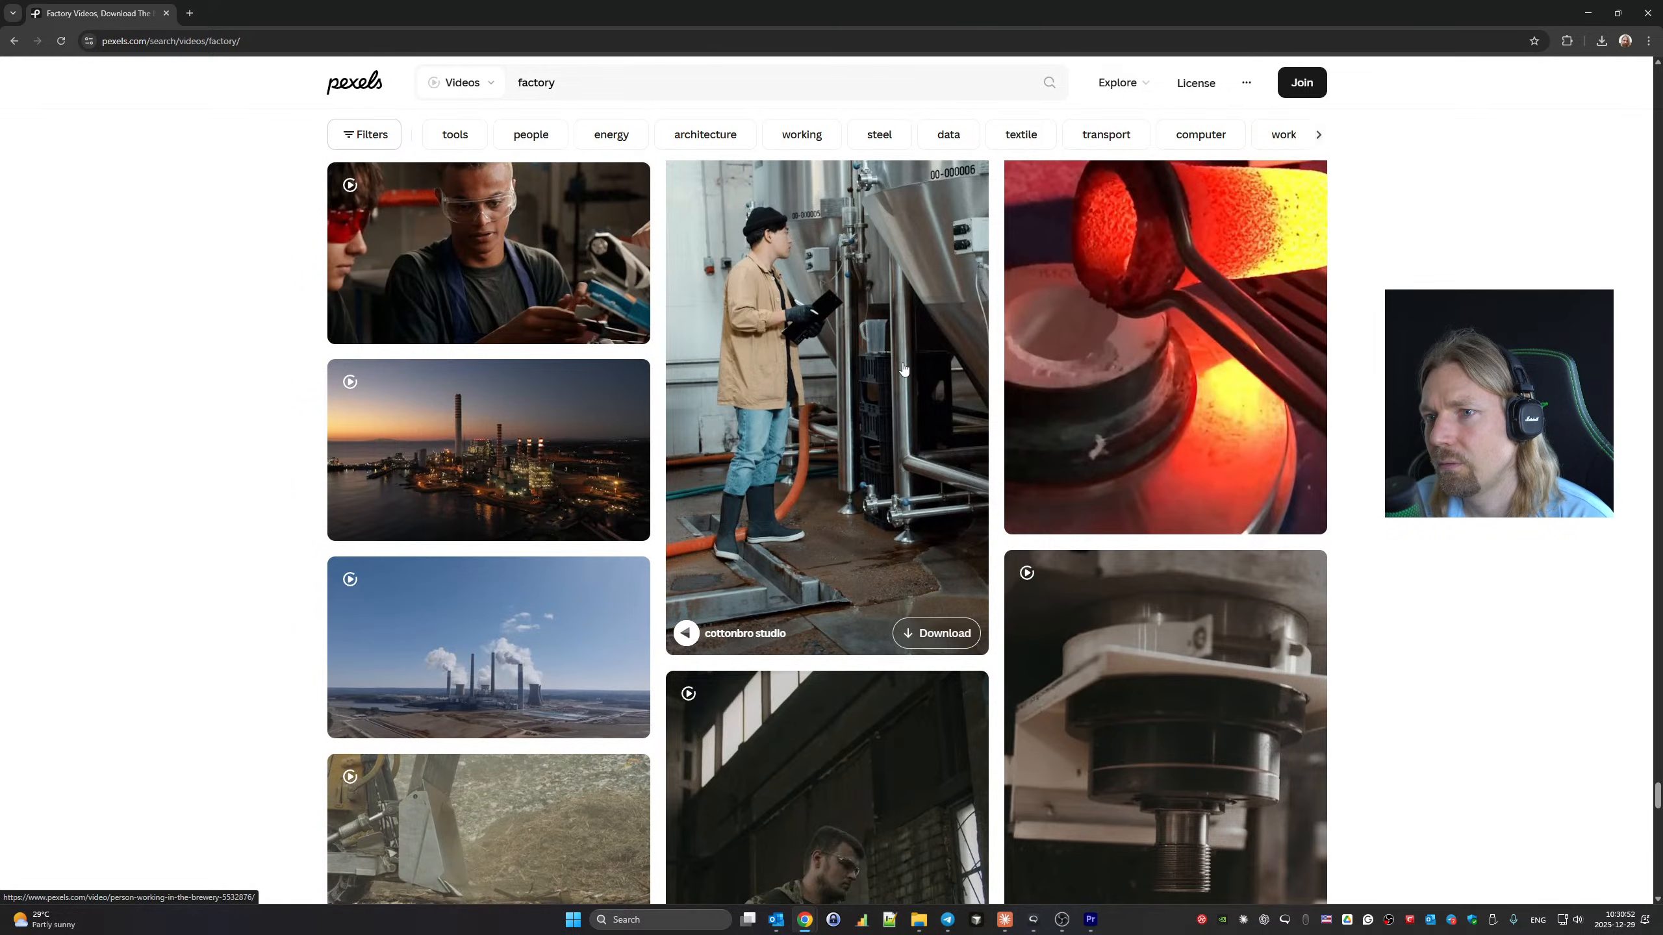
scroll(903, 369, "down", 15)
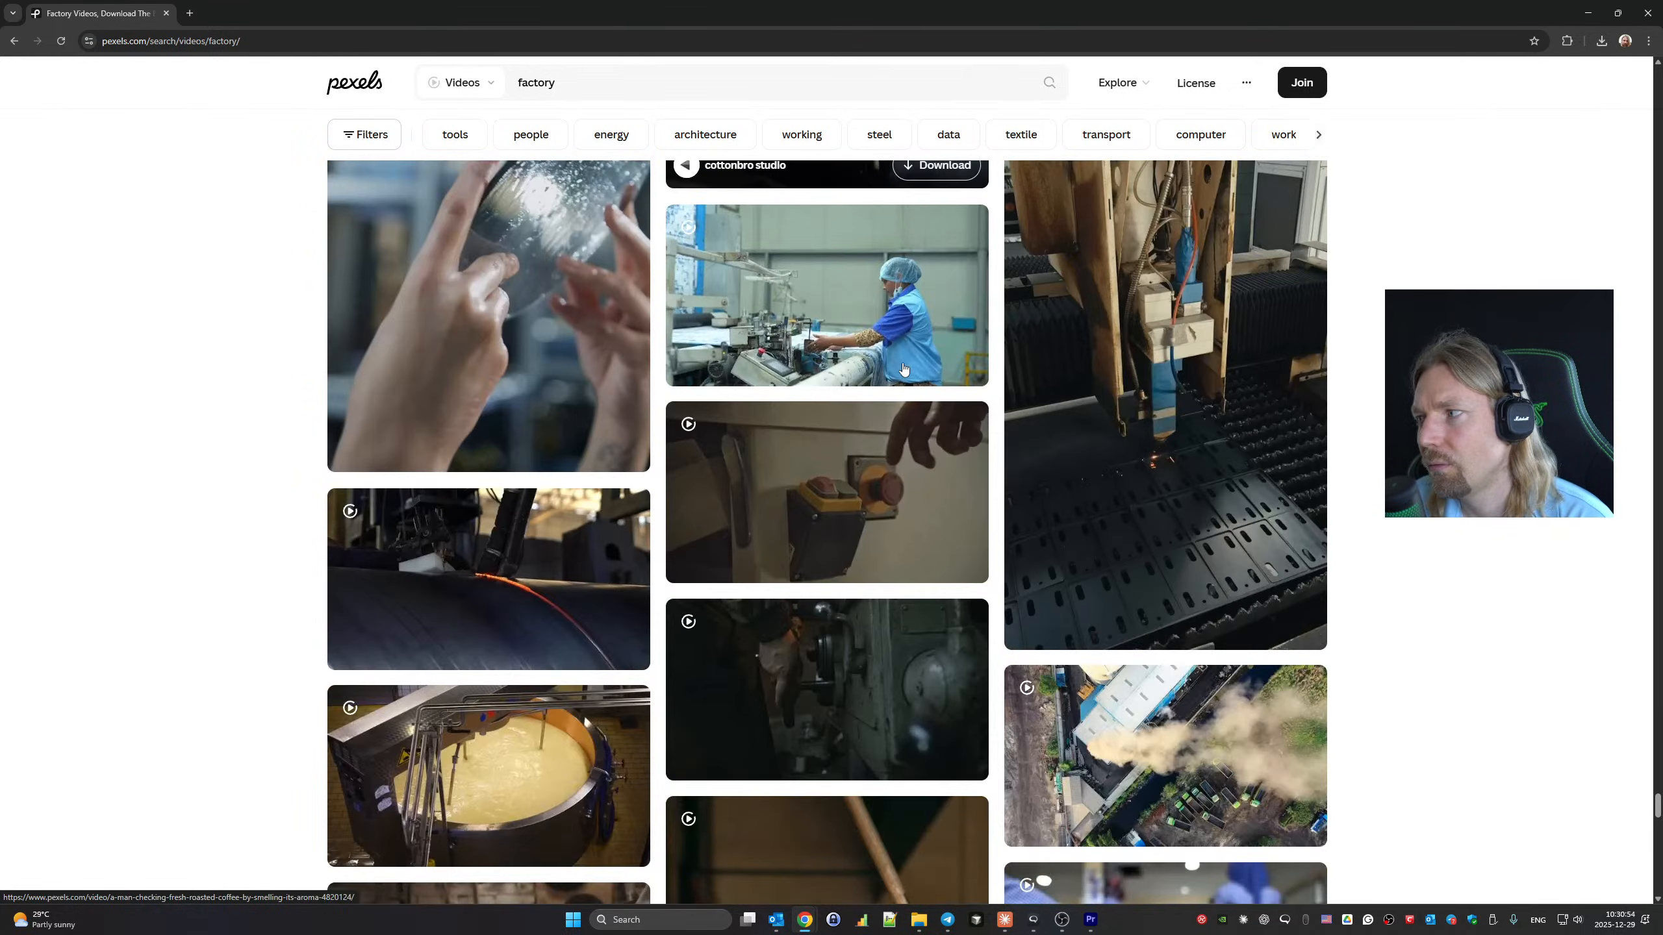
scroll(904, 369, "down", 12)
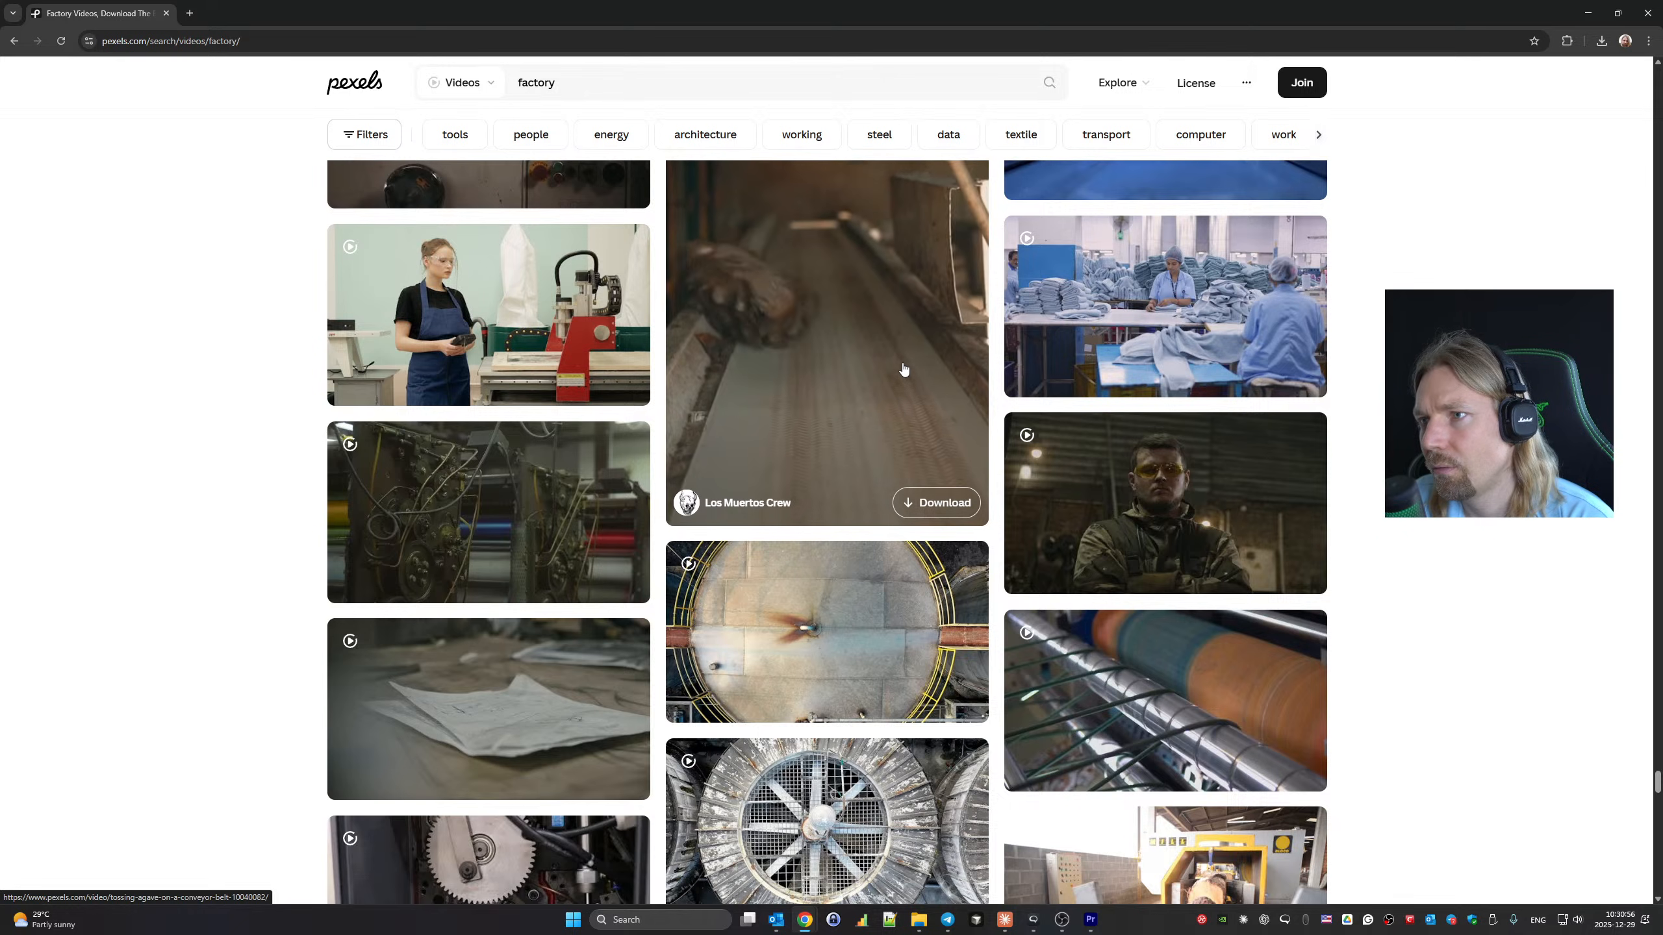
scroll(904, 369, "up", 9)
scroll(904, 369, "down", 8)
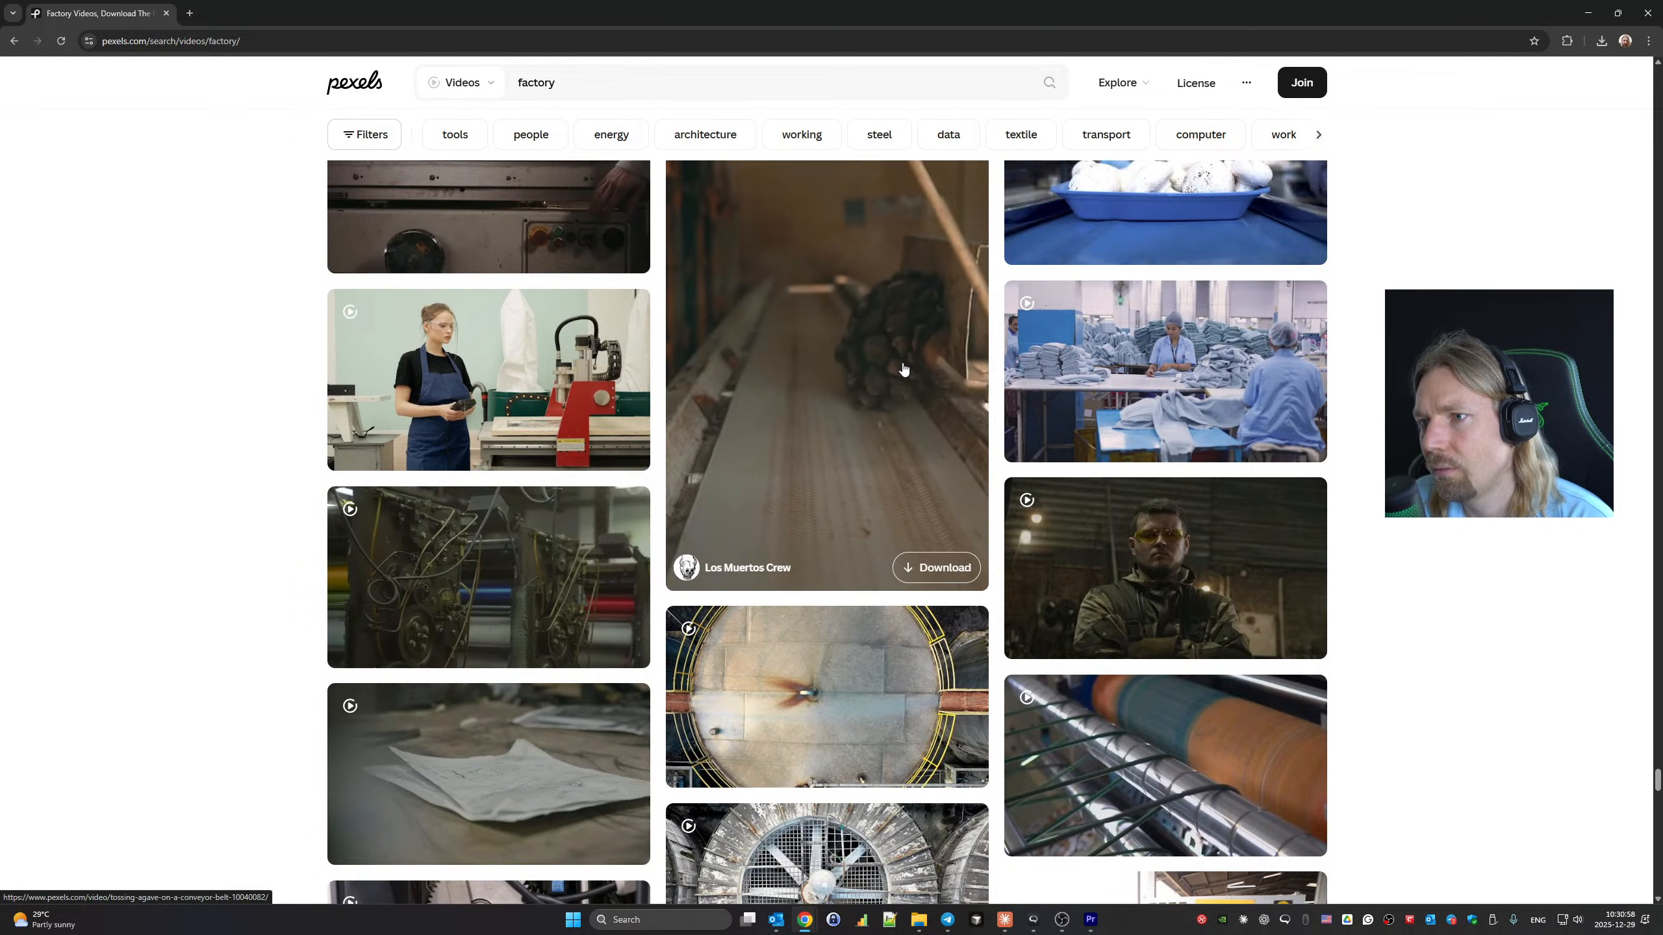
scroll(904, 369, "down", 12)
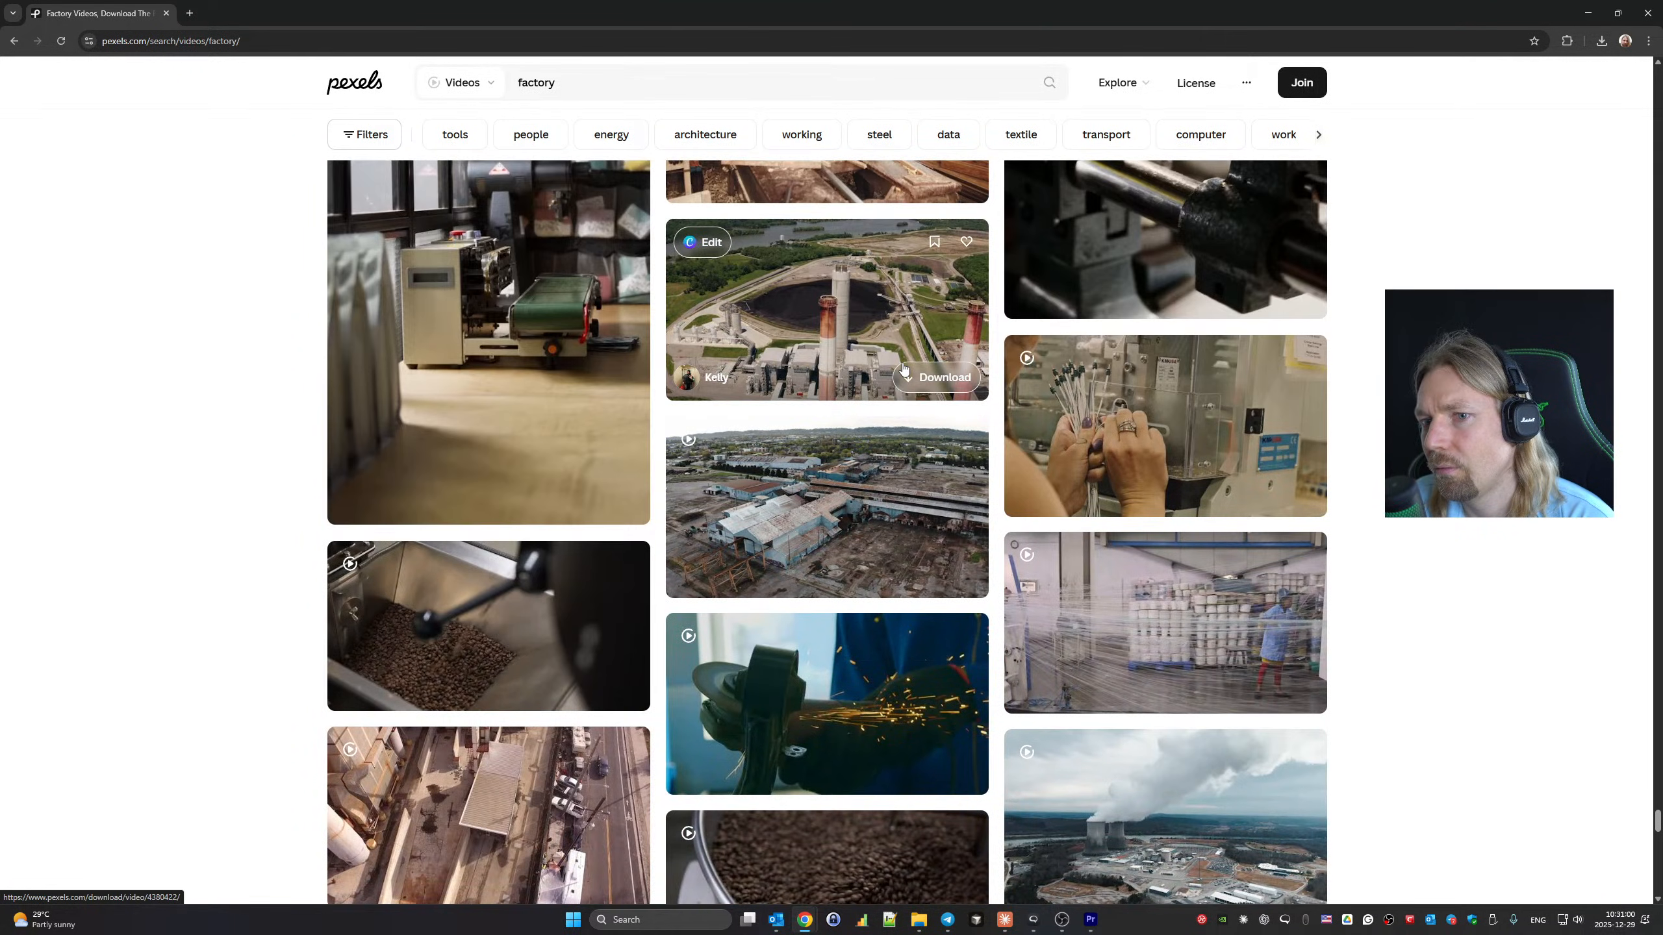
scroll(904, 369, "down", 12)
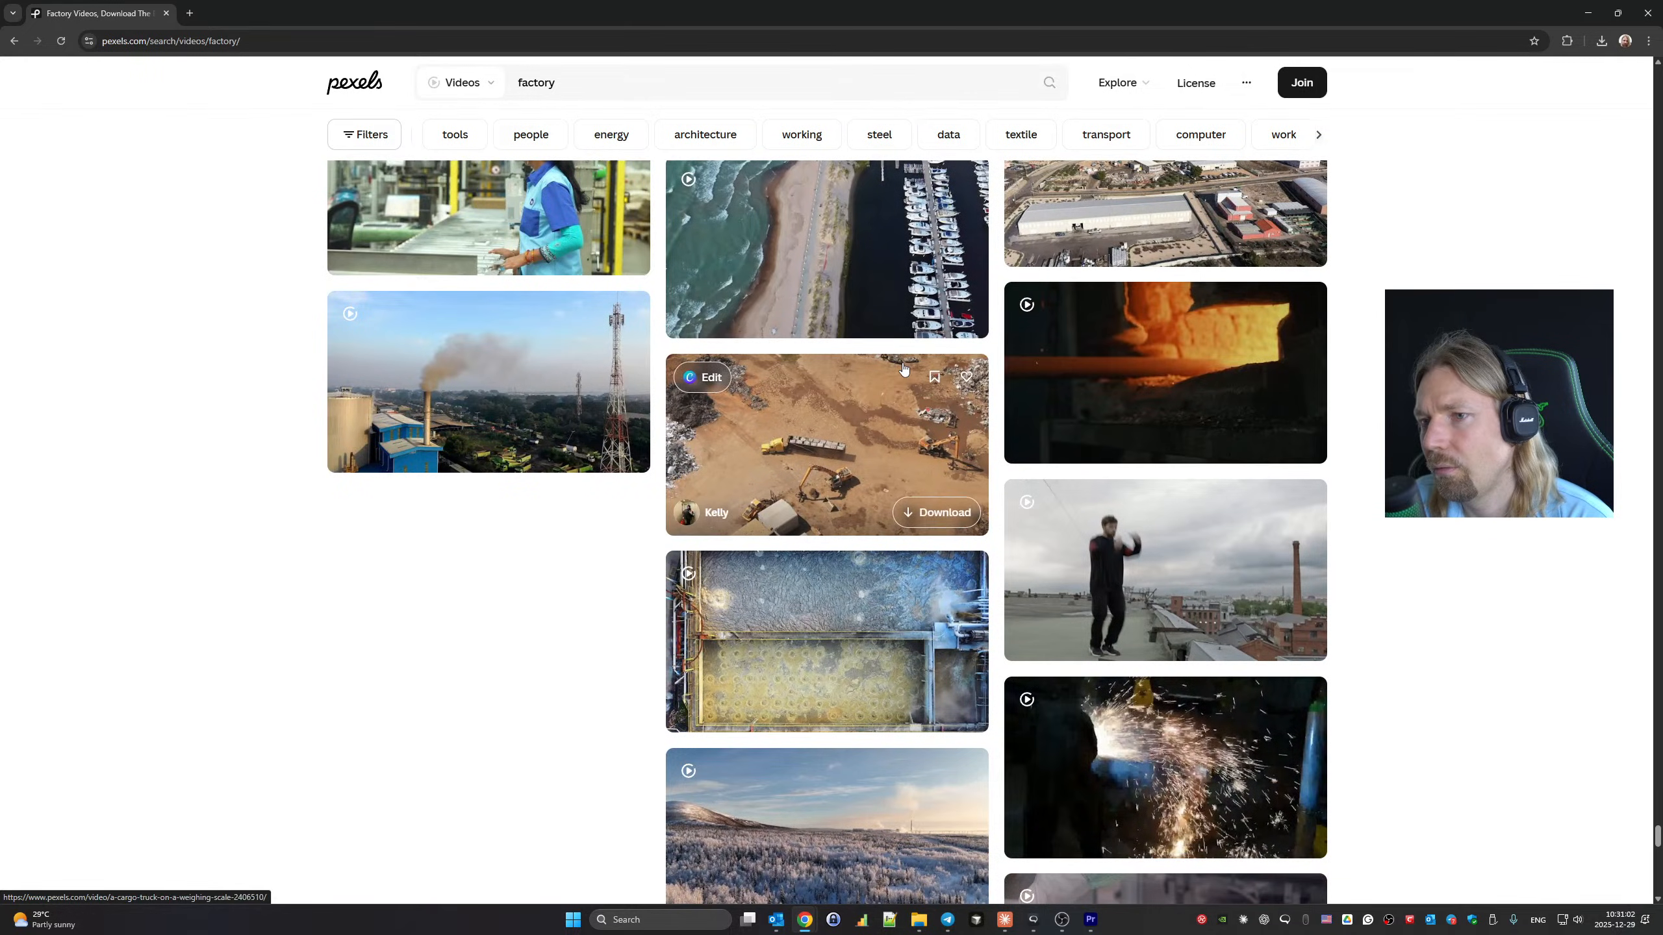
scroll(904, 369, "down", 5)
scroll(903, 369, "down", 10)
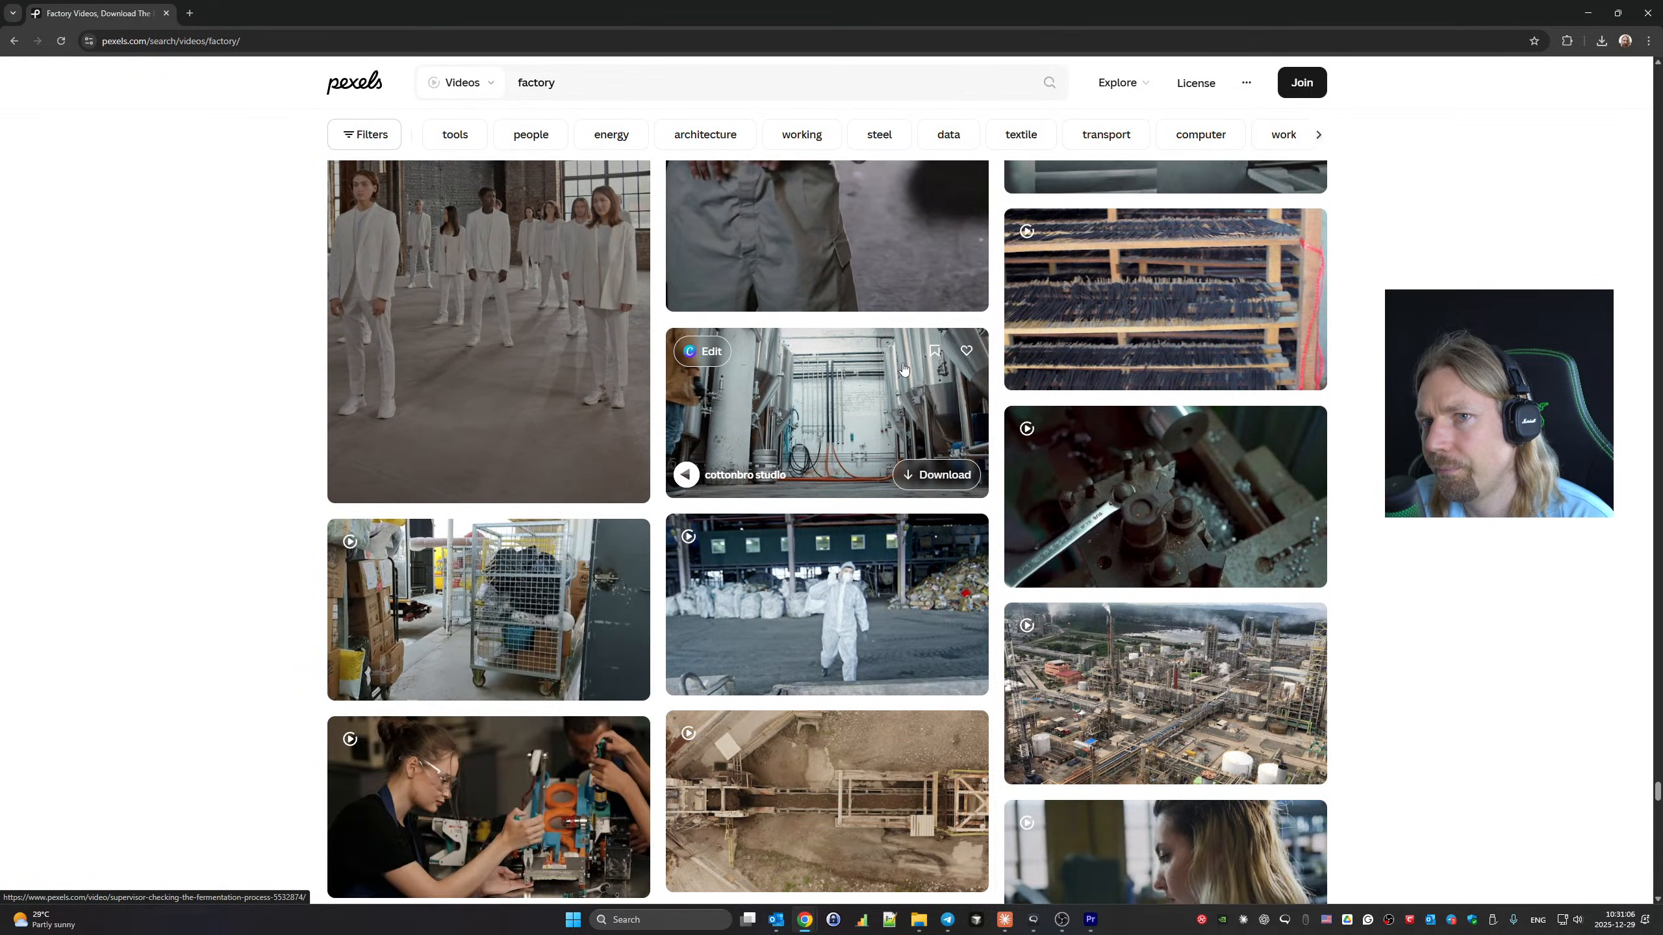
Download the vertical clip of people in white suits from the factory results and open its page in a new tab.
scroll(554, 427, "up", 3)
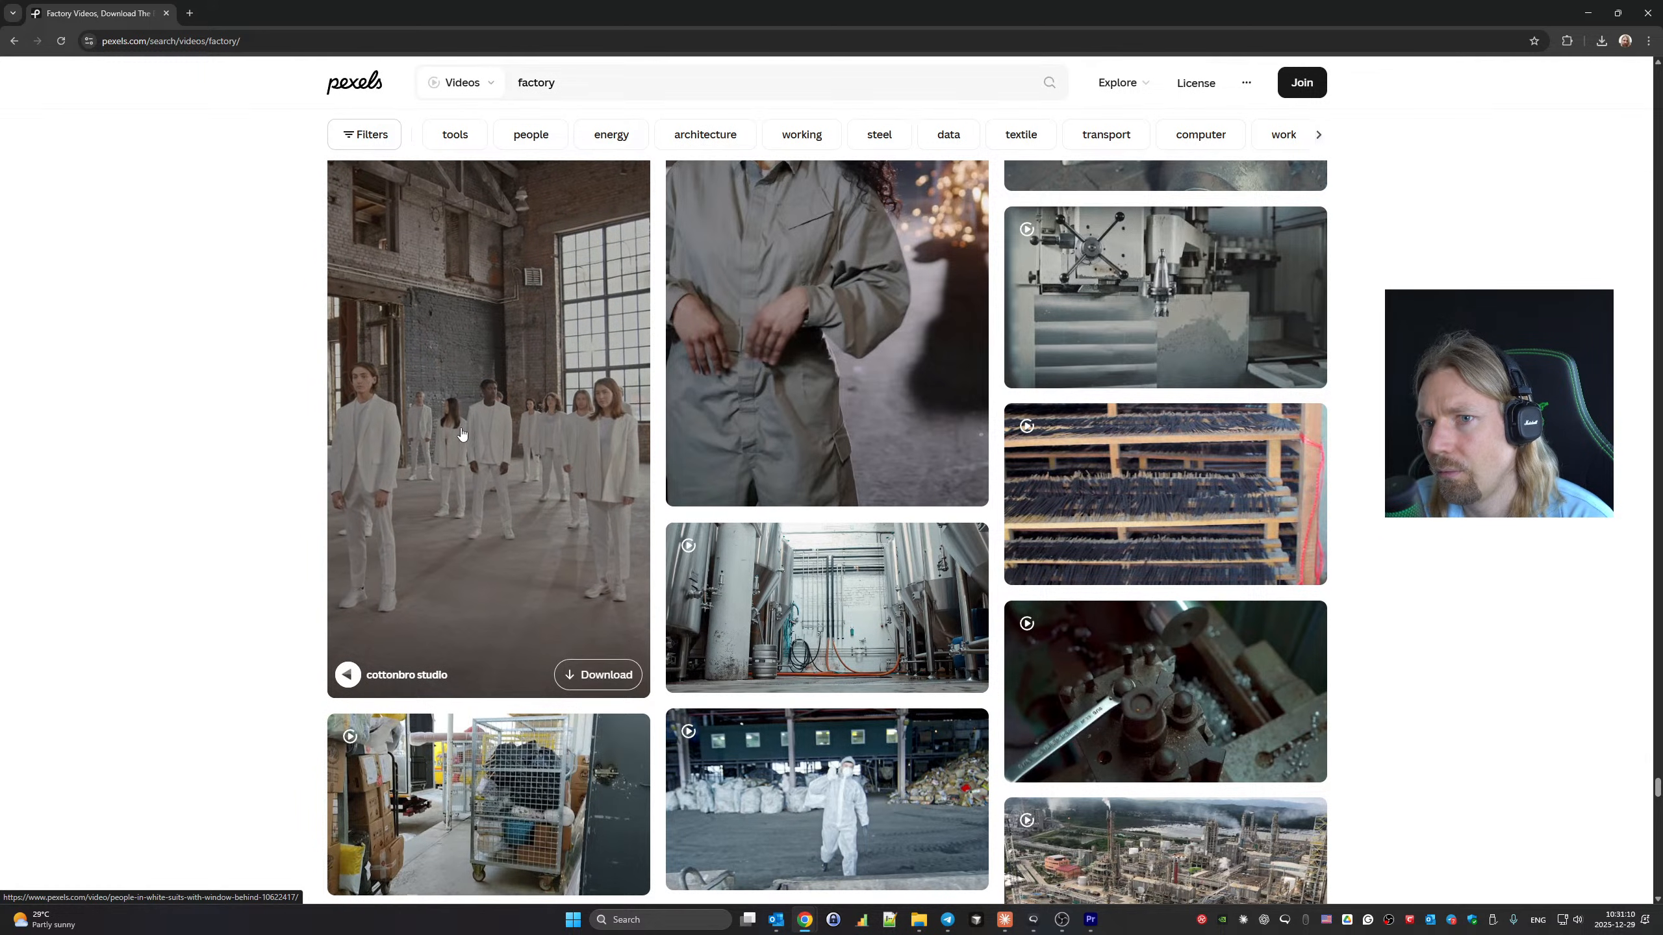
scroll(462, 433, "up", 3)
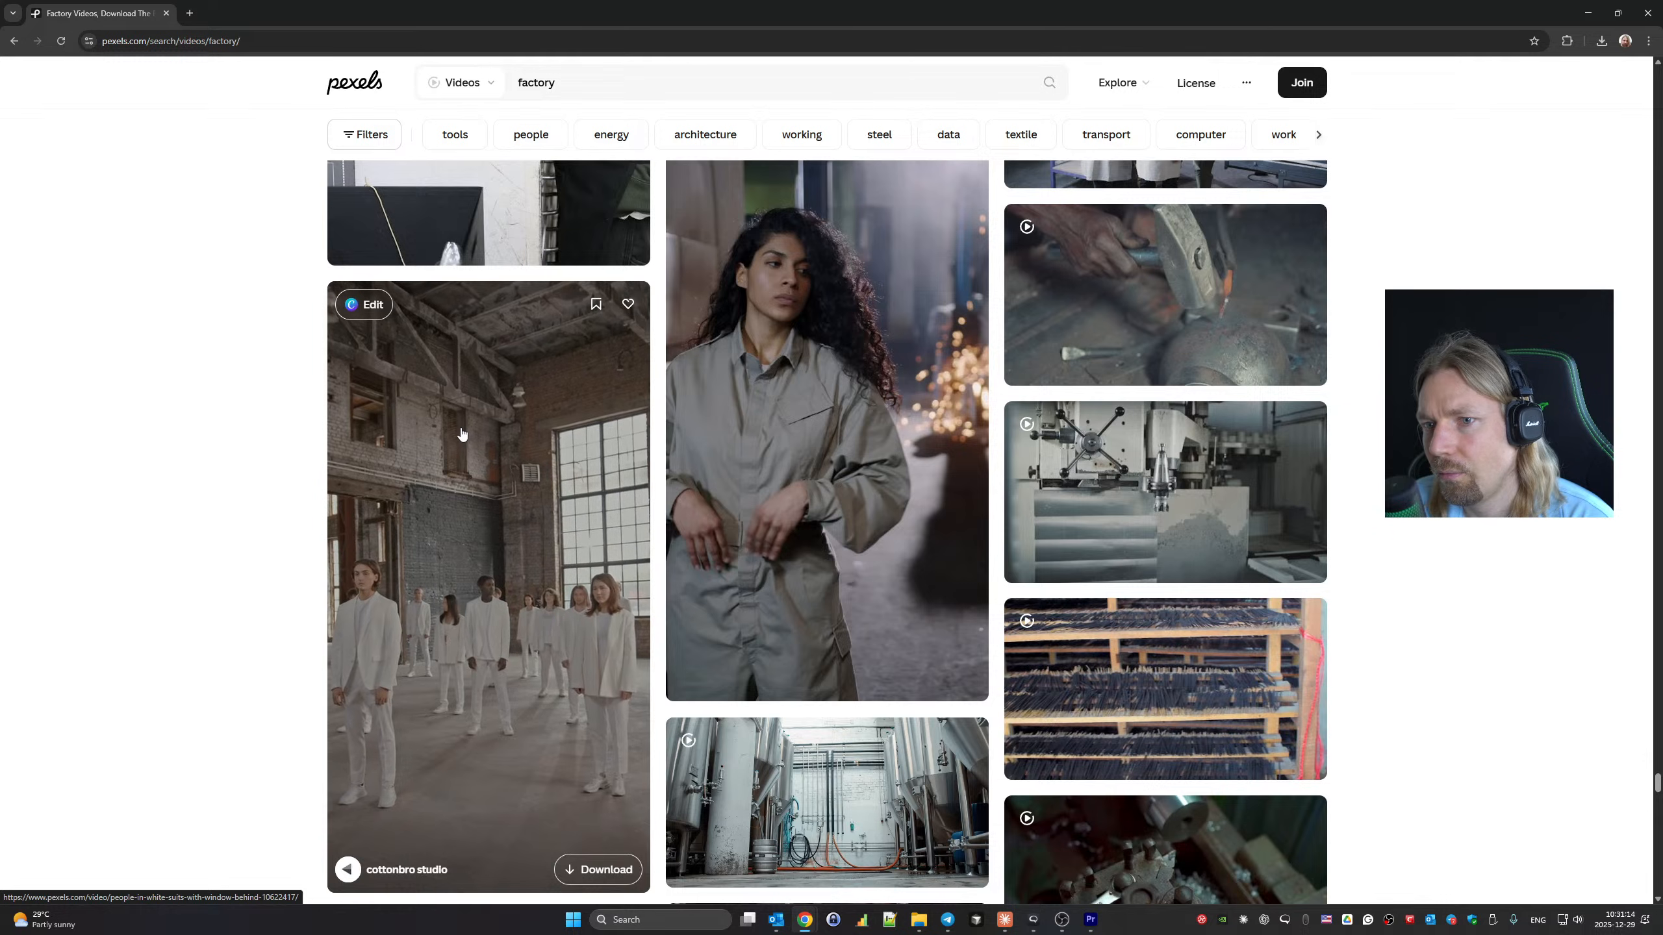
scroll(463, 434, "down", 4)
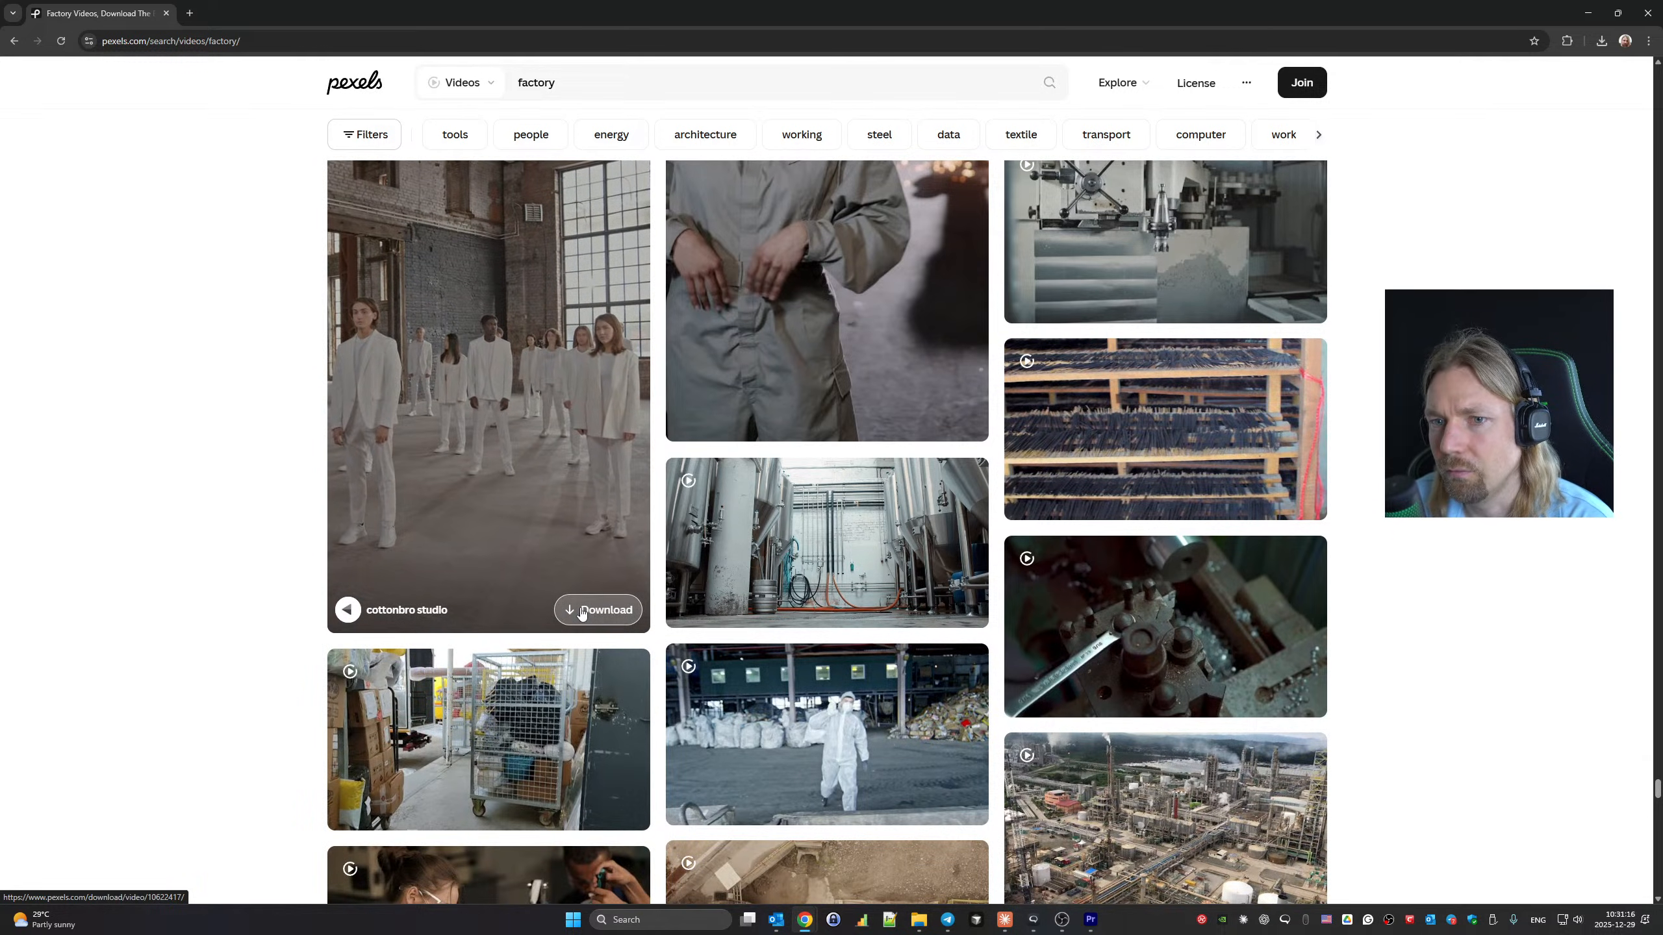
left_click(581, 612)
left_click(492, 435)
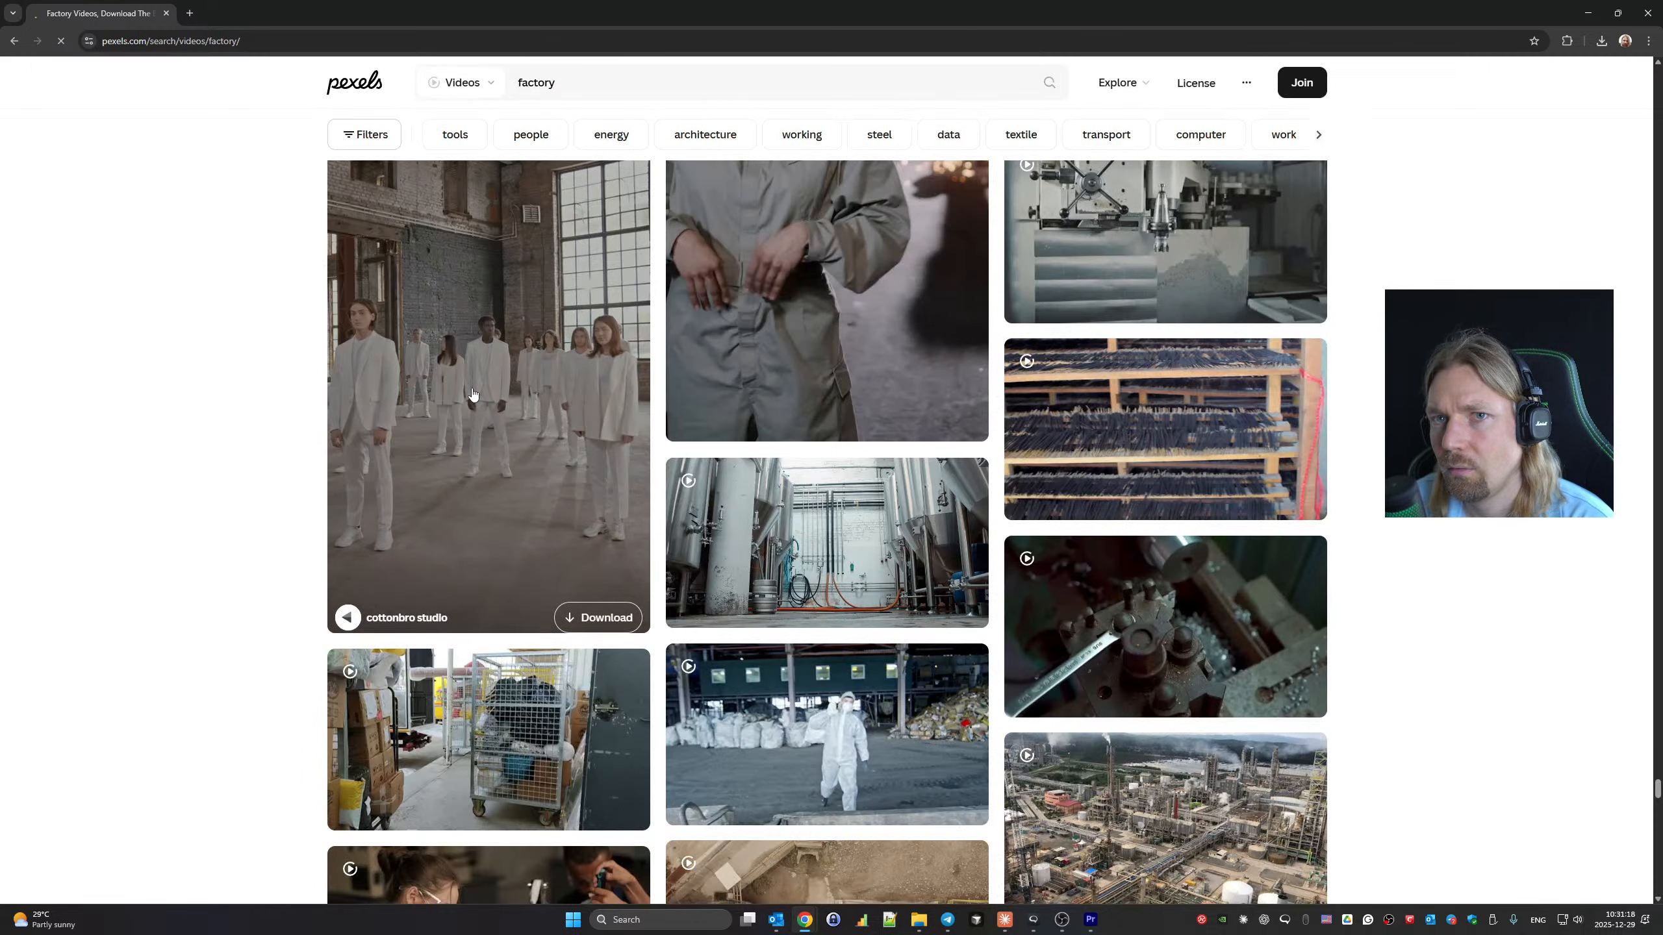
left_click(217, 5)
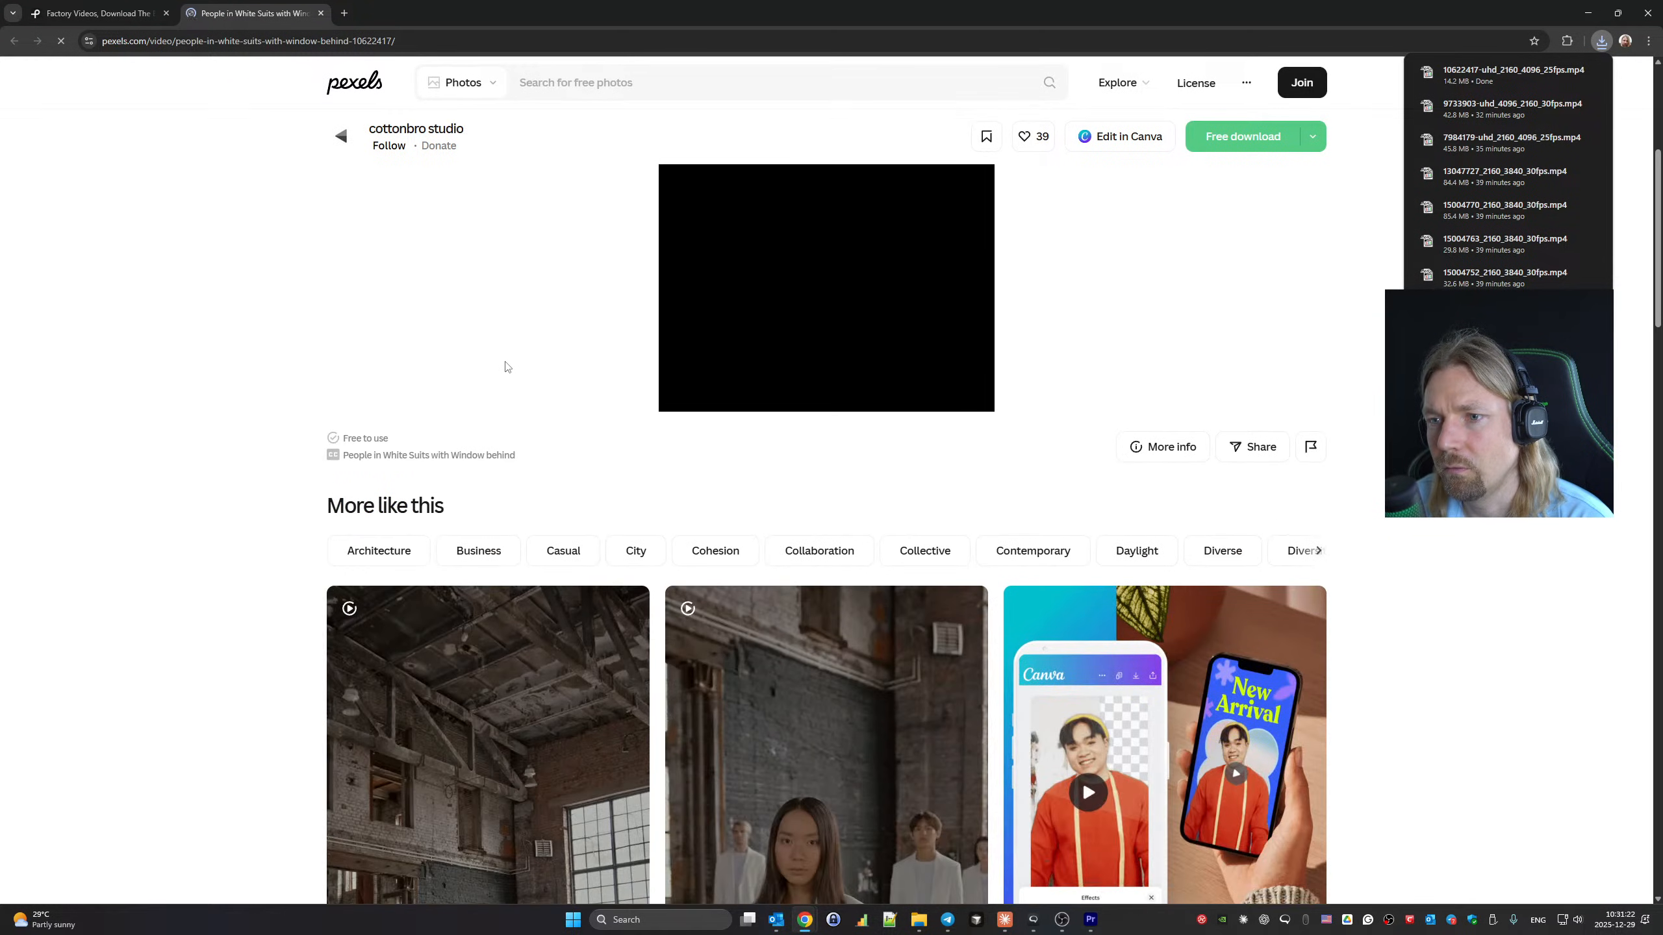
Examine the similar clips suggested on the white-suits clip's page and close its tab.
scroll(505, 364, "down", 5)
scroll(505, 365, "down", 6)
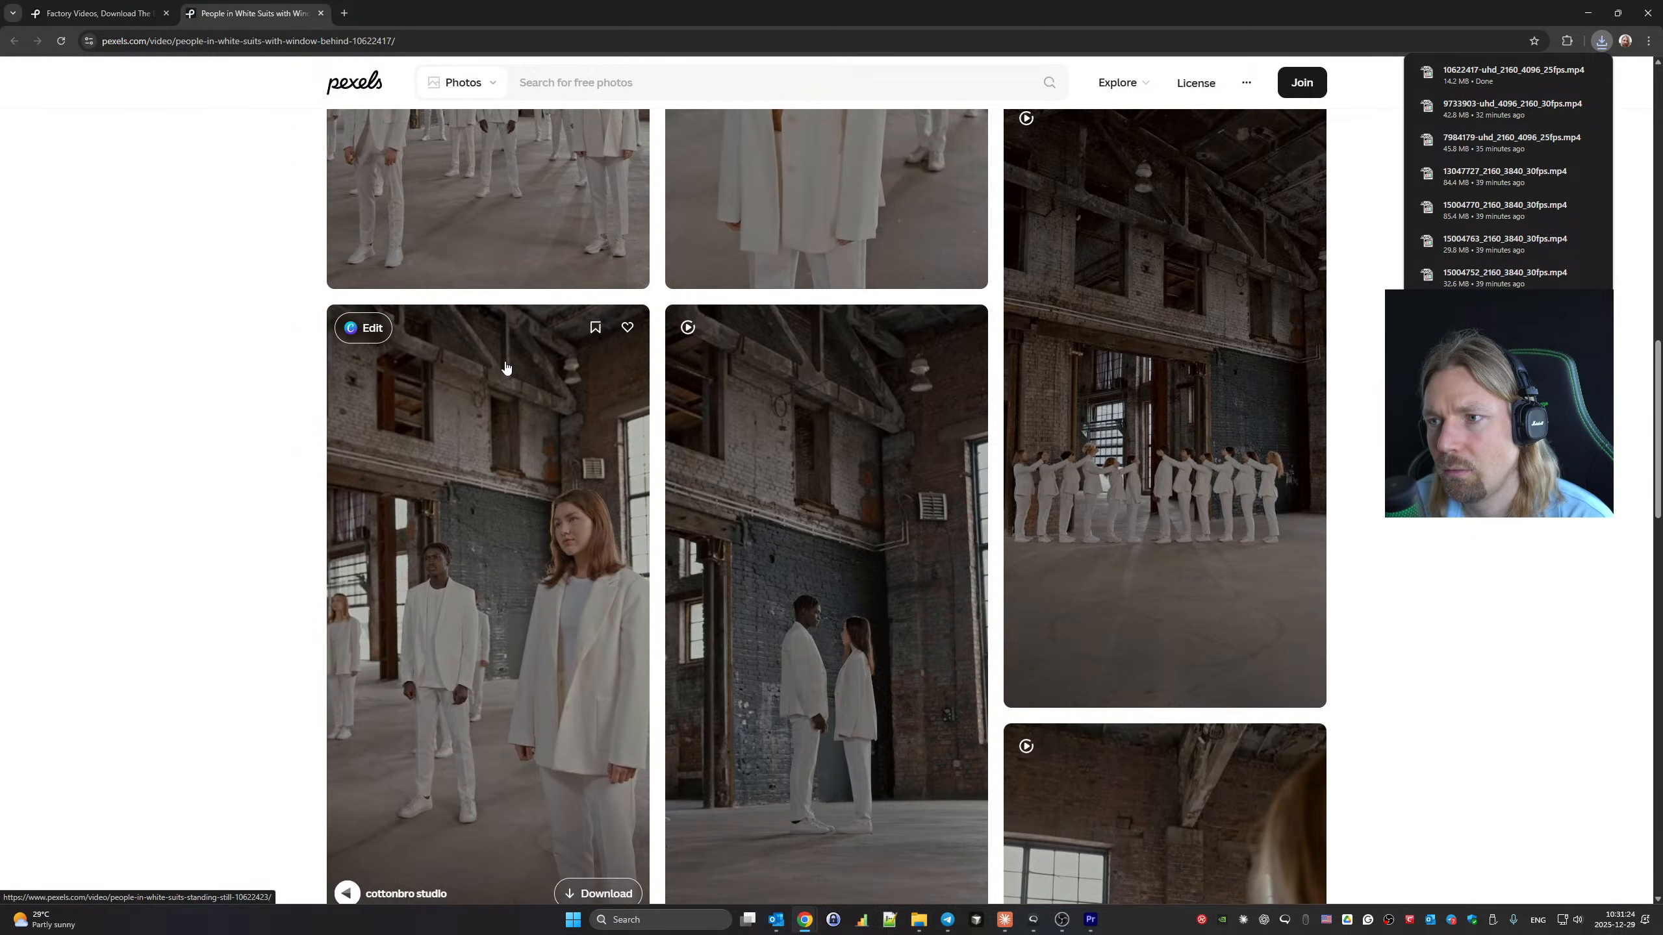
scroll(505, 365, "down", 6)
scroll(505, 366, "down", 5)
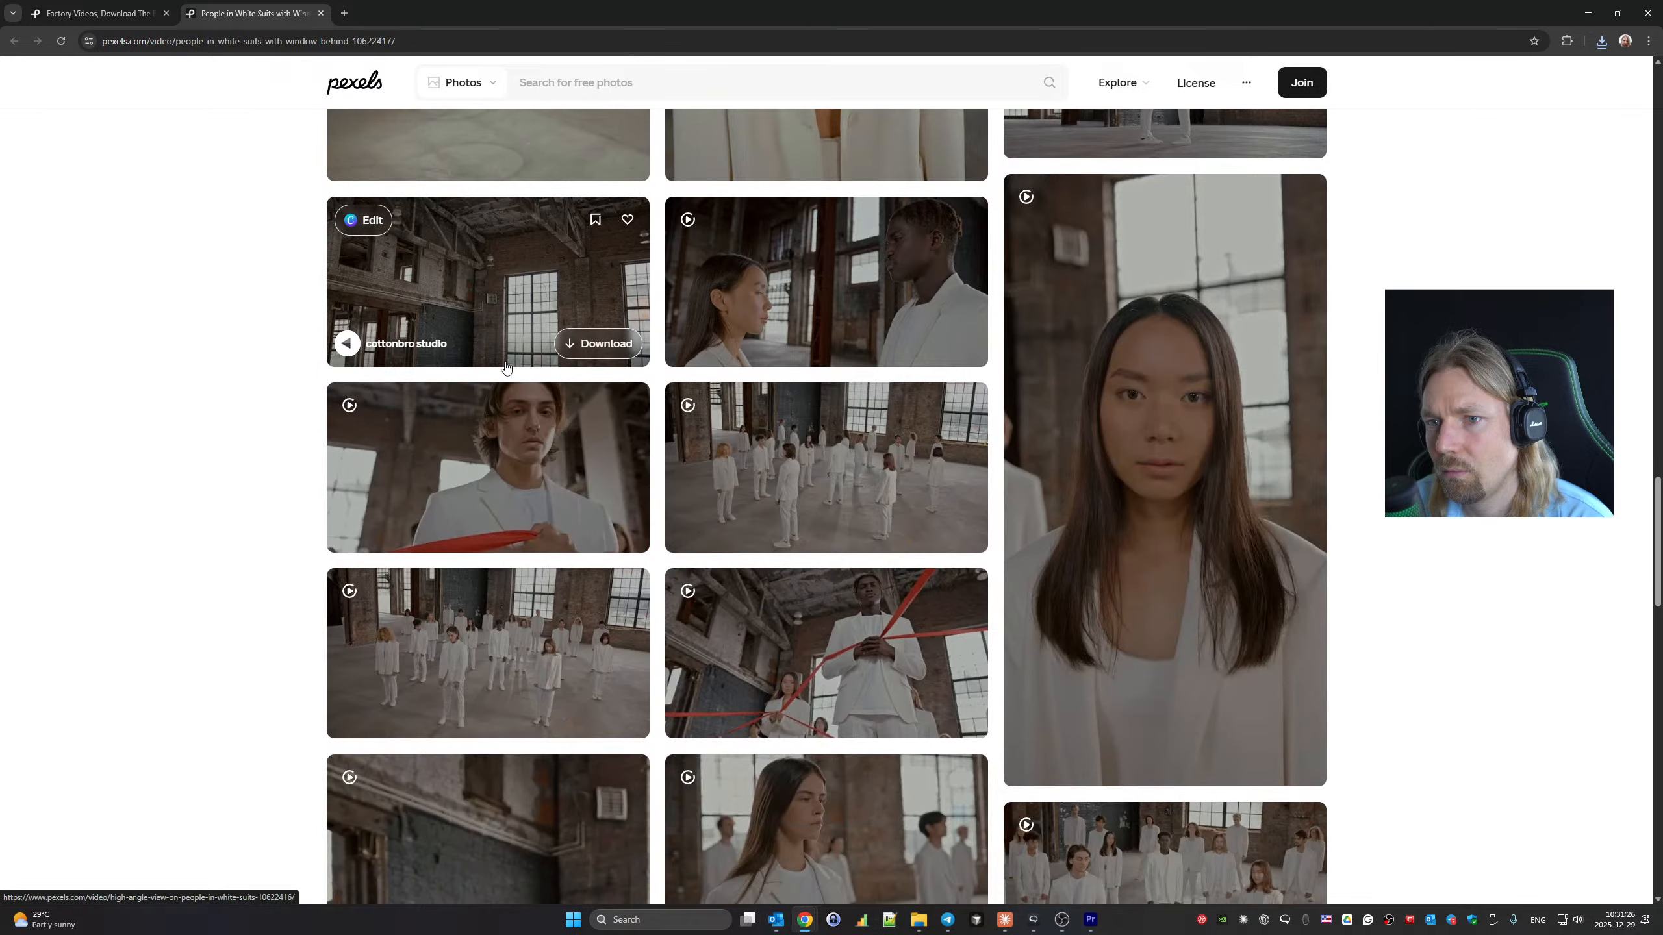
scroll(505, 366, "down", 14)
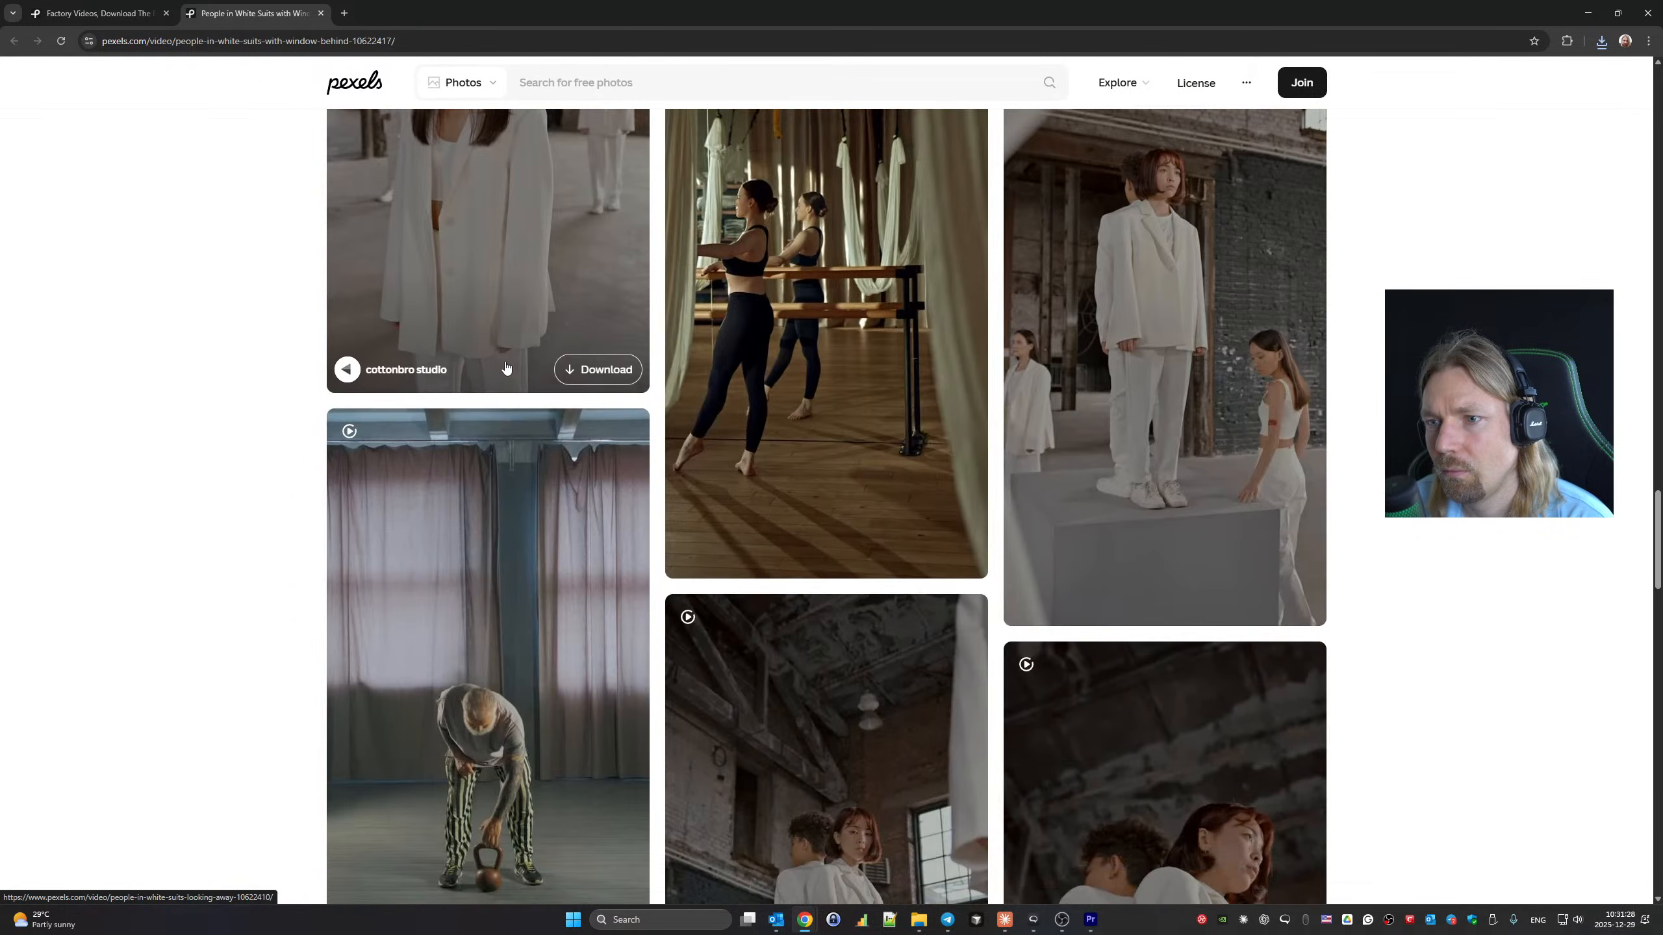
scroll(505, 367, "down", 11)
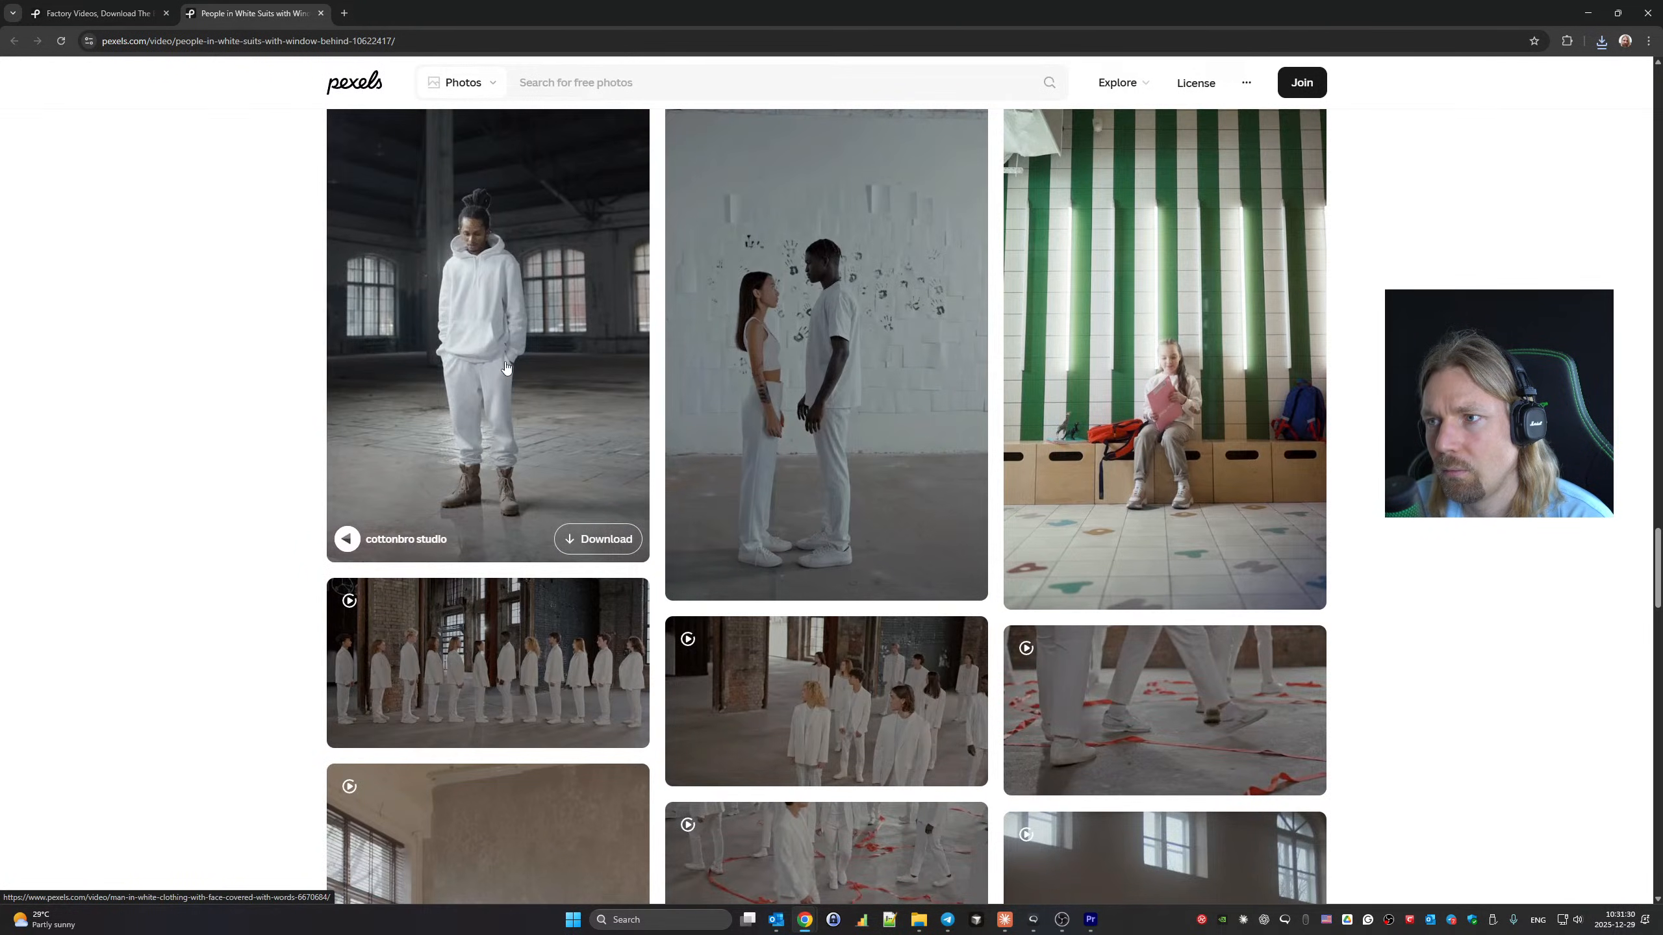
key("Home")
scroll(505, 367, "down", 10)
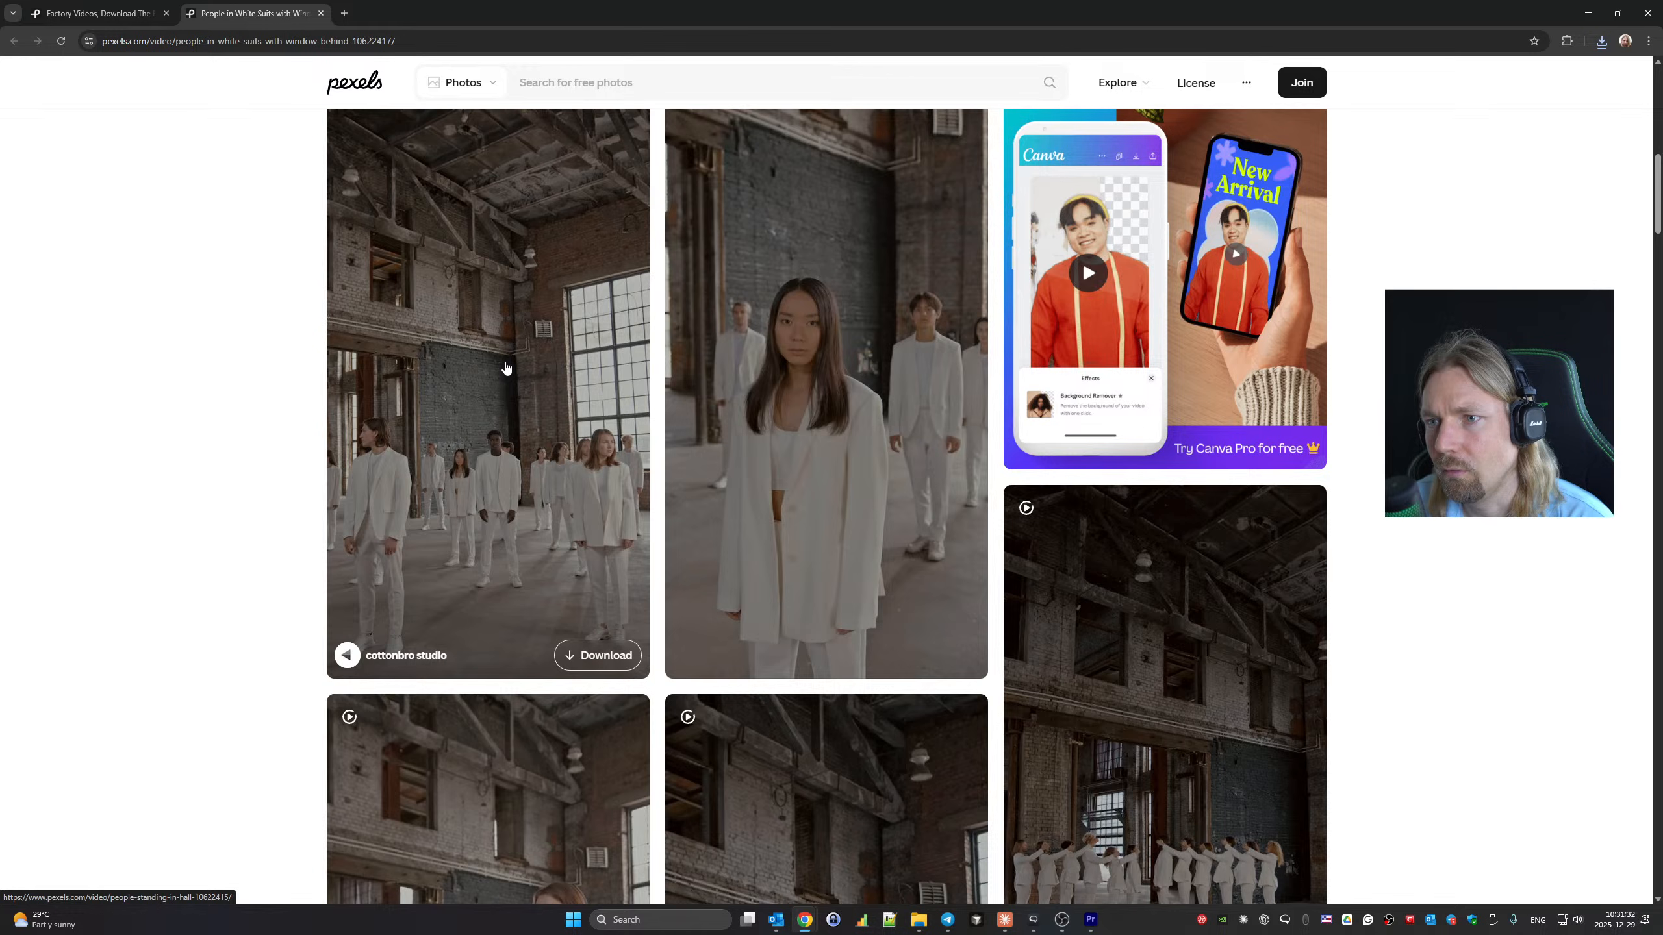
scroll(505, 367, "down", 5)
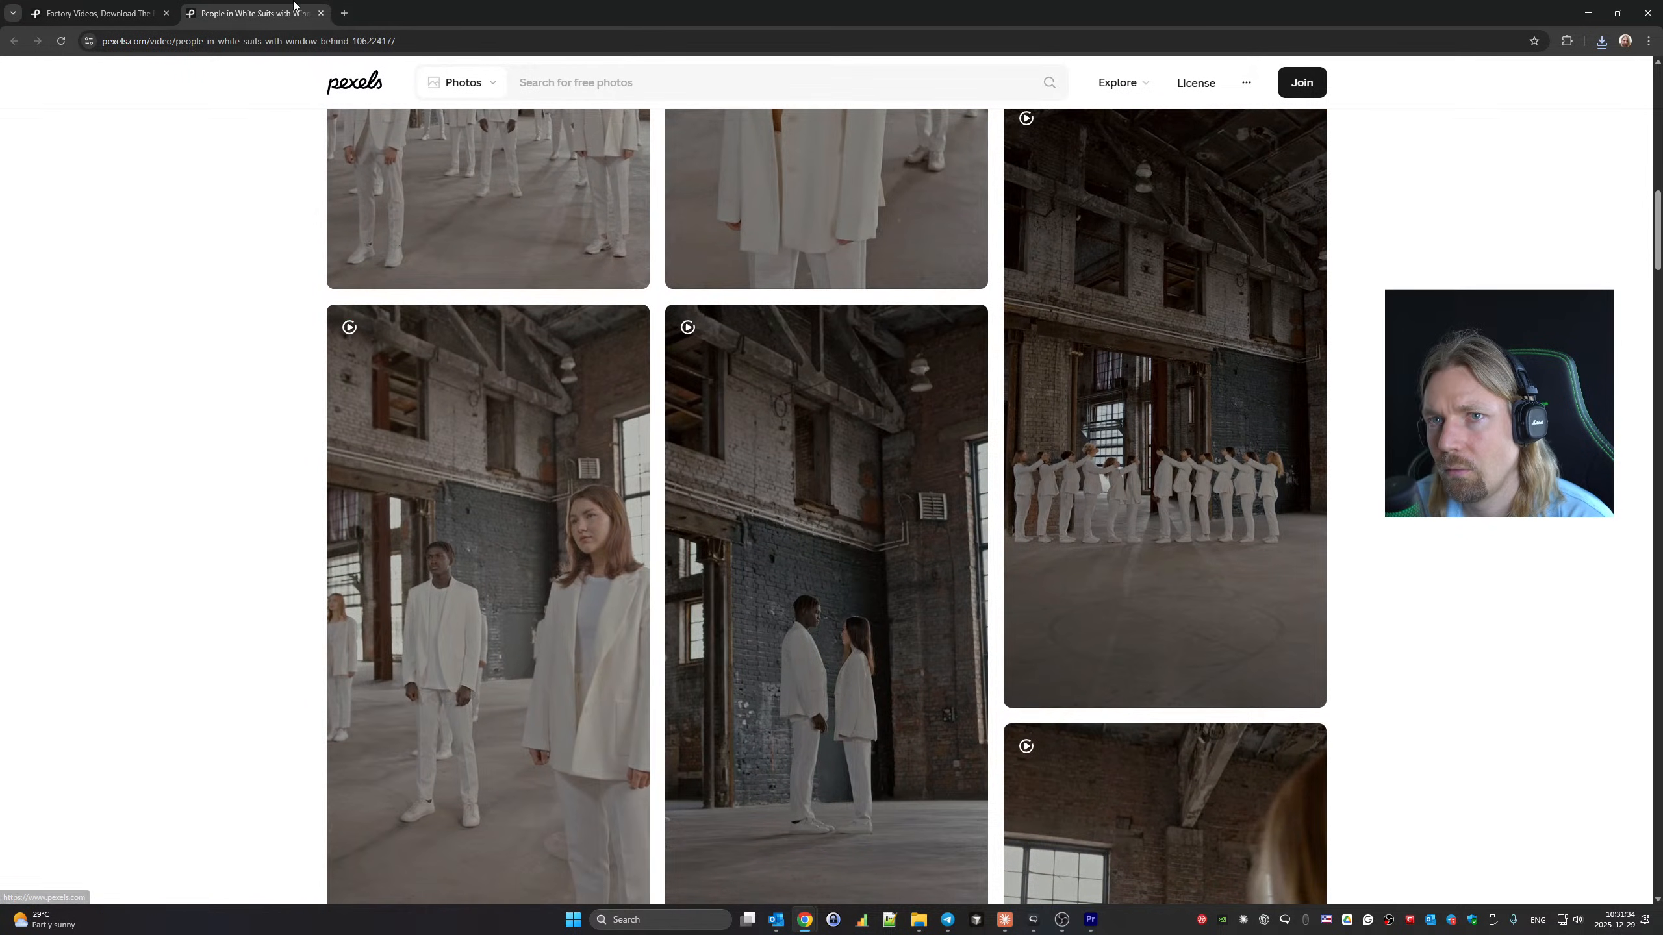
left_click(324, 13)
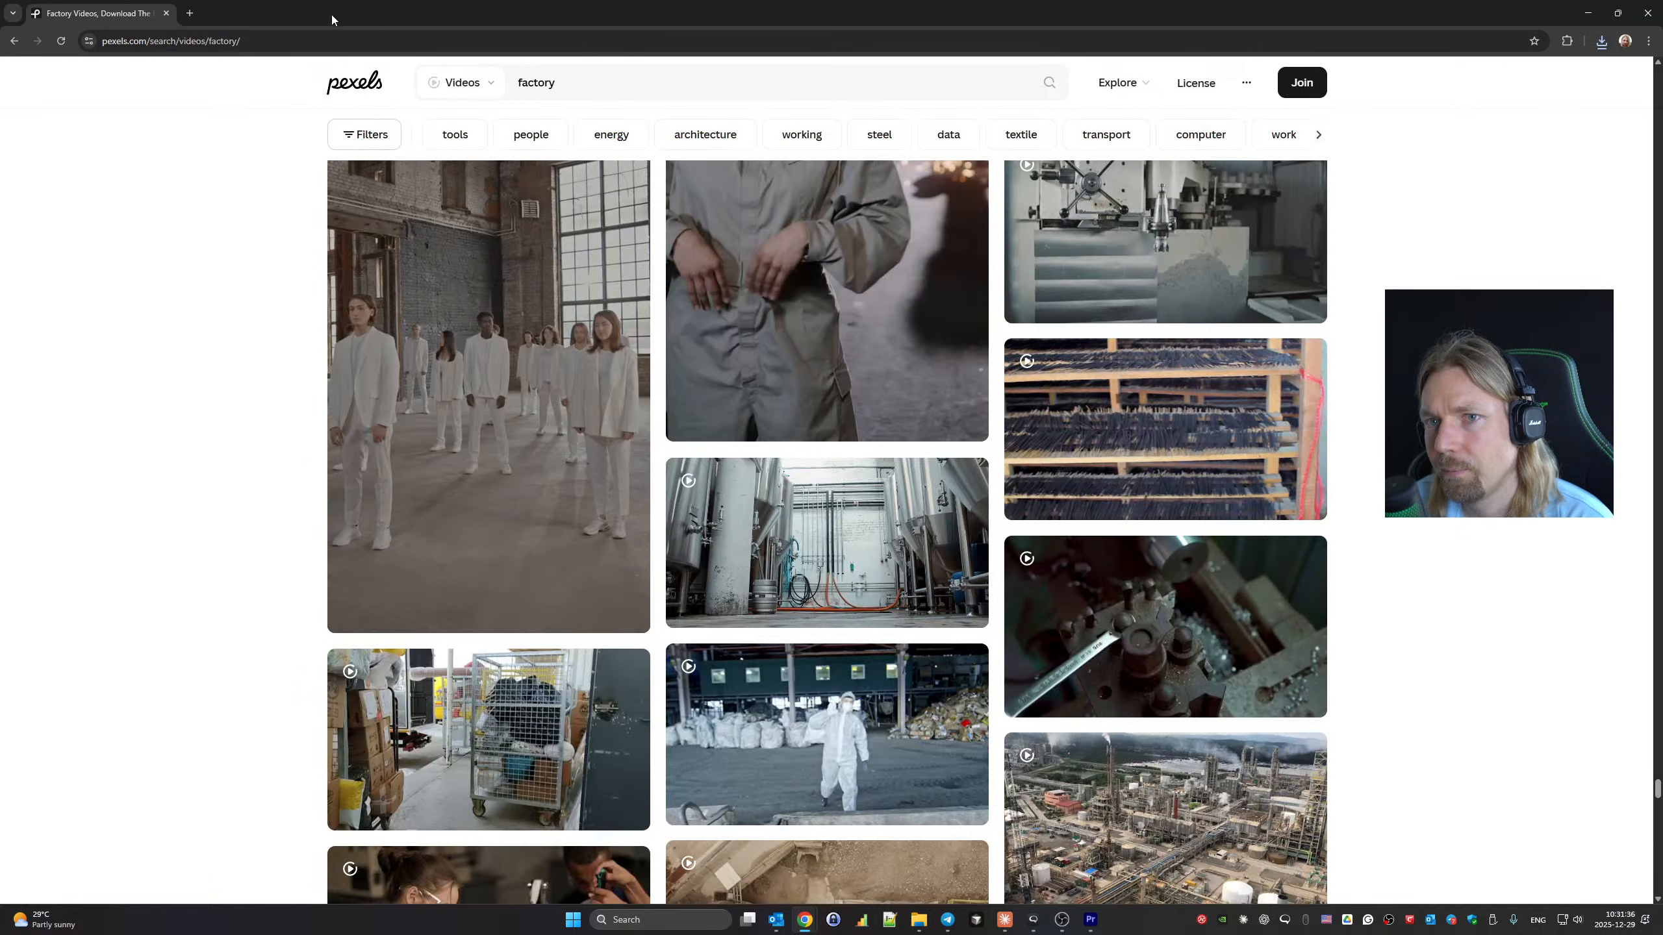
Continue looking through the factory results below the white-suits clip.
scroll(597, 311, "down", 10)
scroll(597, 310, "down", 20)
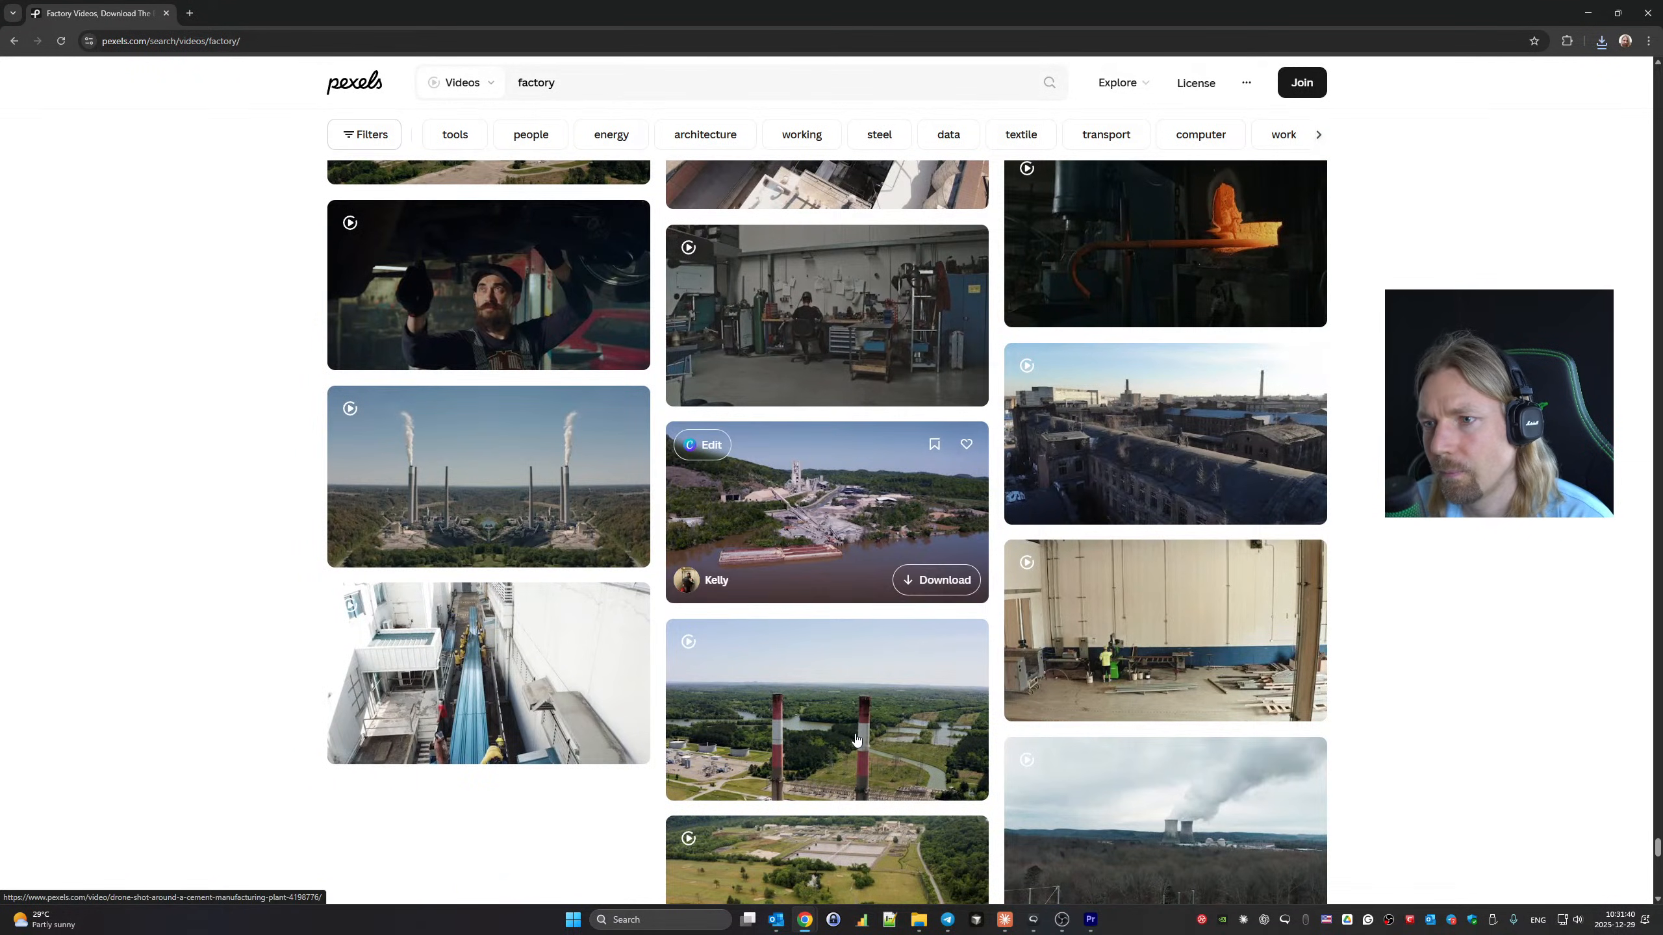
scroll(856, 740, "down", 10)
Switch to Premiere Pro and add the vertical classroom clip from the file folder above the adjustment layer, starting at 00:00:03:25.
left_click(1090, 921)
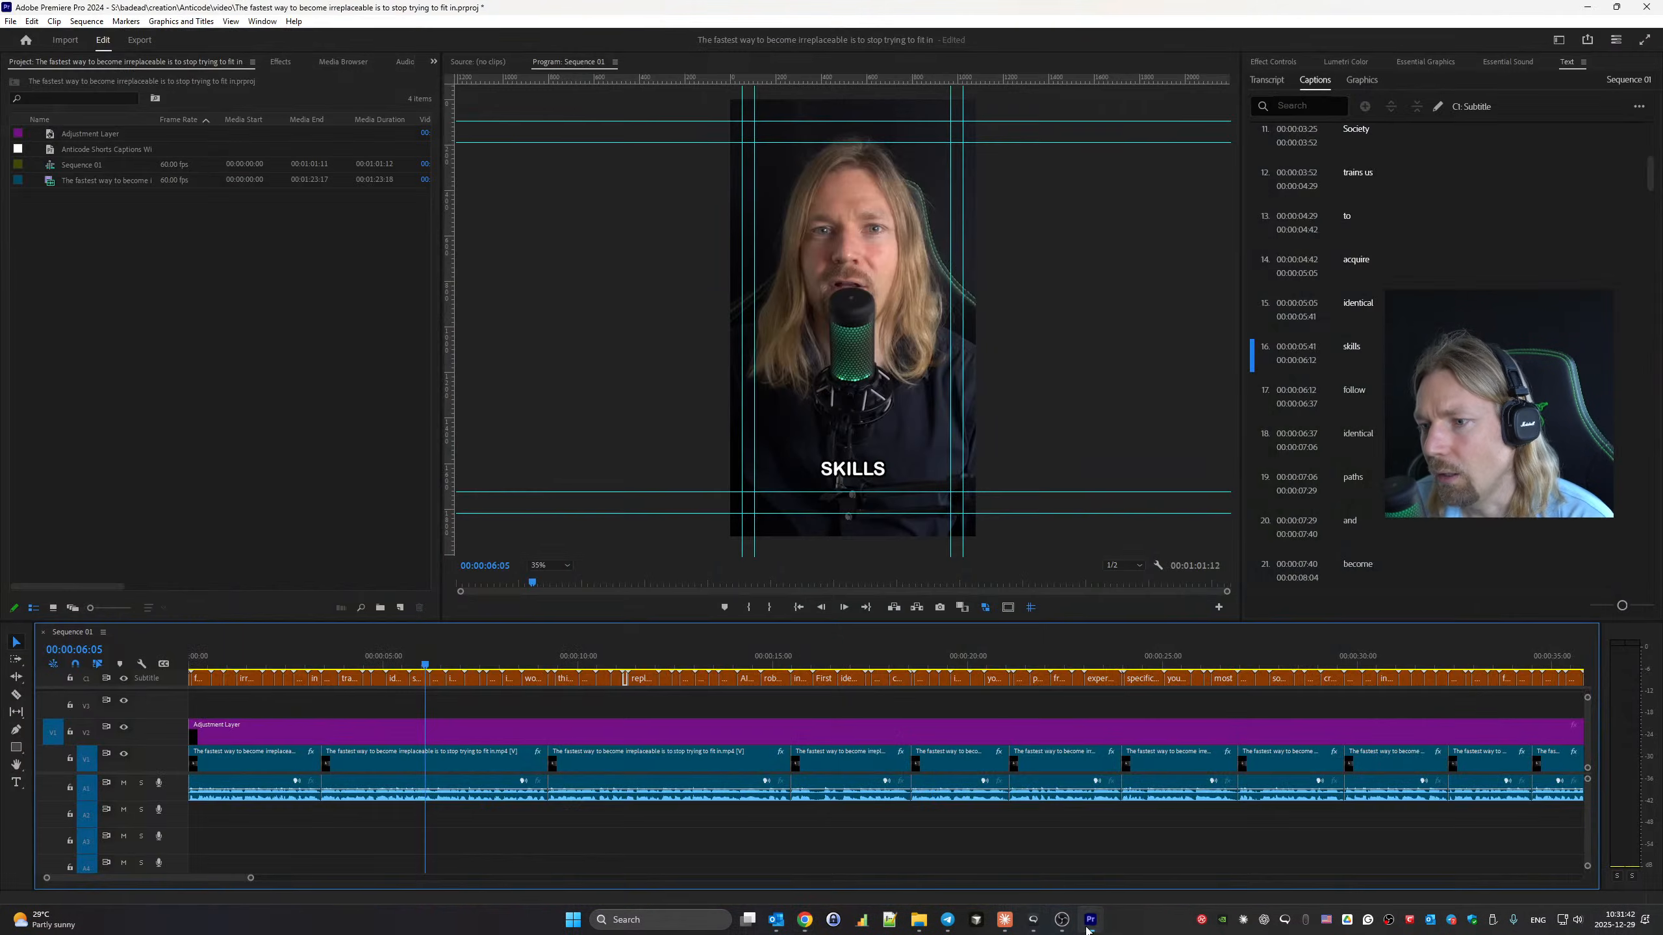
mouse_move(920, 924)
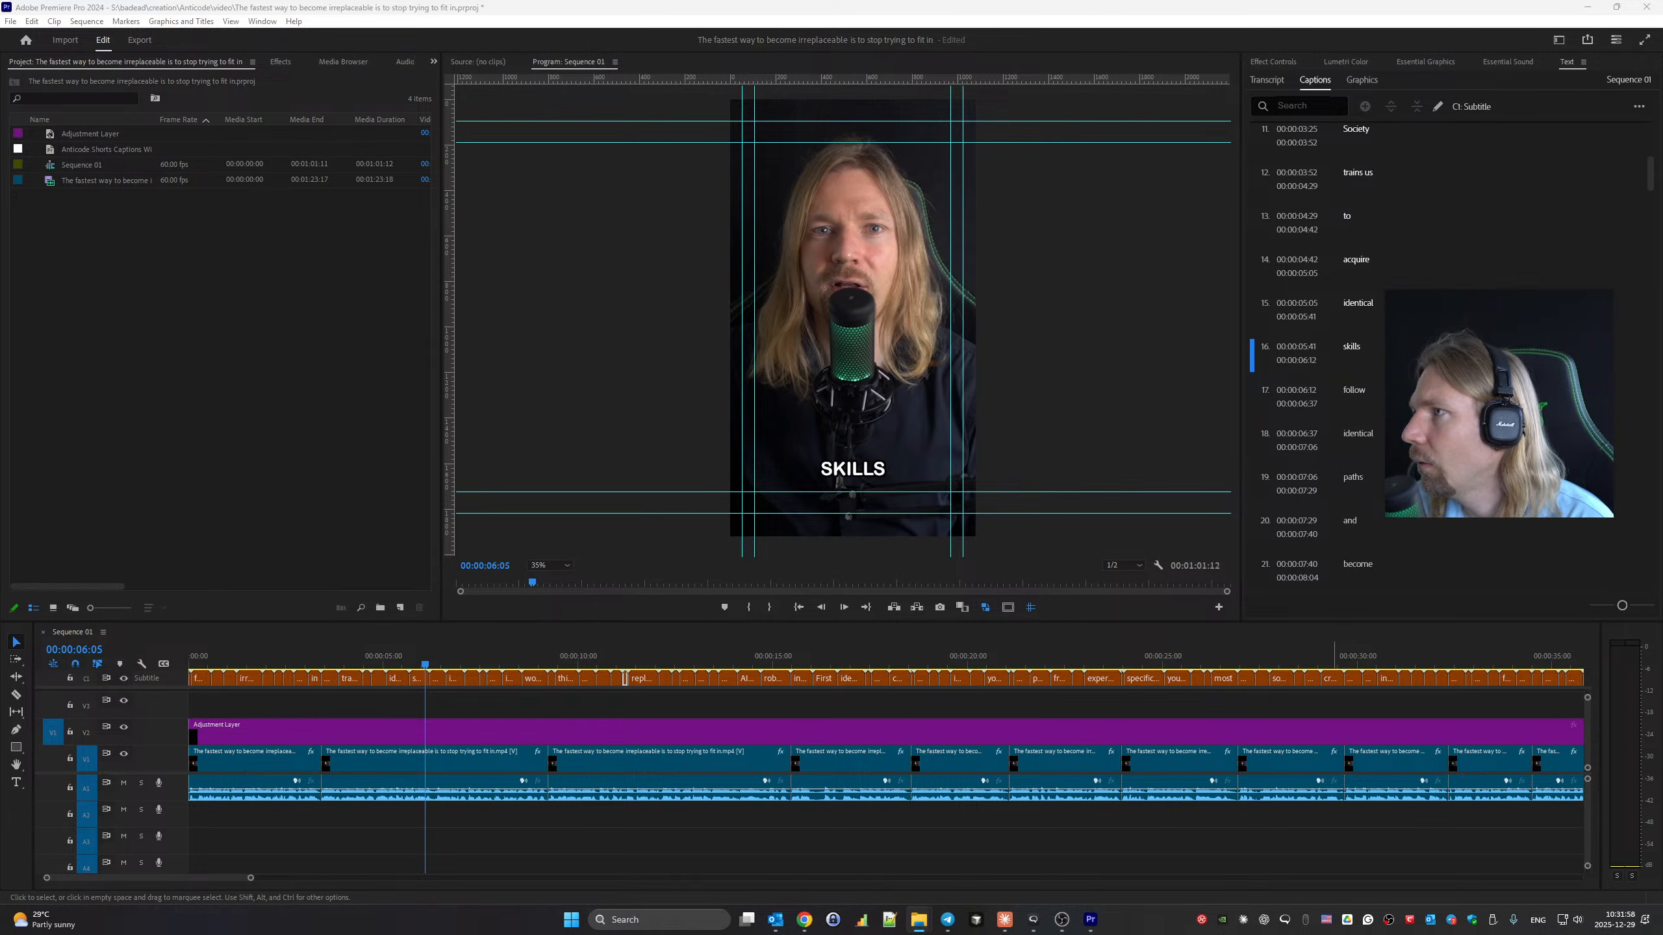
left_click_drag(1215, 616, 331, 711)
Play the classroom clip against the narration and captions, and return the playhead to the clip's start.
left_click(327, 655)
key("space")
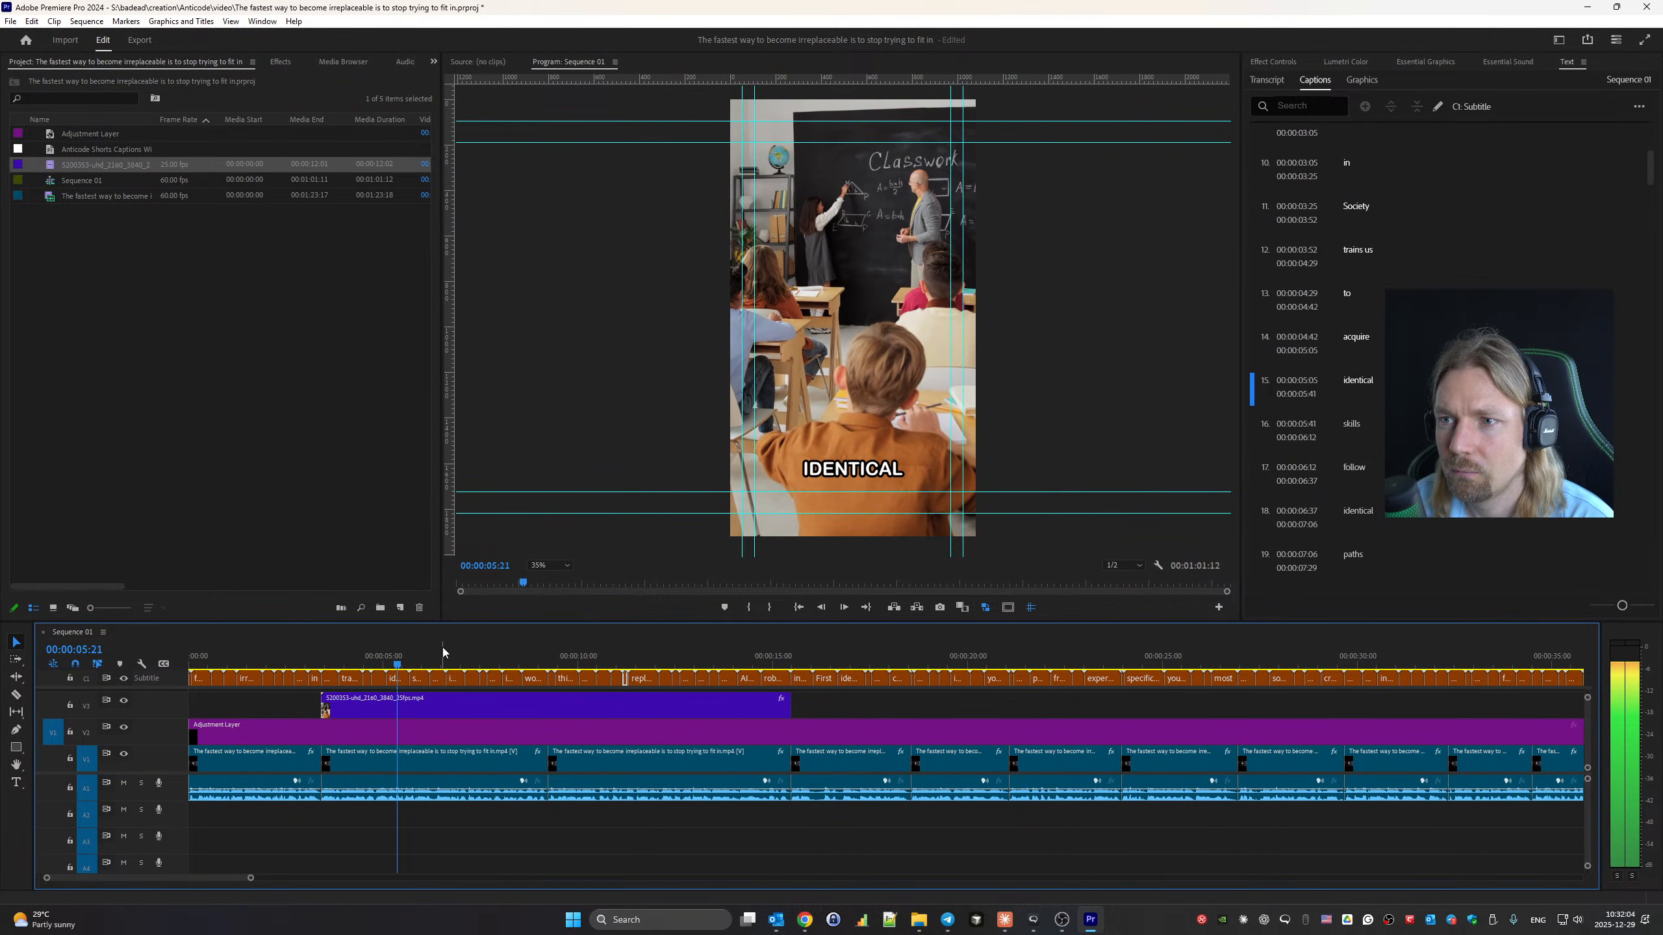
key("space")
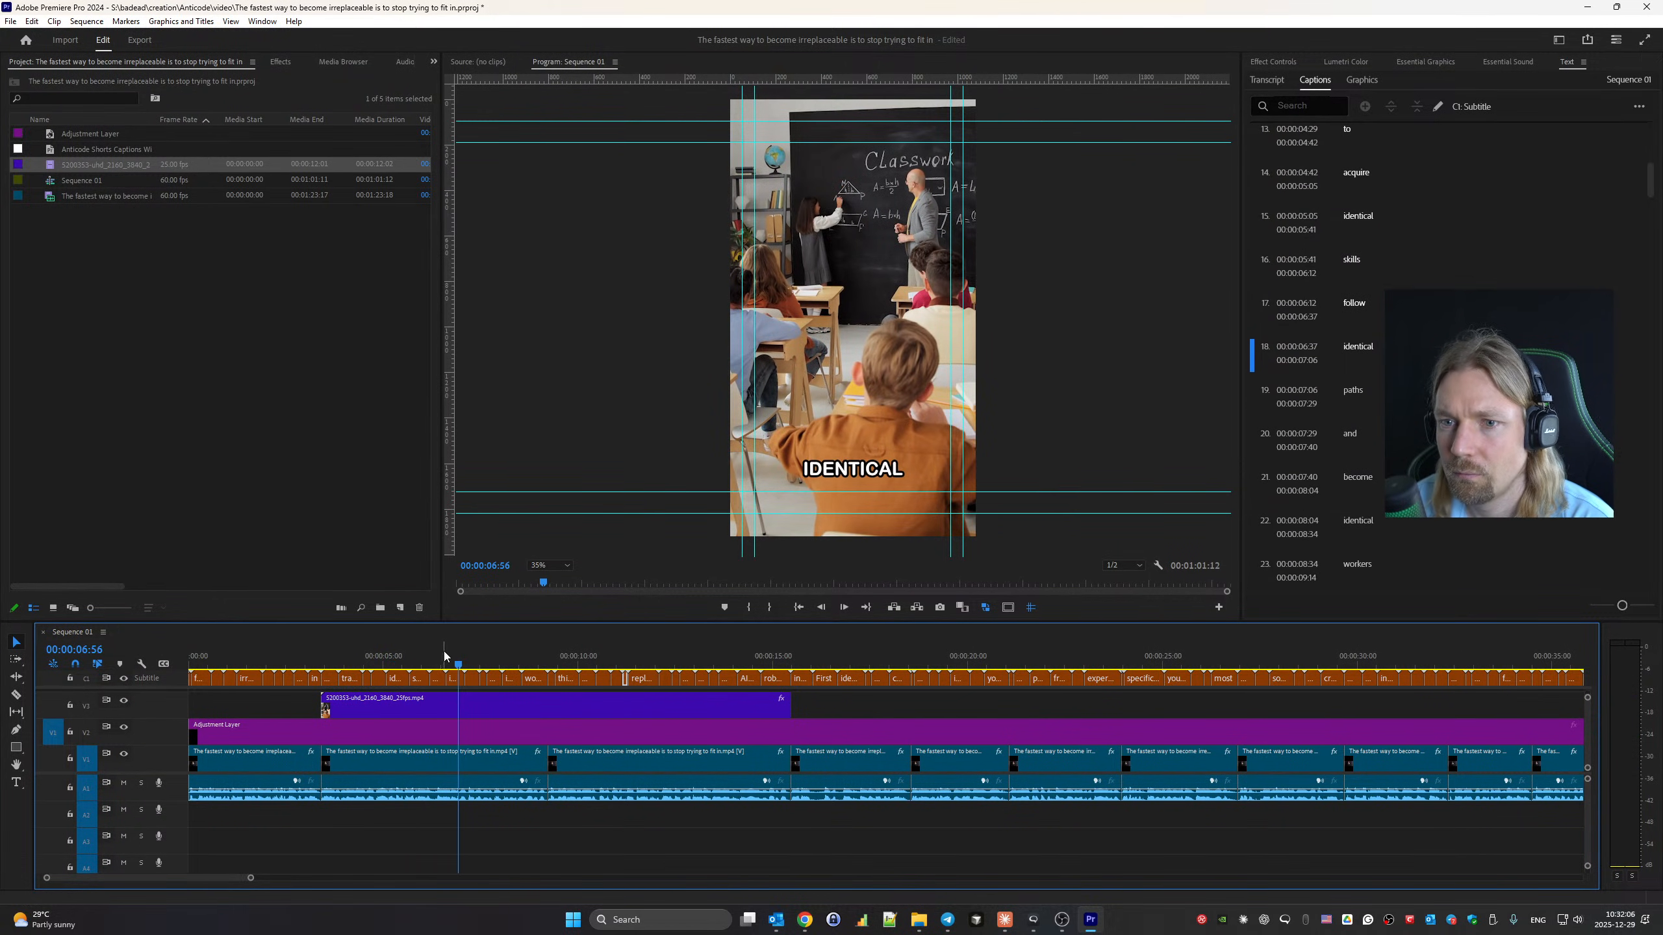
left_click(443, 653)
key("Up")
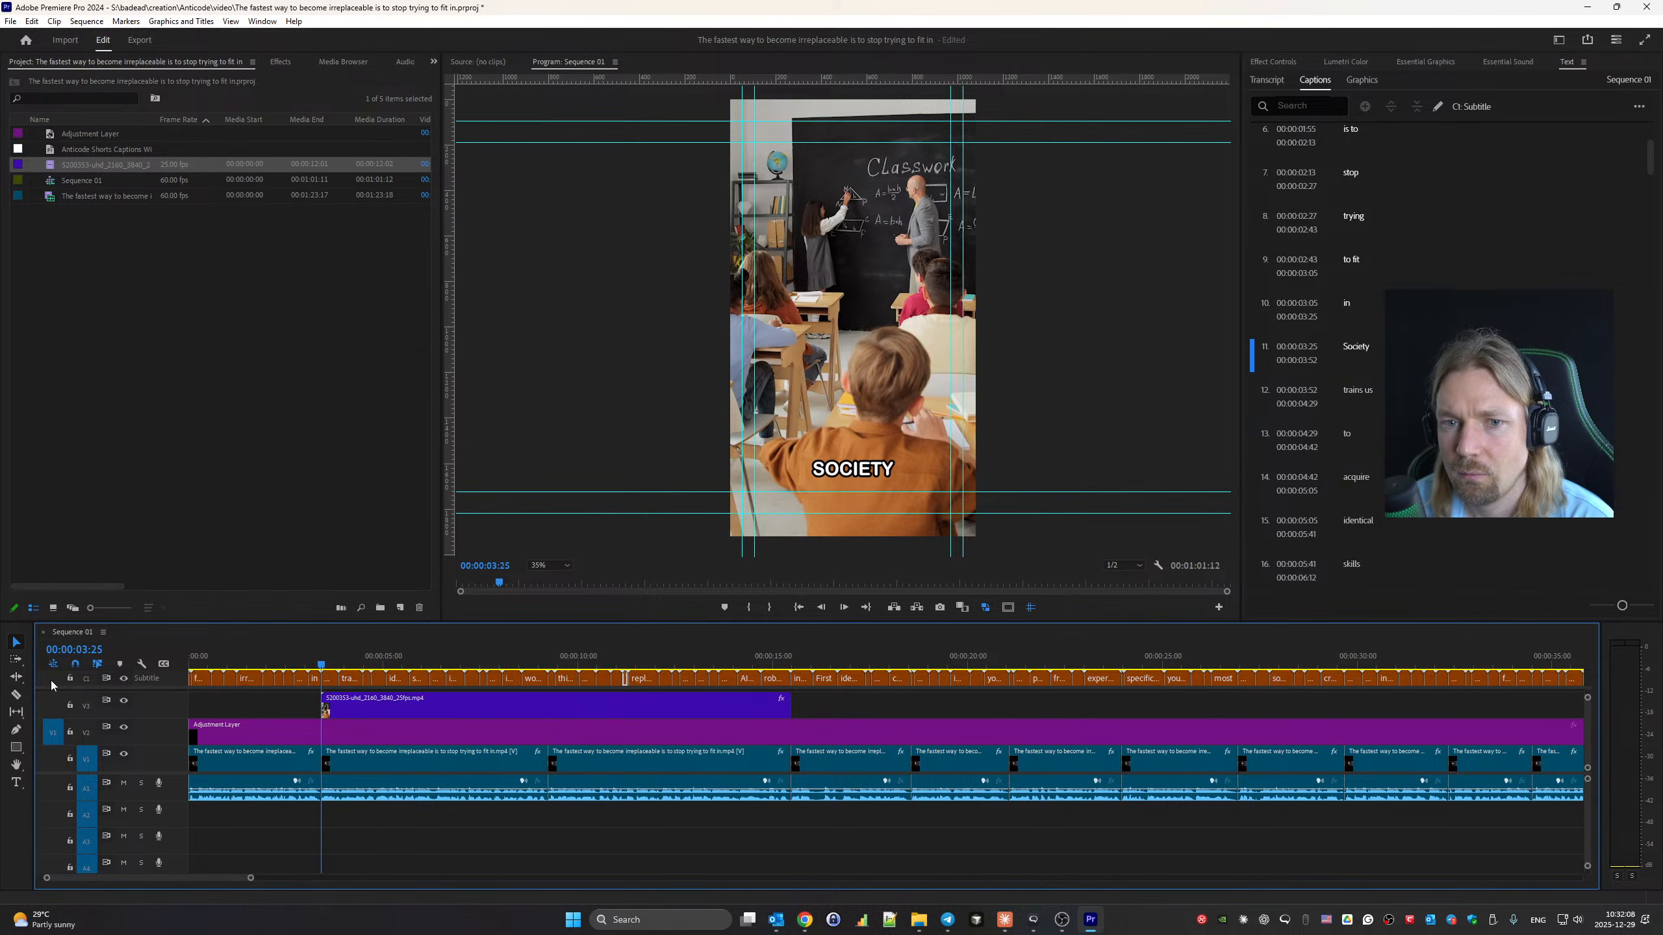
With the caption track targeted, trim the classroom clip's end to the "follow" caption at 00:00:06:12 and play on to 00:00:07:40.
left_click(83, 684)
key("space")
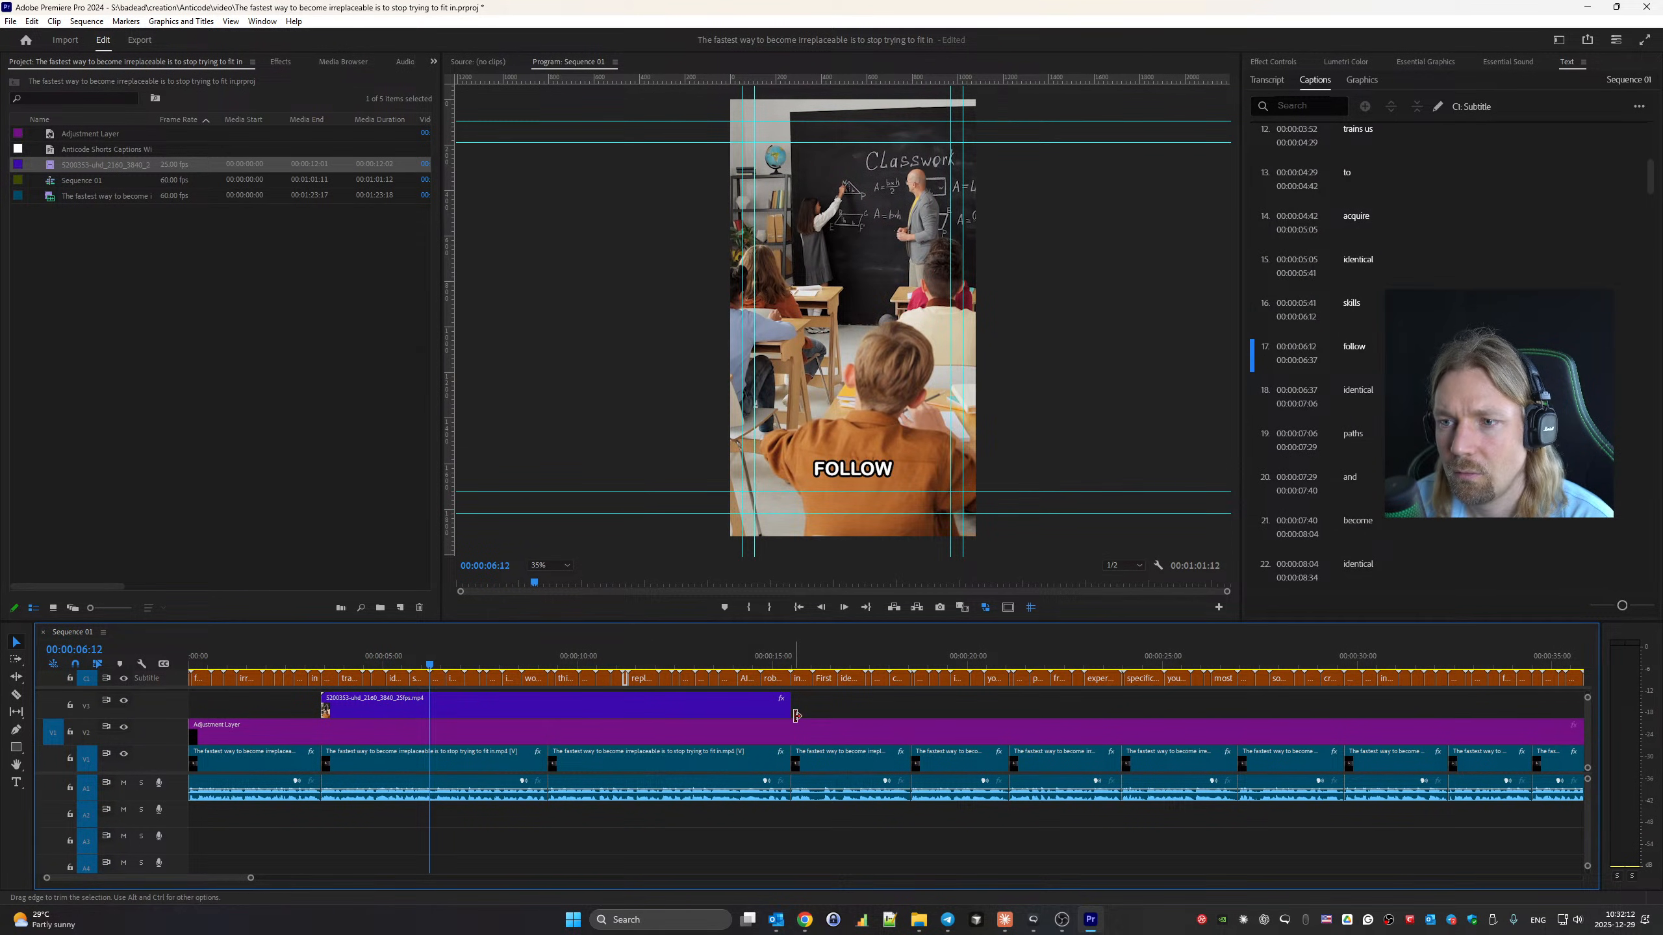
left_click_drag(674, 710, 432, 708)
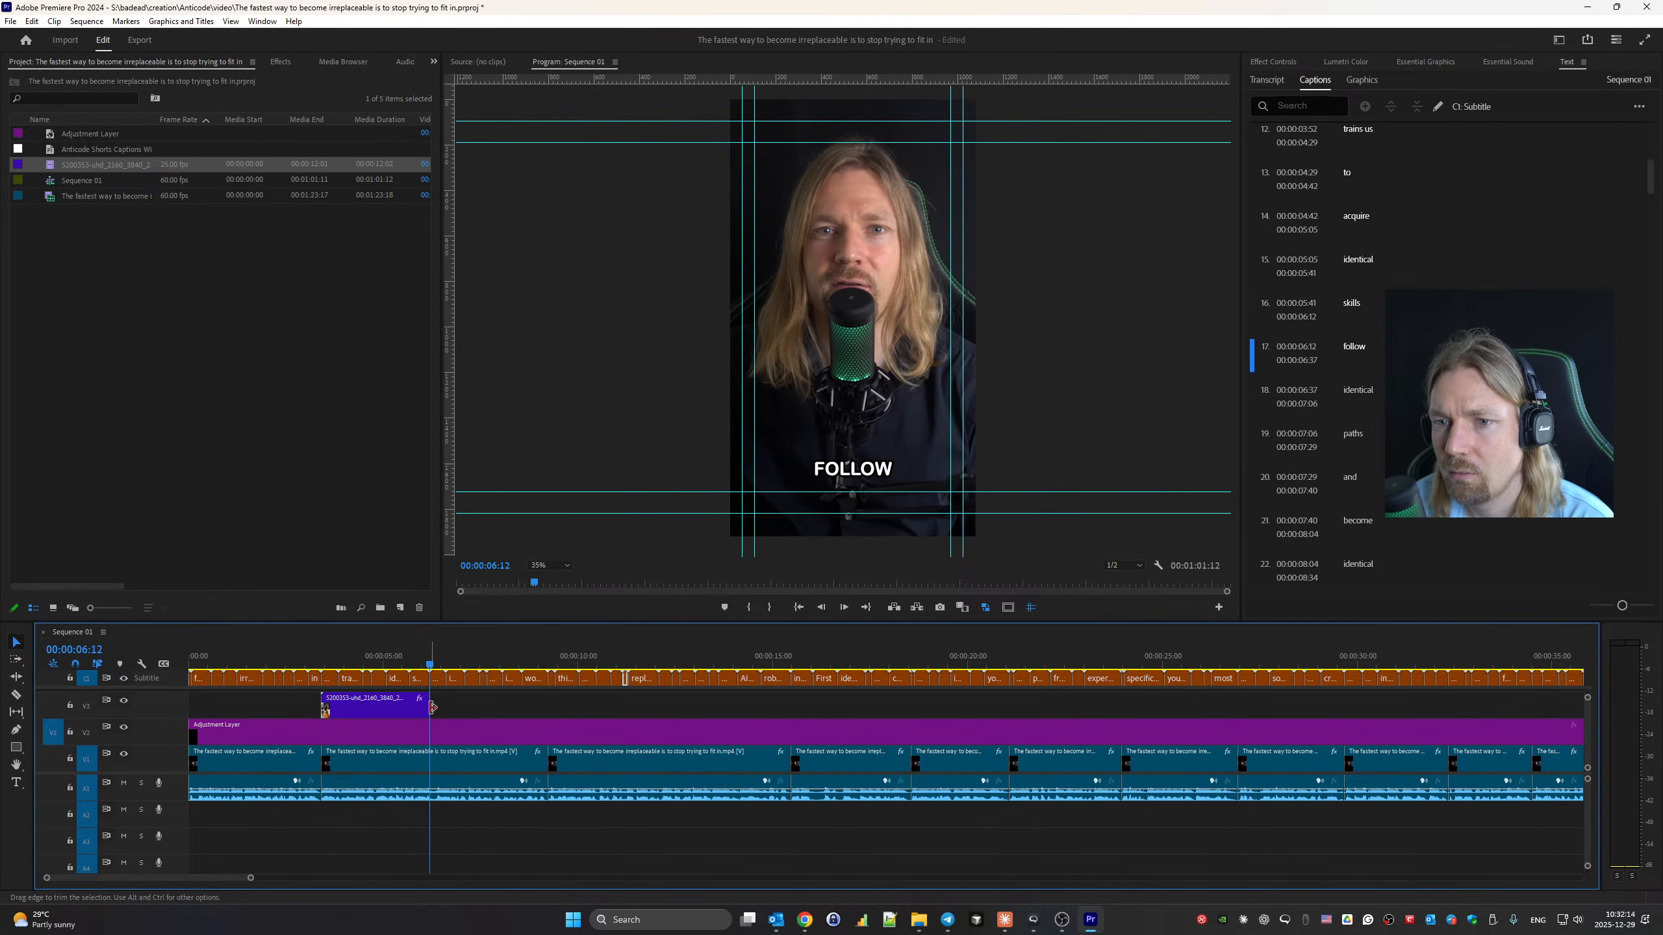
key("space")
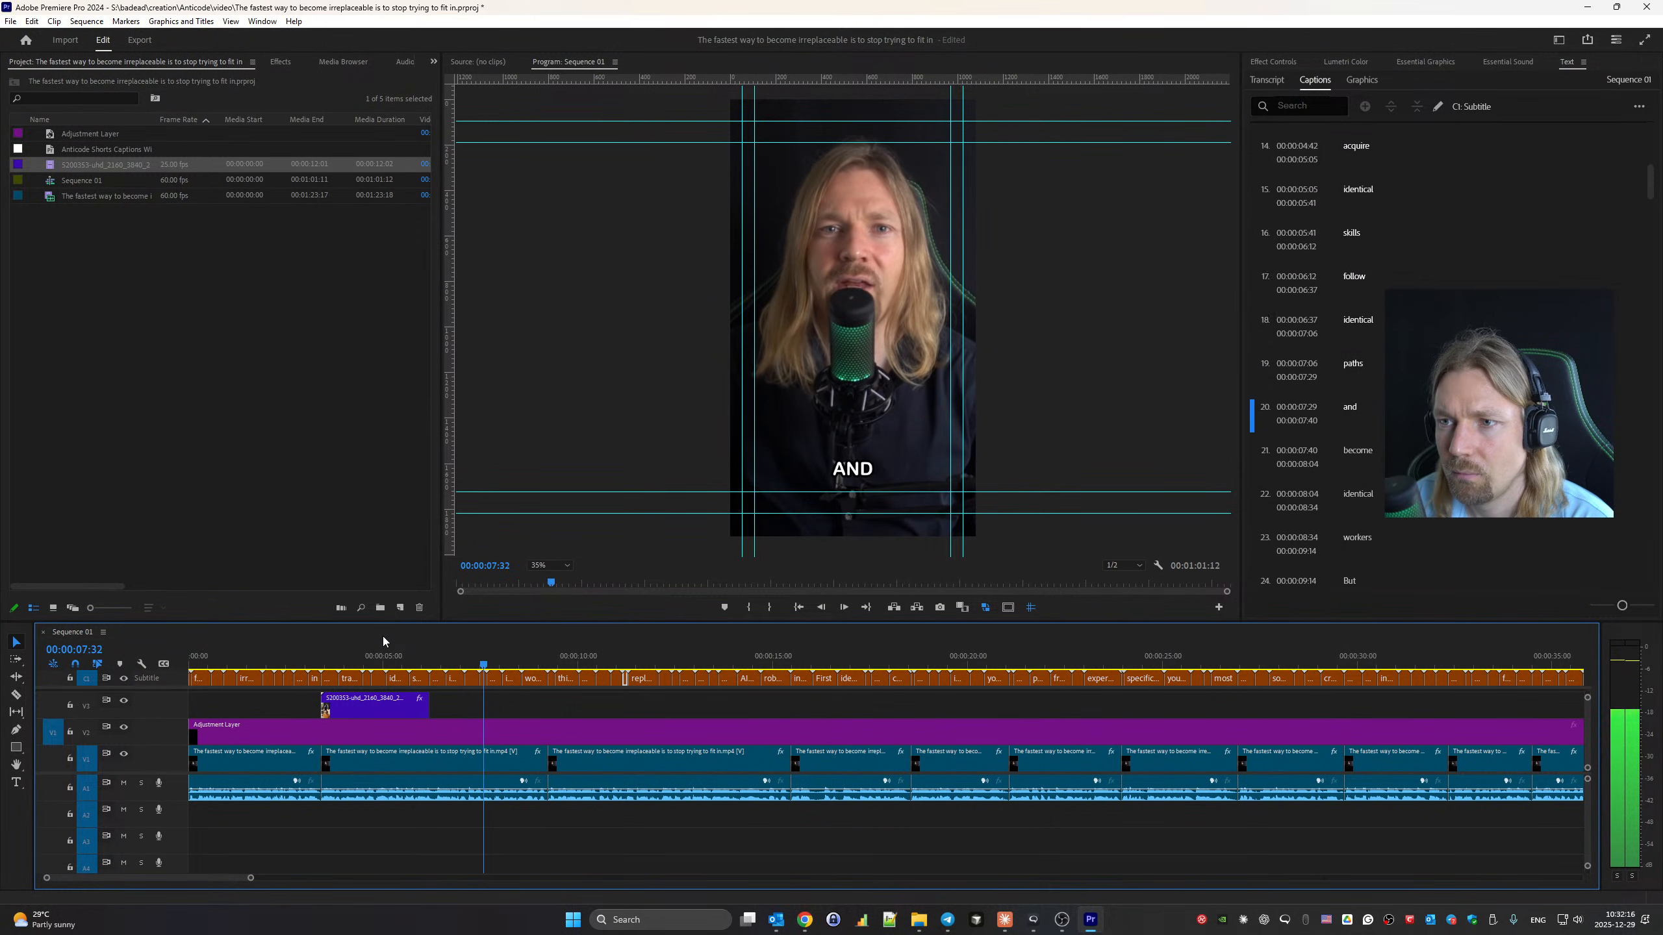
left_click(504, 664)
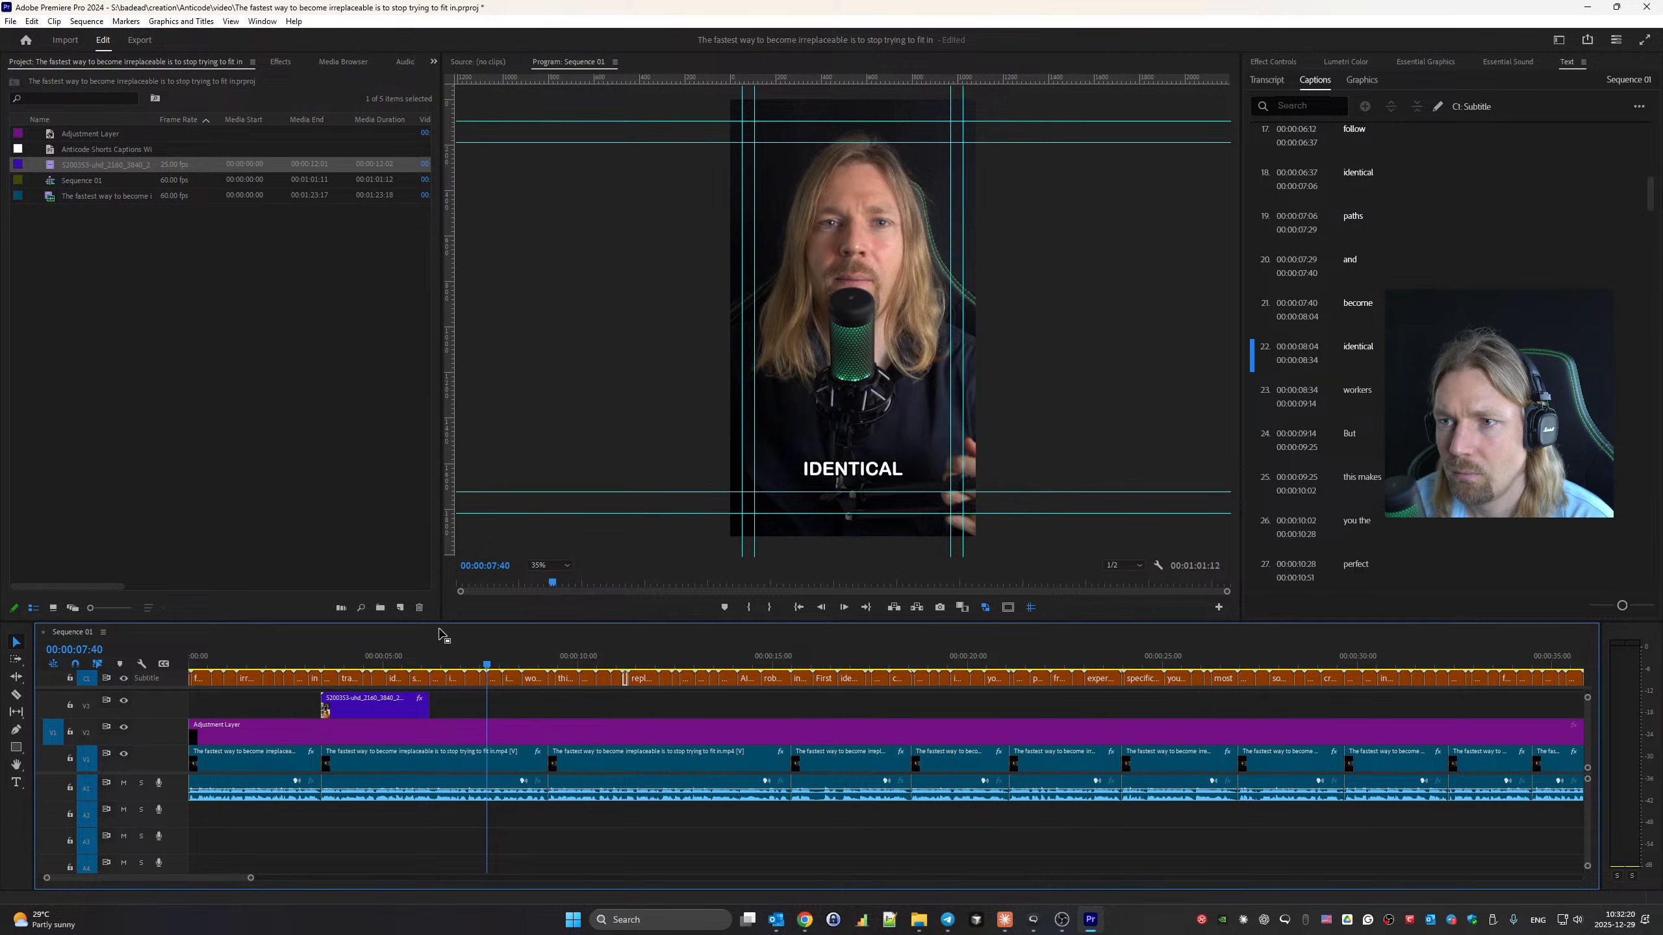
Switch to the Chrome window with Pexels and search the stock videos for "workers".
left_click(805, 920)
left_click(894, 858)
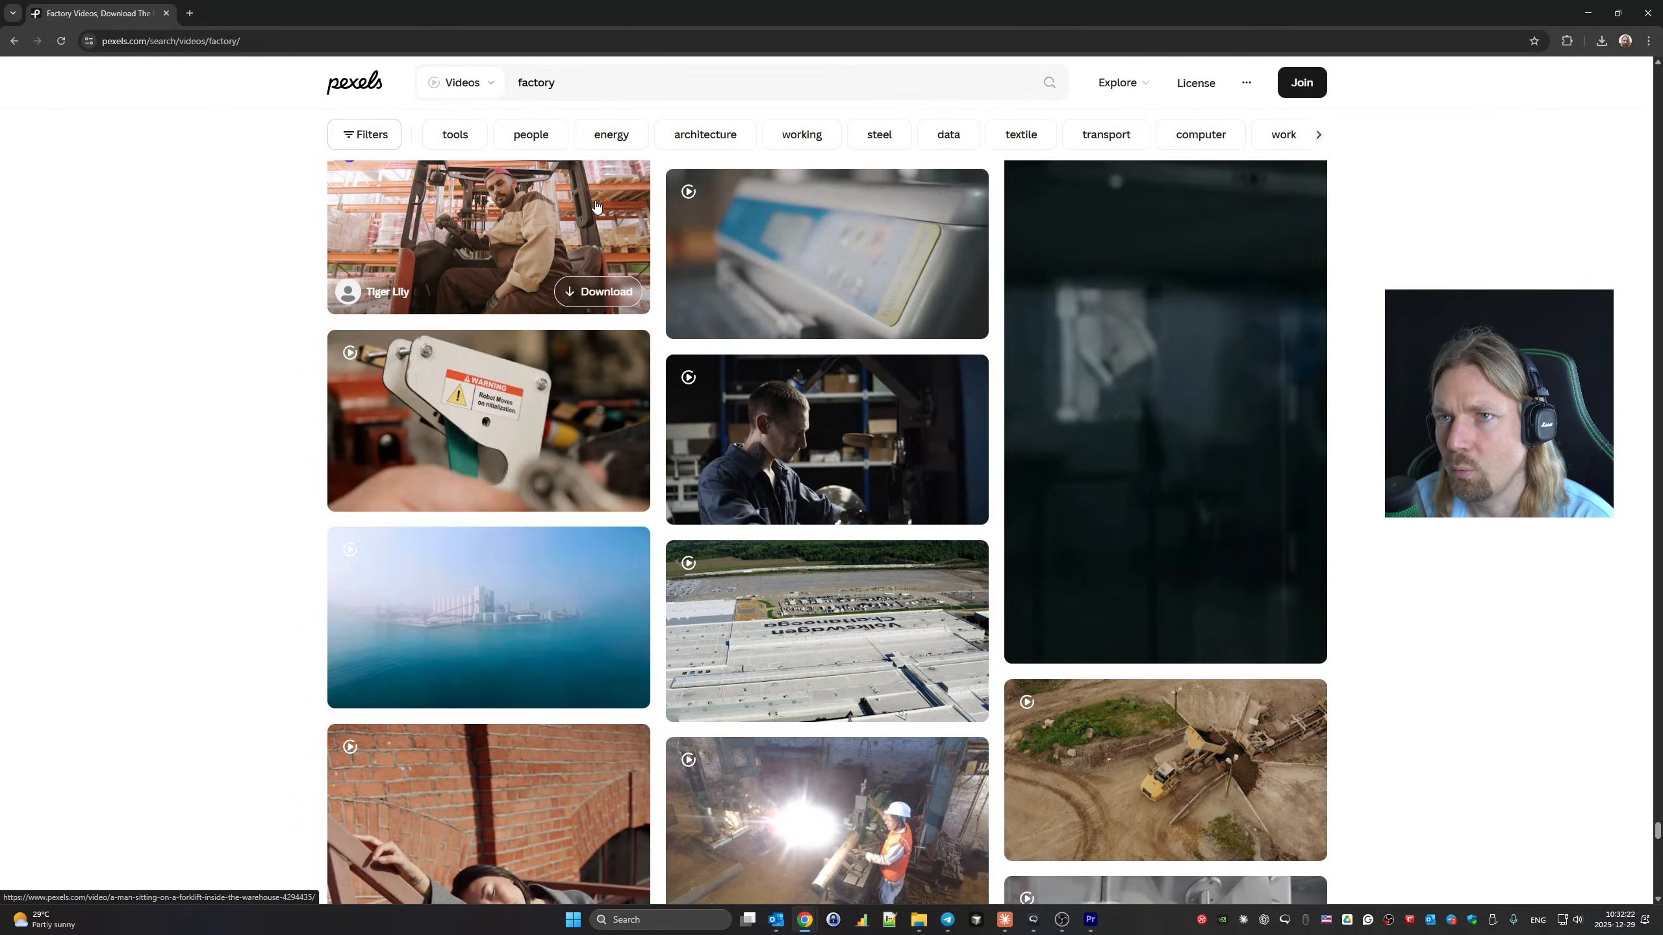
type("wo")
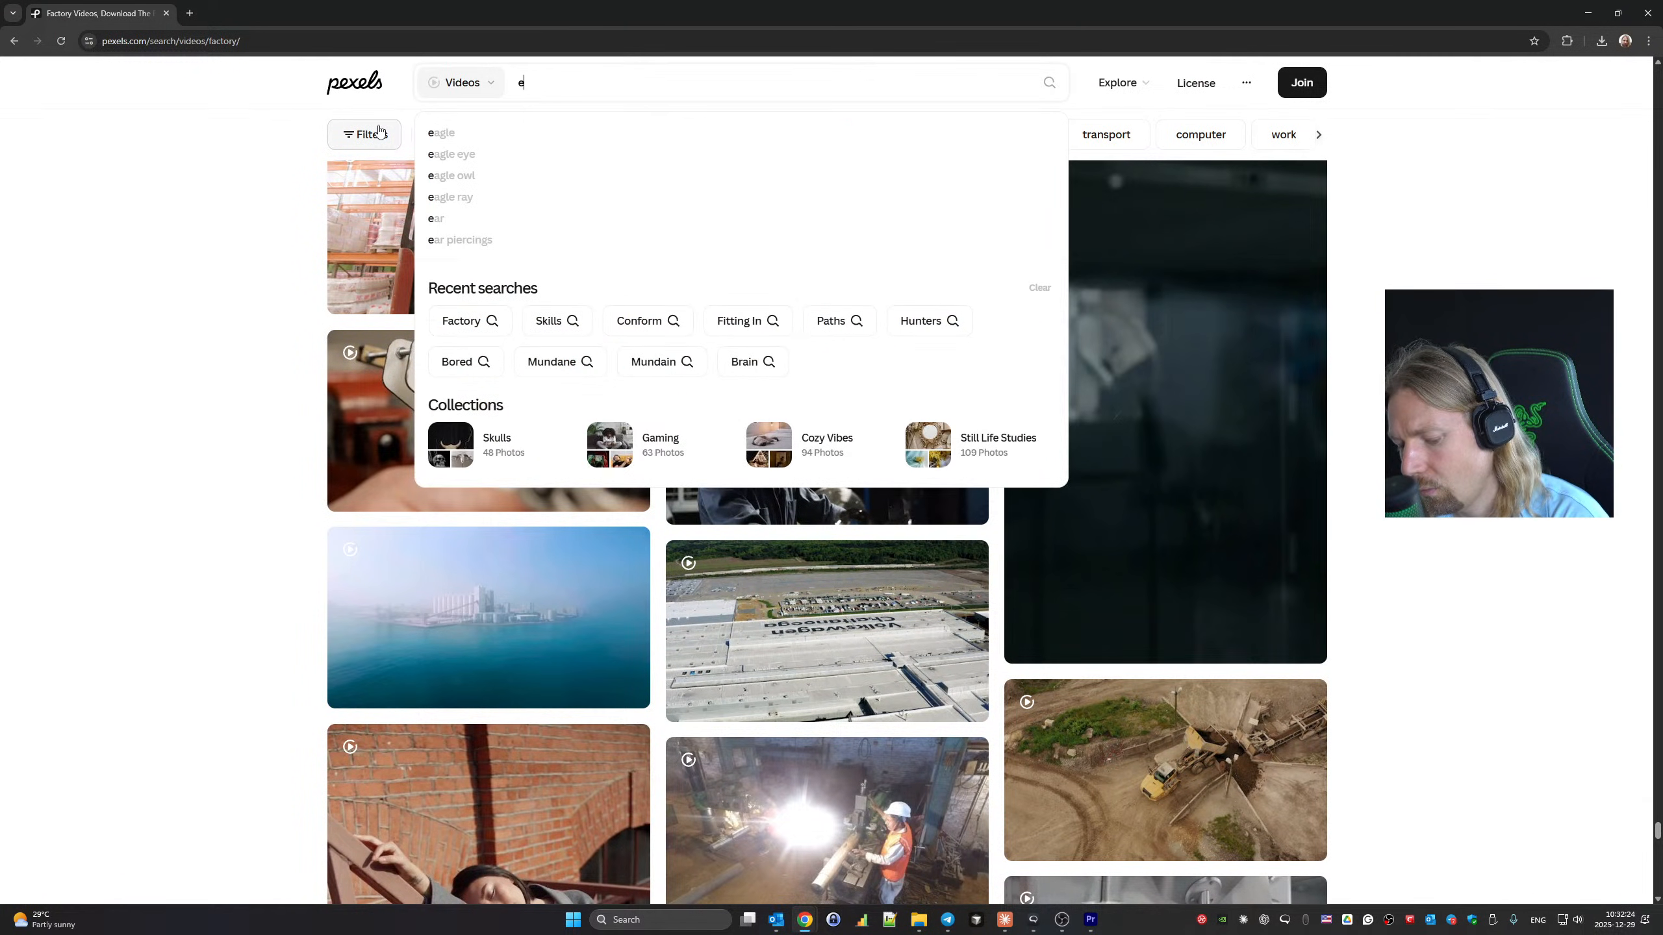
type("rkers")
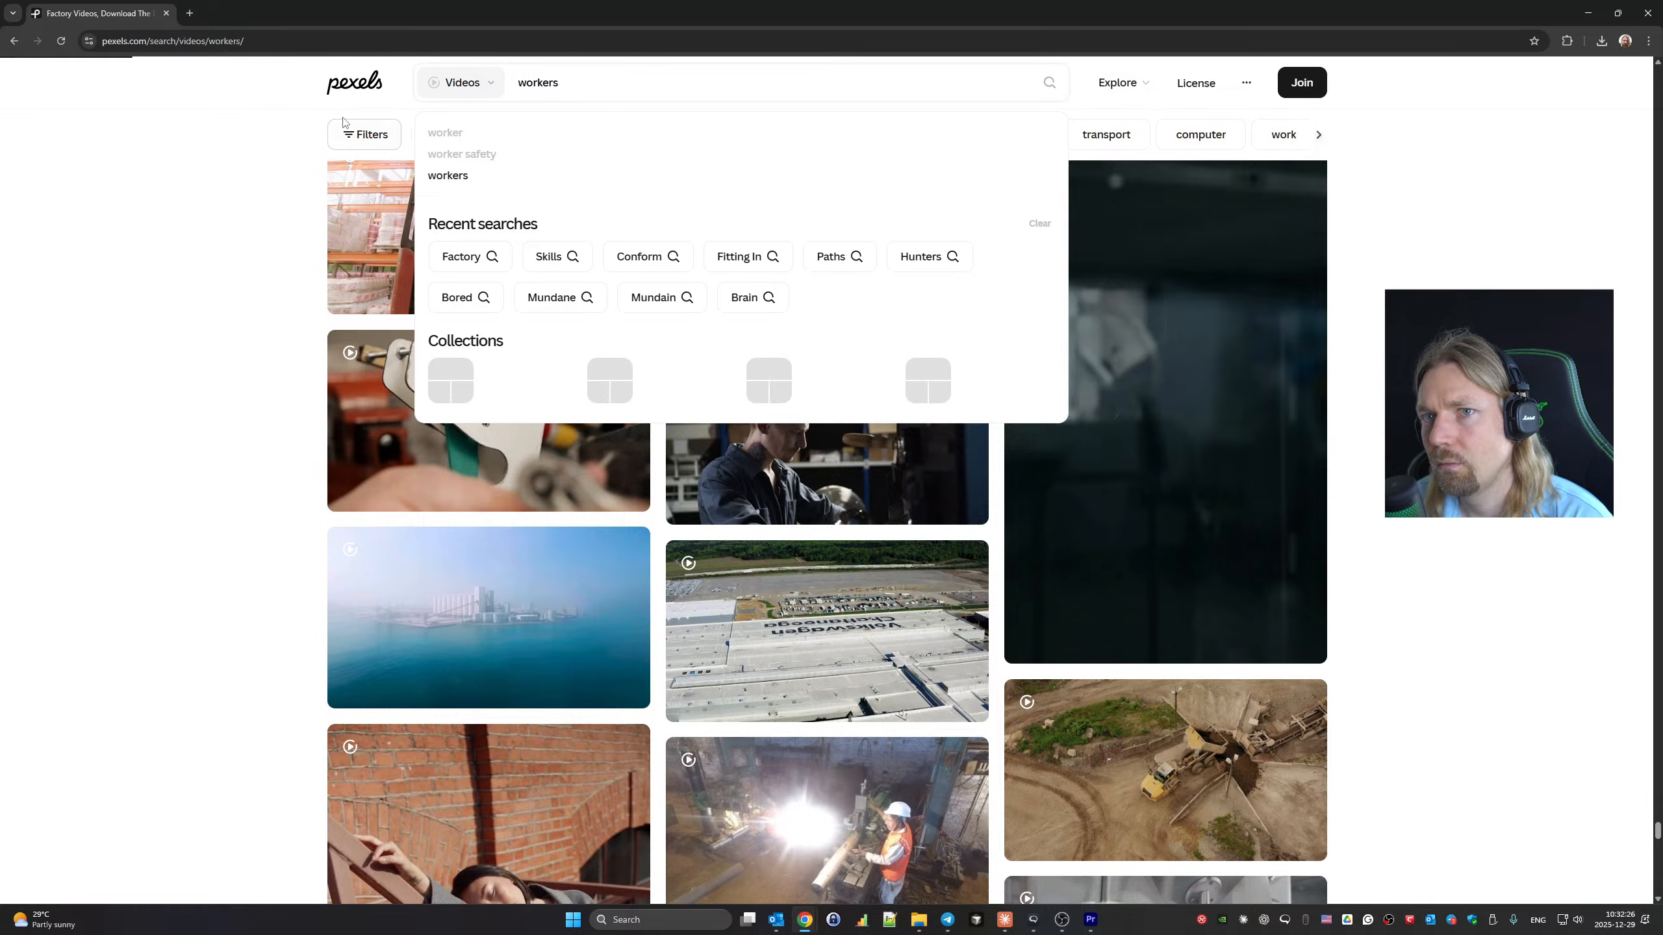
key("Return")
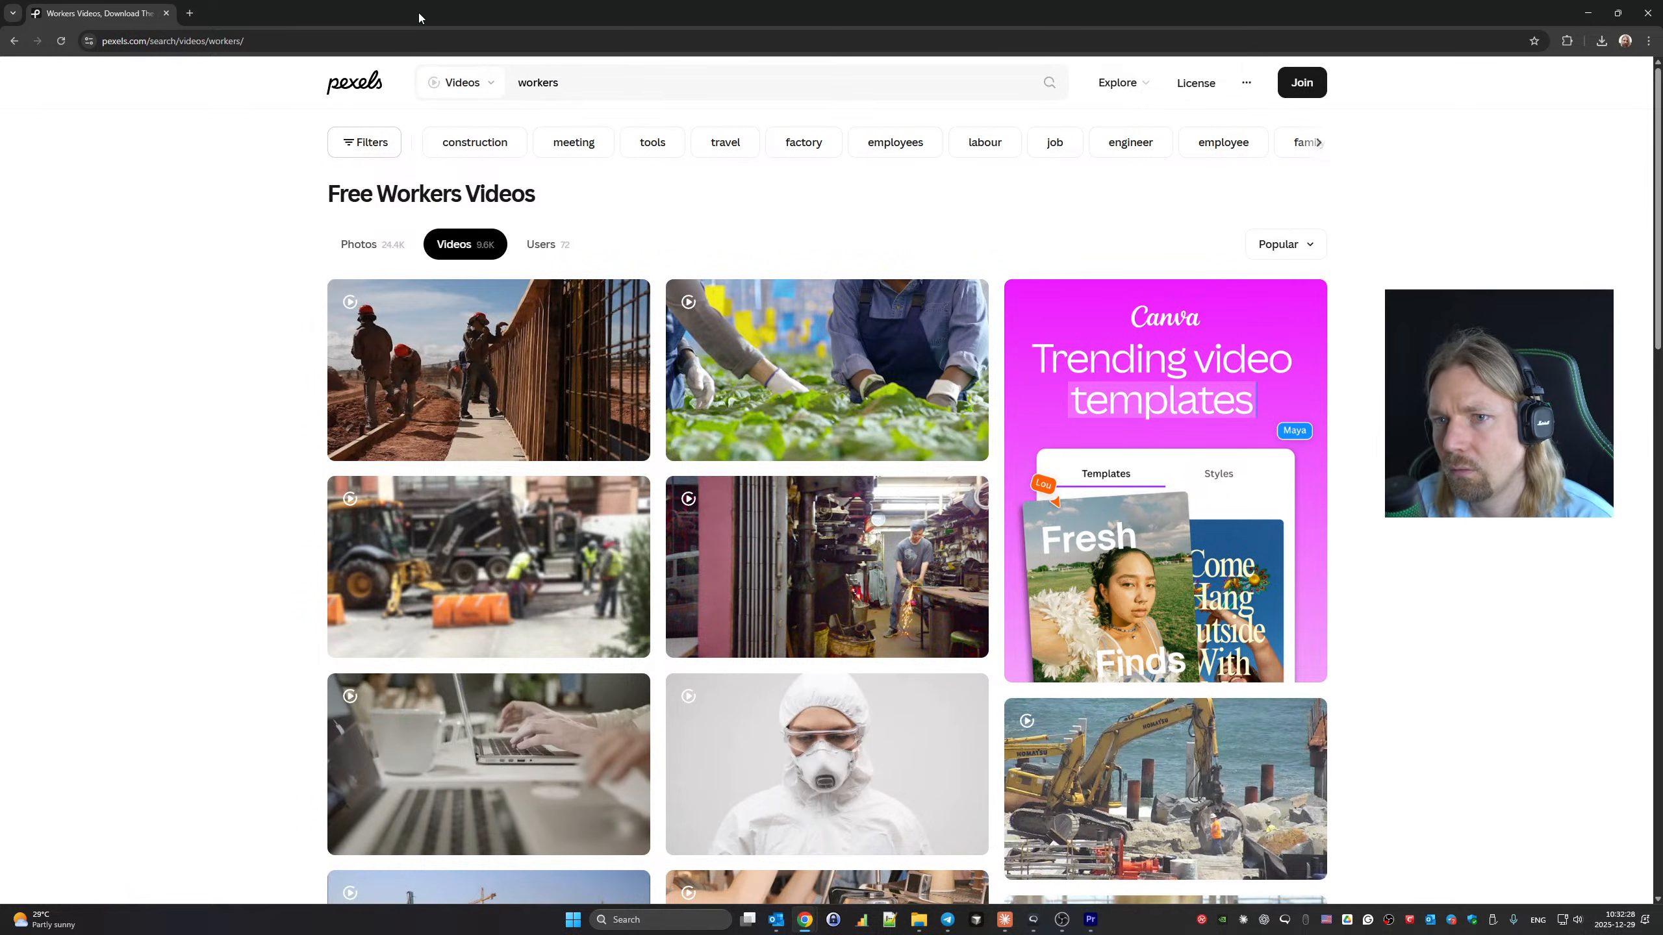
Browse the Pexels "workers" video results for vertical footage that suggests identical workers.
scroll(611, 436, "down", 15)
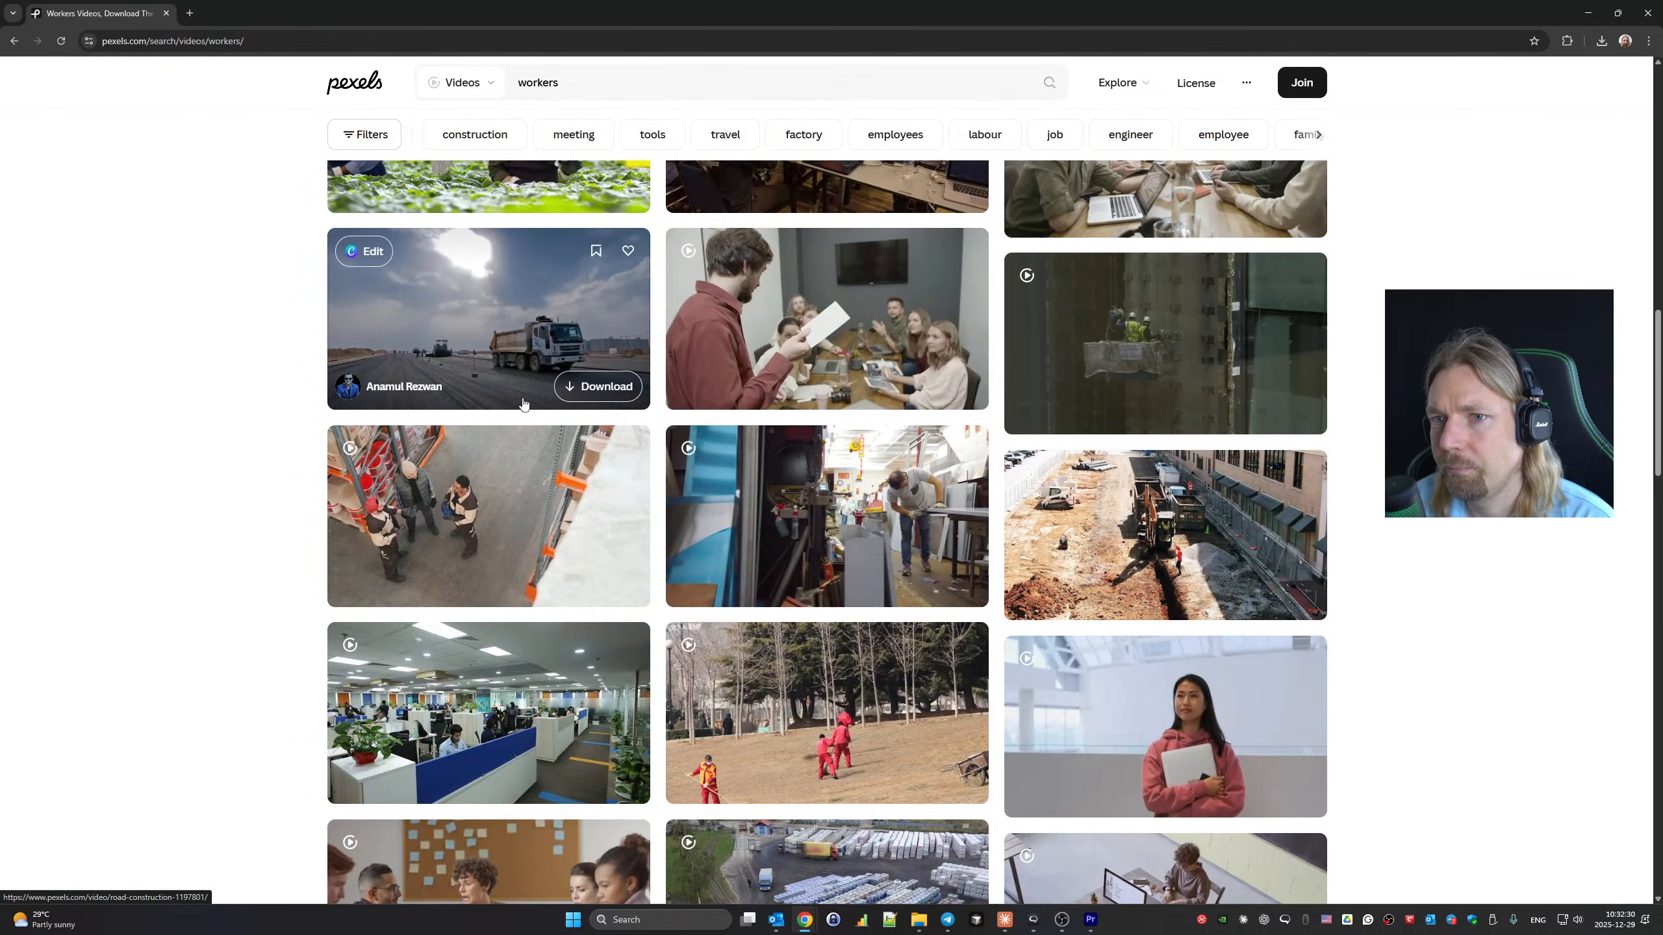
scroll(610, 436, "down", 5)
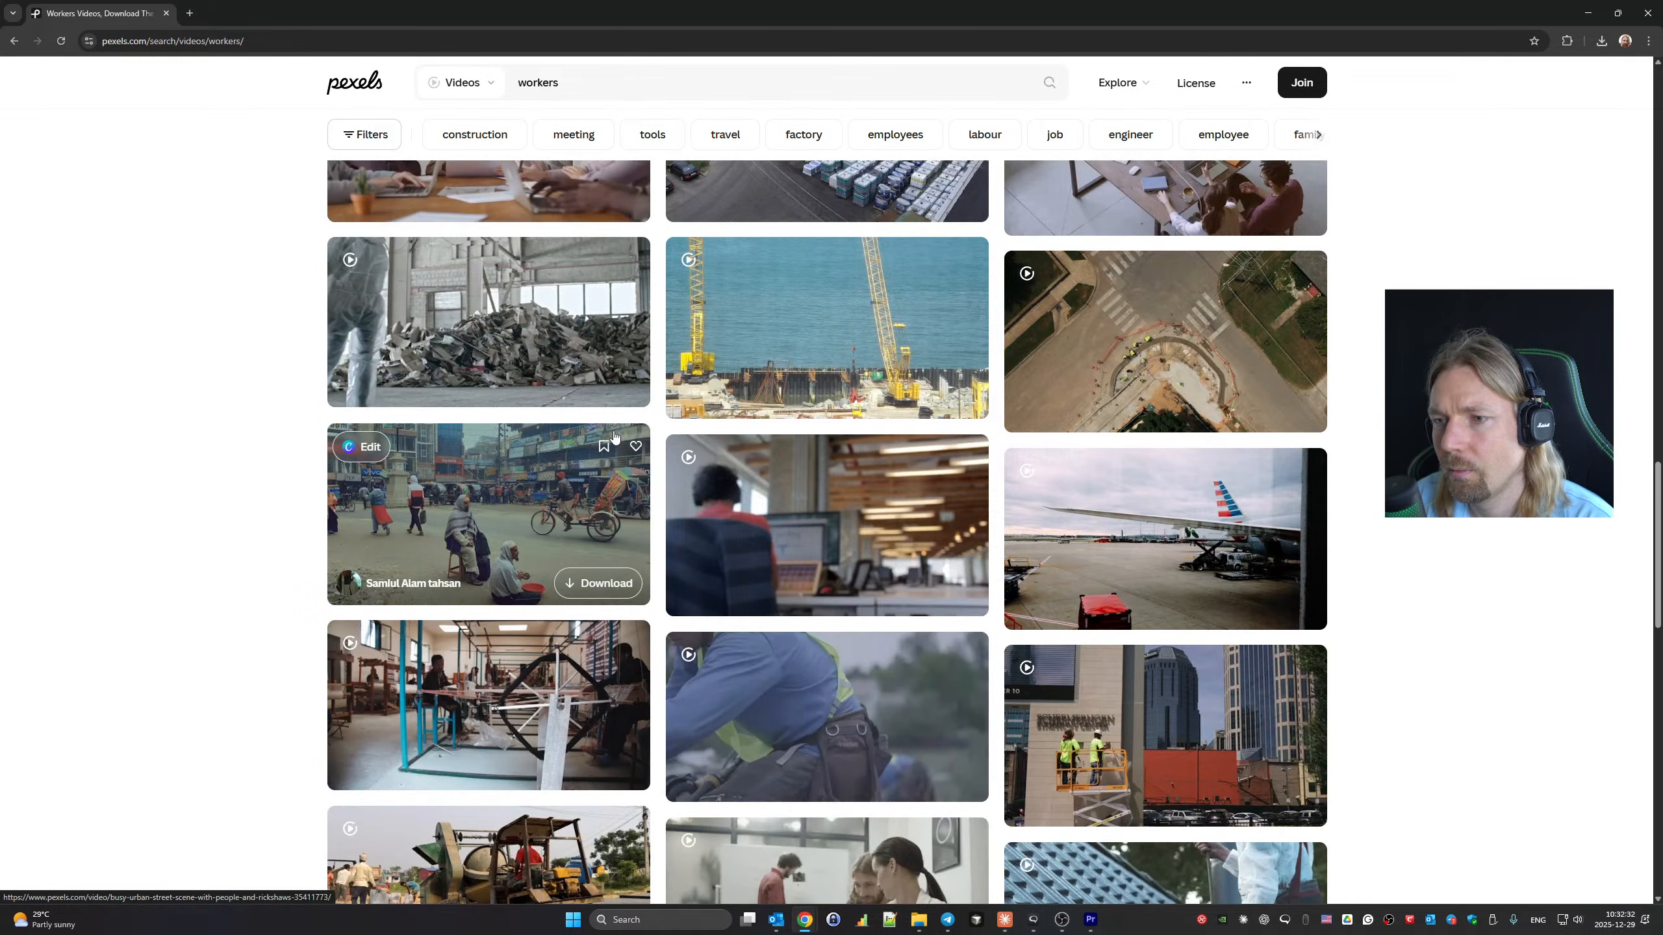
scroll(614, 436, "down", 6)
scroll(614, 435, "down", 10)
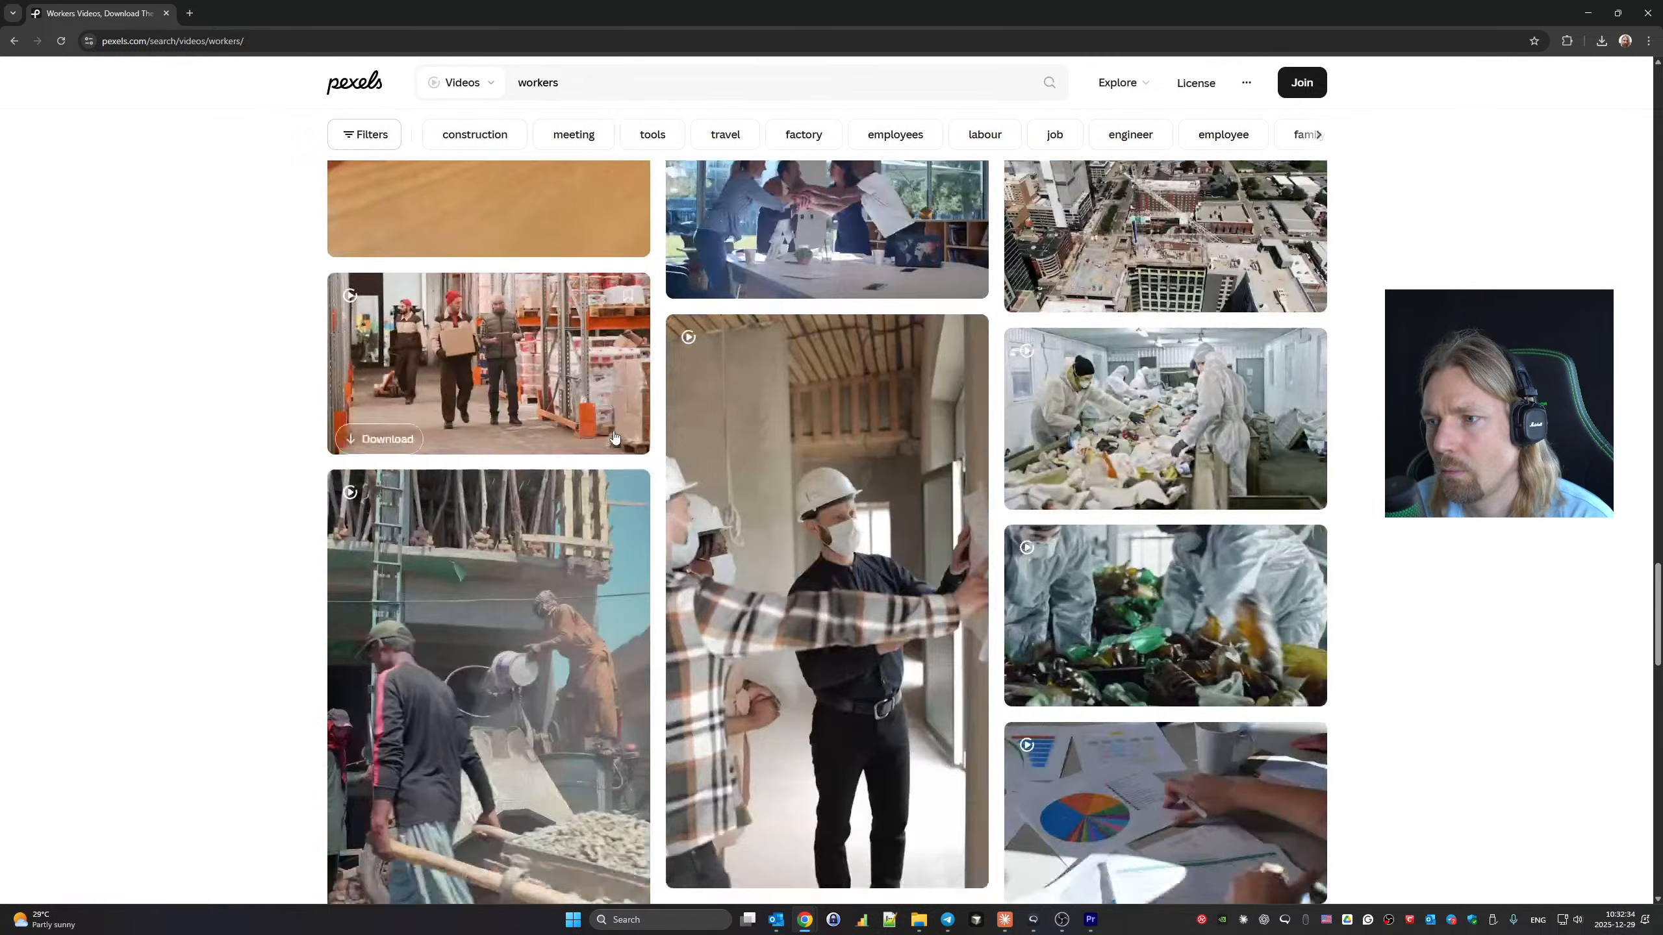
scroll(613, 436, "down", 19)
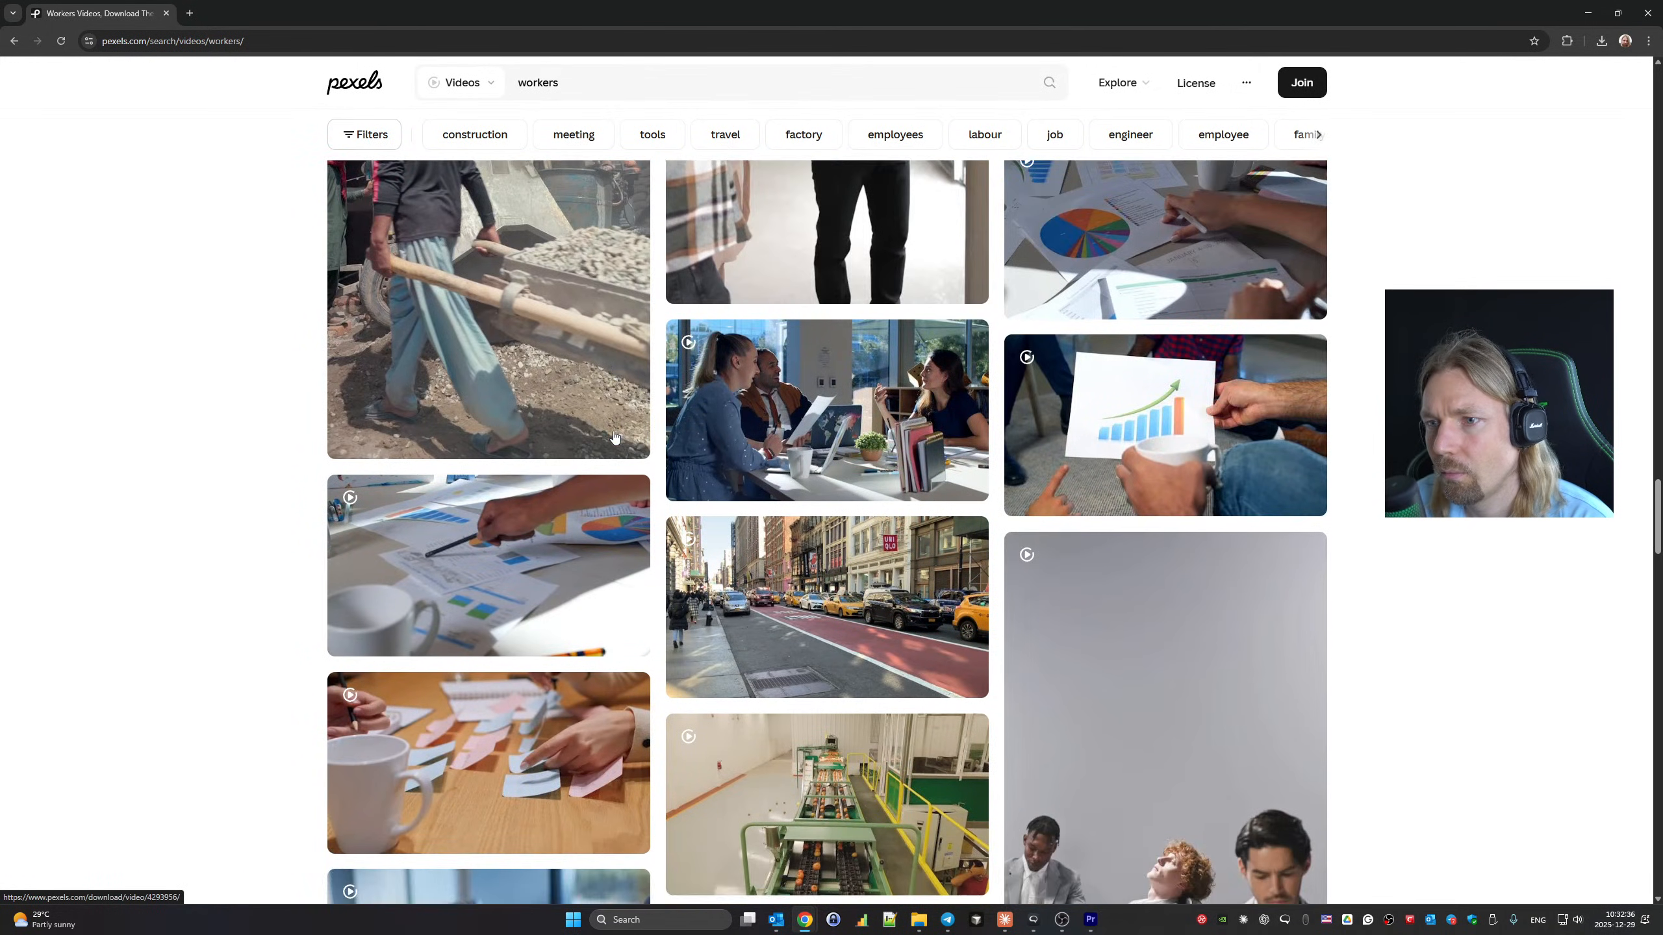
scroll(614, 438, "down", 10)
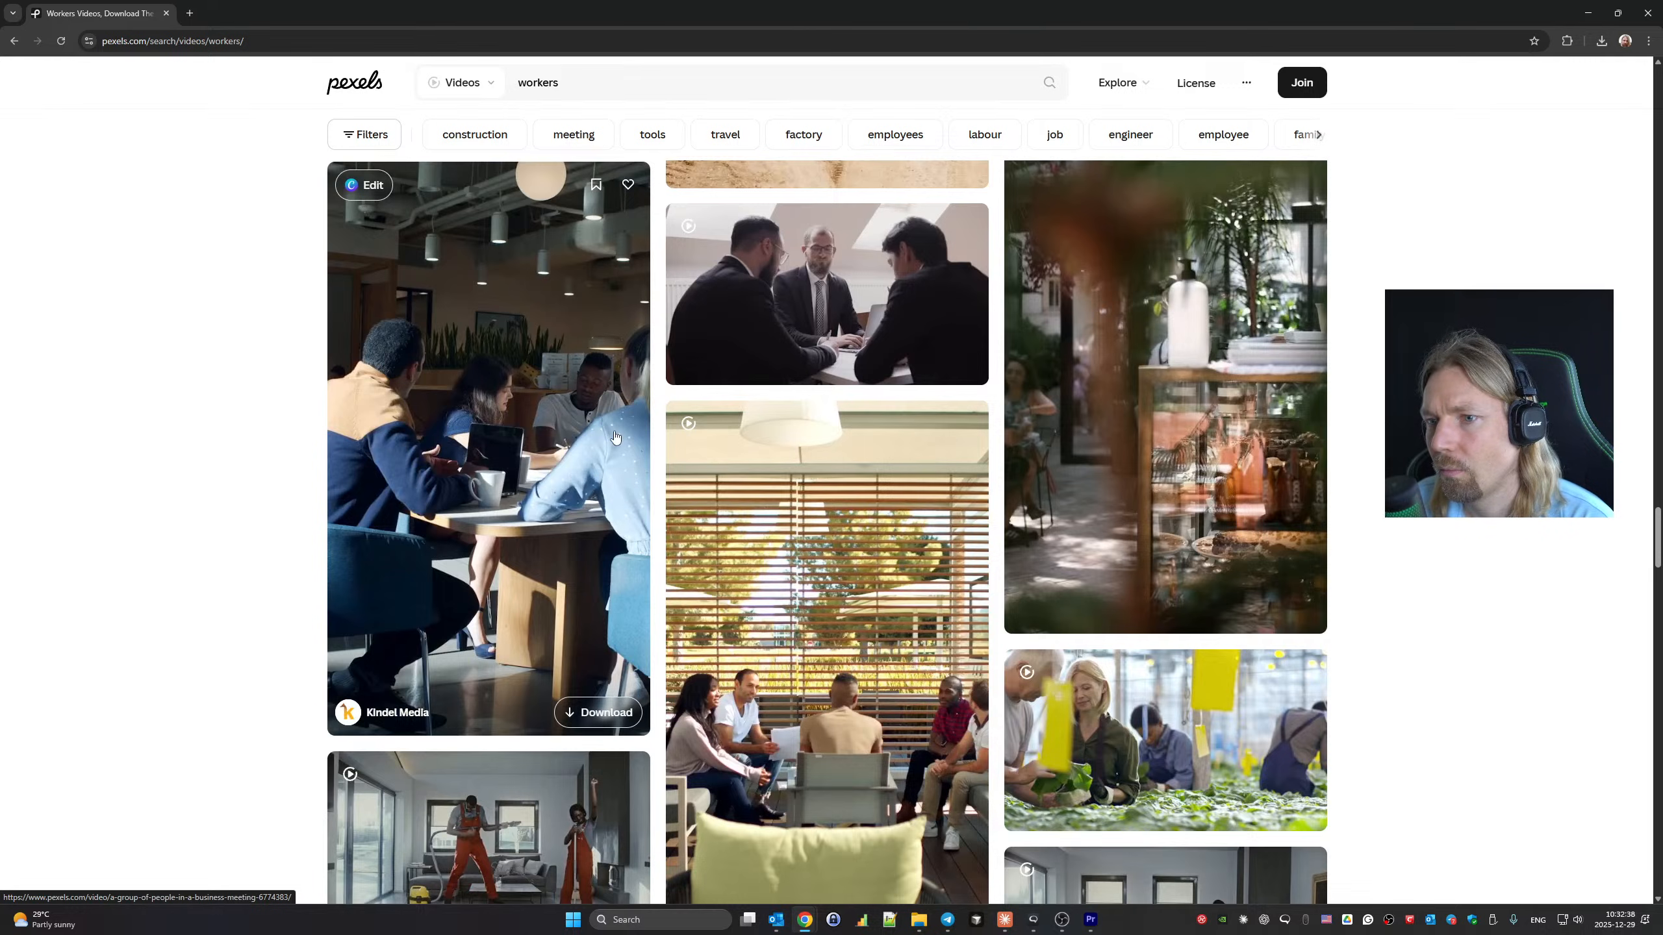
scroll(614, 436, "down", 20)
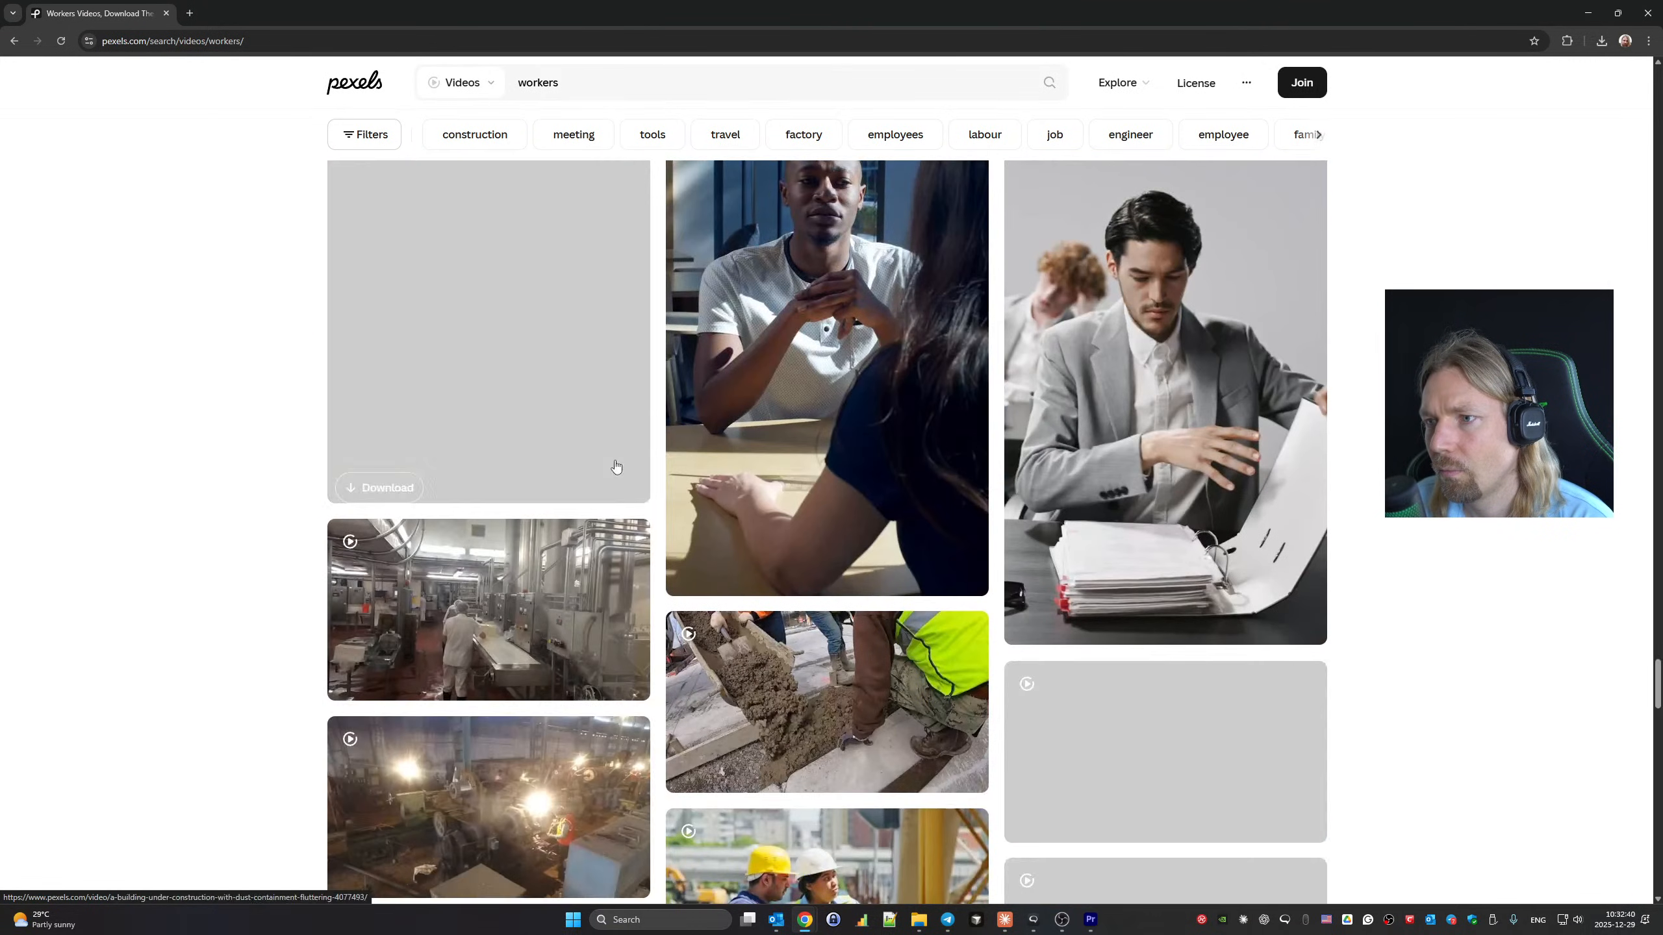
scroll(615, 467, "down", 20)
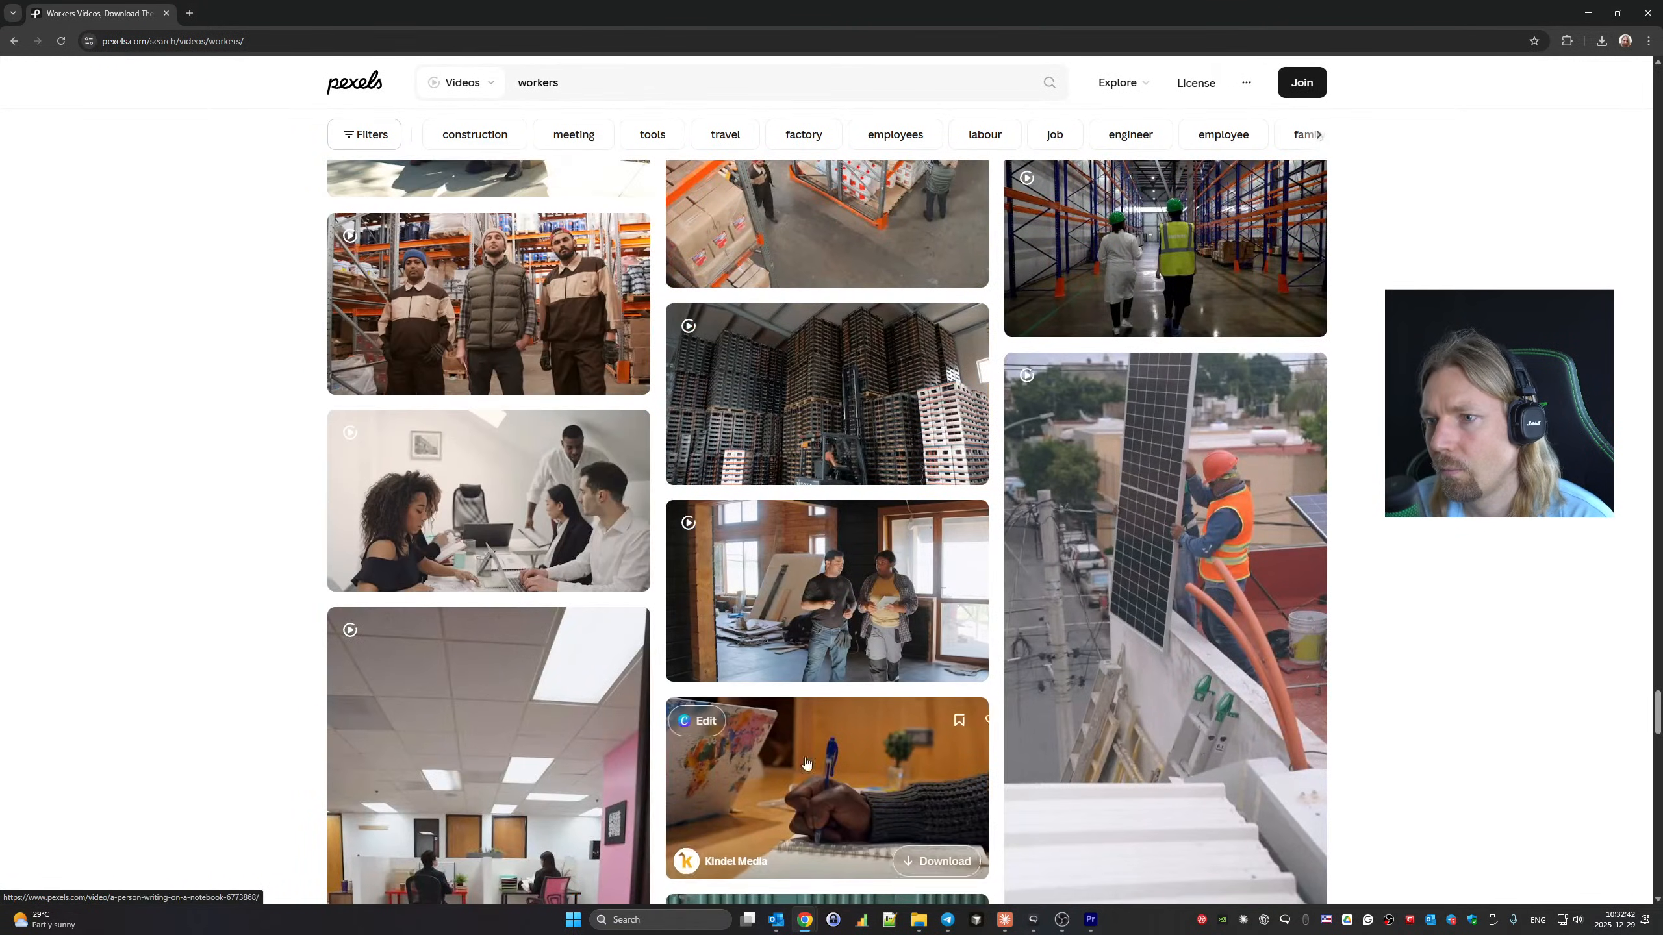
Switch to Premiere Pro, replay the narration from the classroom clip's end, and return the playhead to the "follow" caption at 00:00:06:12.
left_click(1098, 913)
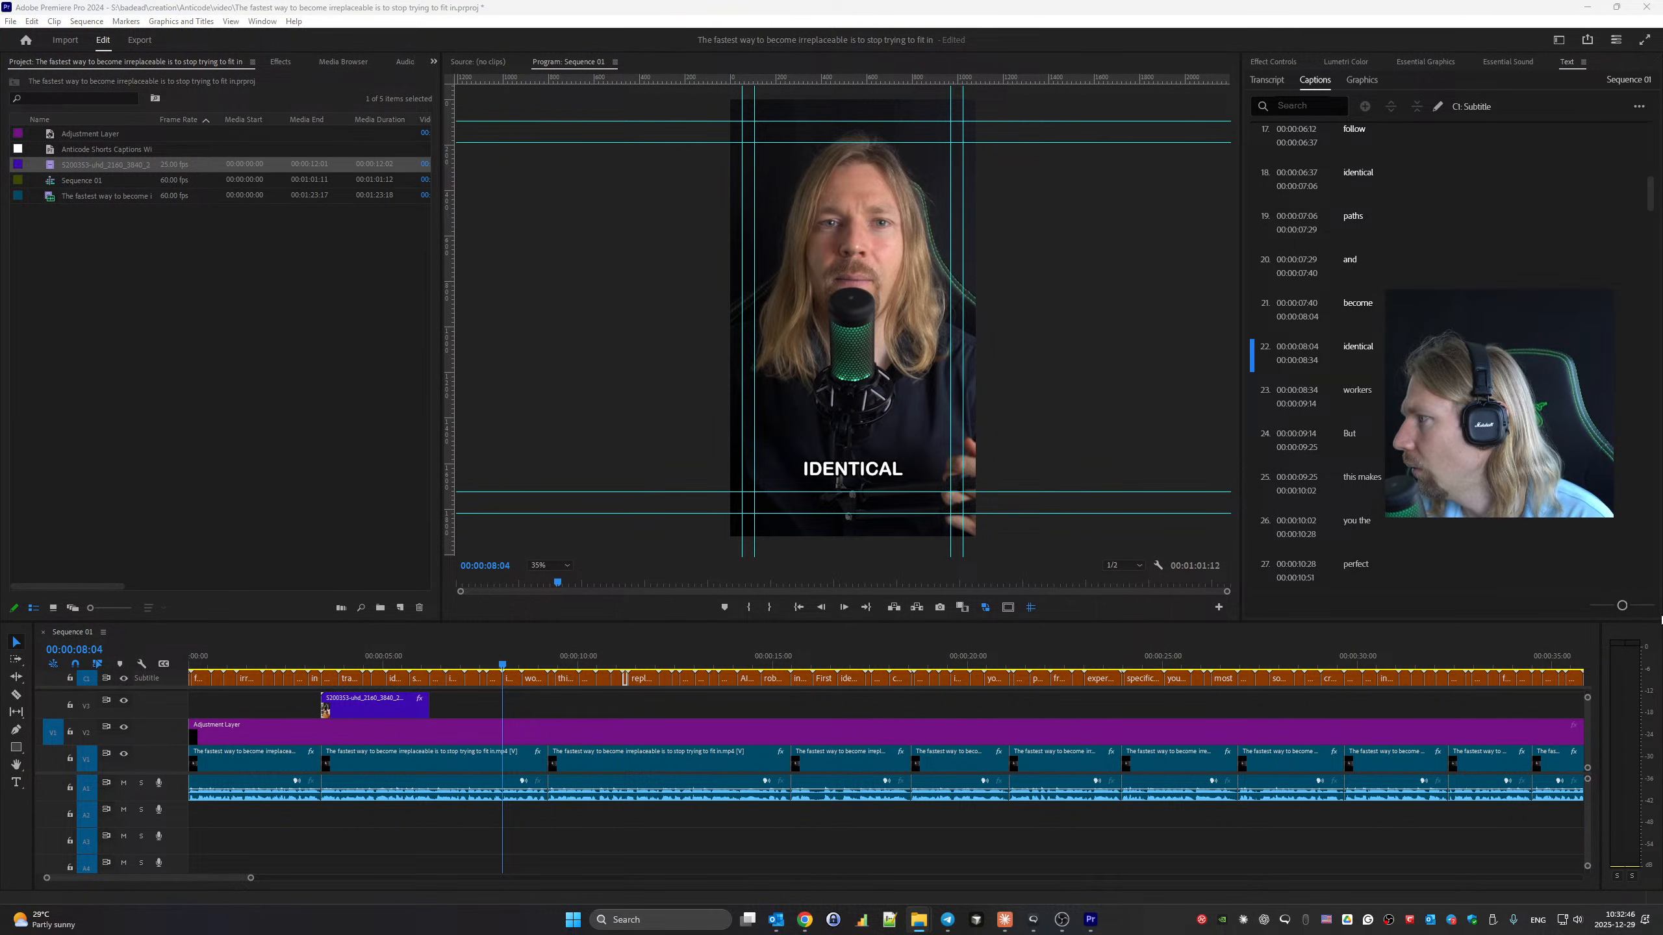
left_click(427, 657)
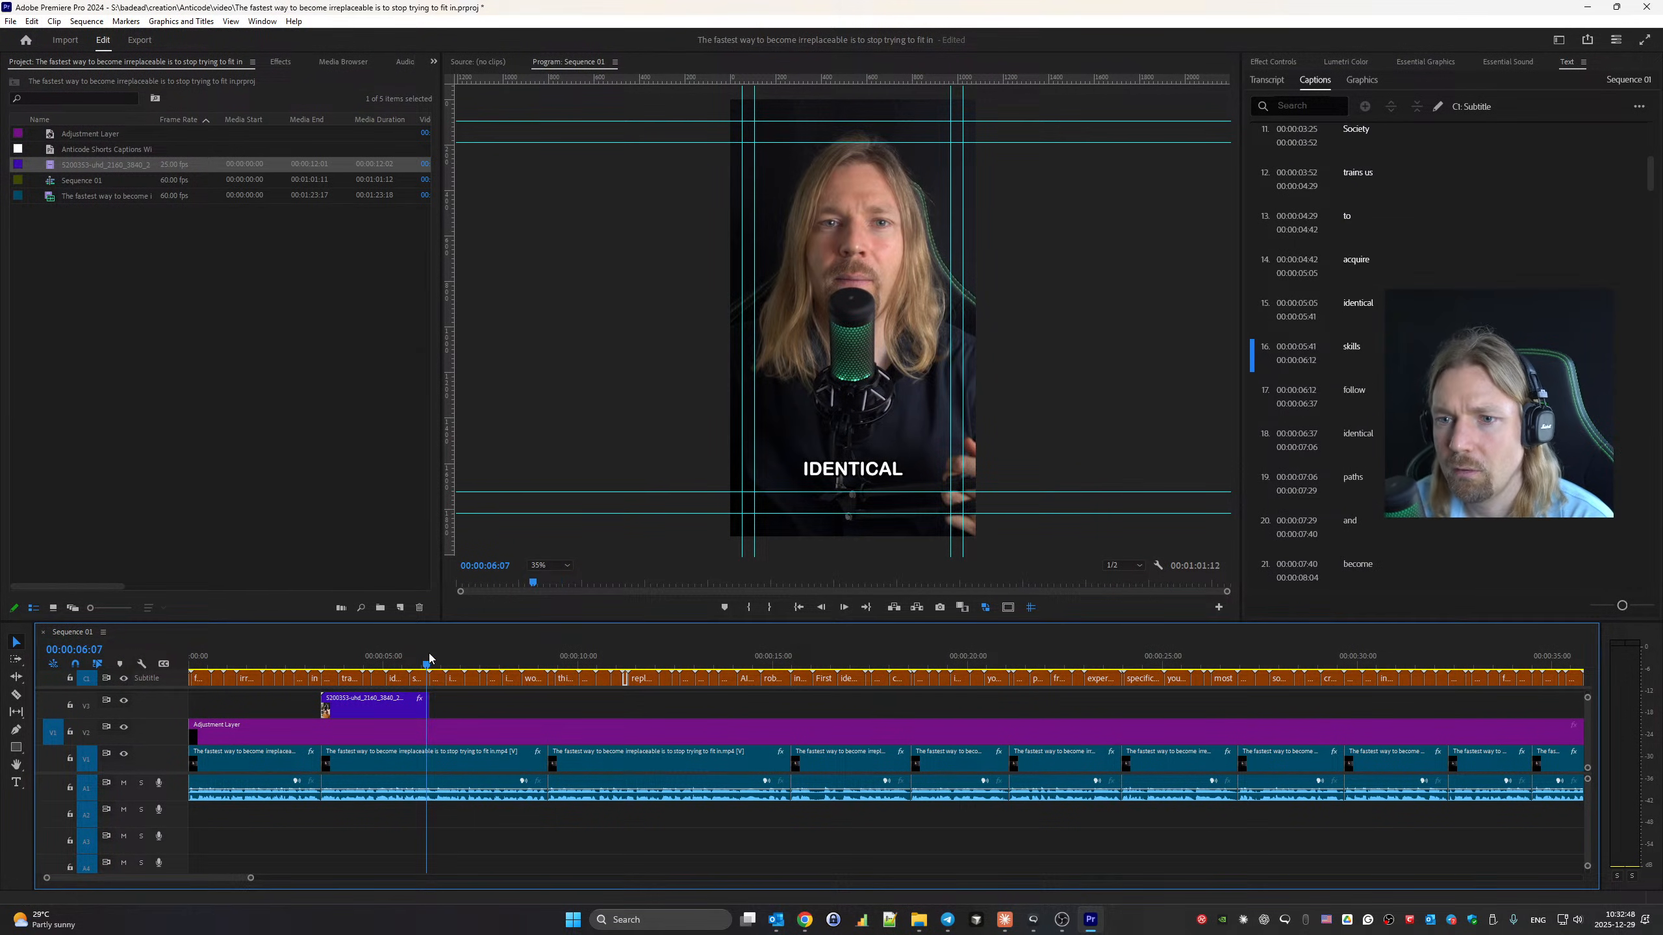
key("space")
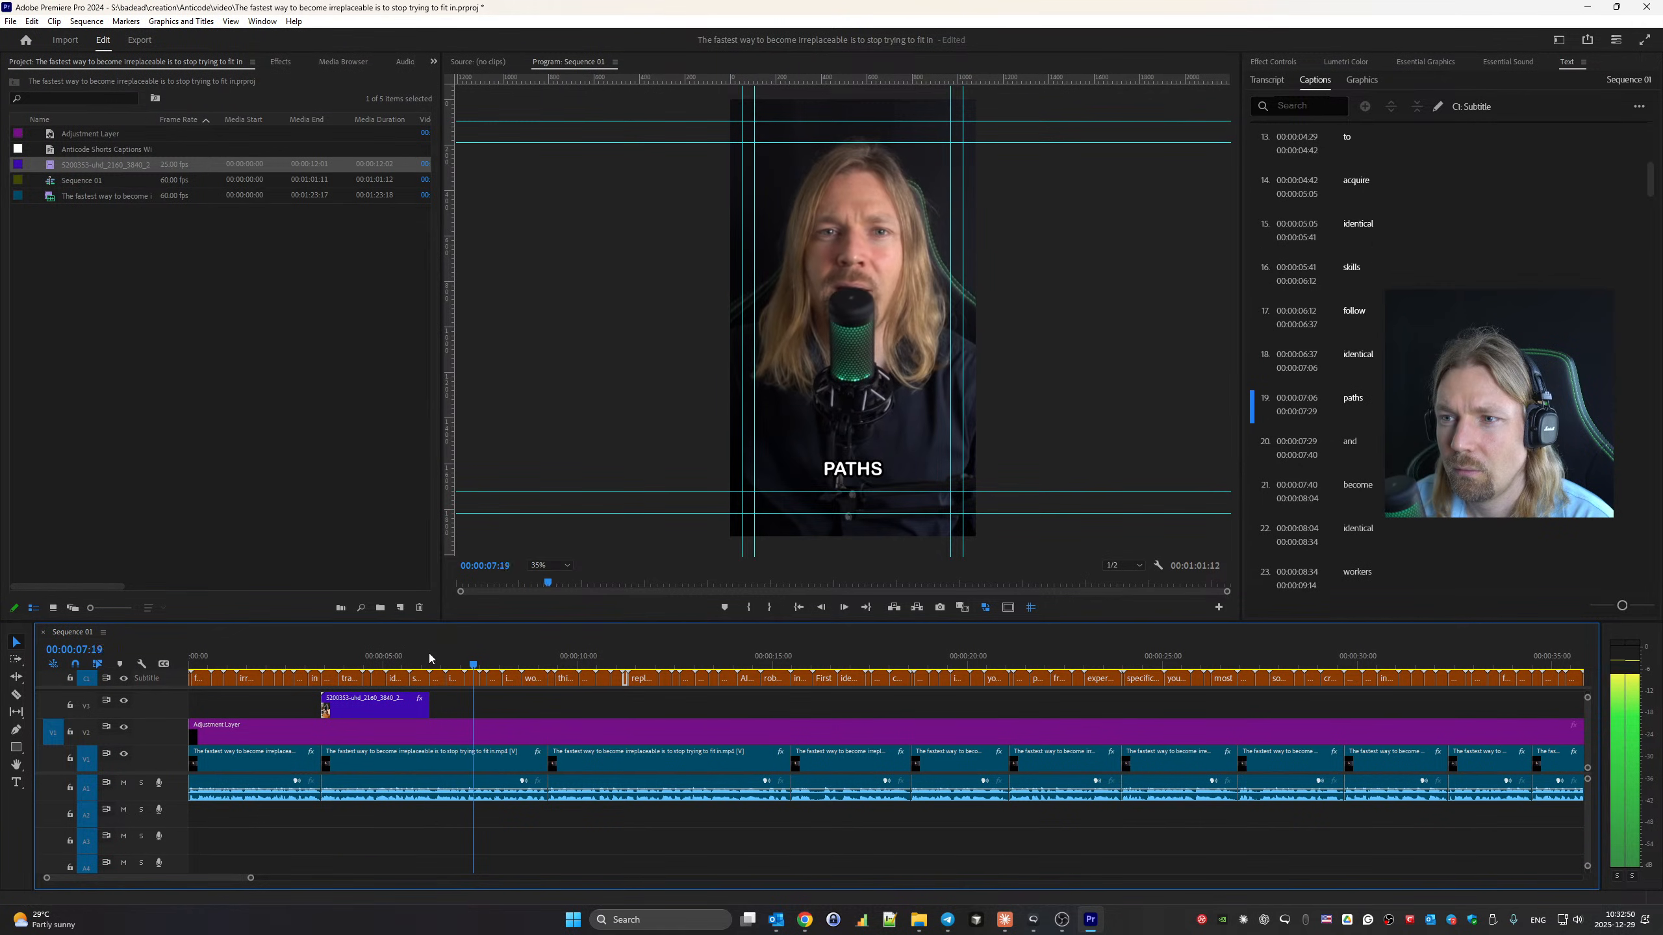
left_click(453, 658)
key("Up")
key("Up")
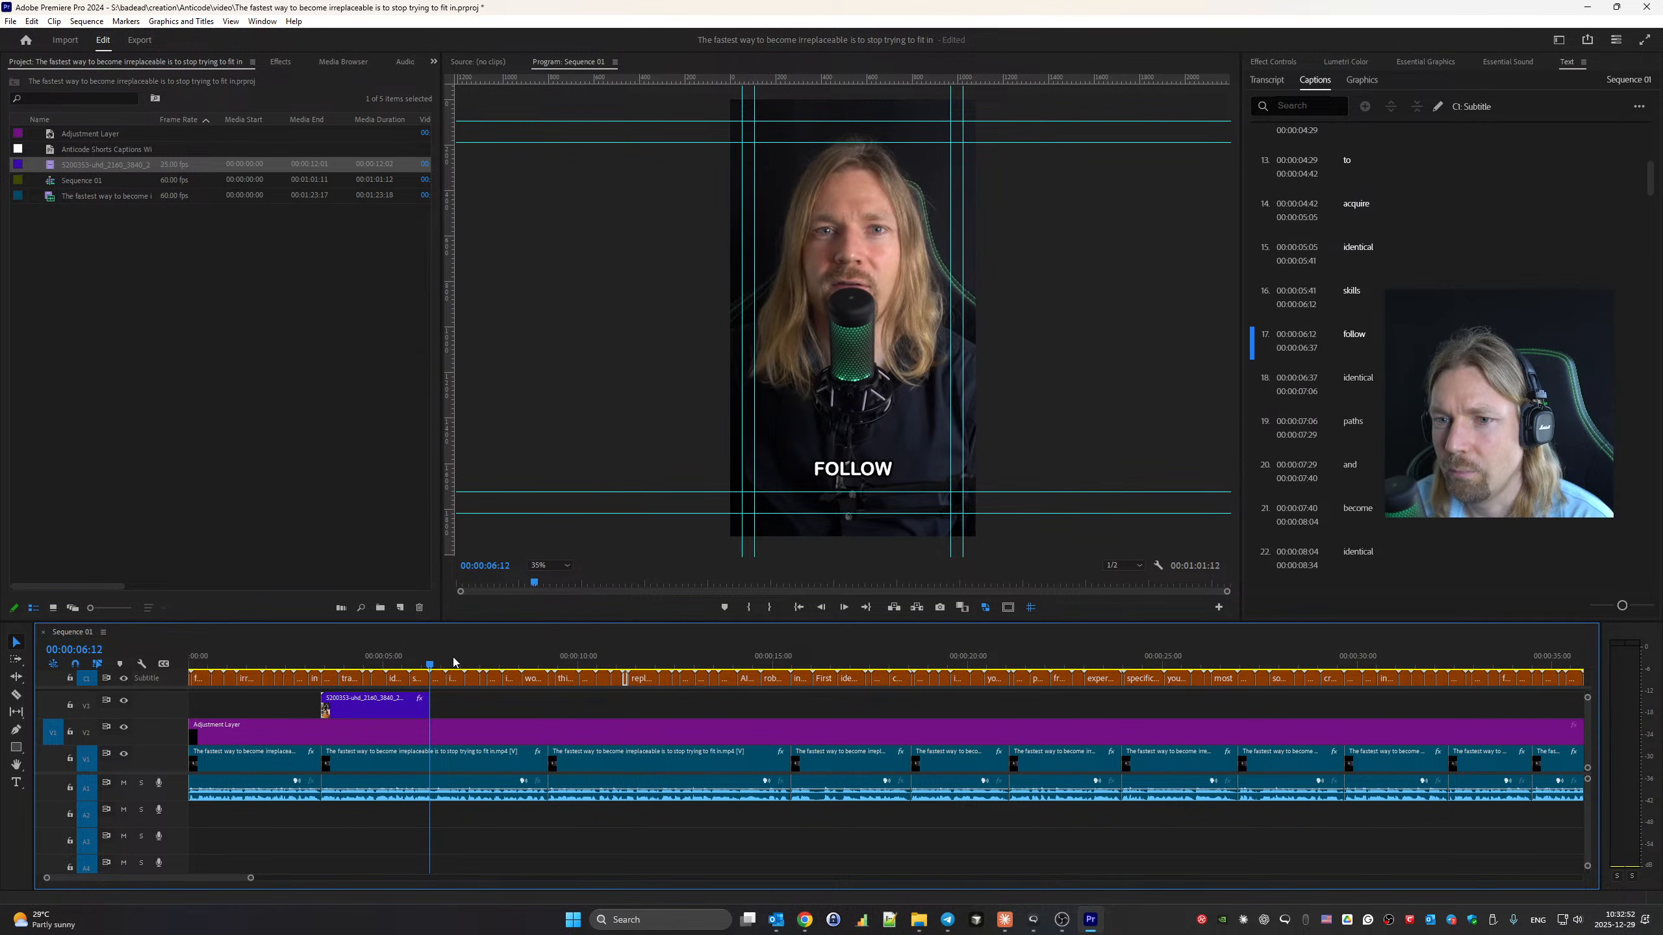
Switch to the Chrome window with Pexels and go back through the earlier searches to the "fitting in" video results.
key("alt+Tab")
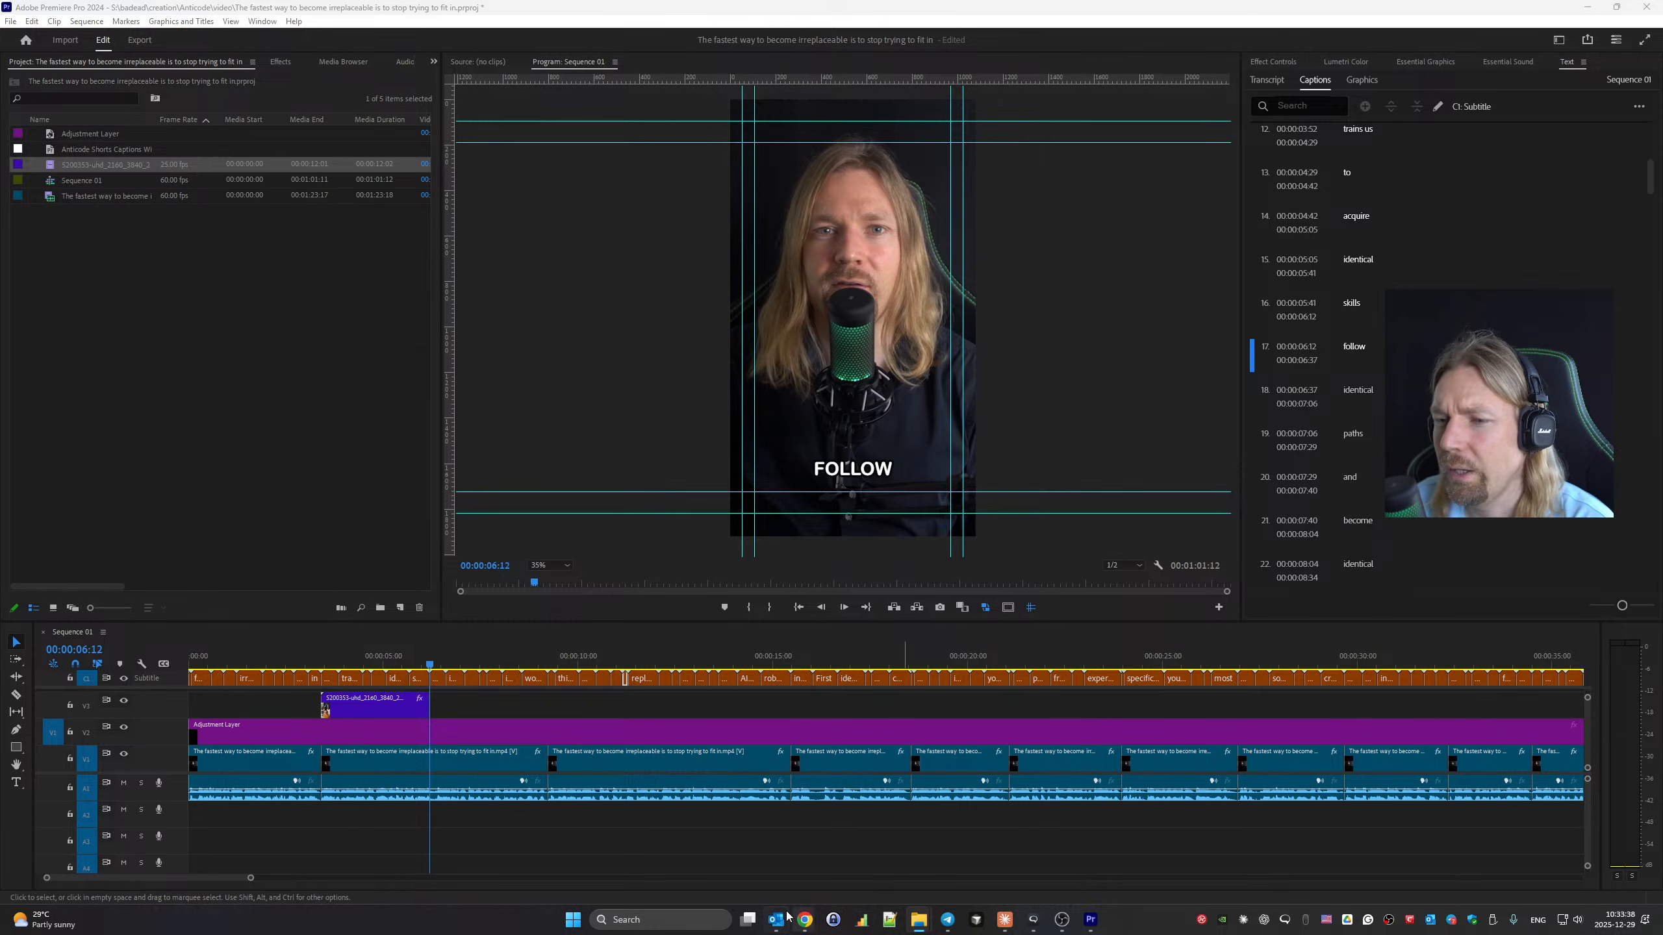
mouse_move(805, 921)
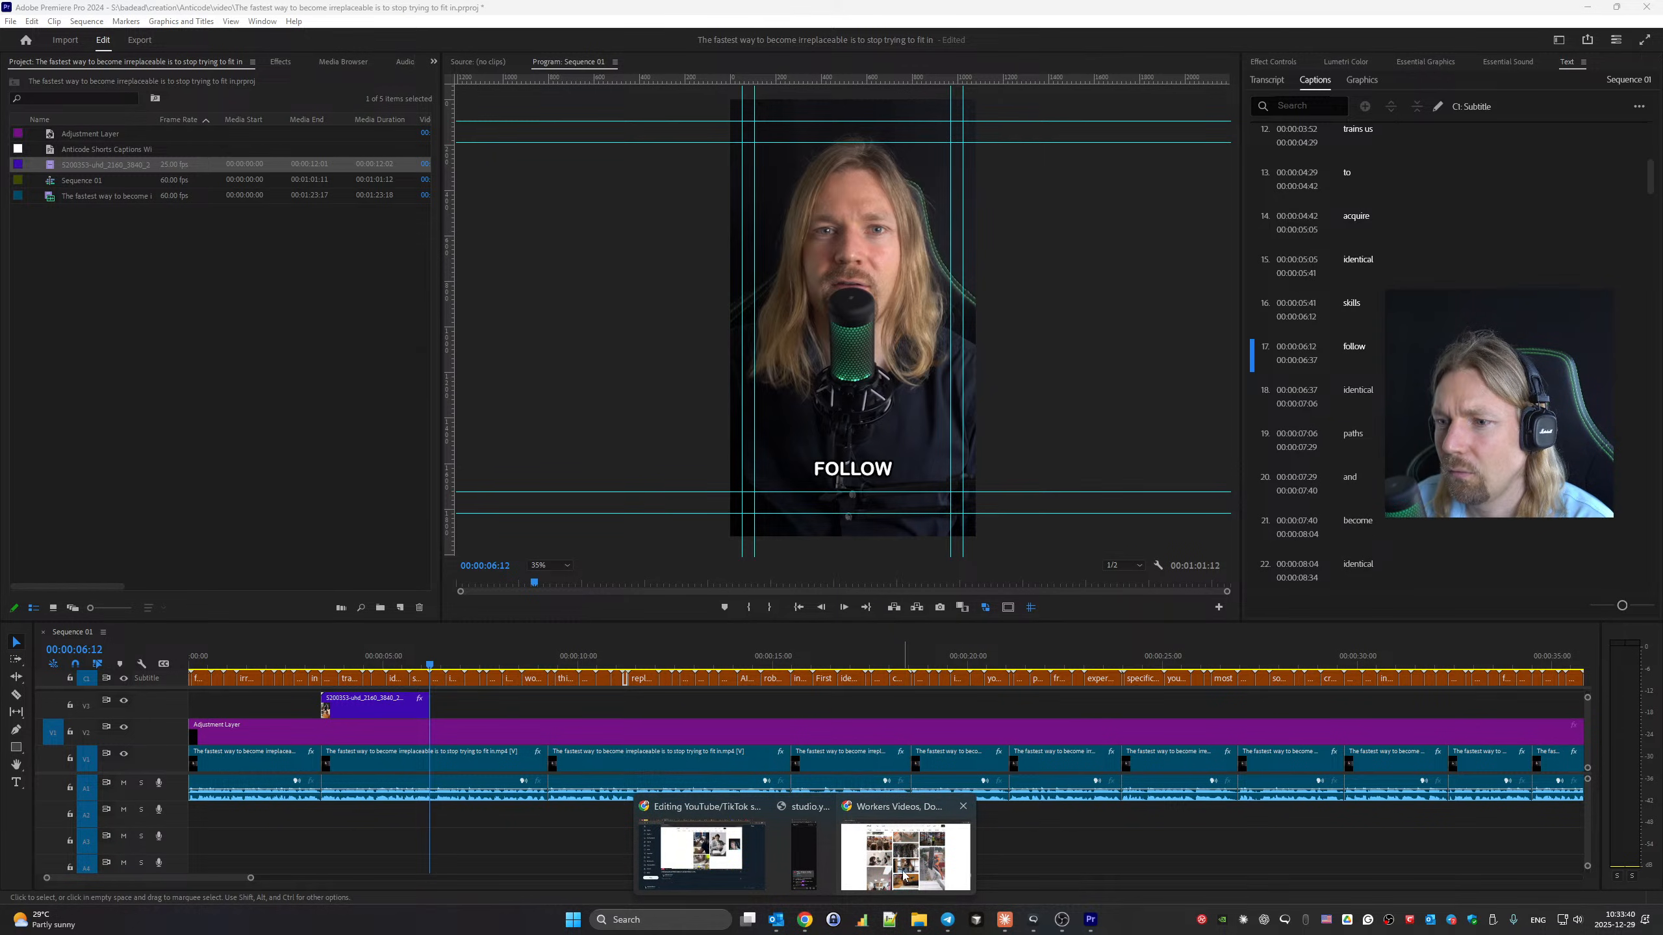
left_click(907, 851)
left_click(19, 41)
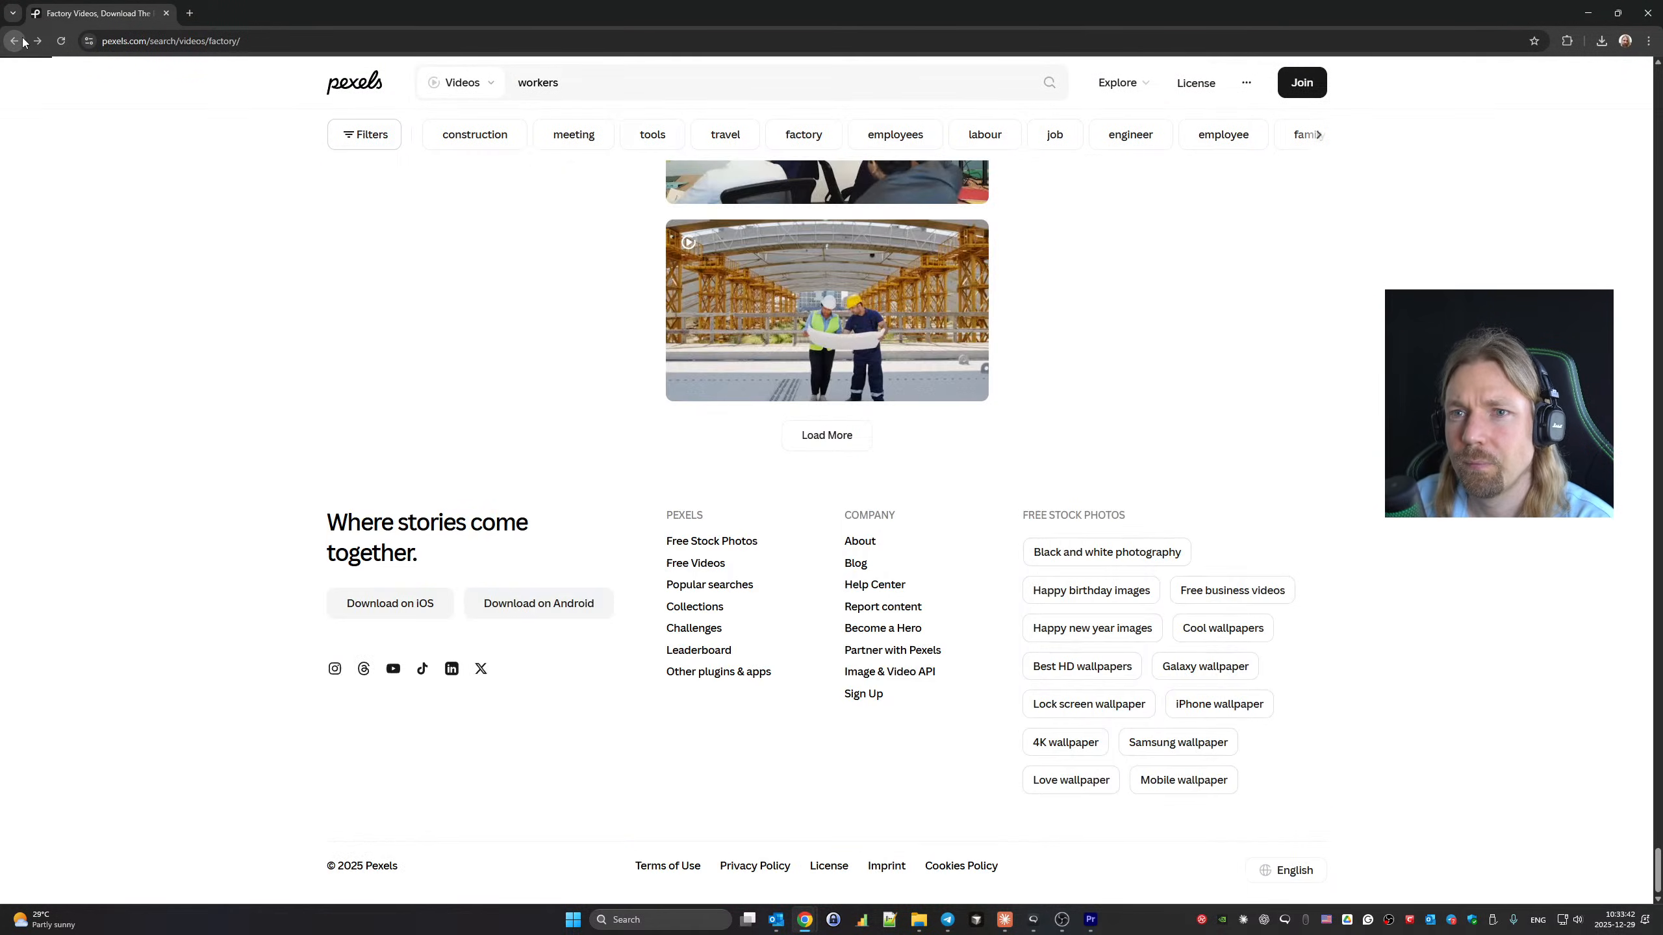
left_click(19, 42)
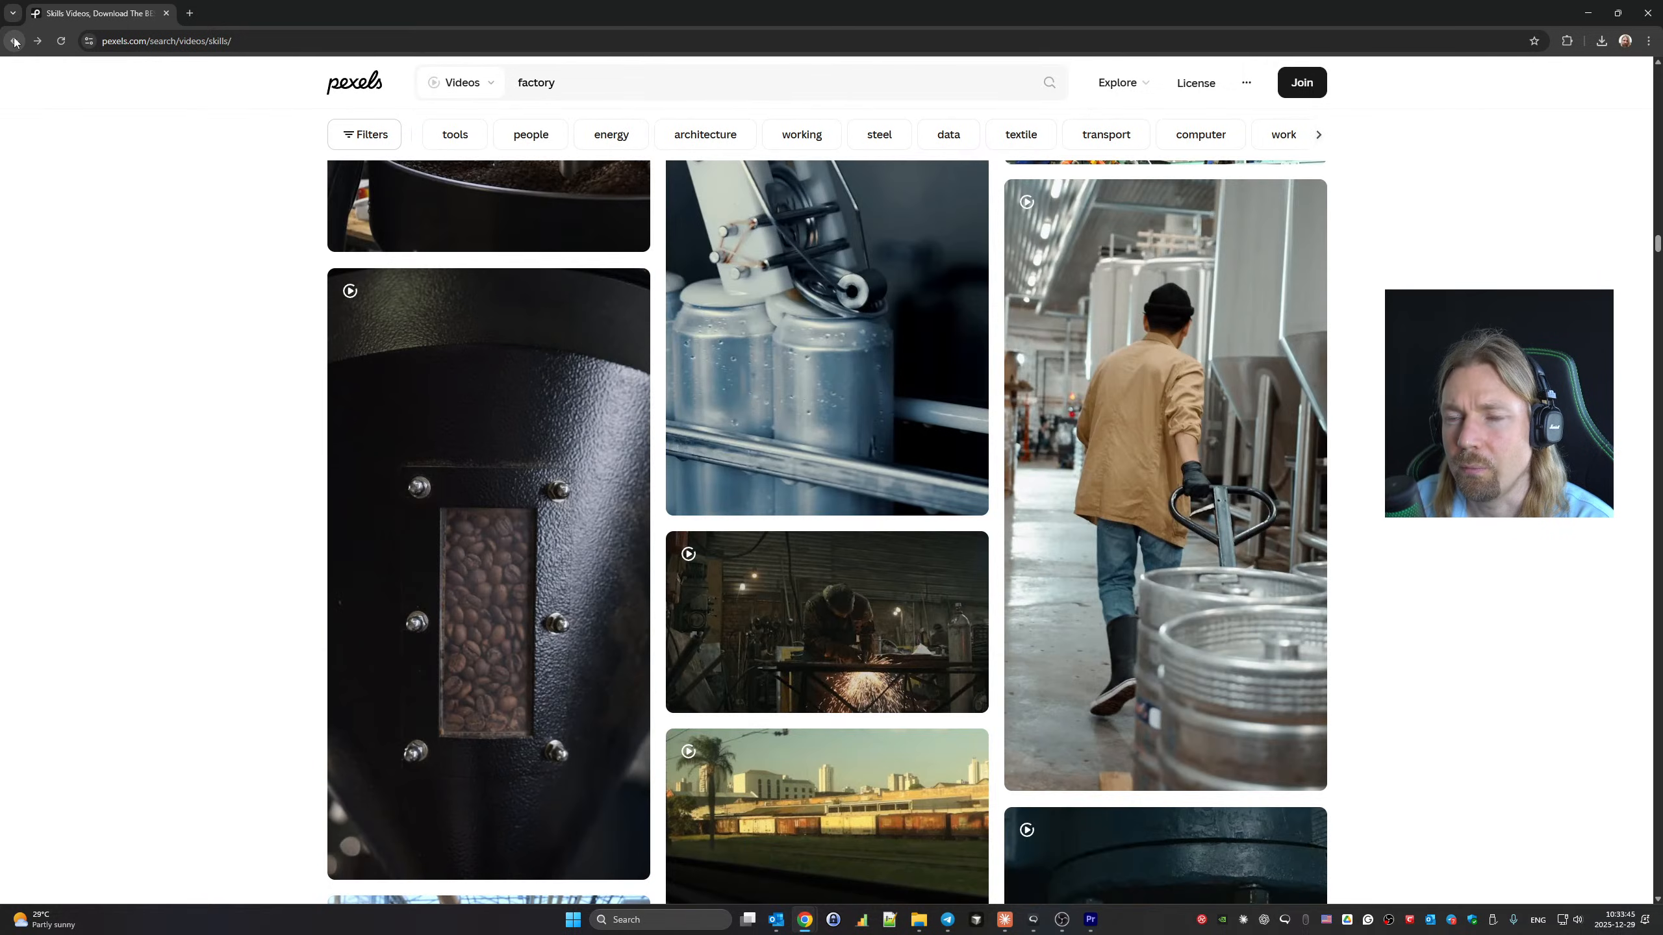
left_click(15, 42)
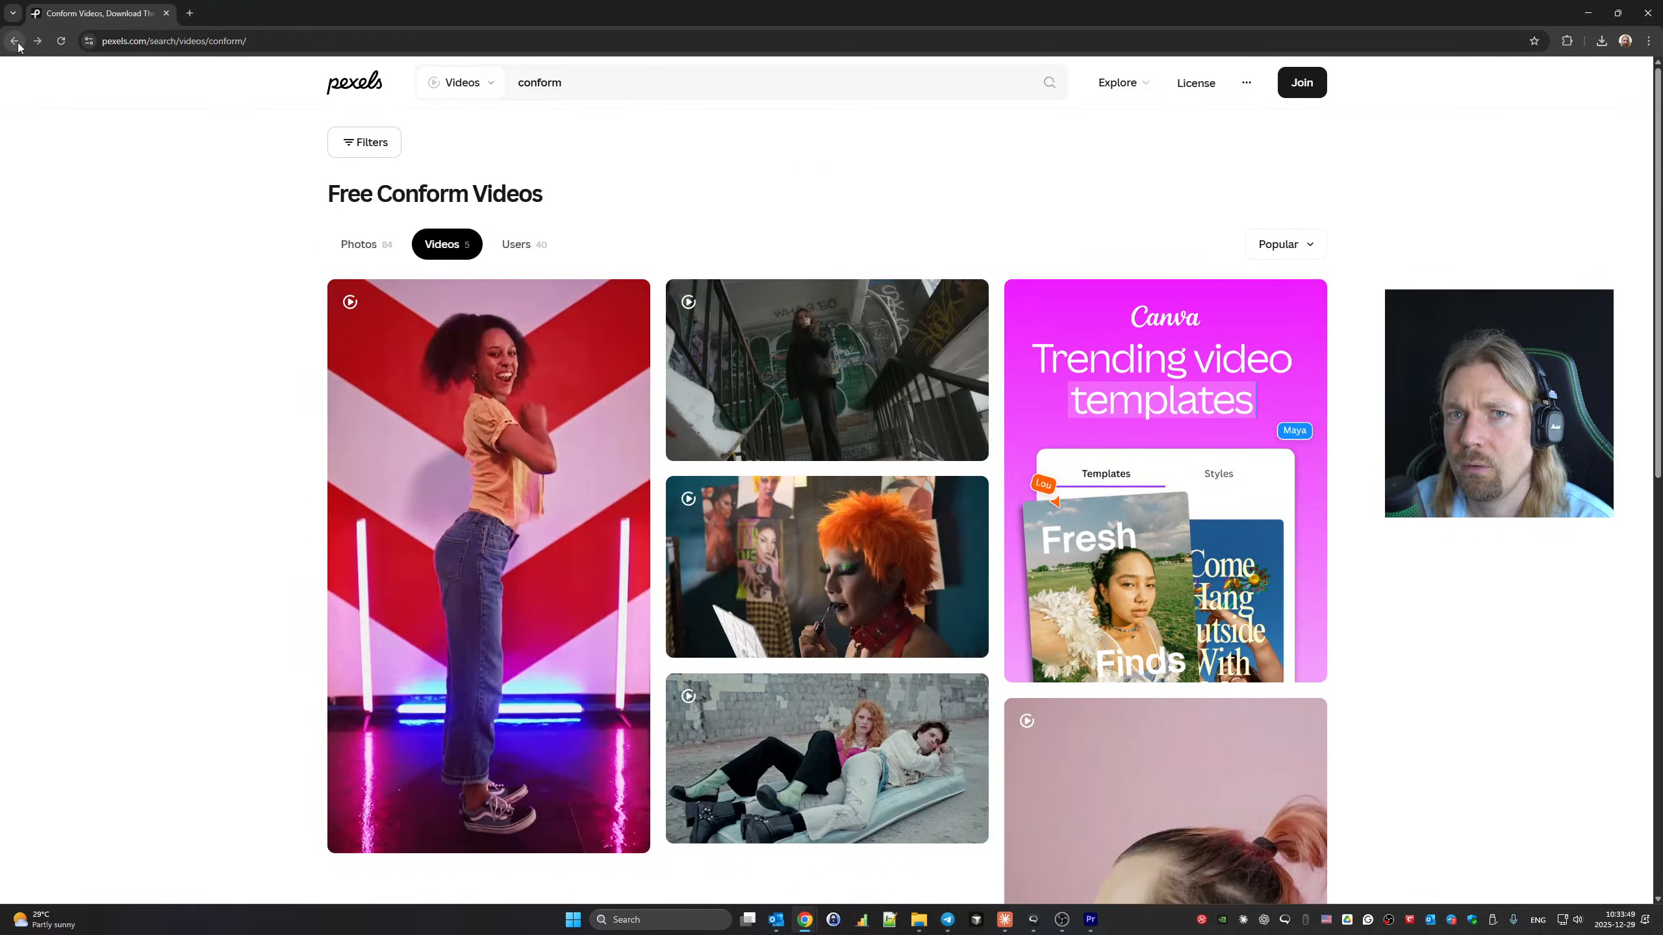
left_click(17, 43)
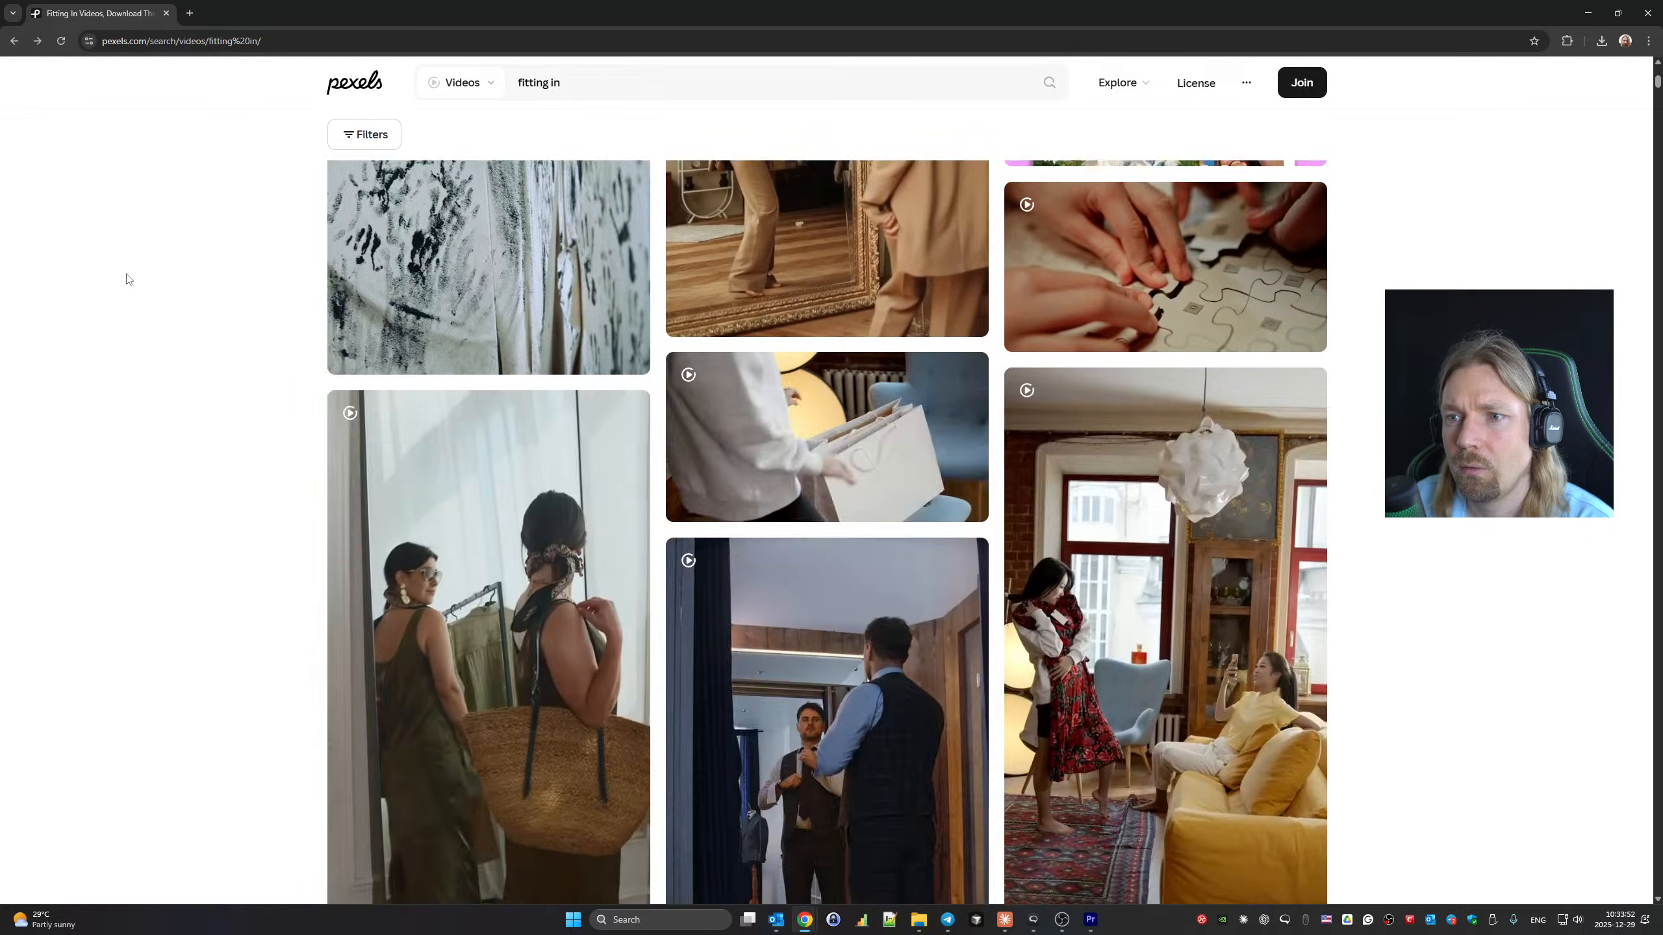
Browse the "fitting in" video results for a vertical clip that suggests people following identical paths.
scroll(129, 280, "down", 10)
scroll(129, 280, "down", 15)
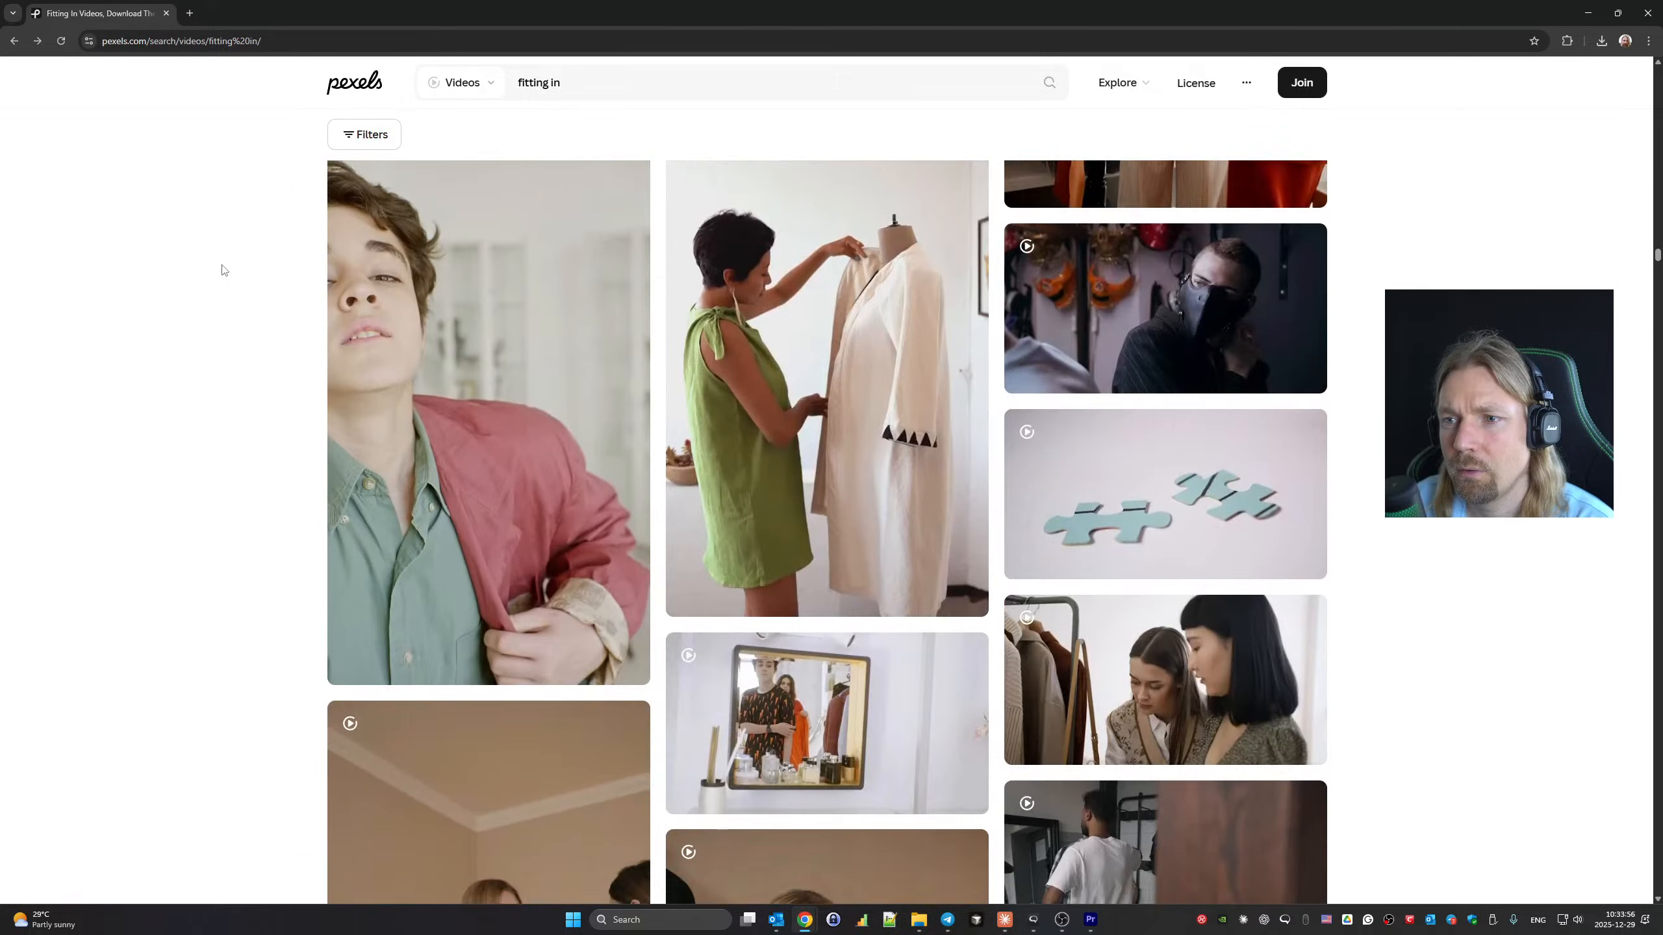
scroll(223, 269, "down", 10)
scroll(223, 270, "down", 10)
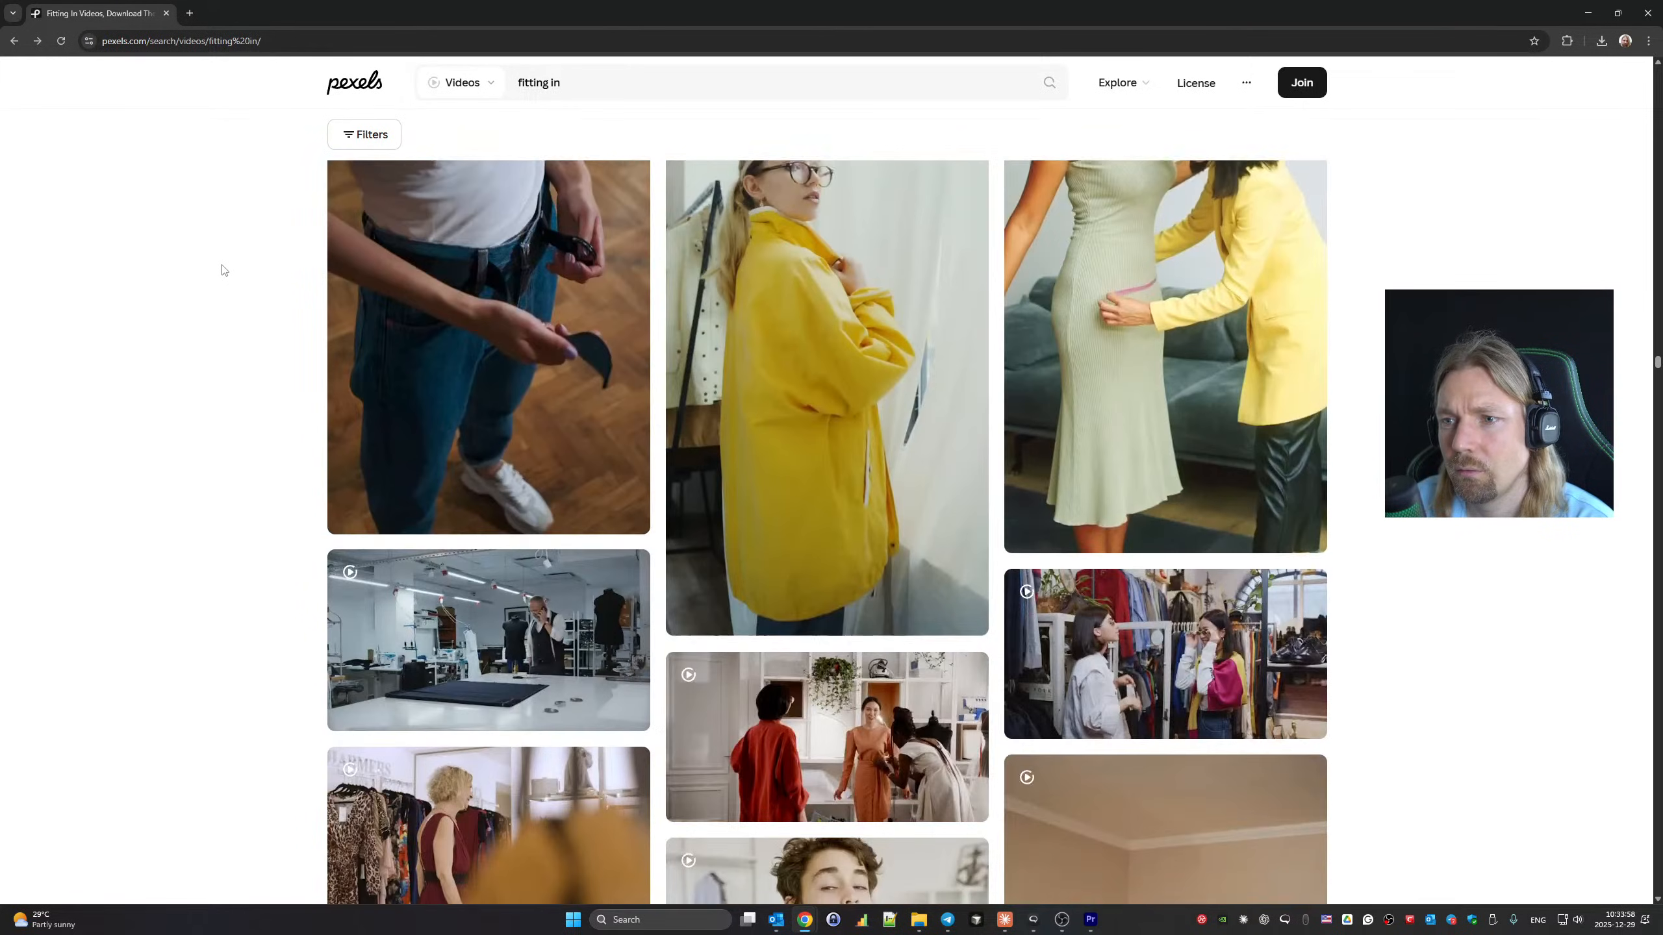
scroll(223, 269, "down", 20)
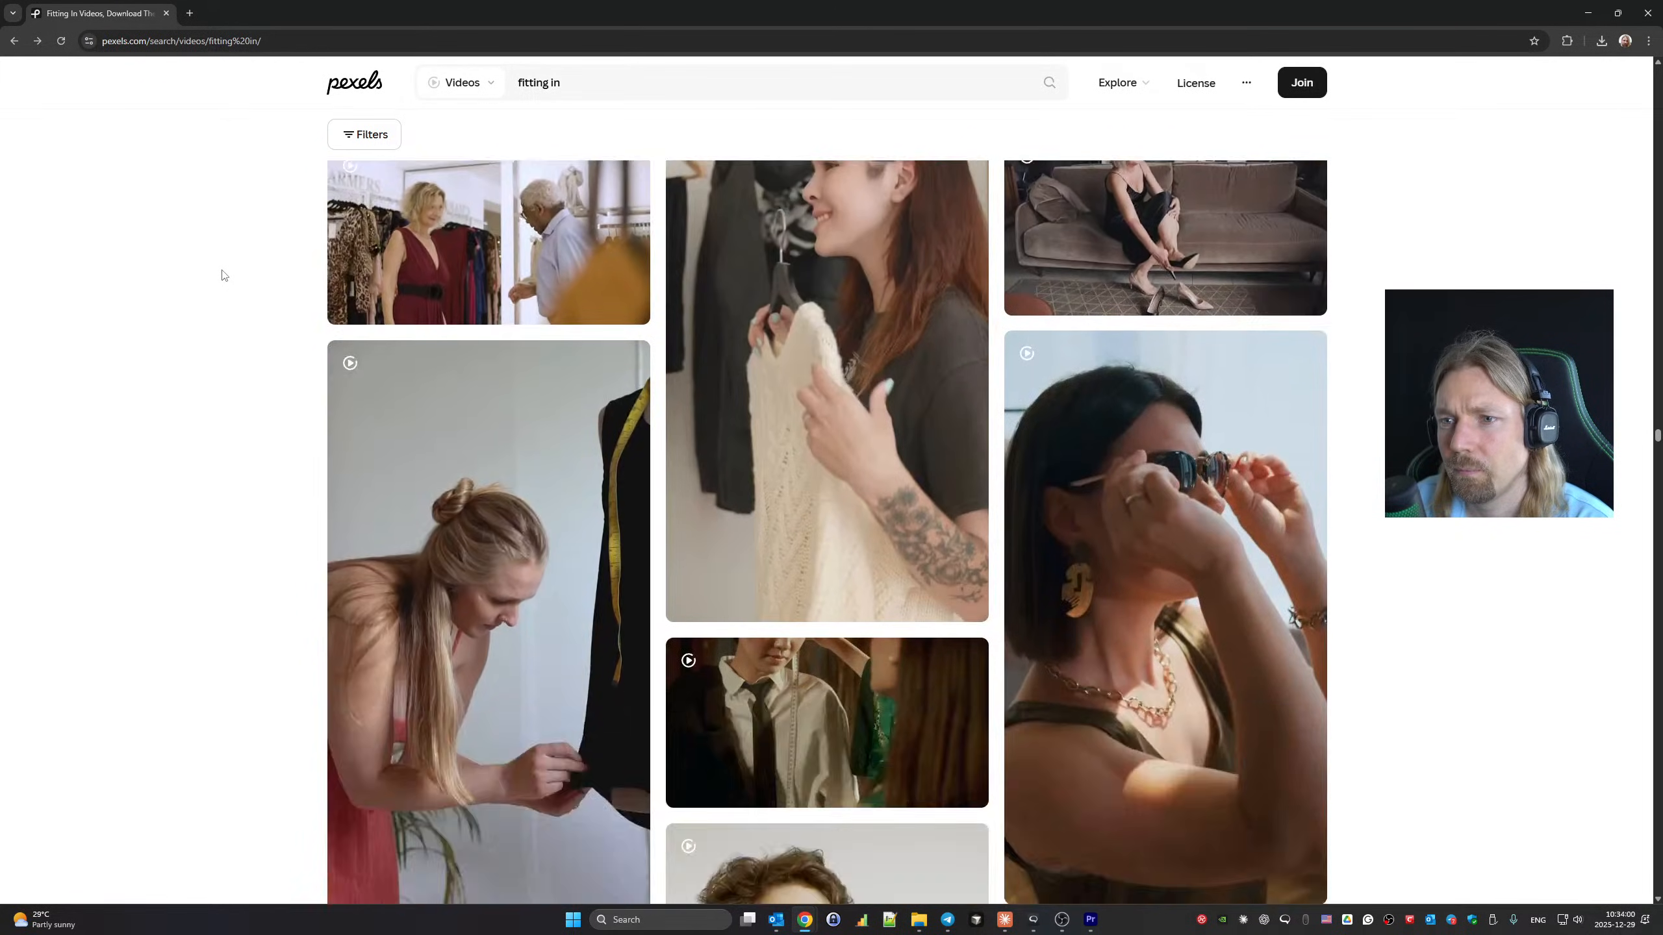
scroll(223, 274, "down", 20)
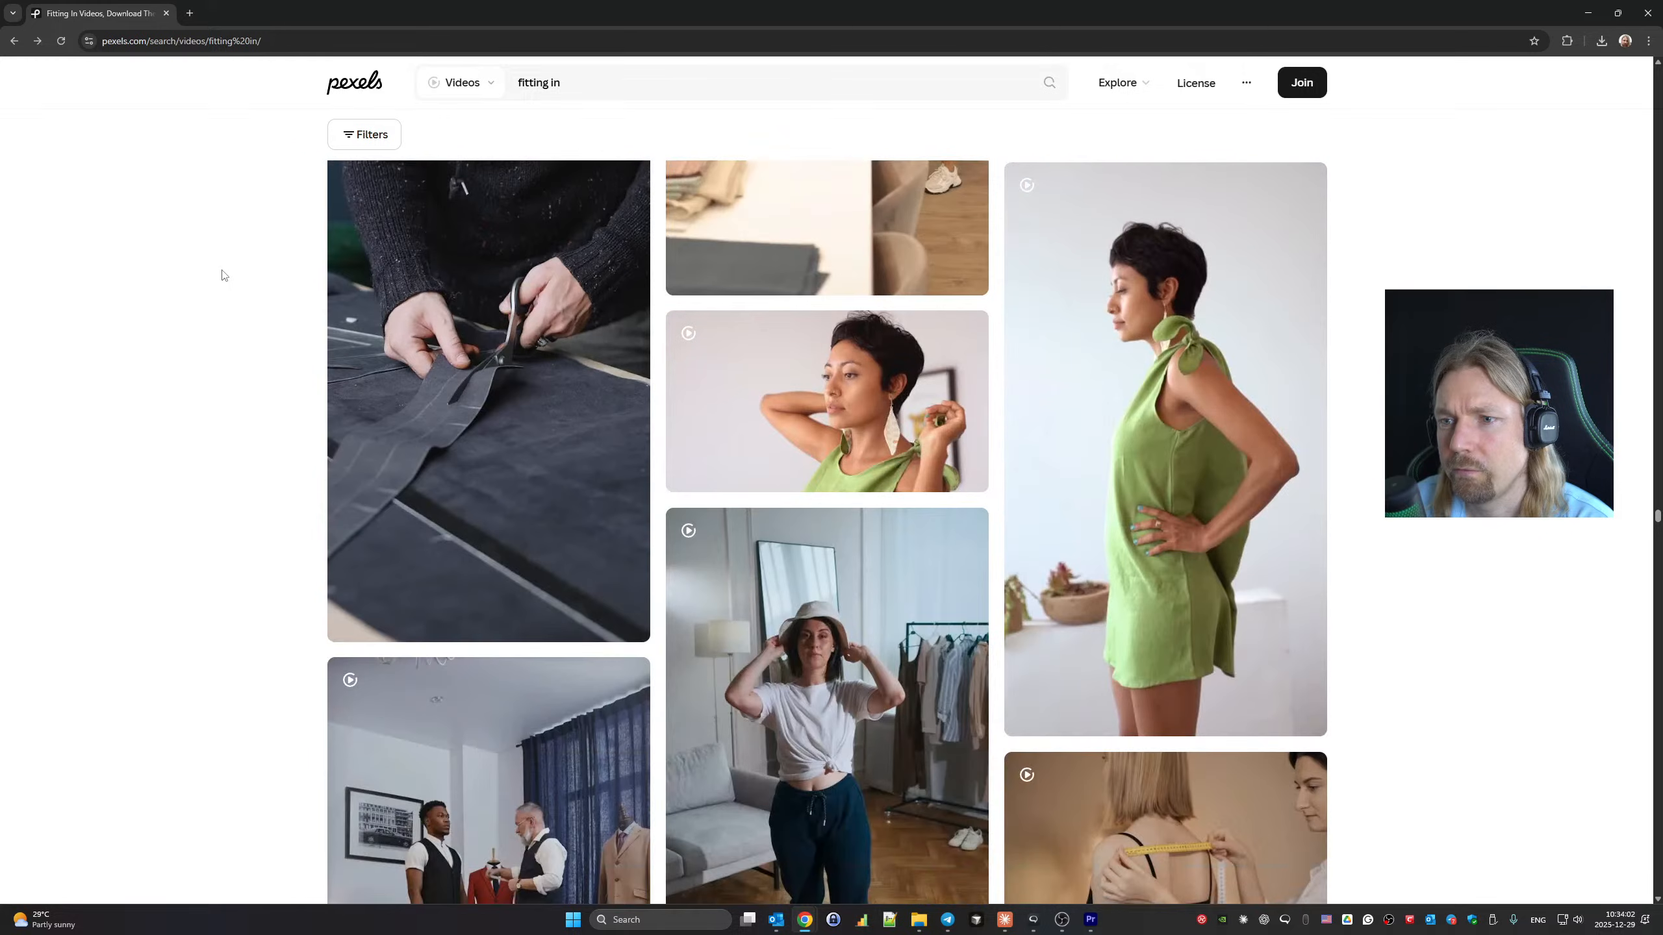
scroll(223, 275, "down", 20)
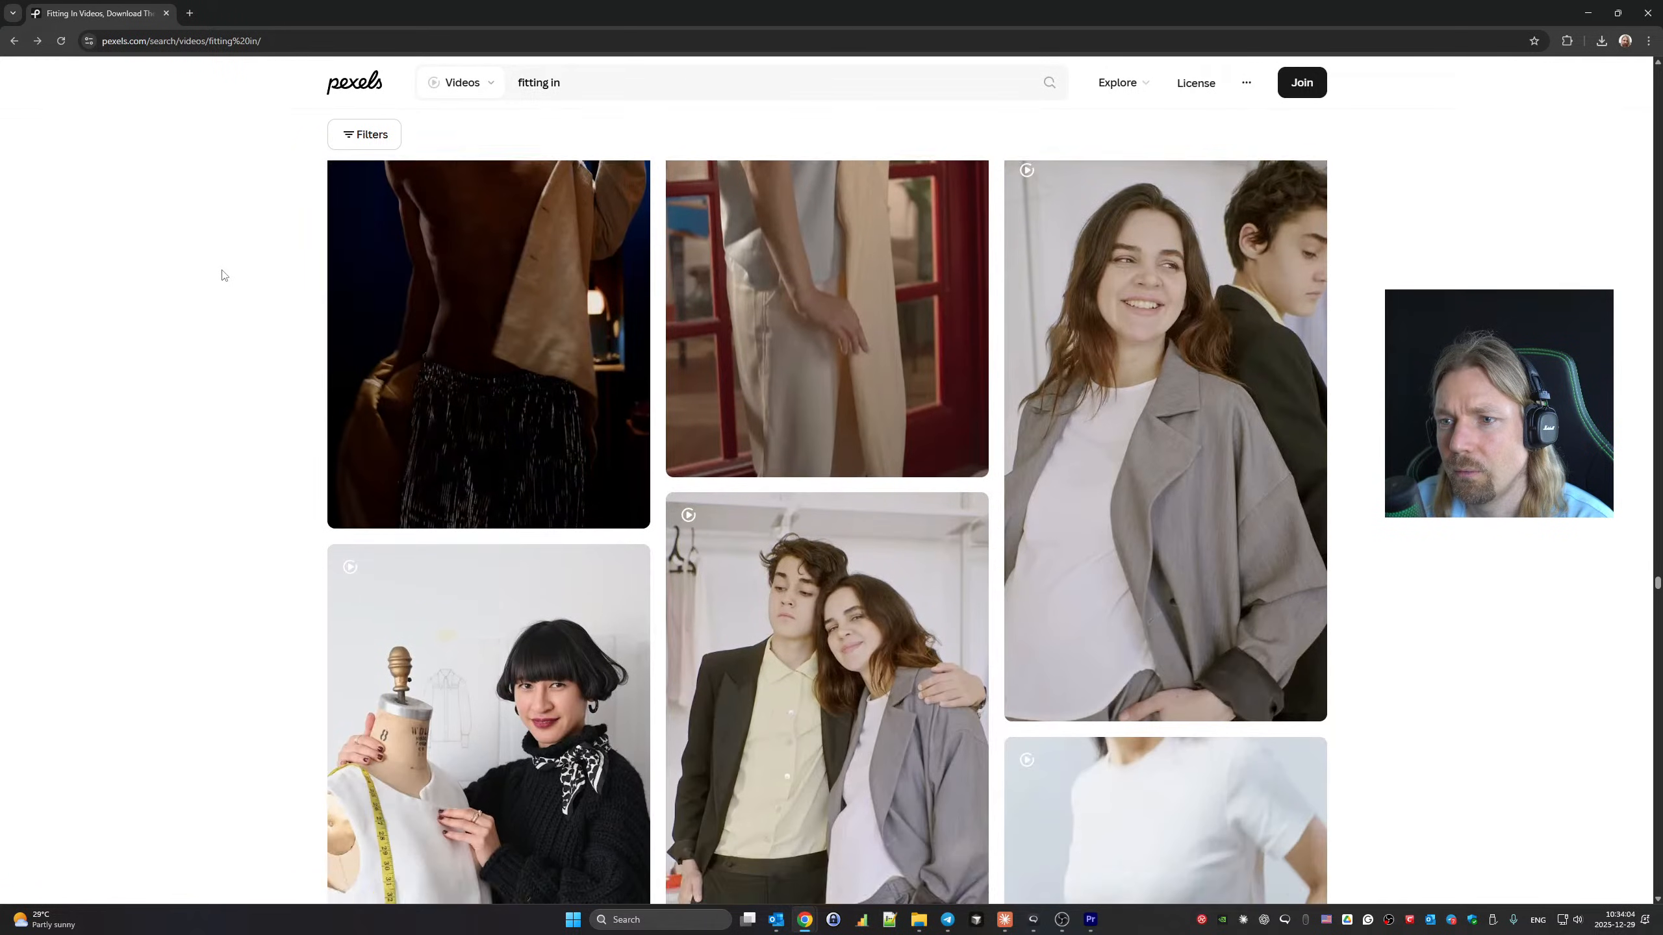
scroll(224, 275, "down", 20)
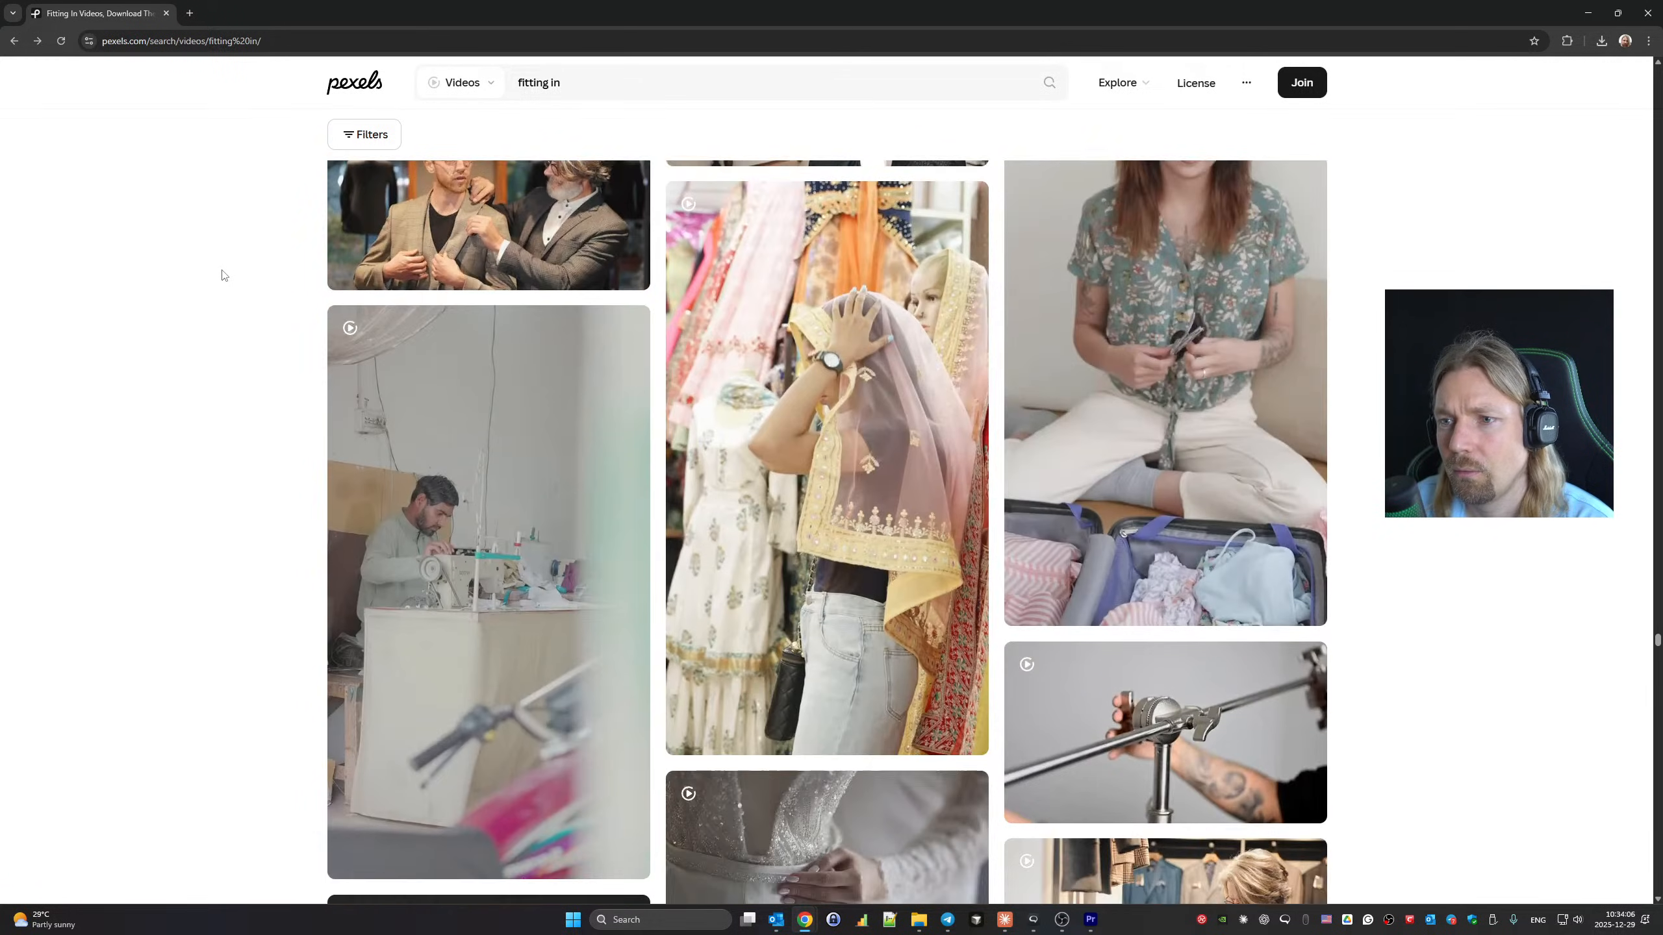
scroll(223, 275, "down", 20)
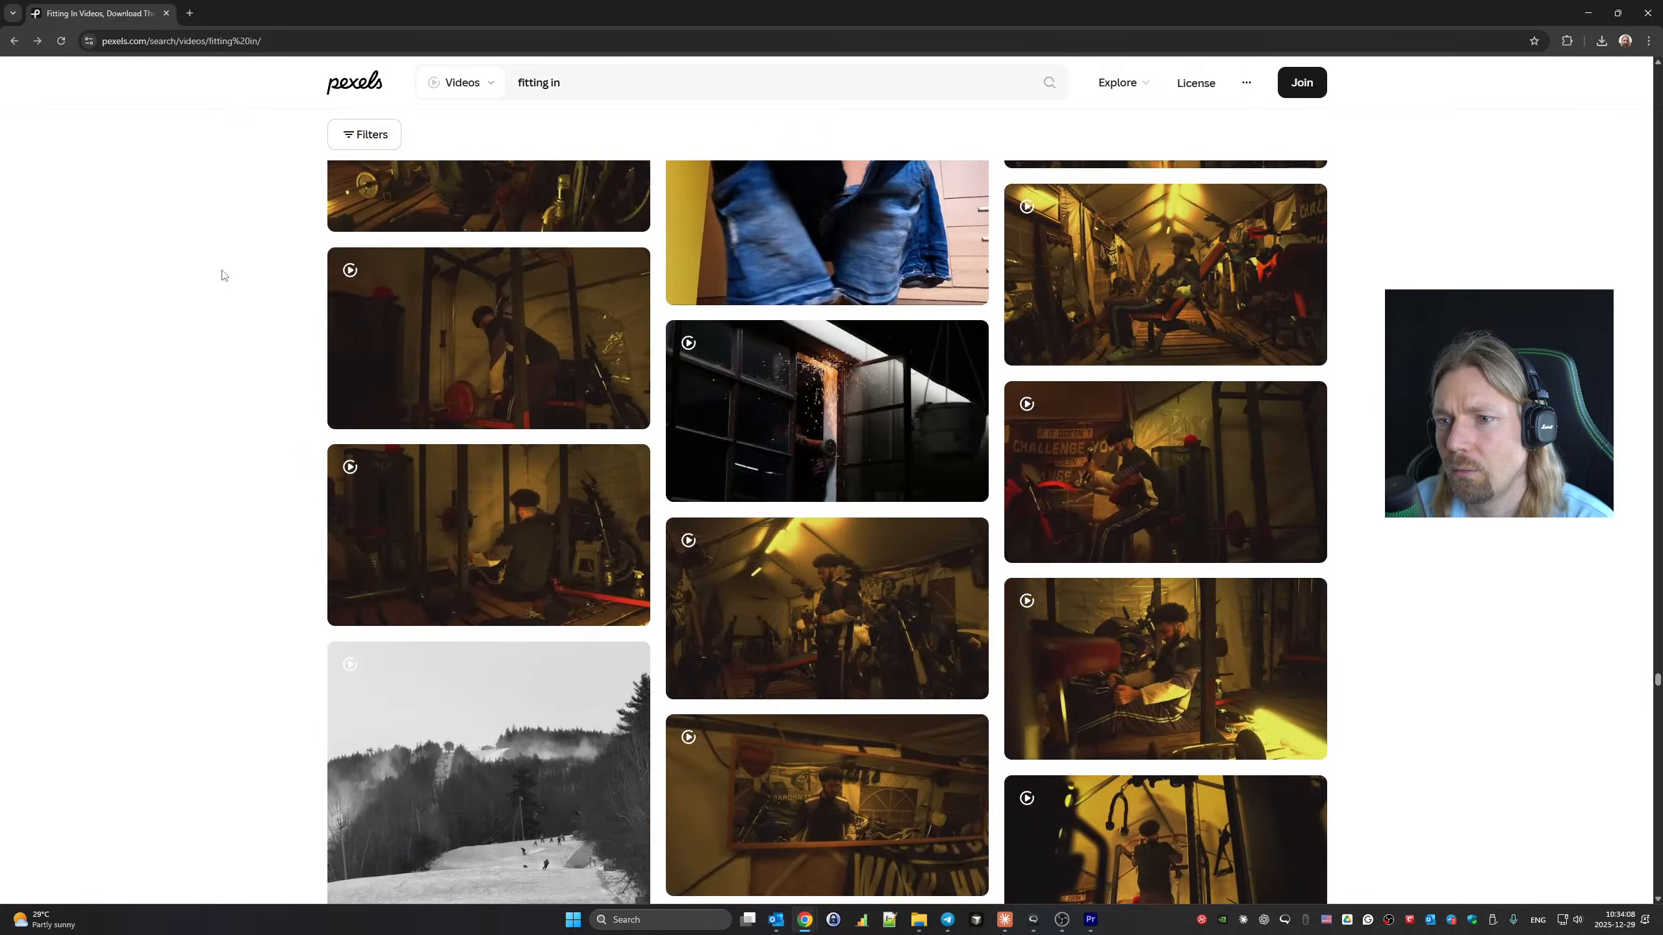
scroll(224, 276, "up", 7)
Download the vertical clip of cross-country skiers racing between village houses and dismiss the download pop-up.
scroll(223, 275, "down", 14)
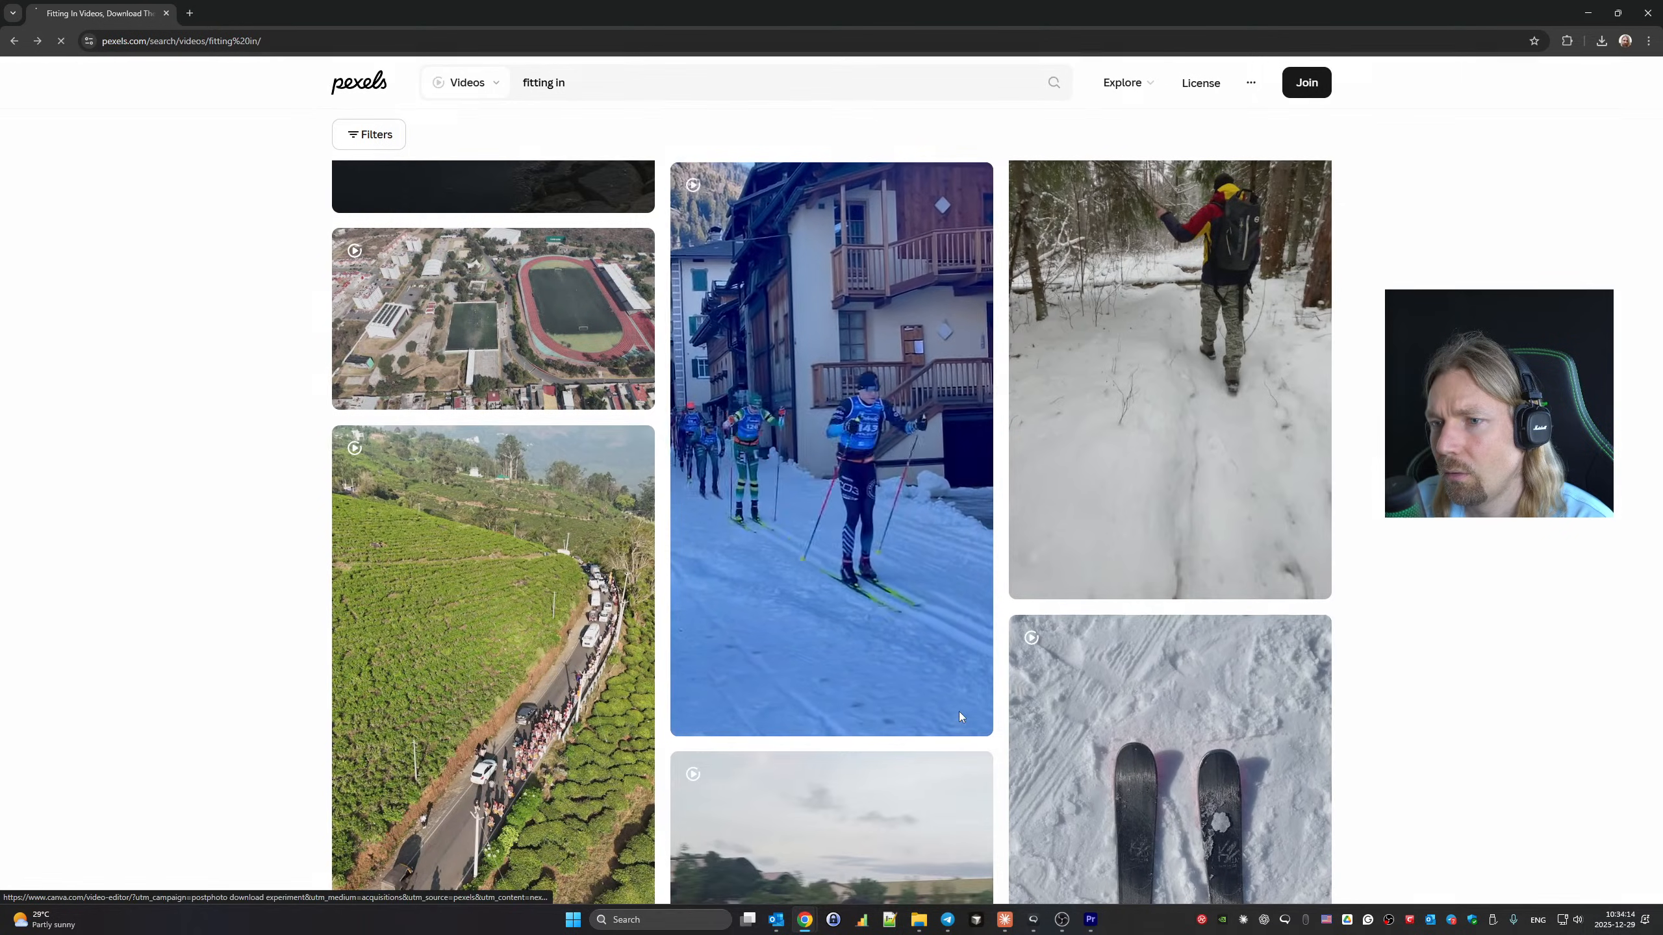
left_click(960, 714)
key("Escape")
key("alt+Tab")
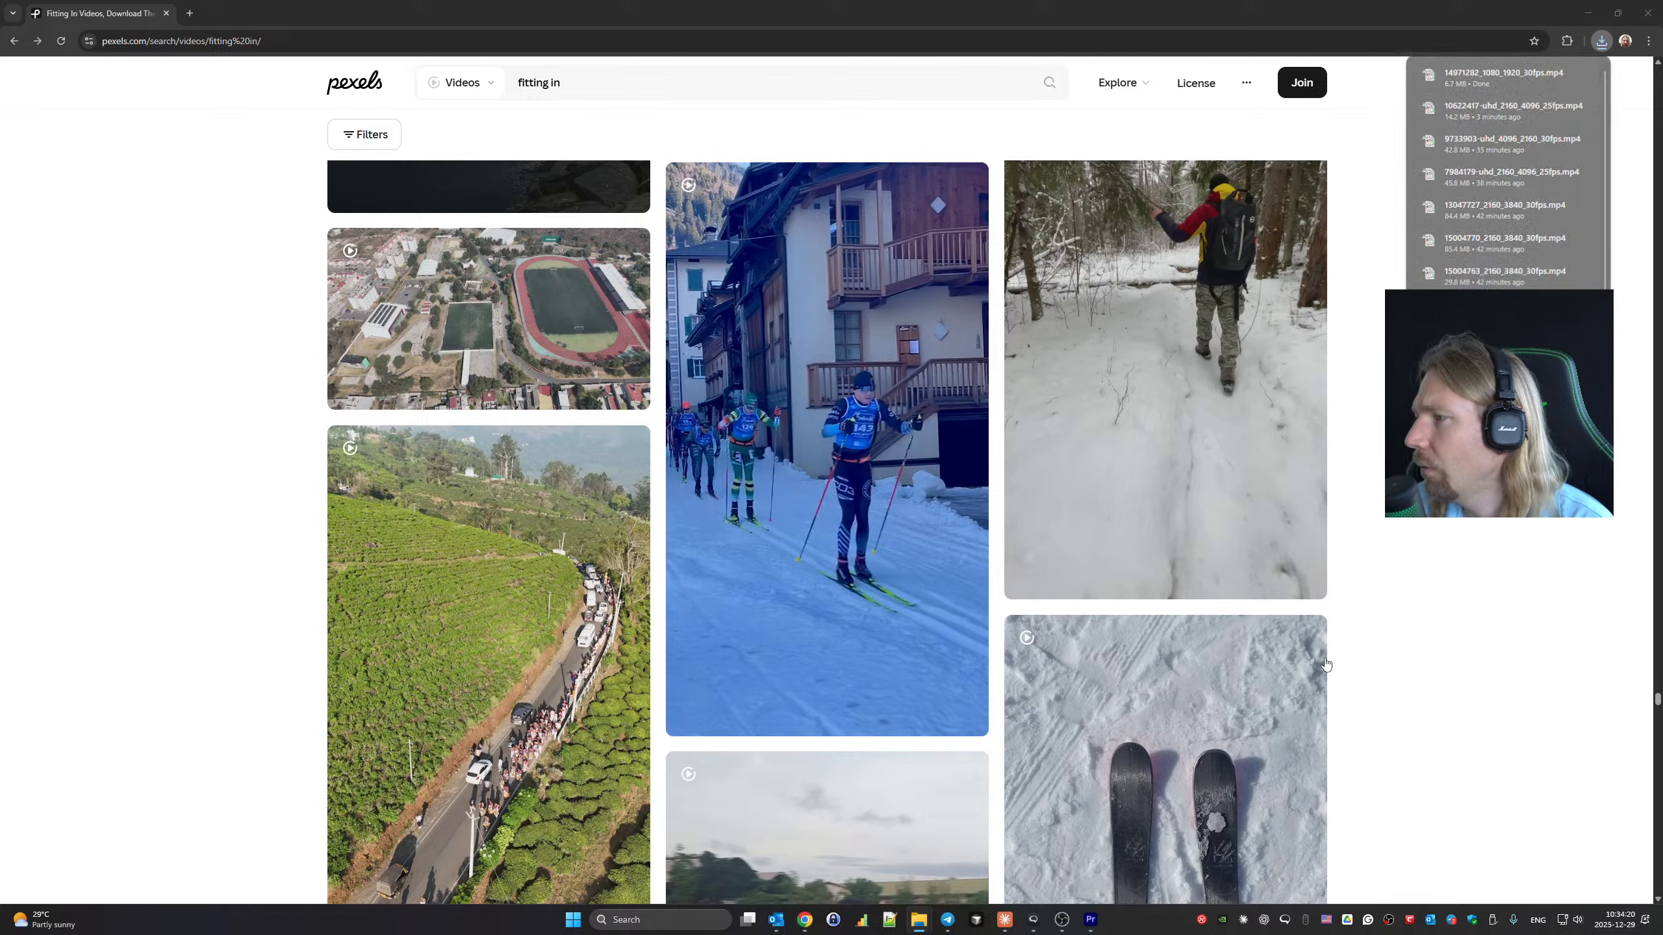
Switch to Premiere Pro, place the downloaded skier clip directly after the classroom clip at 00:00:06:12, and play it.
left_click(1091, 920)
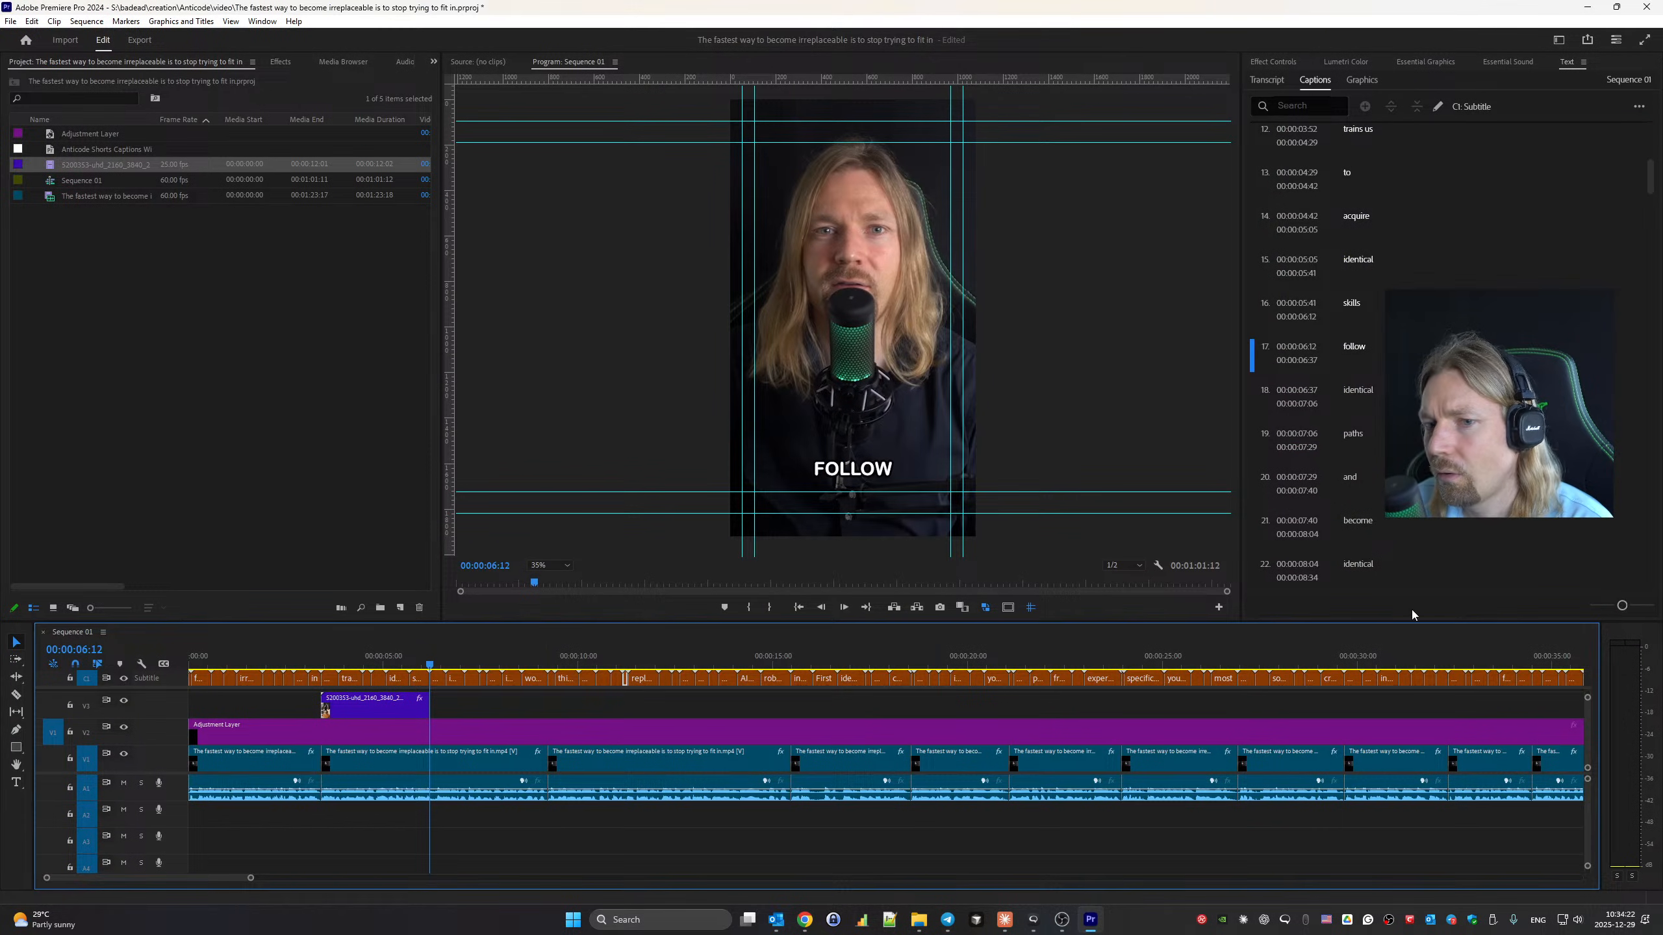
left_click_drag(1319, 702, 434, 701)
key("space")
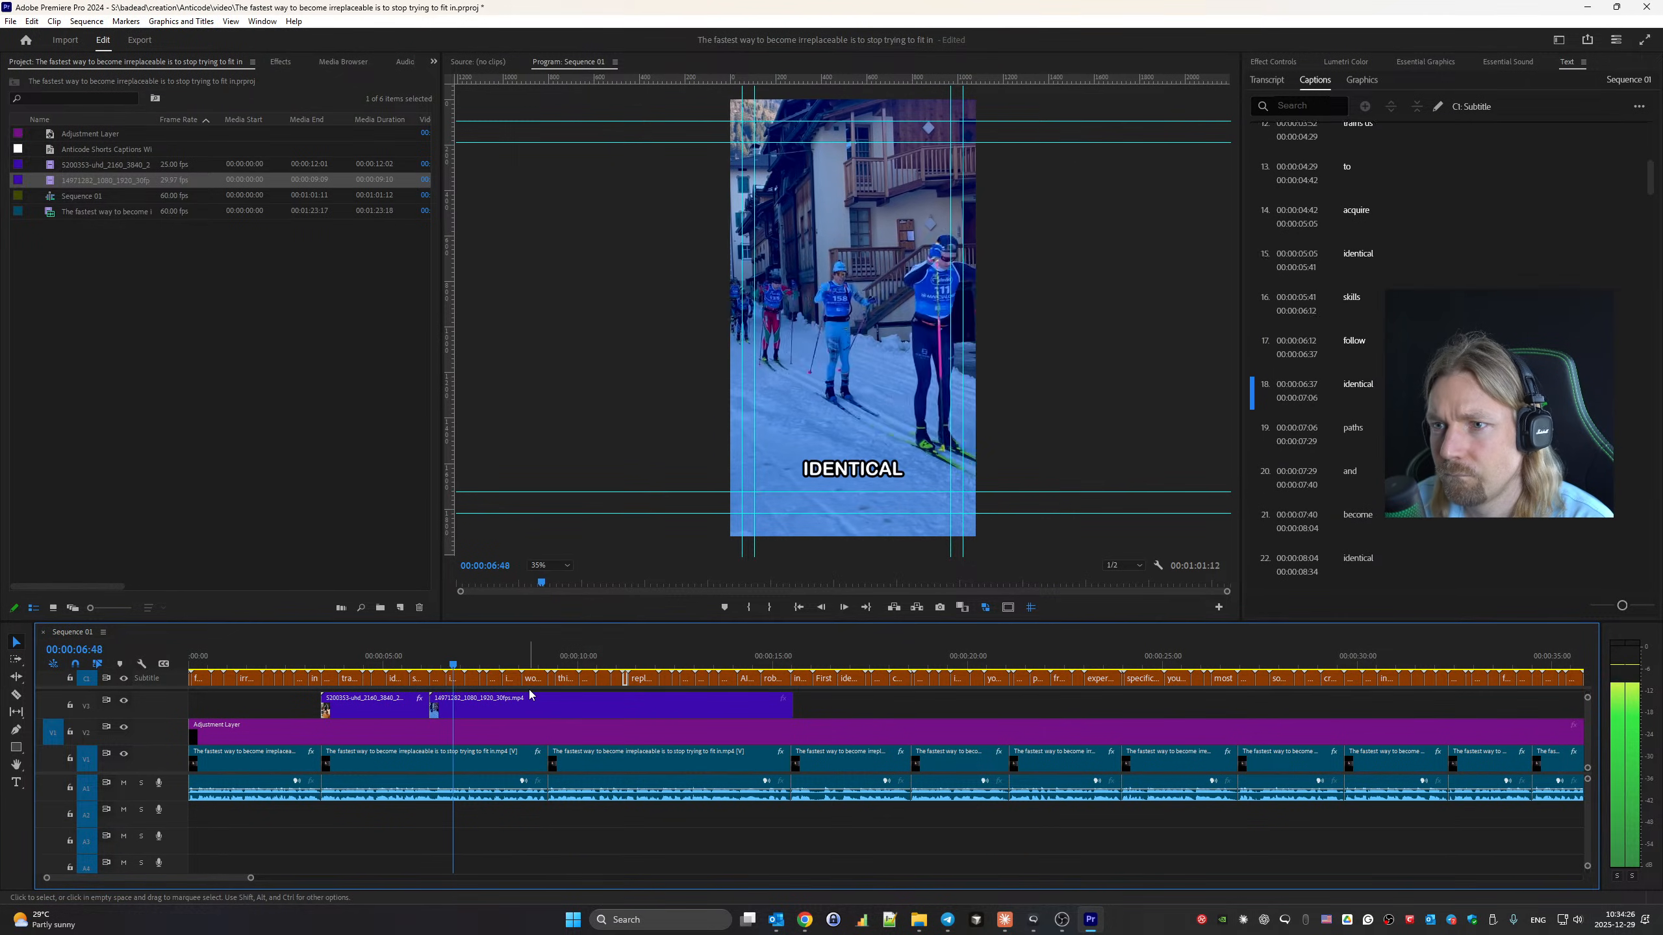
Stop playback and trim the skier clip's end to the "become" caption at 00:00:07:40.
key("space")
key("Up")
key("Up")
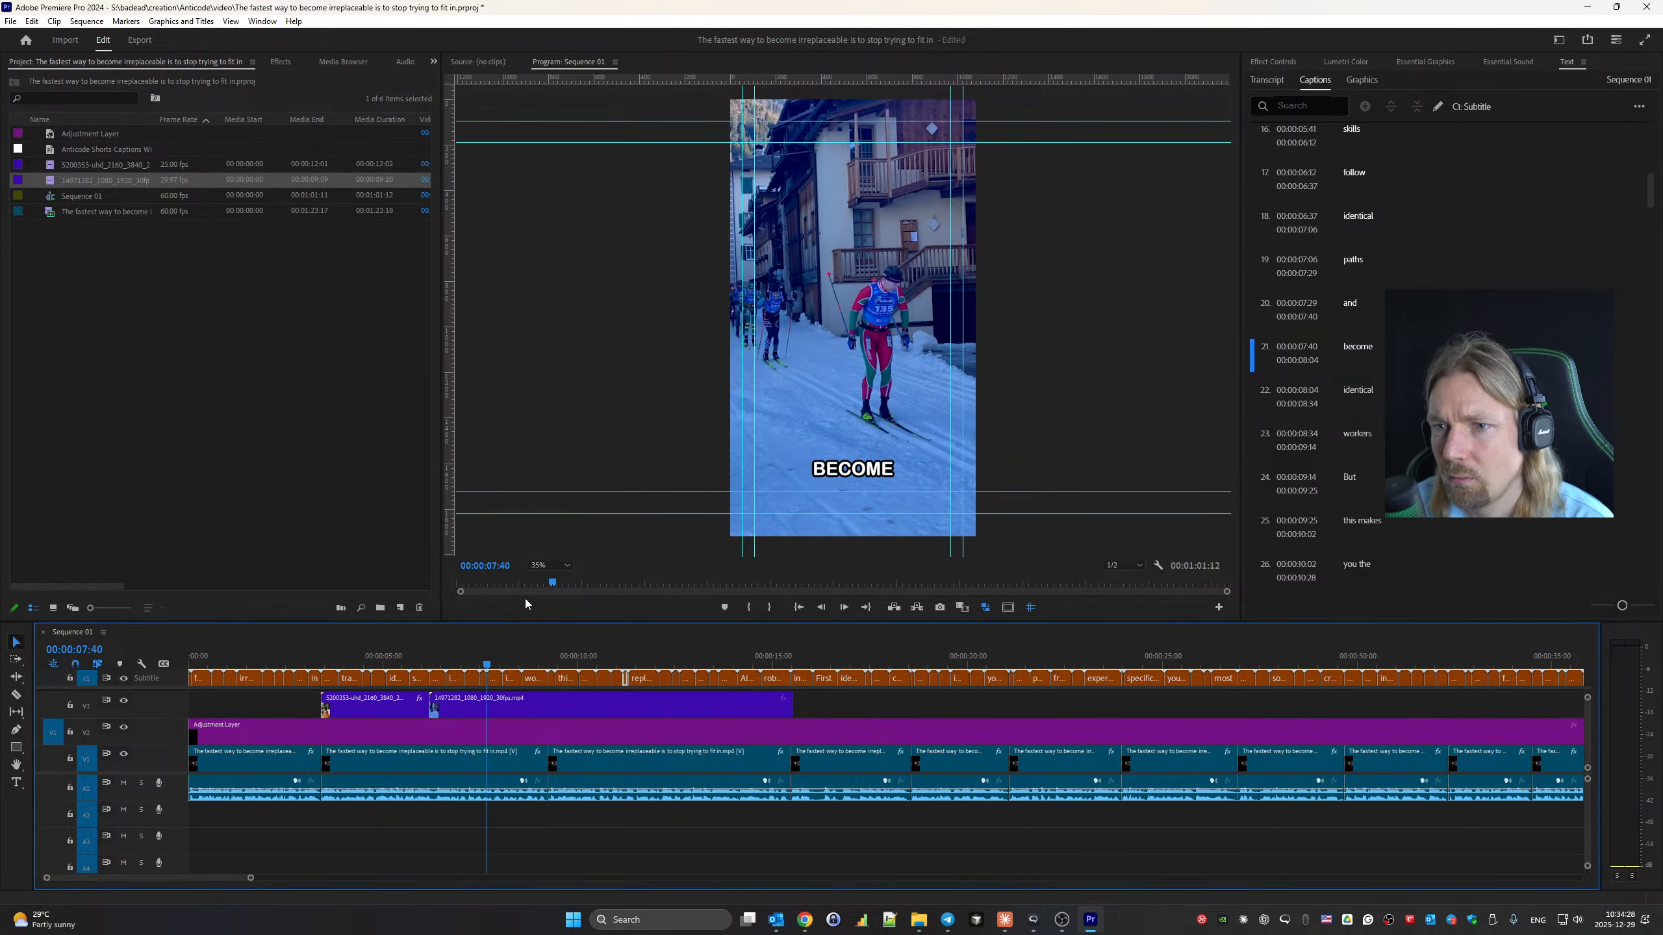
key("Down")
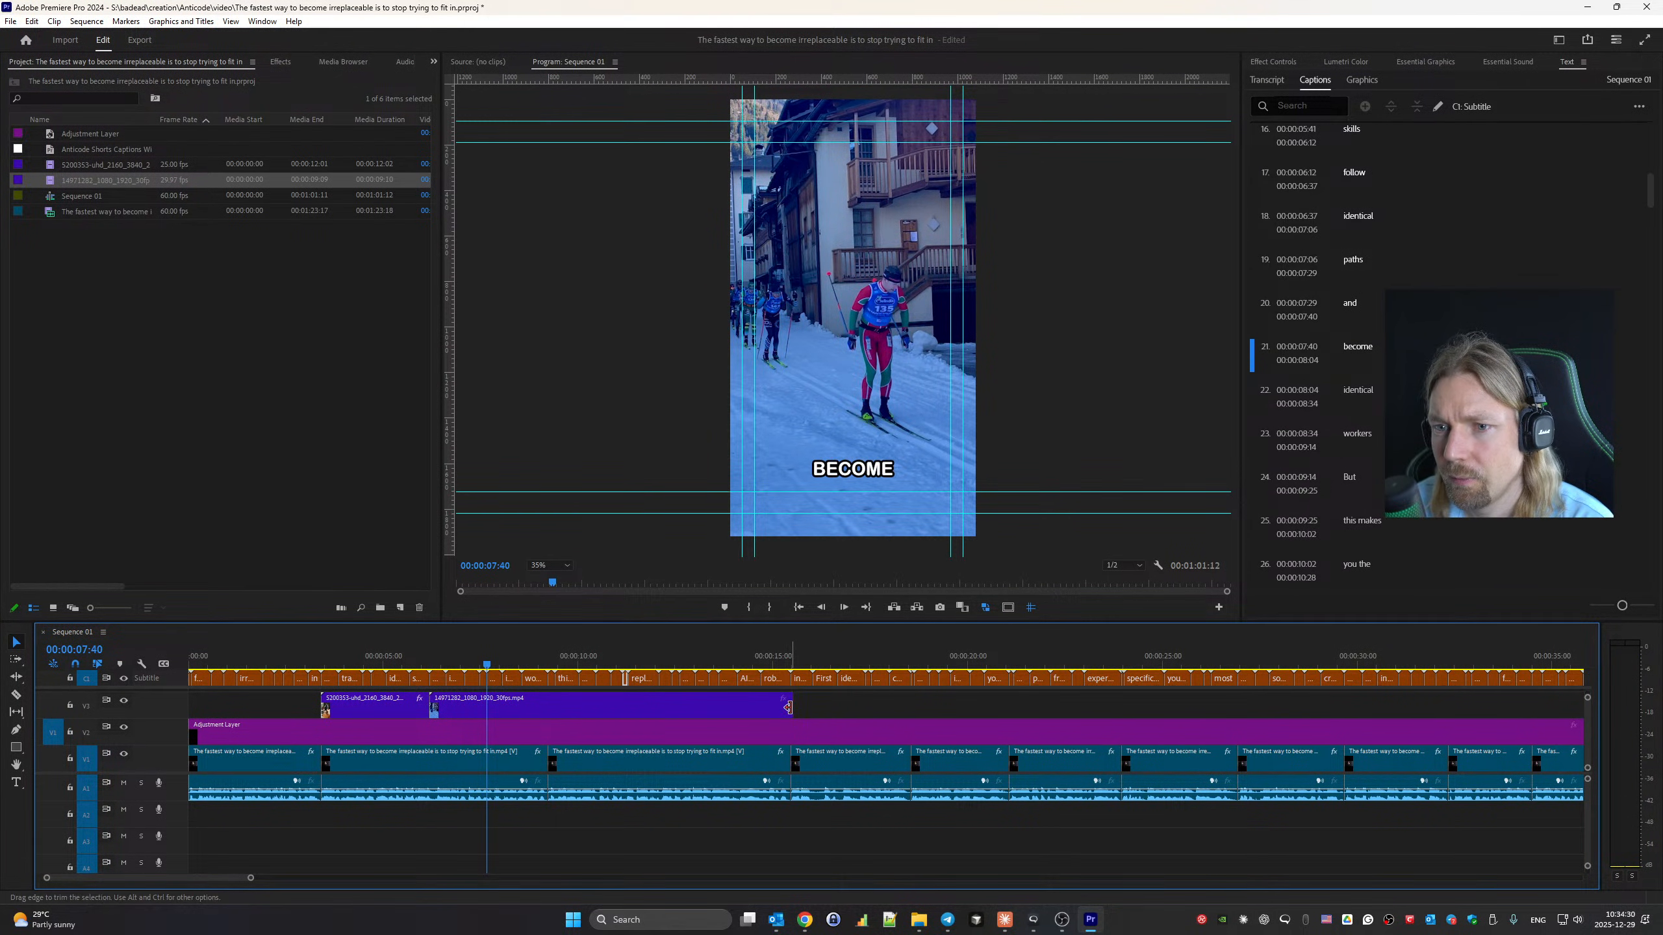
left_click_drag(792, 706, 486, 708)
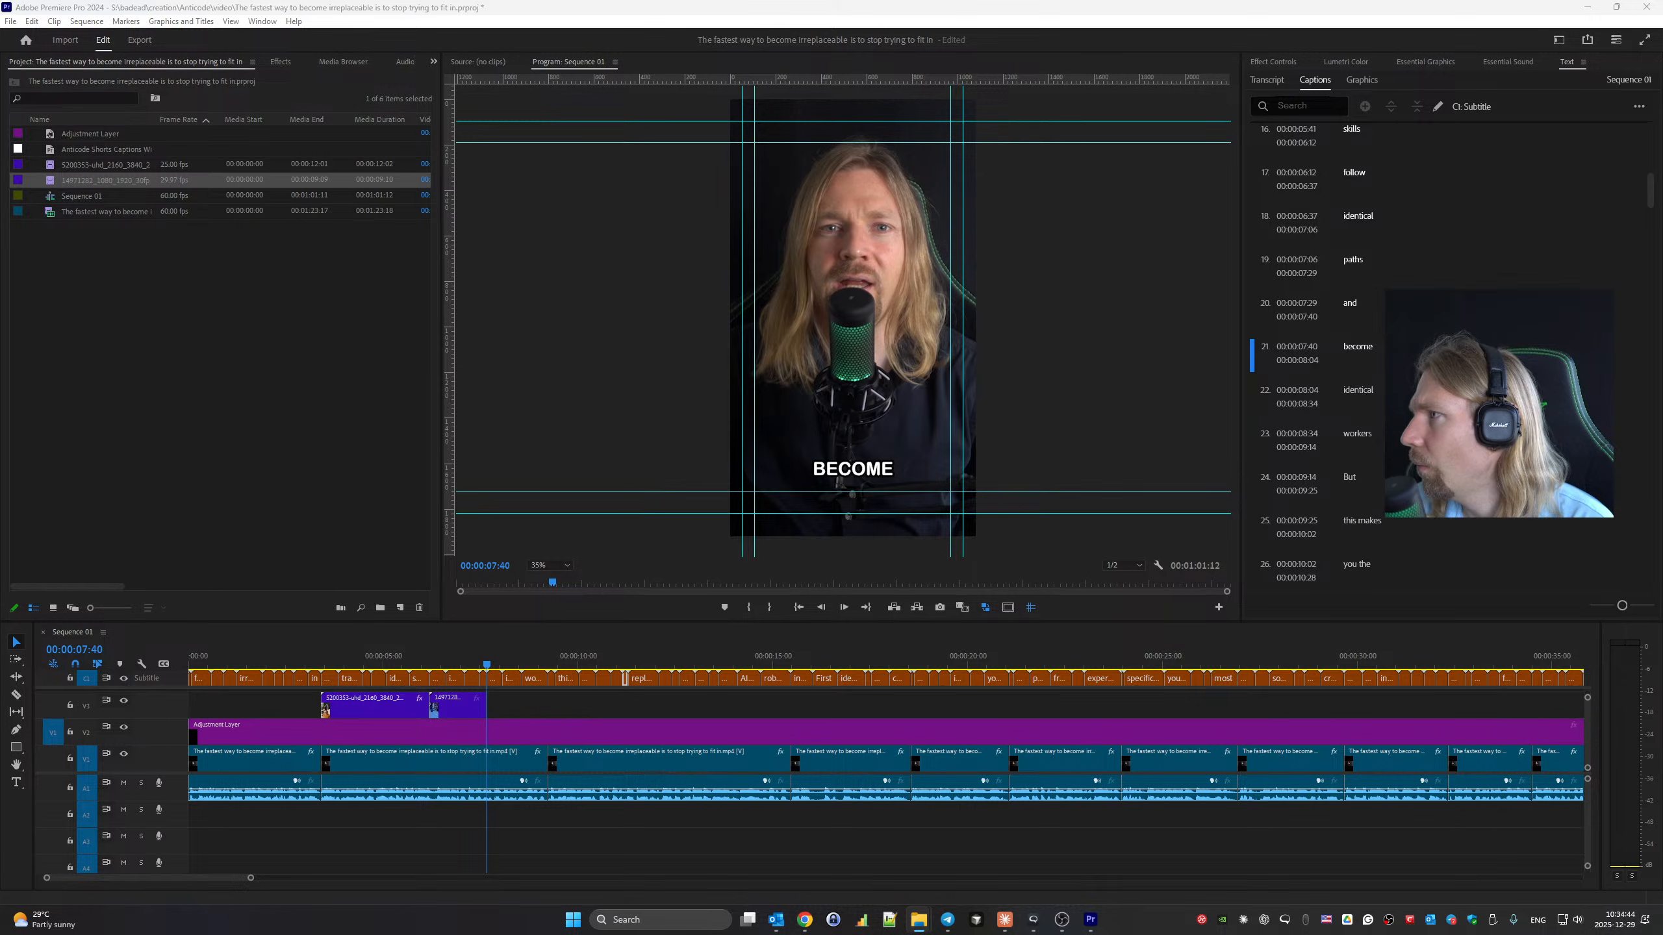
Add the 10622417-uhd_2160_4096_25fps.mp4 clip of people dressed in white directly after the skier clip at 00:00:07:40, and play it.
left_click_drag(1662, 695, 491, 704)
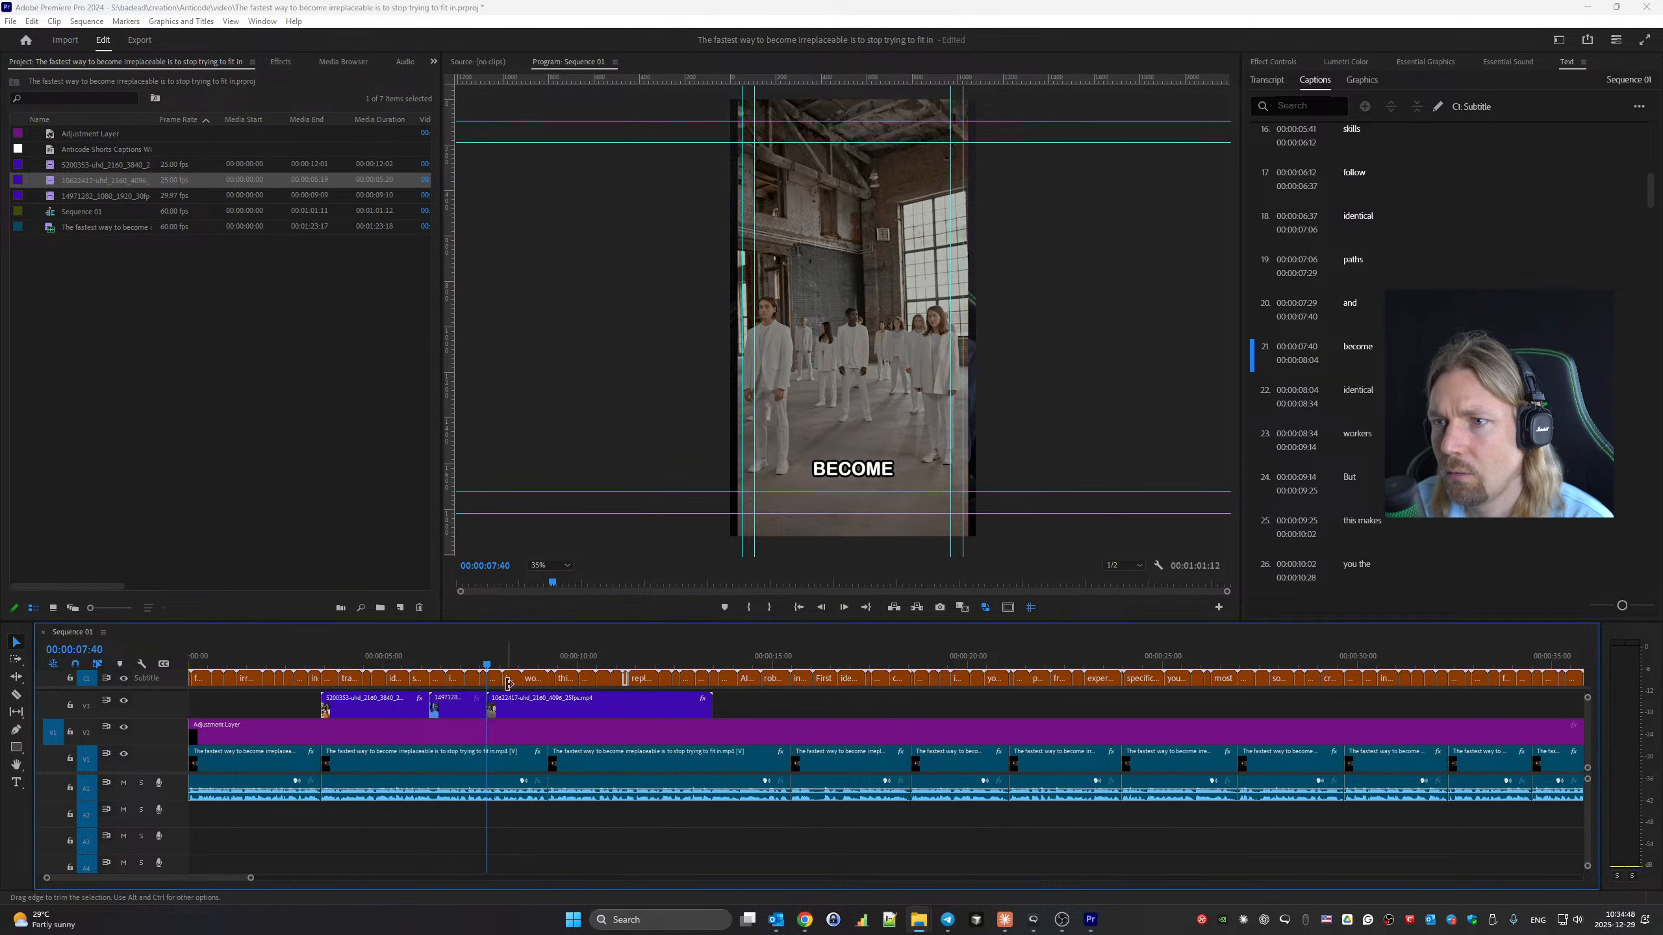
left_click(483, 652)
key("space")
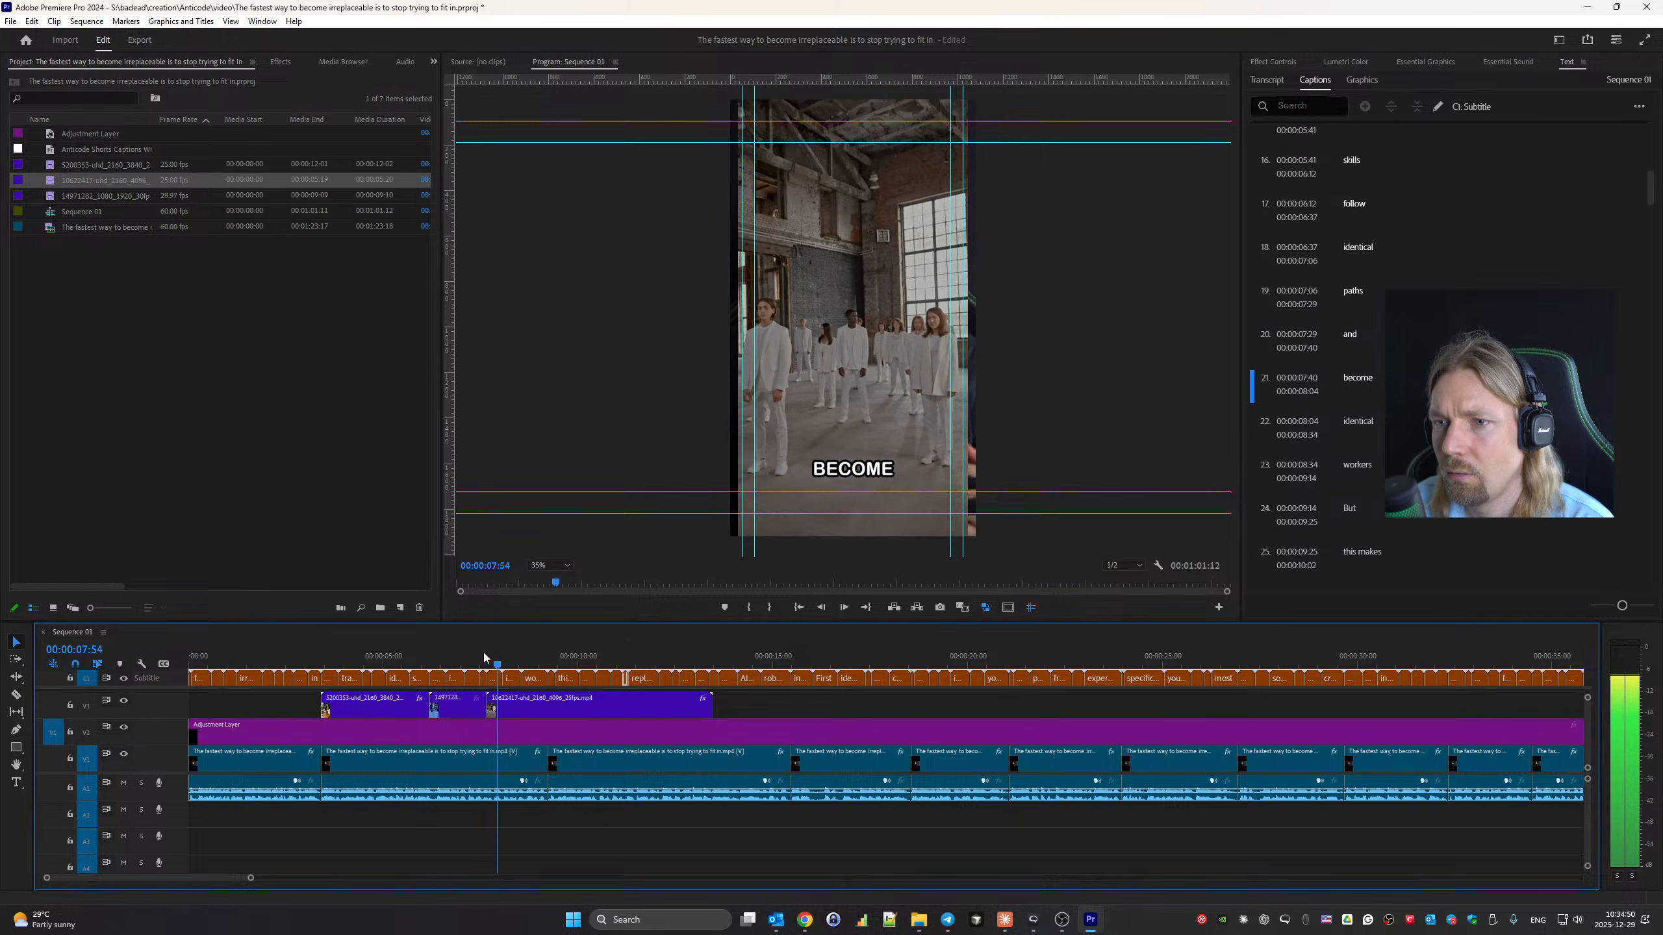
Set the Scale of the clip of people dressed in white to 50 in Effect Controls.
left_click(590, 705)
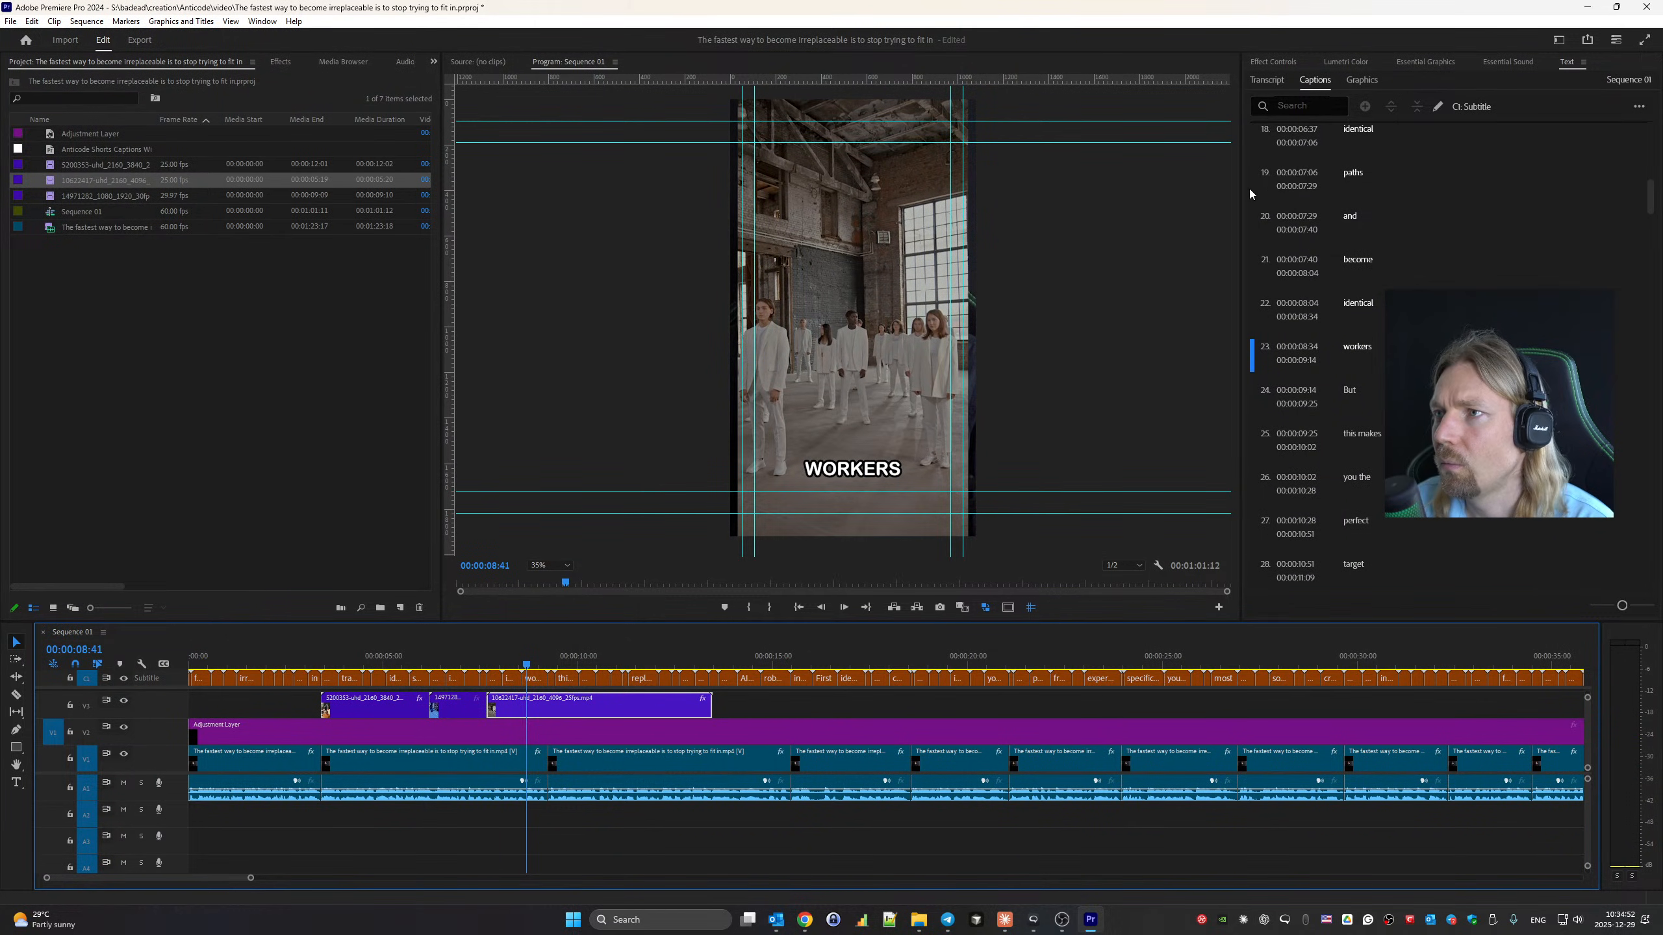
left_click(1270, 63)
left_click(1376, 142)
type("50")
key("Return")
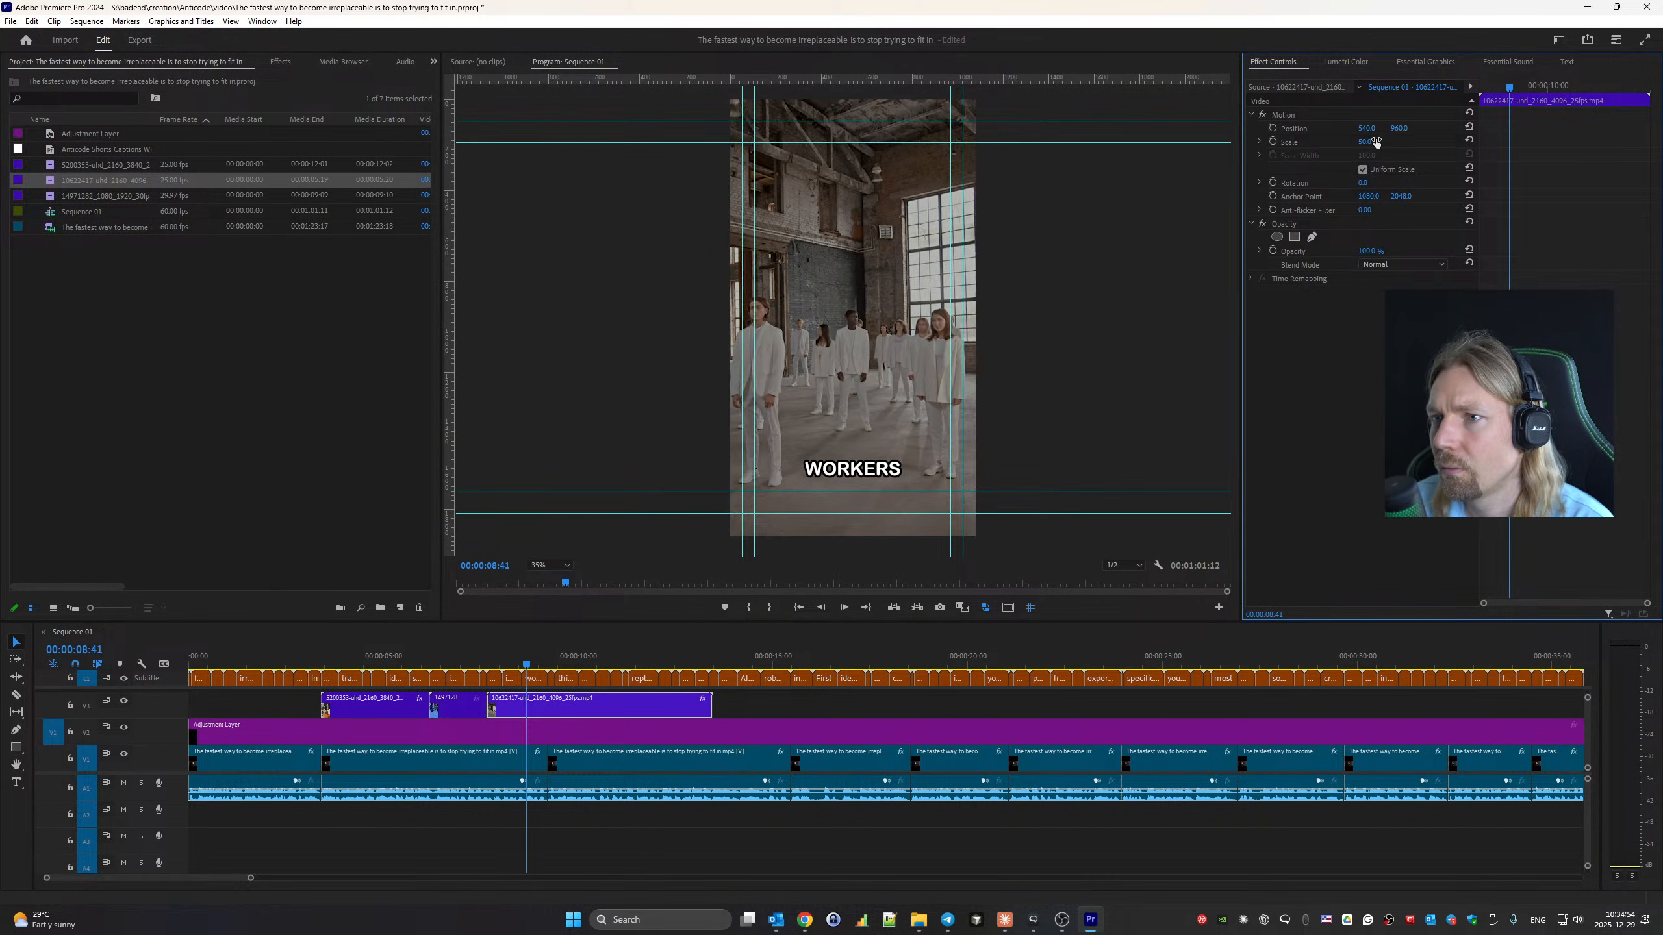
Trim the end of the clip of people dressed in white to 00:00:09:14, at the "but" caption, discarding the remainder.
key("space")
key("space")
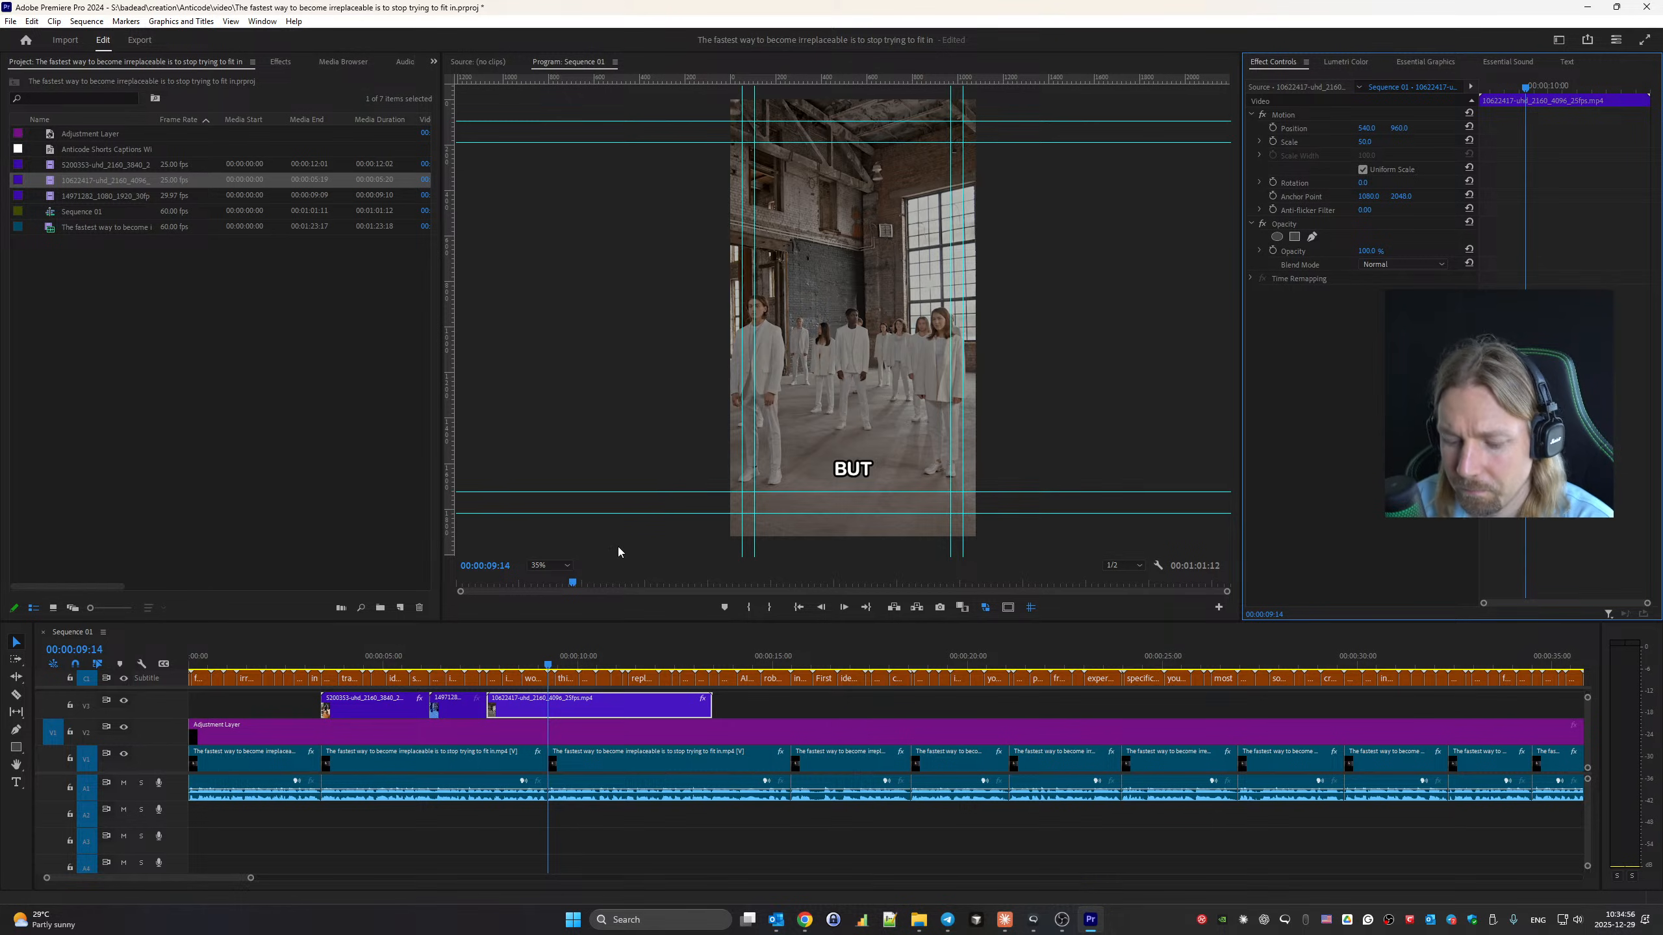
key("ctrl+k")
left_click(619, 703)
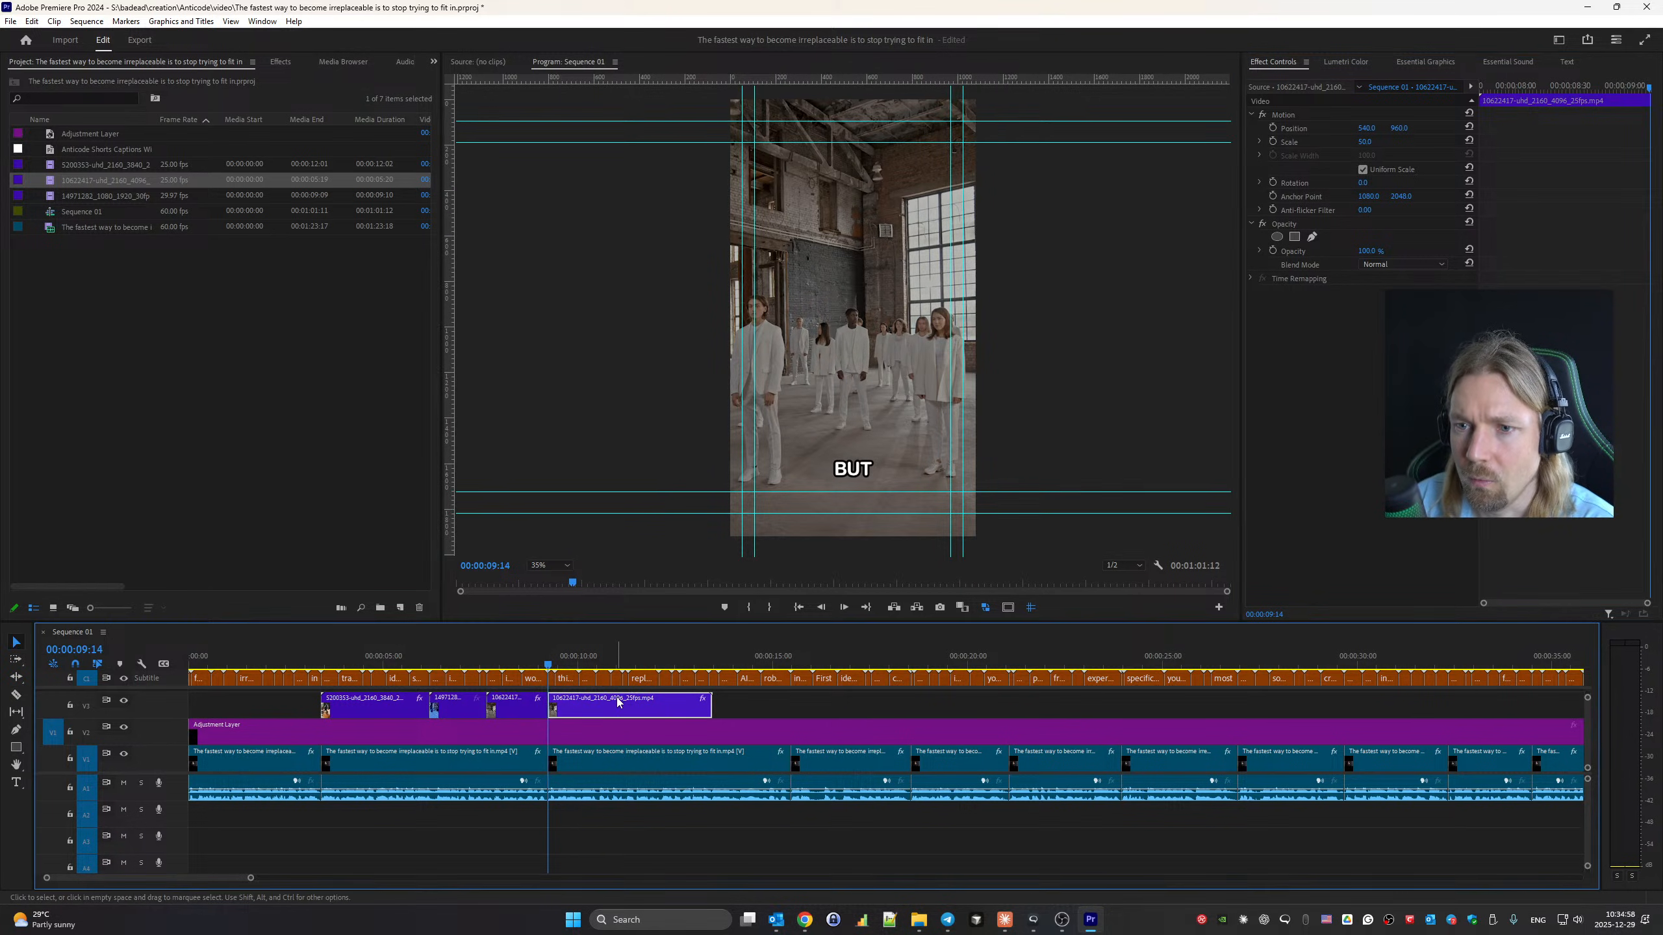
key("Delete")
Play the sequence from the start, set the Program monitor zoom to Fit, and stop at the "perspective" caption.
key("Home")
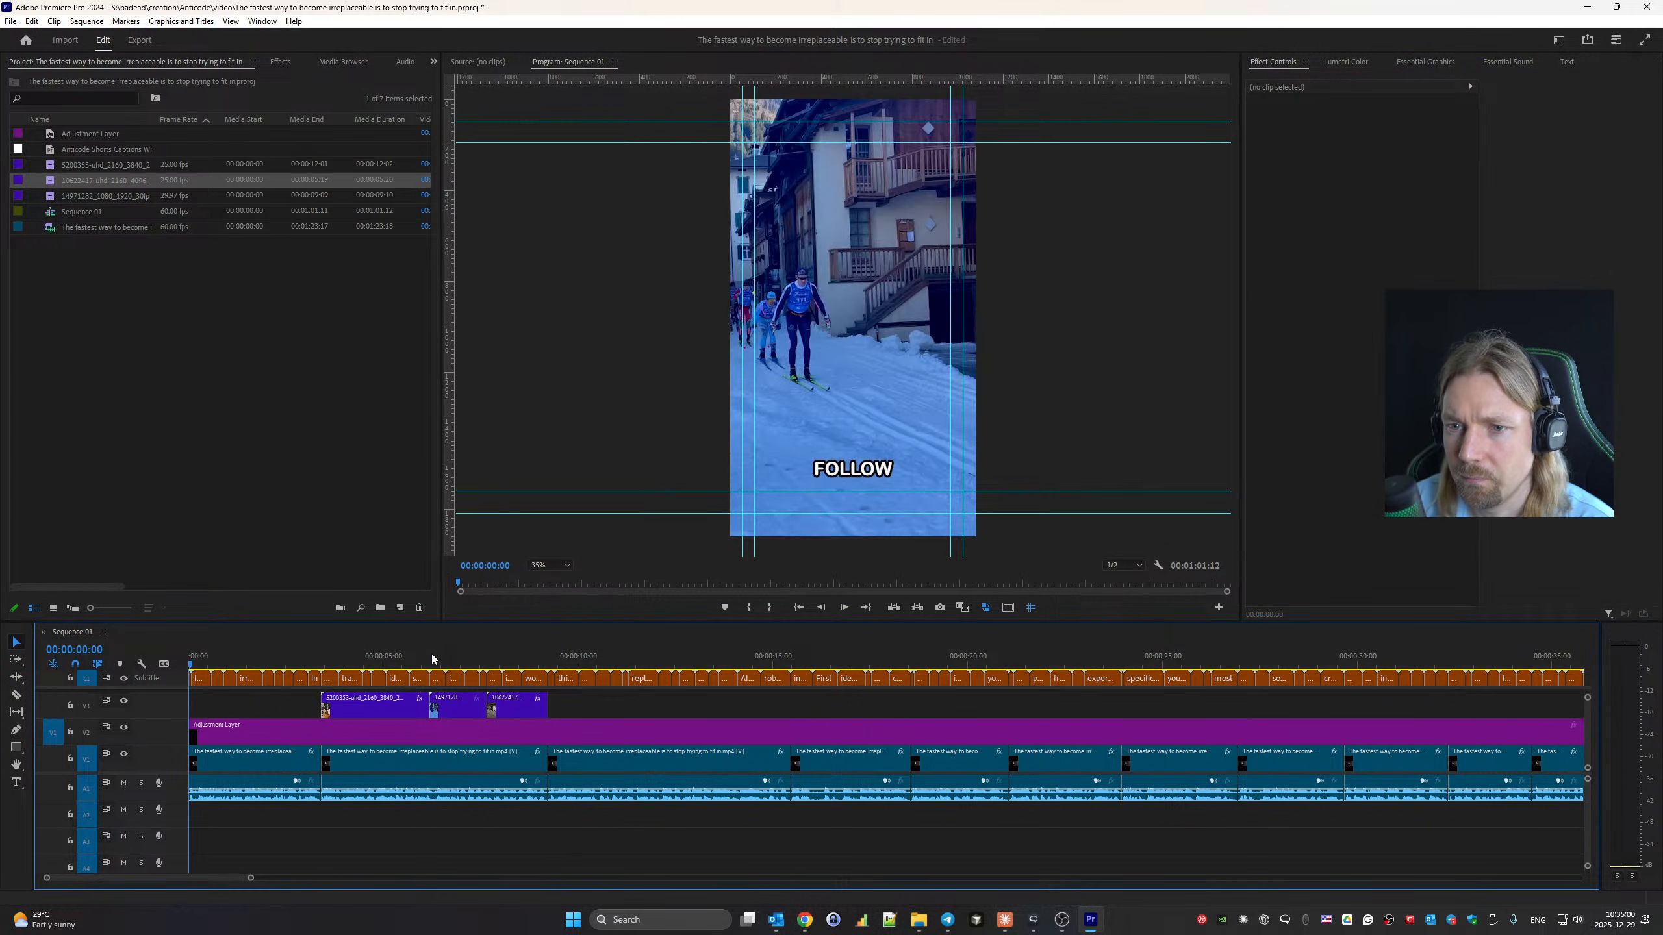
key("space")
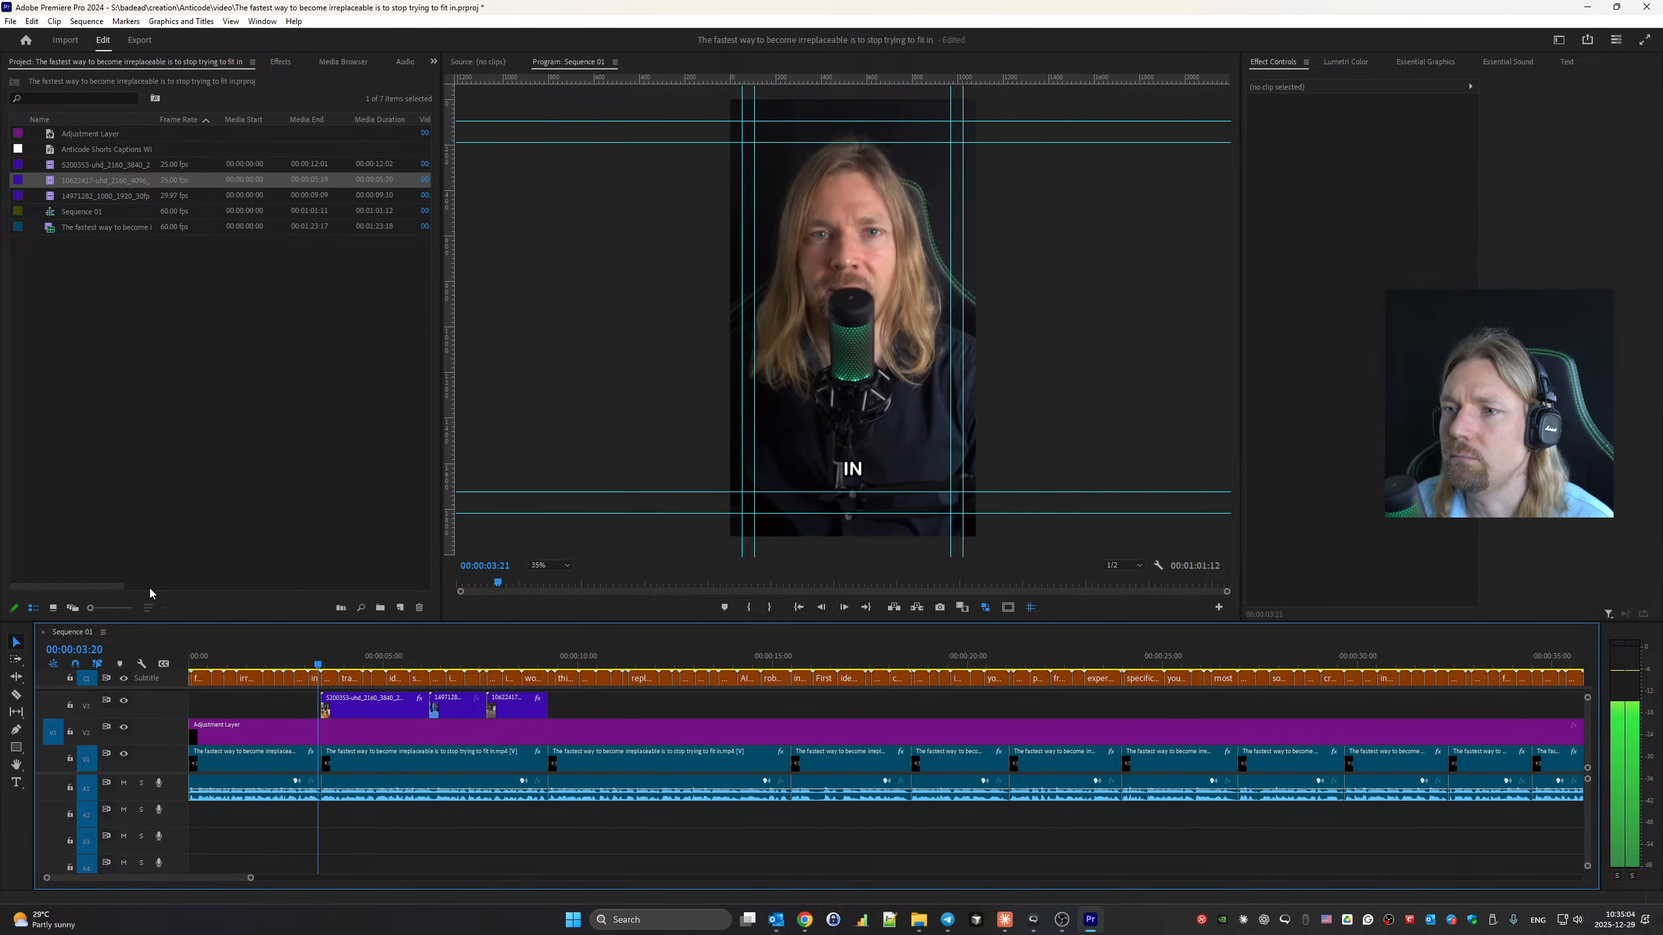
left_click(549, 564)
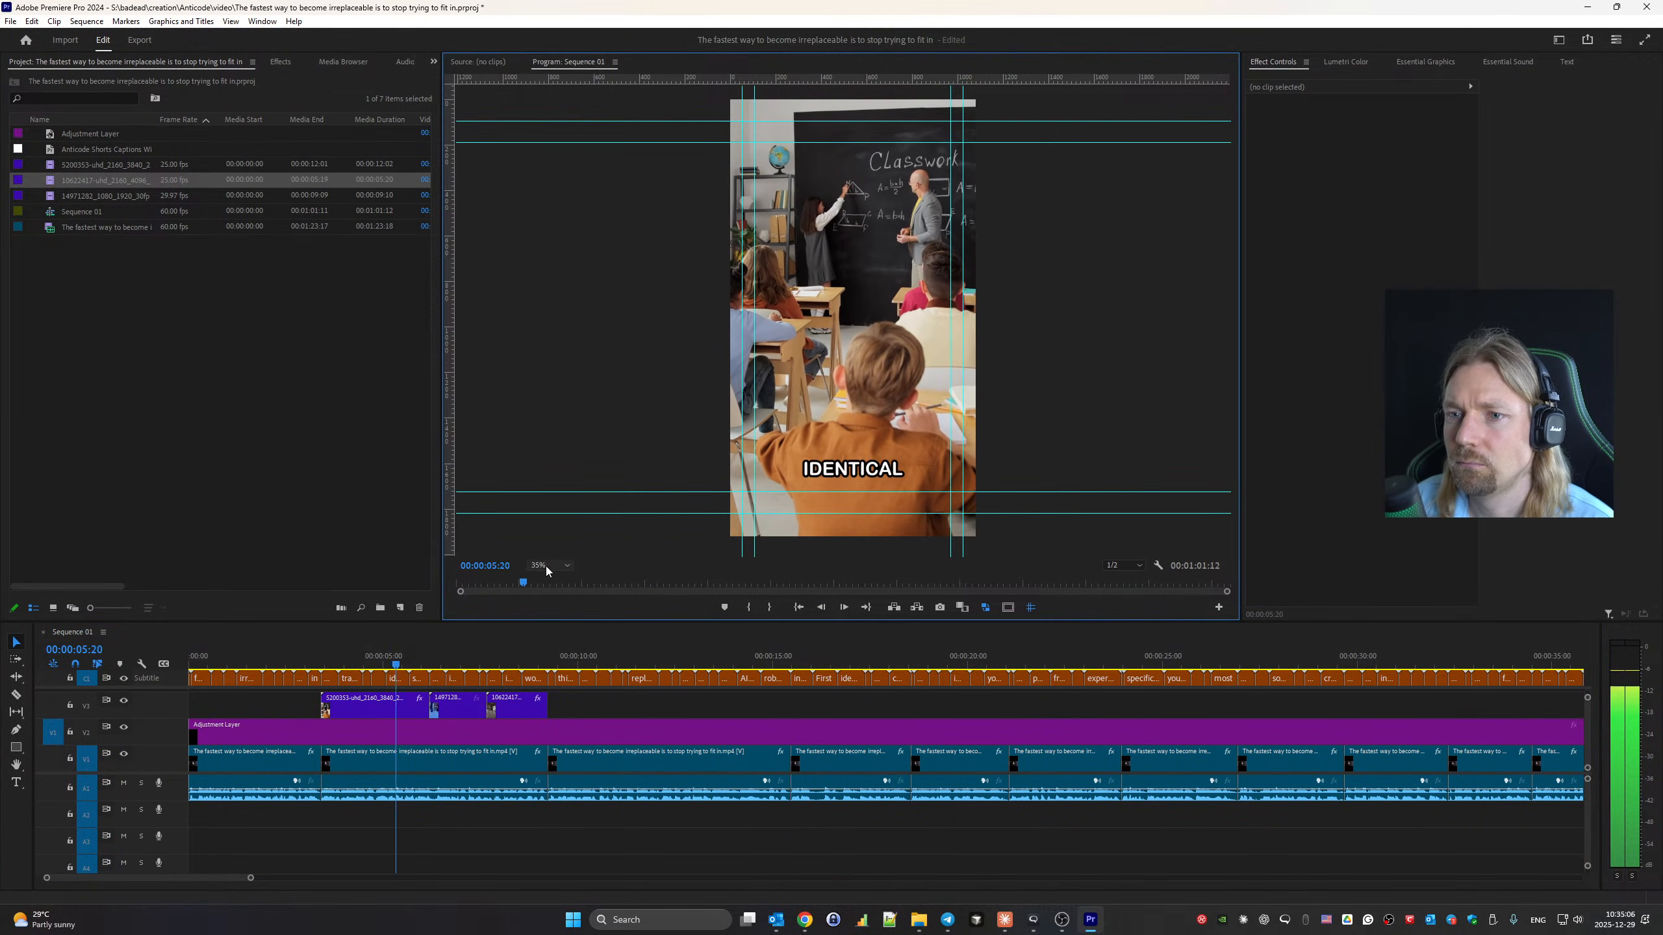
left_click(558, 583)
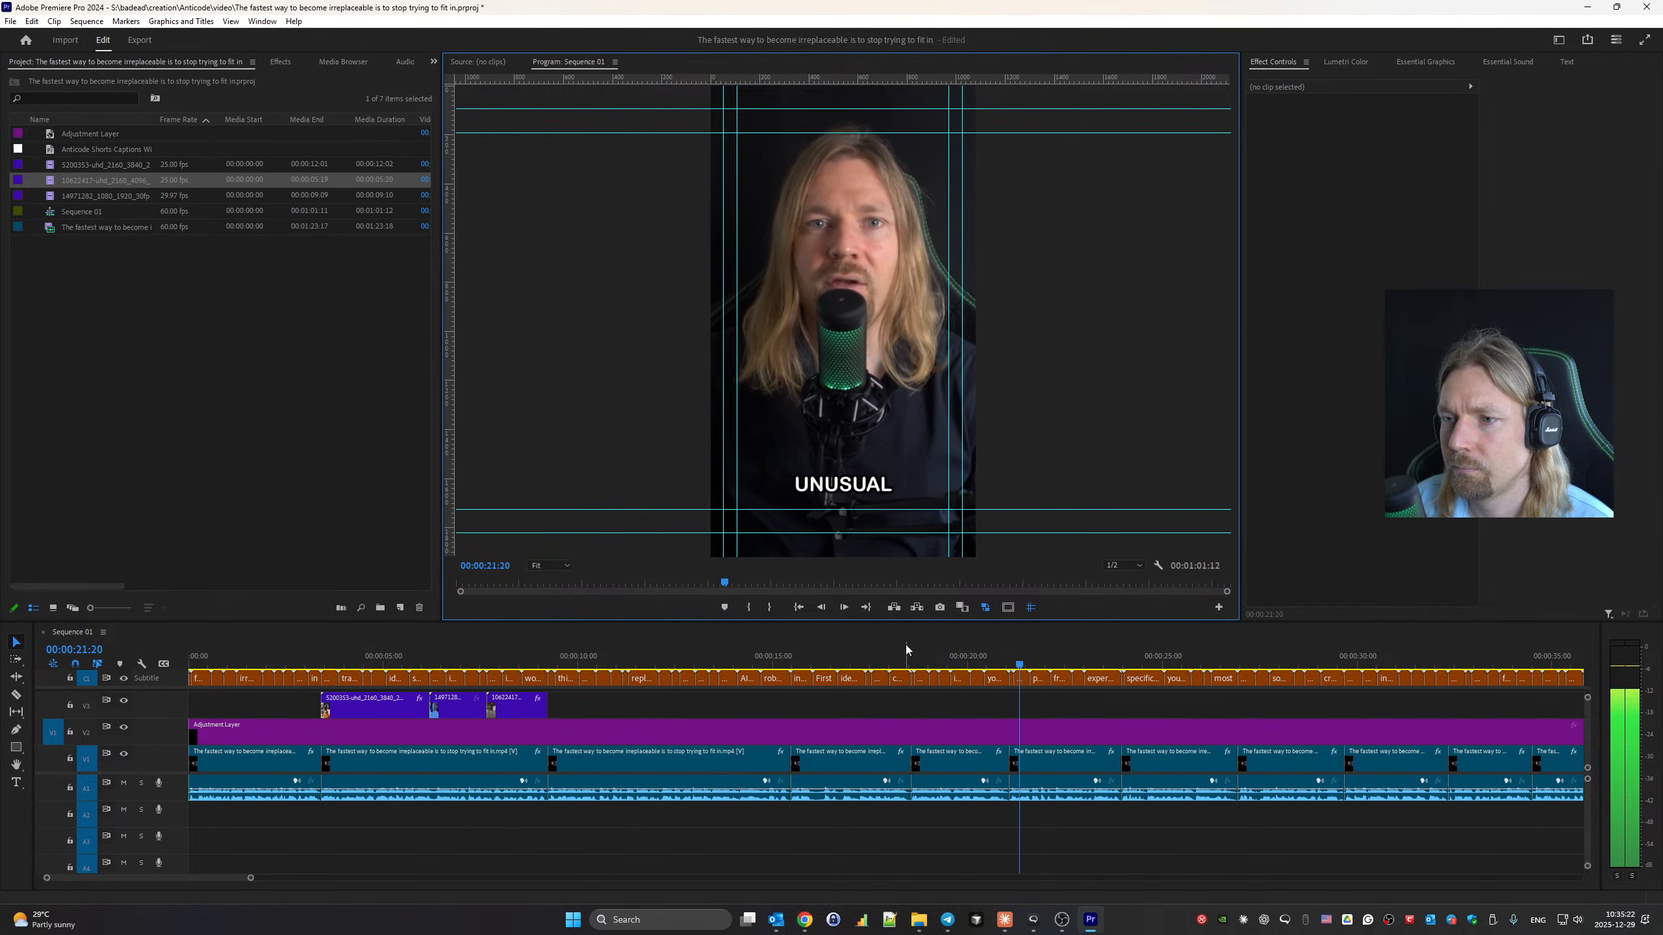
key("space")
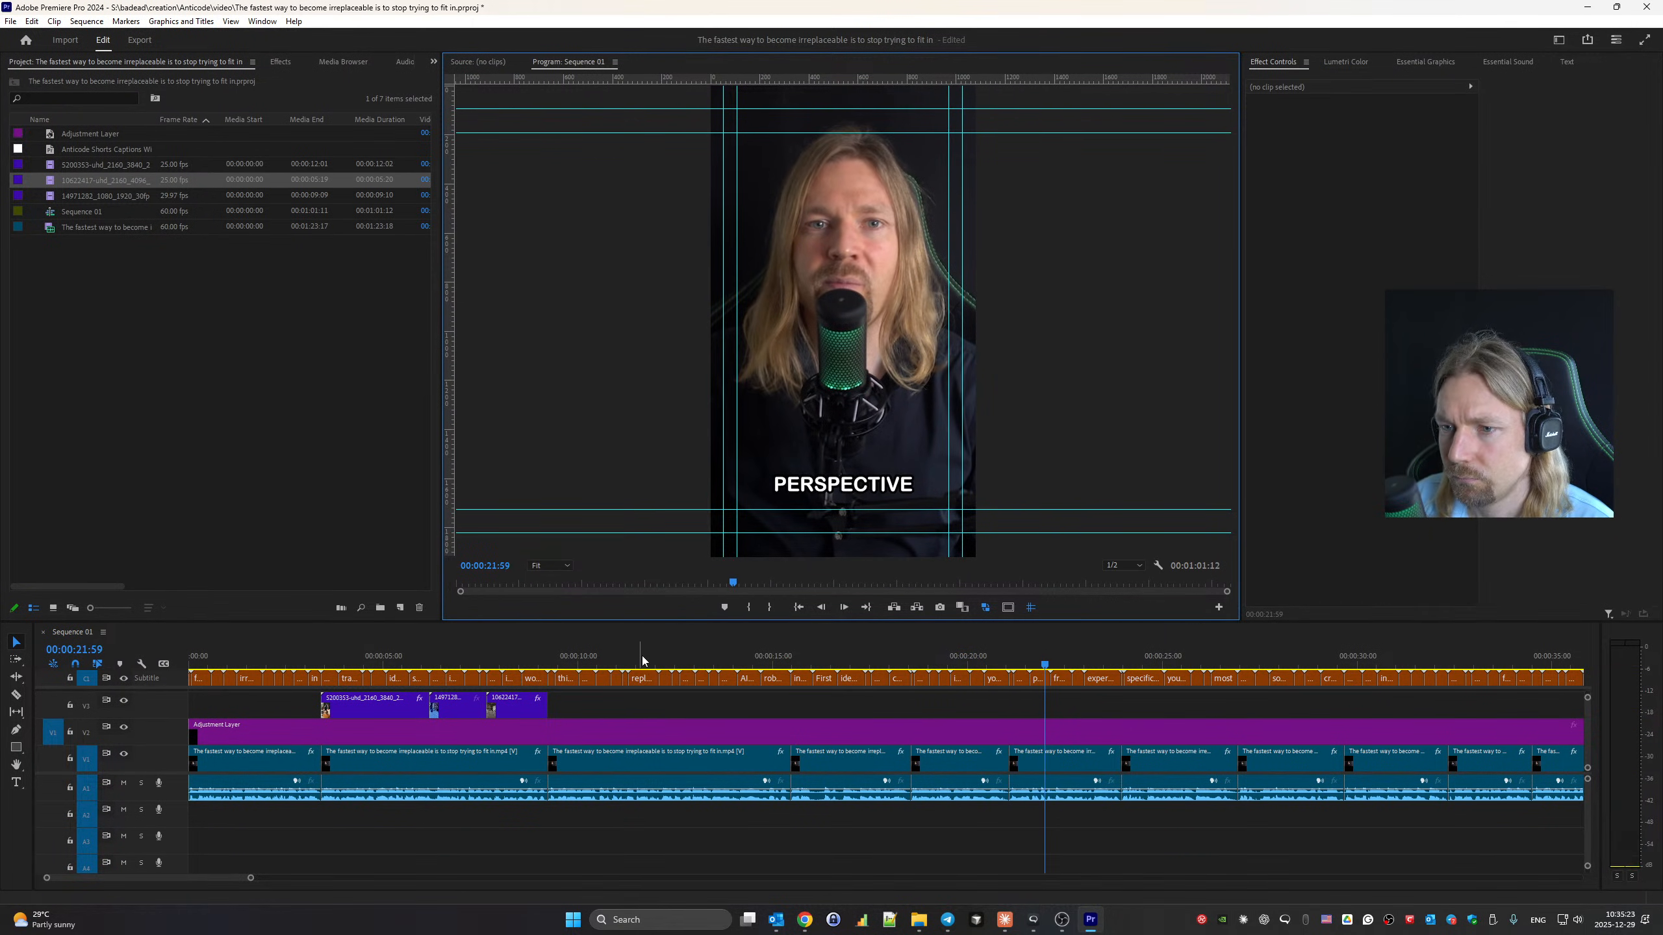
Replay the sequence from the "instead" caption at 00:00:15:30, then from shortly before the "either" caption.
left_click(793, 669)
key("space")
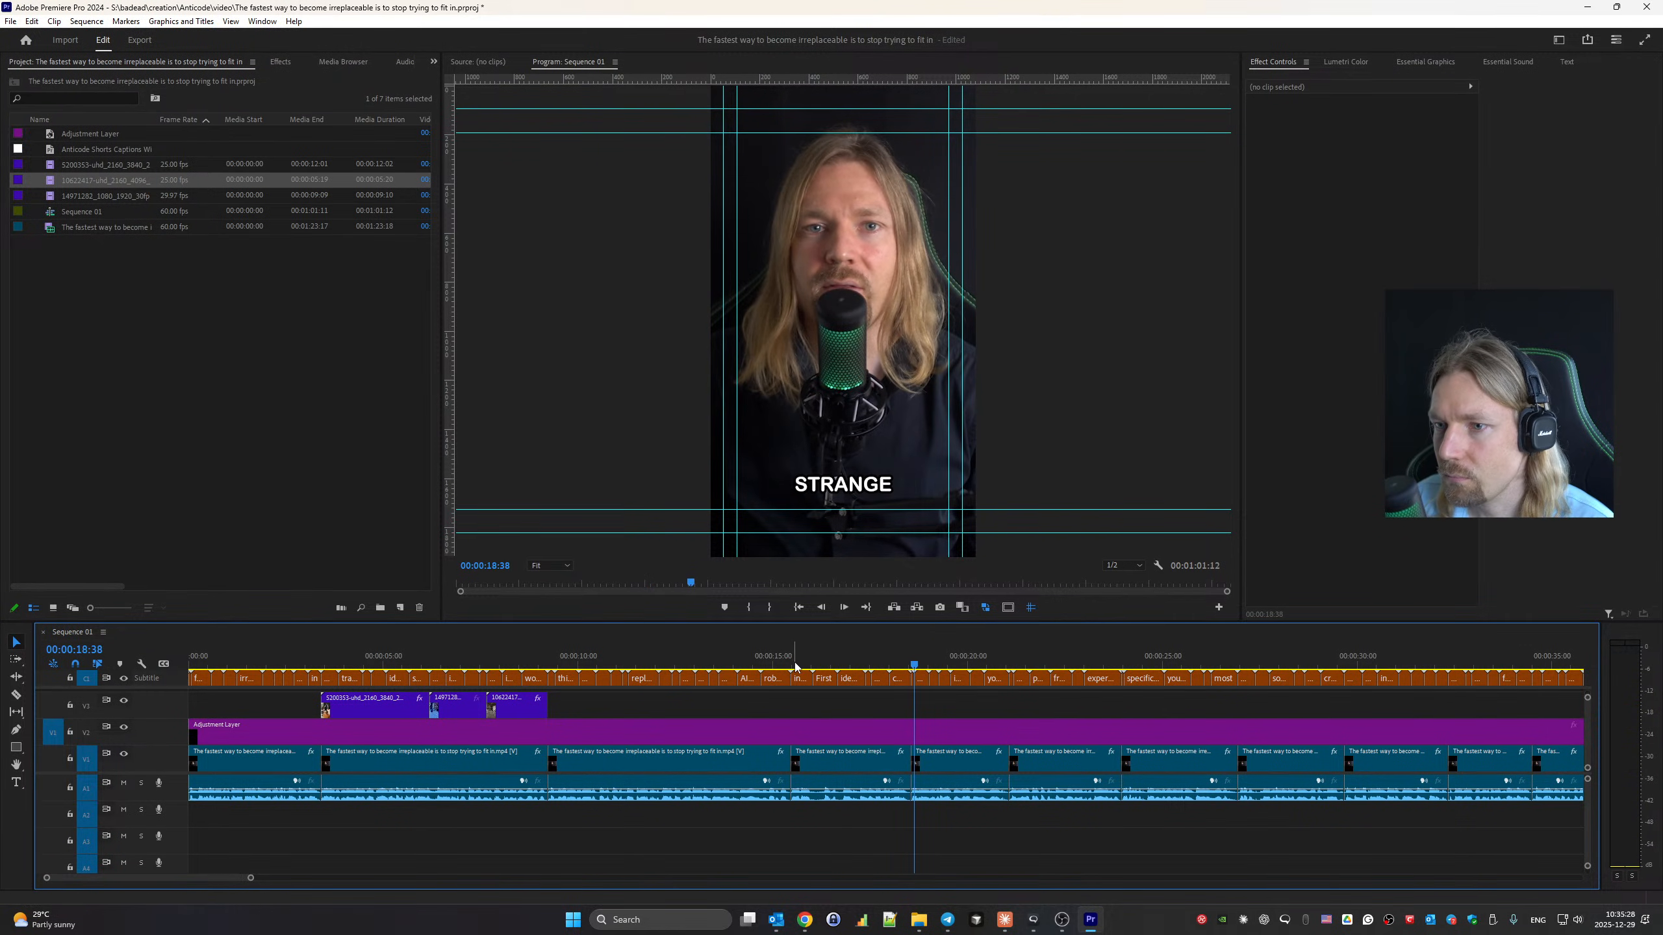
left_click(794, 665)
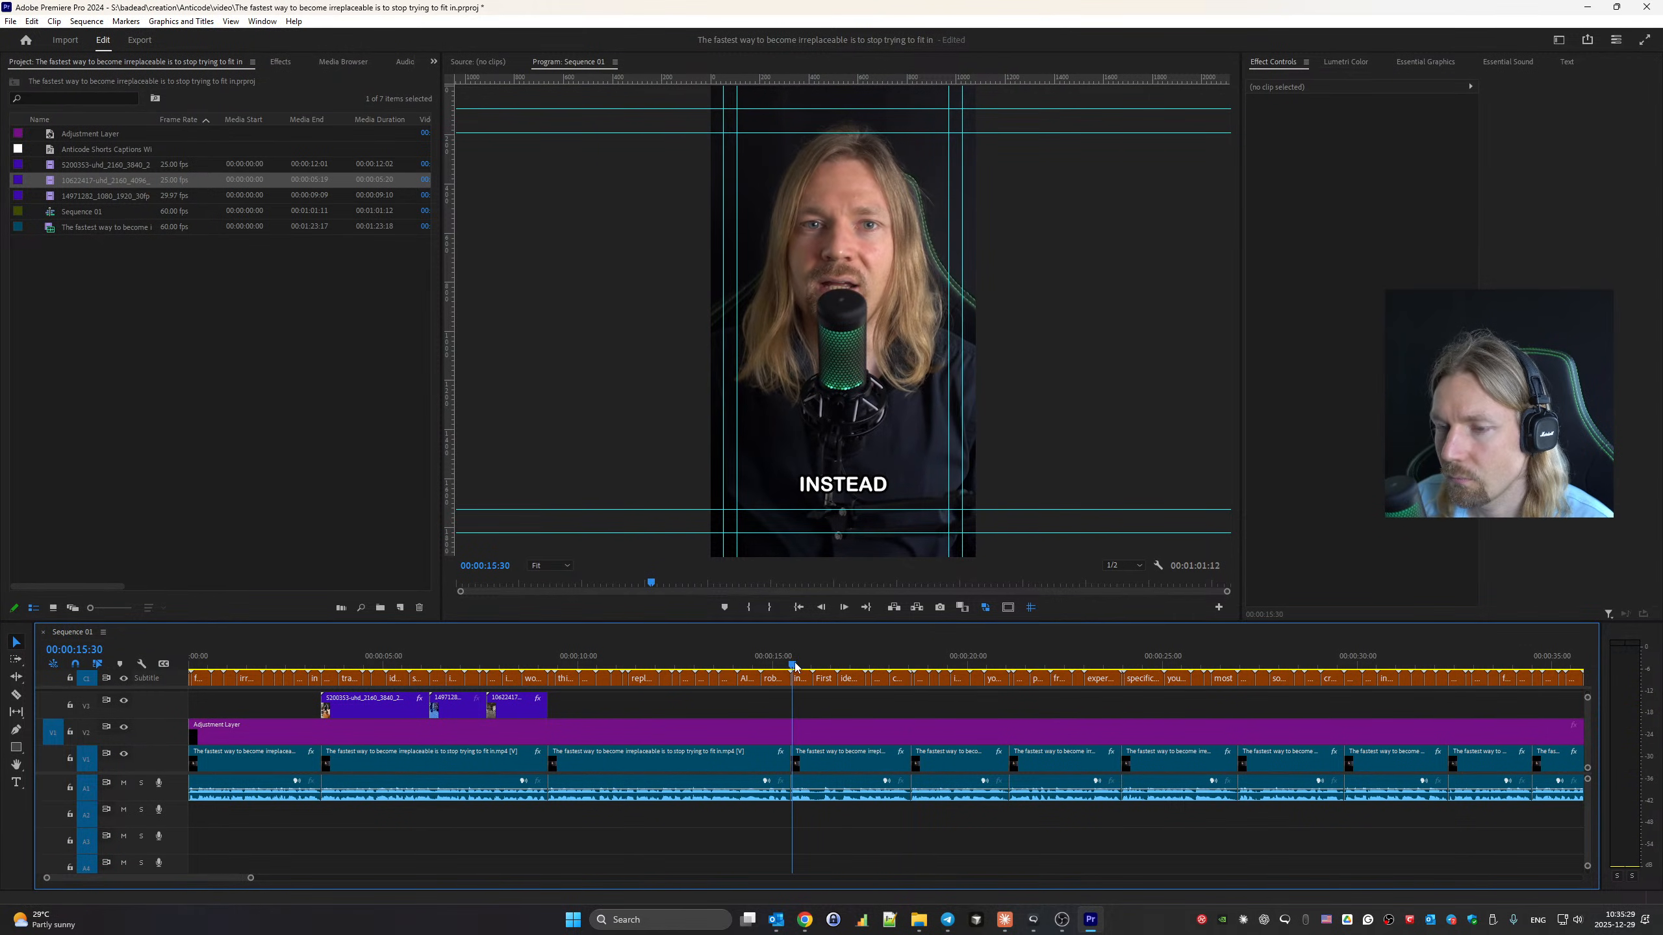
left_click(625, 660)
key("space")
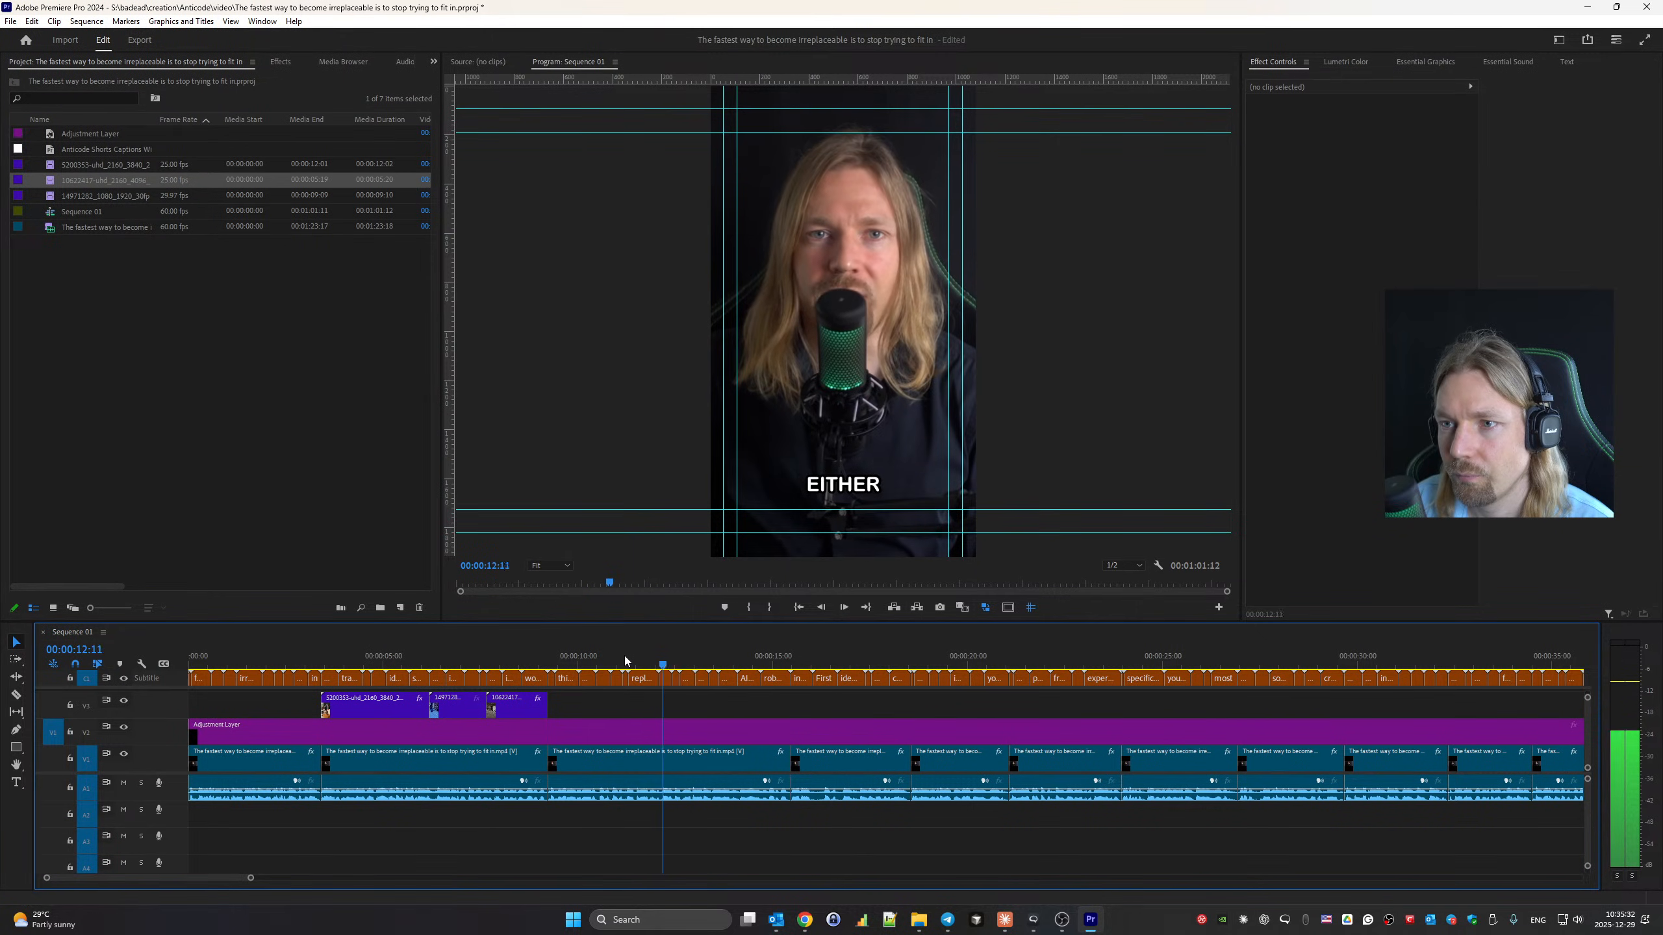
Review the passage from the "by" caption at 00:00:12:25 and park the playhead on the "cheaper" caption at 00:00:12:38.
left_click(687, 658)
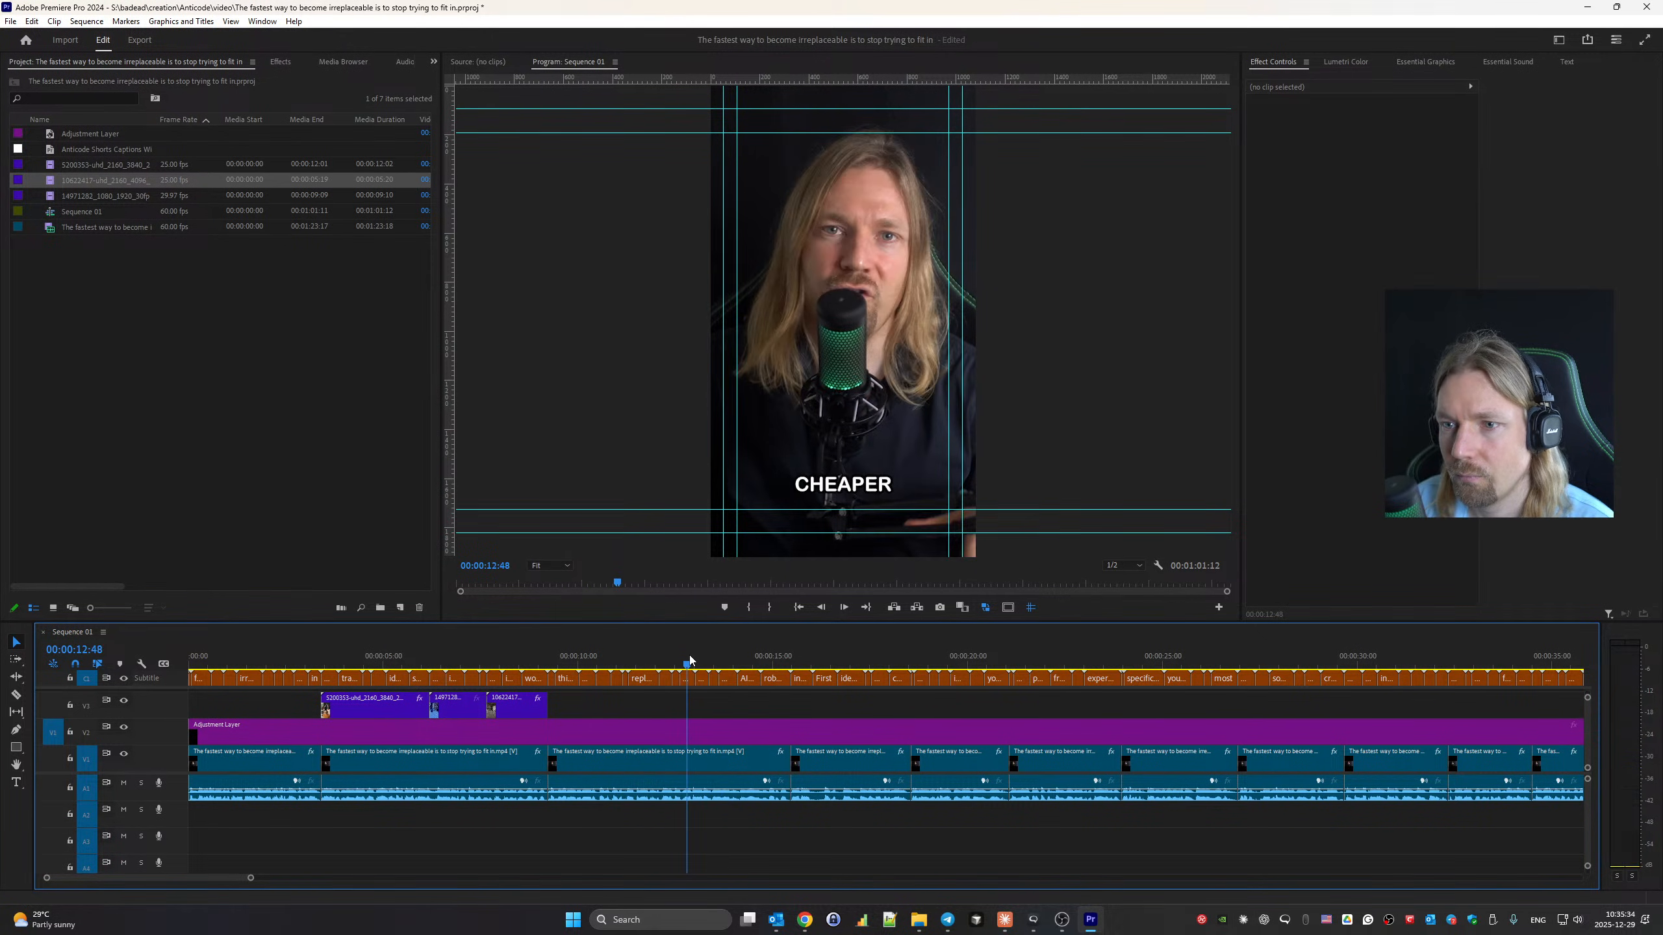
key("Left")
key("Left")
key("Left")
key("Left")
key("Left")
key("Left")
key("Left")
key("Left")
key("Left")
key("Left")
key("Left")
key("Left")
key("Left")
key("Left")
key("Left")
key("Left")
key("Left")
key("Left")
key("Left")
key("Left")
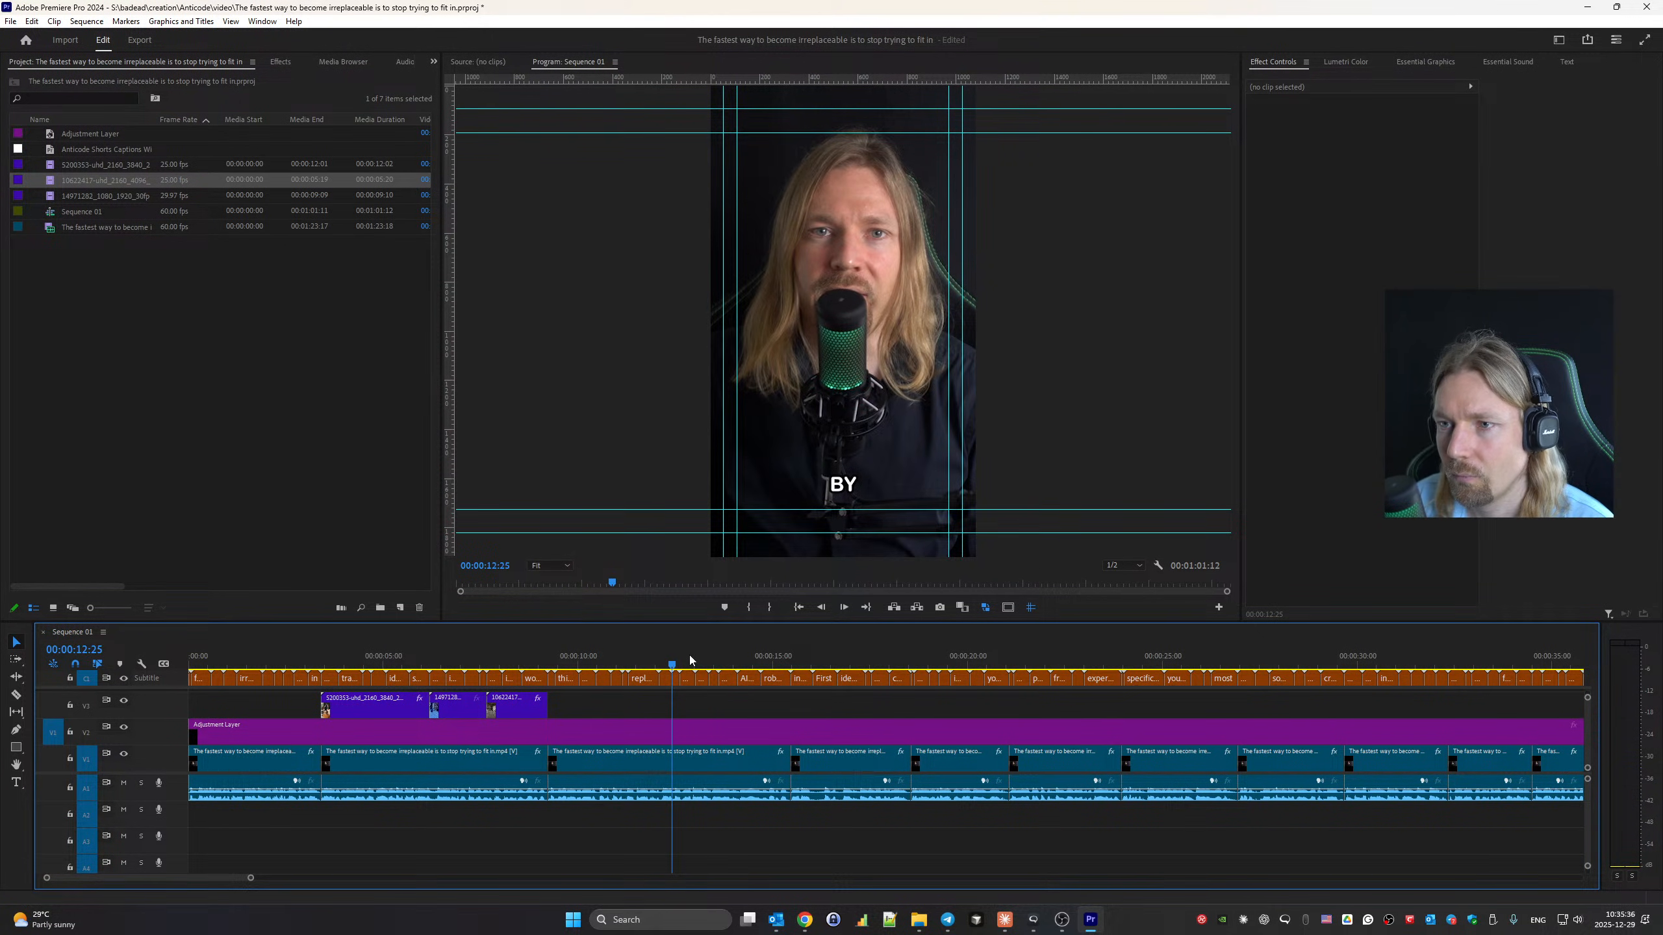
key("space")
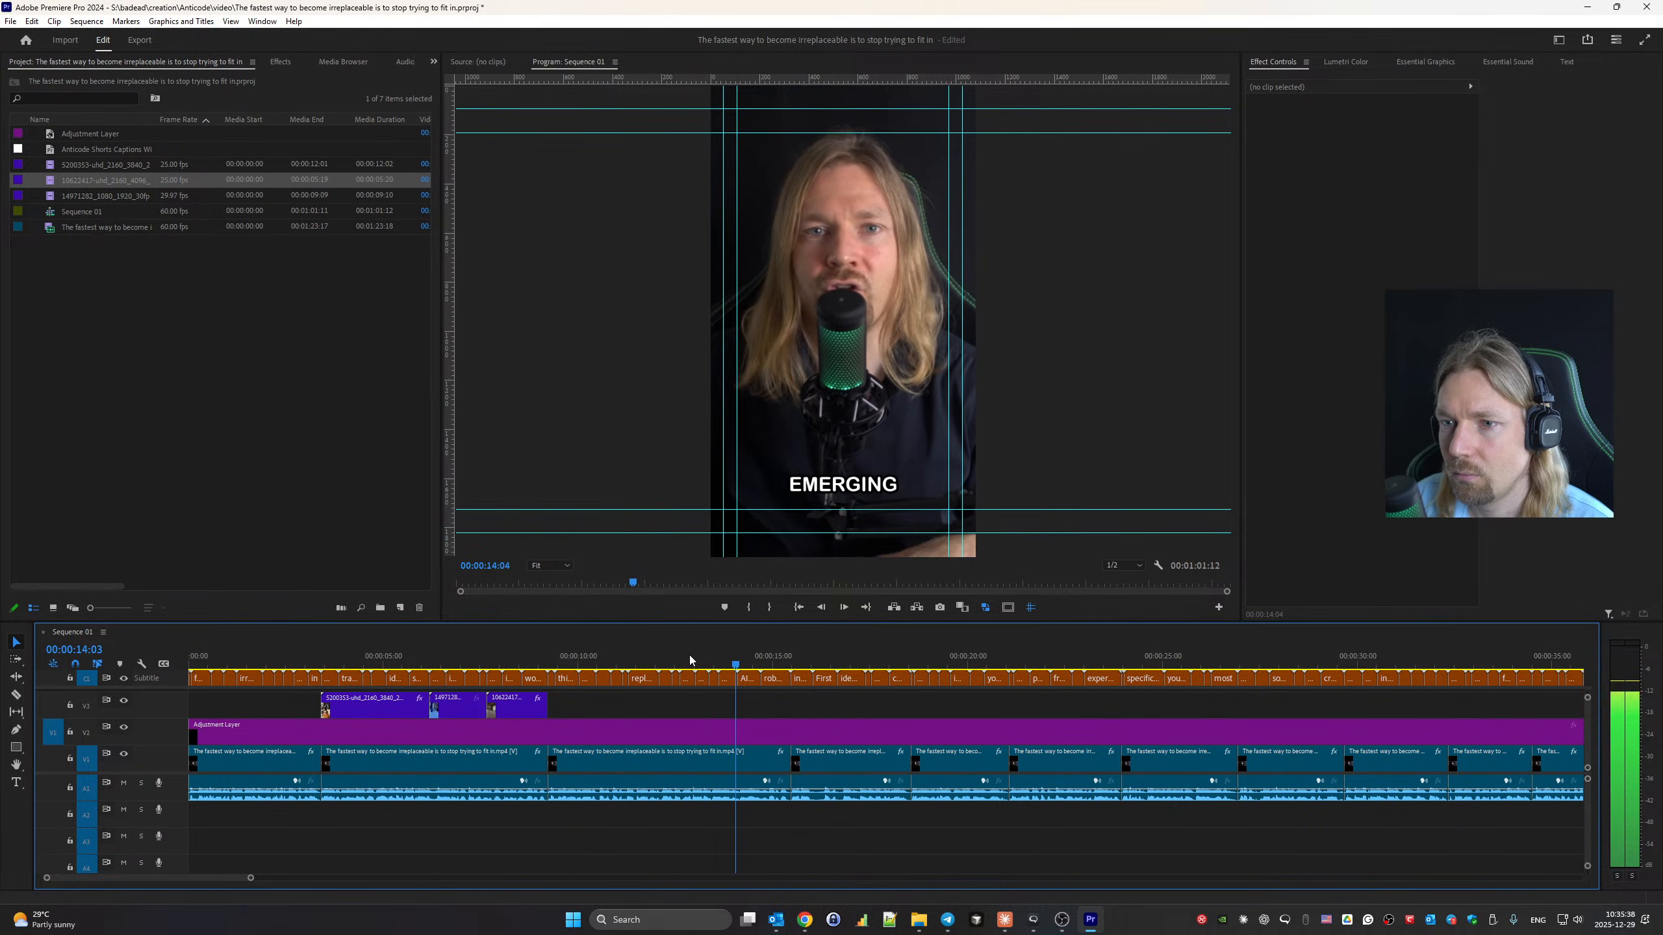
key("space")
left_click(683, 659)
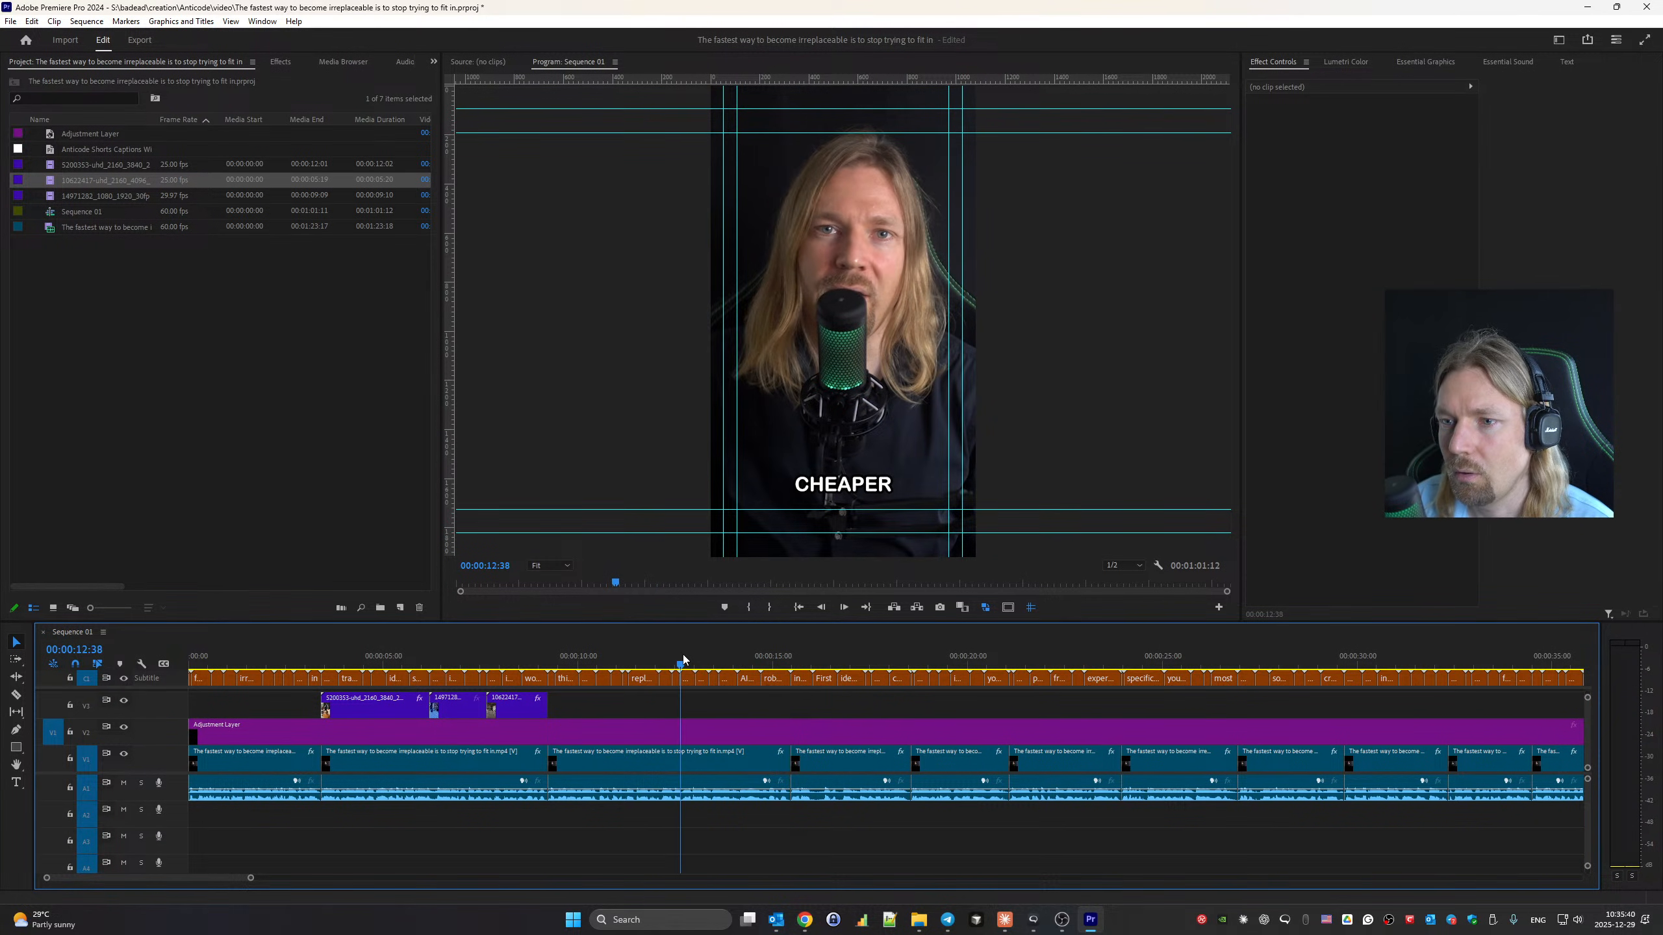
Switch to the Pexels page in Chrome and search its videos for "ai".
mouse_move(805, 920)
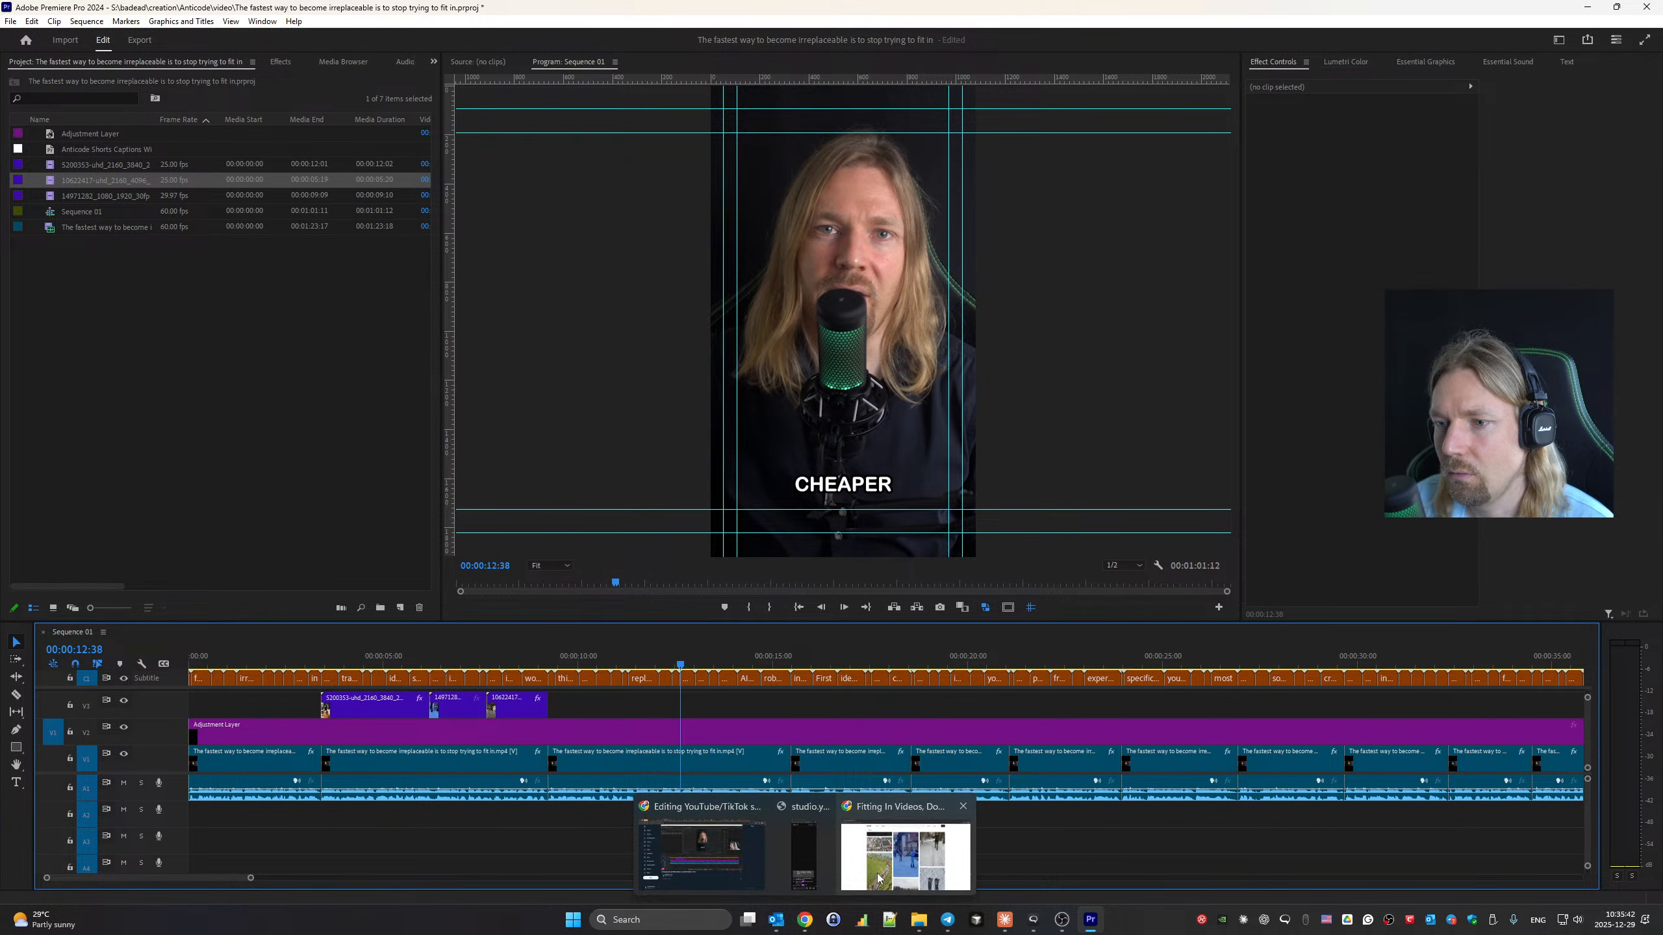
left_click(901, 856)
triple_click(583, 87)
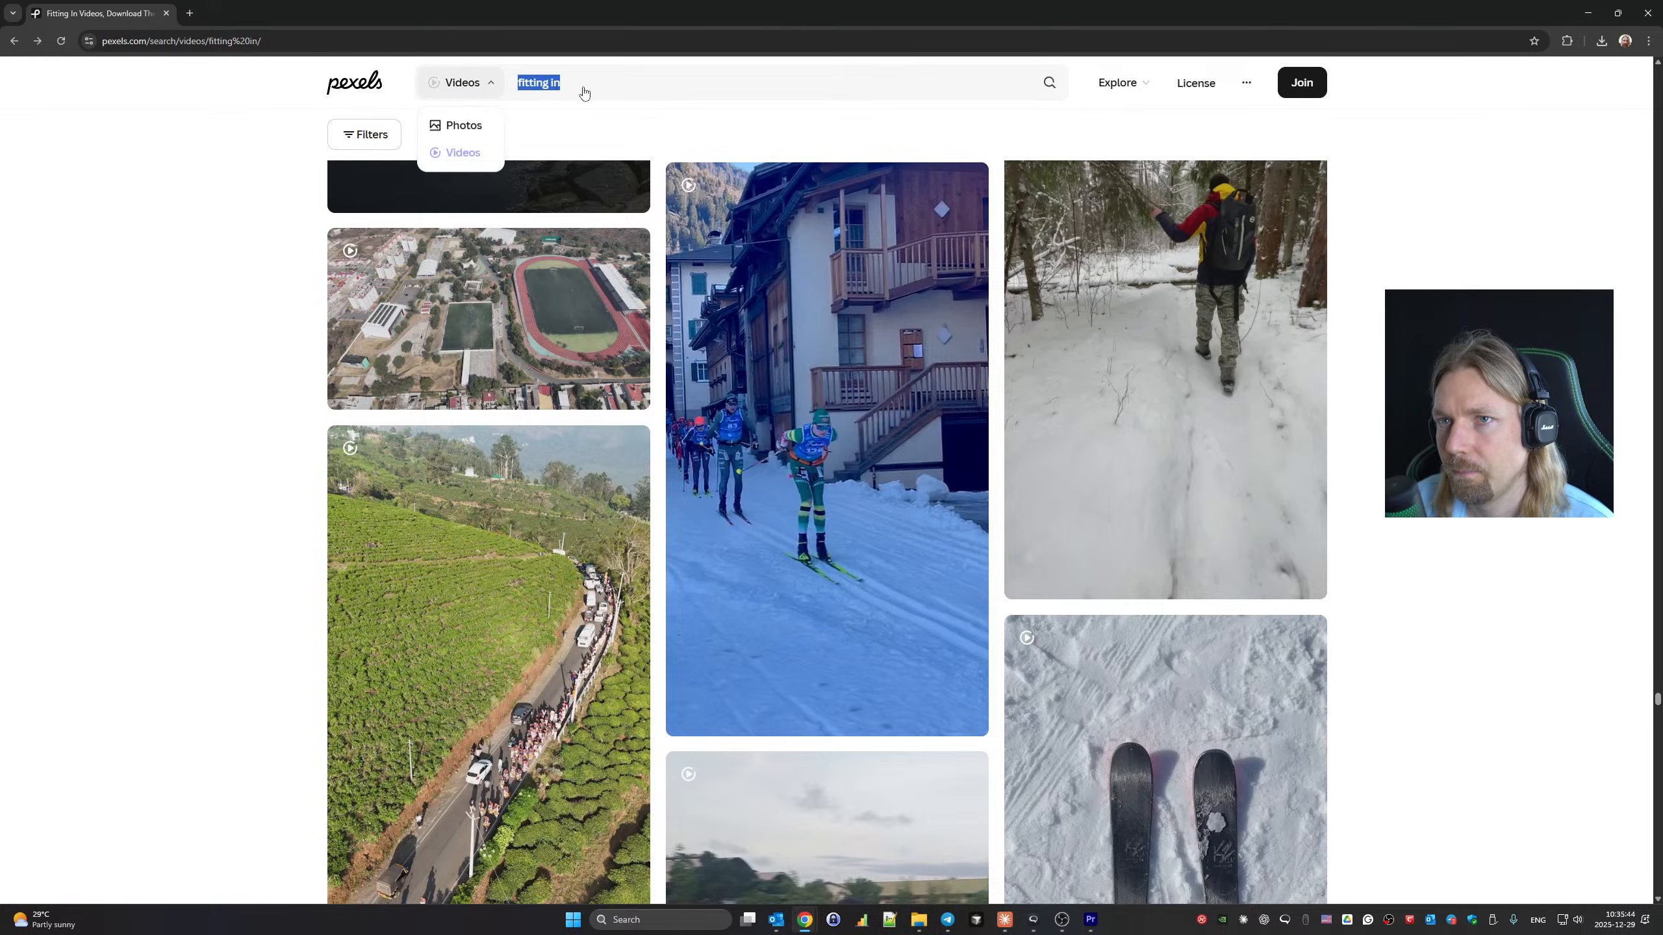
type("ai")
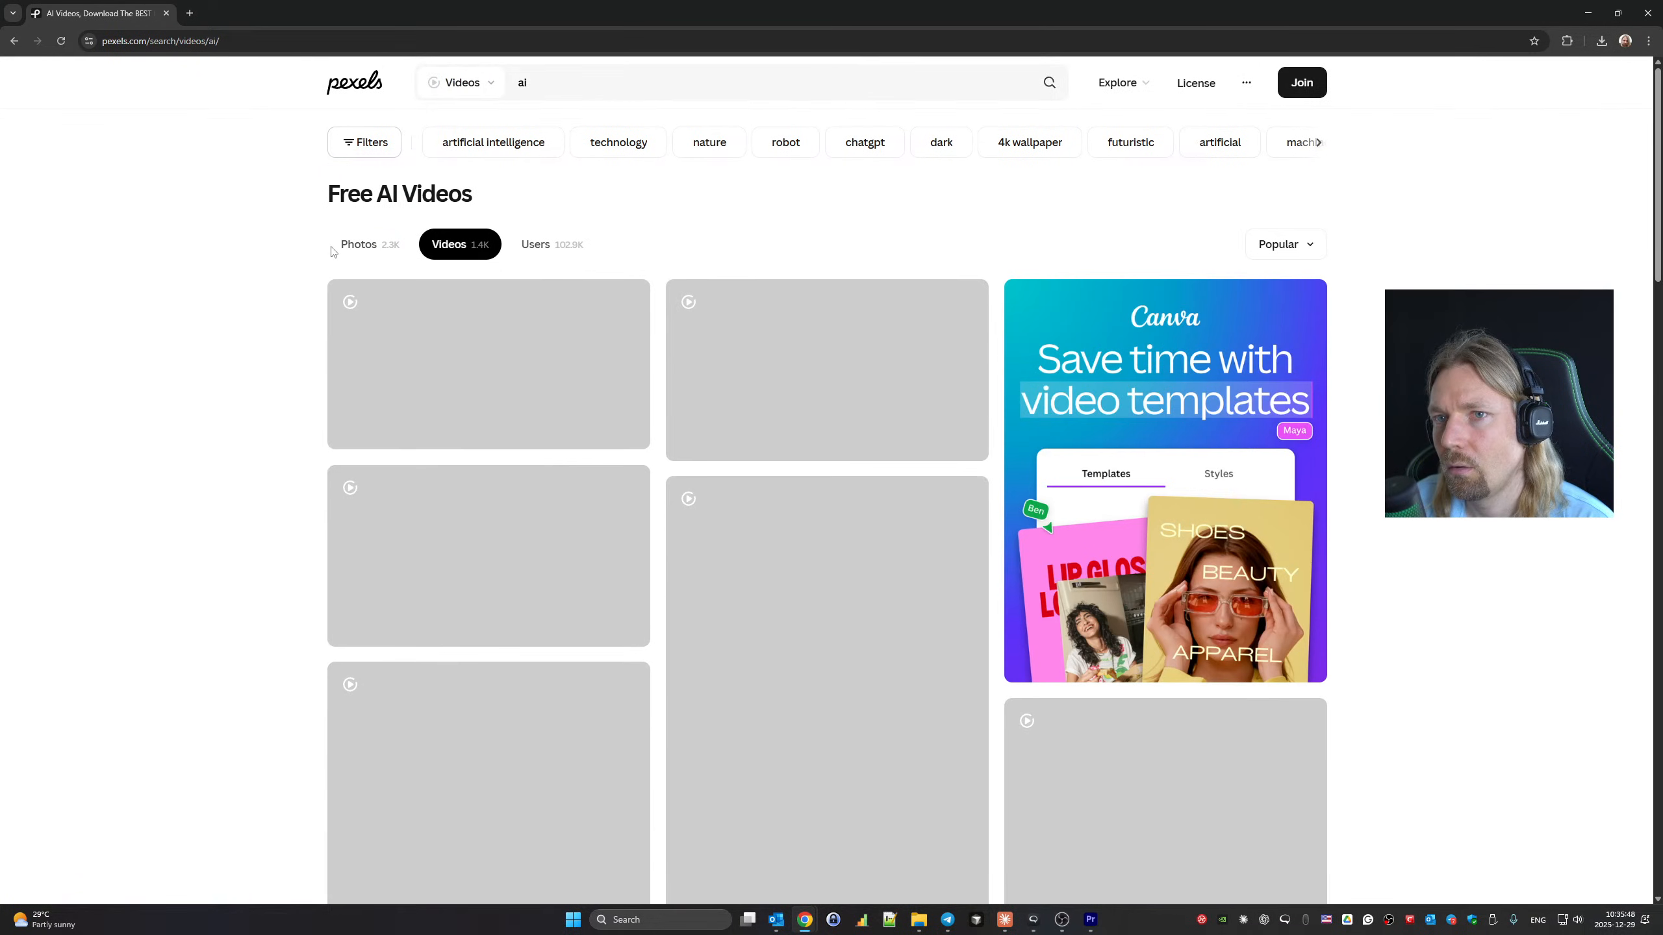
Browse the Pexels "ai" video results for a vertical clip that illustrates artificial intelligence.
scroll(203, 327, "down", 15)
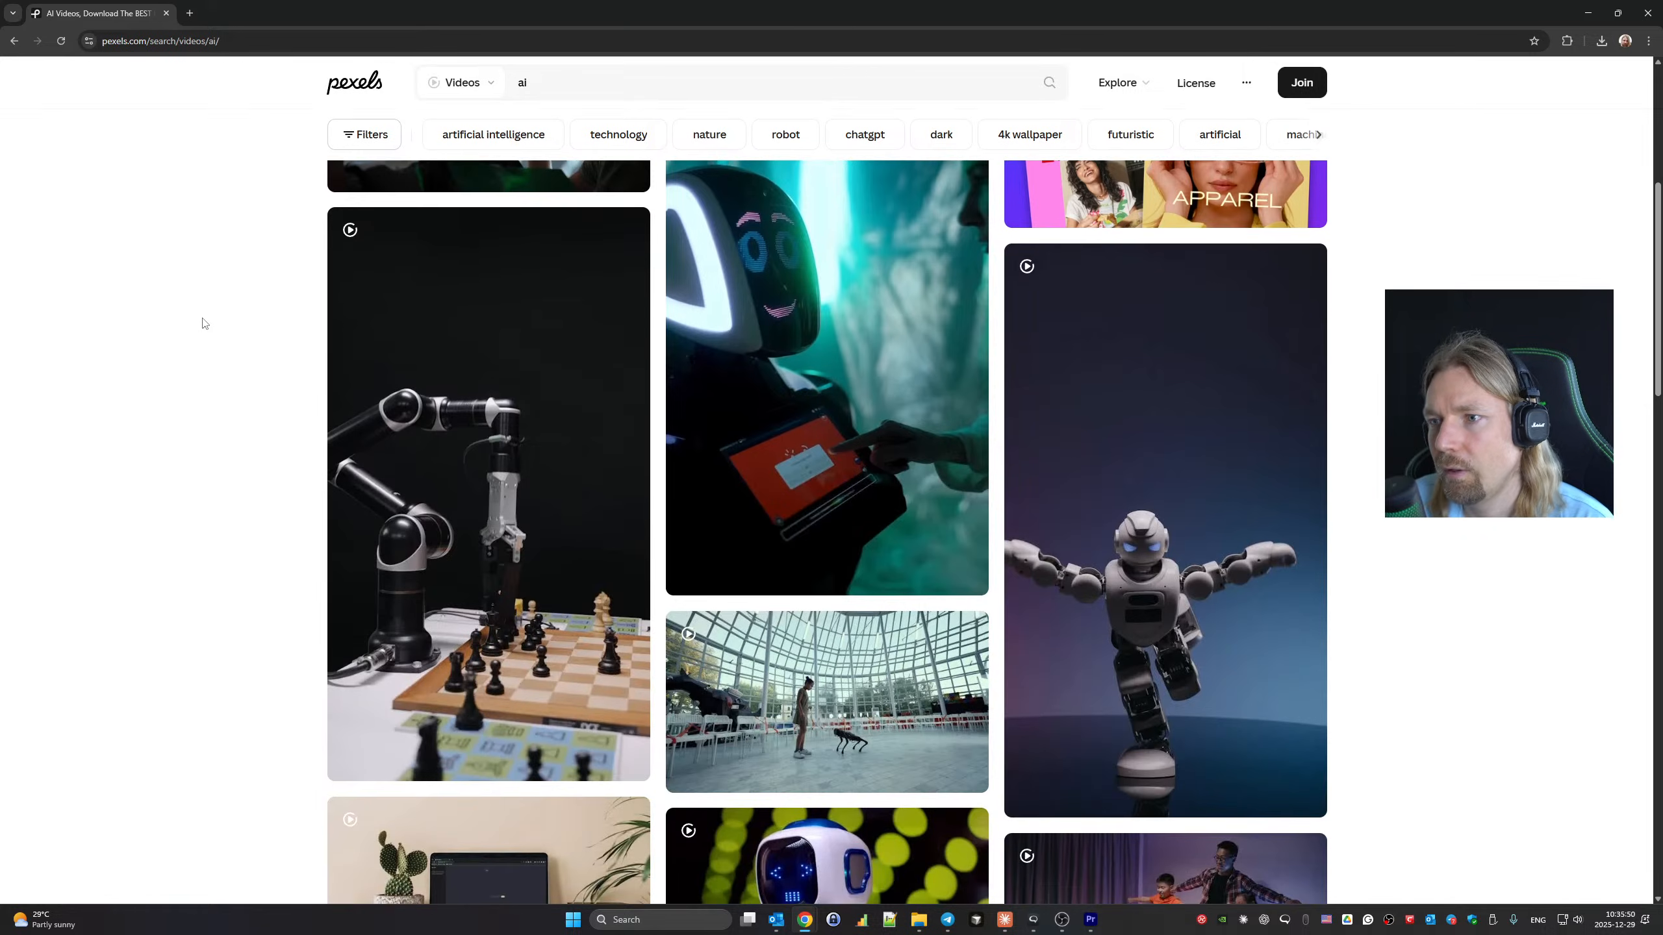
scroll(216, 332, "down", 20)
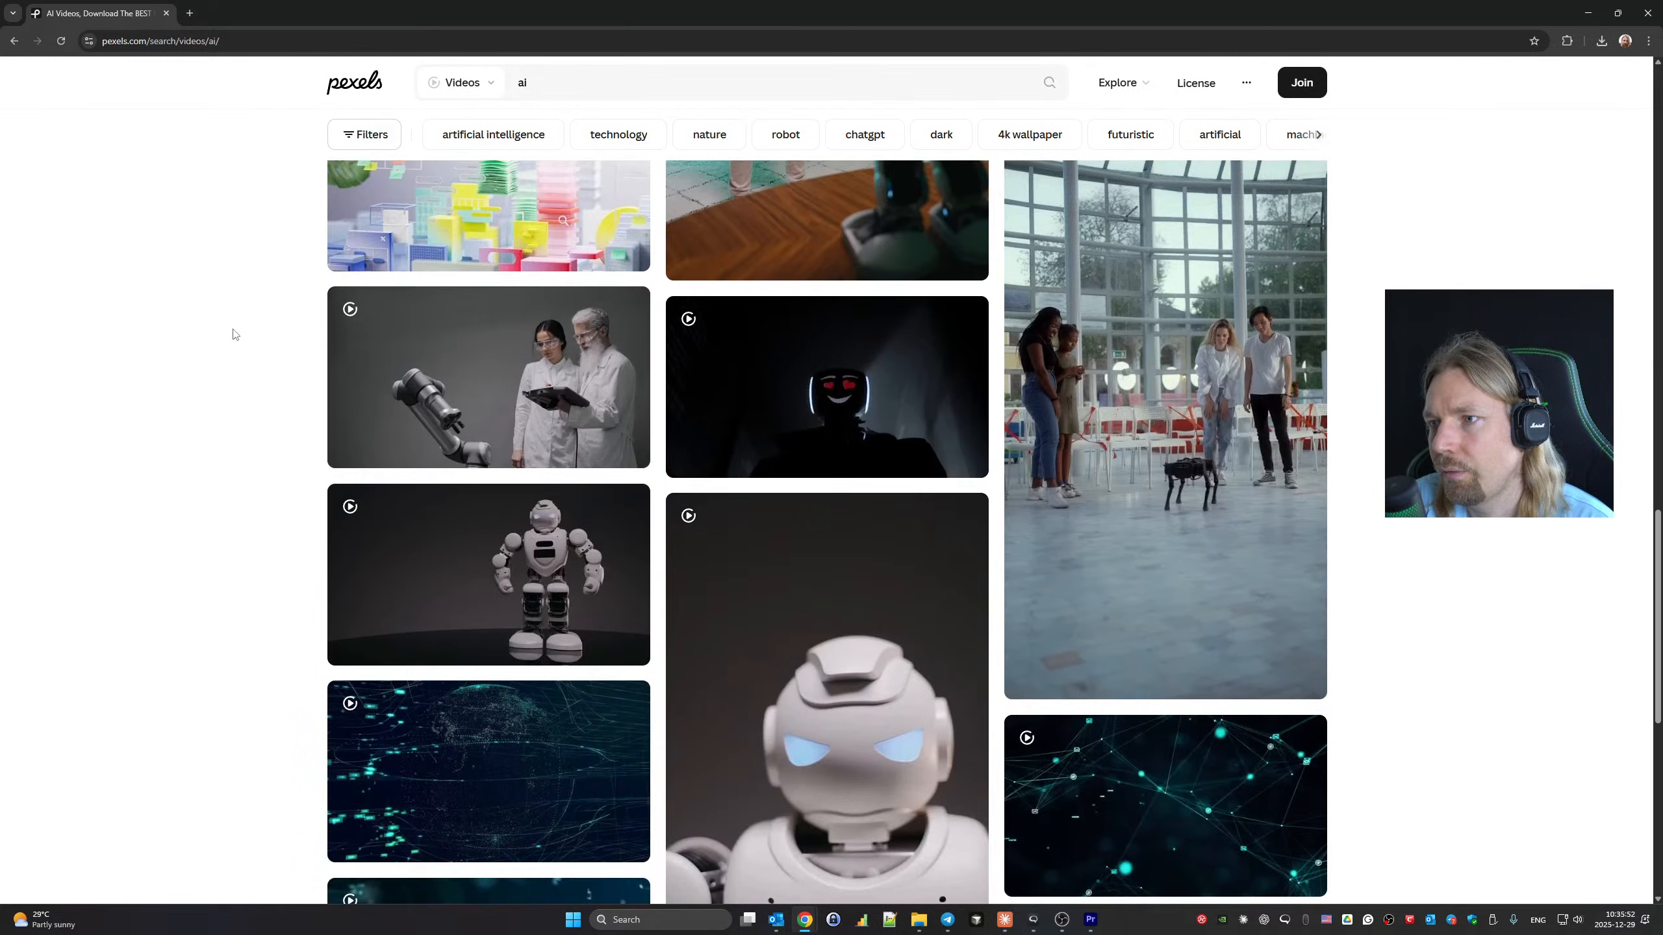
scroll(234, 334, "down", 7)
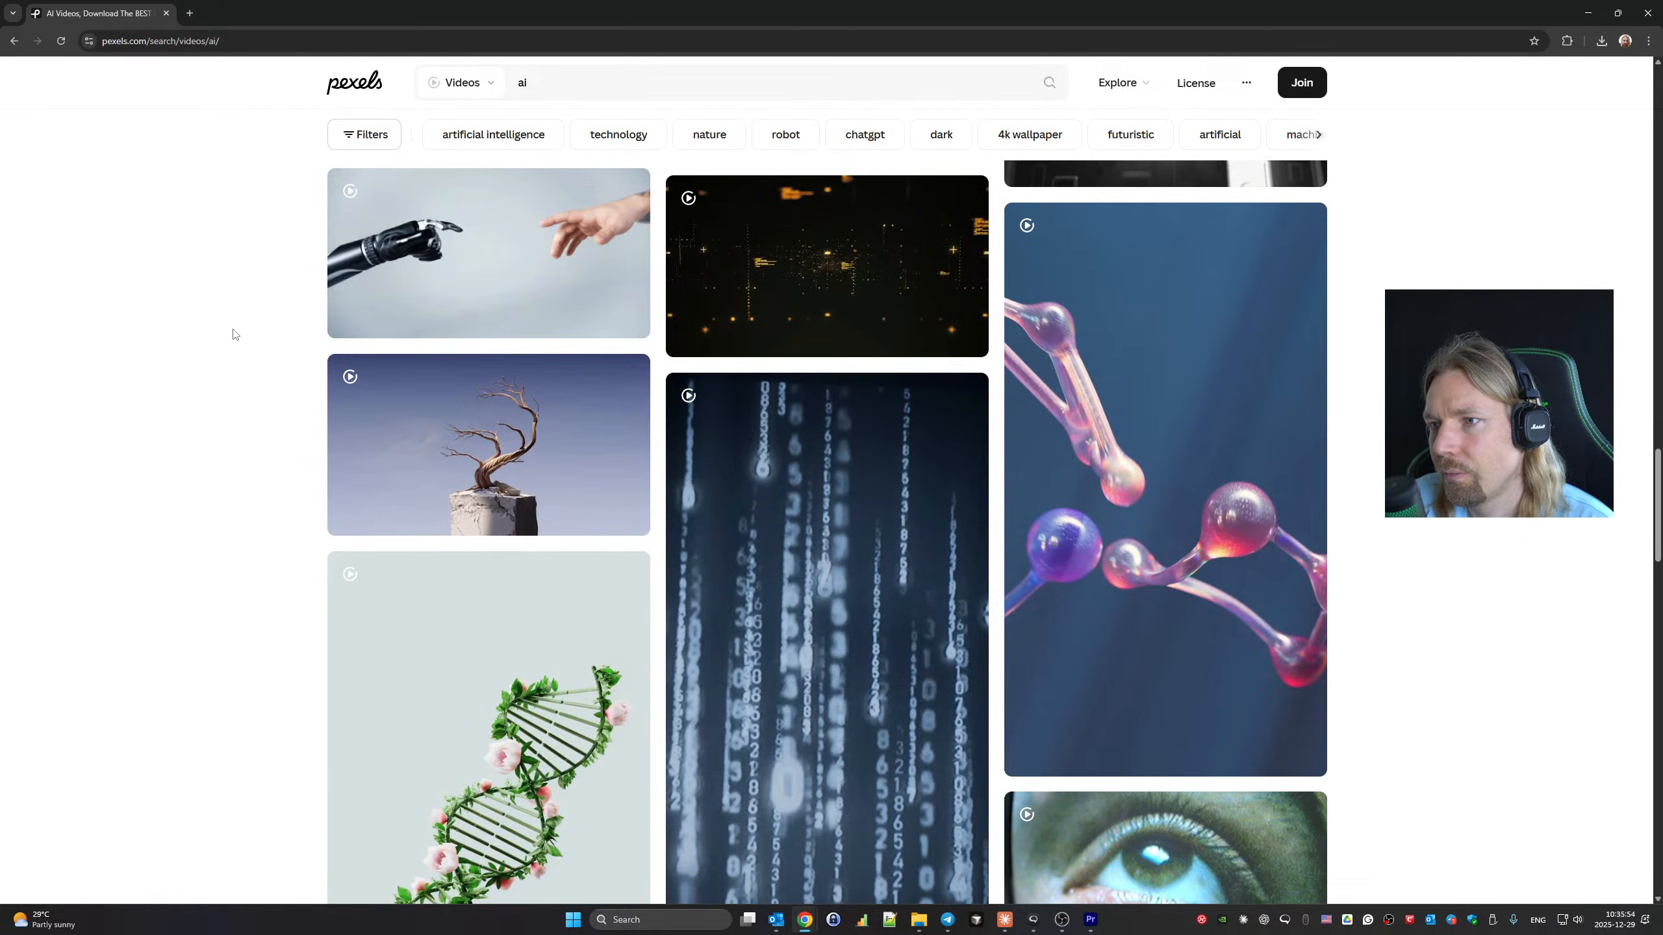
scroll(234, 334, "down", 12)
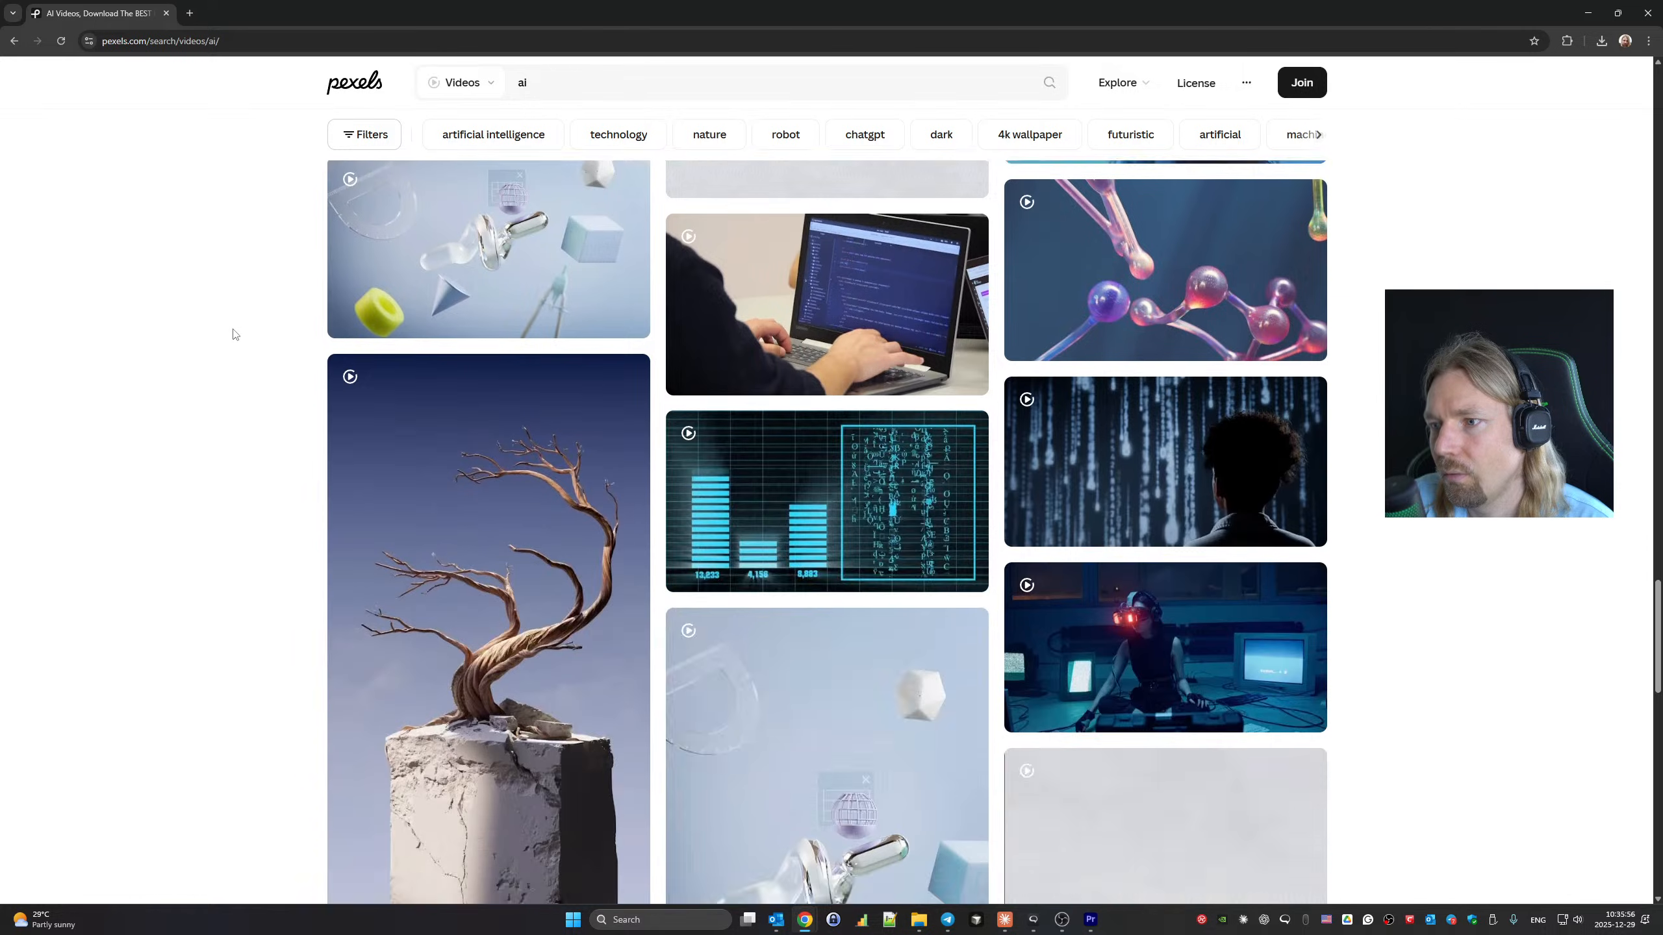
scroll(234, 334, "down", 15)
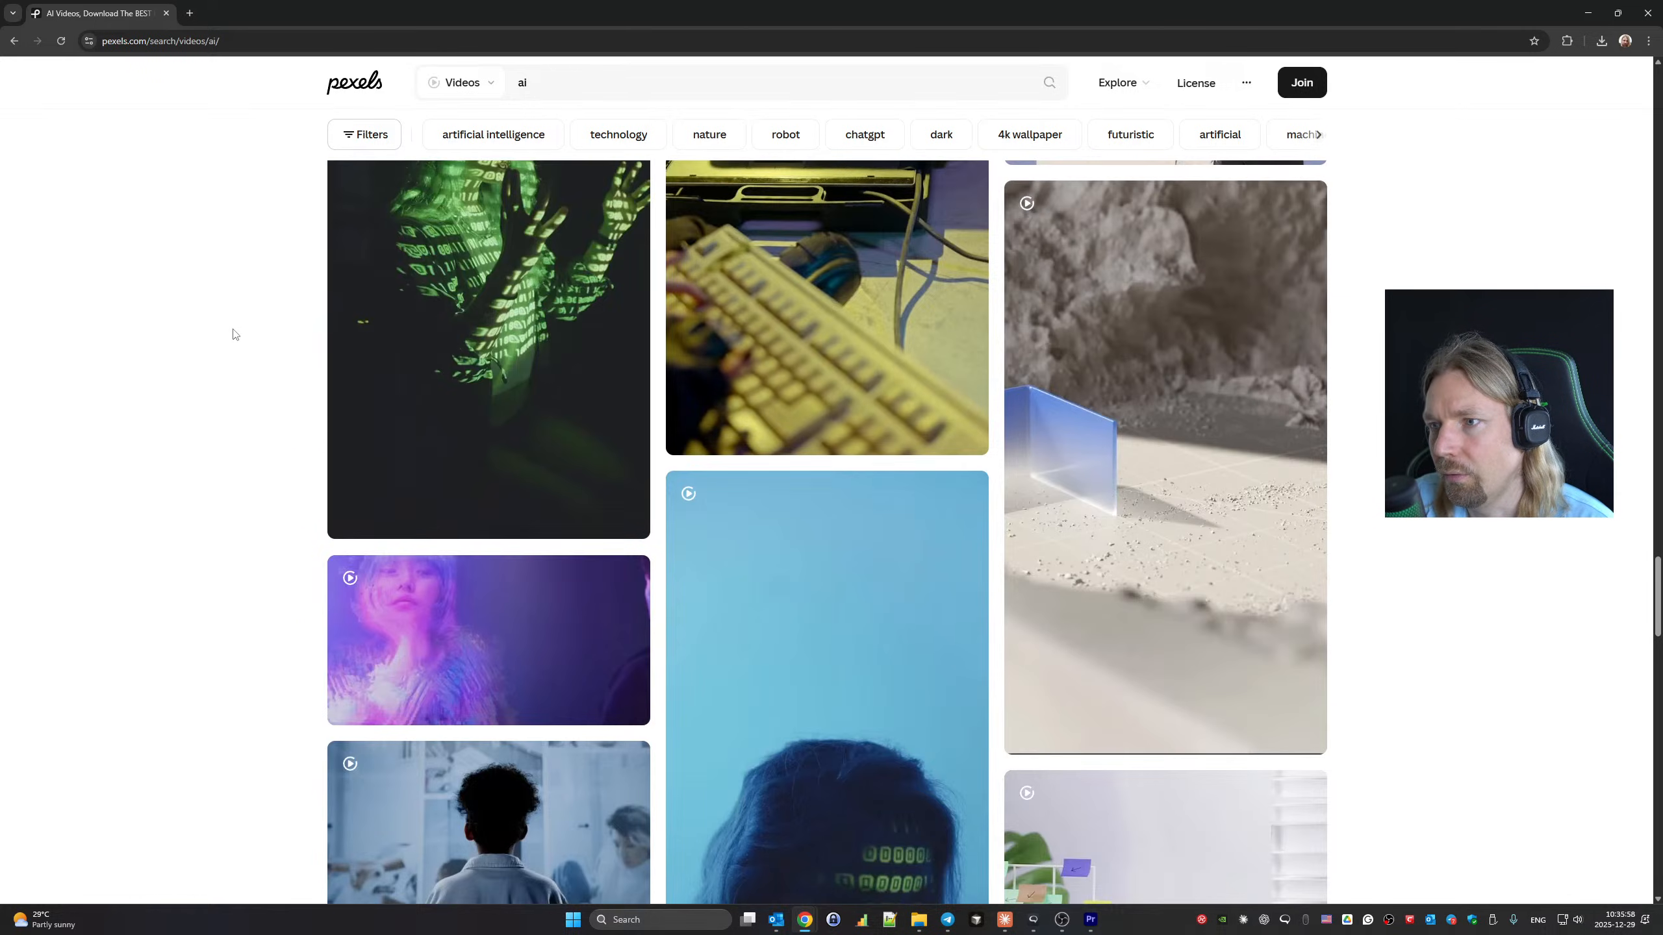
scroll(235, 333, "down", 11)
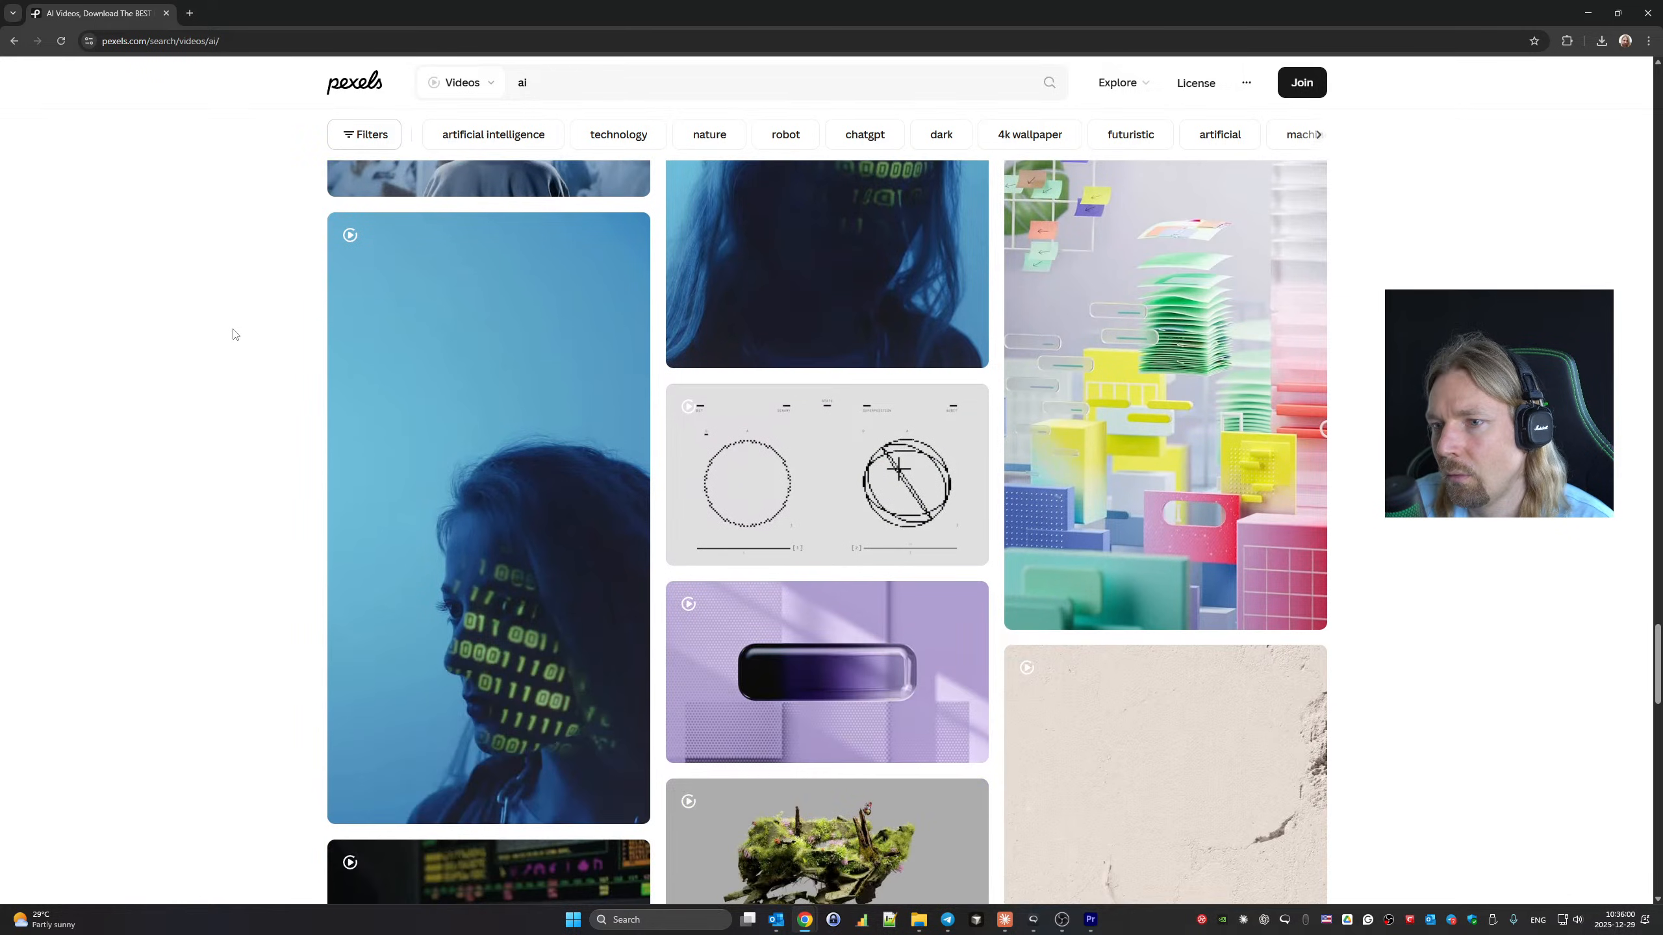
scroll(234, 334, "down", 14)
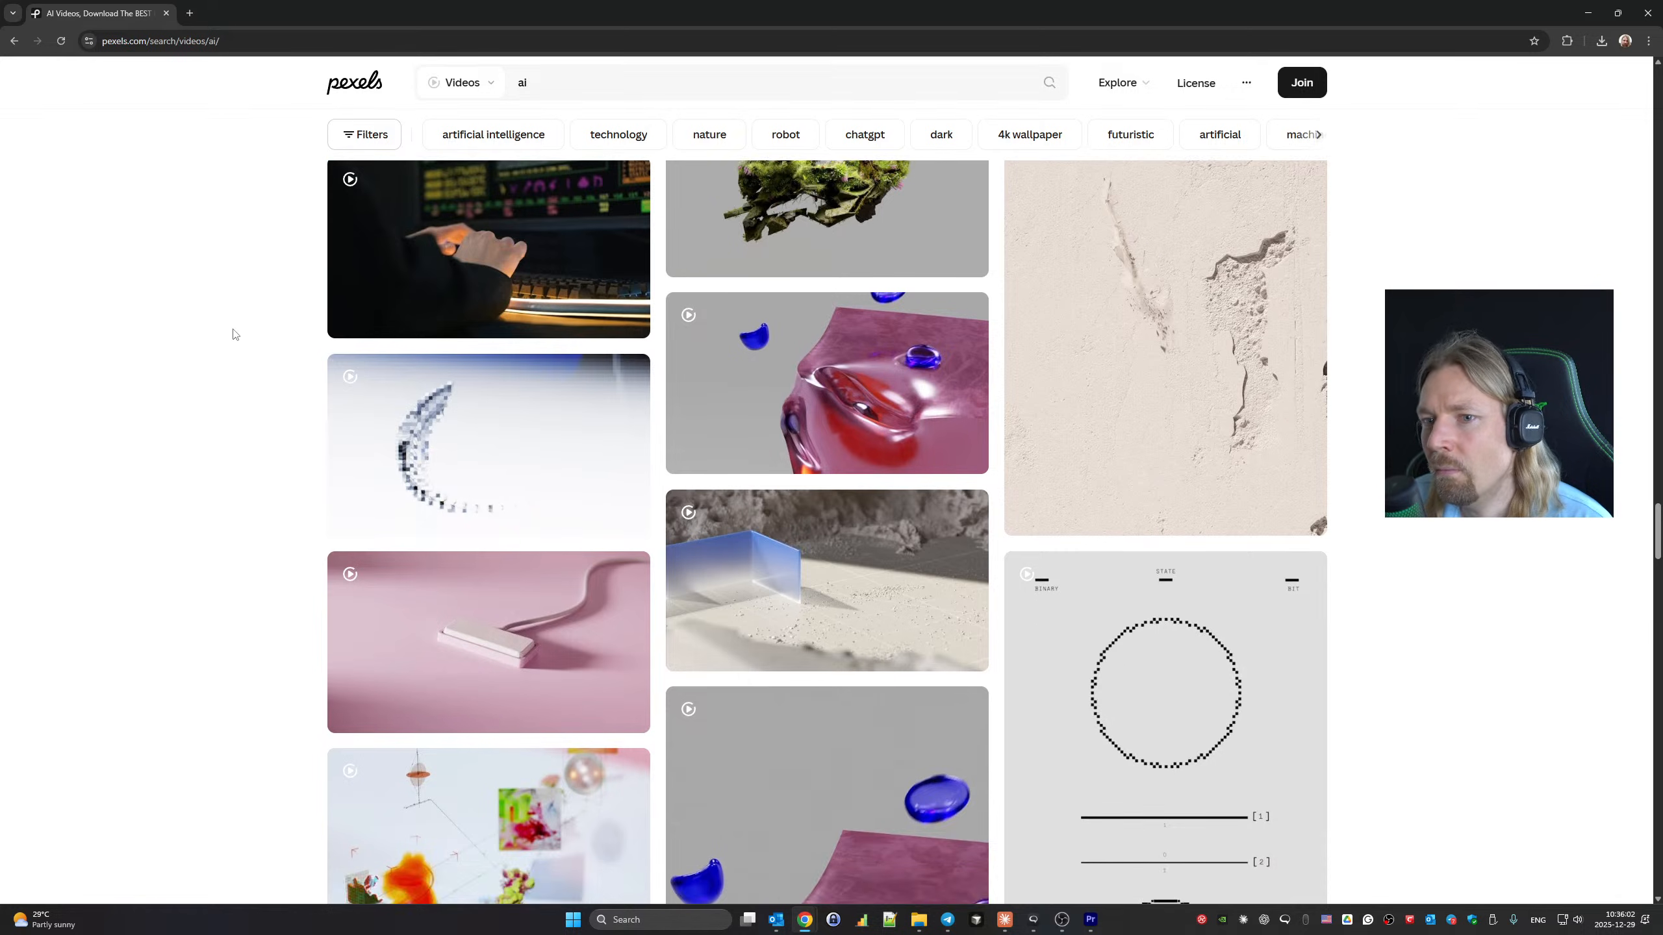
scroll(234, 334, "down", 15)
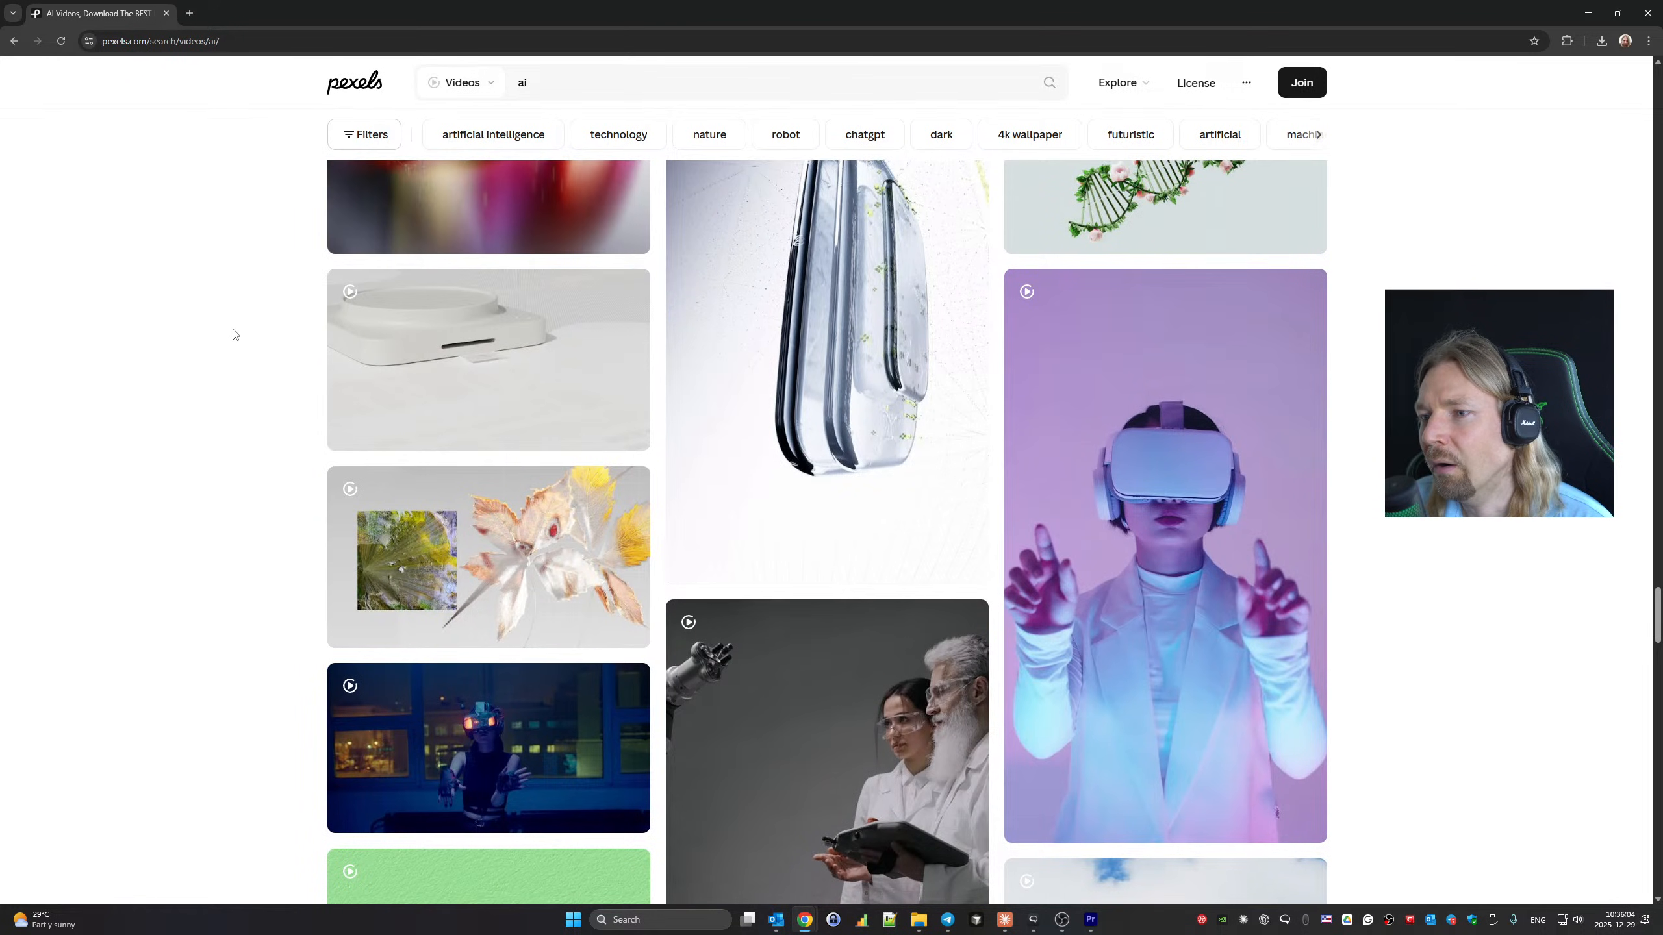
scroll(234, 334, "down", 9)
scroll(234, 334, "down", 7)
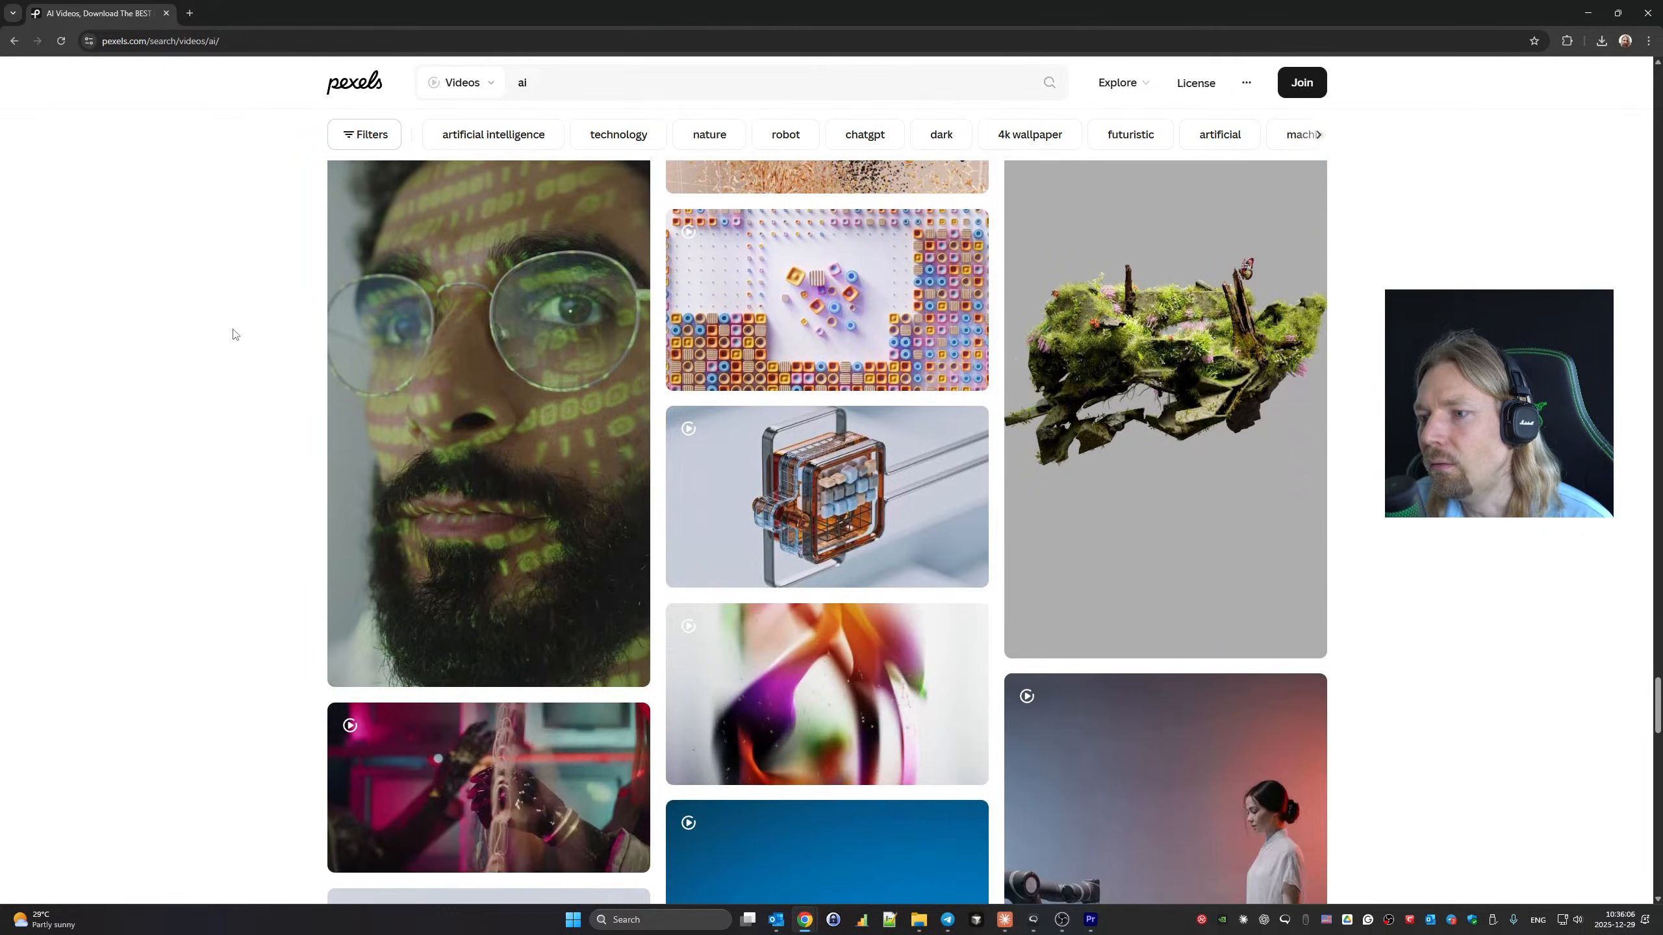
scroll(234, 334, "down", 14)
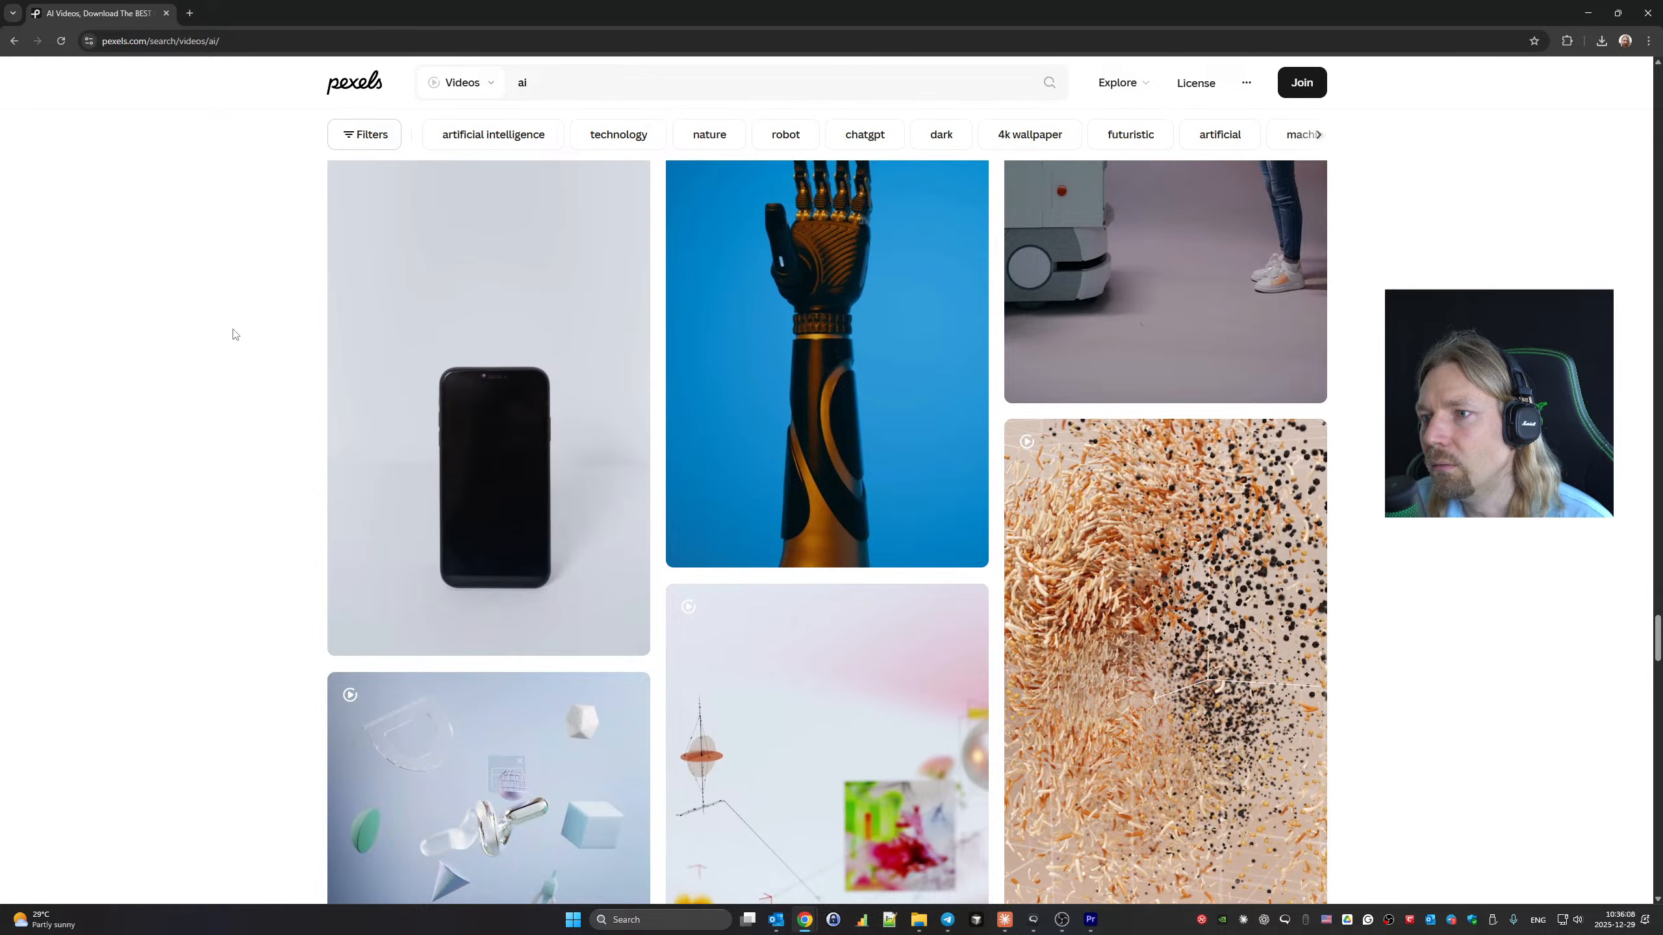
scroll(234, 334, "down", 19)
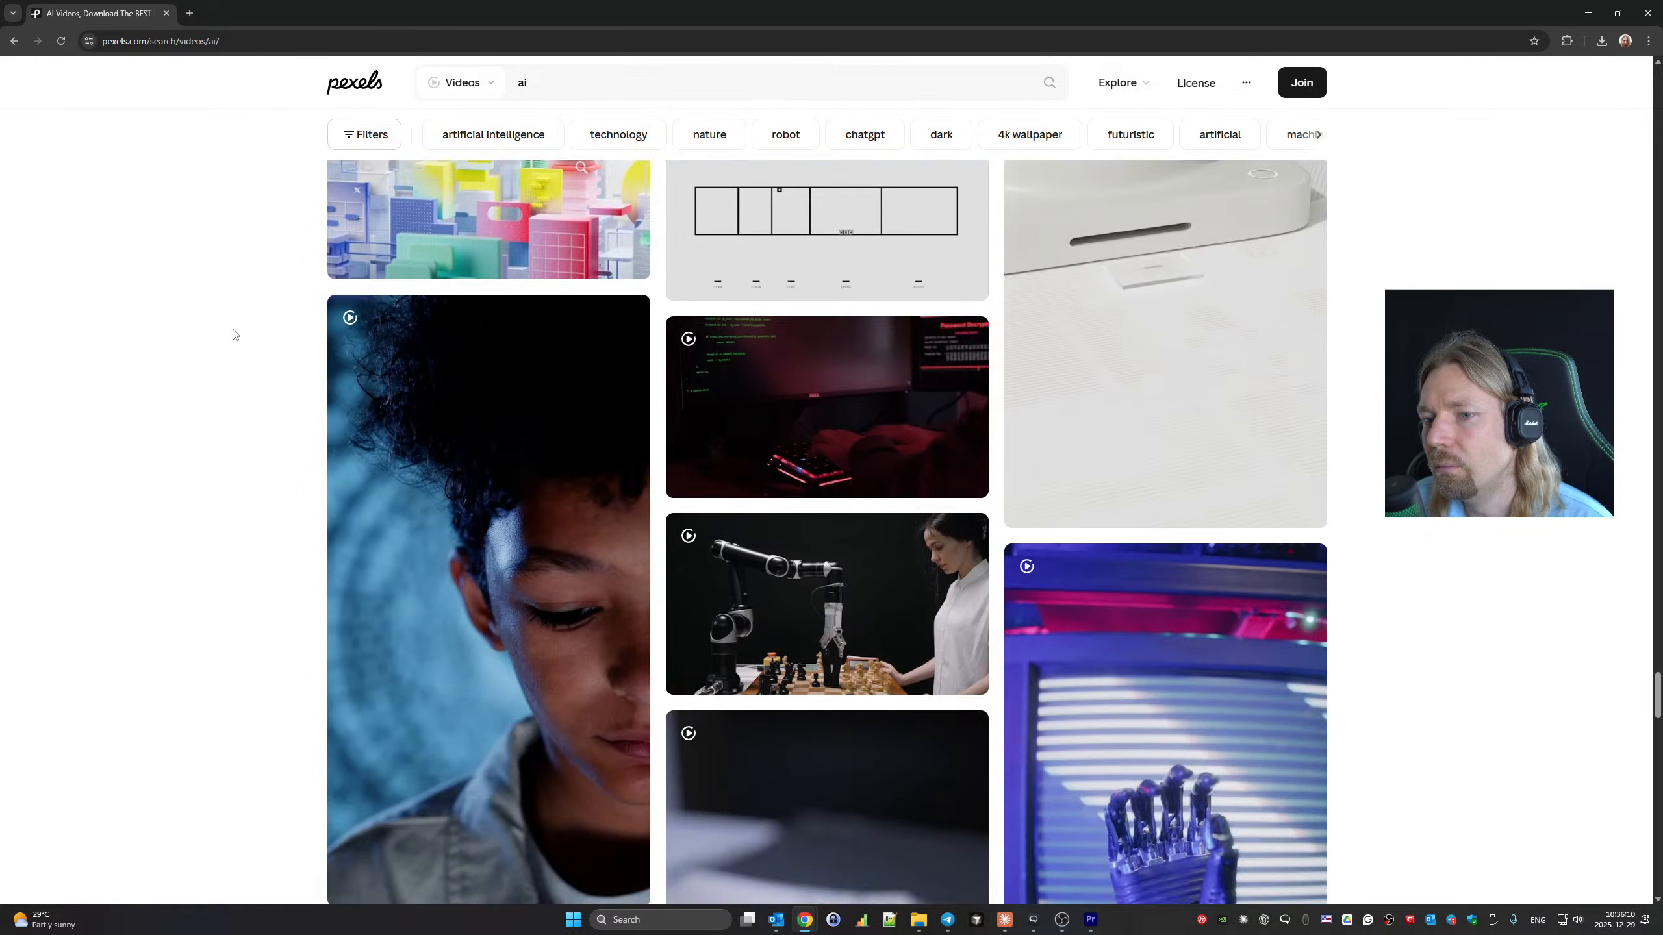
scroll(234, 334, "down", 18)
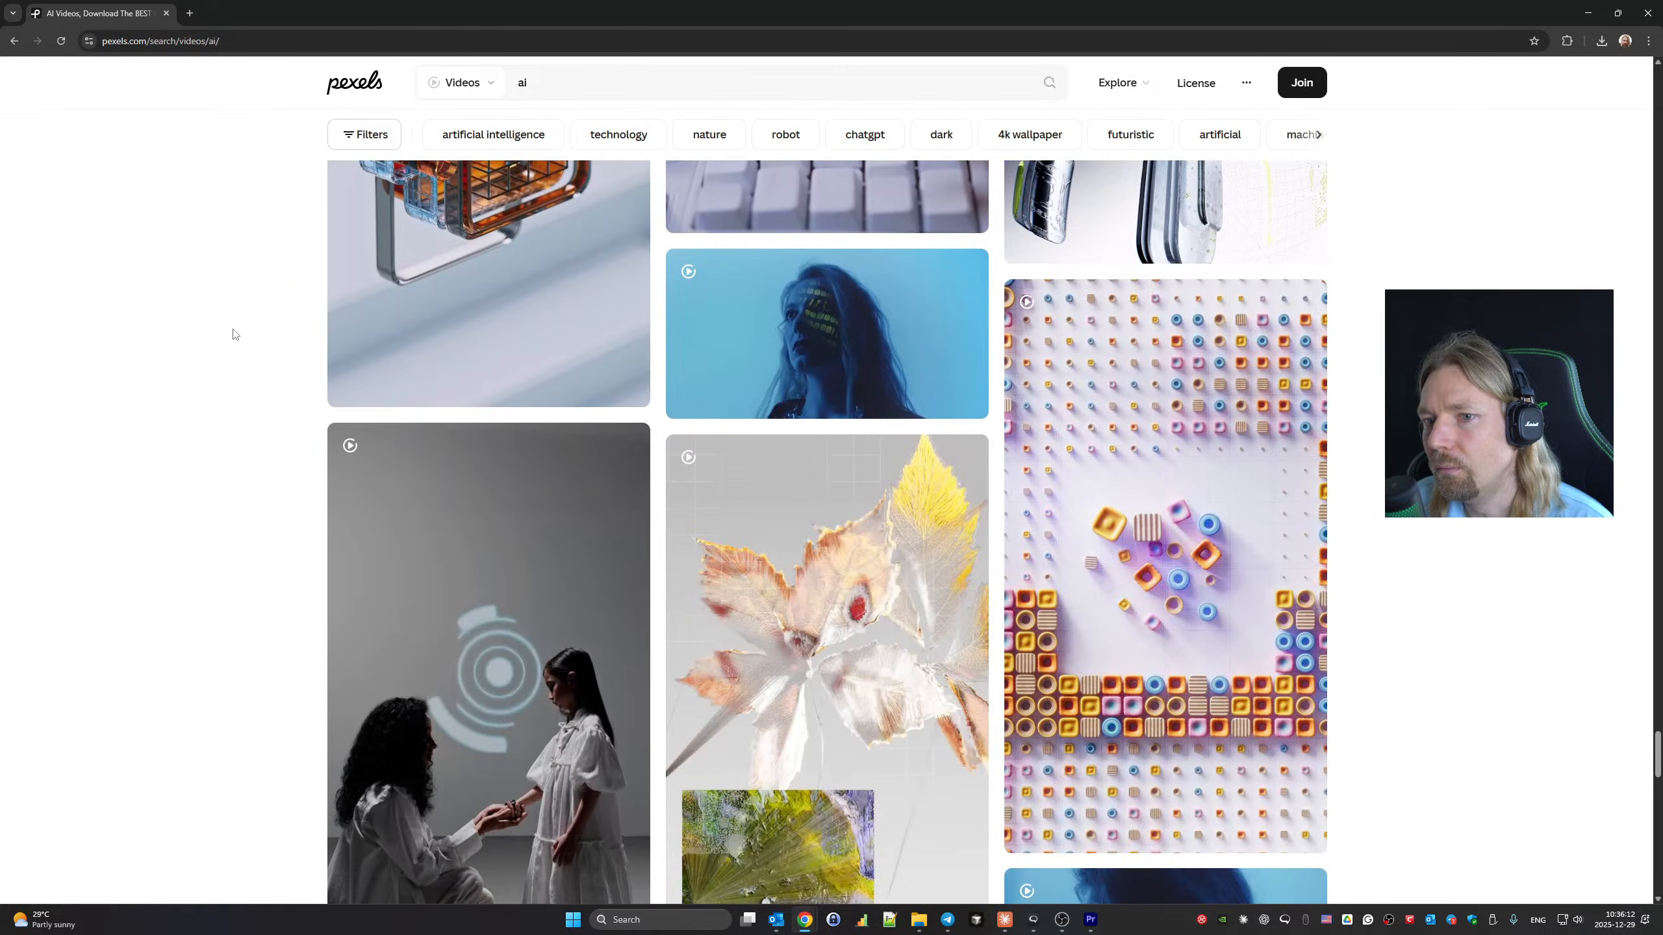
scroll(235, 334, "down", 6)
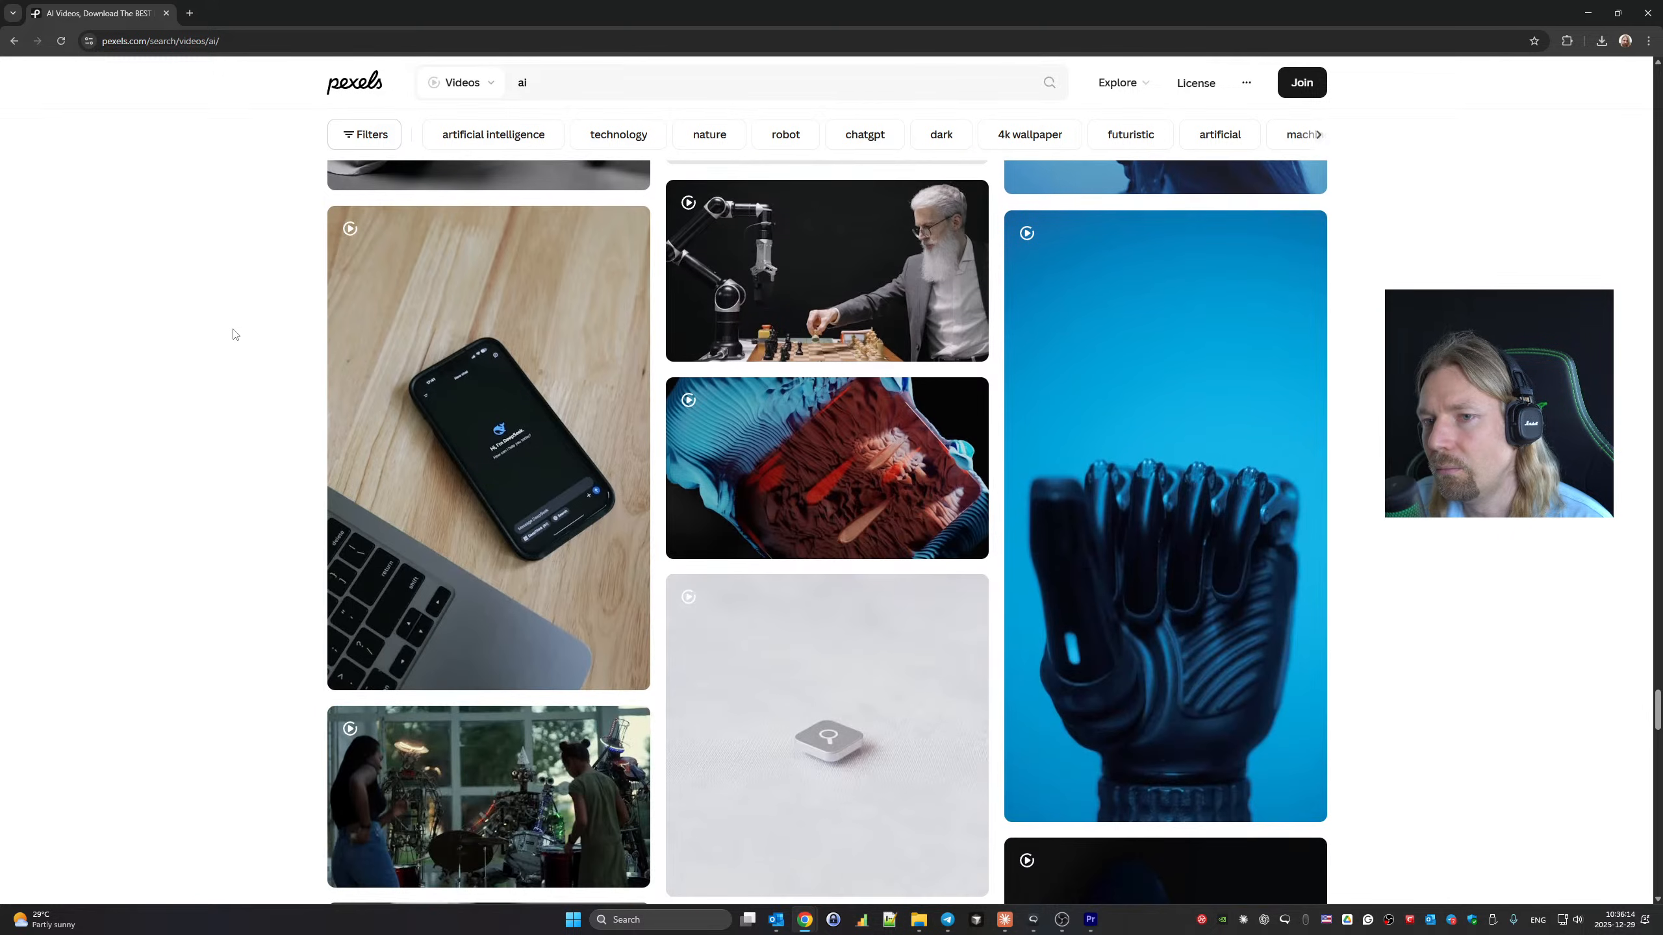
scroll(235, 334, "down", 5)
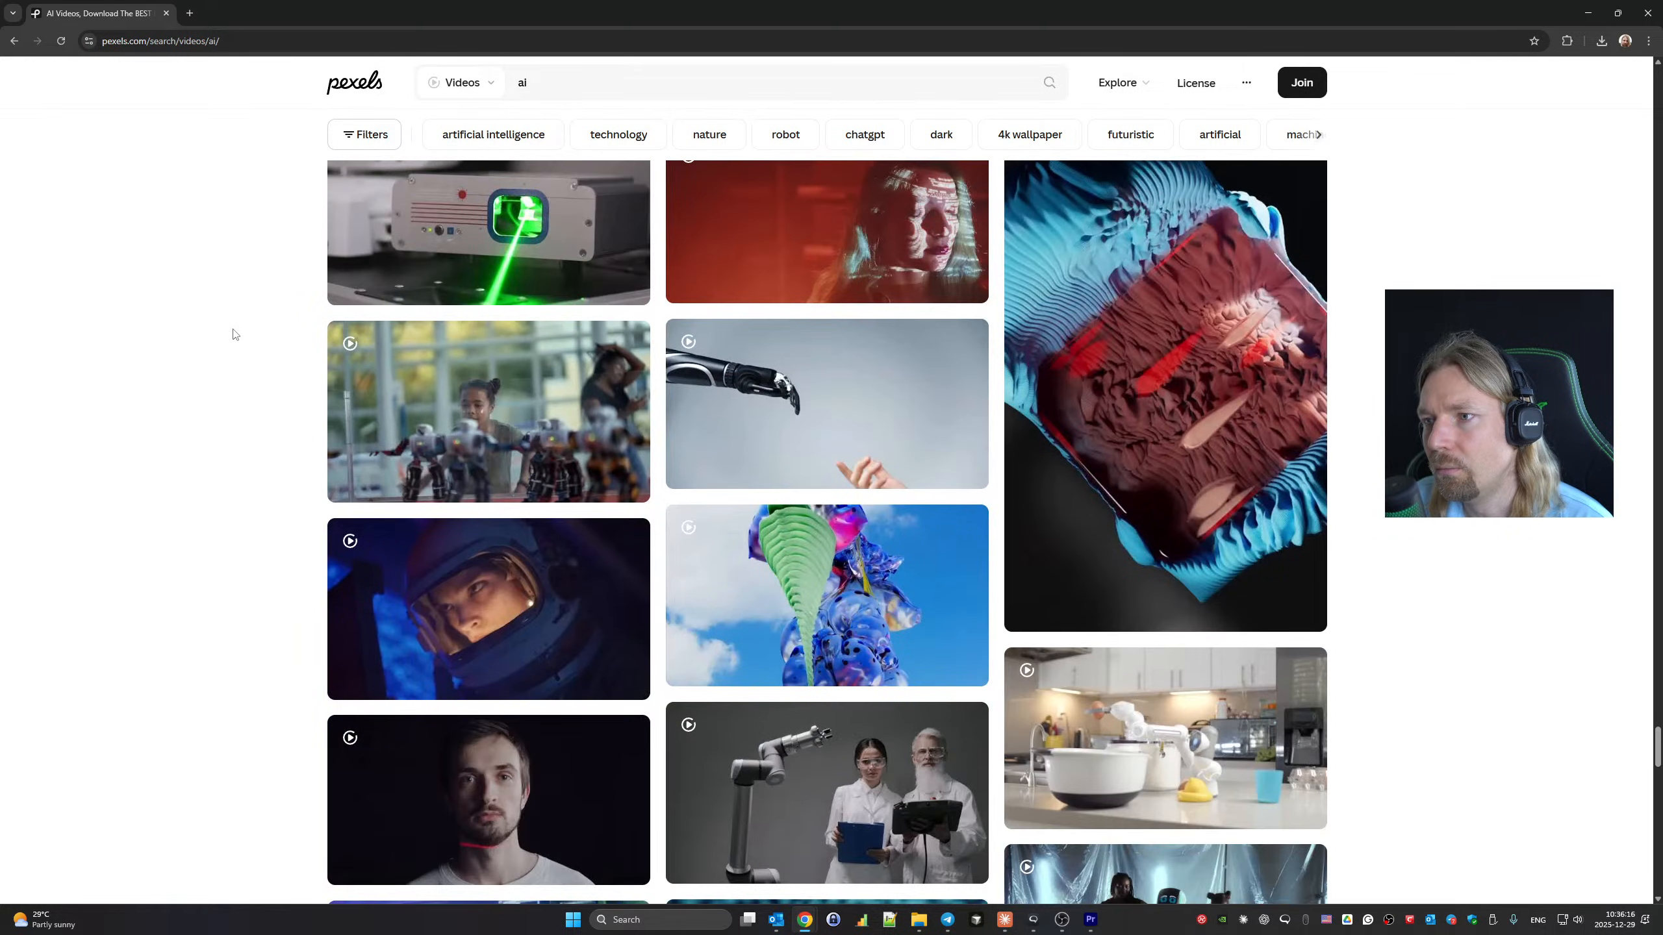
mouse_move(1285, 400)
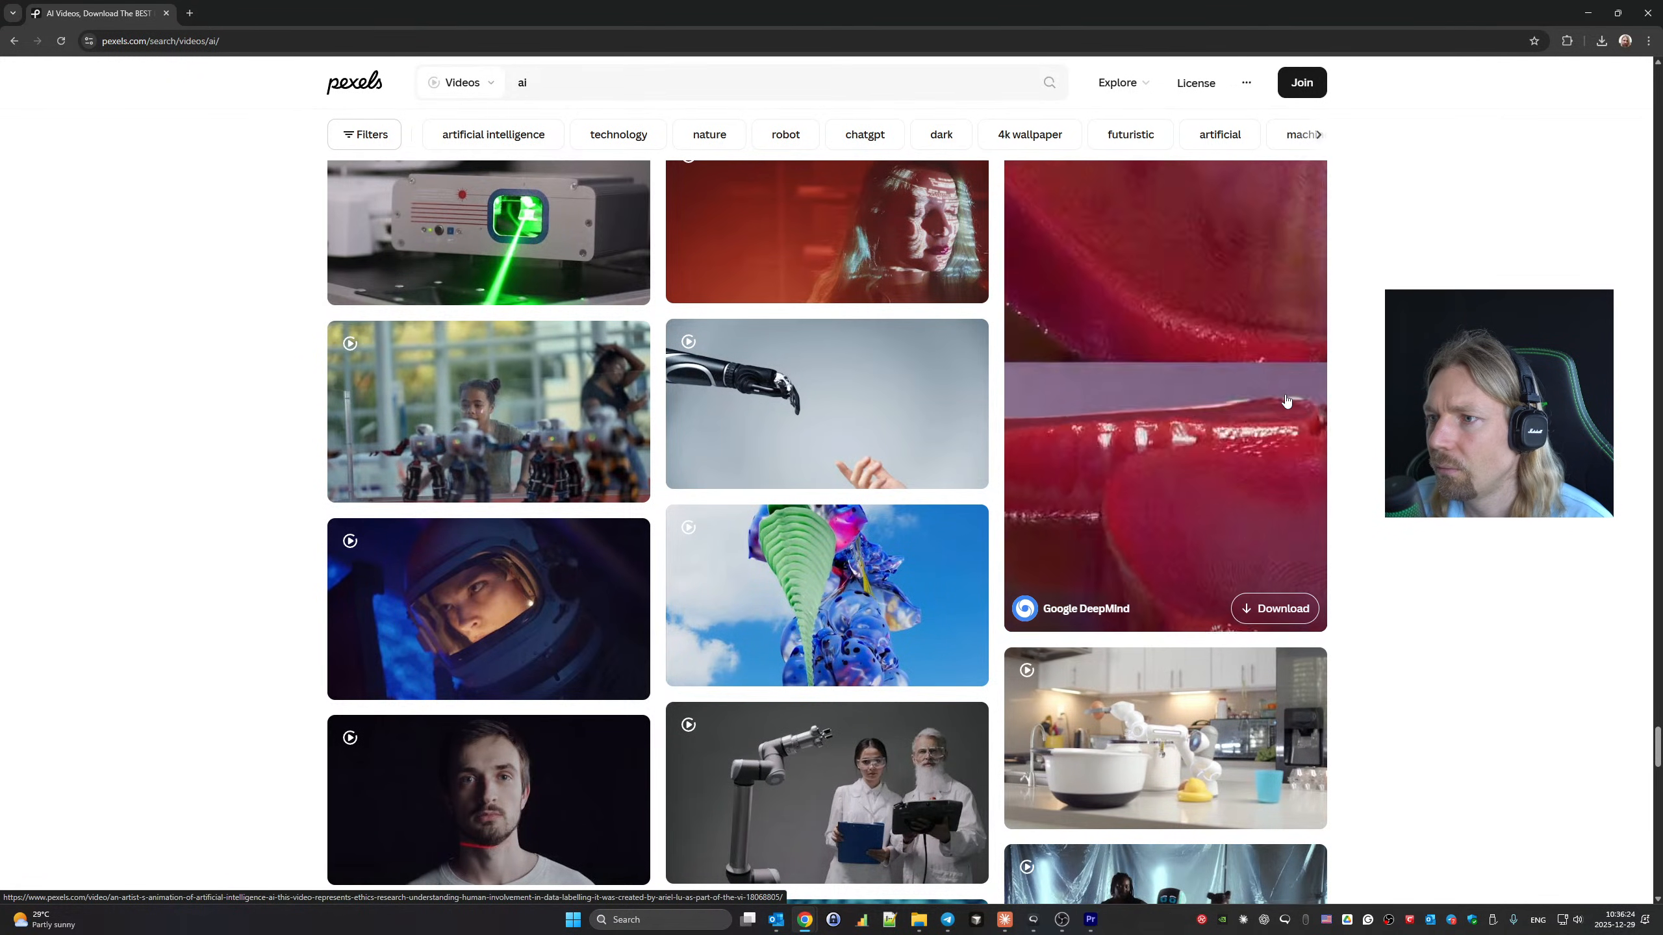
scroll(1287, 401, "down", 1)
scroll(1287, 402, "down", 10)
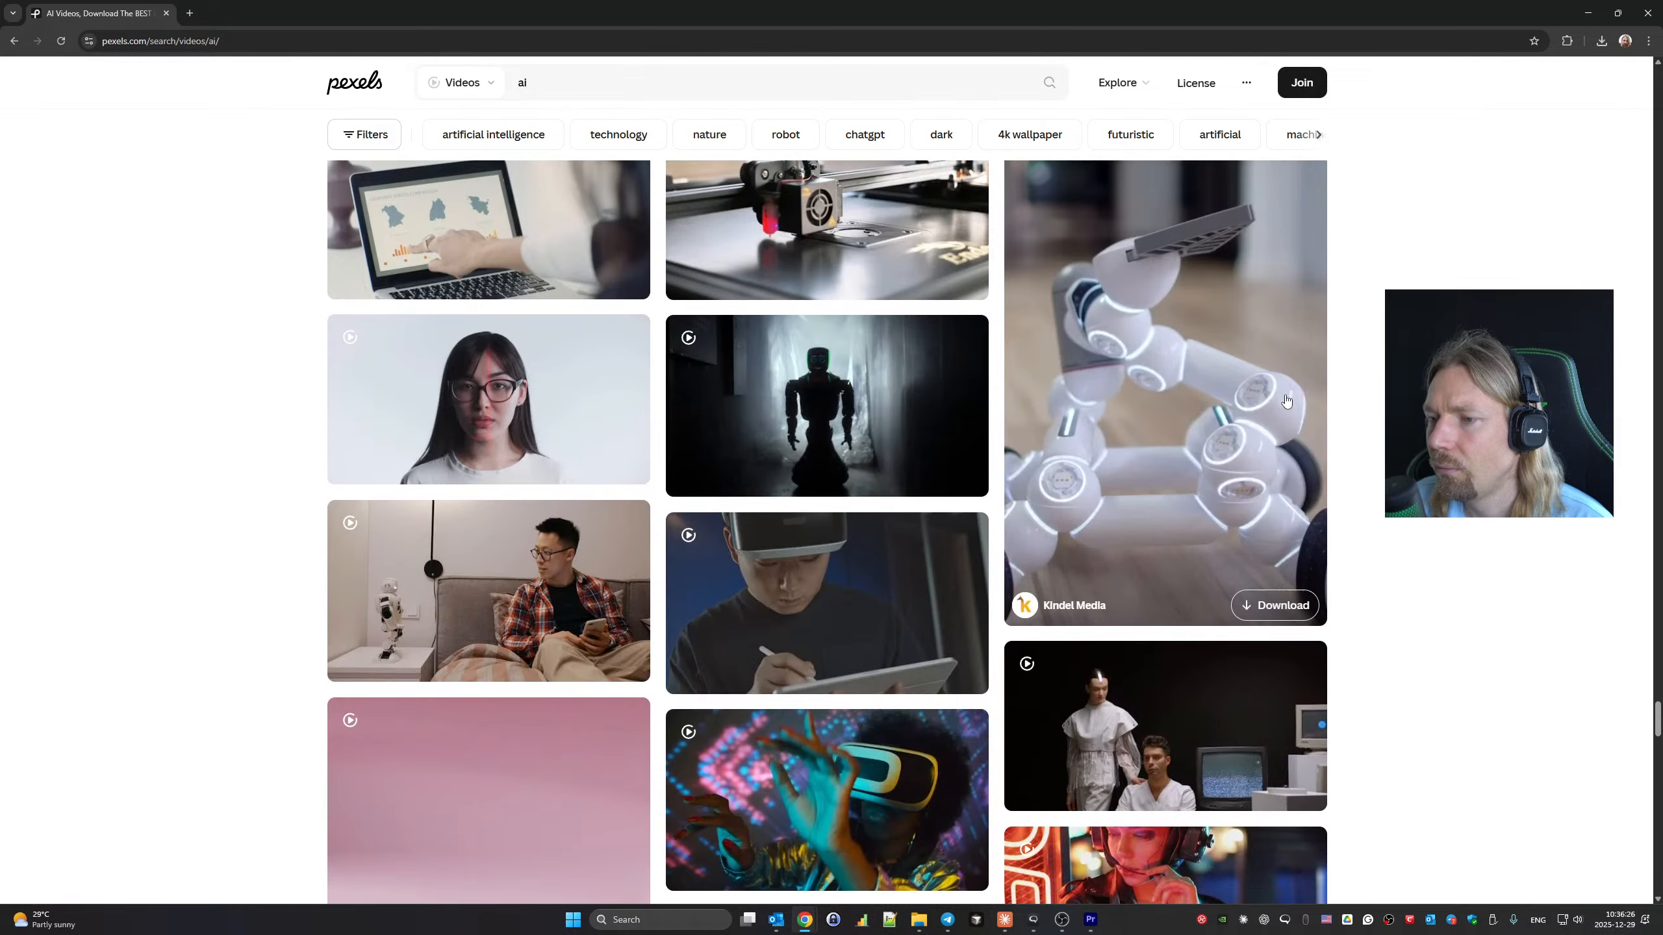
scroll(1287, 401, "down", 5)
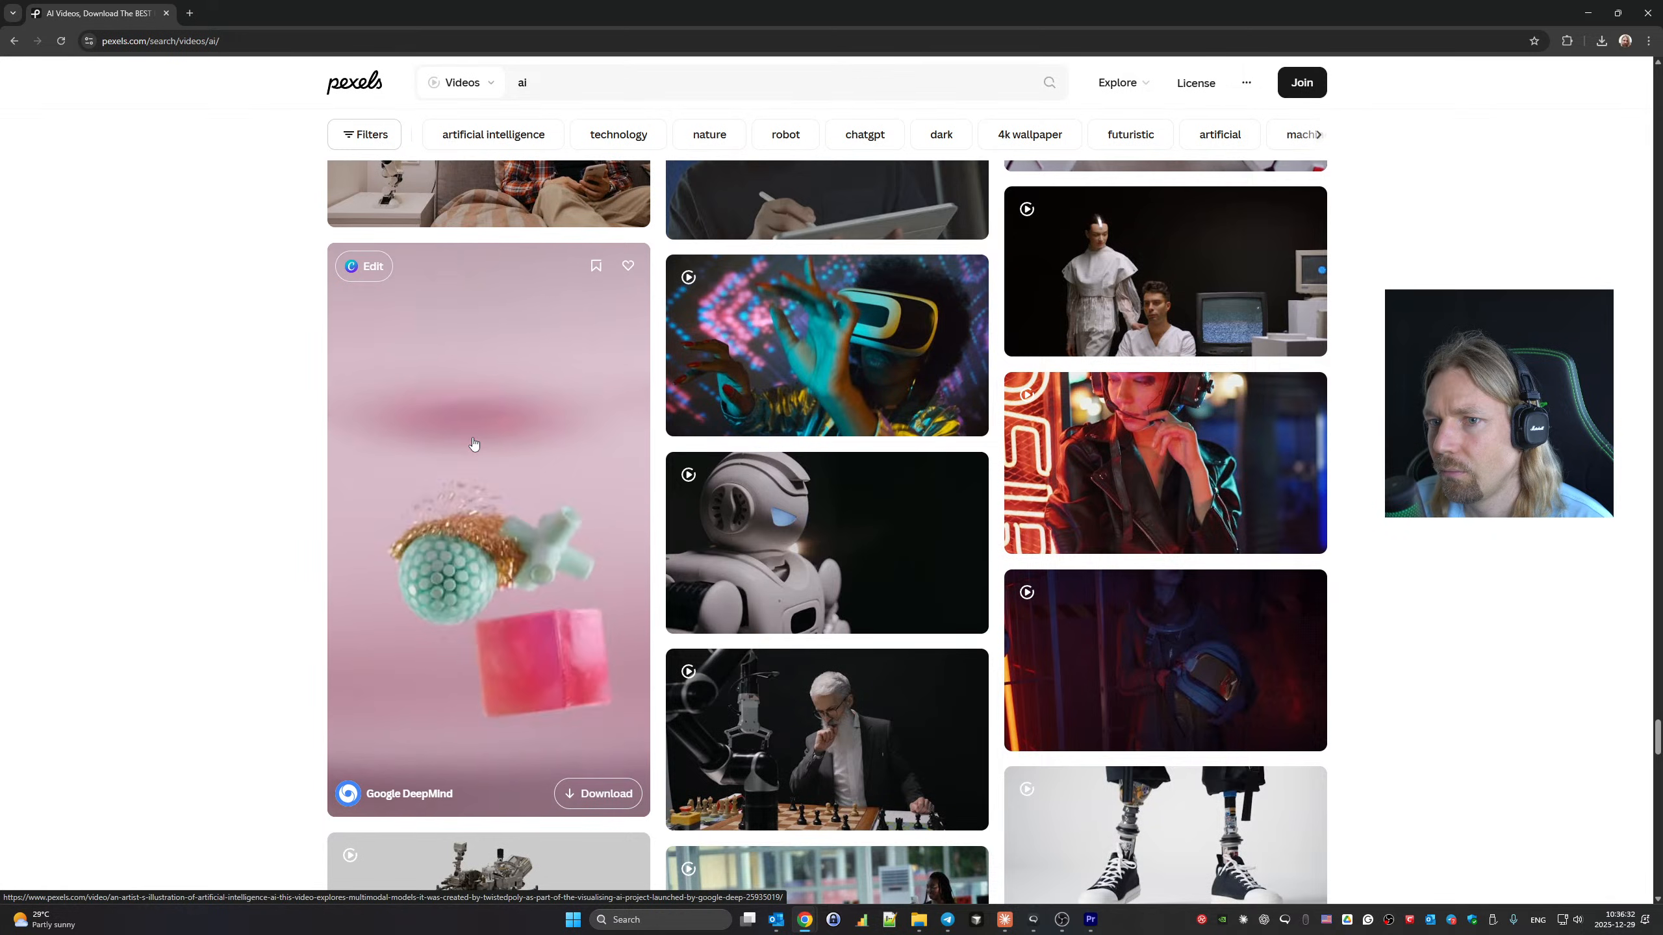
scroll(474, 444, "down", 12)
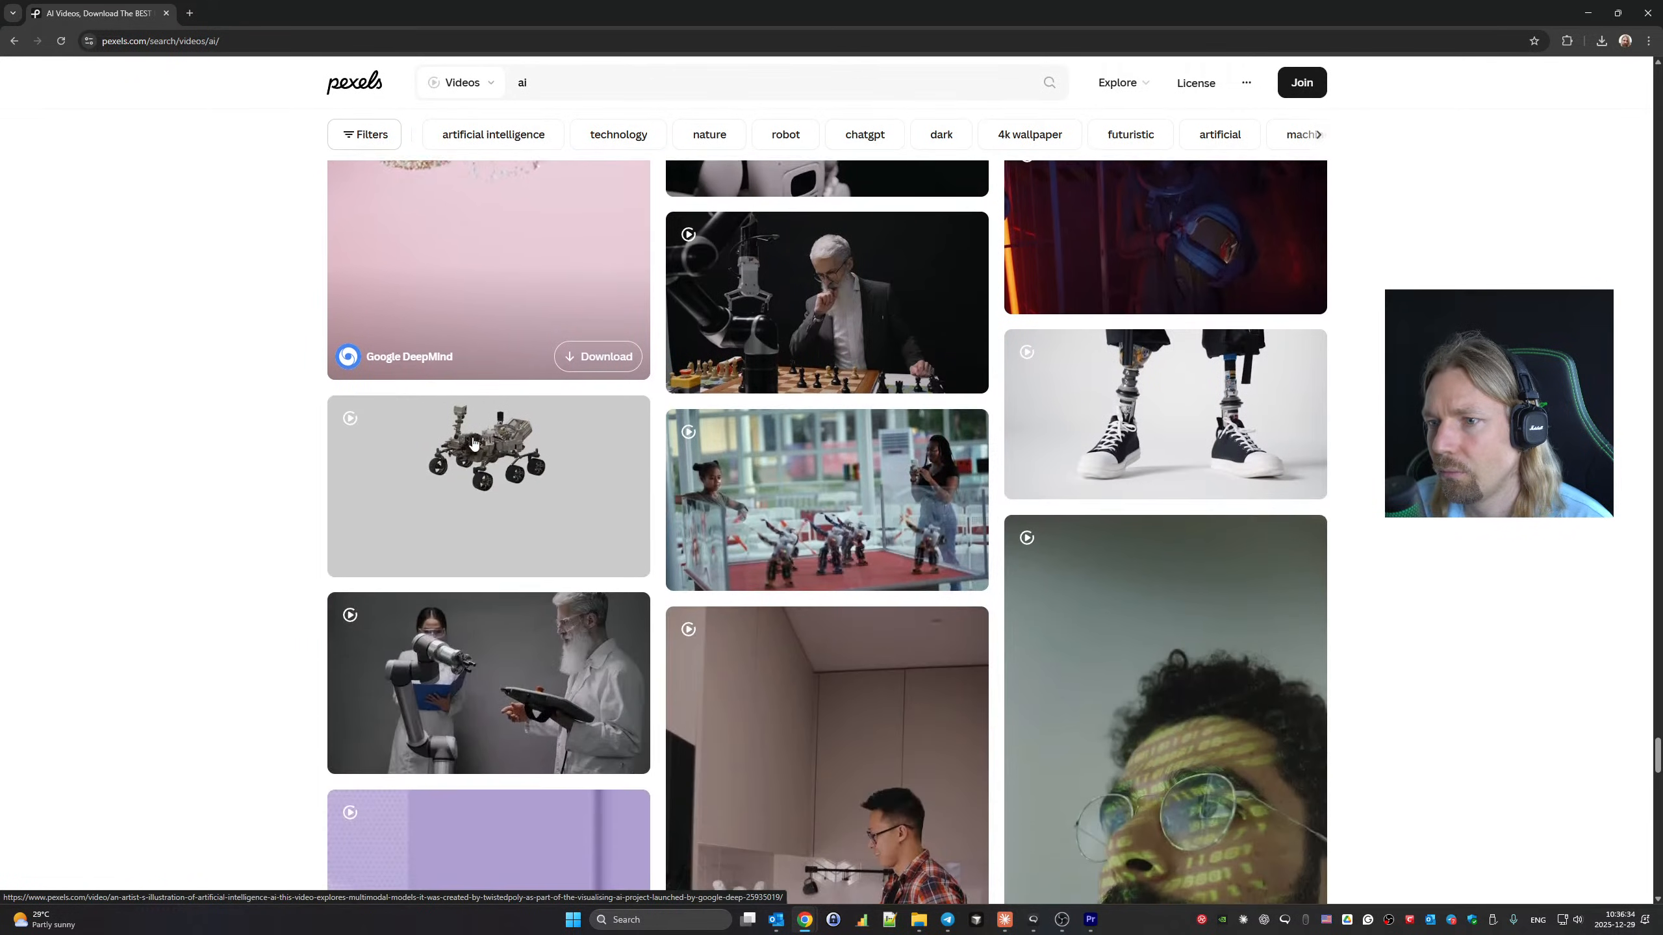
Preview the vertical Google DeepMind clip with the dark glass capsule on purple and download it.
scroll(474, 444, "down", 1)
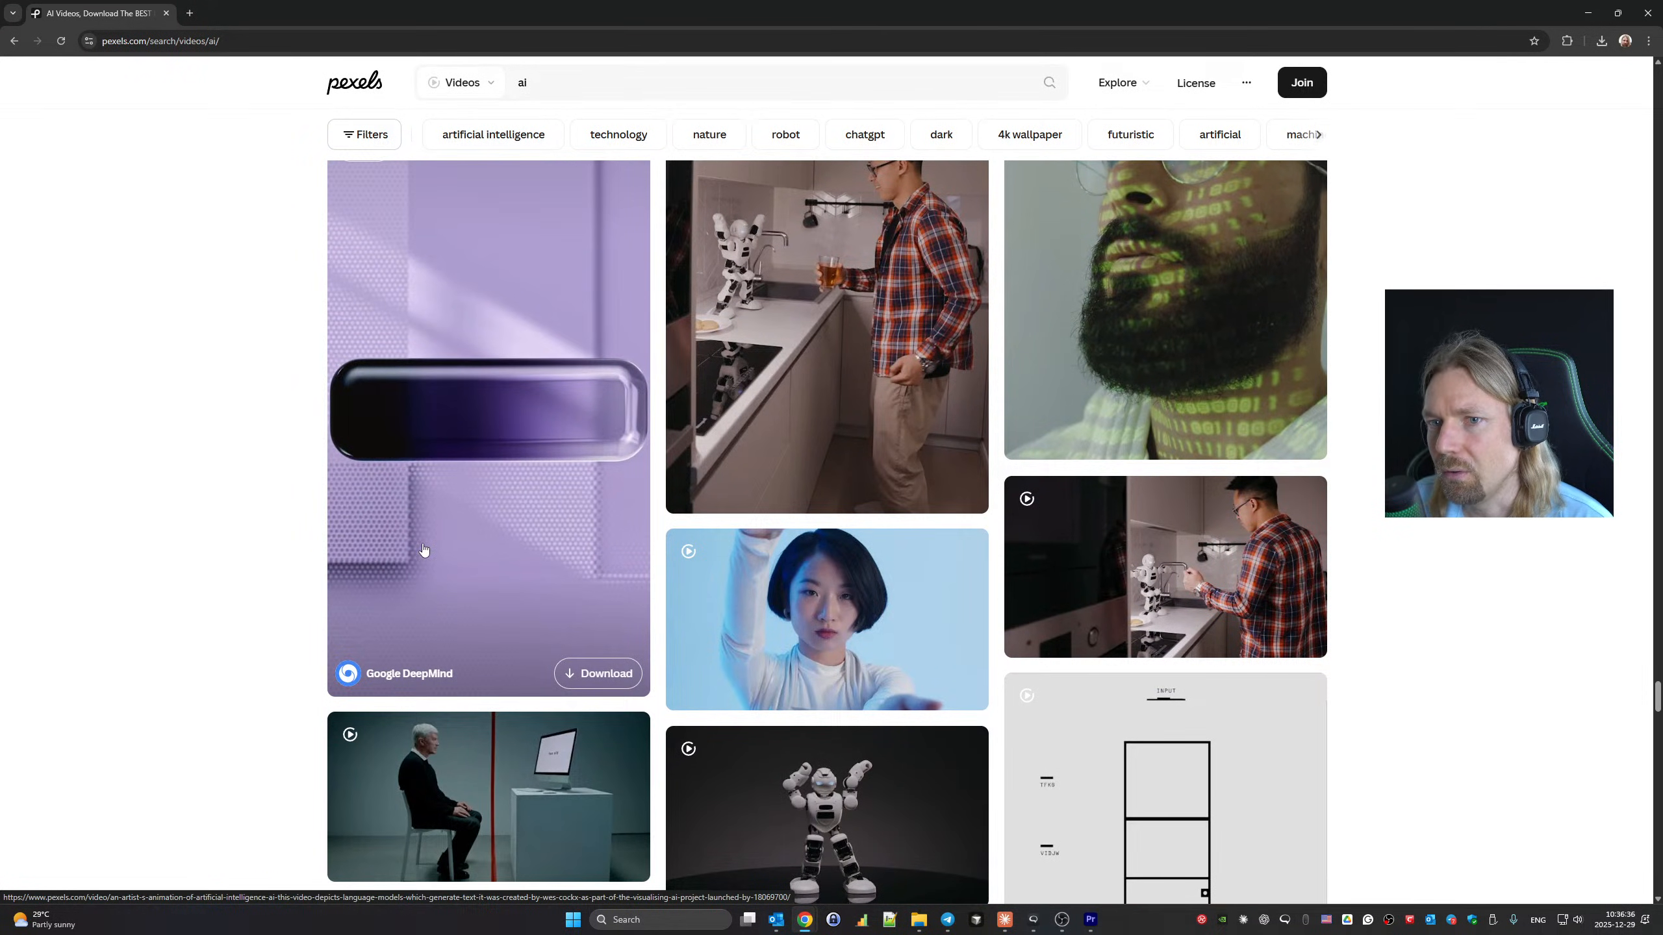
scroll(420, 694, "down", 1)
scroll(420, 693, "down", 1)
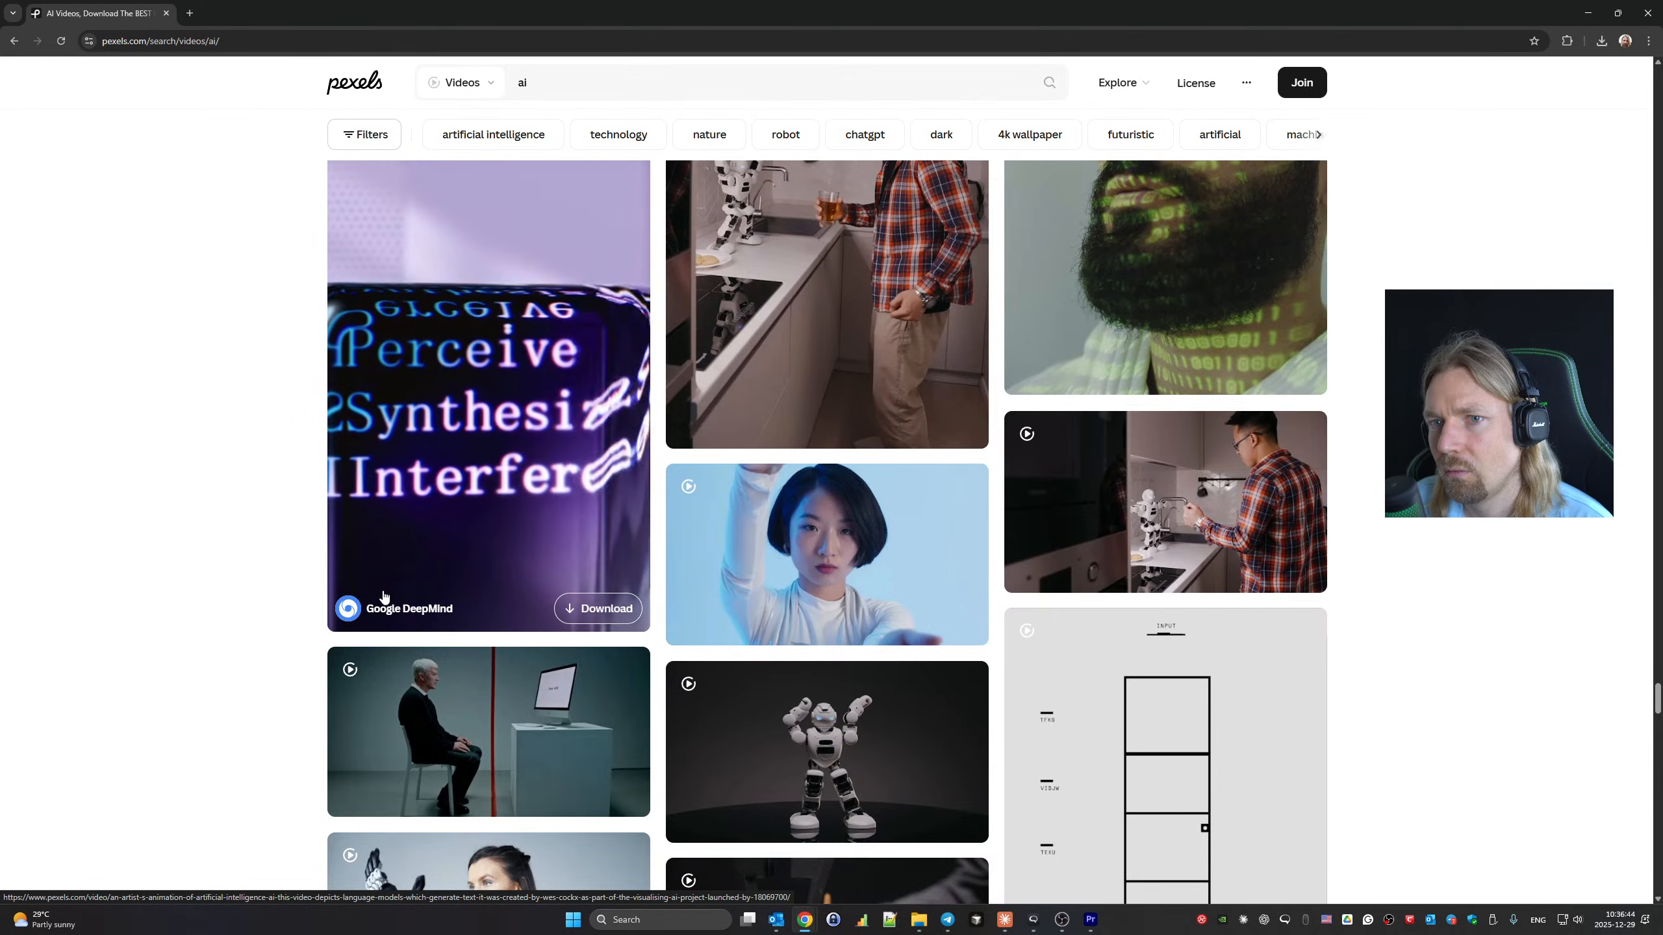
scroll(384, 596, "up", 2)
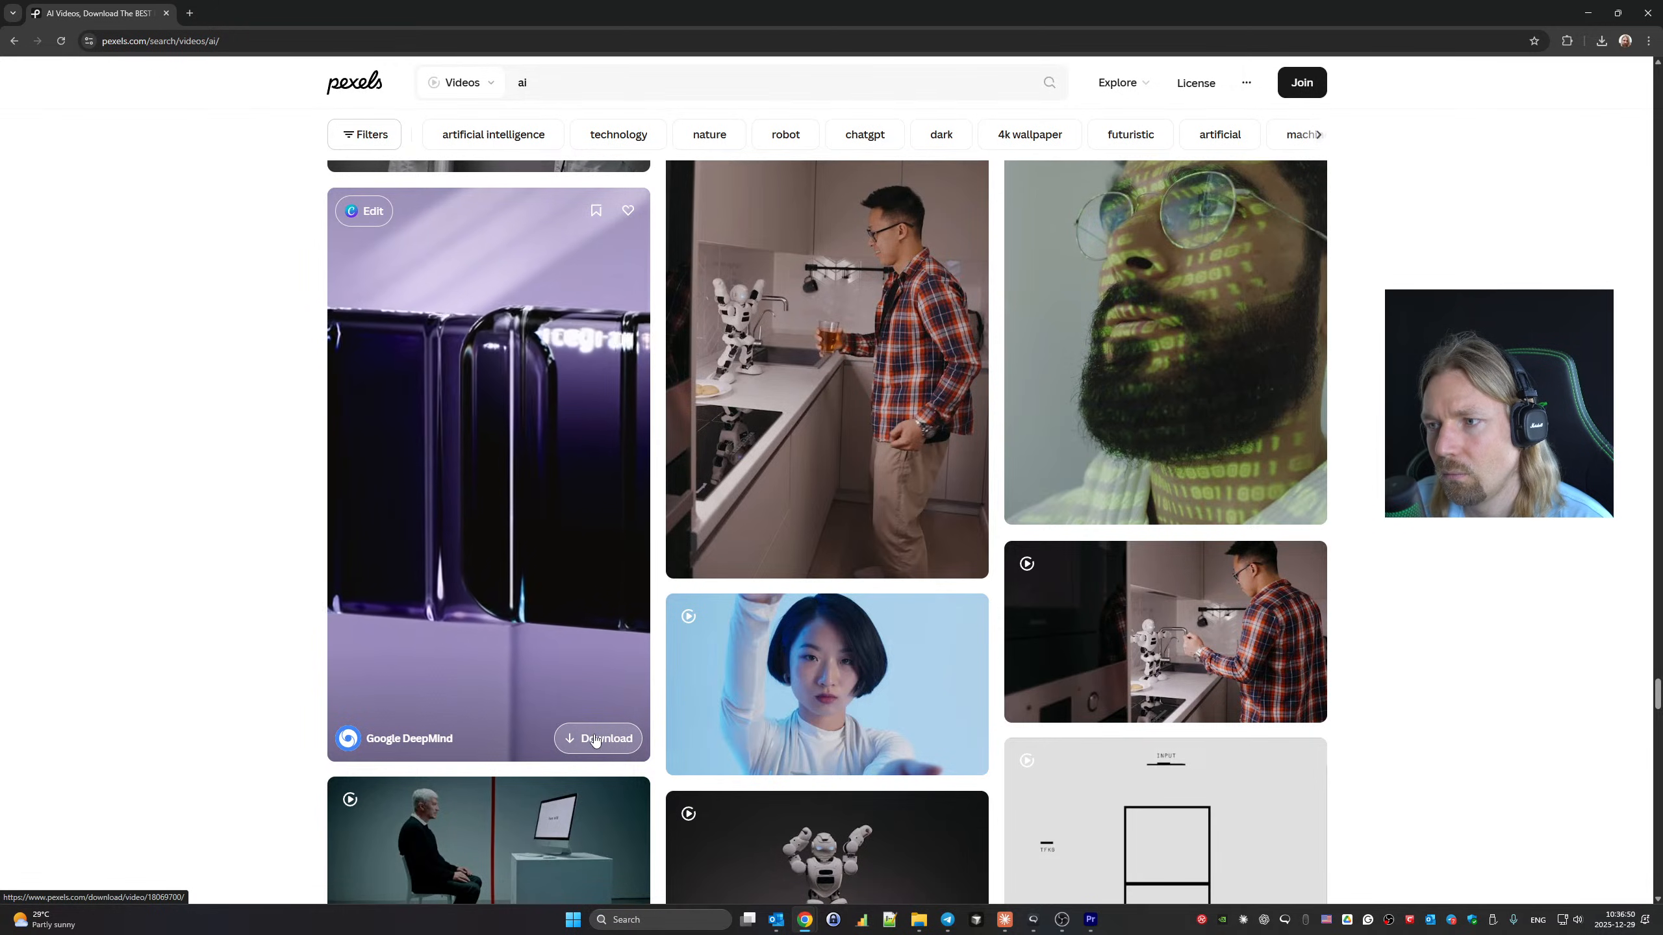
left_click(594, 739)
left_click(484, 558)
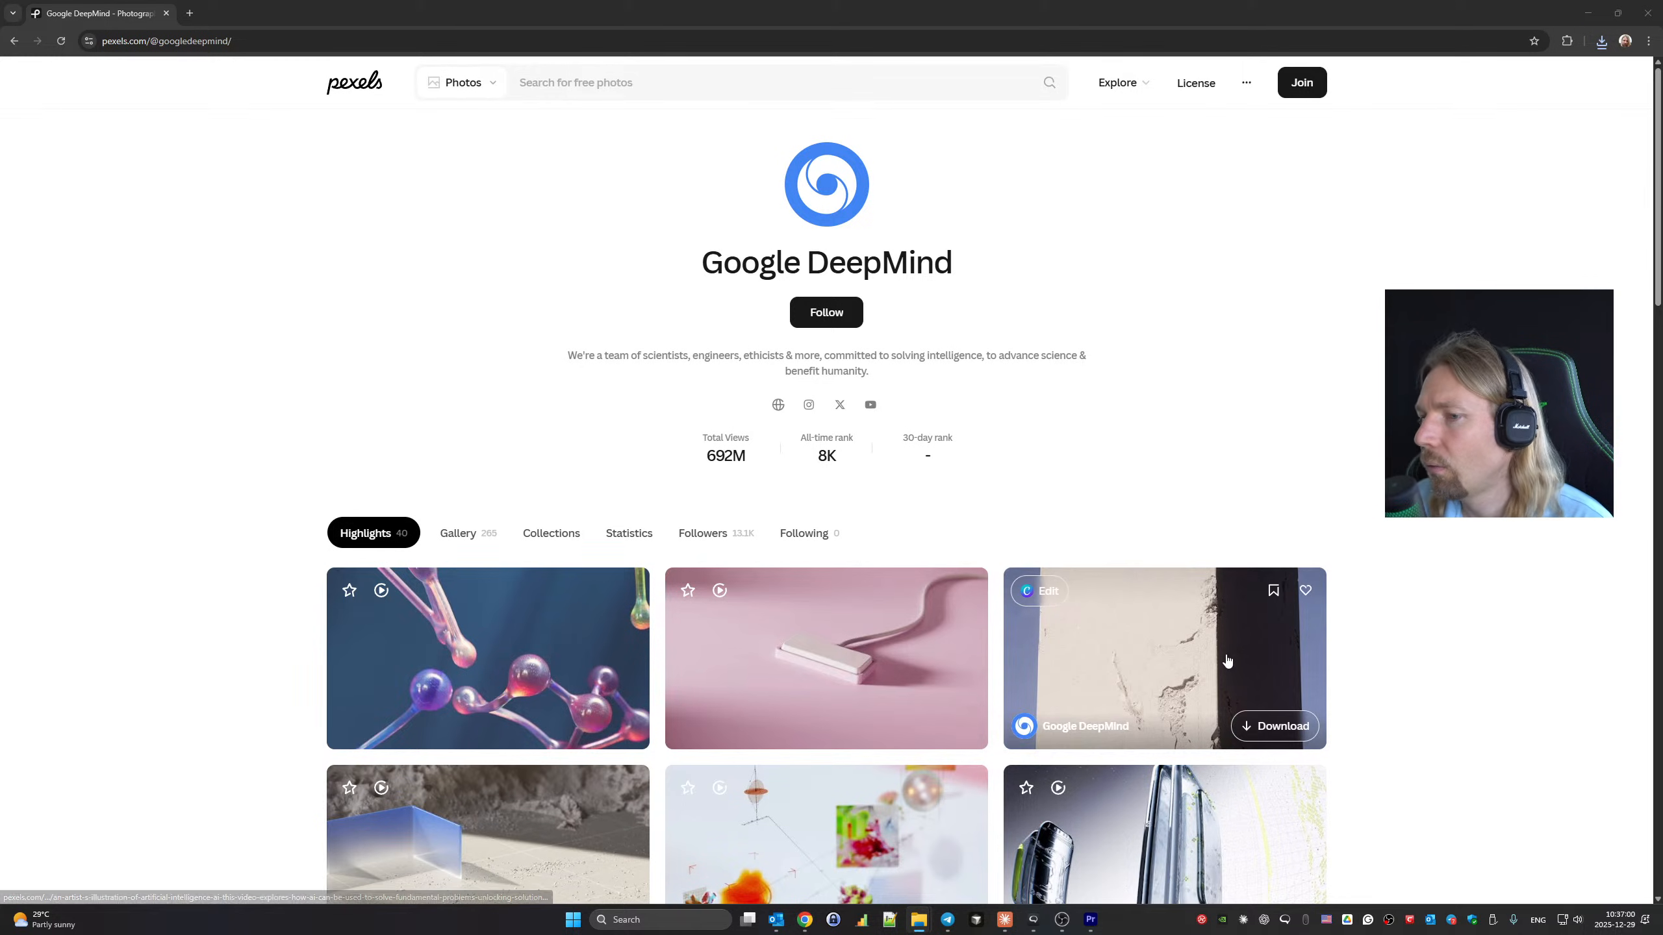
Switch to Premiere Pro, place the downloaded capsule clip on the upper video track from 00:00:12:38, and play it back.
left_click(1090, 919)
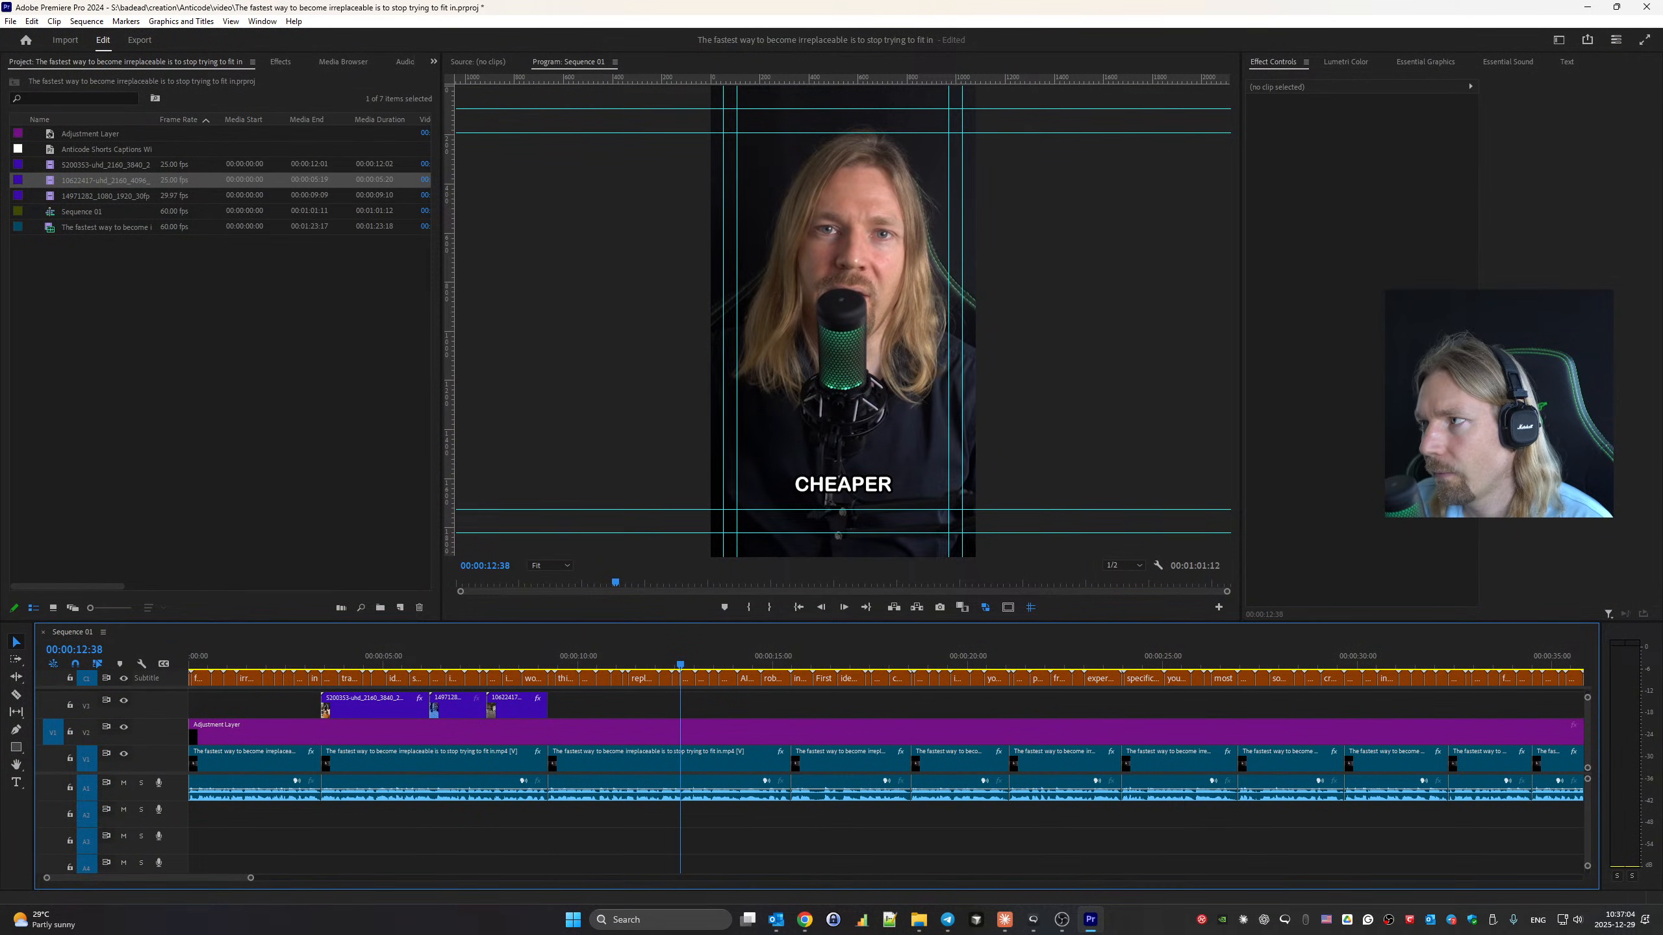
left_click_drag(1090, 920, 684, 698)
key("space")
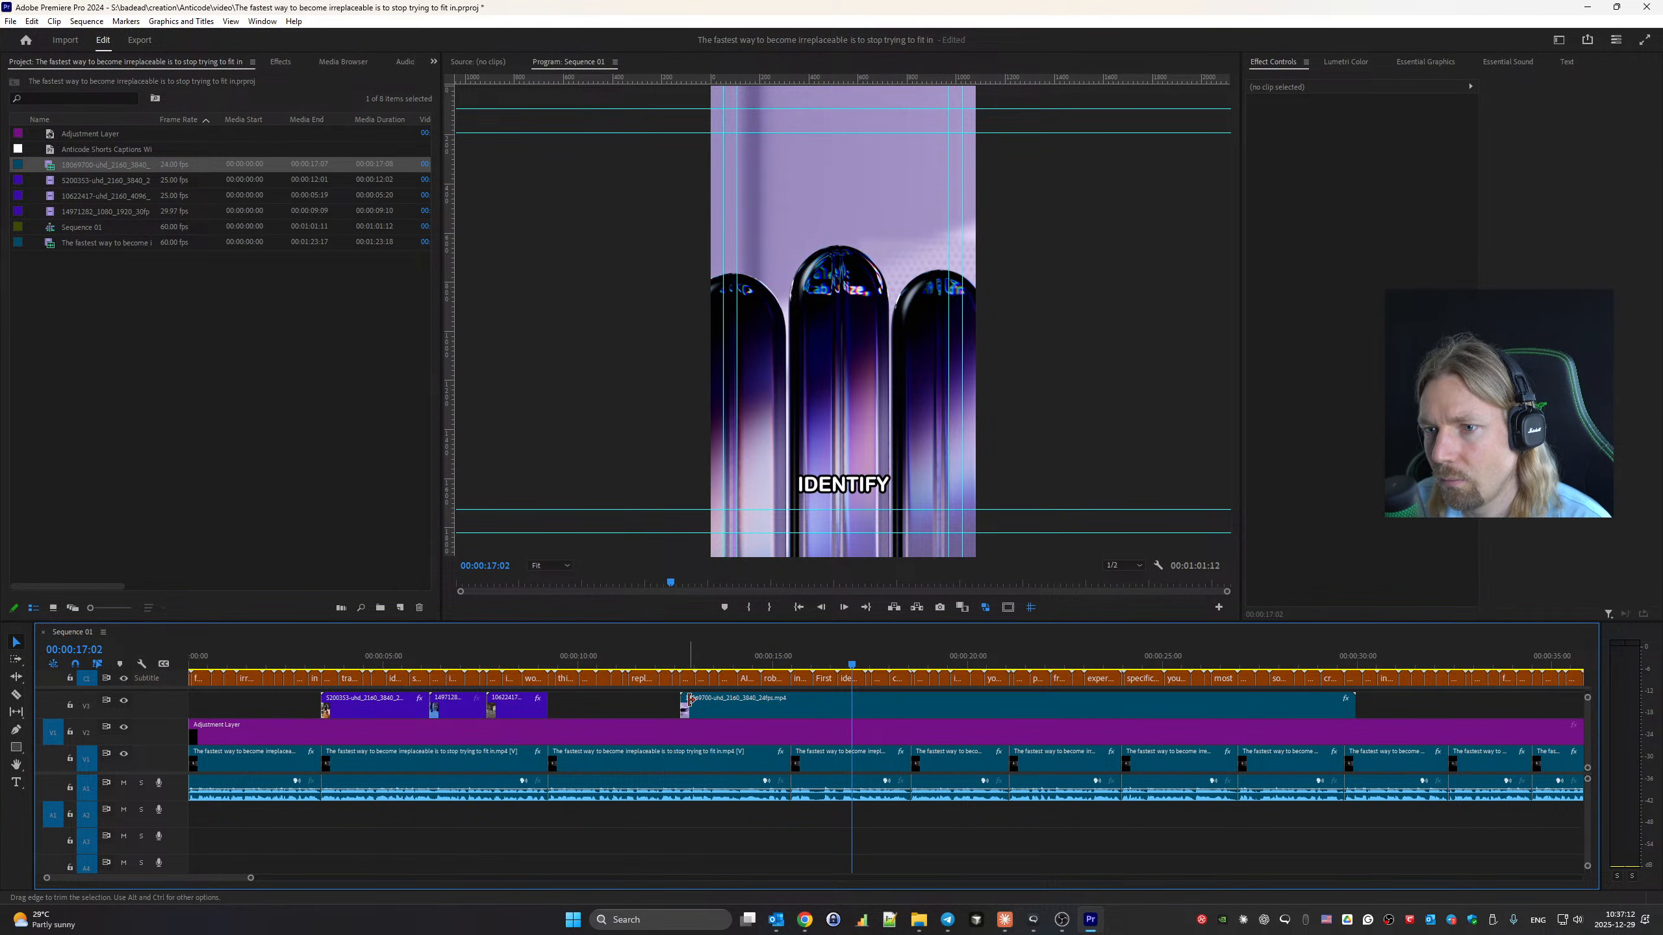
left_click_drag(690, 699, 816, 700)
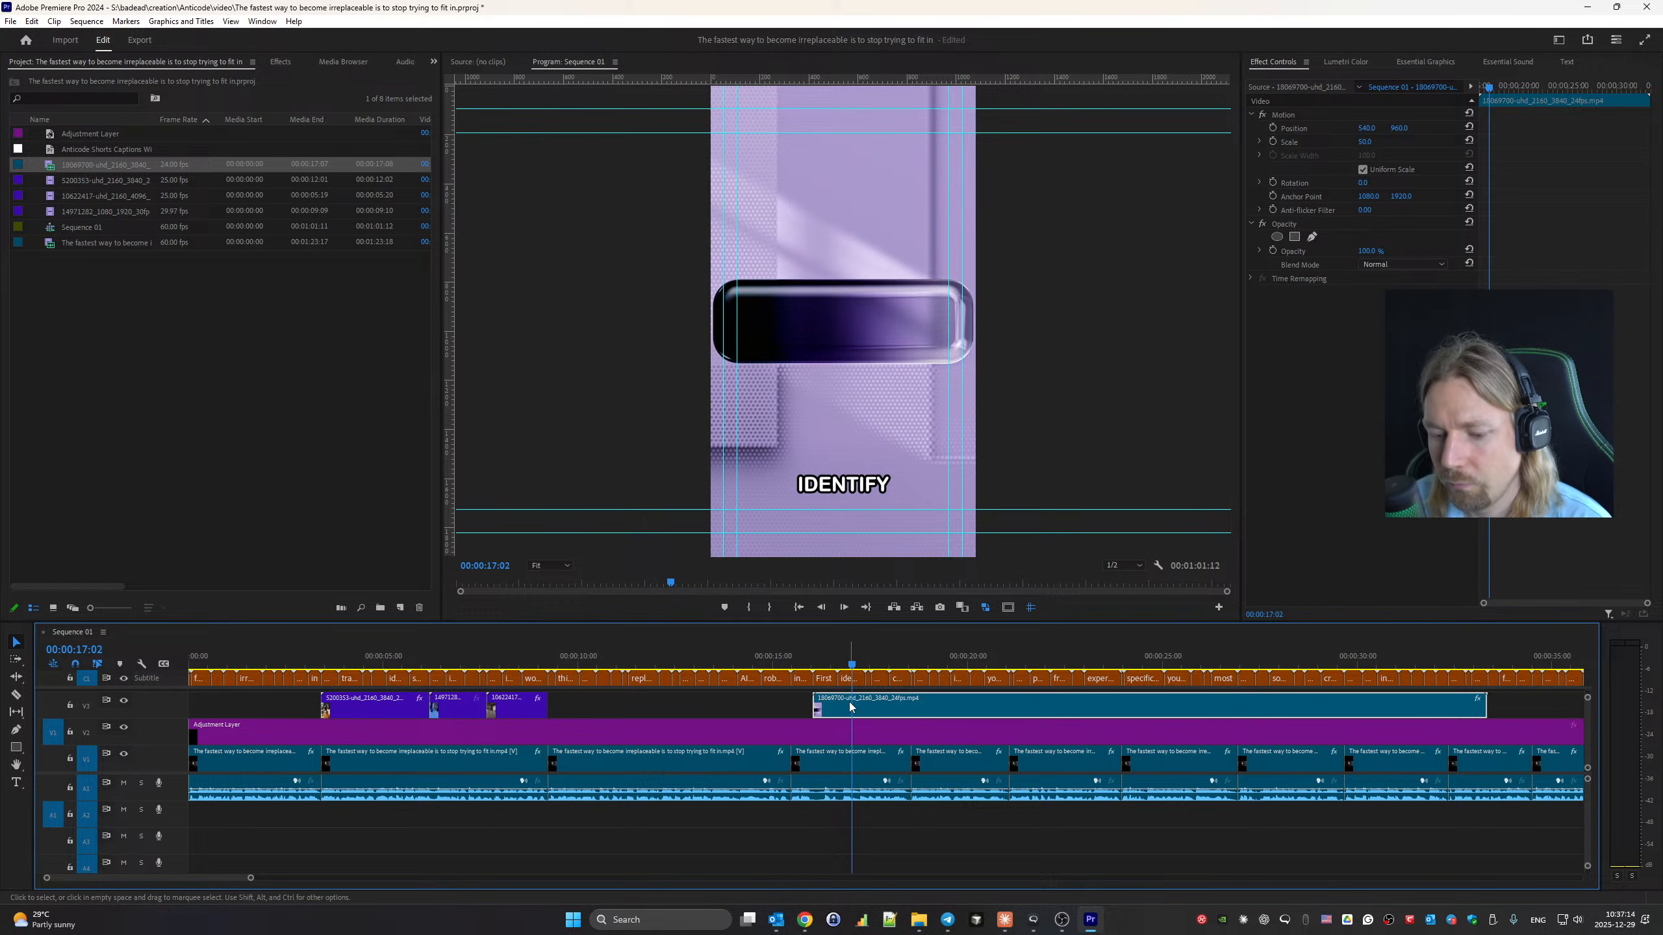
key("ctrl+z")
Trim the start and end of the capsule clip so it runs from the "cheaper" caption to just before the next talking-head cut.
left_click_drag(767, 669, 837, 669)
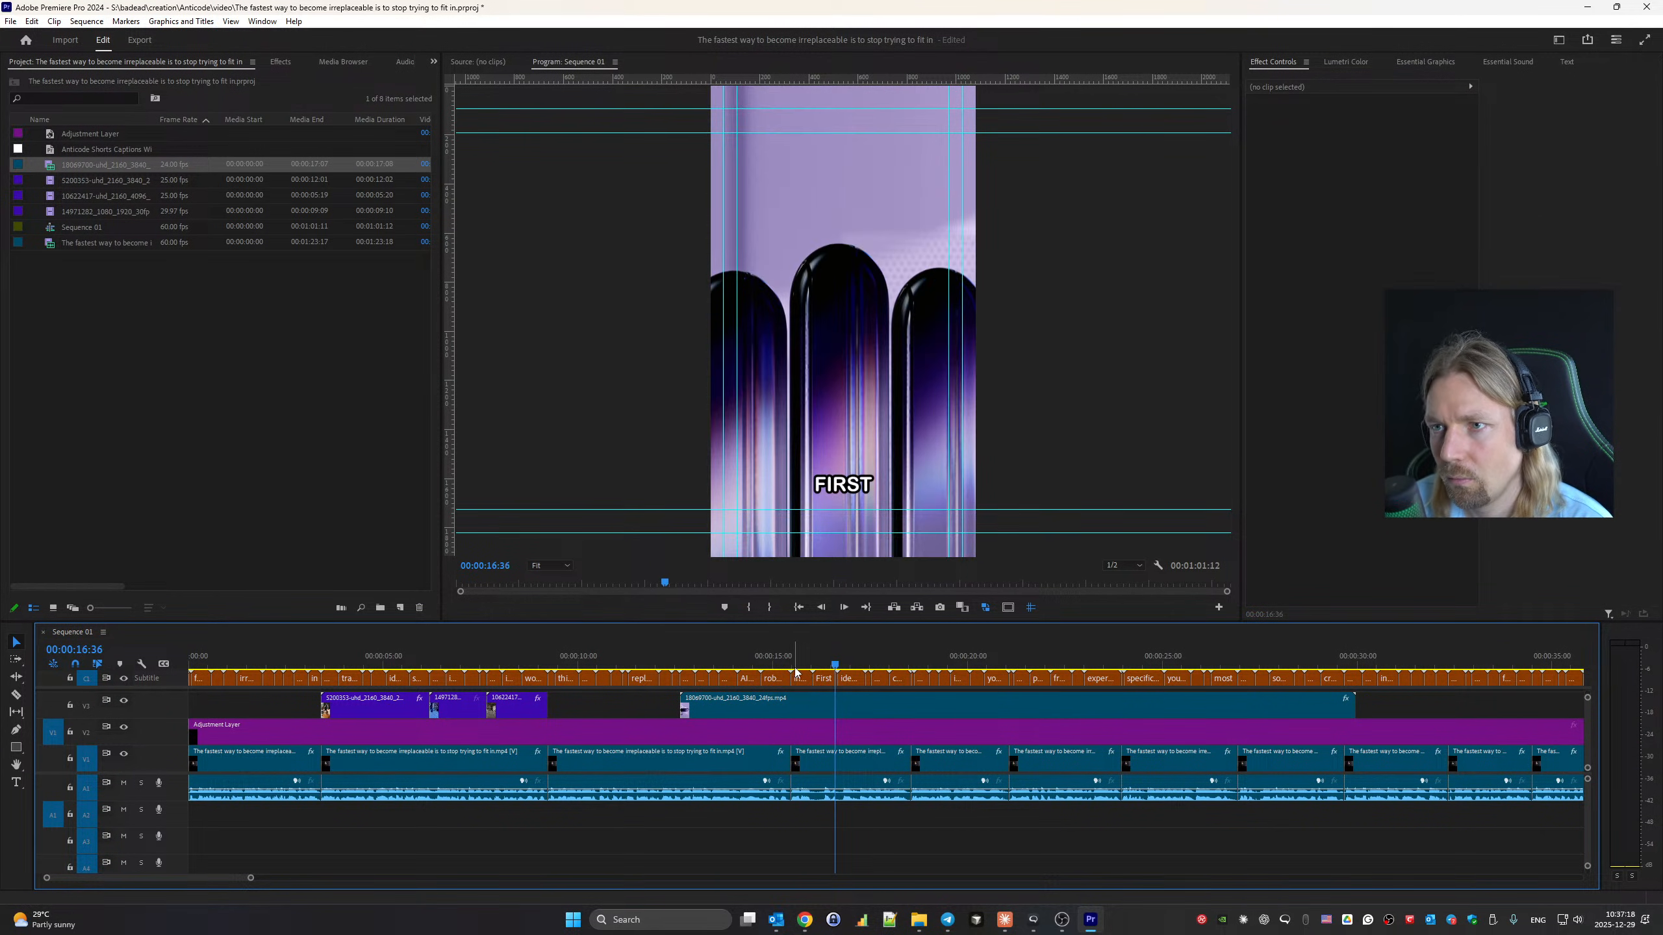
left_click_drag(683, 704, 740, 714)
left_click(666, 663)
key("space")
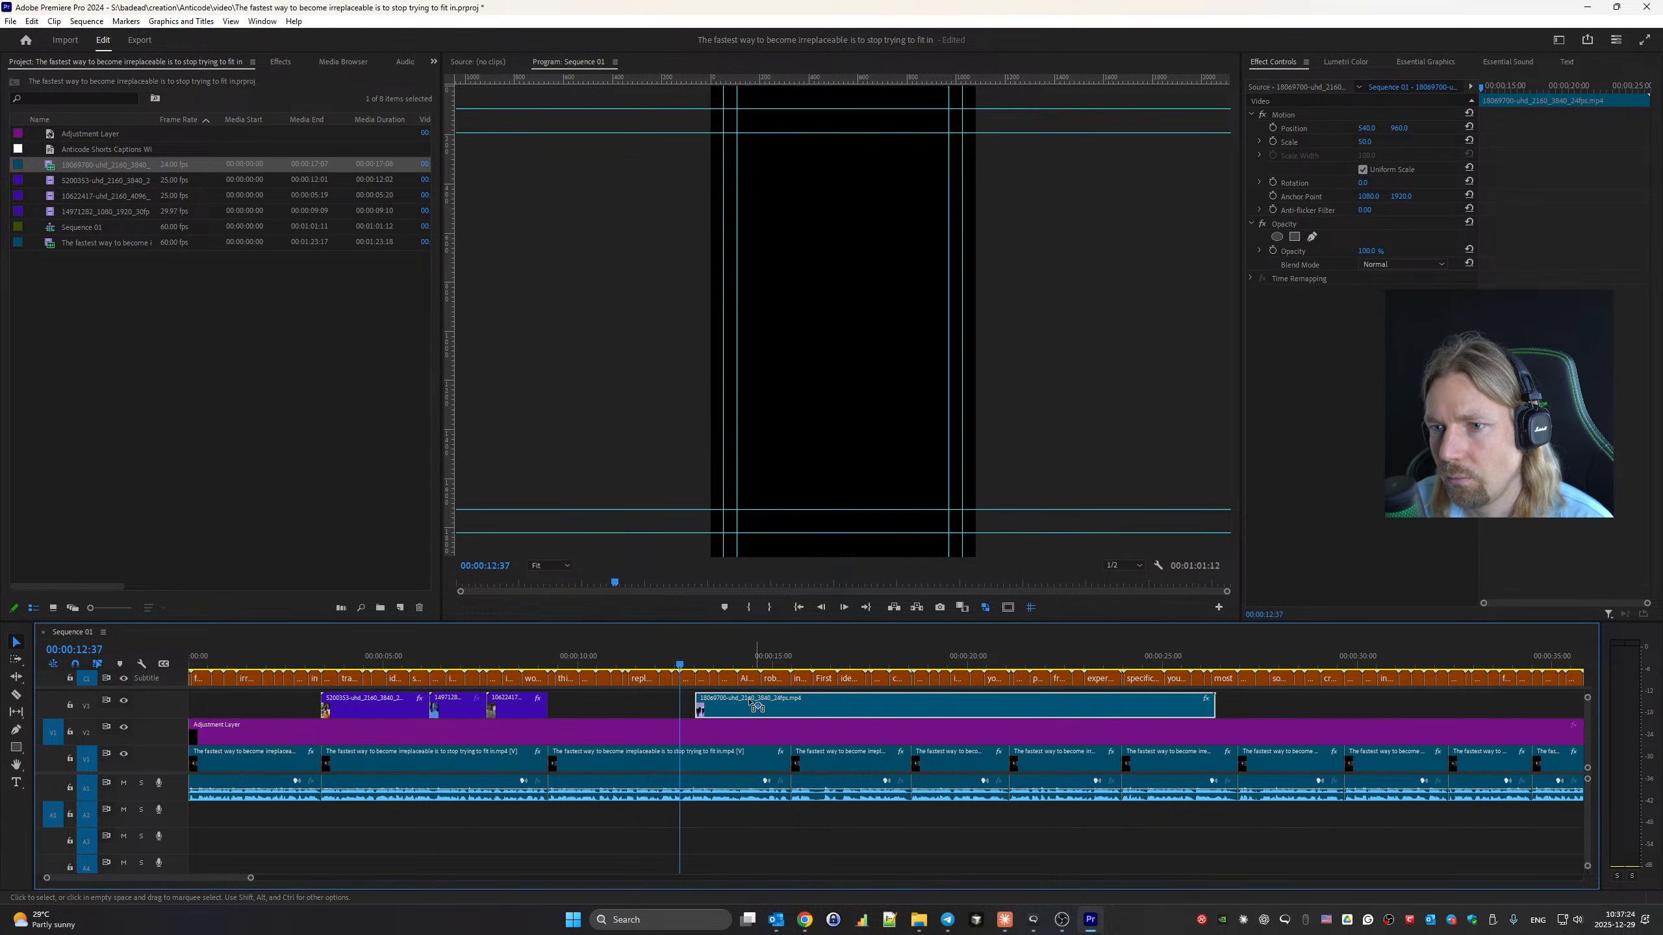
left_click_drag(740, 706, 789, 705)
Play through the trimmed capsule clip and park the playhead on the "the" caption at 00:00:18:33.
key("space")
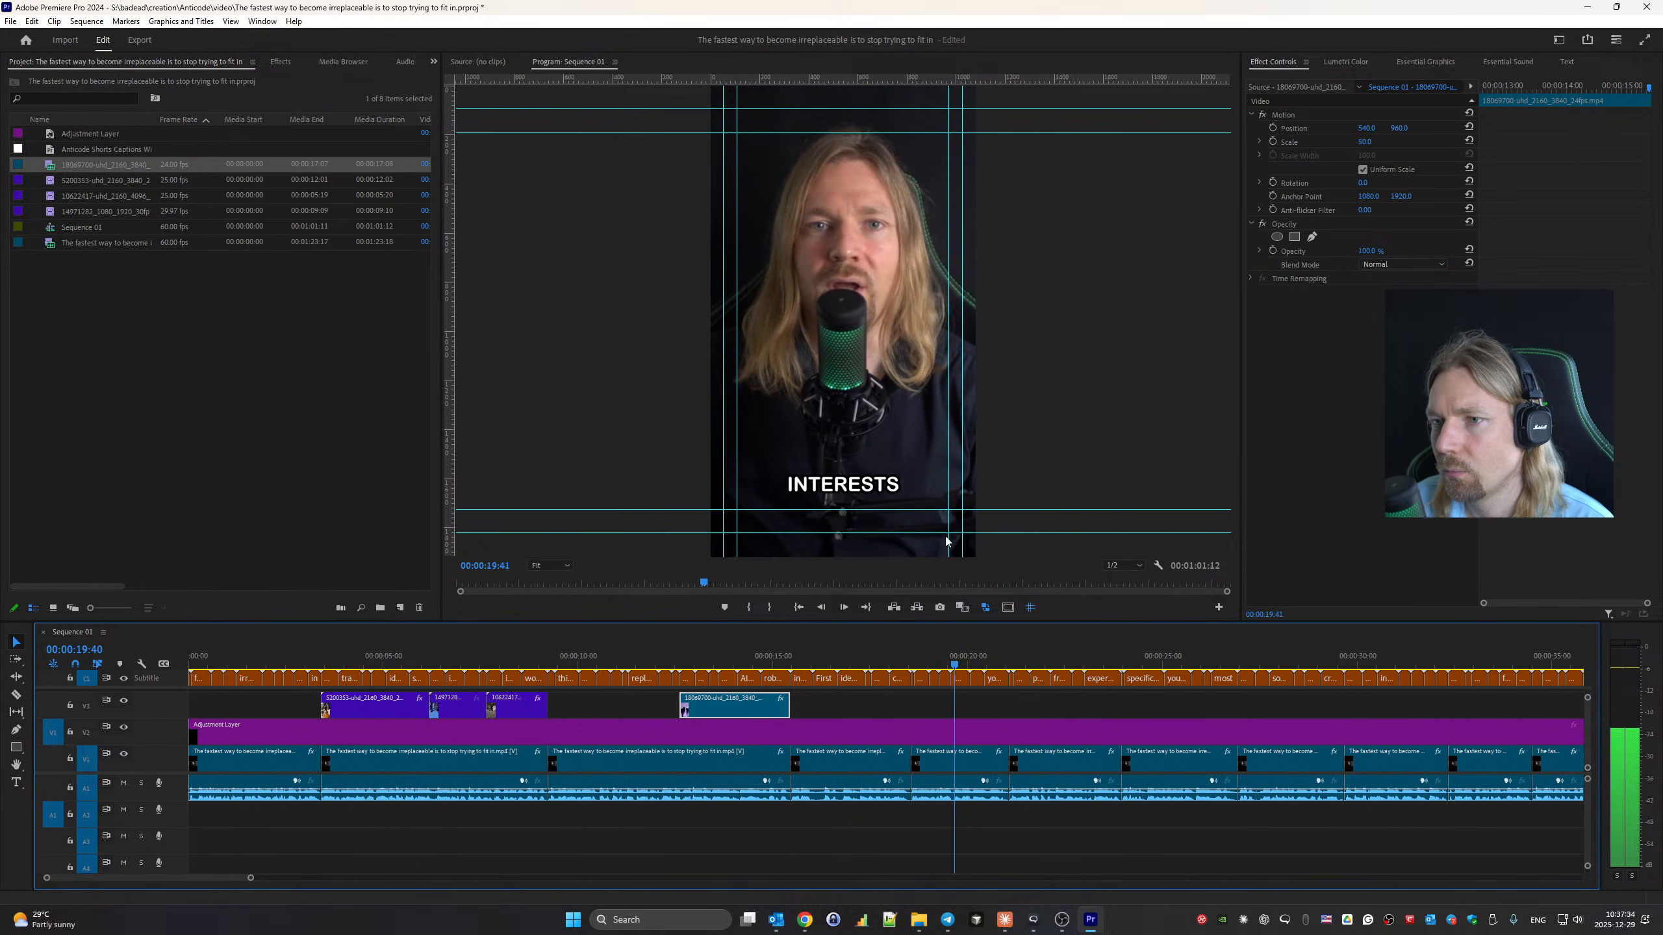
left_click(912, 660)
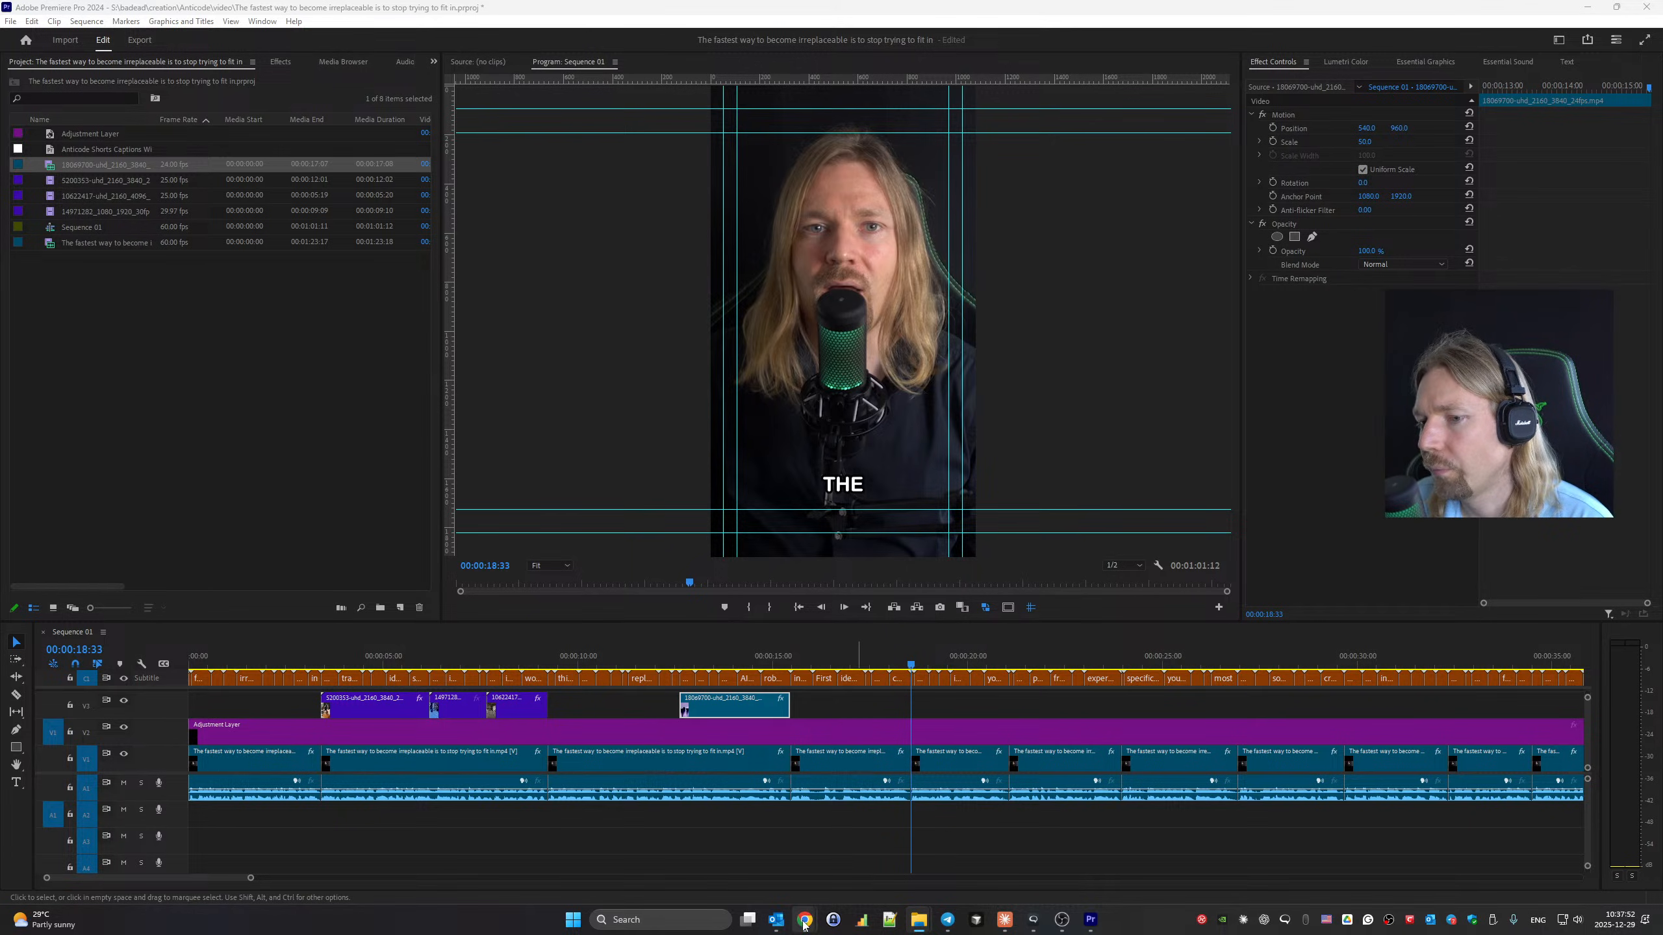
Switch to the Pexels page in Chrome, look over the Google DeepMind profile, and search for "hobby".
mouse_move(804, 924)
left_click(910, 845)
scroll(885, 550, "down", 15)
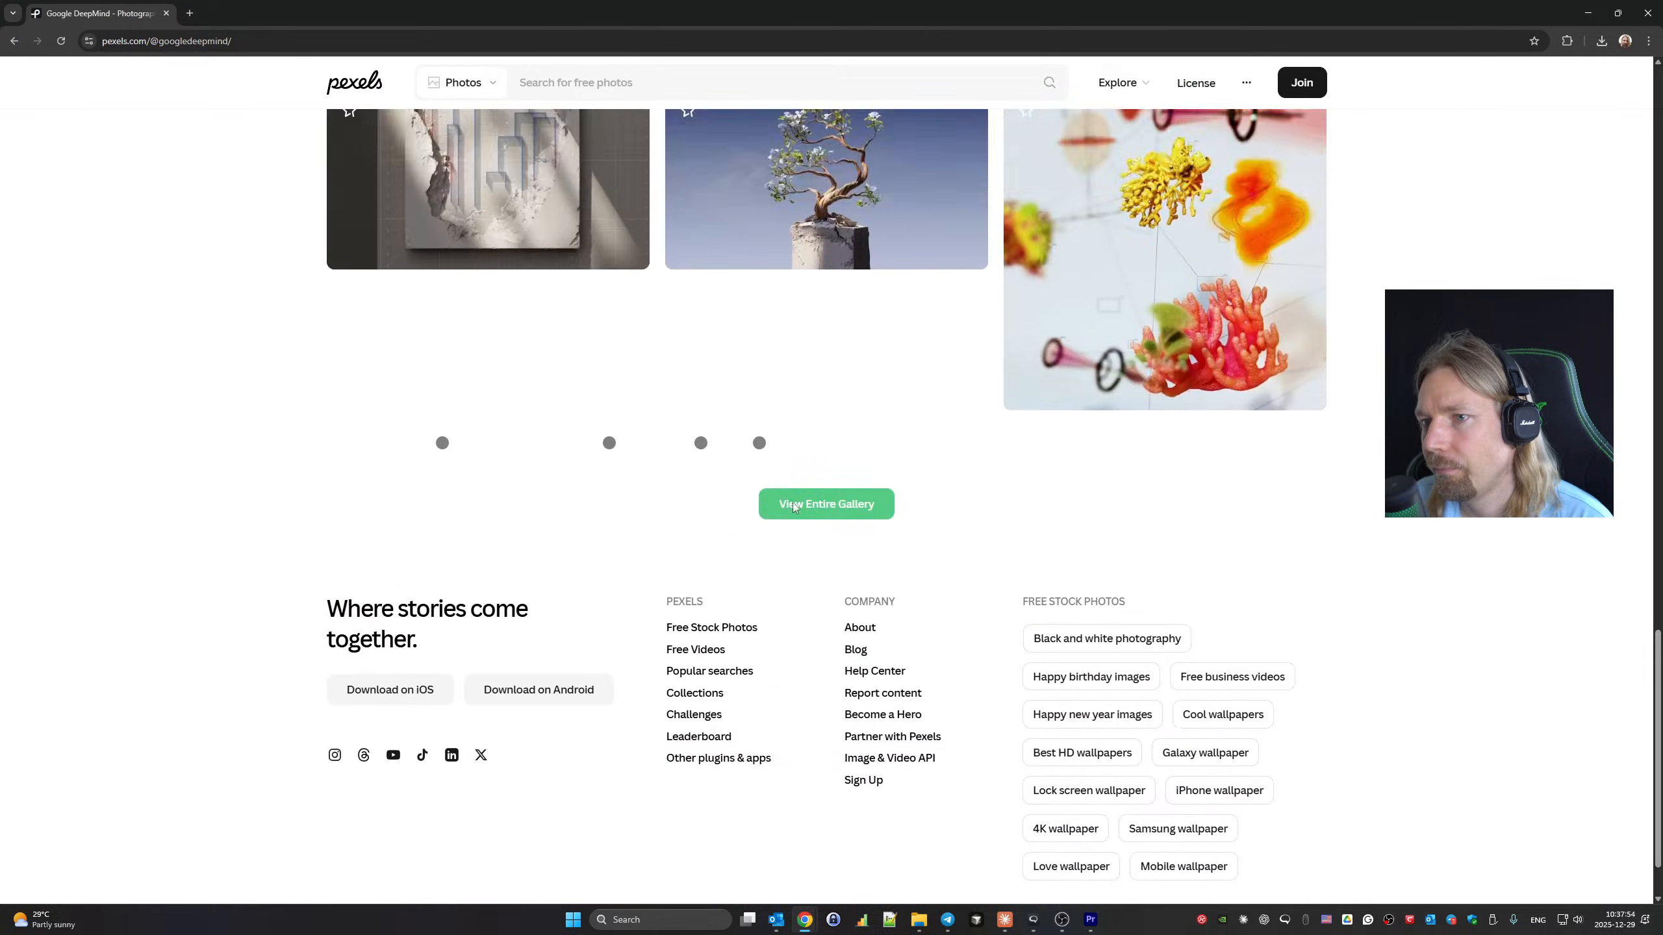
scroll(788, 491, "up", 20)
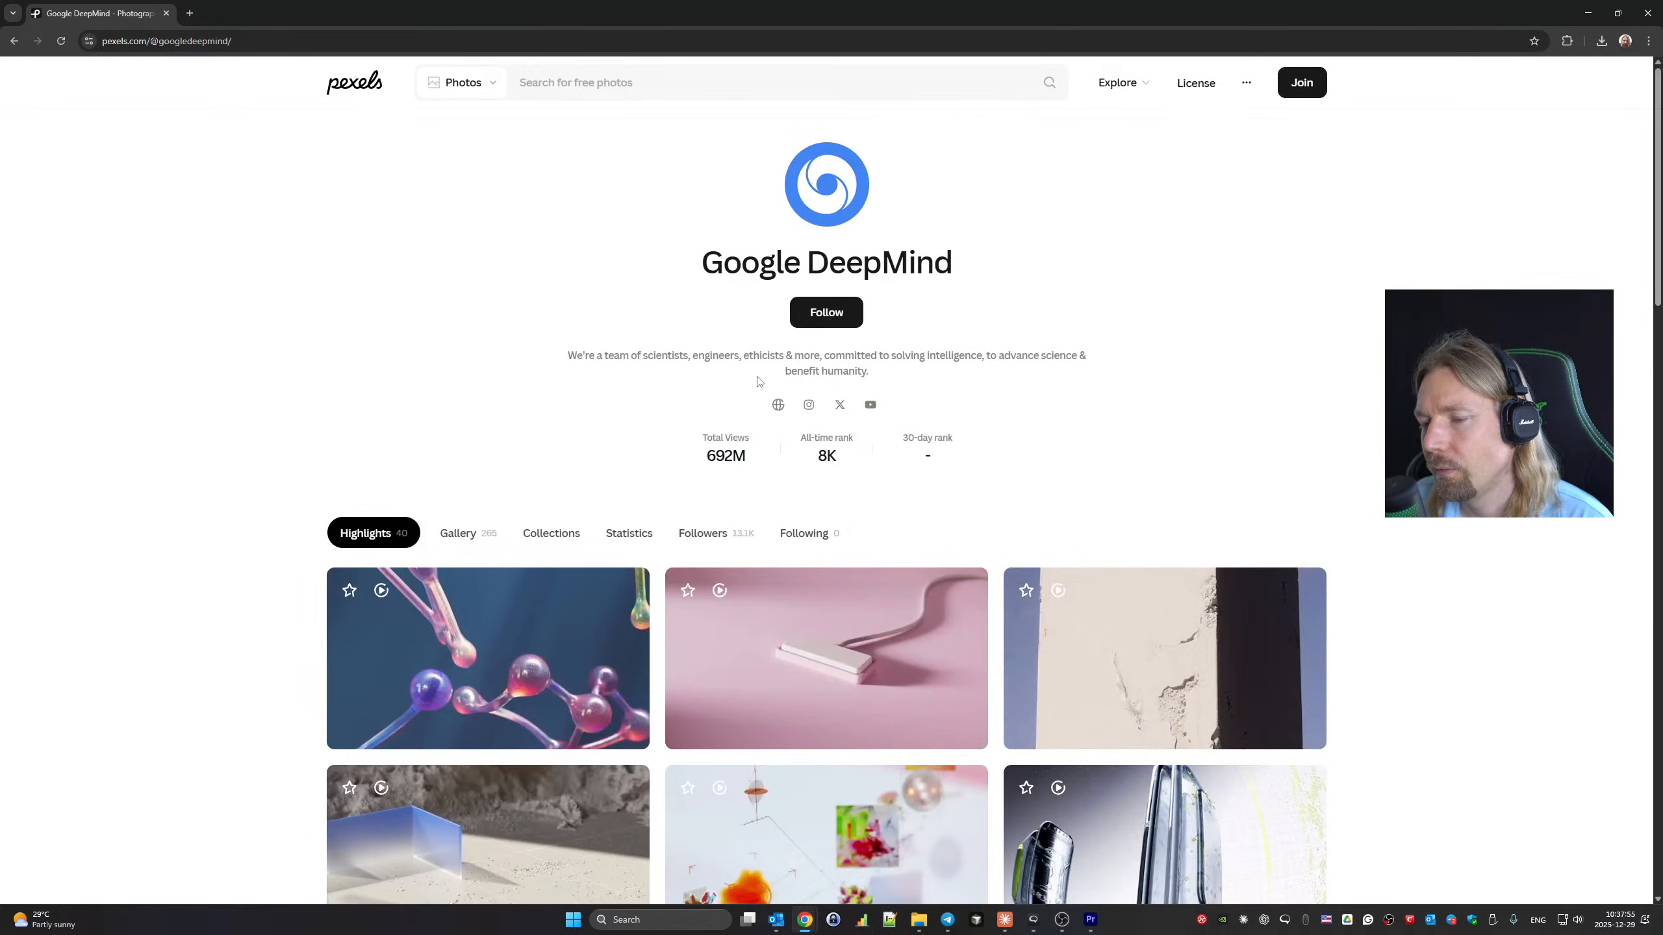
left_click(642, 77)
type("hobby")
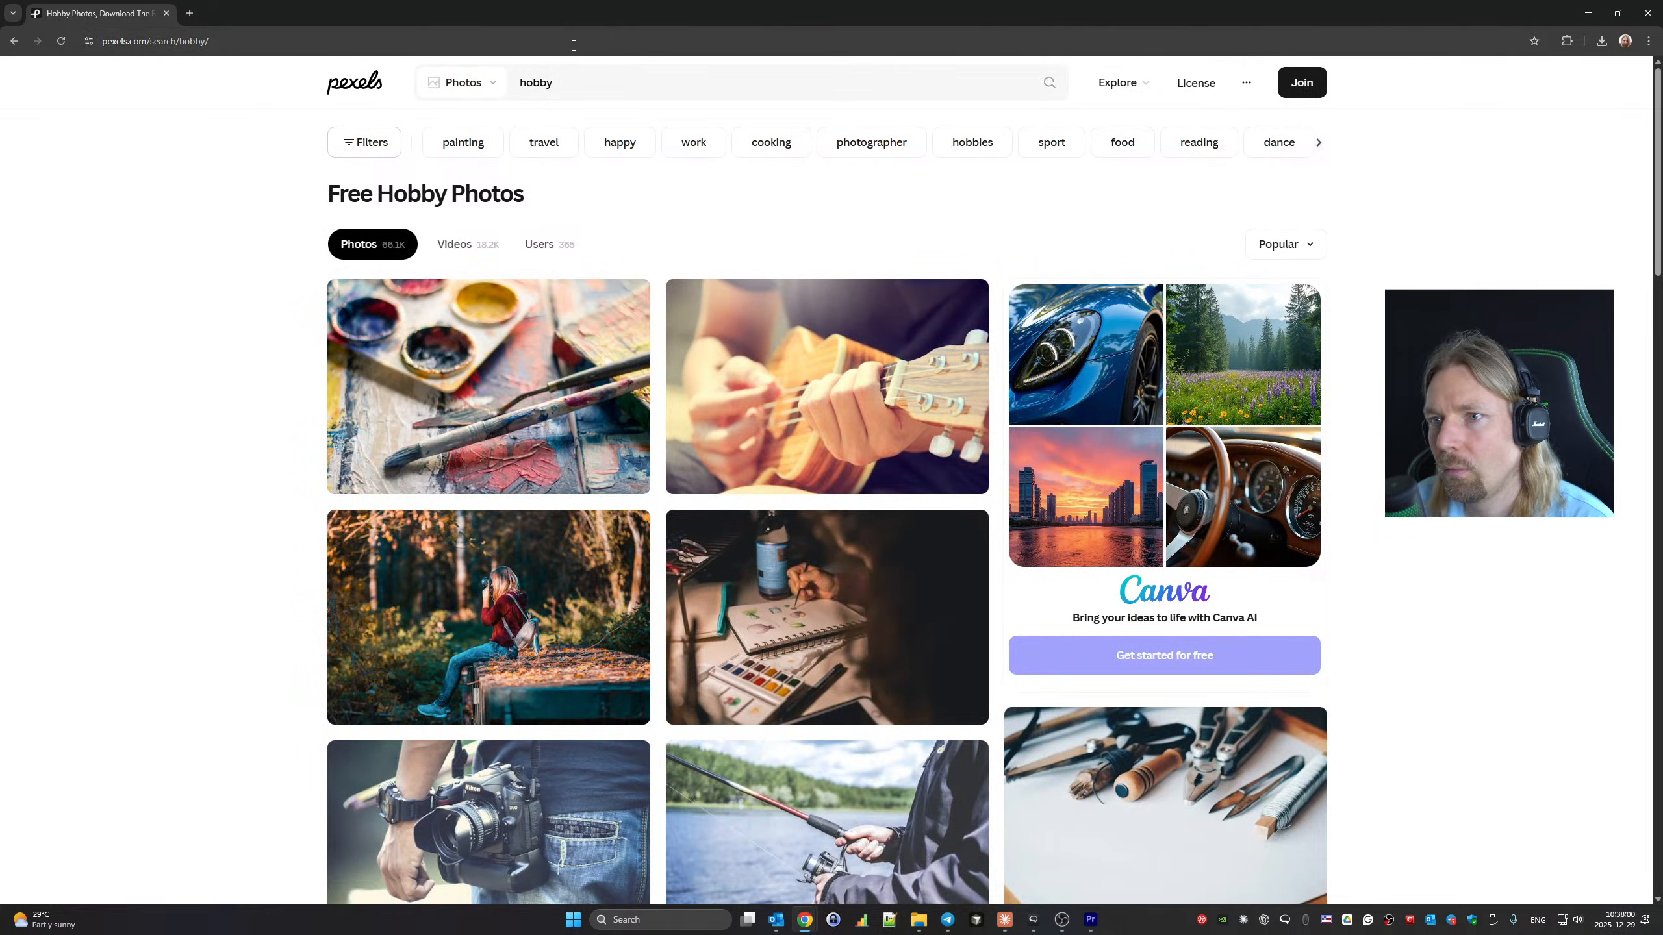
Look through the free hobby photo results for images that can illustrate different hobbies.
scroll(584, 229, "down", 2)
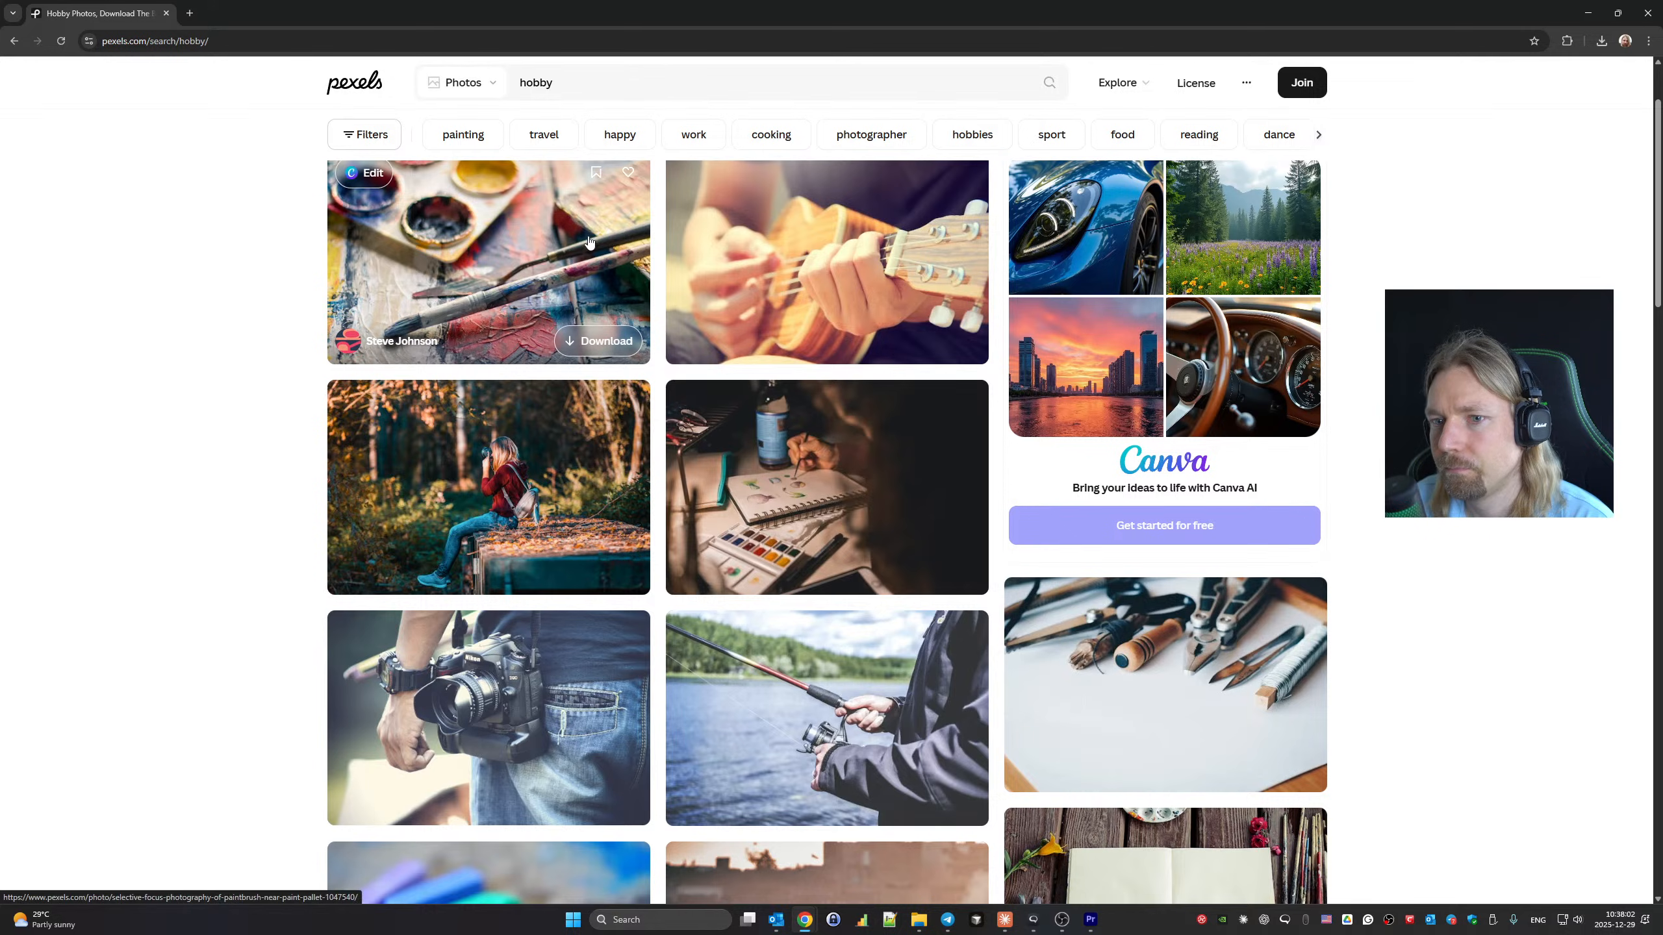
scroll(586, 236, "down", 8)
scroll(589, 242, "down", 5)
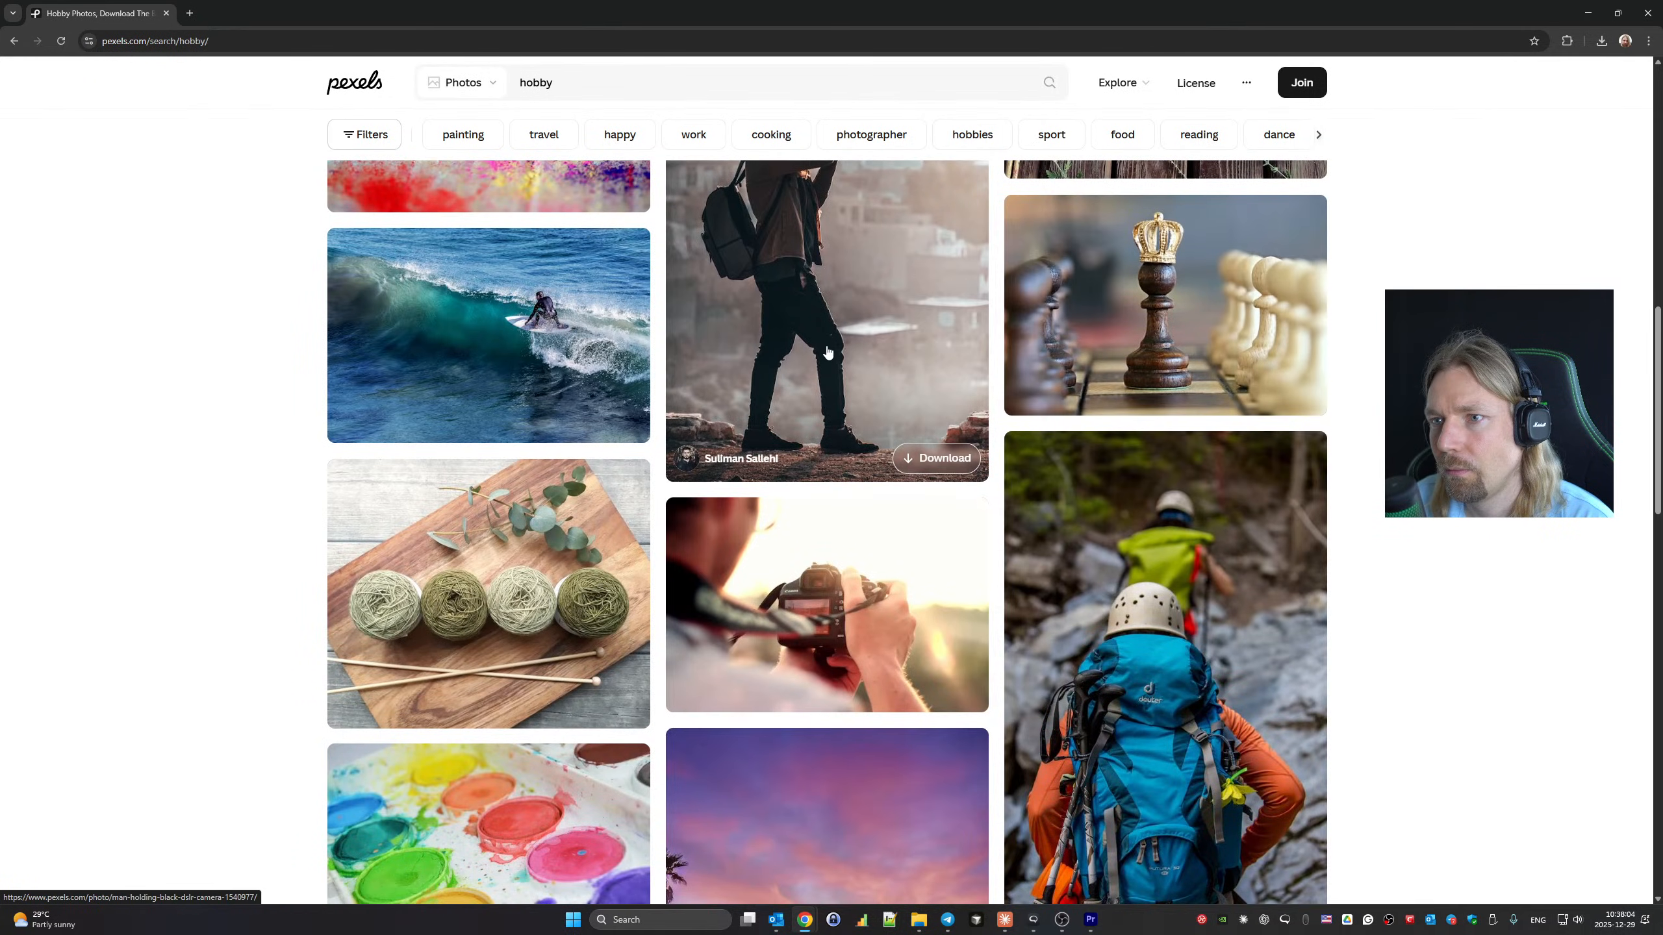
scroll(829, 352, "up", 3)
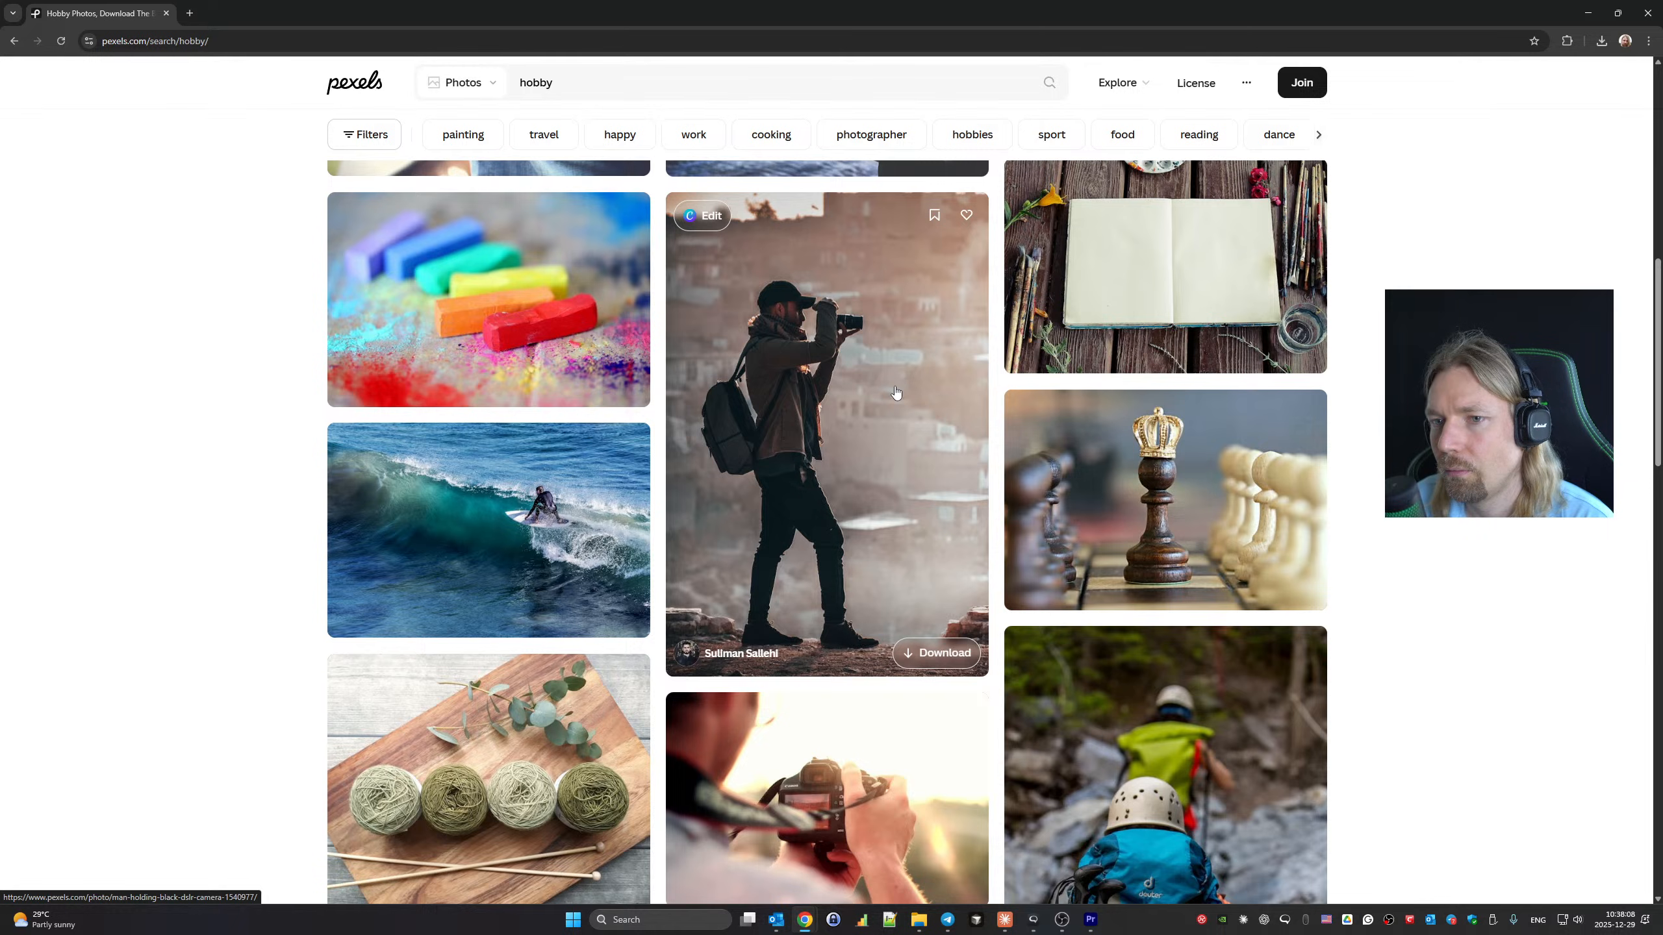
scroll(896, 393, "down", 6)
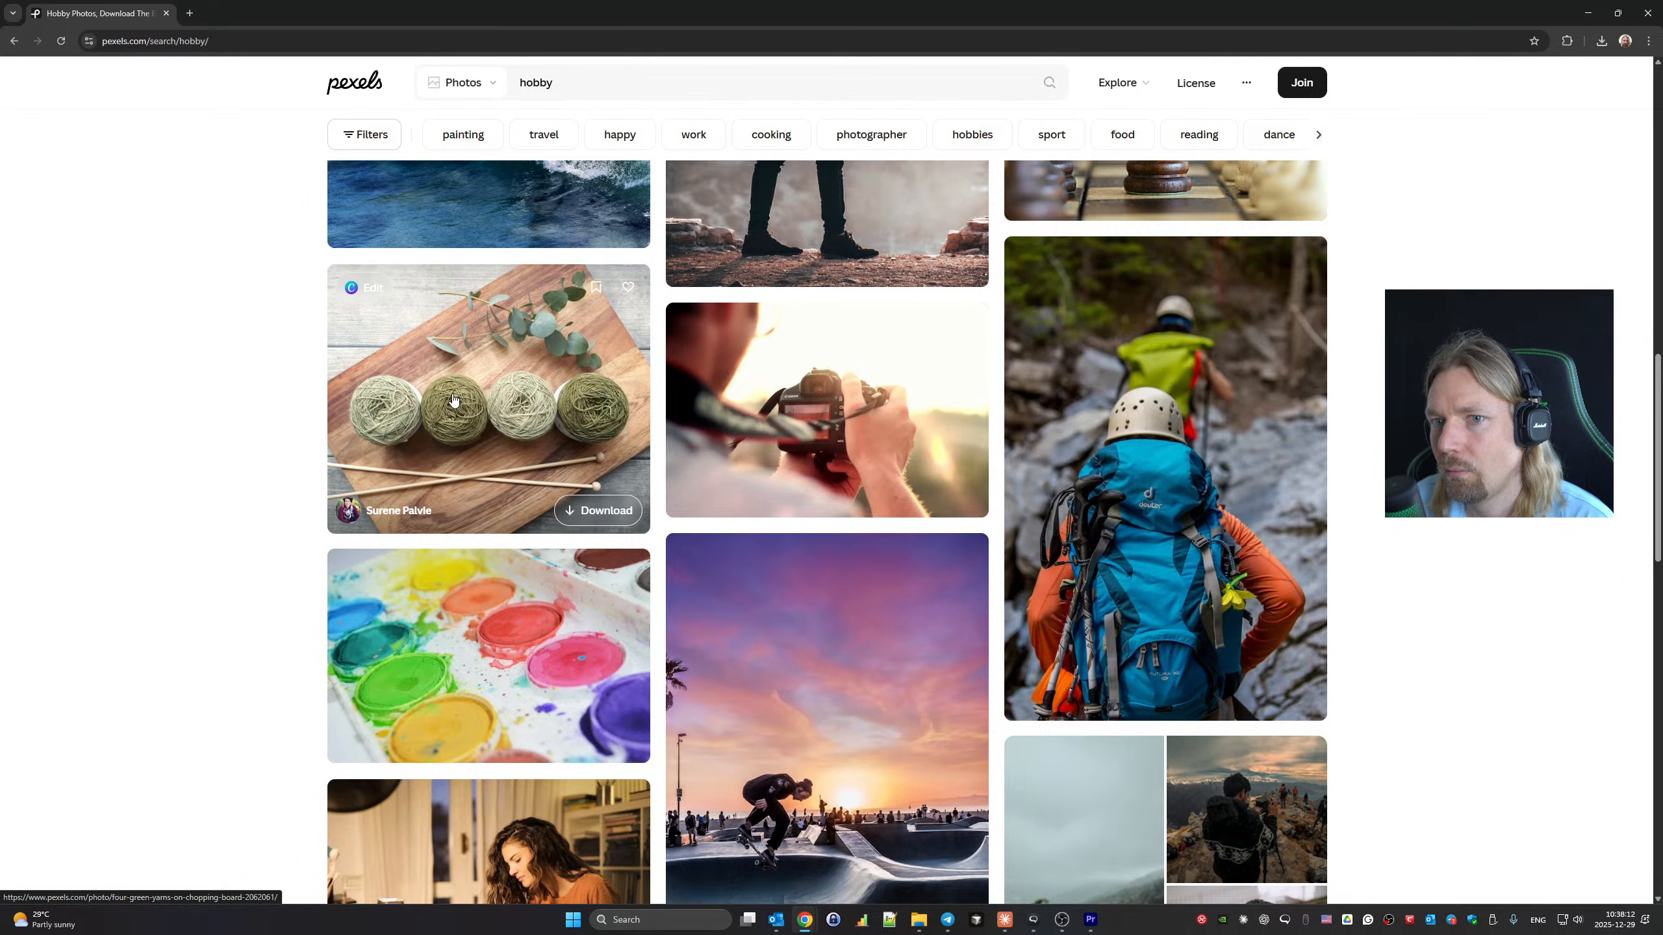
scroll(548, 516, "down", 6)
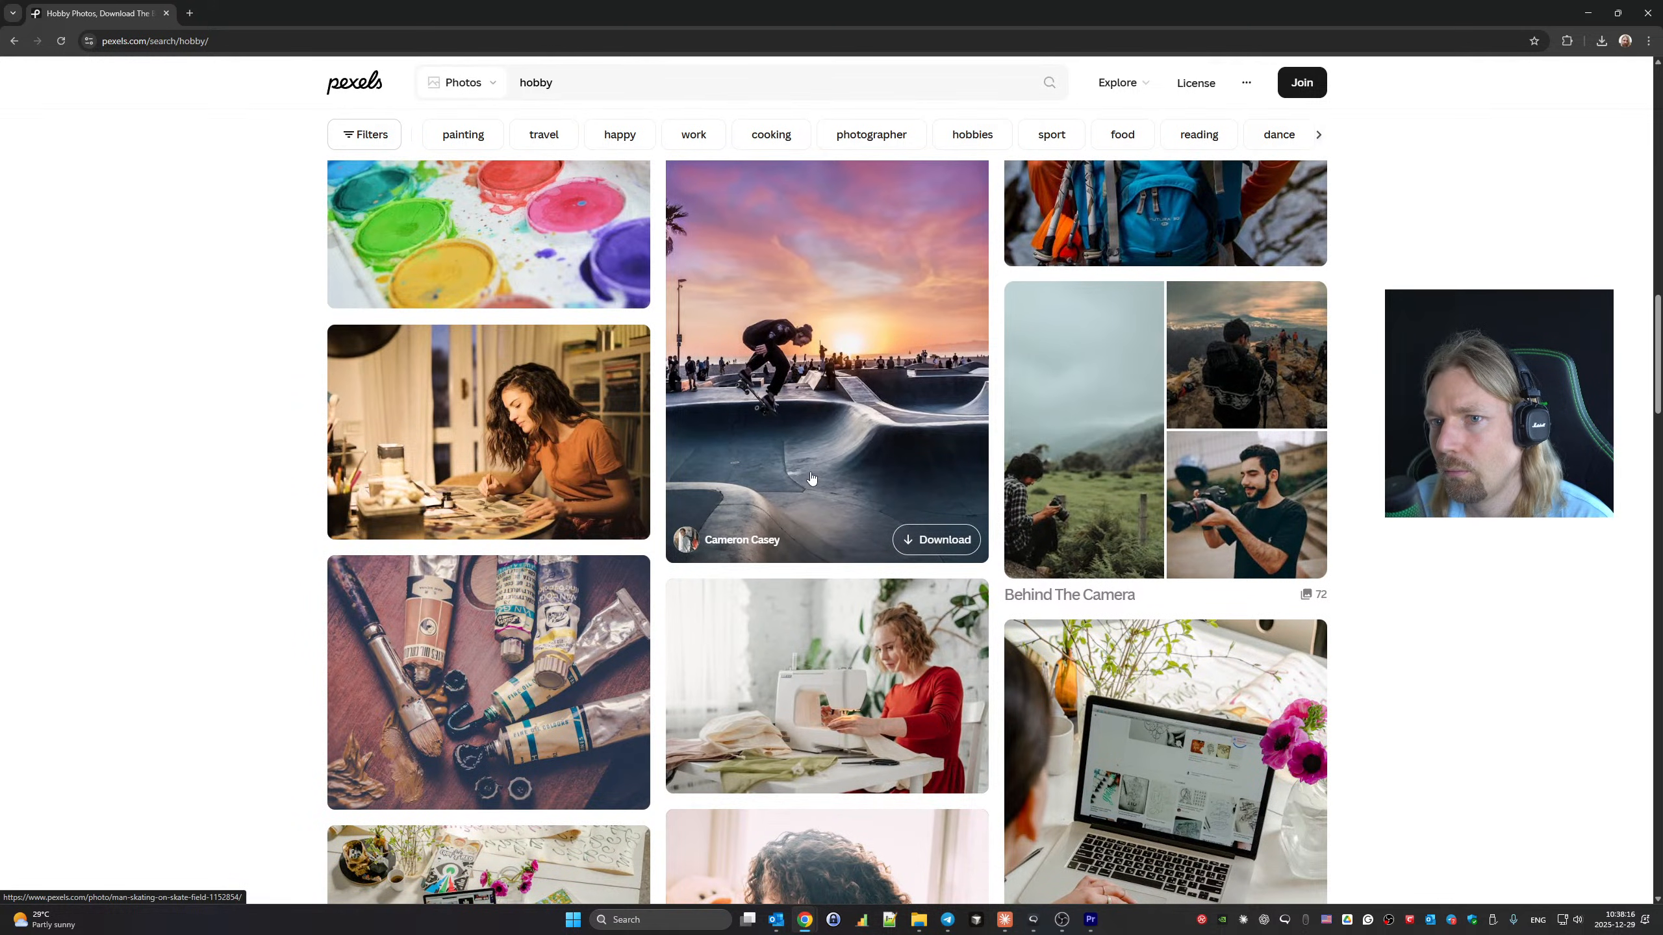
scroll(811, 478, "down", 10)
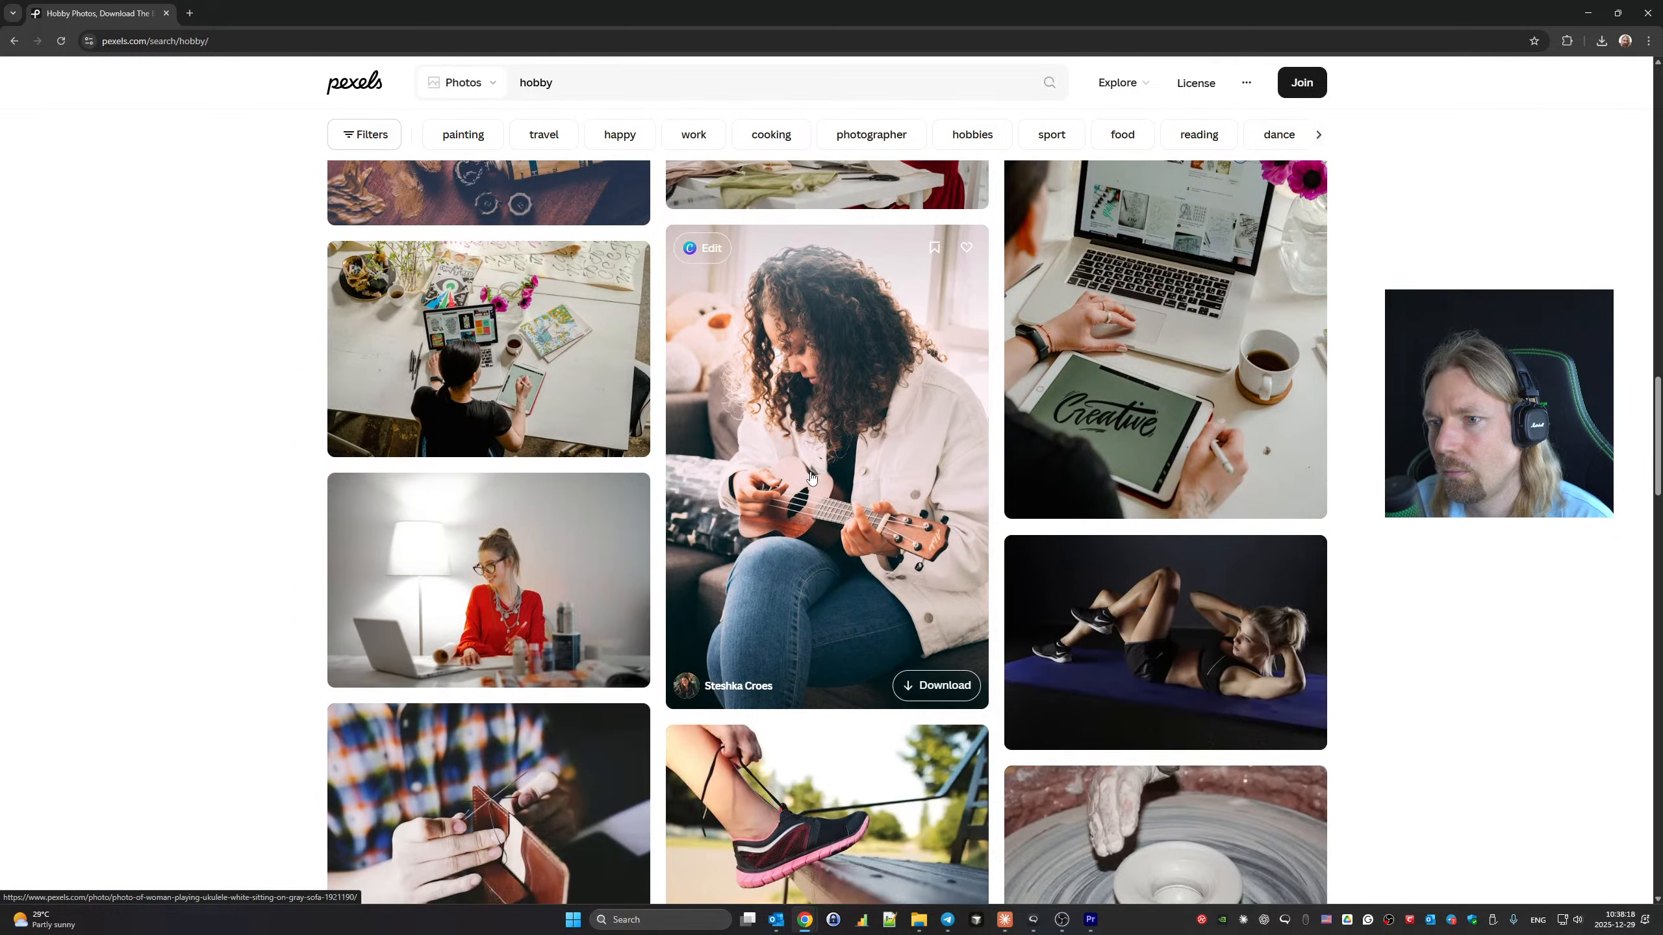
scroll(811, 478, "down", 6)
scroll(813, 524, "up", 12)
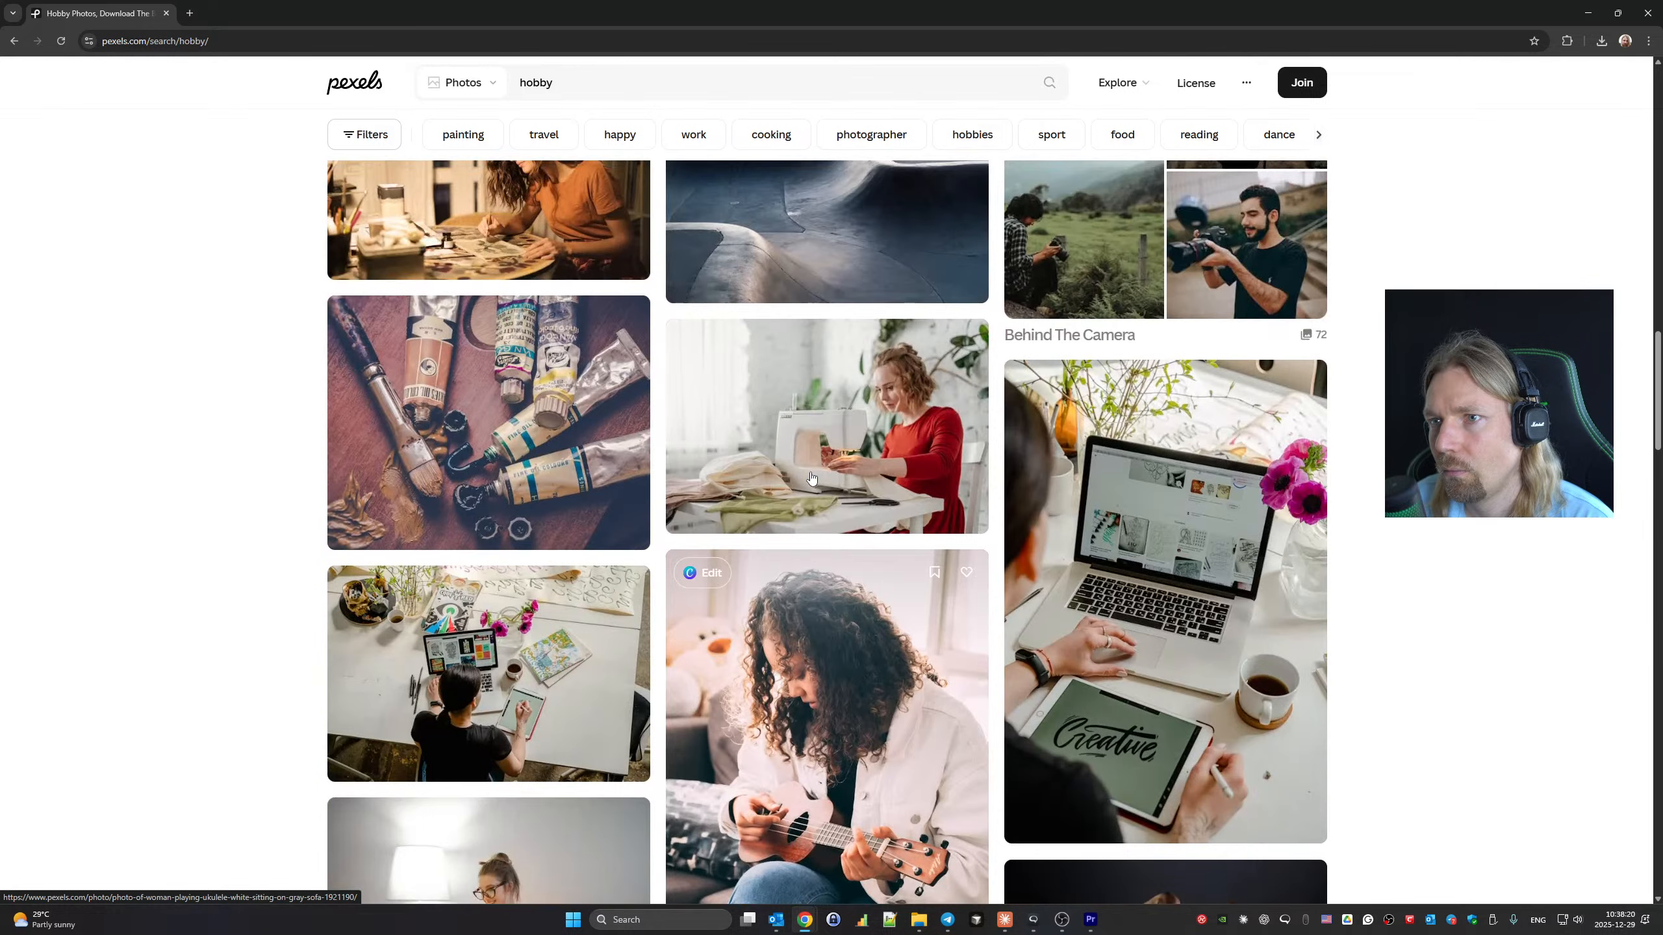
scroll(814, 561, "down", 4)
scroll(820, 512, "down", 11)
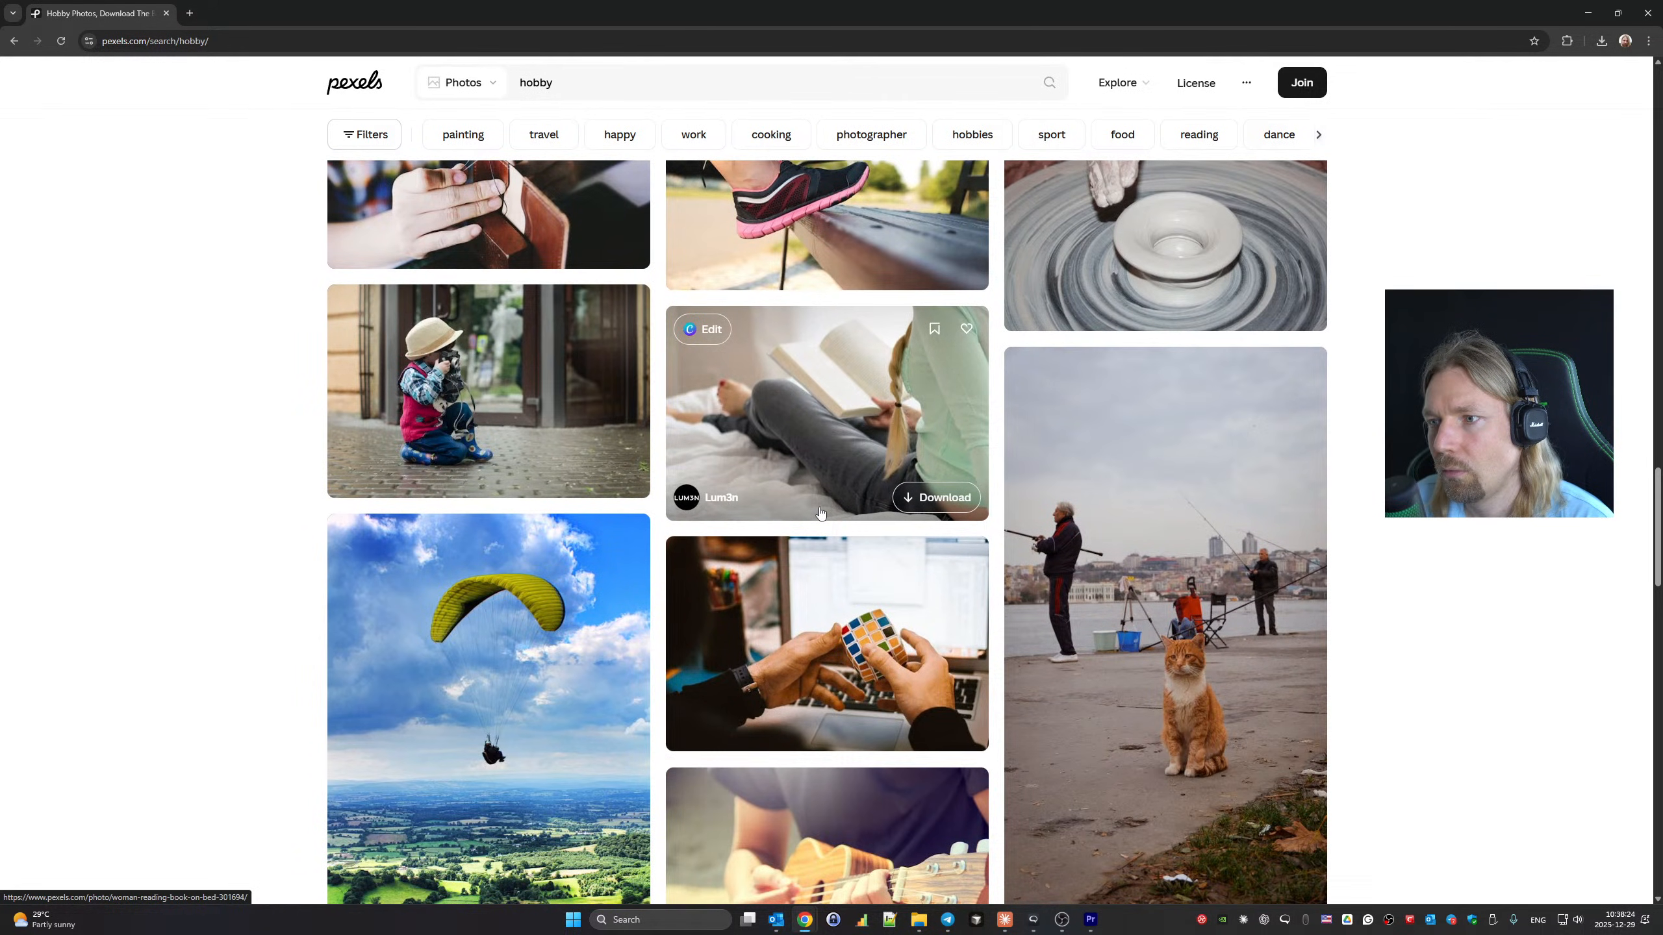
scroll(820, 512, "down", 4)
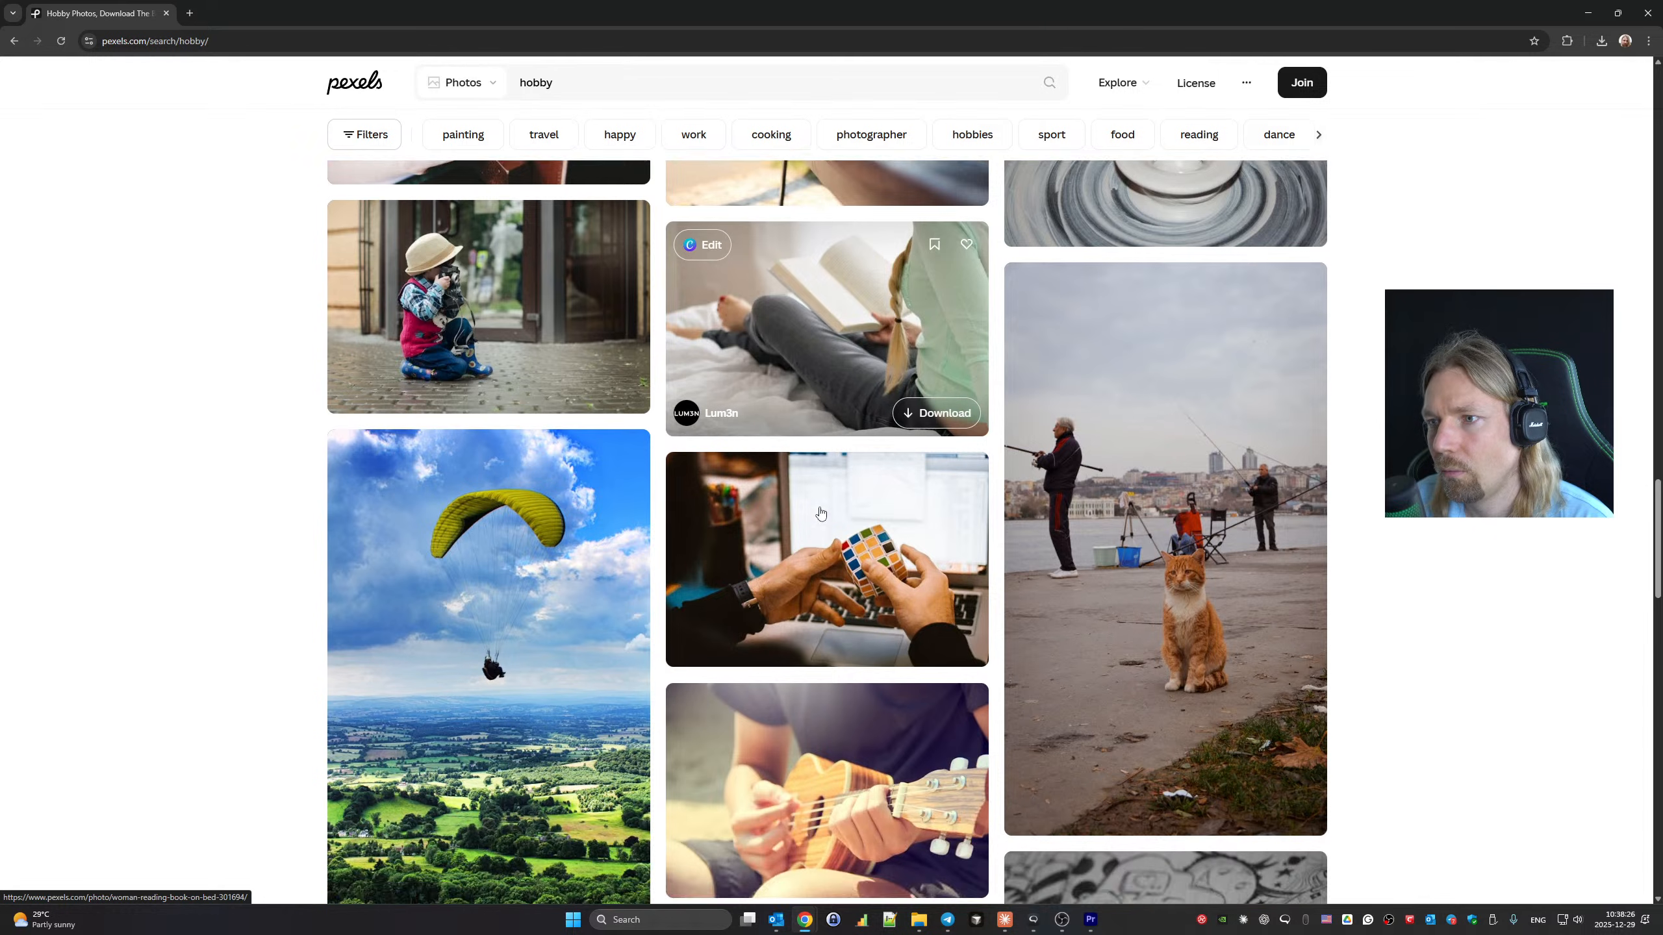
scroll(819, 511, "down", 6)
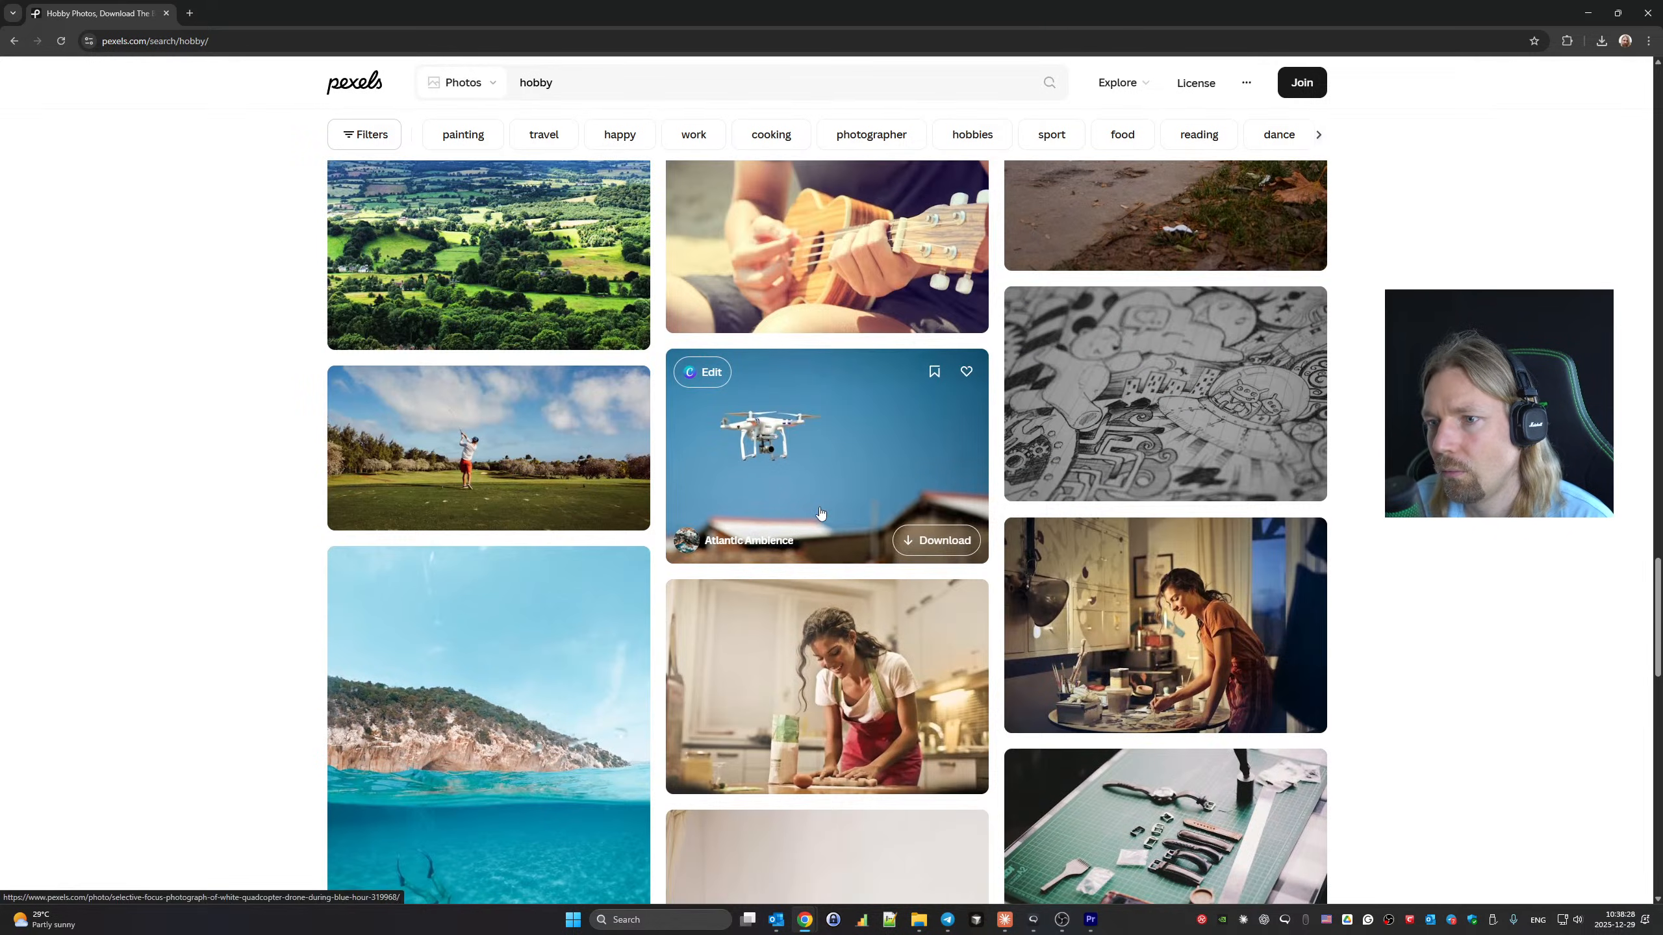
Download the vertical photo of the man riding a brown horse from the hobby photo results.
scroll(820, 512, "down", 9)
scroll(820, 512, "down", 5)
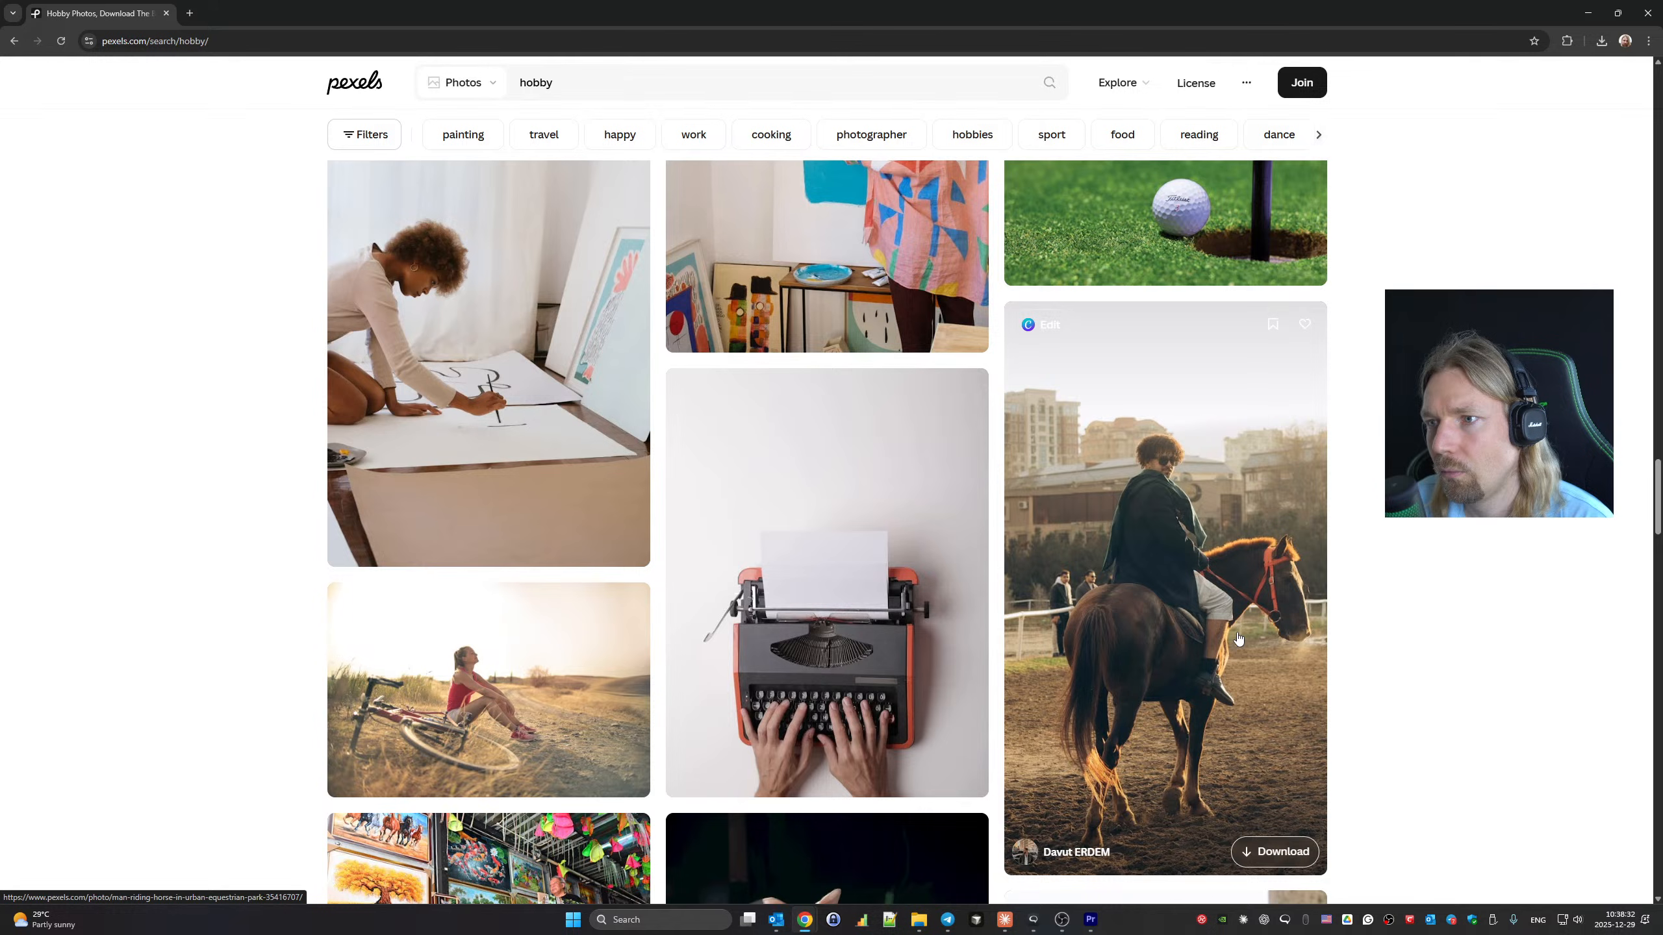
left_click(1281, 850)
left_click(1359, 675)
Look further through the hobby photos, download the yellow paraglider over green countryside, and dismiss the Canva promotion.
scroll(1244, 655, "down", 4)
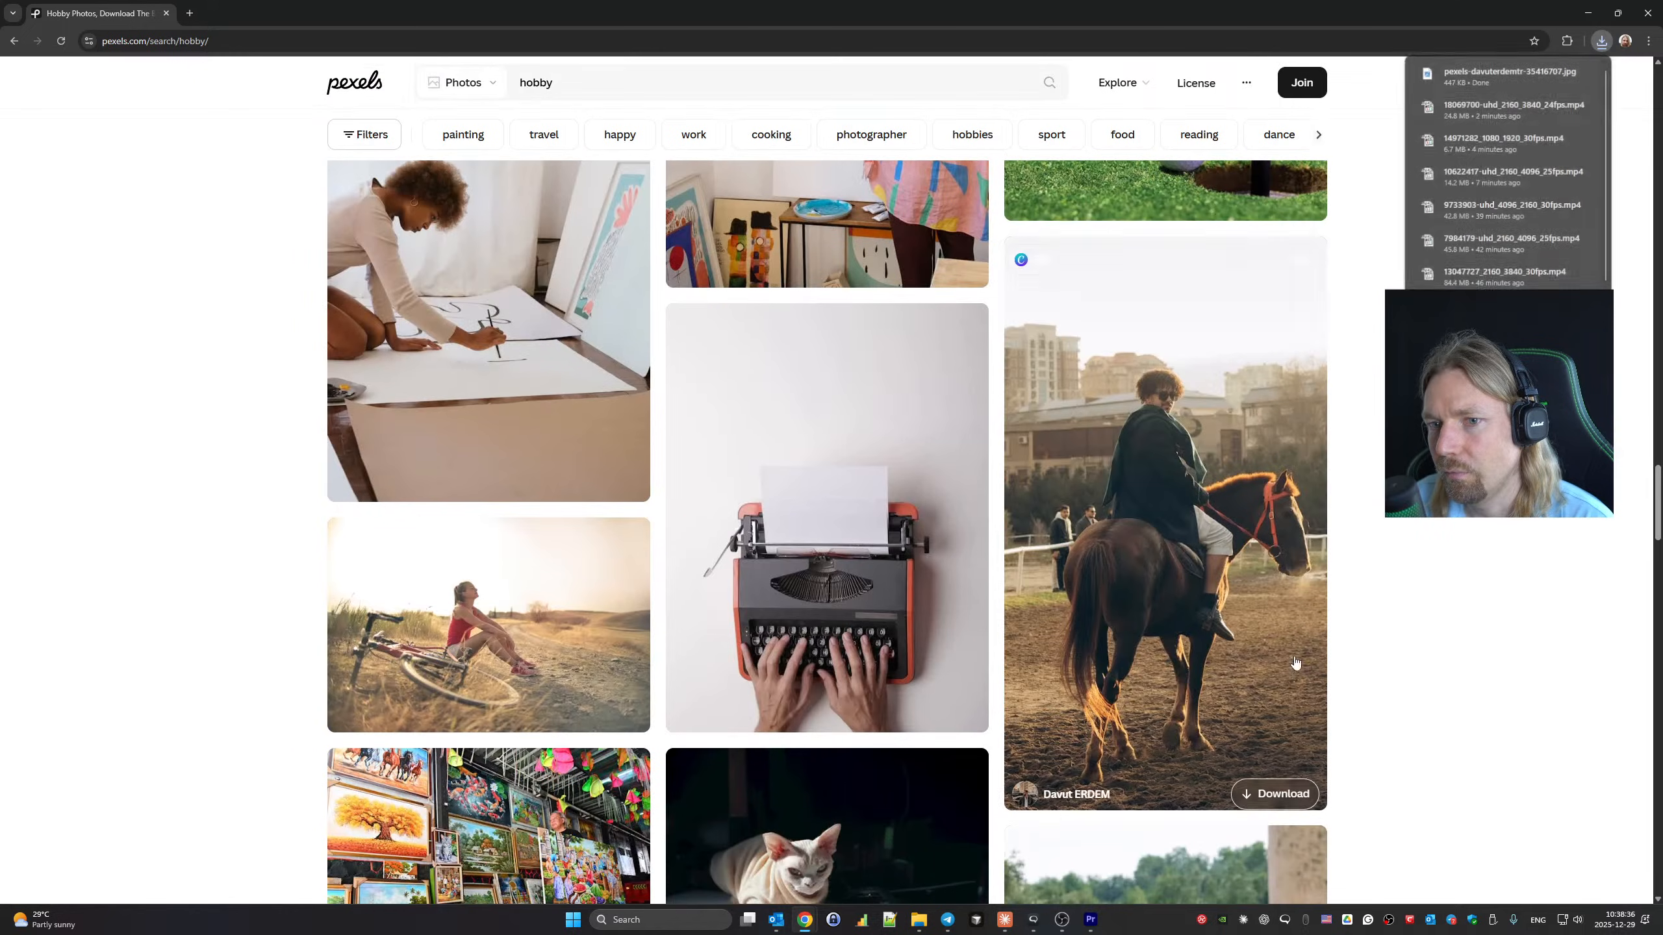
scroll(1216, 651, "down", 10)
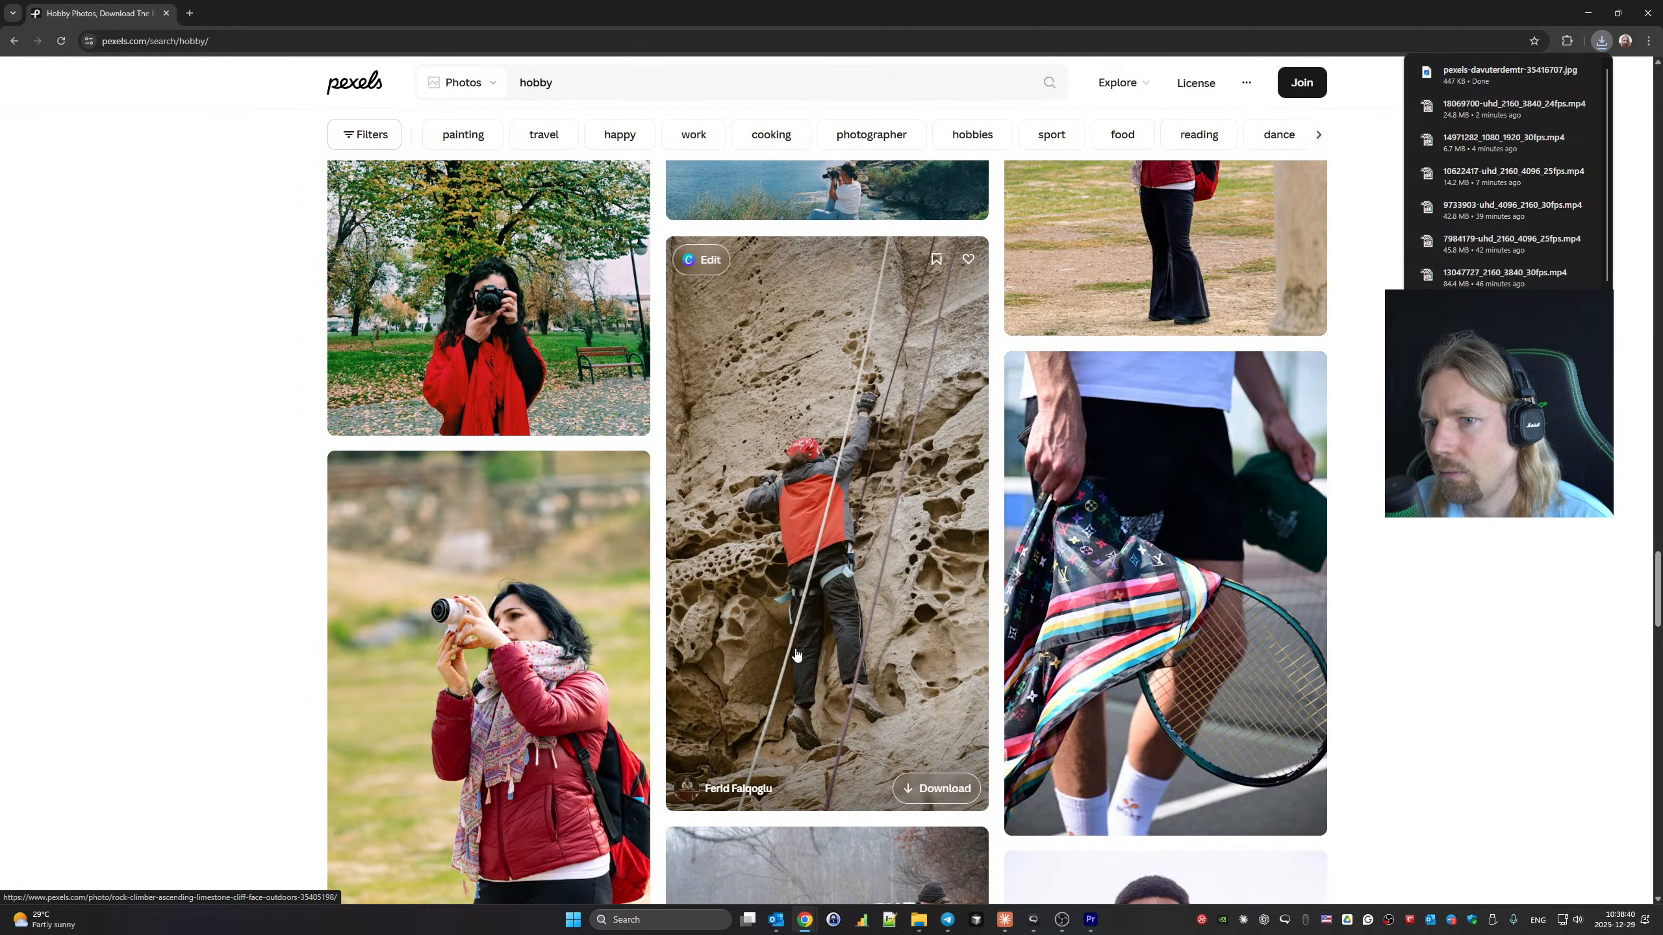
scroll(1210, 650, "down", 10)
scroll(798, 655, "up", 5)
scroll(798, 655, "down", 20)
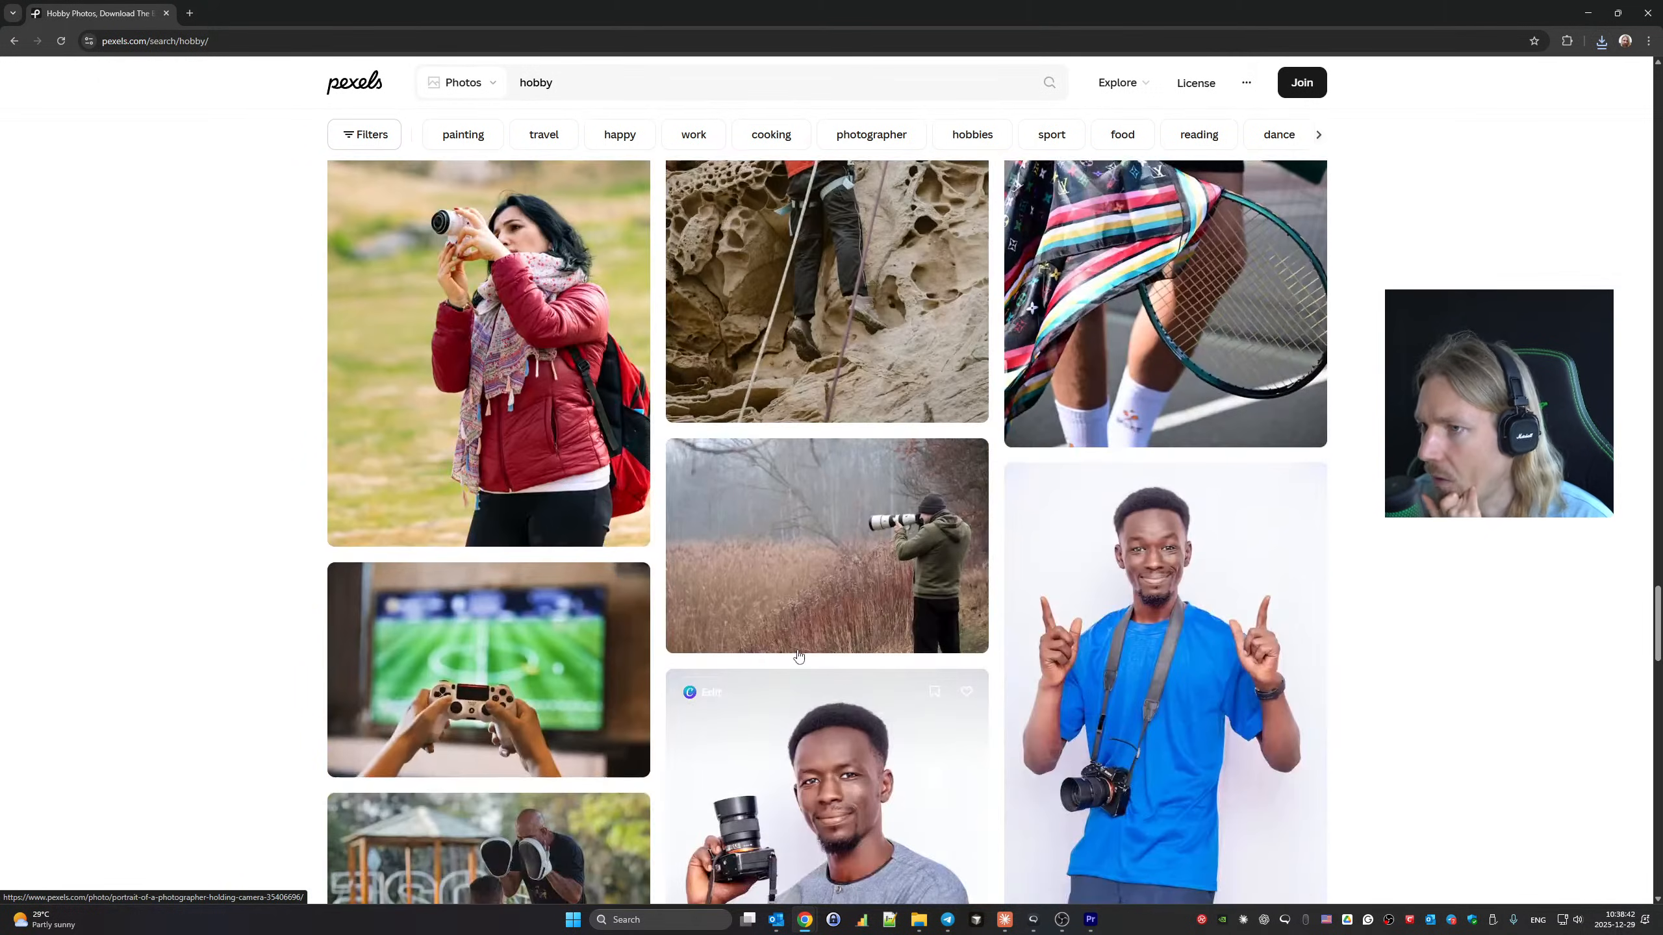
scroll(799, 655, "up", 9)
scroll(799, 655, "up", 10)
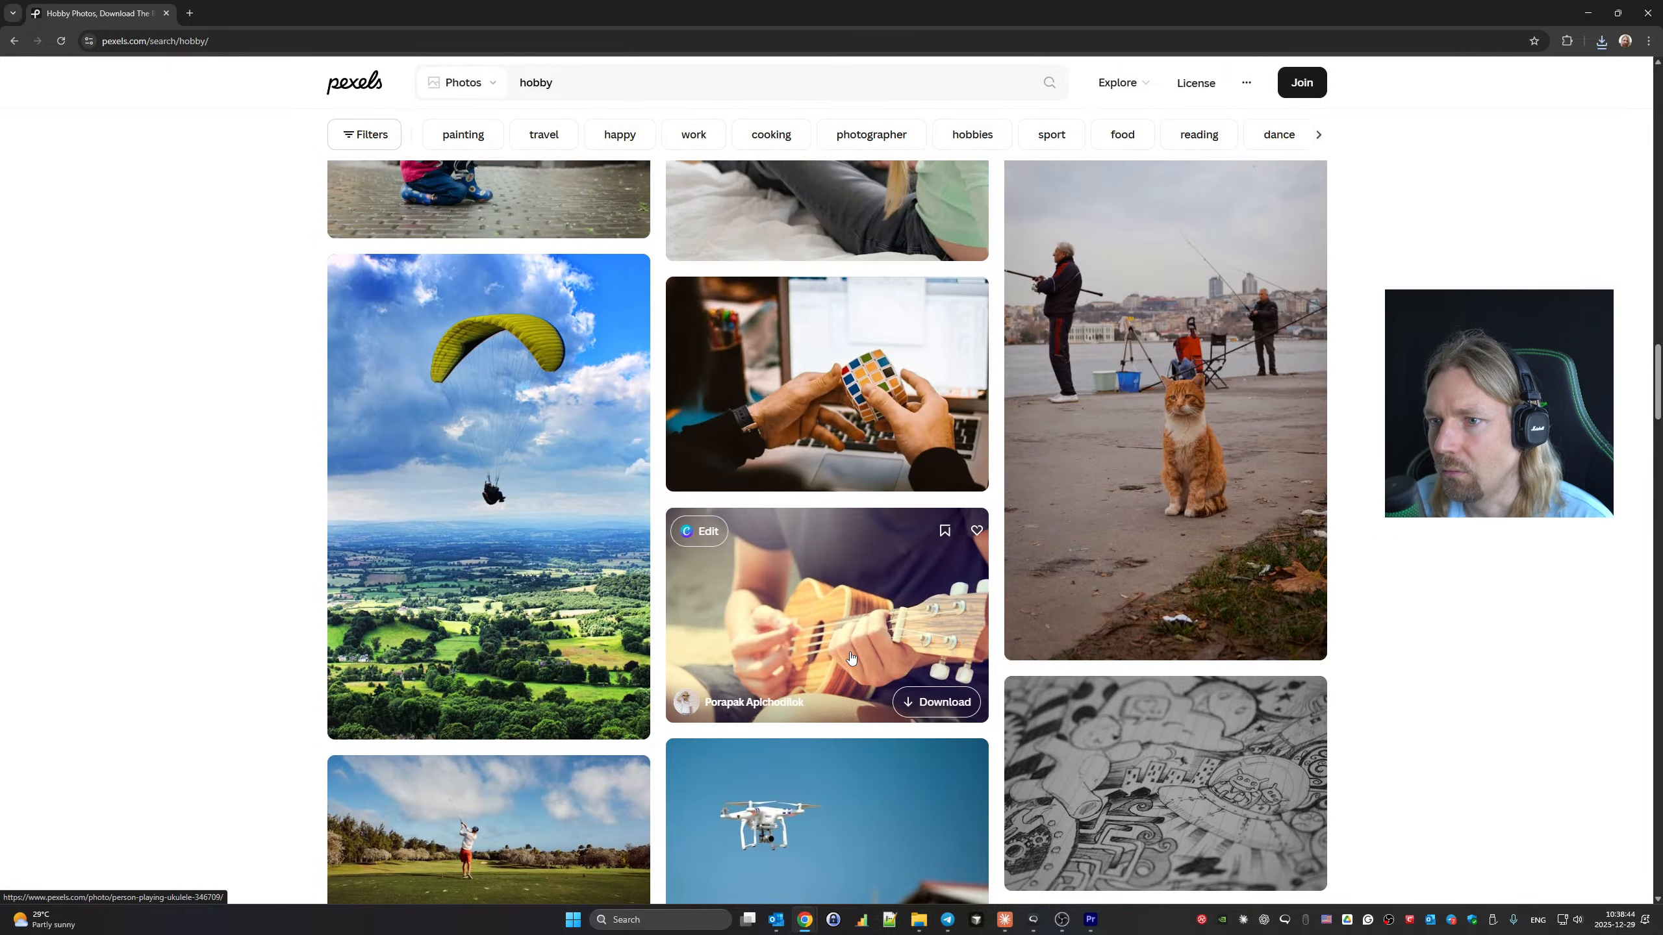
scroll(844, 665, "down", 5)
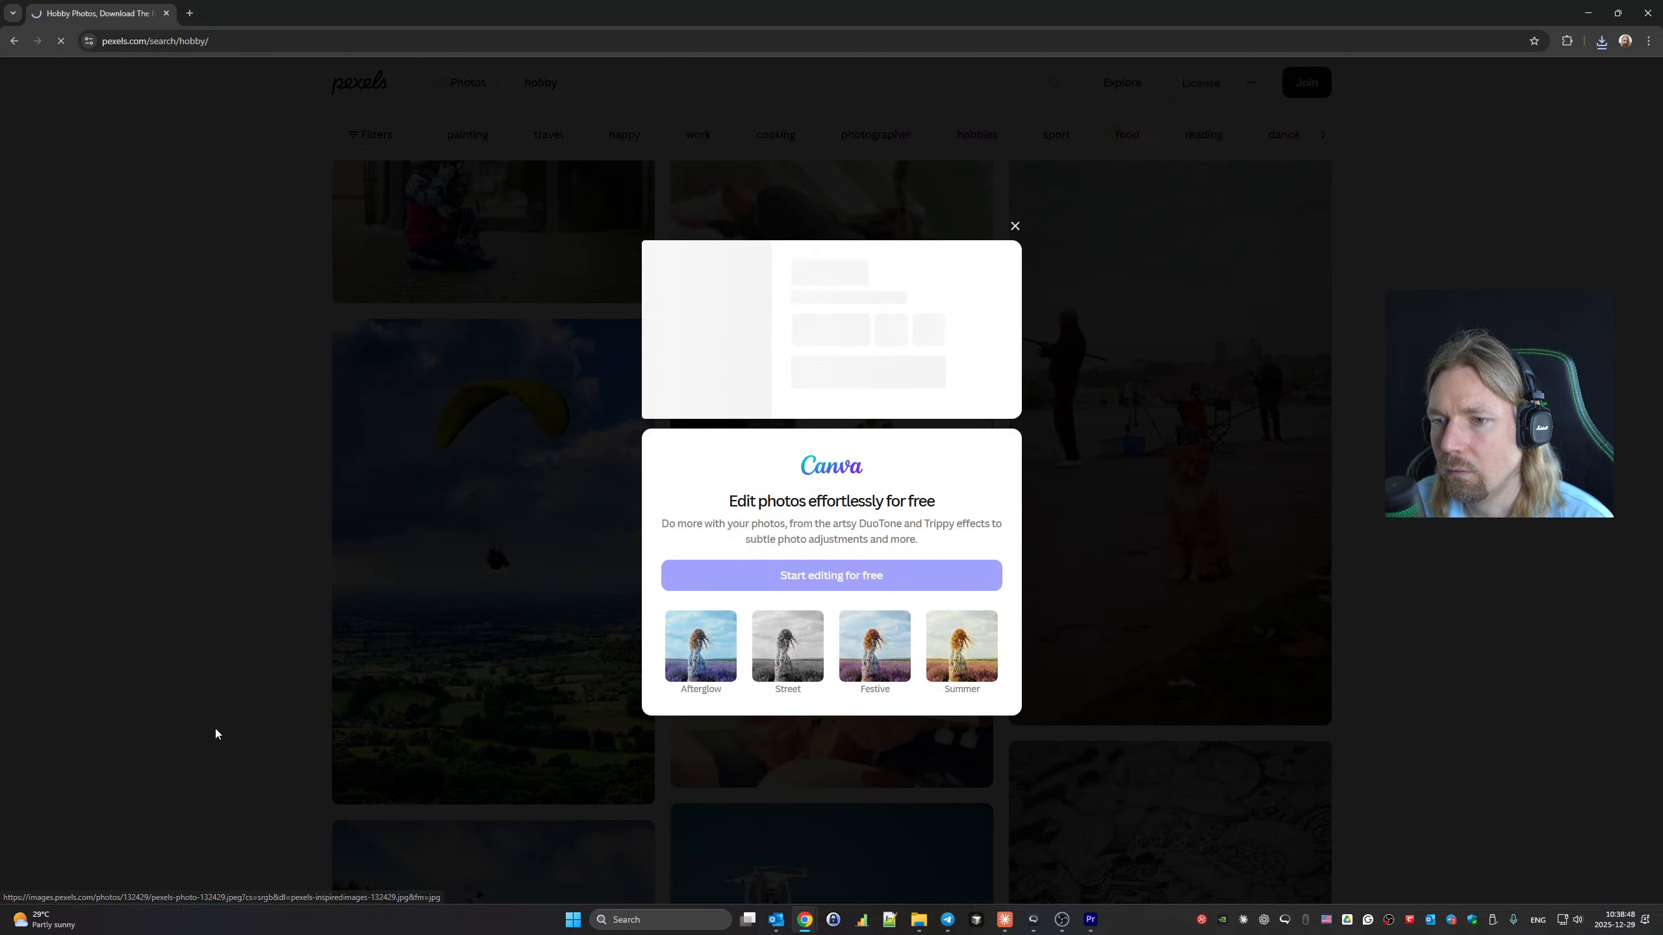
left_click(216, 728)
Download the photos of the curly-haired woman playing a ukulele and of the skateboarder in the skate park at sunset.
scroll(586, 696, "down", 5)
scroll(586, 696, "up", 13)
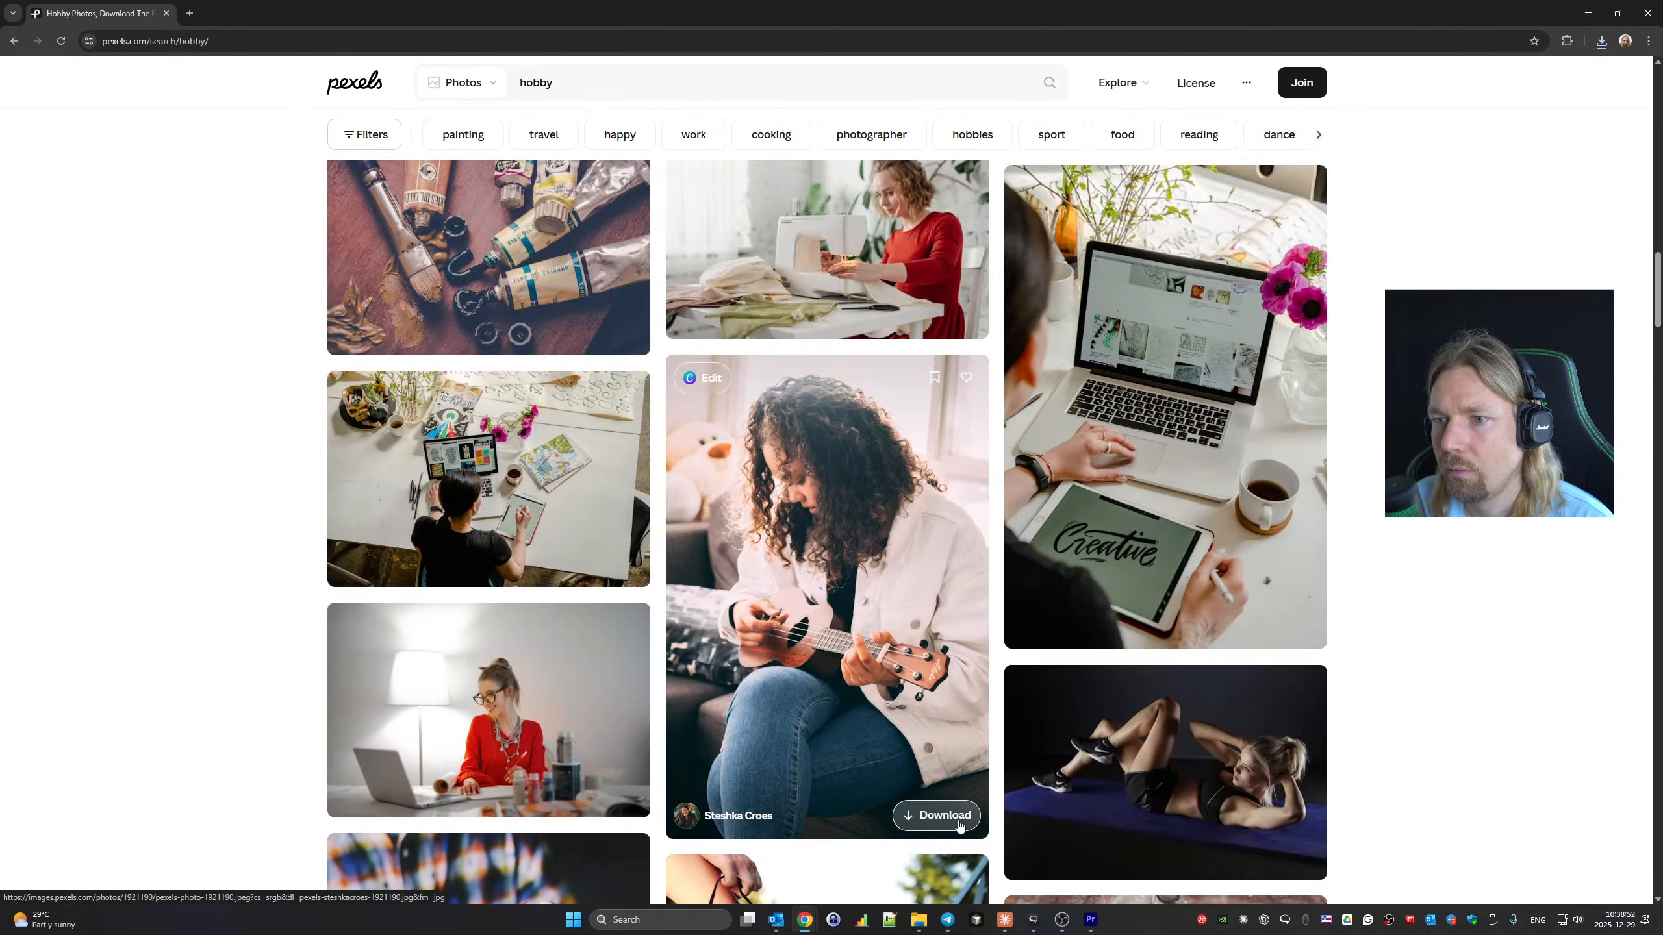
left_click(960, 816)
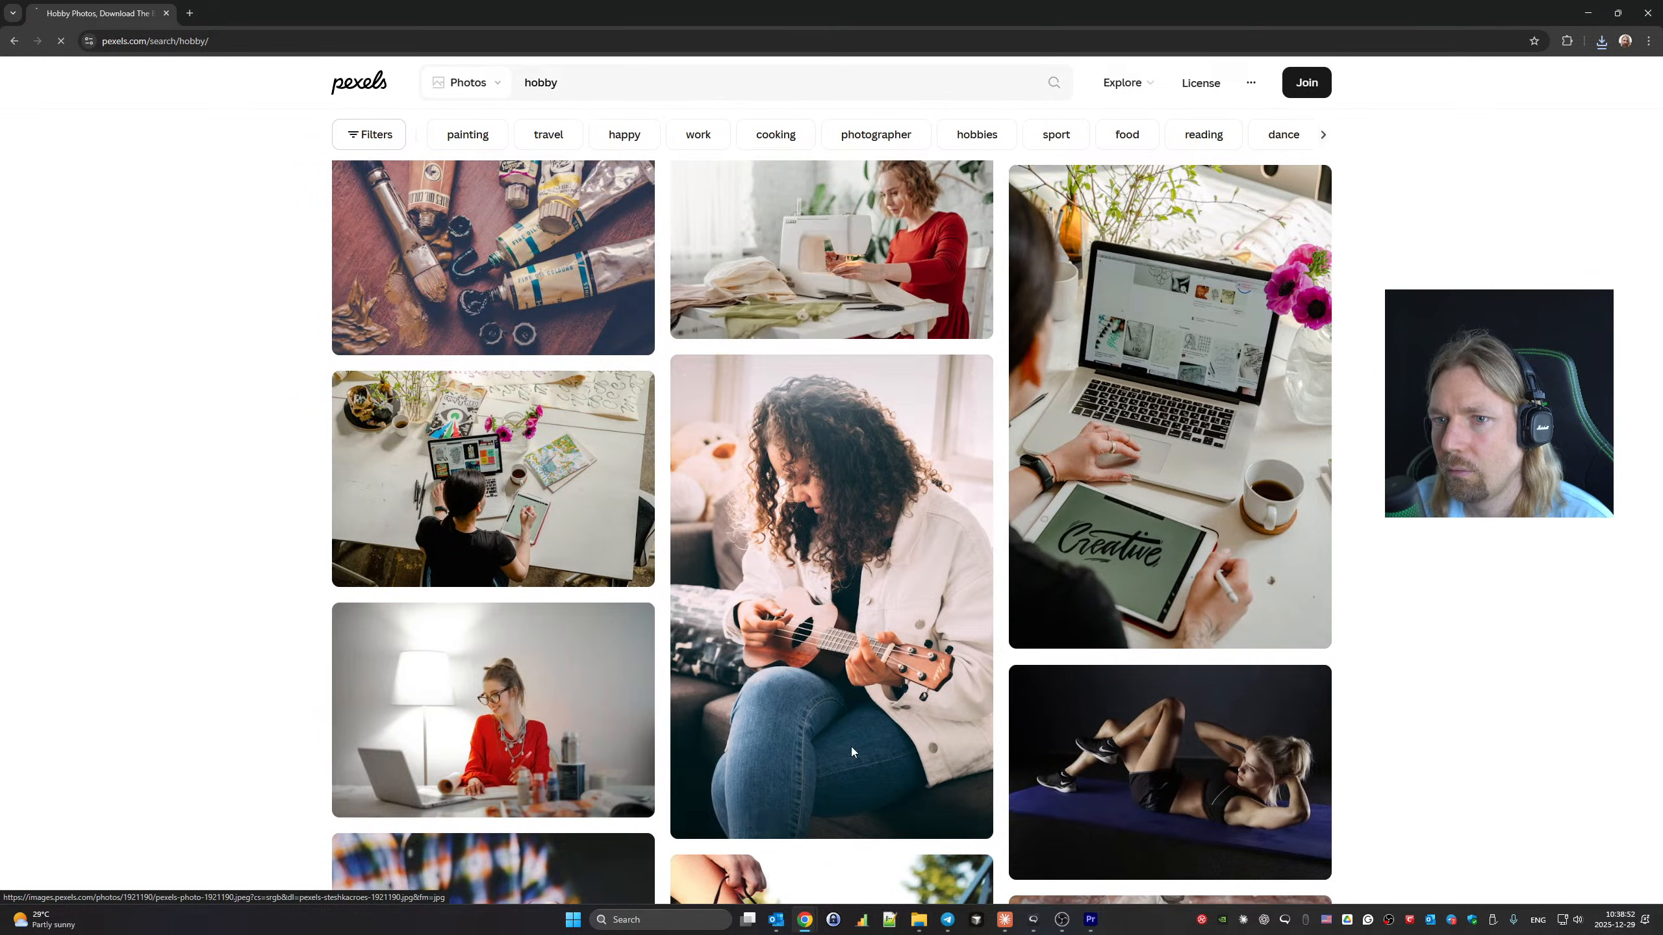
left_click(517, 642)
scroll(560, 630, "up", 7)
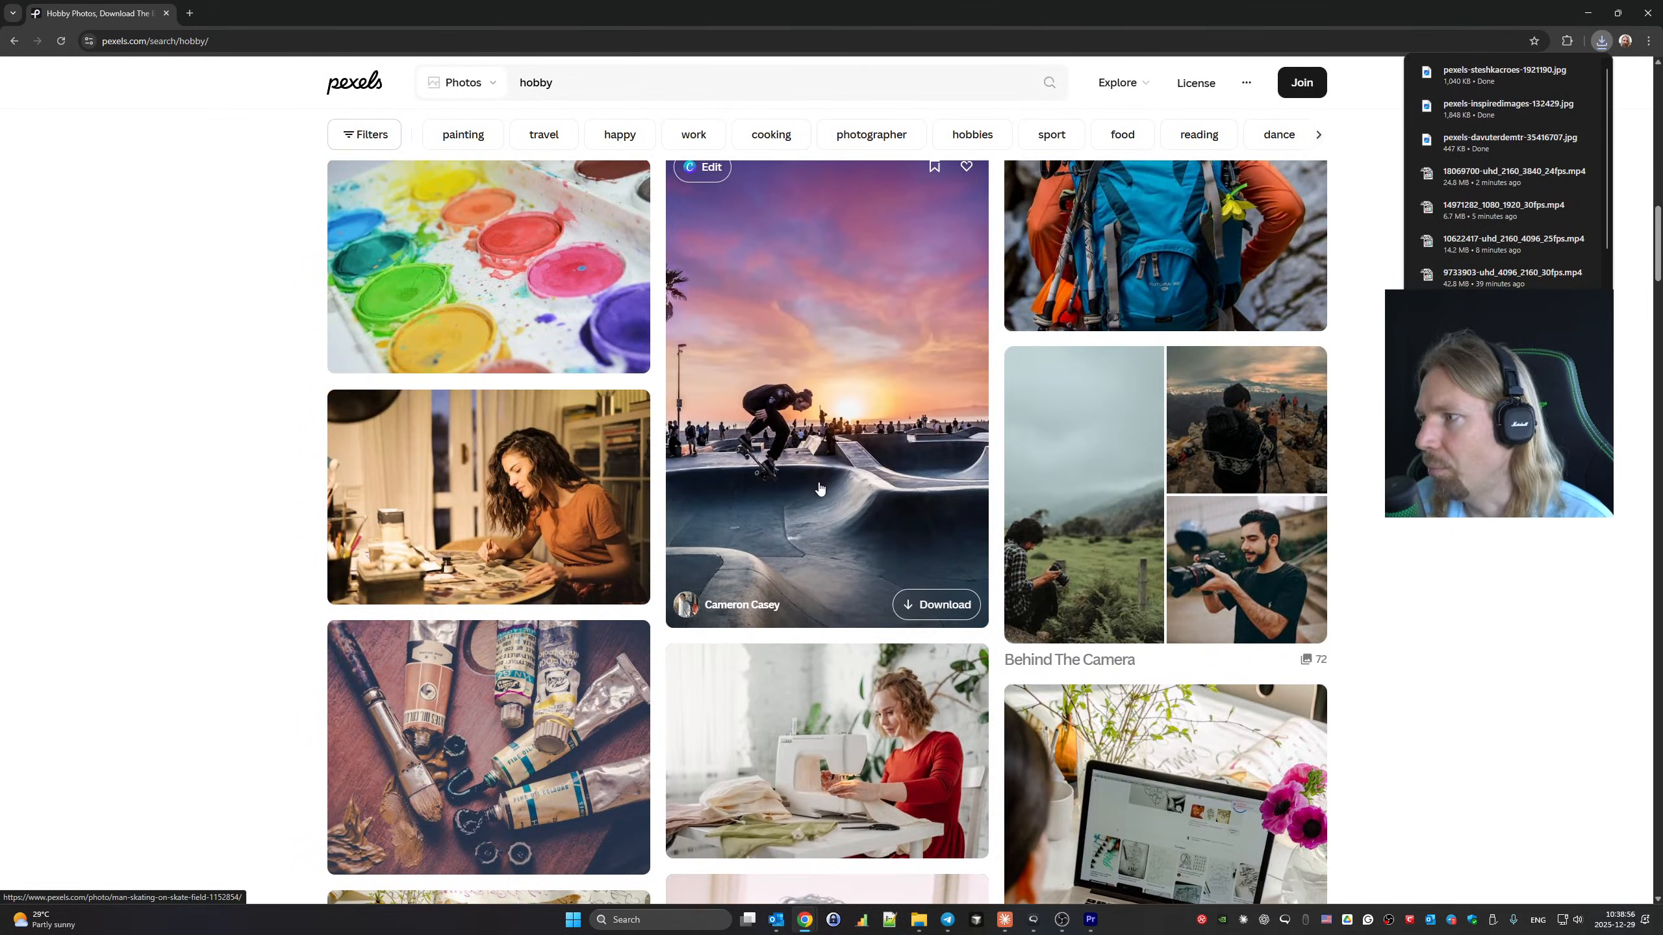
left_click(942, 606)
left_click(394, 523)
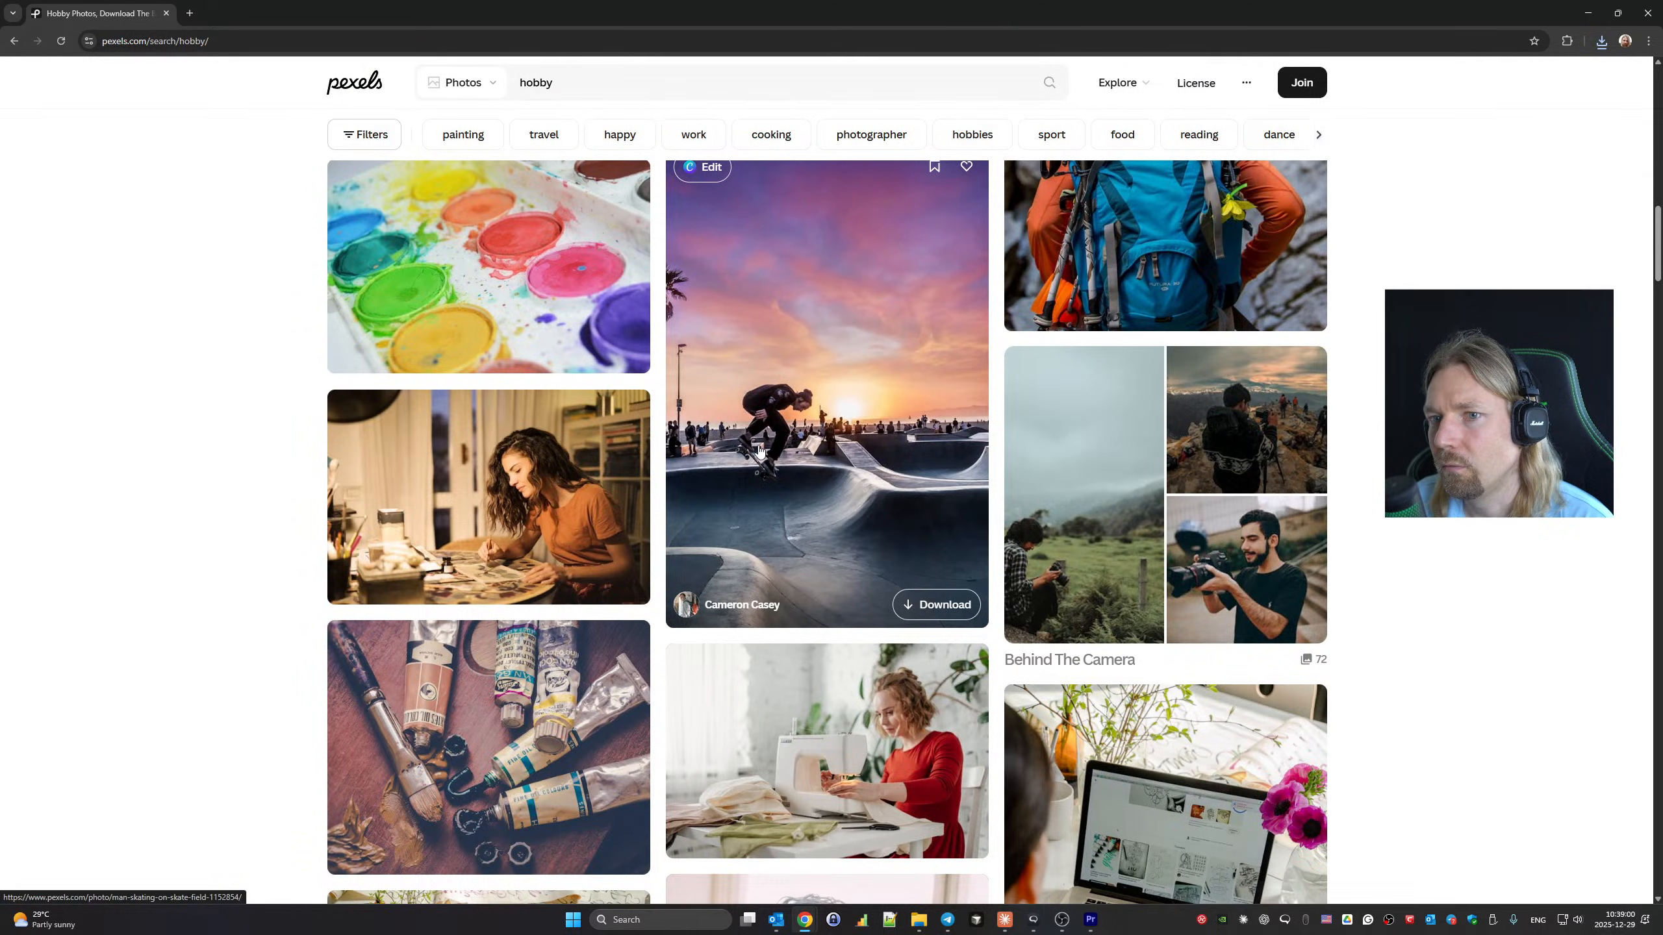
Download the photos of the green yarn balls on a chopping board and of the standing man with a backpack and camera.
scroll(702, 469, "up", 4)
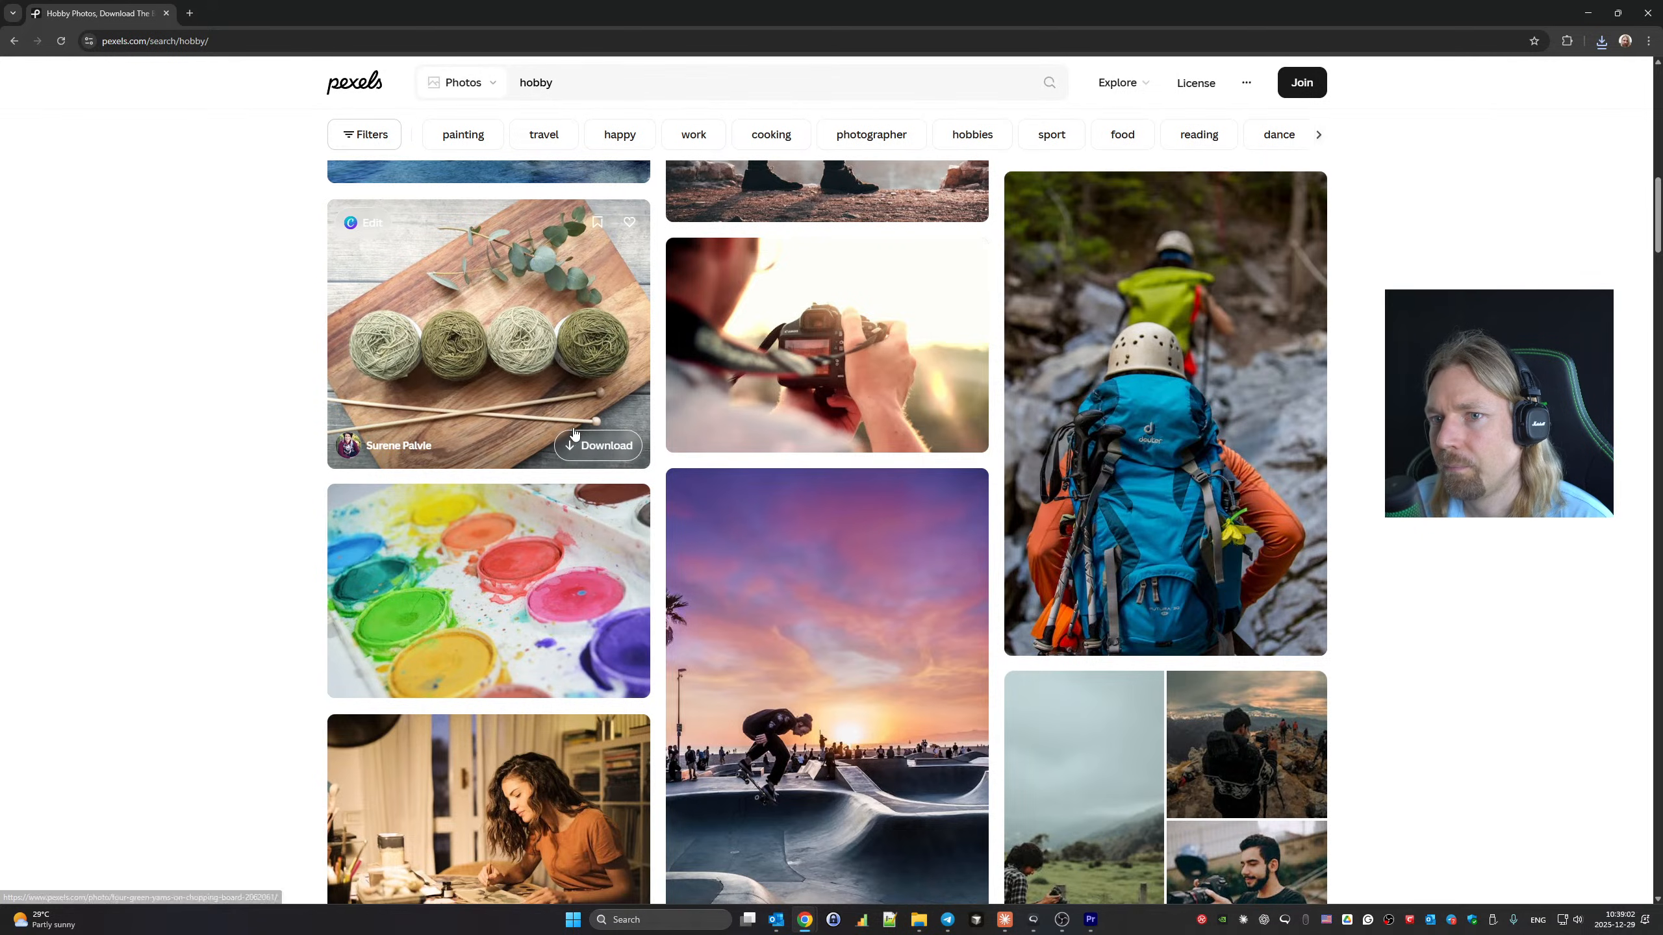
left_click(598, 452)
left_click(294, 479)
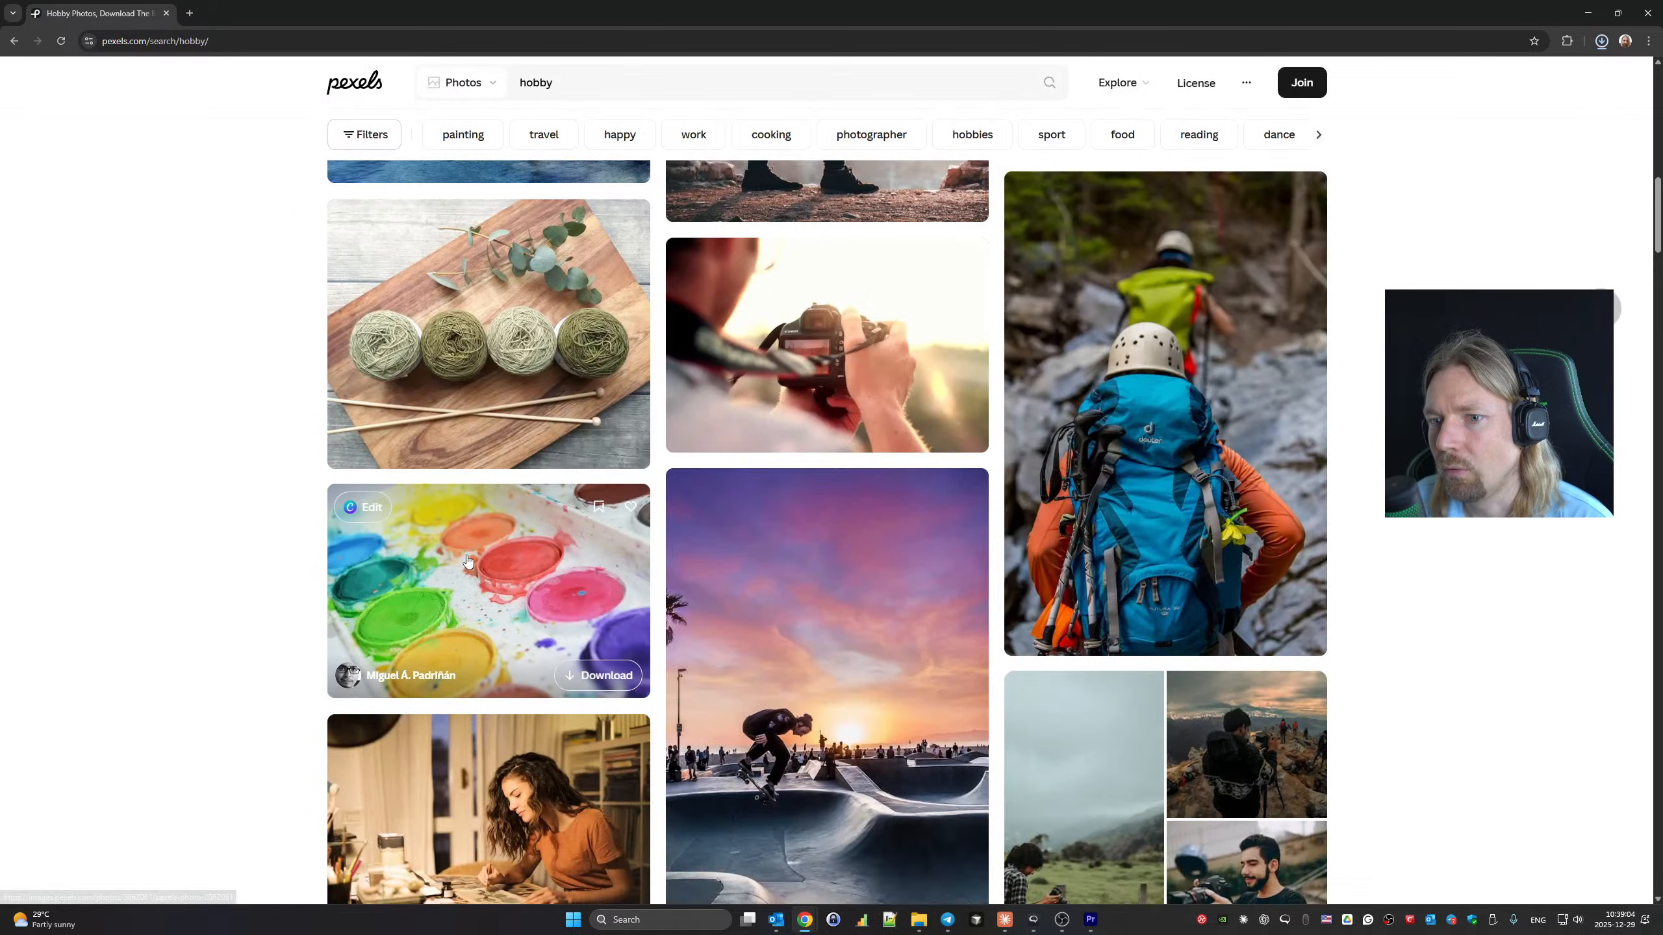
scroll(579, 569, "up", 6)
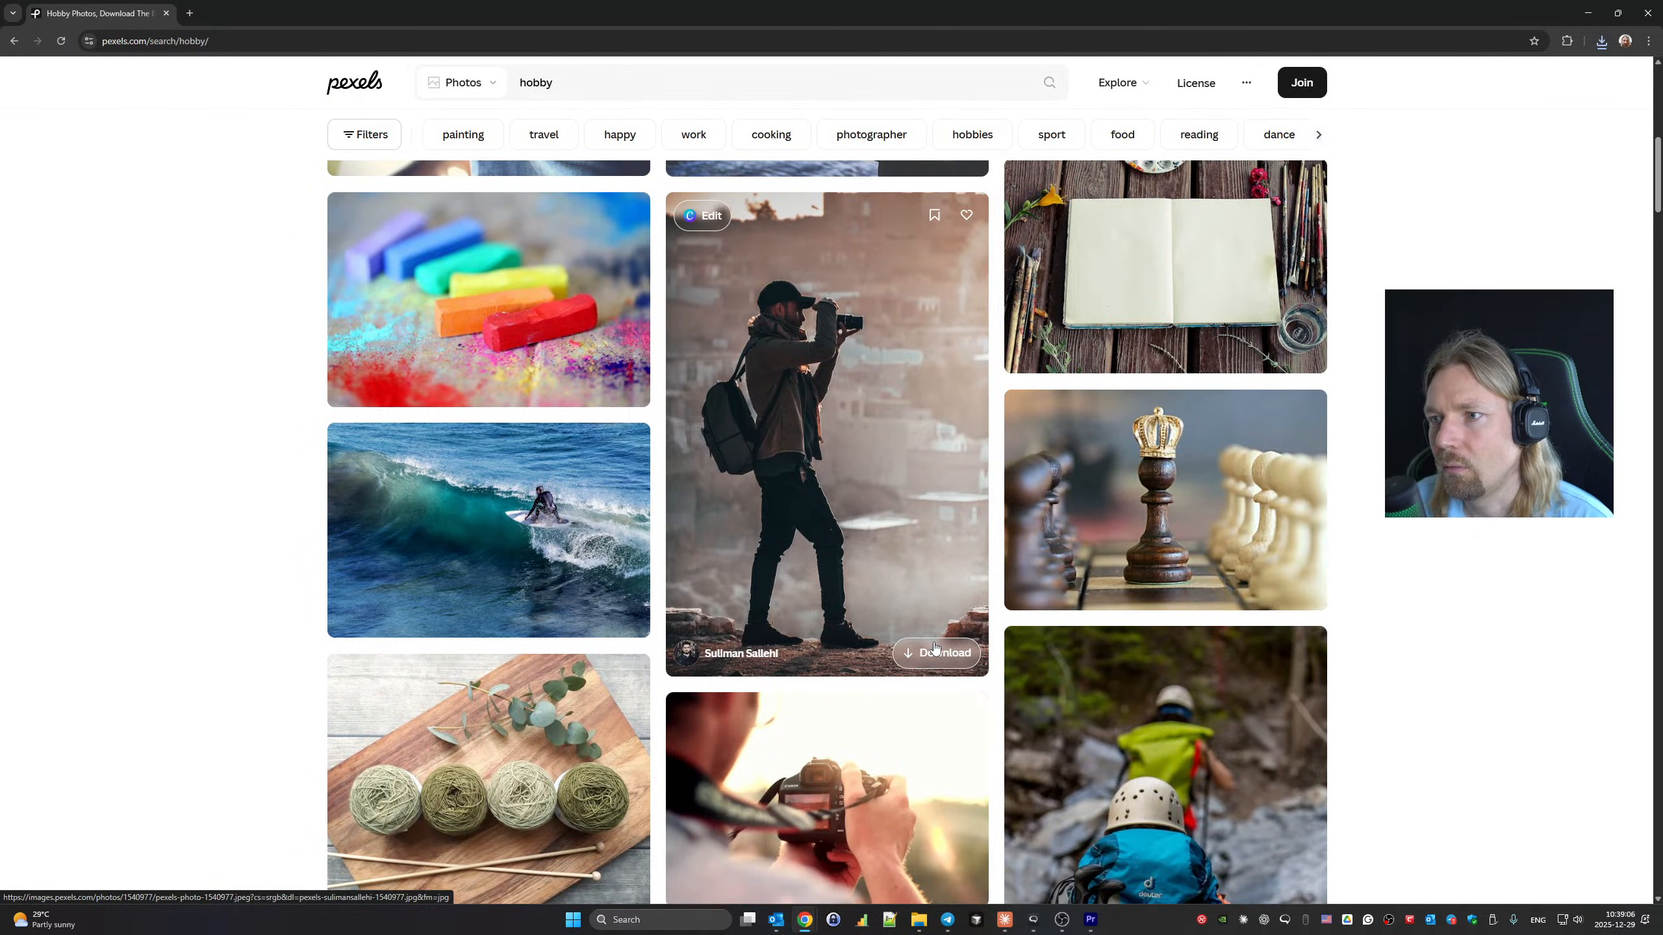
left_click(935, 649)
left_click(423, 493)
Switch the "hobby" search from photos to videos and run it.
scroll(692, 514, "down", 7)
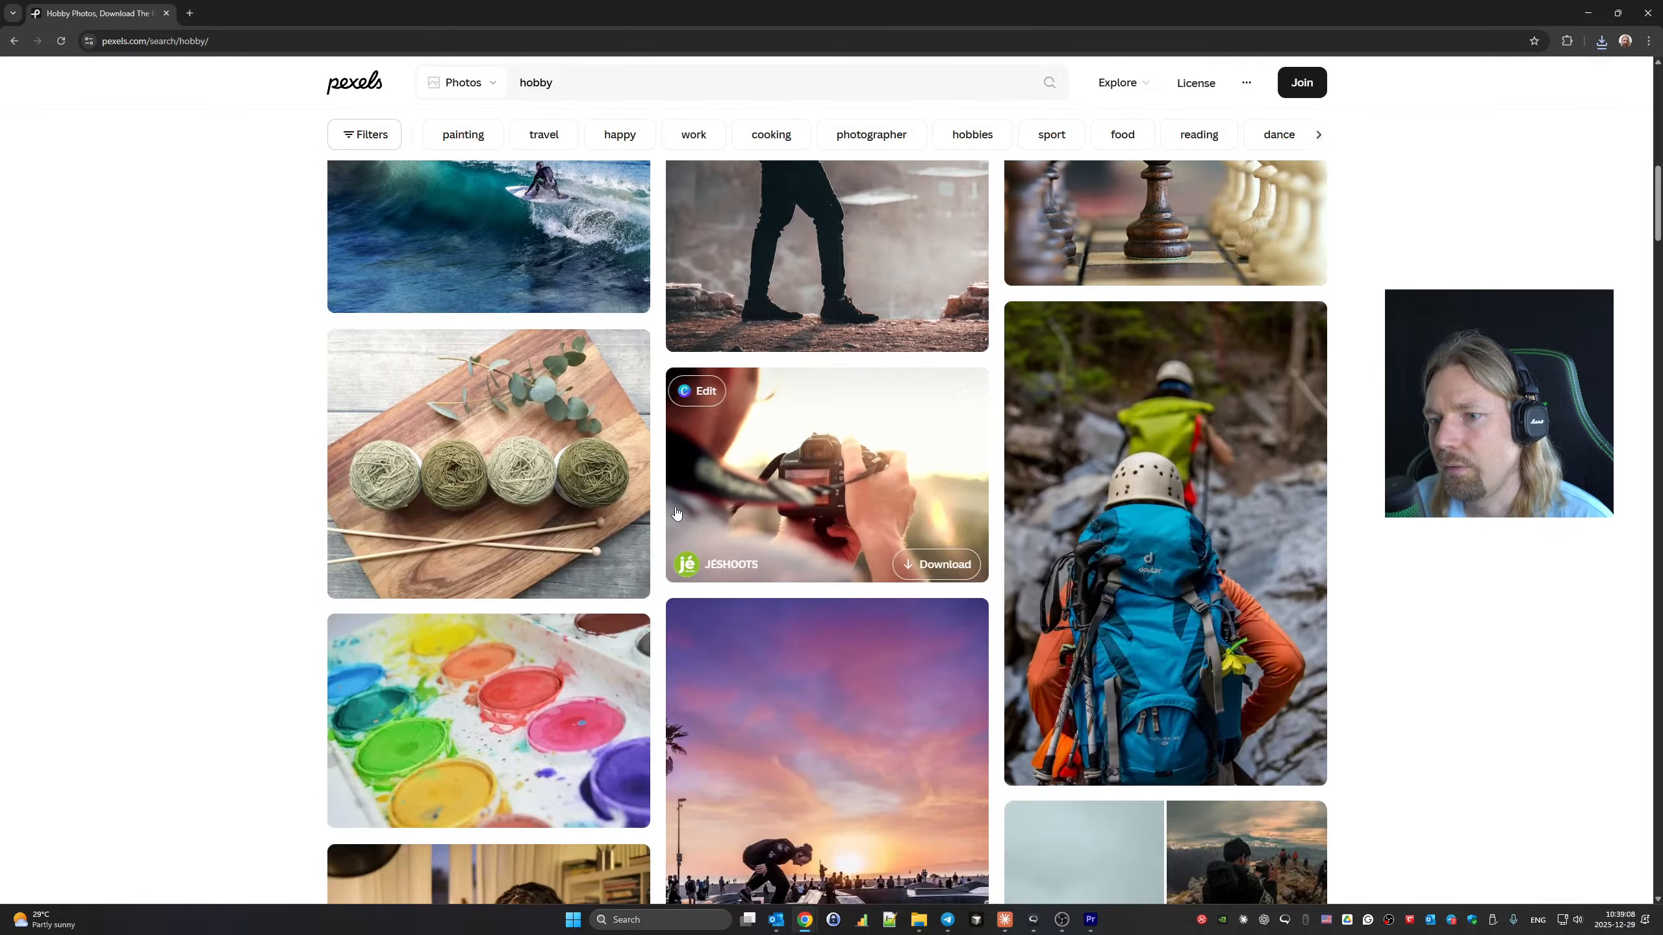
key("alt+Tab")
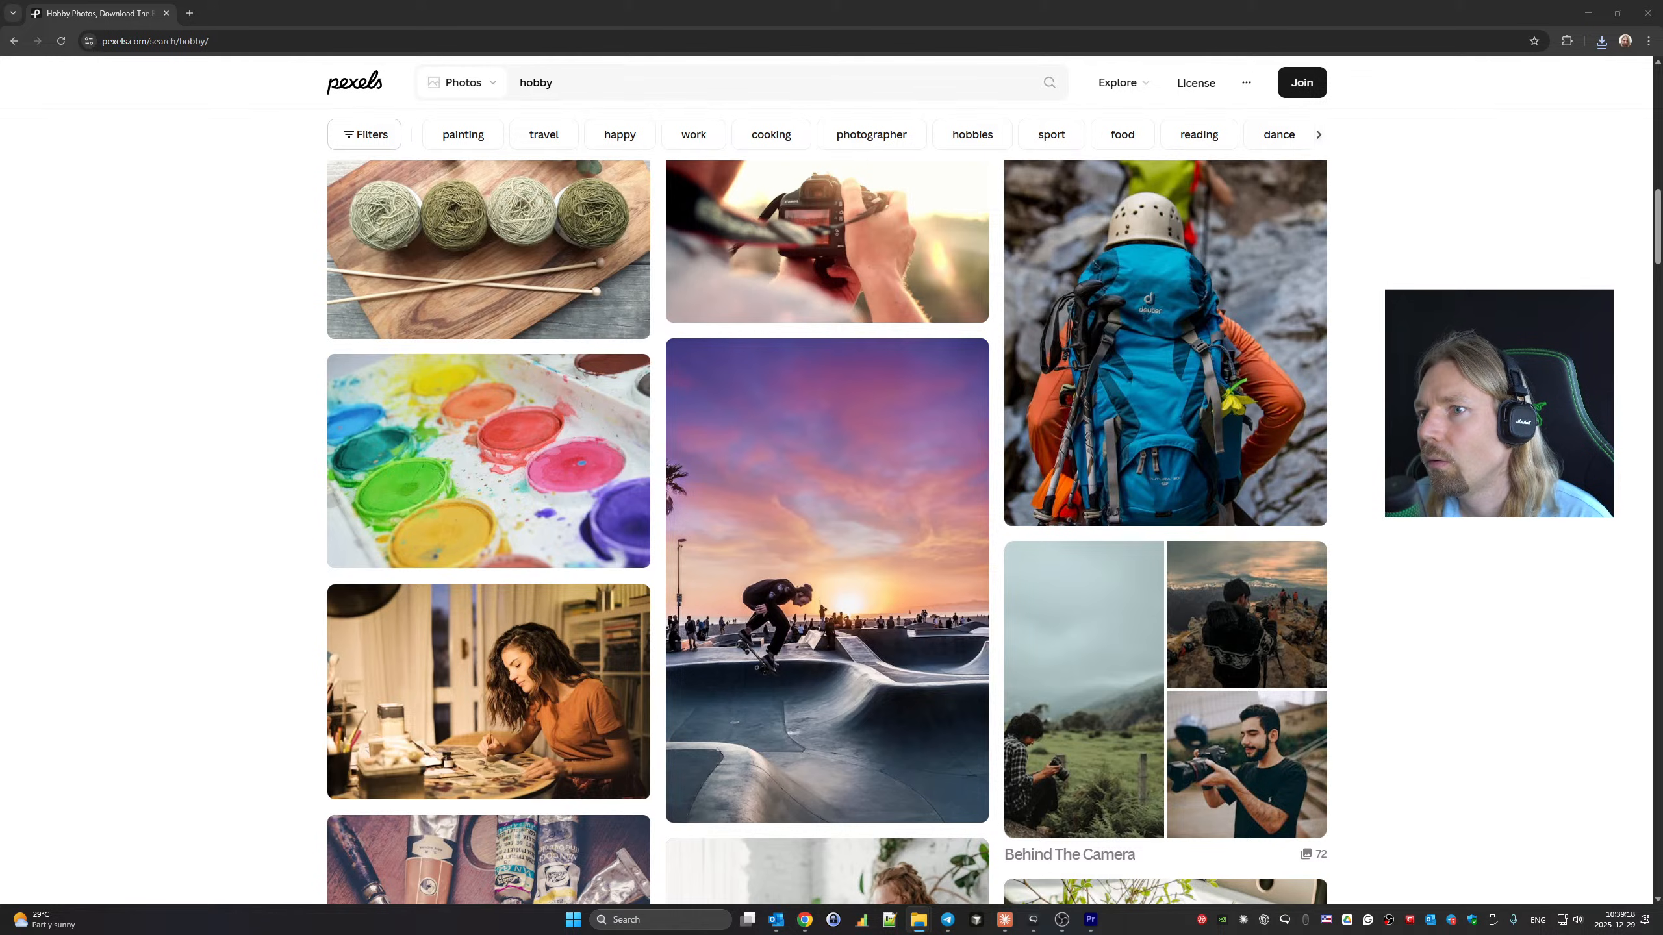
scroll(827, 524, "down", 2)
left_click(480, 85)
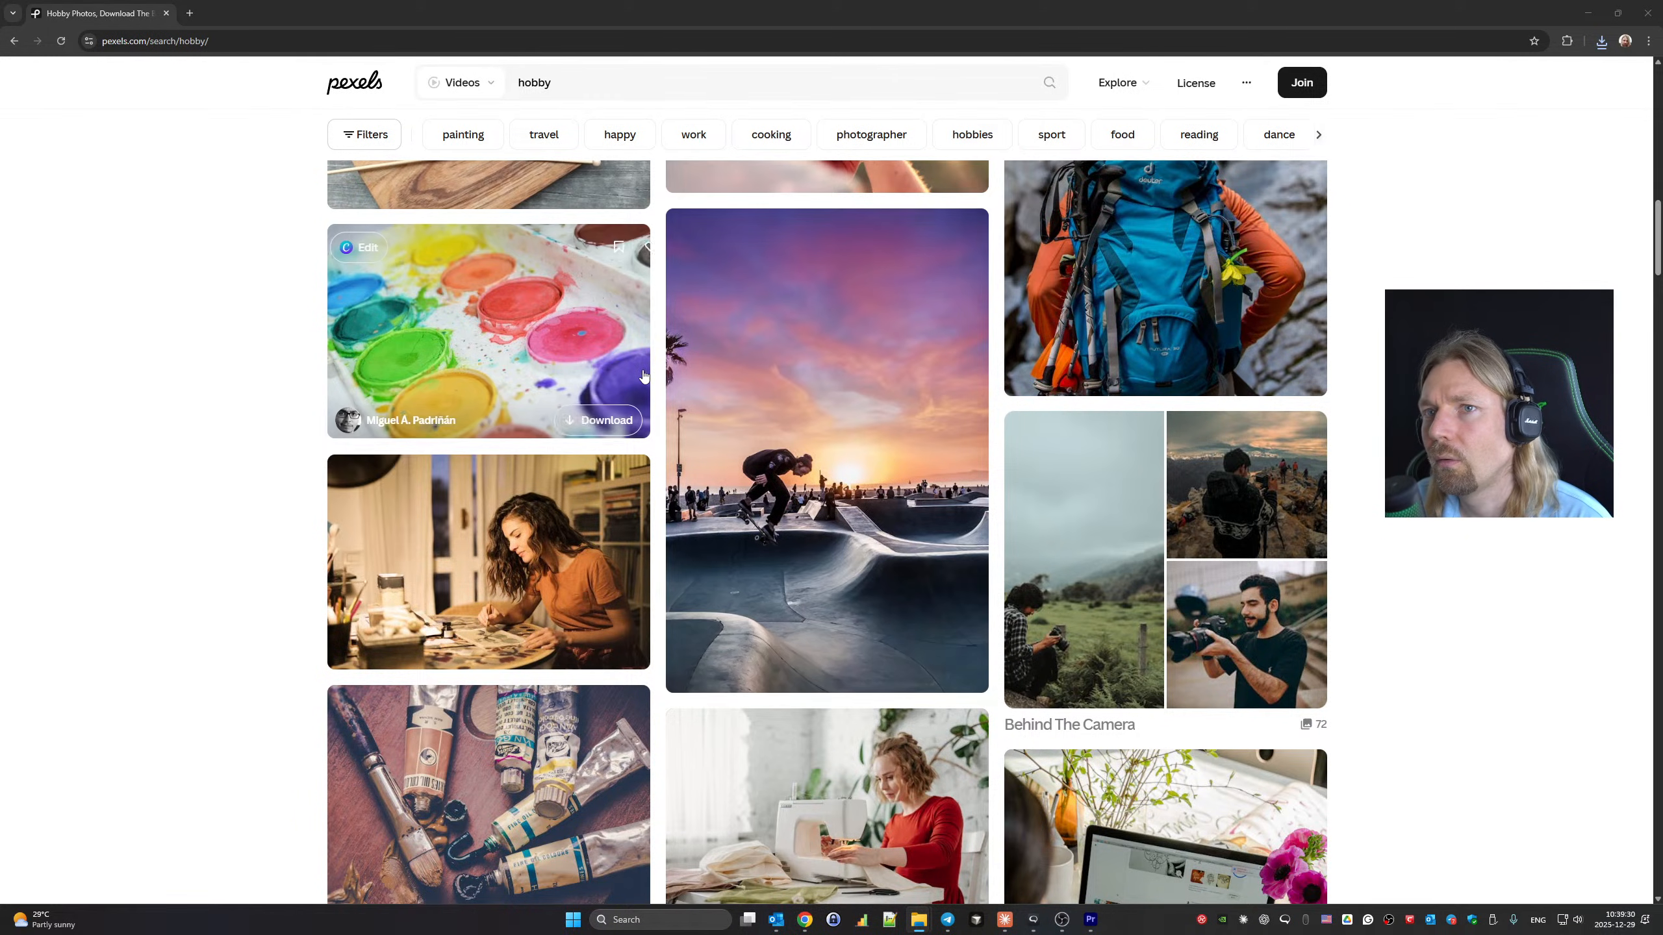
left_click(84, 356)
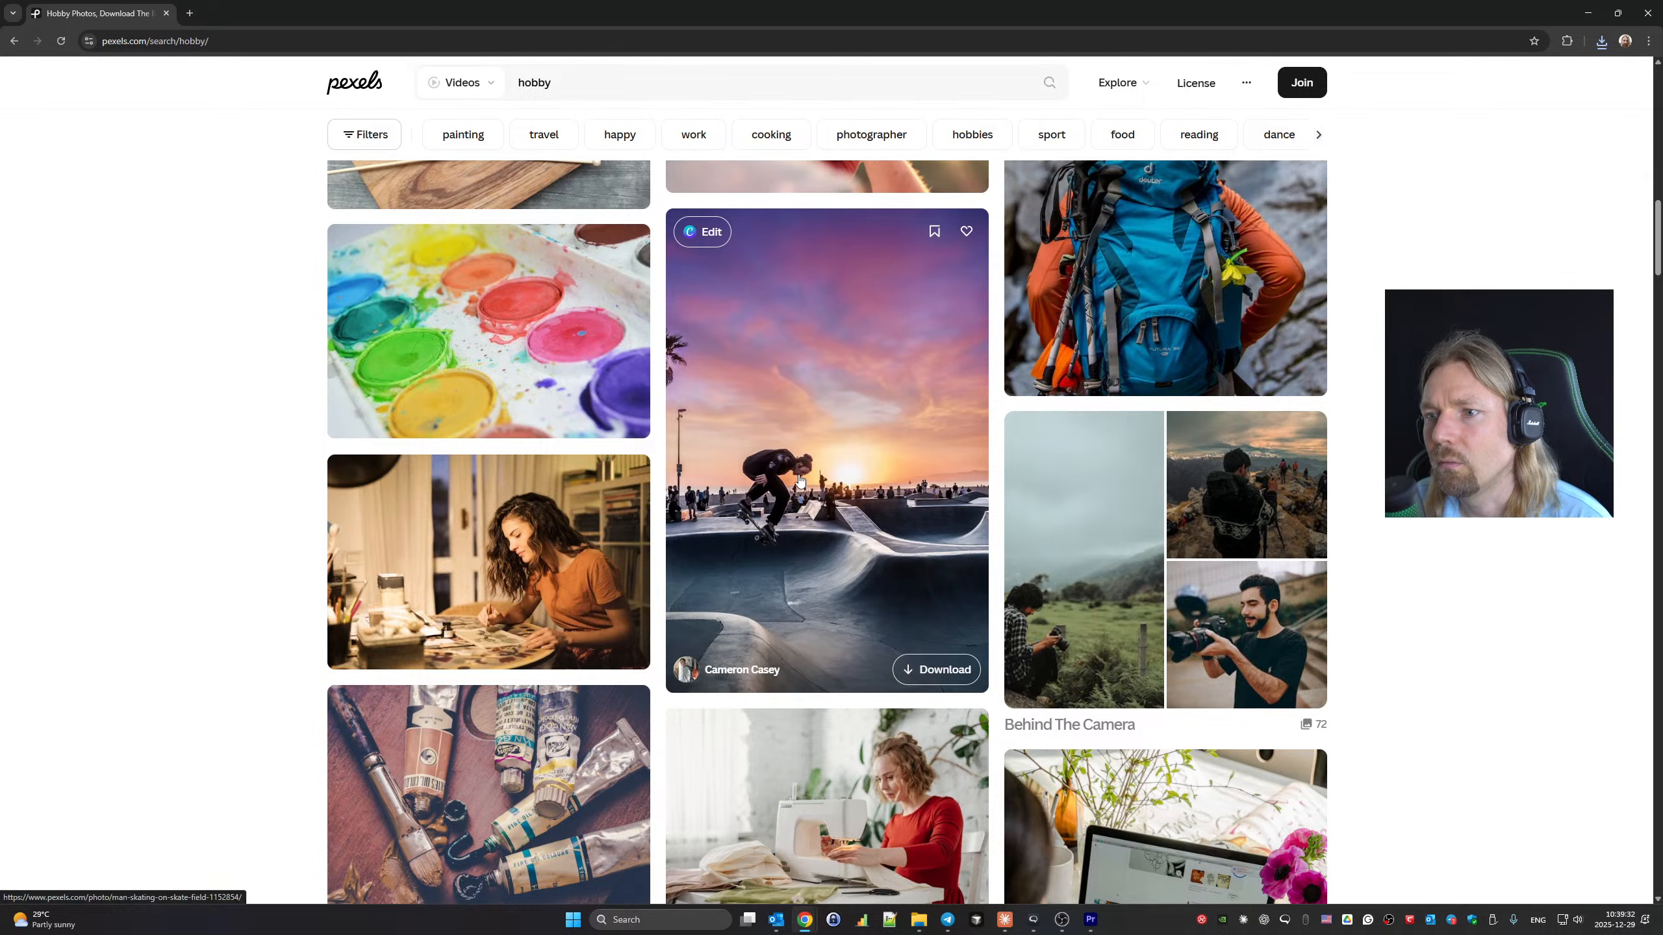
scroll(800, 480, "up", 15)
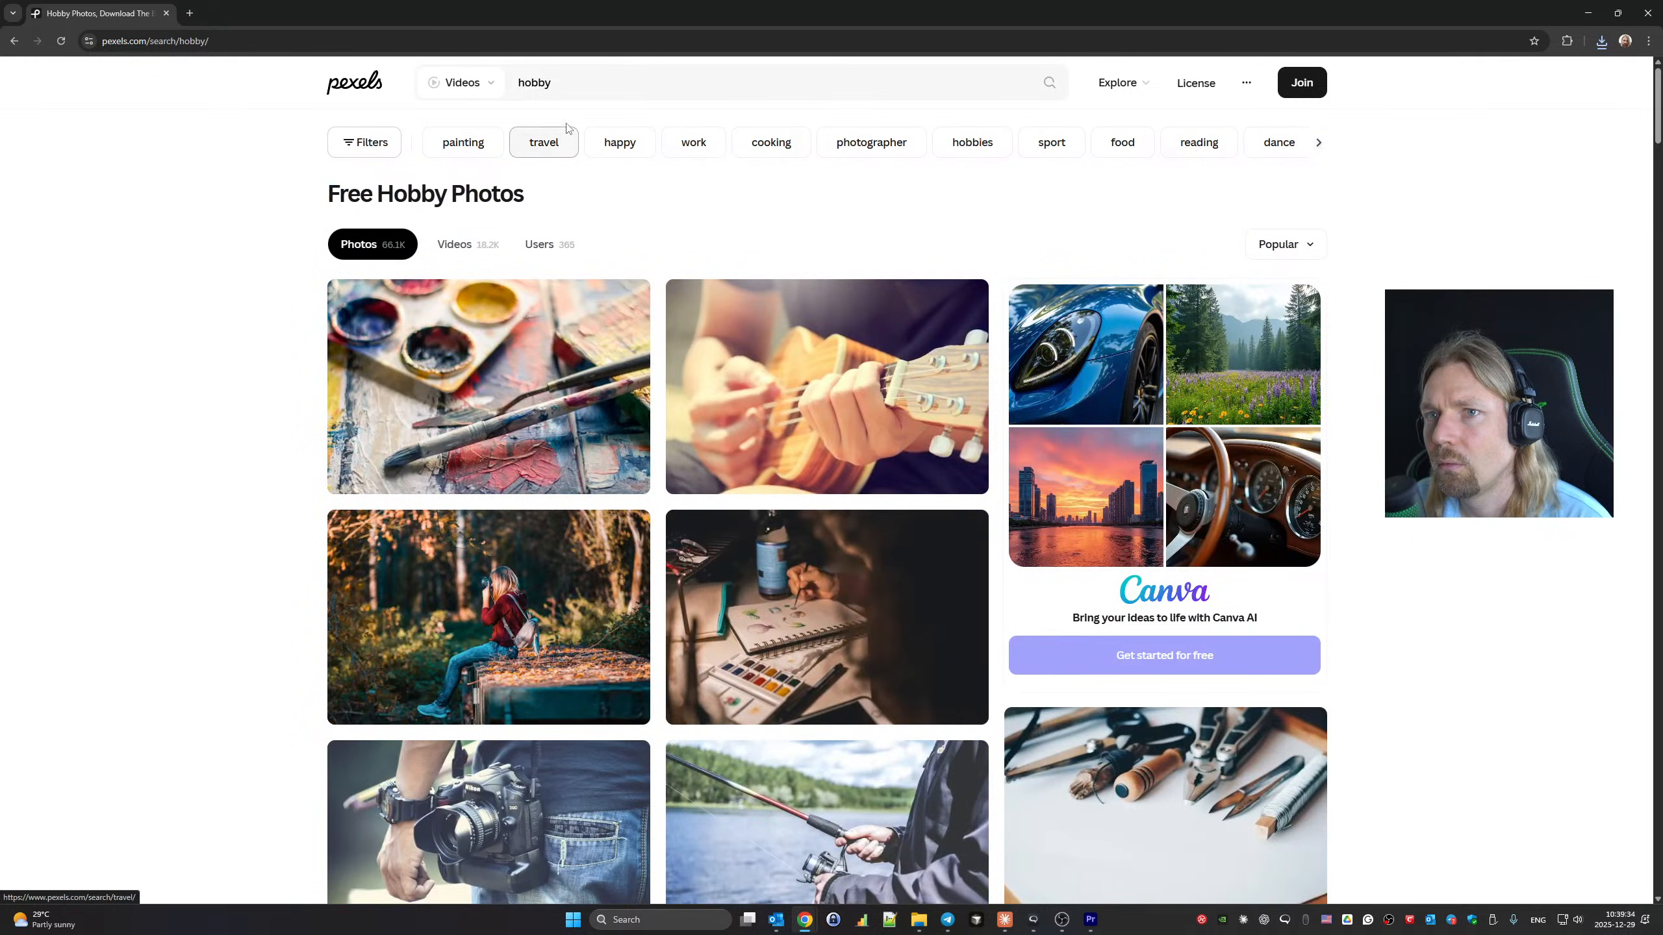
mouse_move(1072, 86)
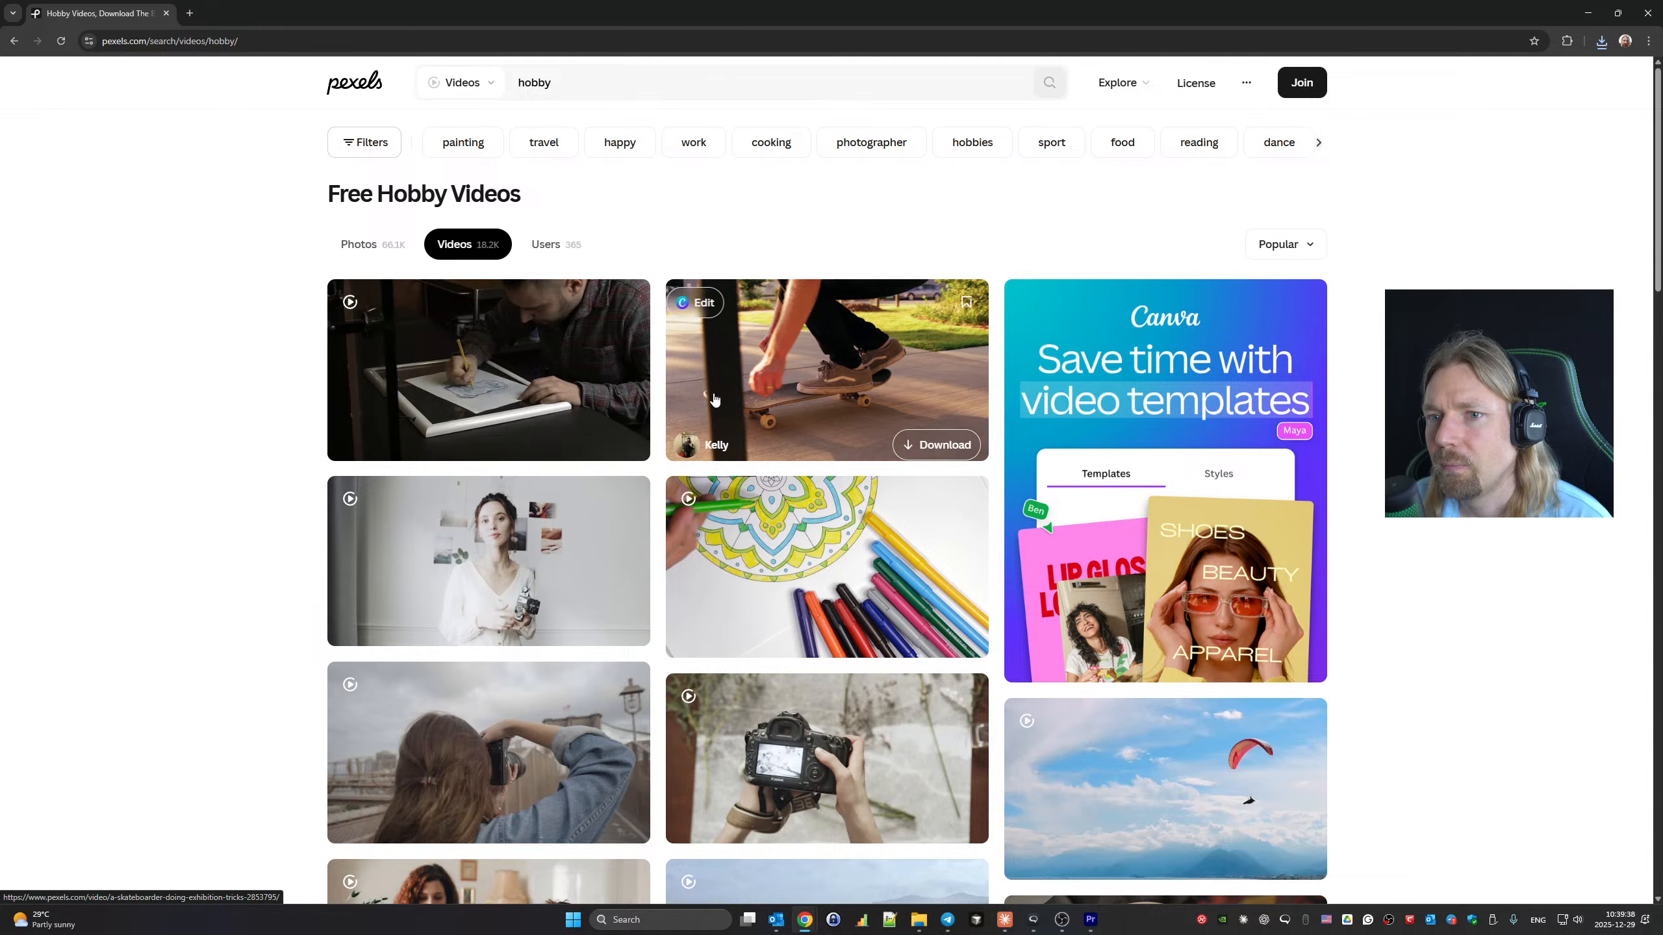
Download the vertical cross-stitching video of the embroidery hoop with the word LOVE over a patterned rug.
scroll(759, 361, "down", 10)
scroll(785, 451, "down", 8)
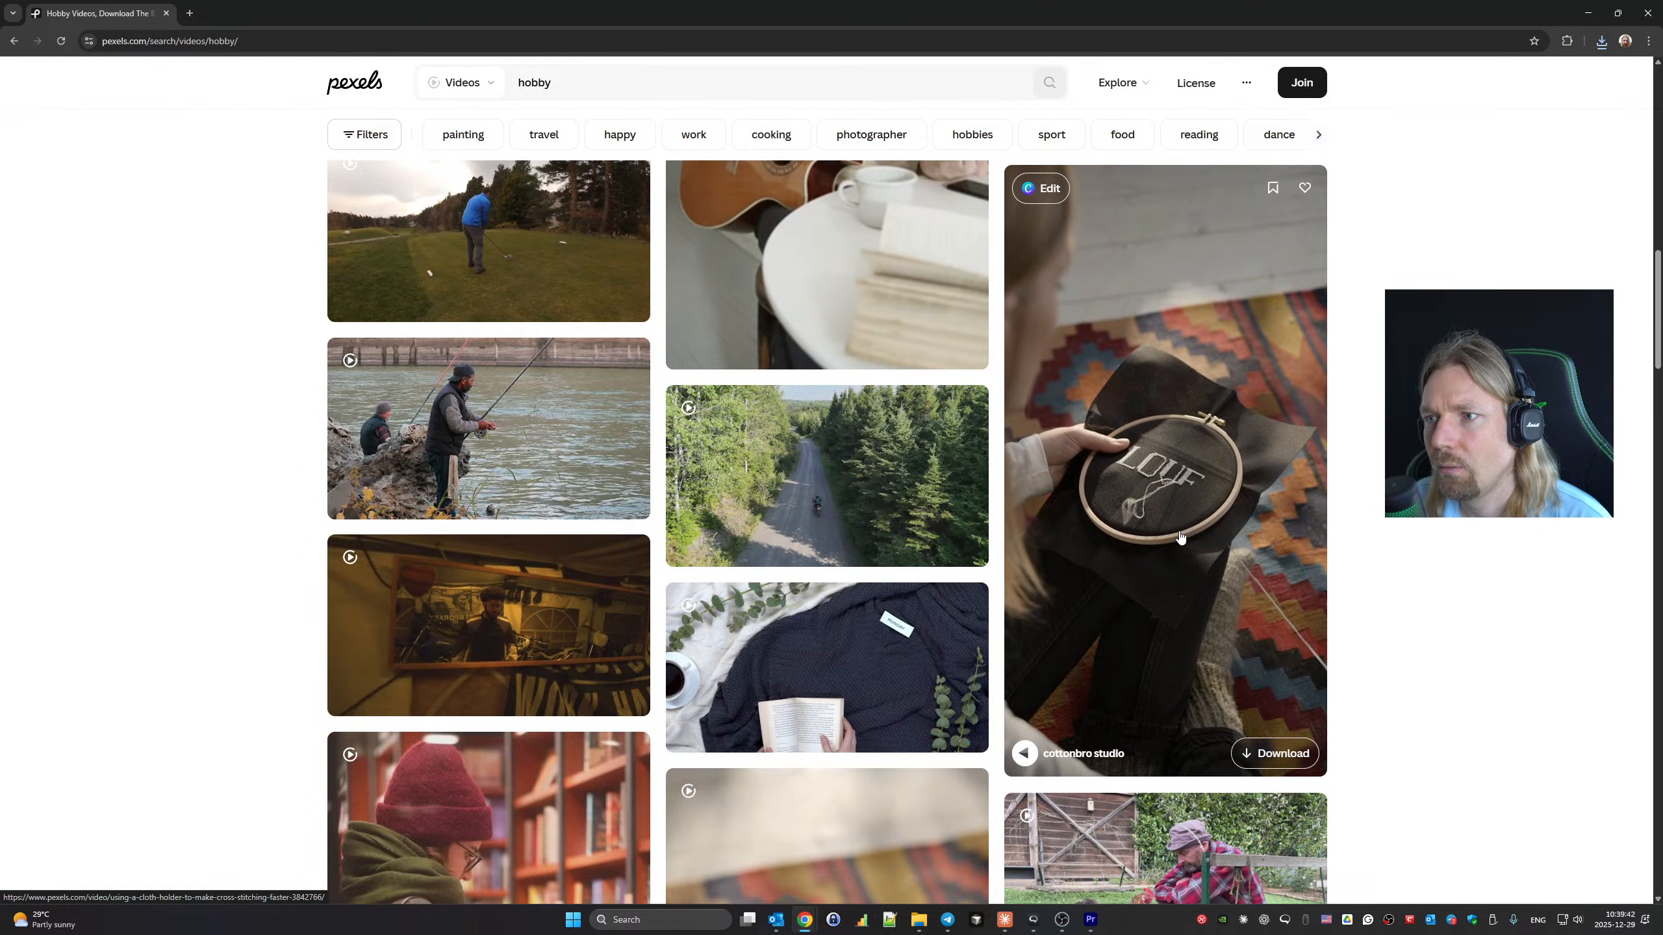
left_click(1275, 752)
left_click(1300, 659)
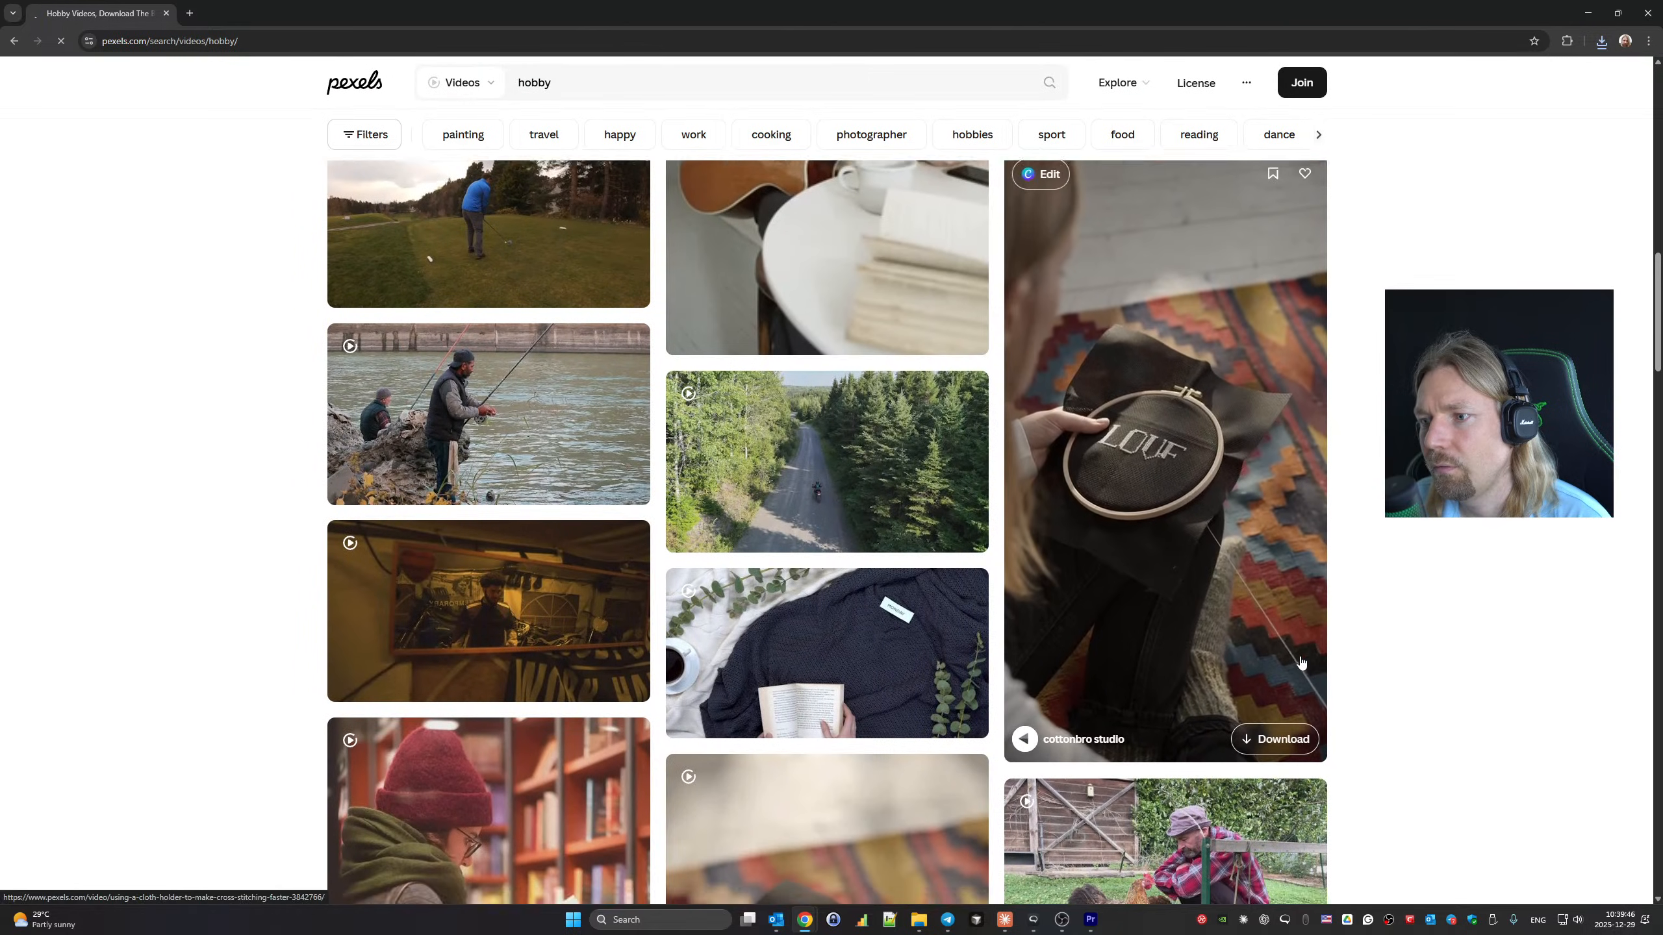
Download the vertical "hobby" video of people on roller skates on a court with palm trees.
scroll(1301, 664, "down", 7)
scroll(1301, 658, "down", 11)
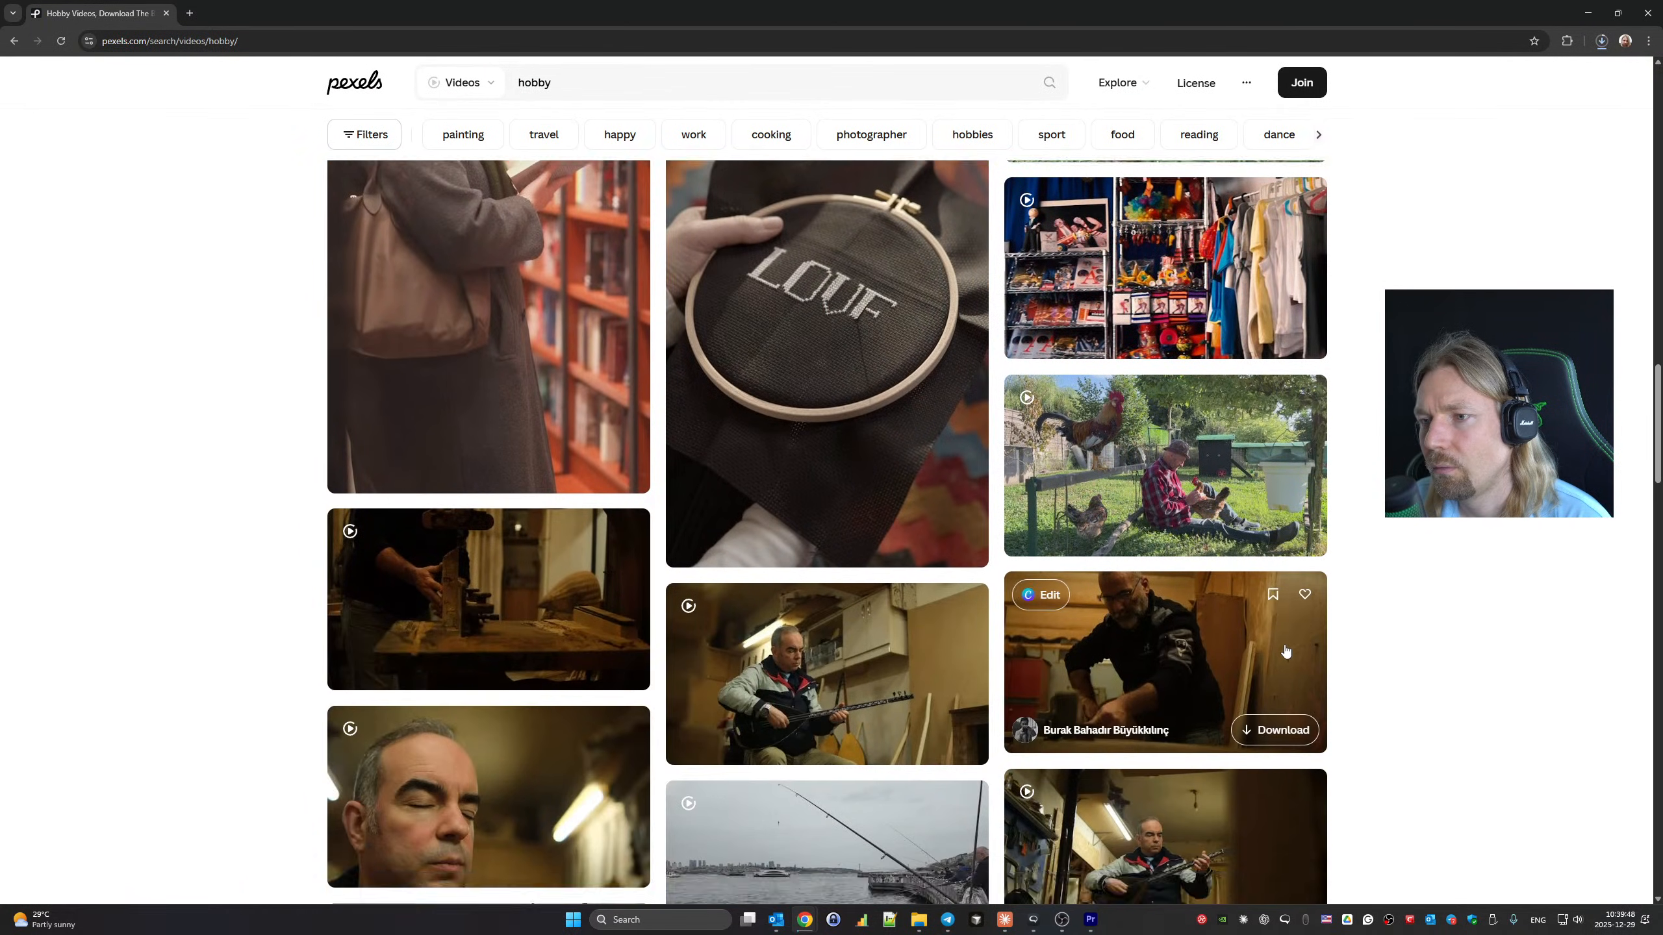
scroll(1283, 649, "down", 5)
scroll(1285, 650, "down", 3)
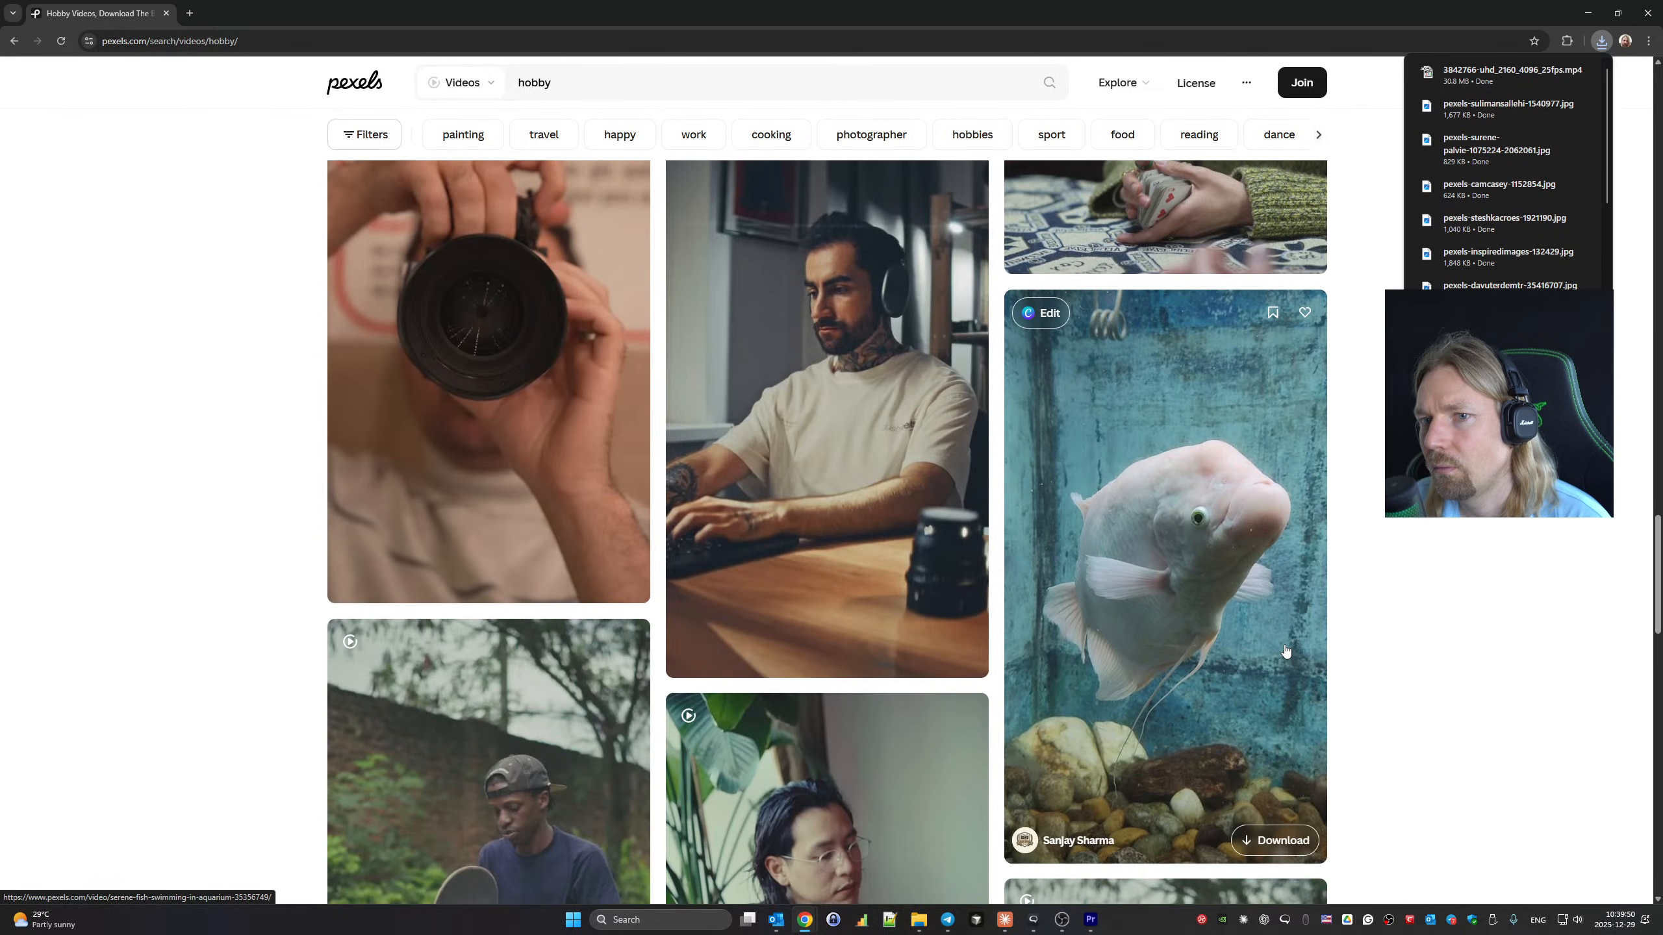
scroll(1285, 650, "down", 5)
scroll(1285, 650, "down", 4)
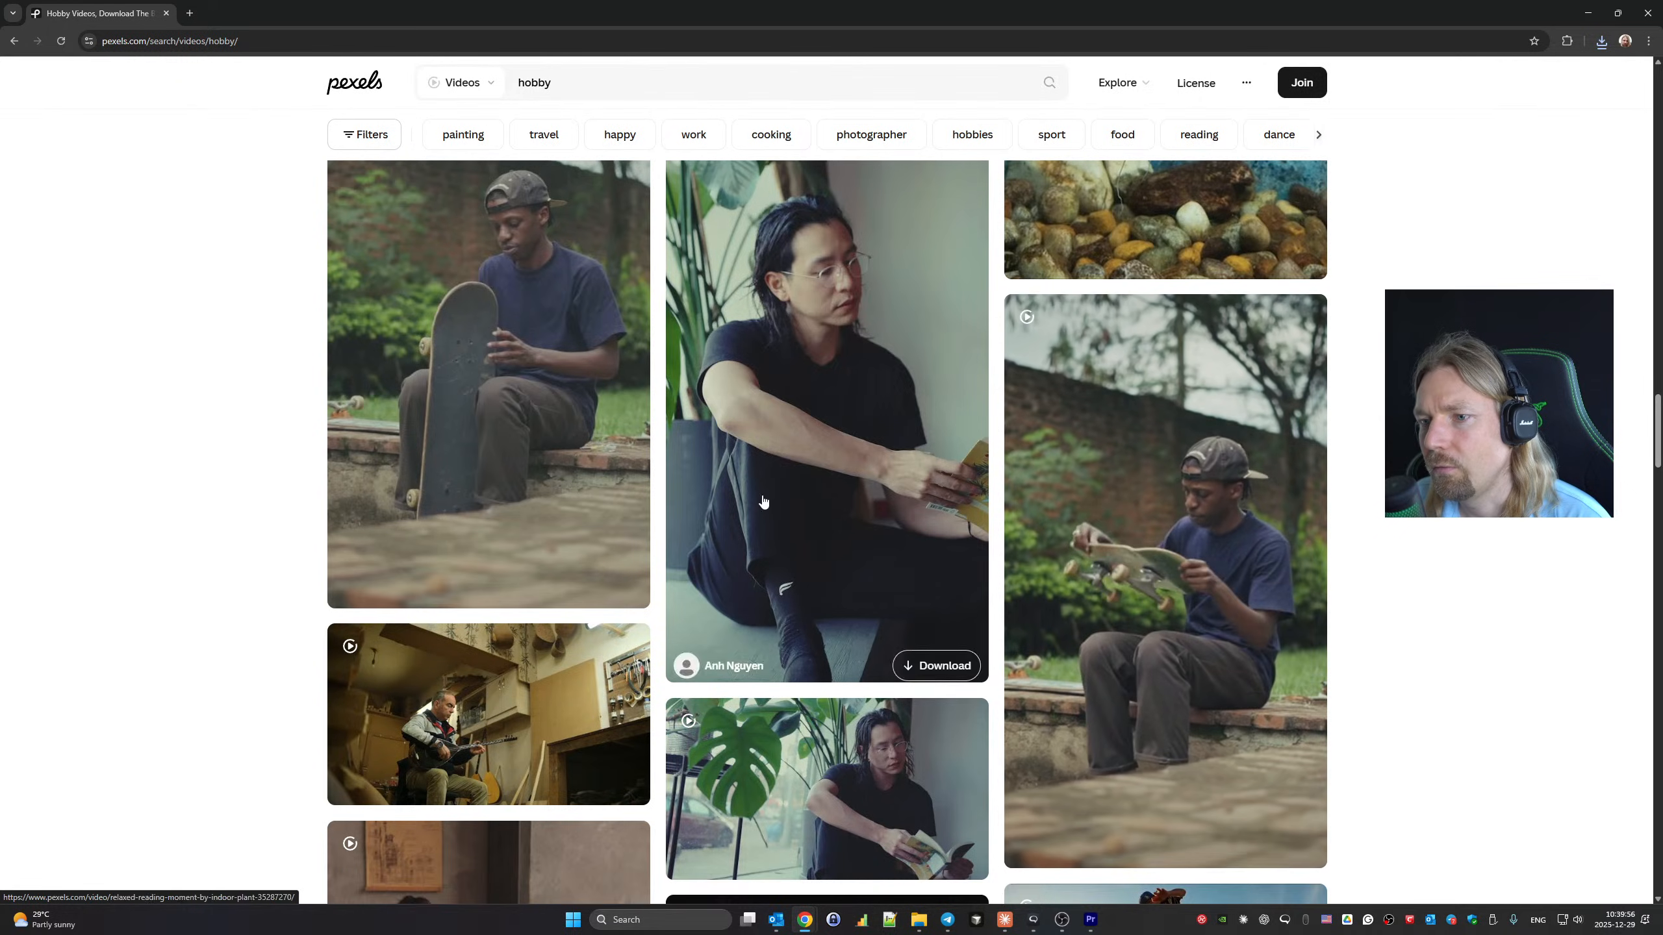
scroll(969, 538, "down", 9)
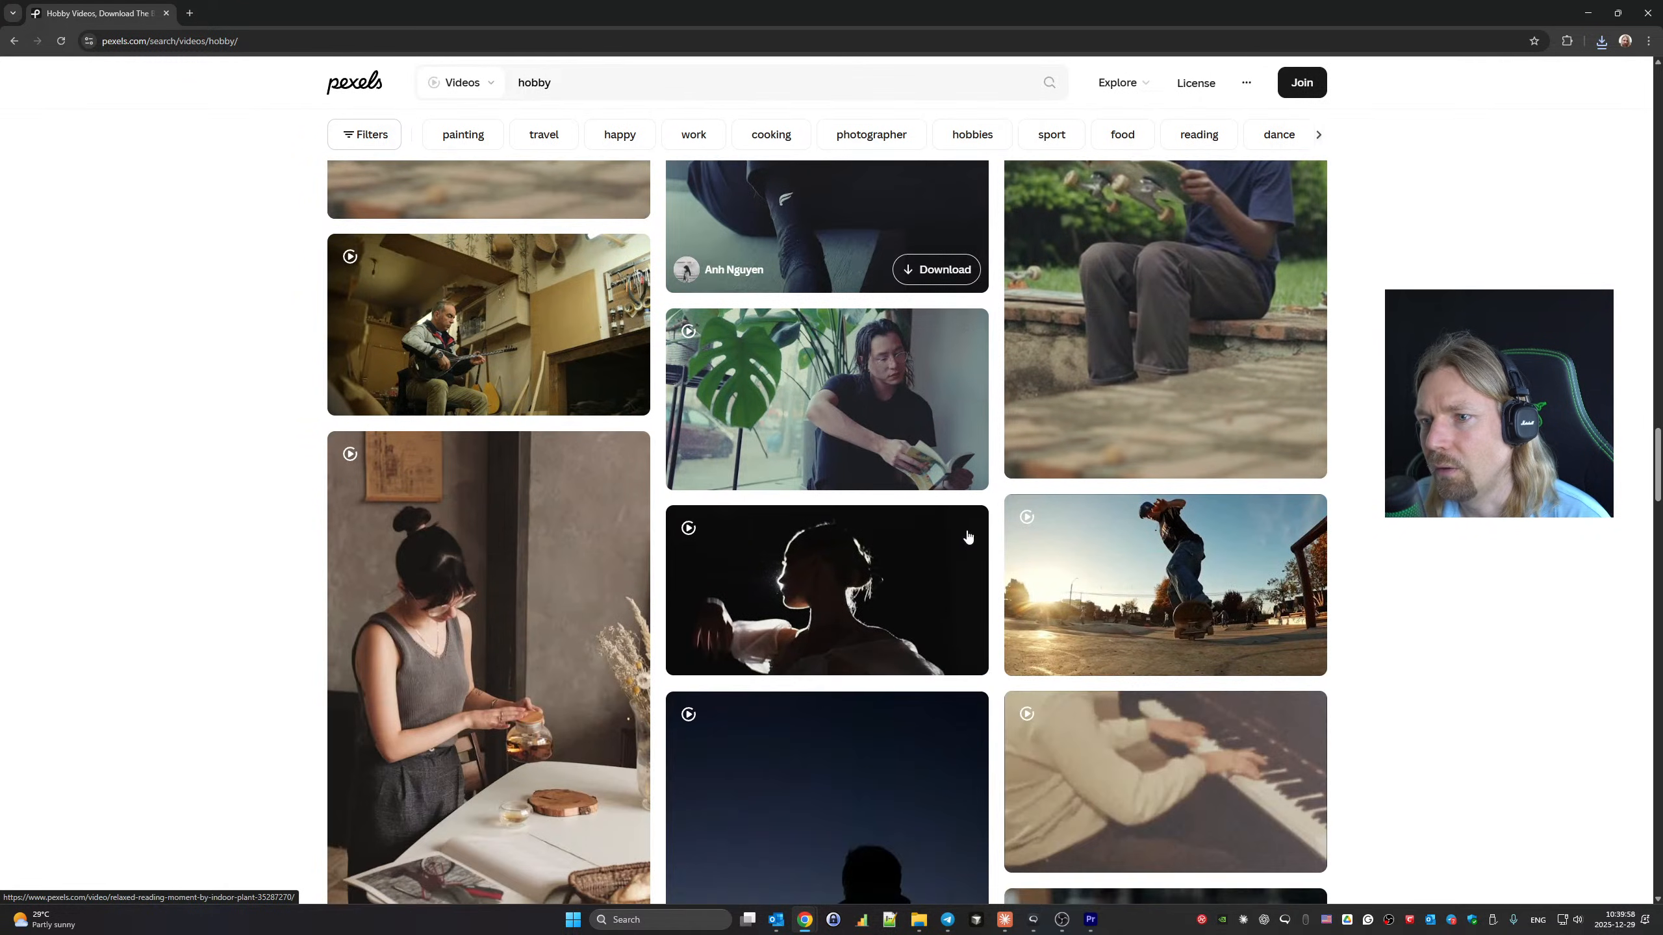
scroll(968, 538, "down", 7)
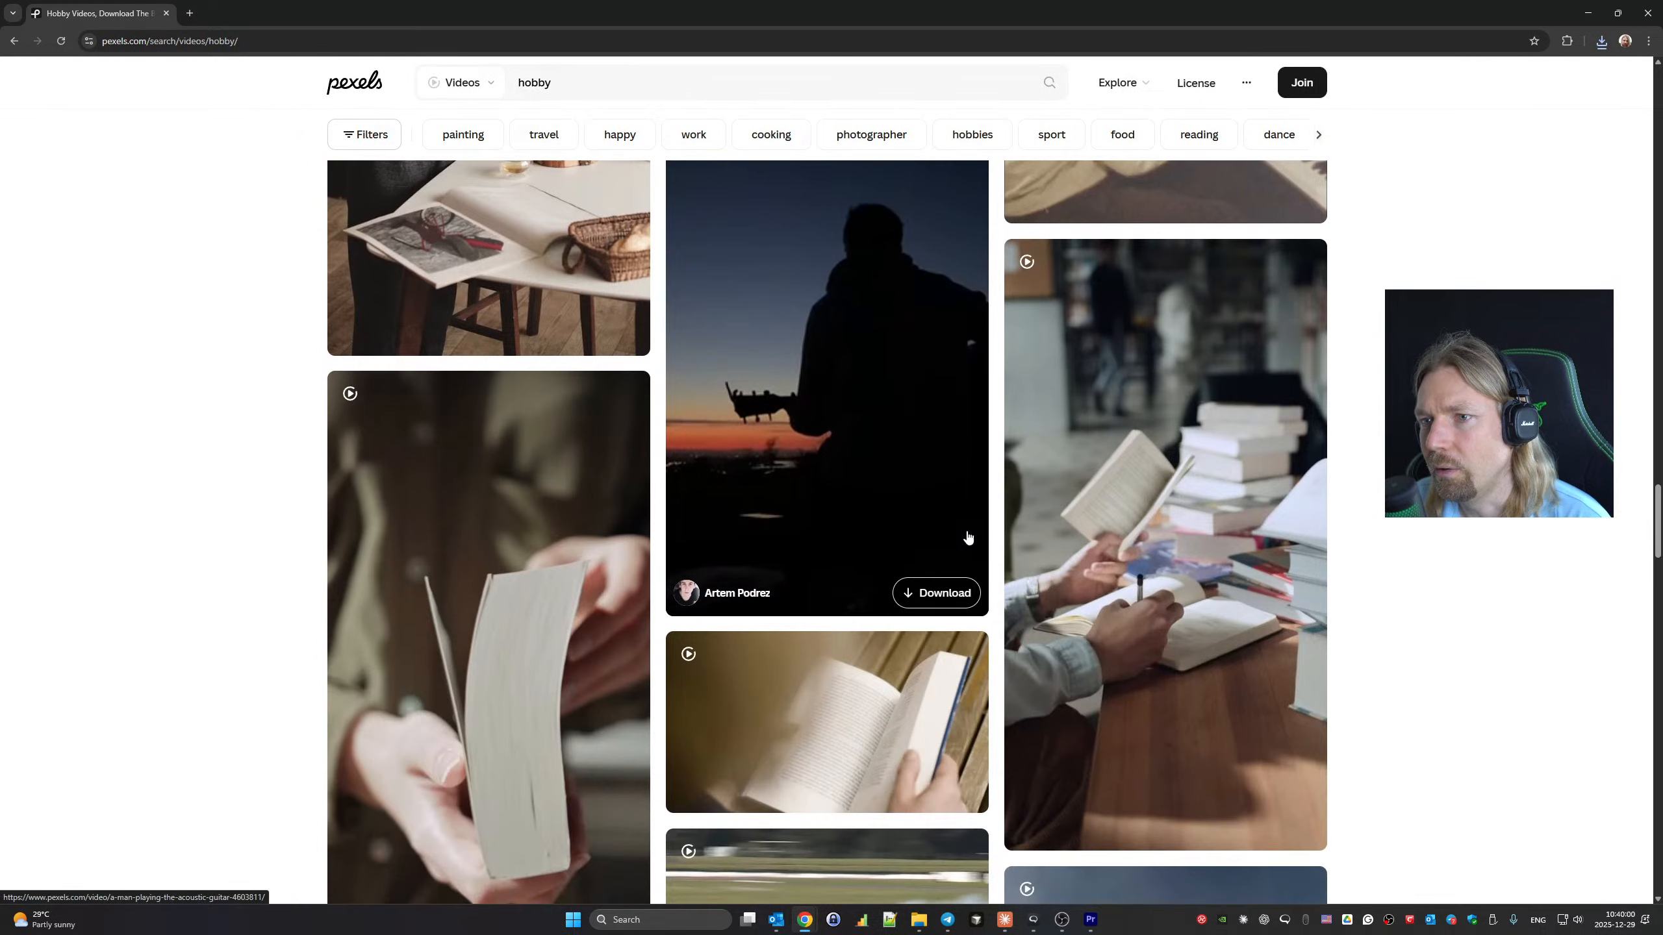
scroll(968, 538, "down", 6)
scroll(968, 539, "down", 4)
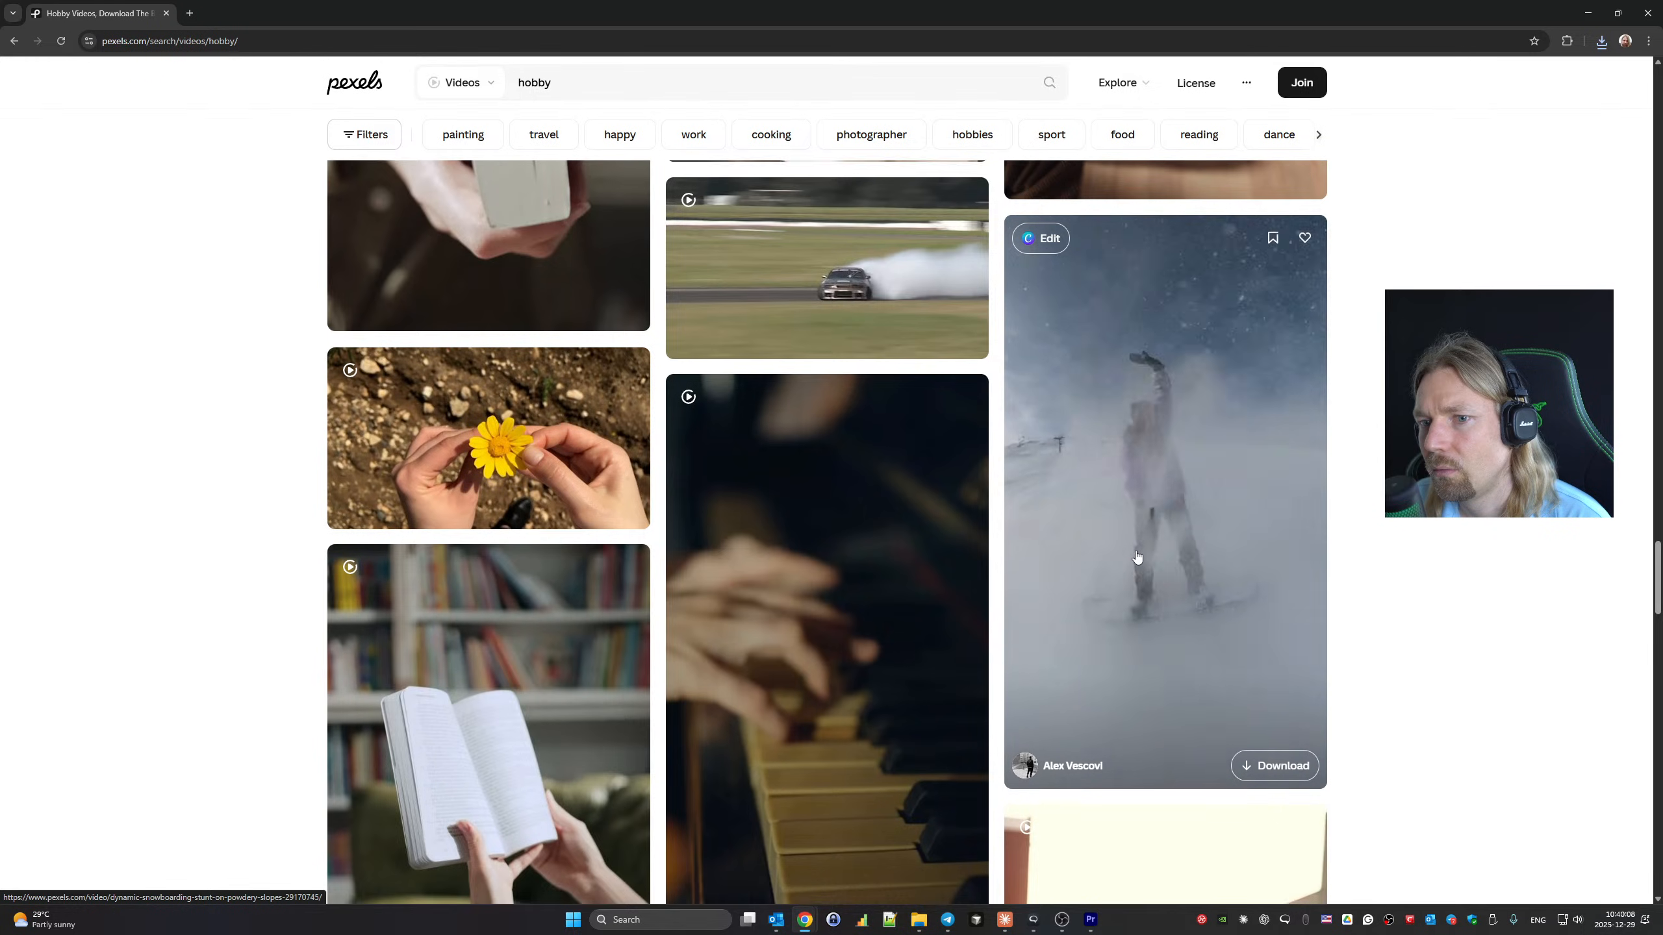
scroll(1137, 557, "down", 11)
scroll(1136, 556, "down", 10)
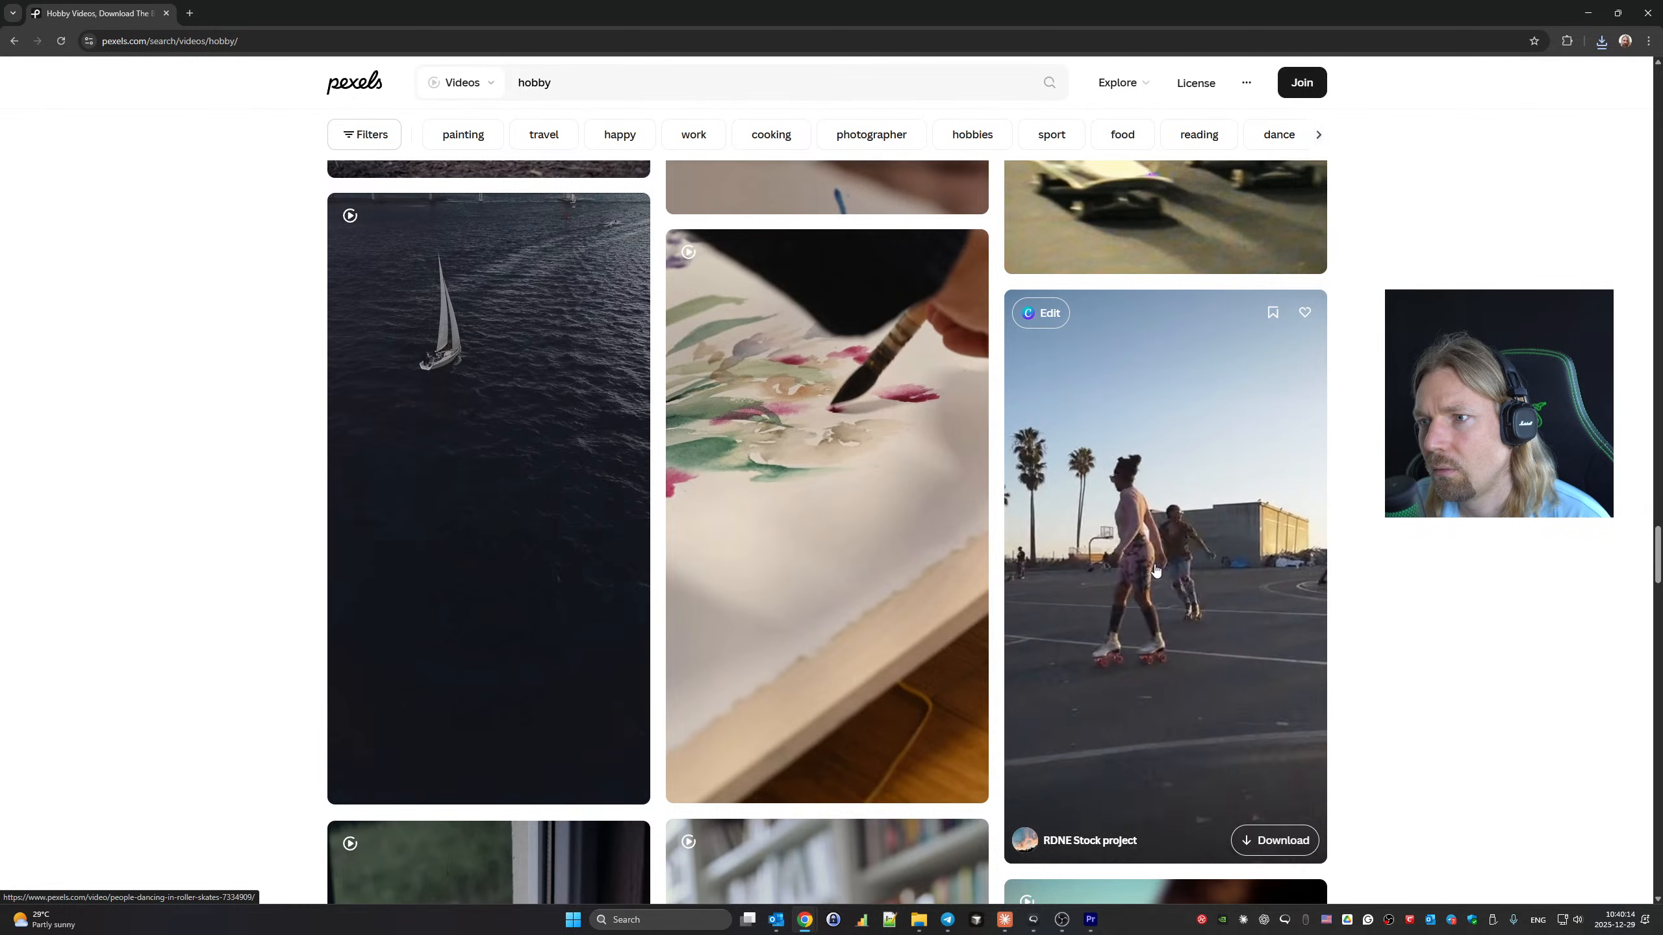
left_click(1267, 841)
left_click(1338, 651)
Browse further through the "hobby" video results for more usable B-roll clips.
scroll(1269, 583, "down", 15)
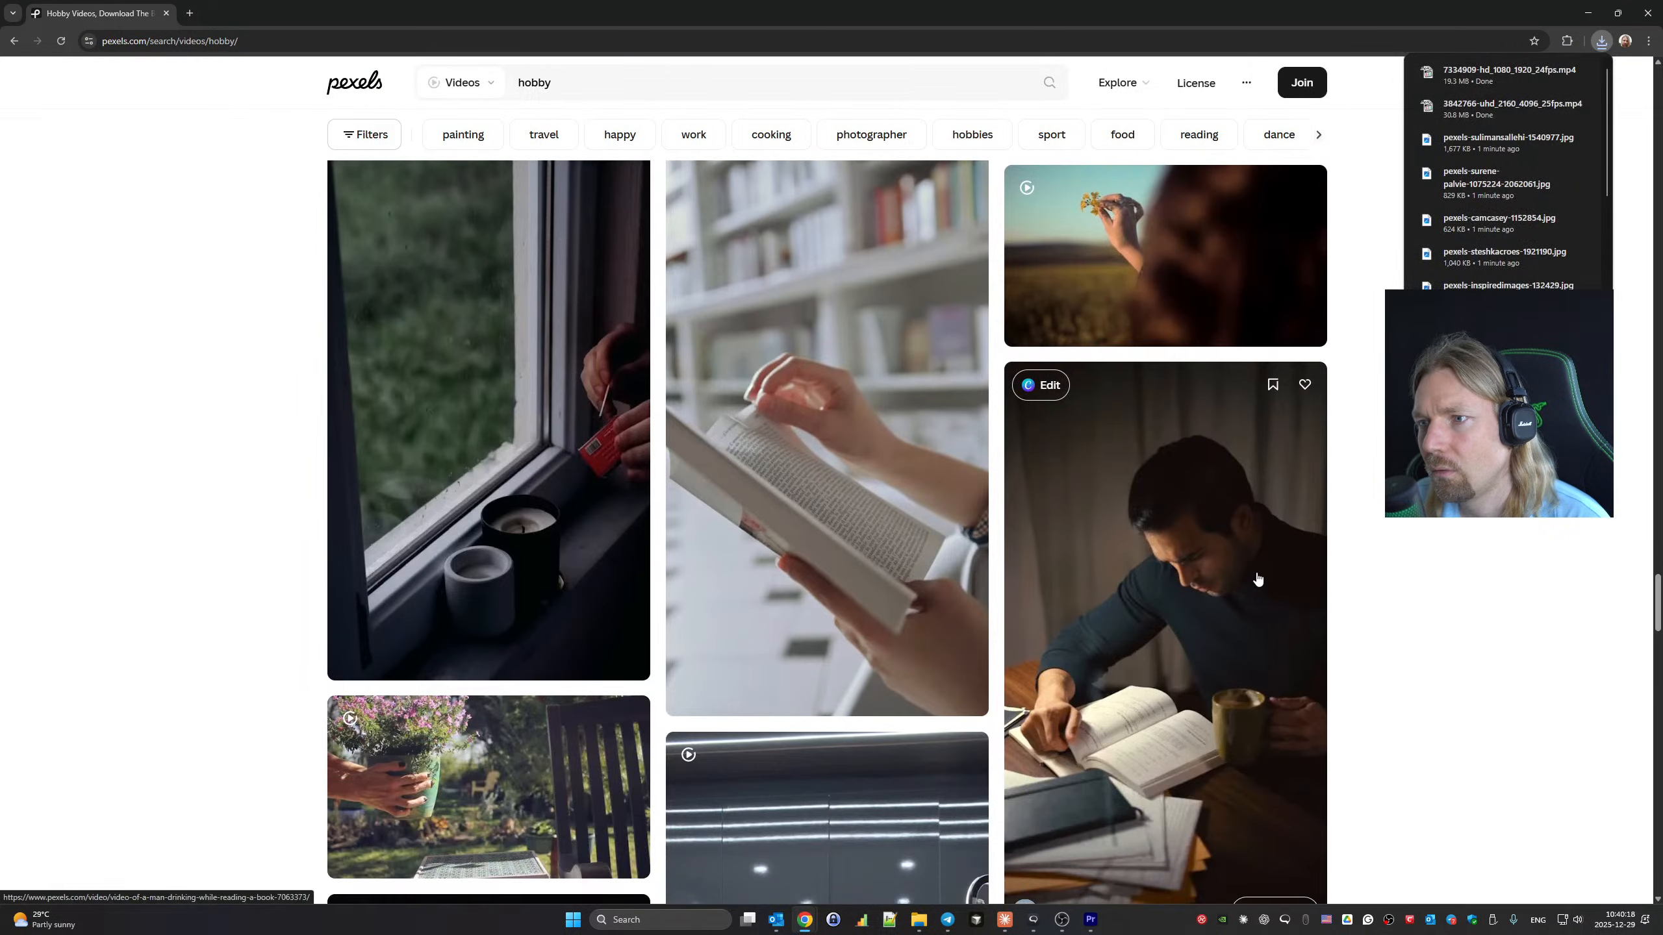
scroll(1255, 577, "down", 5)
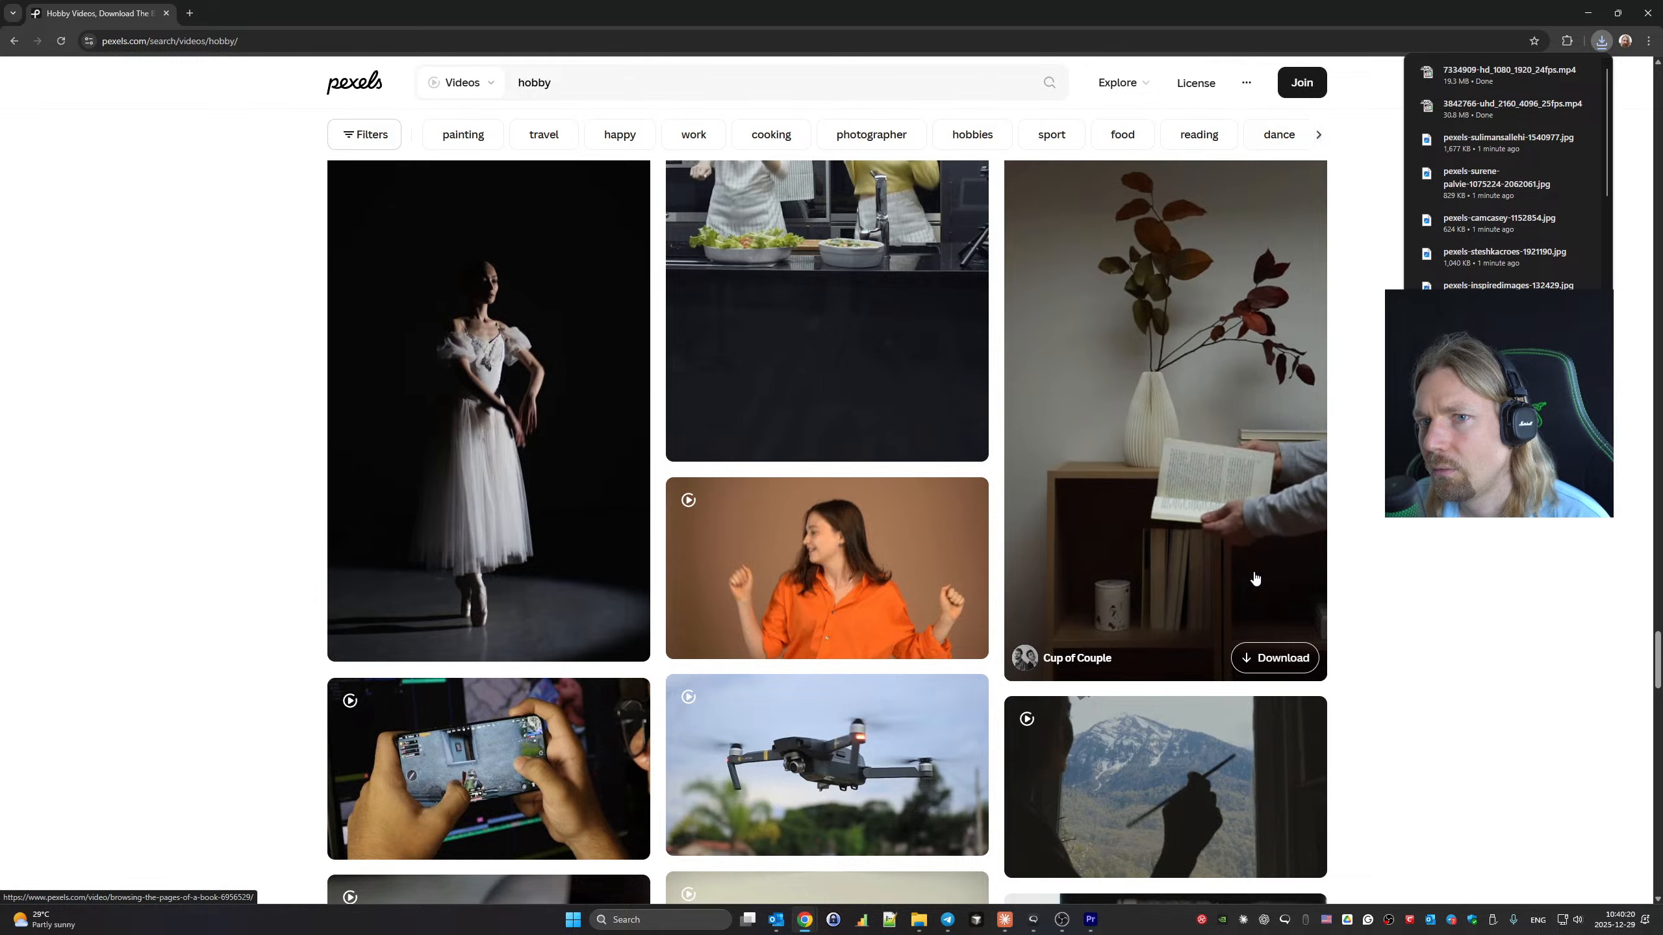
scroll(1138, 577, "down", 9)
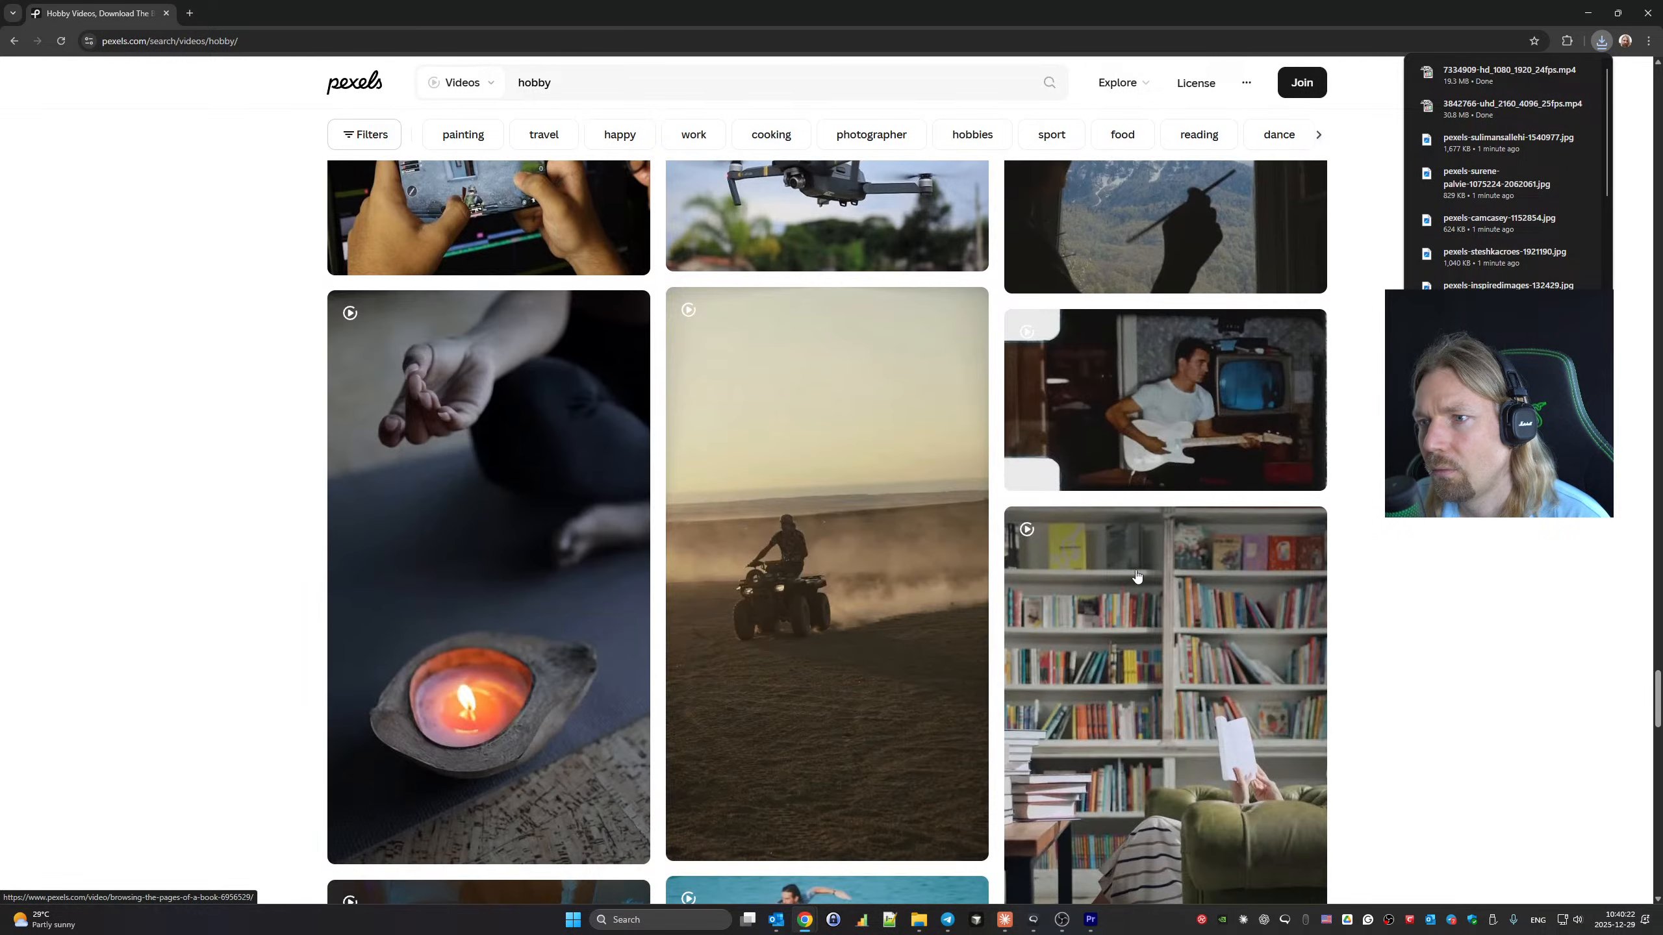
scroll(1137, 577, "down", 3)
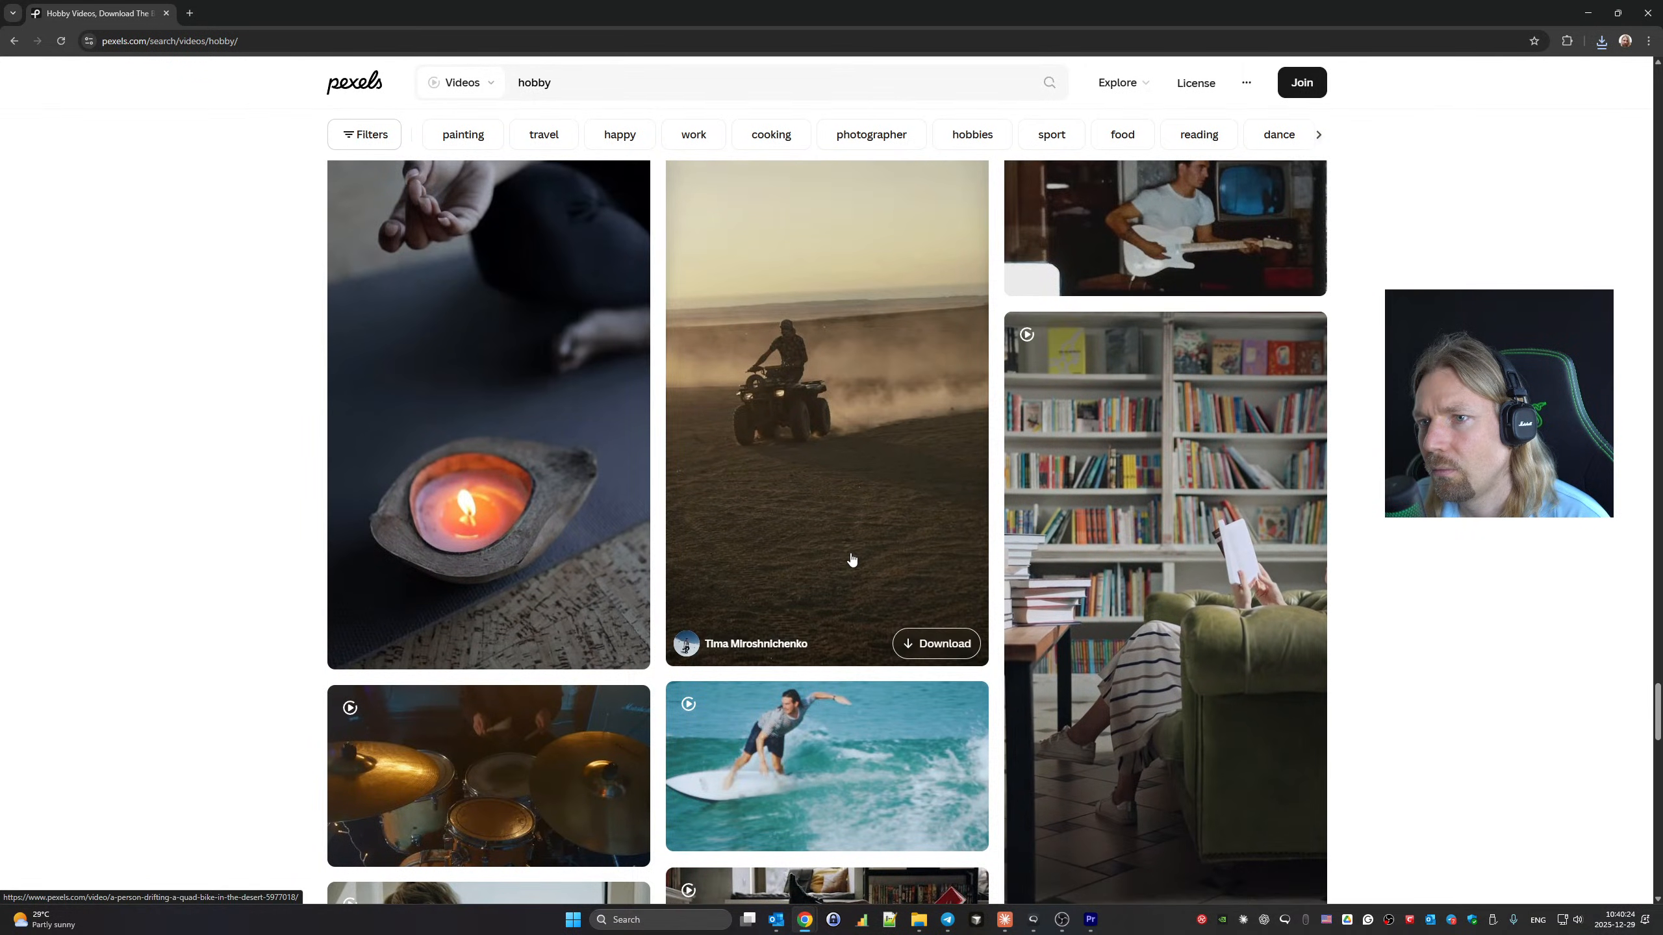
scroll(851, 559, "down", 13)
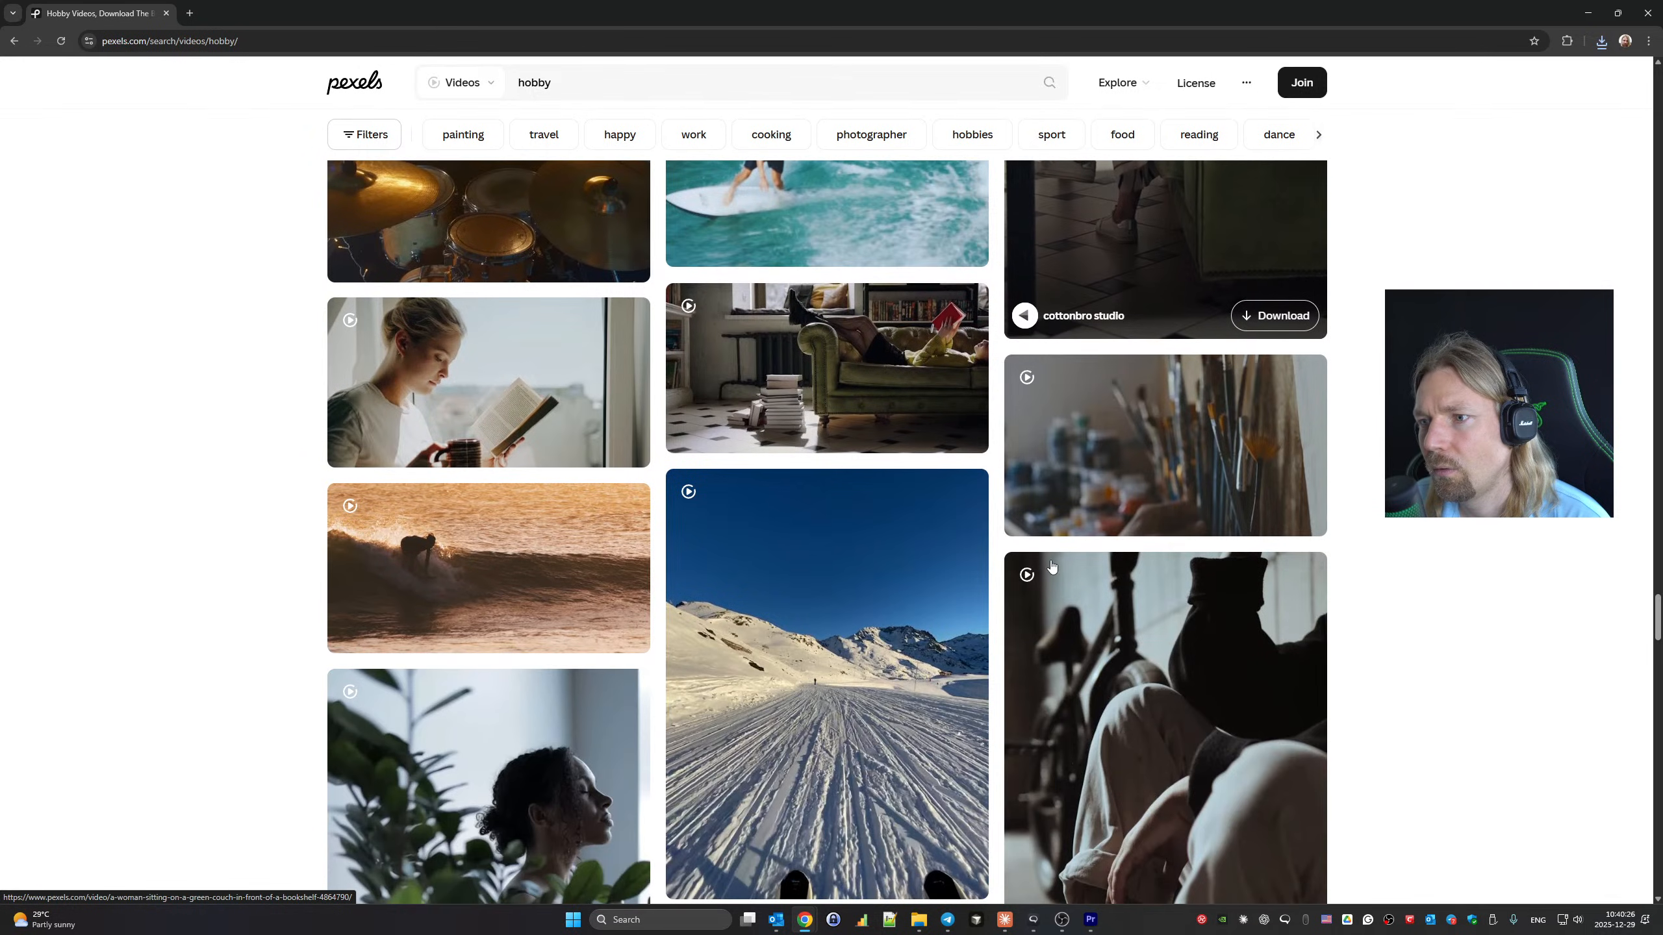
scroll(1053, 564, "down", 13)
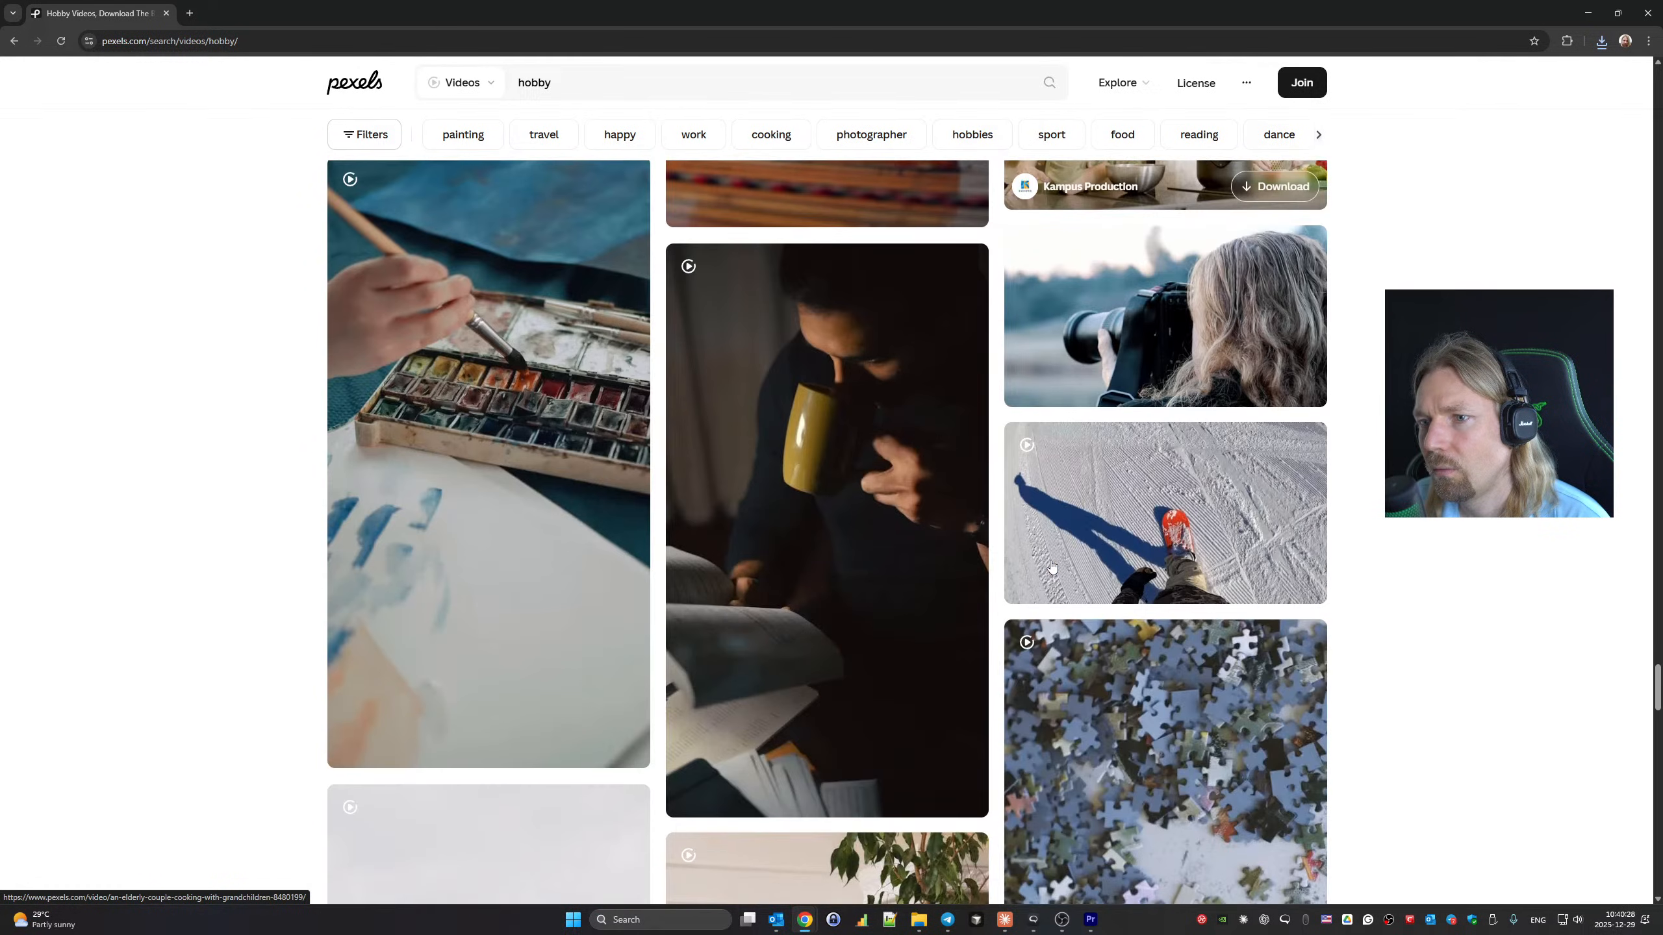
scroll(1052, 565, "down", 20)
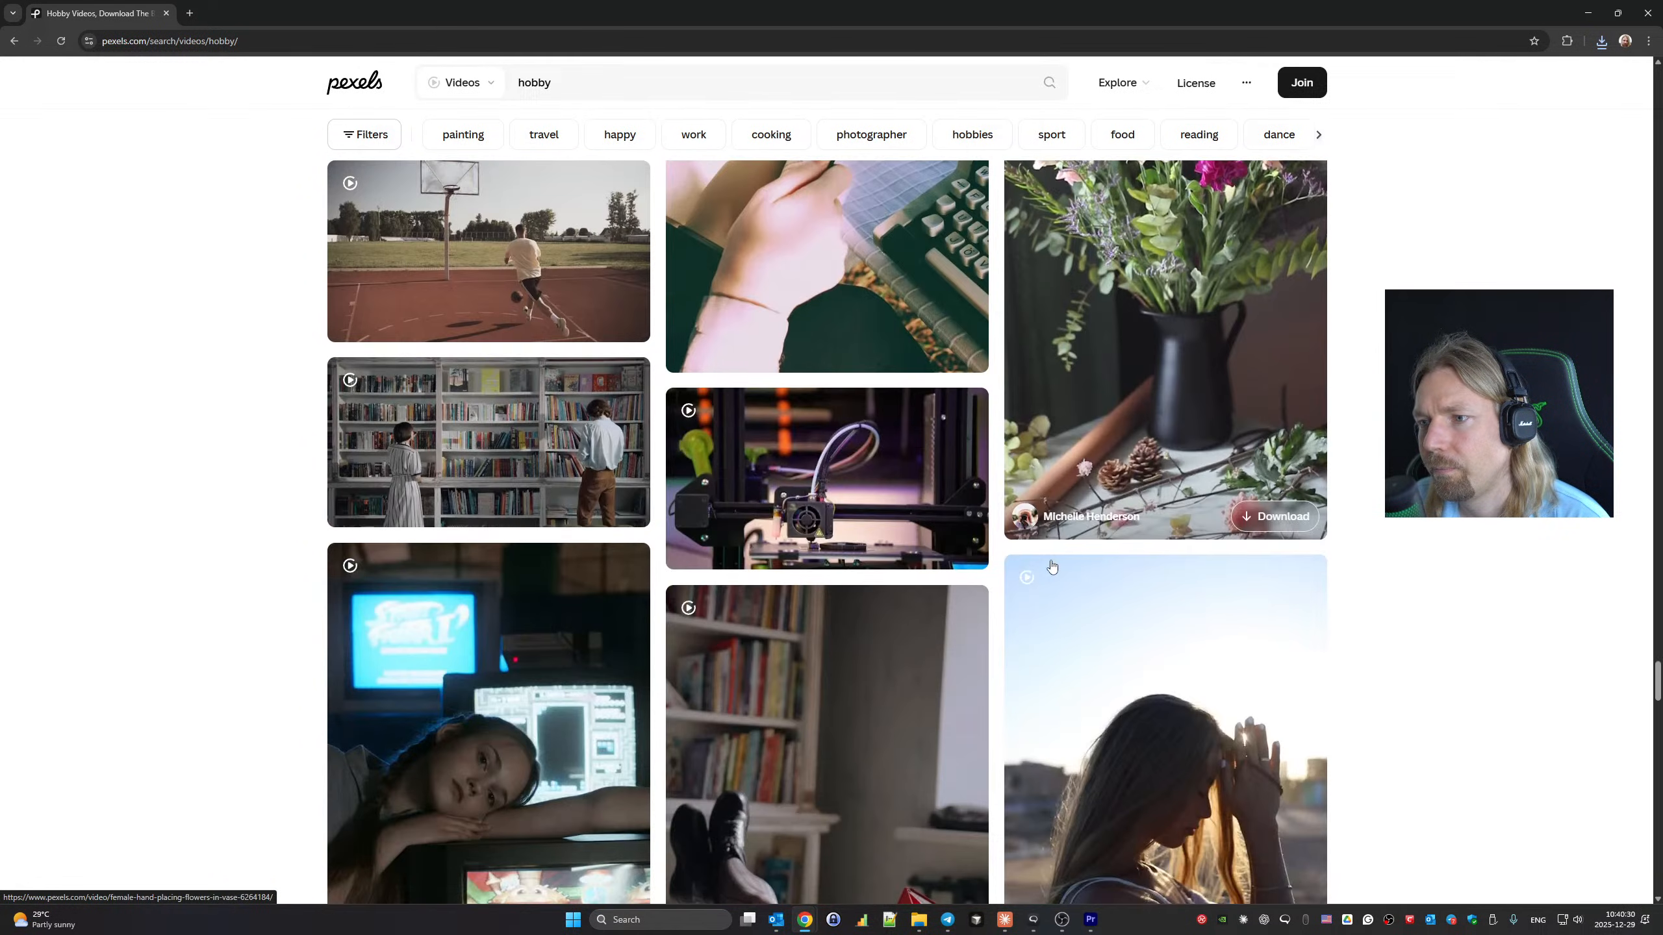
scroll(1052, 565, "down", 3)
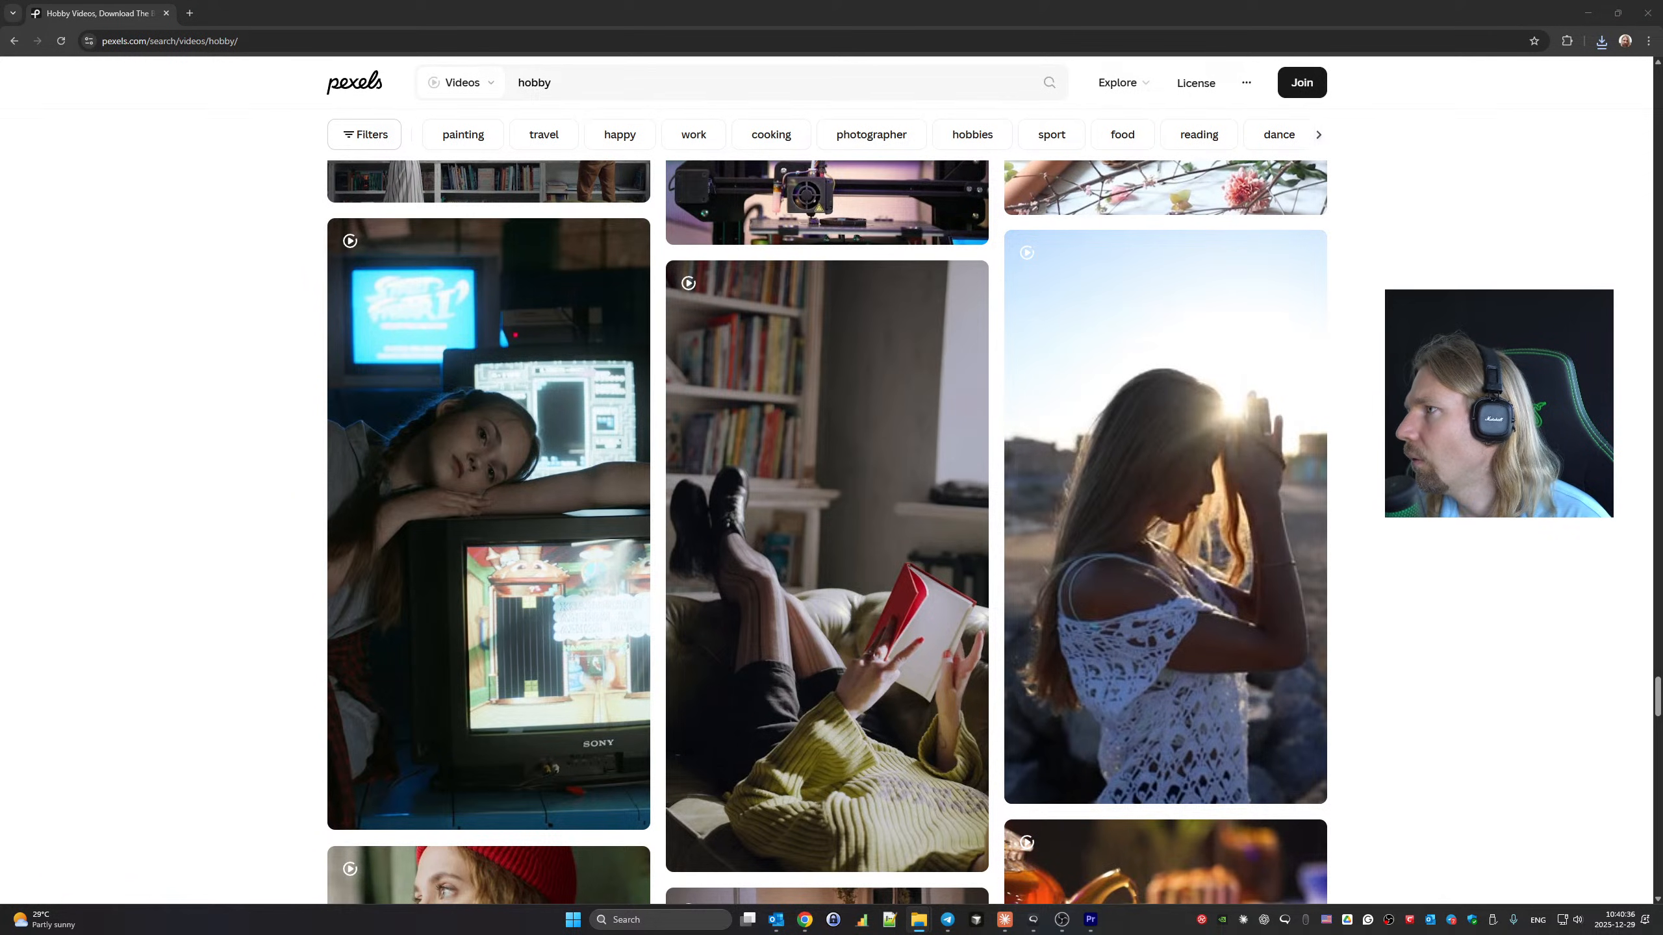
Switch to Premiere Pro, place the downloaded roller-skating clip above the adjustment layer at 00:00:18:33, unlink it and delete its audio.
left_click(1090, 923)
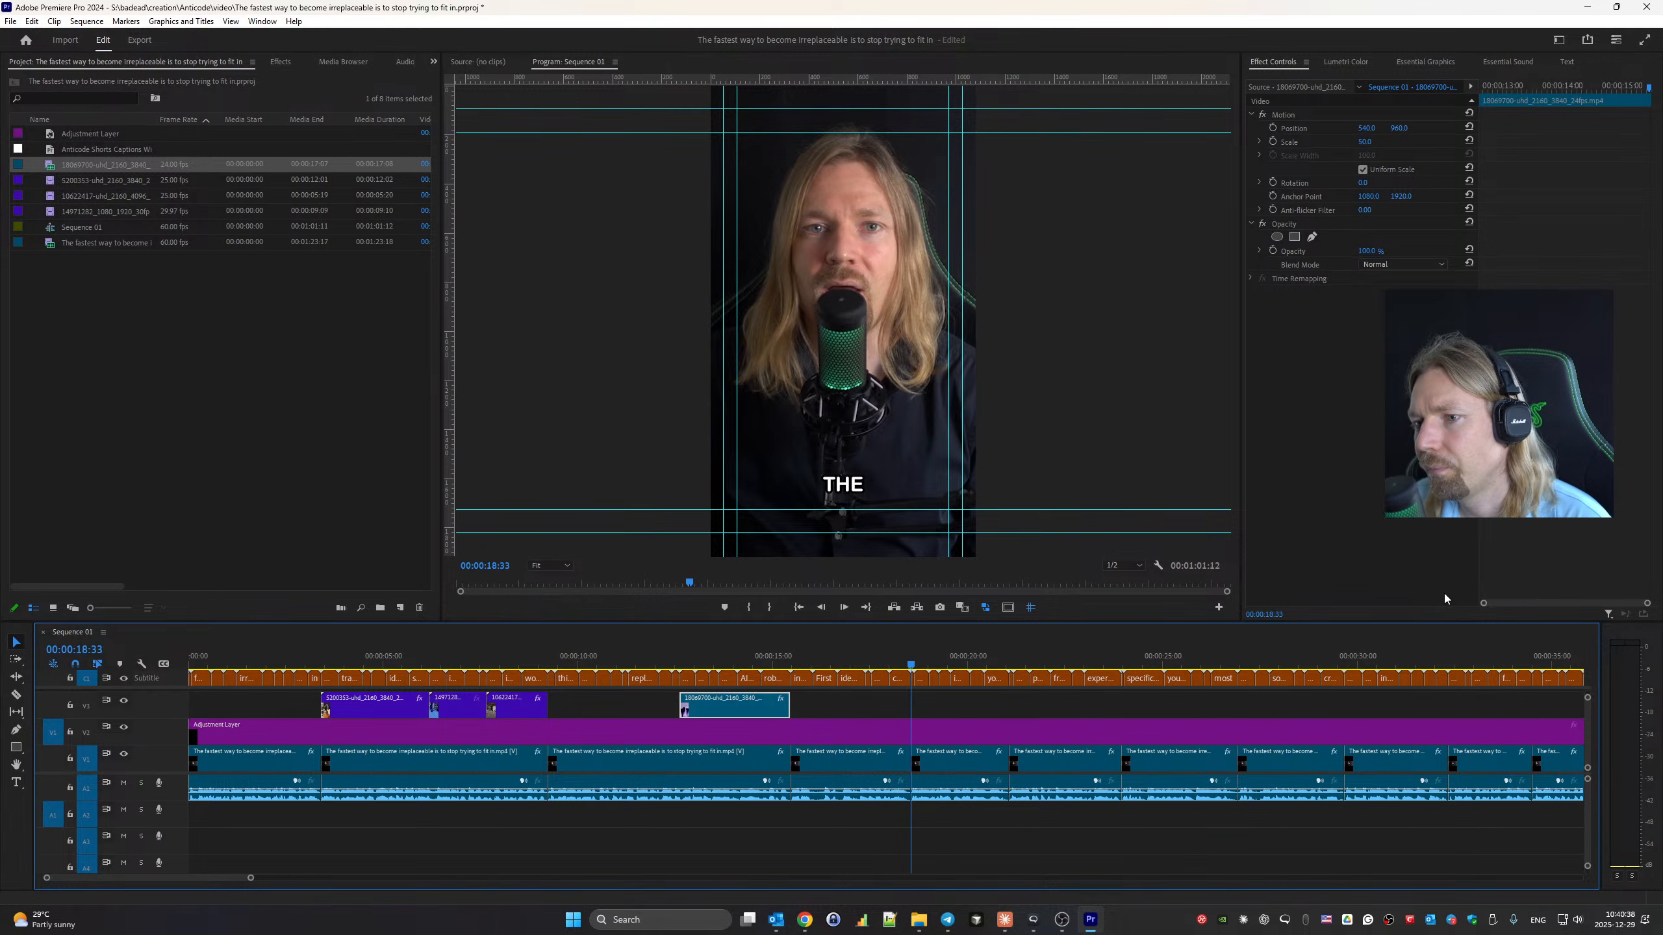
left_click_drag(1496, 664, 912, 706)
right_click(928, 707)
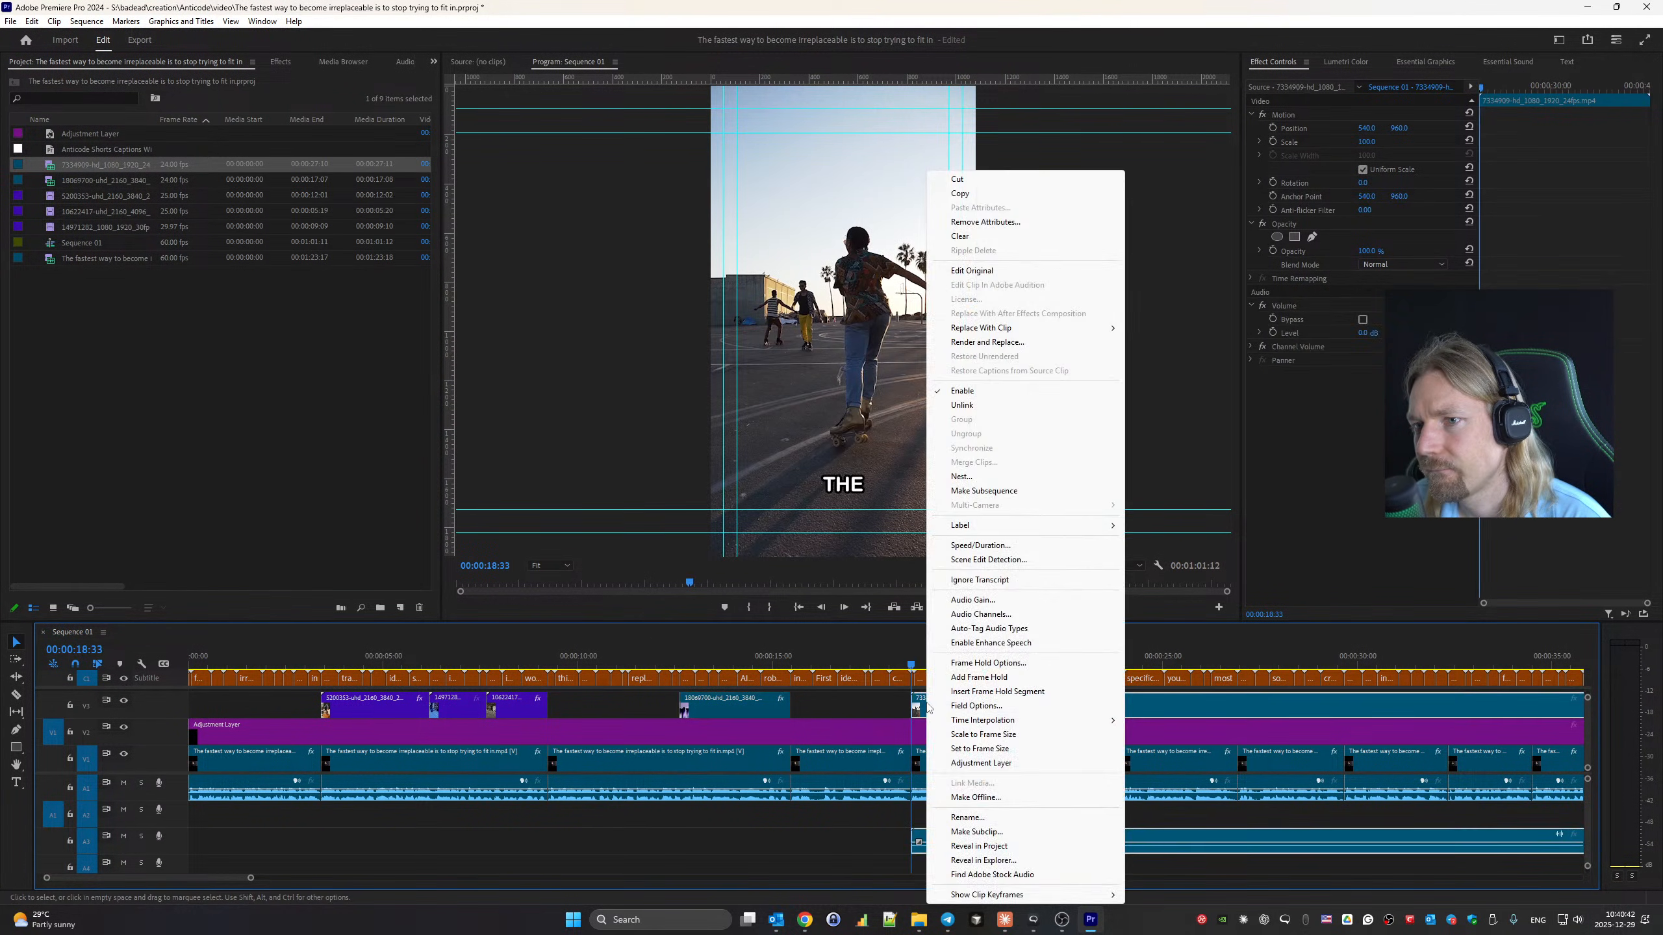
left_click(1035, 405)
left_click(988, 837)
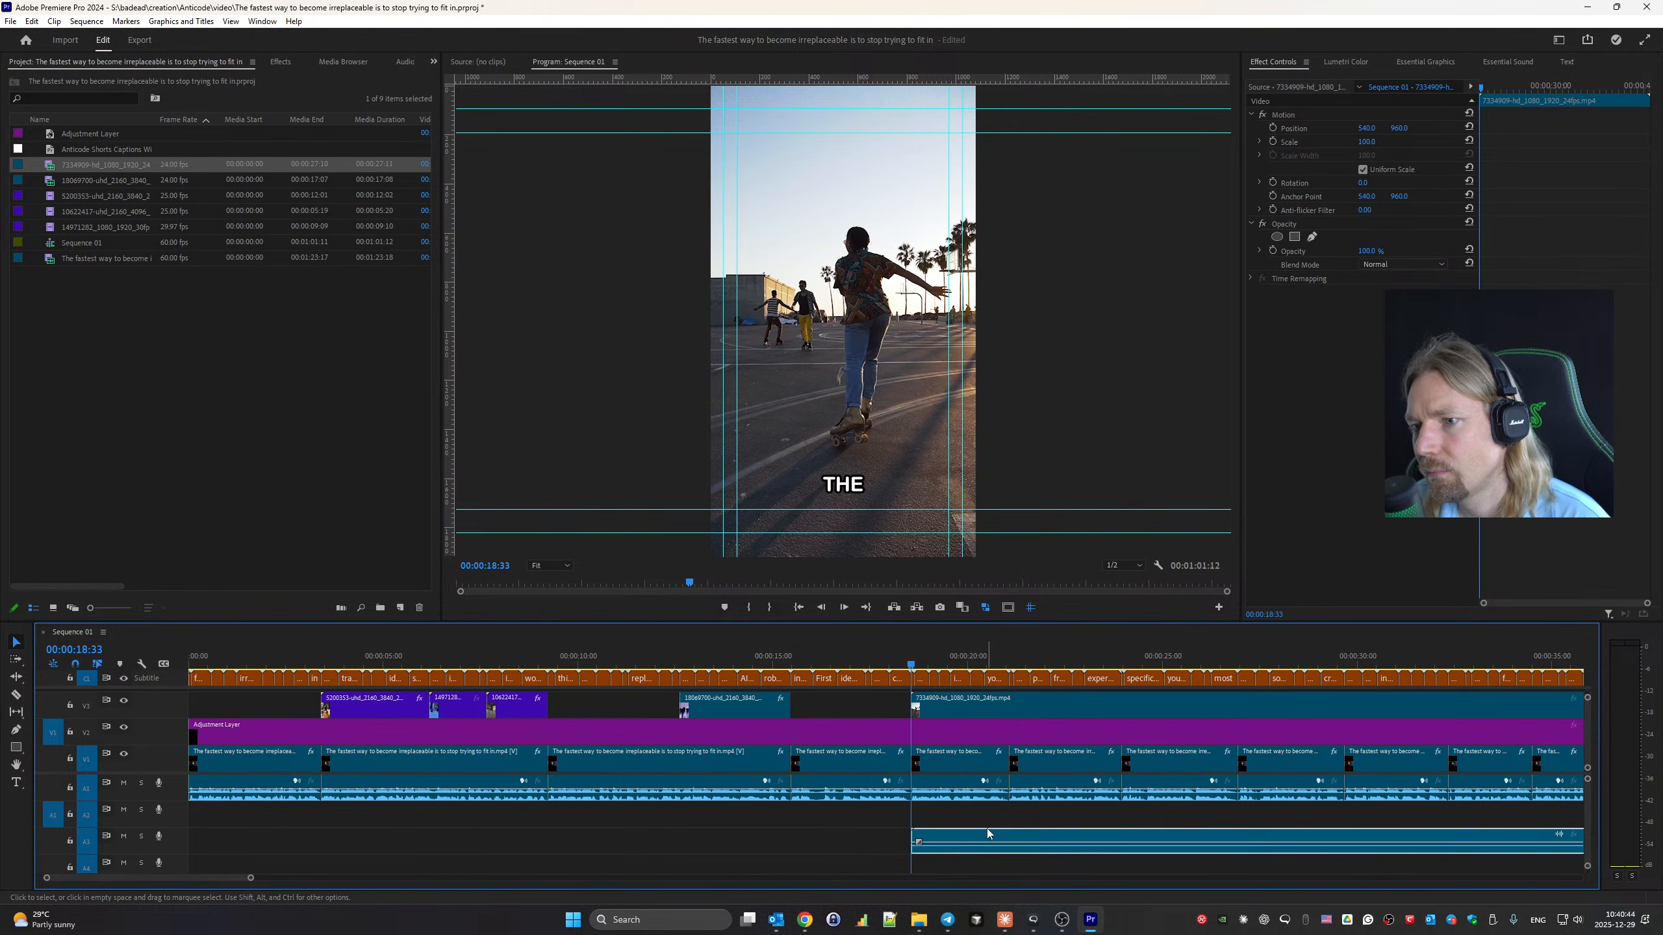
key("Delete")
Cut the roller-skating clip at 00:00:21:00 and delete the part after the cut.
left_click(965, 707)
key("space")
key("c")
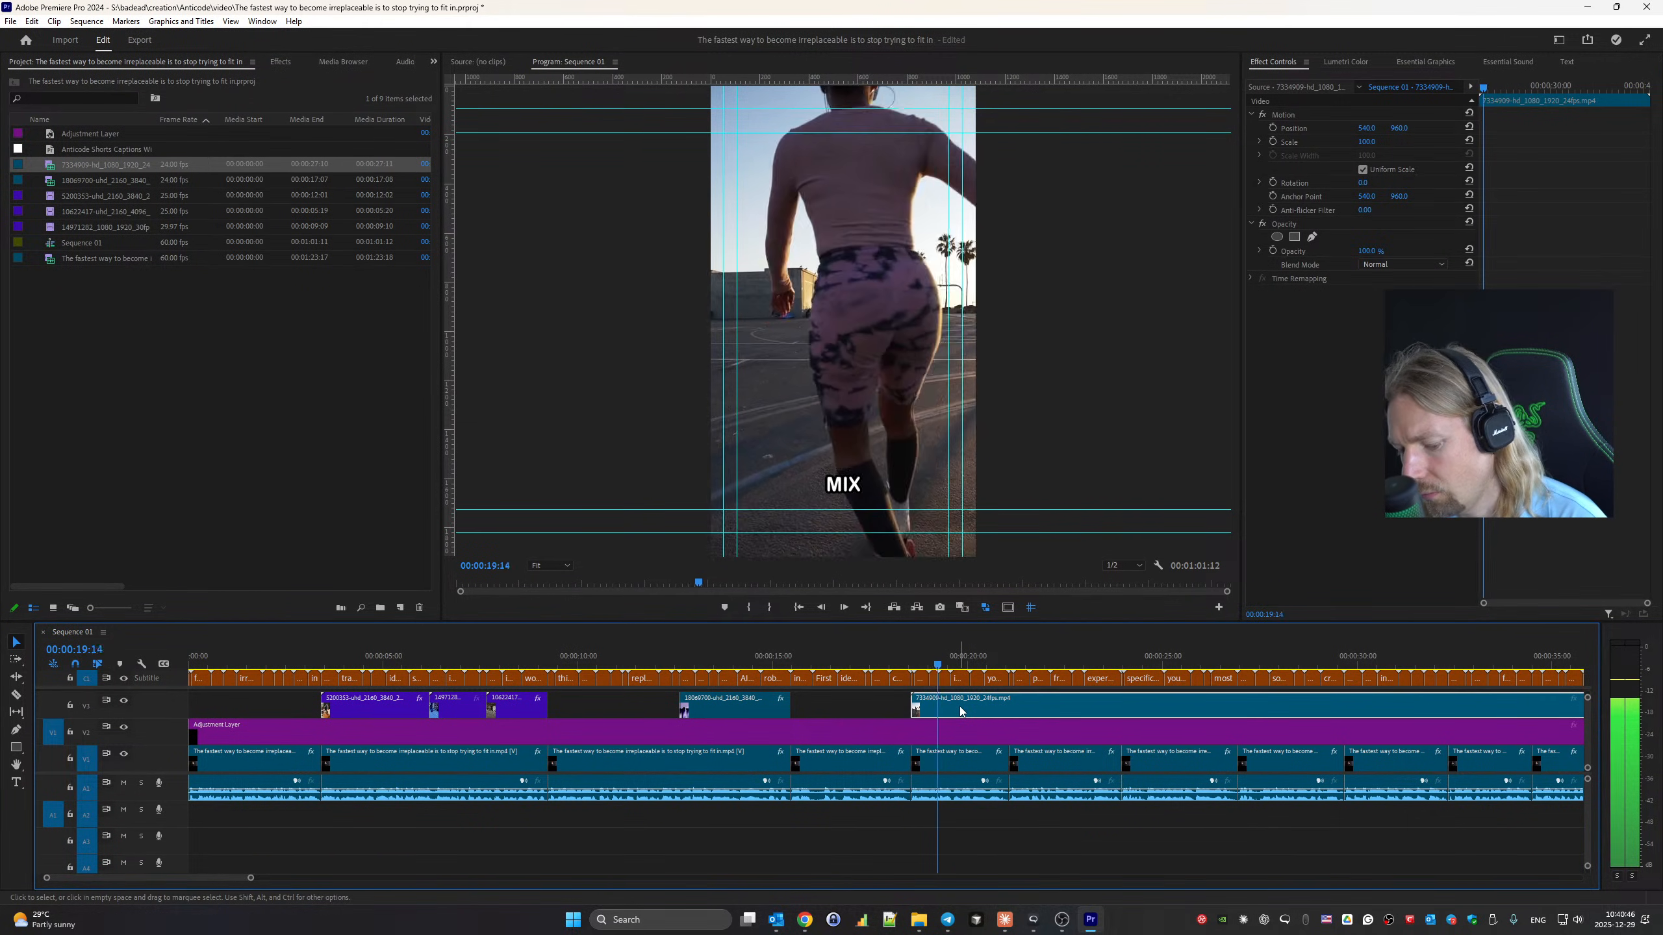
left_click(1007, 706)
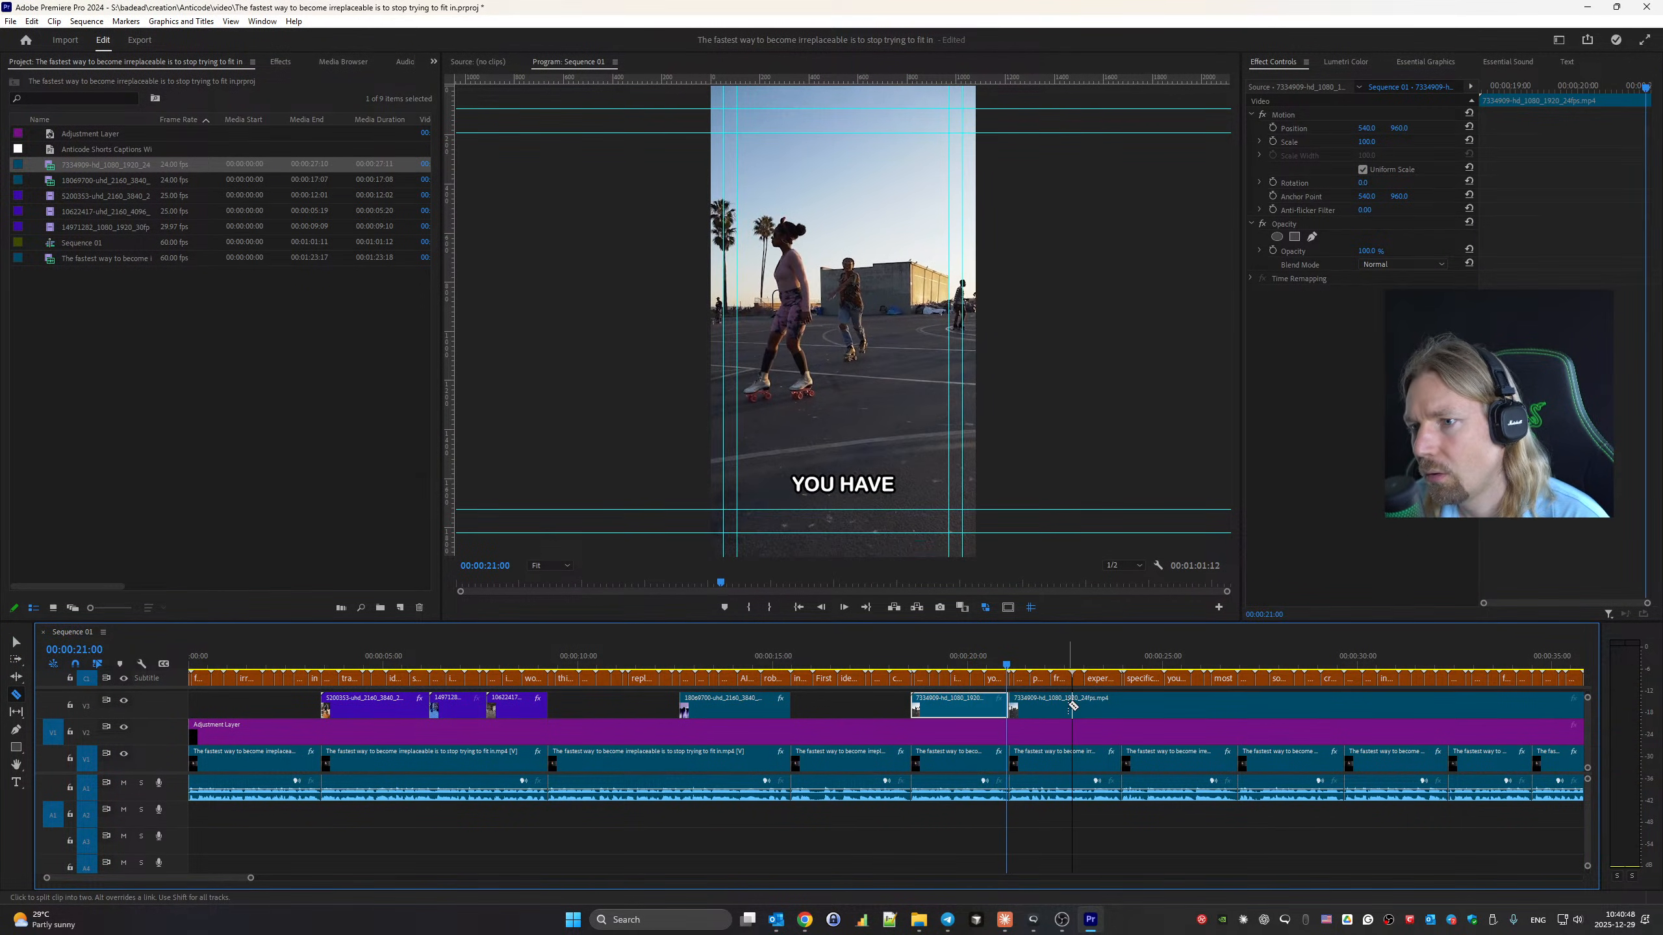
key("v")
left_click(1080, 708)
key("Delete")
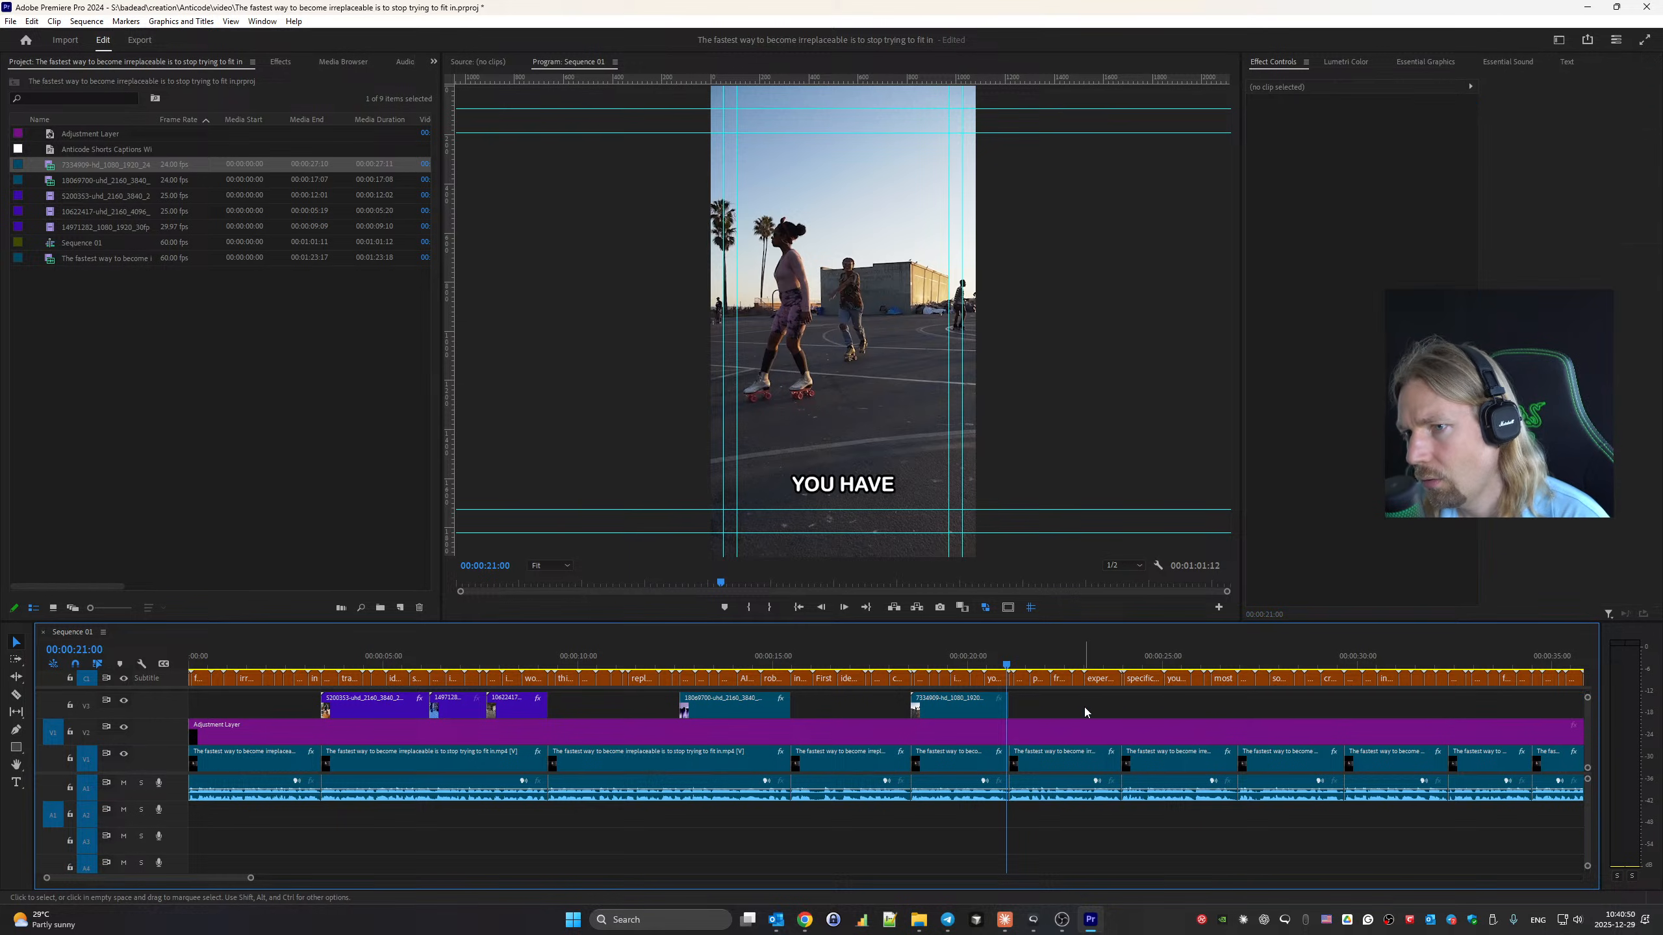
Play on to the "specific problems" caption and split it between the two spoken words at 00:00:24:37.
key("space")
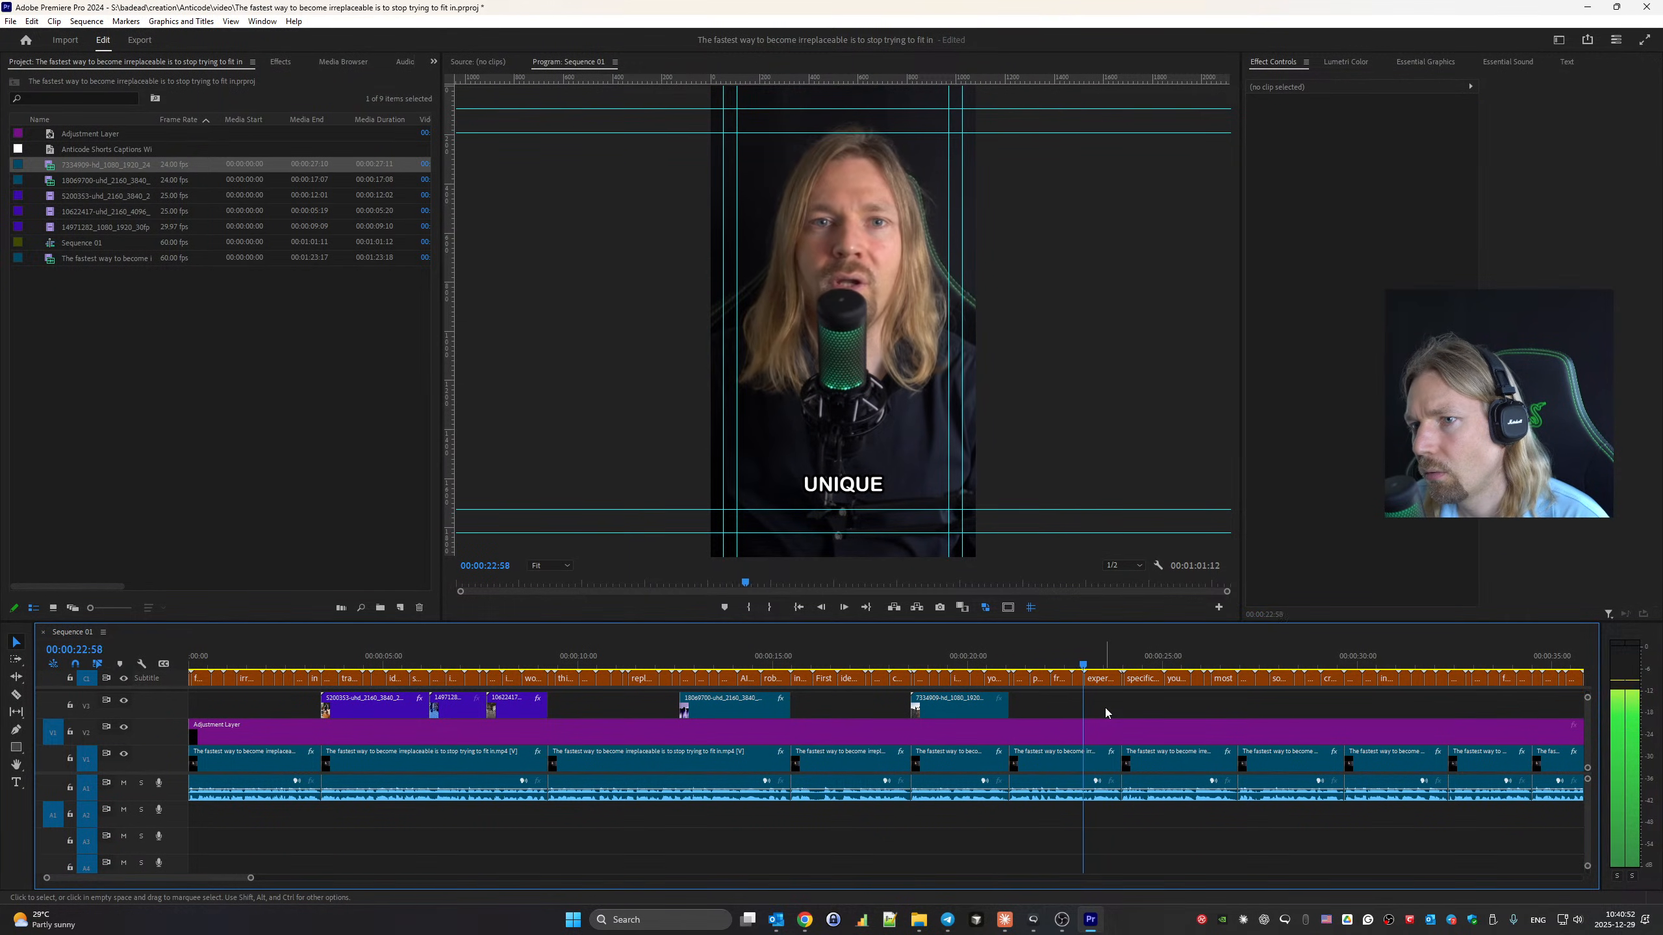
scroll(901, 764, "down", 3)
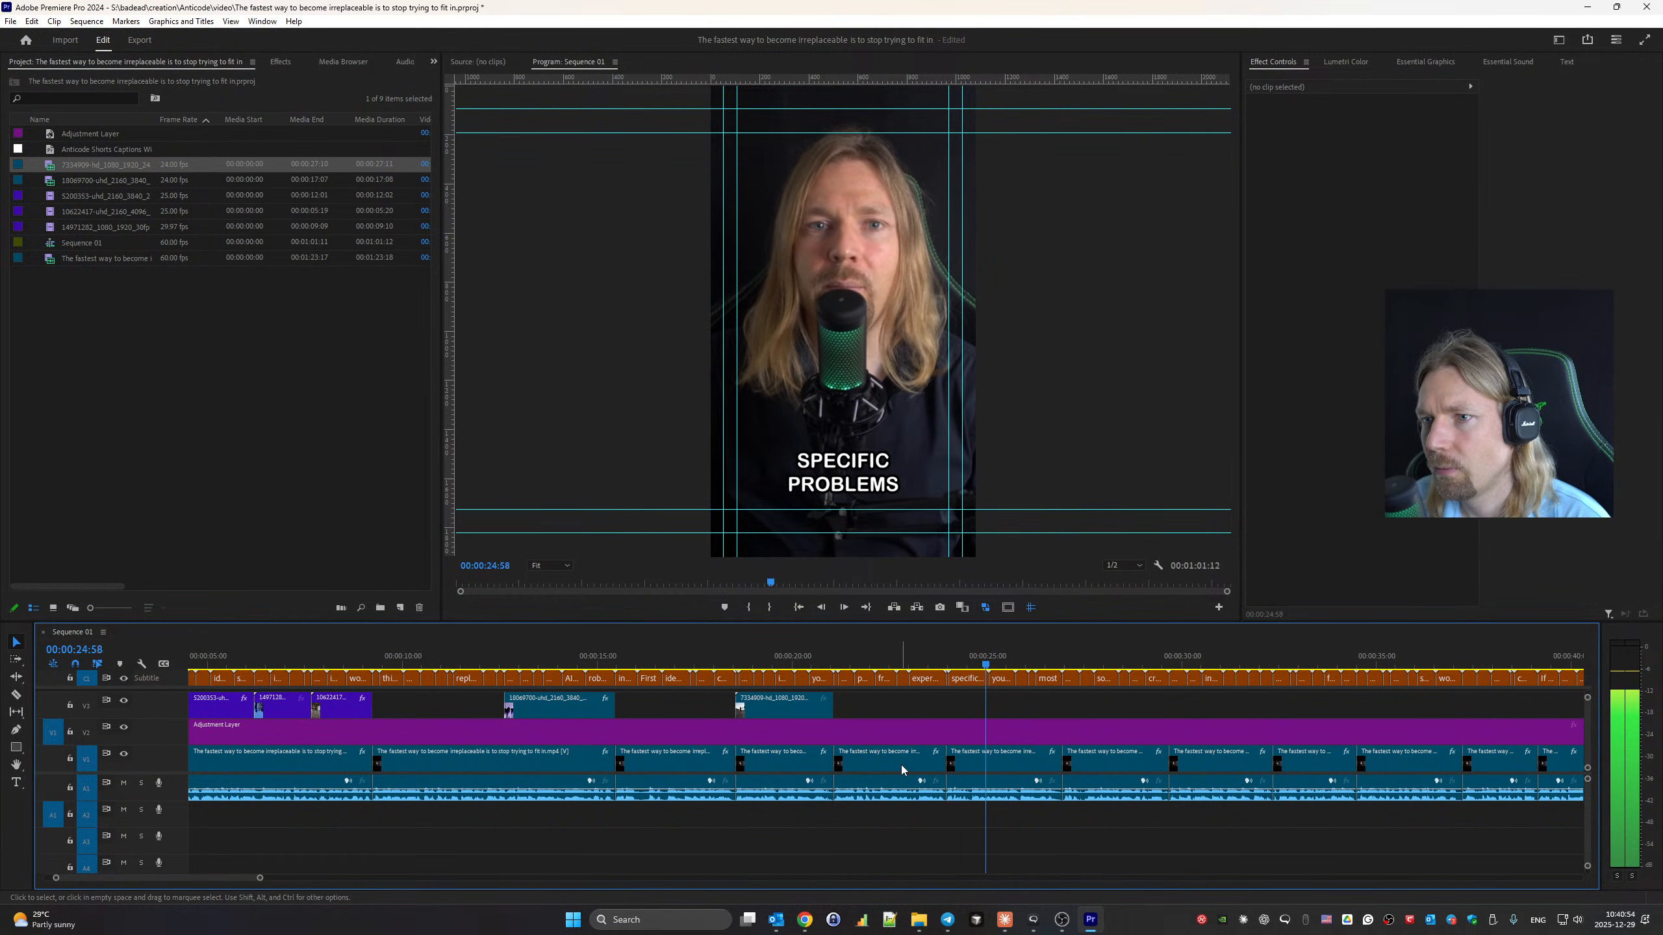
left_click(951, 660)
left_click_drag(953, 660, 959, 655)
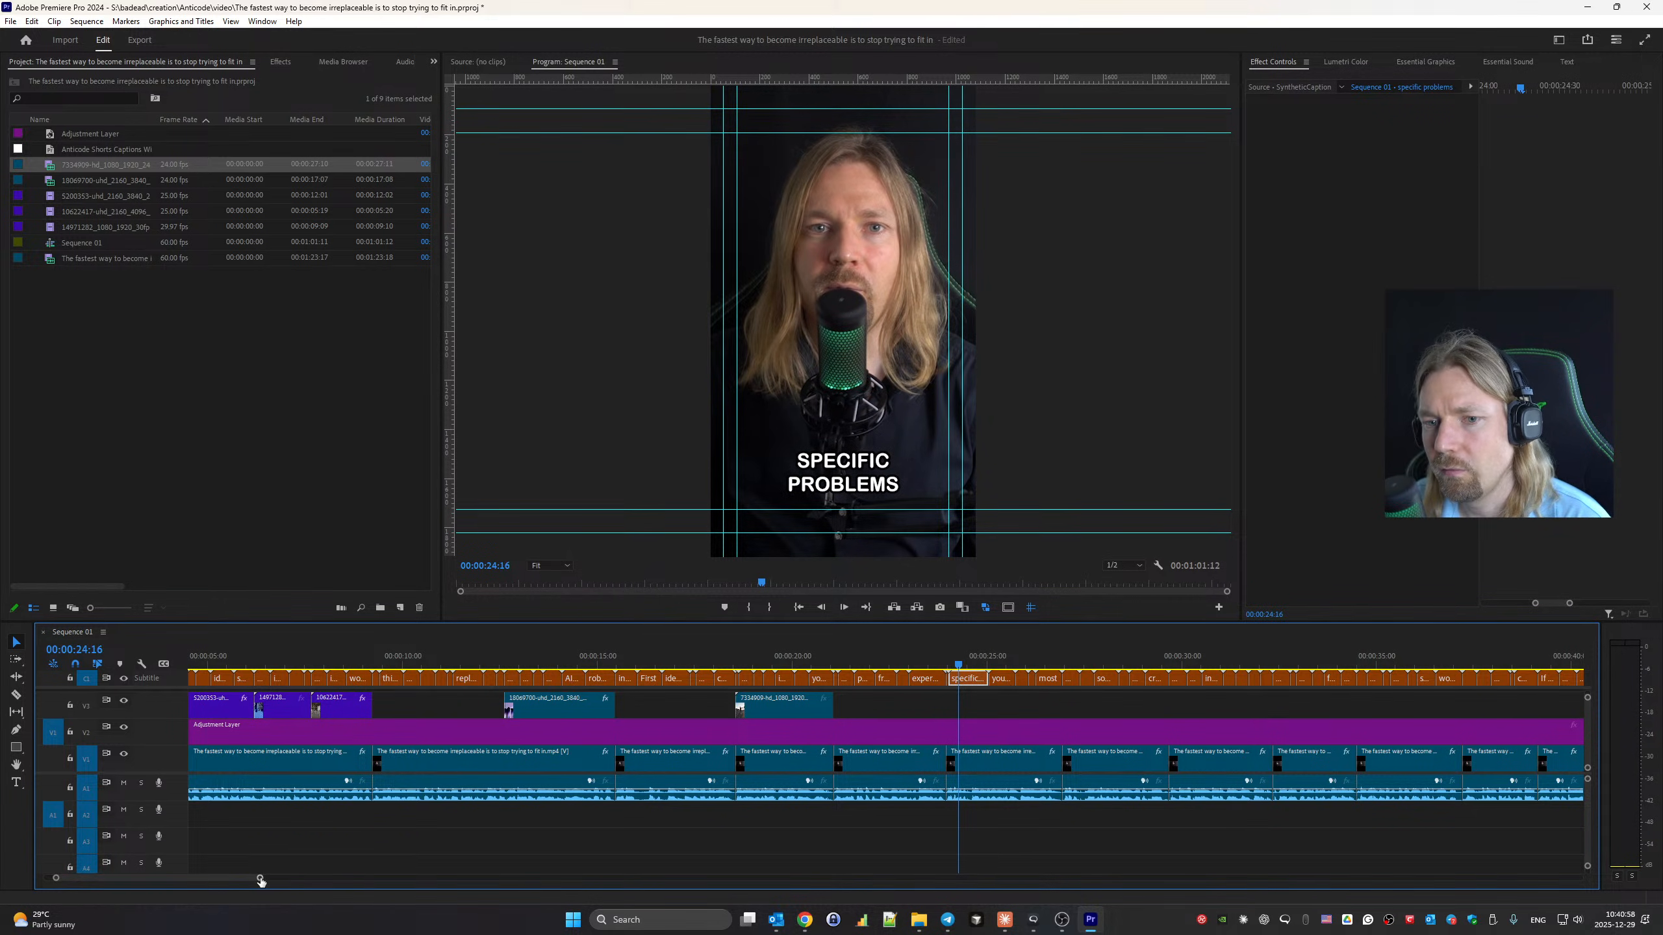
left_click_drag(260, 879, 182, 882)
key("space")
key("space")
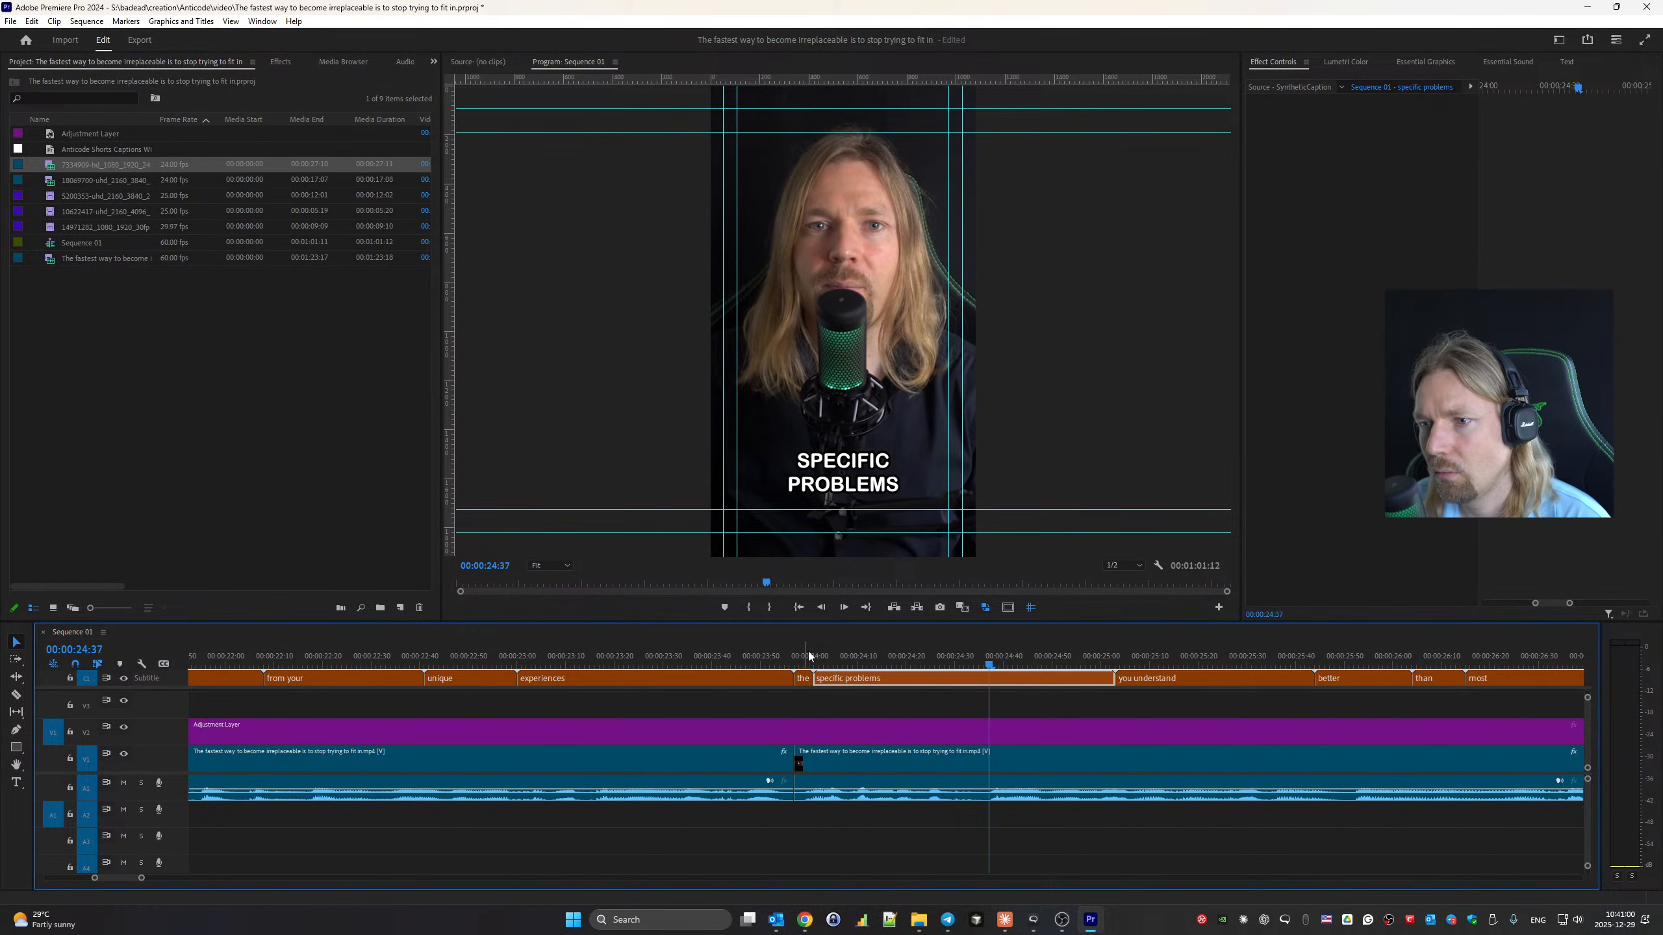
left_click_drag(810, 656, 907, 663)
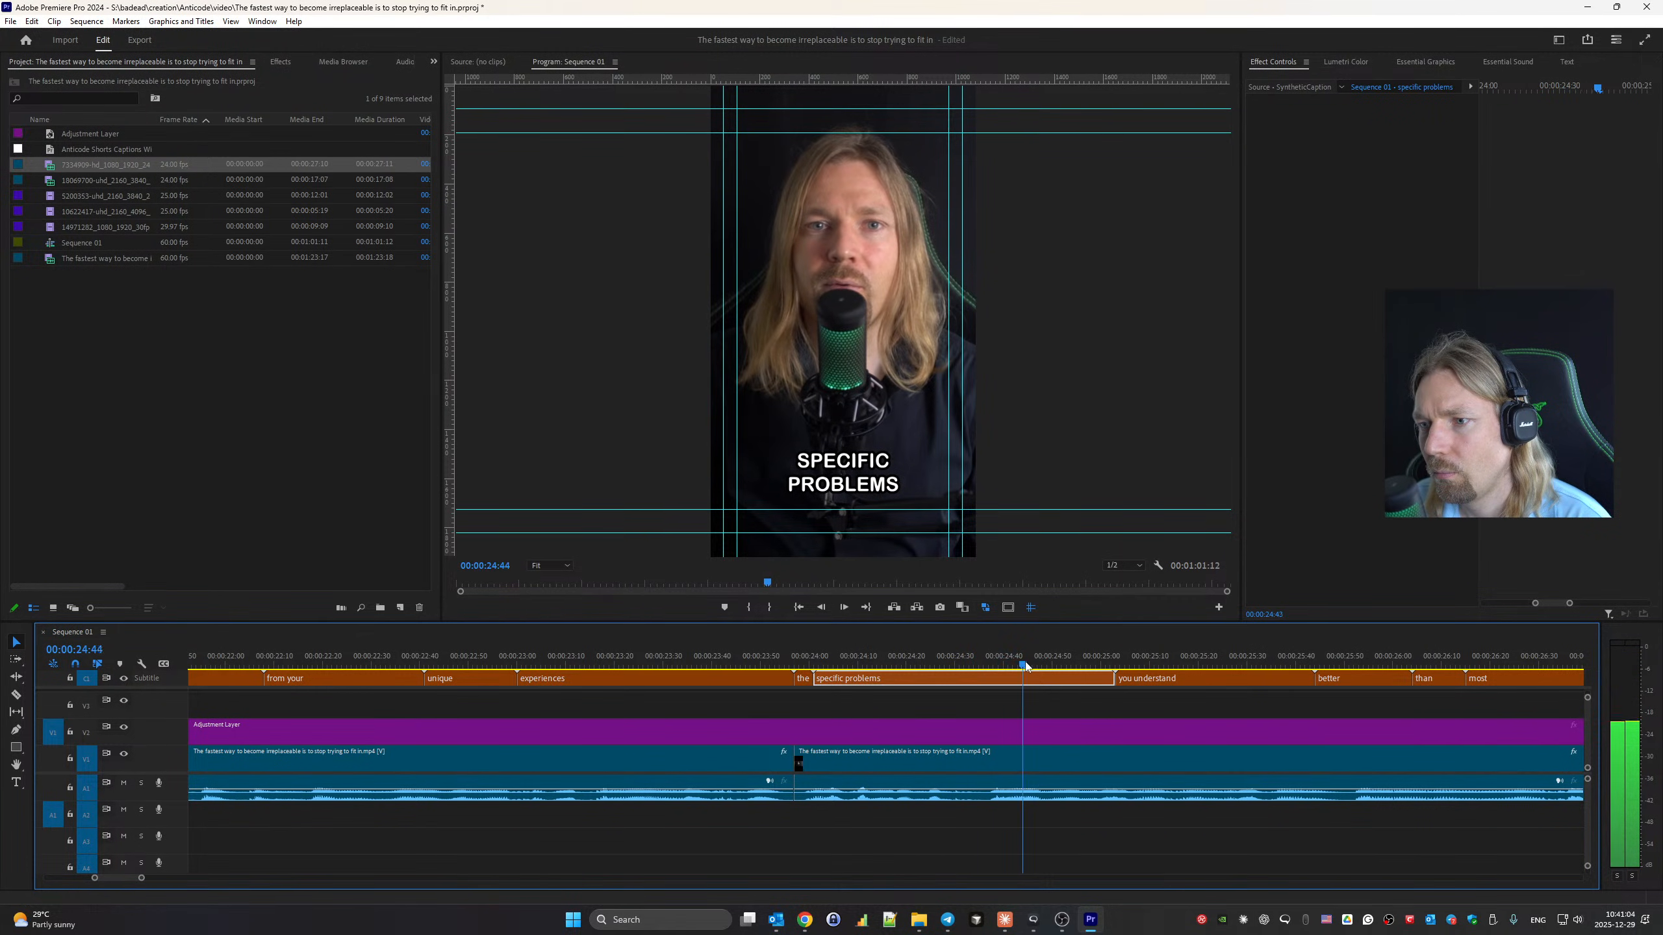
left_click_drag(1025, 668, 982, 666)
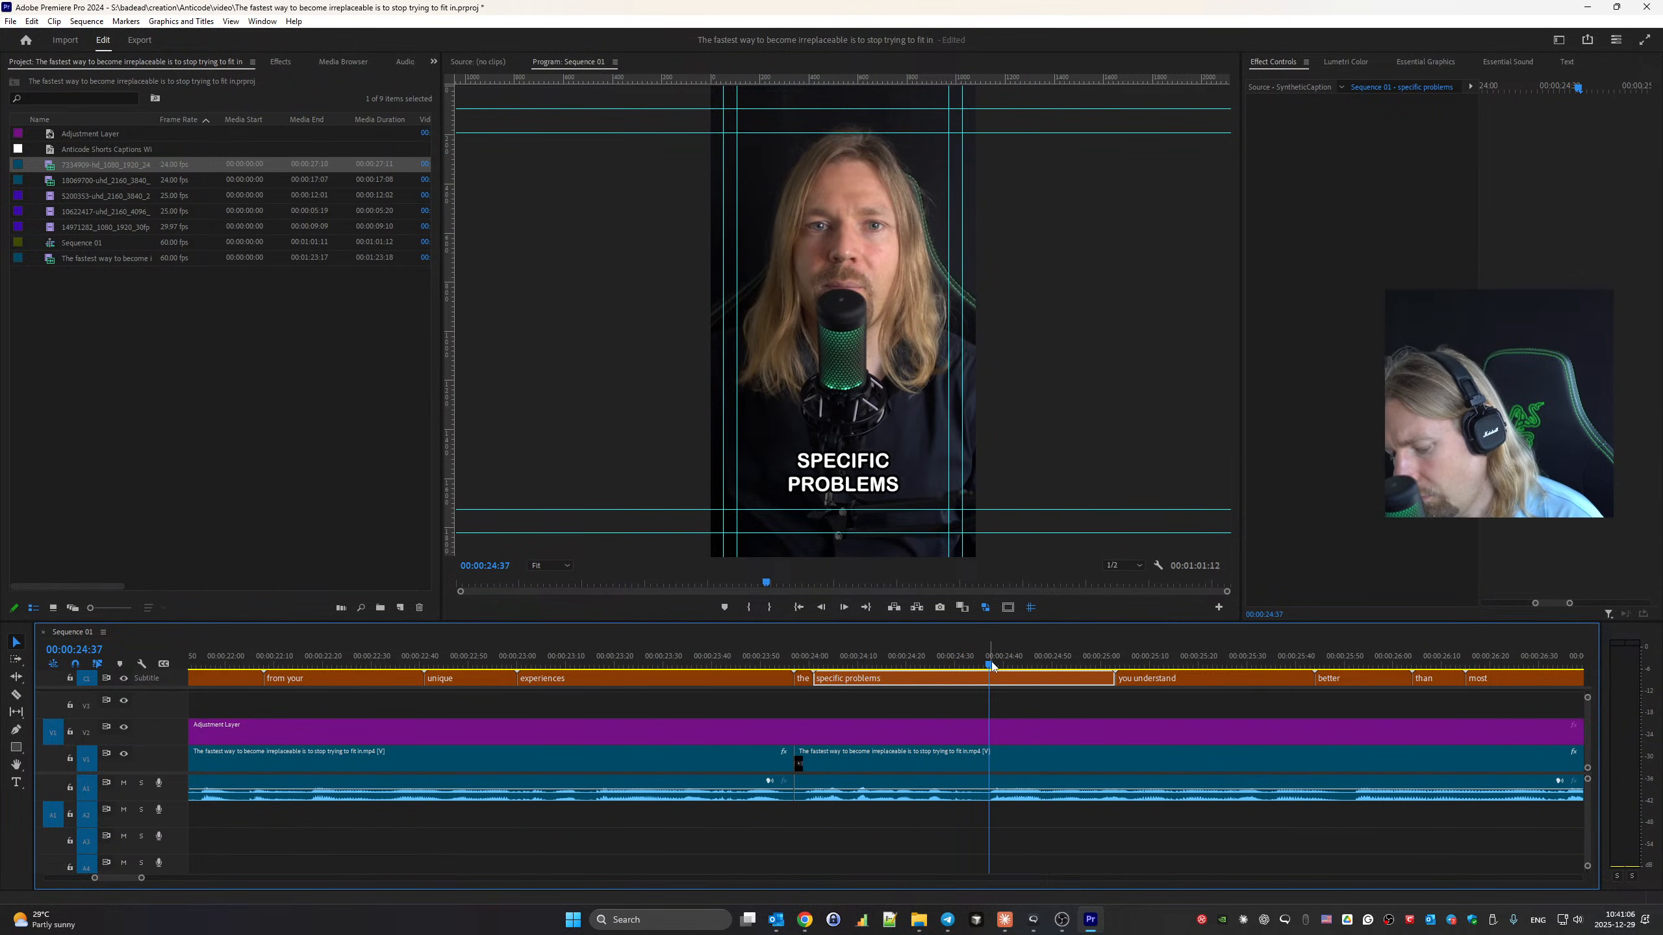
key("c")
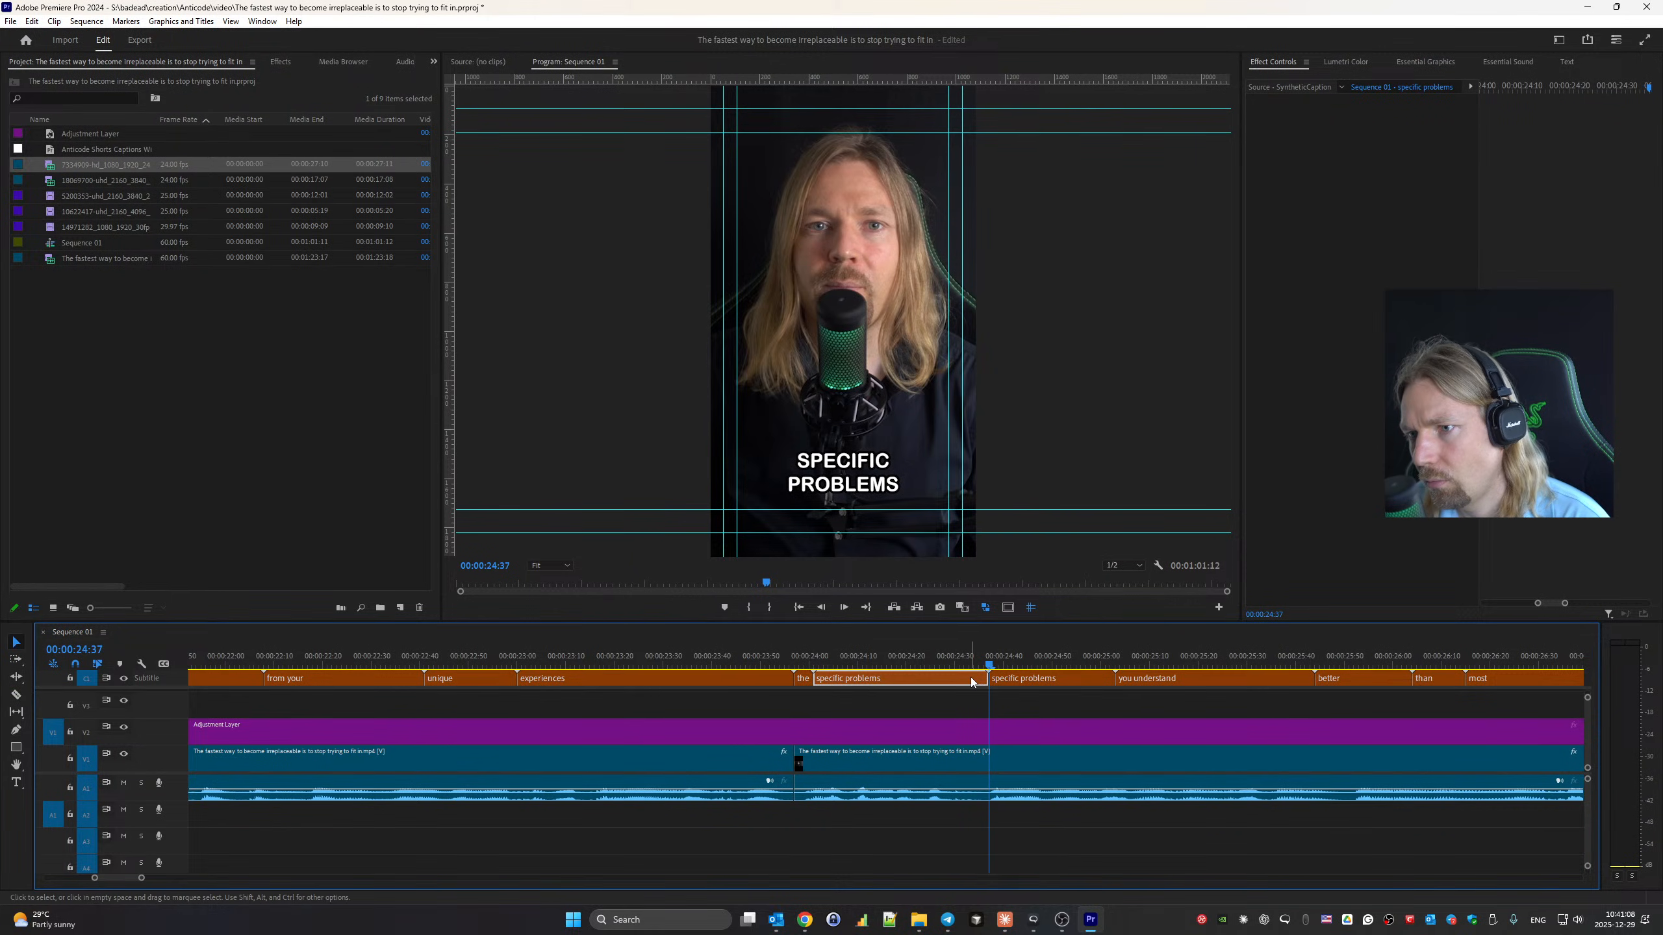
Change the text of the first split caption to "specific" and the second to "problems".
left_click(1577, 64)
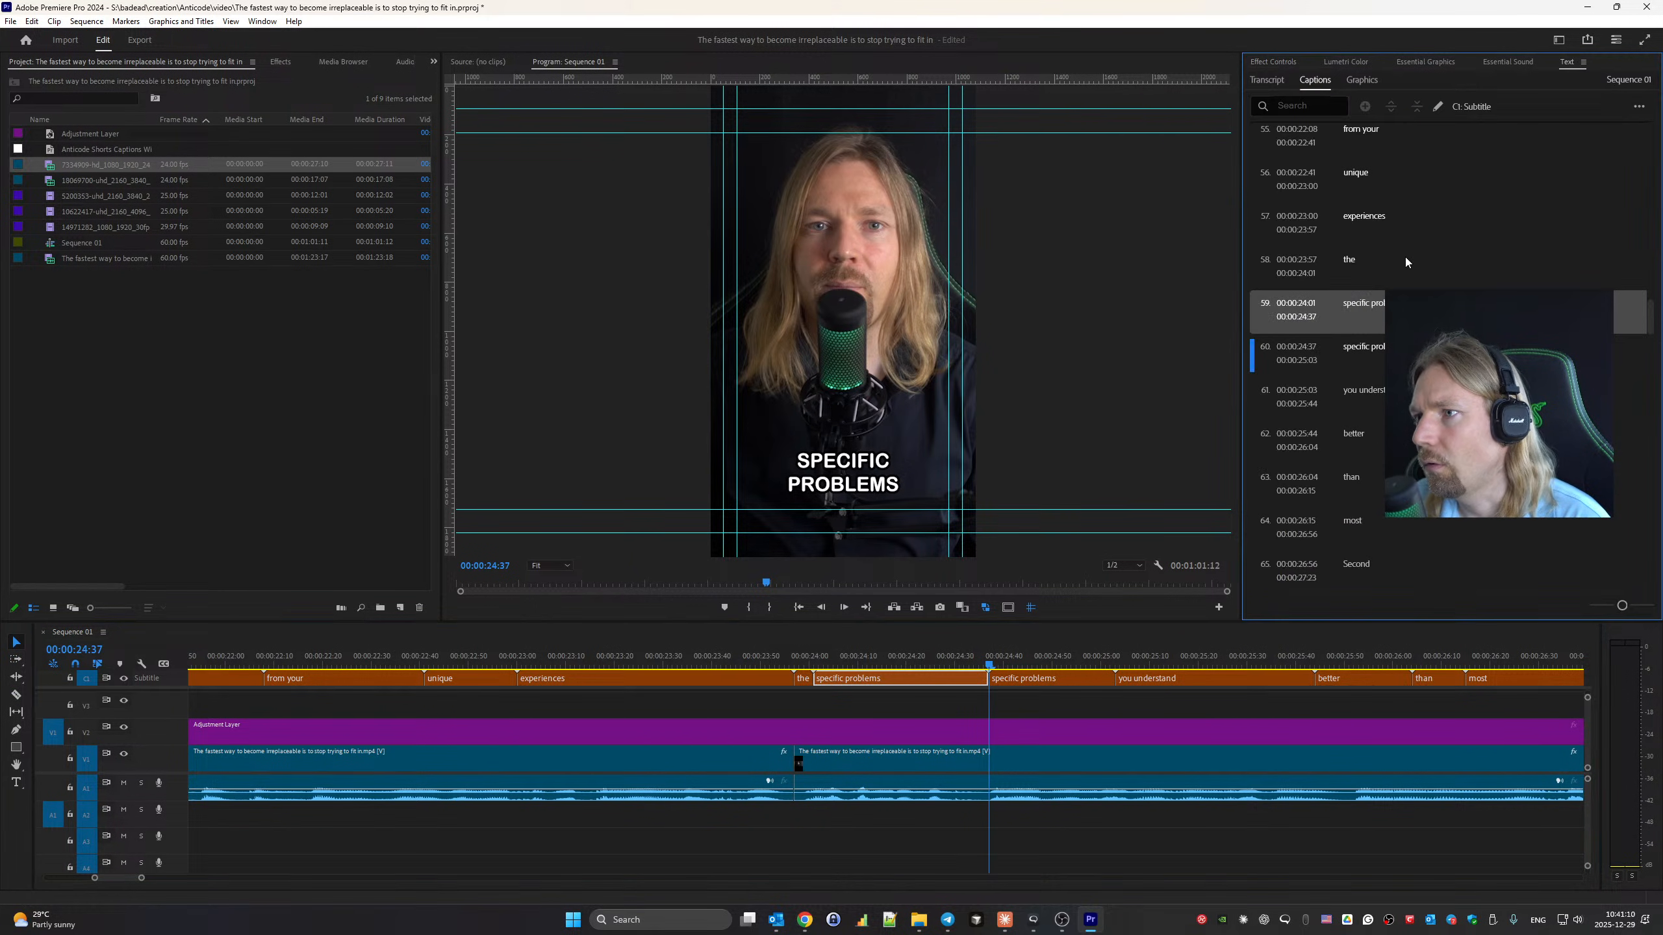
double_click(1403, 309)
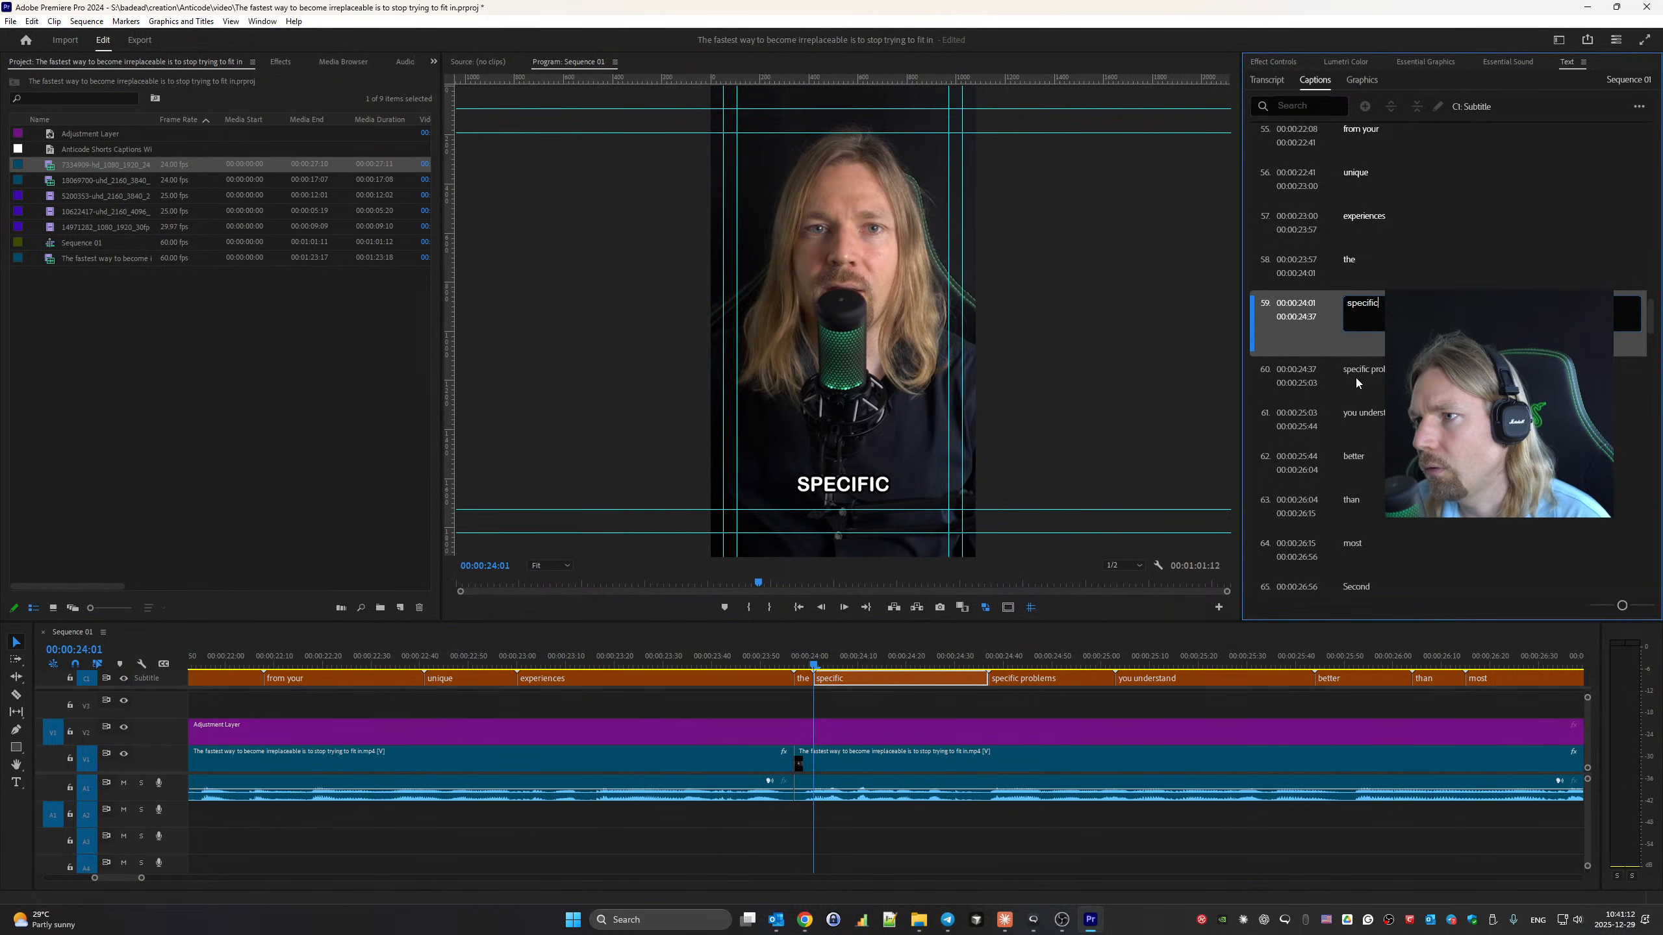
left_click(1356, 383)
double_click(1358, 351)
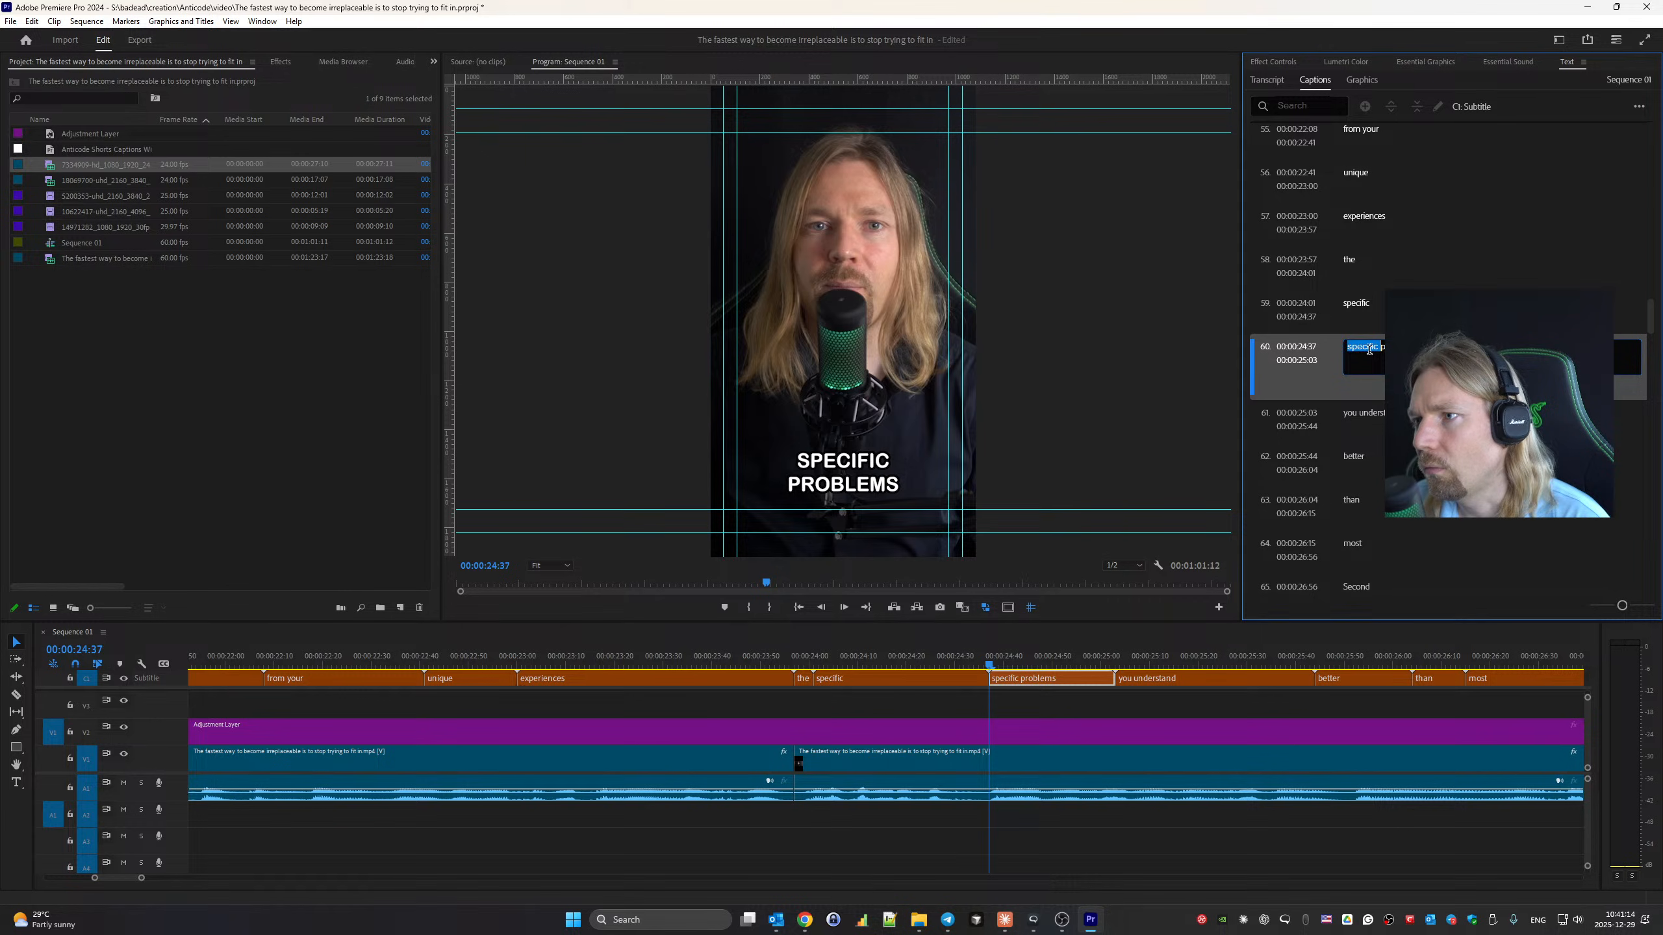
key("BackSpace")
left_click(1331, 302)
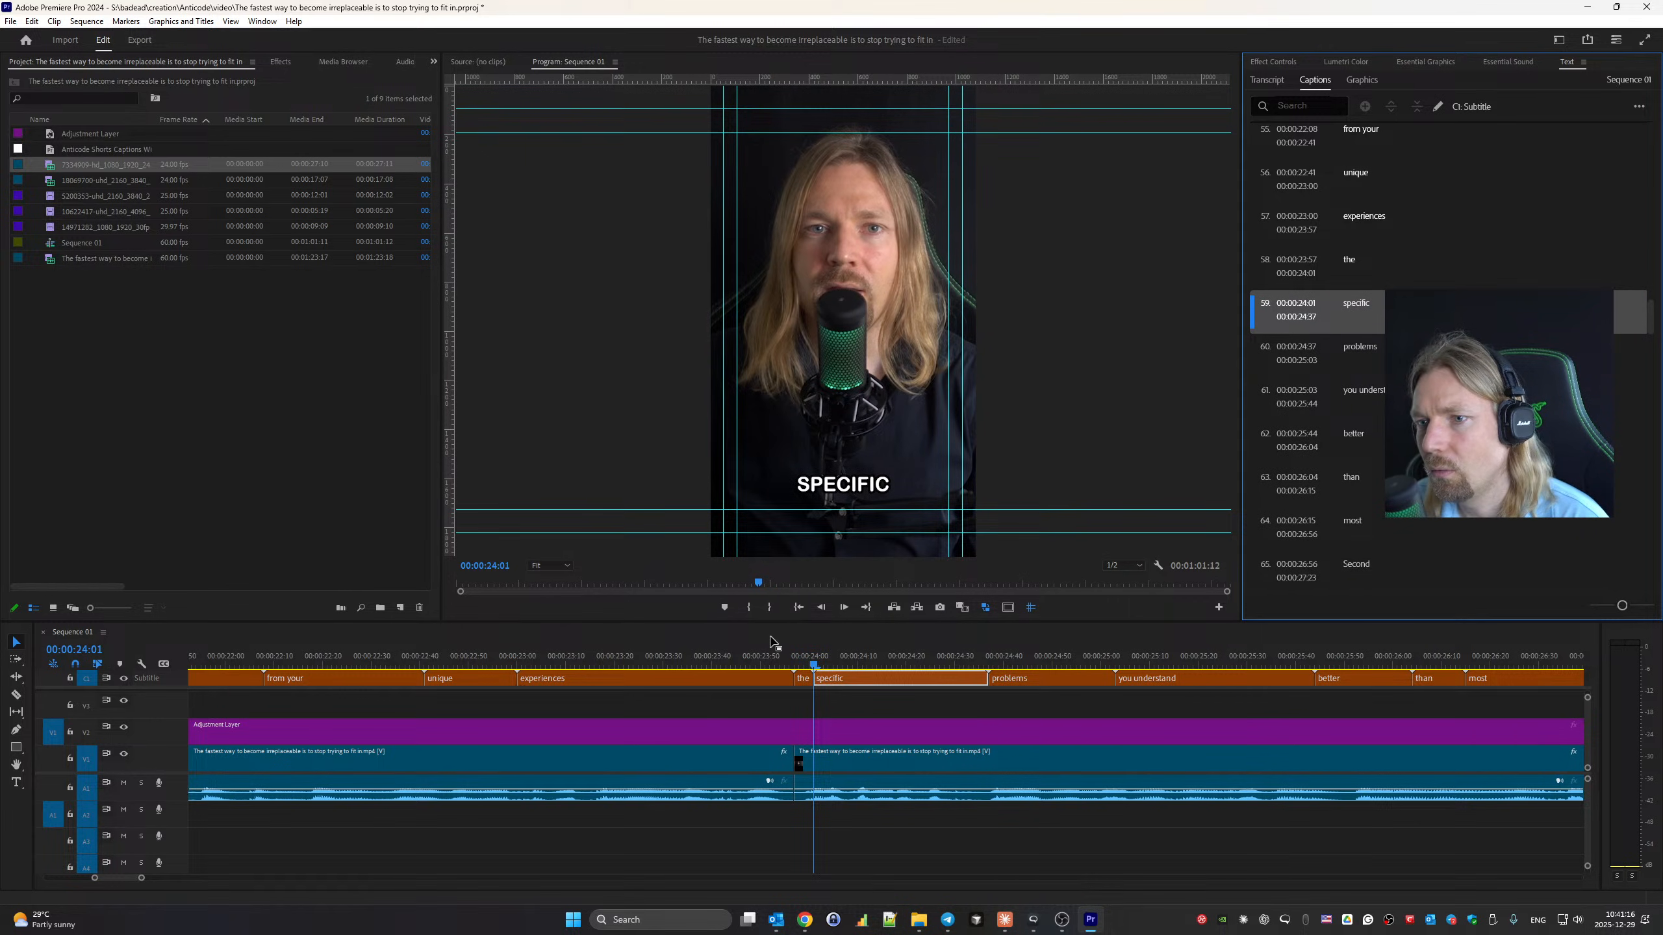
Play back the corrected captions and return the playhead to the edit point at 00:00:23:57.
left_click(790, 643)
key("space")
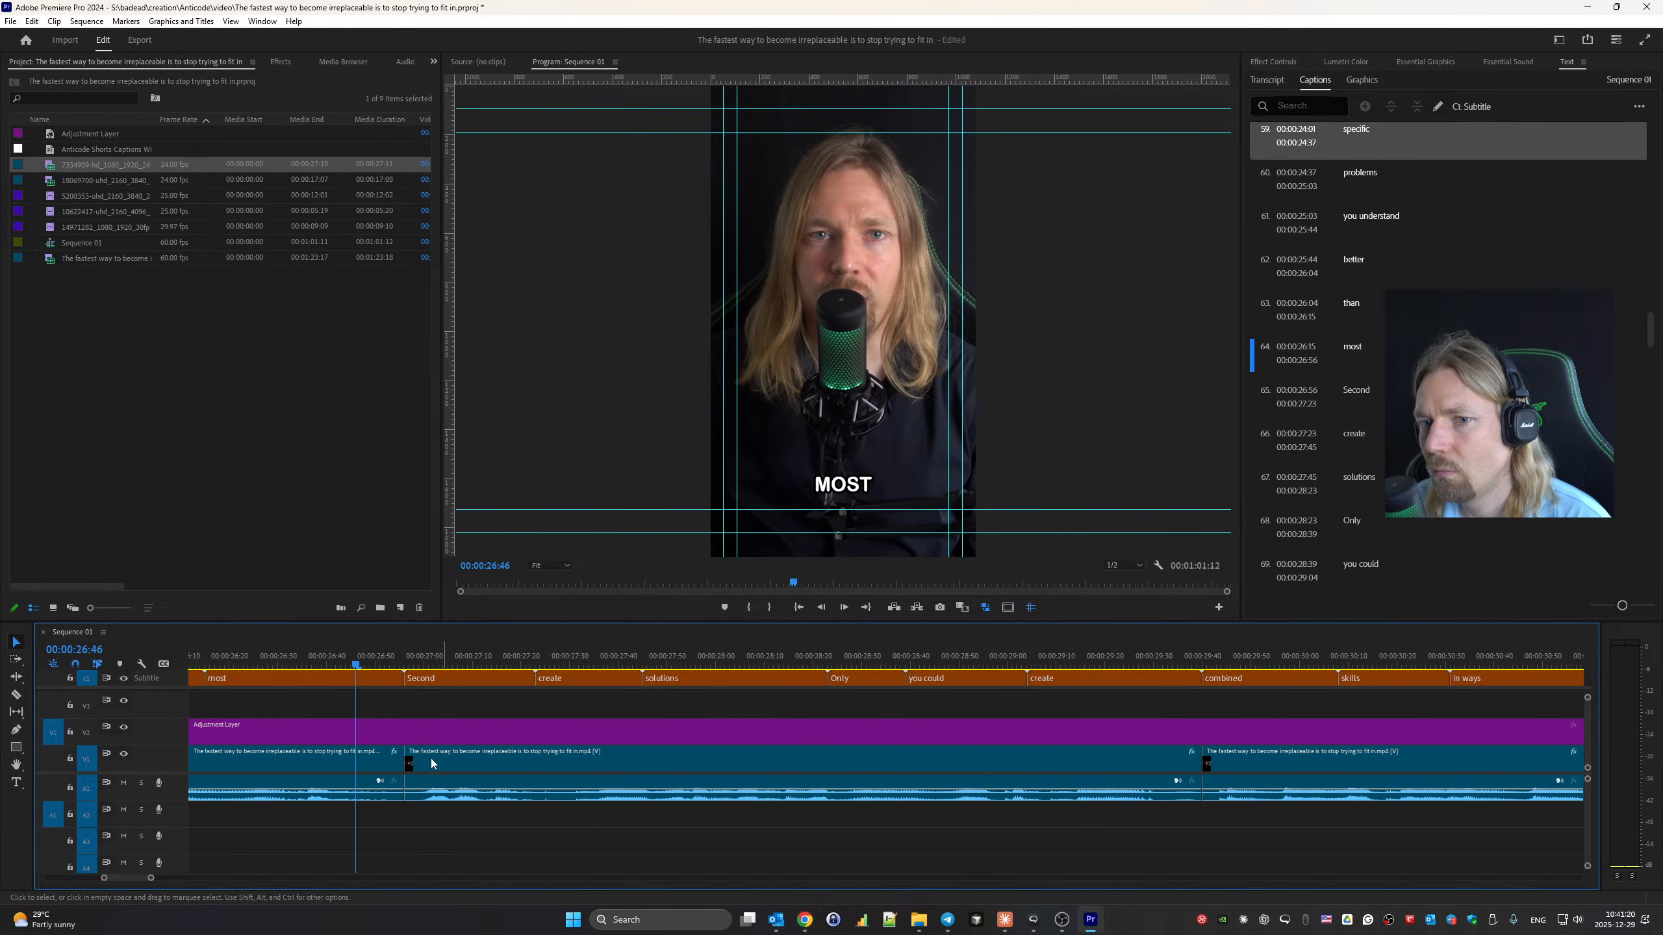
left_click_drag(152, 881, 236, 882)
left_click(797, 654)
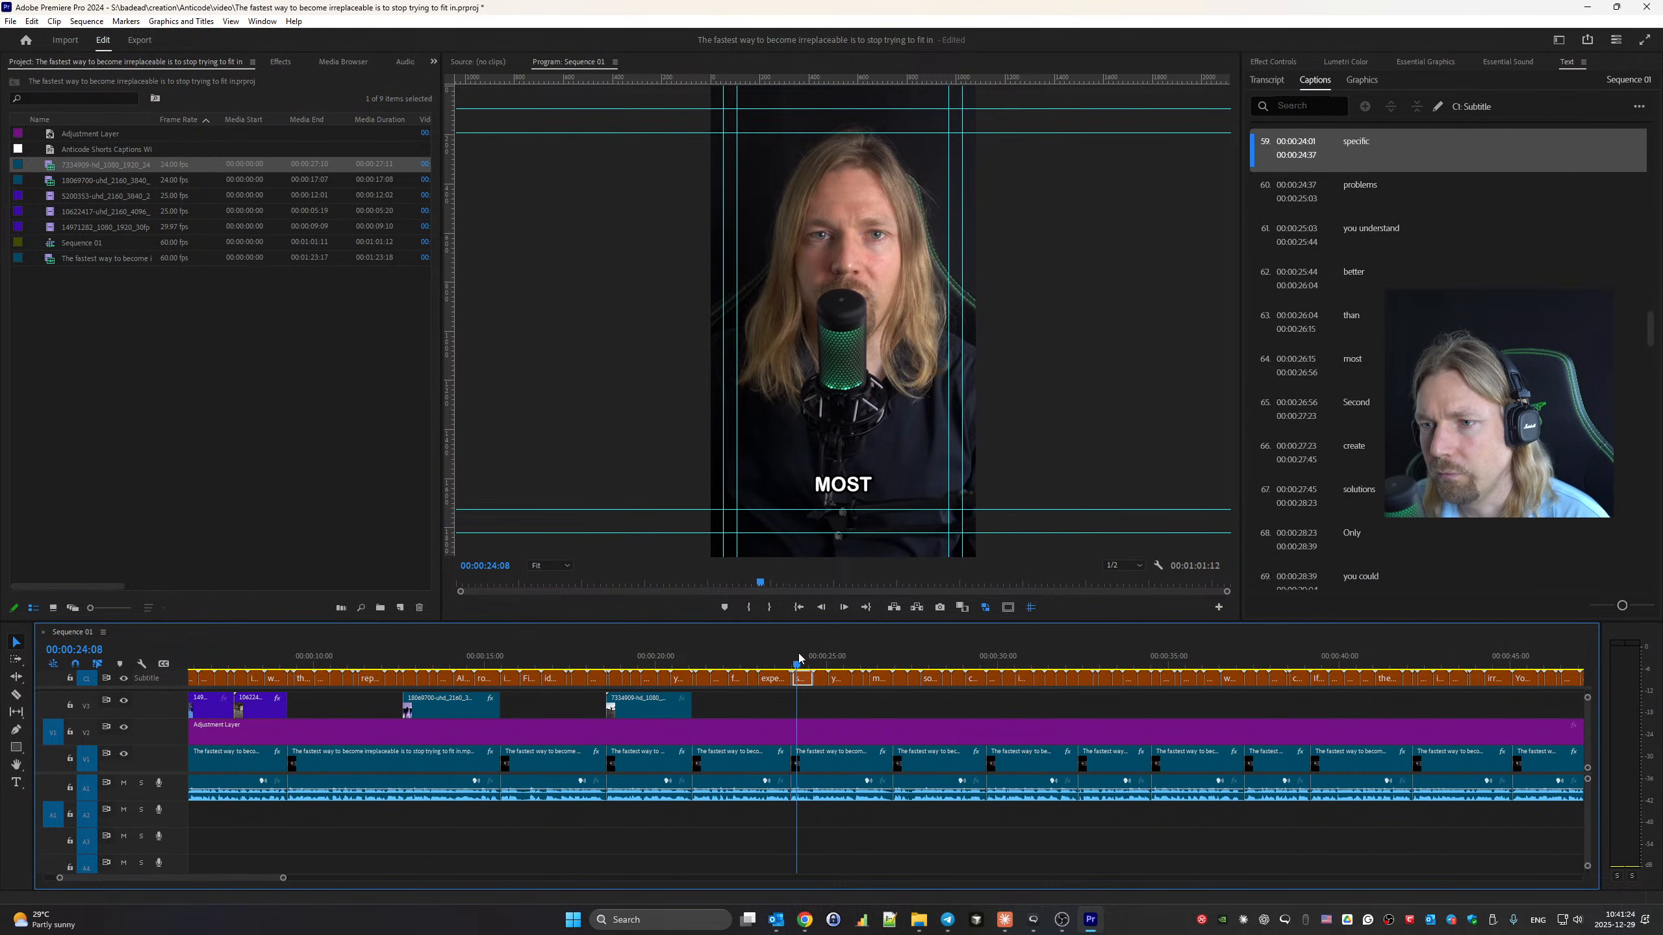
key("Up")
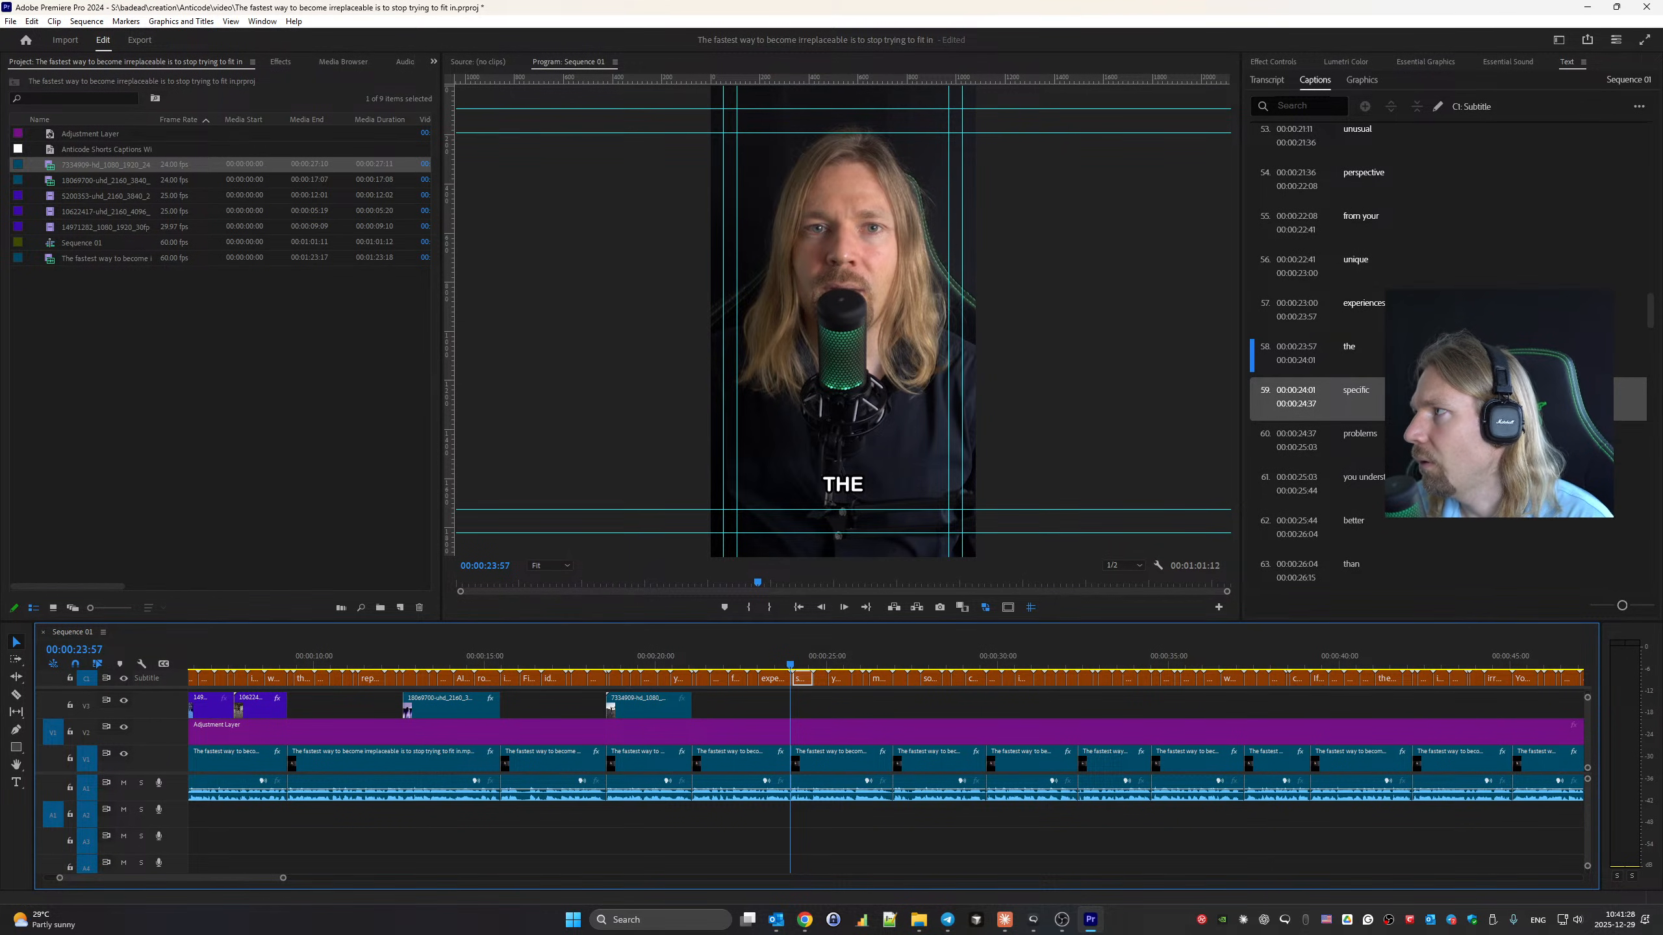
Switch to the Pexels hobby results in Chrome and look through them for suitable B-roll footage.
key("alt+Tab")
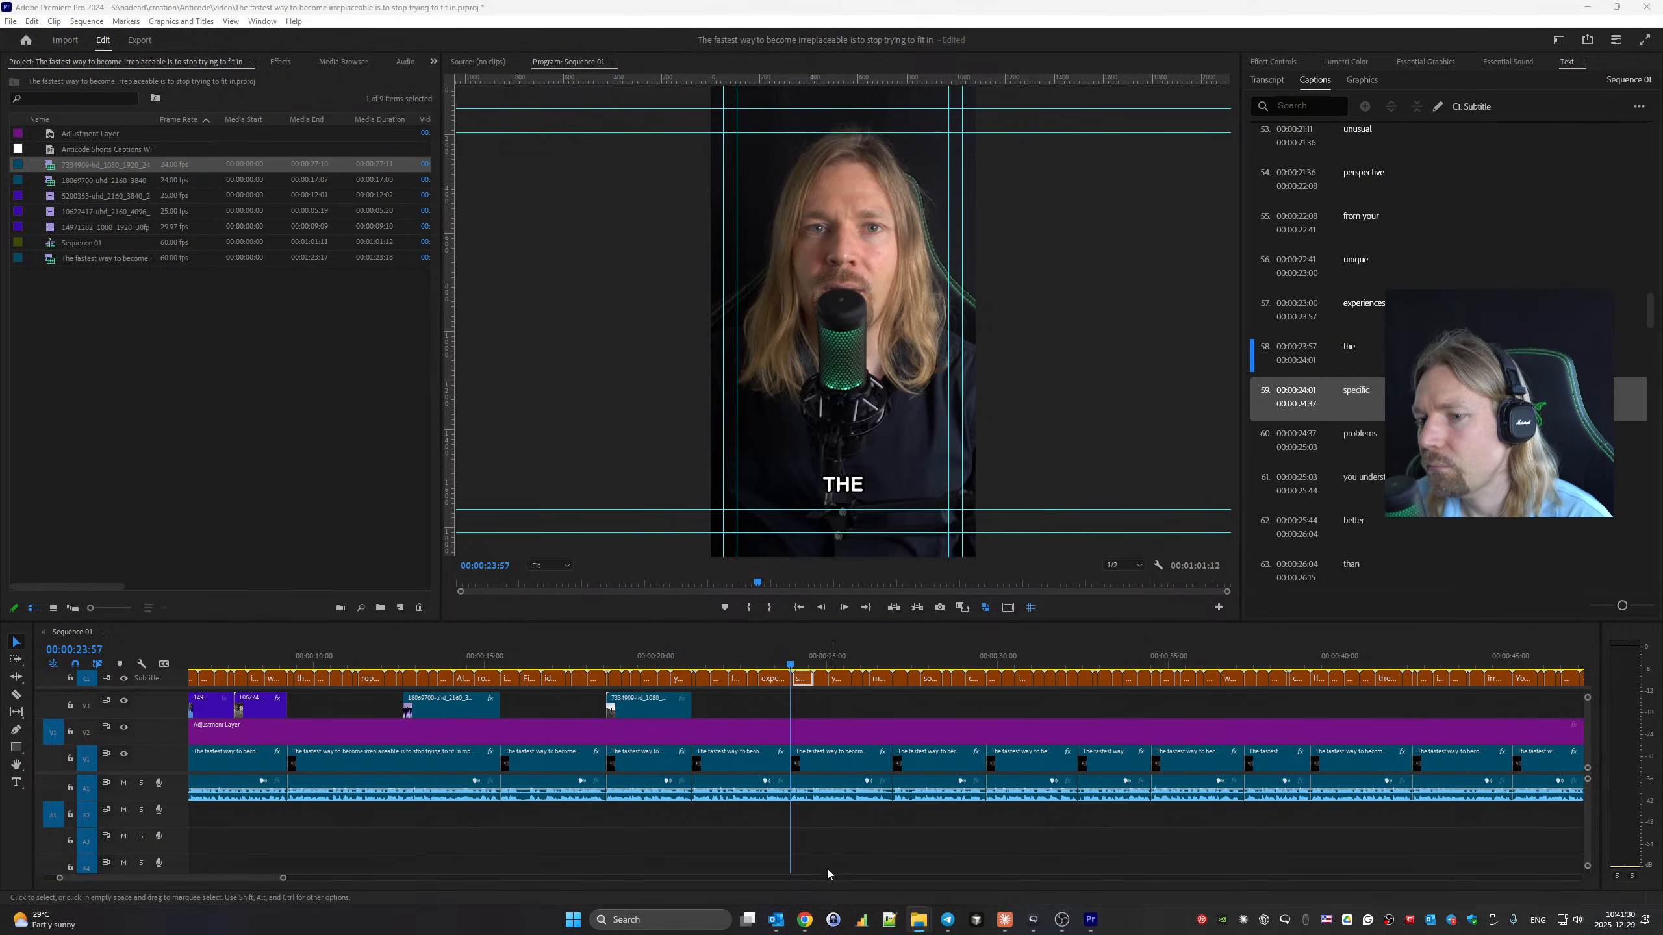
left_click(810, 928)
left_click(908, 855)
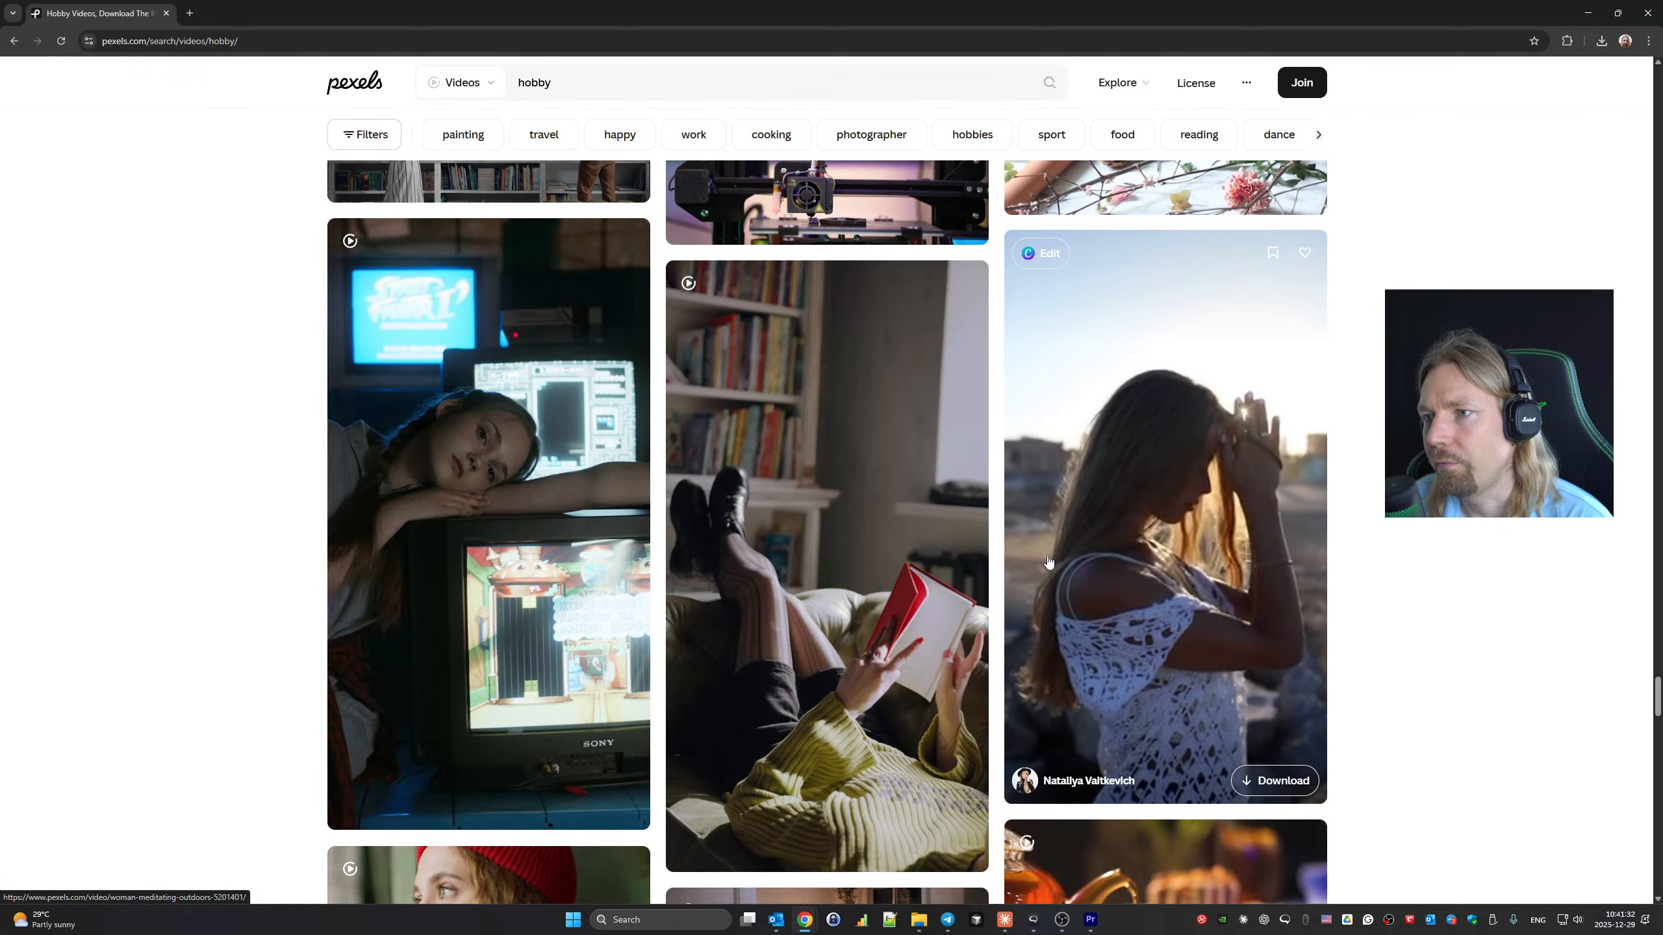
scroll(1219, 554, "down", 8)
scroll(1218, 554, "down", 20)
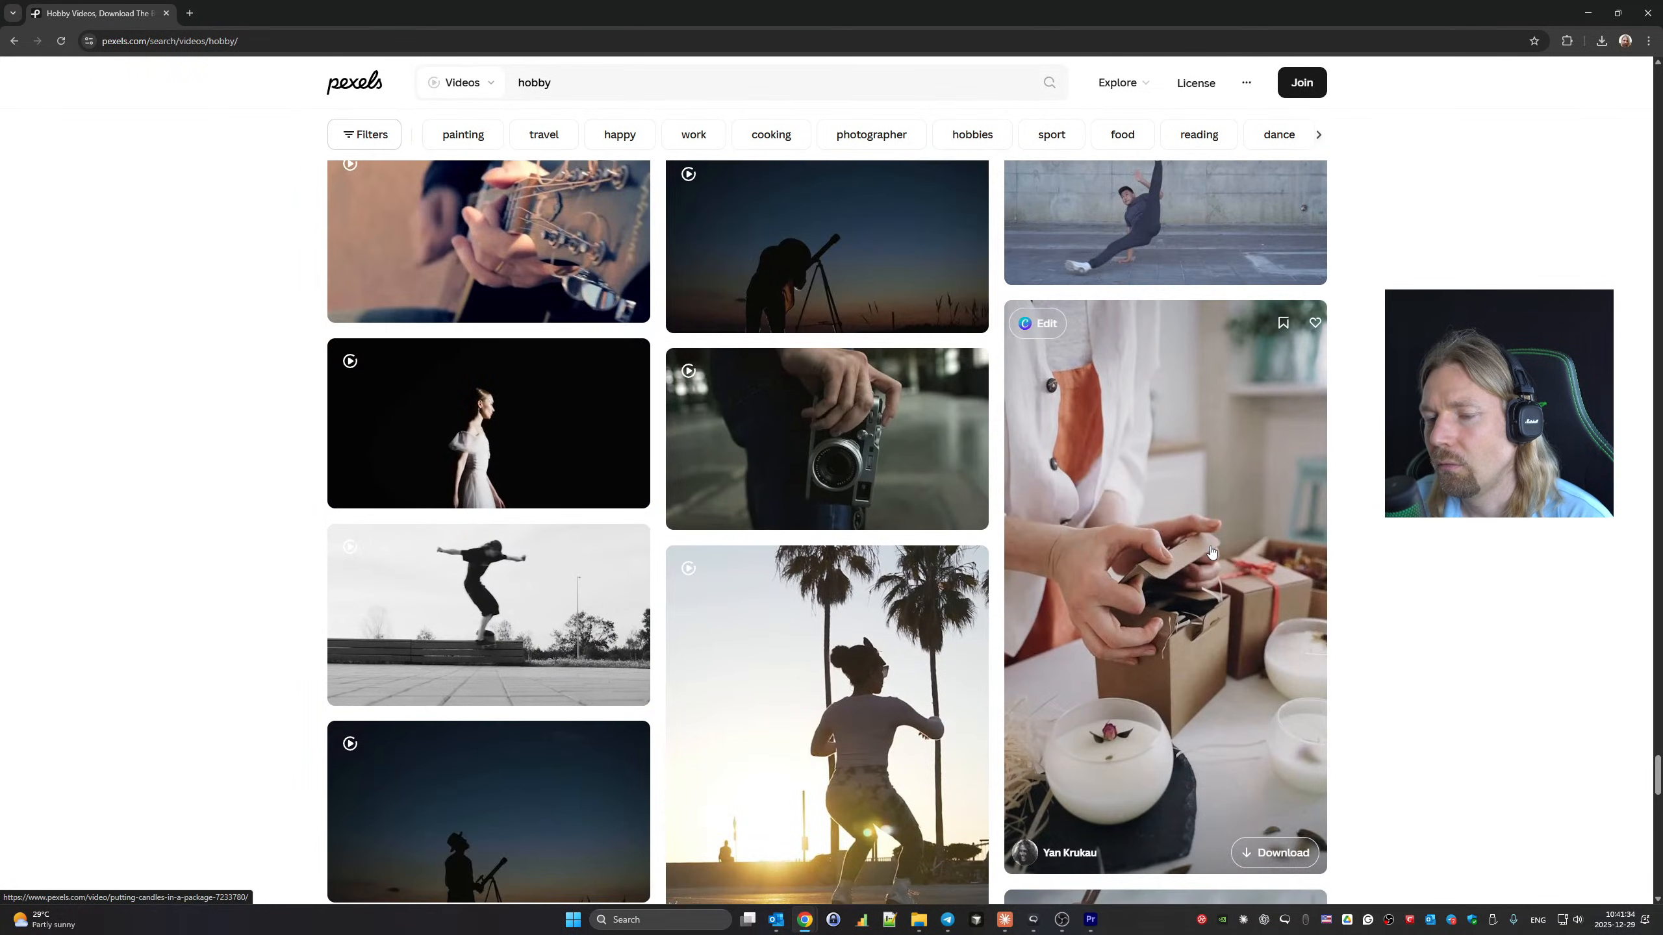
scroll(1211, 550, "down", 5)
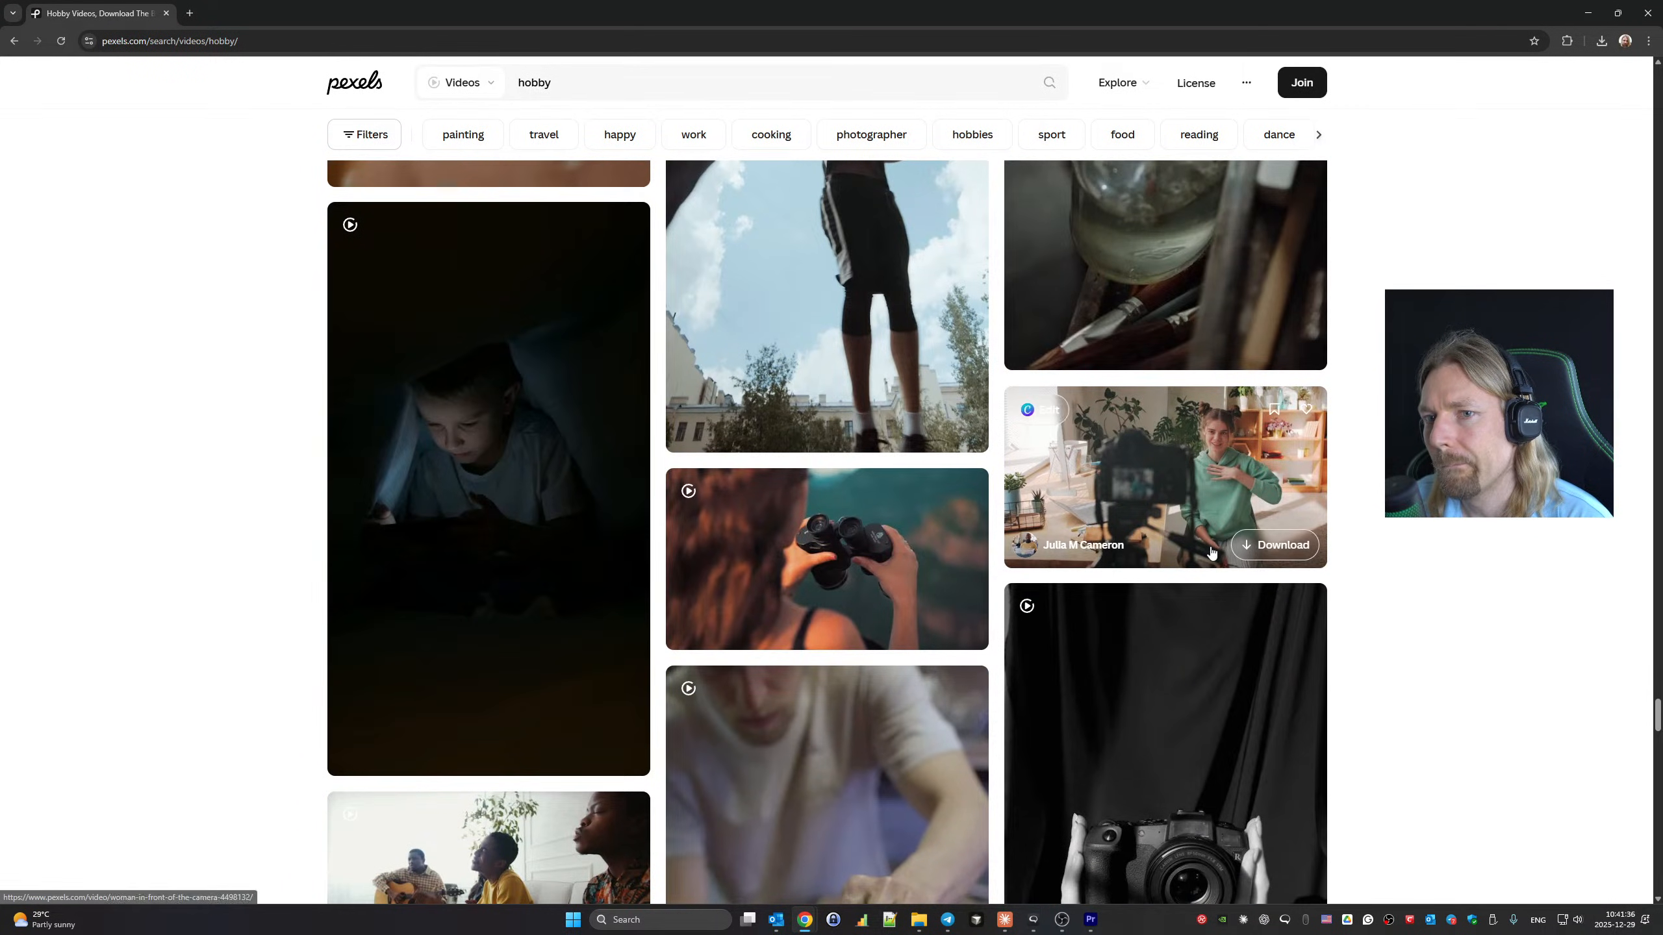
scroll(1213, 553, "down", 5)
scroll(1213, 553, "up", 20)
scroll(942, 545, "up", 20)
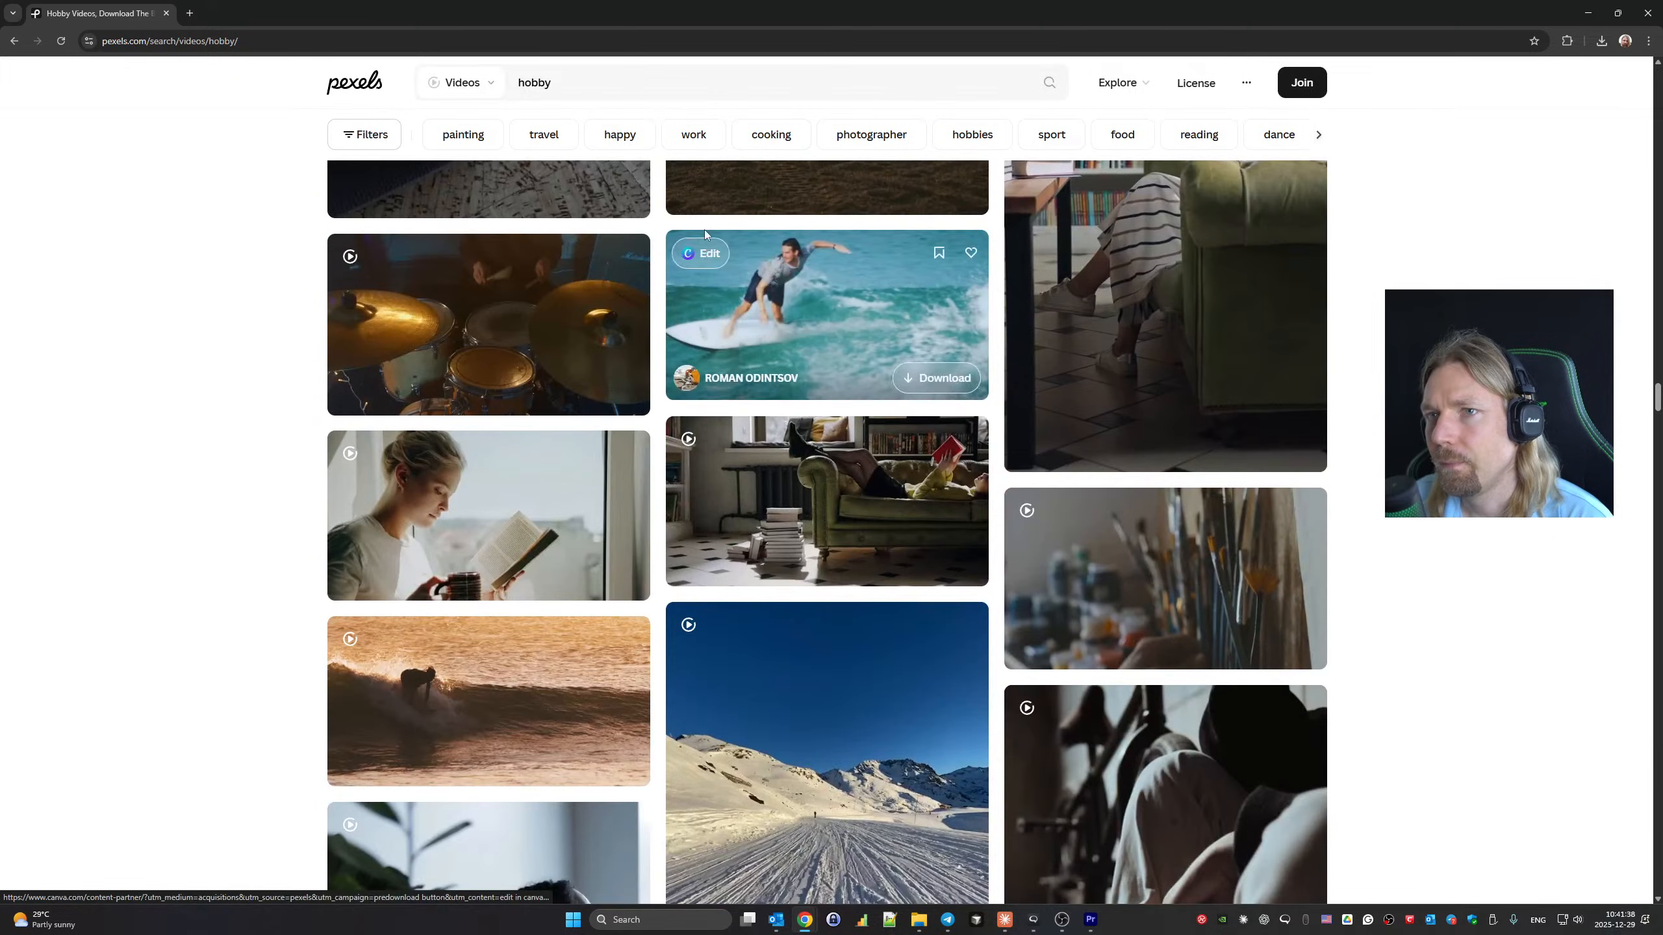
Search the Pexels videos for "professional", correcting the misspelled search term.
double_click(619, 78)
type("profeccsional")
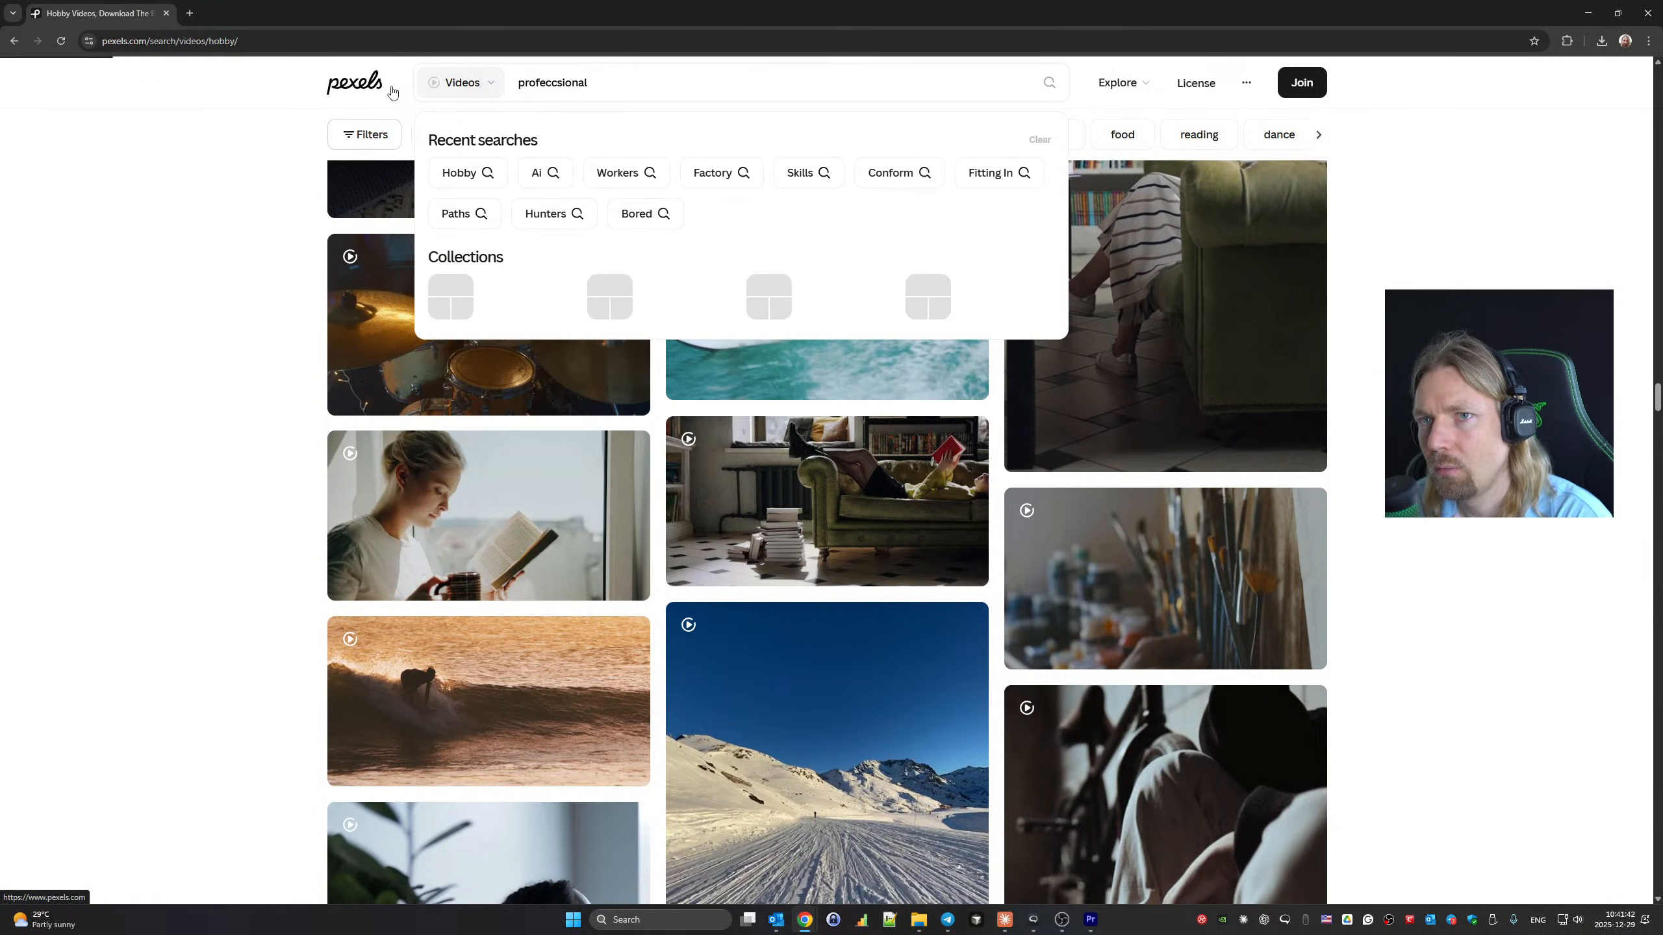
key("Return")
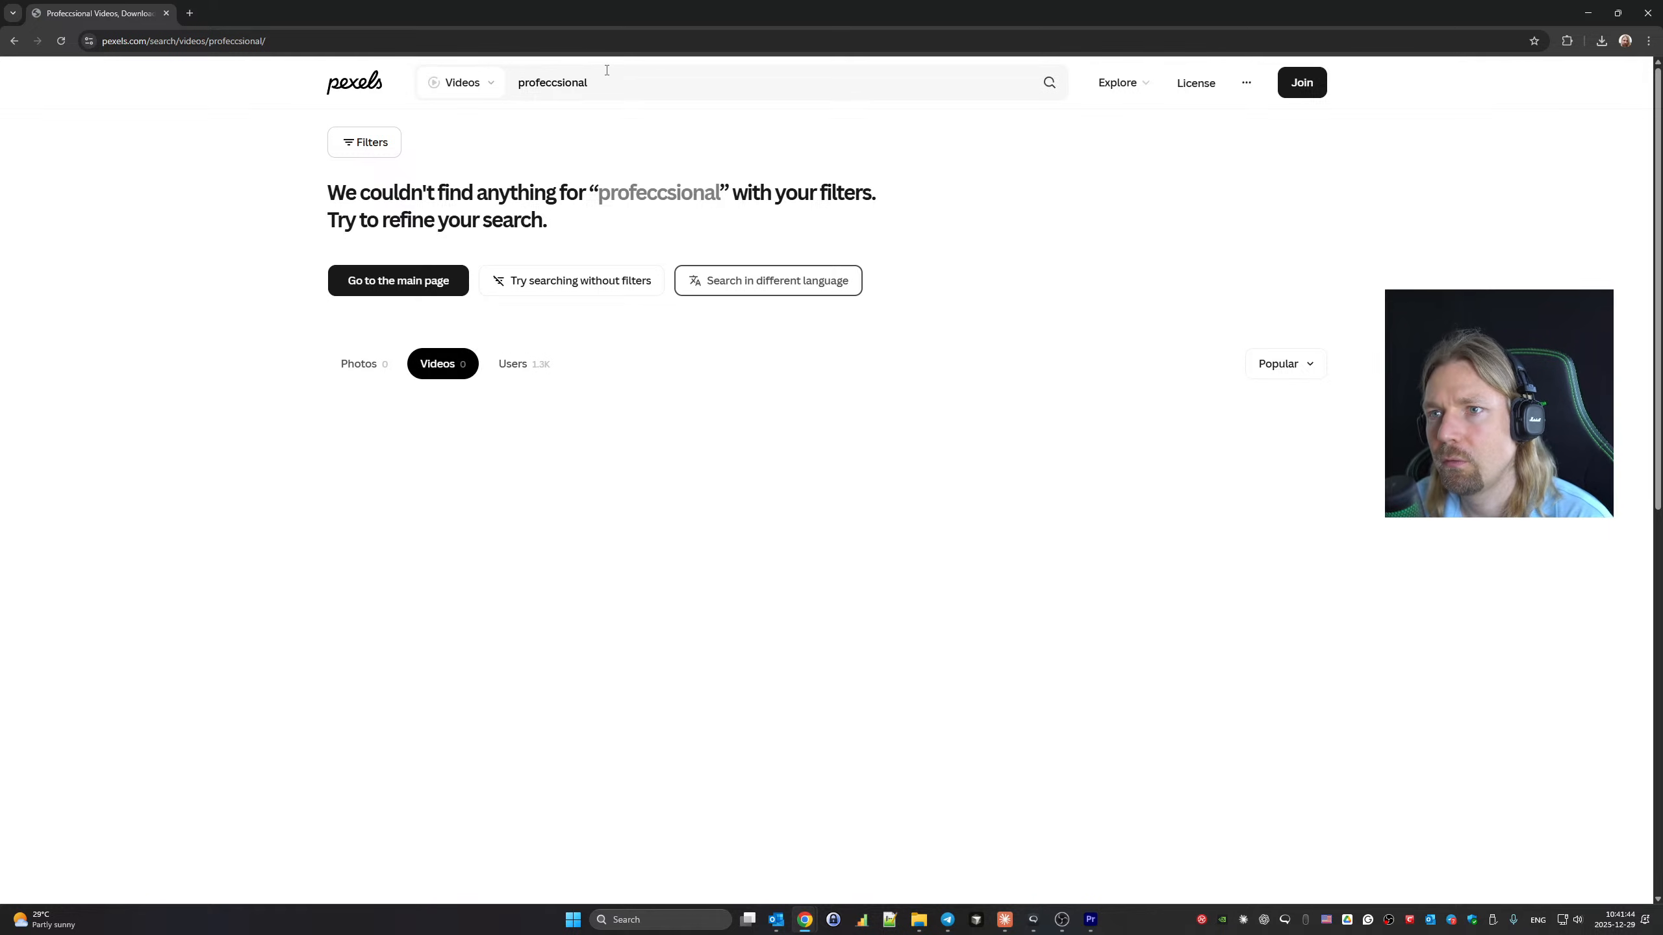
left_click(606, 70)
right_click(541, 77)
left_click(569, 92)
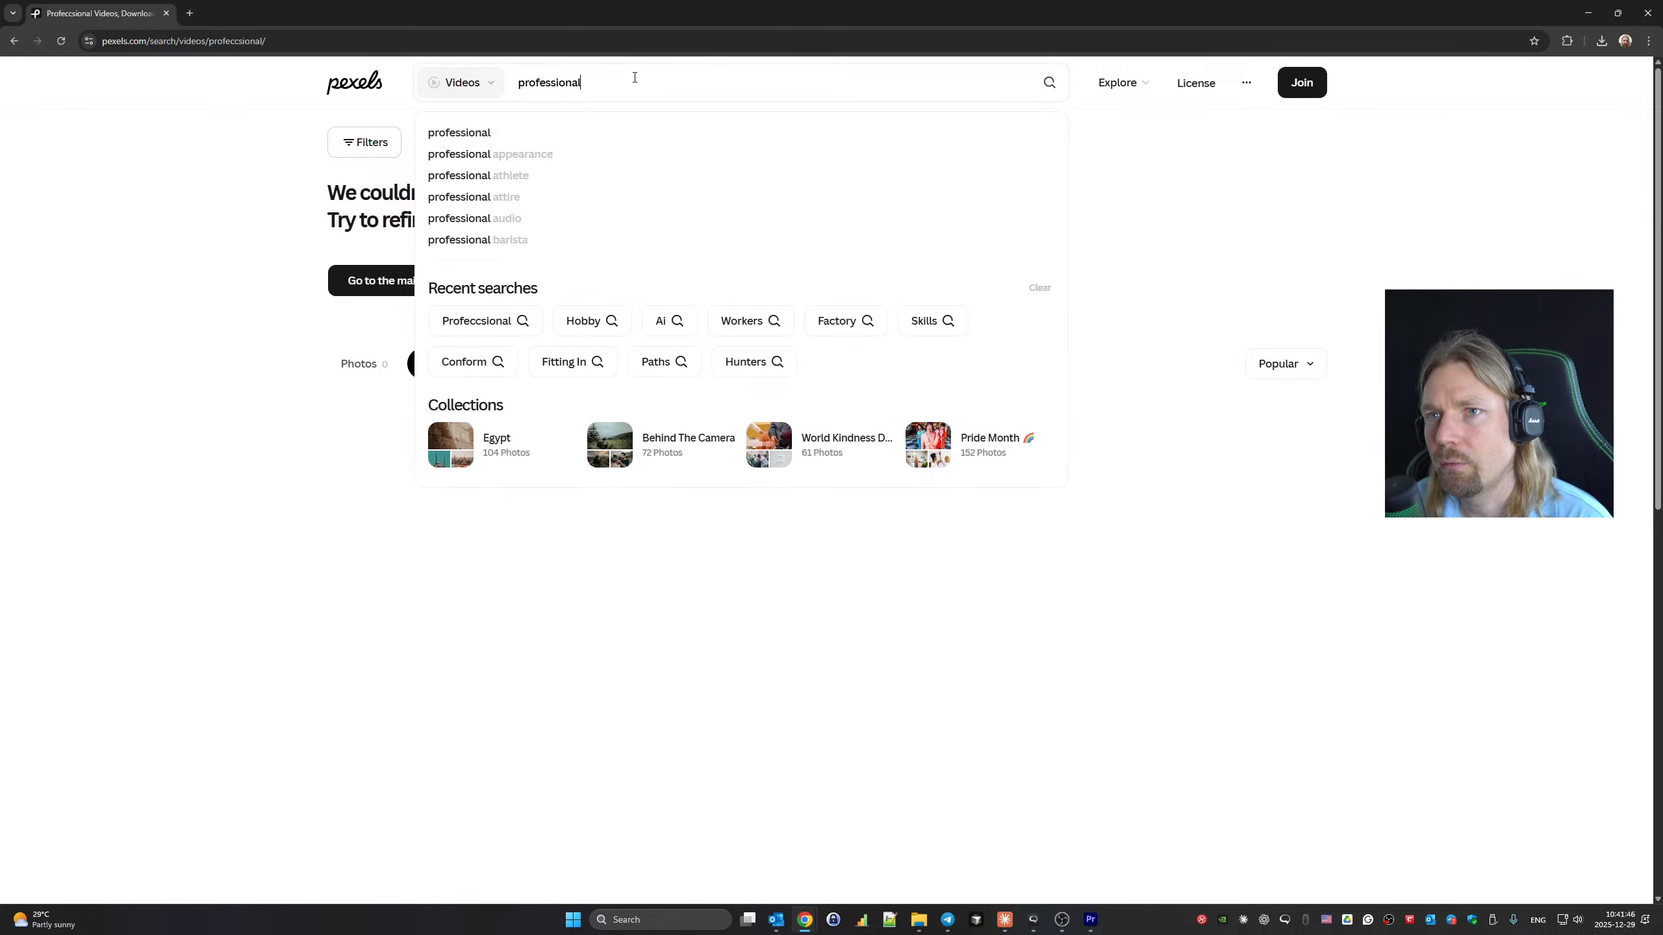
key("Return")
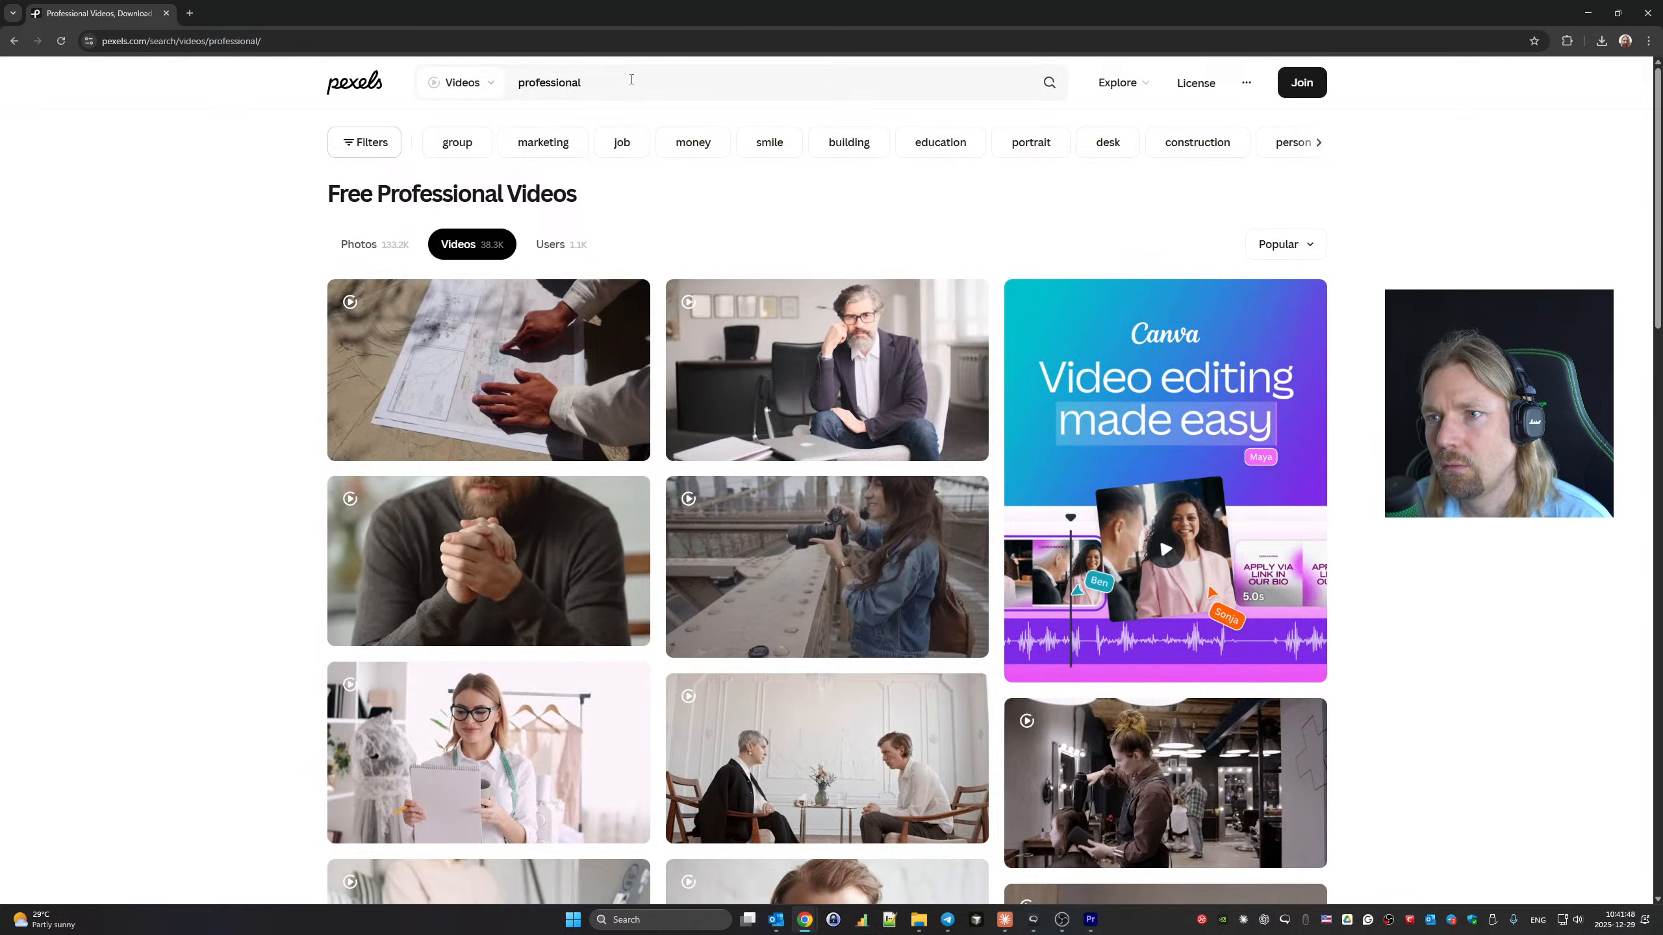
Look through the professional video results for a clip that fits the "specific problems" line.
scroll(657, 260, "down", 10)
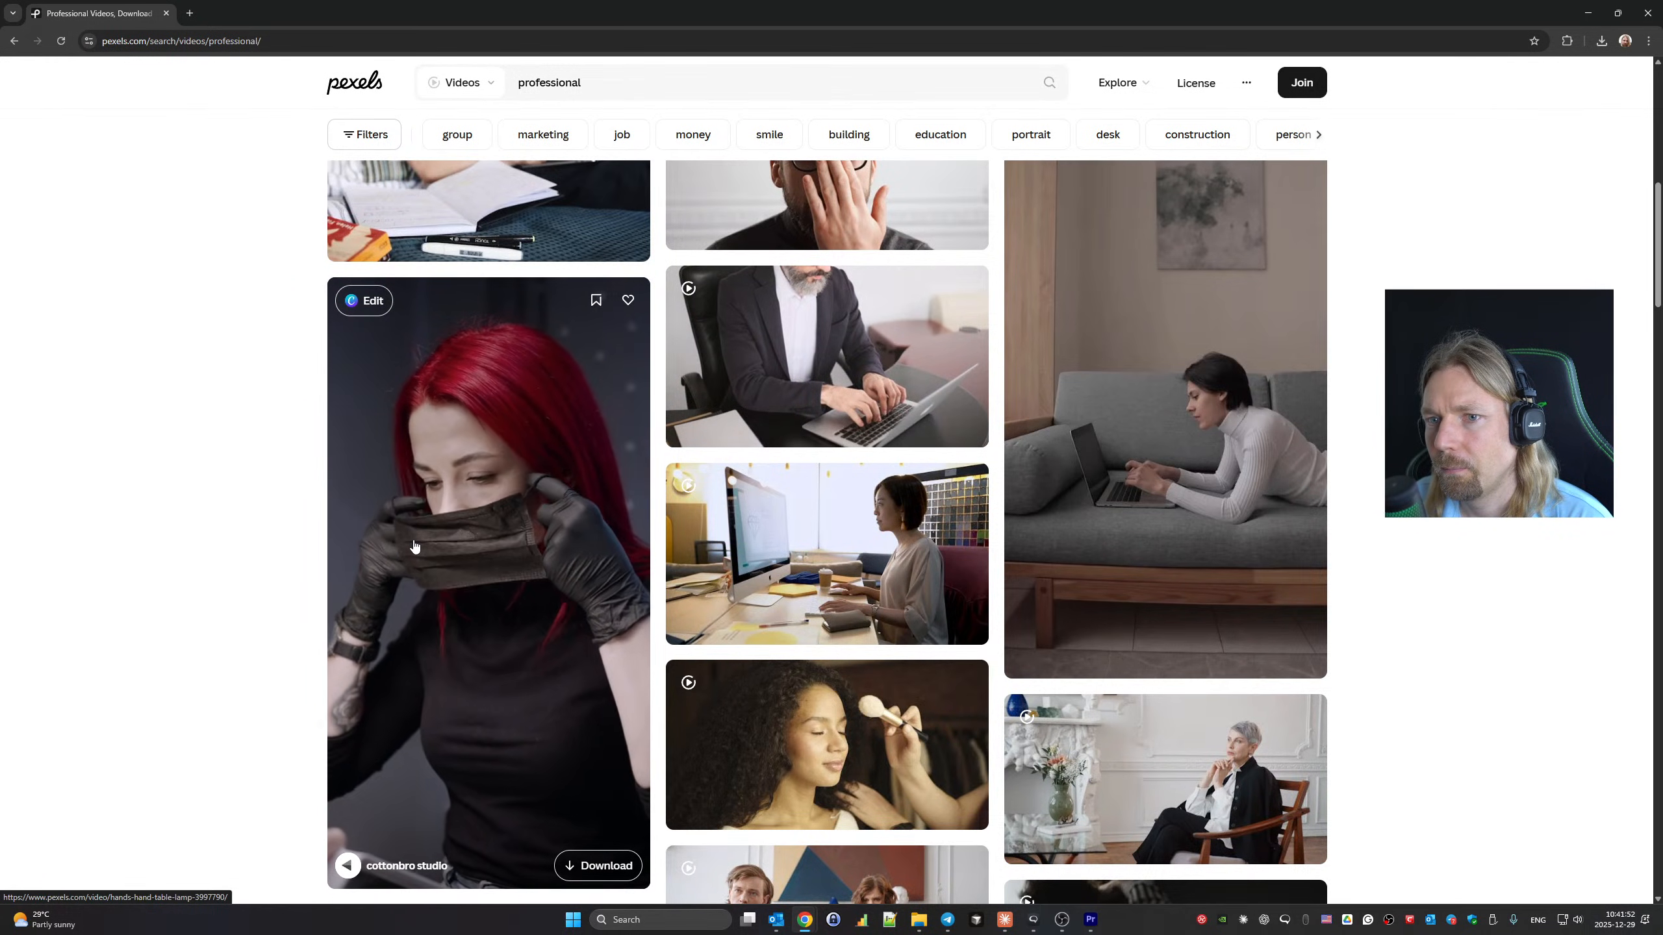
scroll(415, 546, "down", 10)
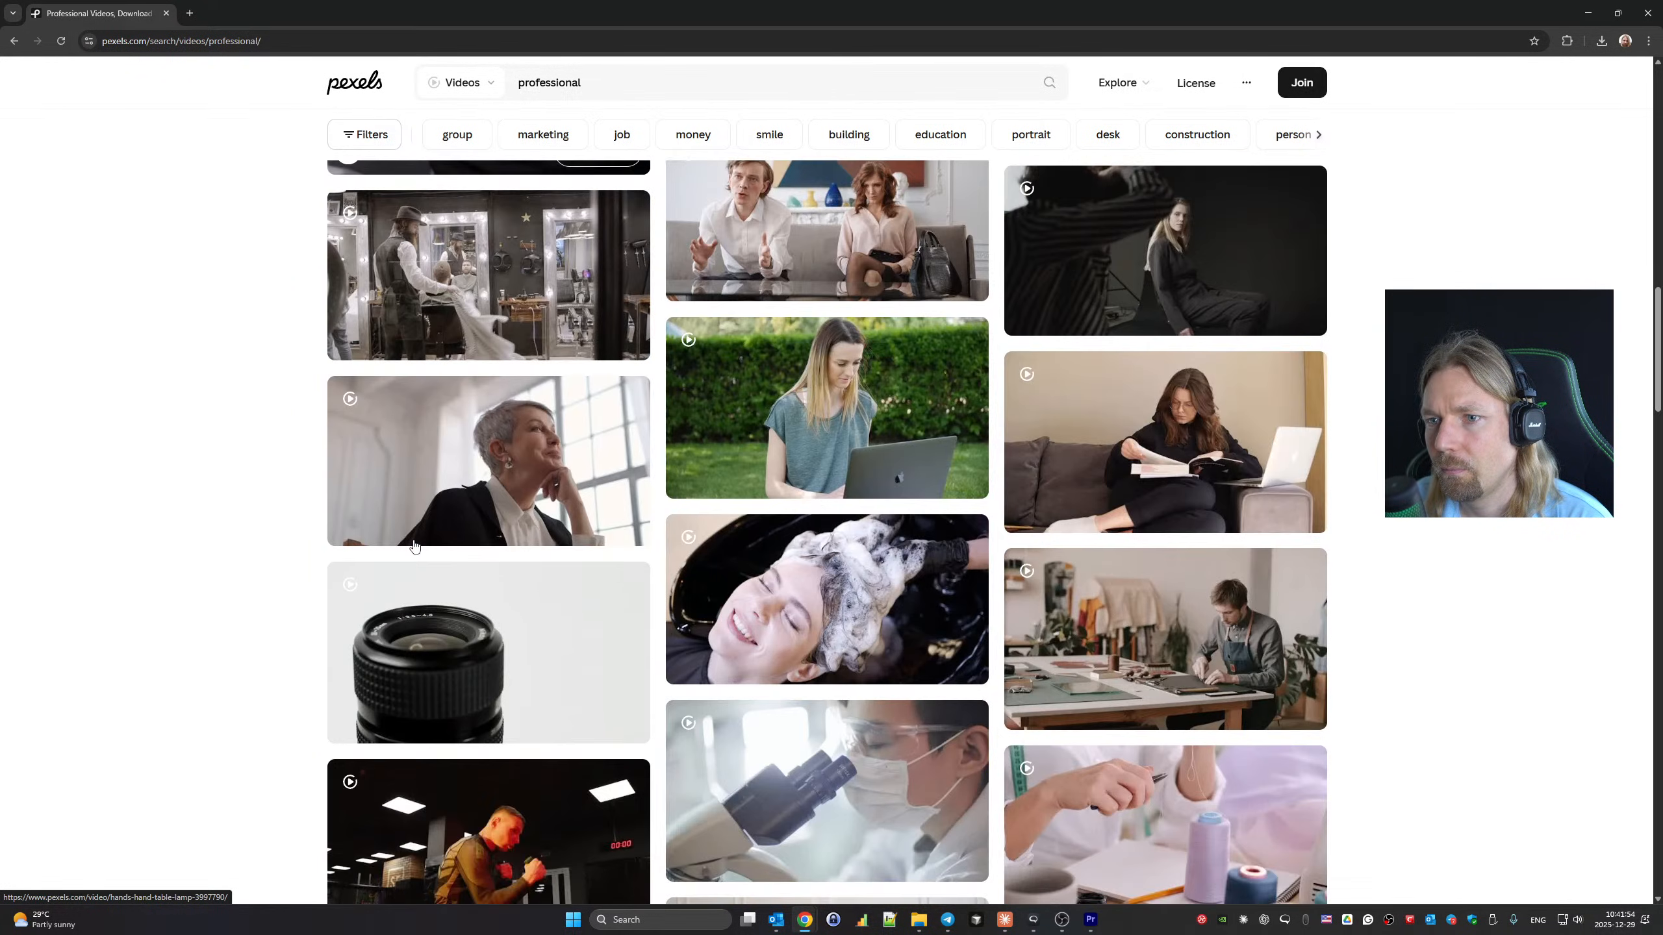
scroll(414, 546, "down", 8)
scroll(414, 546, "down", 7)
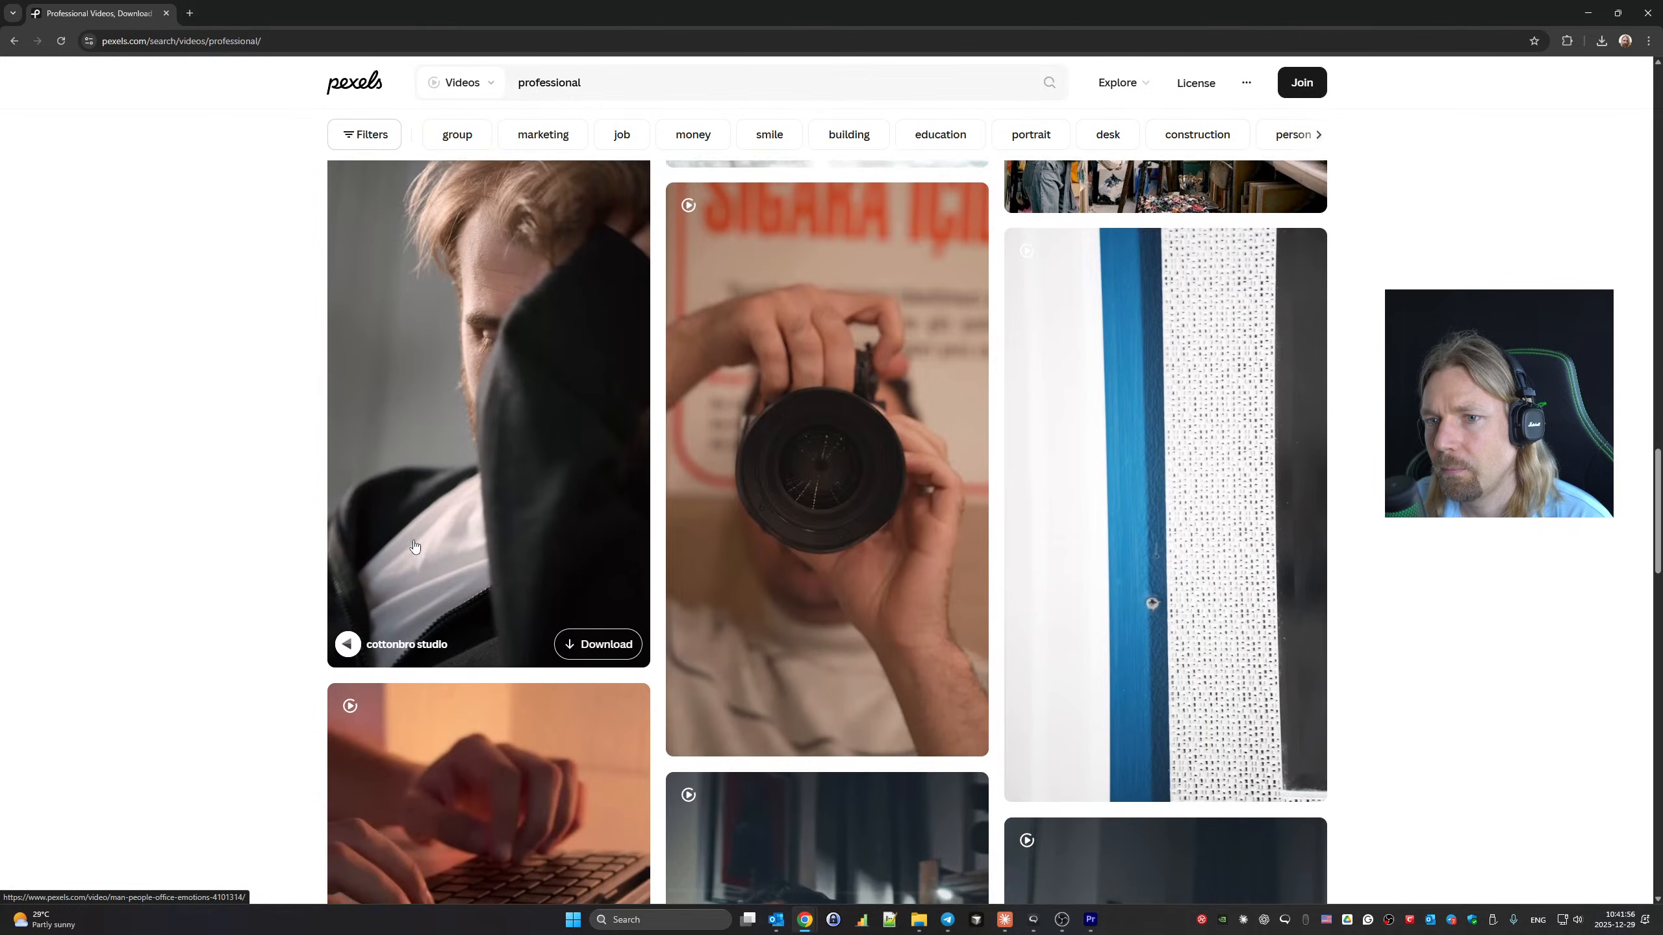
scroll(415, 546, "down", 6)
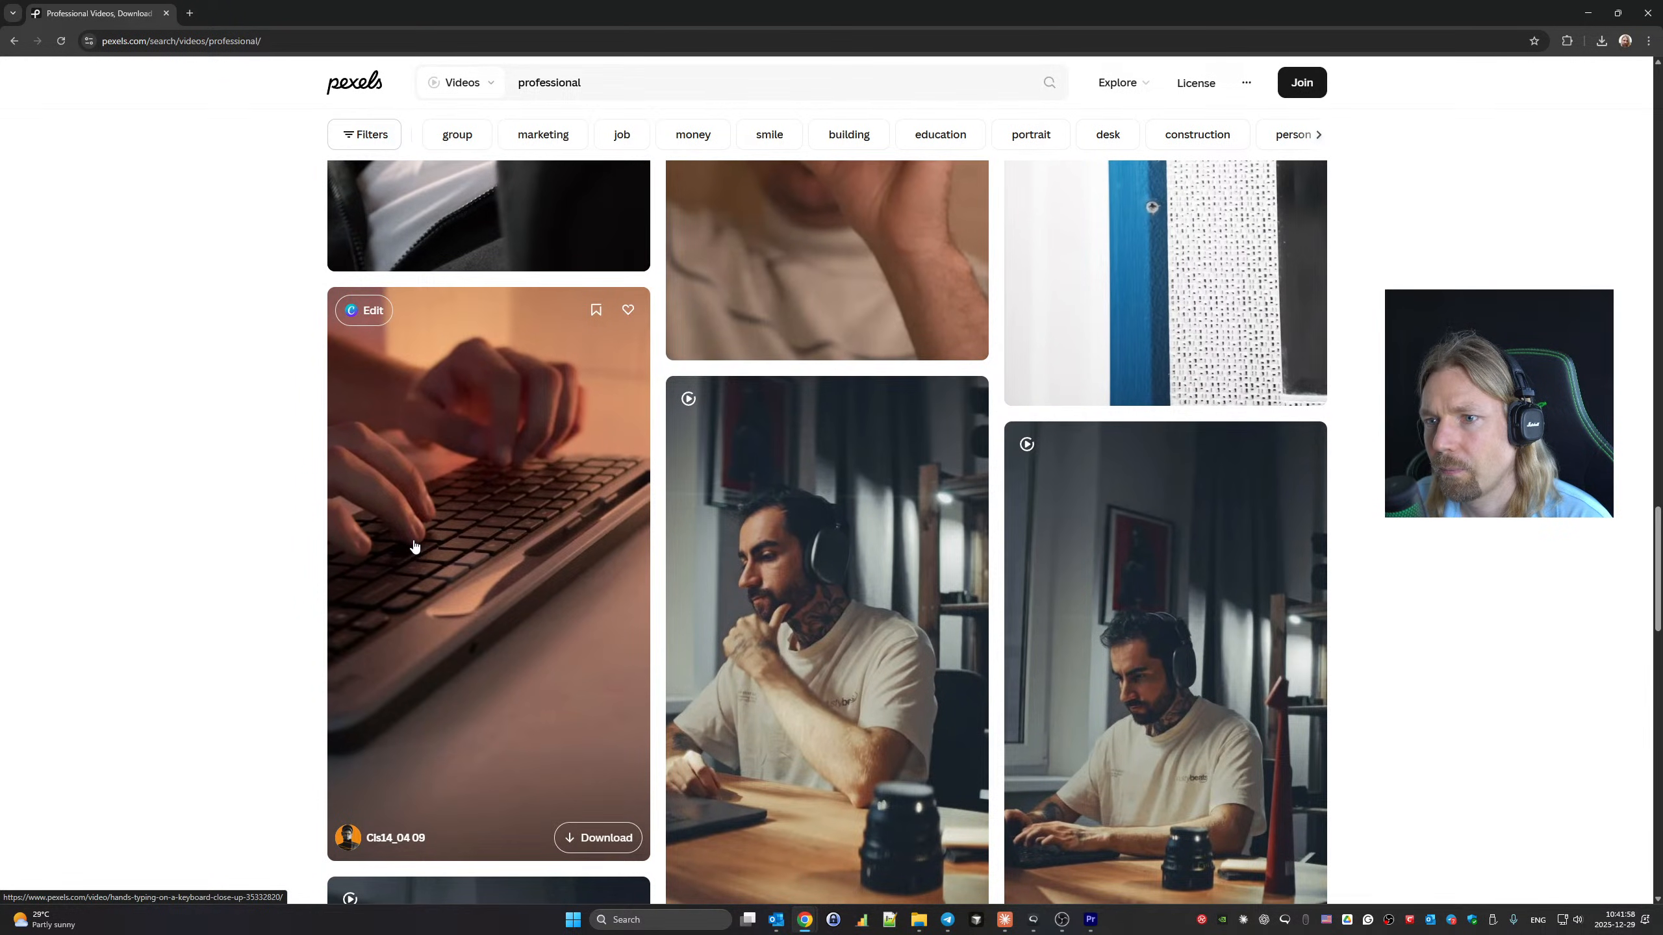
scroll(414, 546, "down", 15)
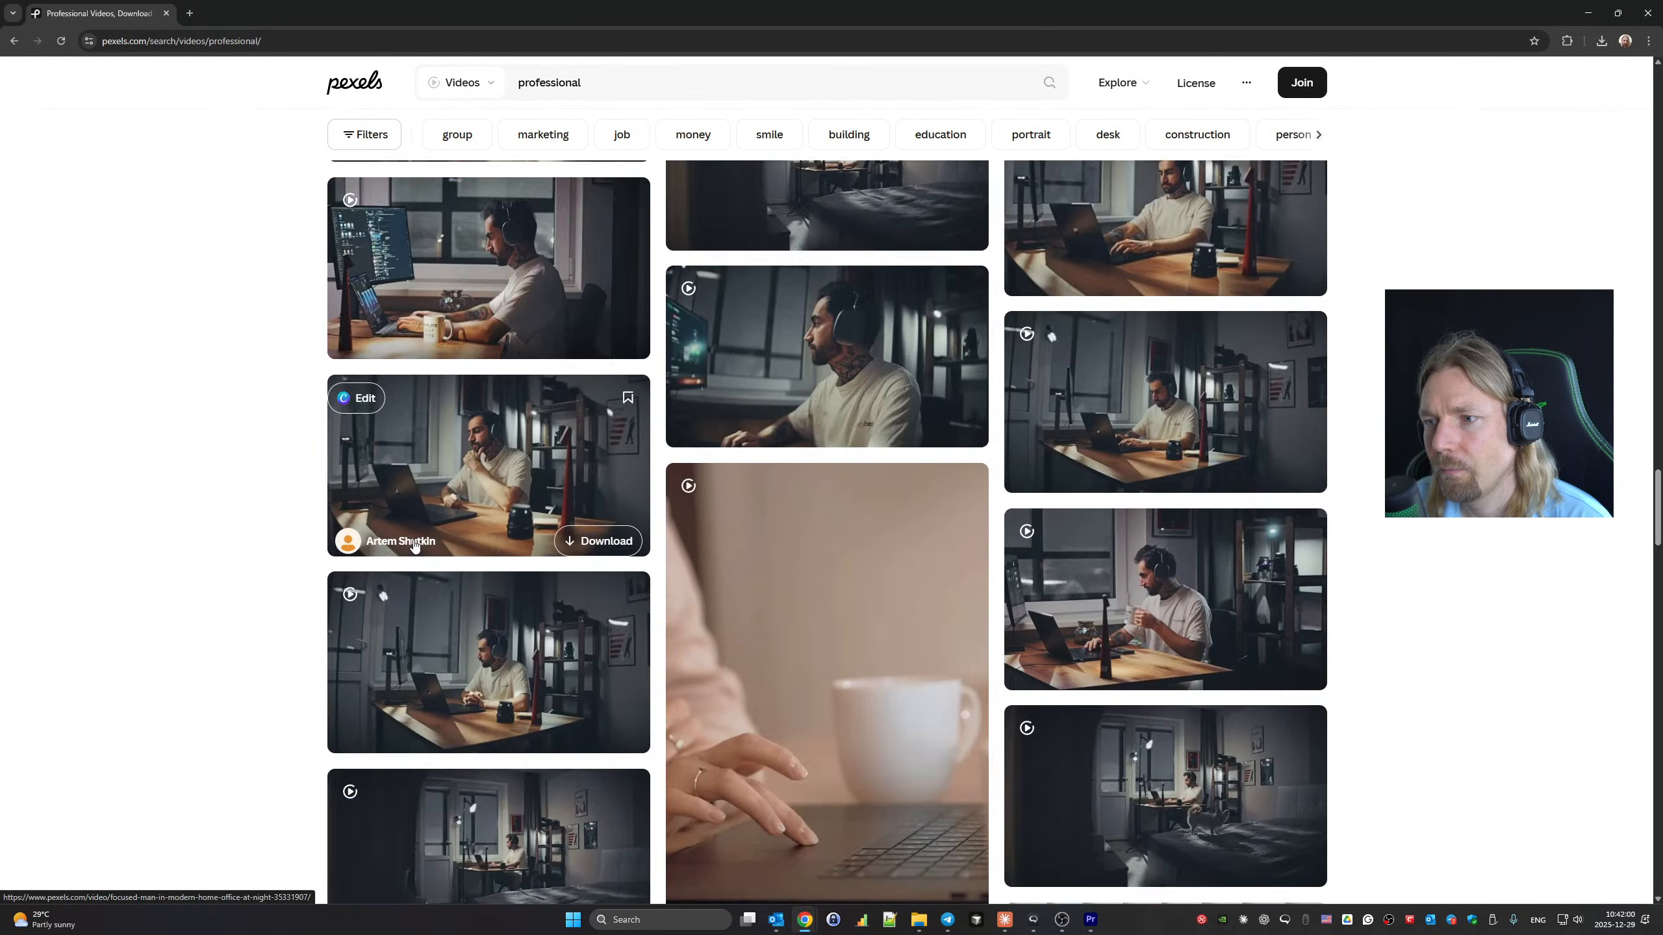
scroll(414, 545, "down", 15)
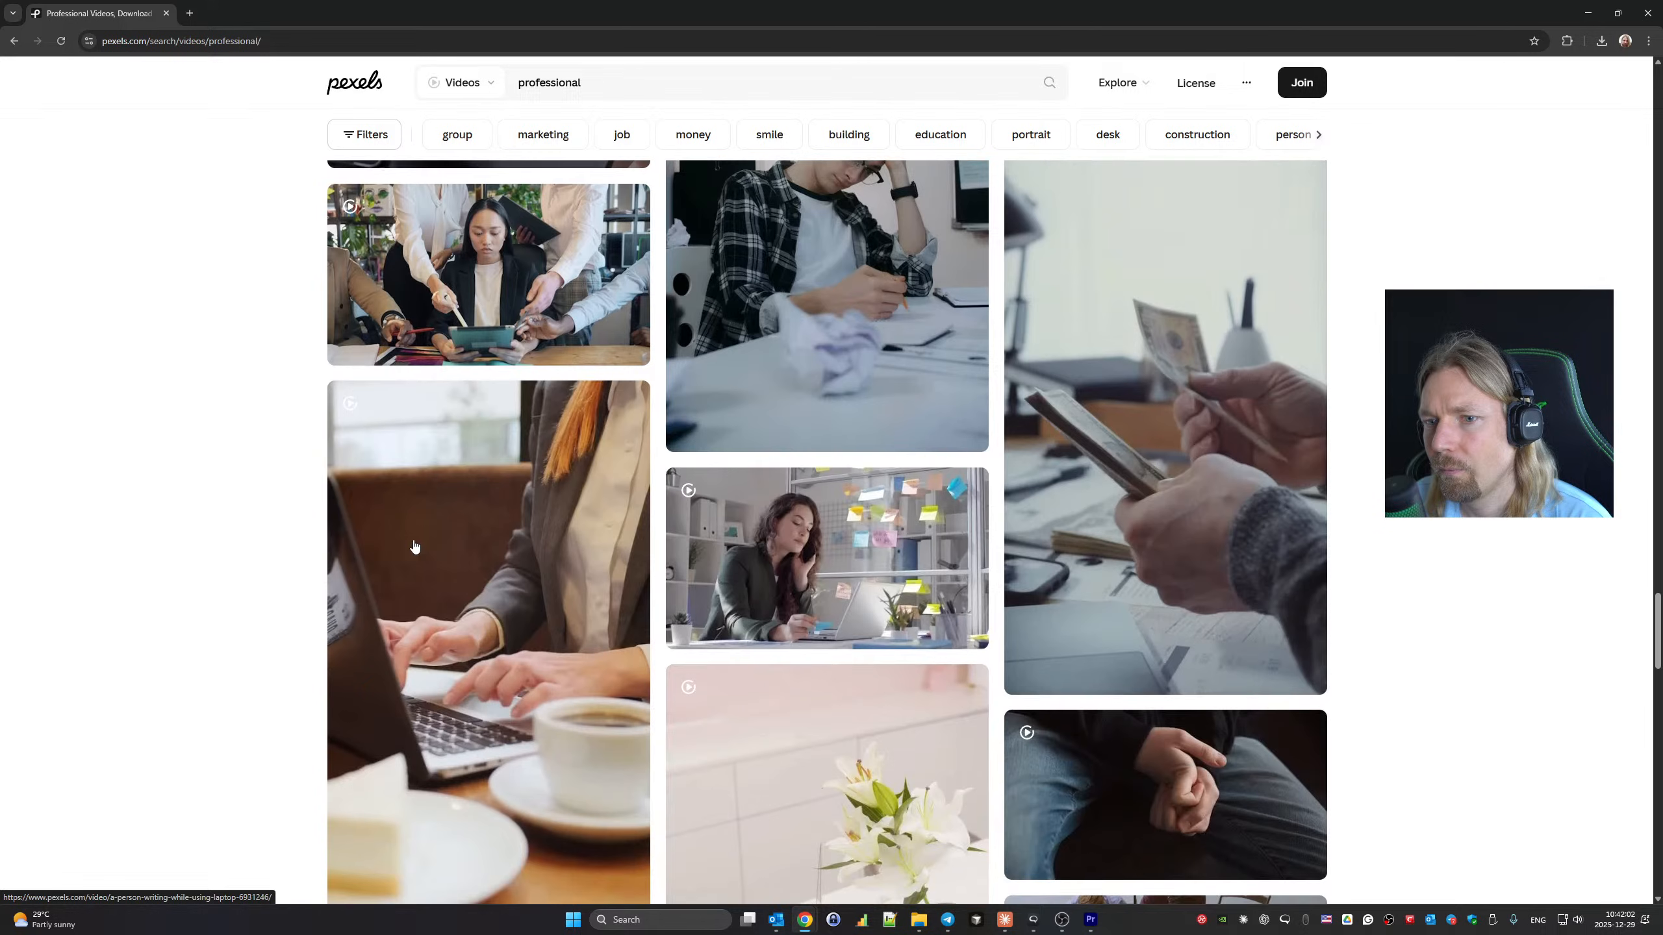
scroll(415, 546, "down", 15)
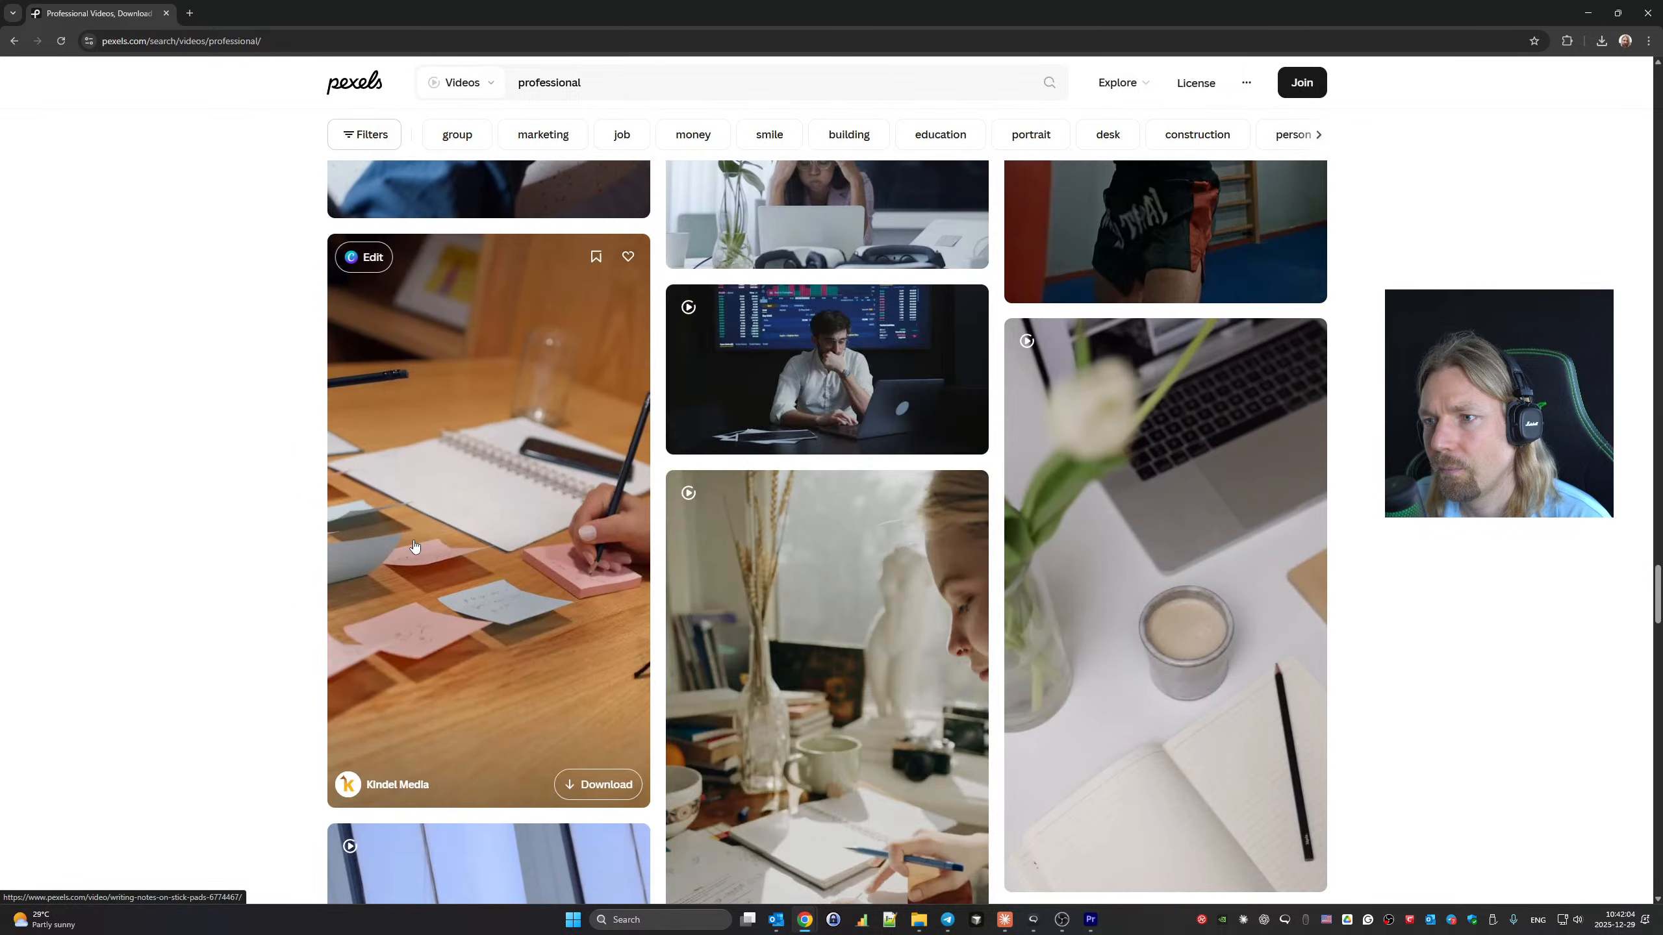
scroll(414, 546, "down", 4)
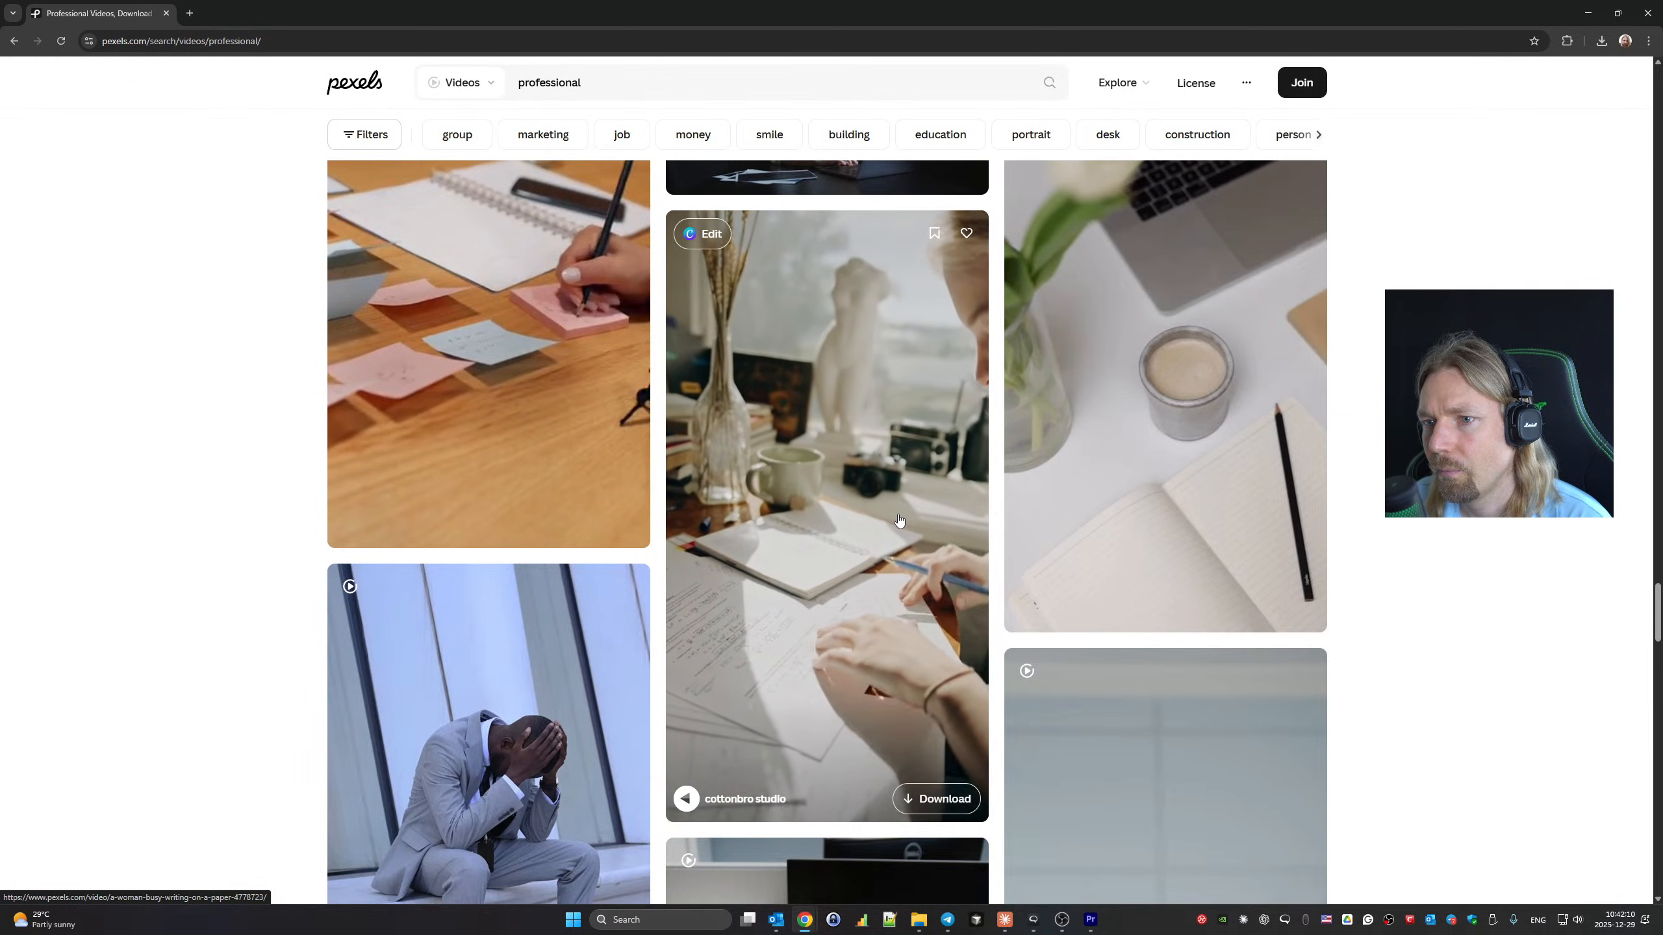
scroll(899, 520, "down", 18)
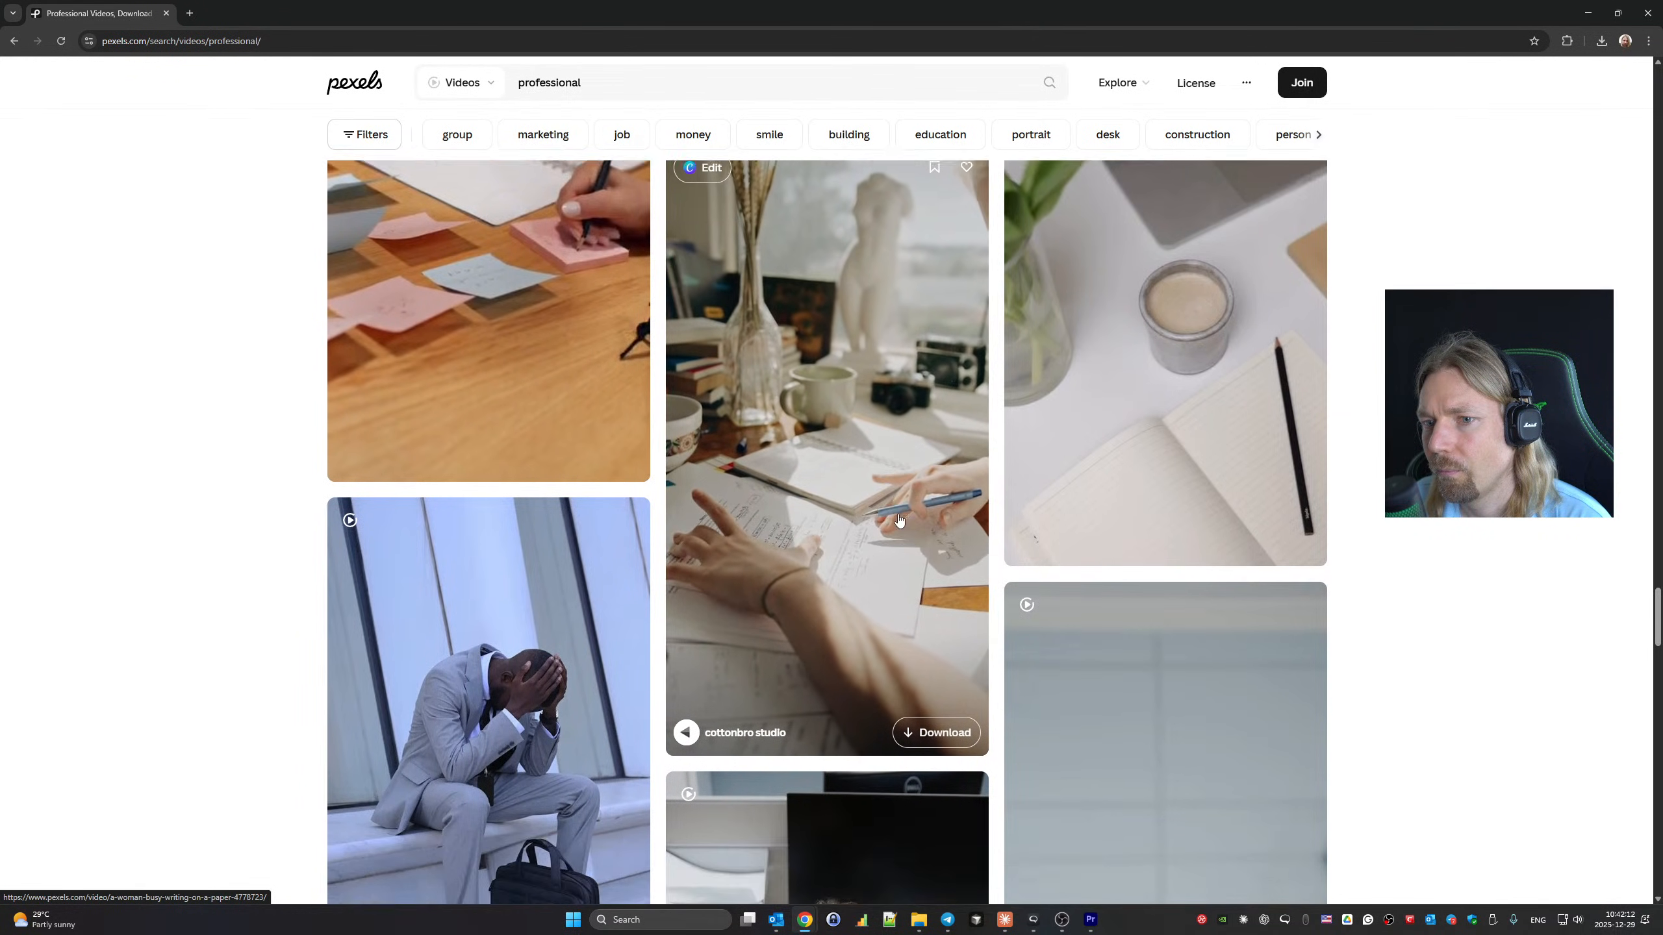
scroll(899, 520, "down", 12)
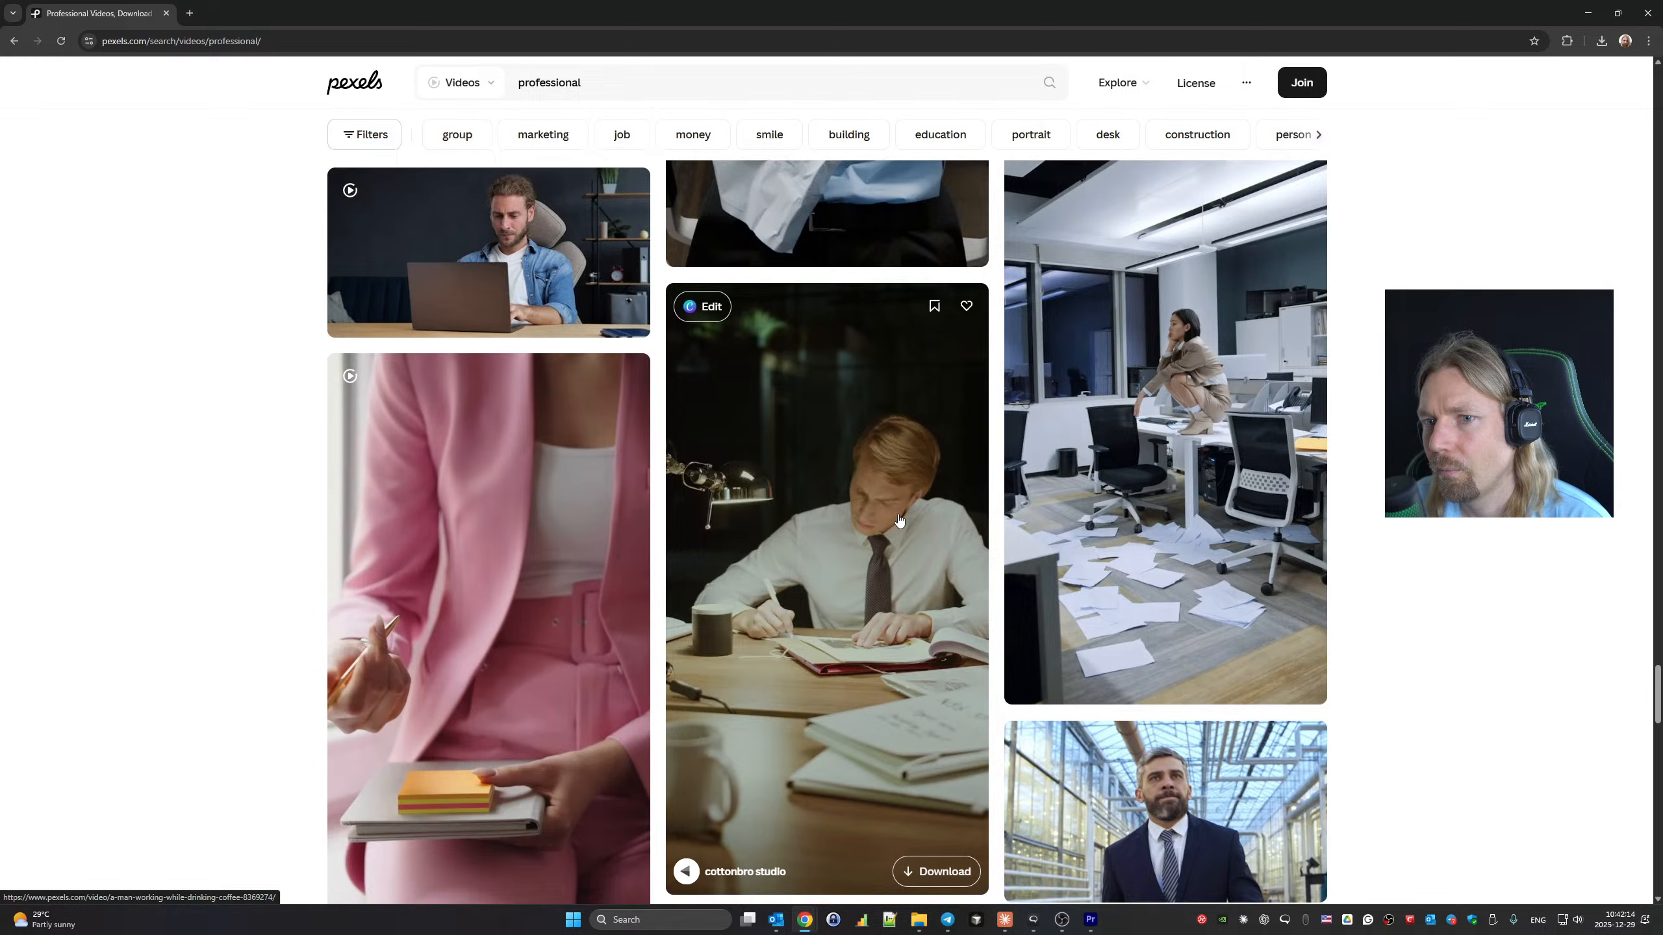
scroll(899, 520, "down", 7)
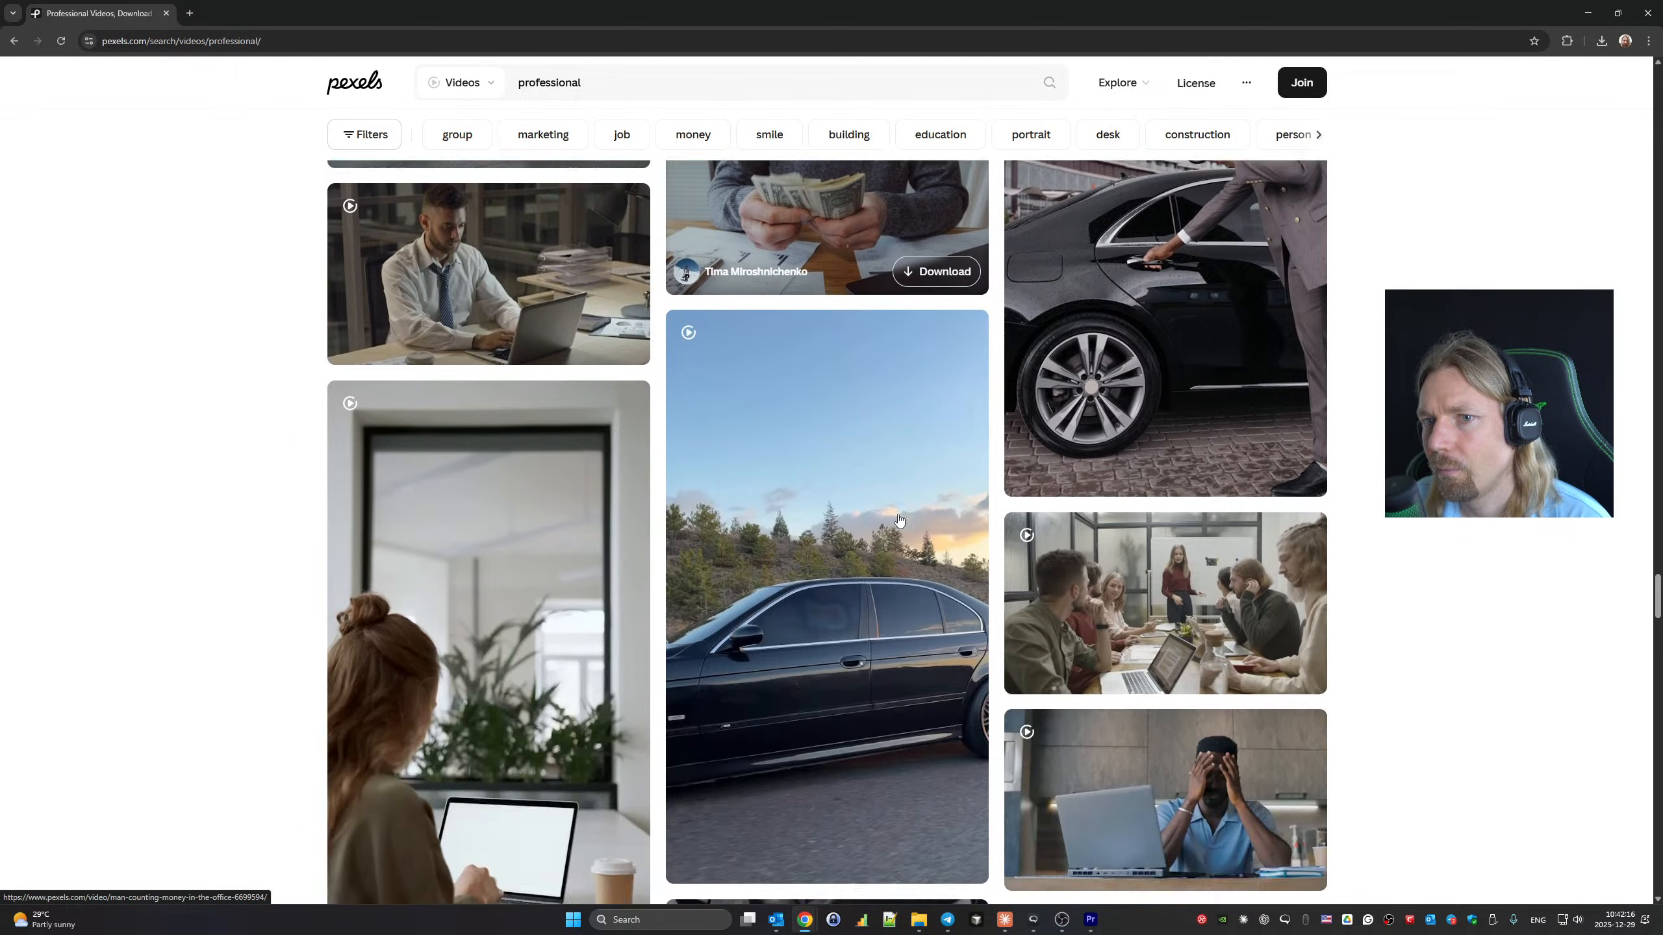
scroll(899, 520, "down", 8)
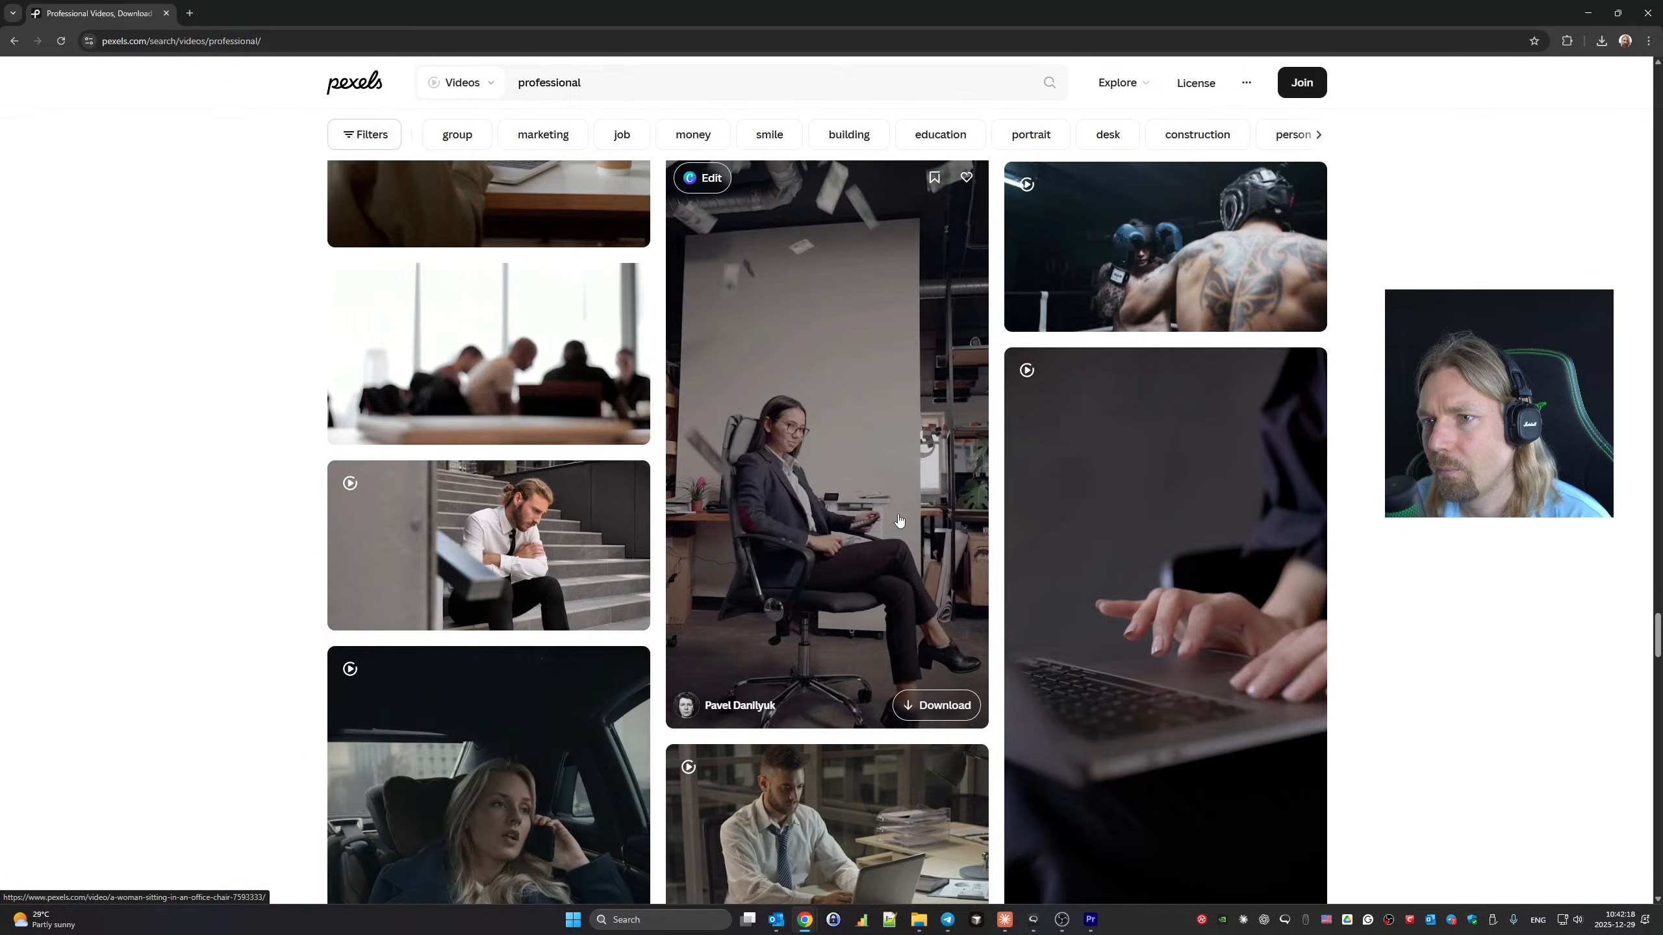
scroll(899, 520, "down", 14)
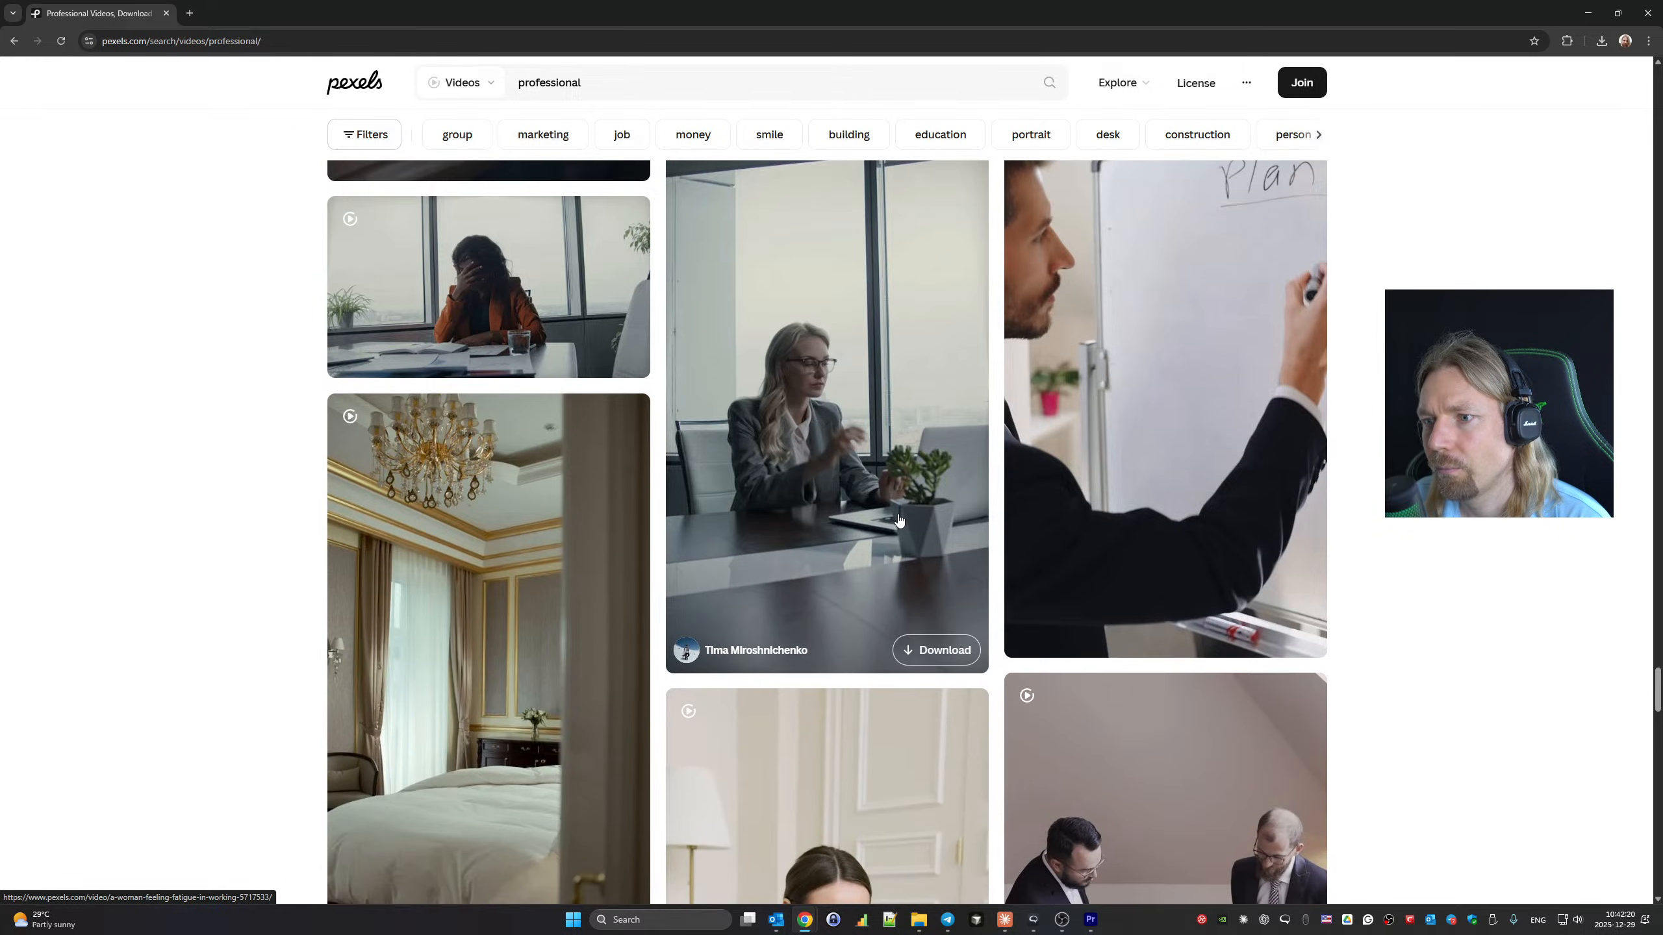
scroll(899, 520, "down", 8)
scroll(899, 520, "down", 14)
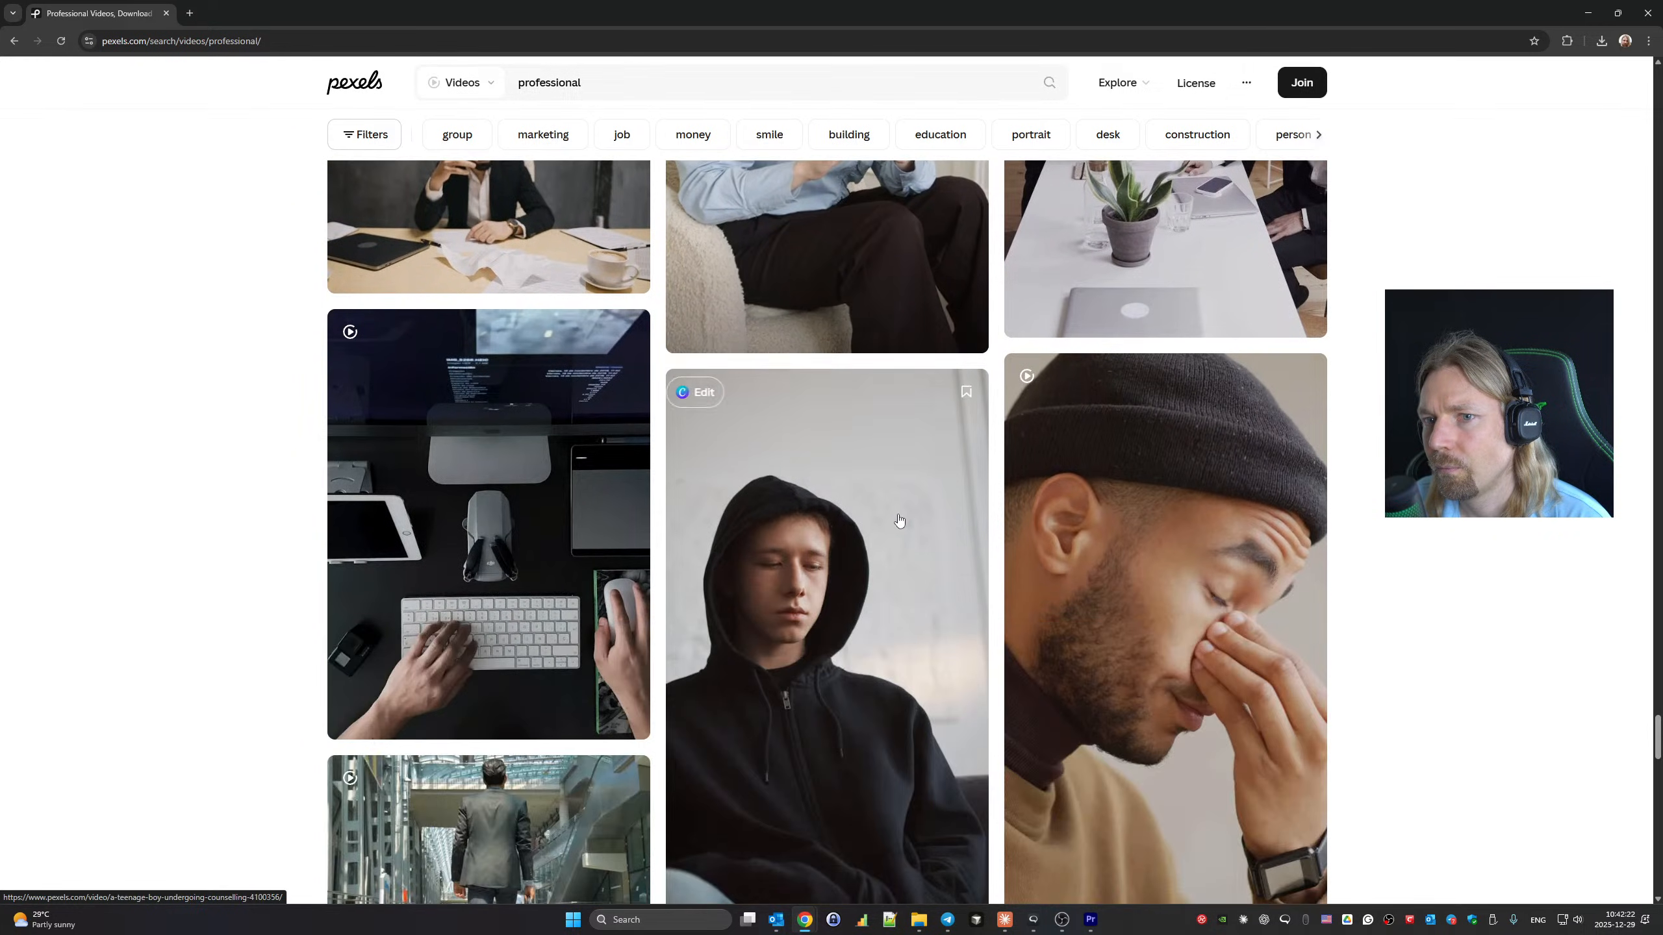
scroll(899, 520, "down", 10)
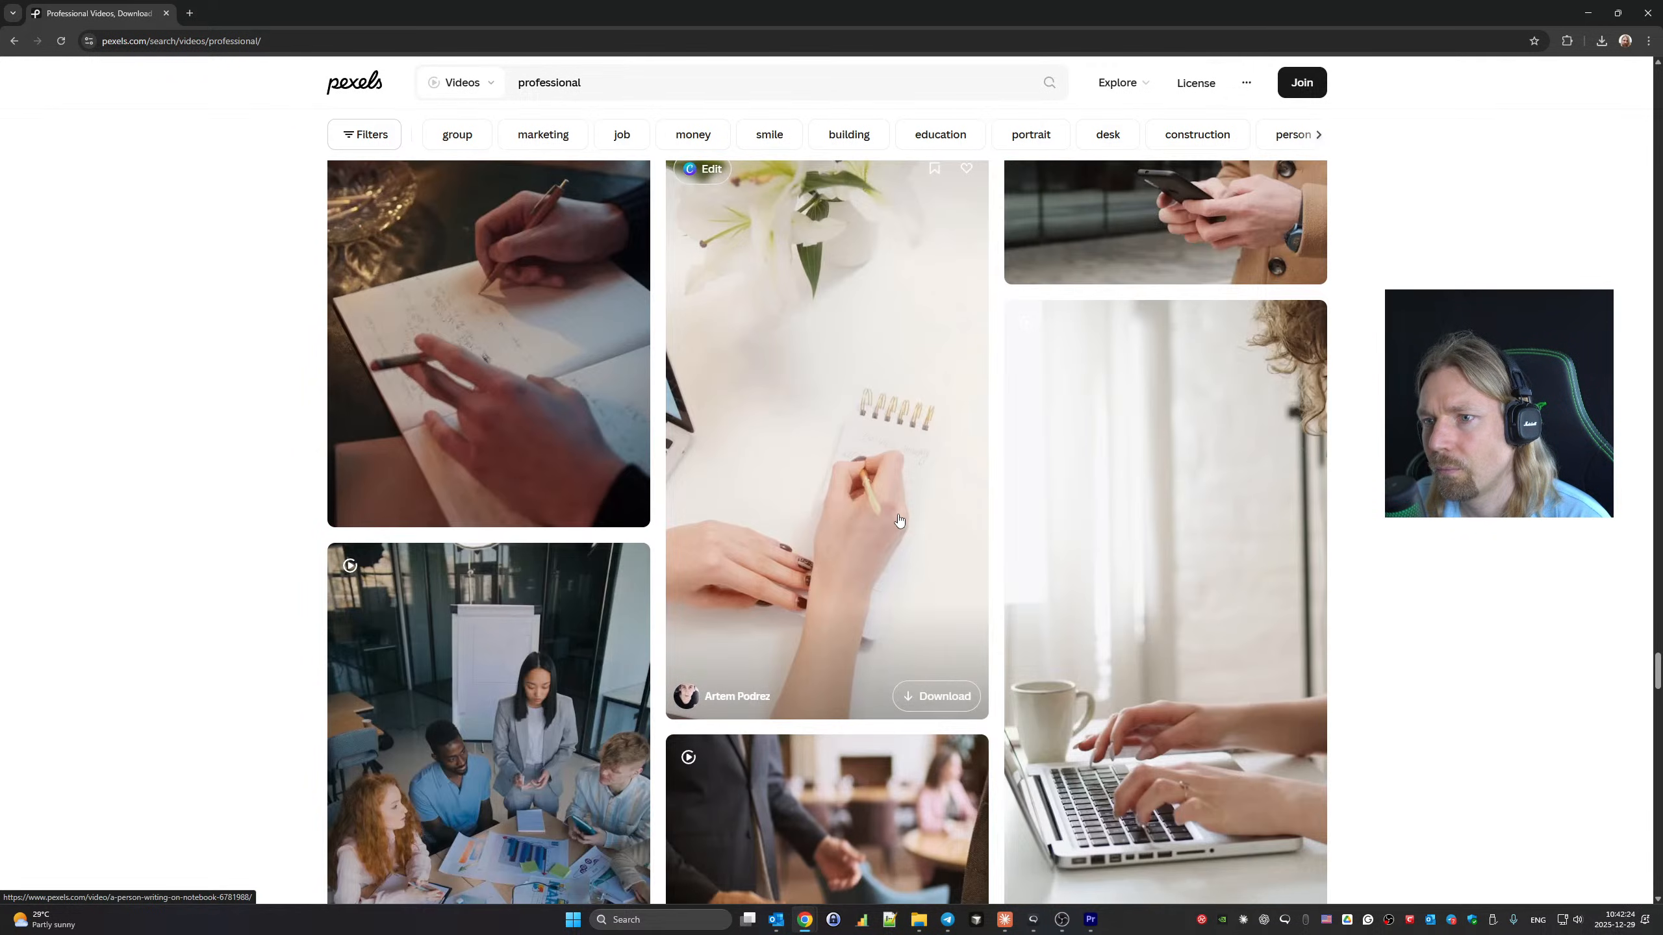
scroll(899, 520, "down", 10)
scroll(899, 520, "down", 12)
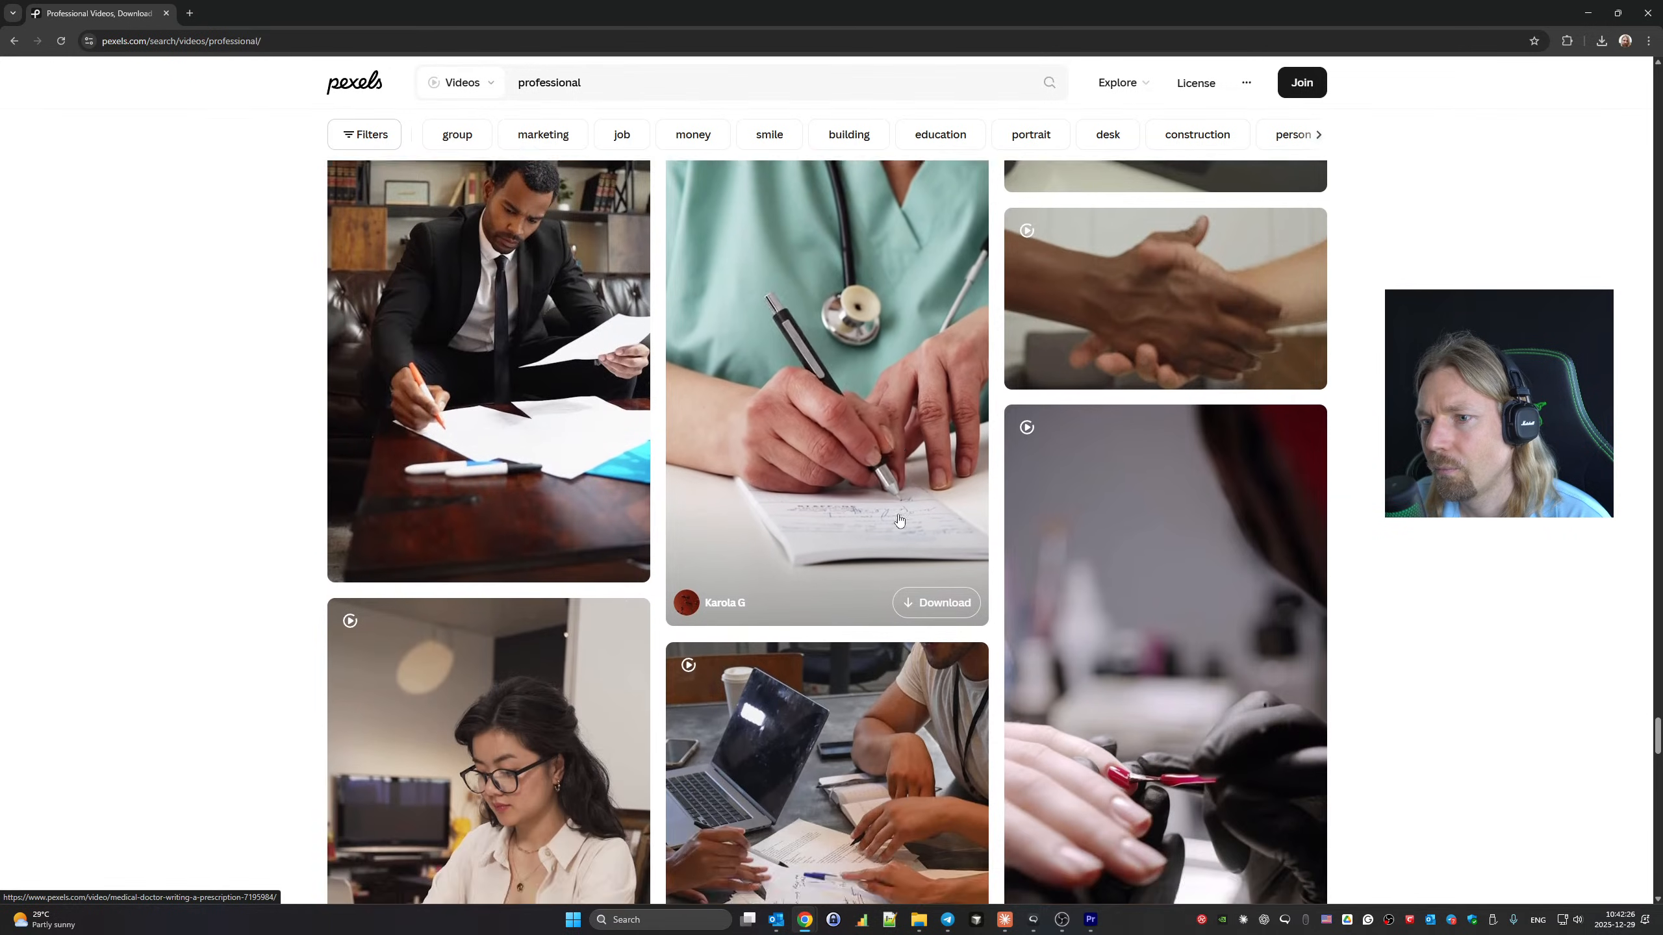
scroll(899, 519, "down", 20)
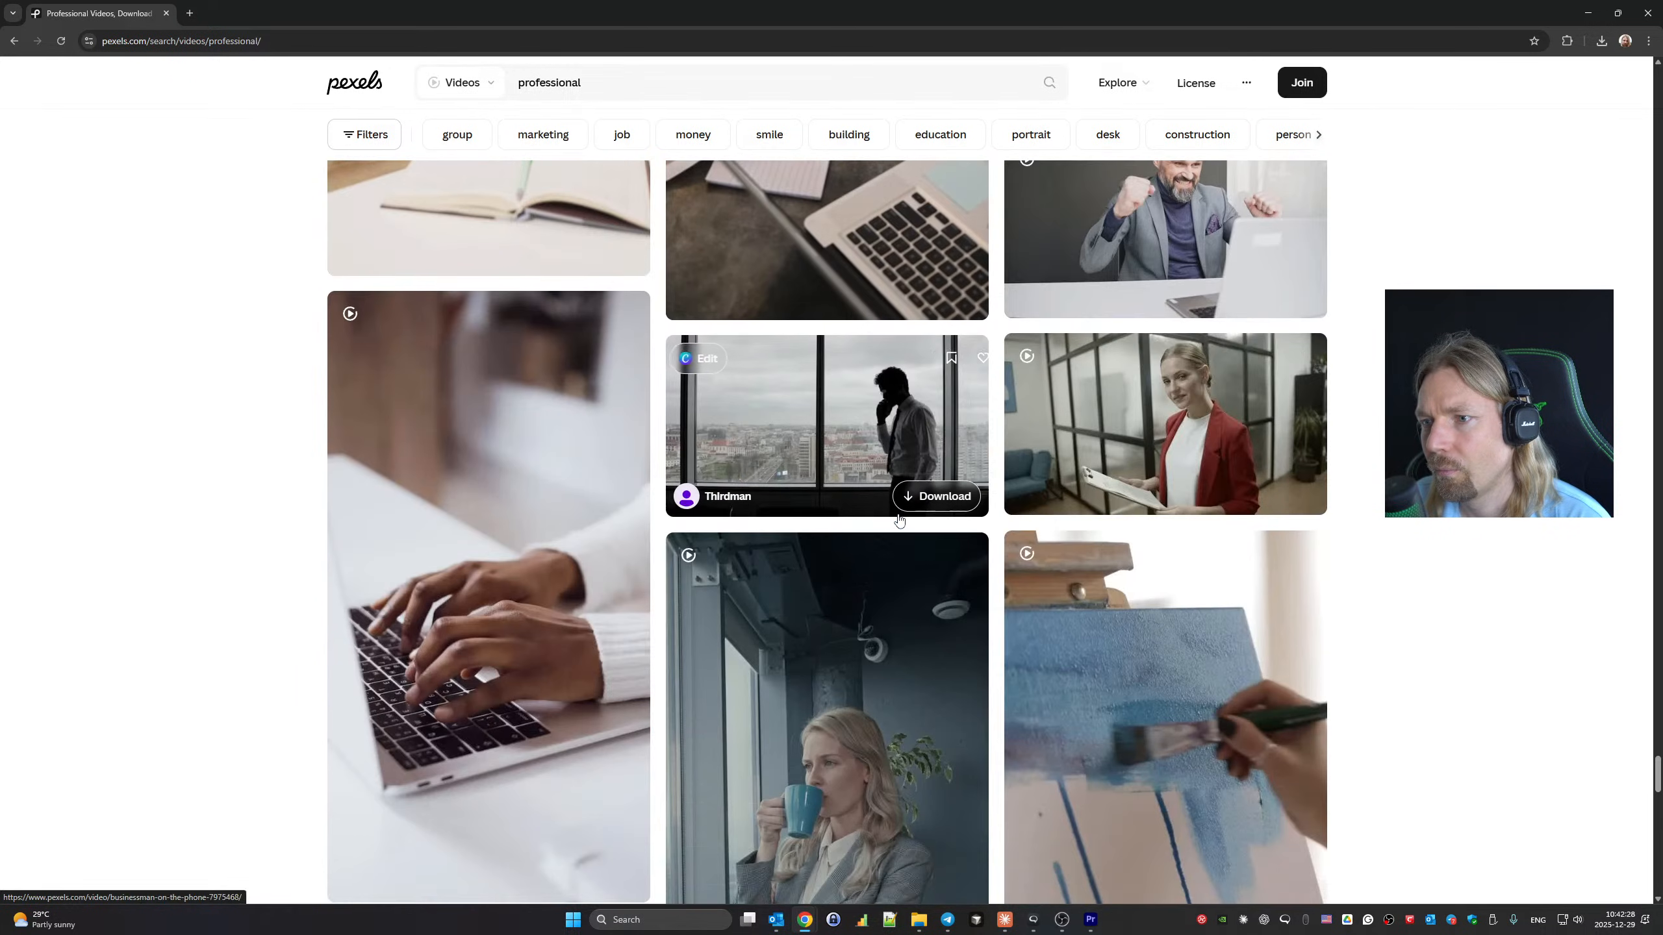
scroll(900, 519, "down", 8)
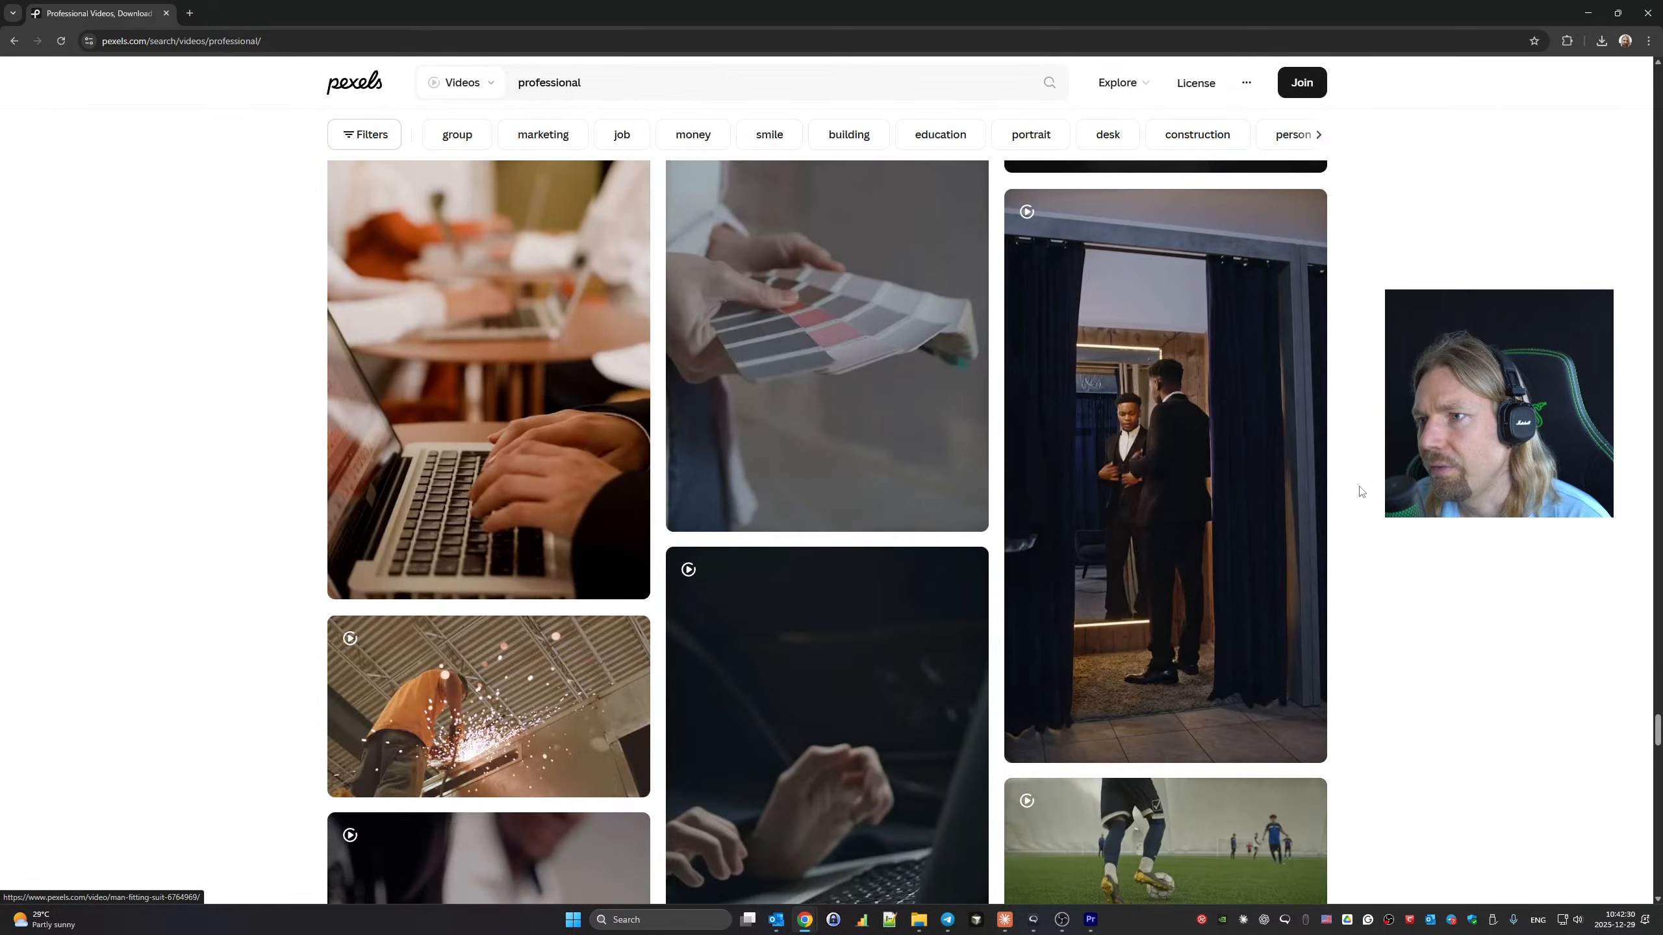
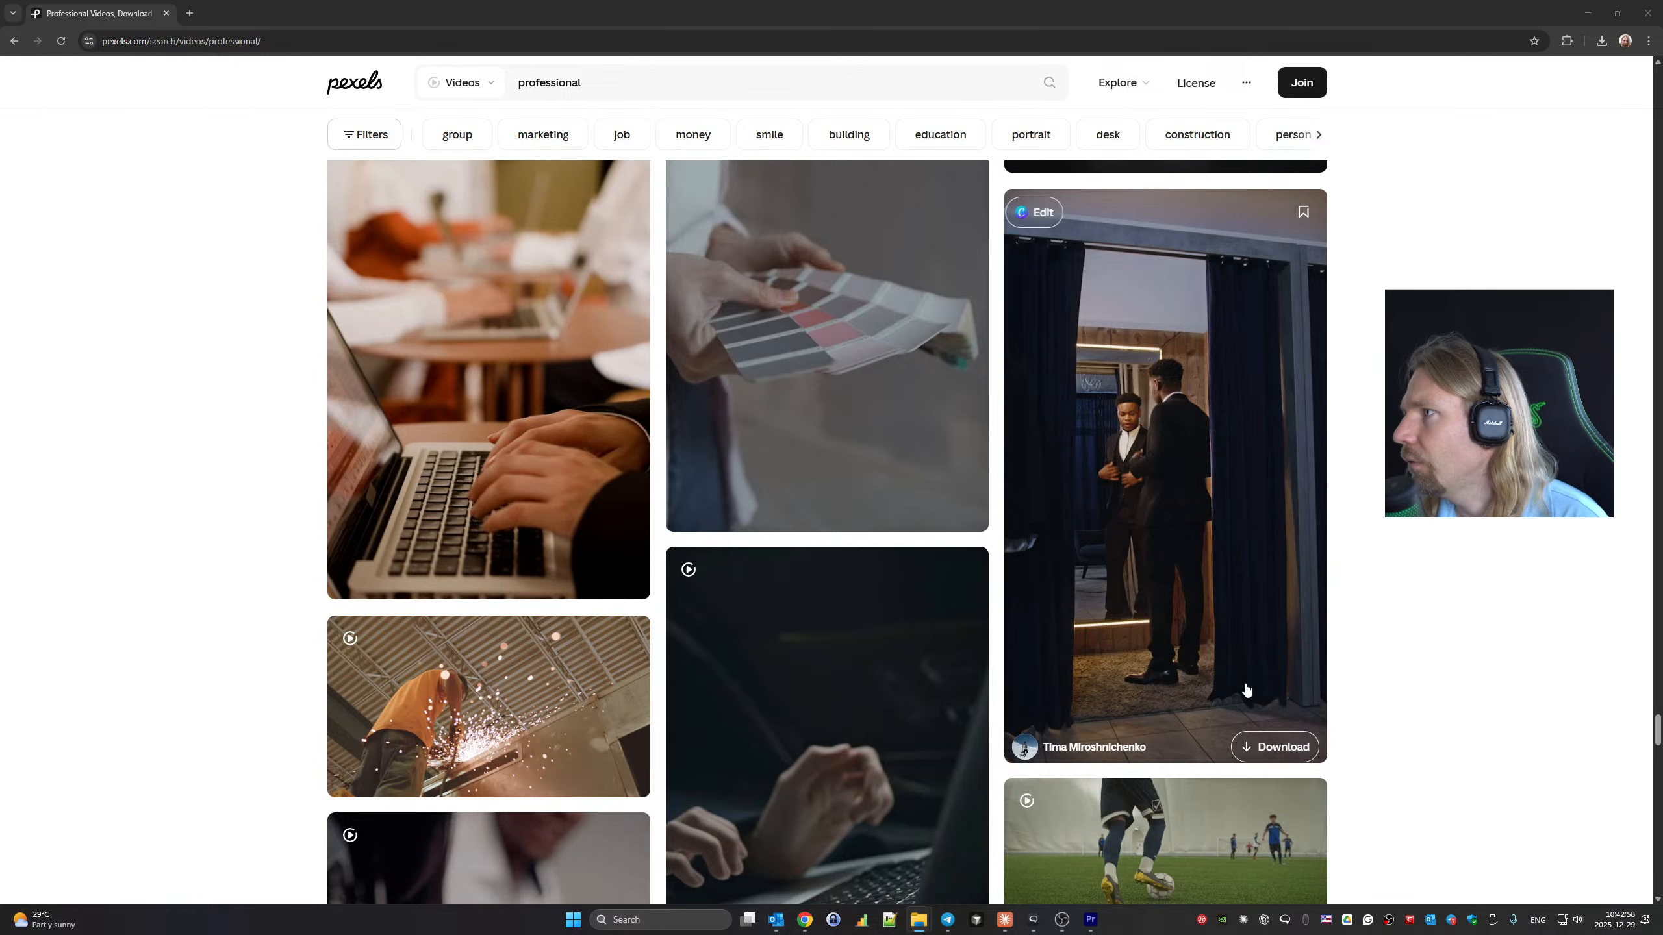
In Premiere Pro, place the downloaded clip of a person at editing monitors above the adjustment layer at 00:00:23:57 and set its scale to 50.
left_click(1091, 920)
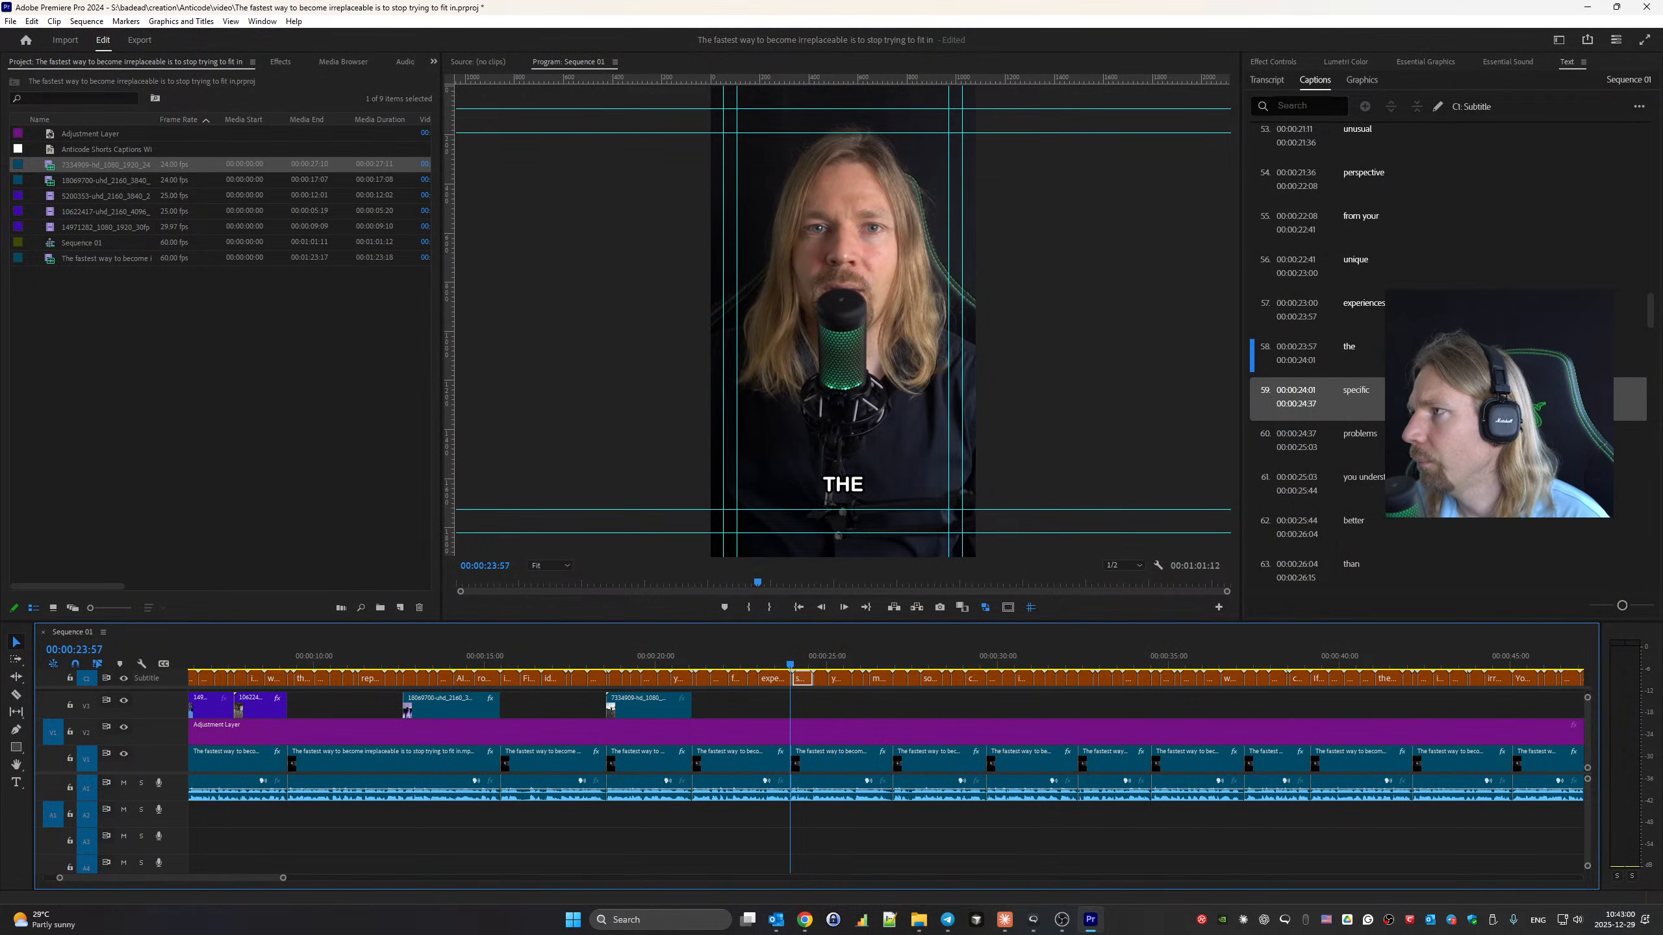
left_click_drag(1603, 579, 801, 705)
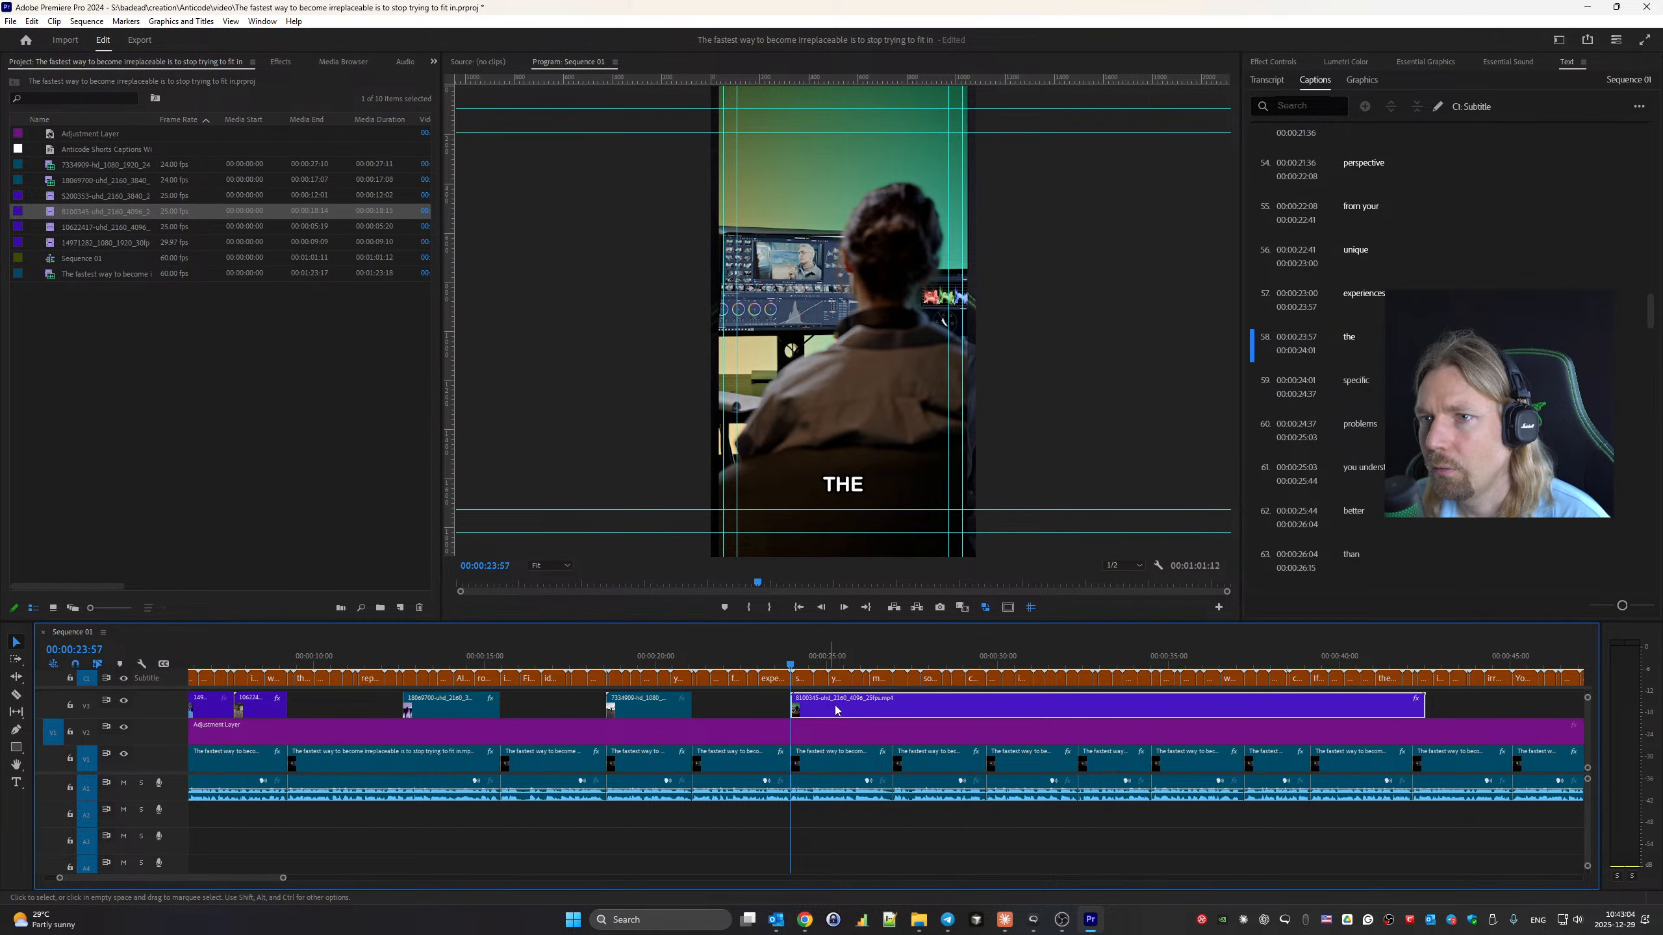
left_click(1275, 63)
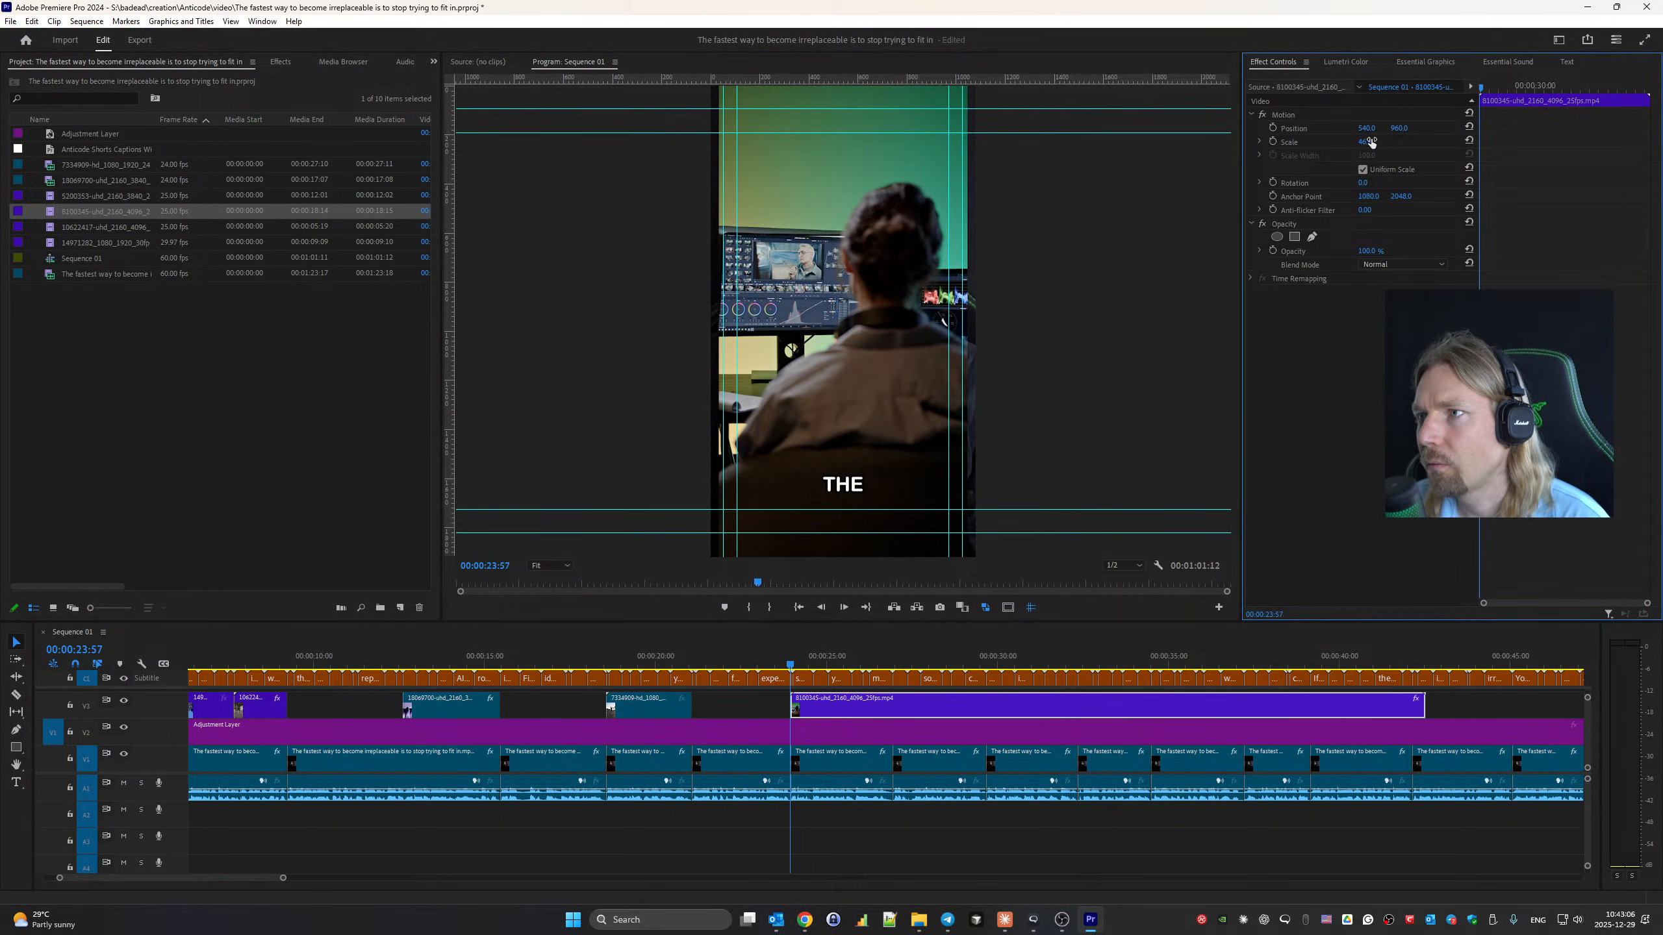
type("50")
key("Return")
Play the new clip to 00:00:26:56, cut it there and delete the part after the cut.
key("space")
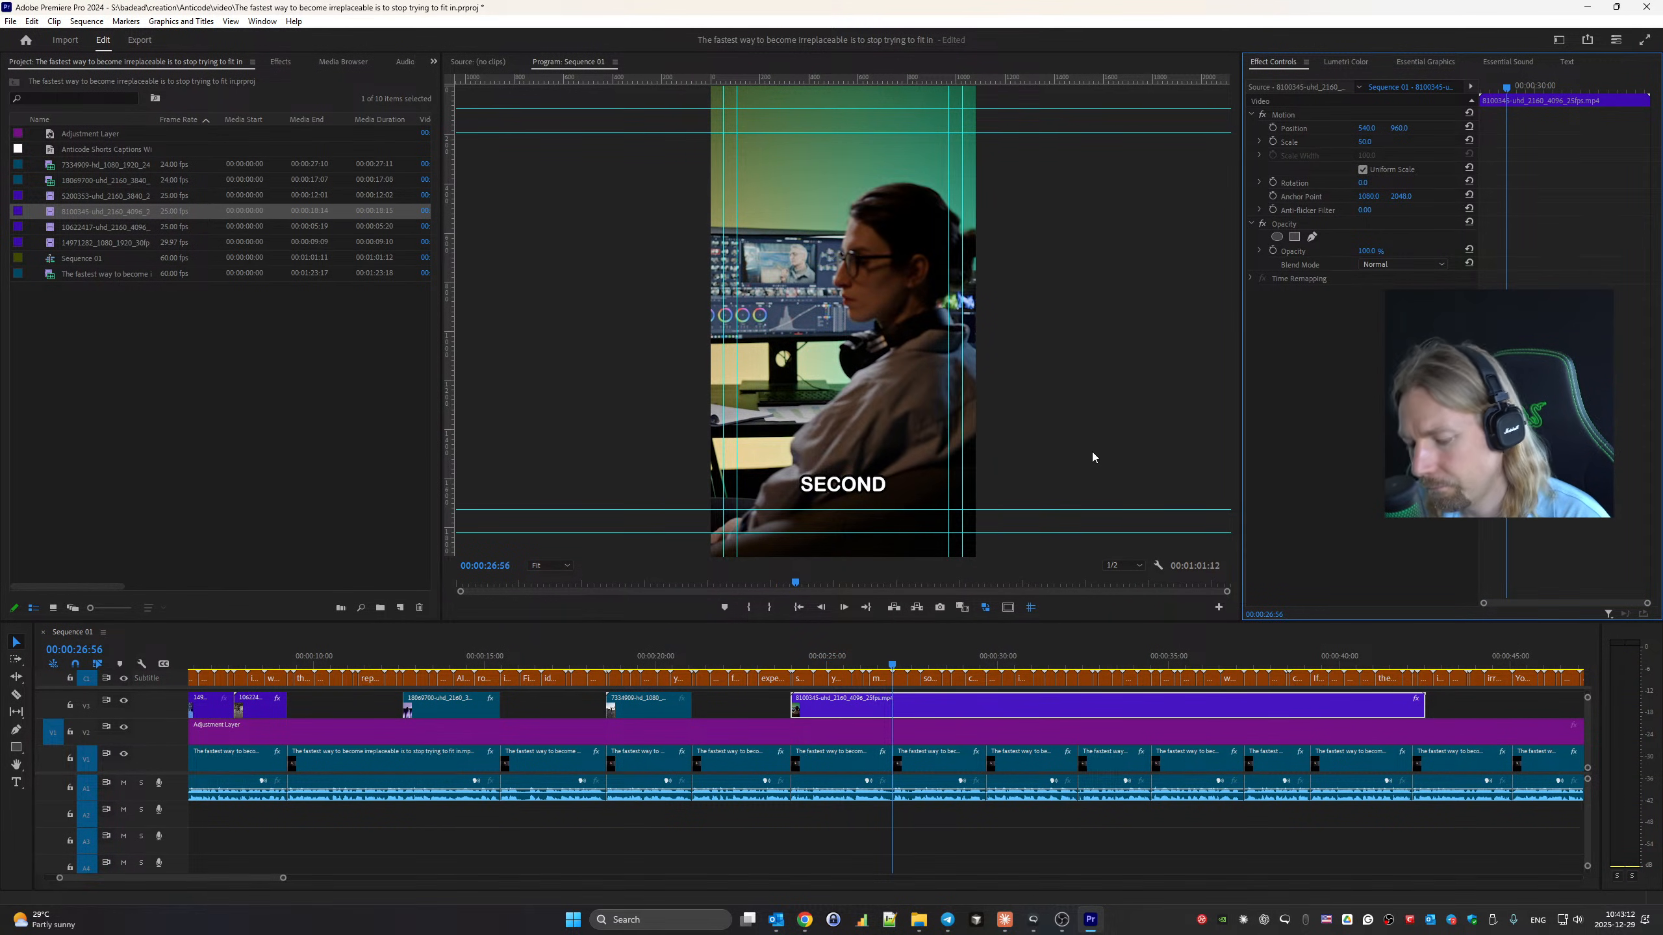
left_click(894, 707)
key("v")
left_click(924, 707)
key("Delete")
Play on to the "combined" caption and set the playhead at 00:00:29:50 for the next B-roll clip.
key("space")
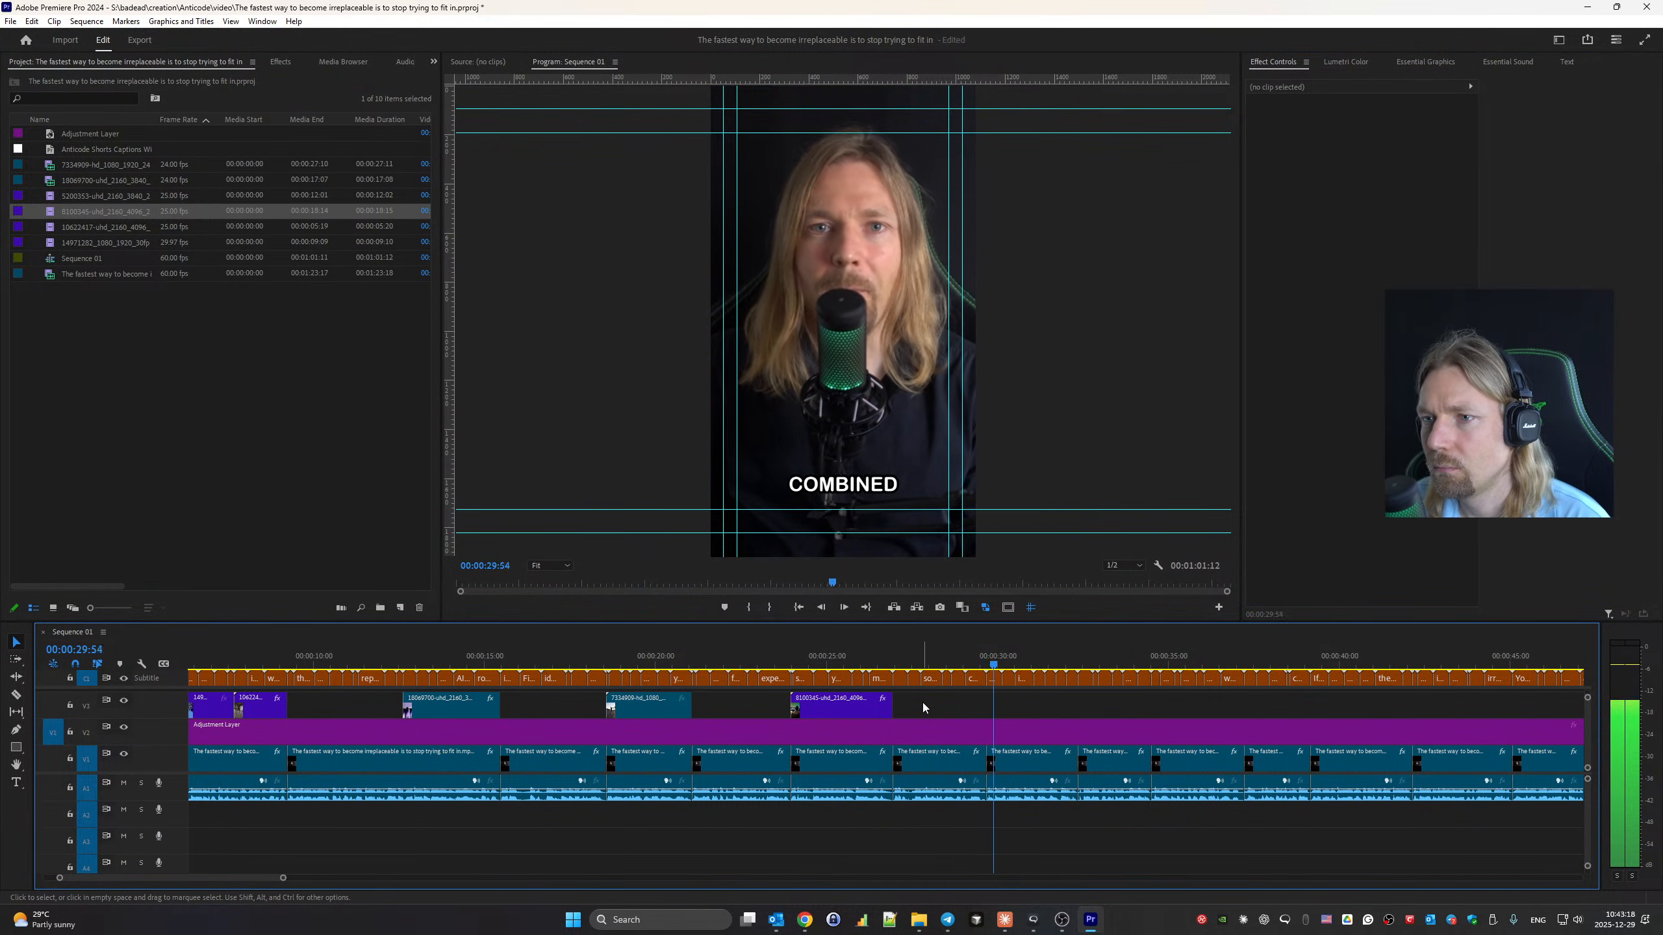
left_click(990, 657)
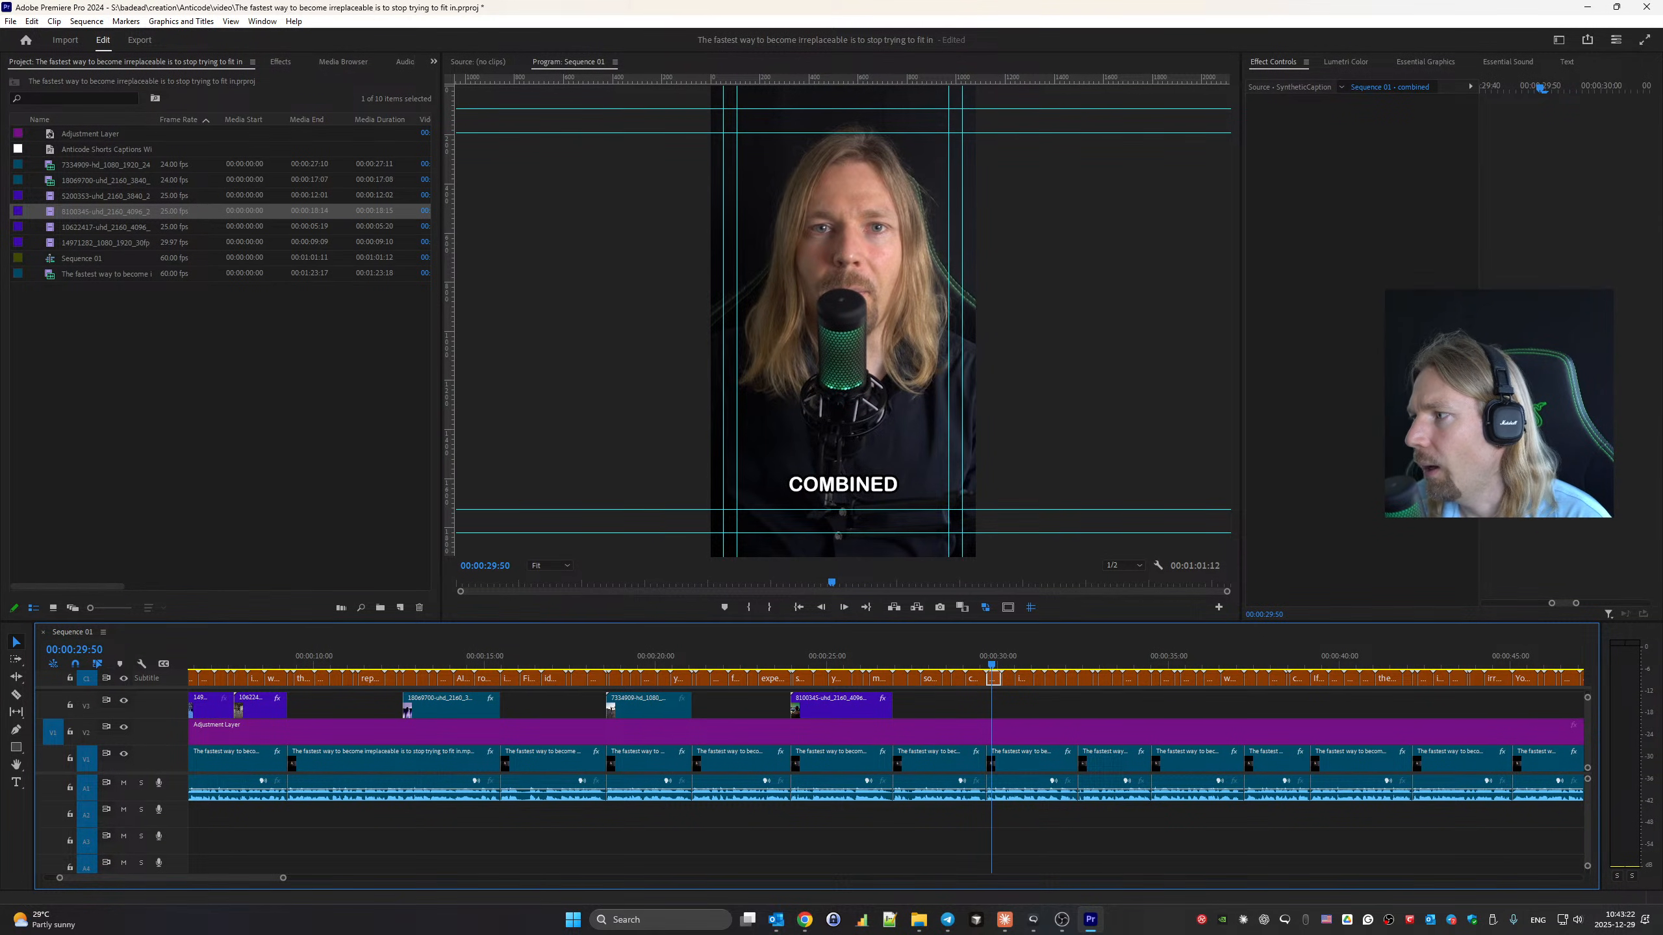
key("alt+Tab")
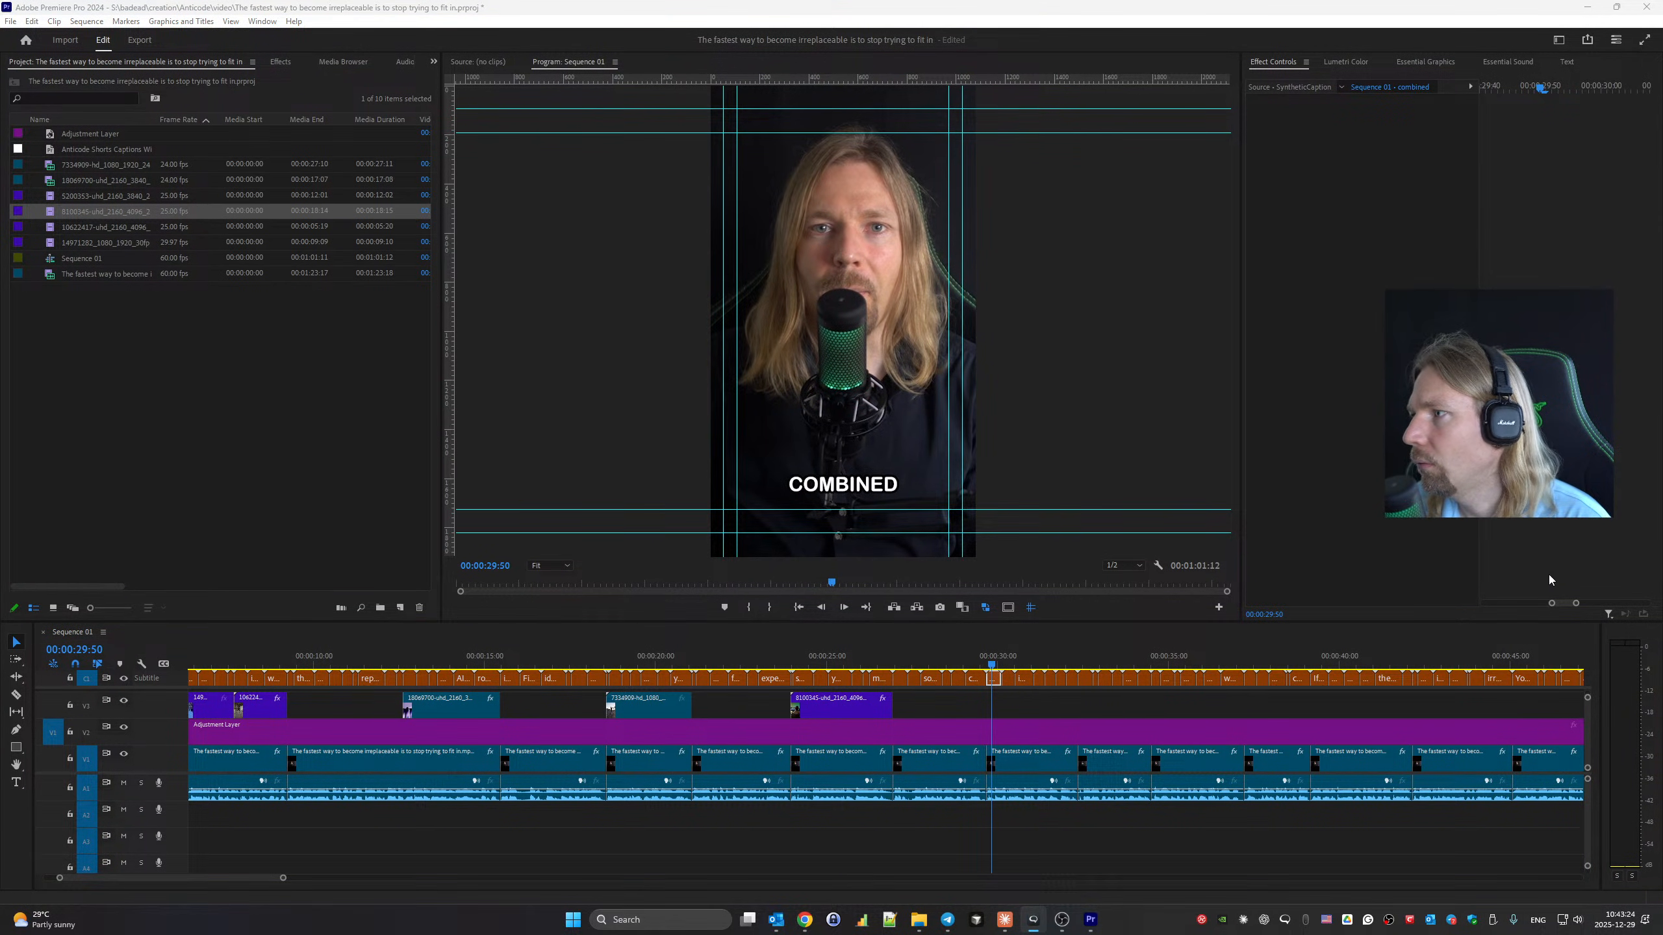
Correct the "combined" caption at 00:00:29:40 to "combine" and play on through the following captions.
left_click(1565, 61)
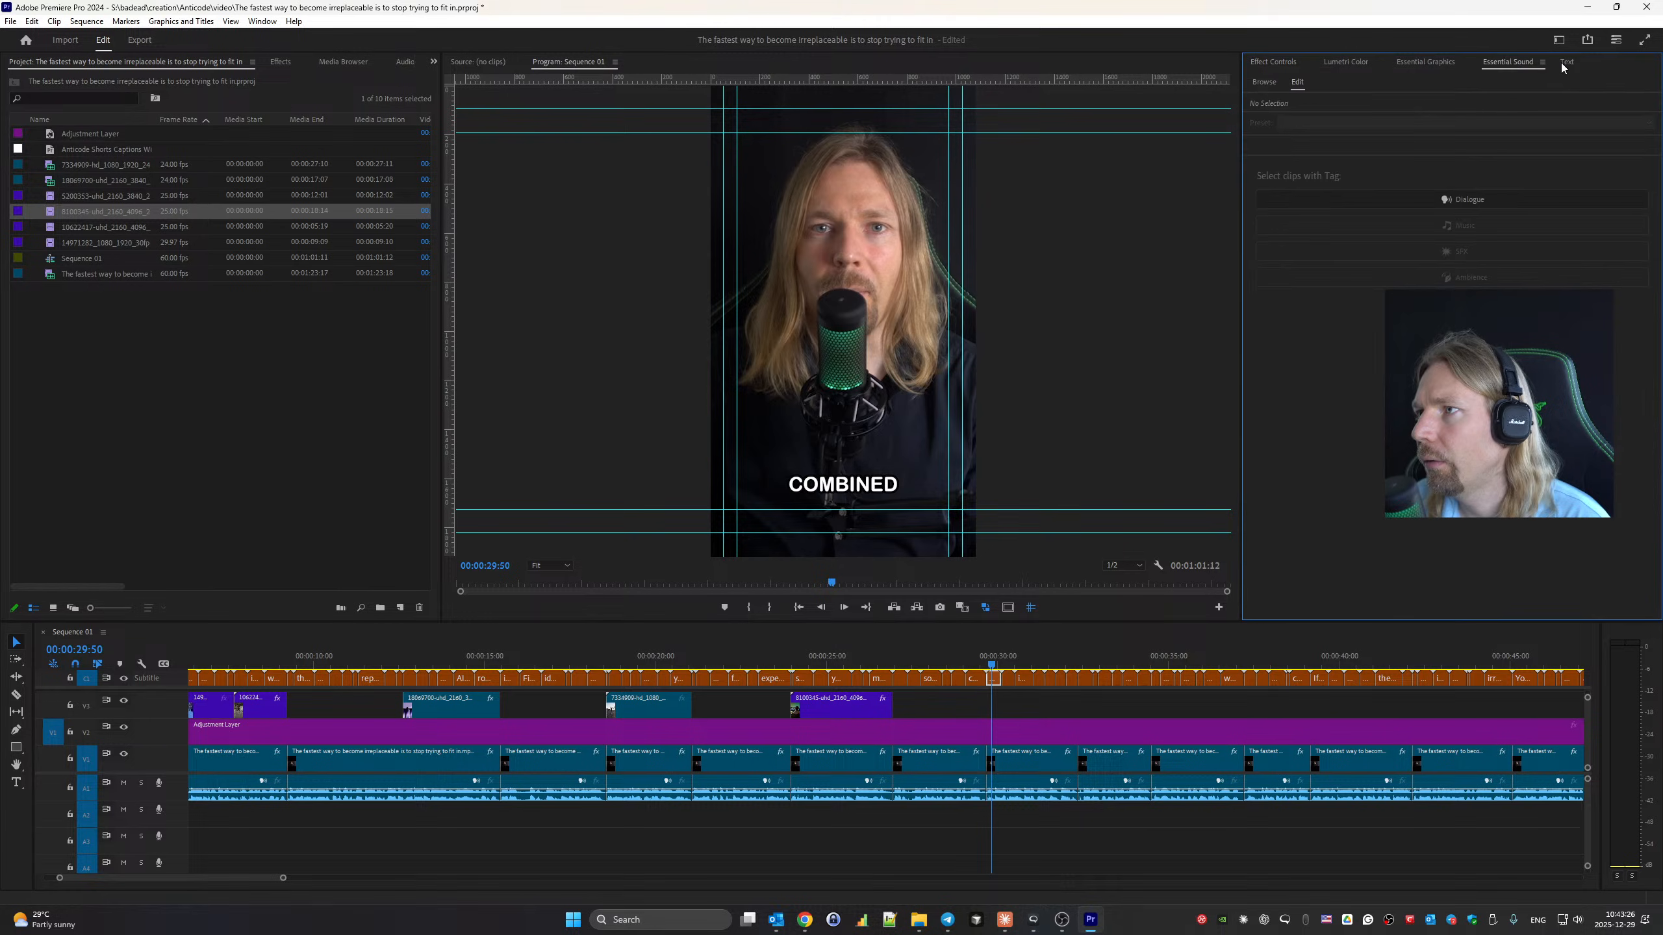
double_click(1387, 365)
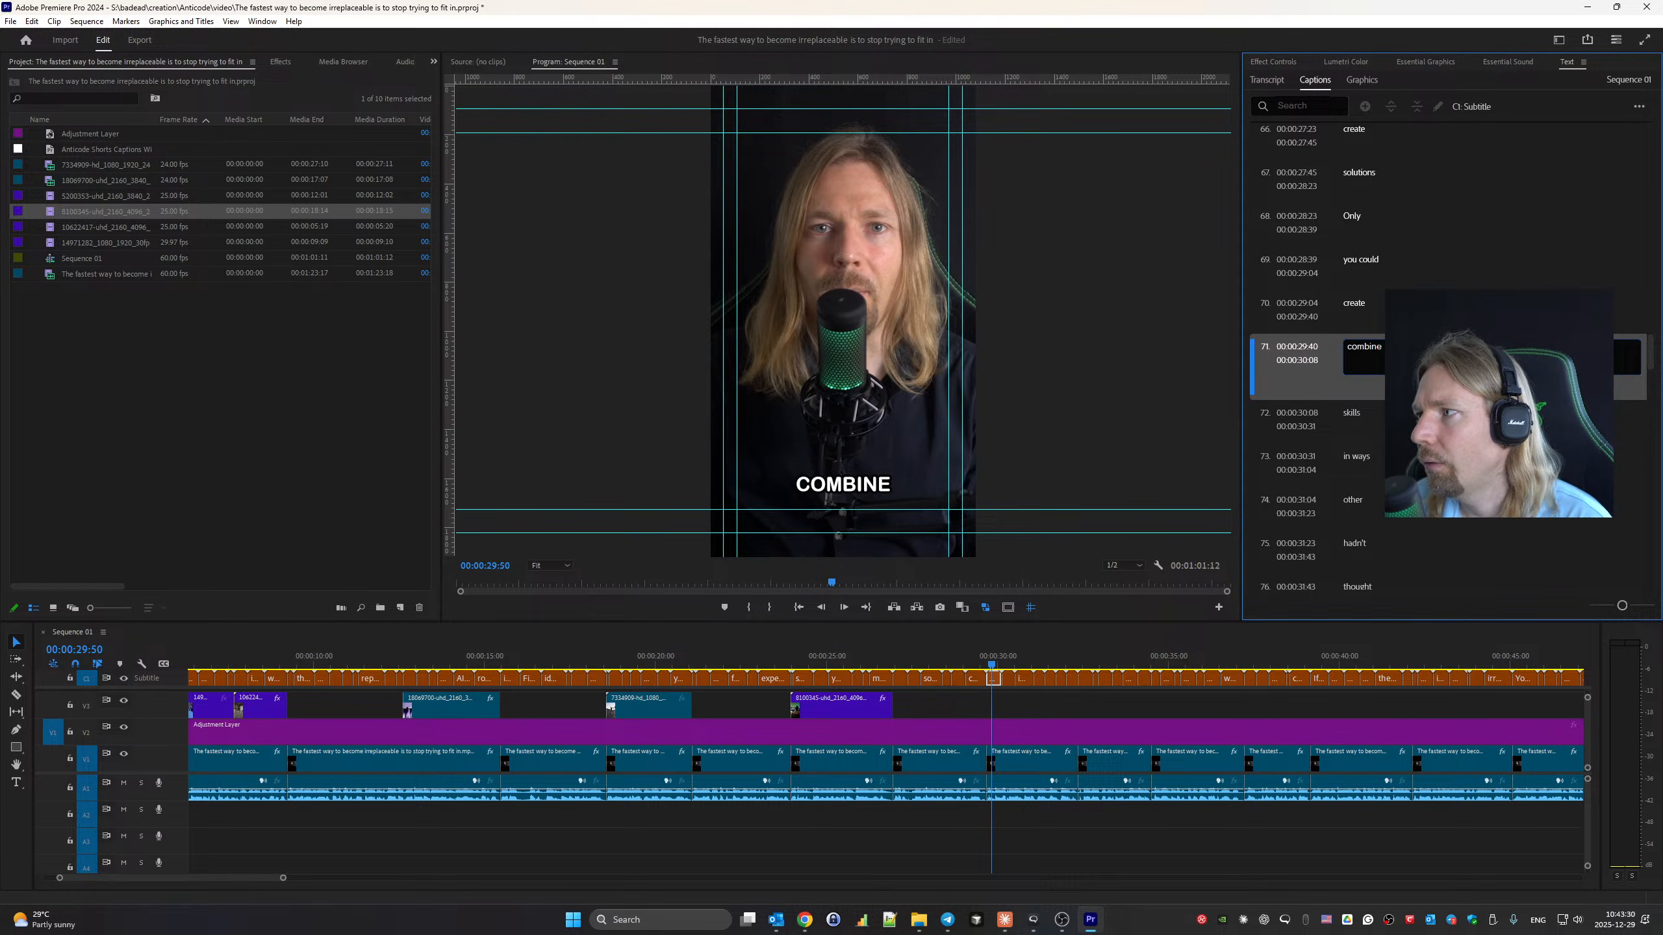
left_click(1407, 310)
key("space")
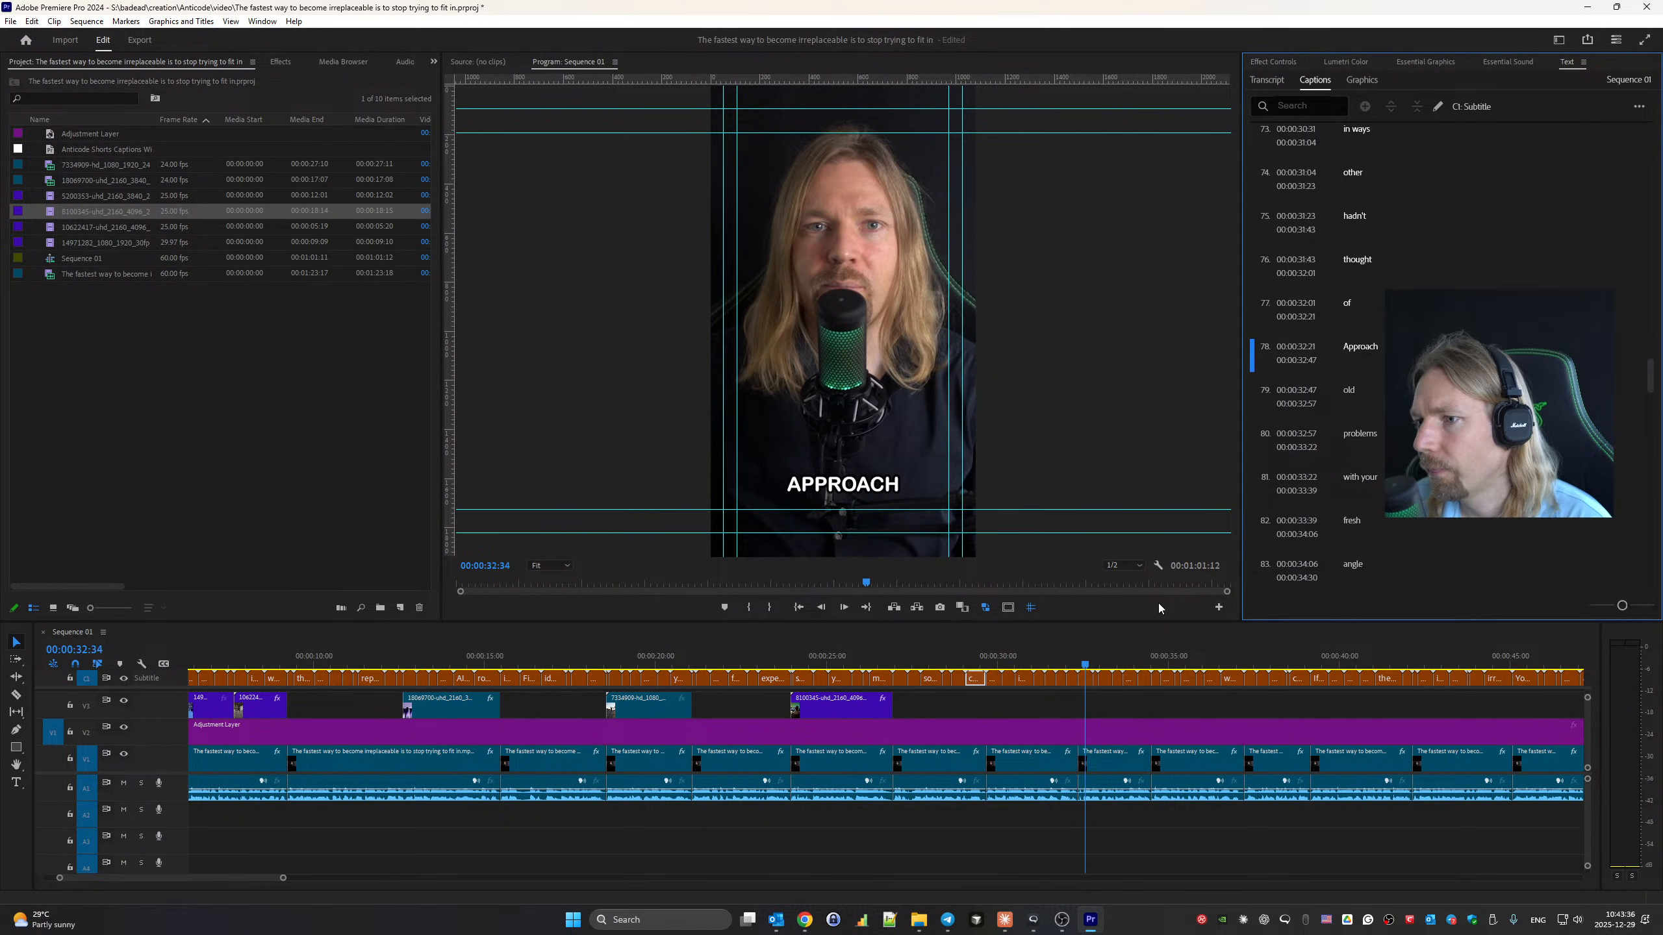
Change the caption "hadn't" at 00:00:31:23 to "haven't" and play the corrected passage.
left_click(1063, 661)
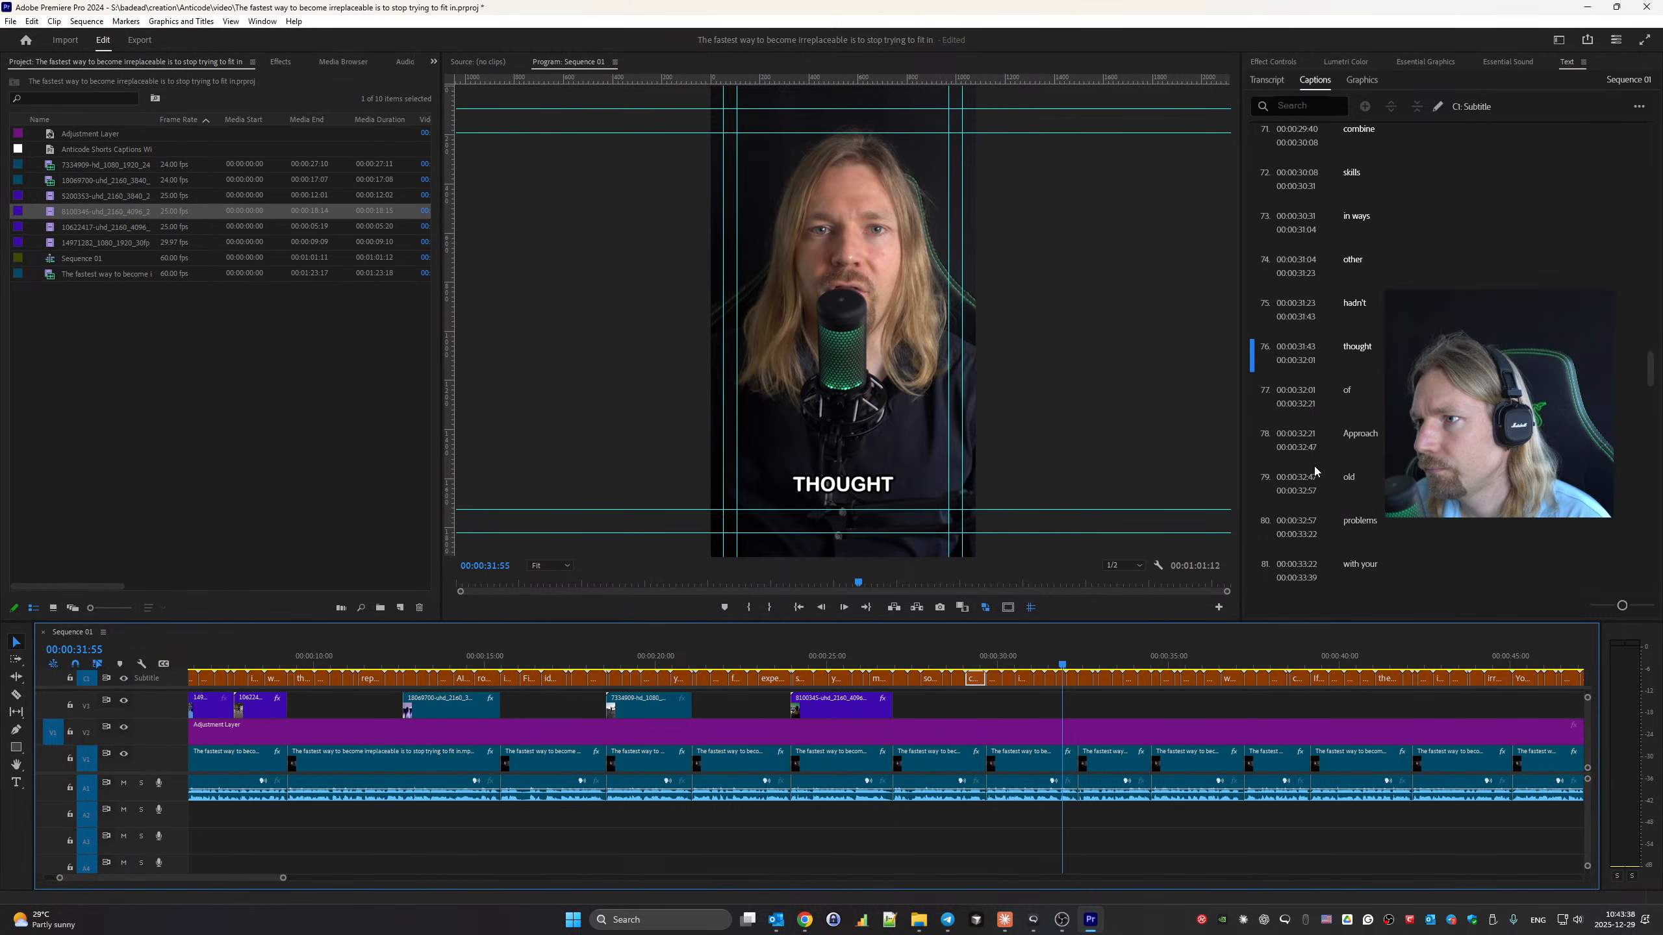
left_click(1378, 298)
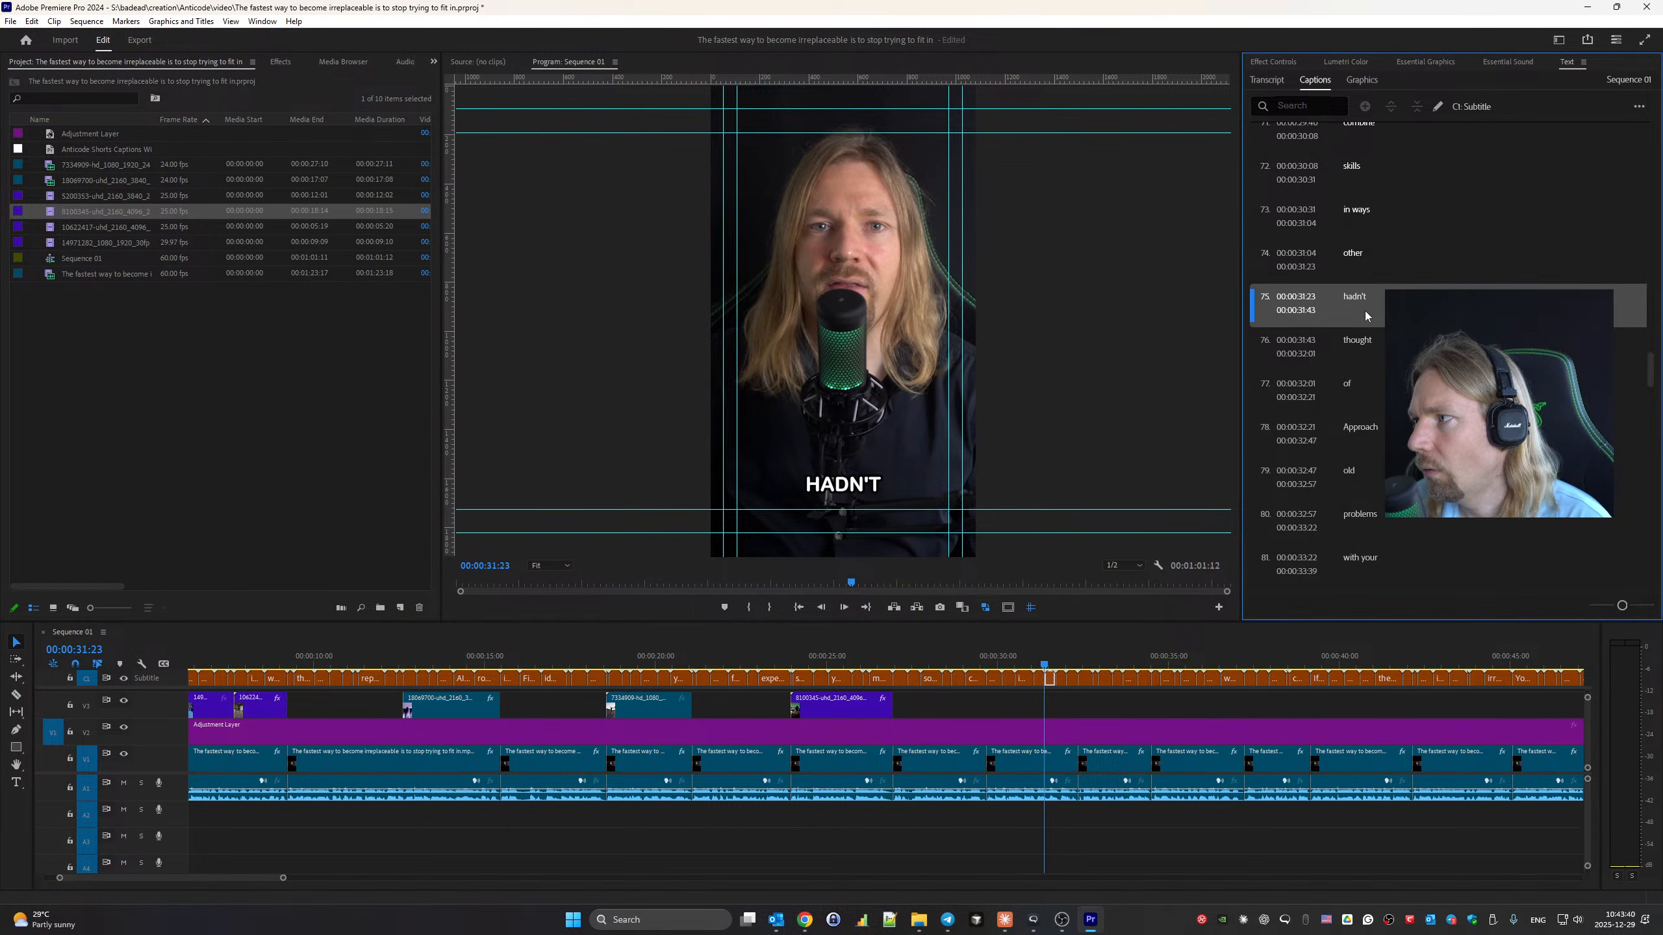
left_click(1377, 297)
left_click(1363, 297)
key("BackSpace")
type("ve")
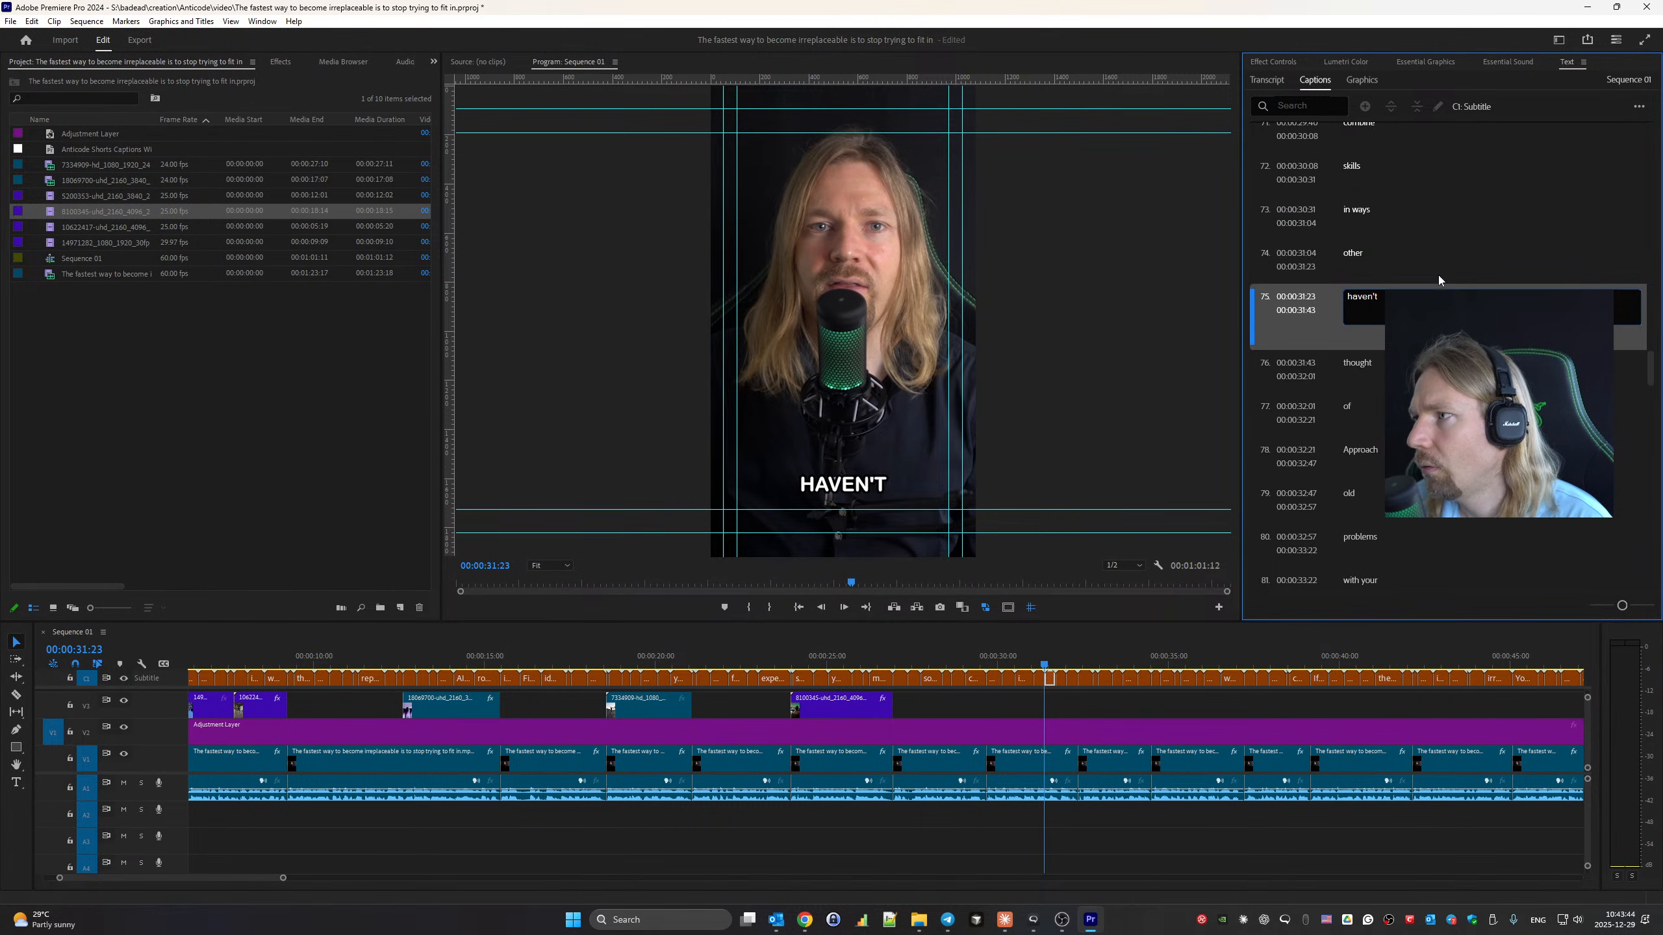
left_click(1403, 267)
key("space")
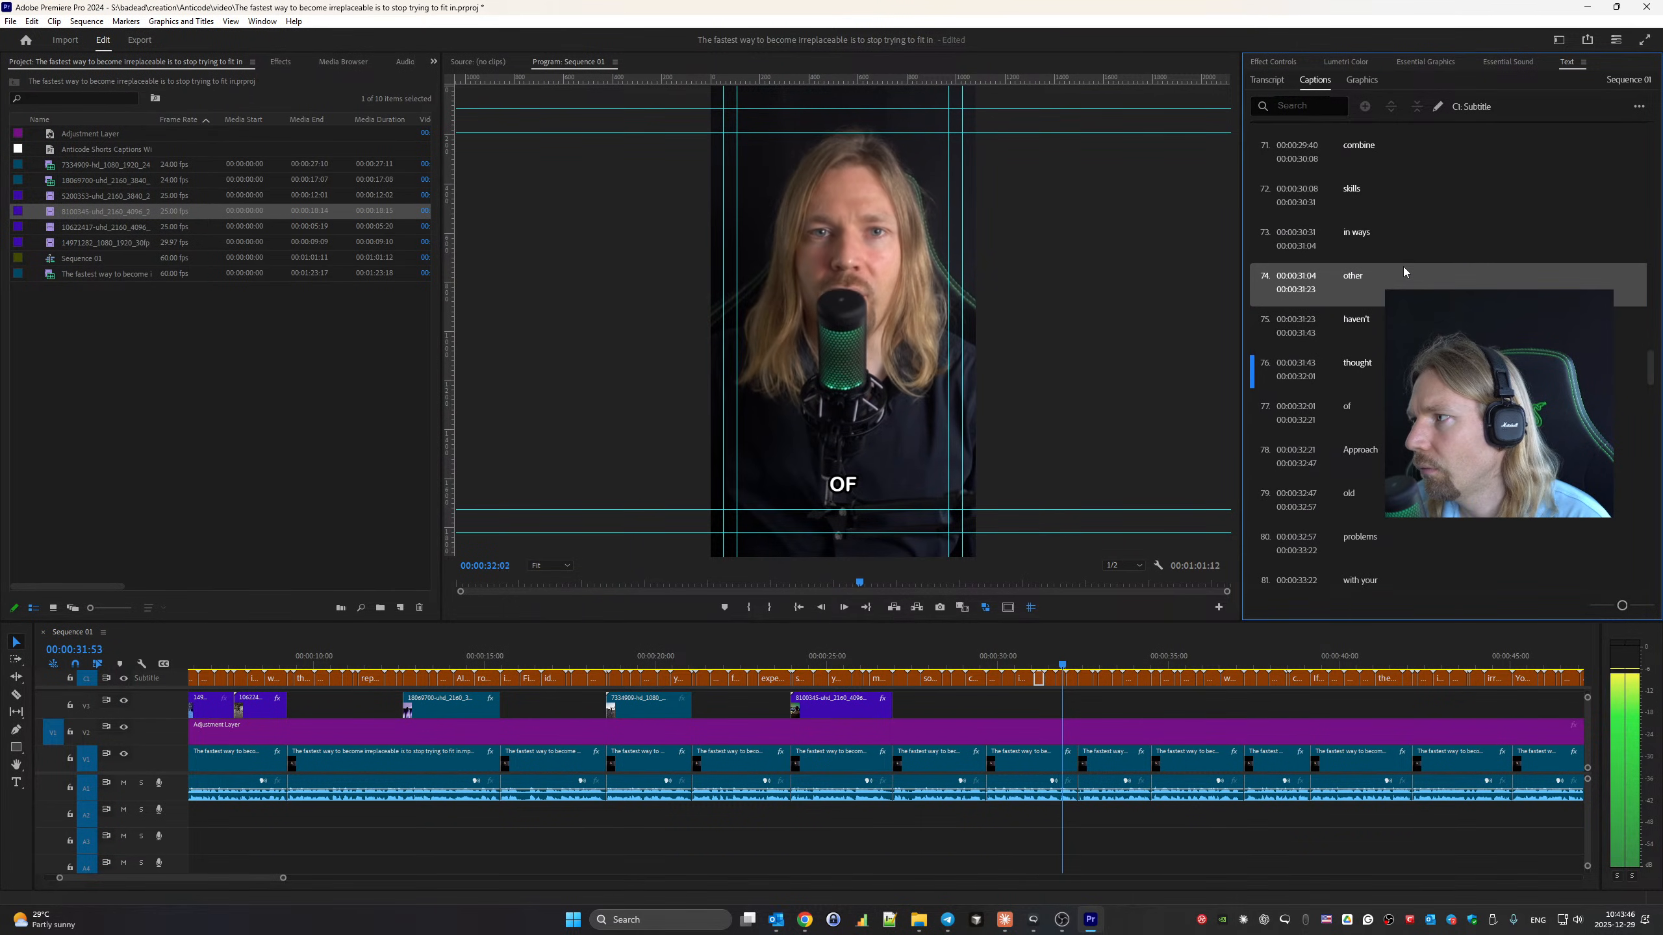
Change the caption "other" at 00:00:31:04 to "others" and replay the line from the "in ways" caption.
double_click(1395, 230)
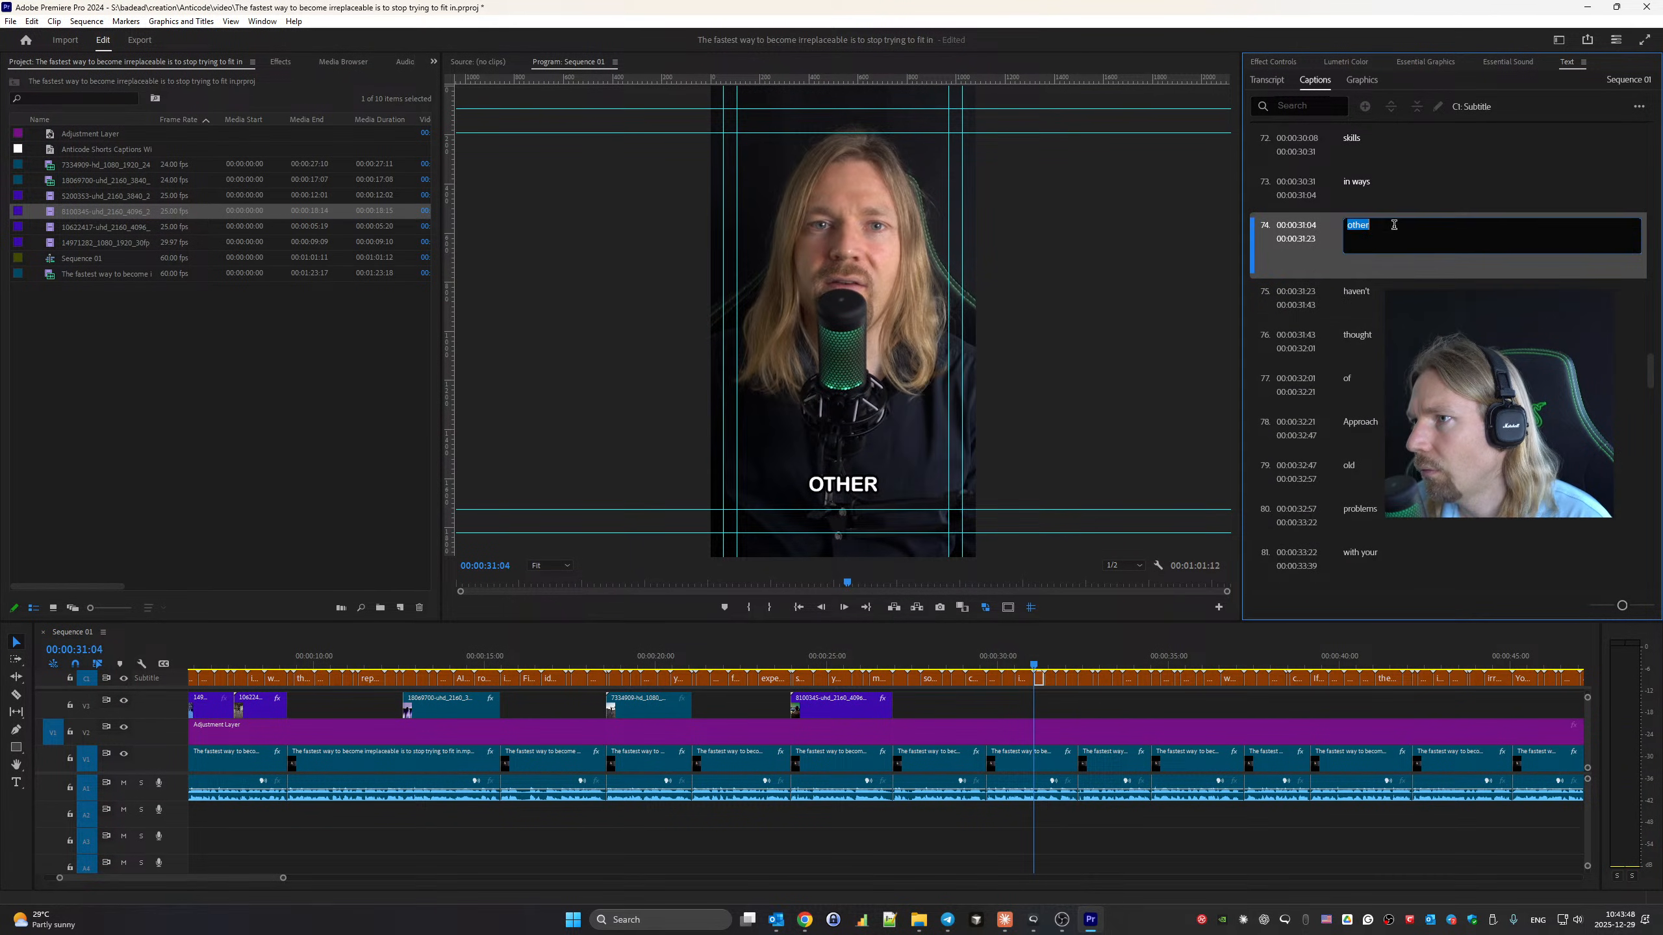
left_click(1401, 227)
type("s")
left_click(1392, 164)
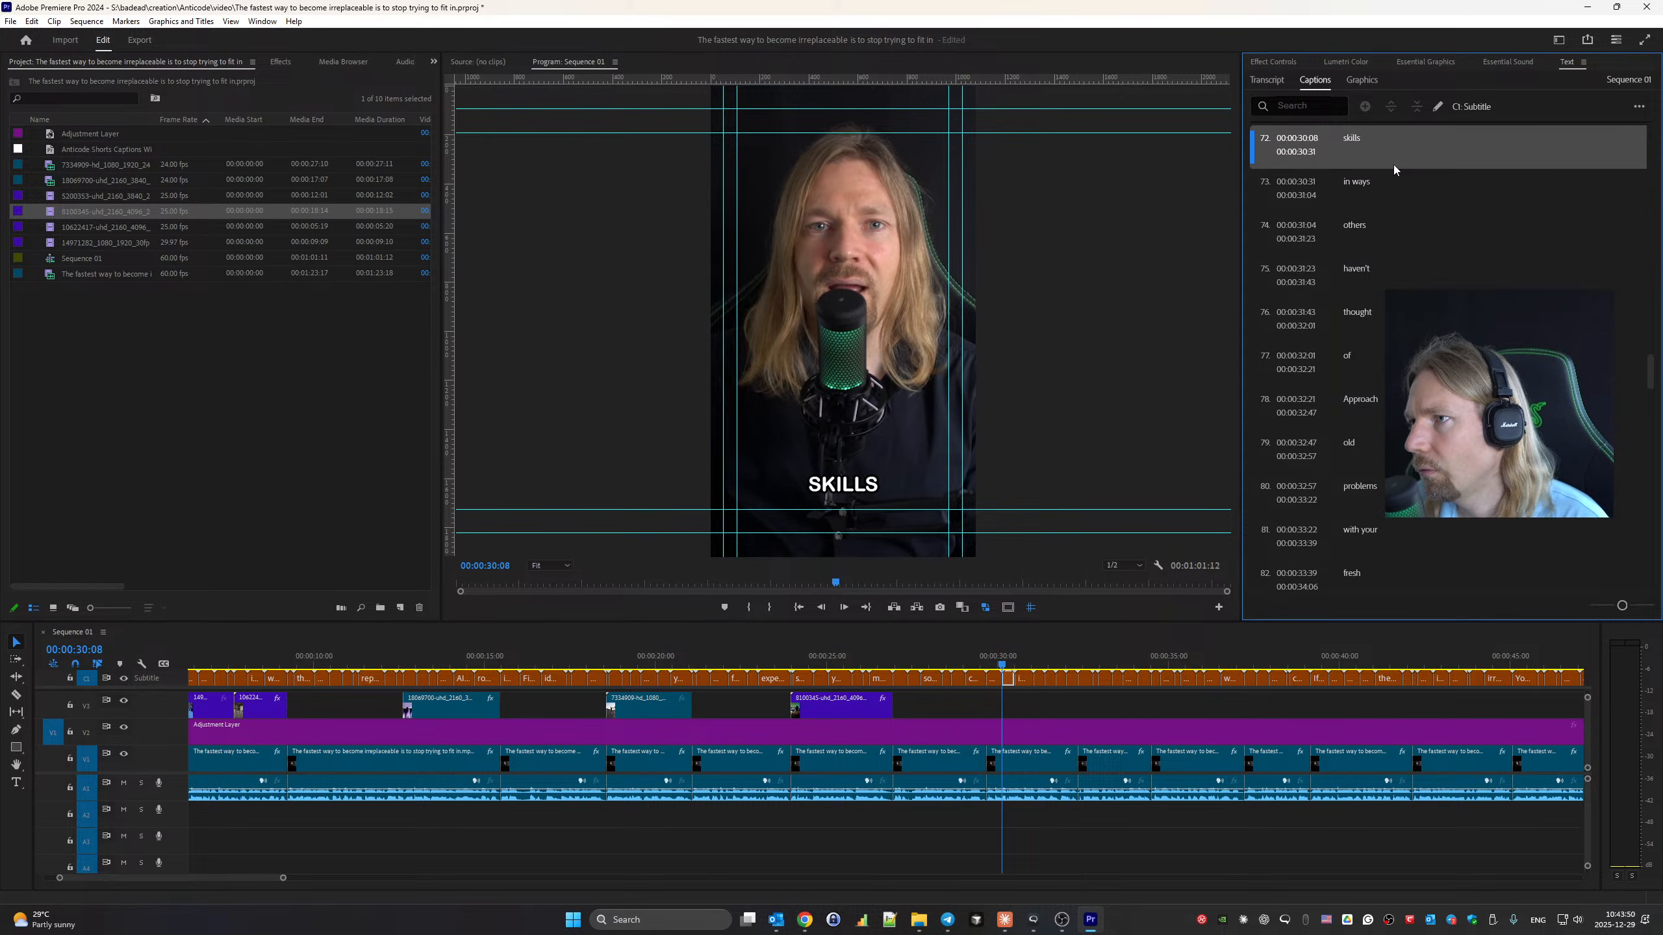
left_click(1407, 186)
key("space")
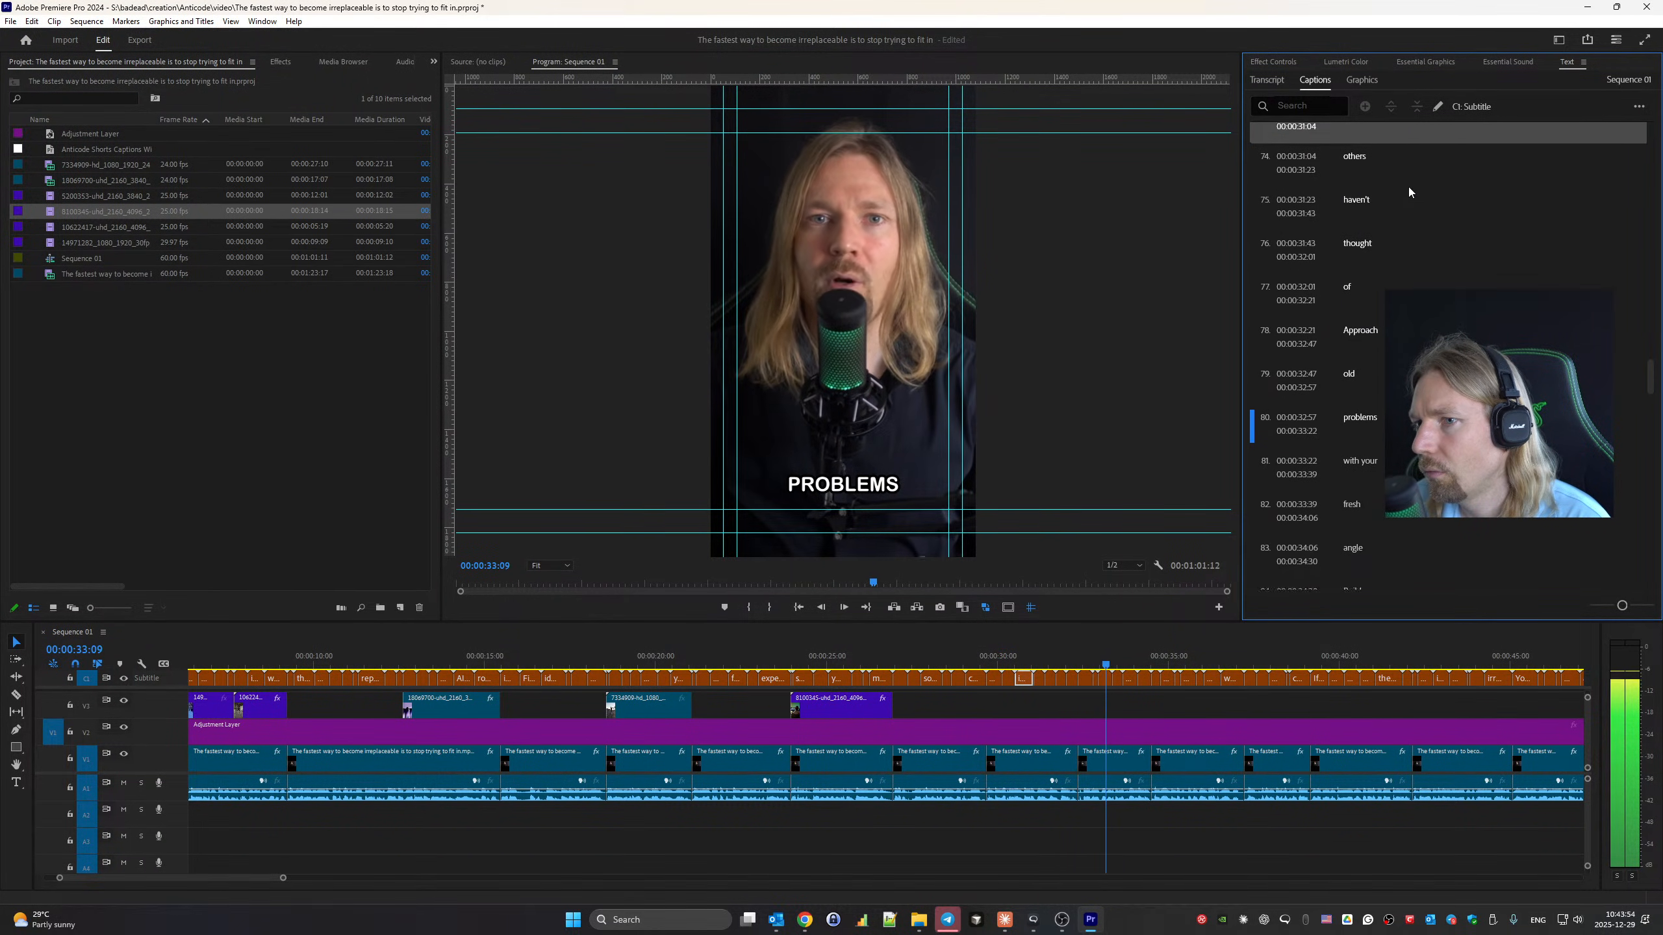
left_click(943, 655)
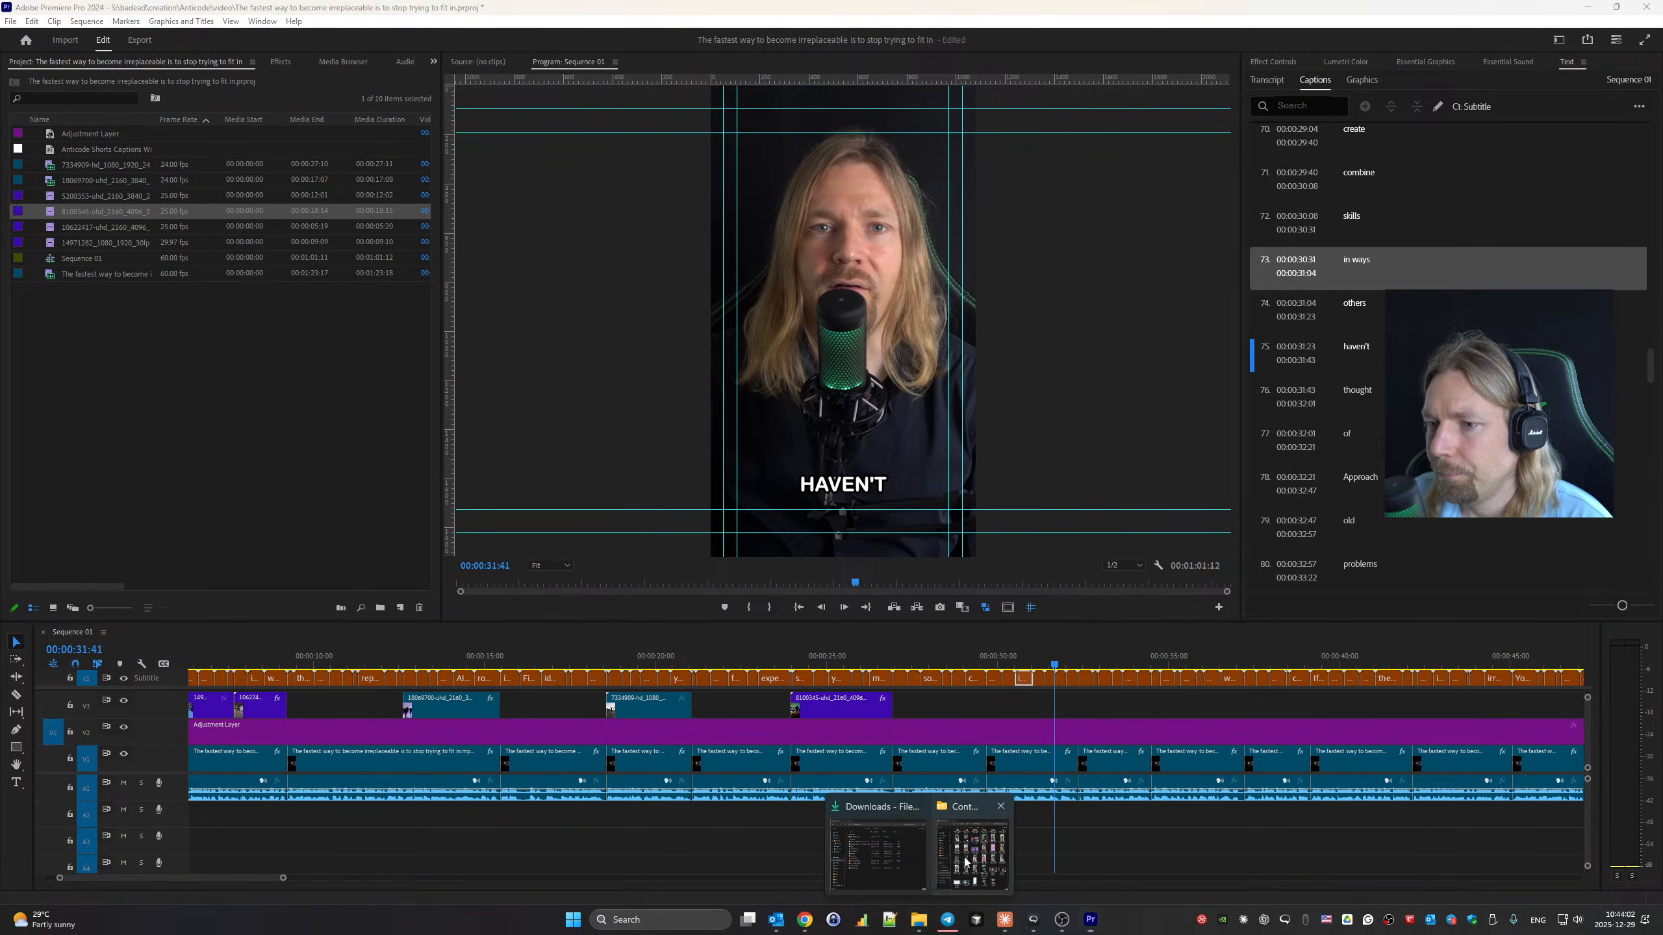
On Pexels in the browser, look through the professional video results for a vertical clip that fits the line about combining skills.
mouse_move(809, 924)
left_click(906, 851)
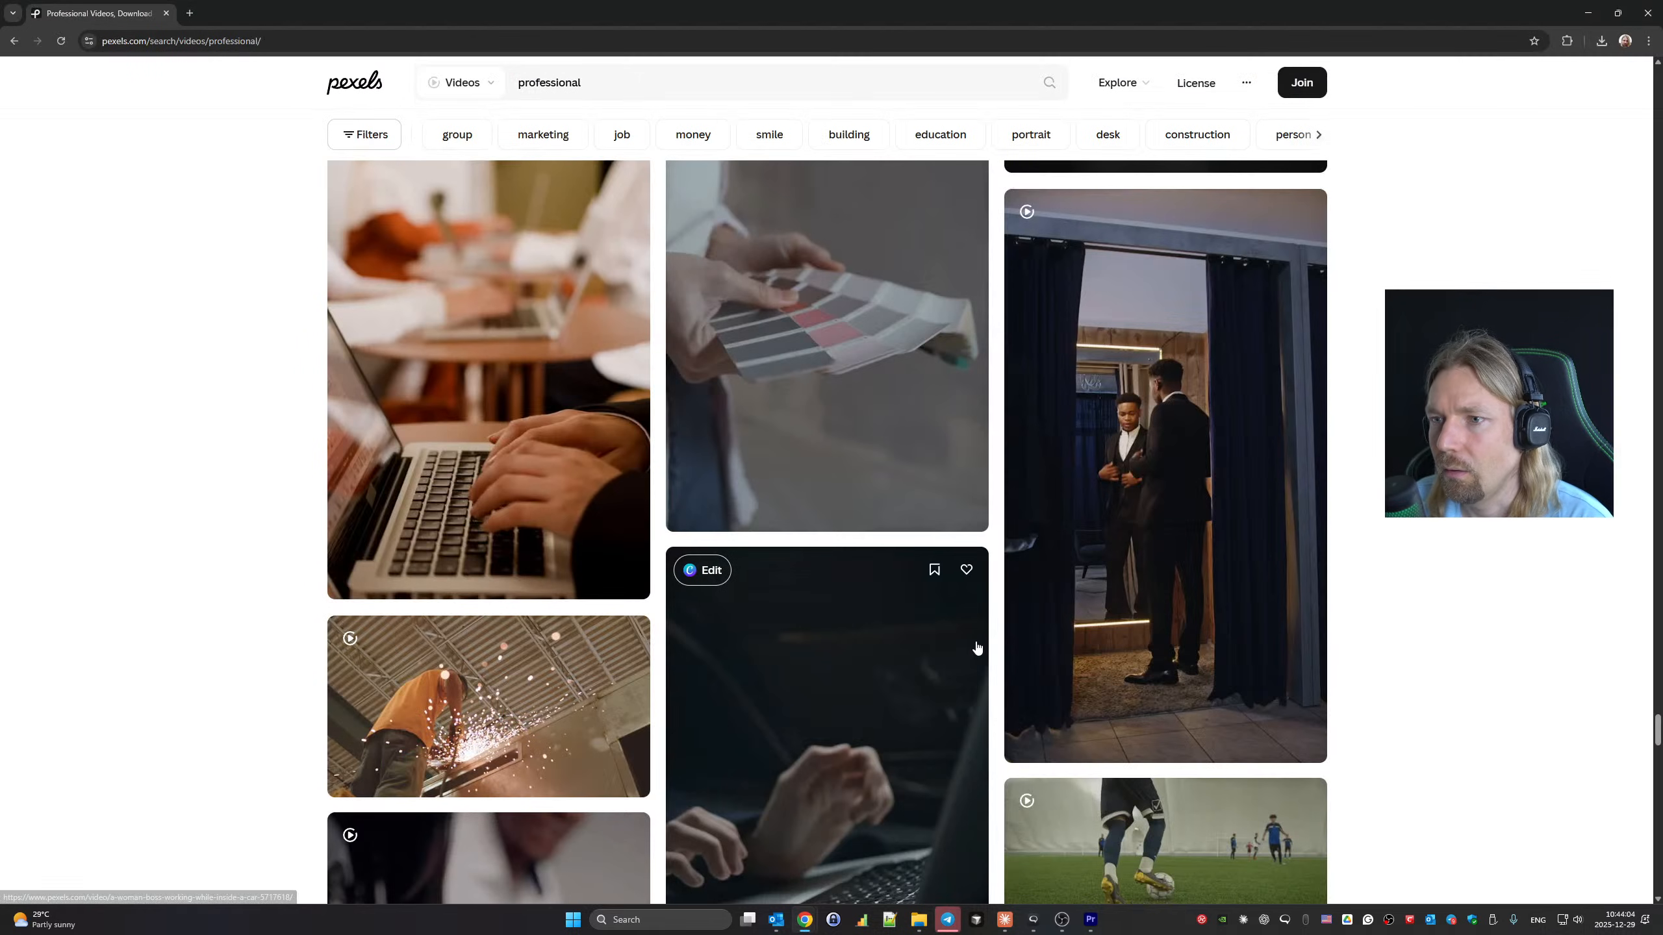
scroll(964, 585, "down", 5)
scroll(965, 586, "down", 8)
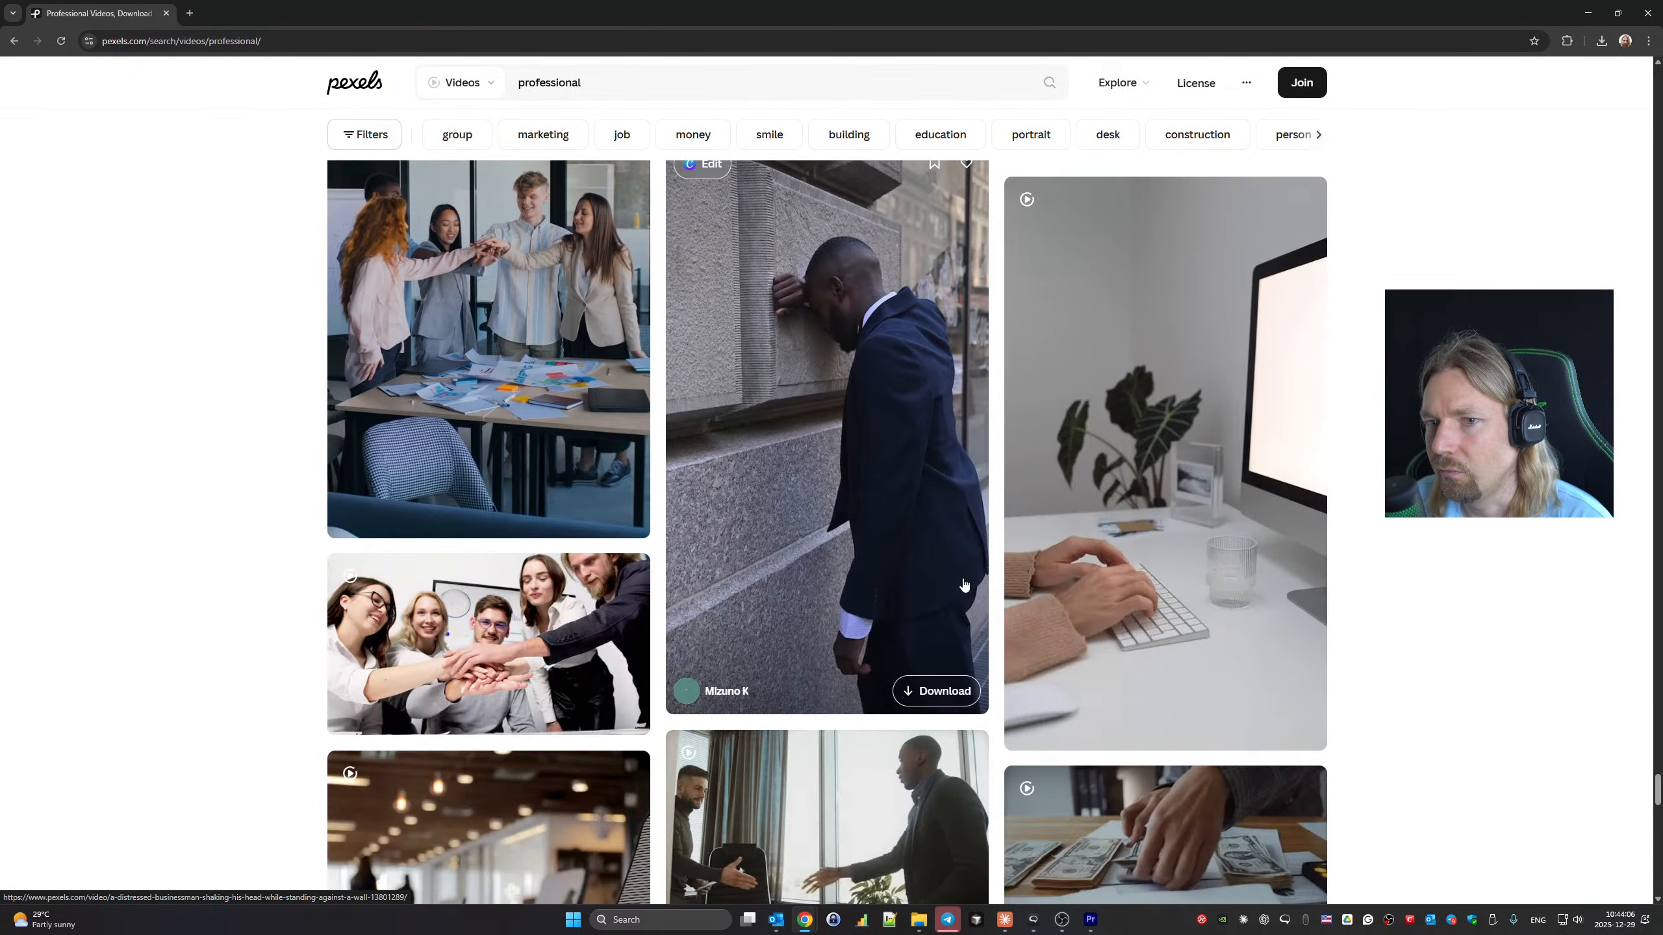
scroll(965, 586, "down", 10)
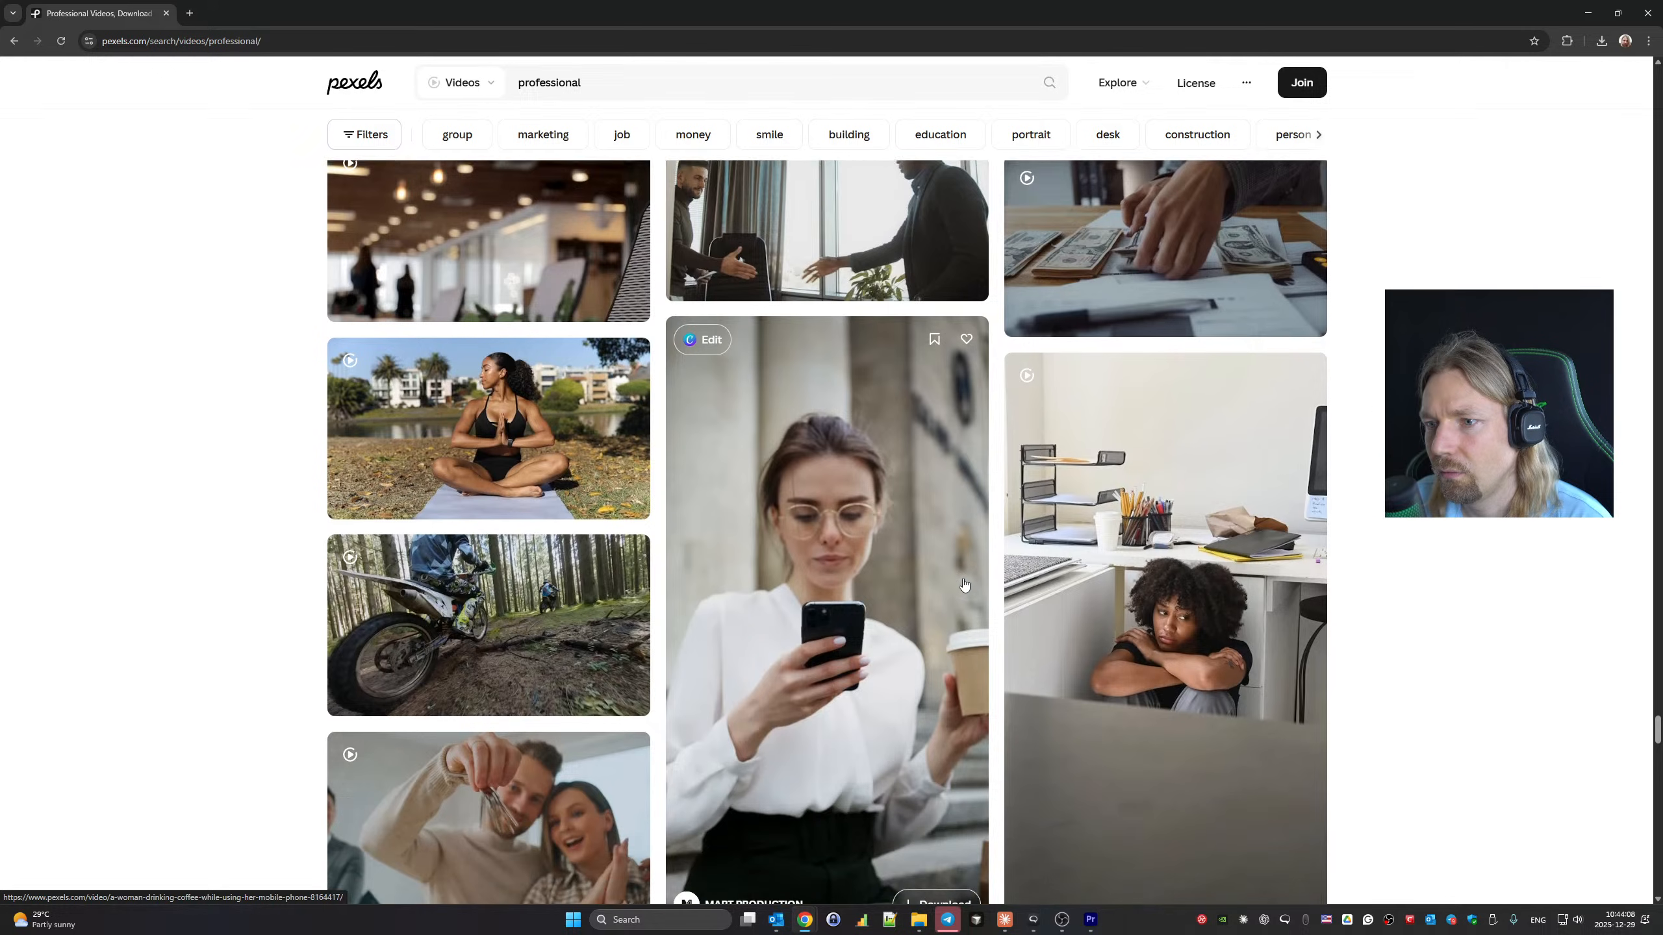
scroll(963, 583, "down", 15)
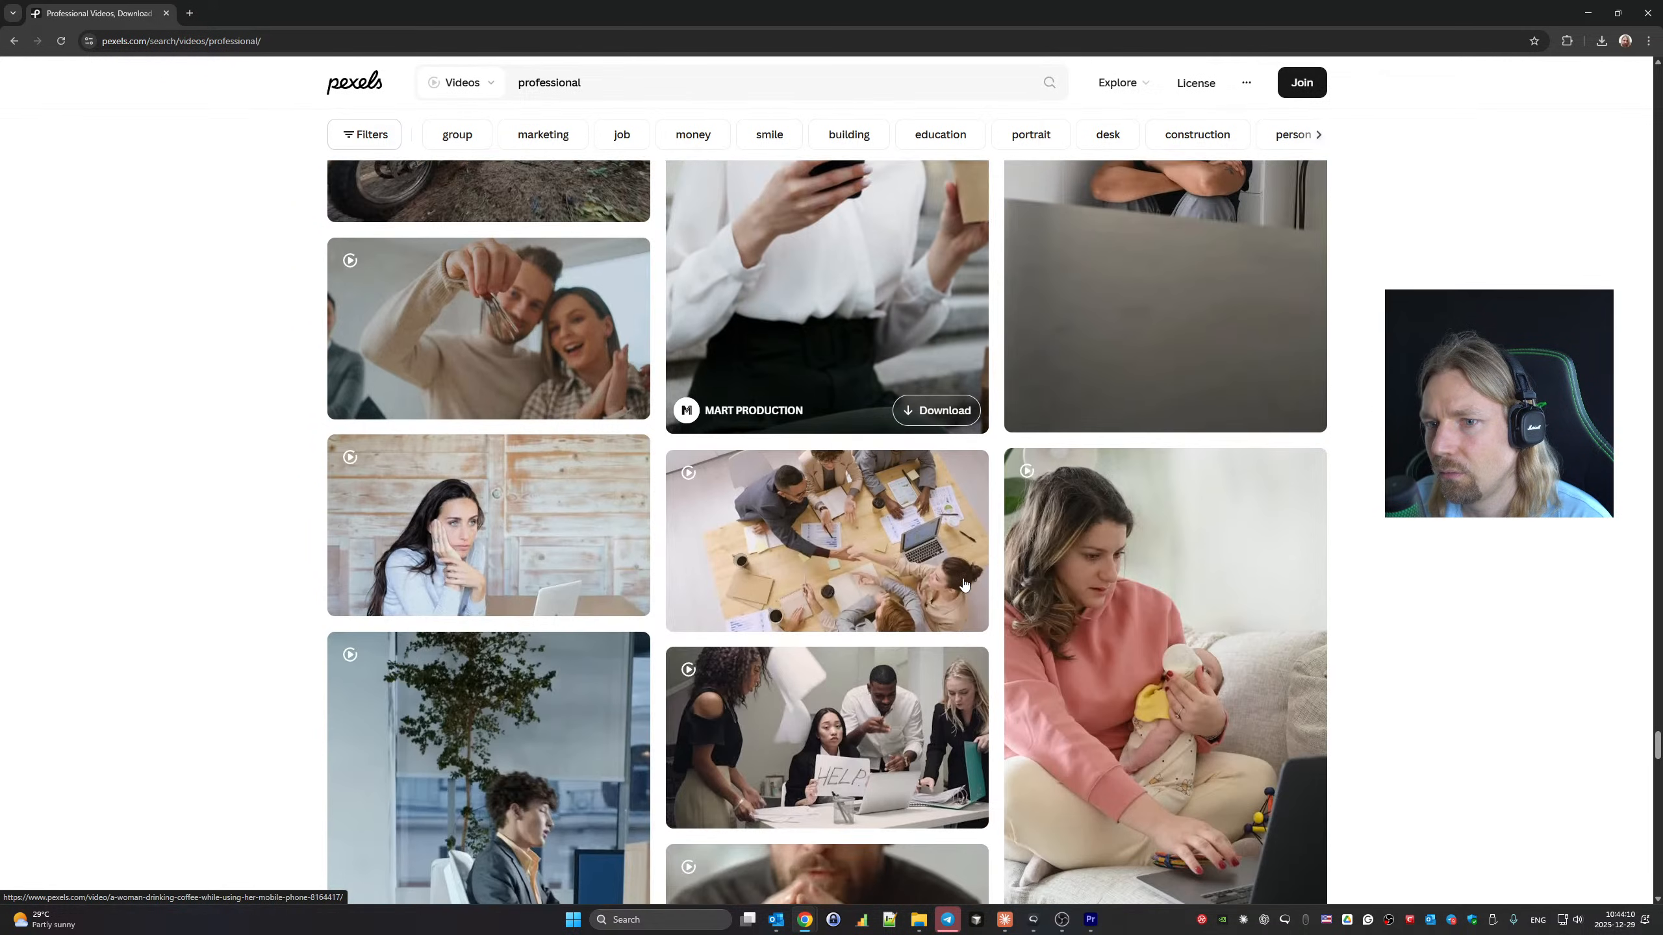
scroll(738, 235, "up", 20)
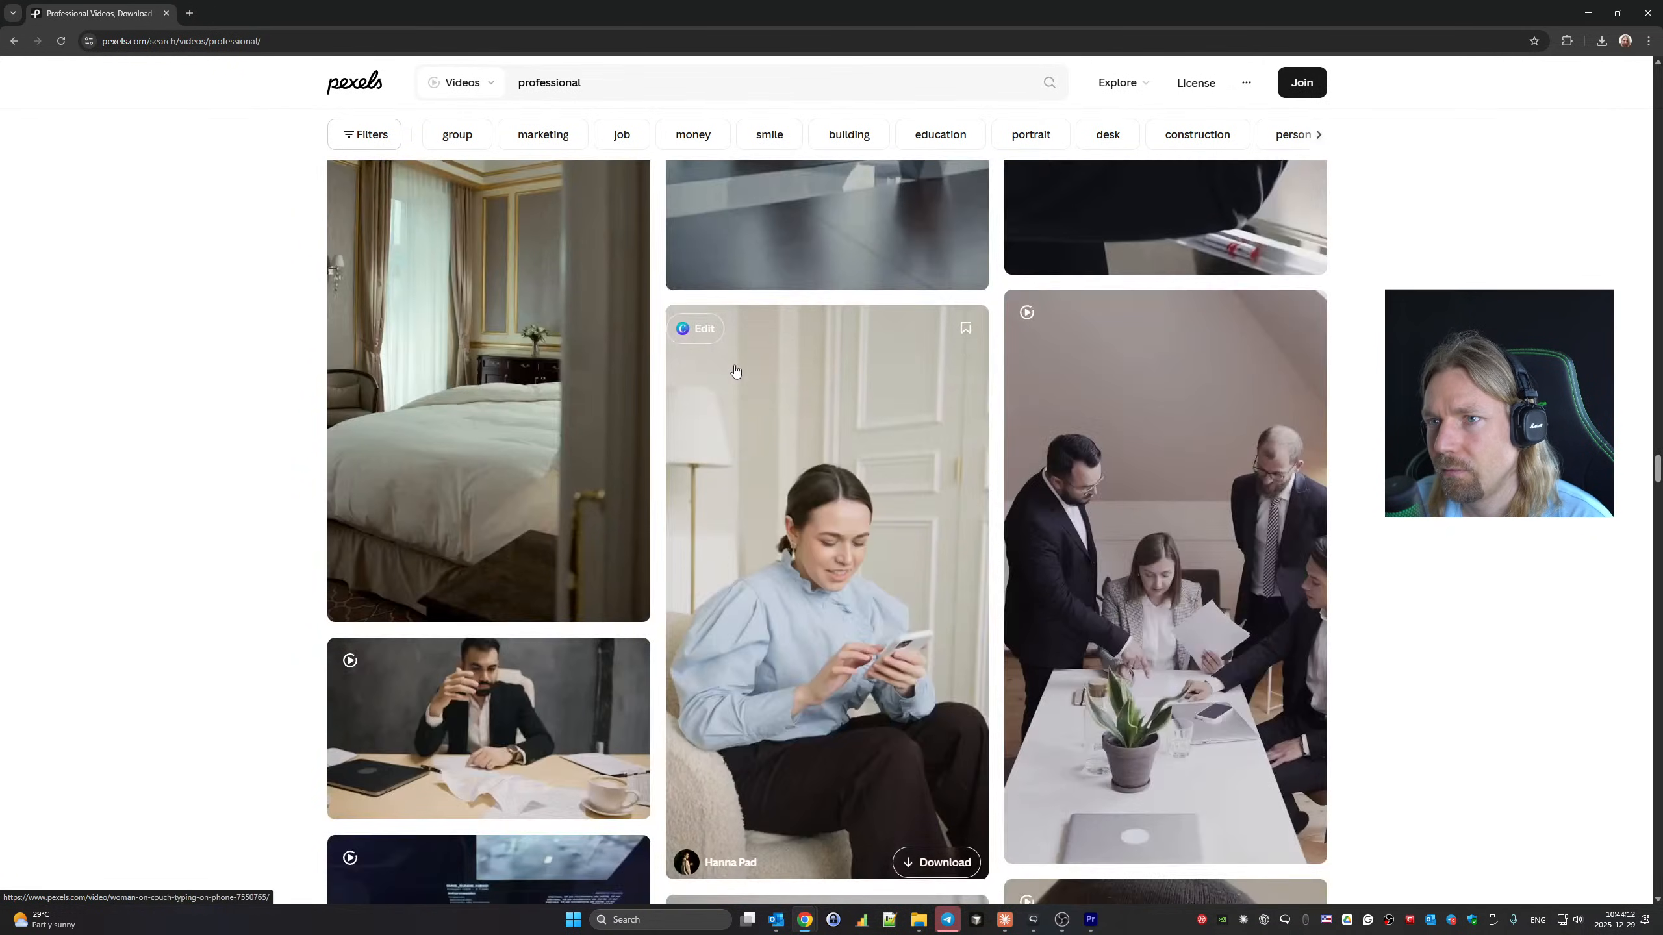
scroll(749, 367, "down", 8)
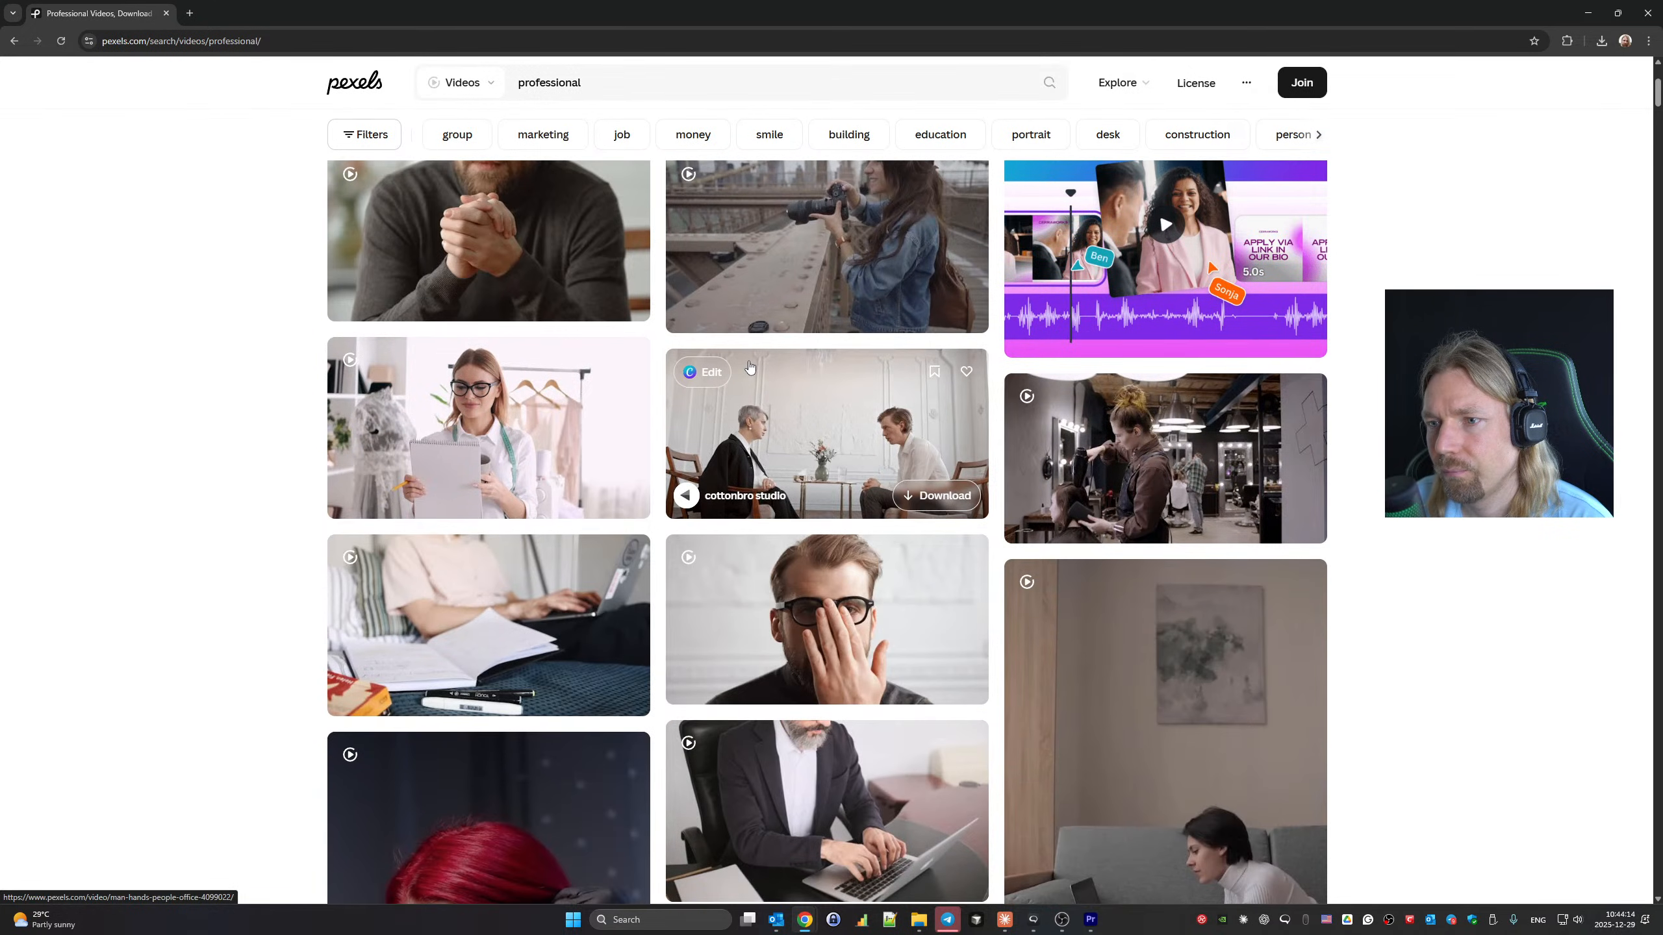
scroll(750, 367, "down", 16)
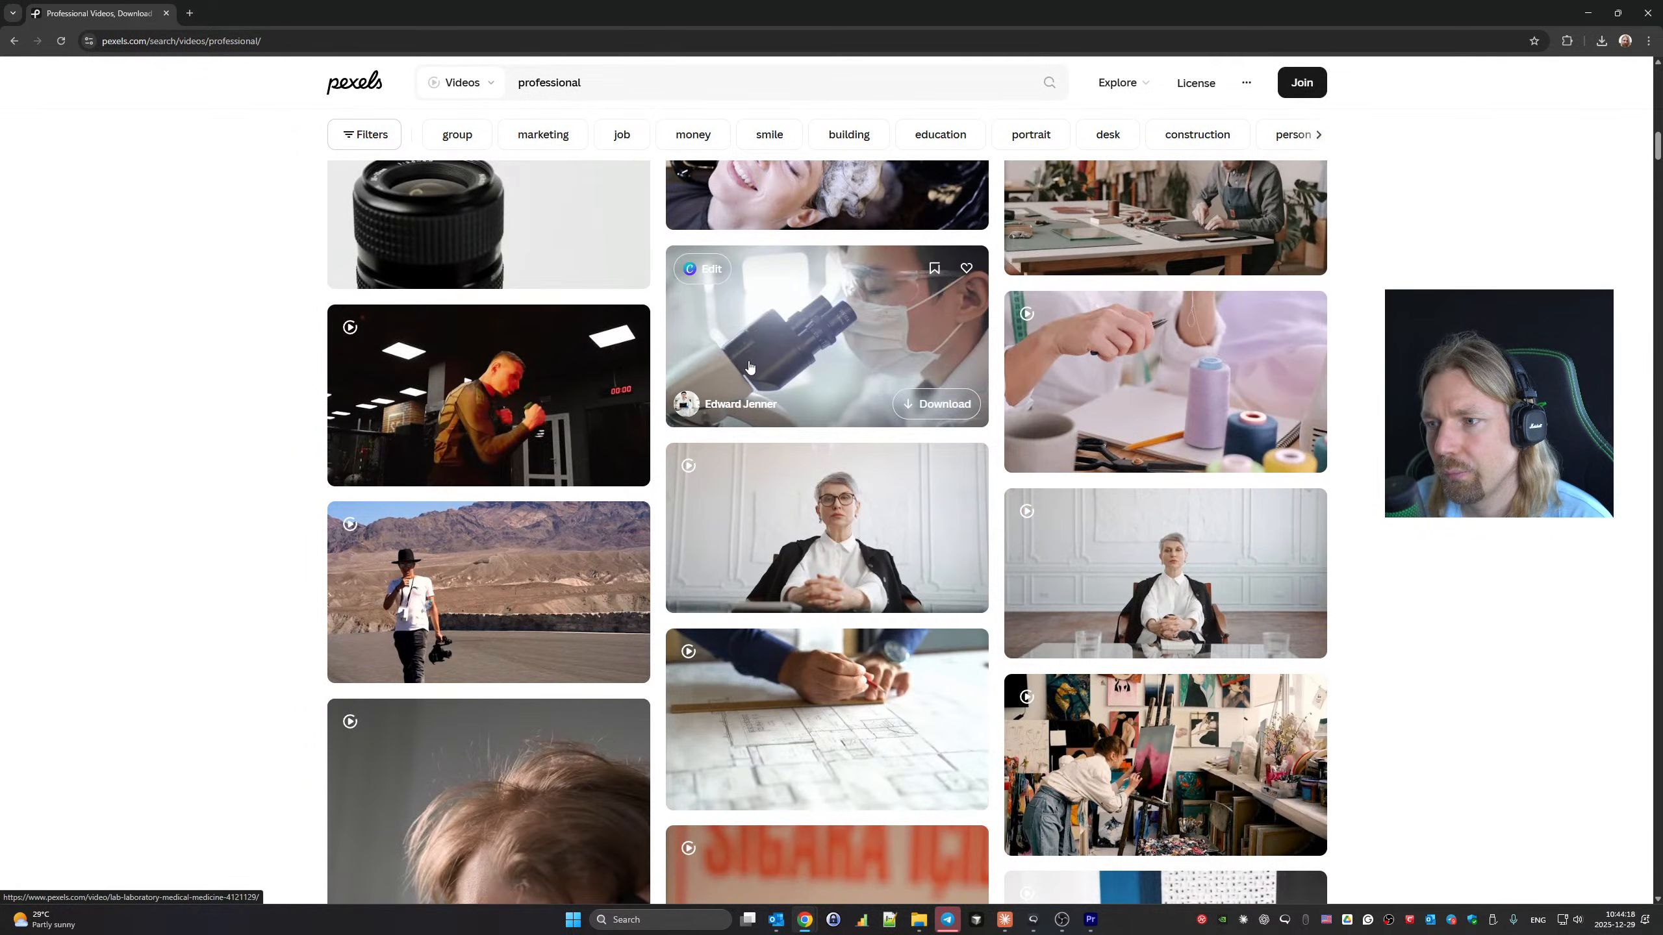
scroll(750, 367, "down", 7)
scroll(750, 367, "down", 8)
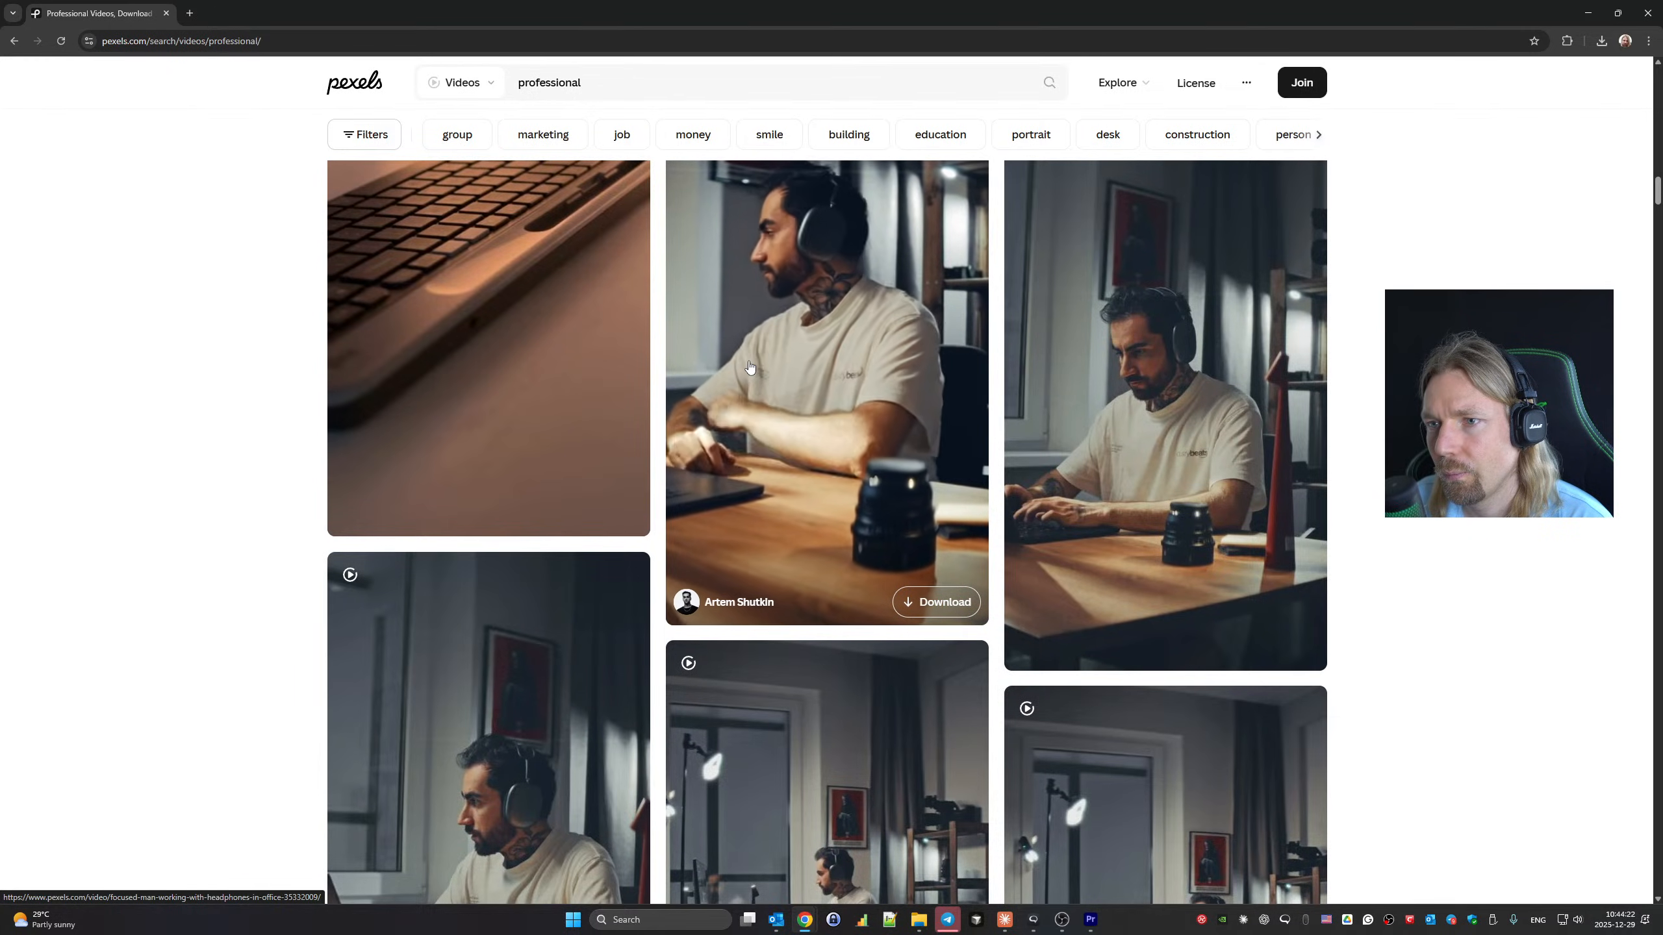
scroll(749, 367, "down", 5)
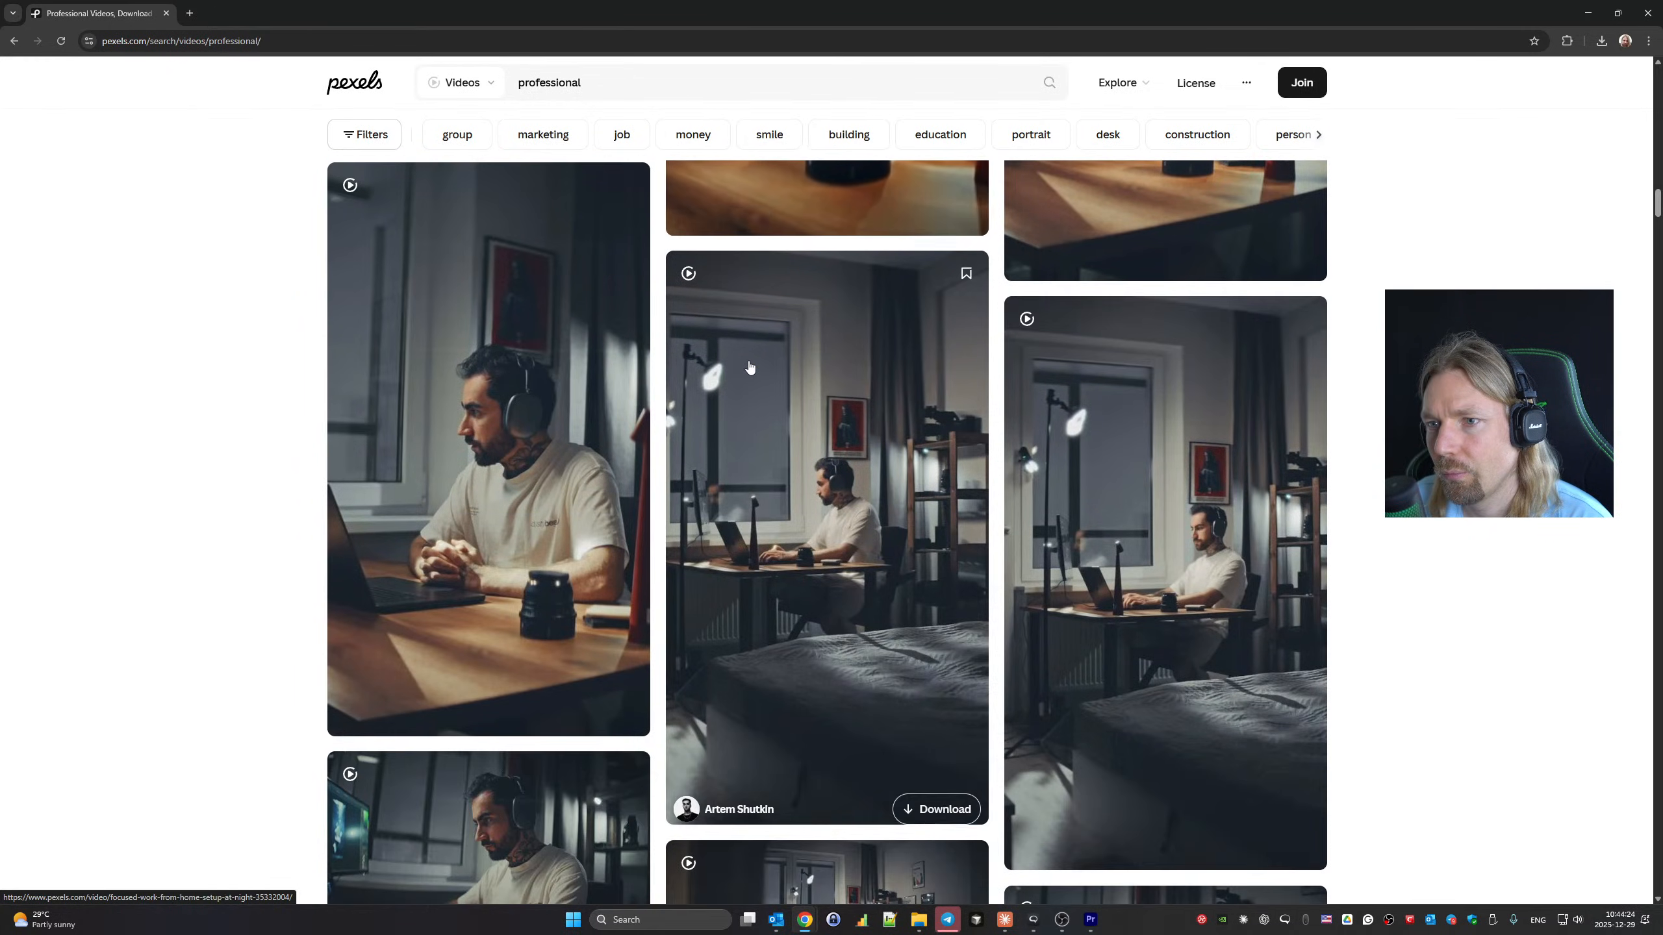
scroll(750, 367, "down", 15)
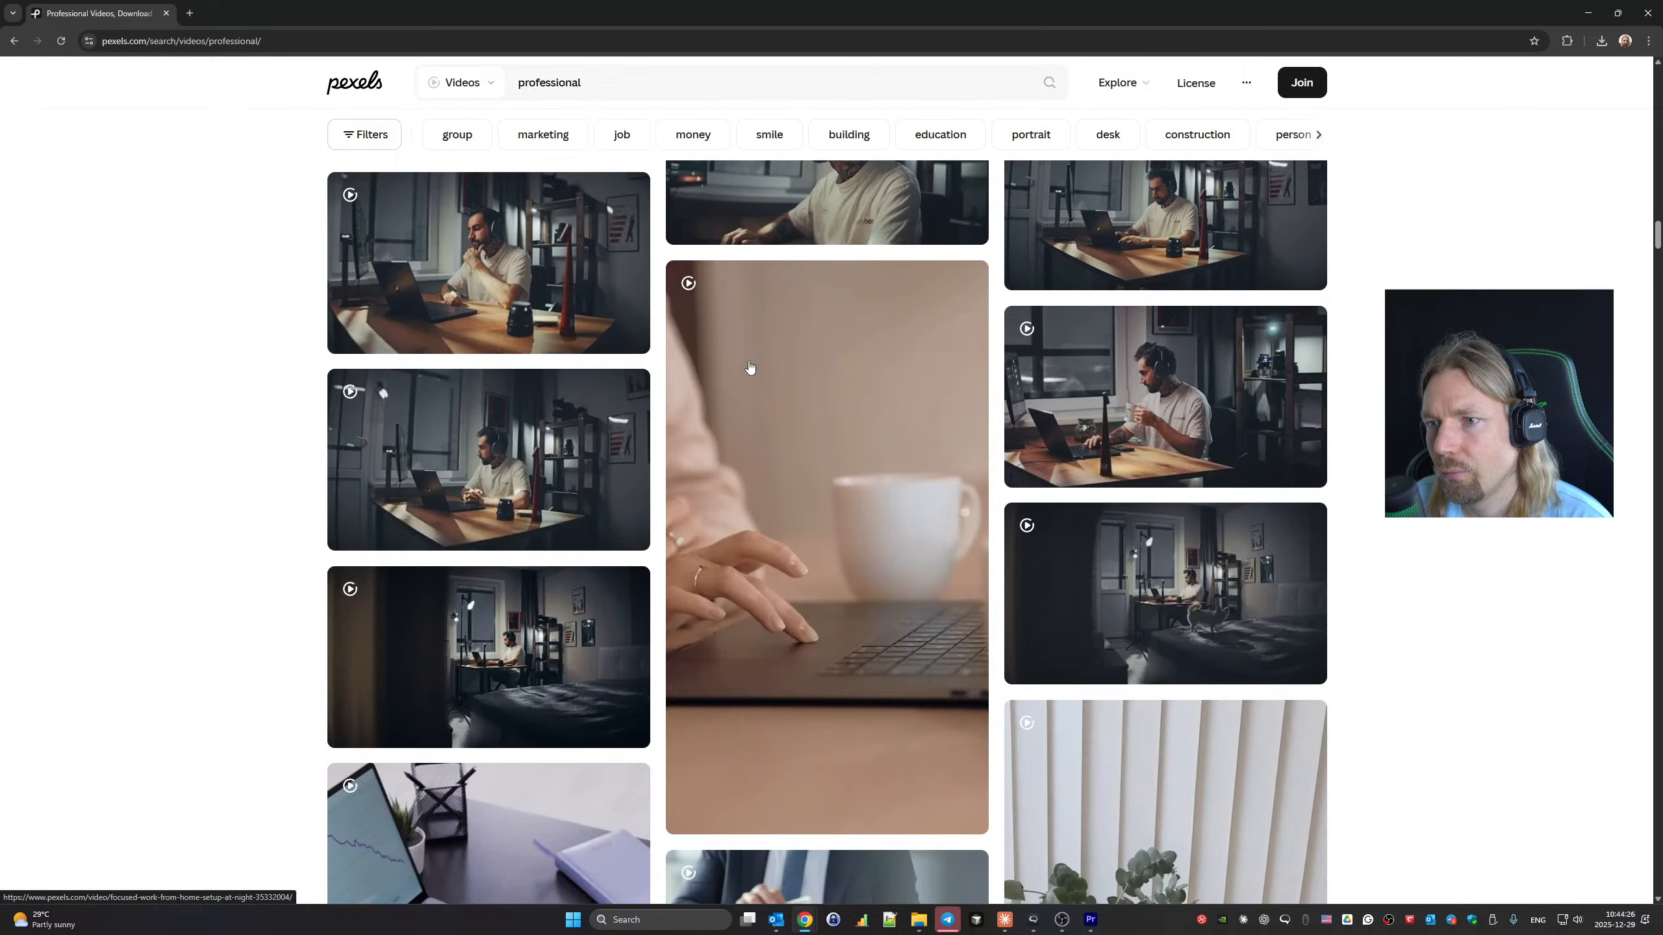
scroll(750, 367, "down", 7)
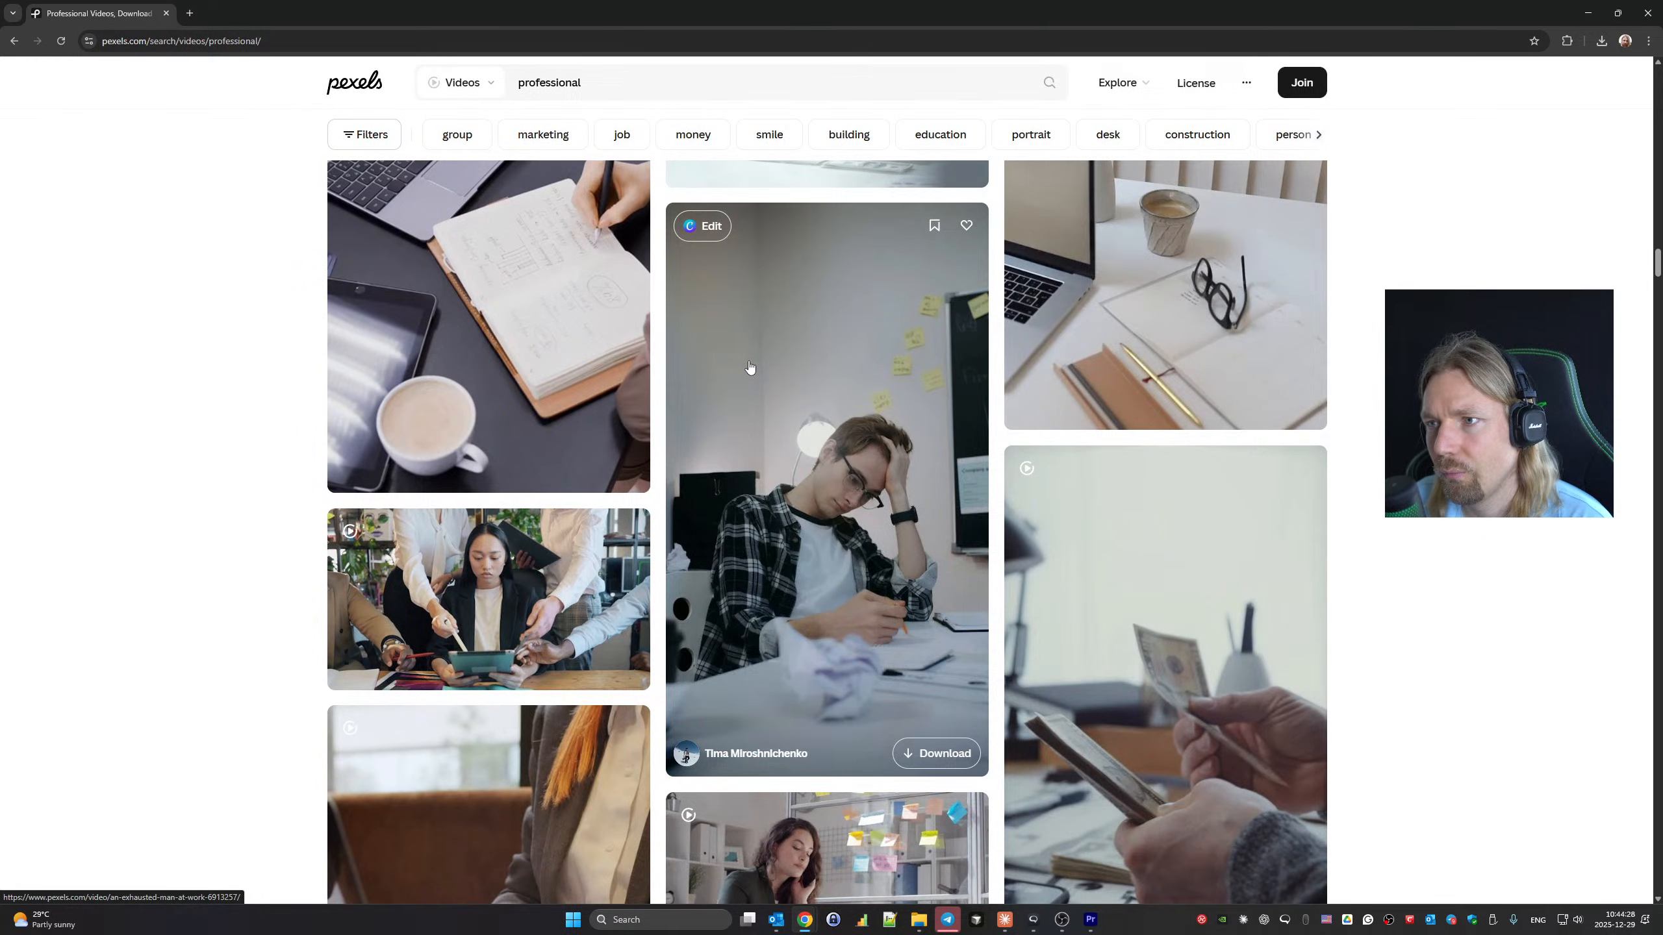
scroll(750, 367, "down", 4)
scroll(750, 367, "down", 7)
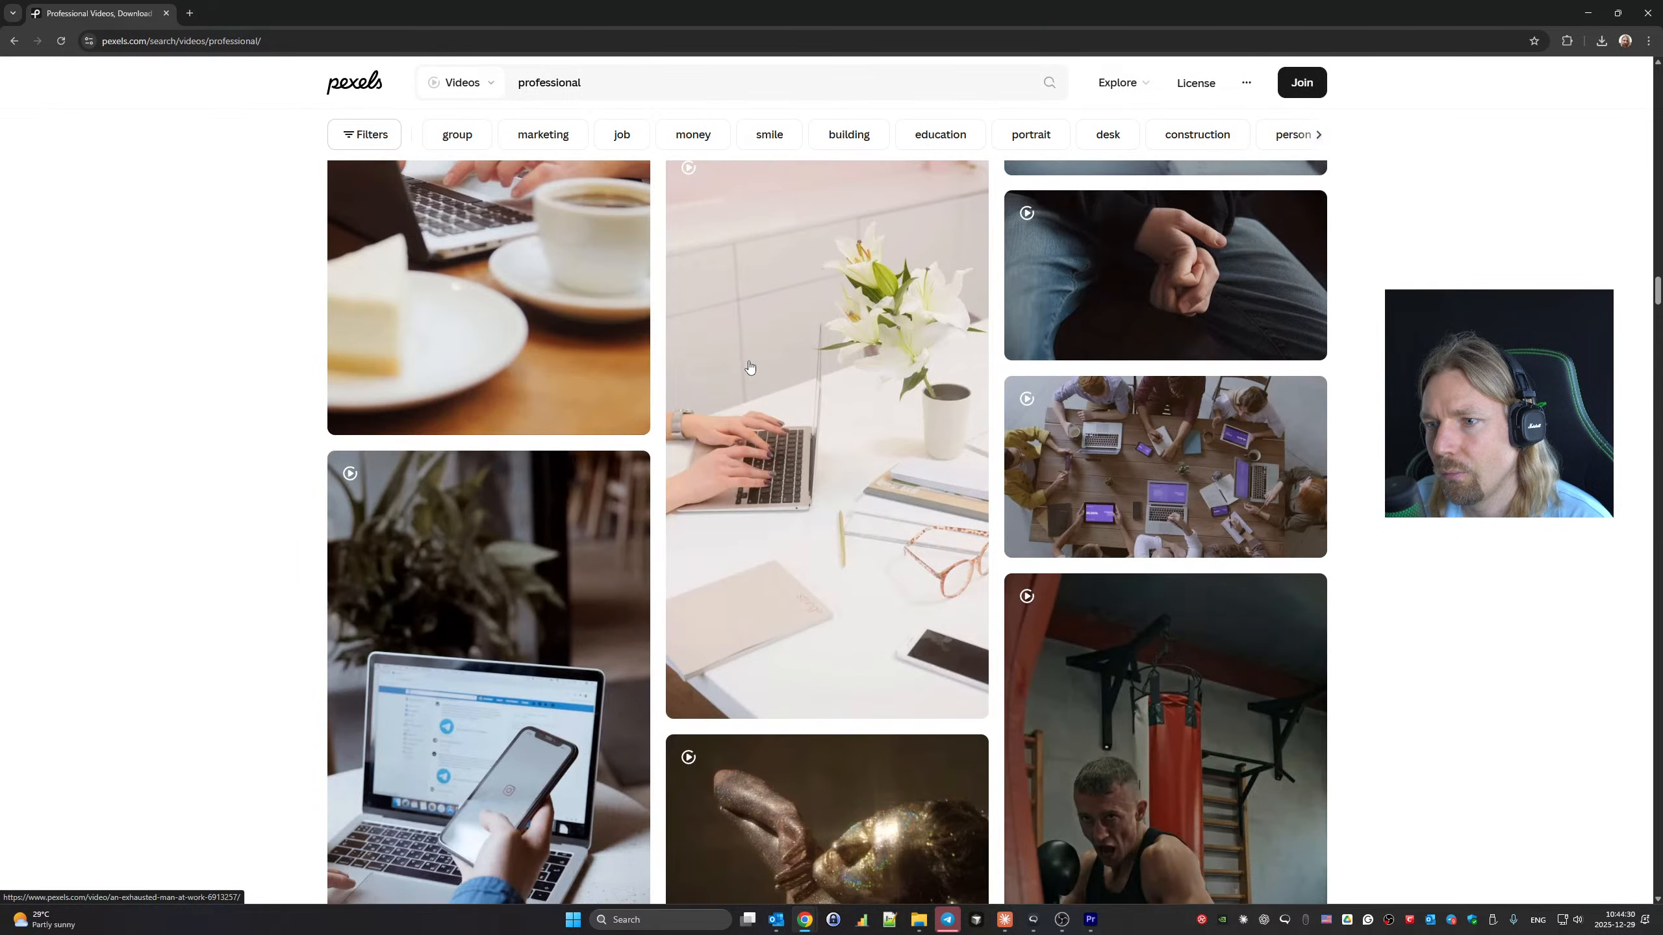
scroll(749, 367, "down", 5)
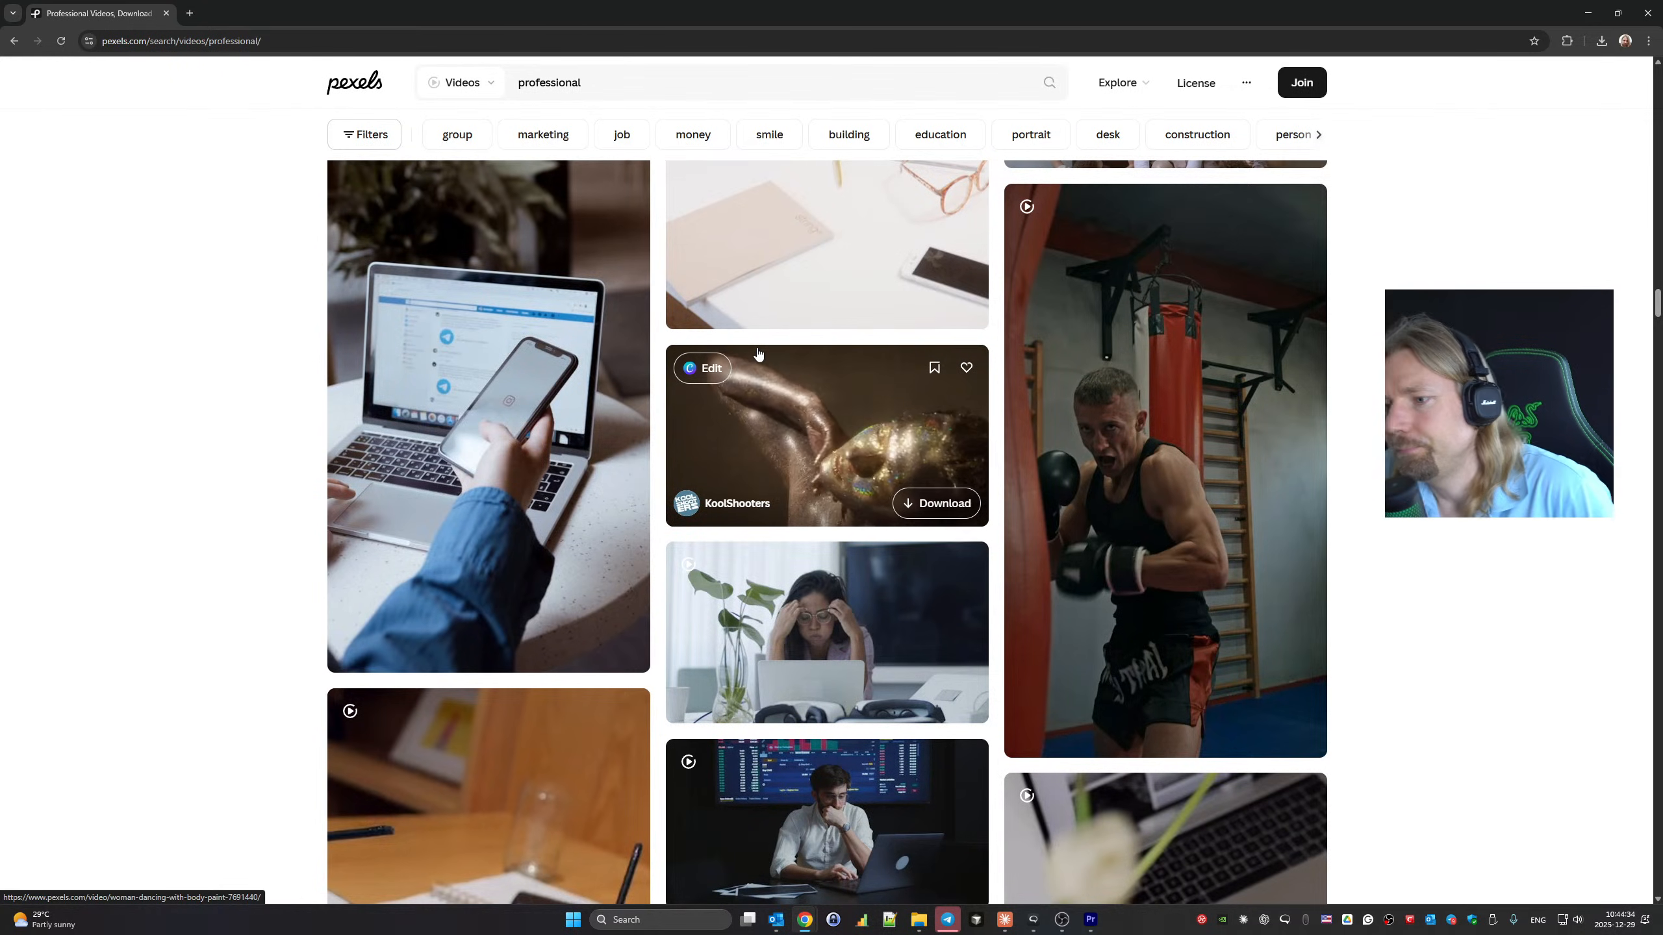
scroll(778, 341, "down", 12)
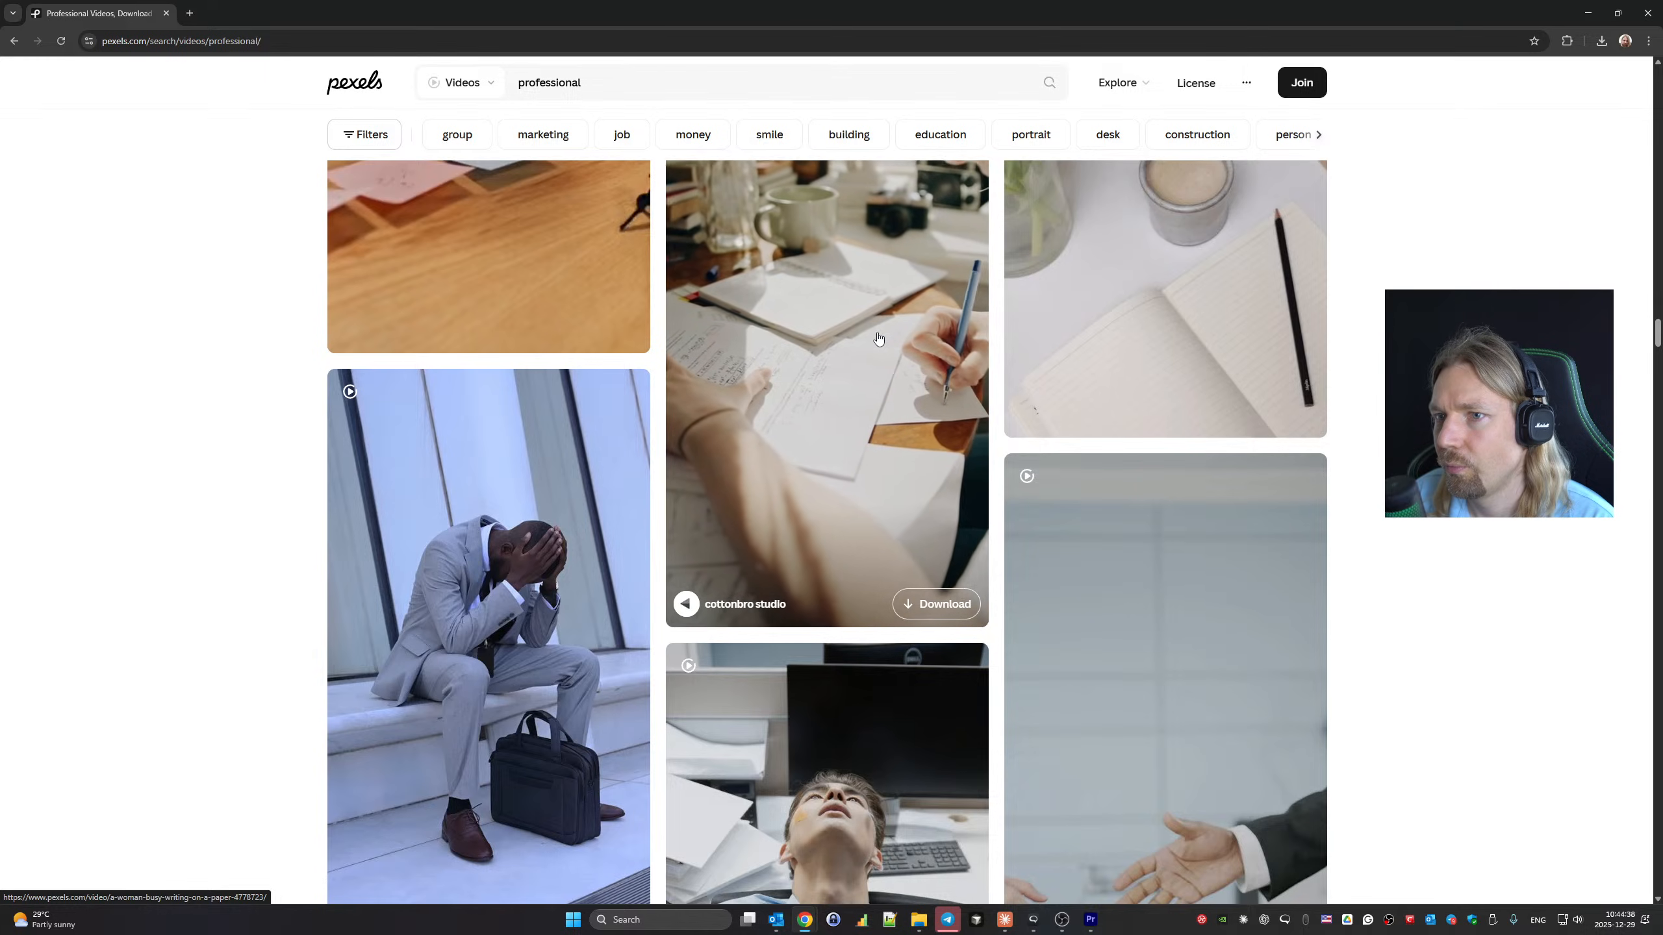
scroll(878, 336, "up", 3)
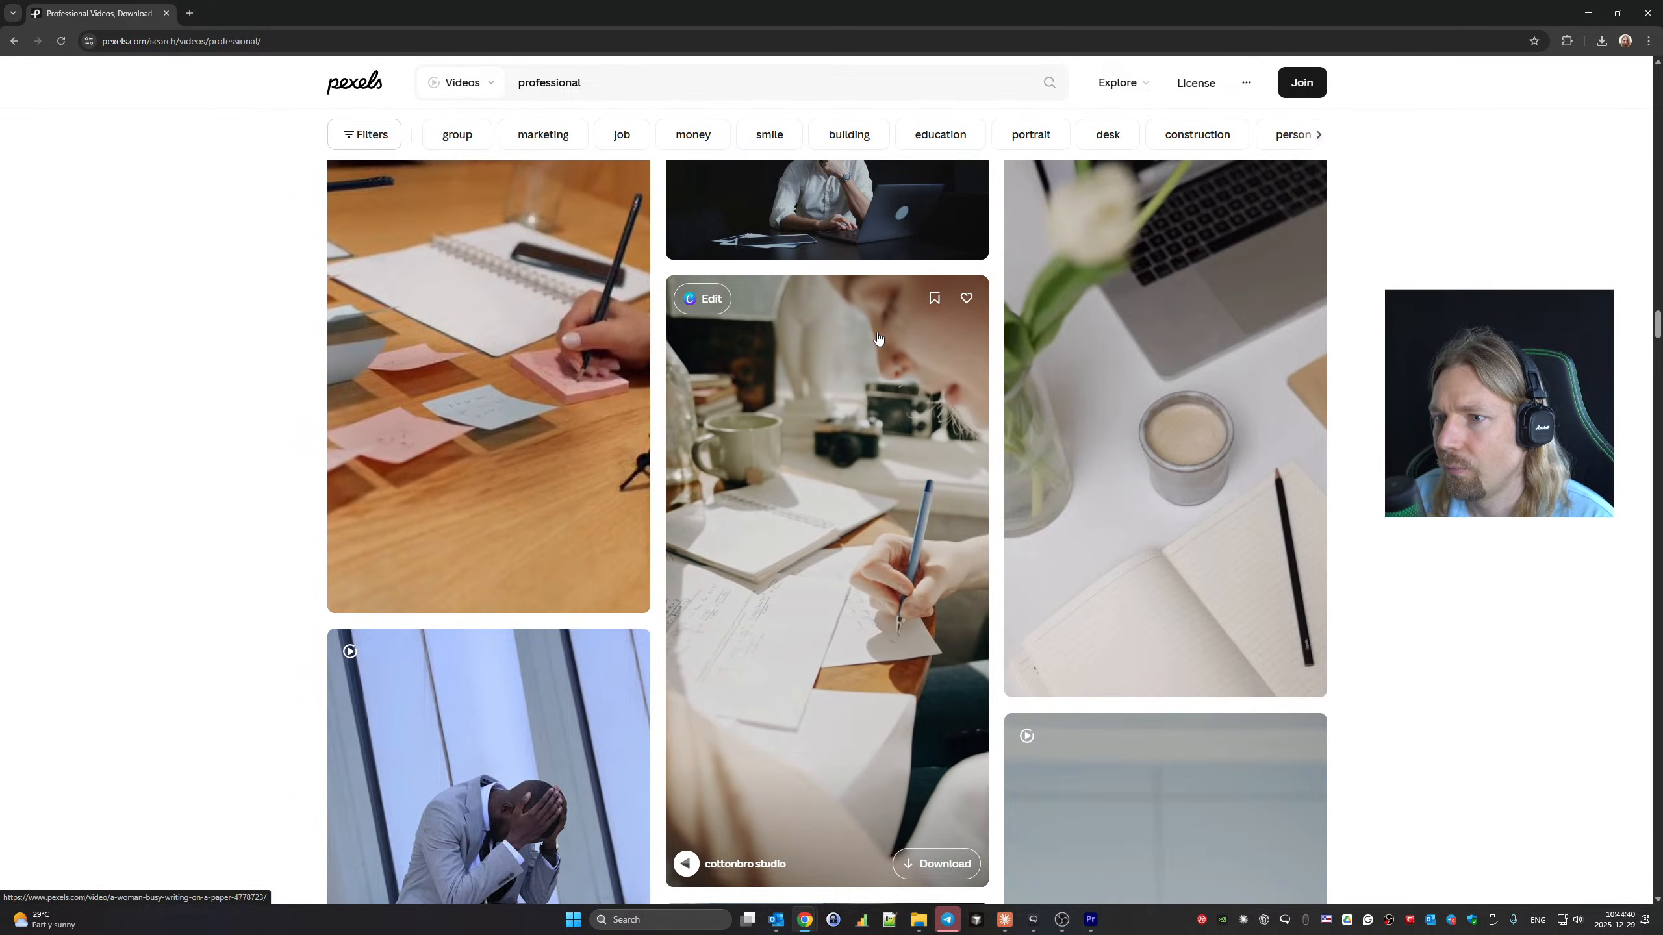
Download the vertical clip of a woman writing on paper at a desk.
left_click(942, 864)
left_click(484, 625)
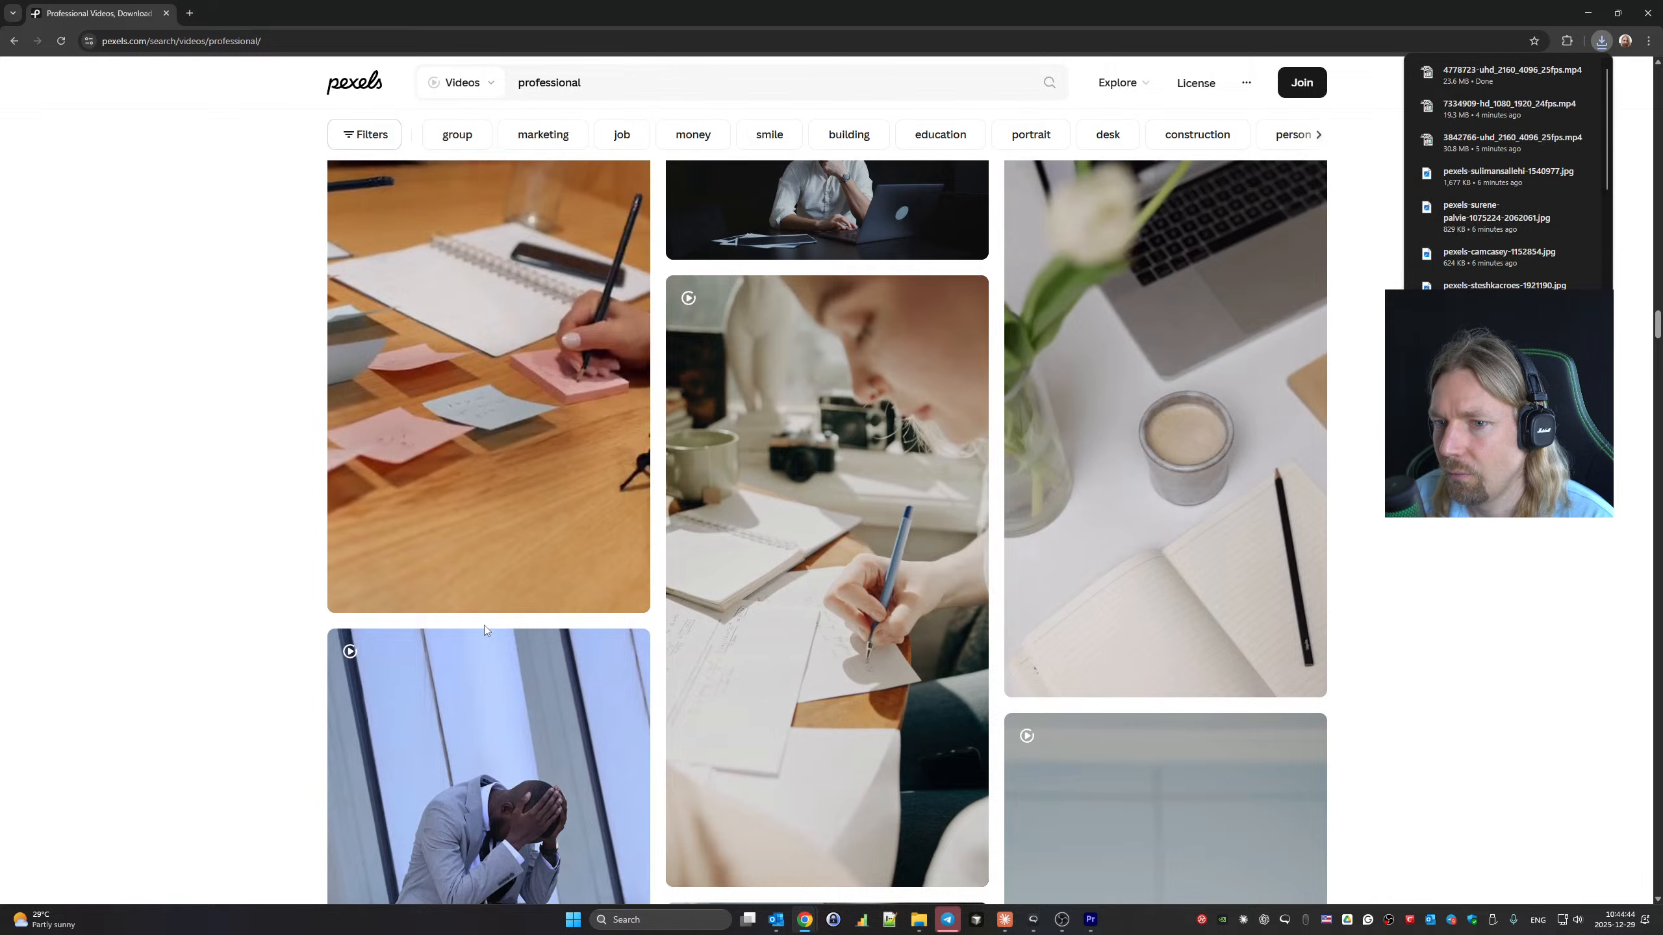
scroll(809, 590, "down", 3)
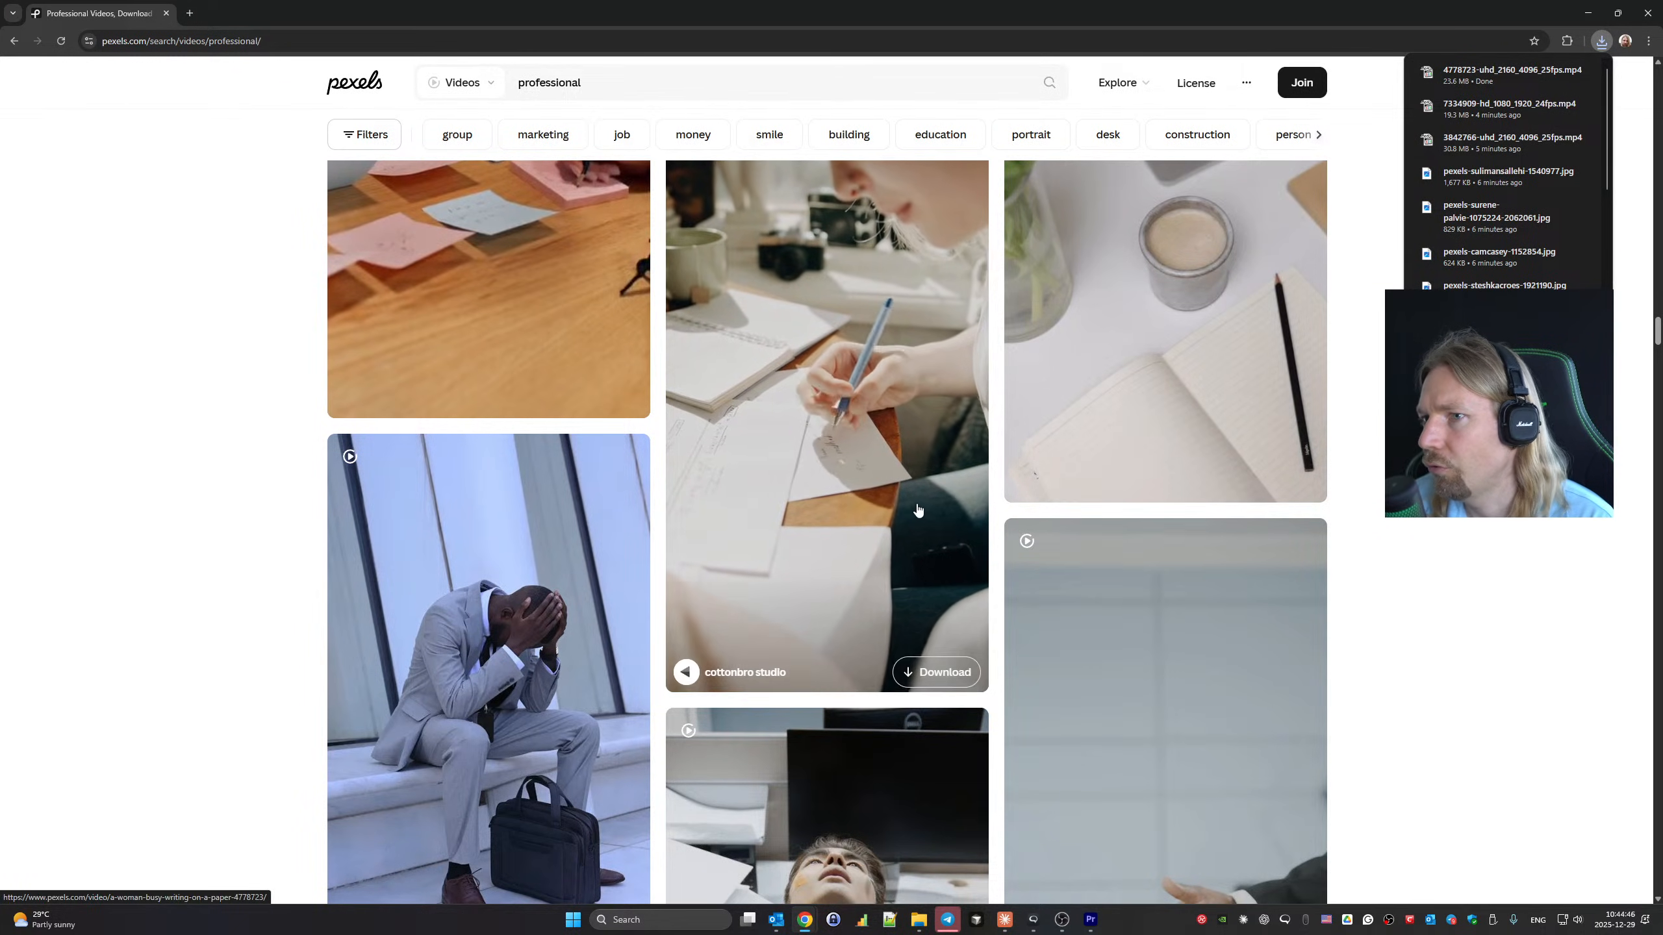
In Premiere Pro, place the downloaded writing clip above the adjustment layer at the "combine" caption and play through it.
key("alt+Tab")
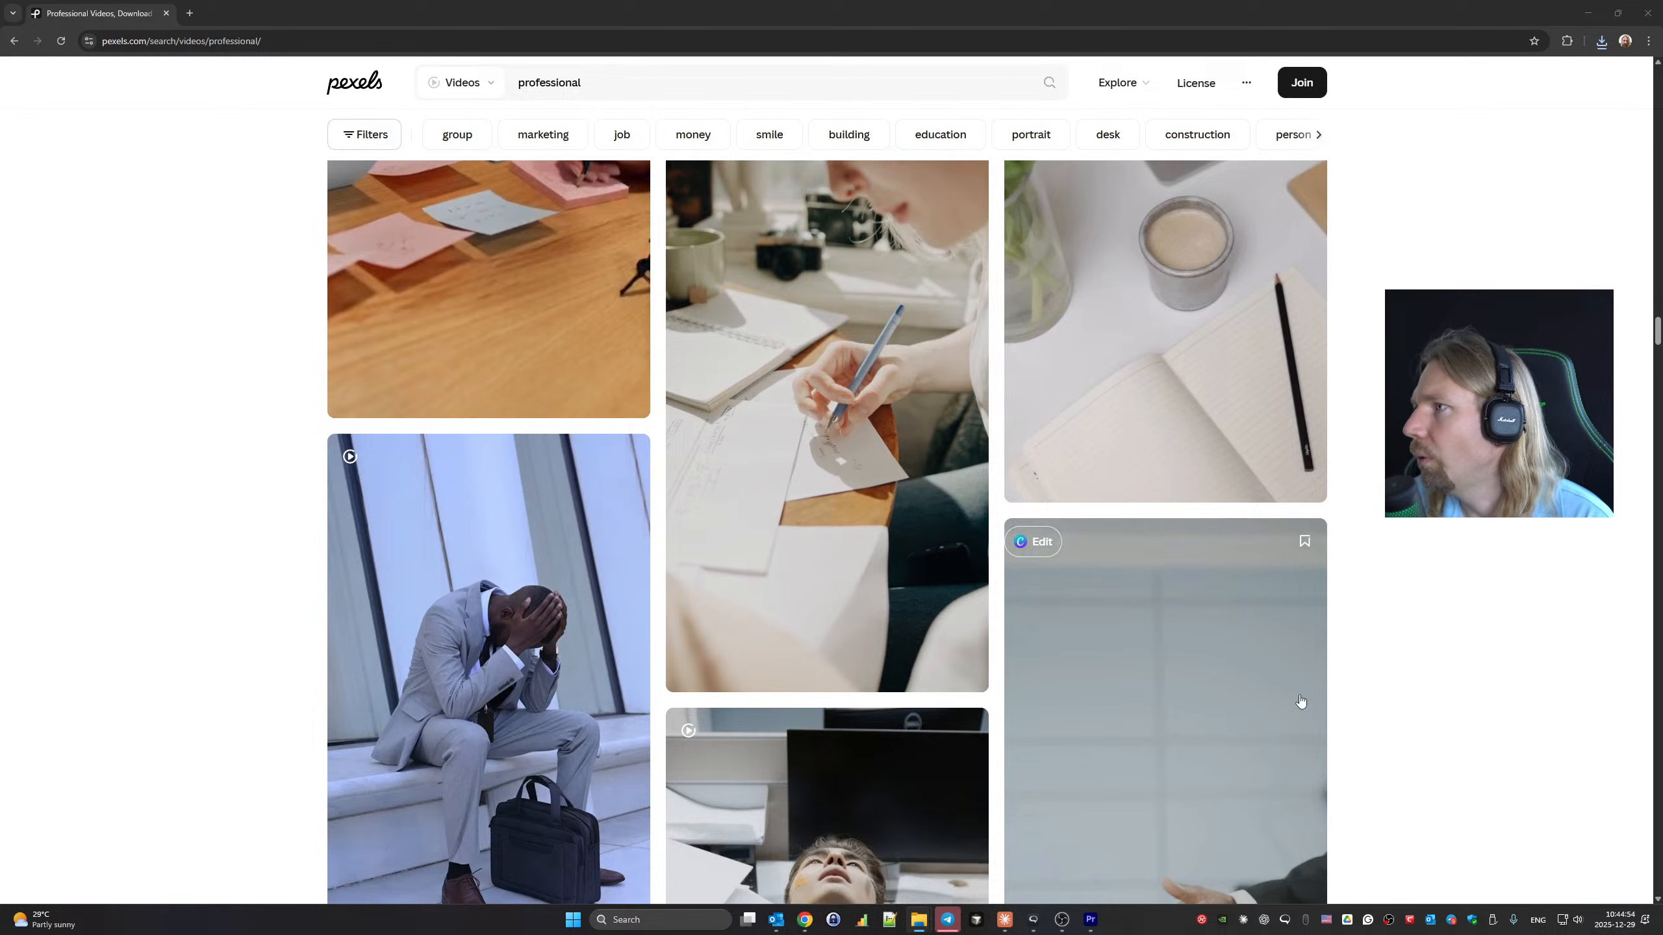
left_click(1090, 920)
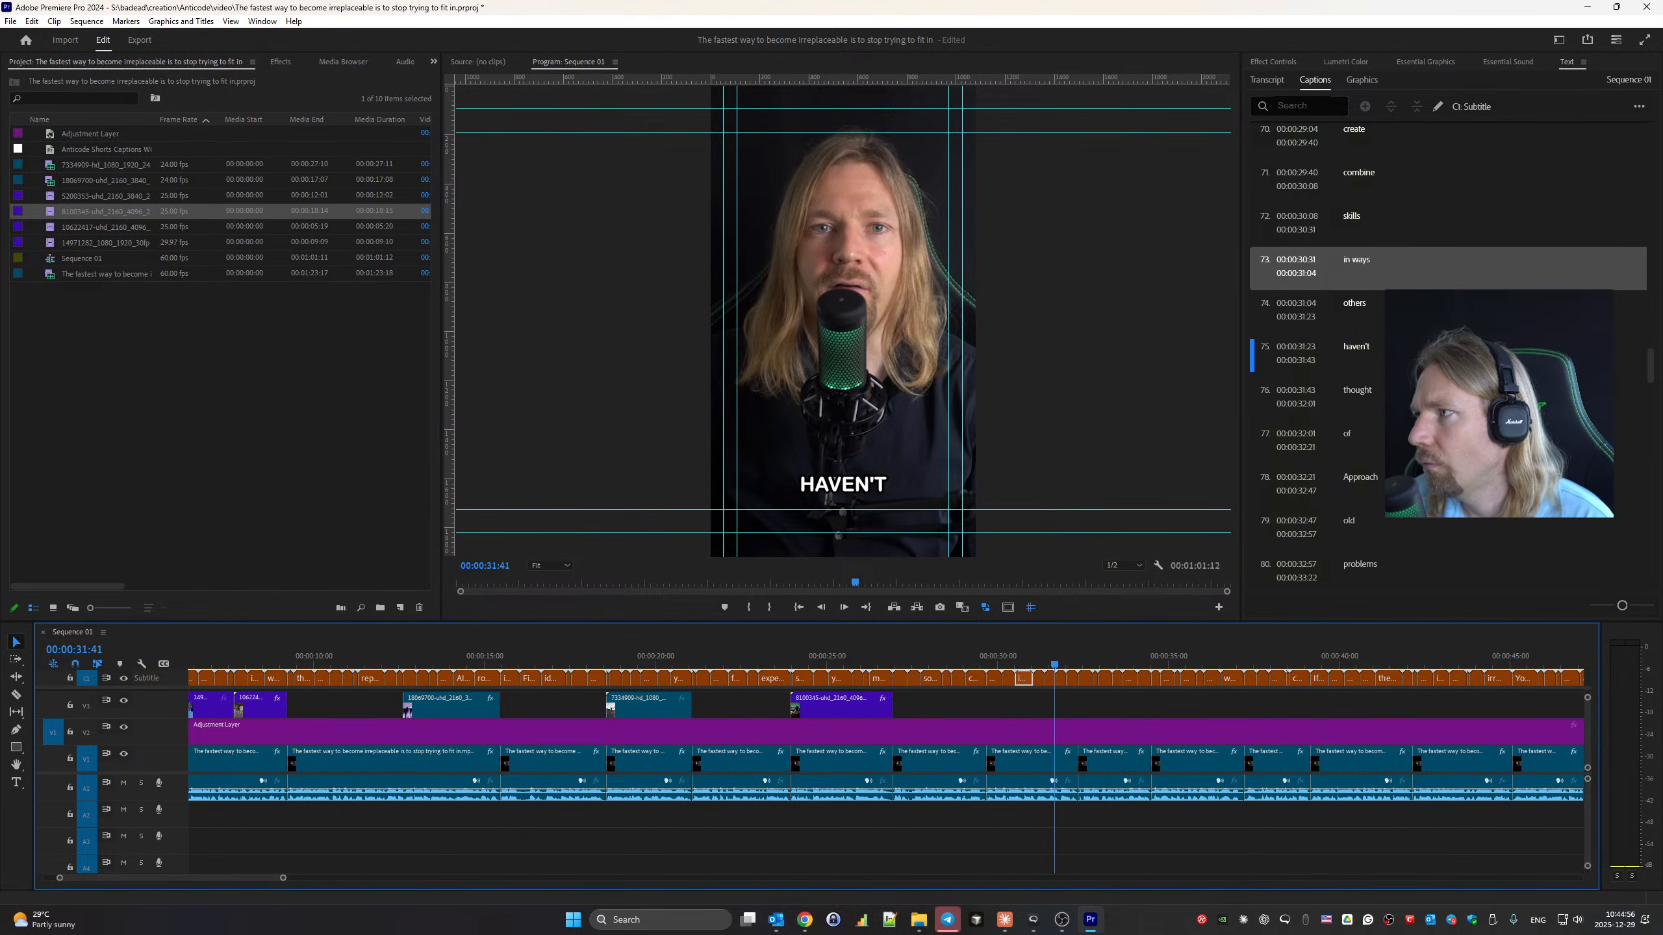
left_click_drag(1090, 920, 985, 698)
left_click(980, 658)
key("space")
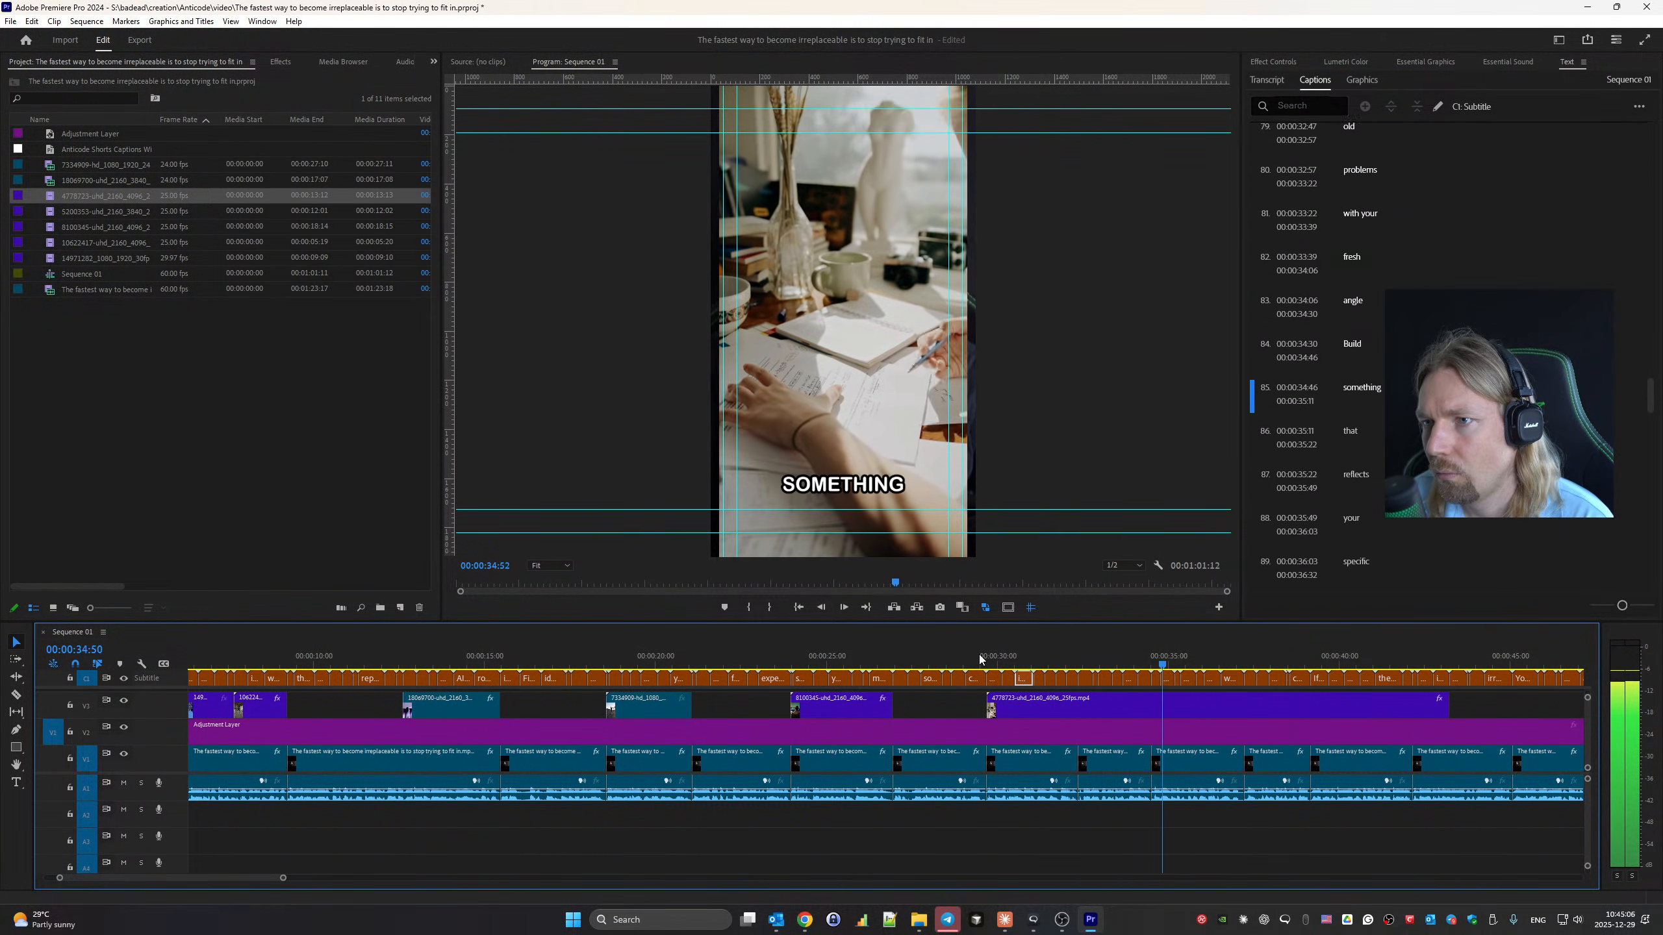
key("space")
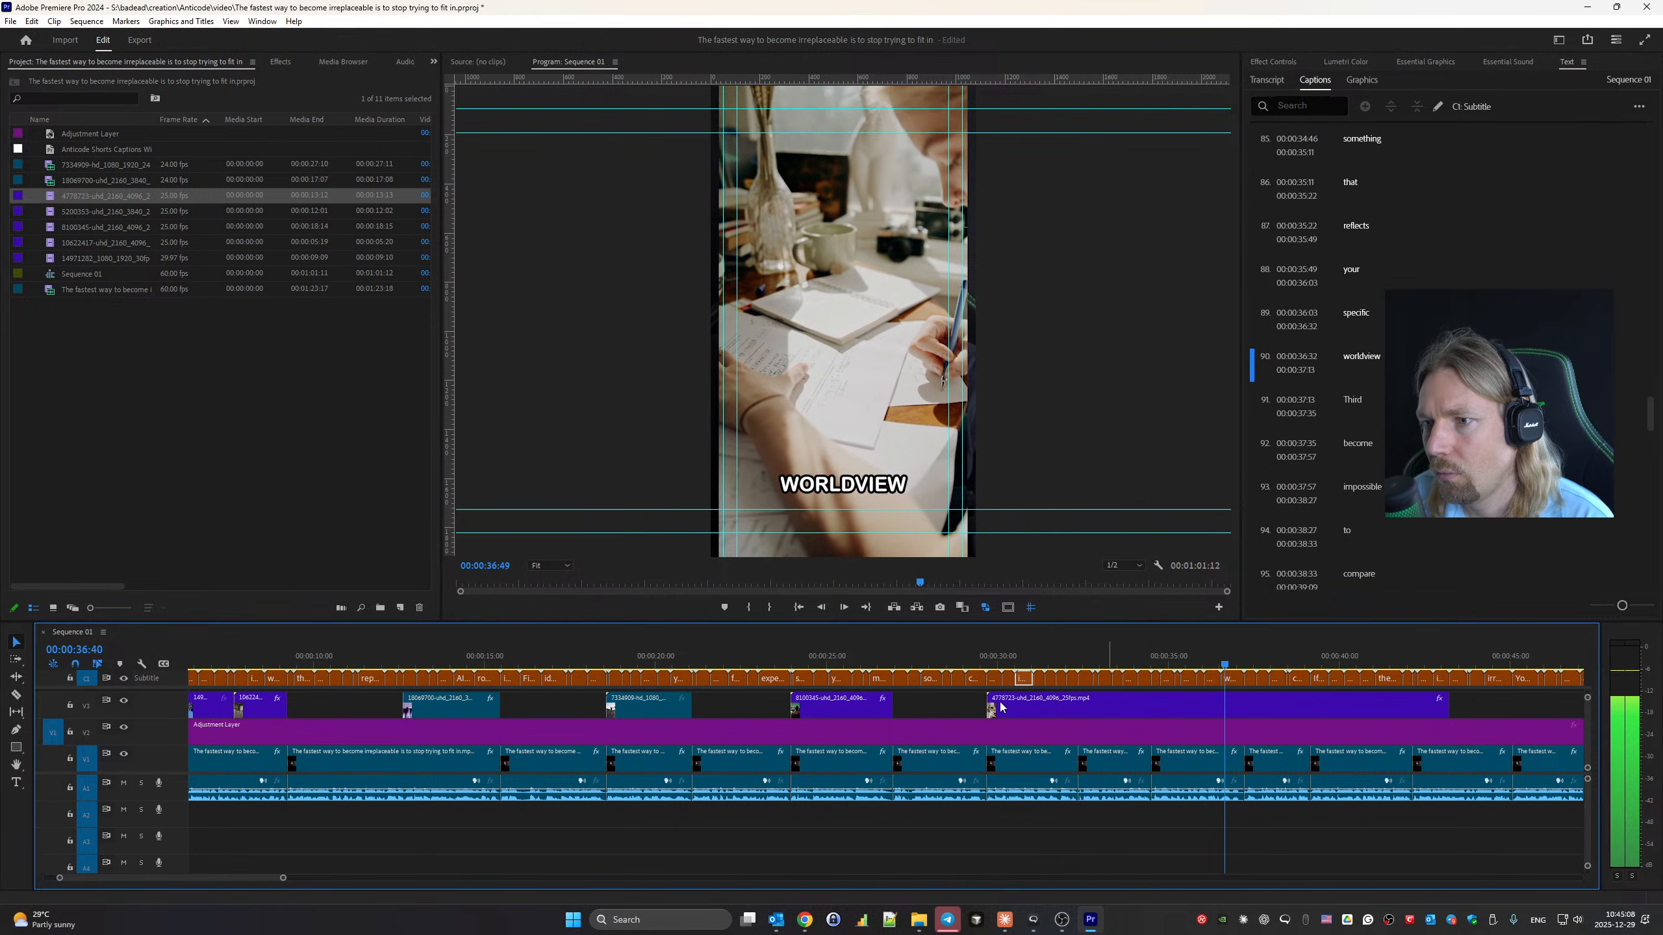
Shorten the end of the writing clip to the close of the "specific" caption and replay from before its start.
left_click_drag(990, 704, 1048, 712)
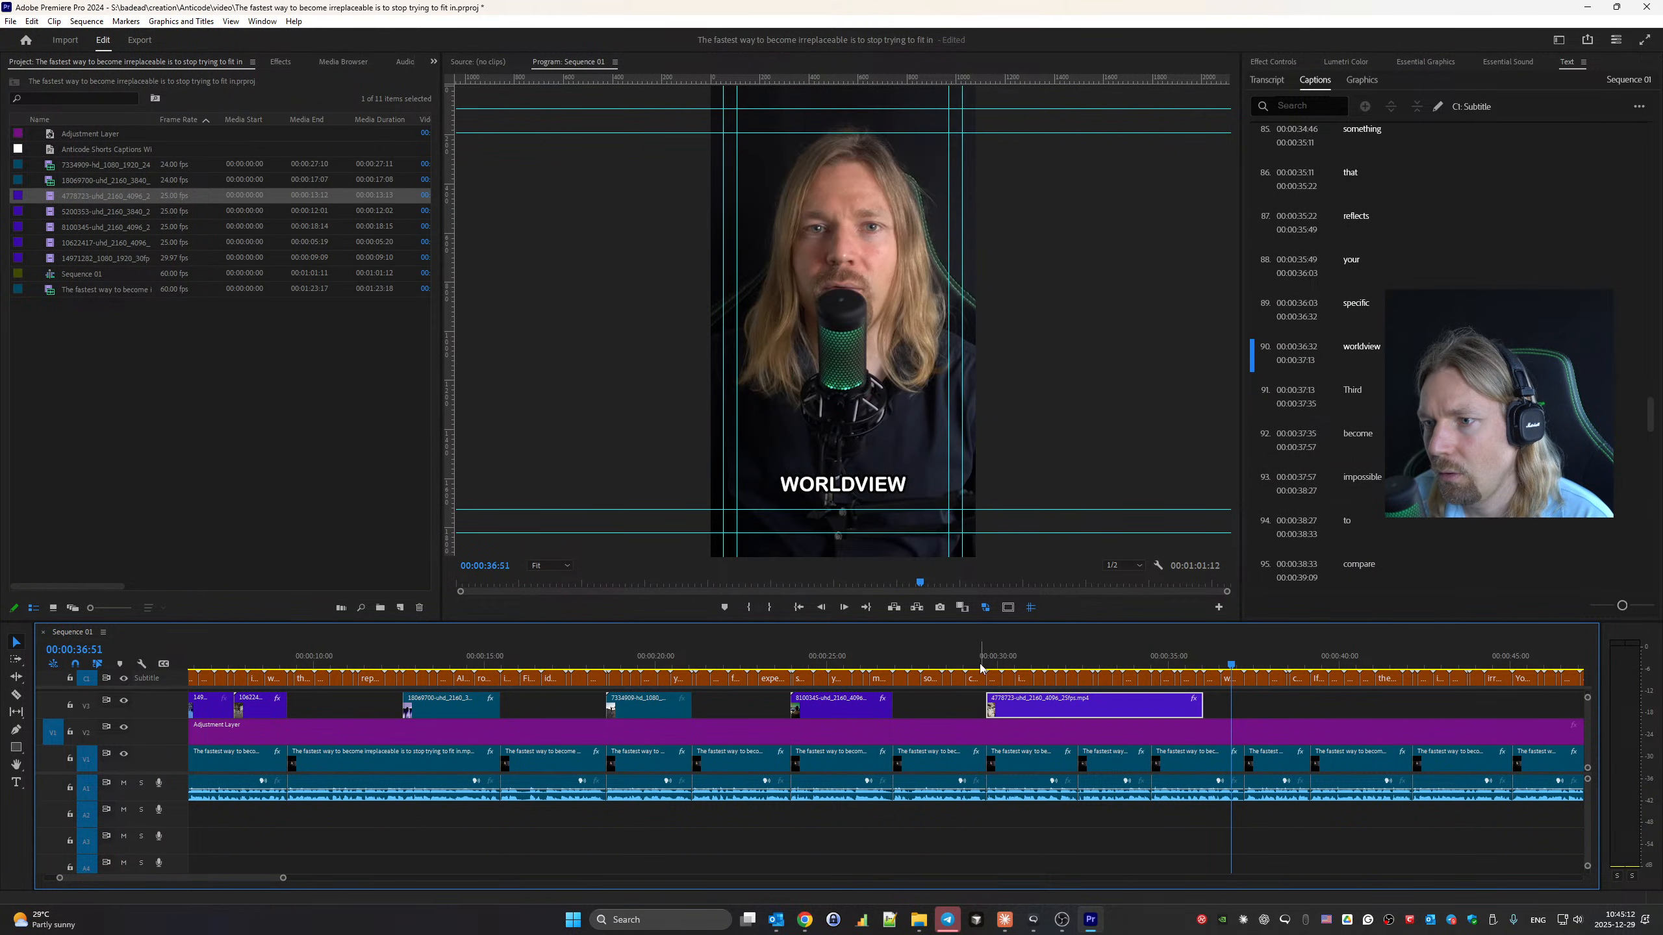
left_click(973, 655)
key("space")
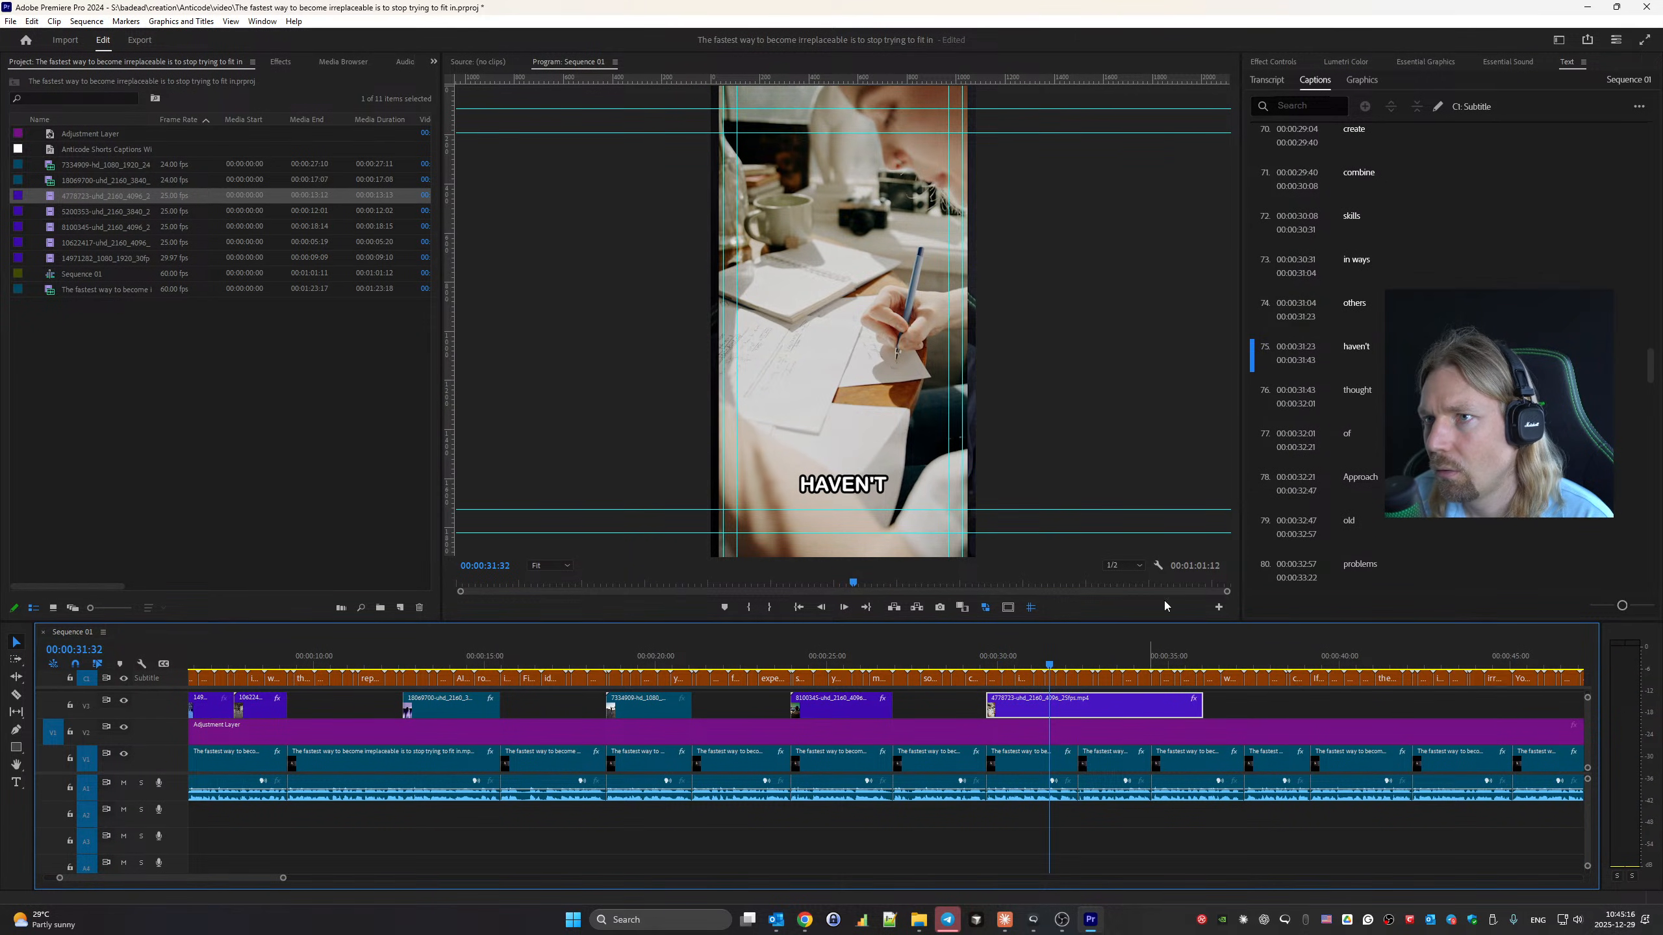
Set the writing clip's scale to 50 and shorten its end to the next cut in the talking-head footage.
left_click(1284, 64)
type("5")
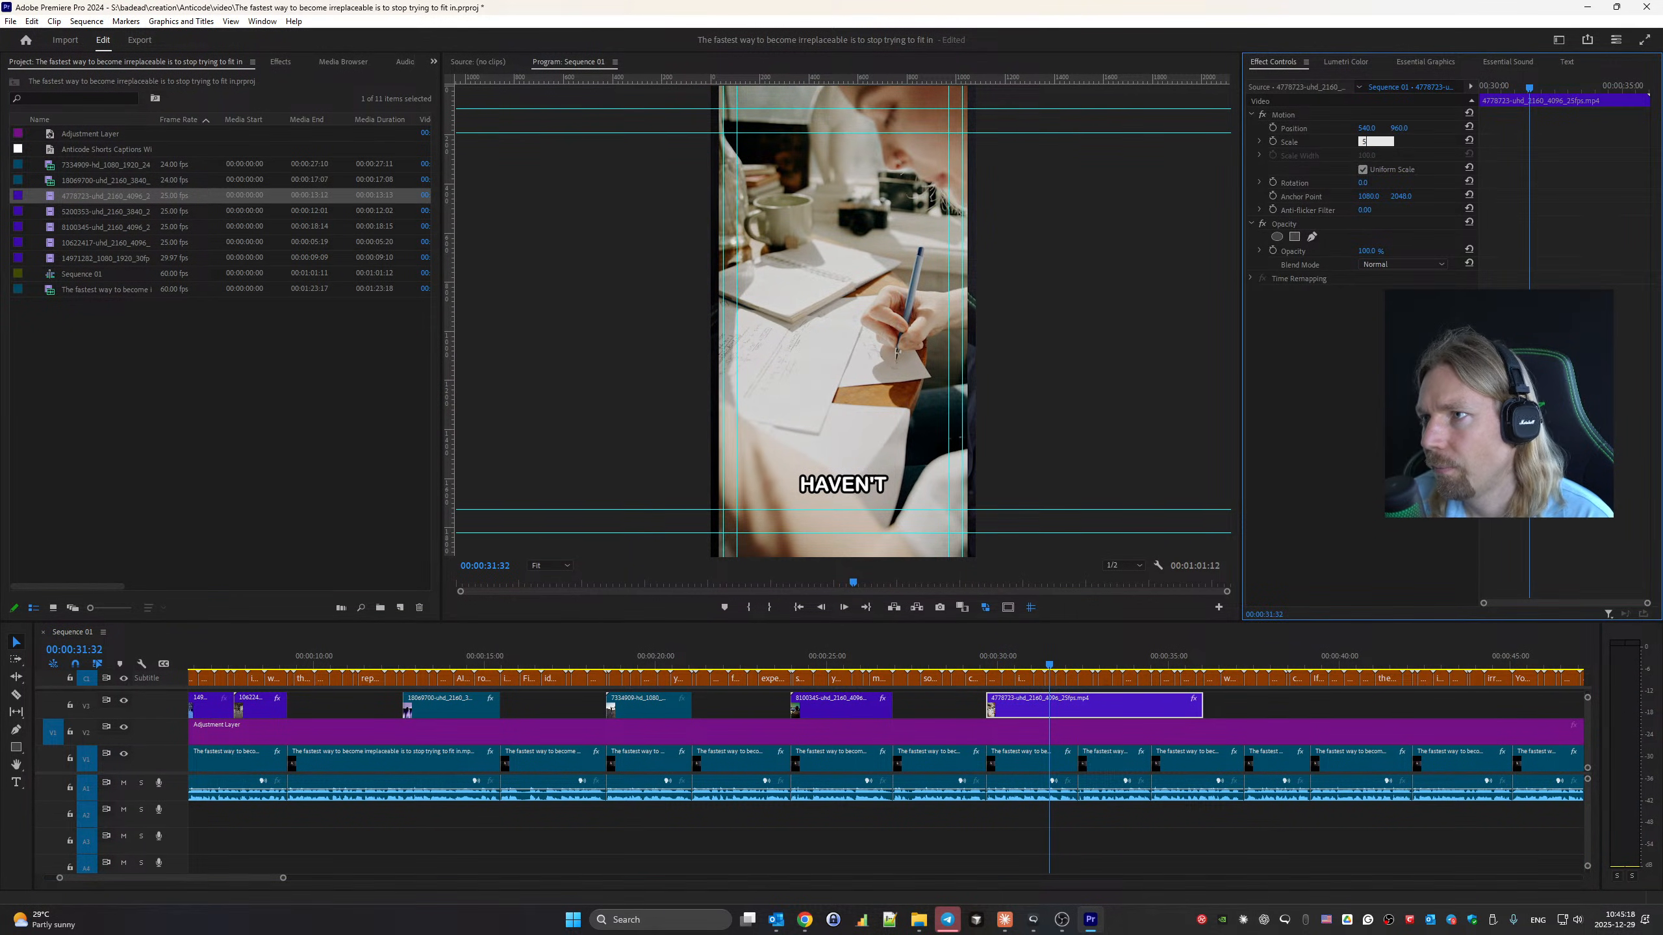
type("0")
key("Return")
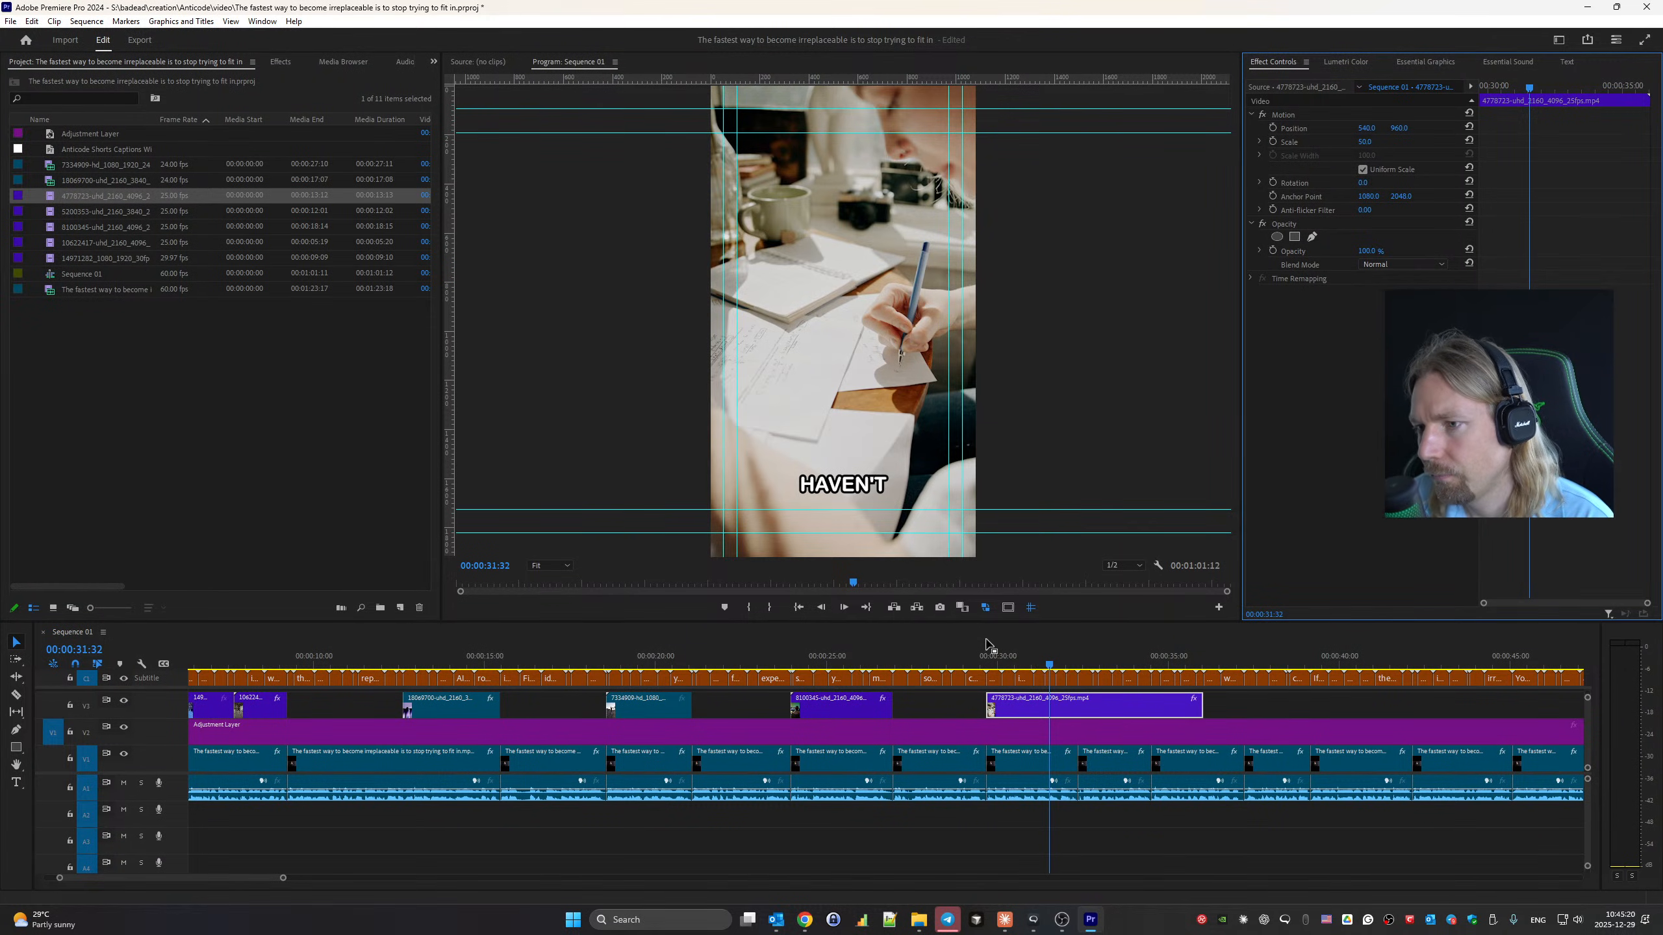
left_click_drag(1198, 704, 1077, 710)
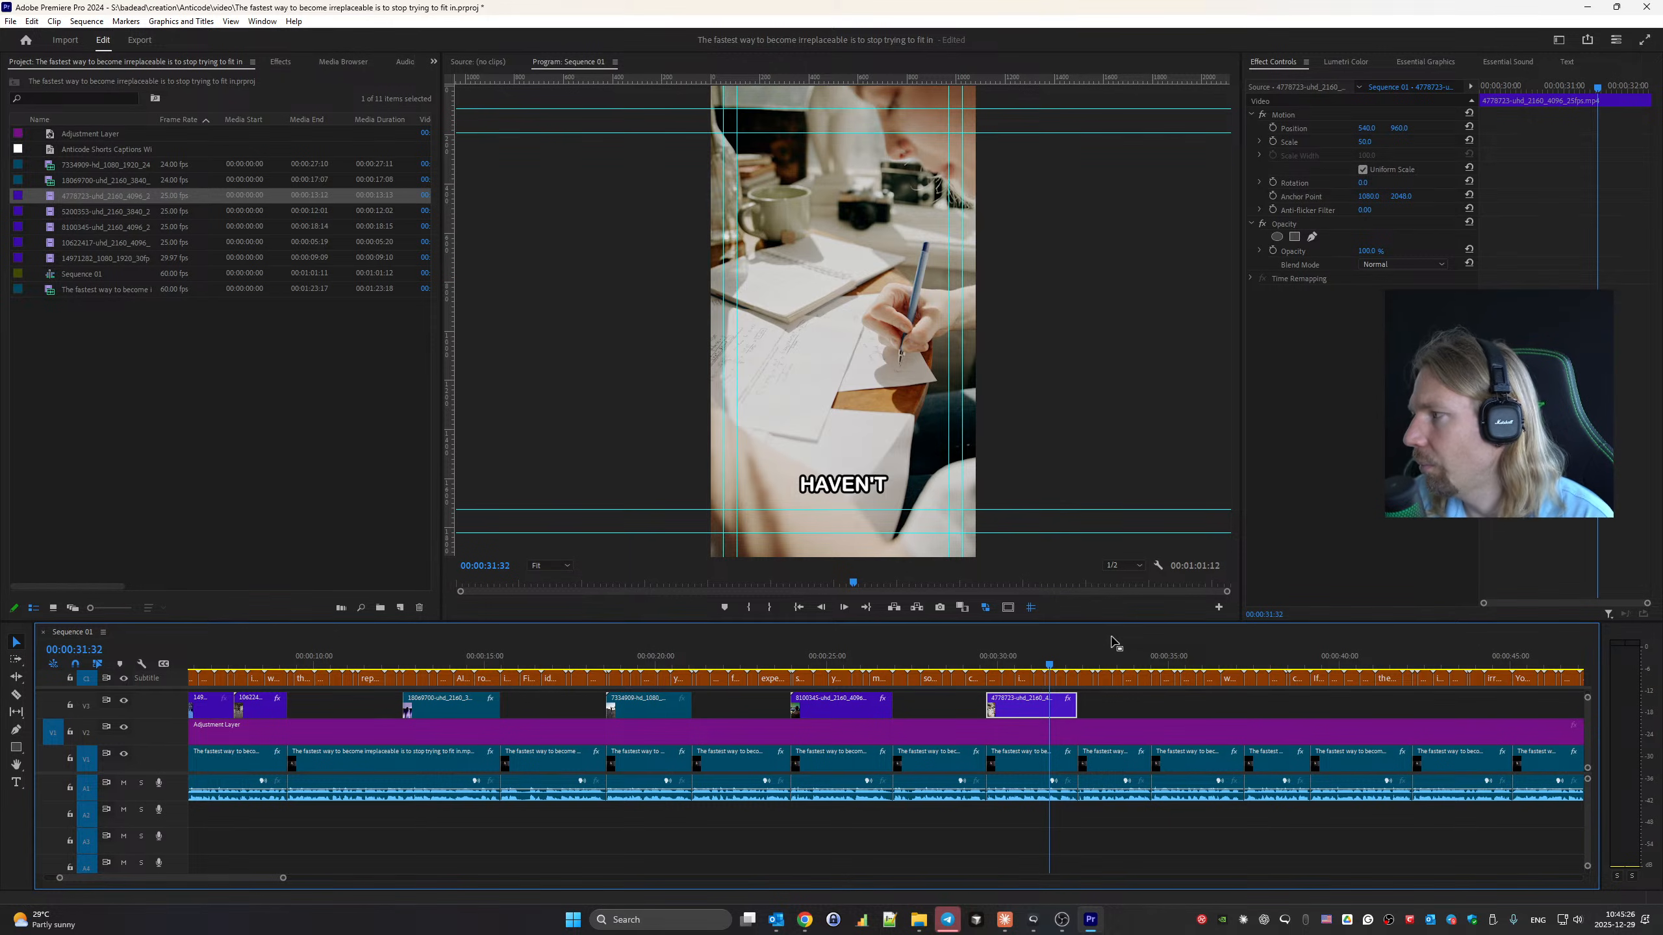
Play on past the writing clip and park the playhead on the cut at the "build" caption.
key("space")
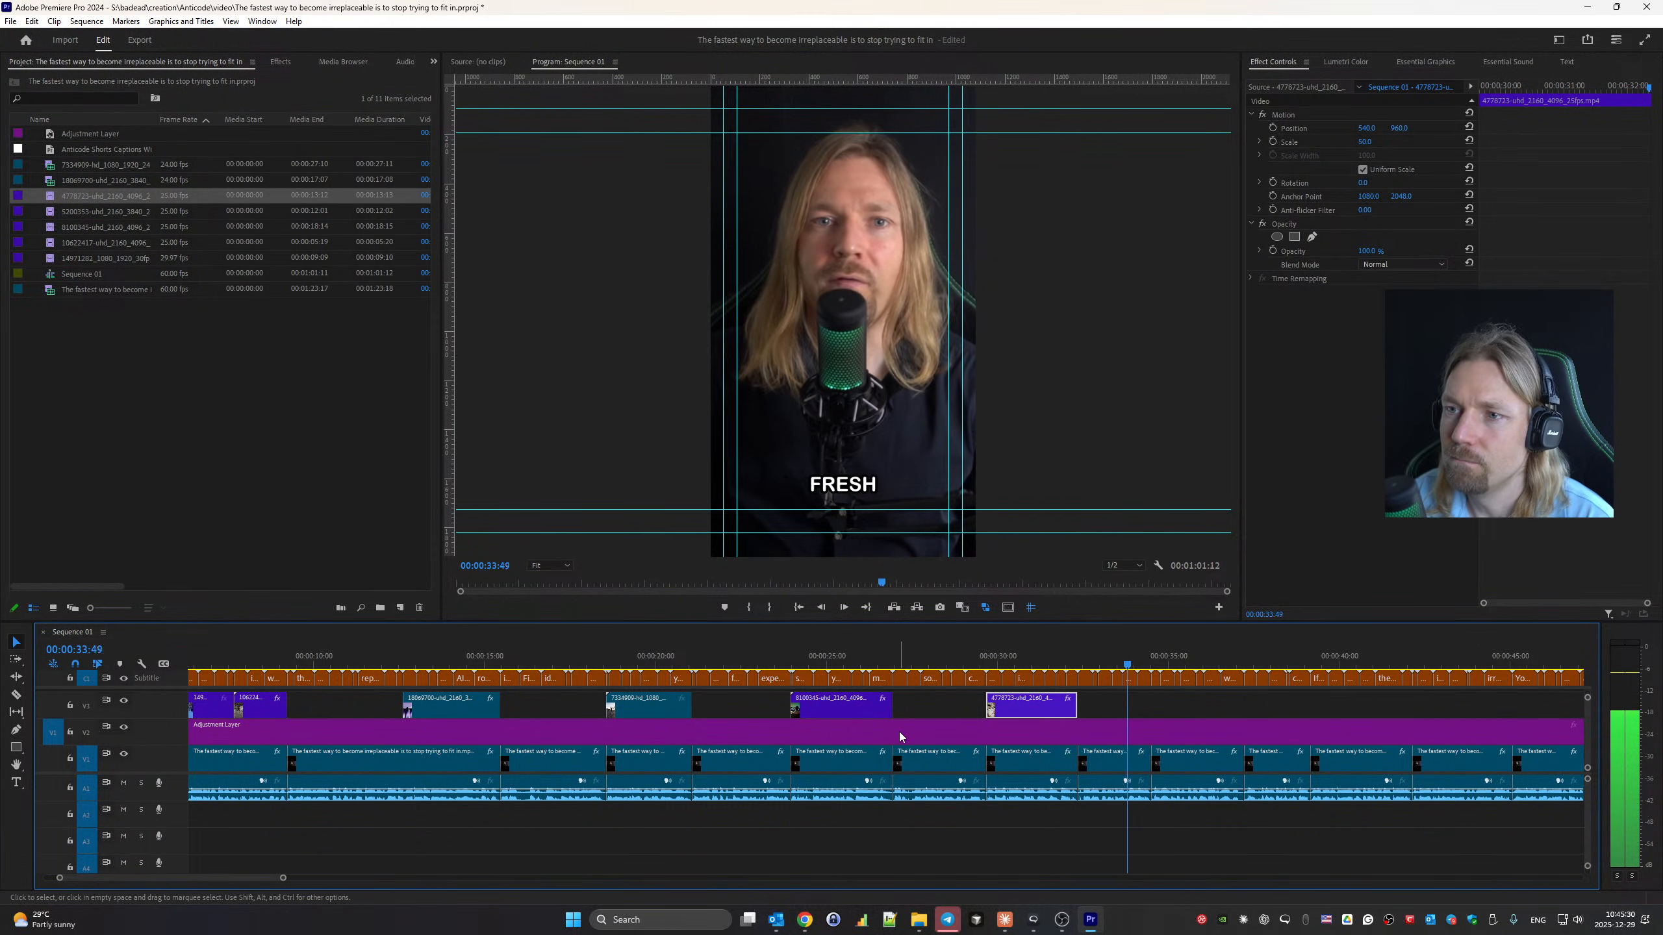
scroll(899, 732, "down", 3)
left_click(904, 665)
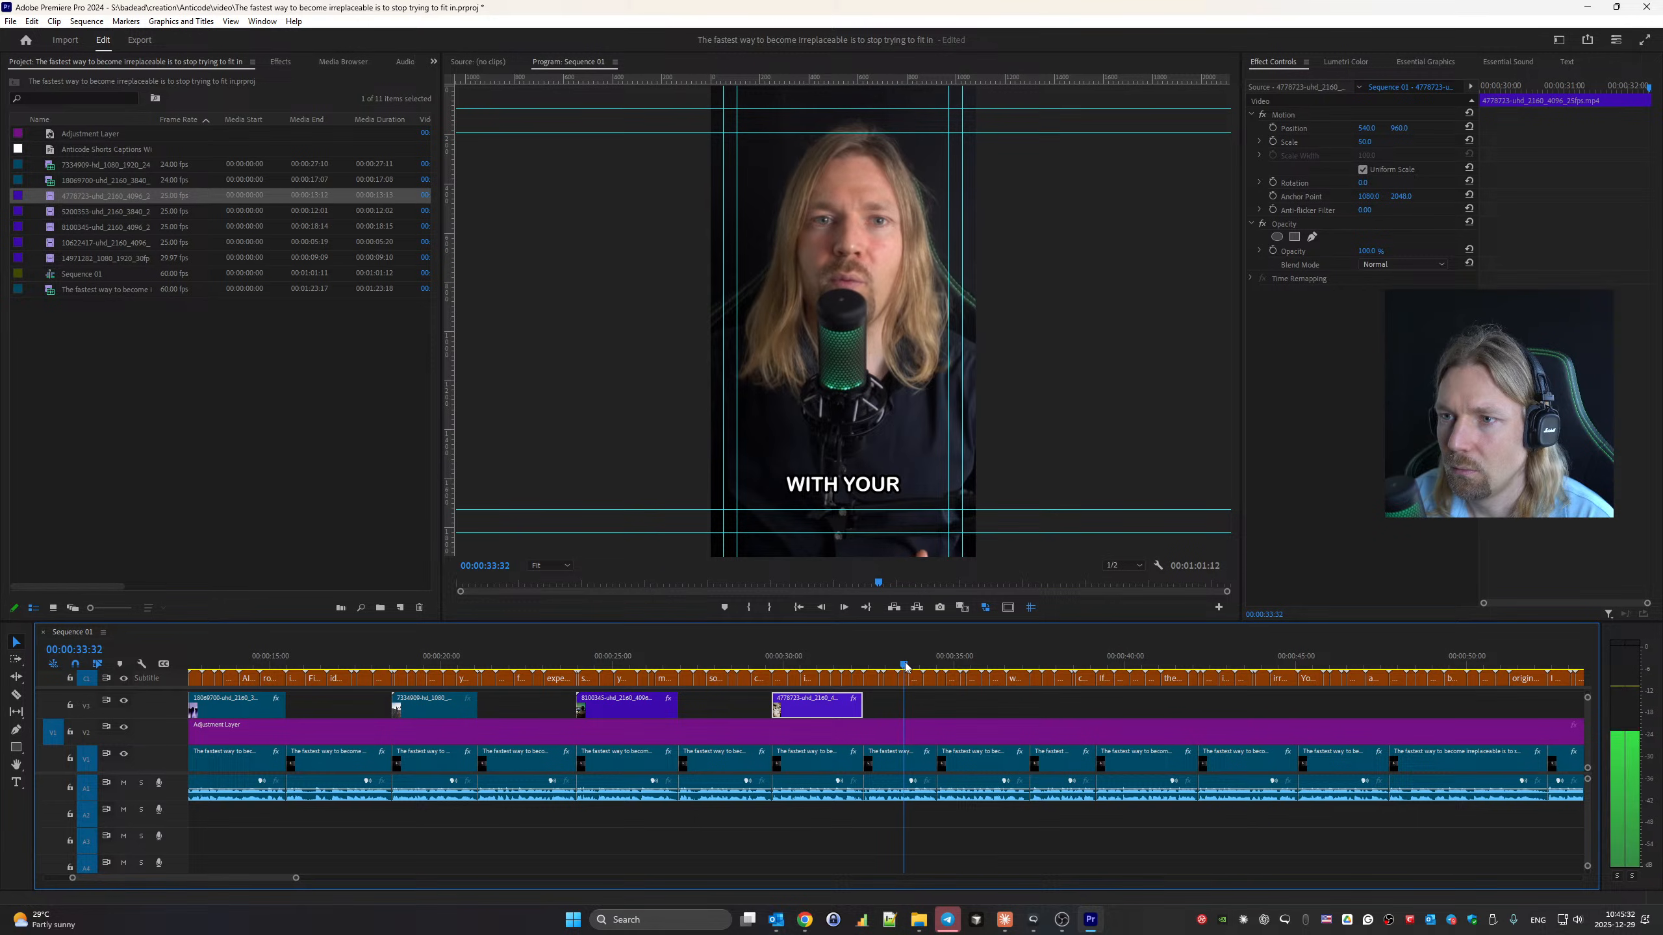
key("space")
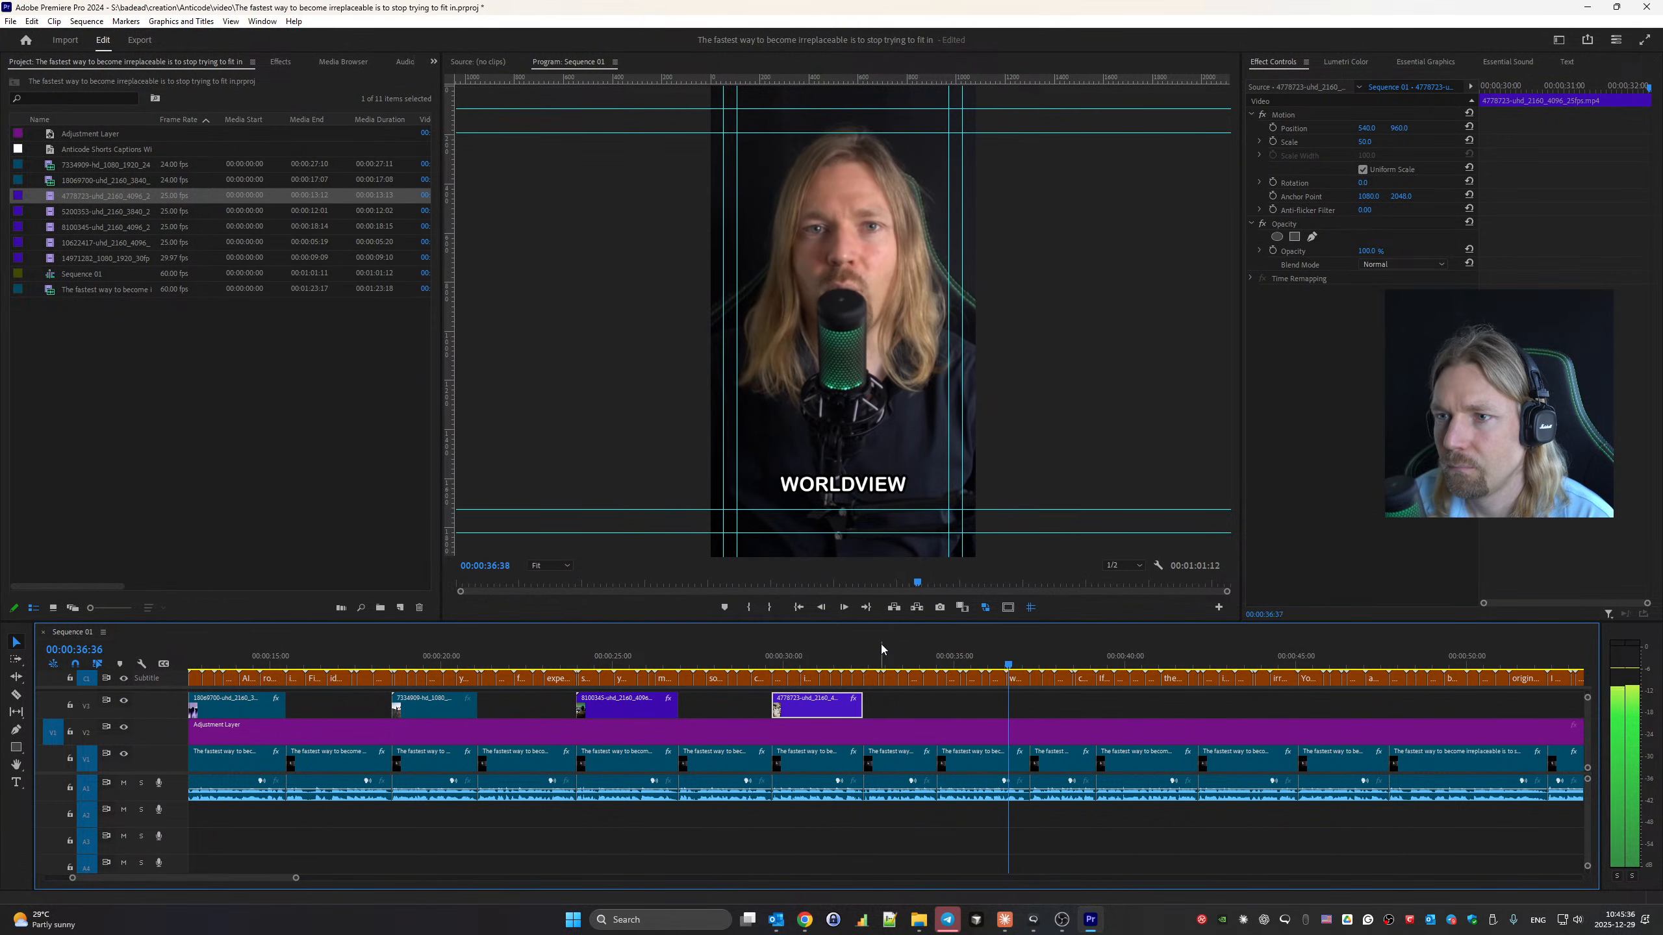
left_click(942, 650)
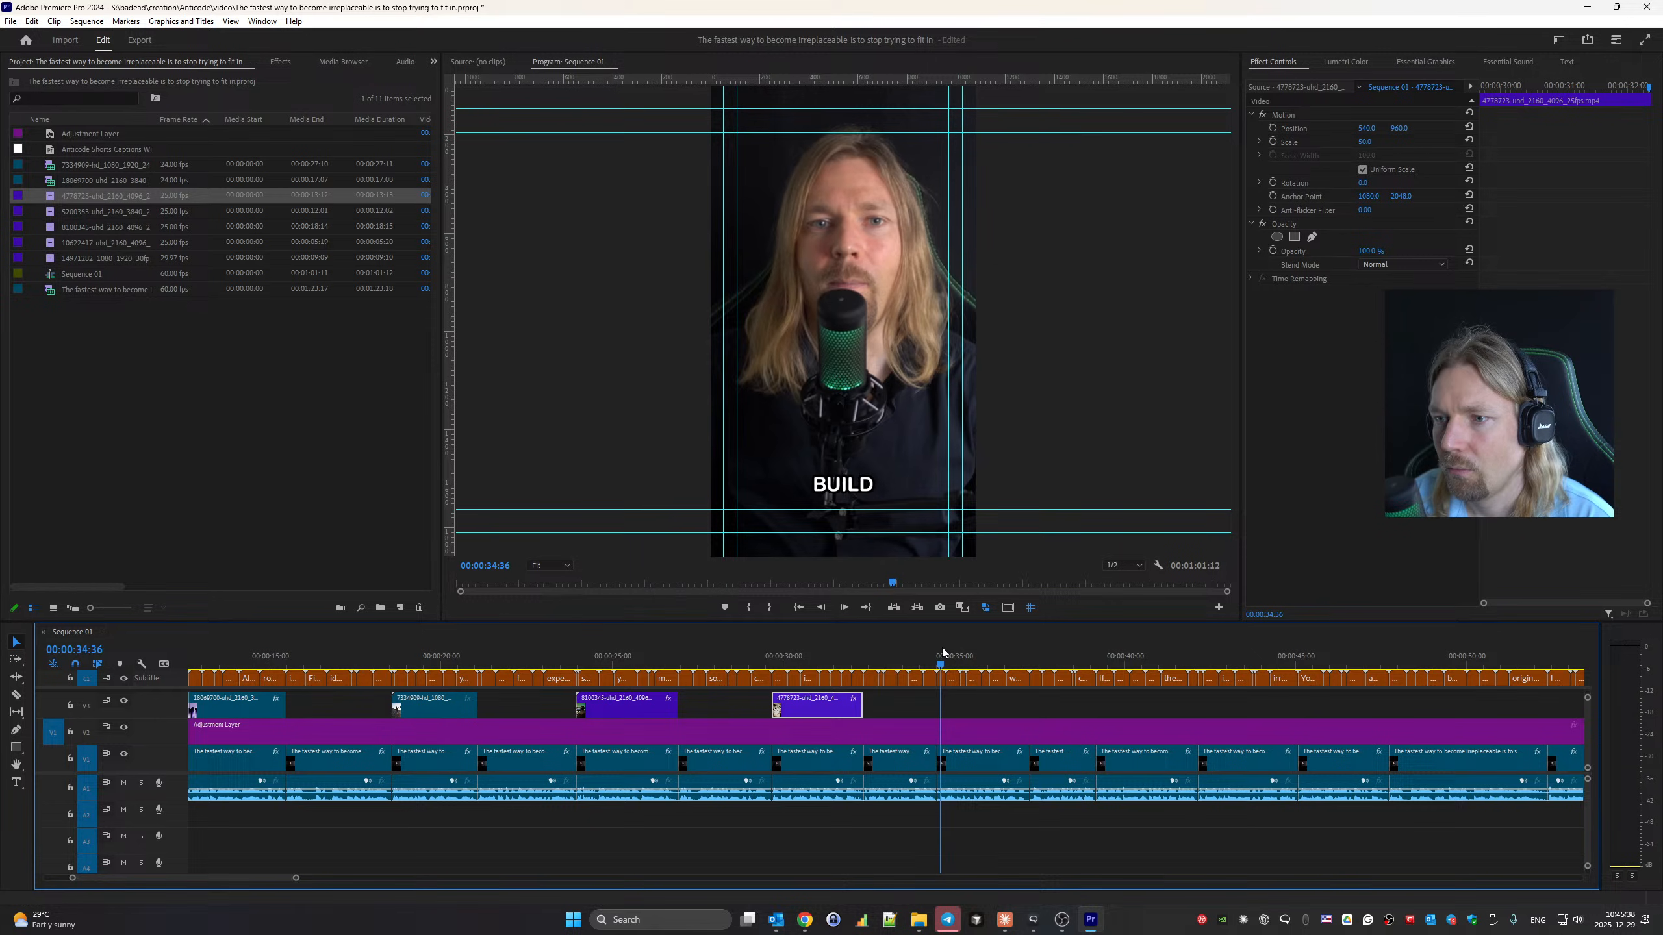
key("Up")
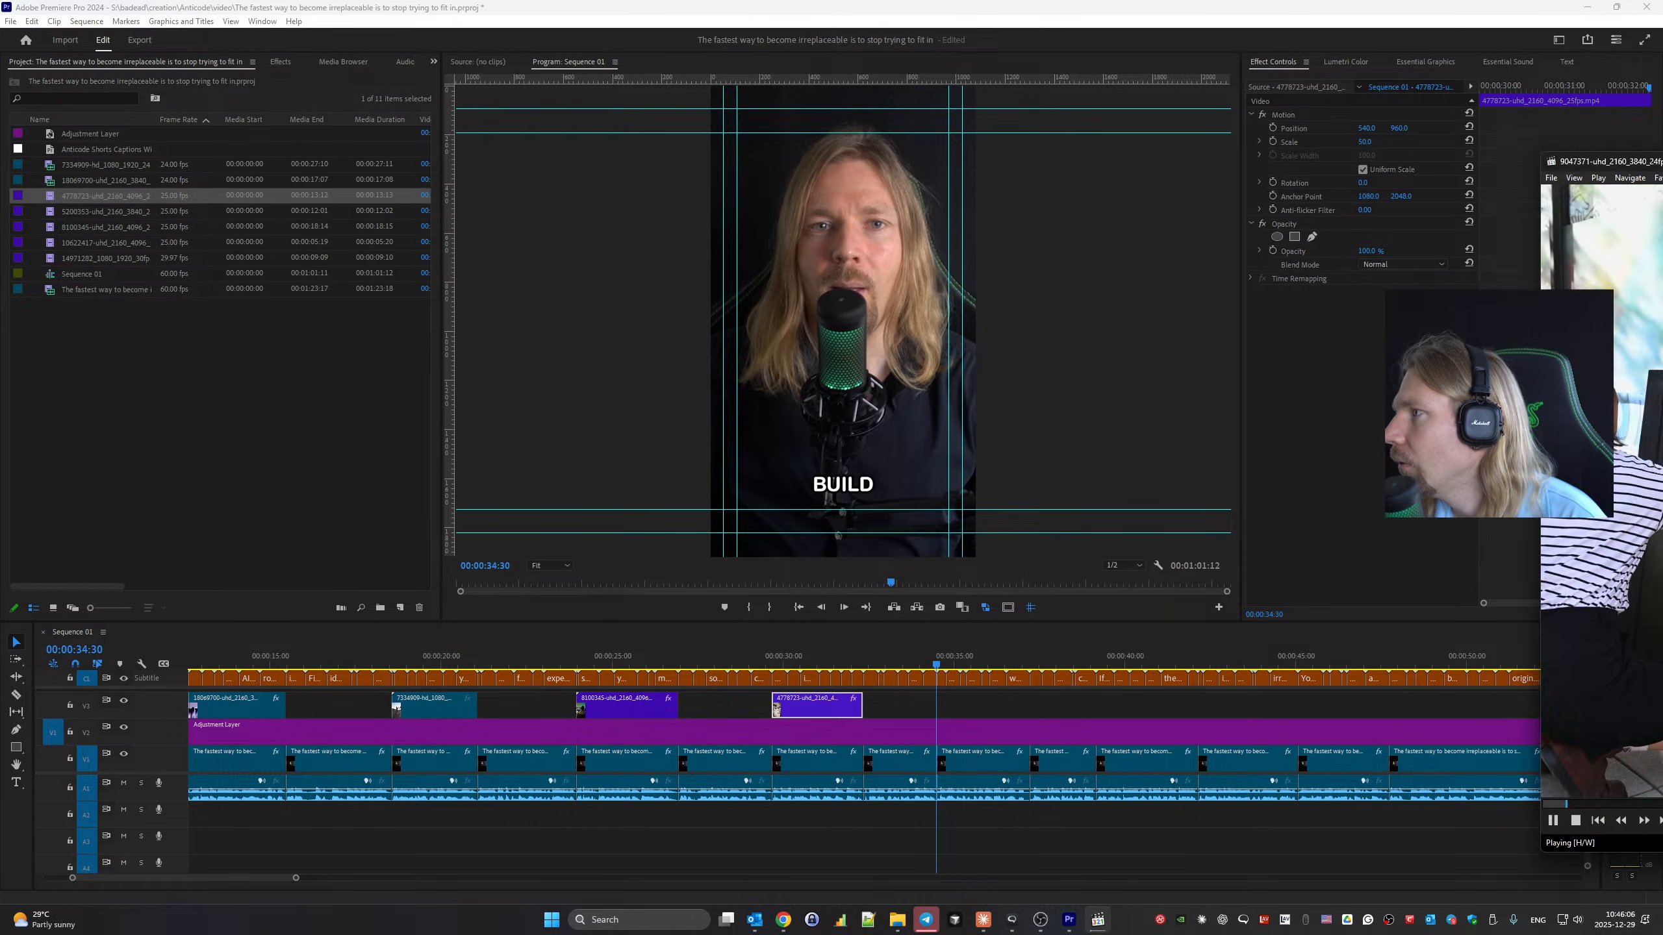
In the media player, look through the stored stock videos for a vertical clip that fits the "build" line, and close the player.
left_click_drag(1662, 562, 1059, 532)
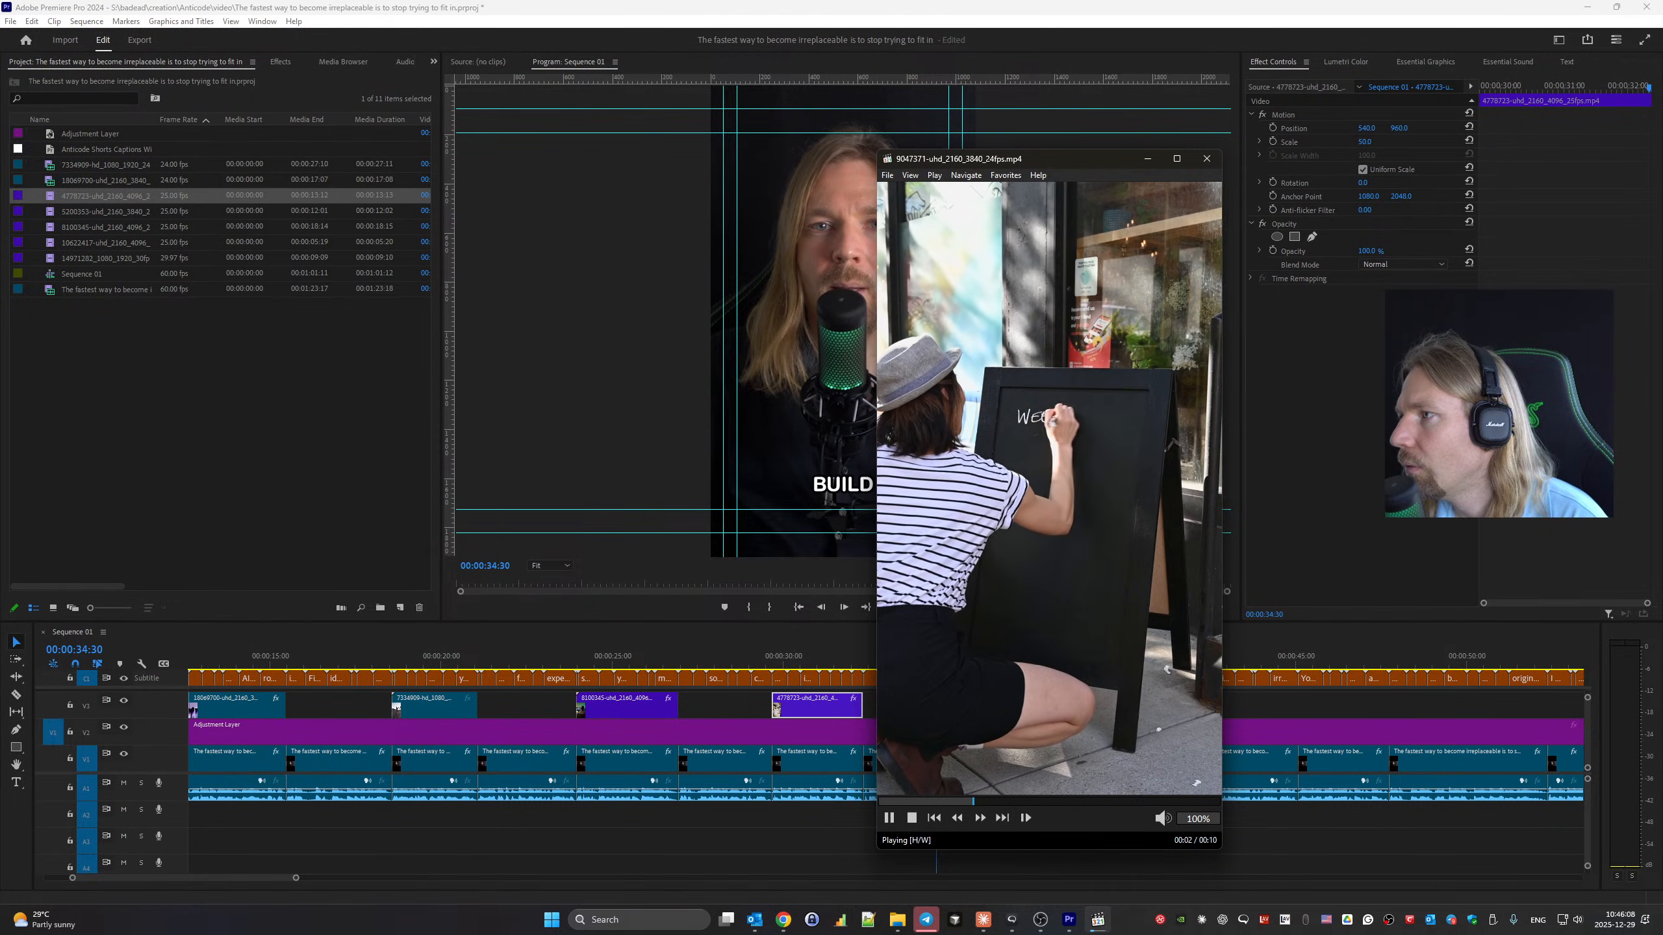
key("Page_Up")
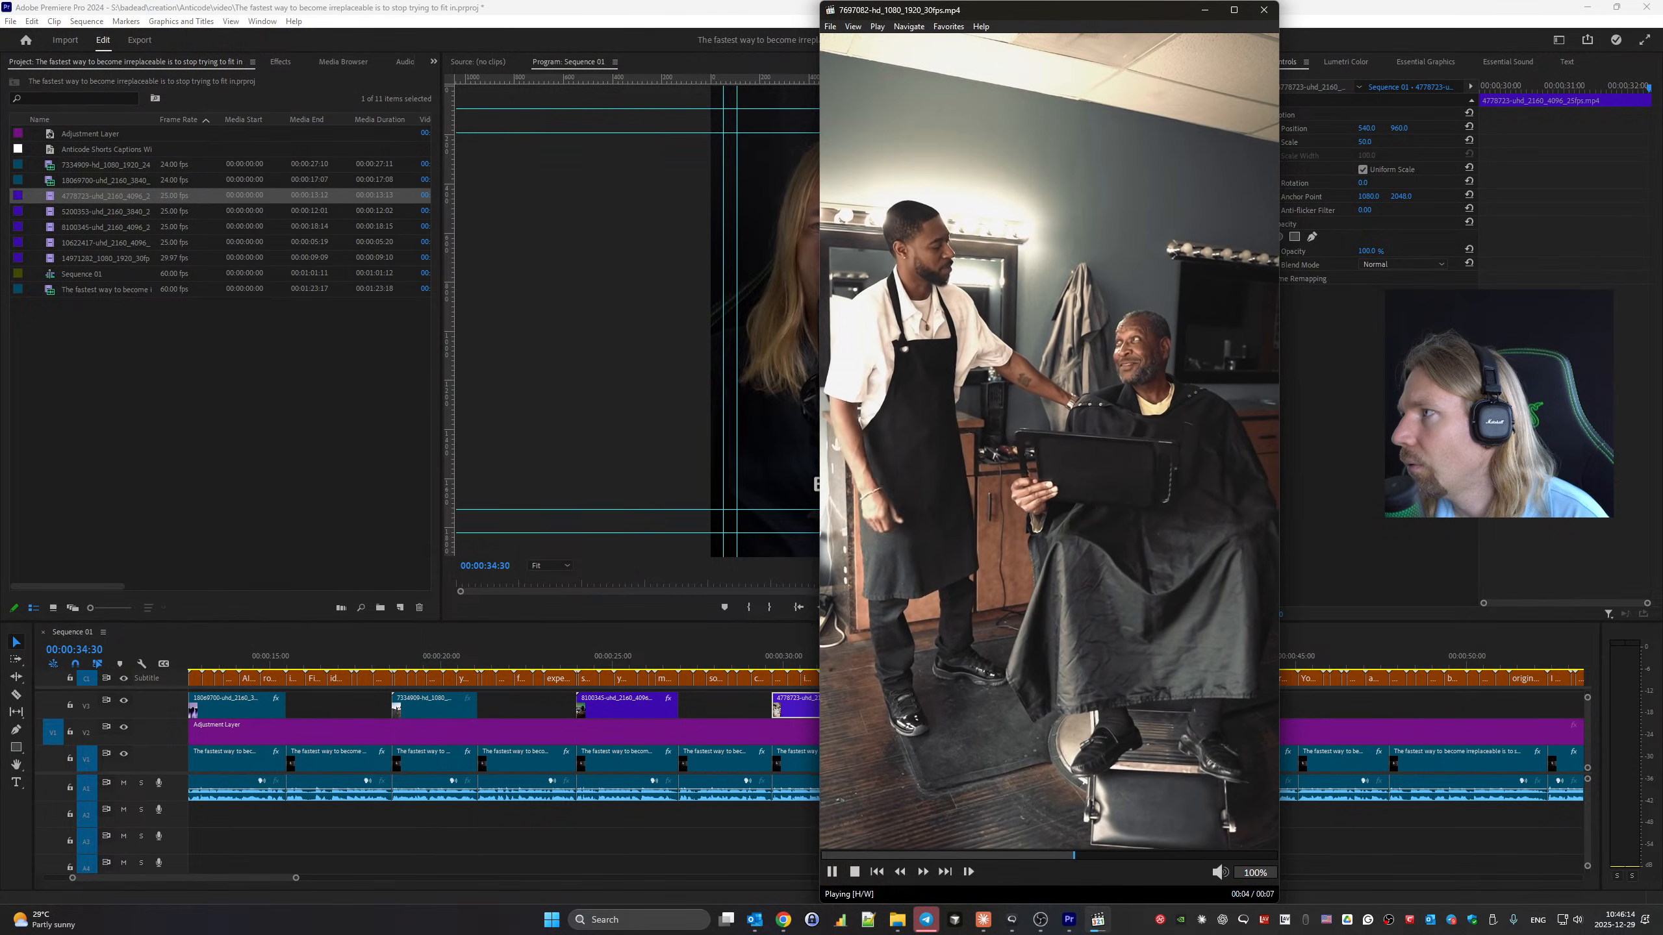
key("Page_Up")
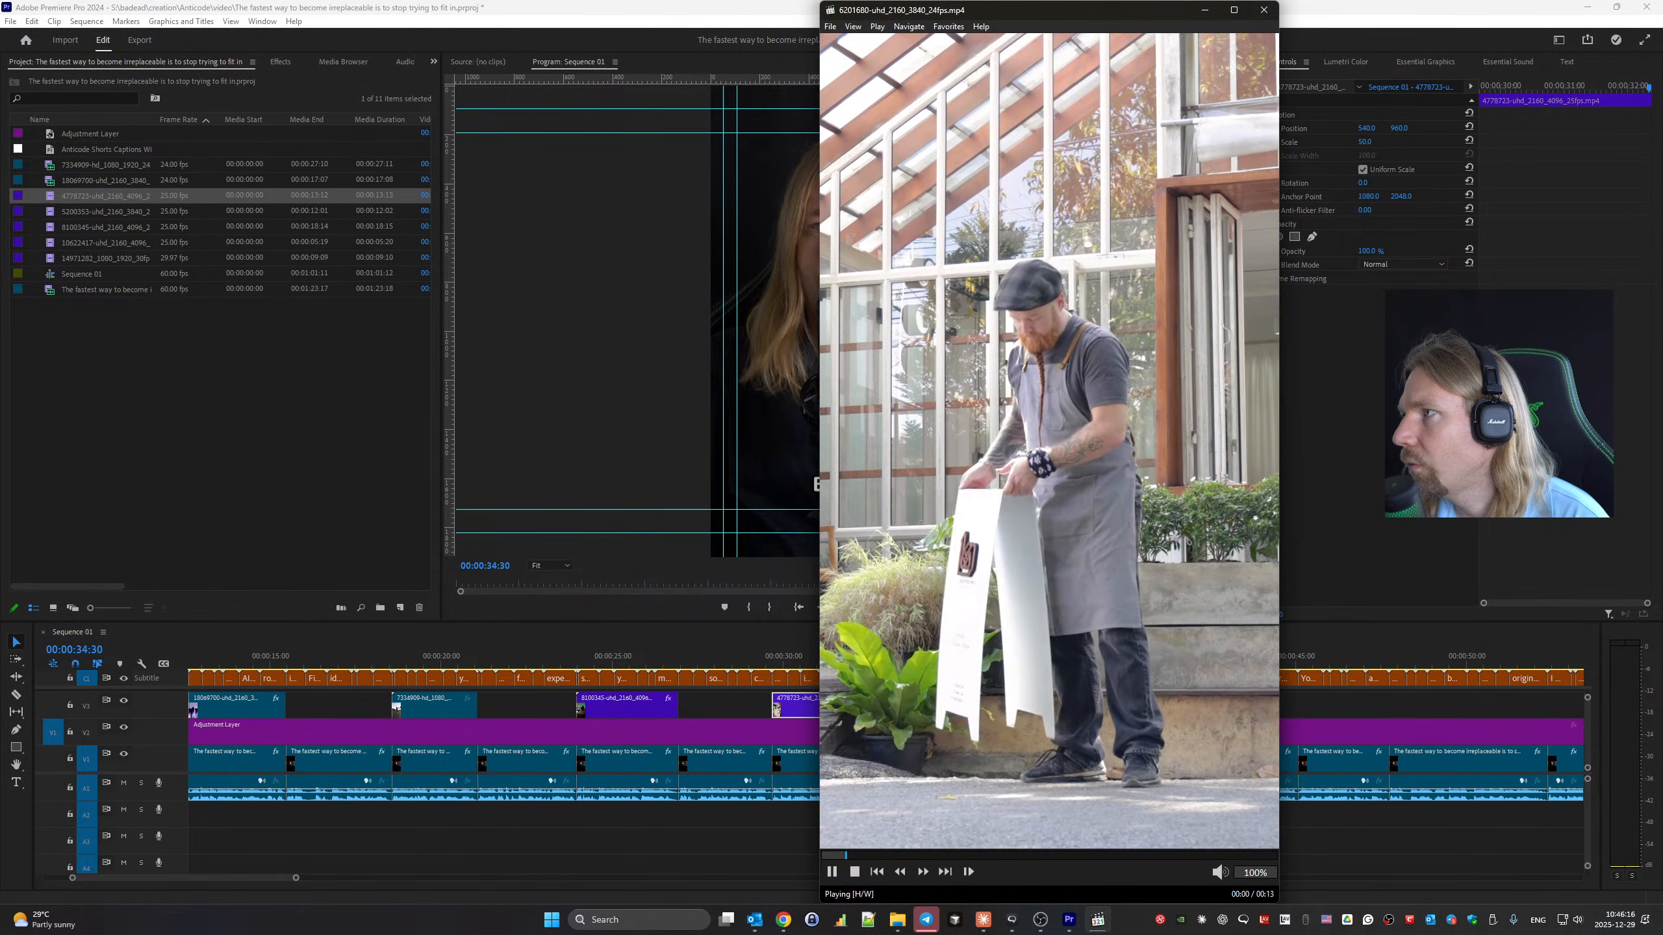
key("Page_Up")
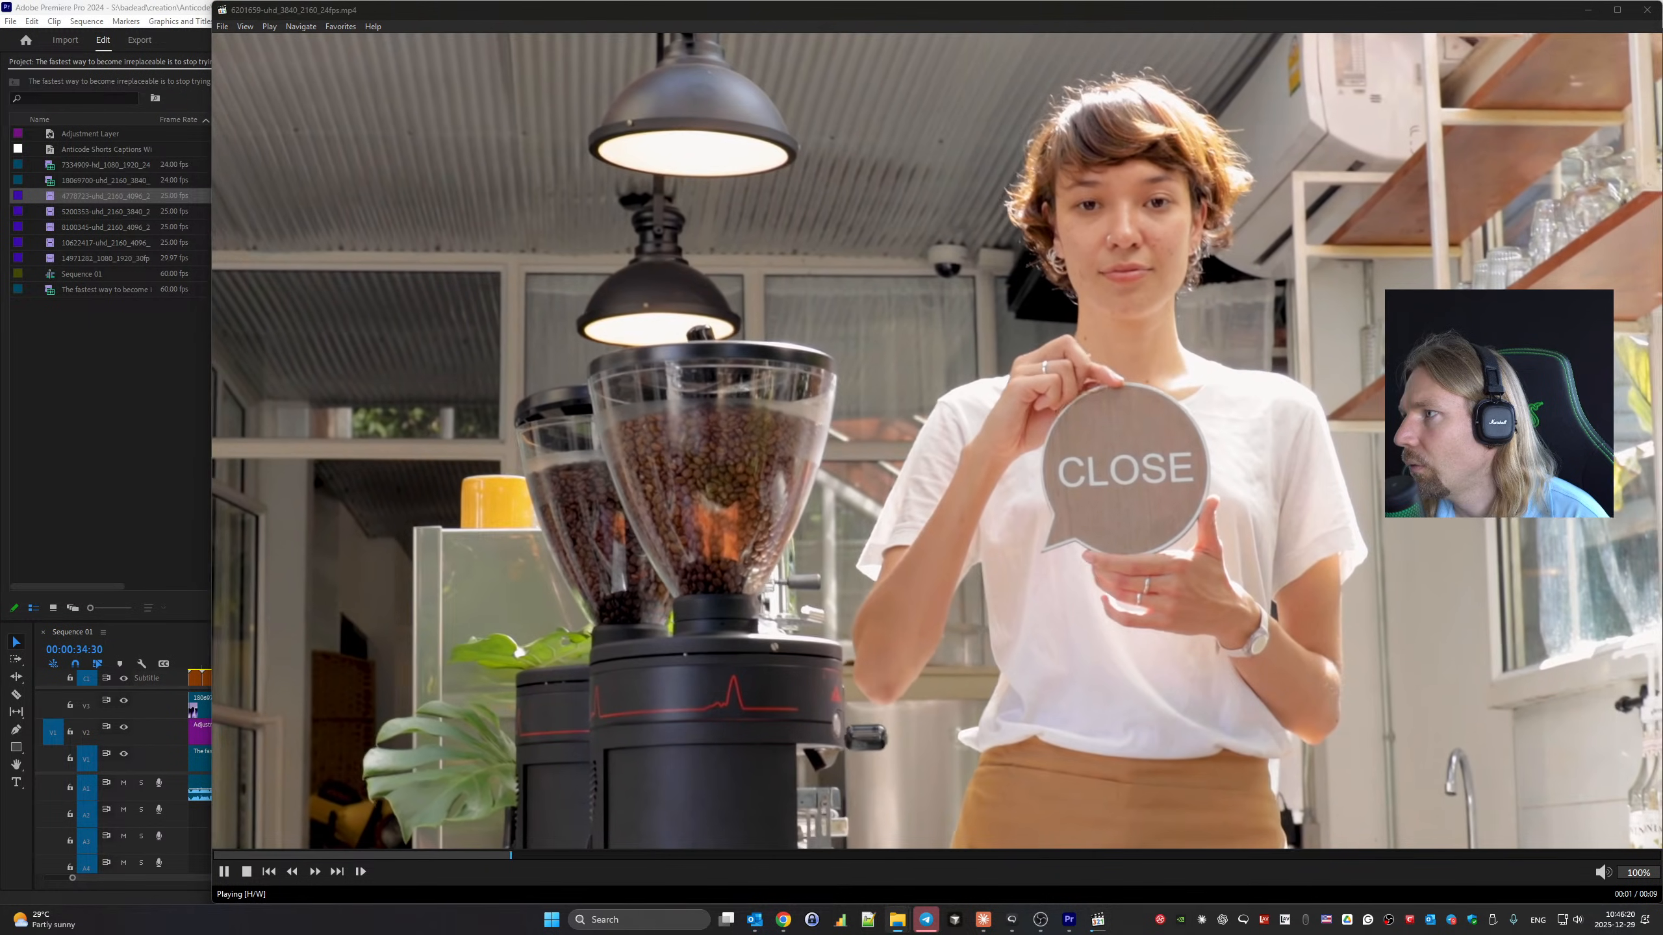
key("Page_Up")
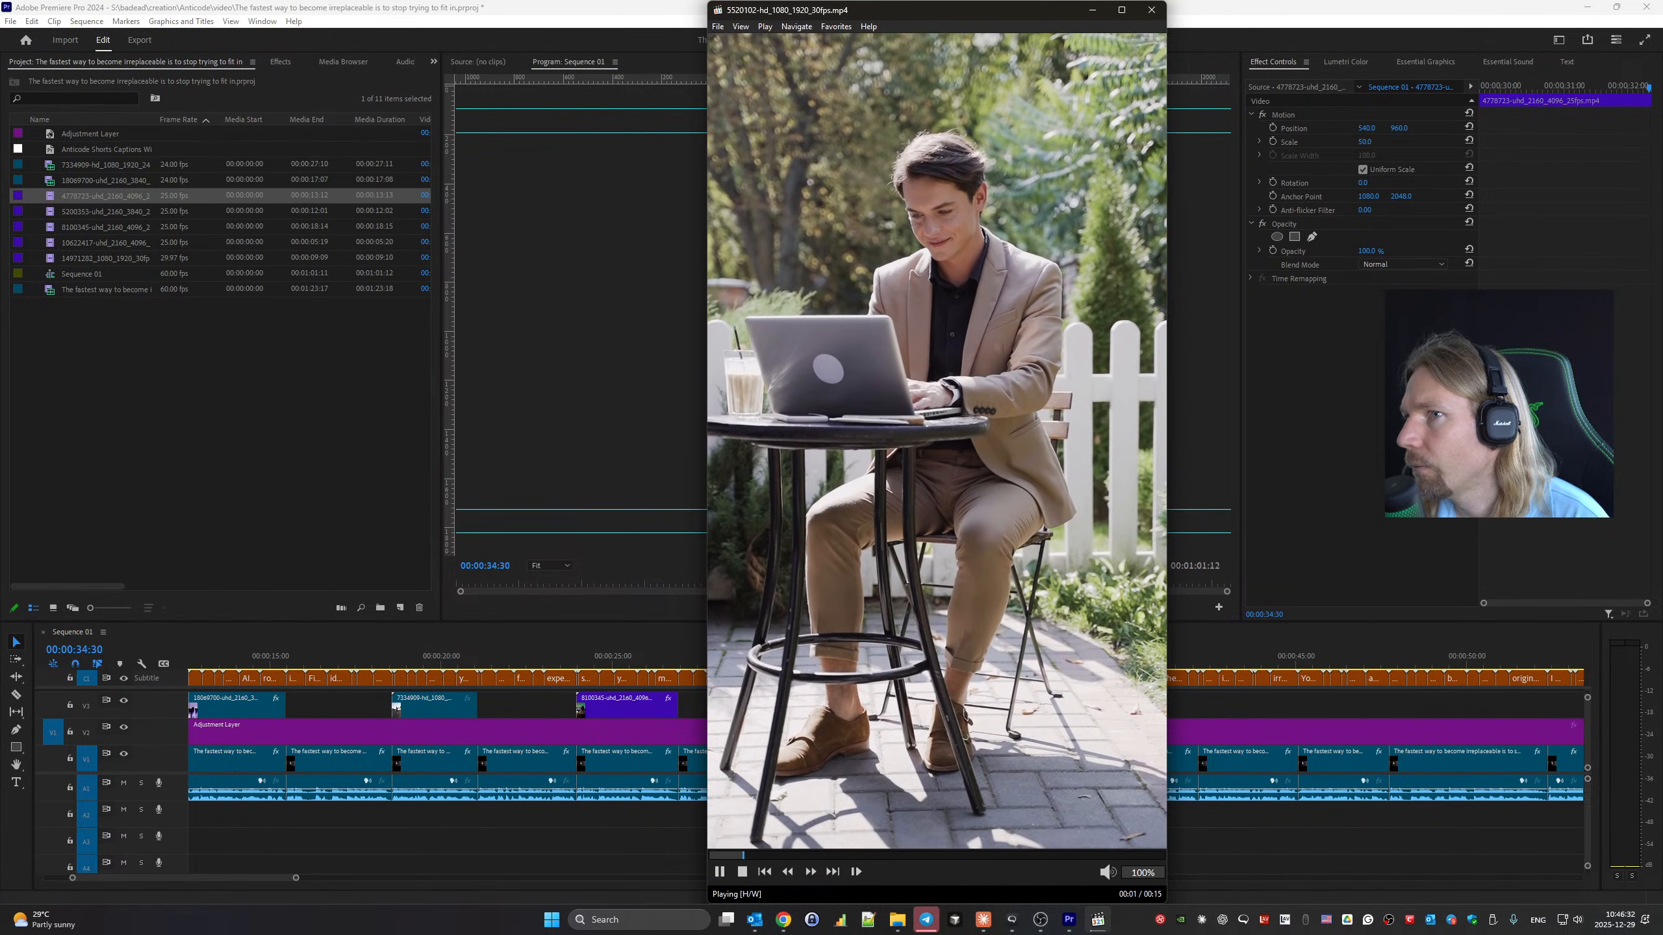
left_click(1151, 11)
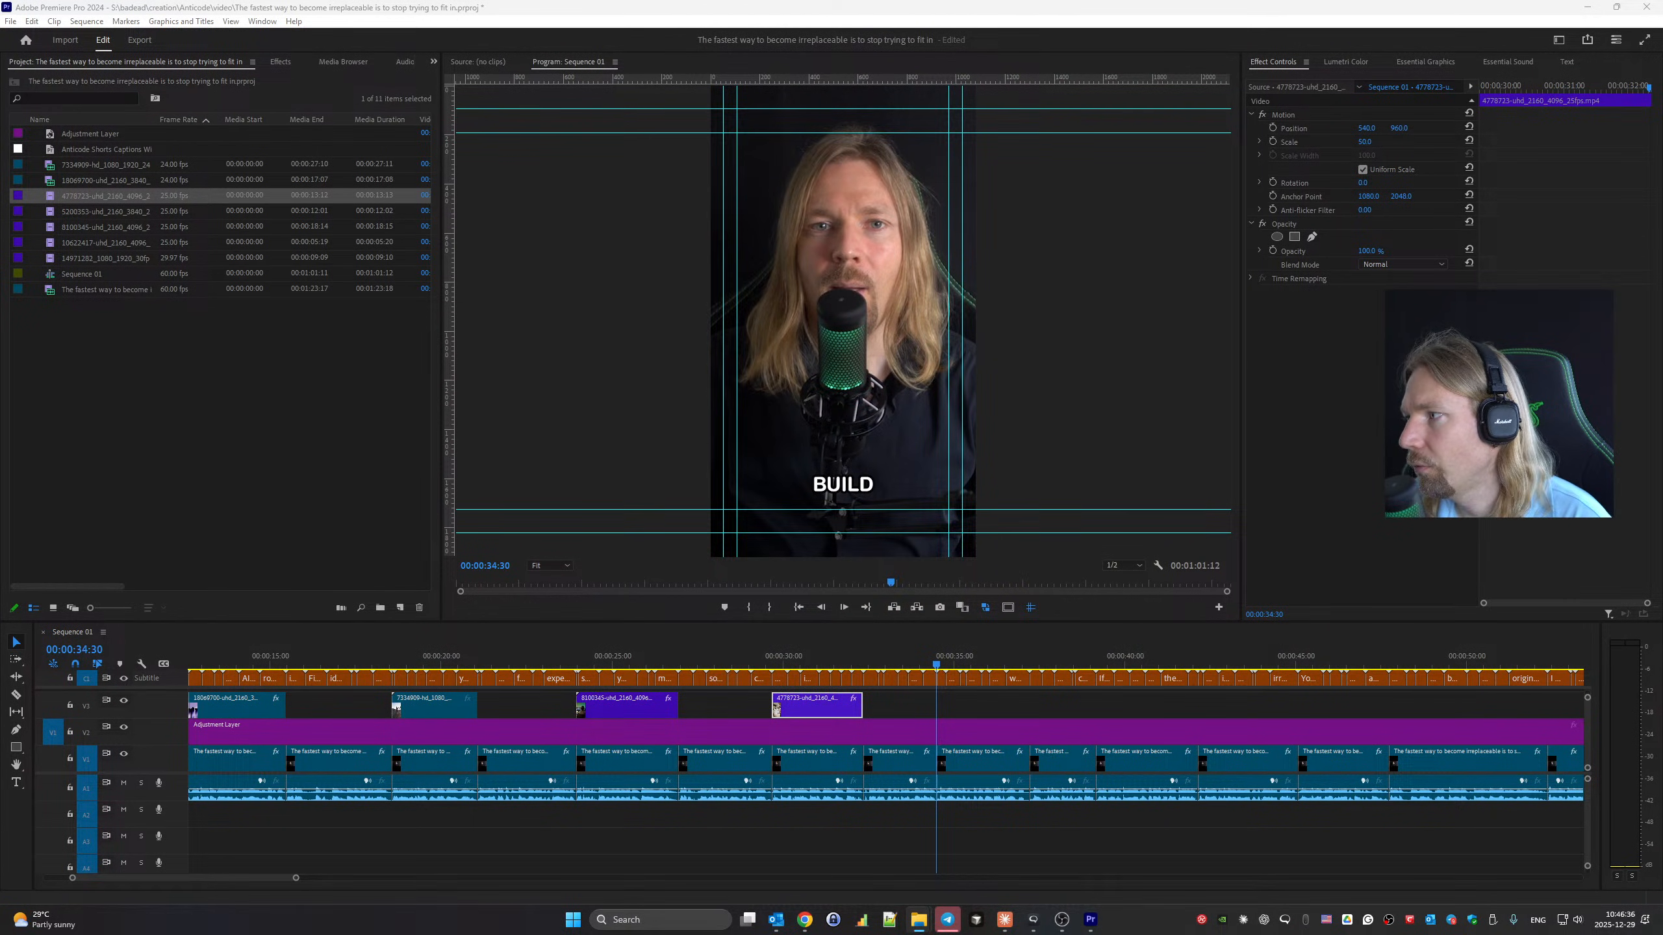
In Premiere Pro, place the laptop man clip above the adjustment layer at "build", end it at the next footage cut, and play to "if they can".
left_click_drag(1662, 681, 943, 717)
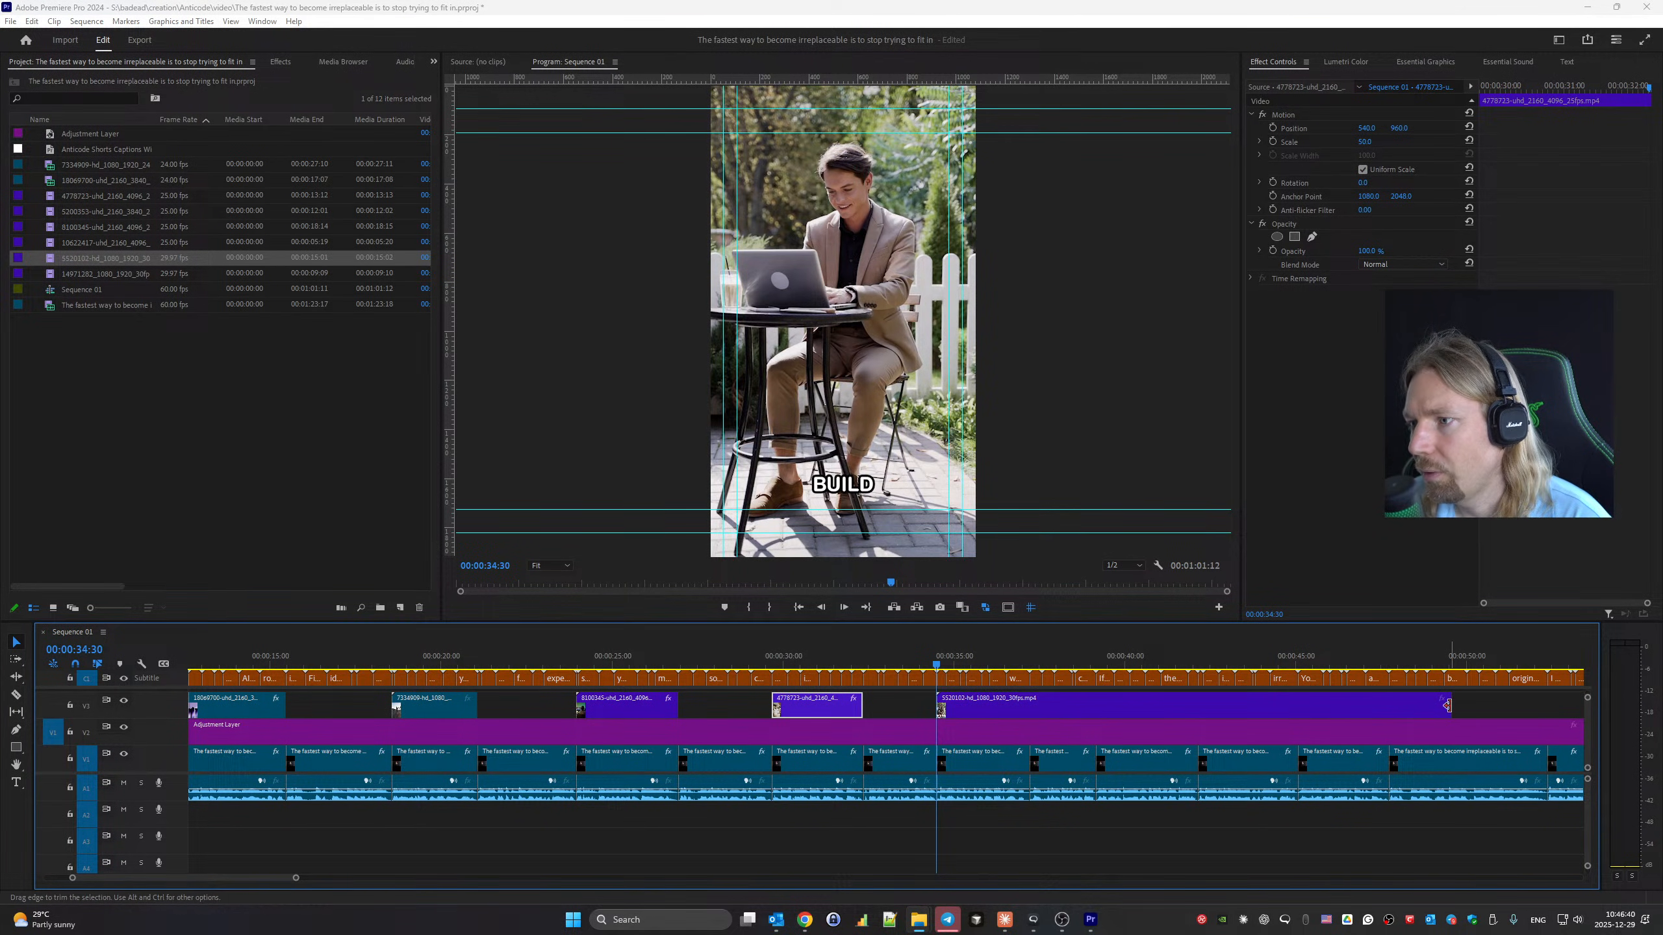
left_click_drag(1447, 705, 1029, 711)
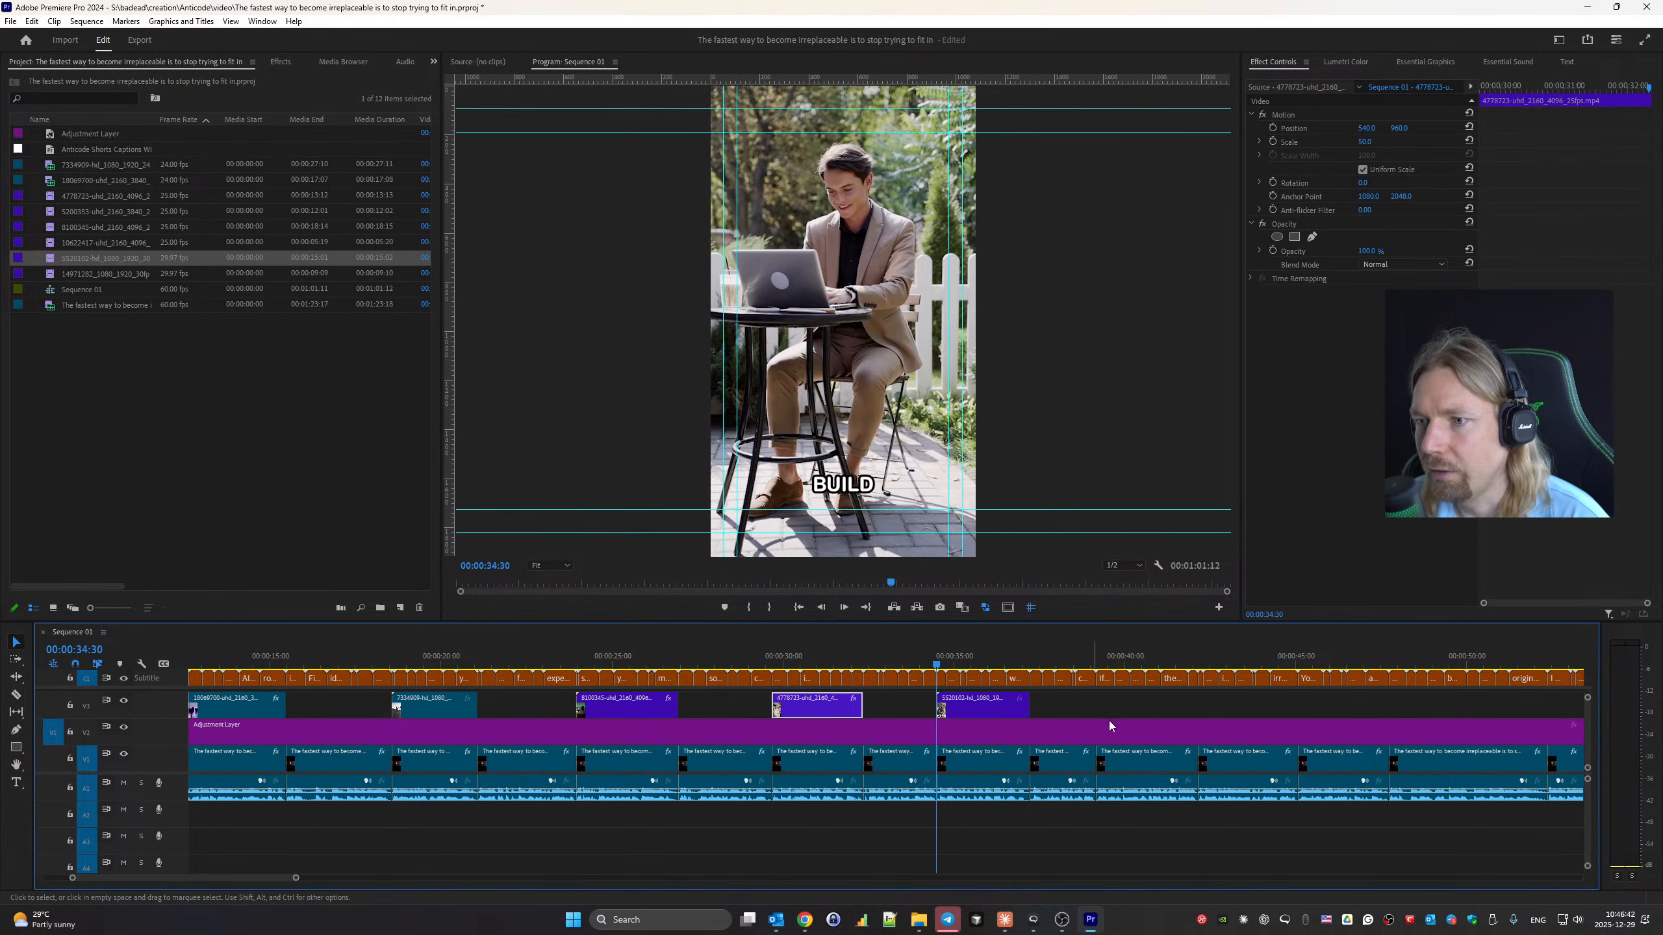
key("space")
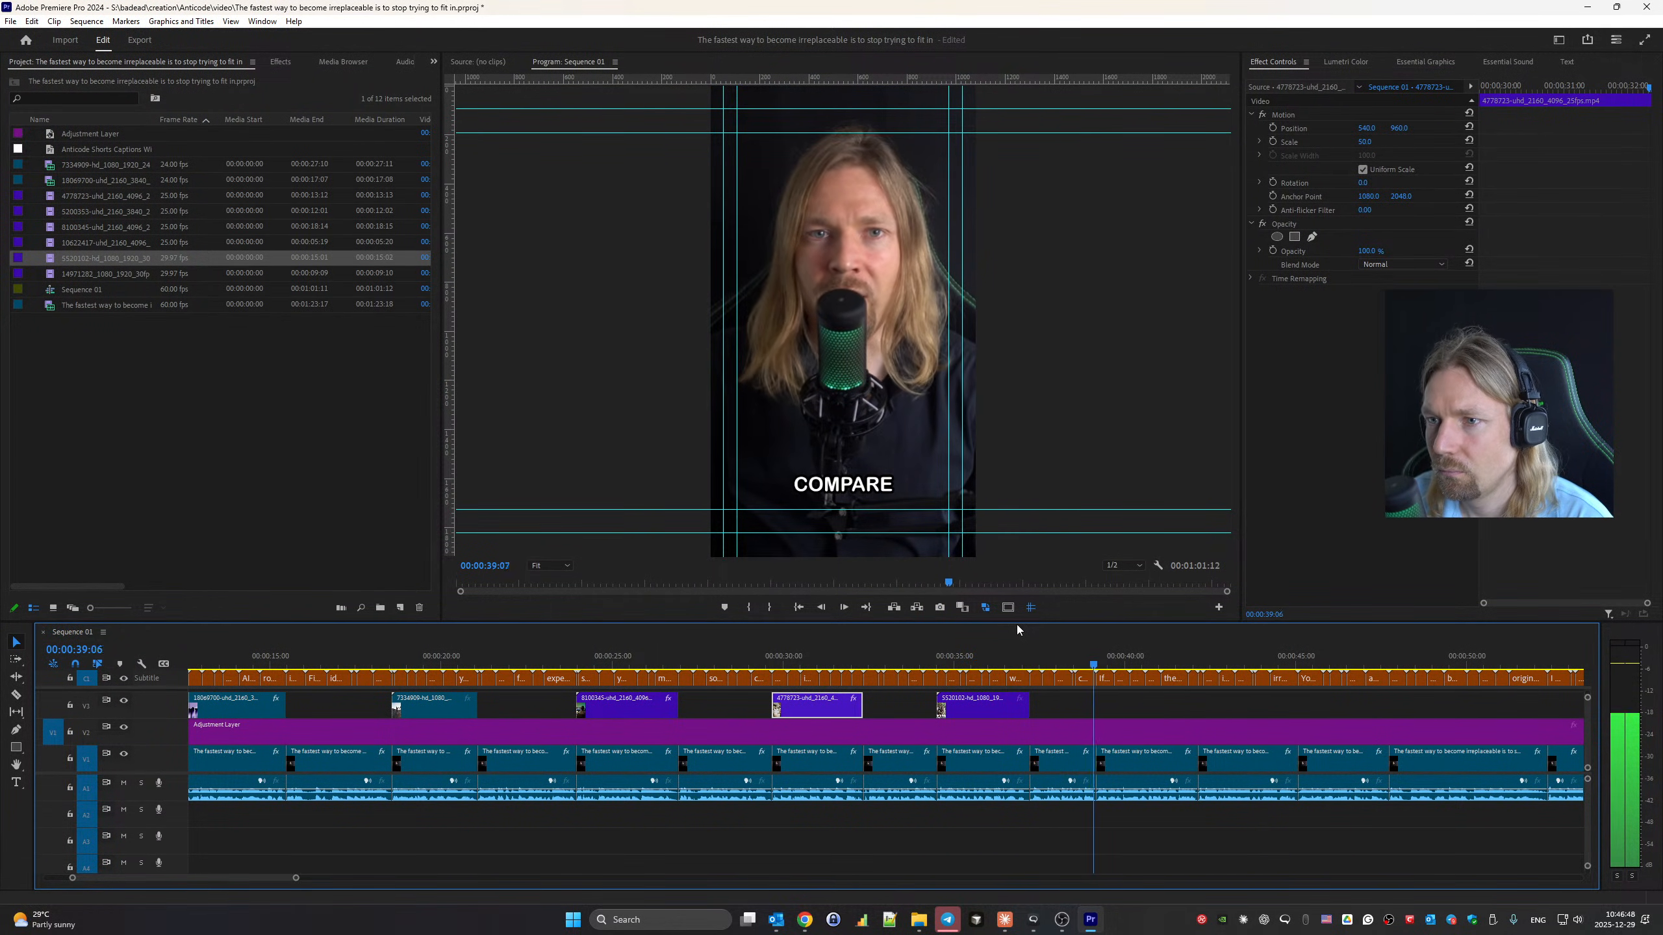
scroll(758, 704, "down", 4)
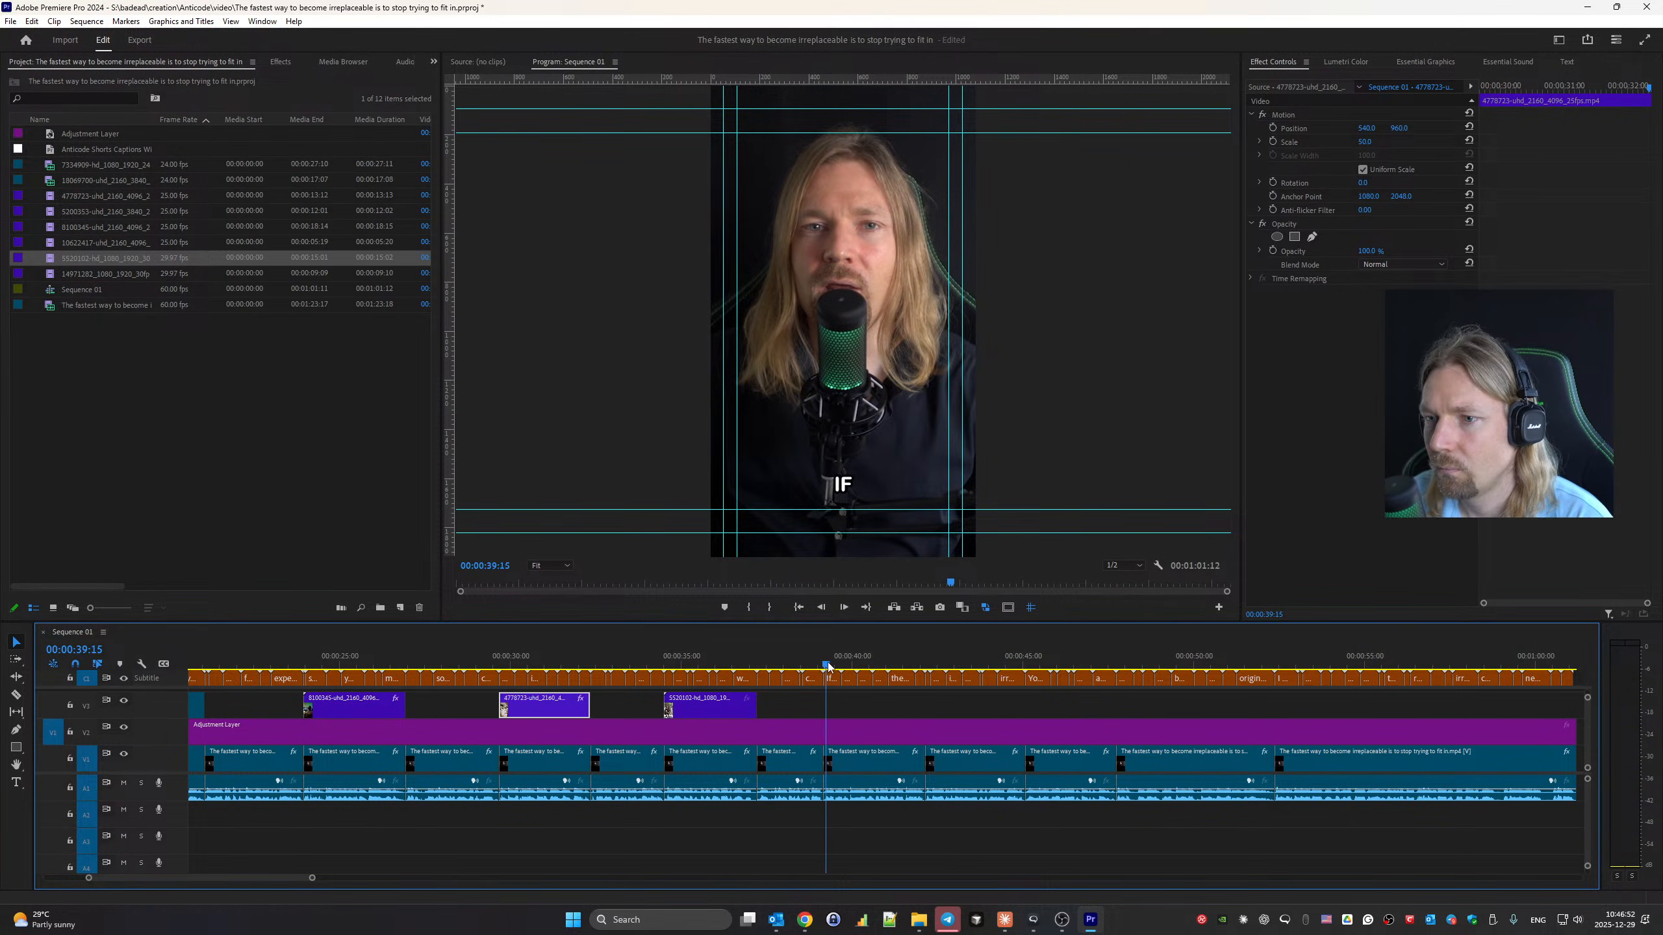
key("Up")
On Pexels in the browser, search the videos for "comparison" and look through the results for a fitting vertical clip.
left_click(805, 920)
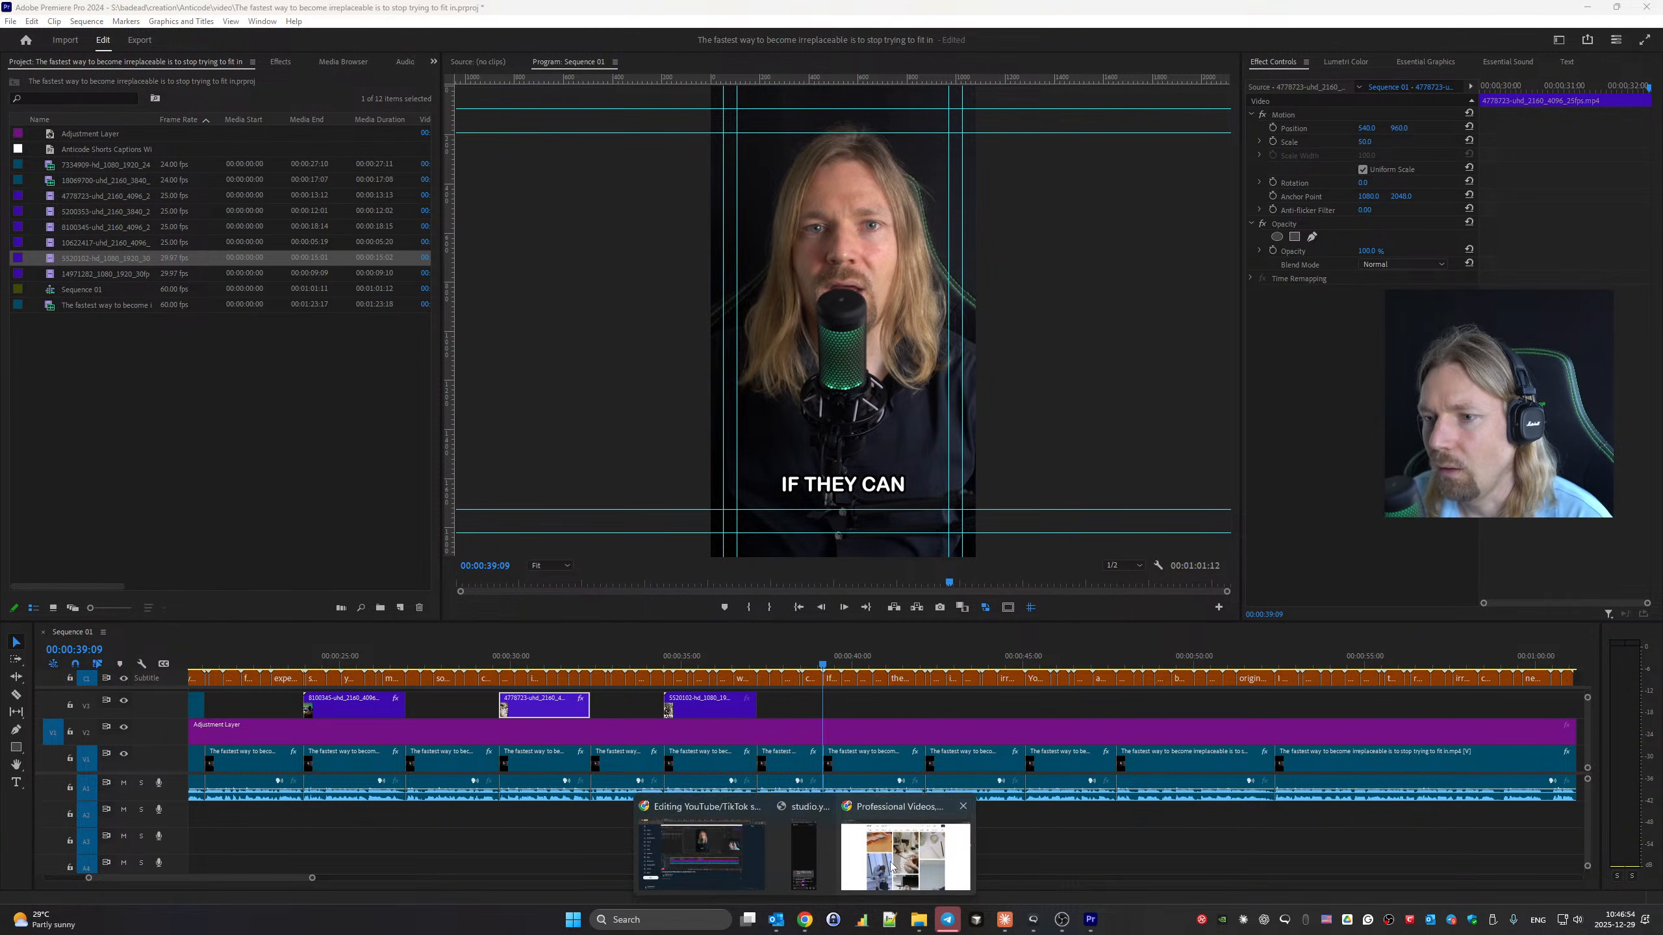
left_click(892, 867)
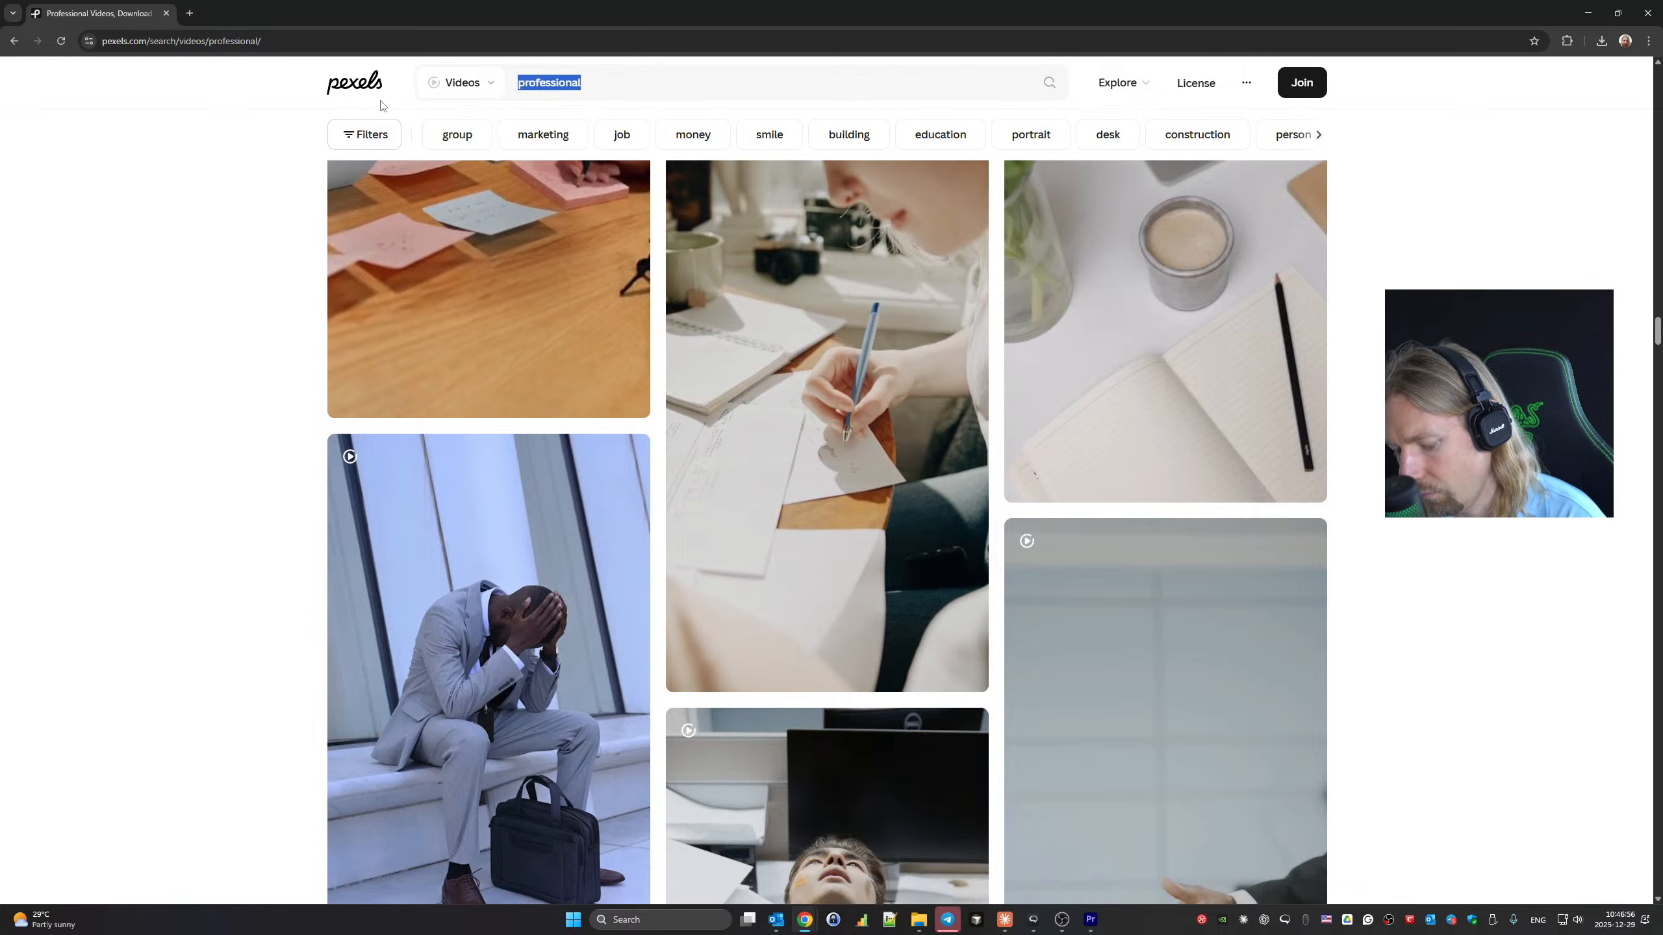
type("comparisob")
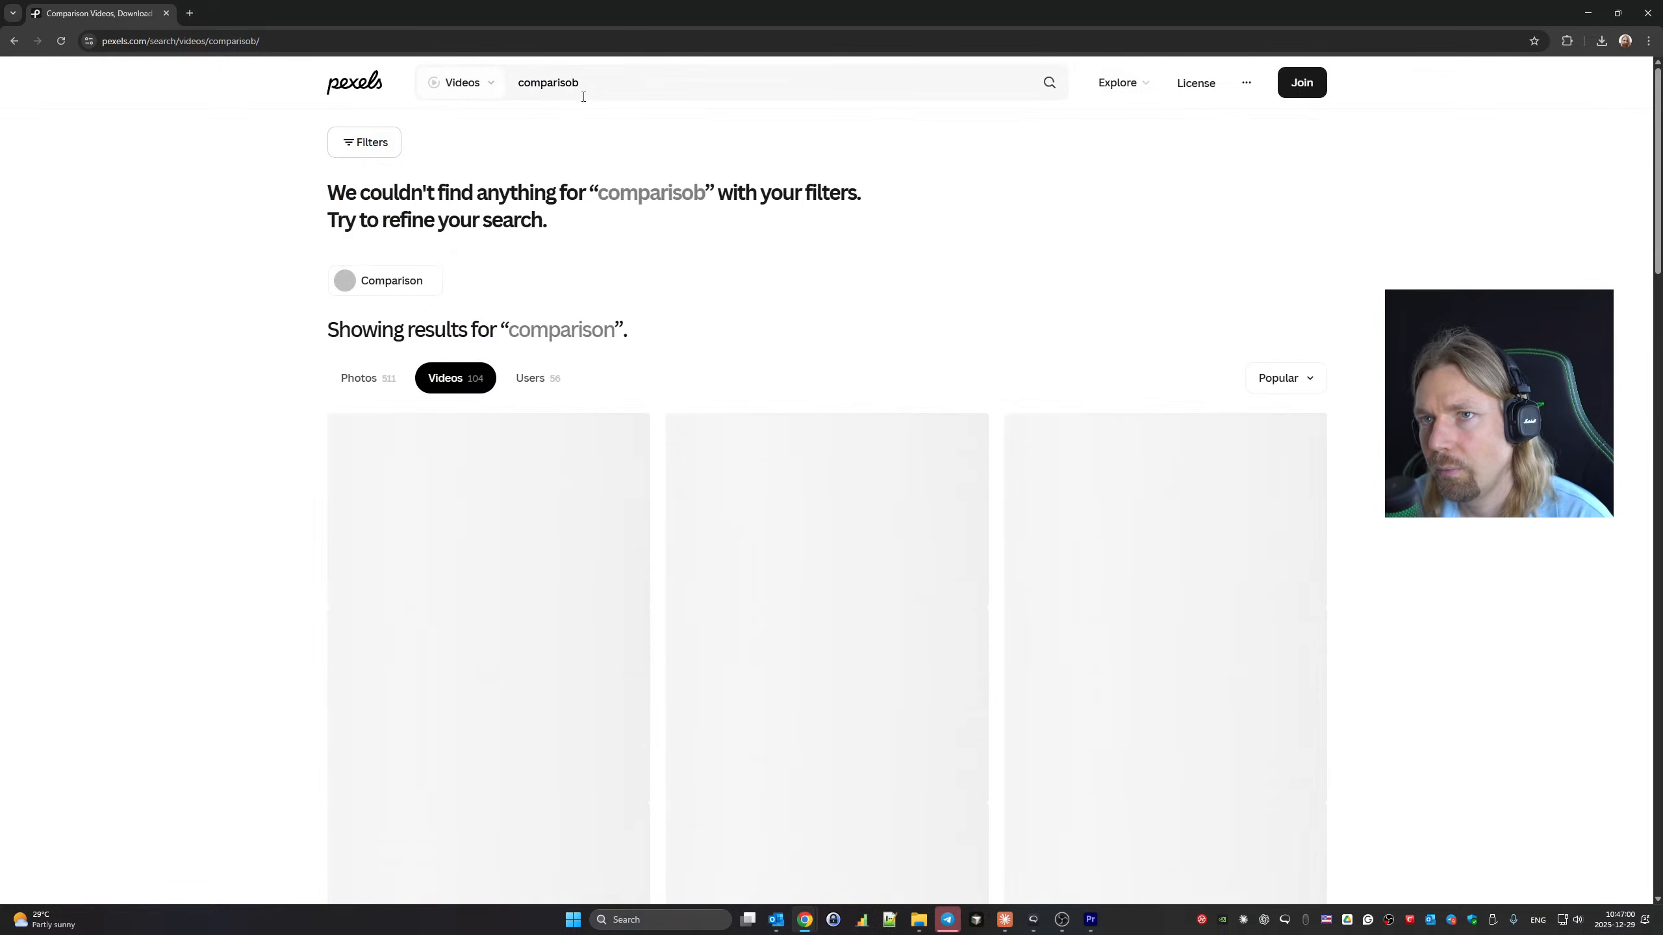
left_click(589, 89)
key("BackSpace")
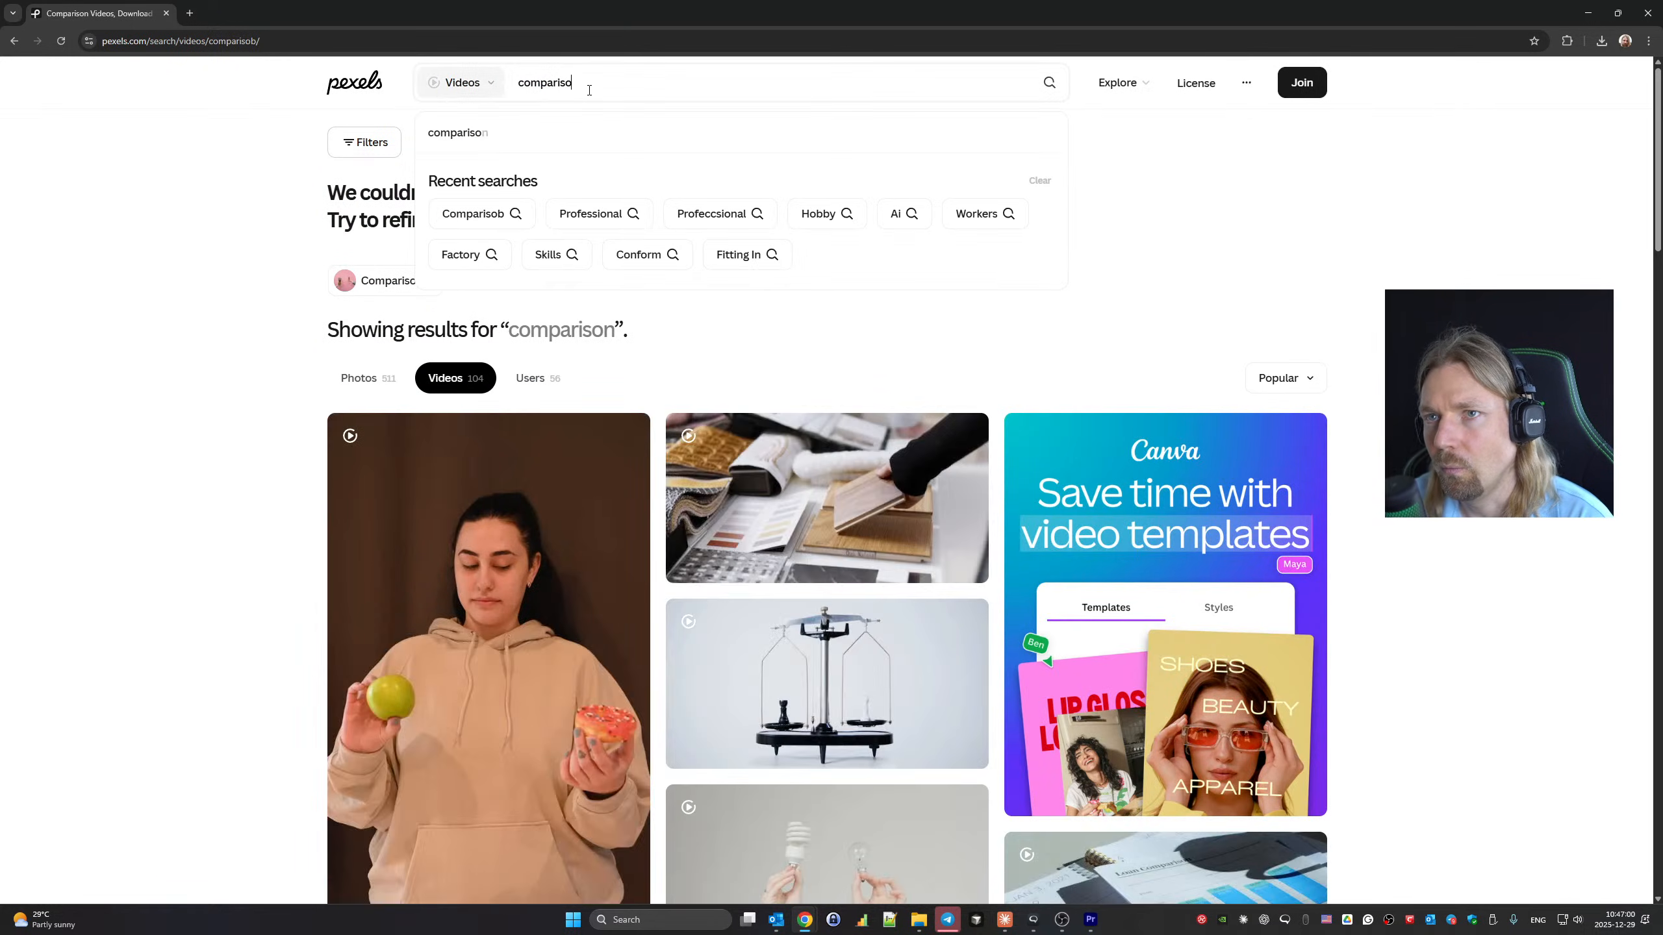
type("n")
key("Return")
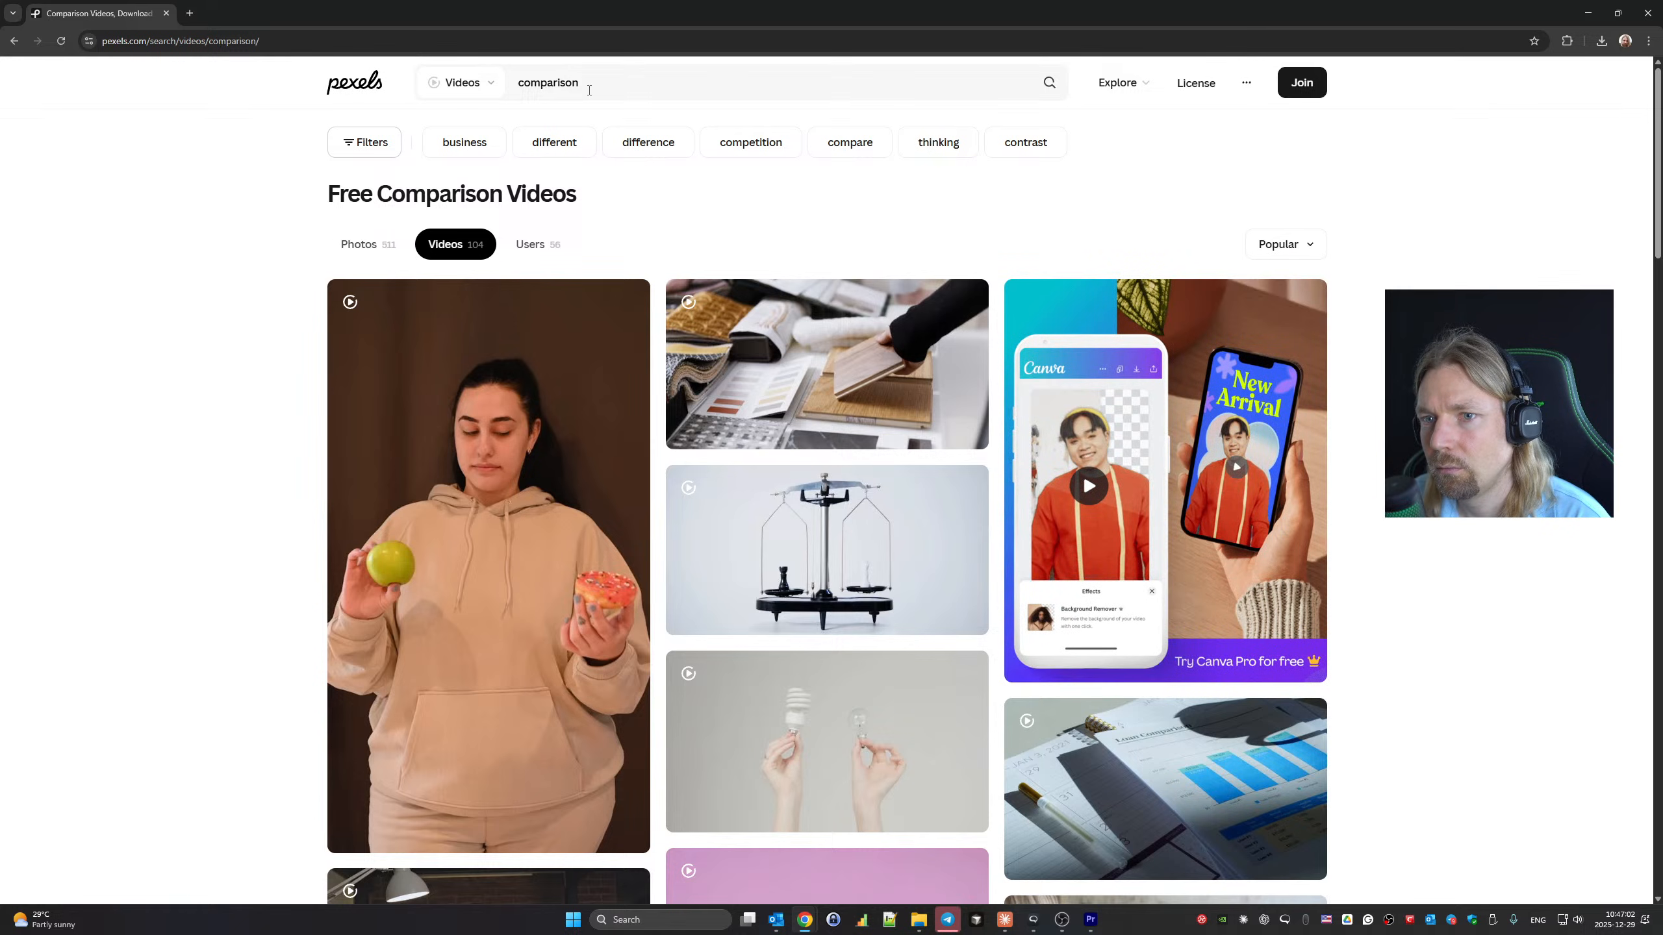
scroll(738, 362, "down", 5)
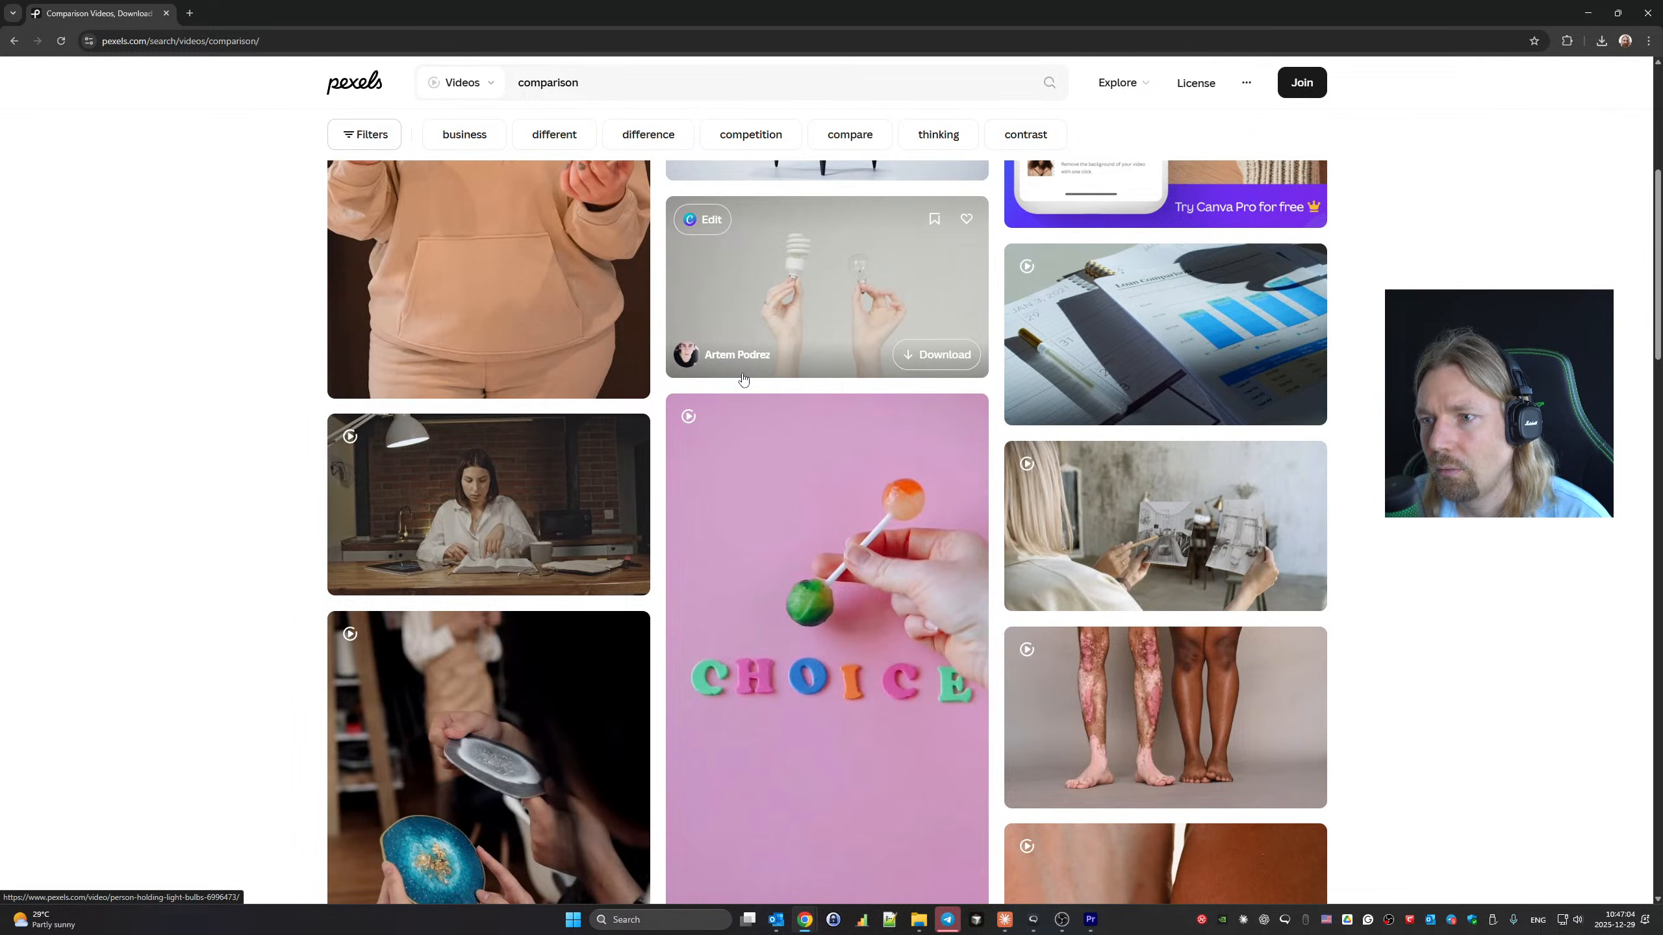
scroll(742, 379, "down", 5)
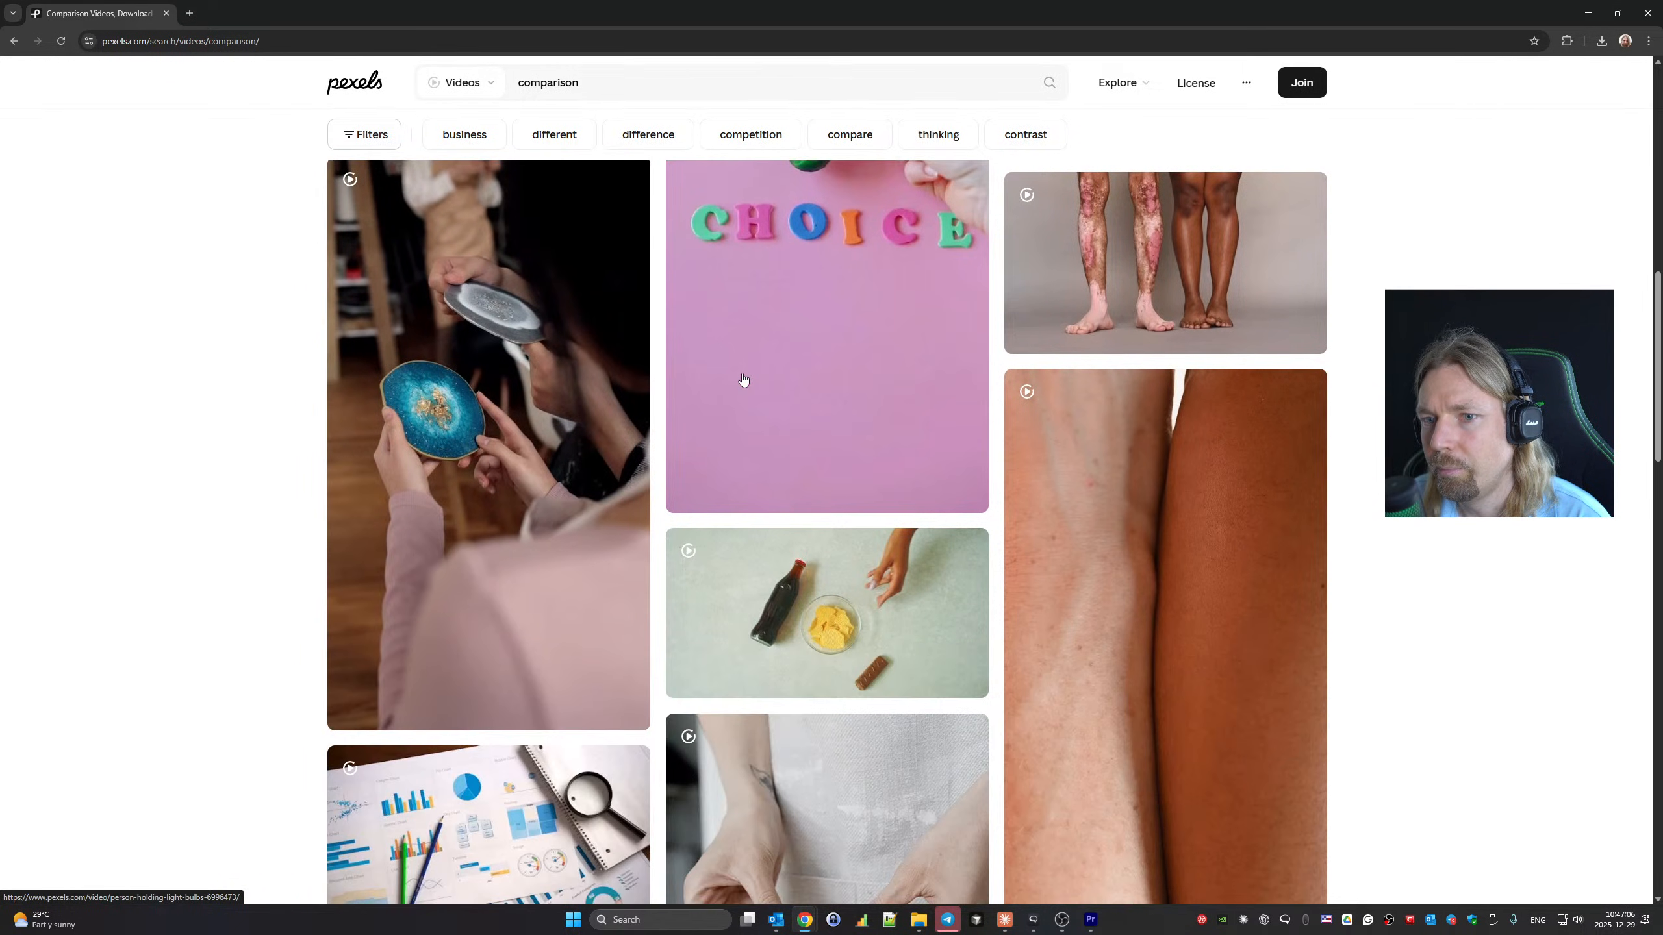
Look through the stock video results for "comparison" down to the end of the loaded clips for suitable footage.
scroll(742, 379, "down", 4)
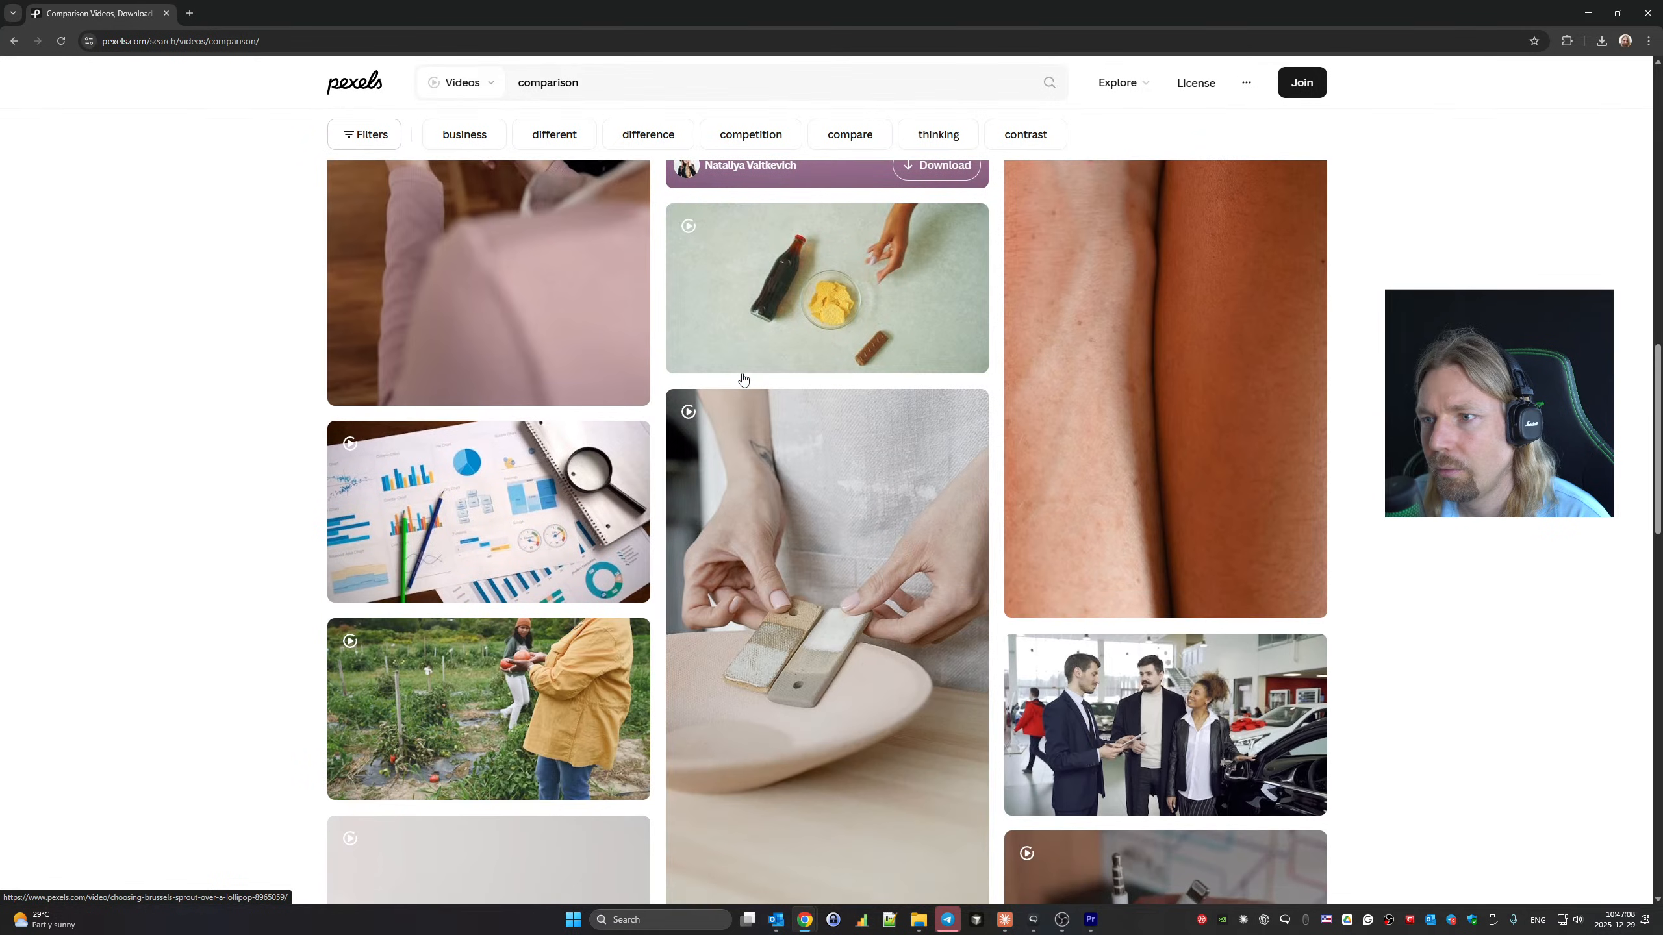
scroll(742, 379, "down", 3)
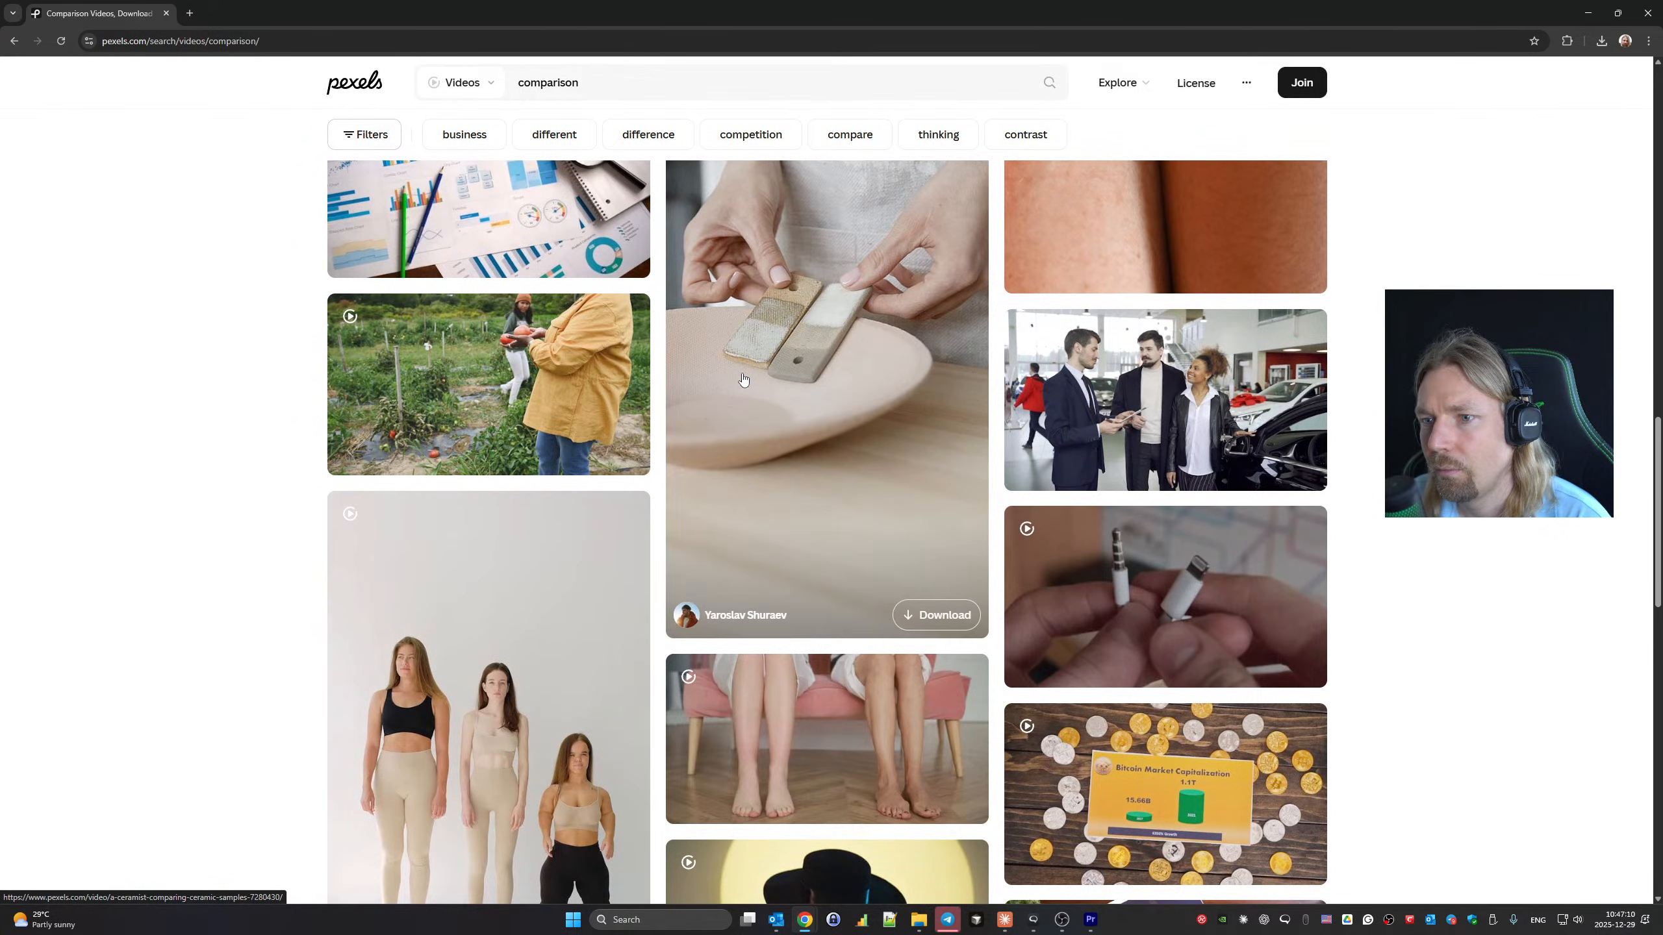
scroll(743, 379, "down", 6)
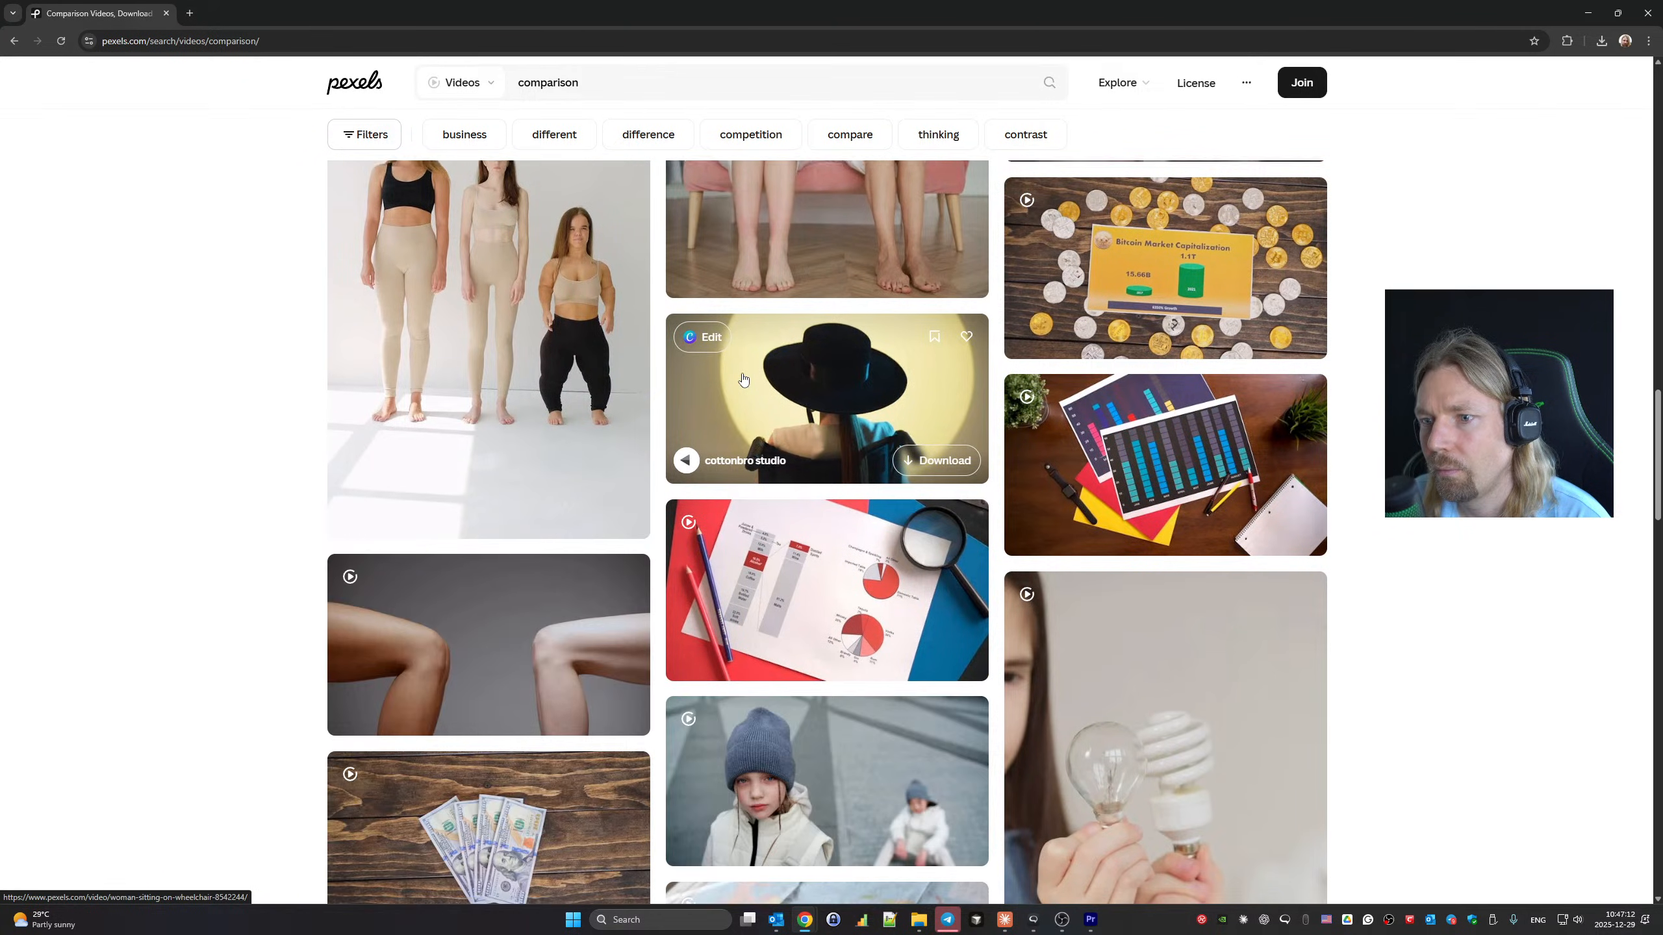
scroll(742, 379, "down", 3)
scroll(743, 378, "down", 7)
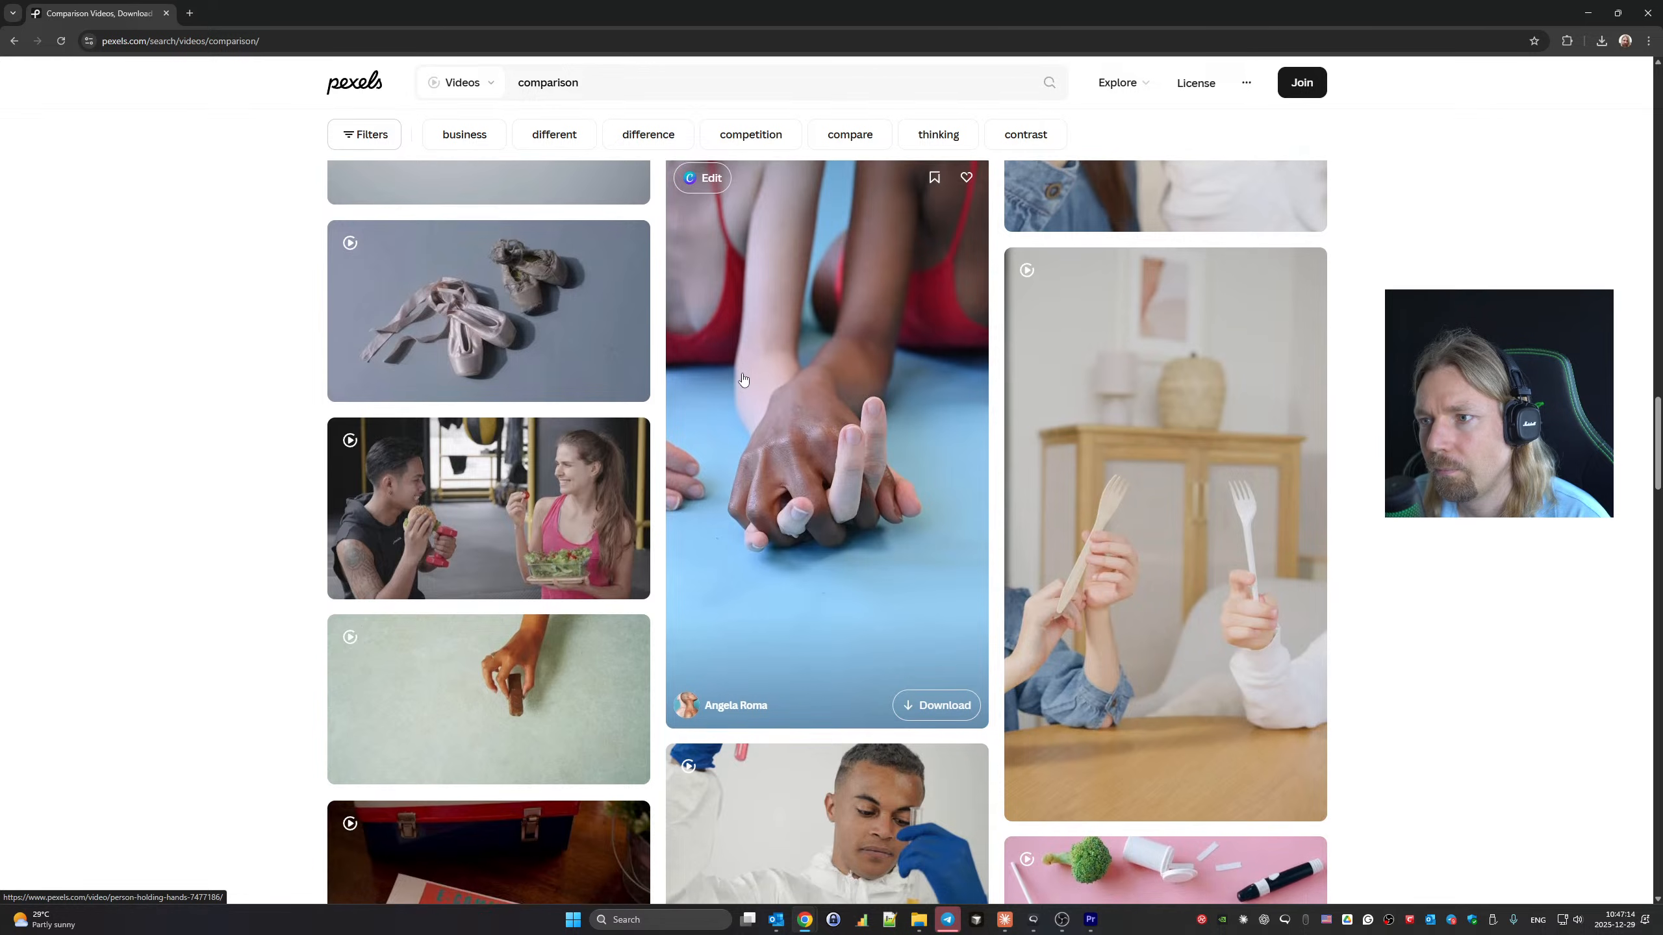
scroll(743, 379, "down", 15)
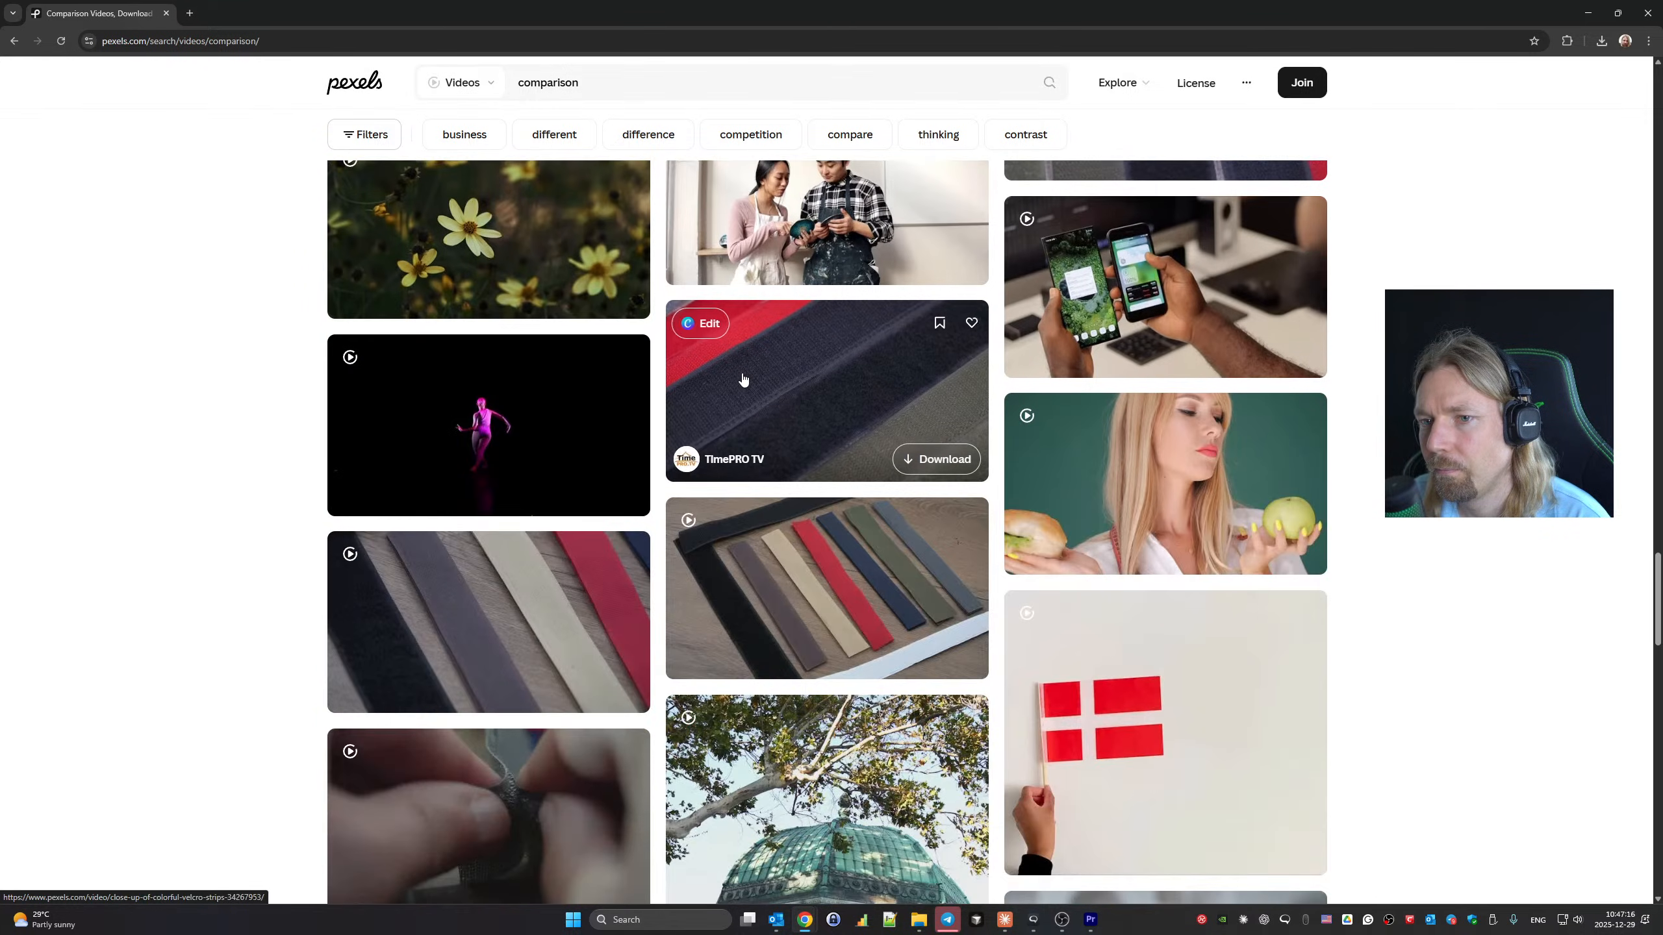
scroll(743, 379, "down", 12)
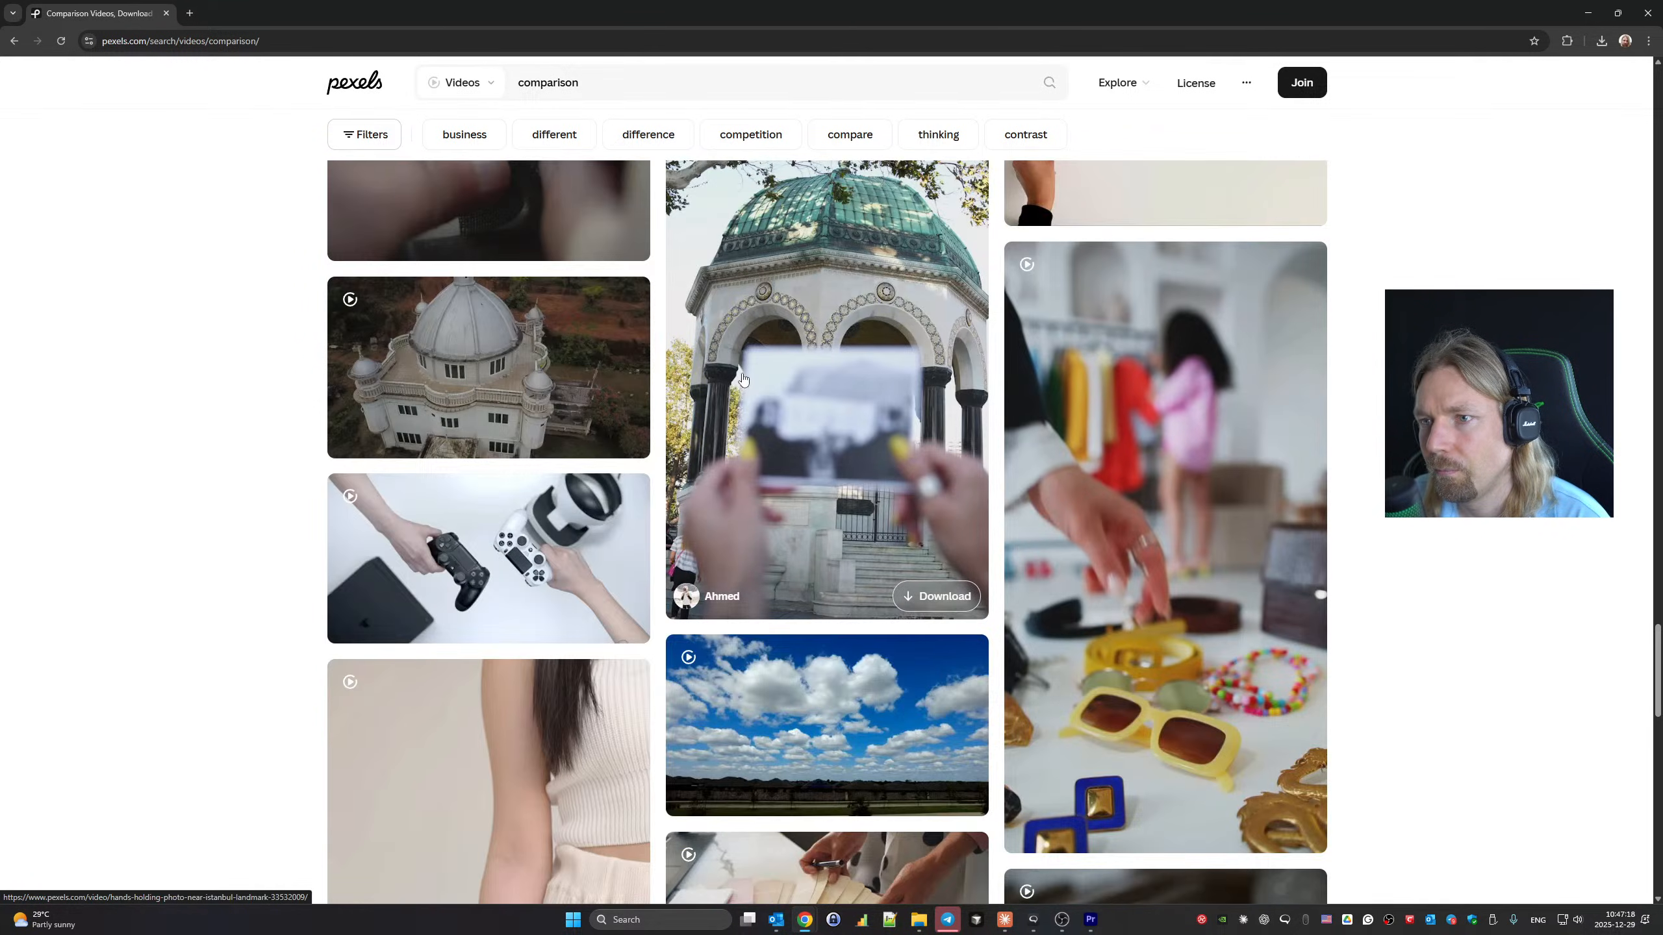
scroll(743, 379, "down", 14)
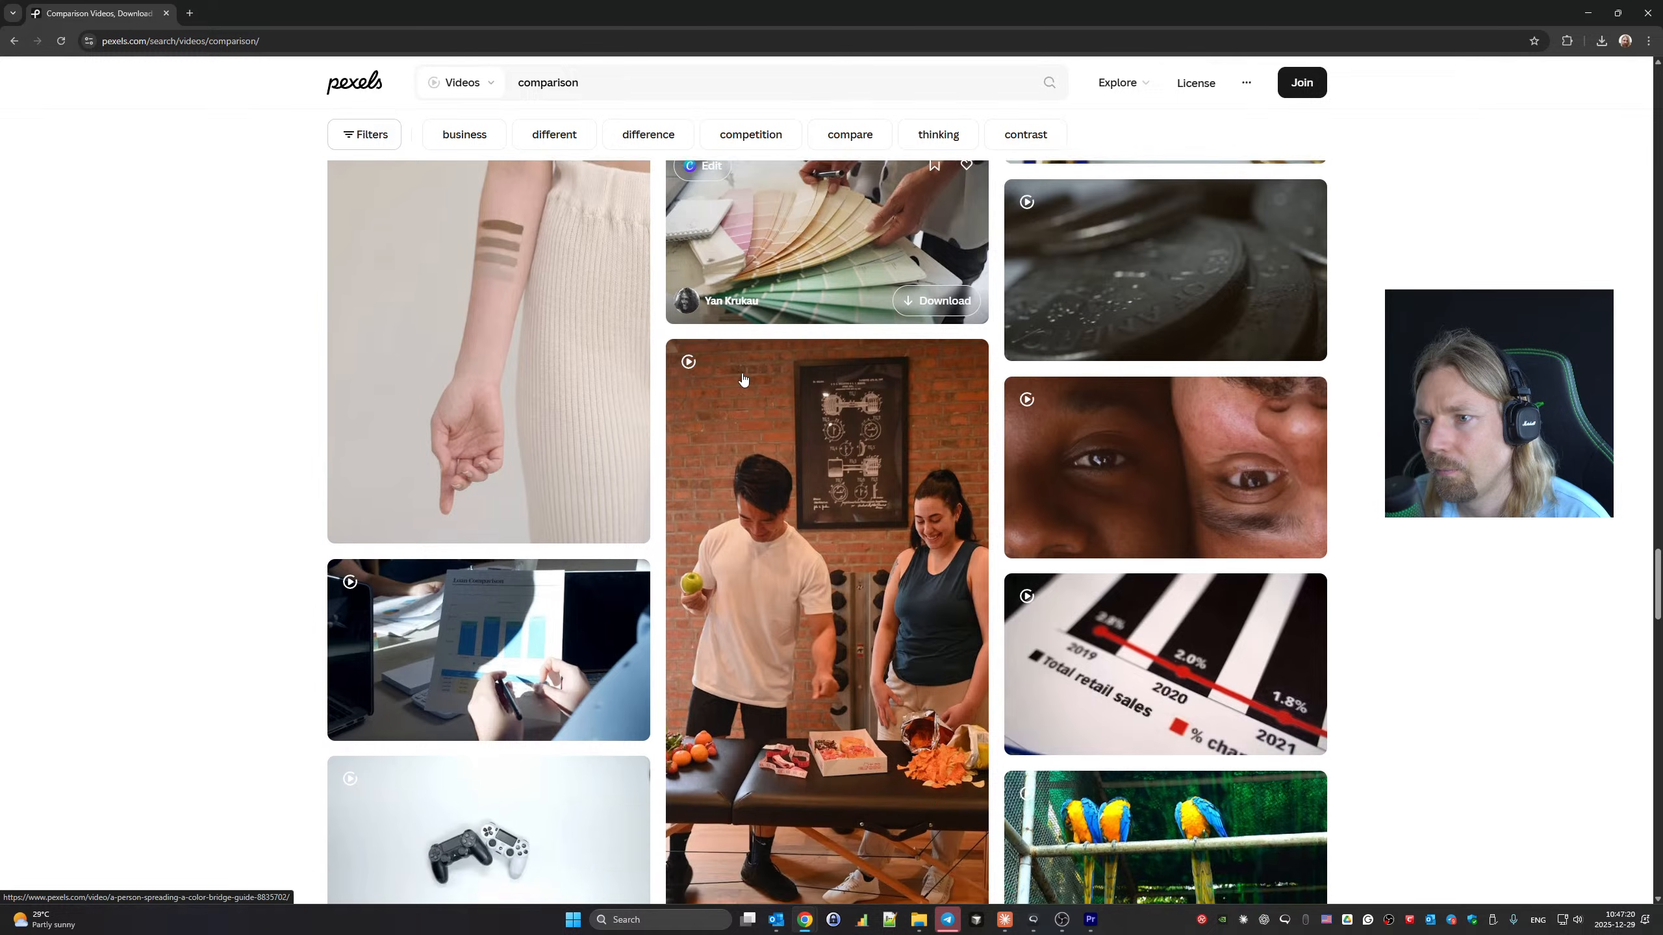
scroll(743, 378, "down", 15)
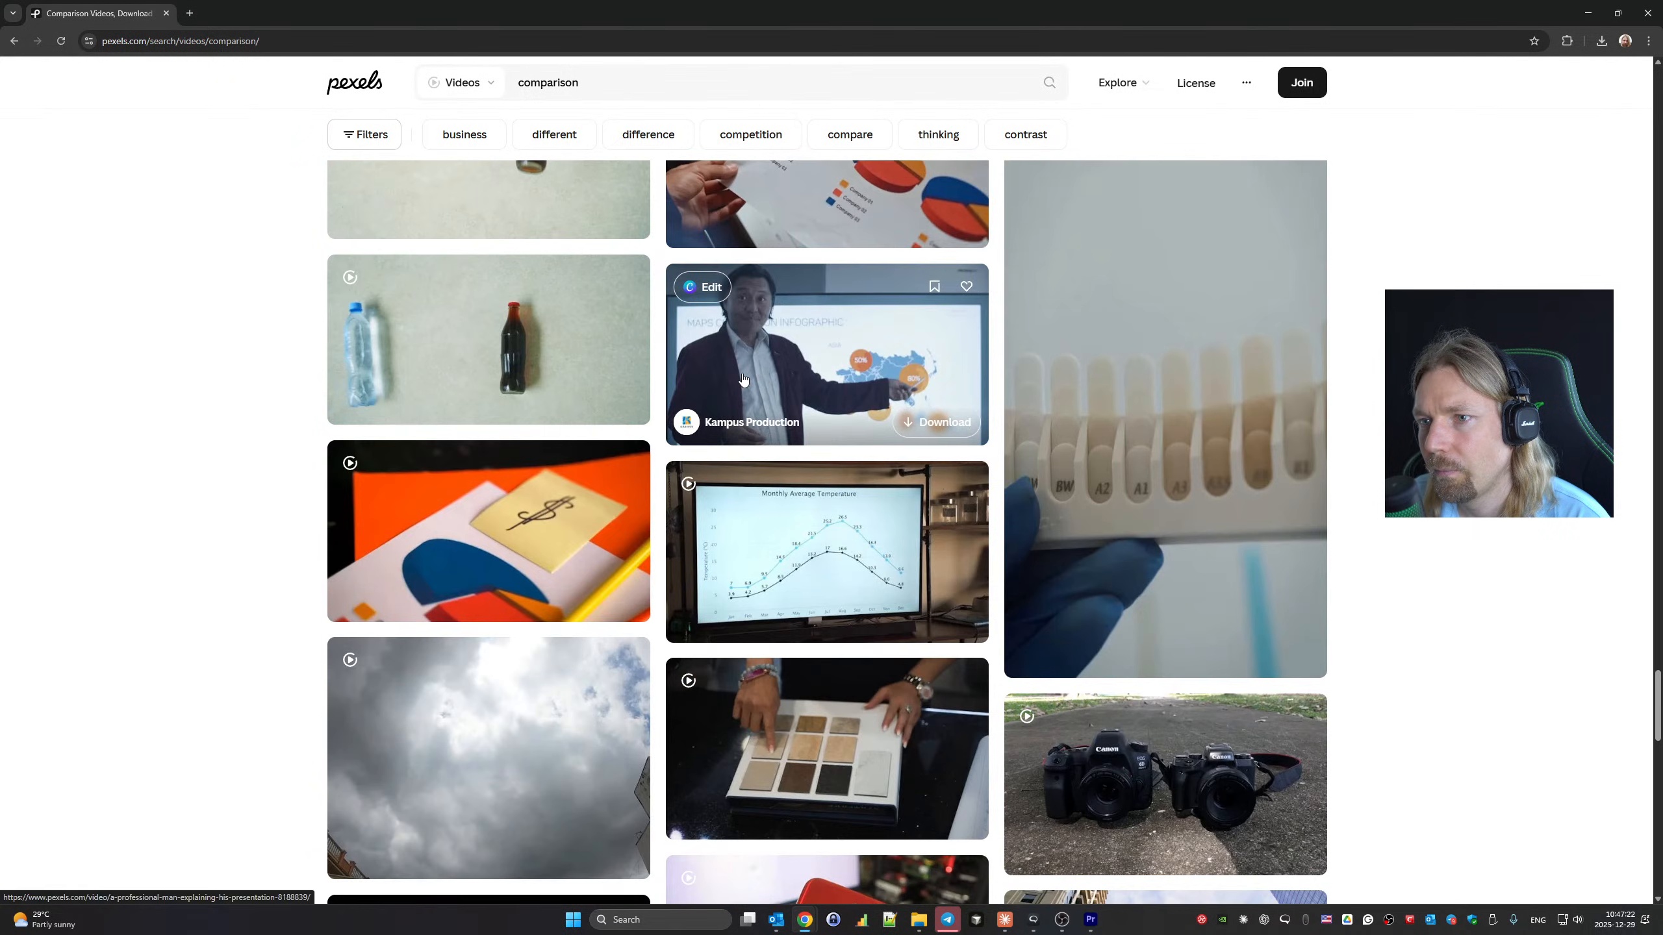
scroll(742, 378, "down", 12)
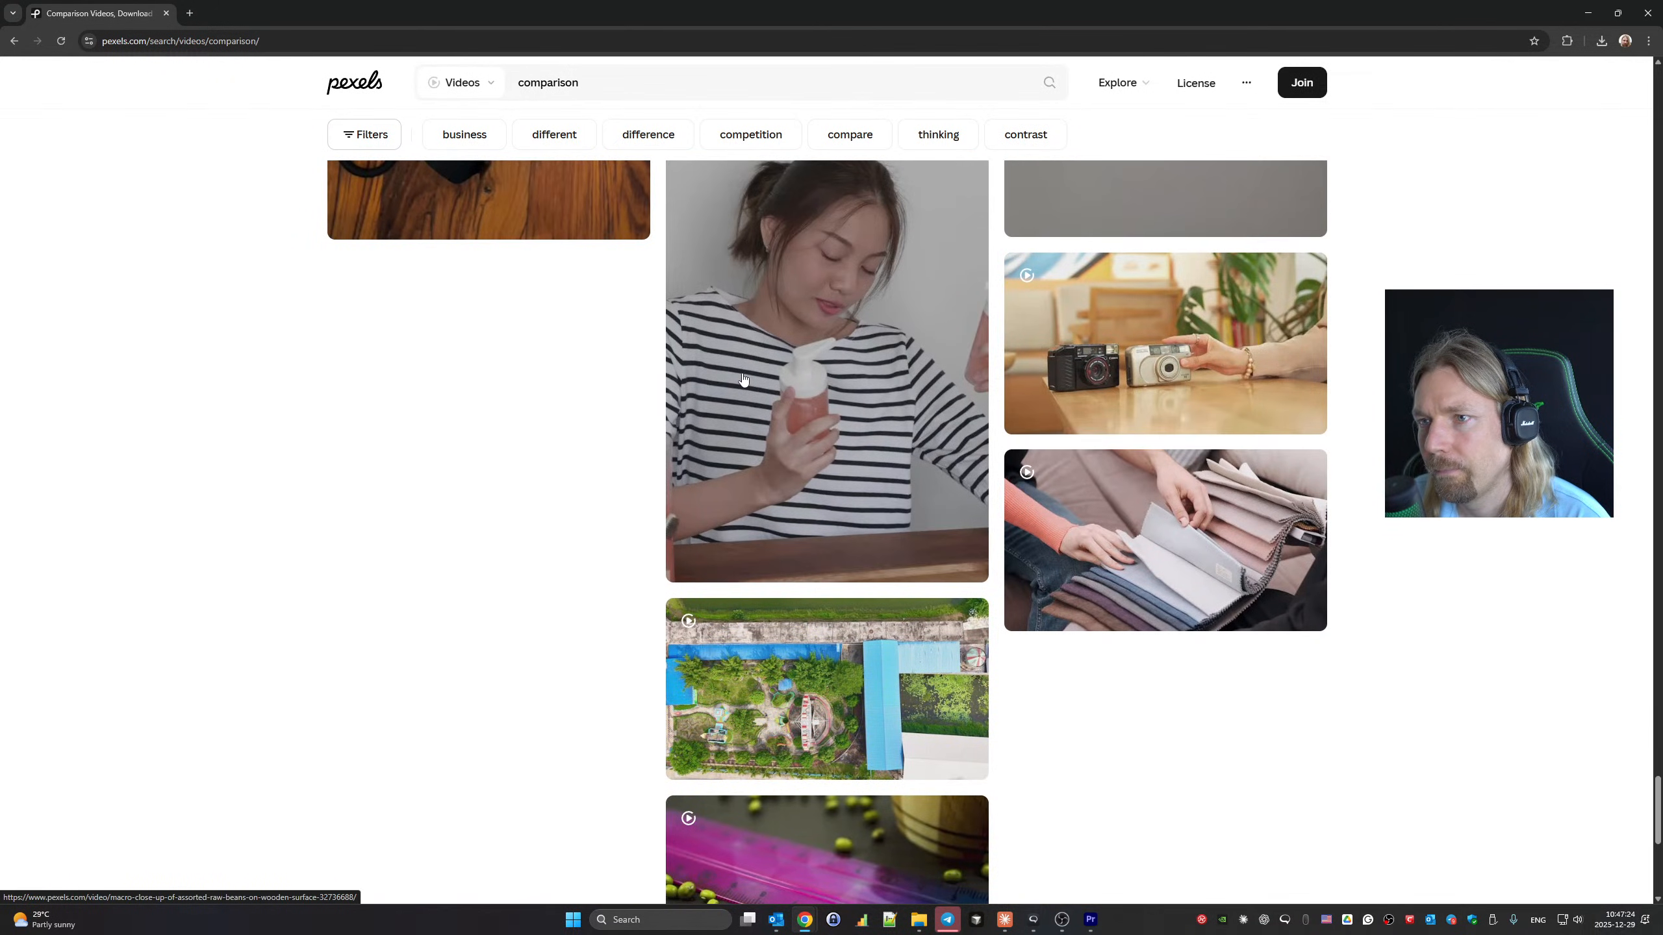
Return to the start of the results and search the stock videos for "choice" instead.
key("Home")
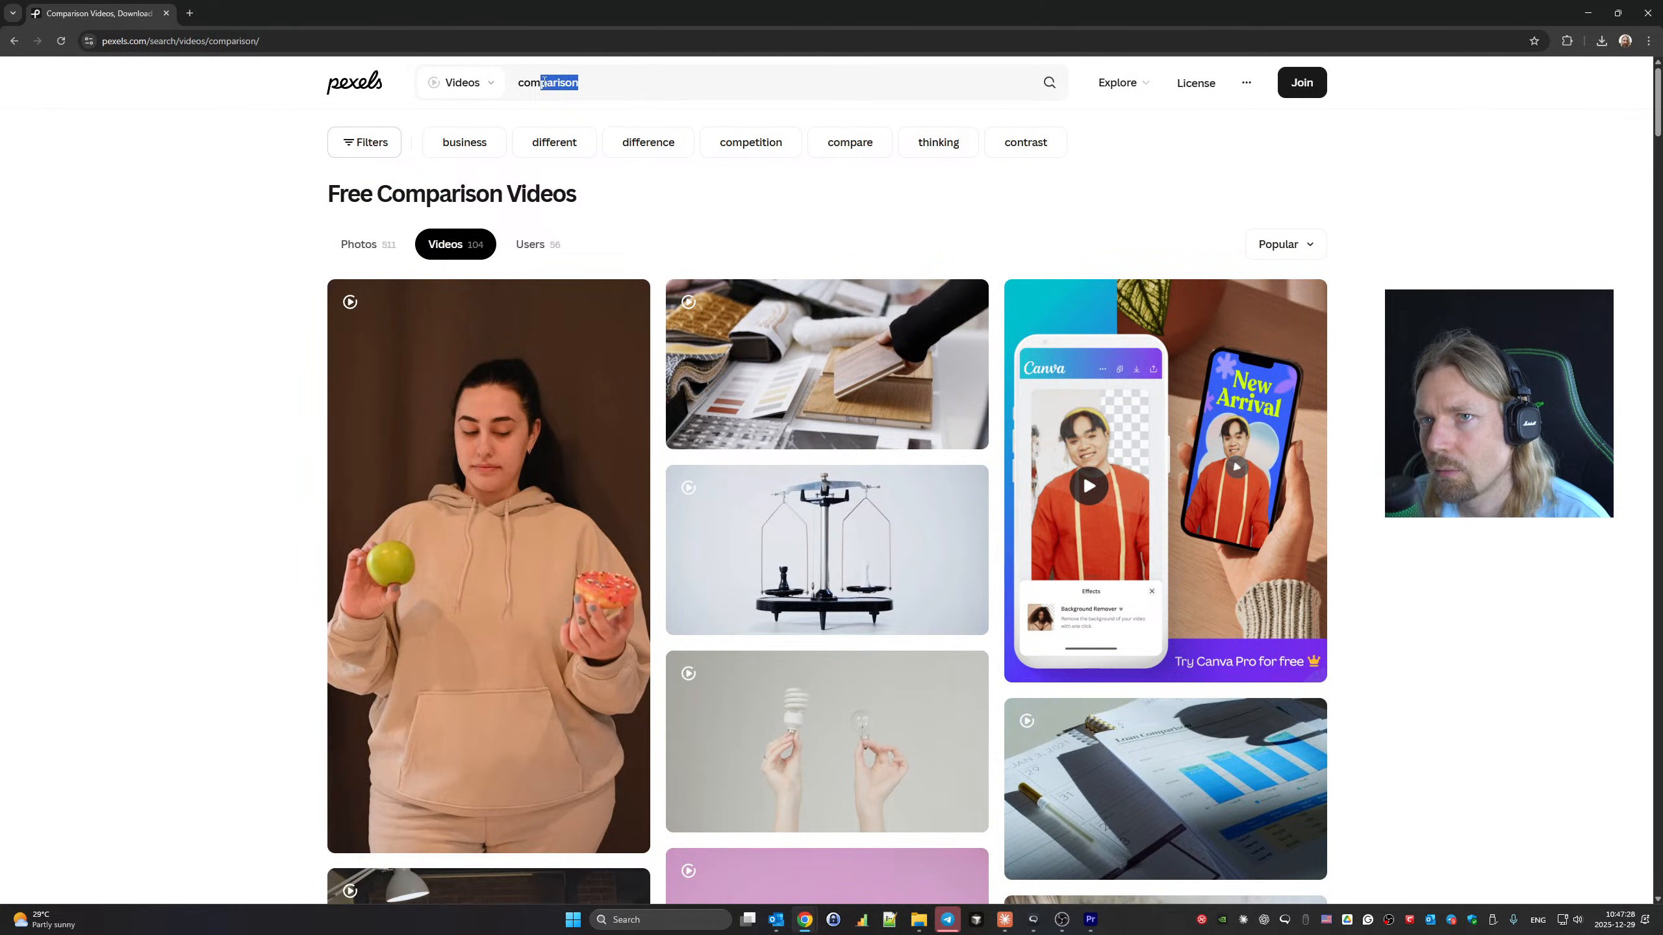
left_click_drag(544, 82, 516, 82)
mouse_move(468, 80)
type("choice")
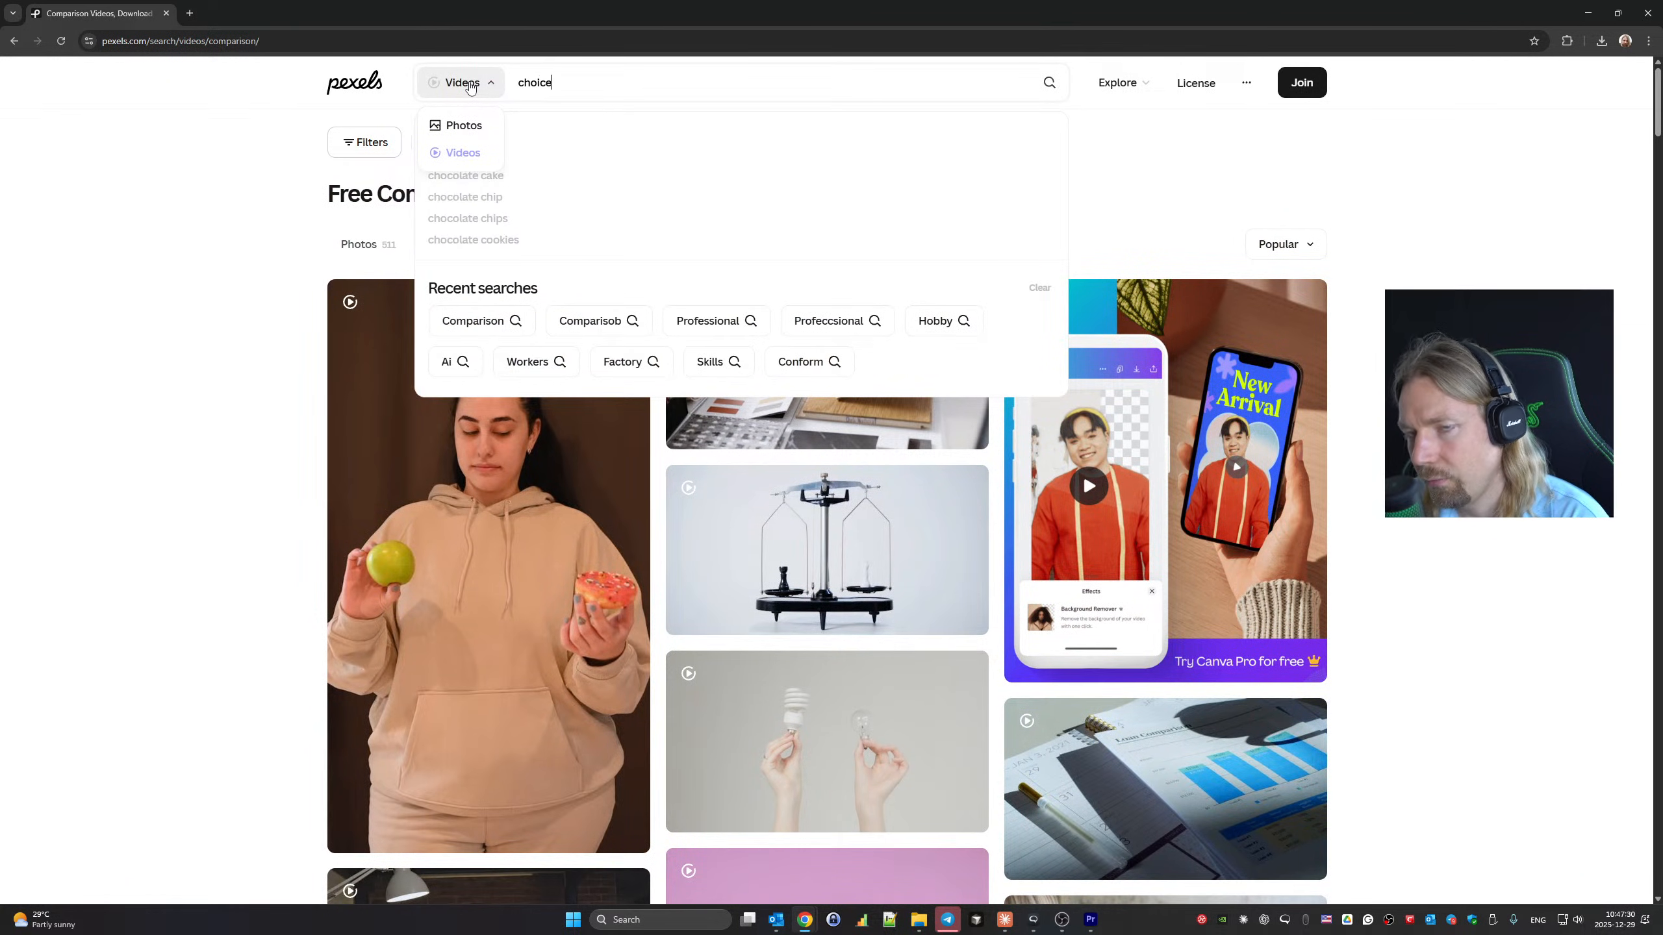
key("Return")
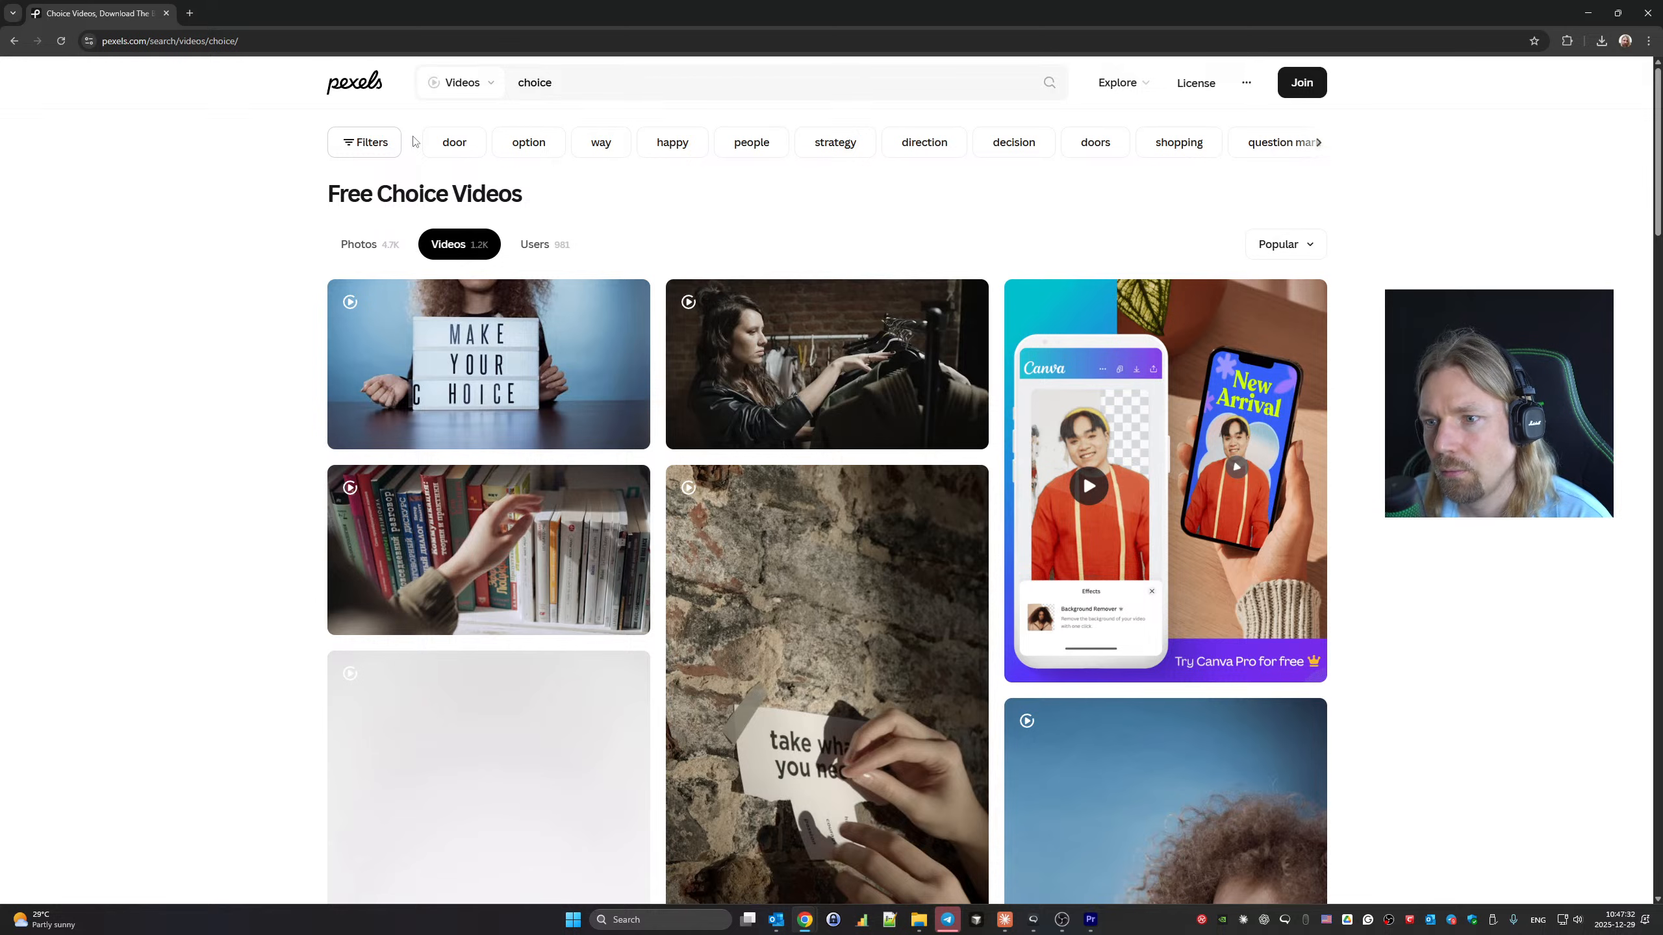
Look through the "choice" video results at length for a clip that illustrates choosing between options.
scroll(811, 354, "down", 6)
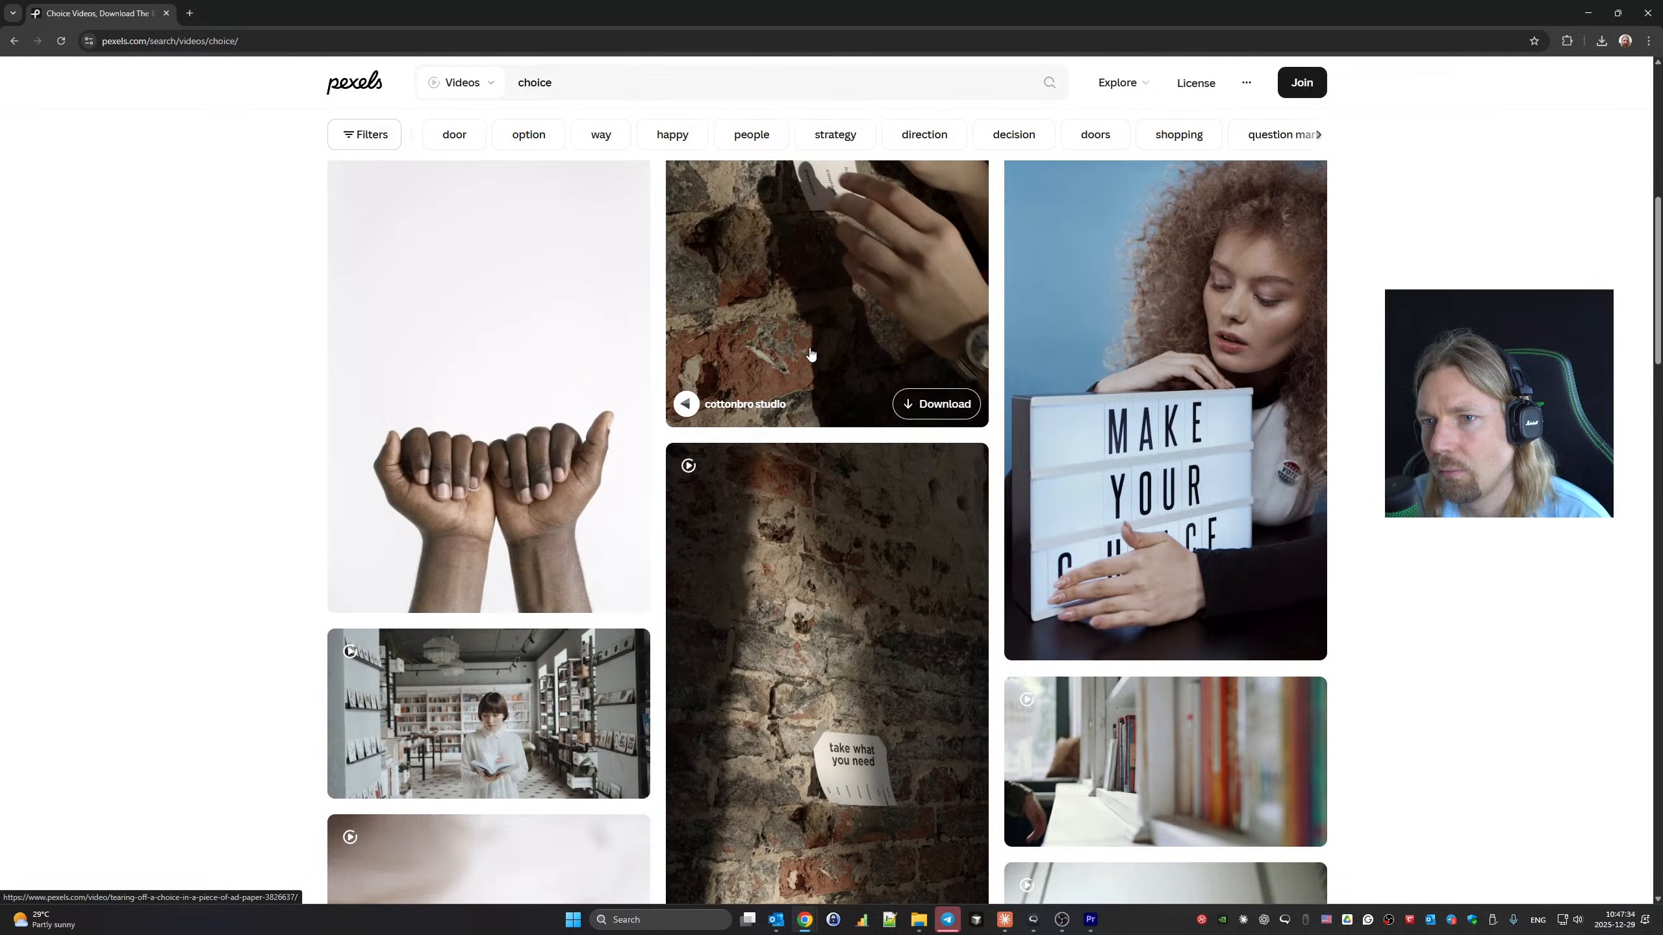
scroll(811, 355, "down", 10)
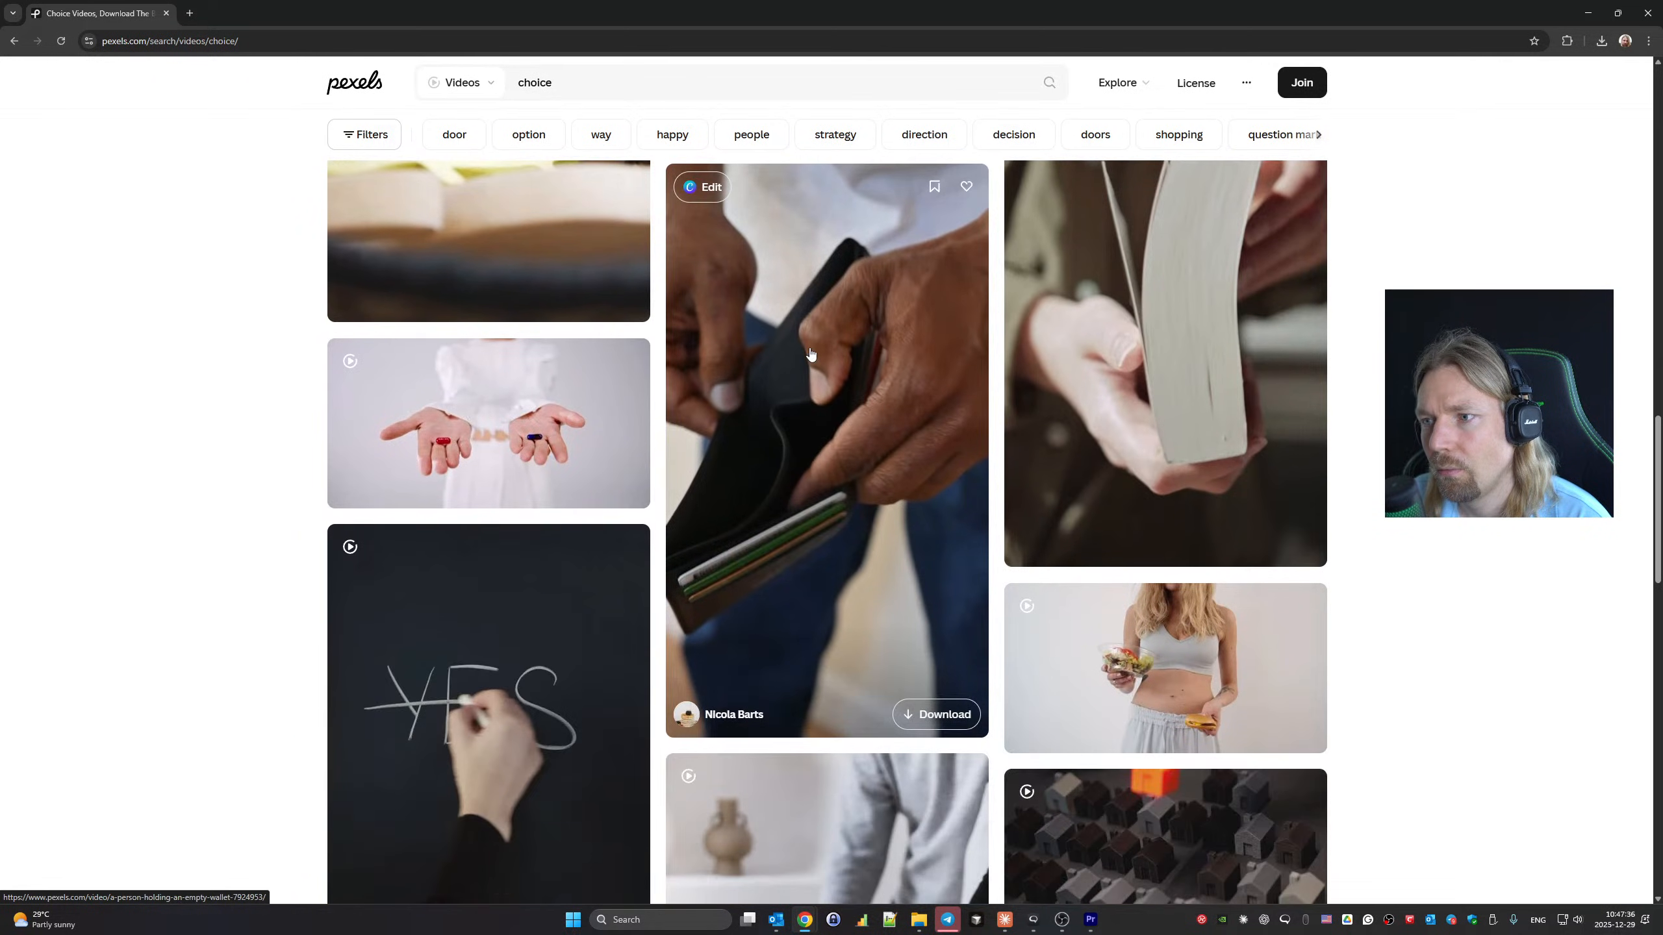
scroll(811, 355, "down", 8)
scroll(811, 355, "down", 10)
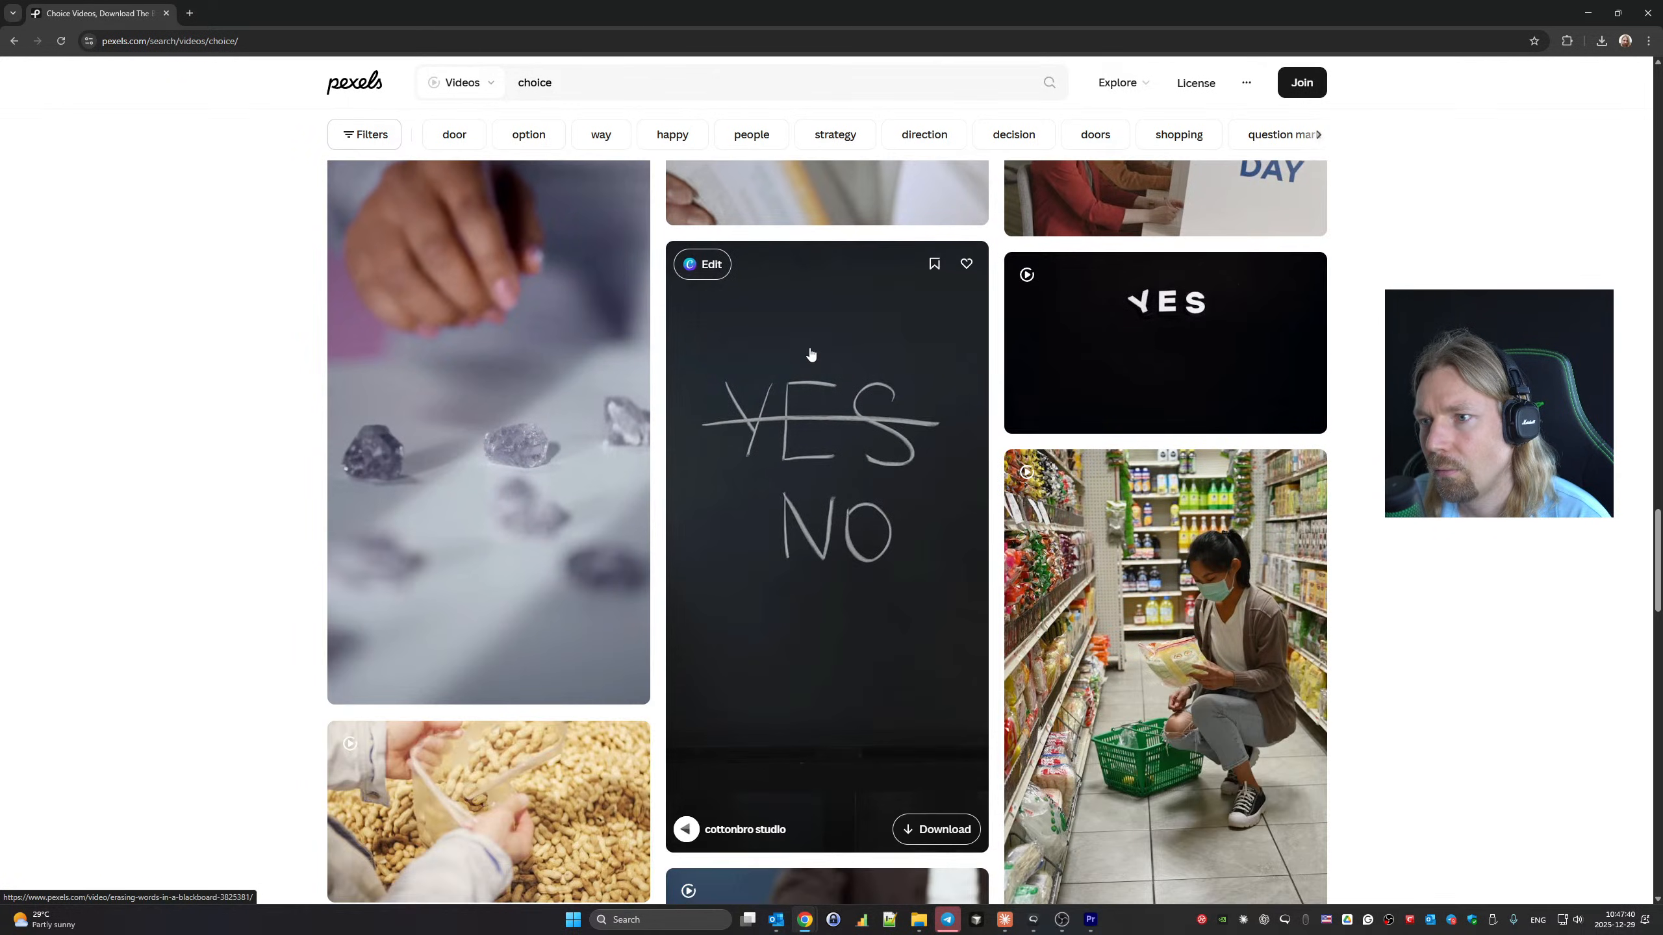
scroll(811, 354, "down", 10)
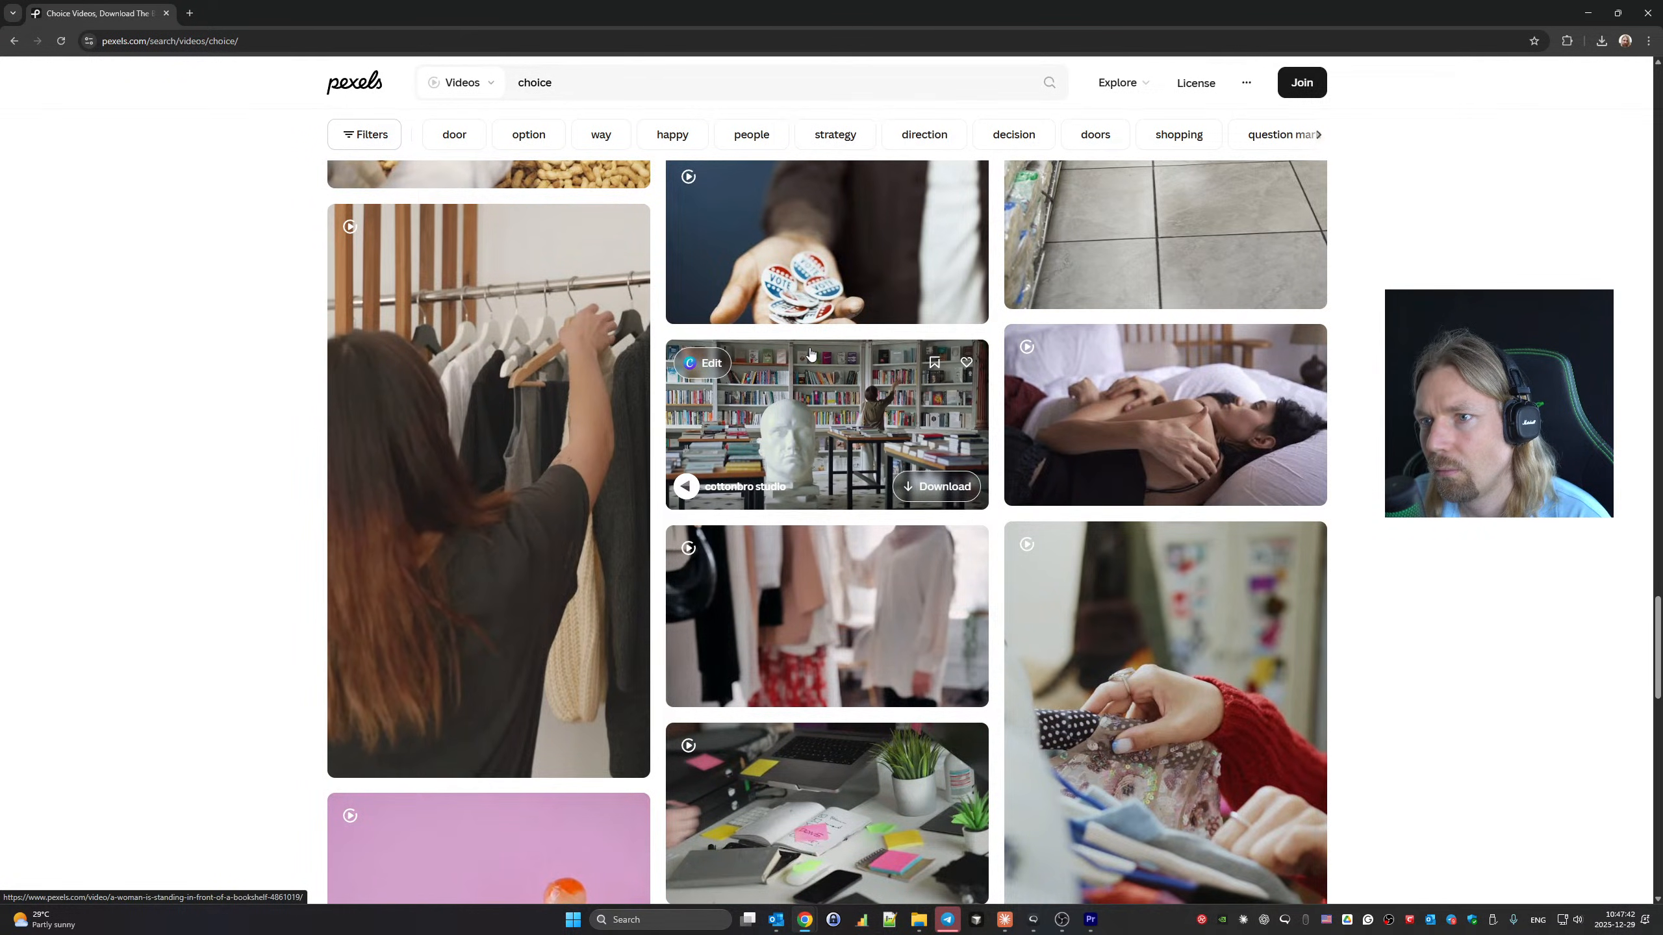
scroll(811, 355, "down", 10)
scroll(811, 355, "down", 6)
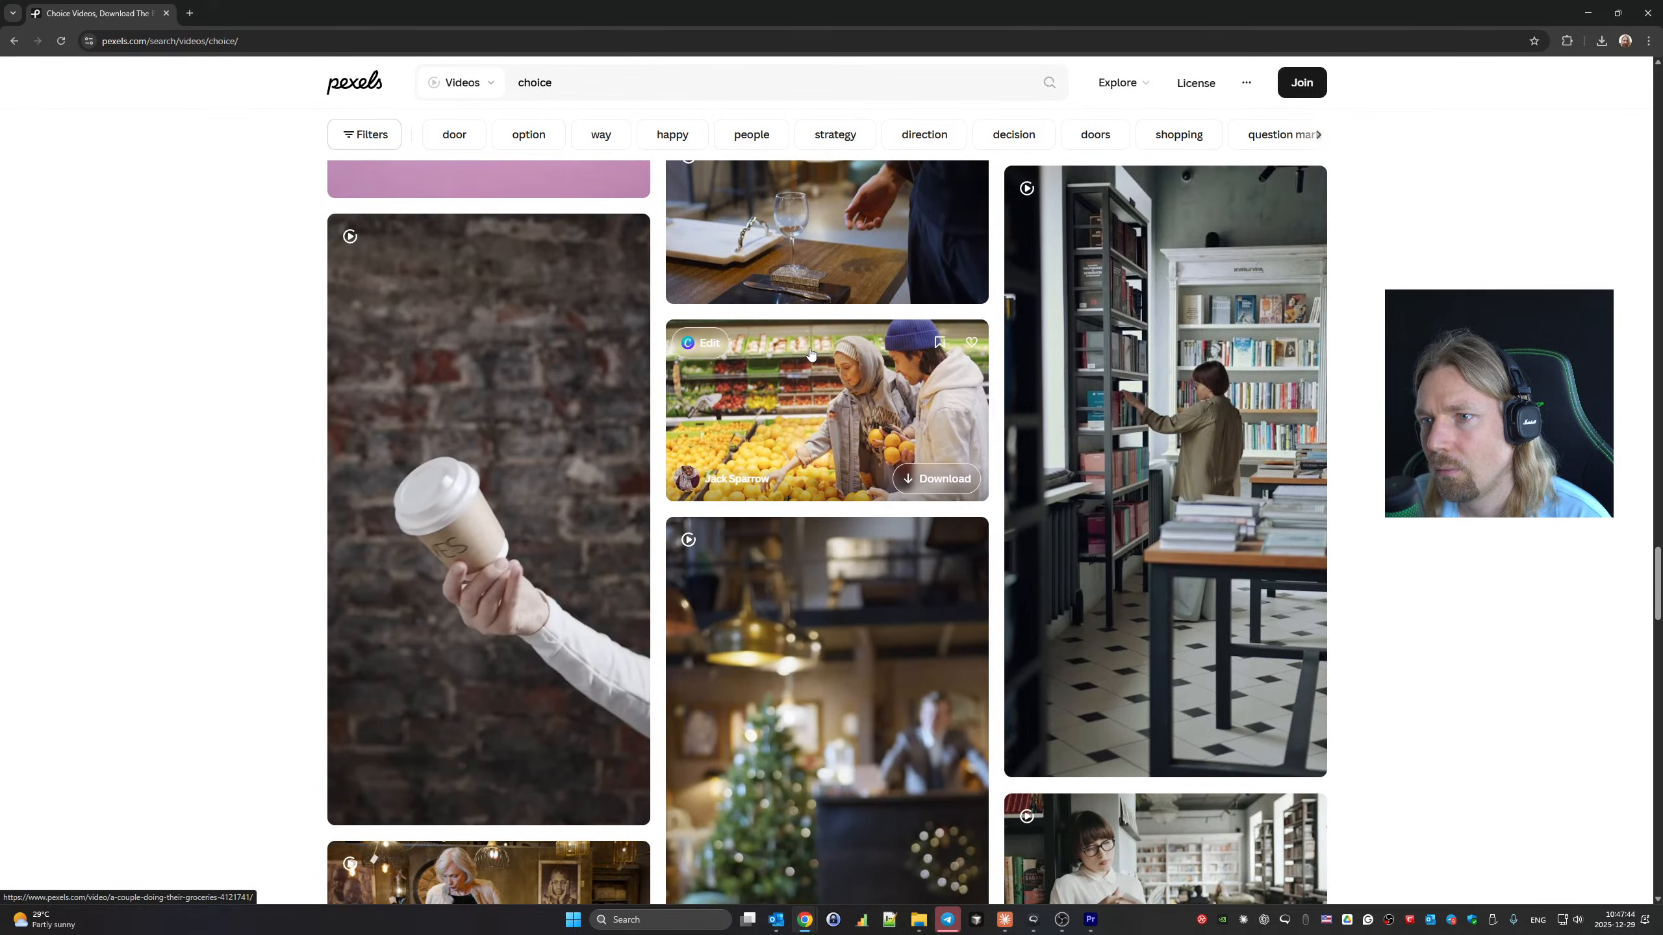
scroll(811, 355, "down", 10)
scroll(811, 355, "down", 7)
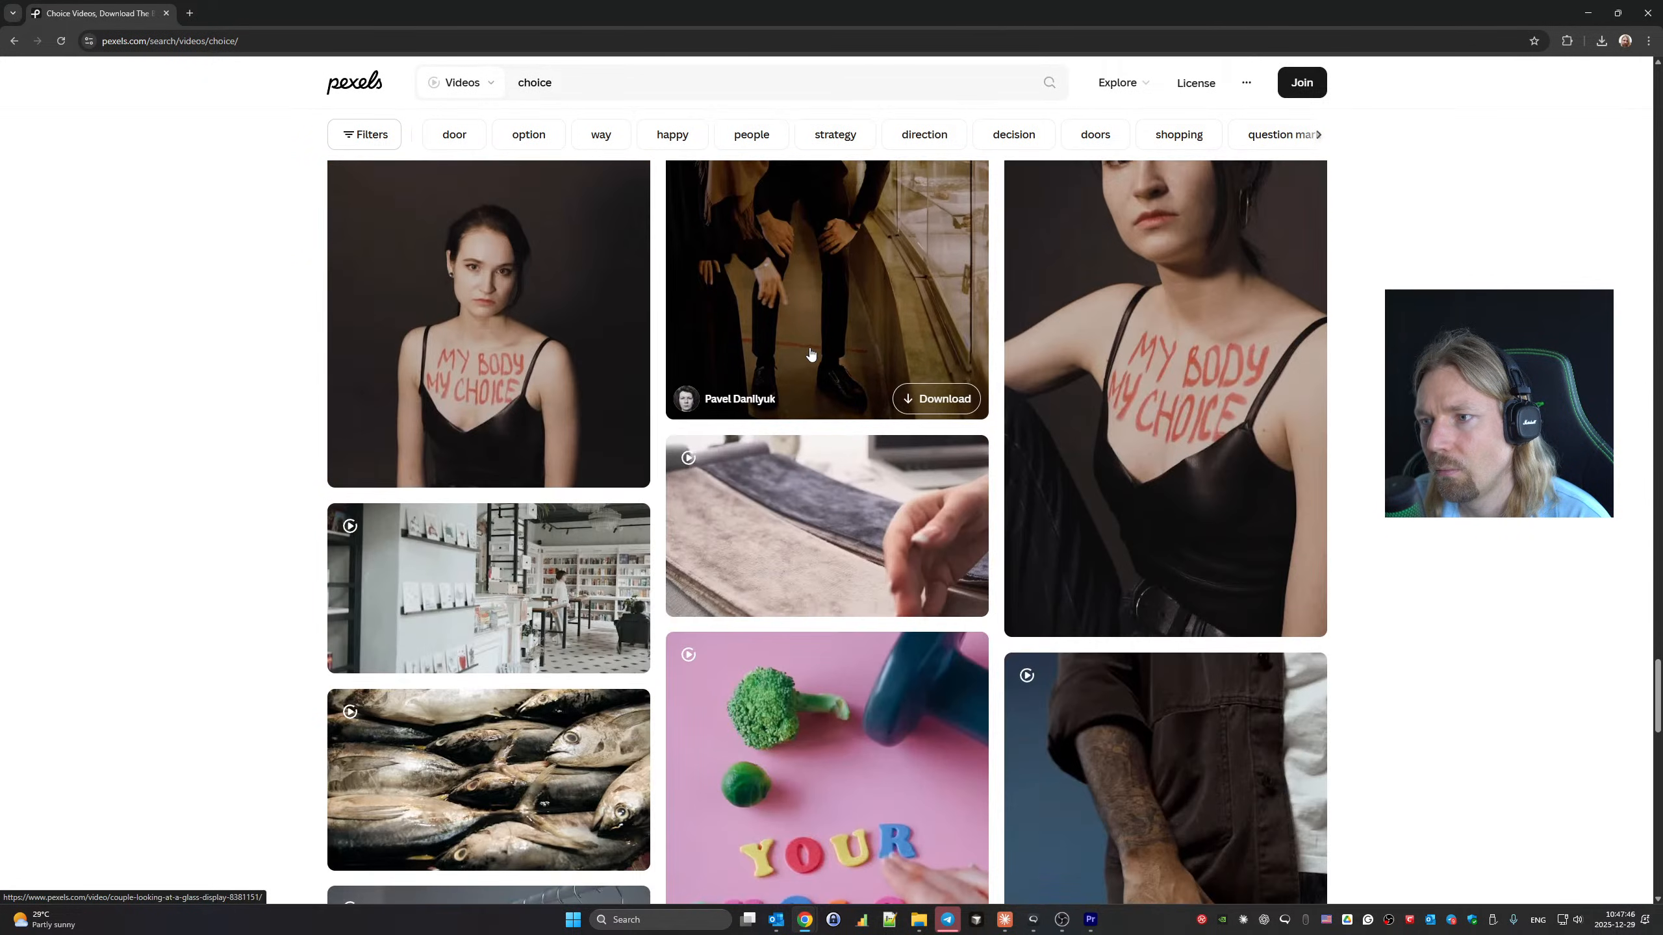
scroll(811, 355, "down", 9)
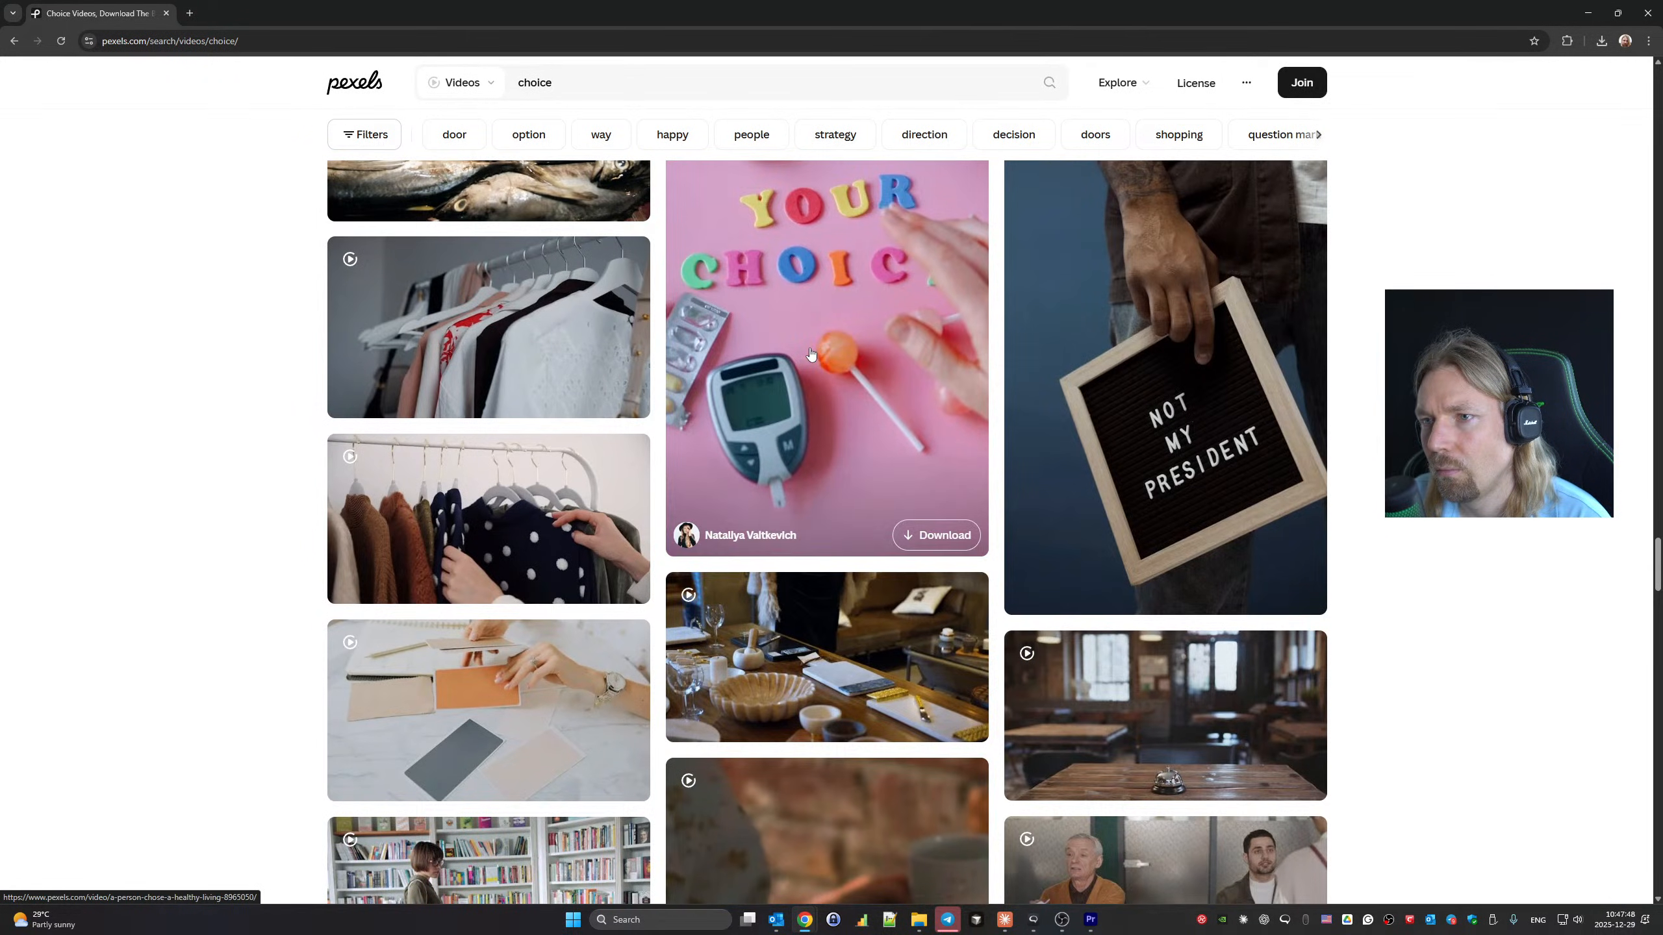
scroll(811, 355, "down", 5)
scroll(811, 355, "down", 9)
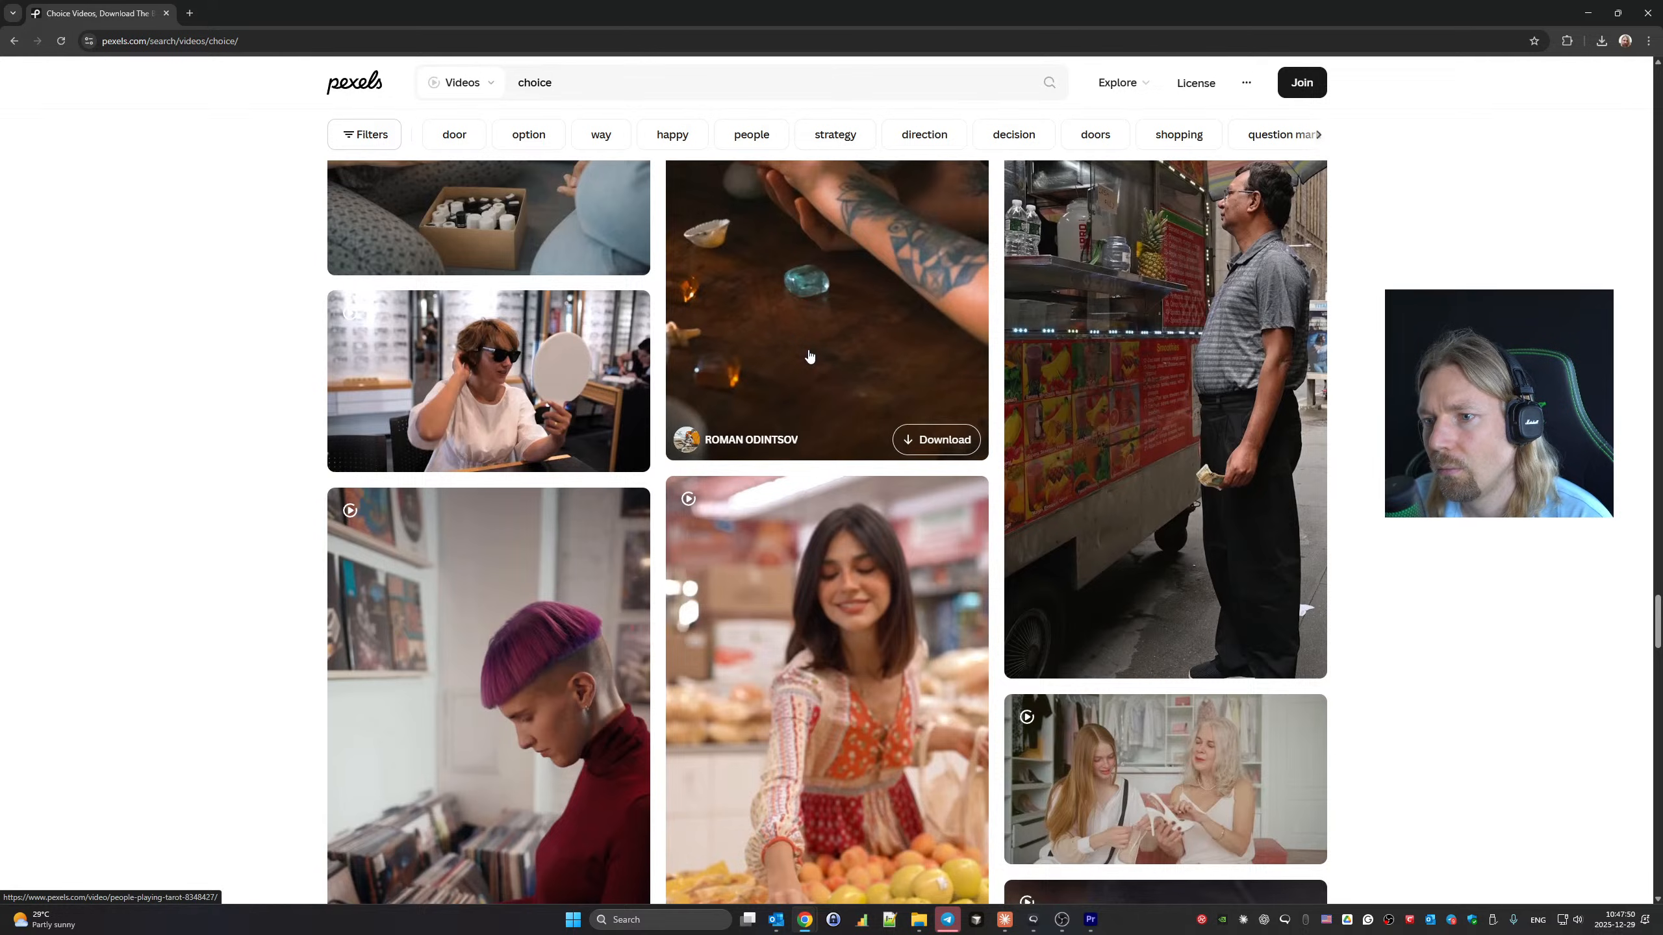
scroll(810, 356, "down", 15)
scroll(810, 356, "down", 10)
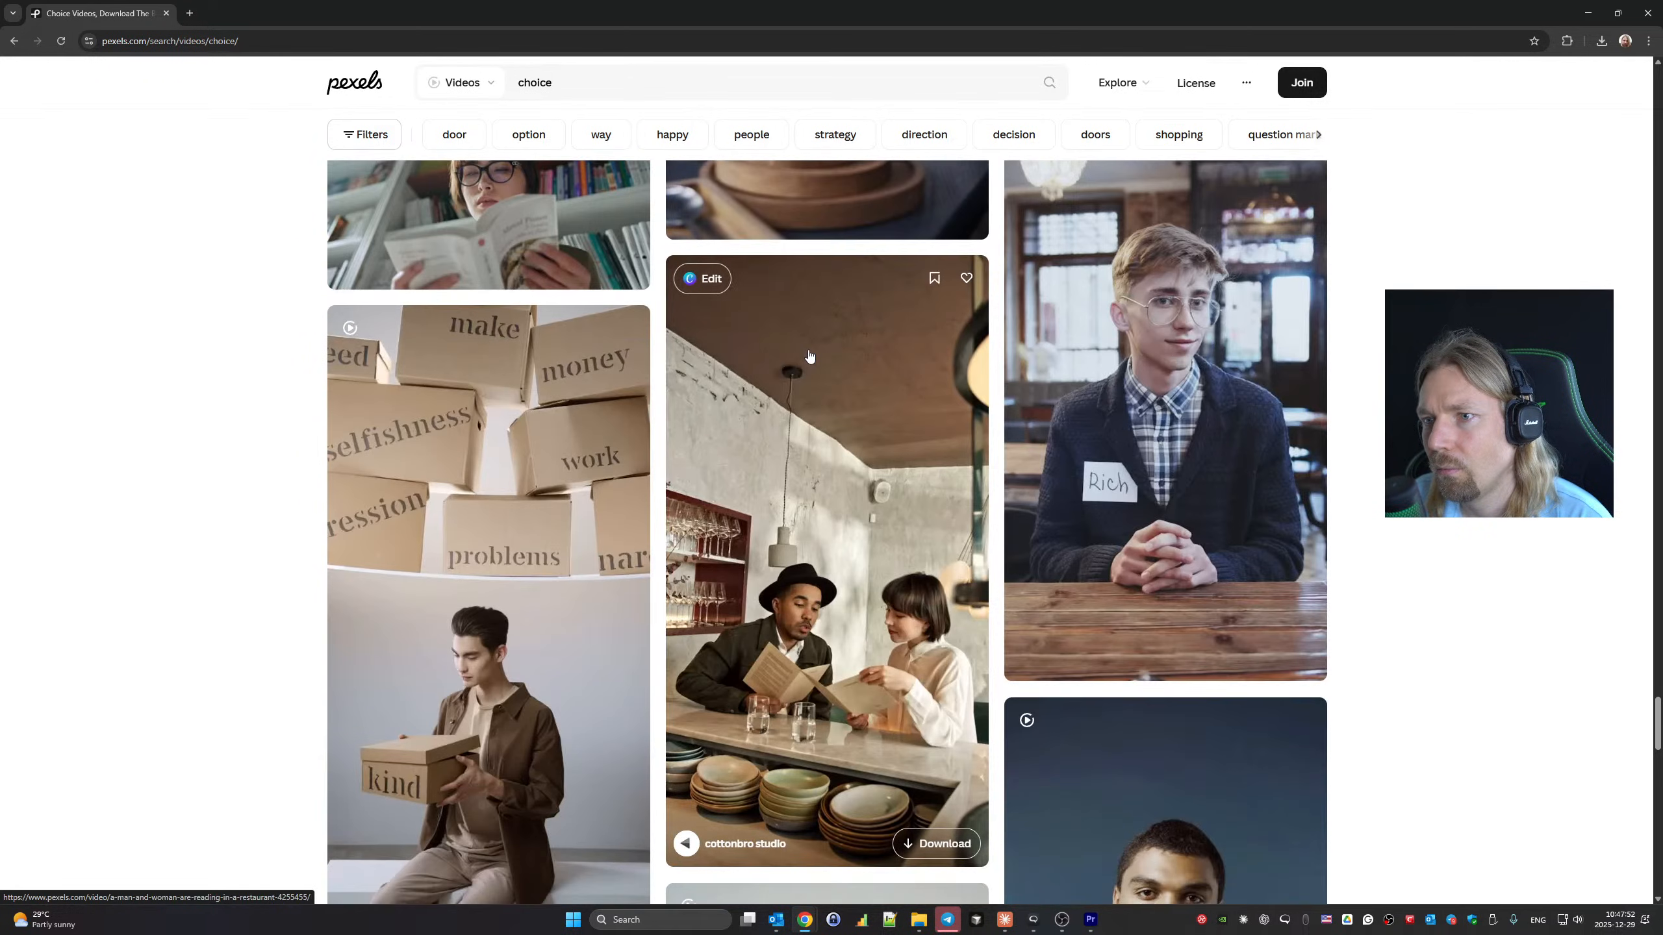
scroll(809, 355, "down", 10)
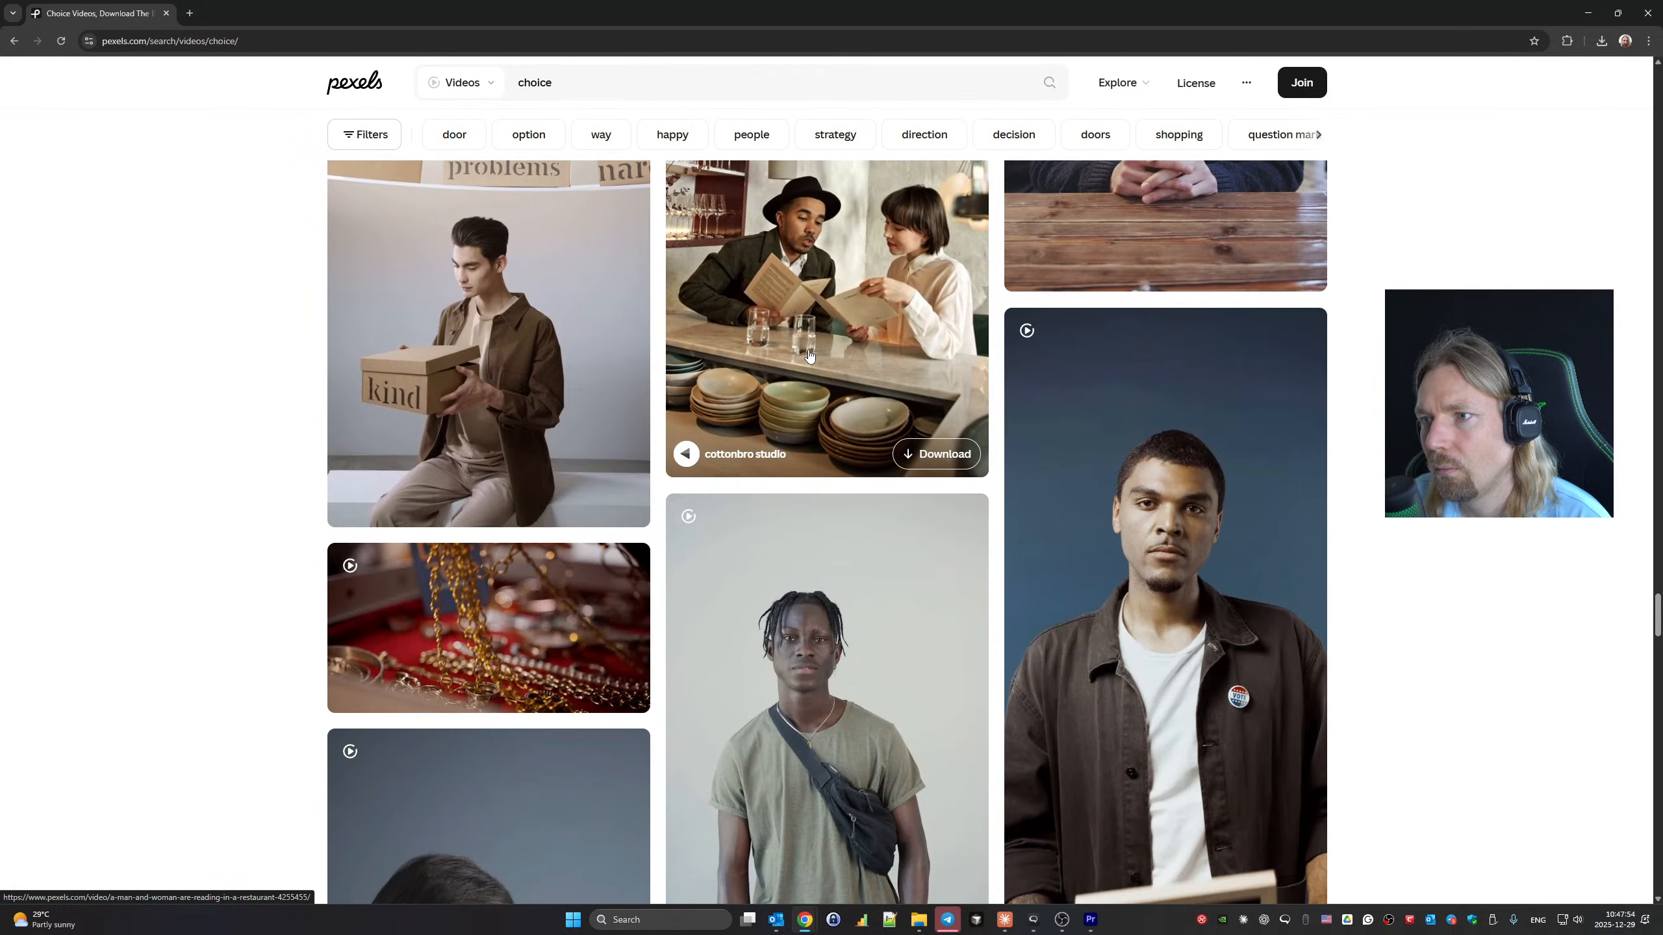
scroll(810, 356, "down", 20)
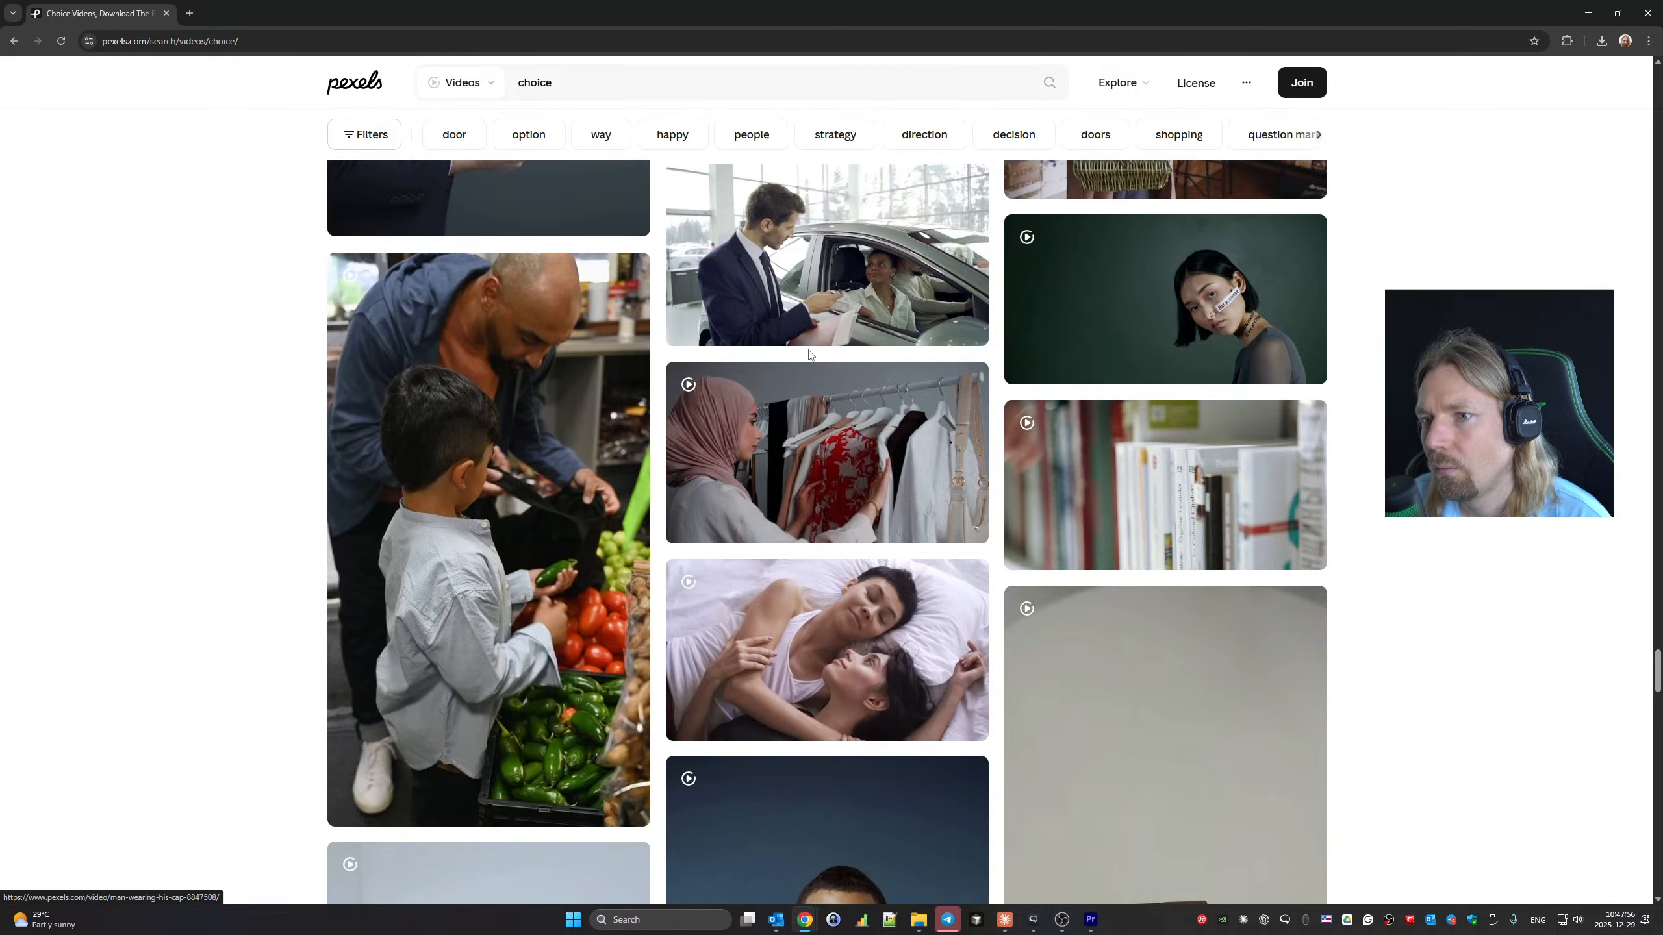
scroll(810, 355, "down", 20)
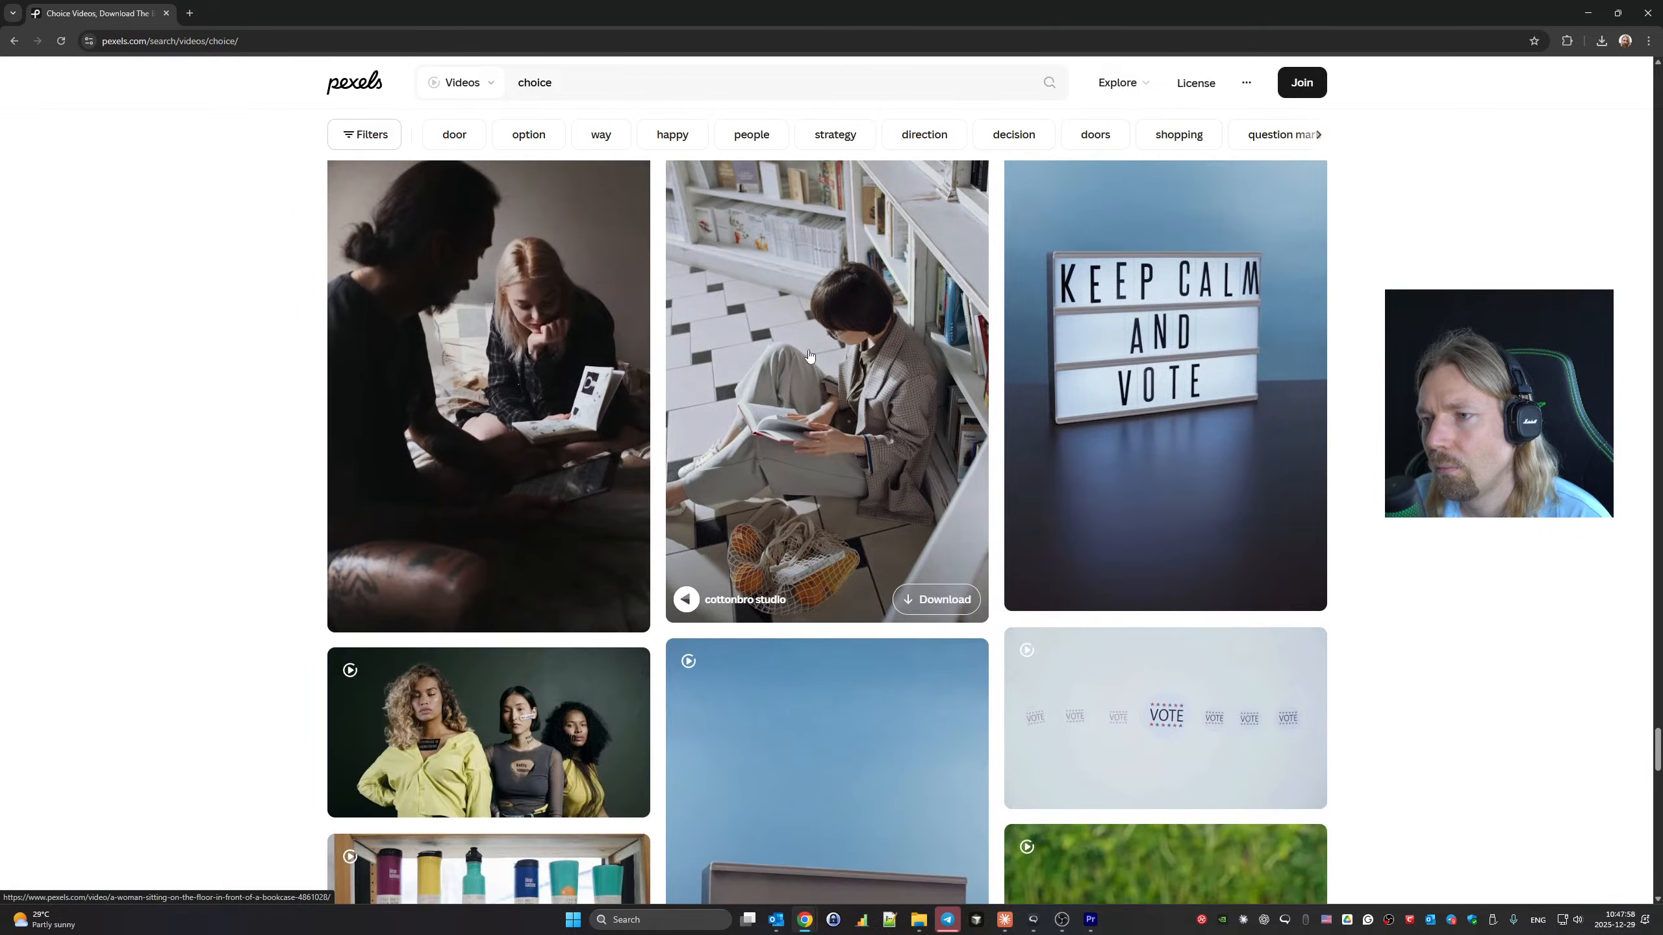
scroll(809, 355, "down", 20)
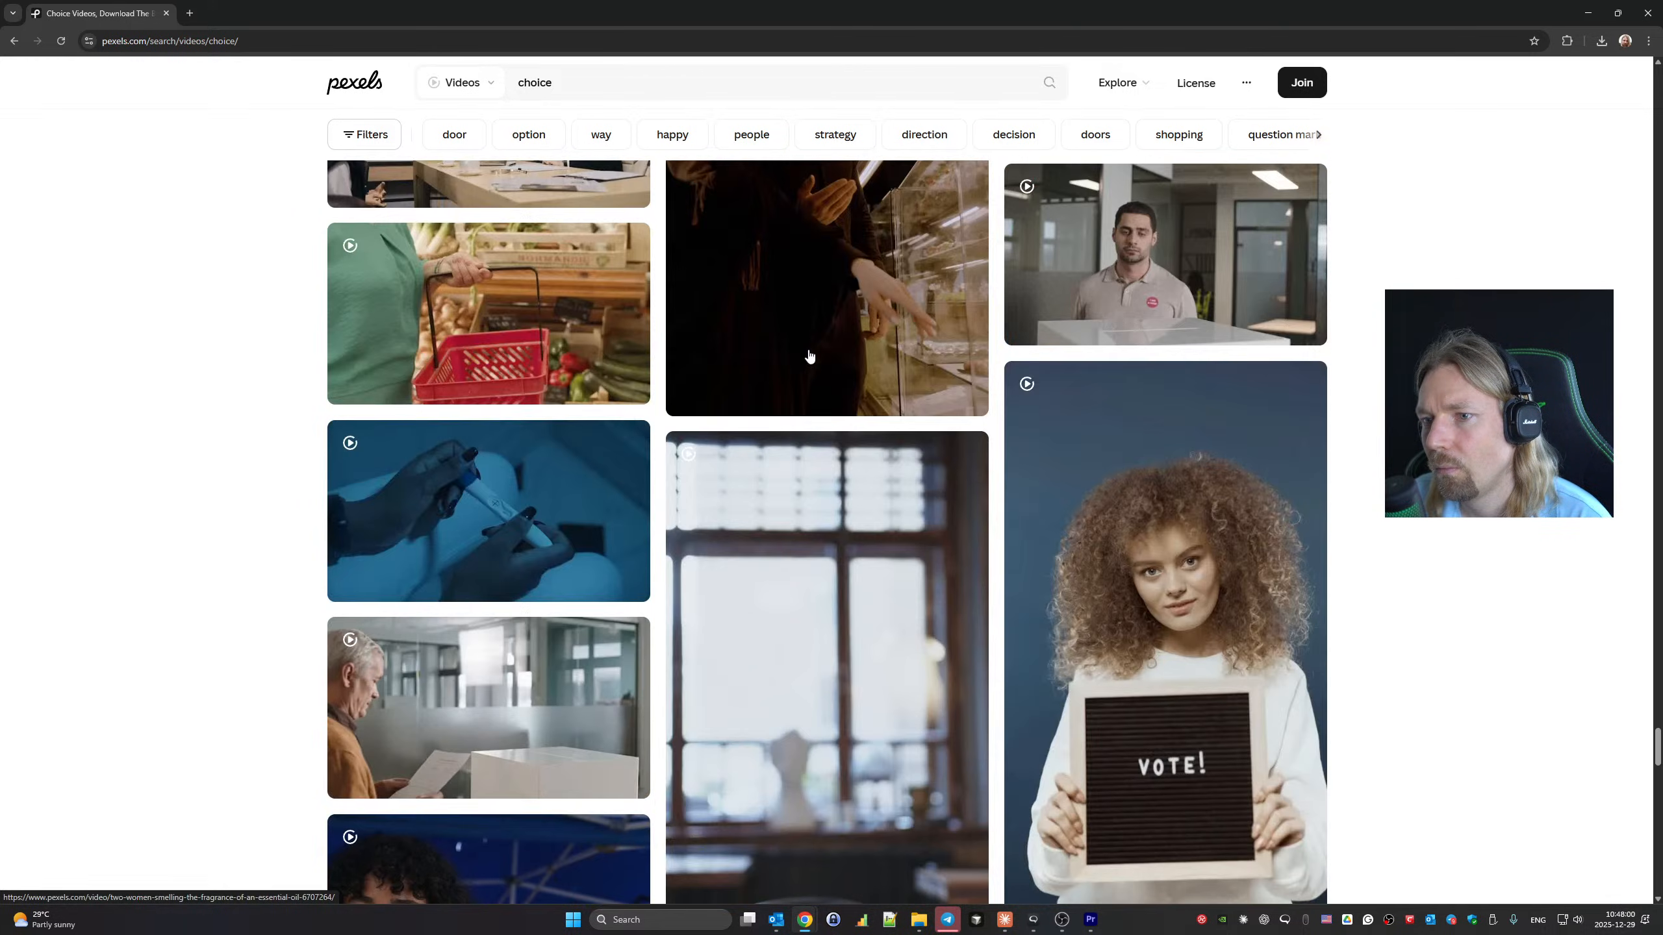
scroll(809, 355, "down", 20)
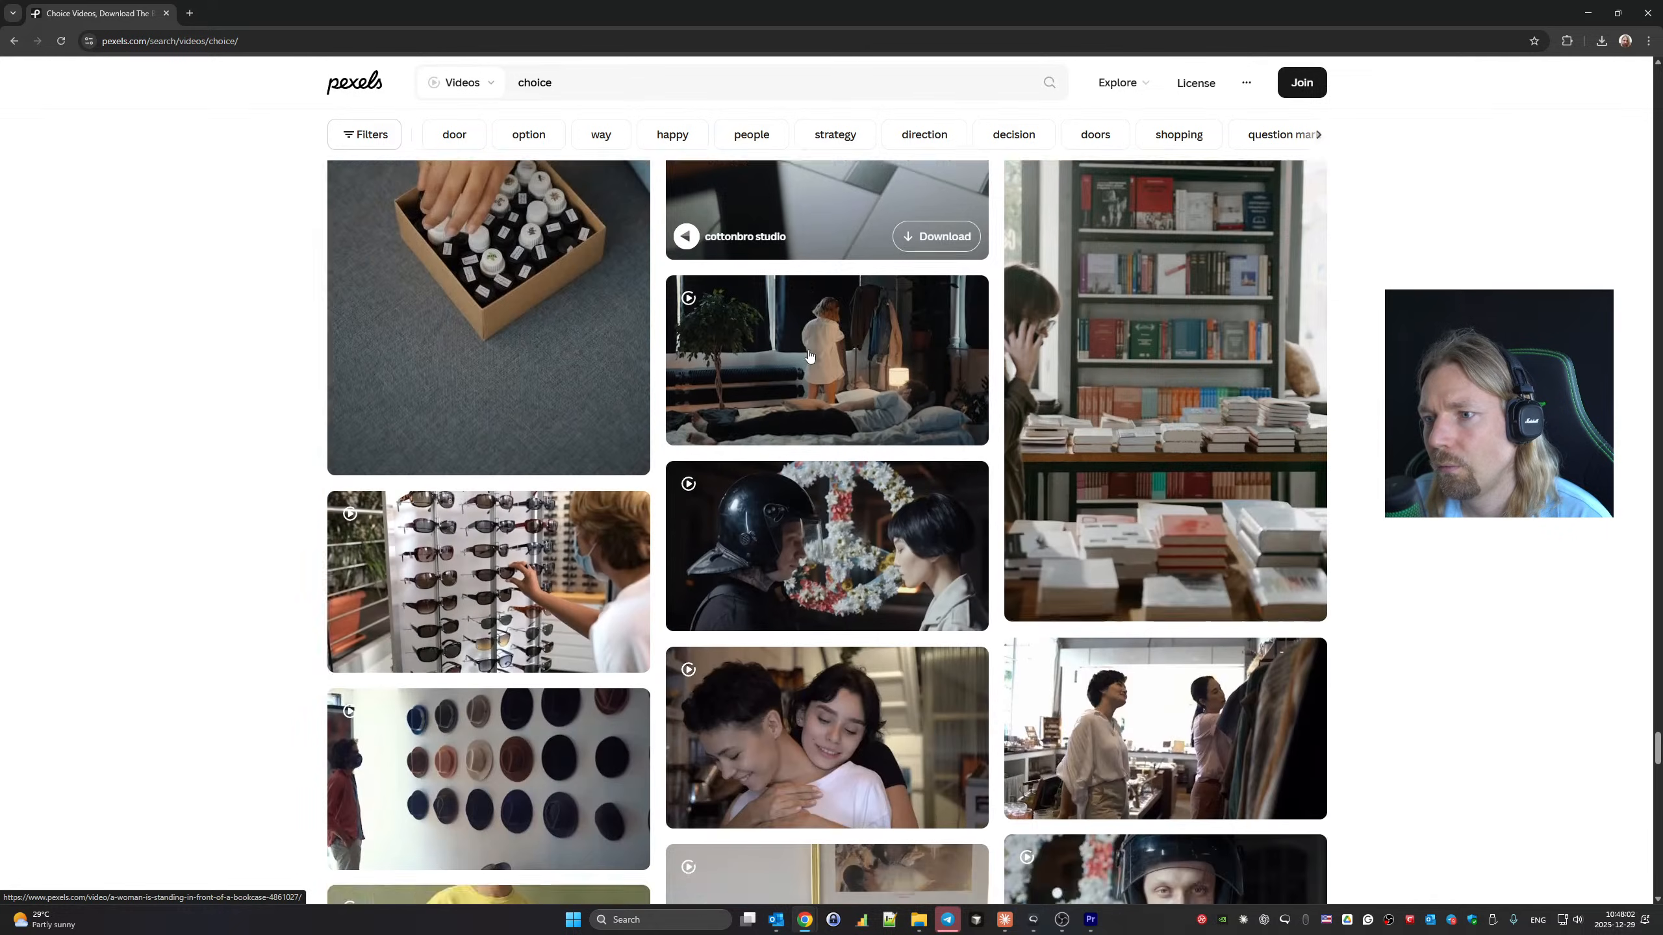
scroll(809, 356, "down", 20)
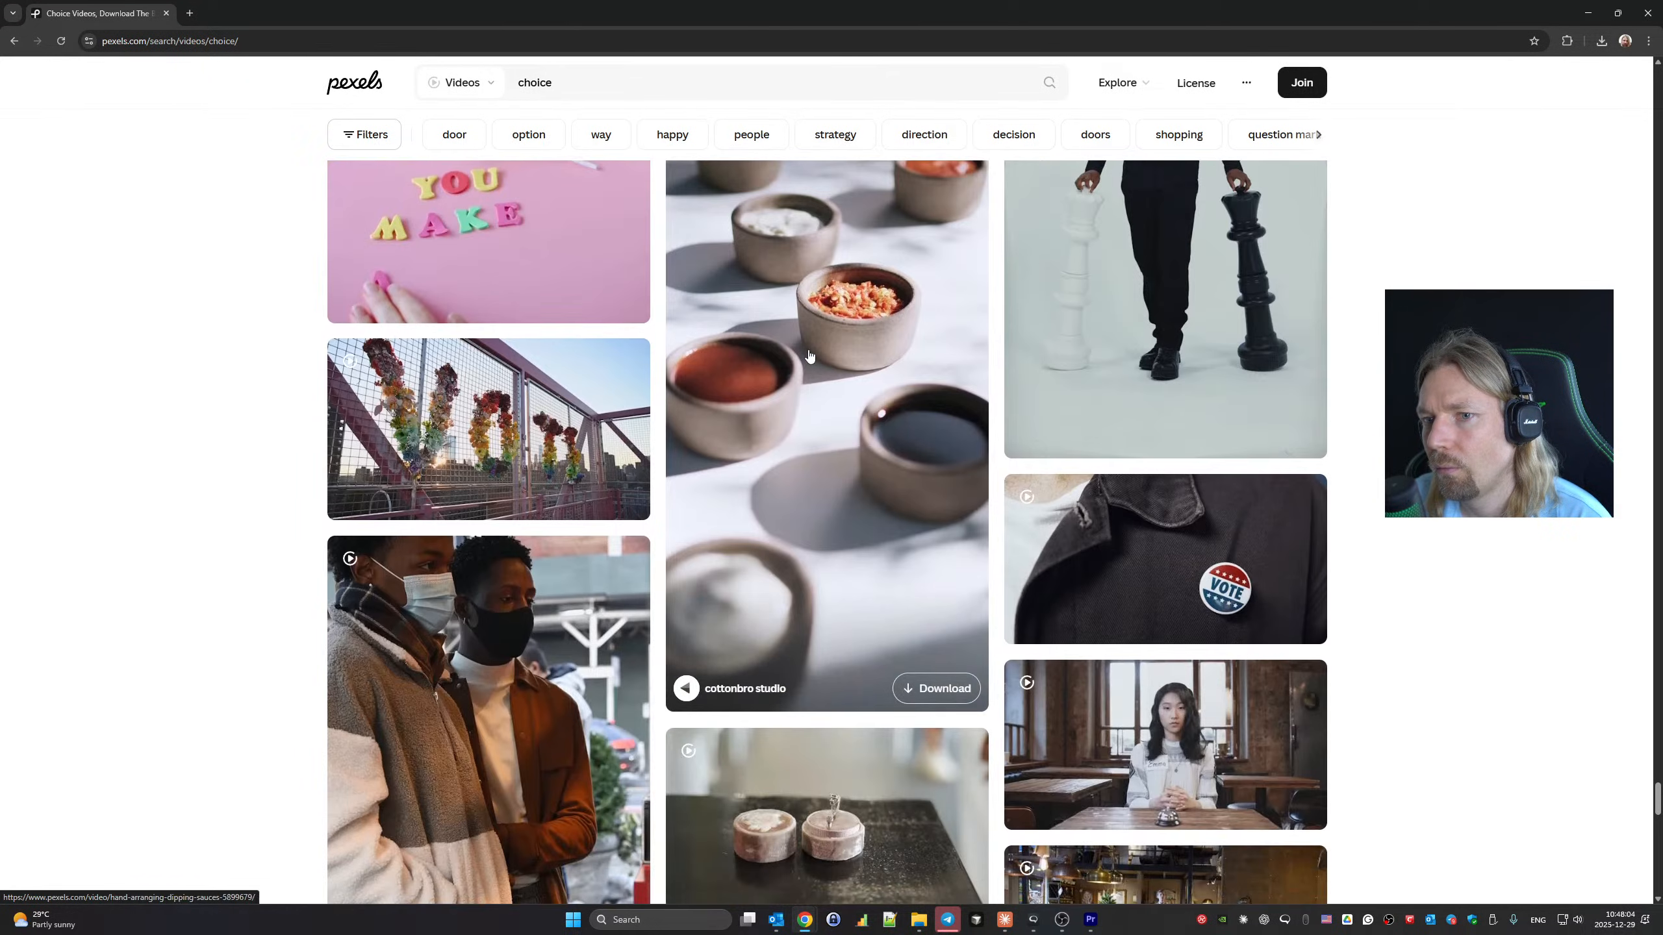
scroll(809, 355, "down", 12)
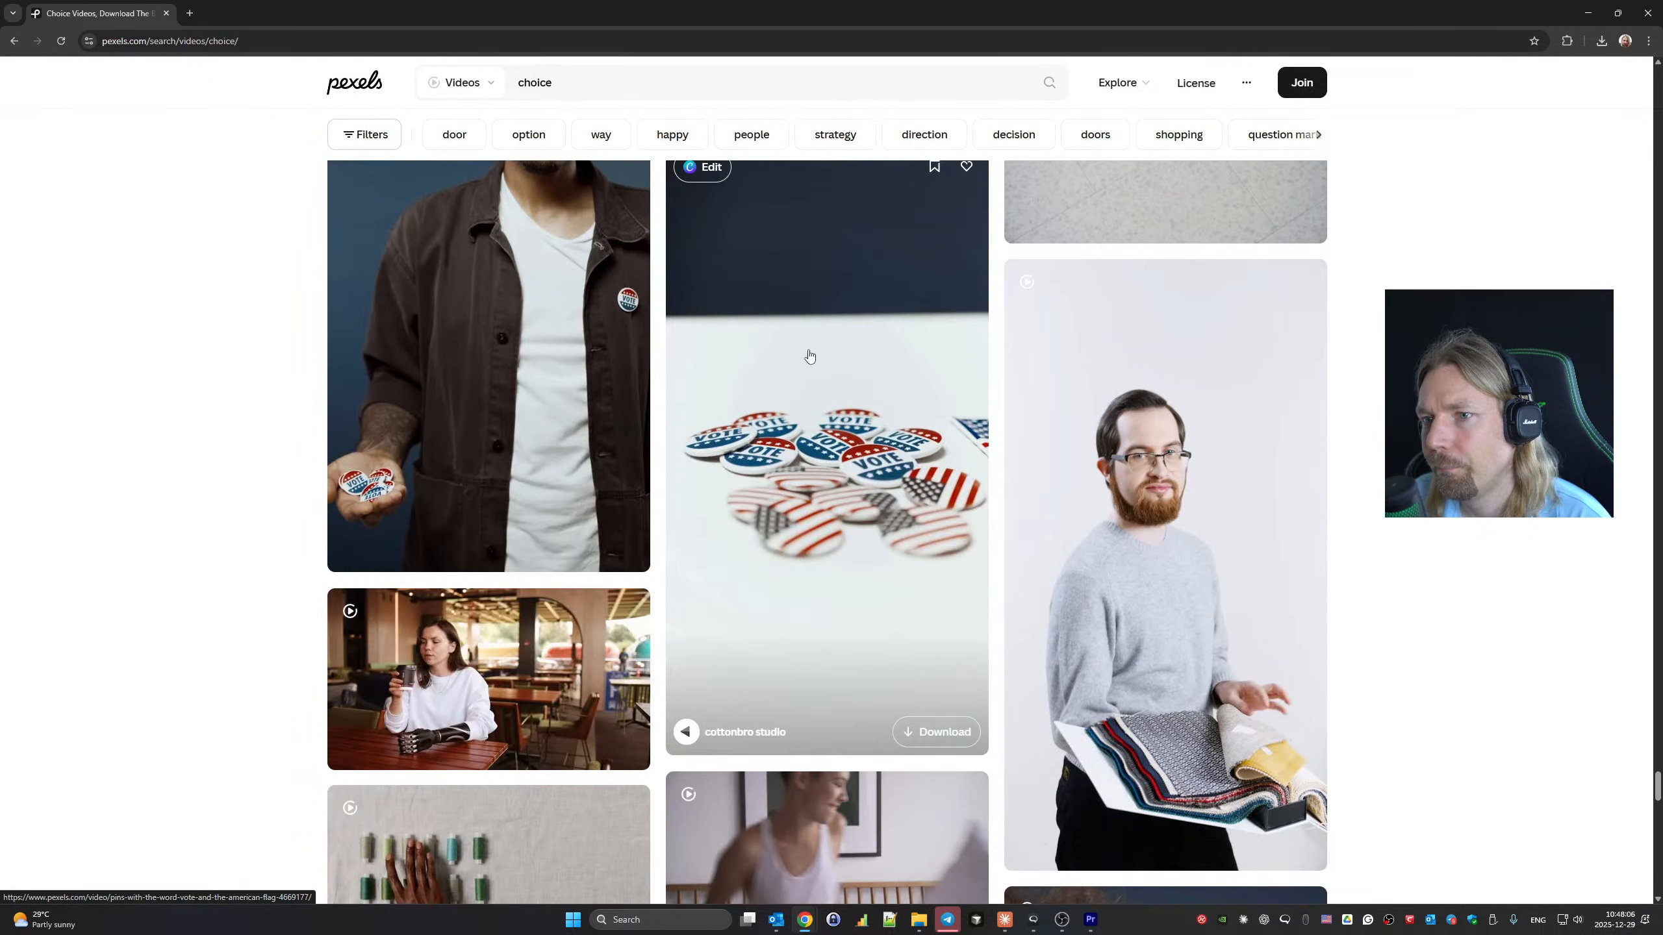
scroll(810, 355, "down", 12)
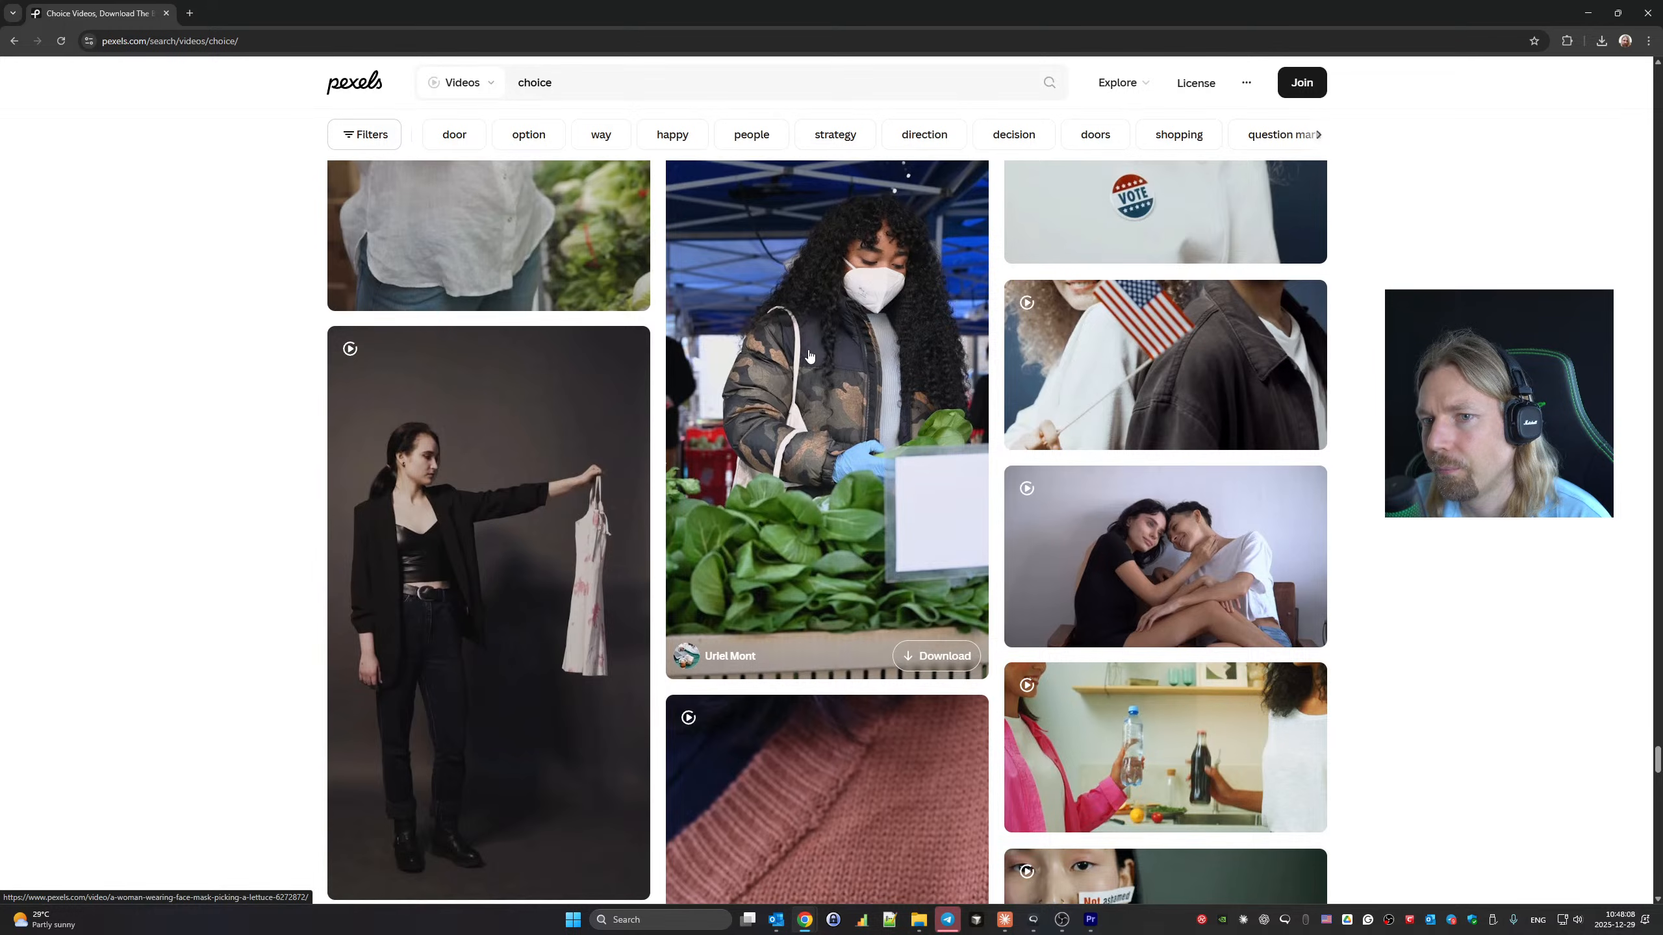
scroll(809, 355, "down", 20)
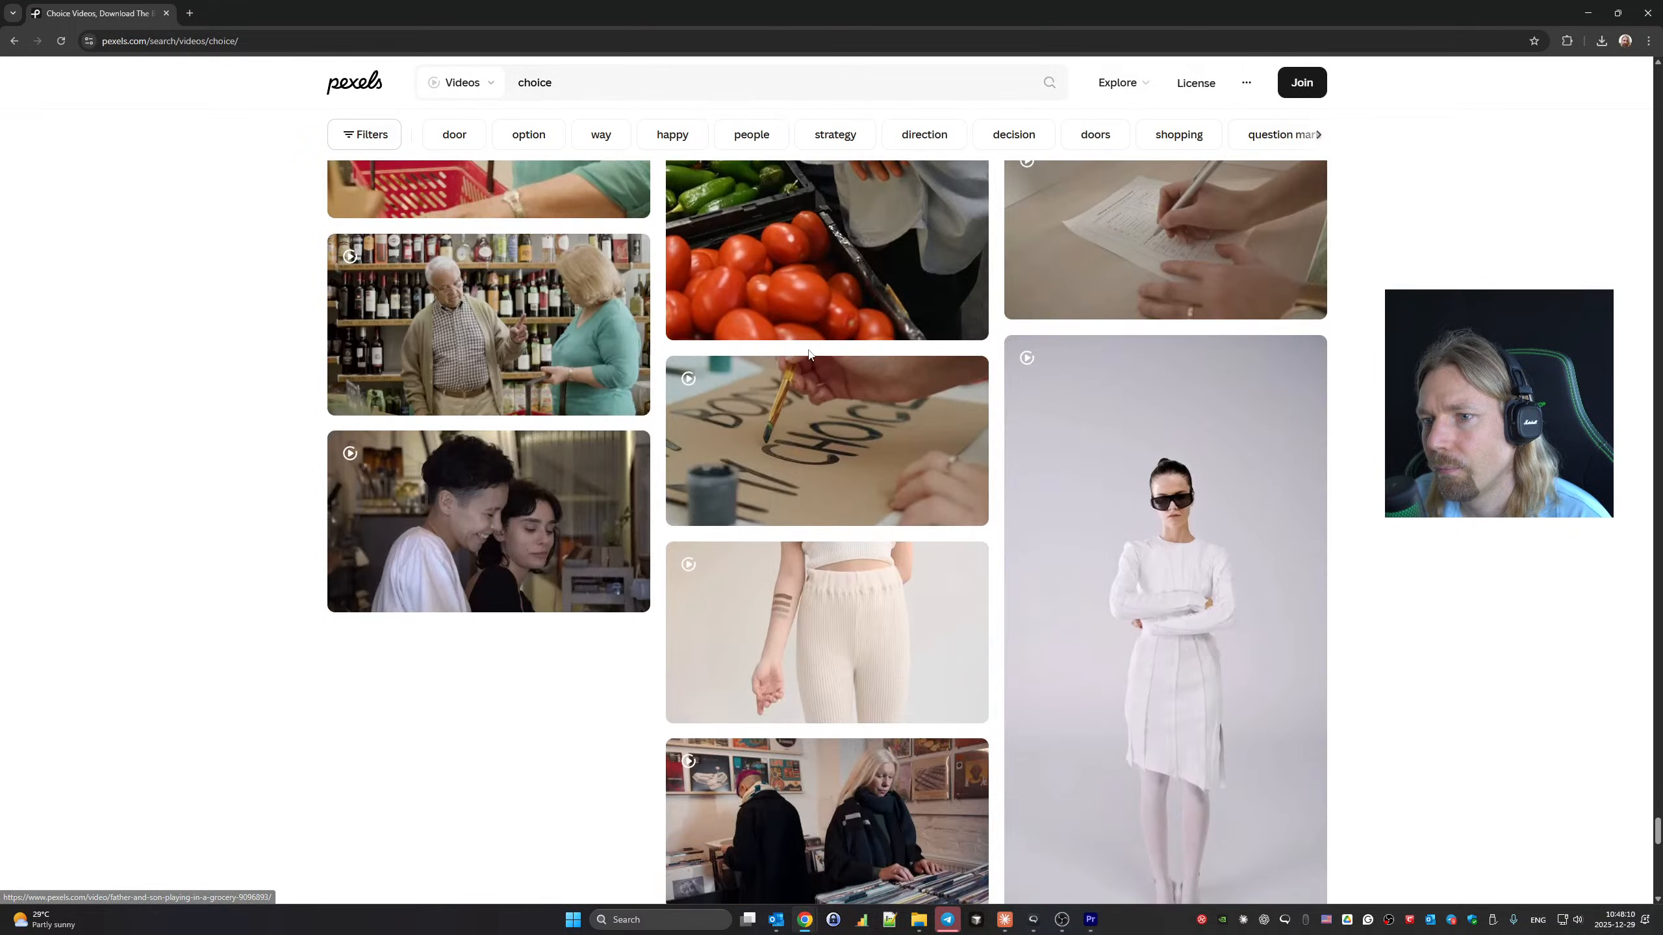
scroll(809, 356, "down", 15)
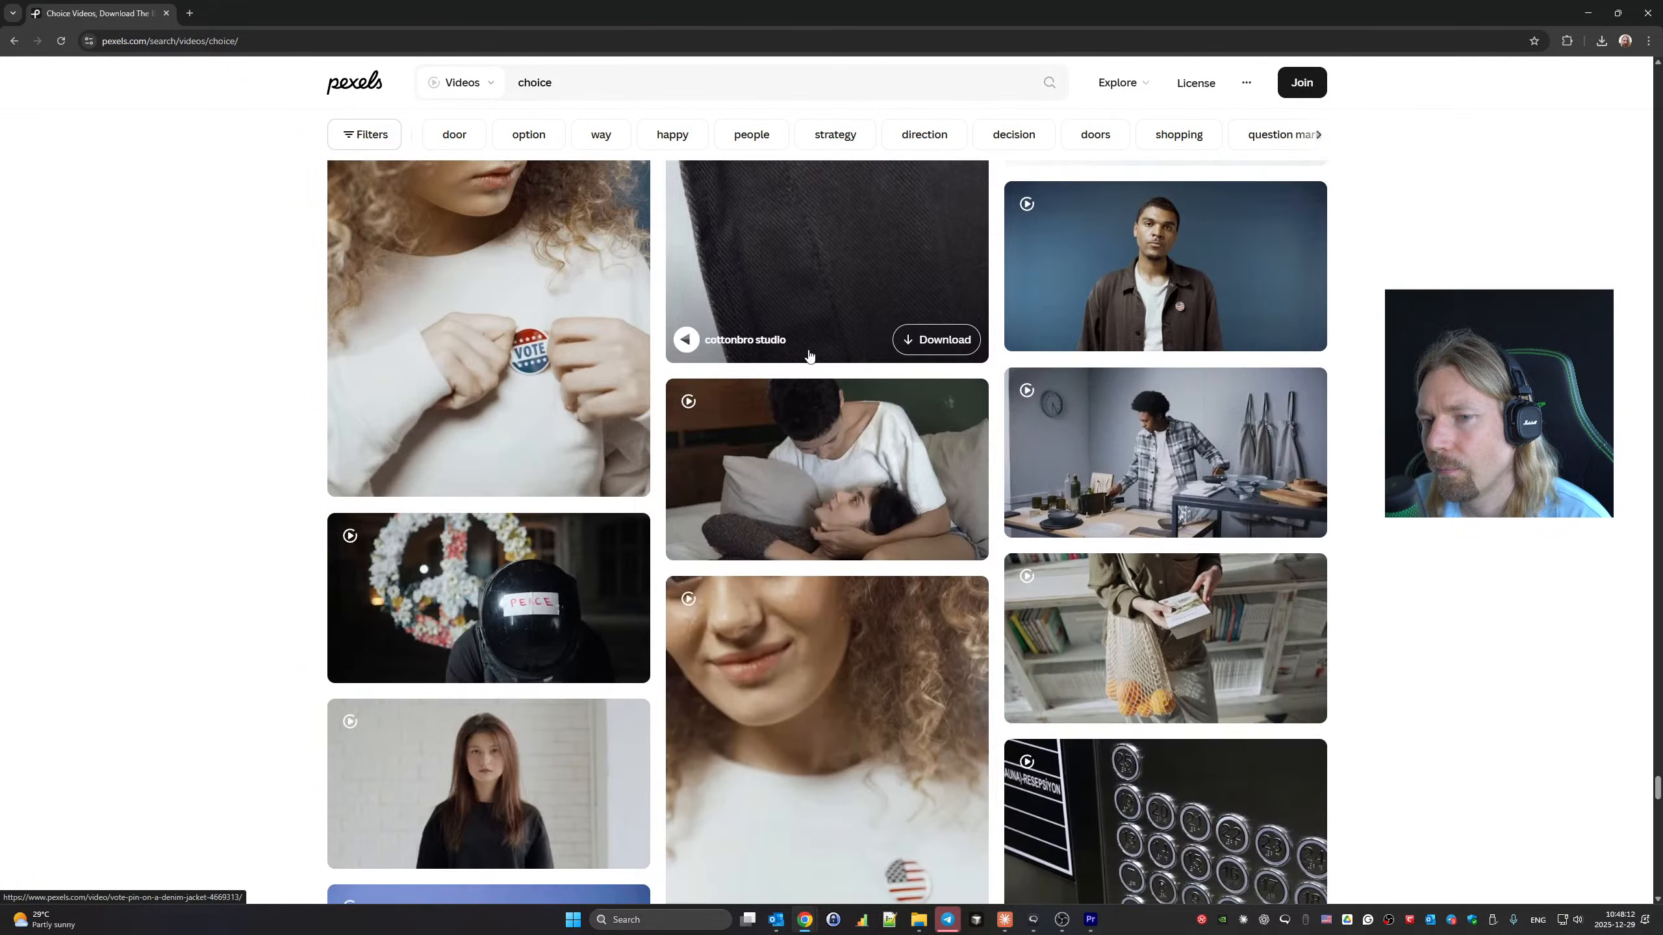
scroll(810, 356, "down", 15)
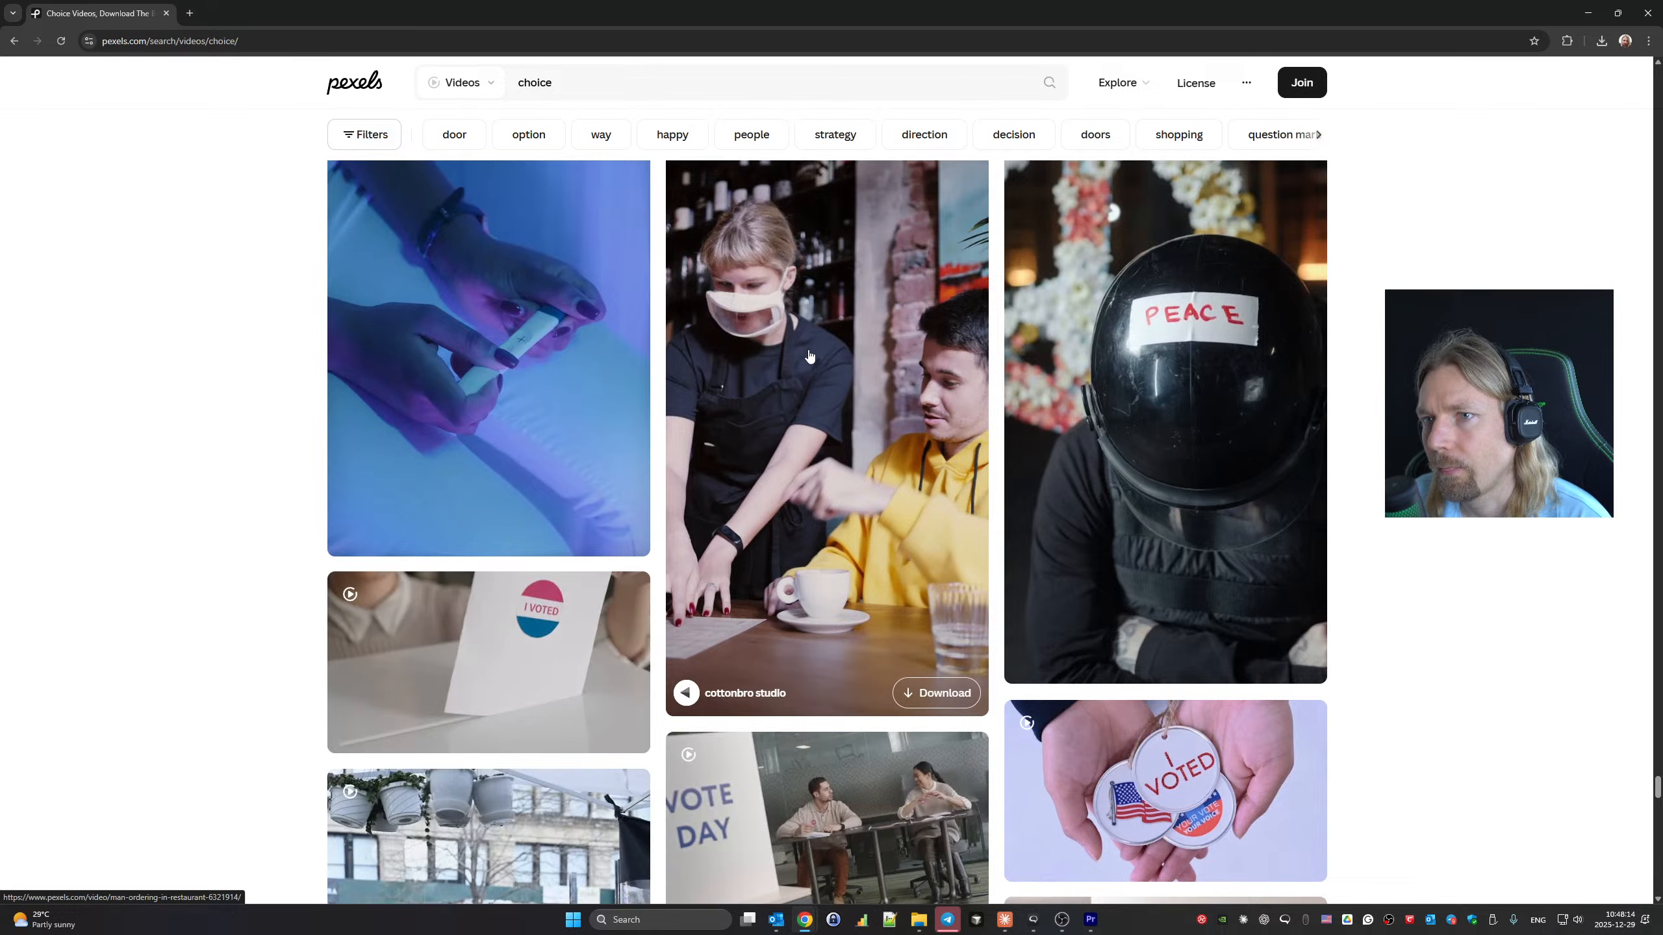
scroll(810, 355, "down", 15)
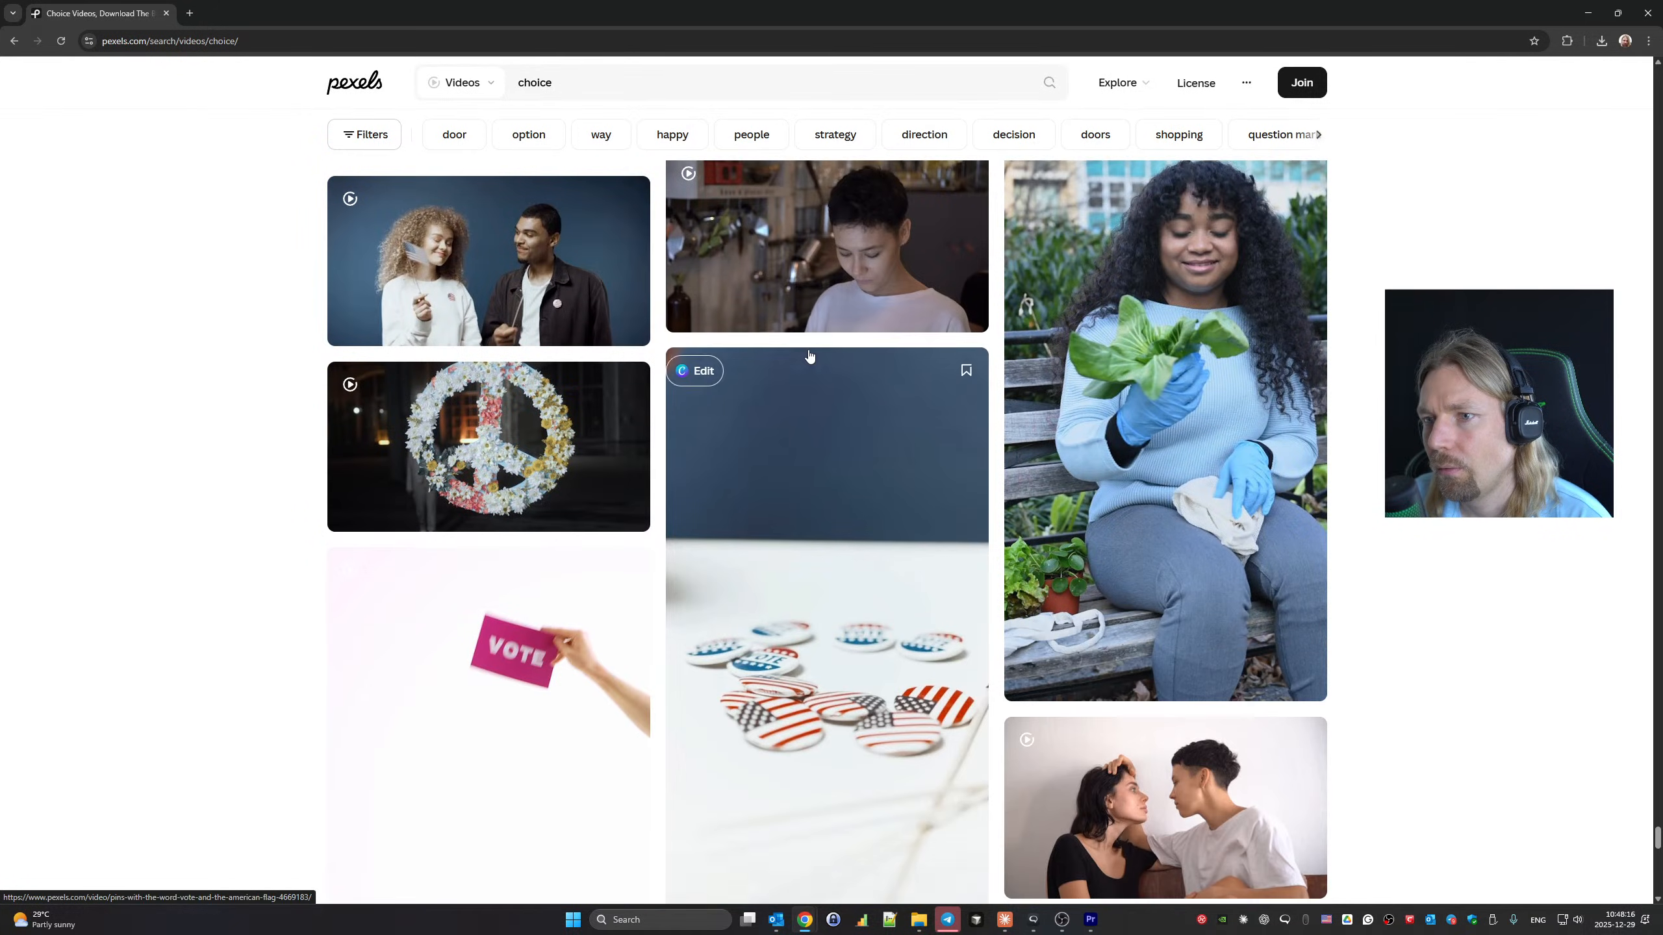
scroll(809, 356, "down", 20)
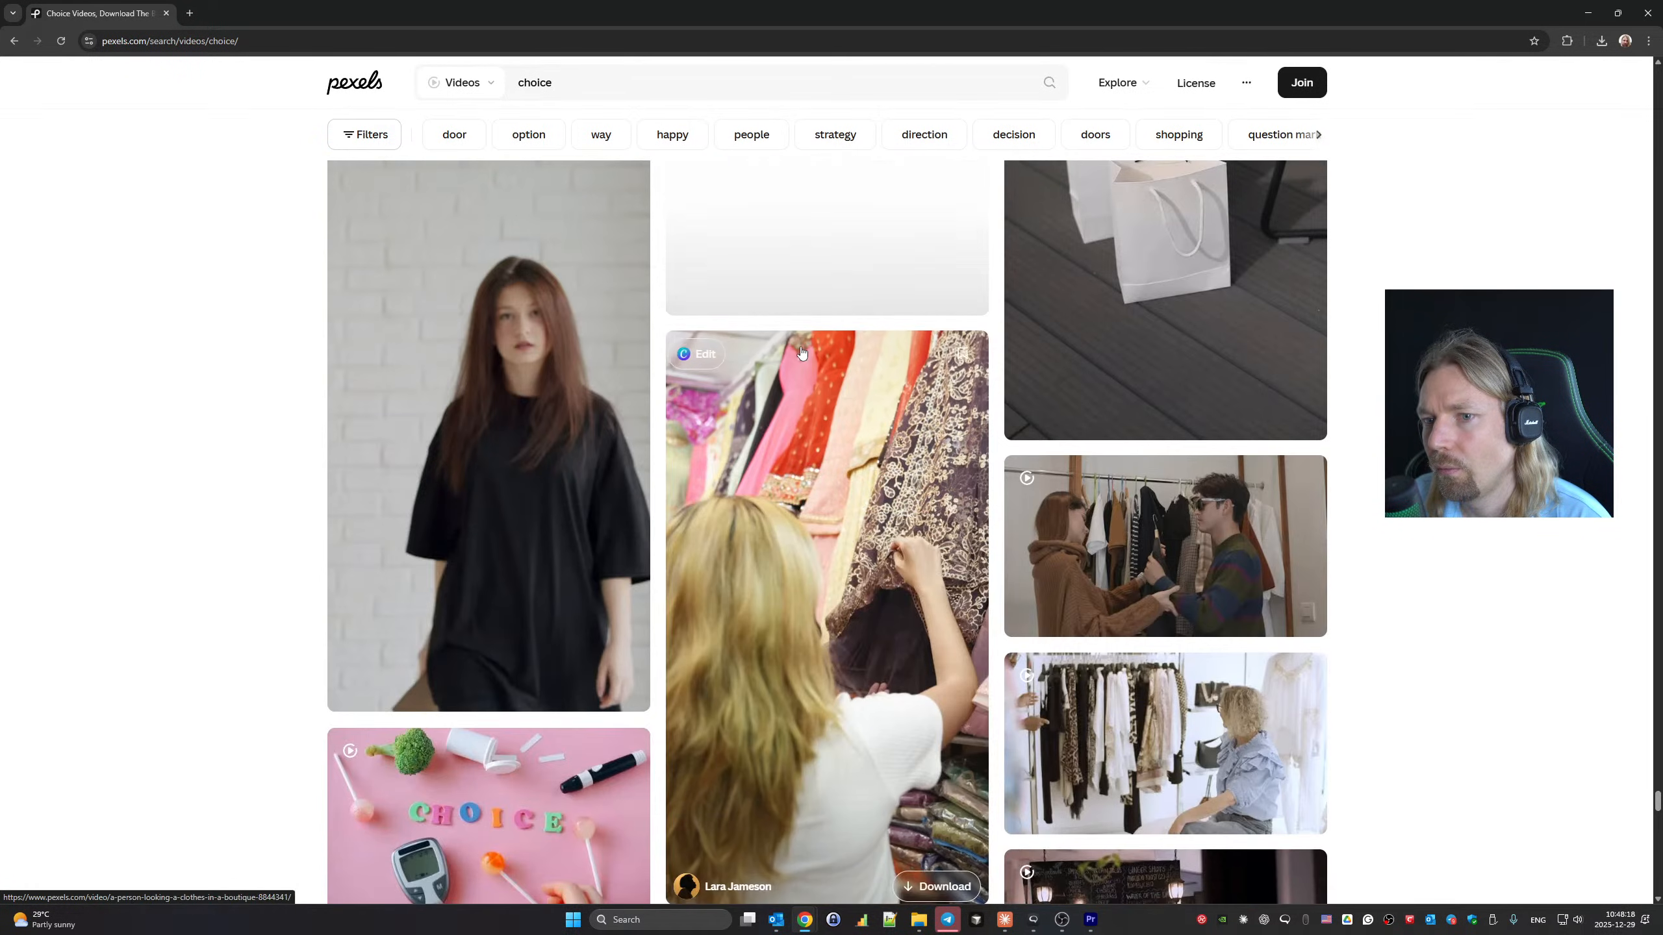
scroll(801, 352, "down", 15)
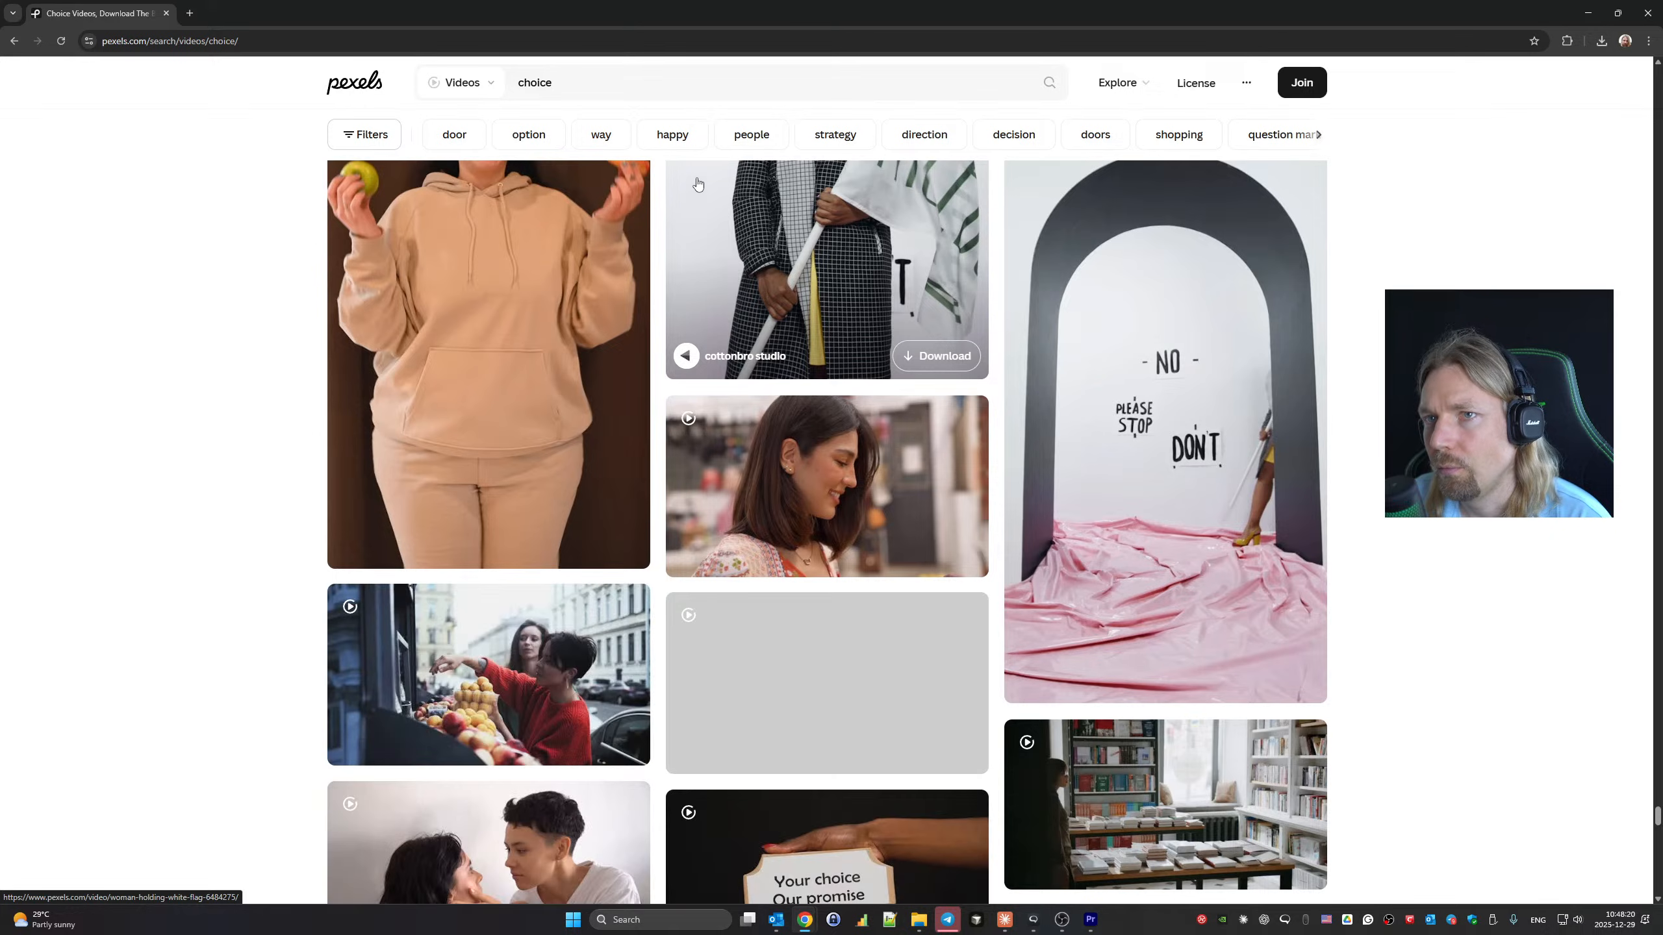
Search the stock videos for "selection" instead of "choice".
type("sele")
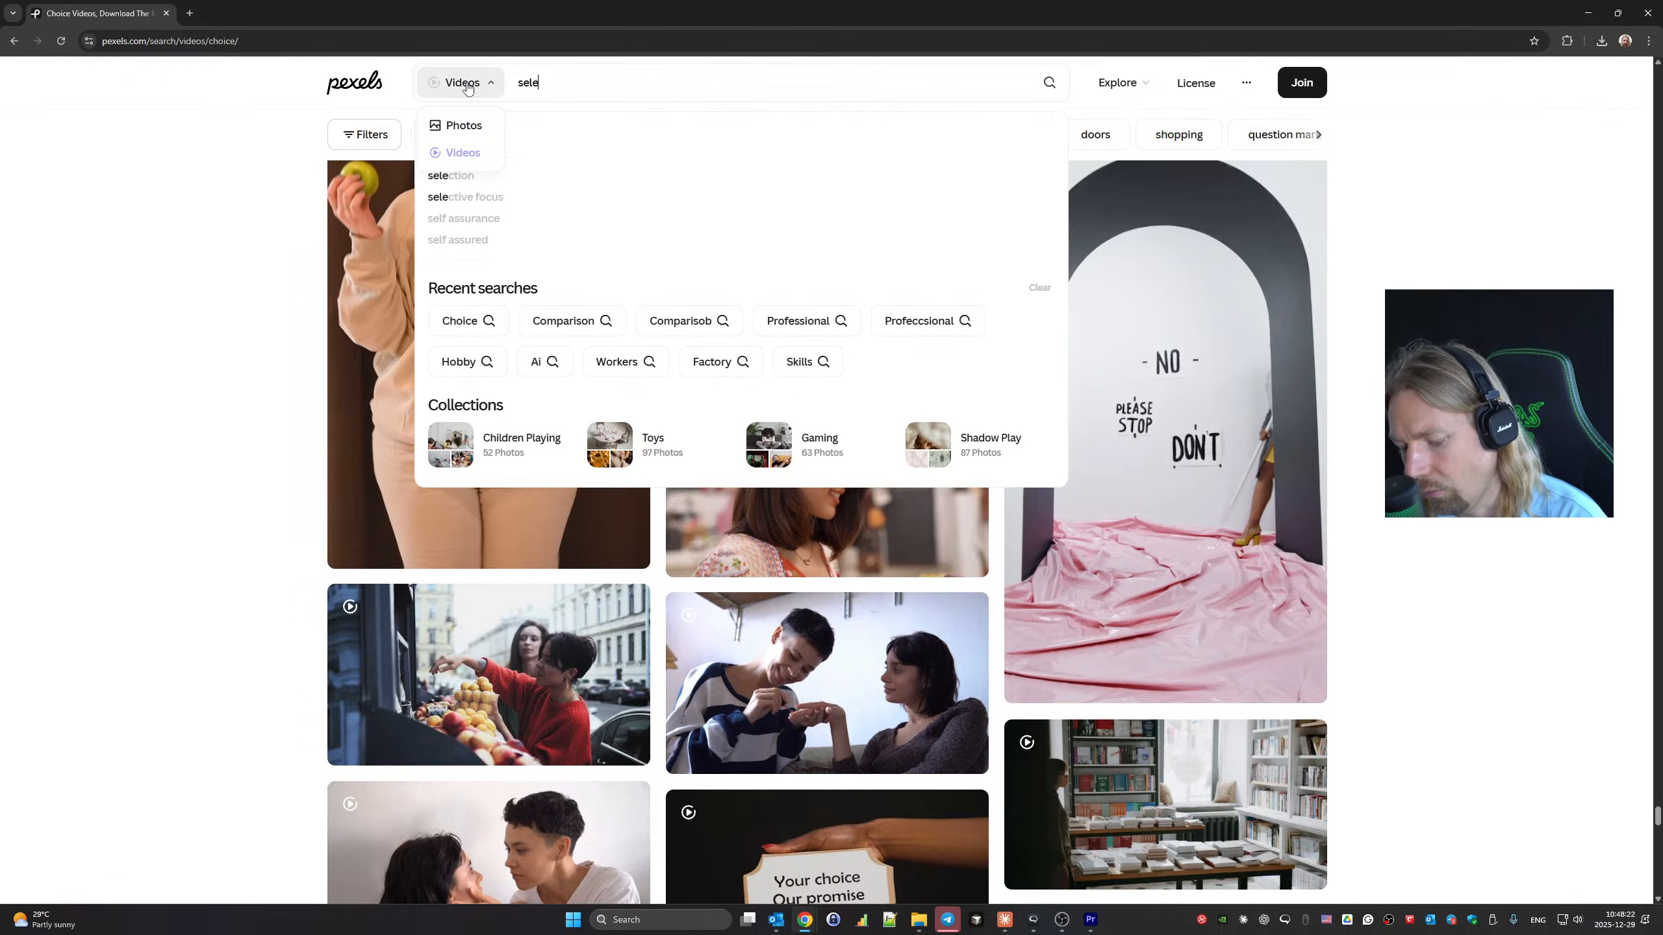
type("ction")
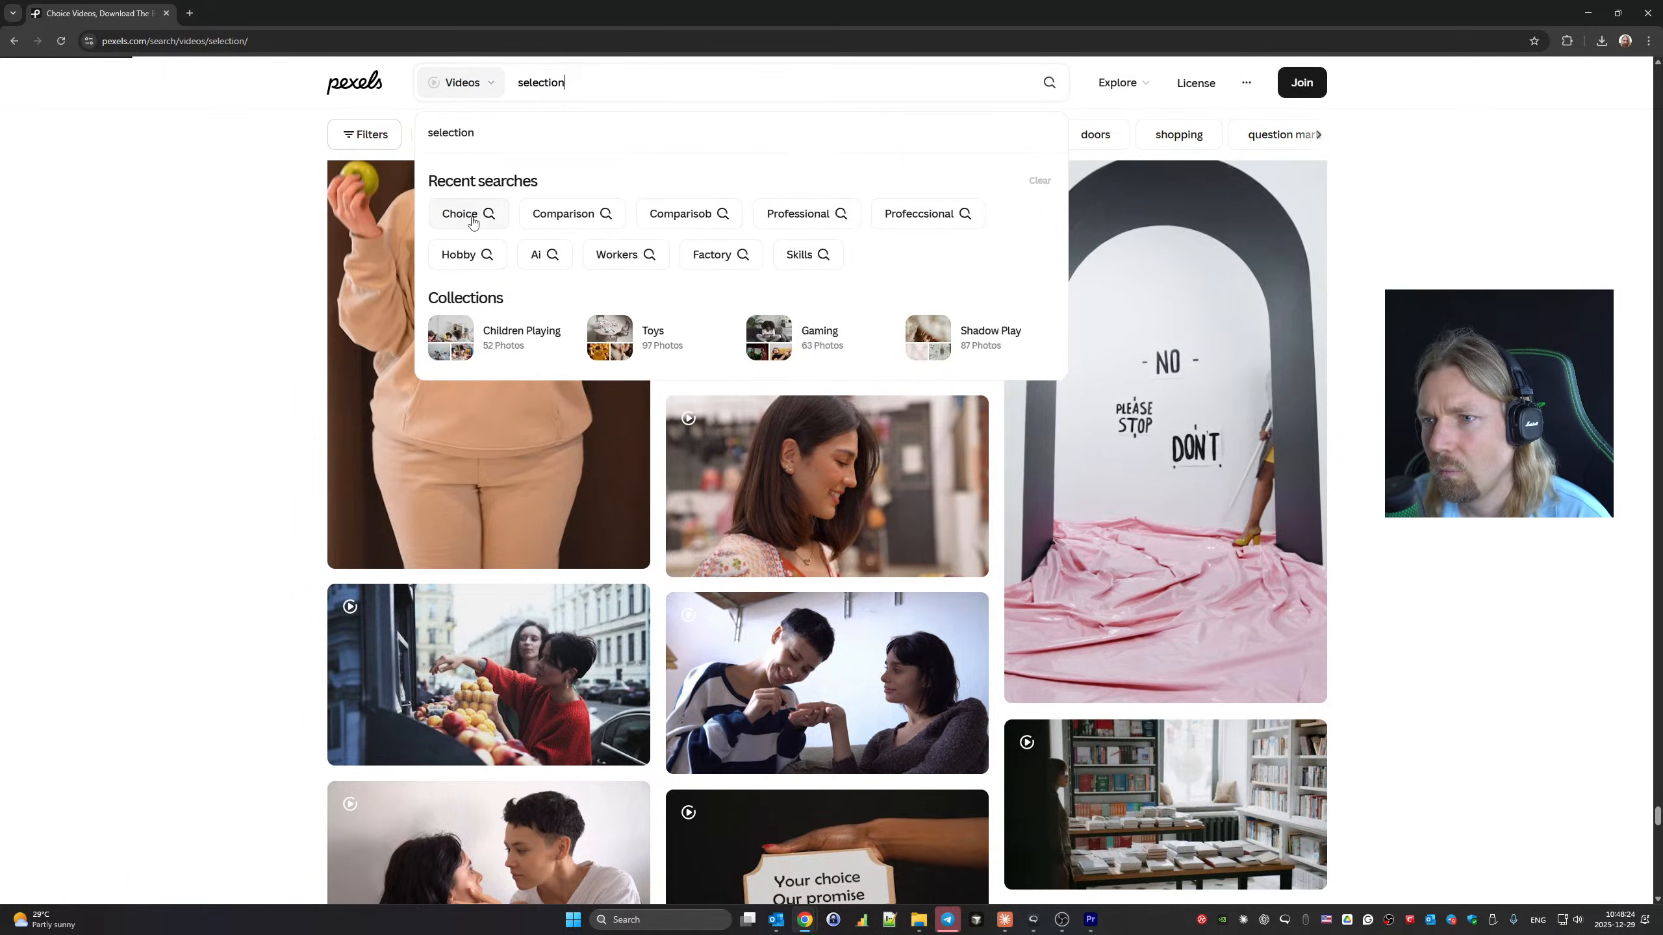
key("Return")
Look through the "selection" video results at length for a clip that illustrates comparing or choosing.
scroll(681, 486, "down", 15)
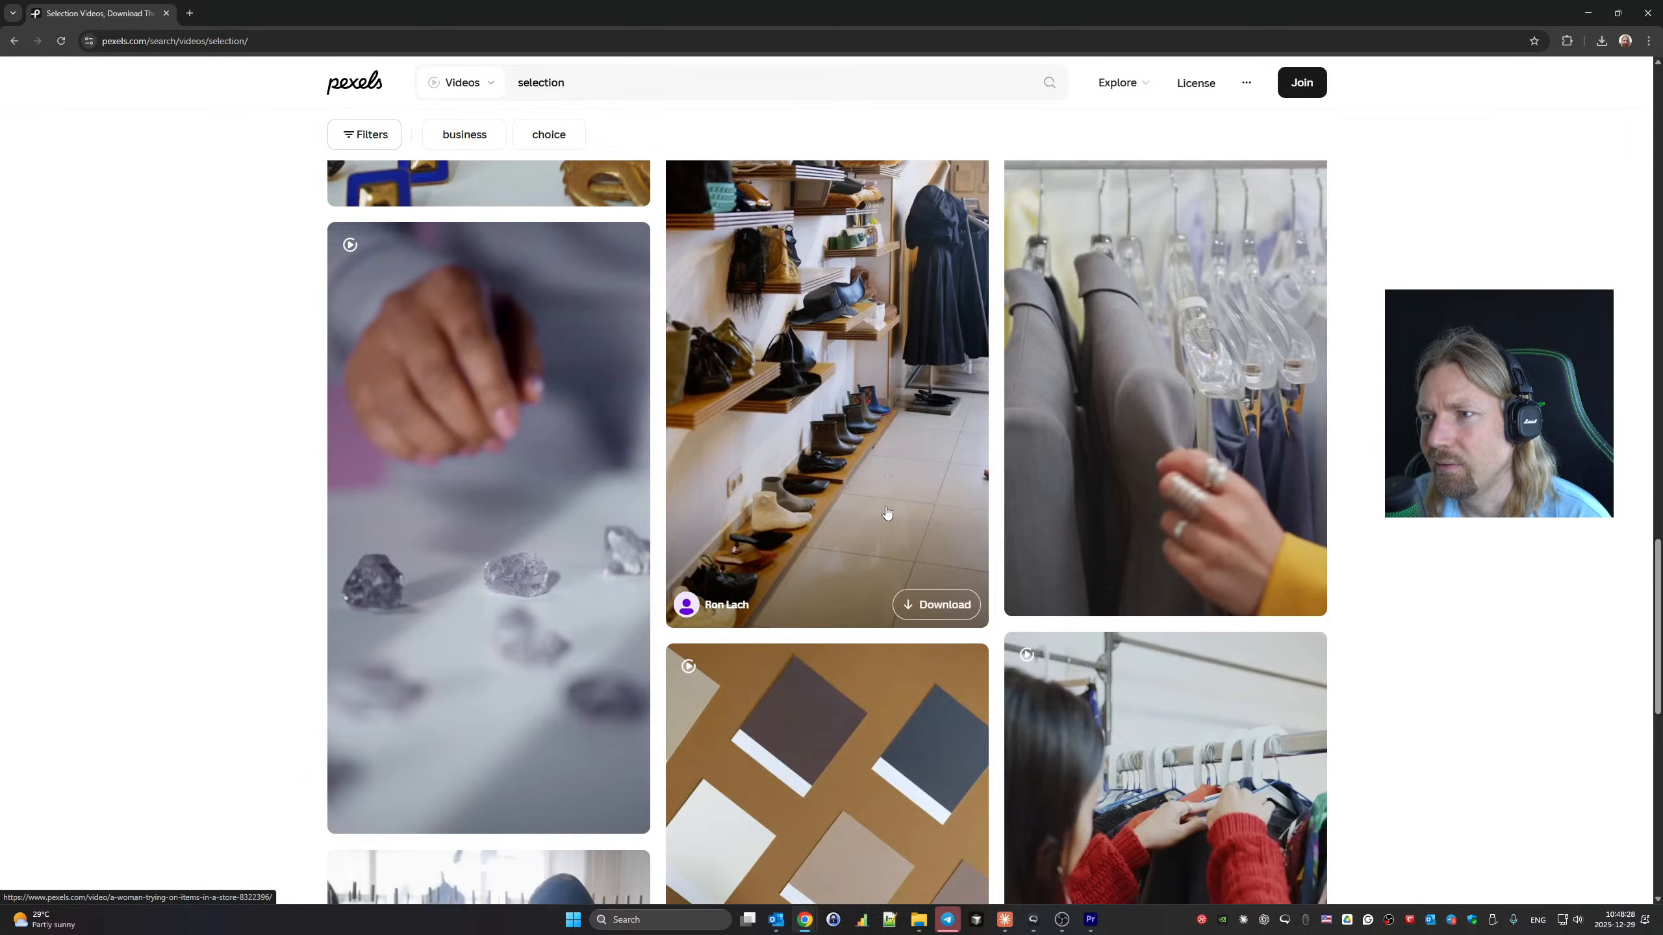
scroll(887, 512, "down", 15)
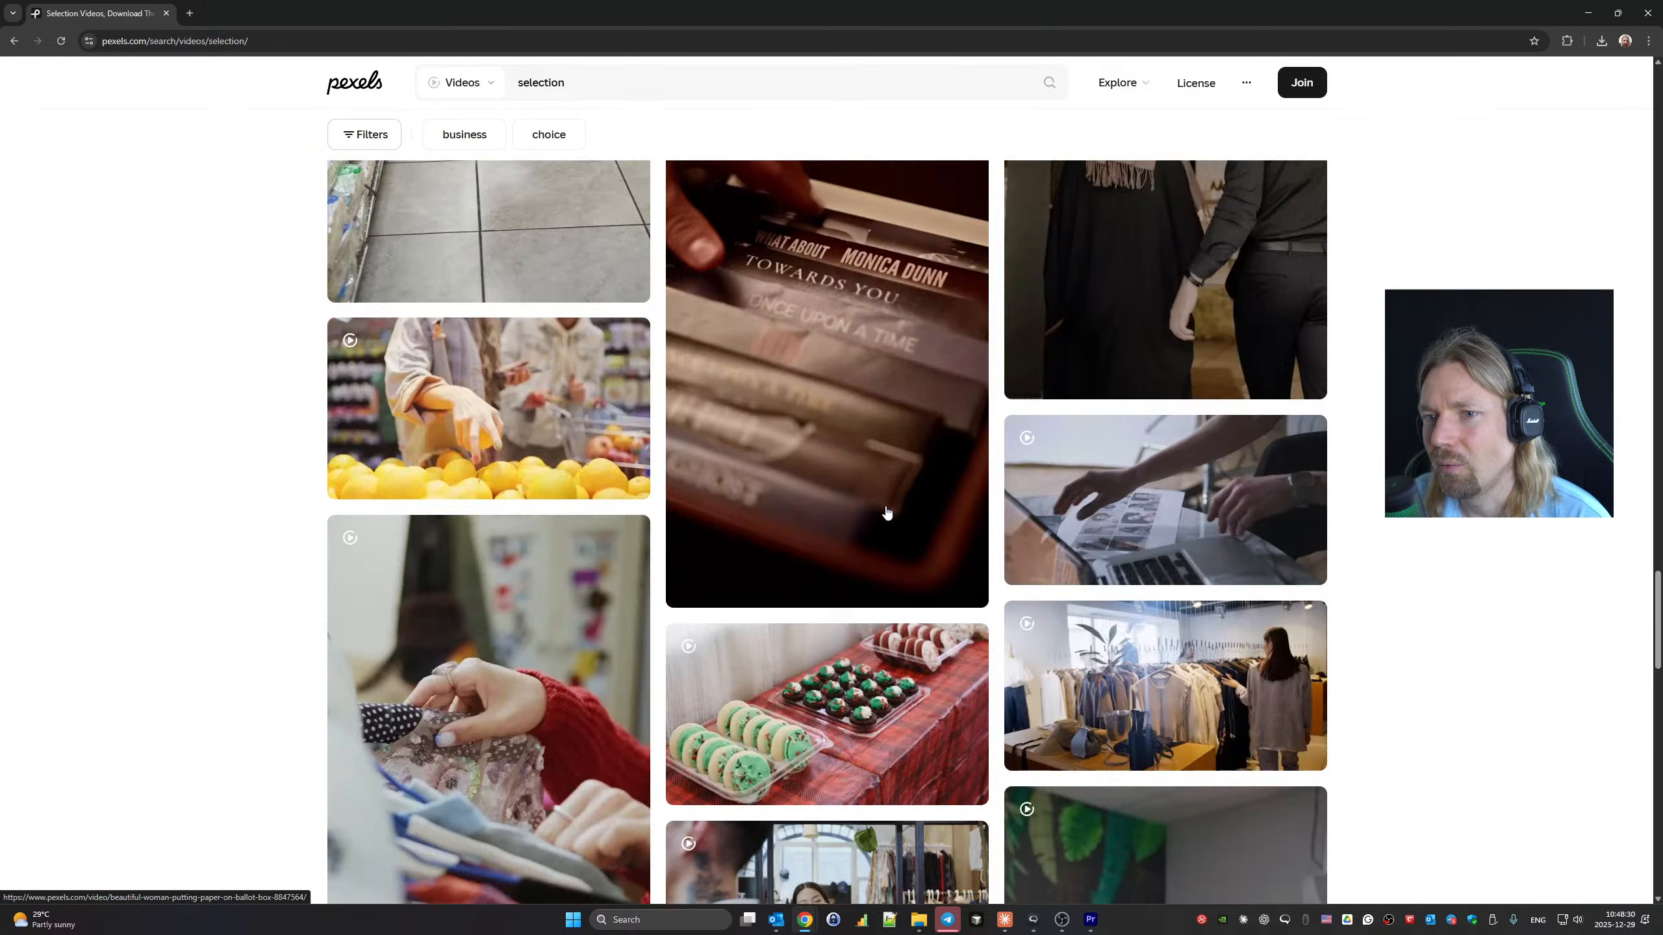
scroll(887, 512, "down", 10)
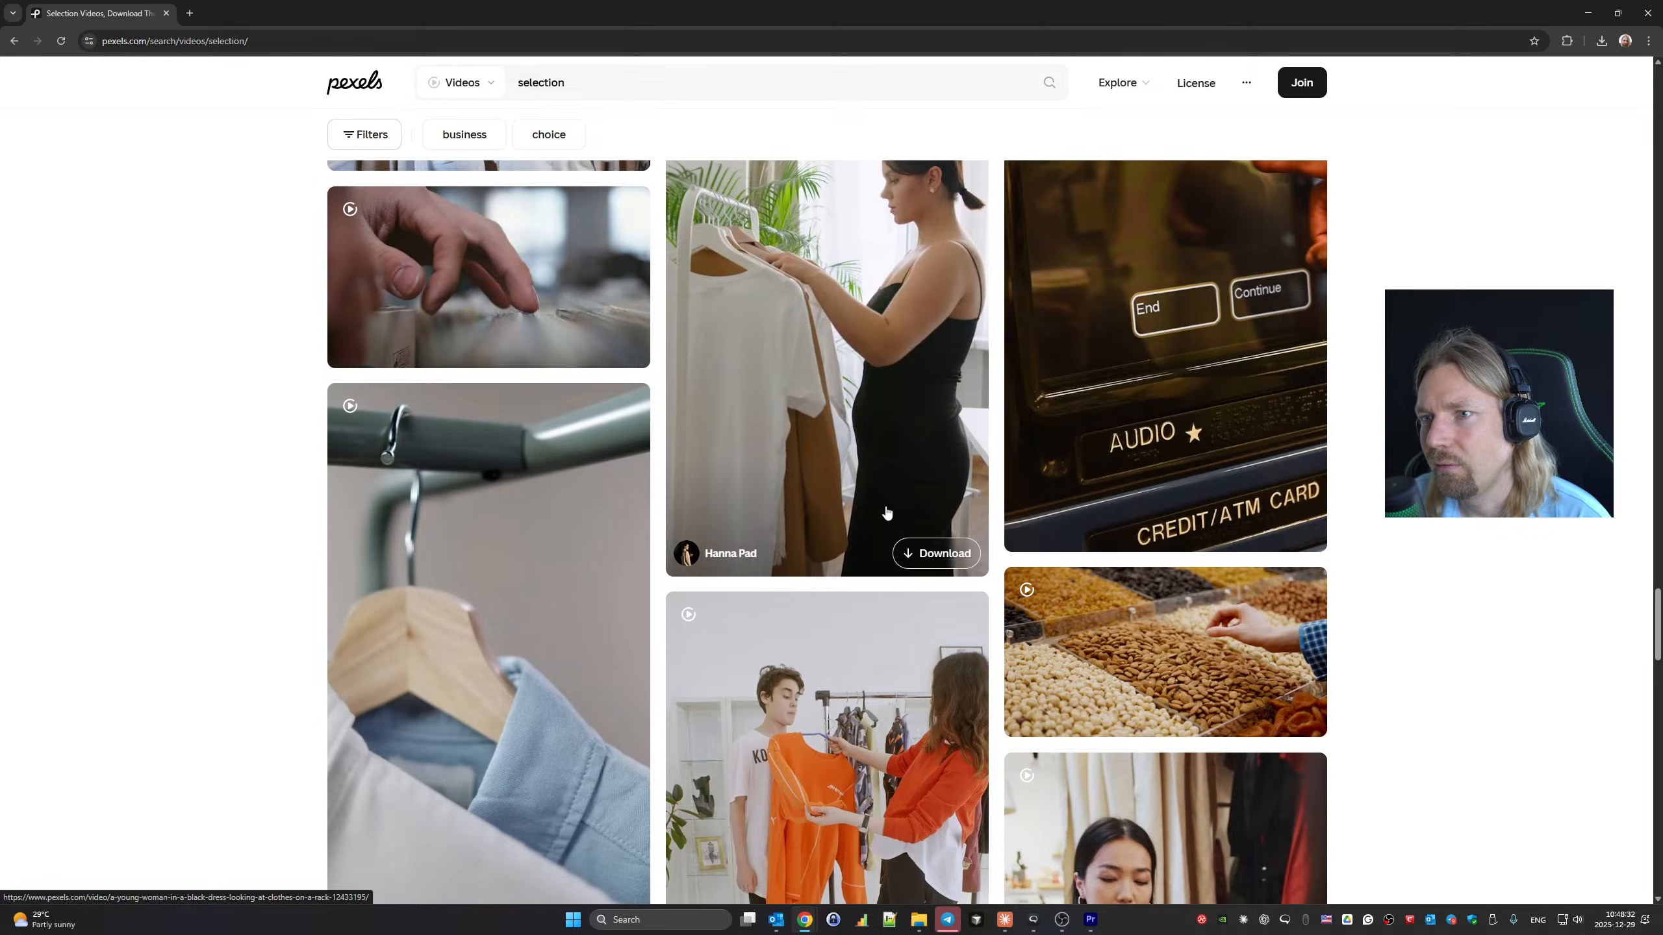
scroll(887, 512, "down", 20)
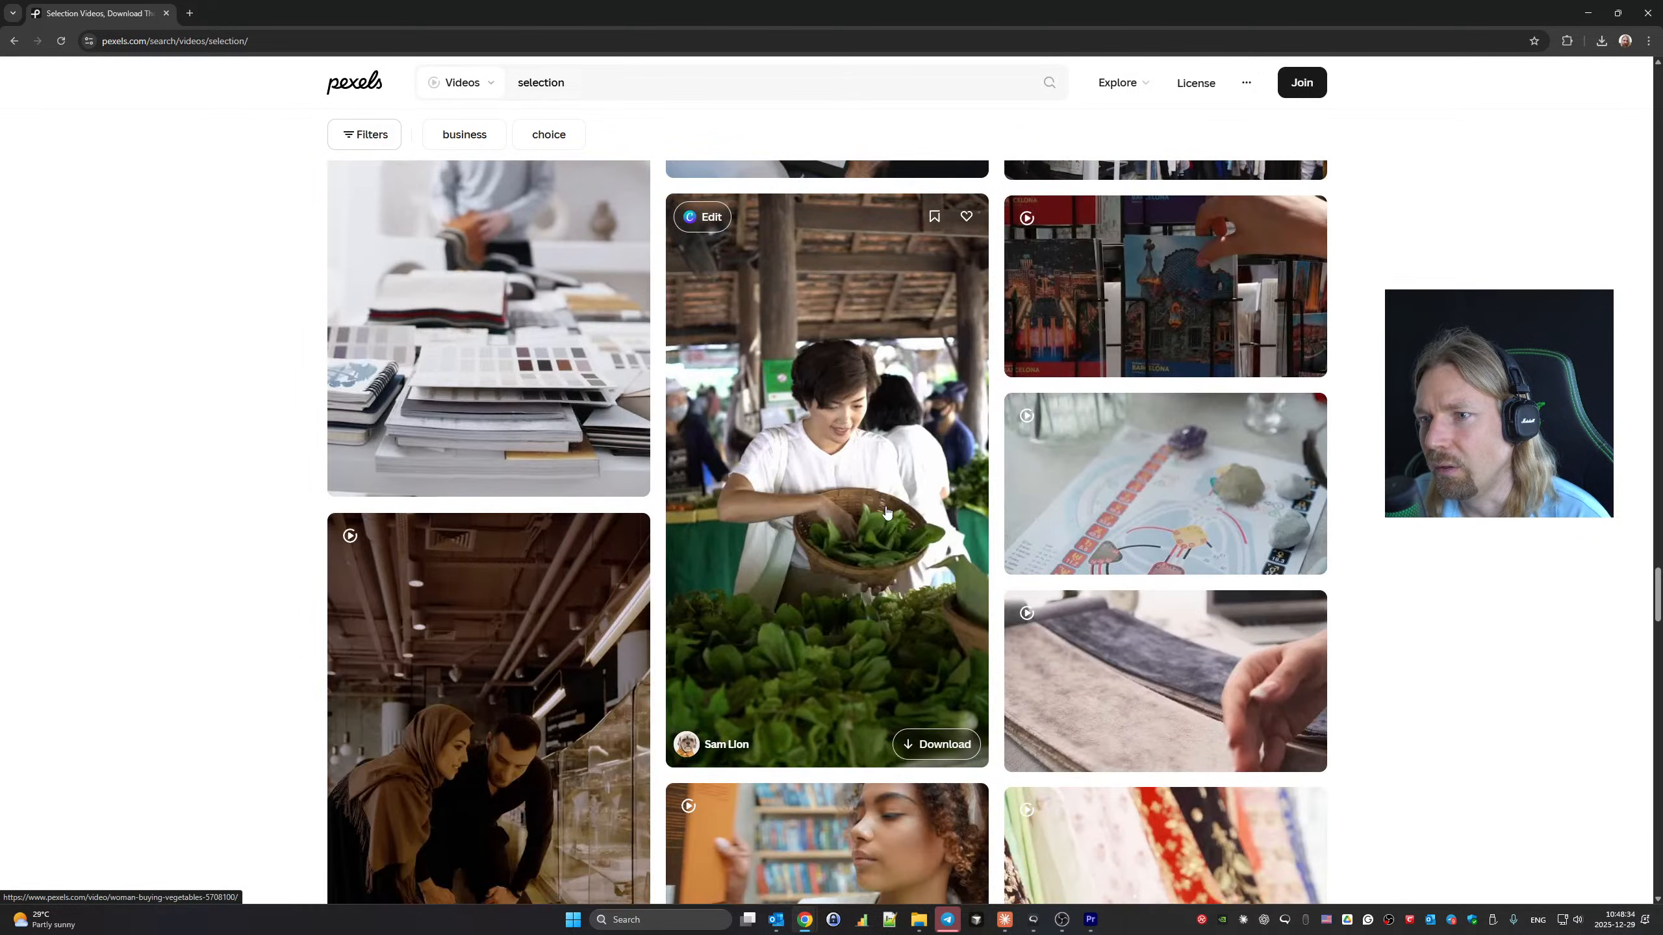
scroll(887, 511, "down", 8)
scroll(887, 512, "down", 20)
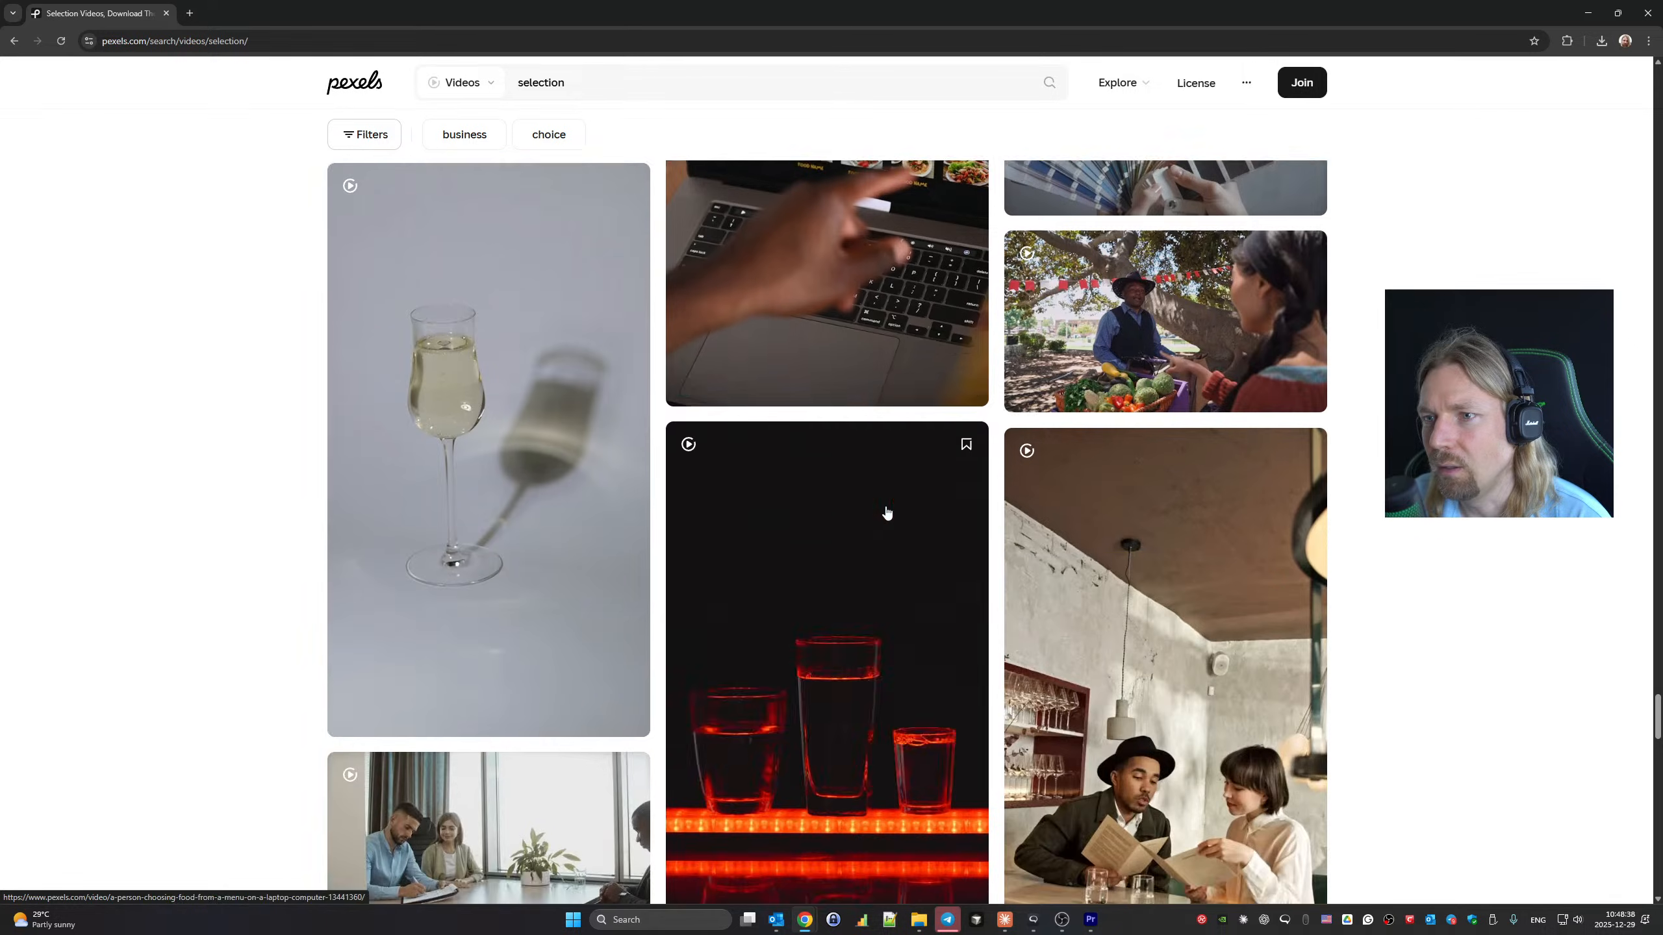
scroll(887, 512, "down", 20)
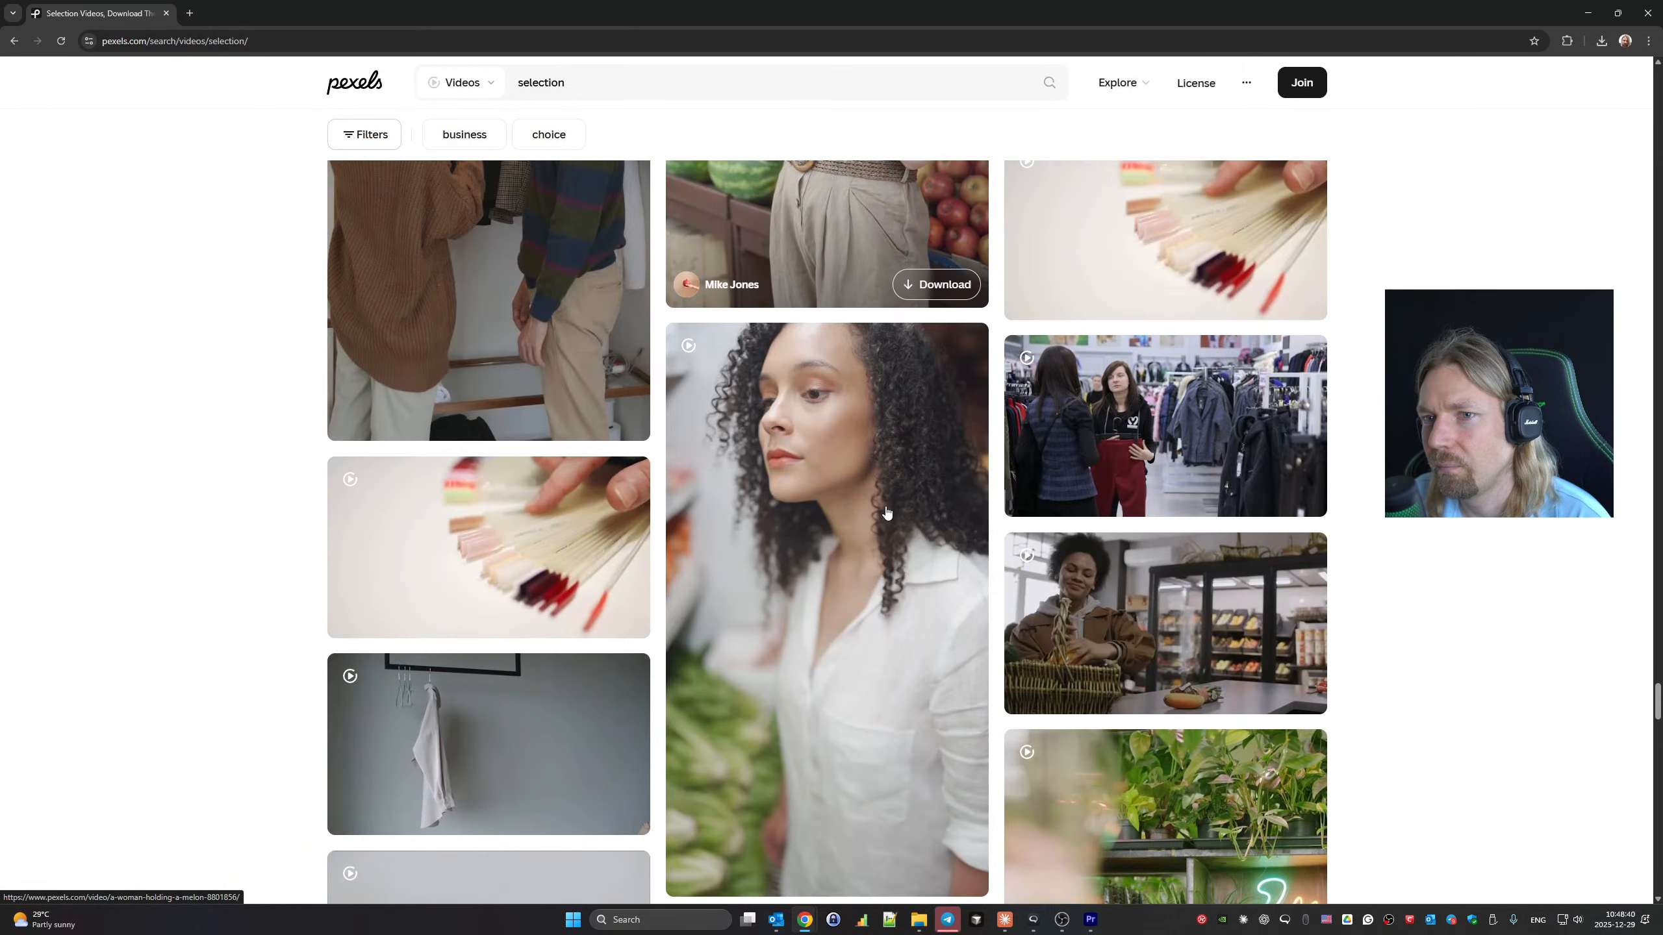
scroll(887, 512, "down", 15)
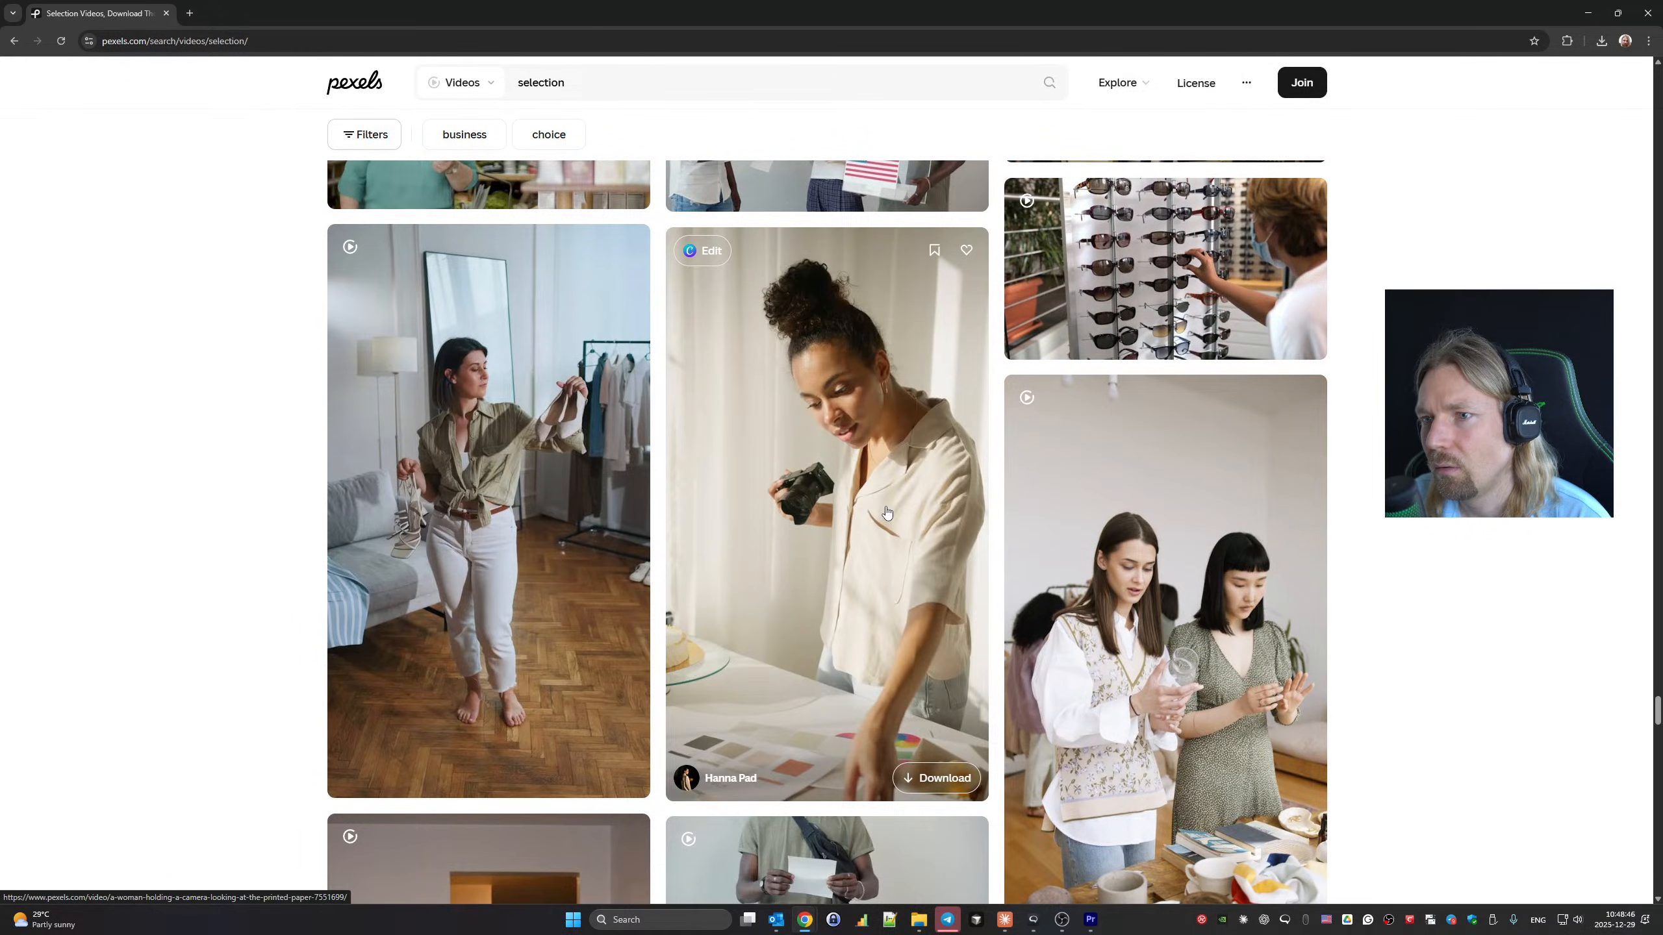
scroll(887, 512, "down", 15)
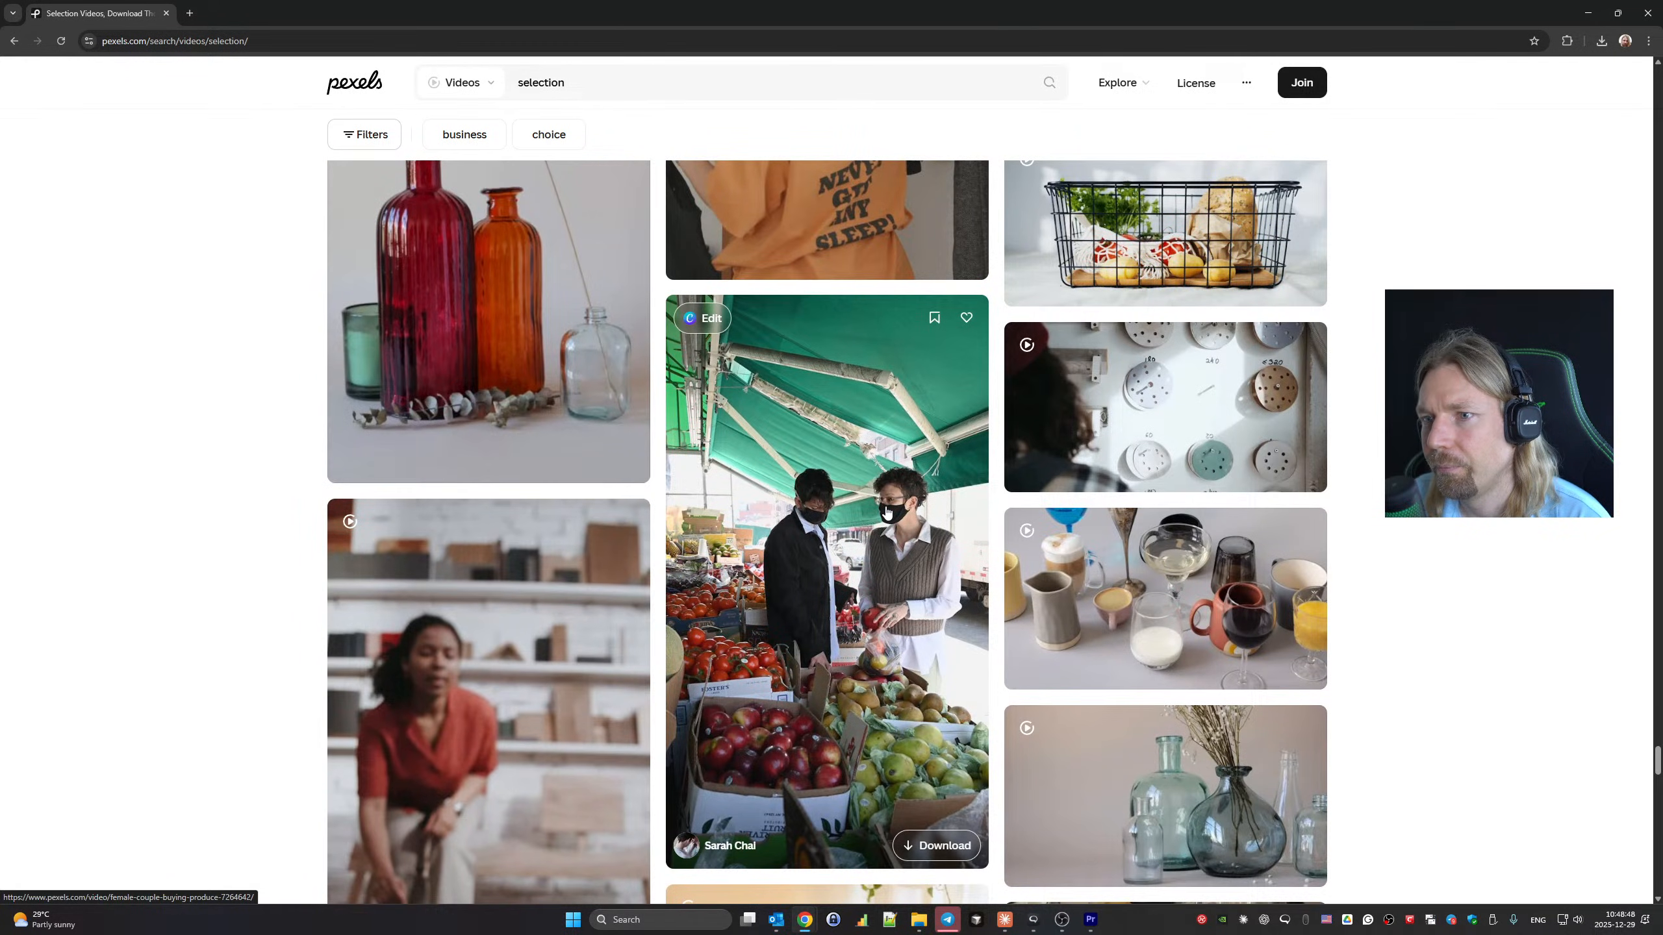
scroll(887, 512, "down", 8)
scroll(887, 512, "down", 10)
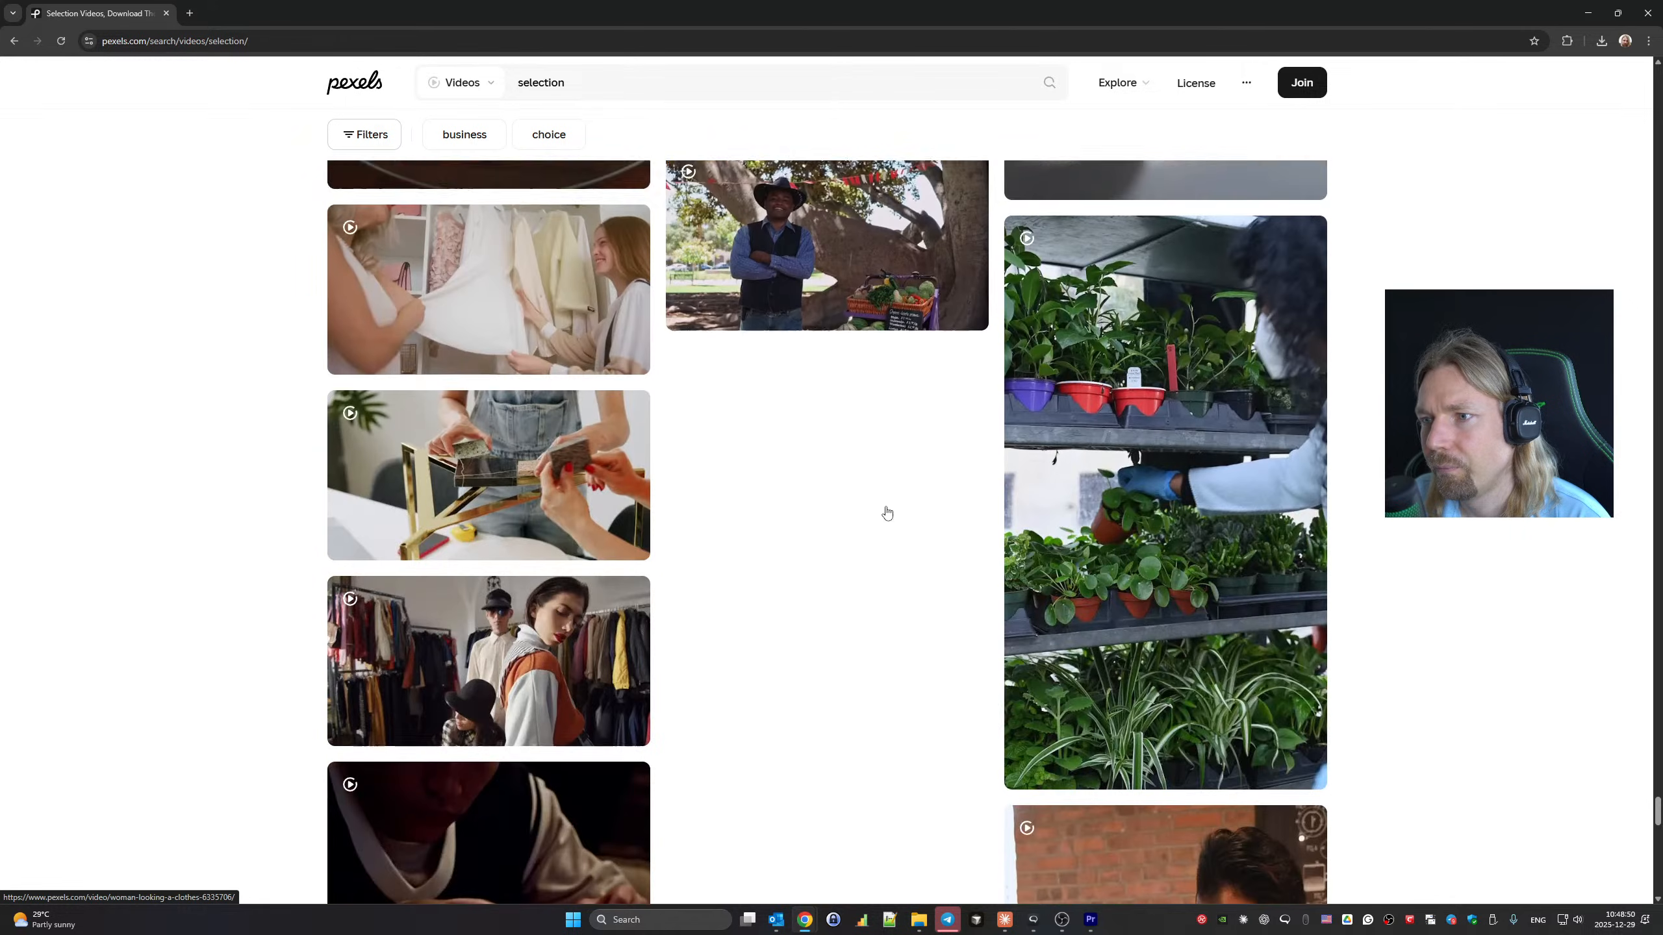
scroll(887, 511, "down", 15)
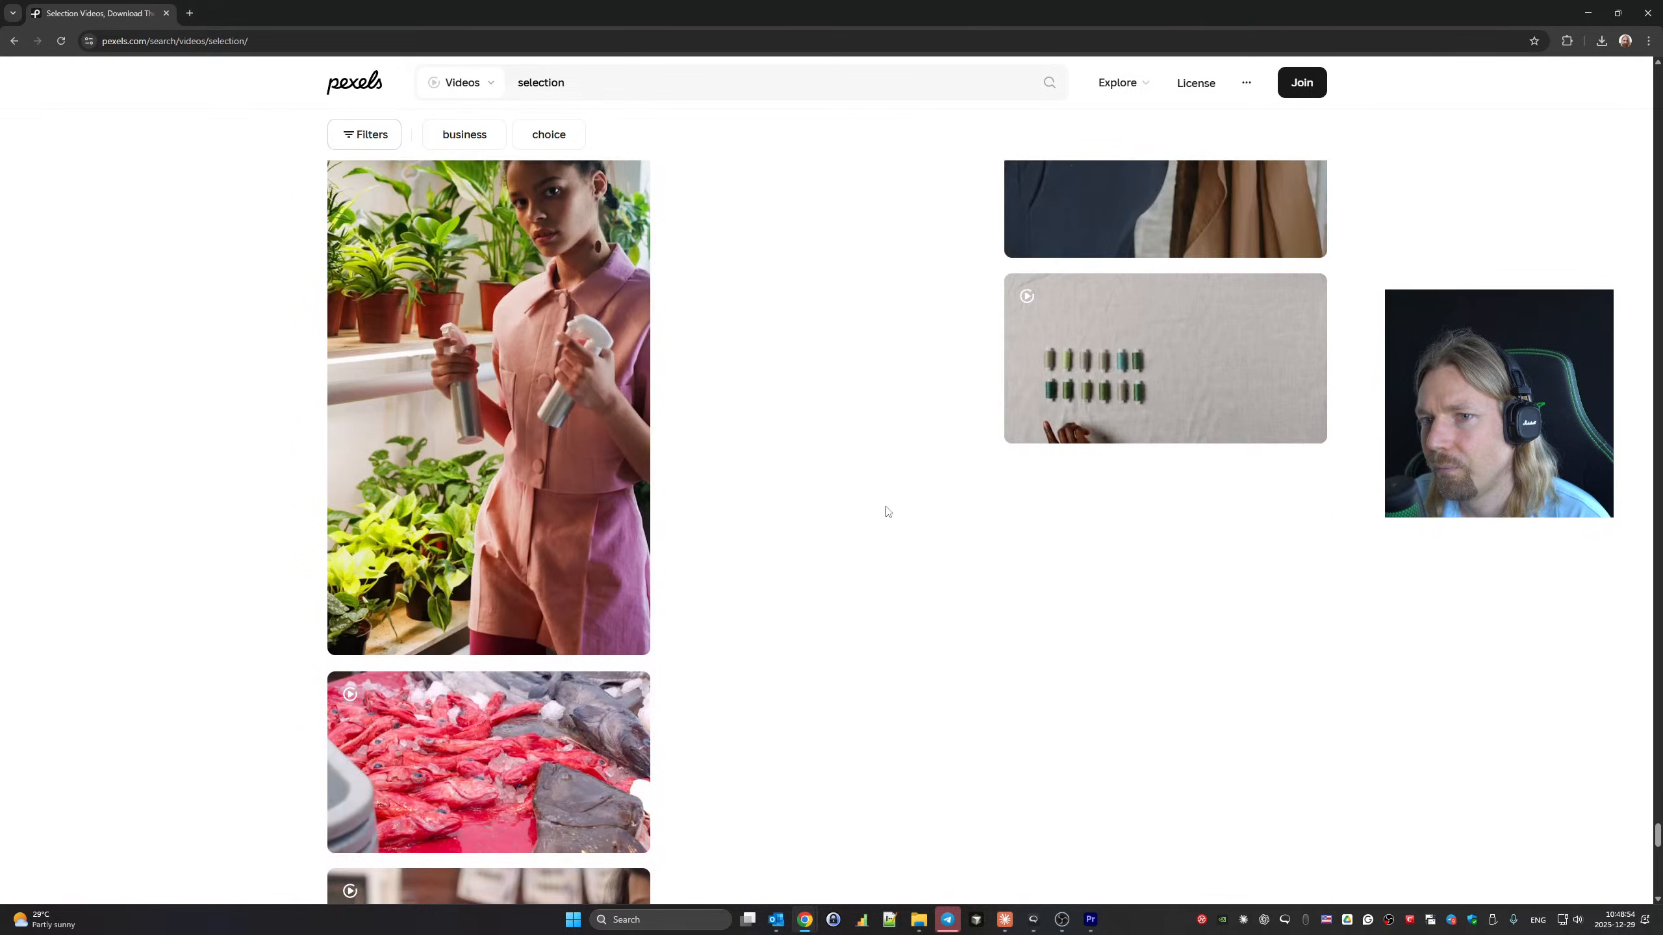
scroll(886, 511, "down", 10)
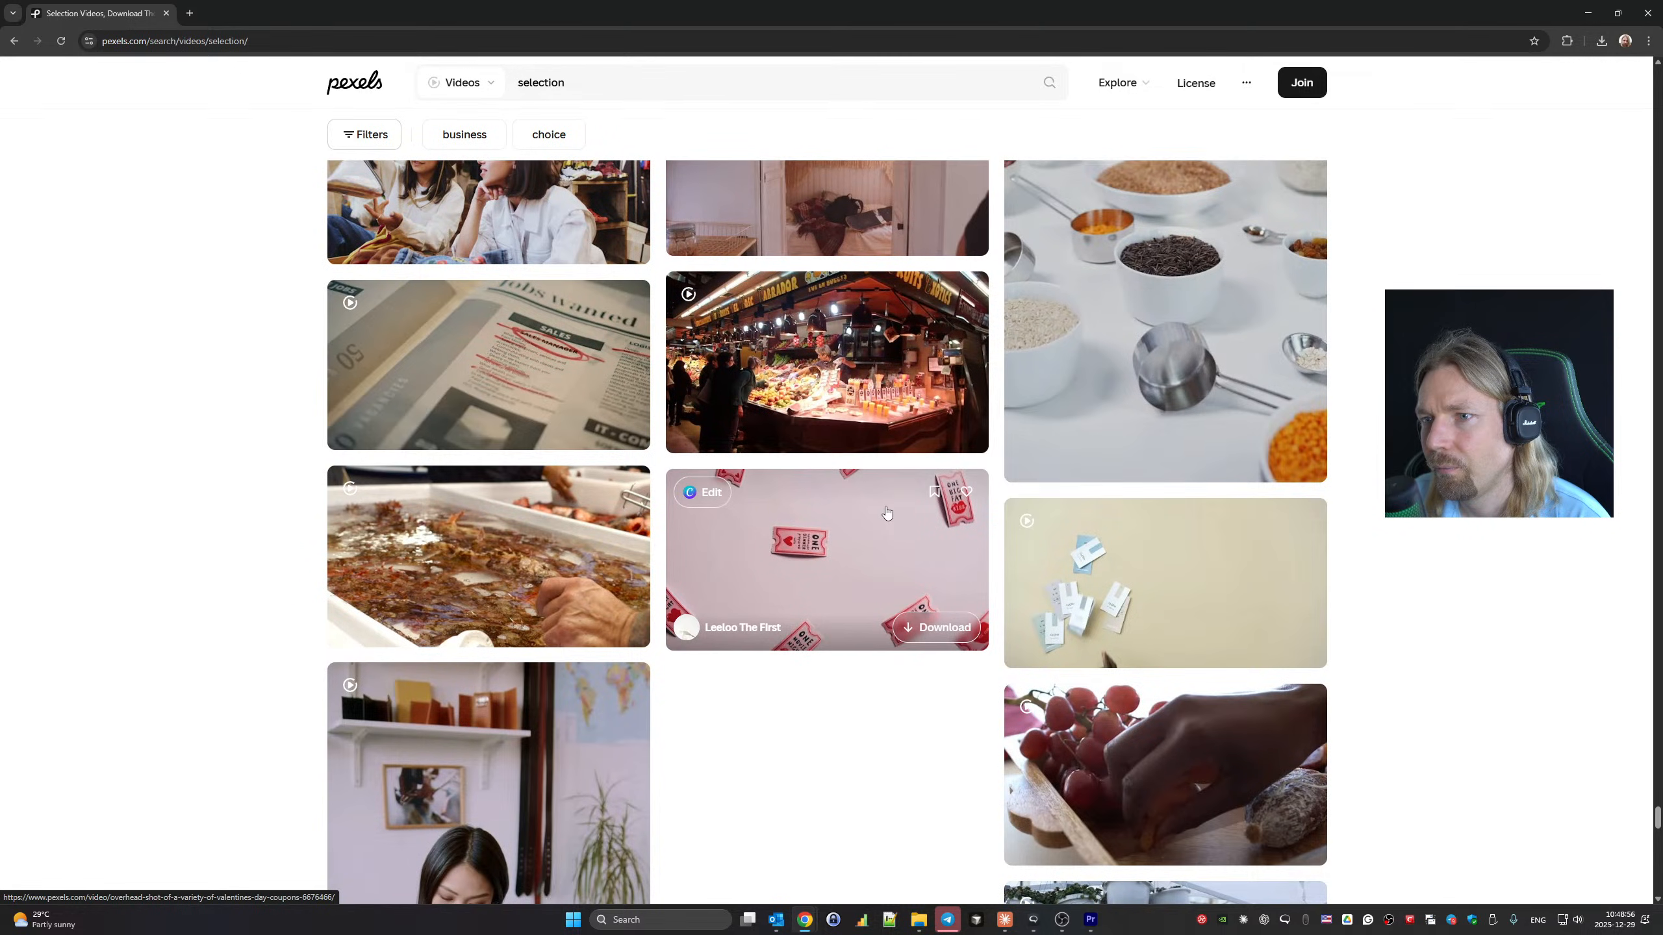
scroll(887, 512, "down", 15)
scroll(887, 512, "down", 15)
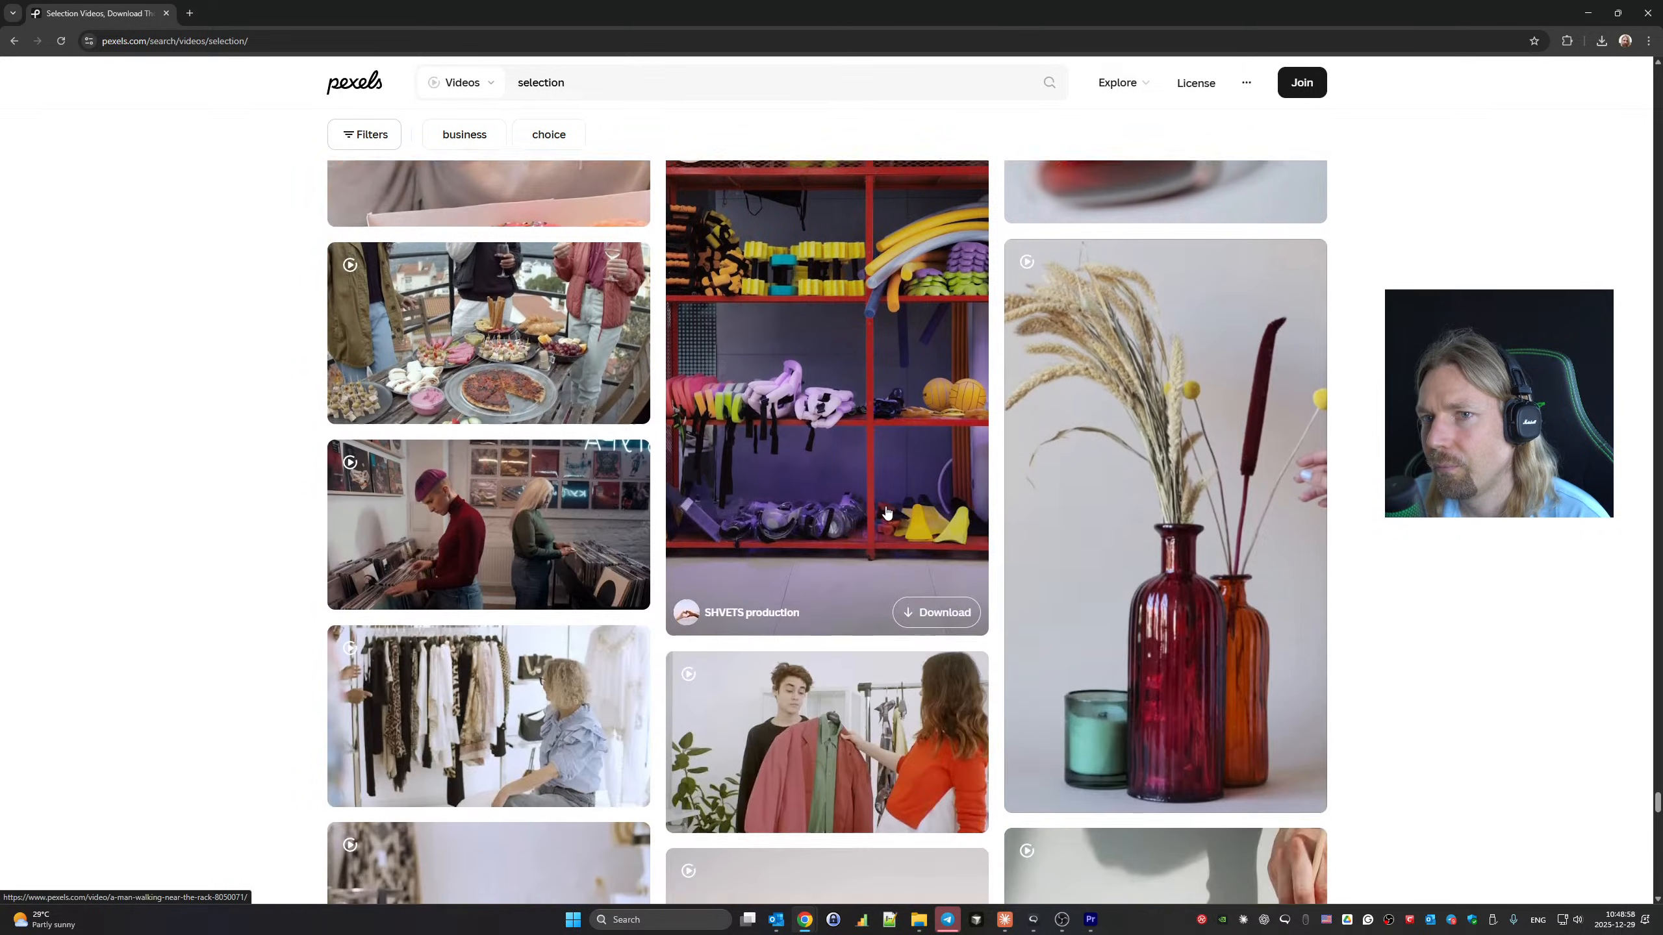
scroll(888, 512, "down", 10)
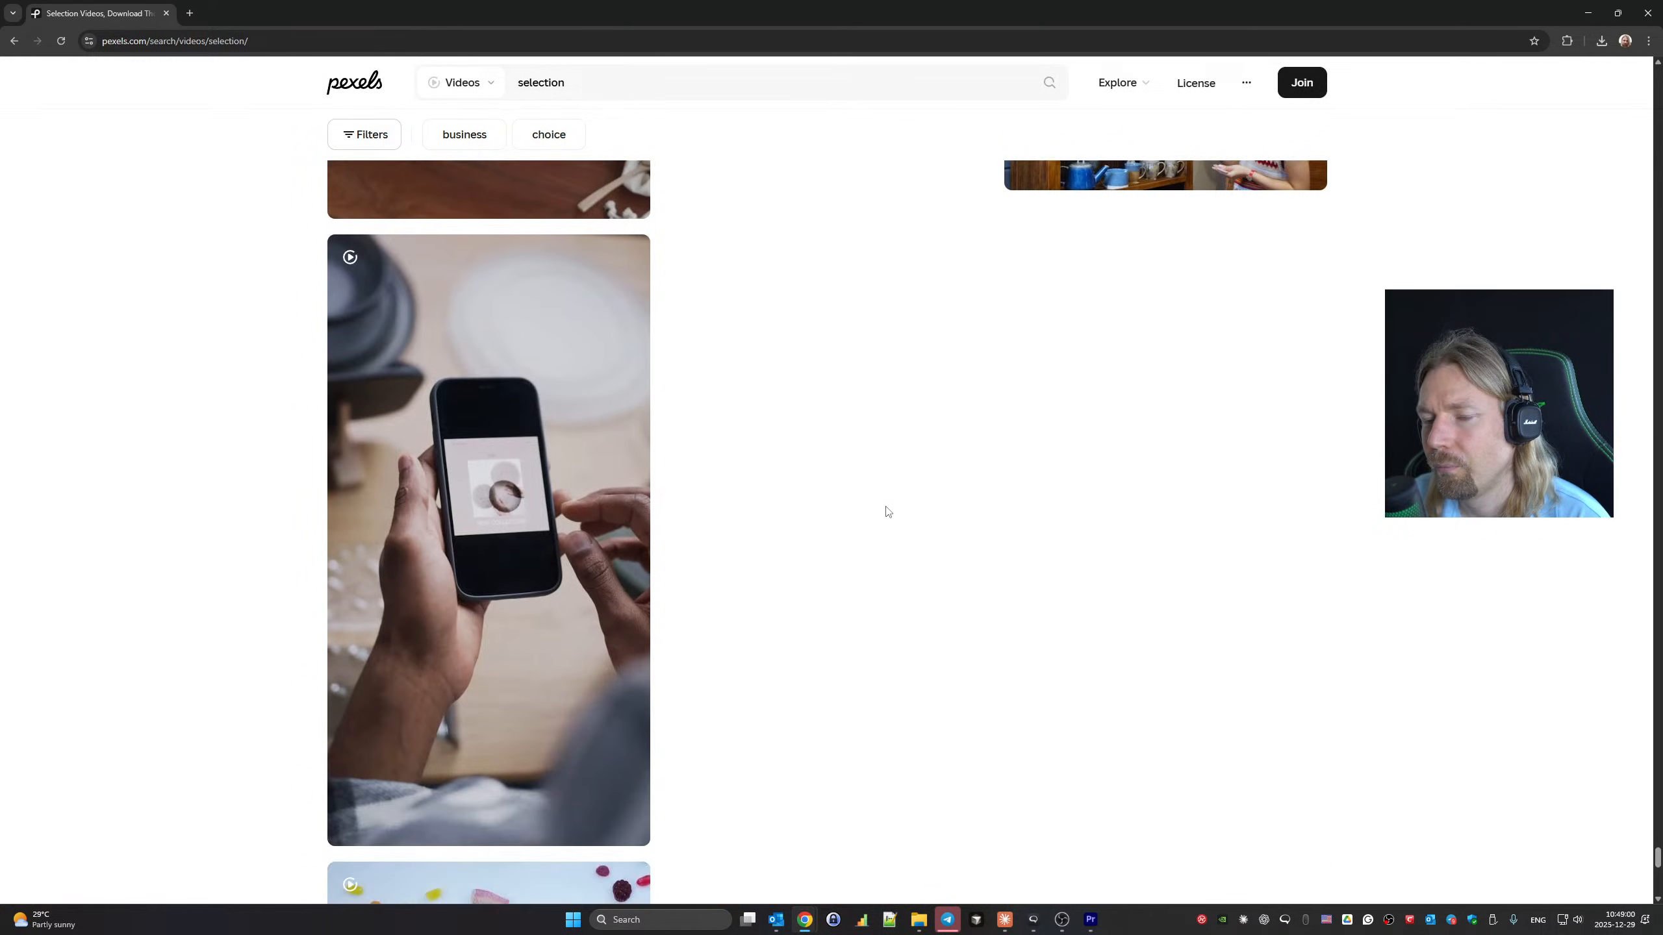
Switch to Premiere Pro and play the sequence from 00:00:39:09 to the "they can replace" caption.
left_click(1090, 921)
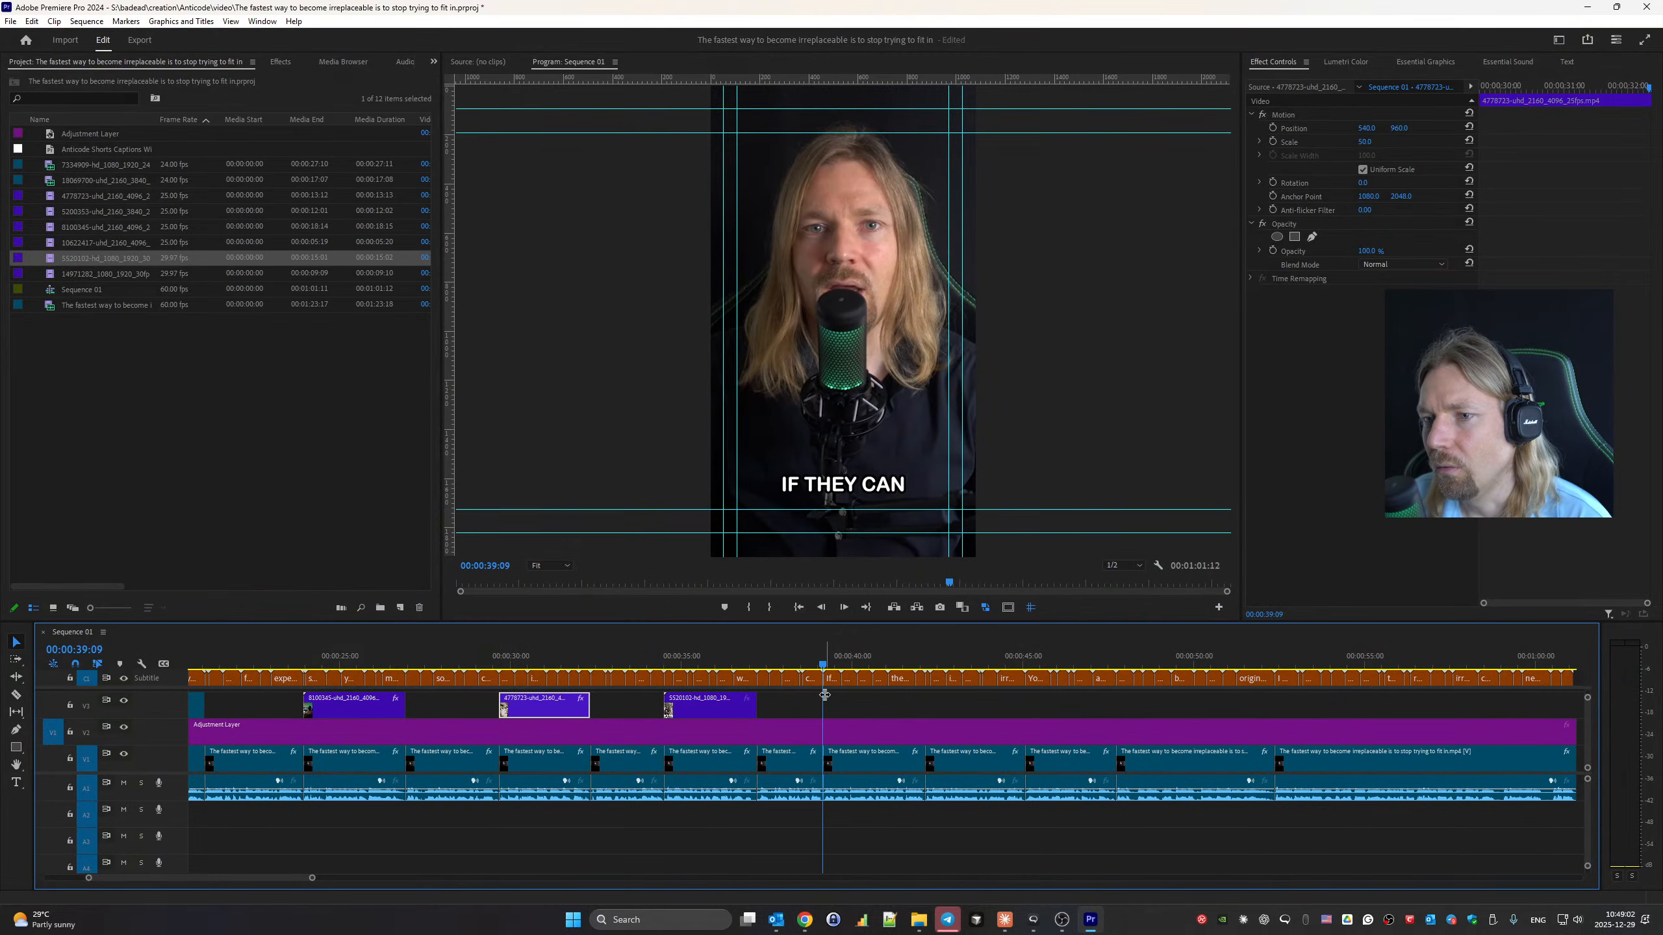
key("space")
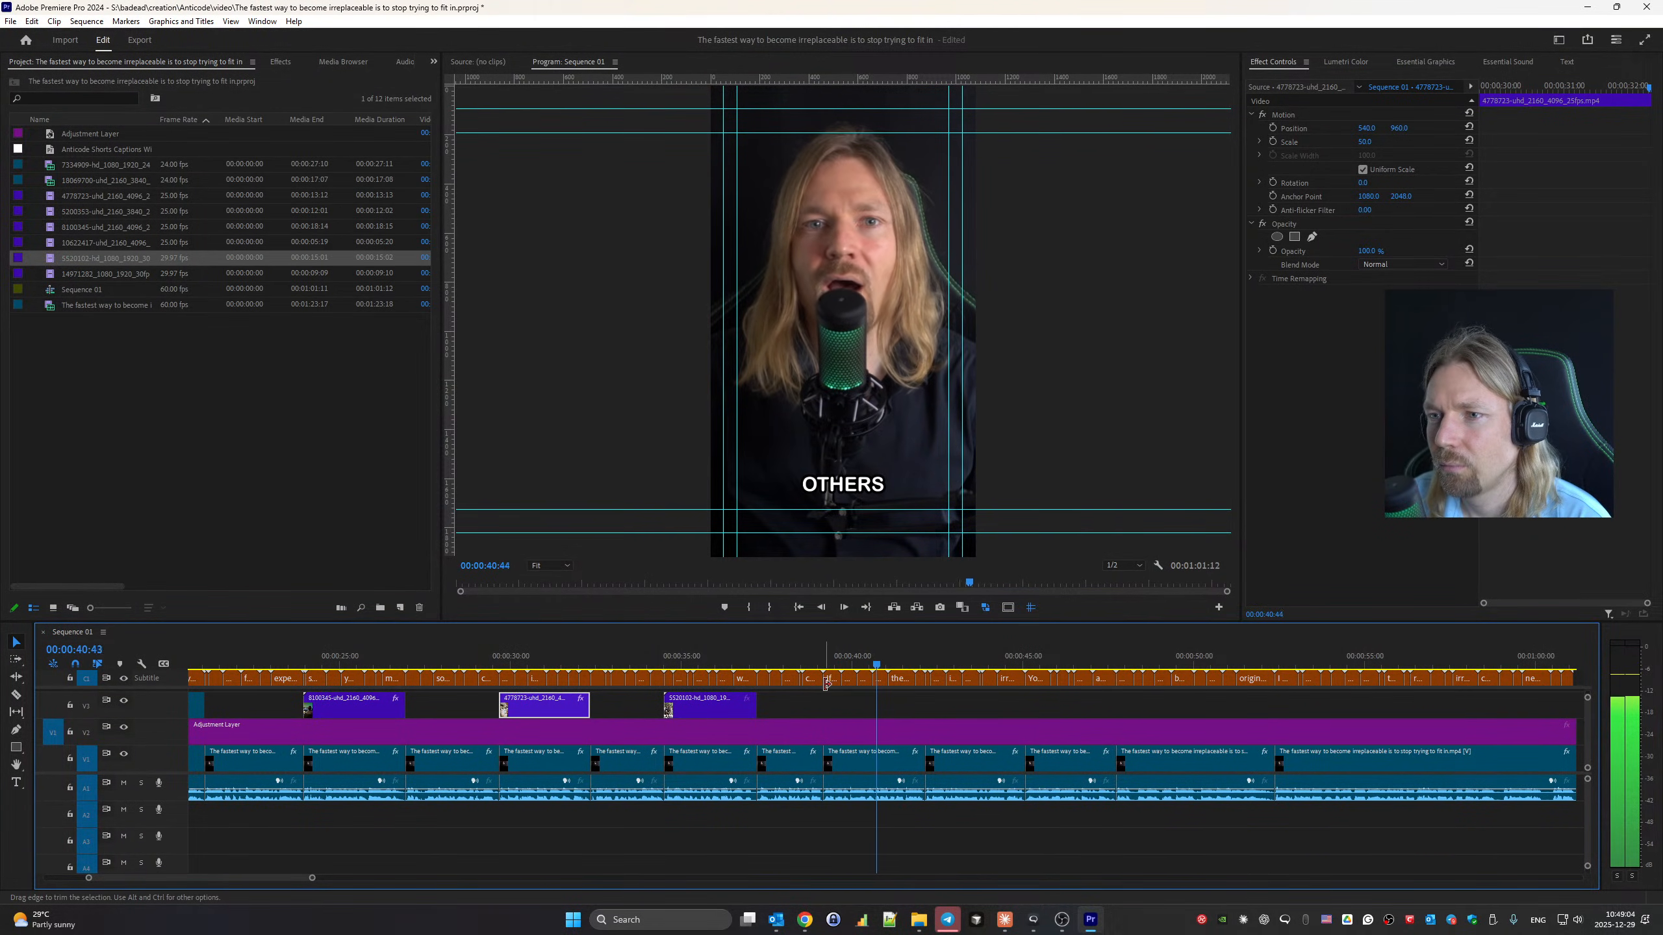
left_click_drag(893, 667, 899, 669)
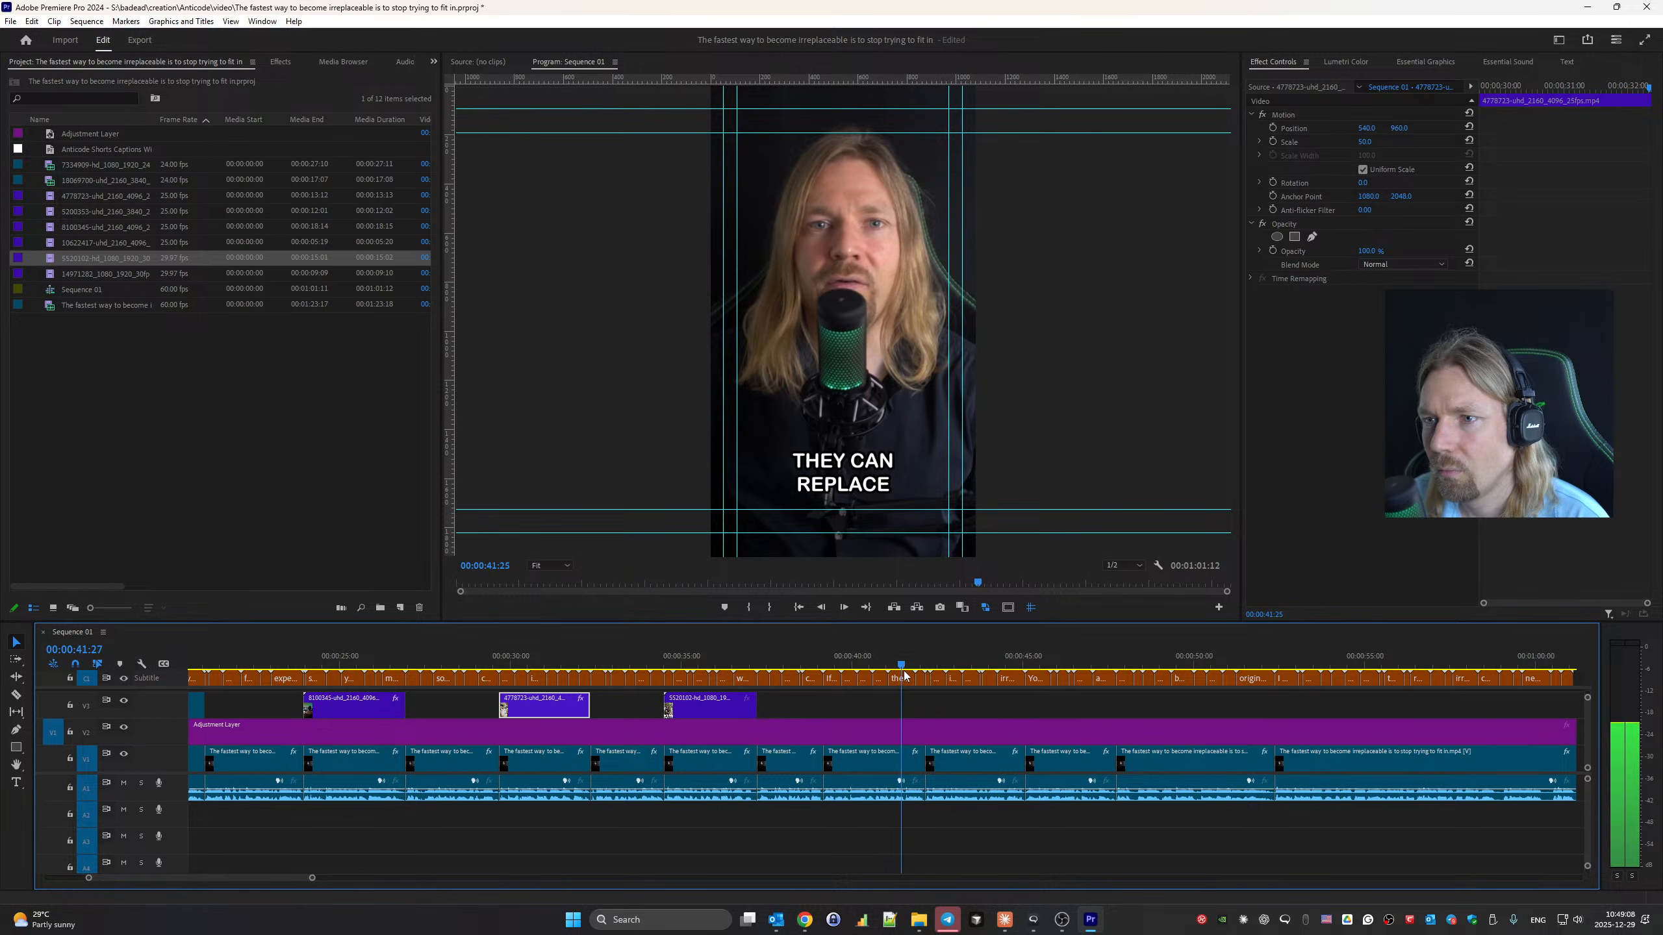
Show the caption list and split the "they can replace" caption on the timeline at 00:00:41:33.
left_click(903, 685)
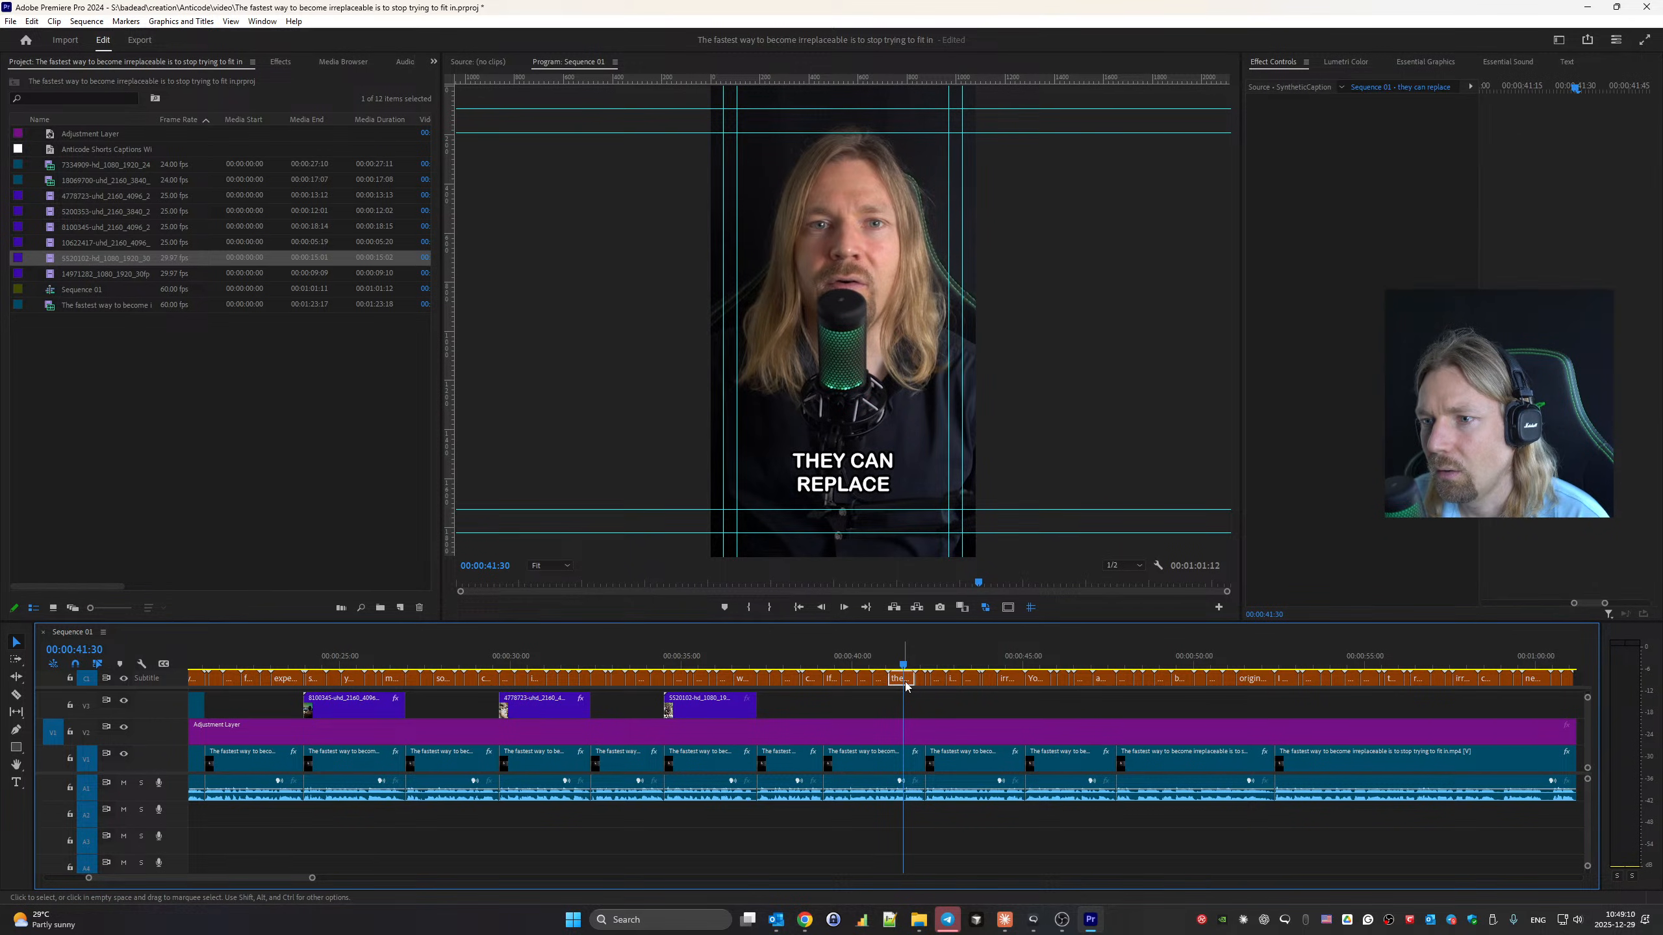
left_click(1567, 63)
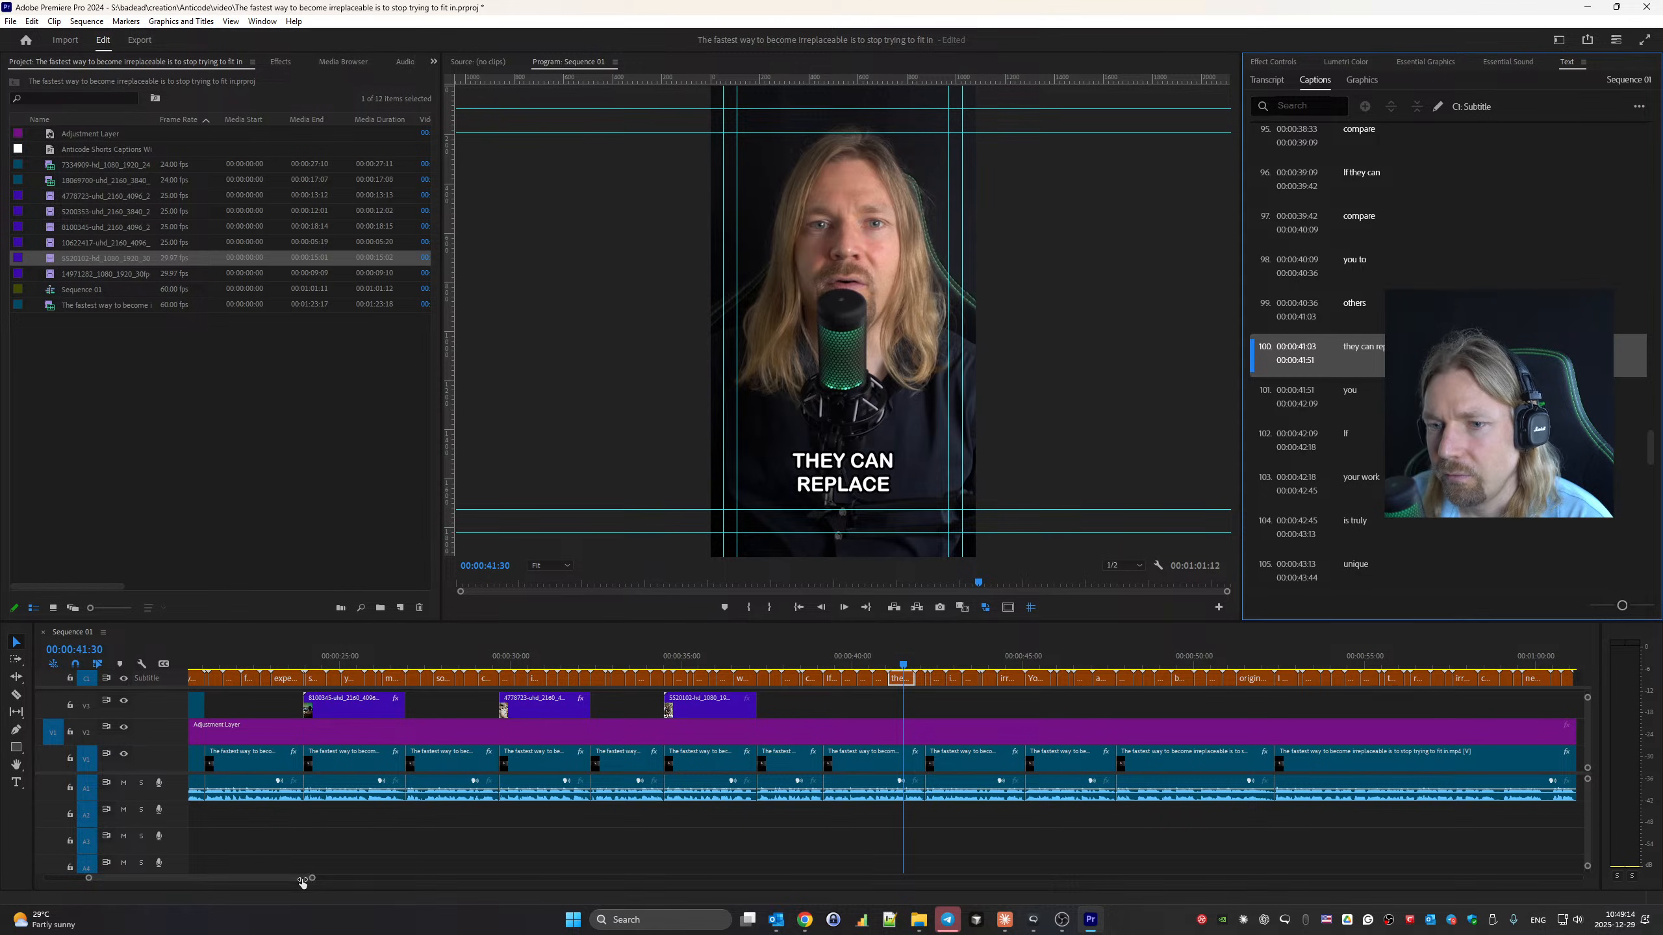
left_click_drag(306, 879, 205, 880)
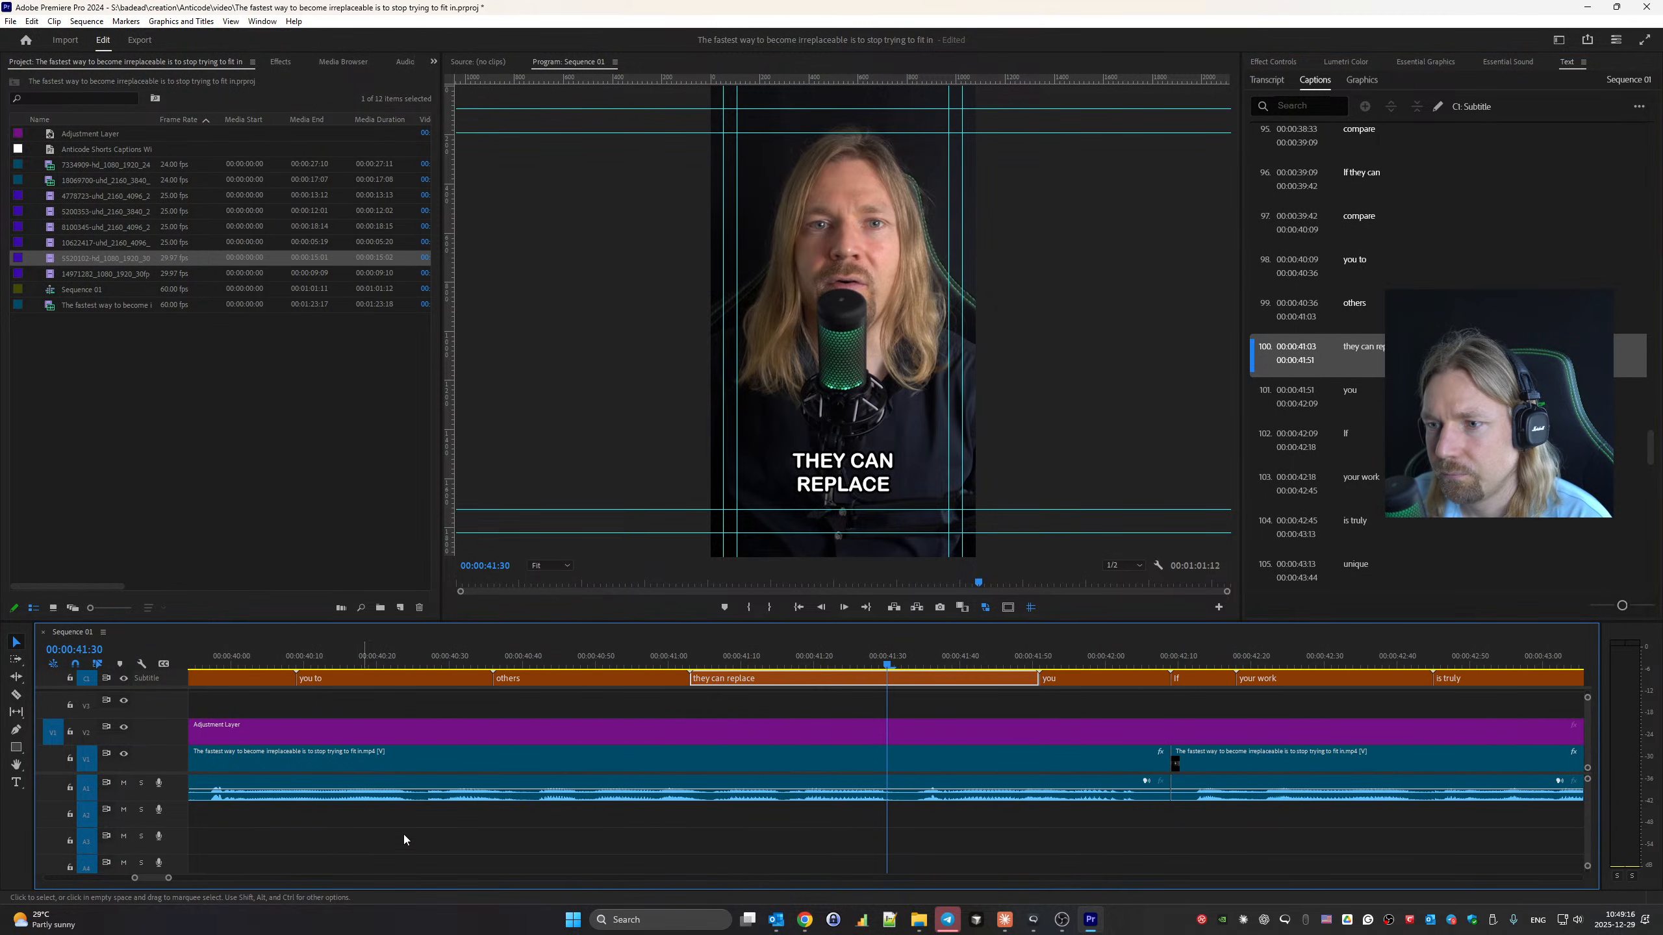
key("c")
left_click(909, 679)
key("v")
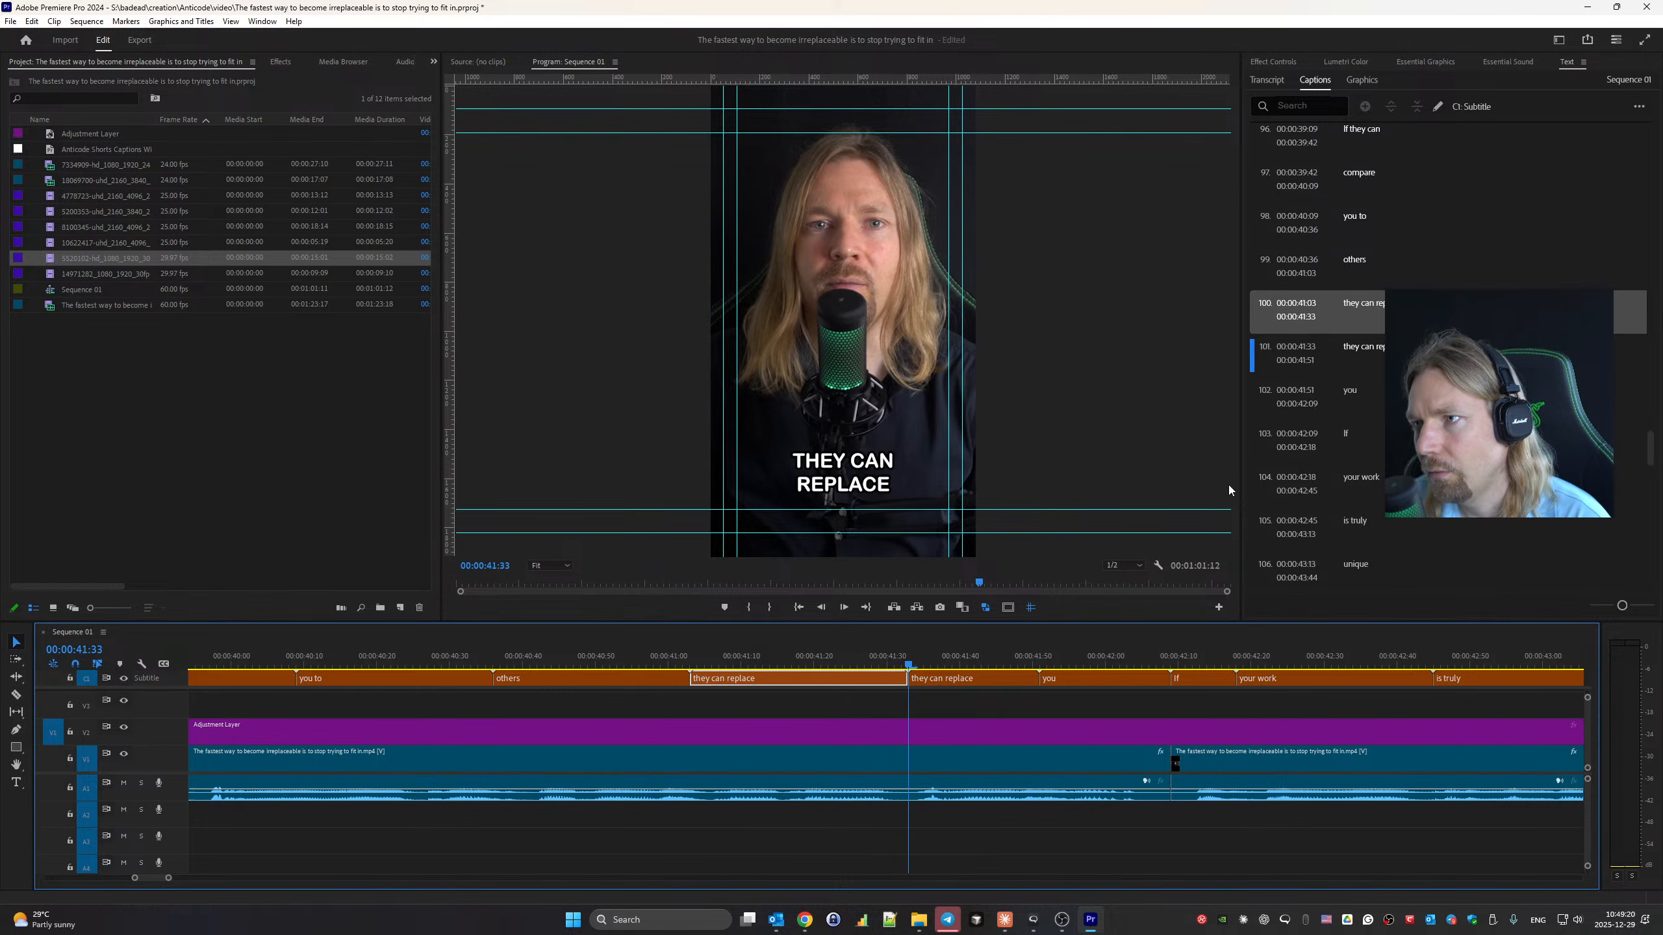
Shorten the text of the first half of the split caption to "they can" and the second half to "replace".
left_click(1374, 343)
left_click(1390, 316)
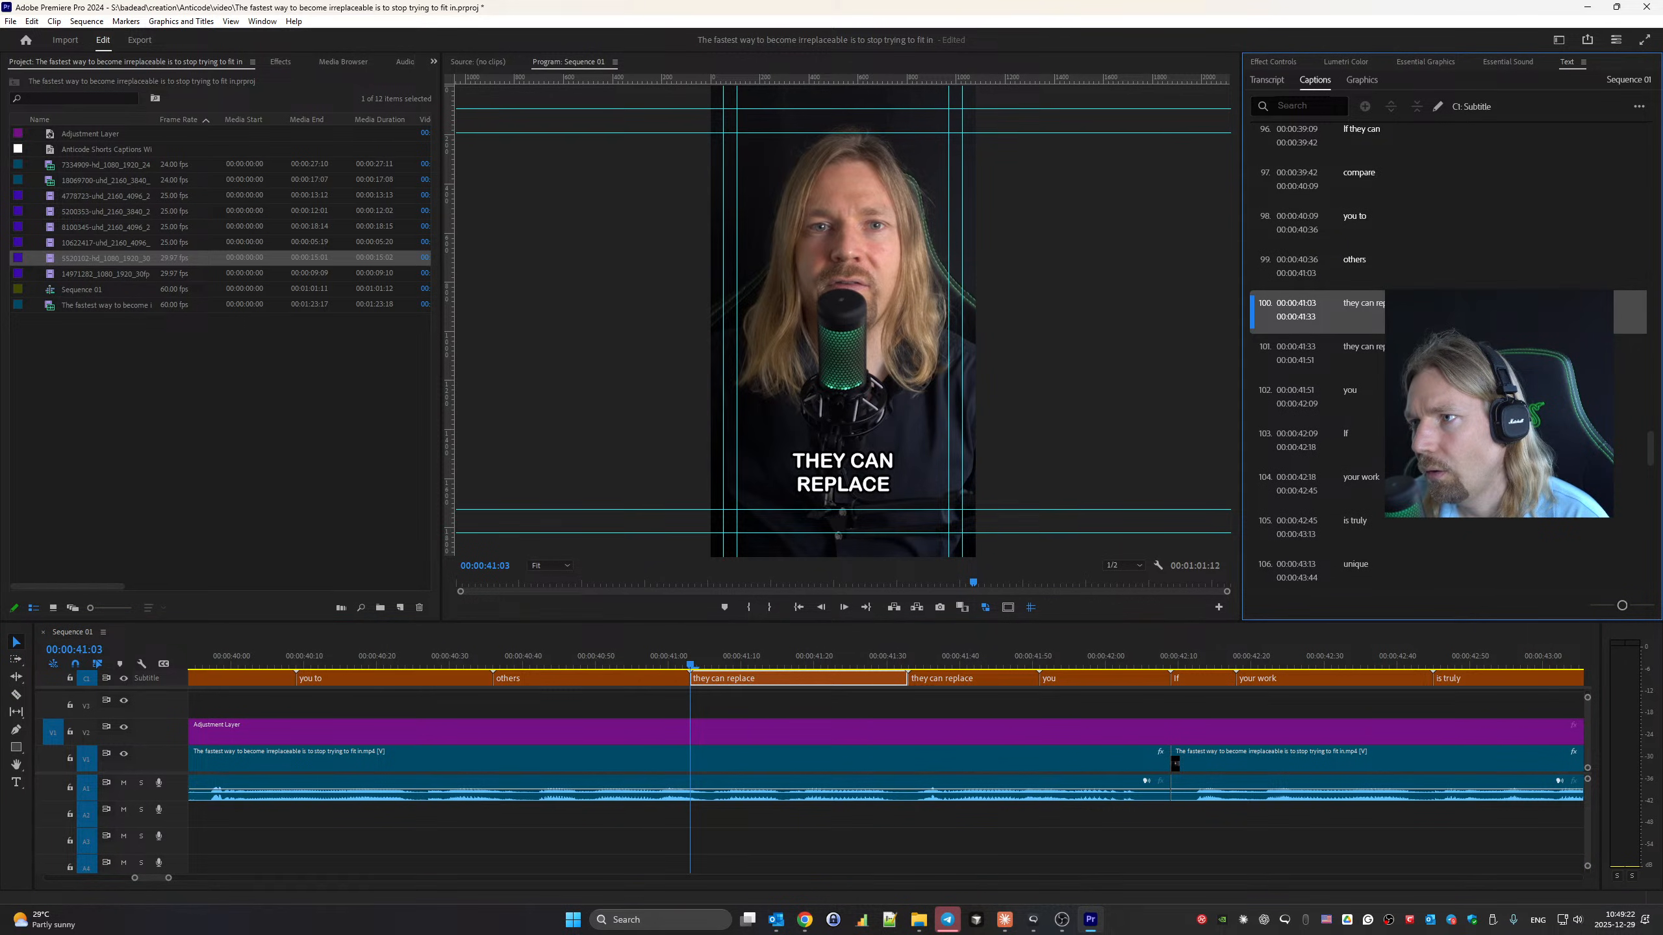
double_click(1392, 308)
double_click(1395, 306)
key("BackSpace")
double_click(1367, 371)
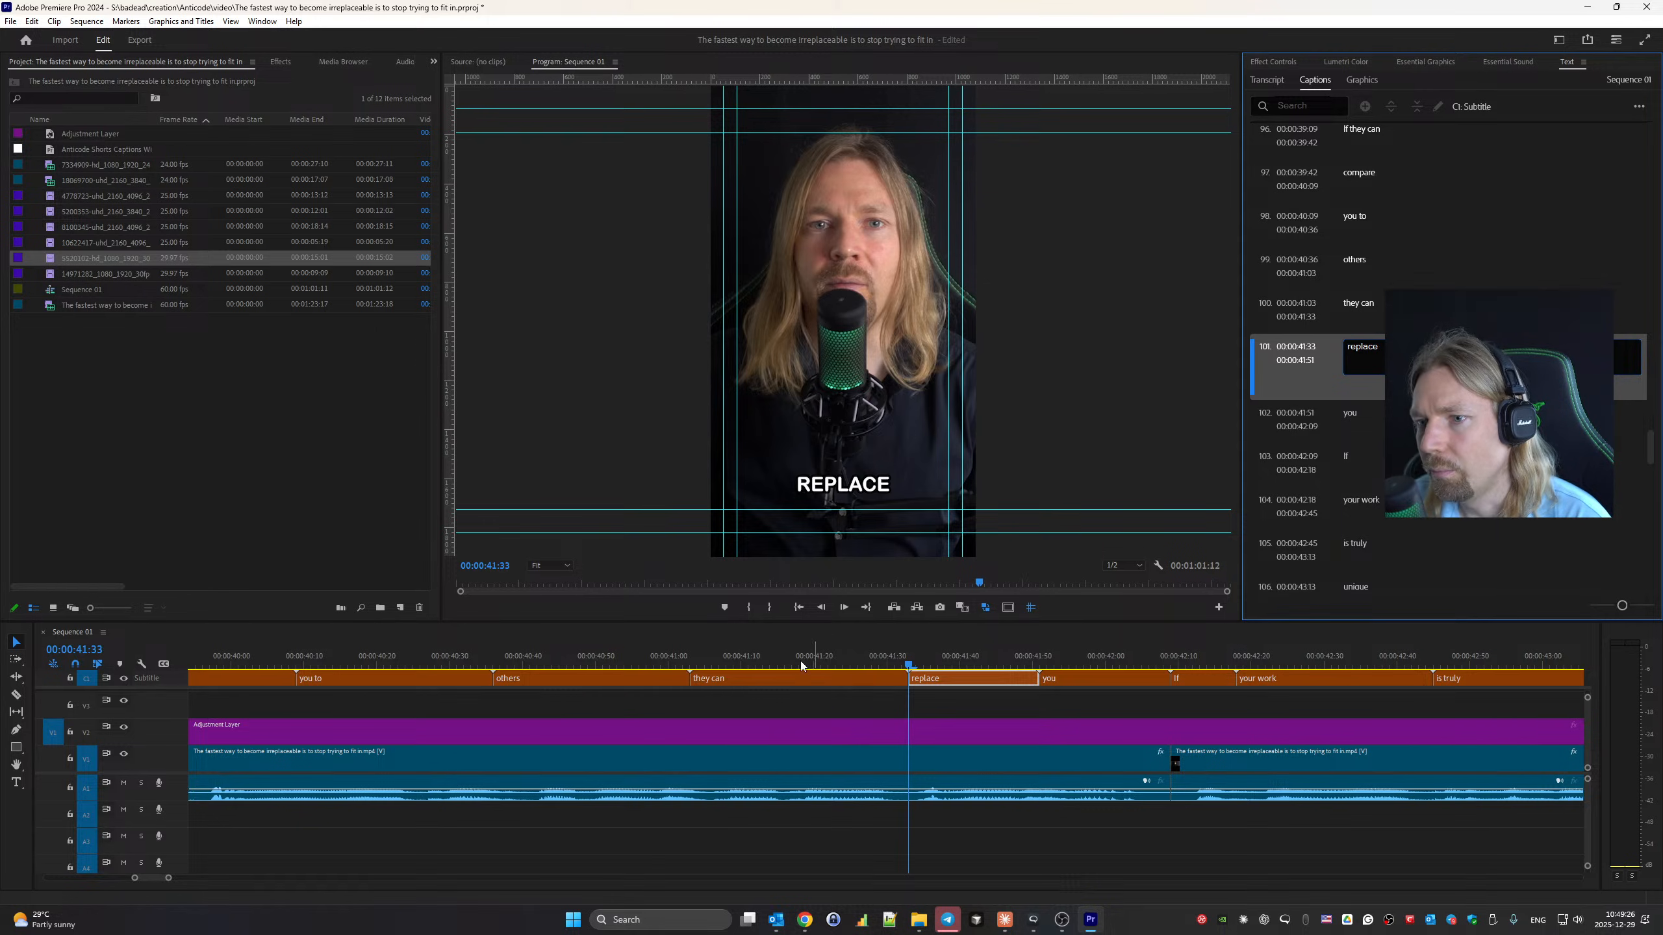
Play back the split captions to check their timing, and return the playhead to the start of the "compare" caption at 00:00:39:42.
left_click(648, 655)
key("space")
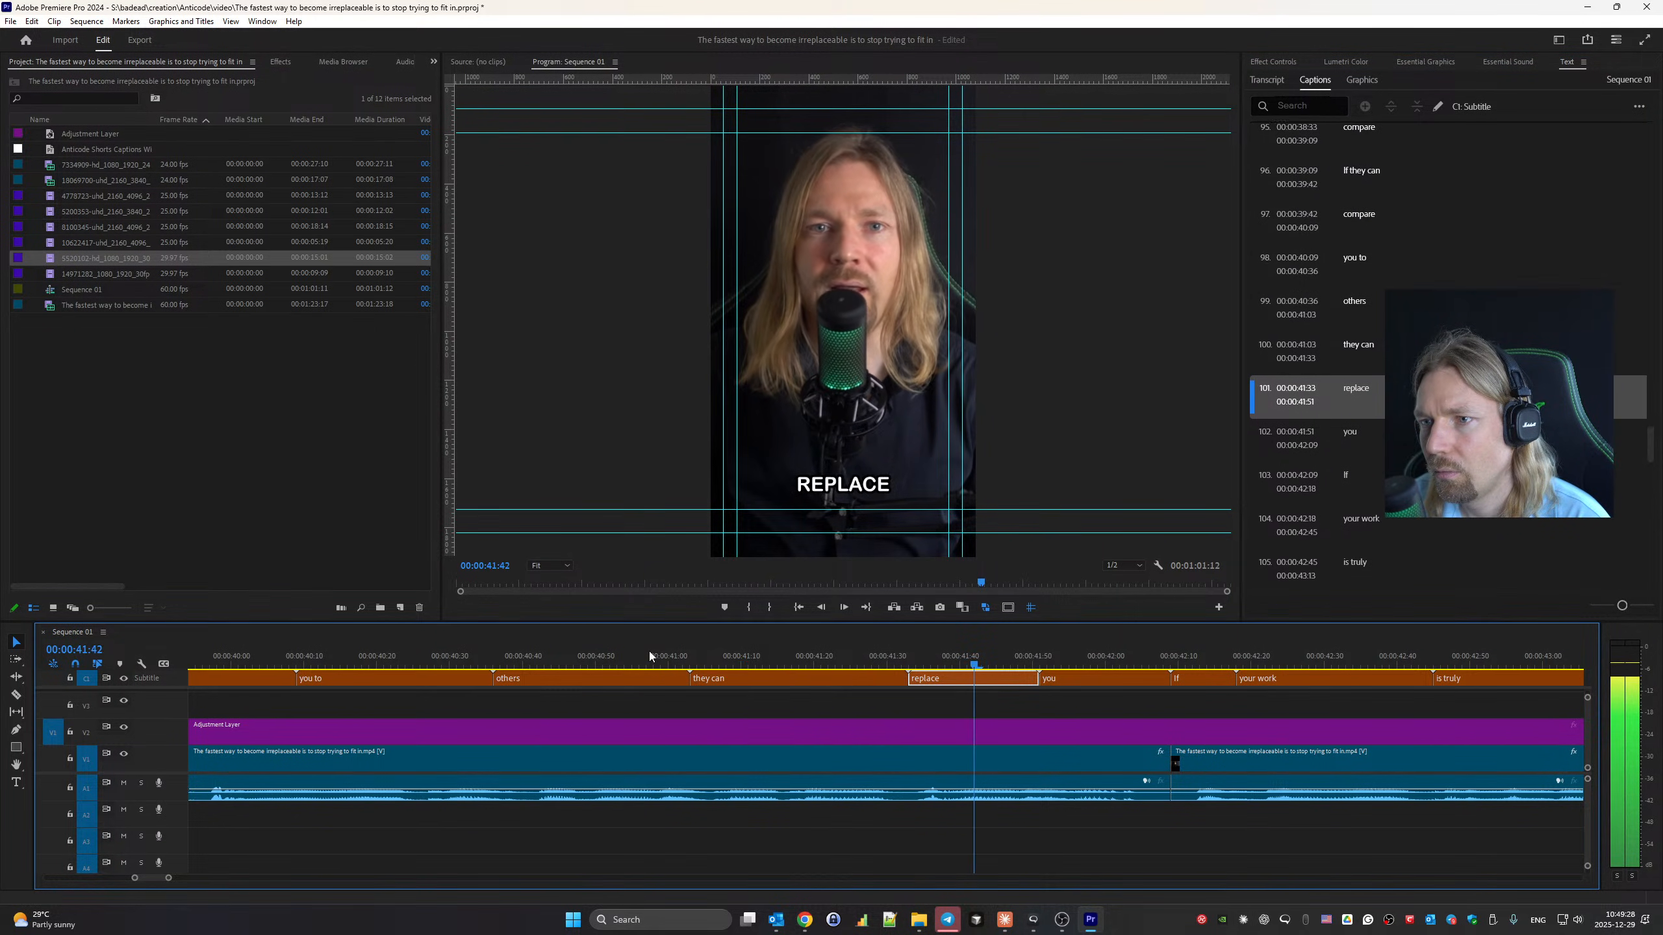
key("space")
left_click_drag(690, 662, 560, 645)
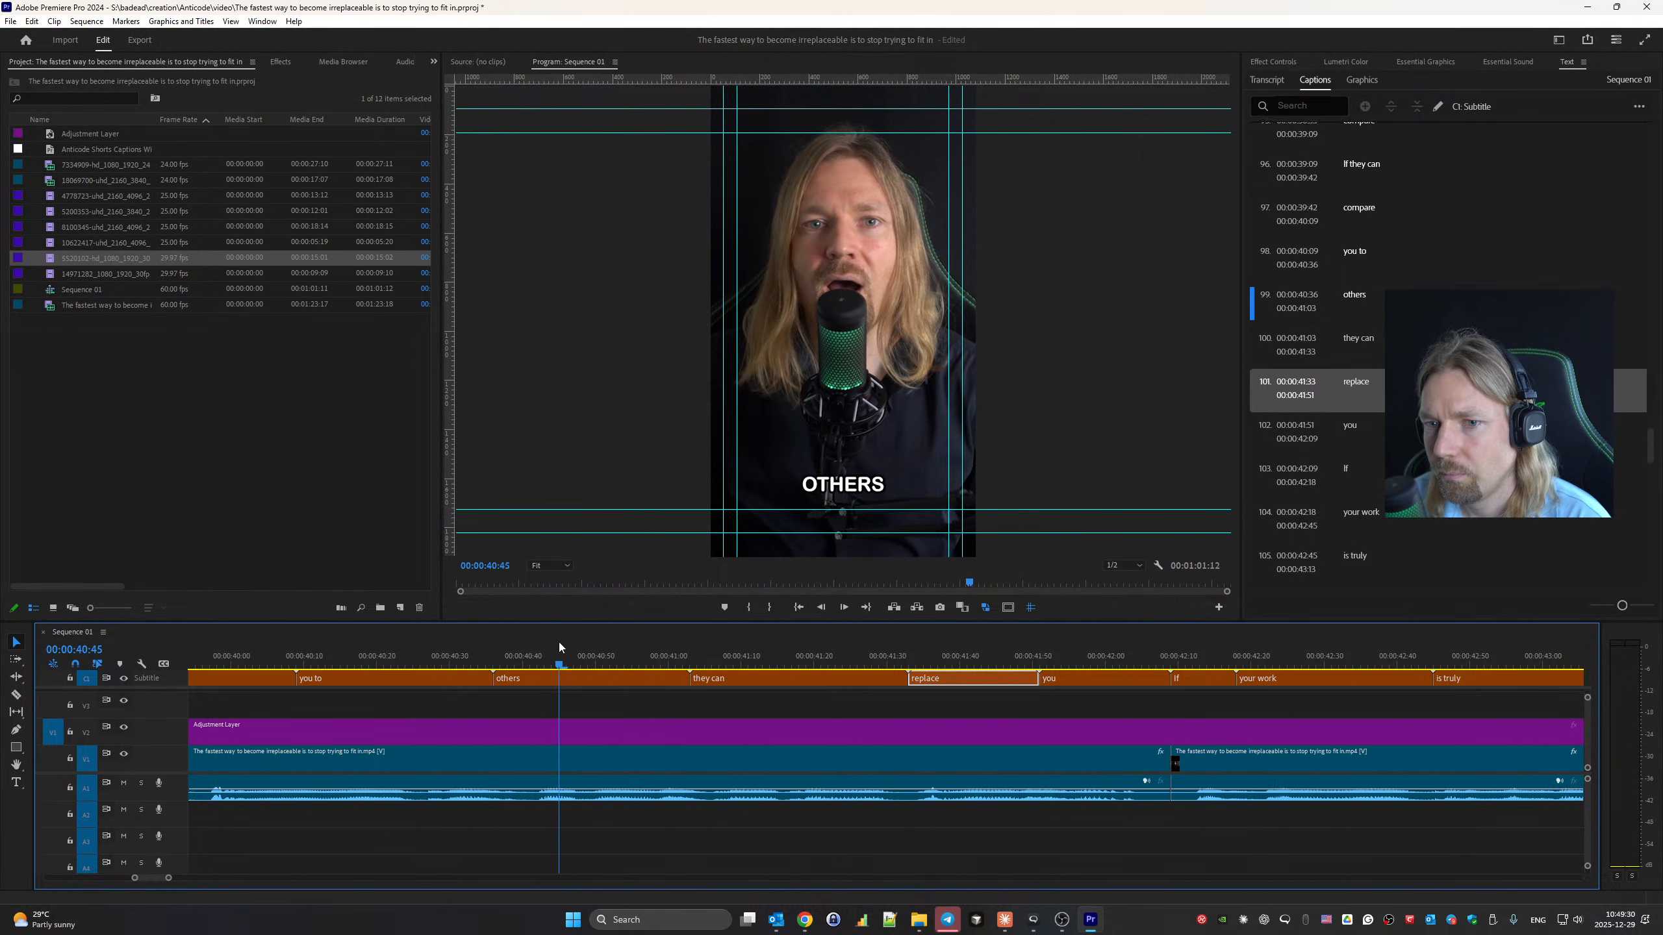
key("Up")
key("Up")
key("Up")
left_click_drag(165, 880, 279, 878)
Switch back to the Pexels window in Chrome and search the stock videos for "replacement".
left_click(805, 929)
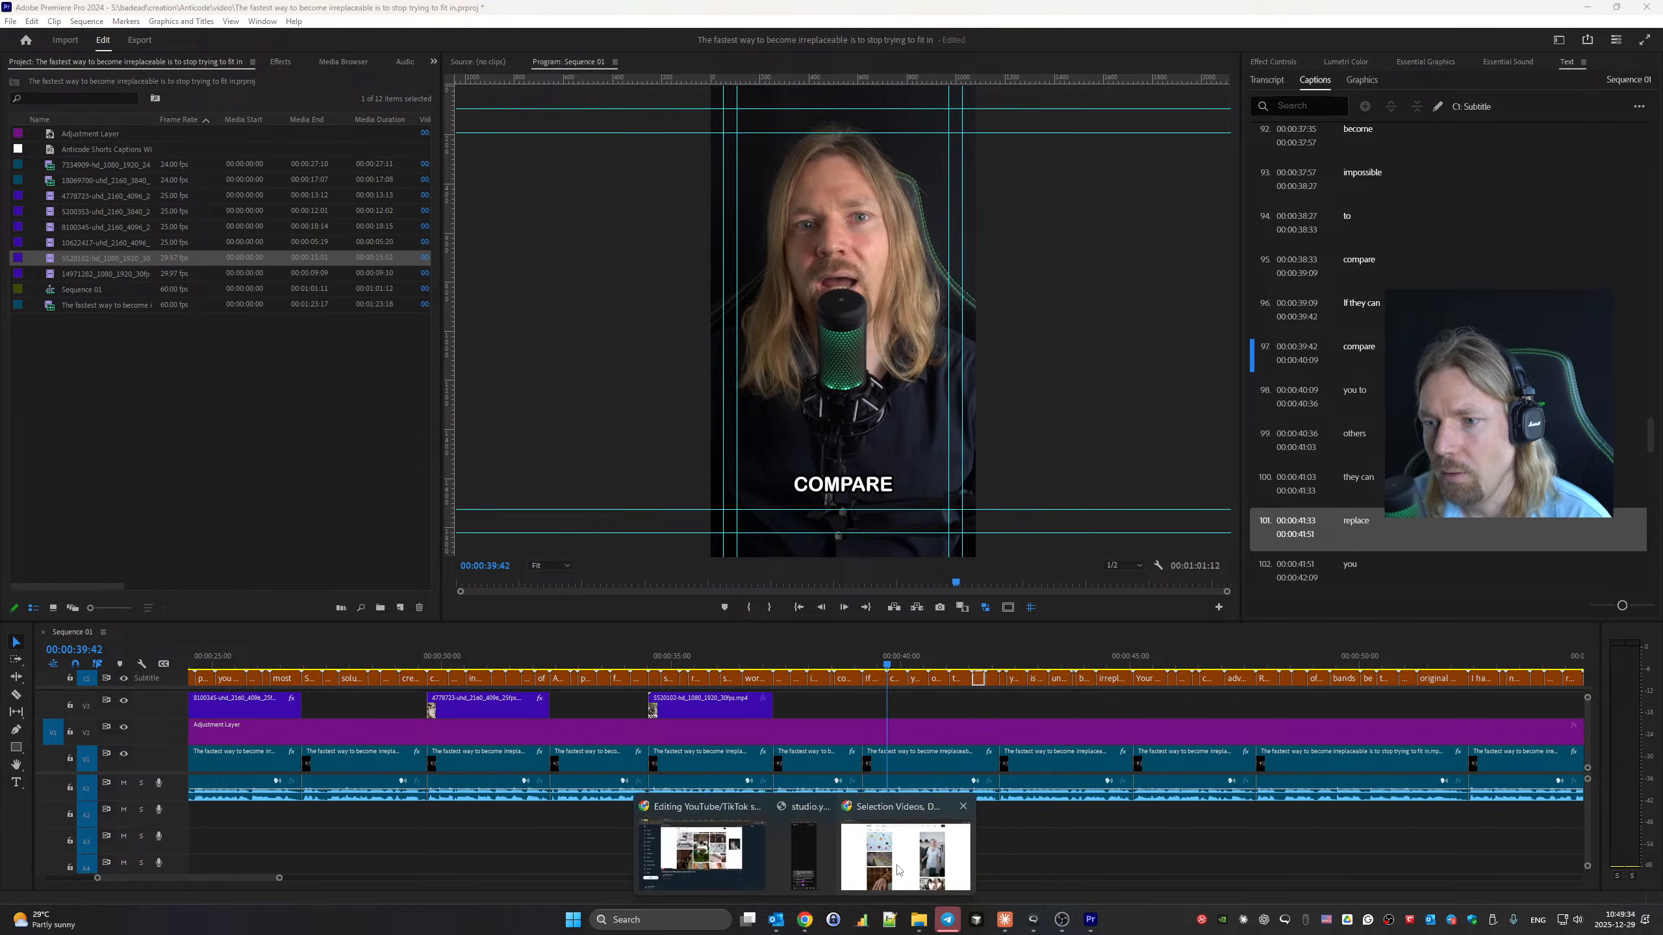
left_click(900, 858)
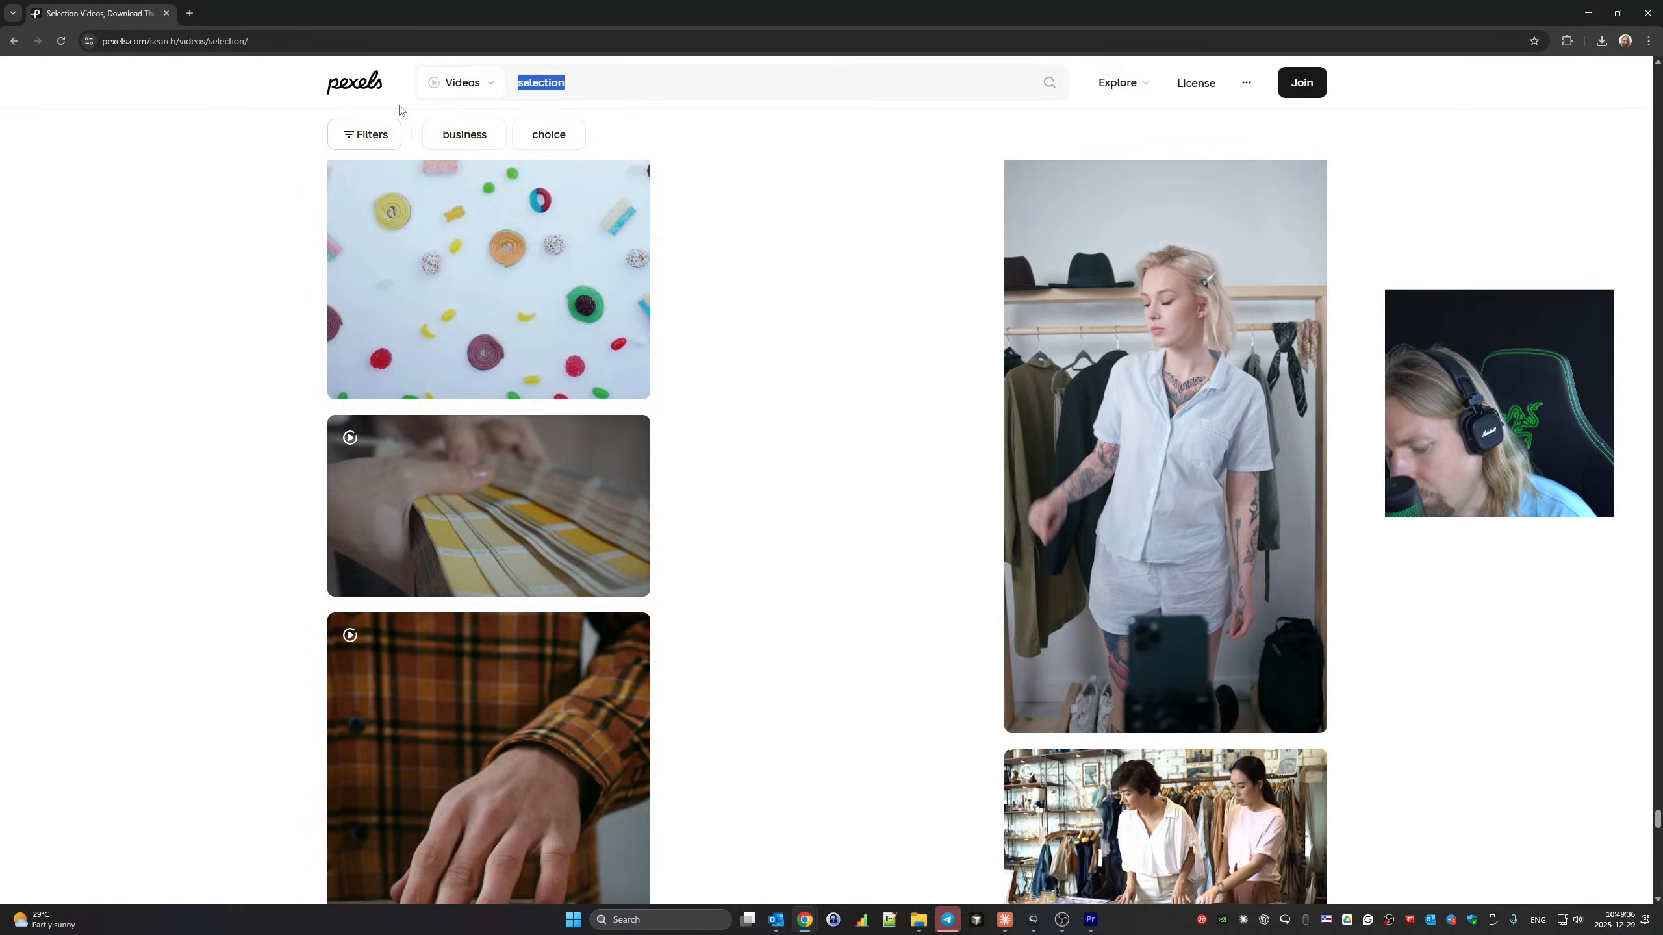
type("replace")
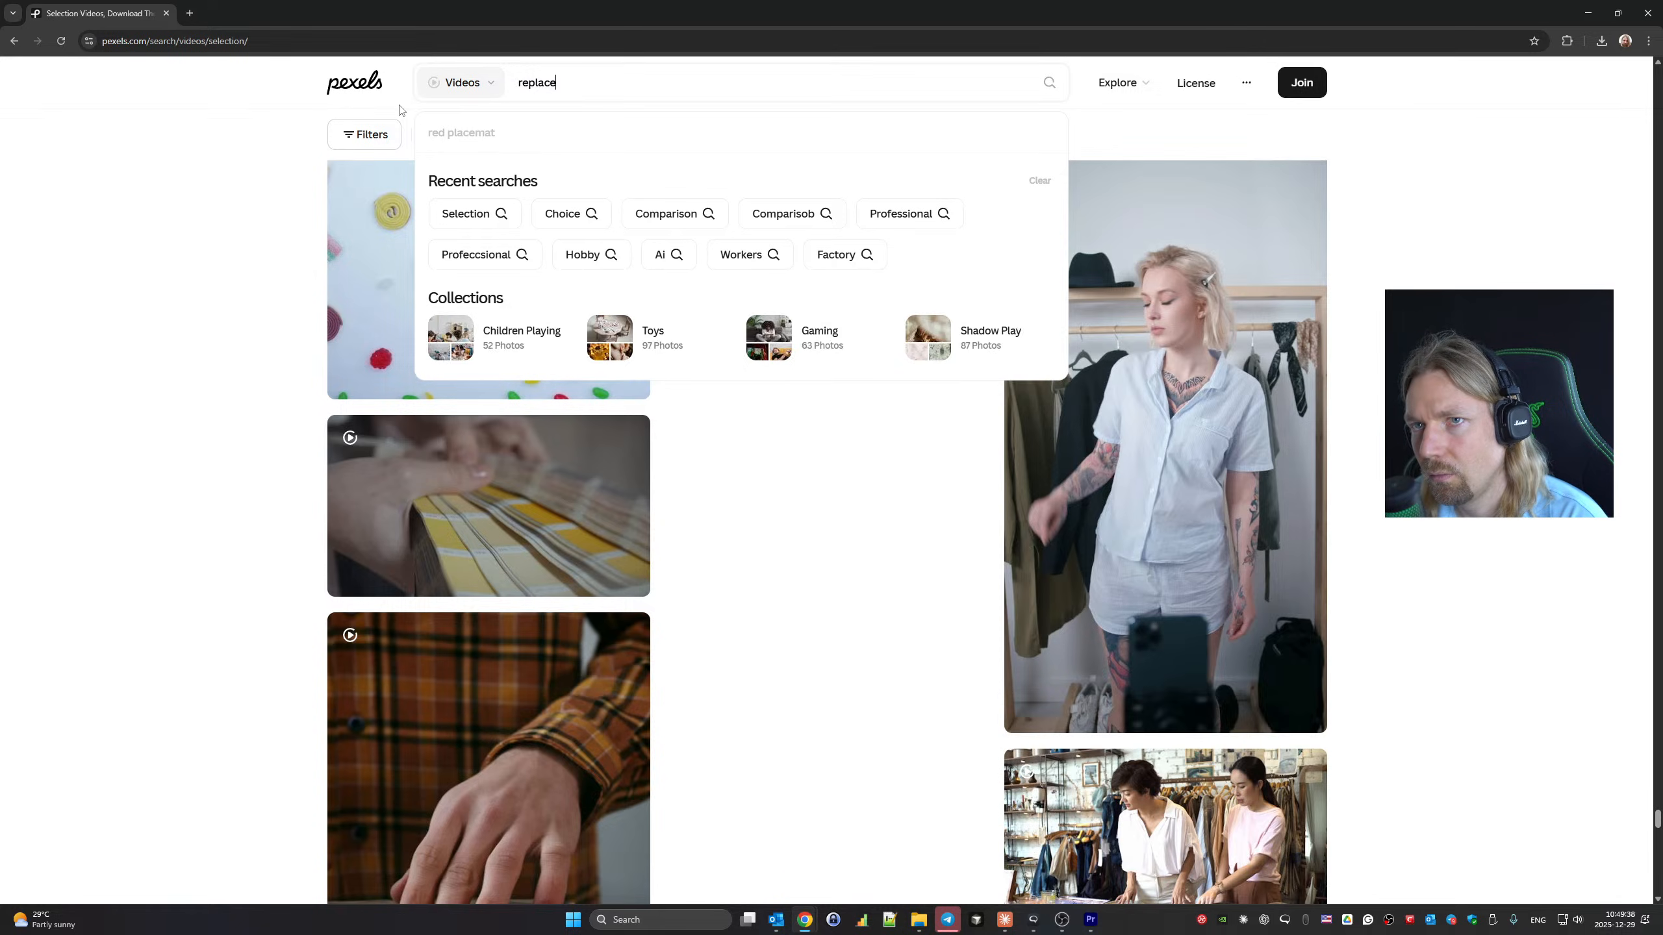
type("men")
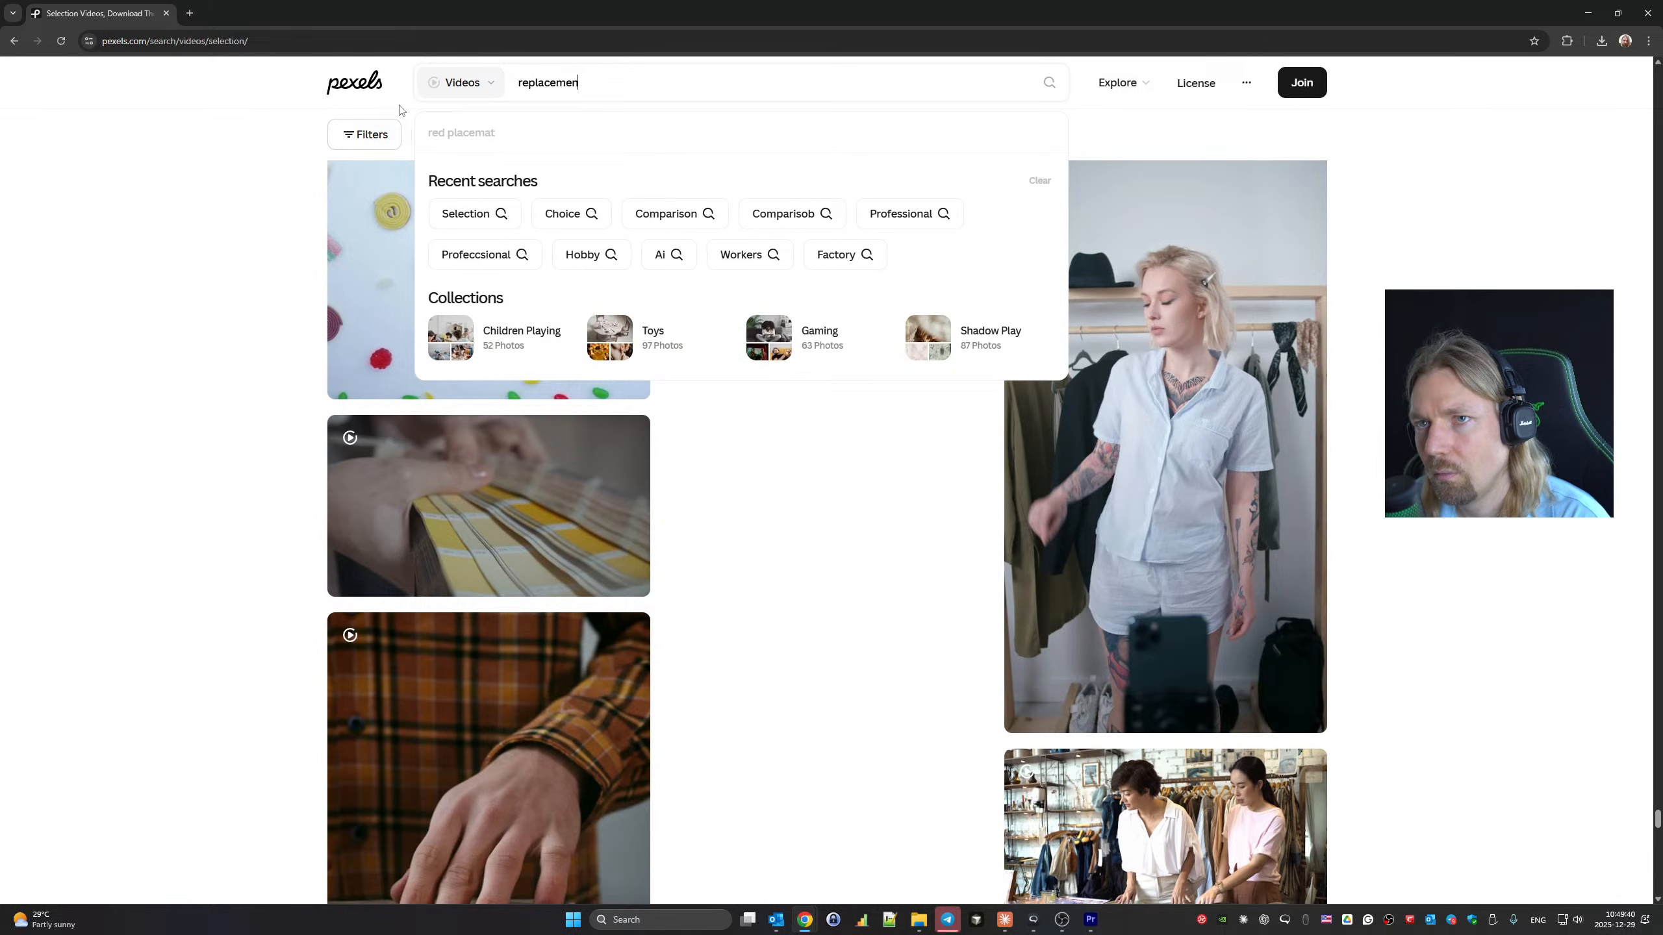
type("t")
key("Return")
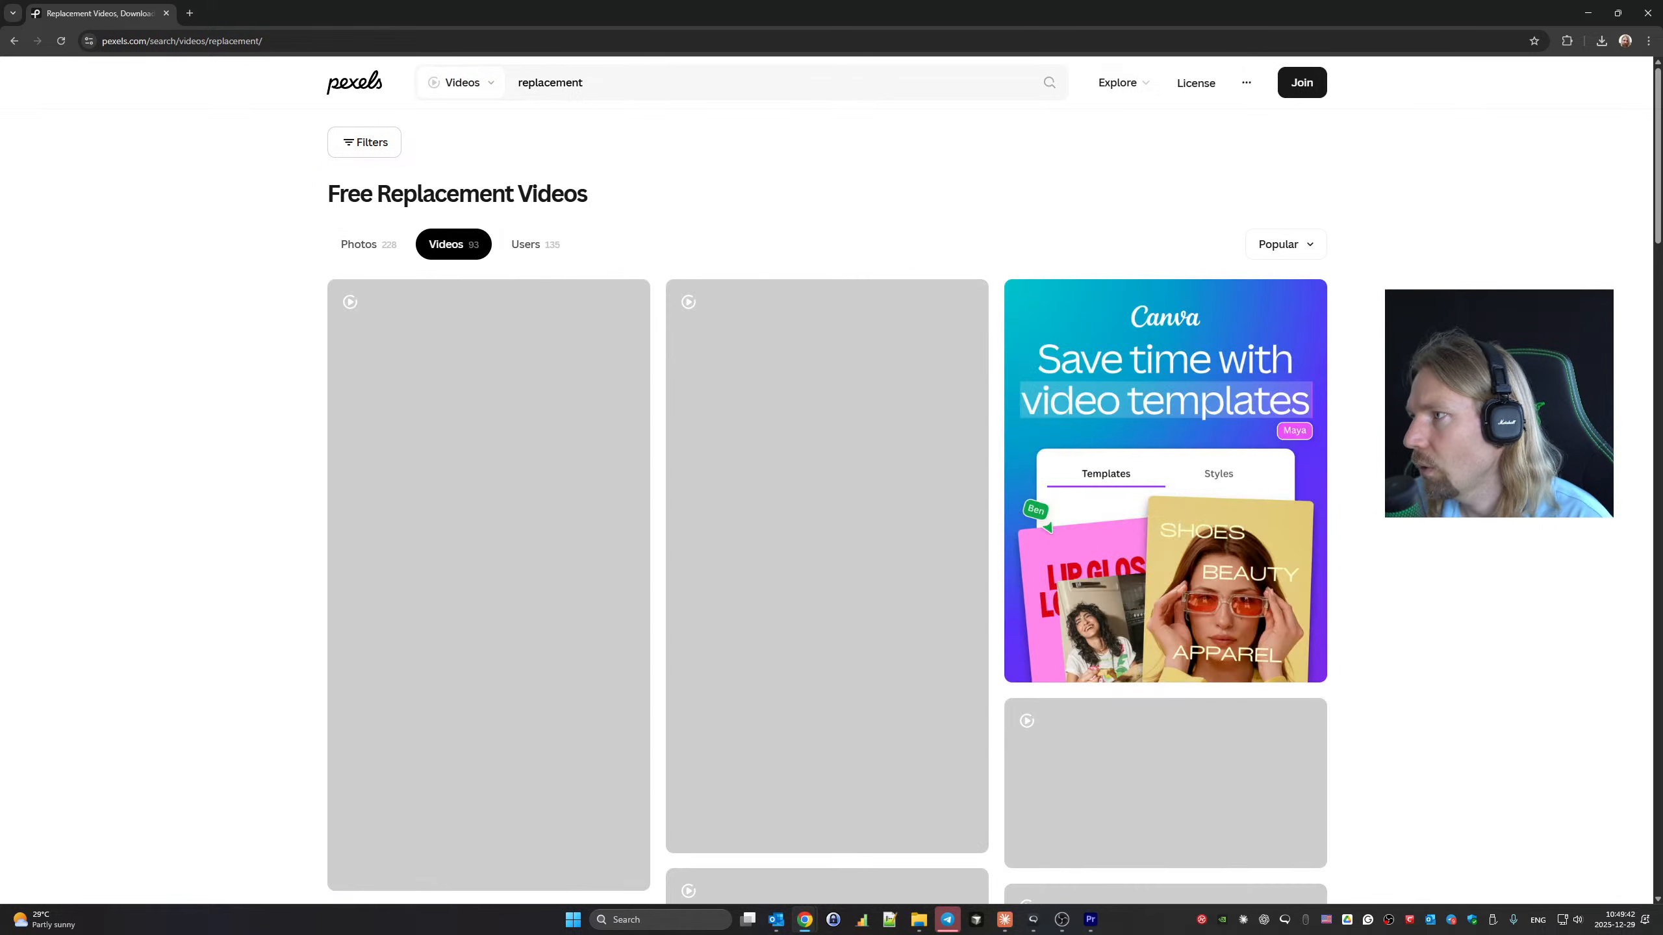
Look through the "replacement" stock video results on Pexels down to the end of the page.
scroll(1256, 370, "down", 15)
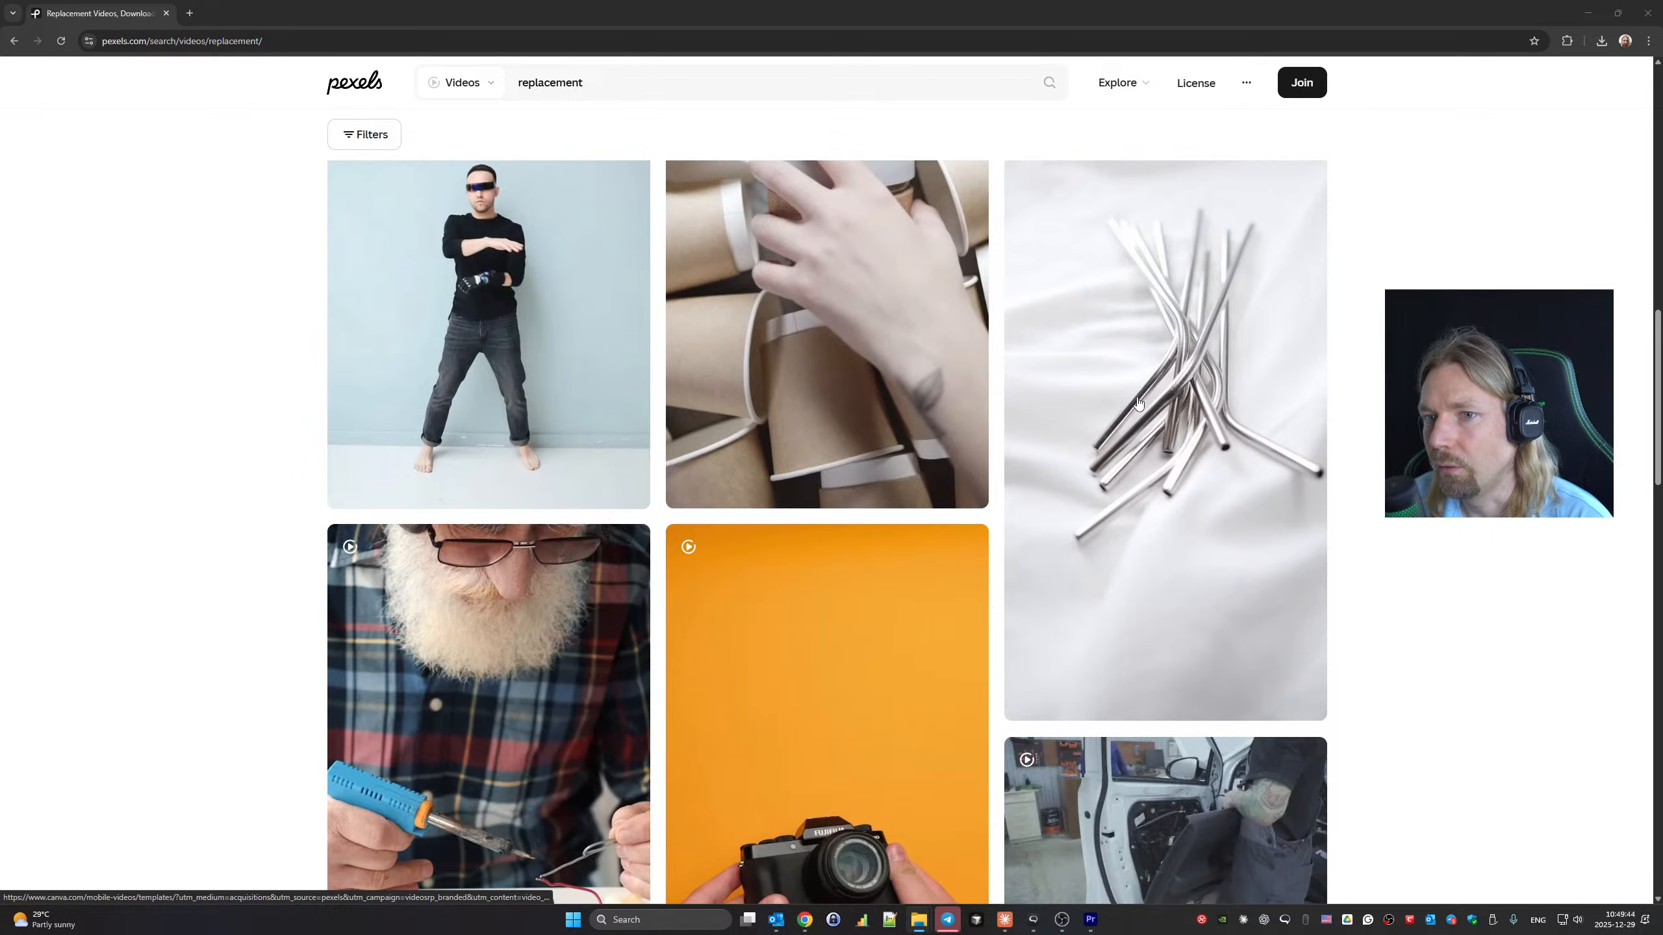
scroll(1138, 403, "down", 15)
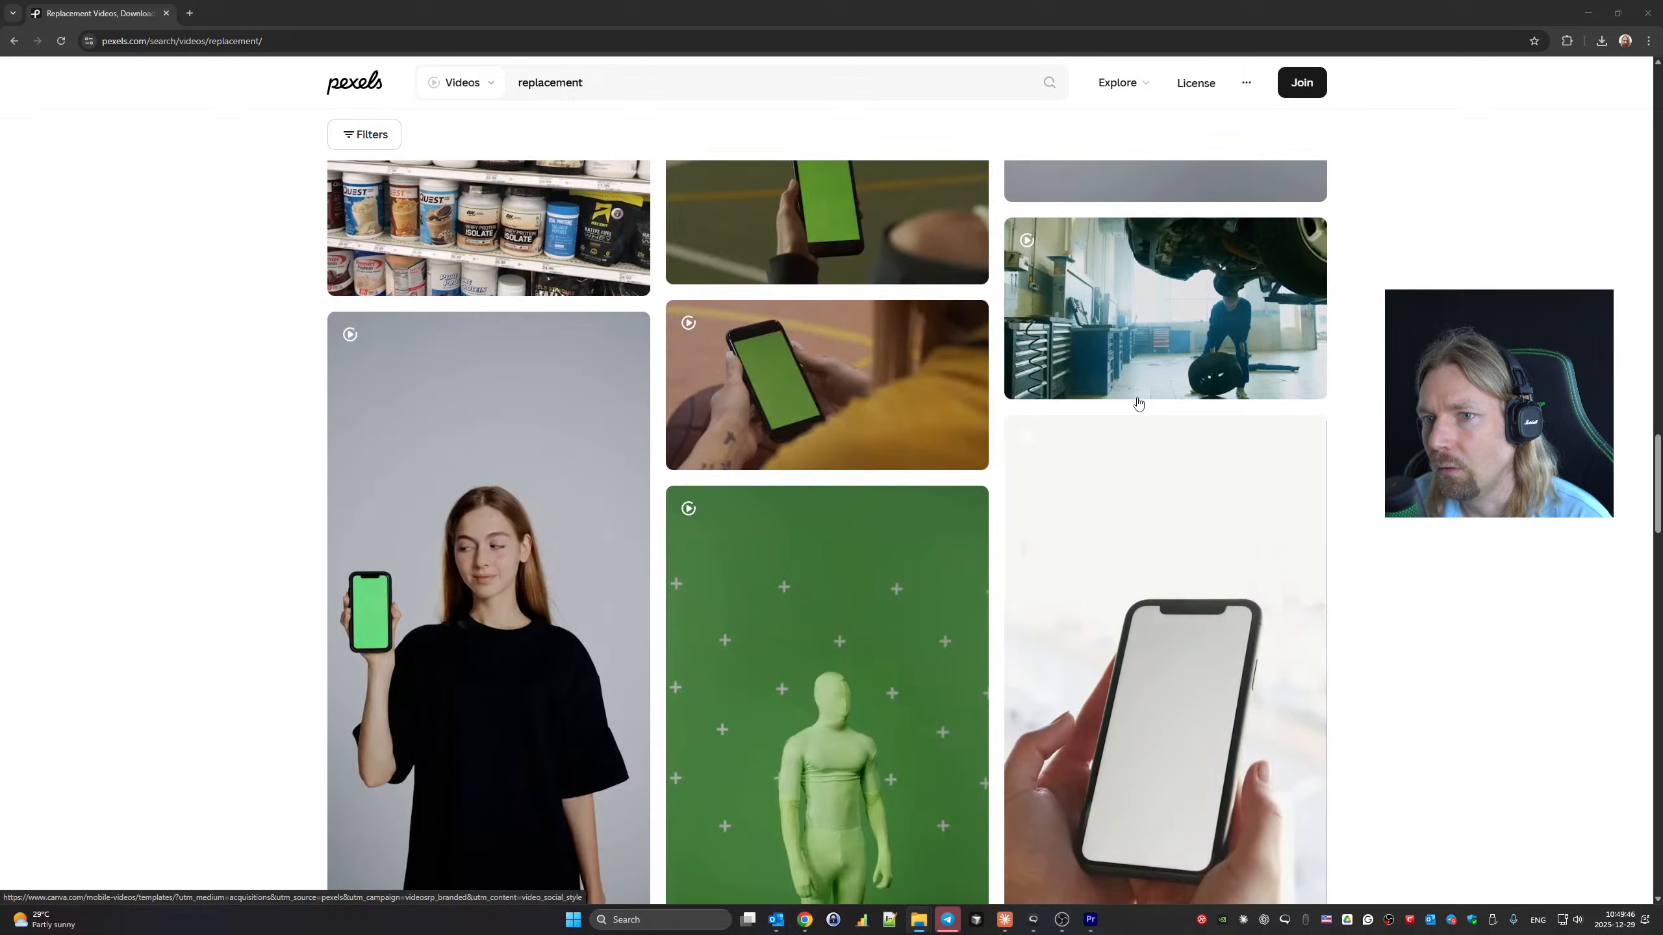
scroll(1138, 402, "down", 10)
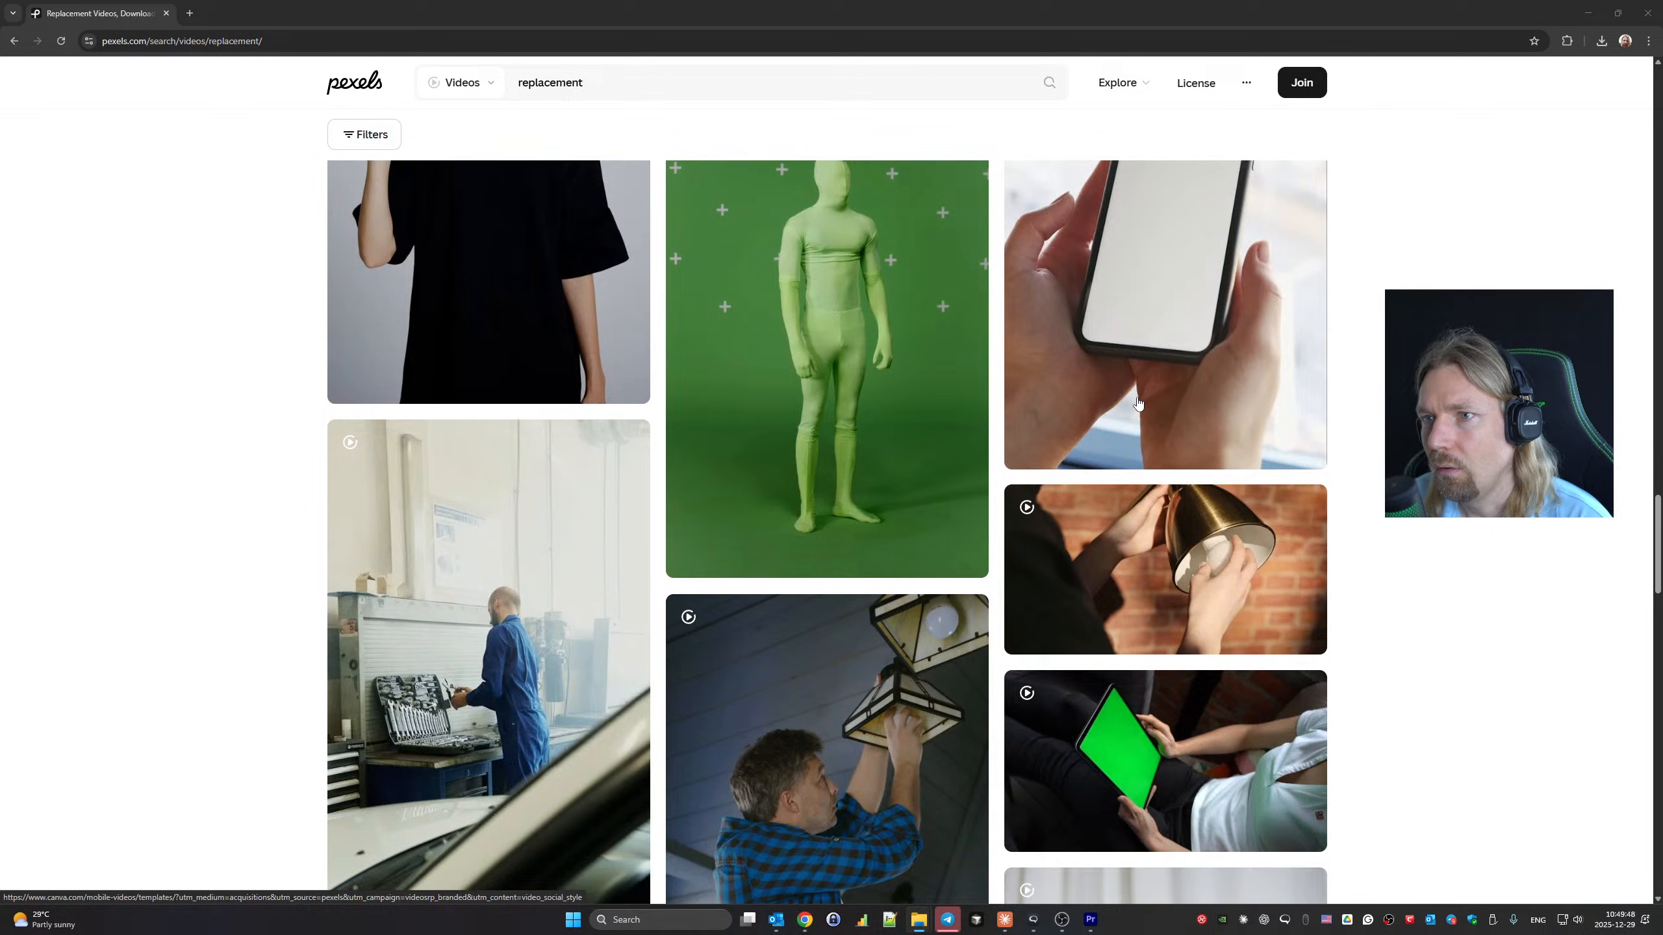
scroll(1139, 403, "down", 15)
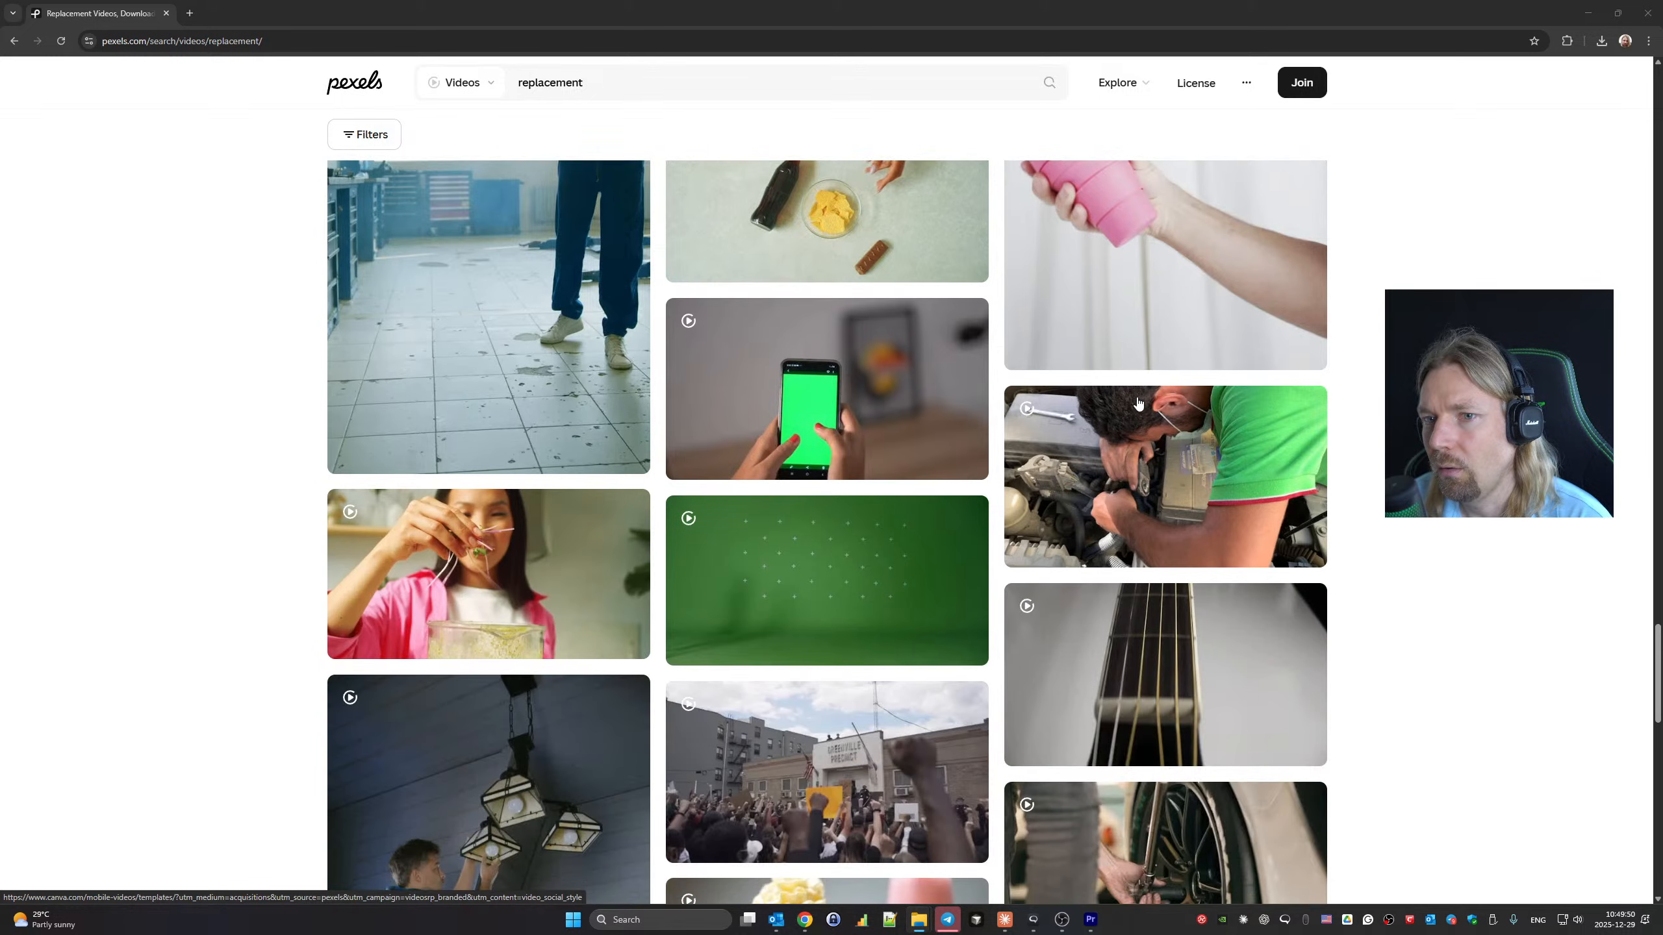
scroll(1138, 402, "down", 15)
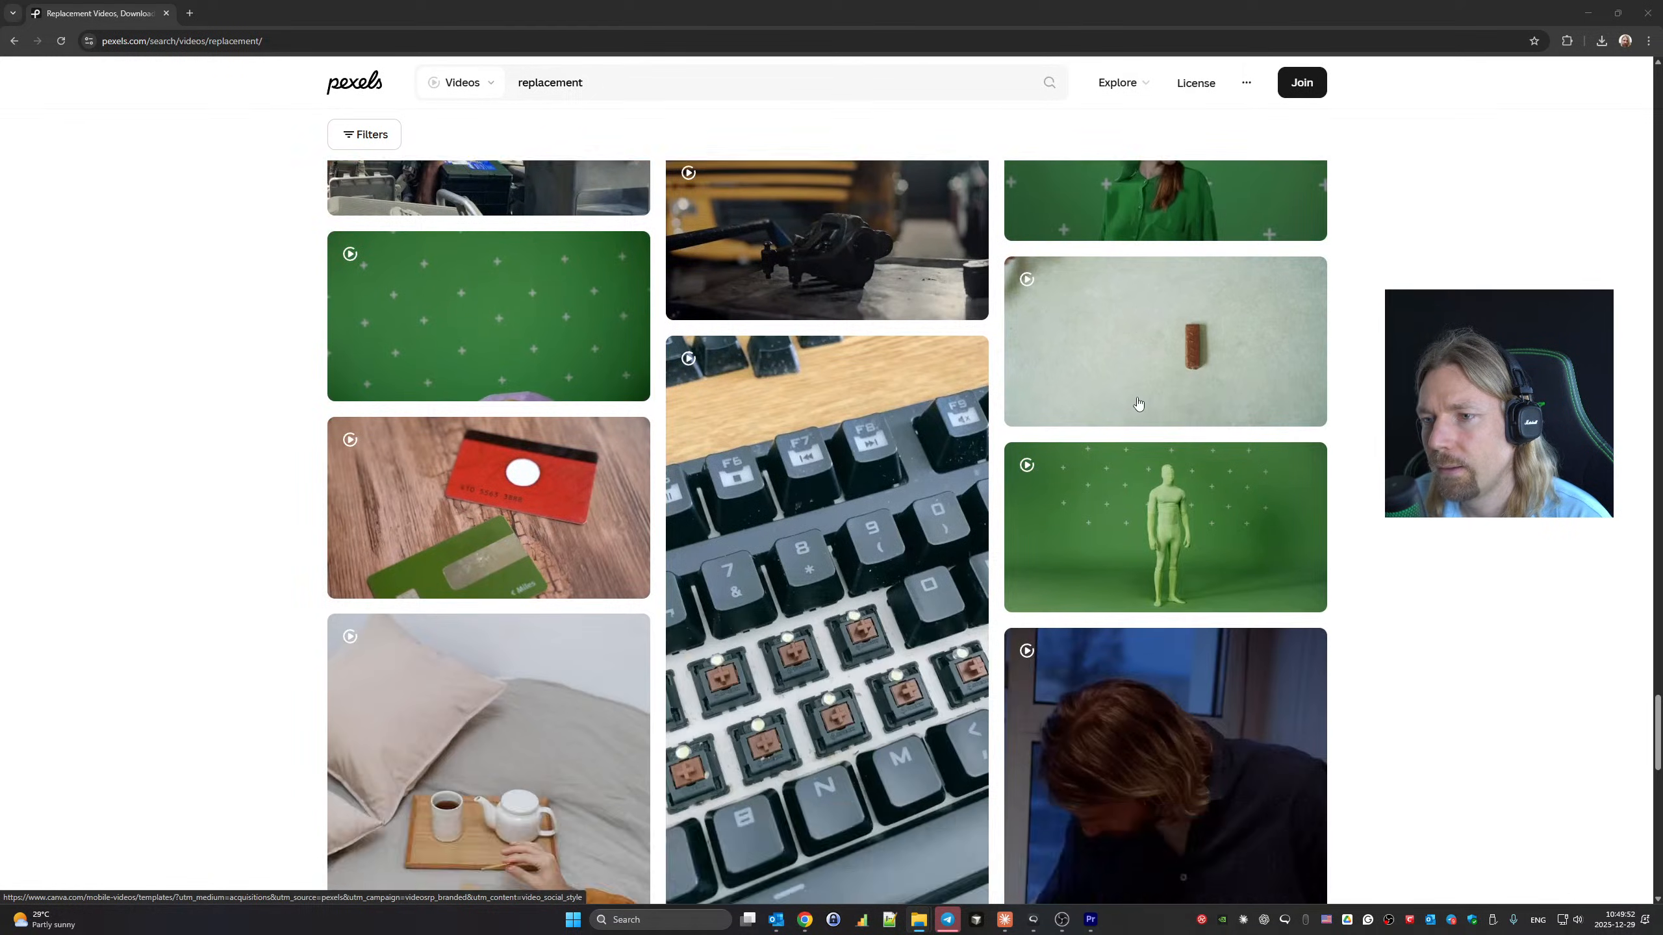
scroll(1138, 403, "down", 15)
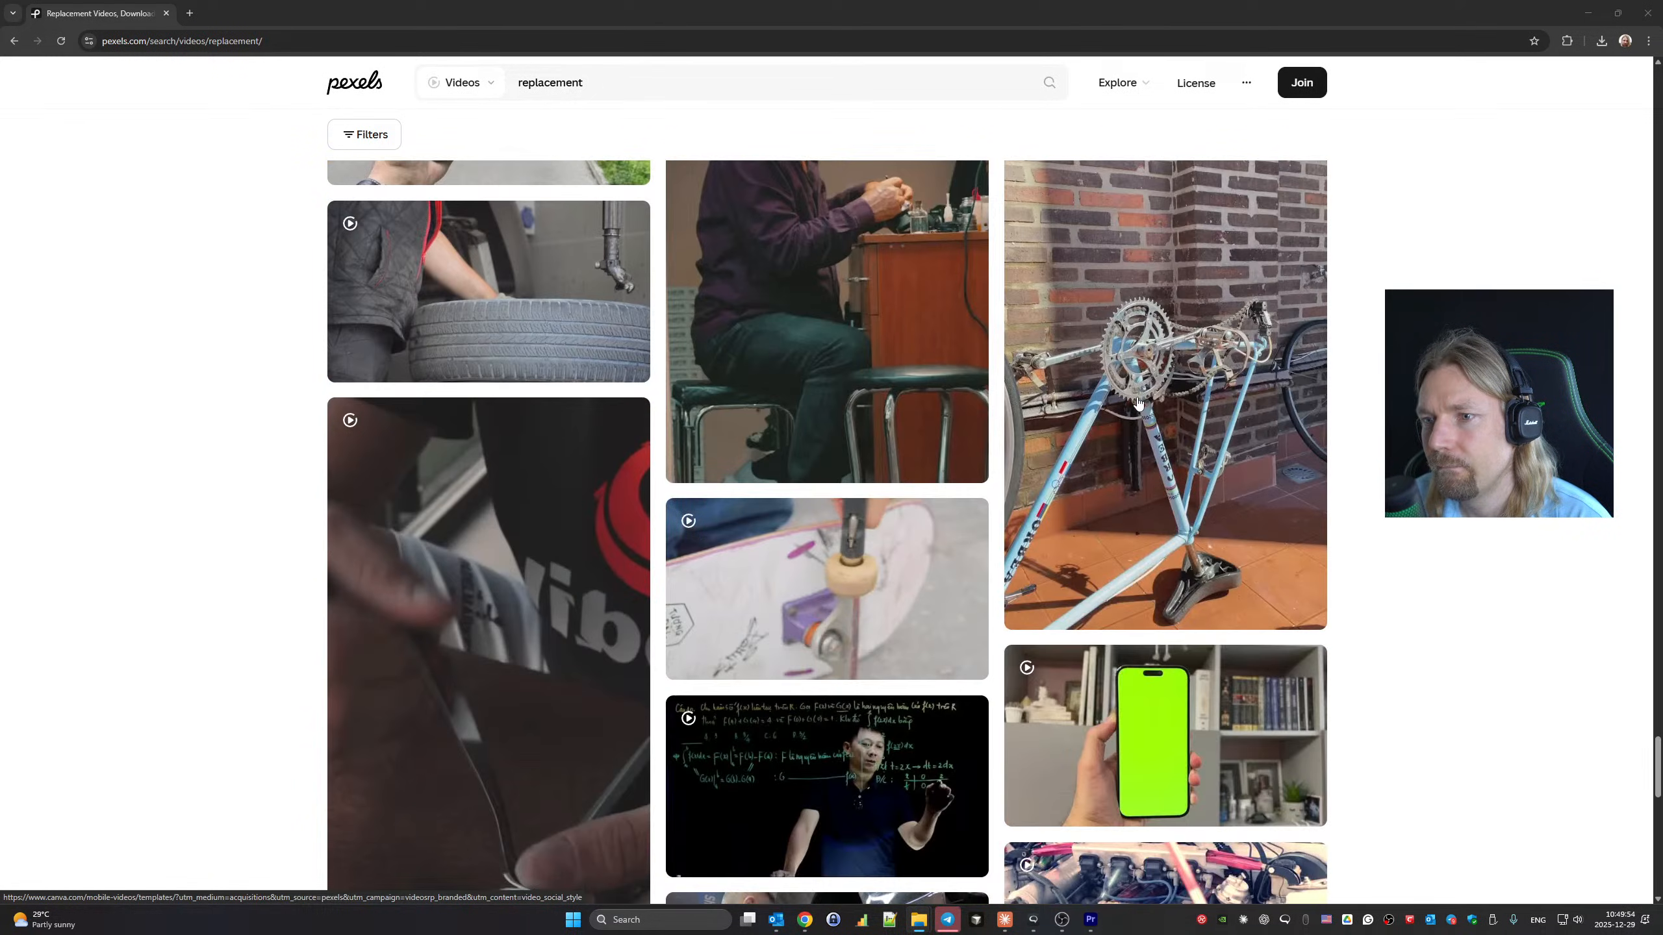
scroll(1138, 403, "down", 6)
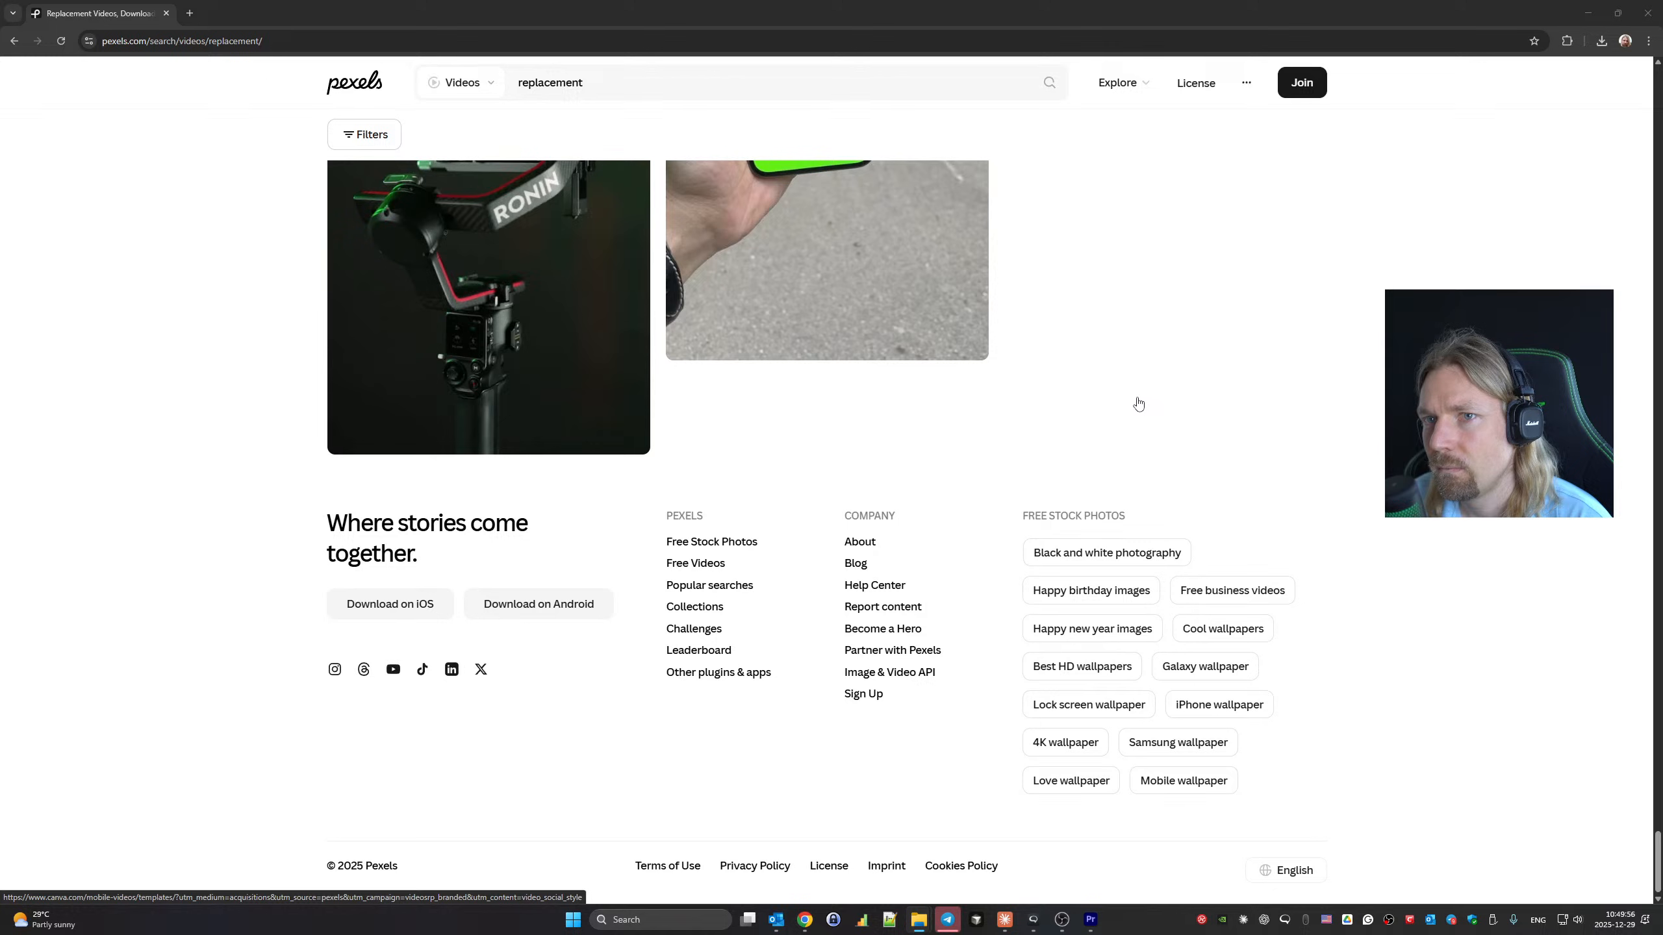
scroll(1138, 402, "up", 4)
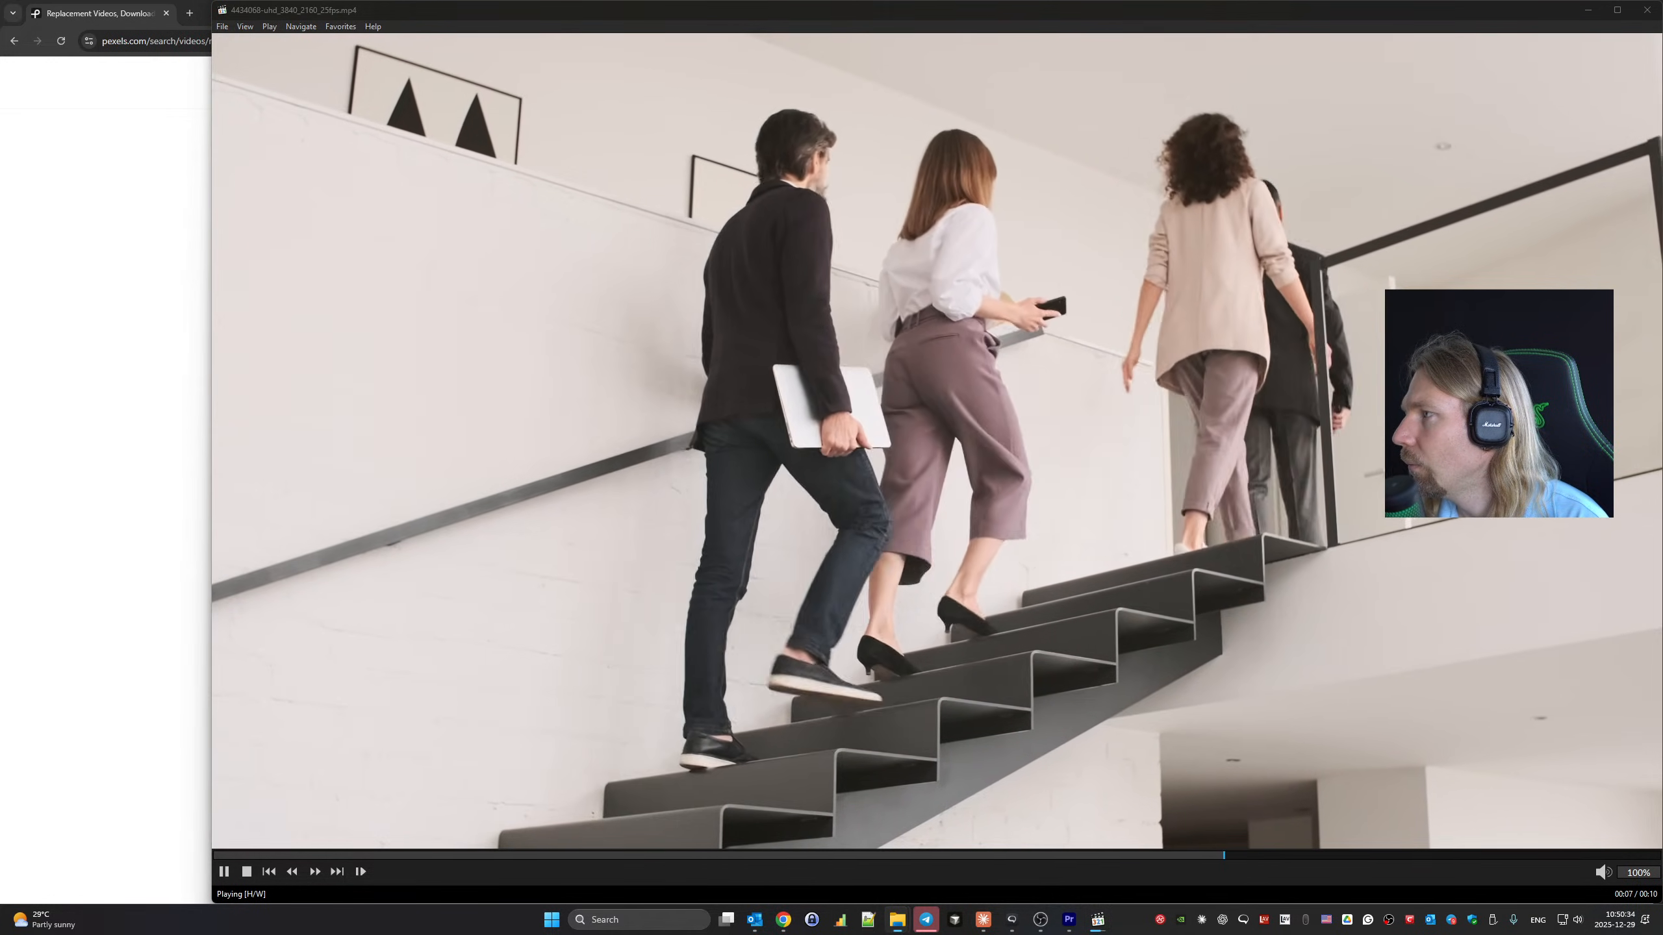
Preview the downloaded stock clips one after another in the media player with the sound turned down, and minimize the player.
key("Page_Down")
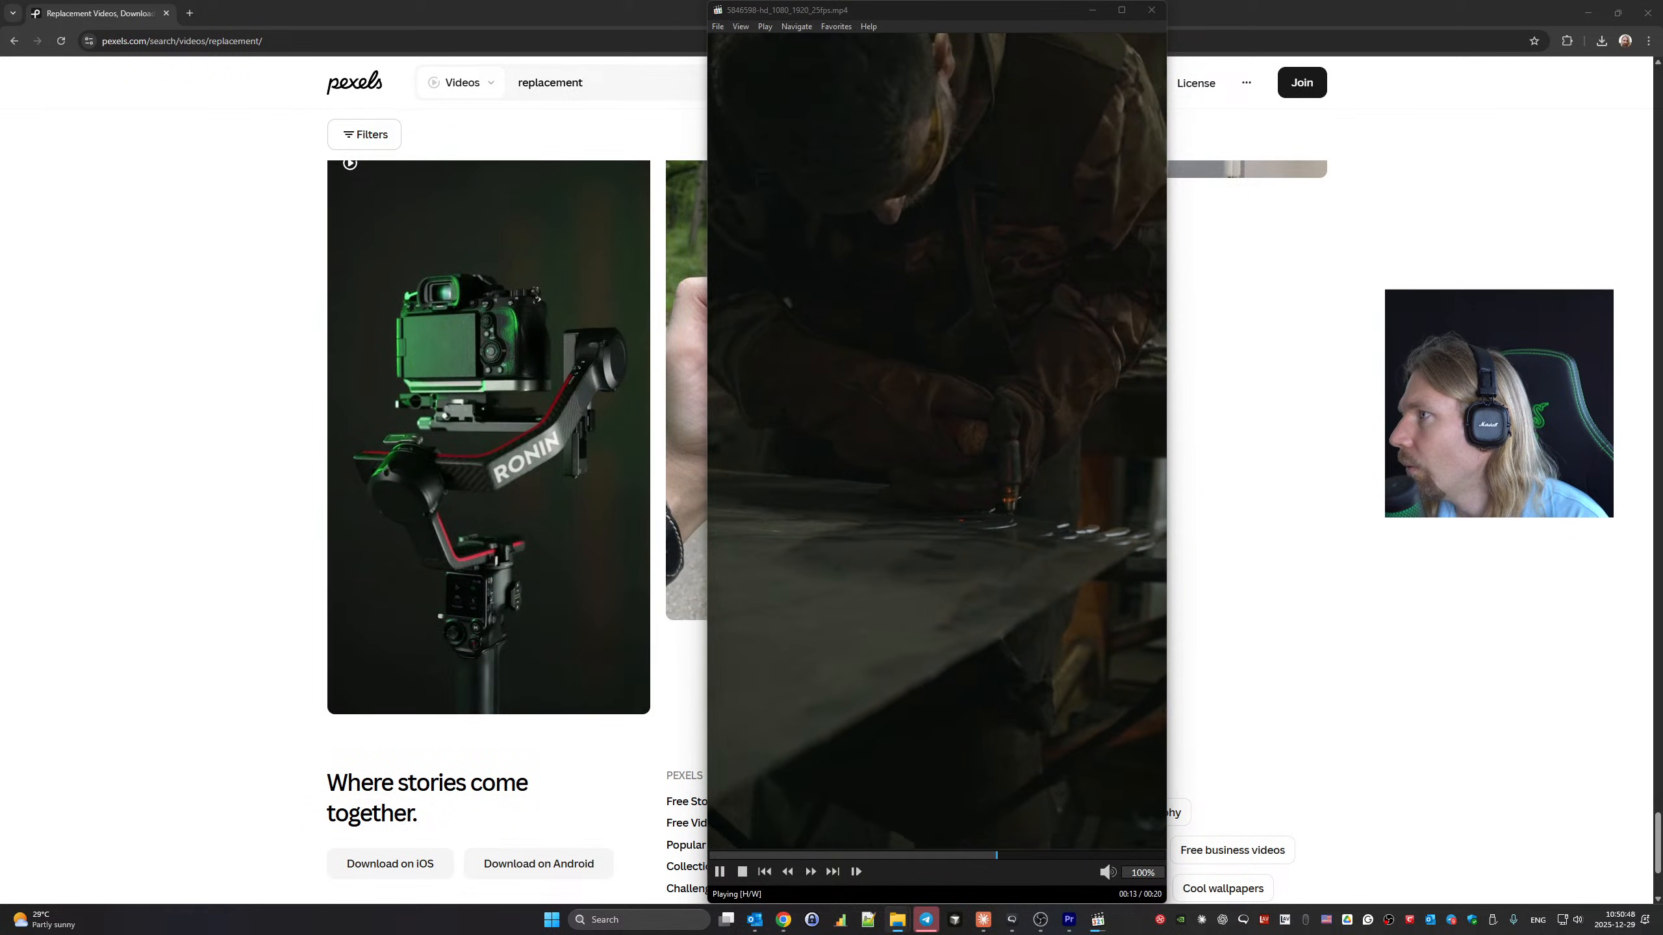
key("Return")
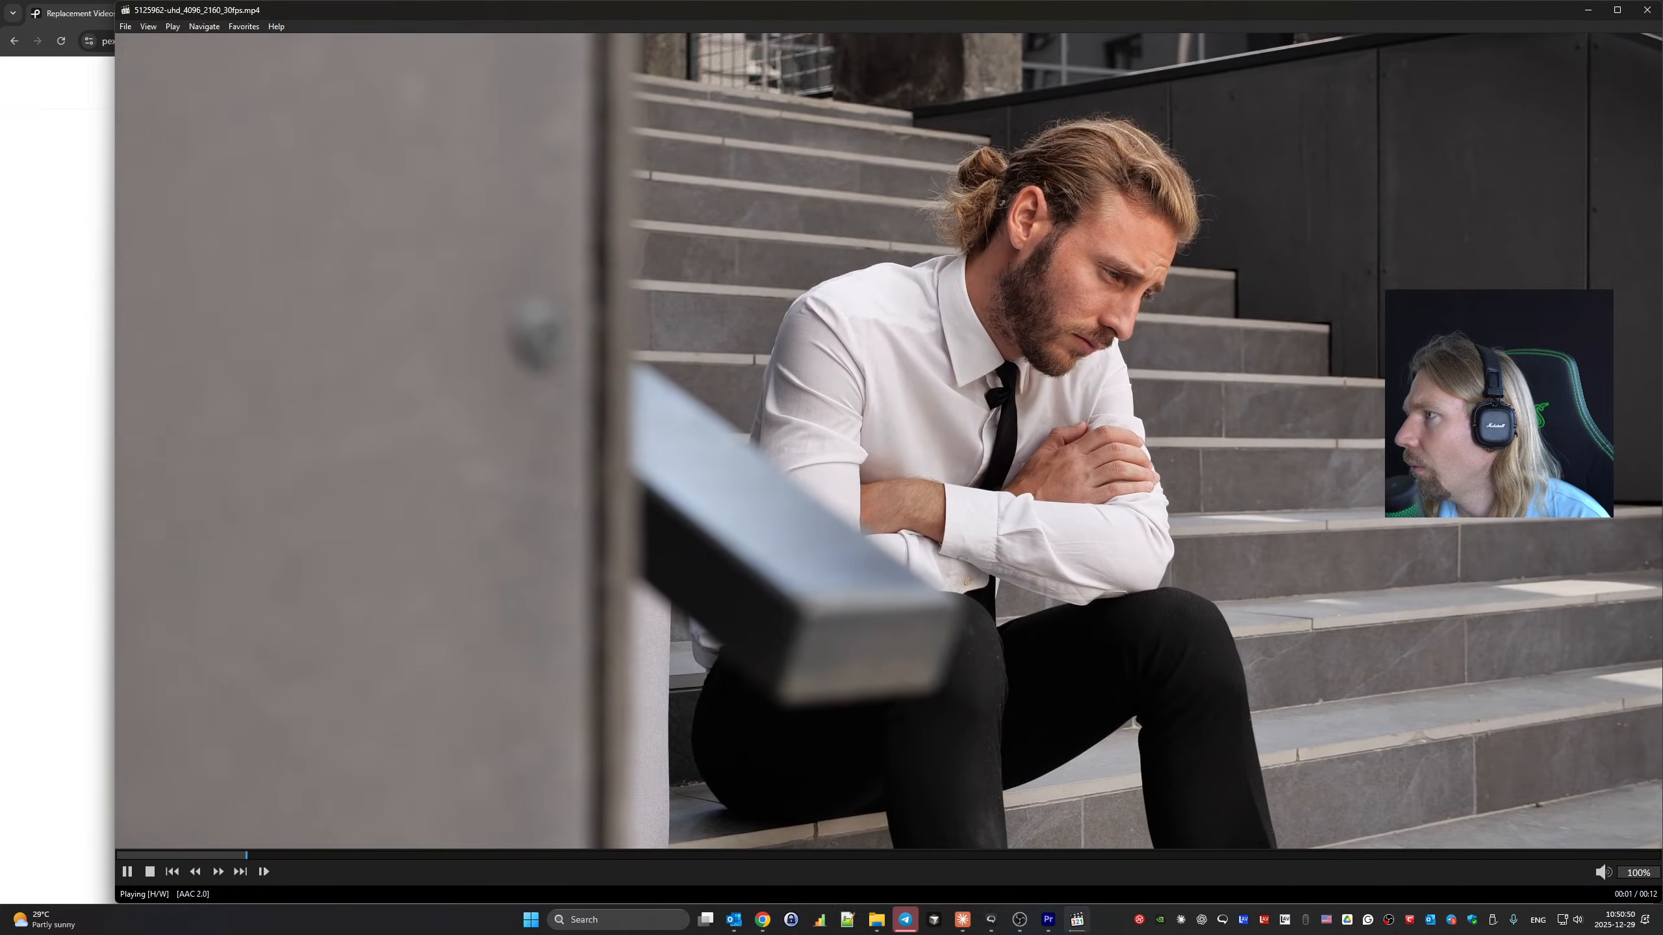
scroll(1295, 458, "down", 20)
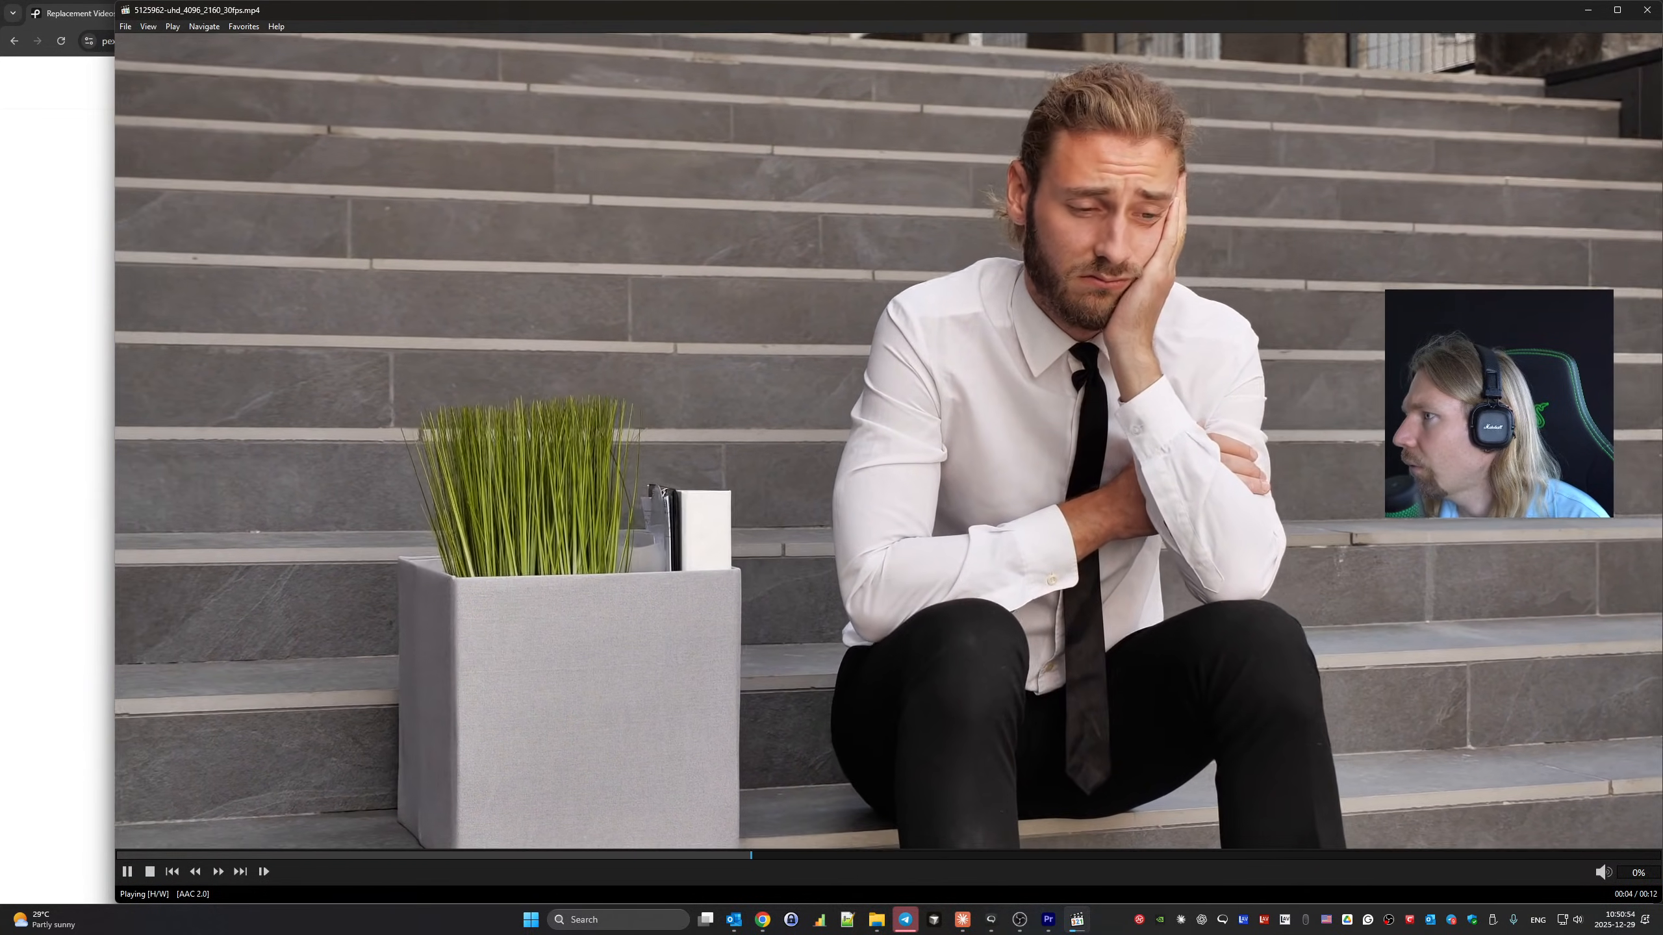
key("Return")
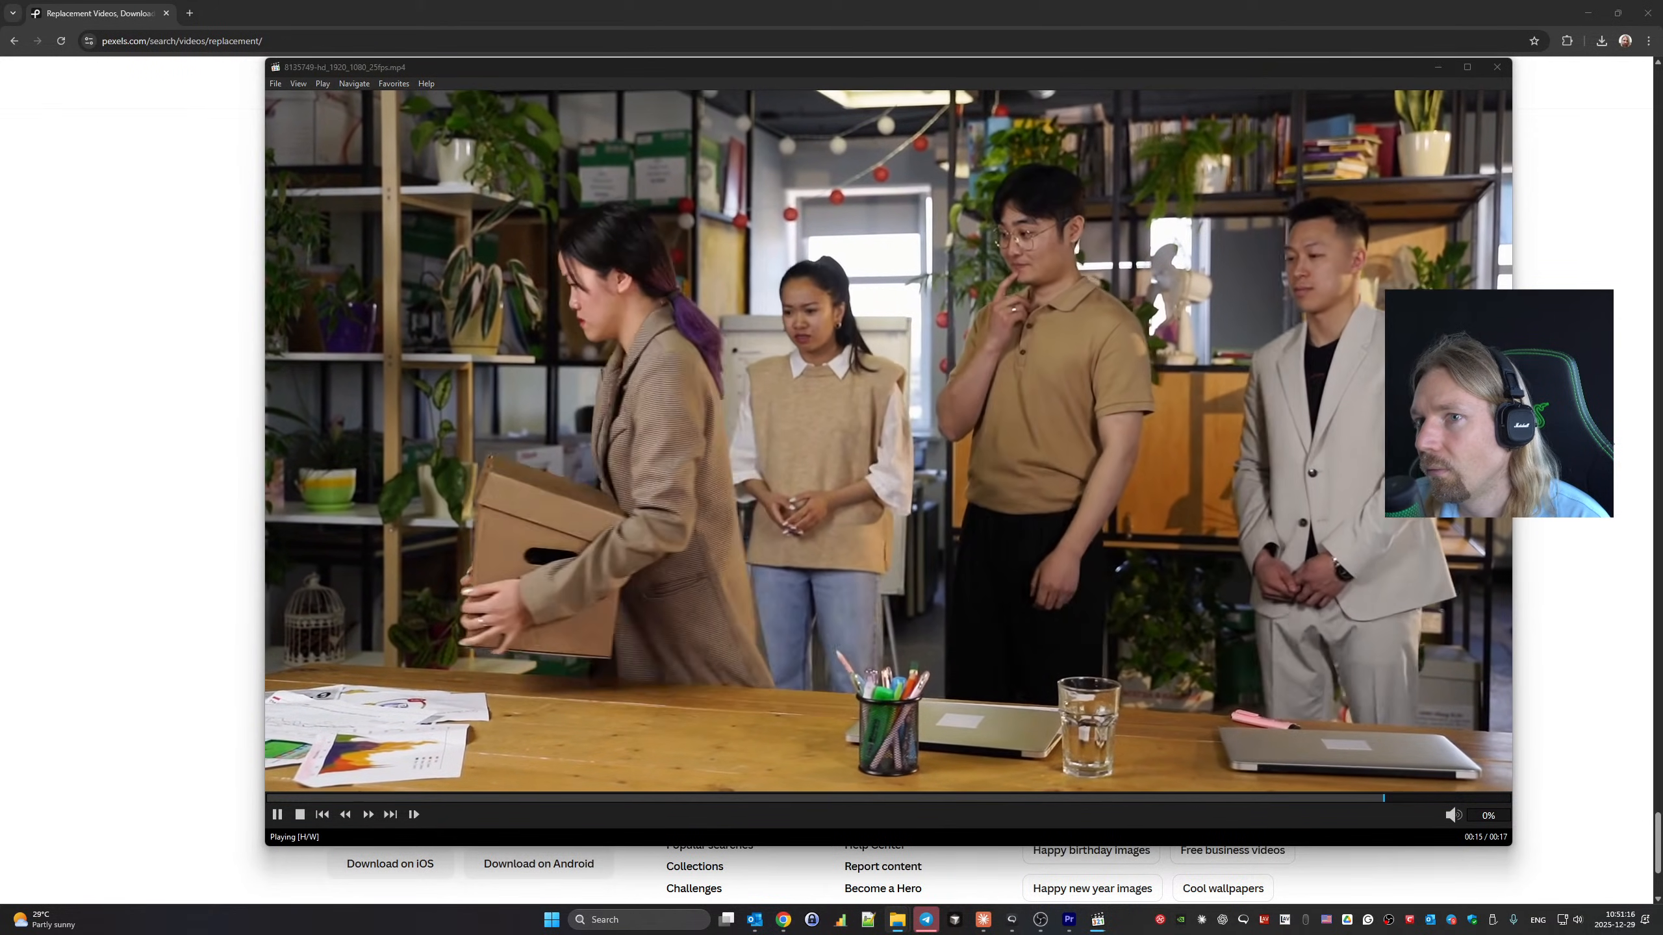
scroll(889, 441, "up", 1)
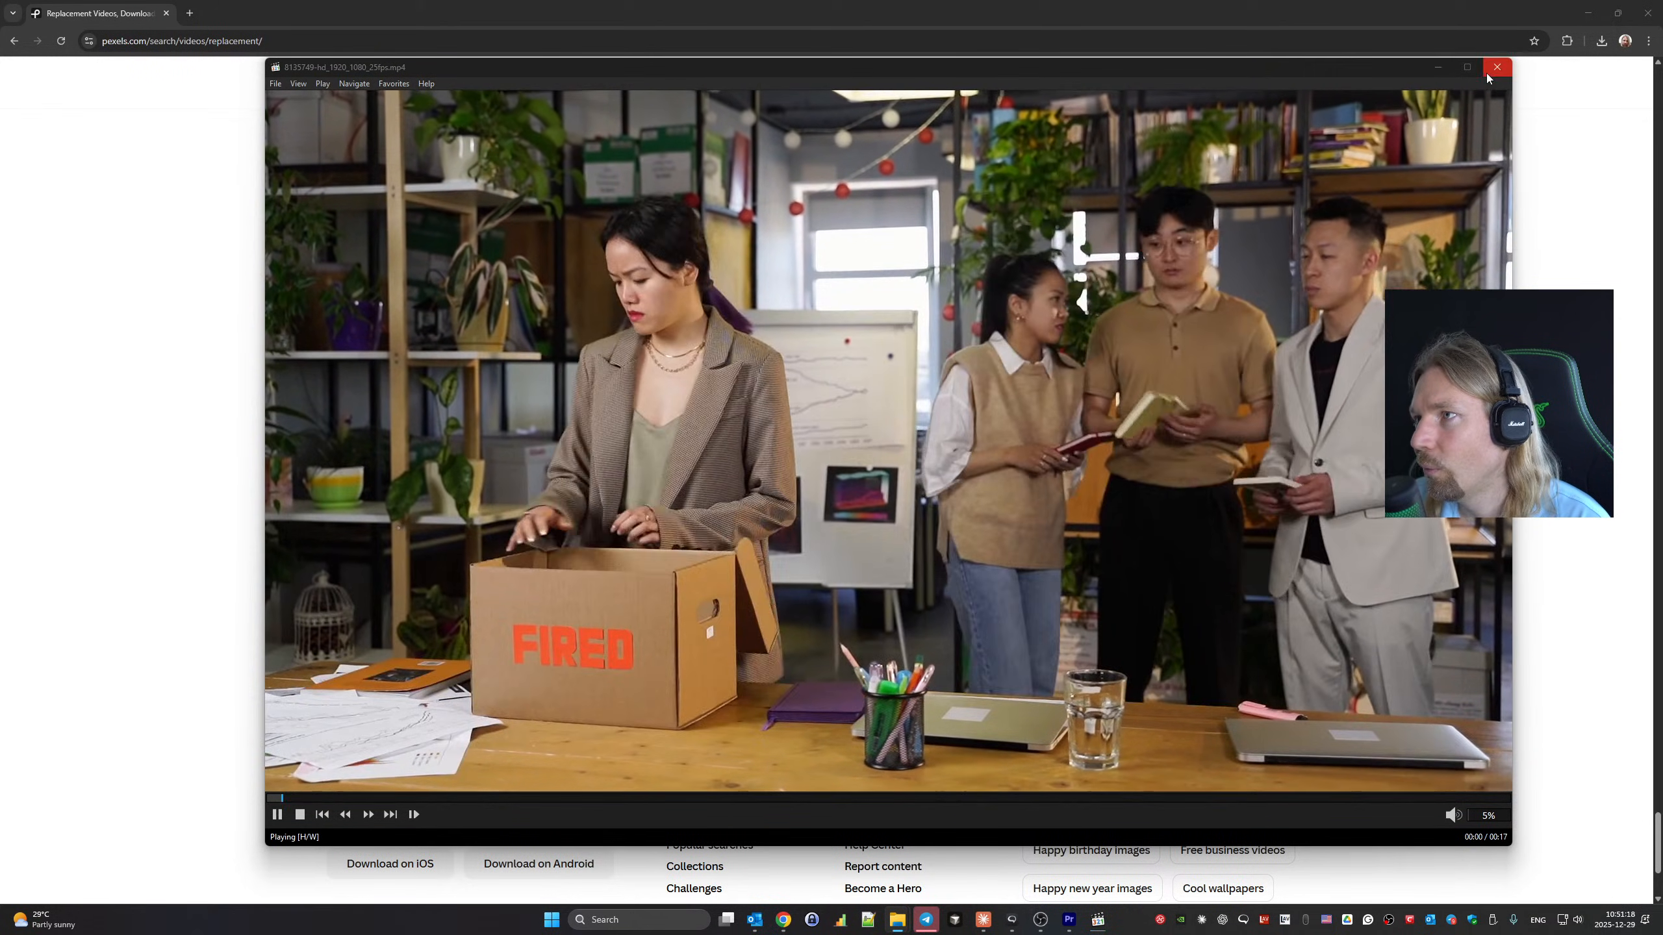
left_click(1437, 69)
Switch to Premiere Pro and place 8135745-hd_1920_1080_25fps.mp4 above the adjustment layer, starting at the "If they can" caption.
key("alt+Tab")
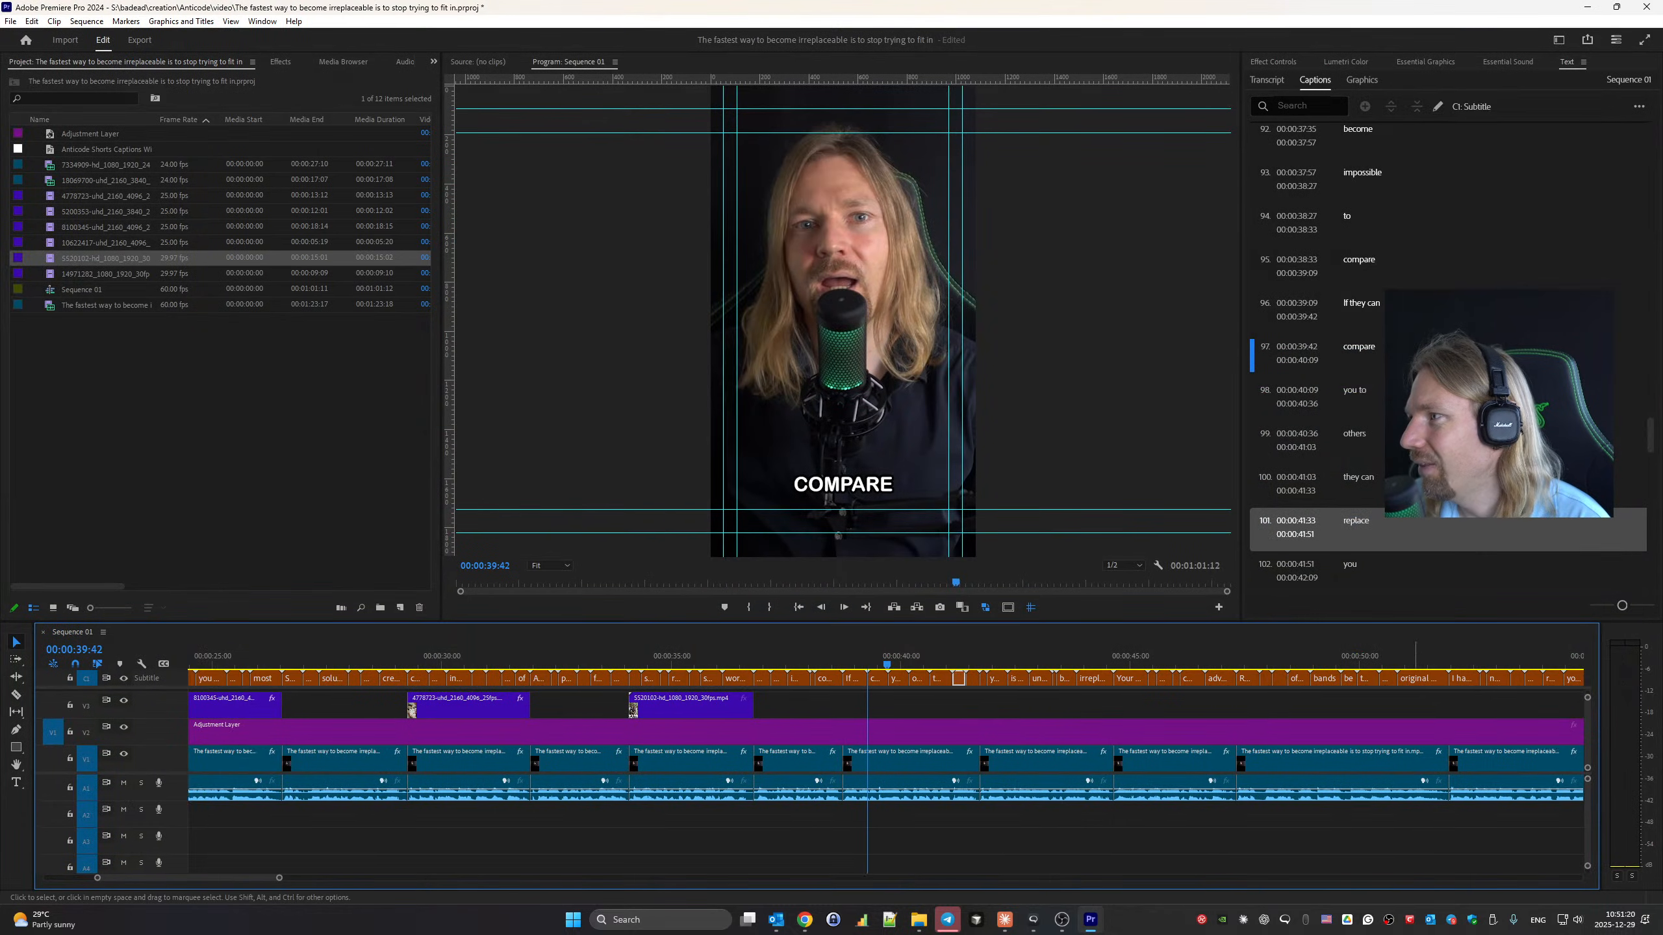
left_click_drag(1132, 781, 1078, 666)
left_click(838, 655)
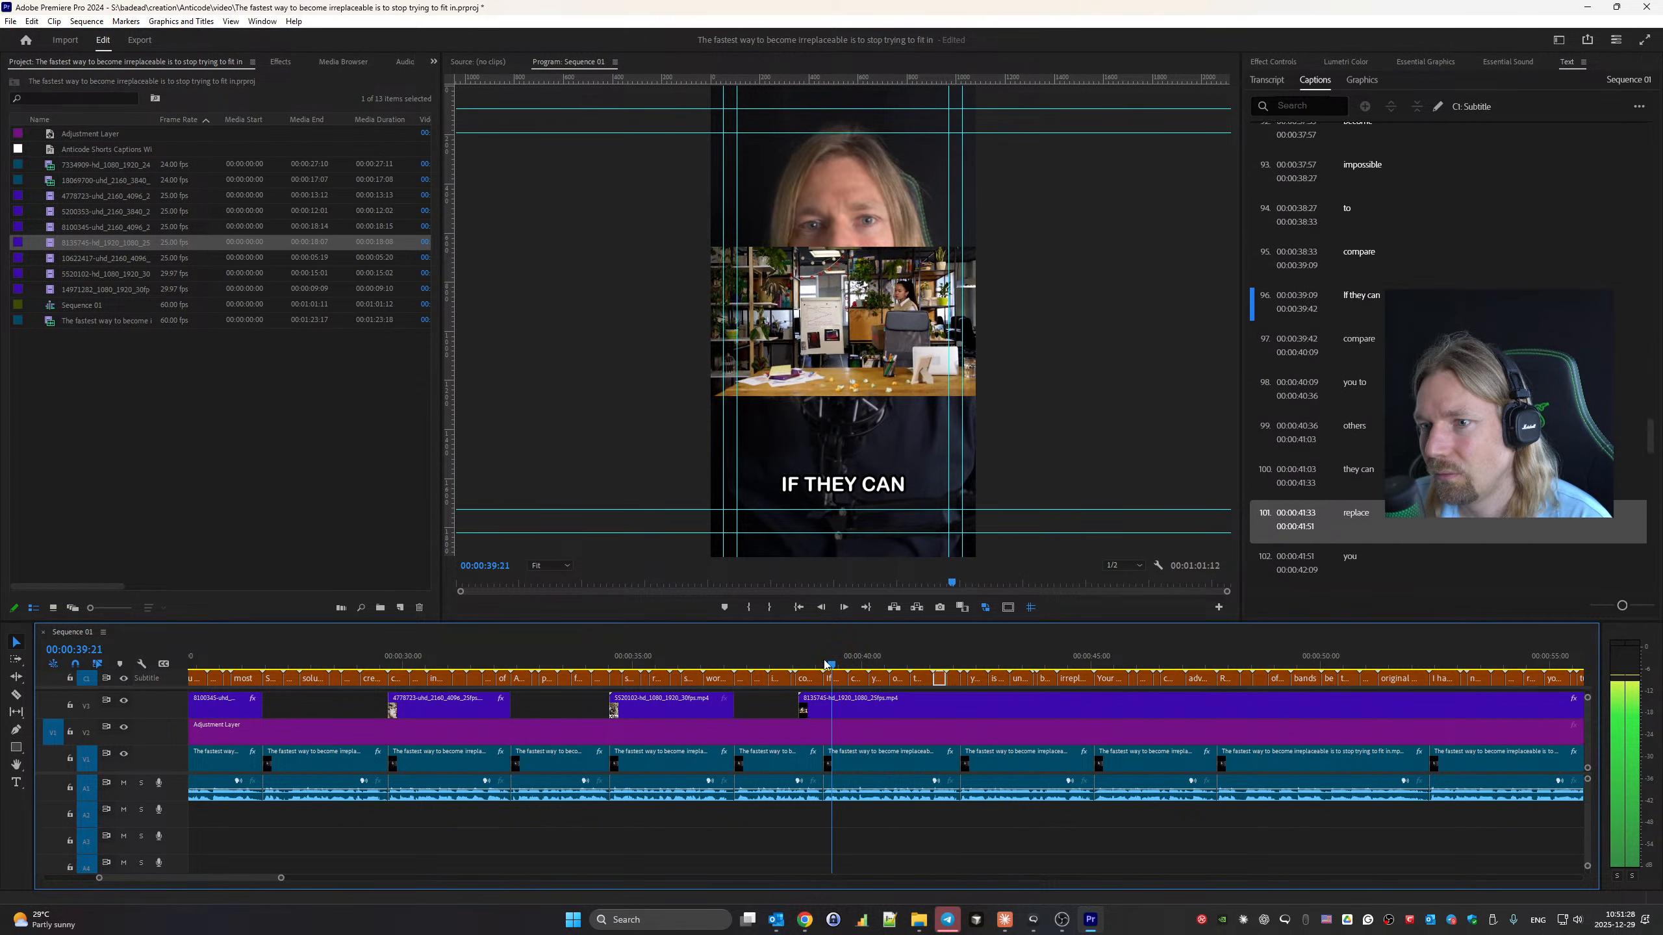
left_click_drag(890, 707, 914, 707)
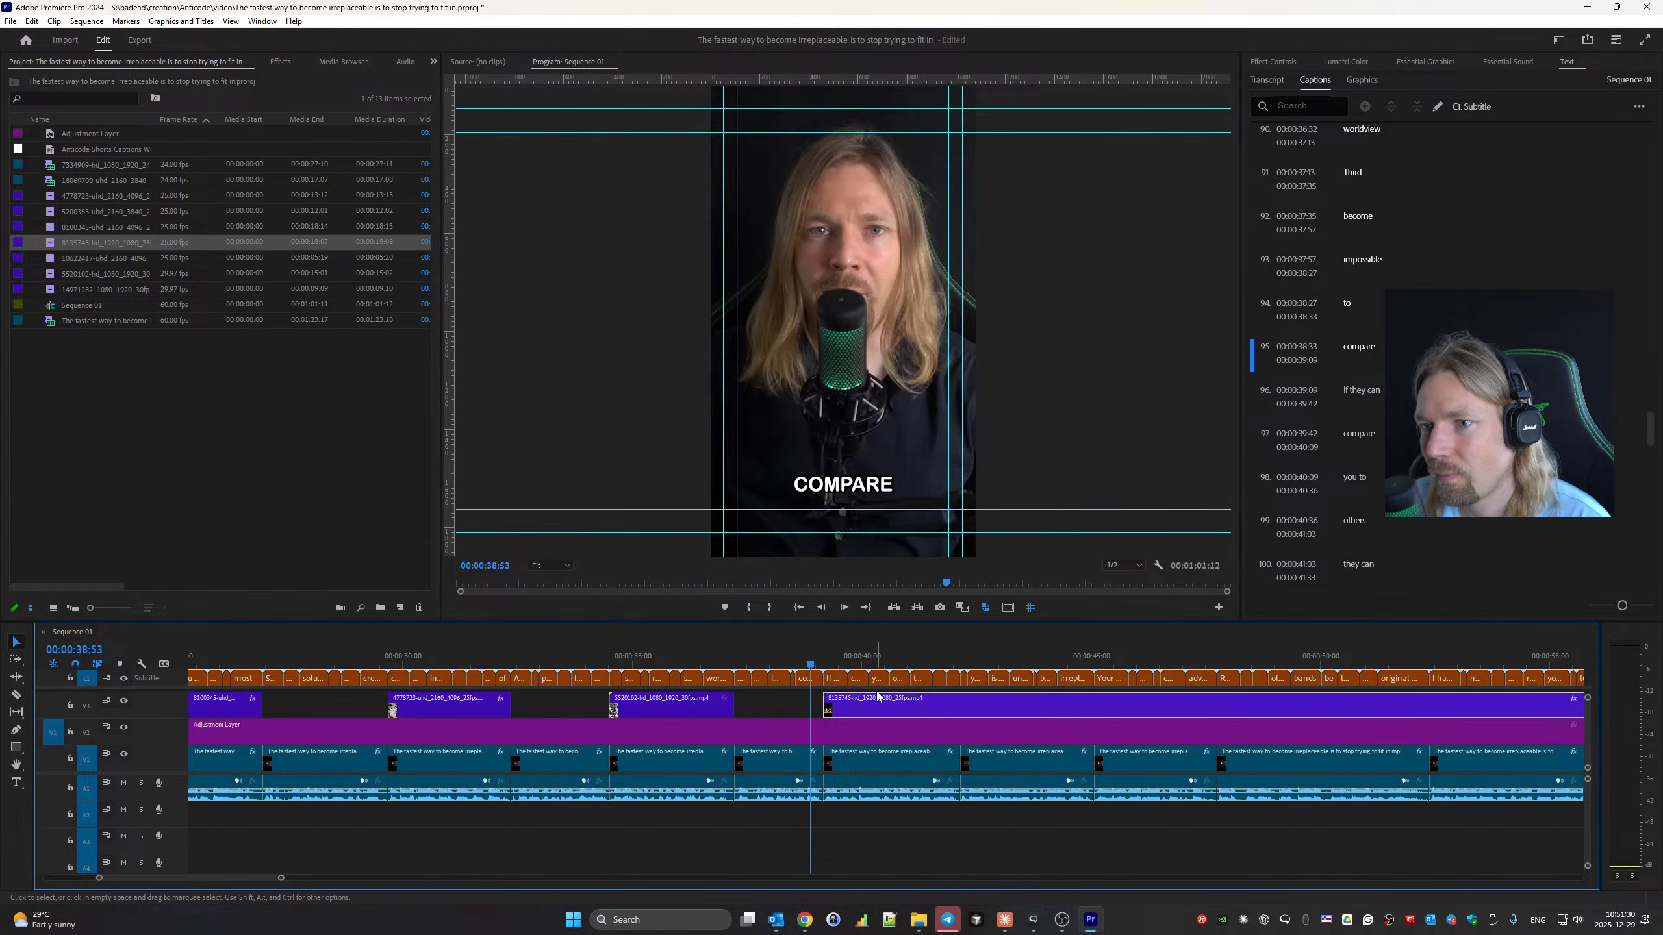
Shift the placed stock clip slightly earlier, trim its start back to the "If they can" caption, and check the playback.
key("space")
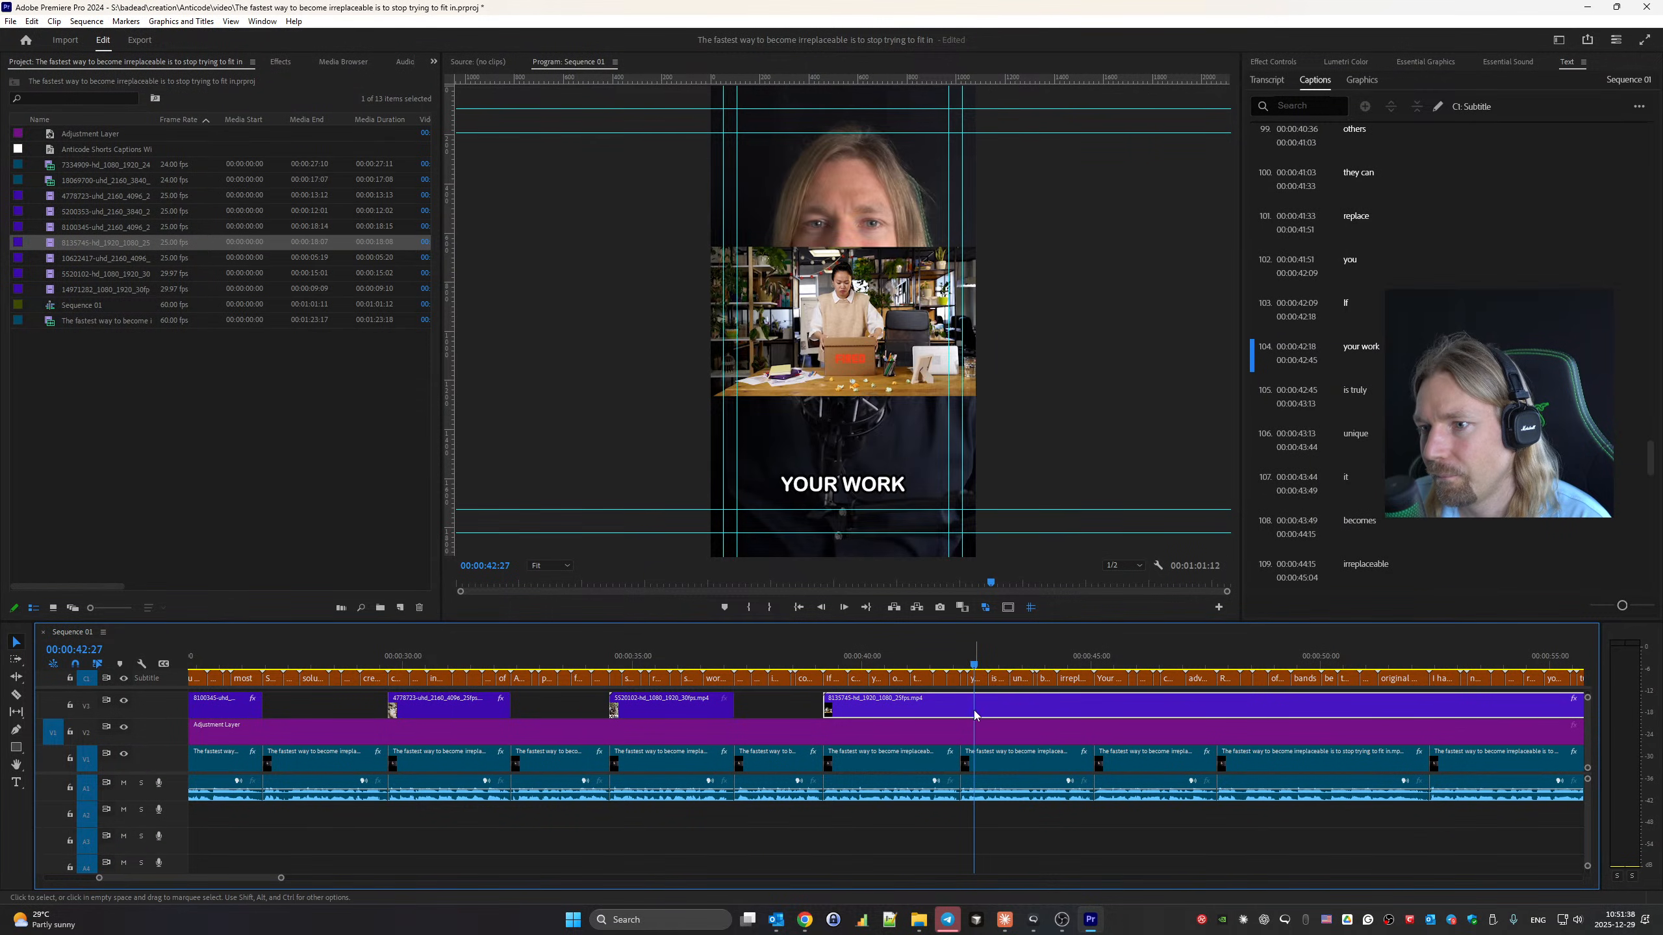
left_click_drag(975, 714, 965, 716)
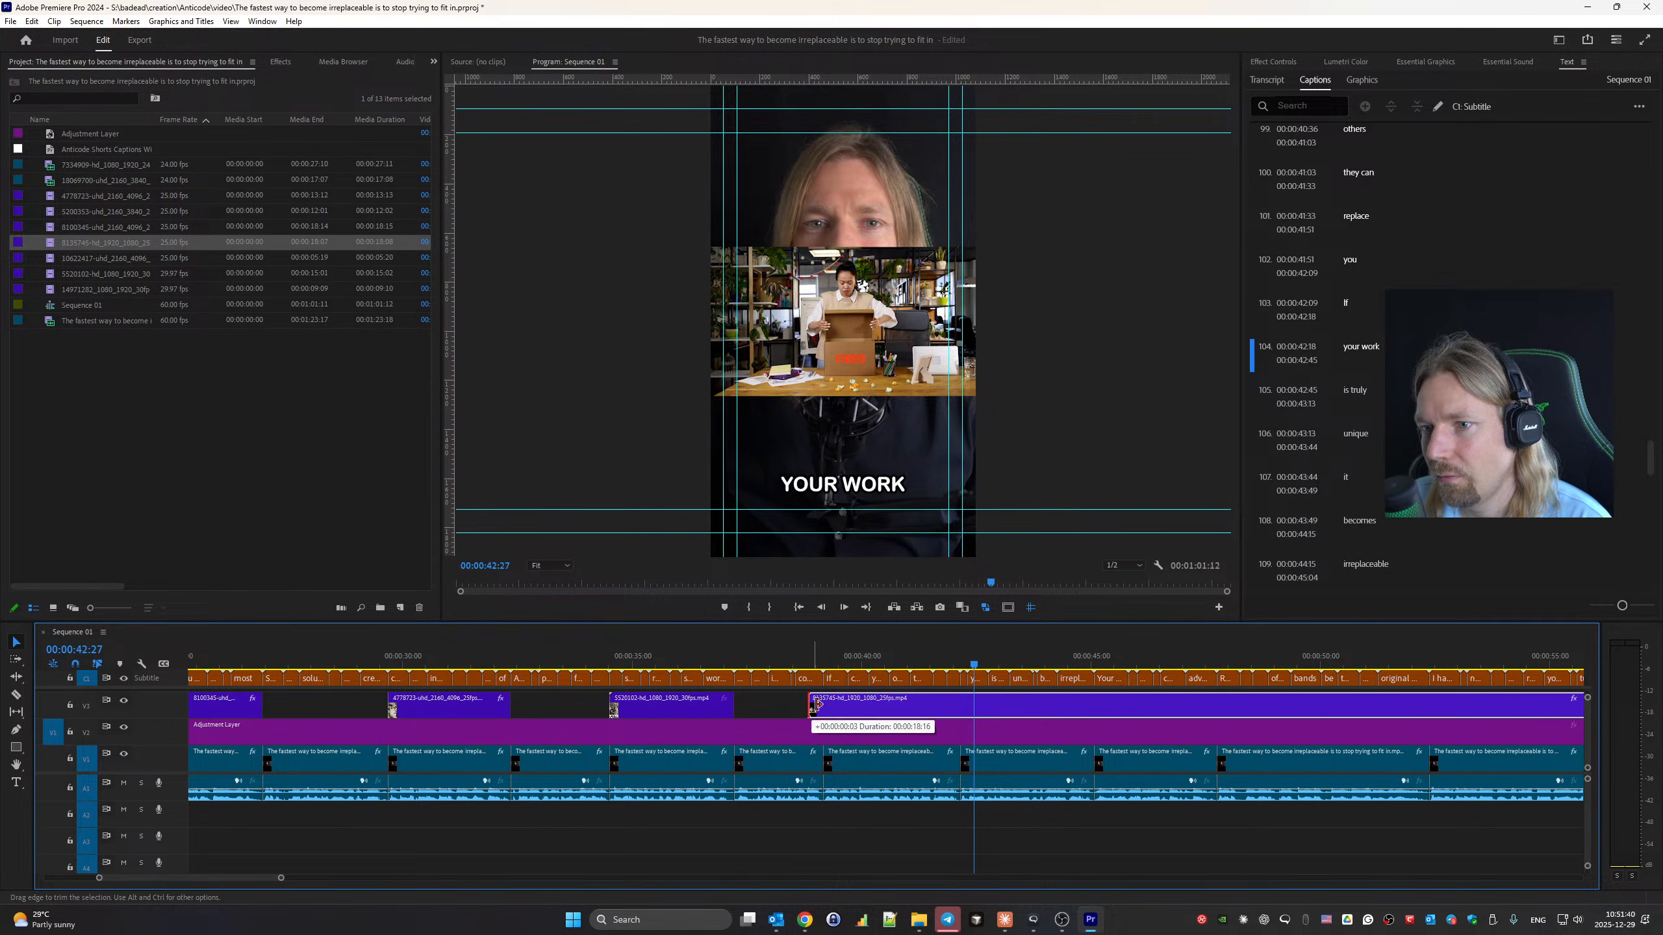
left_click_drag(817, 704, 823, 705)
left_click(826, 653)
key("space")
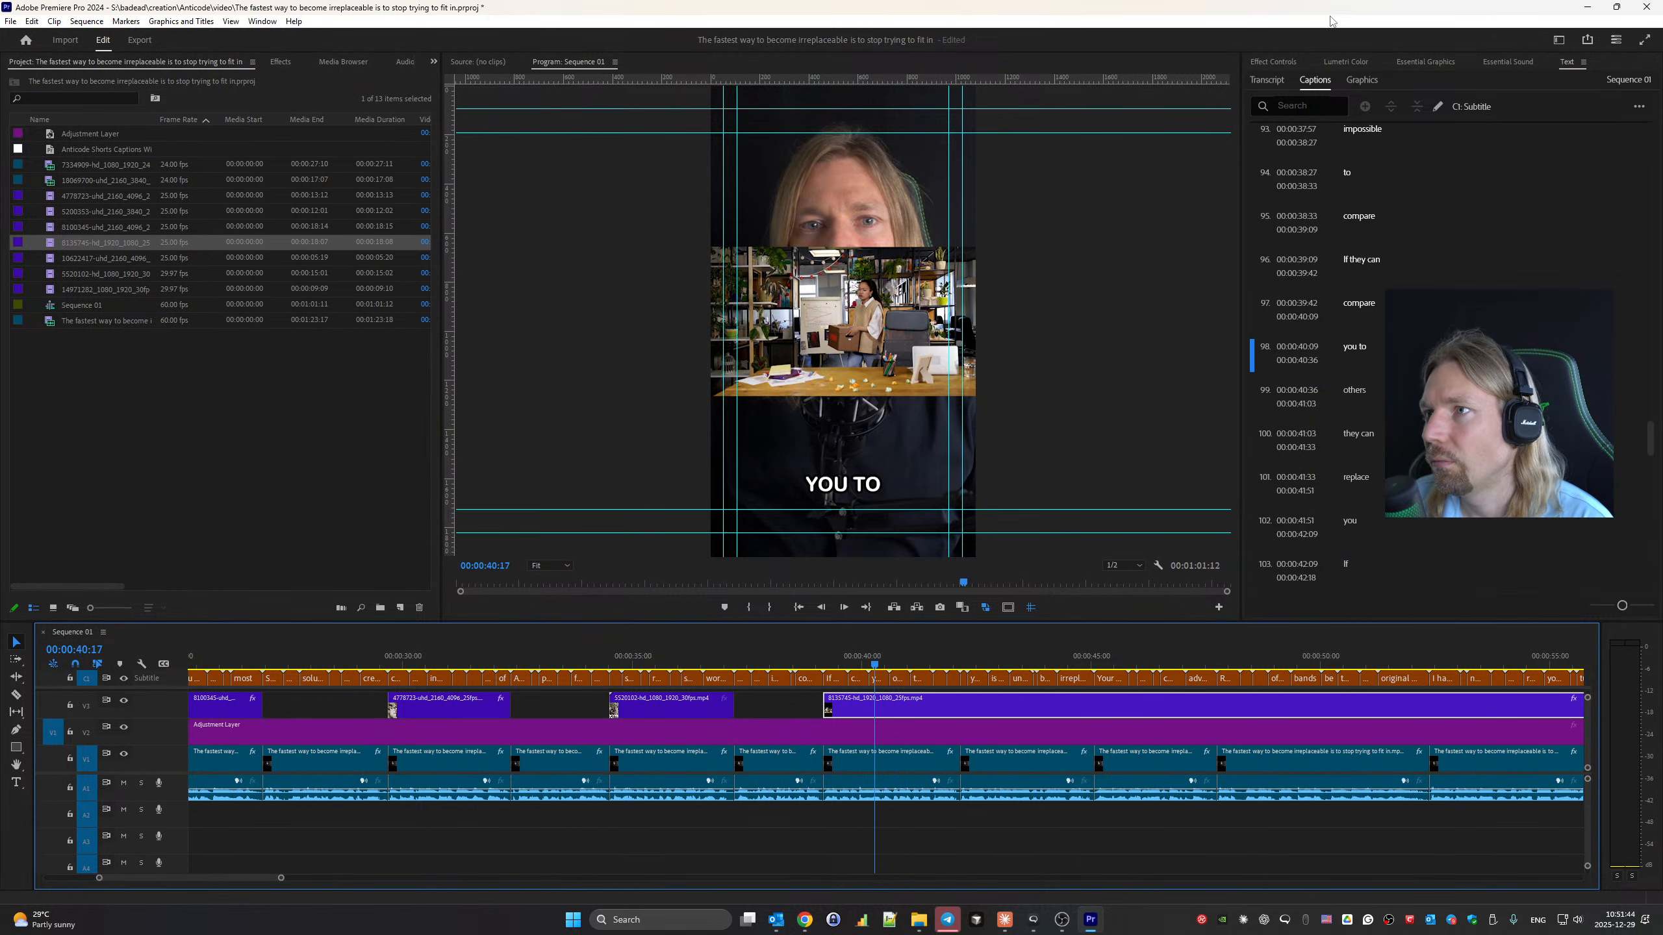
Scale the stock clip up to 179 so it fills the vertical frame.
left_click(1253, 61)
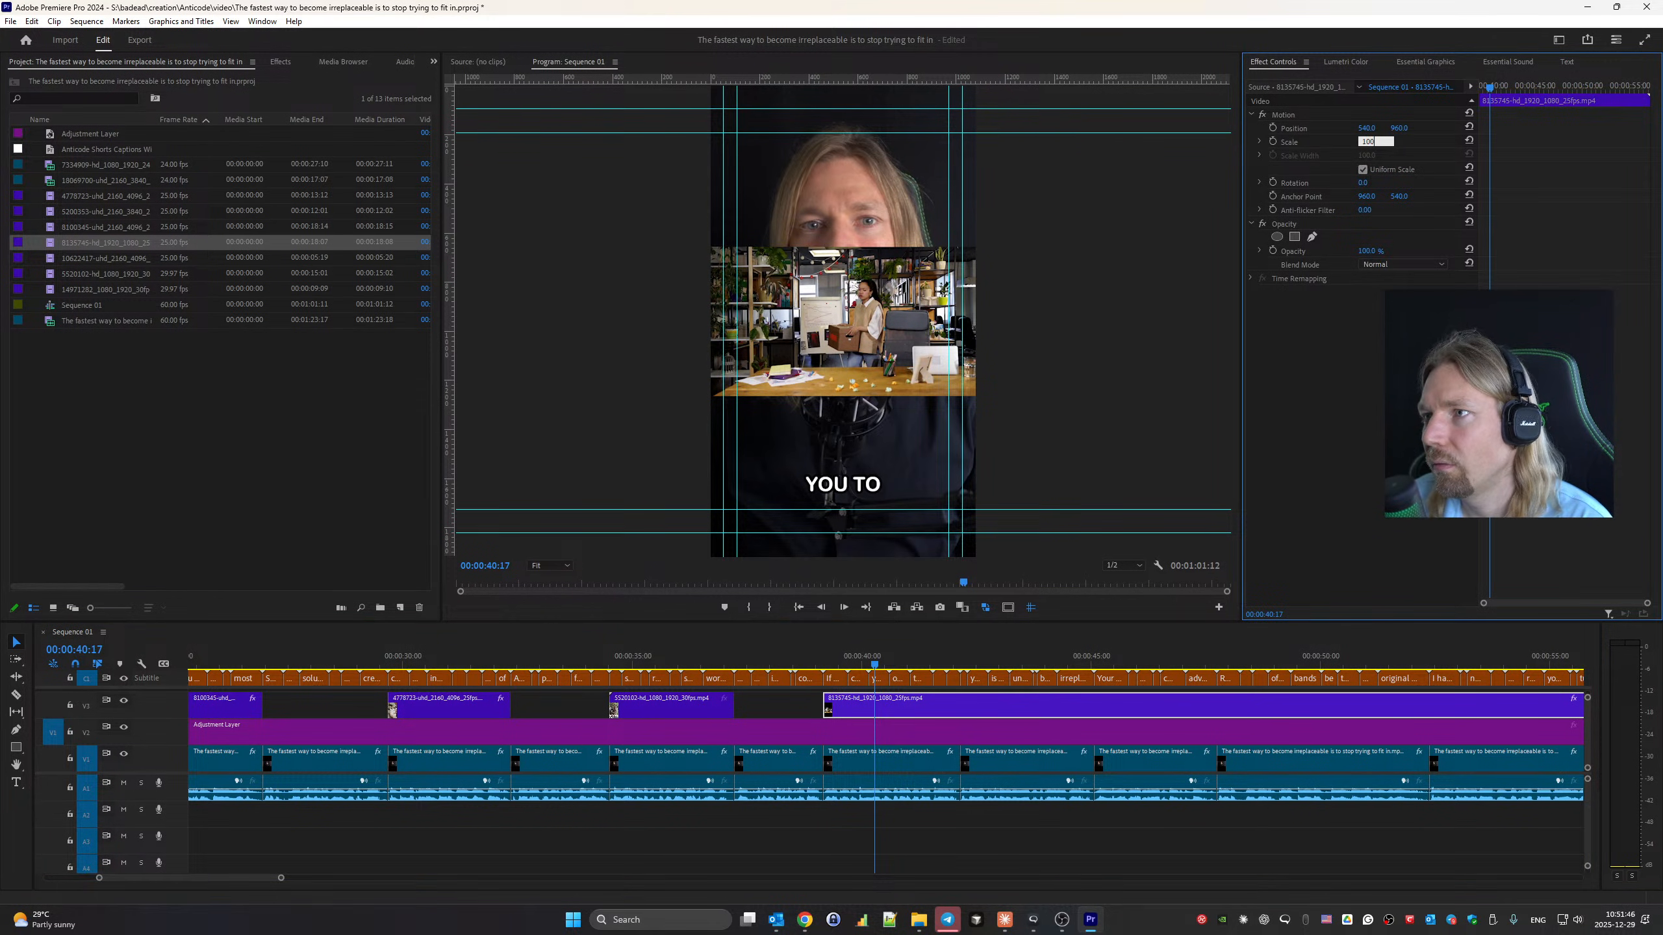
key("Return")
left_click(1376, 140)
key("shift+Up")
key("shift+Up")
key("shift+Up")
key("shift+Up")
key("shift+Up")
key("shift+Up")
key("shift+Up")
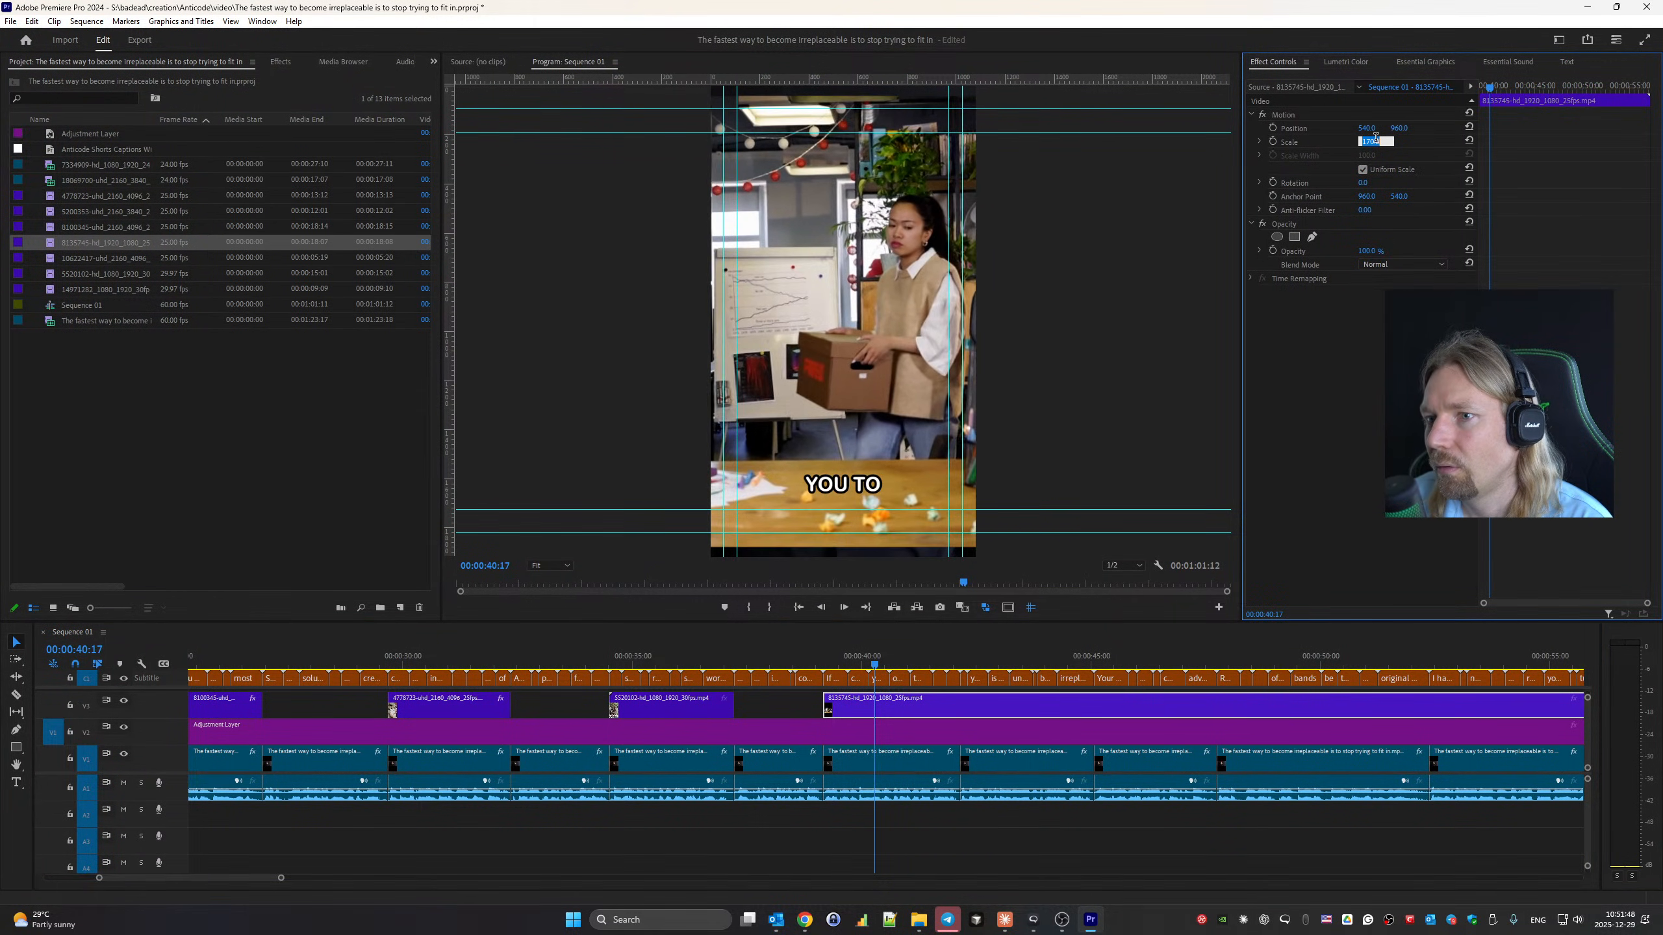
key("Up")
key("Up")
key("Up")
key("Up")
key("Up")
key("Up")
key("Up")
key("Up")
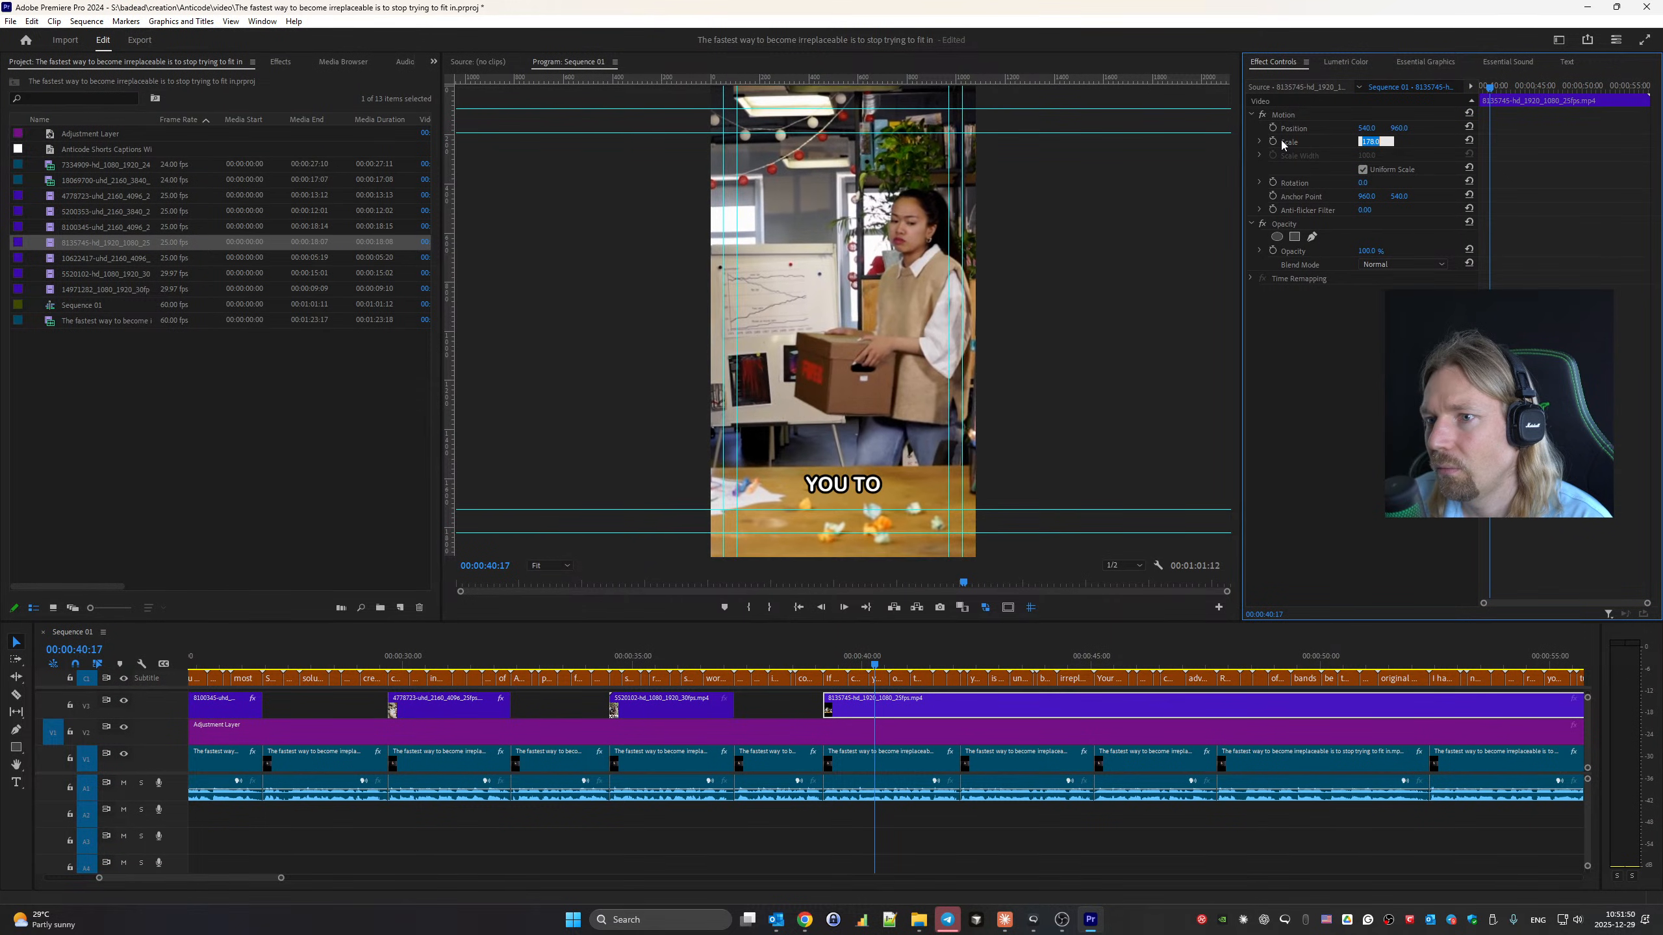
key("Up")
key("Return")
Cut the stock clip at the start of the "If" caption at 00:00:42:09 and delete the remainder.
key("space")
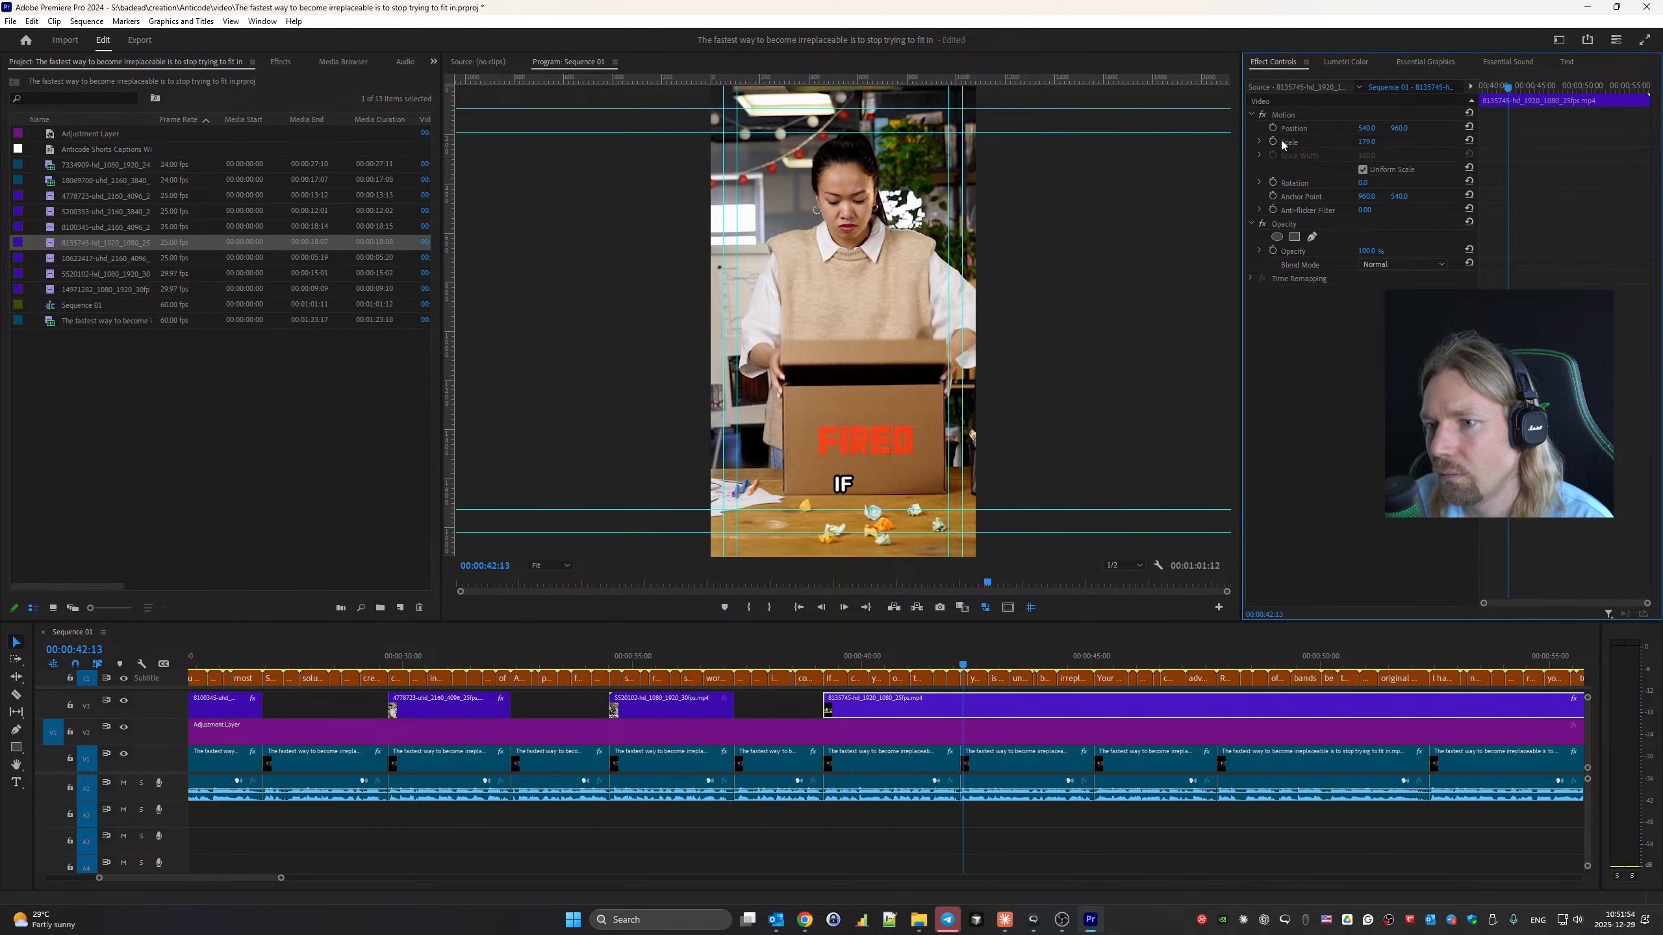
key("space")
key("c")
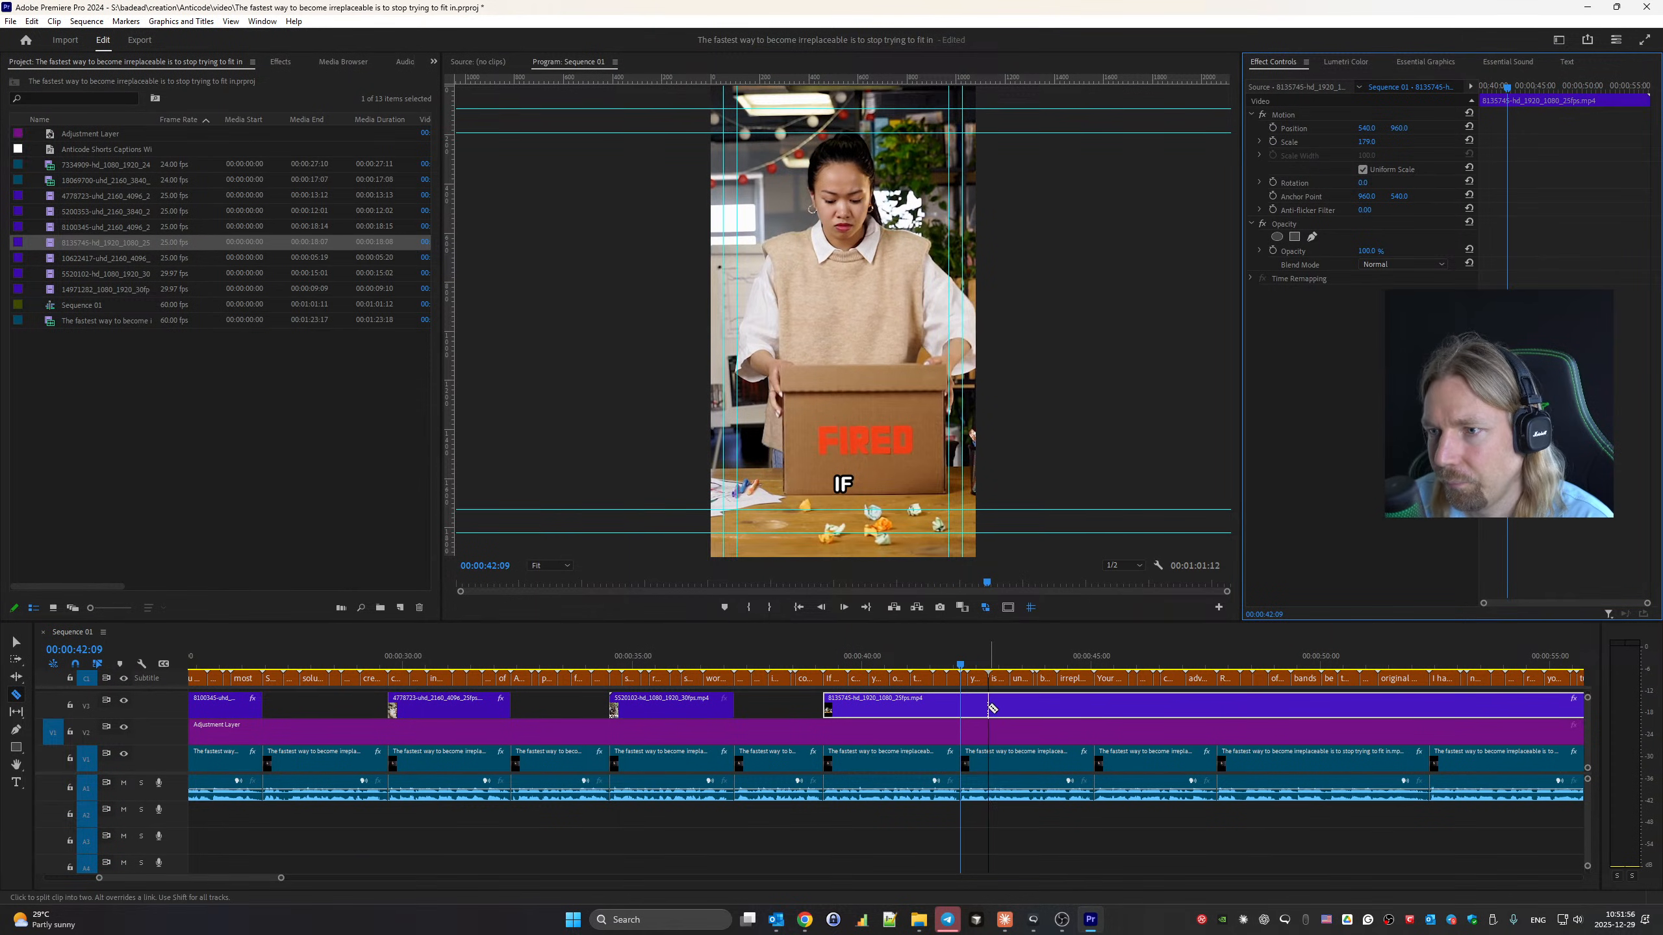
left_click(964, 708)
key("v")
left_click(1000, 705)
key("Delete")
Play back the sequence from the end of the stock clip to the "I have an article" caption, replaying individual passages.
key("space")
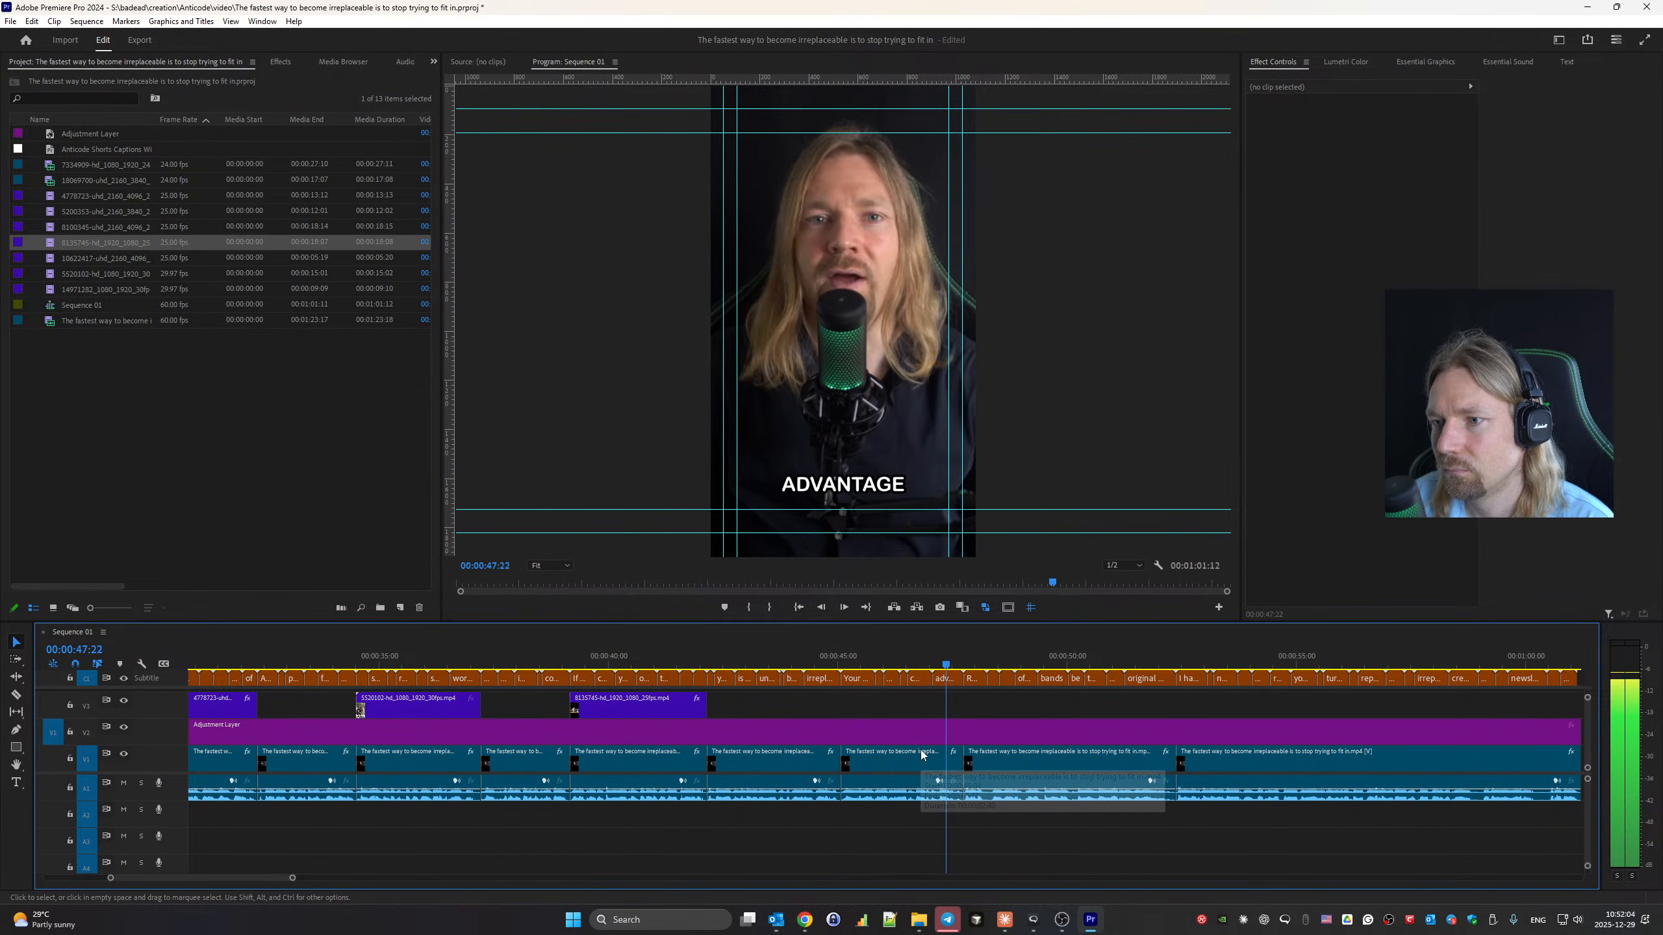
left_click(713, 653)
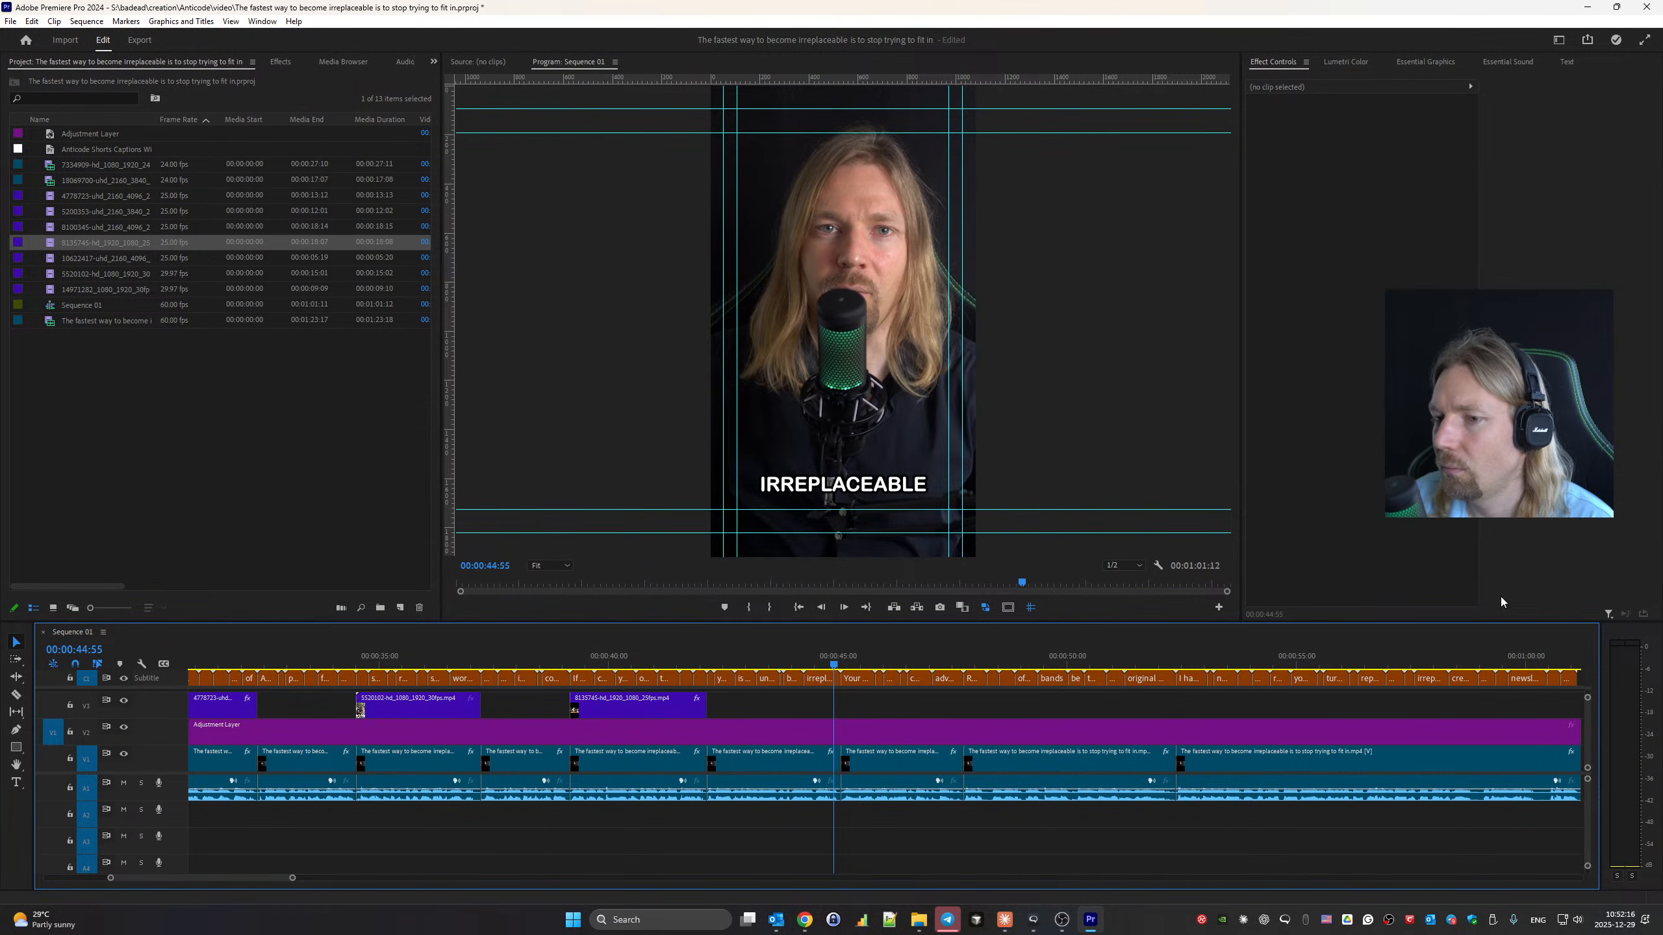
key("space")
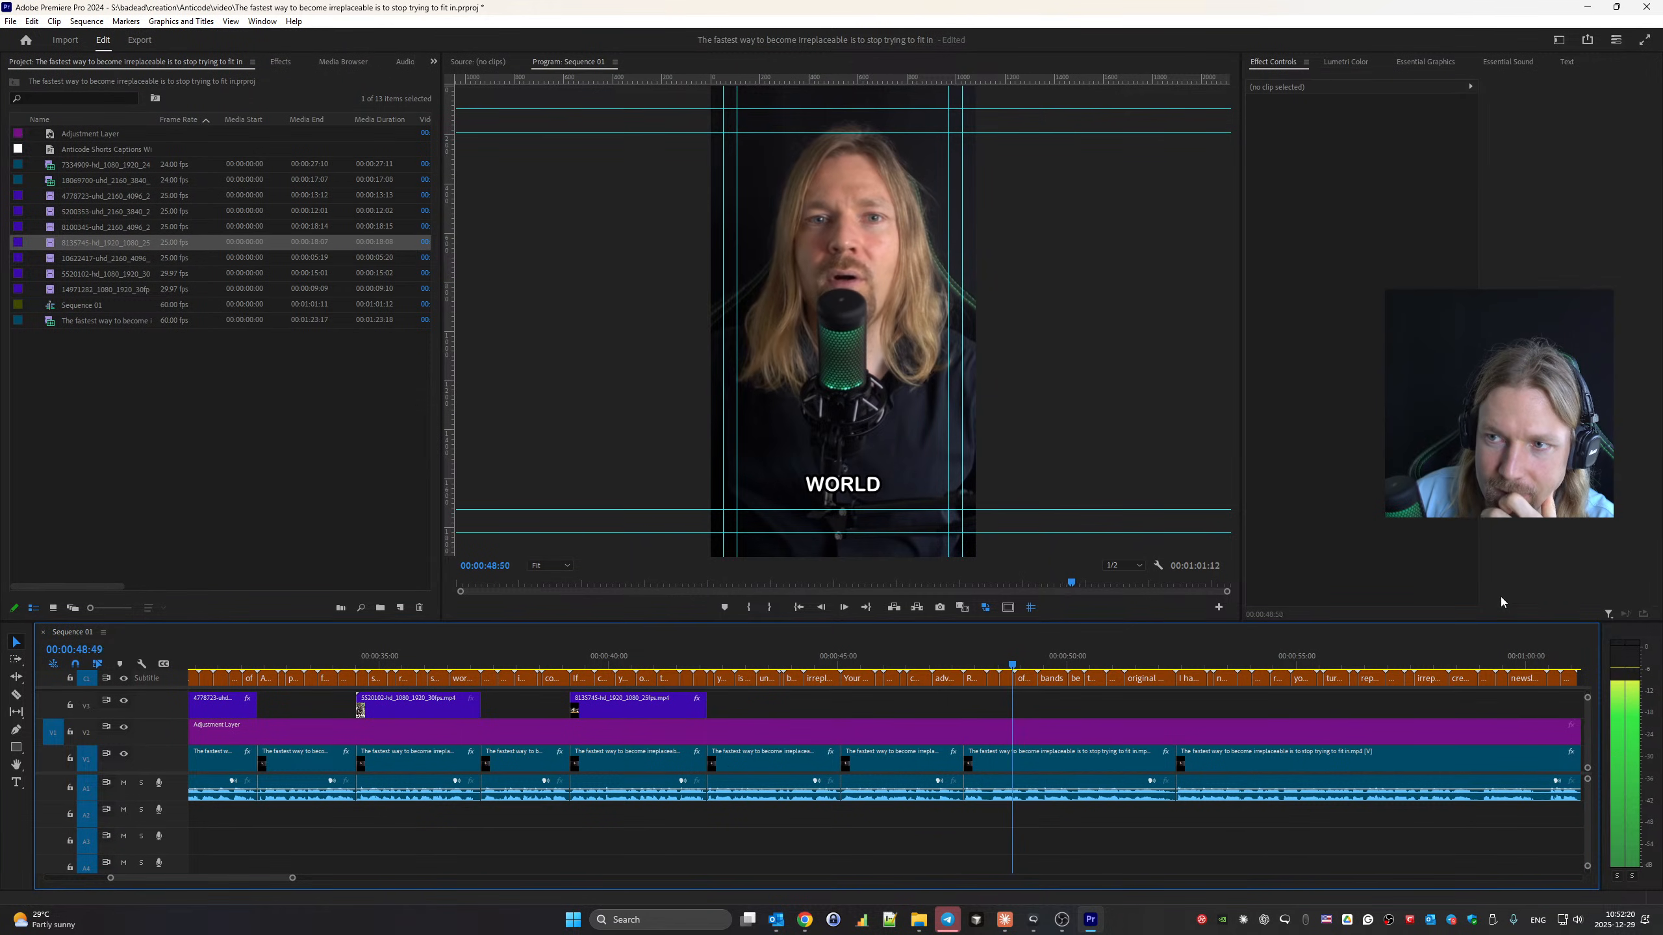
key("space")
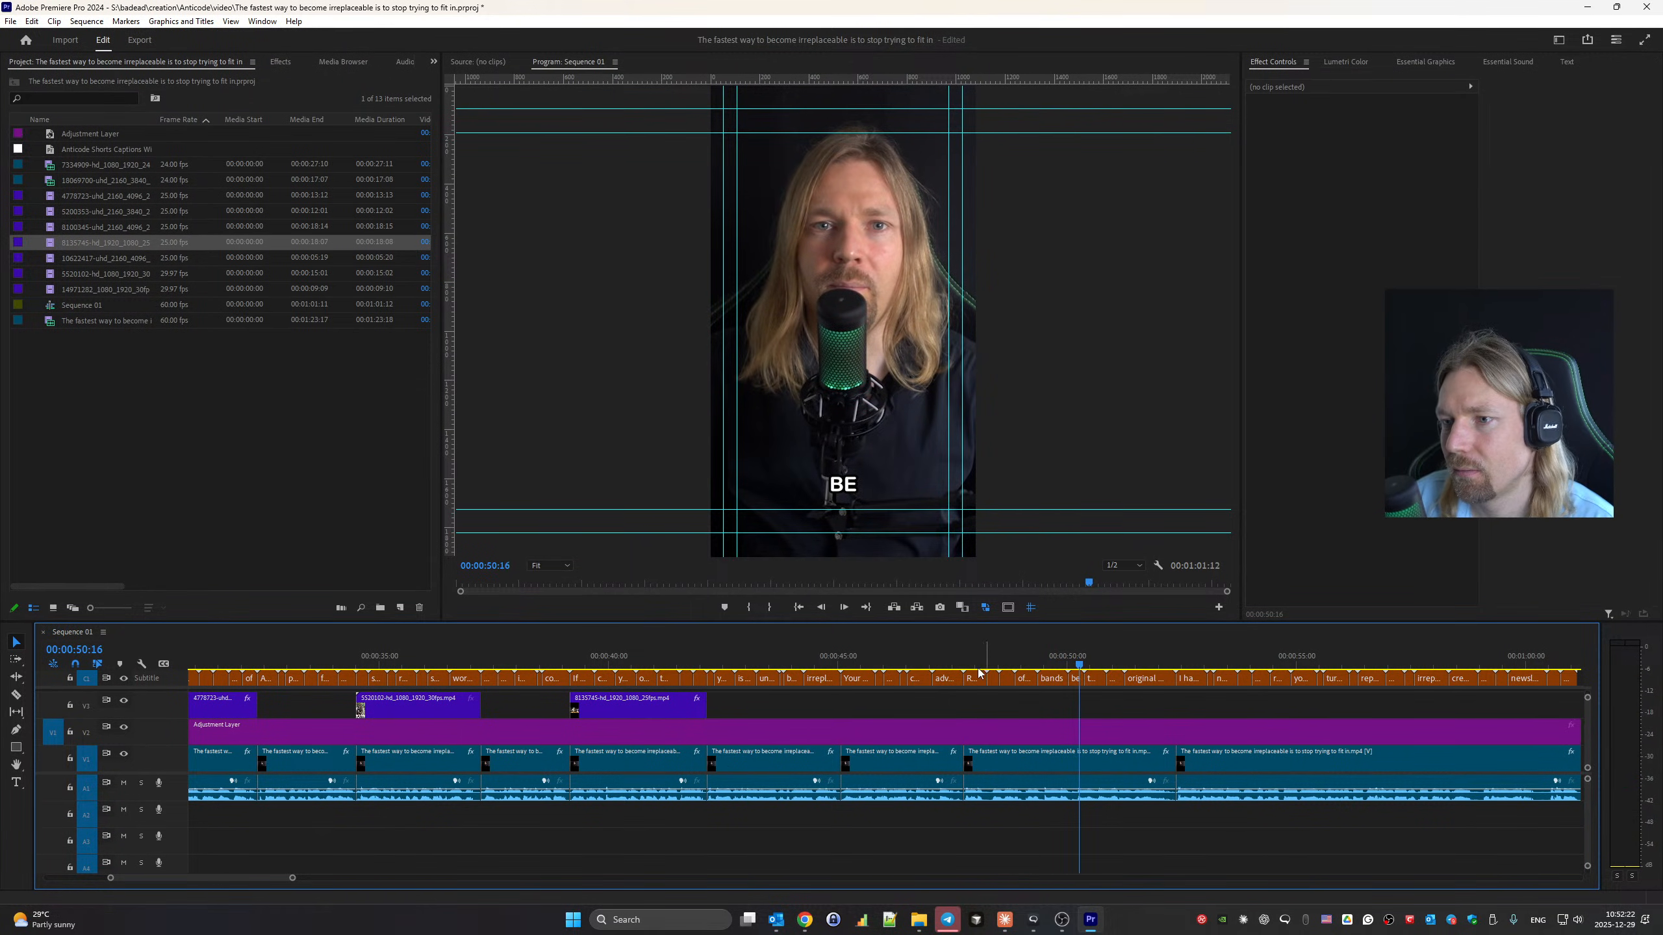
left_click(966, 666)
key("space")
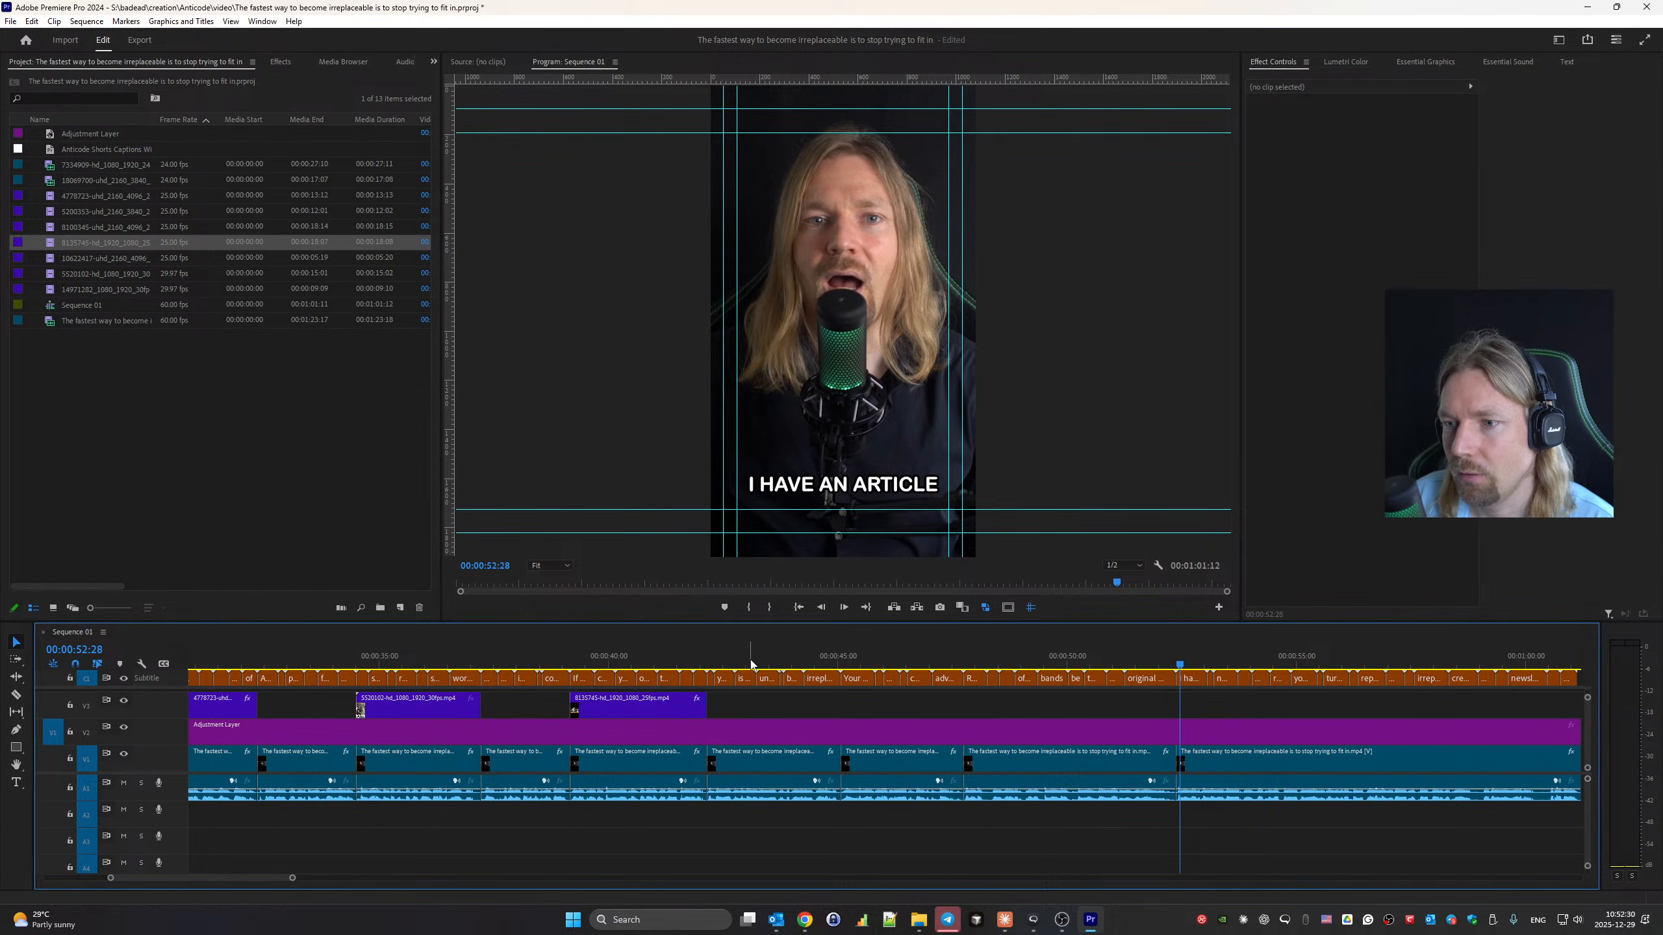
key("space")
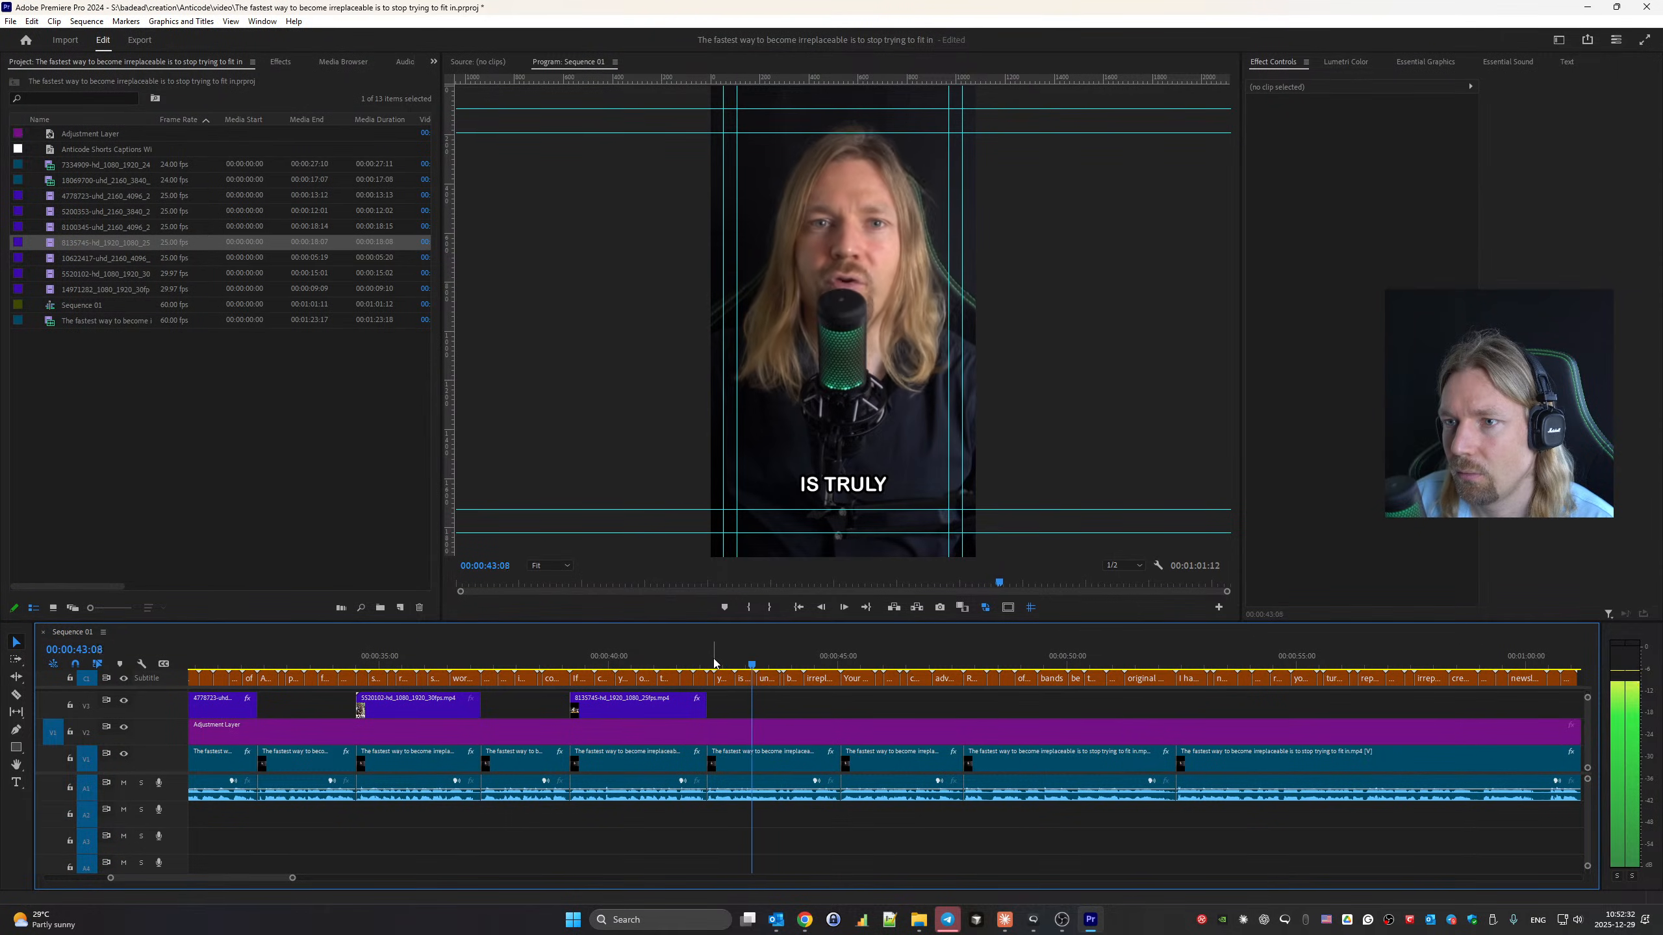
key("space")
Switch to the Pexels page in Chrome and search its videos for "unique".
left_click(805, 920)
left_click(880, 860)
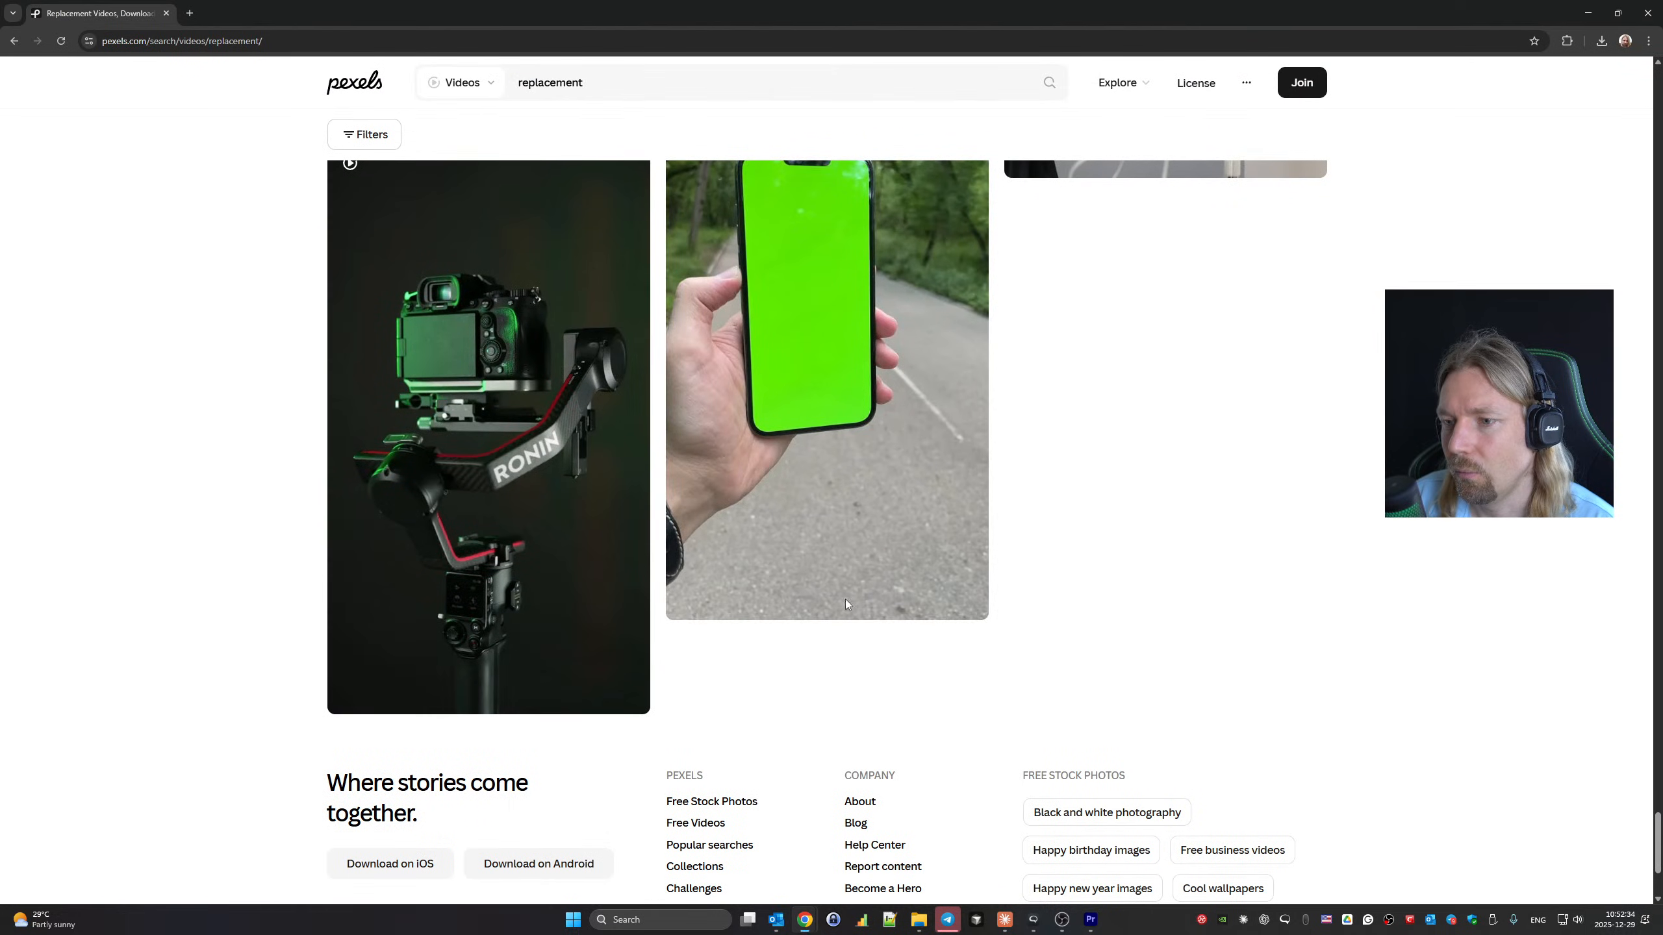
scroll(751, 300, "up", 20)
double_click(661, 71)
mouse_move(427, 74)
type("unique")
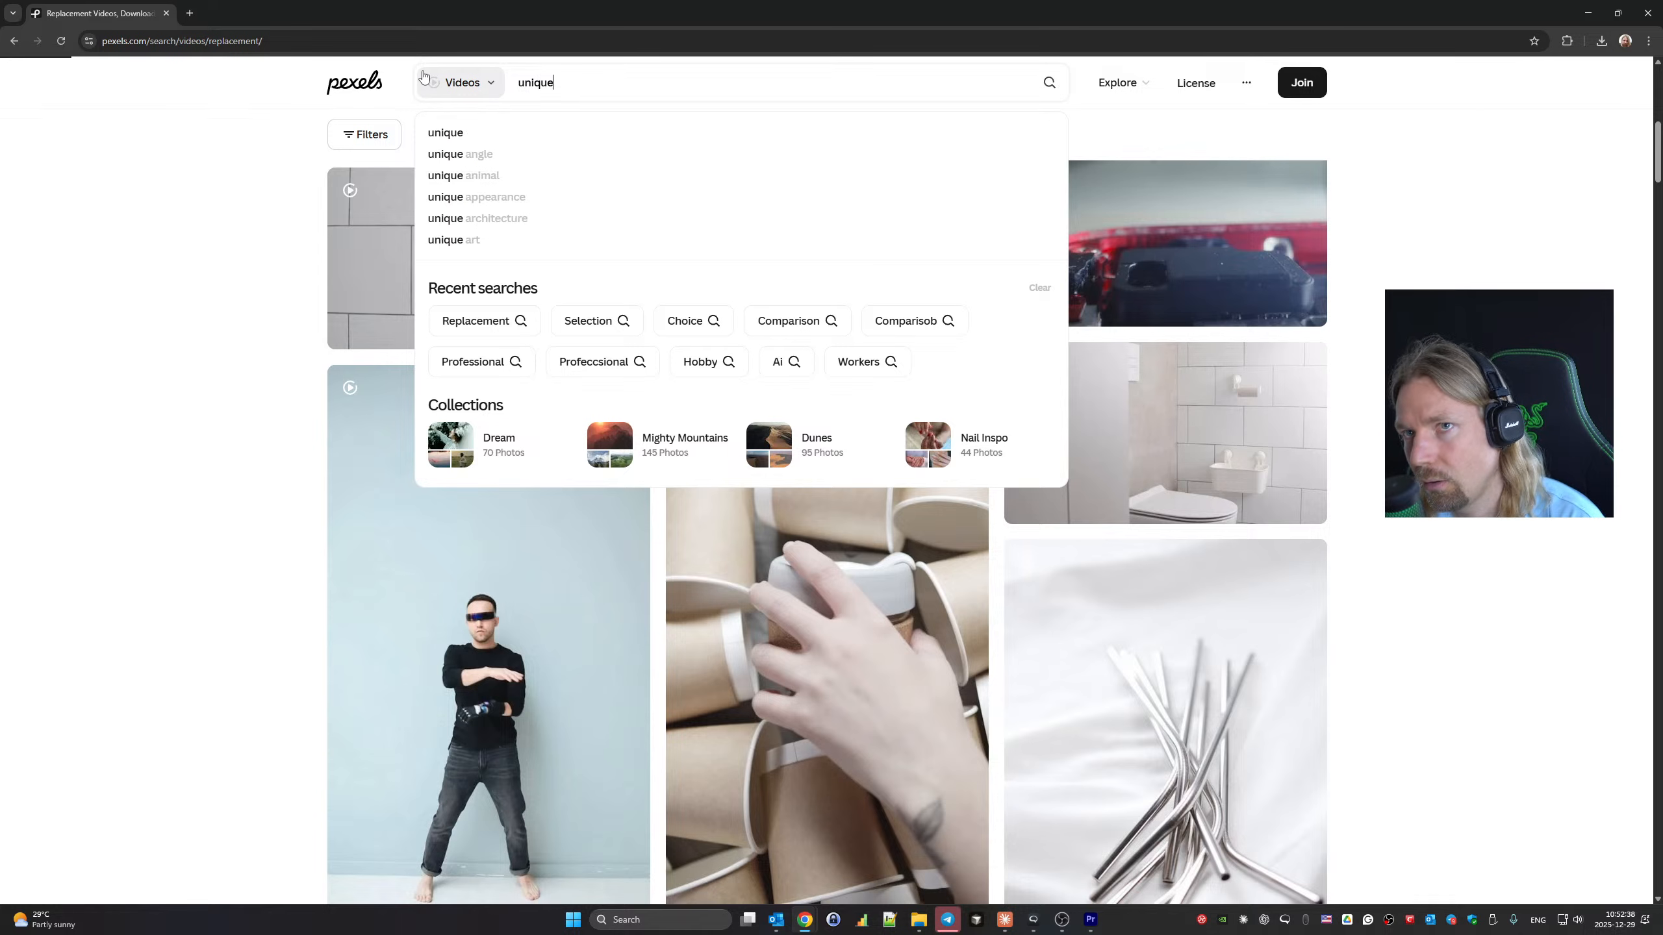
key("Return")
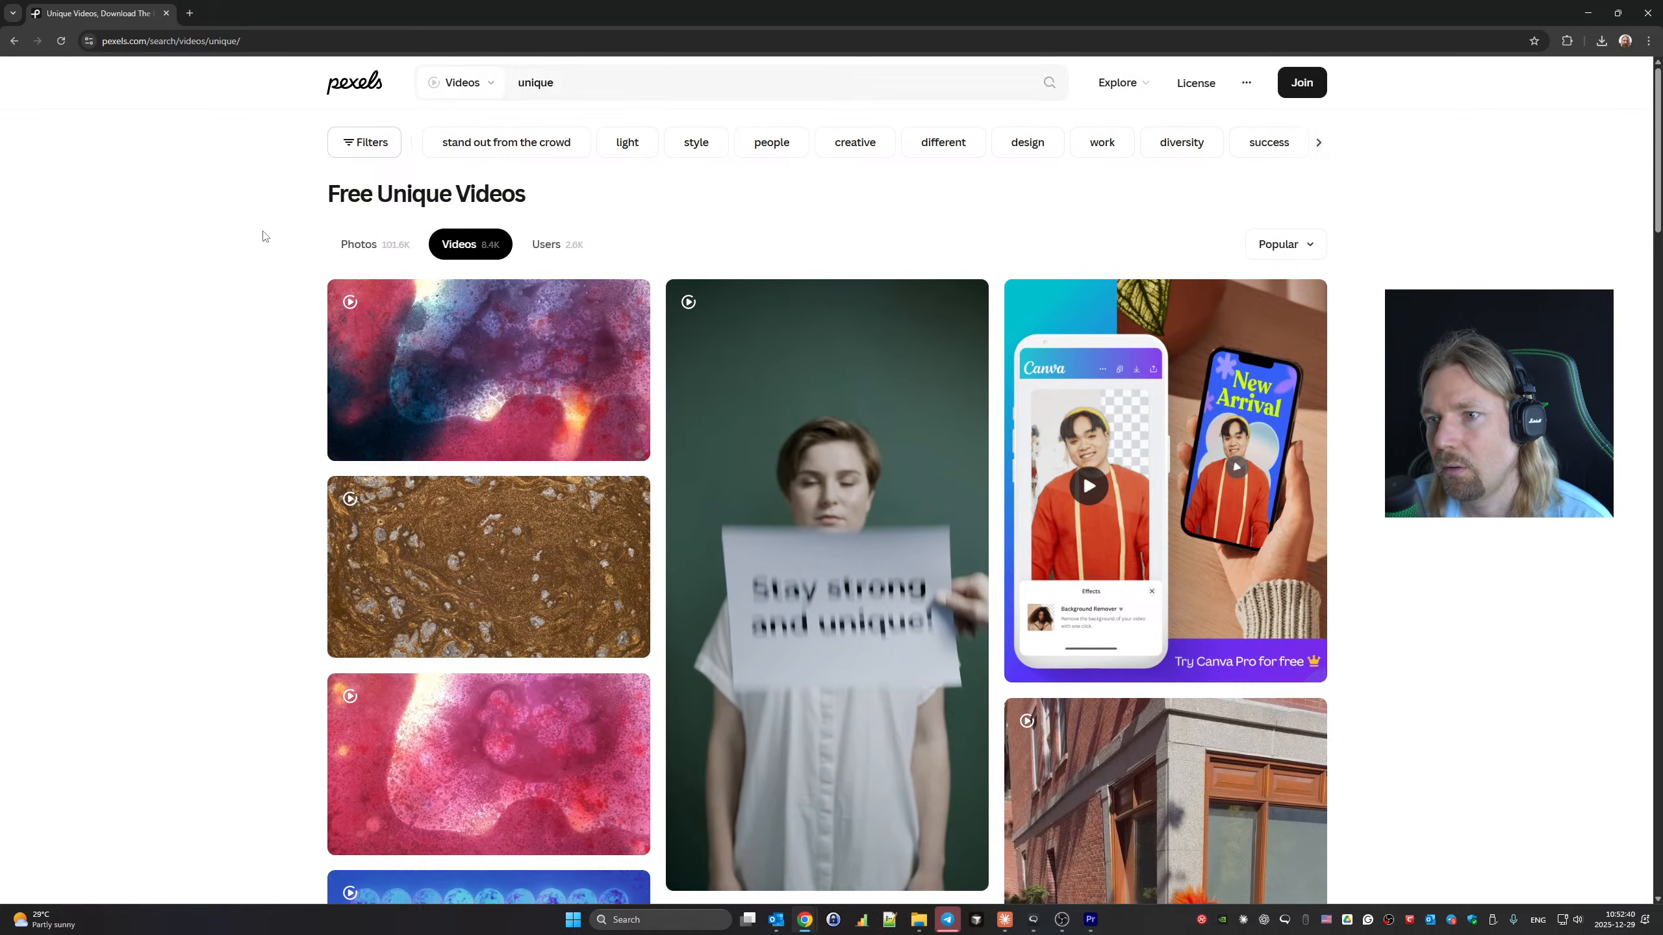
Browse the "unique" video results for vertical footage that suits the line about being truly unique and irreplaceable.
scroll(573, 389, "down", 5)
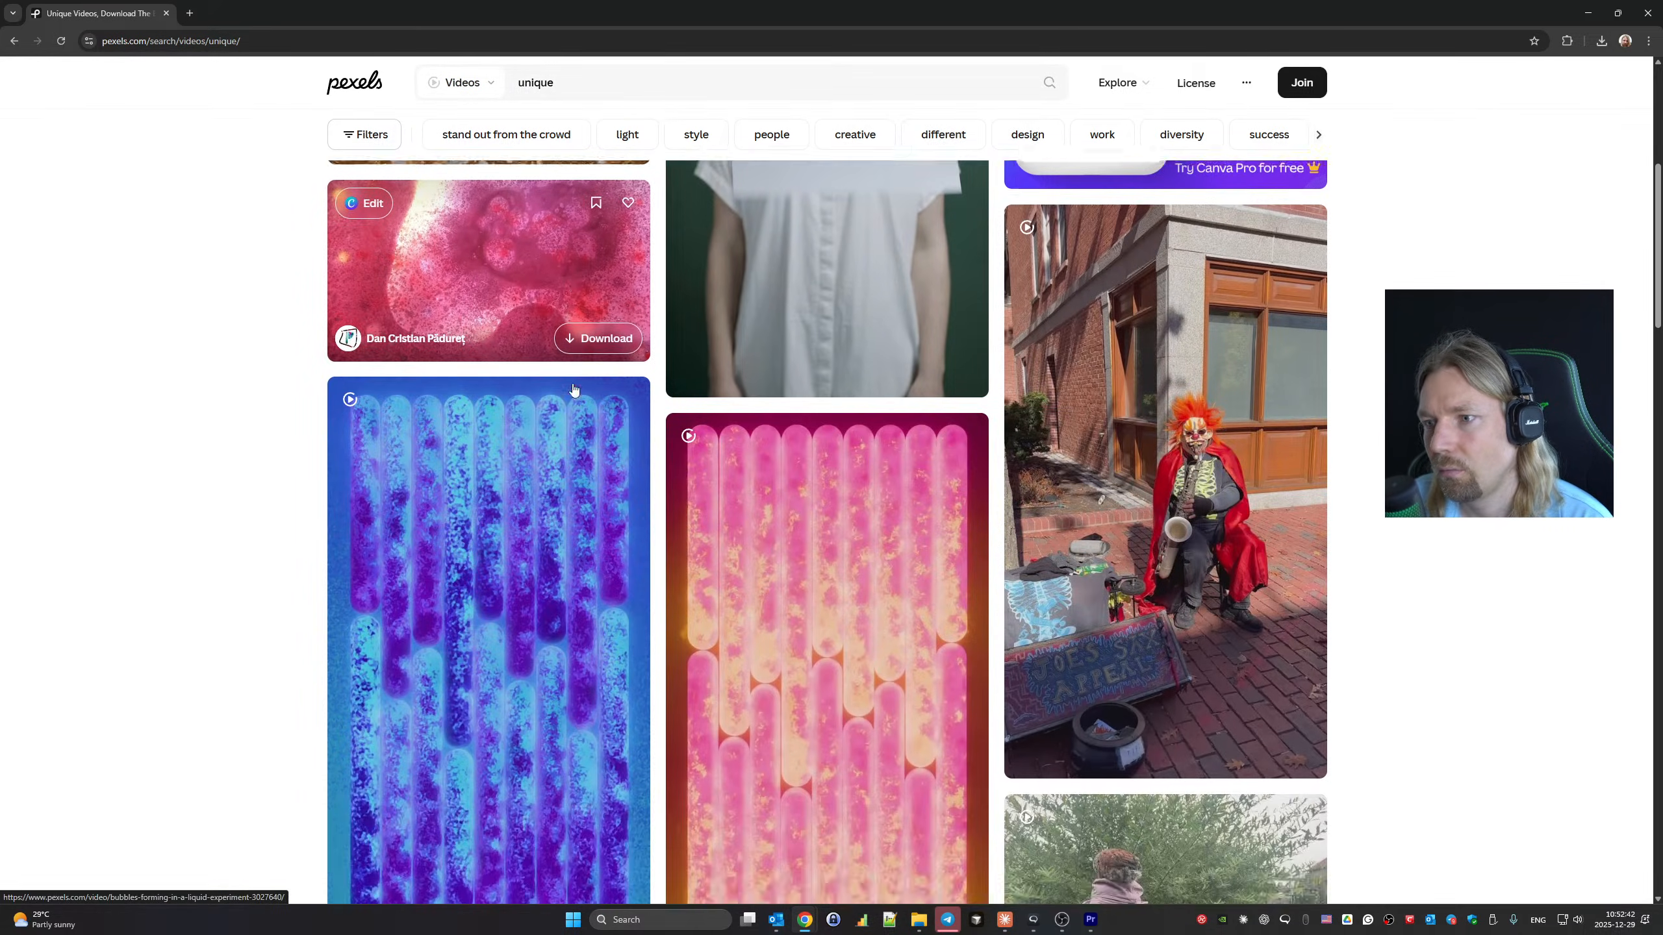
scroll(574, 389, "down", 10)
scroll(573, 389, "down", 5)
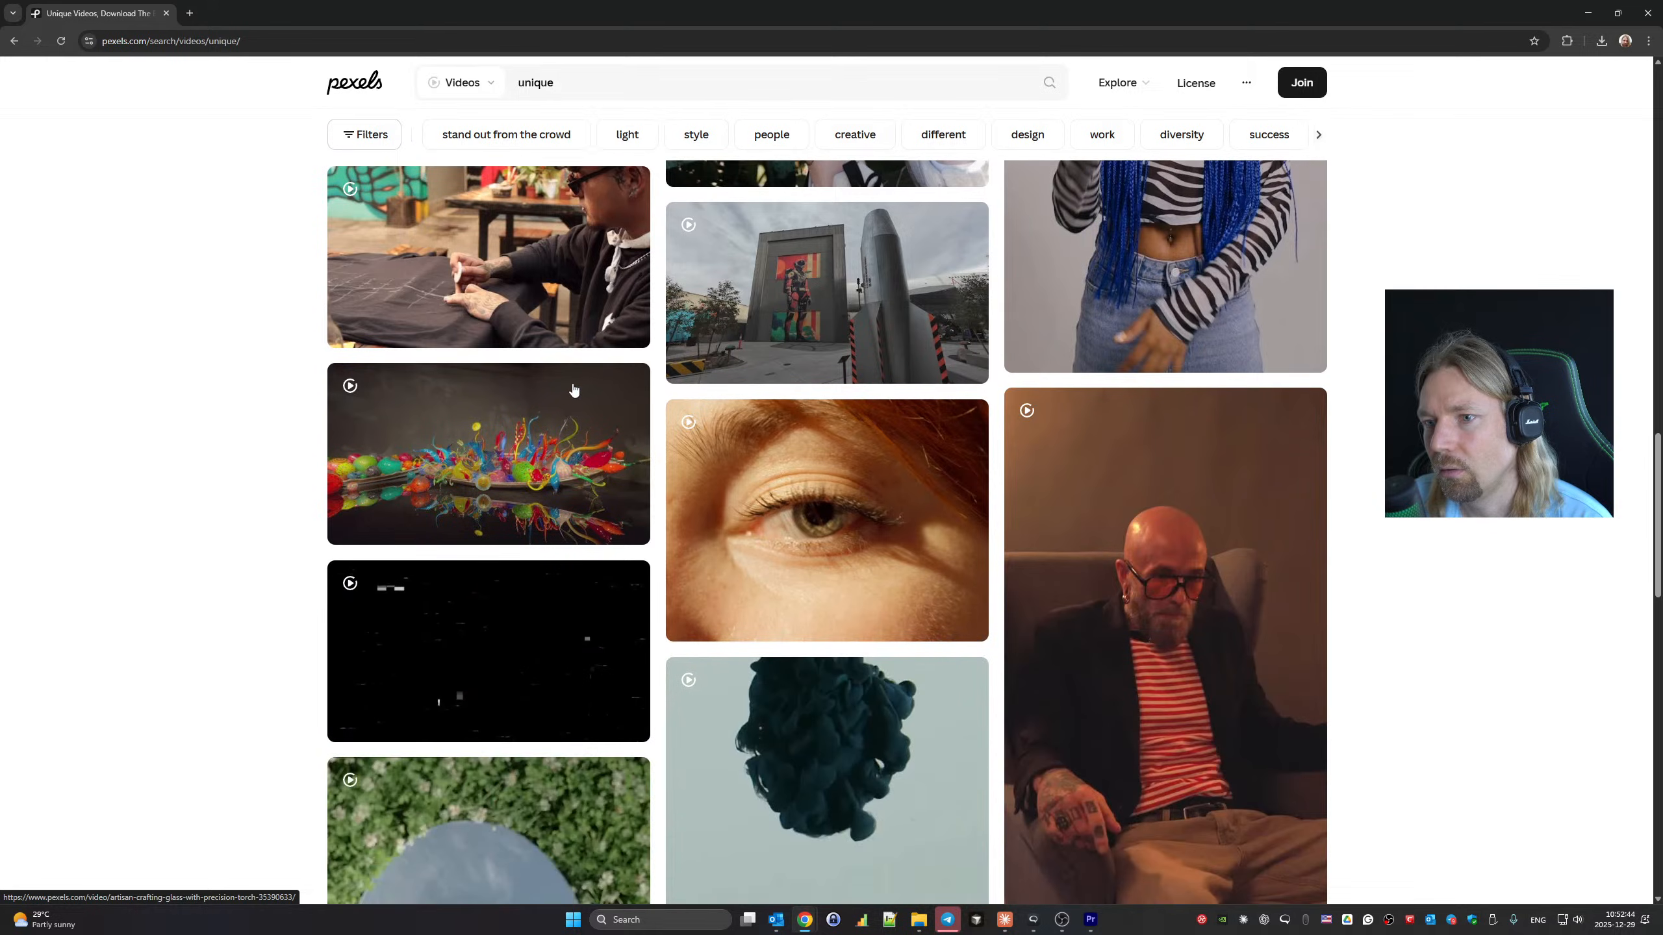
scroll(573, 390, "down", 5)
scroll(573, 389, "down", 18)
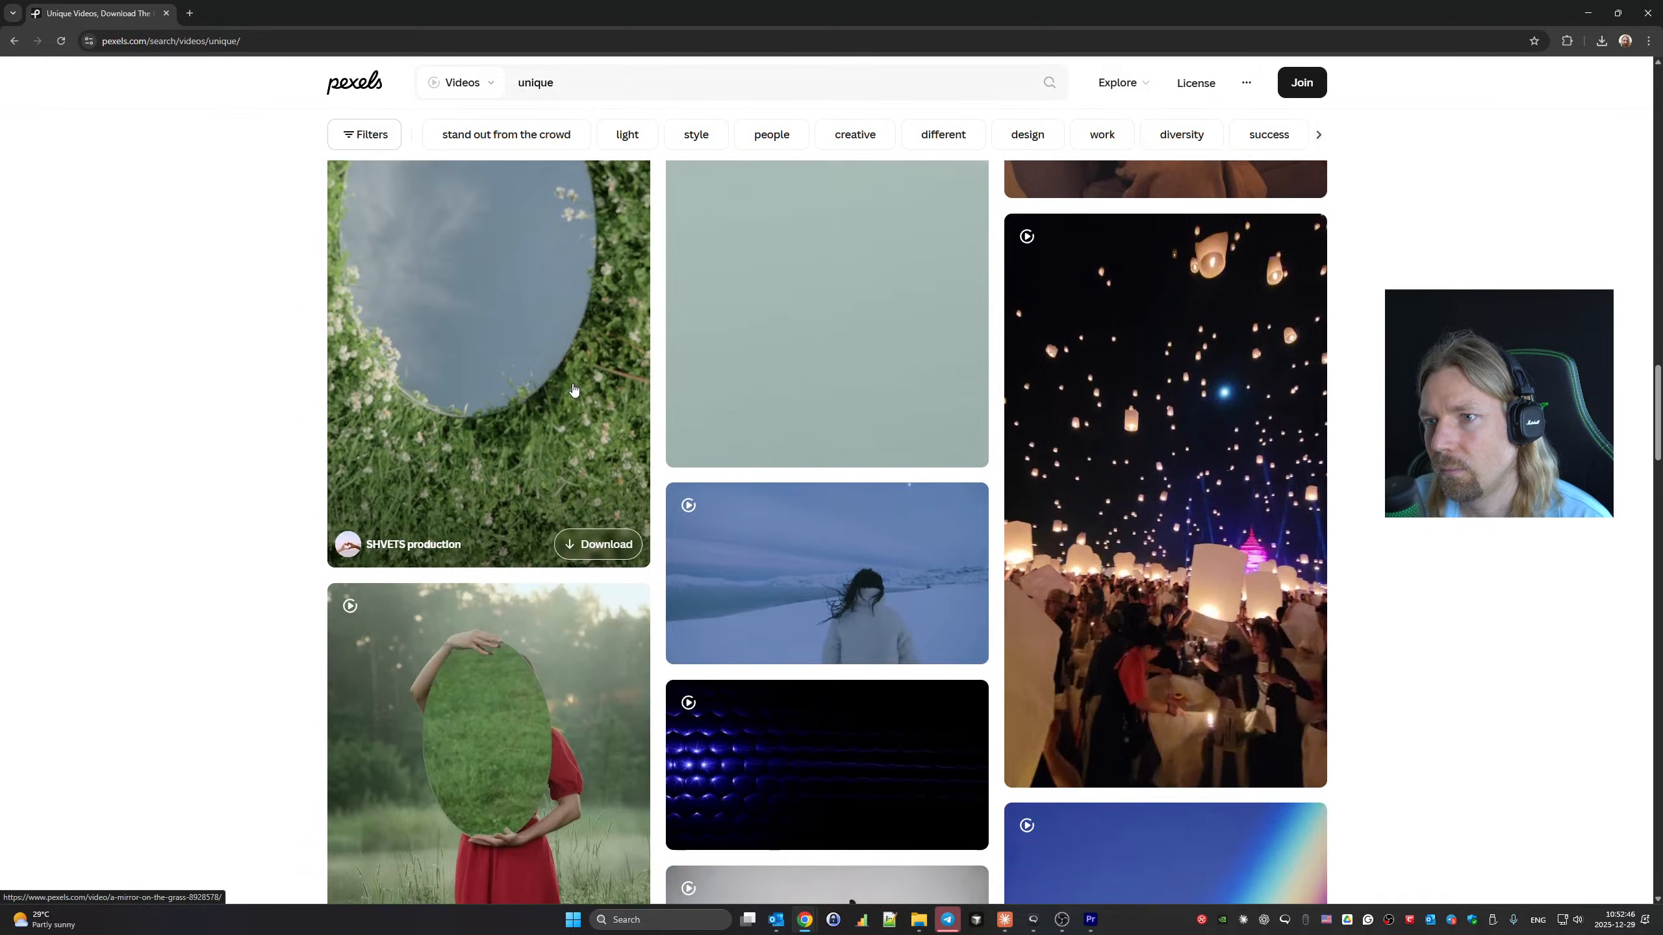
scroll(574, 389, "down", 10)
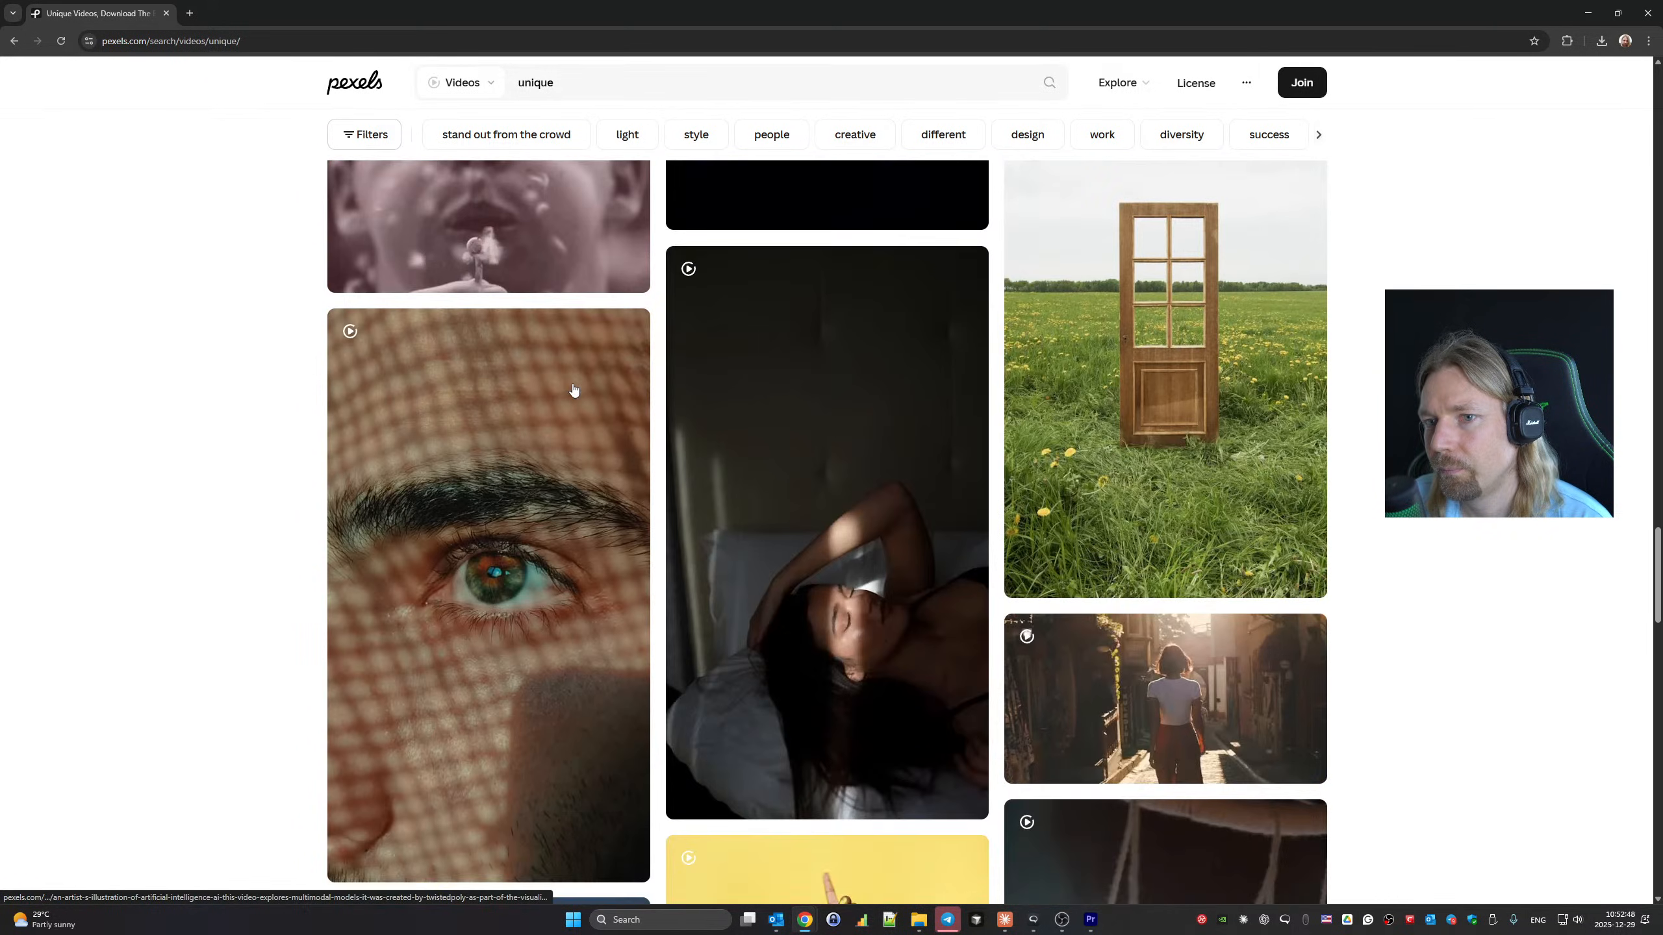
scroll(574, 389, "down", 10)
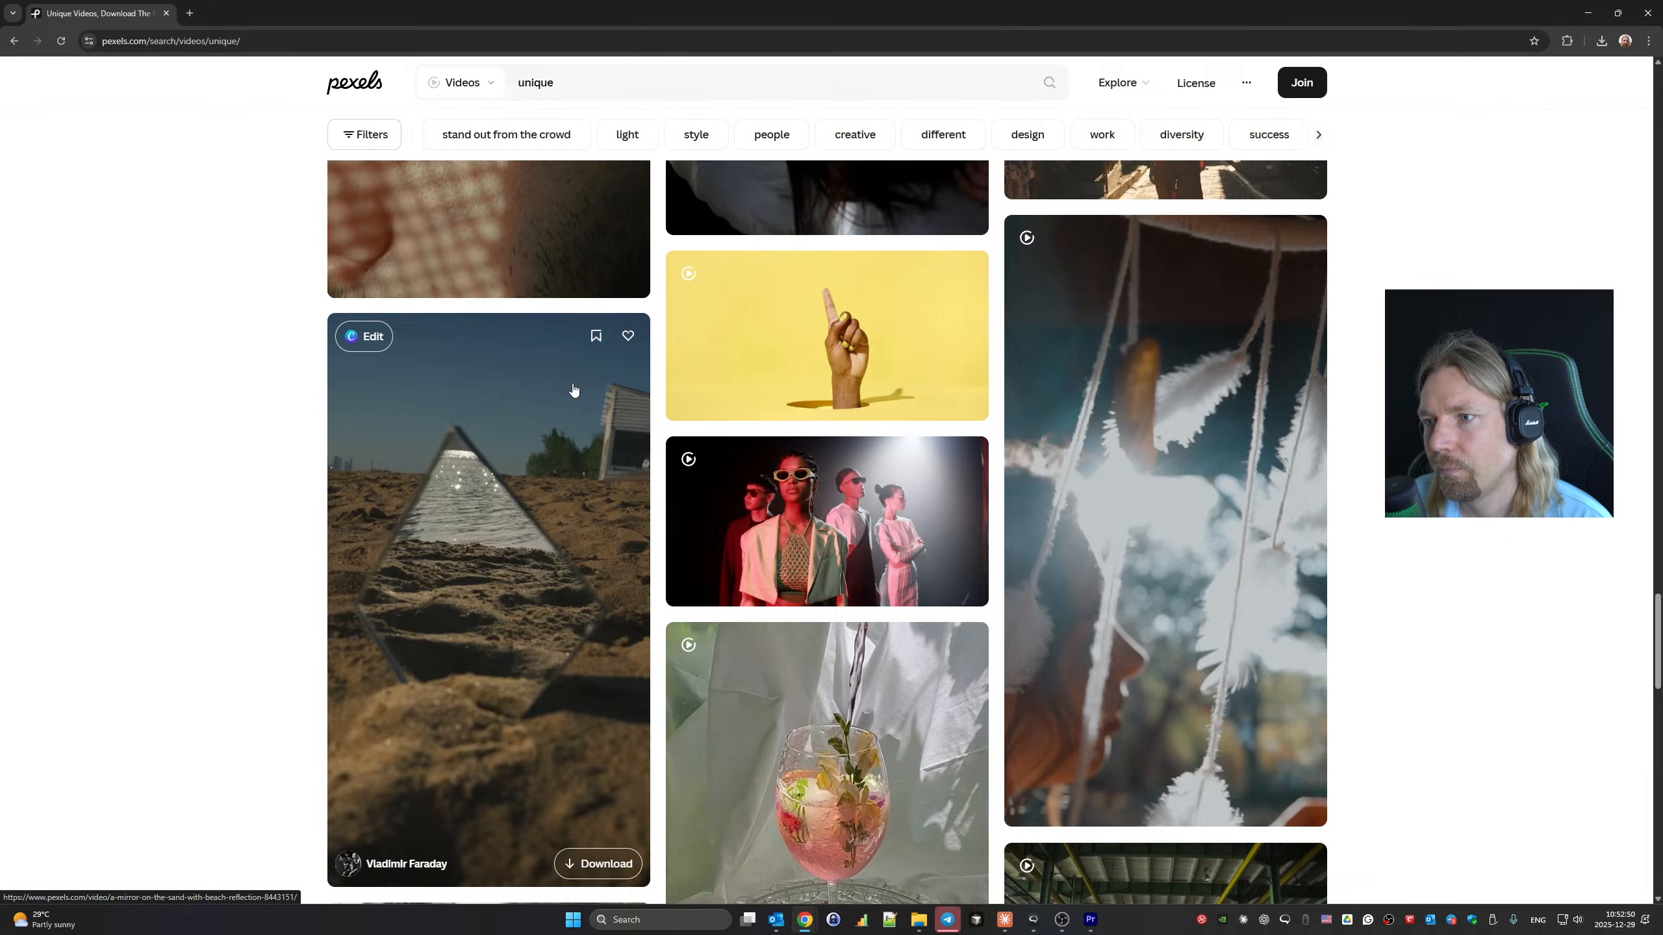
scroll(574, 389, "down", 13)
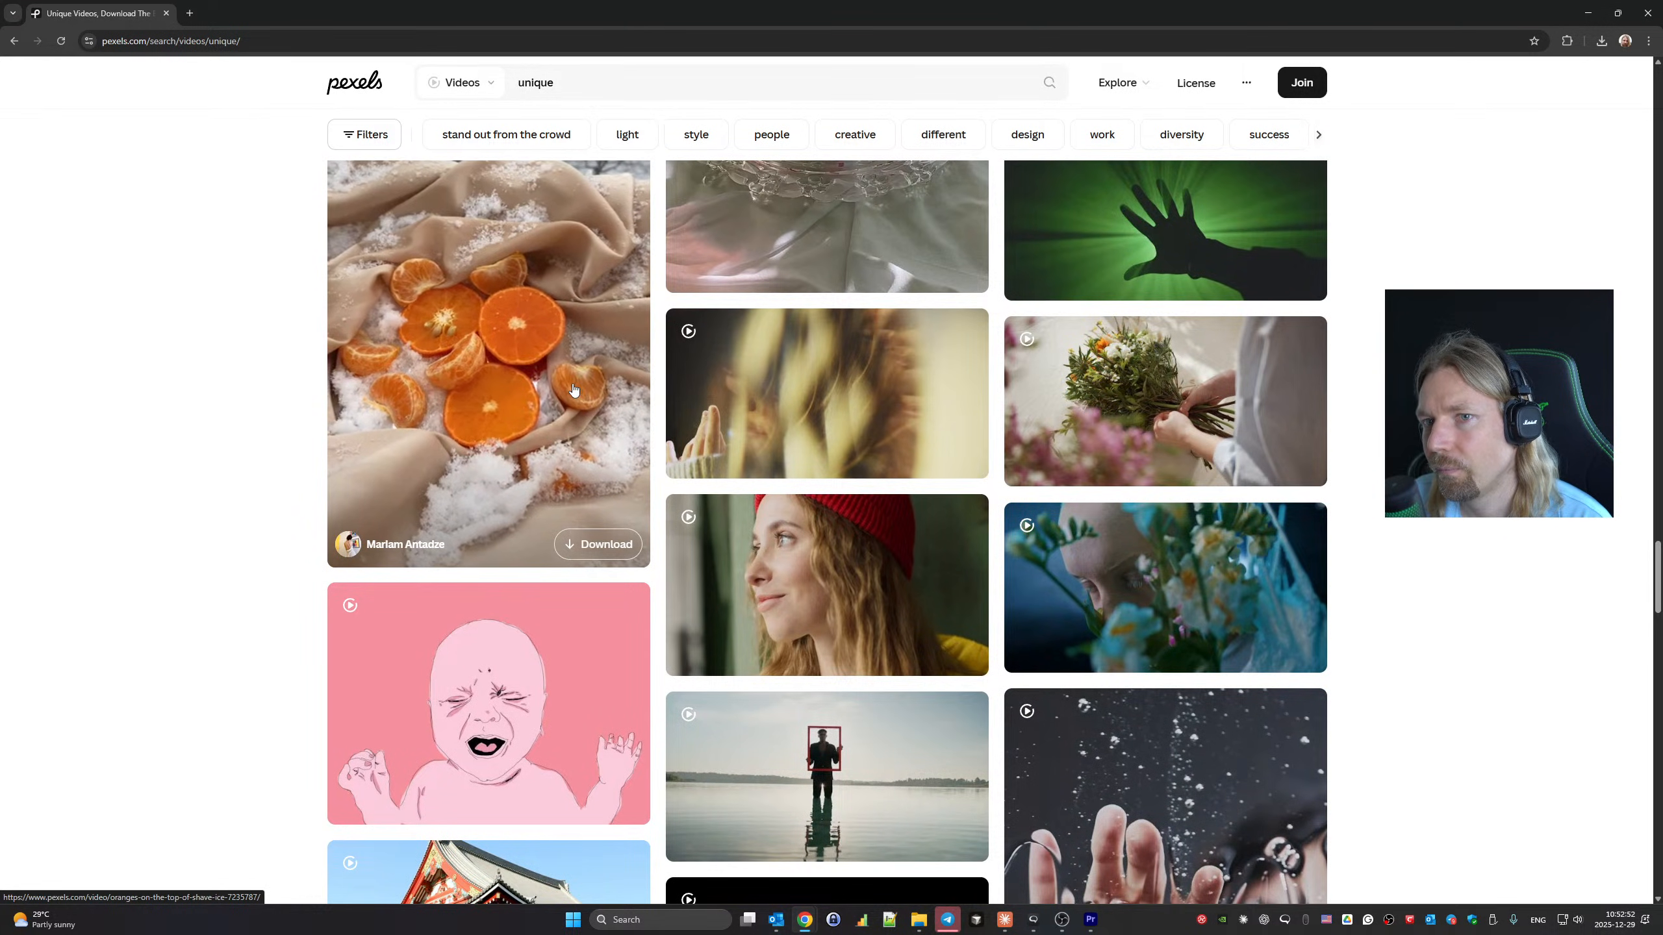
scroll(574, 389, "down", 19)
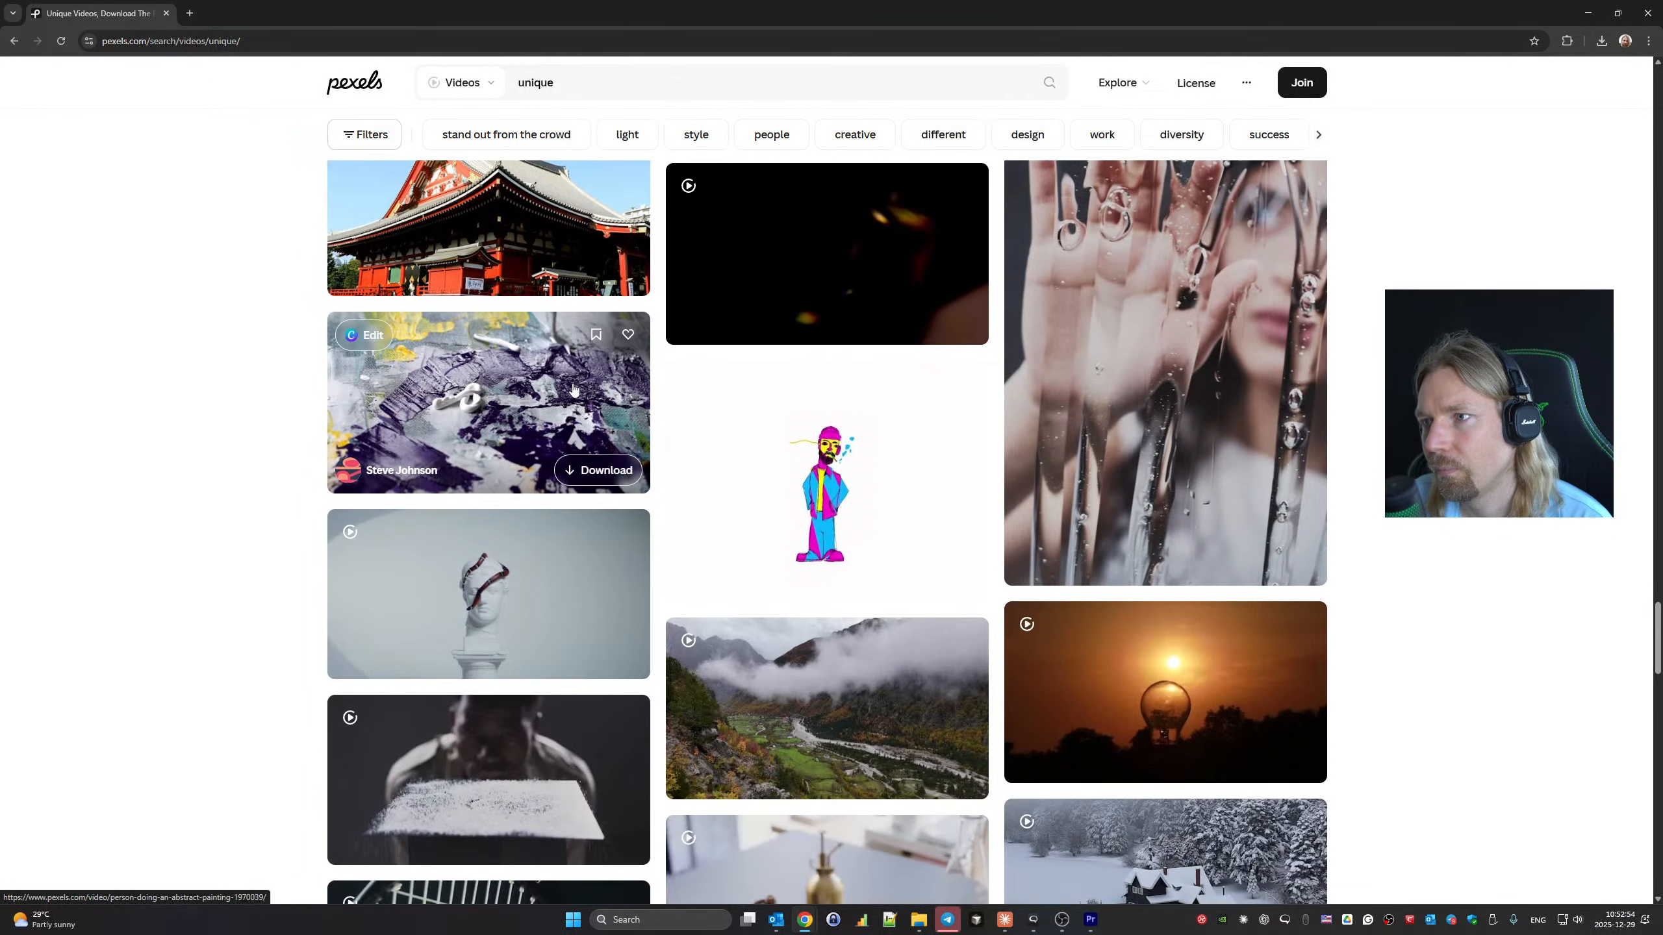
scroll(574, 390, "up", 3)
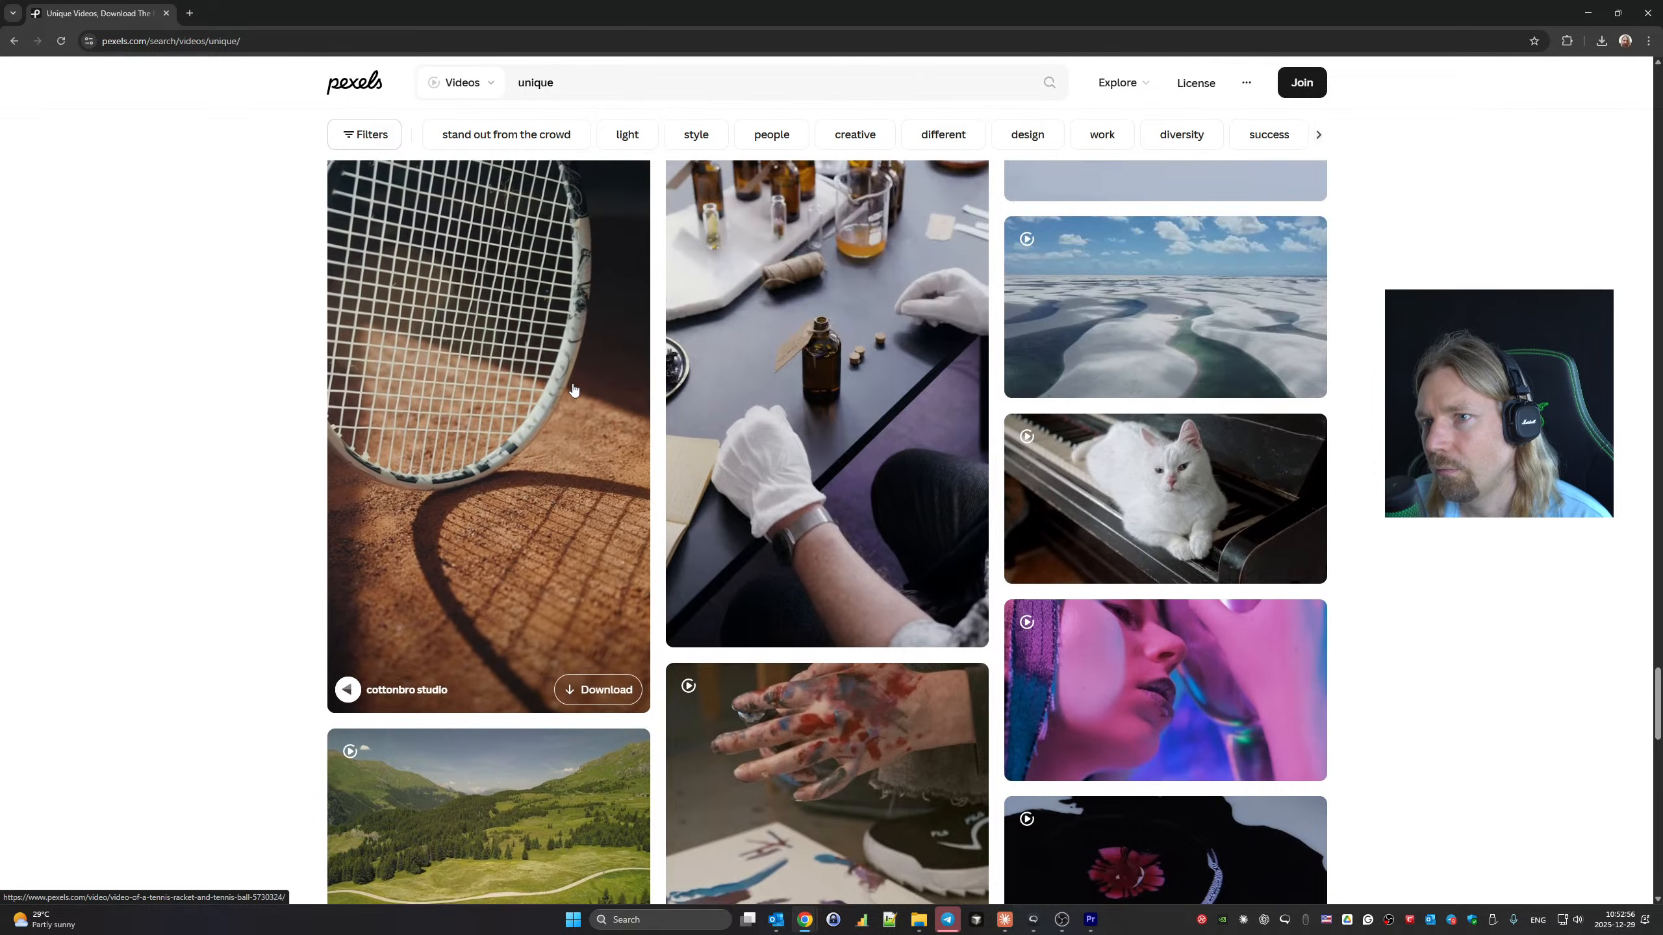
scroll(811, 397, "up", 1)
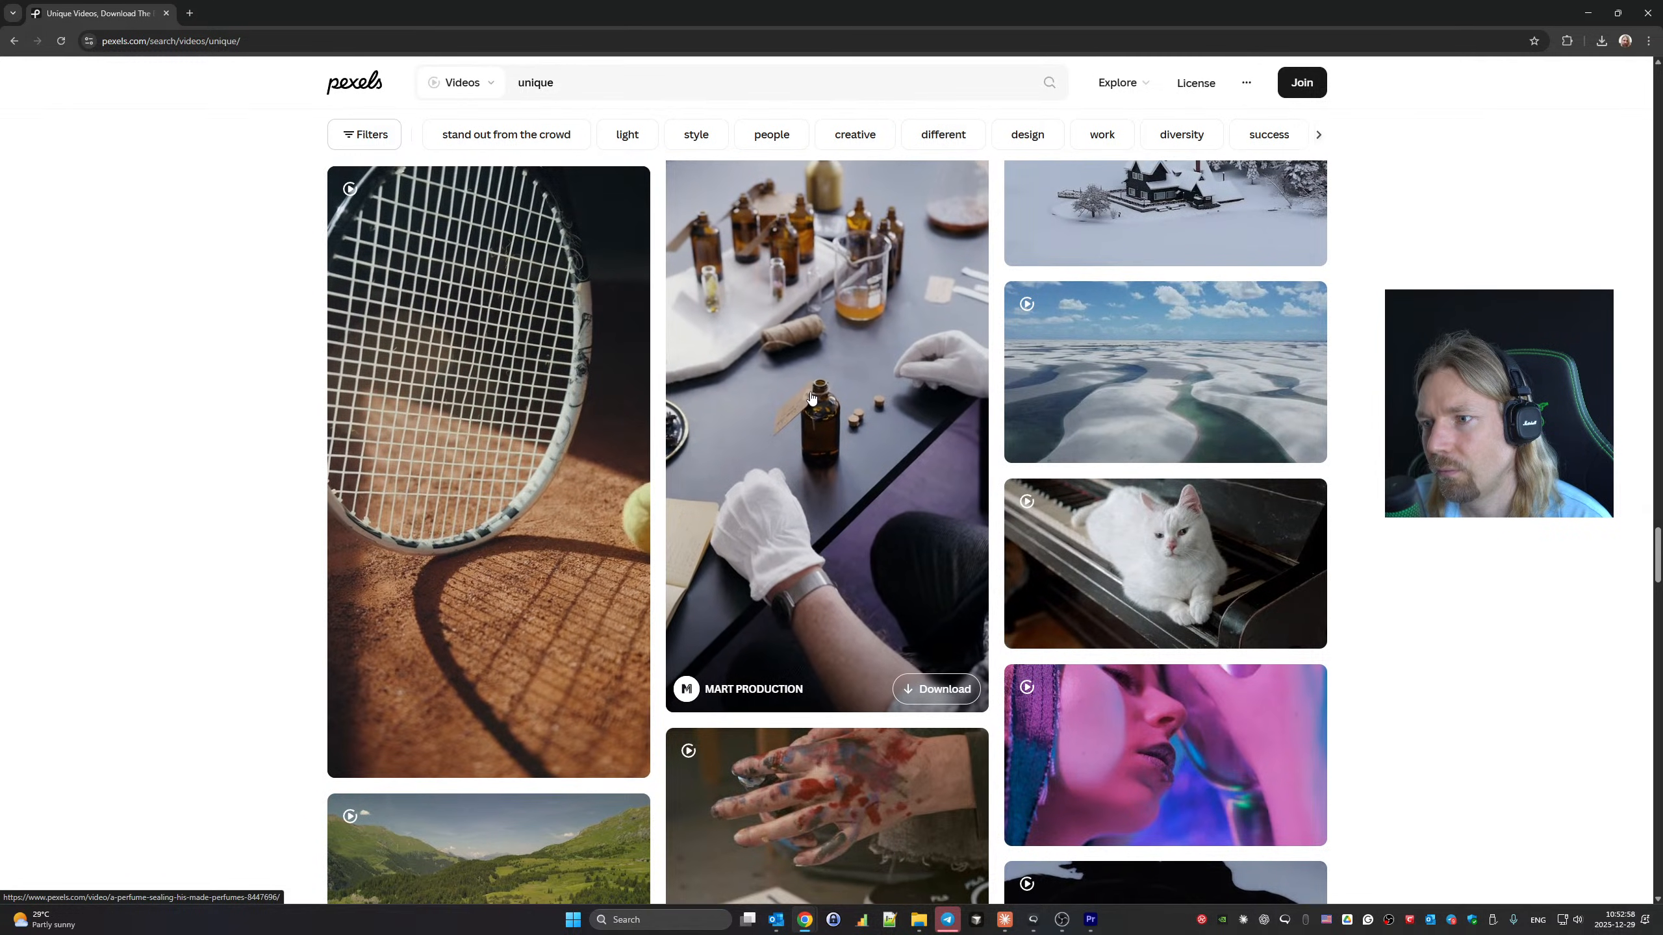
scroll(811, 397, "down", 20)
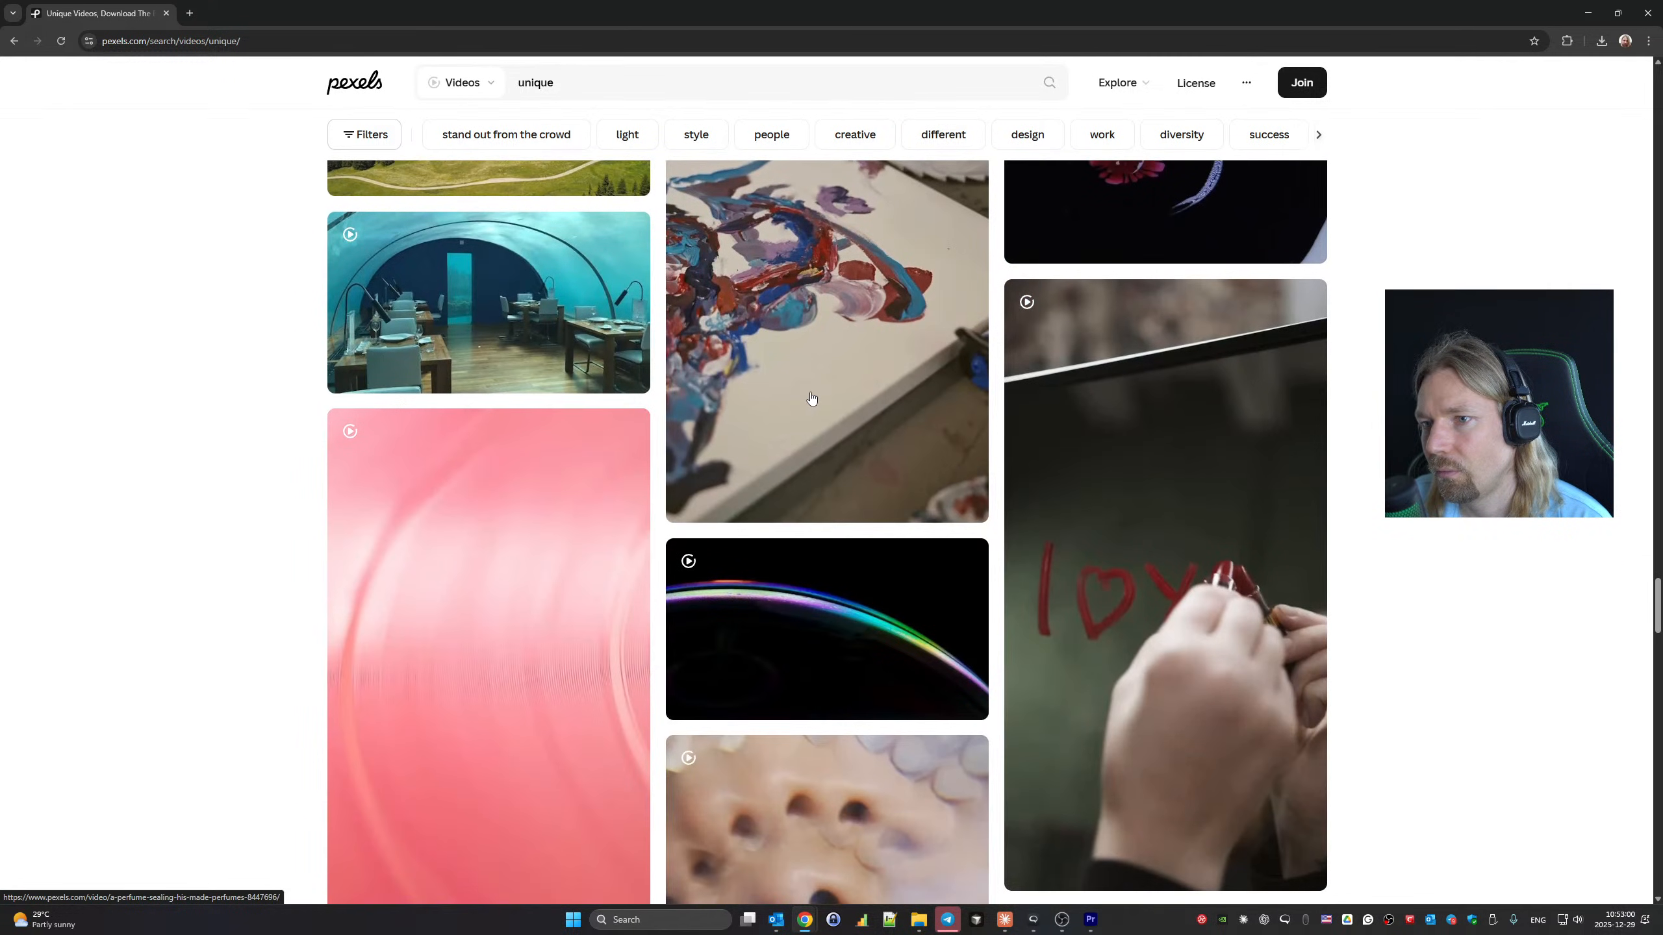
scroll(812, 397, "down", 15)
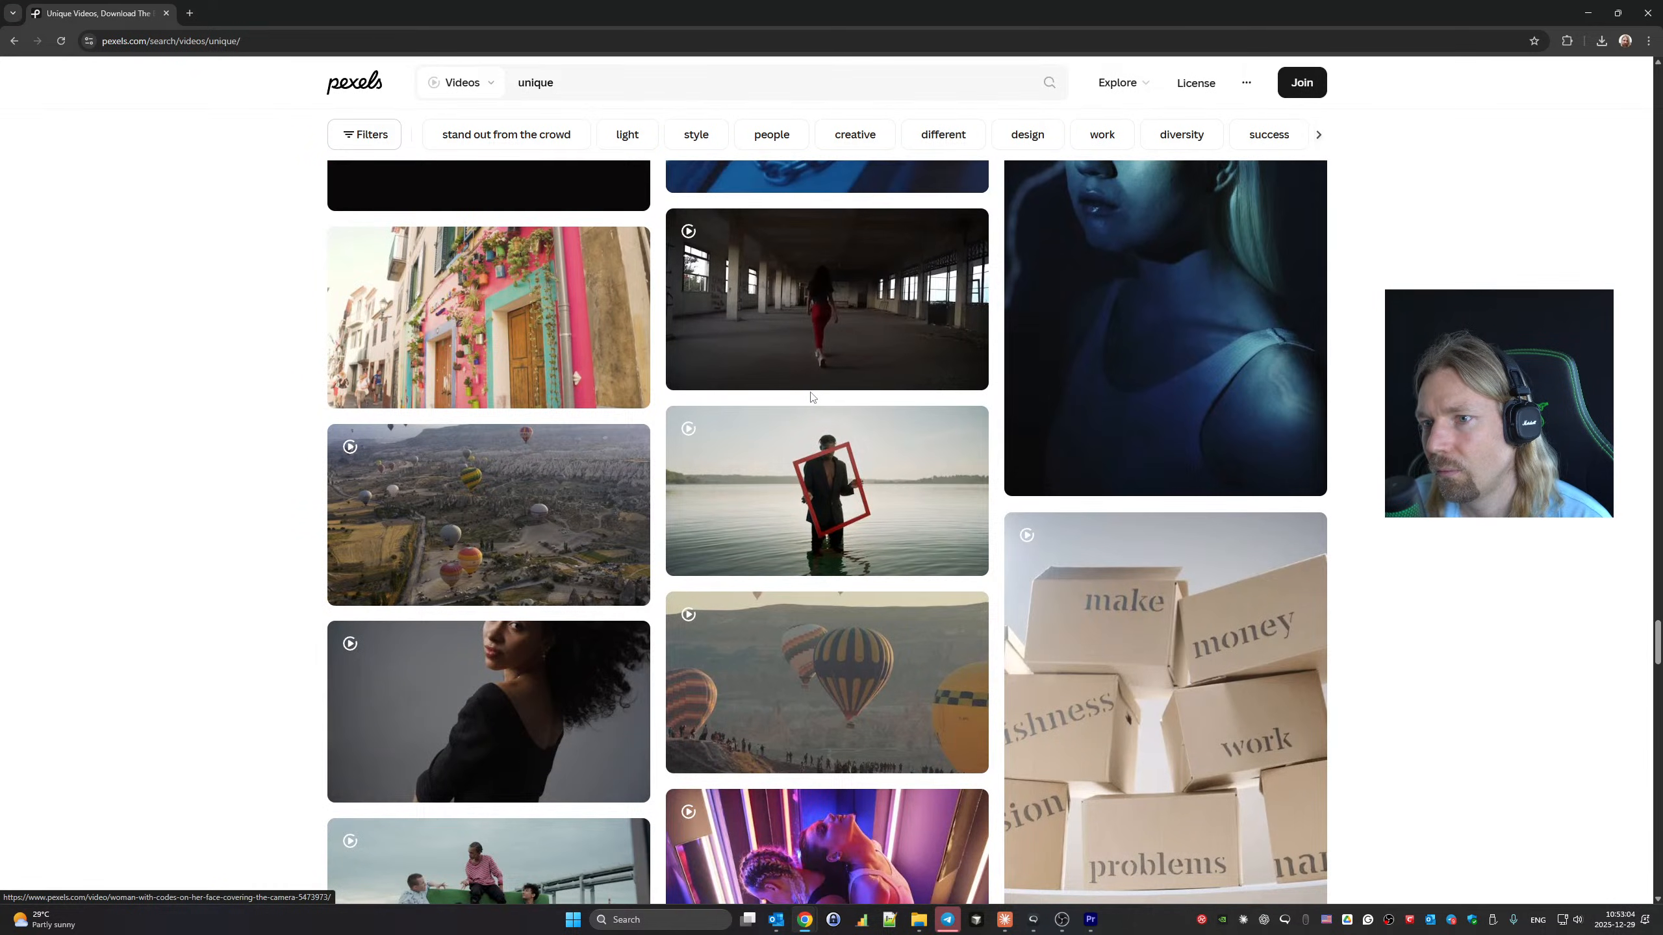
scroll(811, 397, "down", 8)
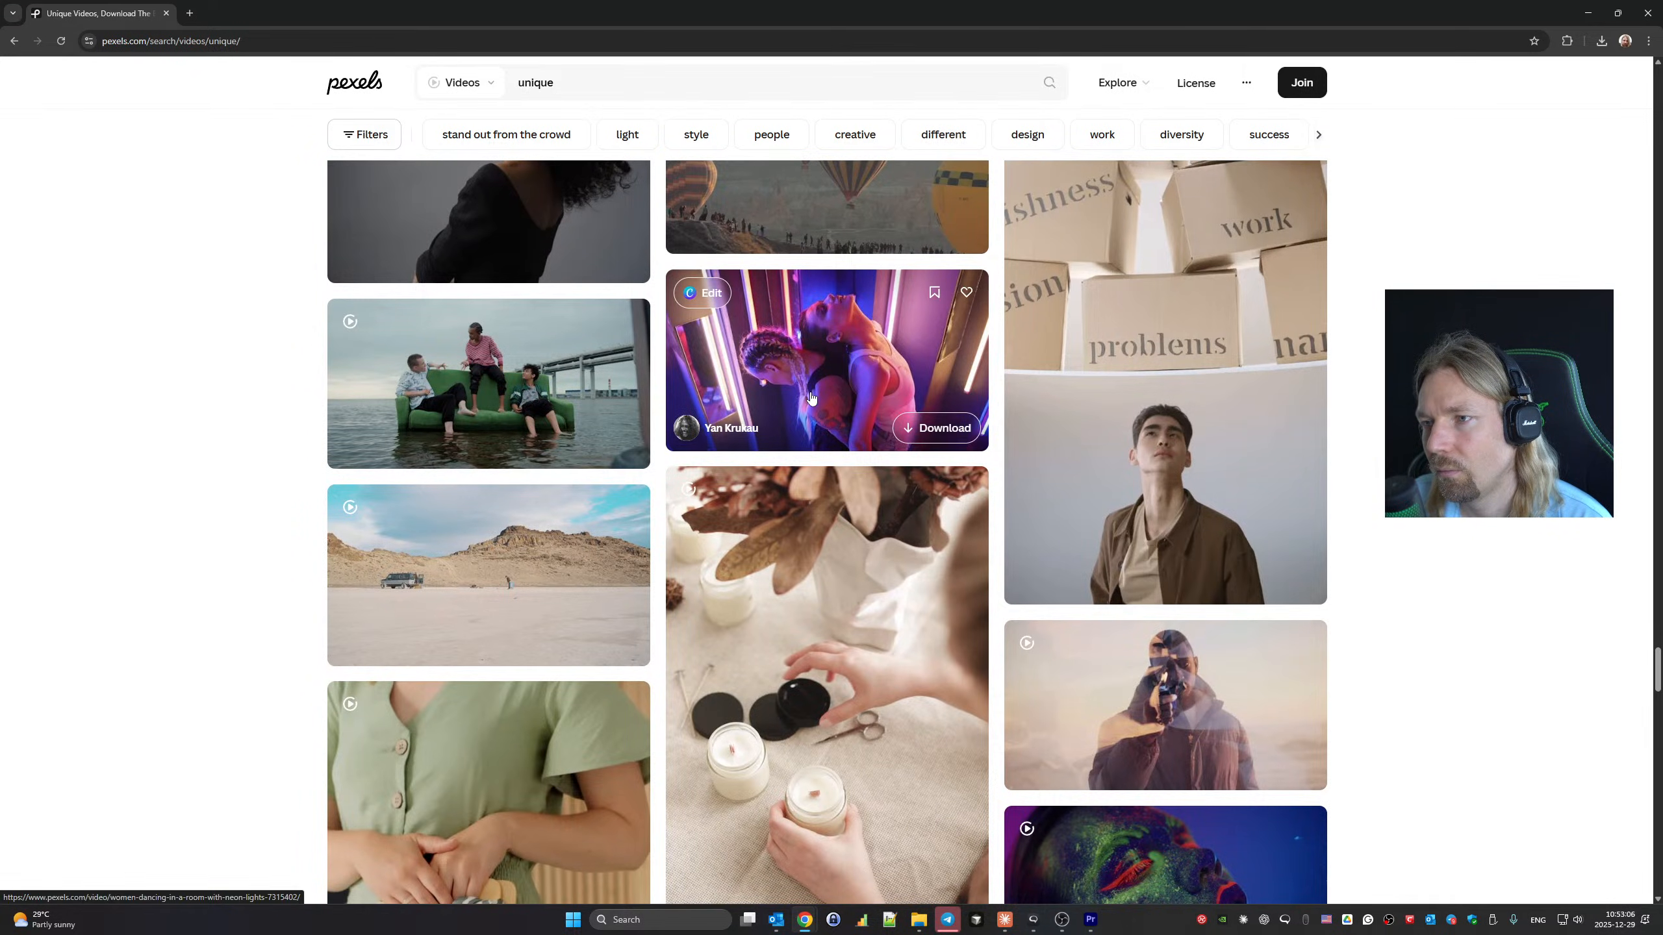
scroll(811, 393, "down", 16)
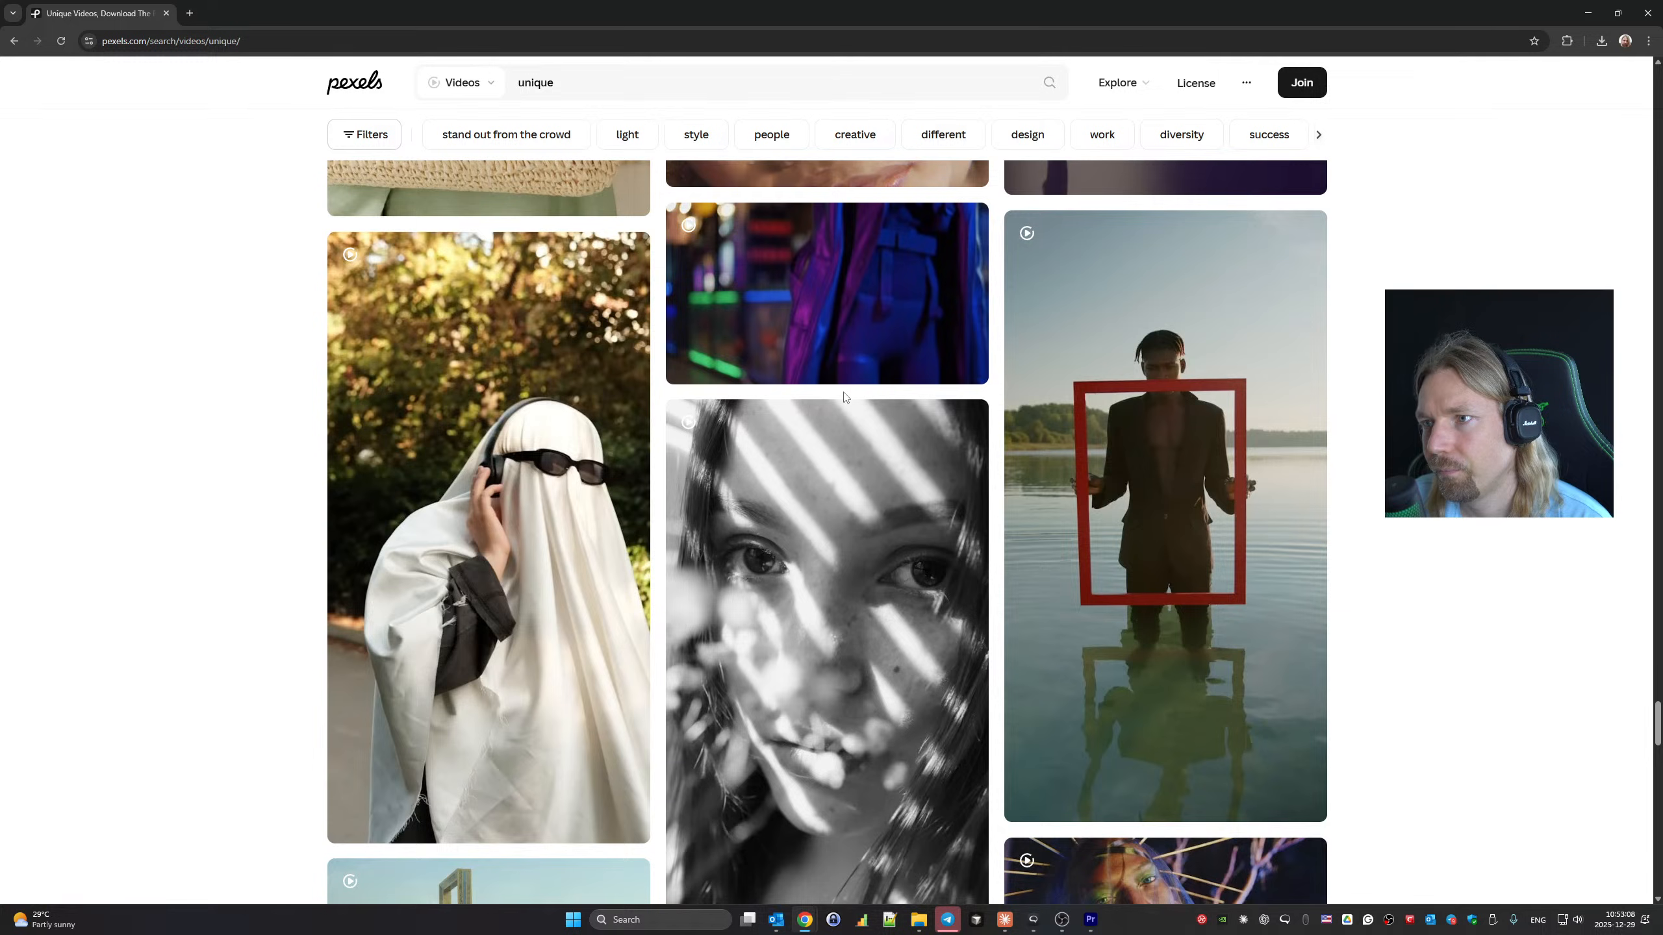
mouse_move(1220, 424)
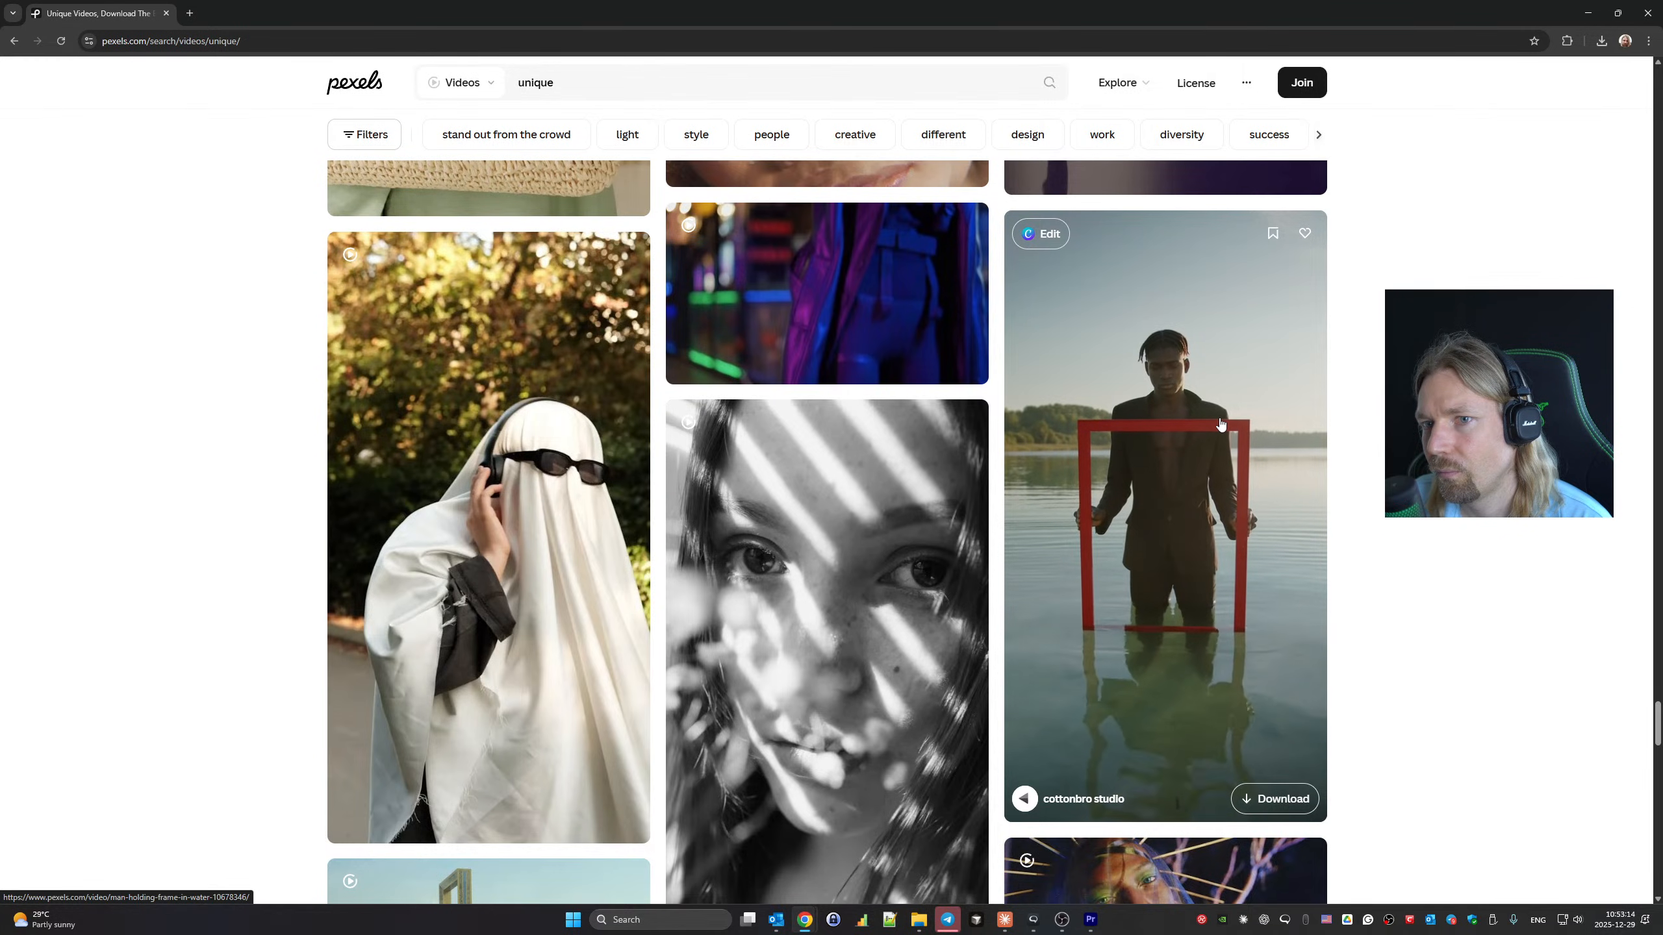
scroll(1221, 424, "down", 20)
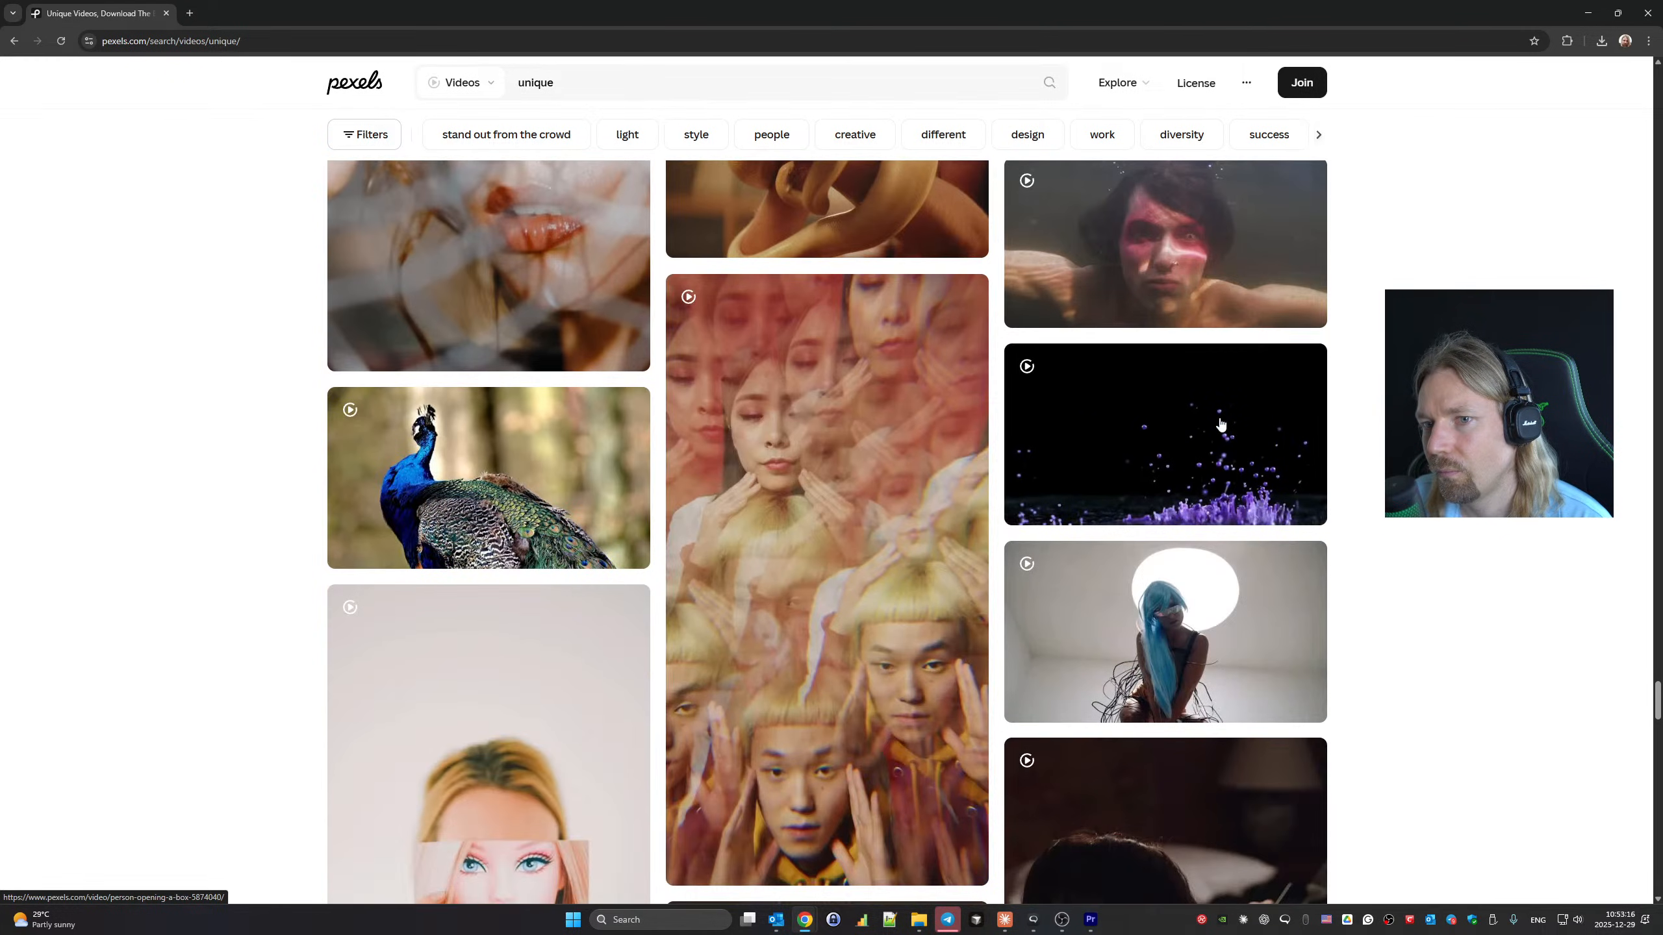
scroll(1221, 425, "down", 20)
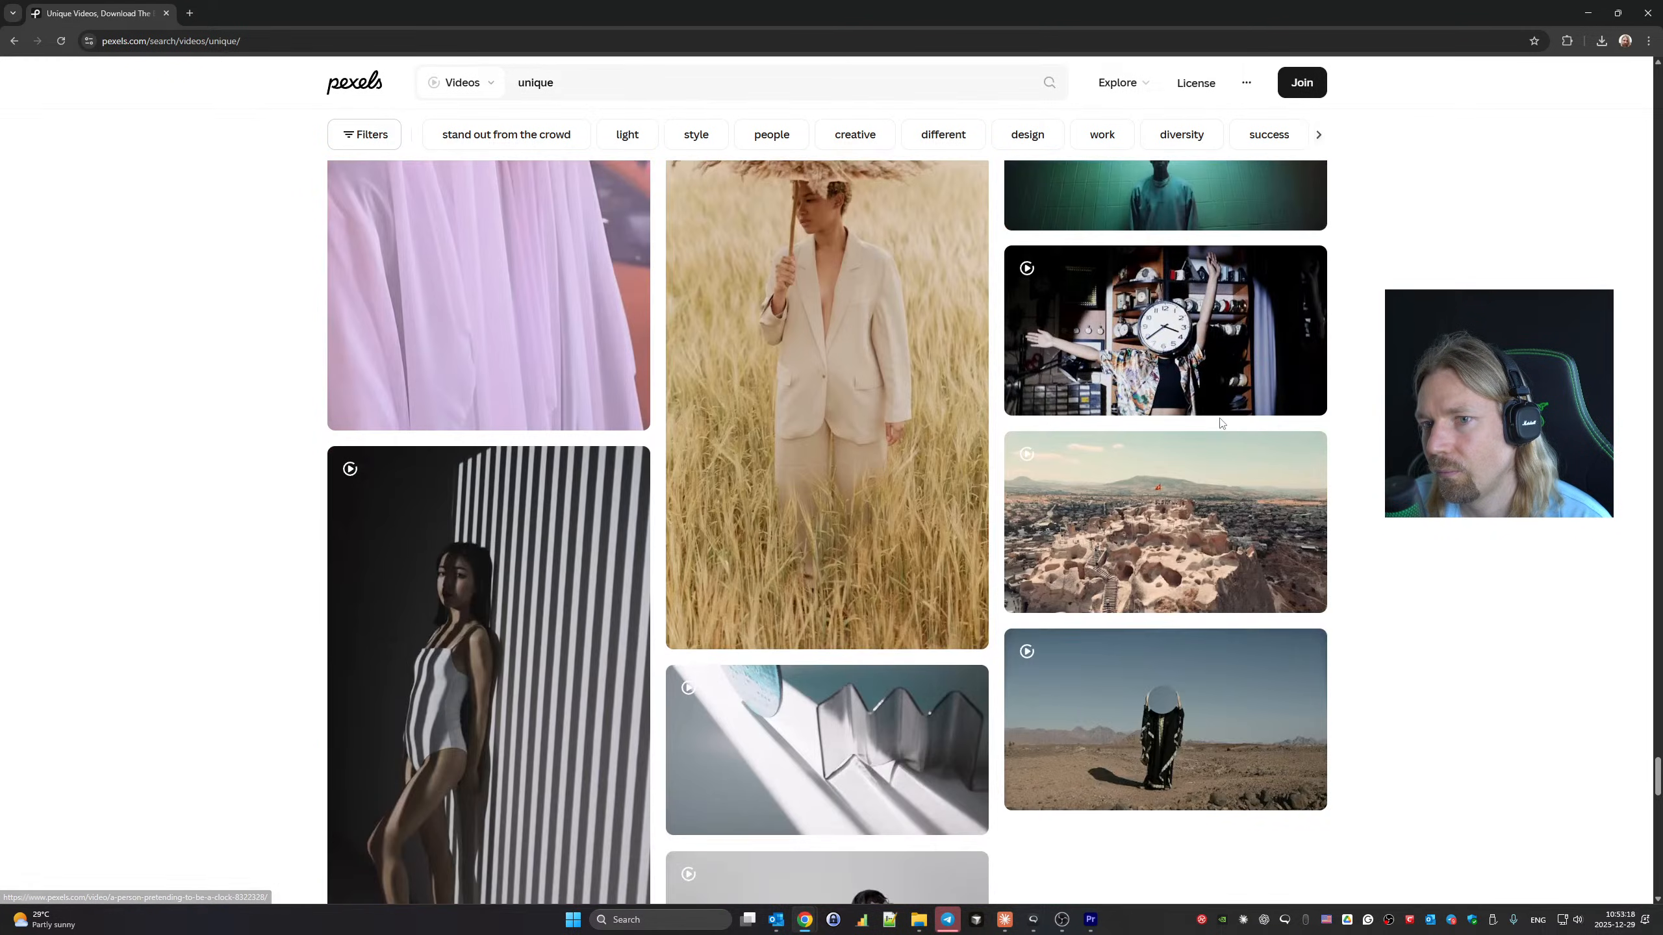
scroll(1221, 425, "down", 12)
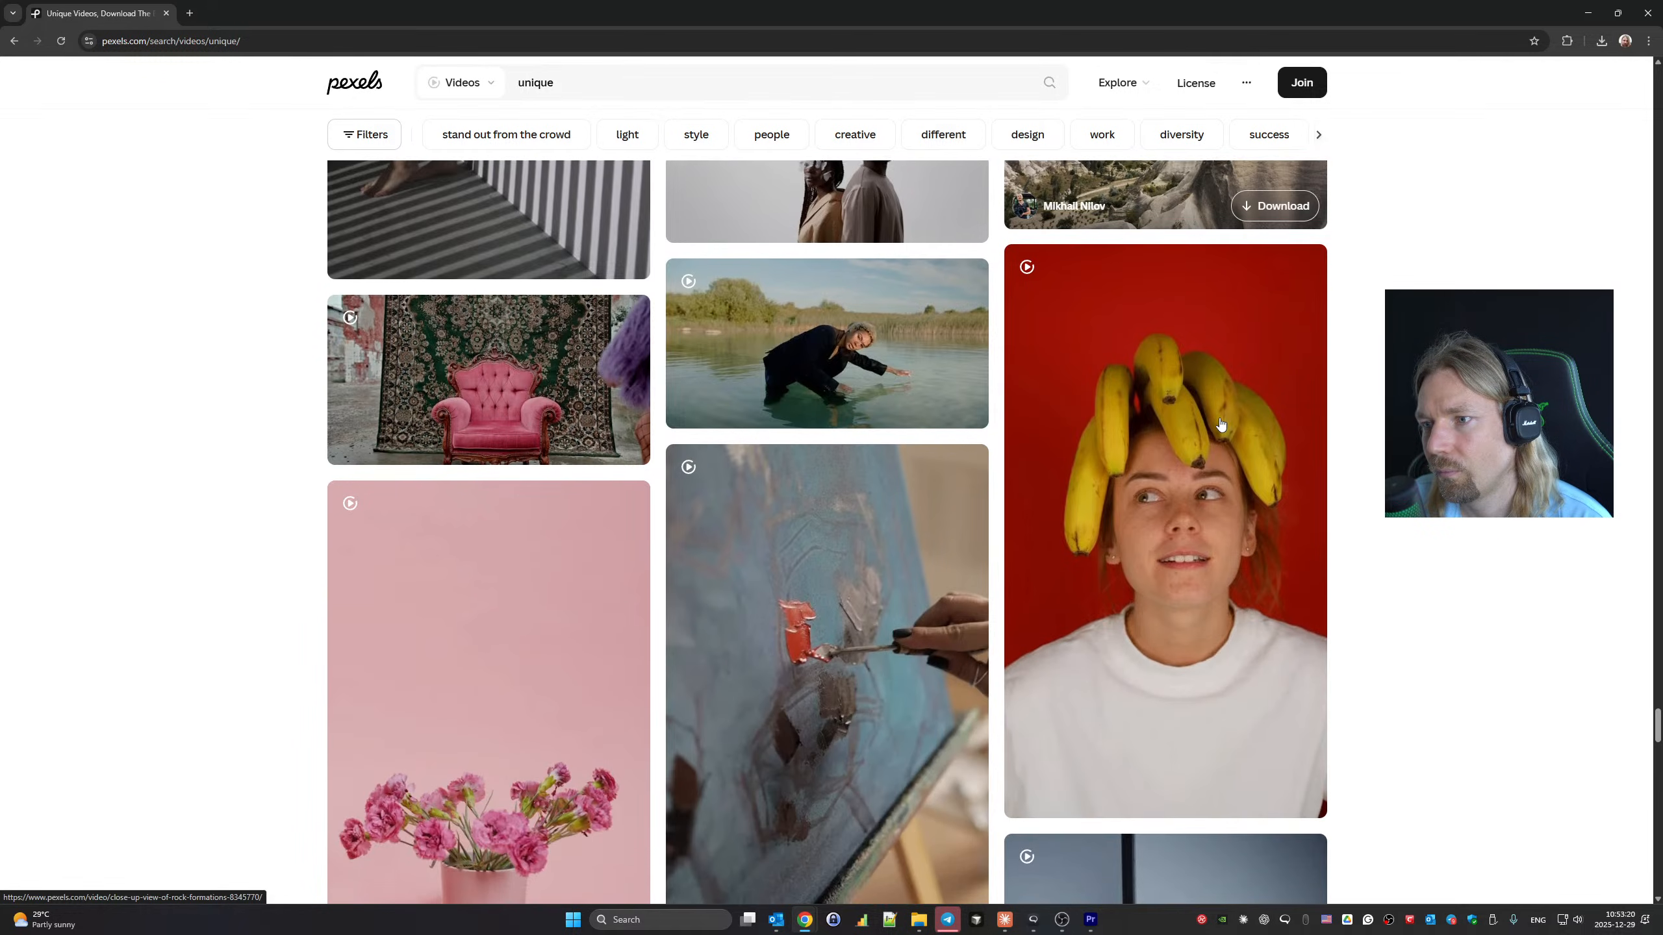
scroll(1221, 424, "down", 15)
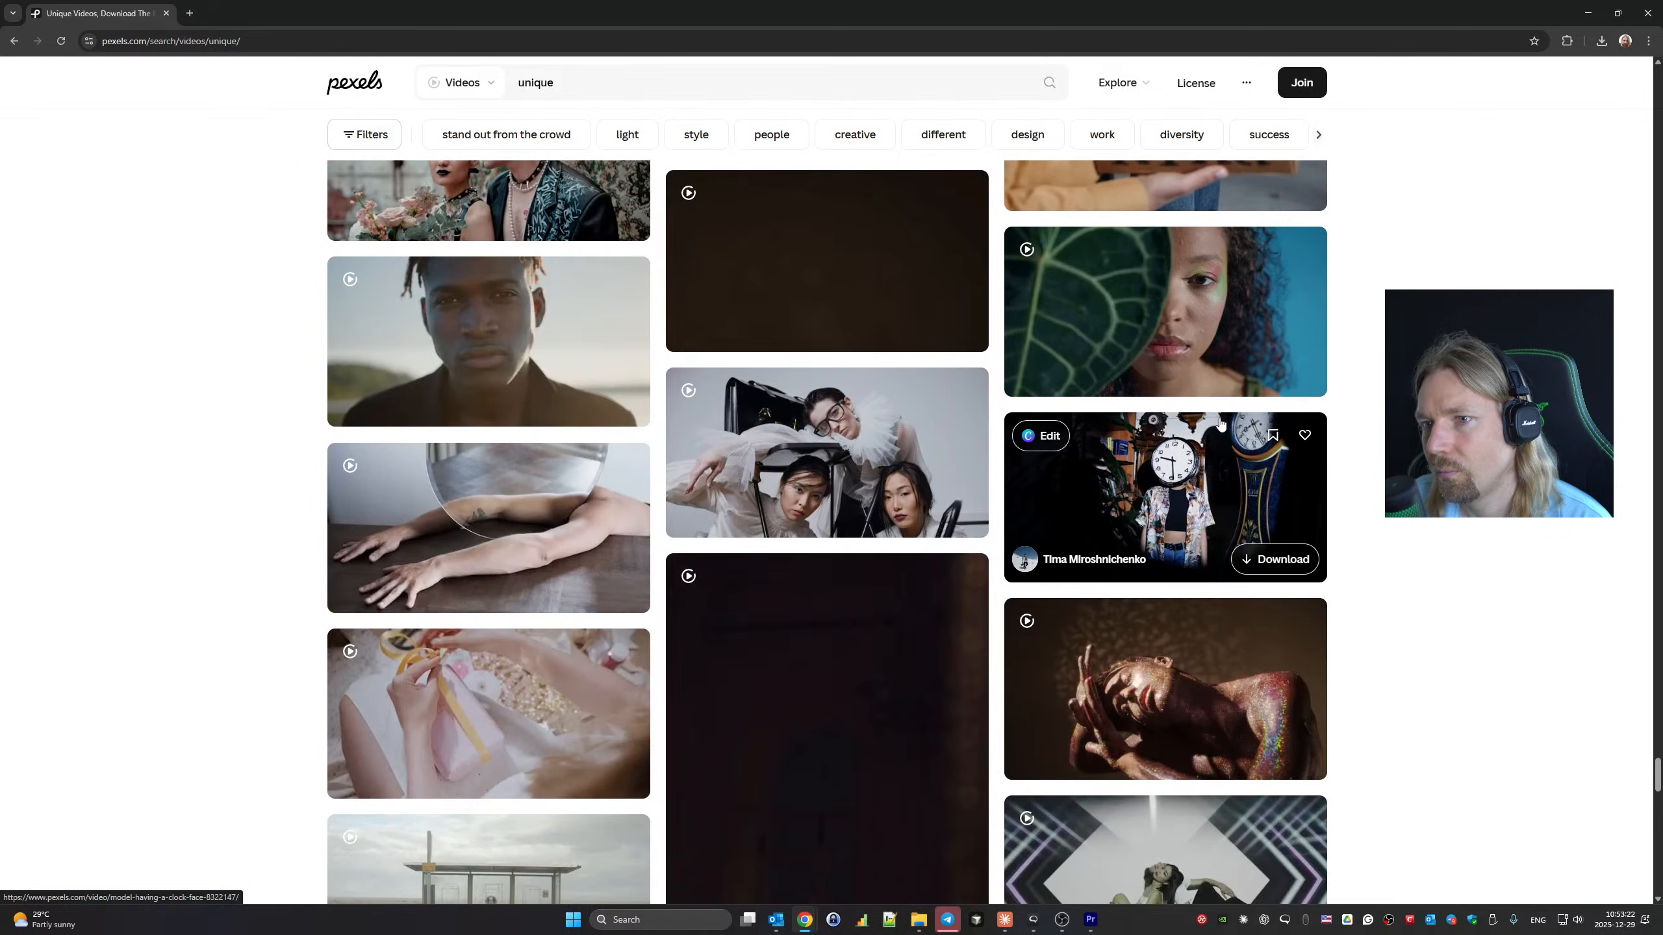
scroll(1221, 425, "down", 12)
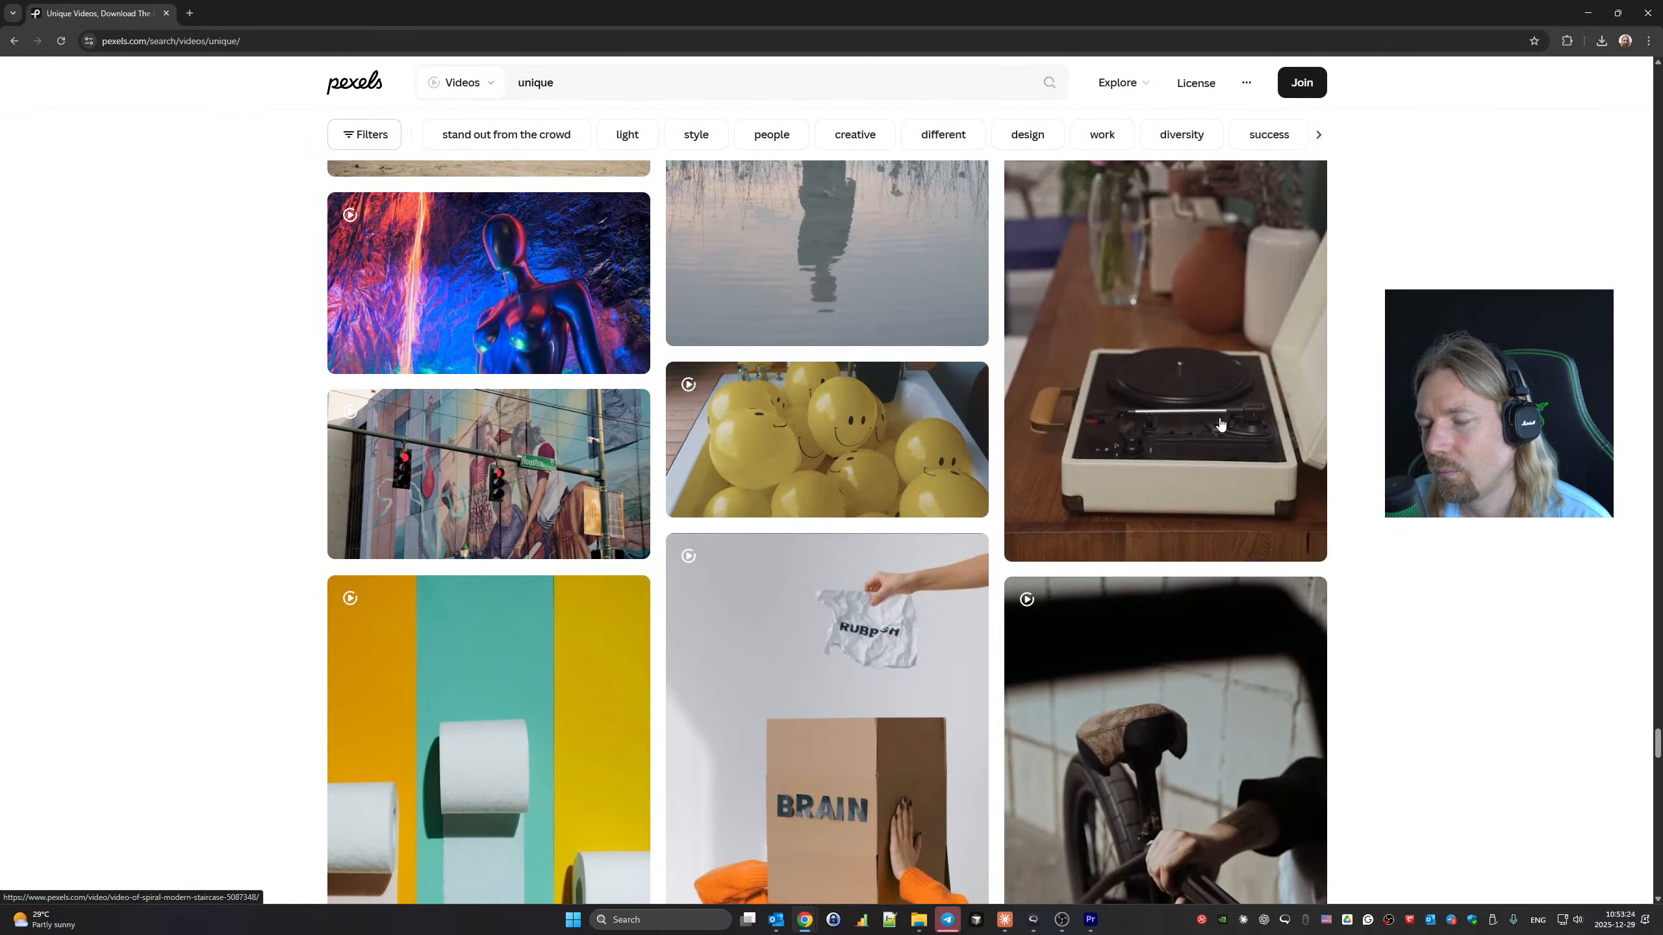
scroll(1220, 424, "down", 12)
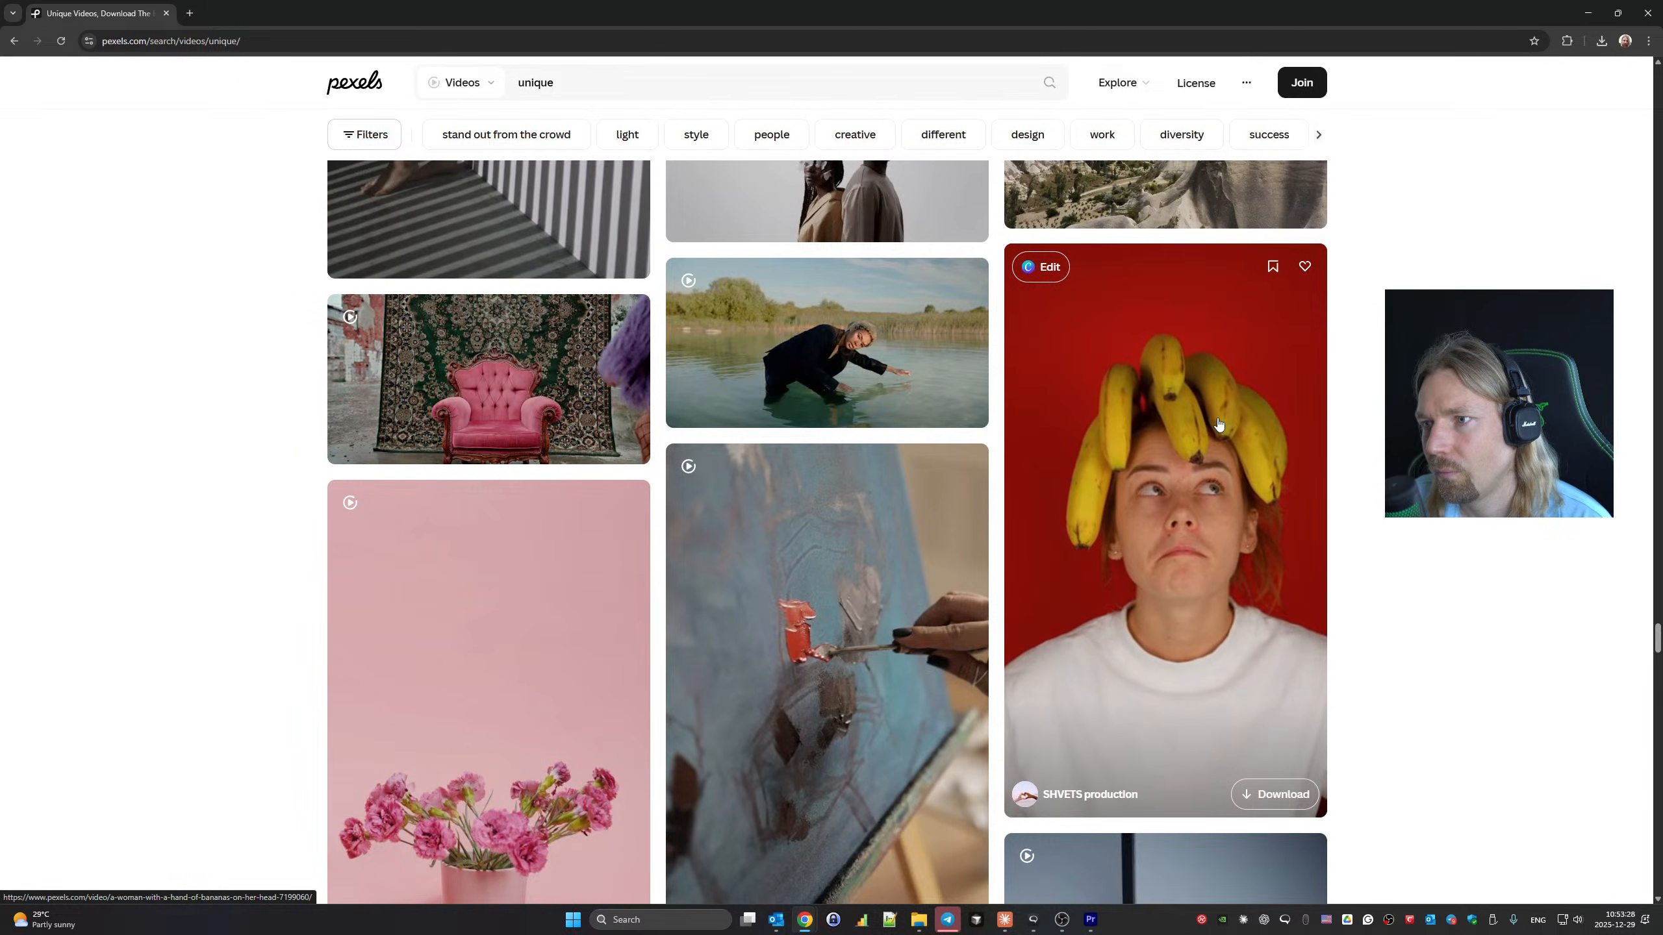
Download the vertical video of the woman with bananas on her head.
left_click(1260, 793)
left_click(1290, 562)
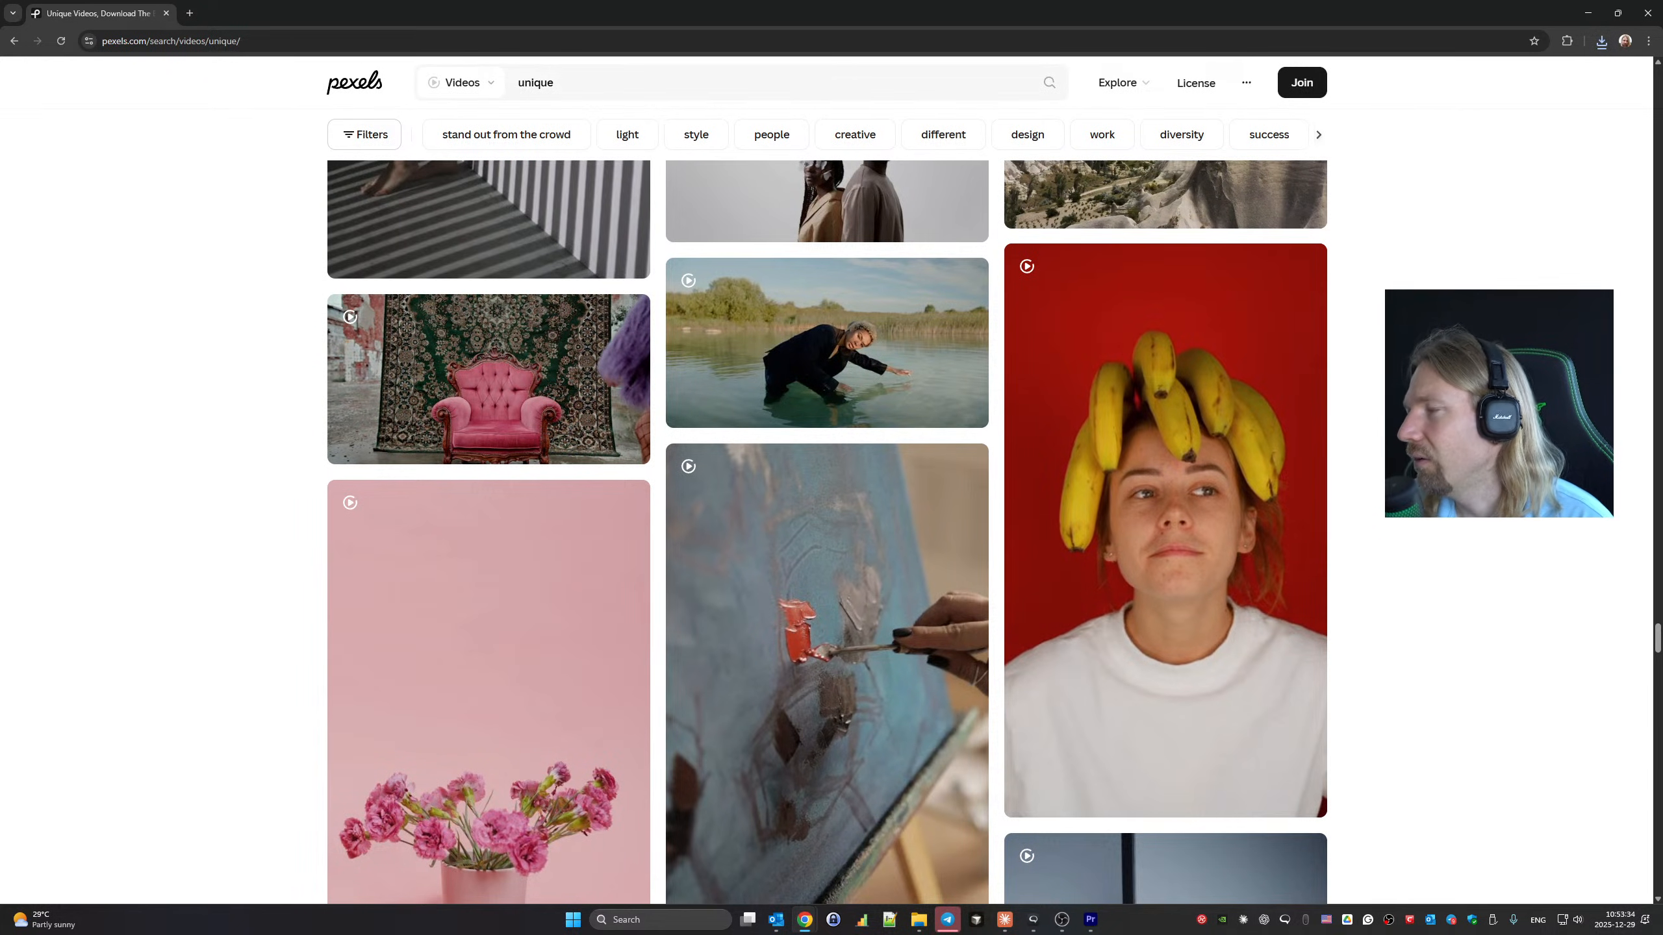
mouse_move(1111, 377)
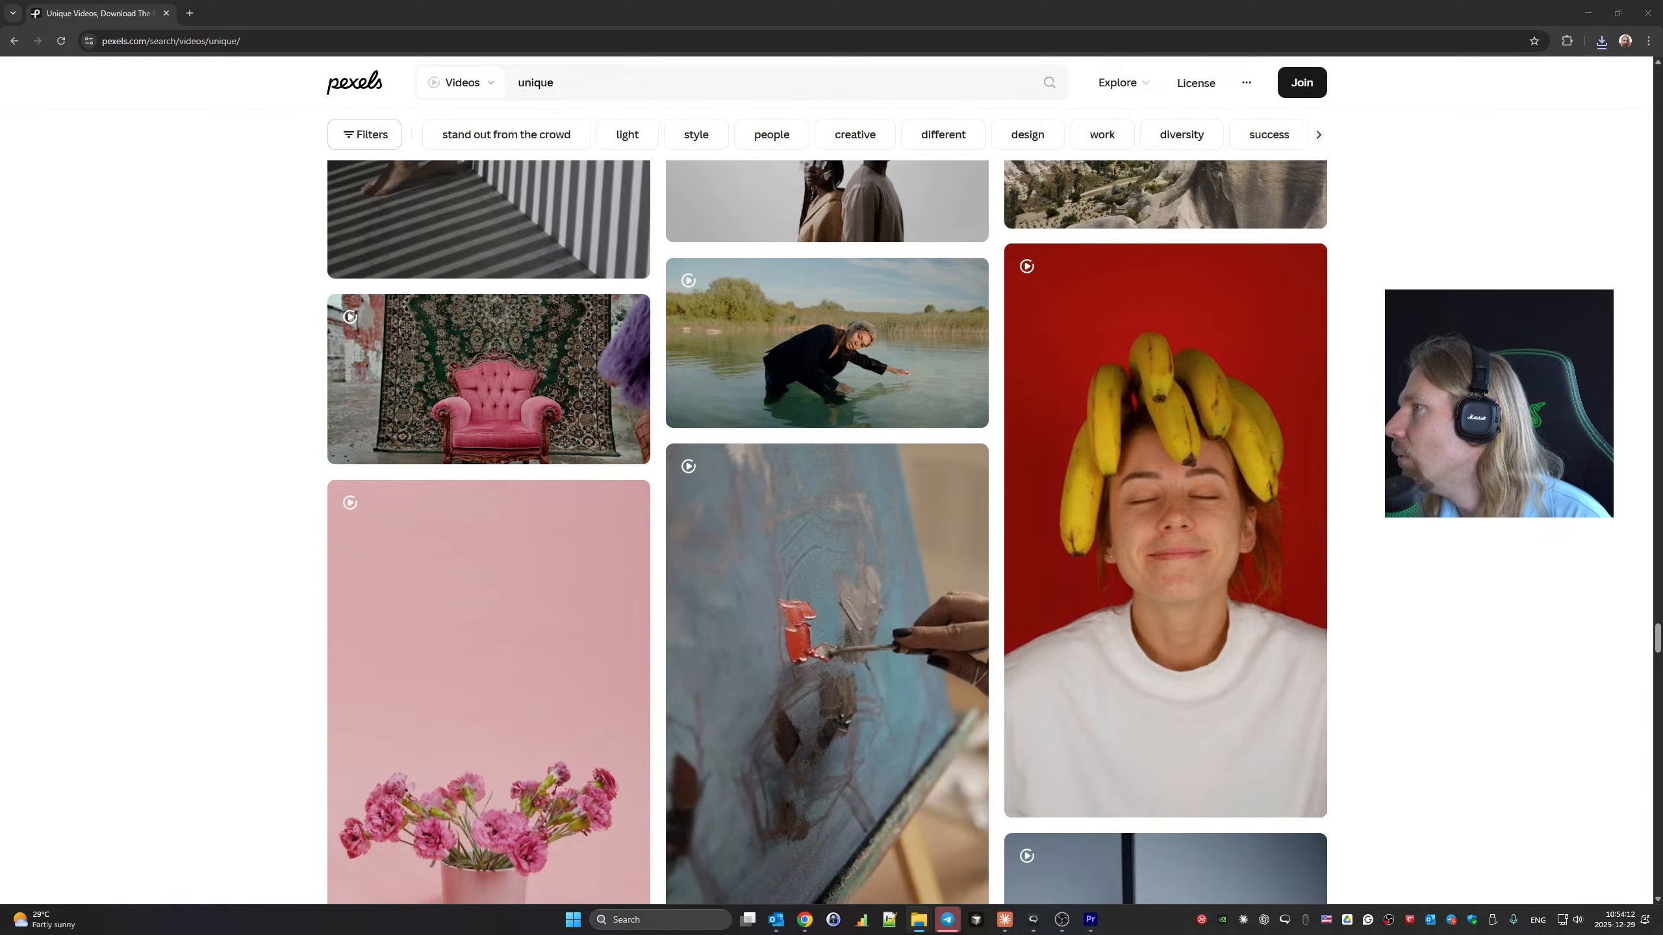
Switch to Premiere Pro and place the downloaded banana clip above the adjustment layer, starting at the "If" caption at 00:00:42:09.
left_click(1091, 920)
left_click_drag(779, 657, 708, 655)
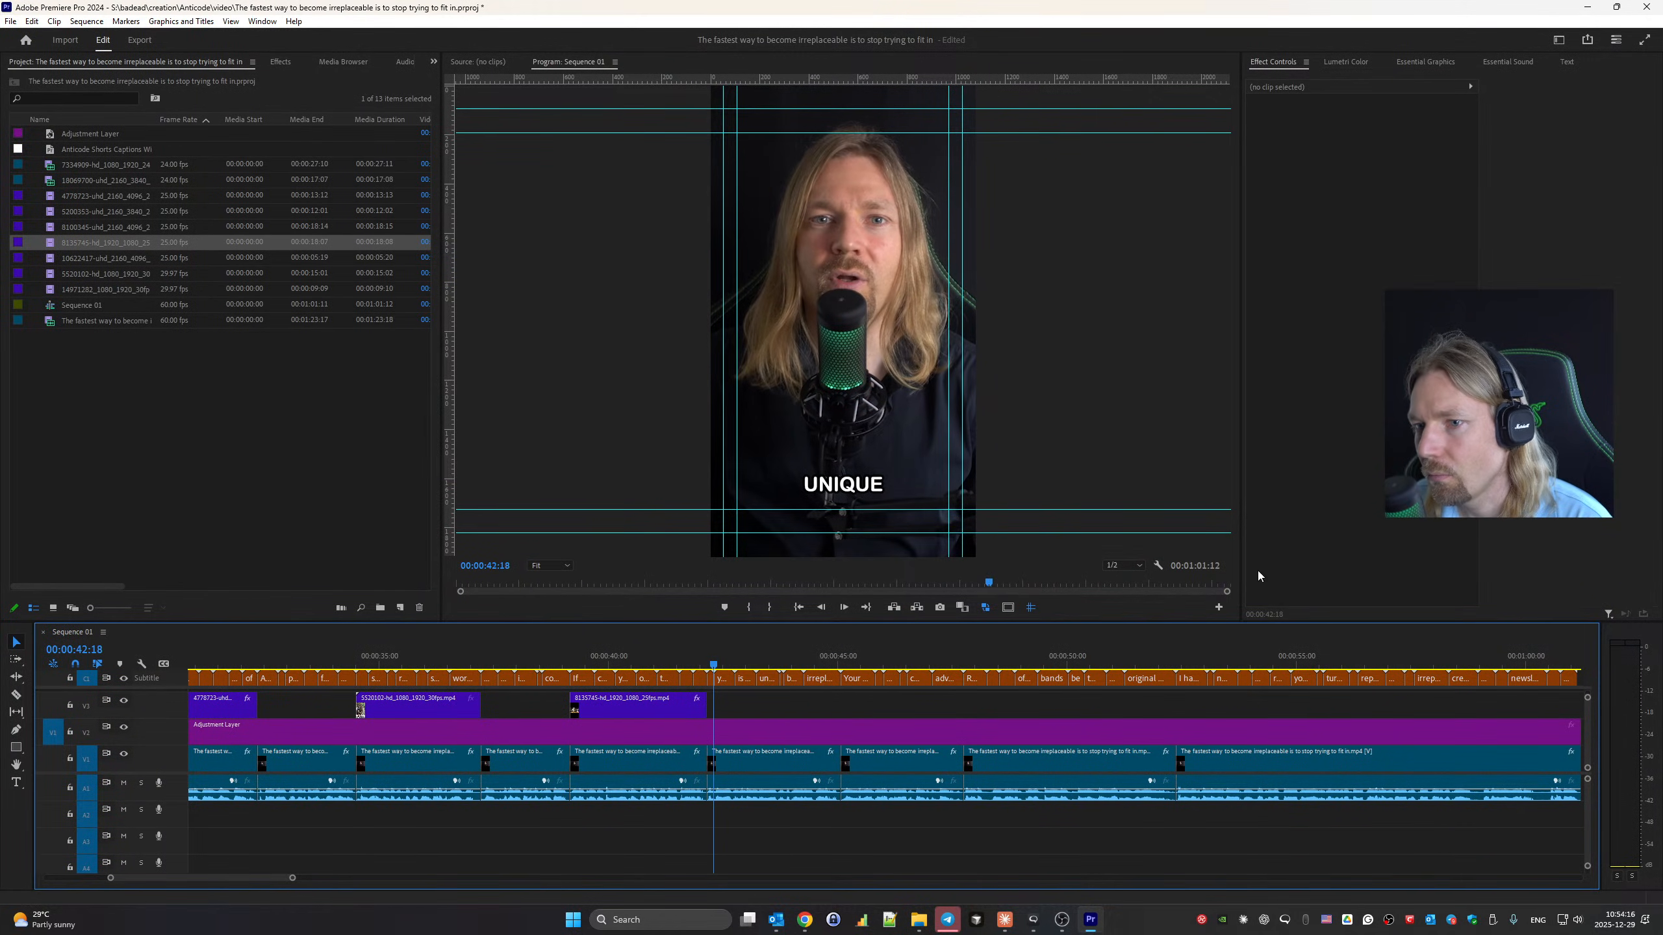
left_click_drag(1195, 642, 714, 707)
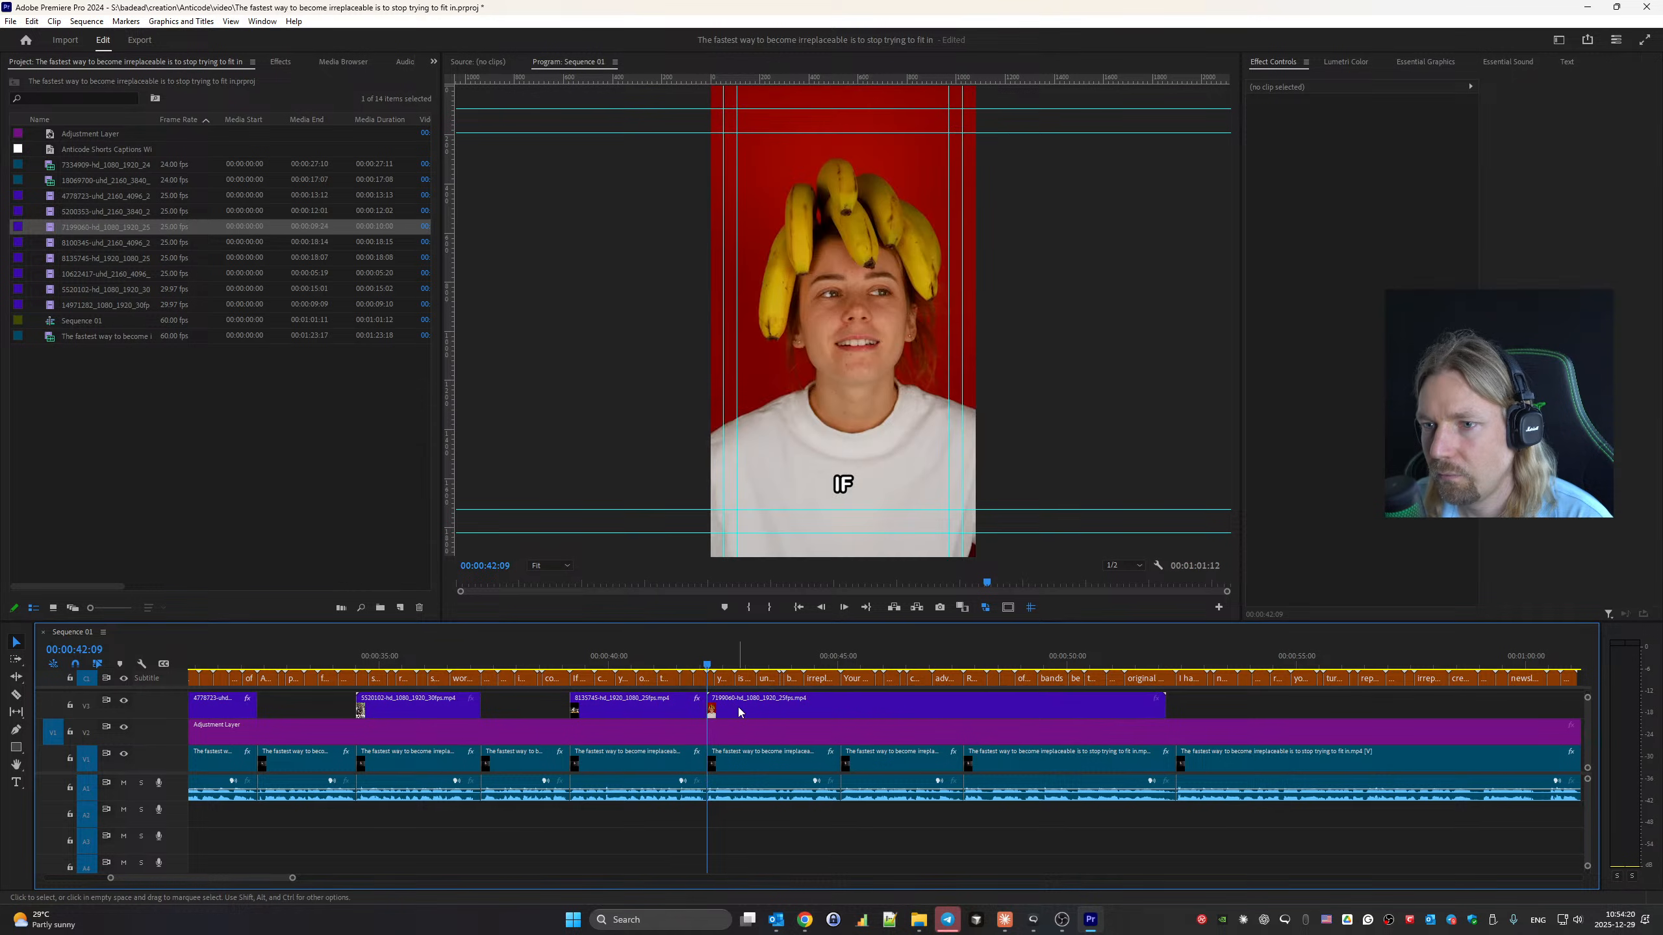
Play the banana clip, cut it at the start of the "Your “weird”" caption at 00:00:45:04, and delete the remainder.
key("space")
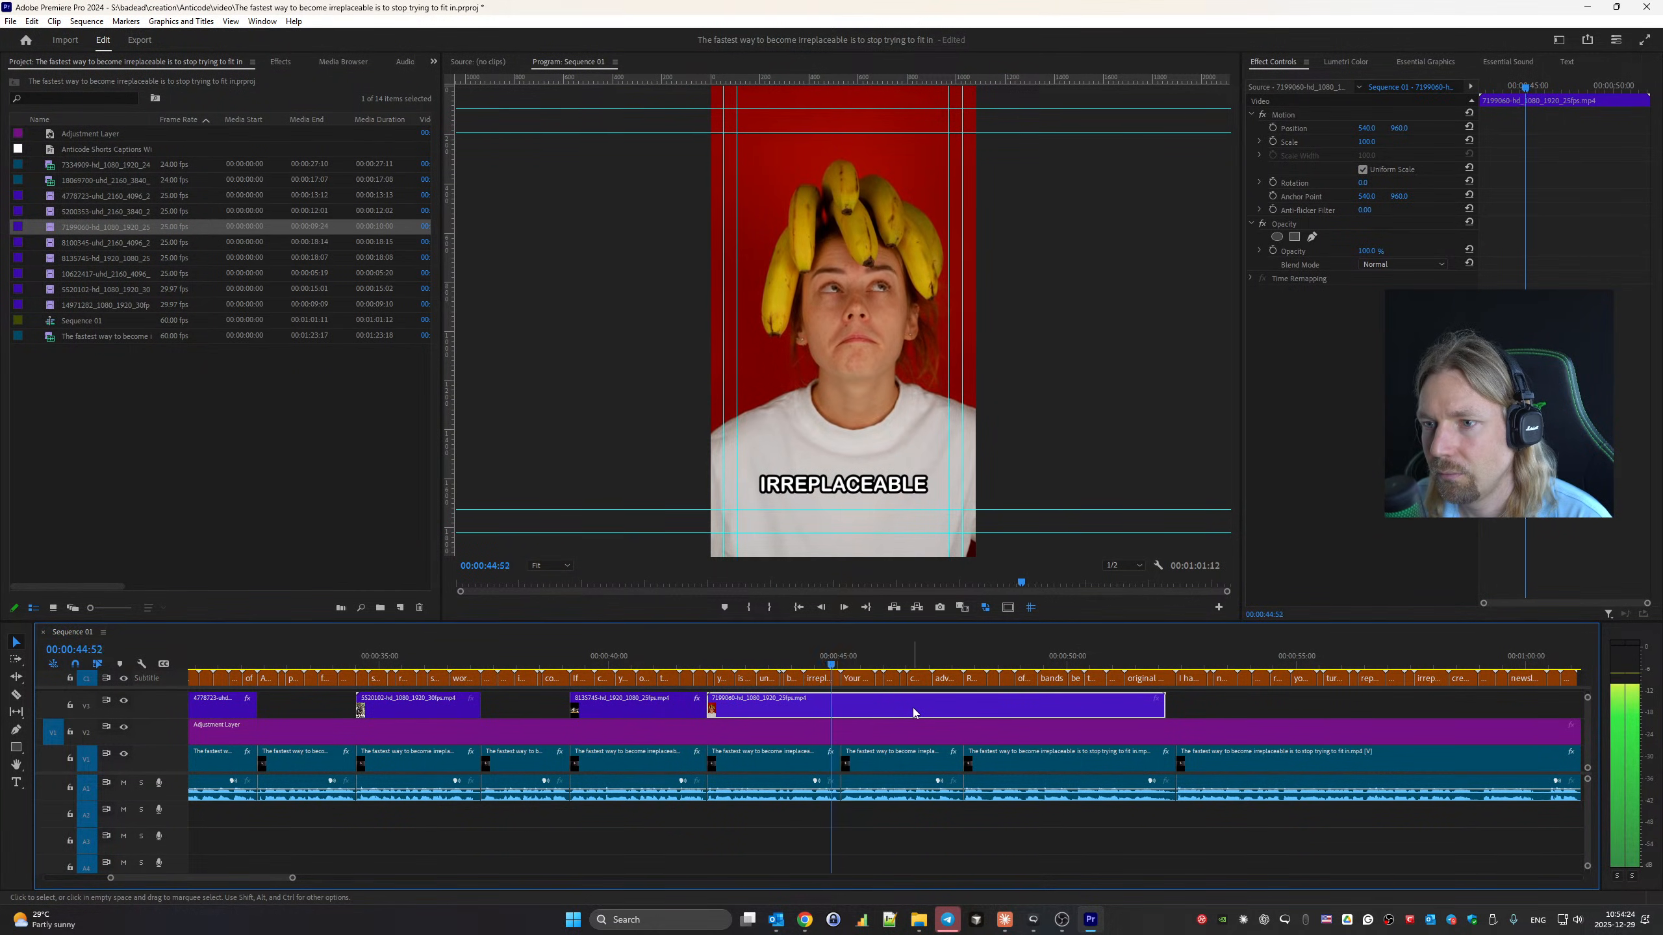
key("Up")
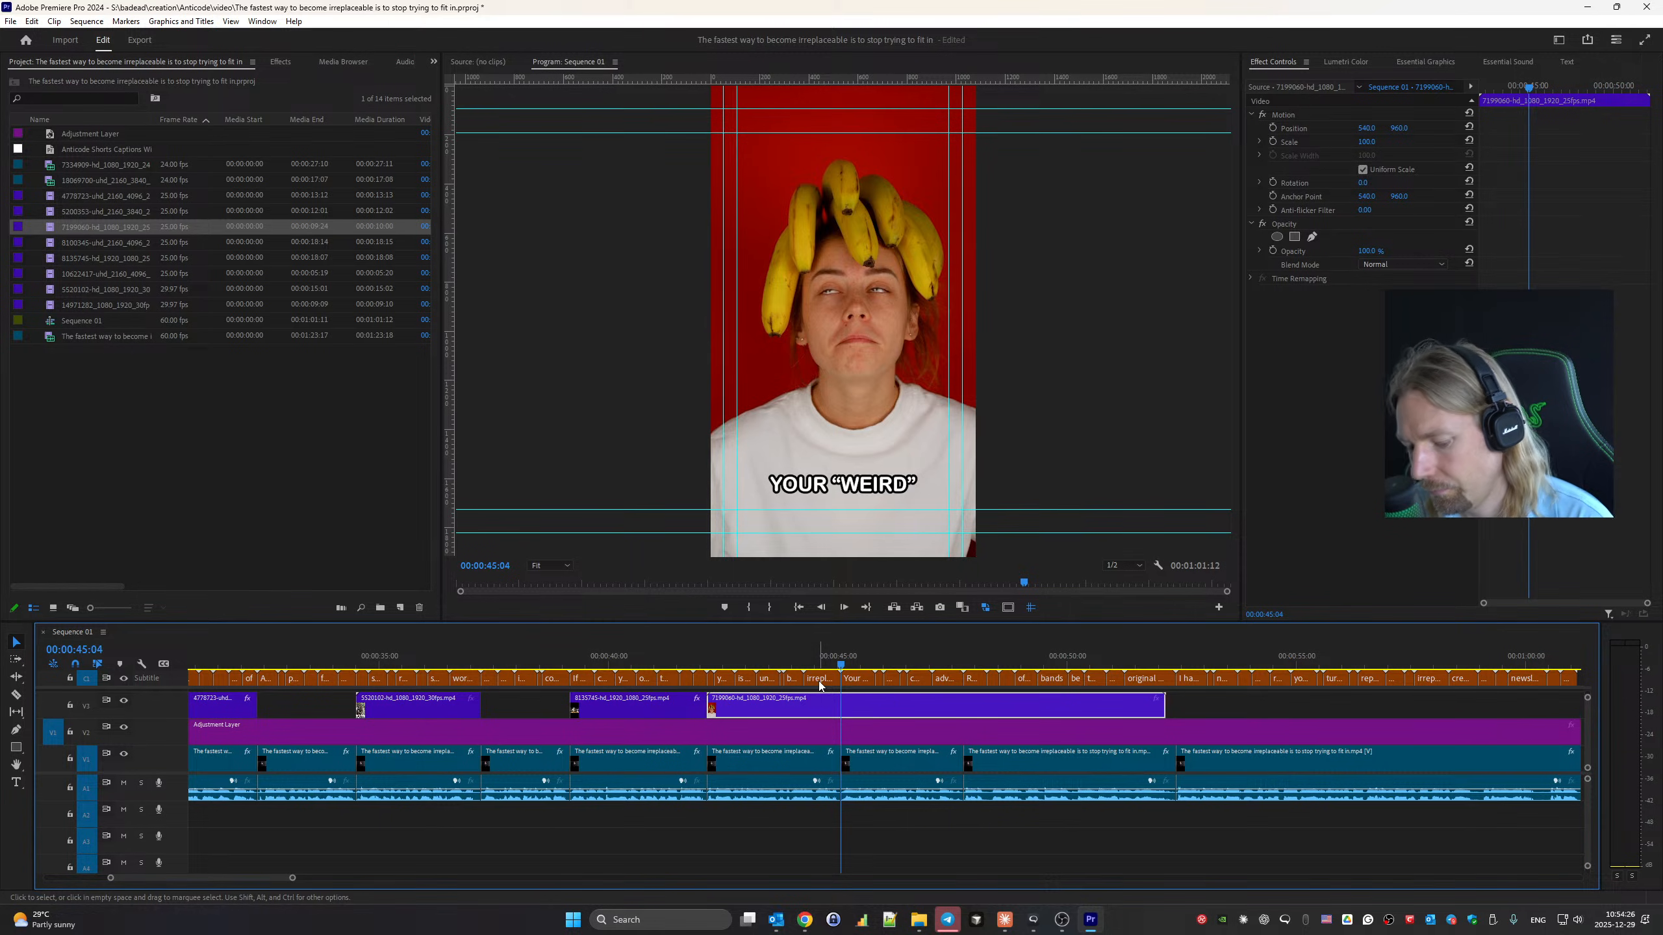
key("c")
left_click(844, 714)
key("v")
left_click(878, 707)
key("Delete")
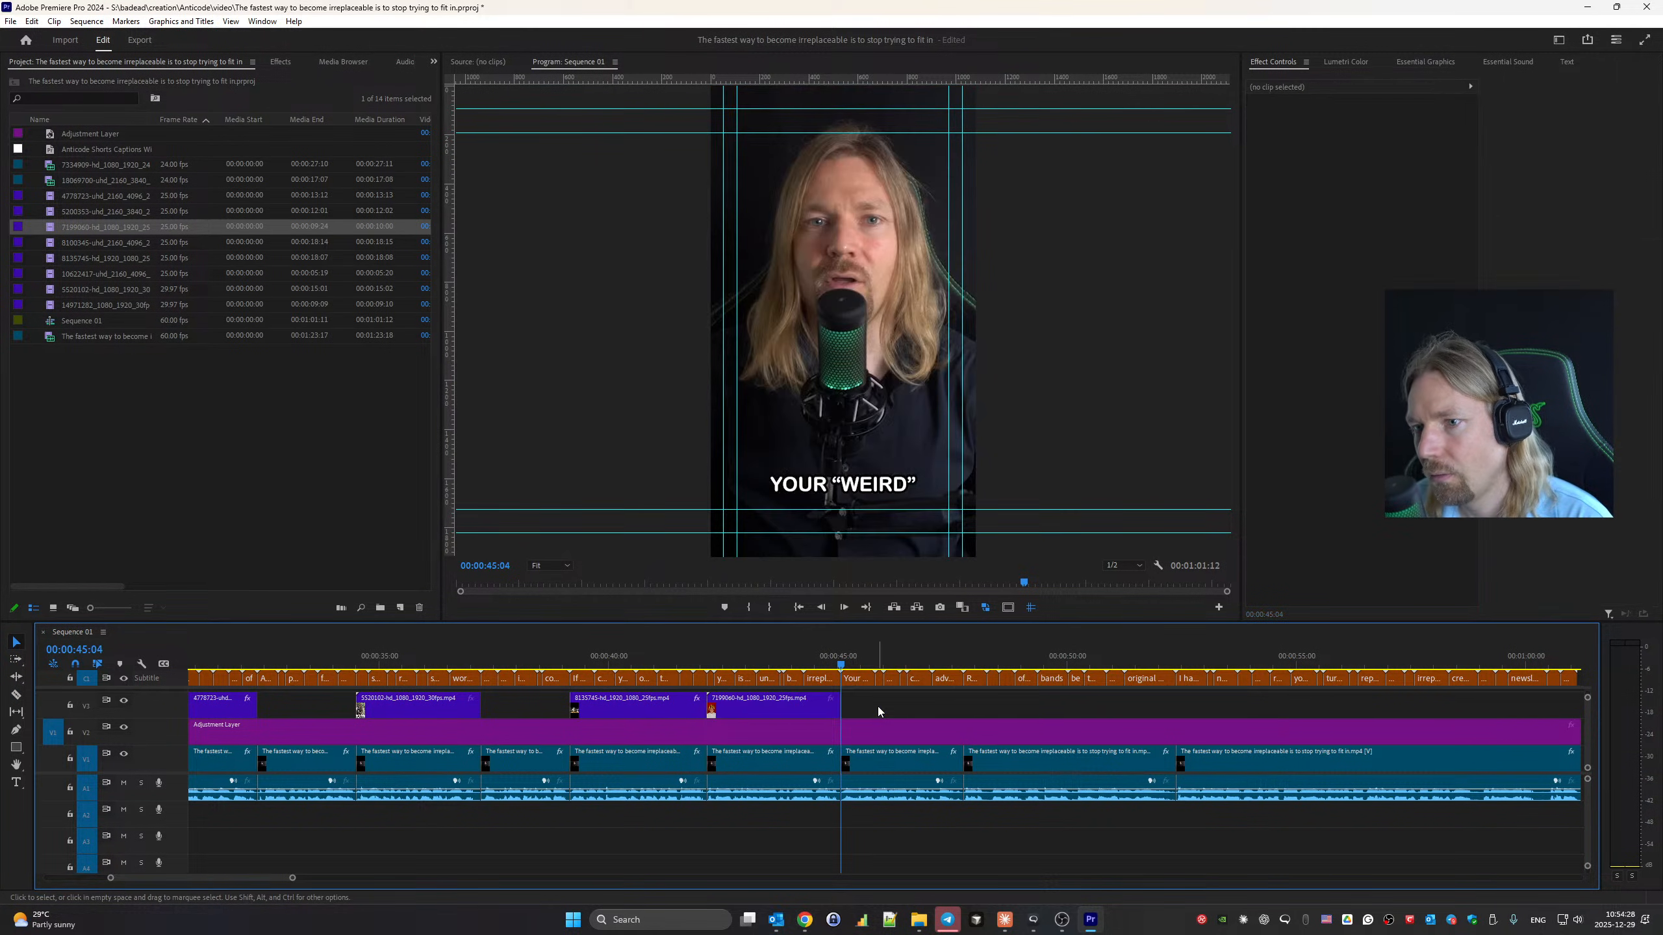
Play the sequence from the end of the banana clip to the "In the" caption, and return the playhead to "Remember" at 00:00:47:44.
key("space")
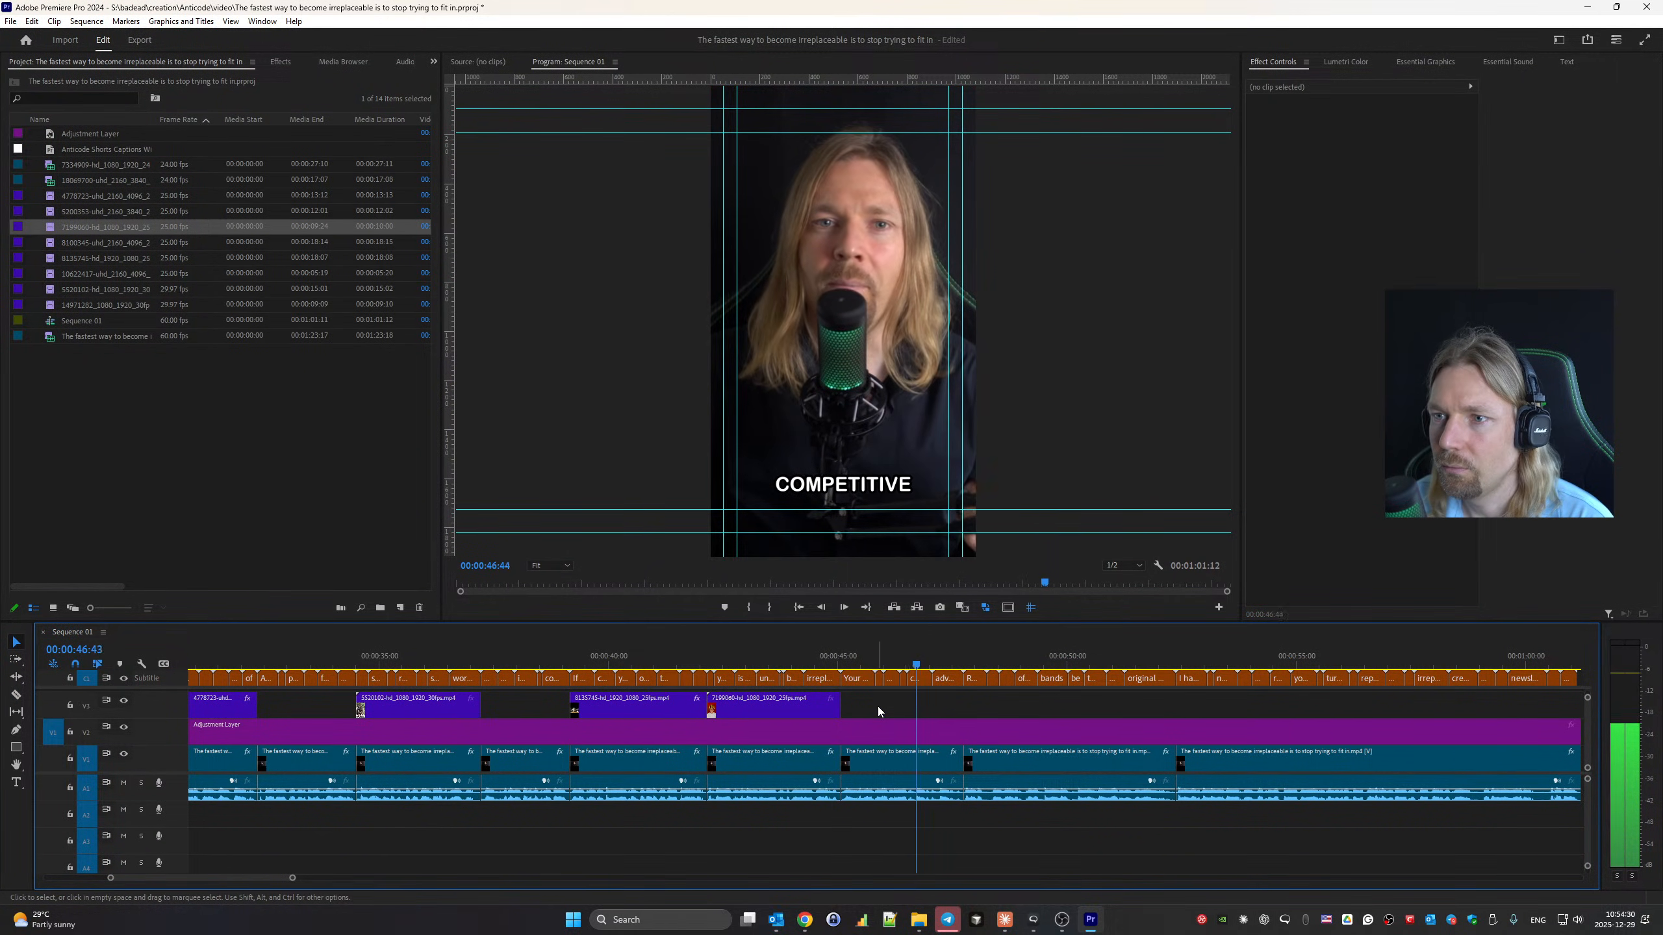
key("space")
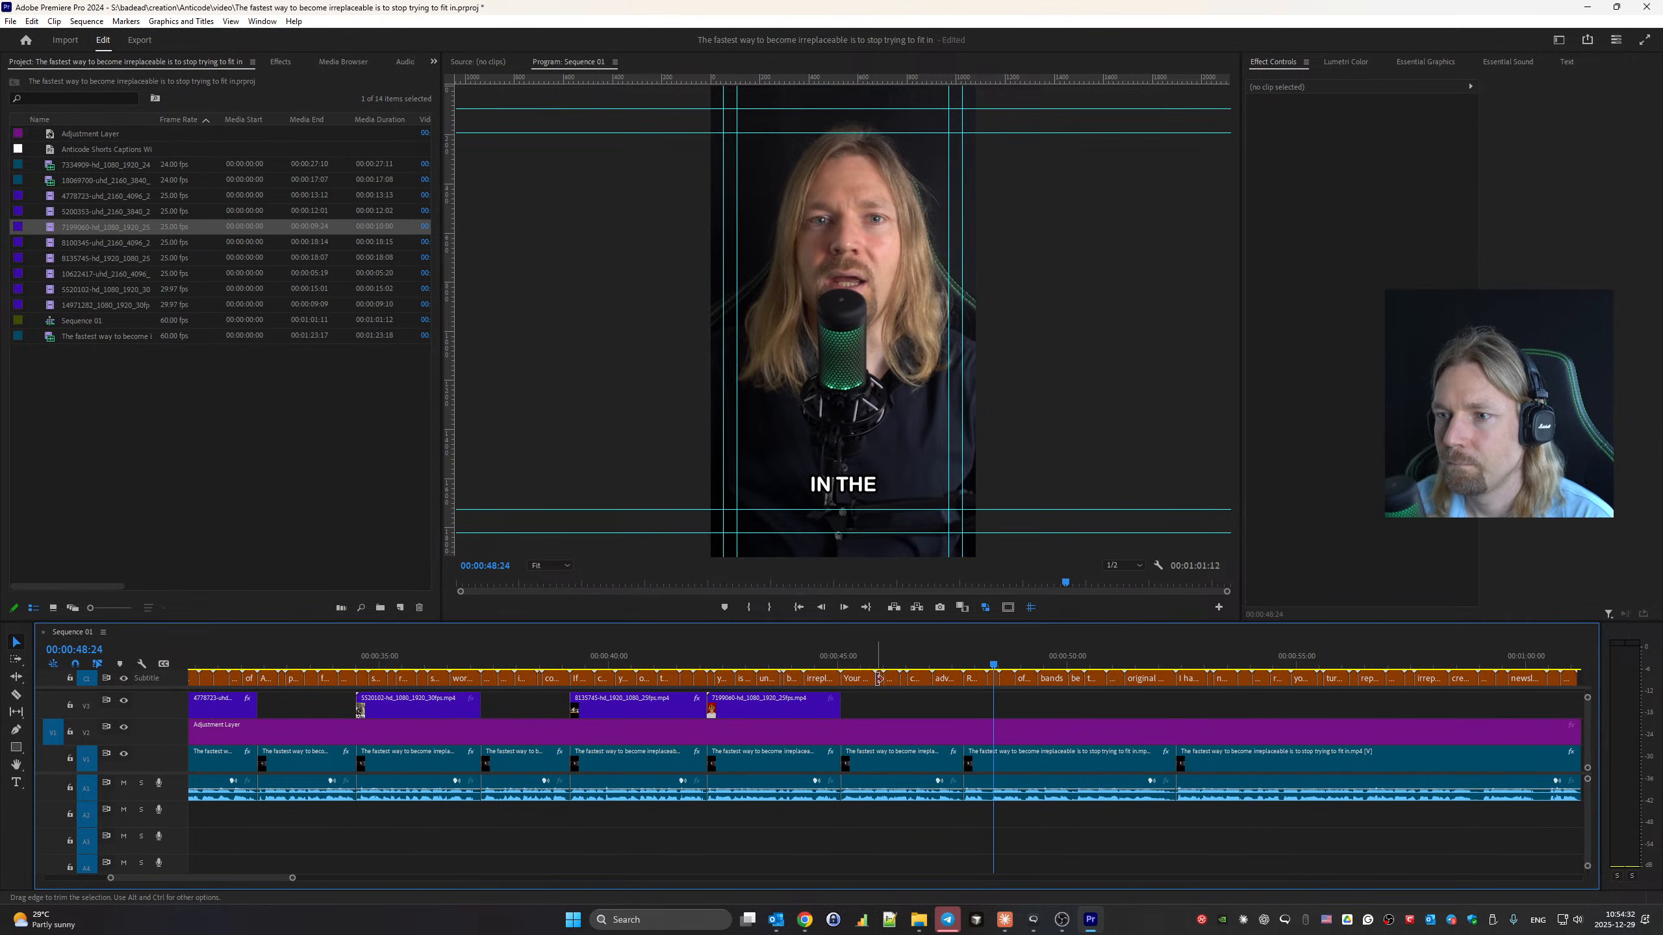
key("Up")
key("Up")
Switch to Pexels in the browser, search its videos for "musician", and look over the first results.
left_click(805, 920)
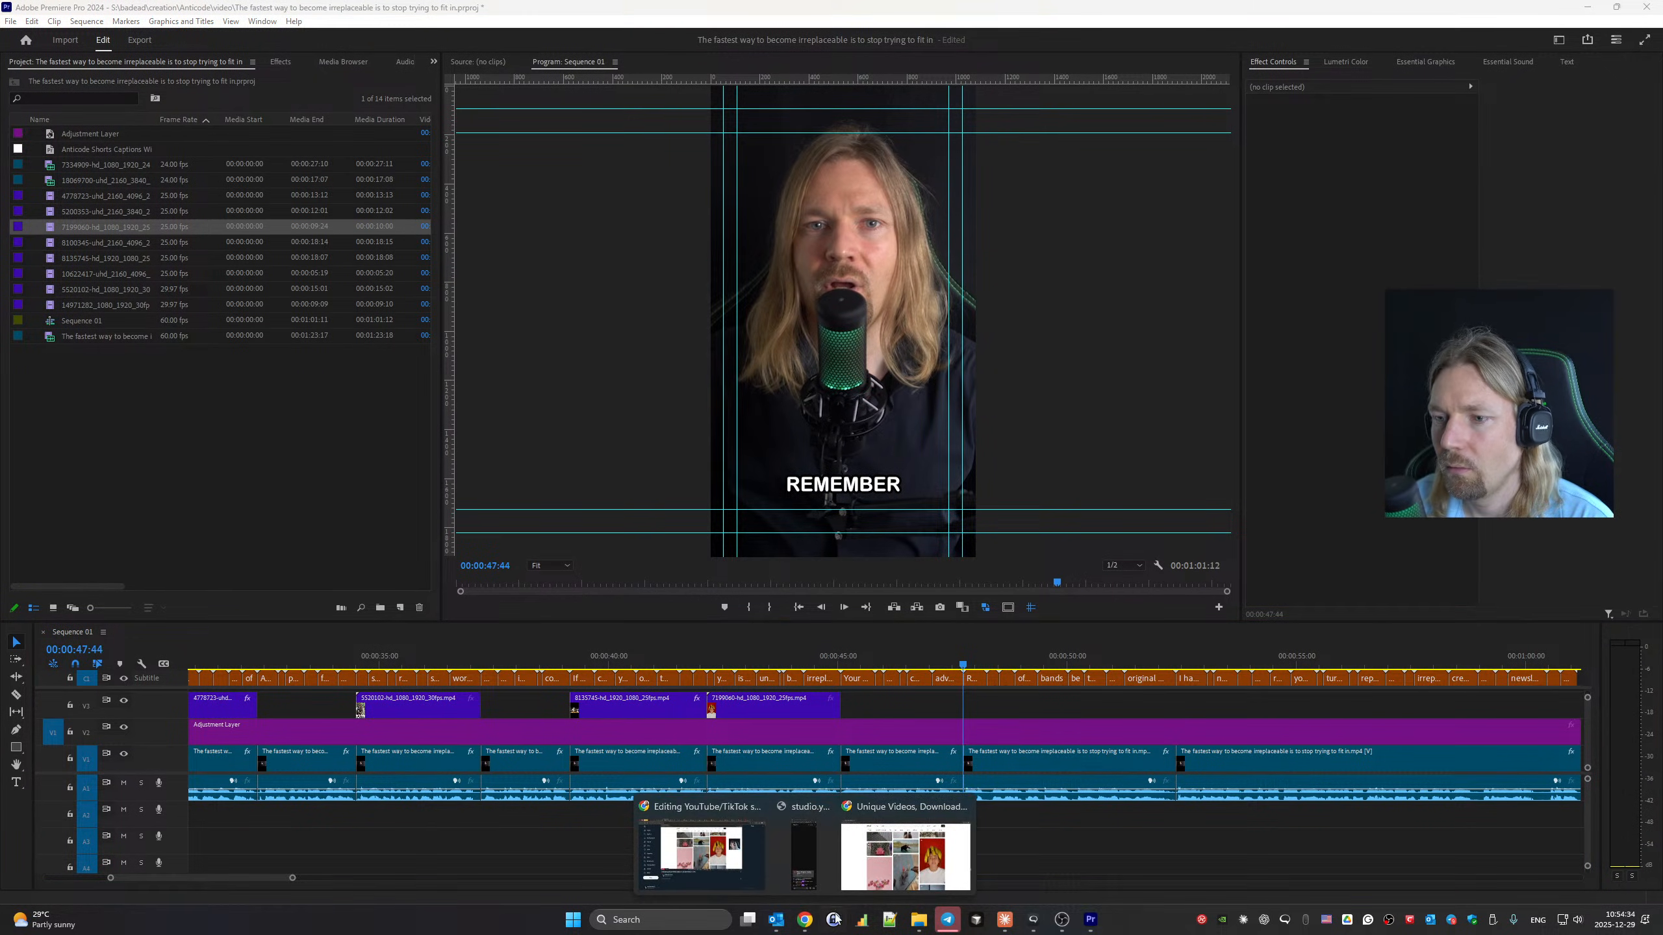
left_click(906, 849)
left_click(420, 95)
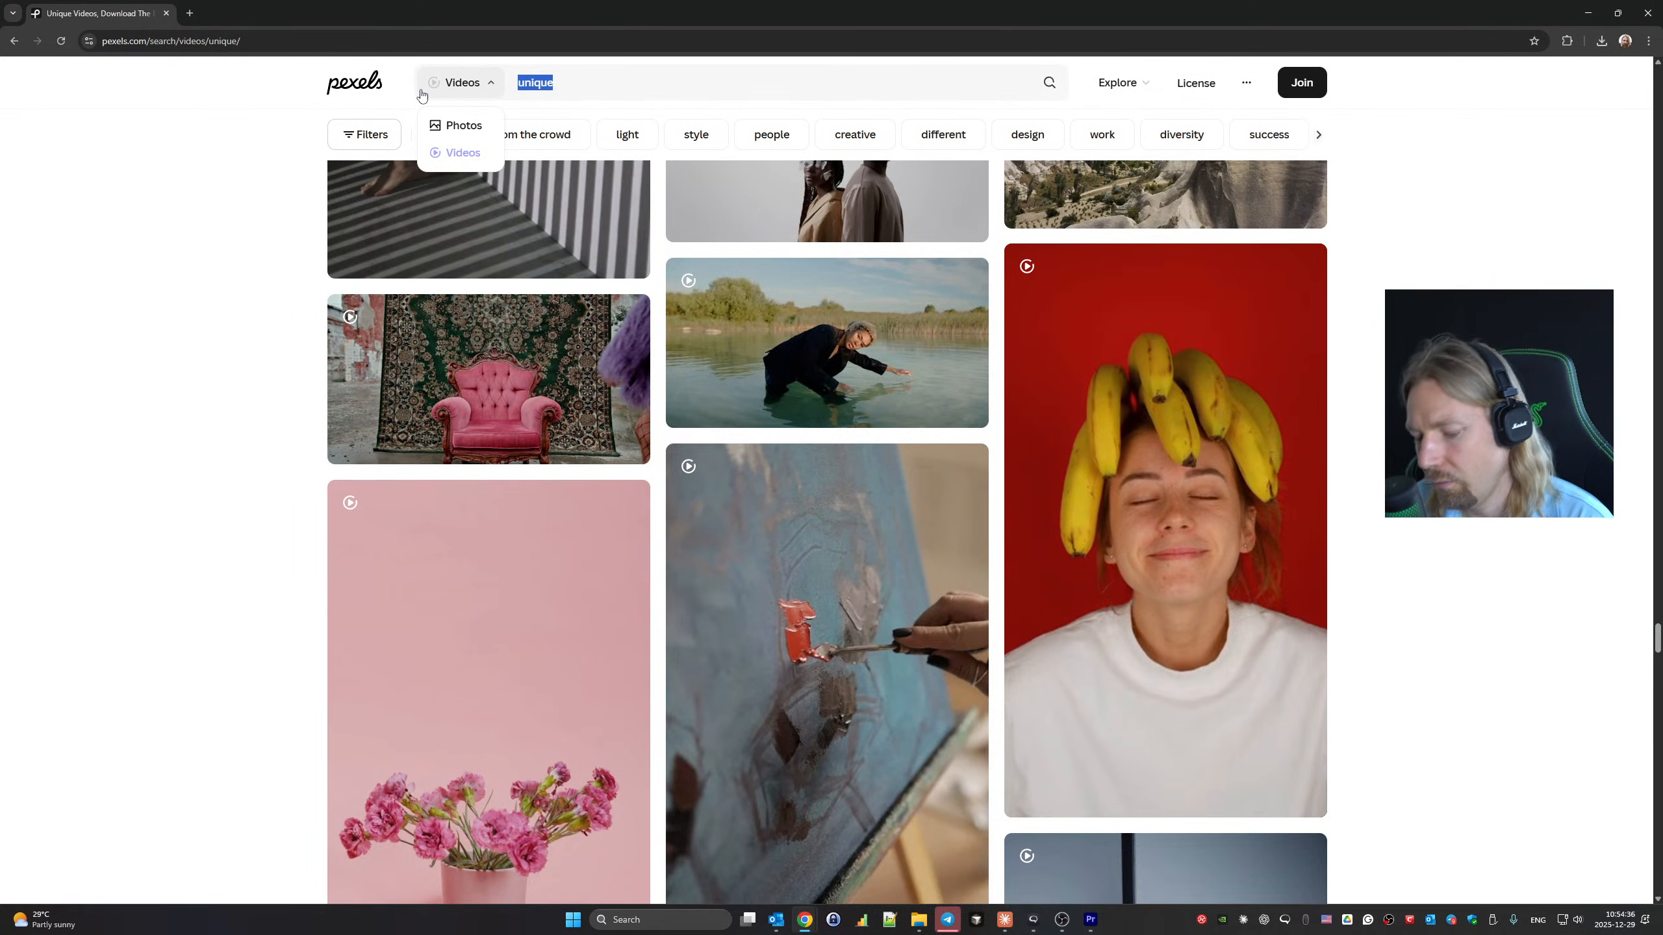
type("music")
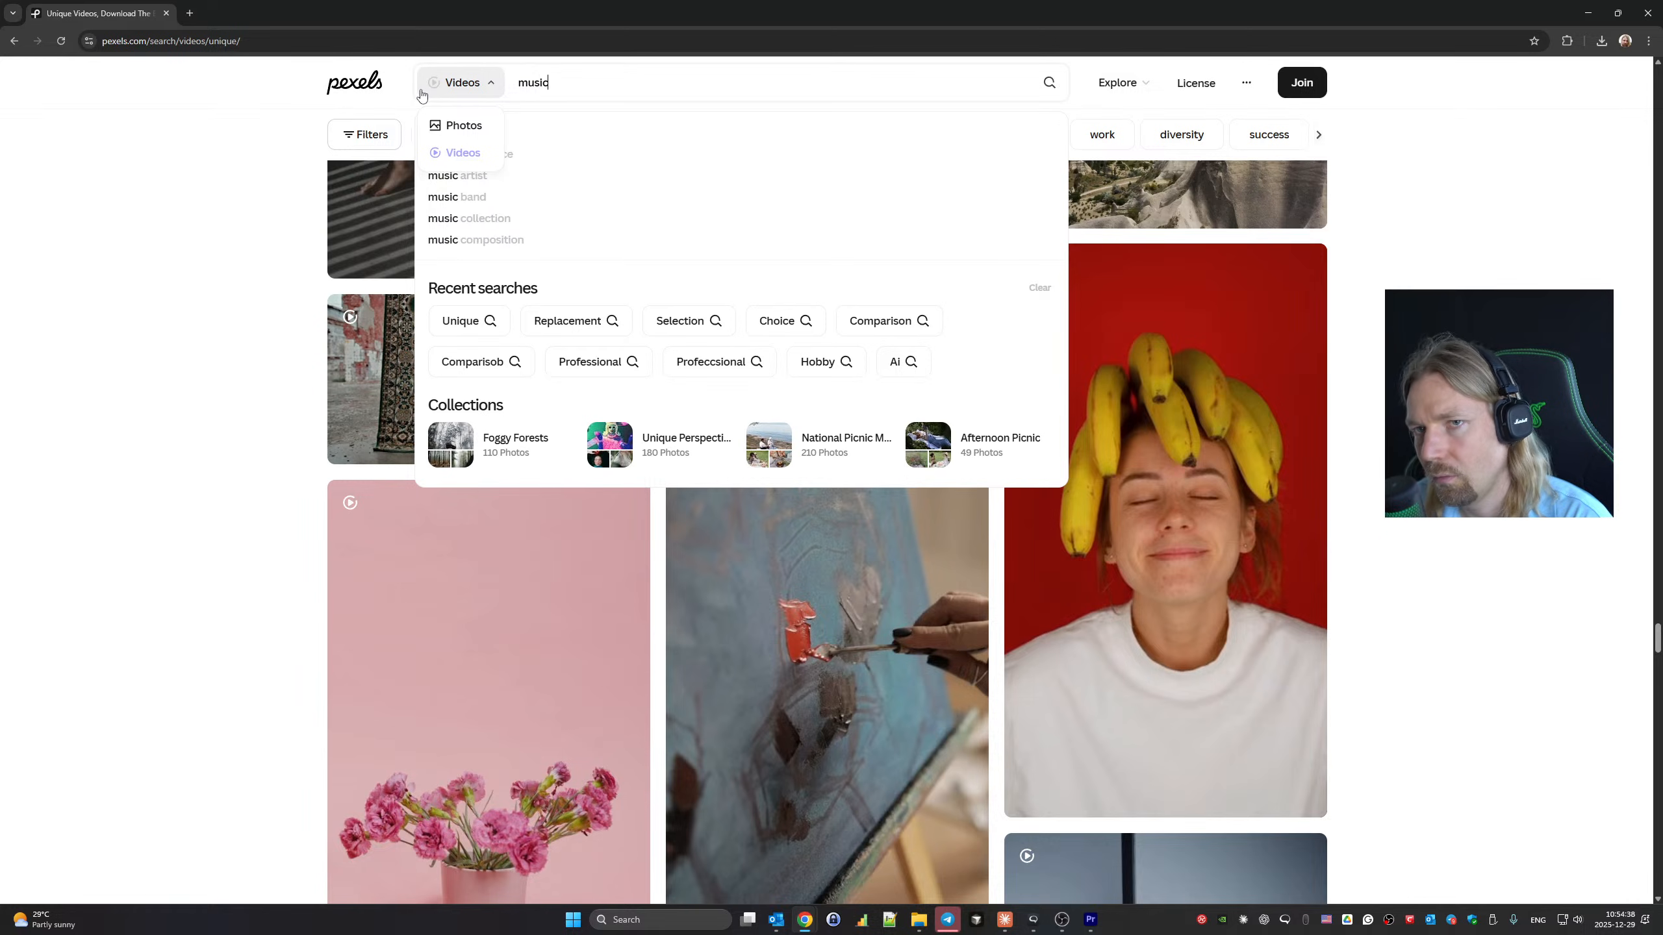
type("ian")
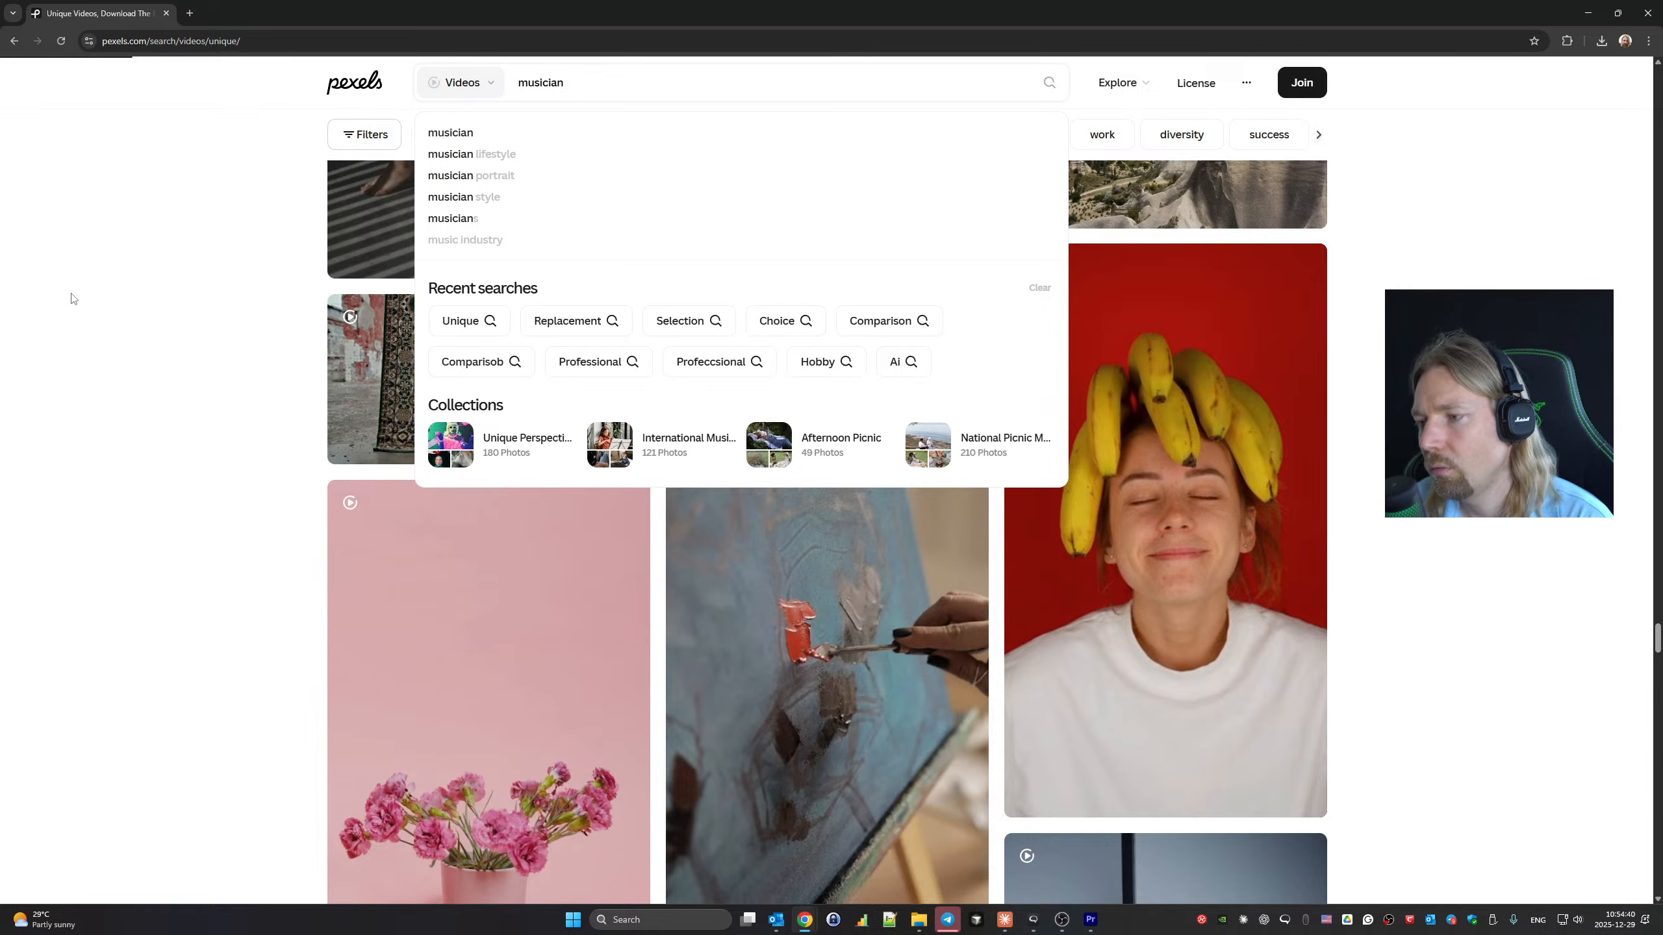
key("Return")
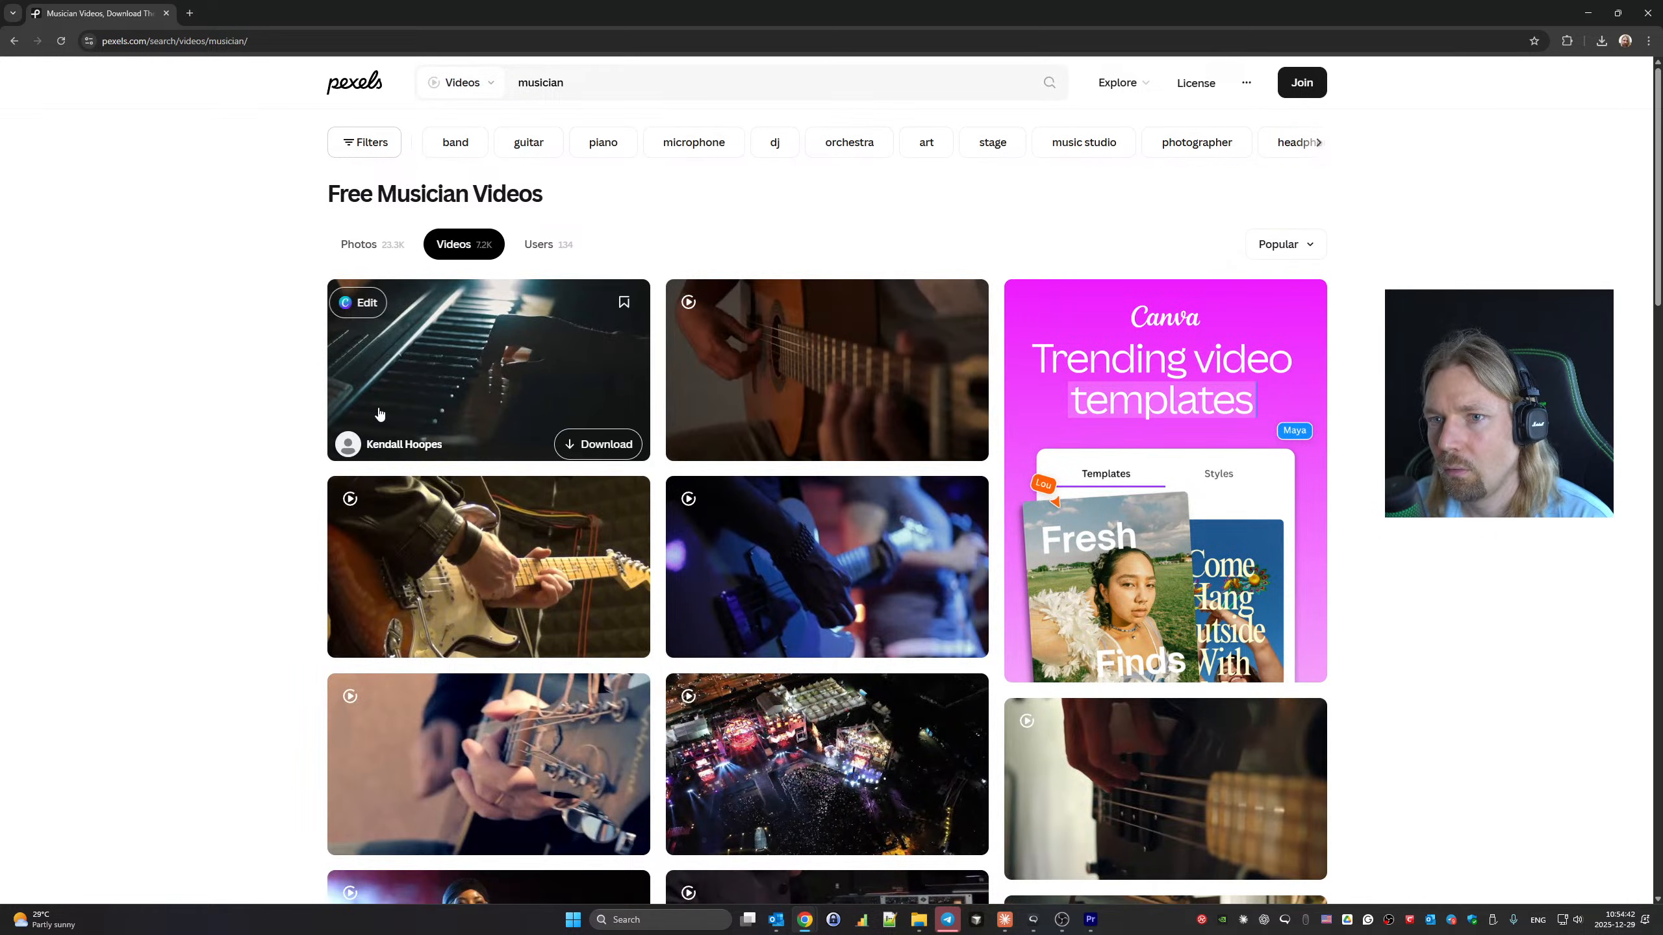
scroll(711, 445, "down", 6)
scroll(711, 448, "up", 6)
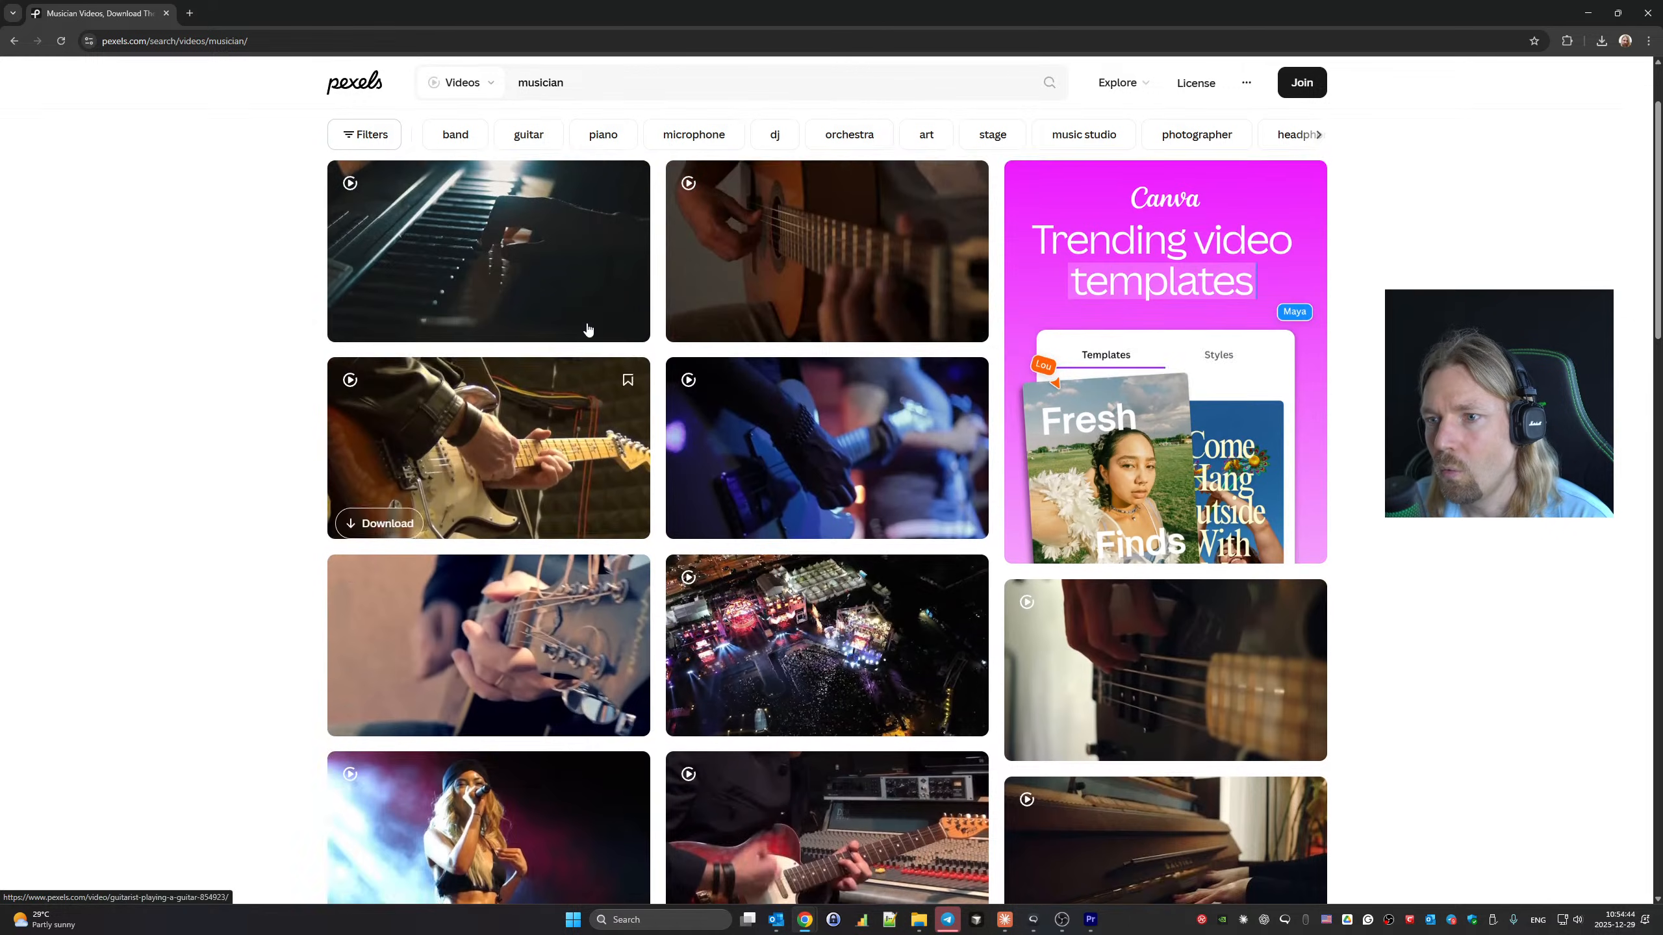
Search the Pexels videos for "composer".
left_click(589, 82)
type("comp")
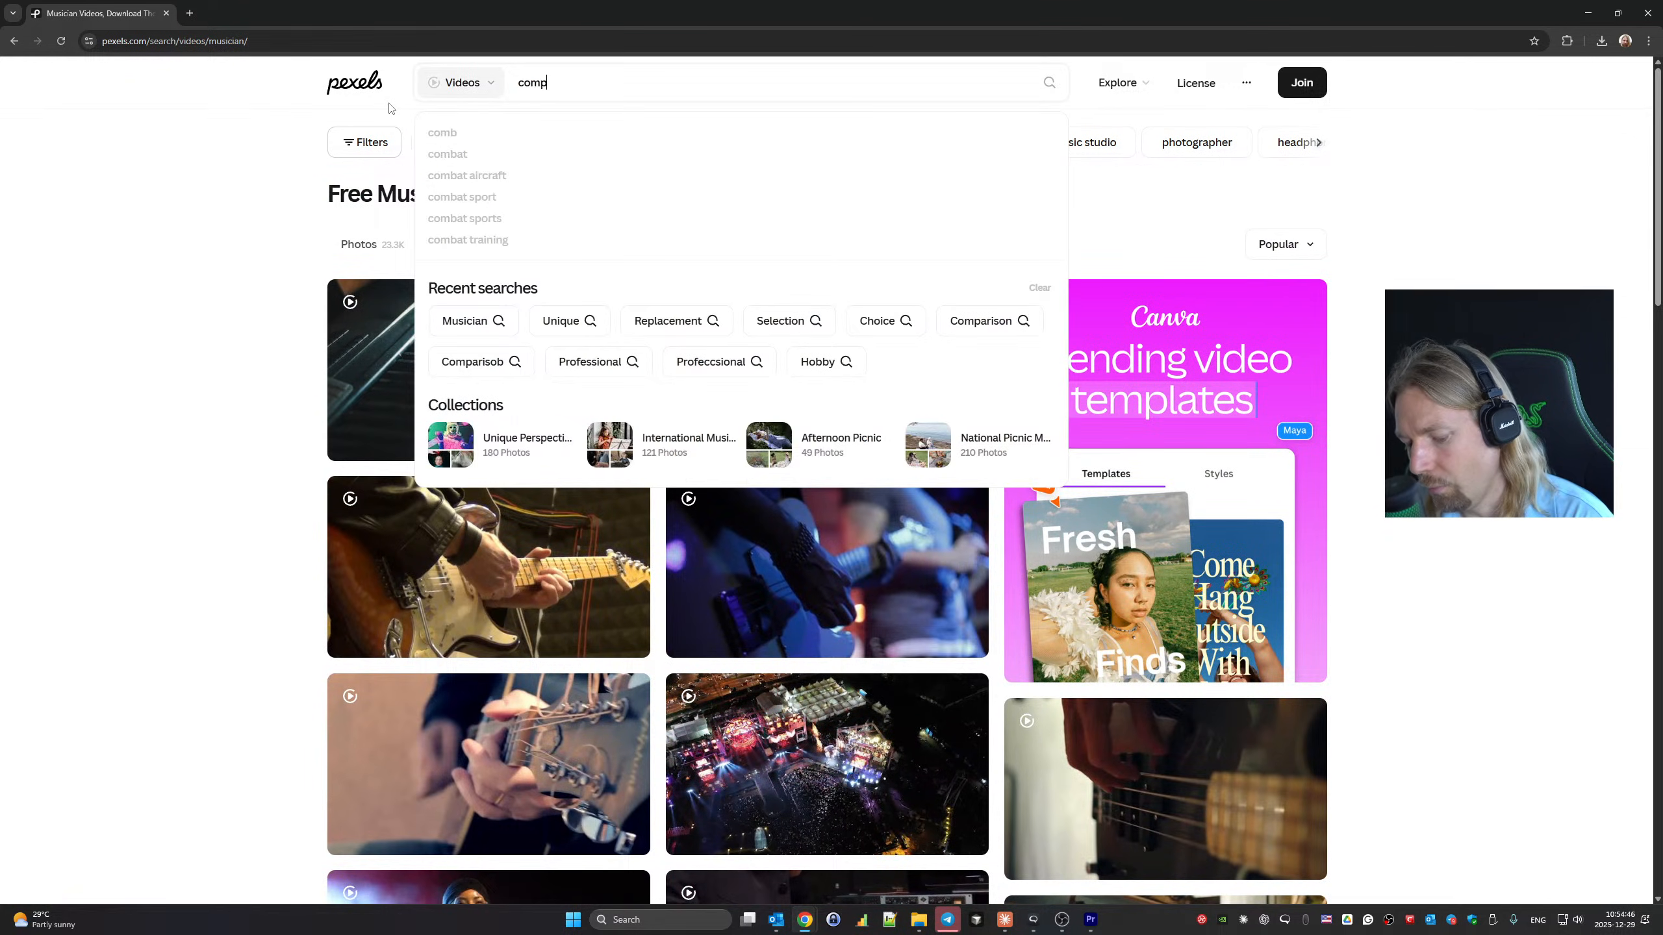
type("oser")
key("Return")
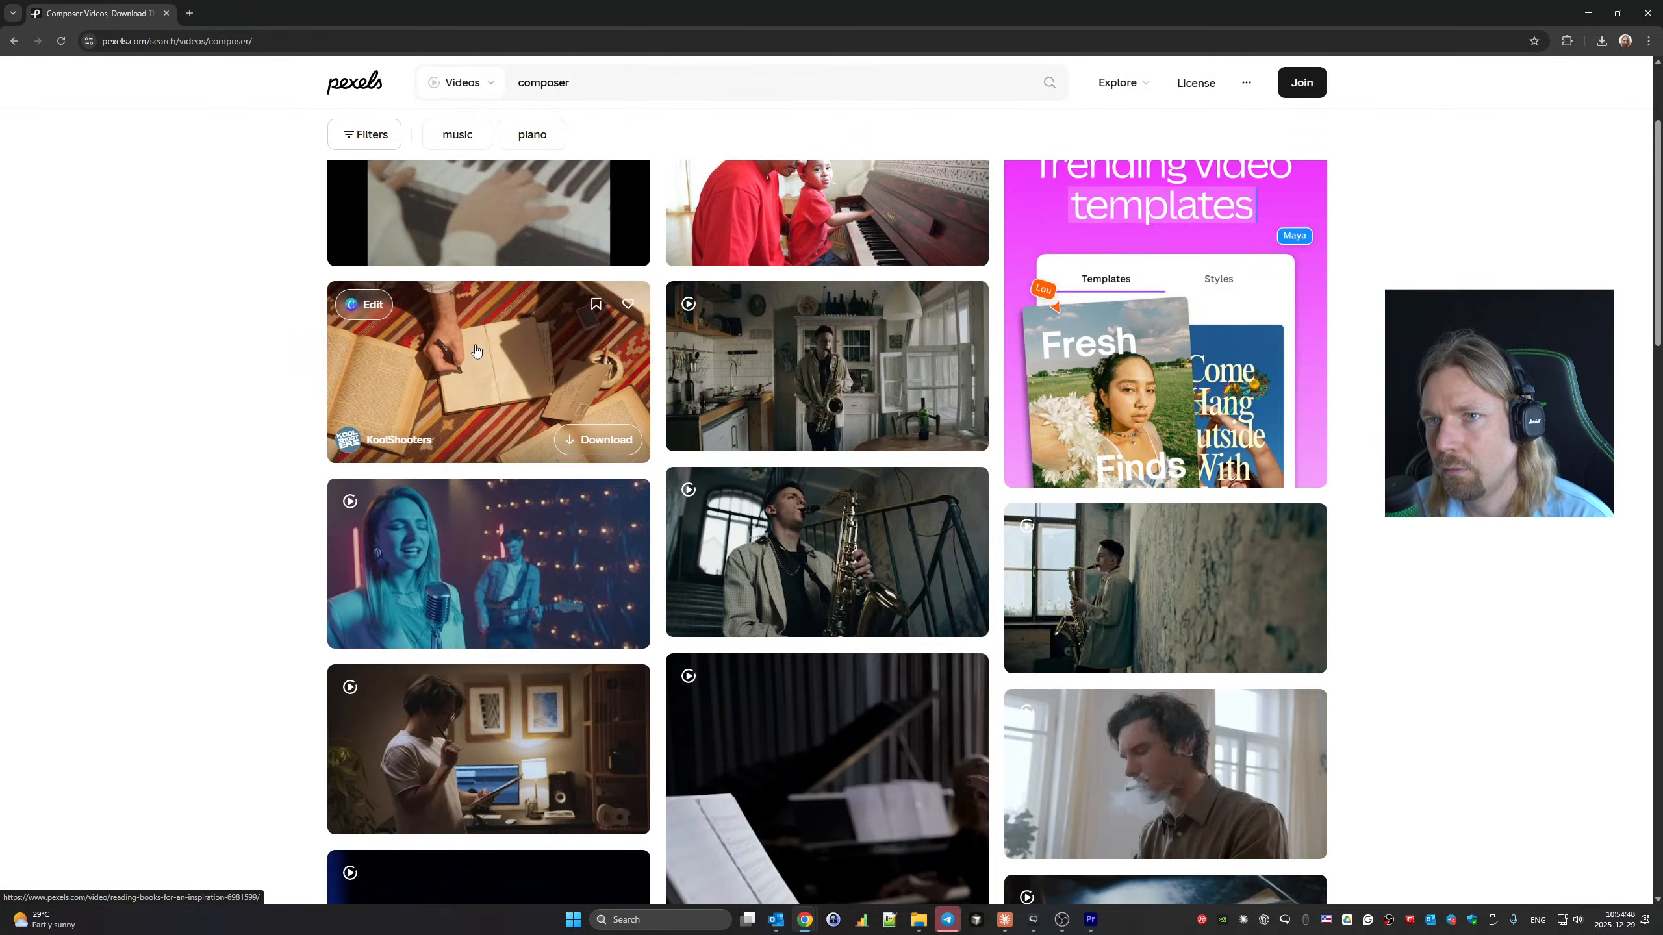
Find and download the vertical video of a young man writing a song while playing an acoustic guitar.
scroll(846, 354, "down", 7)
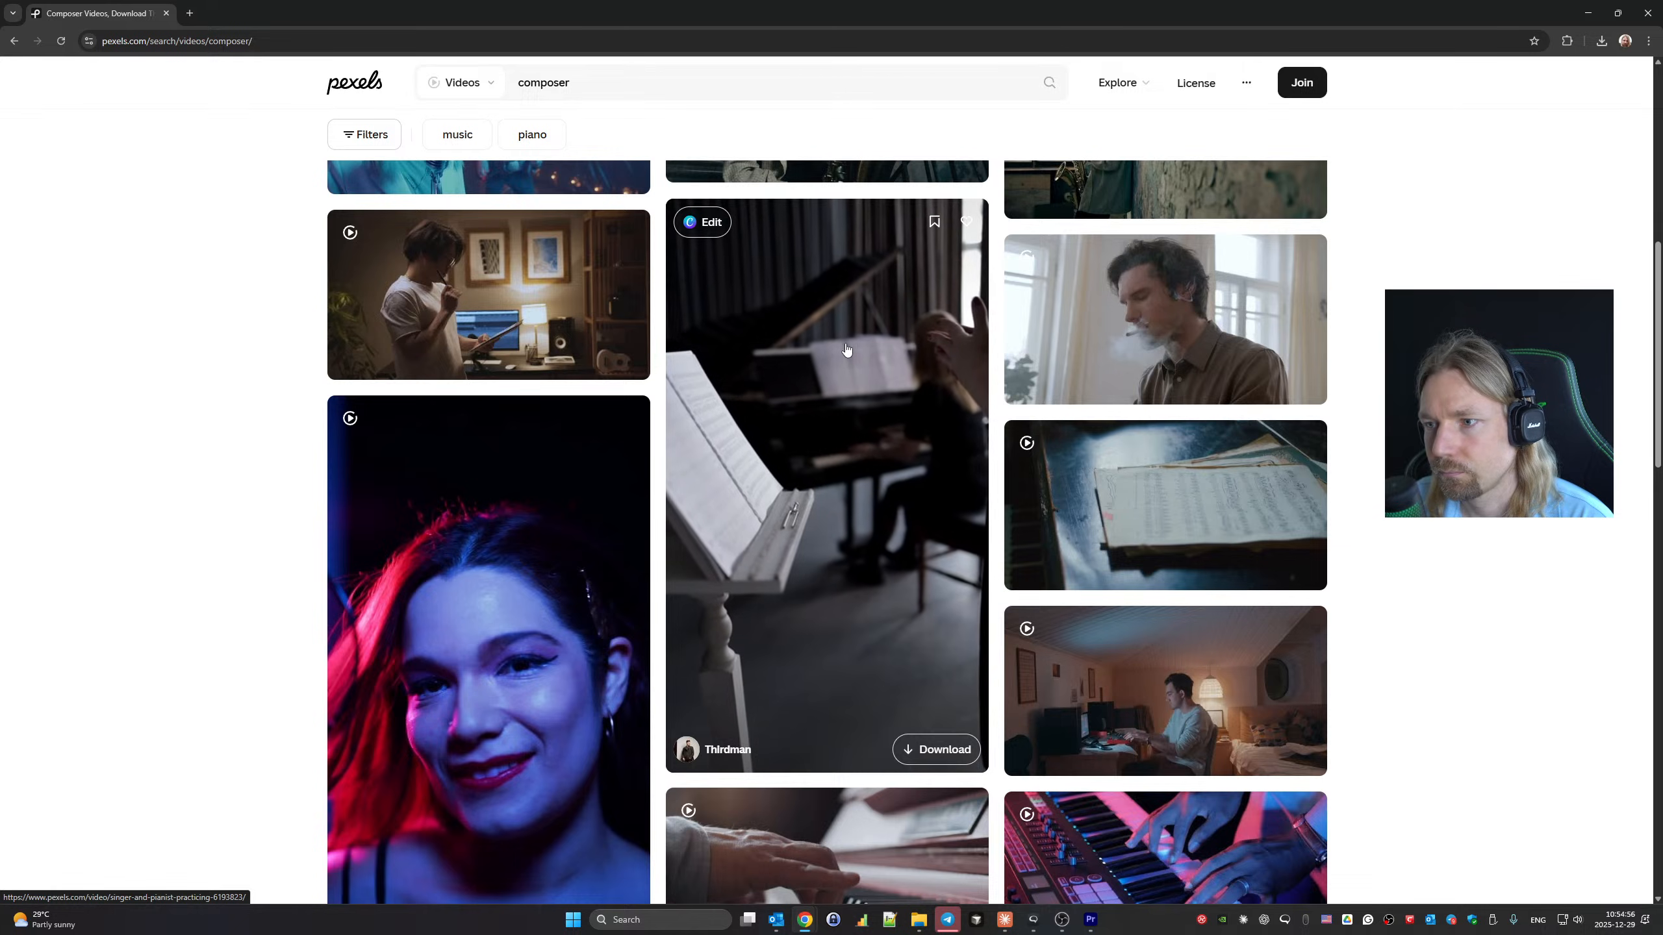
scroll(846, 350, "down", 10)
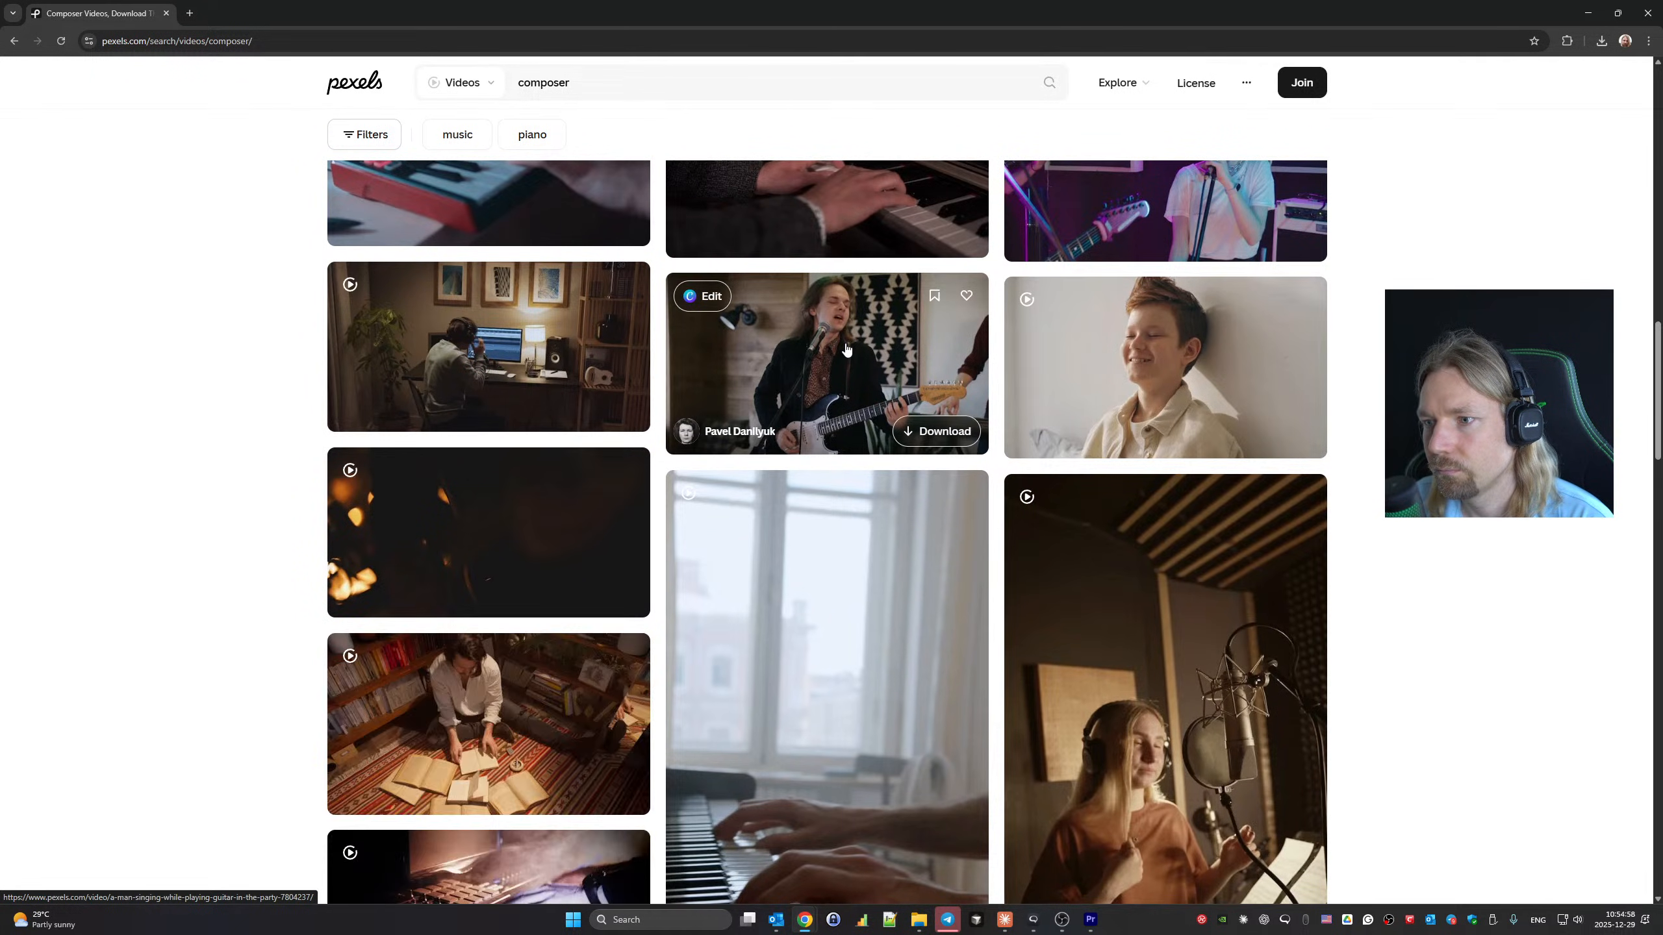
scroll(846, 350, "down", 3)
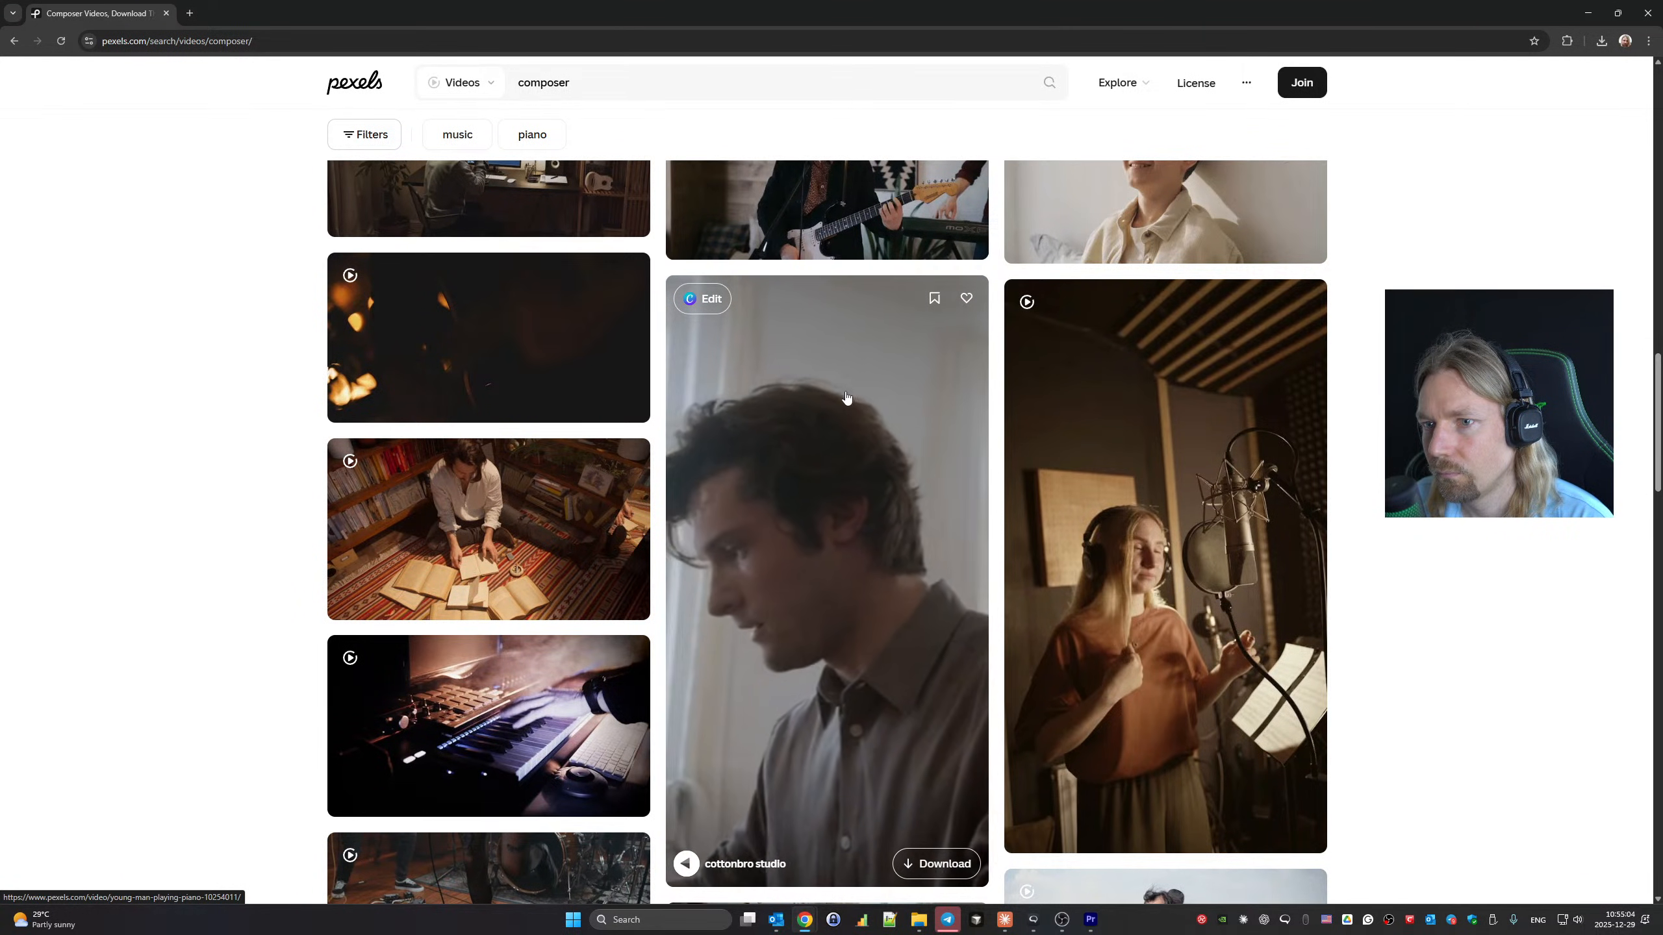
scroll(847, 398, "down", 9)
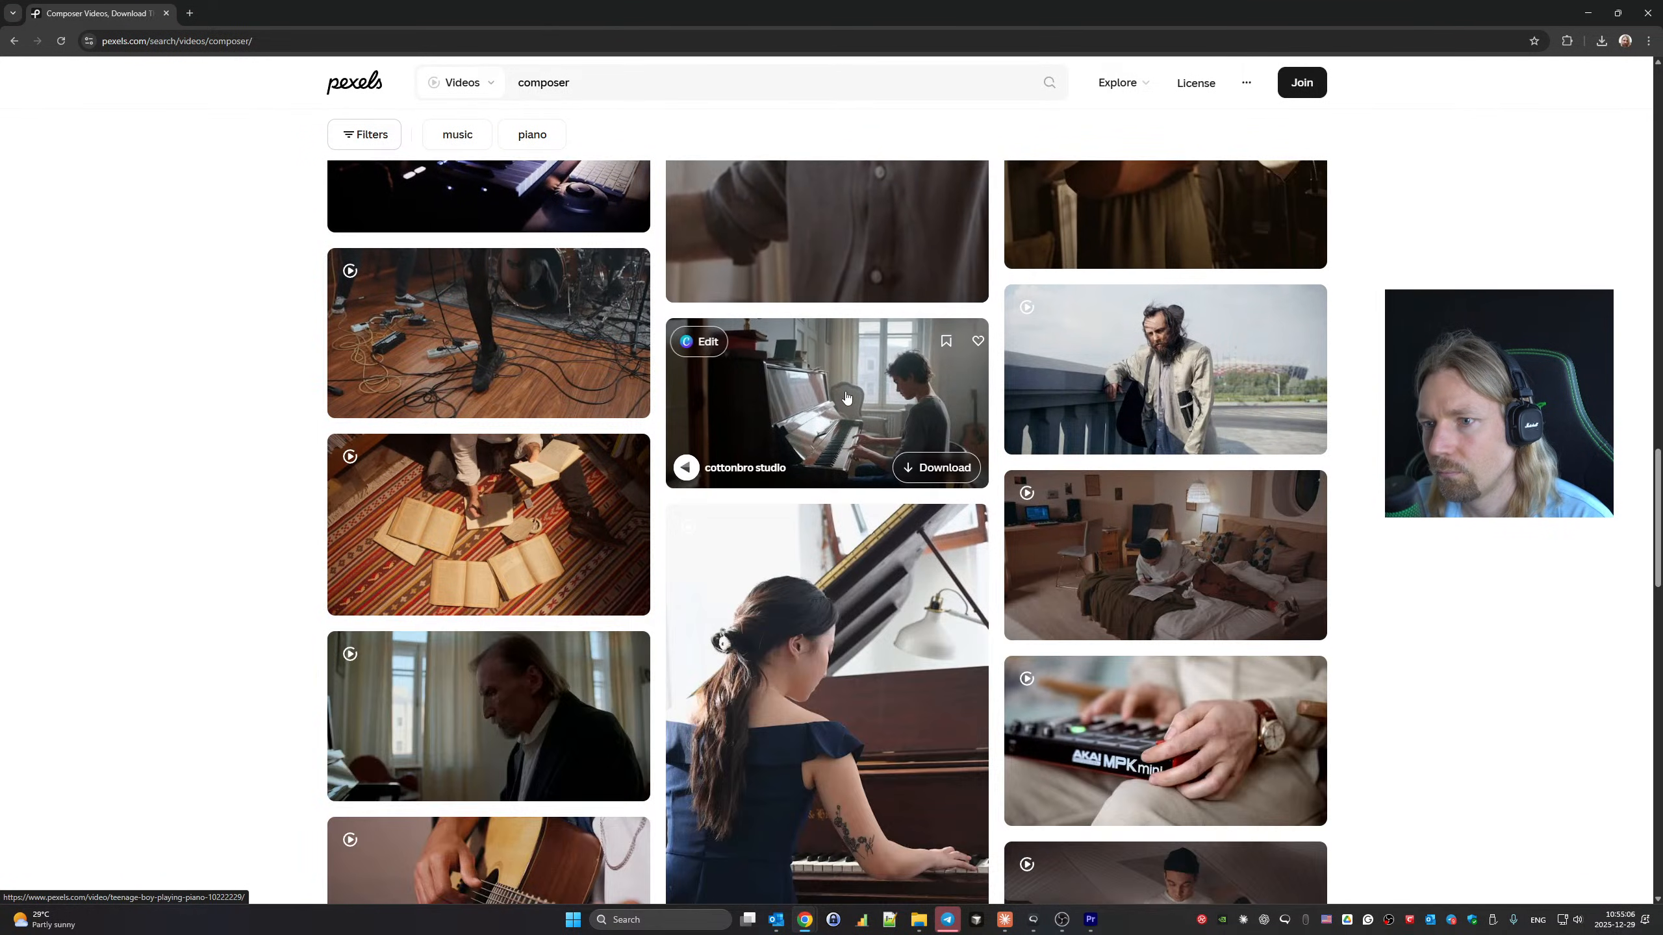
scroll(846, 397, "down", 6)
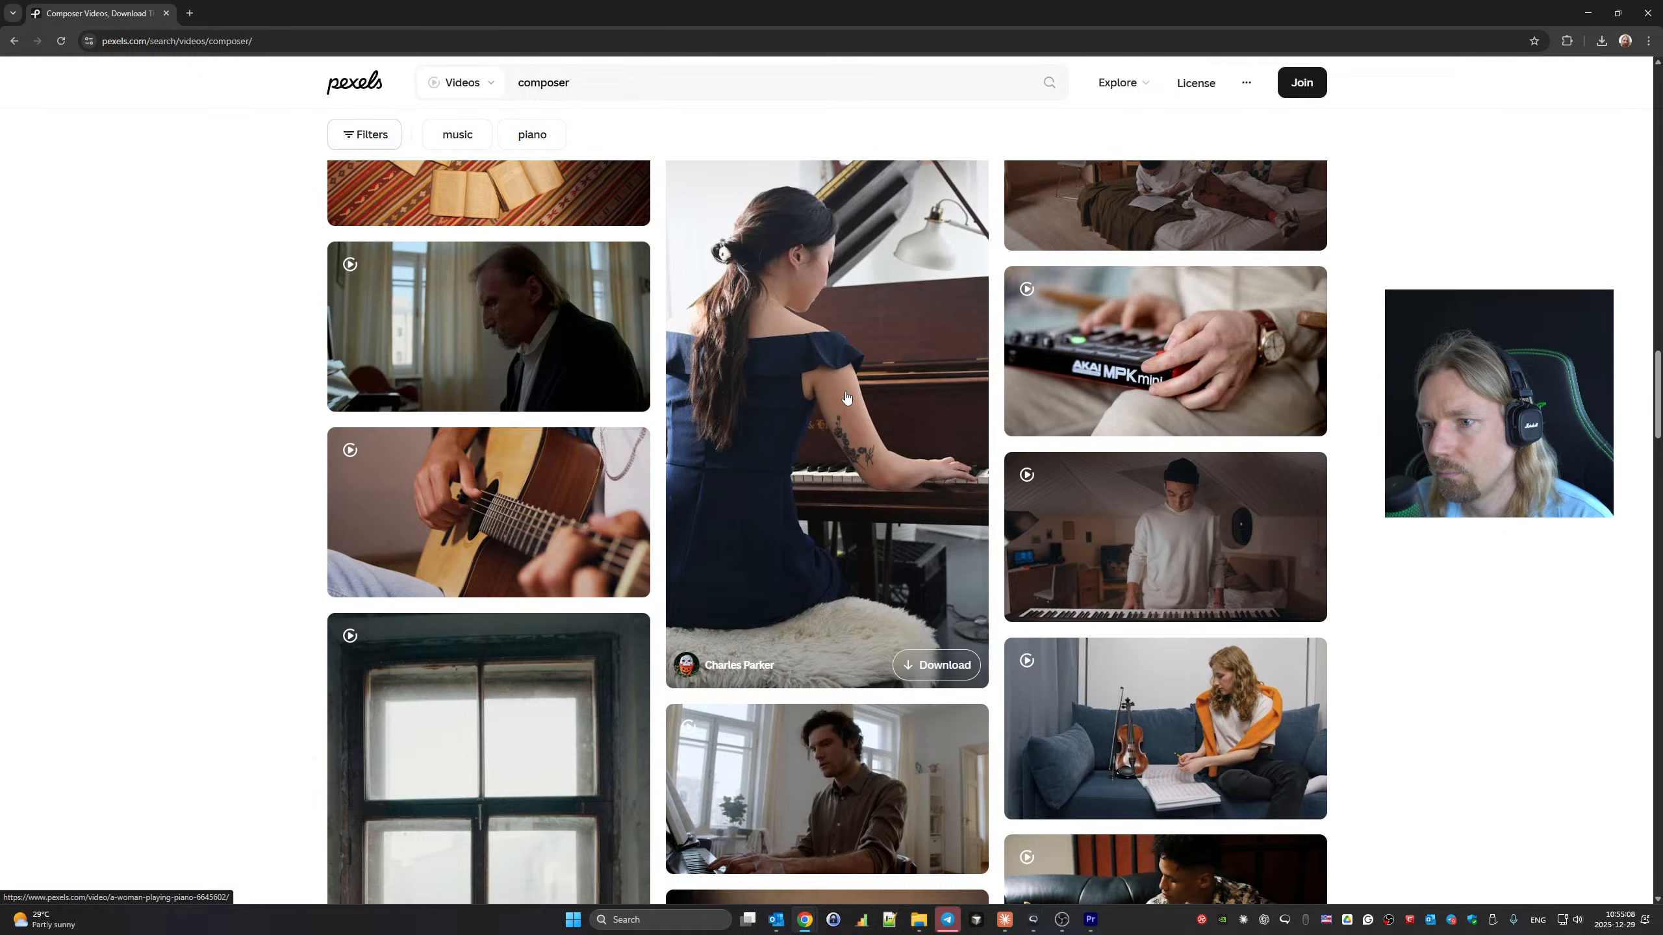
scroll(847, 397, "down", 14)
scroll(847, 397, "up", 4)
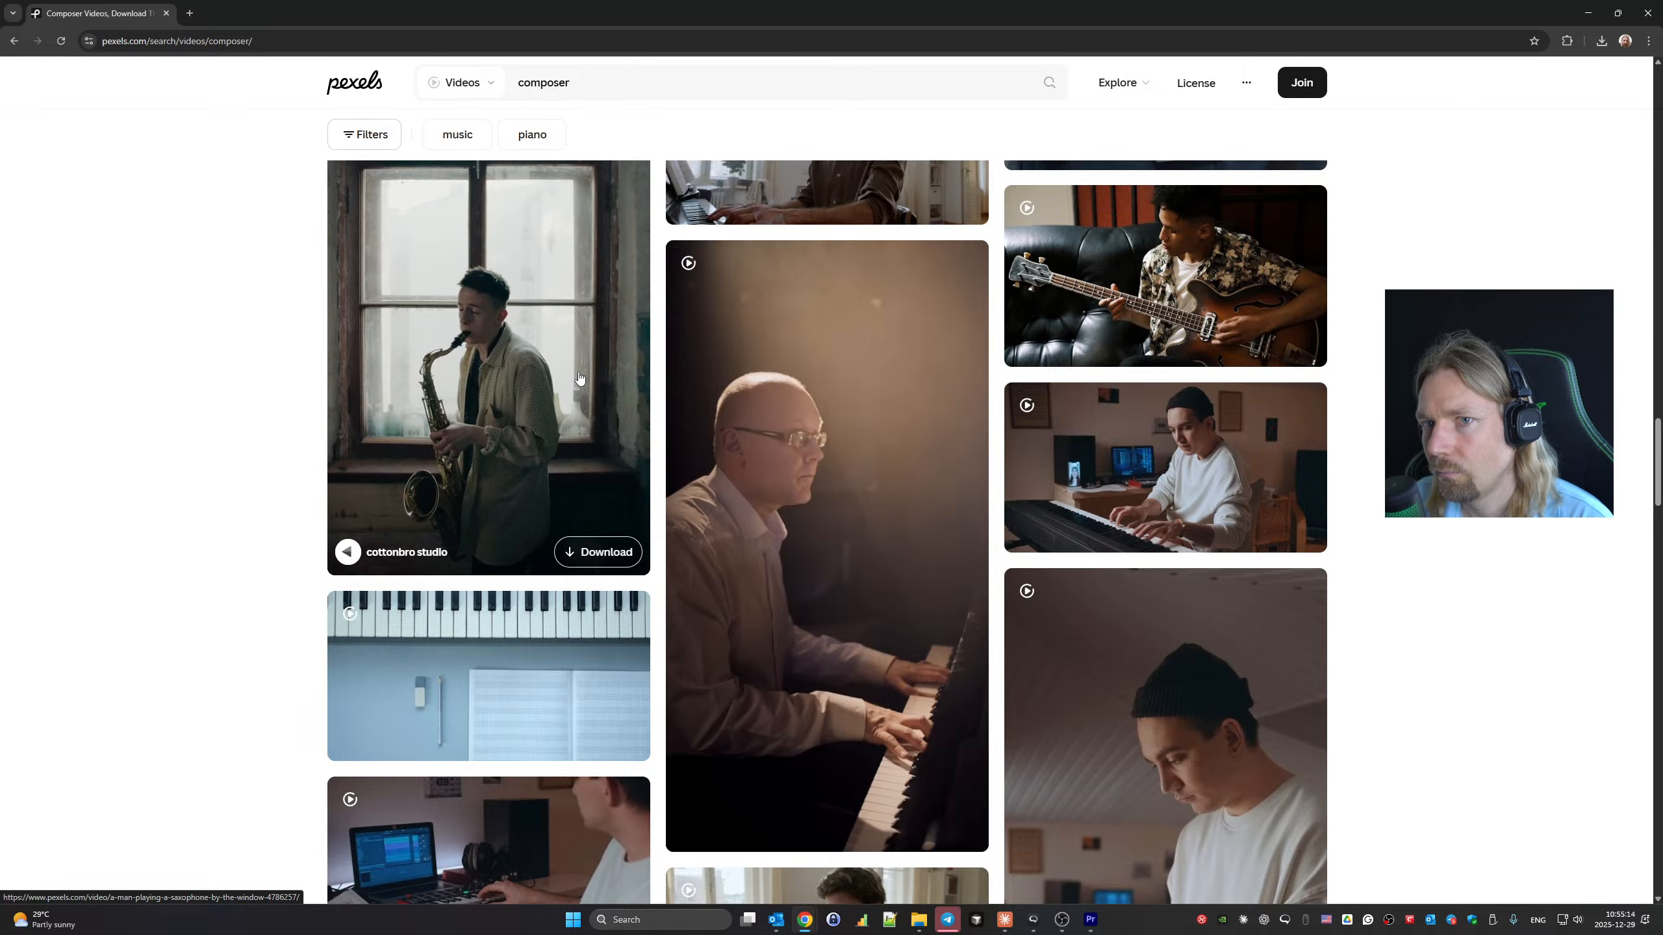
scroll(579, 378, "down", 10)
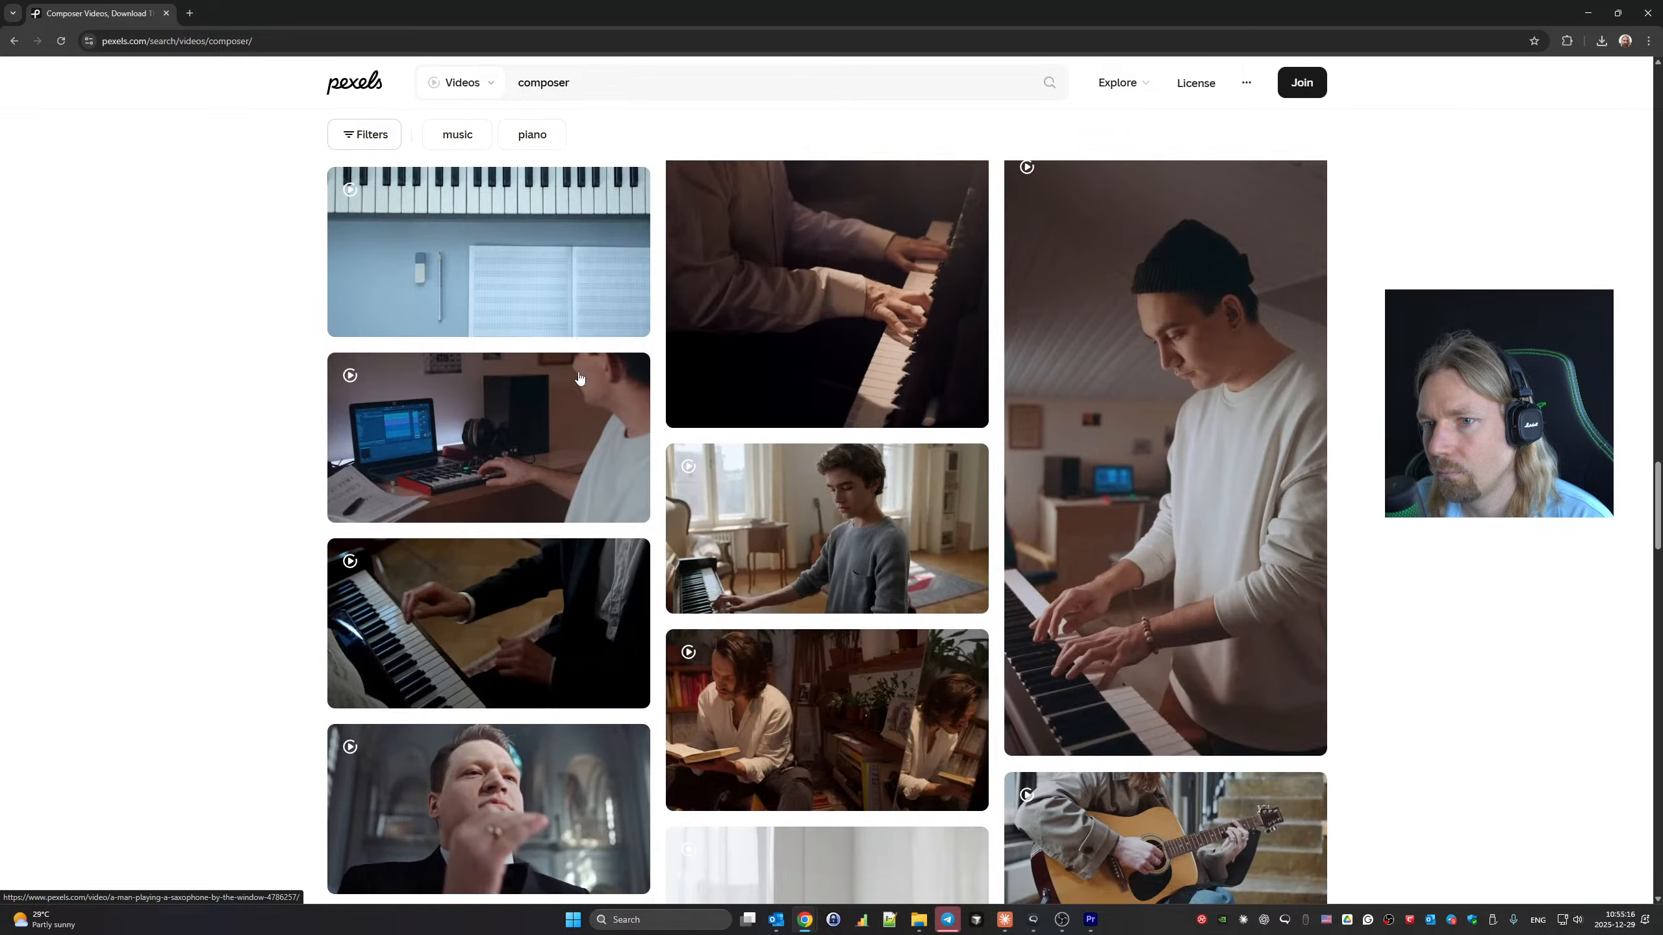
scroll(578, 378, "down", 4)
scroll(579, 378, "down", 5)
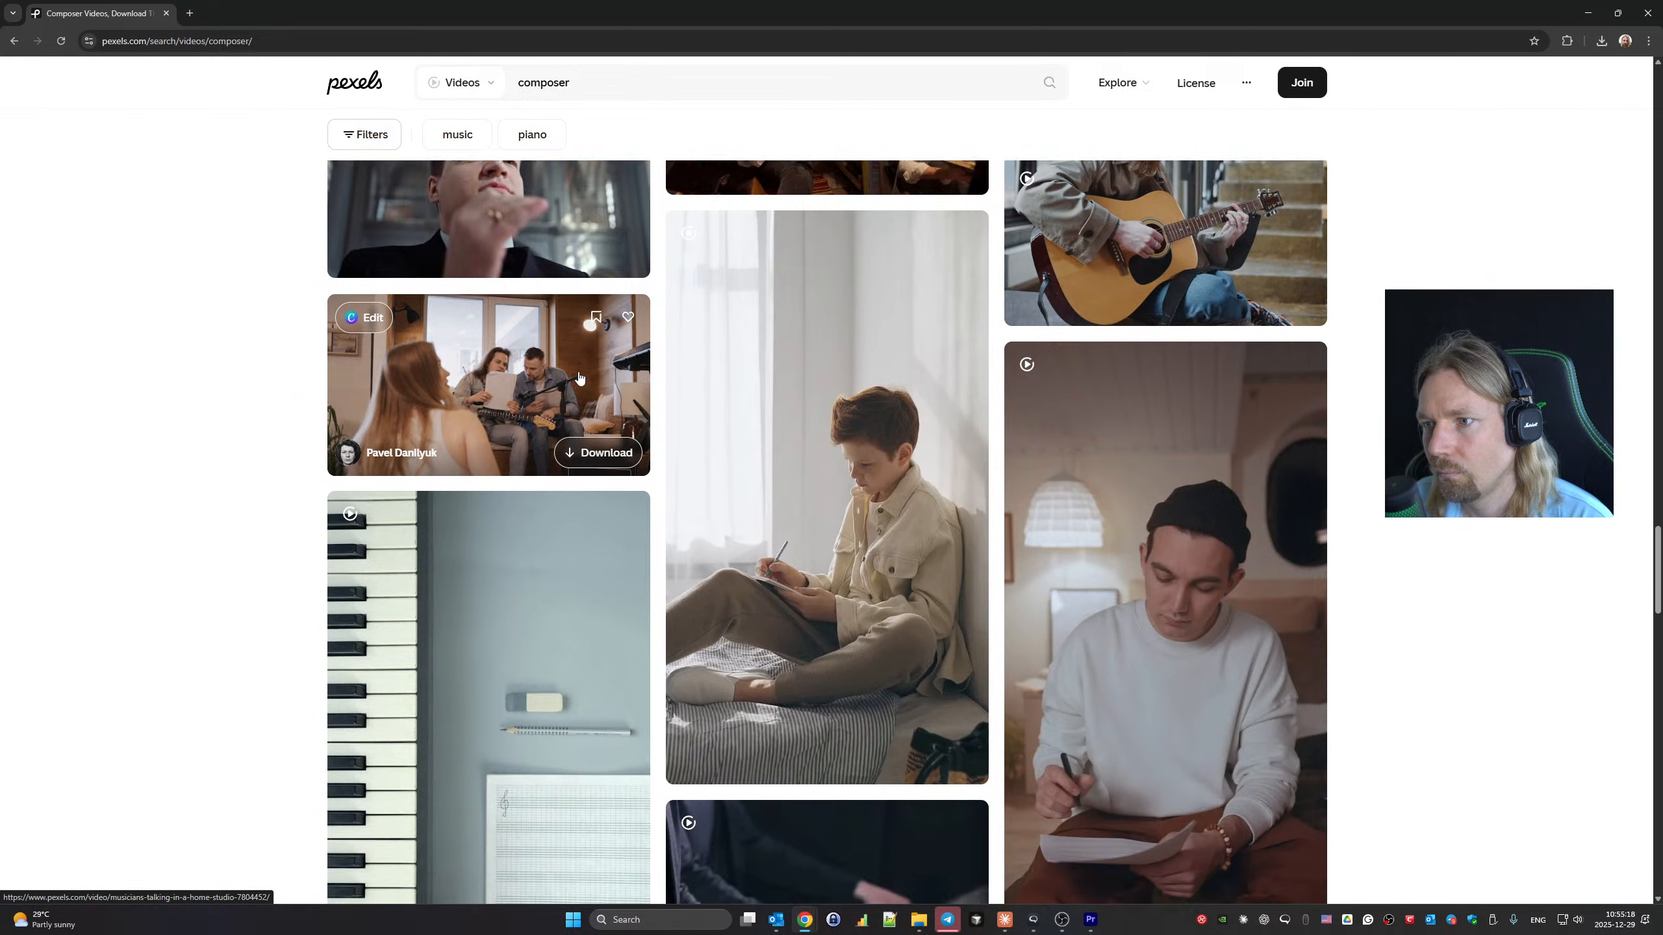
scroll(579, 378, "down", 7)
scroll(579, 378, "down", 9)
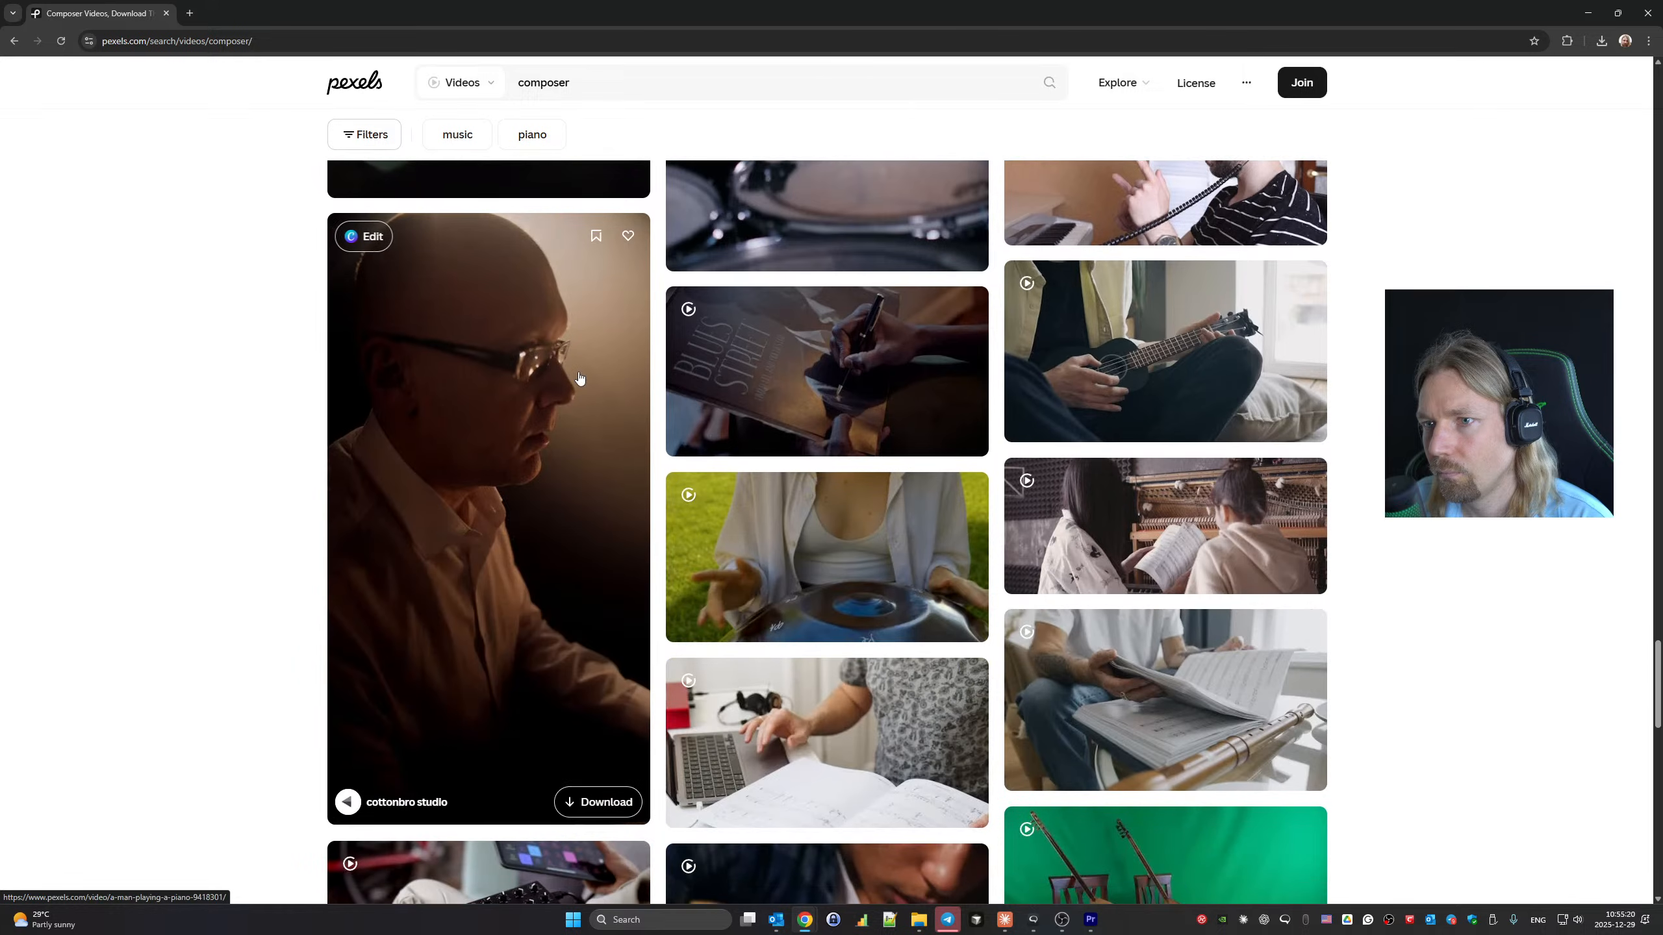
scroll(579, 378, "down", 8)
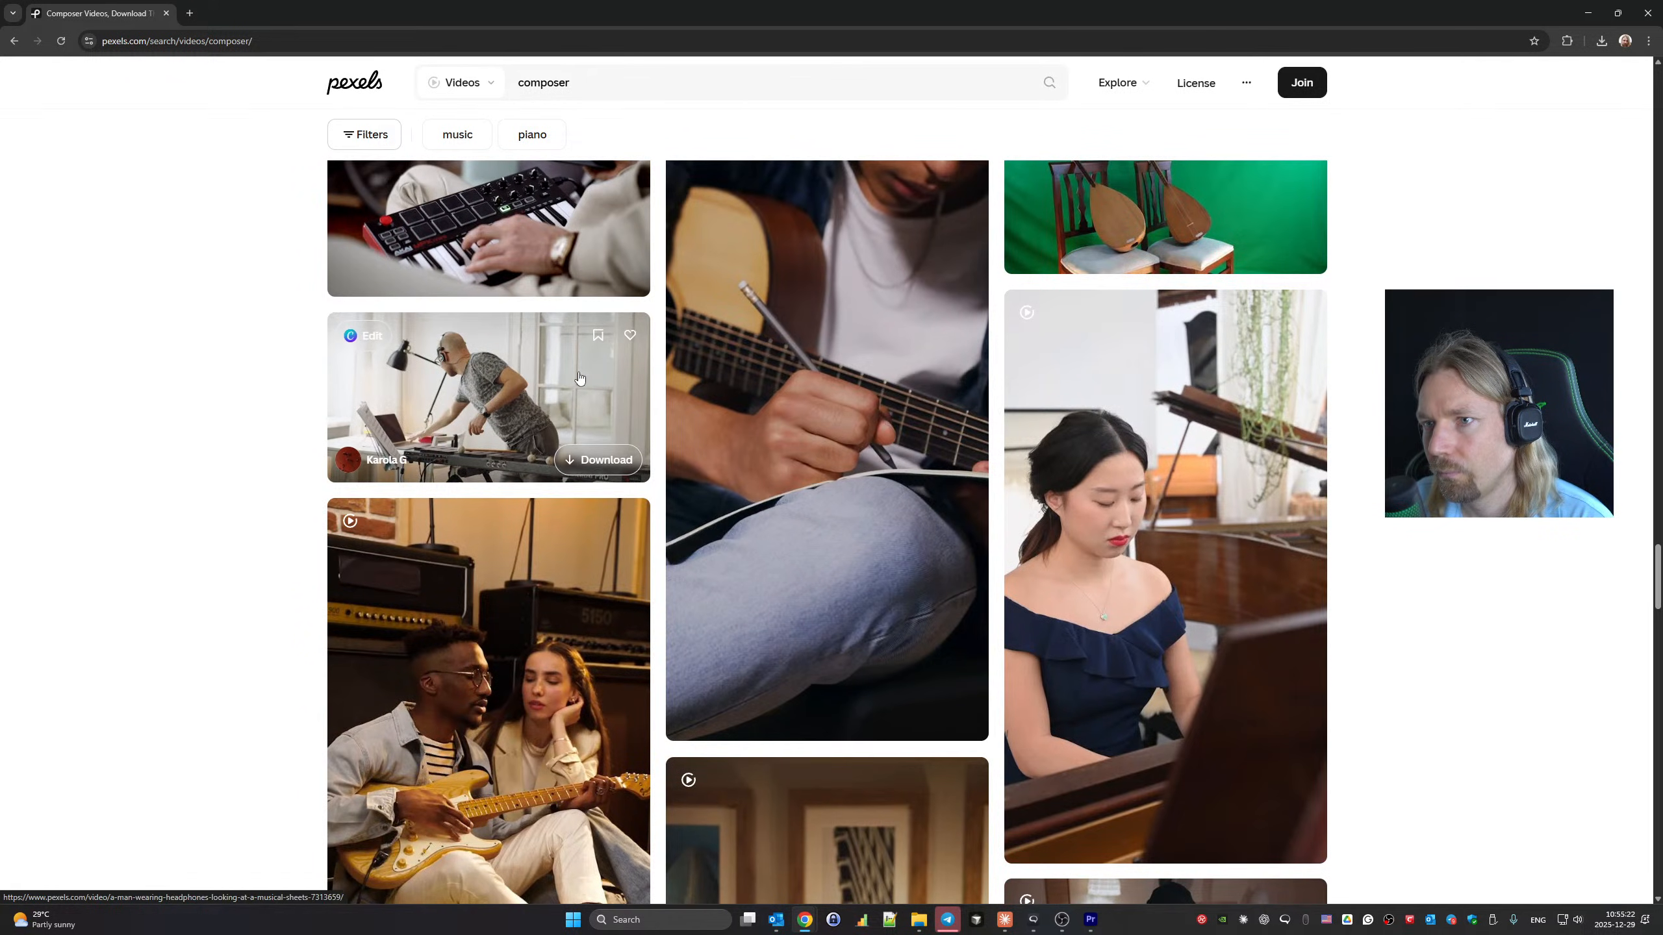
scroll(879, 453, "up", 2)
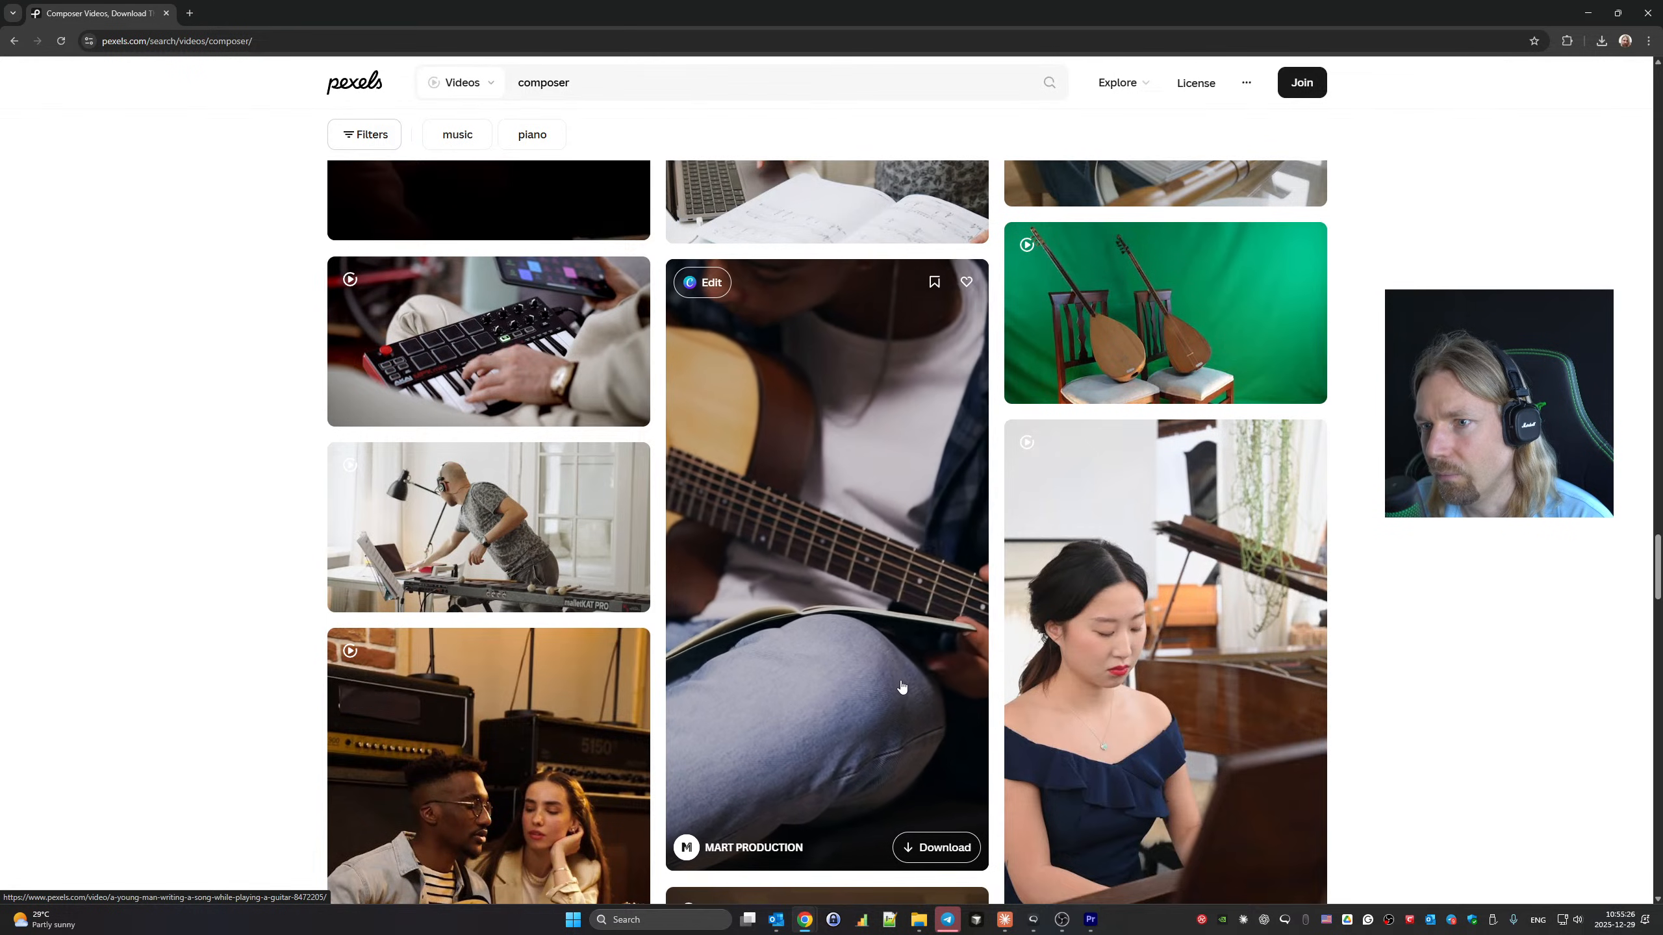
left_click(943, 848)
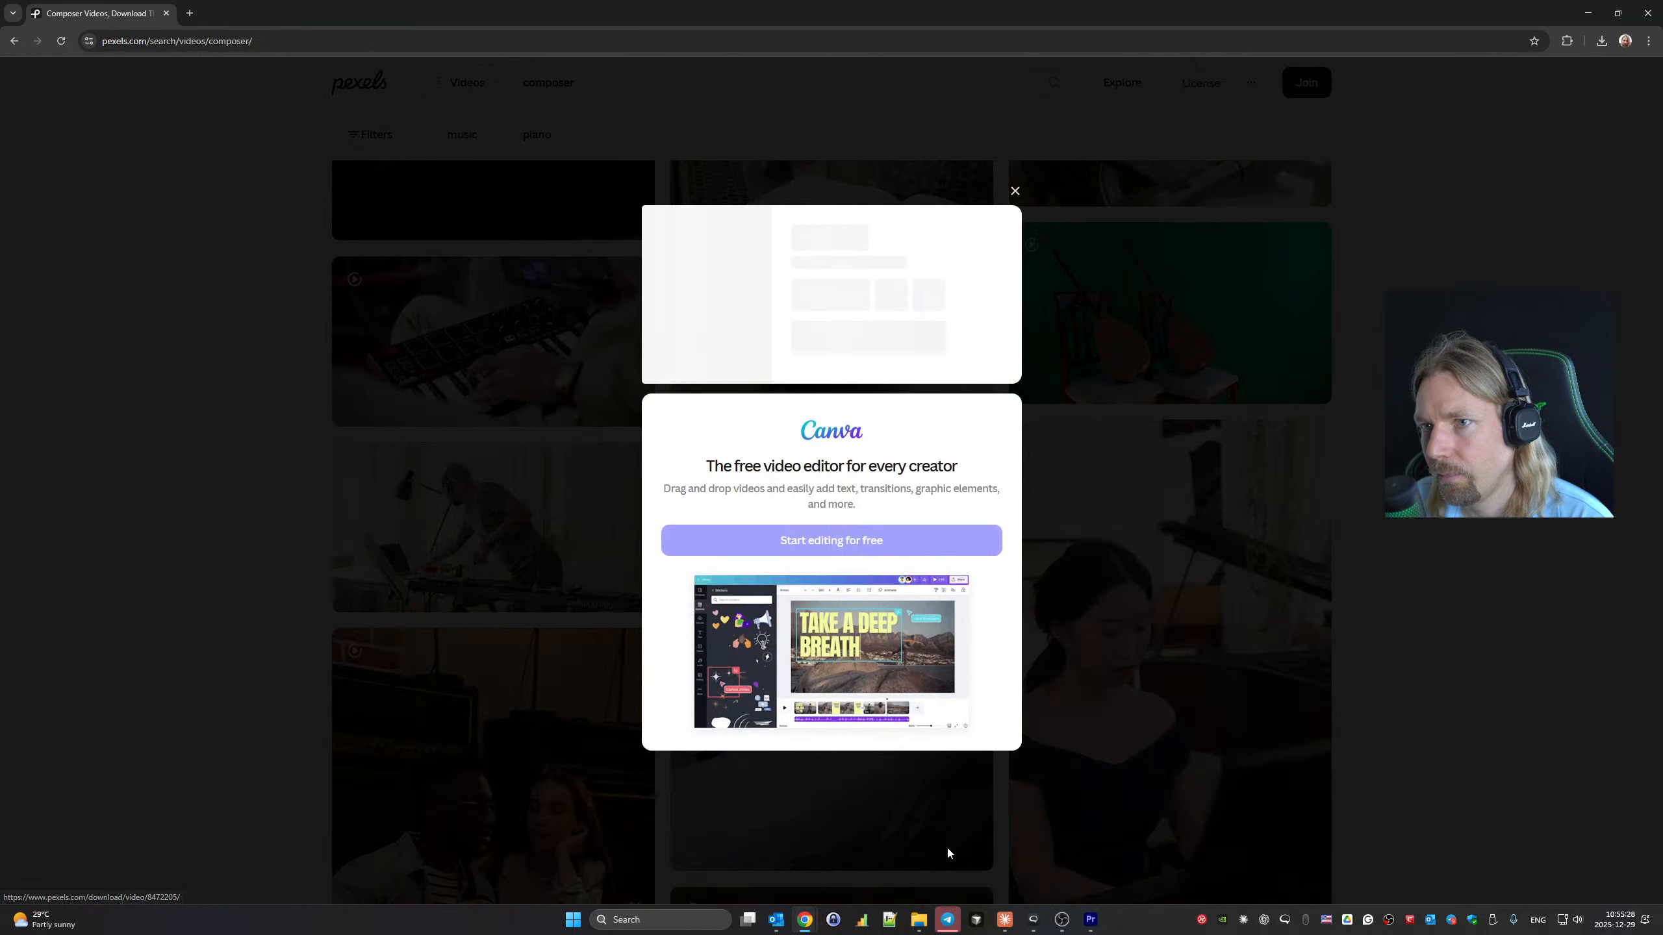
left_click(1165, 676)
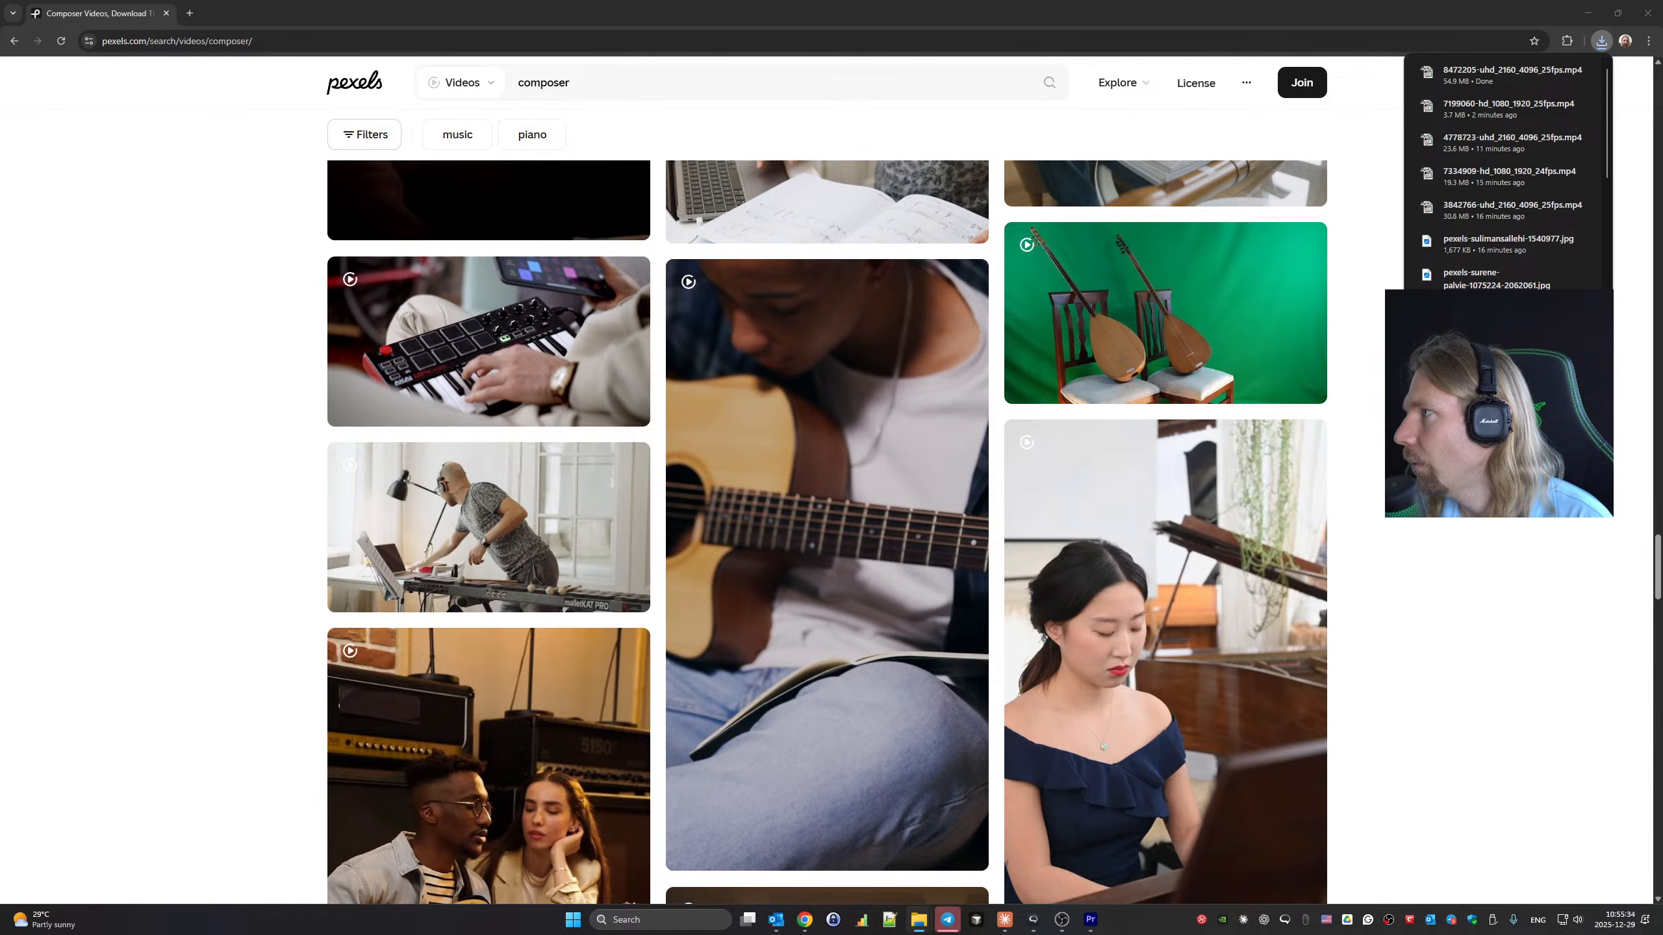
Switch to Premiere Pro, place the downloaded guitar clip above the adjustment layer starting at 00:00:47:44, and play its beginning.
left_click(1090, 919)
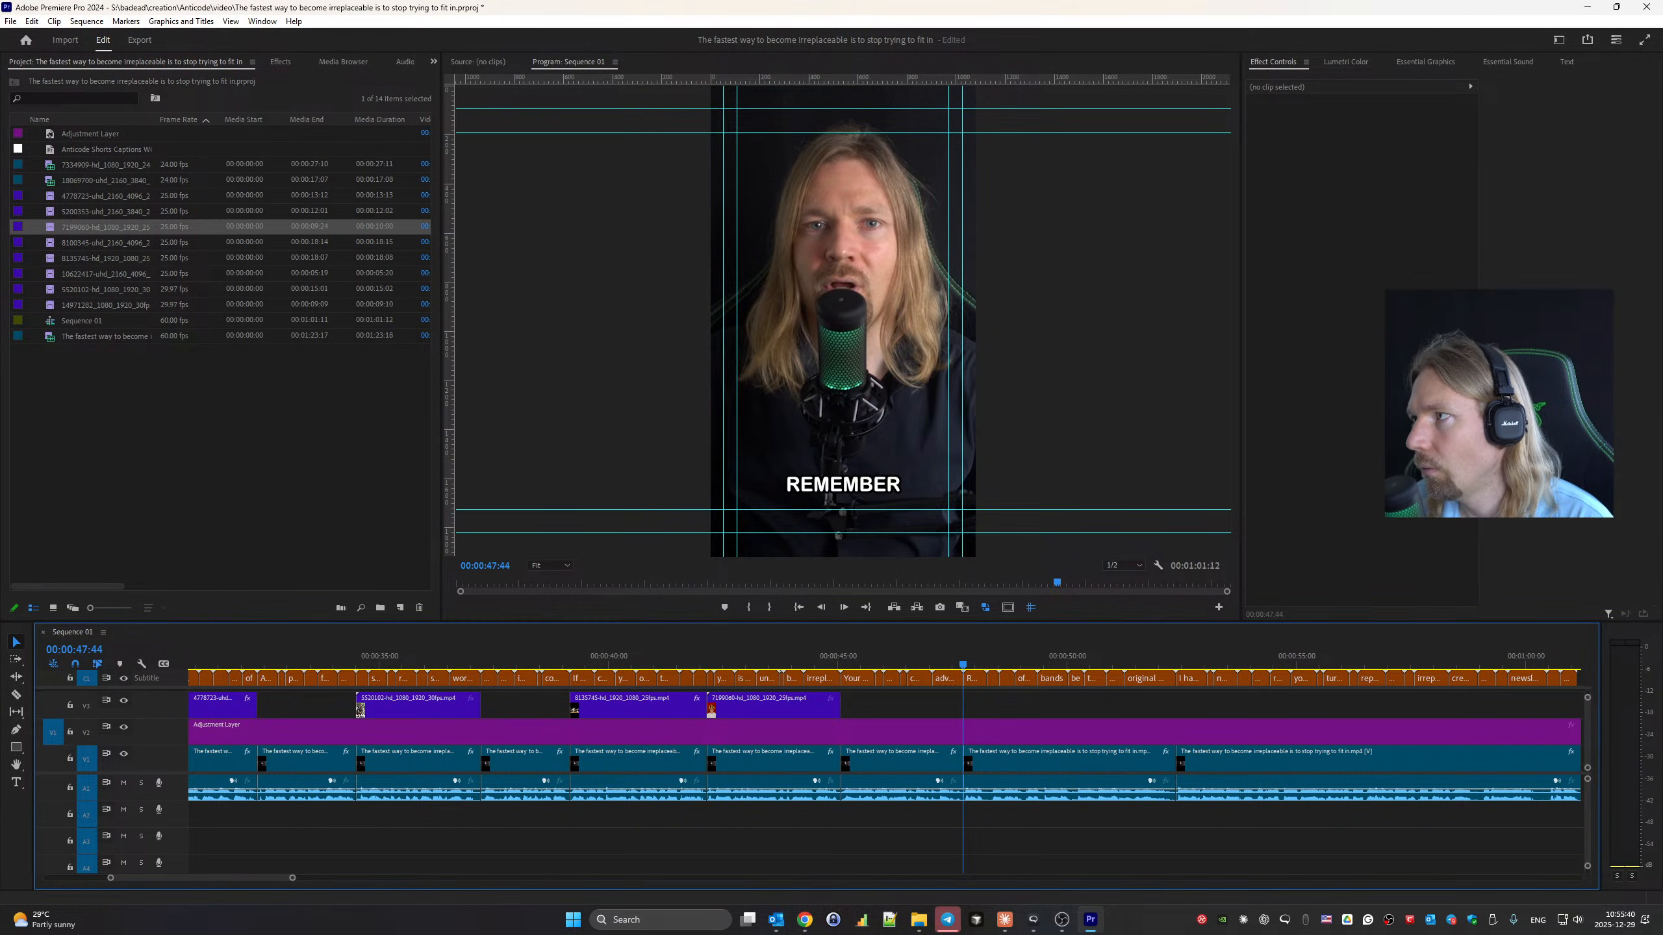
left_click_drag(1541, 707, 972, 701)
key("space")
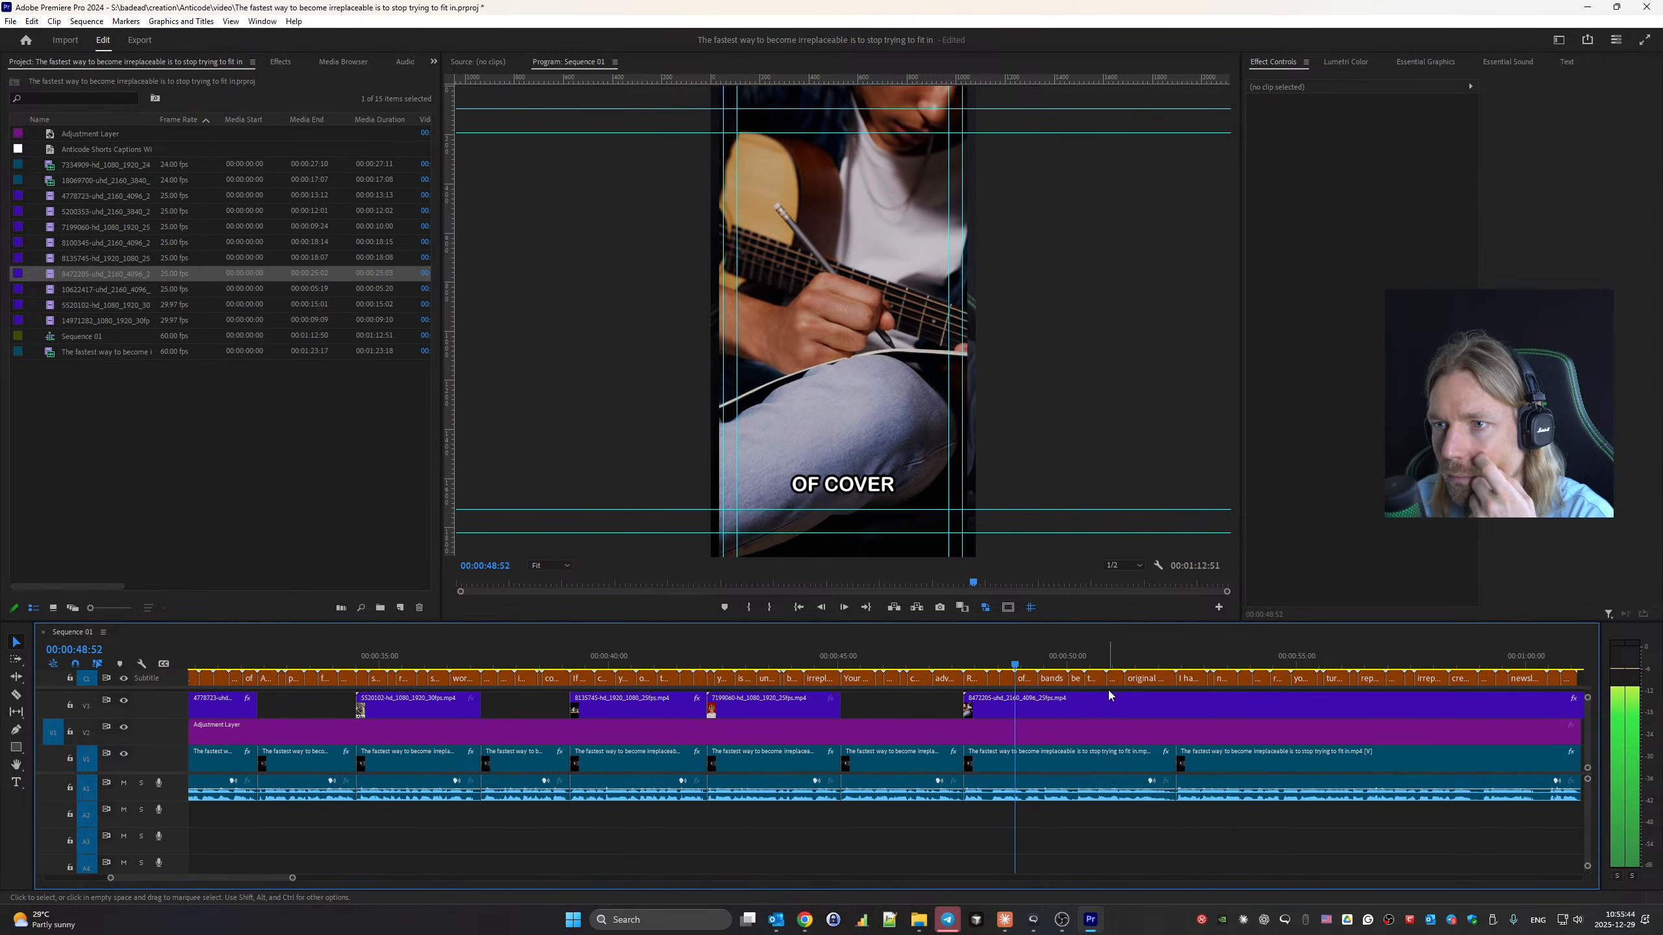
key("space")
Correct the caption after "Remember" at 00:00:48:15 to read "in a", and return to the "Remember" caption.
left_click(1012, 668)
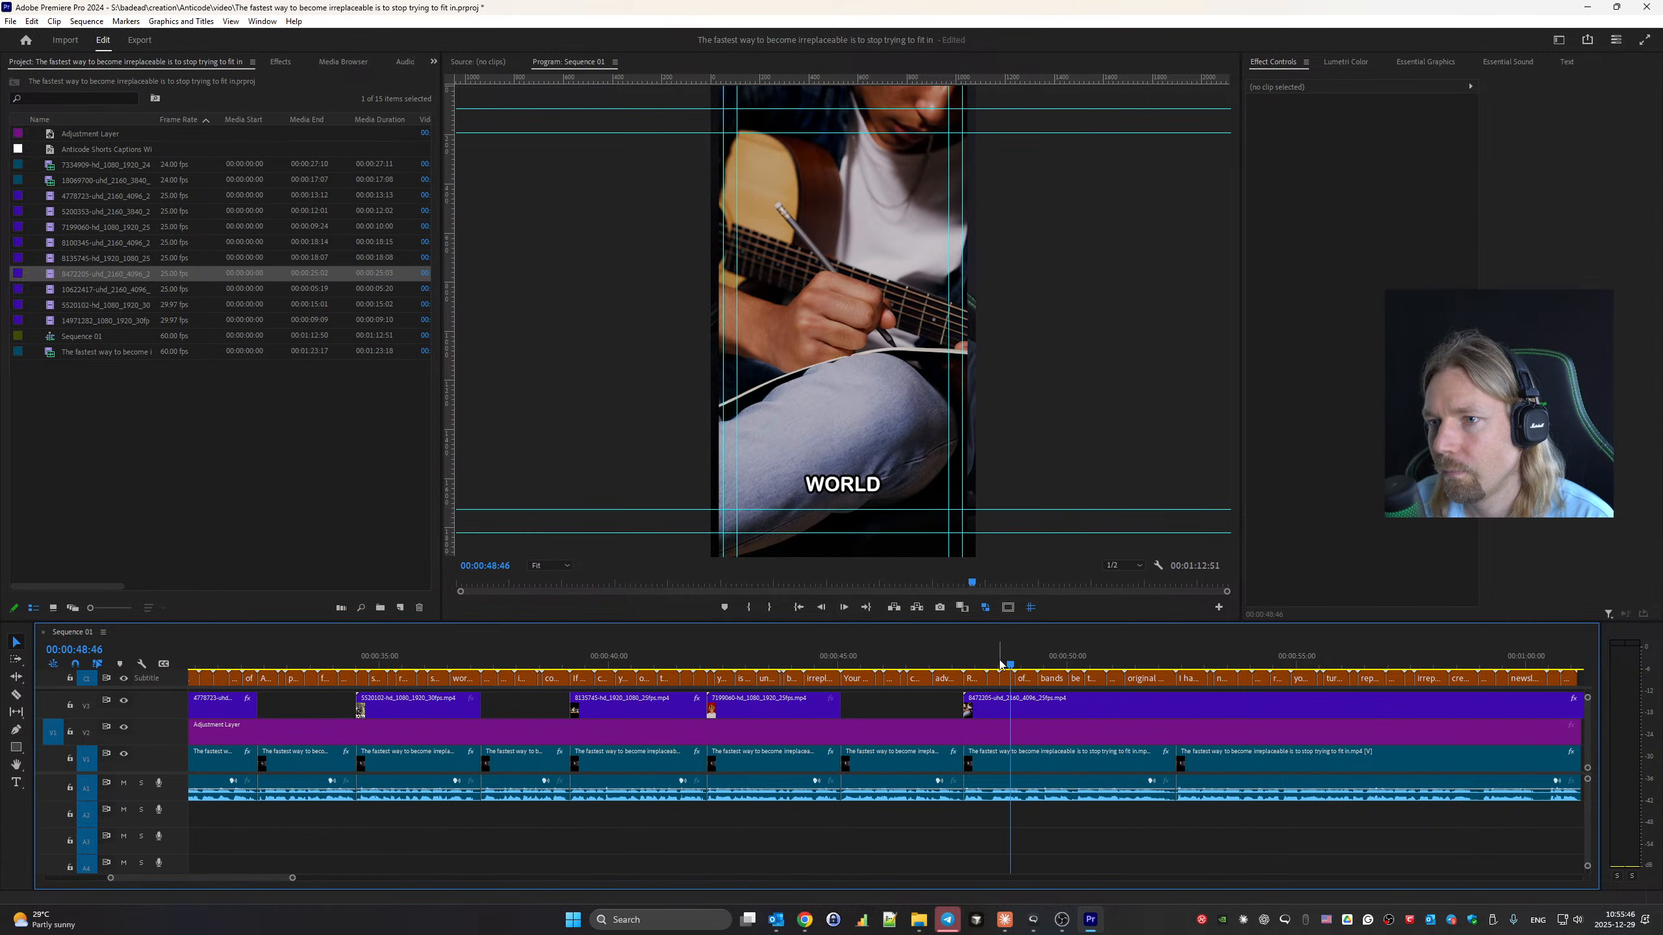
left_click(992, 659)
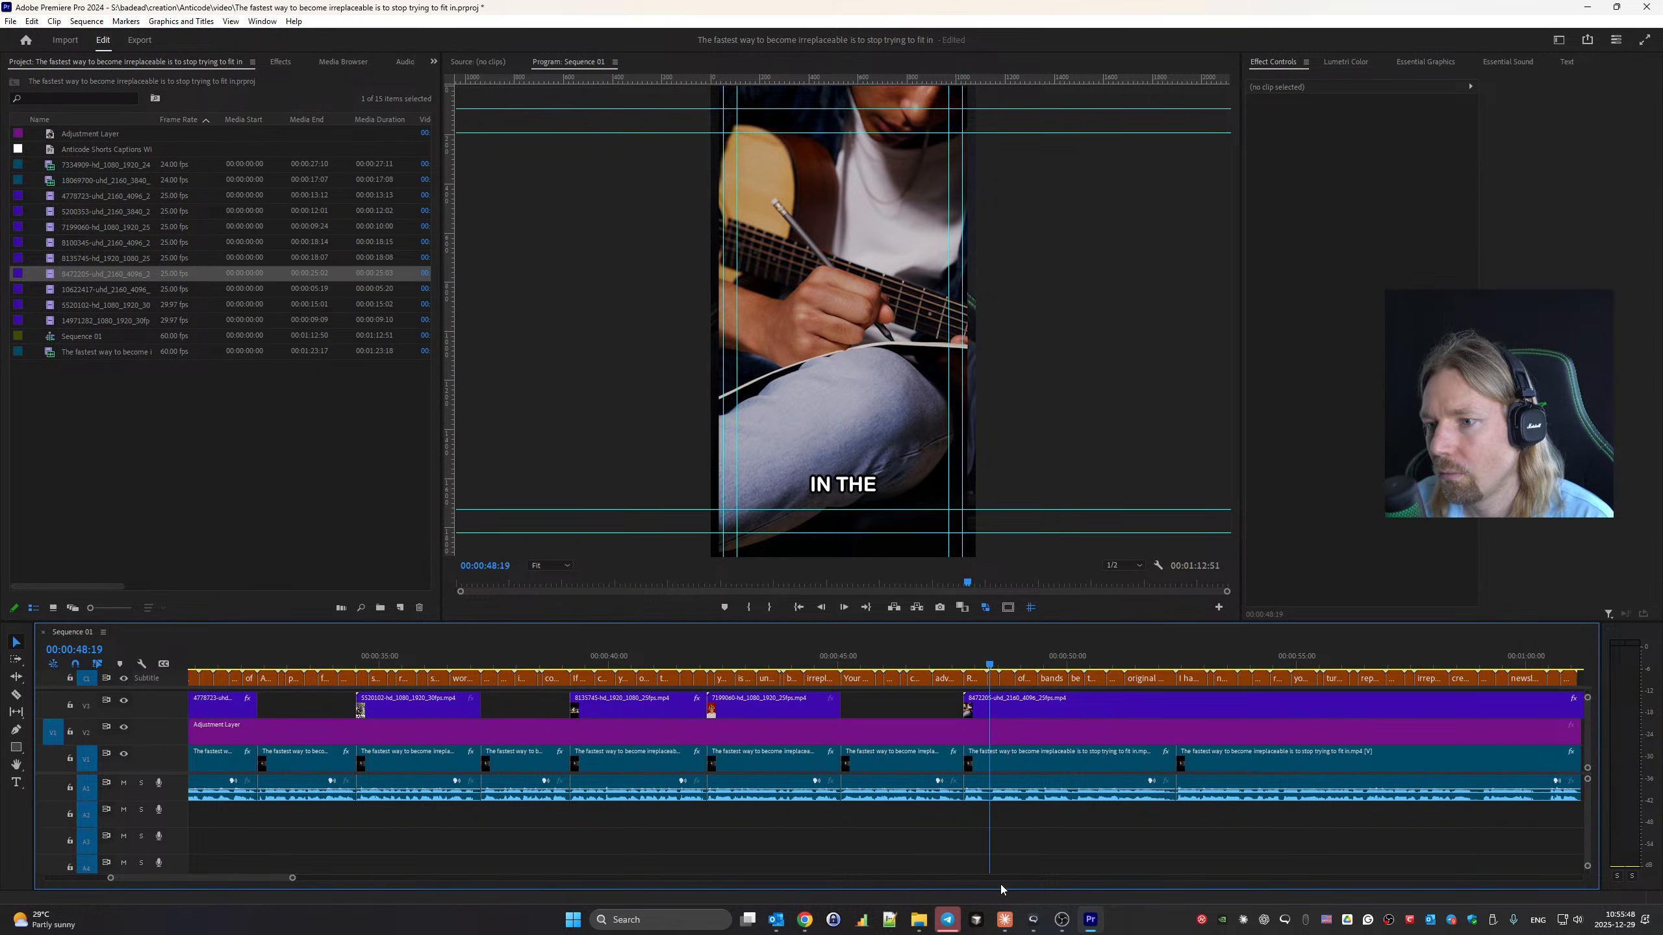
left_click(1036, 920)
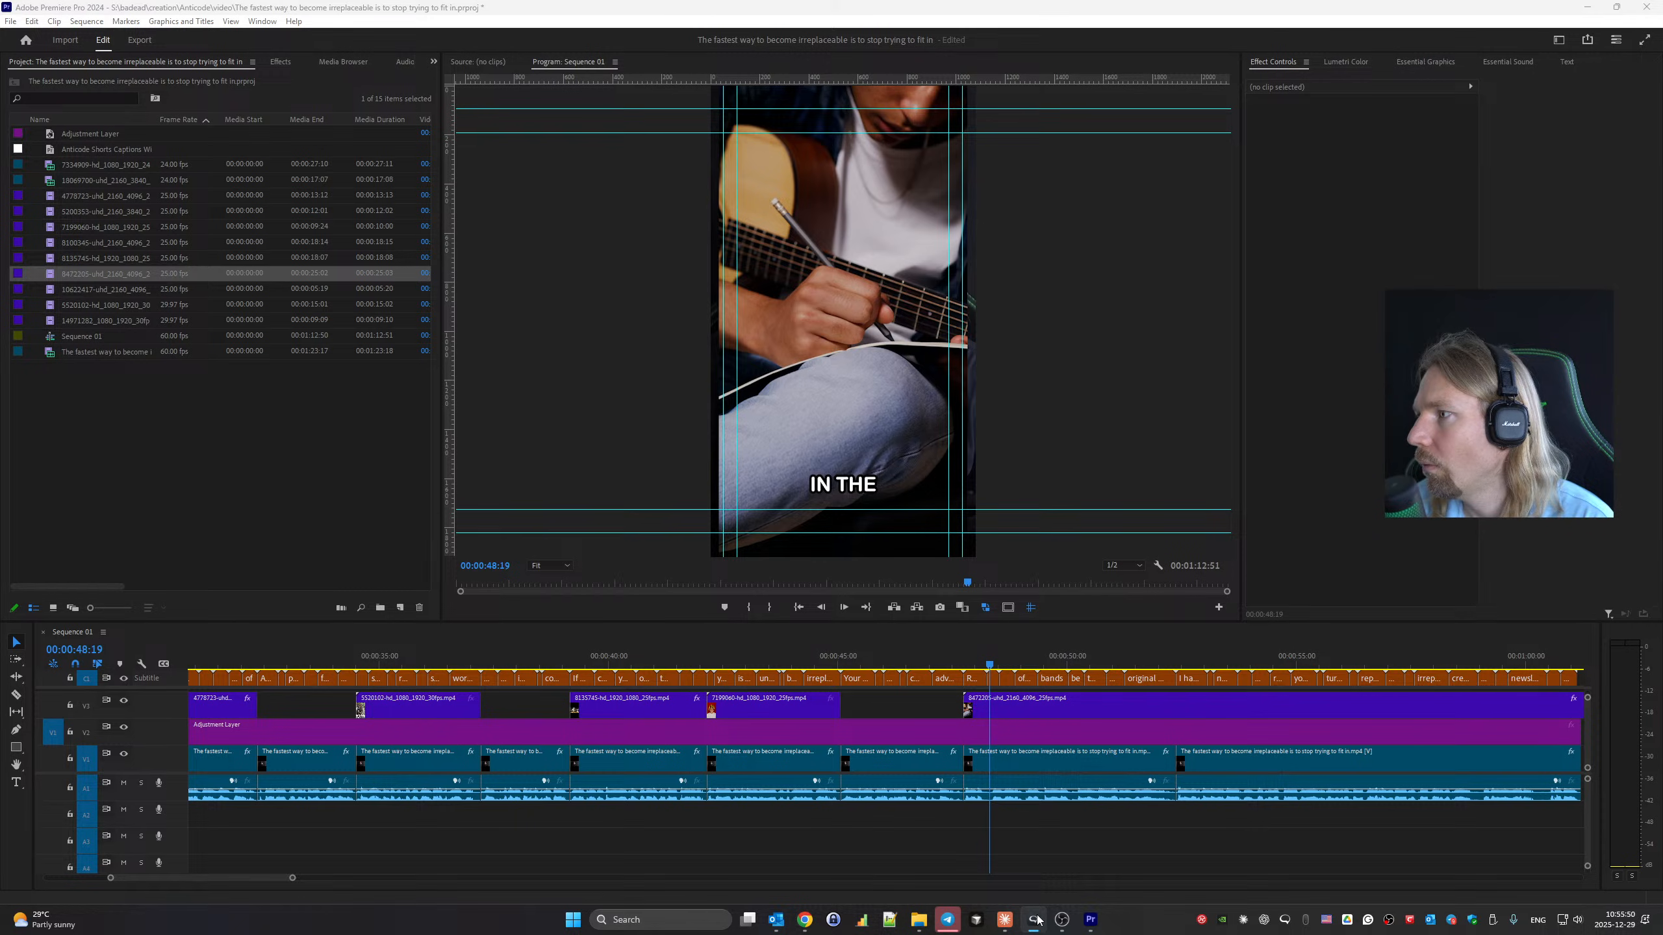
left_click(993, 679)
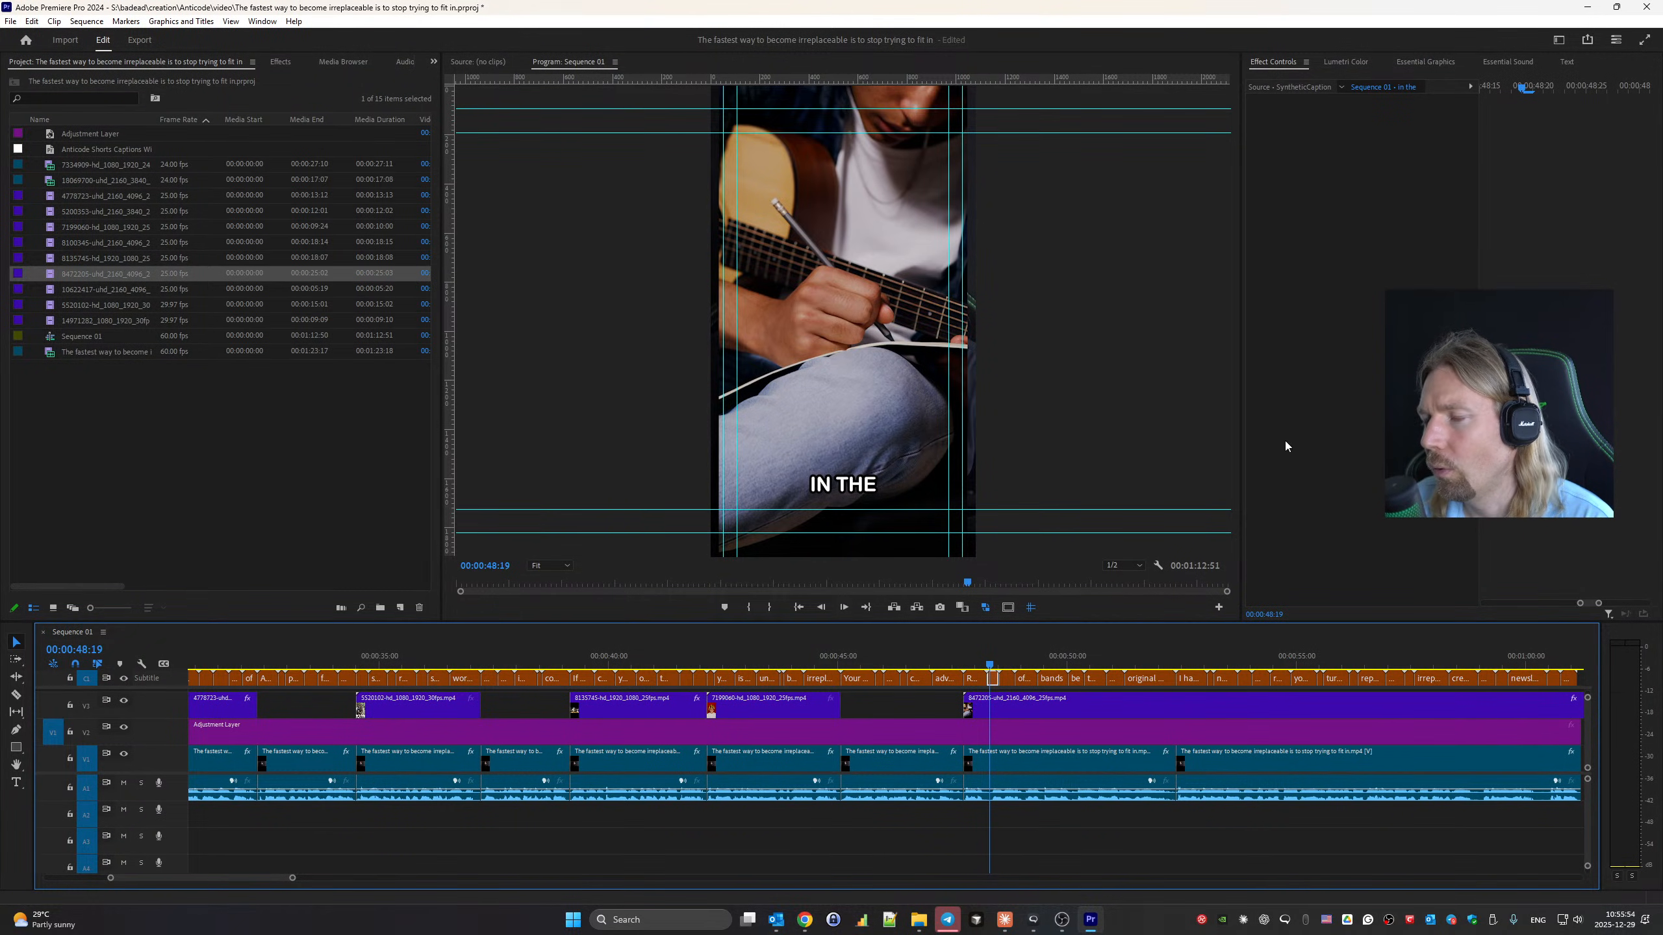
left_click(1563, 62)
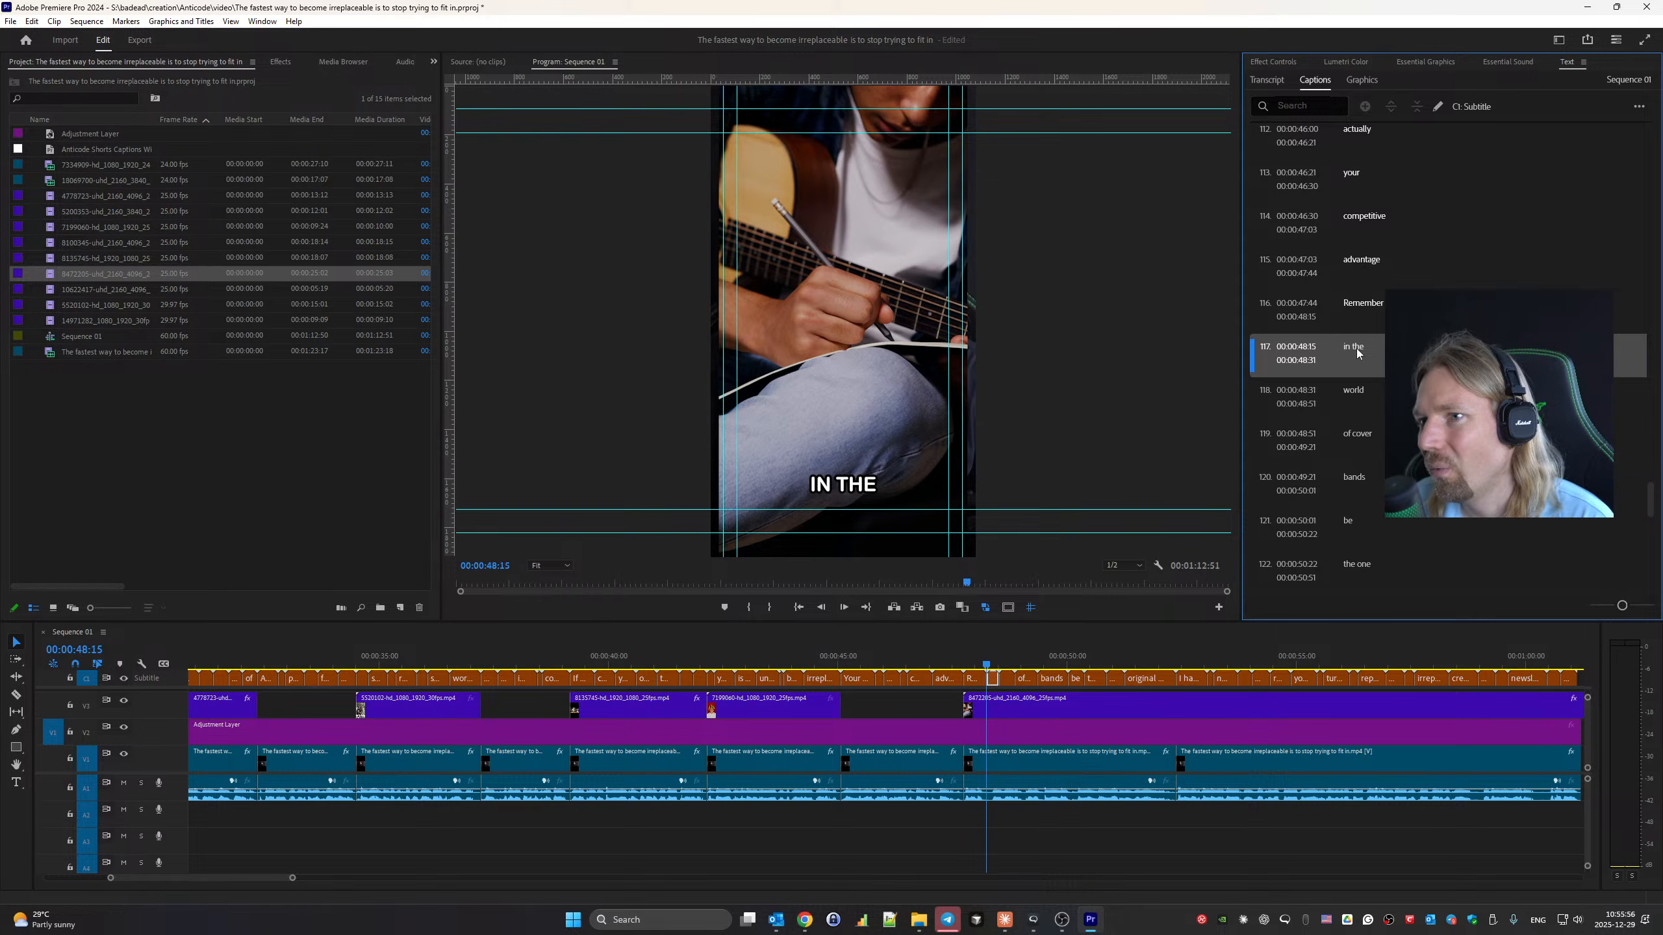
left_click(1379, 347)
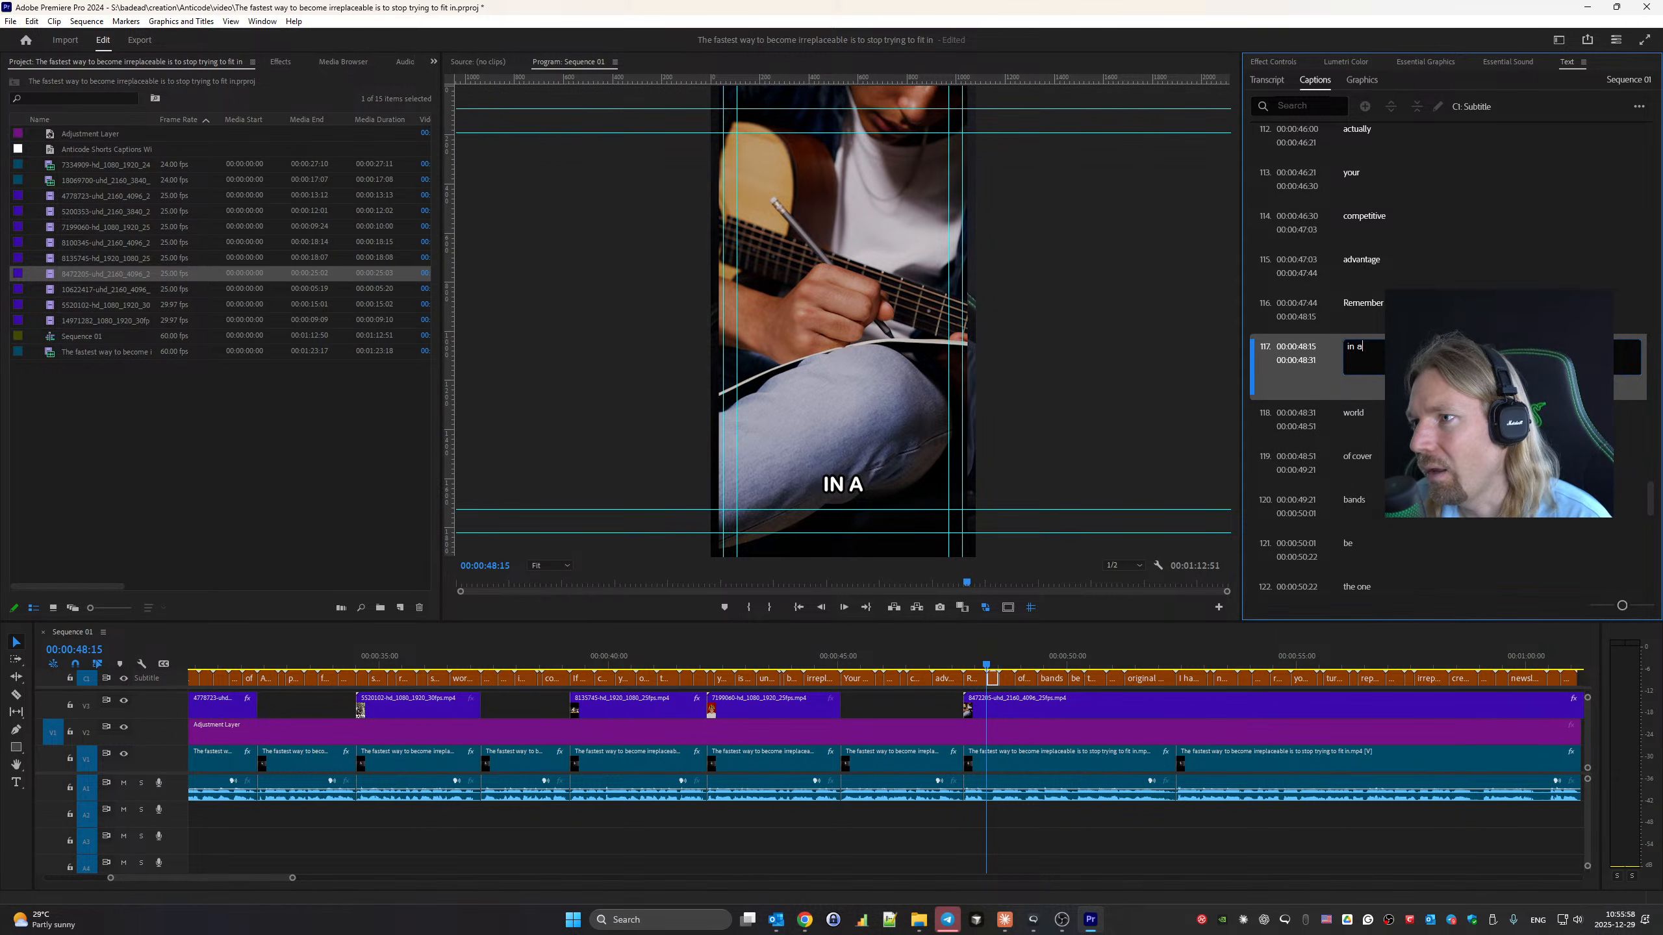
left_click(1414, 312)
Play up to the "bands" caption and set the guitar clip's scale to 50.
key("space")
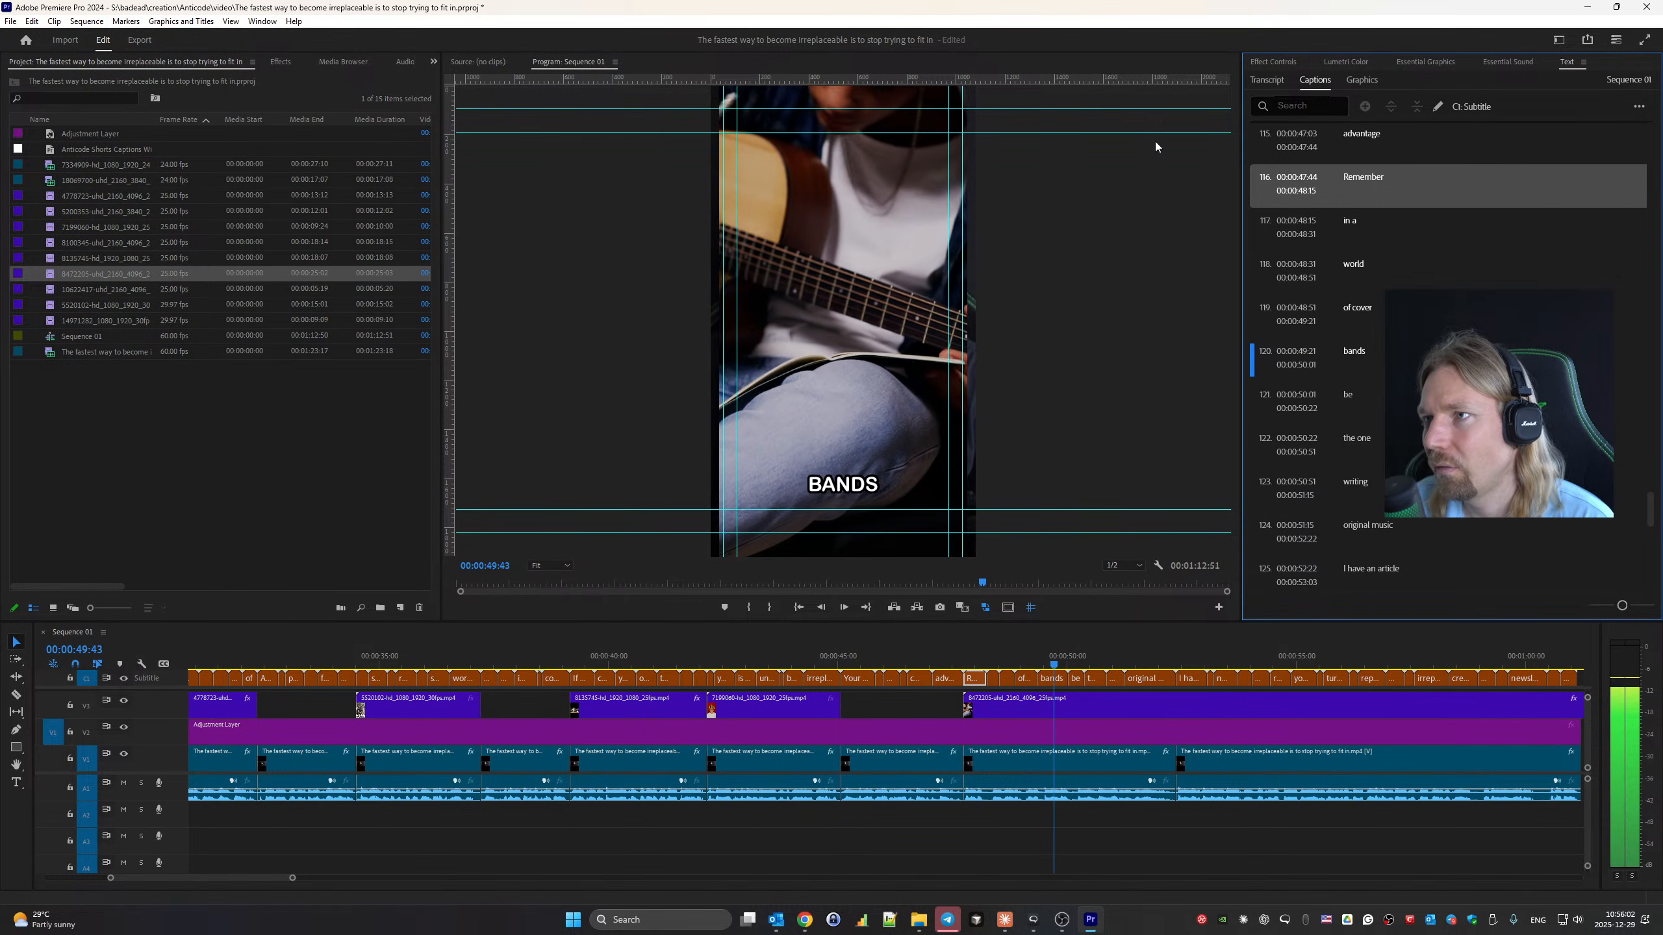
left_click(1263, 66)
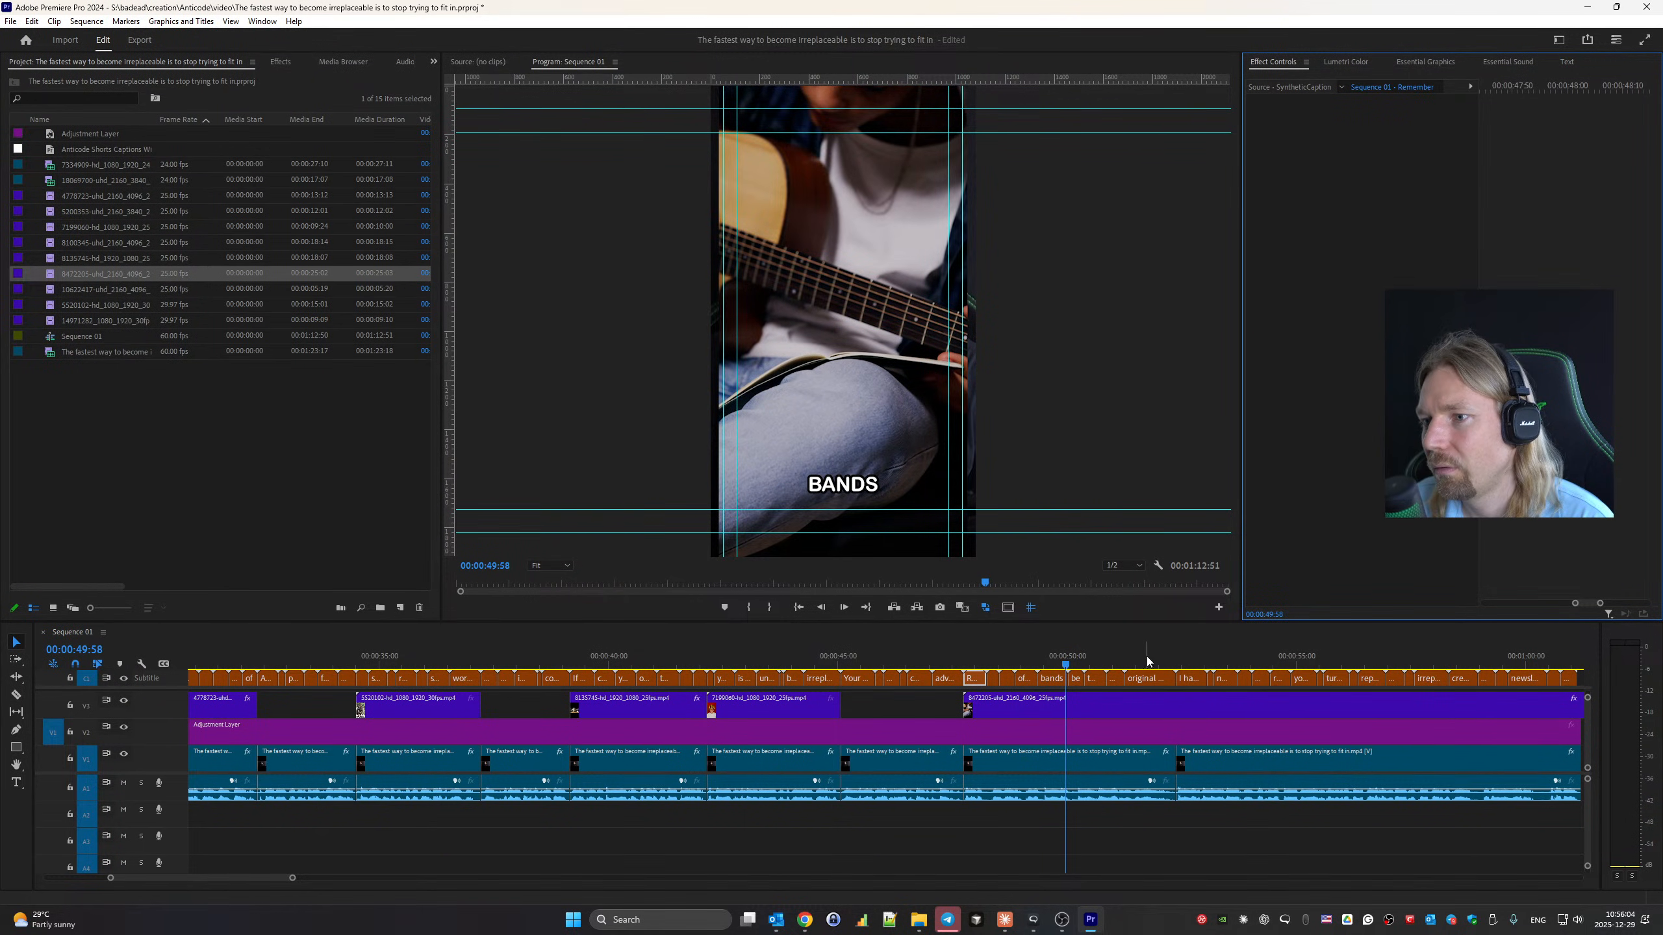
left_click(1132, 702)
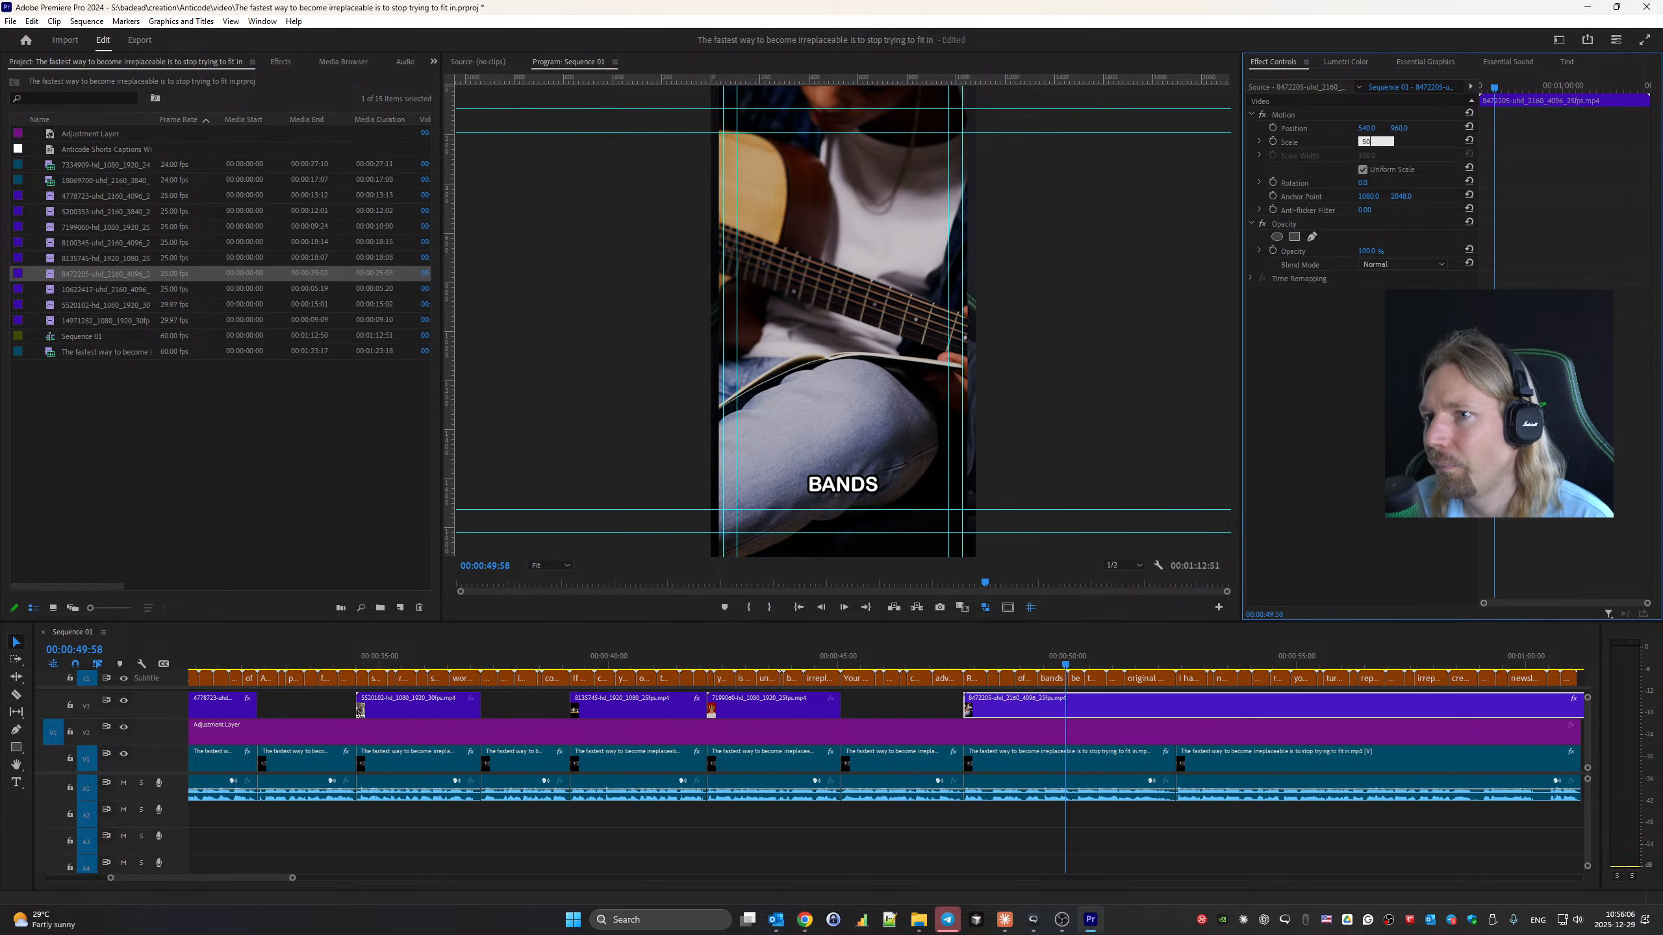
key("Return")
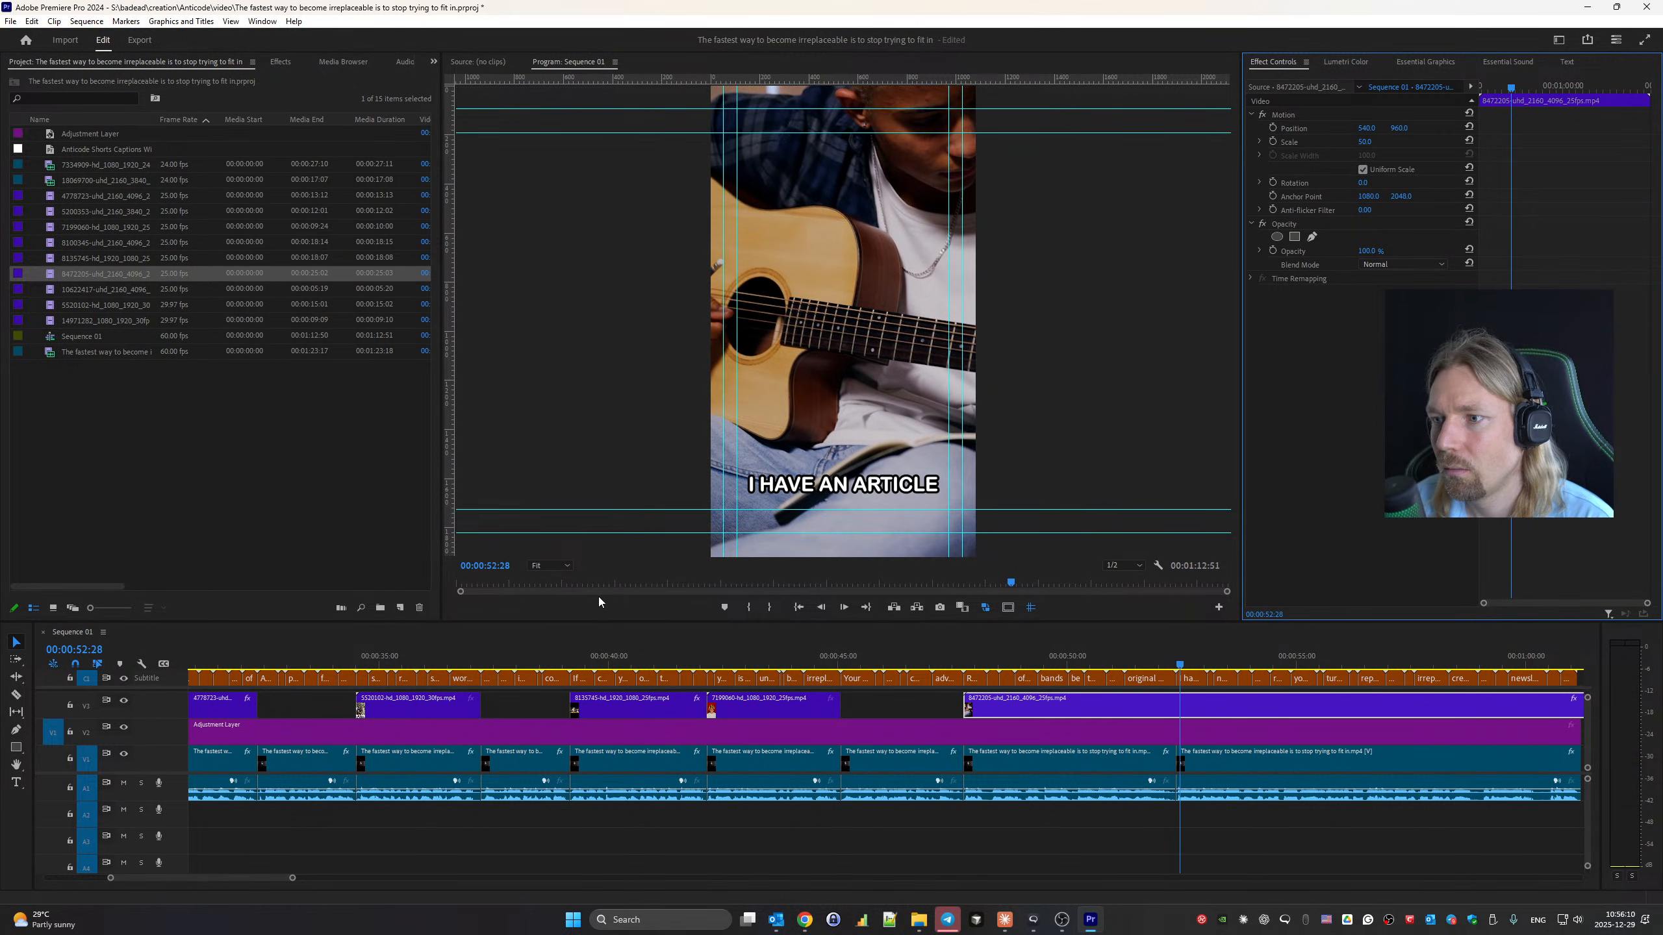
Cut the guitar clip at the start of the "I have an article" caption at 00:00:52:22, delete the remainder, and resume playback.
key("space")
key("c")
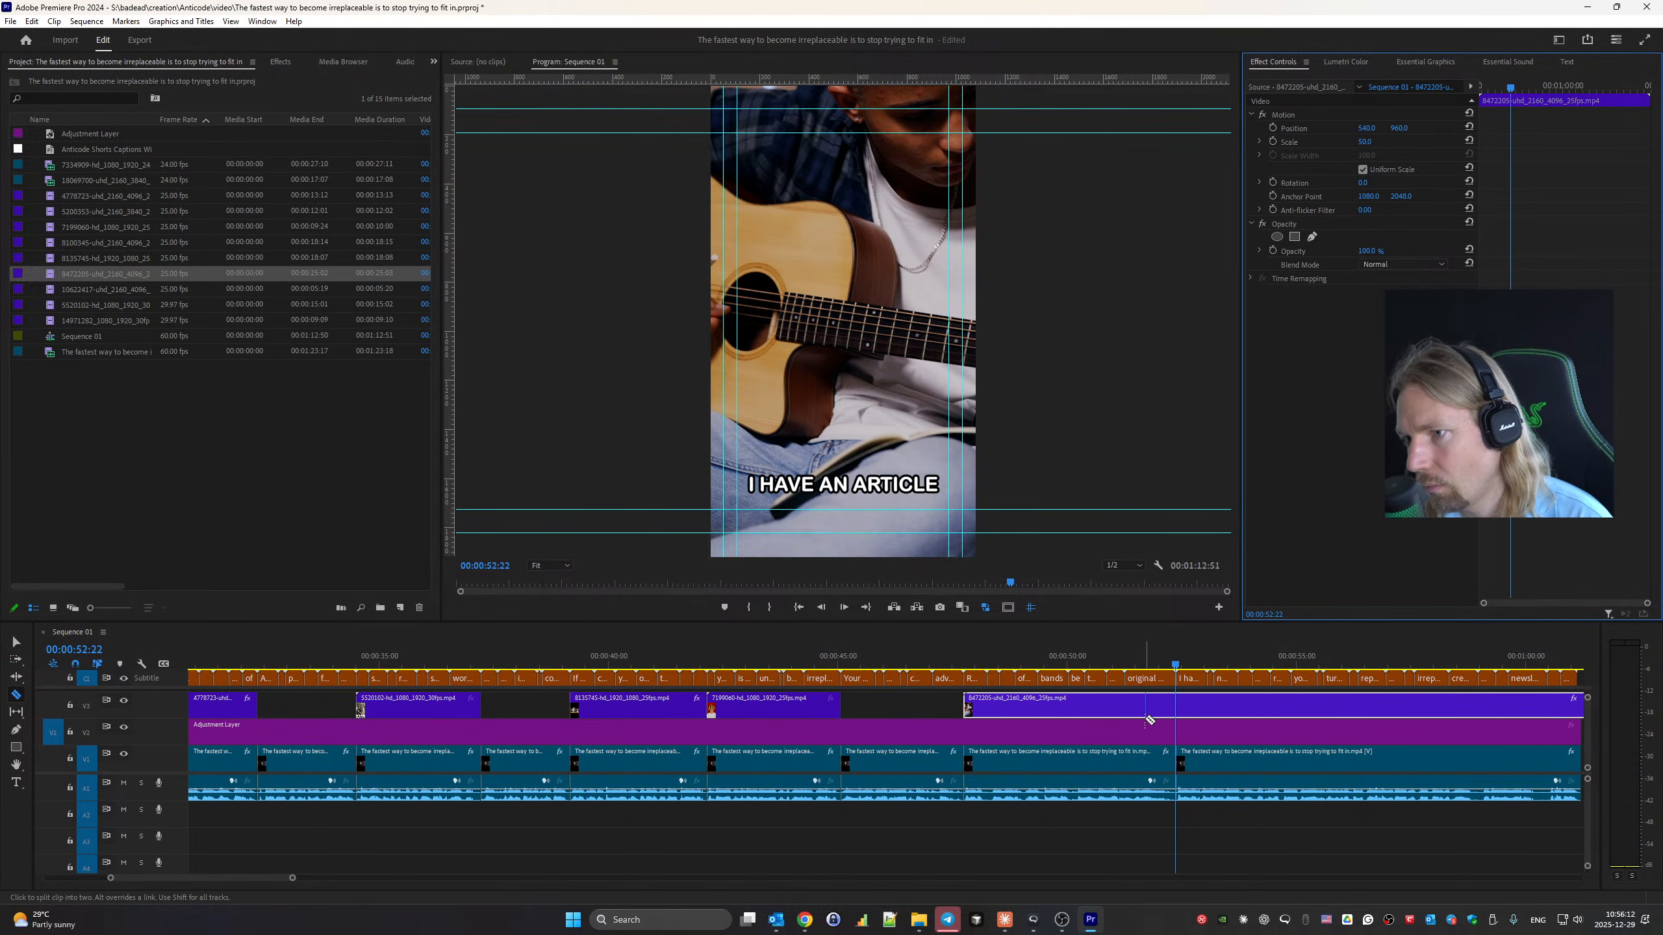
left_click(1176, 711)
key("v")
left_click(1235, 713)
key("Delete")
key("space")
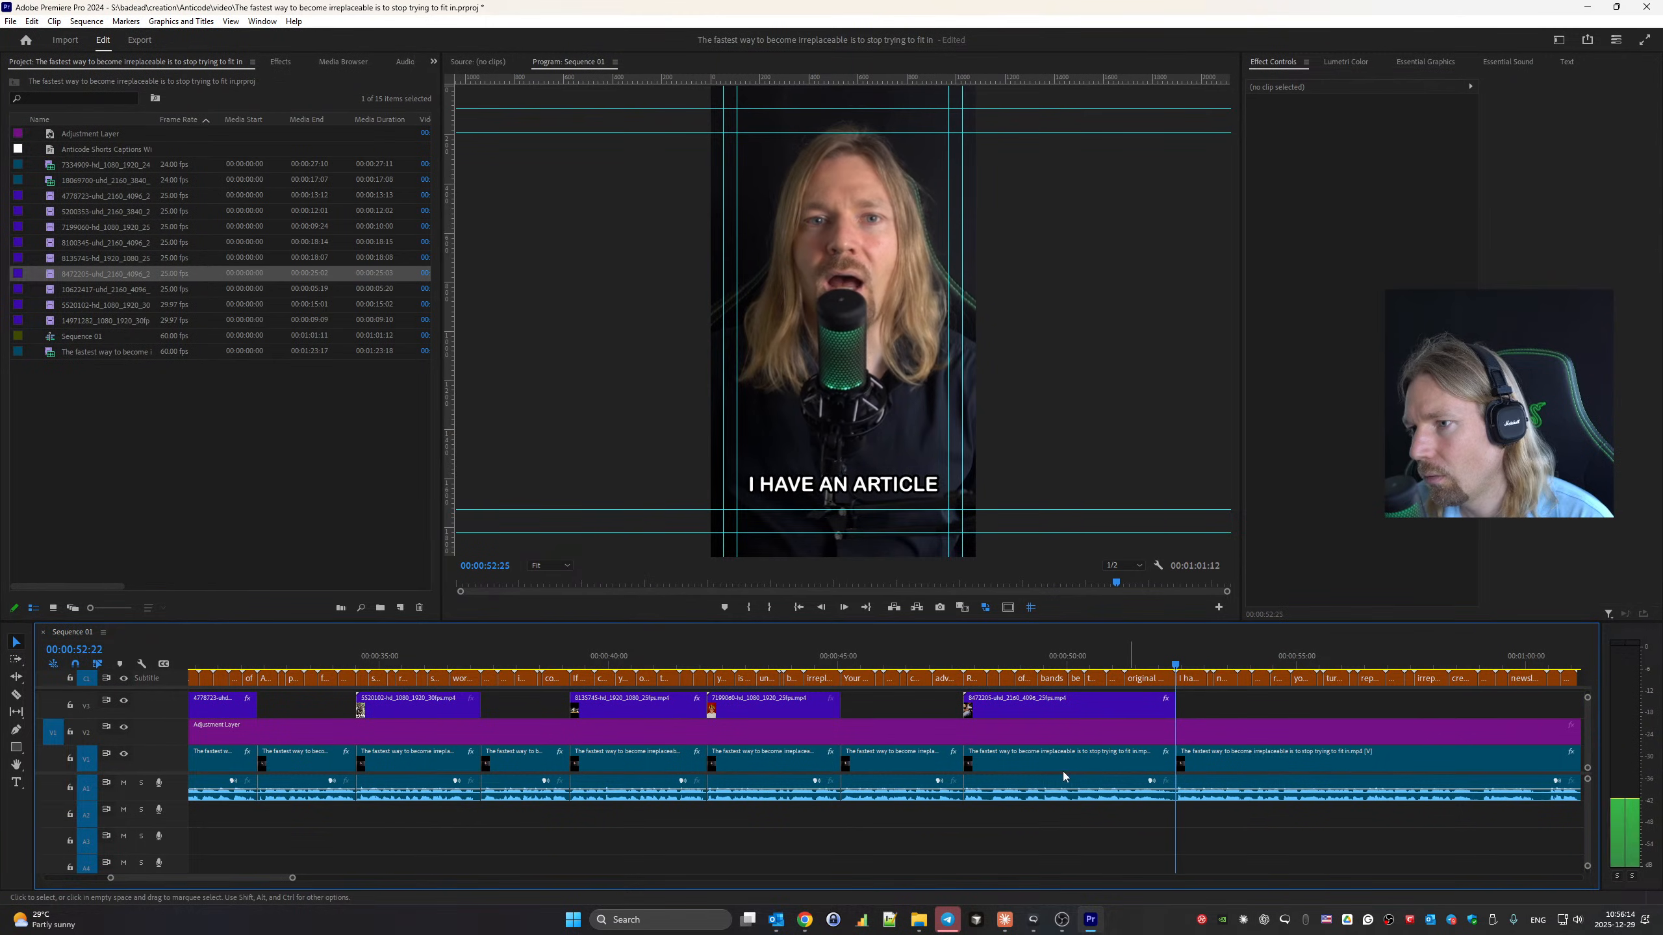
Go back to the start of the "I have an article" caption at 00:00:52:22 and place the article screenshot PNG above the adjustment layer there.
left_click(900, 657)
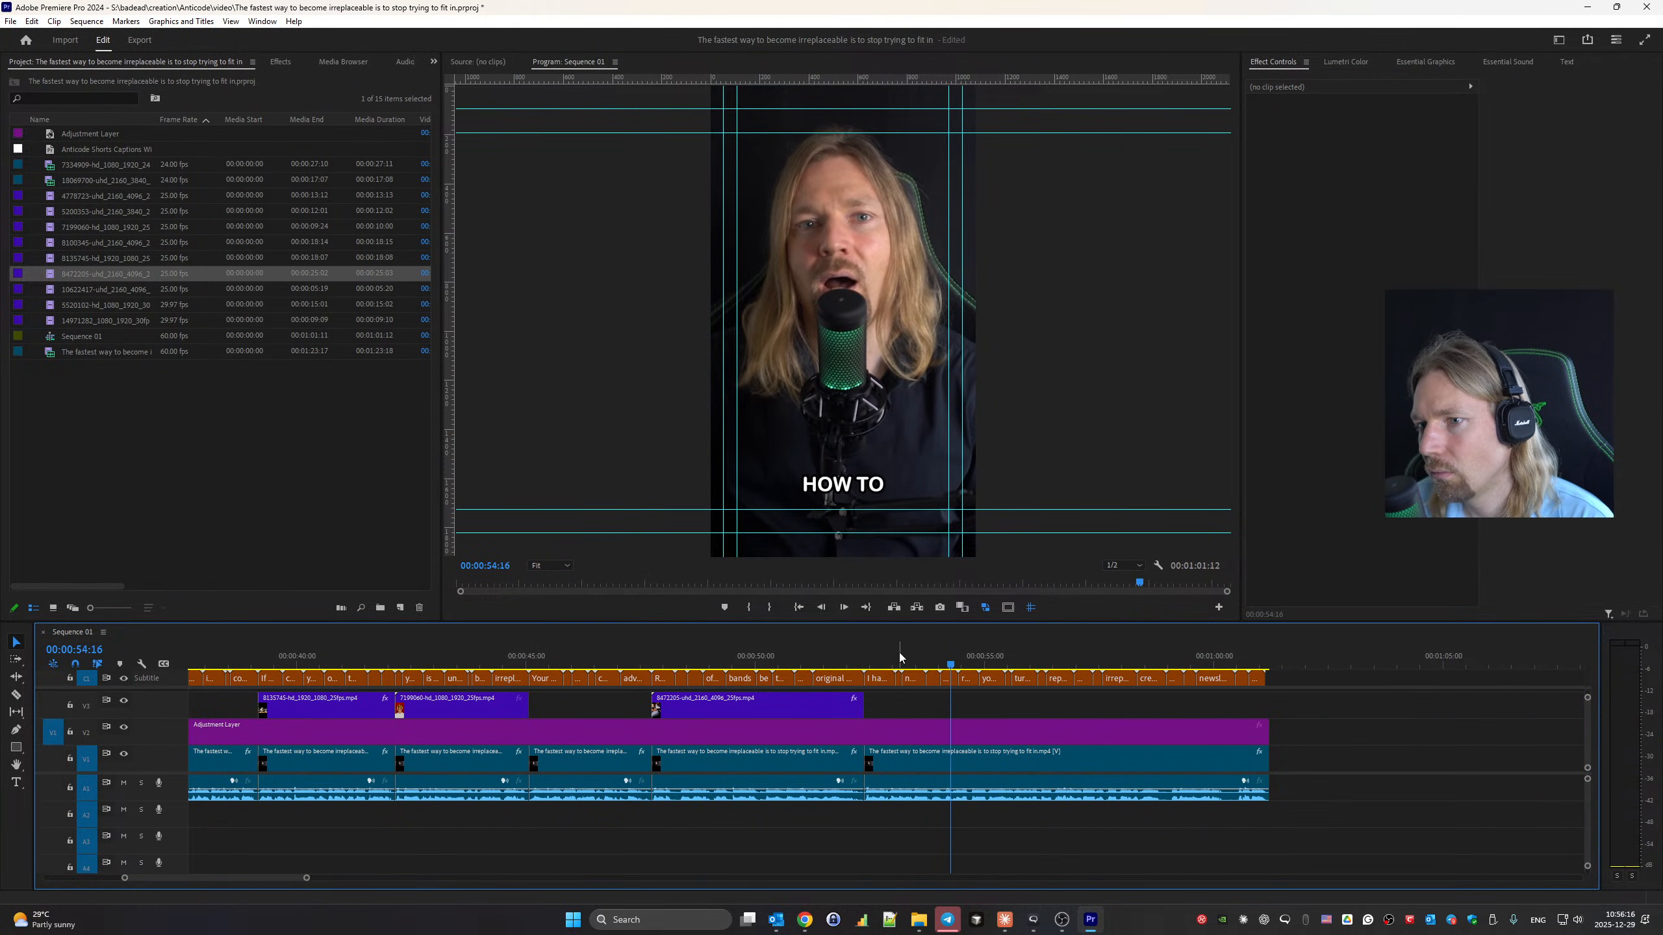
key("Up")
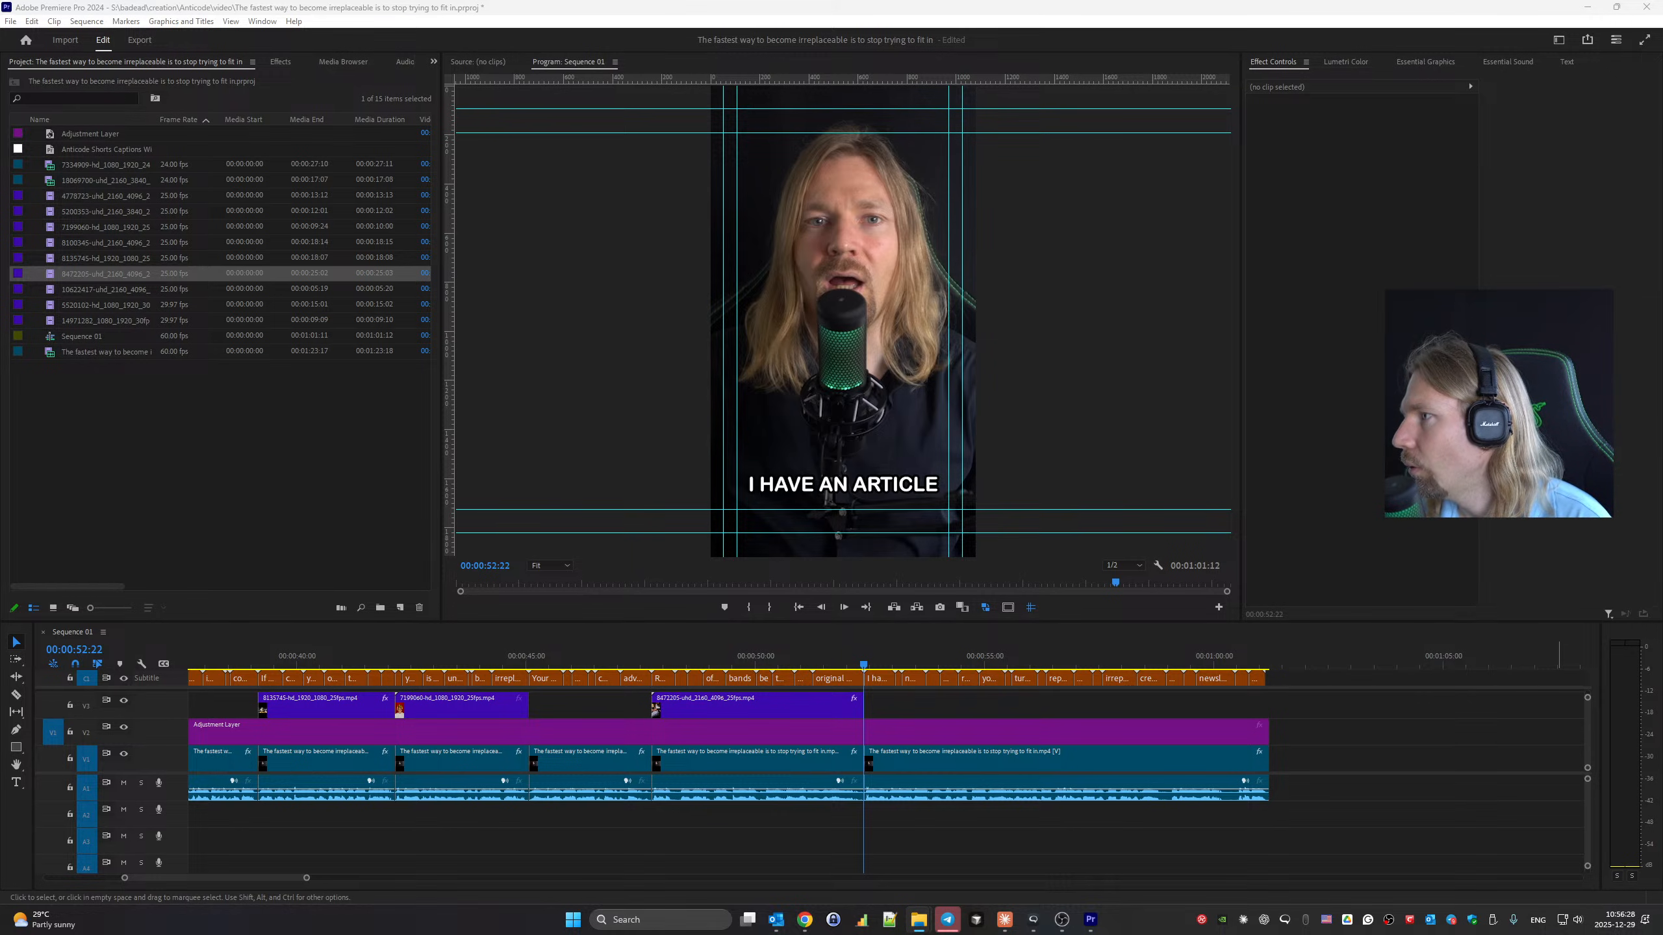
left_click_drag(1662, 705, 878, 707)
left_click(878, 707)
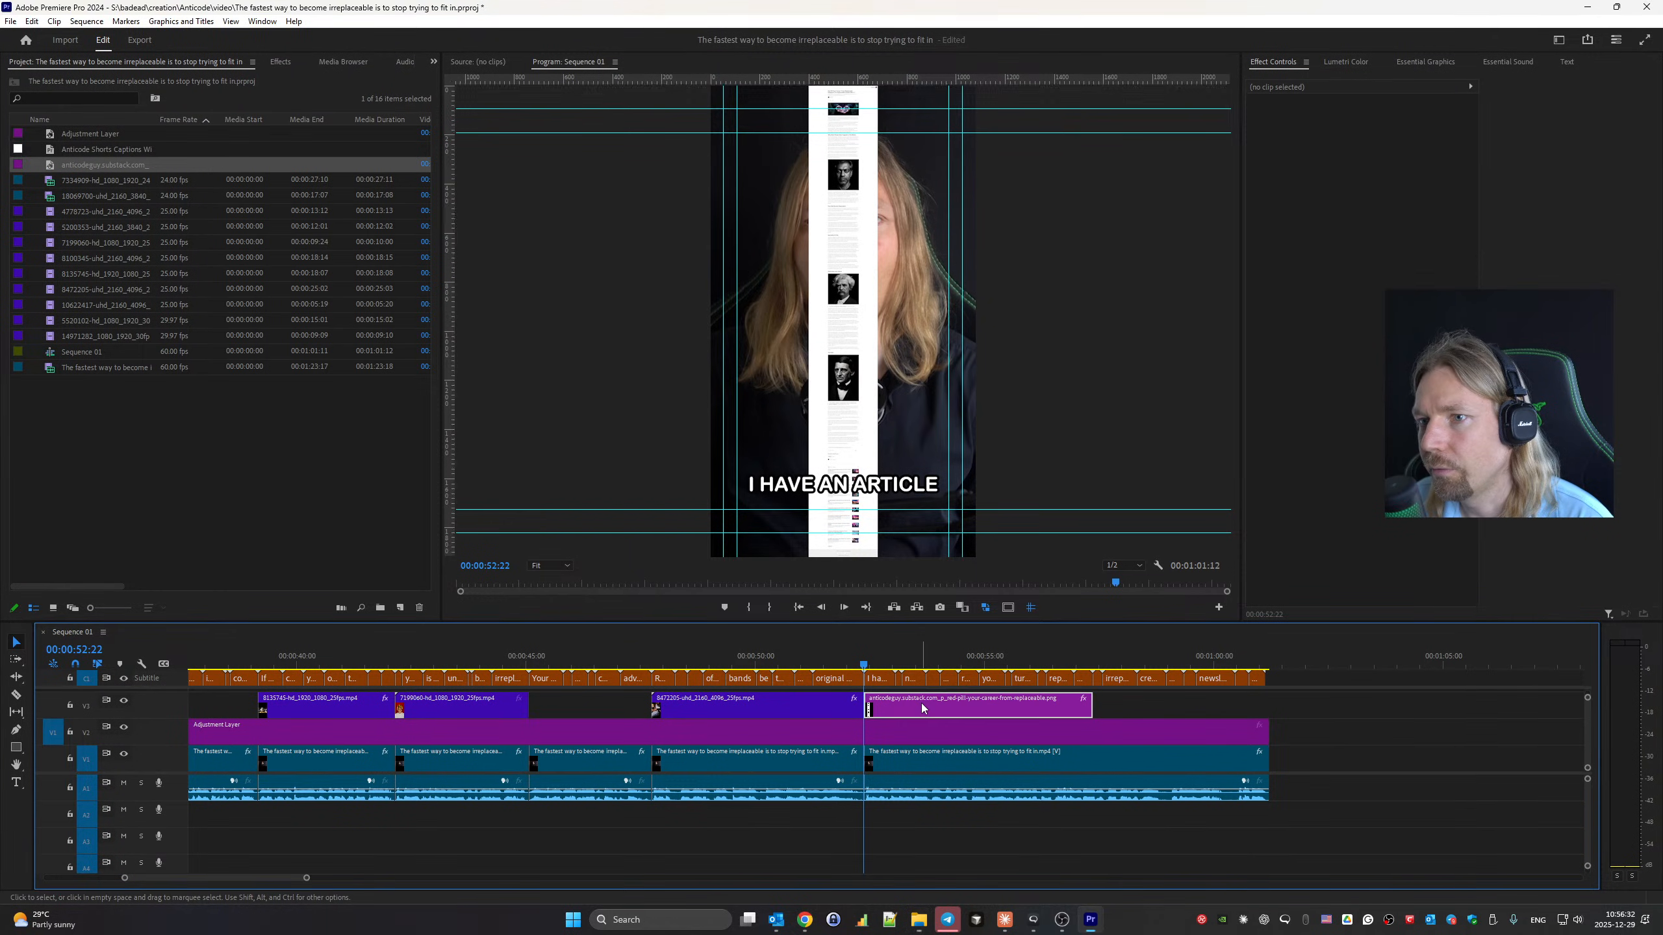
Set the article image's scale to 134 so it fills the frame width.
left_click(1362, 142)
type("13")
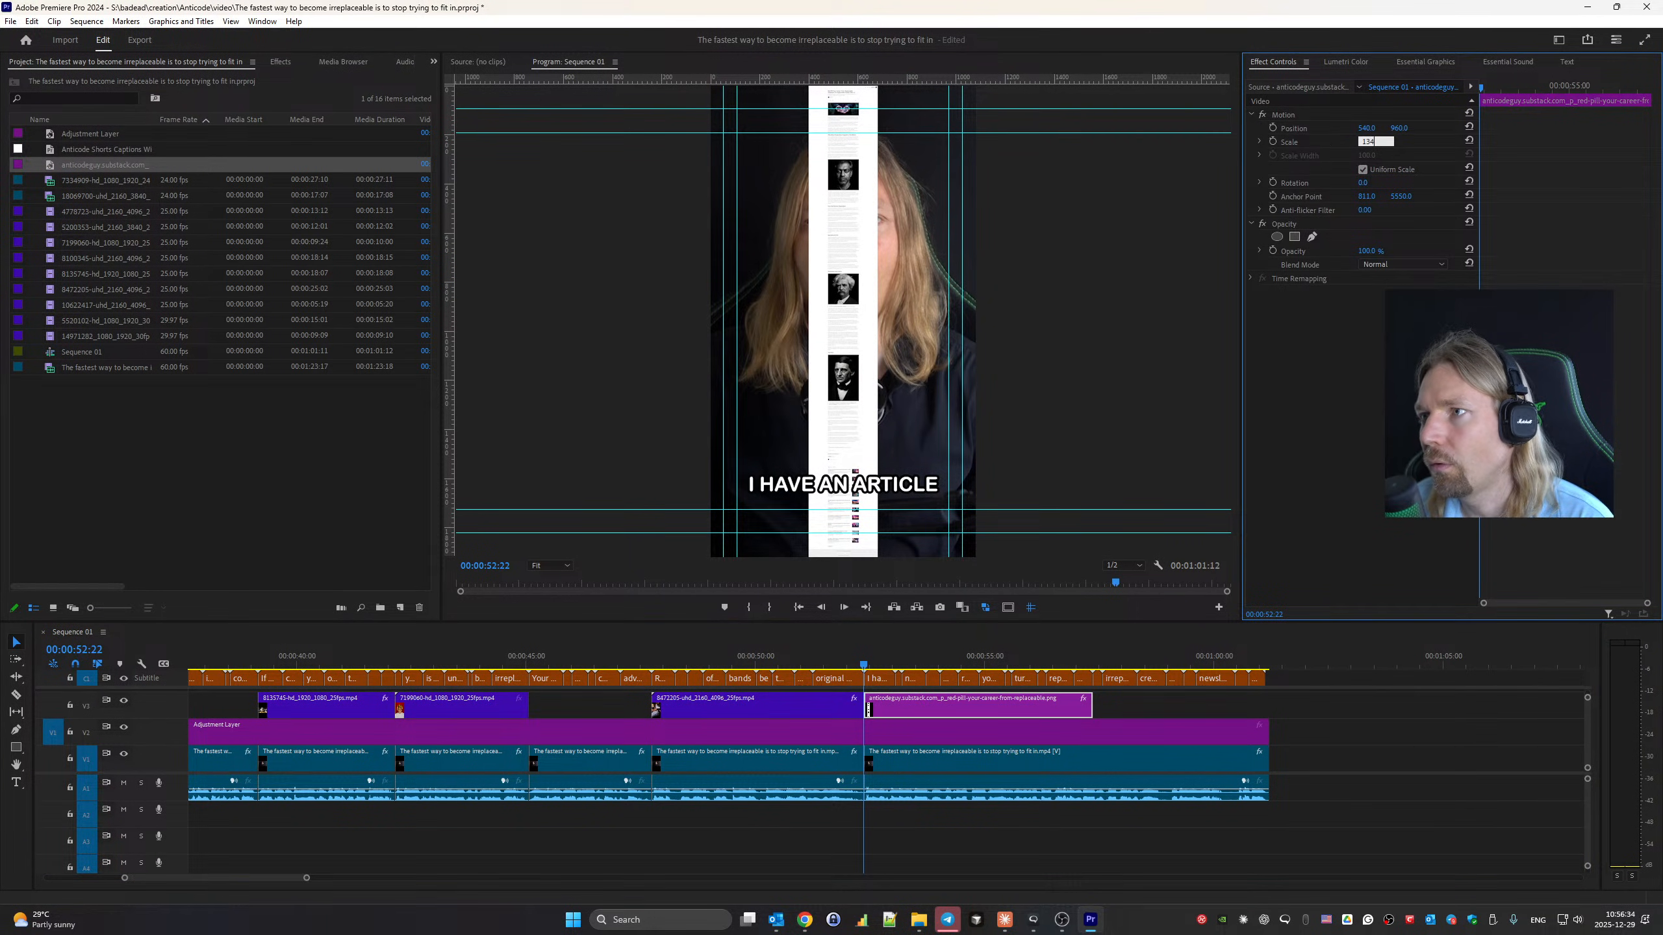
type("4")
key("Return")
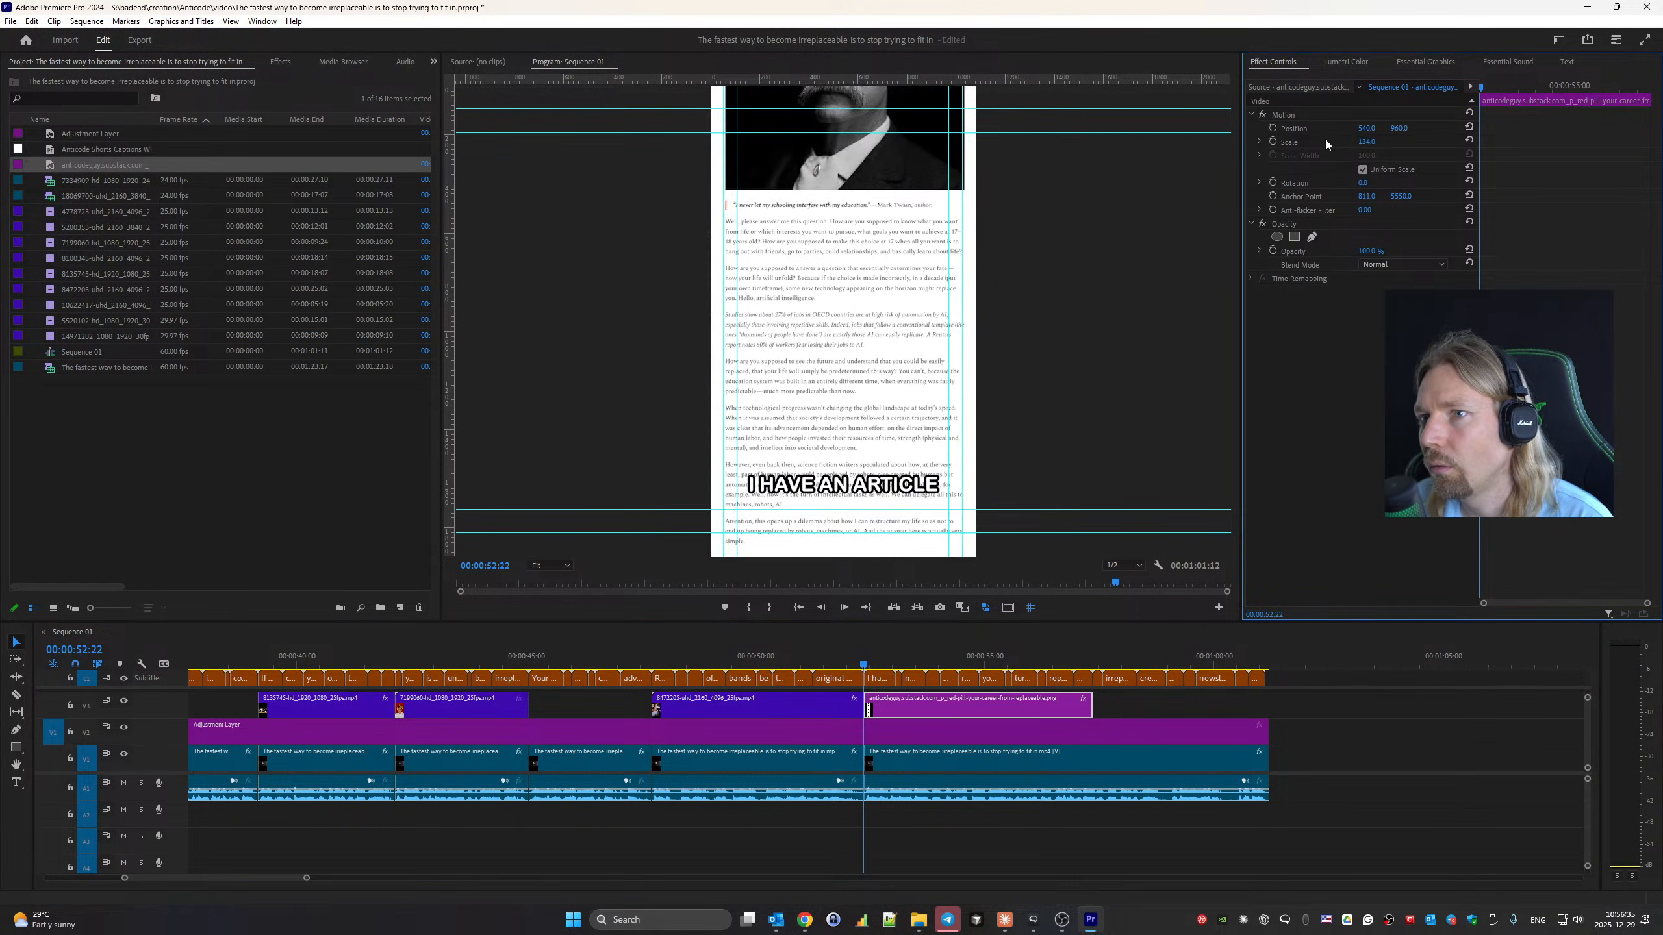
Set the article image's vertical position to 7549 so its title is at the frame's top, and enable position keyframing at 00:00:52:22.
left_click(1395, 130)
type("8")
key("Return")
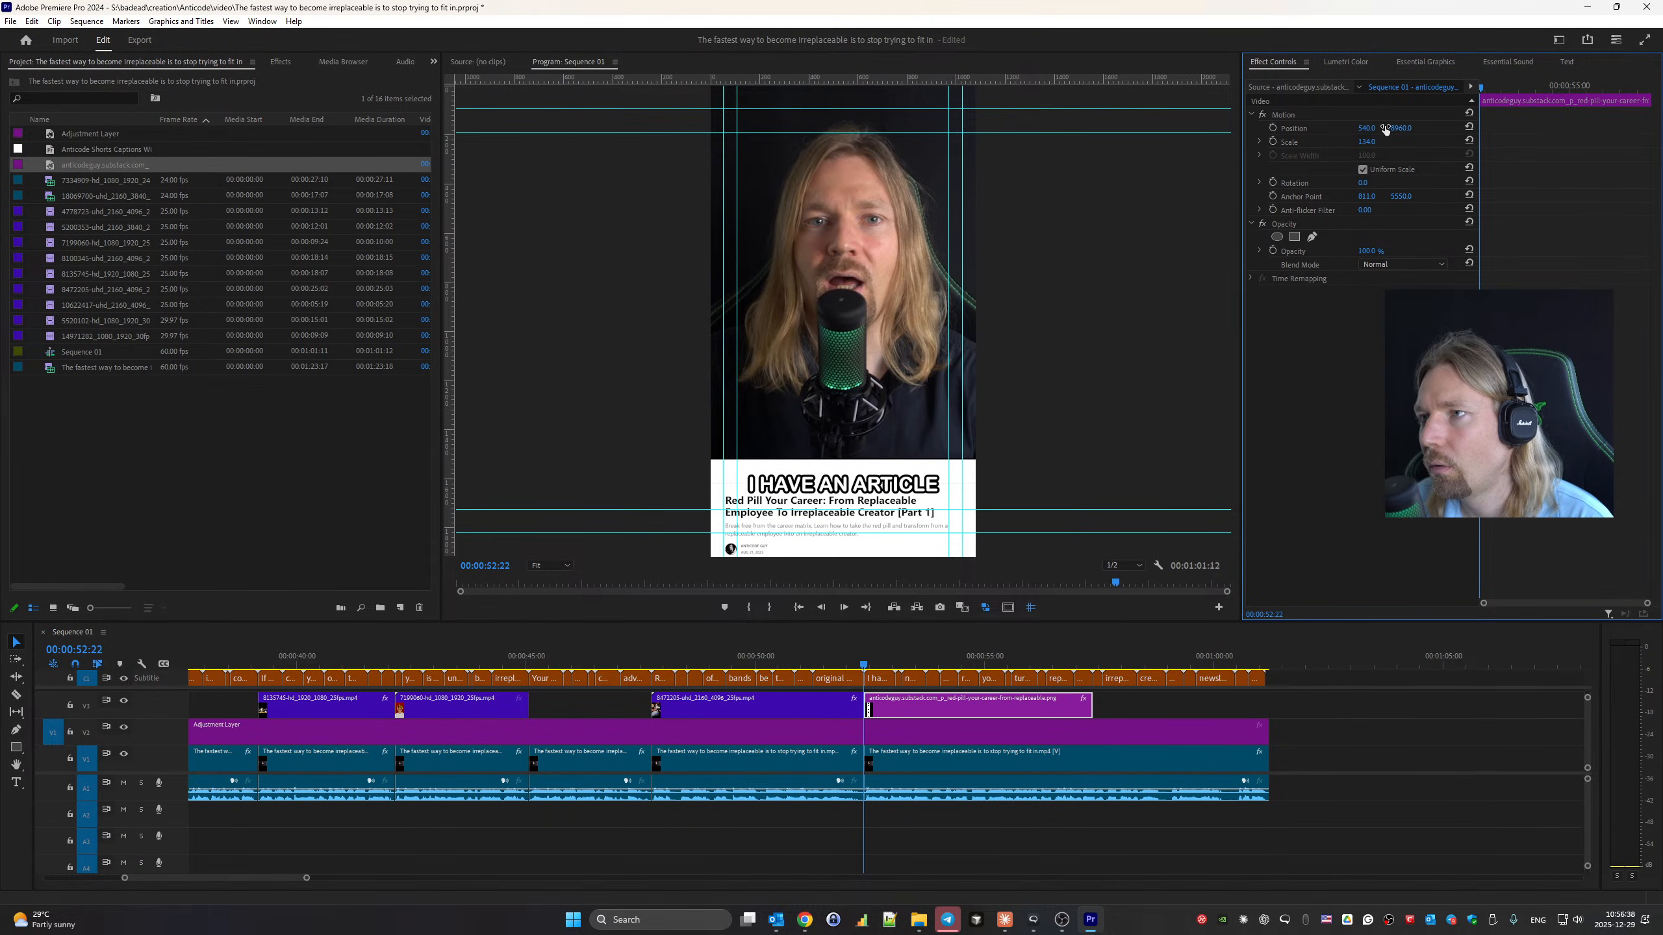
left_click_drag(1385, 129, 1300, 136)
left_click(1274, 128)
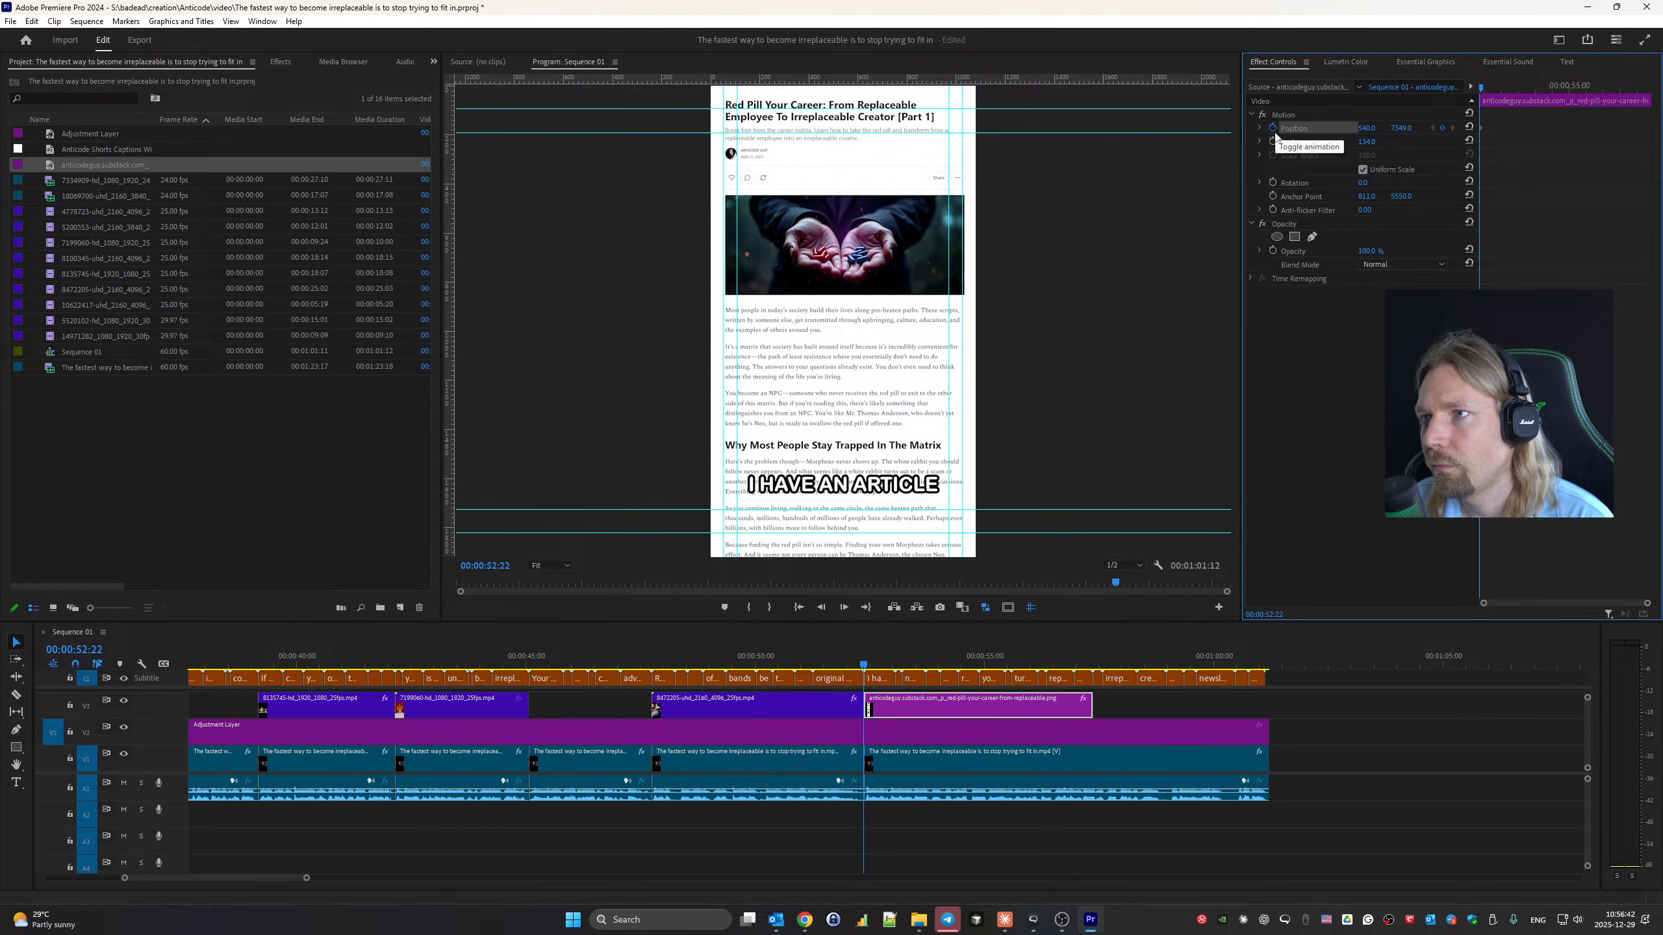
Extend the article image's end beyond the "Read it" caption, go to 00:00:58:57, and restore the preview zoom to Fit.
key("space")
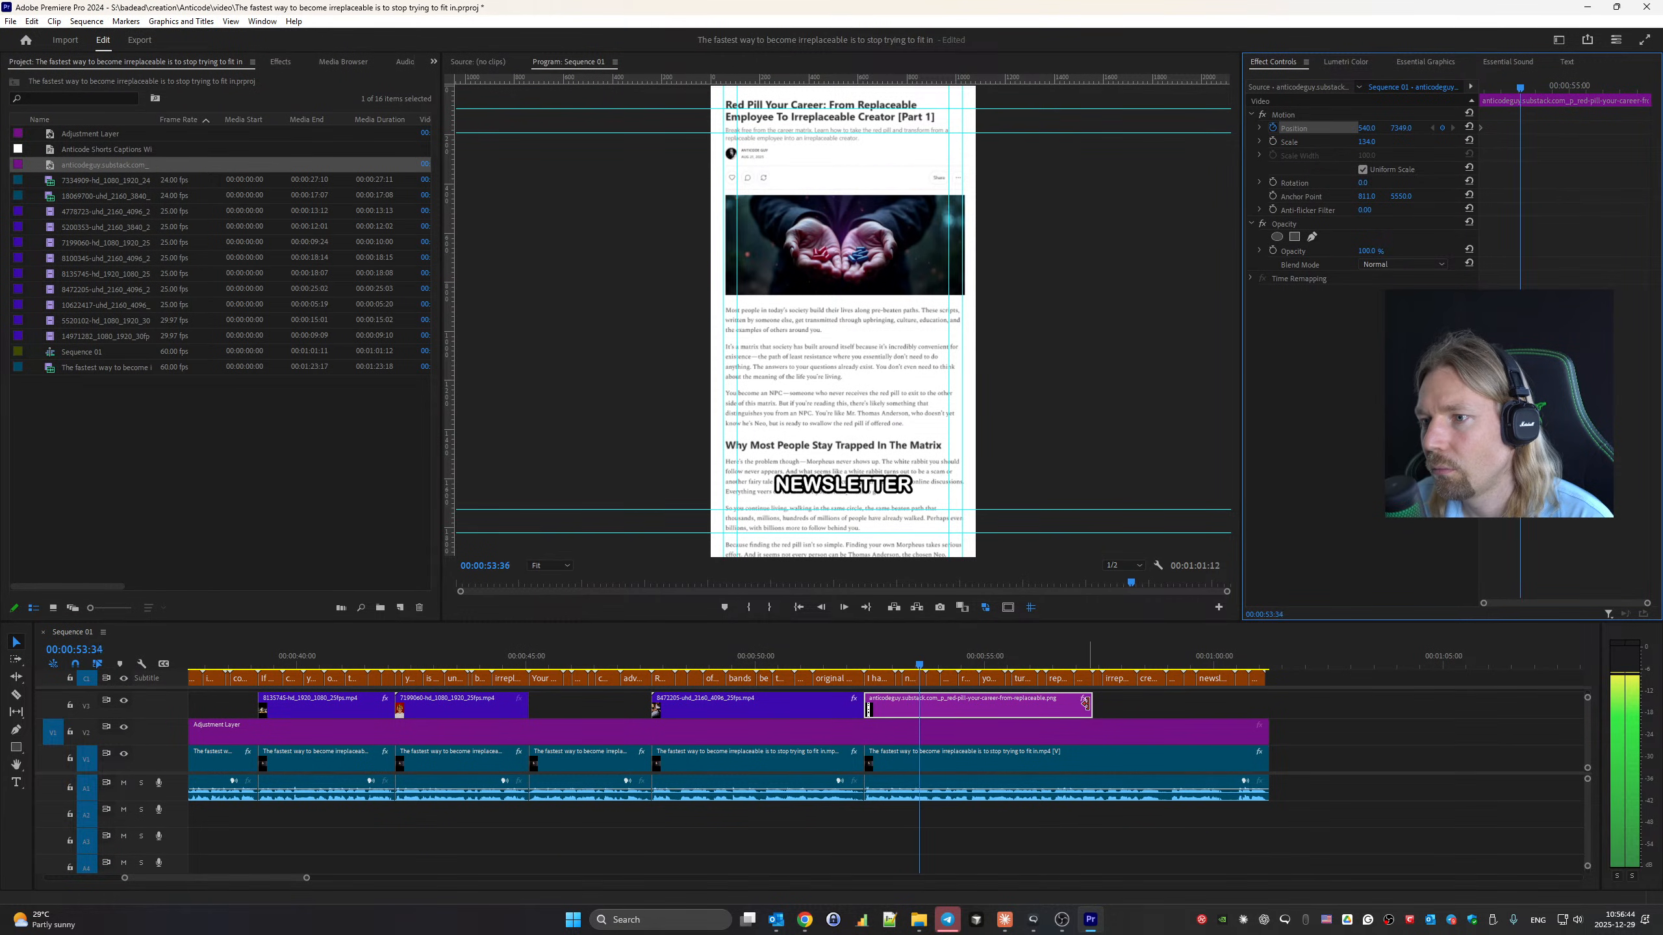
left_click_drag(1092, 705, 1202, 707)
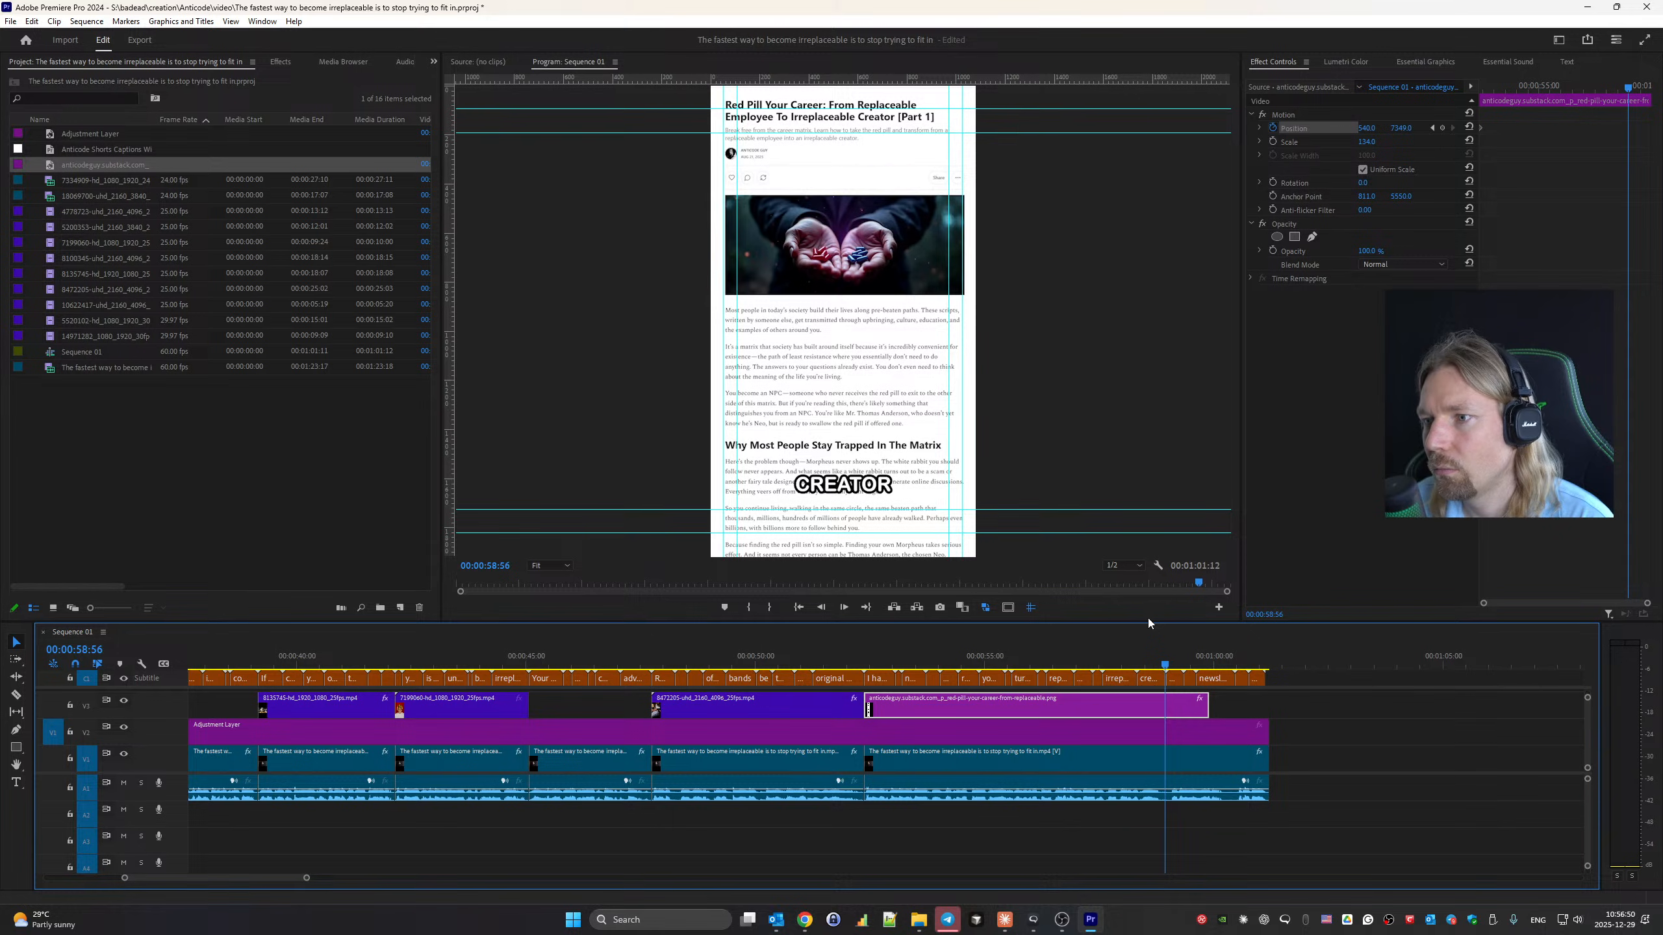
scroll(1147, 620, "down", 1)
key("Right")
left_click(549, 568)
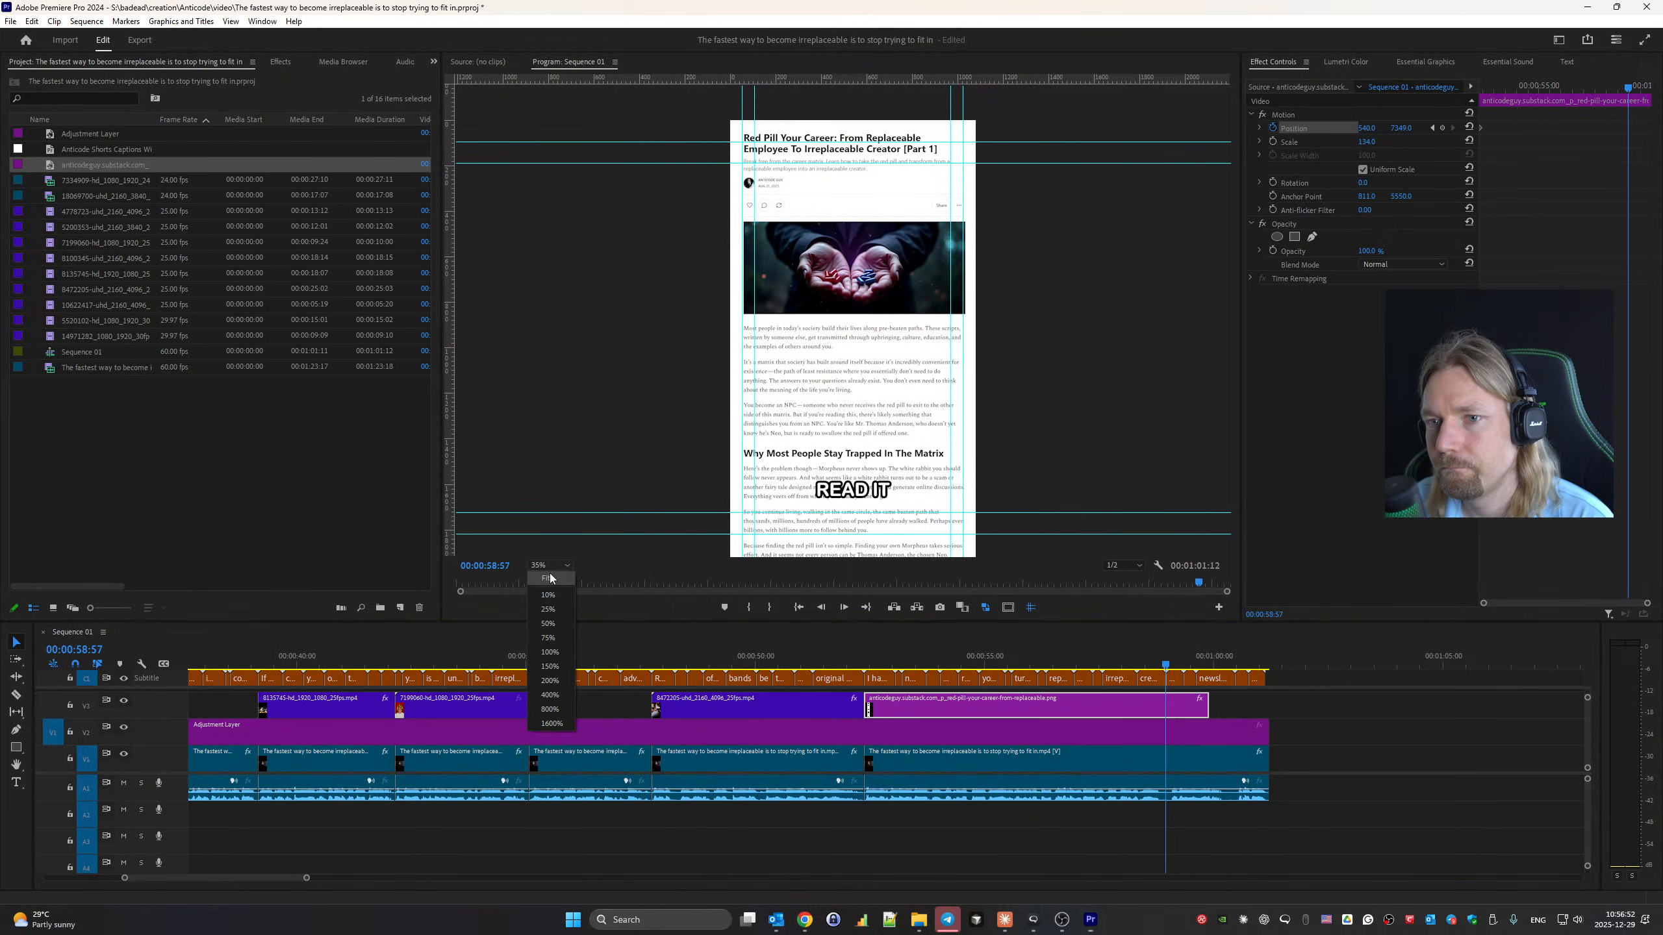
left_click(552, 576)
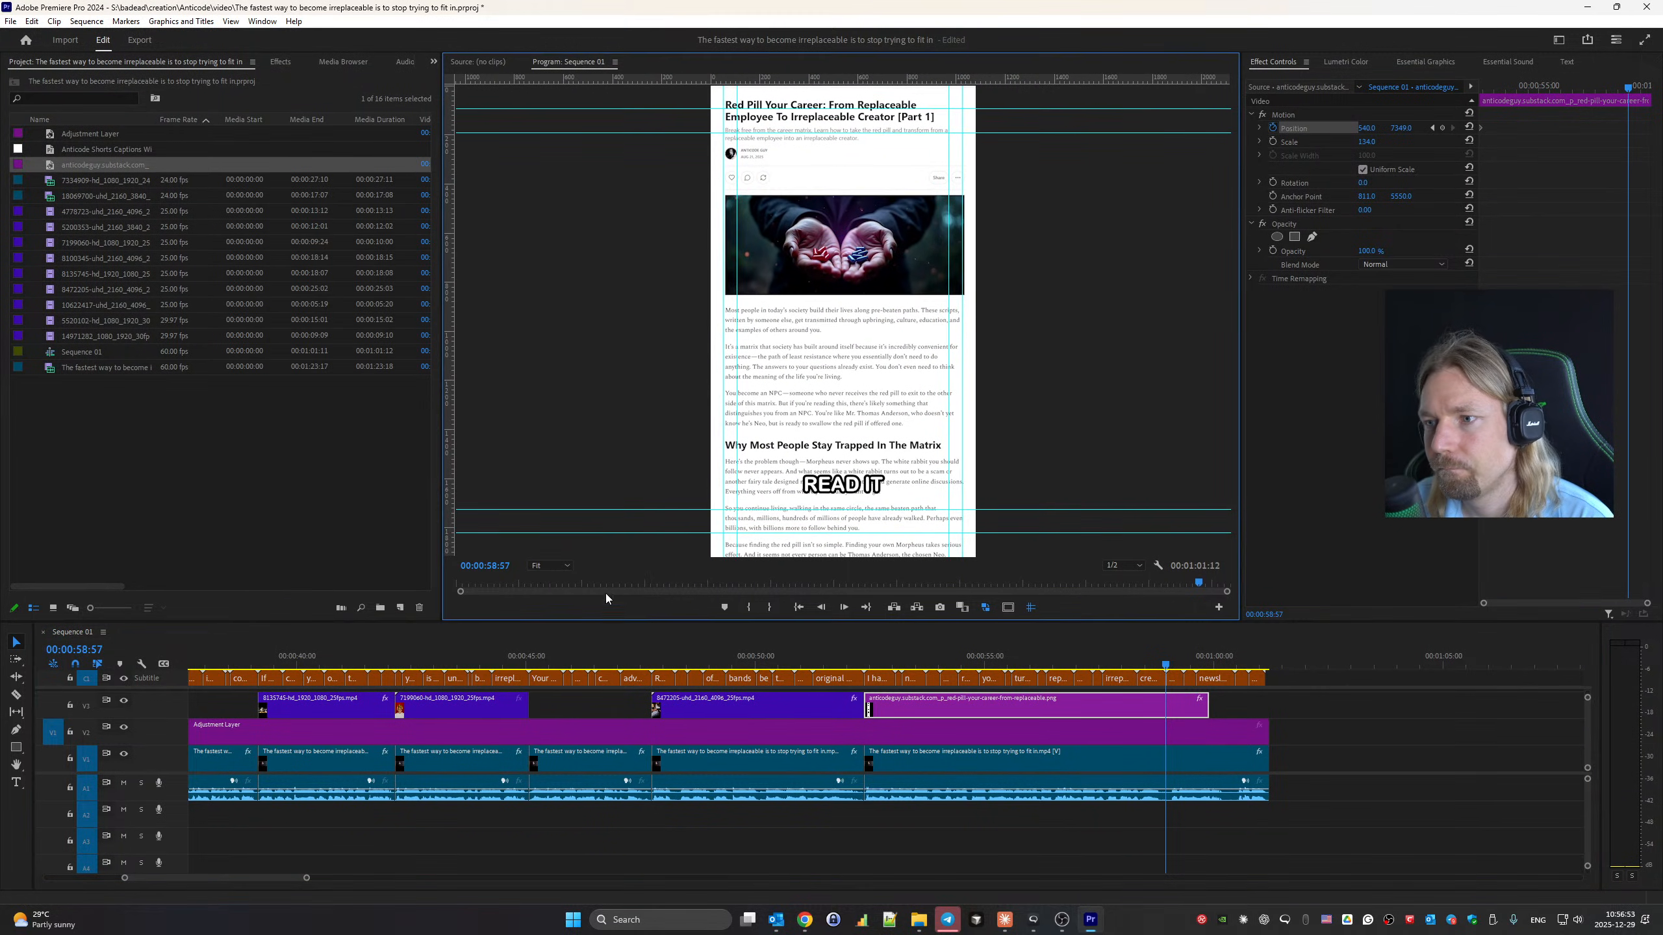
Add a second position keyframe at 00:00:58:57 with the article image's vertical position at -925.
left_click(1403, 128)
key("Return")
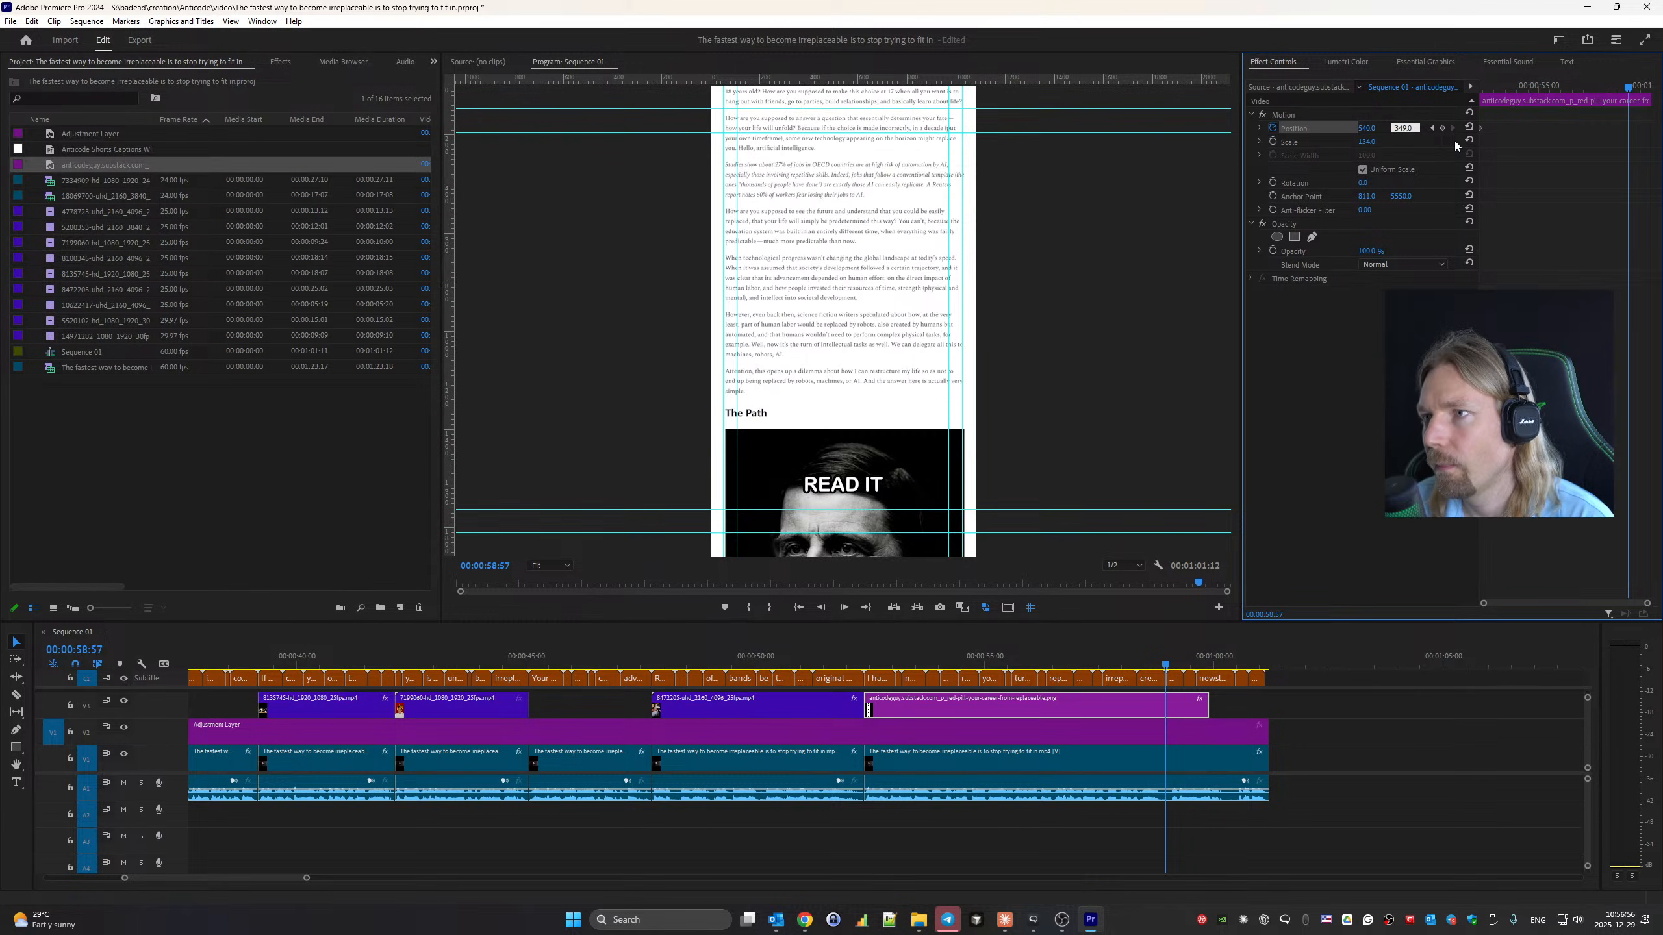
left_click_drag(1401, 129, 1249, 130)
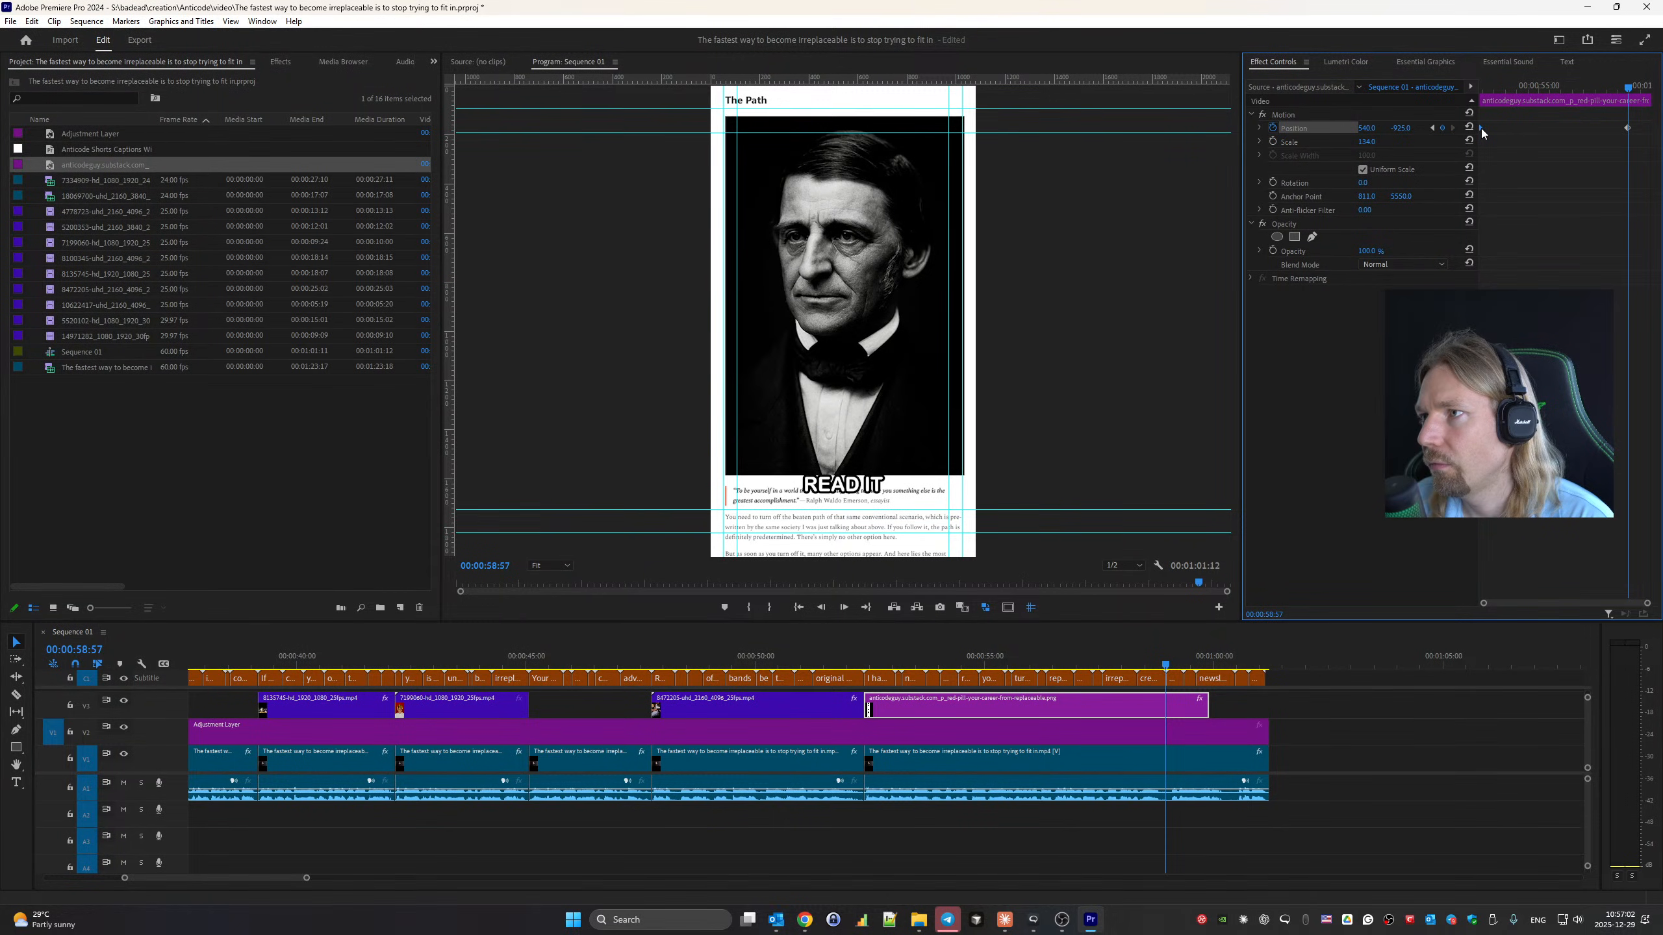
Change both position keyframes to Bezier temporal interpolation and shape the velocity curve into a slow start with a late peak.
left_click(1258, 129)
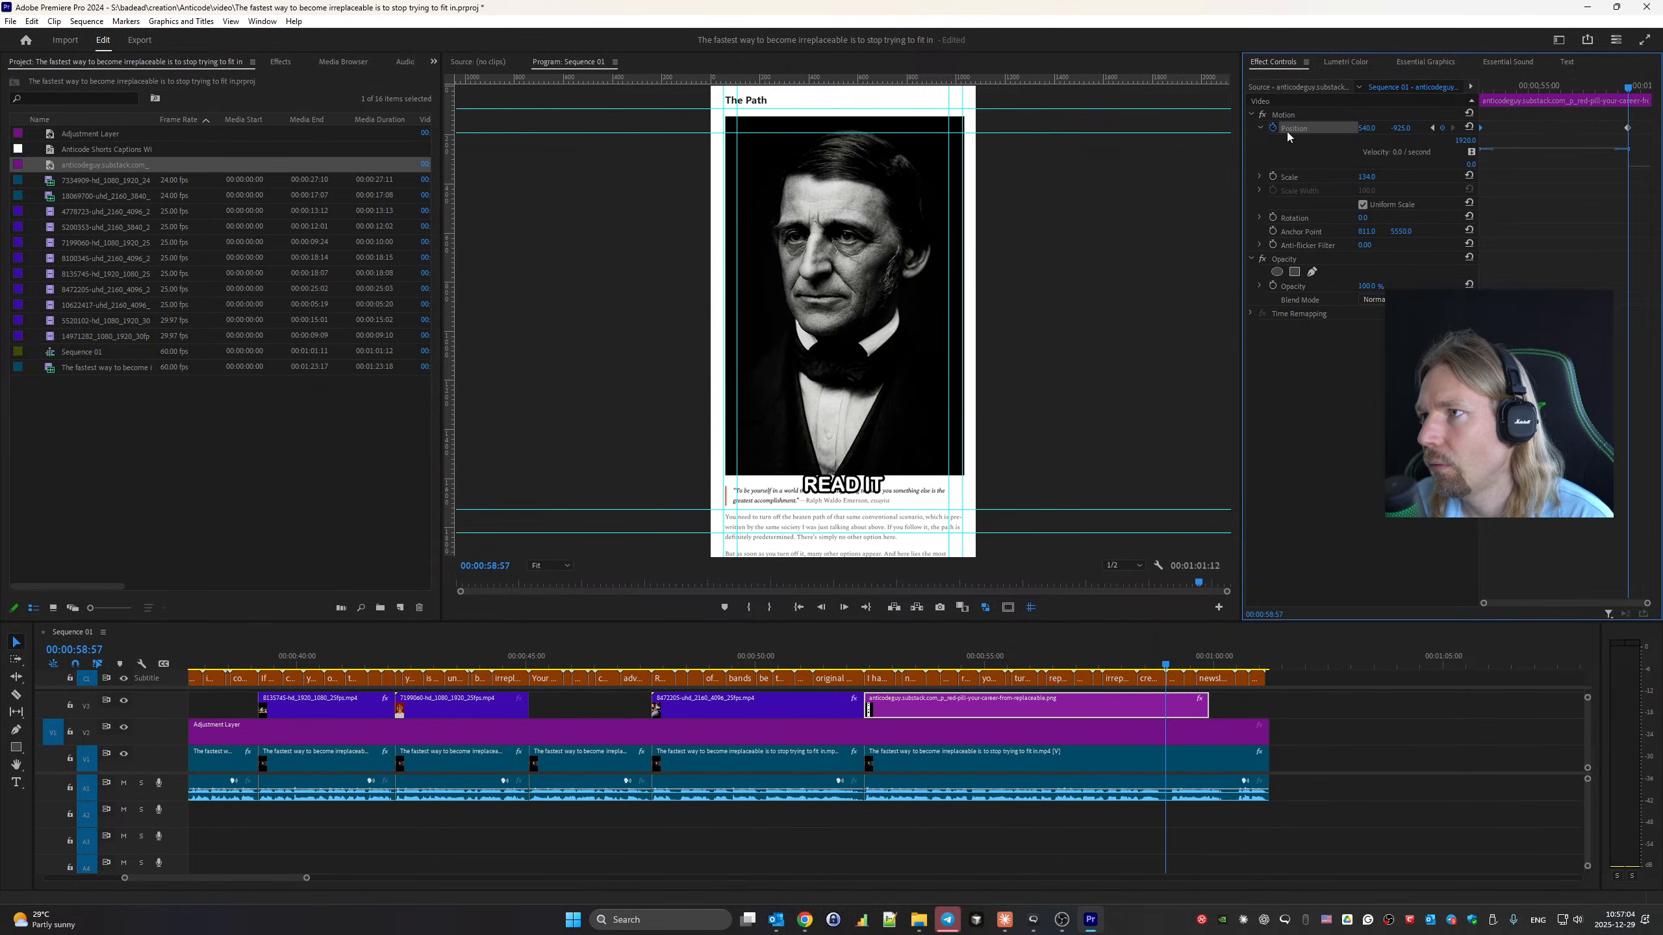
right_click(1628, 129)
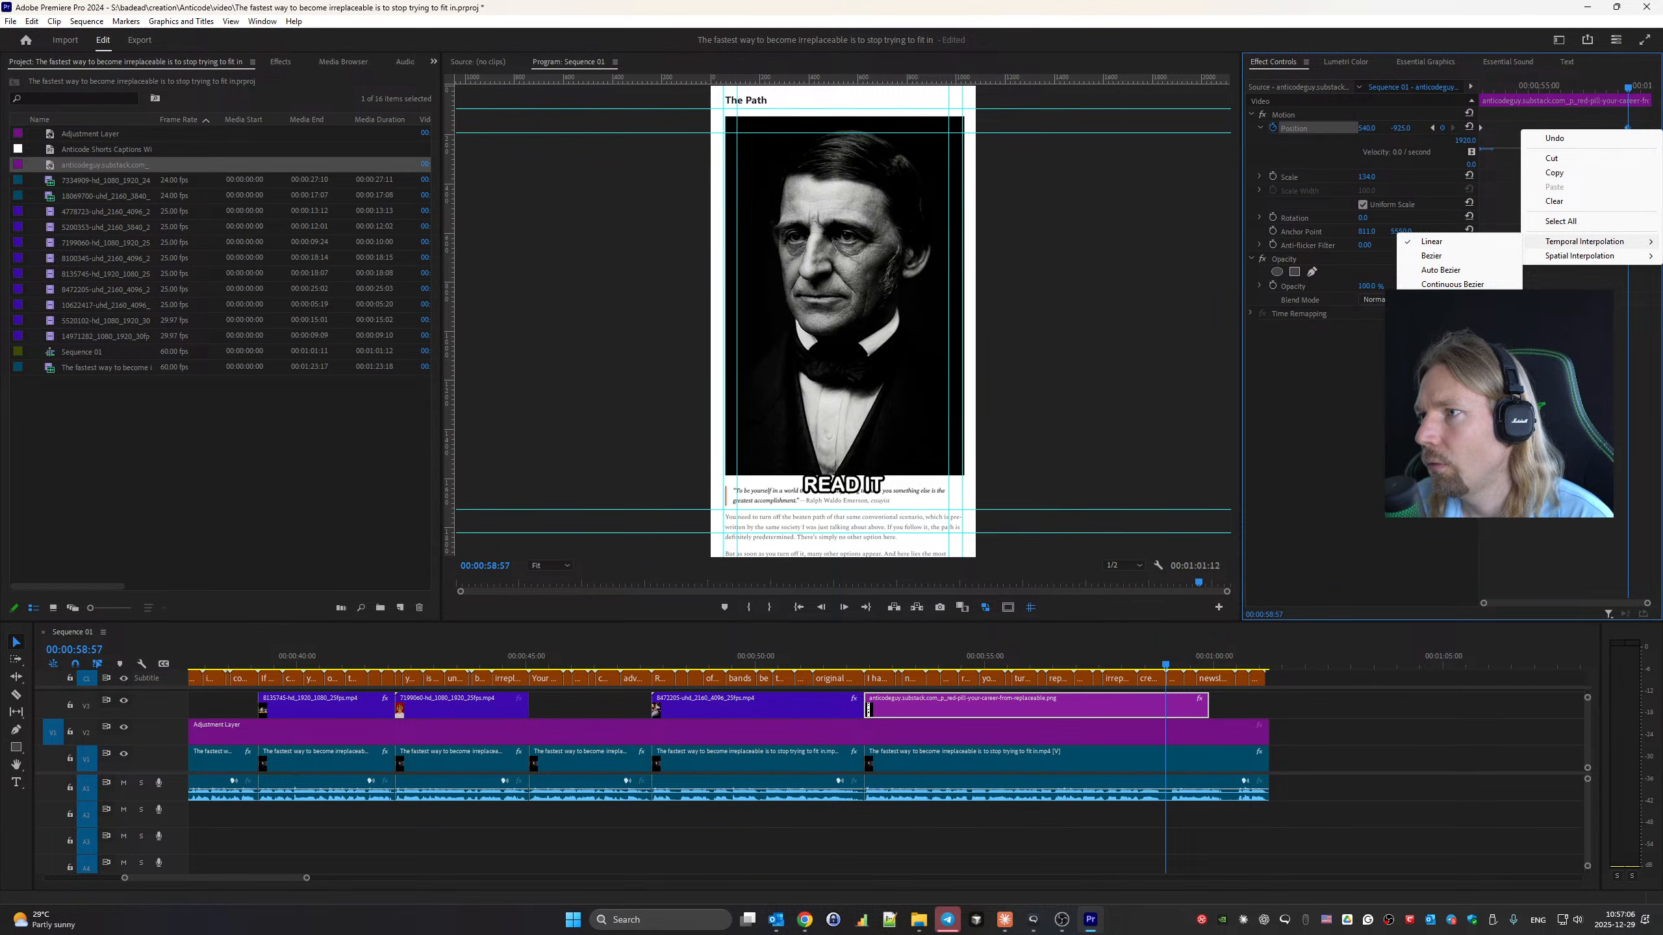
left_click(1432, 256)
right_click(1481, 129)
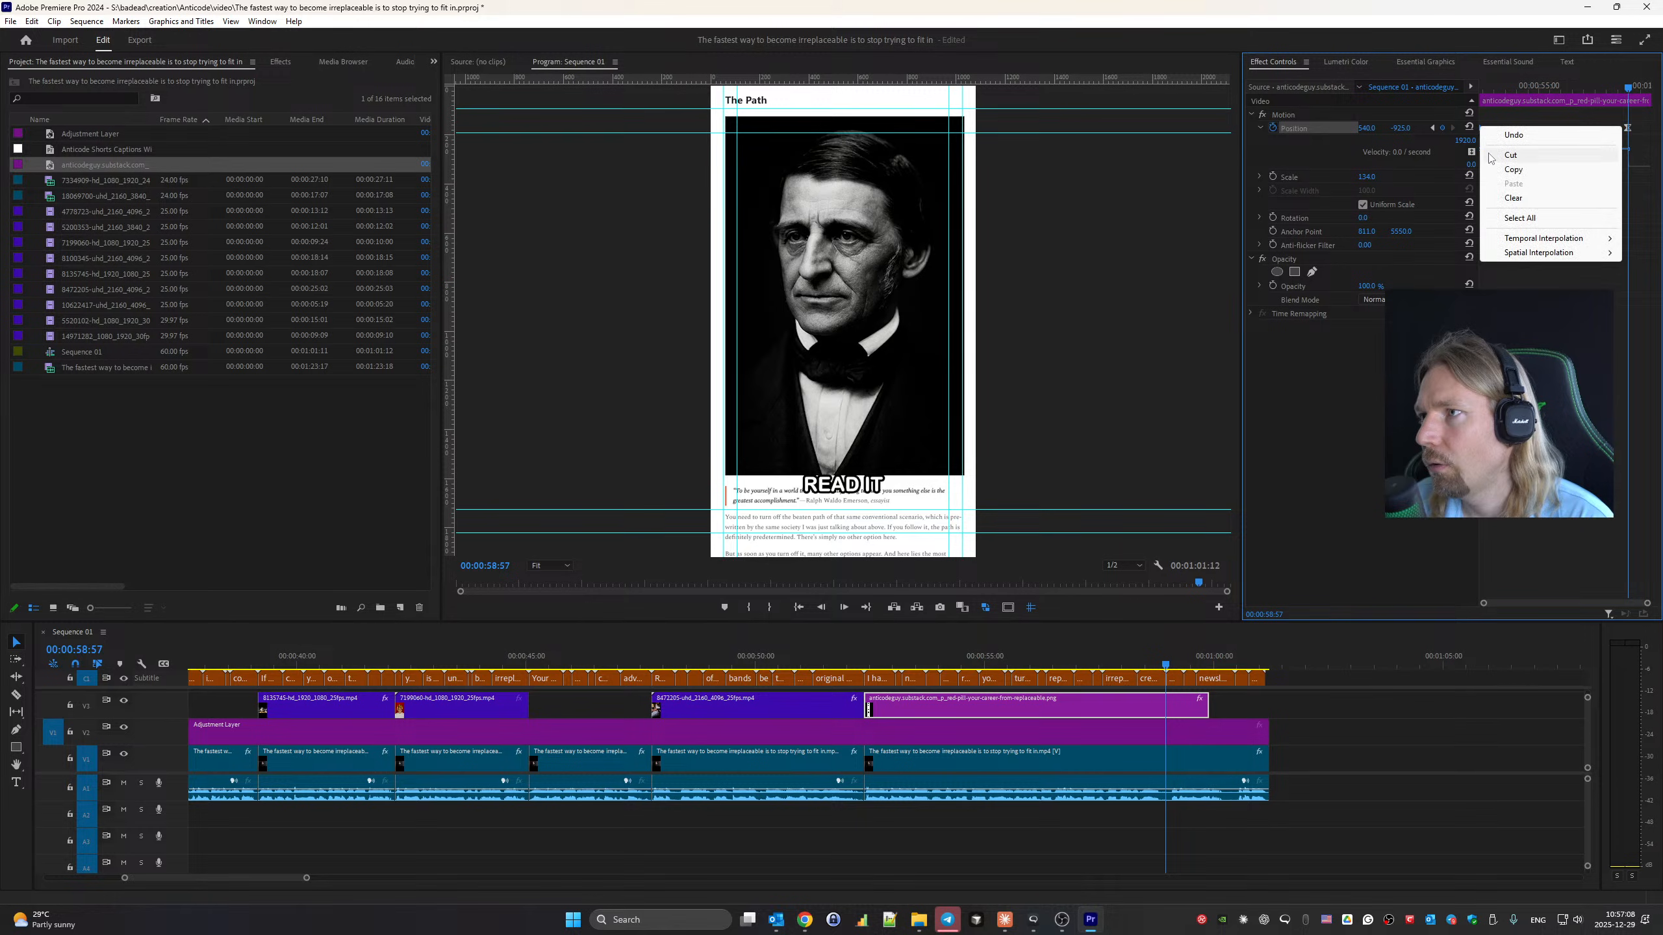
mouse_move(1539, 243)
left_click(1372, 316)
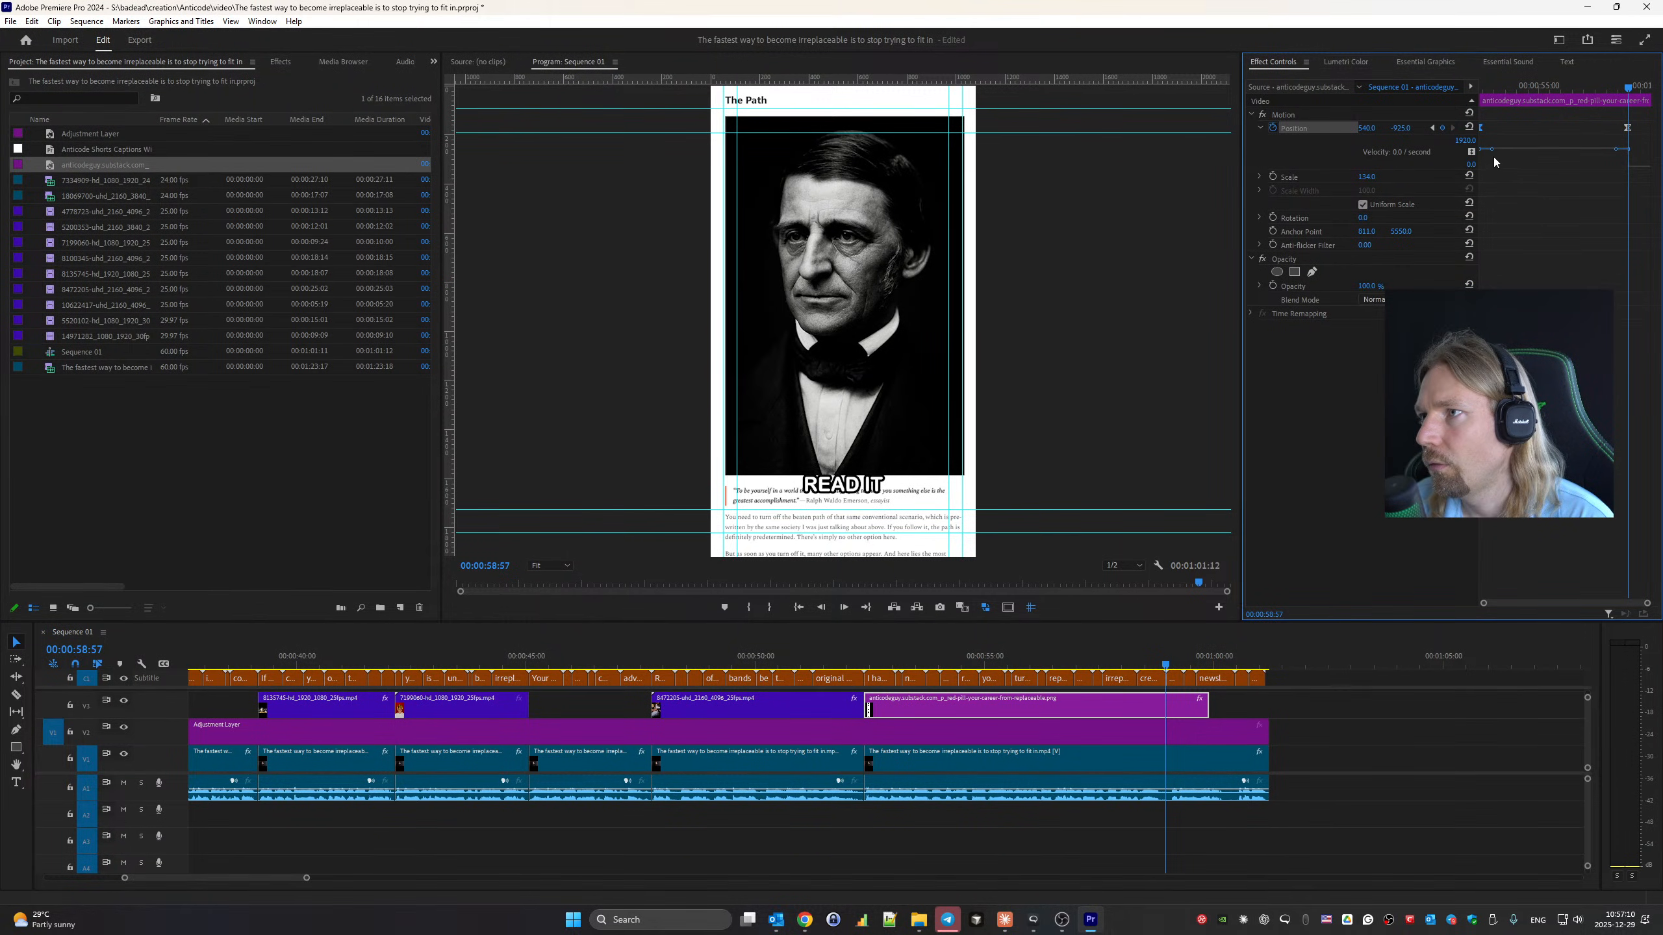
left_click_drag(1492, 150, 1537, 221)
left_click_drag(1617, 157, 1547, 182)
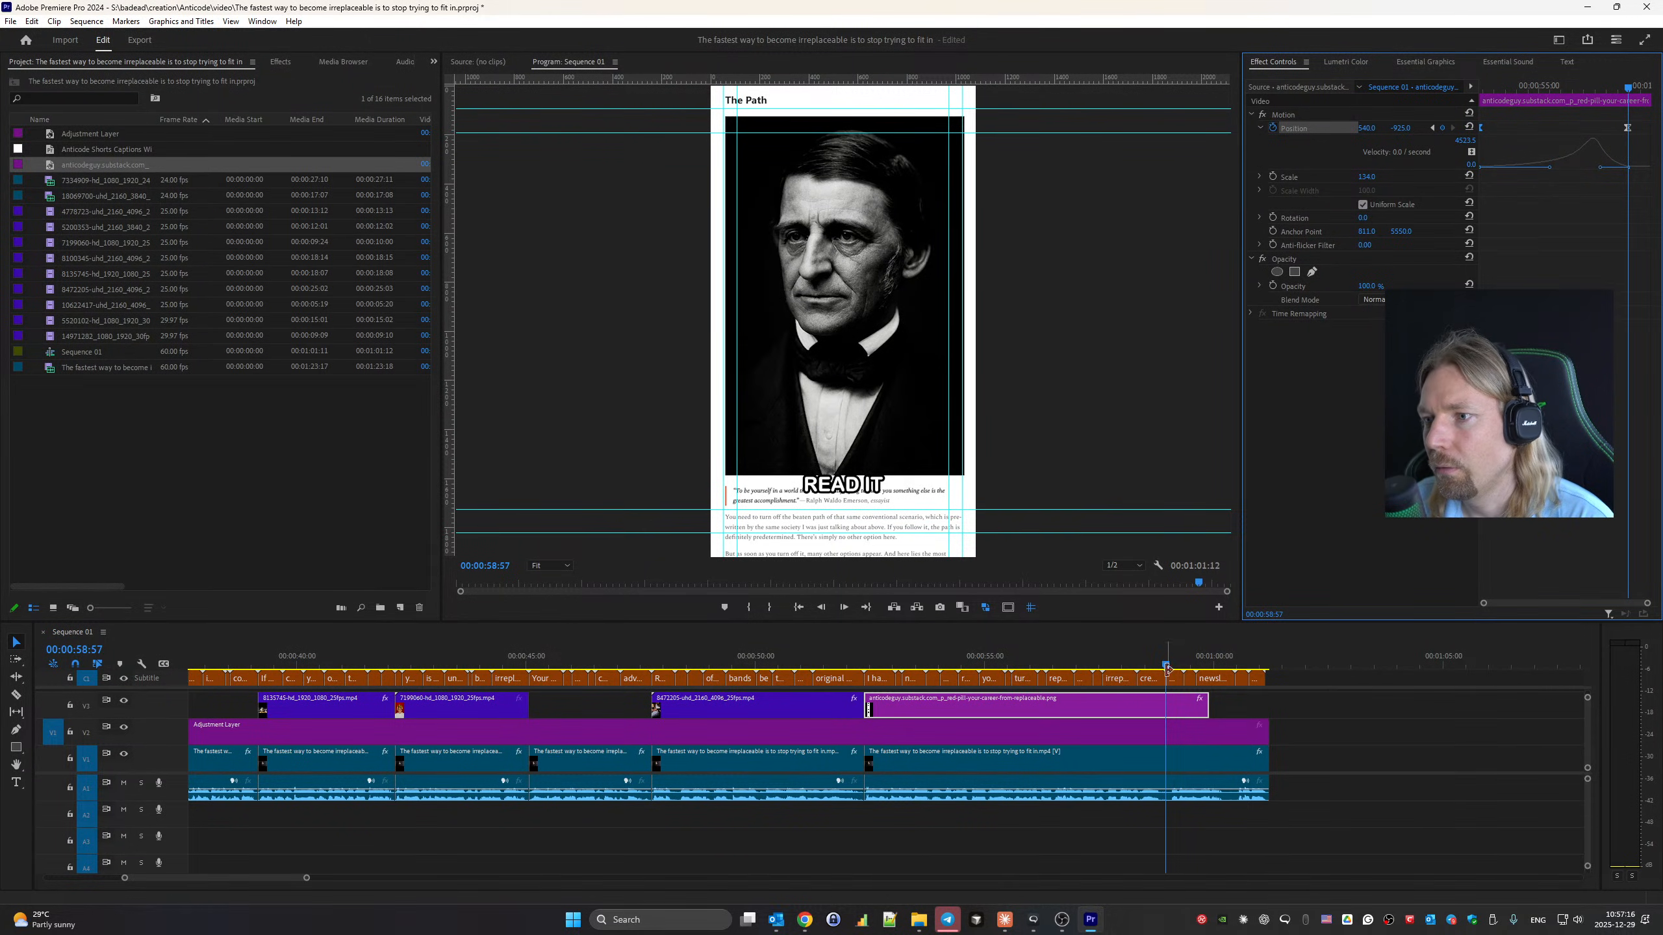
Trim the article image's end to 00:00:58:57 and play the sequence from shortly before the image through to its closing lines.
left_click_drag(1207, 709, 1165, 712)
left_click(767, 653)
key("space")
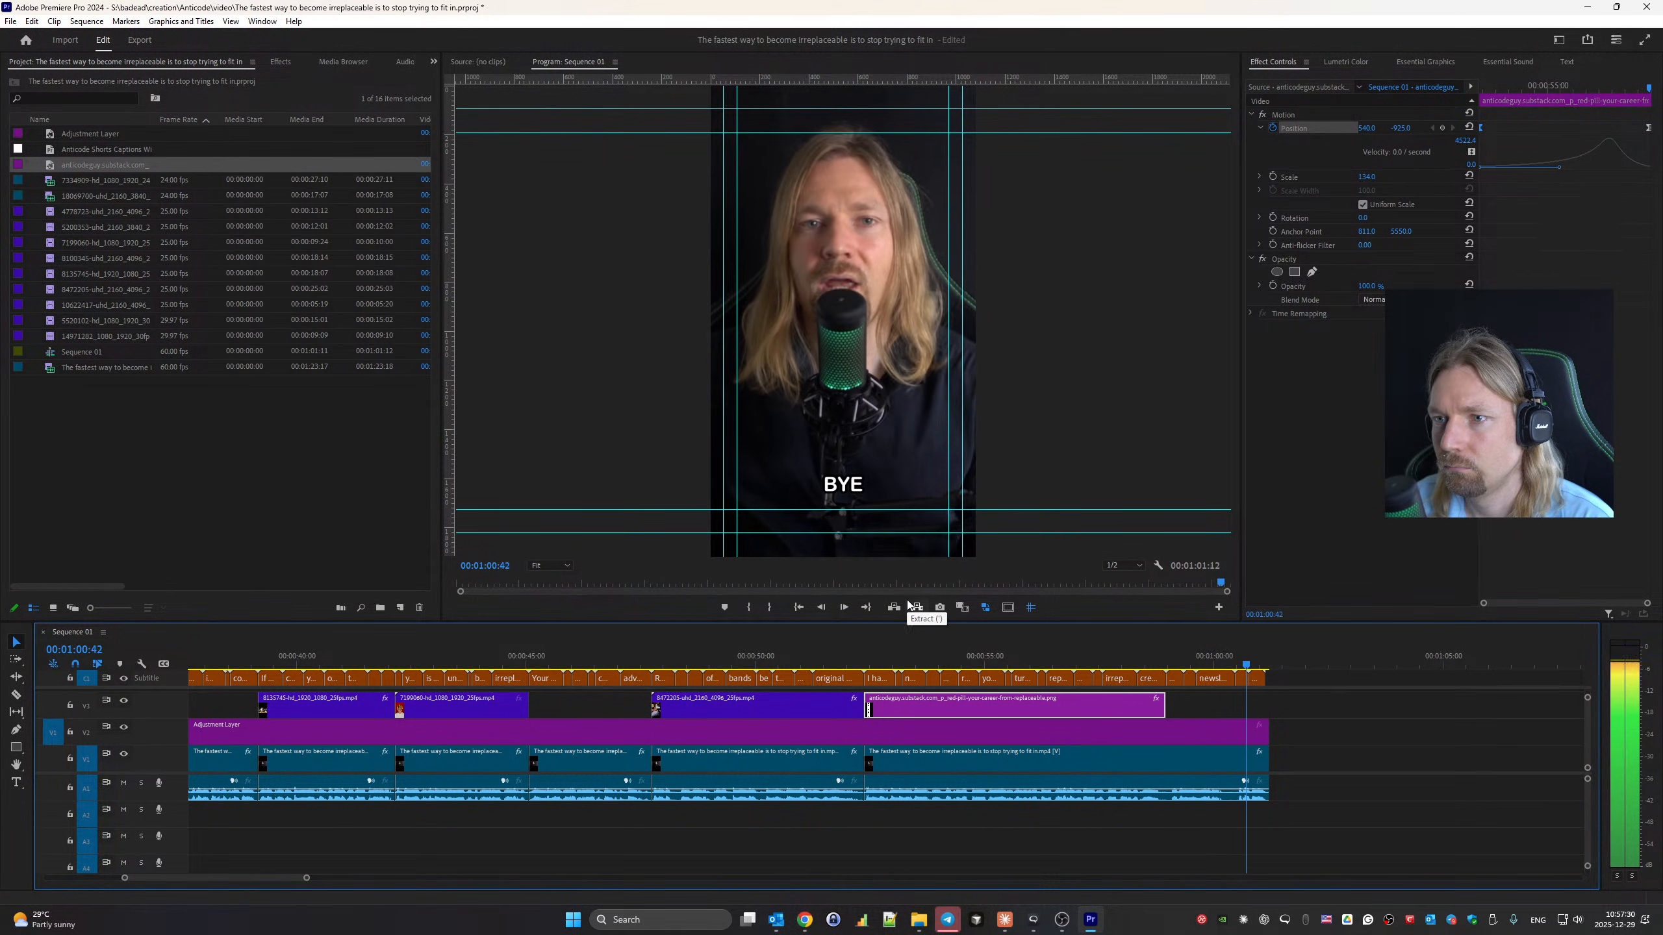
Replay the opening and middle of the scrolling article image to check its motion against the captions.
left_click(901, 667)
key("space")
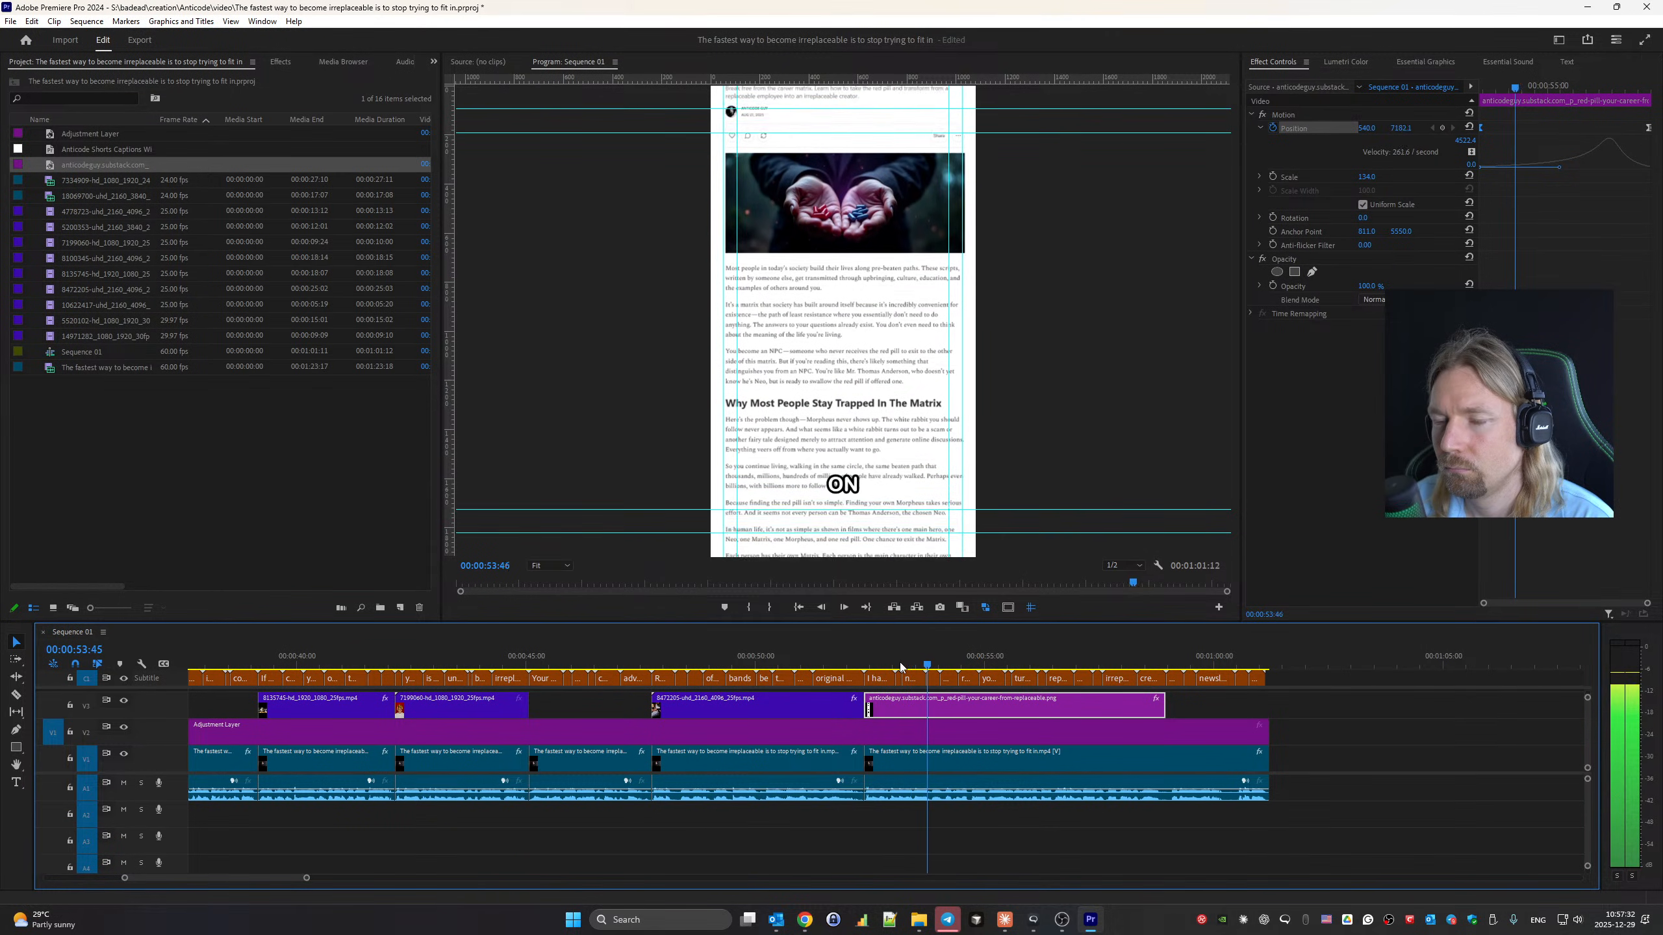
left_click(870, 664)
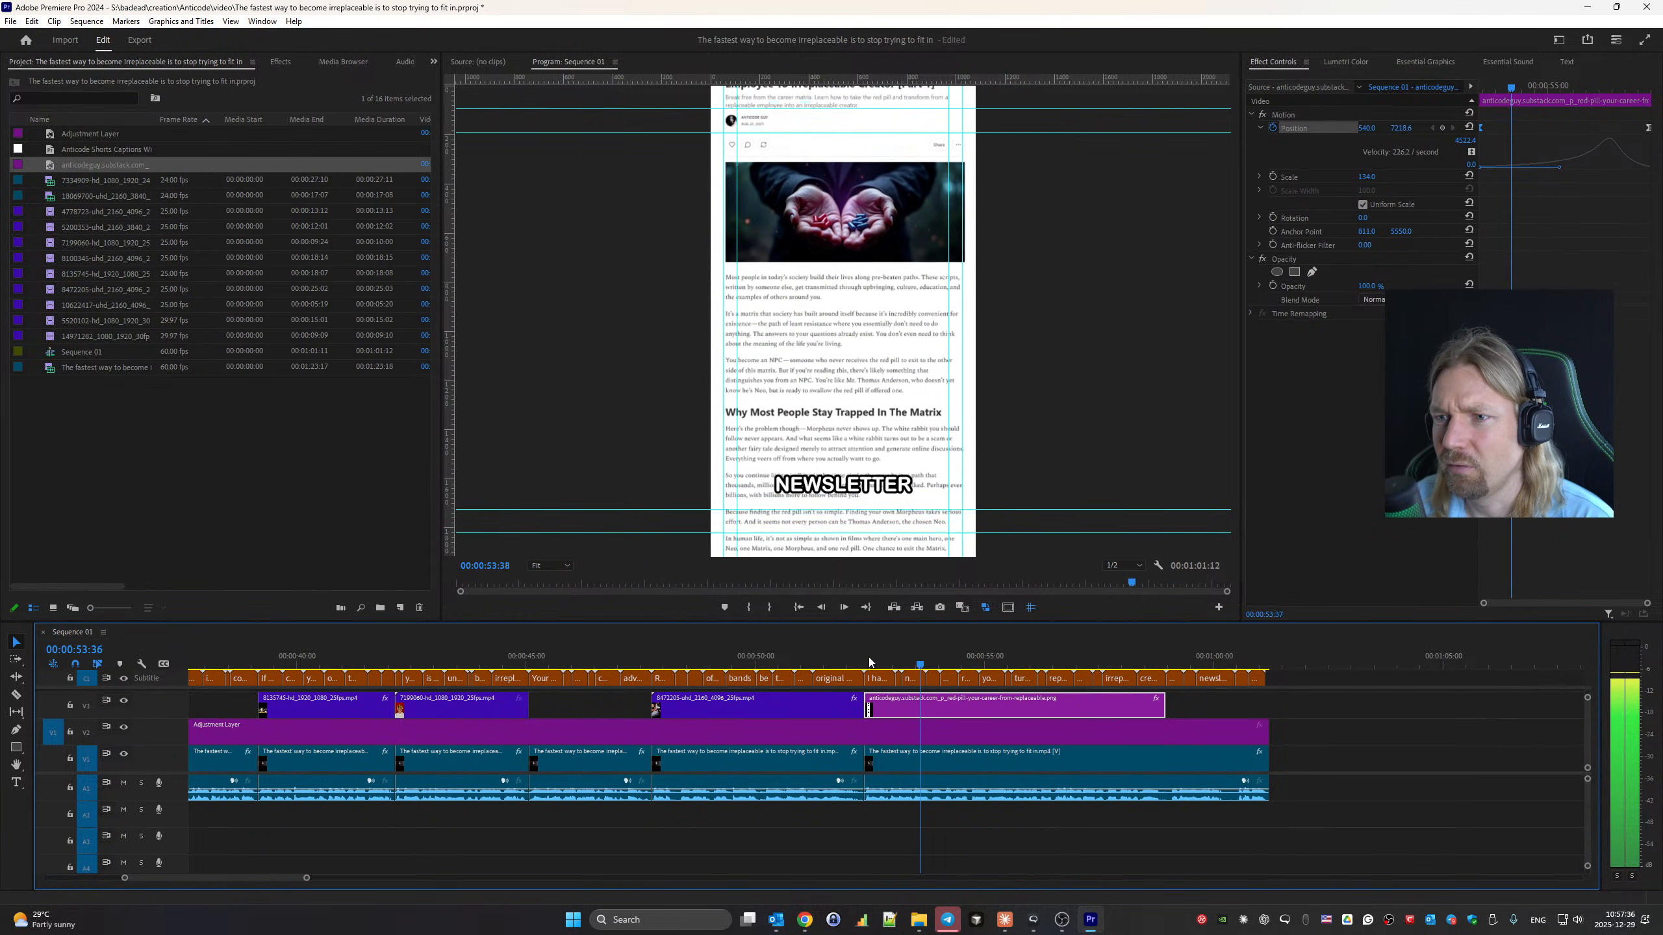
left_click(878, 663)
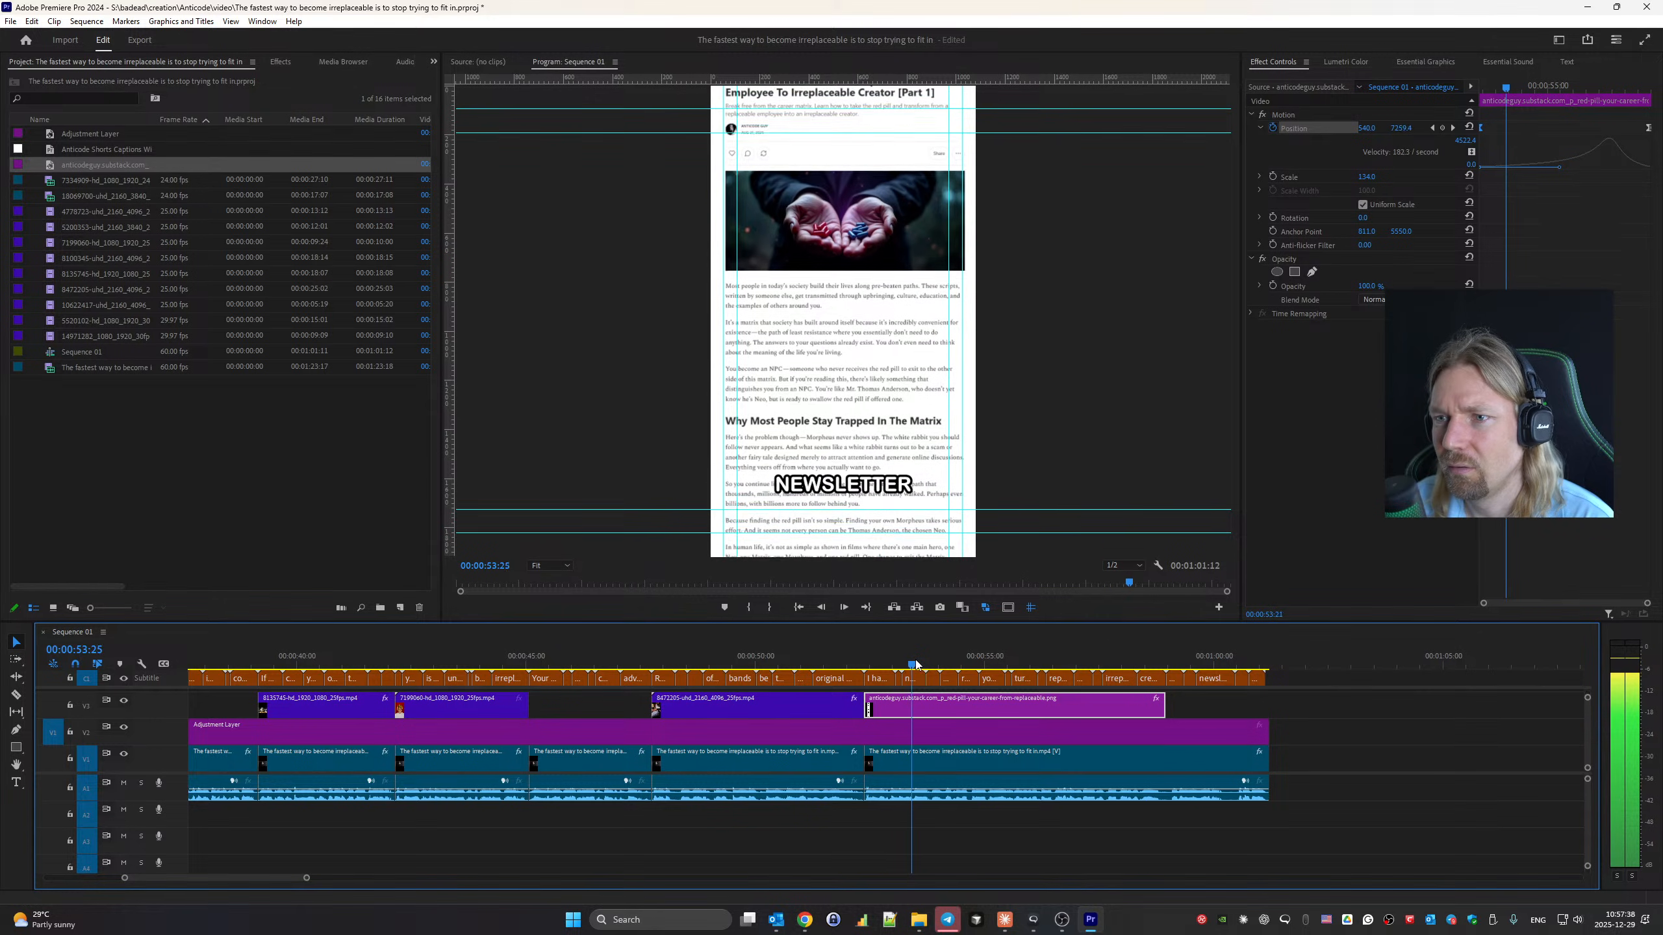
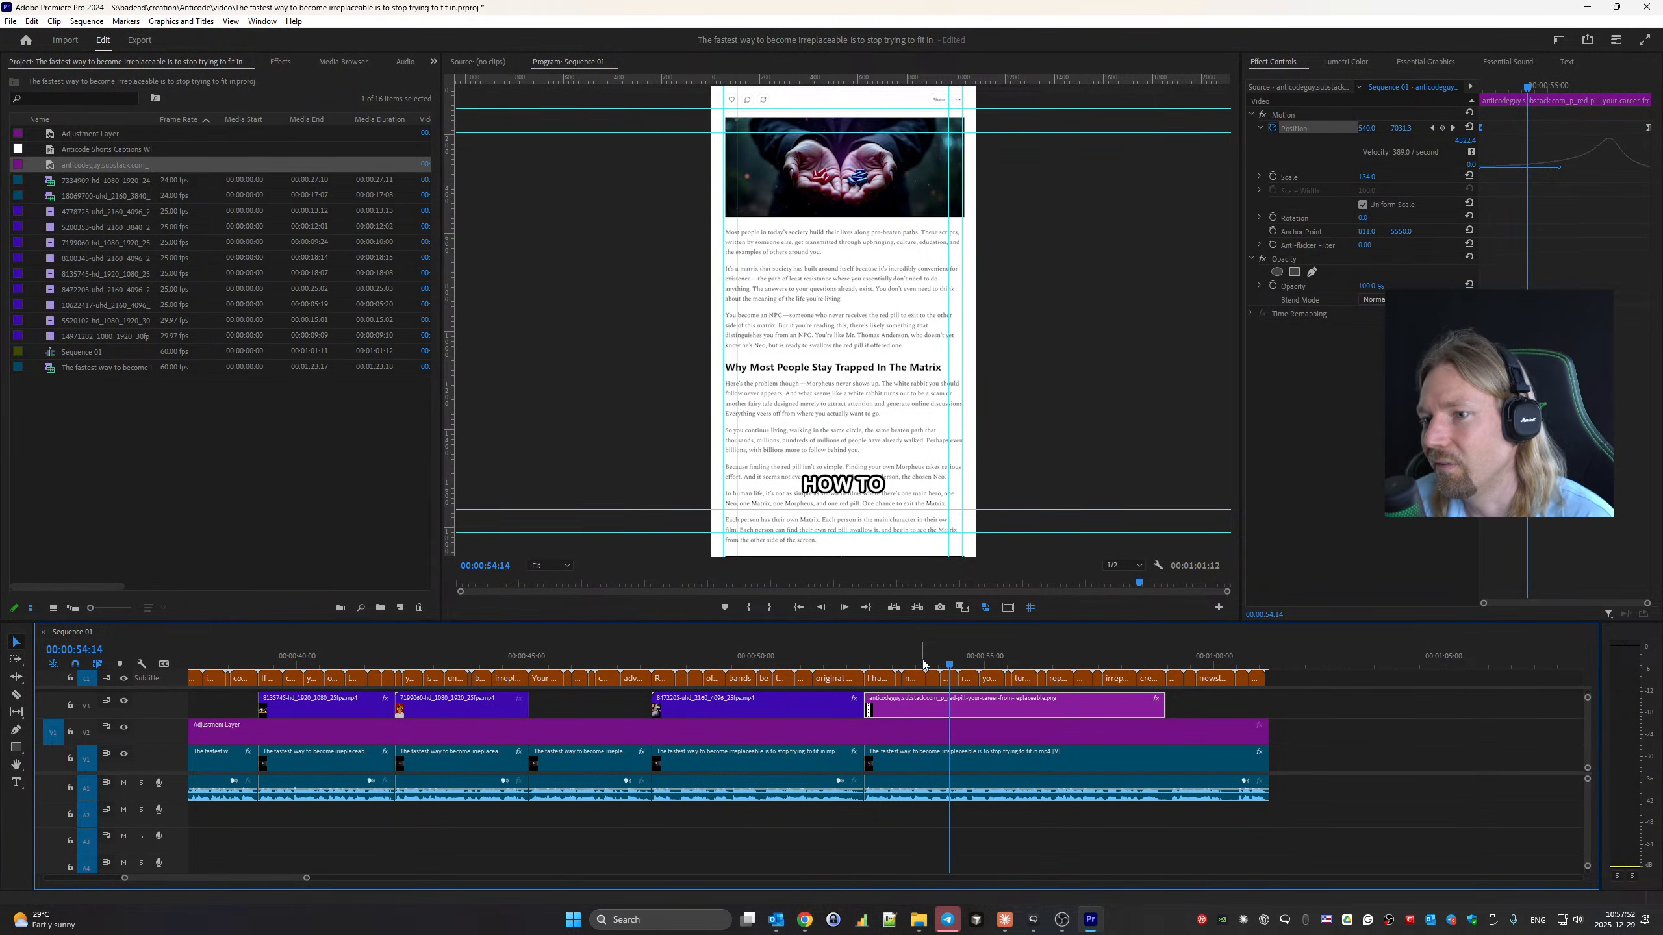
left_click(1011, 658)
key("space")
key("space")
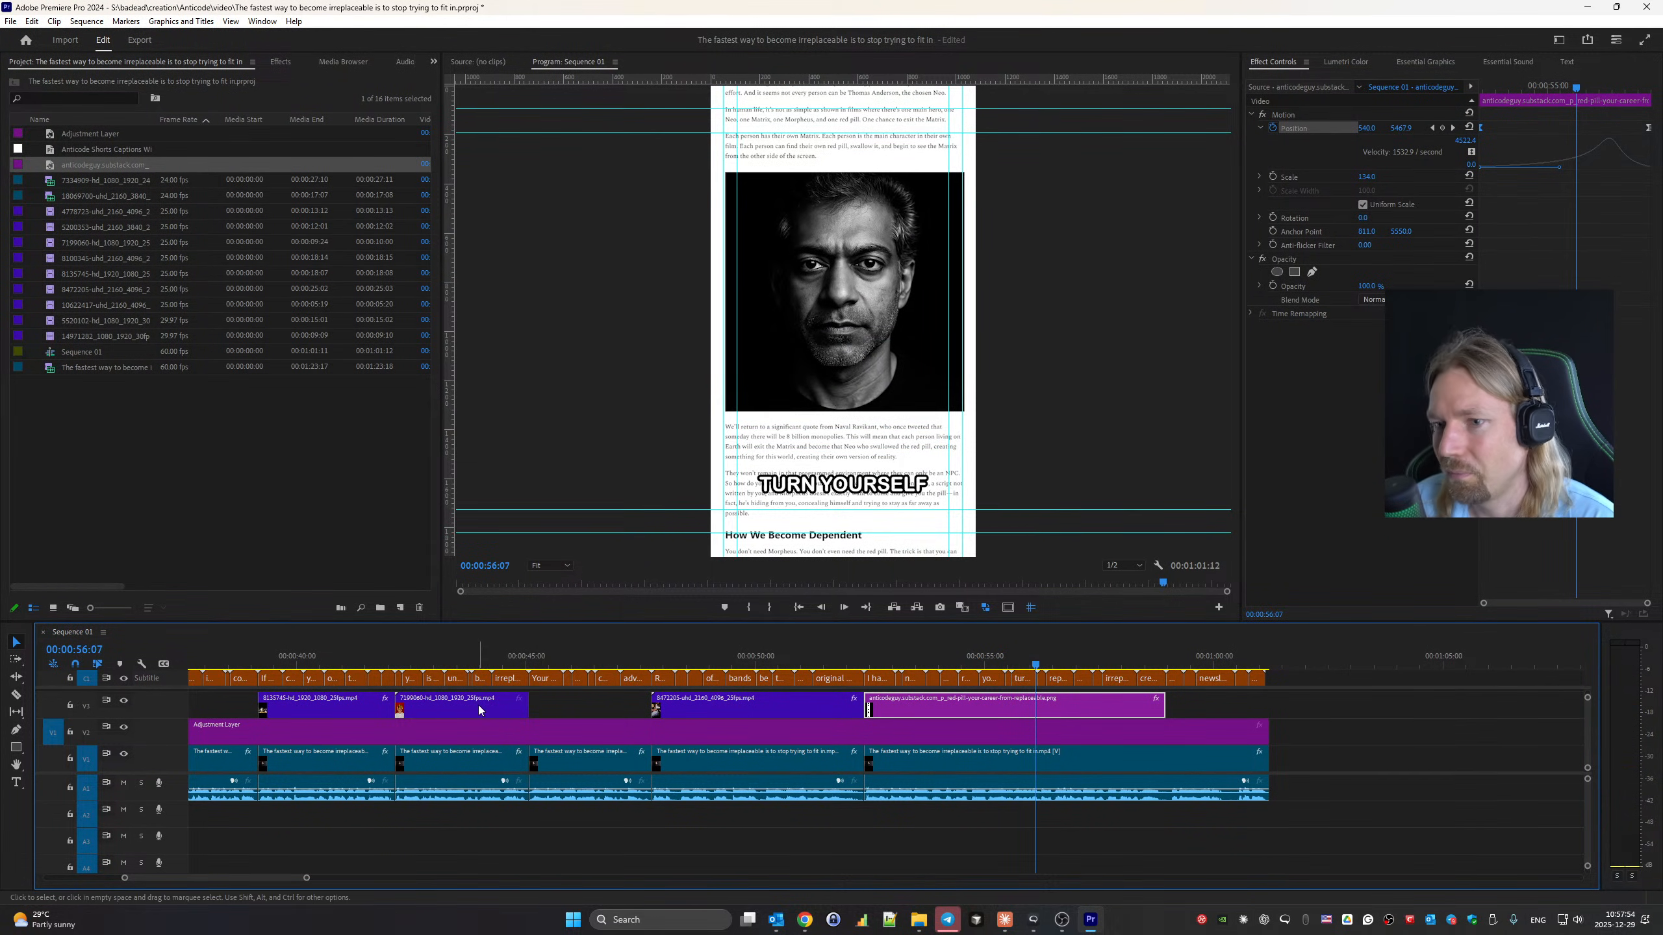
Return to the sequence start, fit the whole sequence in the timeline, and open the Audio Track Mixer with its effects slots shown.
key("Home")
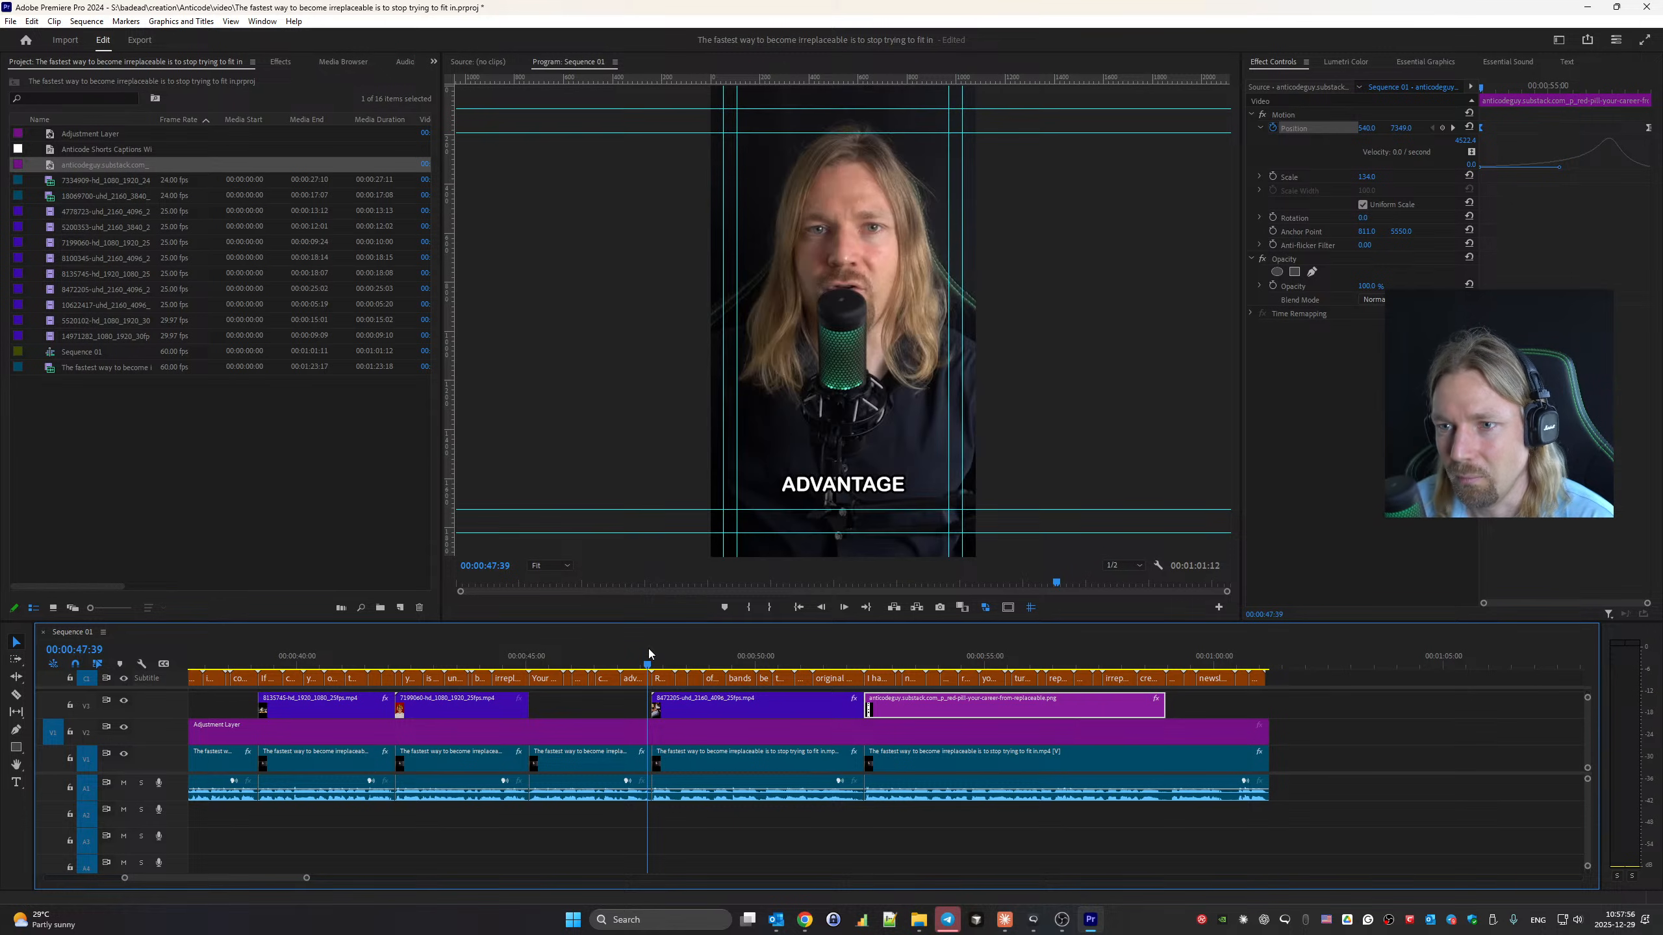
left_click_drag(228, 878, 346, 880)
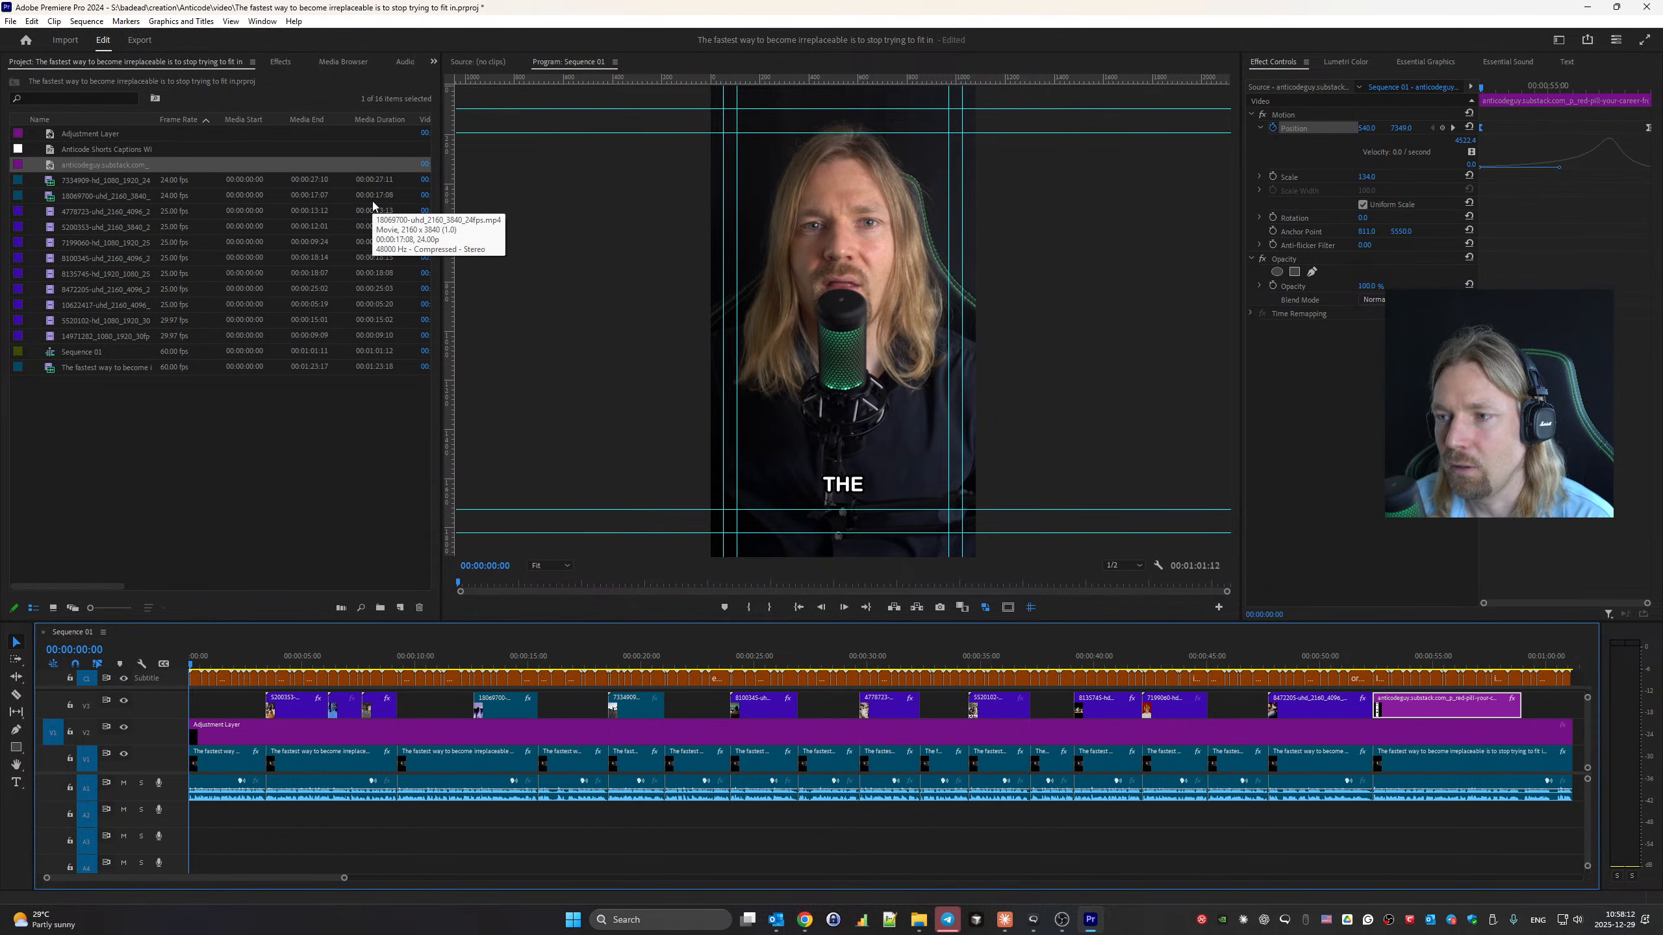
left_click(401, 63)
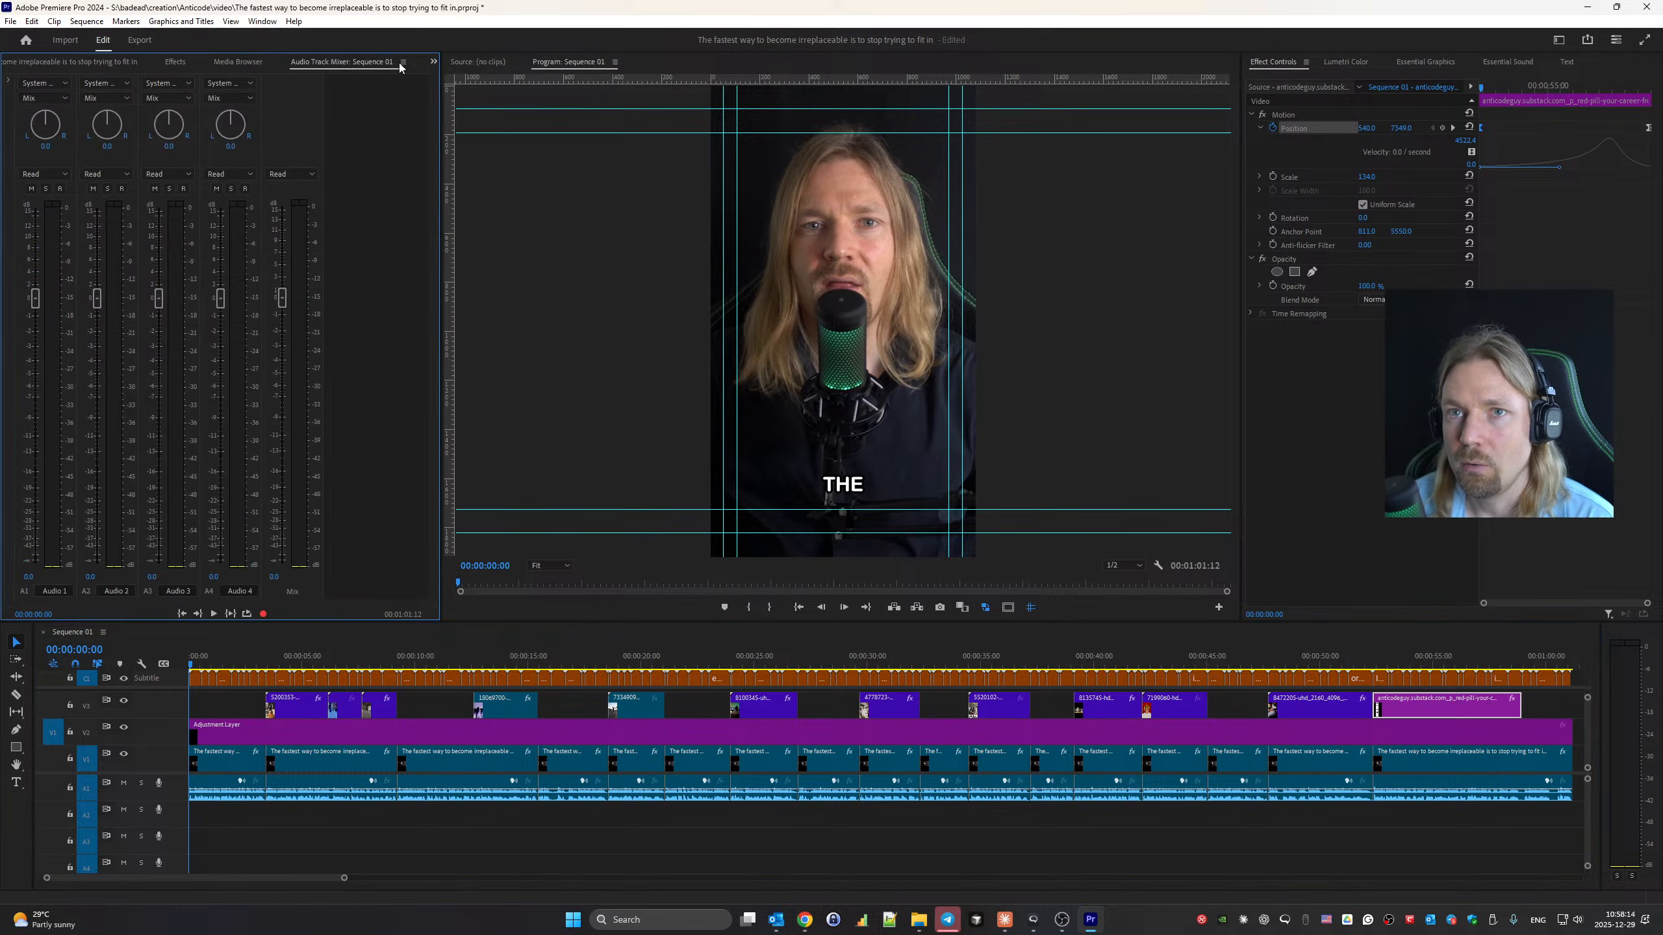
left_click(7, 84)
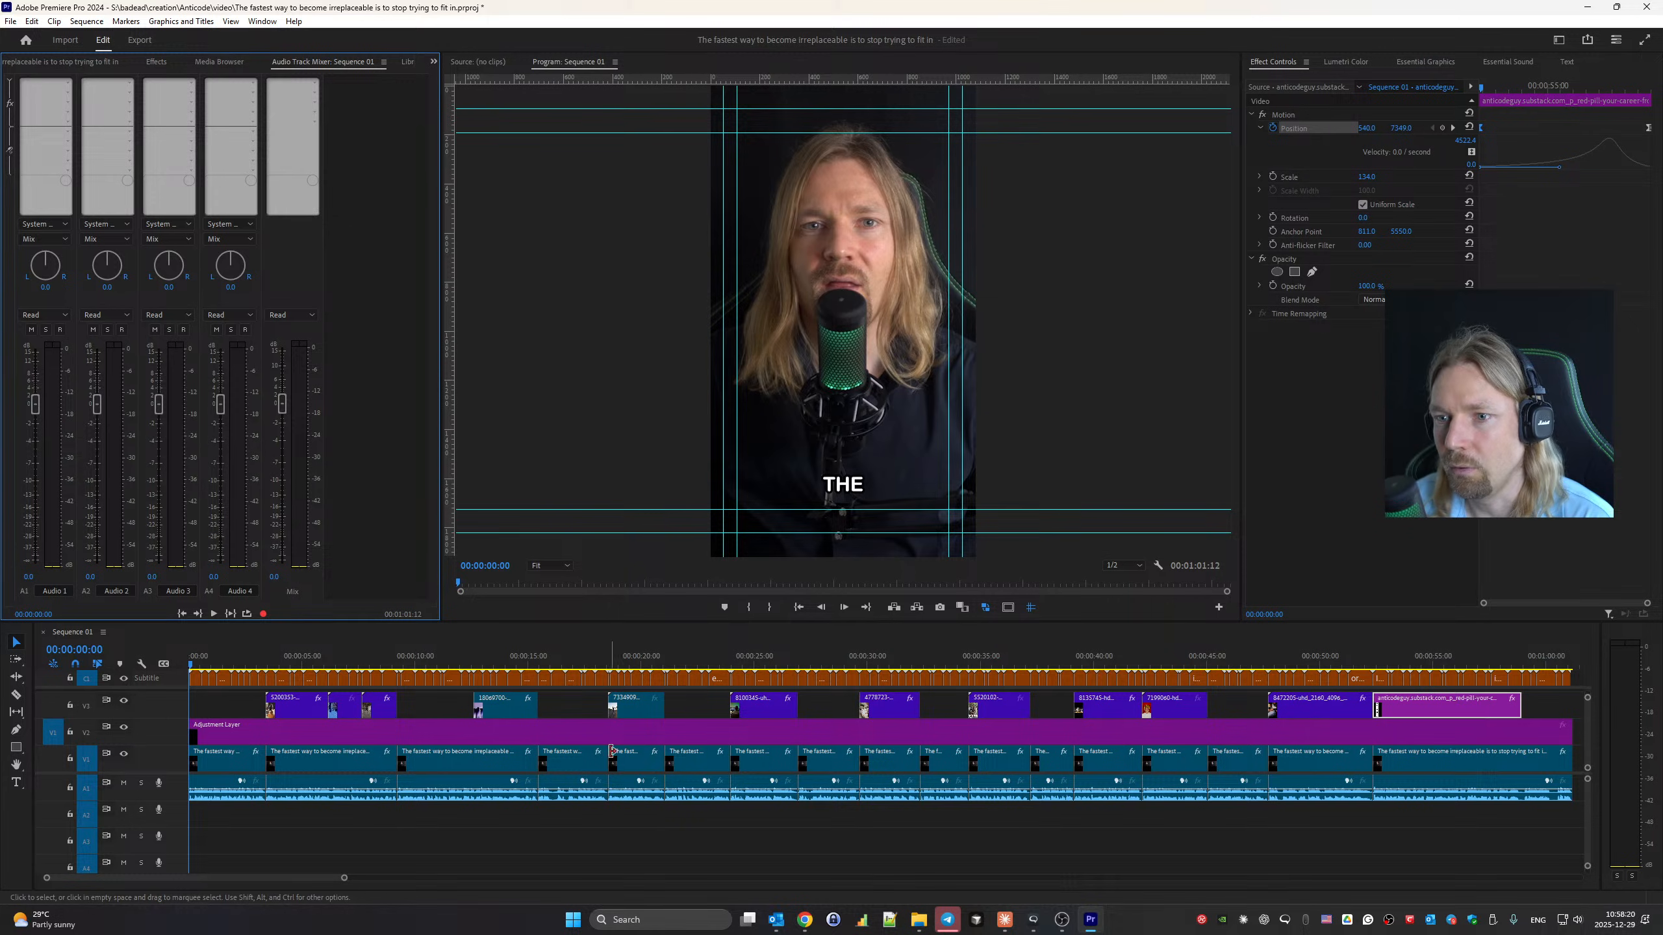
Restore the preview zoom to Fit and add a Loudness Meter to the first effect slot of the Mix track.
scroll(485, 549, "down", 1)
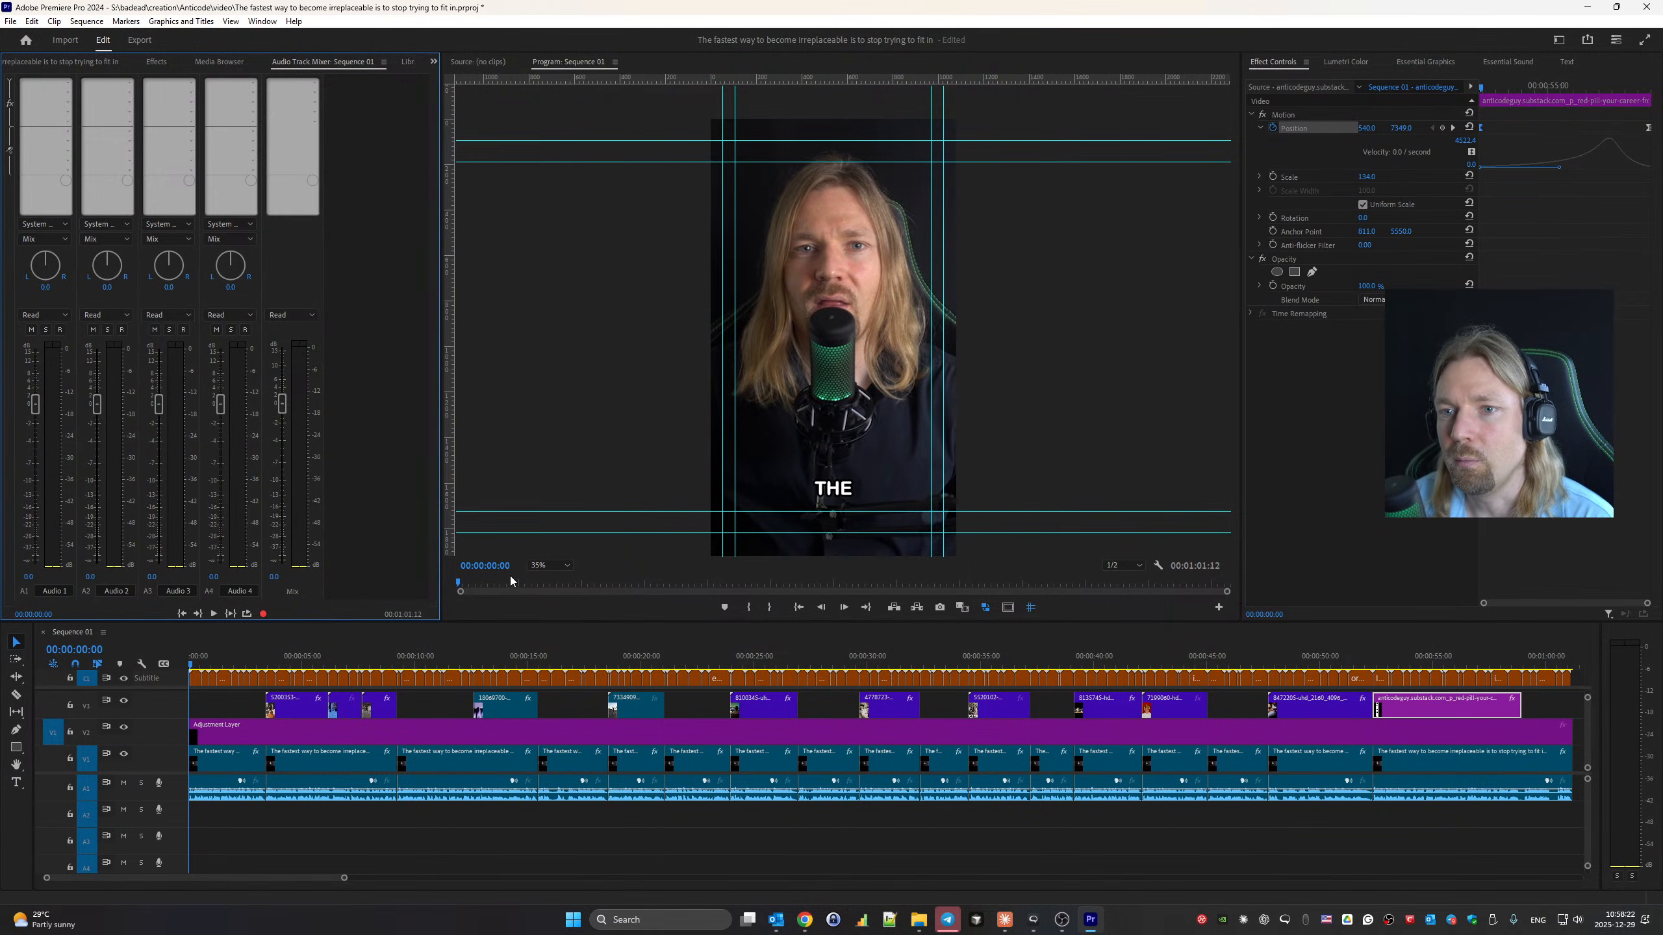
left_click(549, 565)
left_click(552, 578)
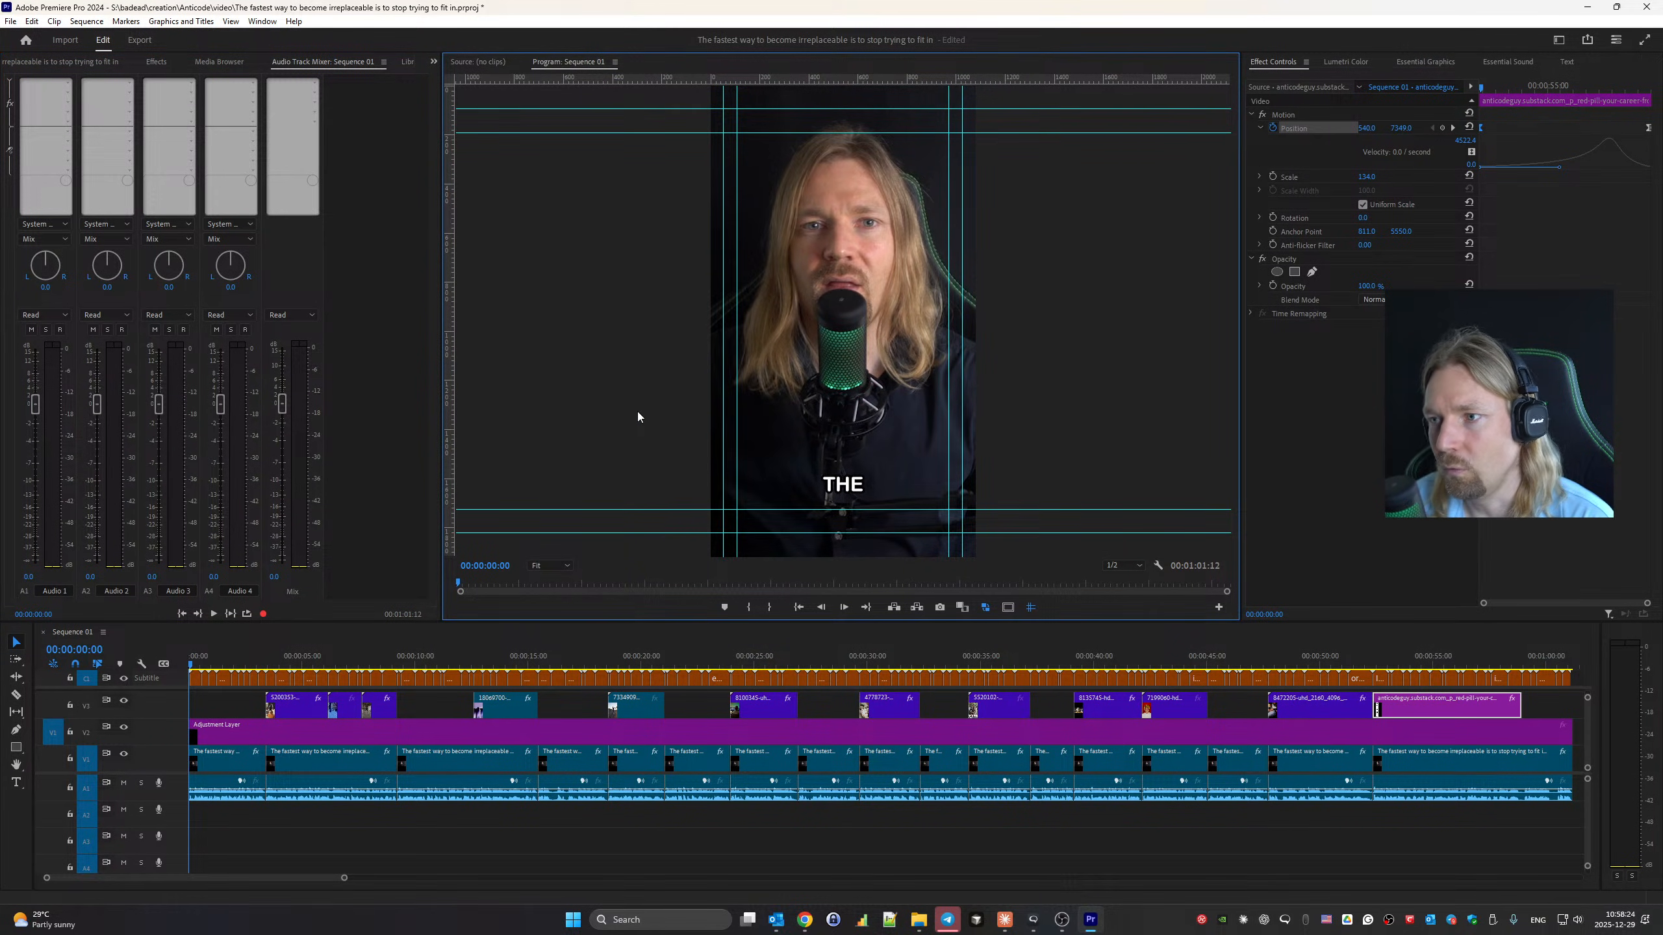
left_click(315, 83)
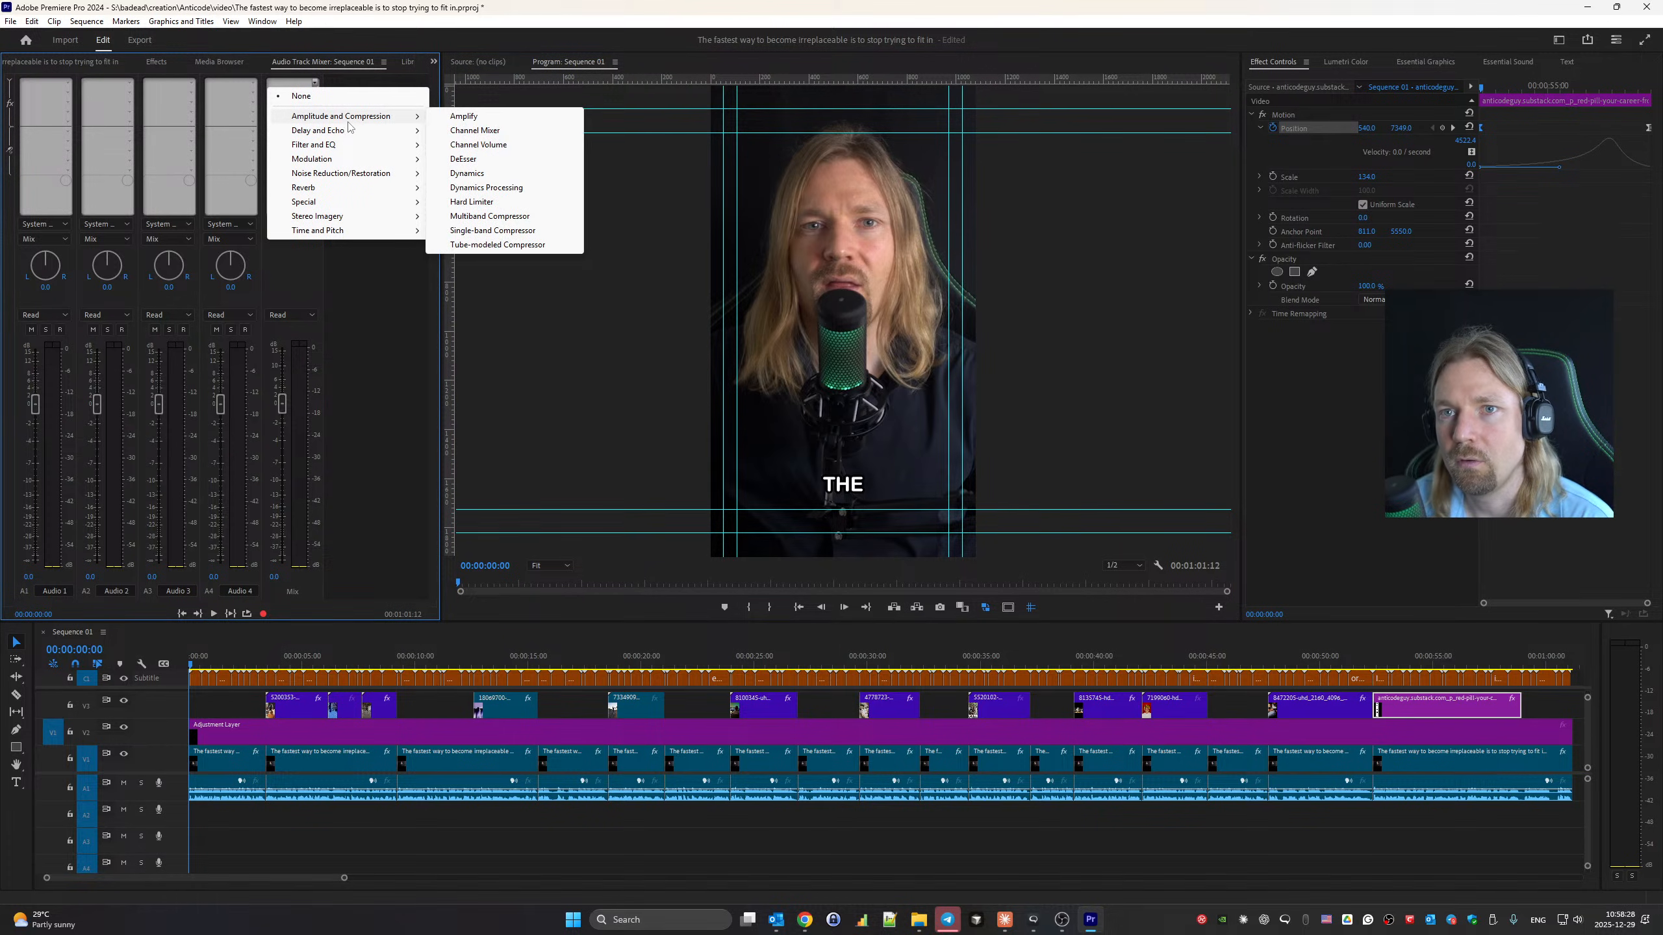
mouse_move(371, 207)
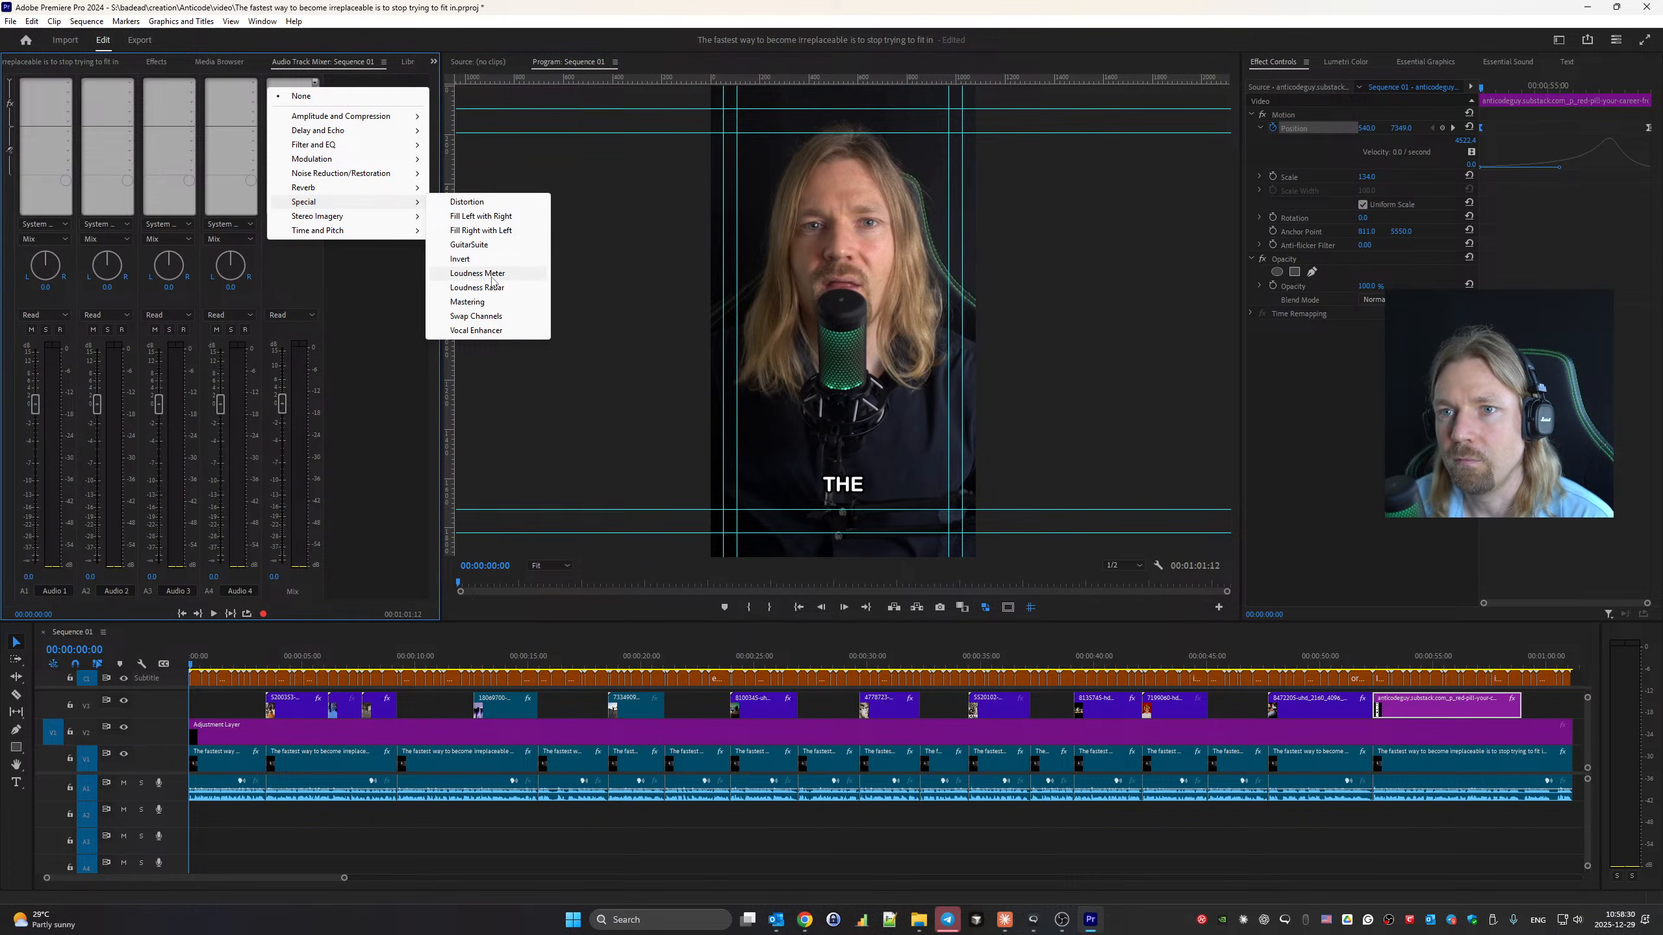
left_click(472, 273)
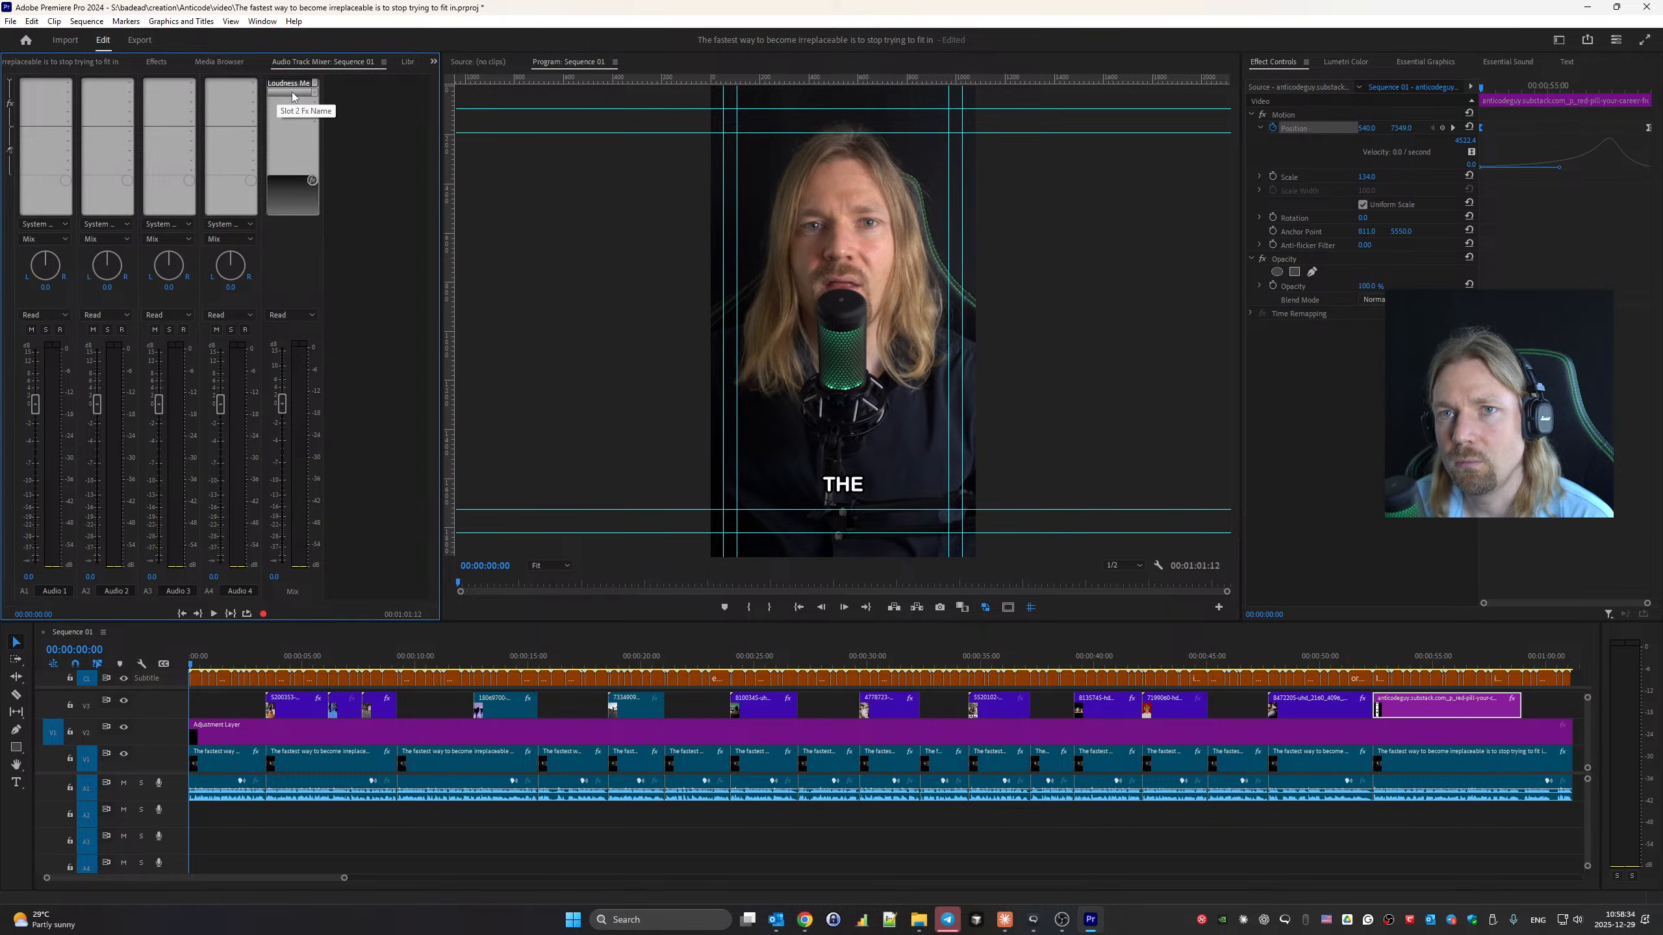
Add DeNoise to the first effect slot of Audio 1 and set its amount to 10% and gain to 2 dB.
left_click(69, 84)
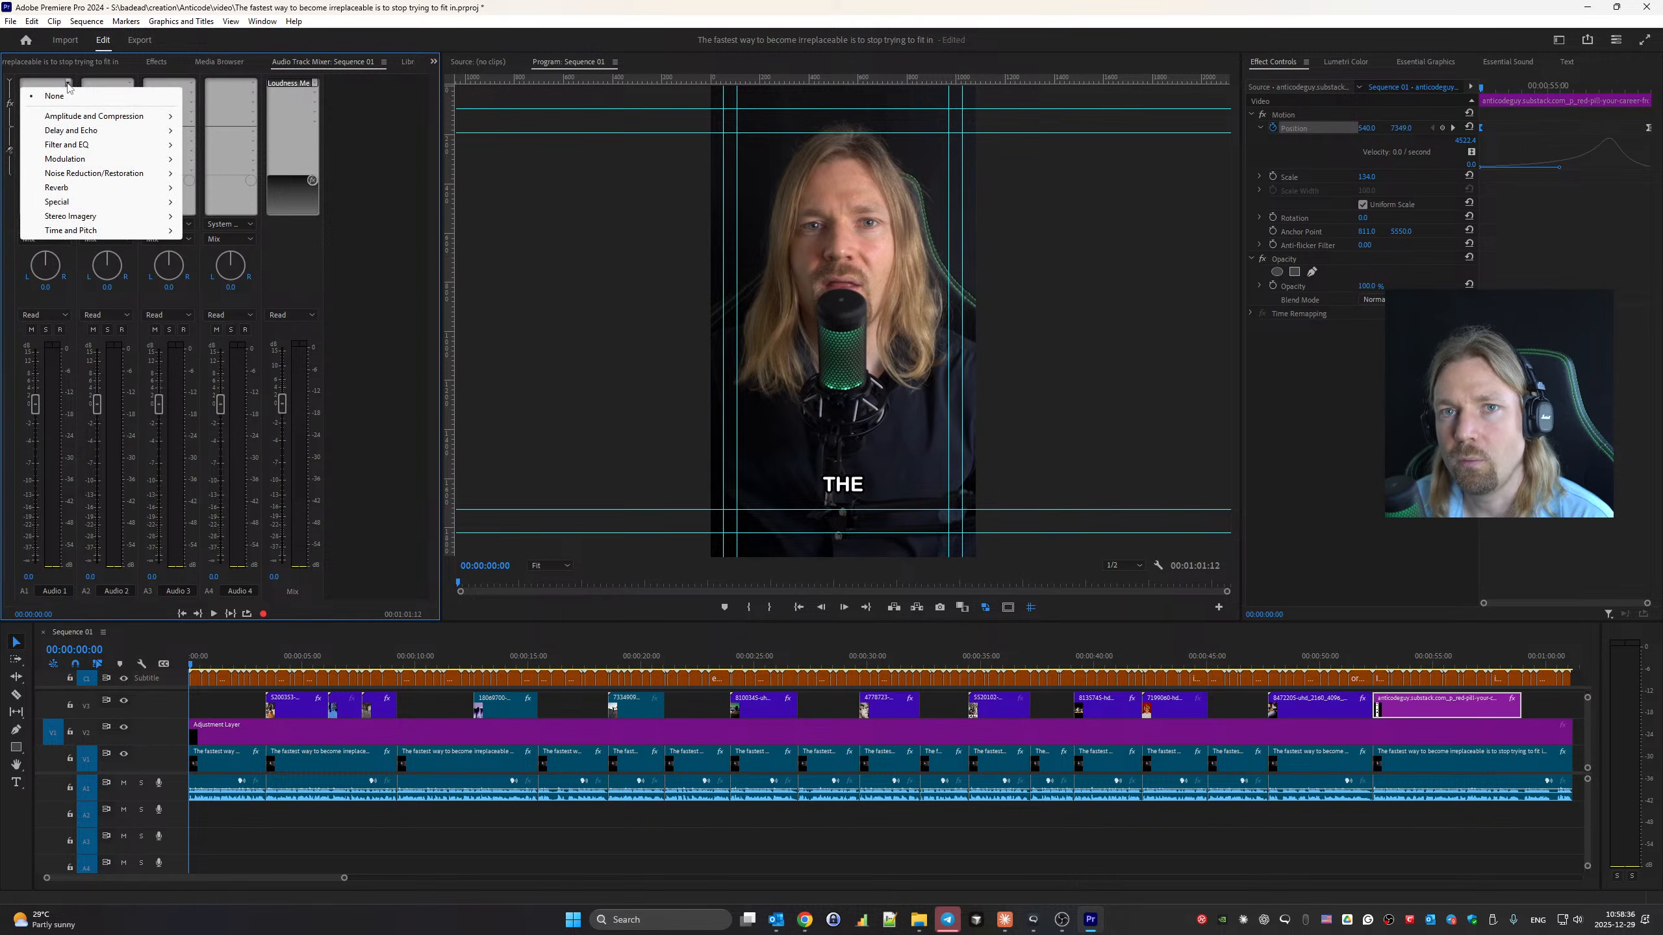
mouse_move(95, 120)
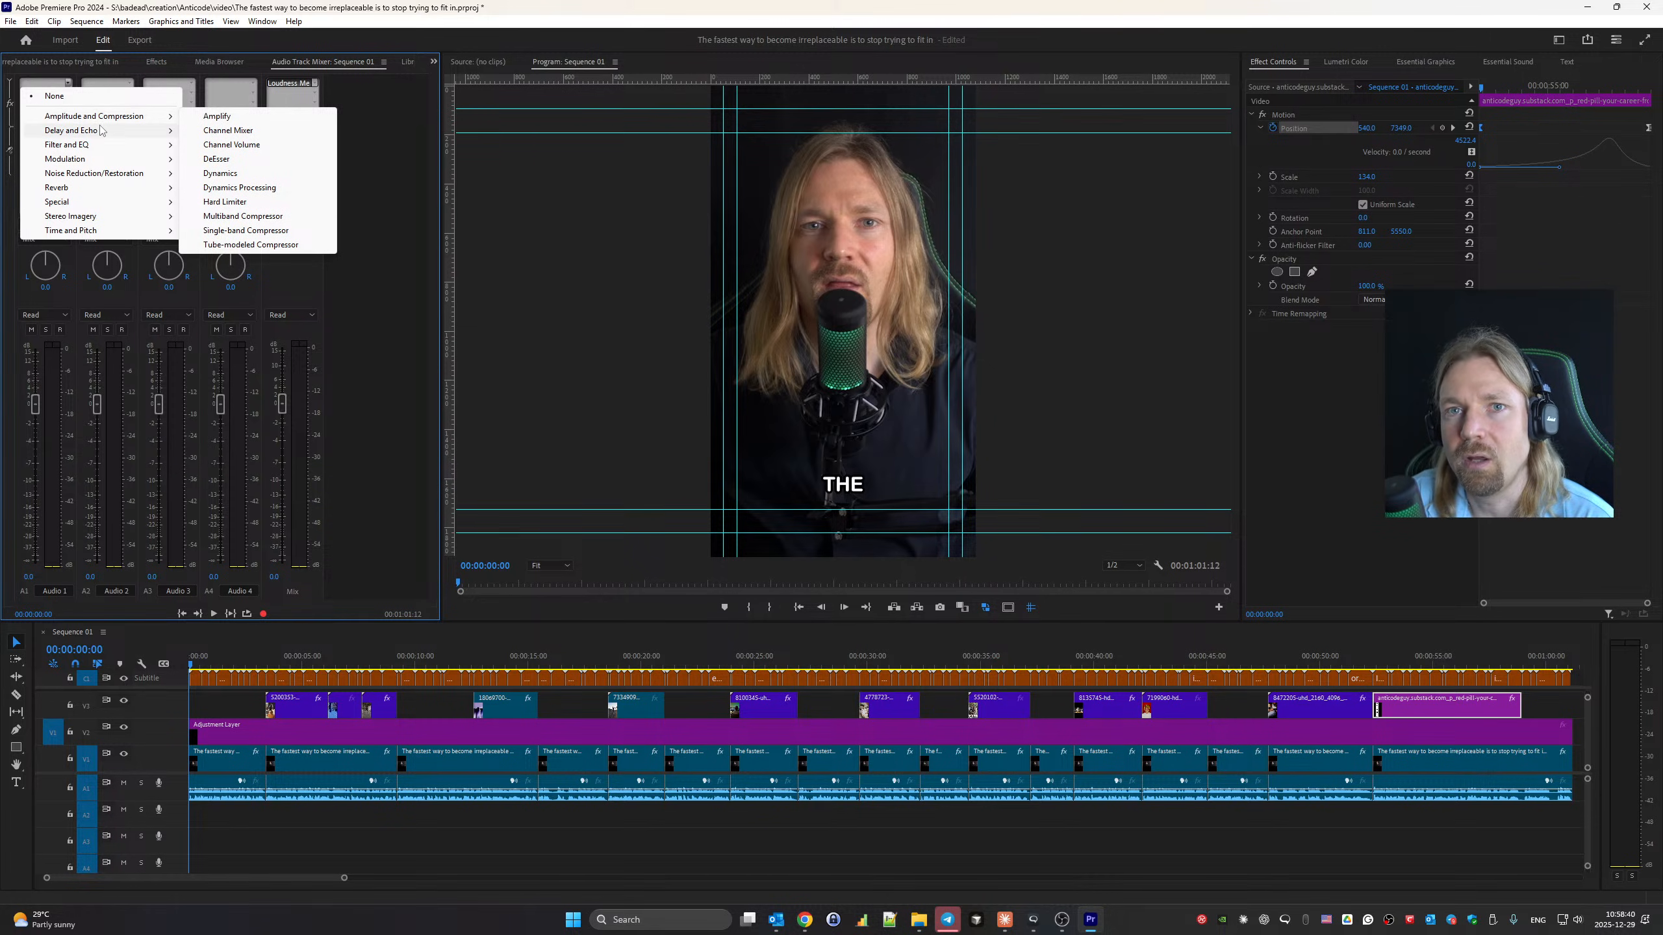
mouse_move(109, 173)
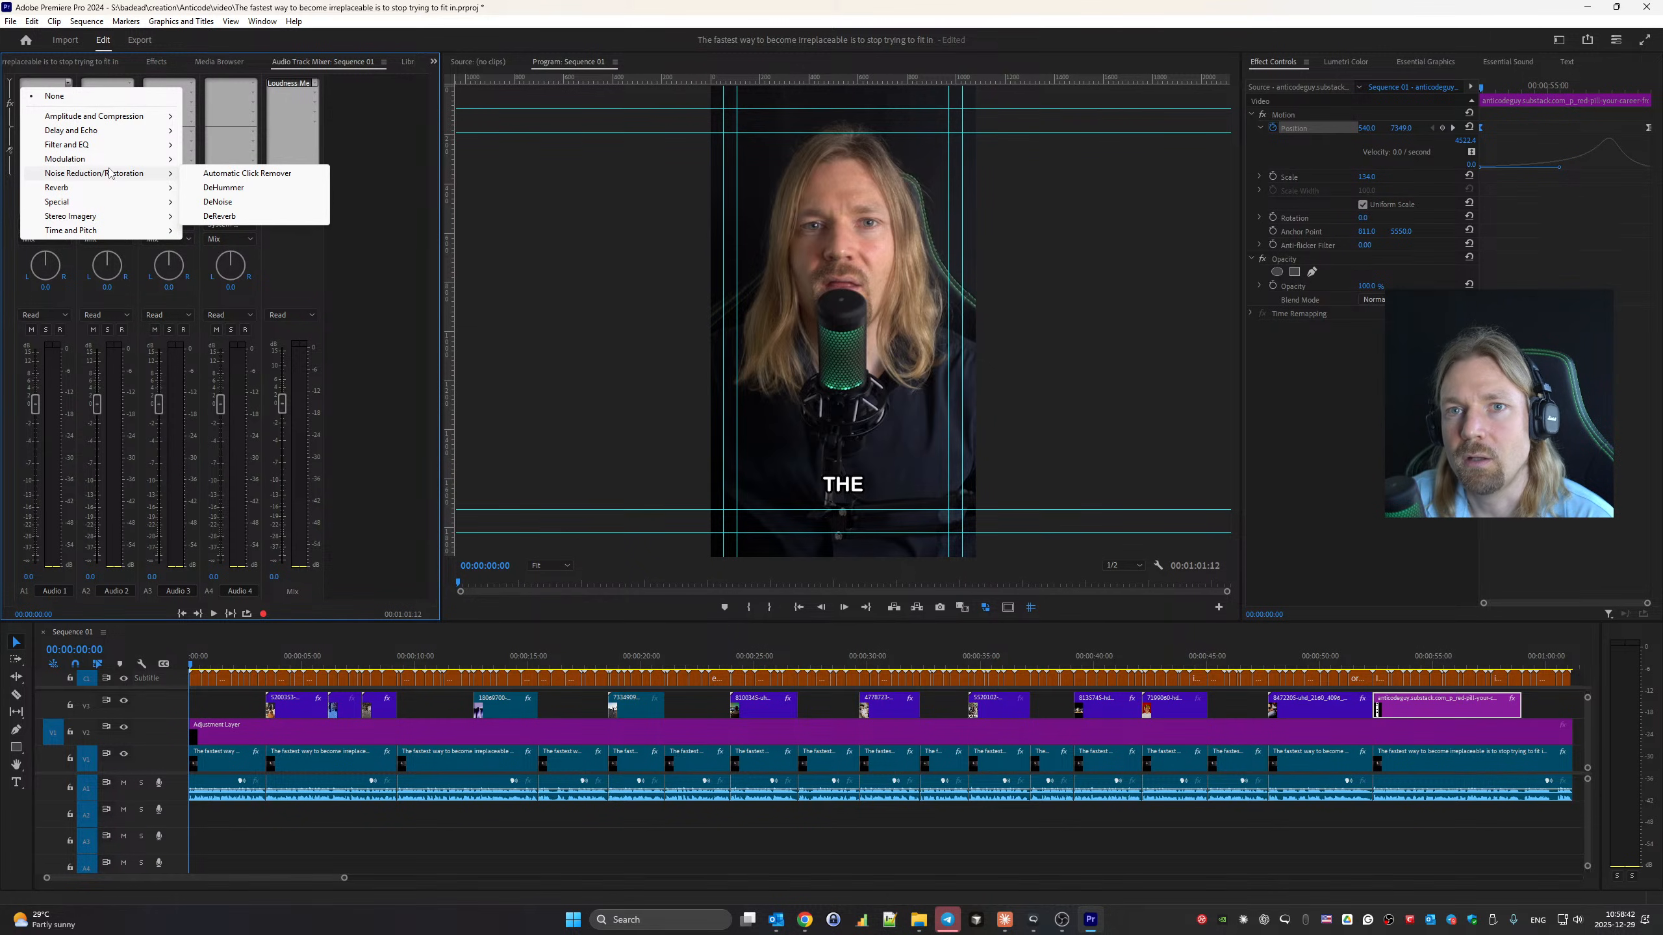
left_click(217, 202)
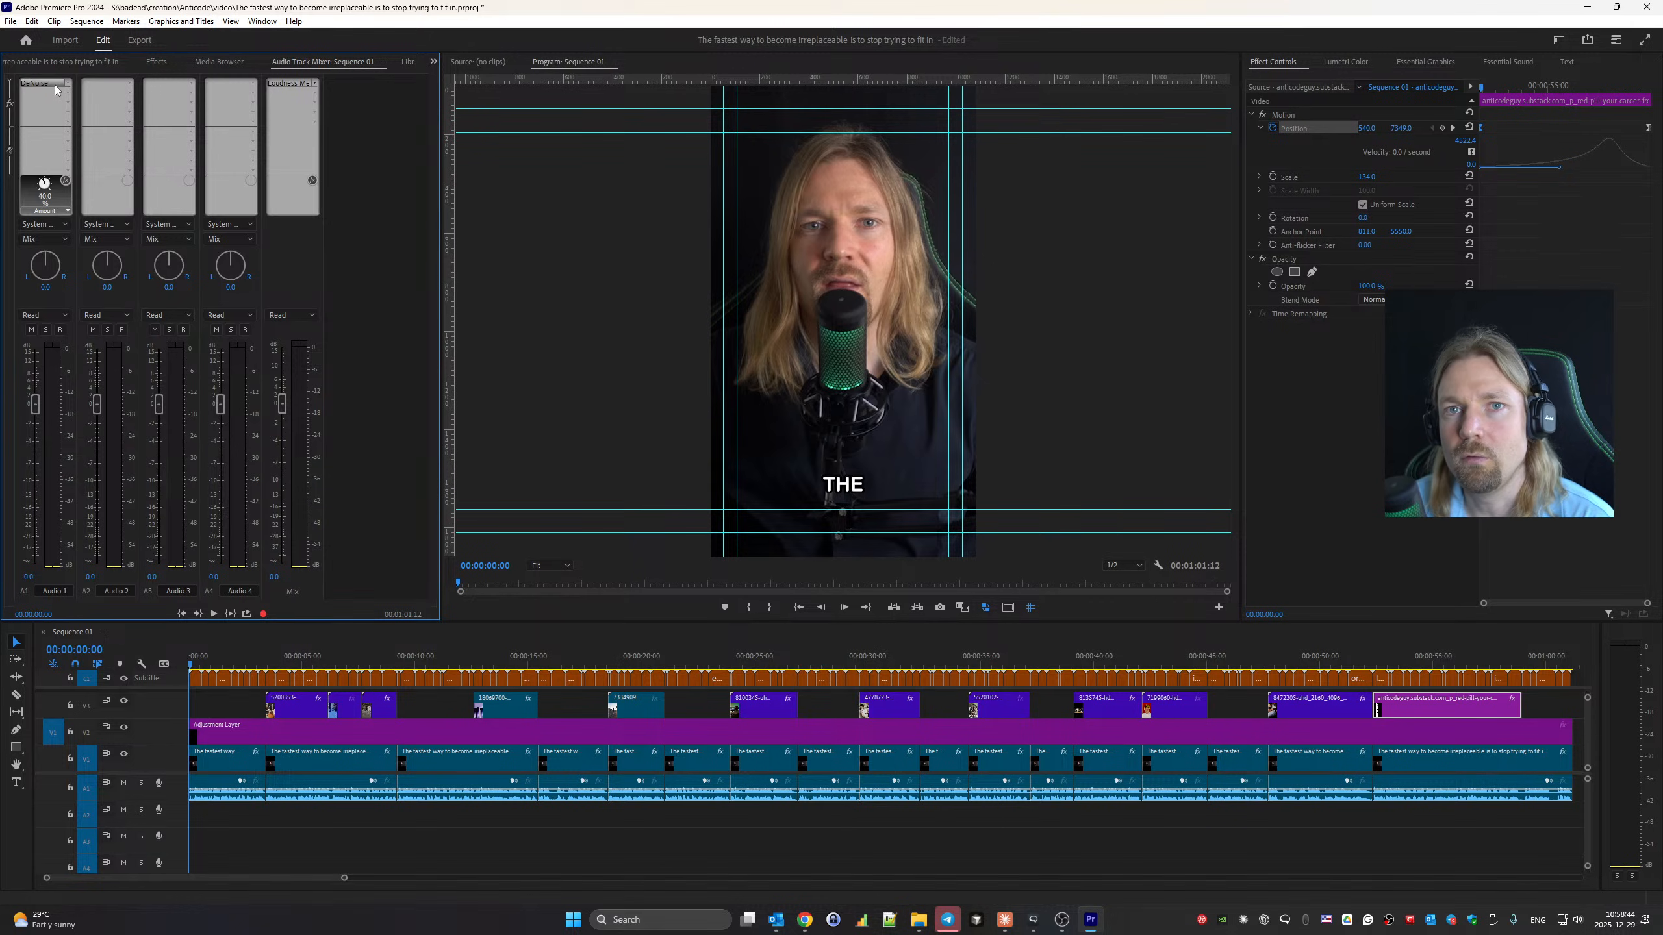
double_click(63, 92)
left_click(913, 553)
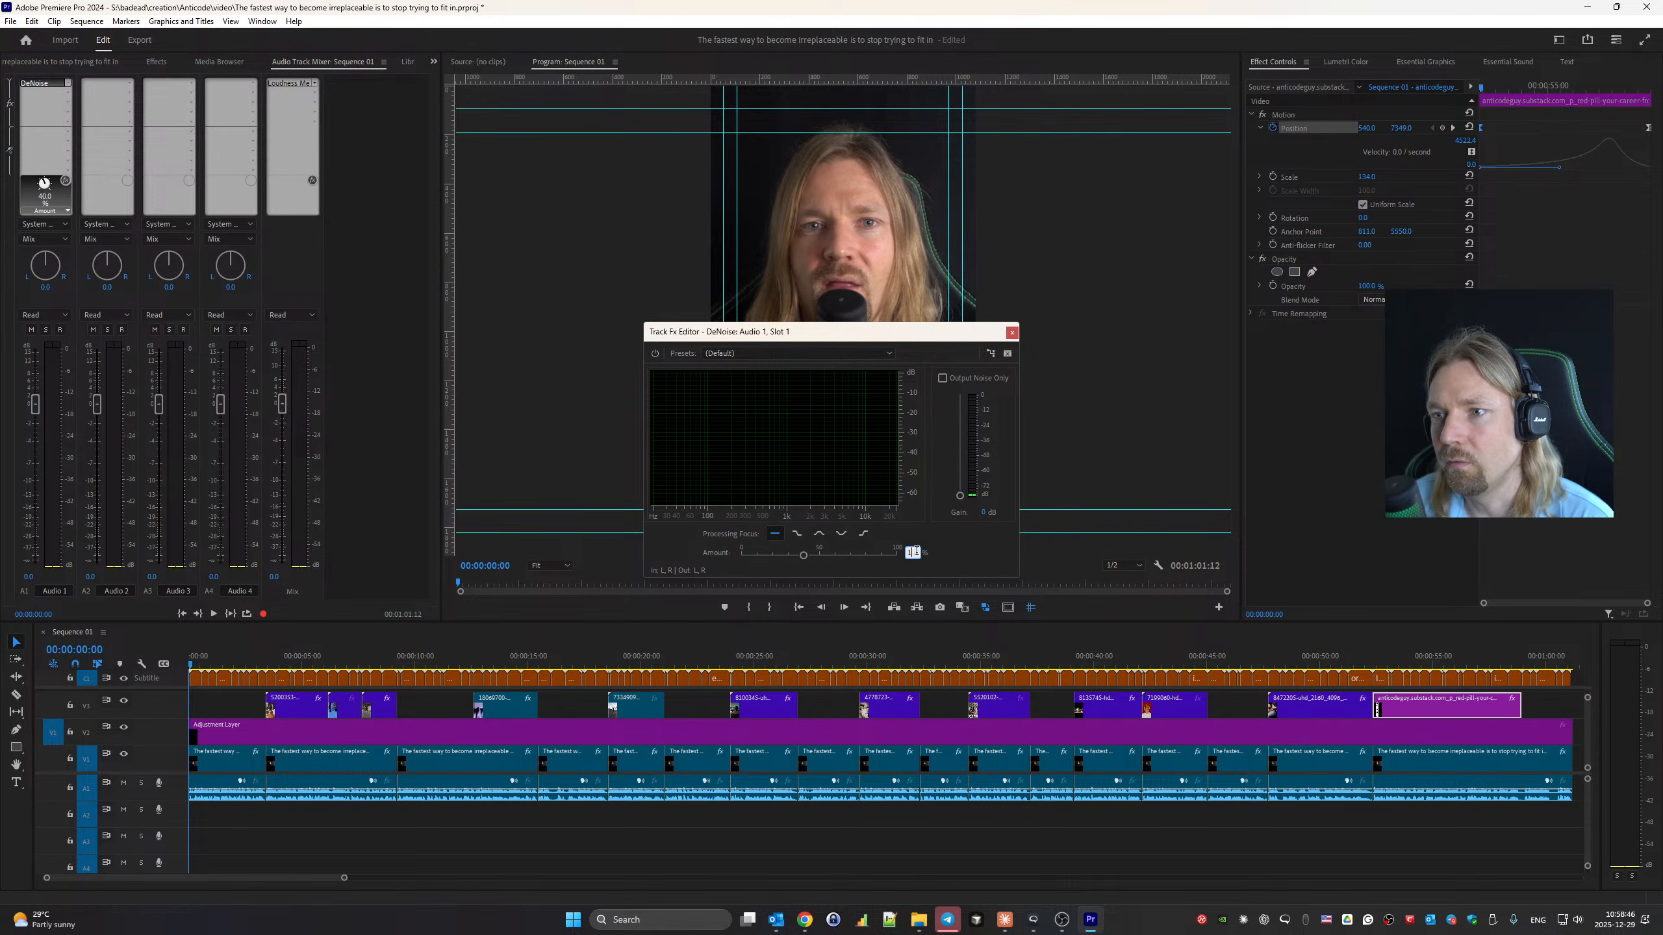
left_click(982, 514)
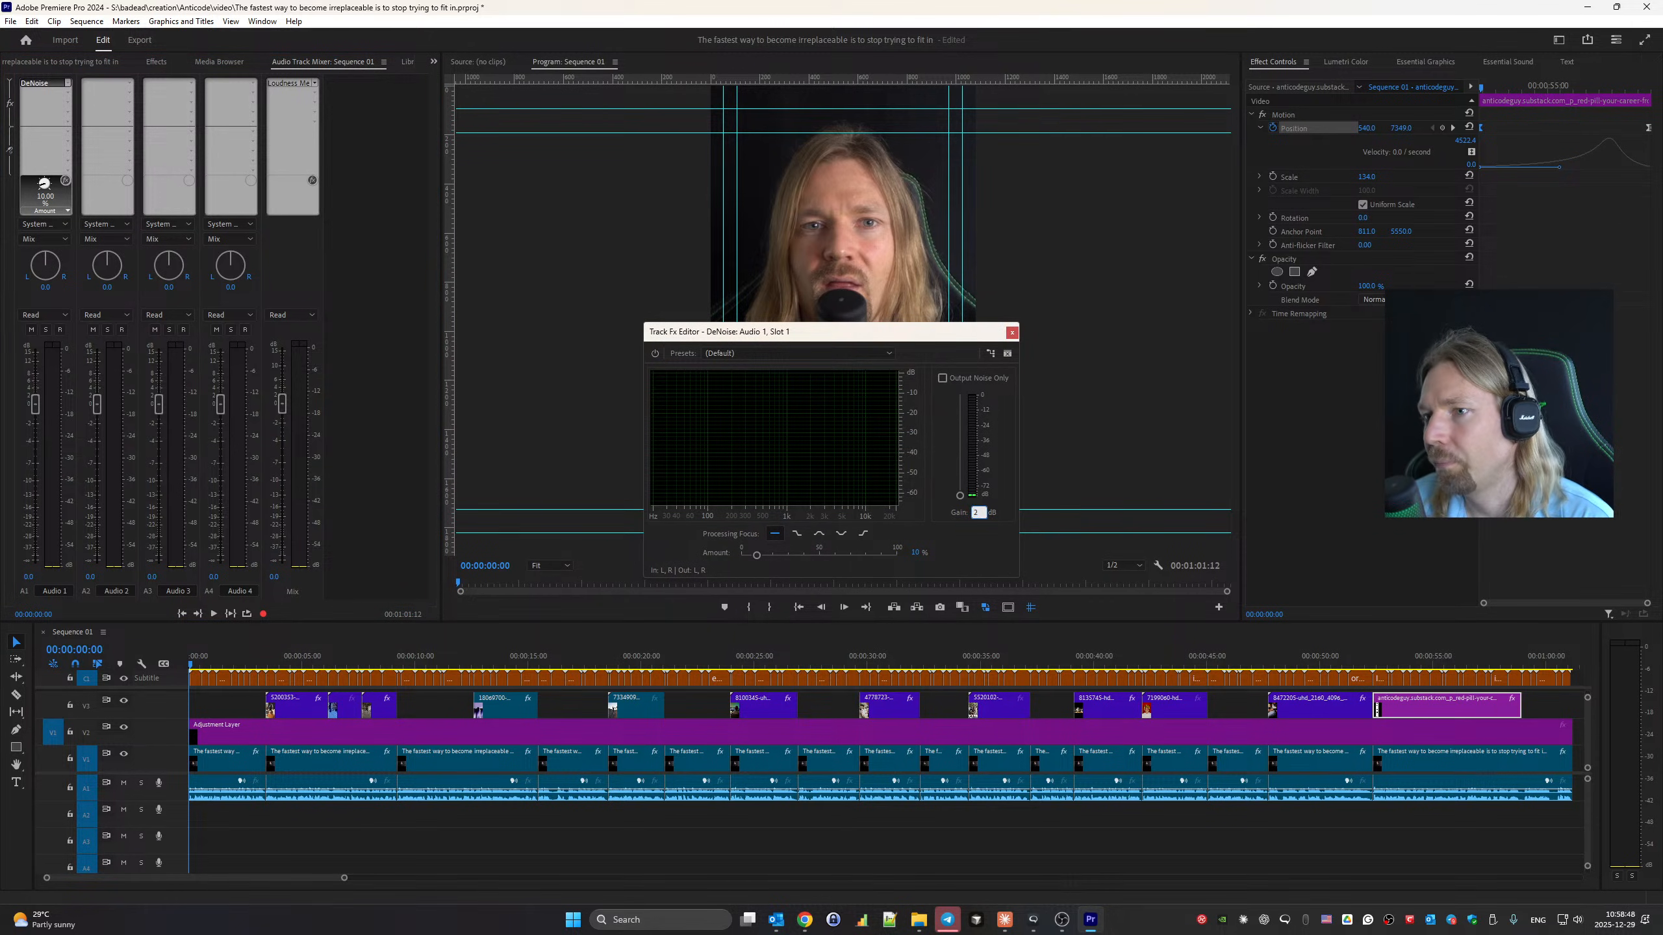
key("Return")
Add a Highpass filter to the second effect slot of Audio 1.
left_click(68, 92)
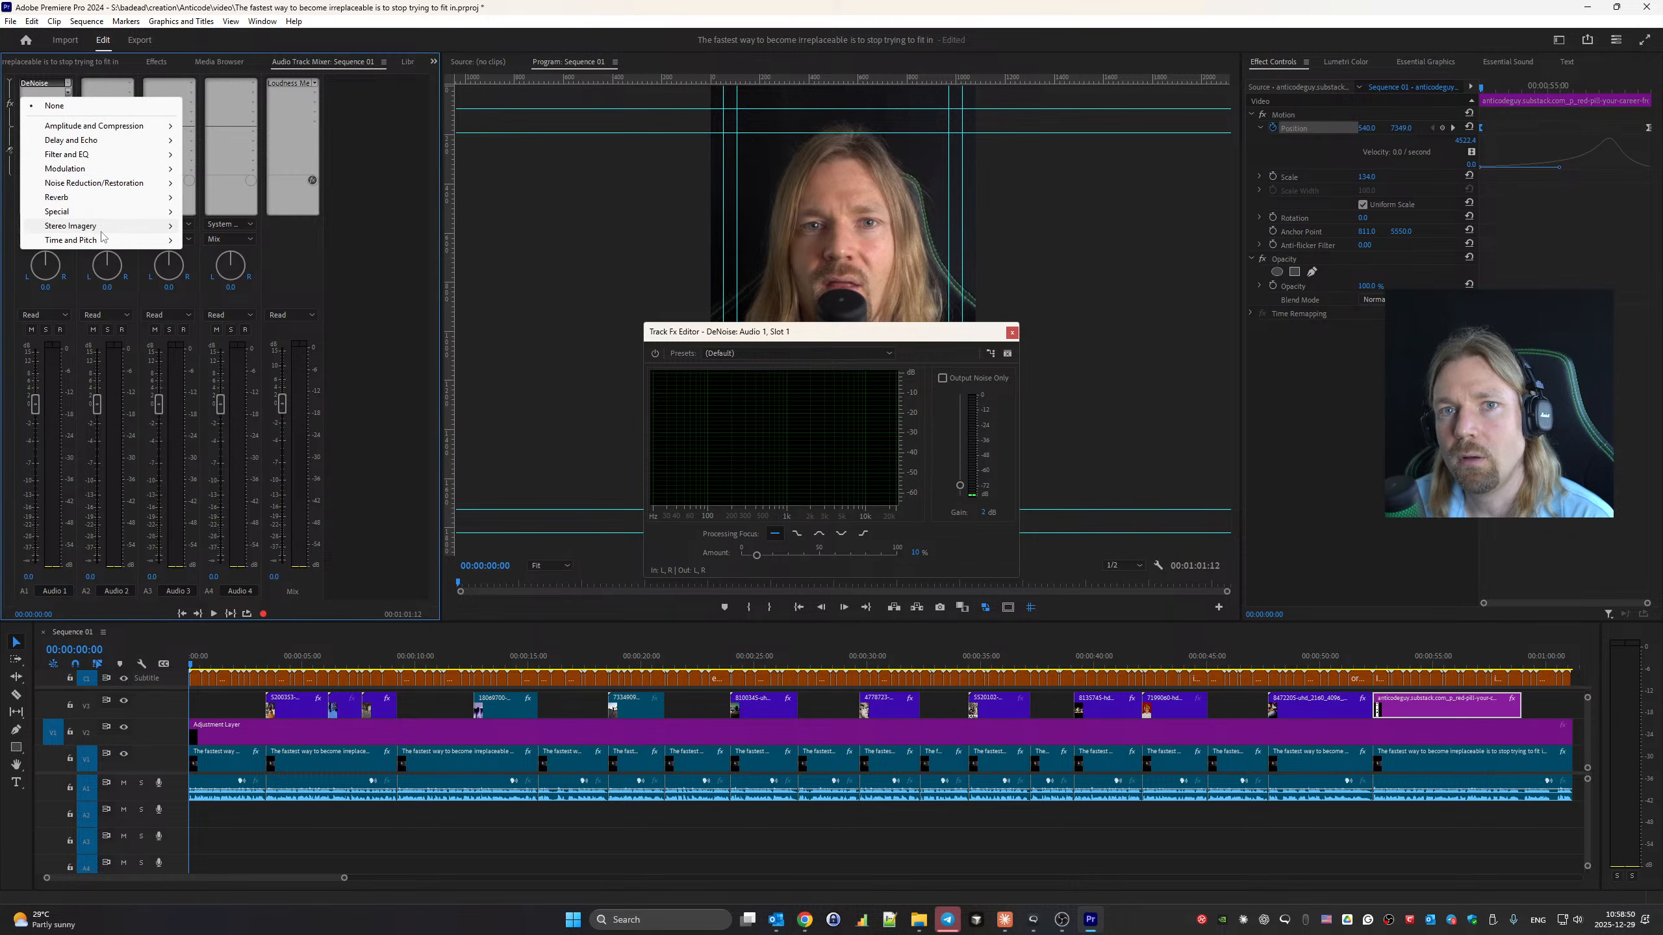
mouse_move(102, 128)
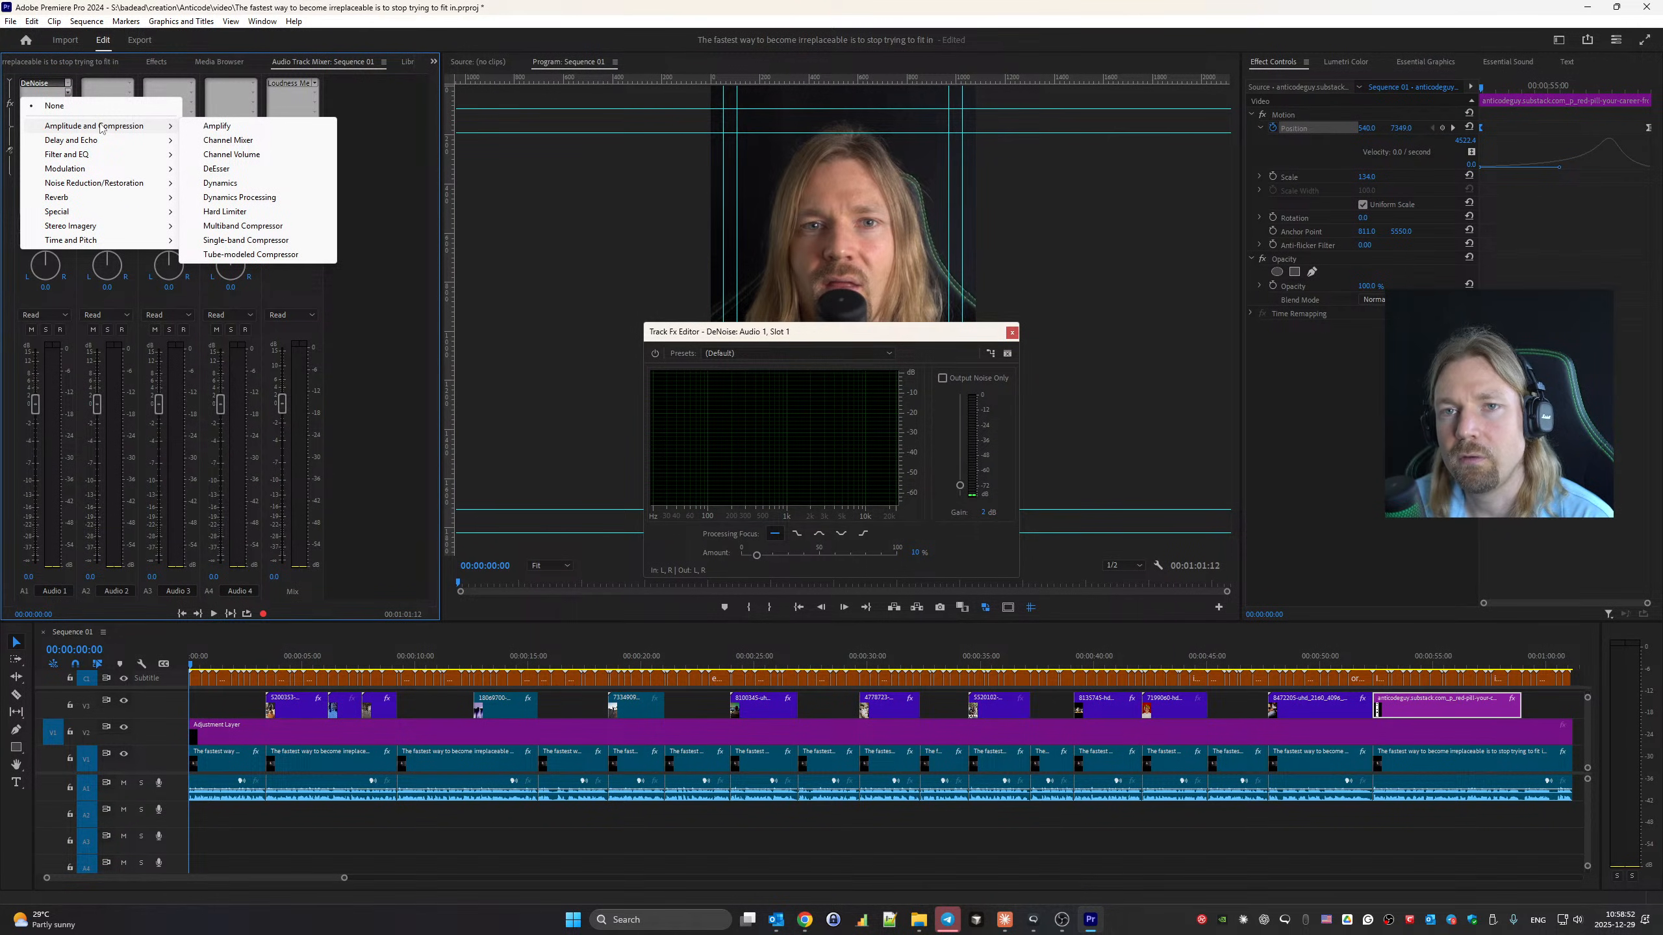
mouse_move(132, 154)
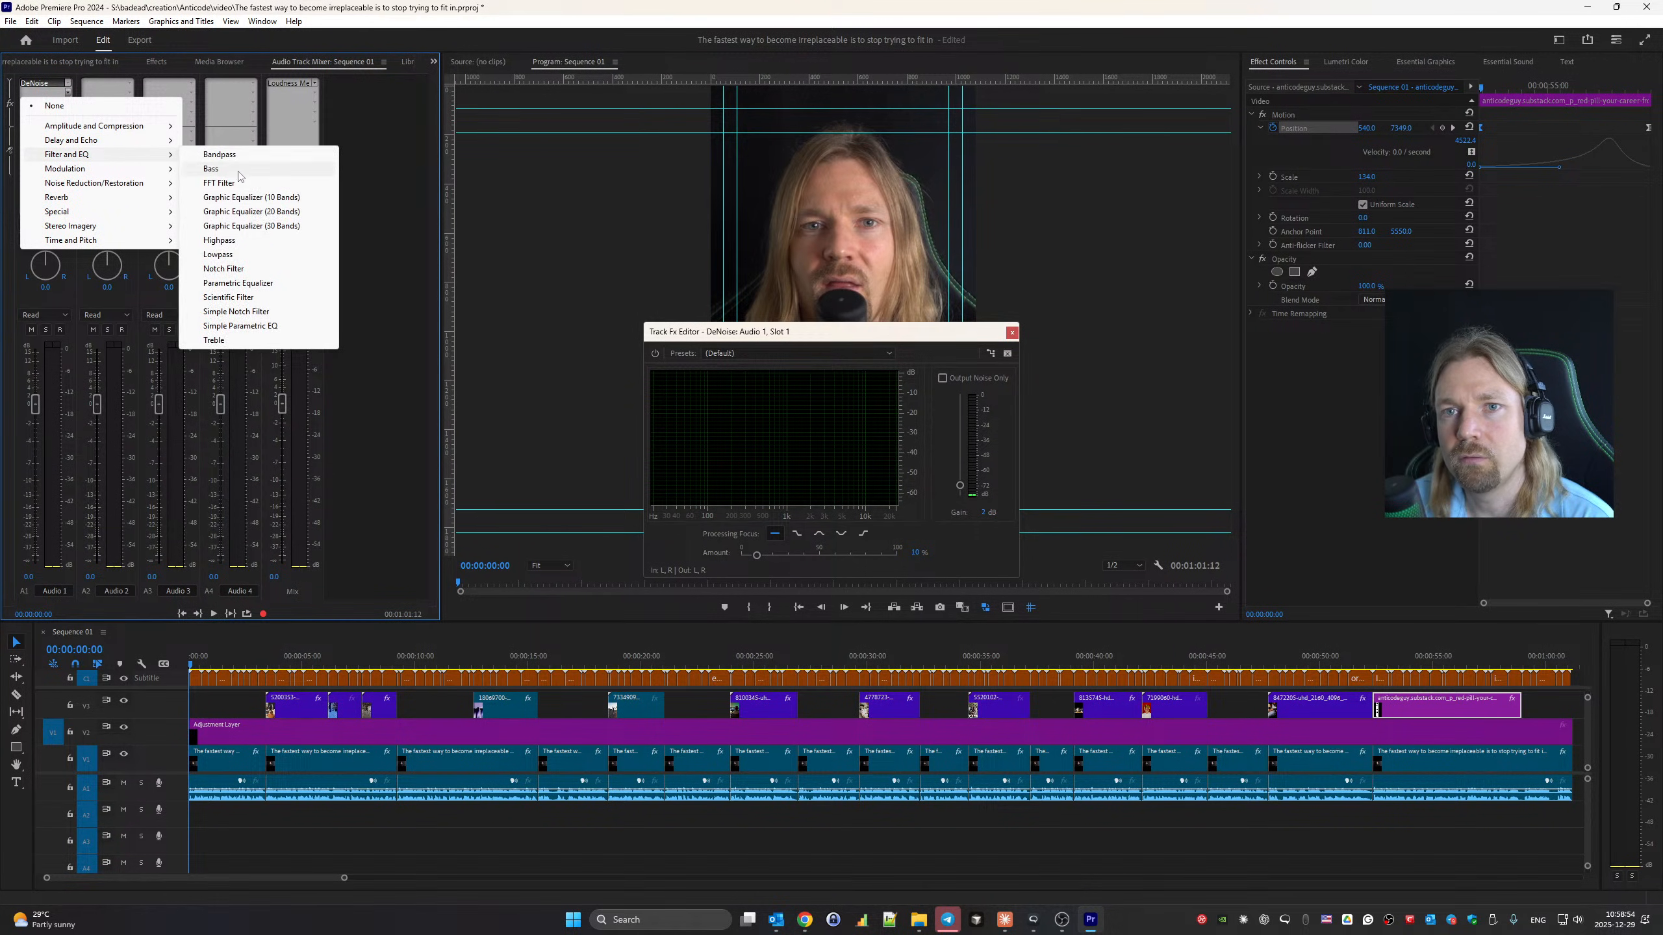
left_click(220, 240)
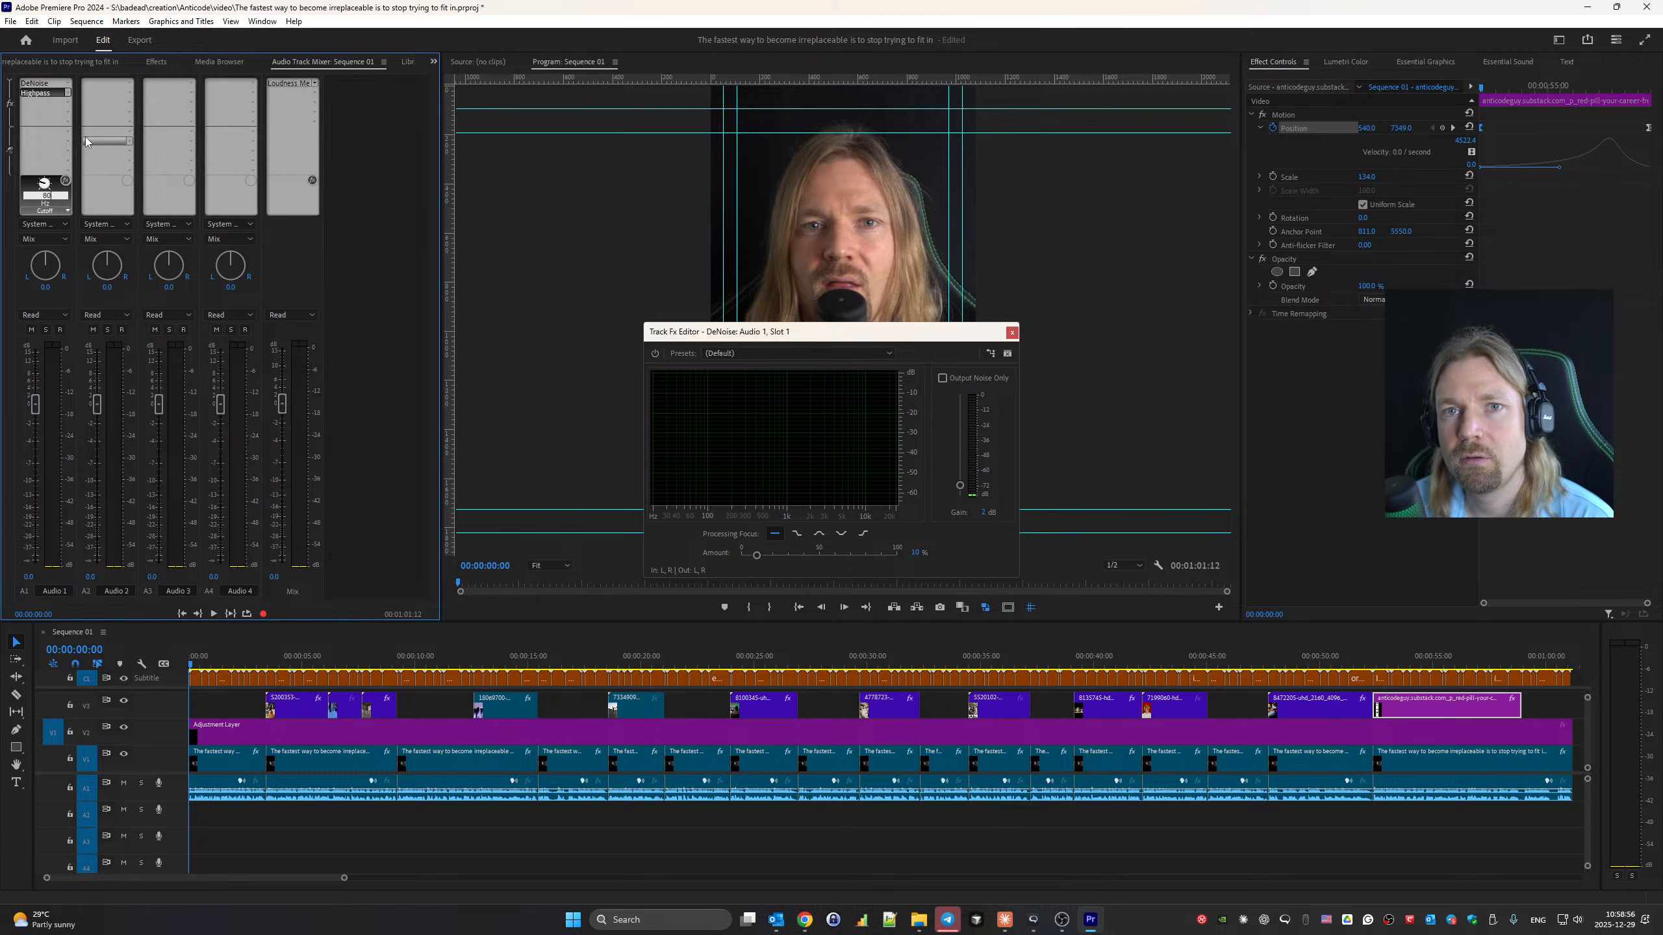
Add a Parametric Equalizer to Audio 1's third effect slot with the Vocal Enhancer preset and a master gain of 2 dB.
left_click(66, 103)
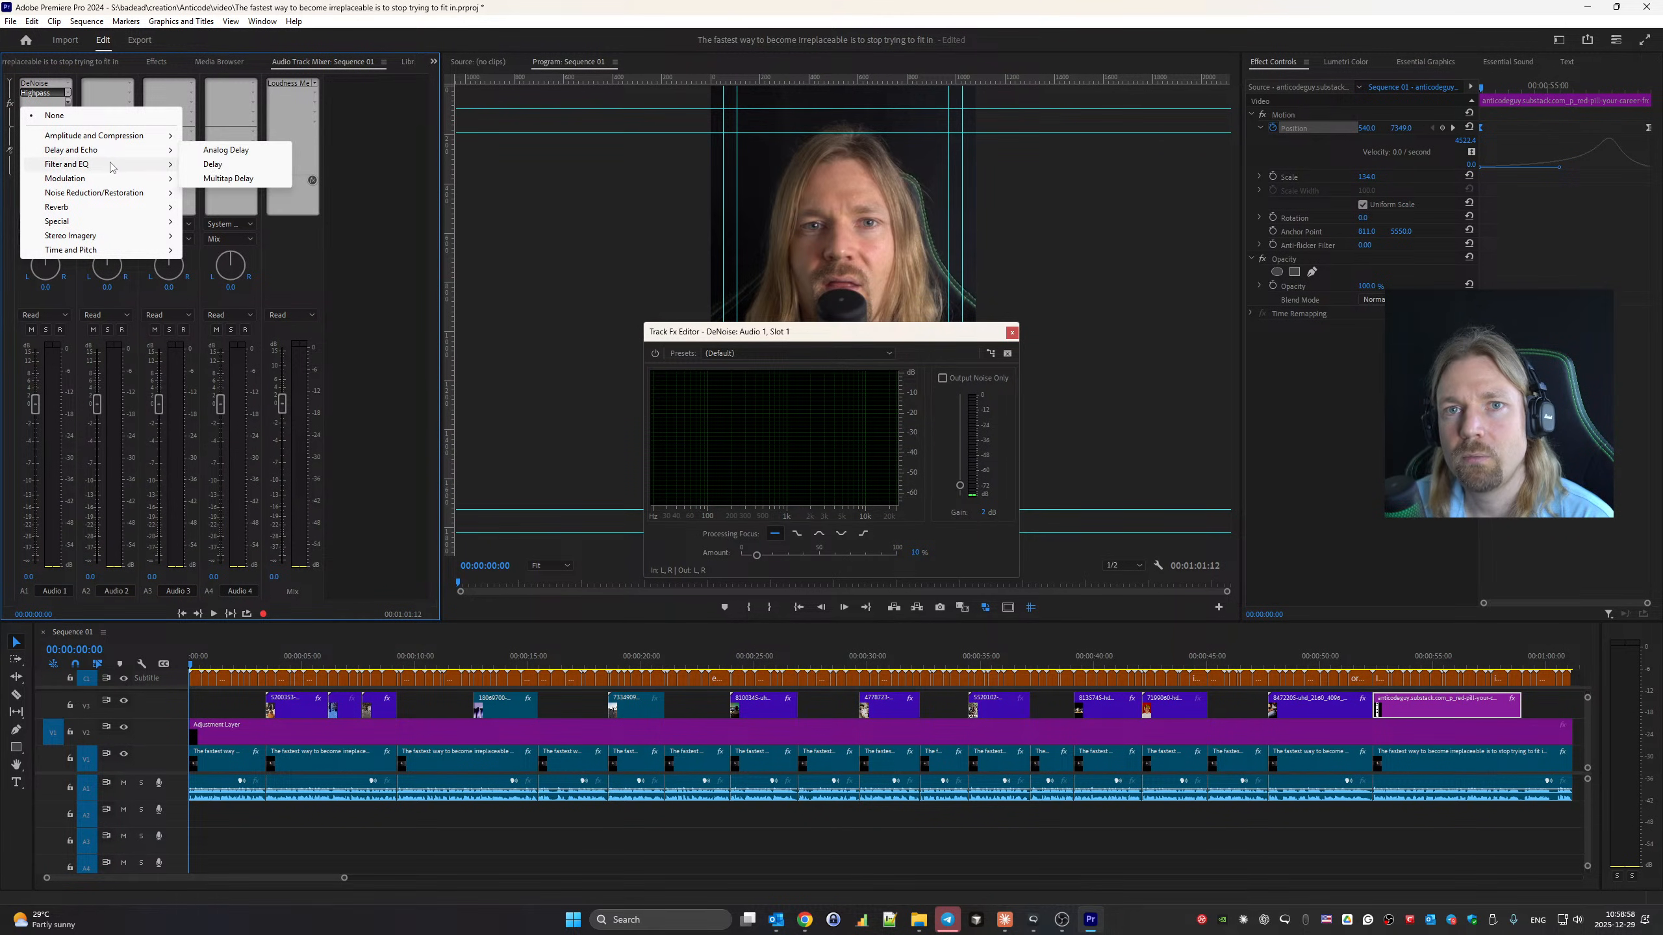
mouse_move(121, 163)
left_click(262, 296)
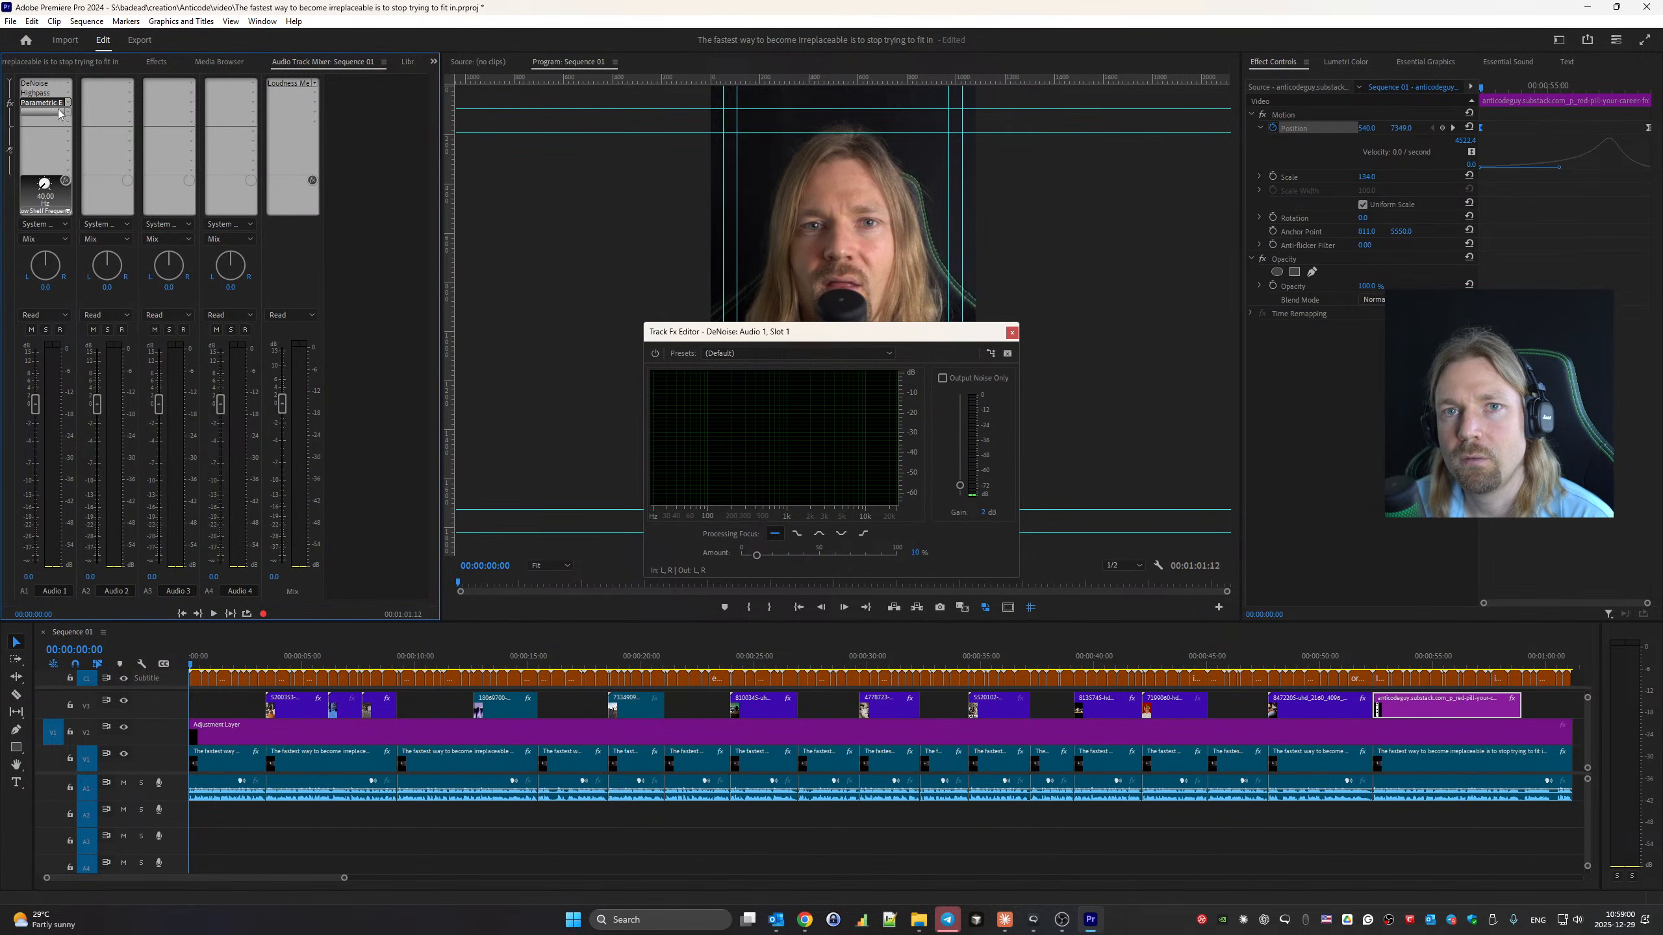
left_click(765, 354)
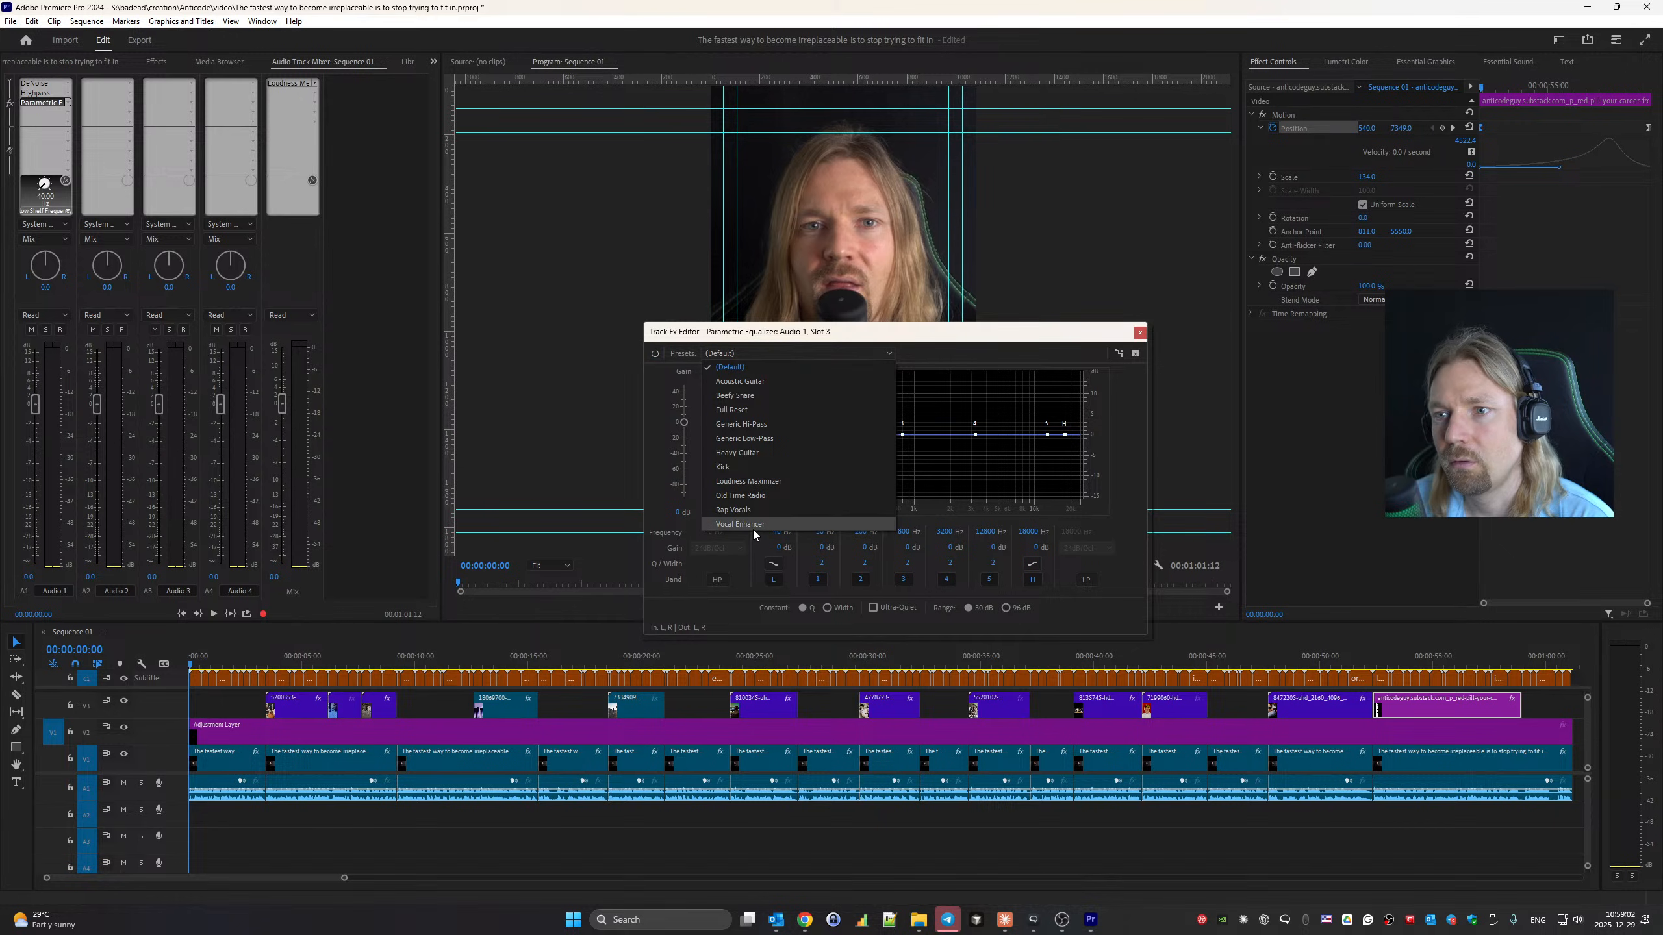
left_click(753, 528)
left_click(675, 511)
type("2")
key("Return")
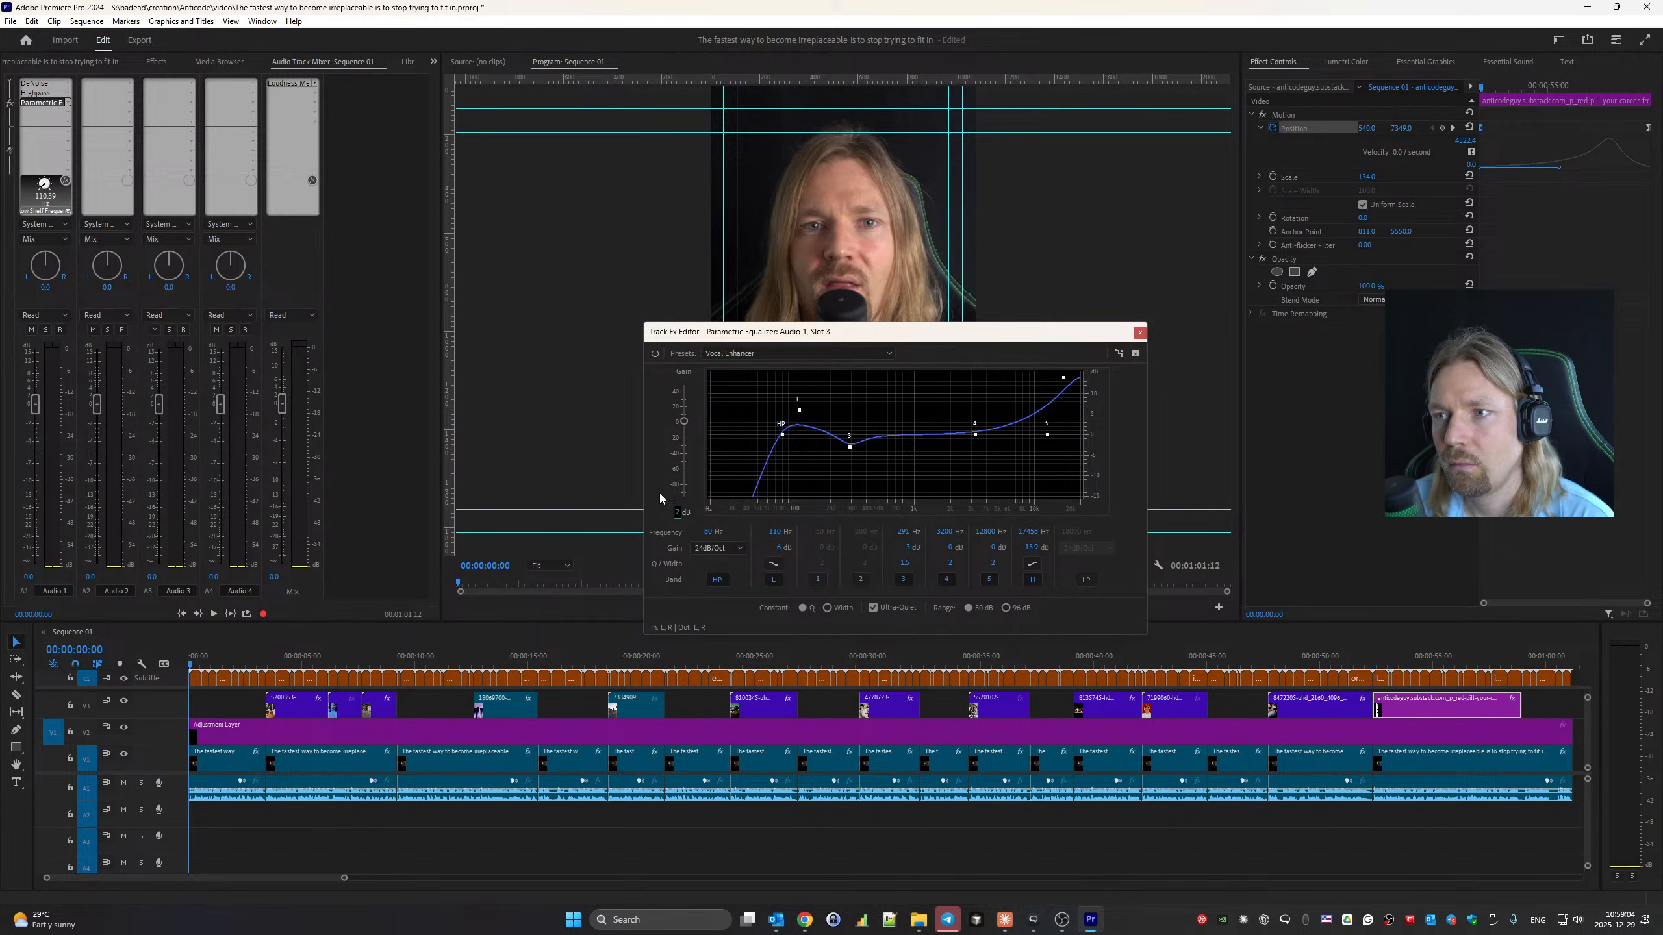
Add Dynamics to Audio 1's fourth slot and tune its compressor during playback to ratio 1.2, threshold about -18 dB and makeup gain 2 dB.
left_click(67, 111)
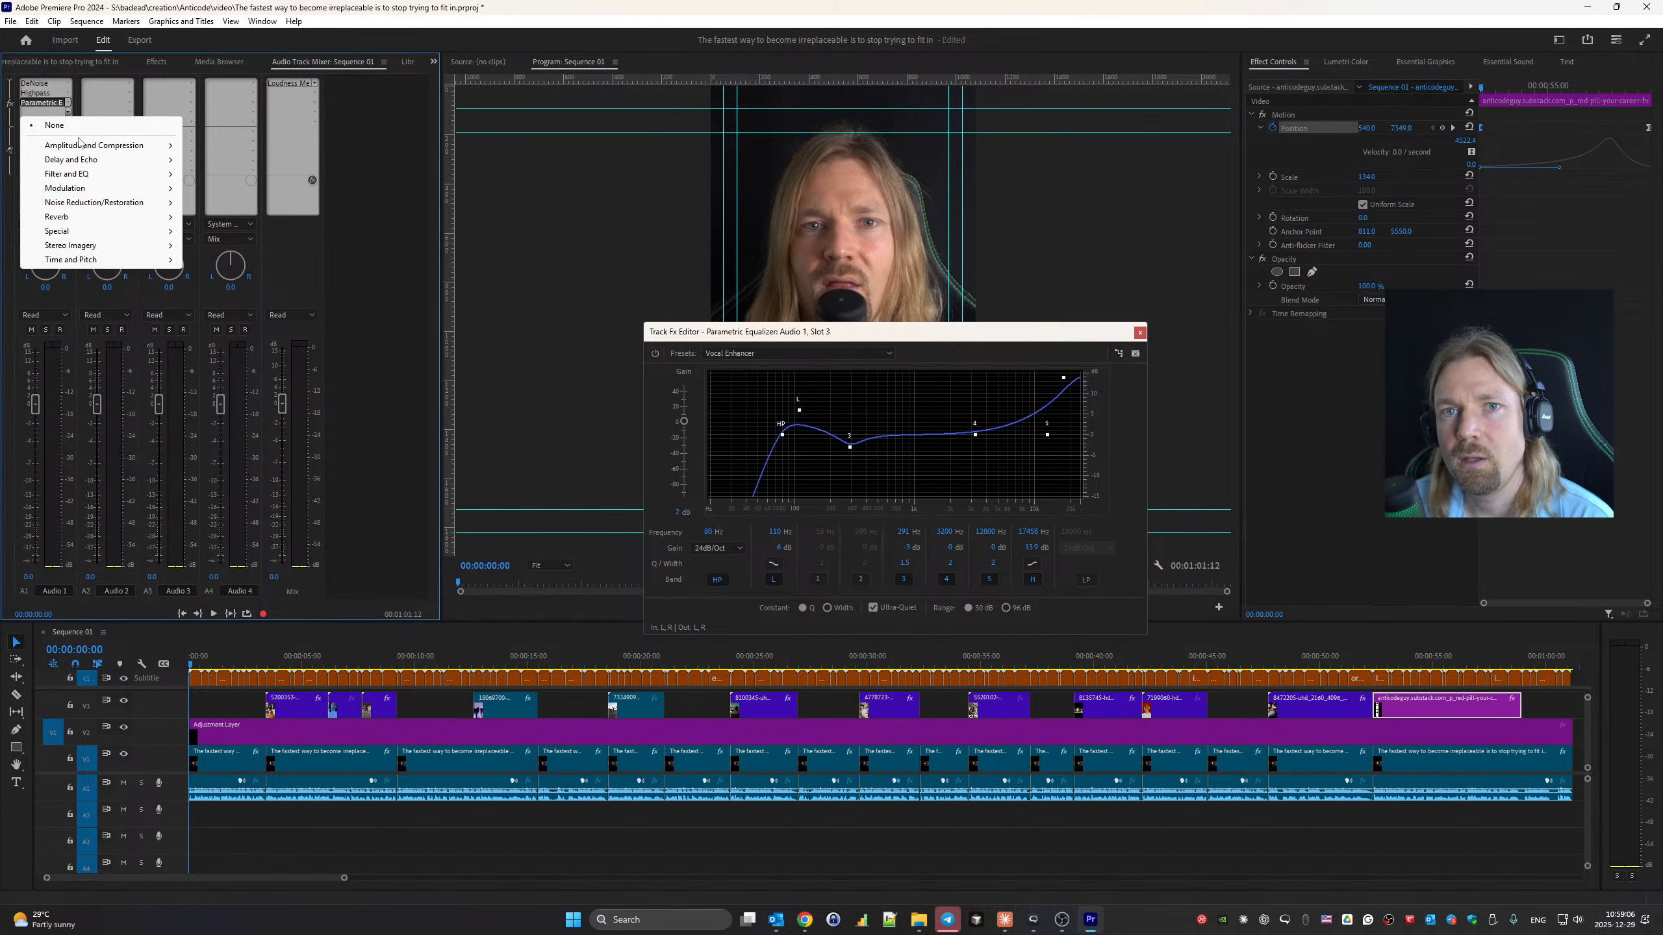
mouse_move(84, 148)
left_click(220, 203)
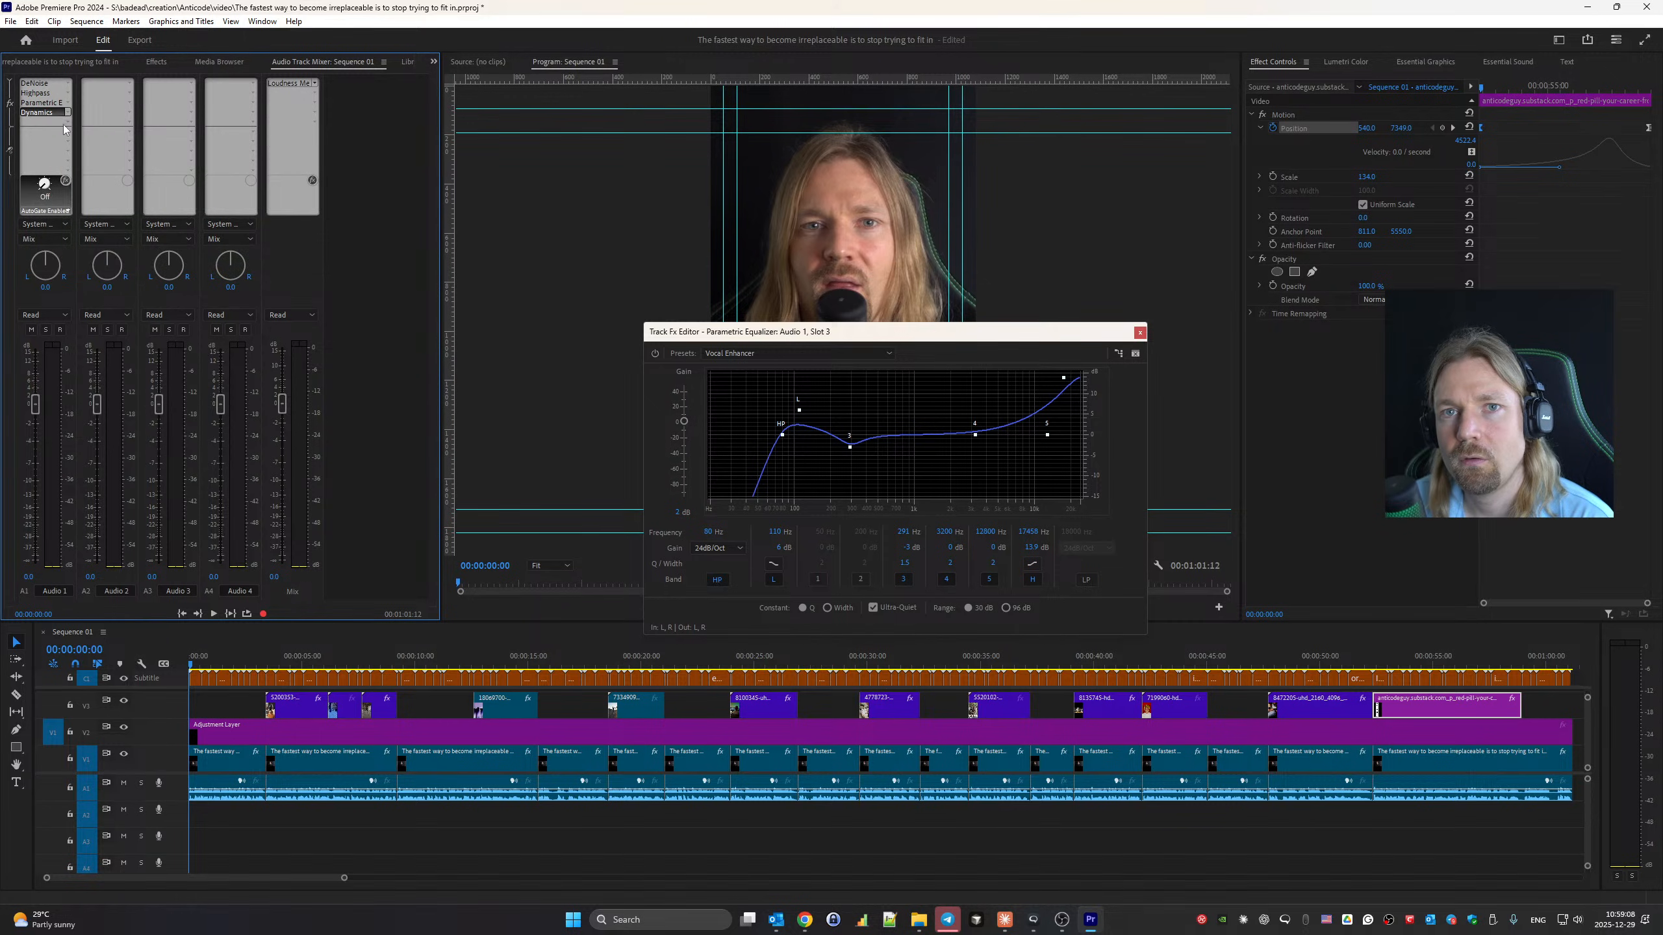
double_click(41, 113)
left_click(775, 371)
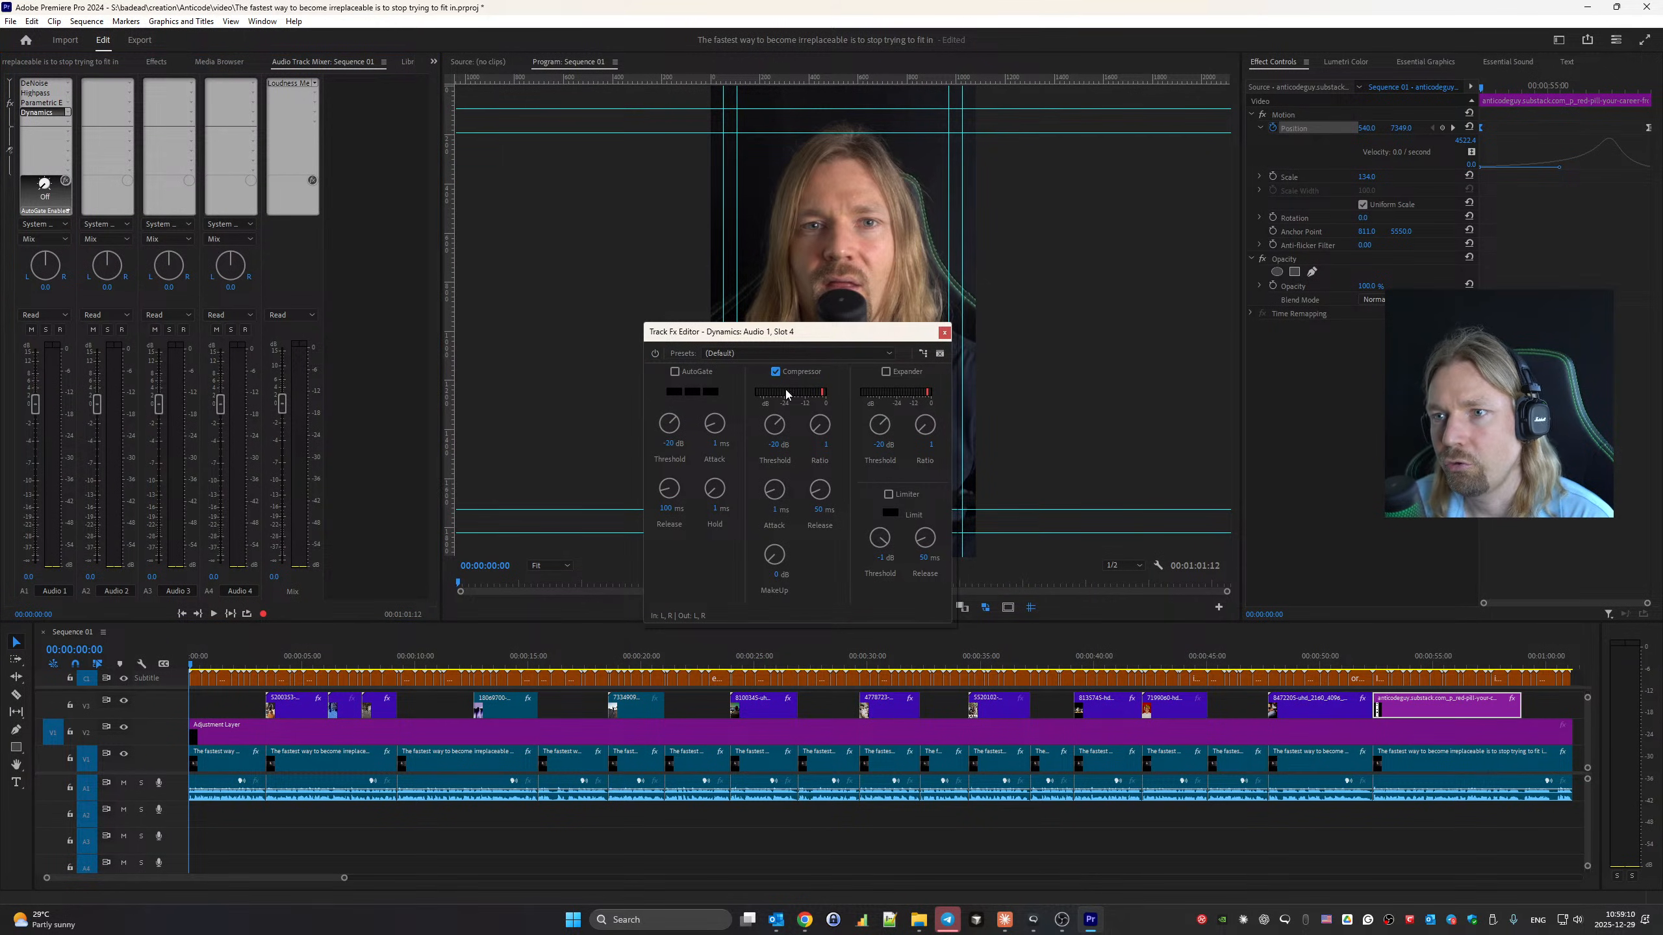
left_click_drag(819, 426, 768, 423)
key("space")
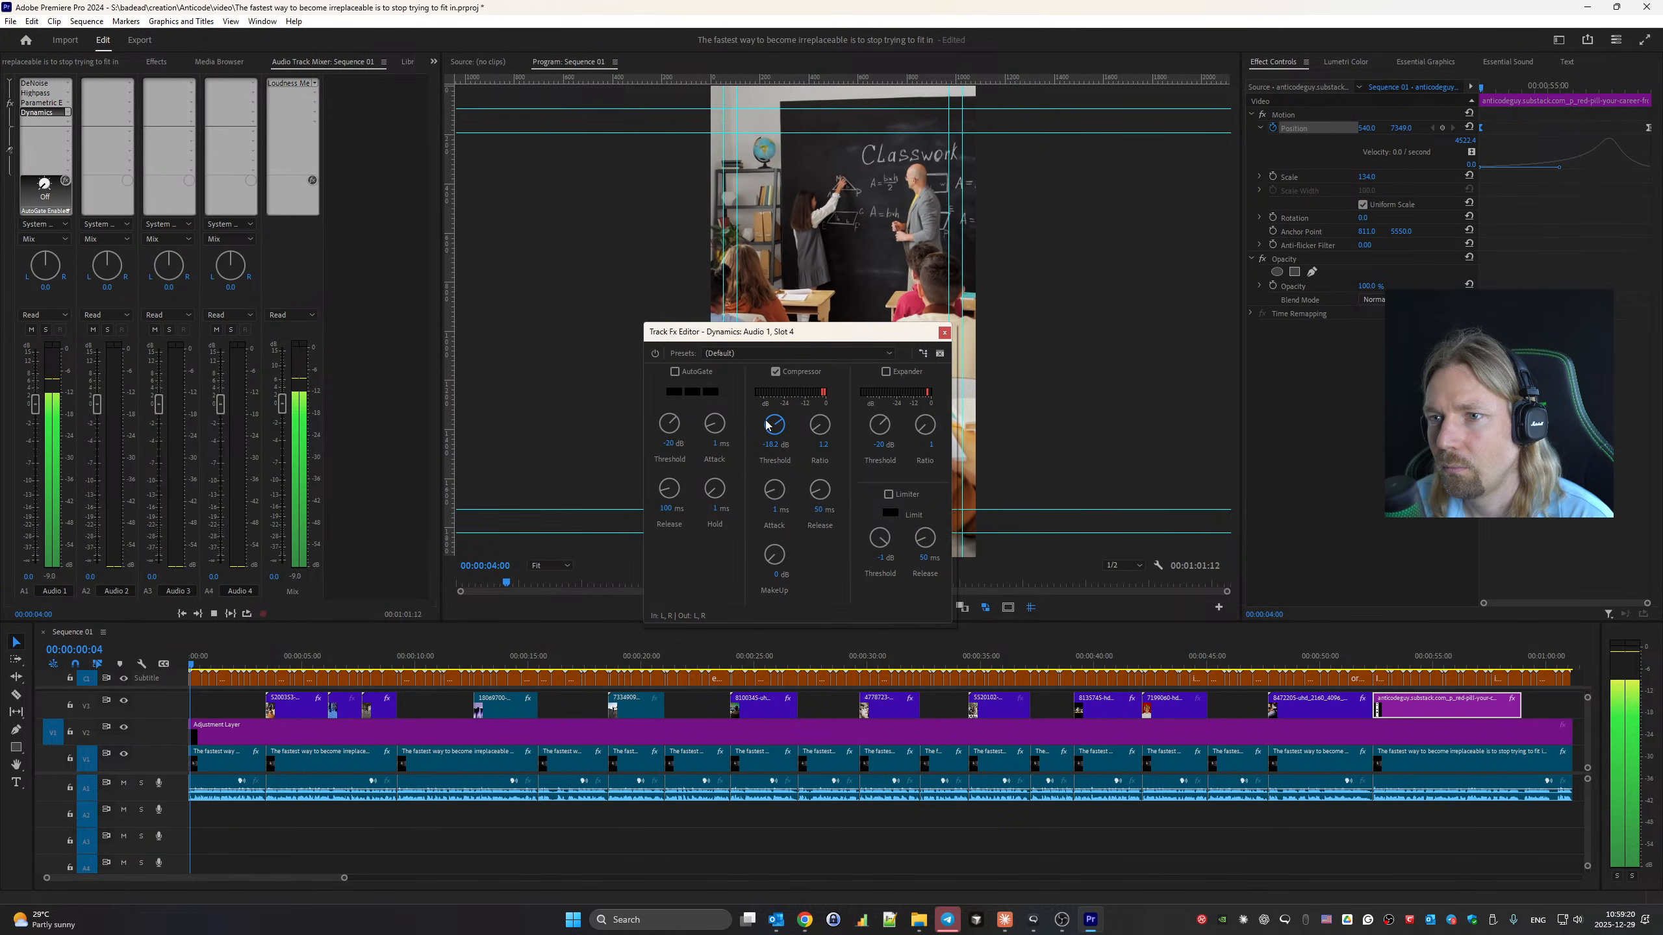
left_click(771, 574)
type("2")
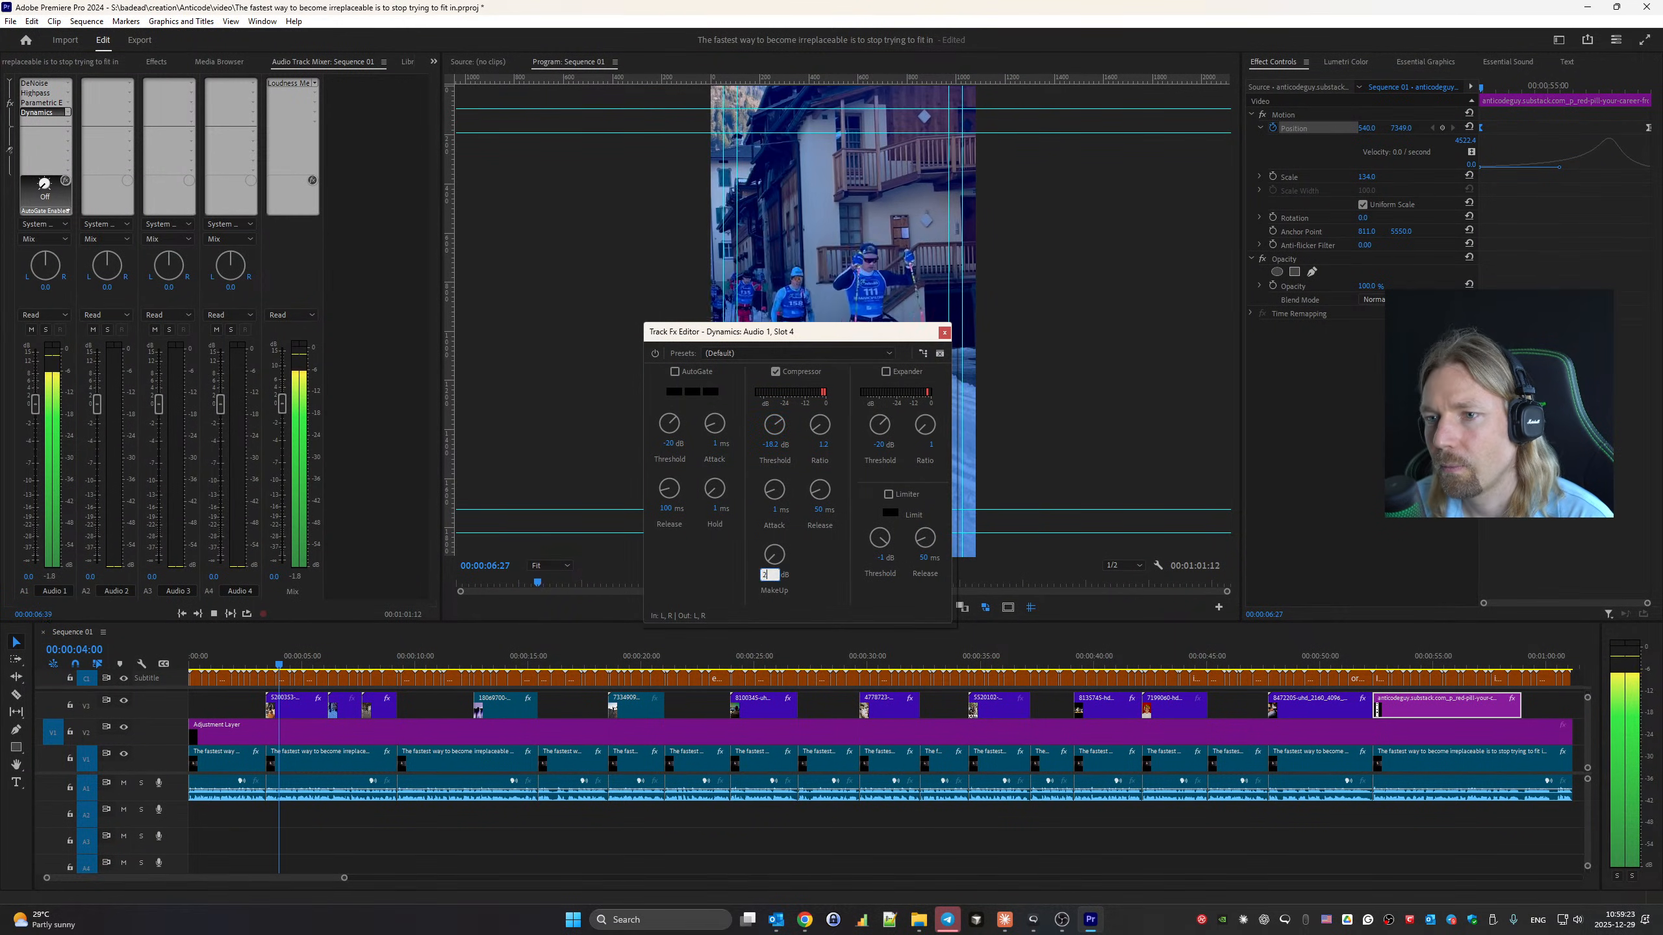
key("Return")
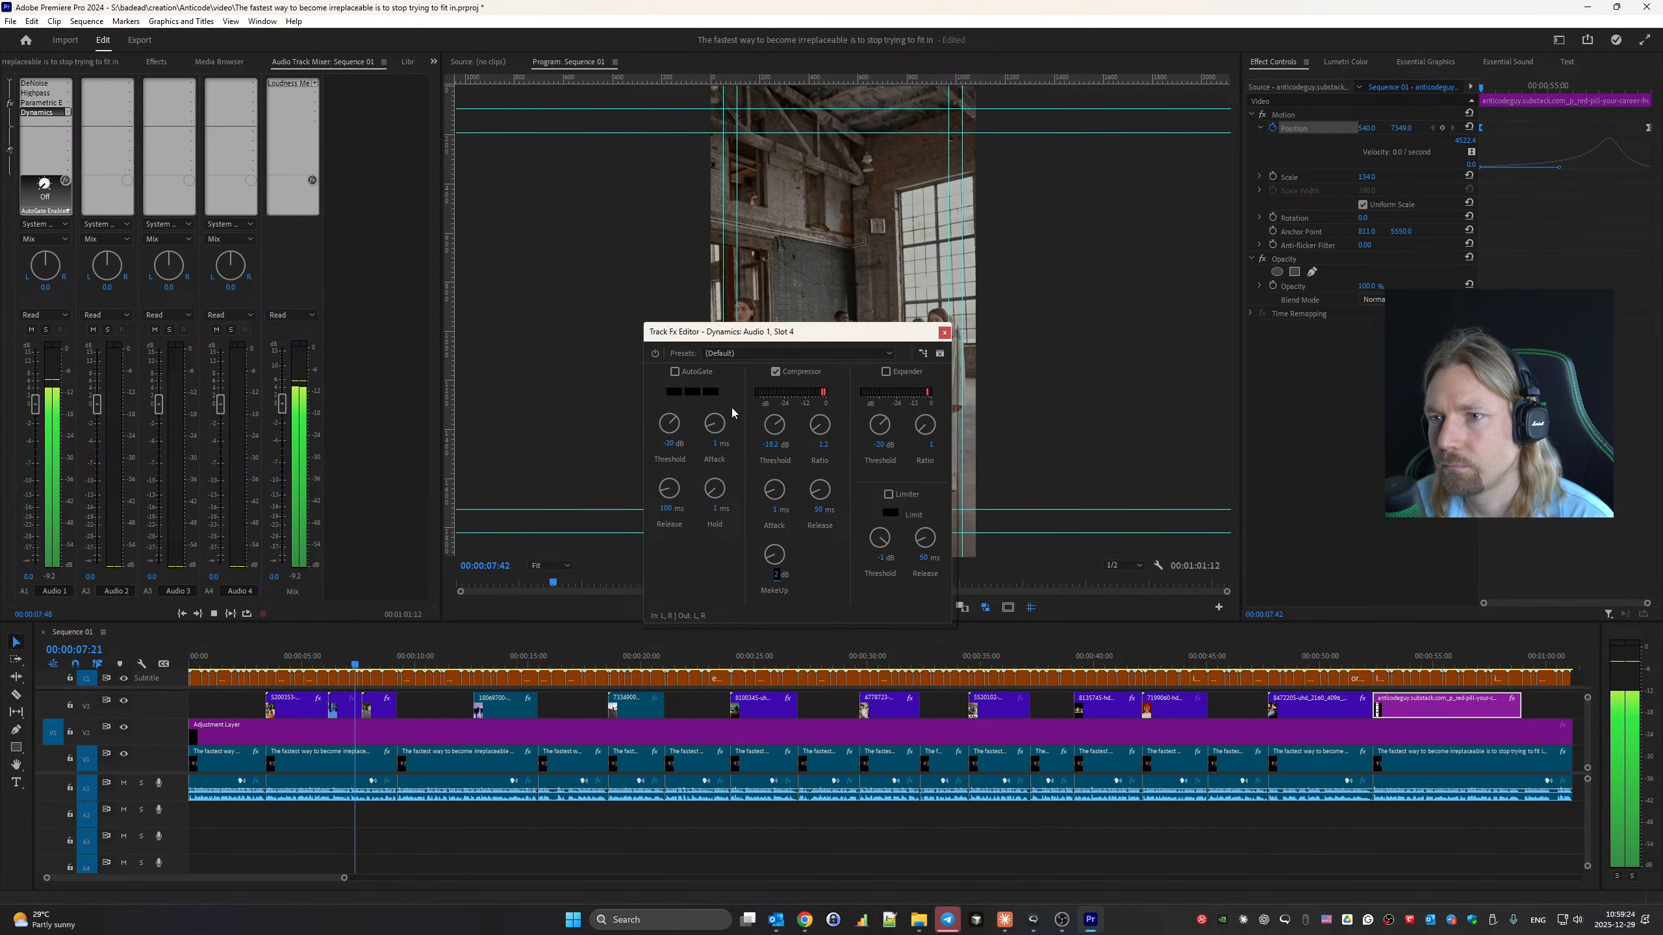
key("space")
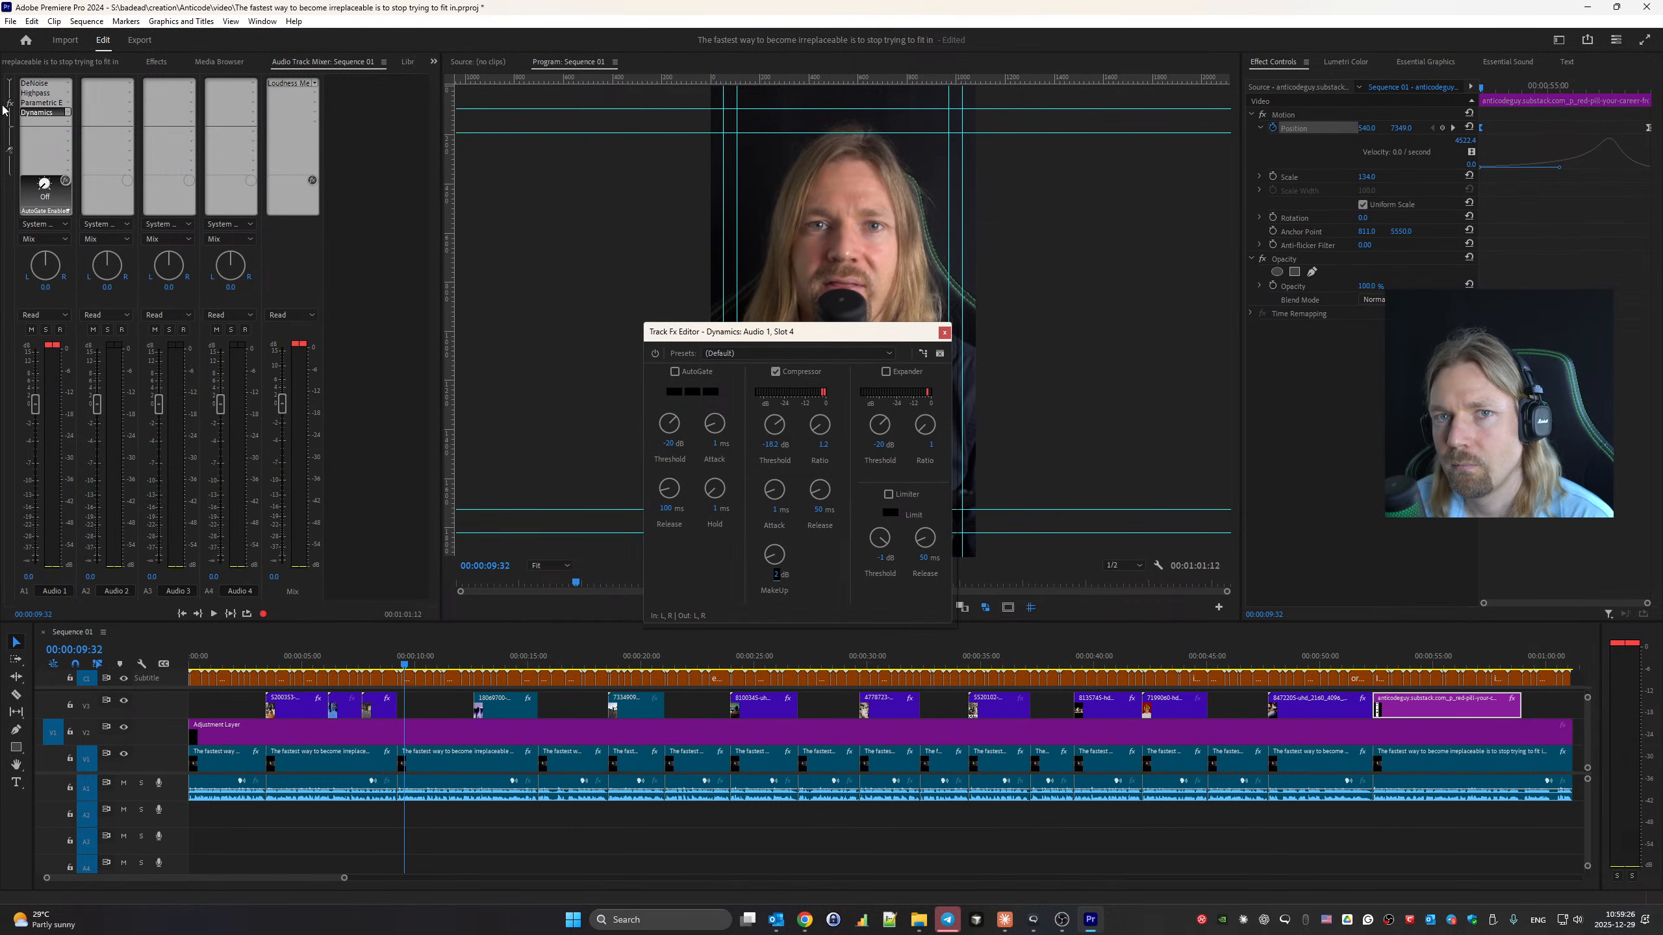
Add a Hard Limiter to Audio 1's fifth effect slot, using True Peak with a maximum amplitude of -1 dB.
left_click(68, 123)
mouse_move(144, 155)
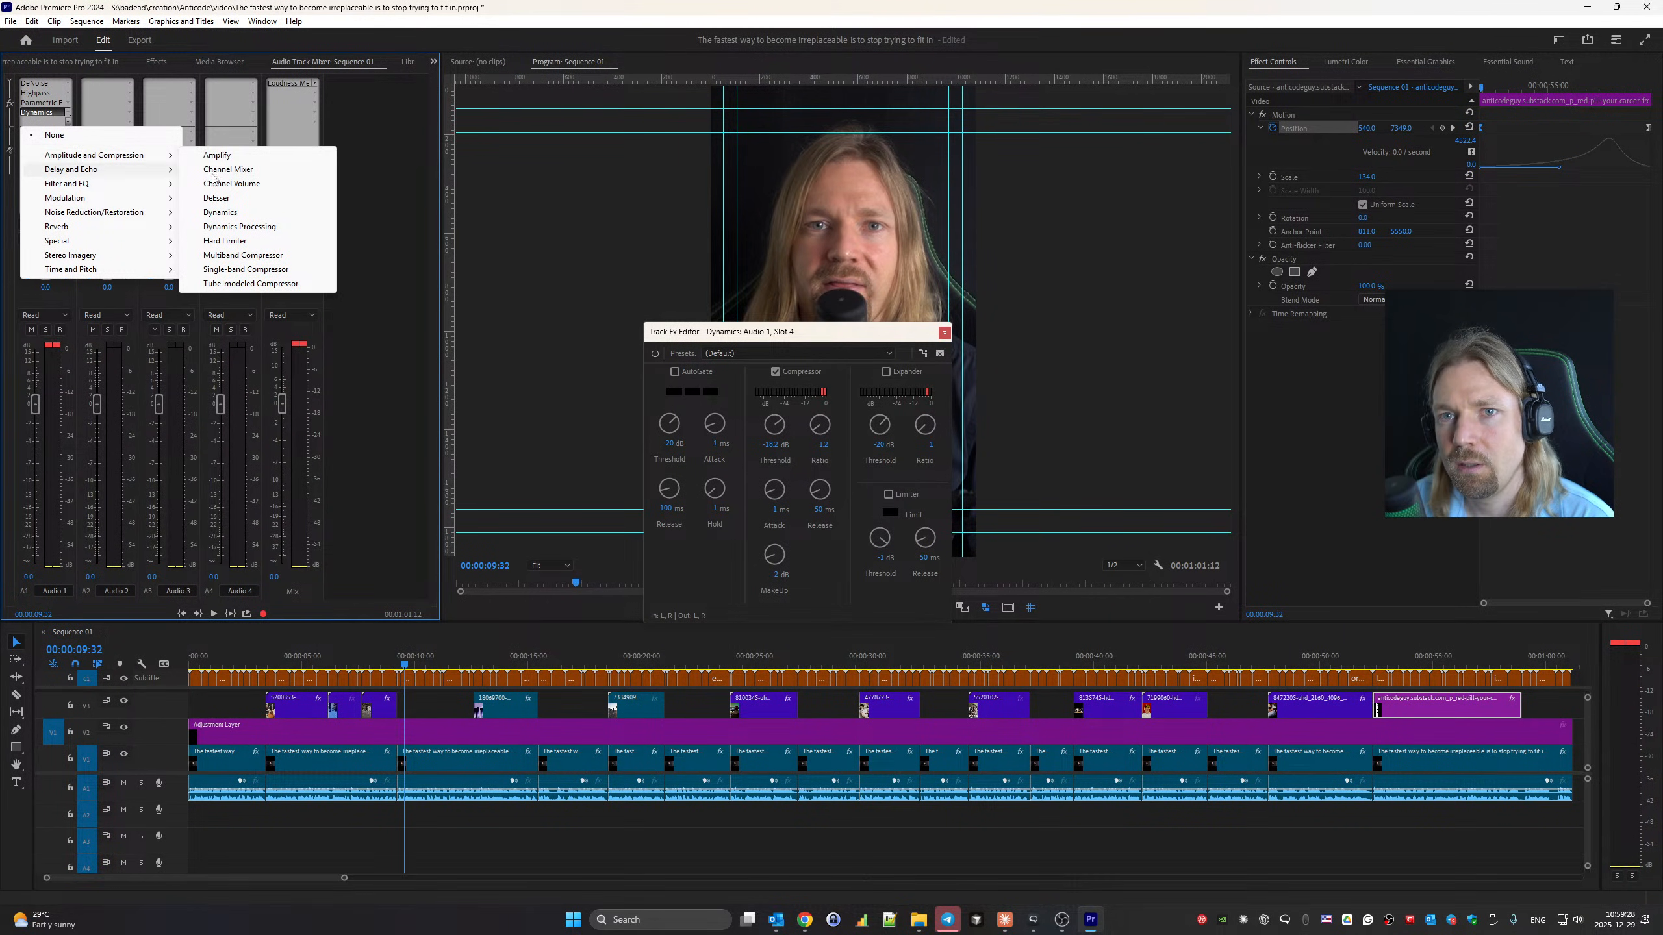
left_click(254, 241)
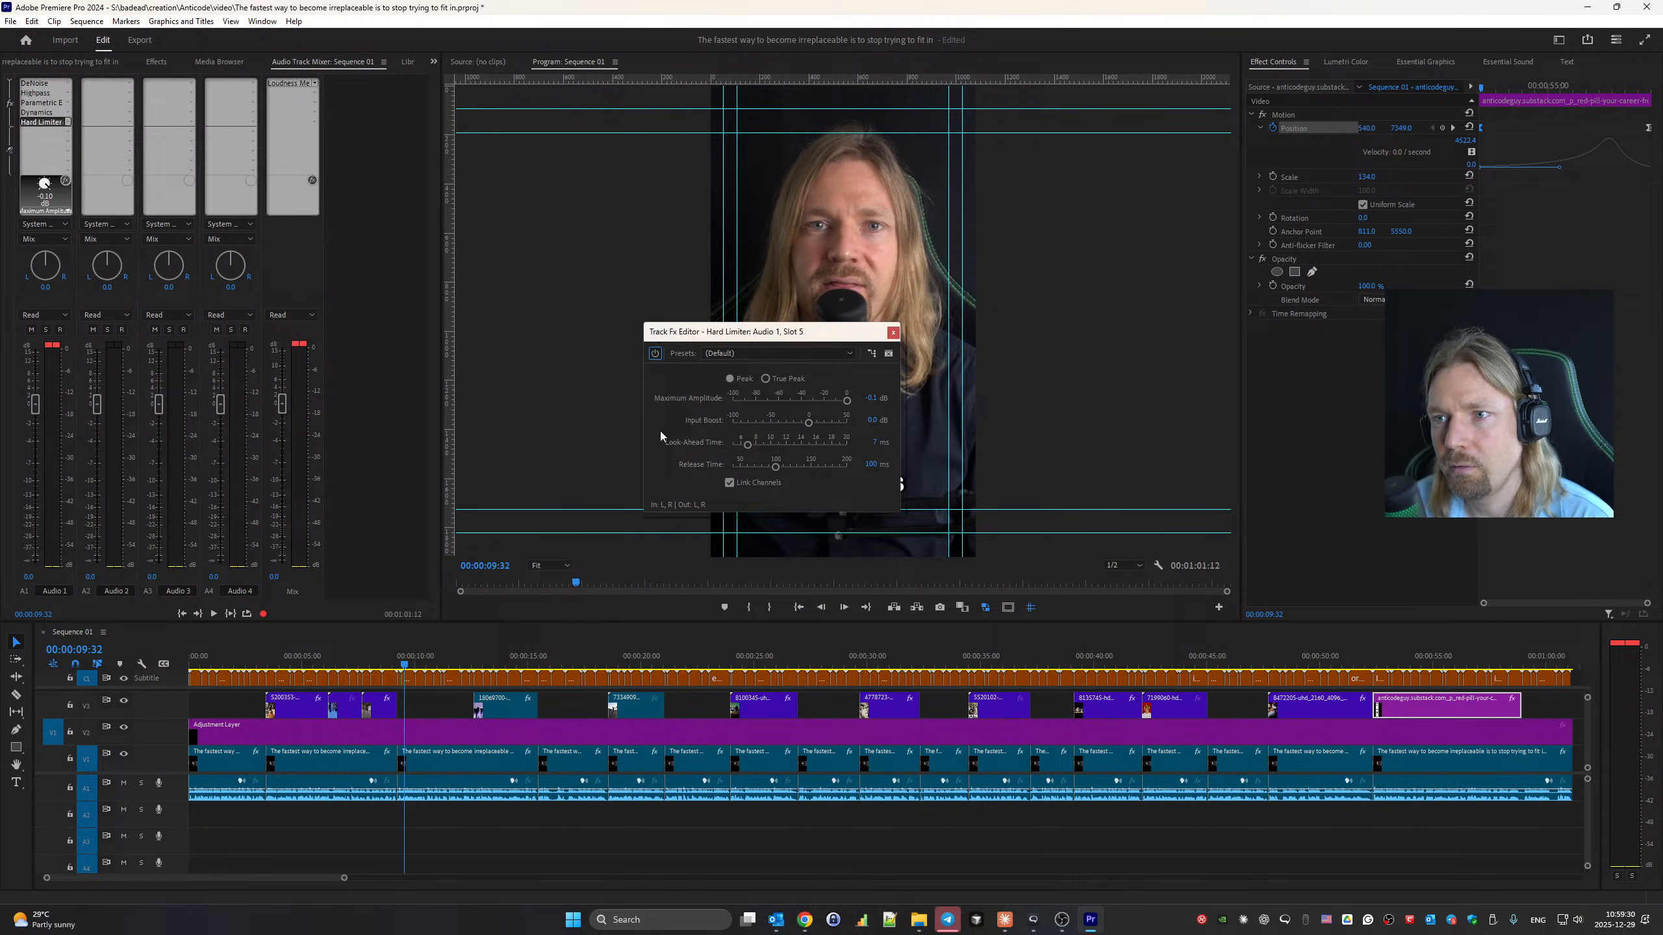
left_click(770, 380)
left_click(872, 399)
type("-1")
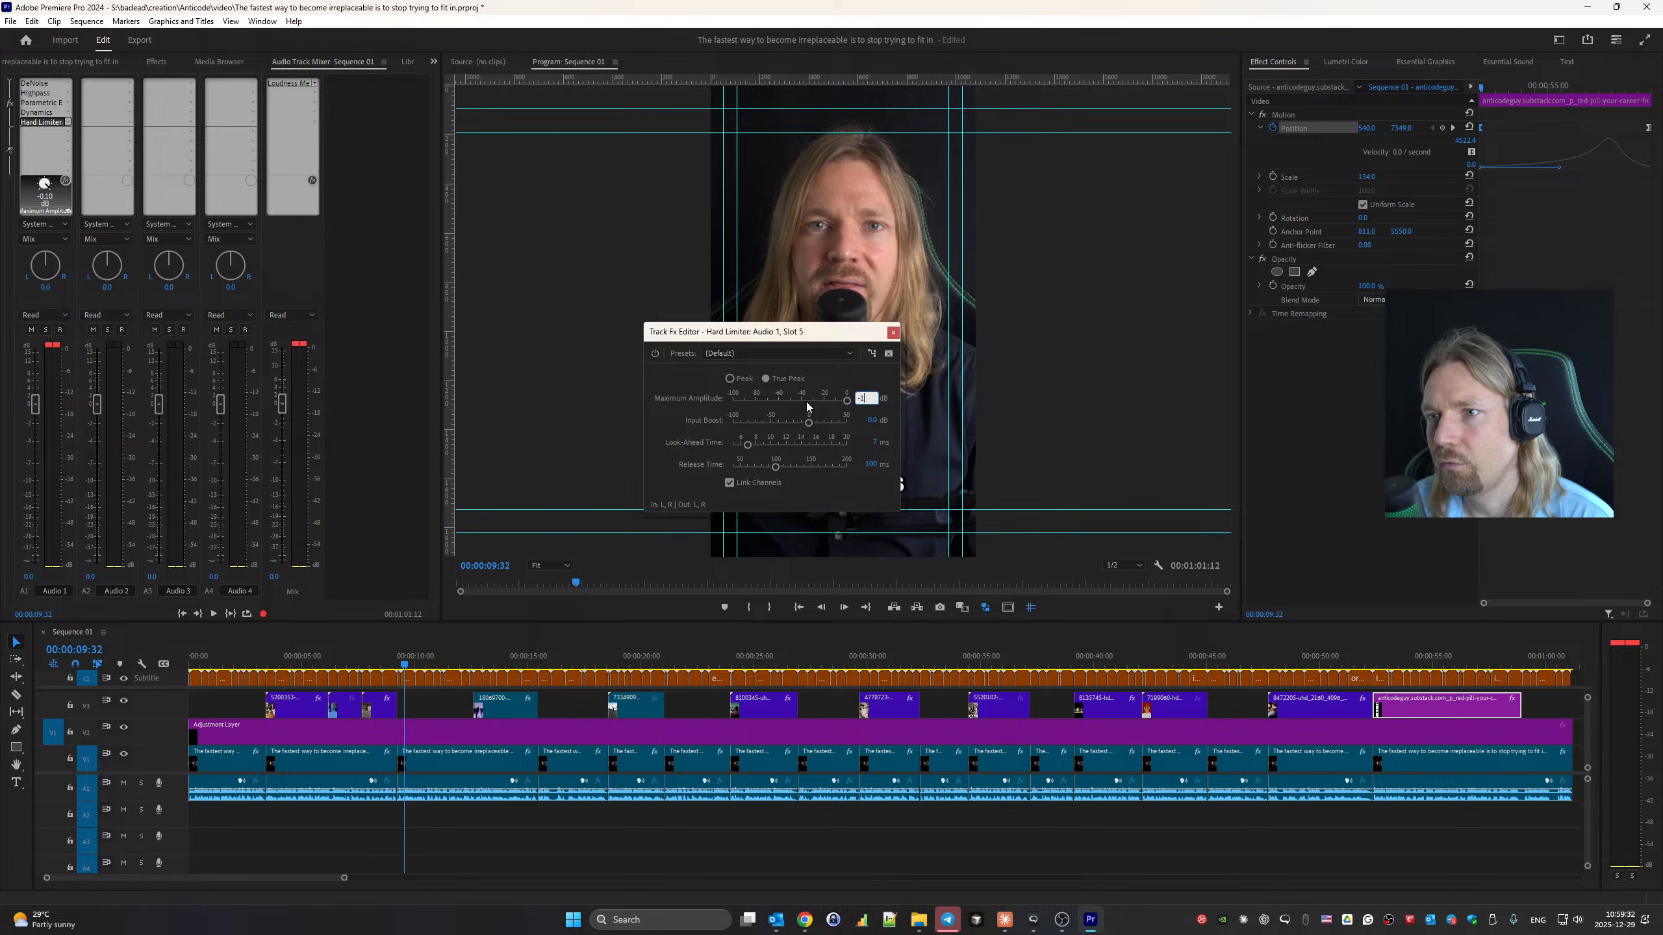
key("Return")
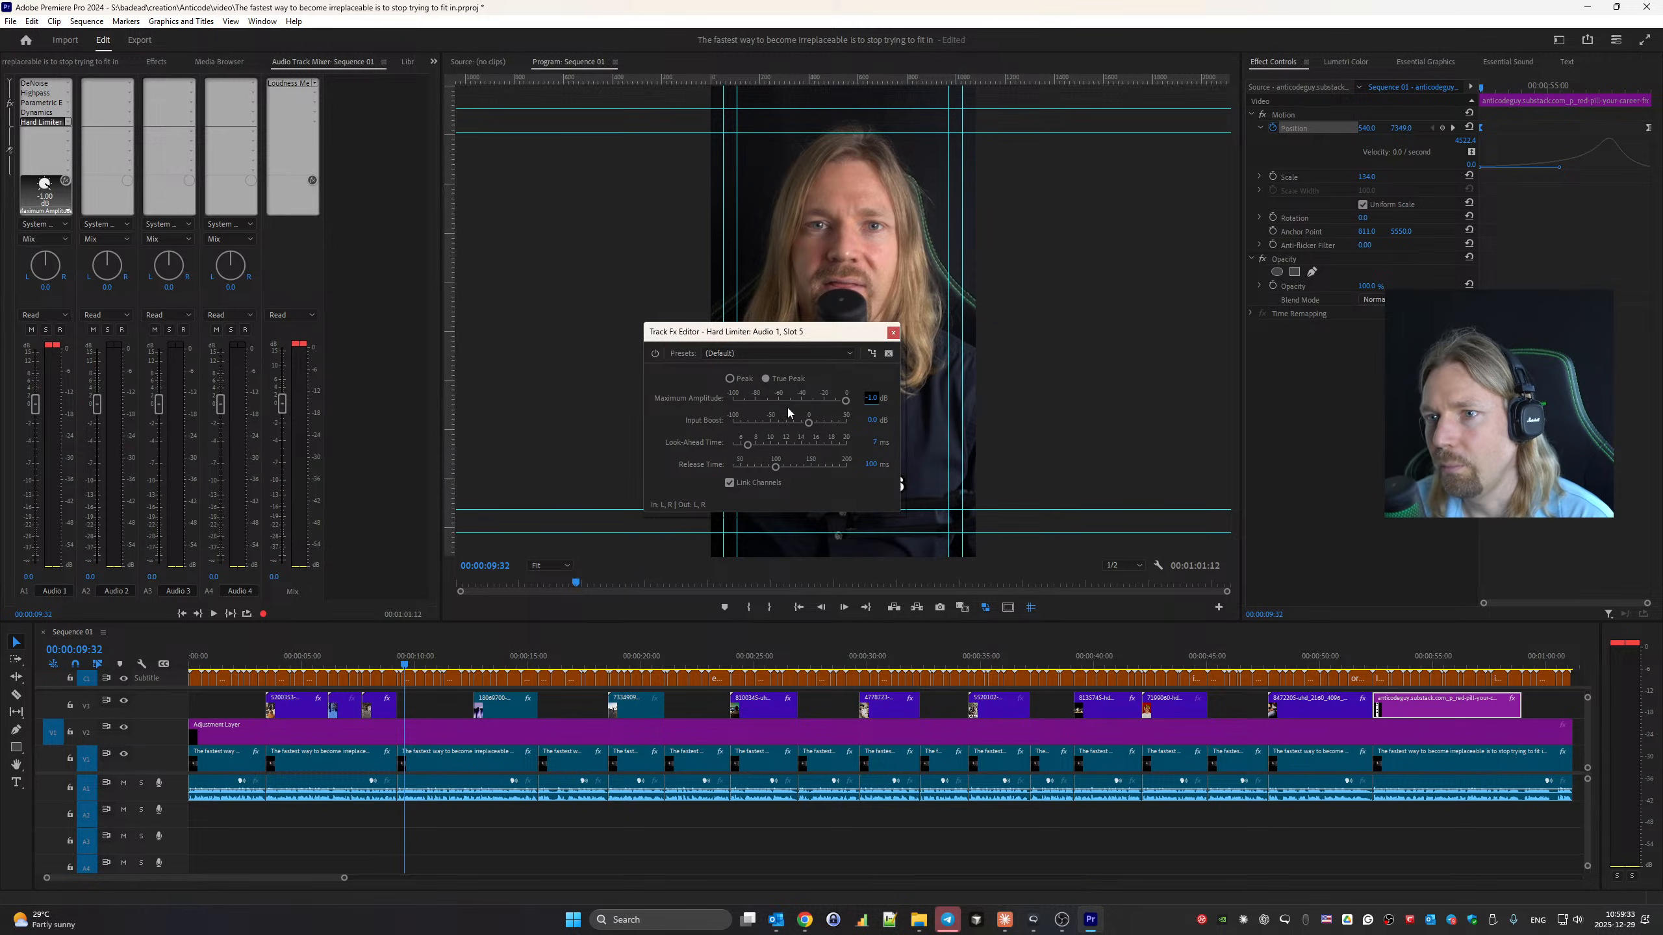
left_click(892, 332)
Reset the Mix track's Loudness Meter and play the first seconds from the sequence start to measure the loudness.
key("Home")
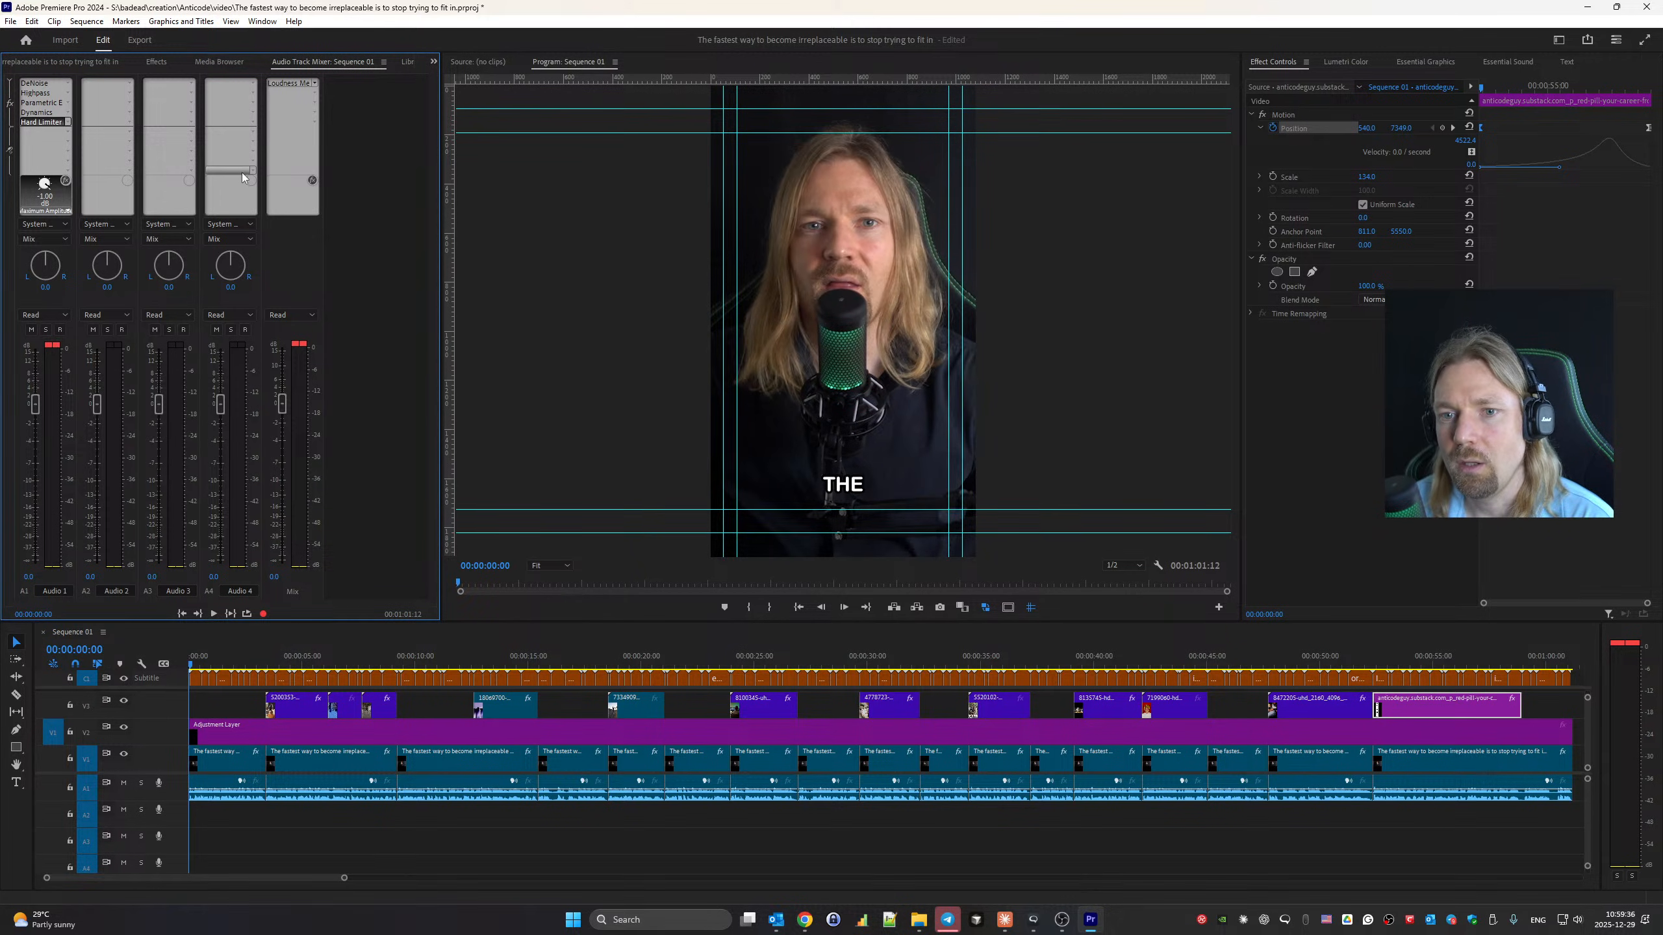
double_click(291, 83)
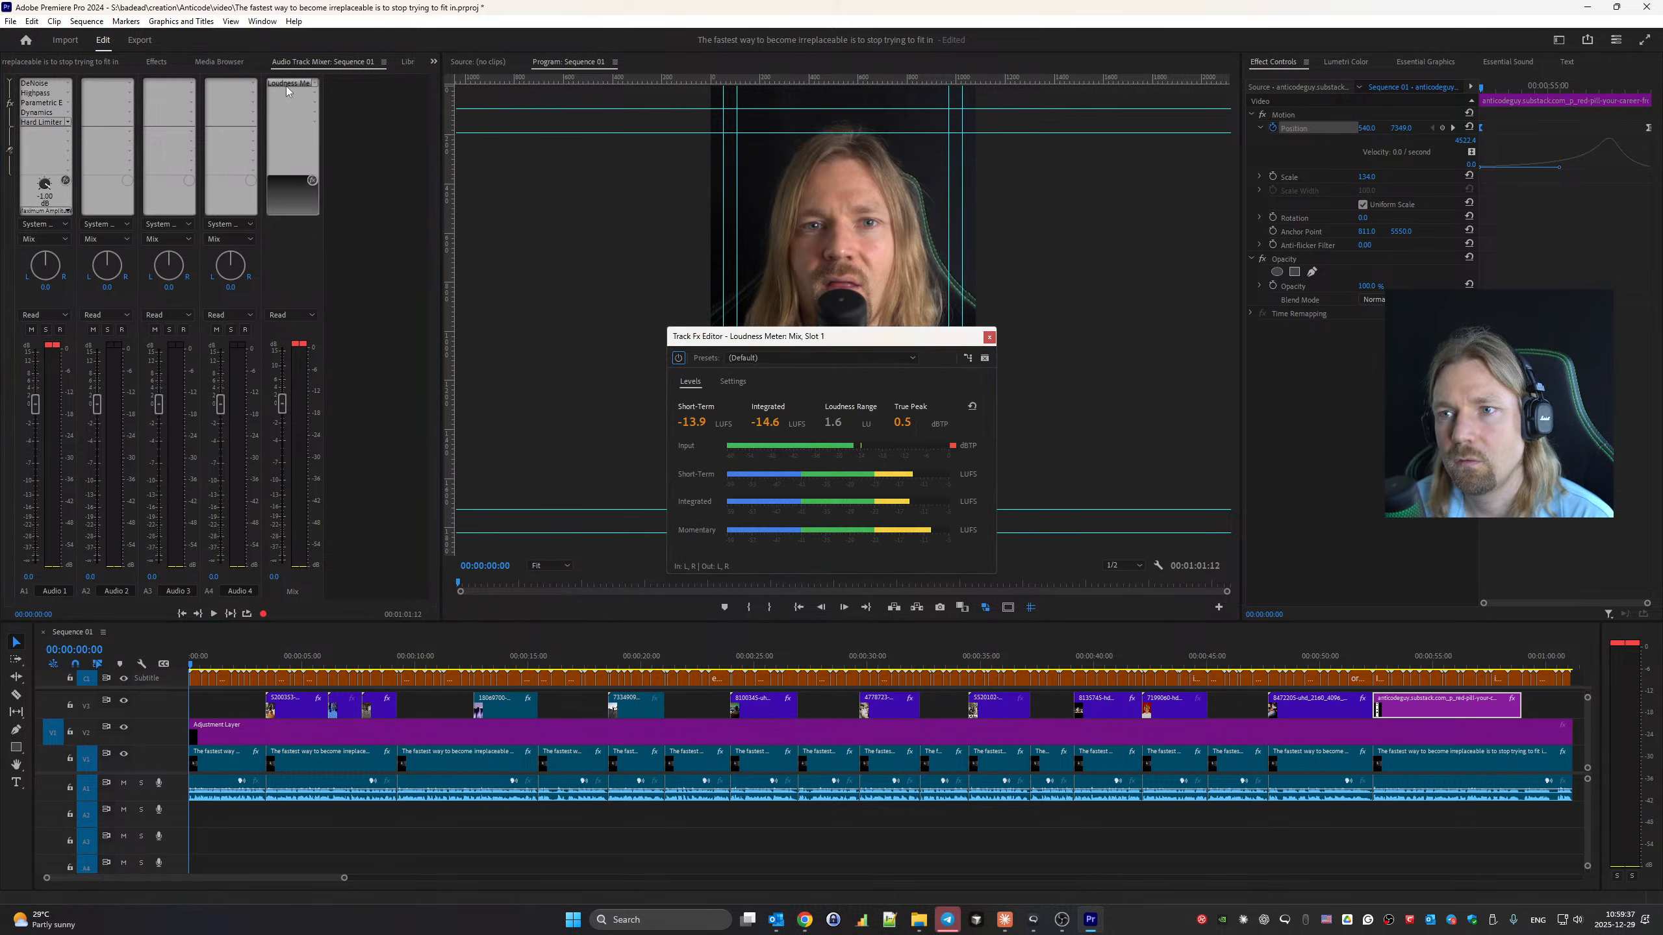
left_click(972, 405)
key("space")
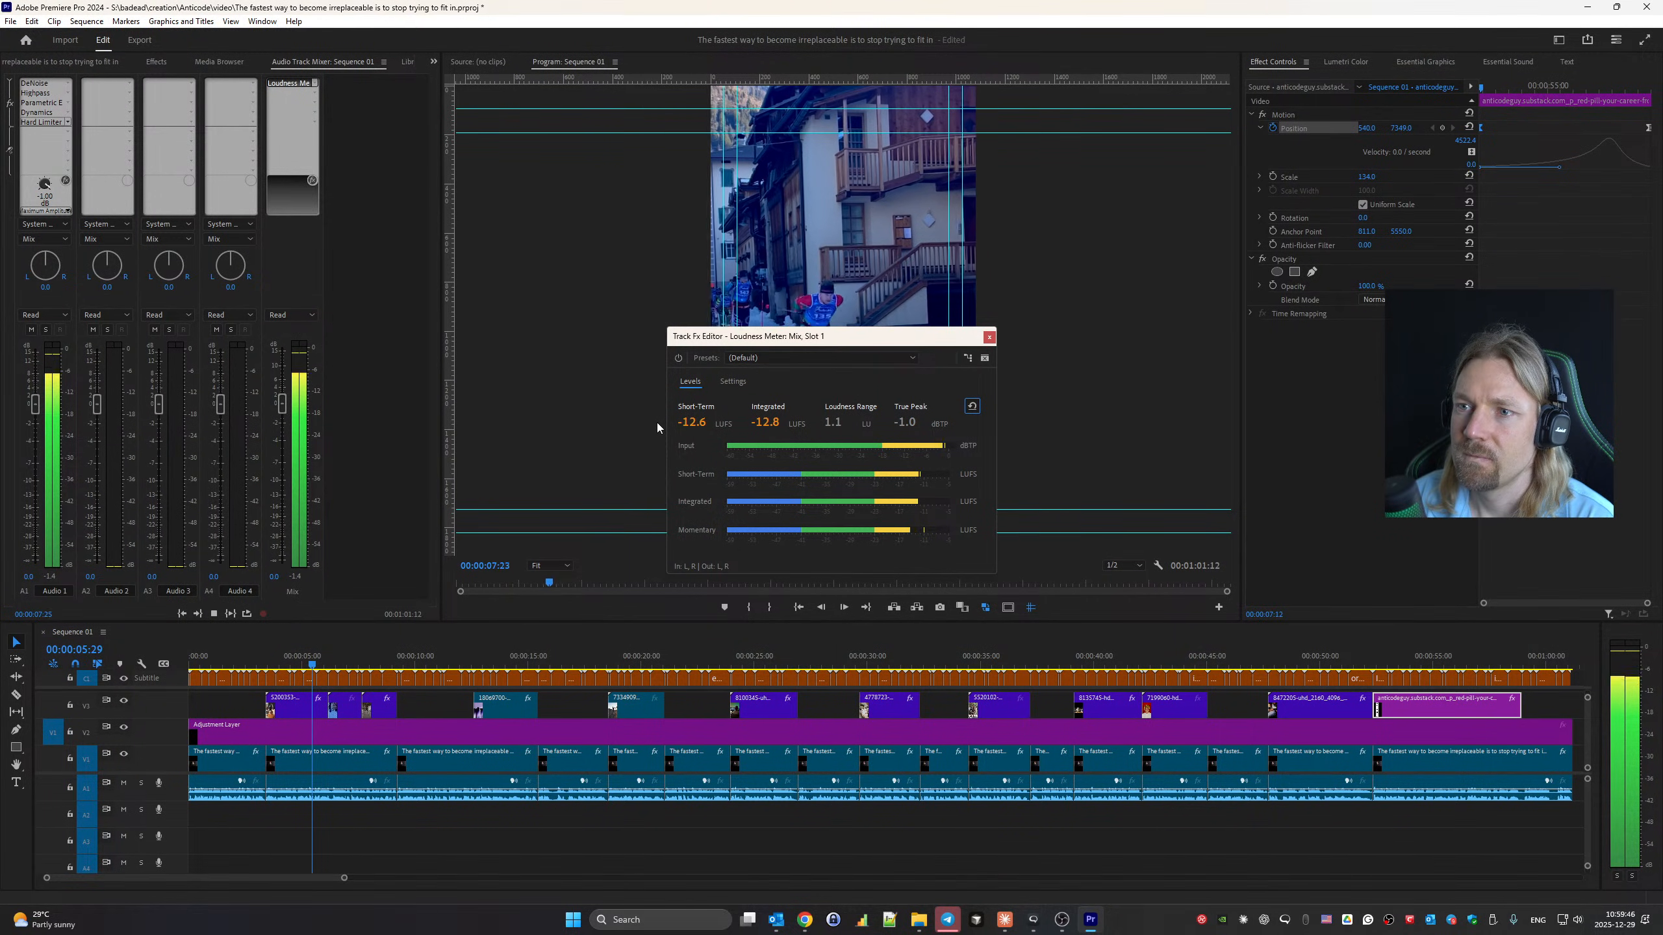
key("space")
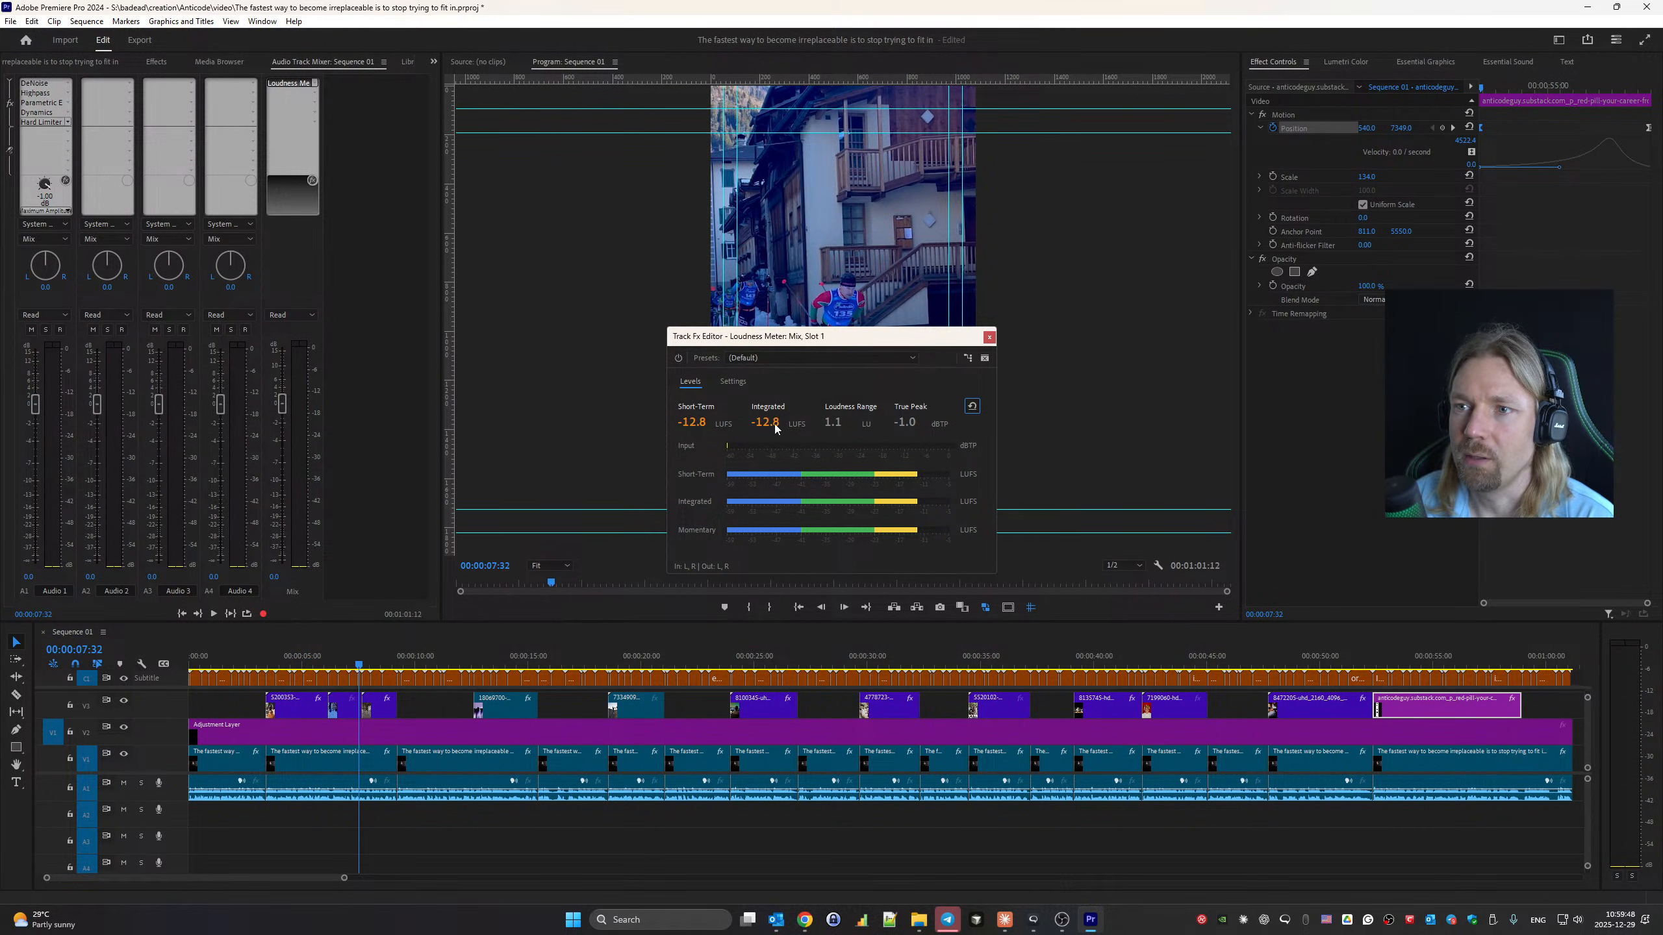
Set the makeup gain of Audio 1's Dynamics compressor to 1 dB and lower the Parametric Equalizer's master gain.
double_click(40, 112)
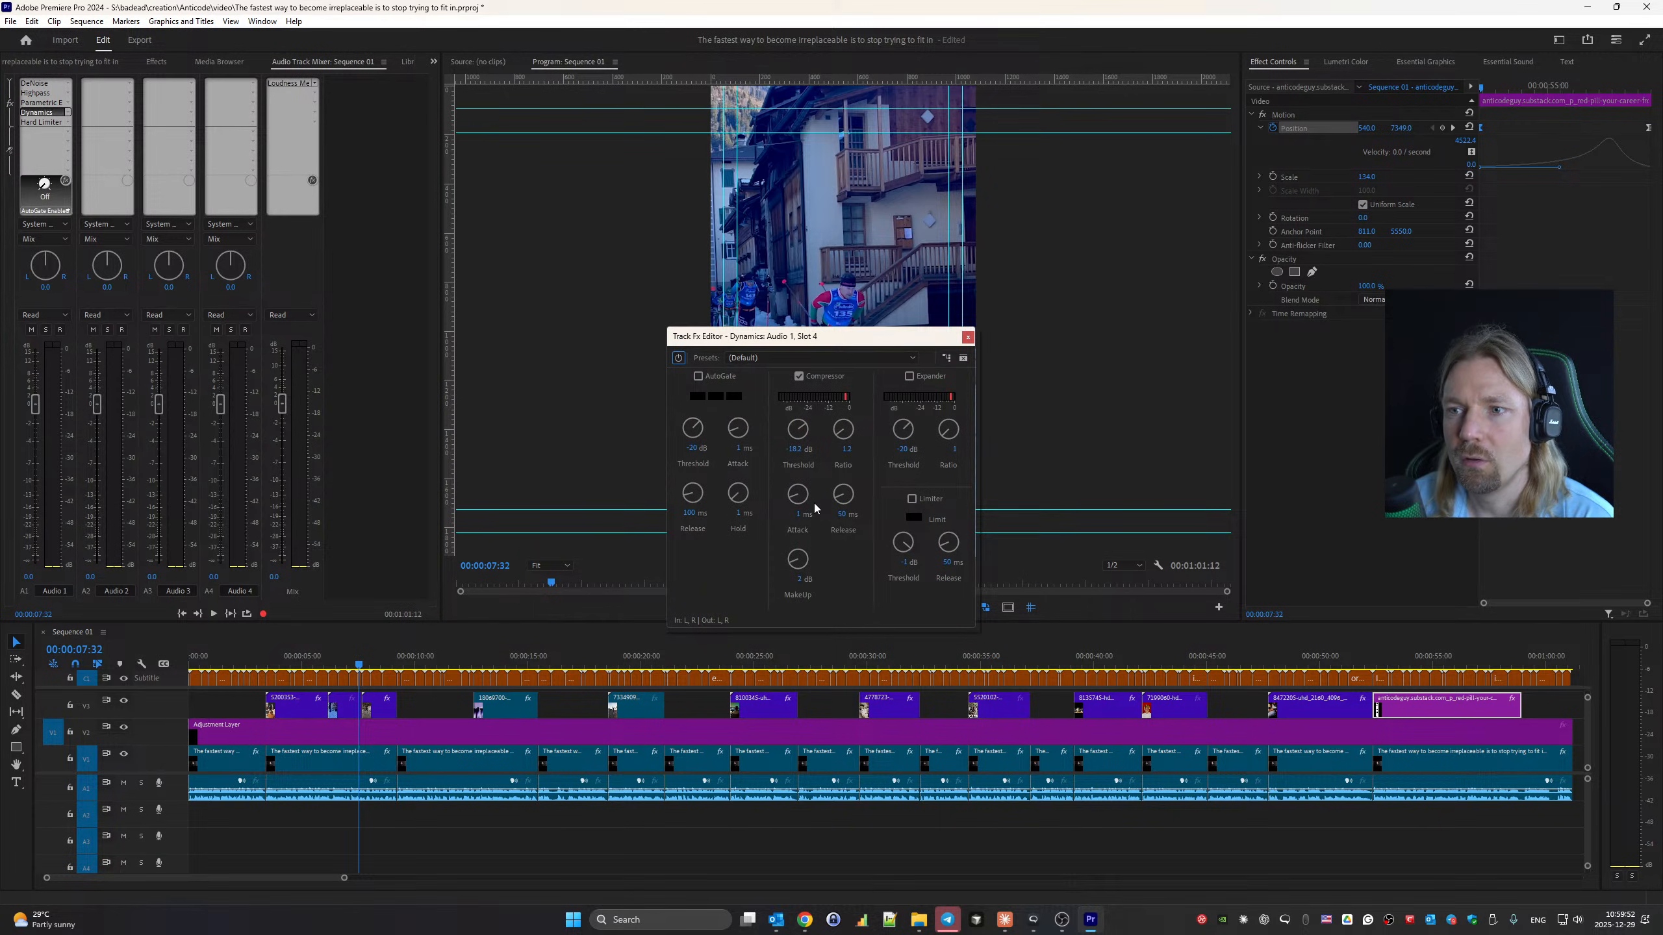
left_click(799, 579)
type("1")
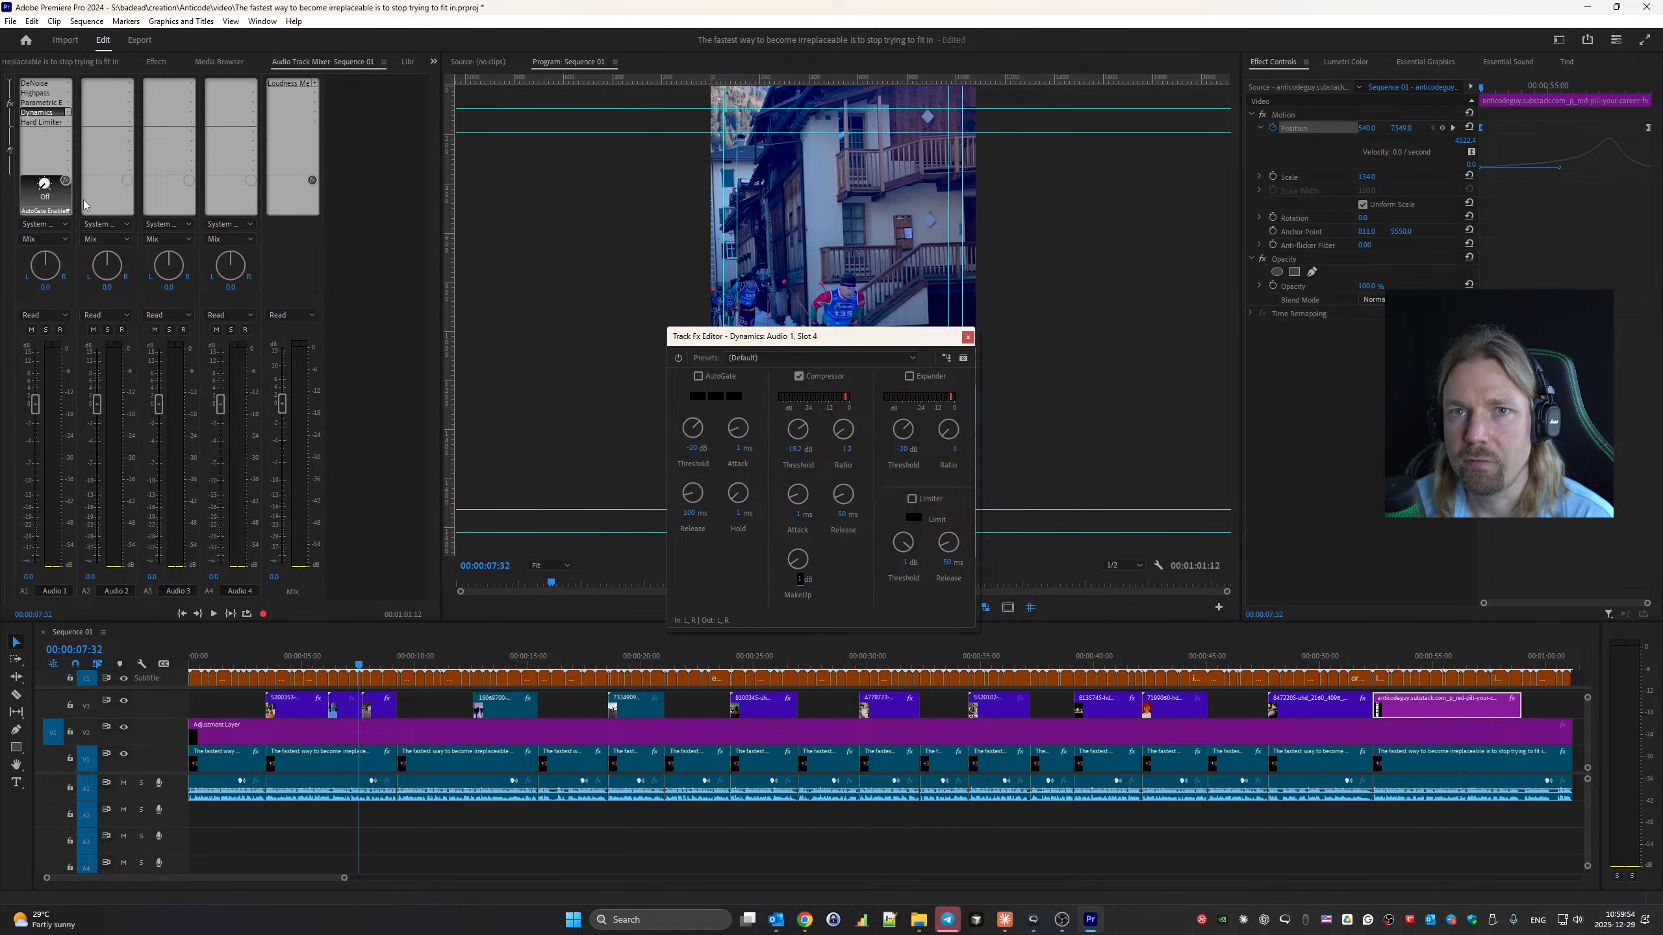
double_click(41, 102)
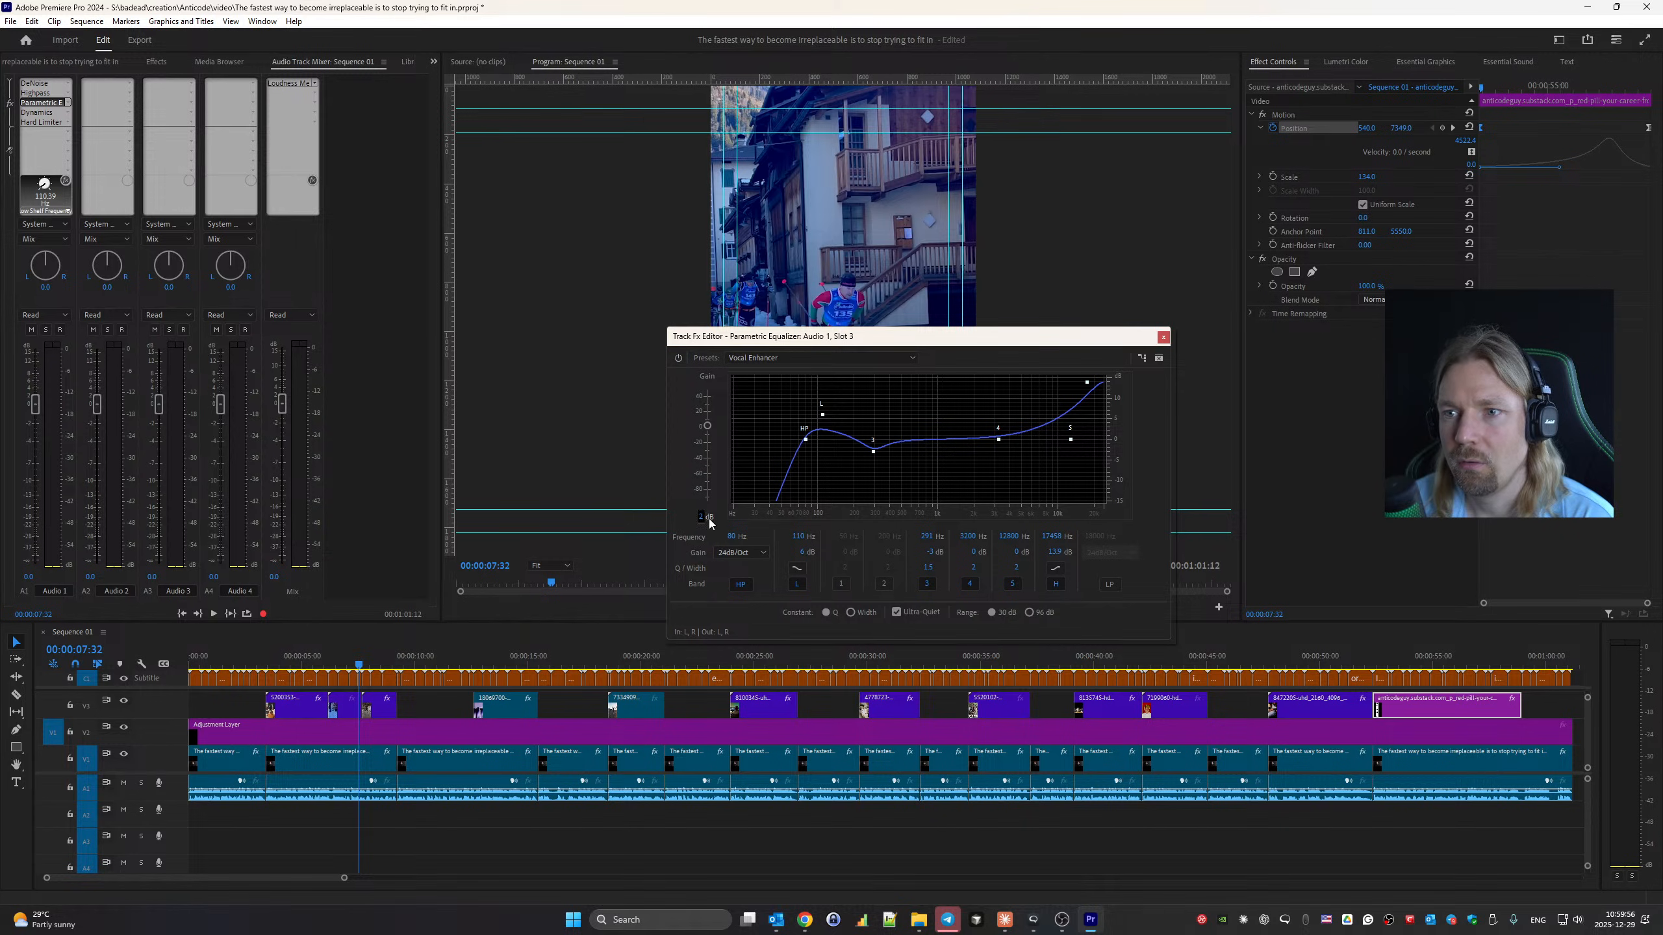
left_click(1163, 337)
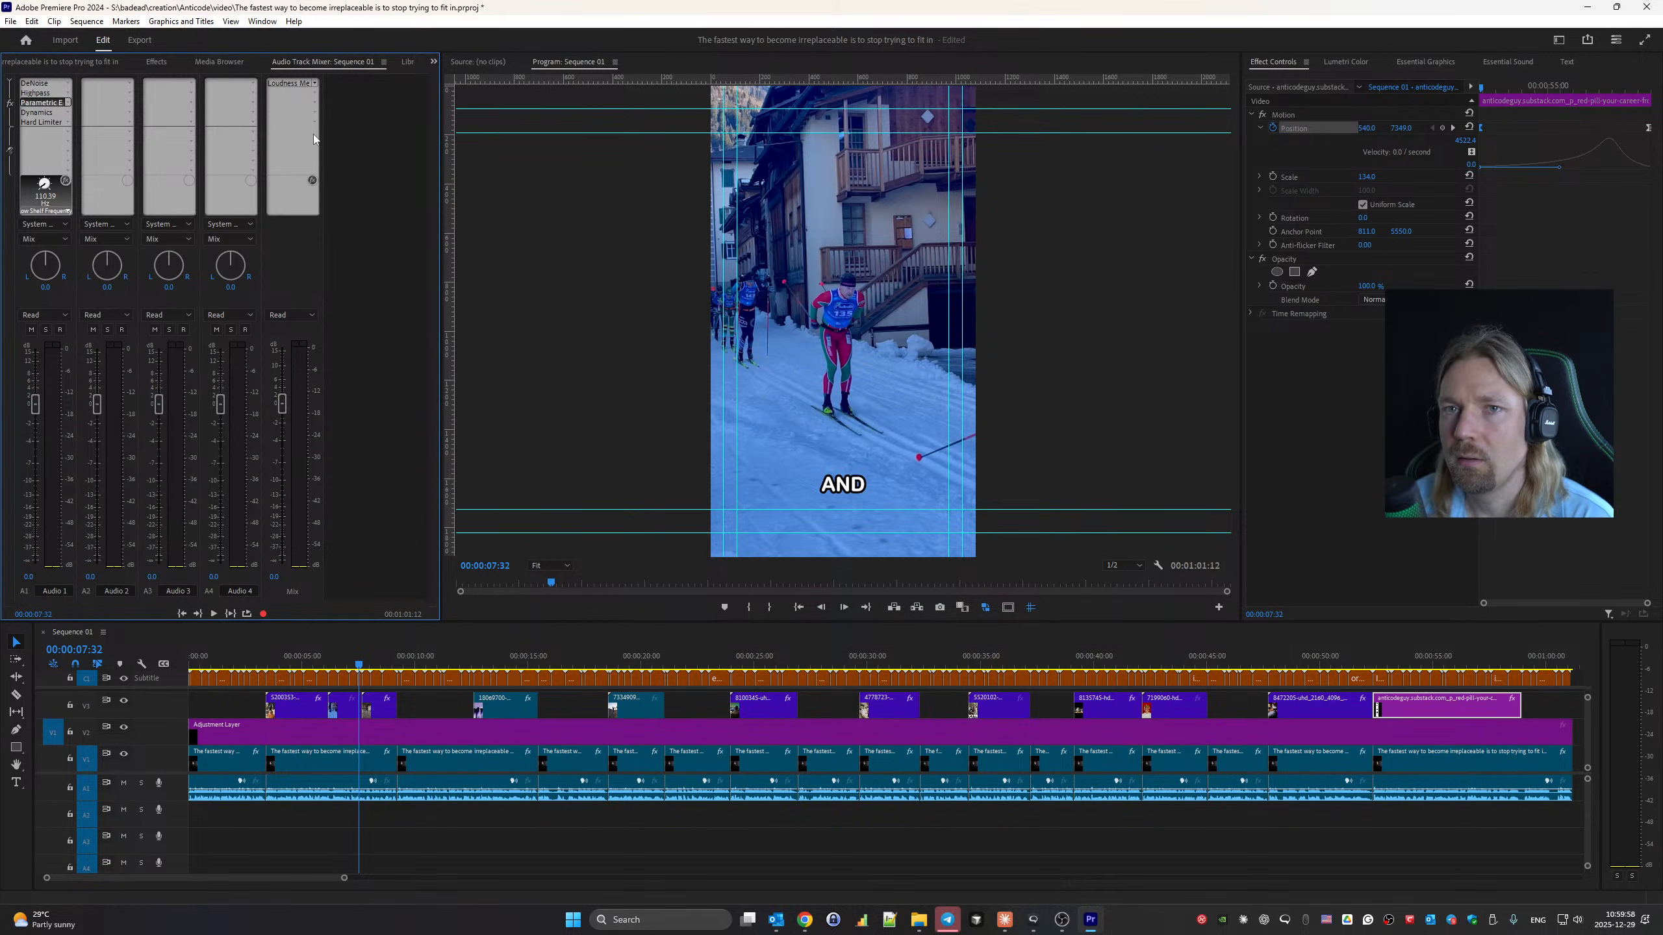
Reopen and reset the Mix track's Loudness Meter, then replay from the sequence start to recheck the loudness after the gain changes.
double_click(292, 83)
key("Home")
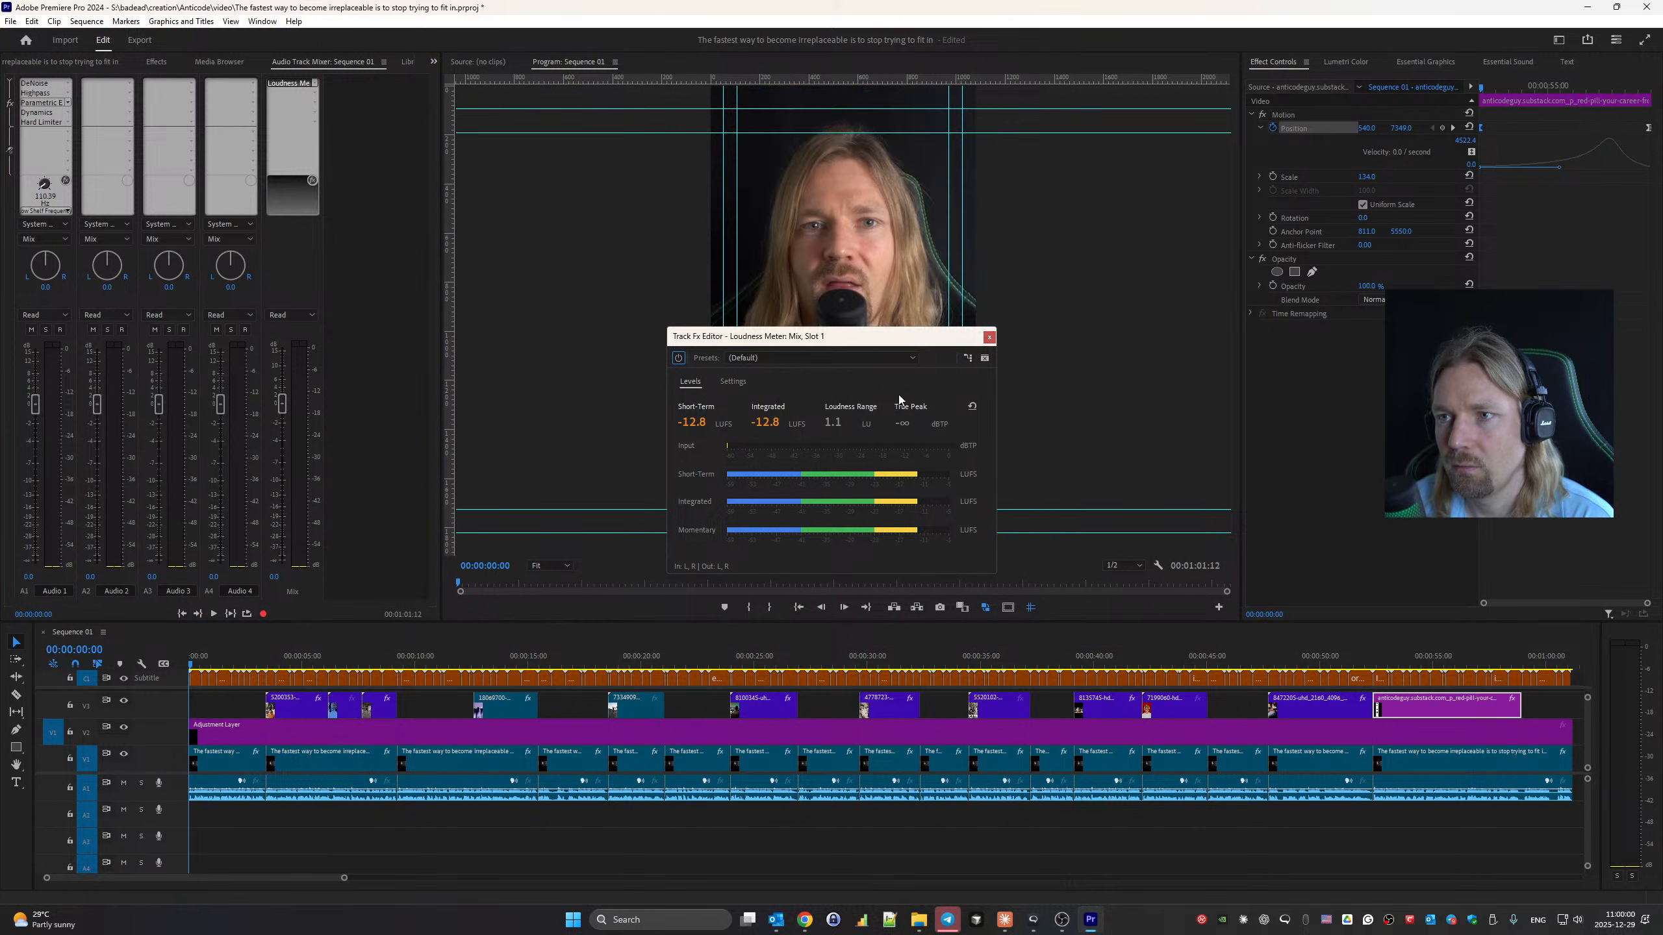
left_click(973, 406)
key("space")
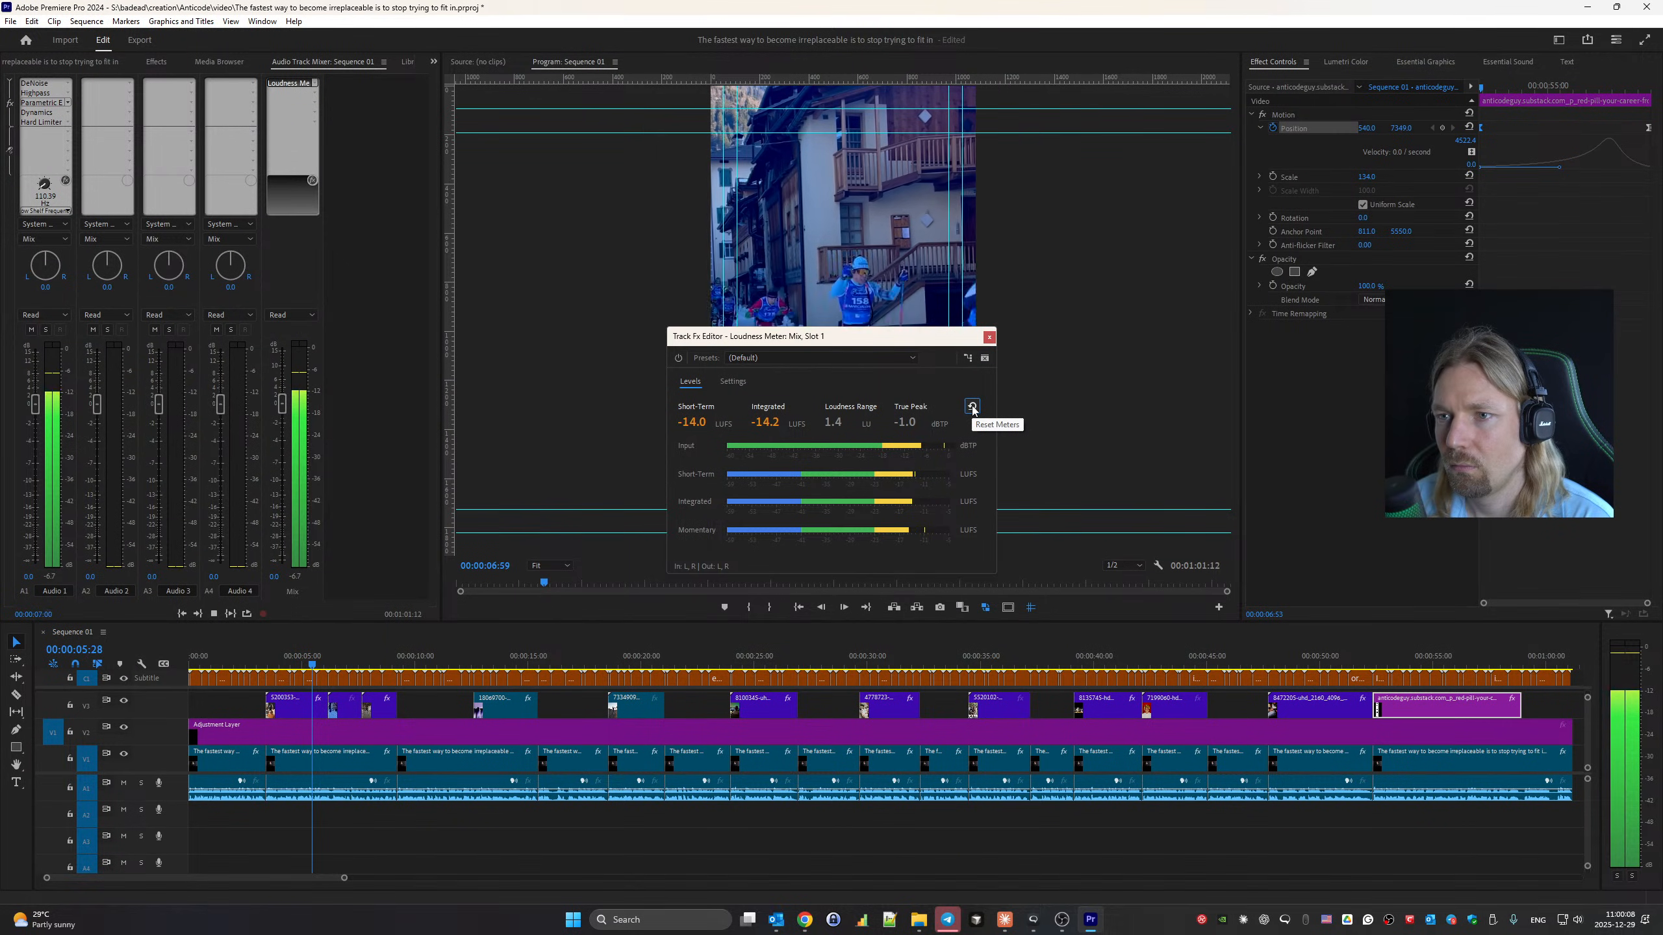
Stop playback, set the Mix track's Loudness Meter preset to YouTube and close its effect editor.
key("space")
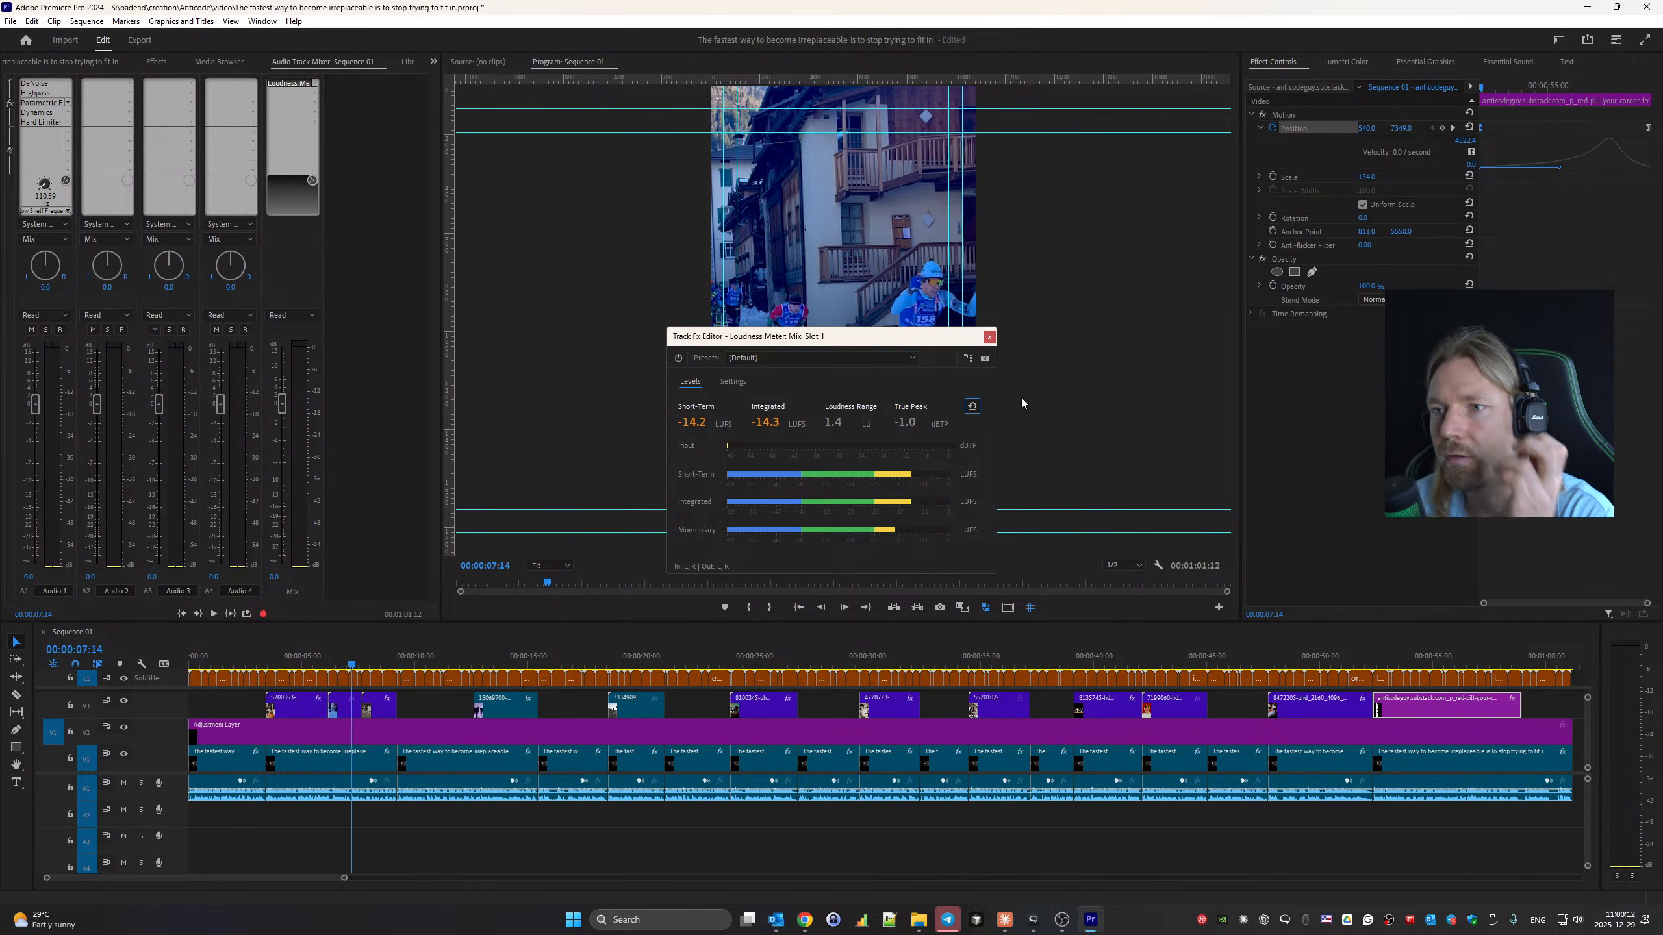
left_click(772, 360)
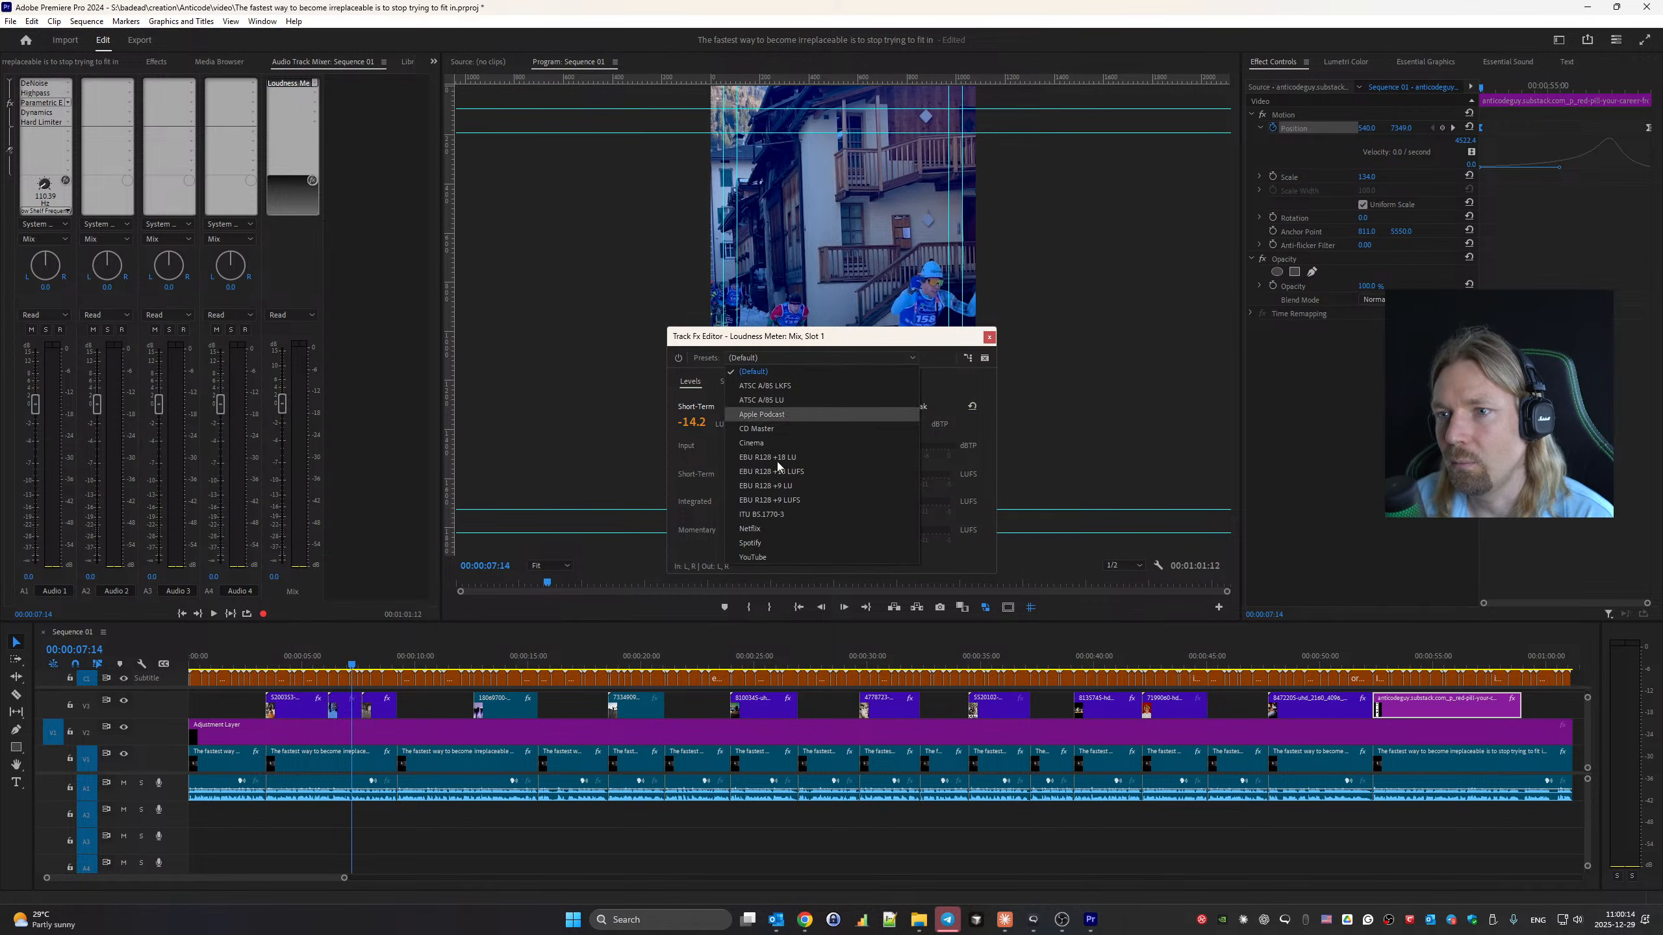
left_click(796, 557)
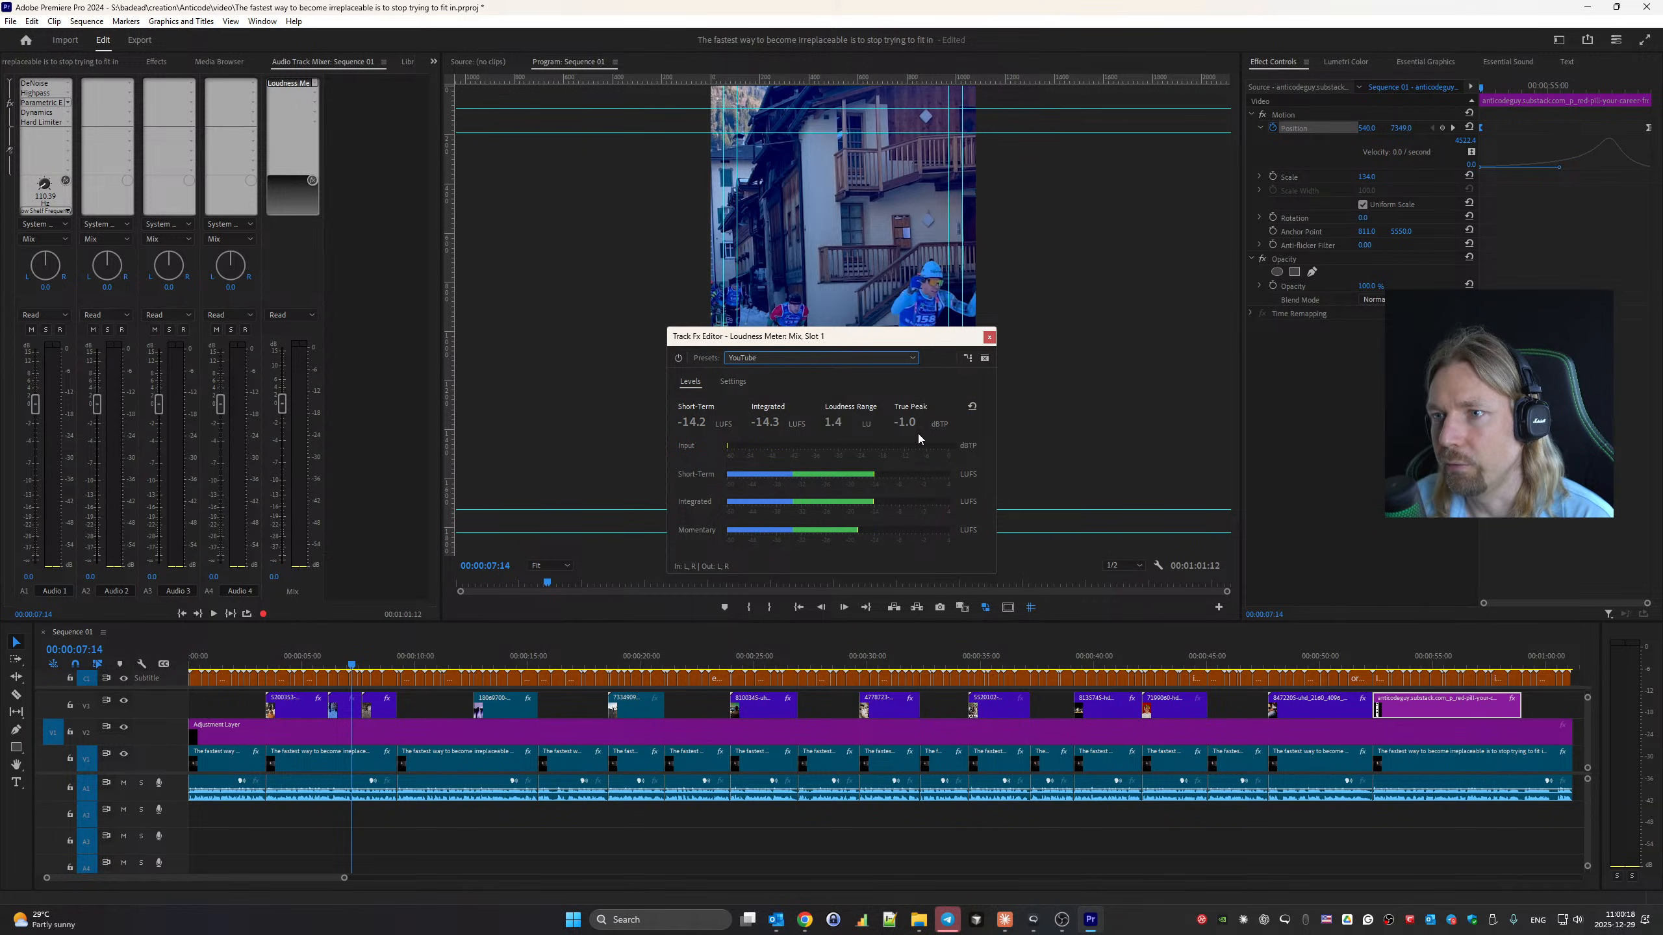
left_click(989, 337)
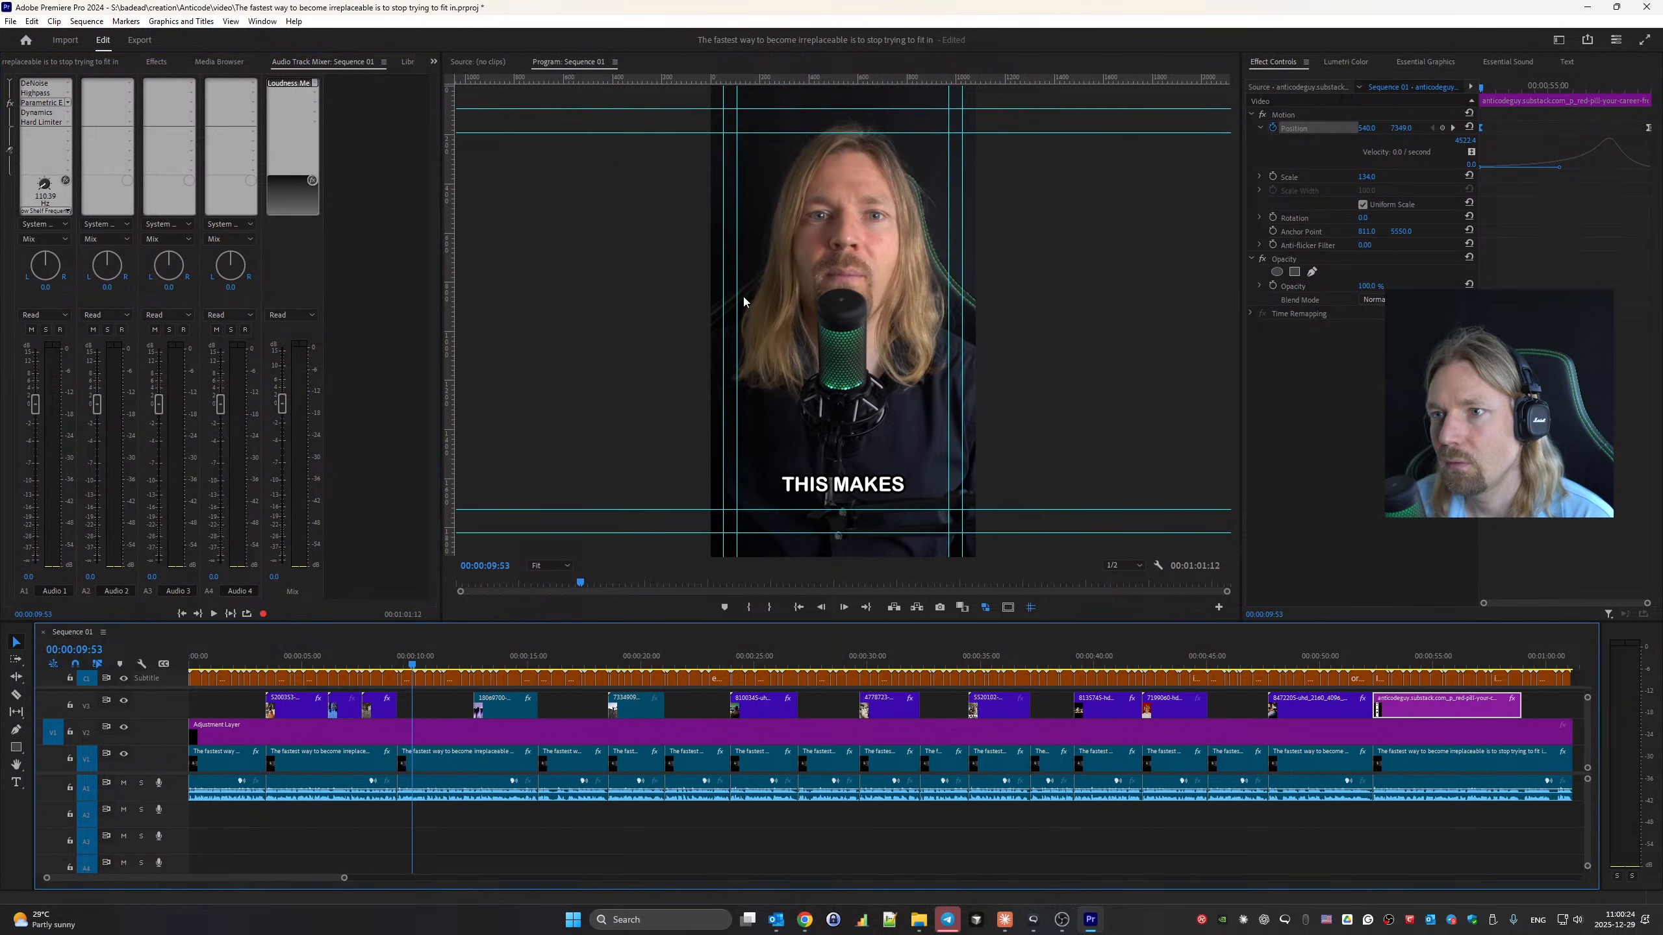
Bring the music file "Scale The Wall" in from the file explorer, placing it on Audio 2 from the sequence start.
left_click(157, 62)
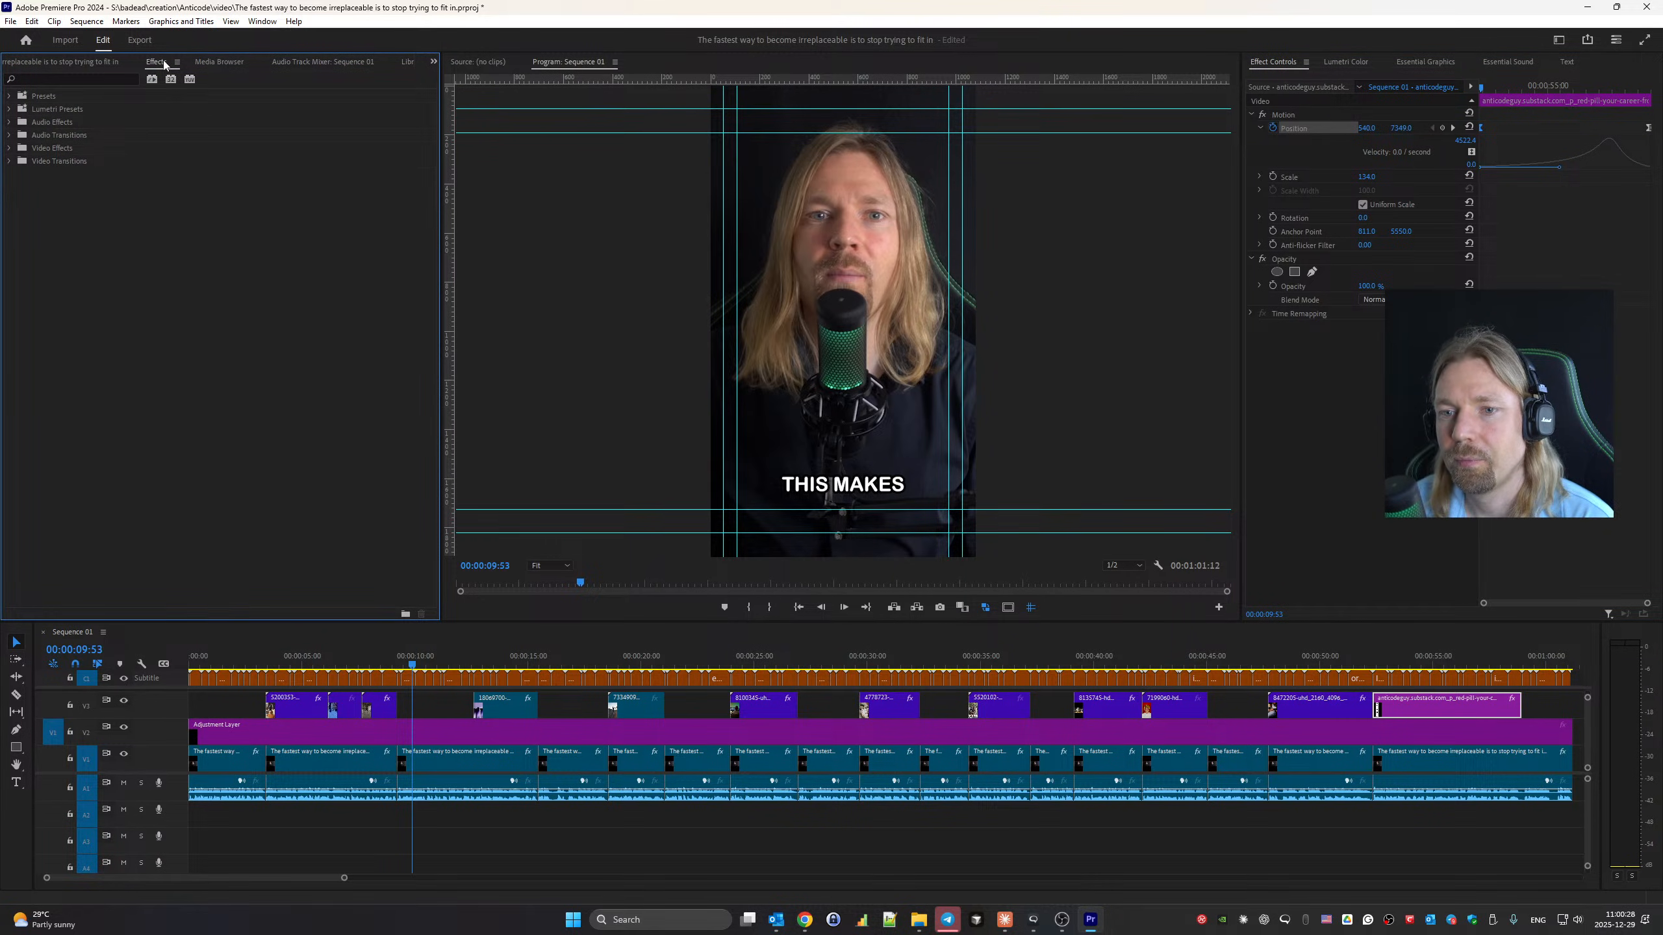
key("super+e")
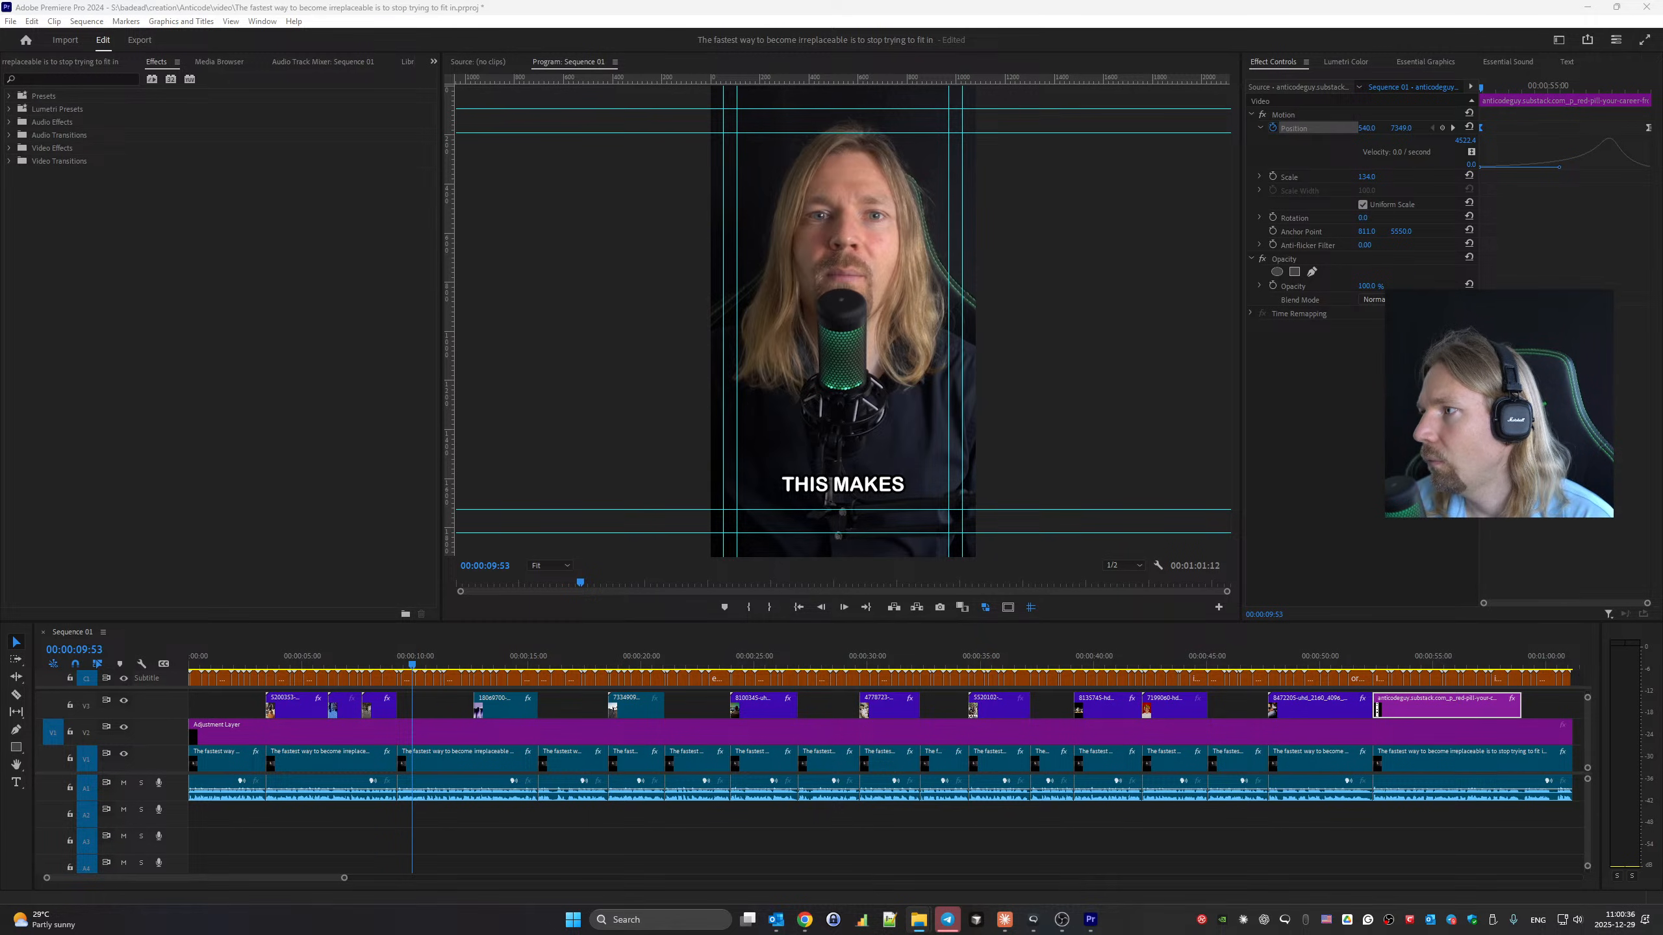
left_click_drag(393, 863, 191, 815)
left_click(315, 654)
key("Home")
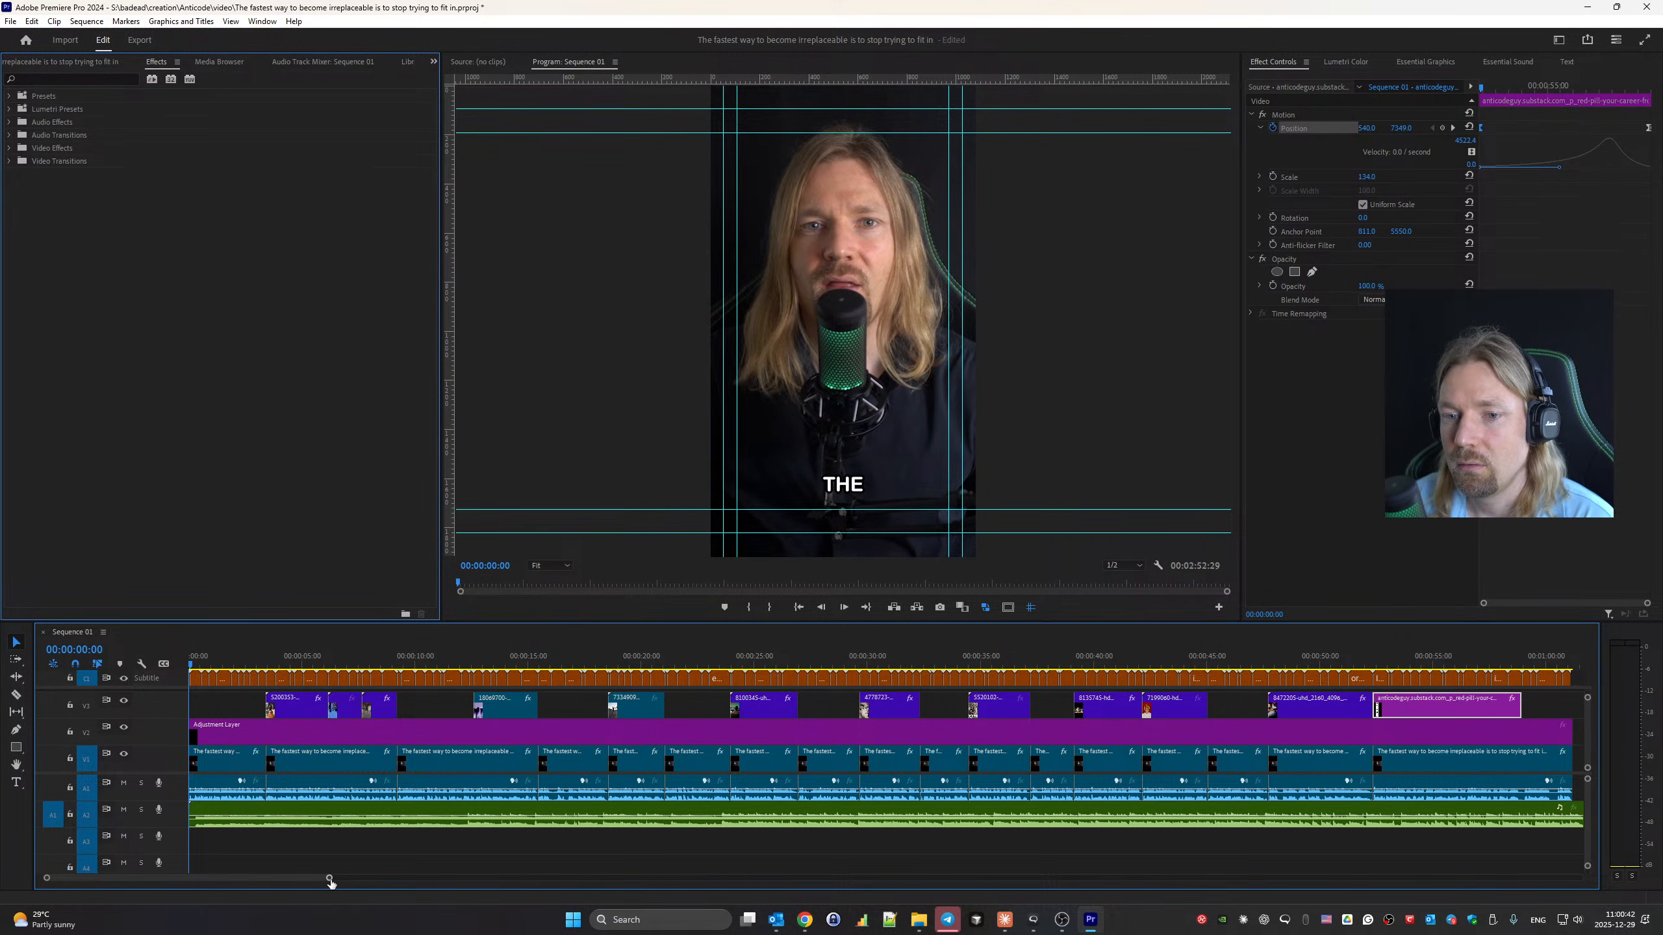
Trim the silent opening off the Audio 2 music clip, then cut it at the video's end and delete the excess.
left_click_drag(331, 881, 131, 882)
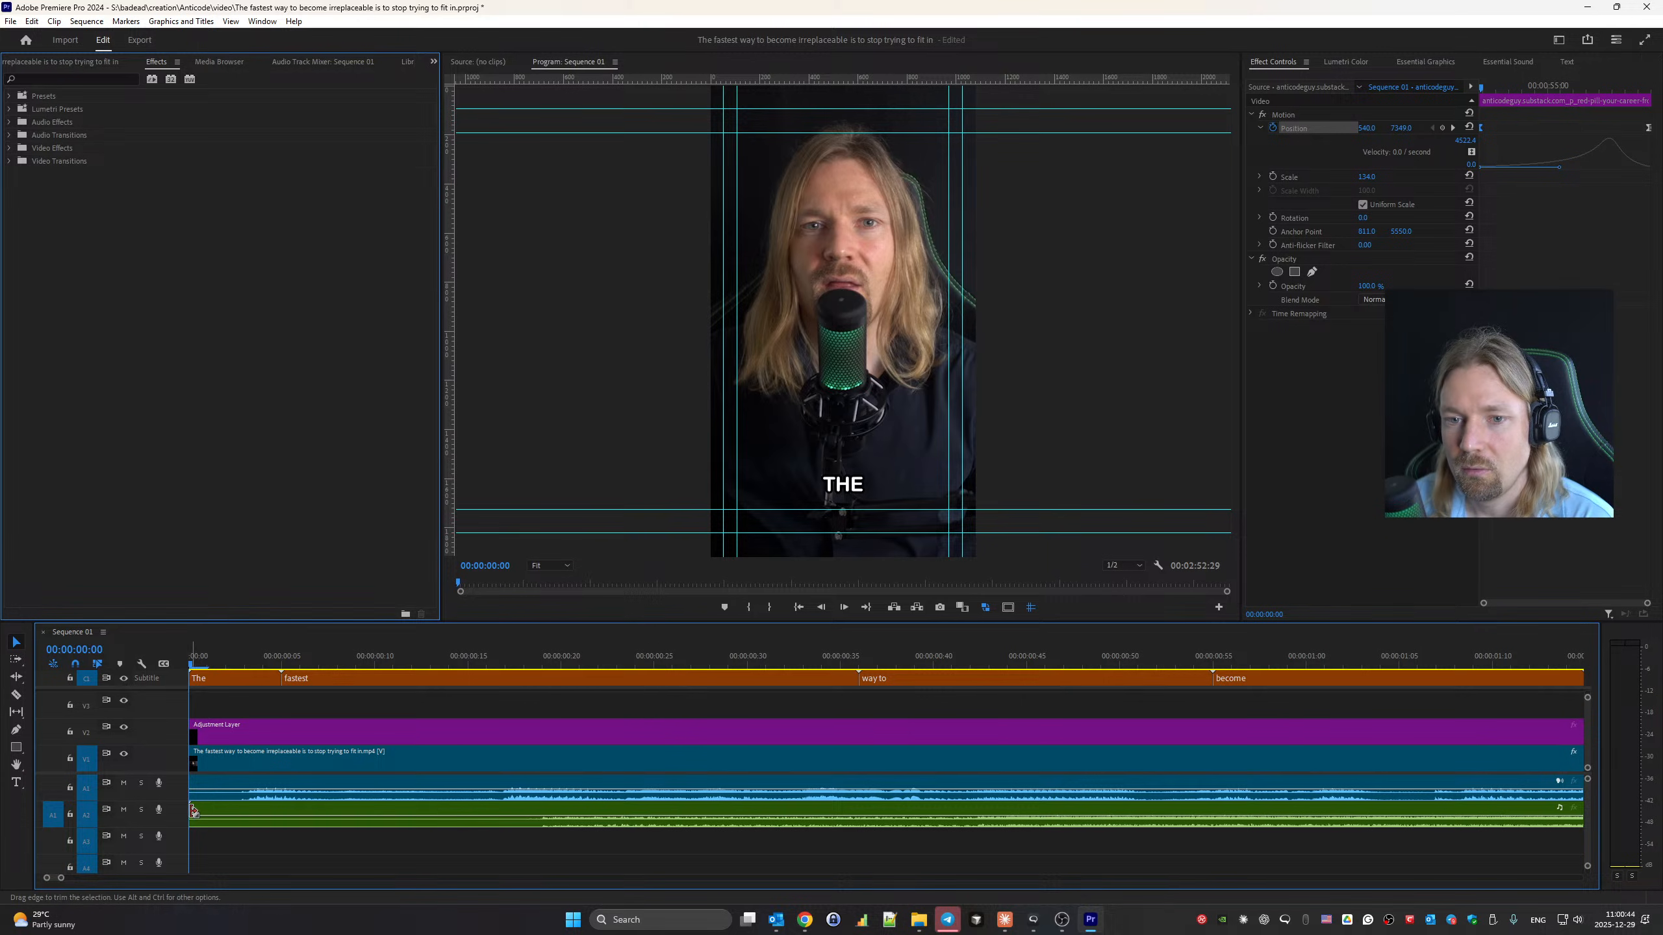
mouse_move(193, 811)
left_mouse_down()
mouse_move(537, 846)
mouse_move(194, 820)
left_mouse_up()
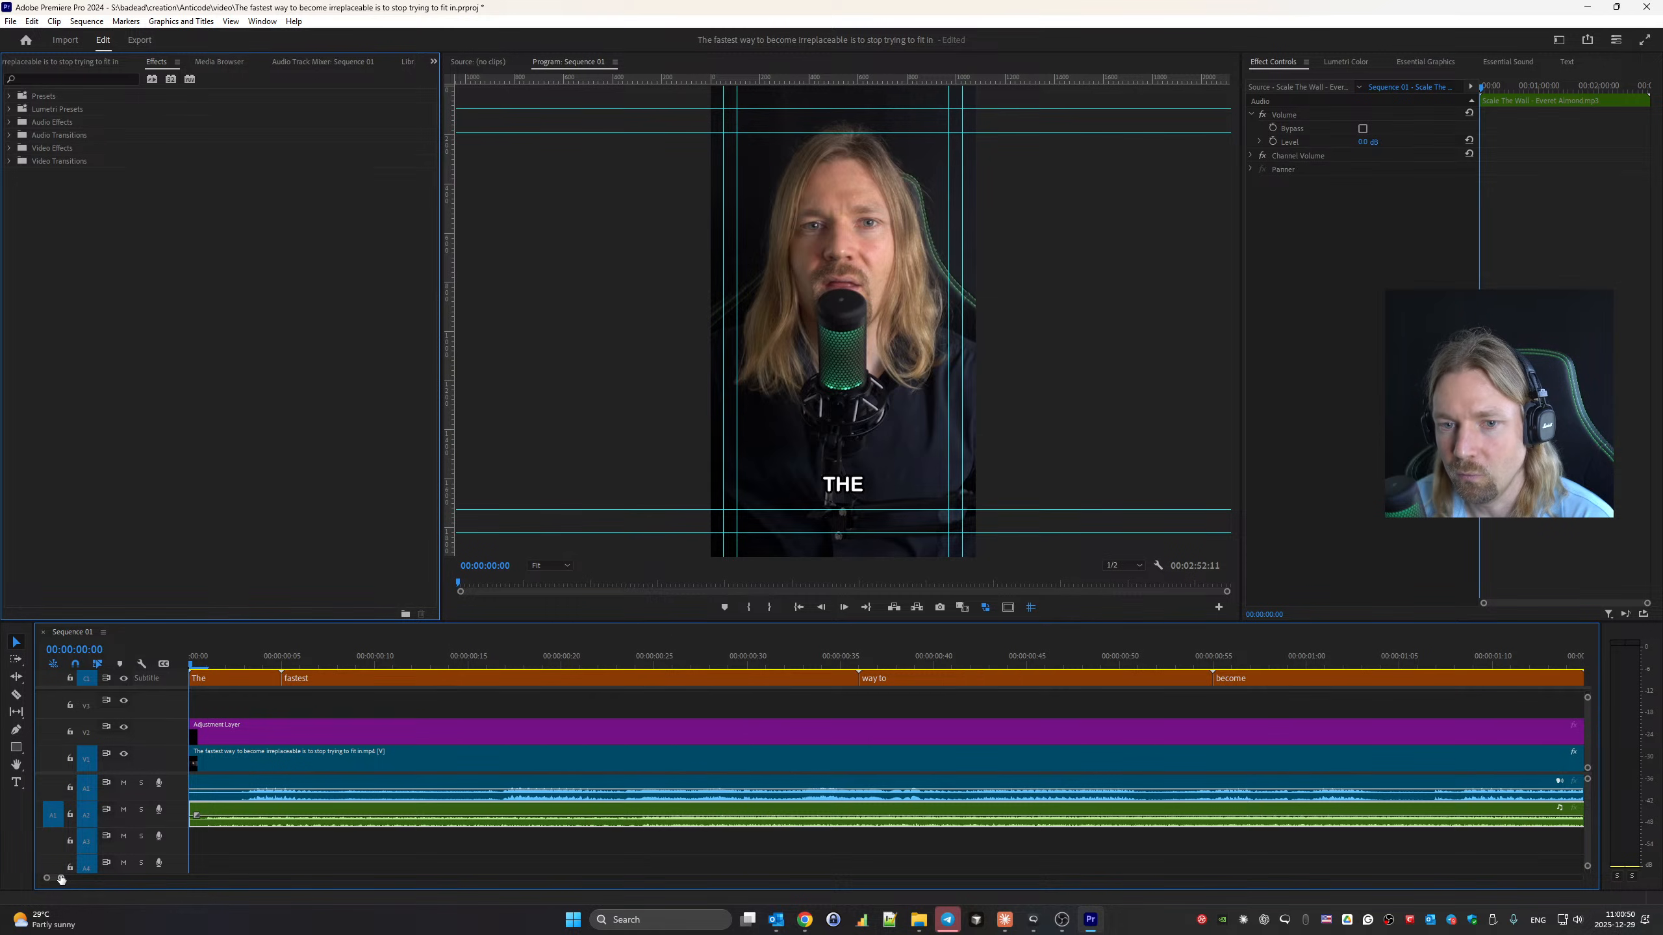
left_click_drag(61, 879, 346, 910)
key("c")
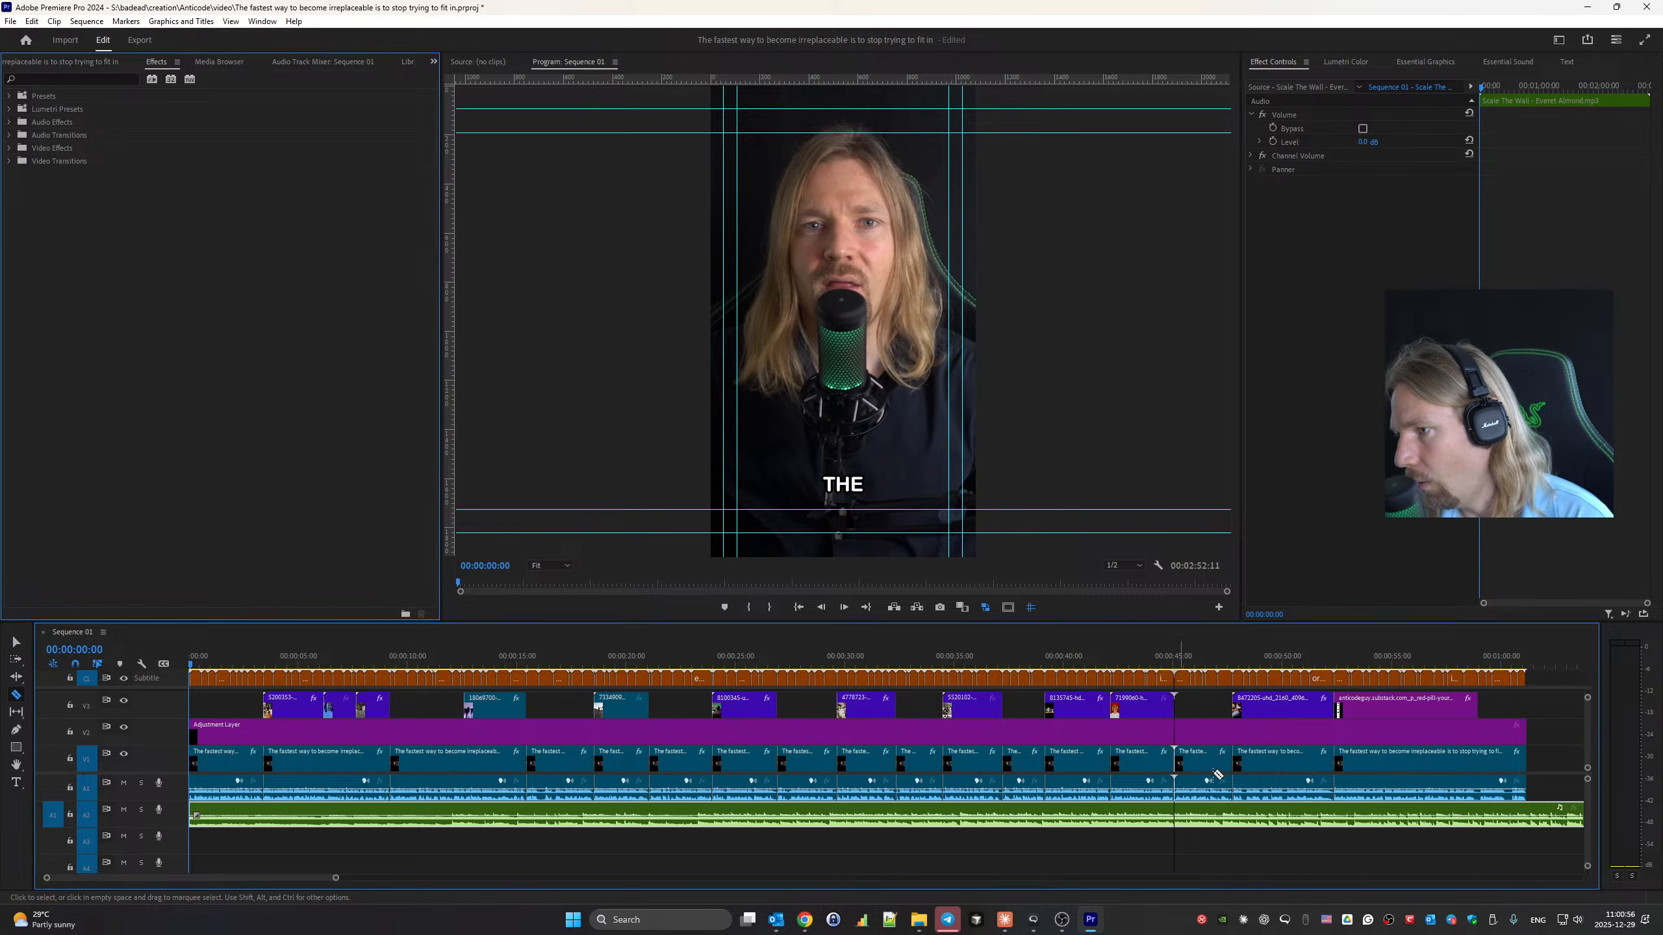
left_click(1532, 816)
key("v")
left_click(1539, 817)
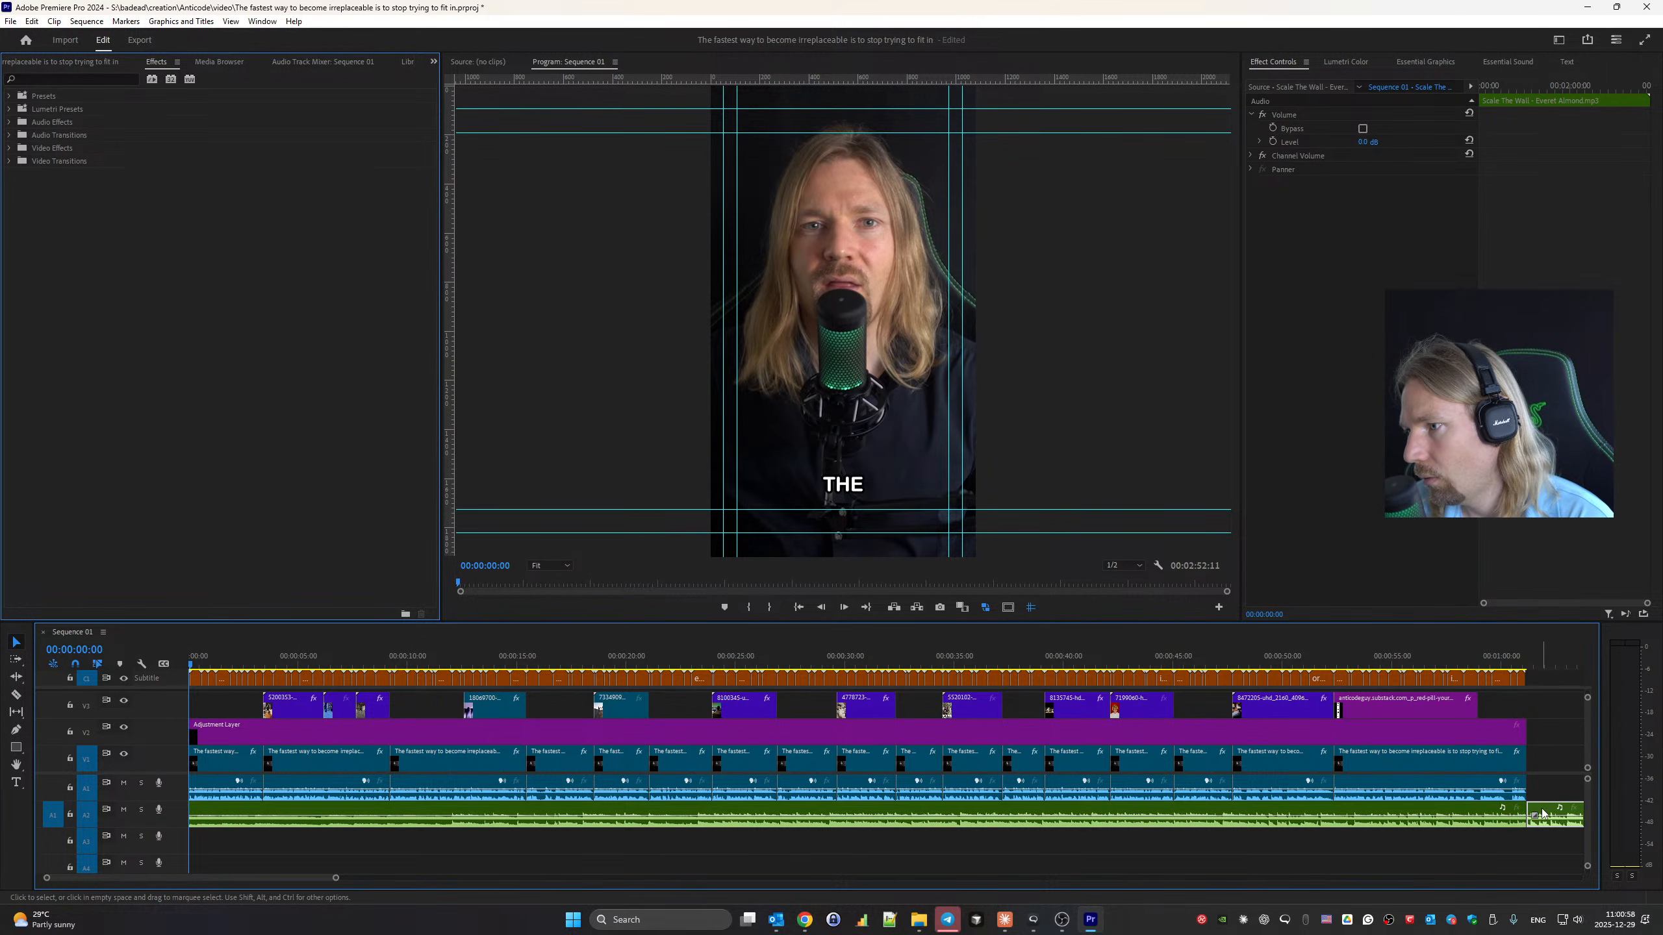
key("Delete")
Set the Audio 2 track volume to -20 dB and play the sequence from the start to hear the mix.
left_click(323, 61)
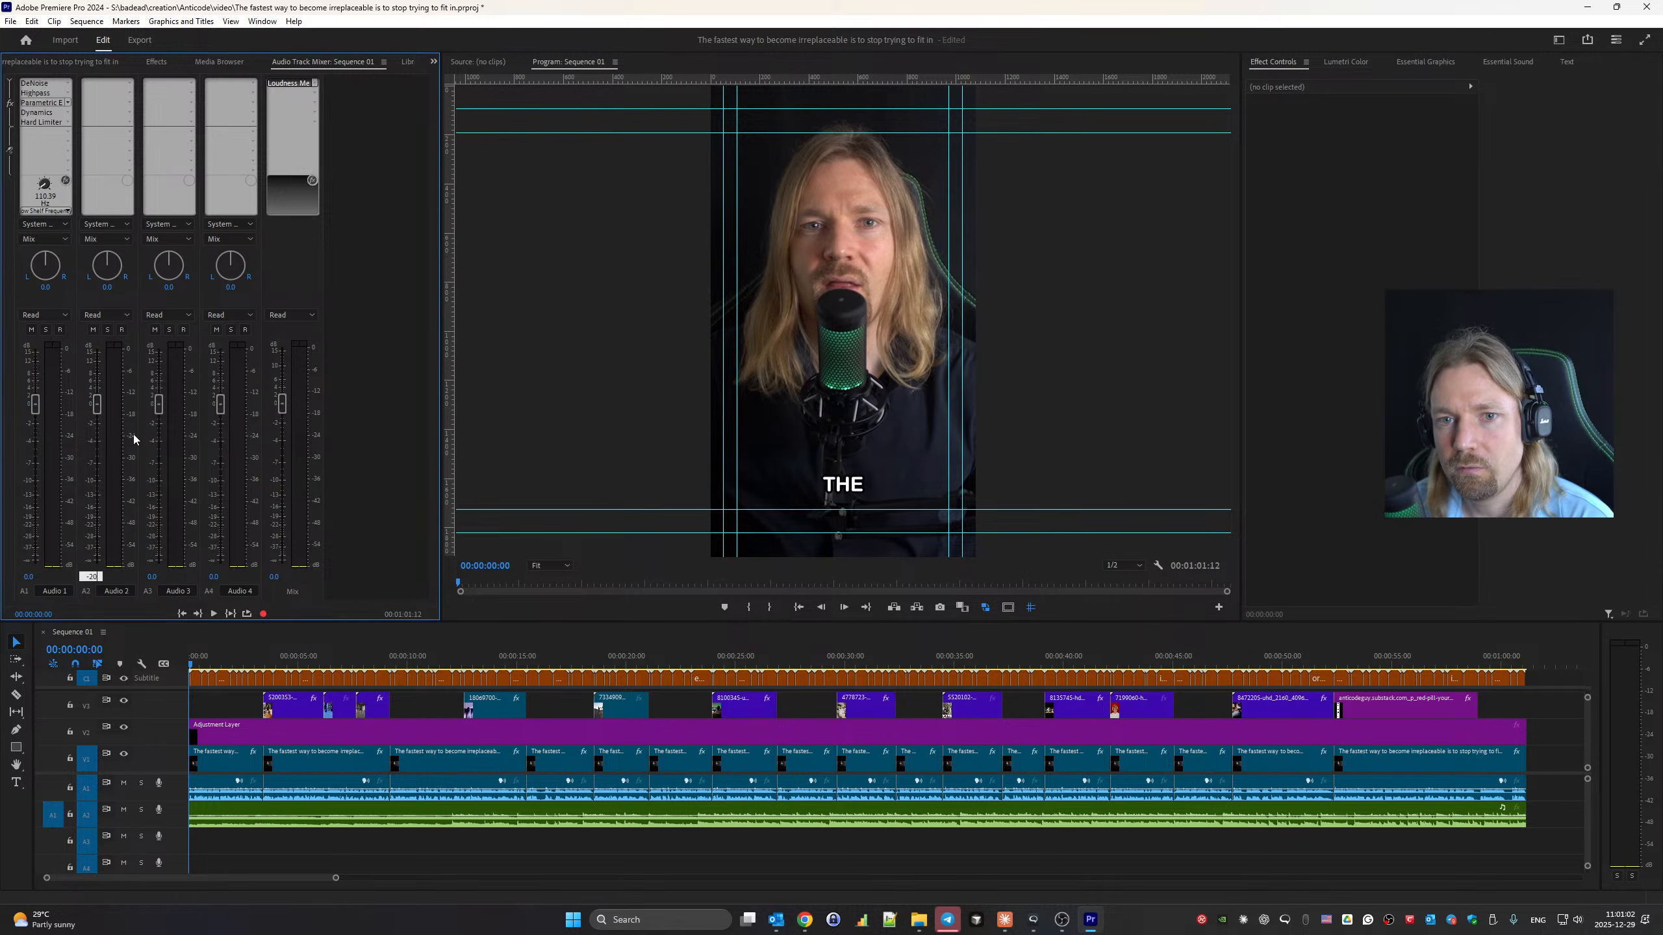
type("-20")
key("Return")
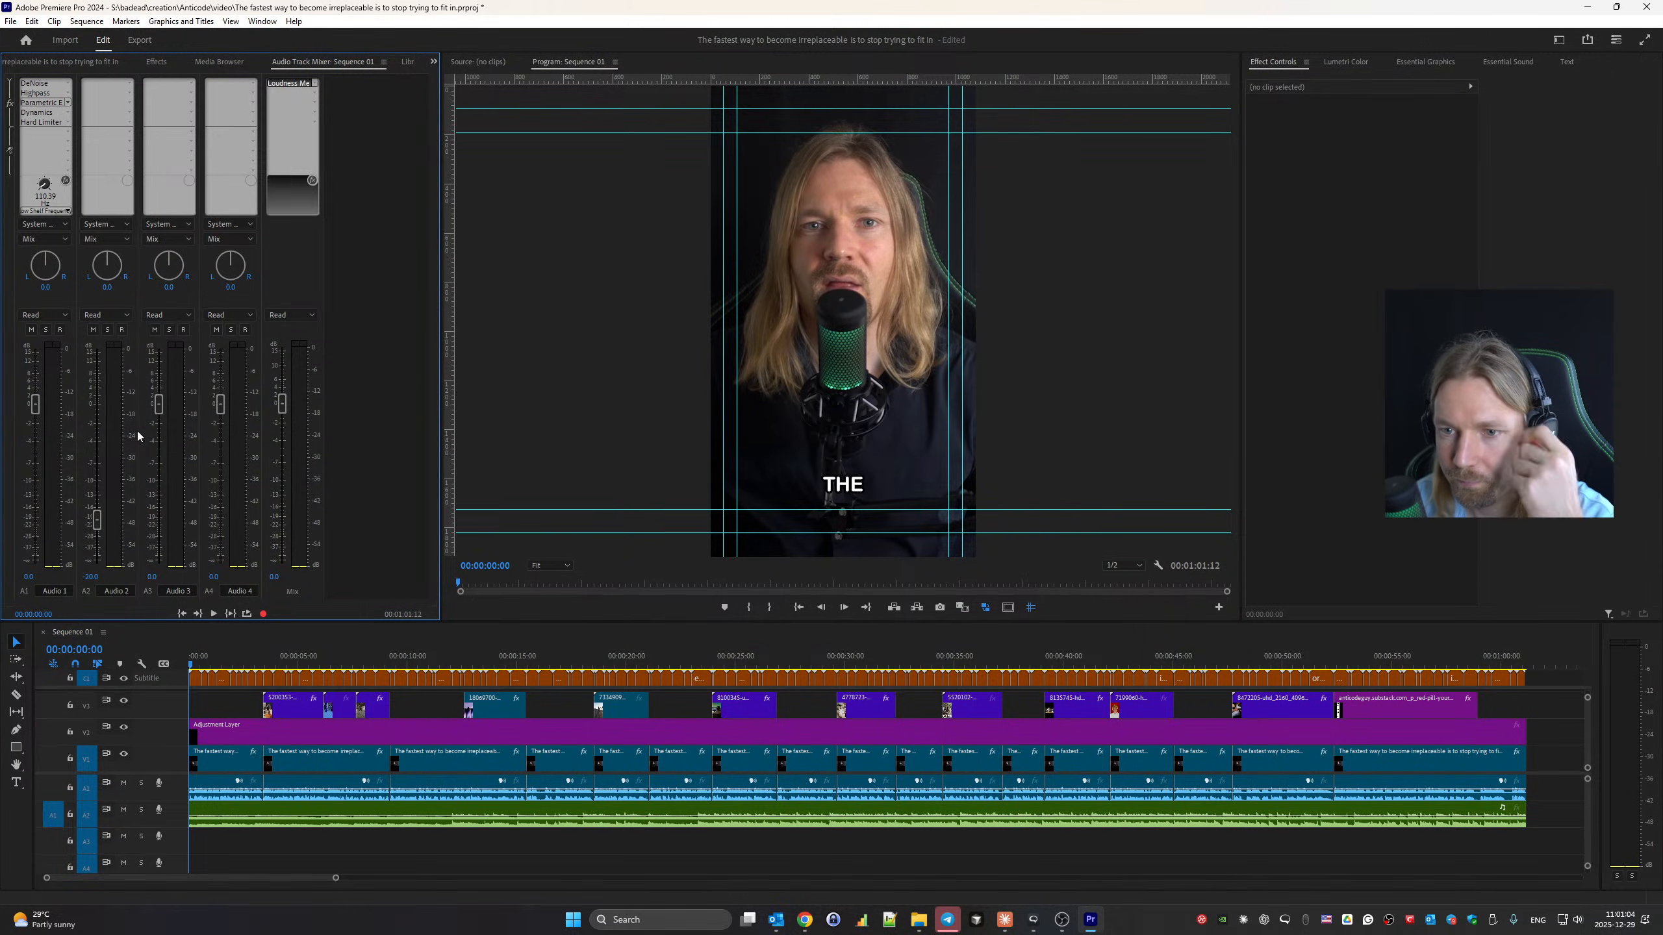
key("space")
Add a Dip to Black transition to the end of the last talking-head clip and a Constant Power fade to the music's end.
left_click(156, 66)
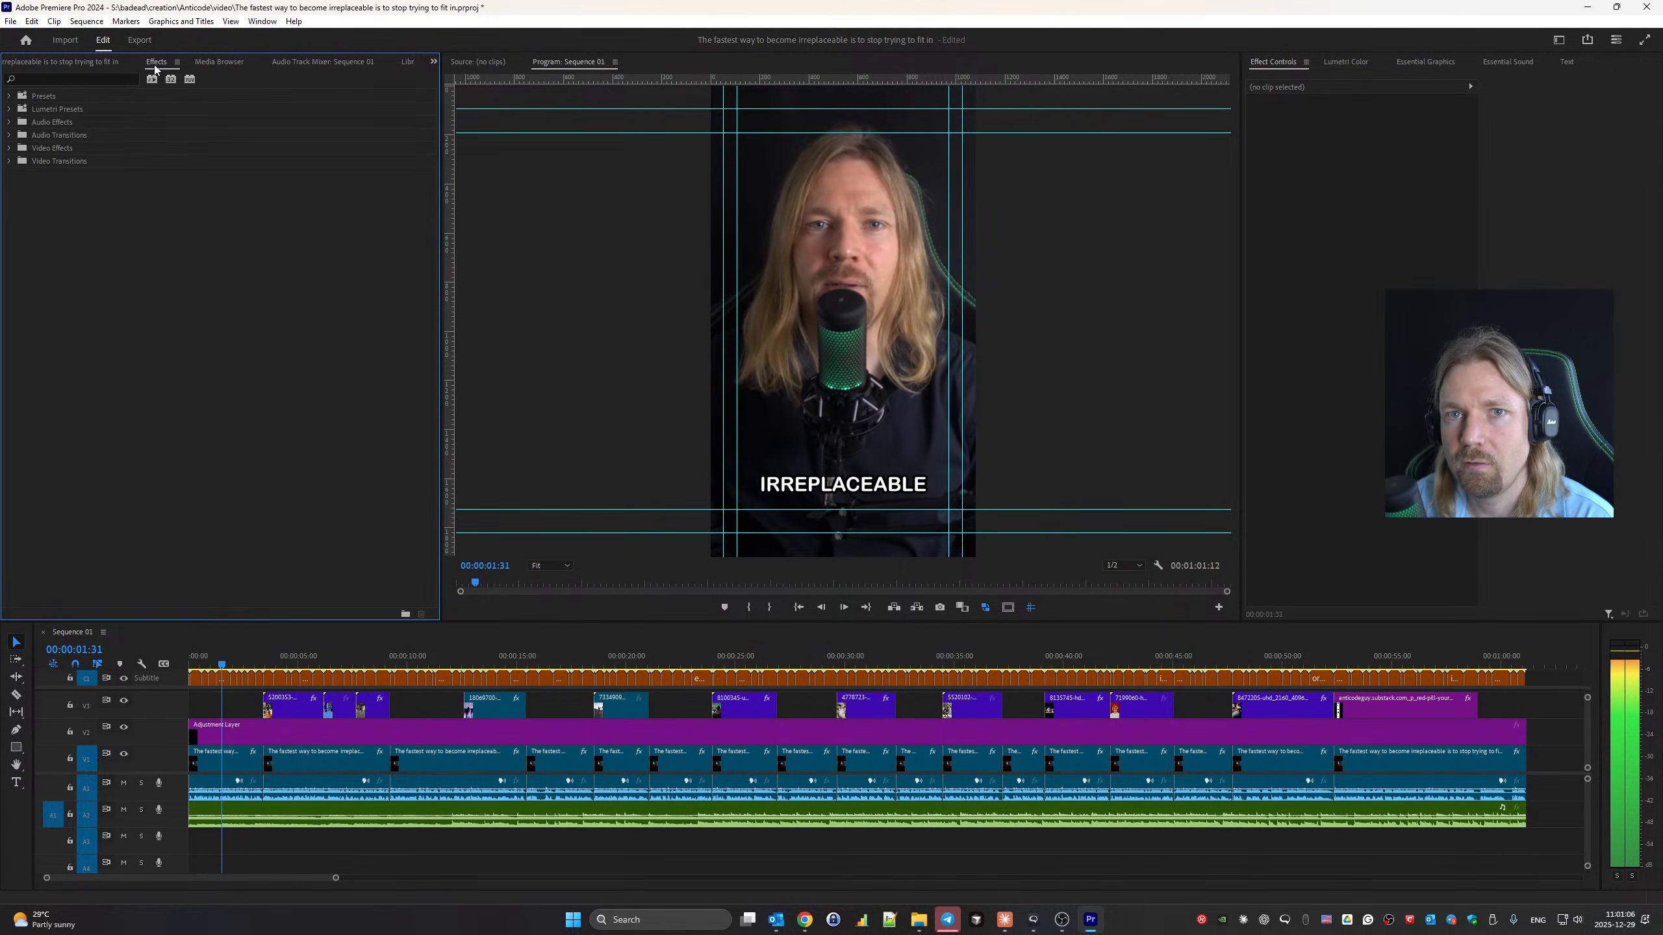
left_click(9, 160)
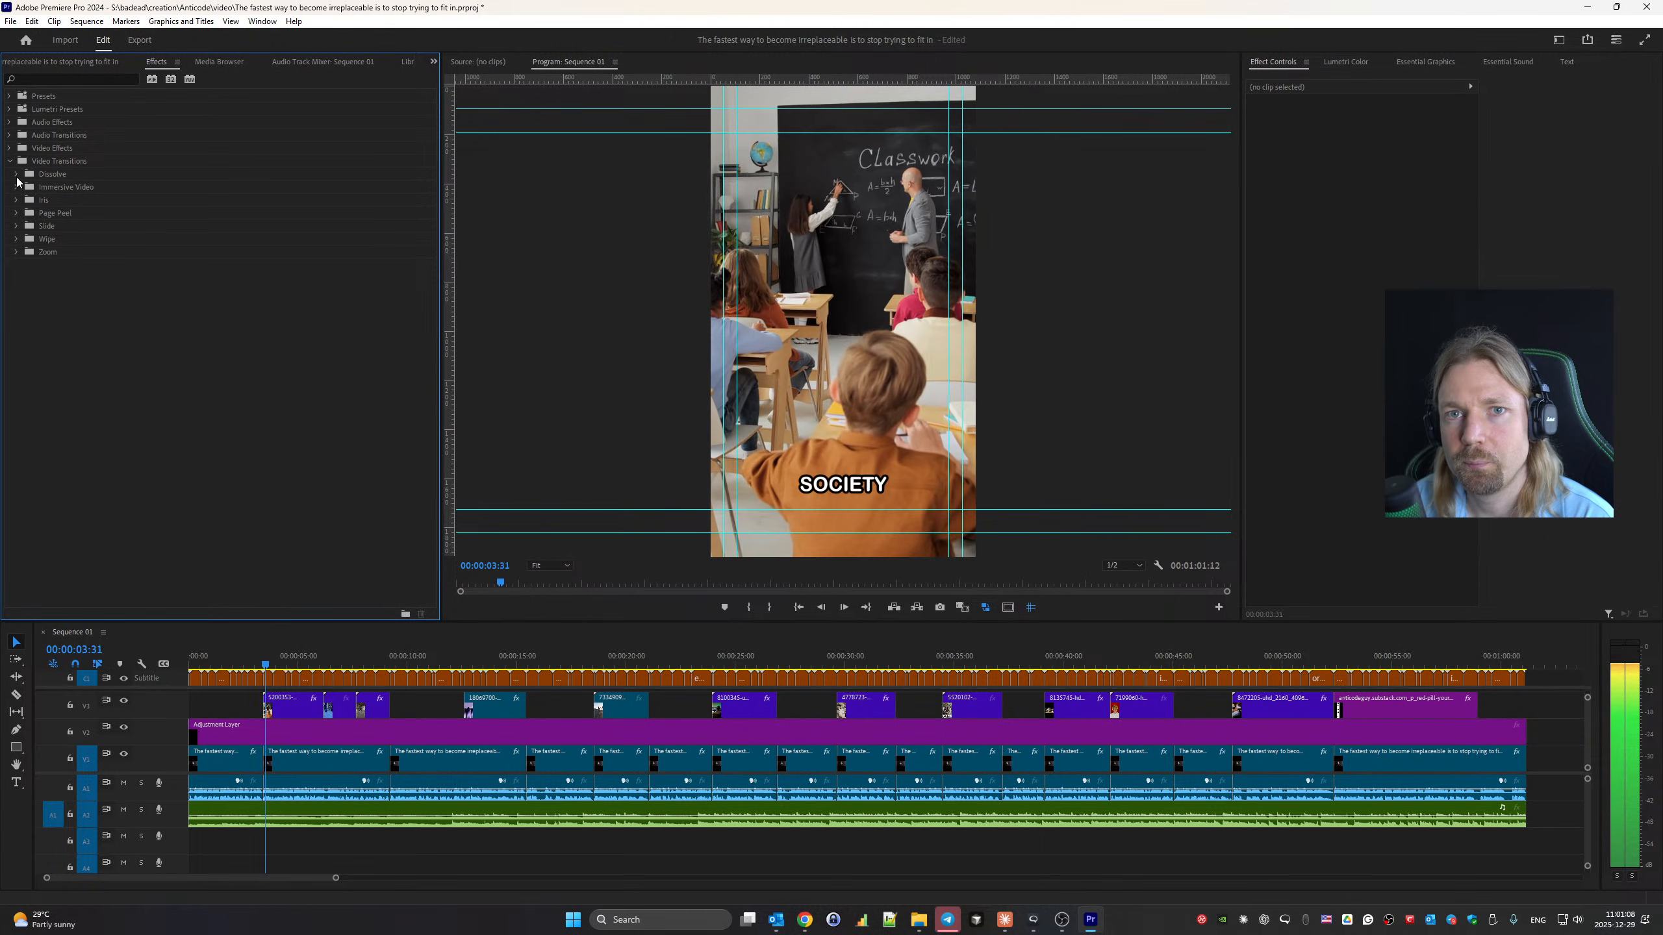
left_click(16, 173)
left_click(66, 212)
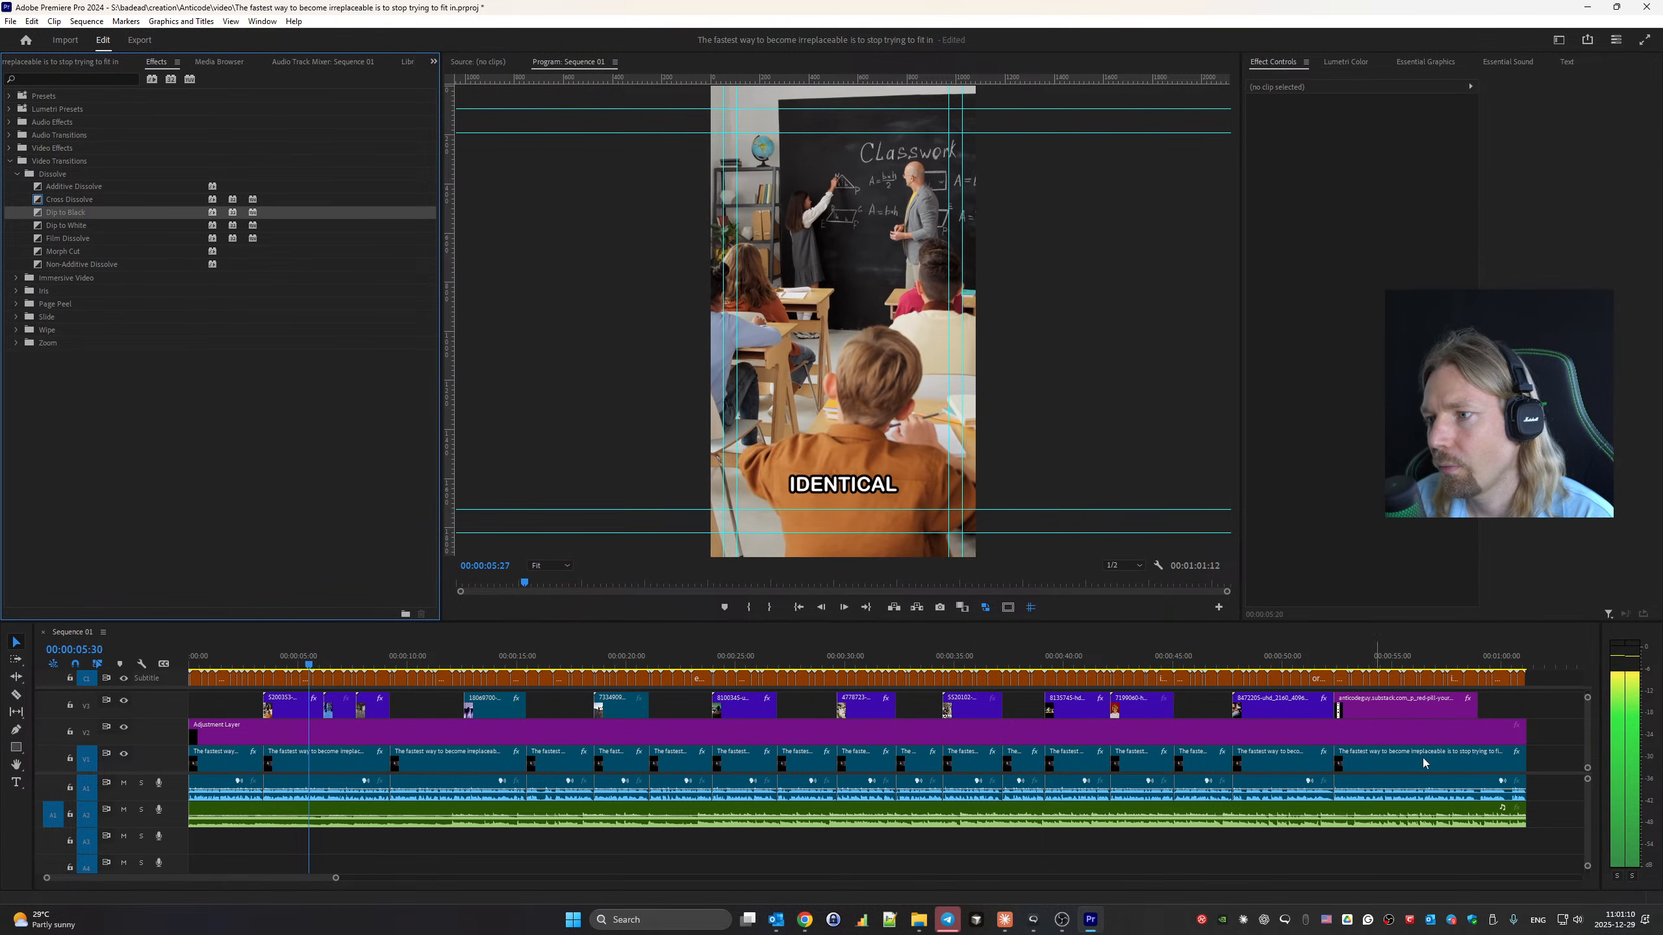
left_click(9, 134)
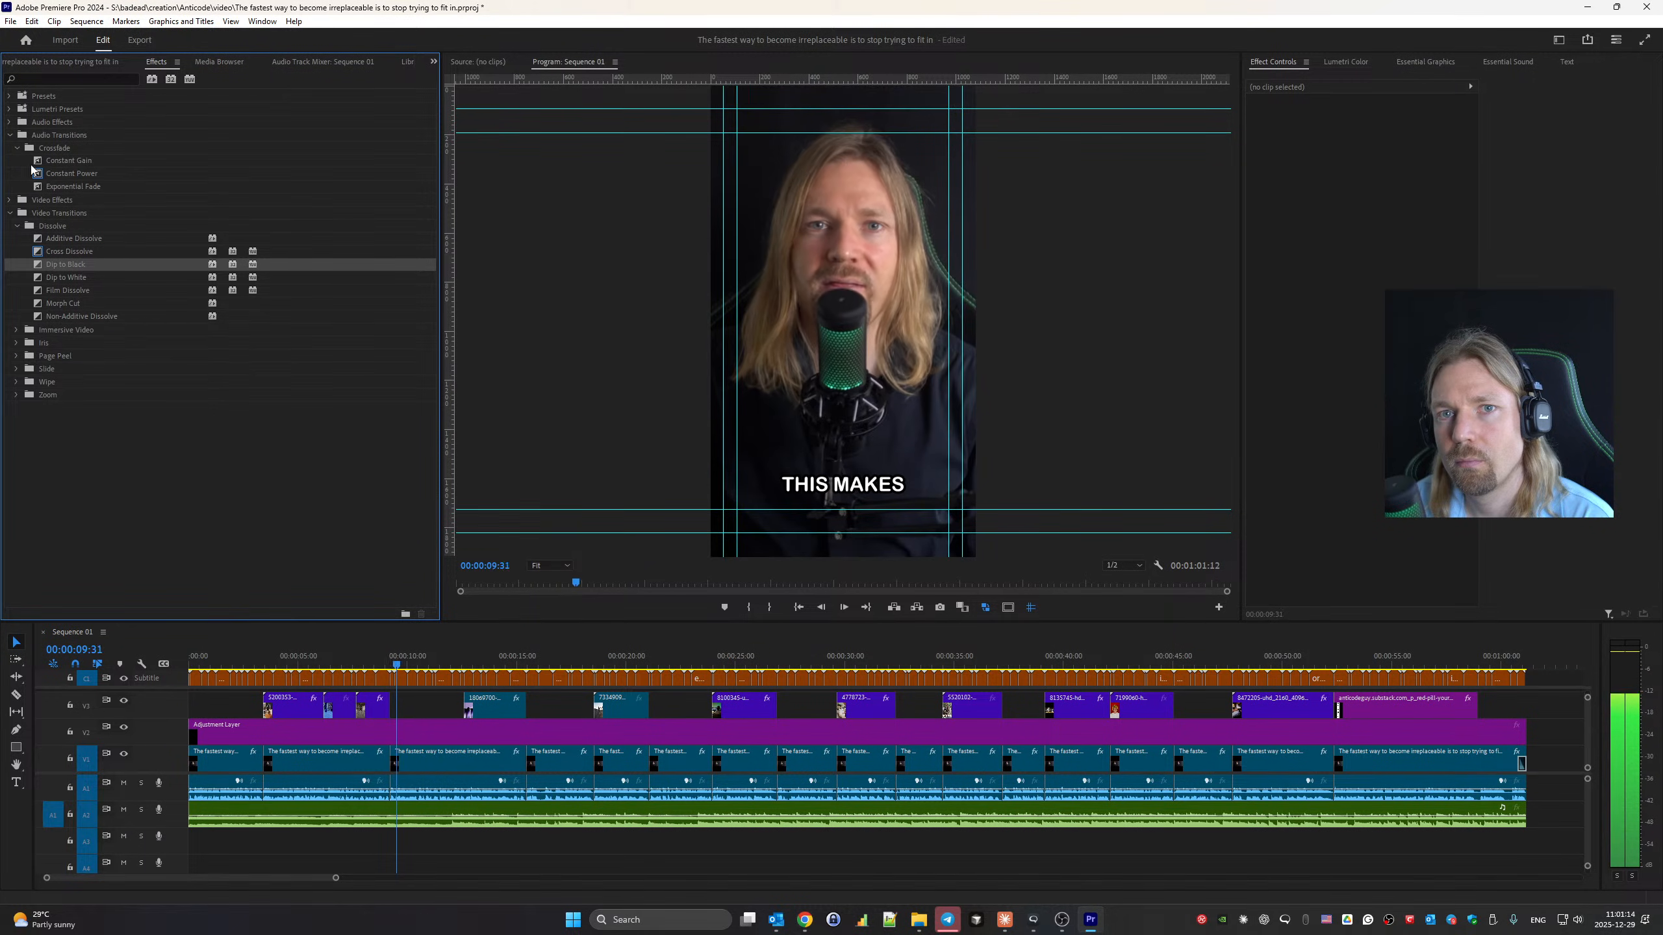
left_click_drag(34, 171, 1525, 827)
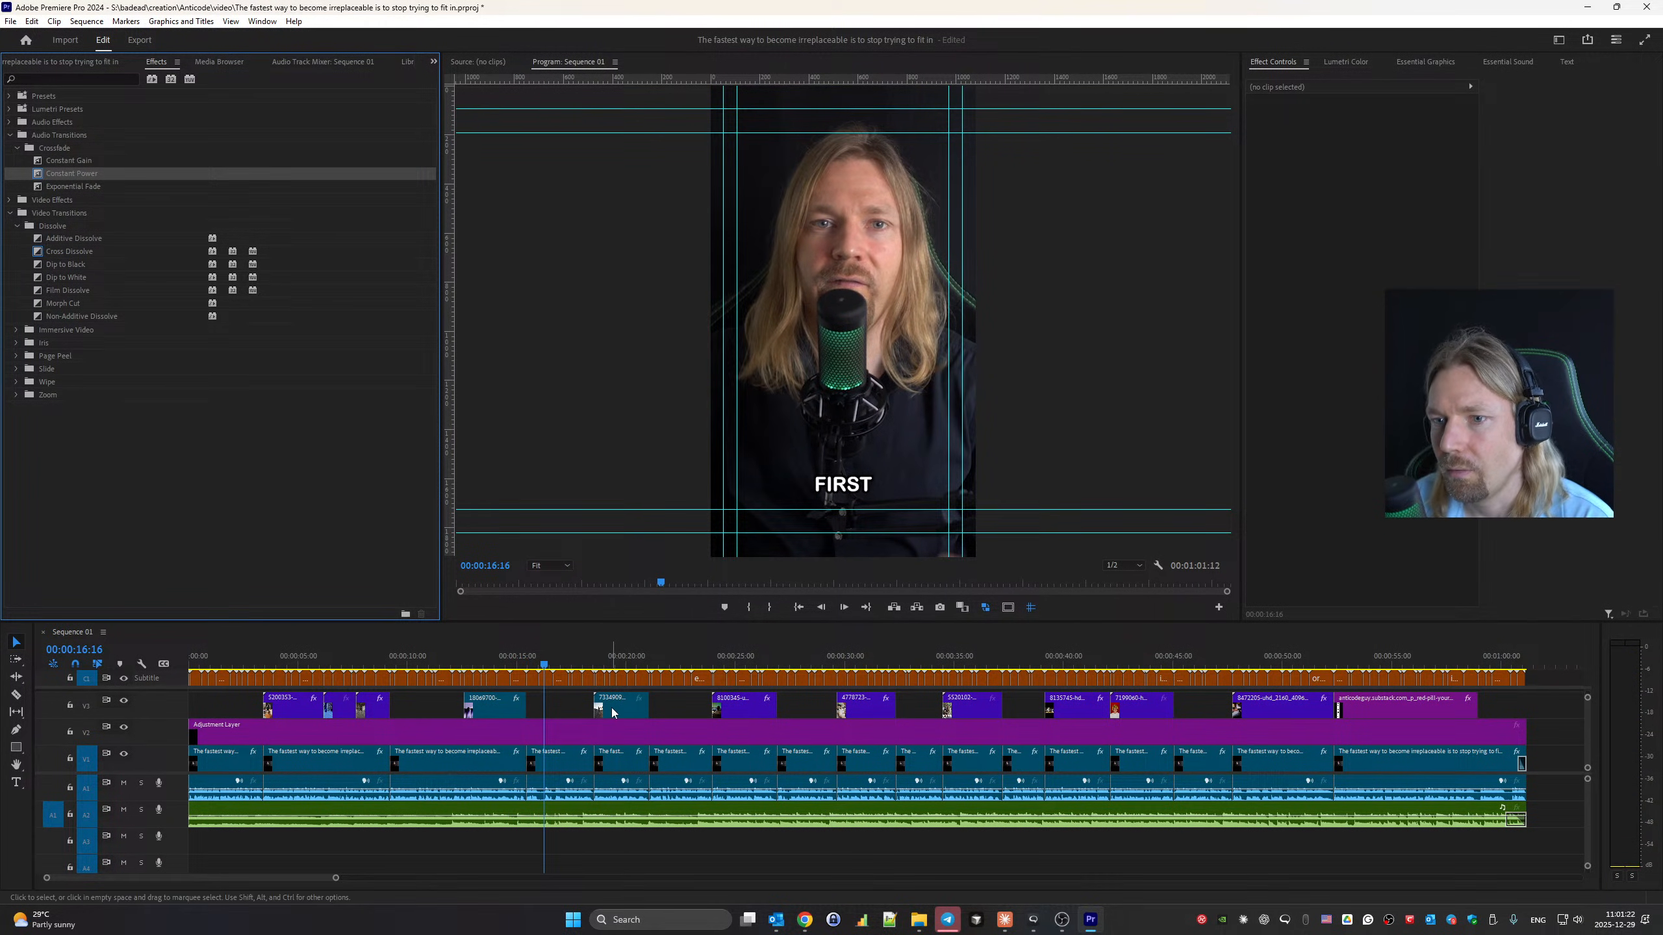
Apply Lumetri Color's automatic basic correction to the adjustment layer with the Lumetri Scopes displayed.
left_click(616, 727)
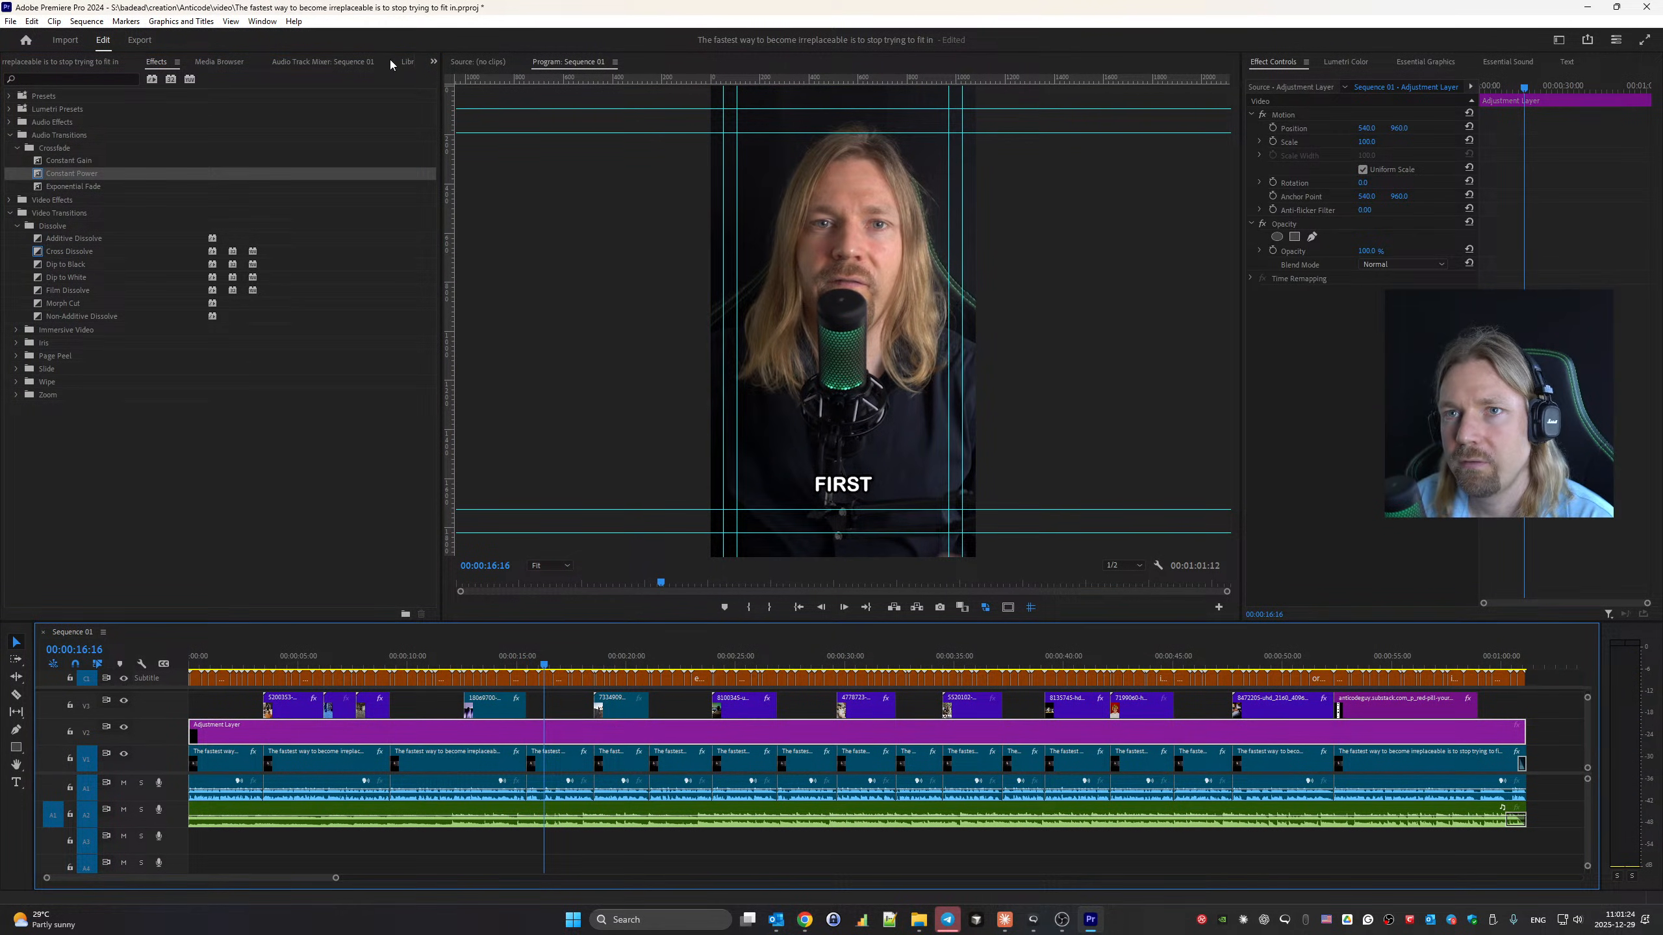
scroll(391, 64, "down", 4)
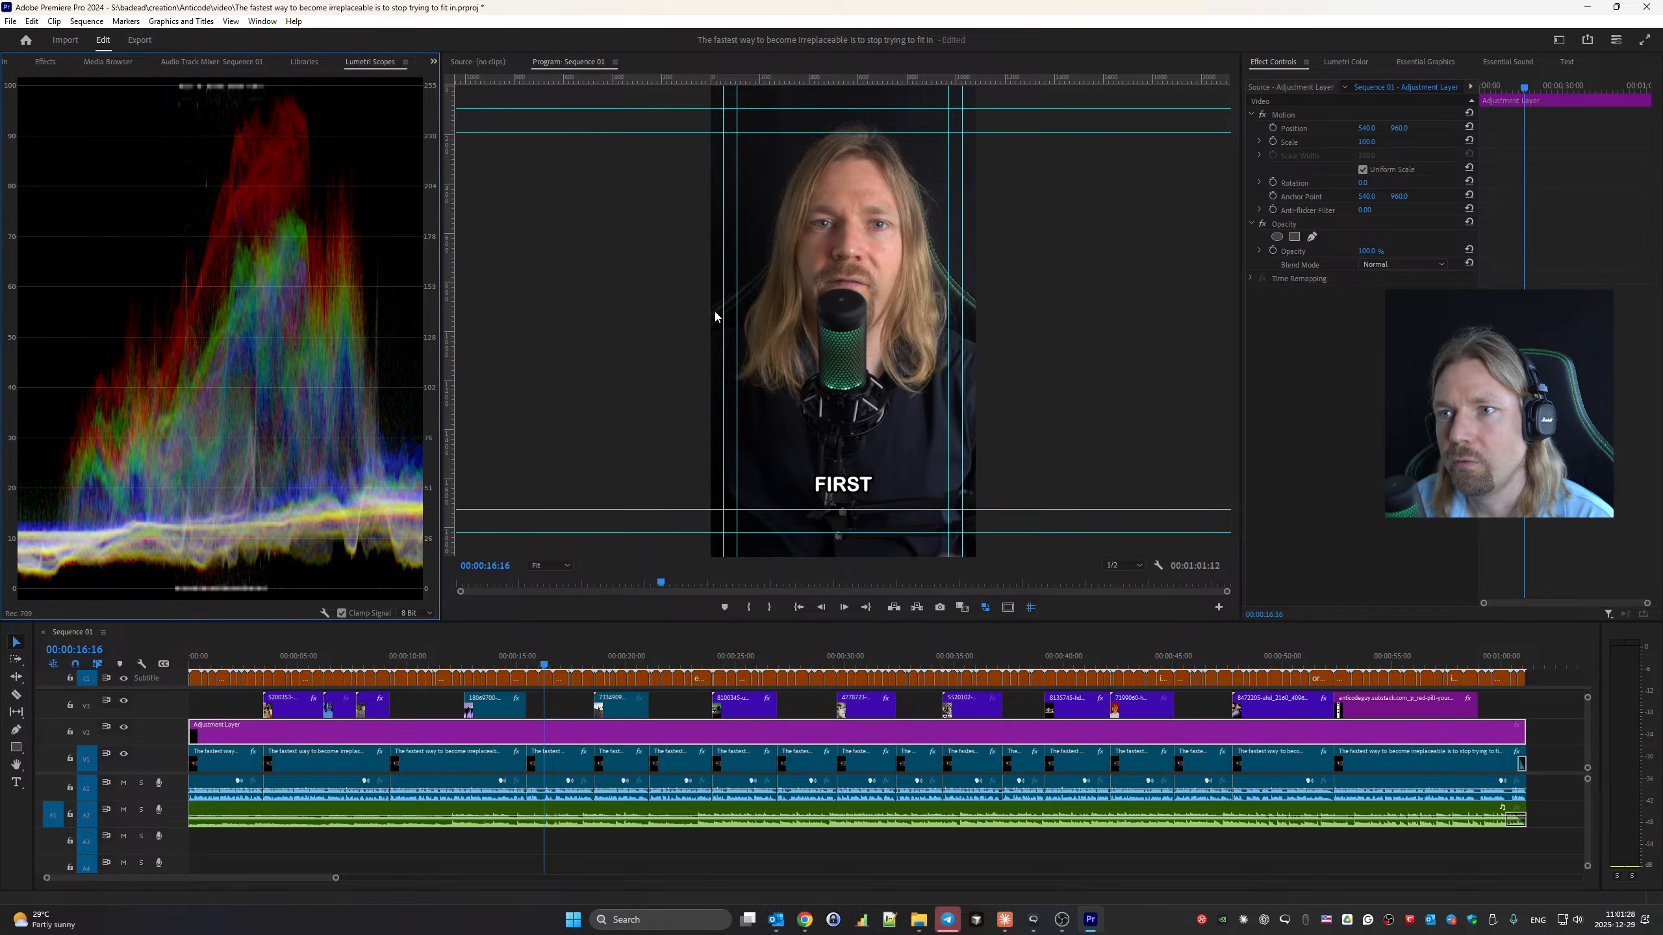
left_click(1345, 61)
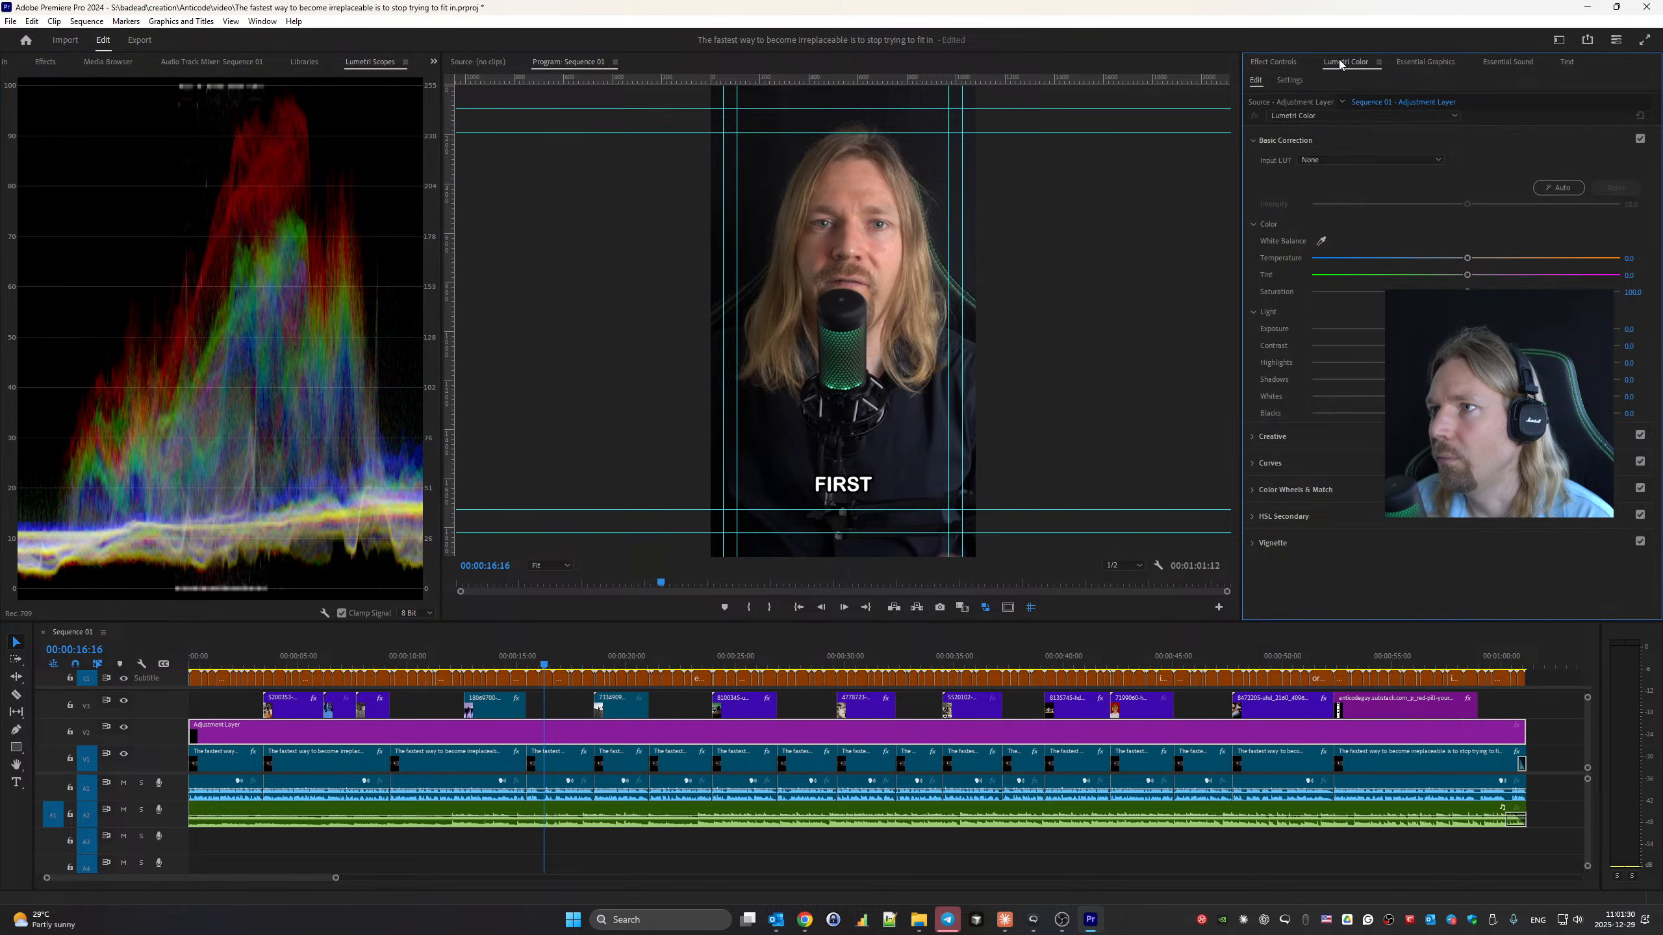
left_click(1561, 188)
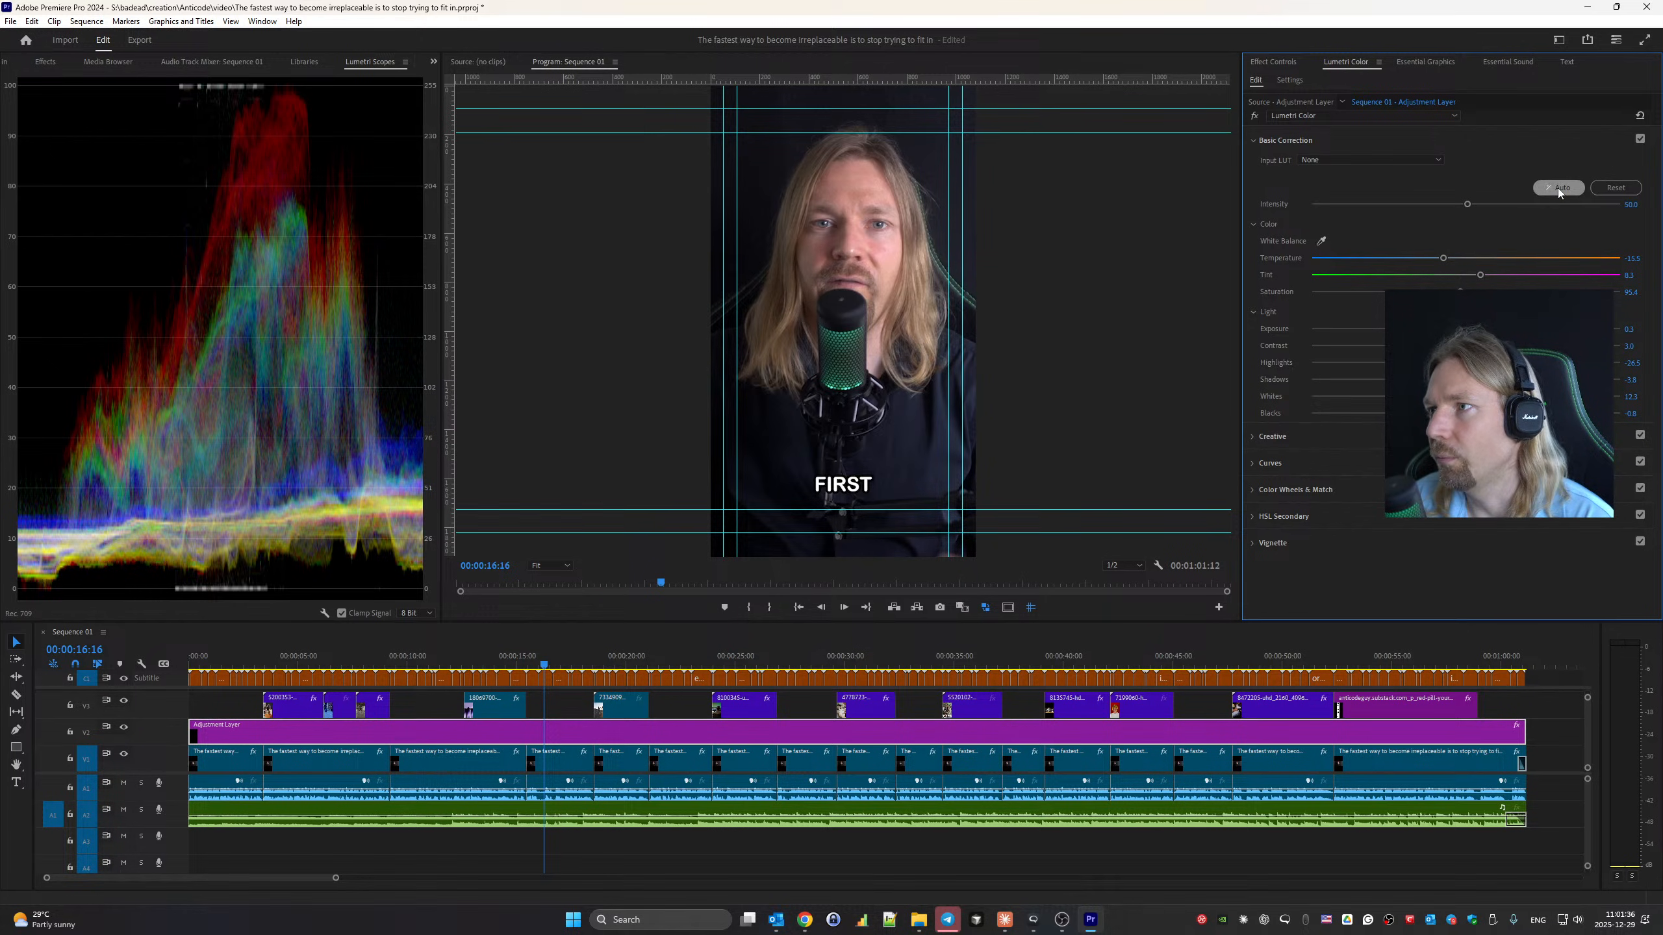
Fine-tune the basic correction: temperature -6.7, tint 4.6, lower exposure, darker shadows and blacks at -7.6.
left_click_drag(1443, 259, 1456, 260)
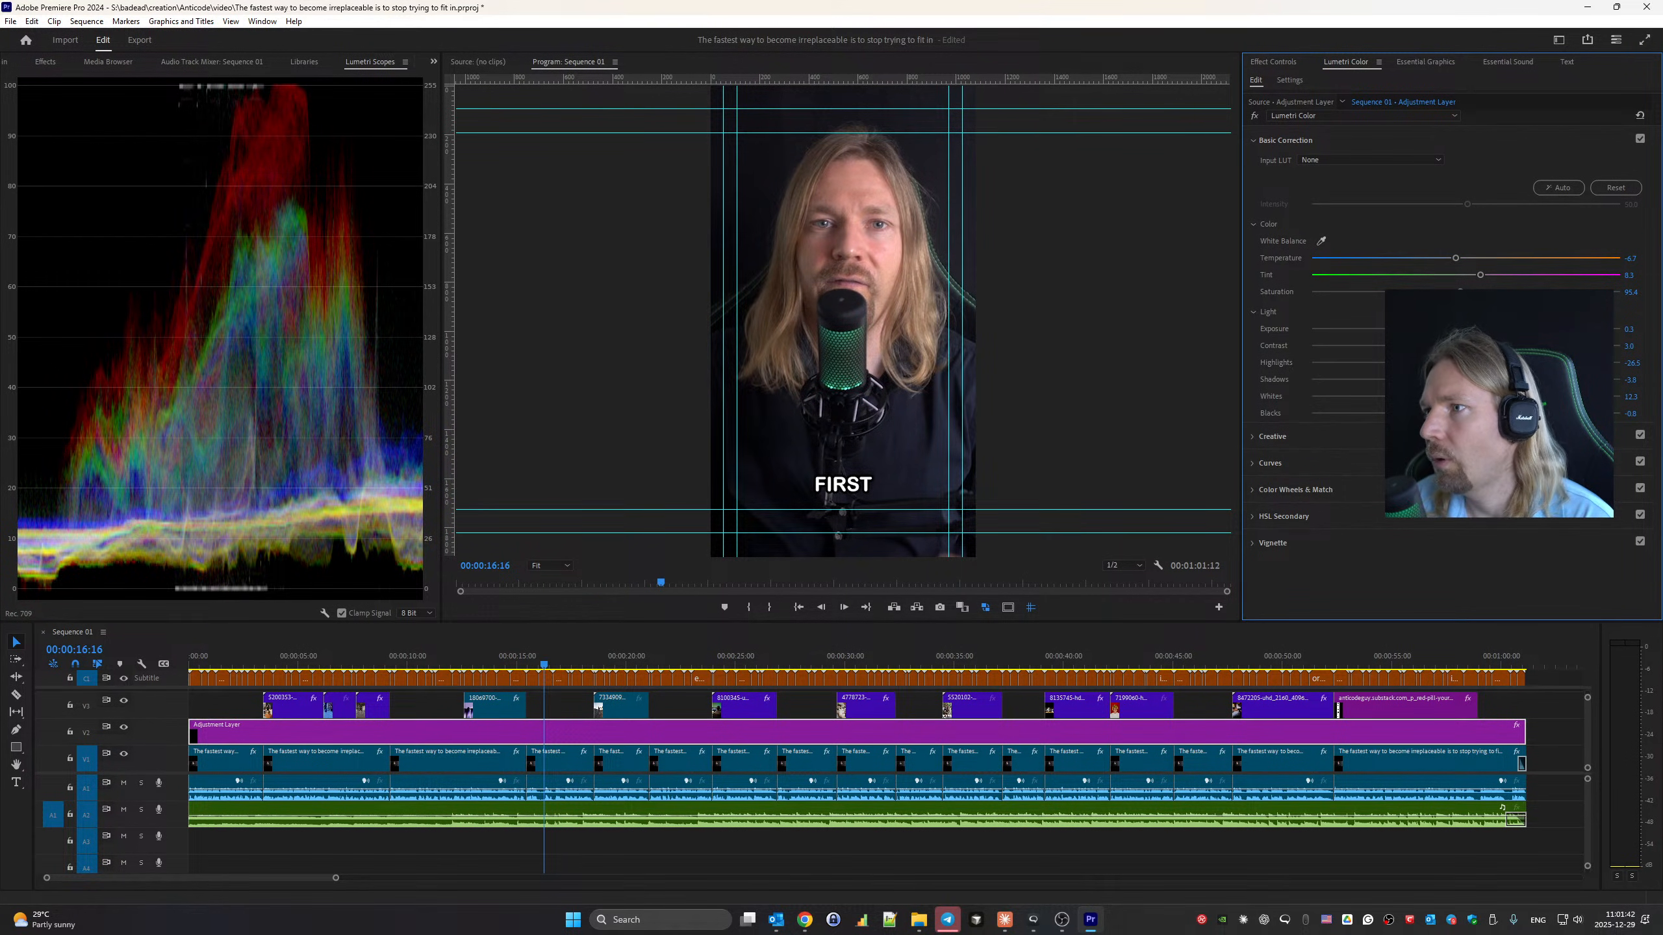
left_click_drag(1476, 329, 1467, 329)
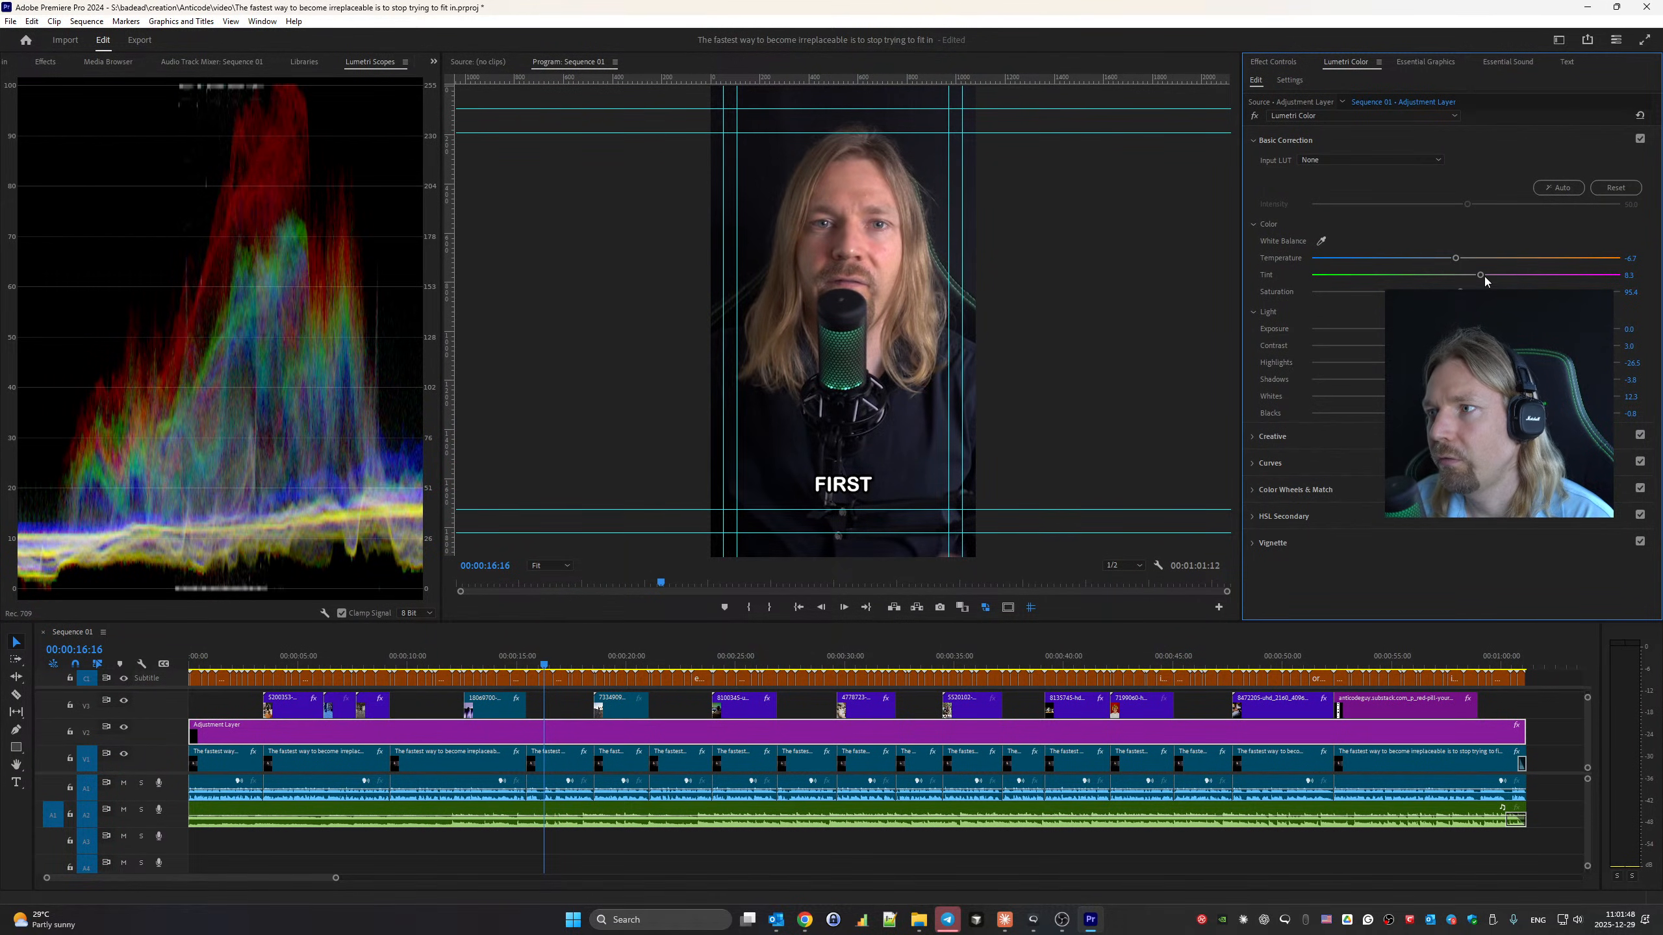
left_click_drag(1479, 276, 1474, 276)
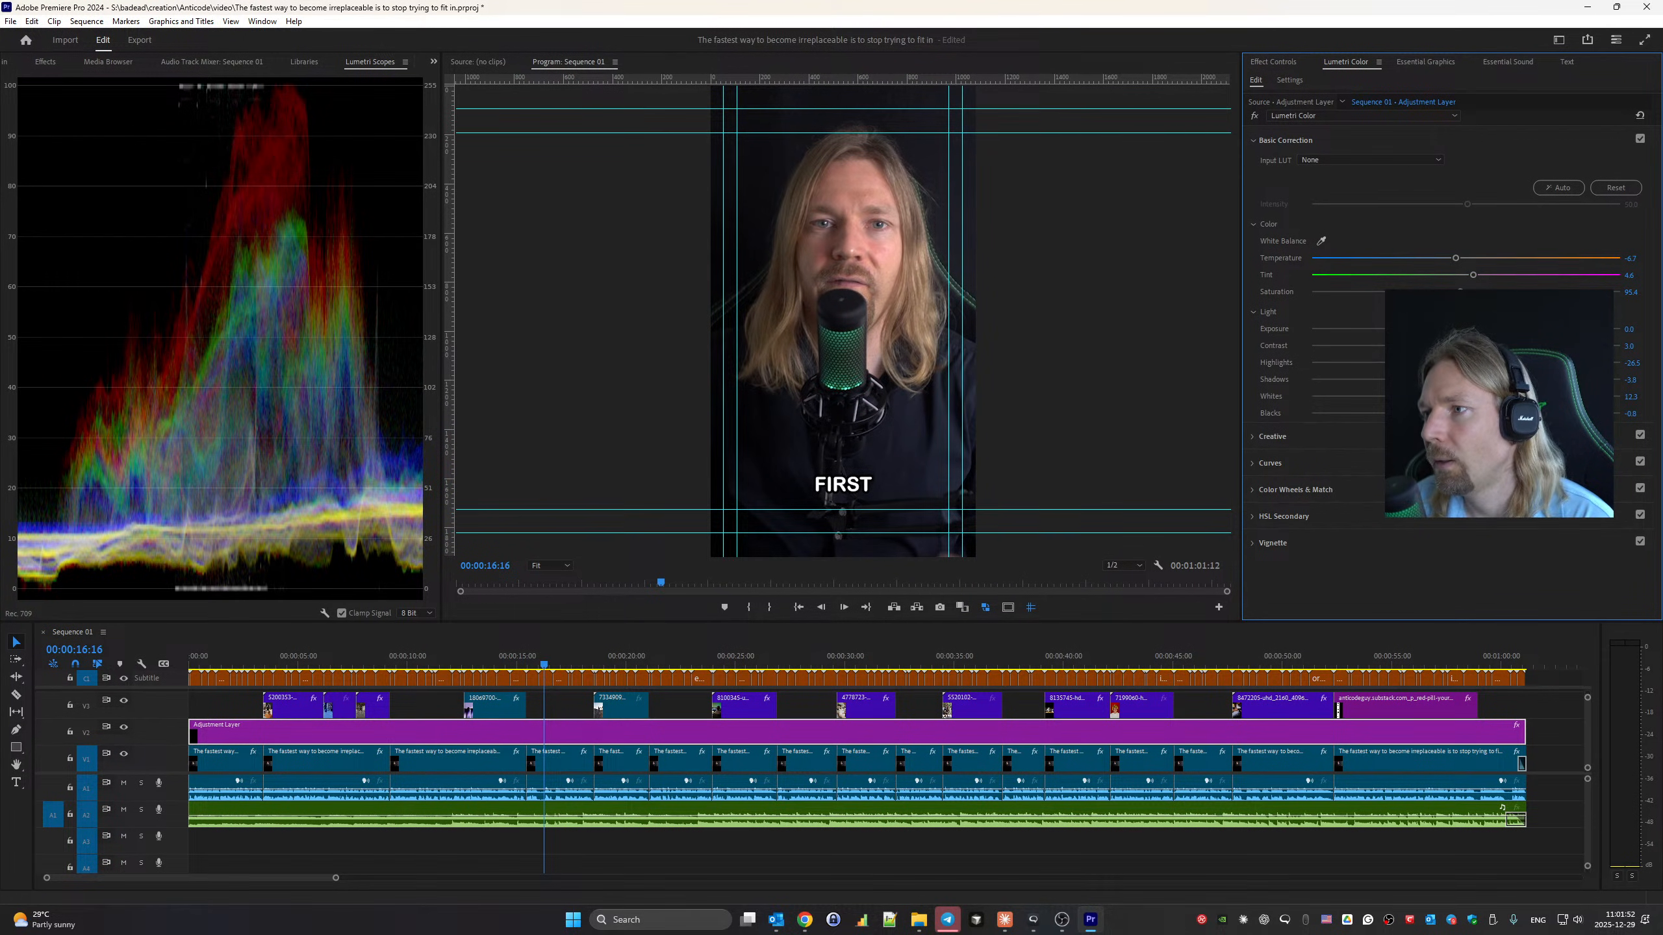
left_click_drag(1466, 414, 1448, 380)
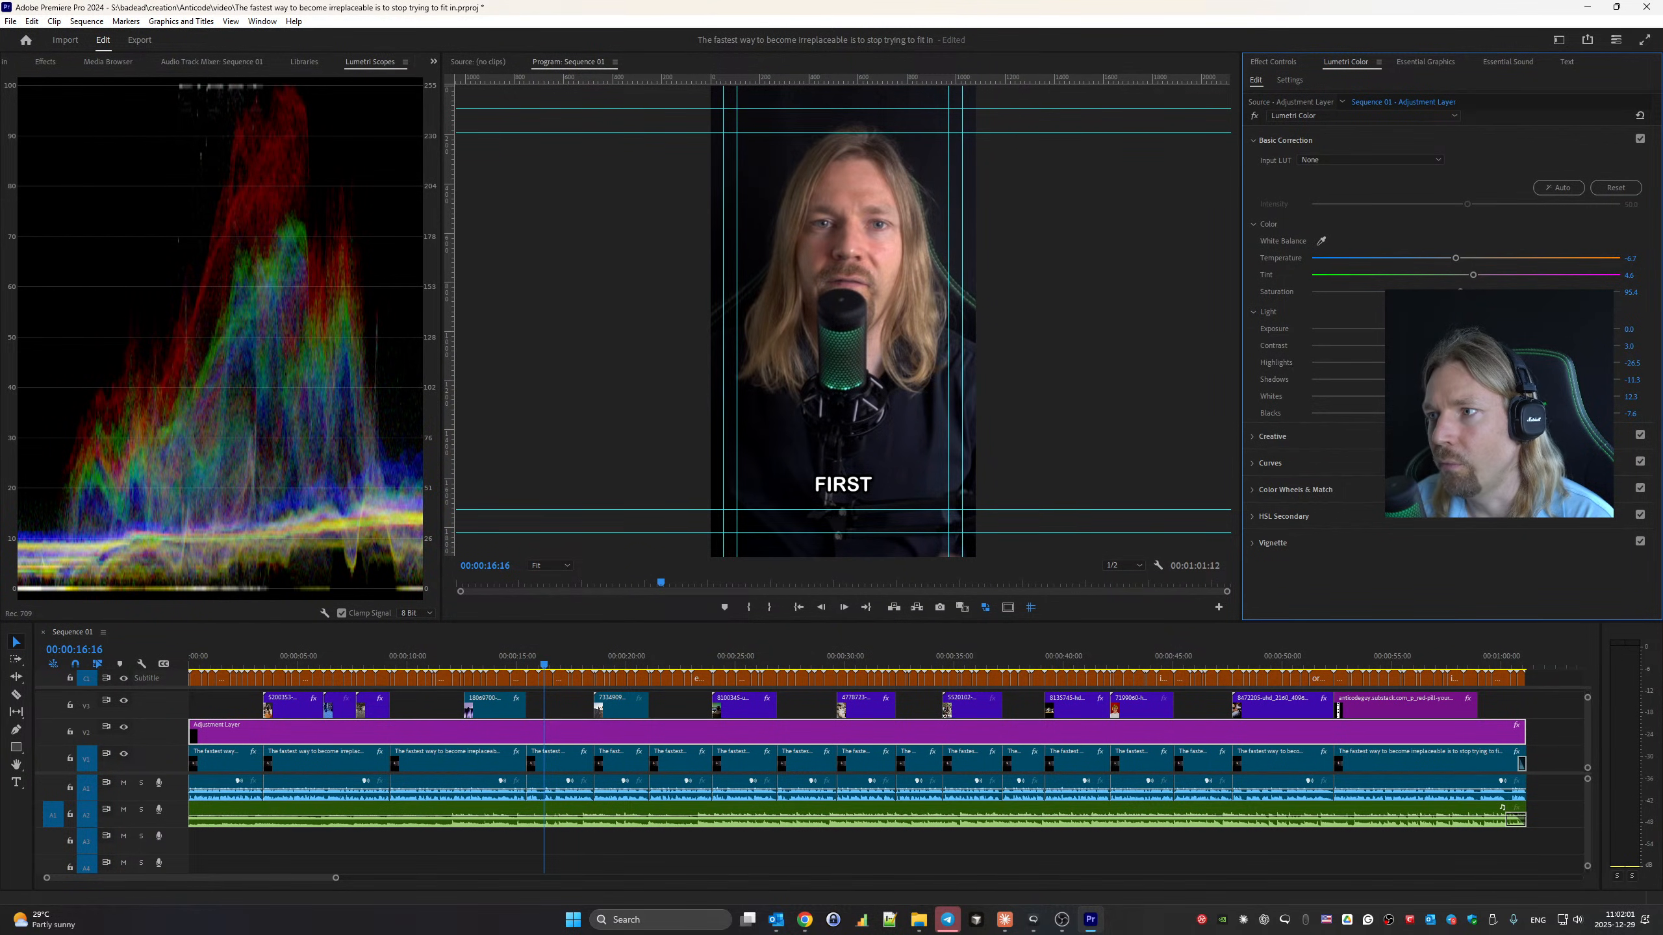
Raise the adjustment layer's Creative saturation to about 102 and bend its RGB curve into a gentle S to add contrast.
left_click(1272, 439)
left_click_drag(1465, 493, 1474, 493)
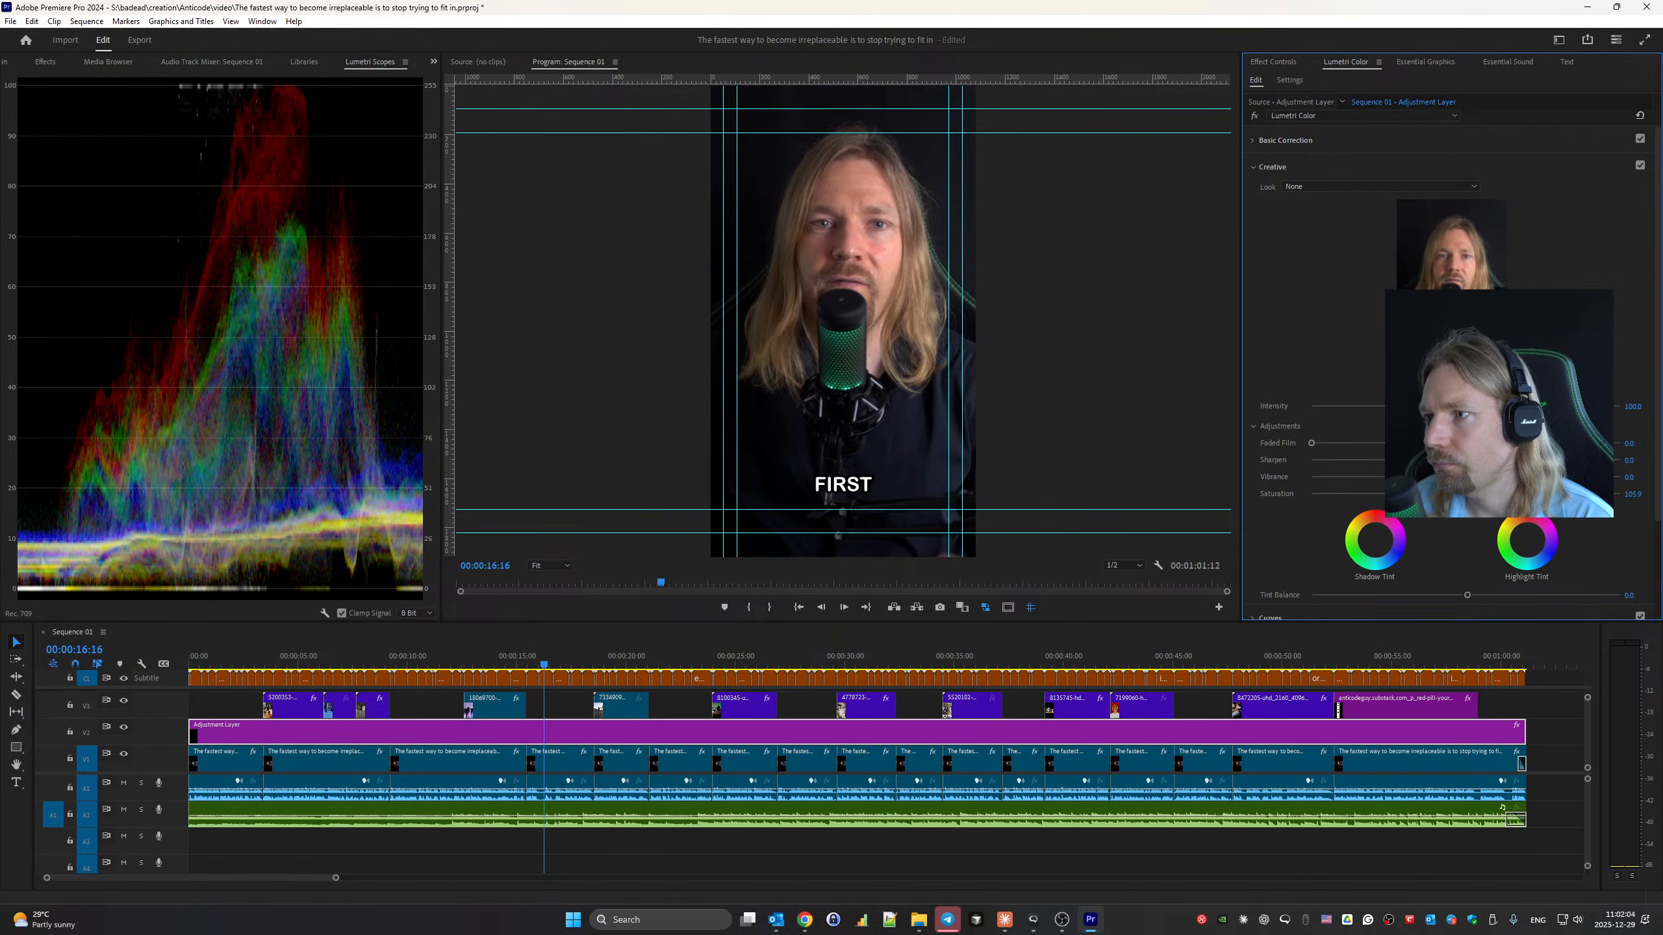
left_click(1270, 617)
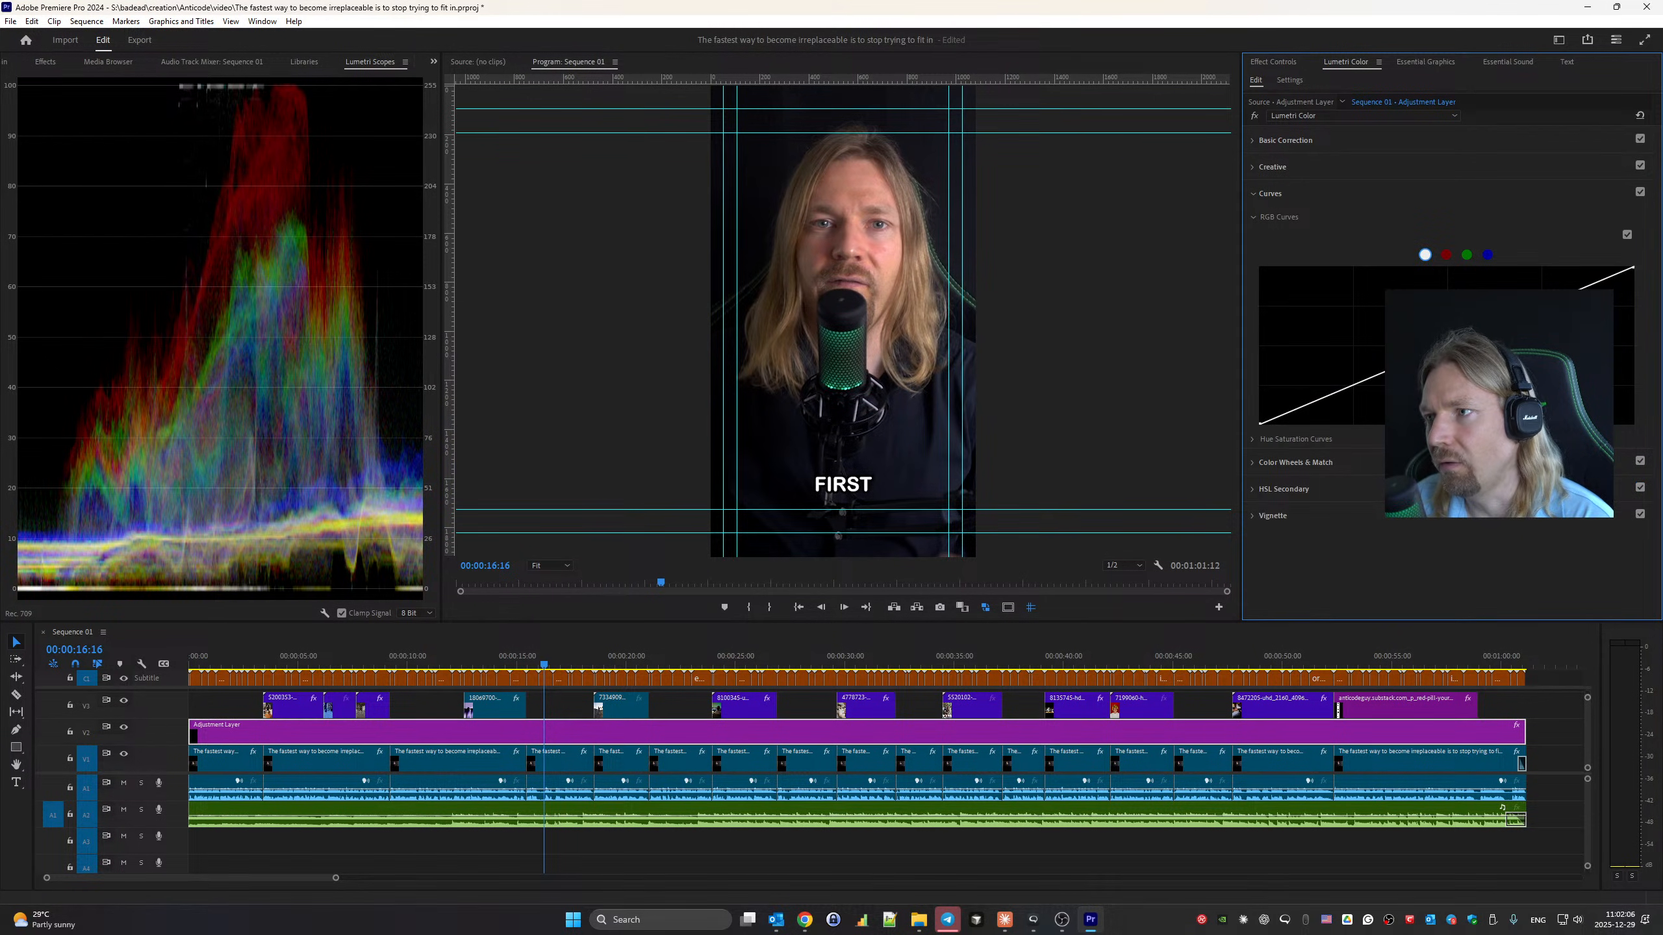
left_click_drag(1481, 332, 1479, 327)
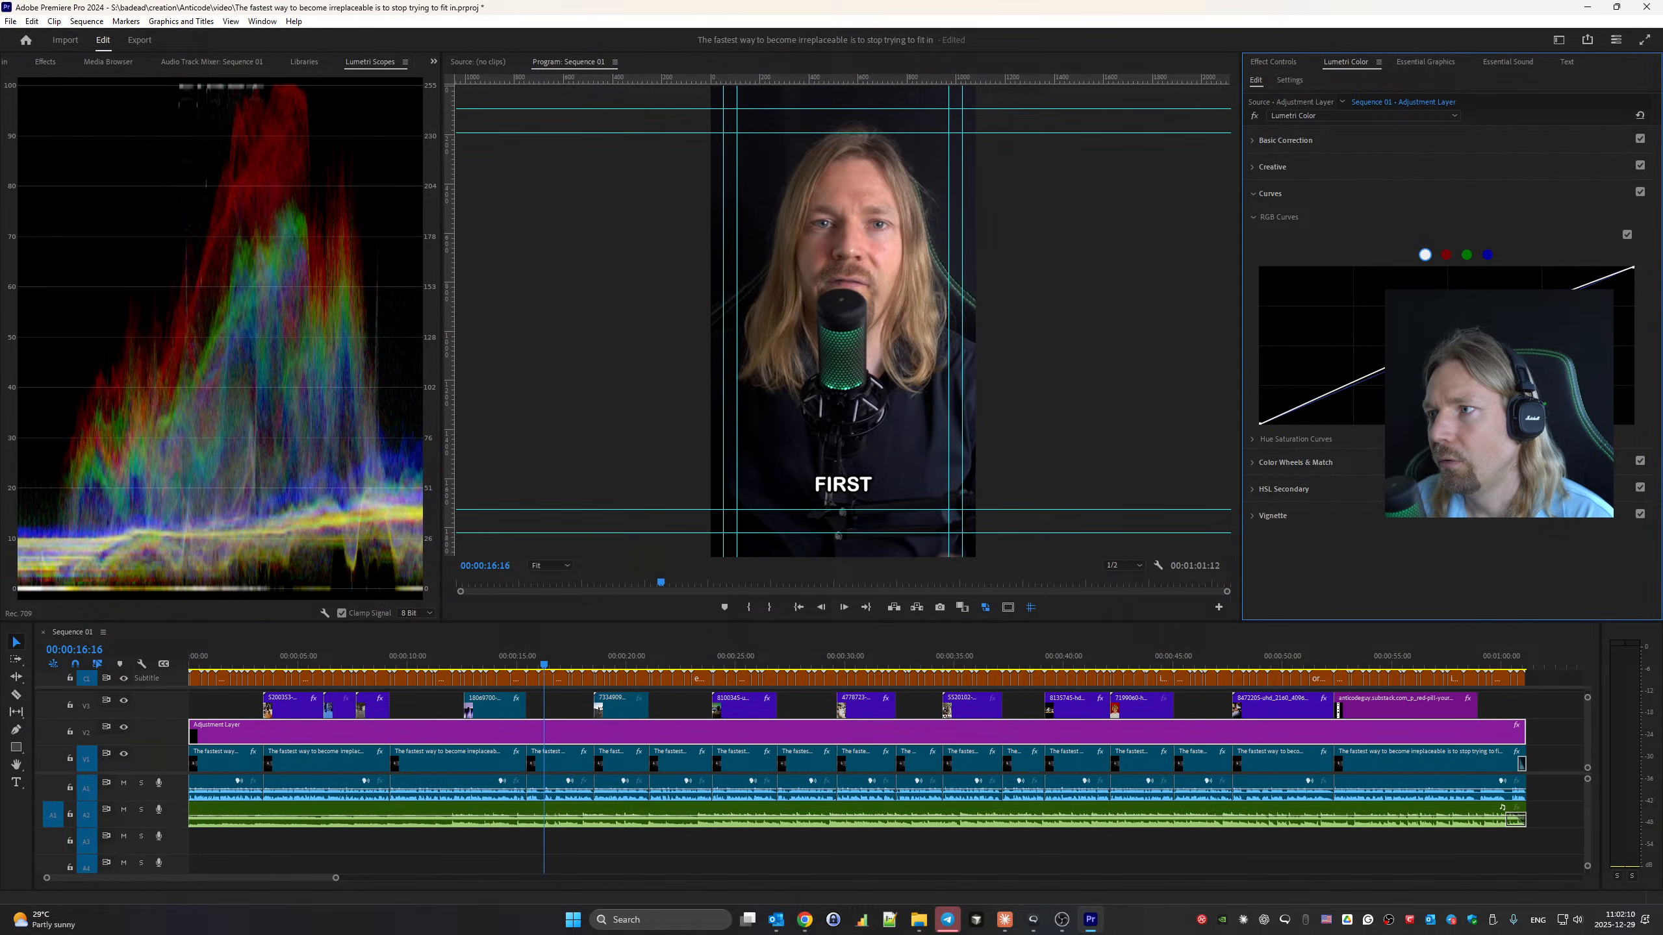
left_click(1351, 390)
left_click_drag(1350, 389, 1353, 392)
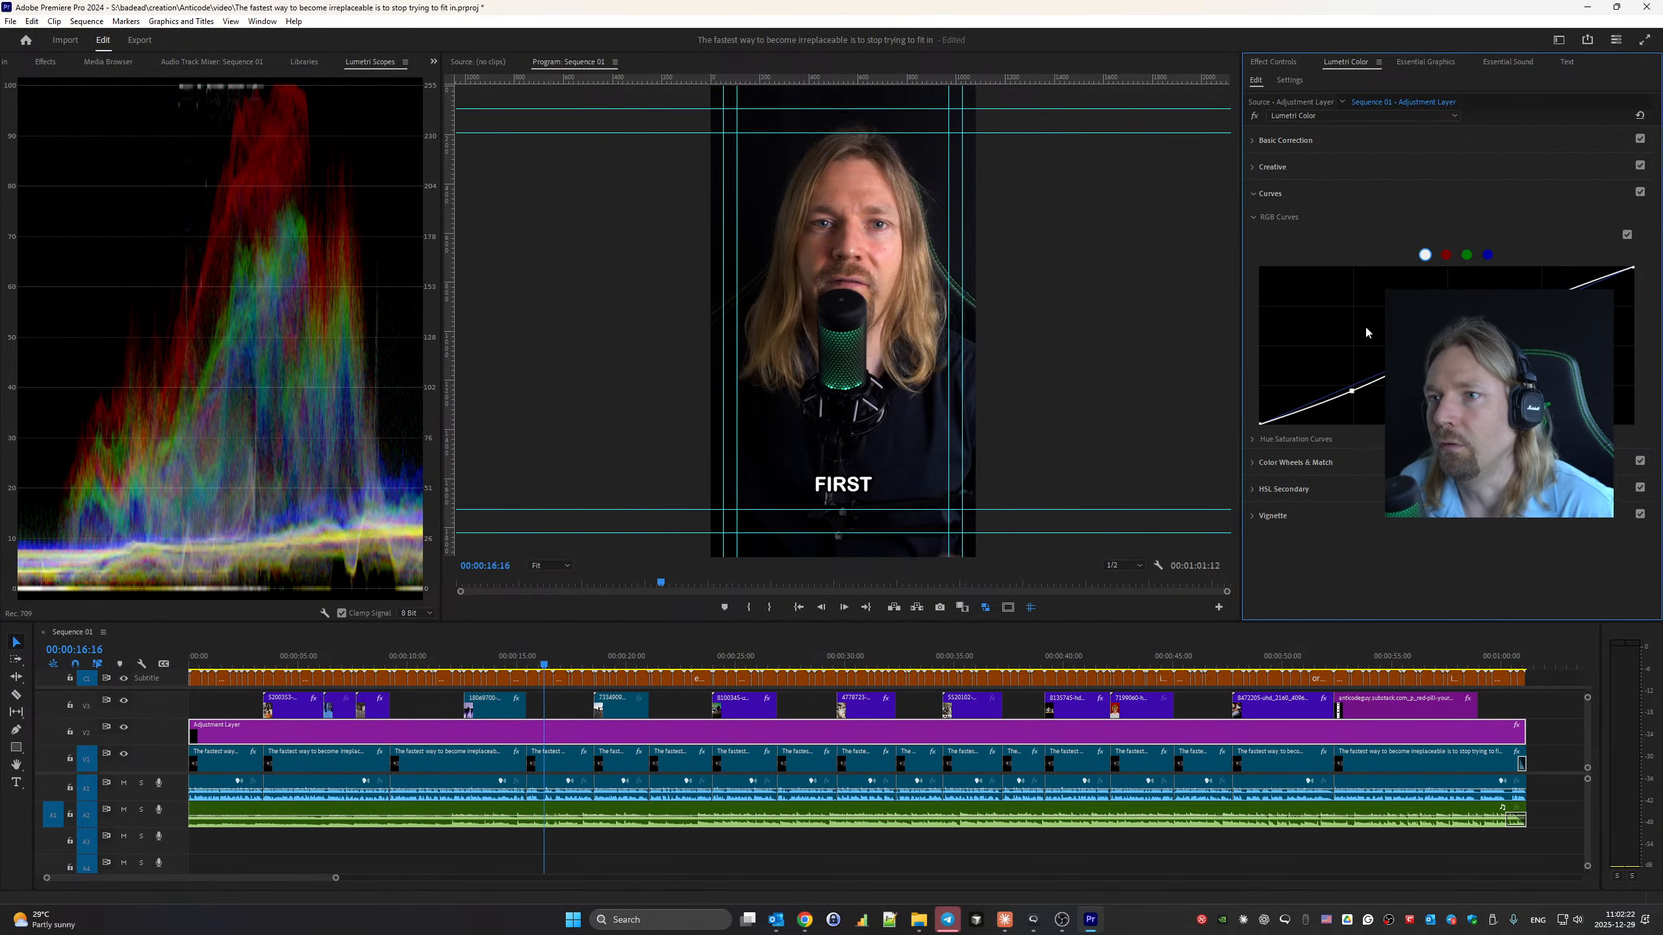
Set the adjustment layer's vignette amount to -3 and cool its basic correction temperature to about -19.7.
left_click(1293, 518)
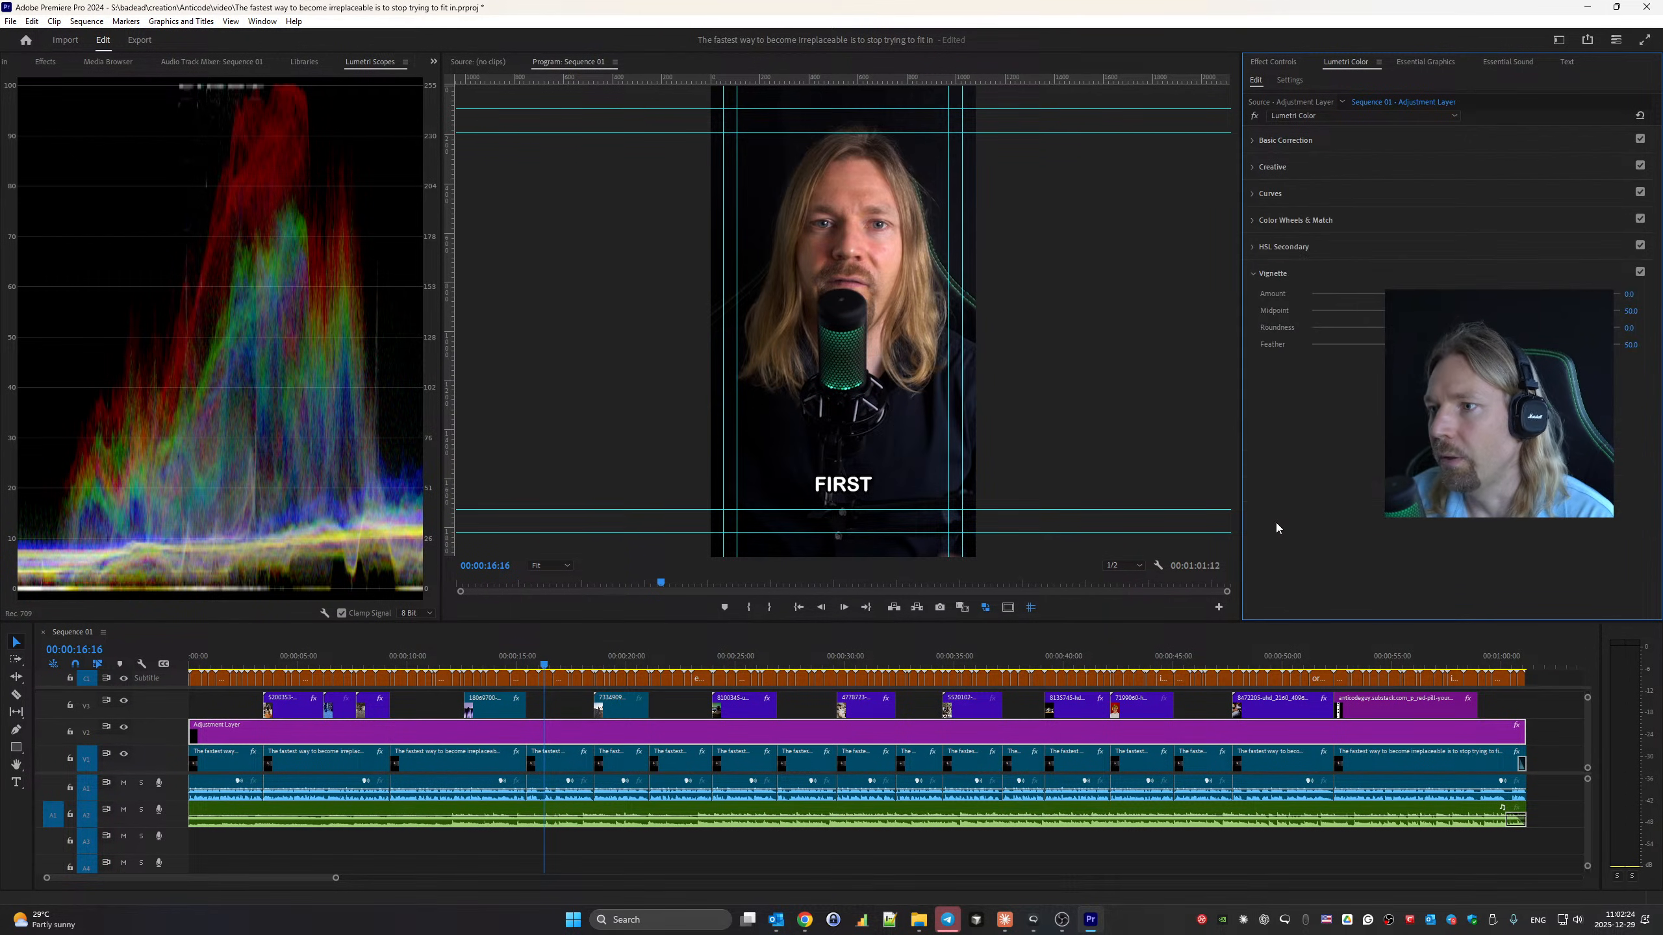
left_click_drag(1466, 295, 1284, 283)
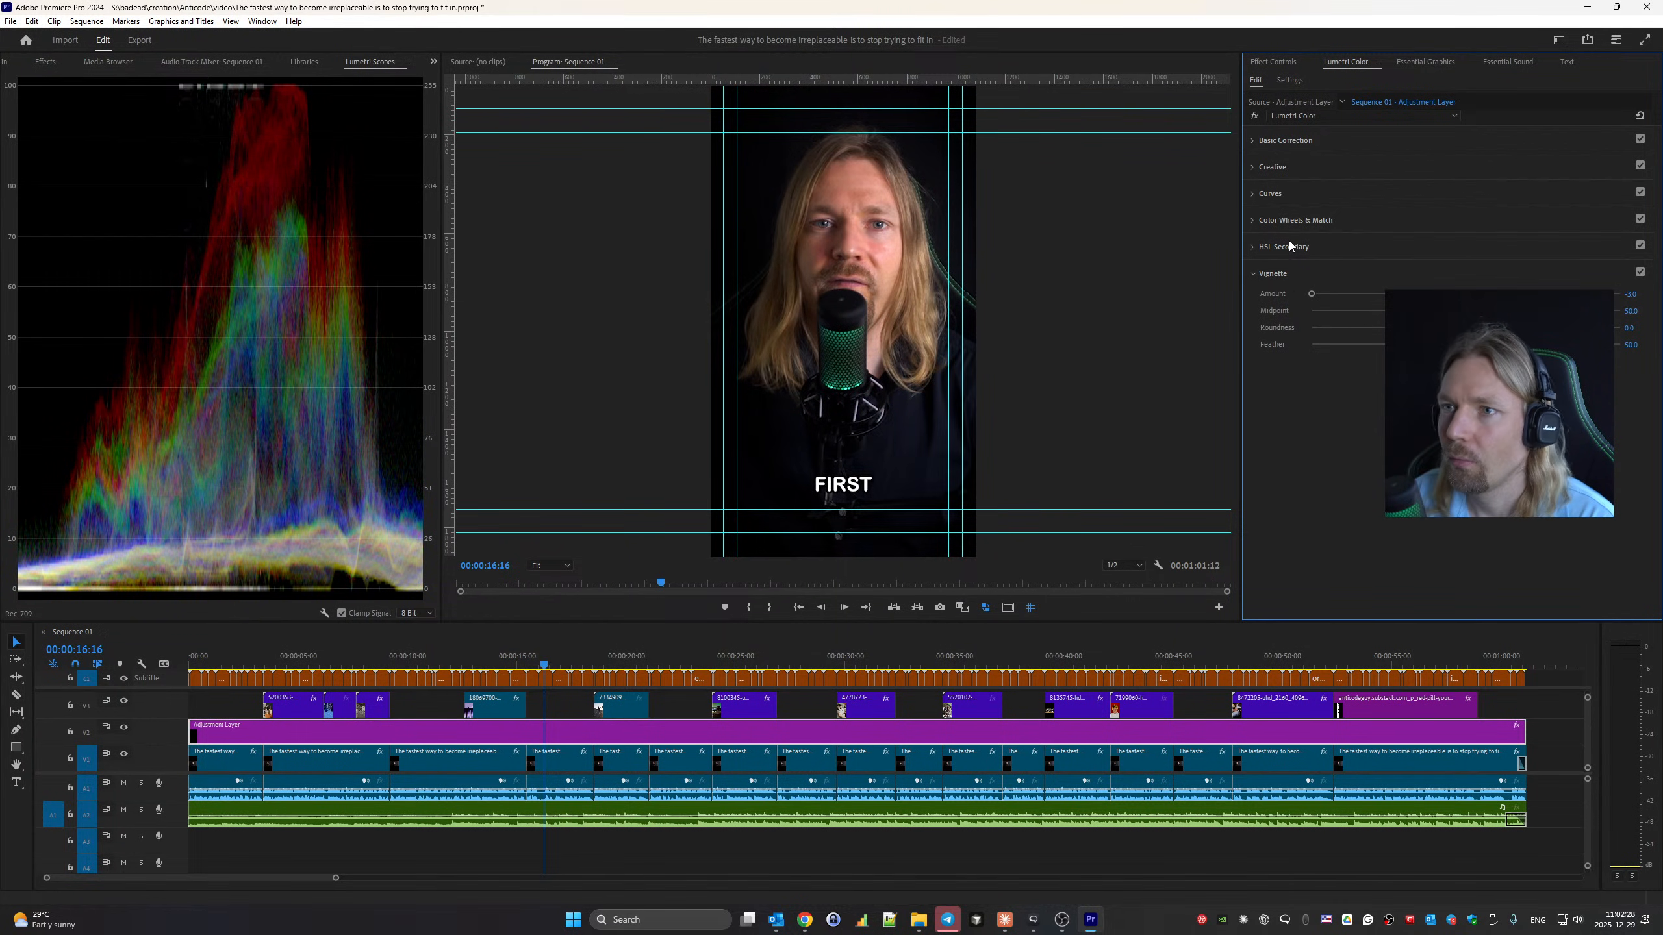
left_click(1312, 140)
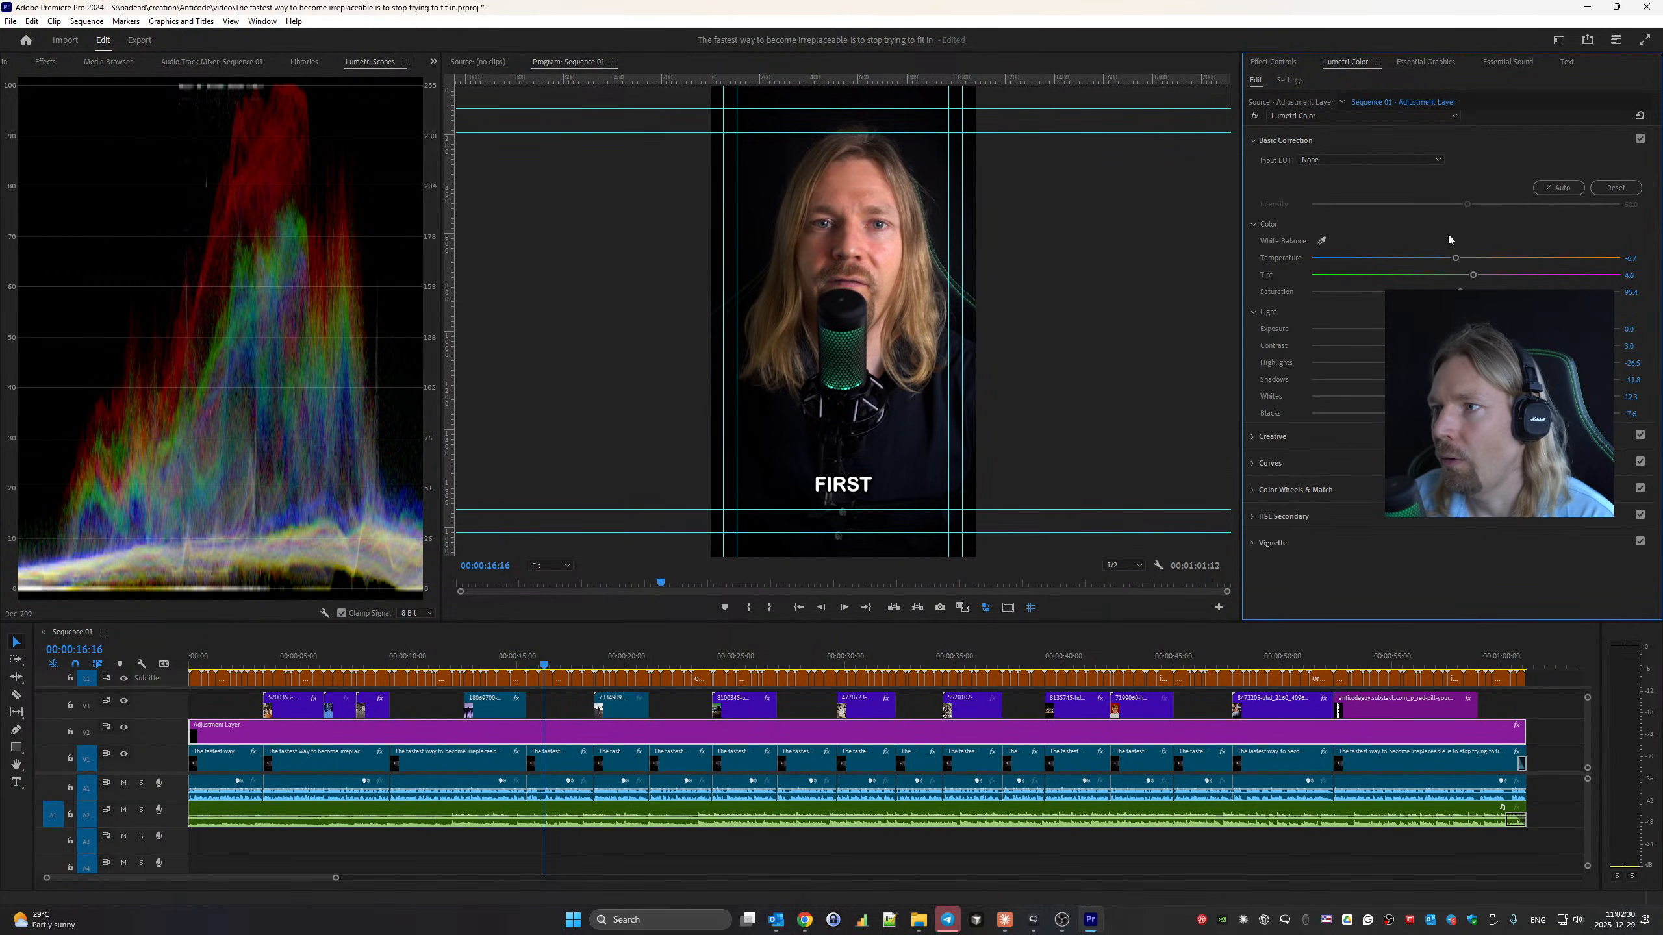
left_click_drag(1453, 259, 1437, 259)
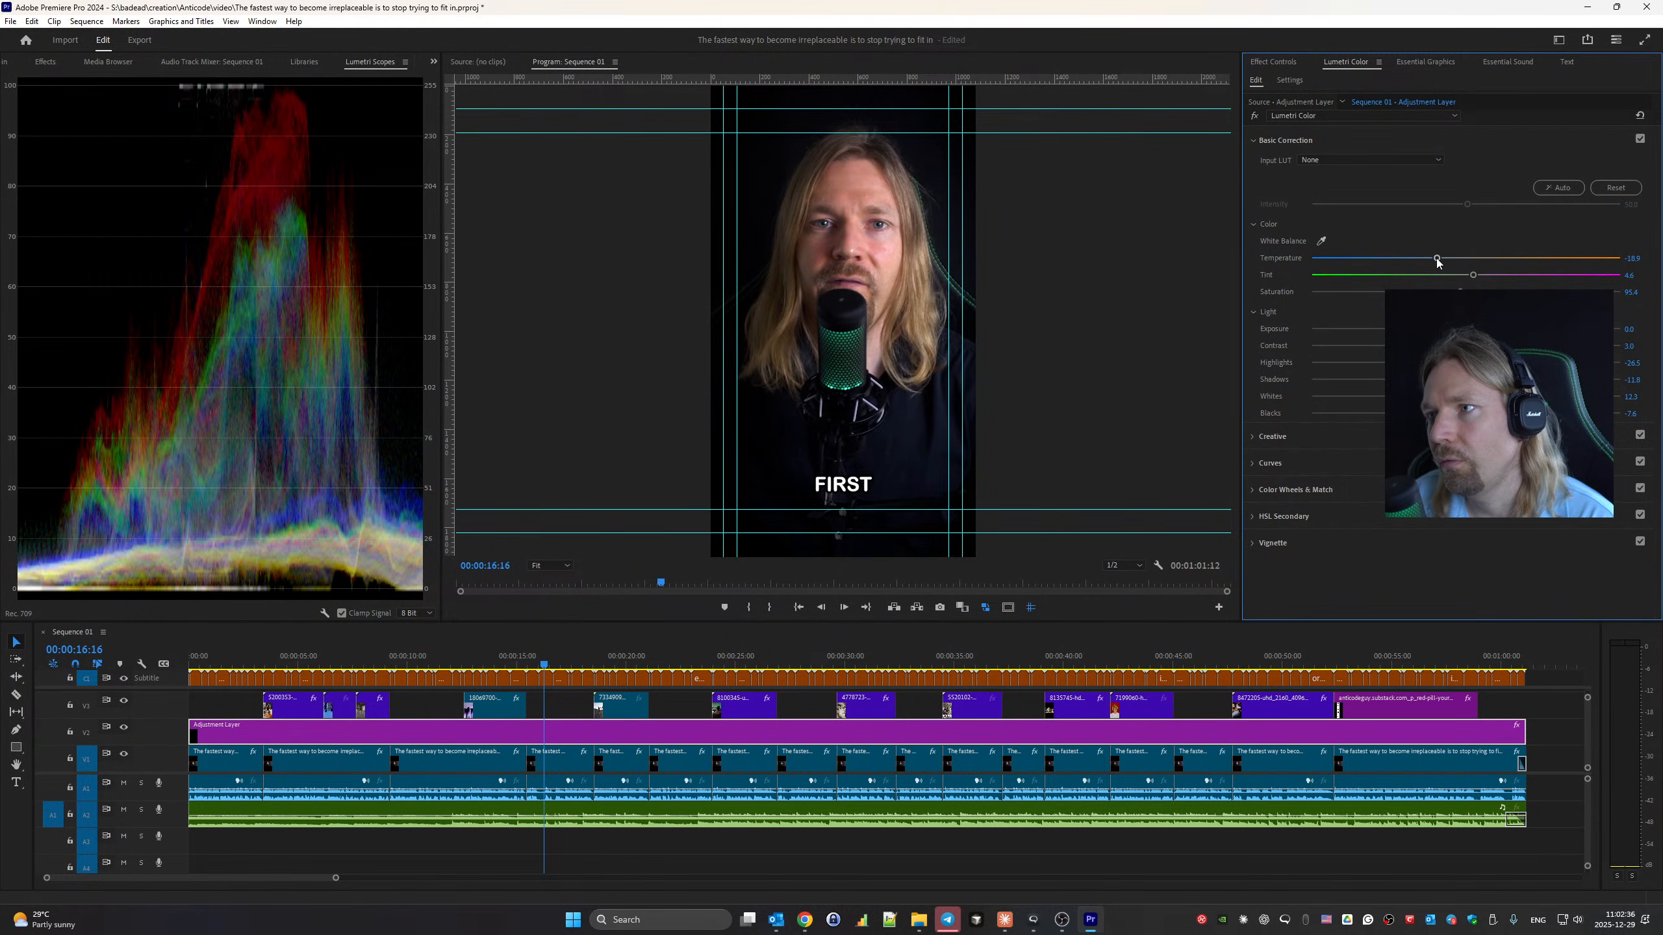
left_click_drag(1437, 259, 1436, 260)
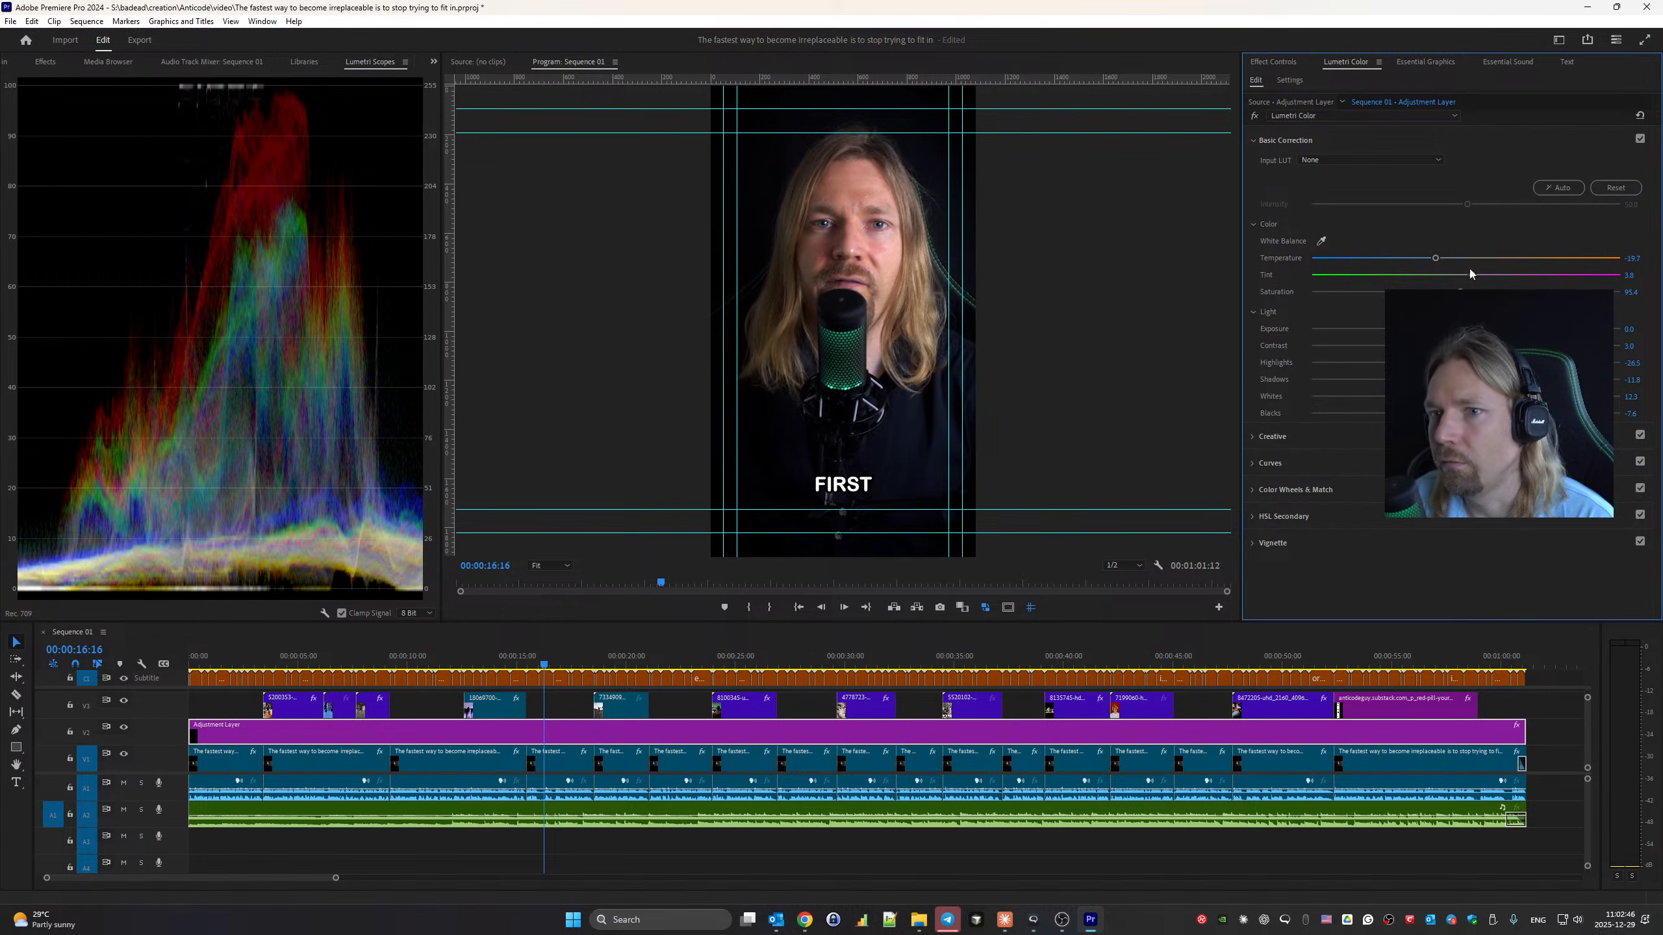
Play back the graded sequence briefly, save the project and close all open projects.
key("space")
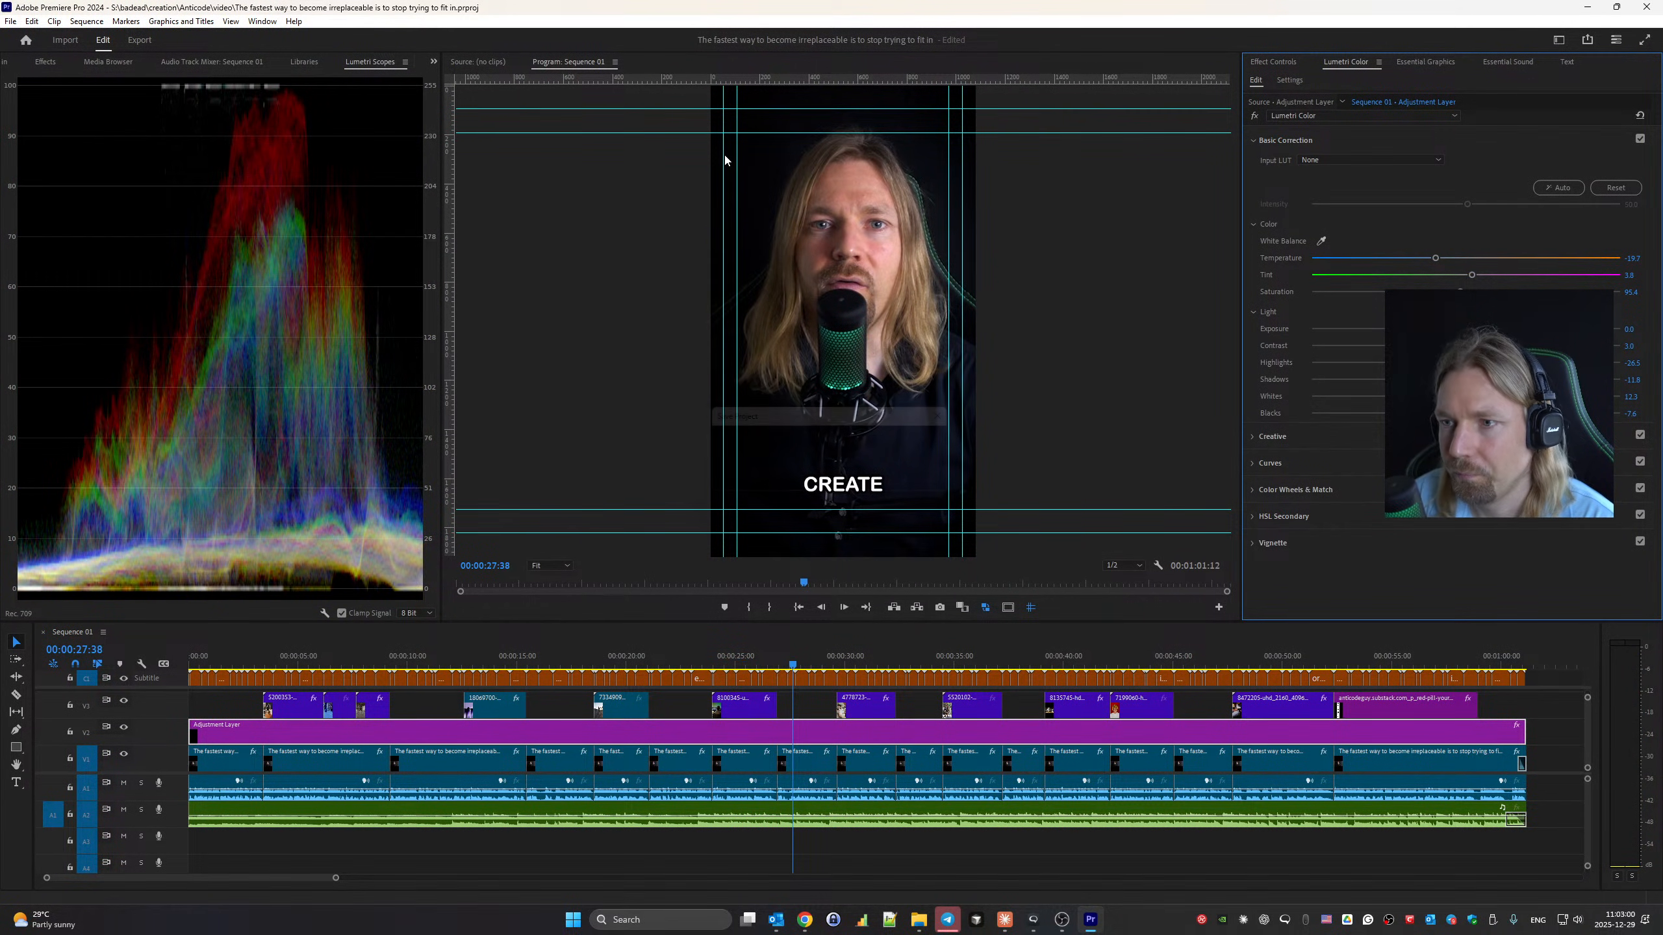
key("ctrl+s")
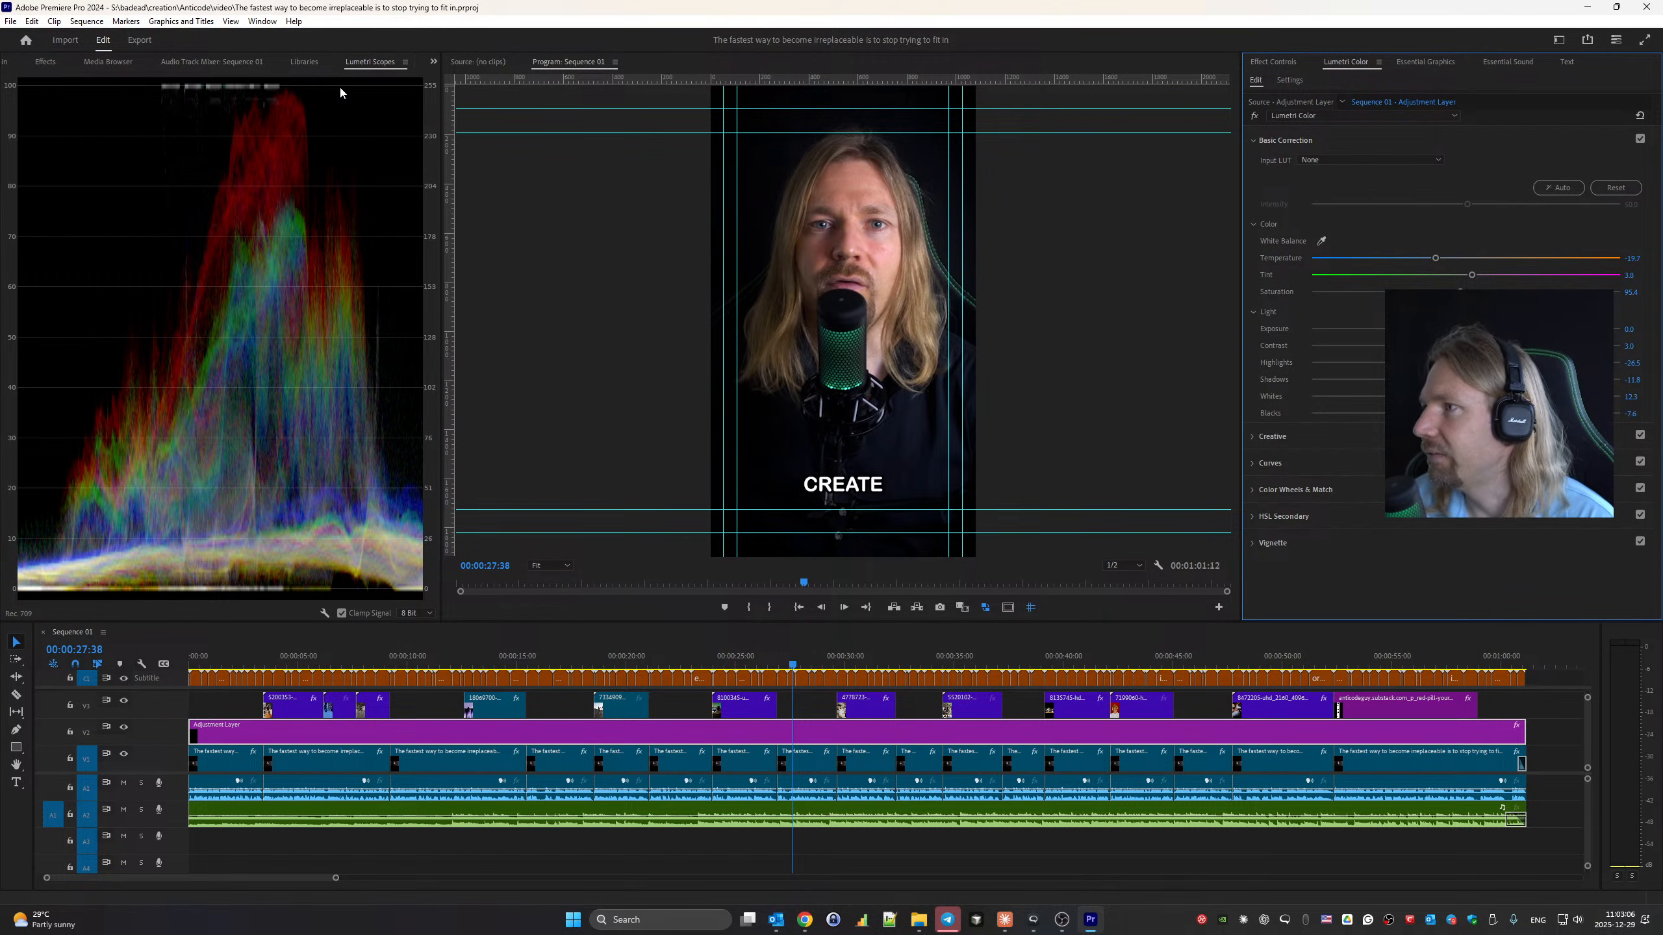
left_click(10, 21)
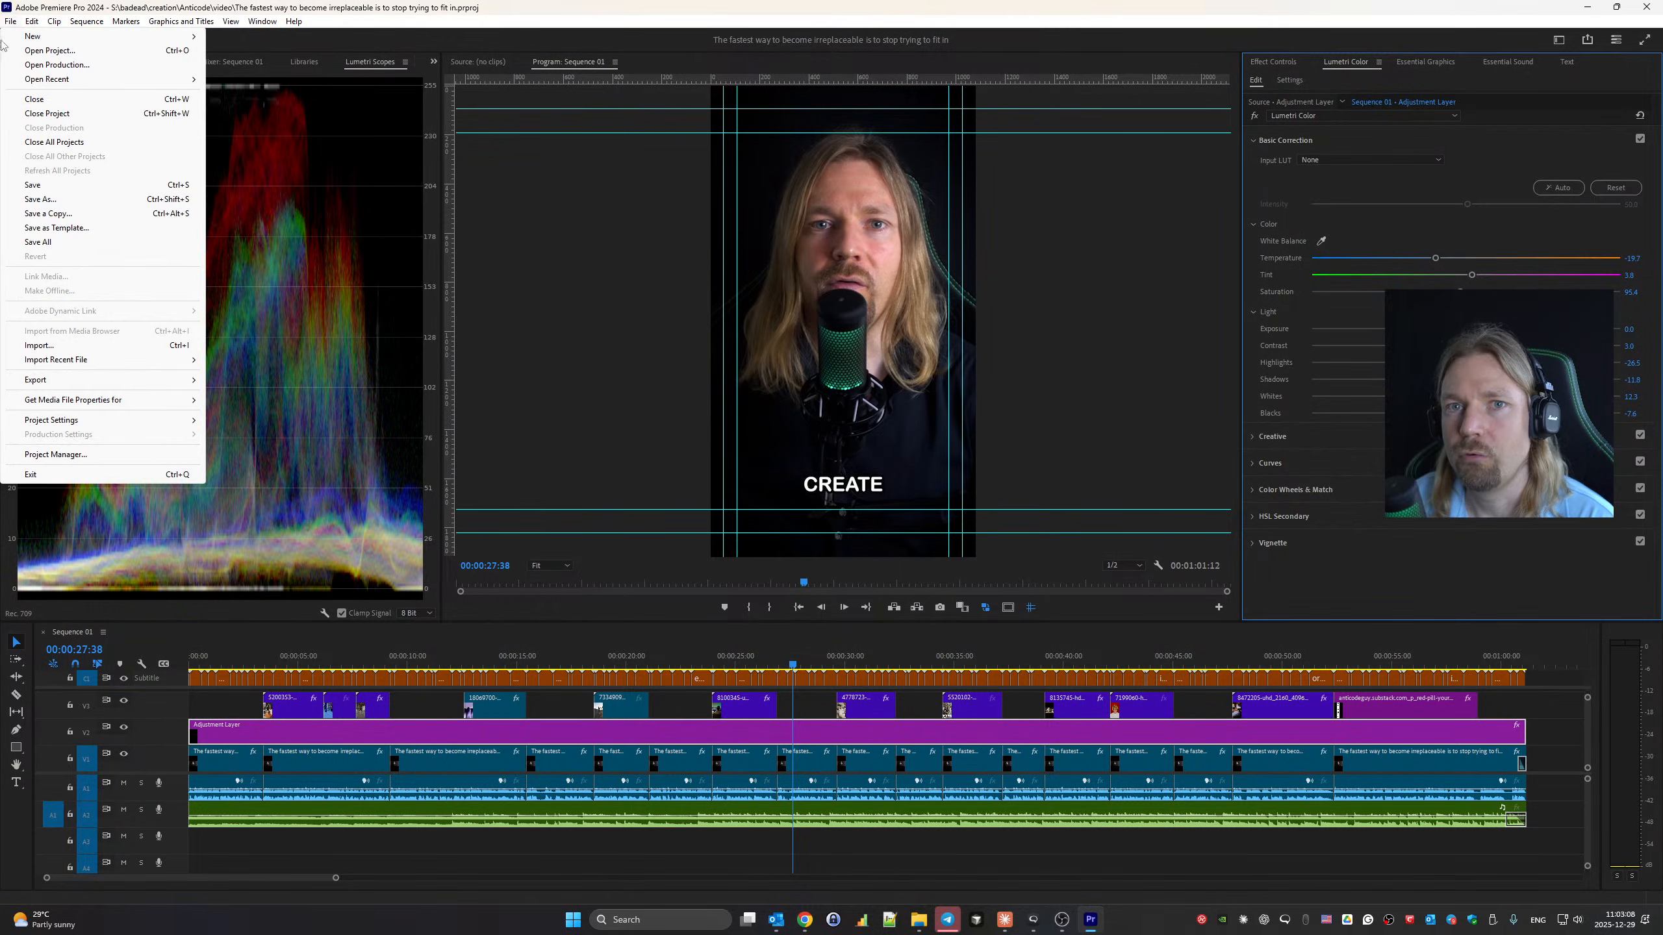
left_click(68, 143)
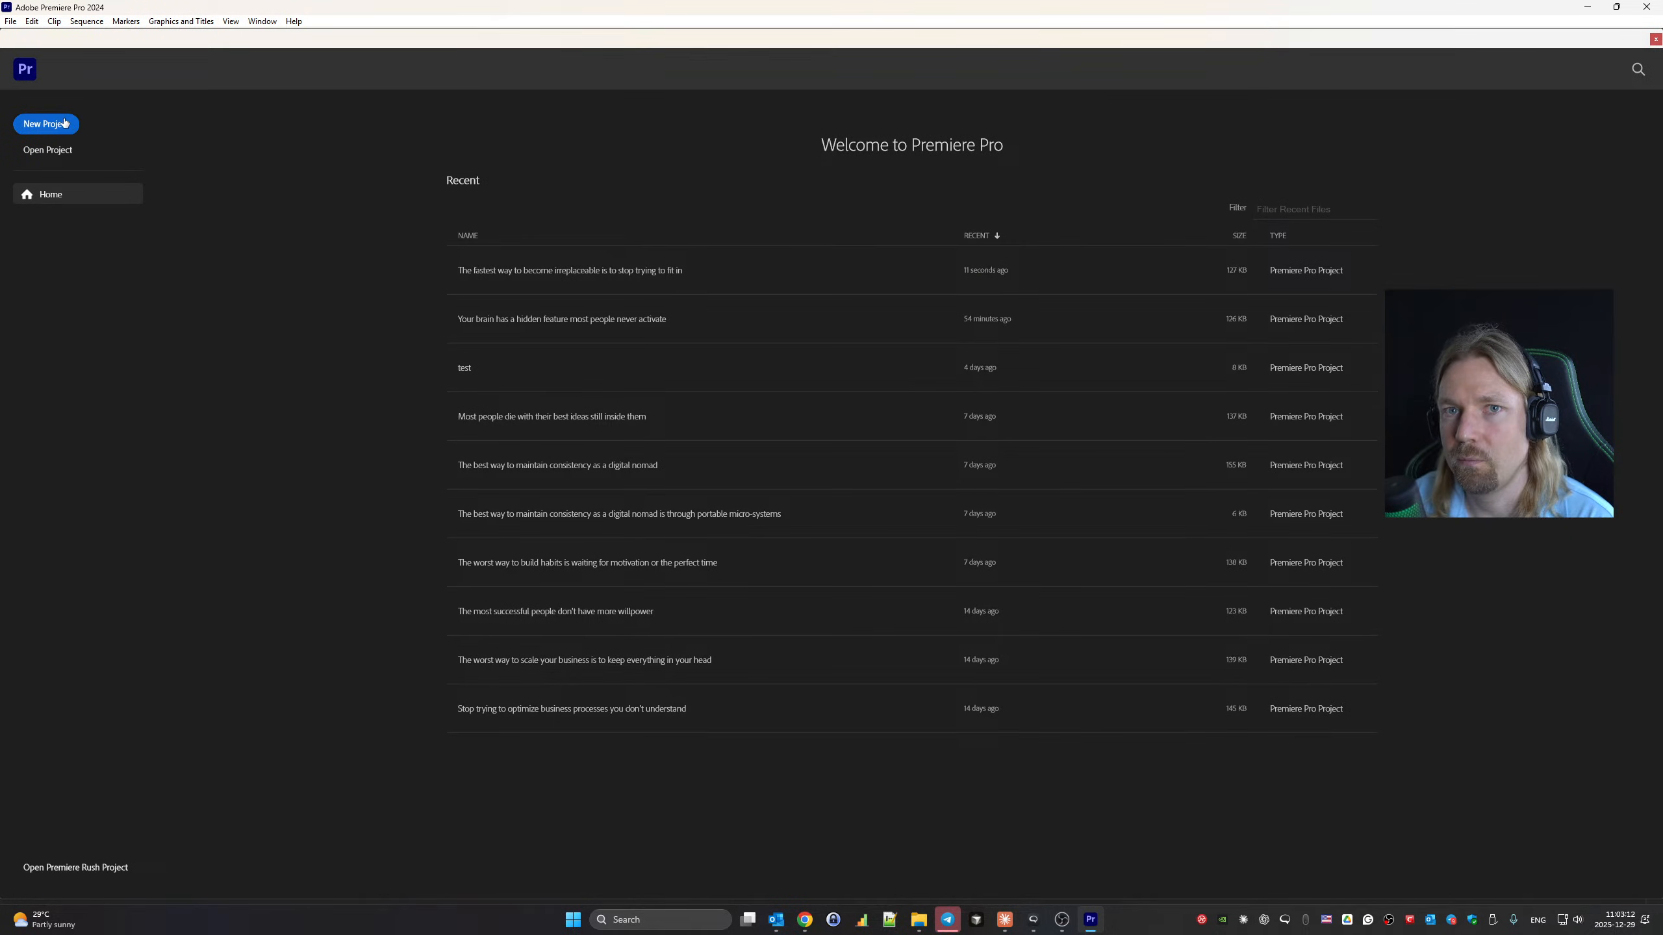
Create a project named "The worst way to build your future is to follow society's predetermined path", importing the MP4 recording of that title.
left_click(65, 124)
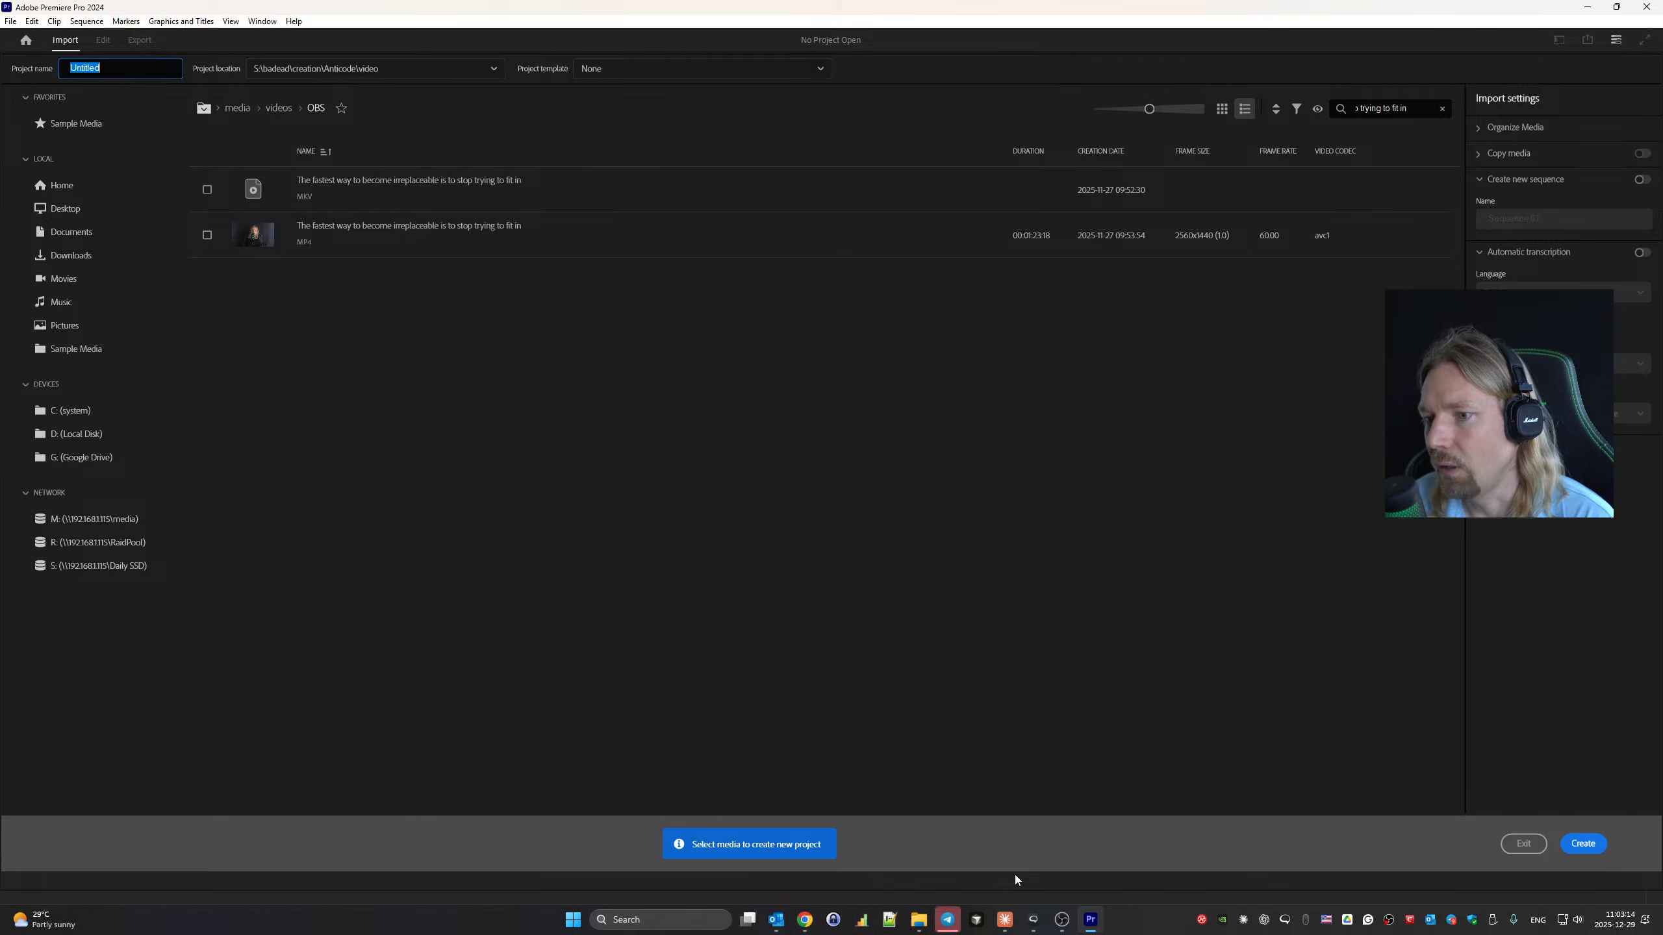
left_click(1059, 930)
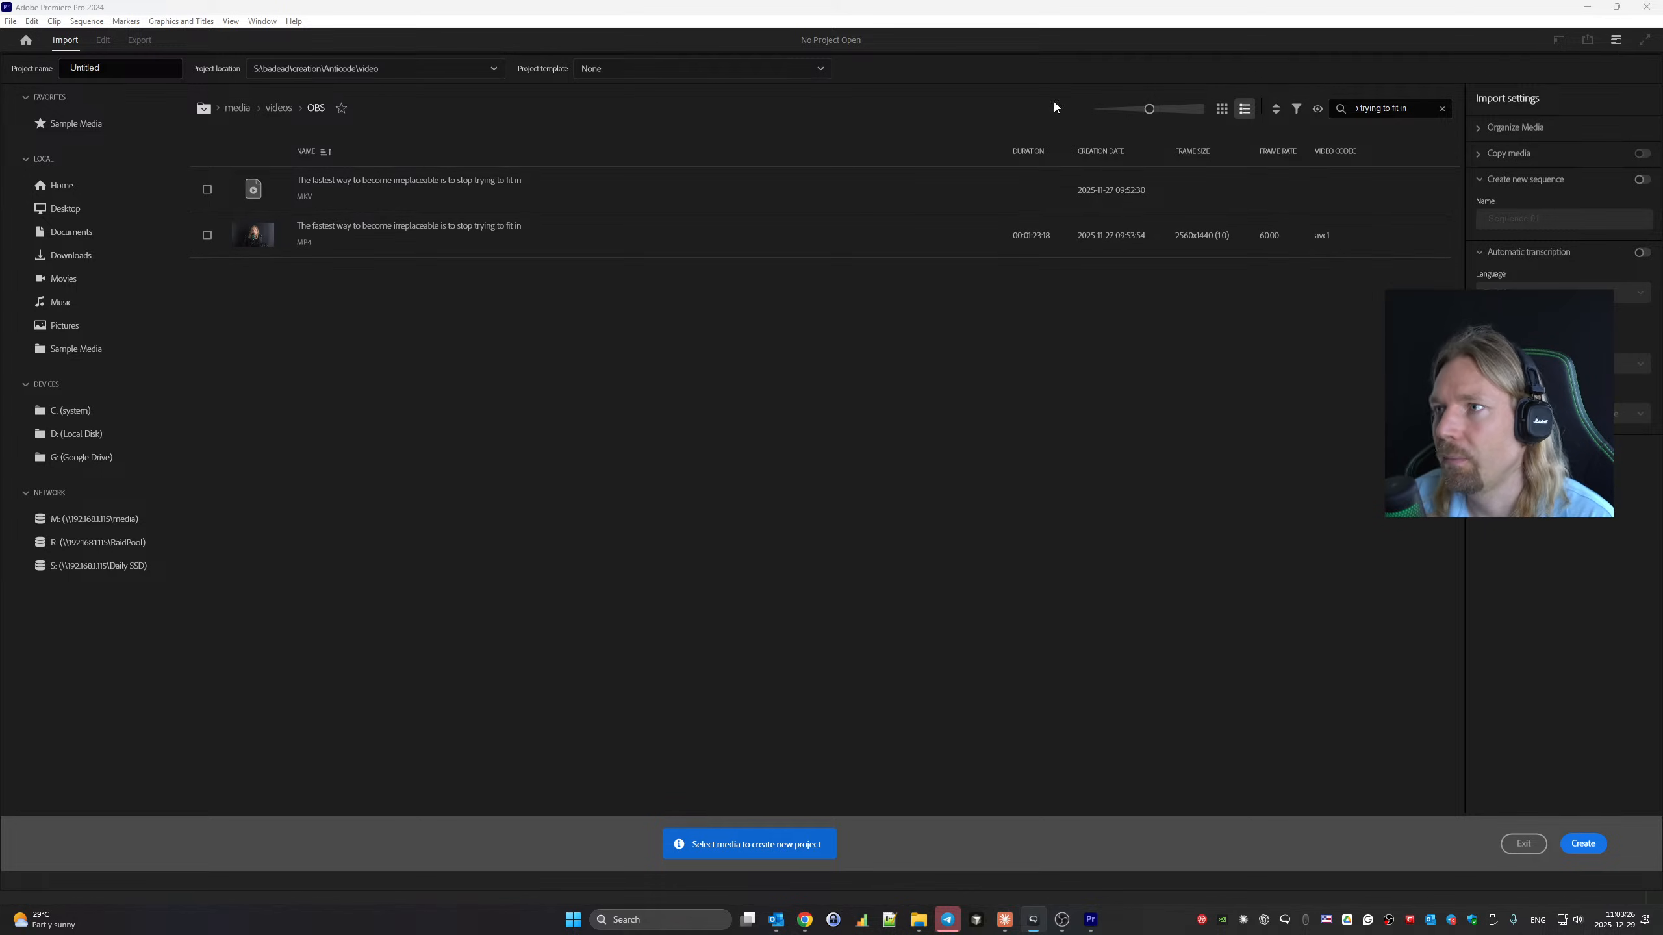
left_click(158, 68)
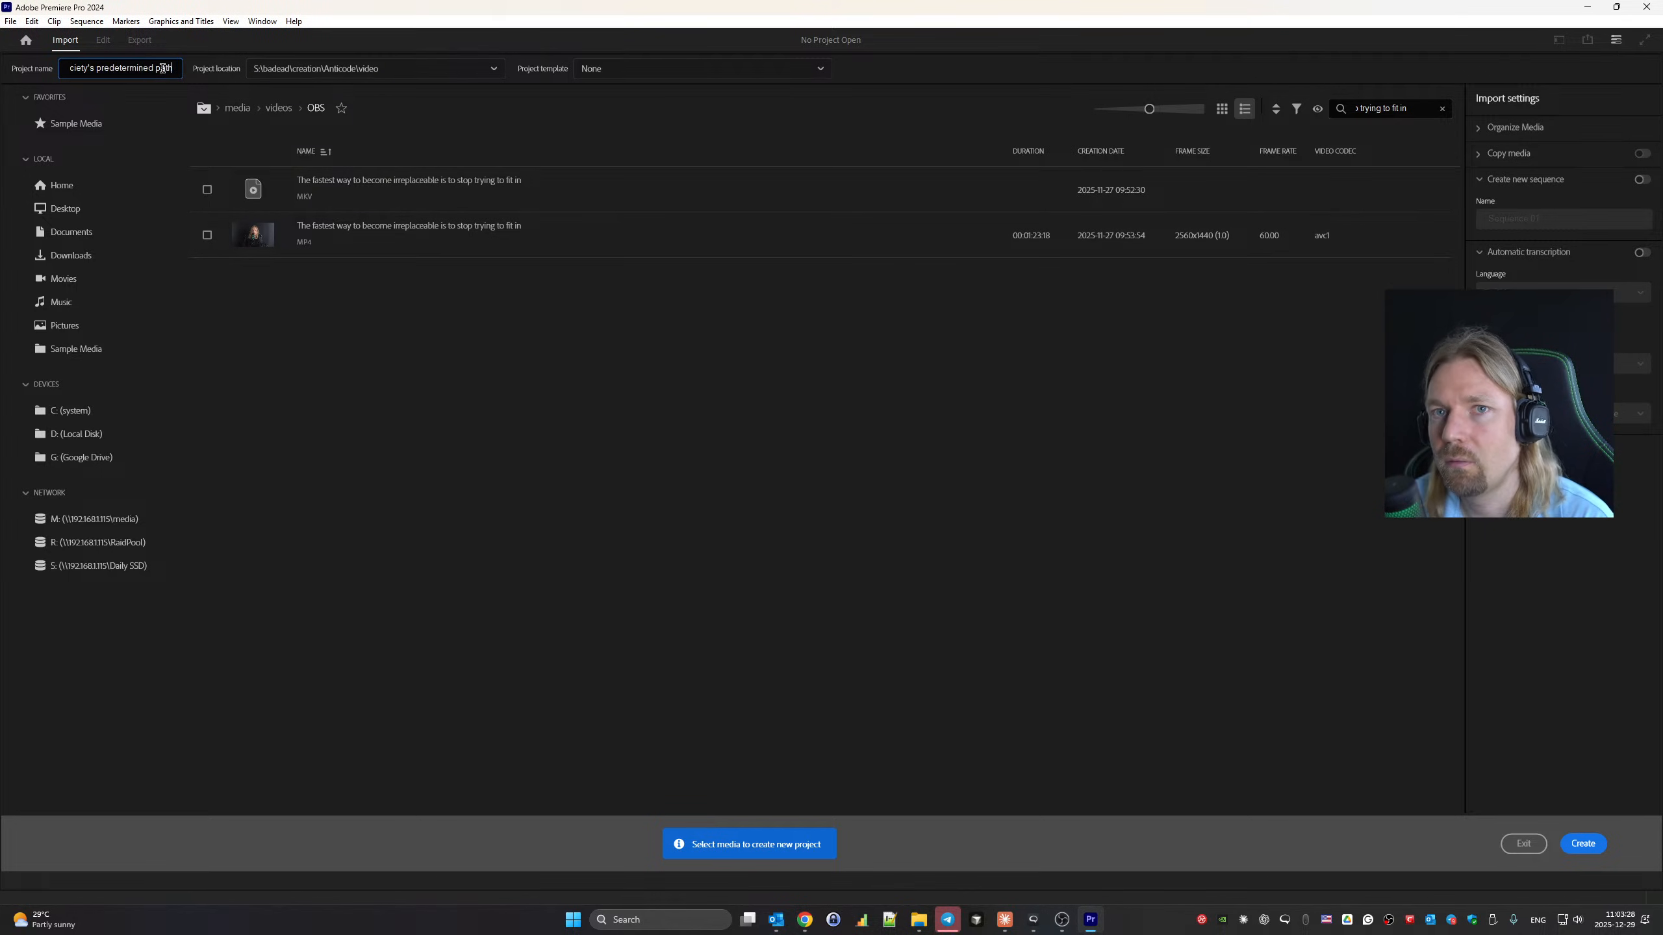
key("ctrl+a")
key("BackSpace")
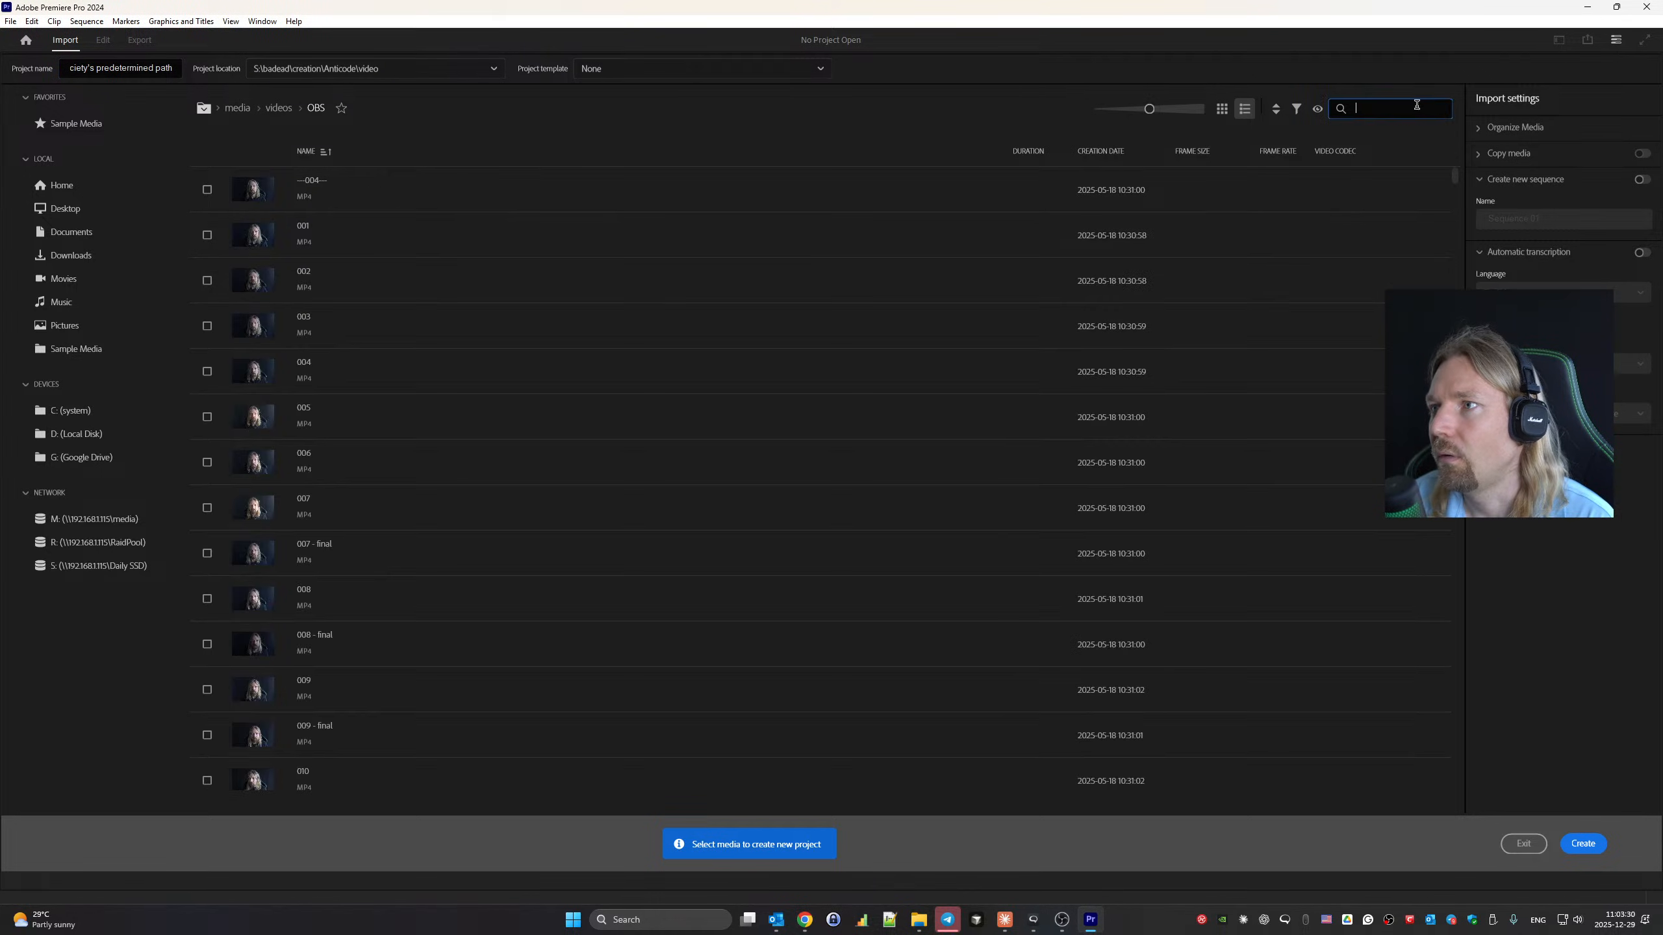
type("predetermined path")
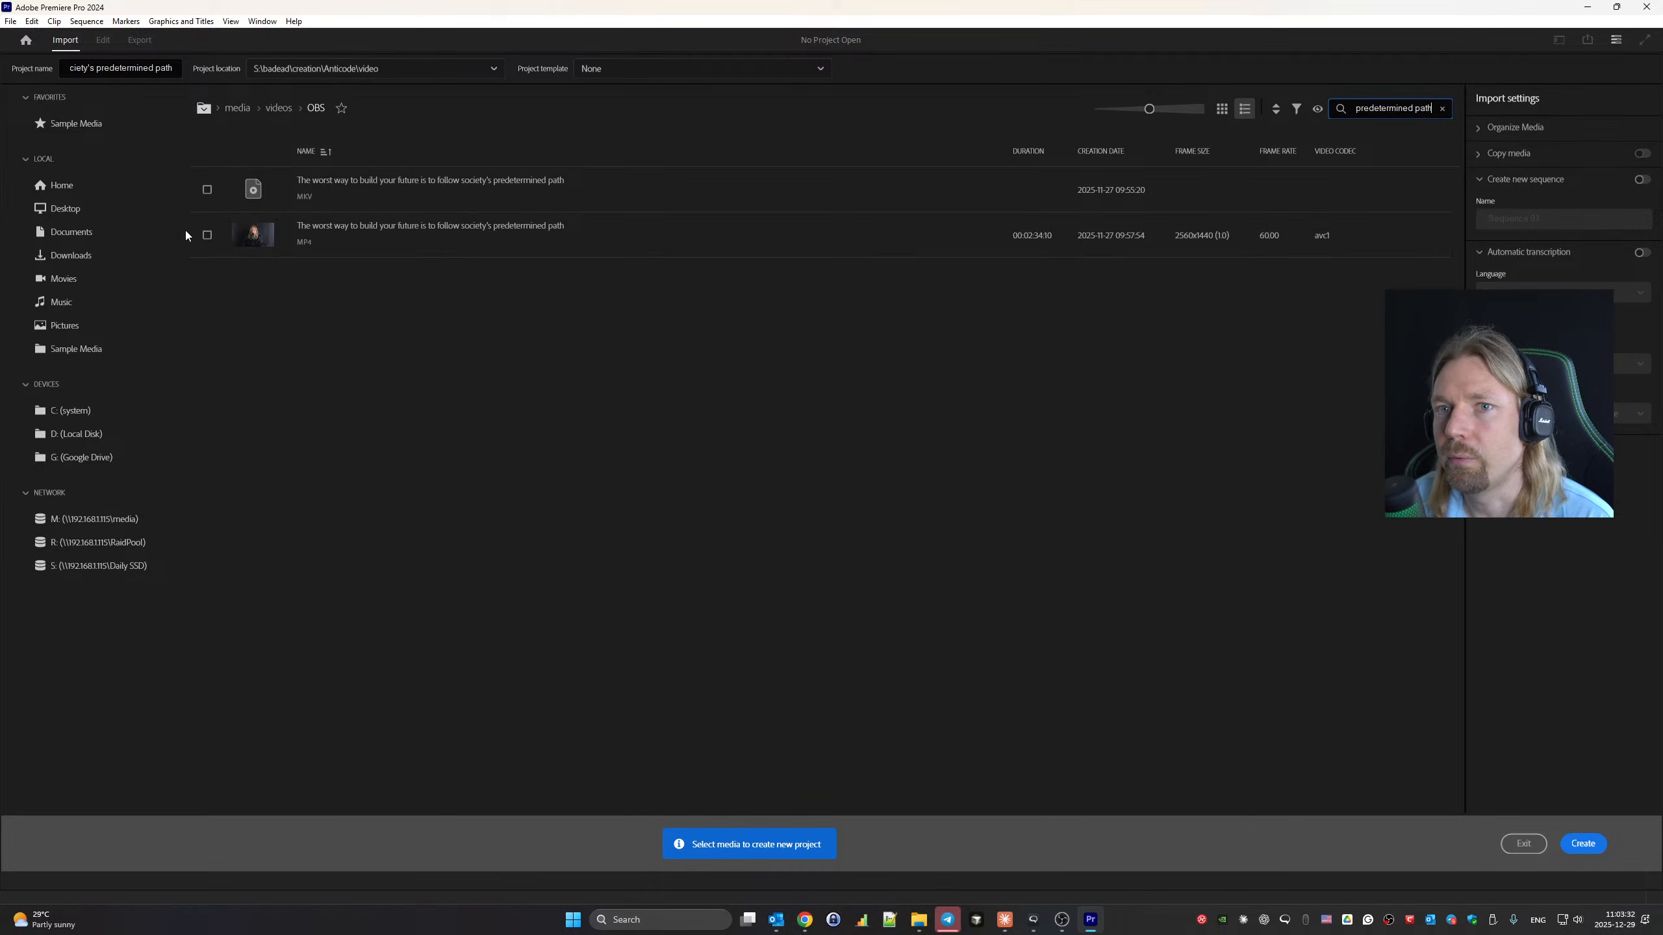
left_click(206, 235)
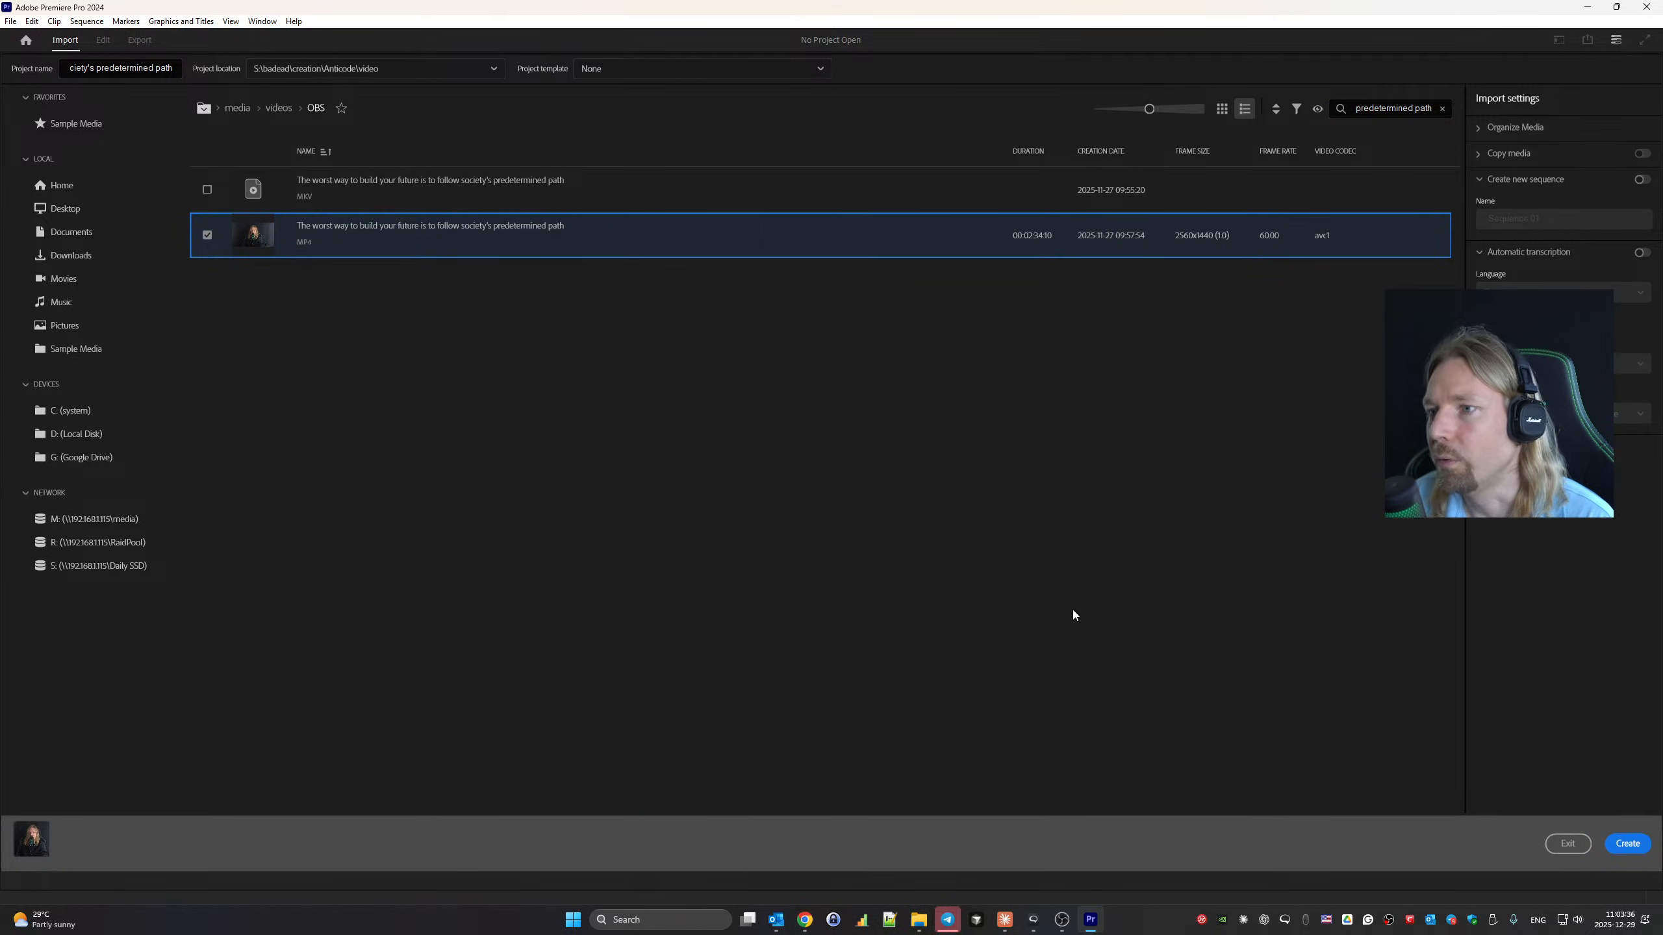
left_click(1610, 847)
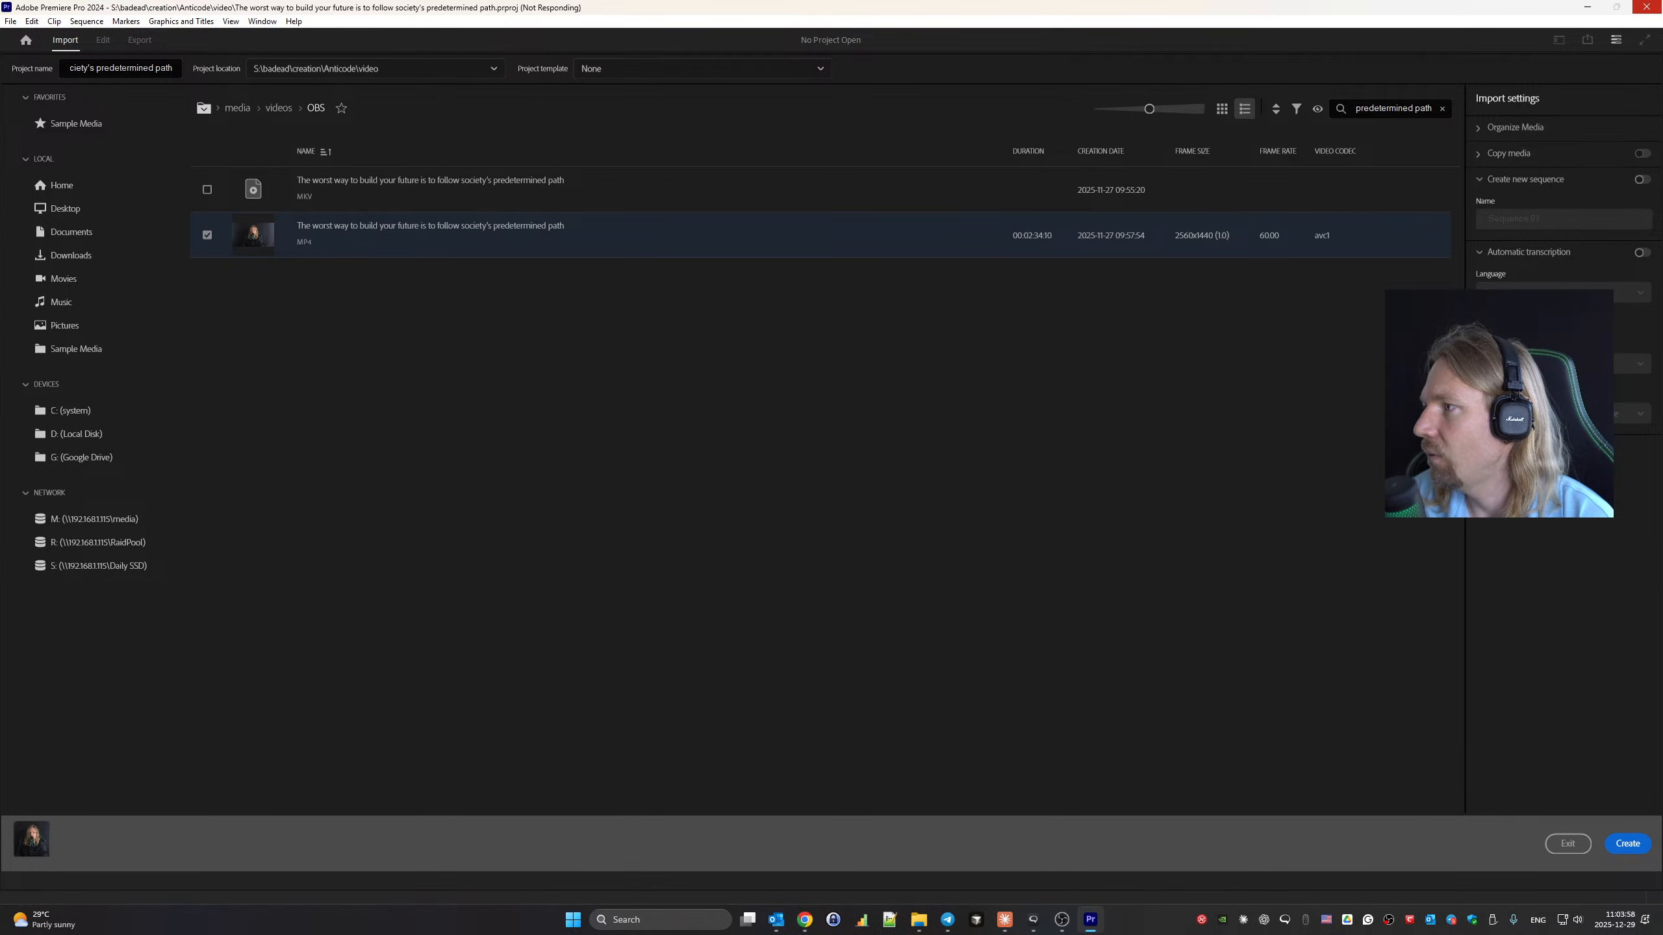
Create Sequence 01 from the custom Shorts OBS preset and place the recording at its start, keeping the existing sequence settings.
right_click(322, 304)
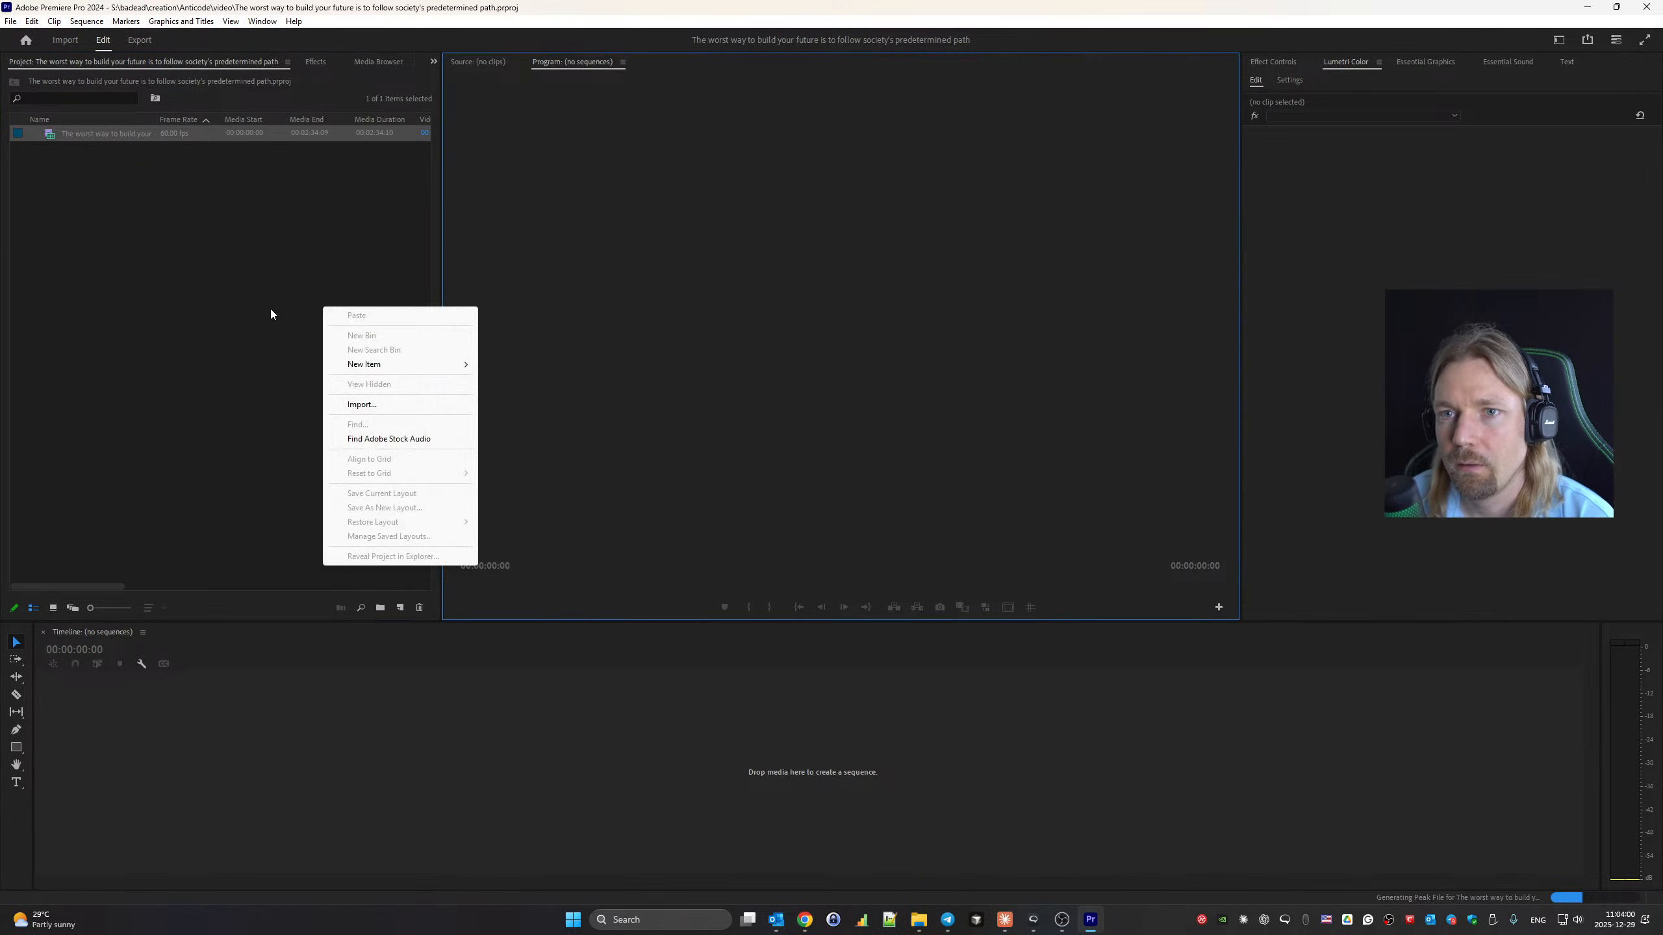
right_click(270, 307)
mouse_move(353, 364)
left_click(441, 367)
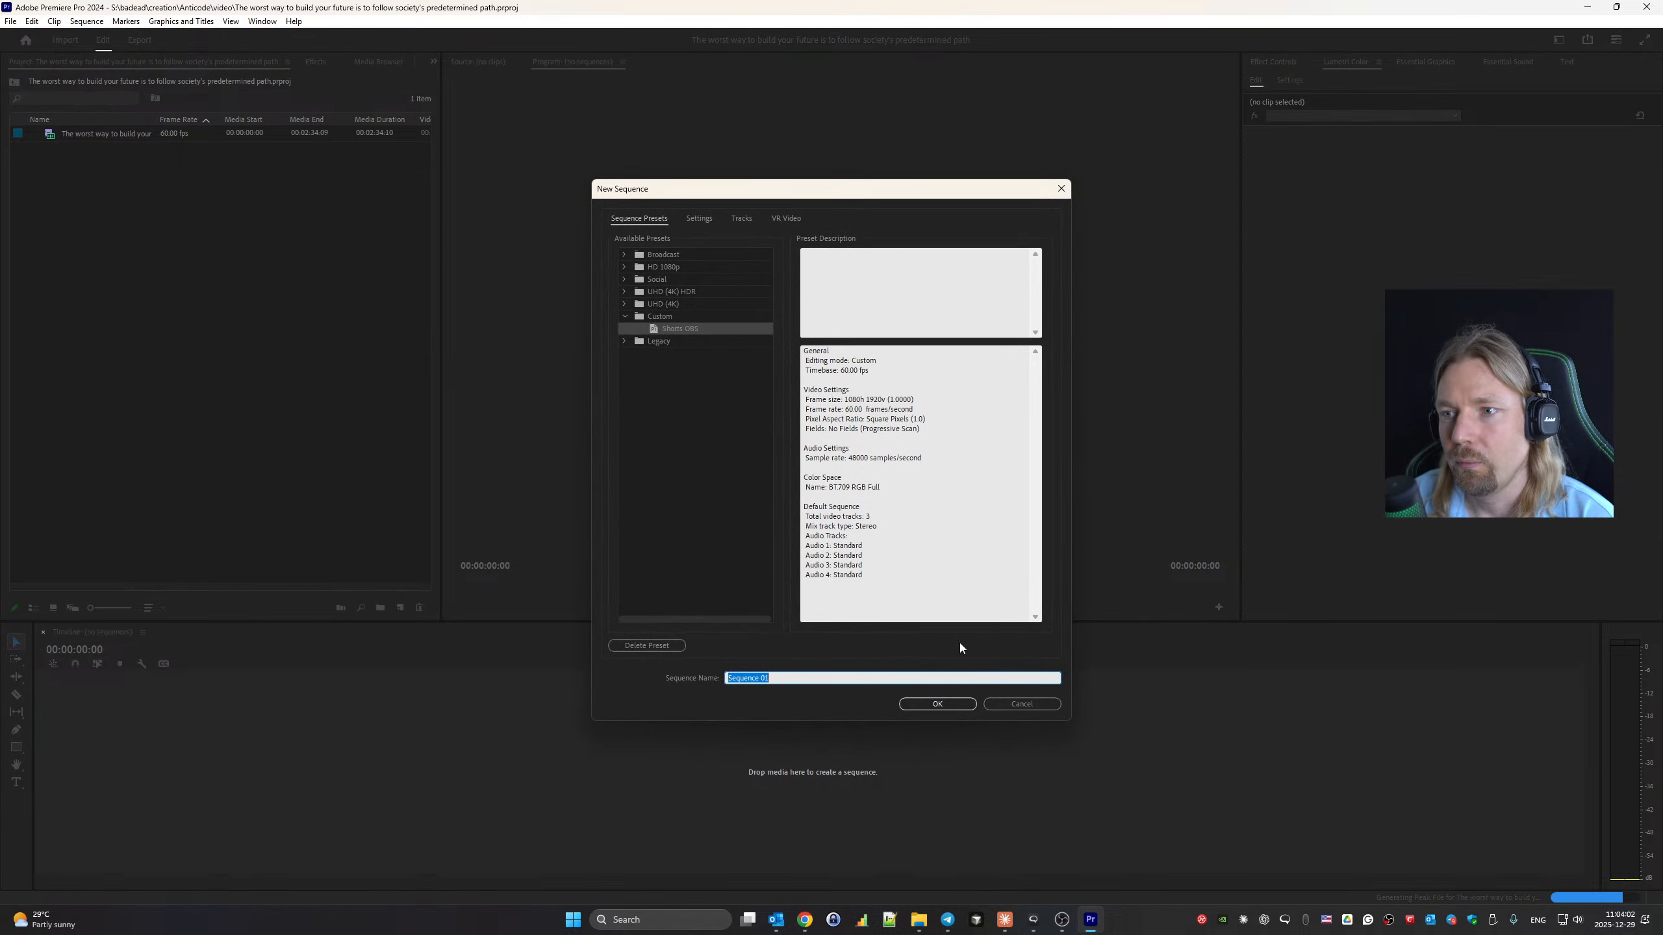
left_click(968, 708)
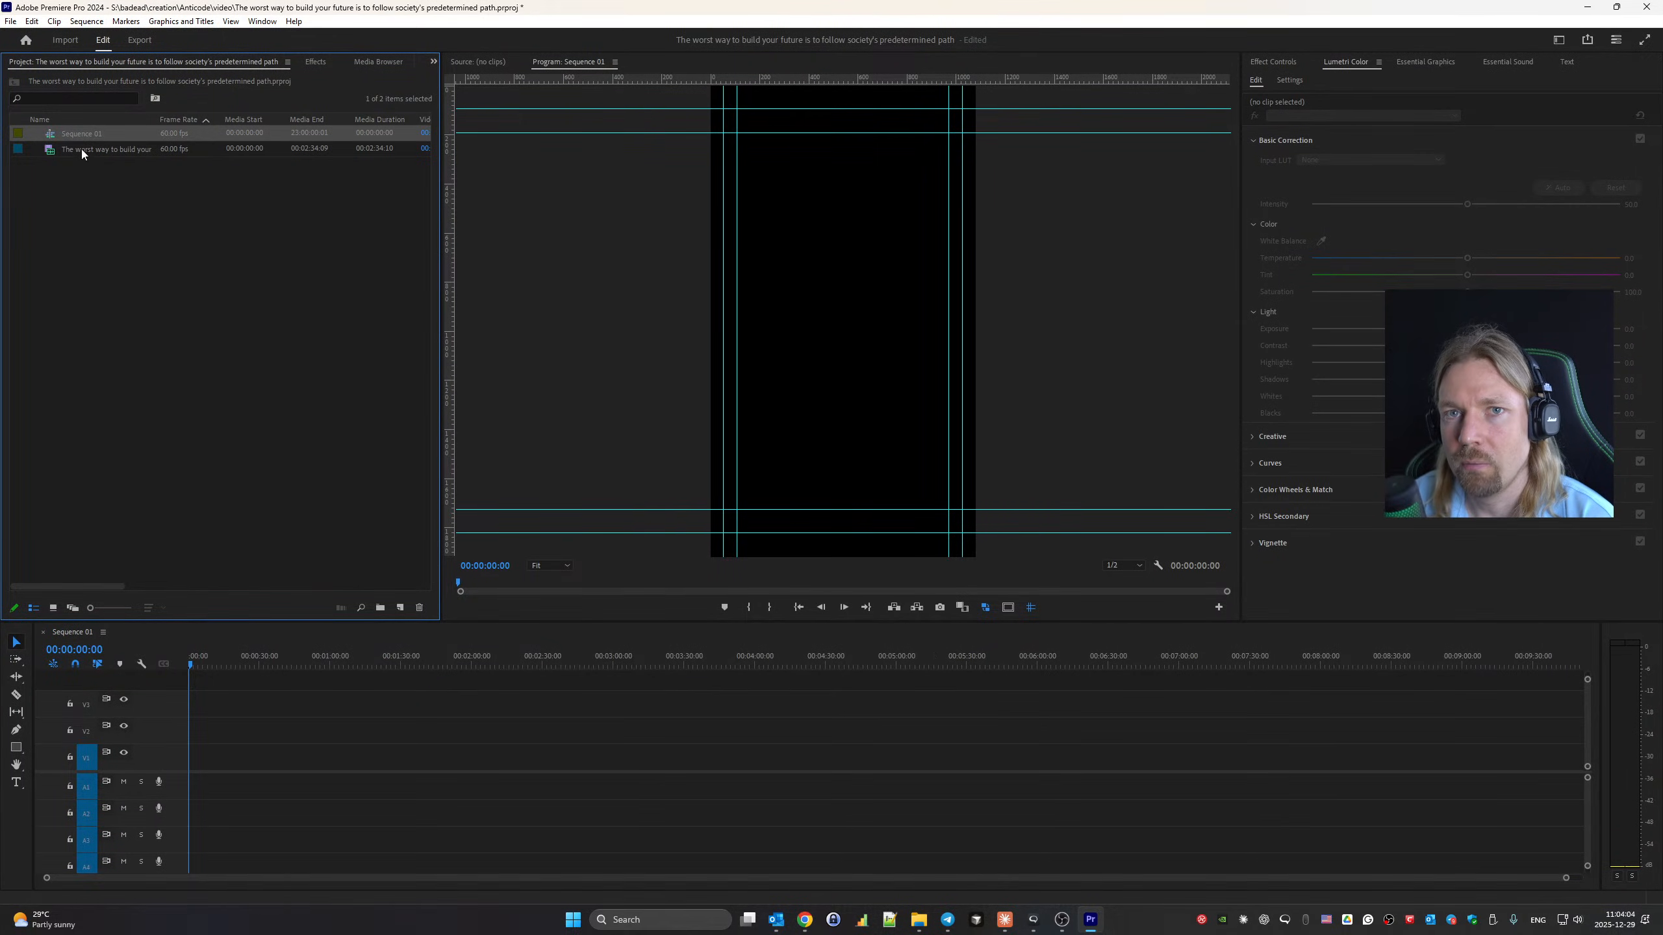
left_click_drag(82, 154, 193, 773)
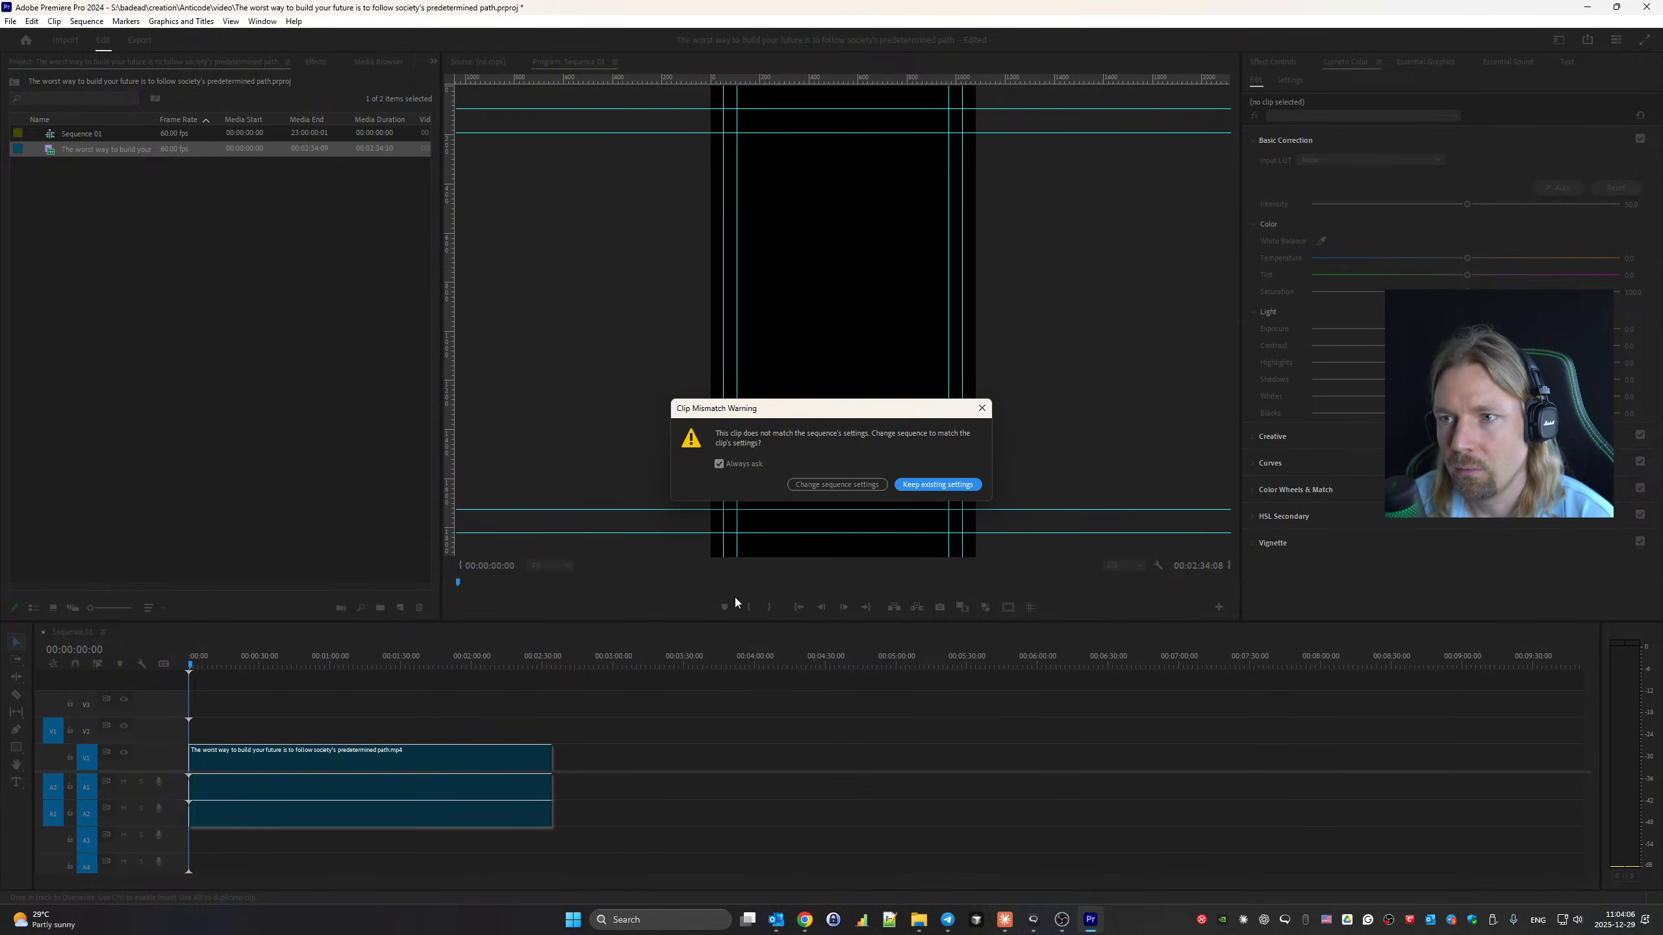
left_click(928, 486)
Unlink the recording, delete its second audio clip and link the video with the remaining audio.
right_click(468, 757)
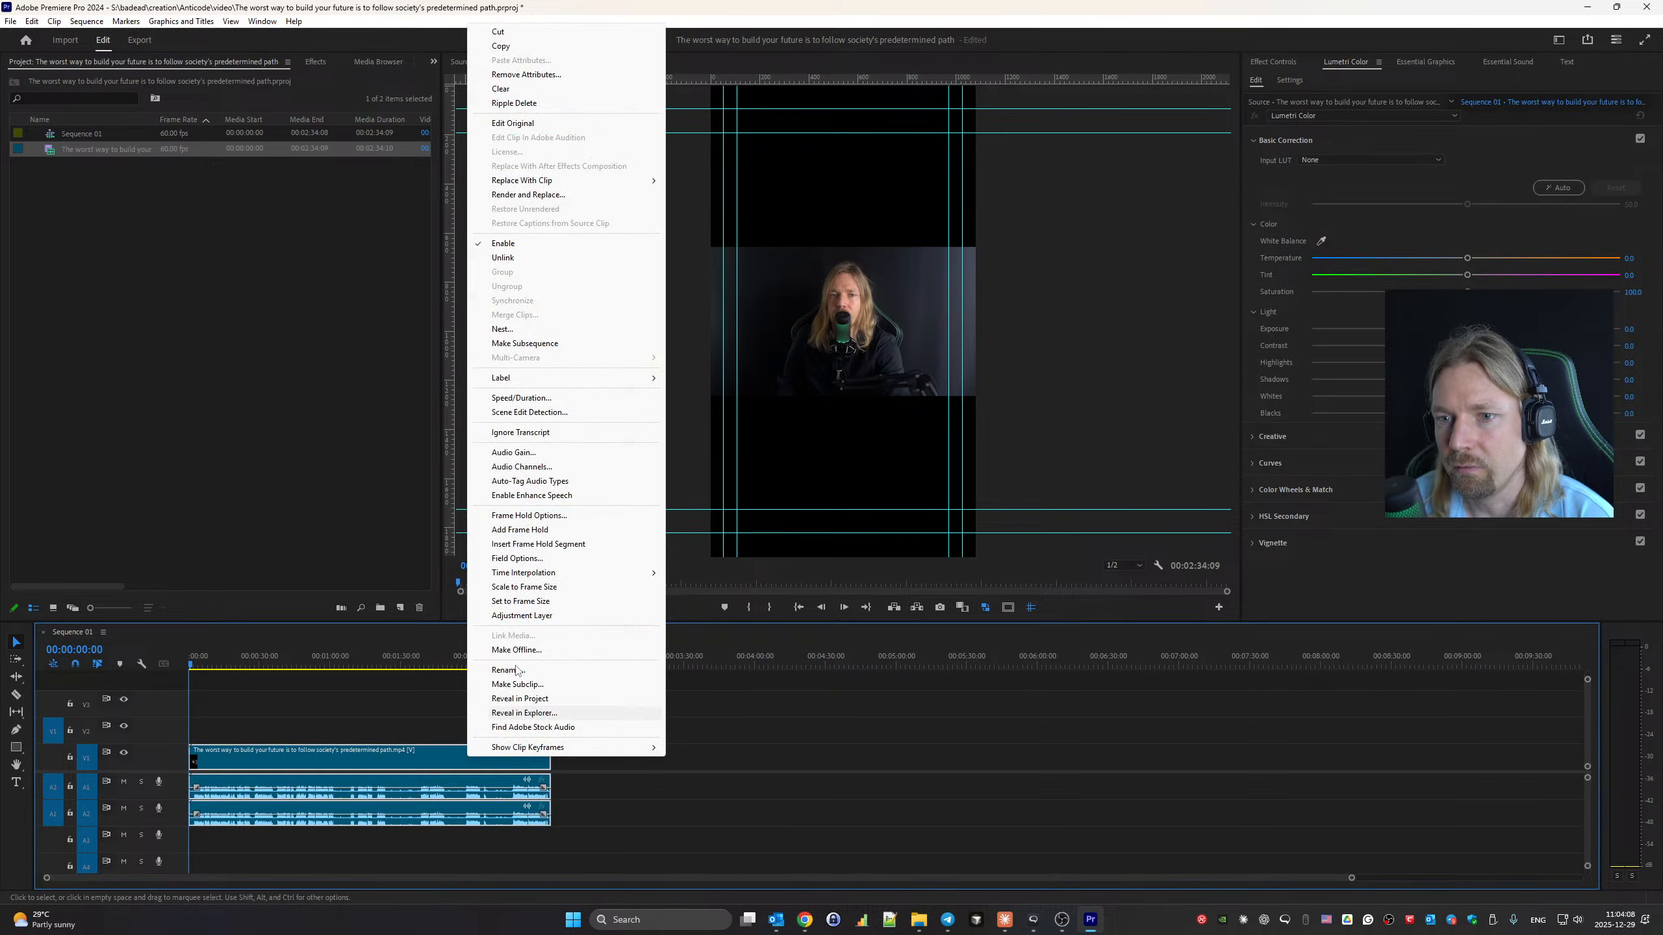
left_click(514, 258)
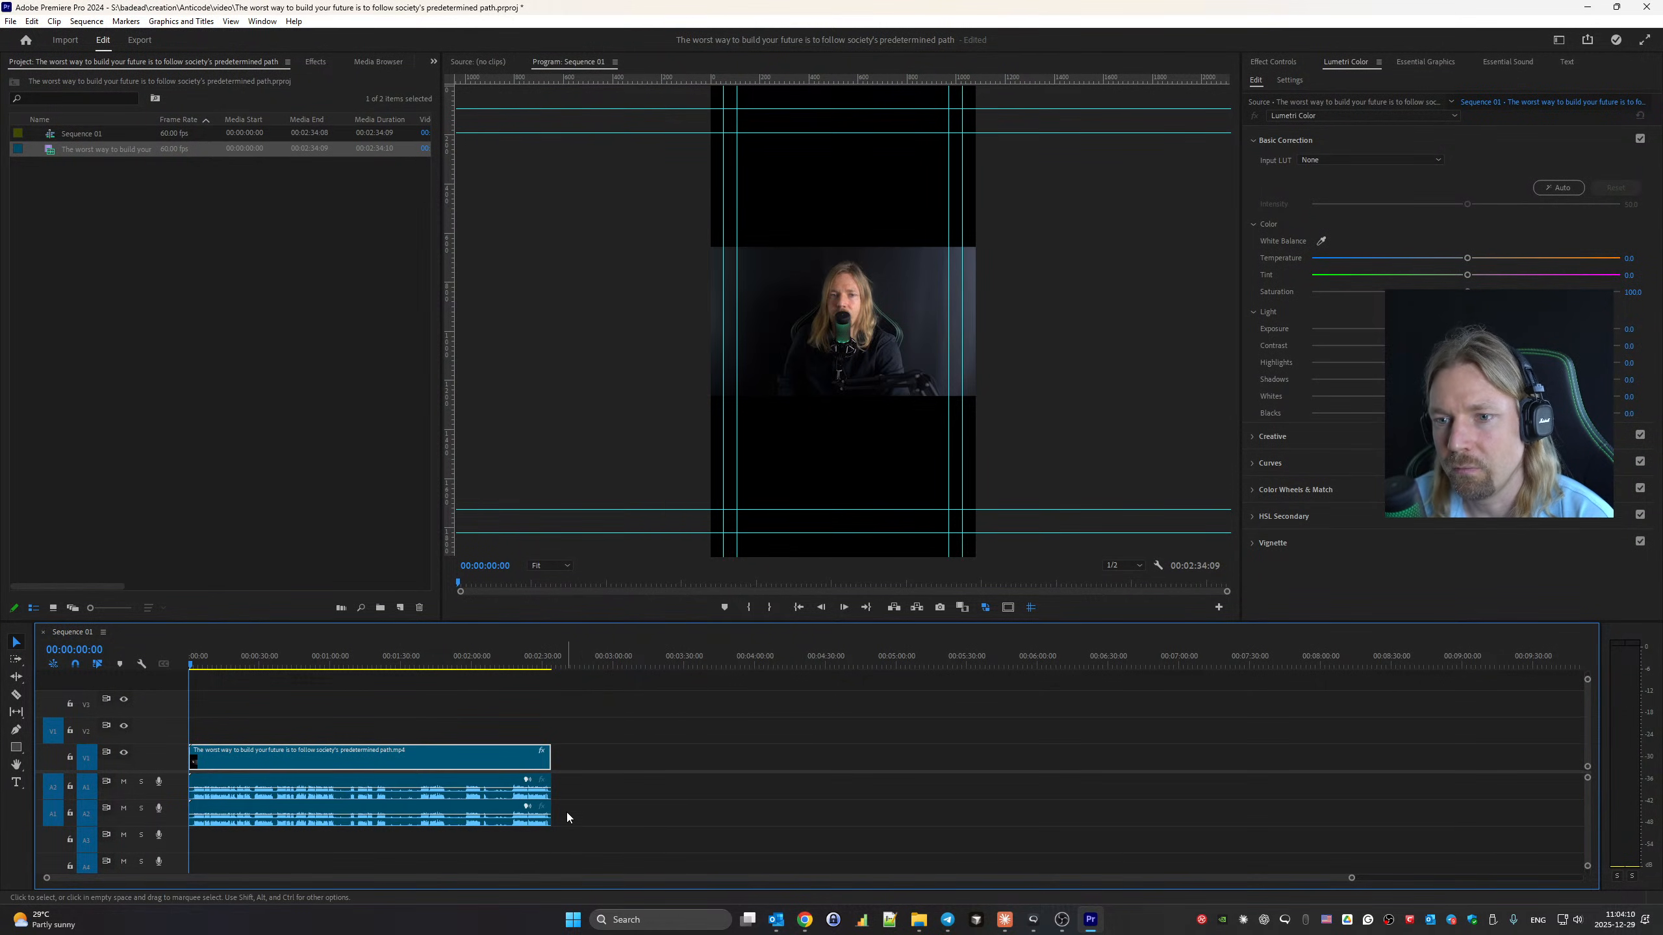
left_click(508, 811)
key("Delete")
left_click_drag(593, 828, 465, 721)
right_click(456, 764)
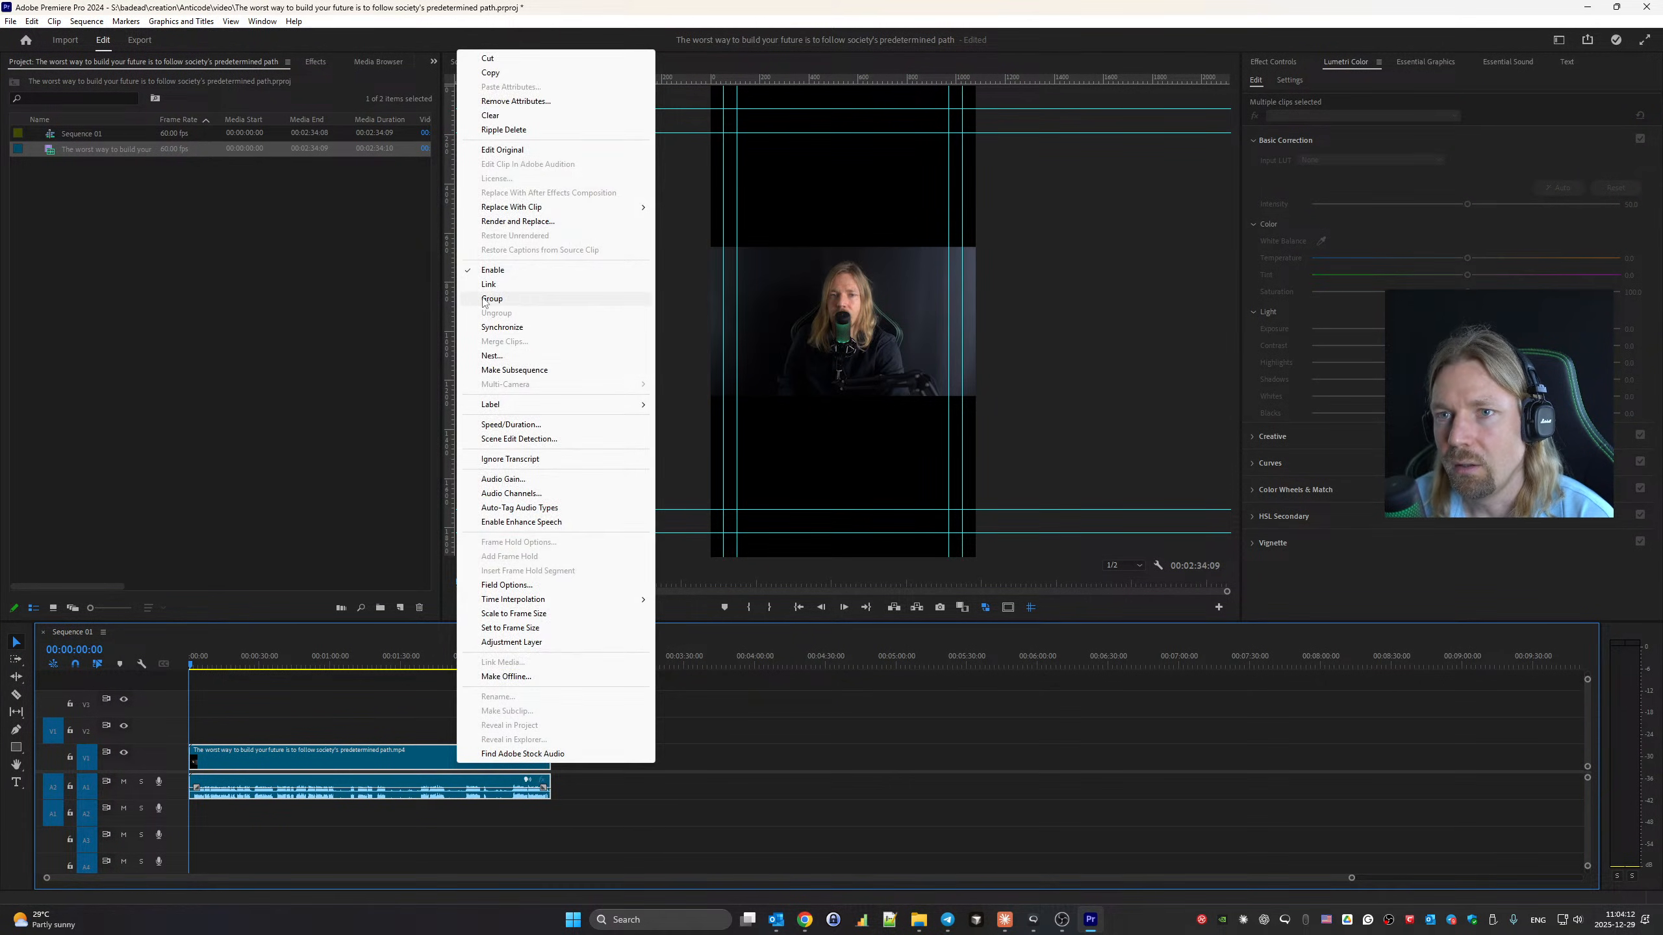
left_click(477, 284)
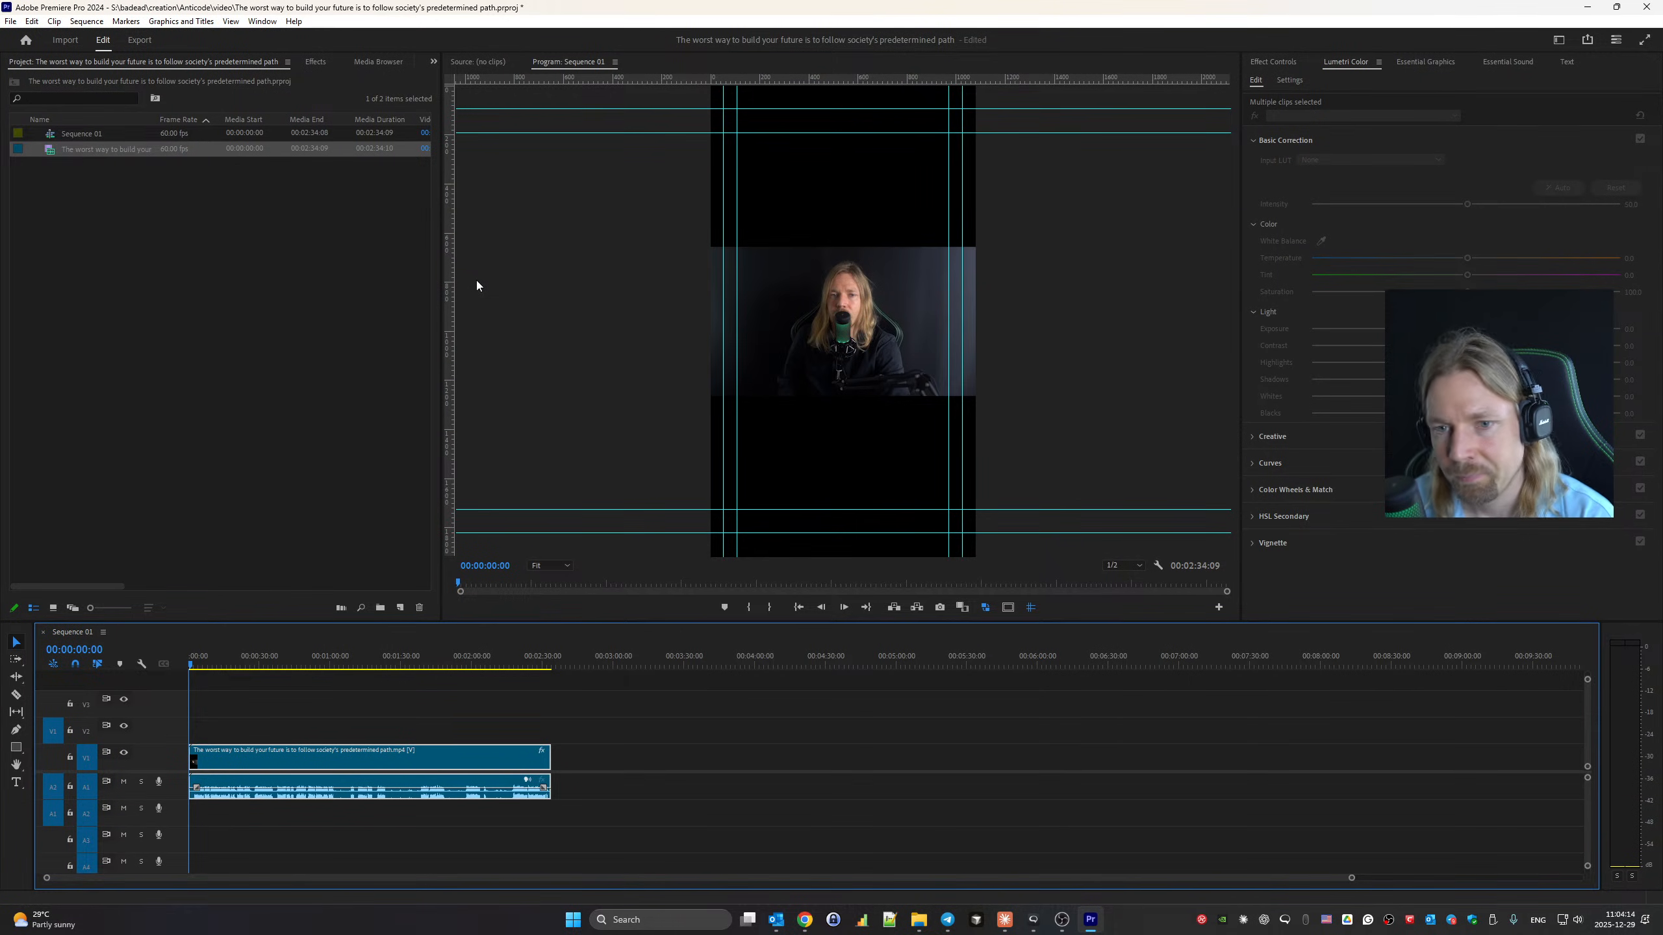
Set the recording's scale to 134 so it fills the vertical frame.
left_click(1277, 63)
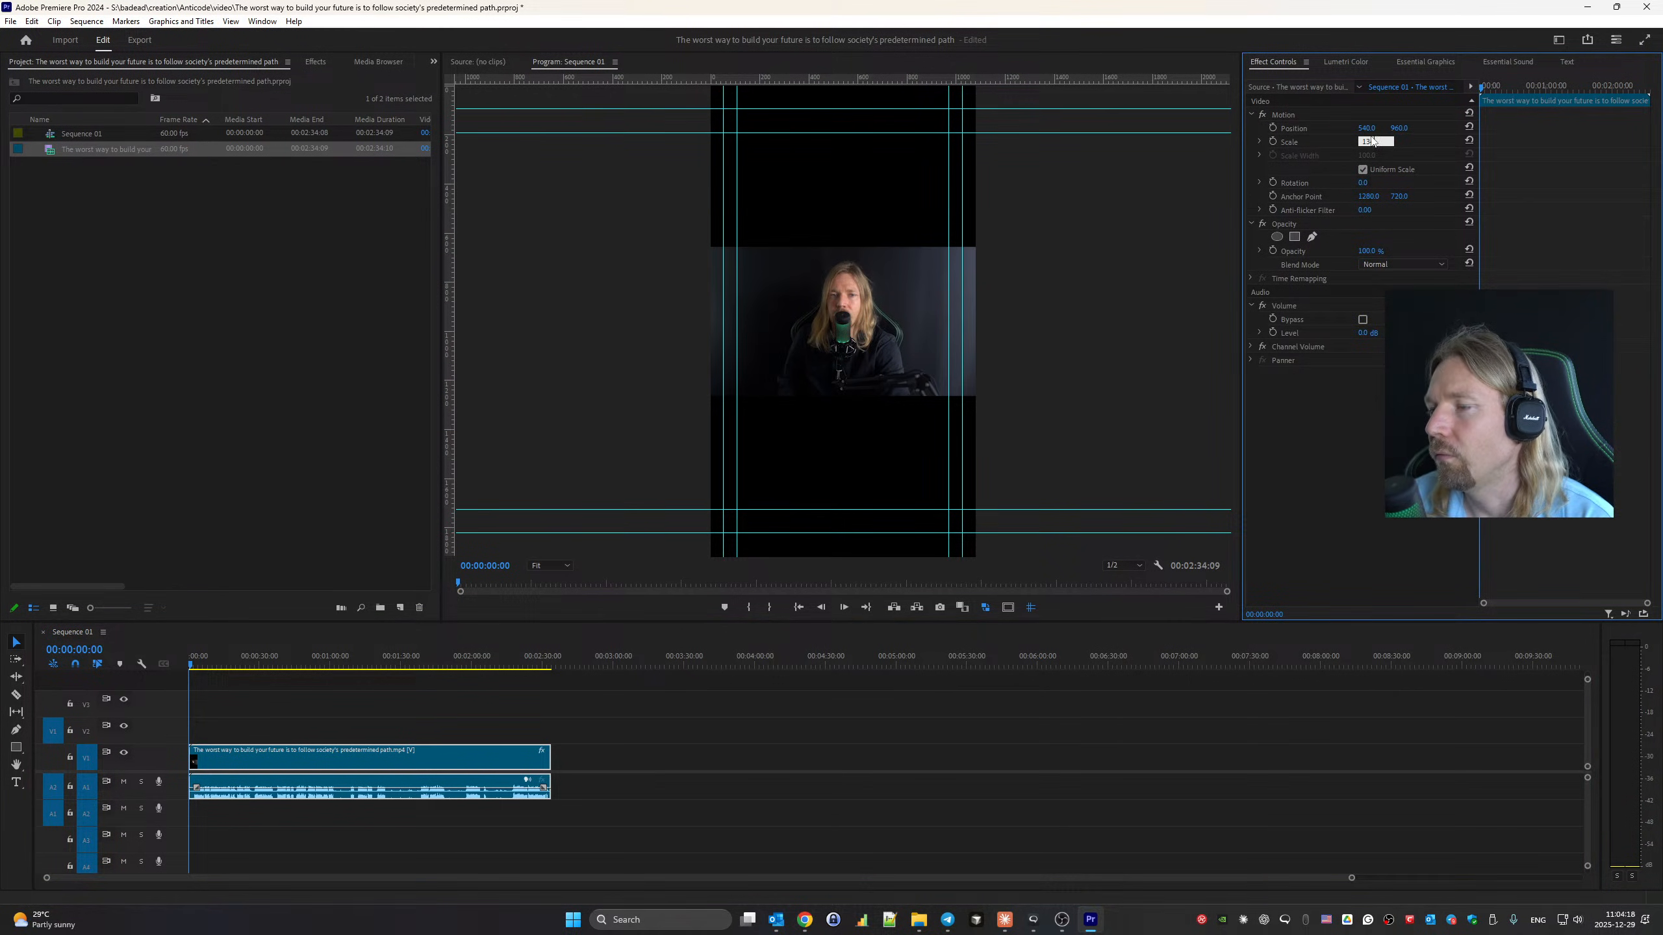
type("134")
key("Return")
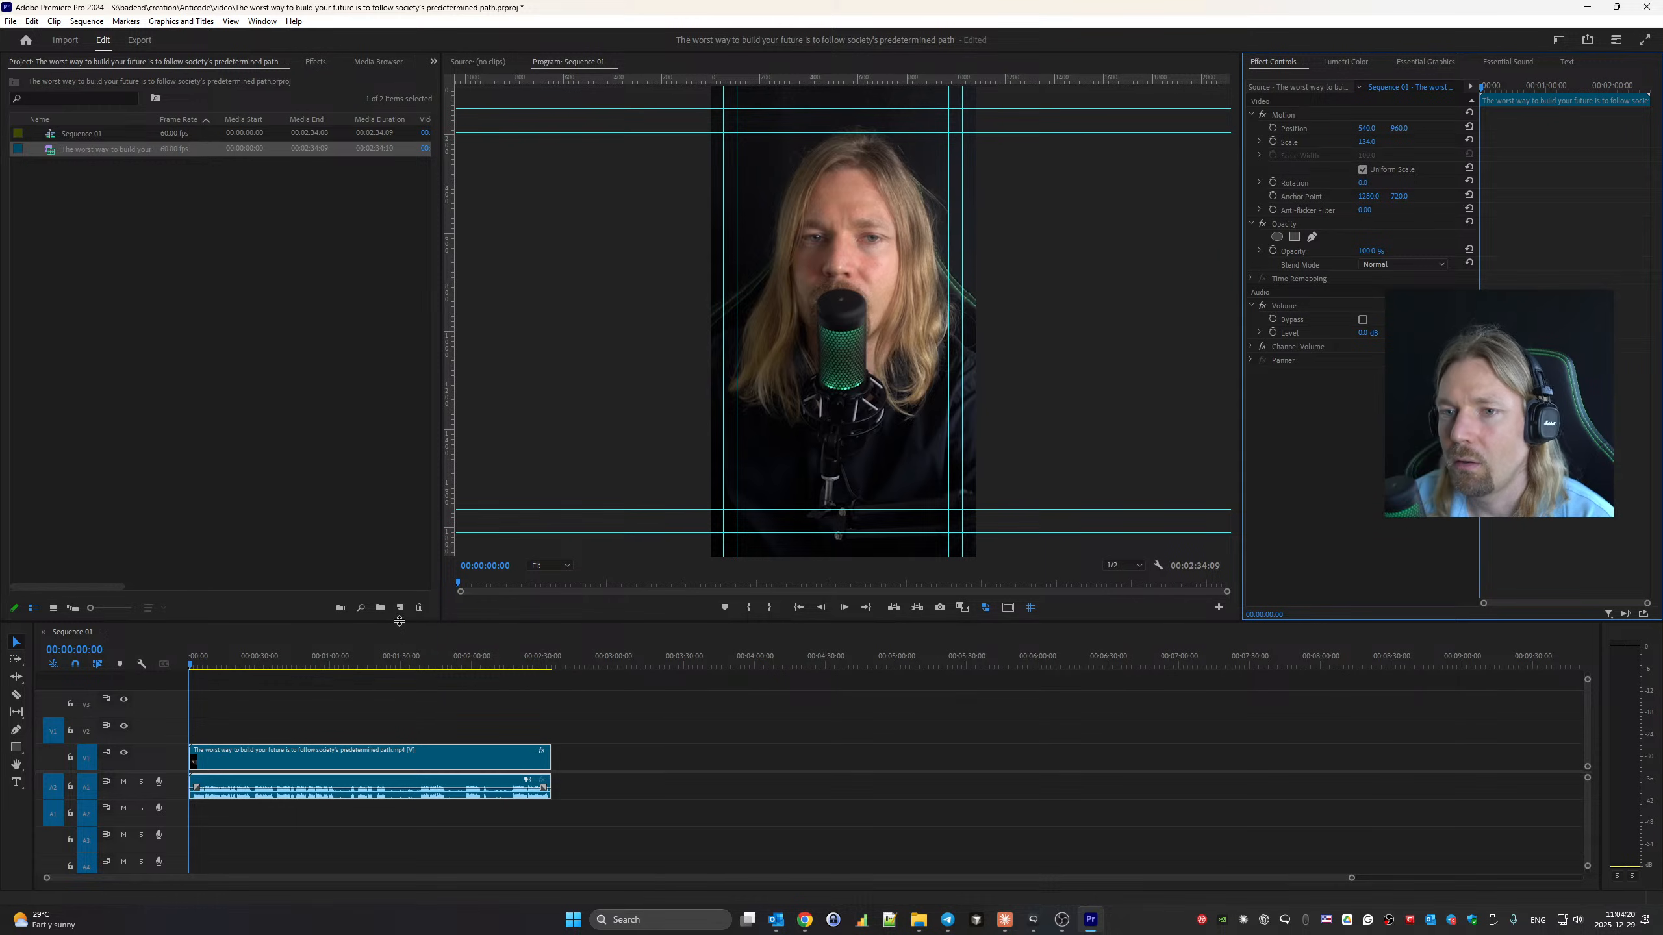
Ripple-trim about 2.4 seconds of silence from the start of the recording.
left_click_drag(1350, 881, 664, 878)
mouse_move(286, 668)
left_mouse_down()
mouse_move(1158, 664)
mouse_move(221, 661)
mouse_move(314, 664)
left_mouse_up()
left_click_drag(663, 878, 391, 877)
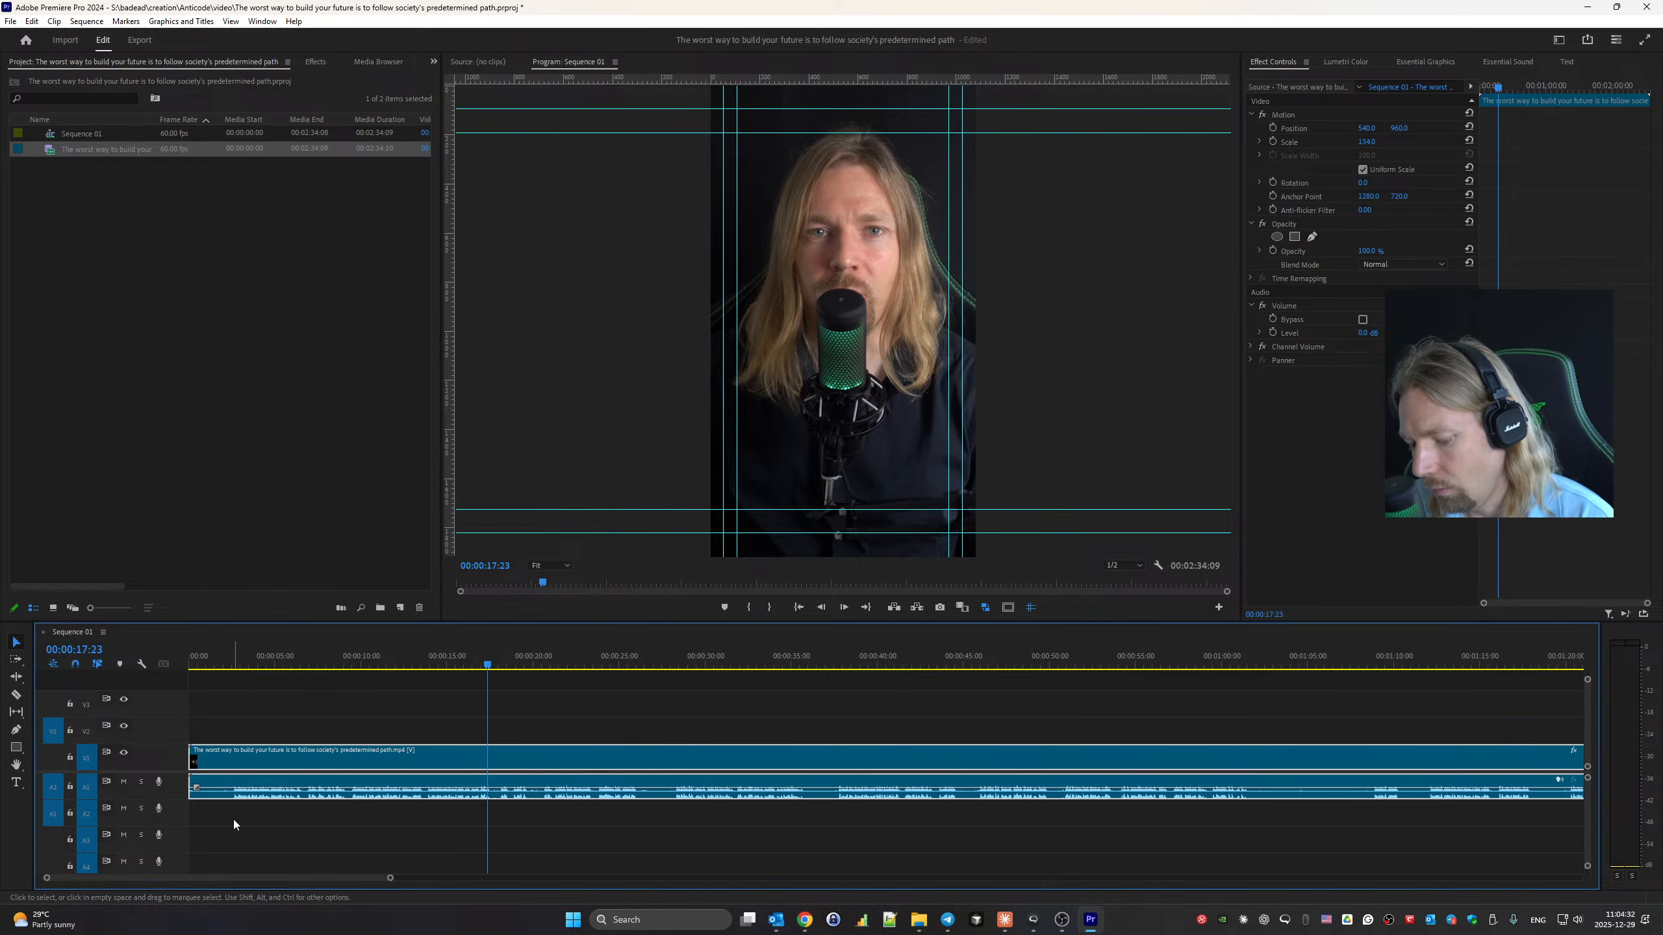
key("b")
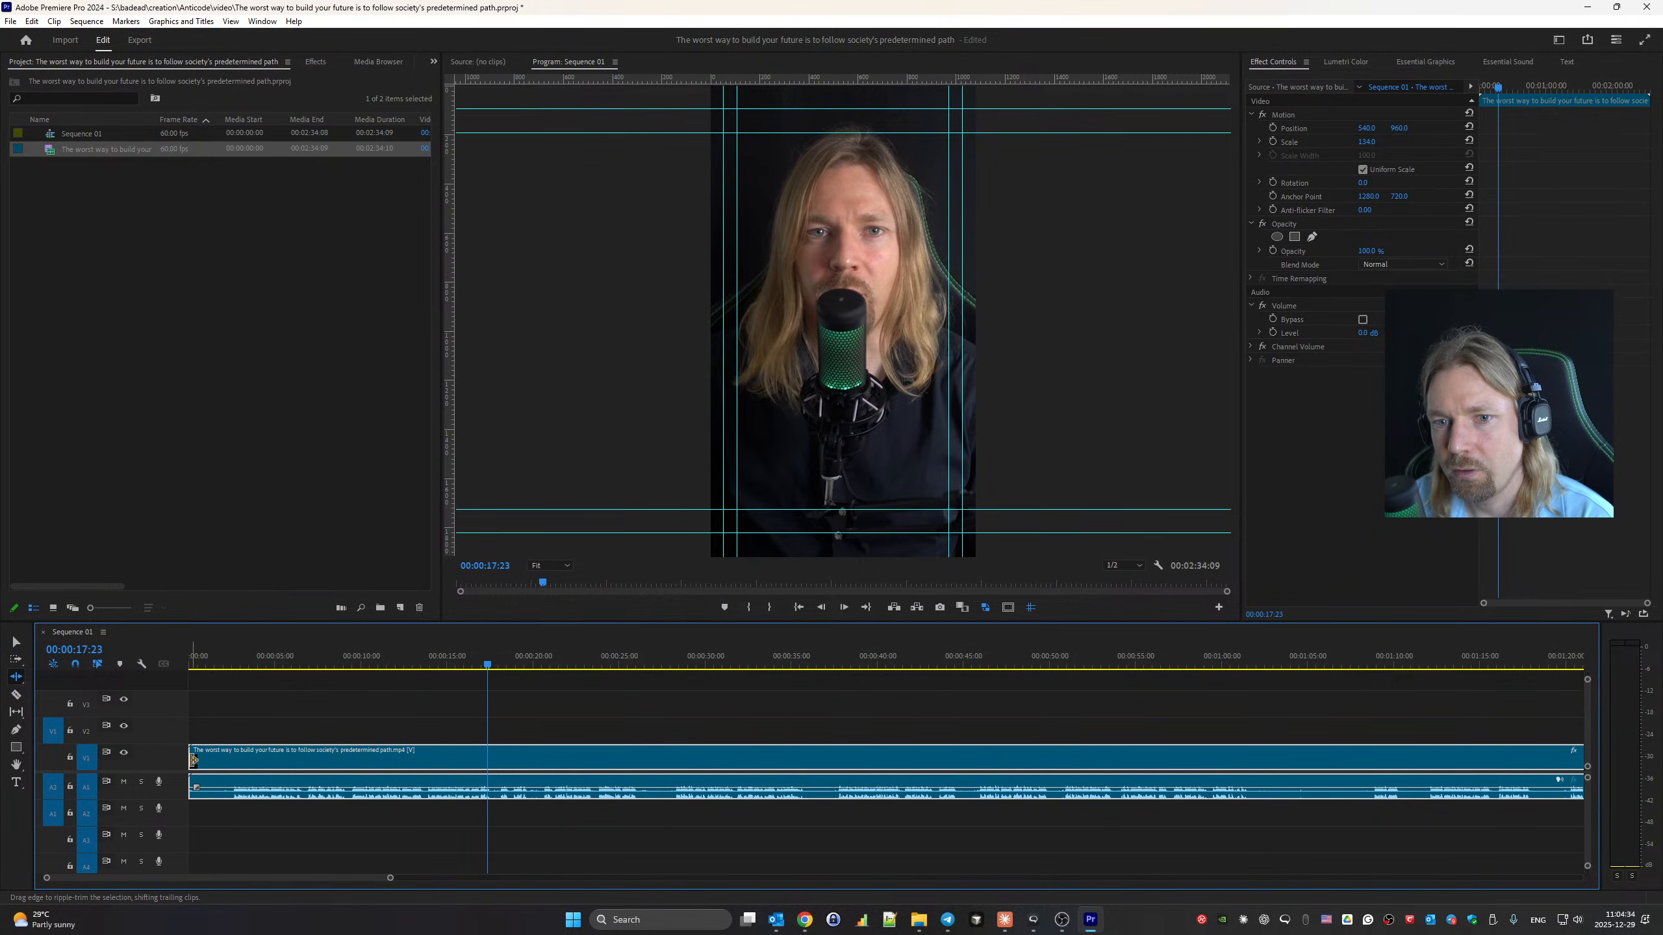
left_click_drag(193, 760, 231, 762)
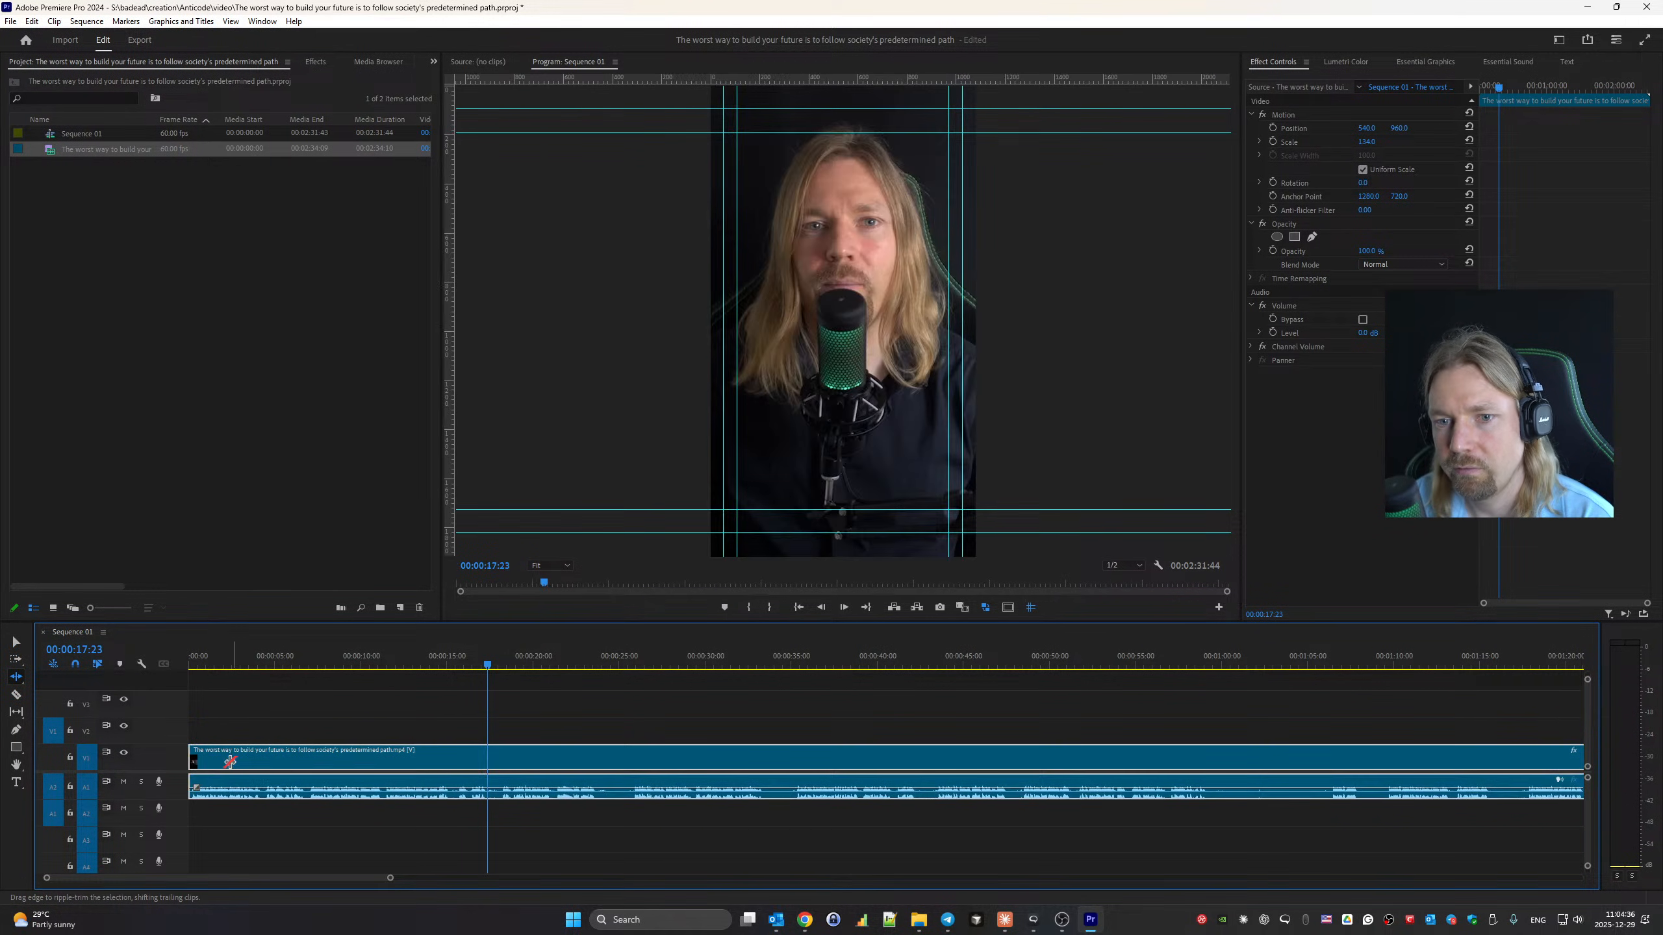
key("Home")
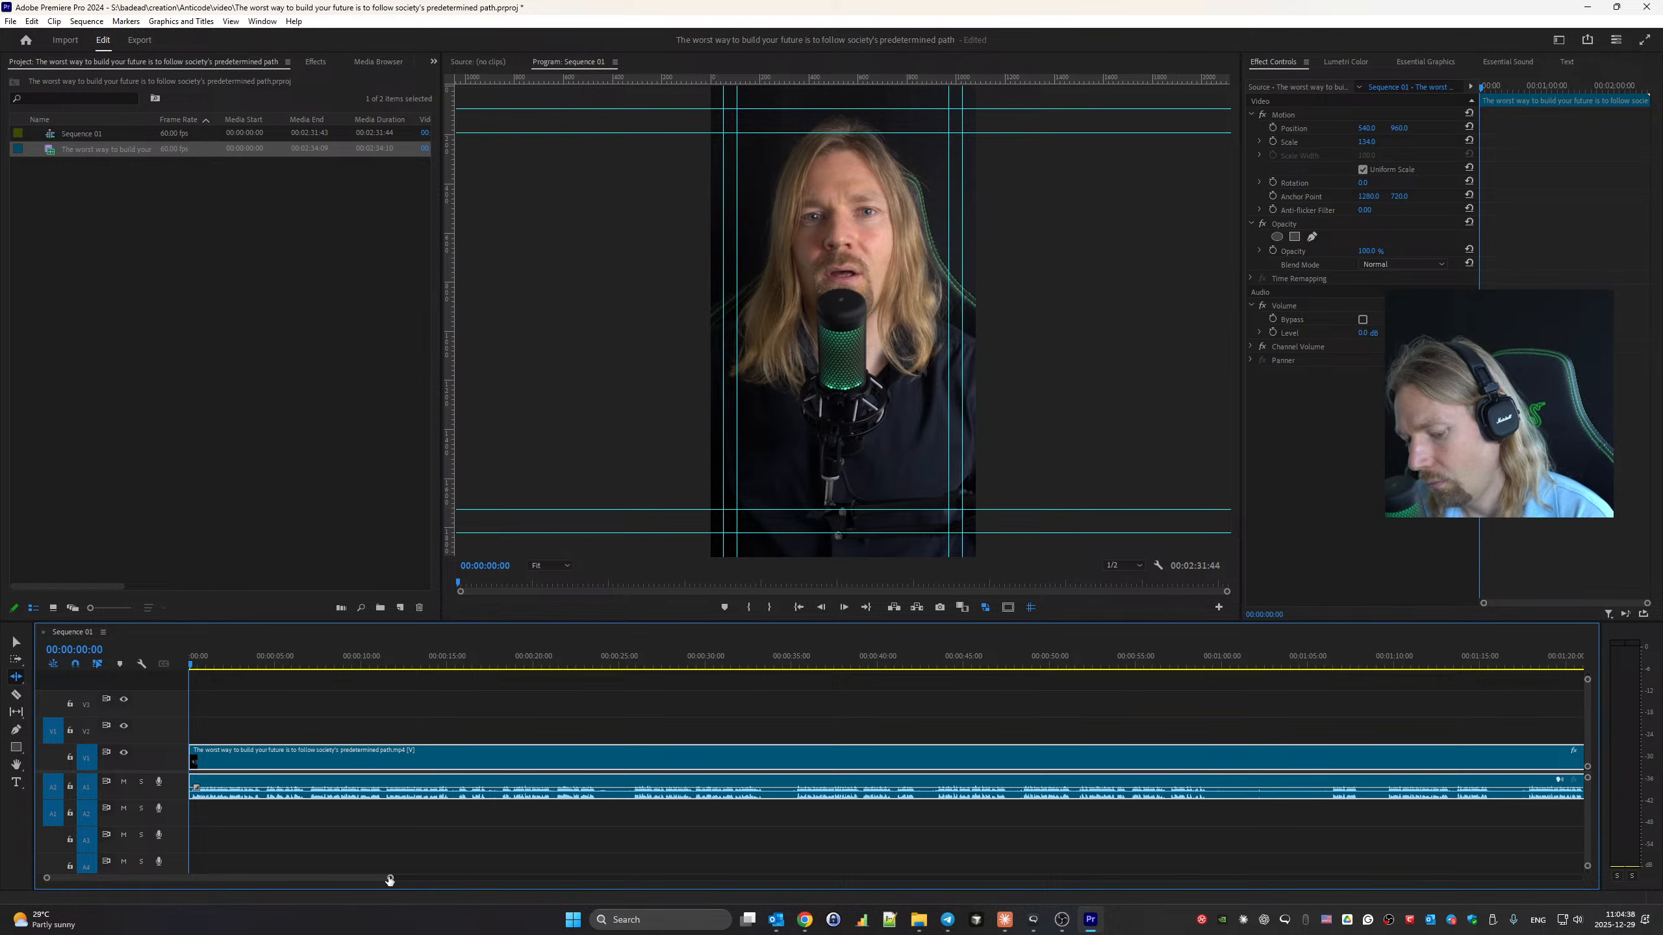
left_click_drag(391, 880, 336, 879)
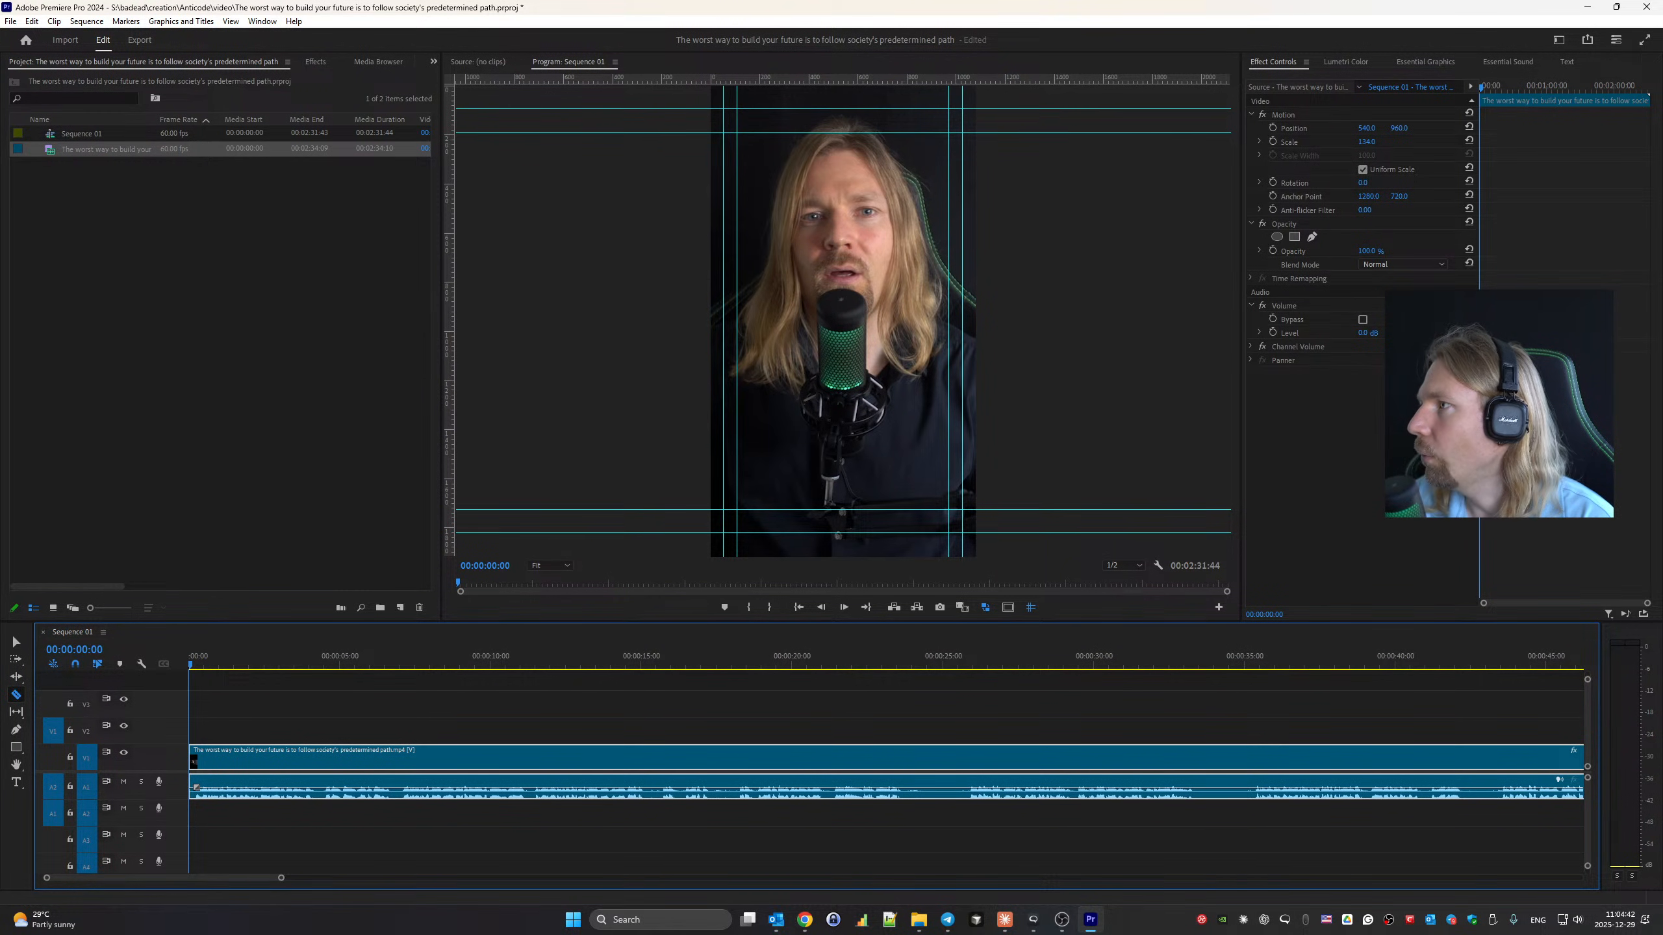
left_click(1181, 2)
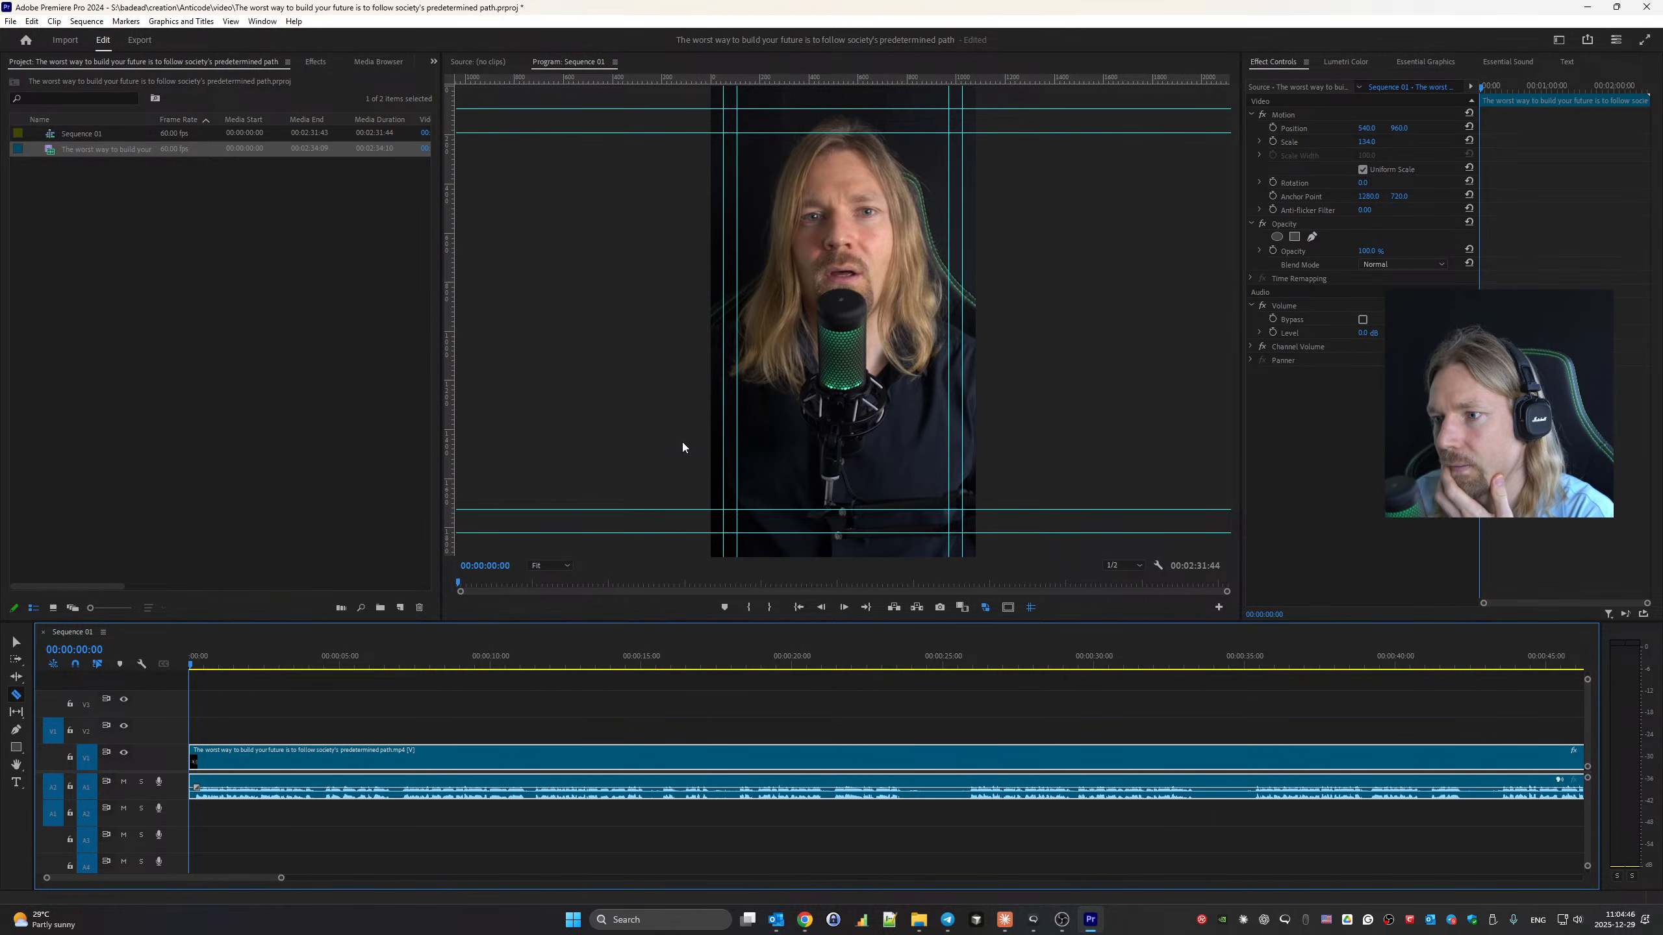
key("space")
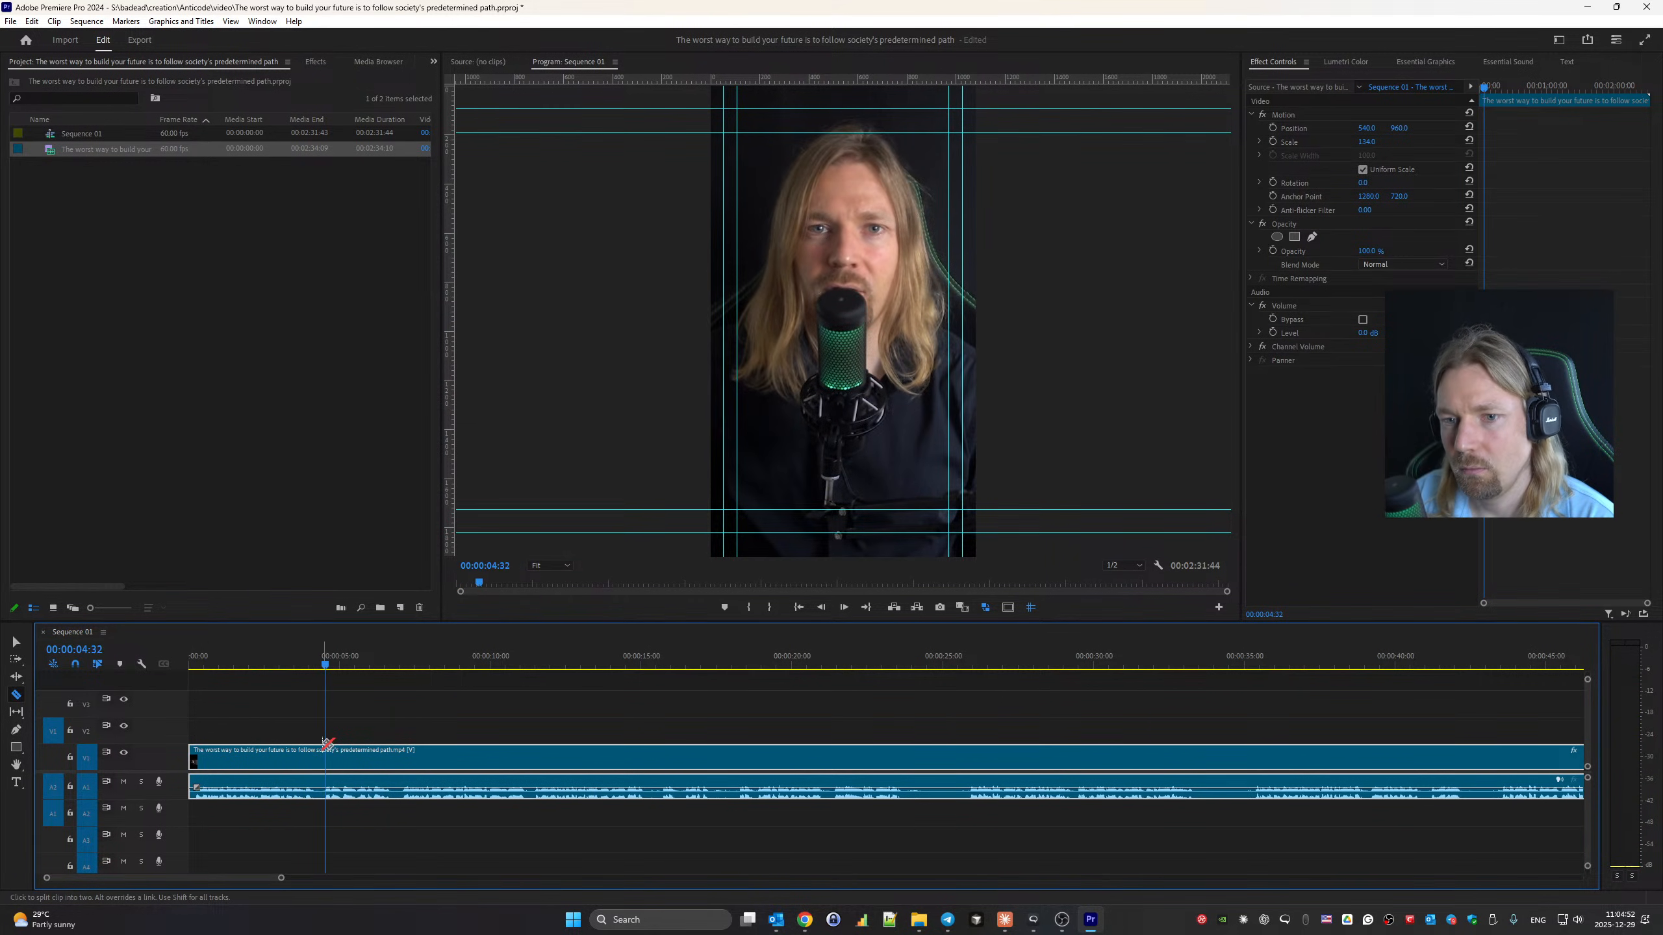
key("space")
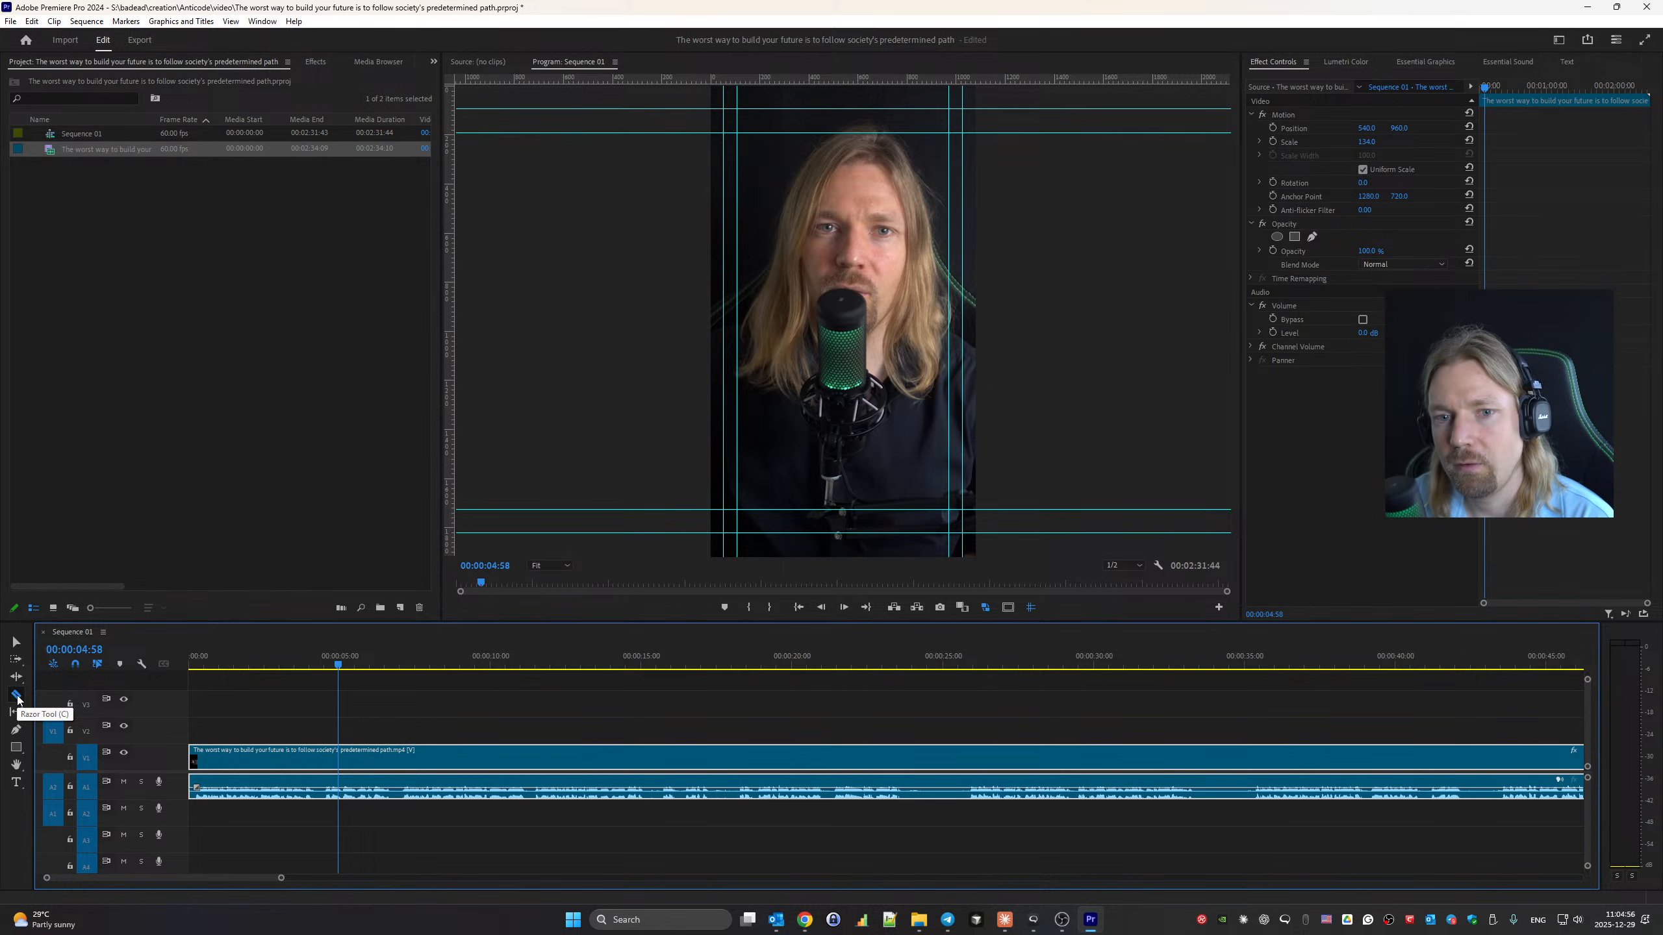
left_click(319, 756)
key("space")
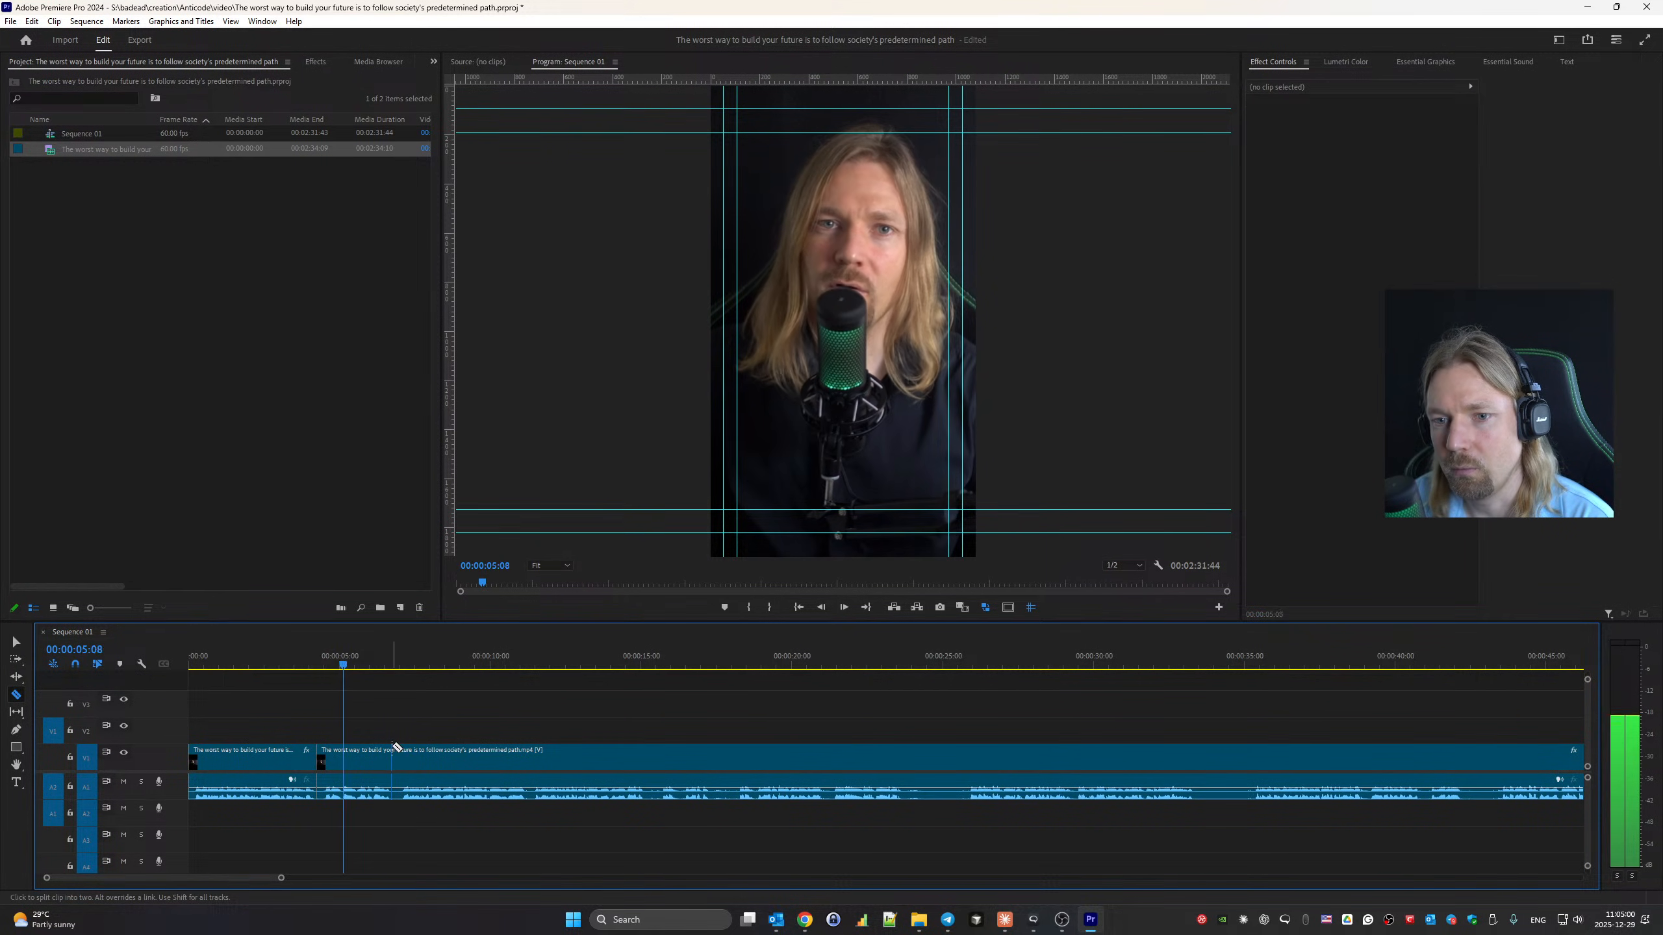
key("space")
key("ctrl+z")
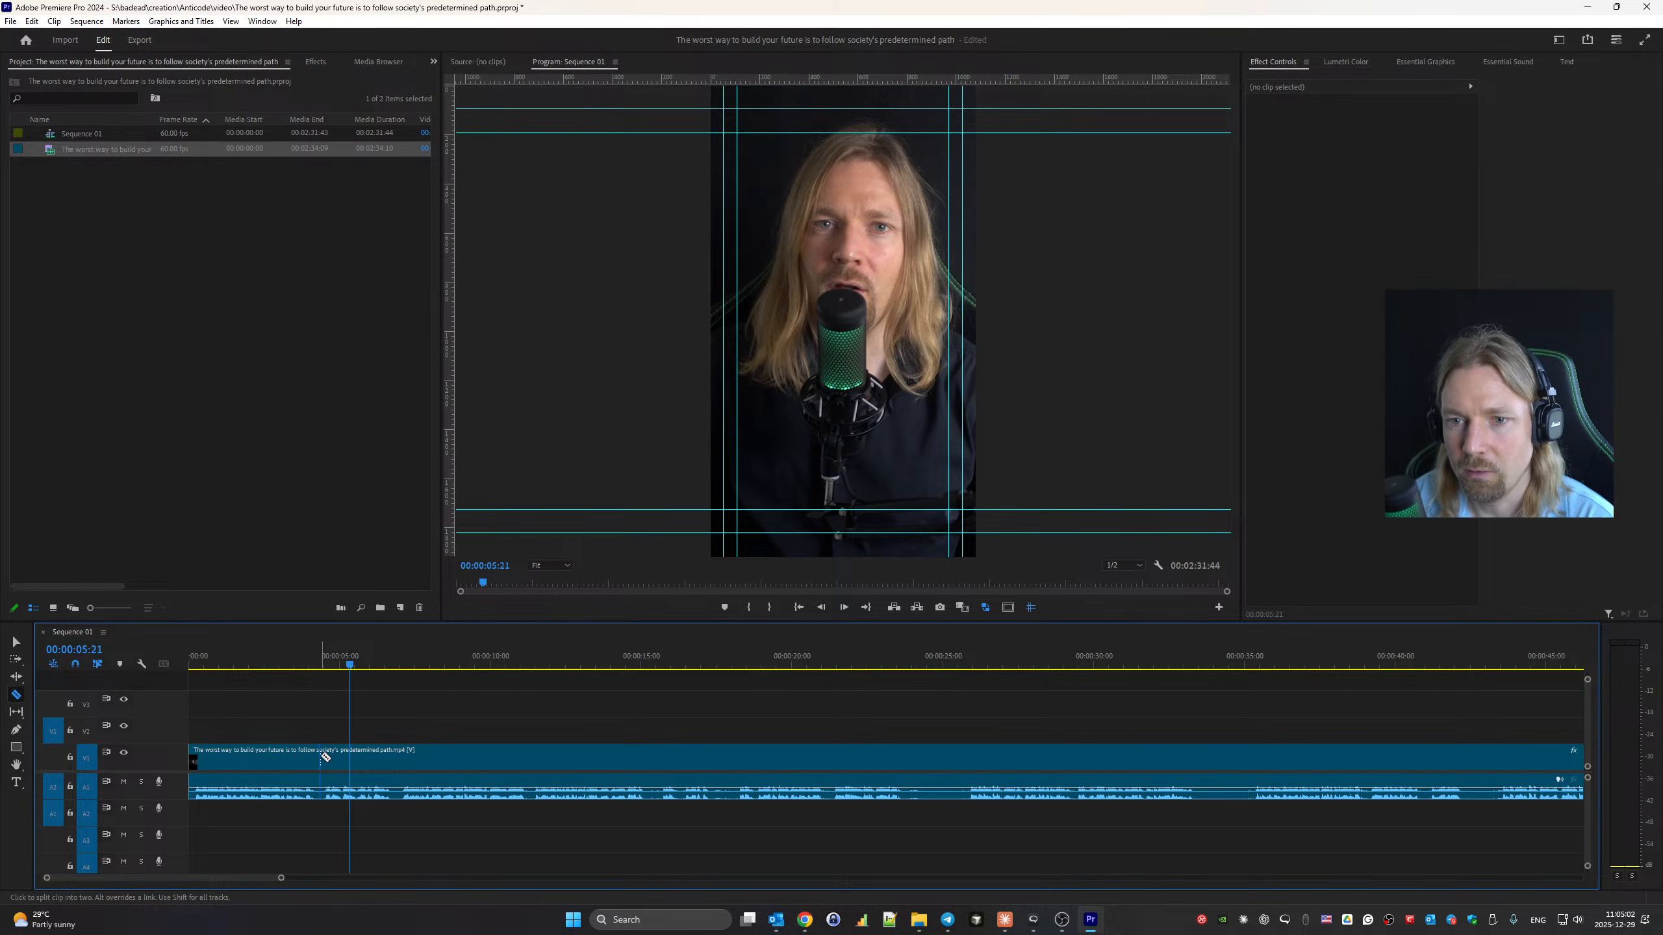
Split the recording with the Razor tool at about 4.4 seconds and about 7 seconds, using playback to find the pauses.
left_click(321, 756)
key("space")
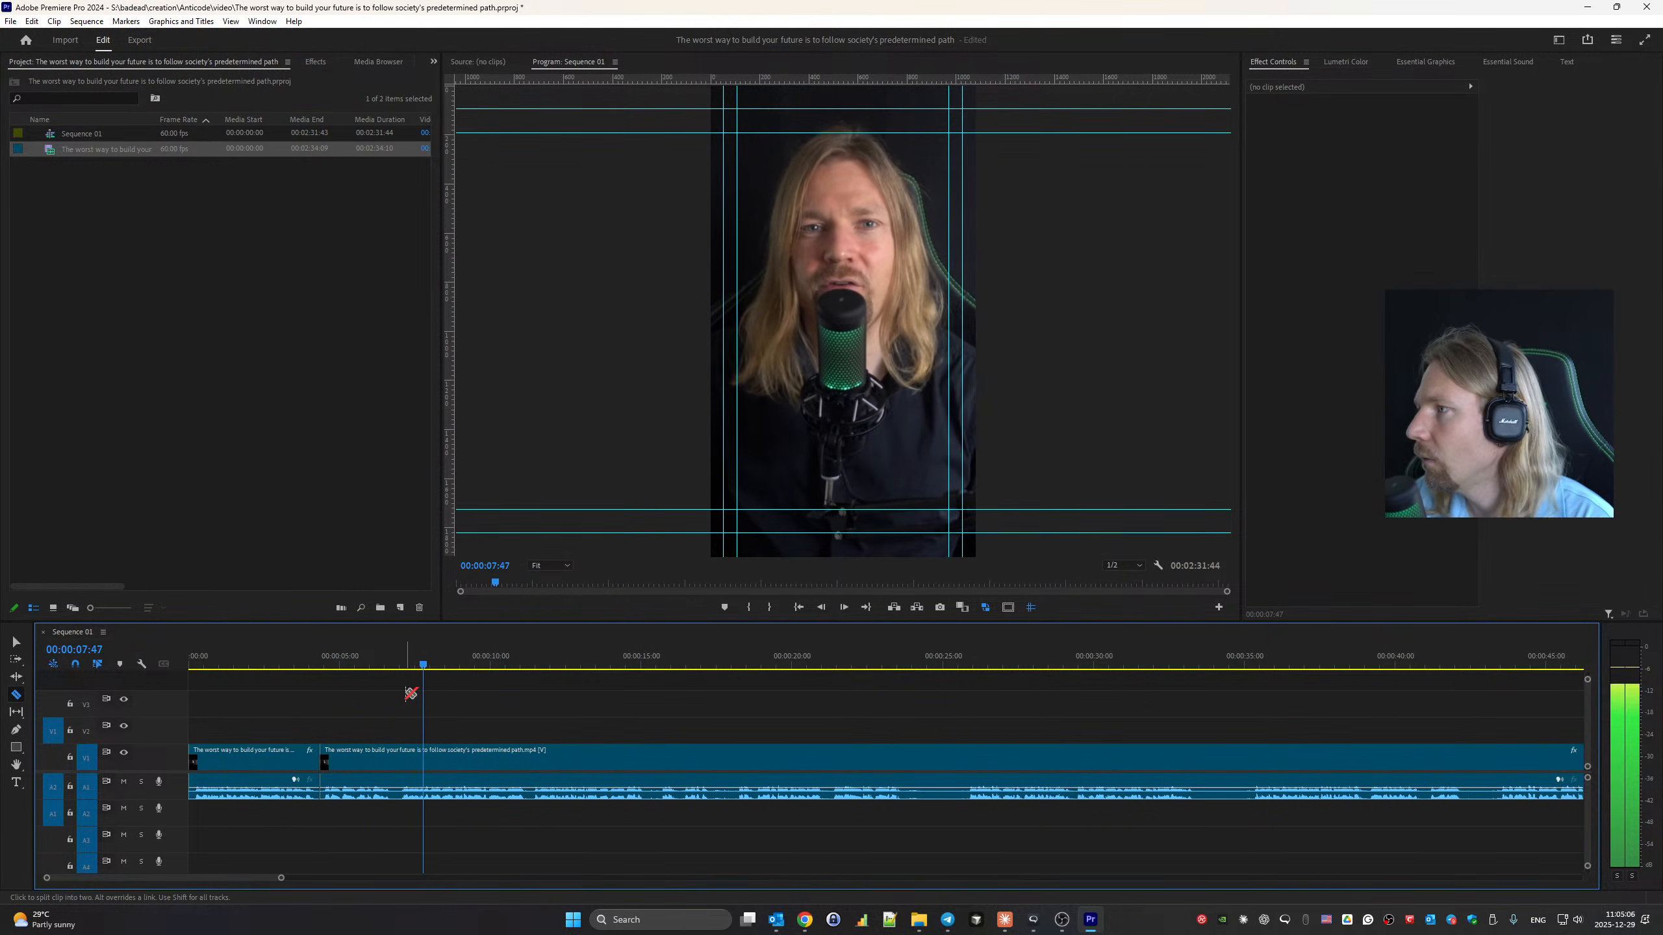
key("space")
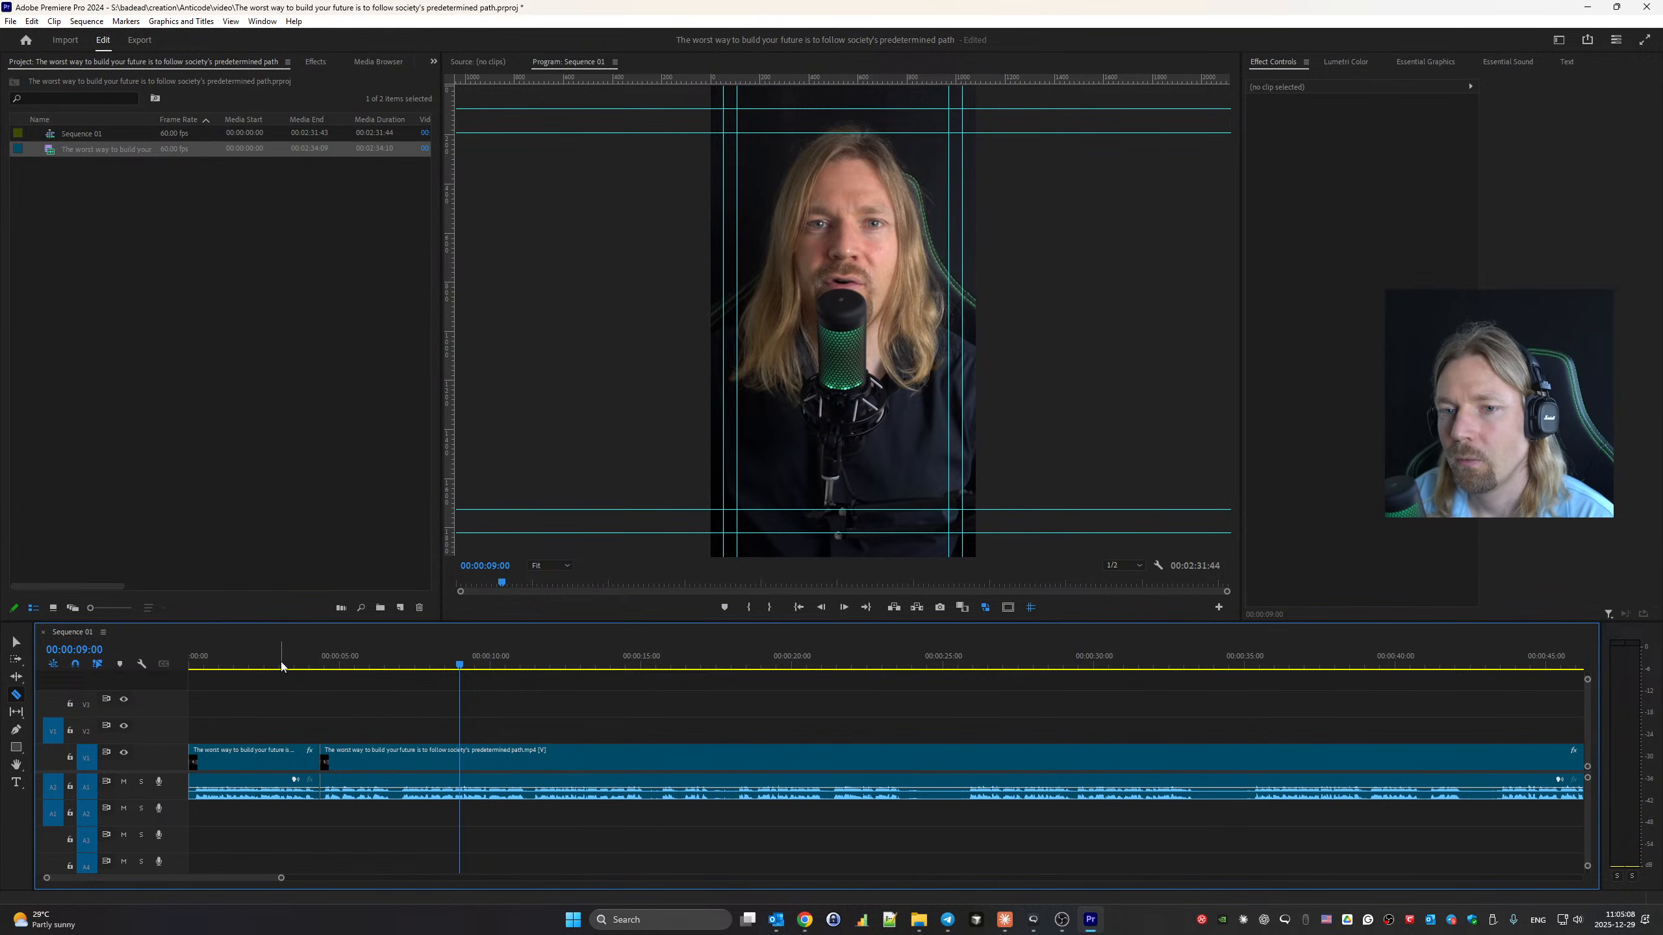
key("Home")
key("space")
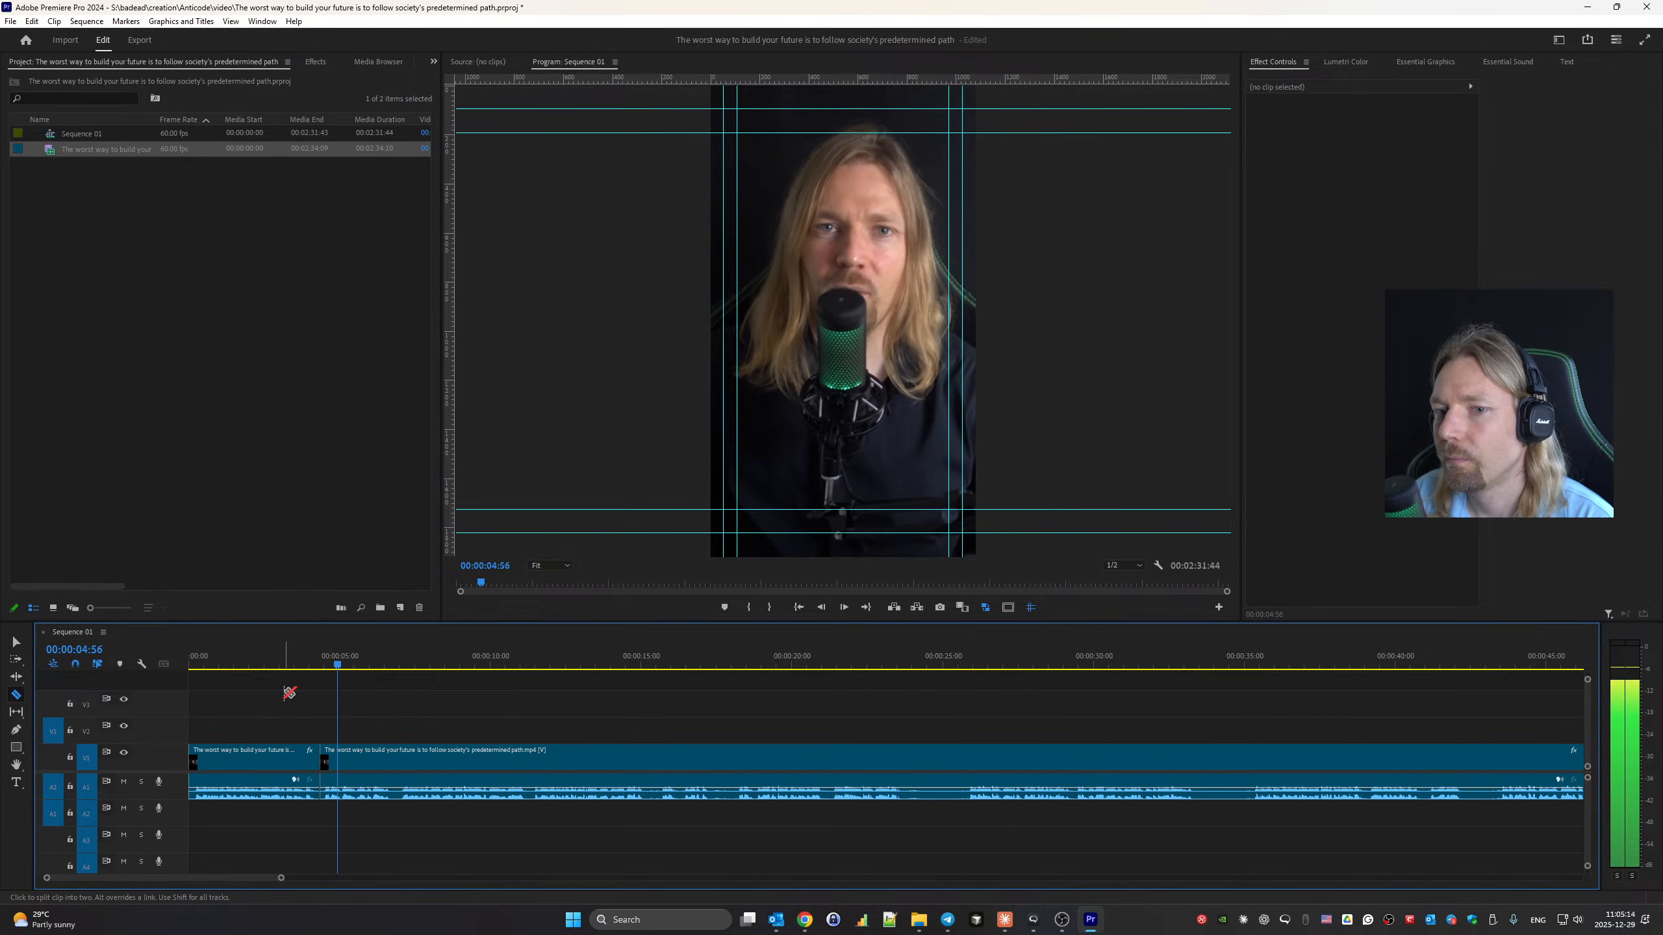
left_click(399, 757)
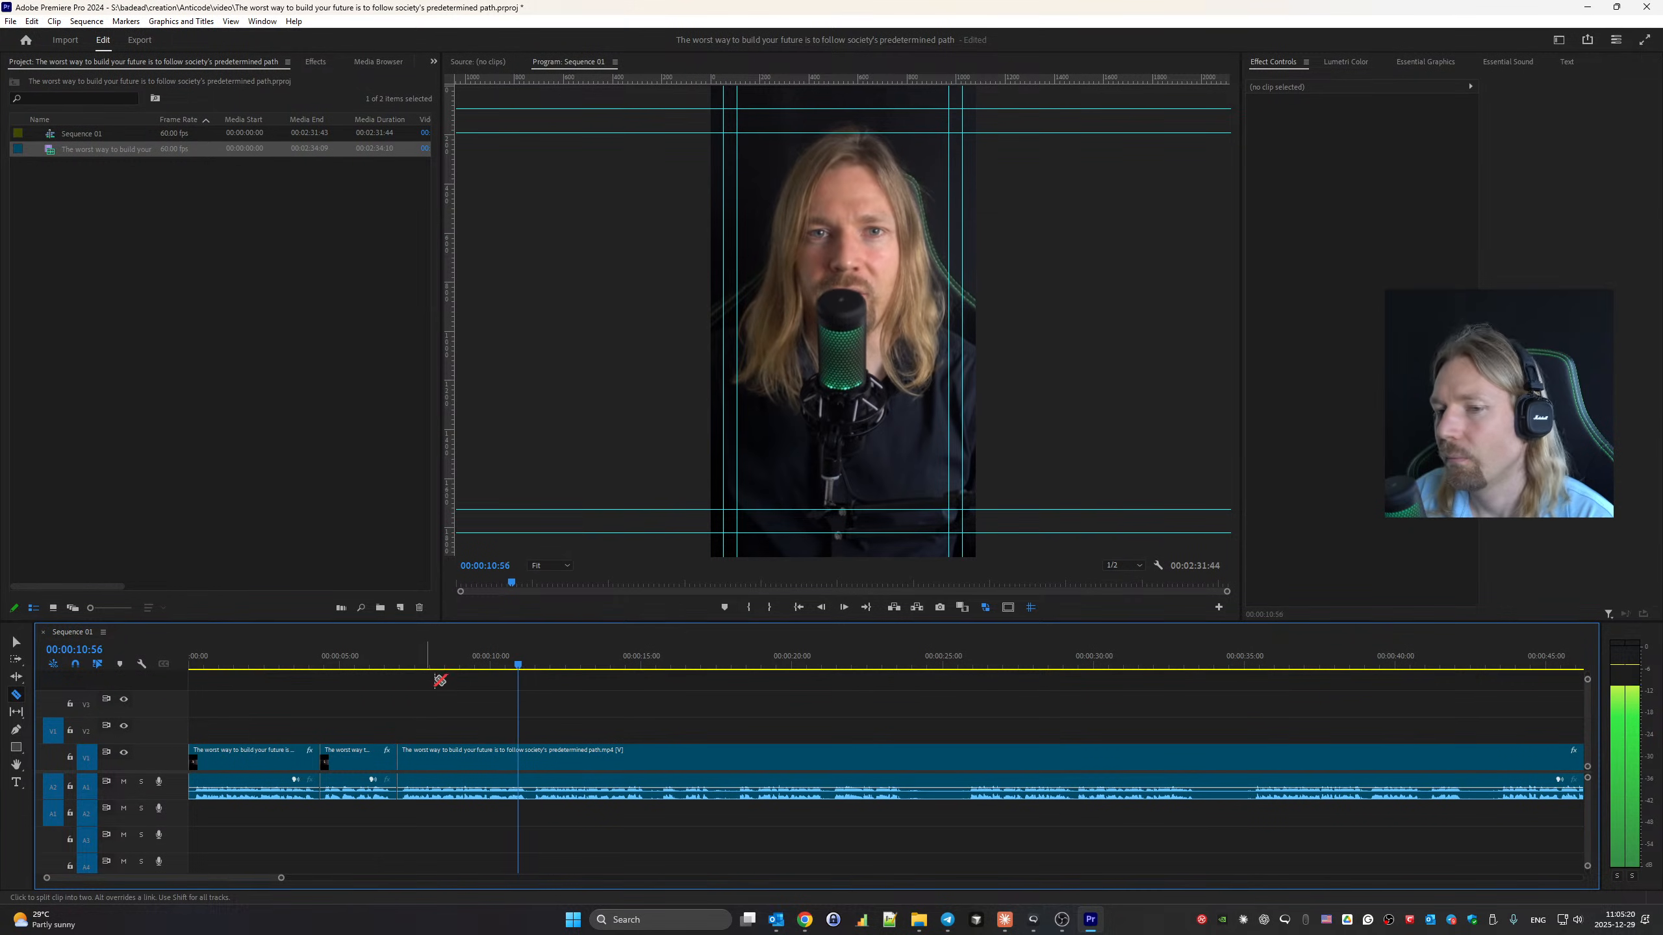
Split the recording at about 11.3, 15.3 and 18.1 seconds, and ripple-delete the segment between 15.3 and 18.1 seconds.
left_click(530, 760)
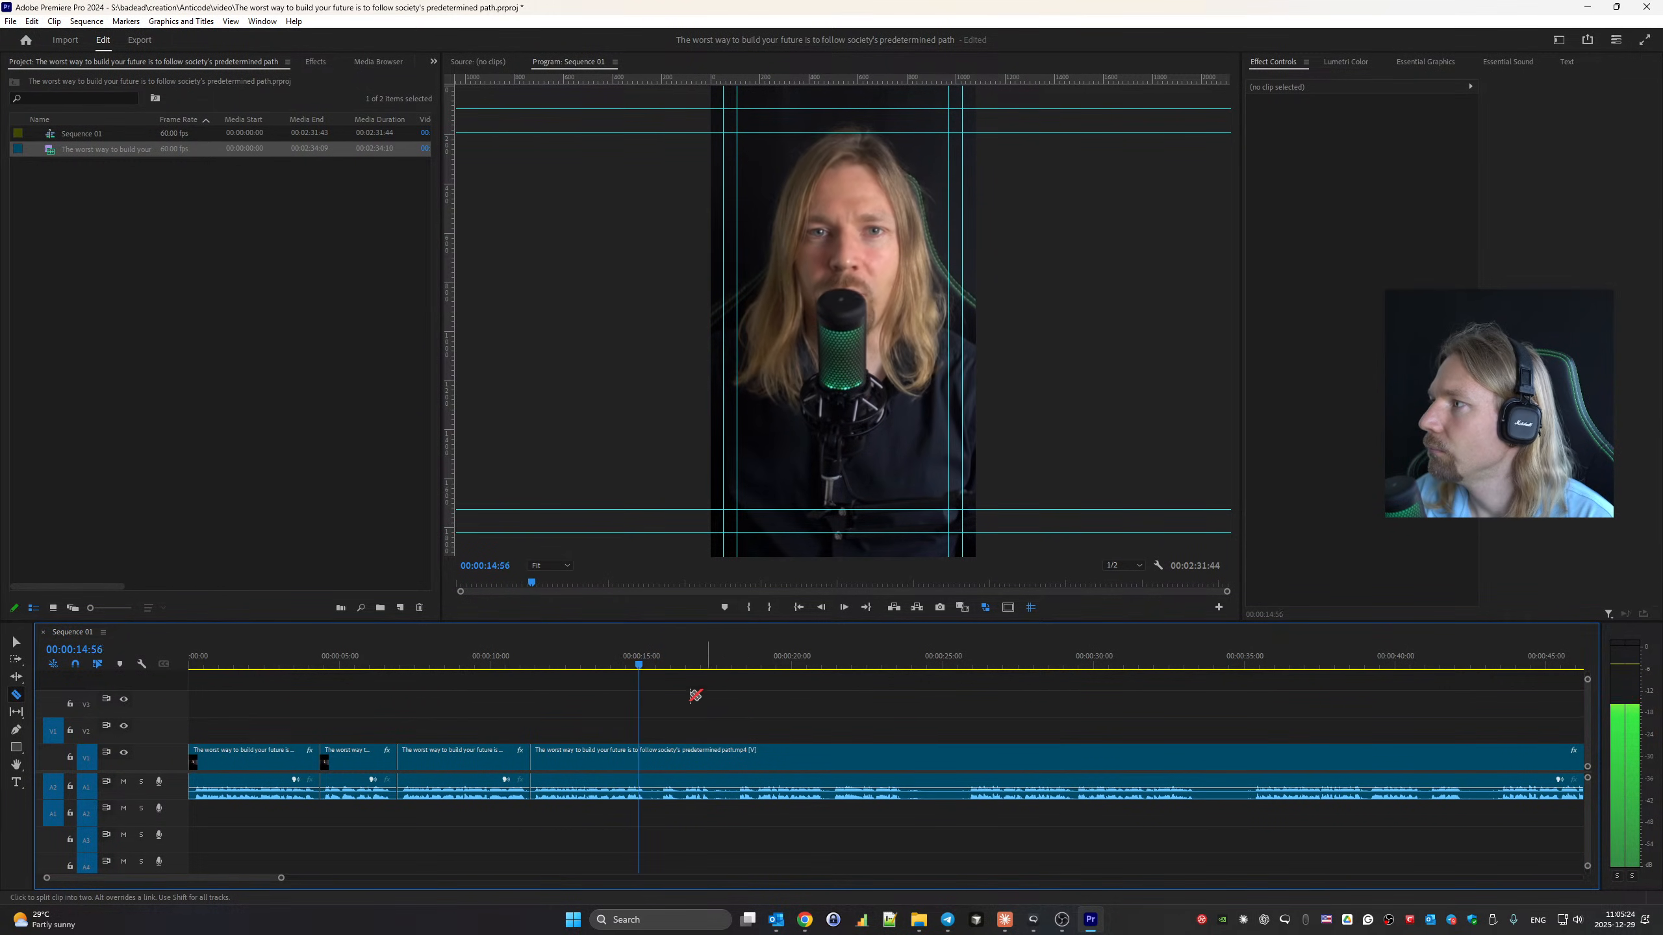
left_click(650, 758)
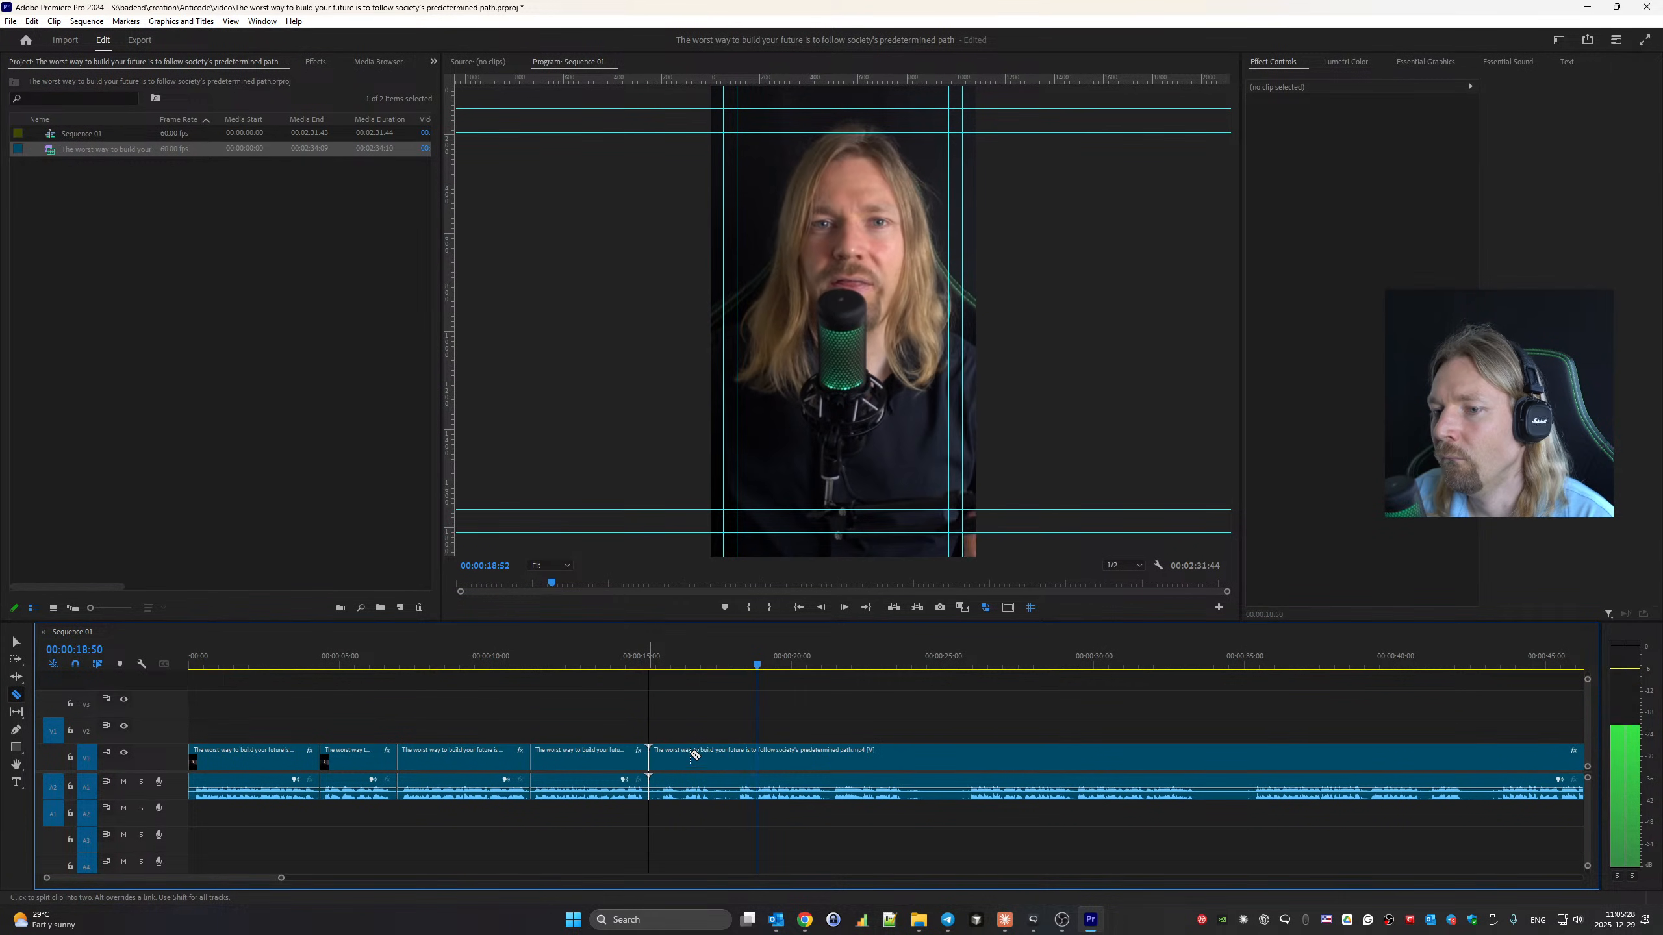
left_click(736, 754)
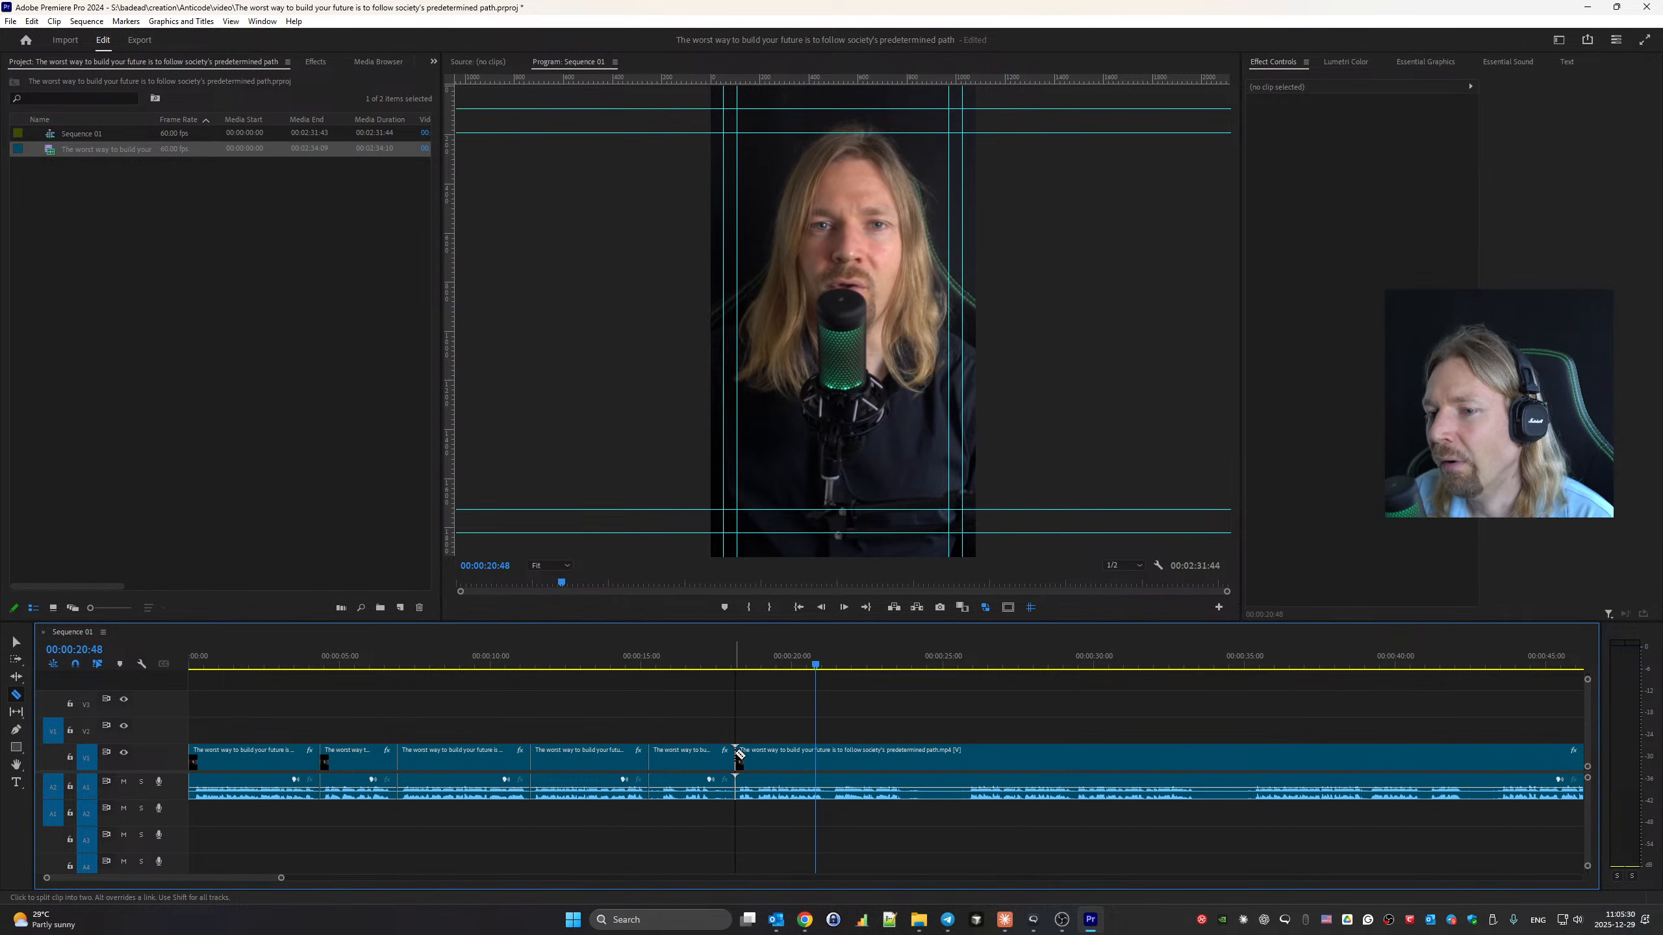
key("b")
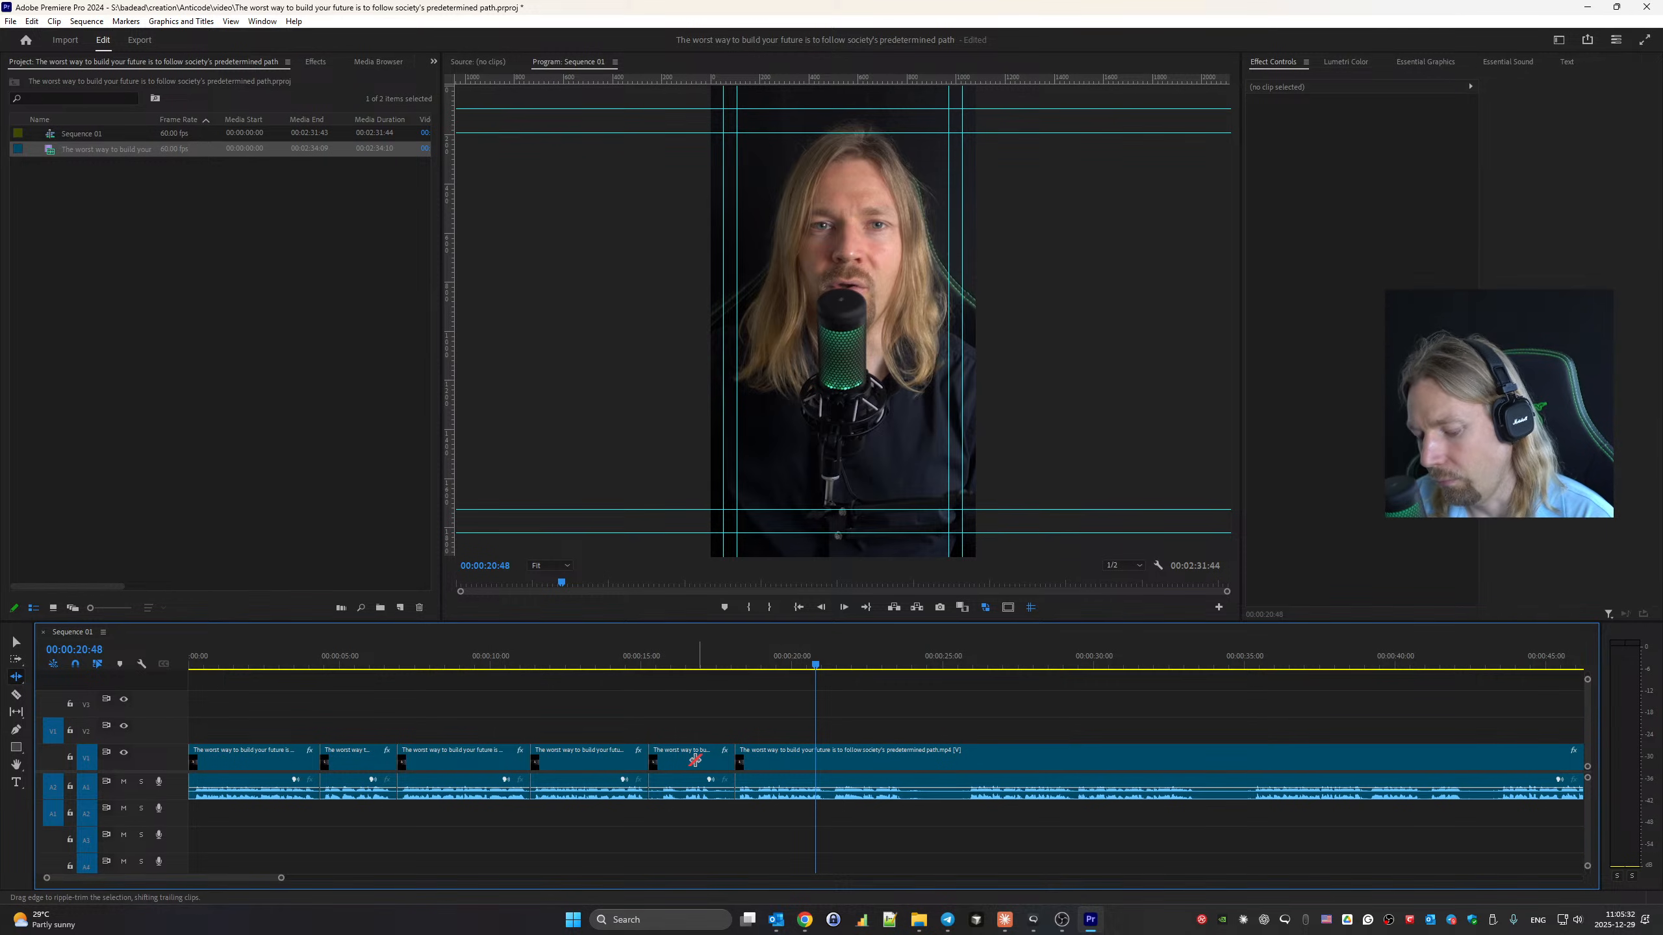
key("v")
left_click(695, 760)
key("shift+Delete")
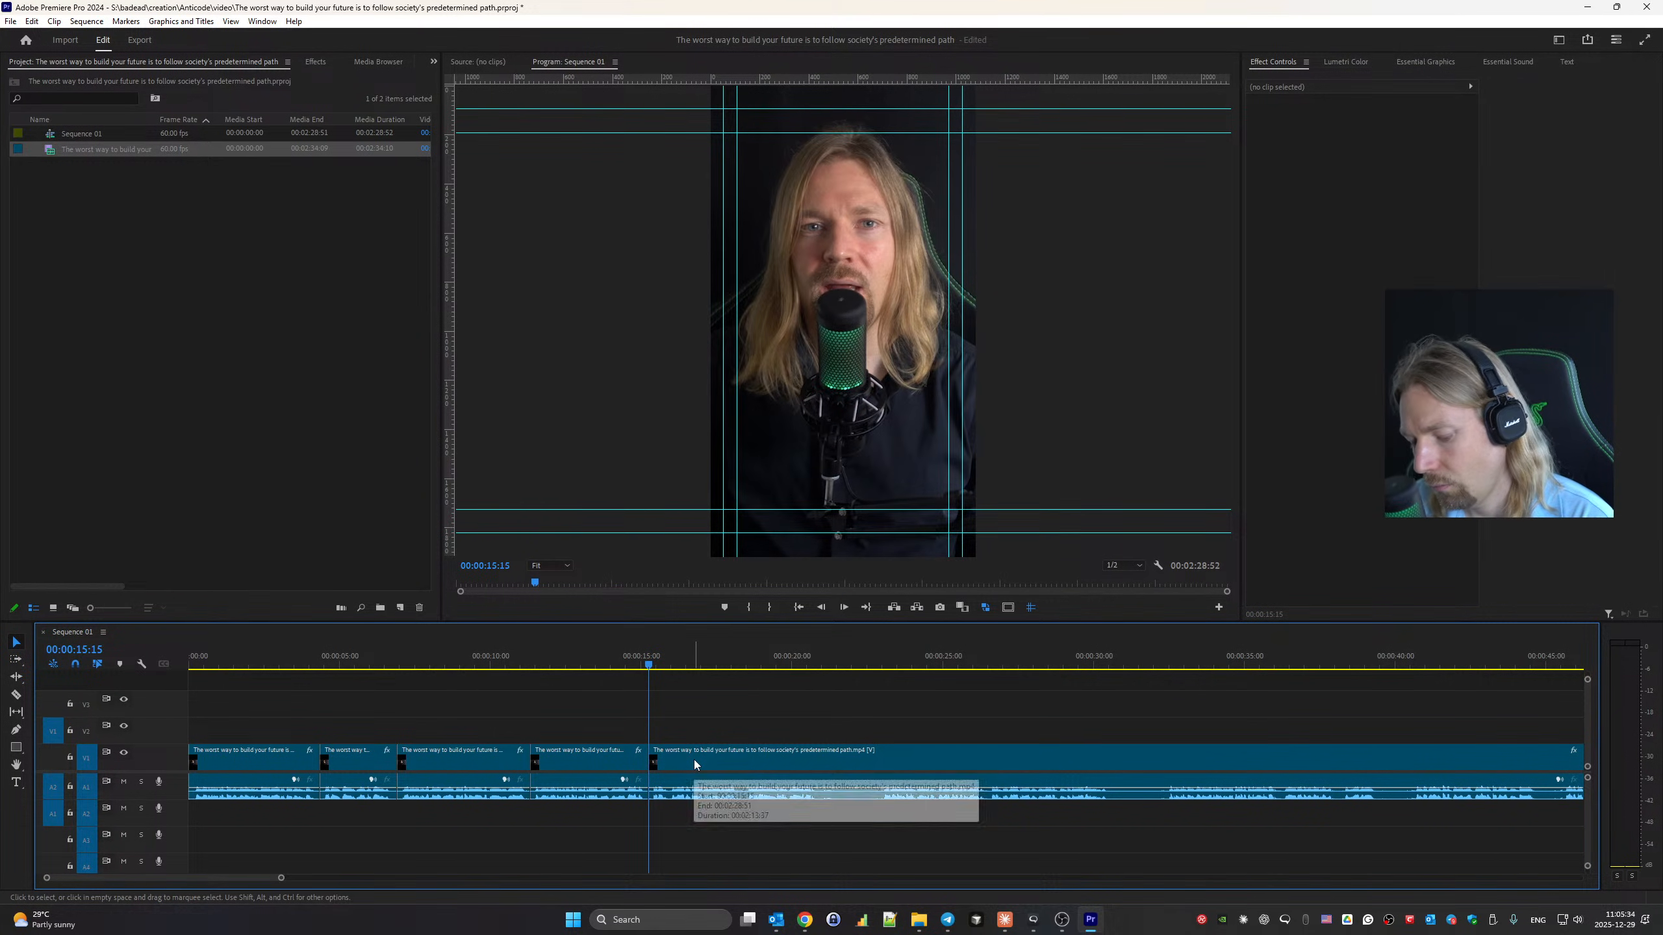
Play on from 15.3 seconds, split the recording at about 18.3 and 22.9 seconds, and ripple-delete the segment between these cuts.
key("c")
key("space")
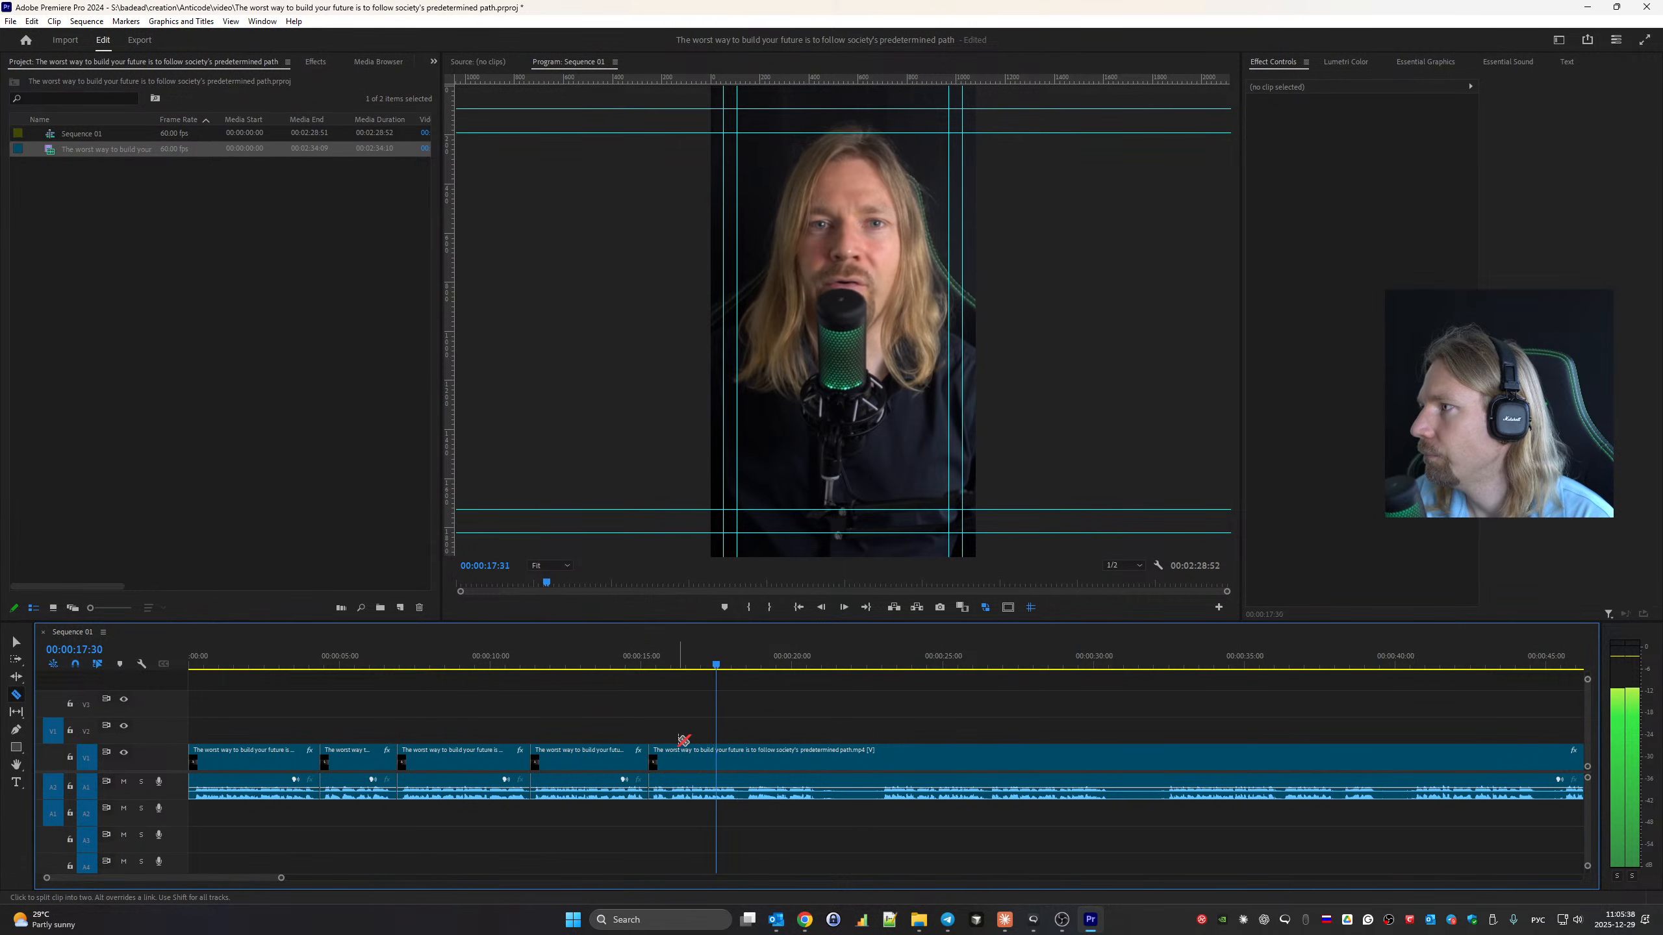
left_click(742, 760)
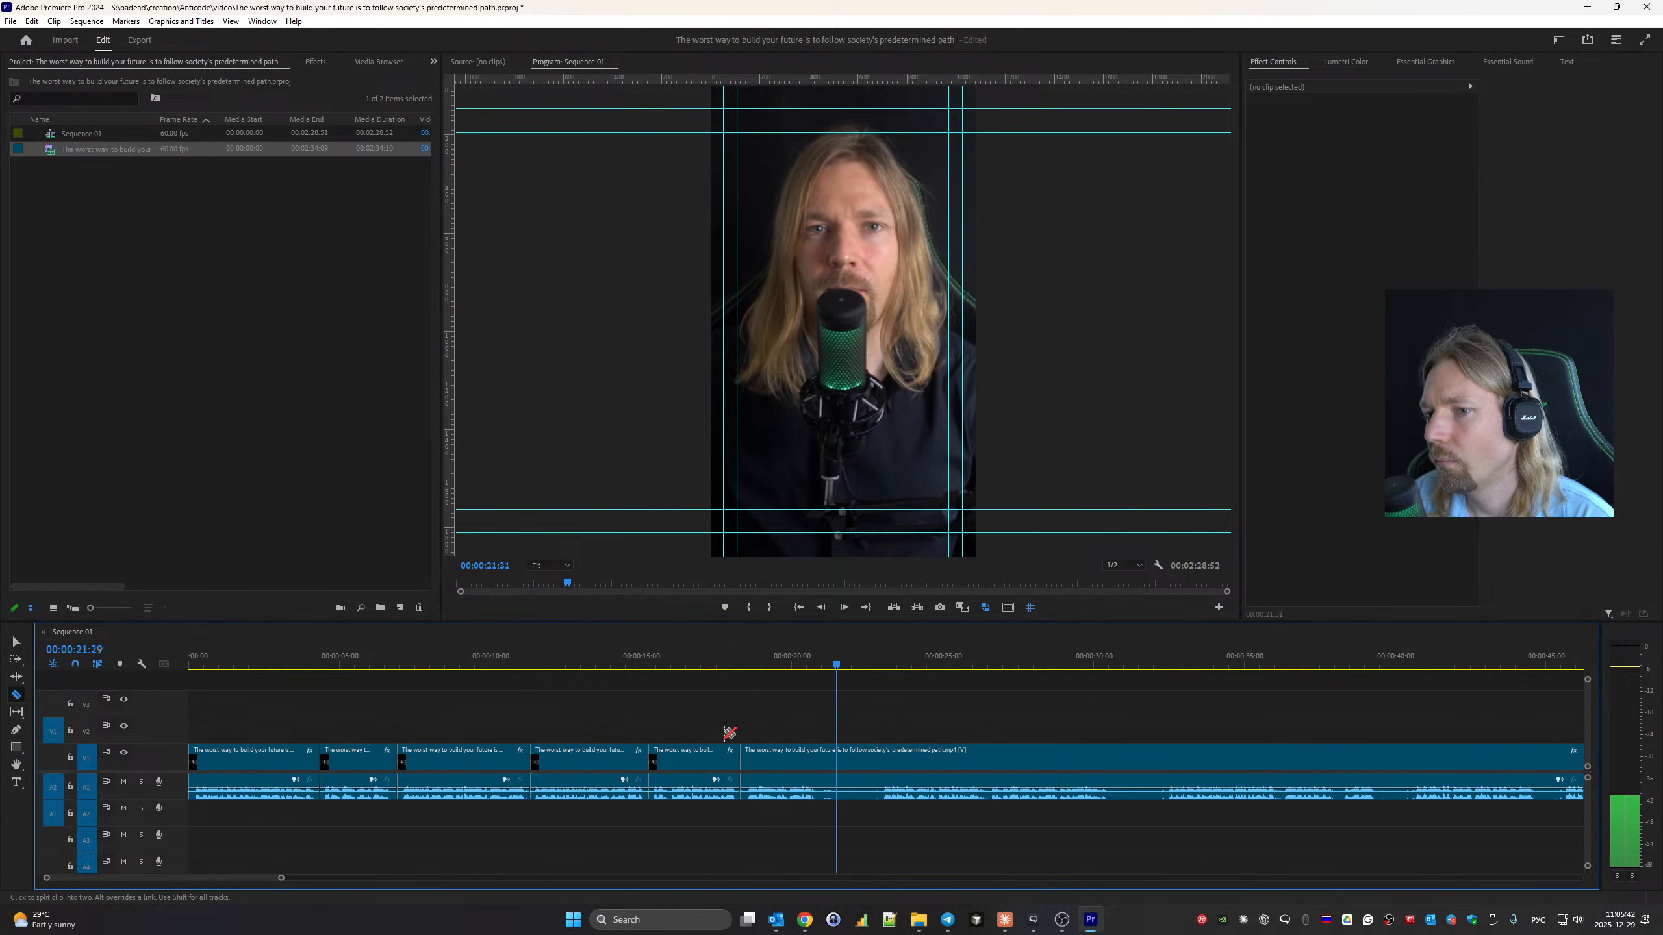
left_click(881, 754)
key("space")
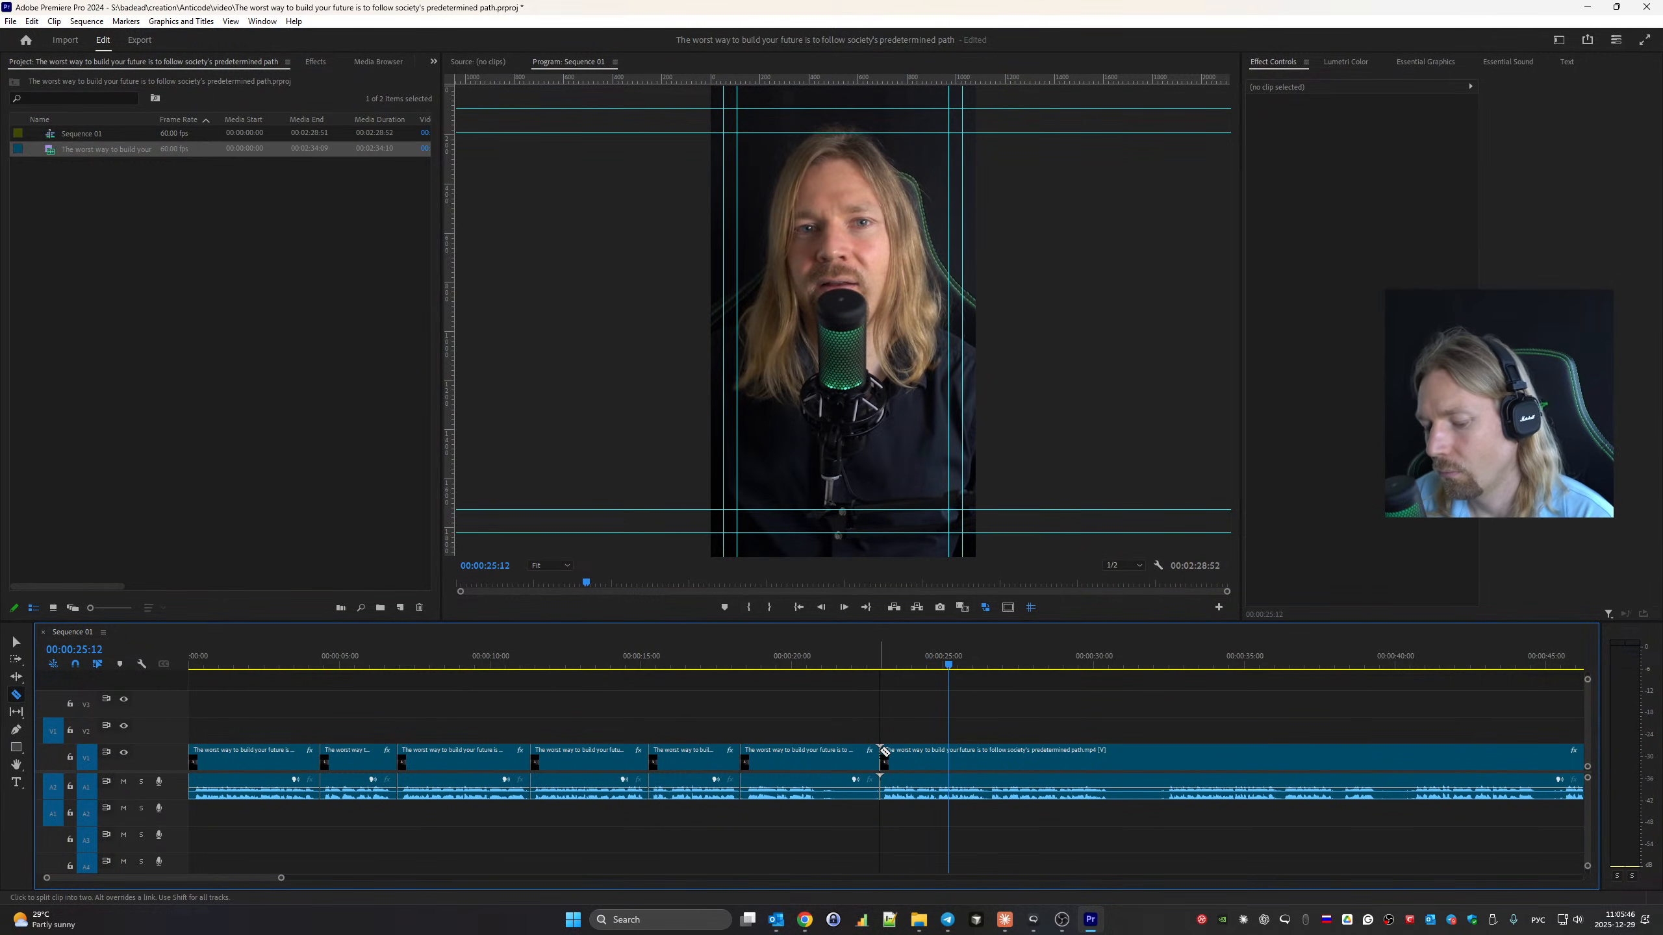
key("v")
left_click(826, 754)
key("shift+Delete")
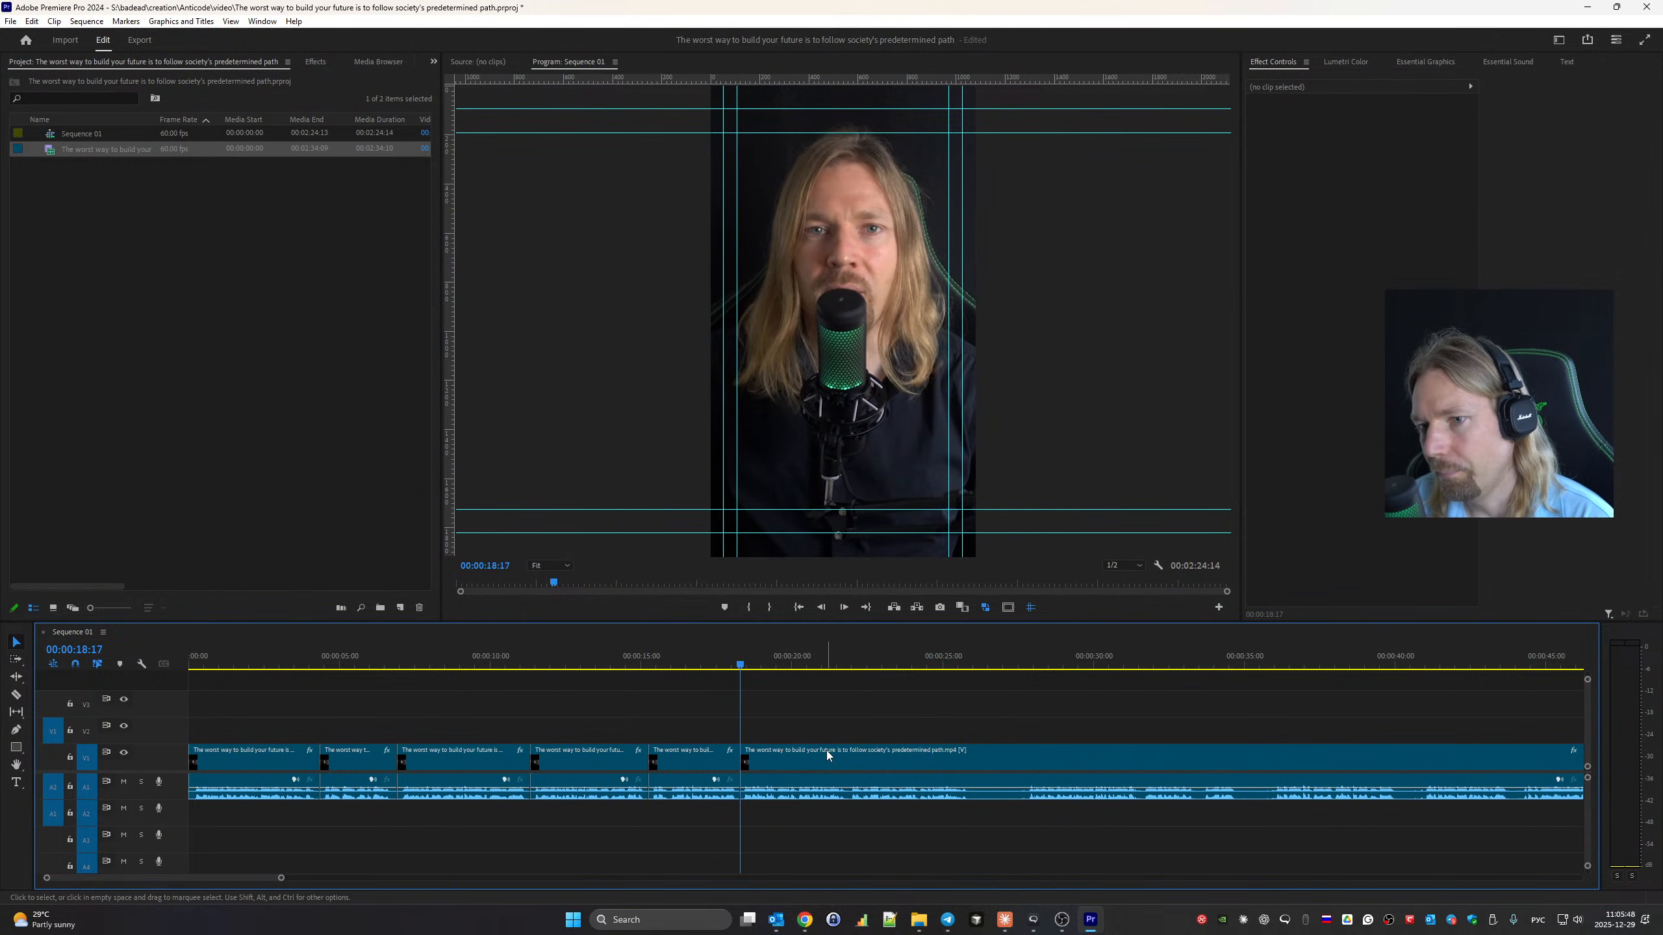
Split the recording at about 21.9, 26 and 27.7 seconds, and ripple-delete the short segment between 26 and 27.7 seconds.
key("space")
key("c")
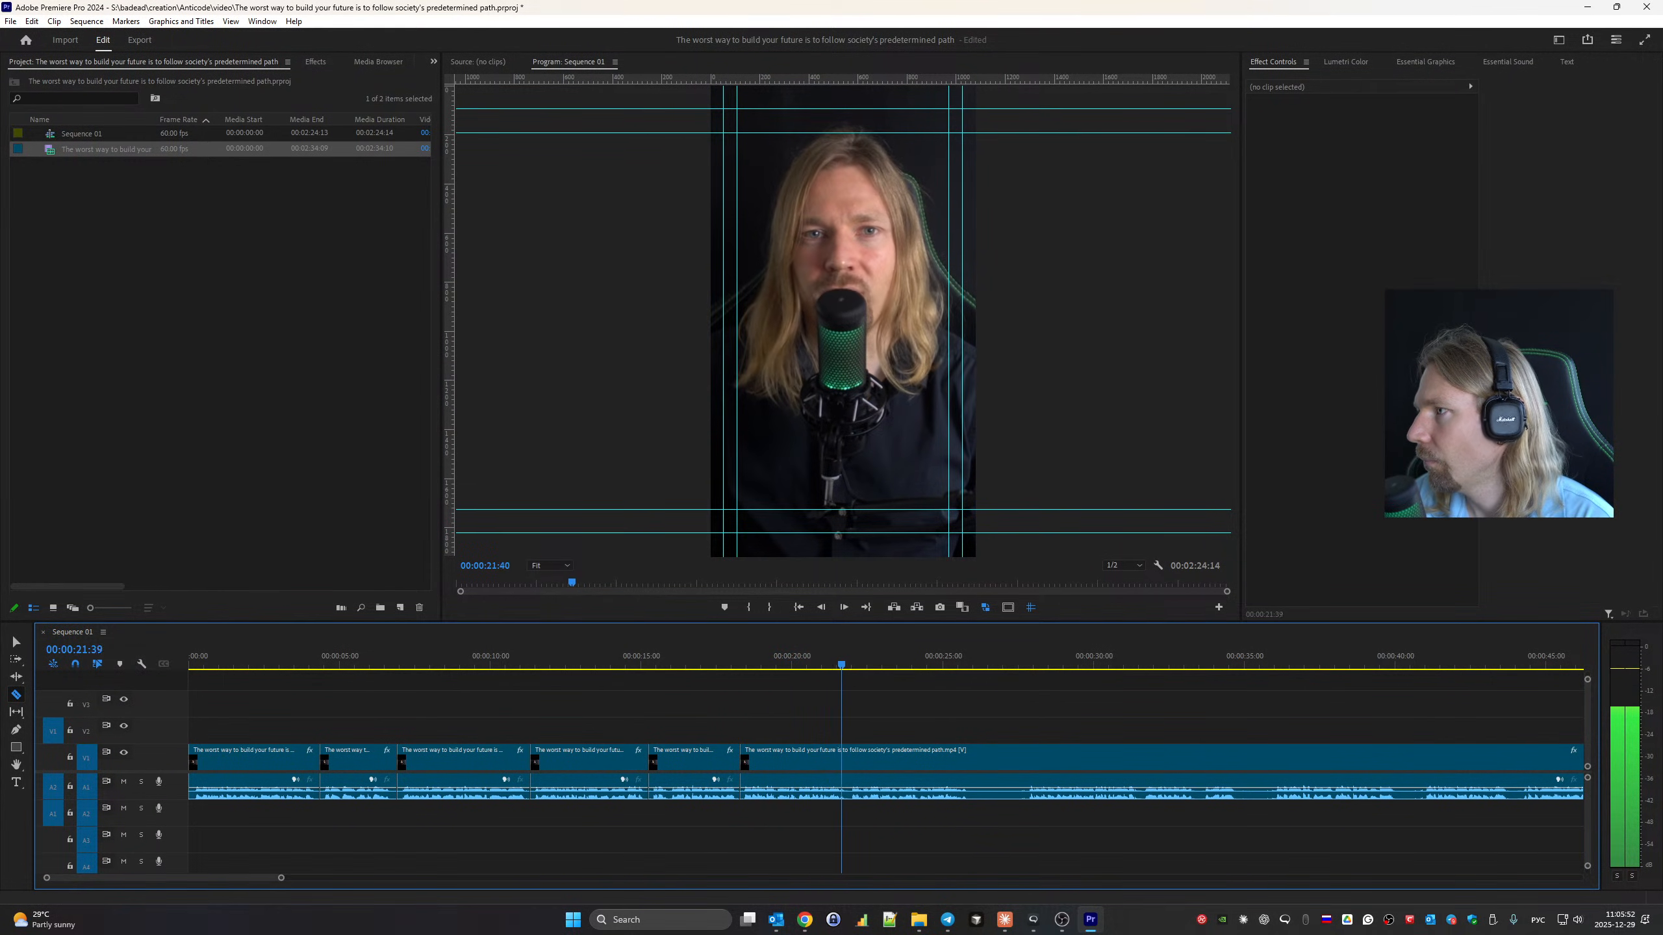
key("space")
key("space")
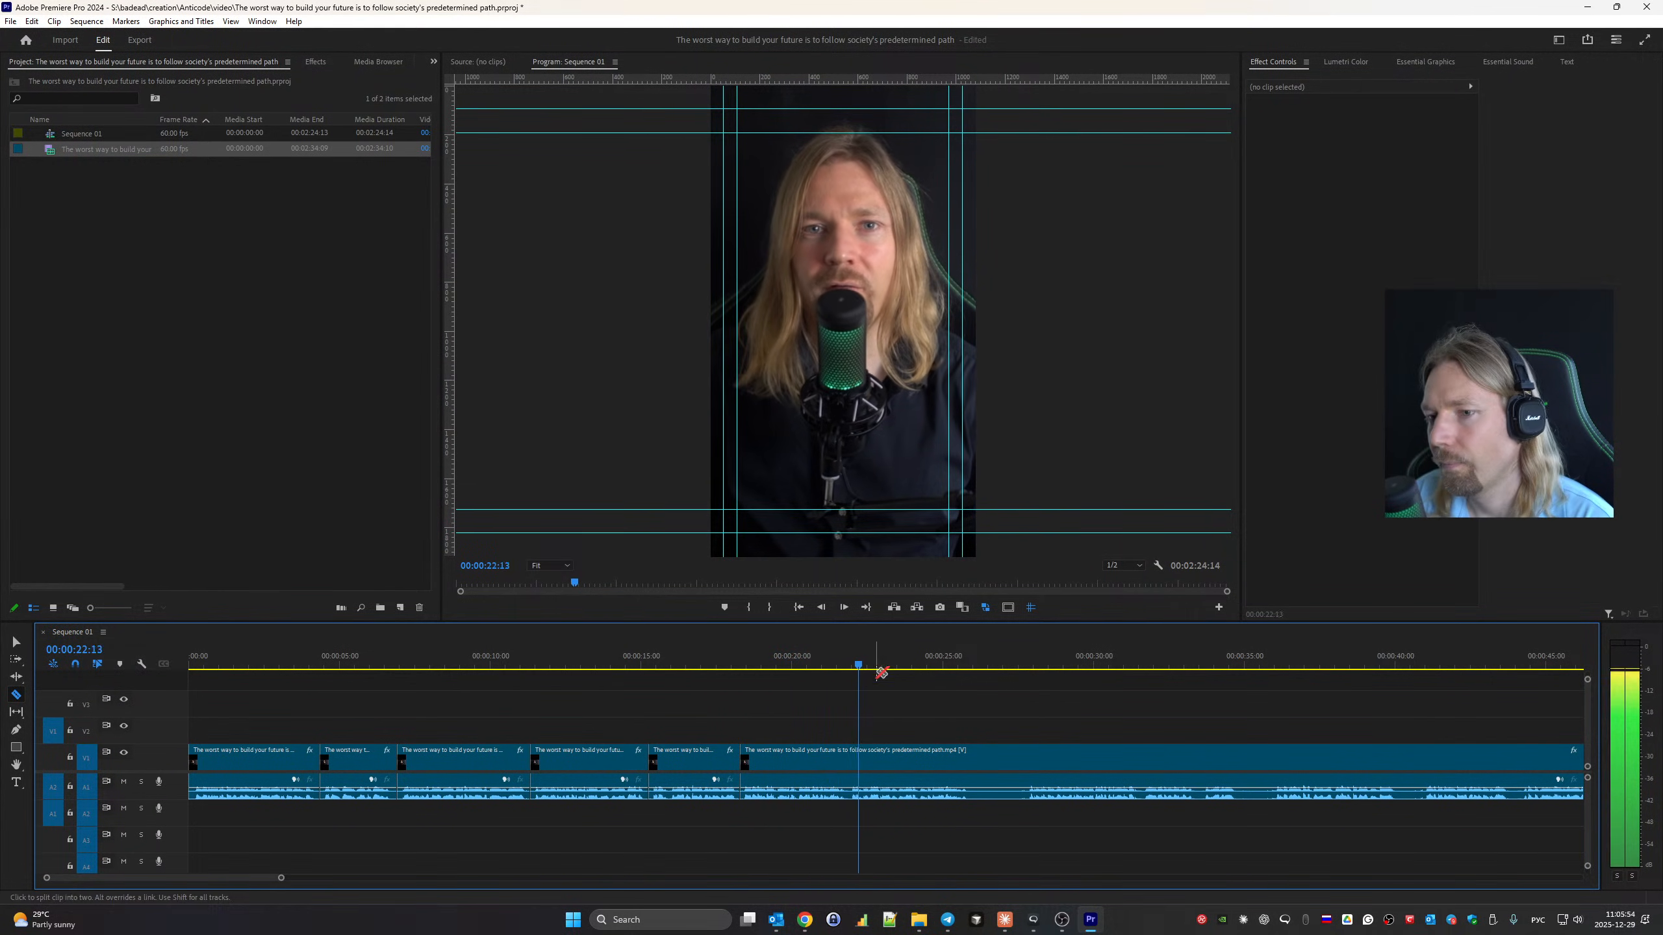
left_click(851, 758)
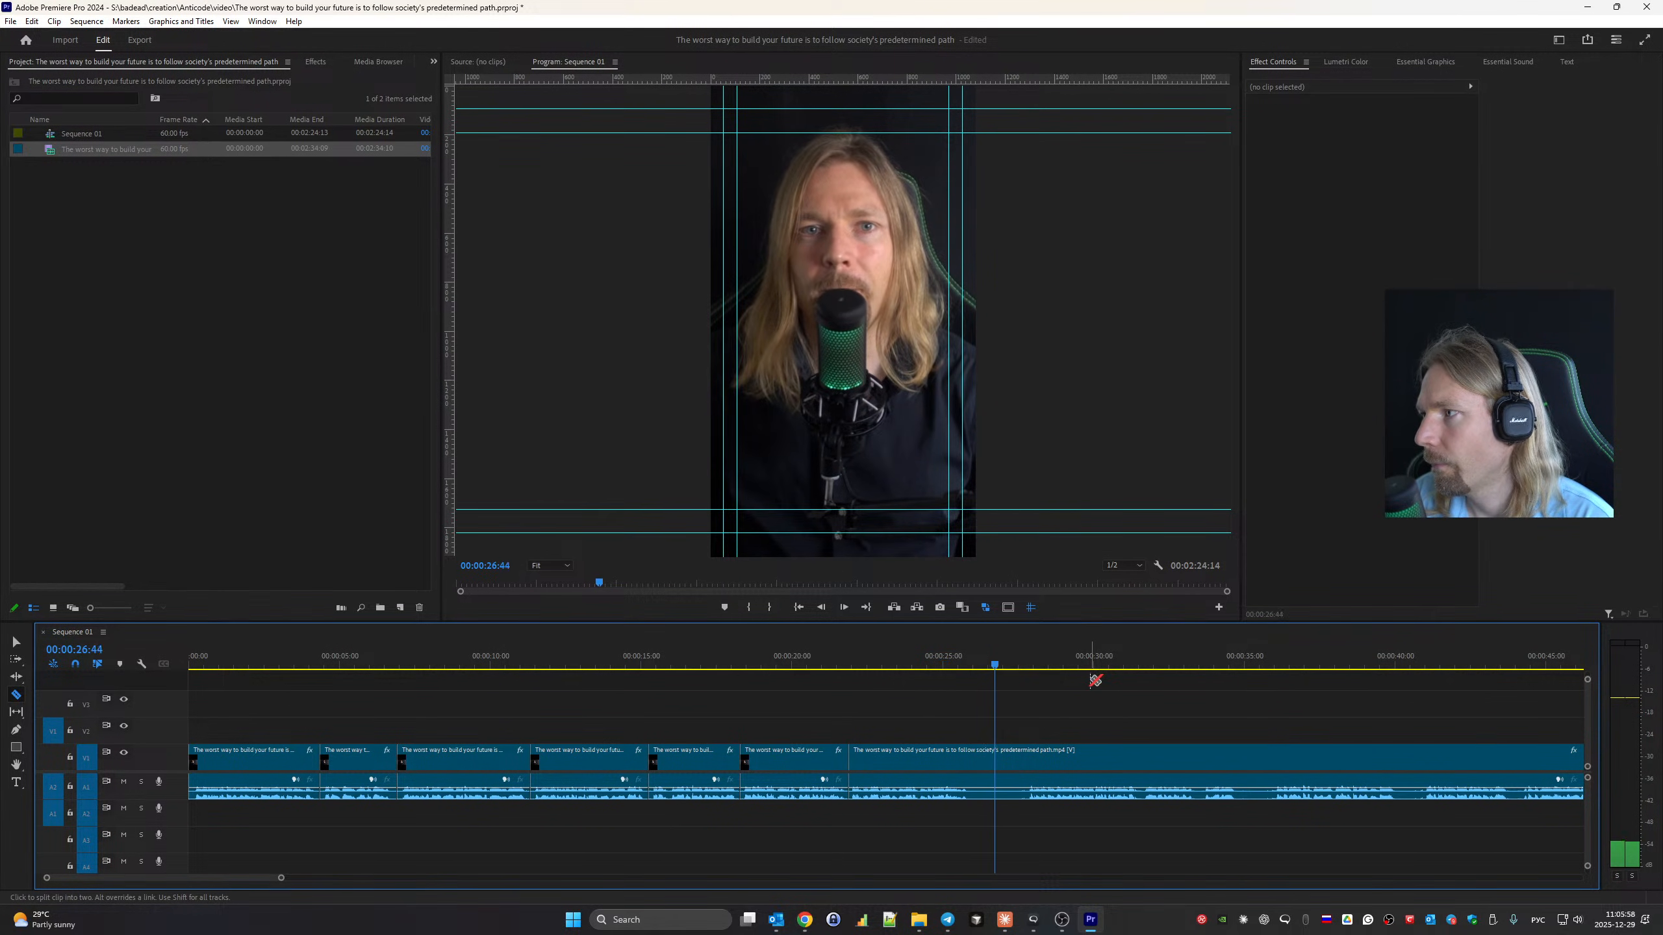
left_click(975, 758)
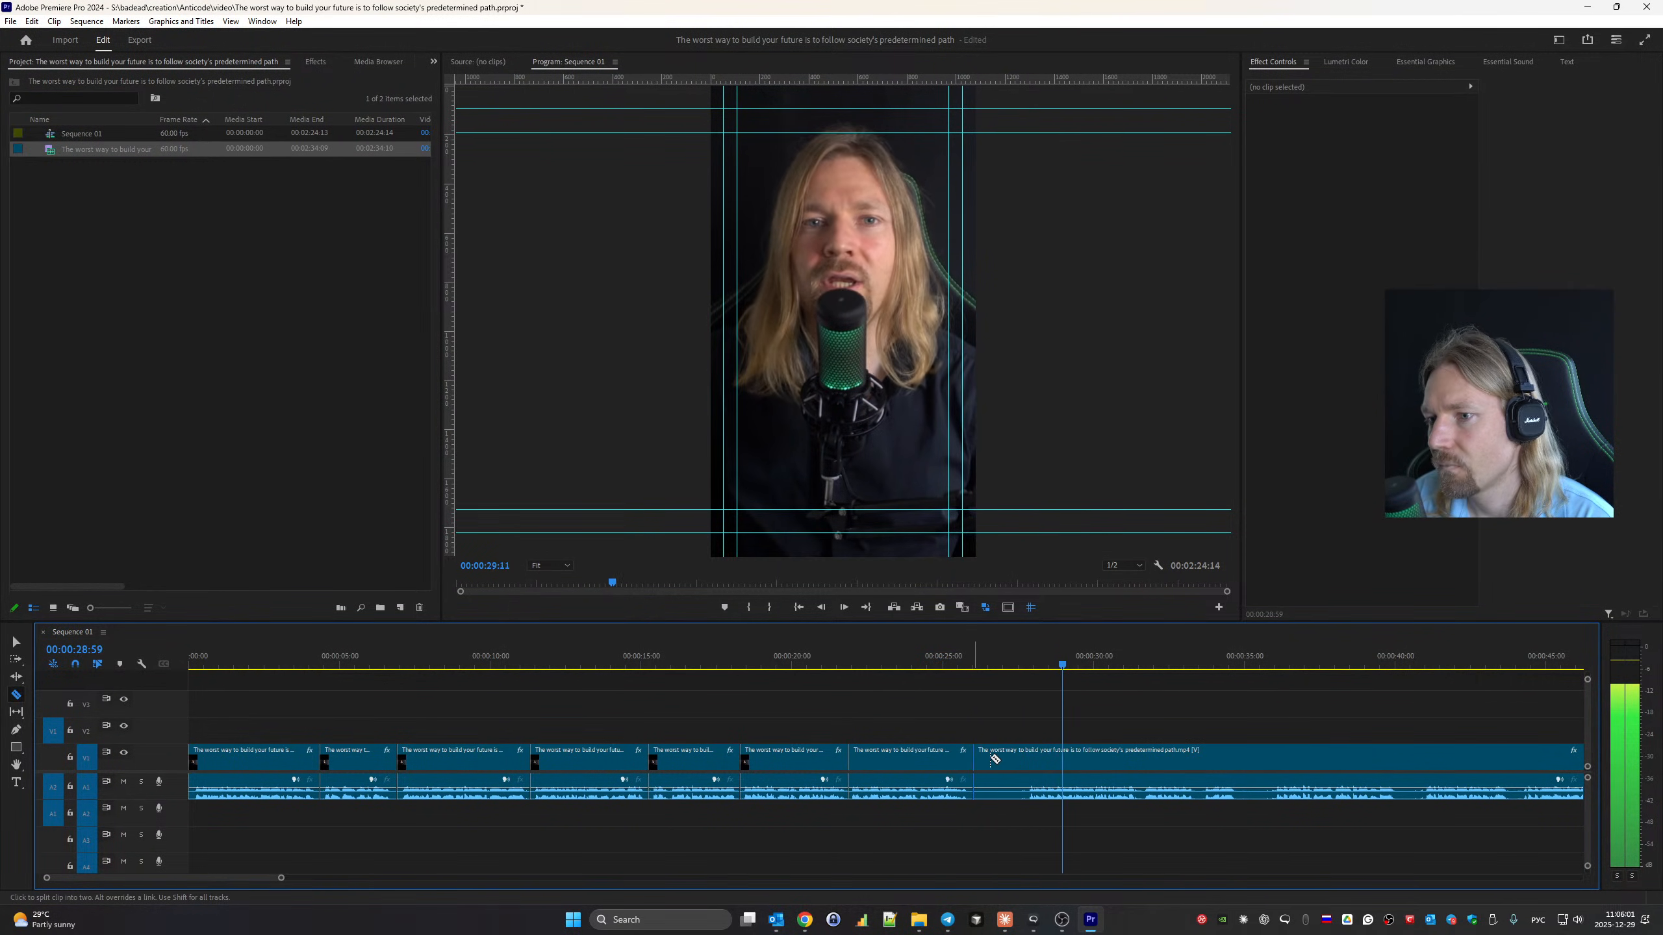
left_click(1026, 760)
key("b")
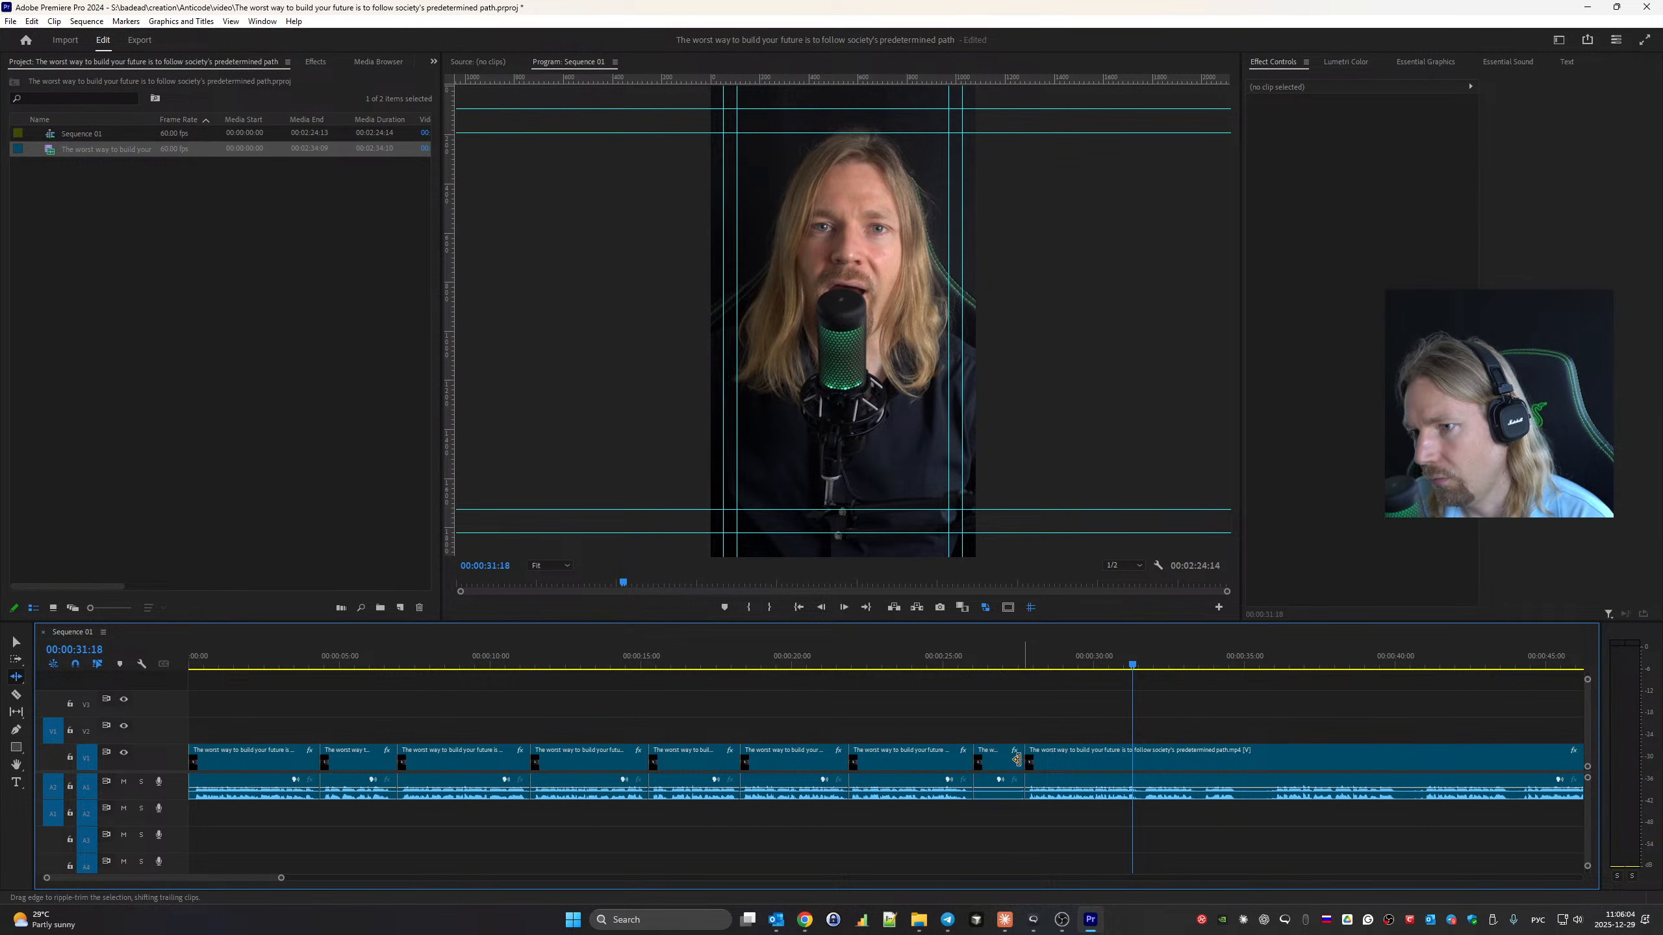
left_click(1003, 760)
key("shift+Delete")
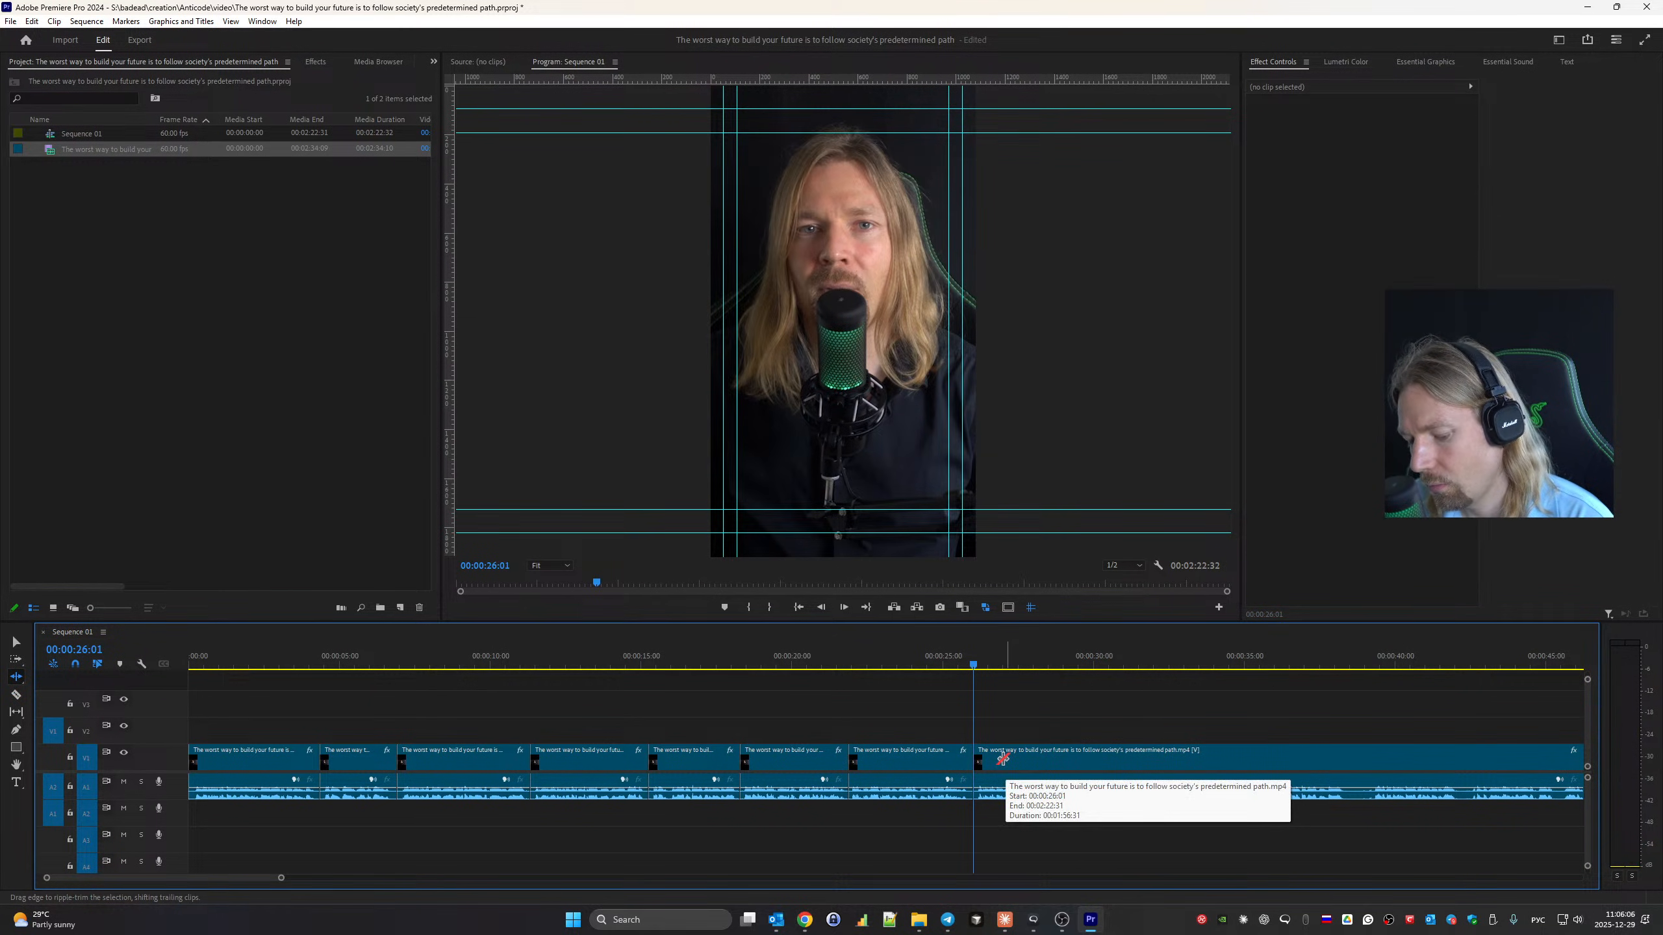
Split the recording at about 29.8, 31.7 and 34.1 seconds, and ripple-delete the segment between 31.7 and 34.1 seconds.
key("c")
key("space")
scroll(925, 730, "down", 5)
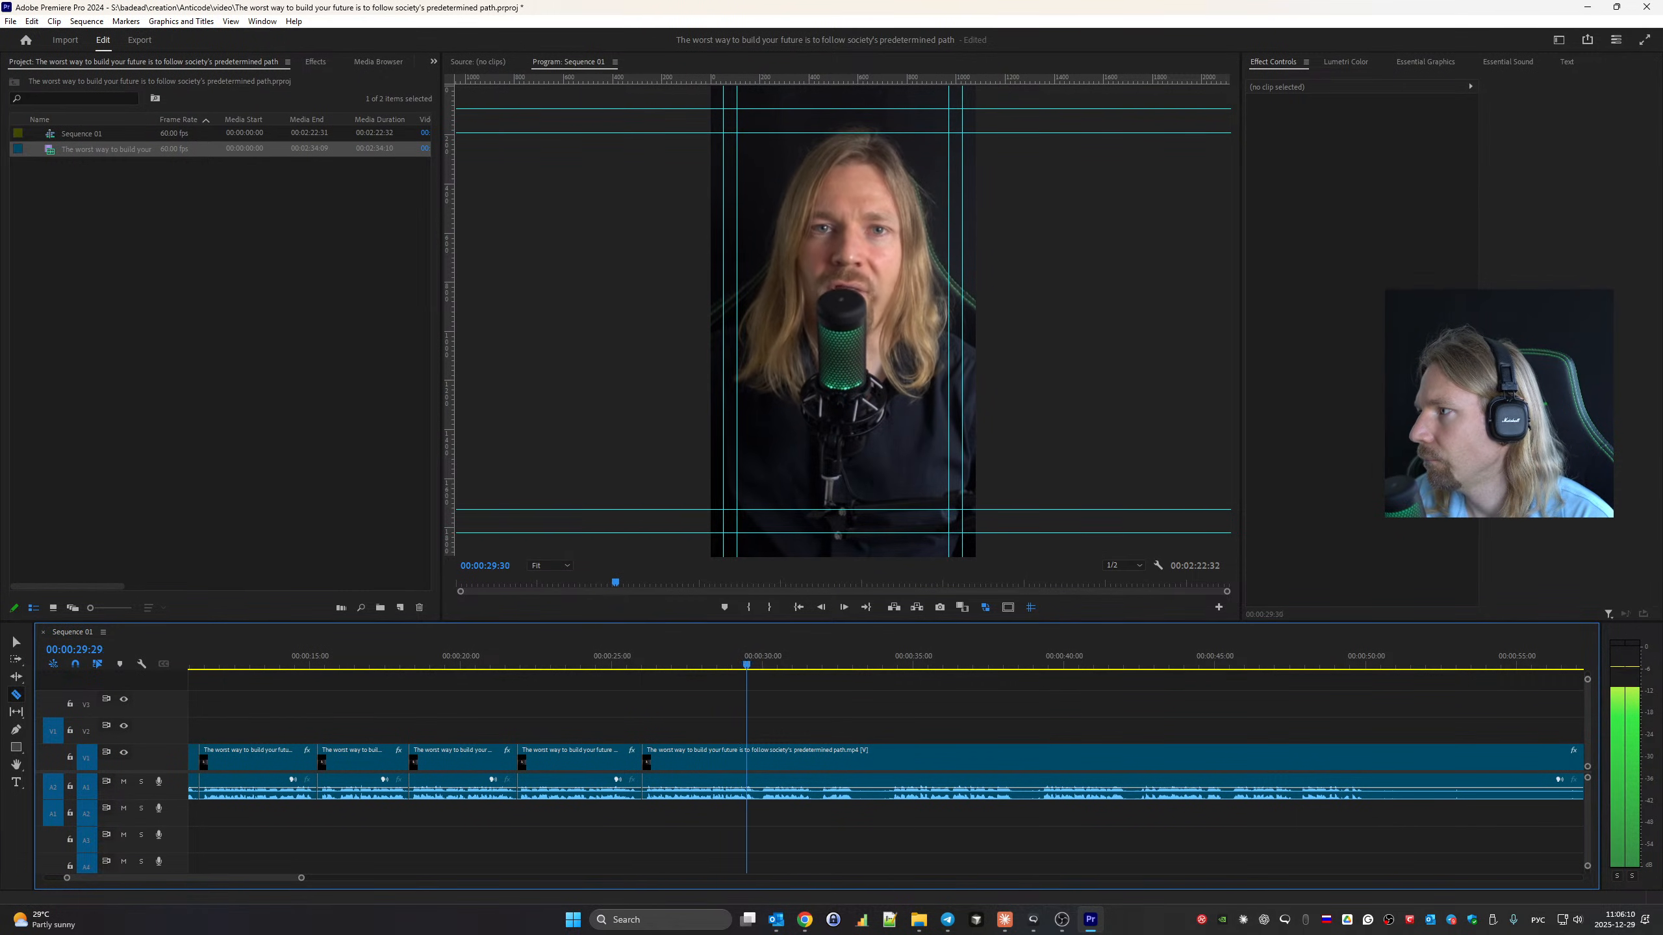
left_click(761, 753)
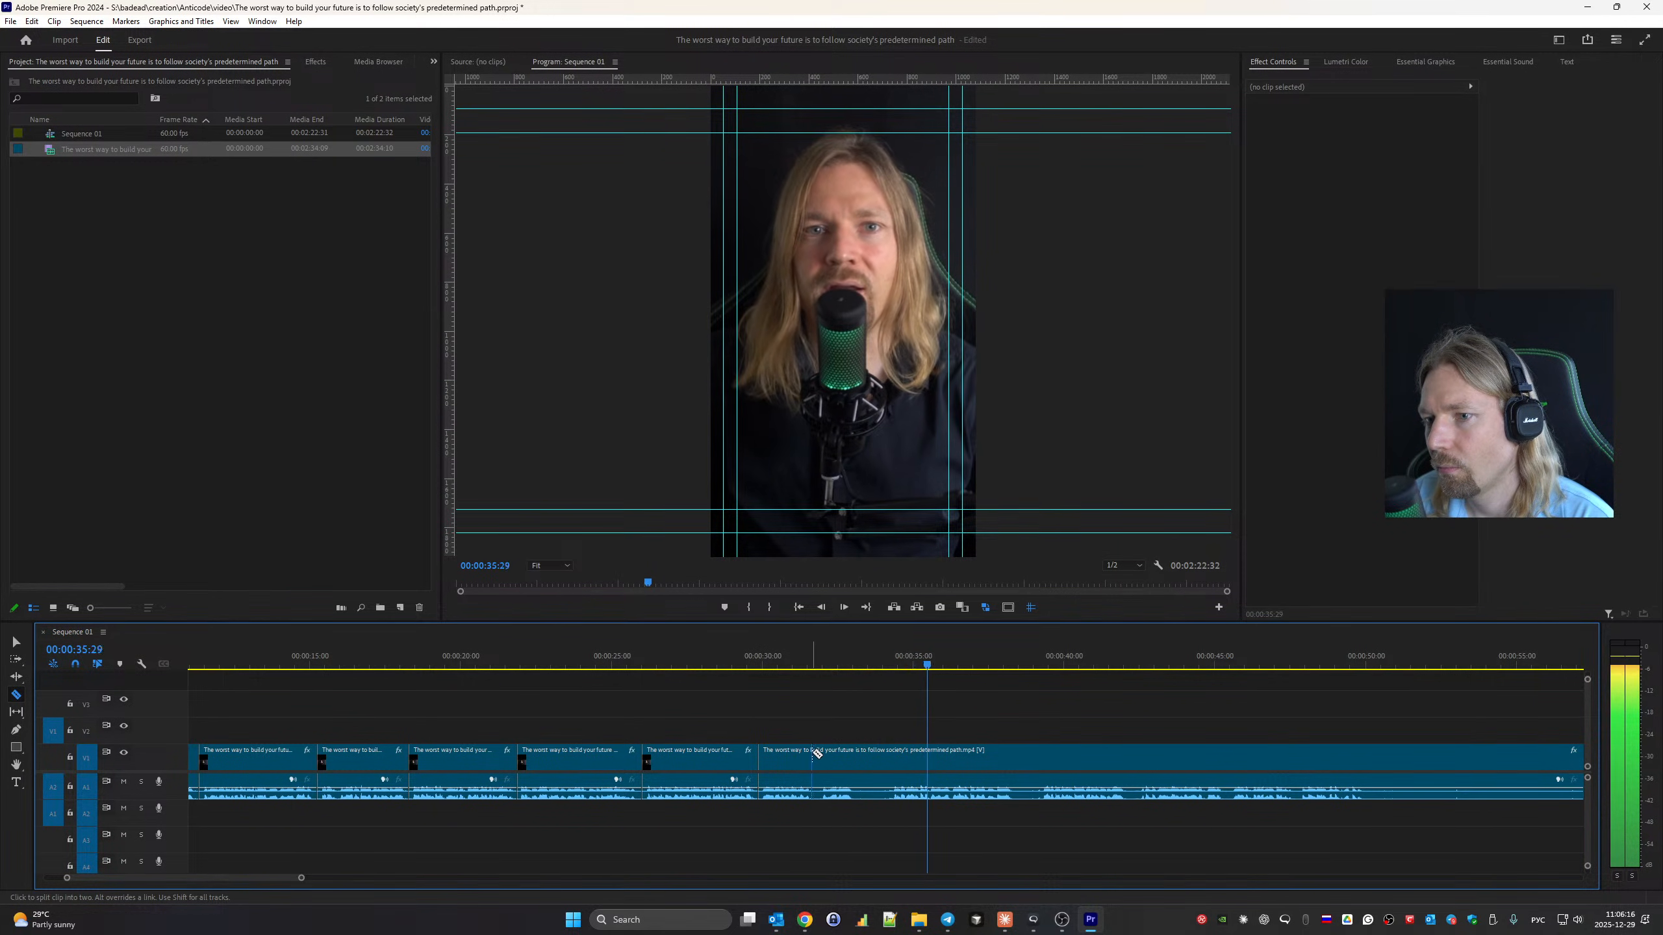
left_click(819, 753)
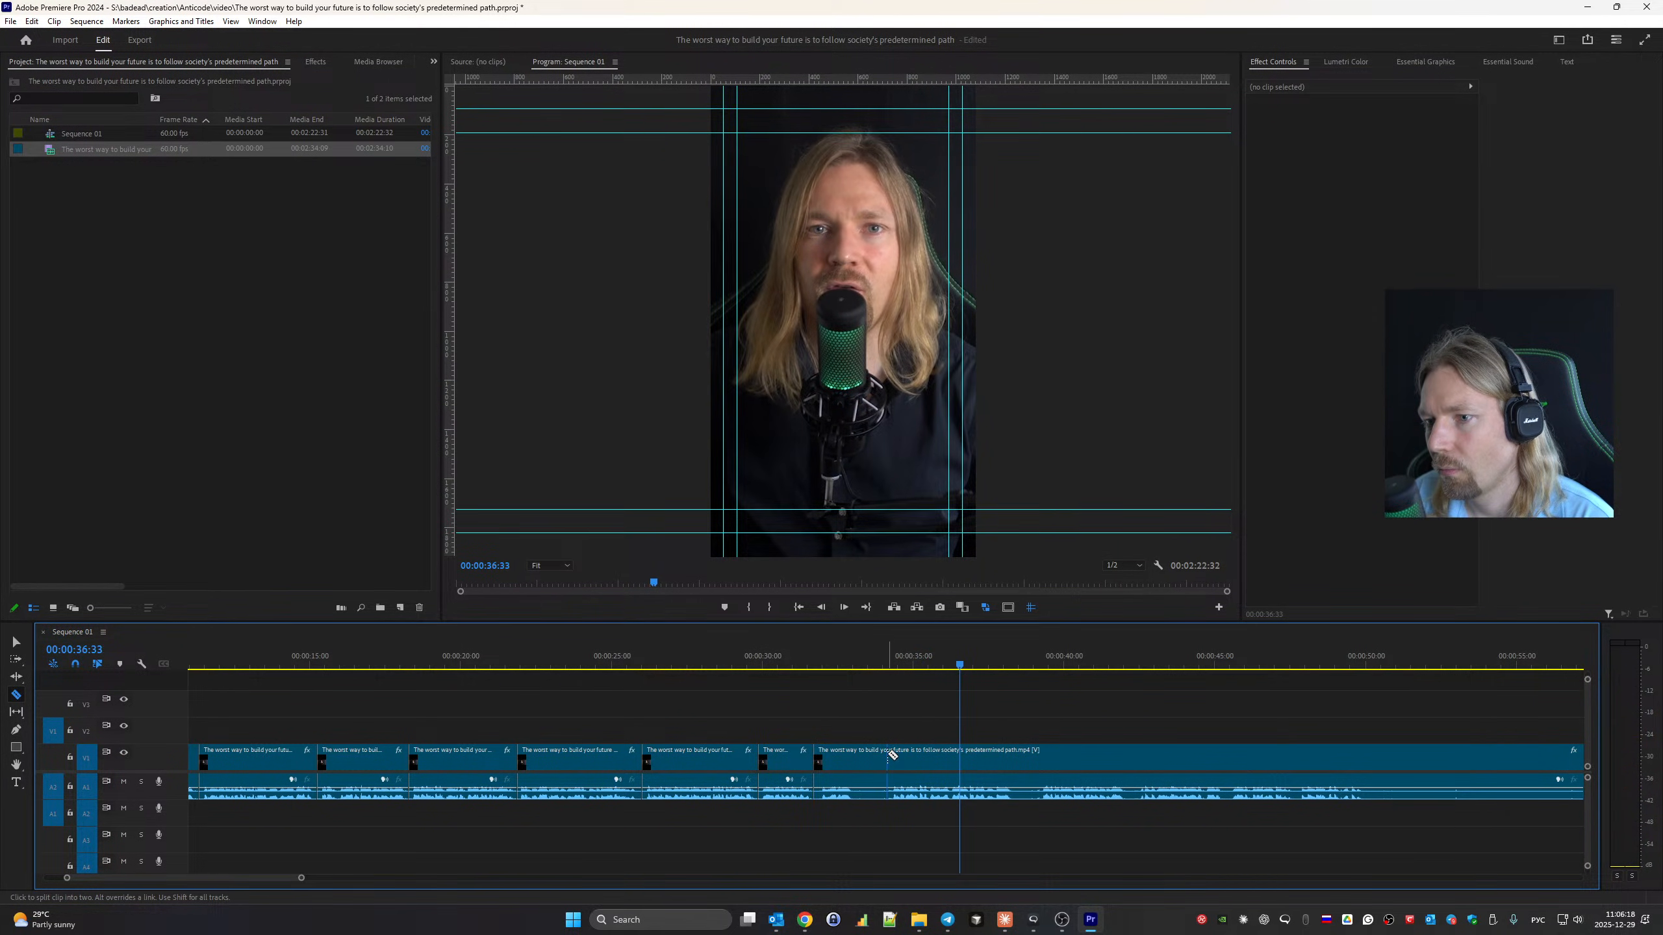
key("b")
left_click(860, 757)
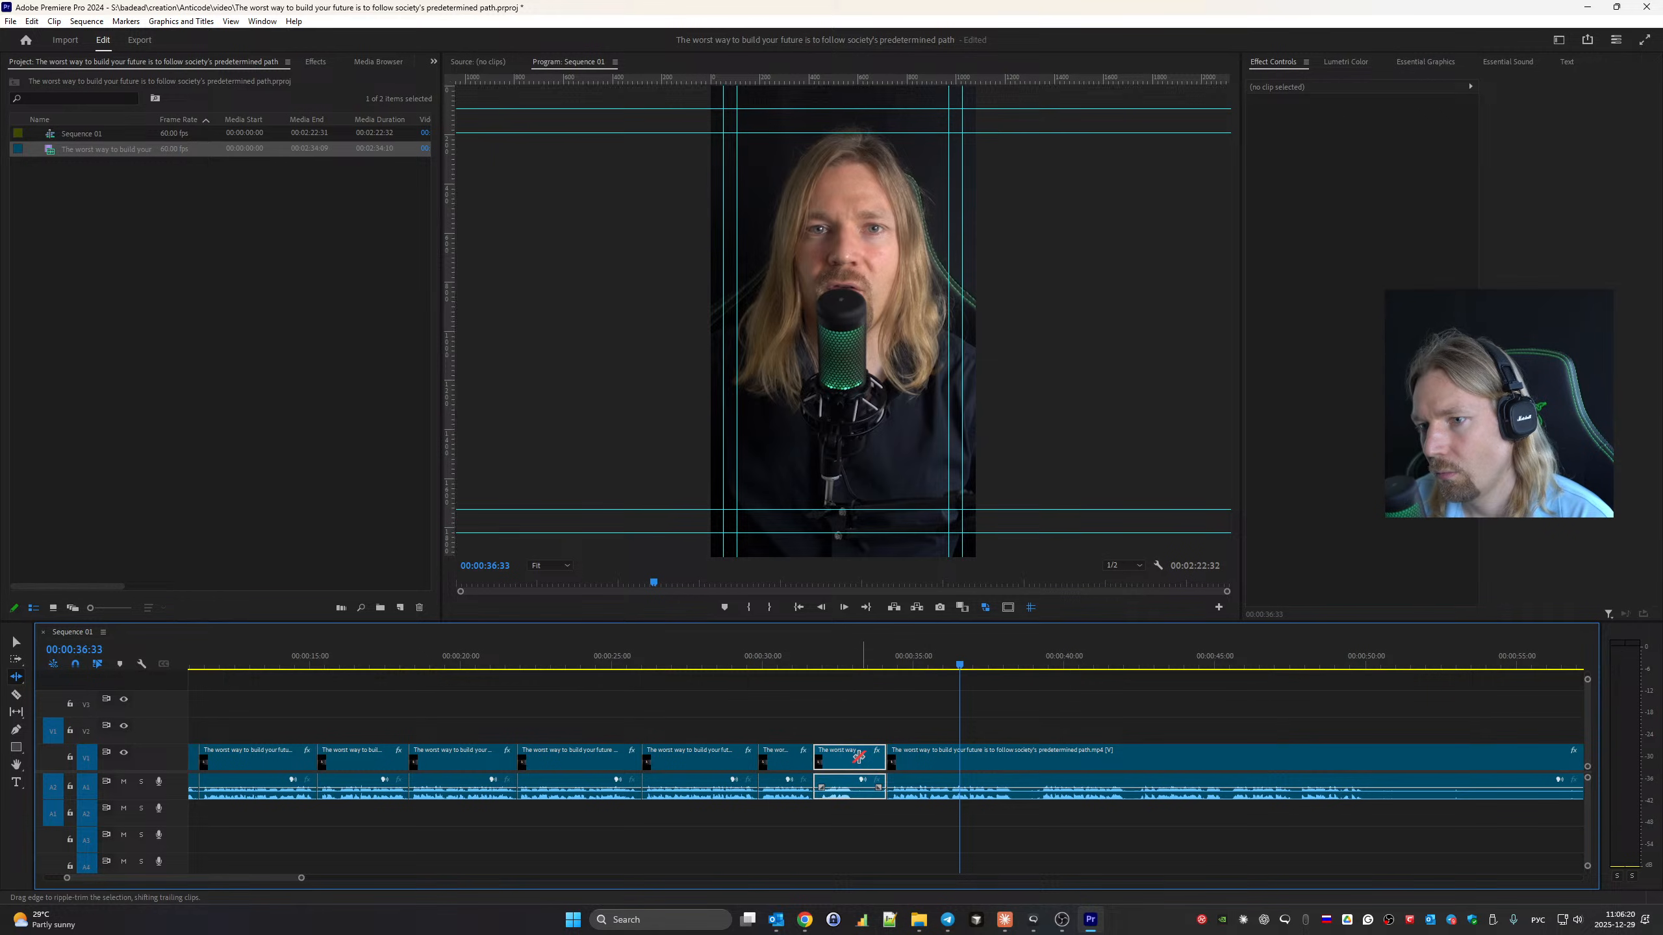
key("shift+Delete")
Split the recording at about 33.9 and 36.8 seconds, and ripple-delete the roughly 3-second segment between these cuts.
key("space")
key("c")
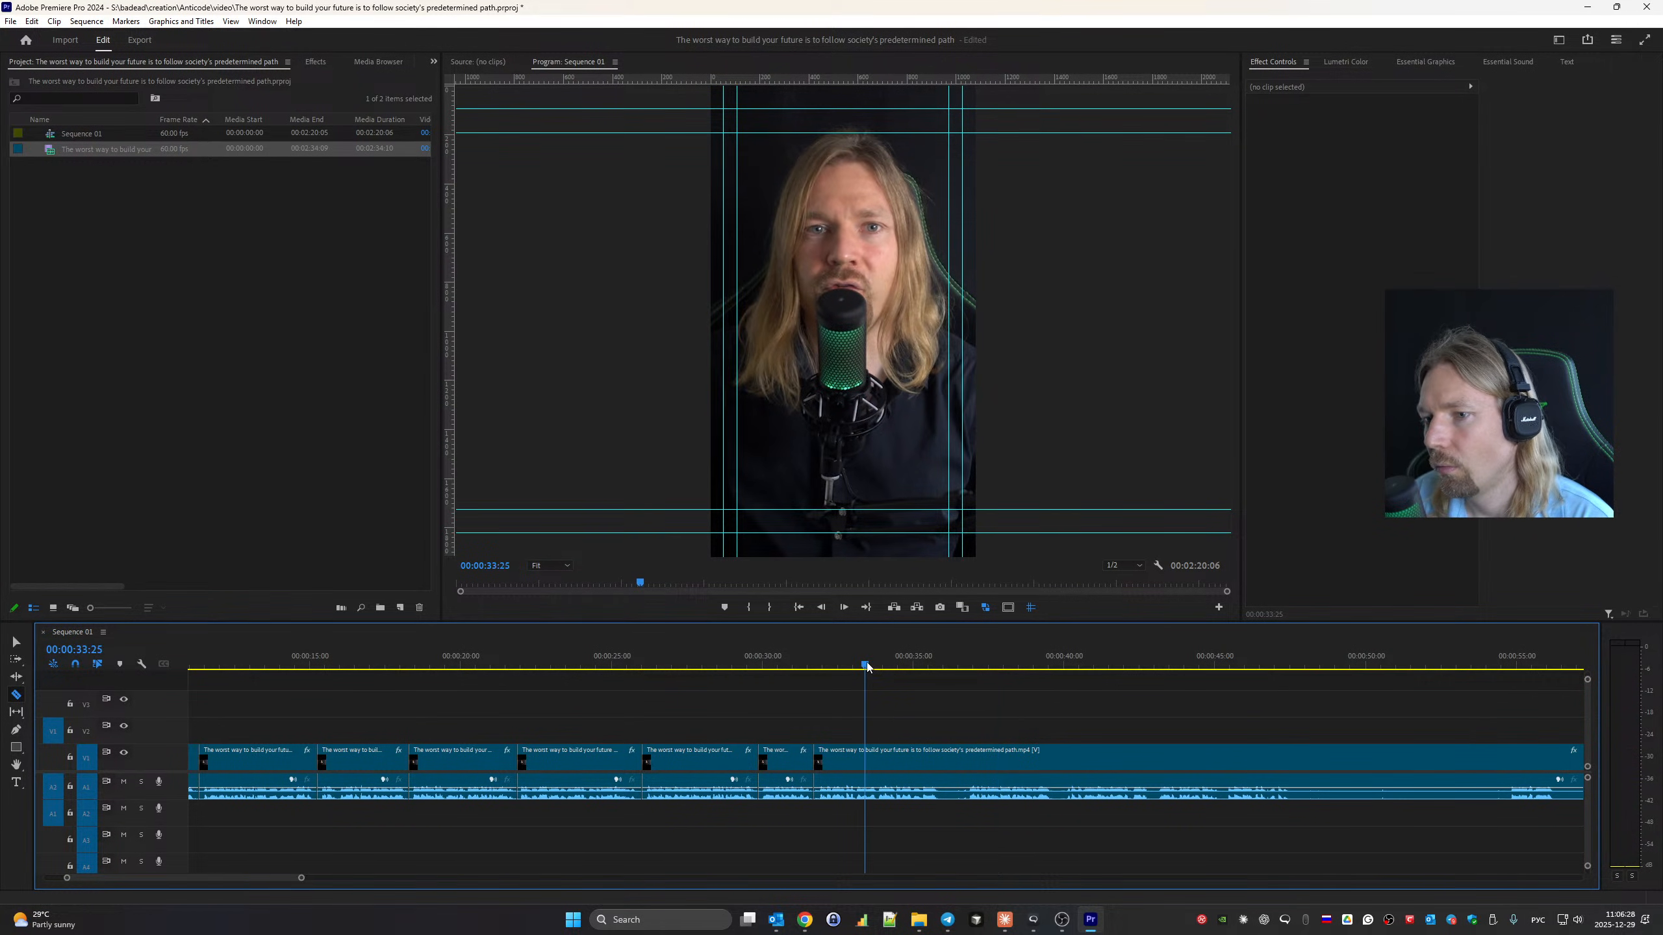
left_click_drag(304, 879, 225, 878)
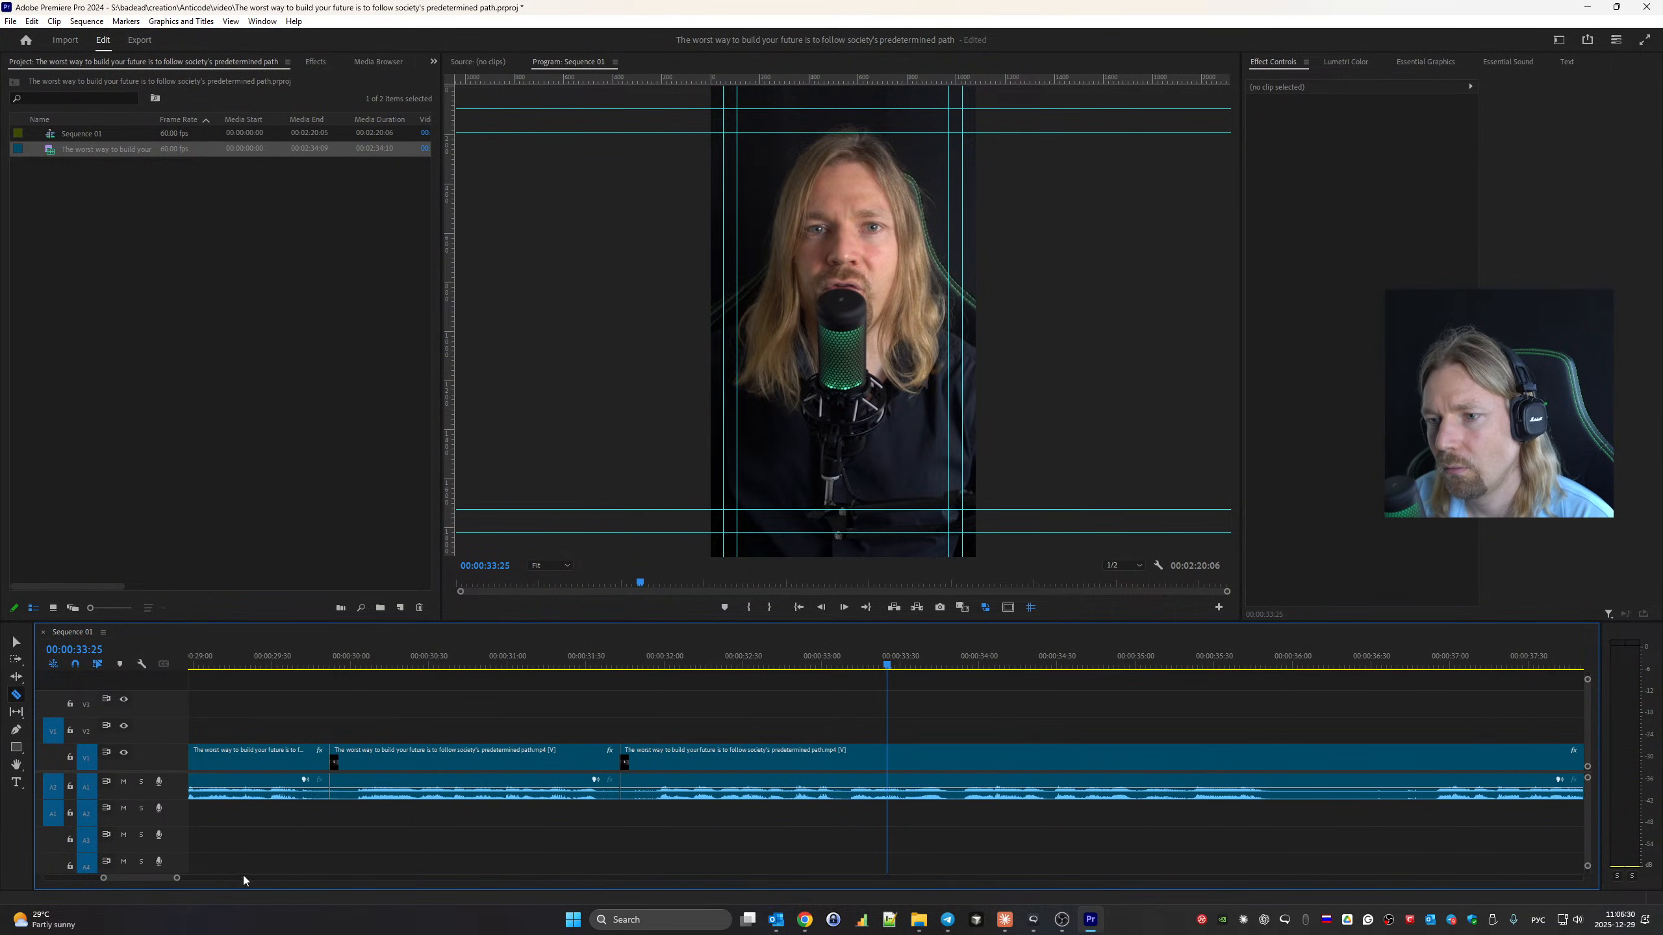
key("space")
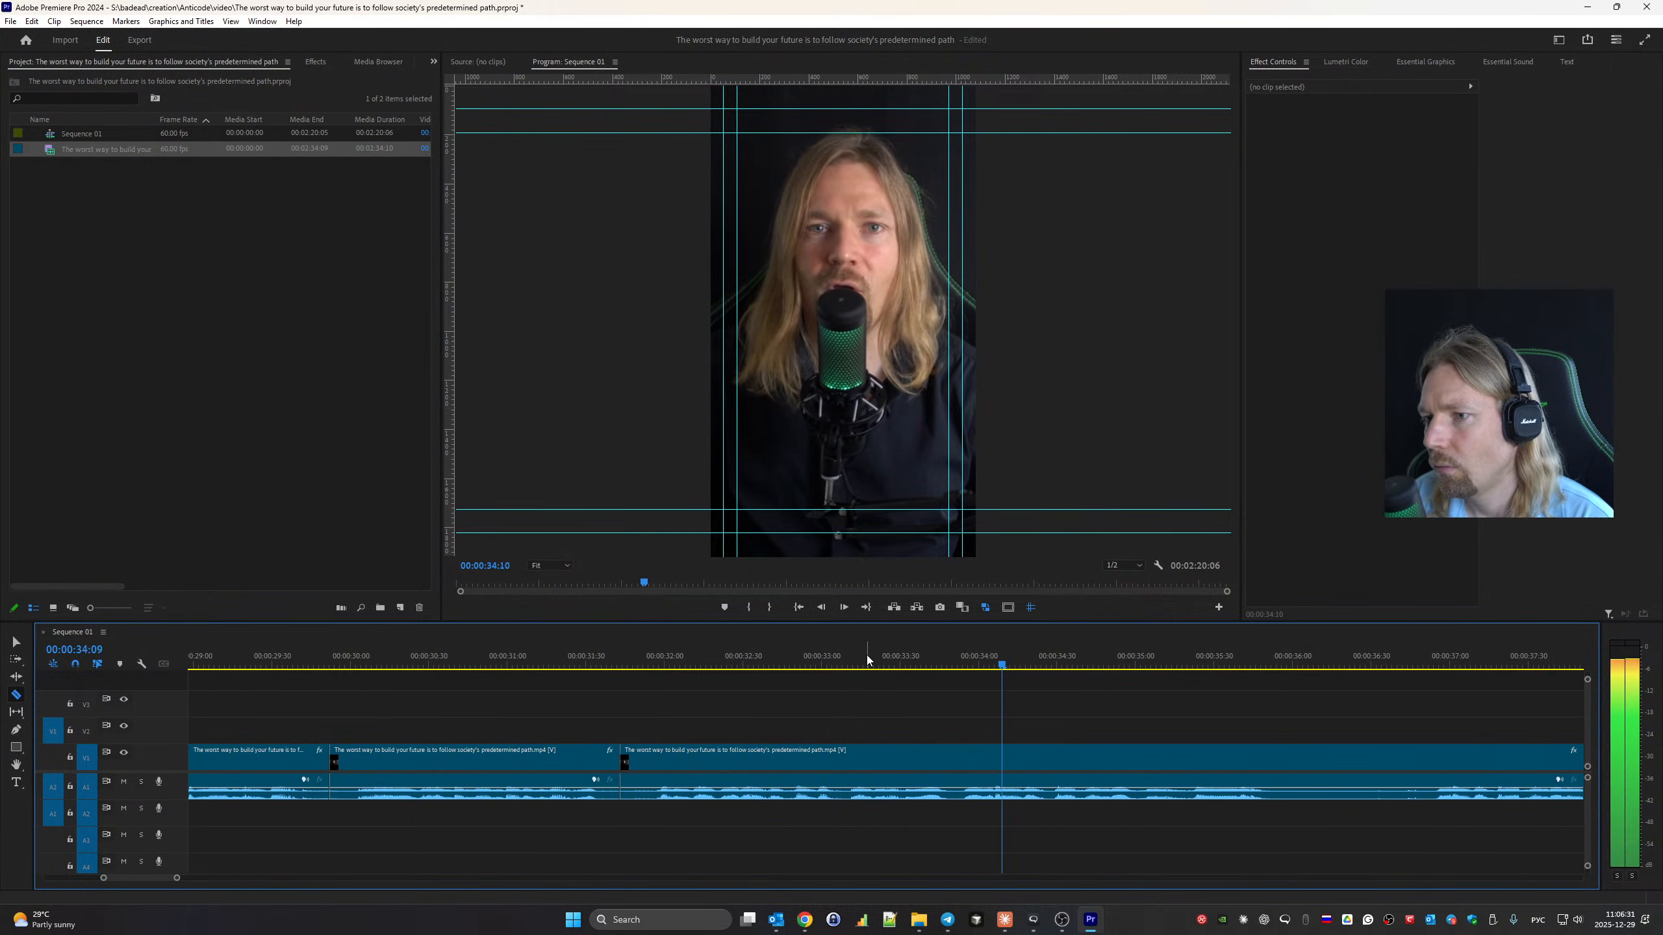
left_click(959, 752)
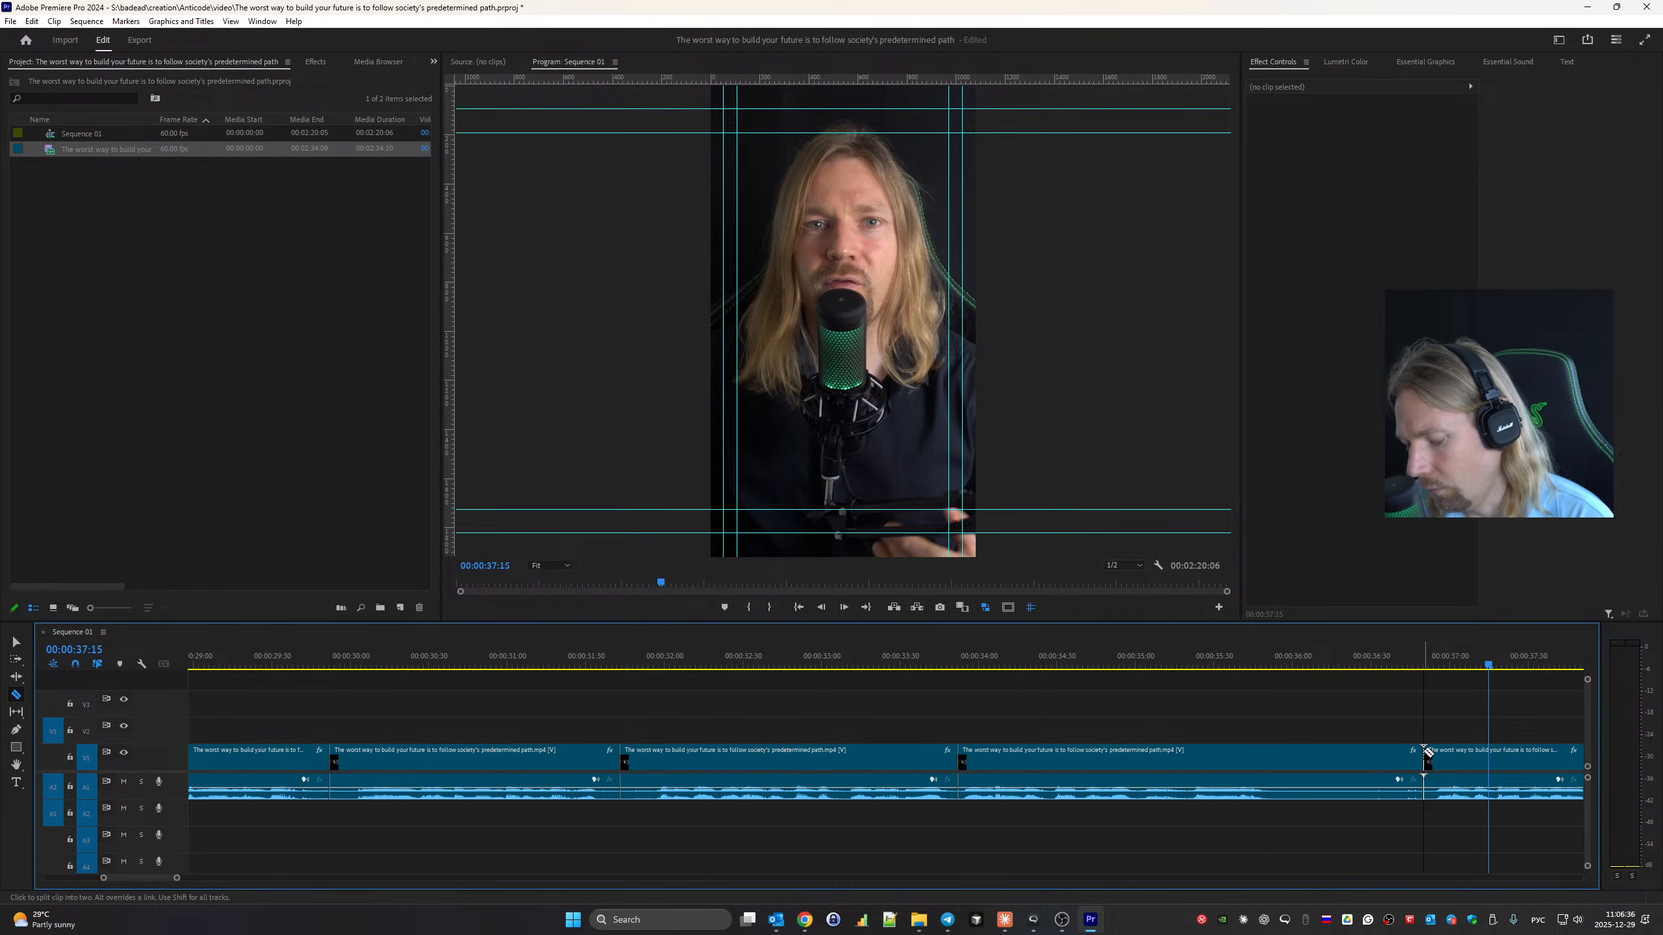
key("b")
left_click(1101, 761)
key("shift+Delete")
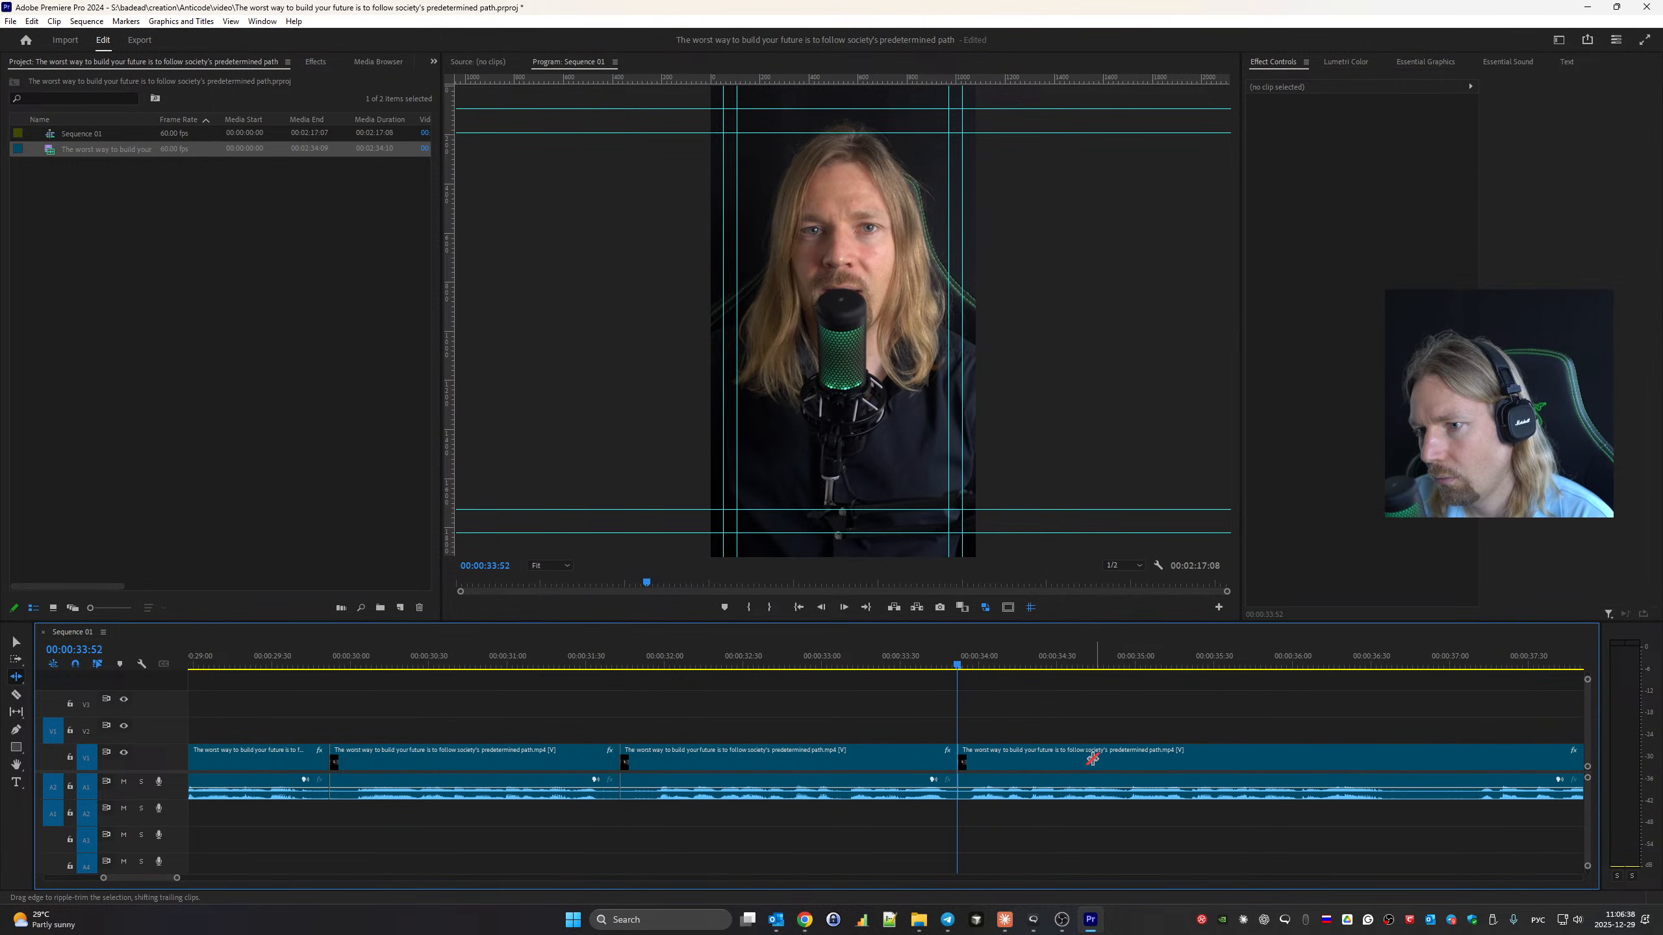
Split the recording with the Razor tool at about 36.9 and 40.1 seconds, using playback to find the pauses.
key("space")
key("c")
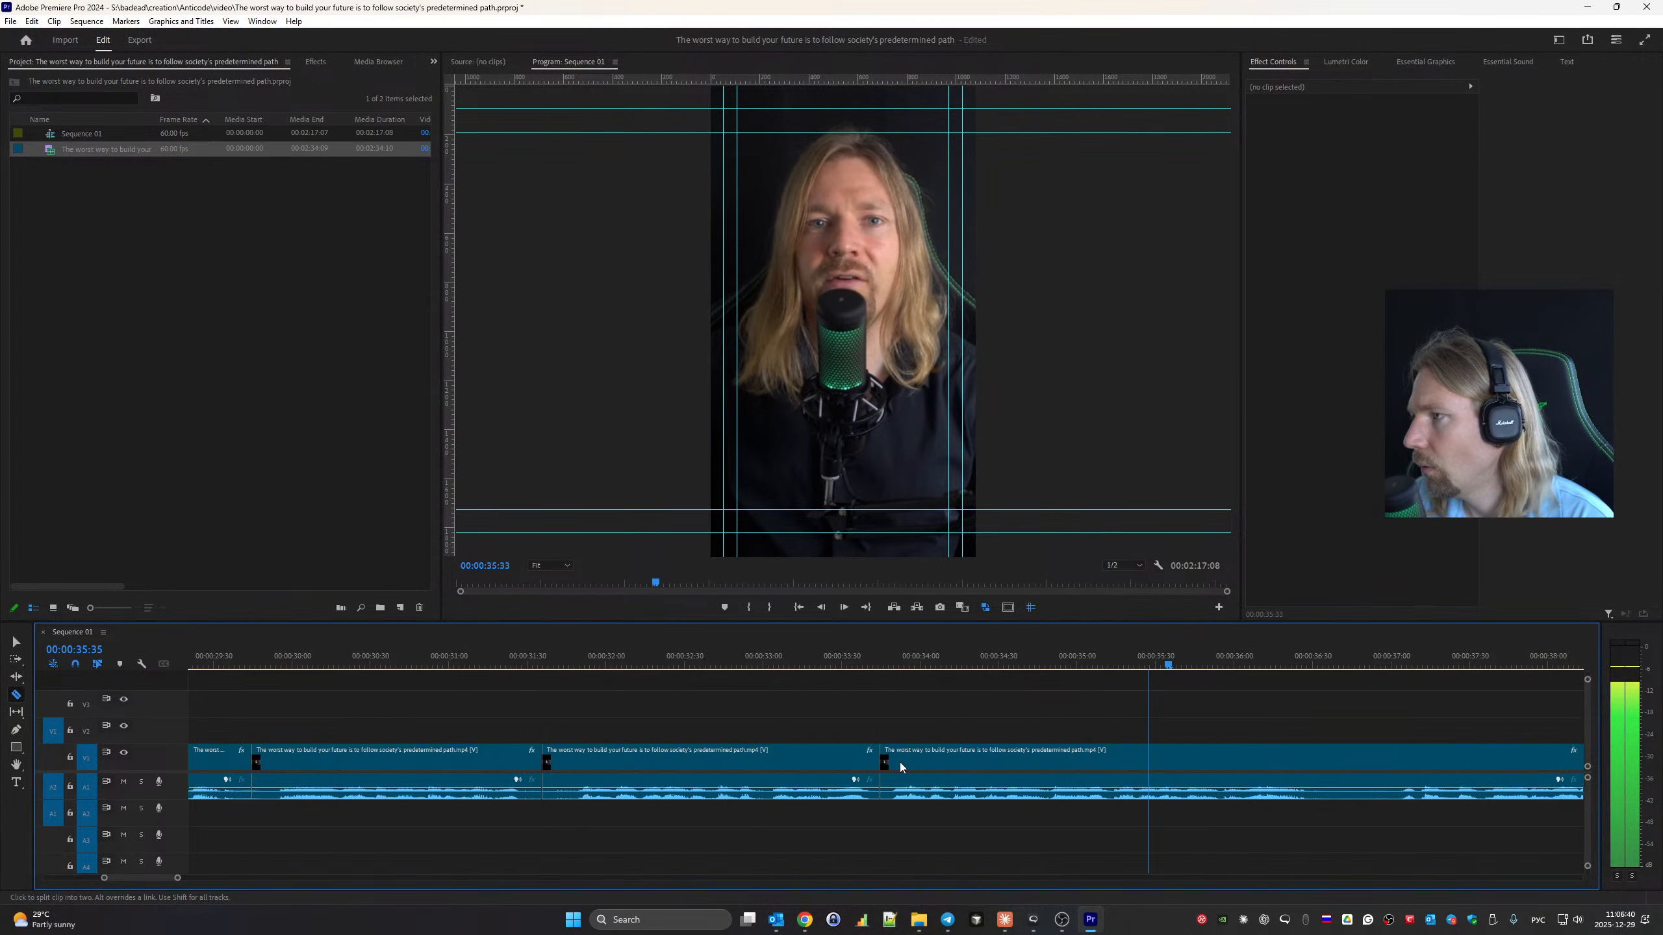
key("space")
scroll(902, 762, "down", 5)
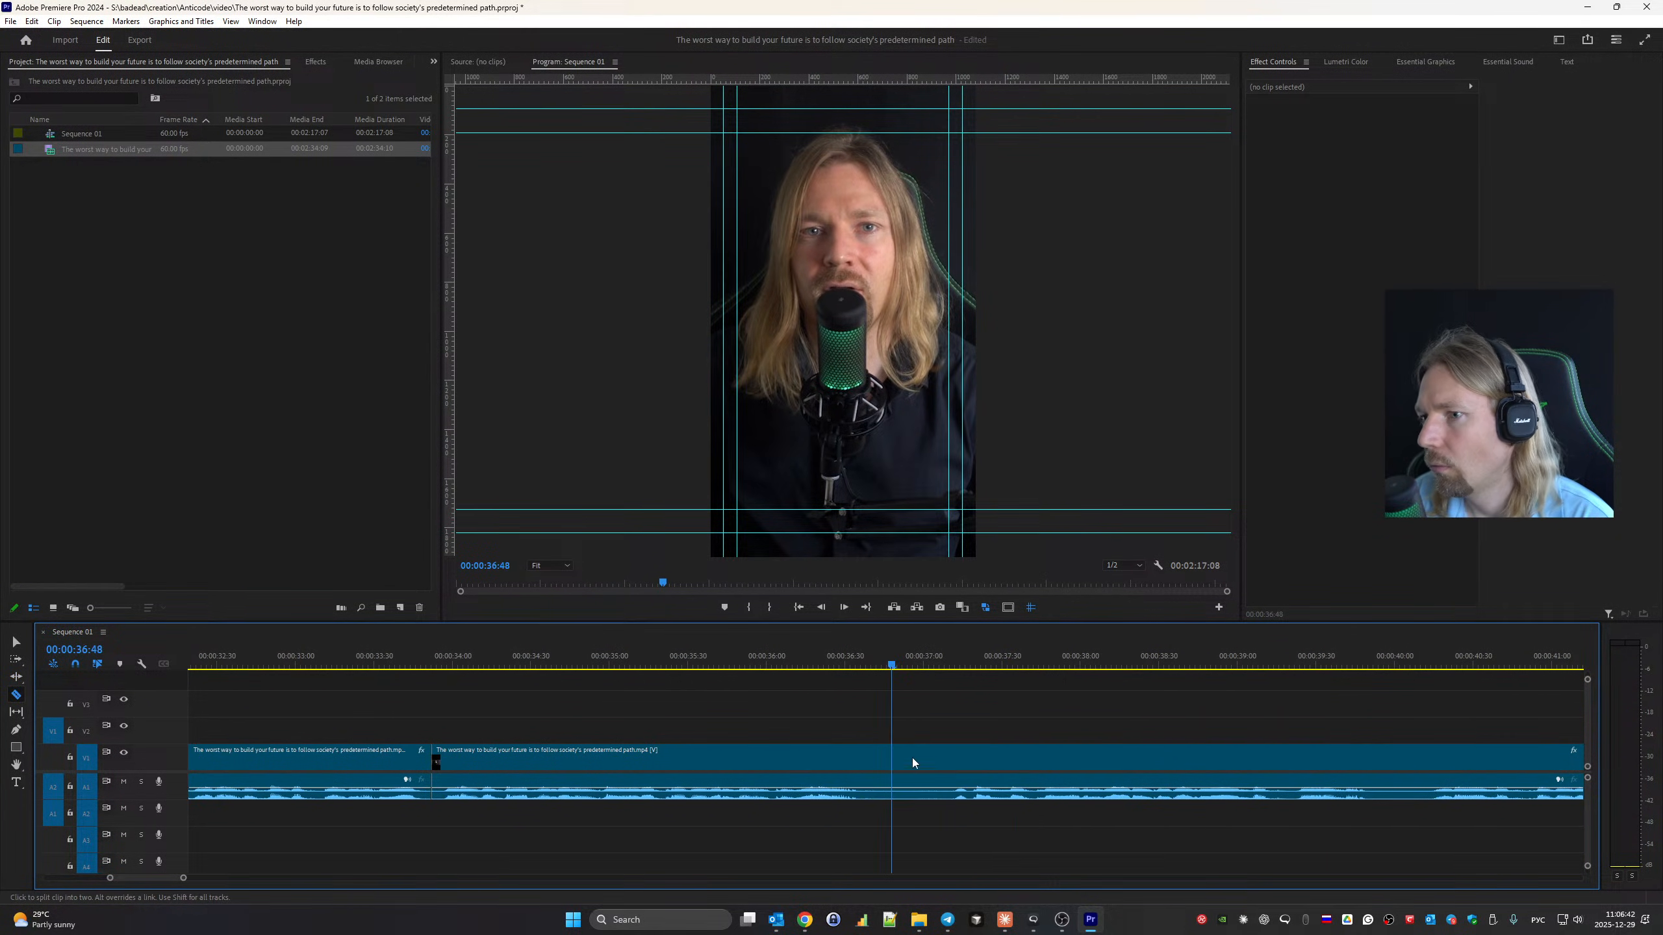
key("space")
left_click(904, 760)
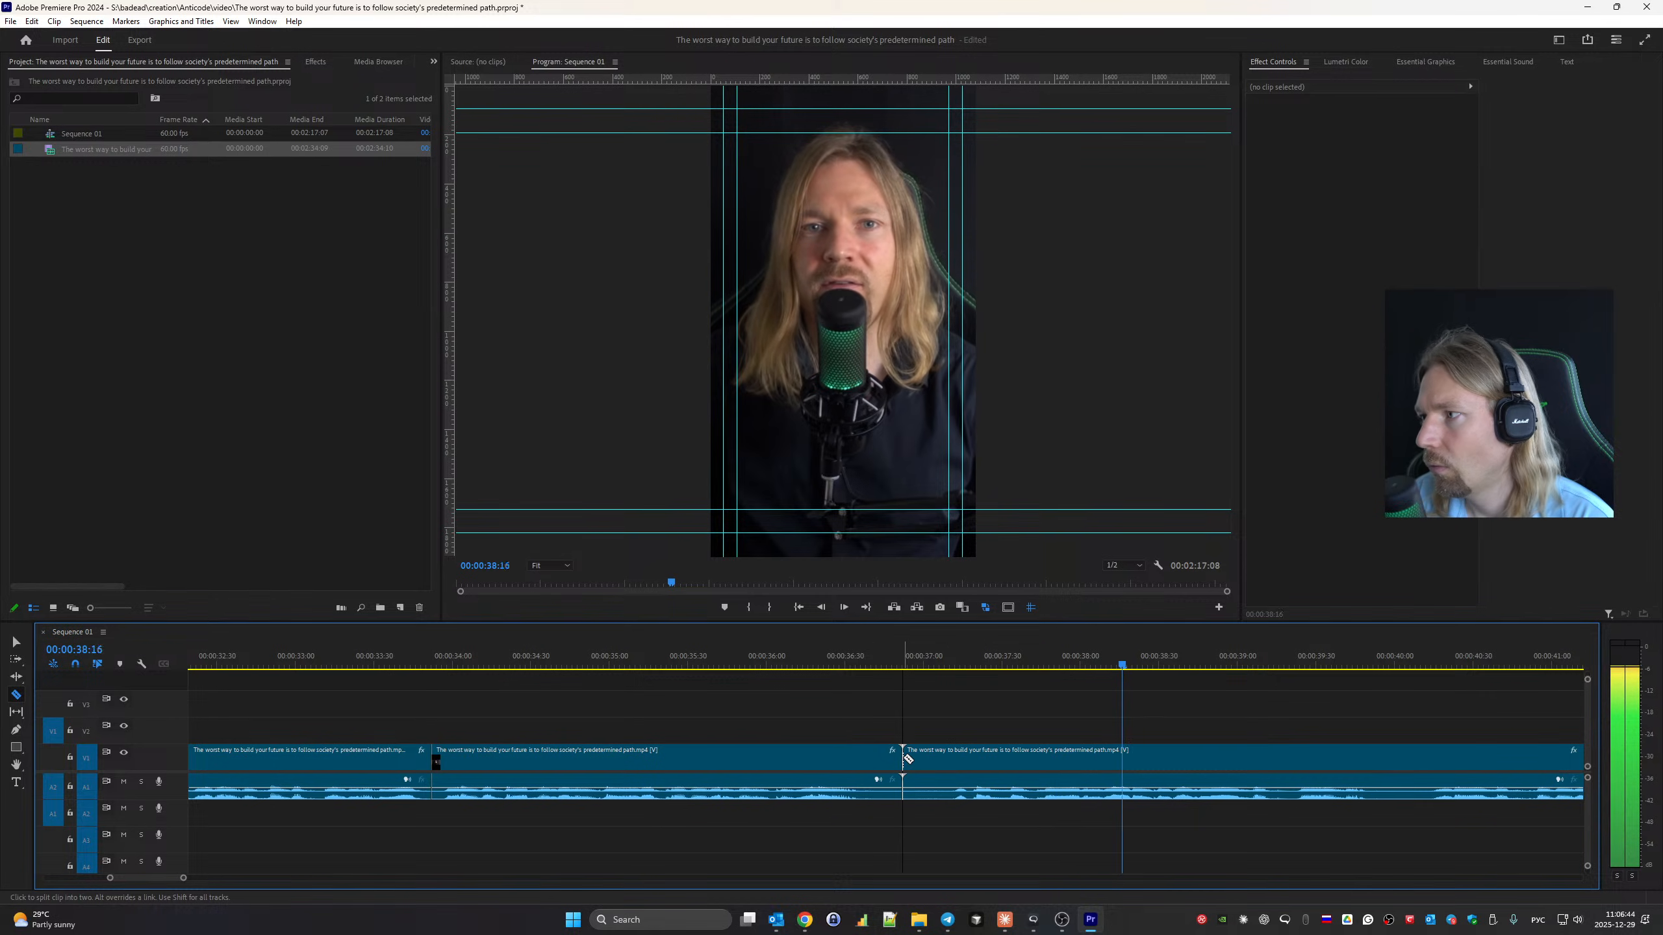
key("space")
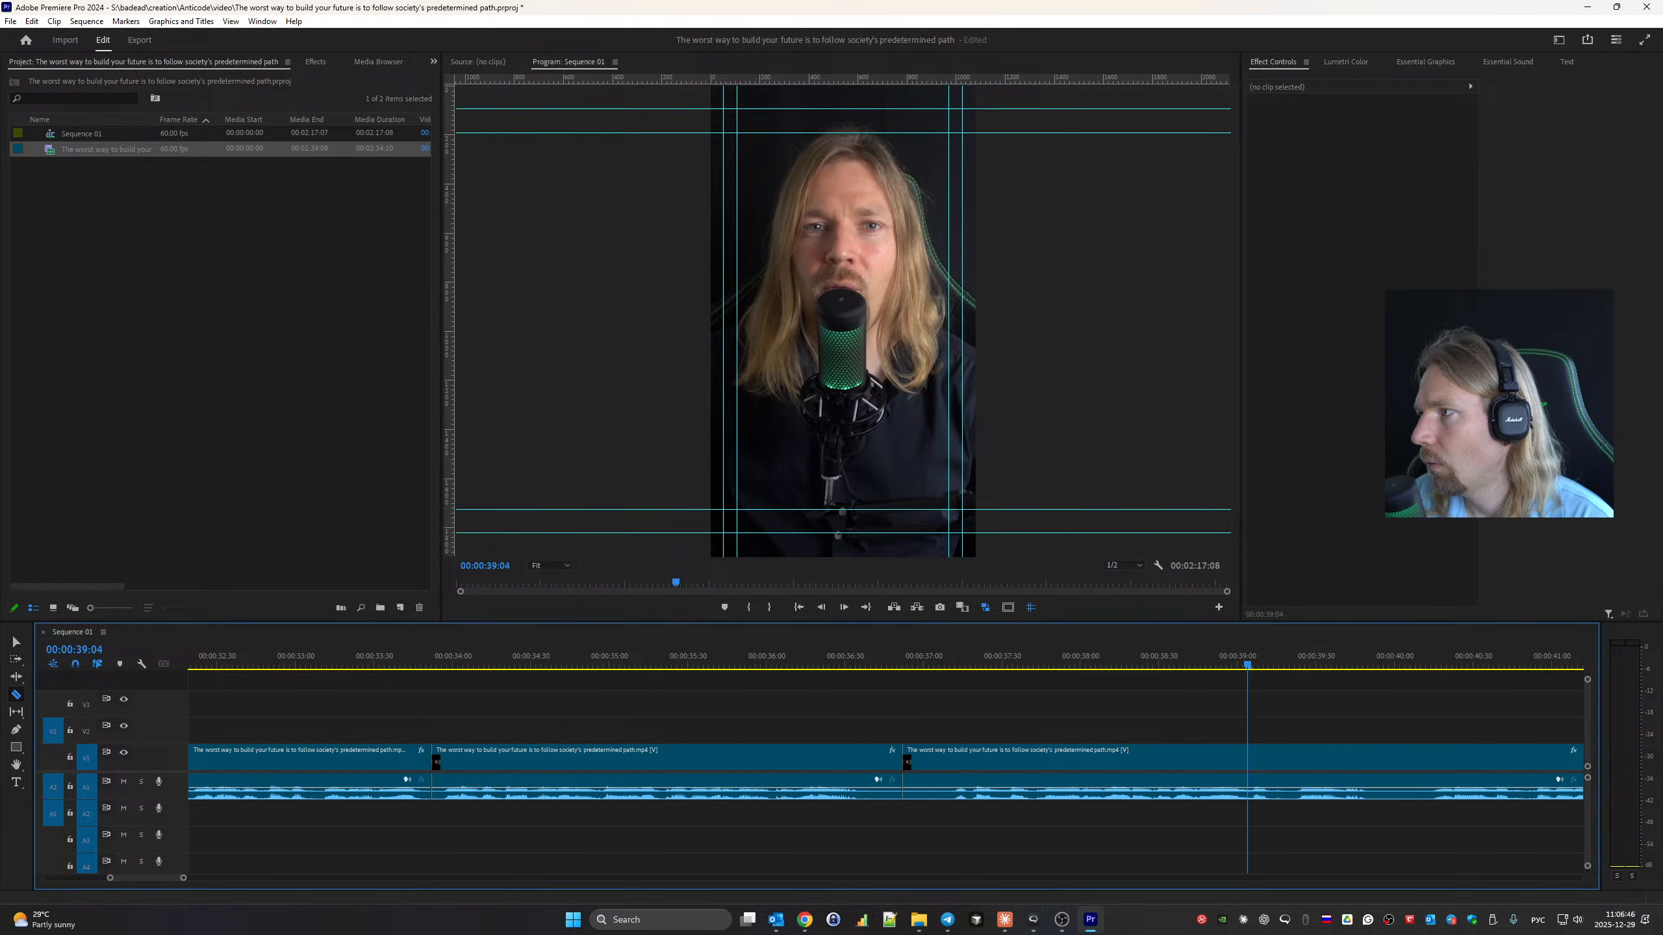
key("space")
scroll(786, 821, "down", 2)
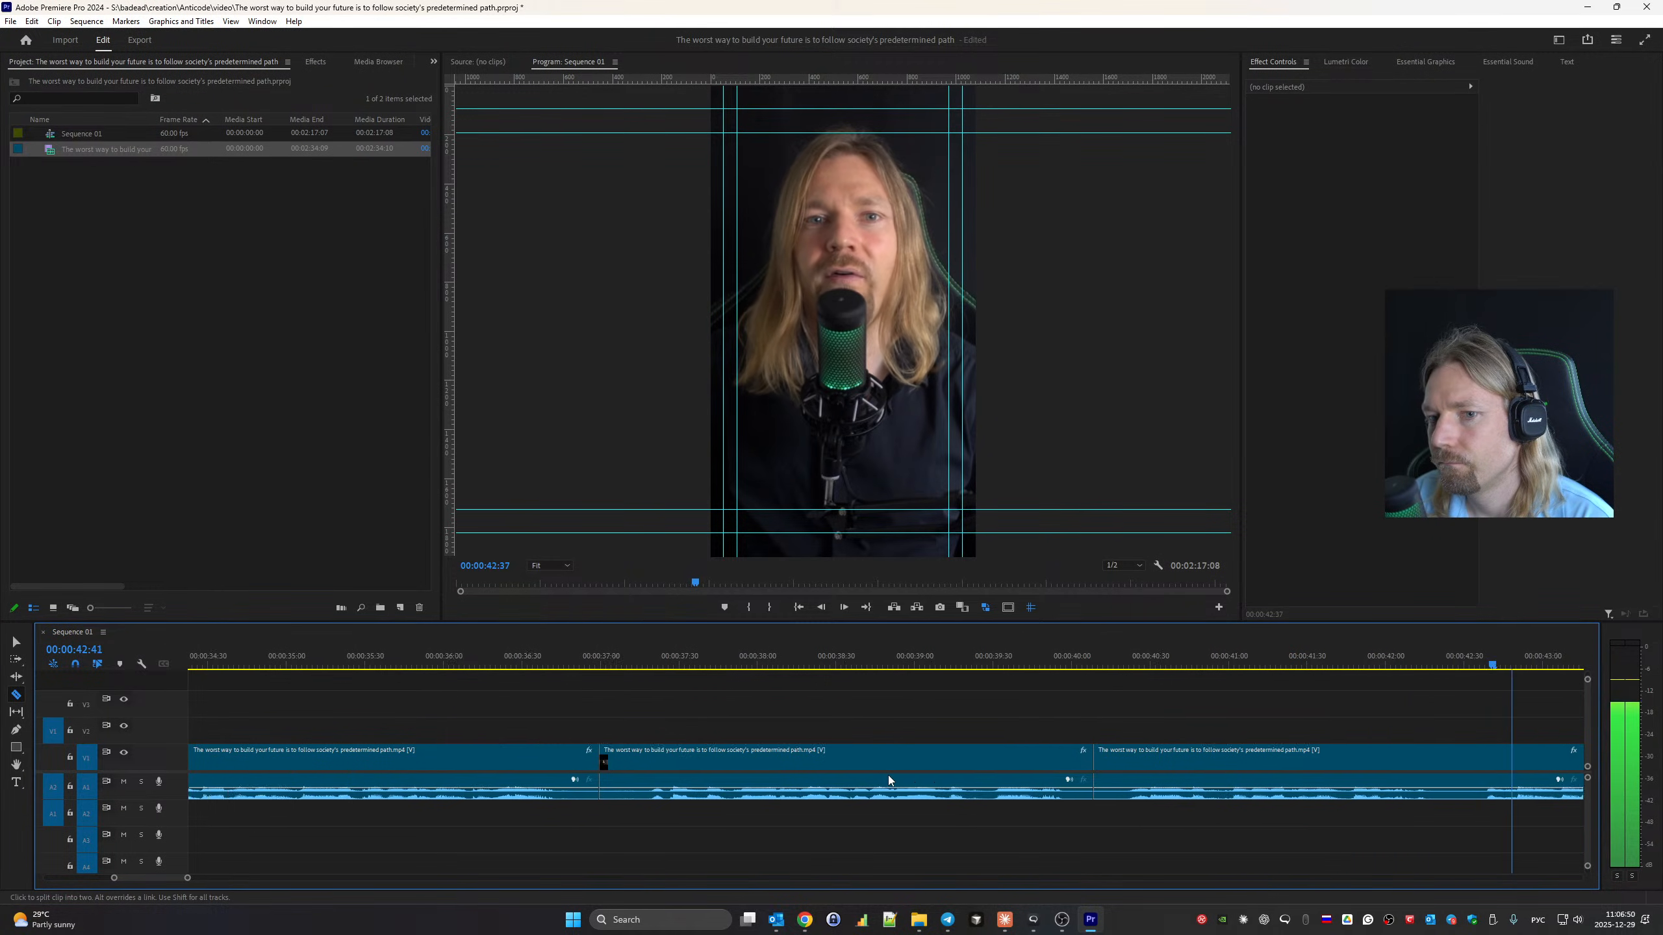
Split the recording at about 42.3 and 44.8 seconds, and play the remaining footage from about 50.7 seconds.
left_click_drag(205, 880, 359, 878)
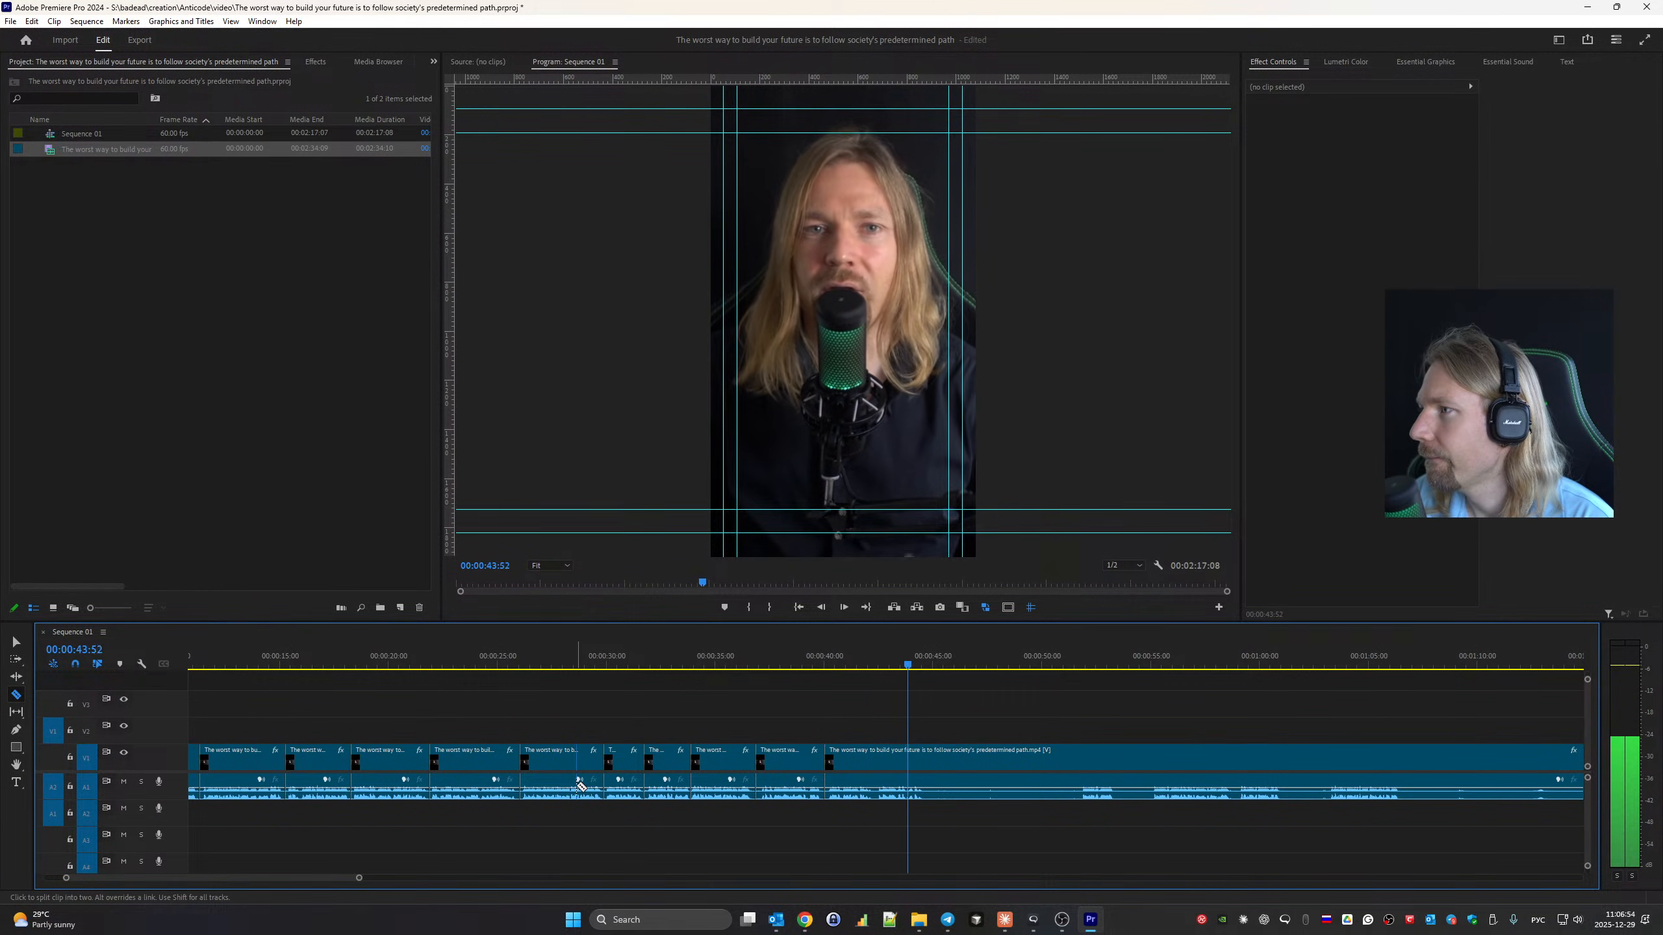
left_click(865, 655)
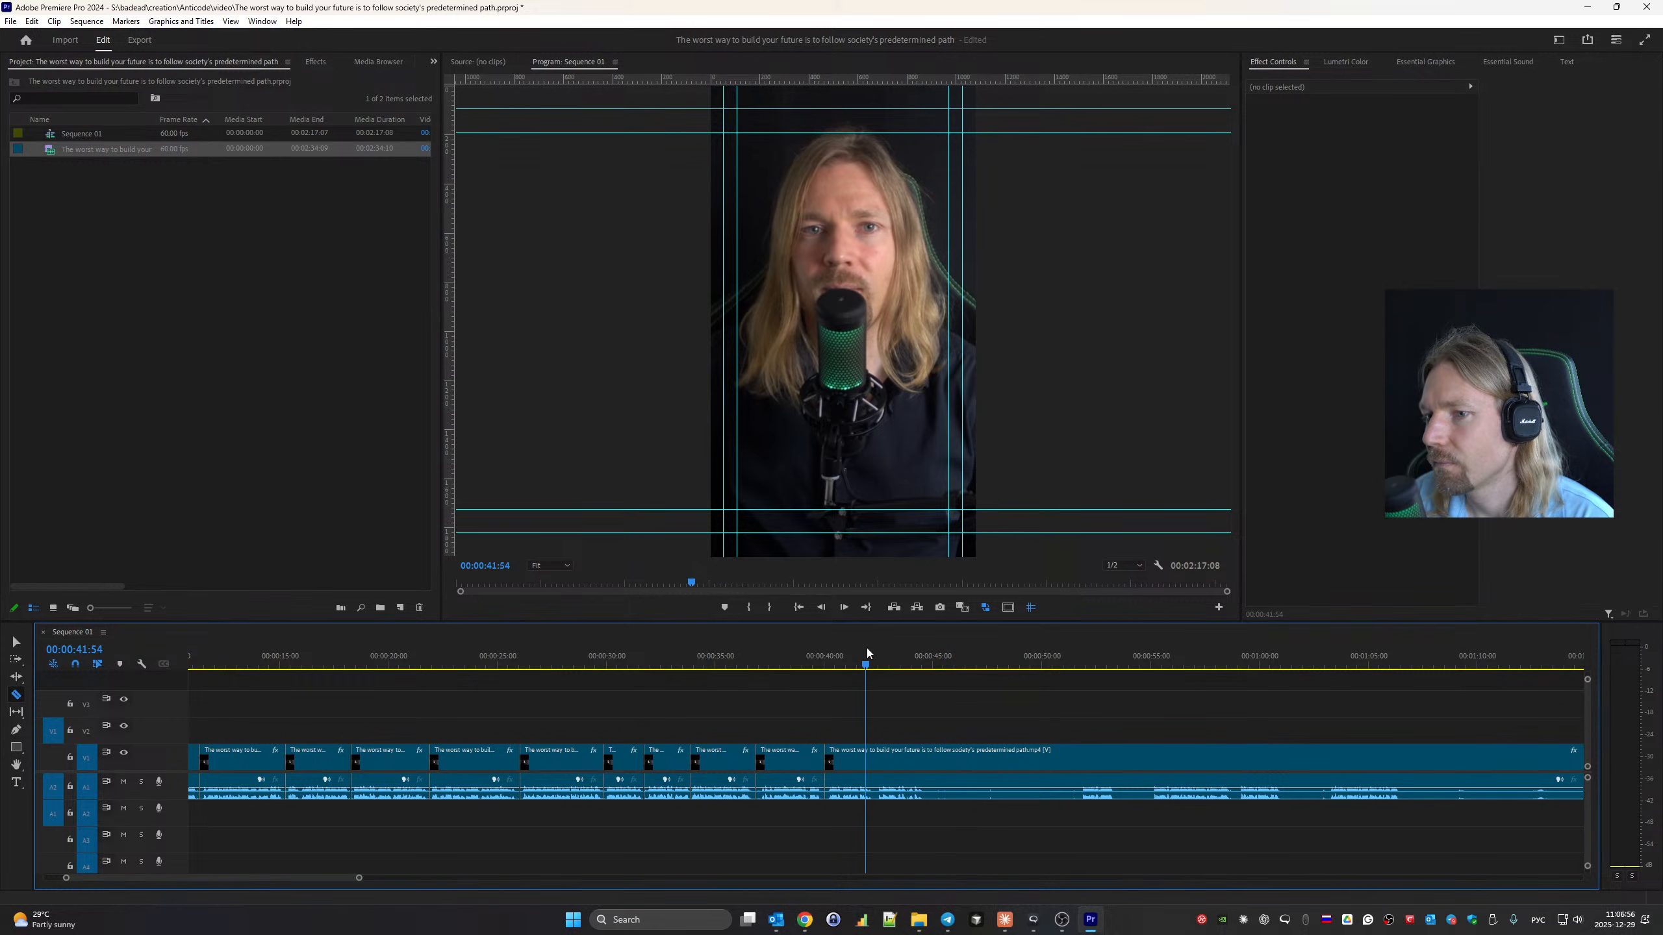
key("space")
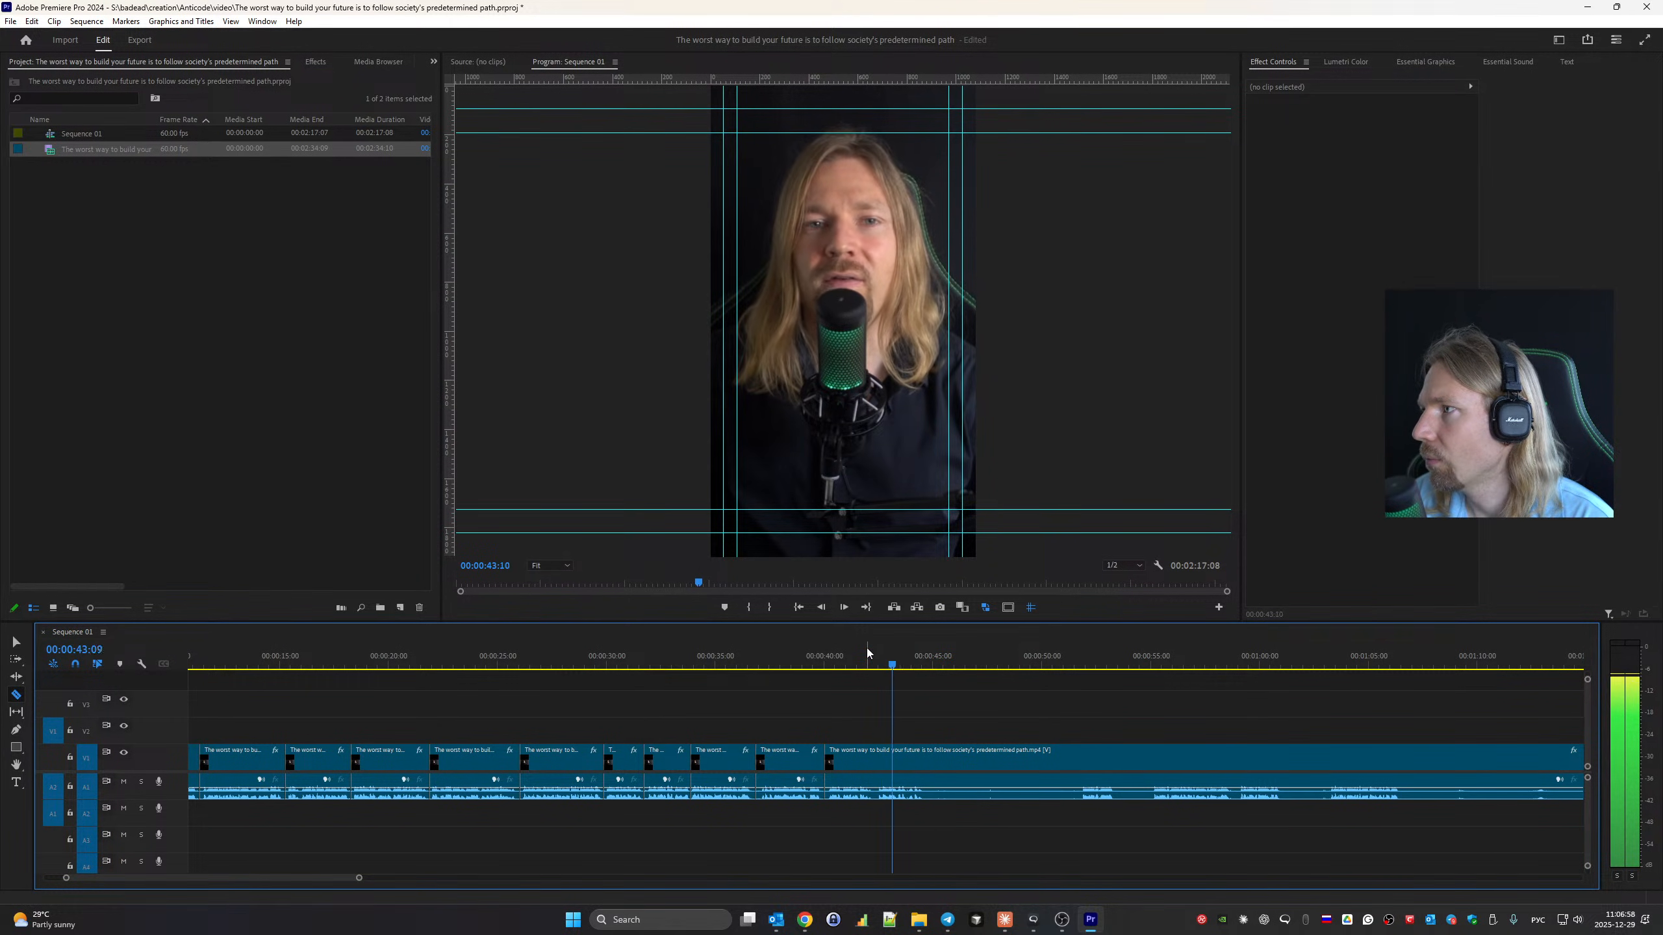
left_click(877, 761)
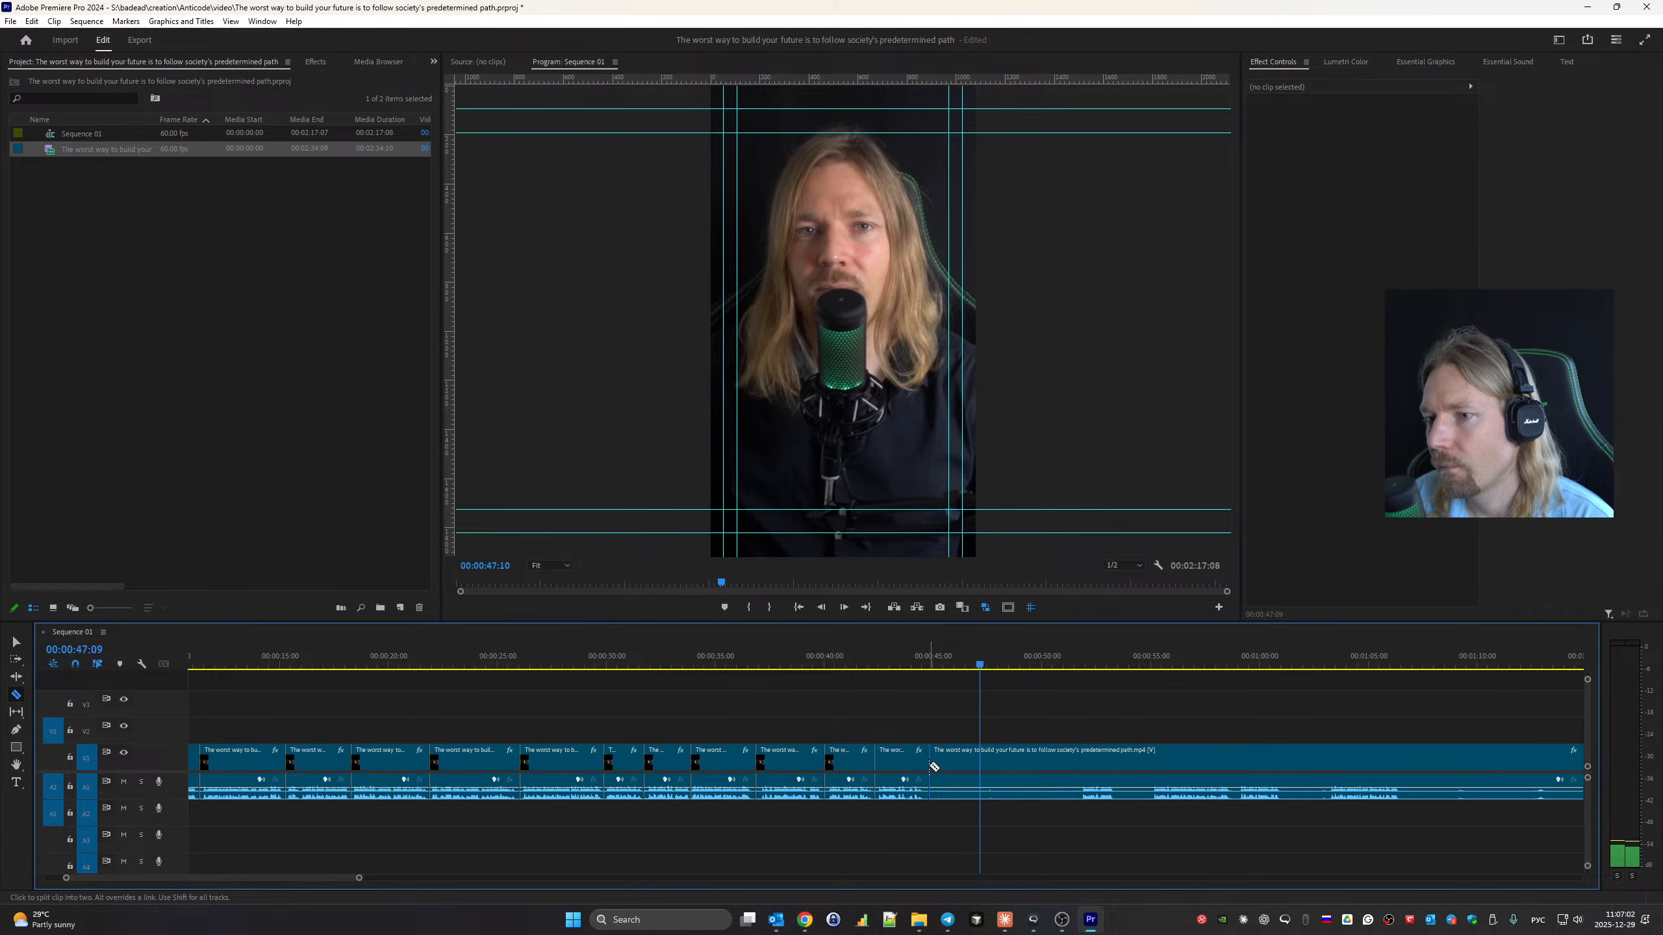
left_click(929, 764)
left_click(1062, 668)
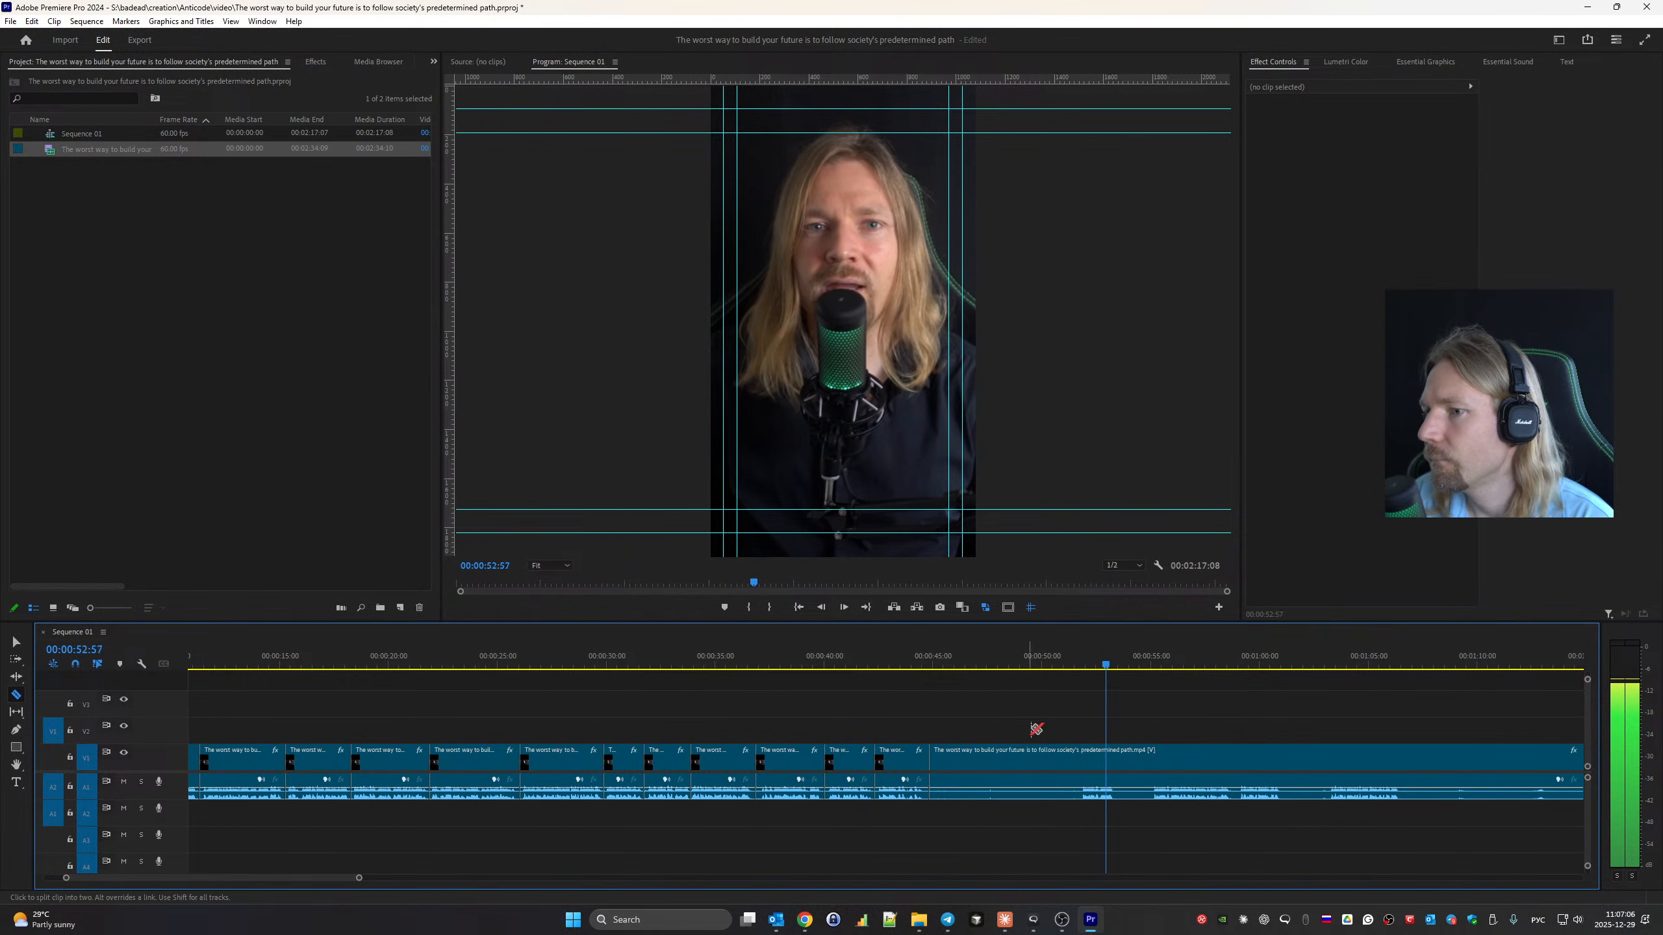
scroll(915, 760, "down", 3)
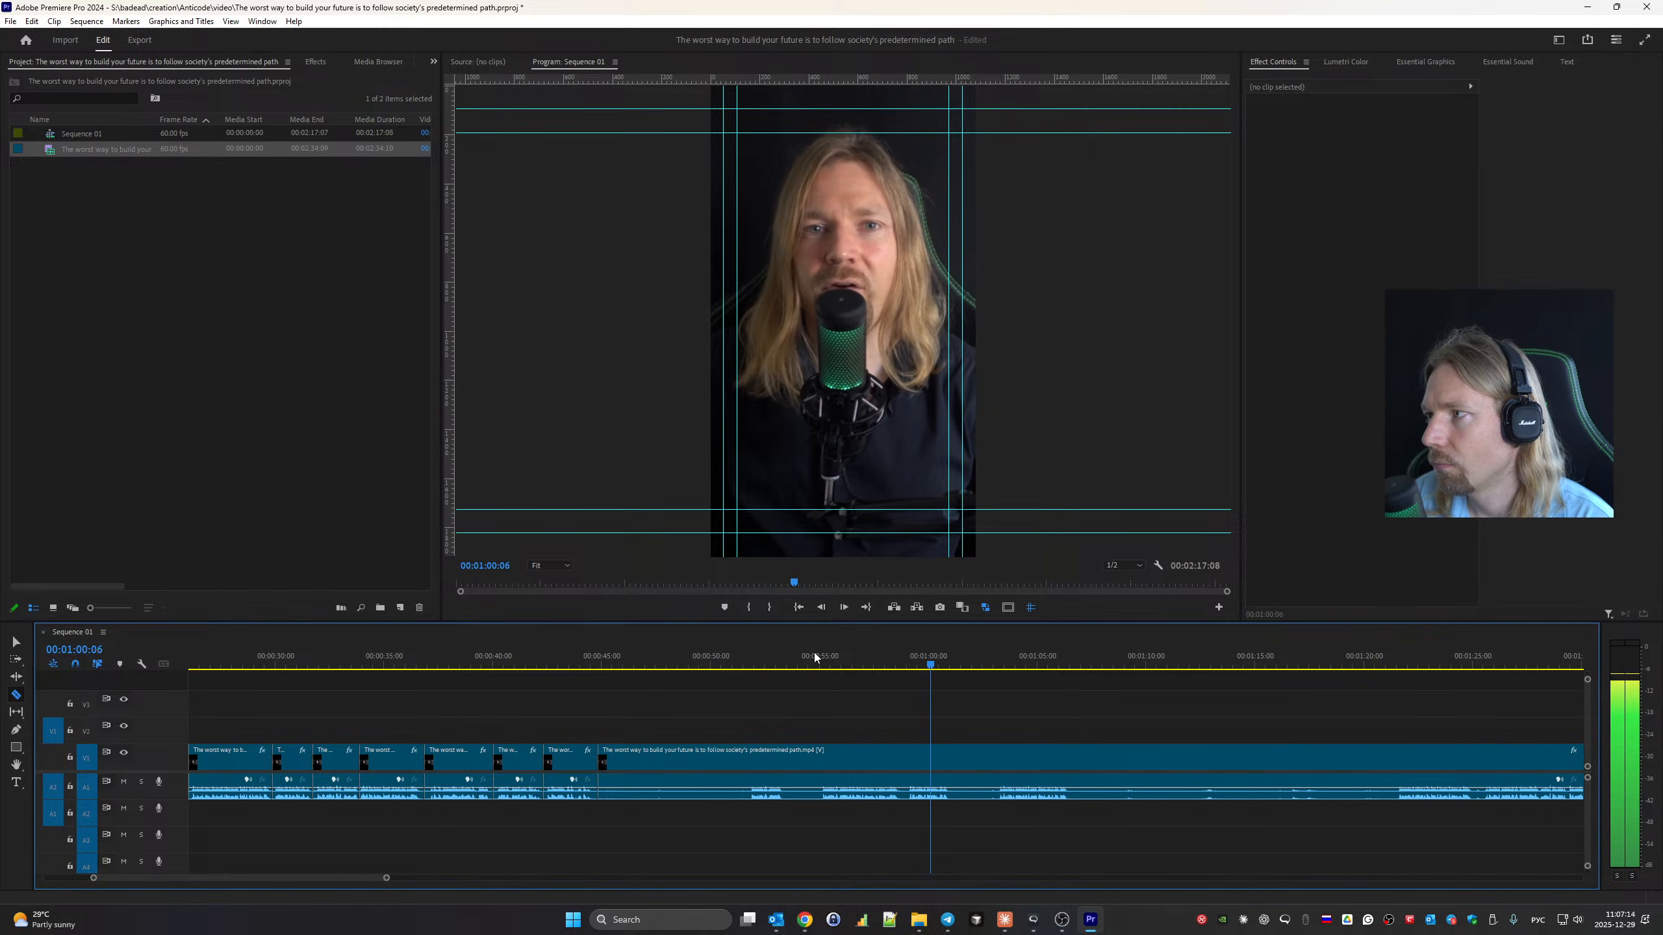
Play the uncut remainder of the recording around 1:21, 2:00 and 1:40 to compare the takes.
key("space")
scroll(861, 721, "down", 5)
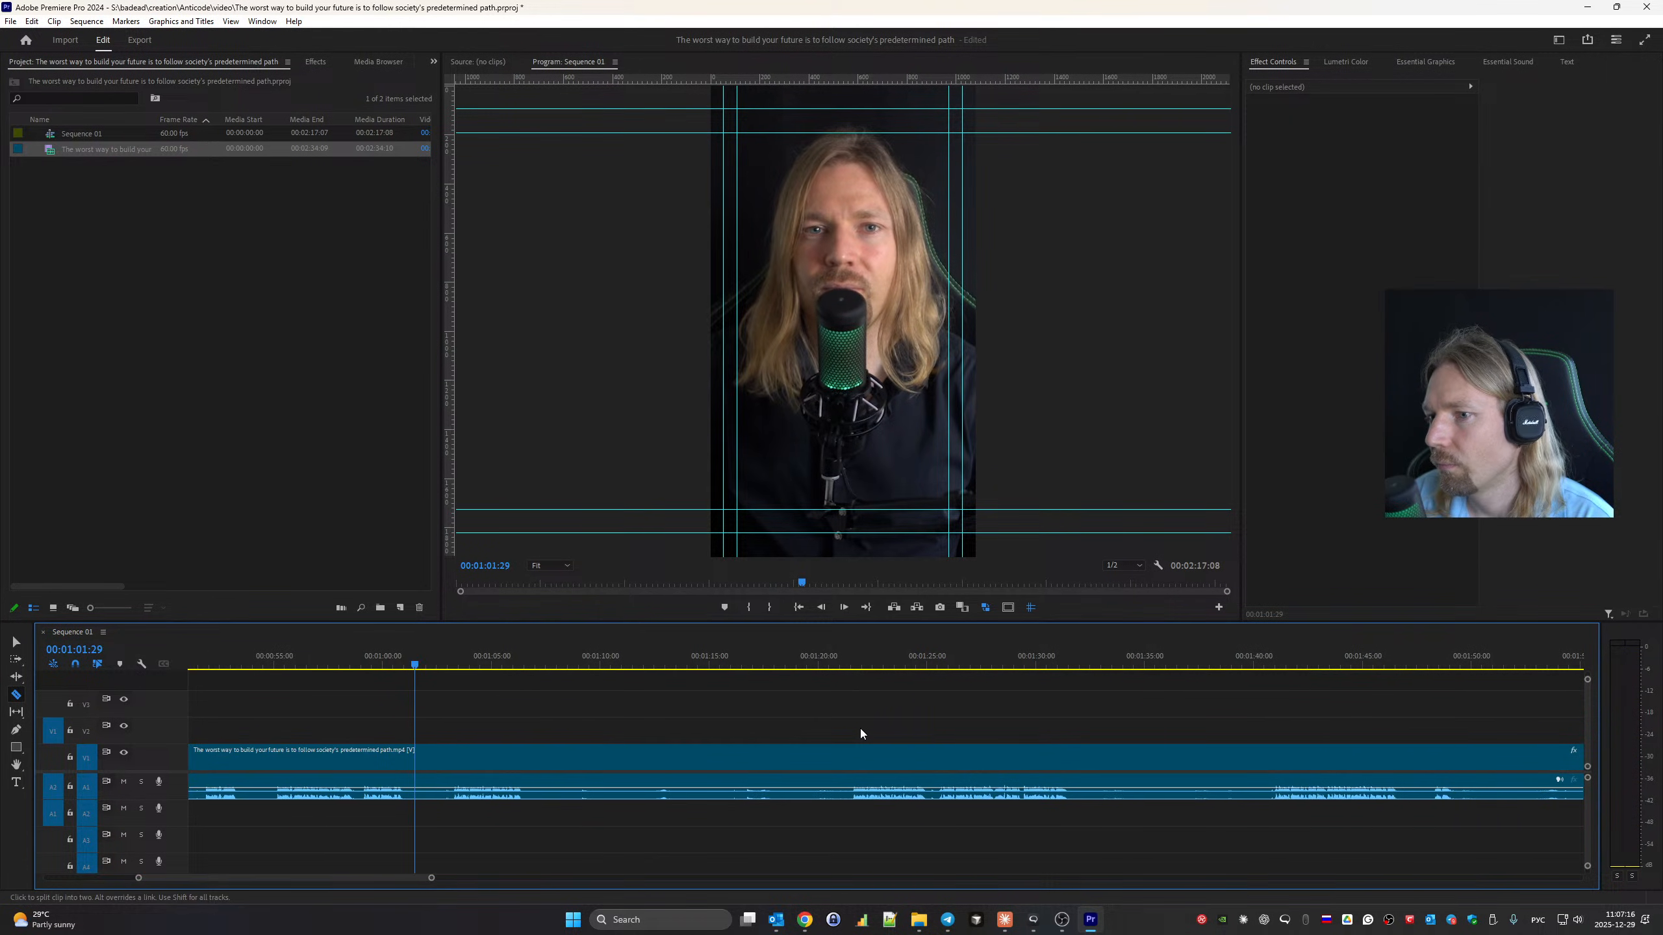
left_click(845, 667)
key("space")
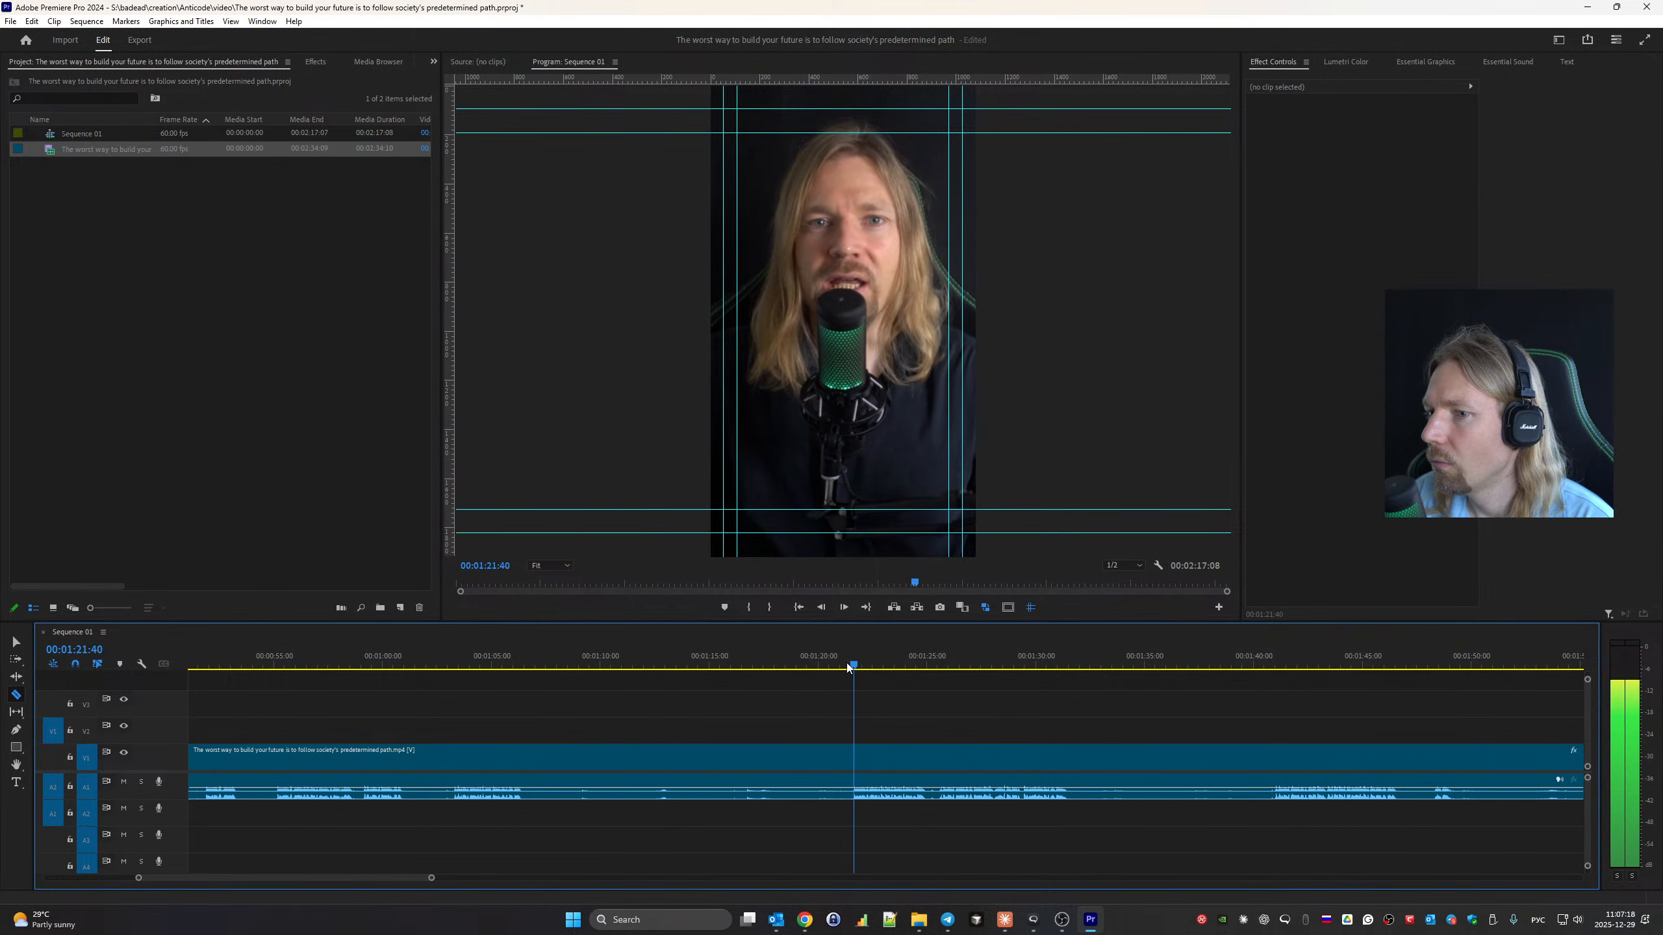
key("space")
scroll(1108, 682, "down", 6)
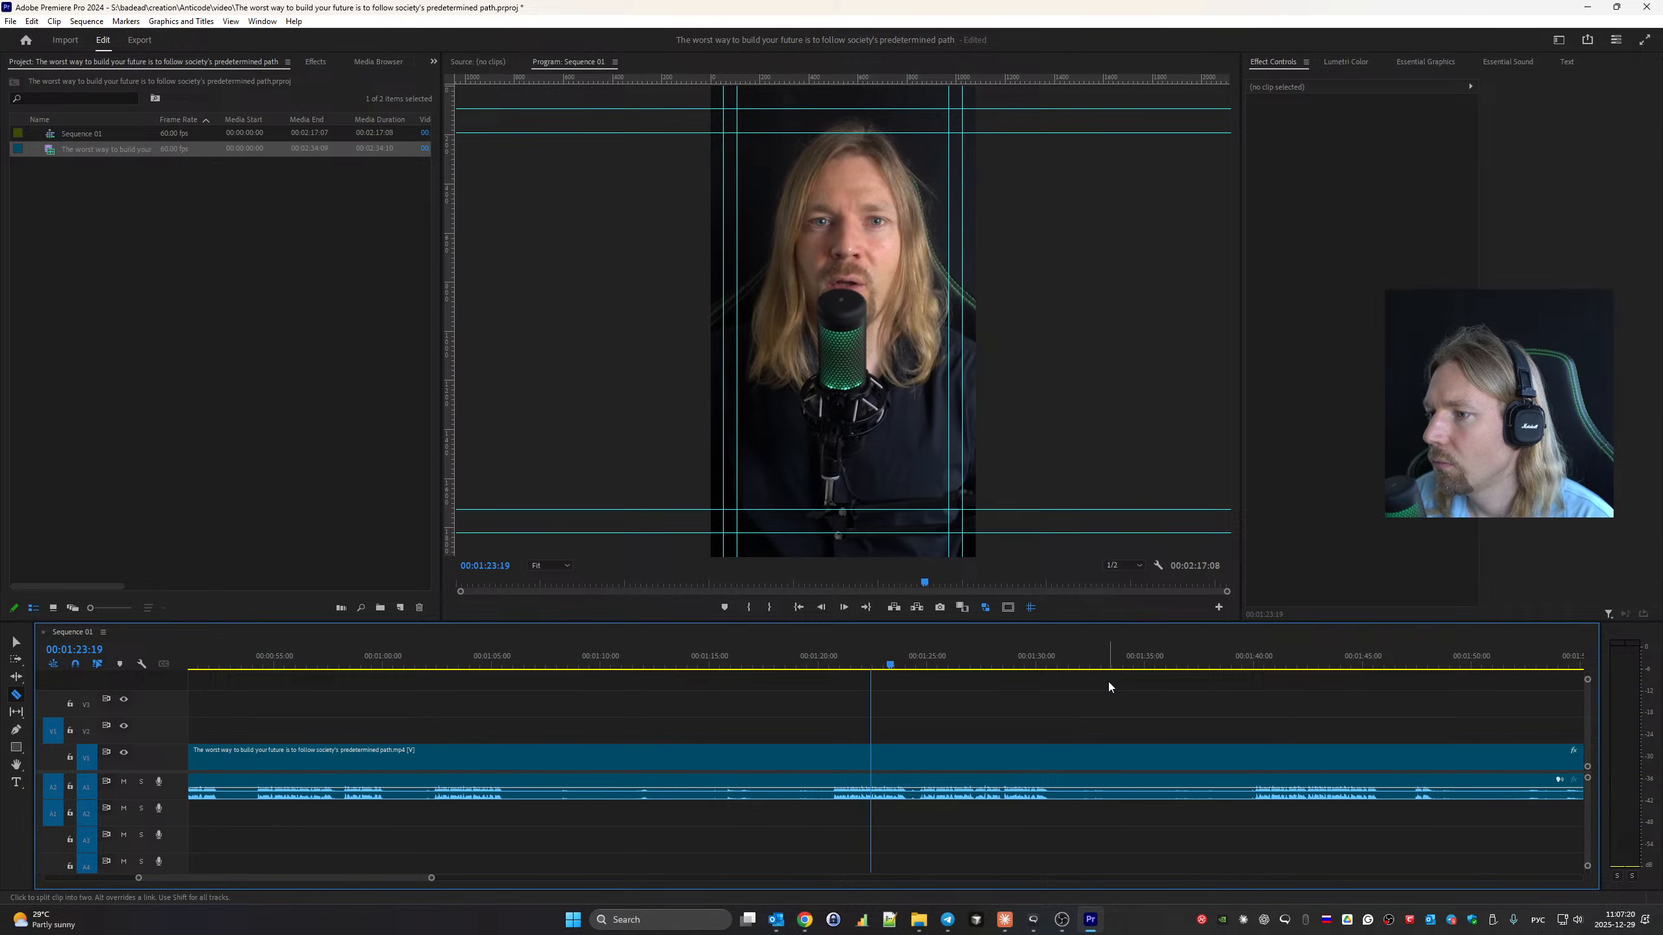
left_click(1027, 660)
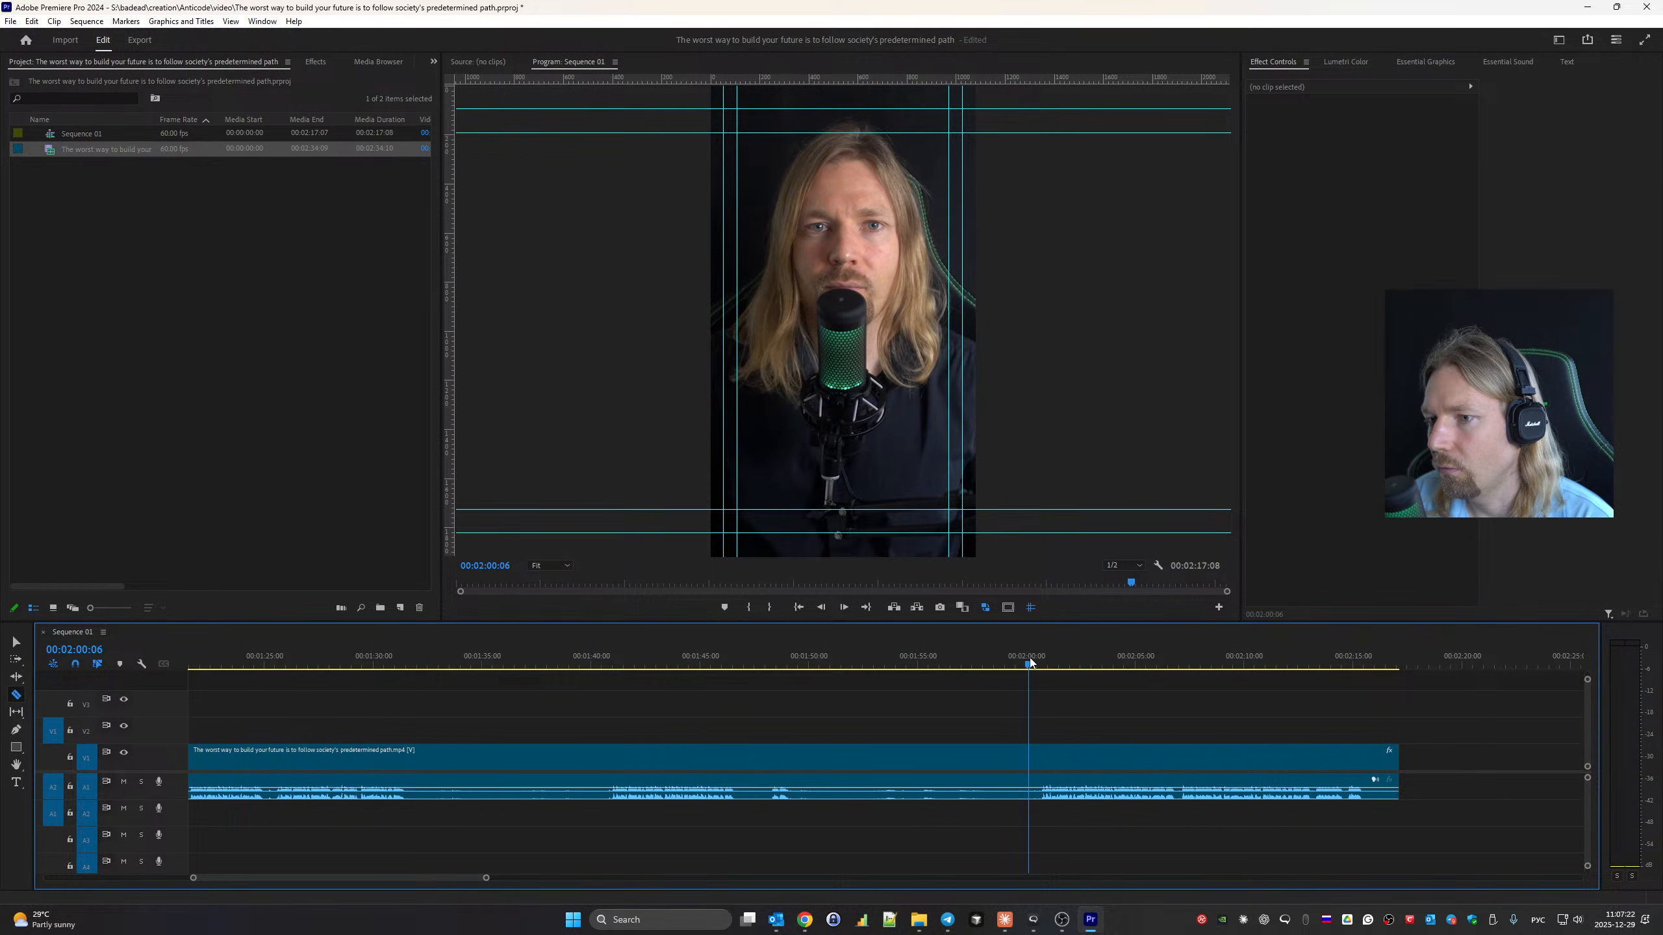
key("space")
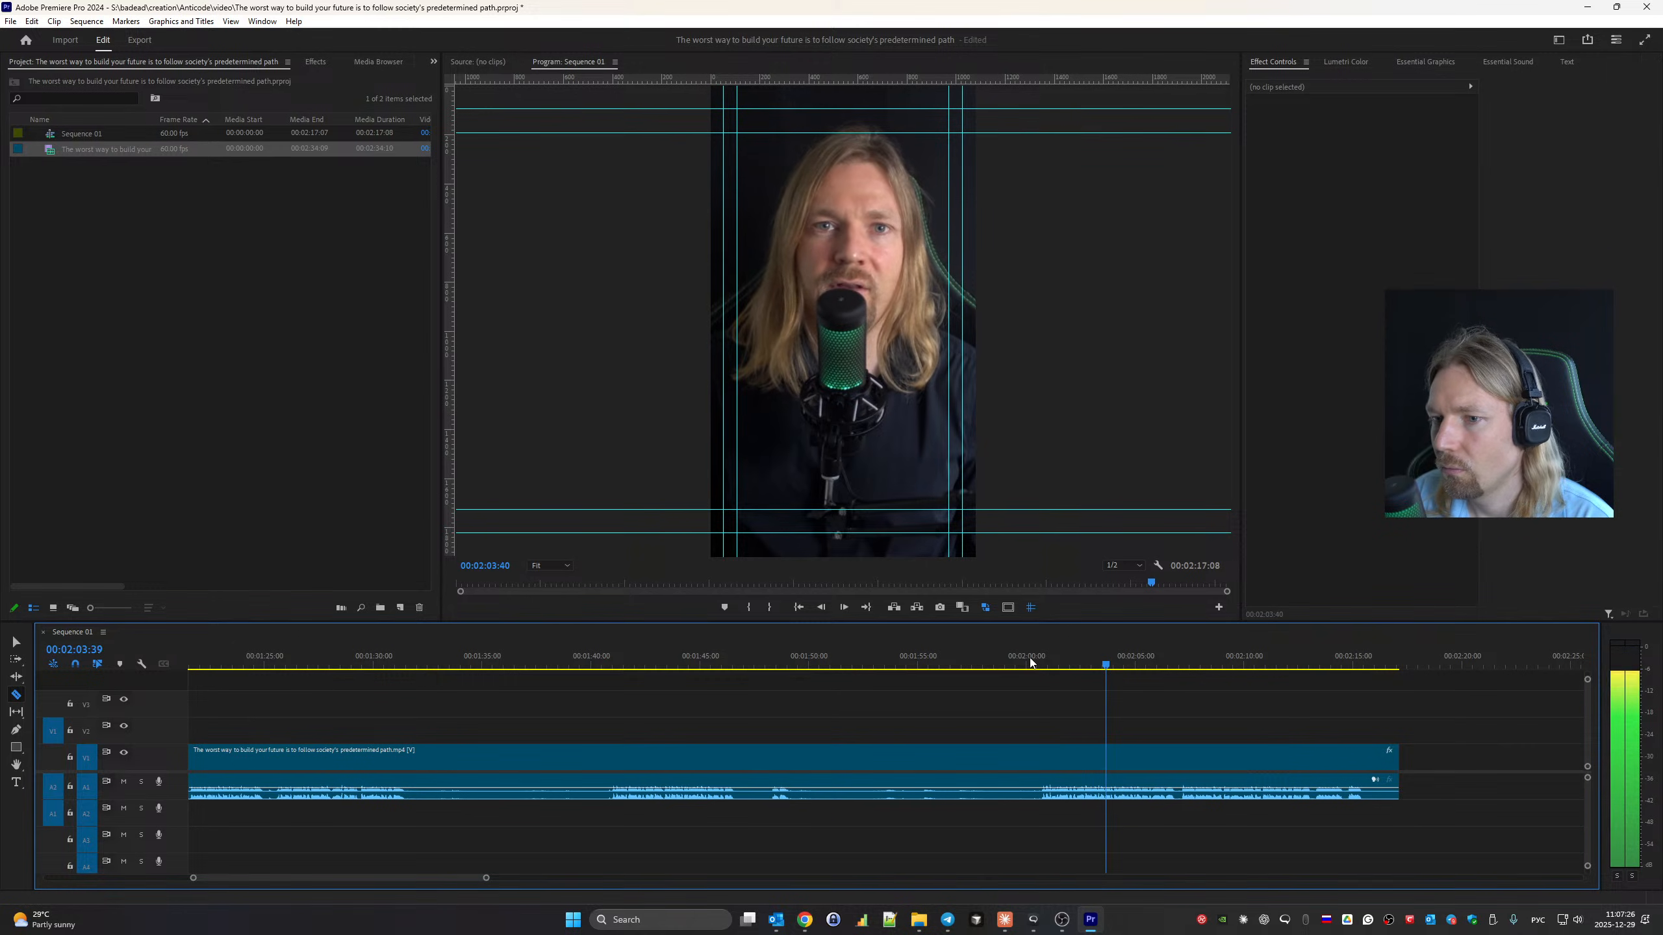
key("space")
left_click(594, 671)
key("space")
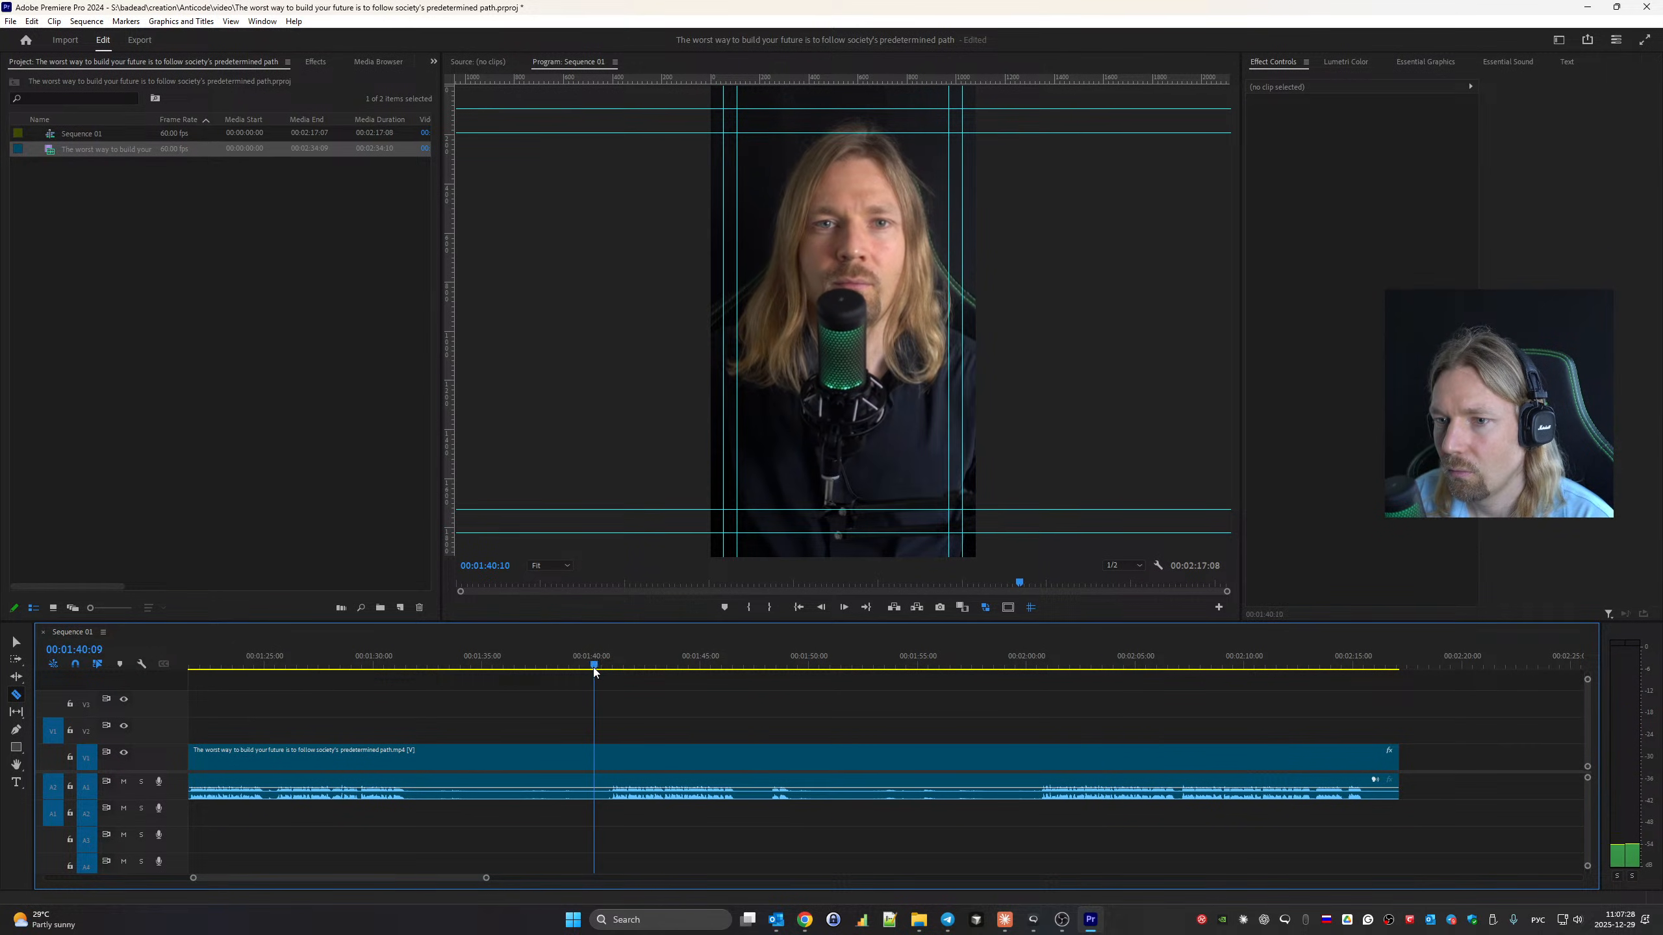
key("space")
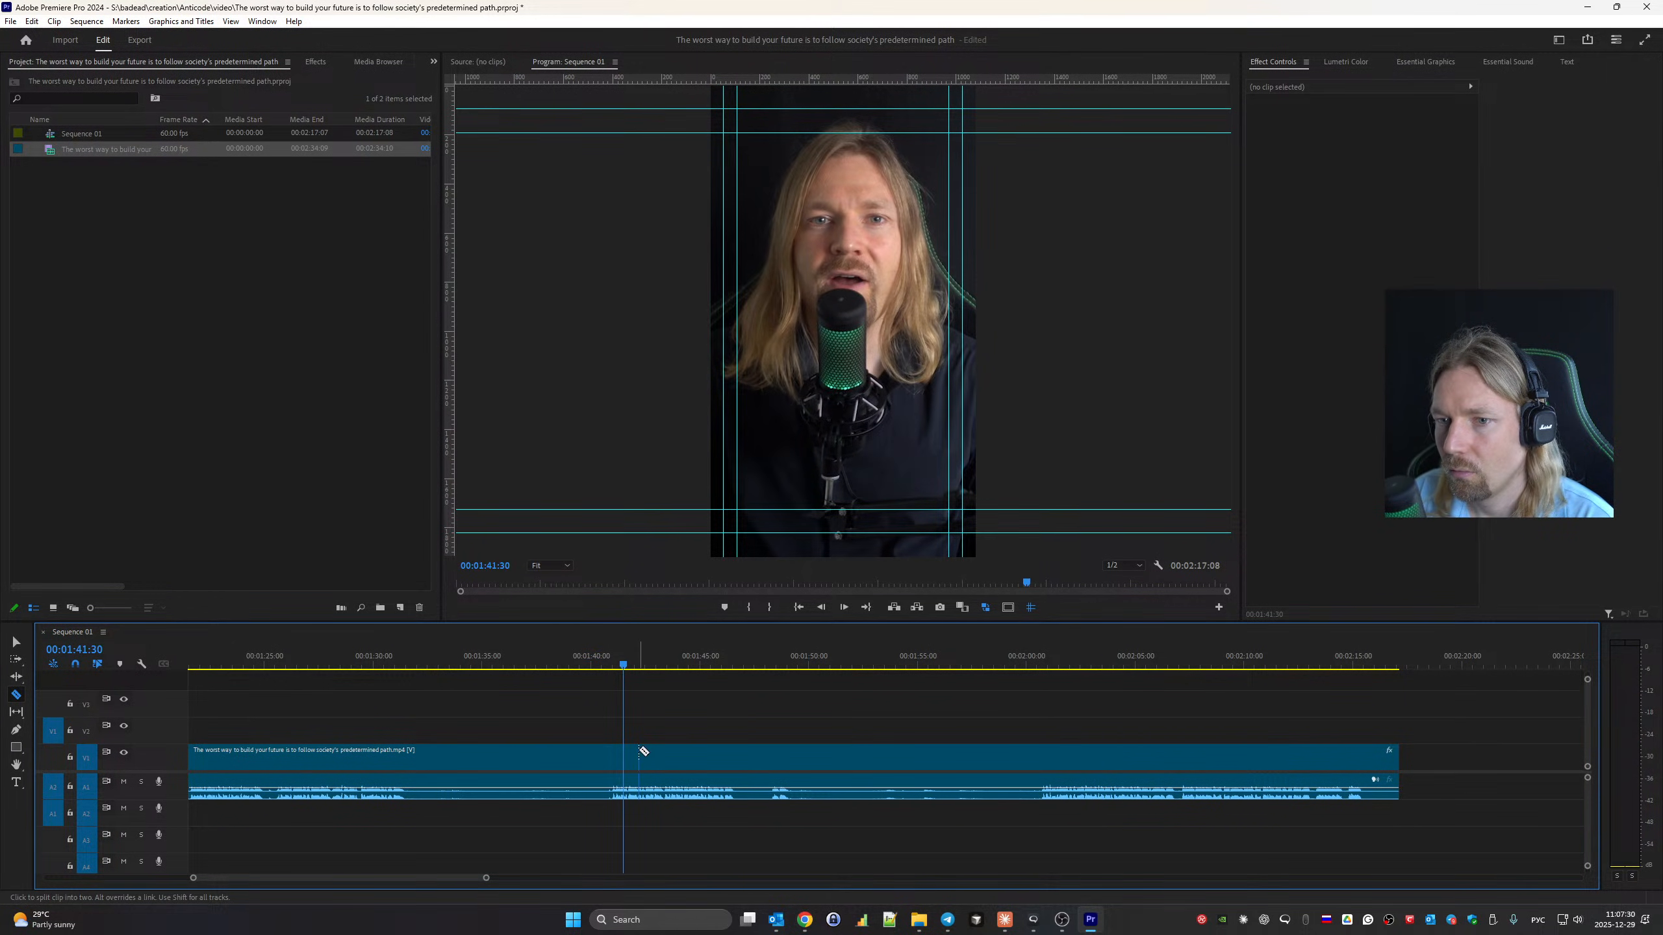
Split the recording at about 1:21.4, and ripple-delete the rejected takes between the cut at 44.8 seconds and this new cut.
scroll(609, 710, "up", 5)
left_click(723, 650)
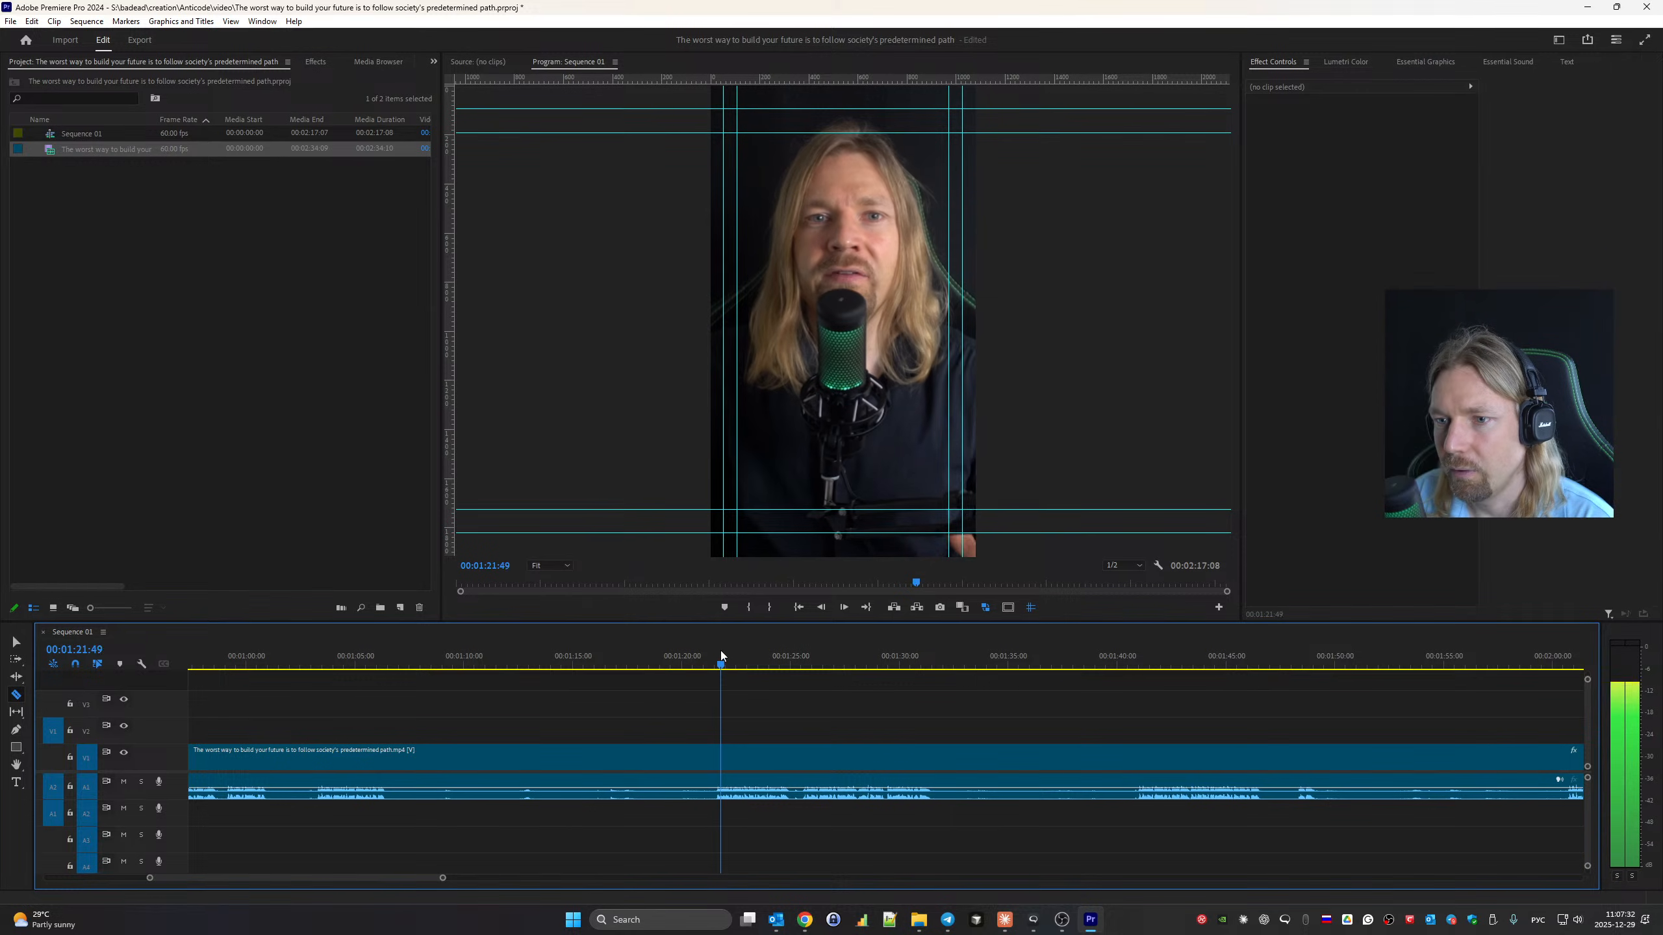
key("space")
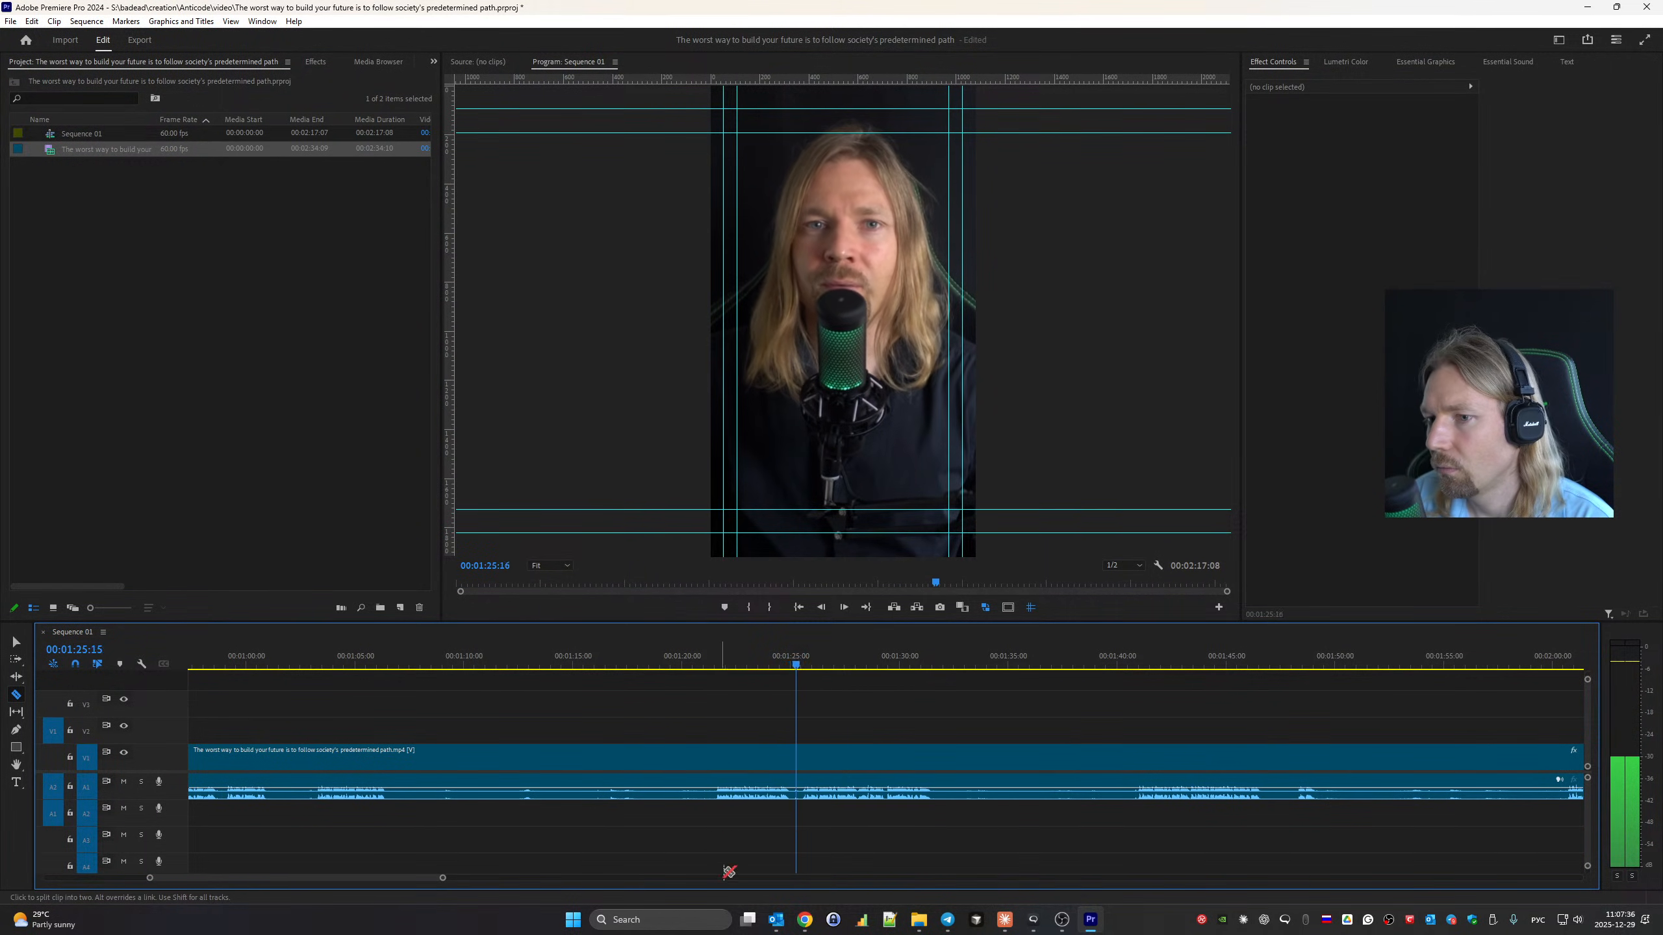
key("space")
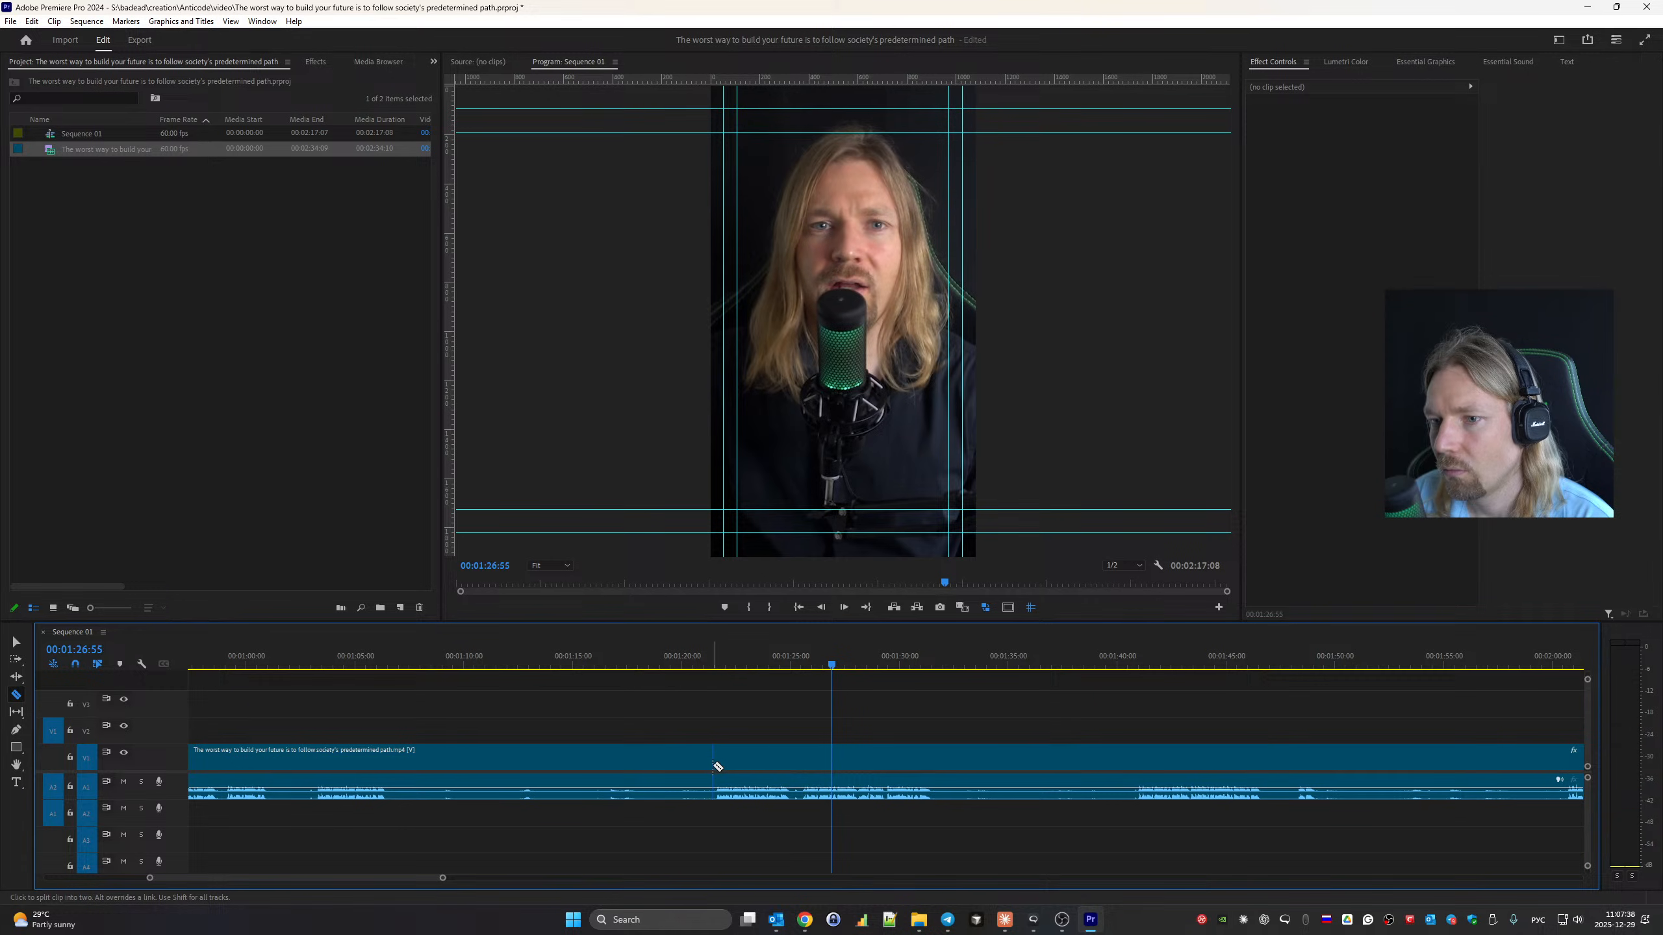
scroll(656, 819, "up", 10)
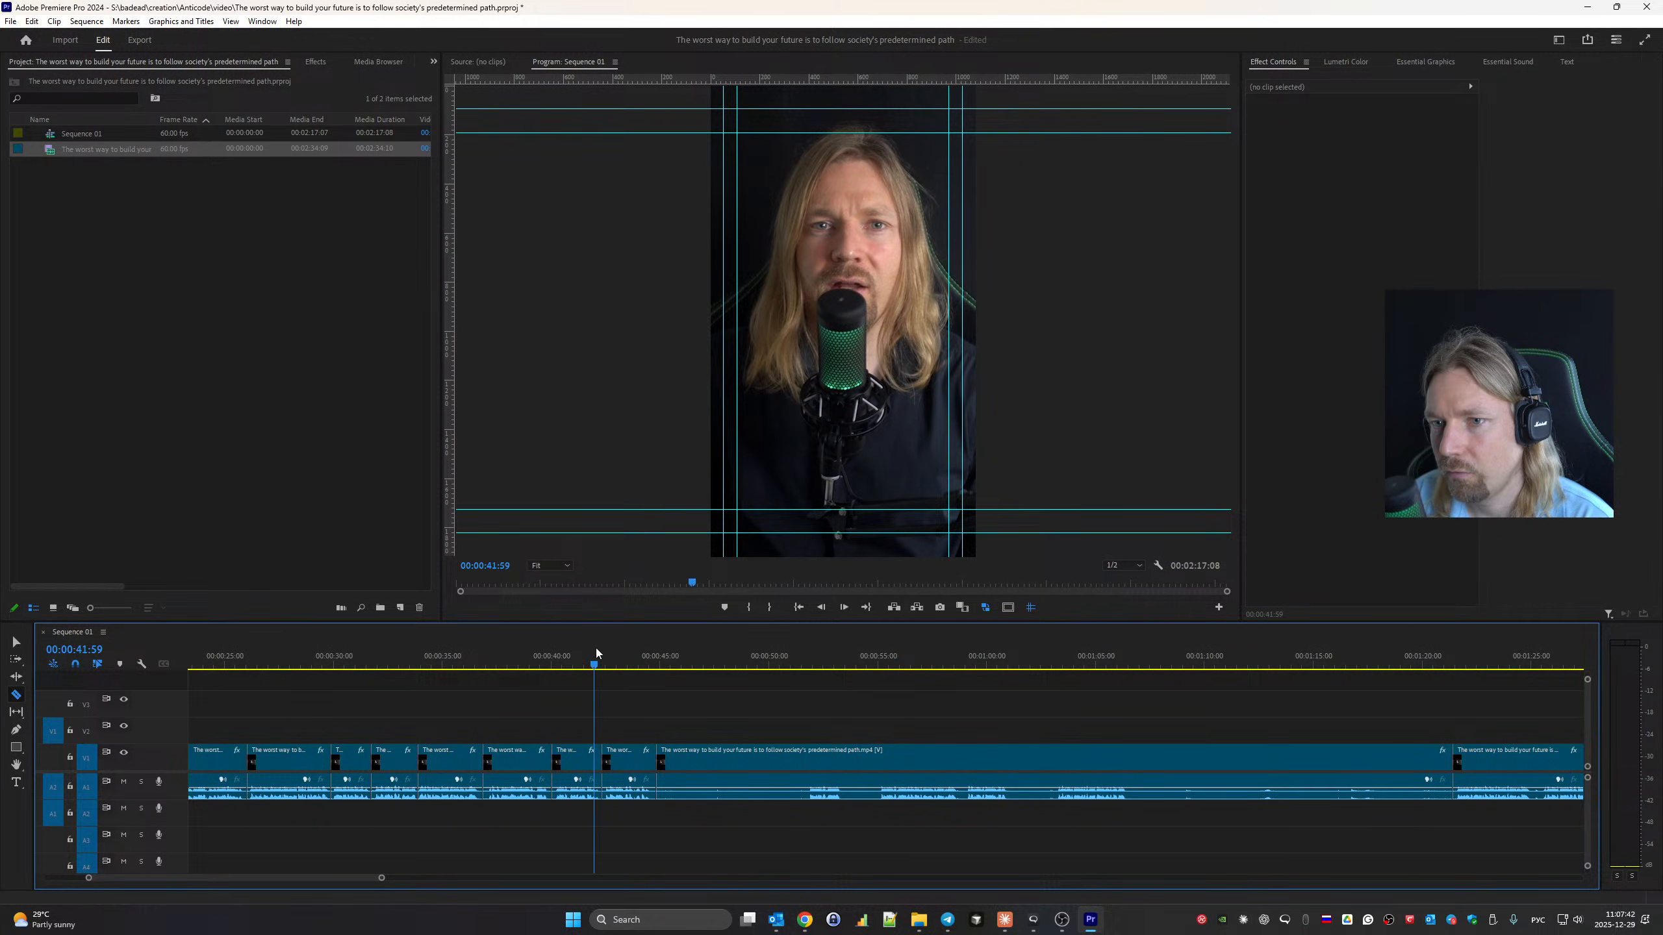
key("space")
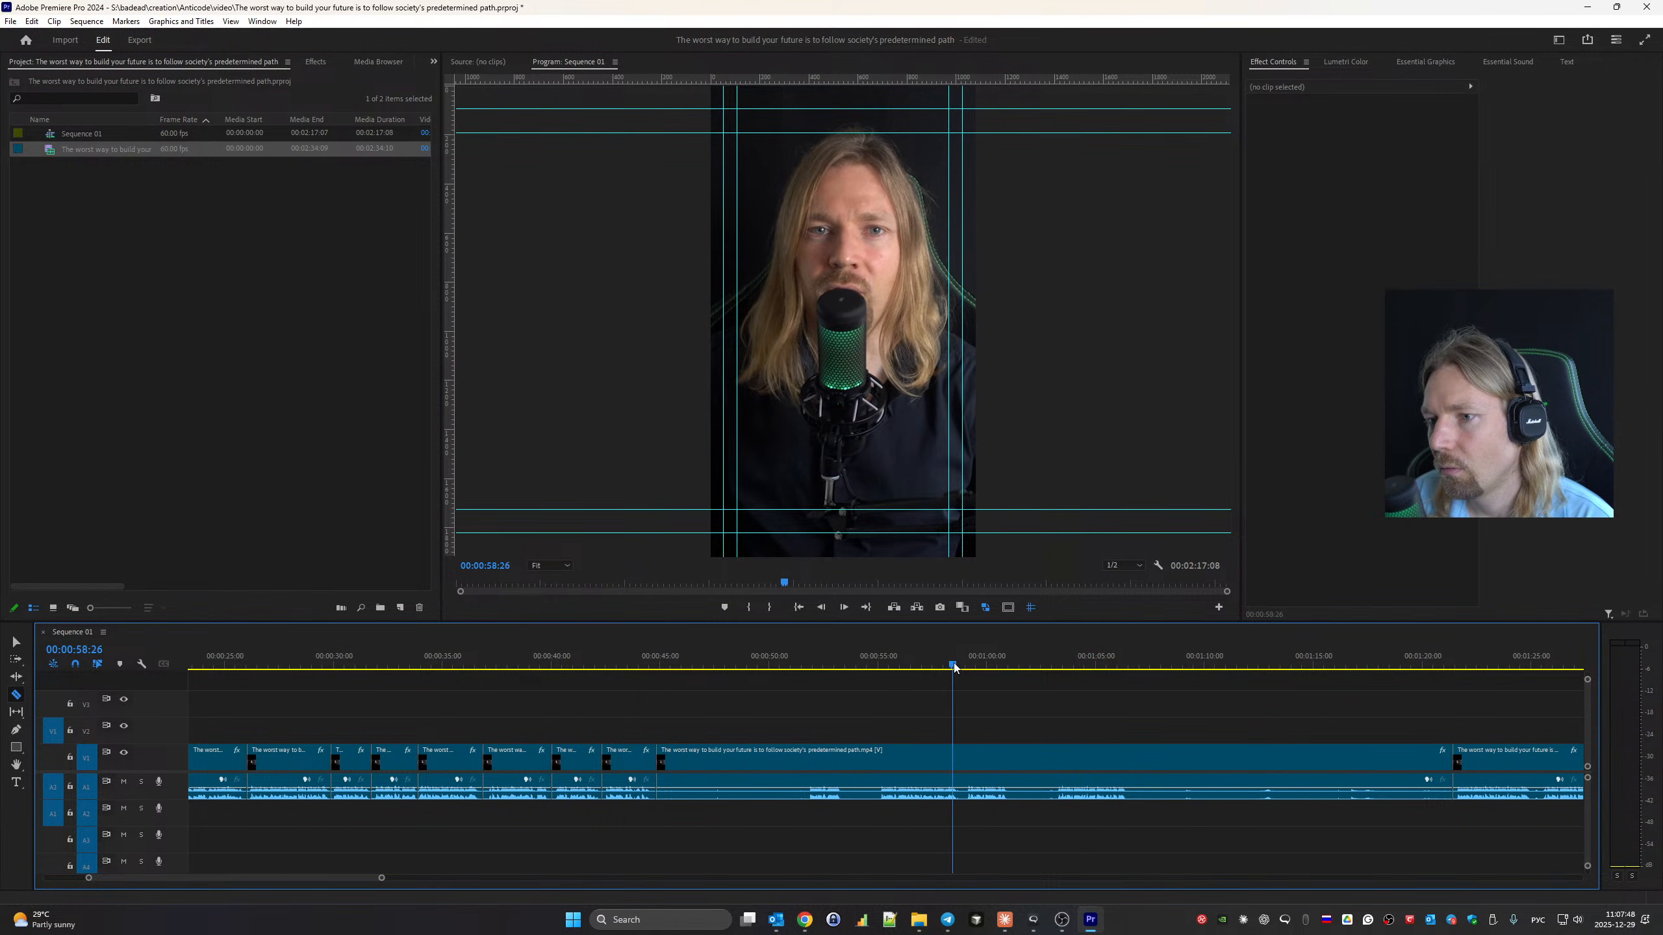
left_click(864, 657)
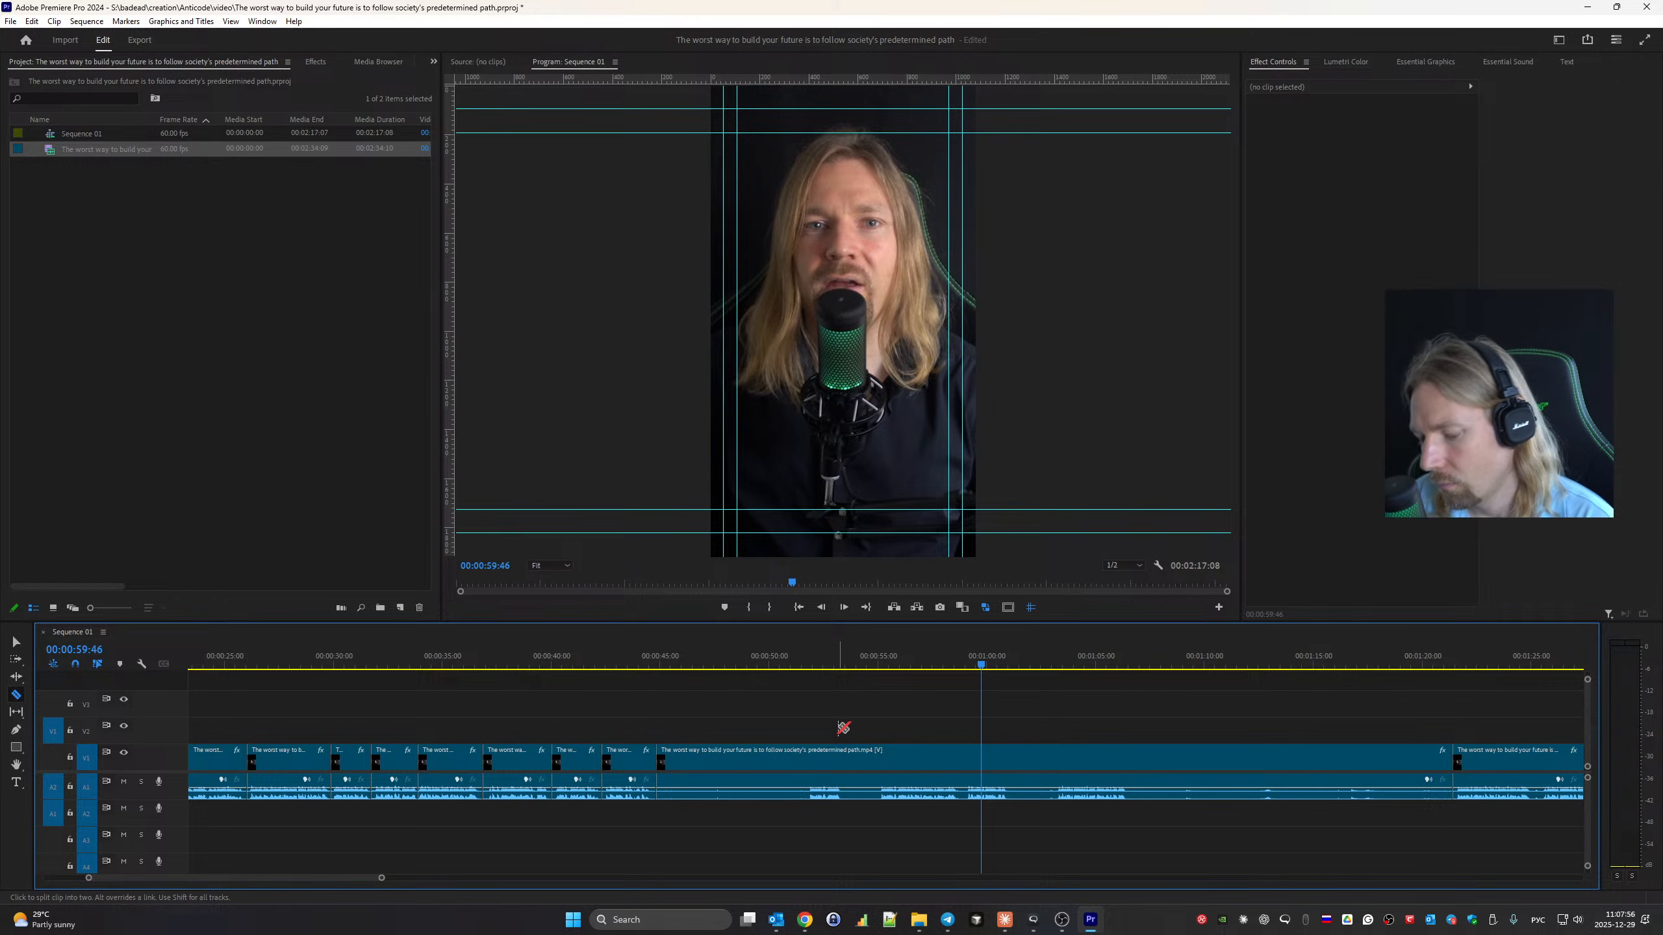
key("b")
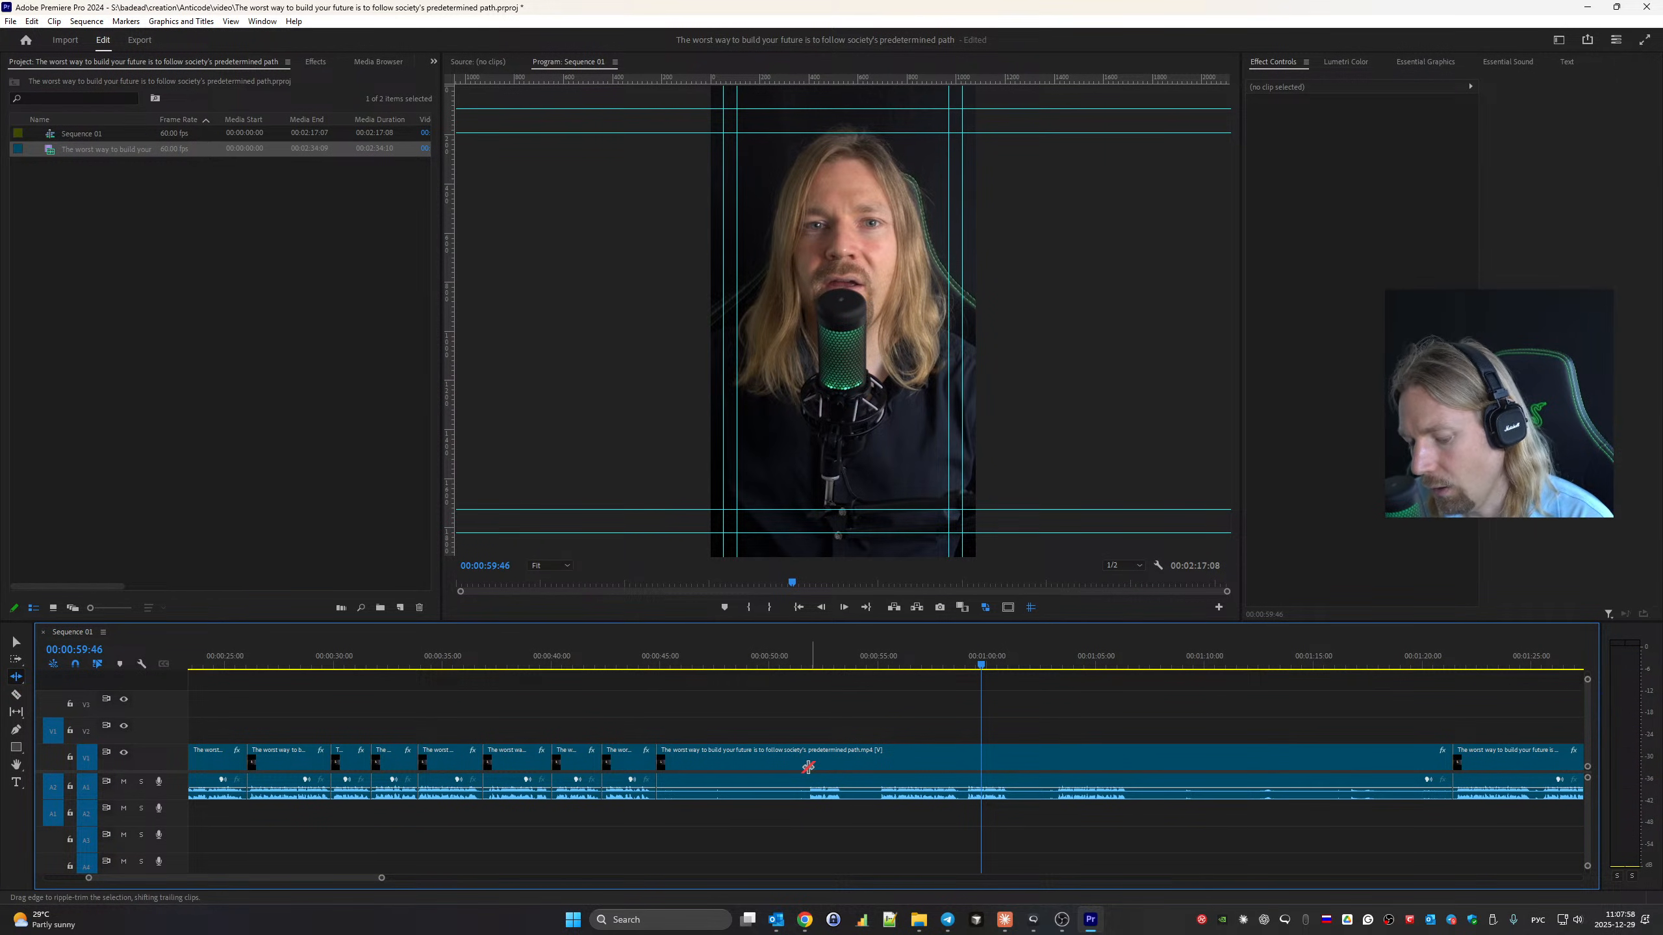
key("v")
left_click(798, 760)
key("shift+Delete")
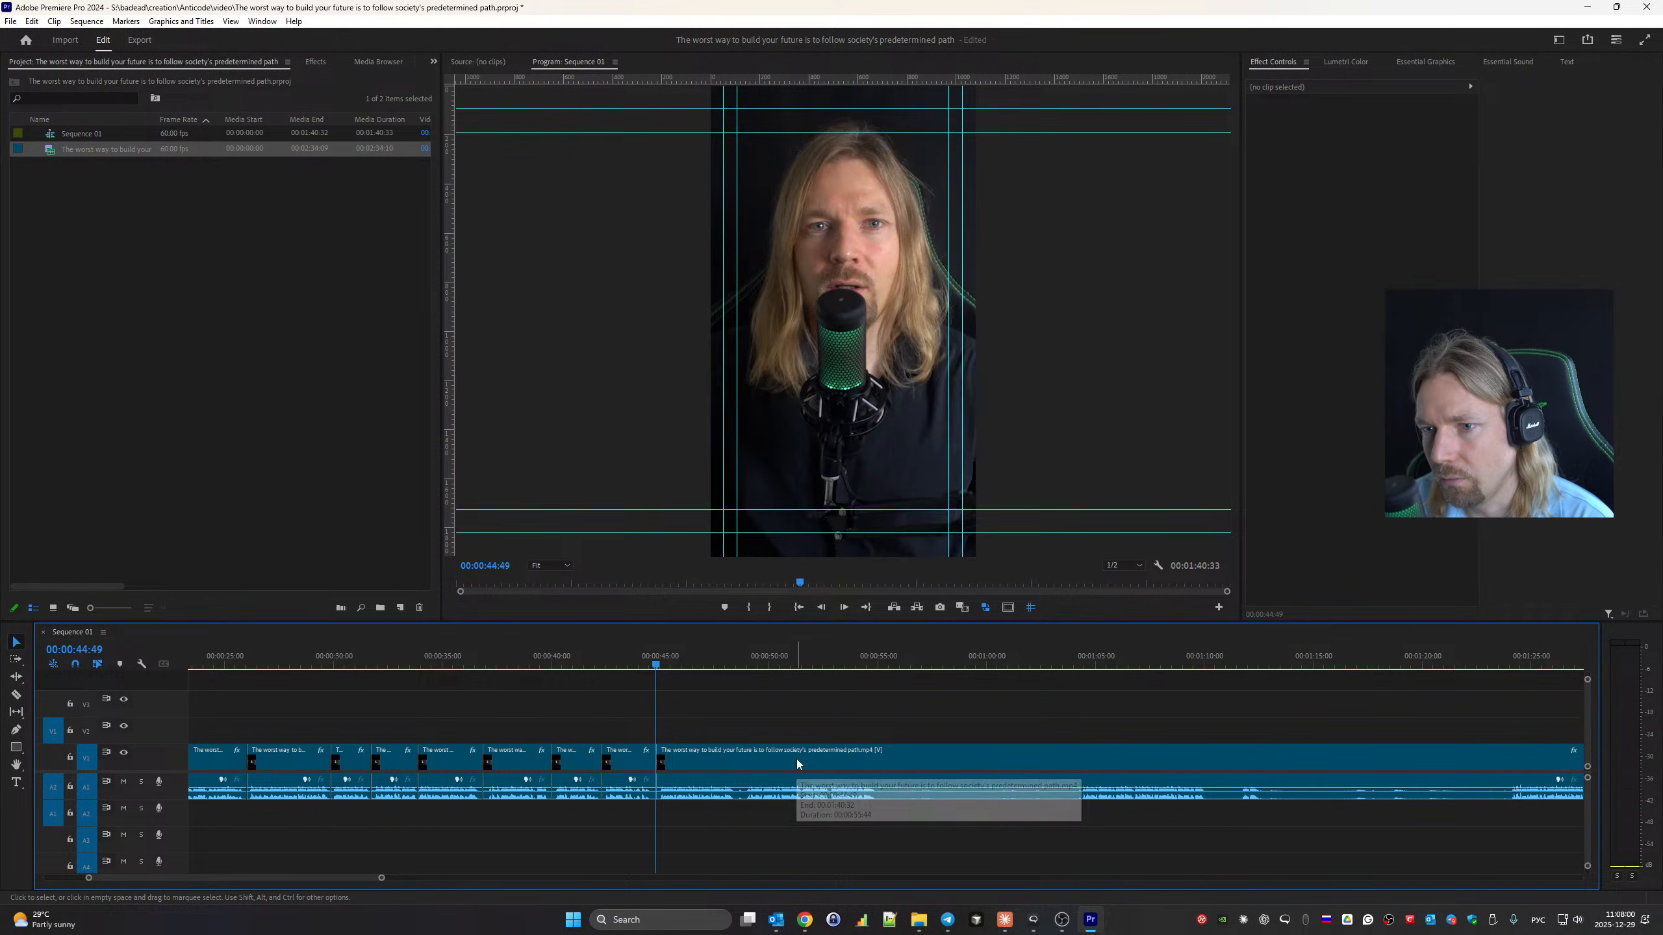
Split the recording at about 48.5 seconds and 1:23.9, and ripple-delete the segment between these cuts.
key("c")
key("space")
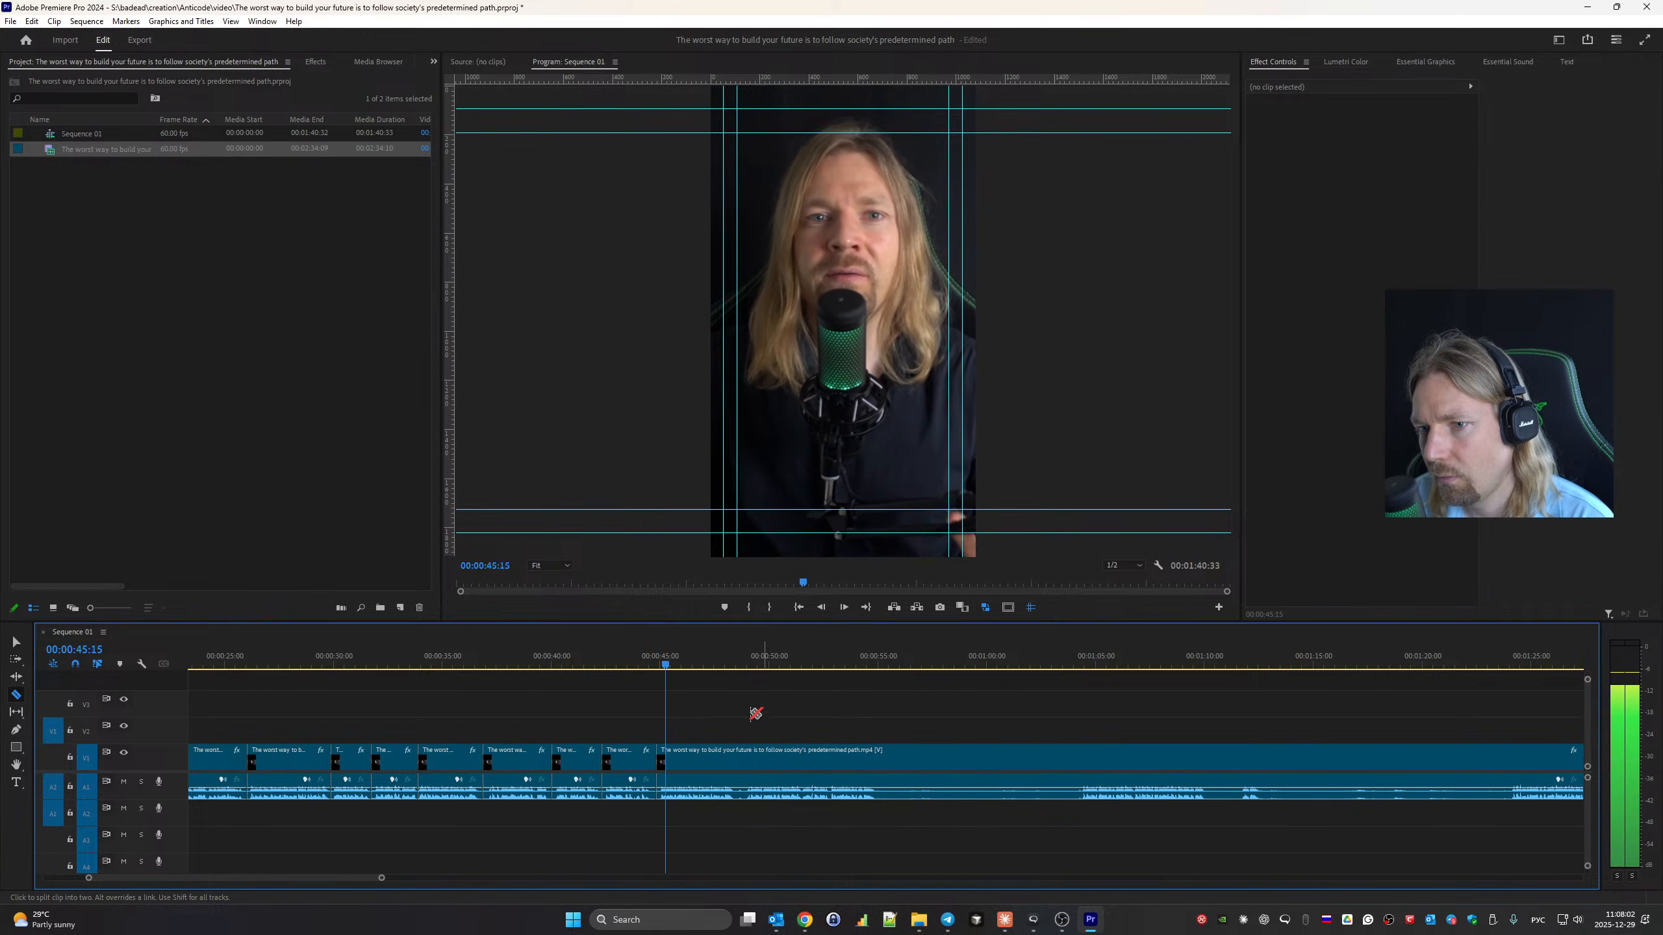
left_click(739, 752)
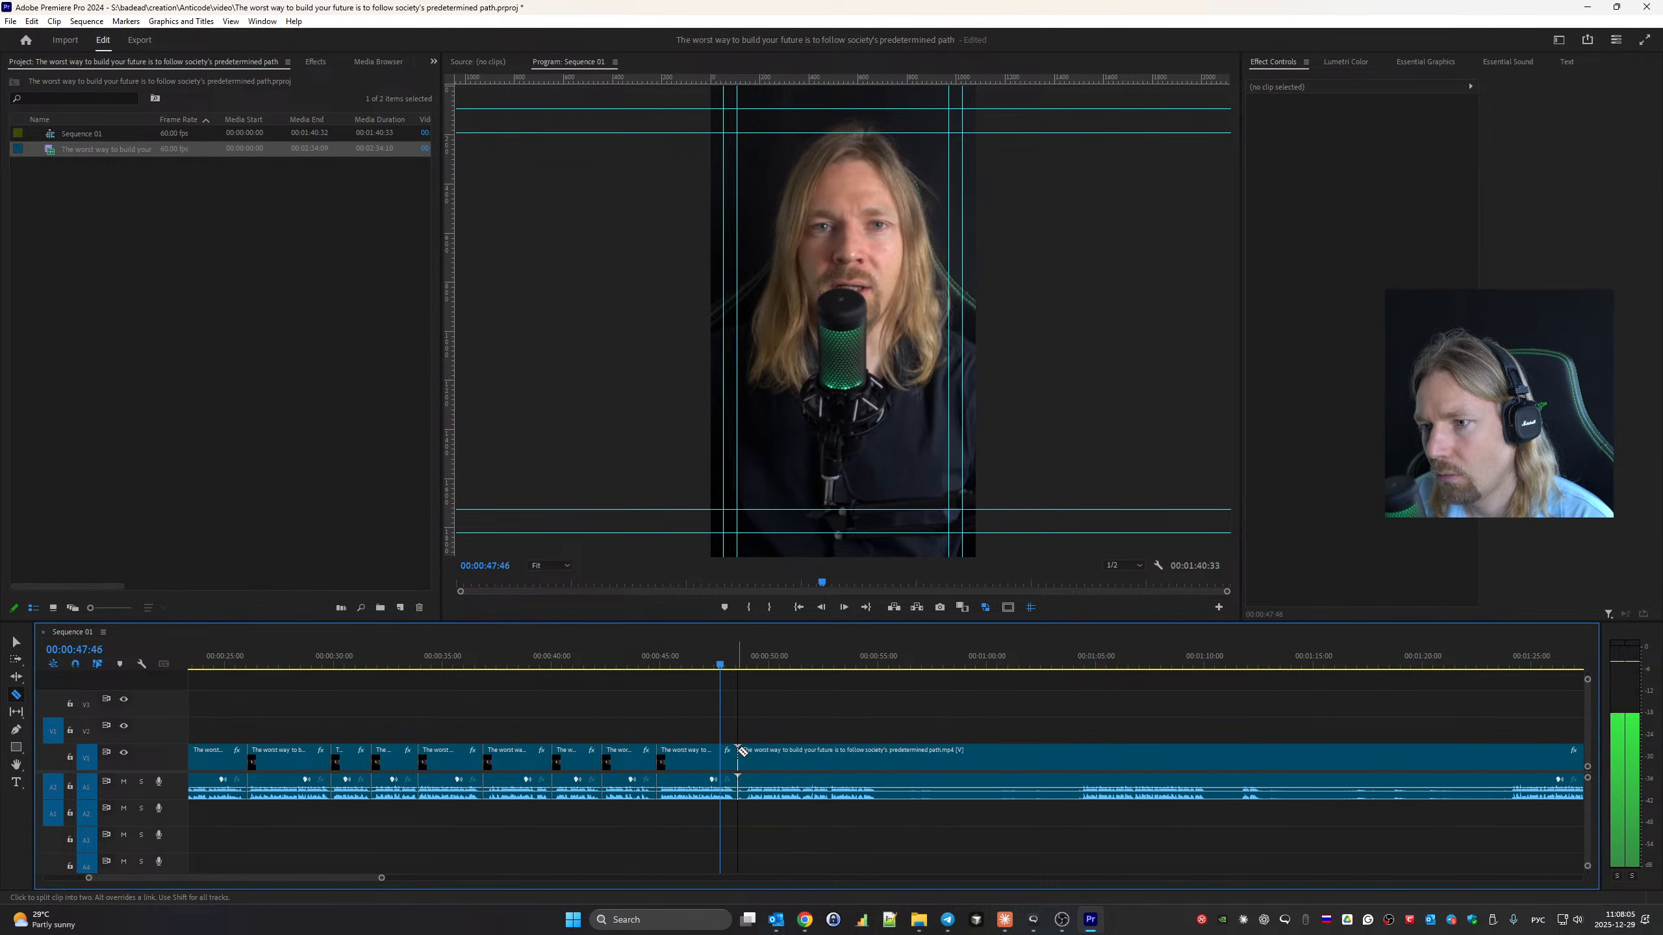
left_click(1508, 757)
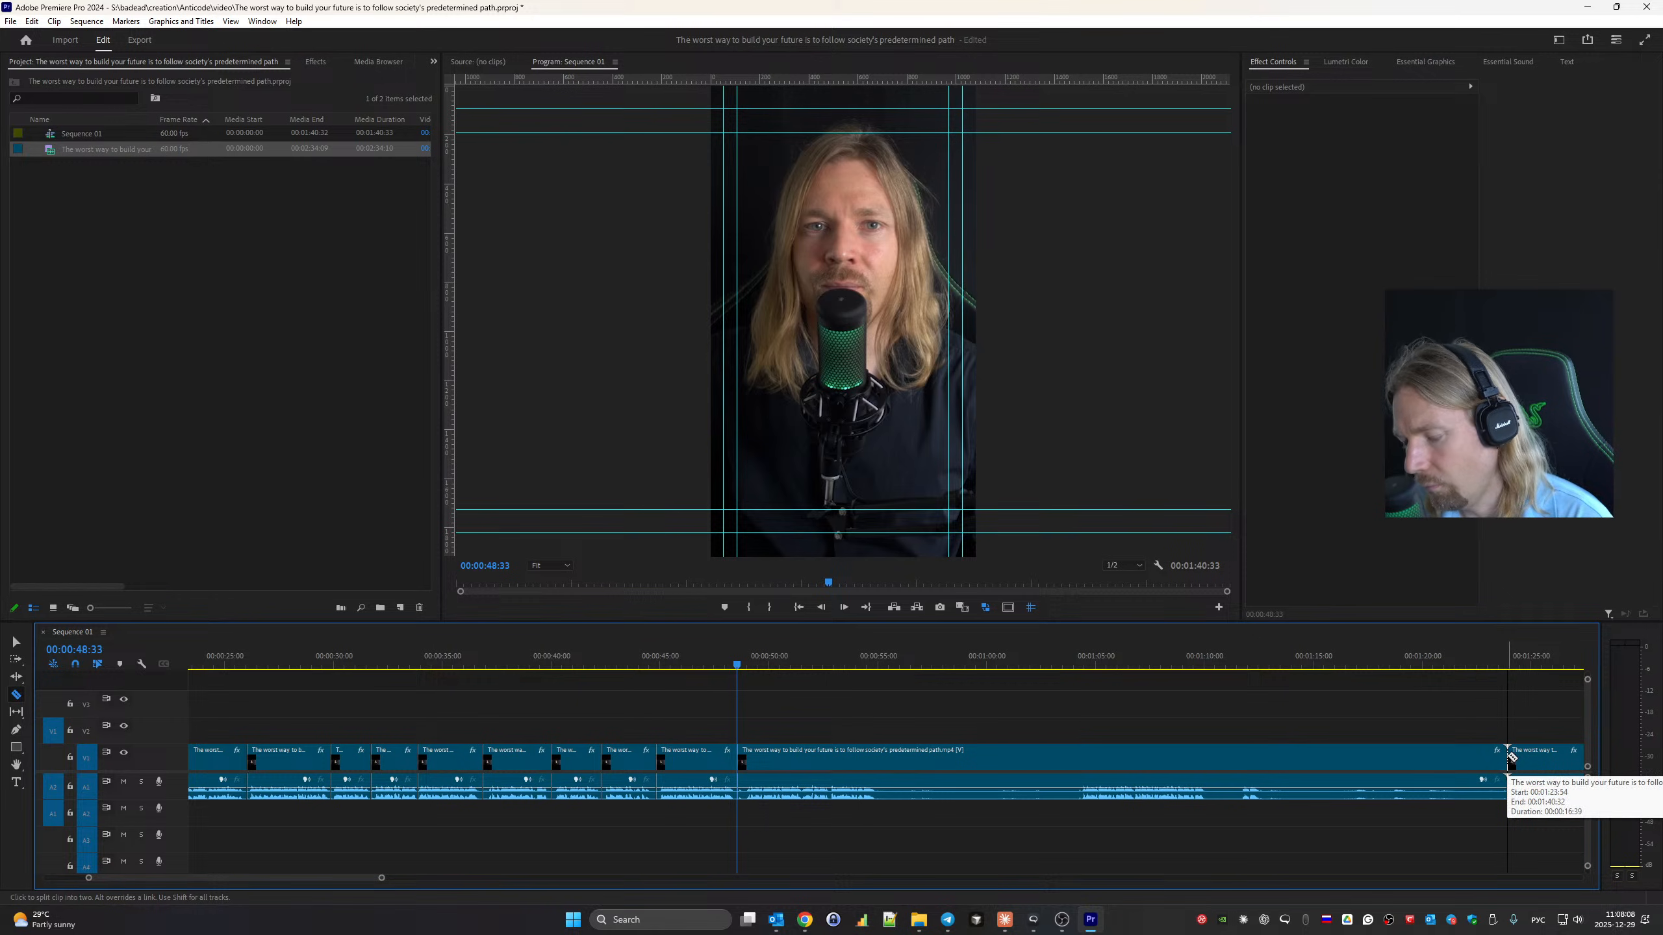
key("b")
left_click(1230, 764)
key("shift+Delete")
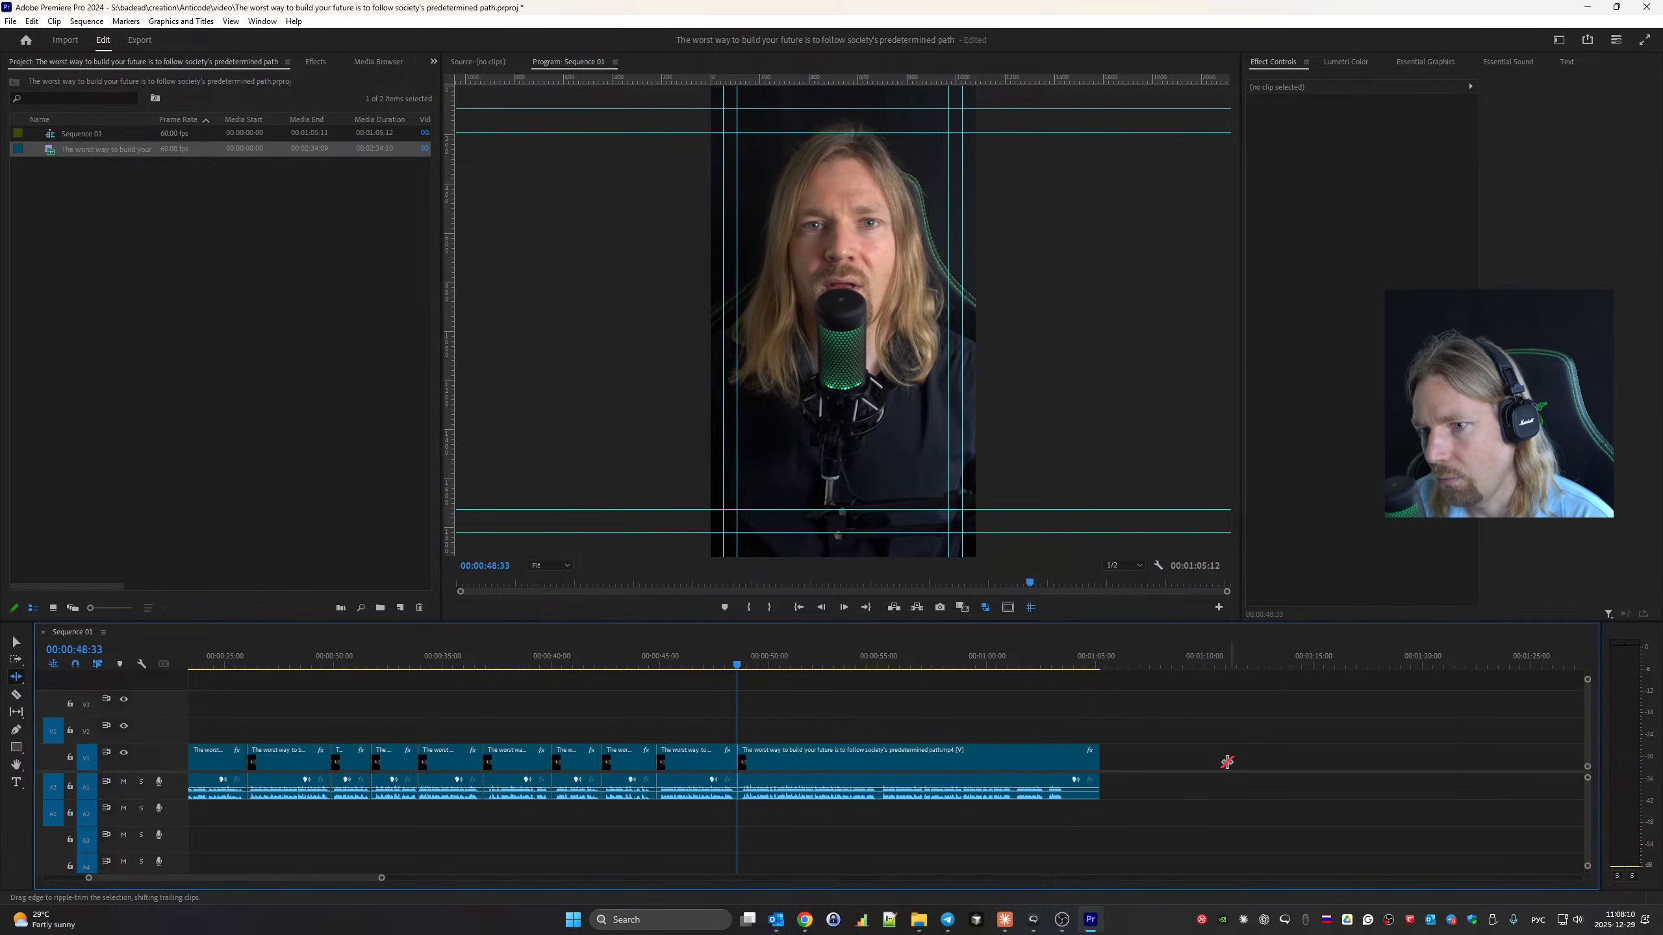
Play the last take, split it at about 1:03.9 after the speech ends, and delete the leftover tail segment.
key("space")
key("c")
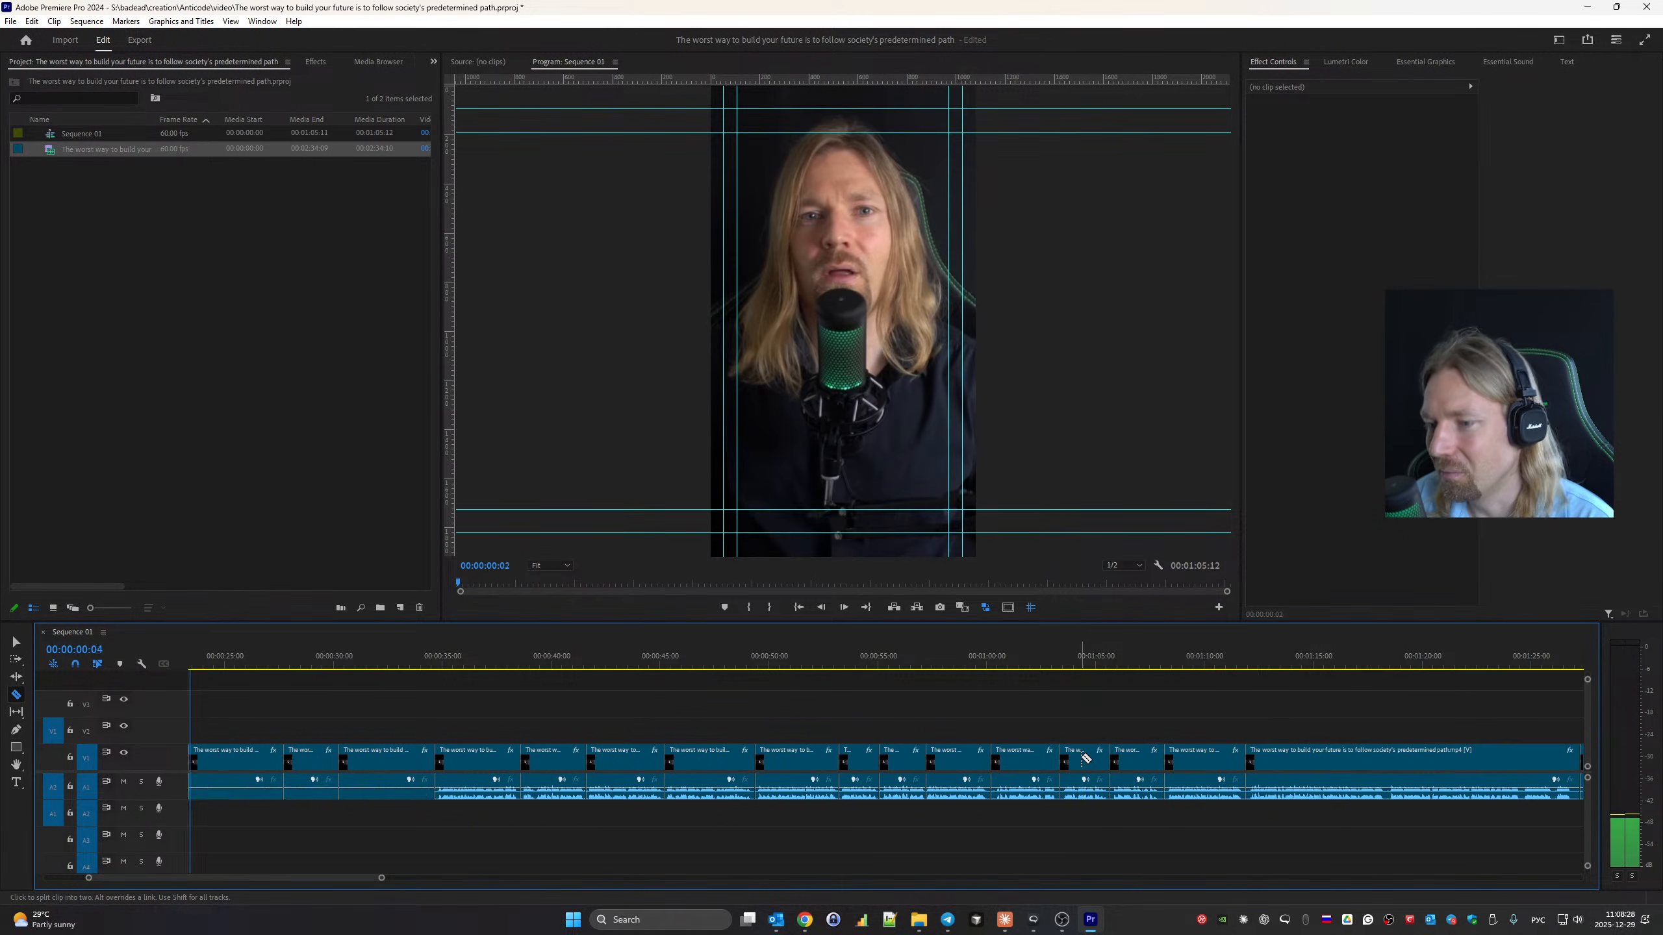
key("End")
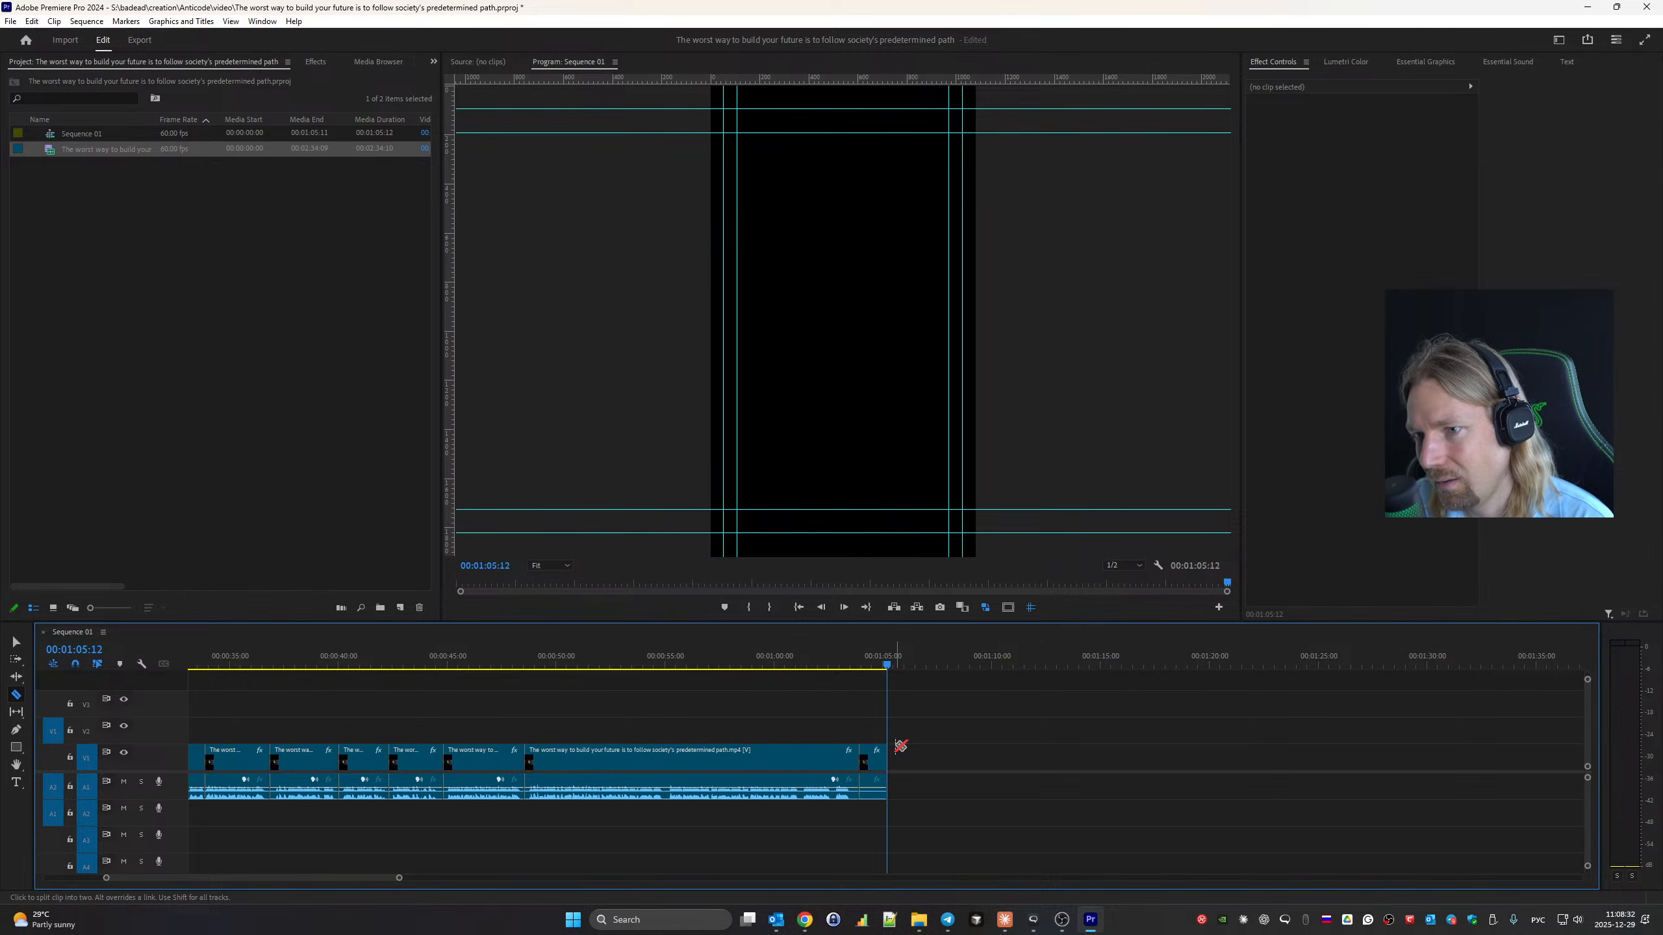
key("v")
left_click(867, 768)
key("Delete")
Ripple-trim about 15 frames of silence from the beginning of the first clip.
key("Home")
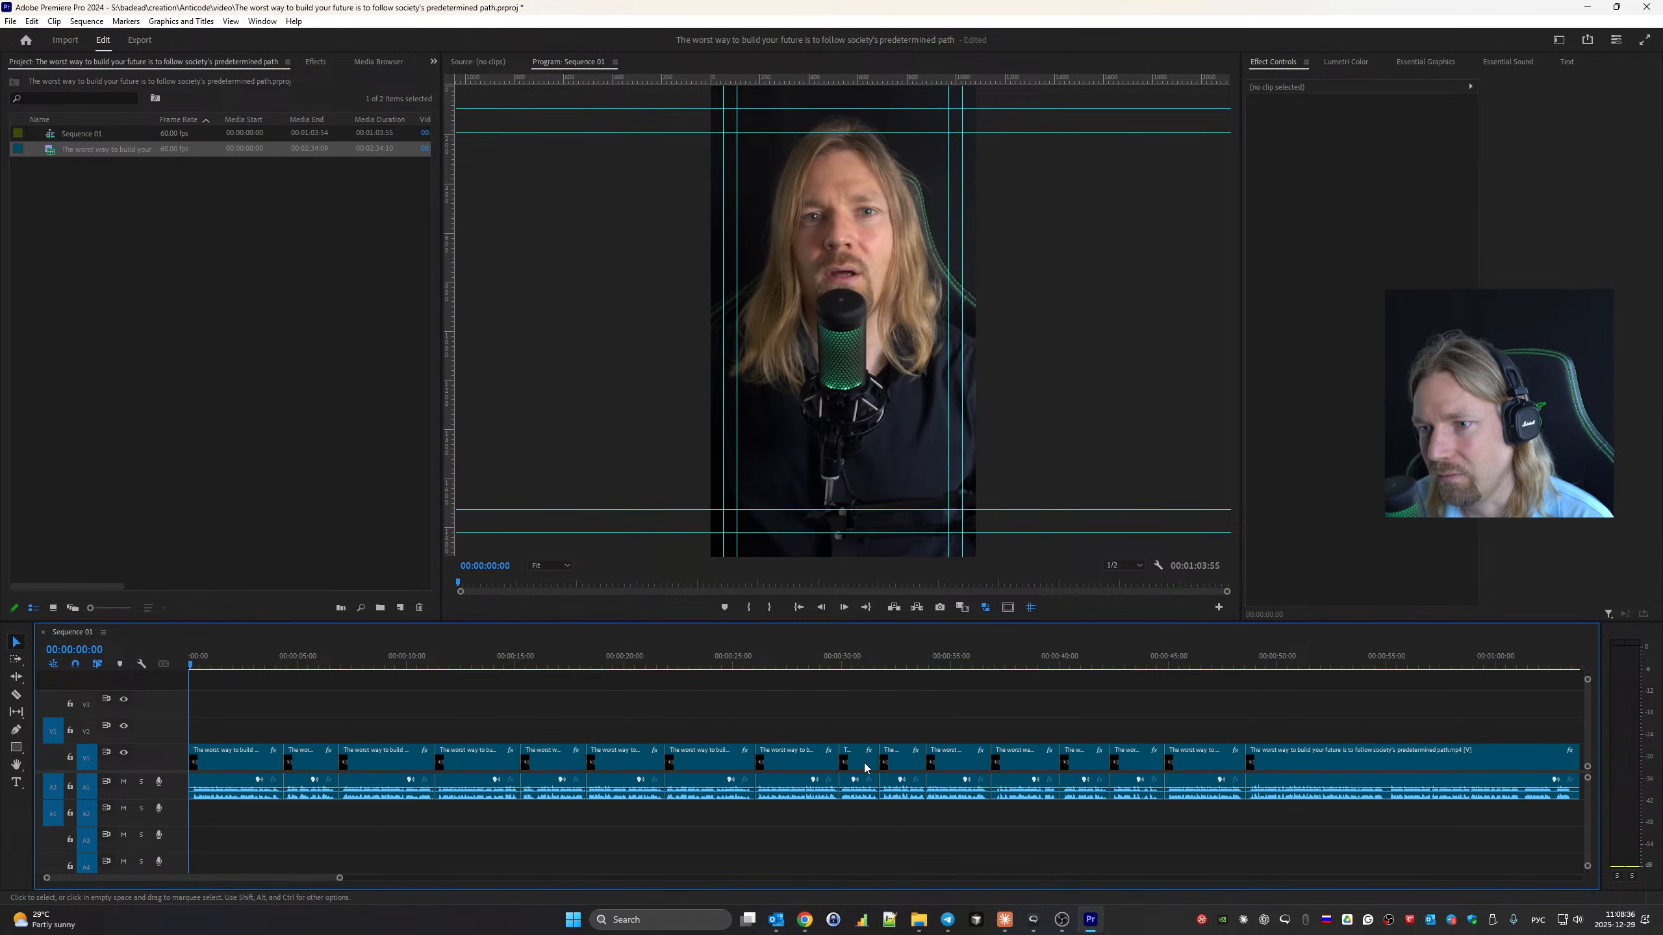
left_click_drag(328, 881, 141, 879)
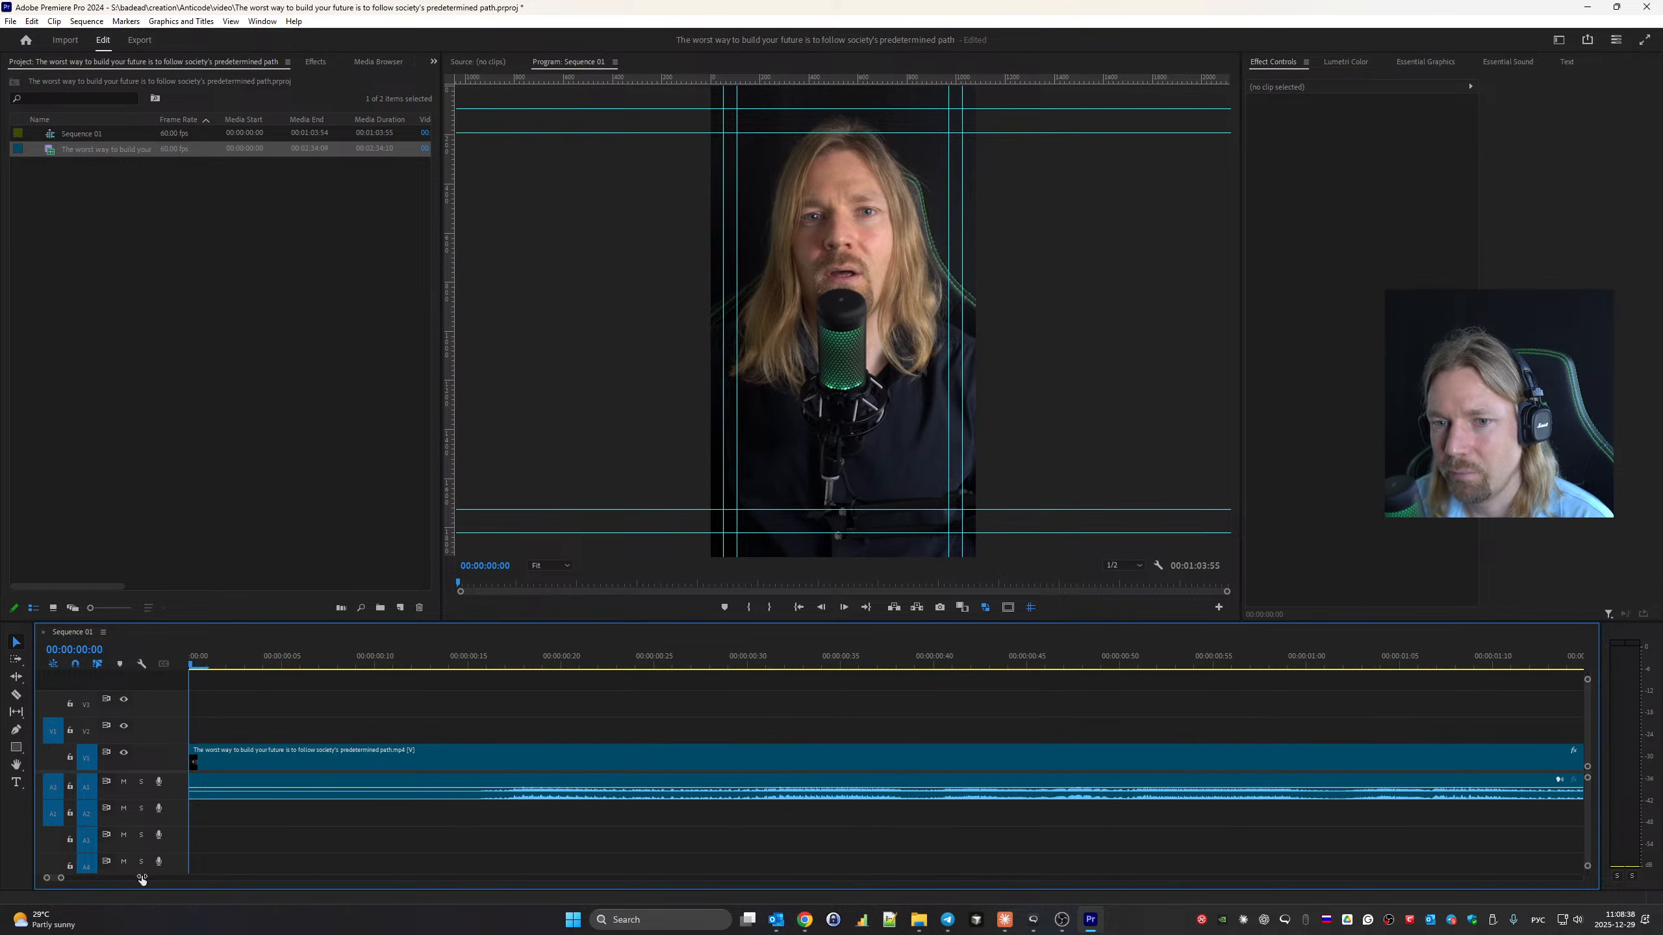
left_click(14, 678)
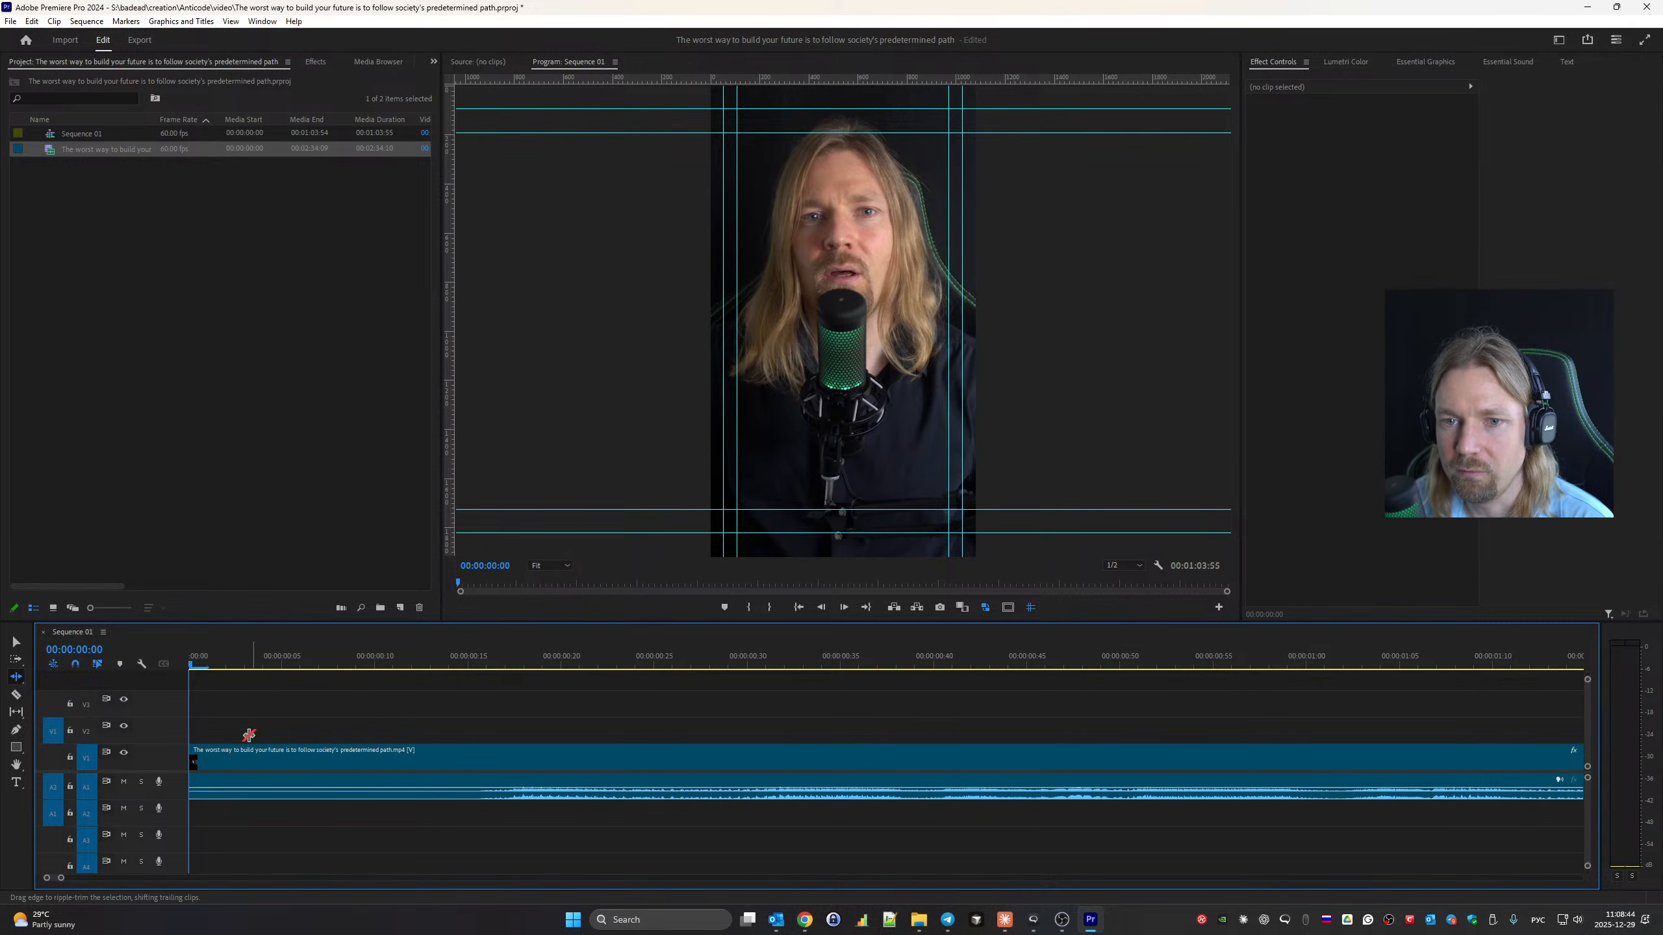
left_click_drag(193, 751, 478, 820)
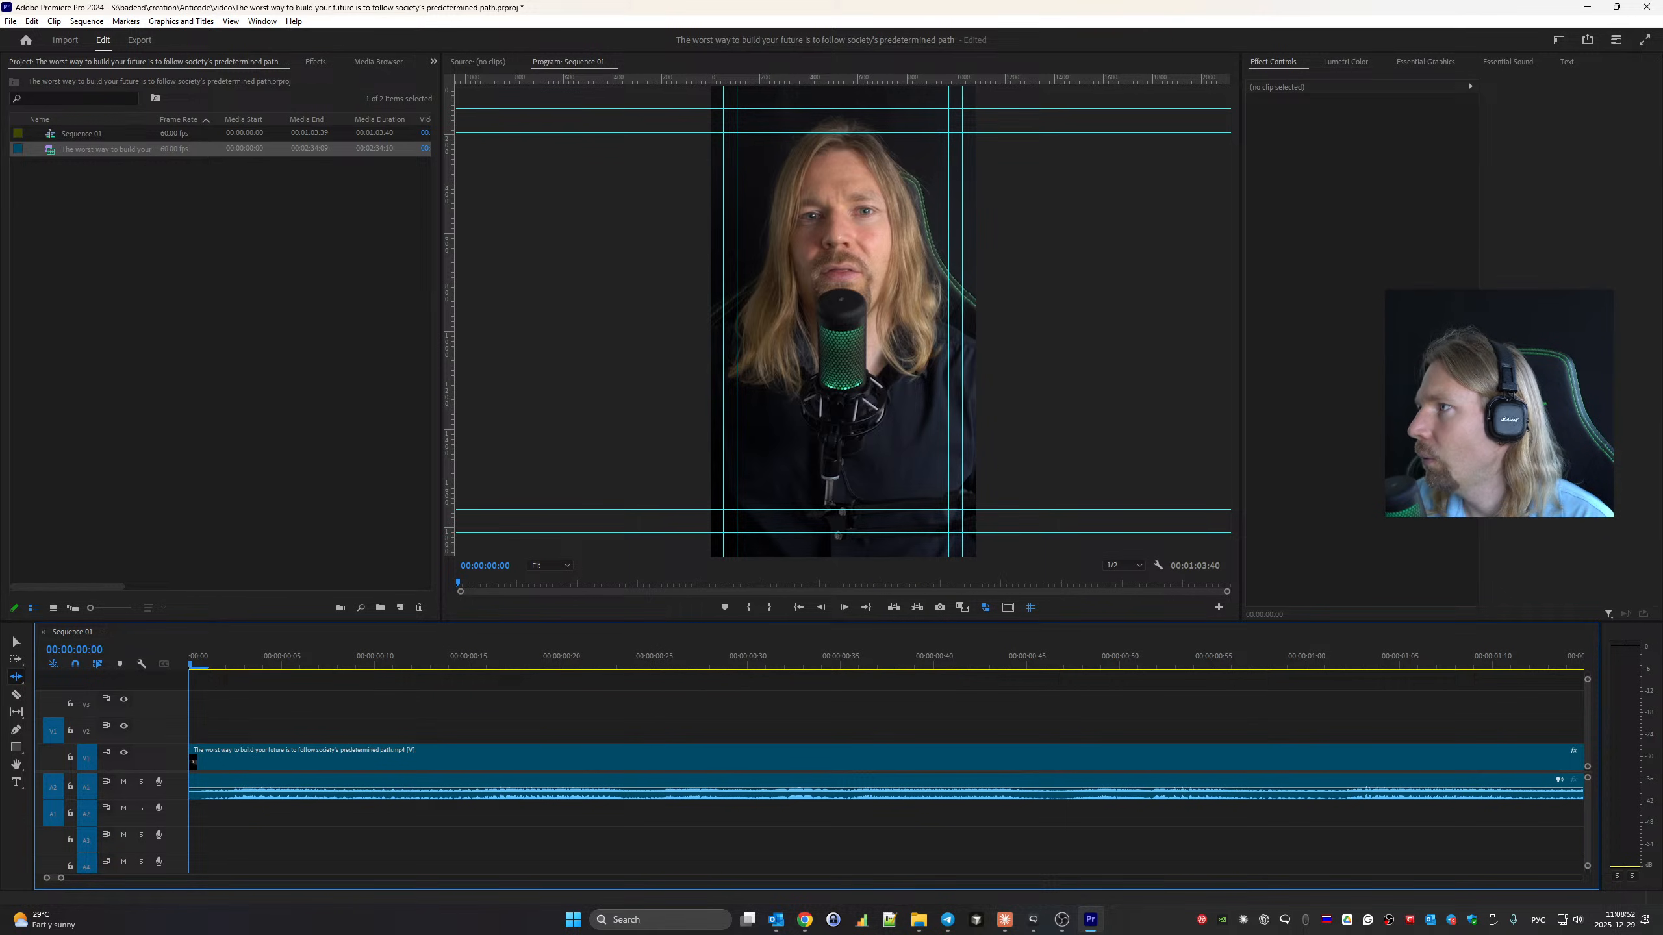
Ripple-trim both sides of the cut near 4 seconds by about 17 frames in total, and play the join.
key("space")
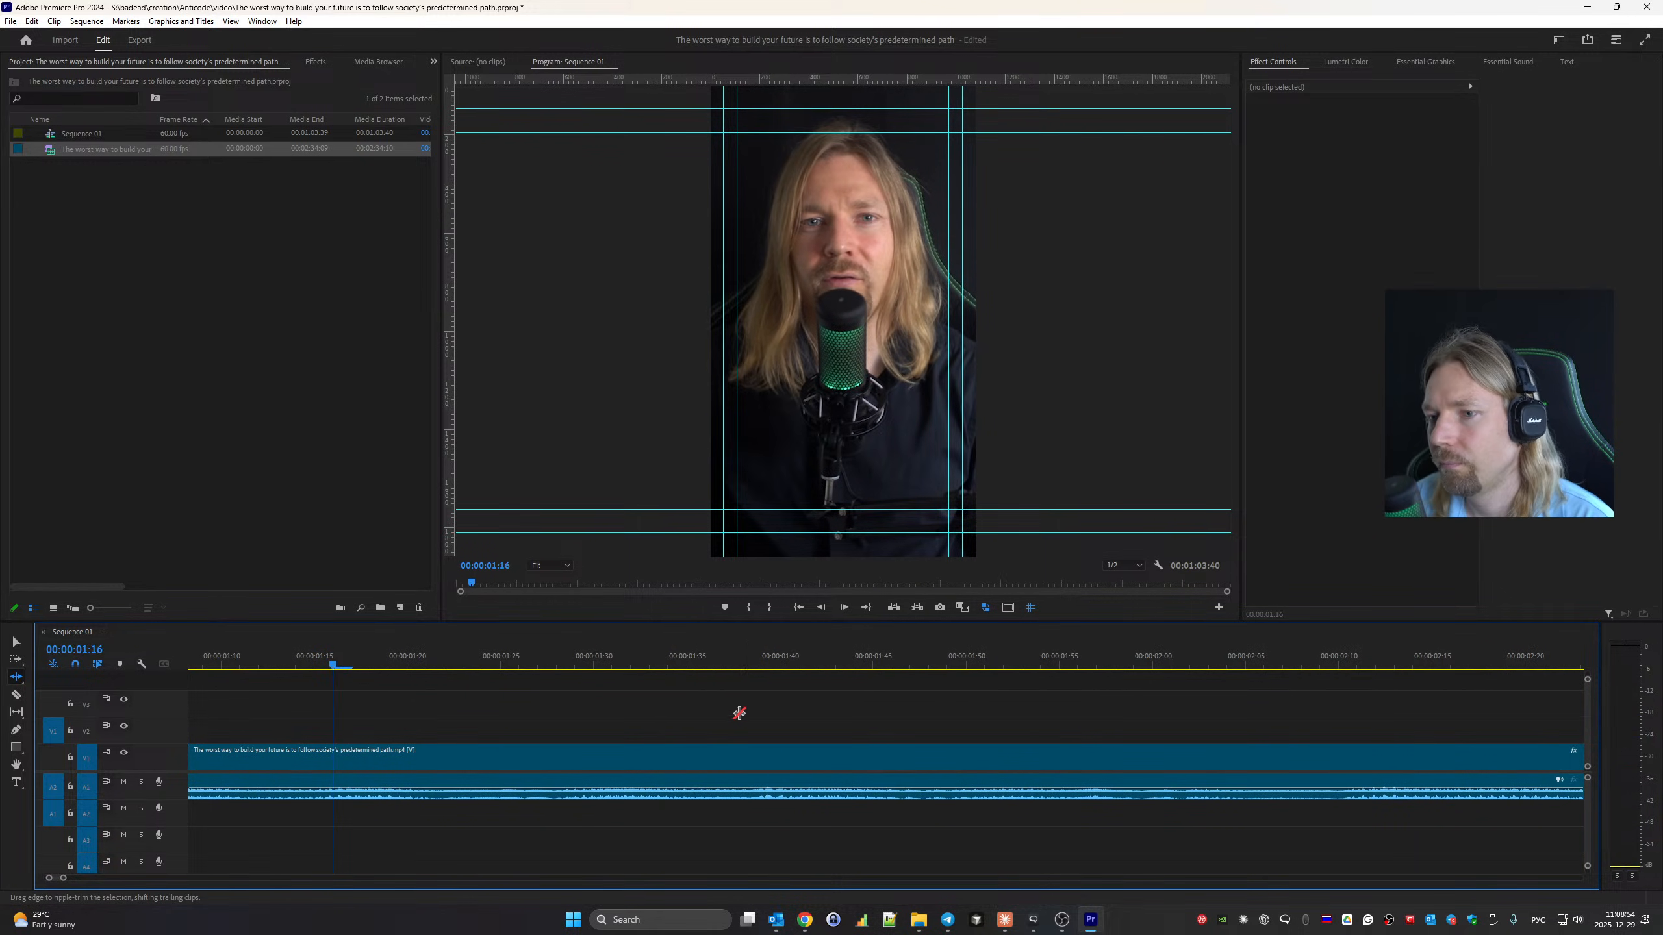
key("Down")
left_click_drag(900, 767, 1068, 790)
left_click_drag(889, 758, 747, 762)
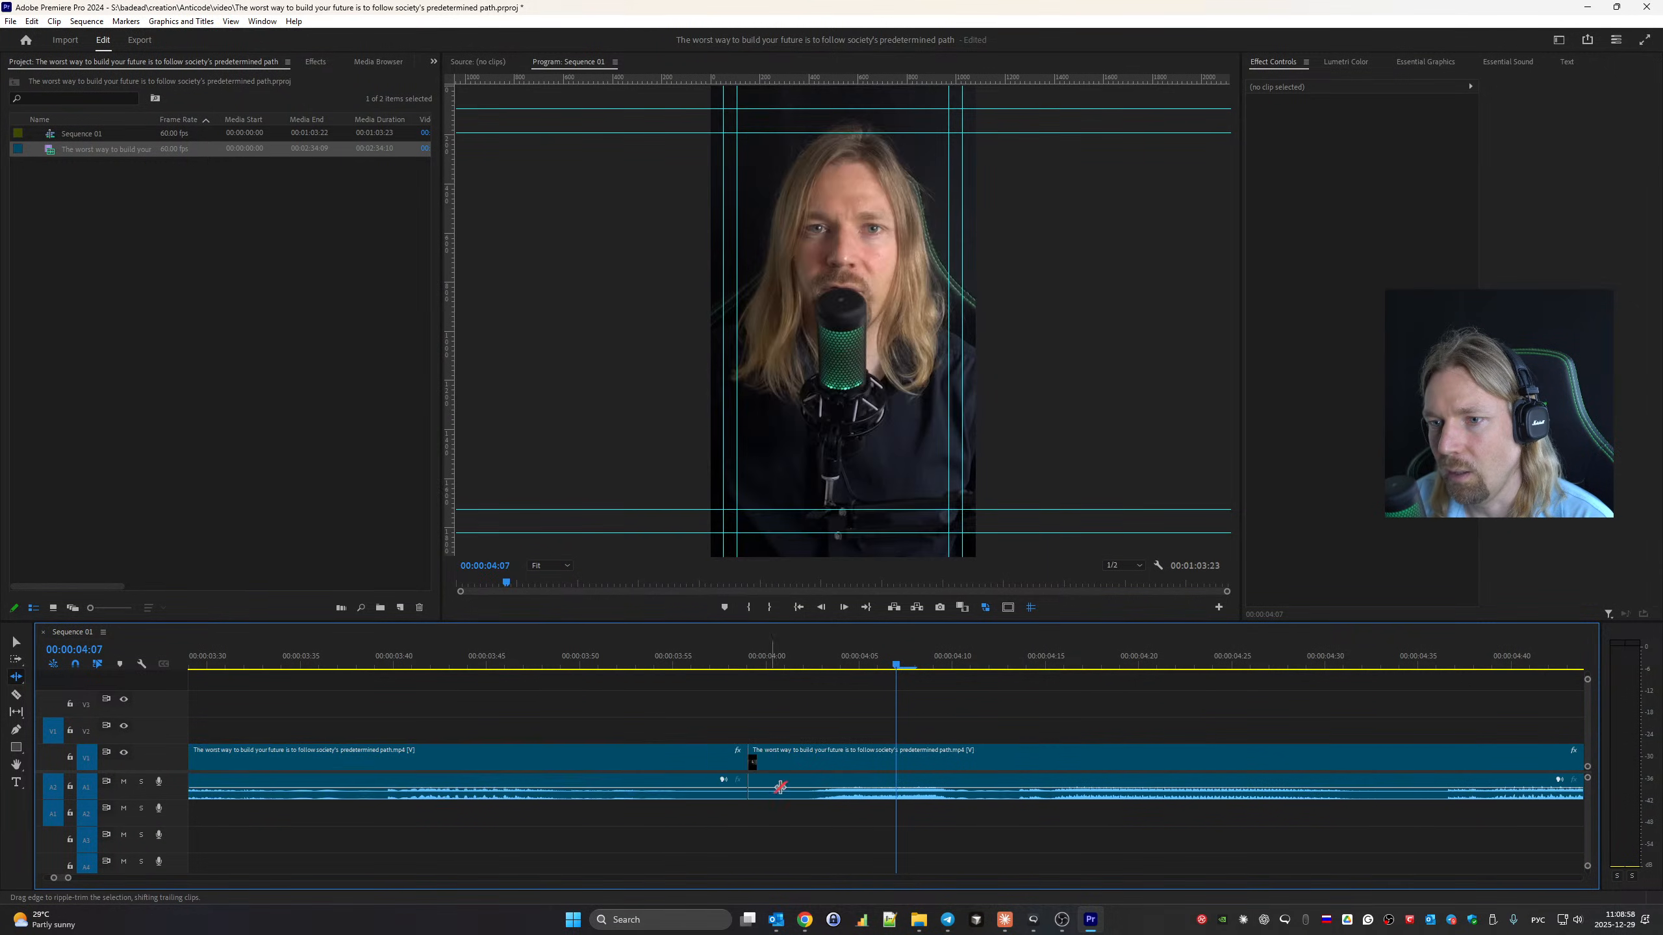
left_click(239, 655)
key("space")
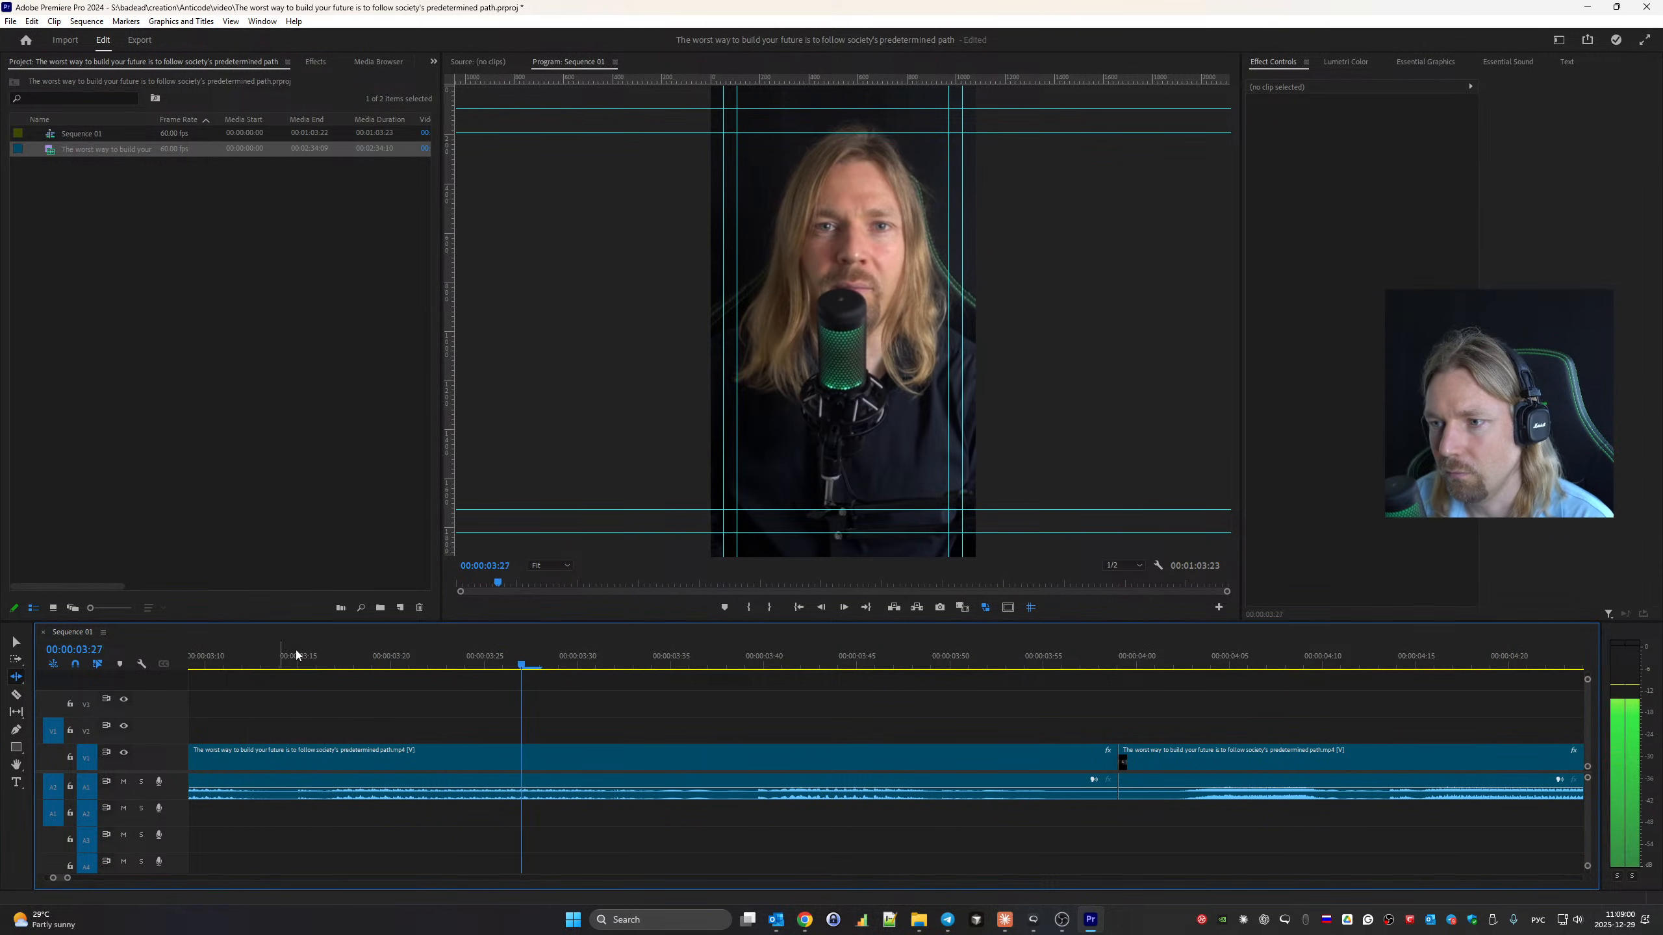
key("space")
Ripple-trim about 12 frames of pause at the cut near 6.4 seconds, and play the footage across it.
key("Down")
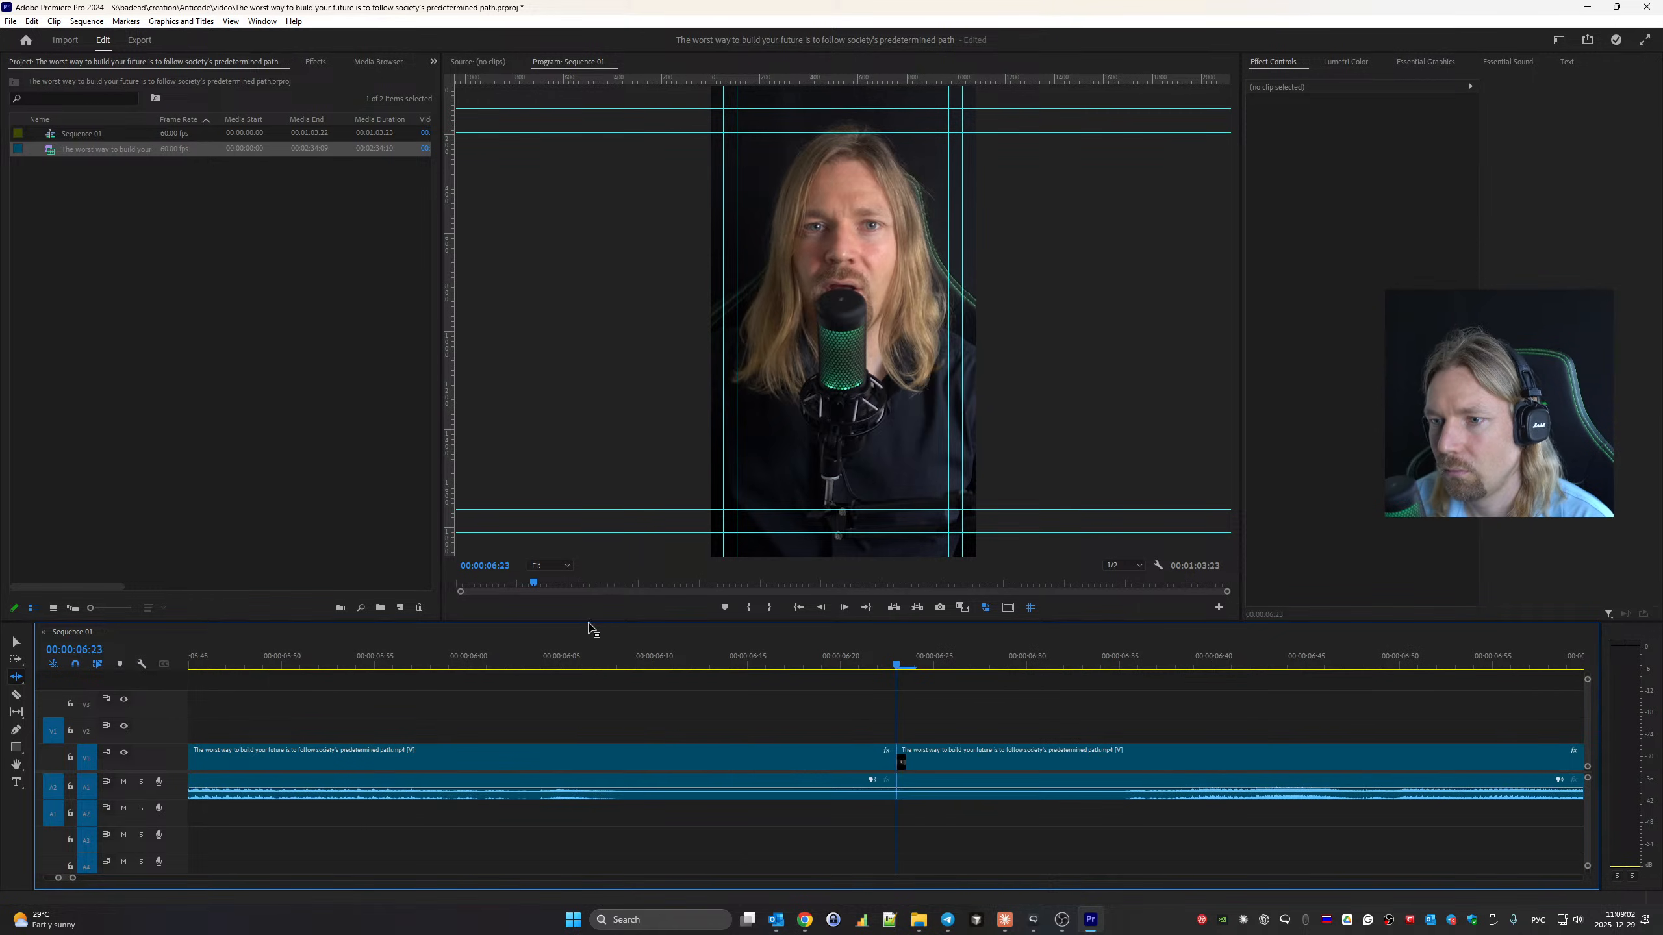
left_click_drag(904, 758, 770, 763)
scroll(753, 747, "up", 5)
left_click(382, 661)
key("space")
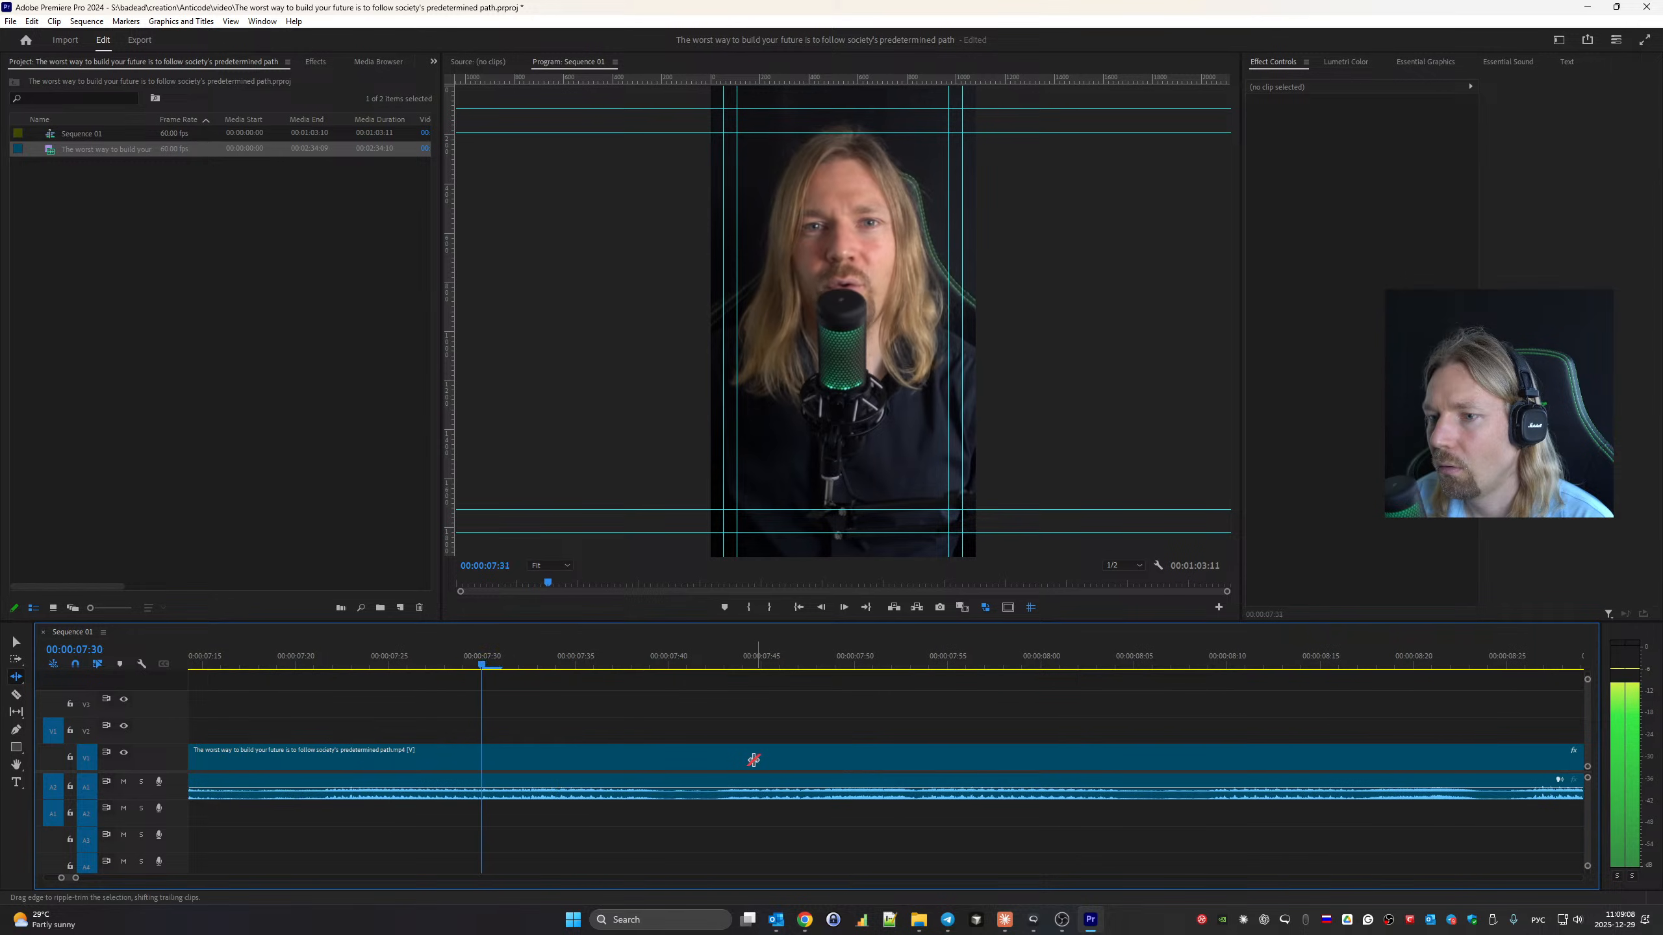
key("space")
Ripple-trim about 14 frames of pause at the cut near 10.6 seconds, and play the tightened transition.
key("ctrl+k")
left_click_drag(903, 765, 751, 761)
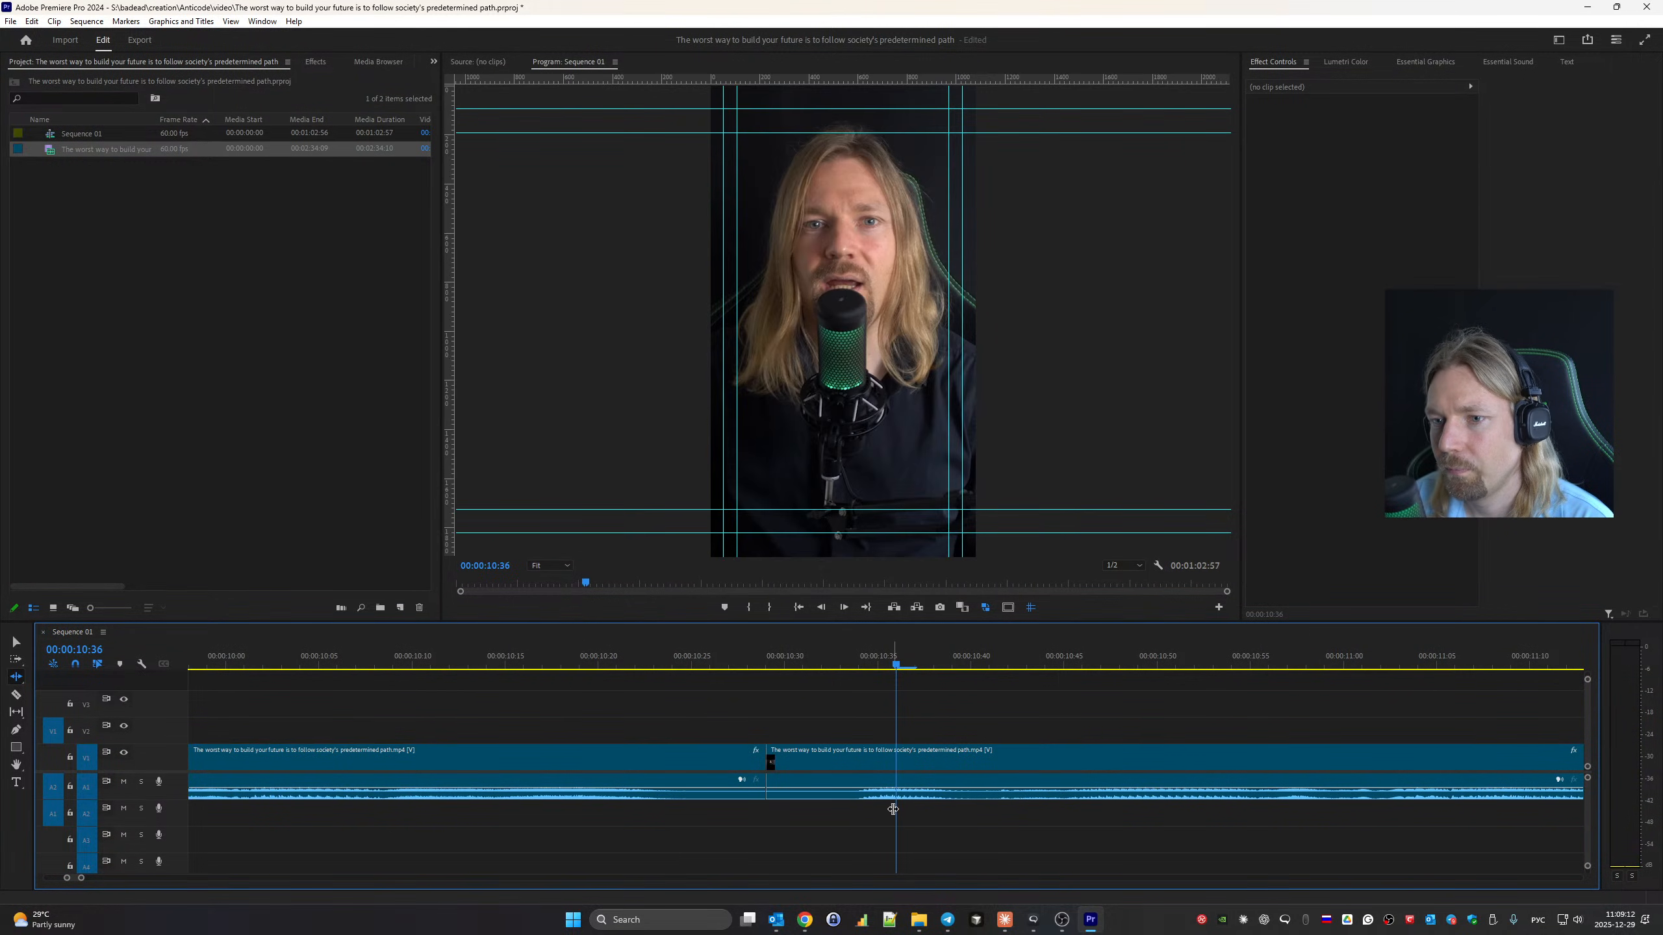
scroll(369, 730, "up", 6)
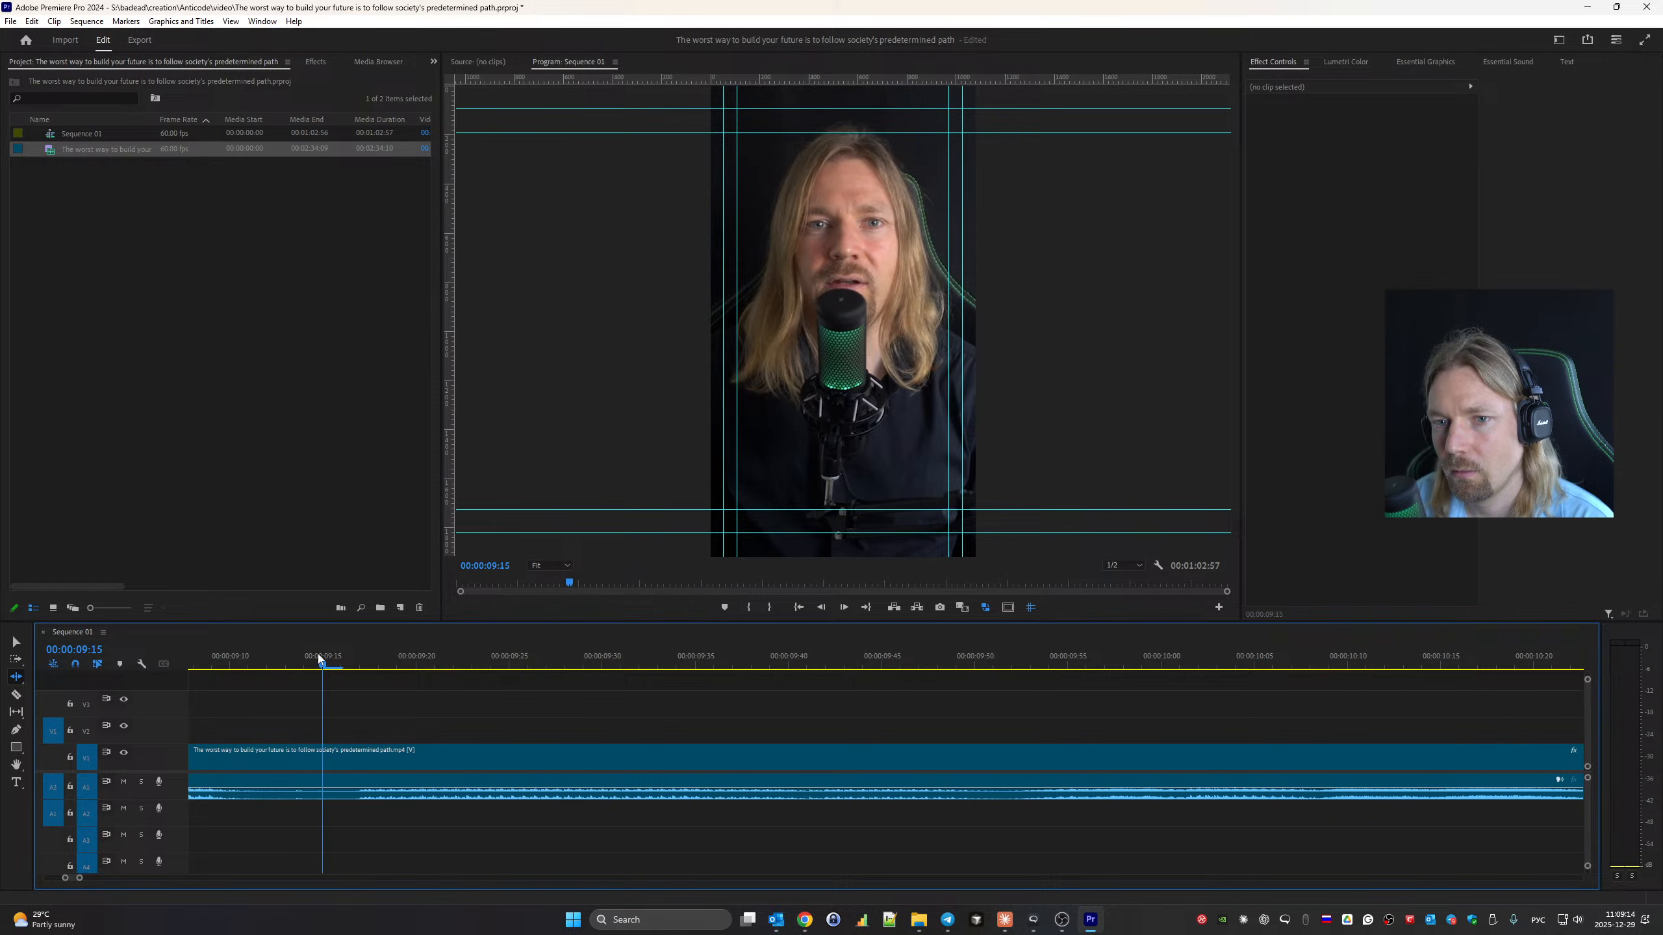
key("space")
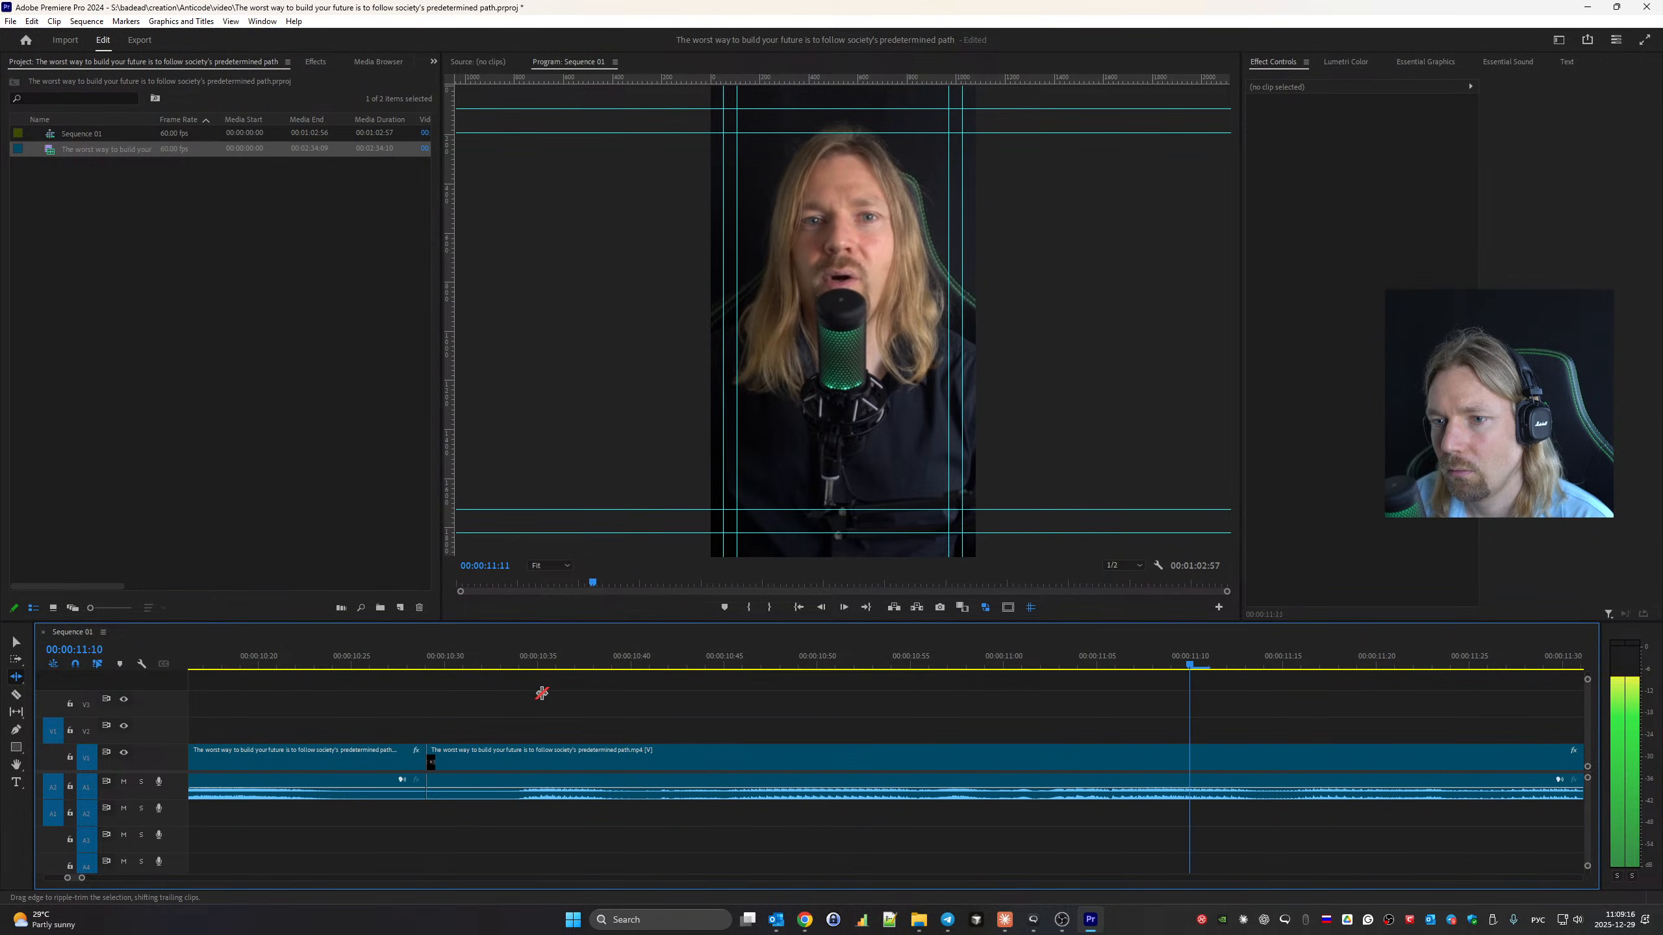
Ripple-trim about 14 frames of pause at the cut near 14.3 seconds, and play the following clip.
key("Down")
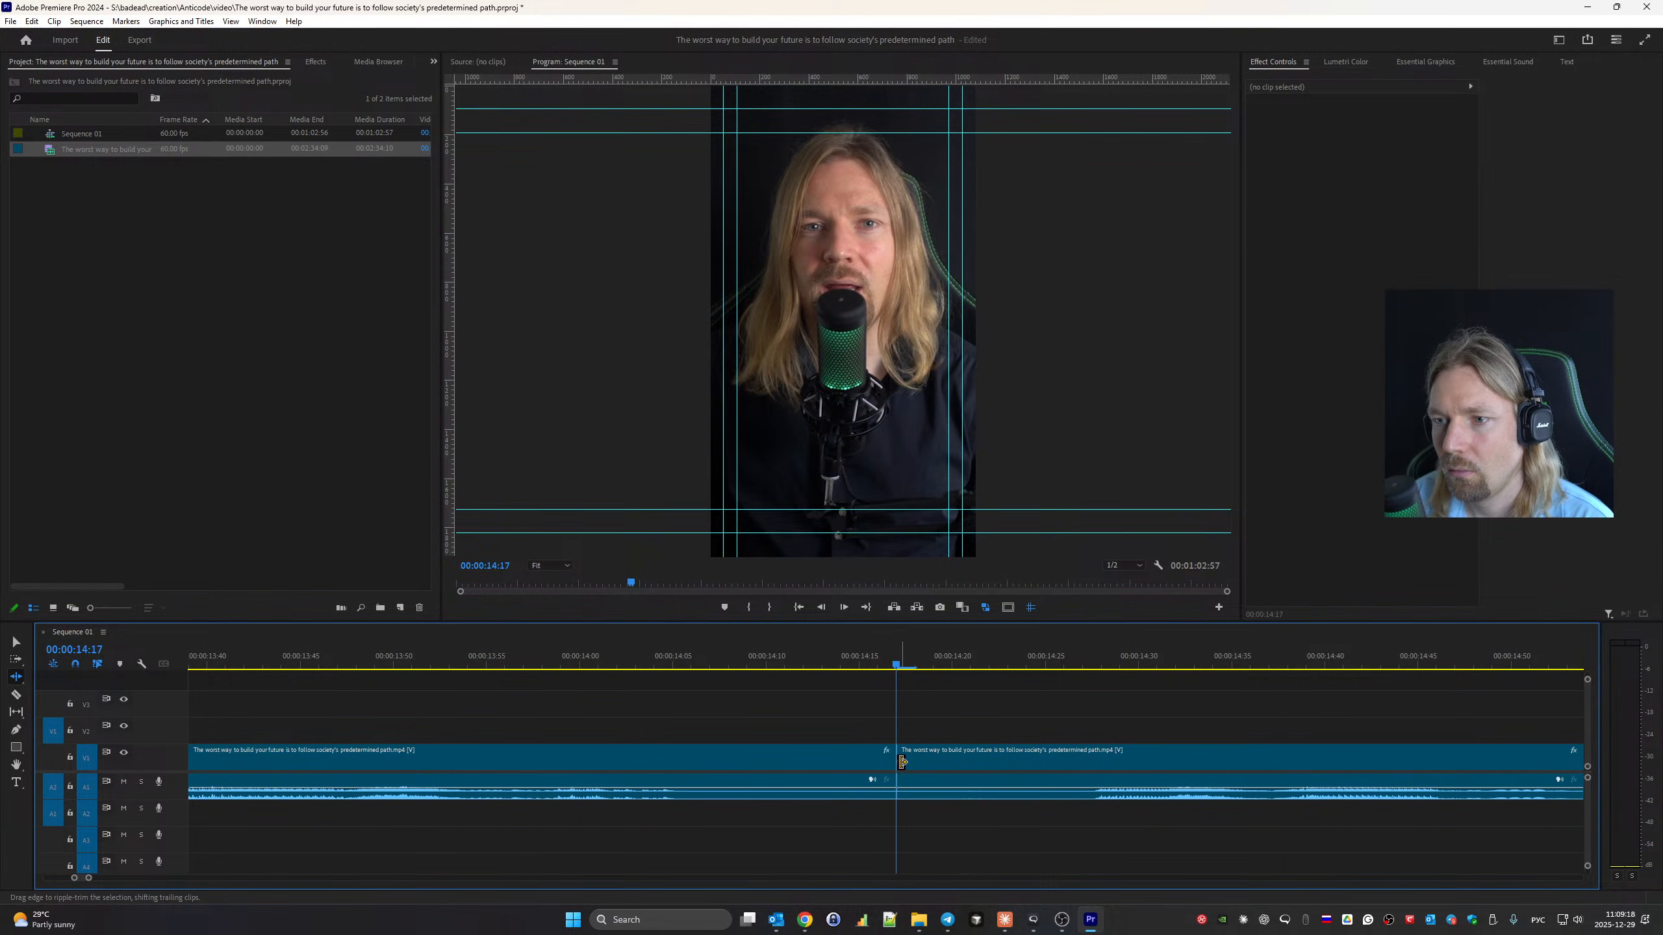
left_click_drag(902, 761, 769, 762)
scroll(472, 702, "up", 5)
left_click(312, 658)
key("space")
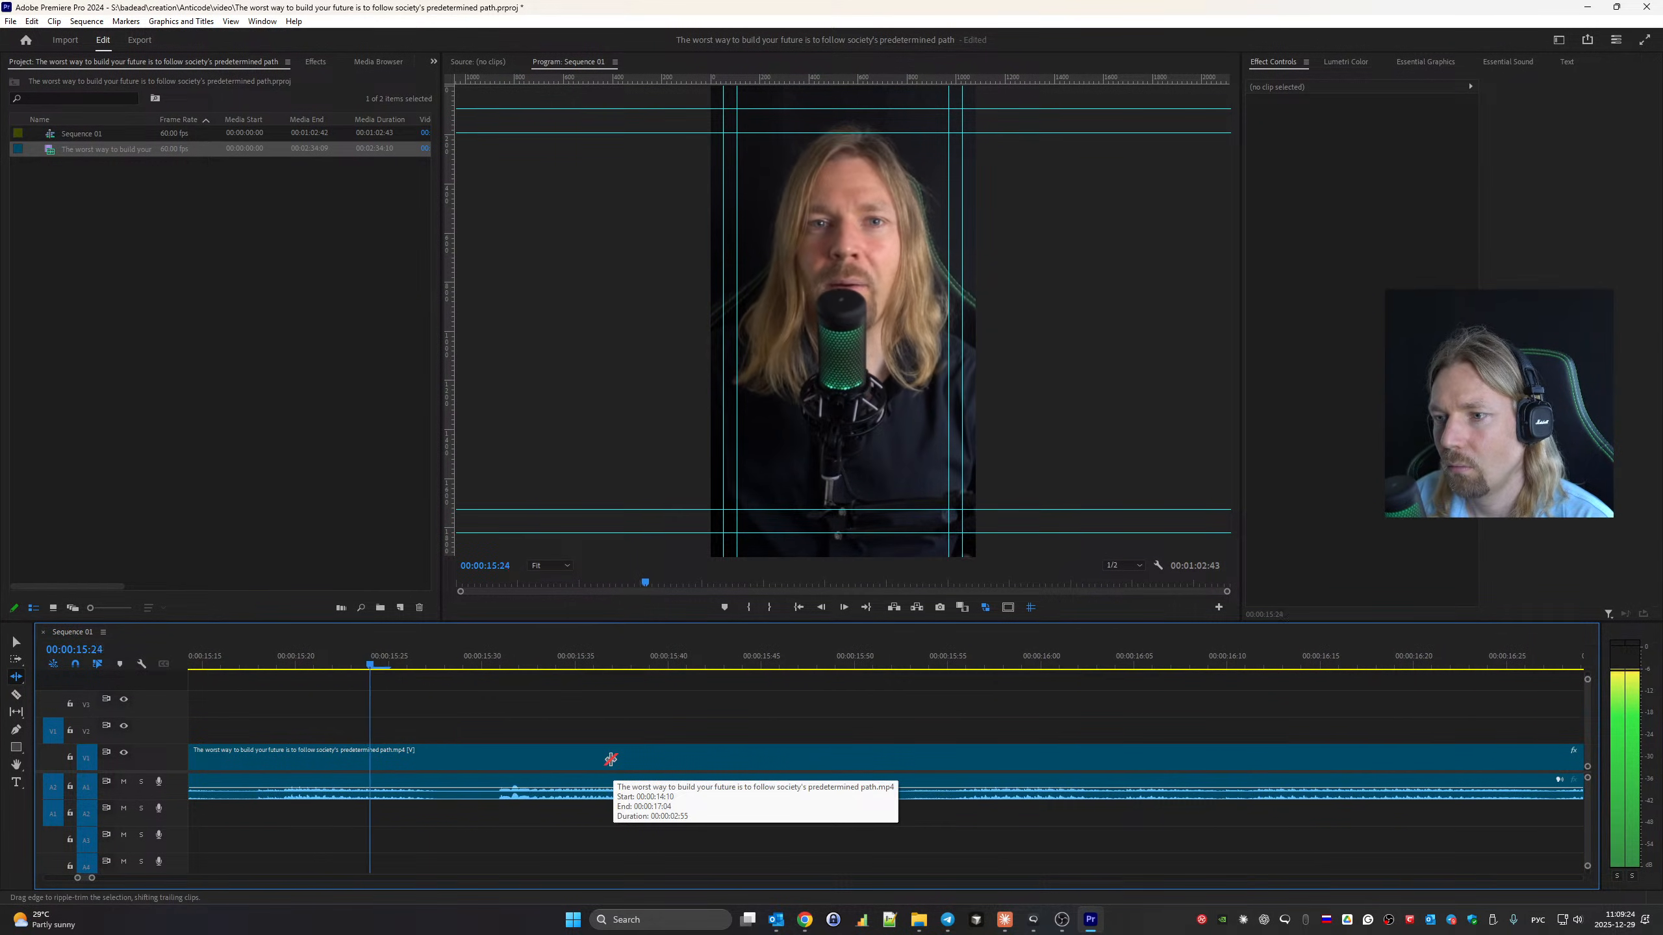
Ripple-trim about 13 frames of pause at the cut near 17 seconds, and play the footage across the join.
left_click_drag(905, 753, 767, 759)
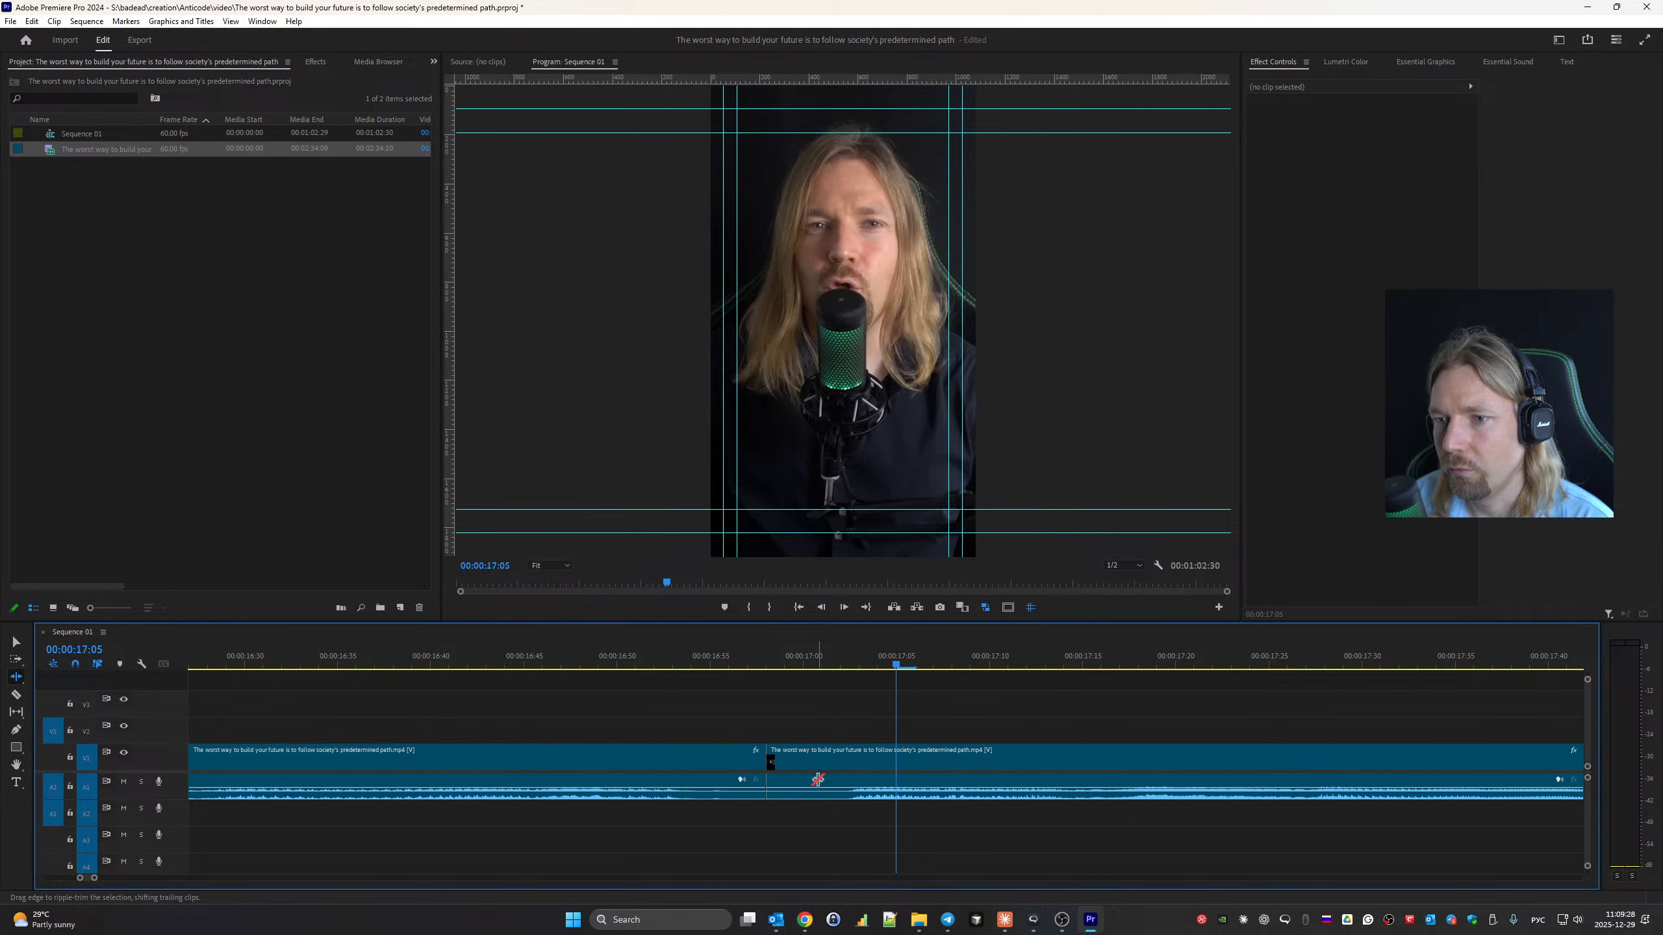
scroll(634, 708, "up", 3)
left_click(264, 650)
key("space")
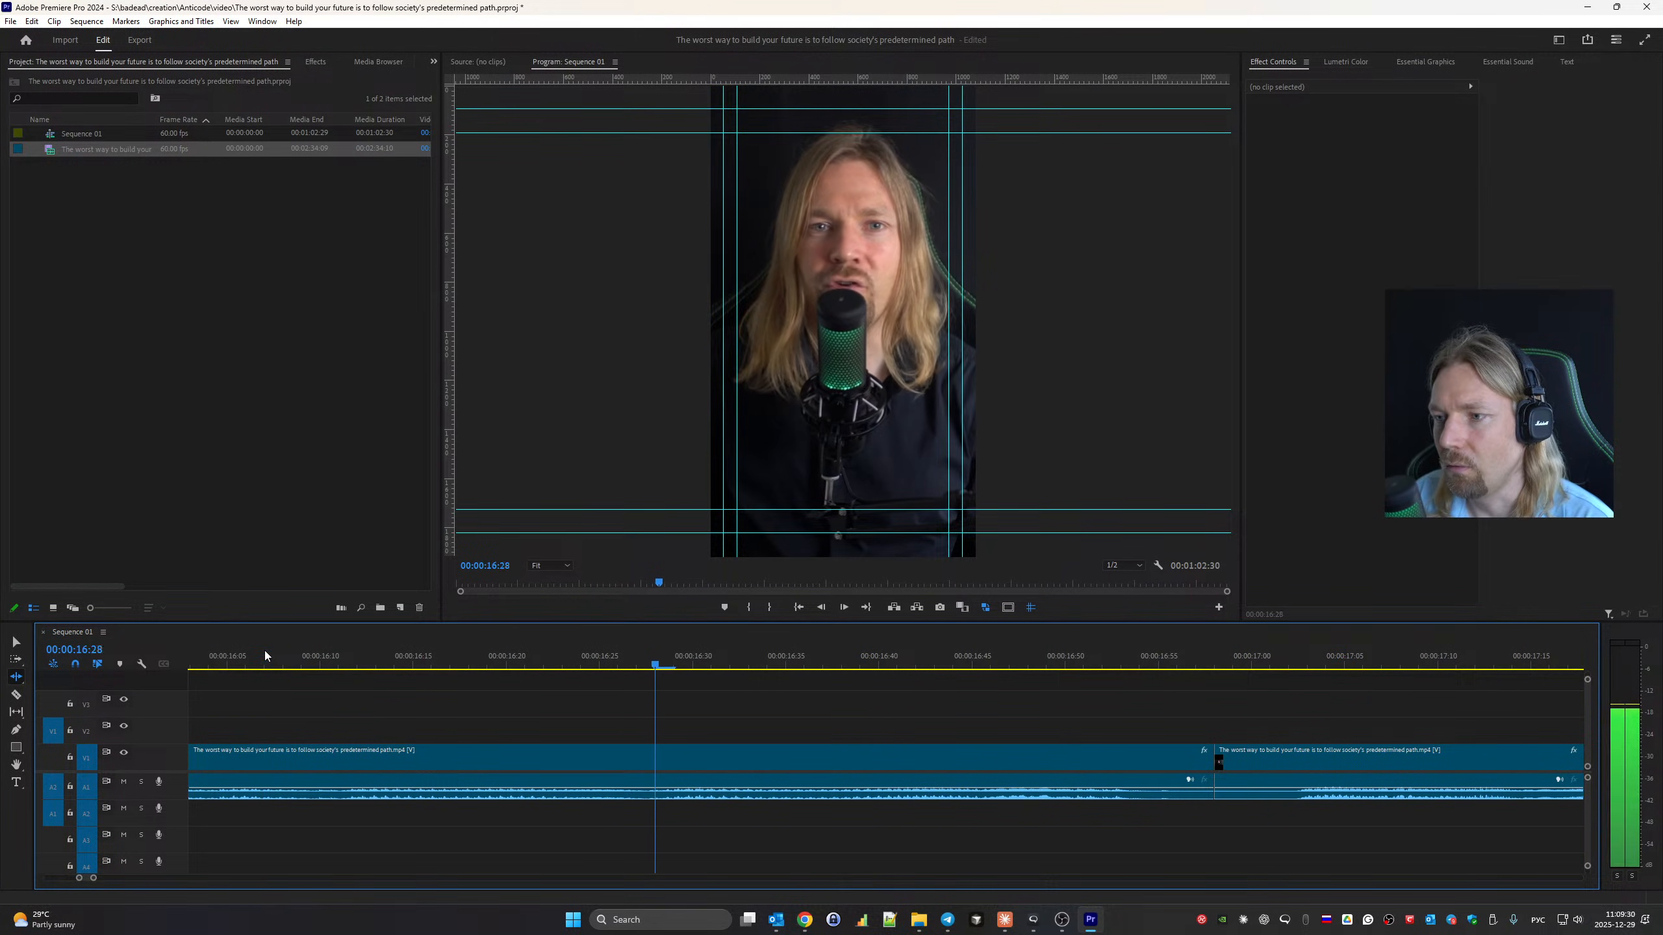
key("space")
key("ctrl+k")
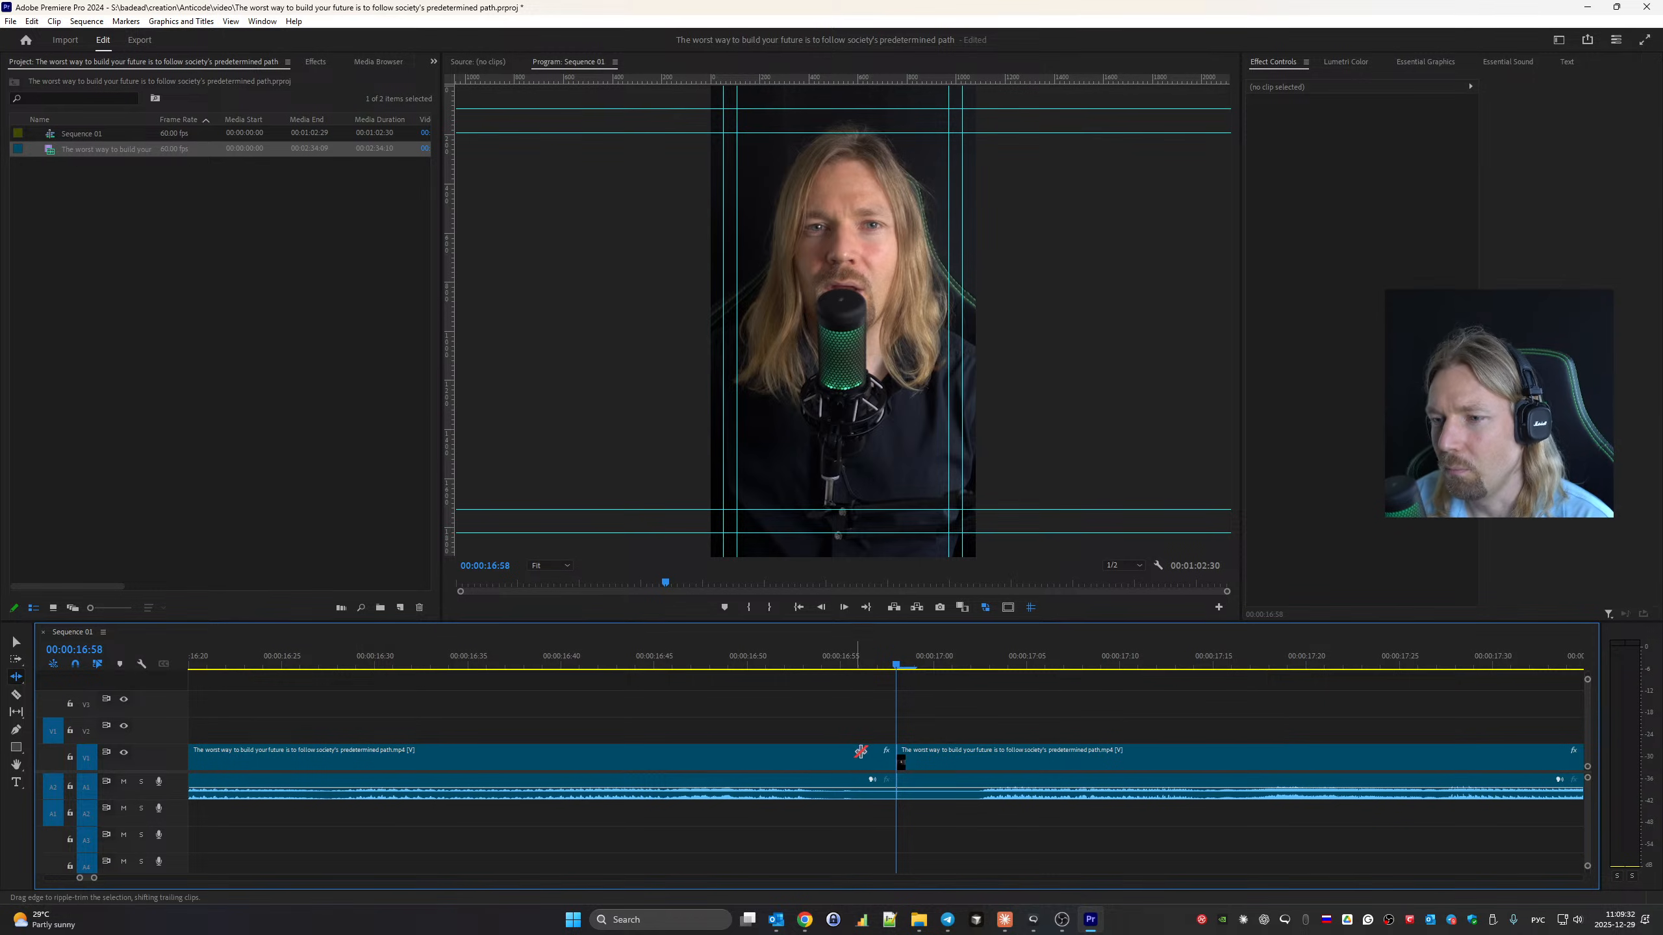
Extend the outgoing clip at the cut near 17 seconds by about 3 frames with a ripple edit, and play the join.
left_click_drag(891, 761, 938, 759)
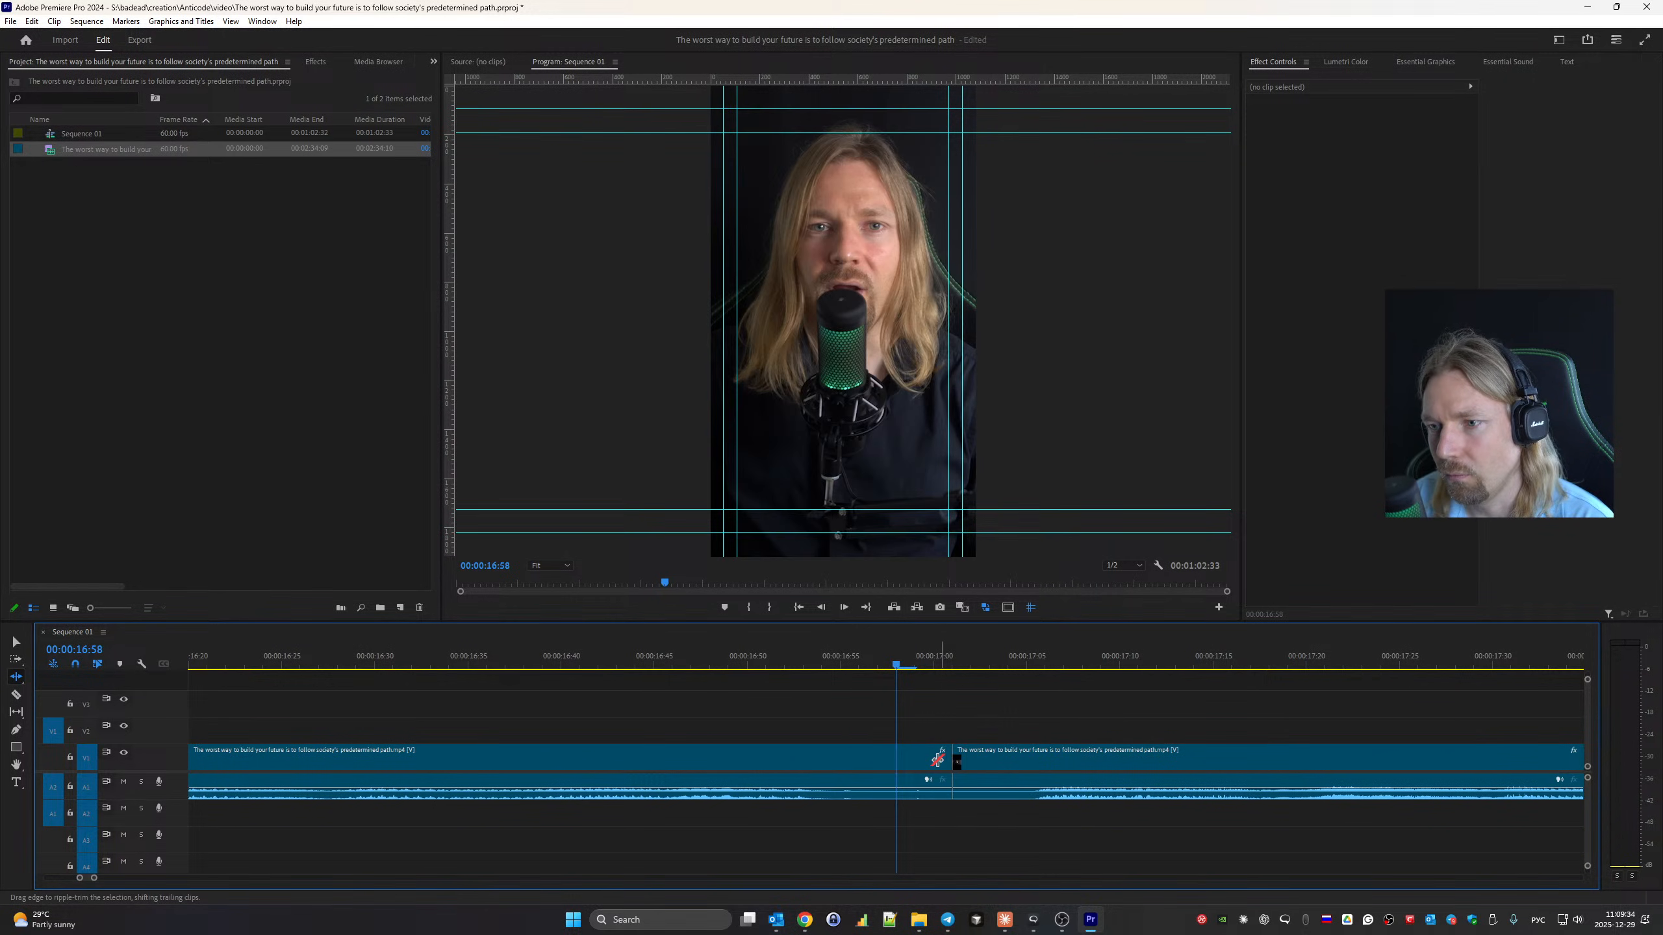
scroll(592, 699, "up", 5)
key("space")
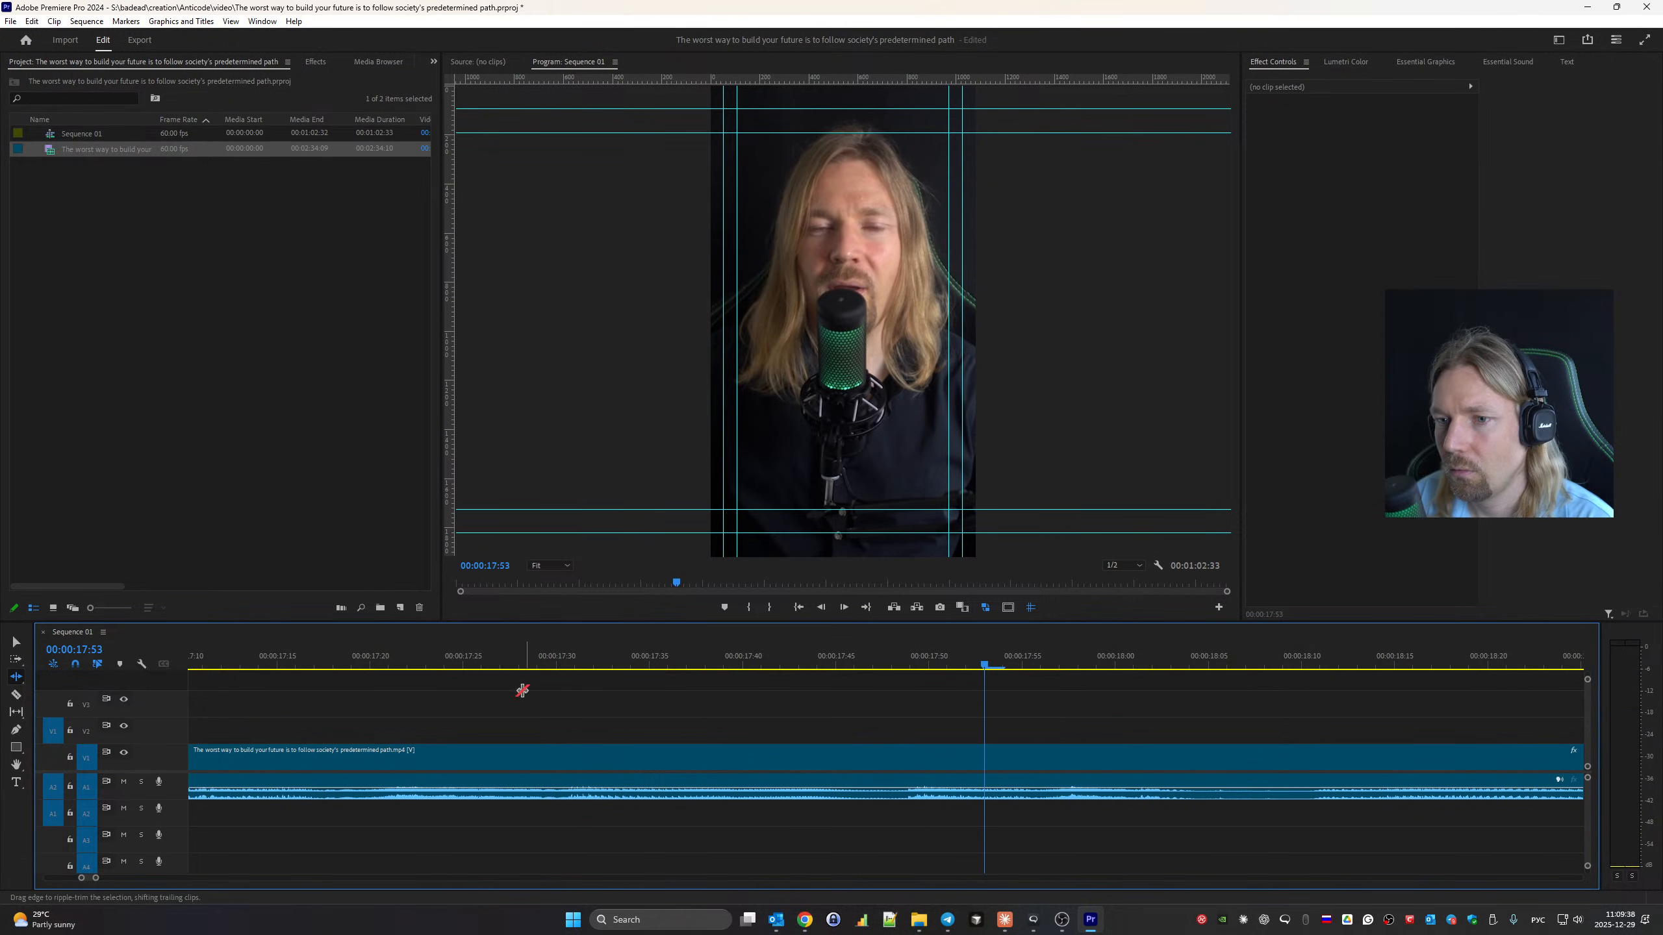
Ripple-trim about 7 frames of pause at the cut near 20.5 seconds, and play the transition.
key("ctrl+k")
mouse_move(902, 766)
left_mouse_down()
mouse_move(839, 762)
mouse_move(891, 773)
left_mouse_up()
scroll(371, 692, "up", 4)
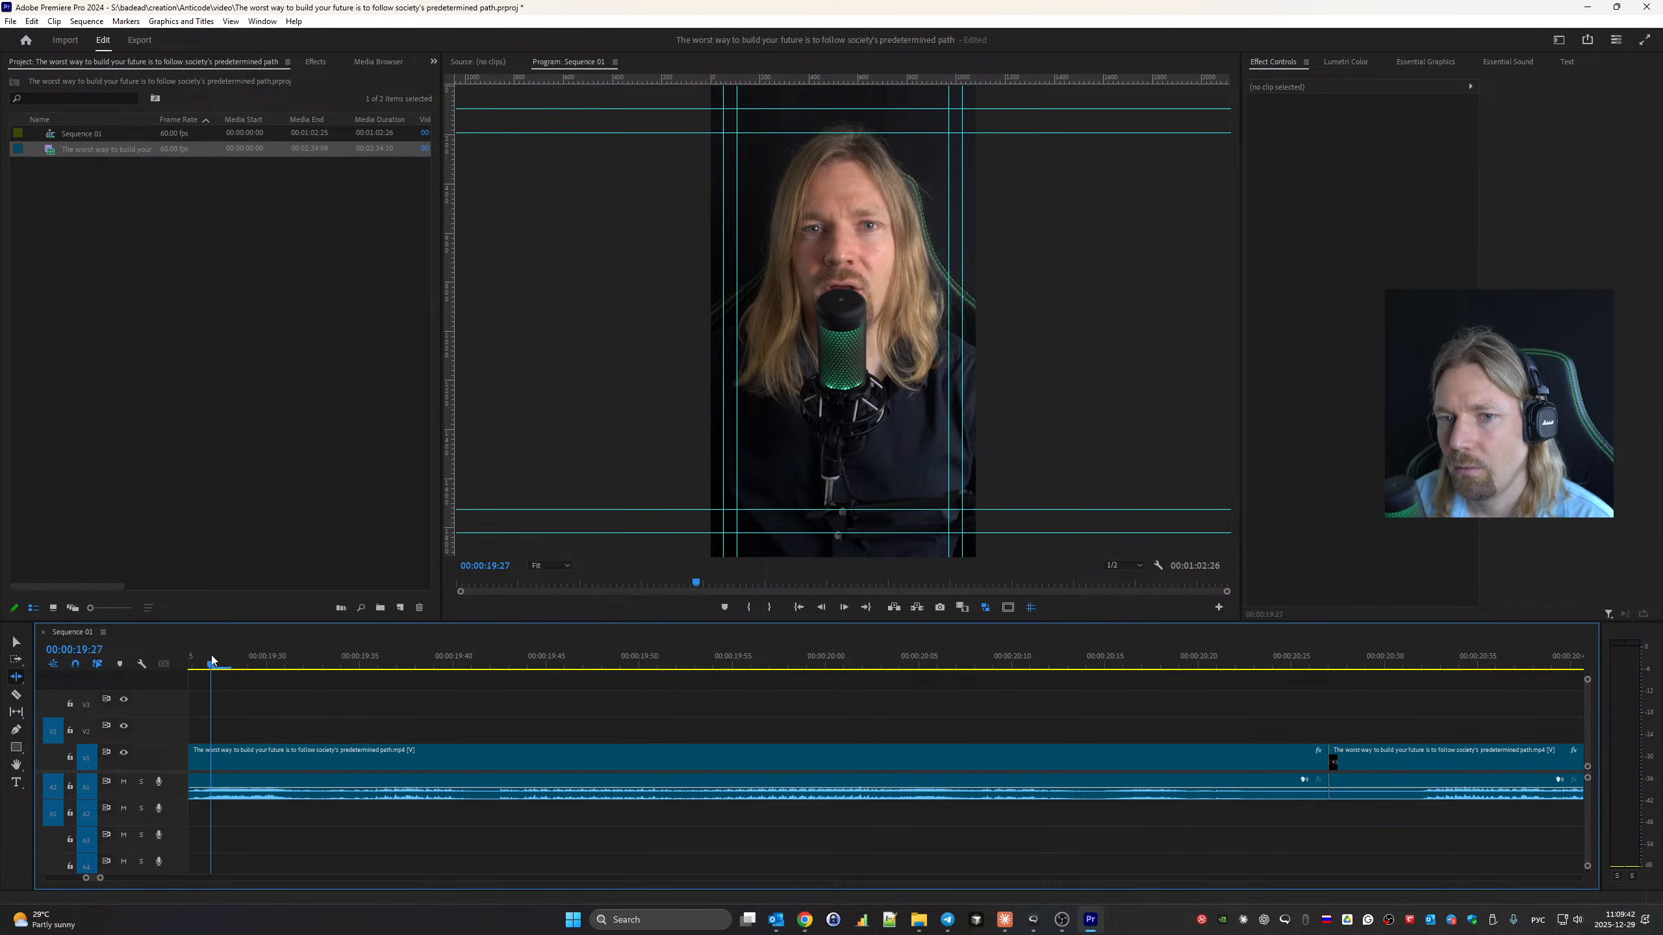
key("space")
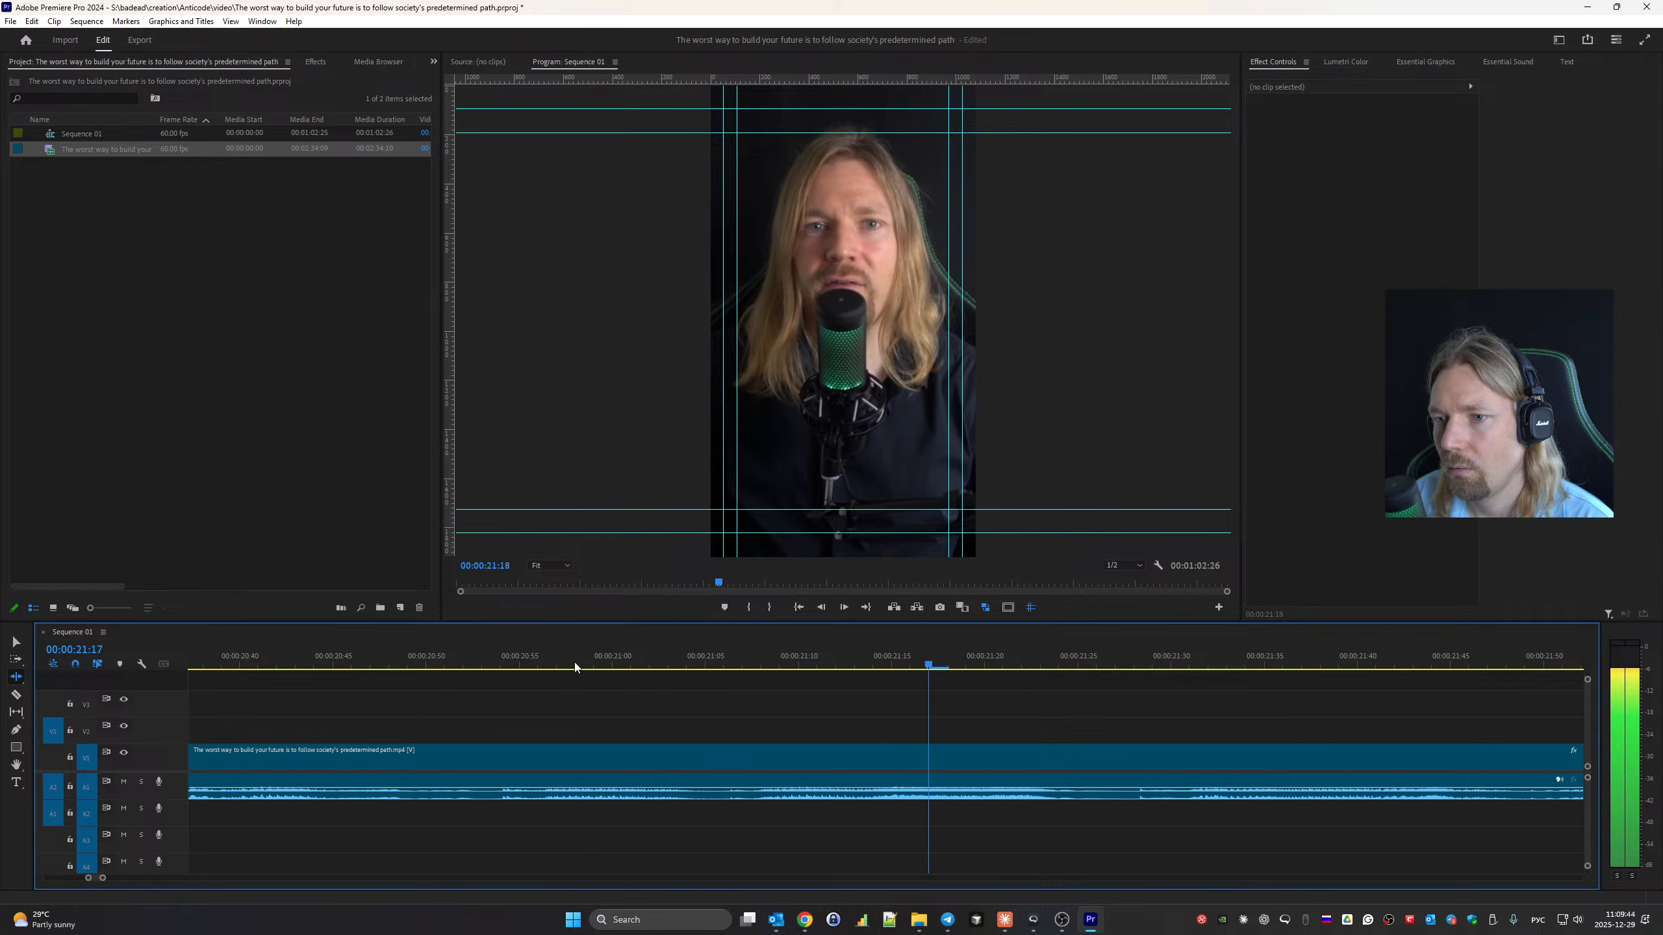
Ripple-trim about 16 frames of pause at the cut near 24.4 seconds, and play the footage around it.
key("Down")
left_click_drag(901, 762, 718, 756)
scroll(660, 798, "up", 3)
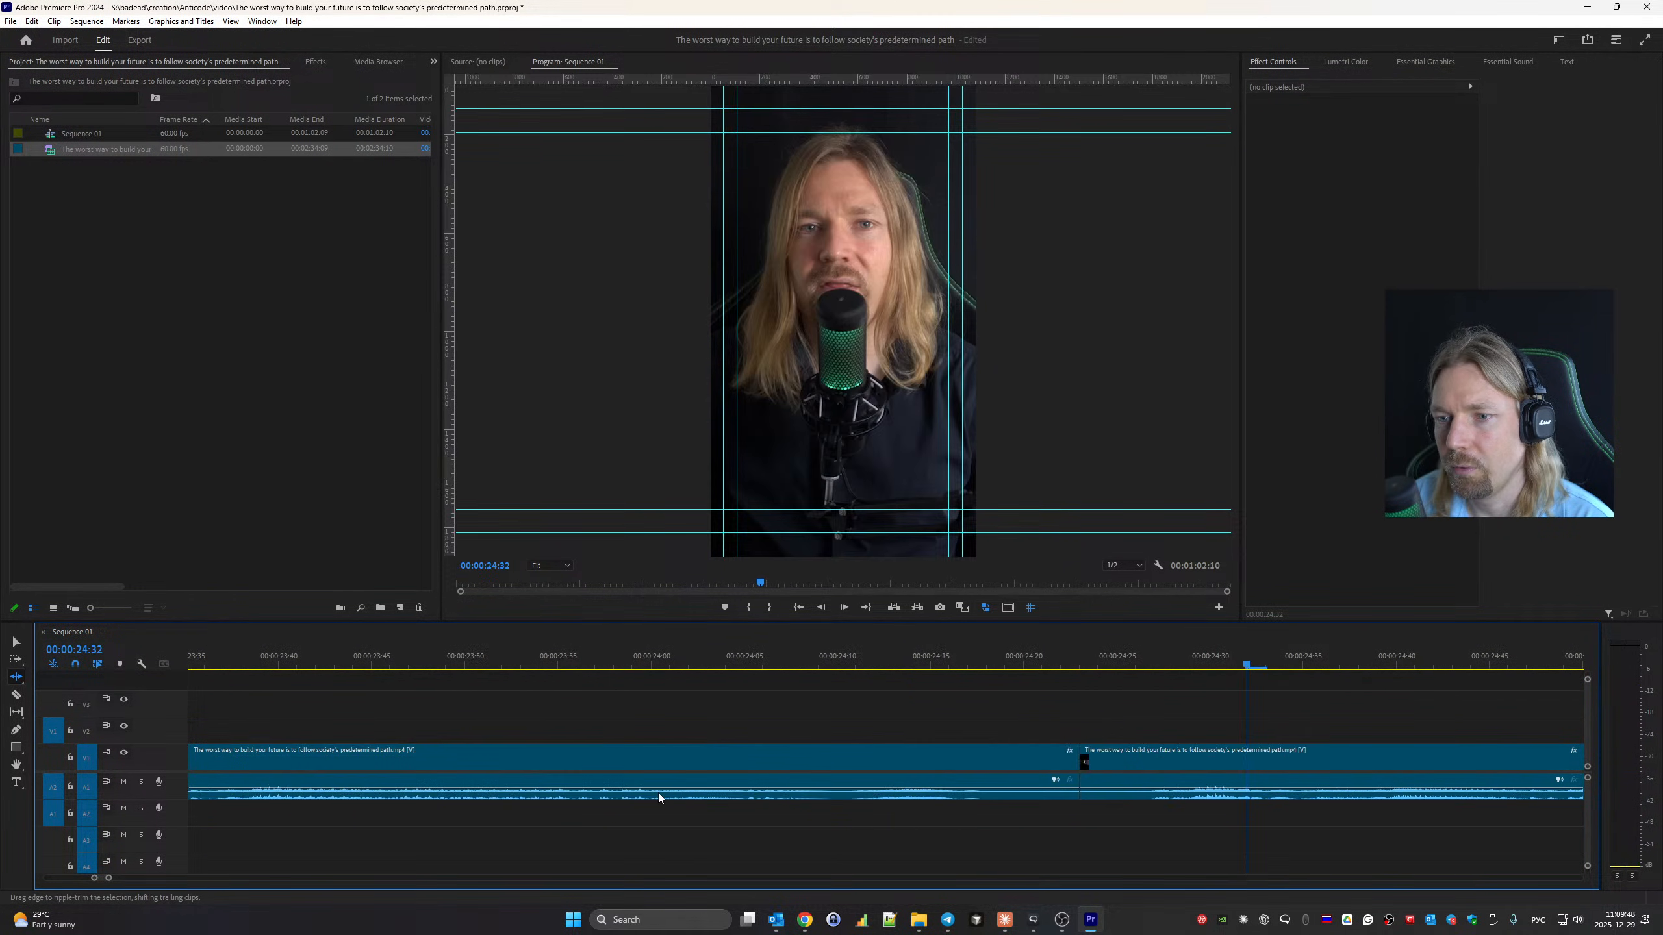
scroll(659, 793, "up", 3)
left_click(243, 649)
key("space")
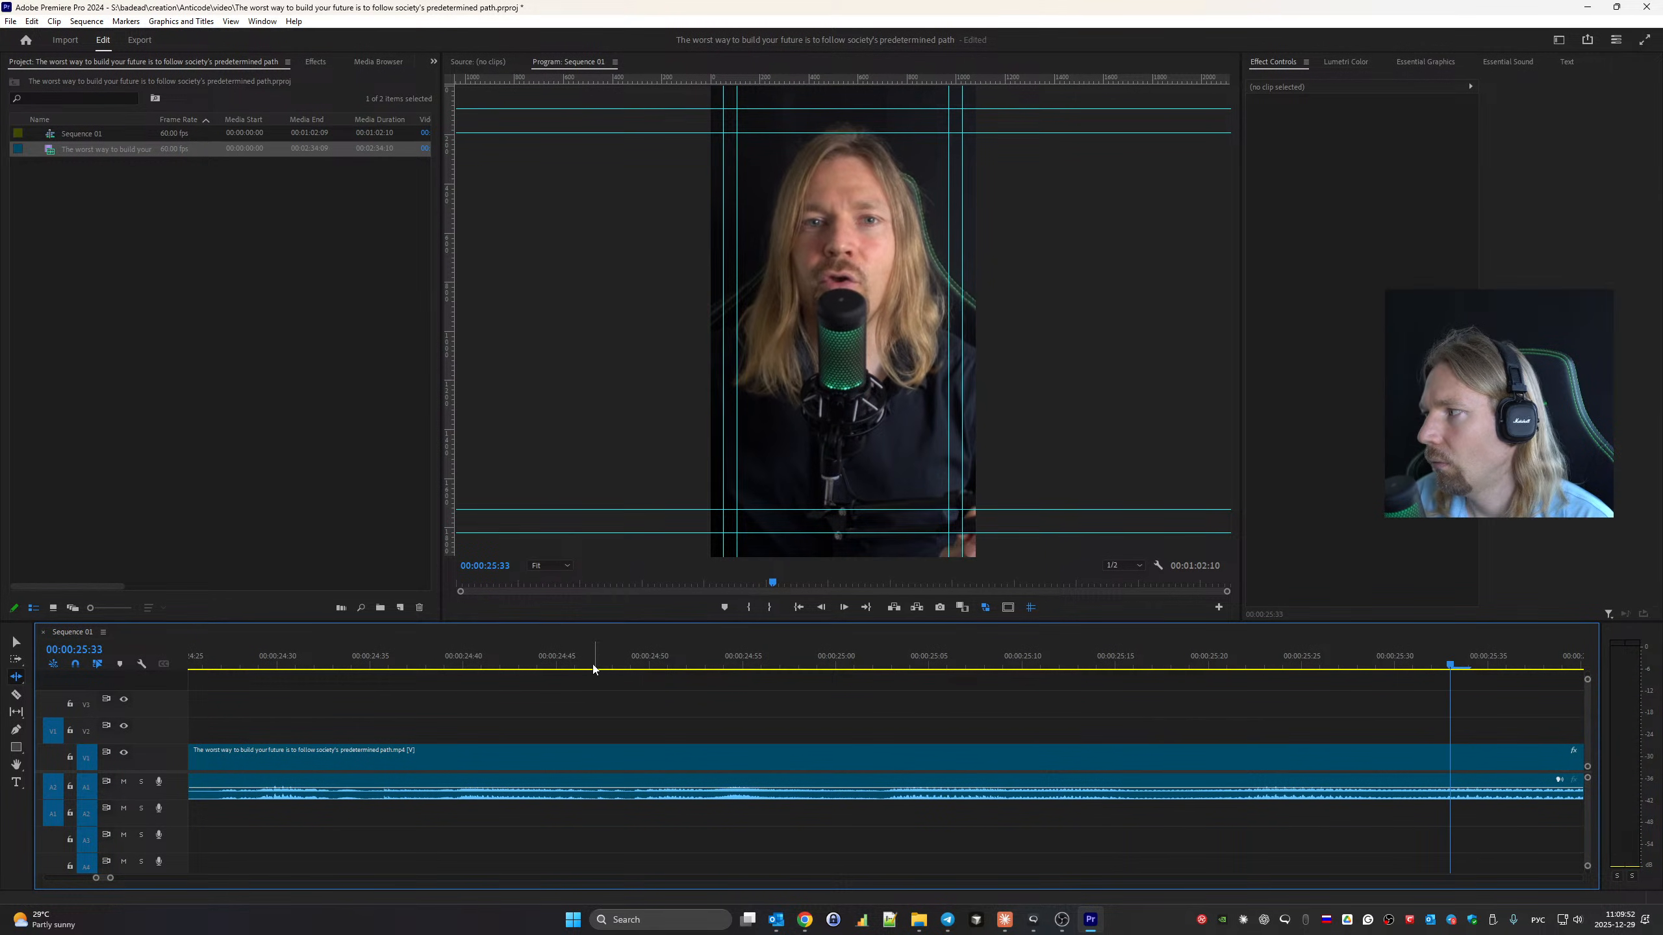
Ripple-trim about 3 more frames from the outgoing clip at the cut near 24.4 seconds, and replay the join.
key("Up")
left_click_drag(887, 763, 841, 762)
scroll(852, 762, "up", 3)
key("space")
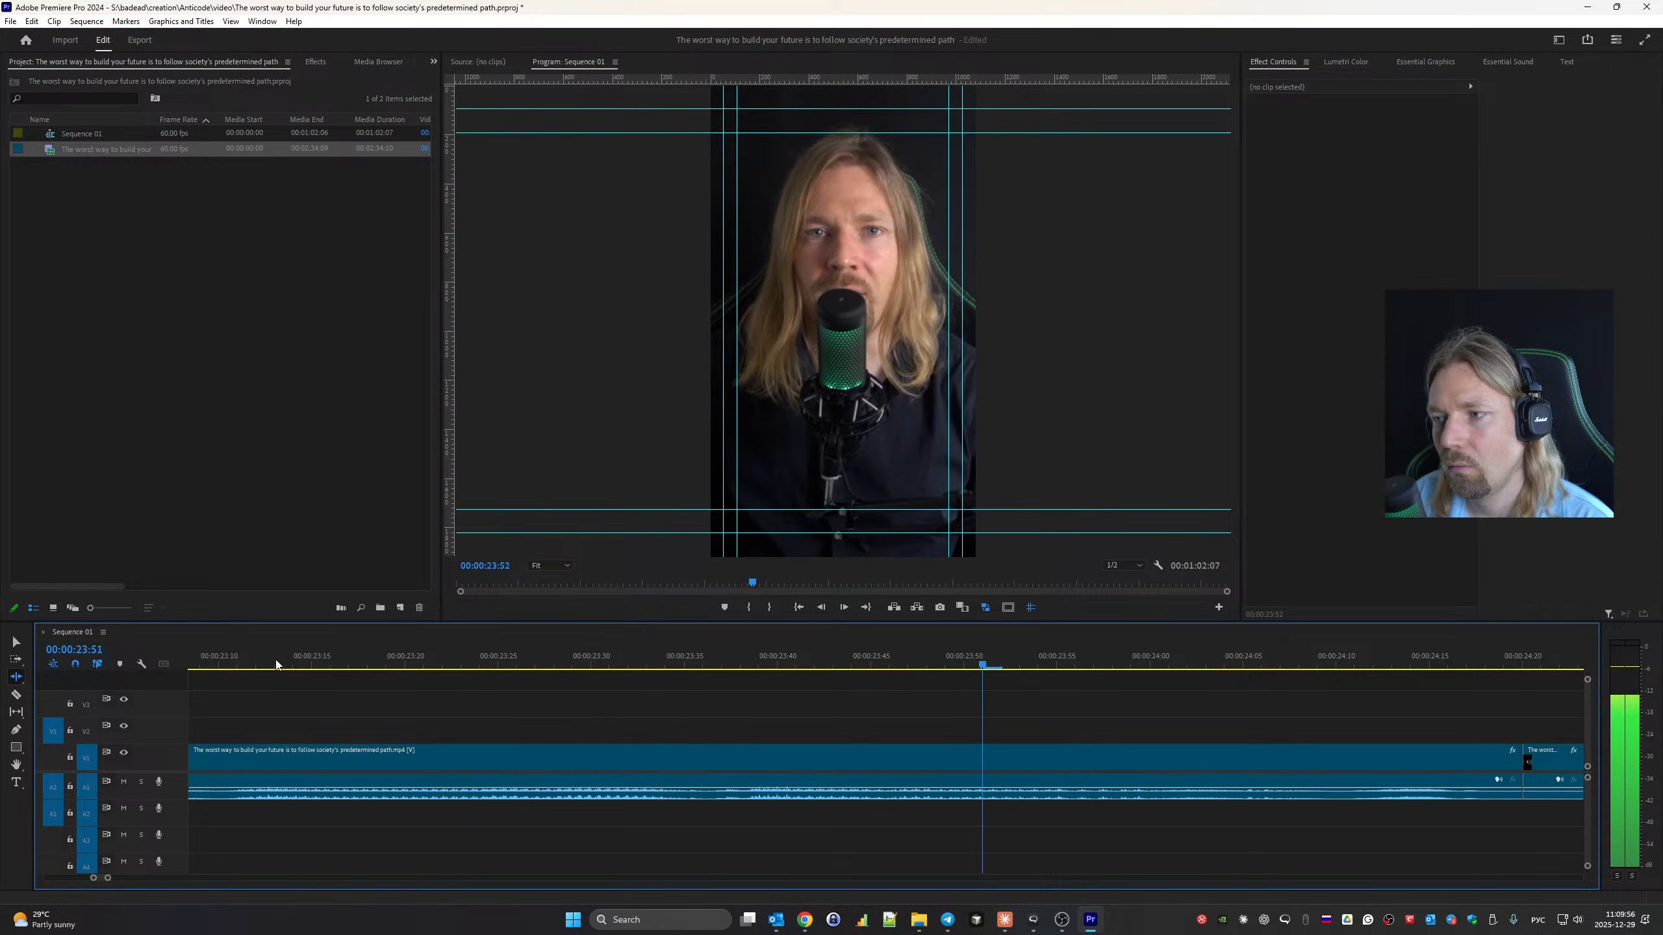
Ripple-trim about 6 frames from the start of the clip following the cut near 28 seconds.
key("Down")
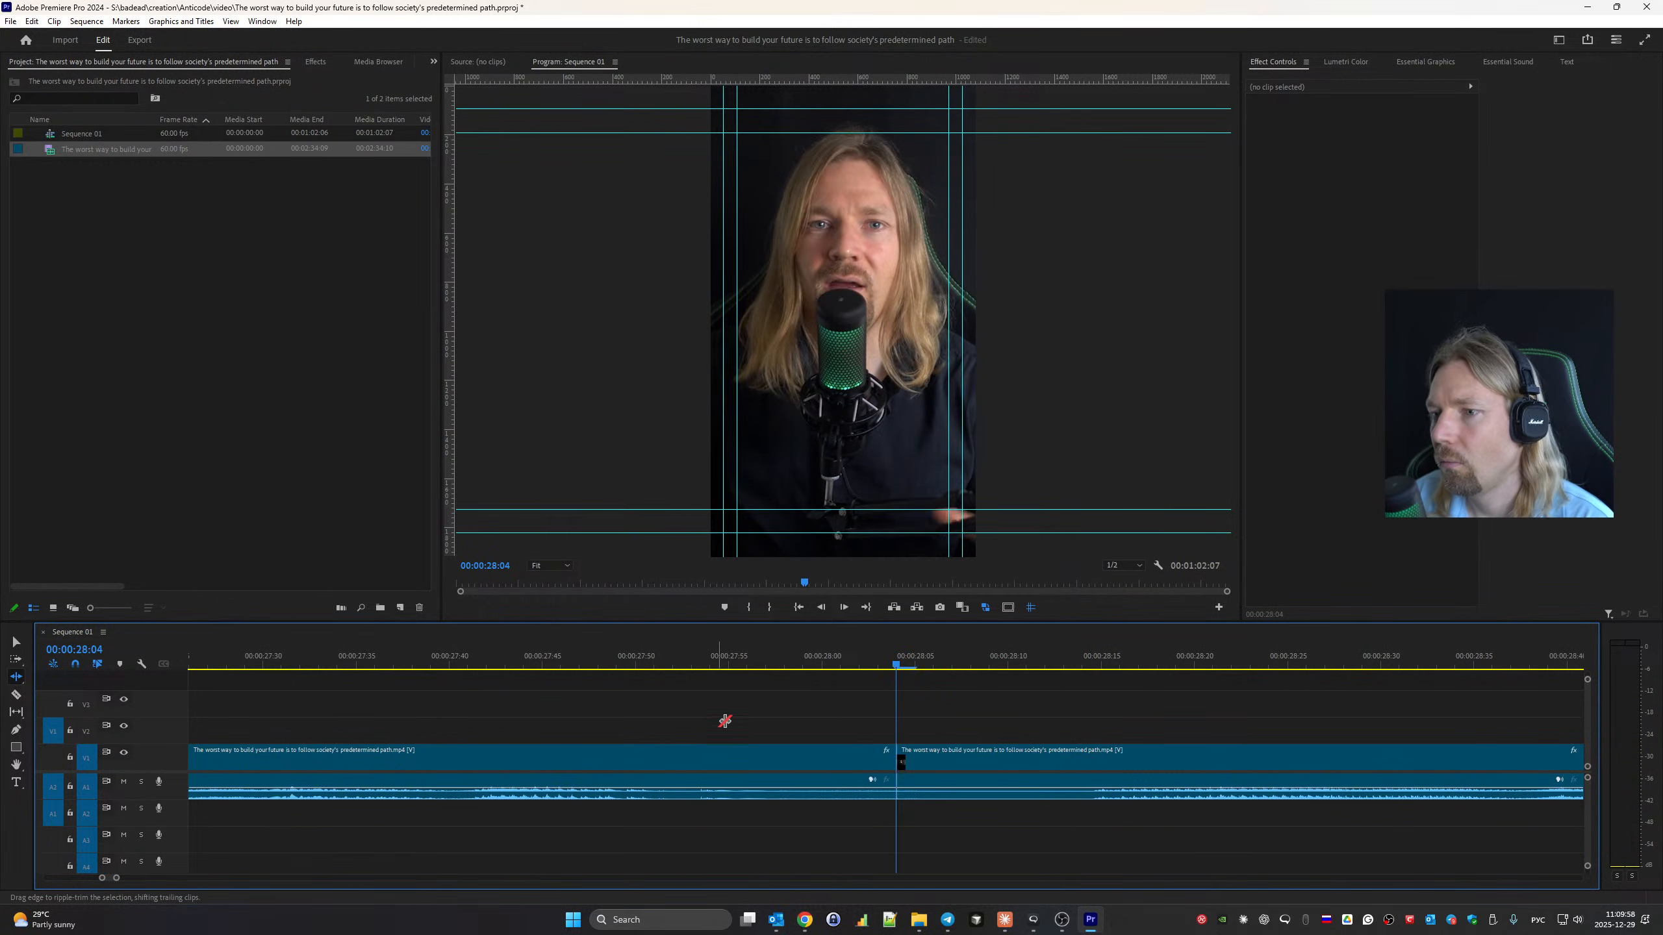
left_click_drag(902, 762, 1013, 762)
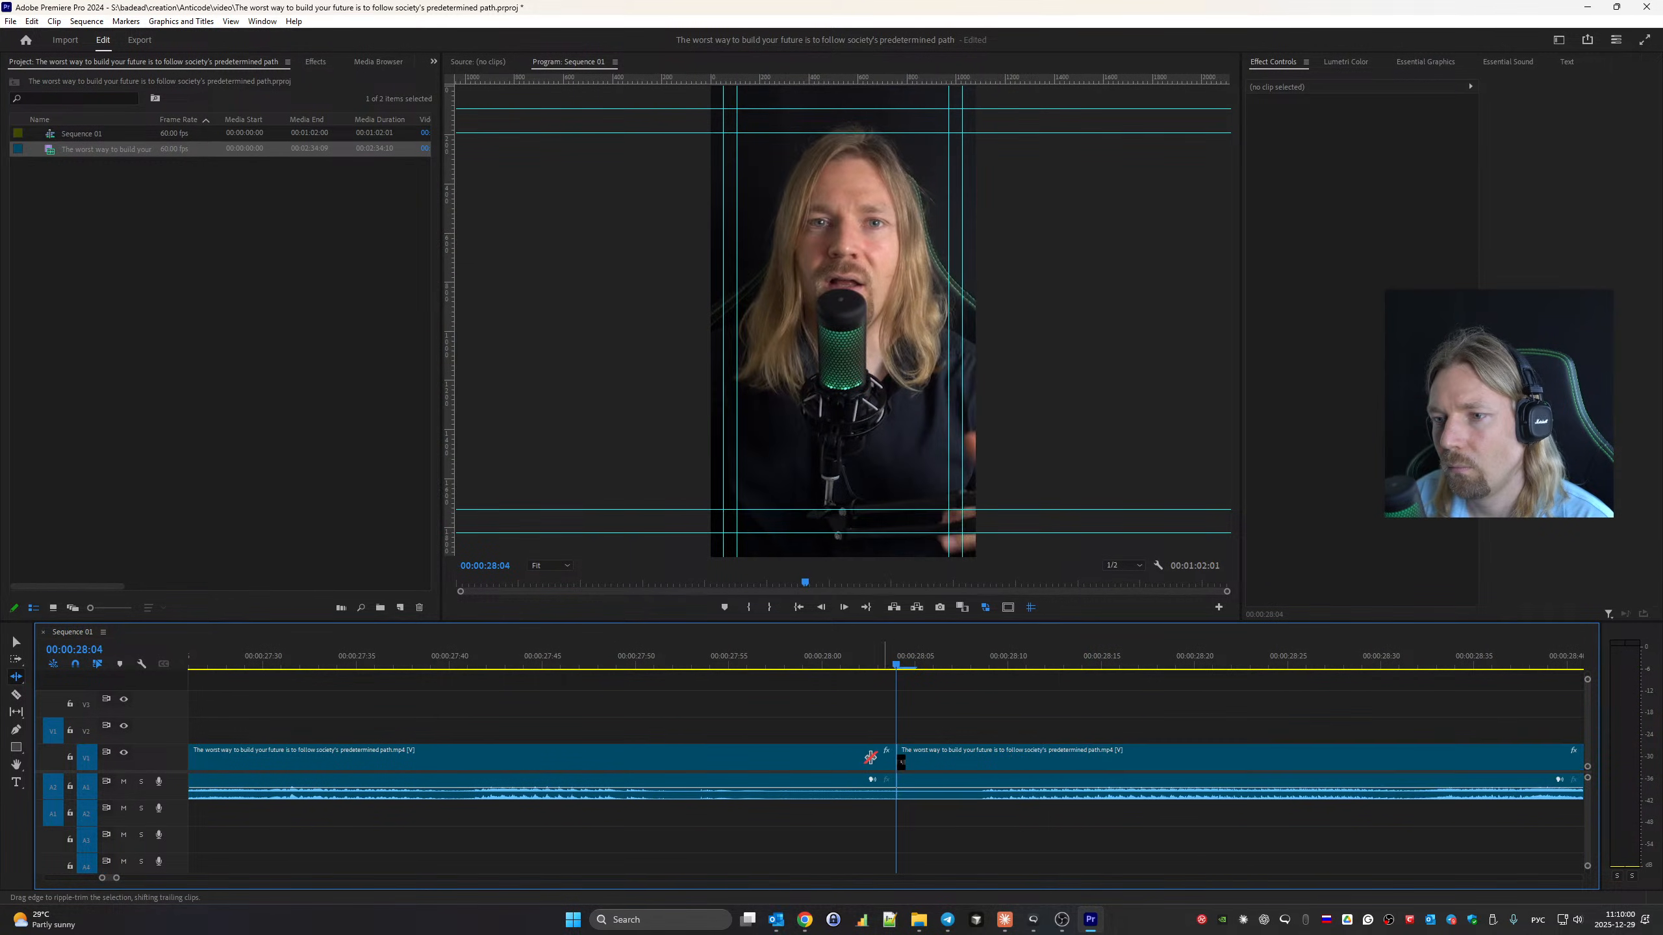
Play on past the cut at 00:00:28:04 and ripple-trim 13 frames off the start of the clip at the 00:00:29:49 cut.
scroll(840, 769, "up", 4)
left_click(263, 662)
key("space")
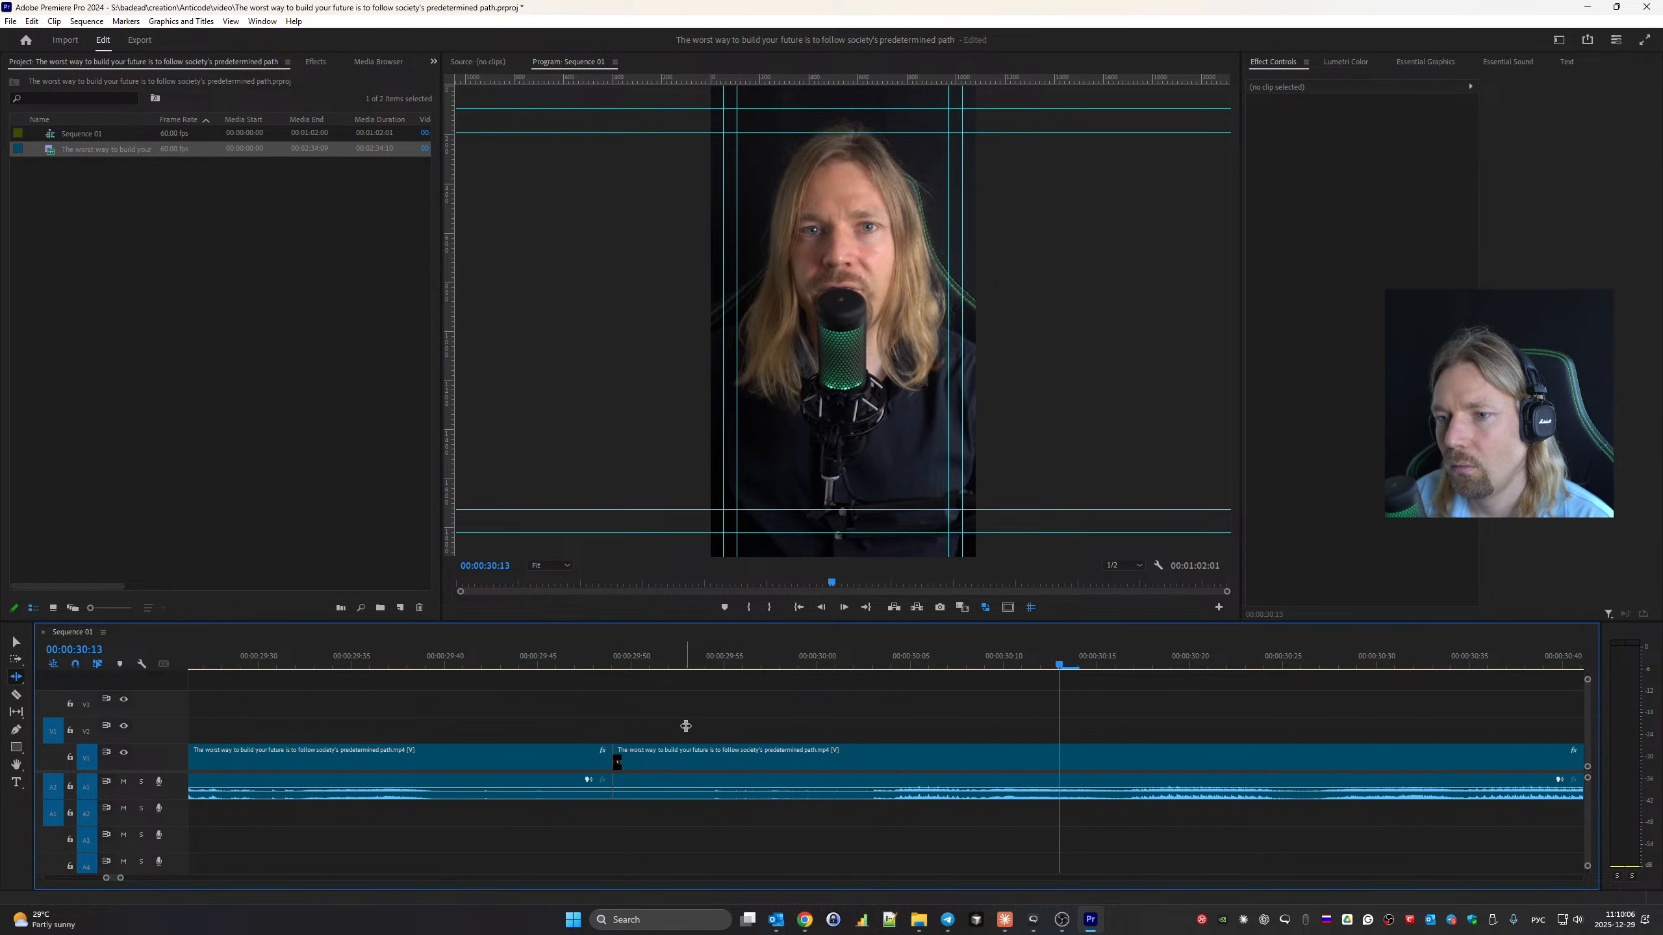
left_click_drag(618, 759, 859, 760)
Play across the 00:00:29:49 cut to check it, and audition the start of the clip at the 00:00:31:45 cut.
scroll(569, 781, "up", 5)
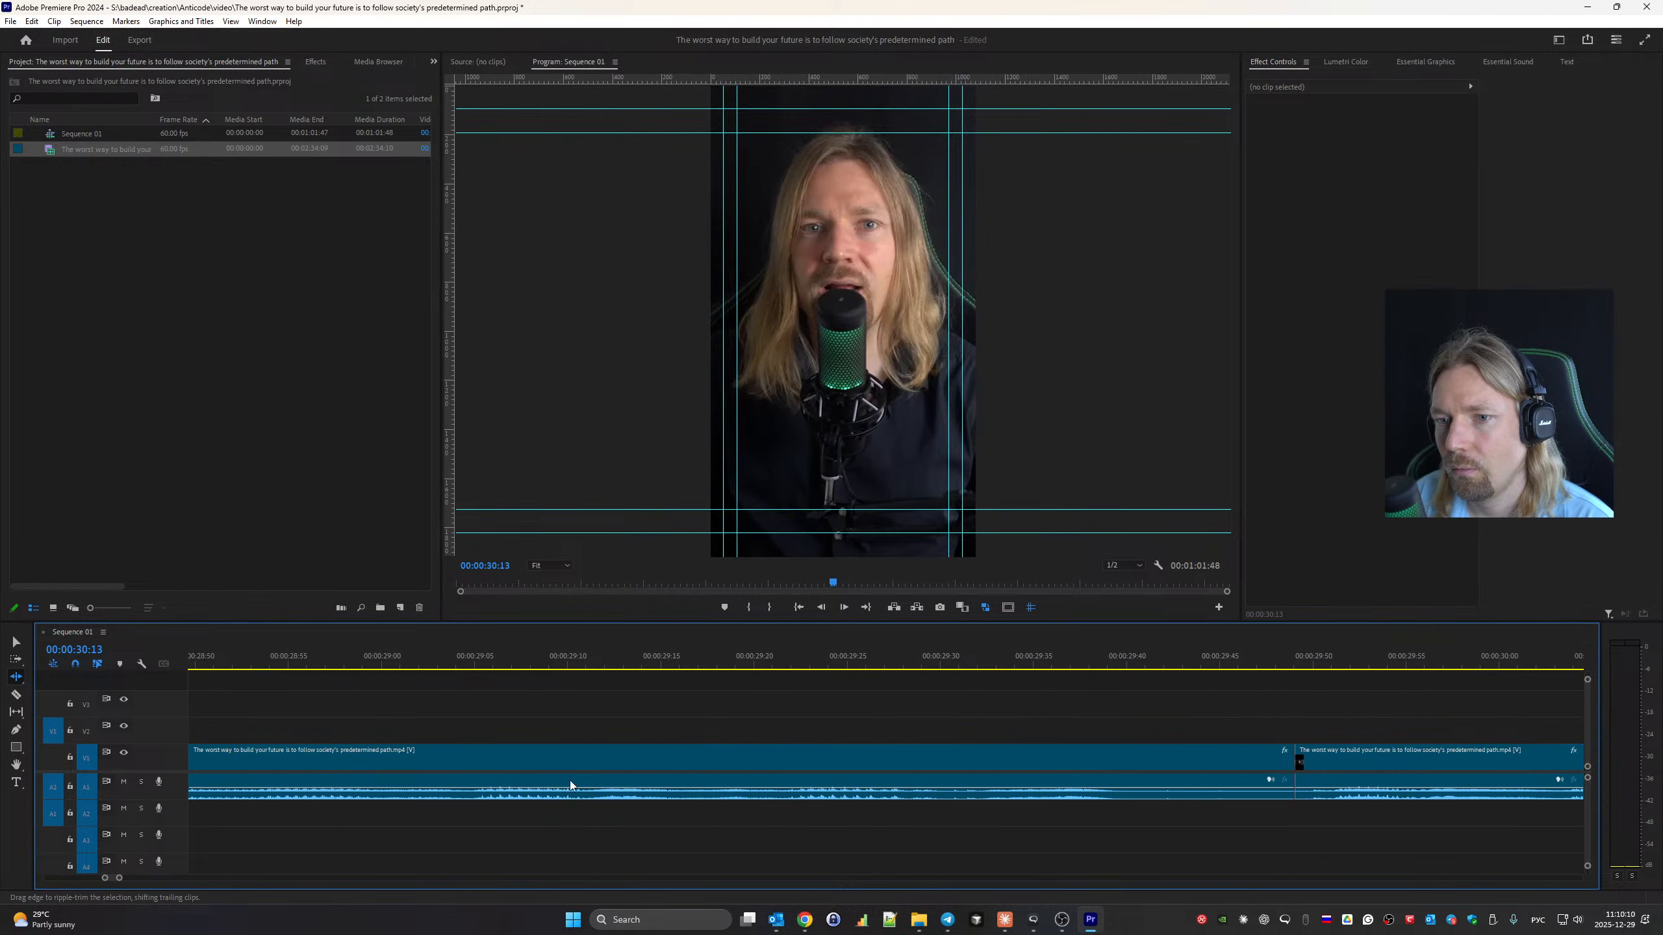
left_click(269, 649)
key("space")
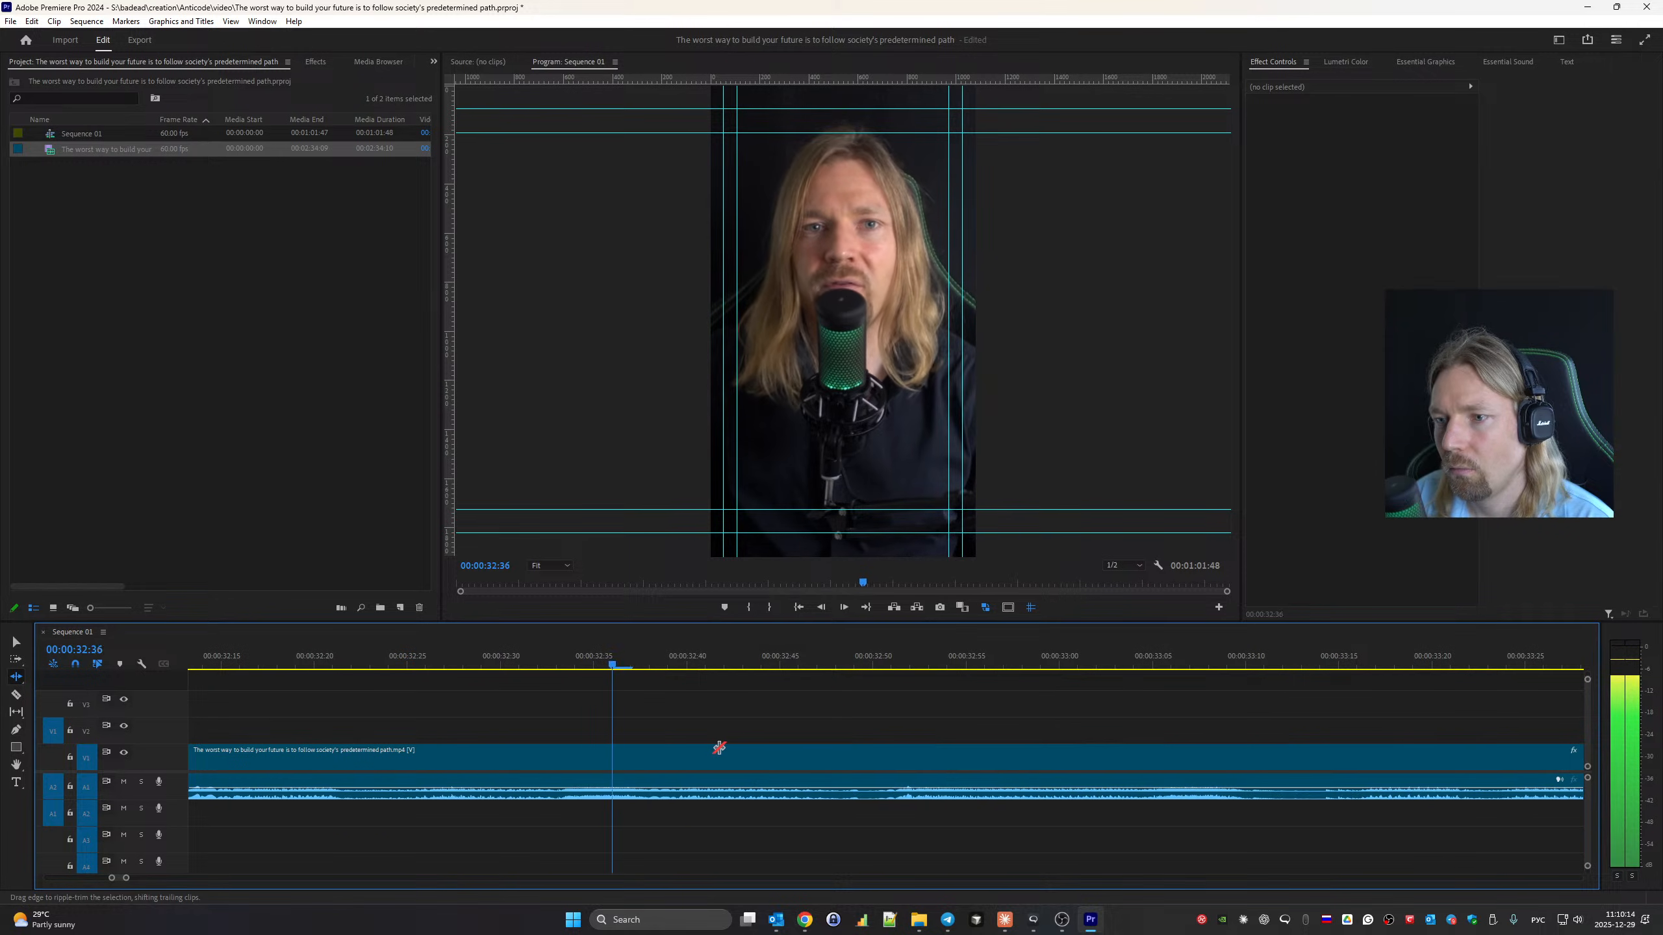
key("space")
key("Up")
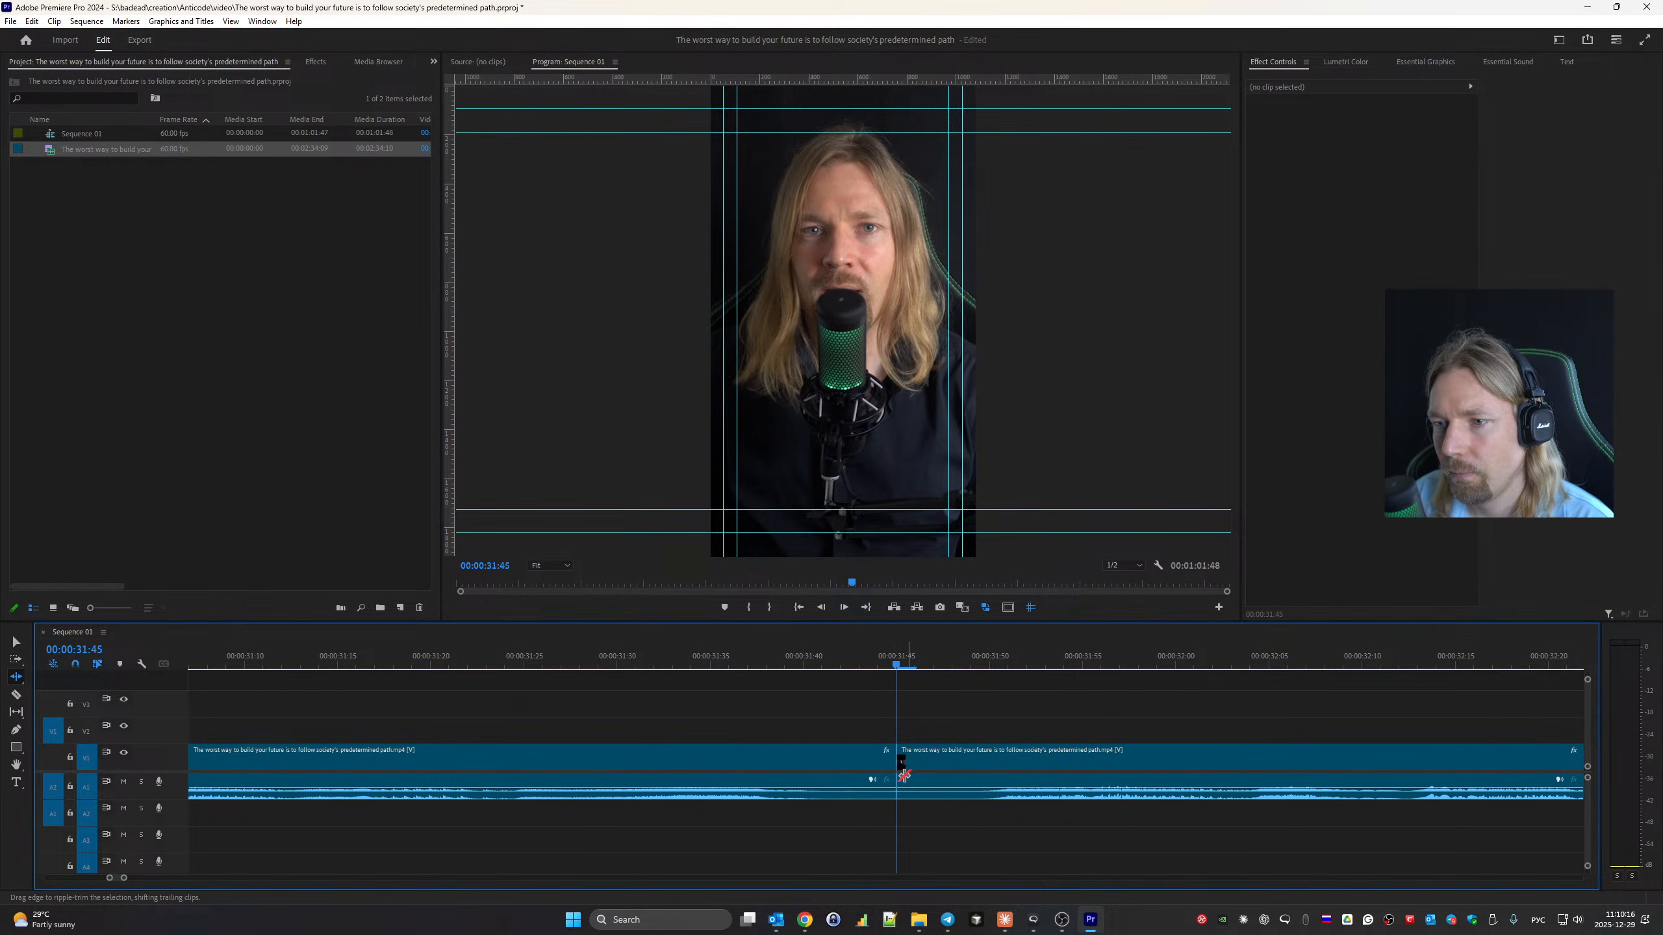
key("space")
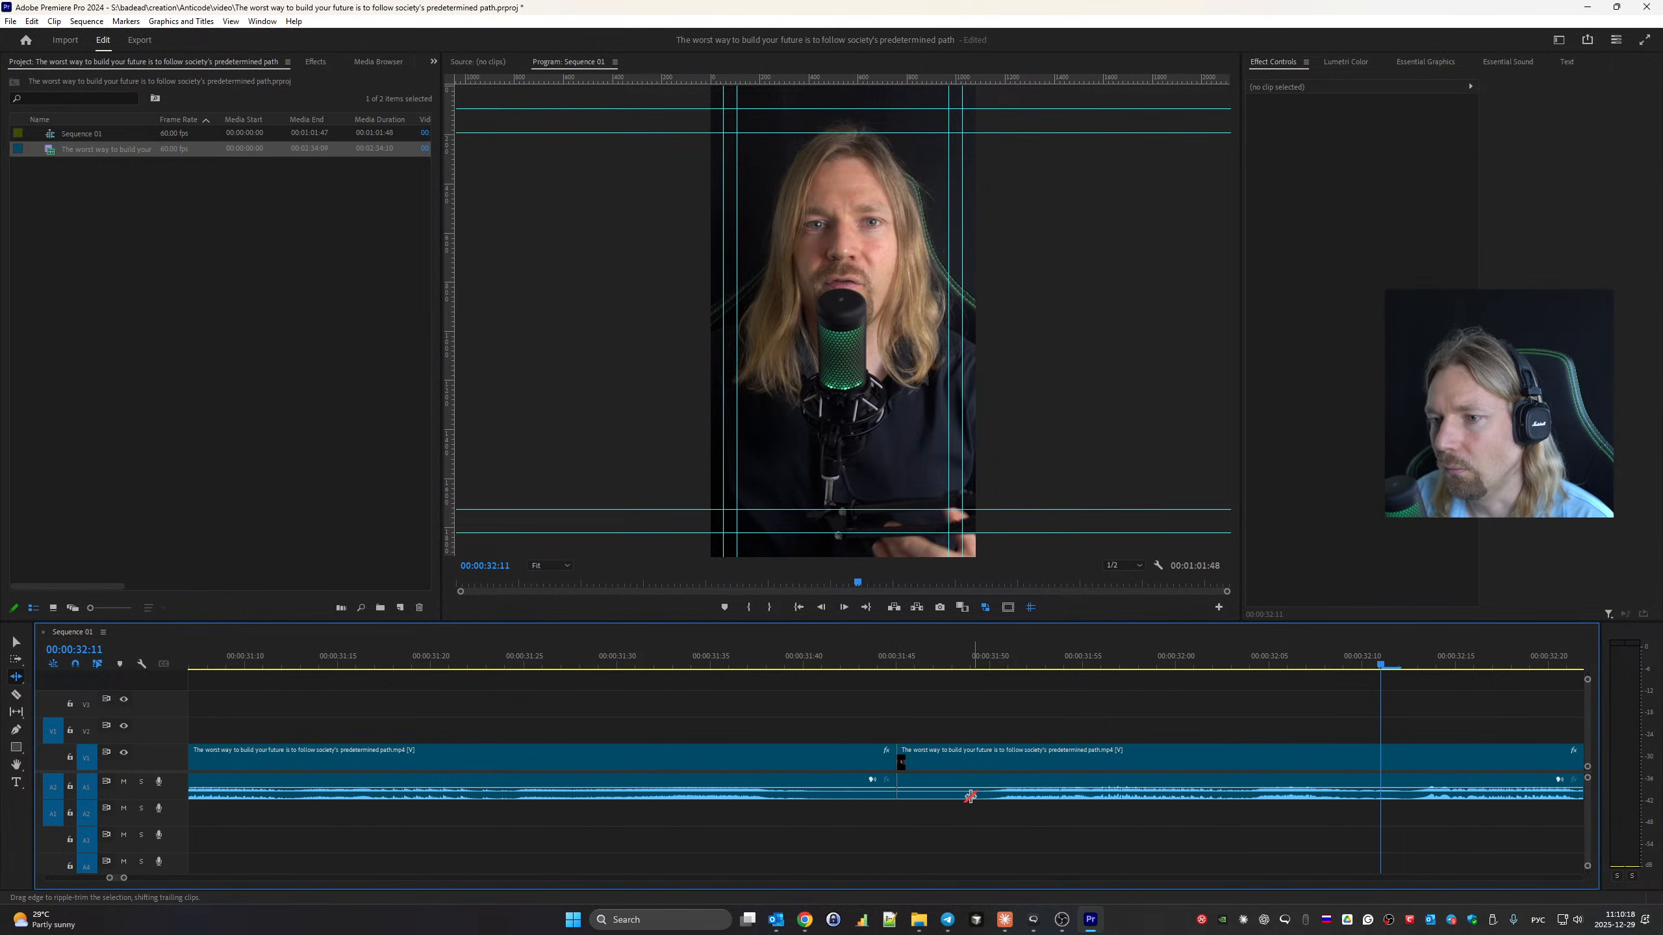
Play across the 00:00:31:45 cut and ripple-trim the pause around the cut near 00:00:34:45.
scroll(277, 649, "up", 3)
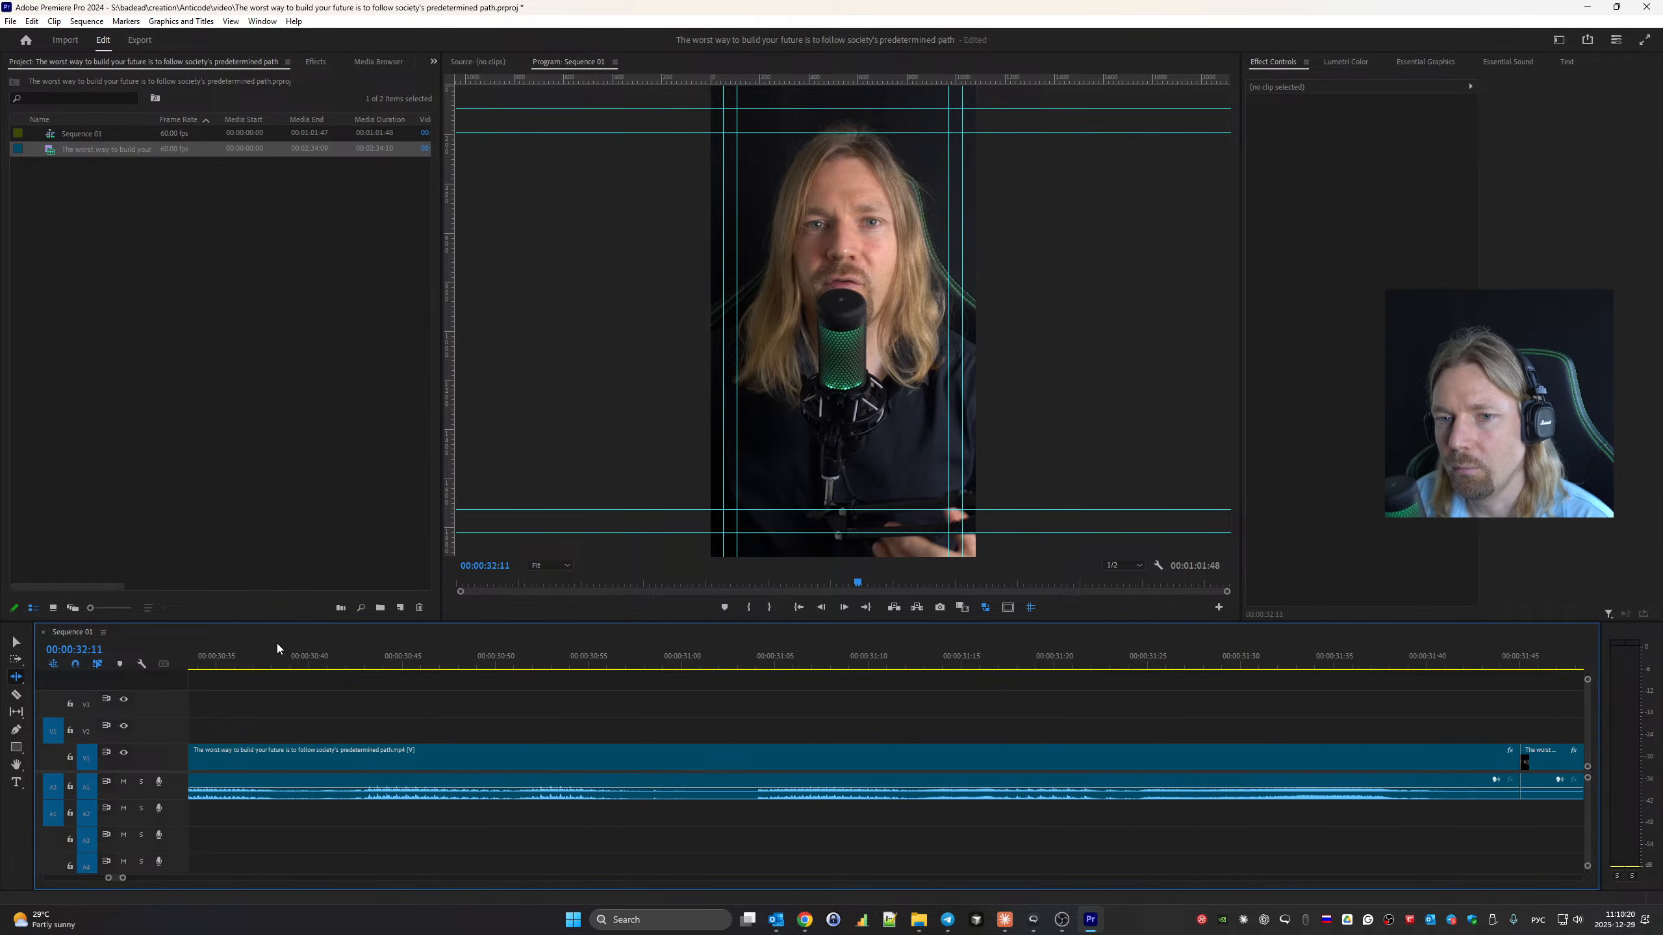
left_click(295, 663)
key("space")
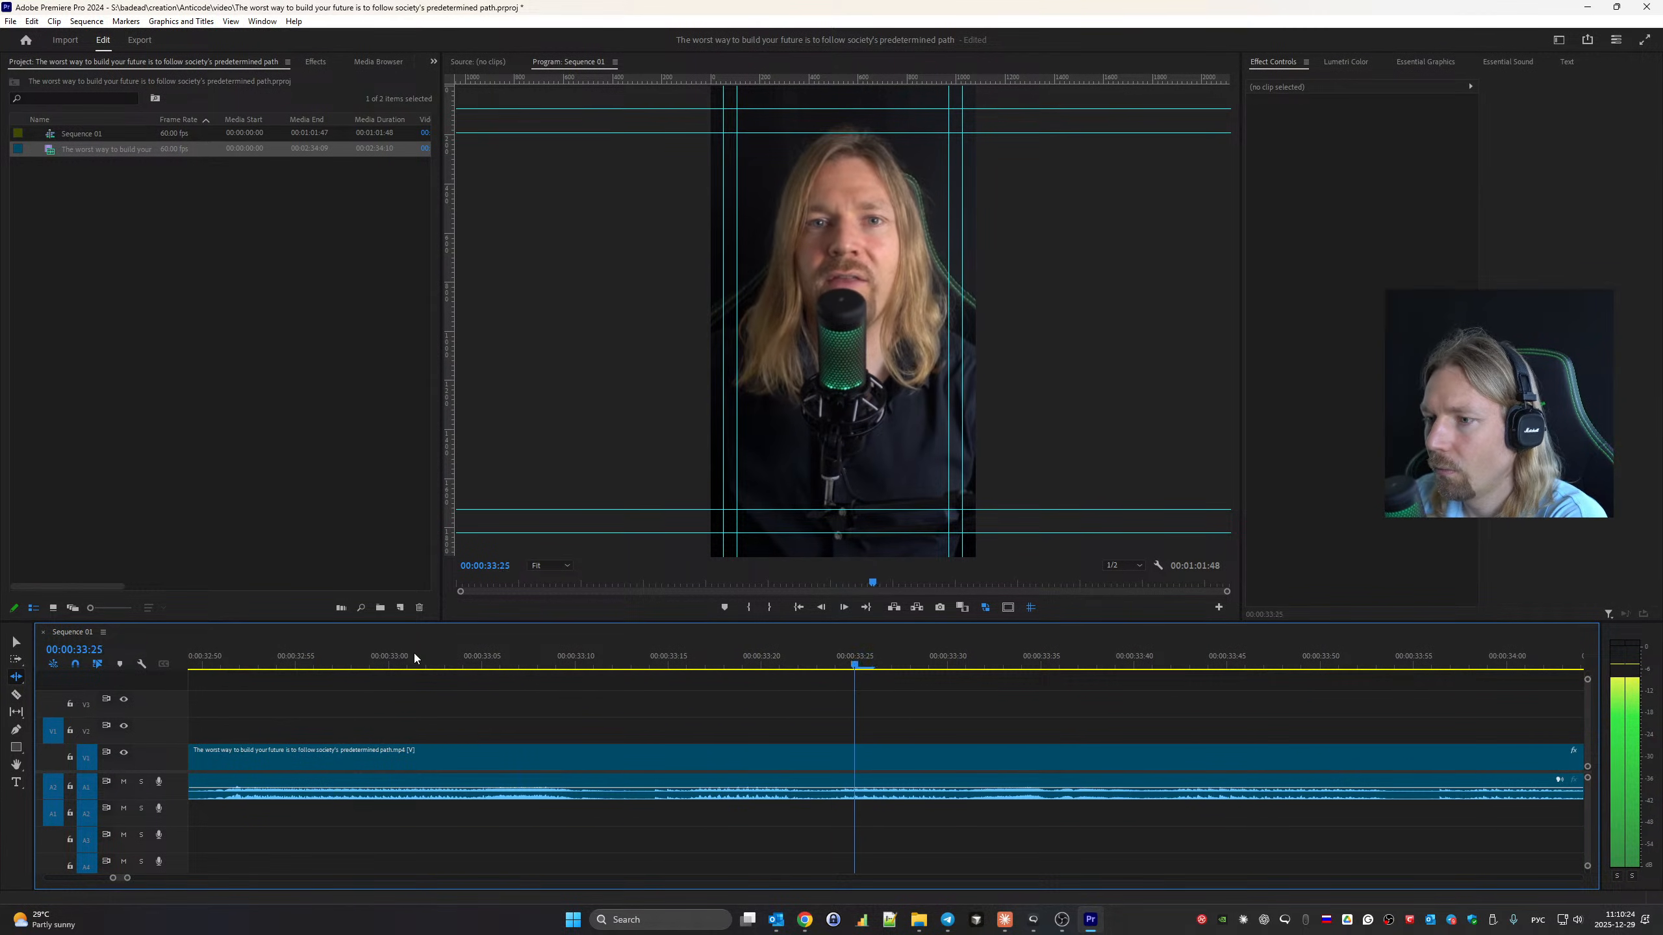
key("space")
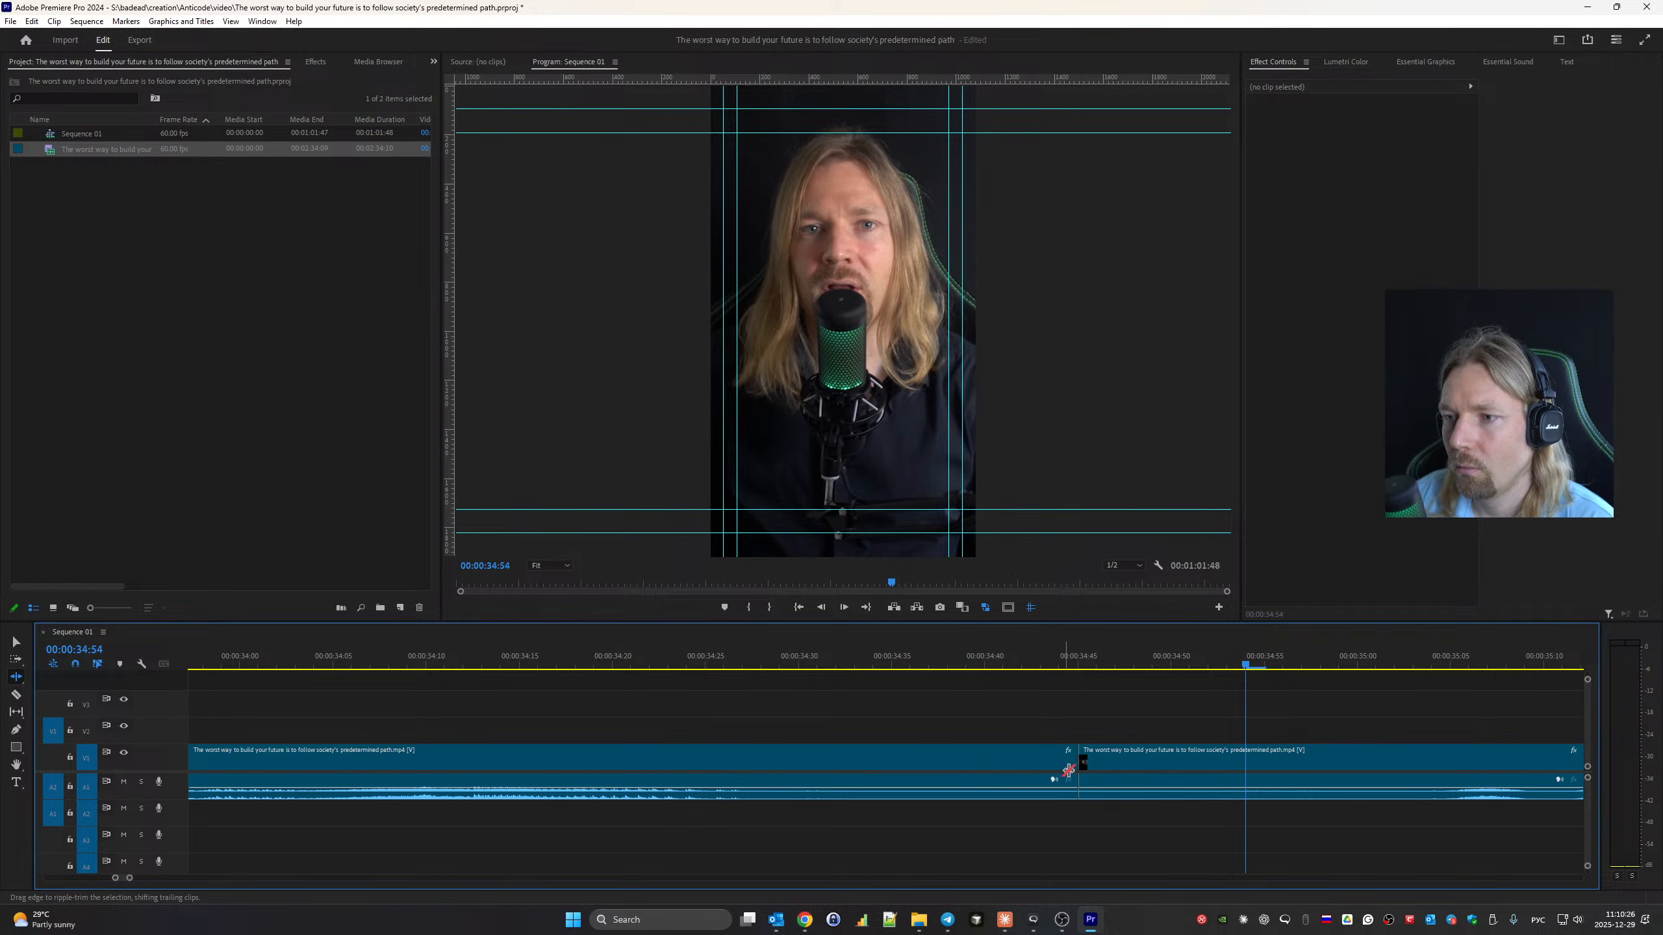
left_click_drag(1071, 759, 1152, 750)
Play across the 00:00:34:36 cut and ripple-trim the pause around the cut at 00:00:37:26.
scroll(917, 754, "up", 5)
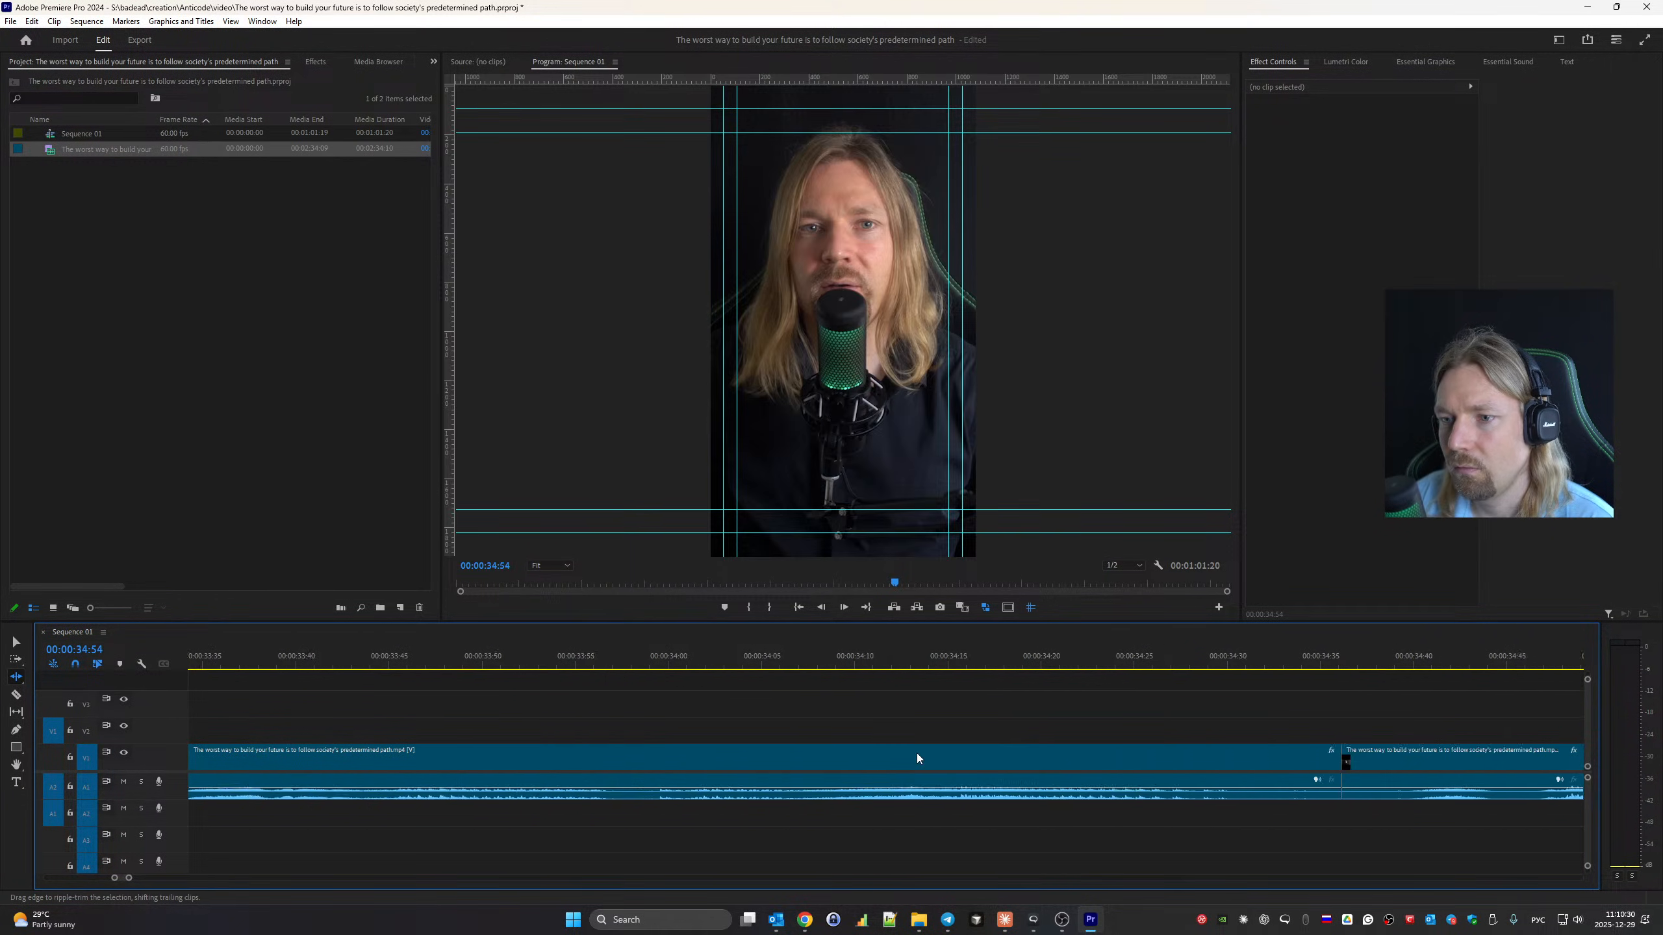
left_click(319, 657)
key("space")
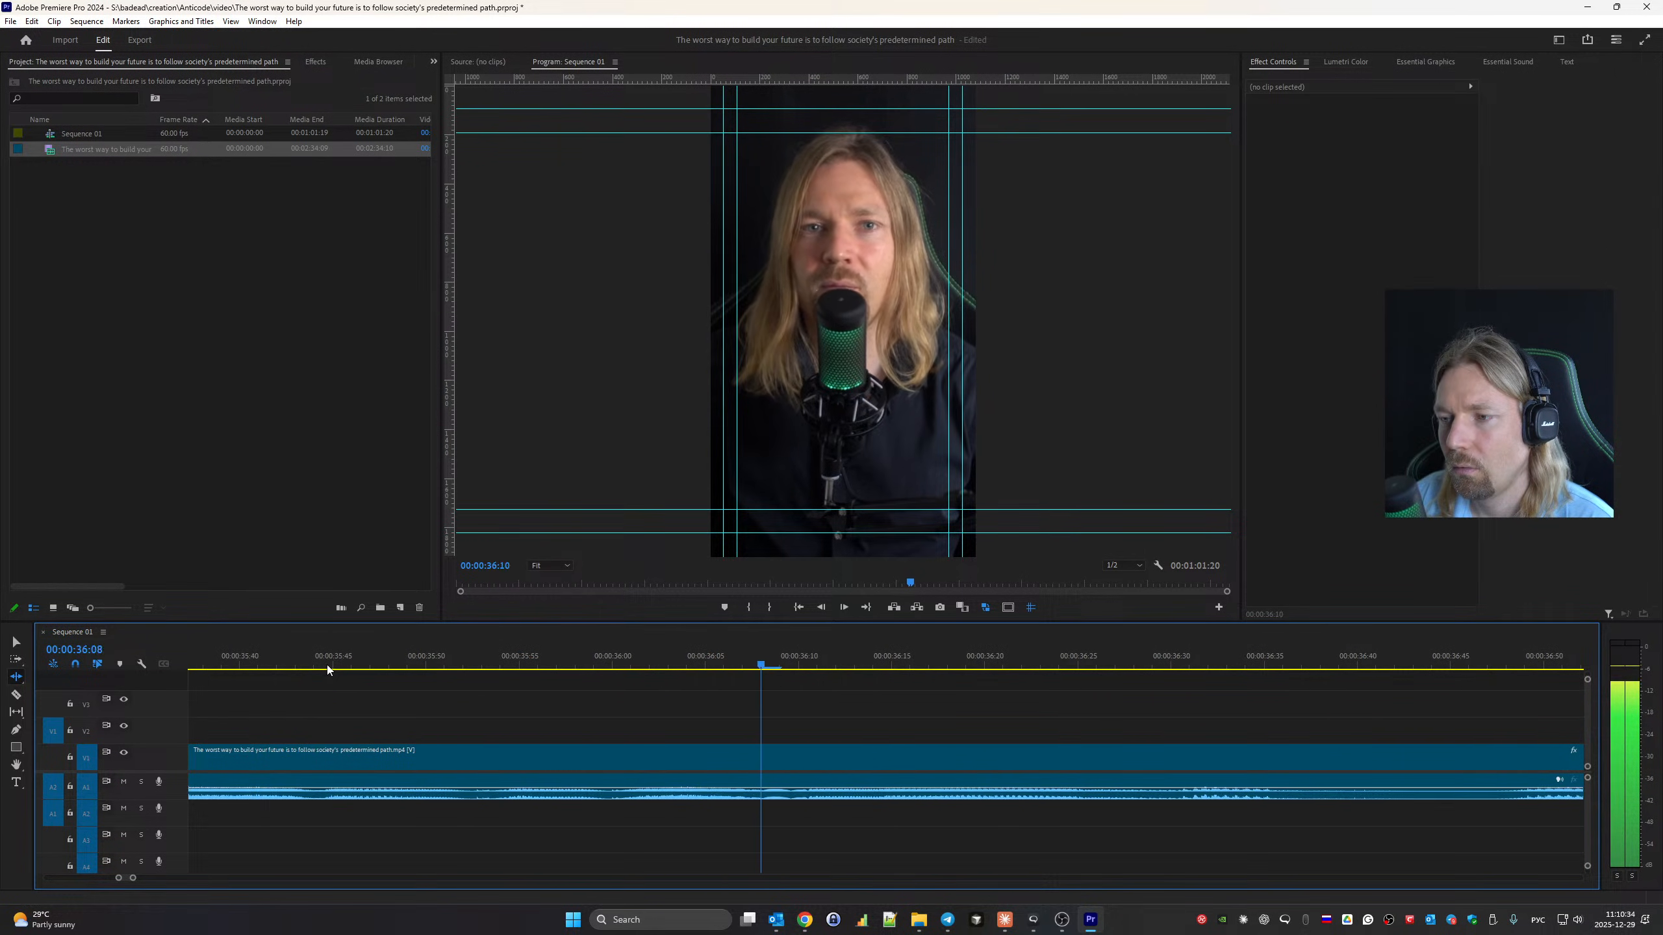
key("ctrl+k")
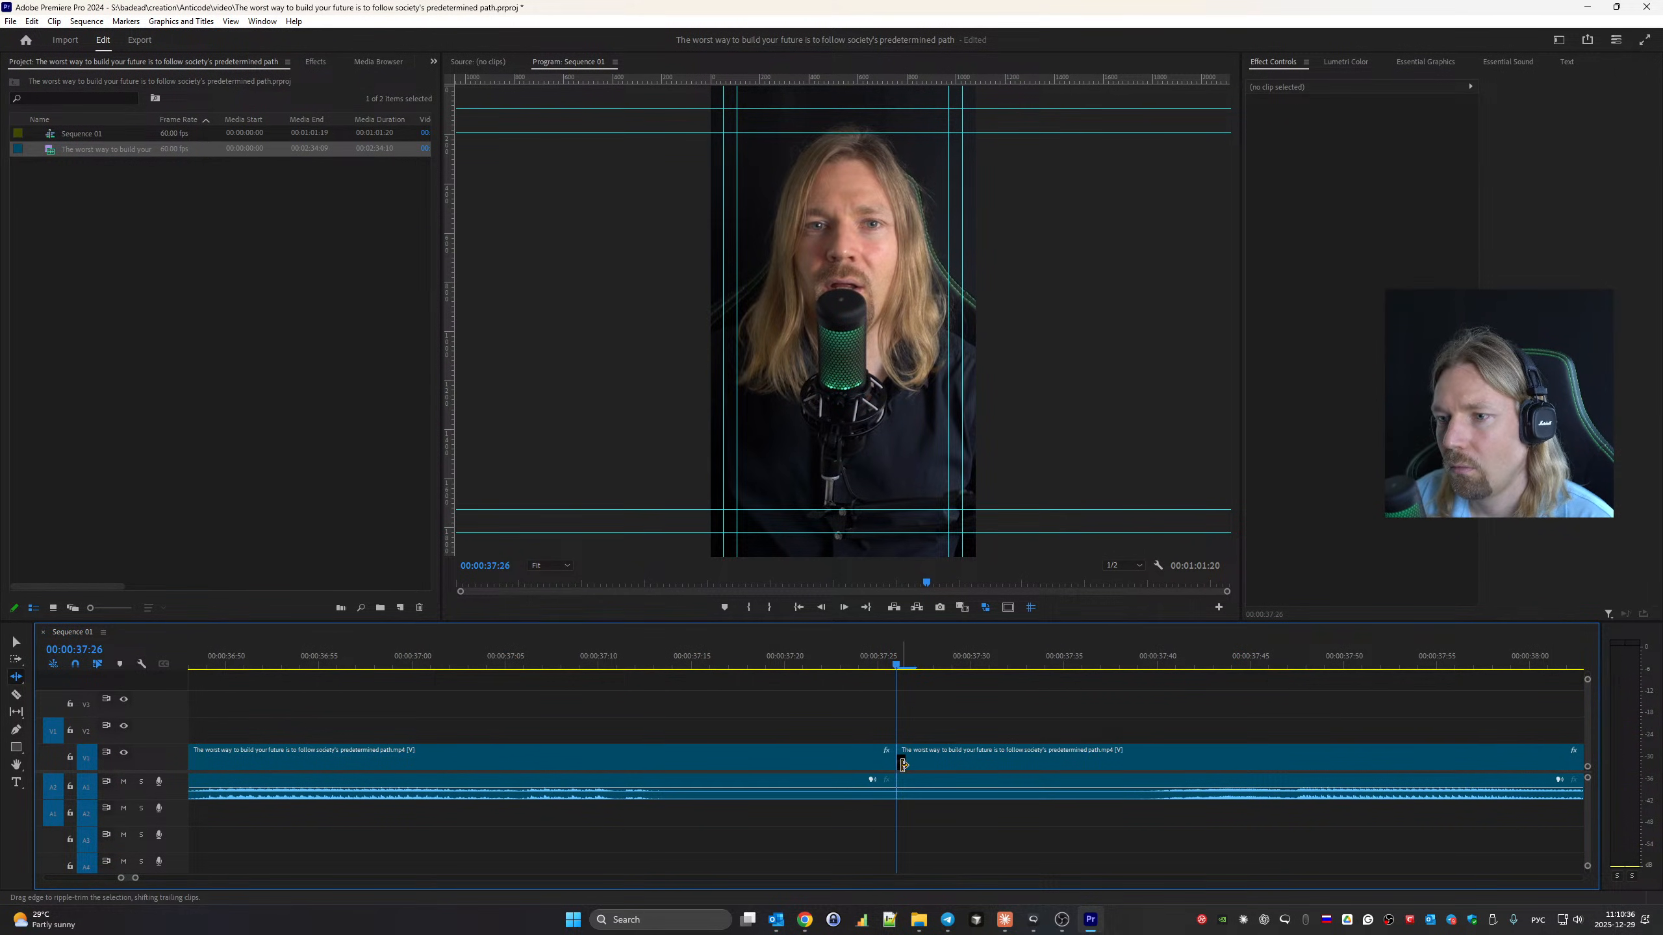
left_click_drag(904, 766, 720, 767)
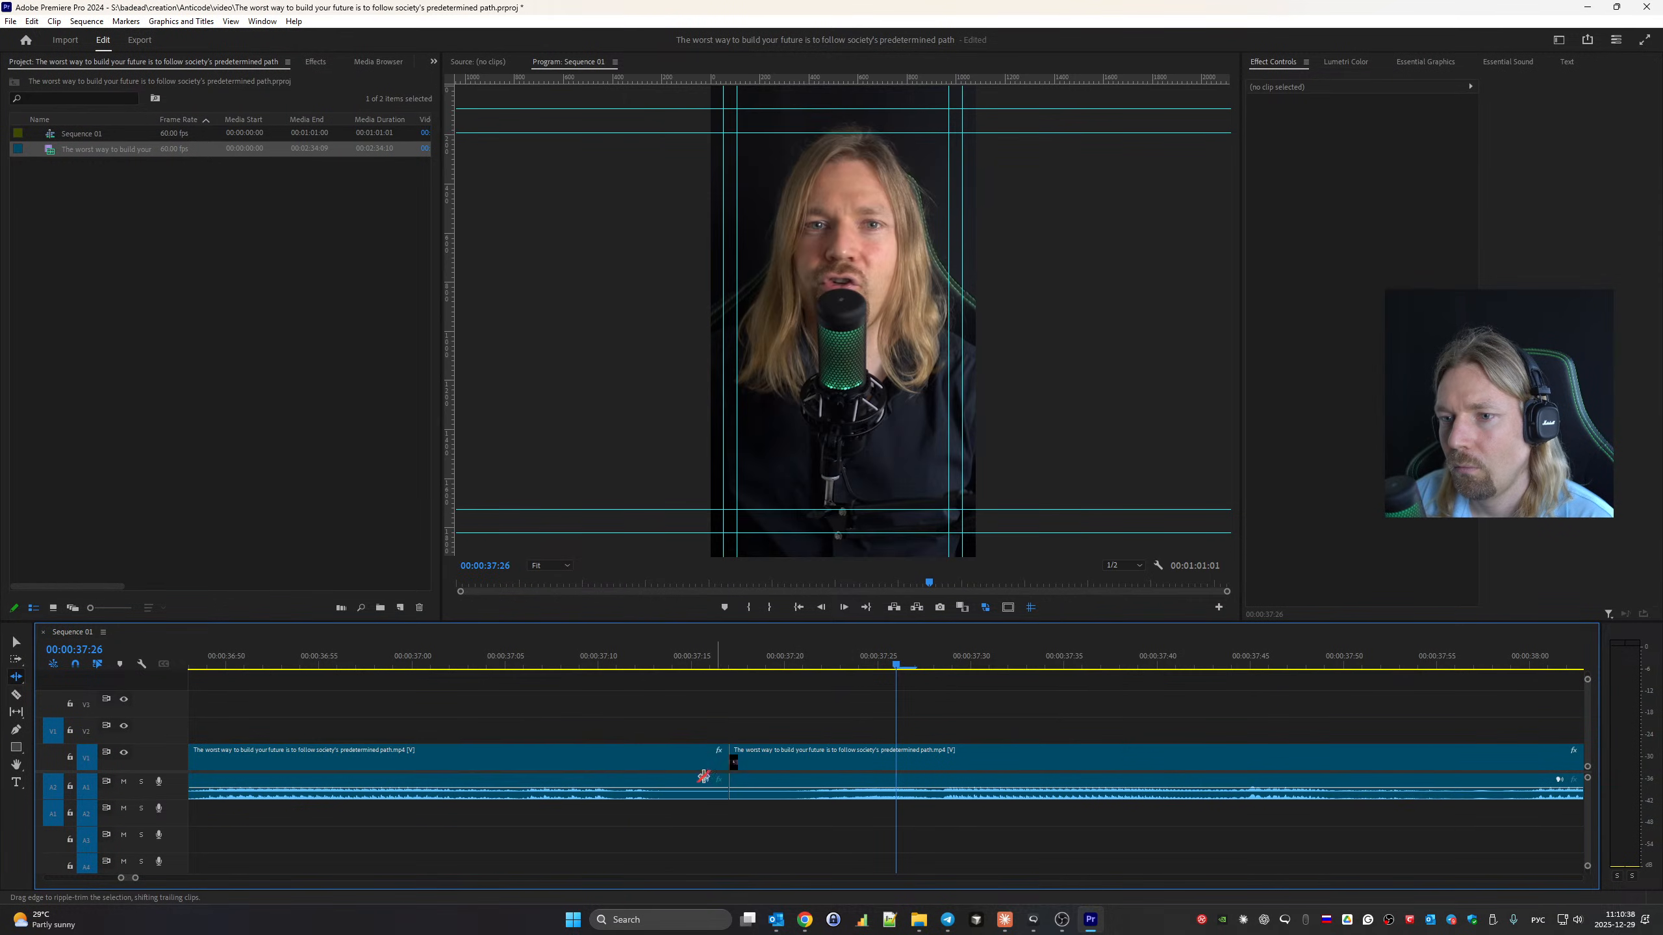
Check the 00:00:37:17 cut by playback and ripple-trim the silence on both sides of the cut at 00:00:39:25.
scroll(573, 731, "up", 3)
left_click(262, 665)
key("space")
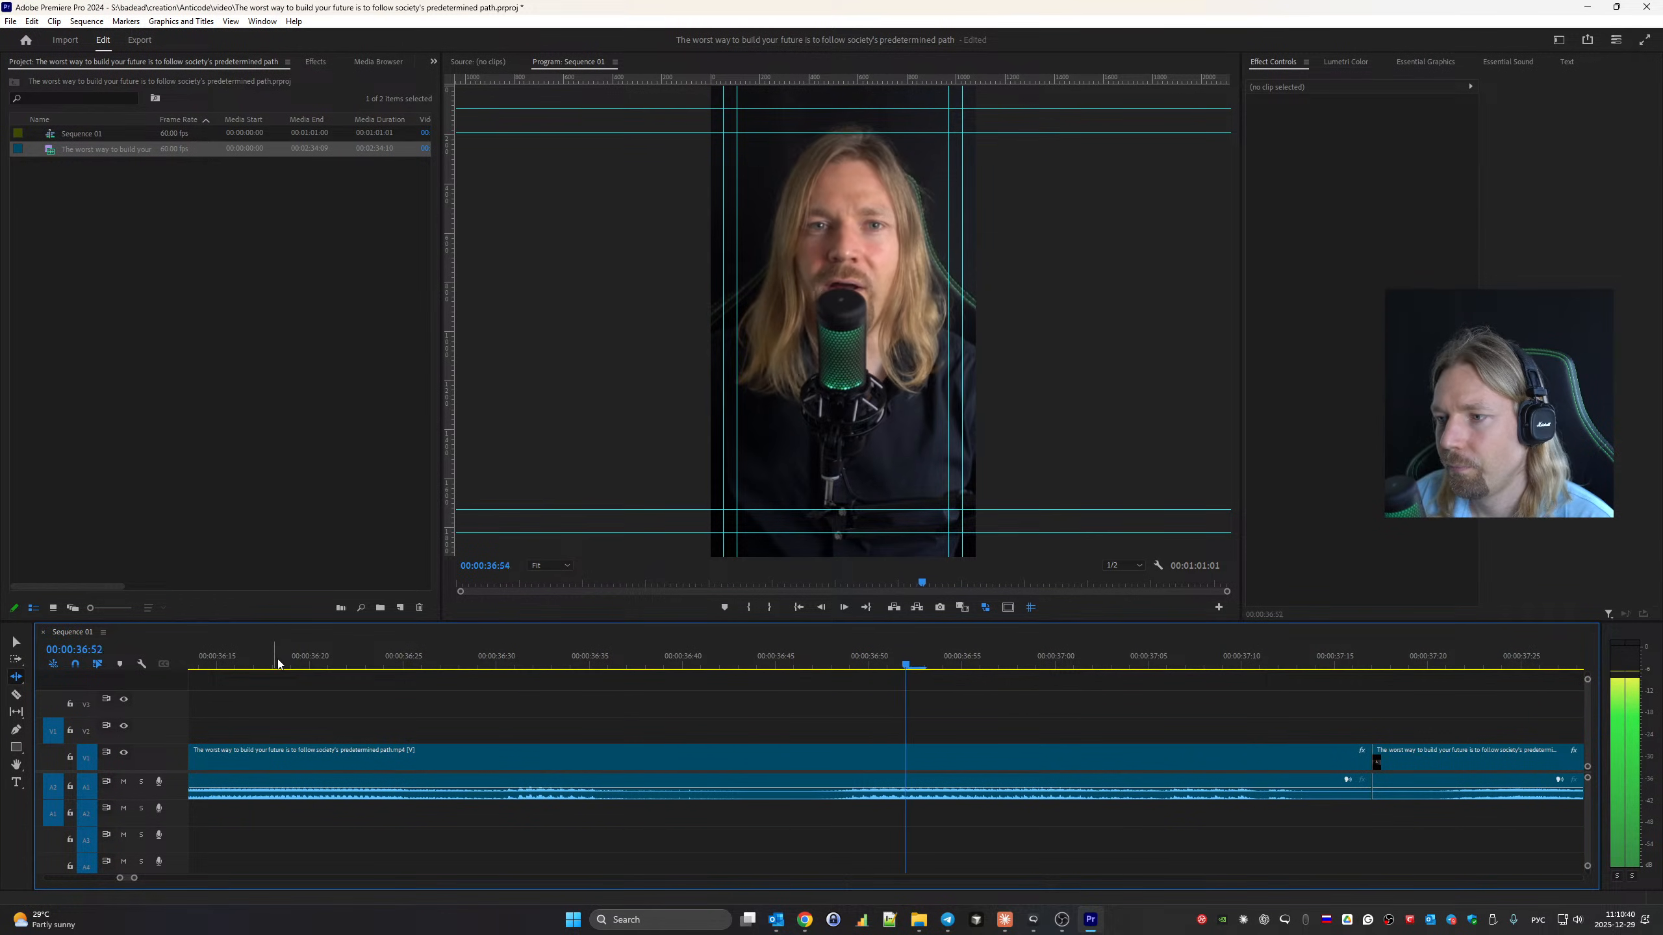
key("space")
key("Down")
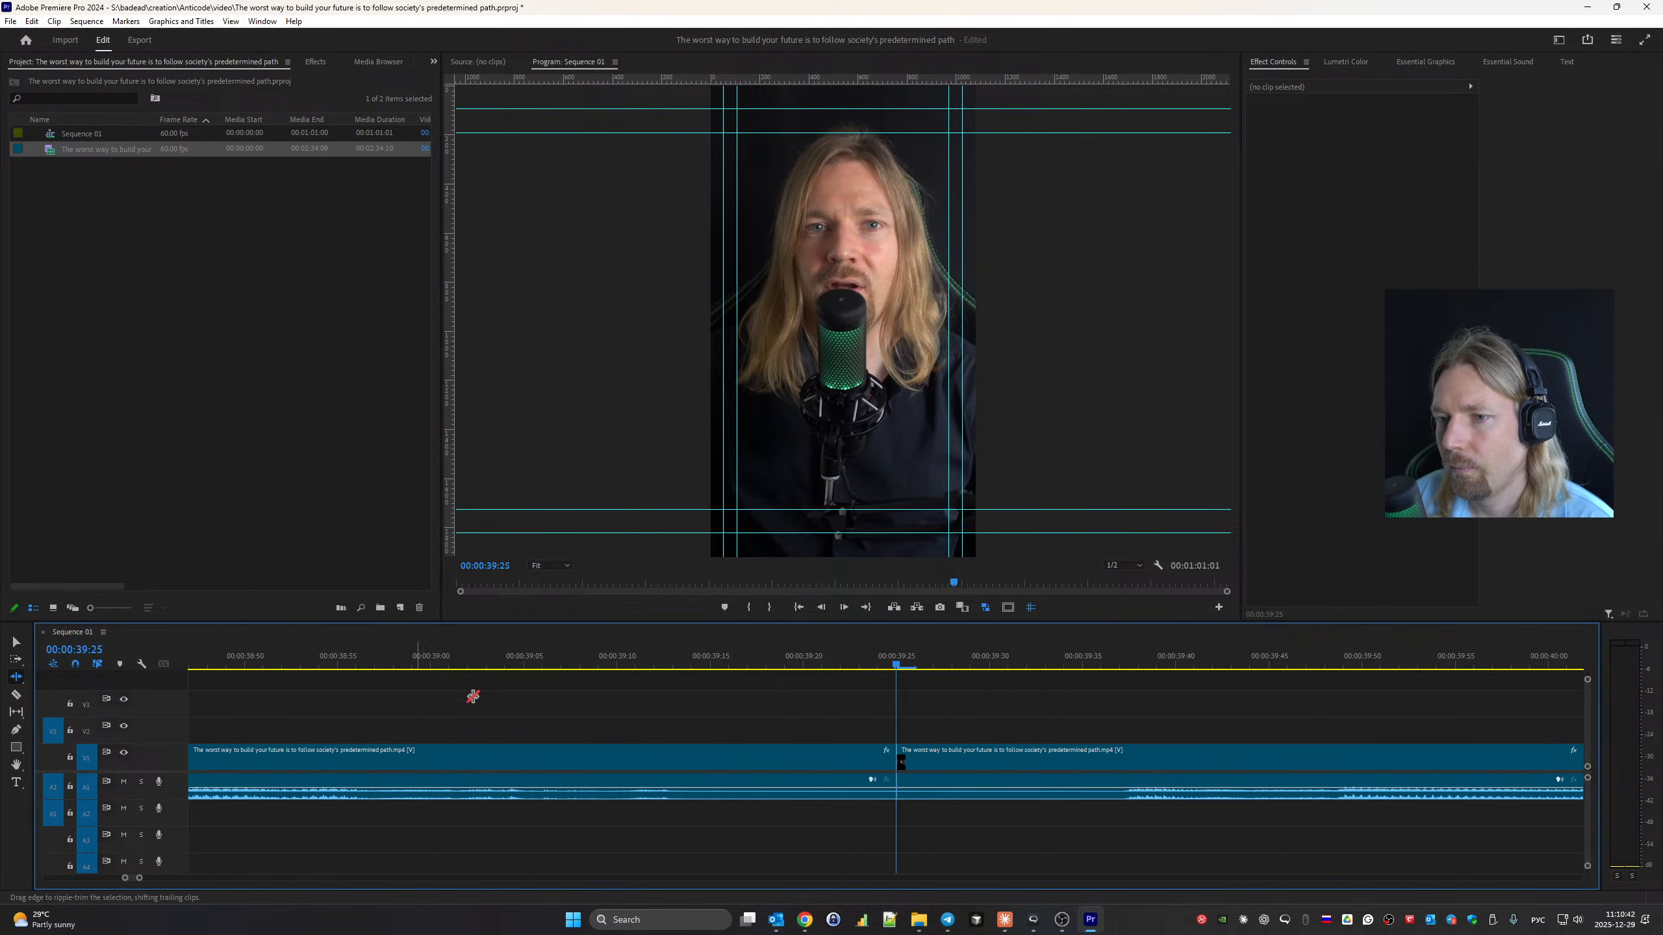
left_click_drag(907, 769, 1075, 766)
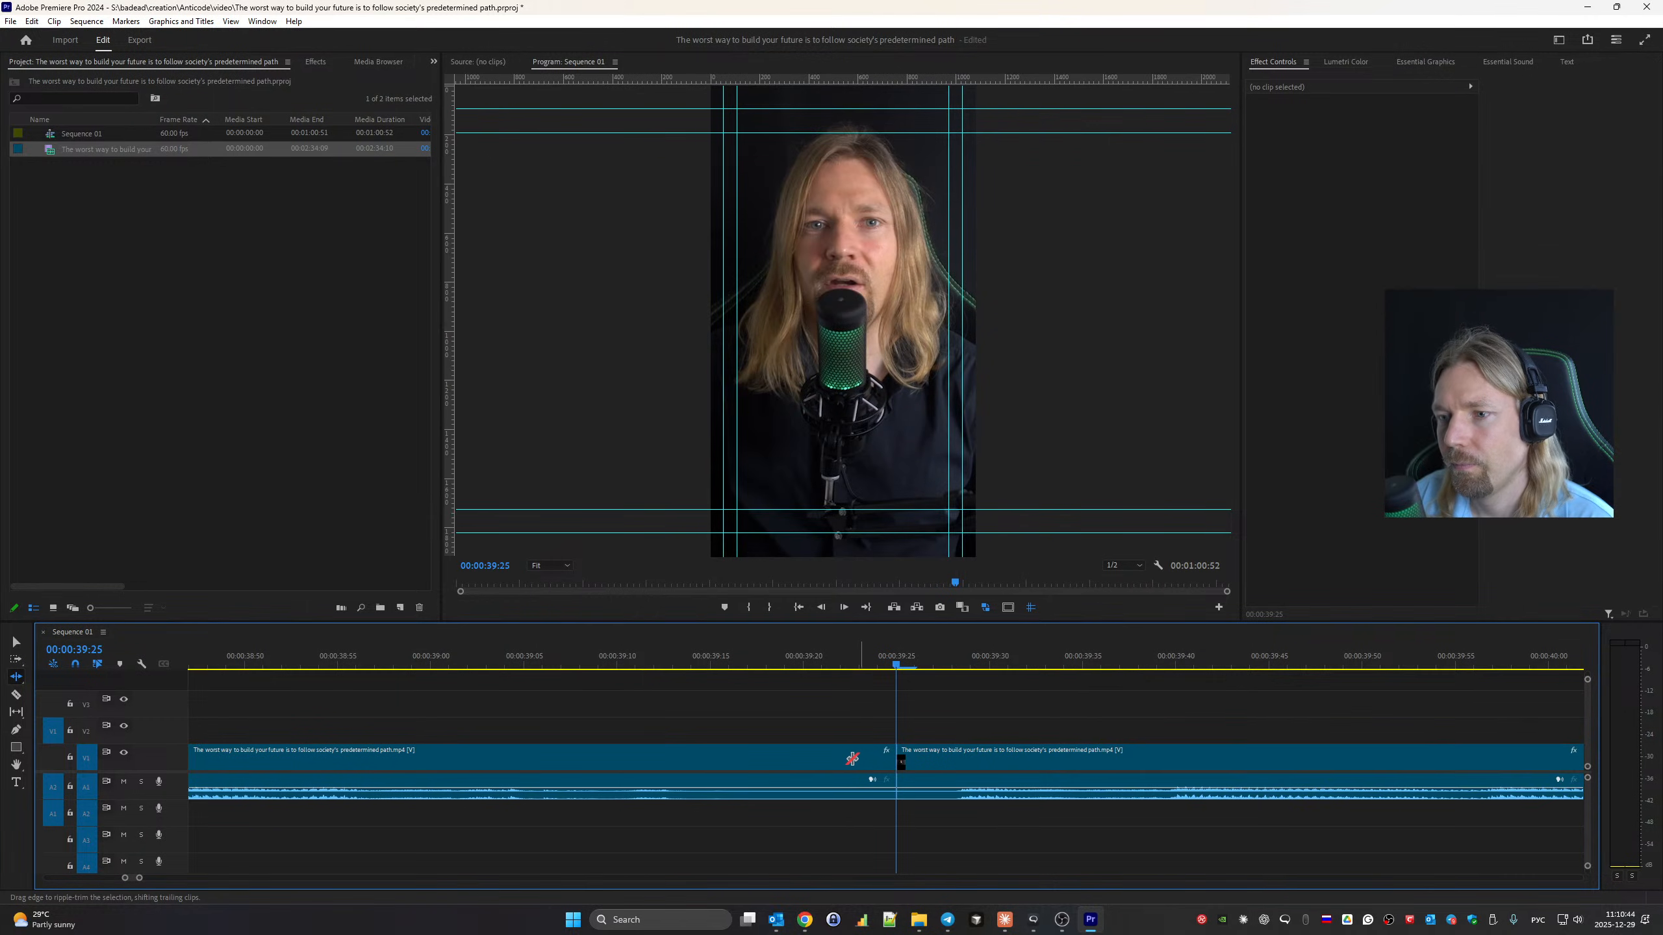
left_click_drag(885, 765, 717, 766)
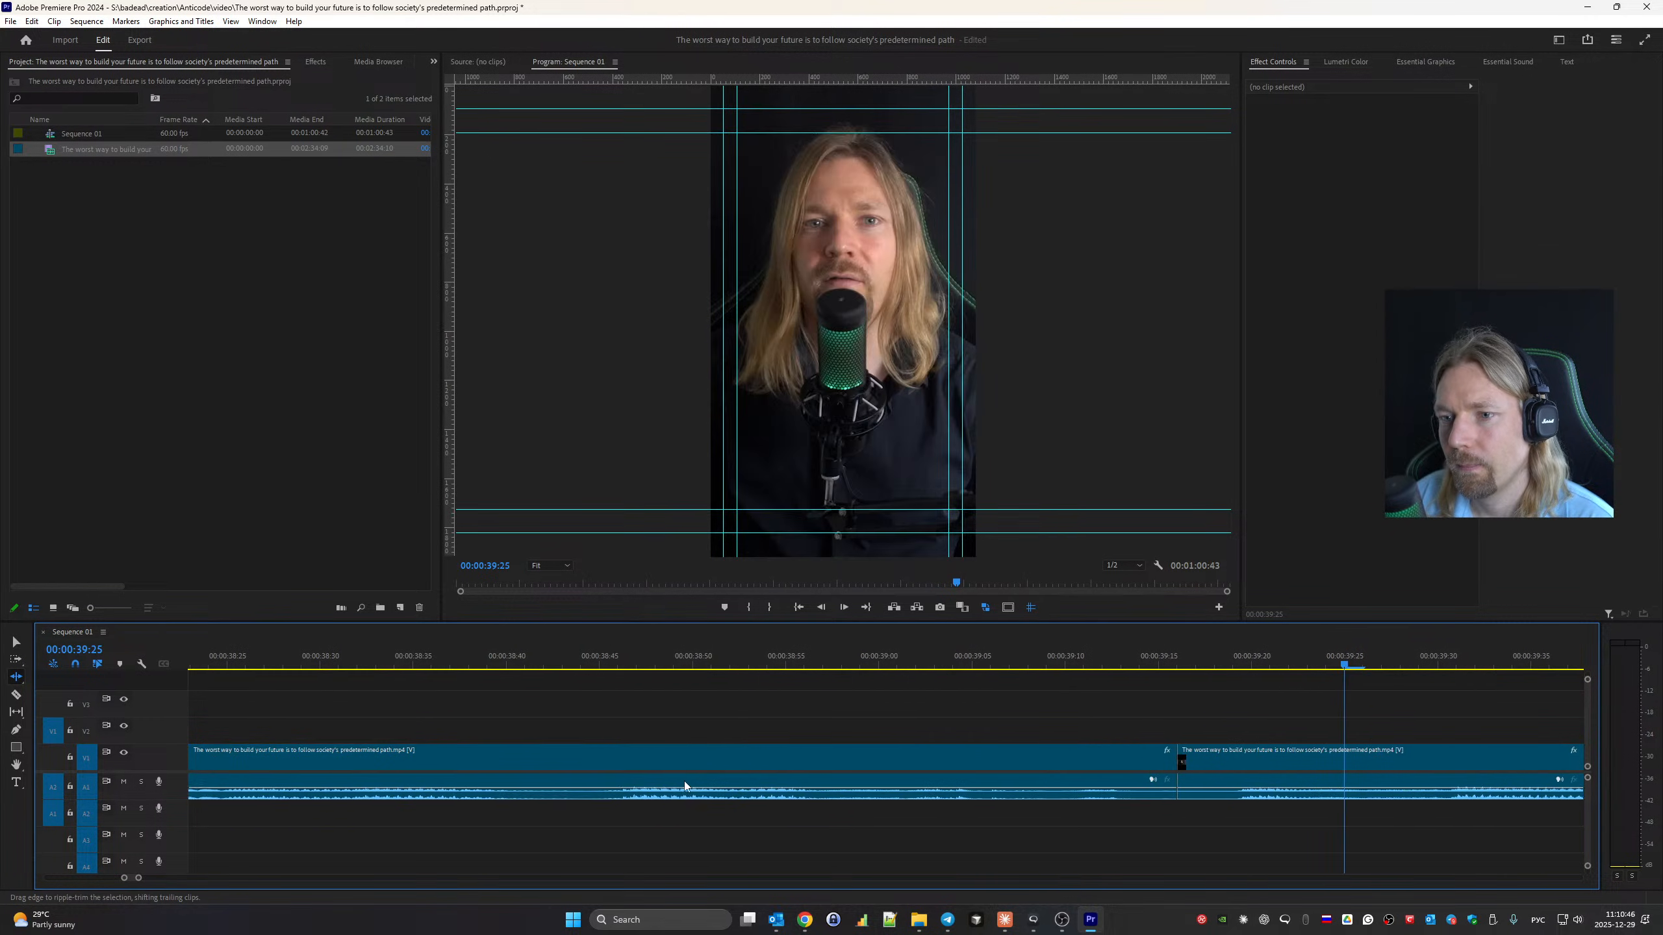
Play the sequence across the cut at 00:00:39:16 to check its timing.
key("space")
left_click(239, 662)
scroll(240, 665, "up", 10)
key("Up")
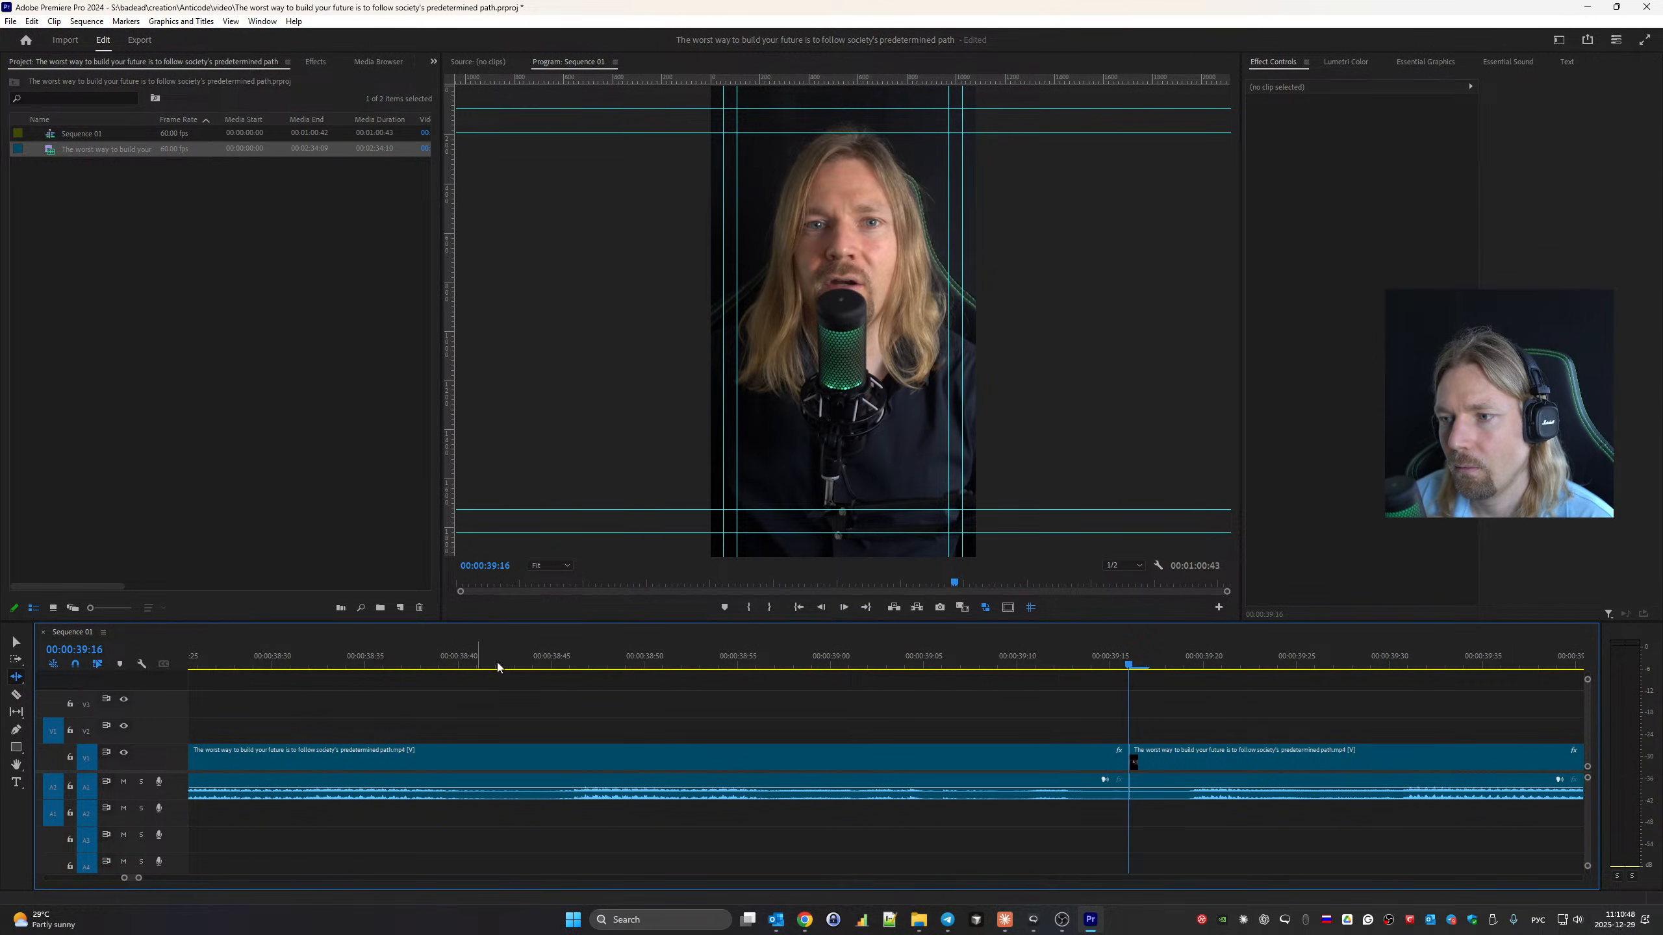
scroll(516, 718, "up", 2)
key("space")
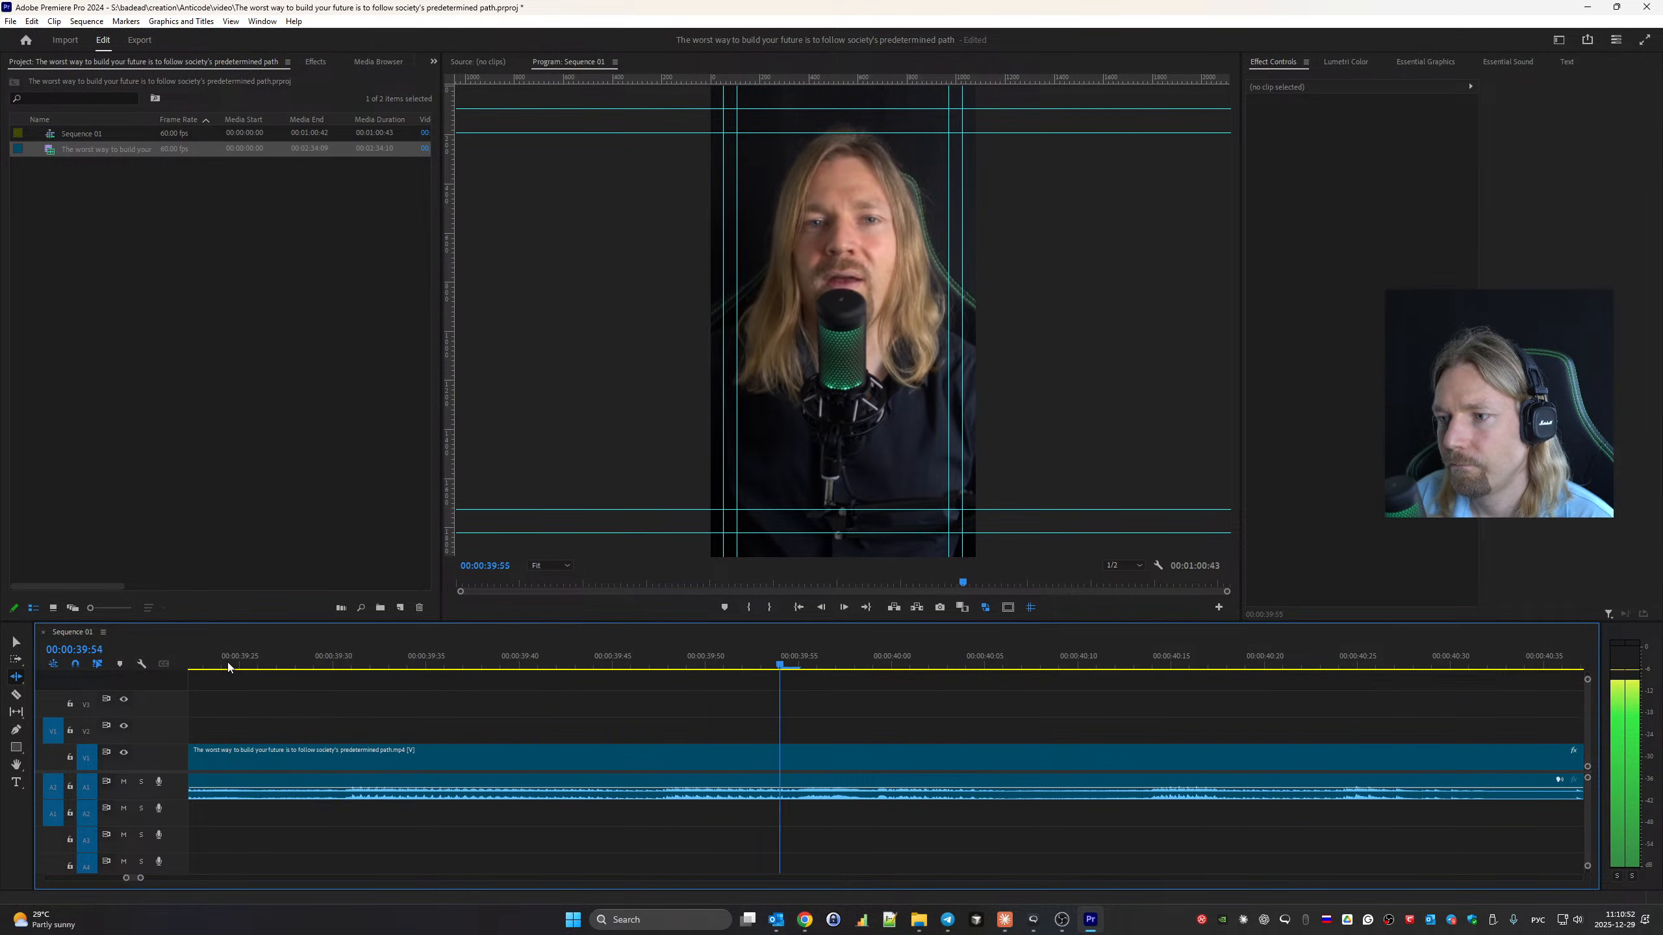
Play on to the cut near 00:00:41:37 and ripple-trim the silence on both sides of it.
key("space")
key("space")
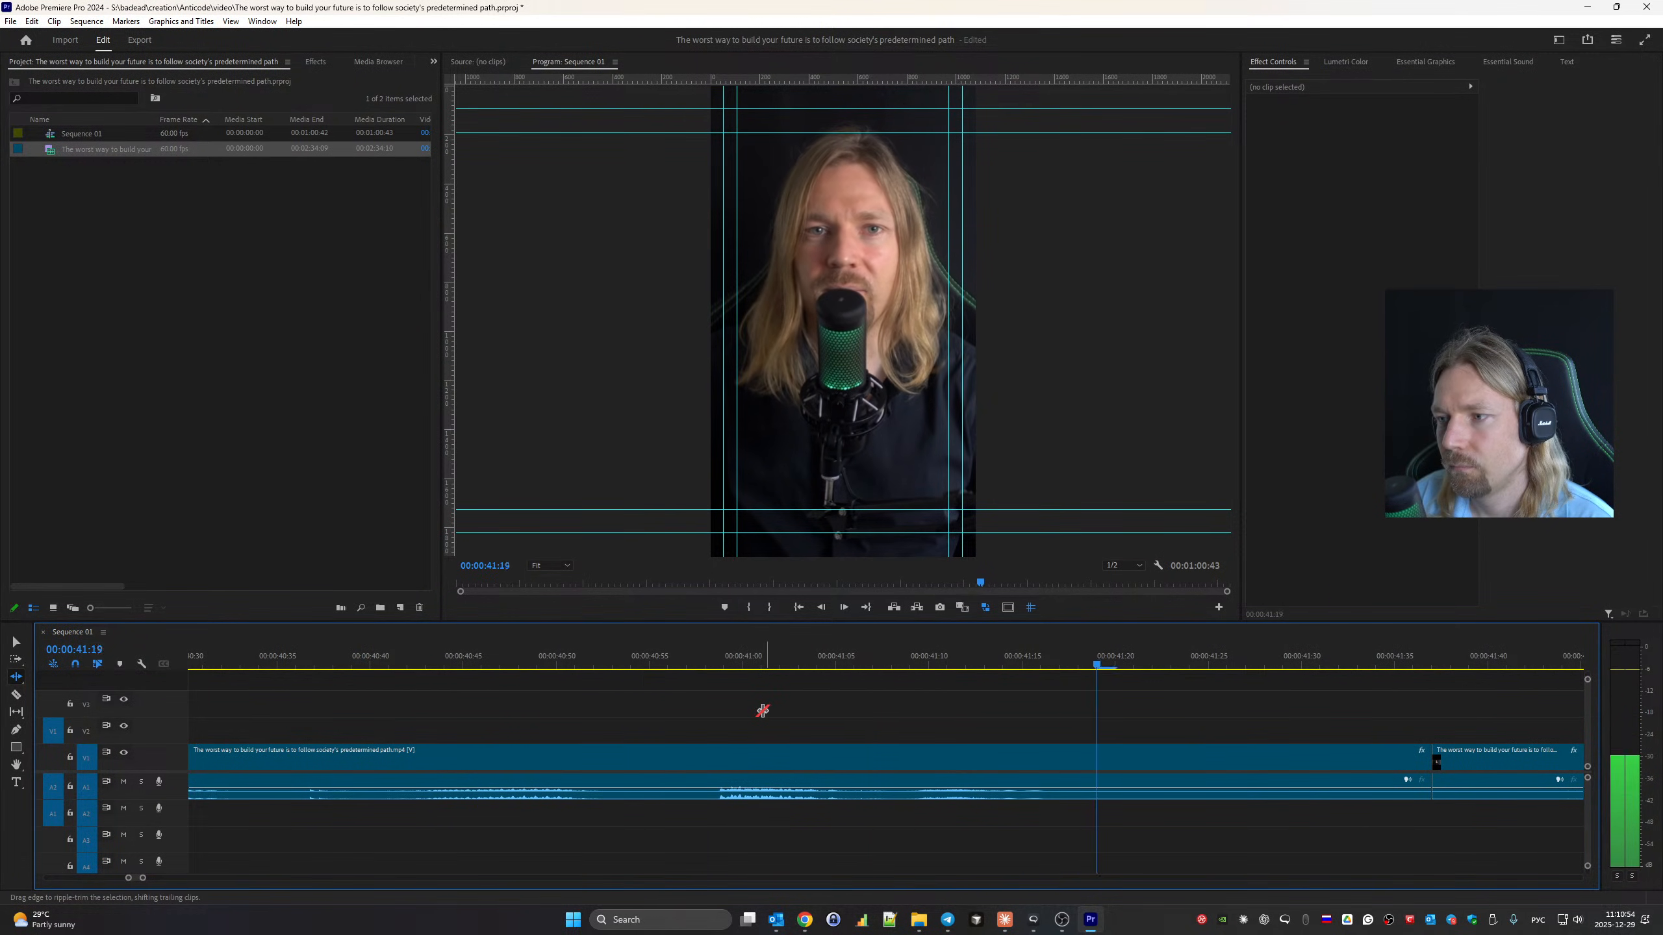
key("space")
scroll(764, 715, "down", 5)
left_click_drag(753, 763, 1008, 762)
left_click_drag(741, 768, 479, 756)
Ripple-trim the pause on both sides of the cut at 00:00:44:53 and play across it to check the result.
scroll(559, 814, "up", 6)
key("space")
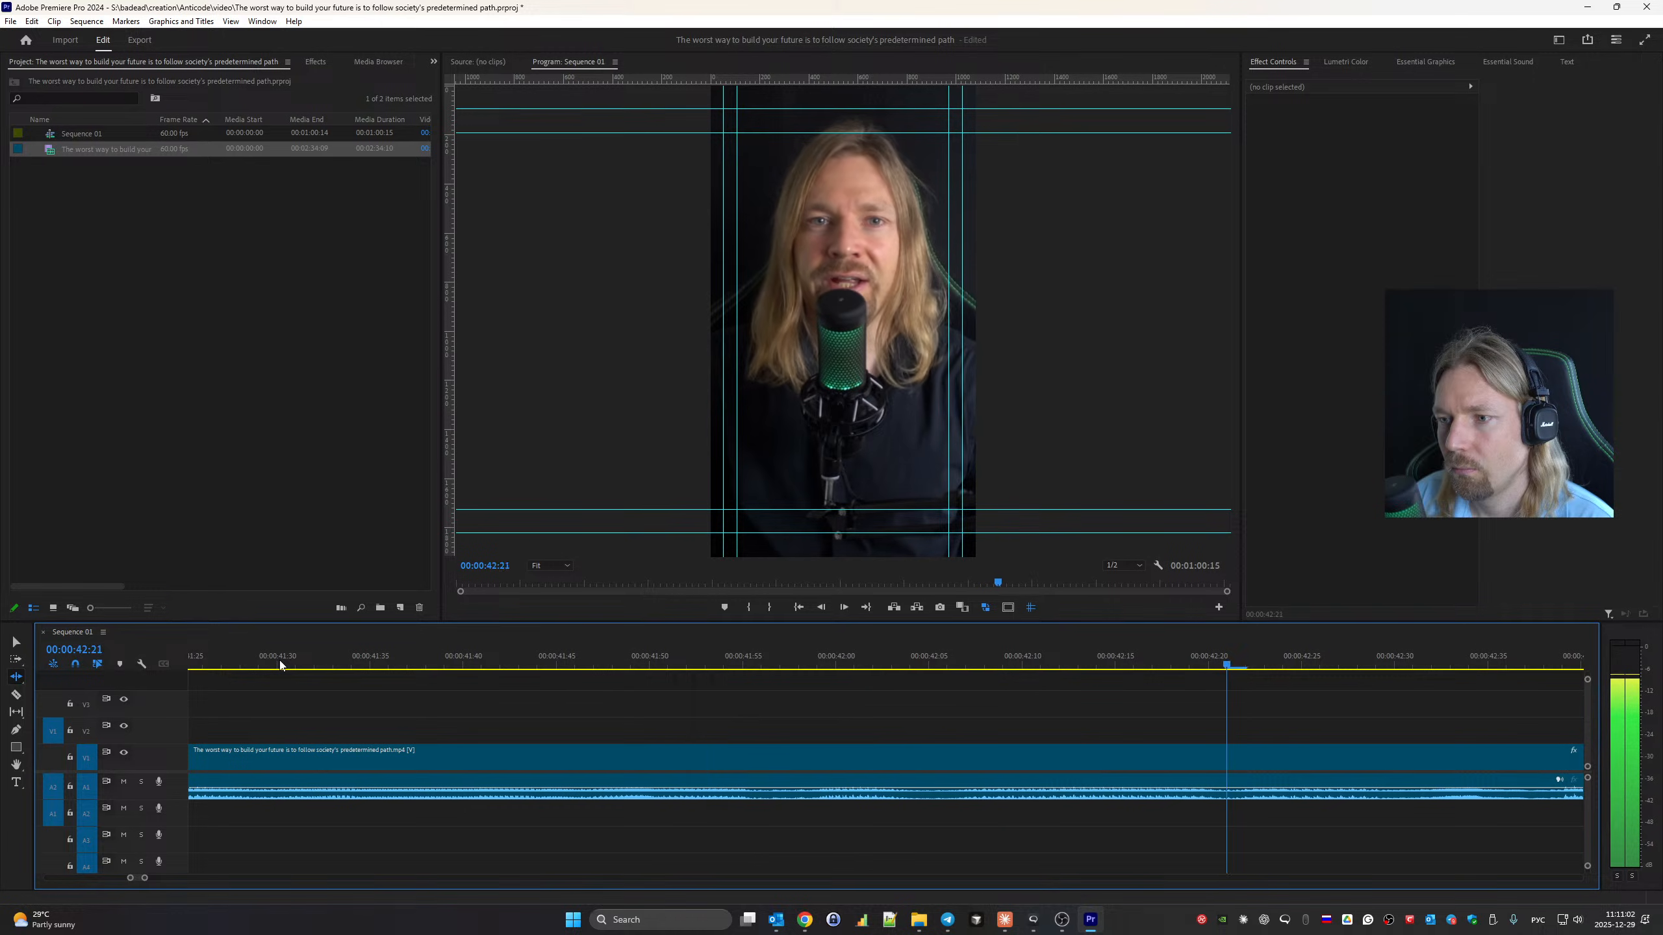
key("ctrl+k")
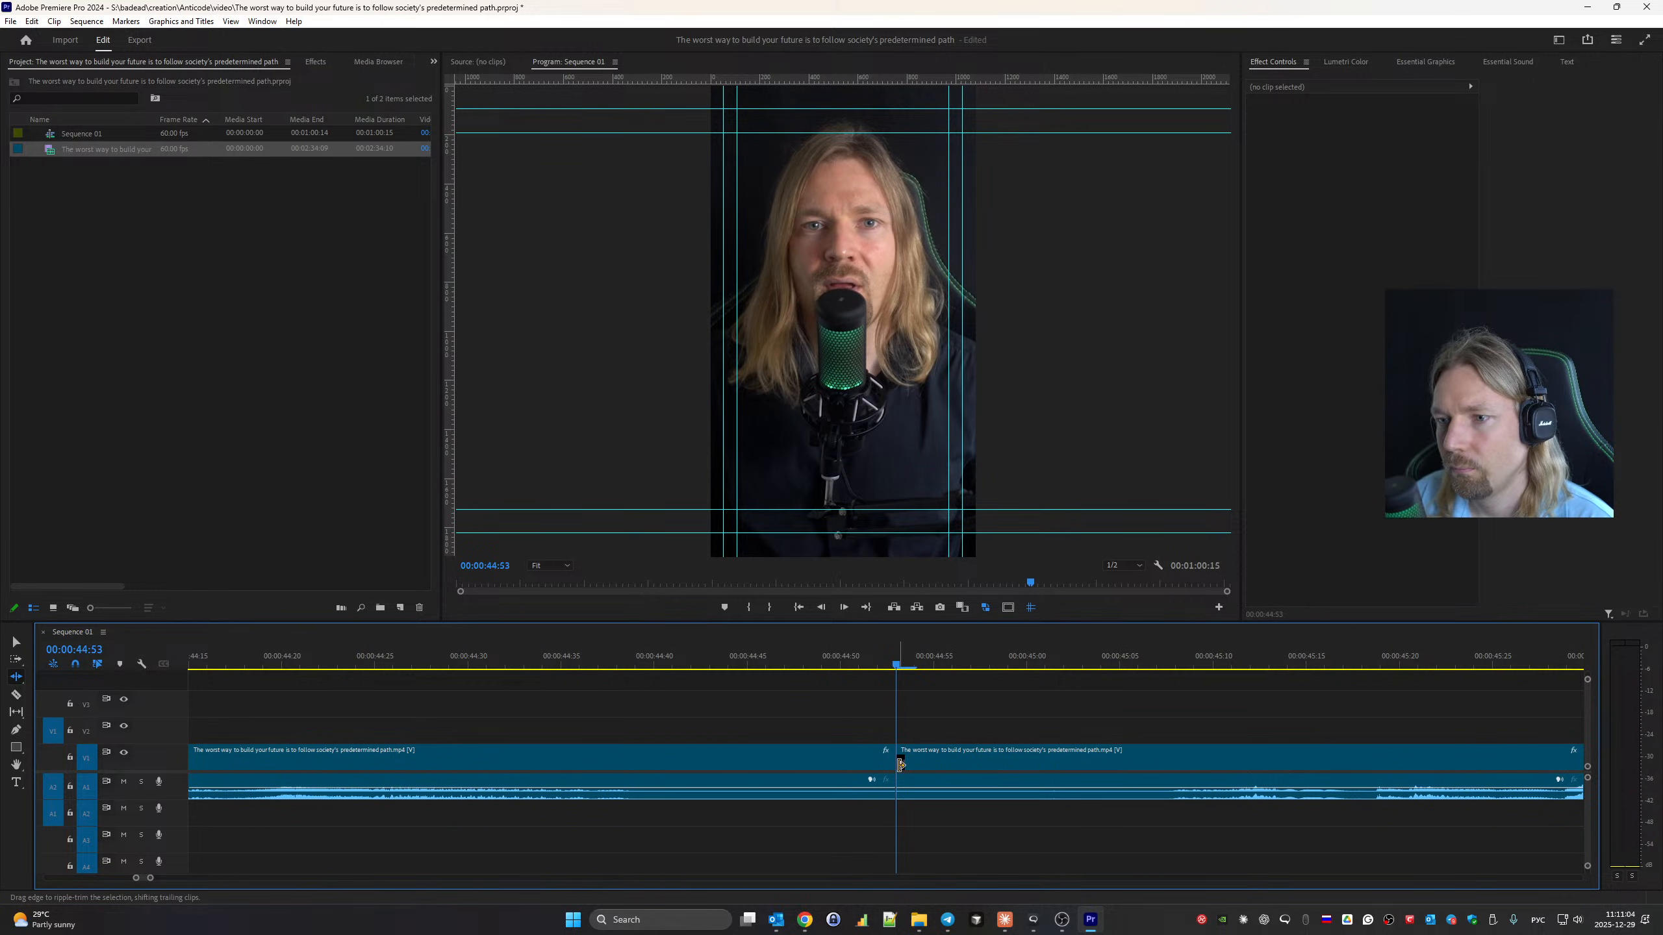
left_click_drag(901, 766, 1098, 766)
left_click_drag(890, 765, 685, 765)
scroll(313, 666, "up", 5)
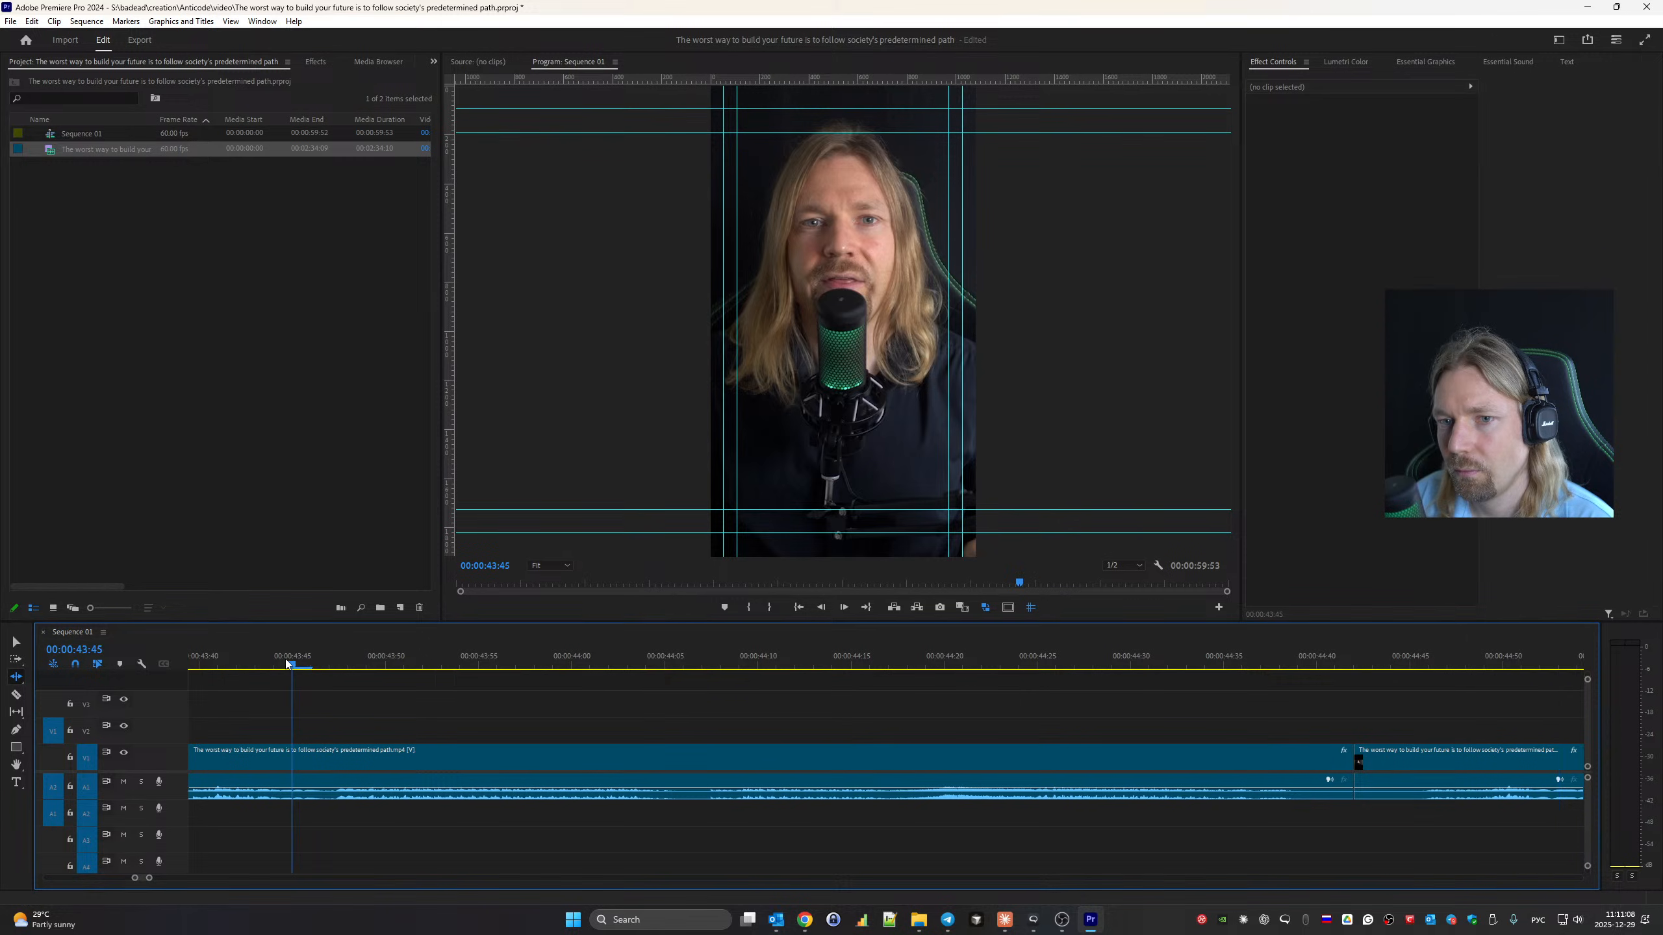
key("space")
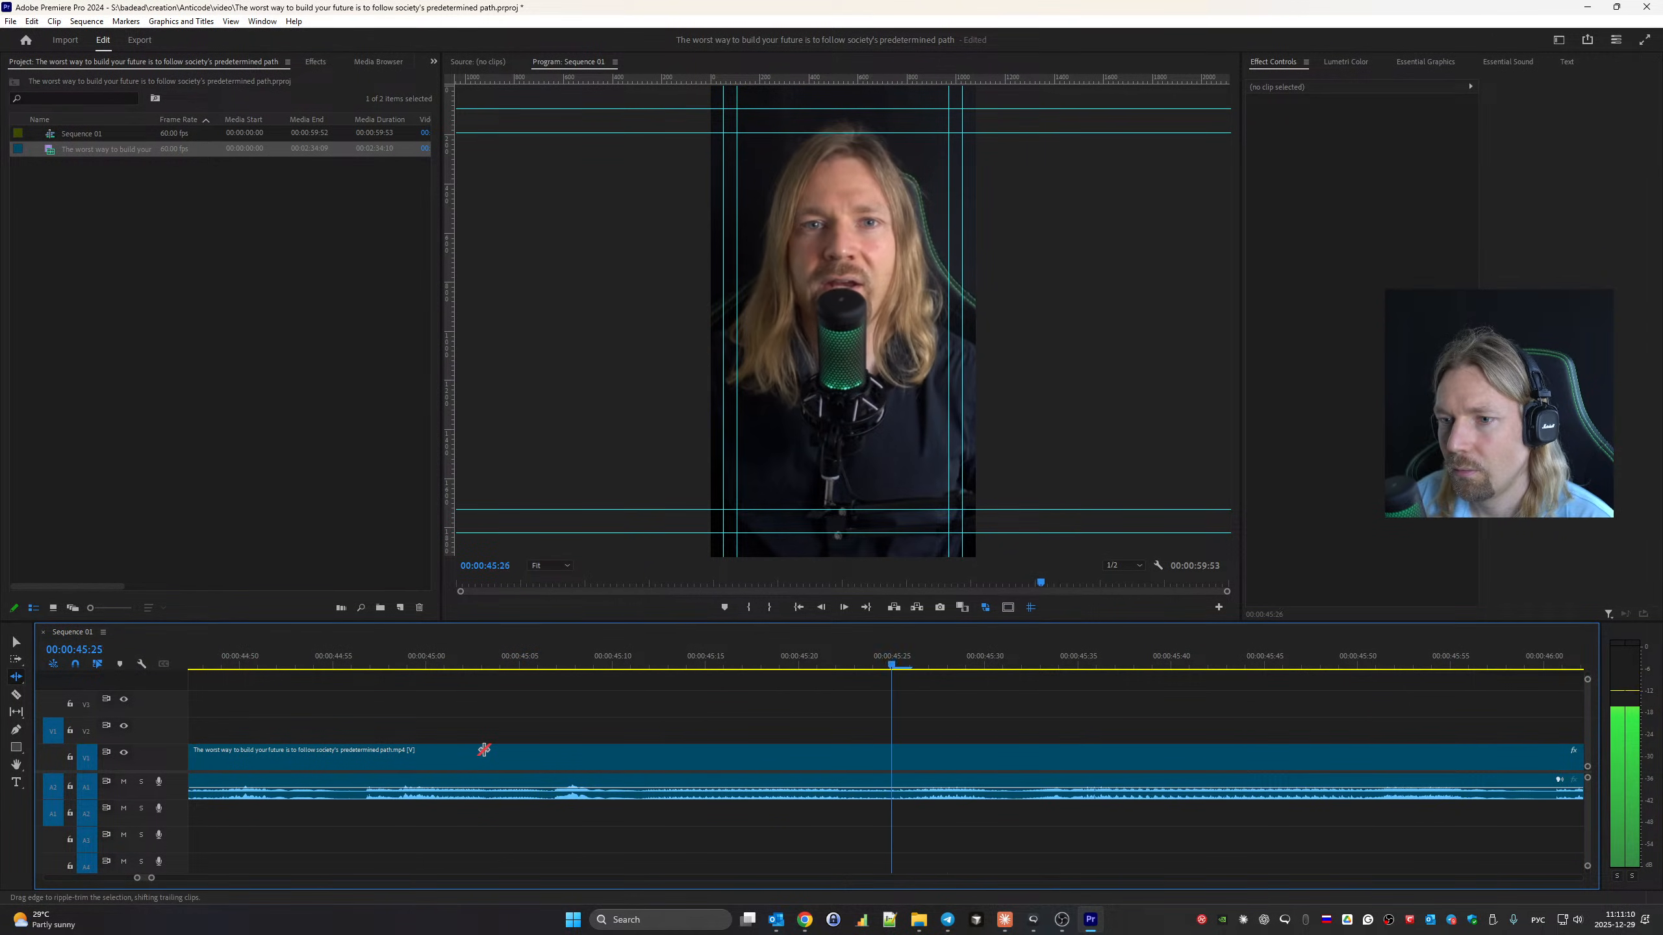
Ripple-trim the silent end of the last clip so the sequence ends at 00:00:59:30.
key("End")
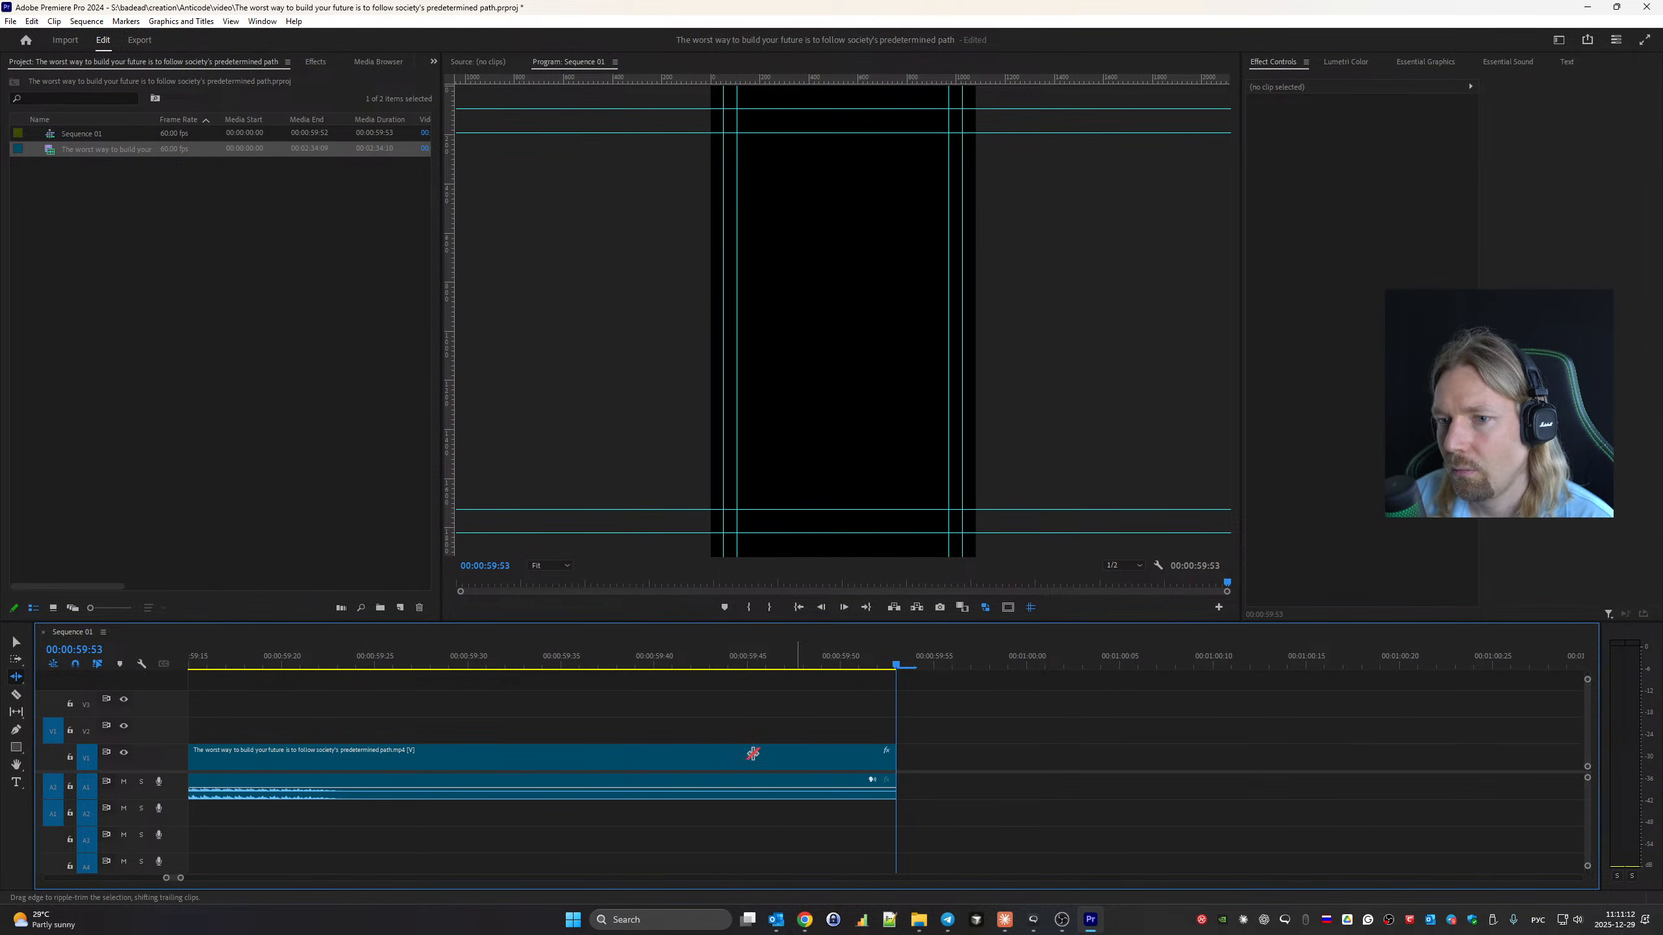
scroll(550, 770, "up", 2)
left_click_drag(330, 647, 680, 658)
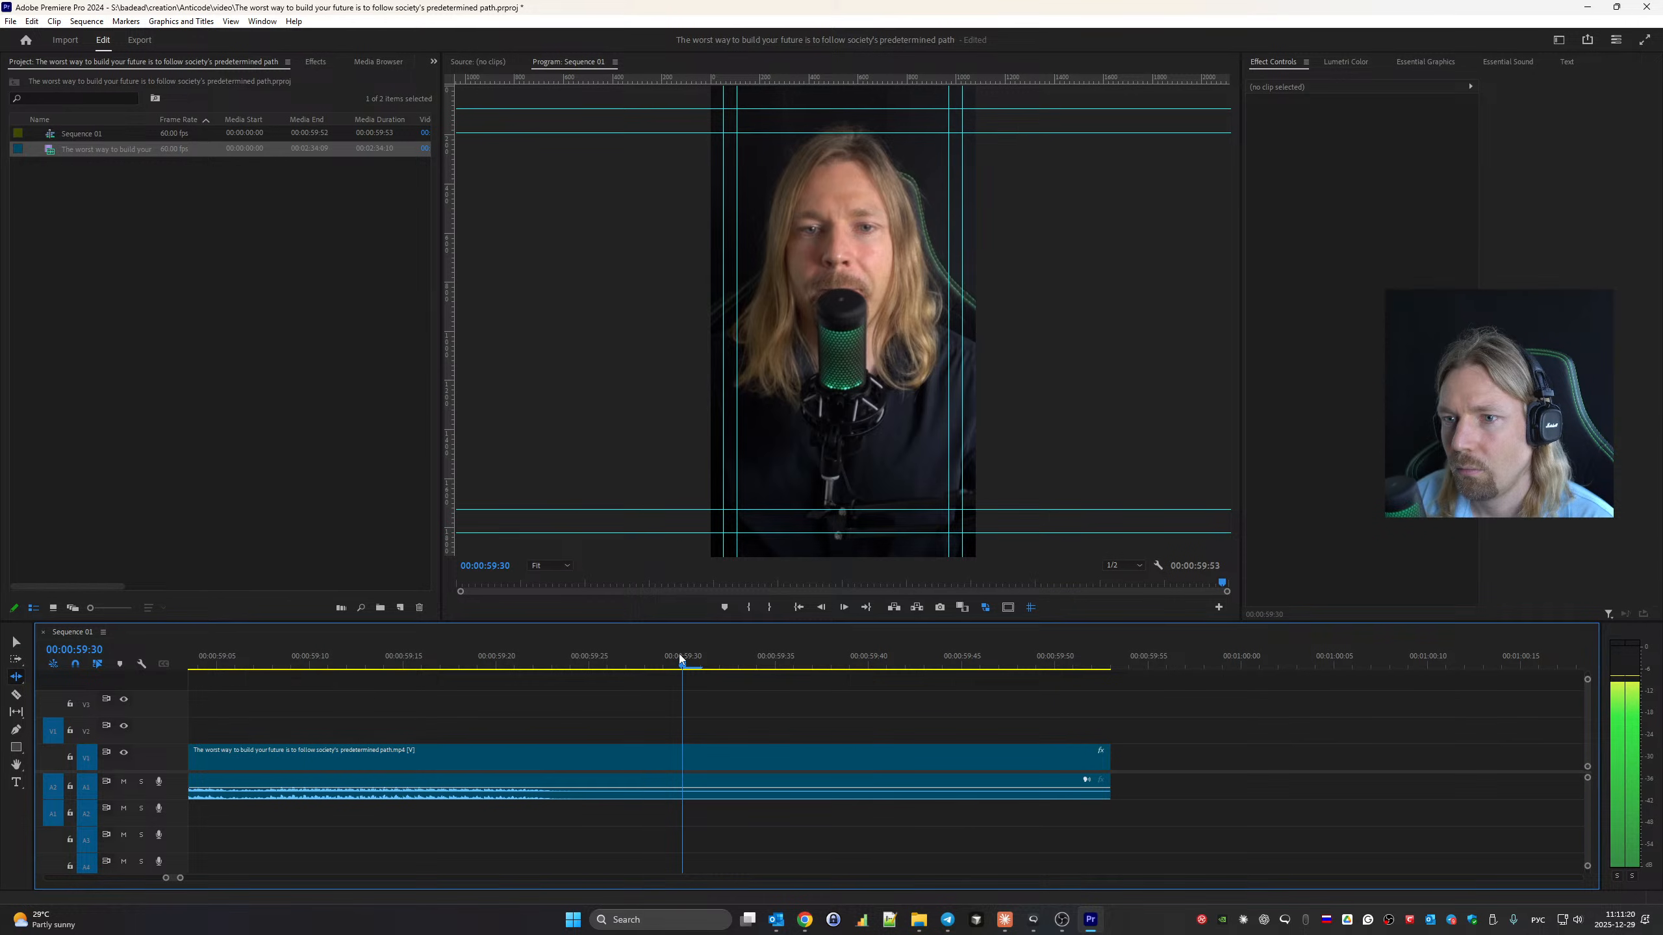
left_click_drag(1112, 760, 623, 686)
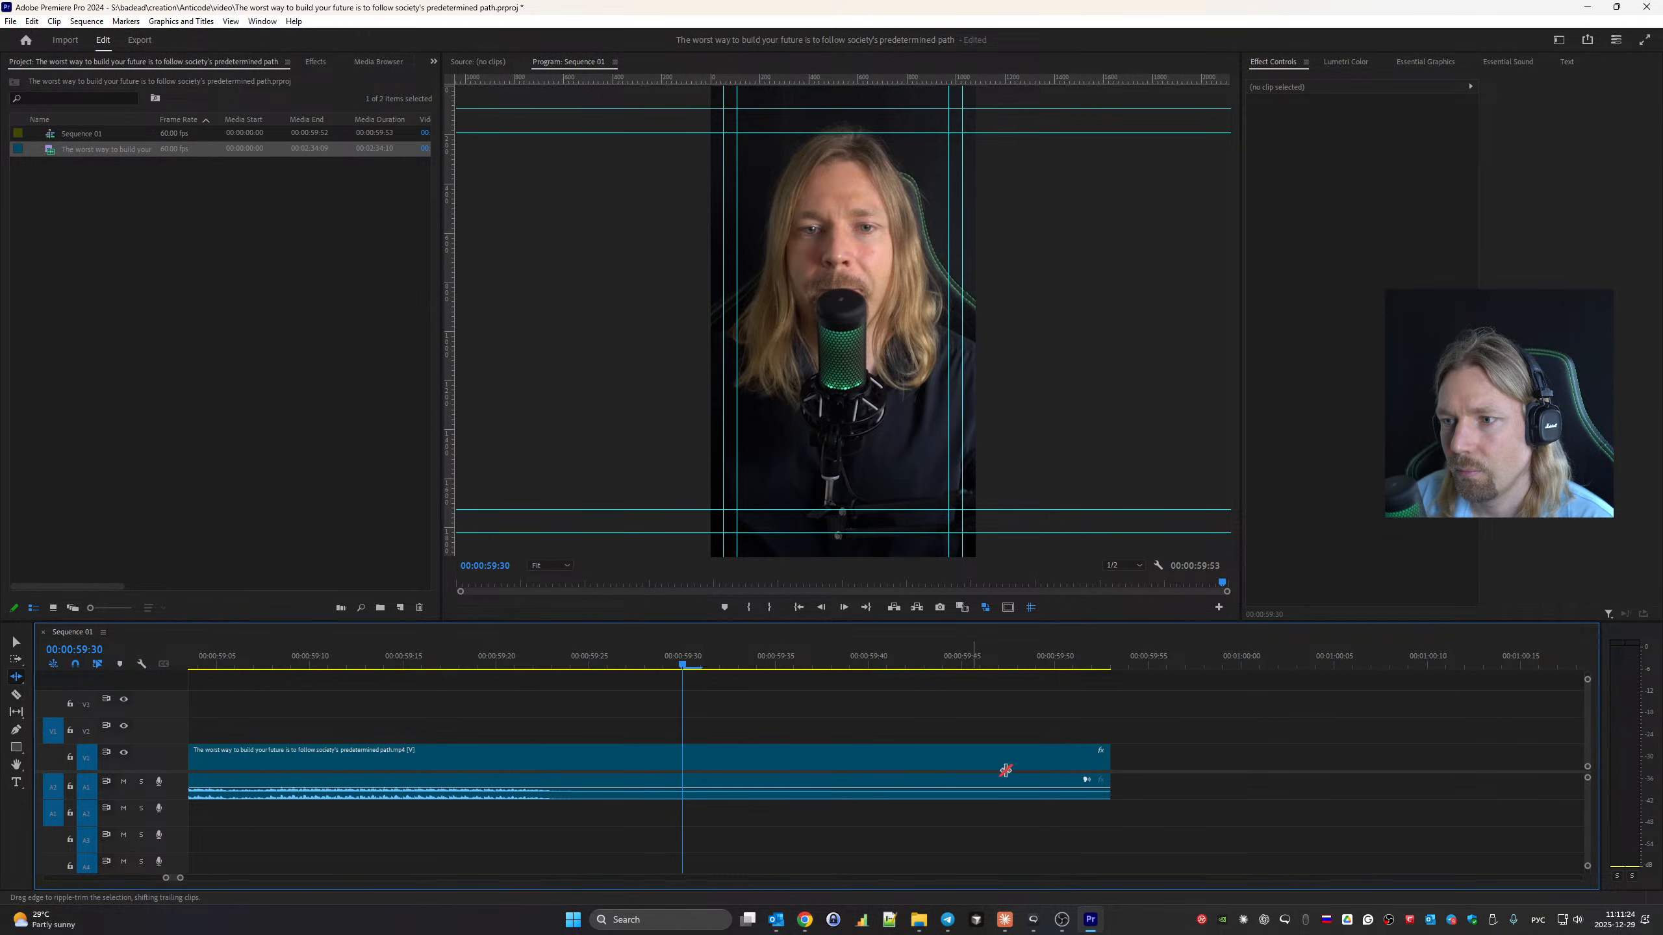
left_click_drag(1103, 769, 682, 767)
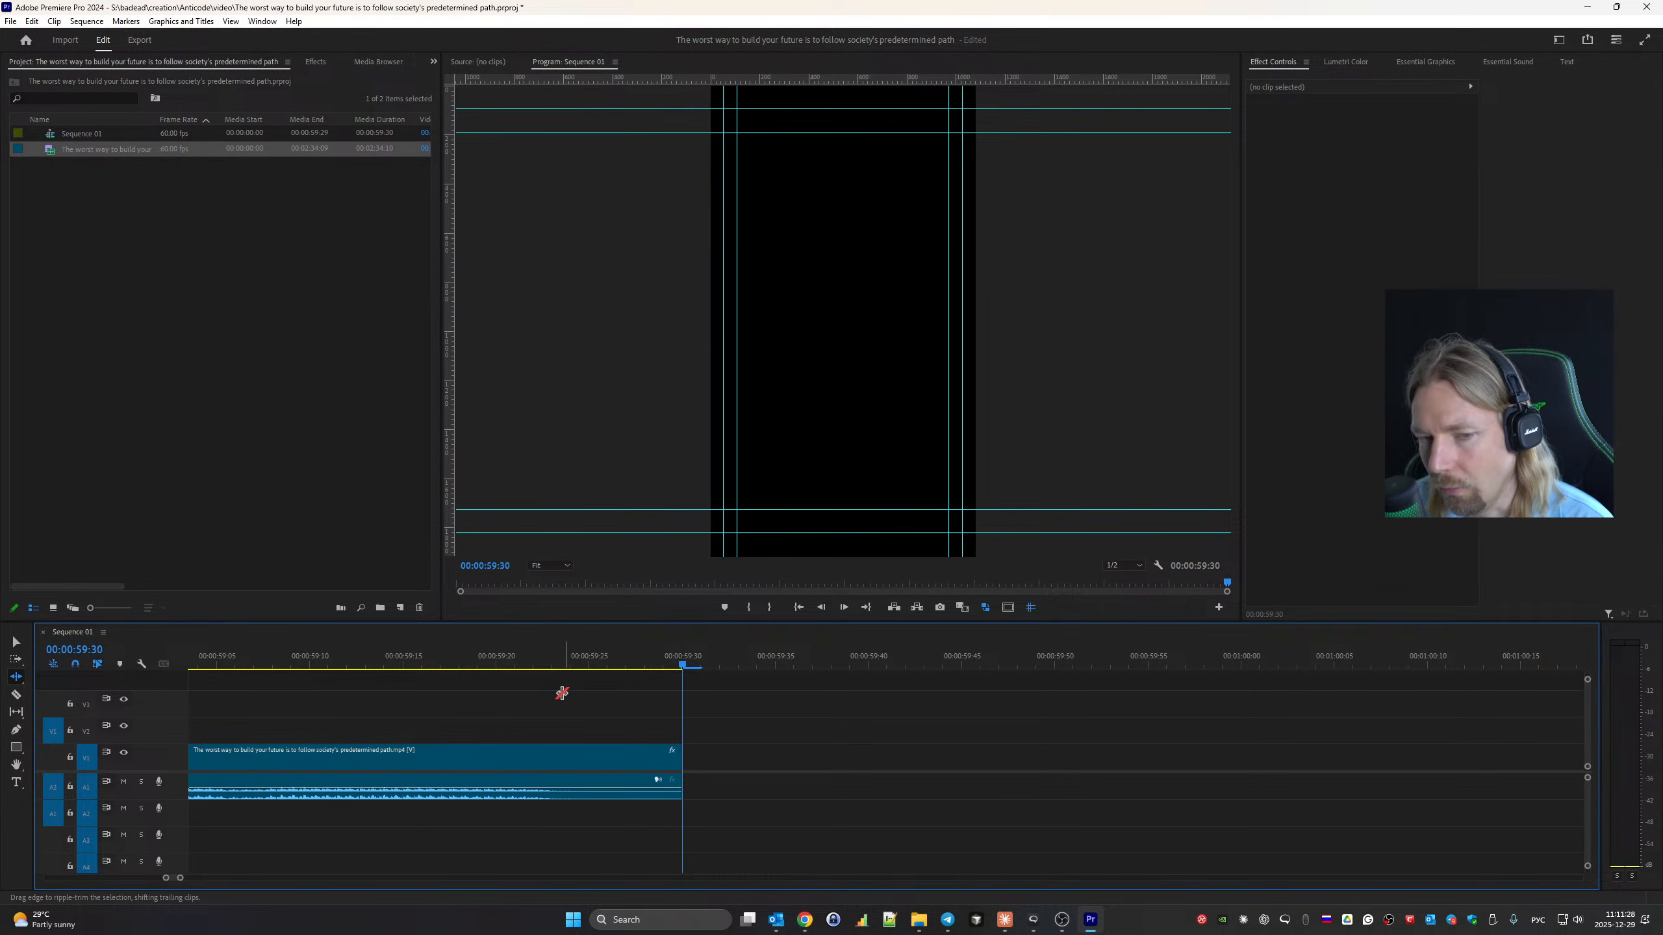
Return to the start of the timeline and generate the transcript of Sequence 01.
key("Home")
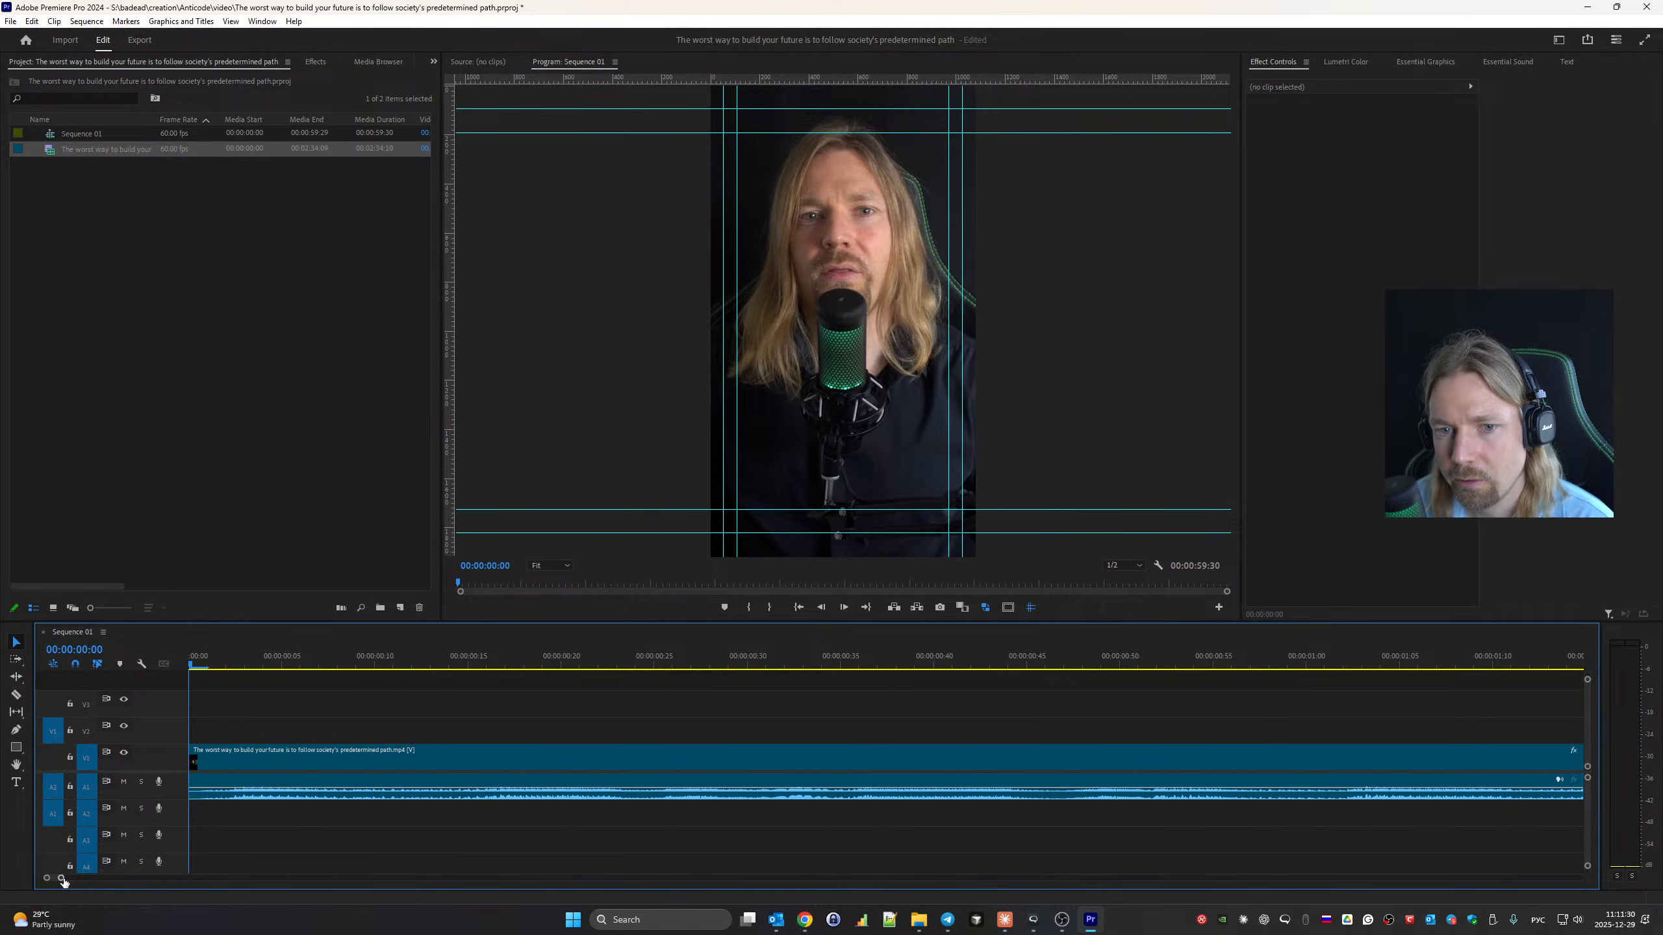
left_click_drag(64, 883, 361, 897)
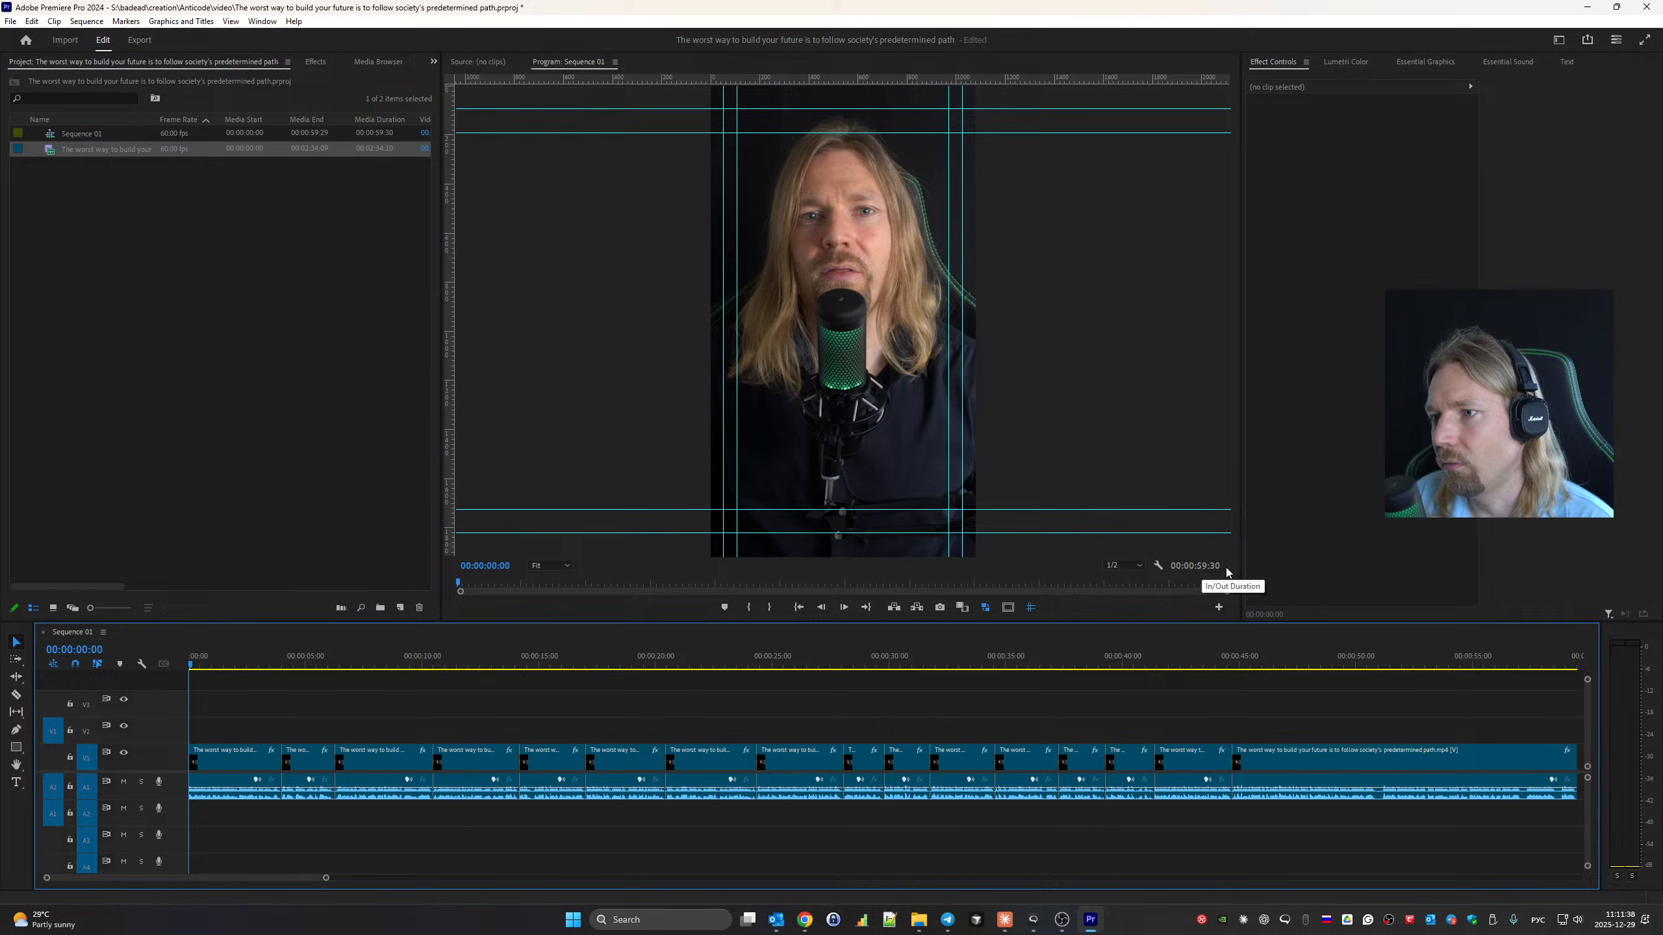
left_click(1570, 62)
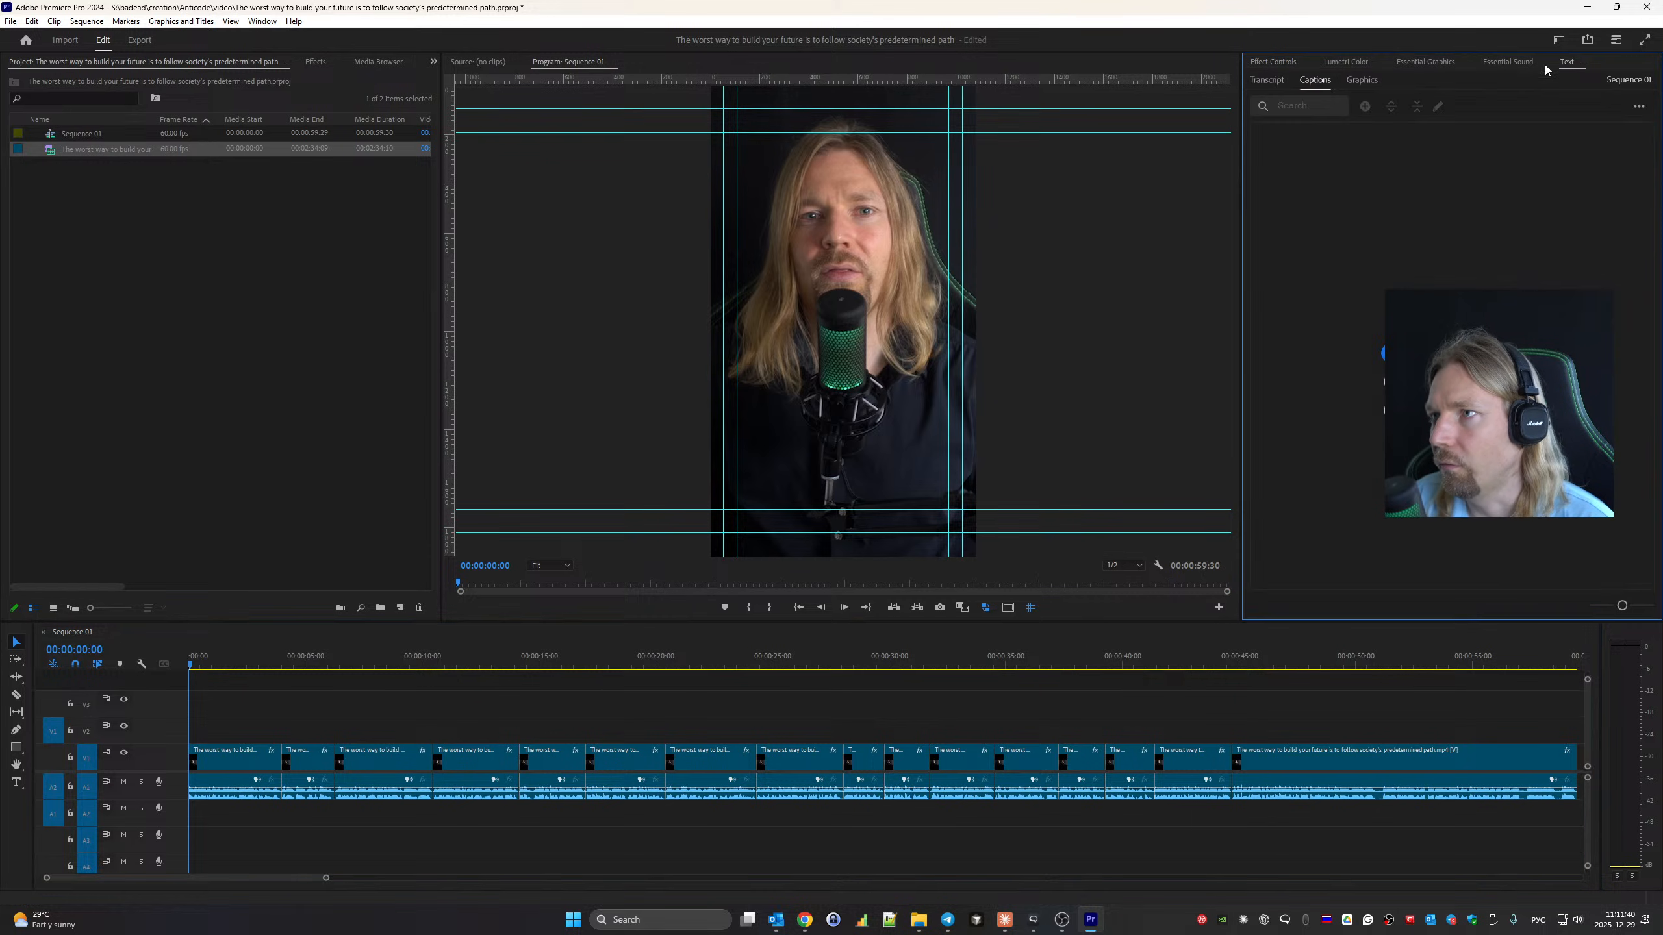
left_click(1266, 80)
left_click(1597, 143)
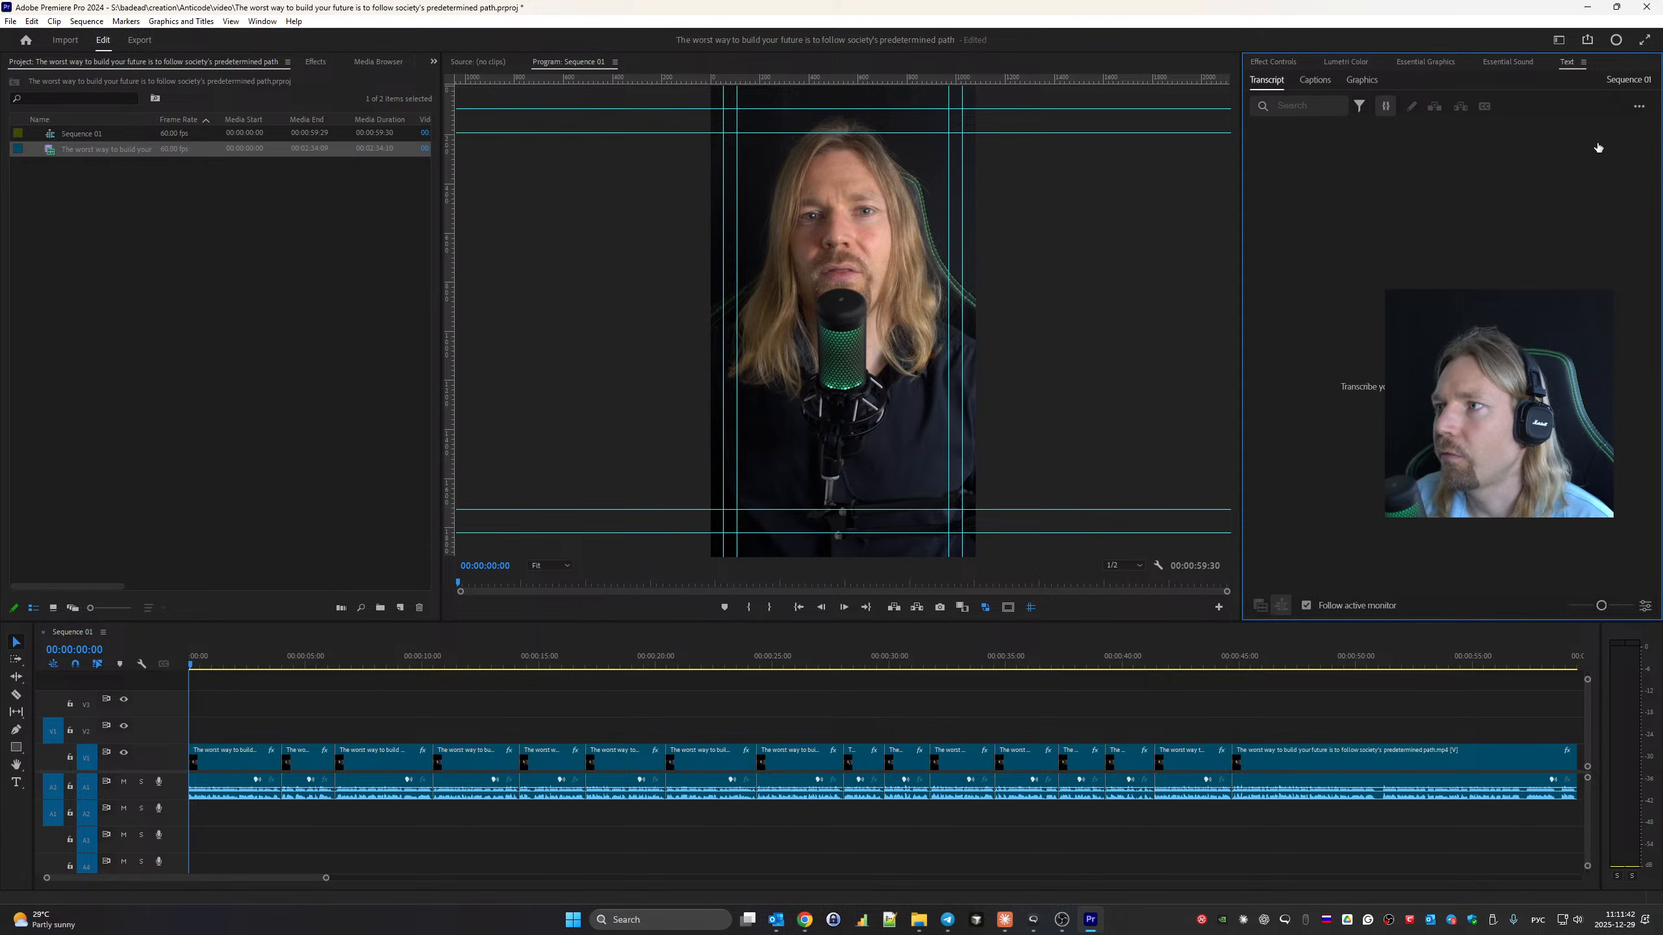
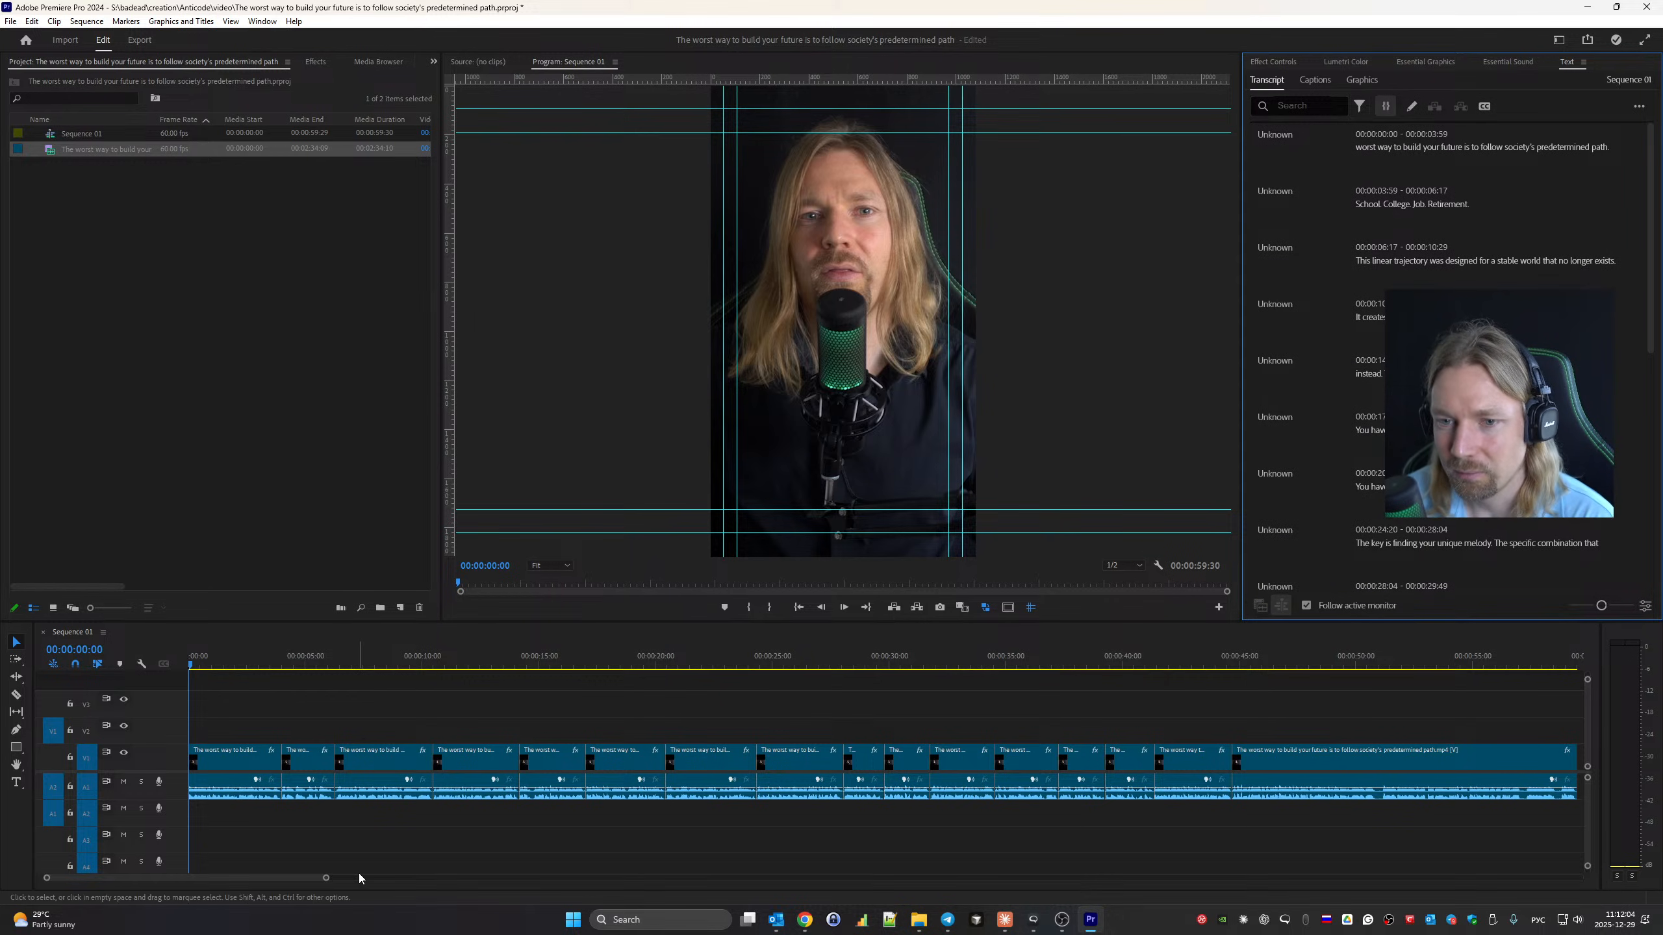
Extend the start of the first clip by one frame with the Ripple Edit tool to recover the opening word.
left_click_drag(328, 879, 62, 878)
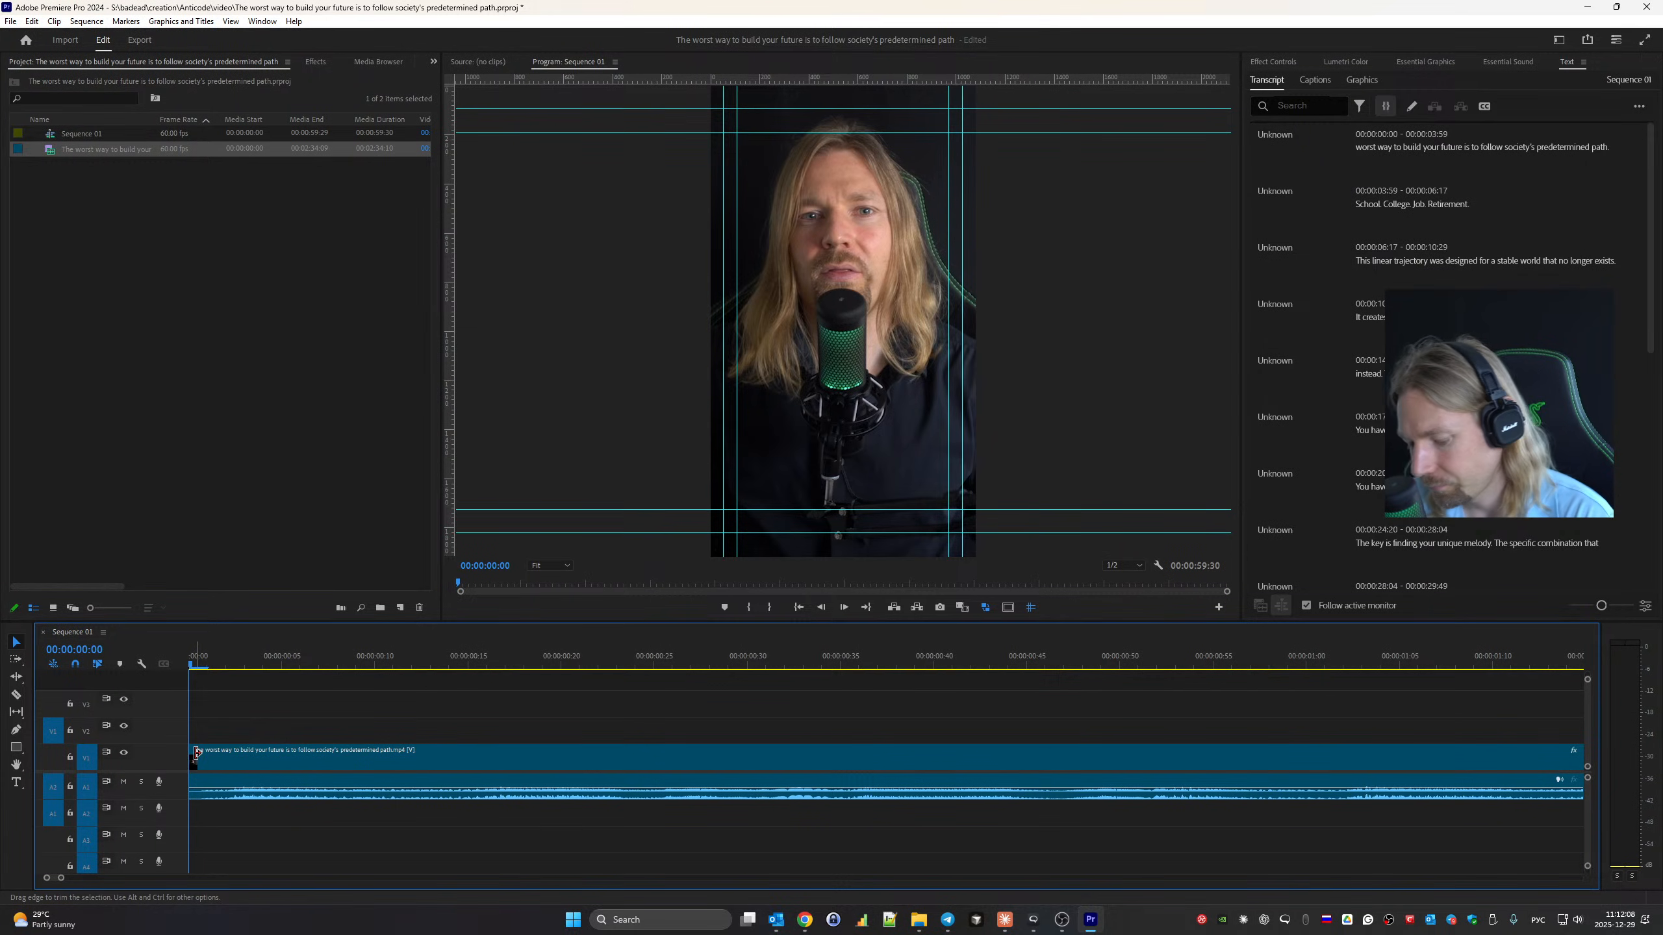
key("b")
left_click_drag(196, 759, 184, 763)
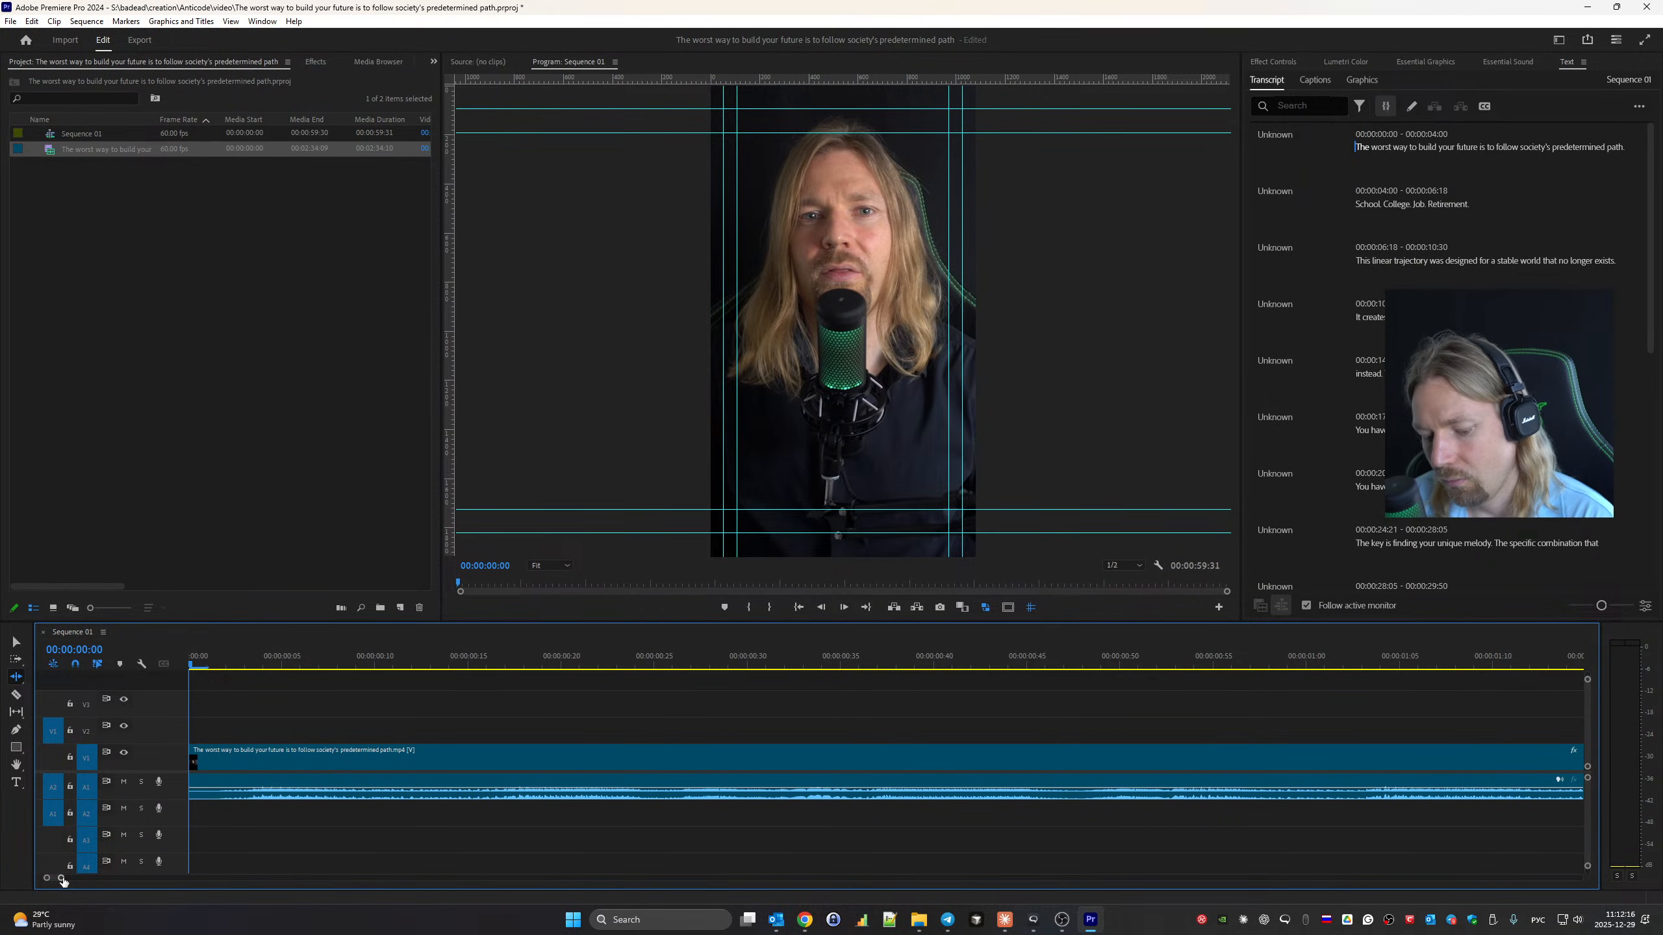
left_click_drag(62, 879, 167, 880)
scroll(879, 338, "down", 1)
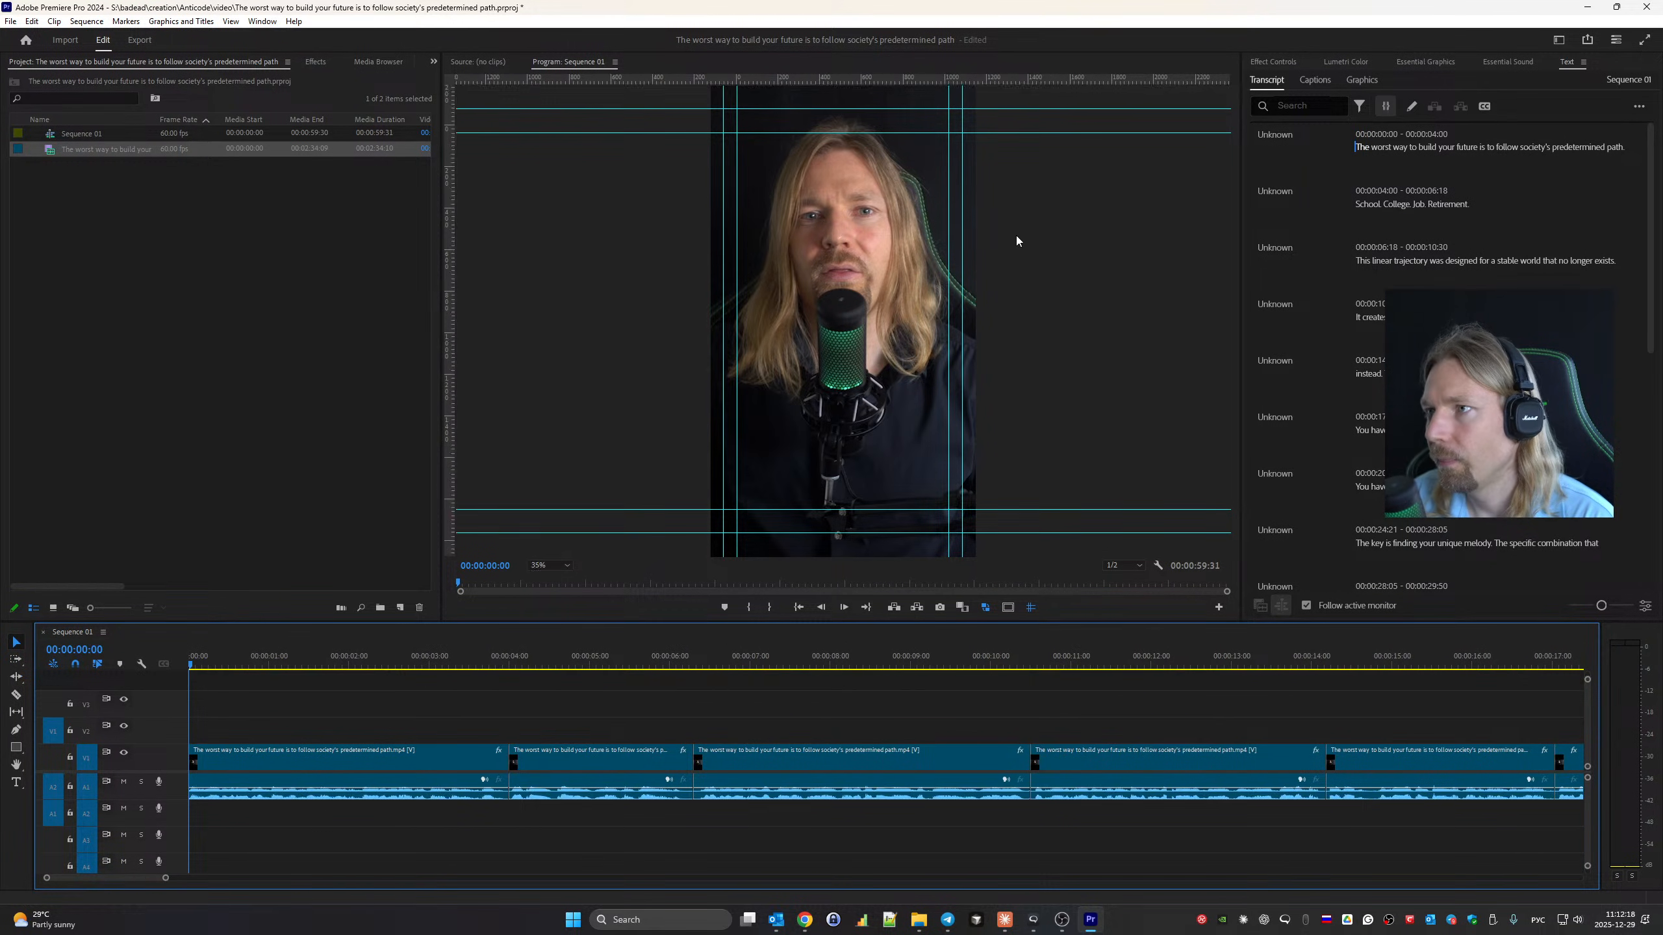
Play the sequence from the start, compare it with the transcript, and open the segment at 00:00:17:02 for editing.
key("space")
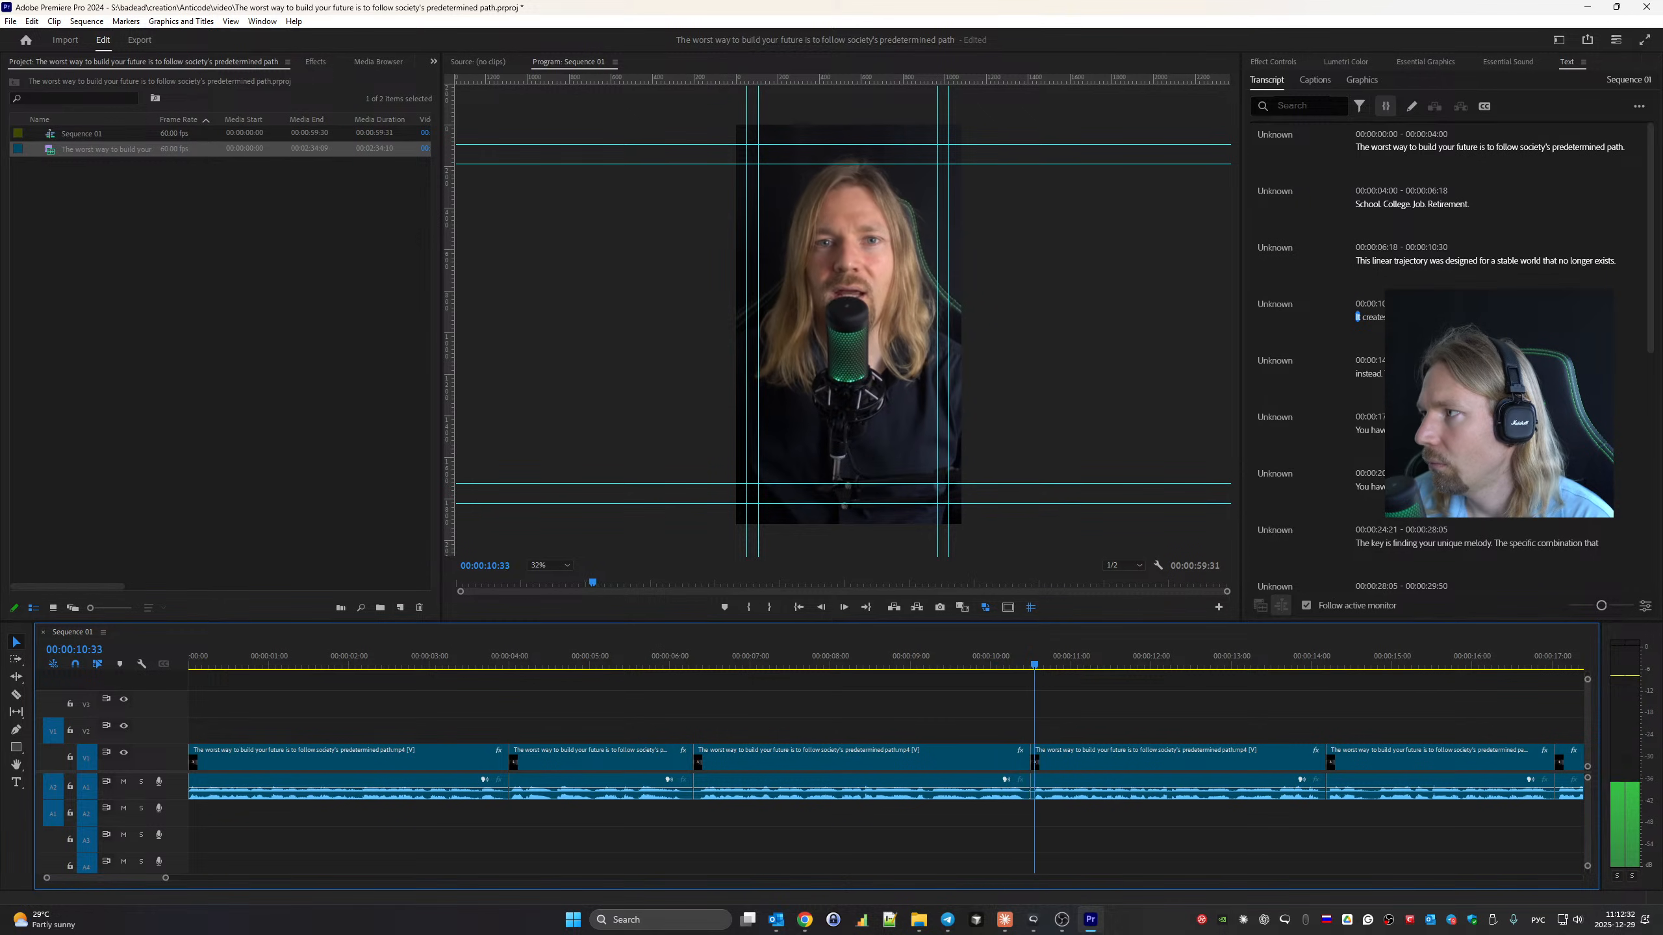
key("space")
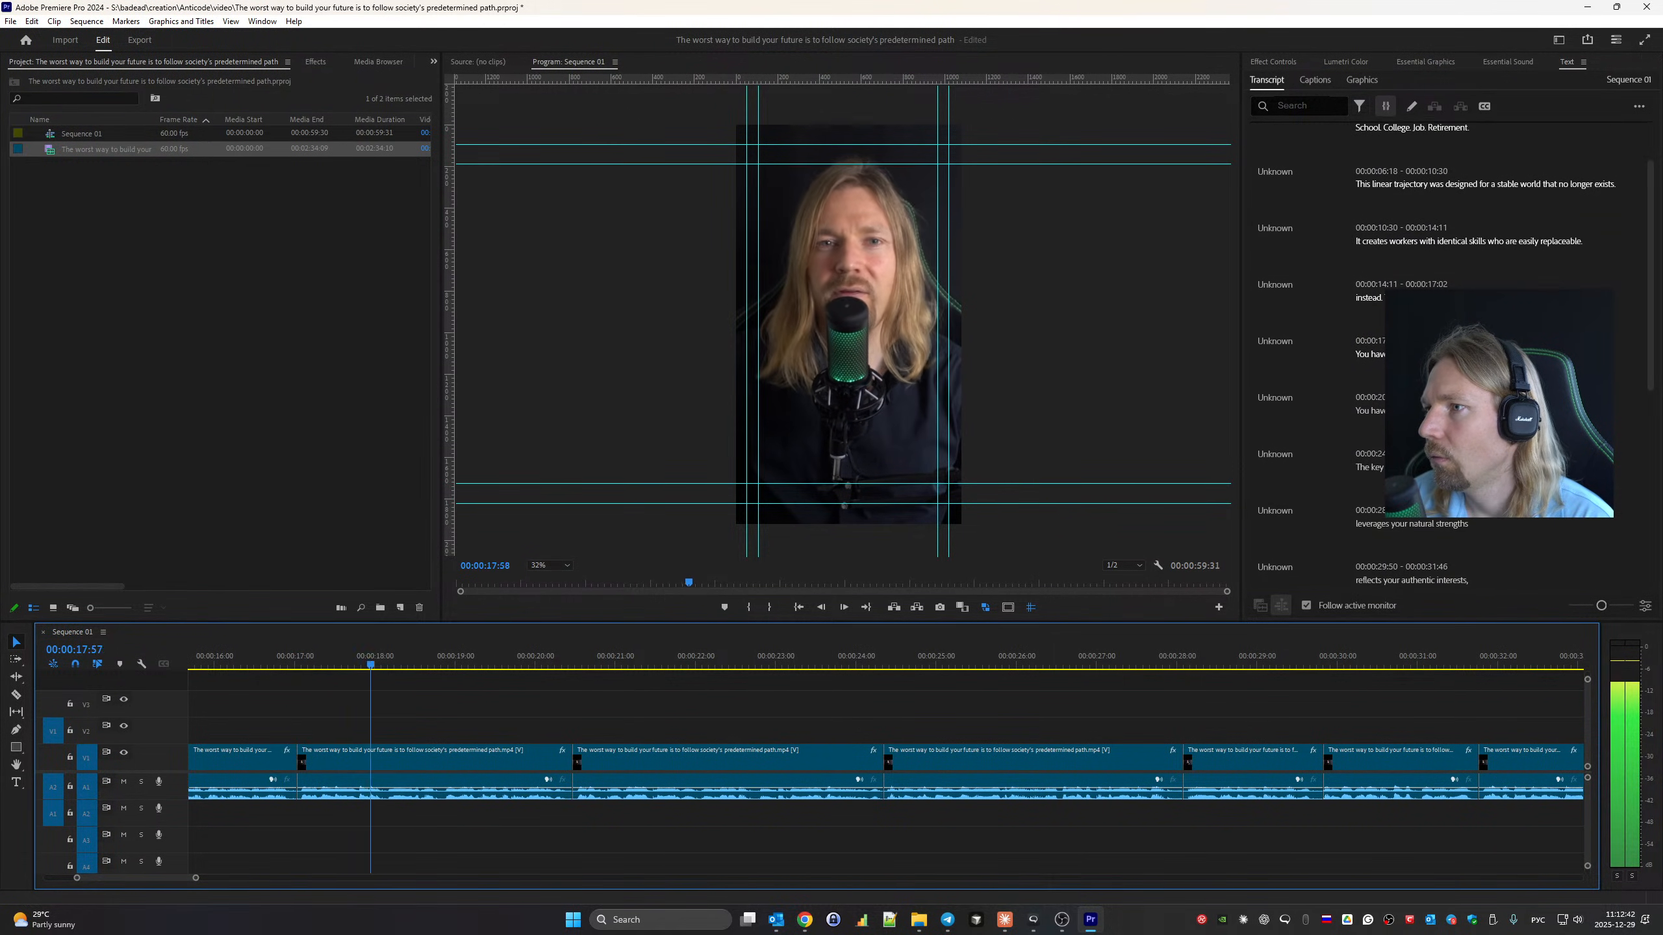
double_click(1384, 382)
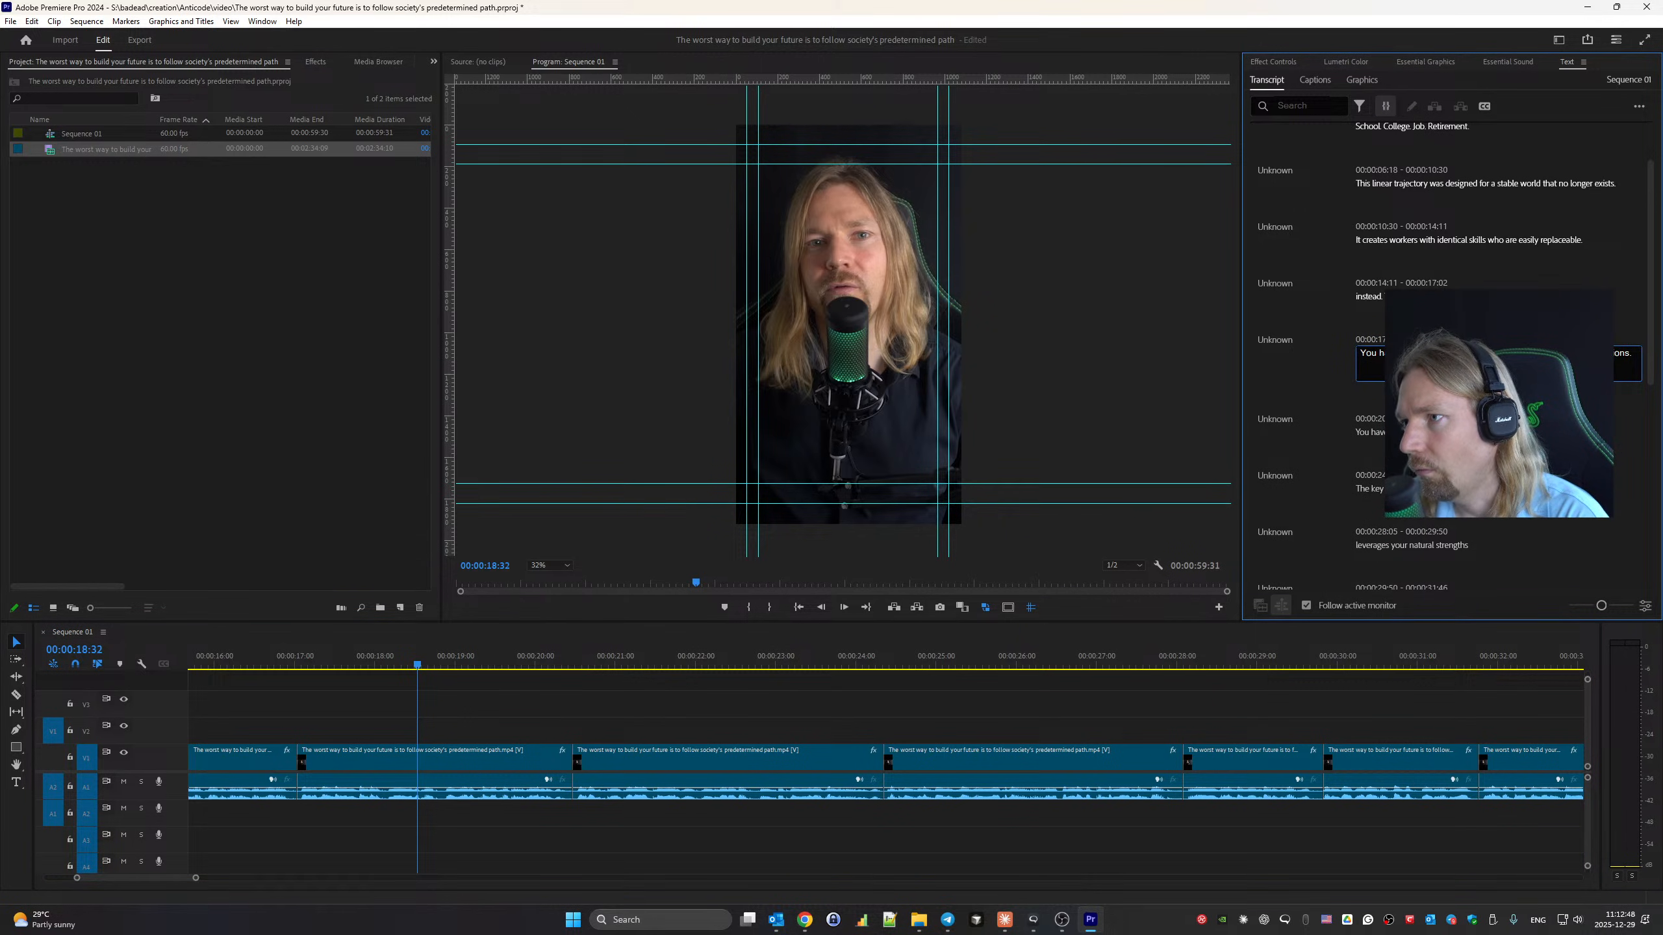
left_click(1323, 368)
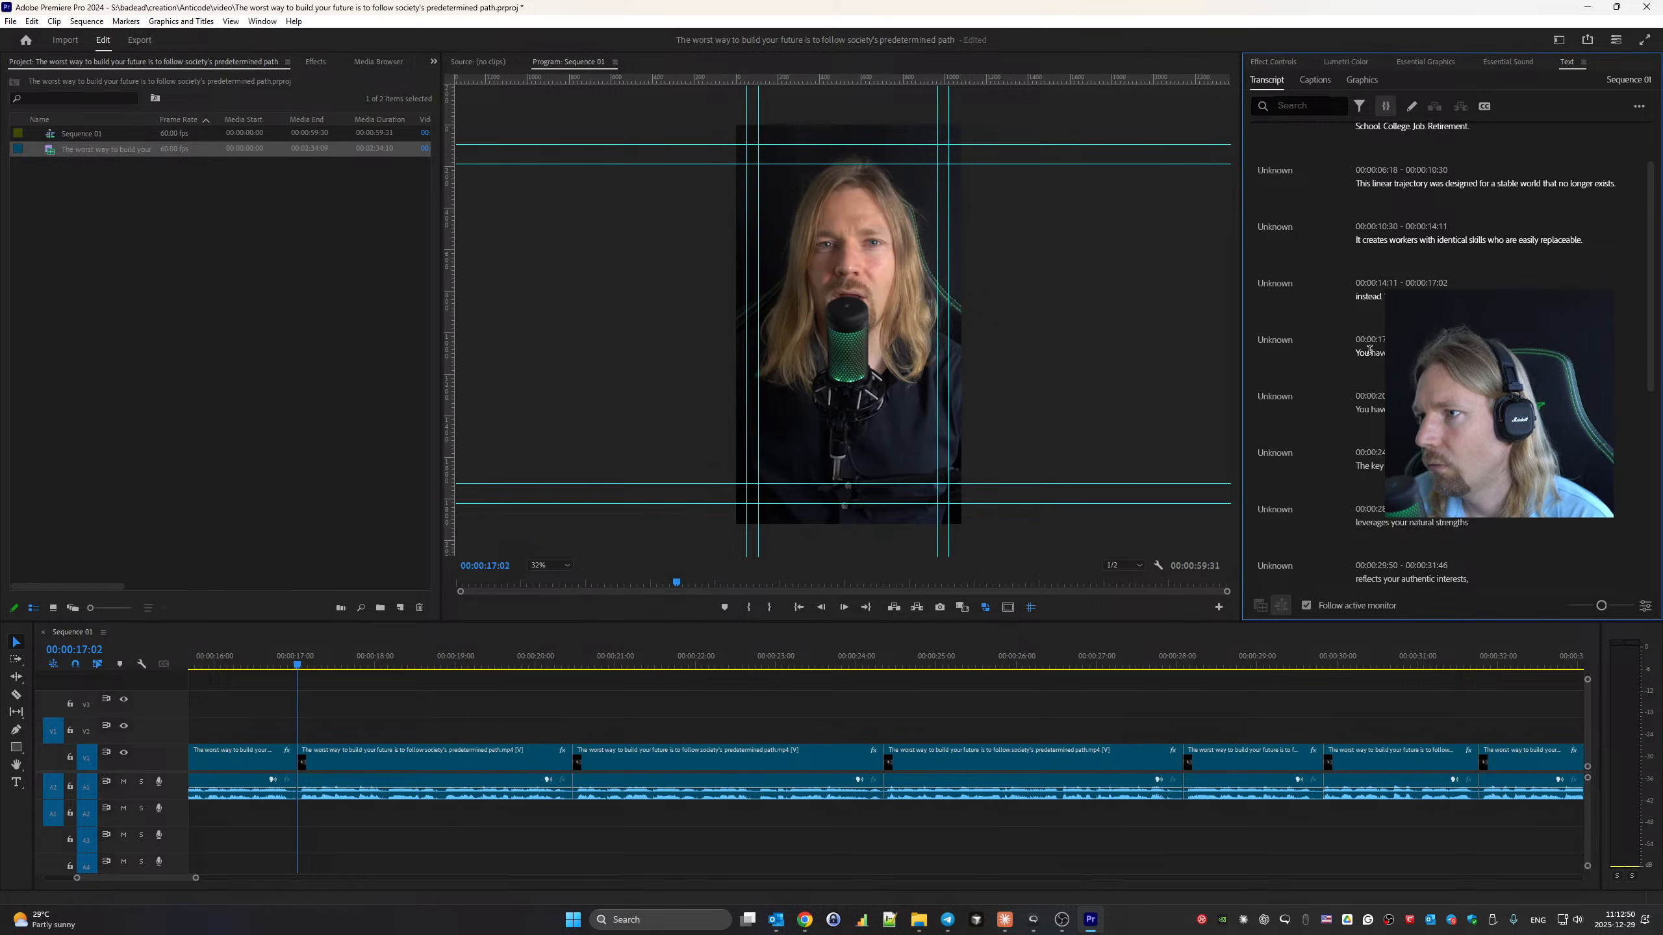
Play on from 00:00:17:02 to about 00:00:42:54 with pauses, comparing each transcript segment with the spoken words.
key("space")
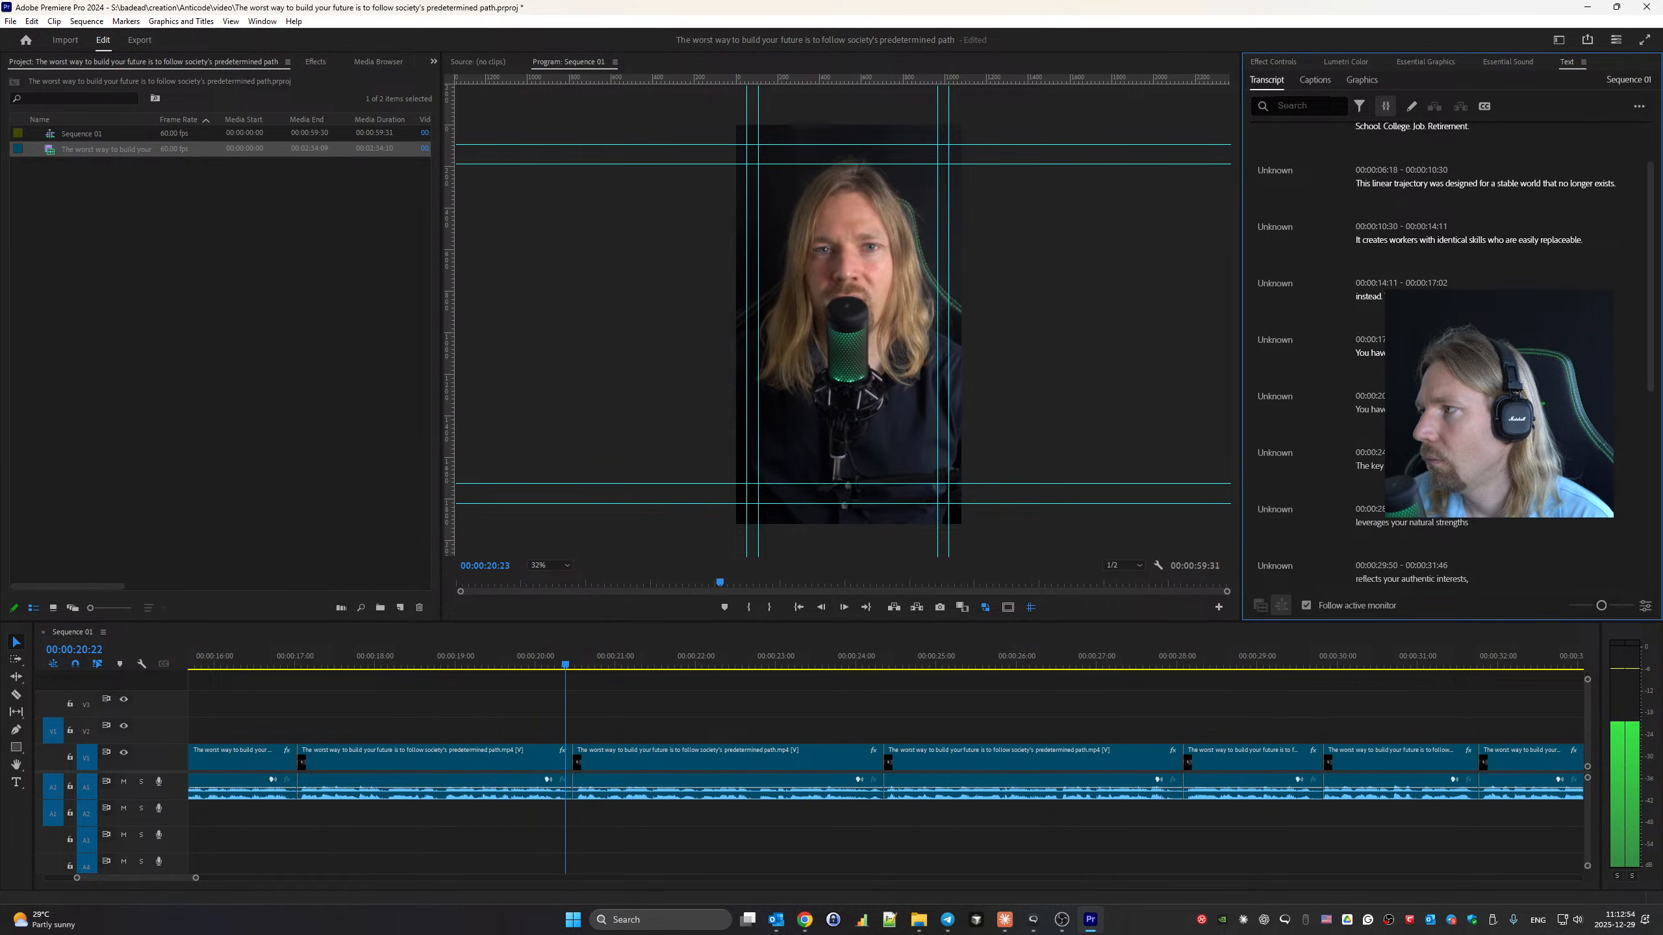
key("space")
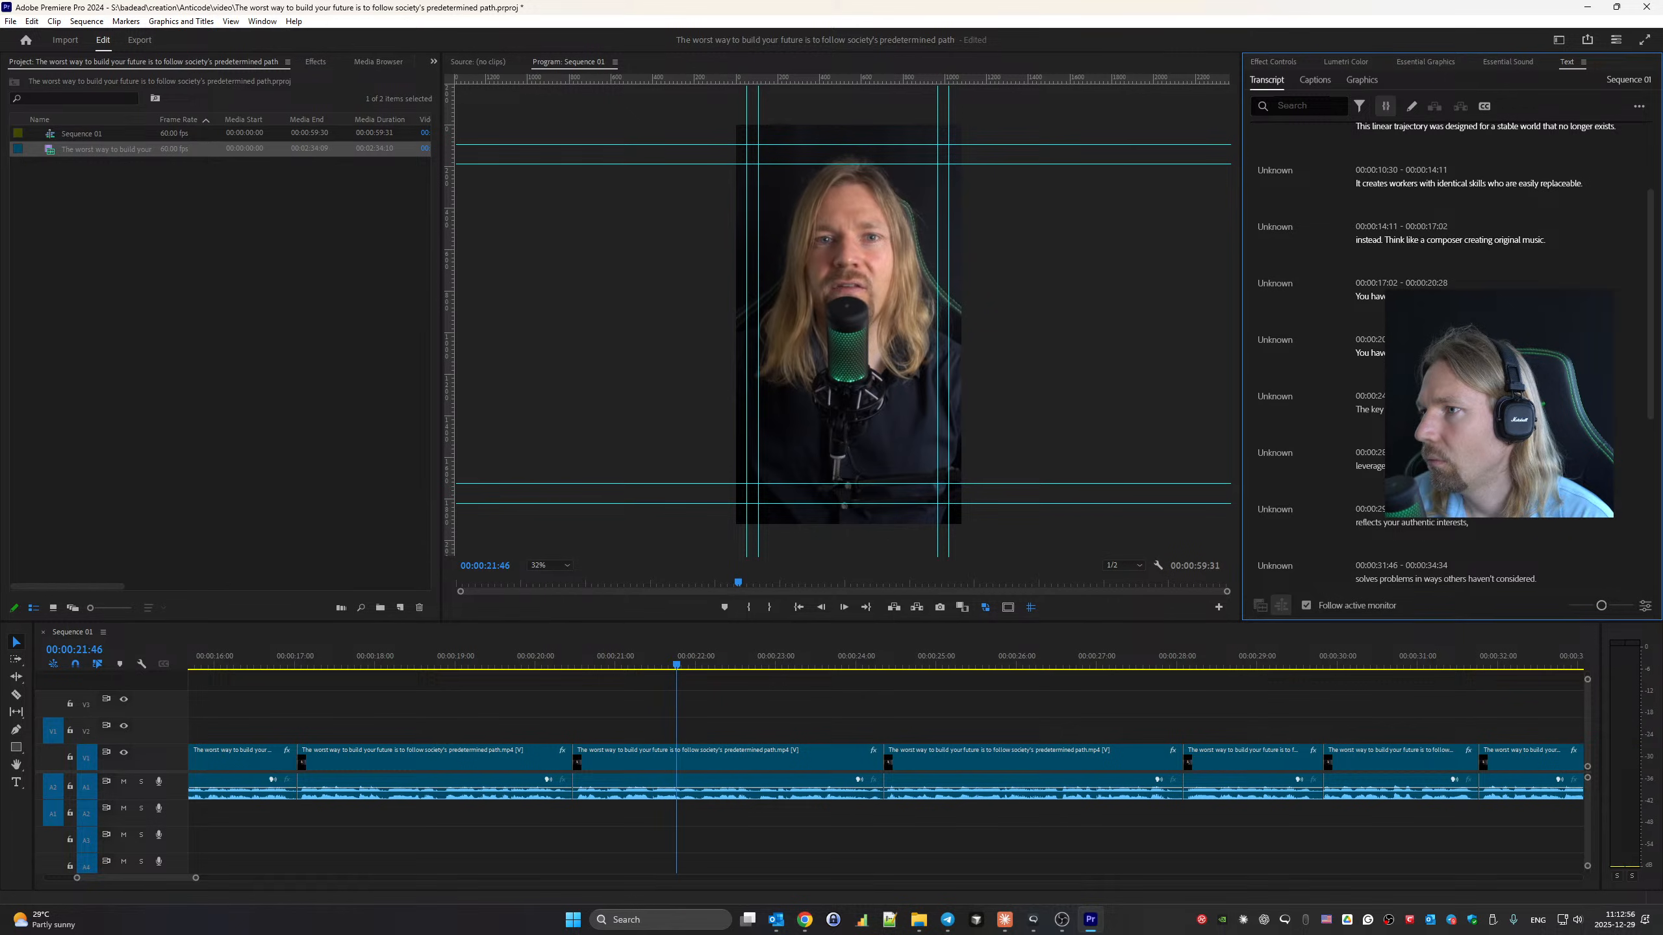
key("space")
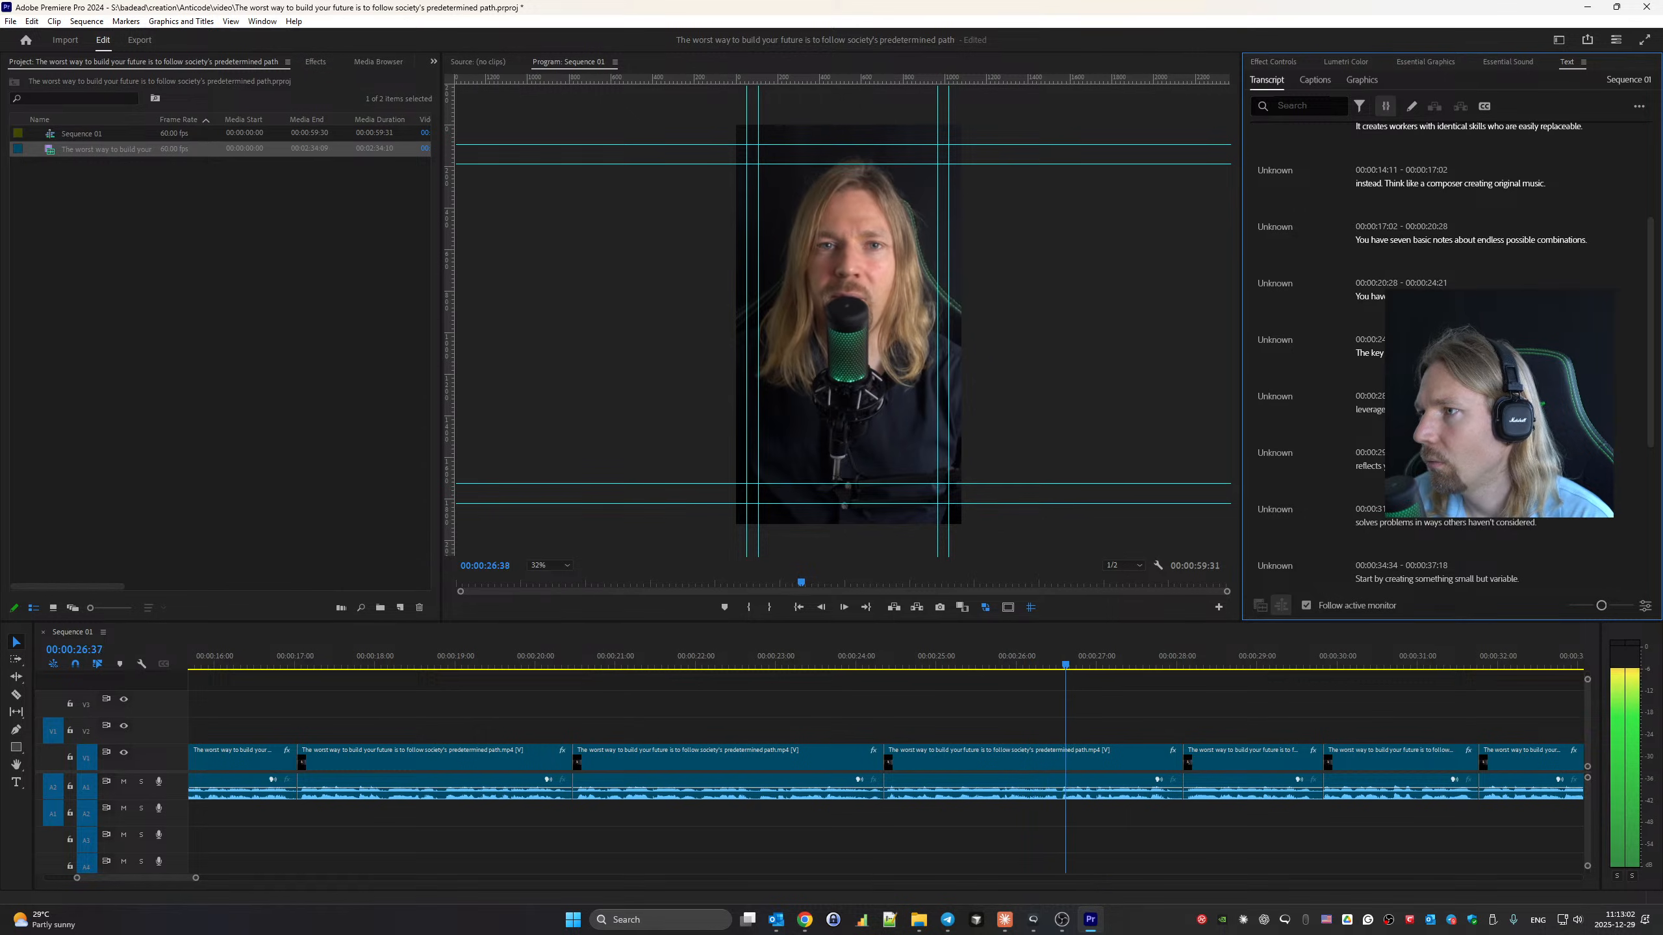
key("space")
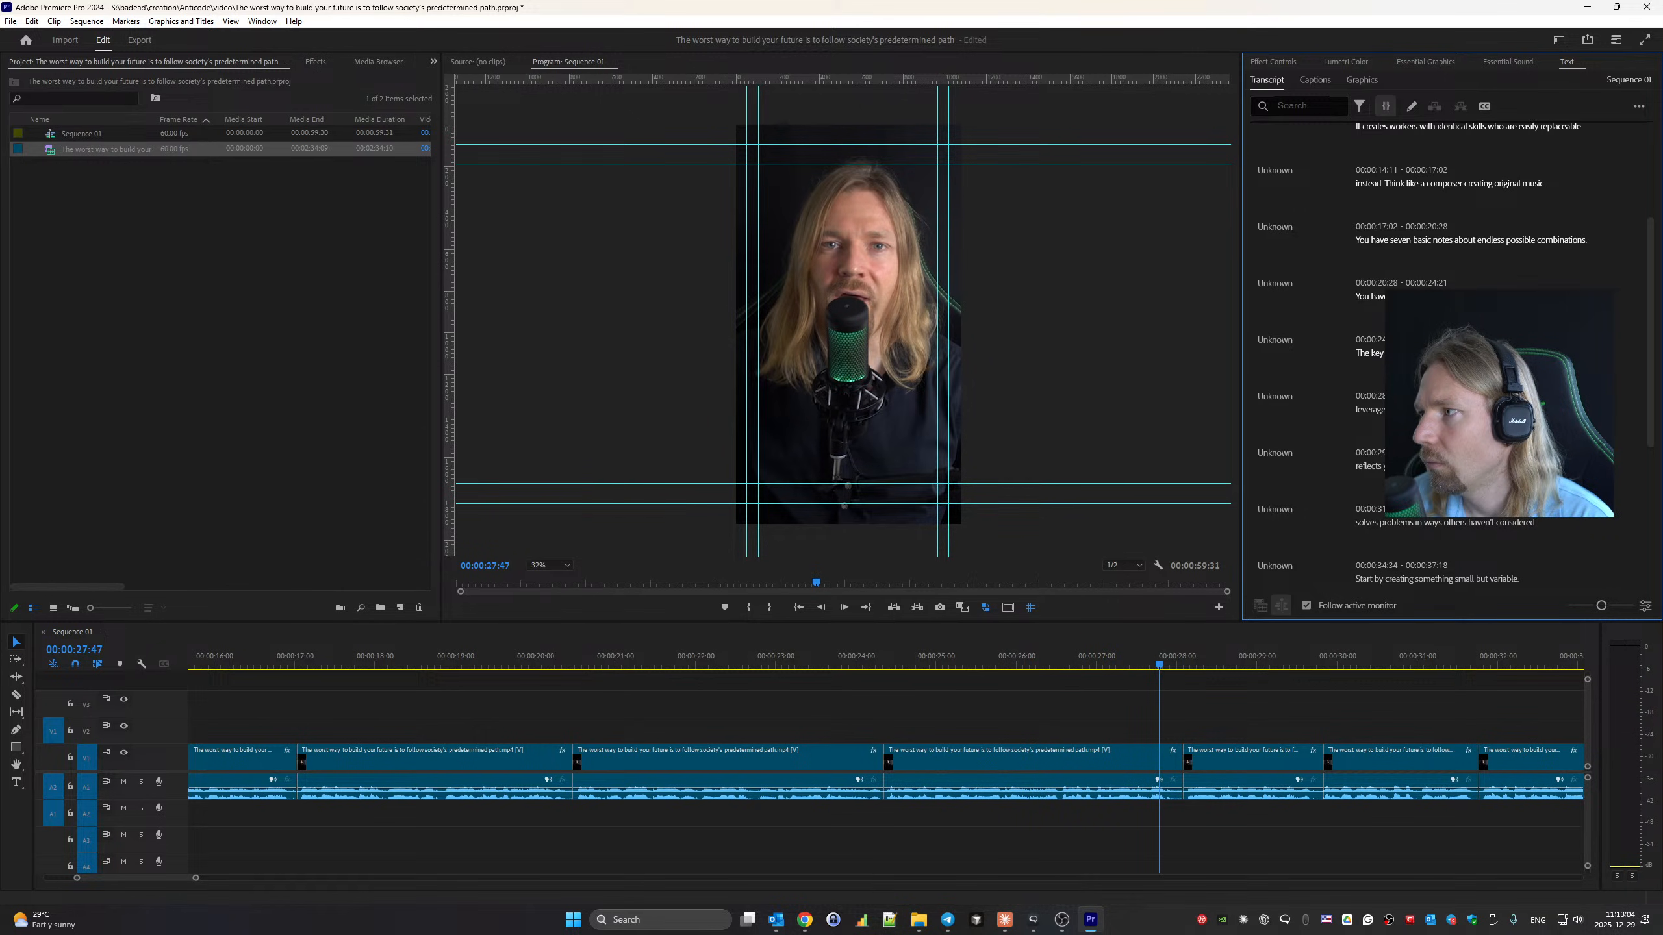
key("space")
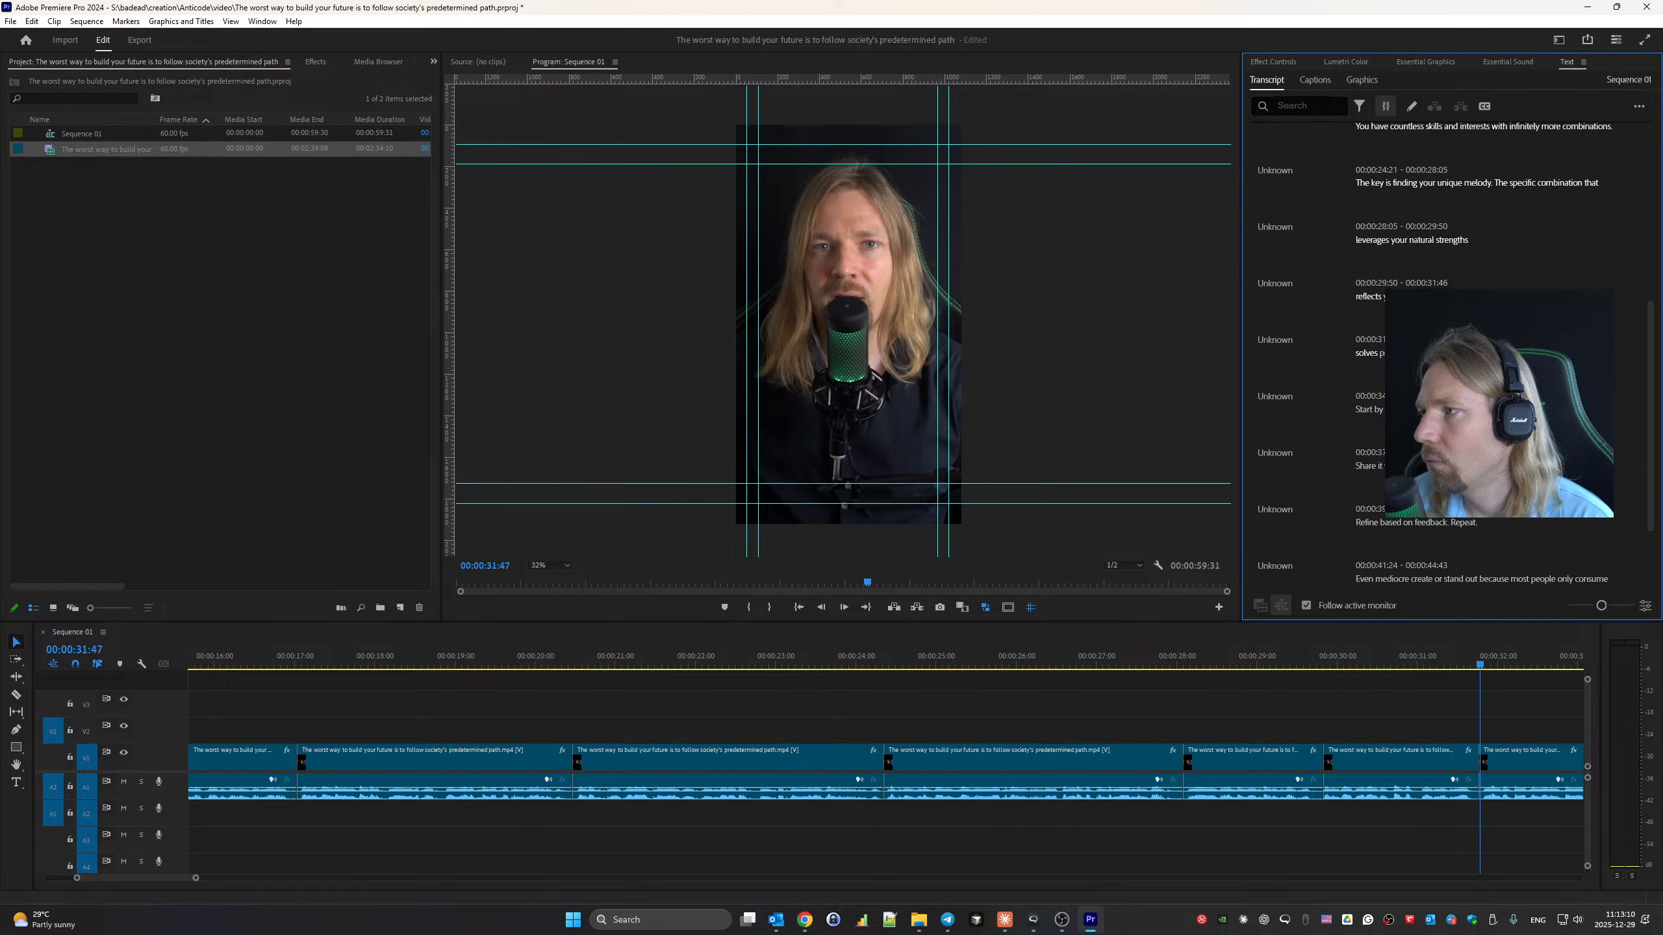
key("space")
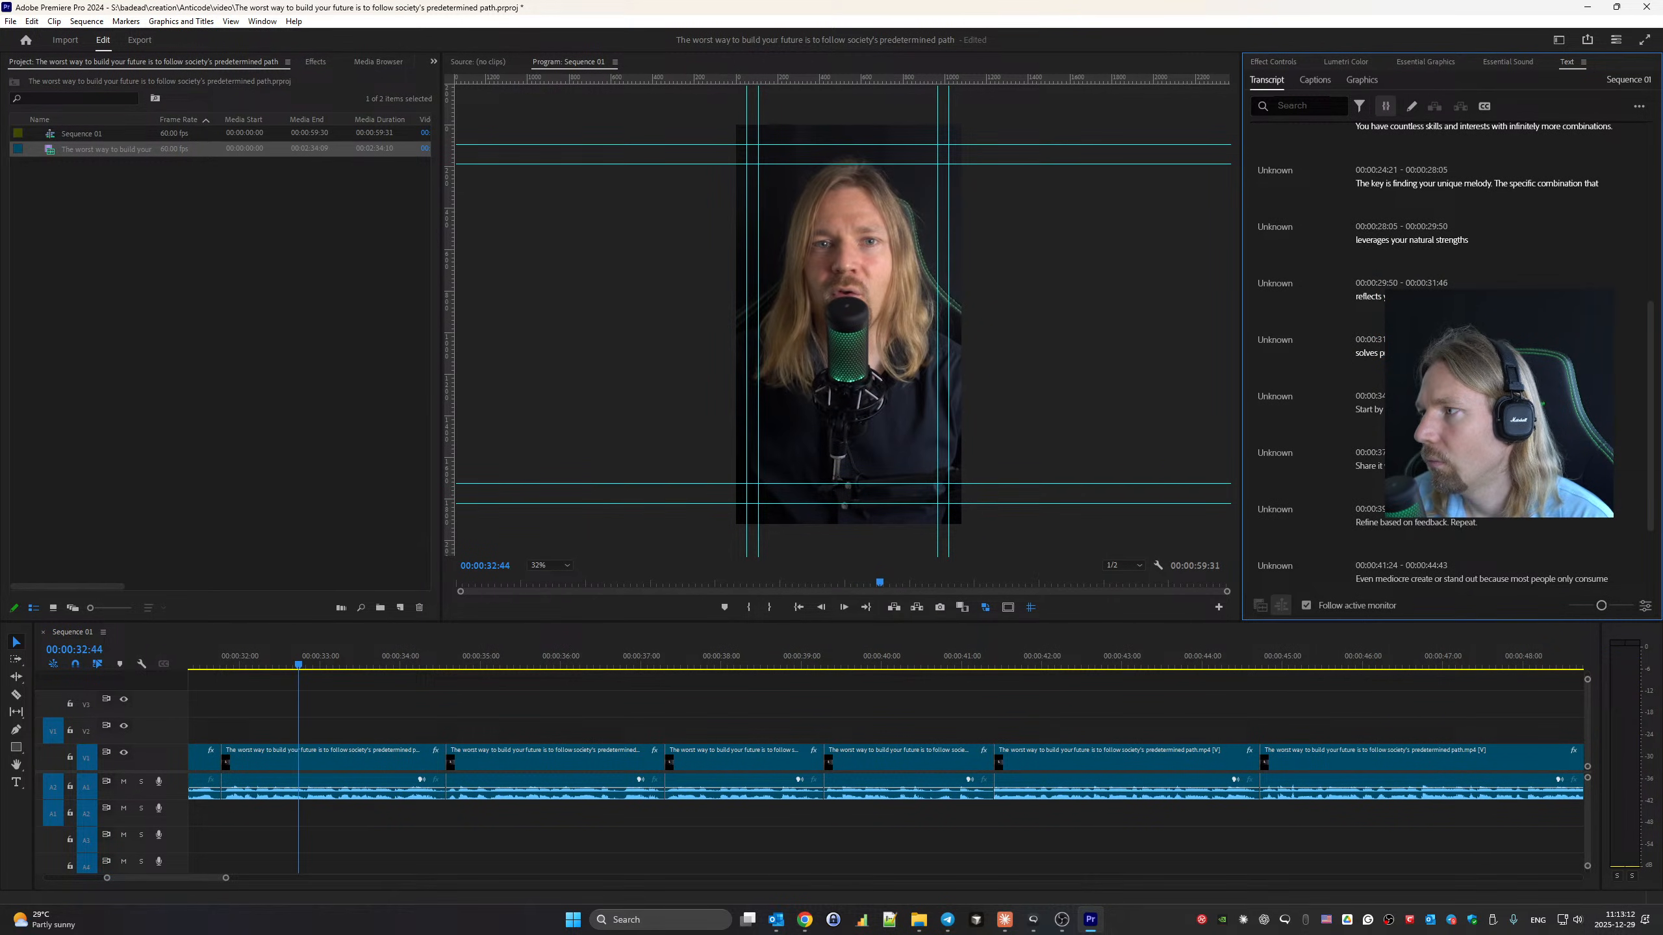
key("space")
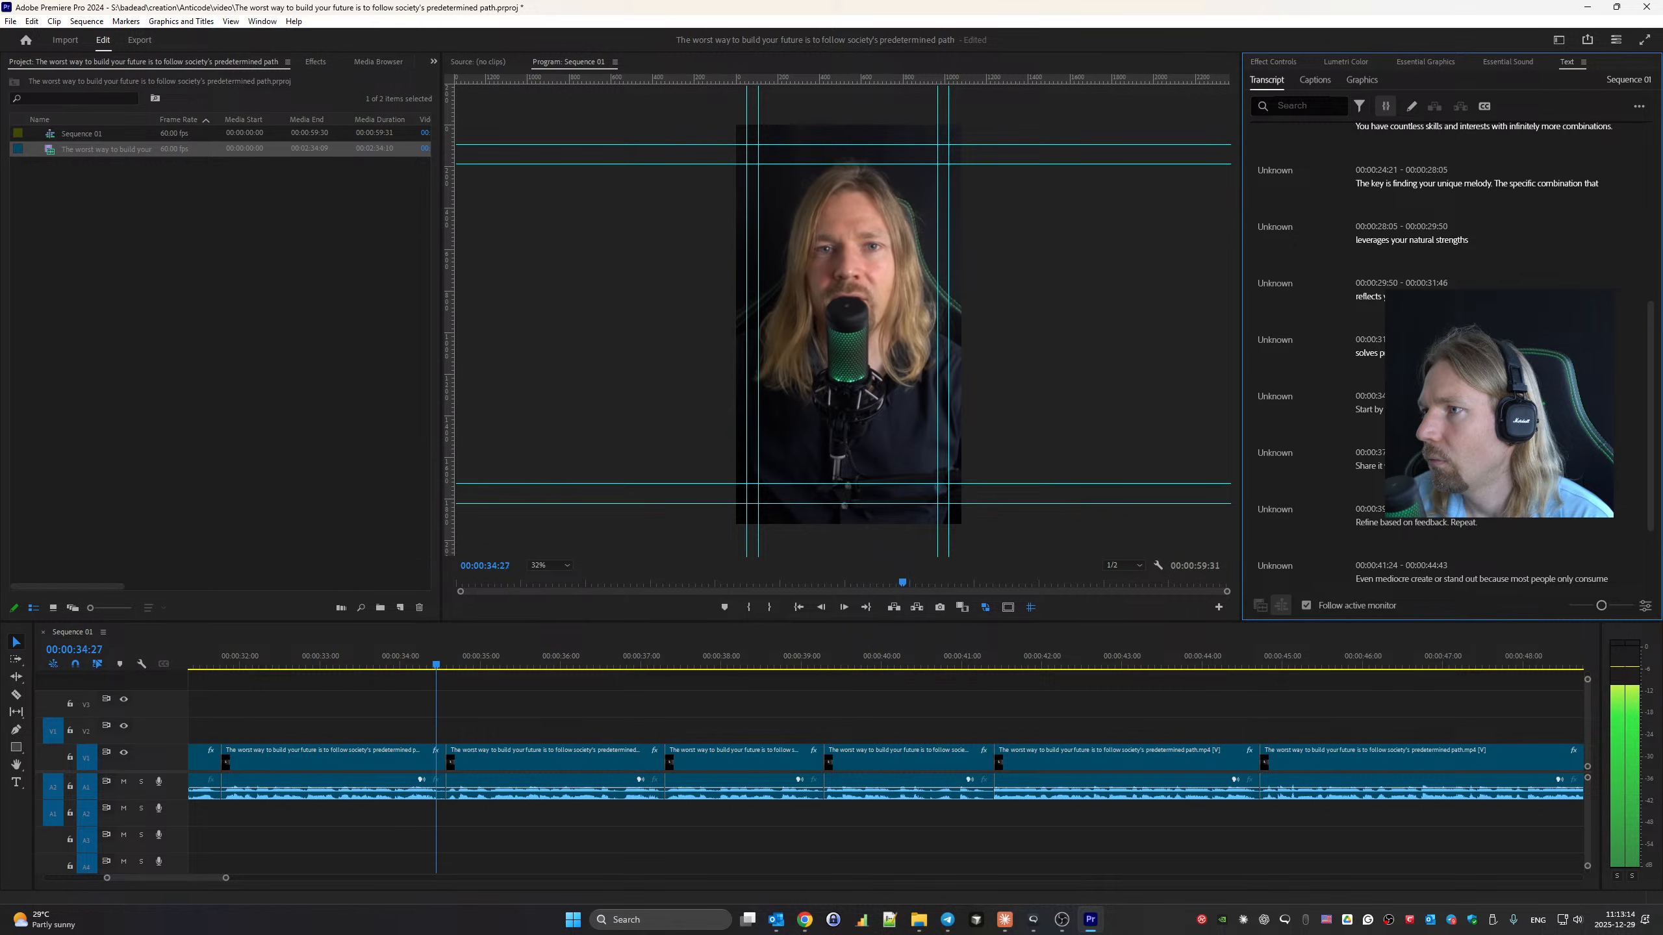
key("space")
key("space")
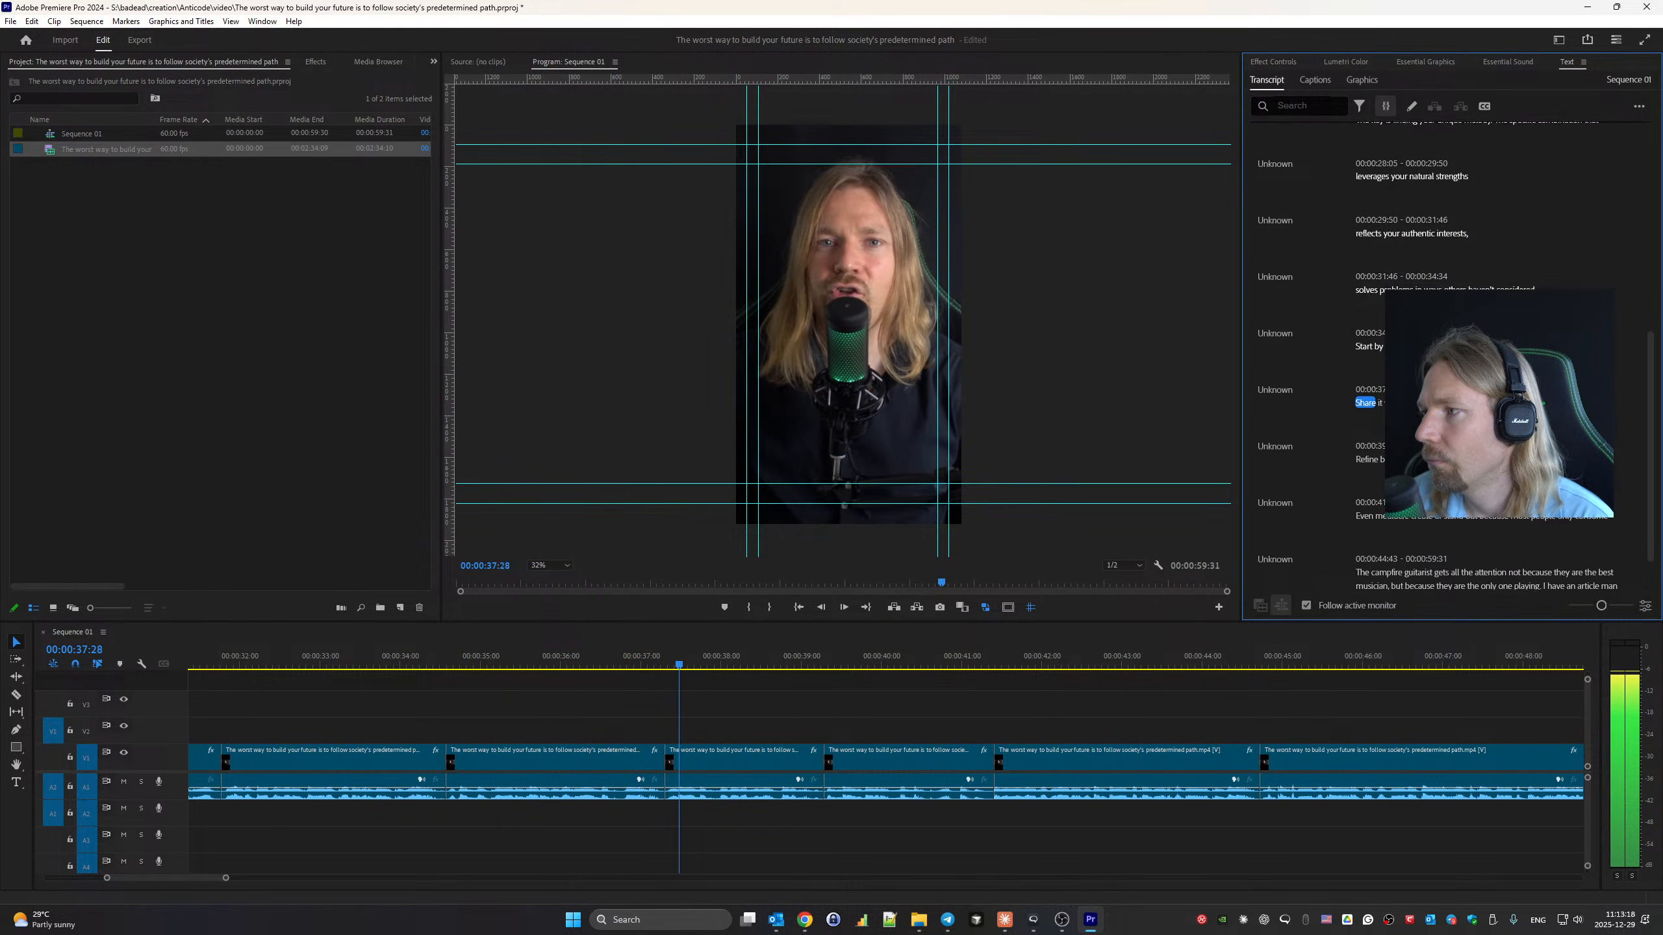
key("space")
key("space")
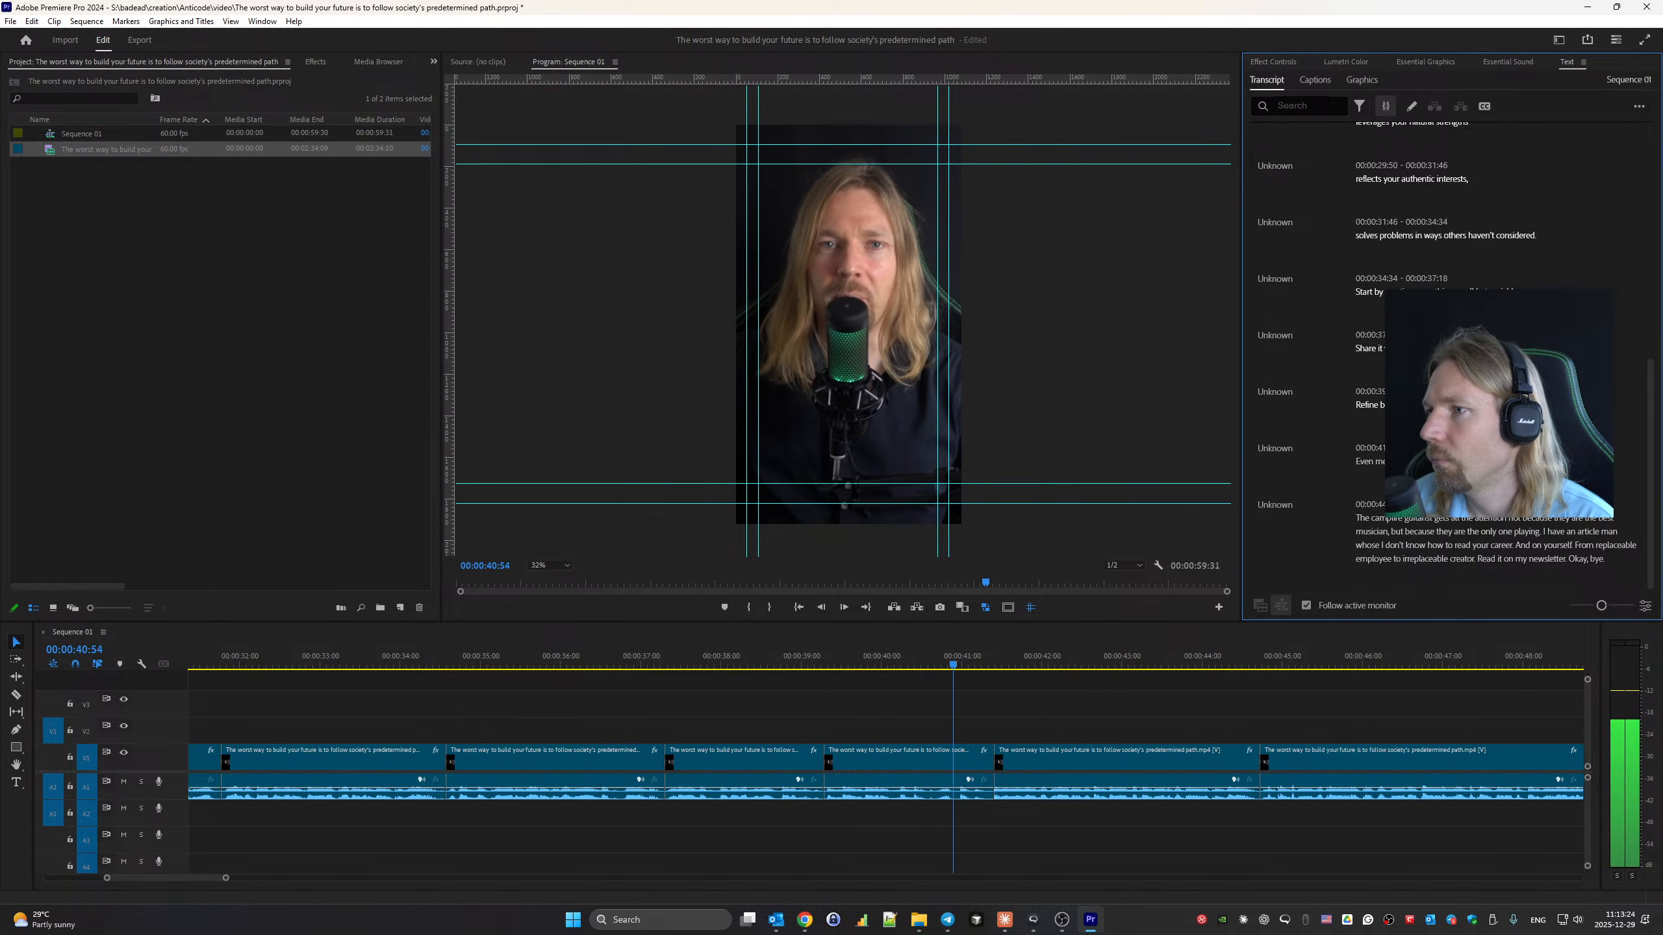
key("space")
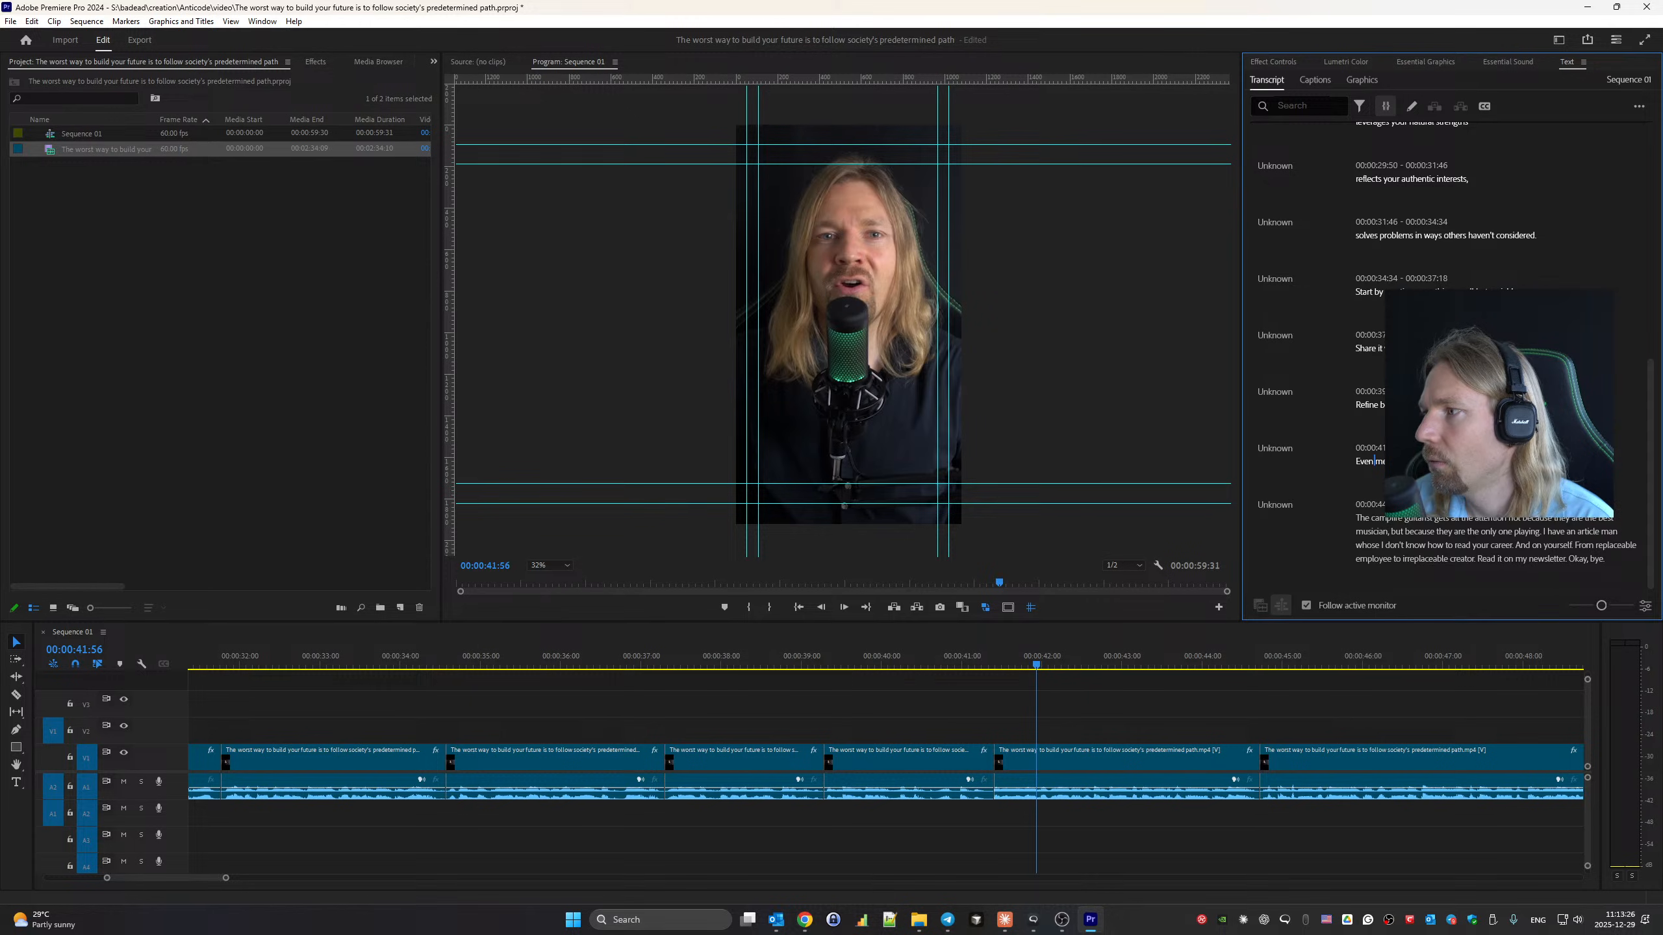
key("space")
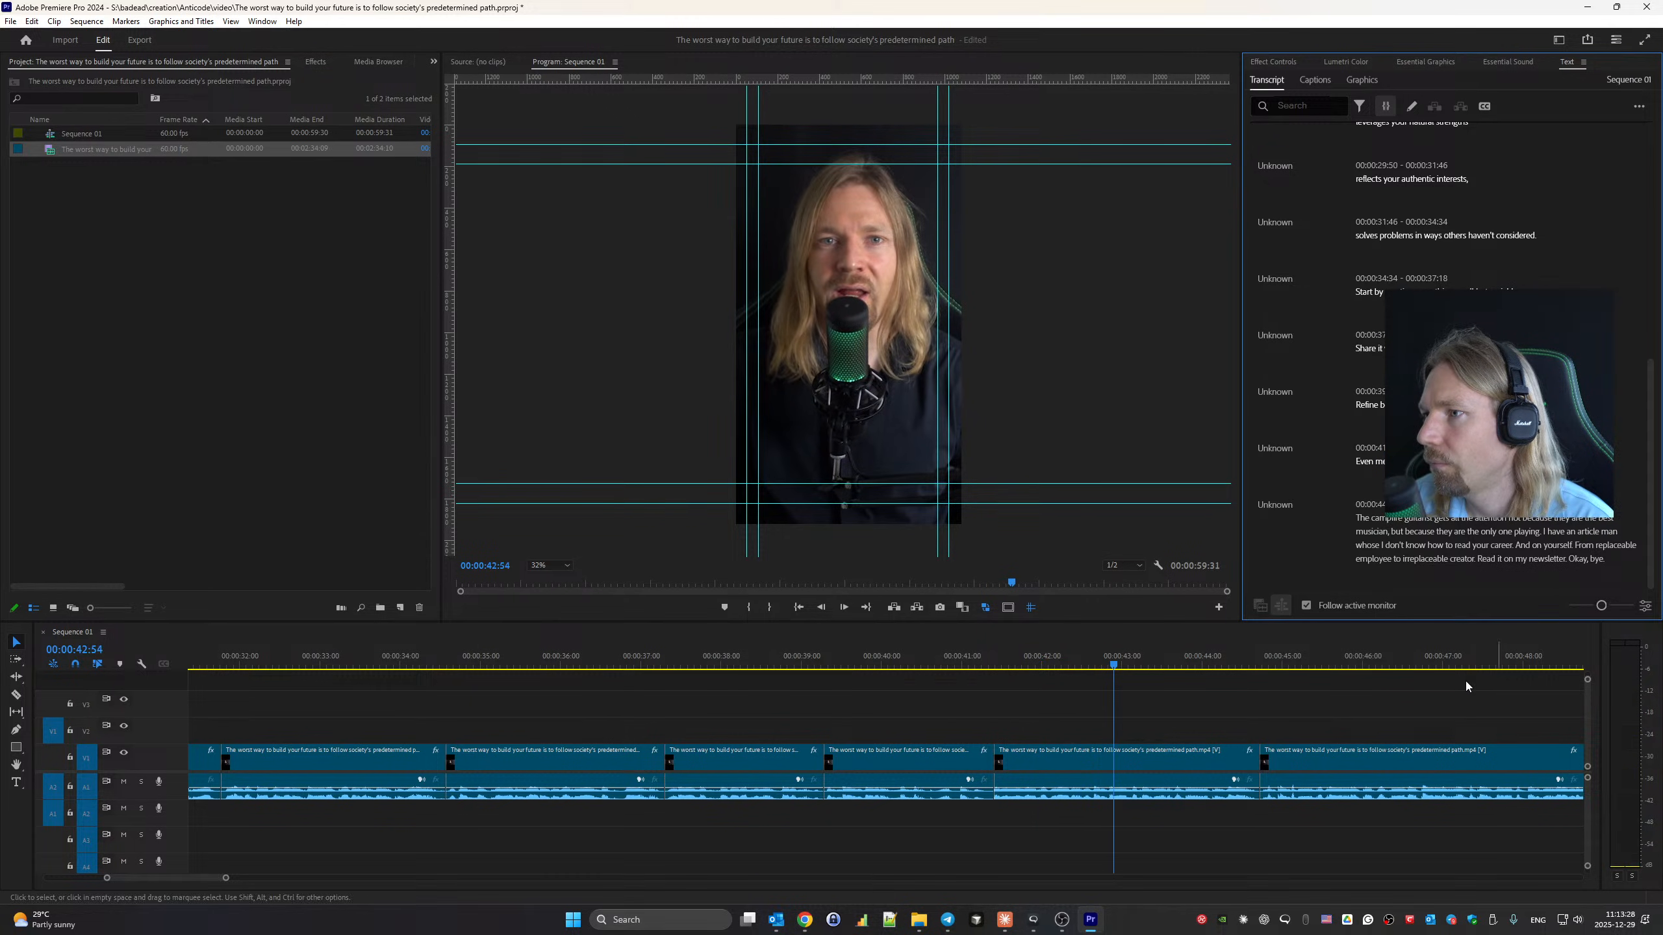
Open the transcript segment at 00:00:41:24 for editing, close it, and play from there to about 00:00:52:38 to check the wording.
double_click(1404, 462)
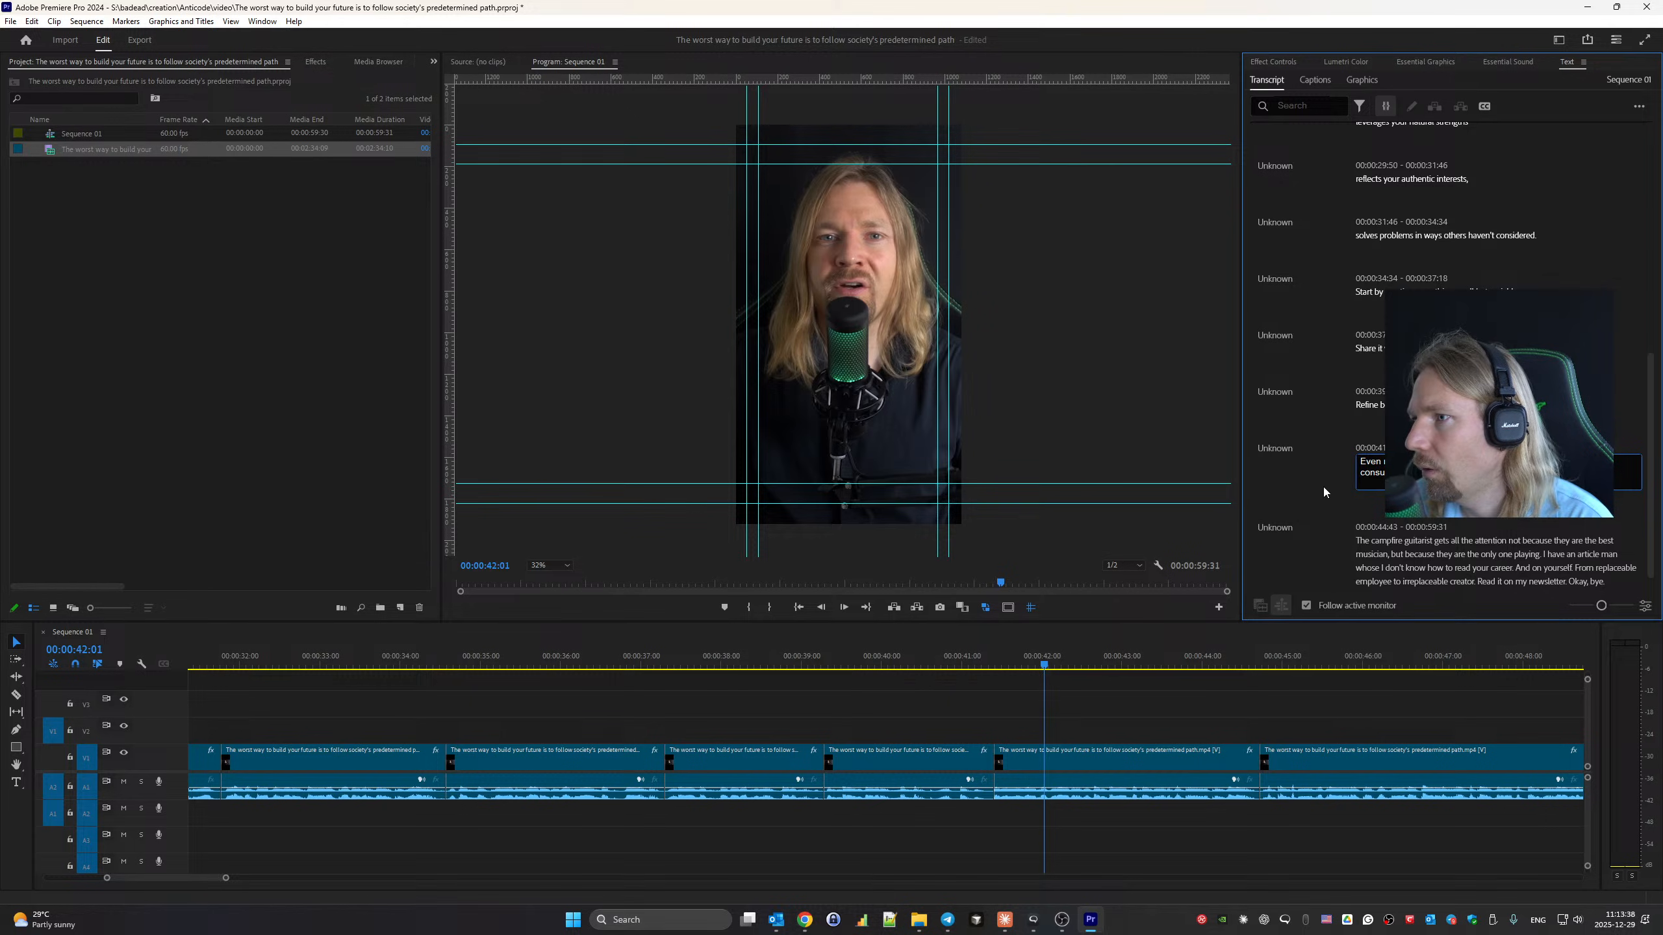
left_click(1294, 486)
left_click(1357, 462)
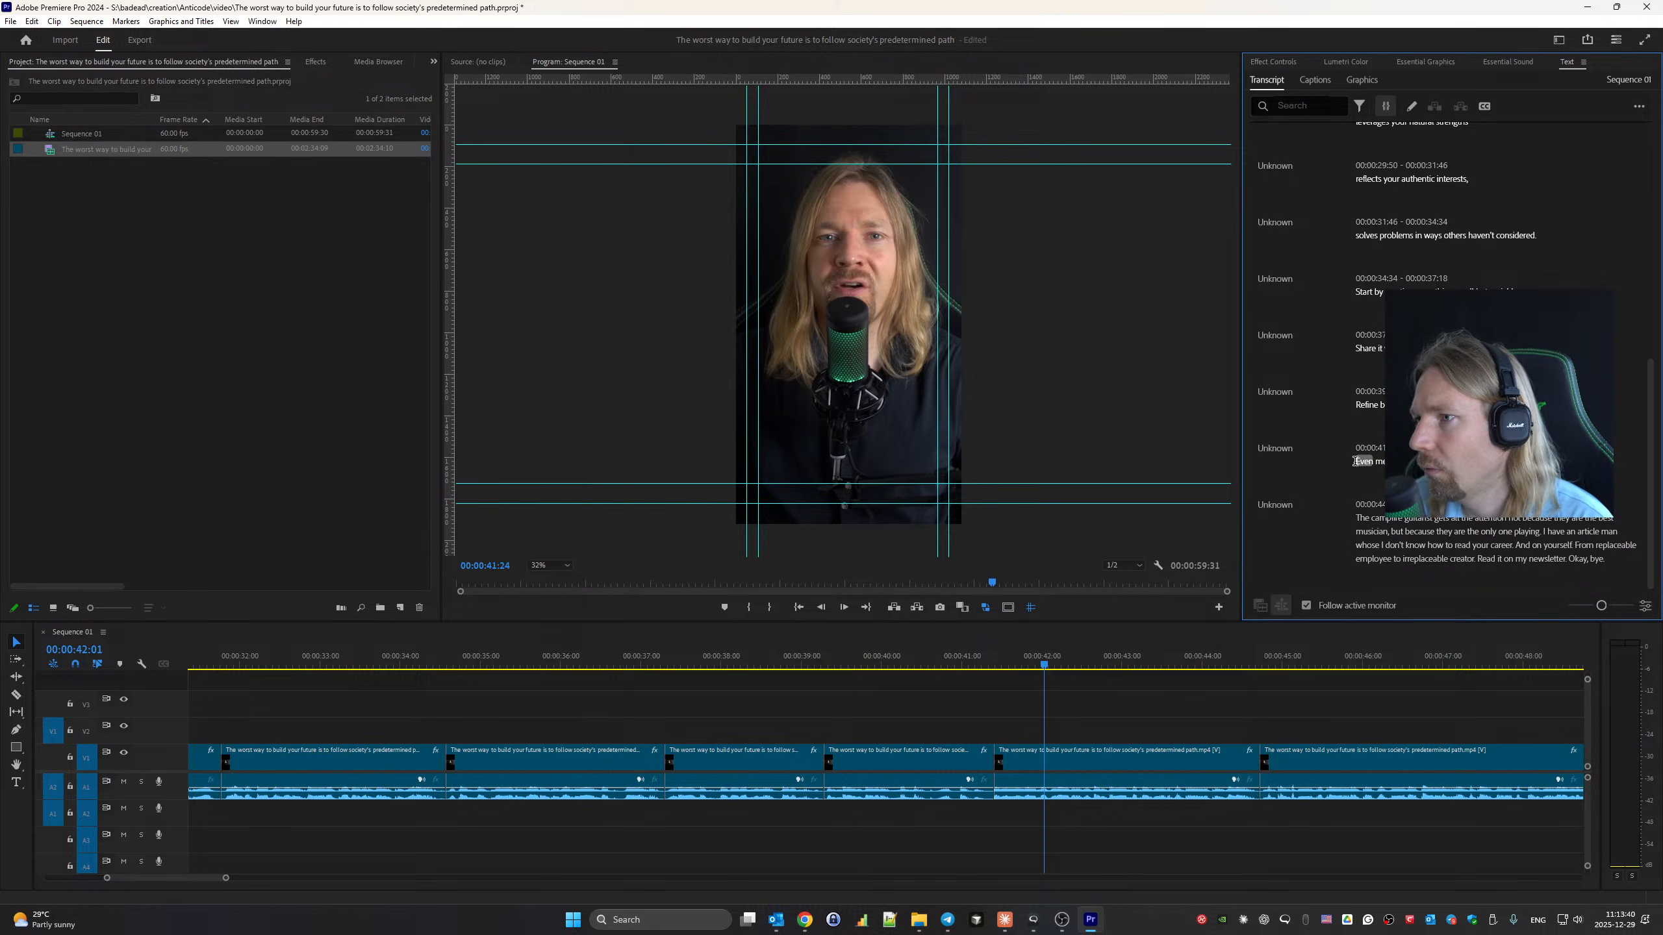
key("space")
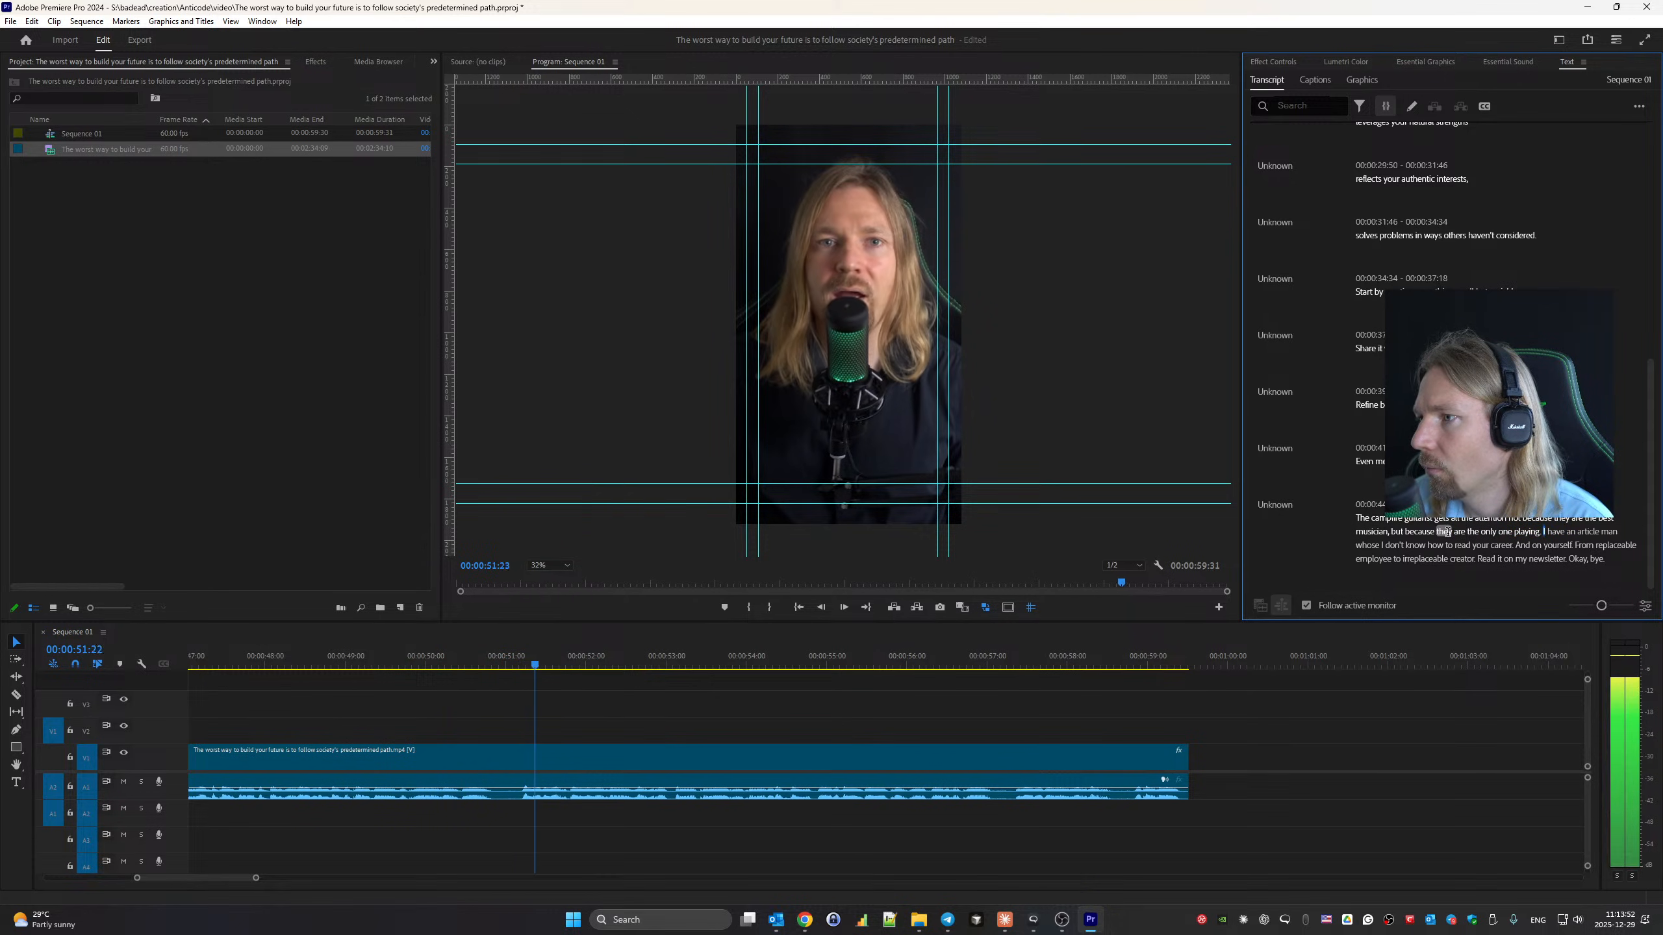
key("space")
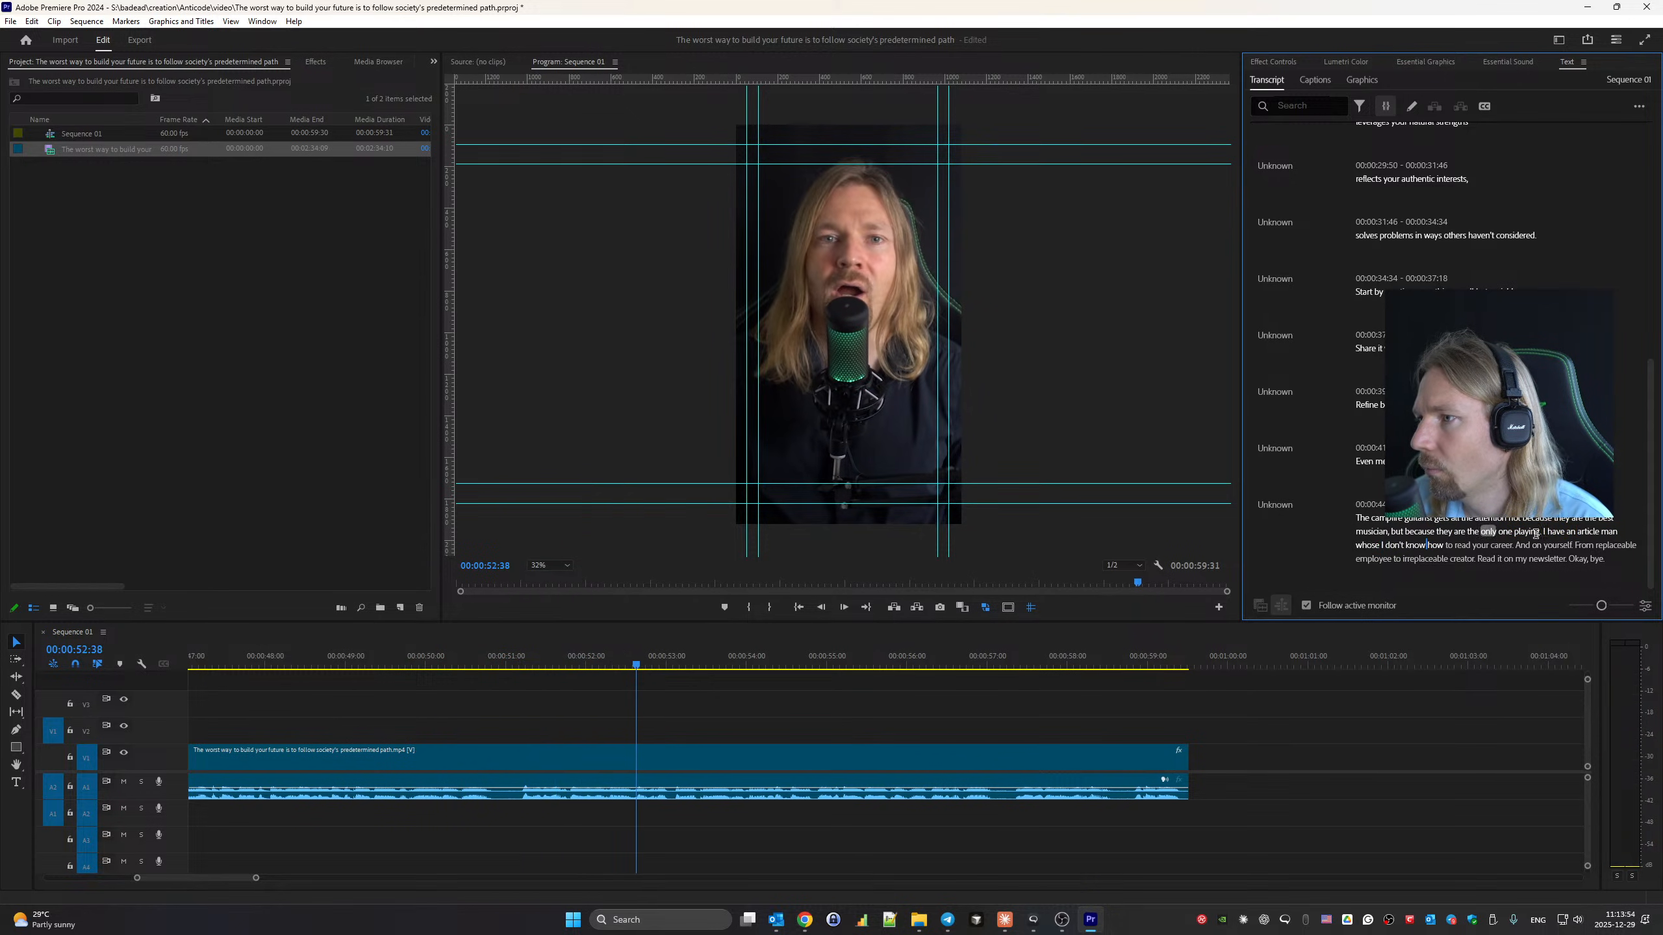
In the last transcript segment, replace "man whose I don't know" with "in my newsletter on".
double_click(1612, 533)
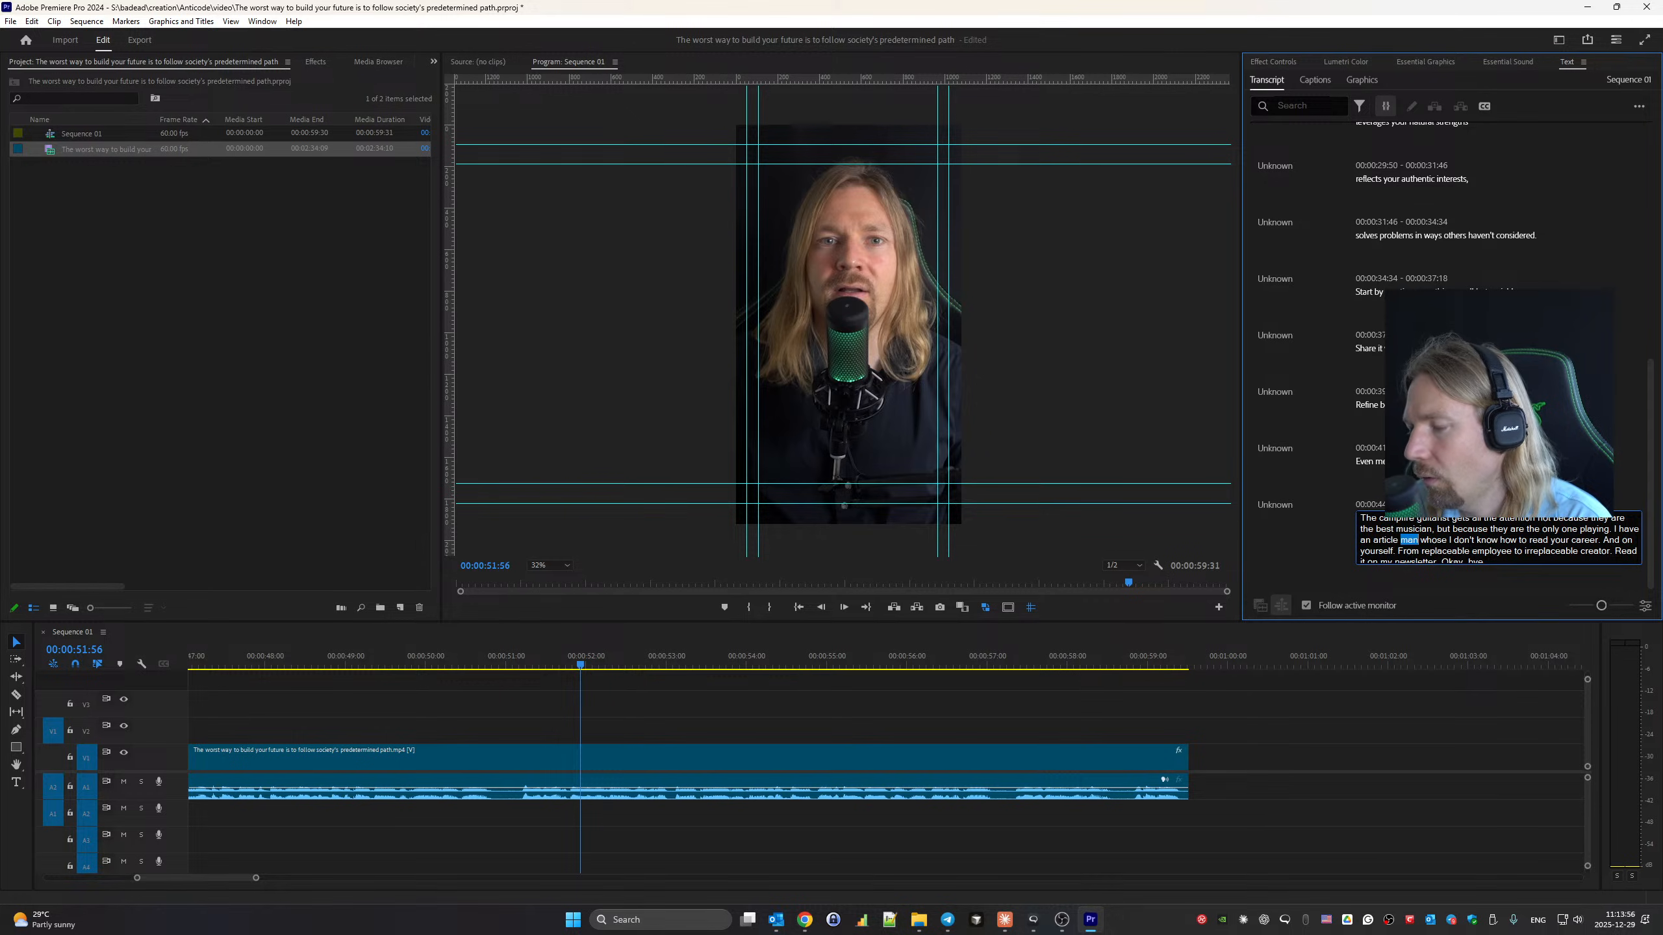
type("in my new")
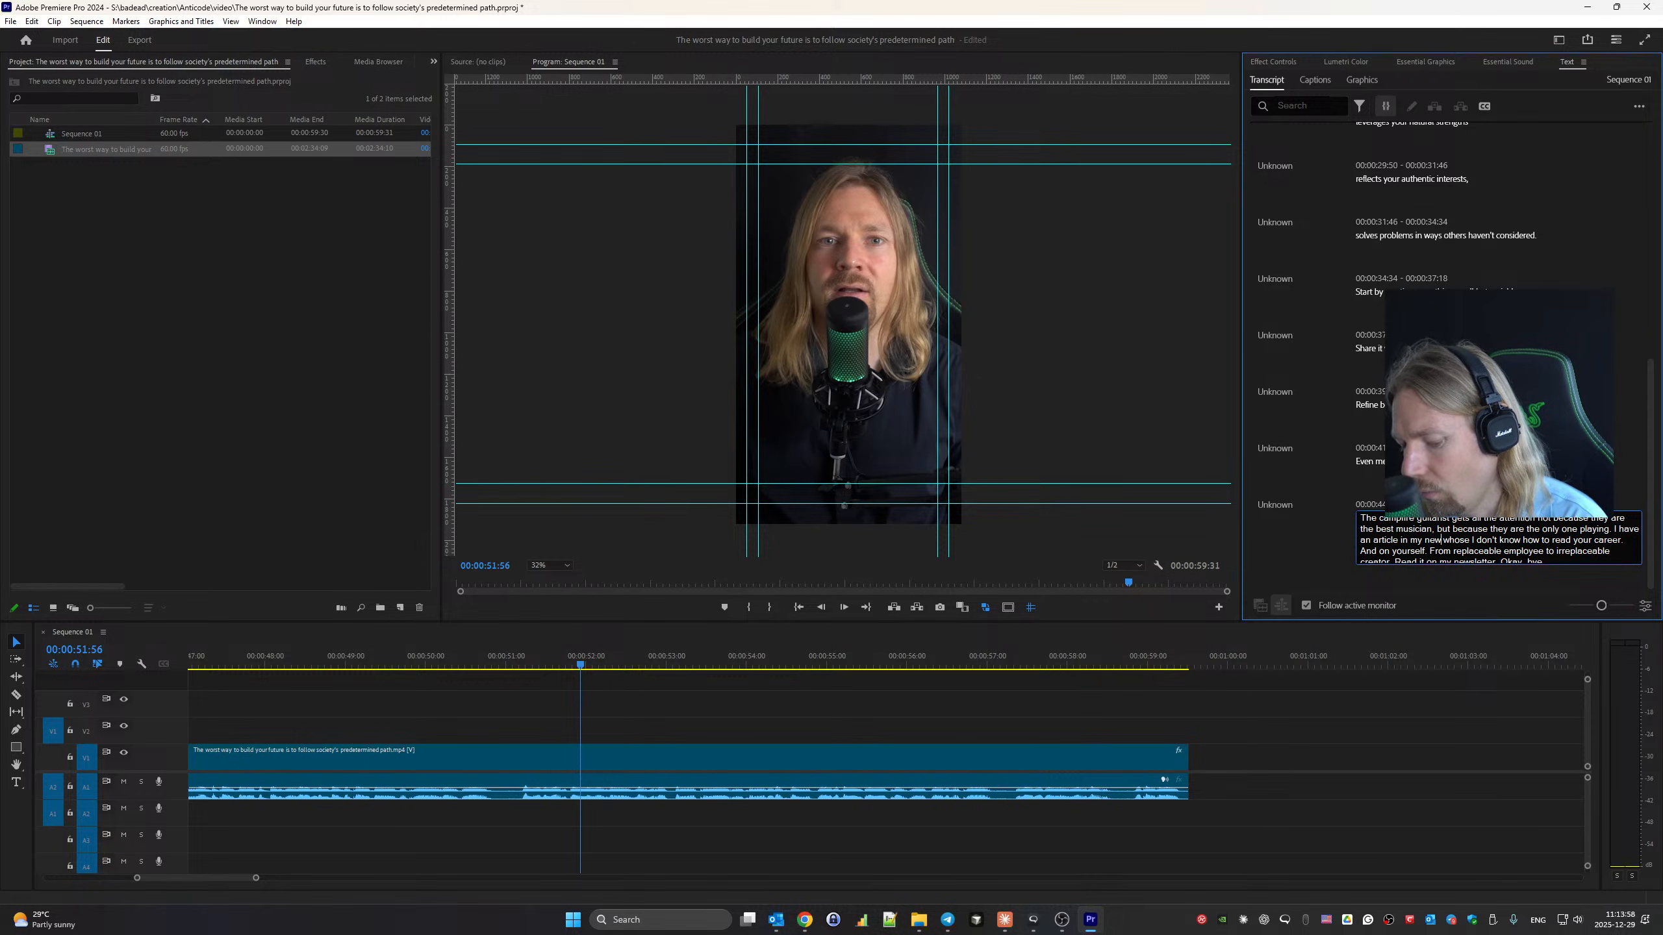
type("sletter")
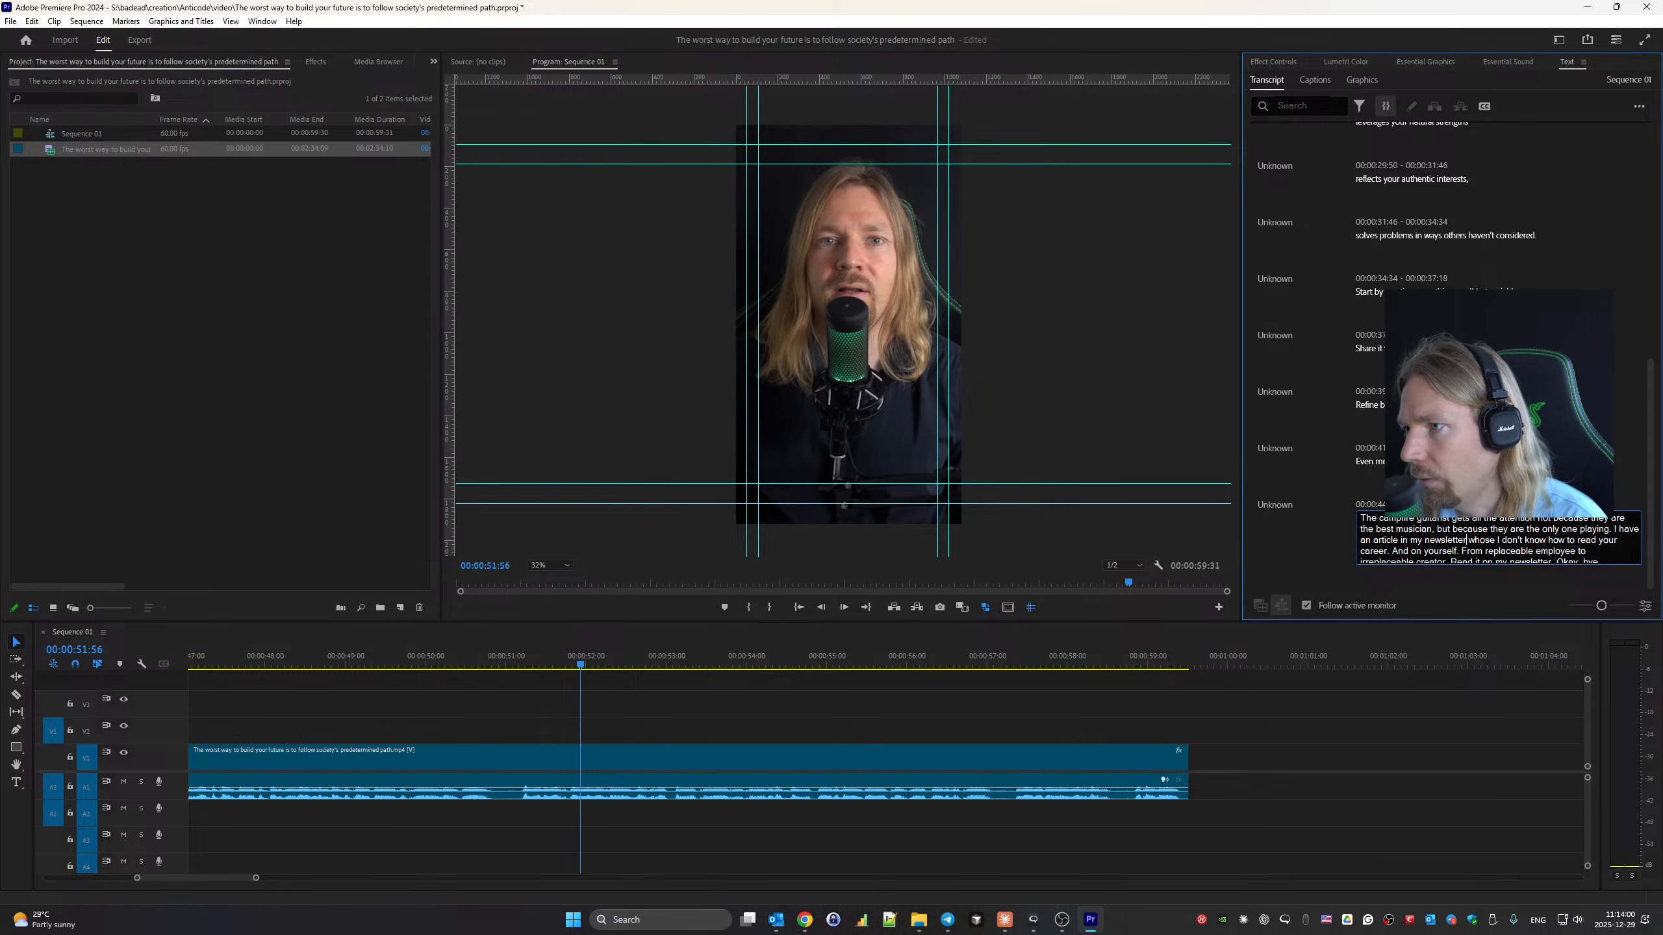
key("BackSpace")
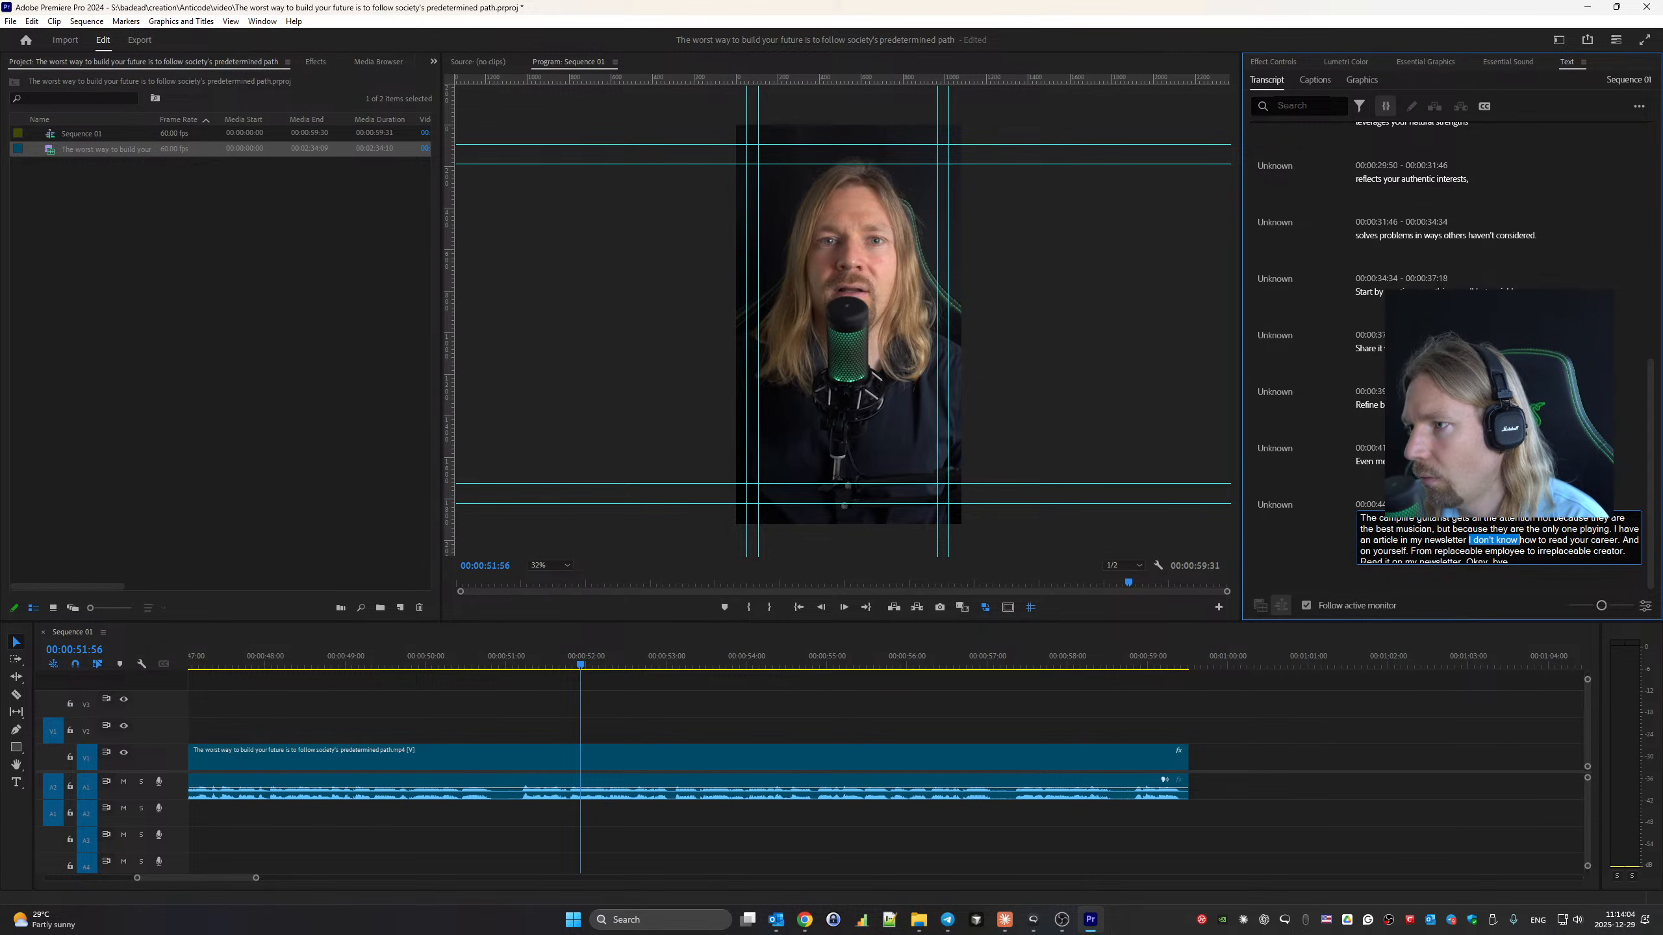
type("one ")
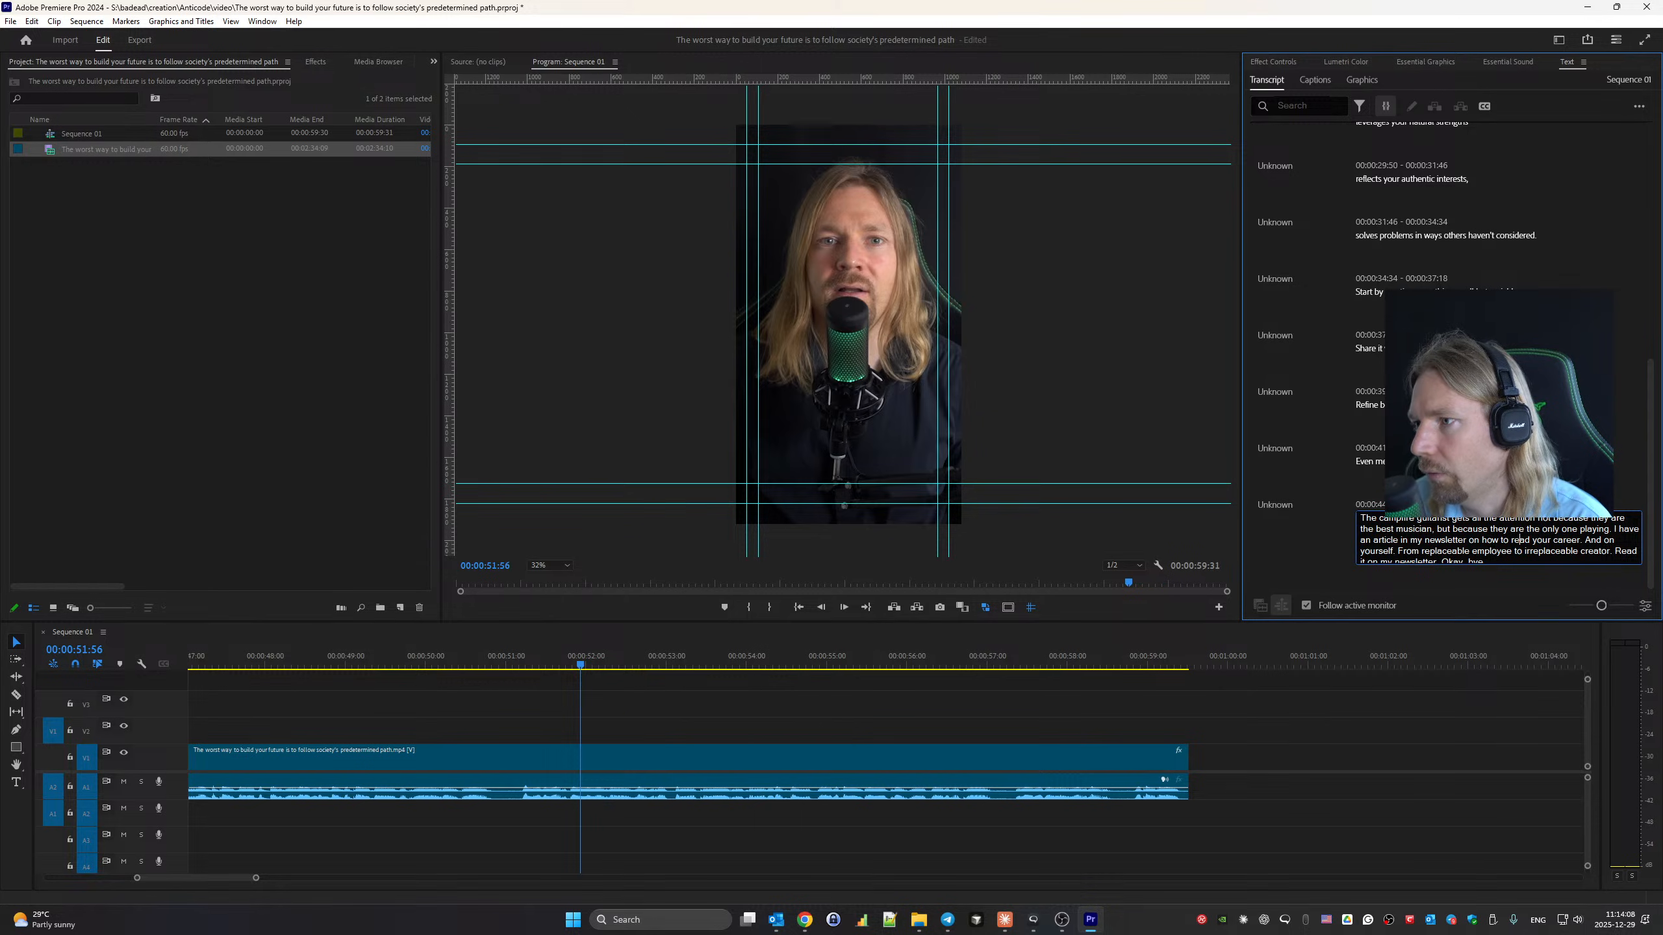
Correct "read your career" to "red pill your career" and "on yourself" to "turn yourself" in the last transcript segment.
type("playi")
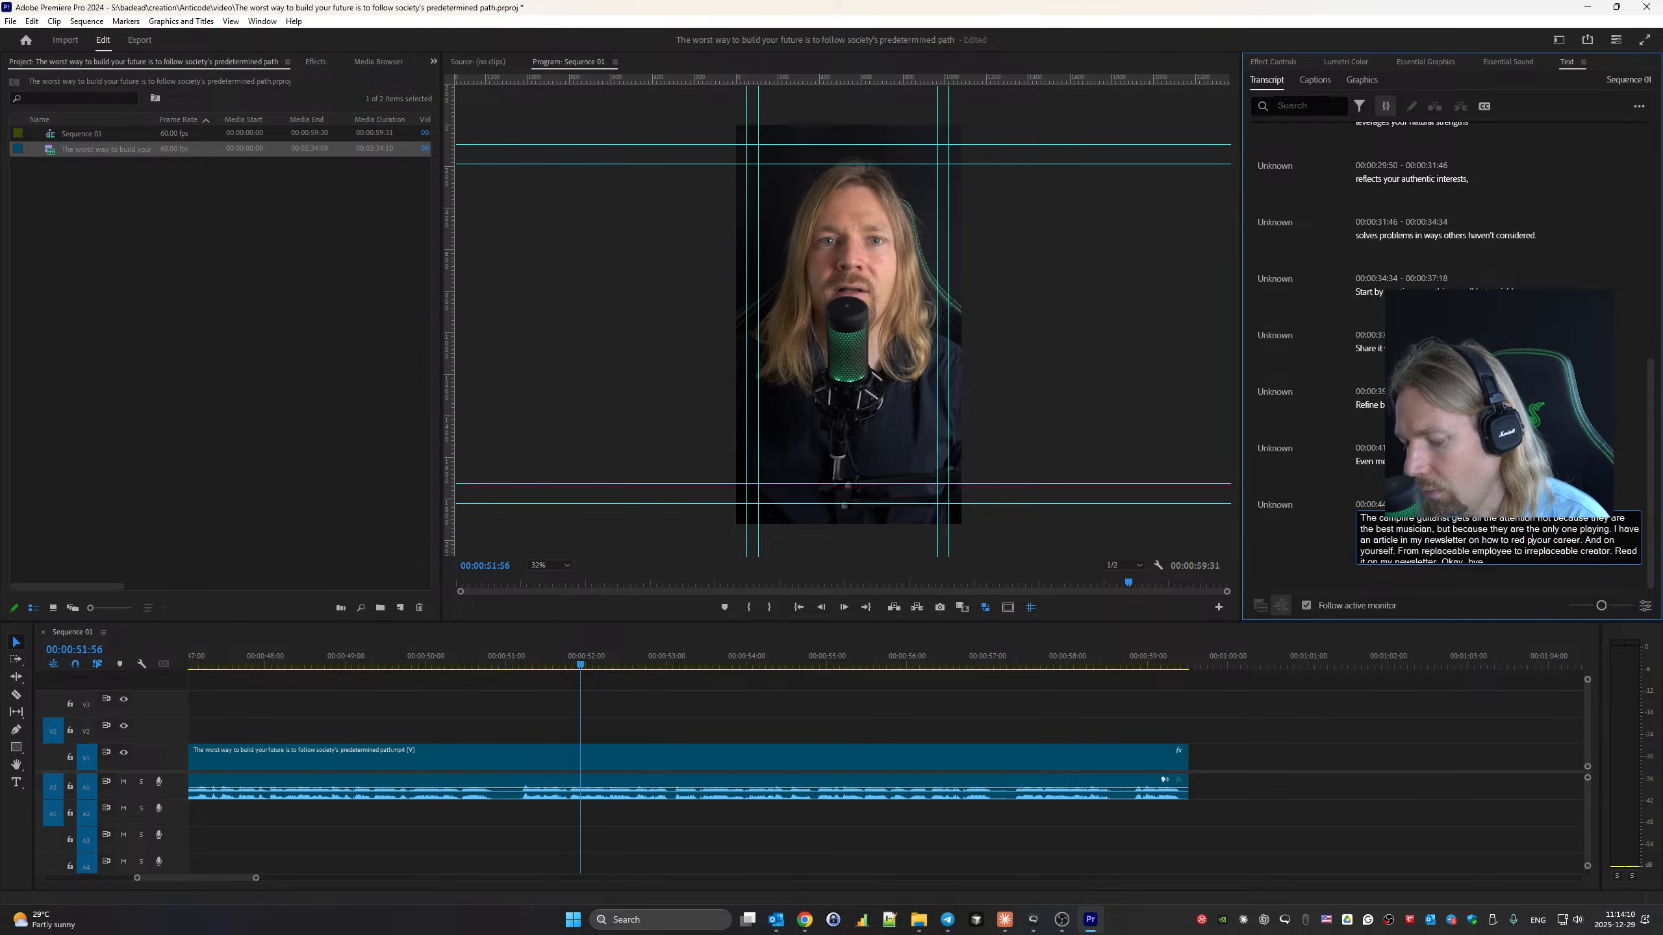
key("Right")
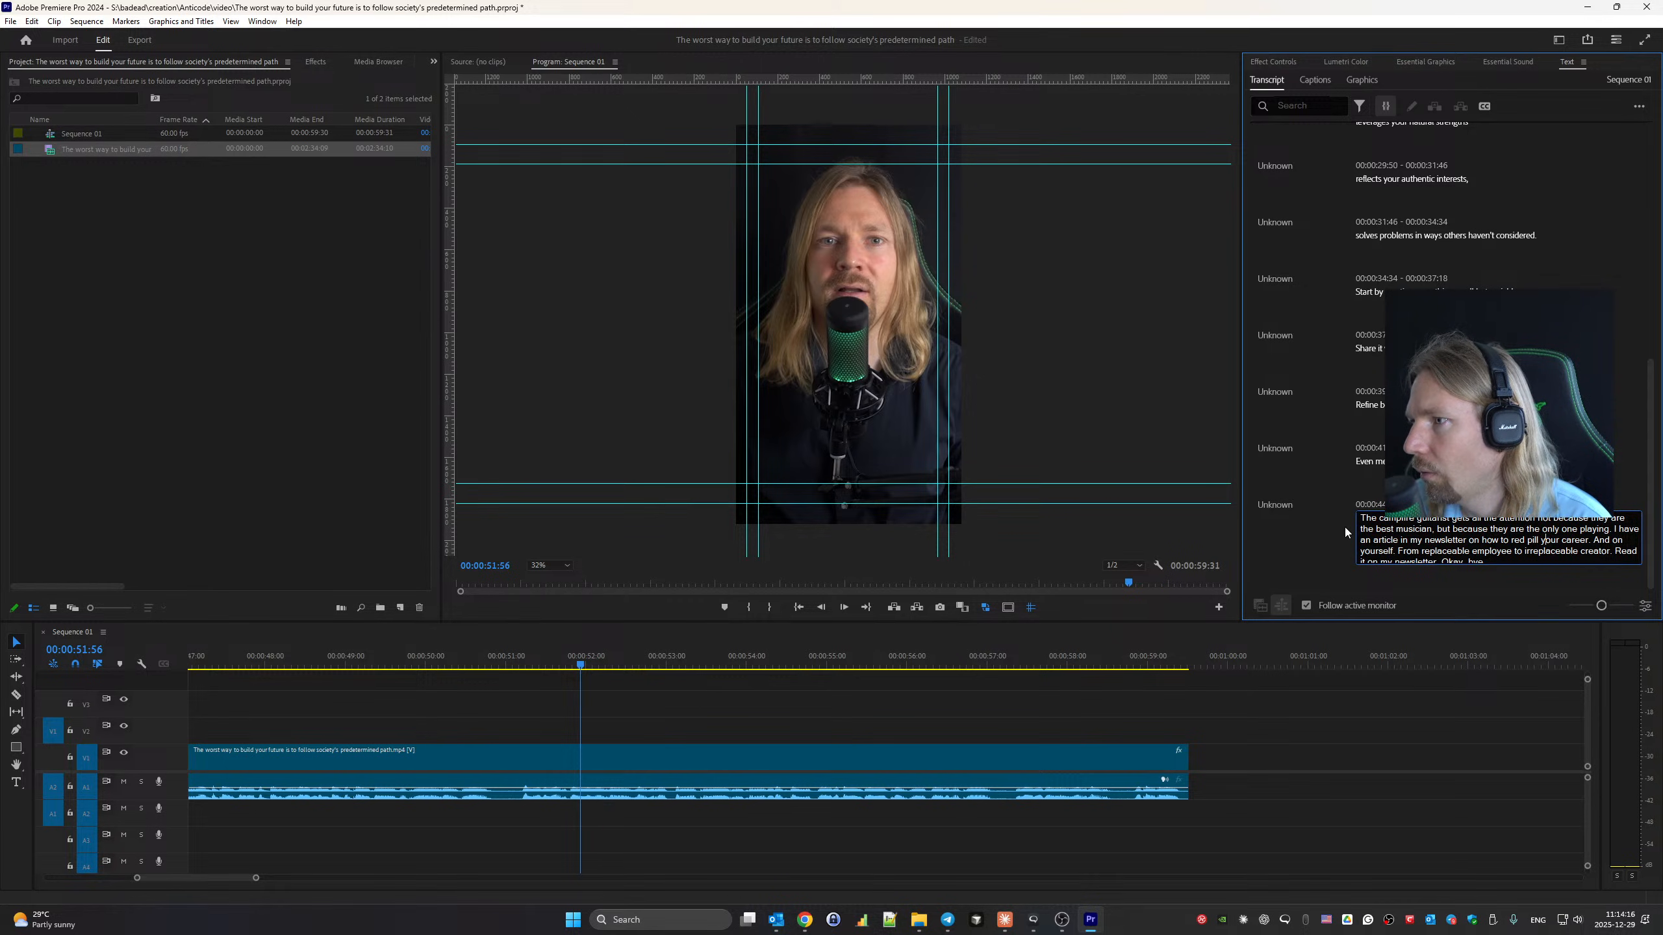
key("End")
key("ctrl+shift+Left")
type("tu")
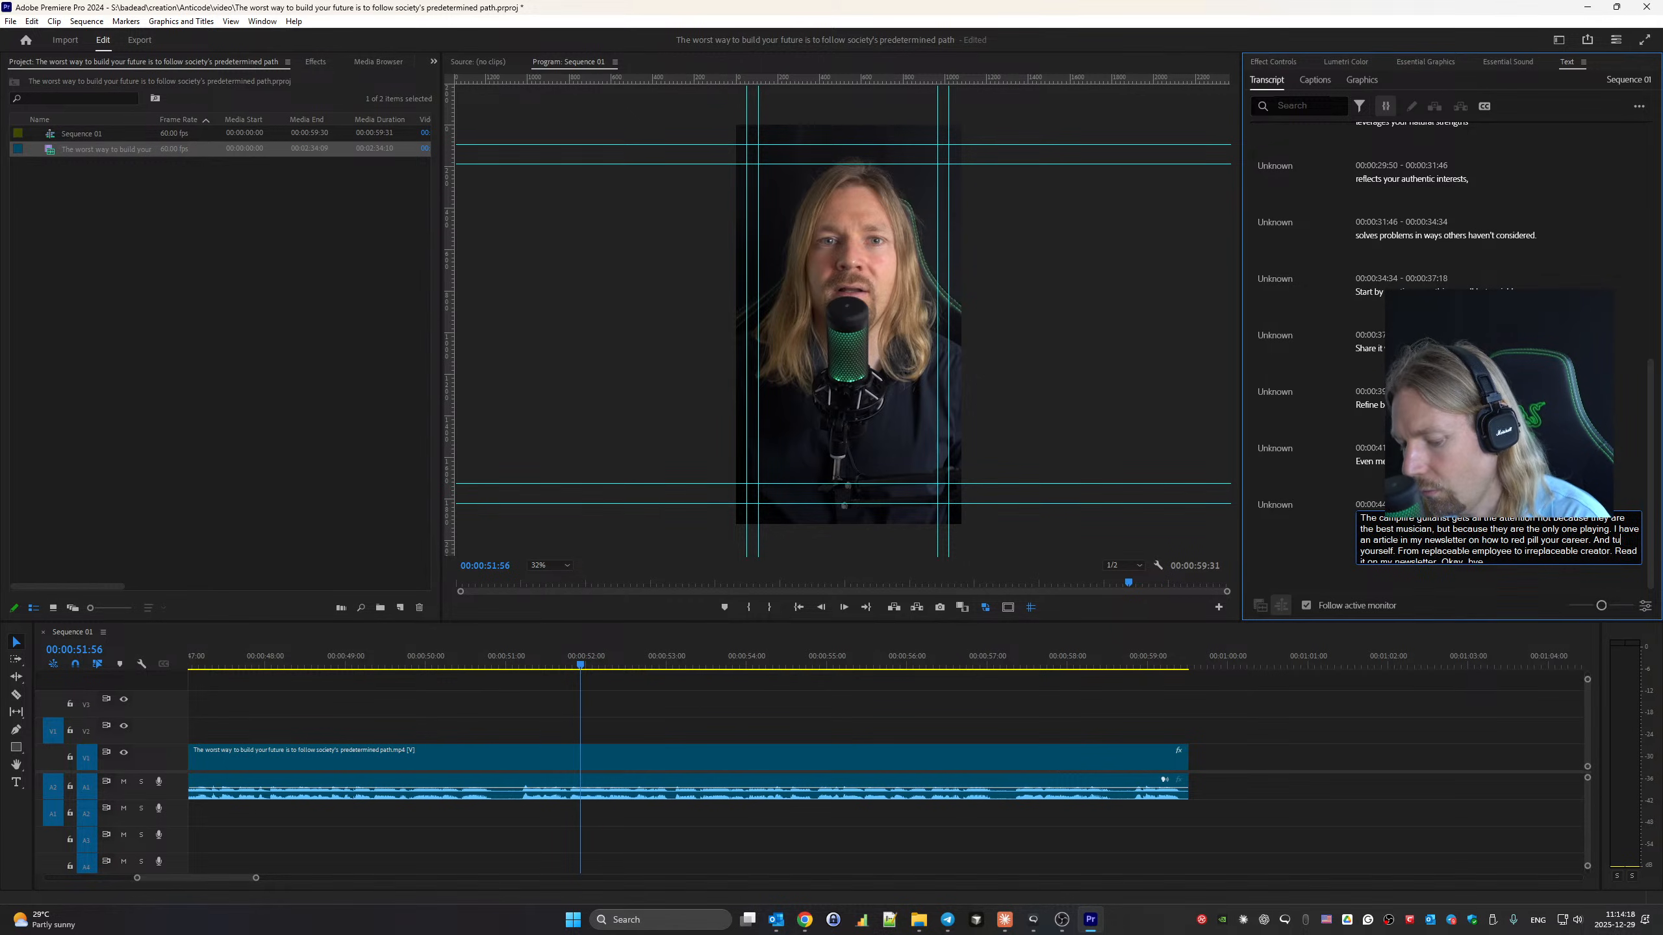
type("rn")
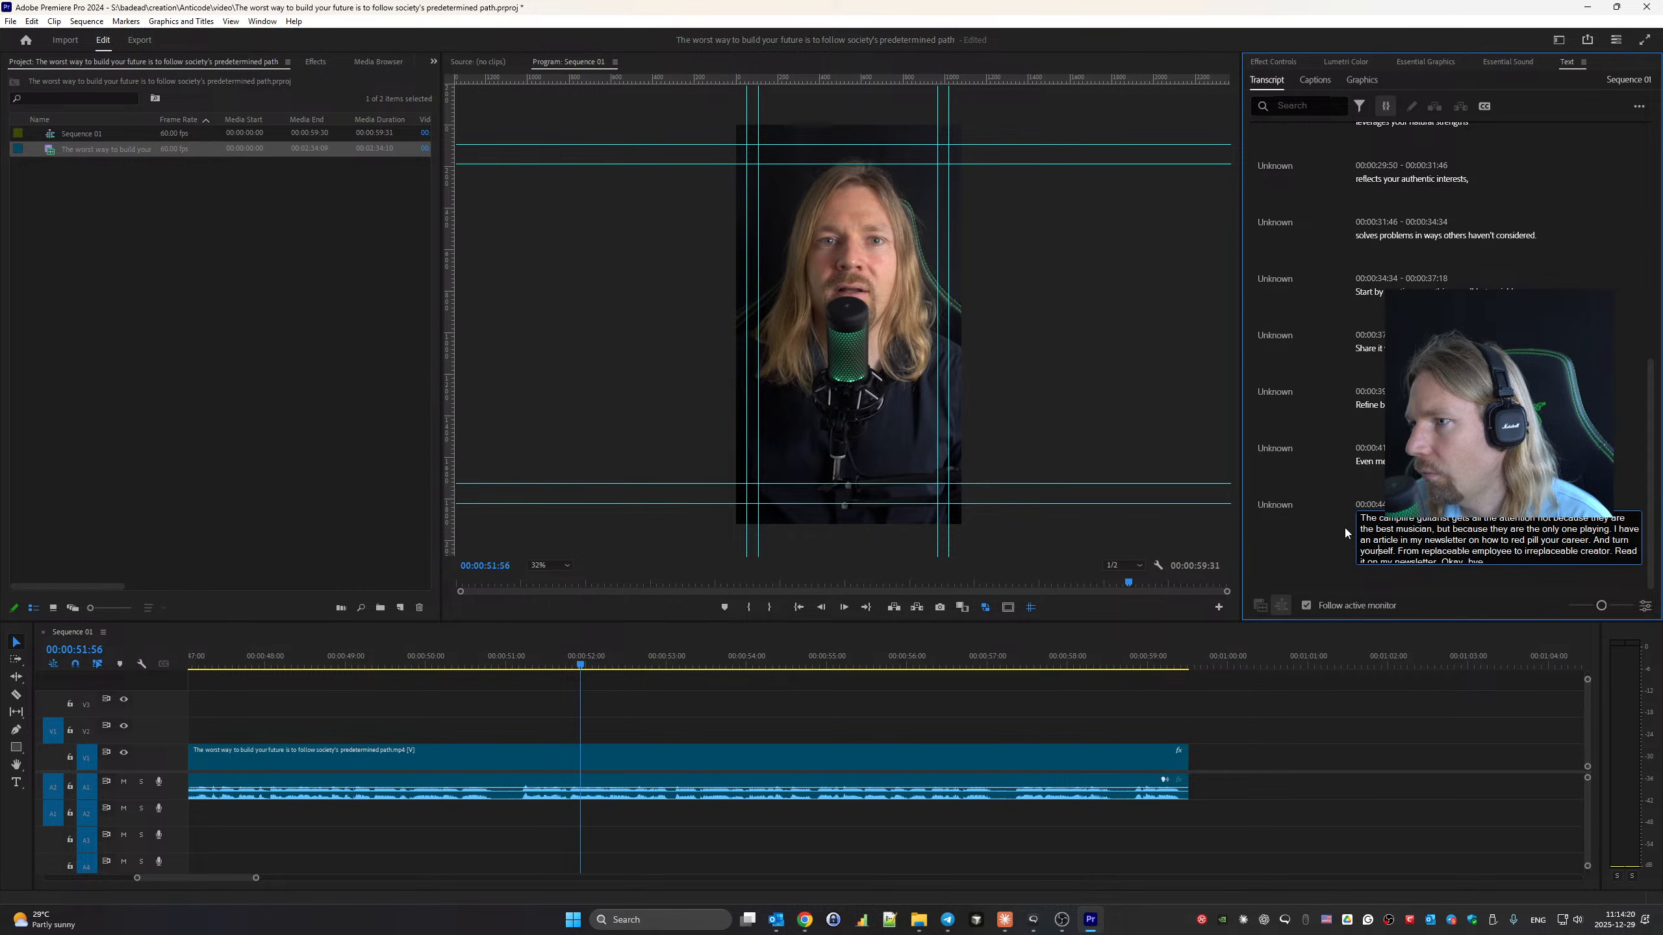
key("Right")
key("Right")
key("Right")
key("Right")
key("Right")
left_click(1287, 534)
Play the last transcript segment to the end of the sequence and set the Program monitor zoom to Fit.
left_click(1375, 519)
key("space")
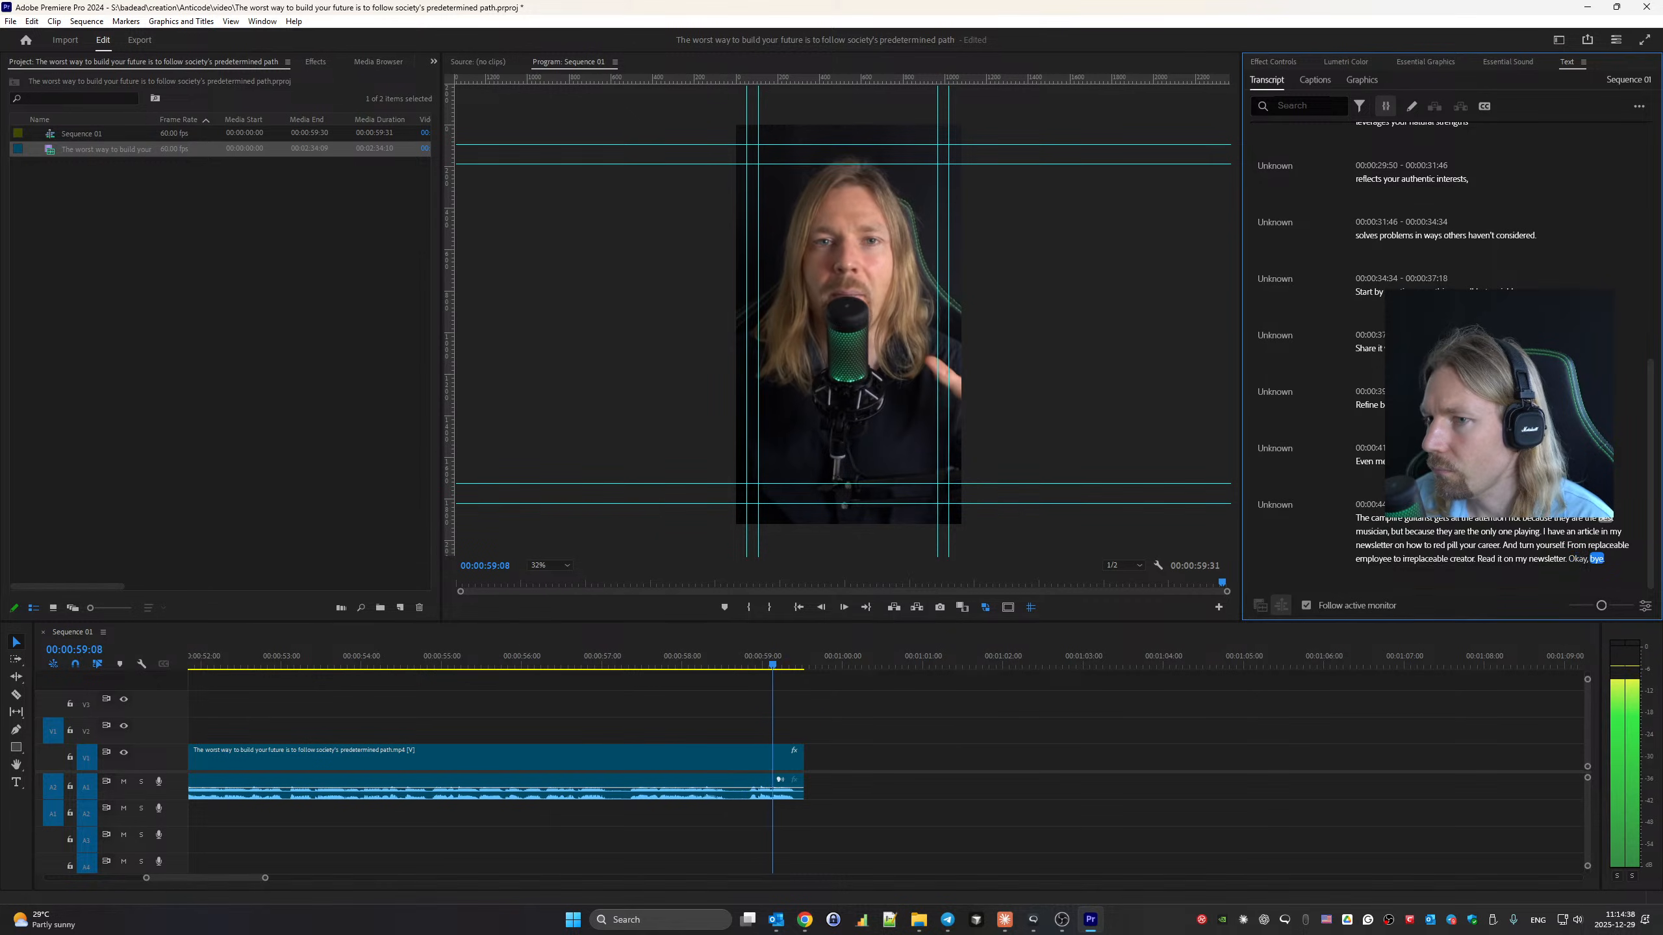
left_click(555, 561)
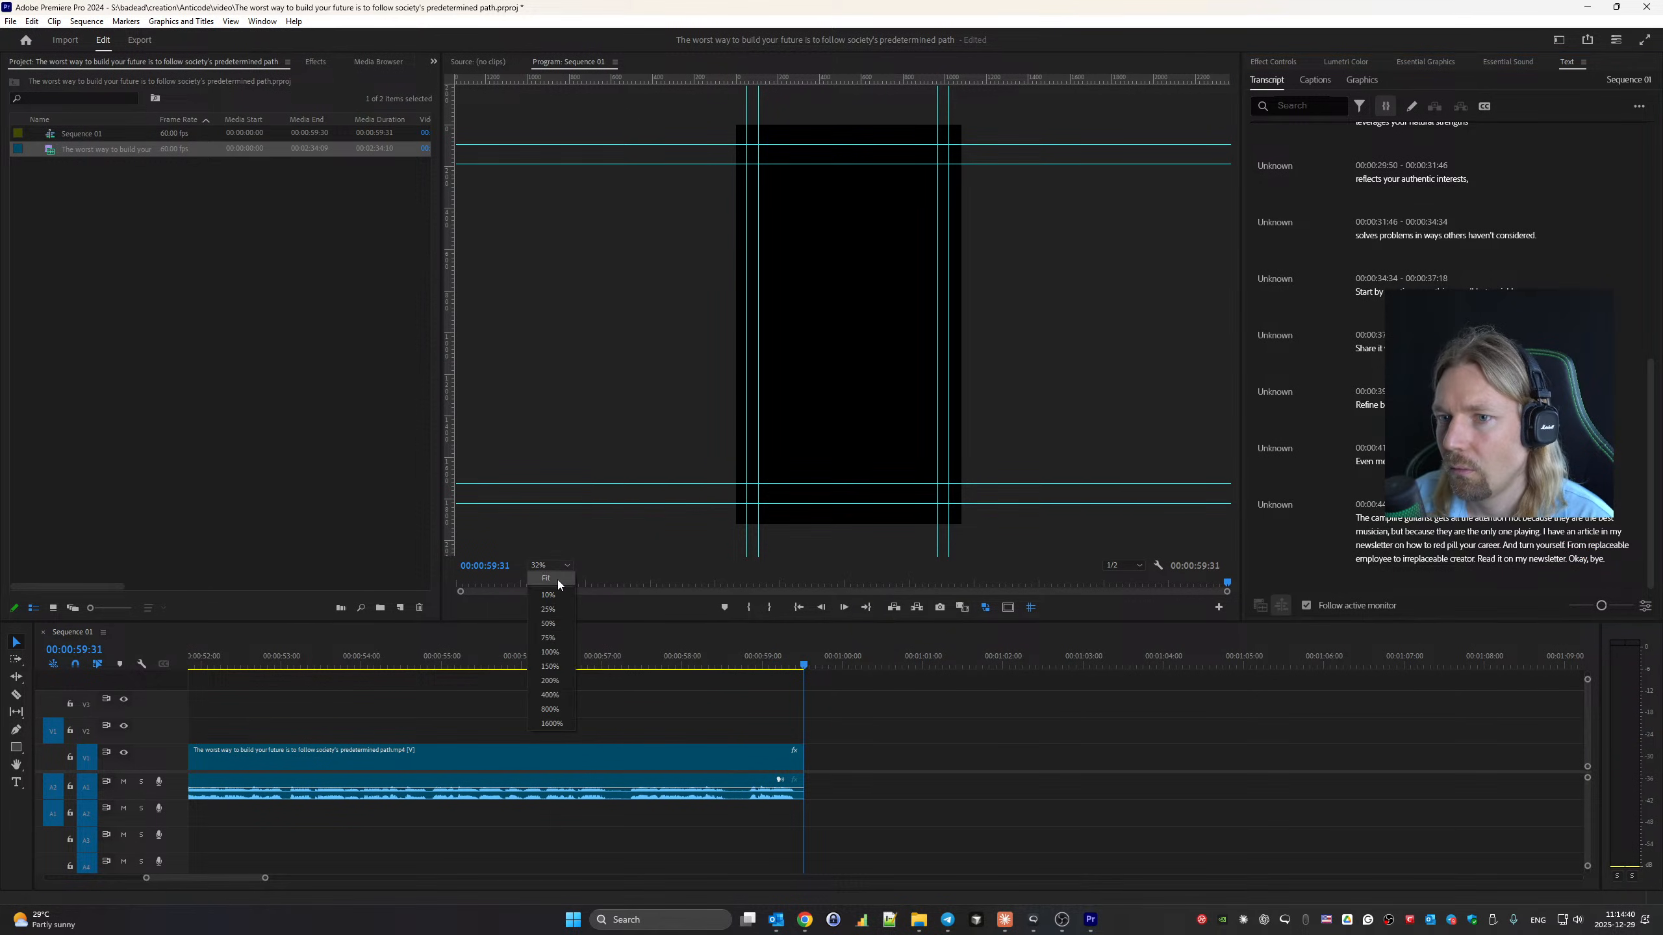
left_click(557, 579)
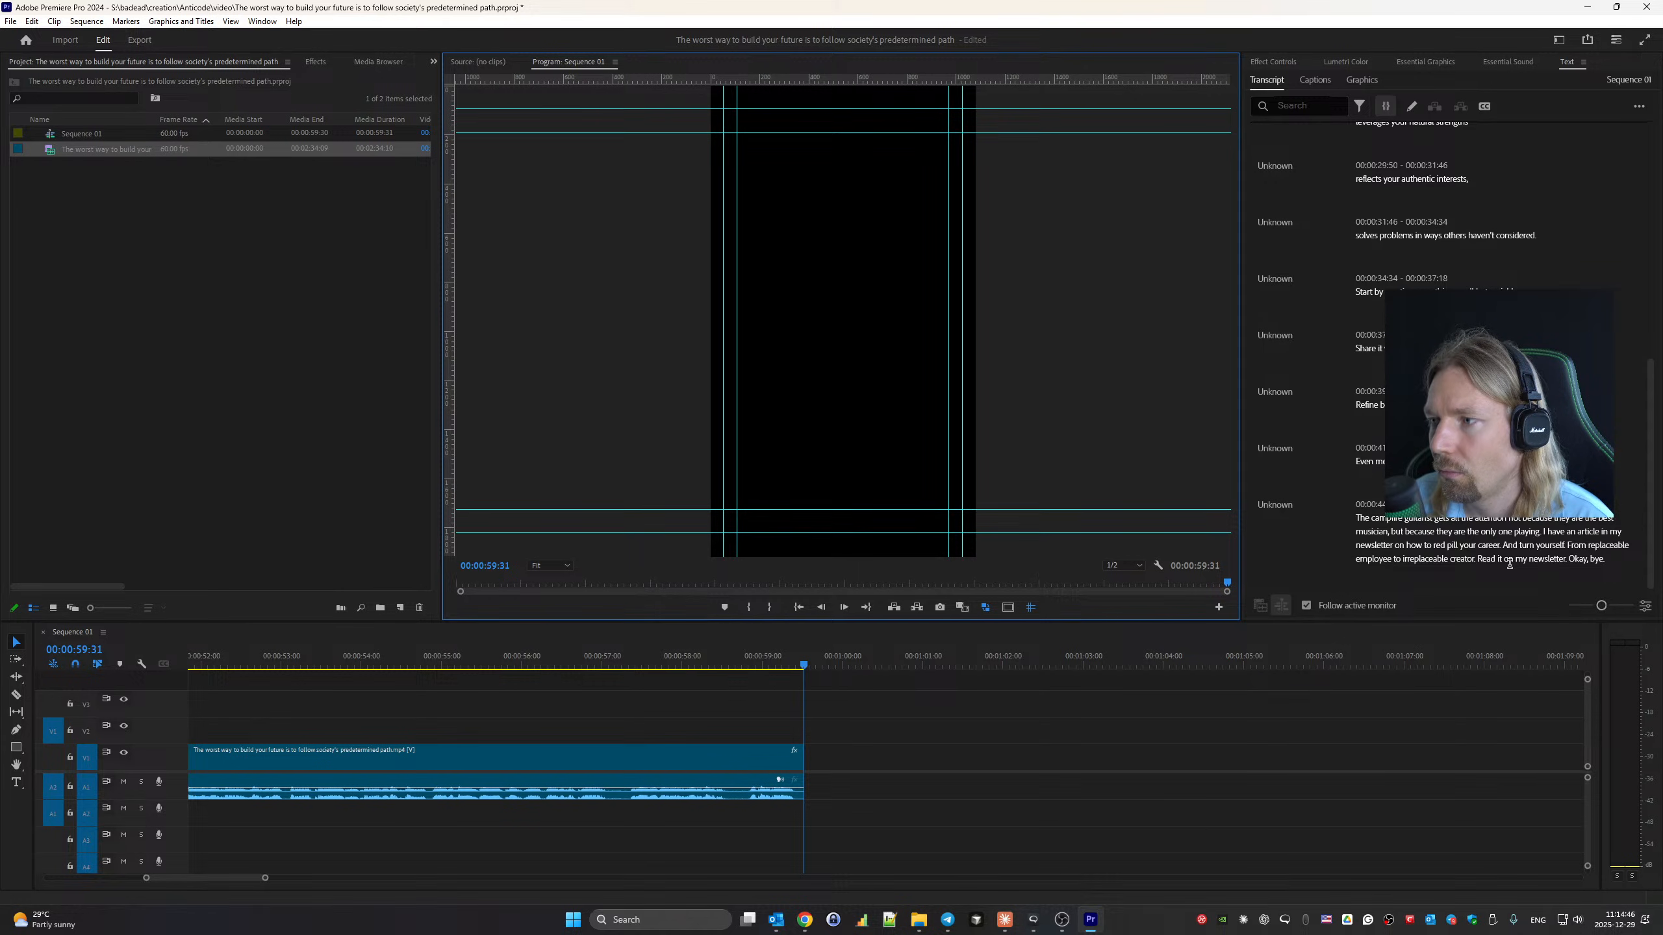
Replay from the word "article" in the last segment to check the corrected newsletter sentence.
left_click(1597, 530)
key("space")
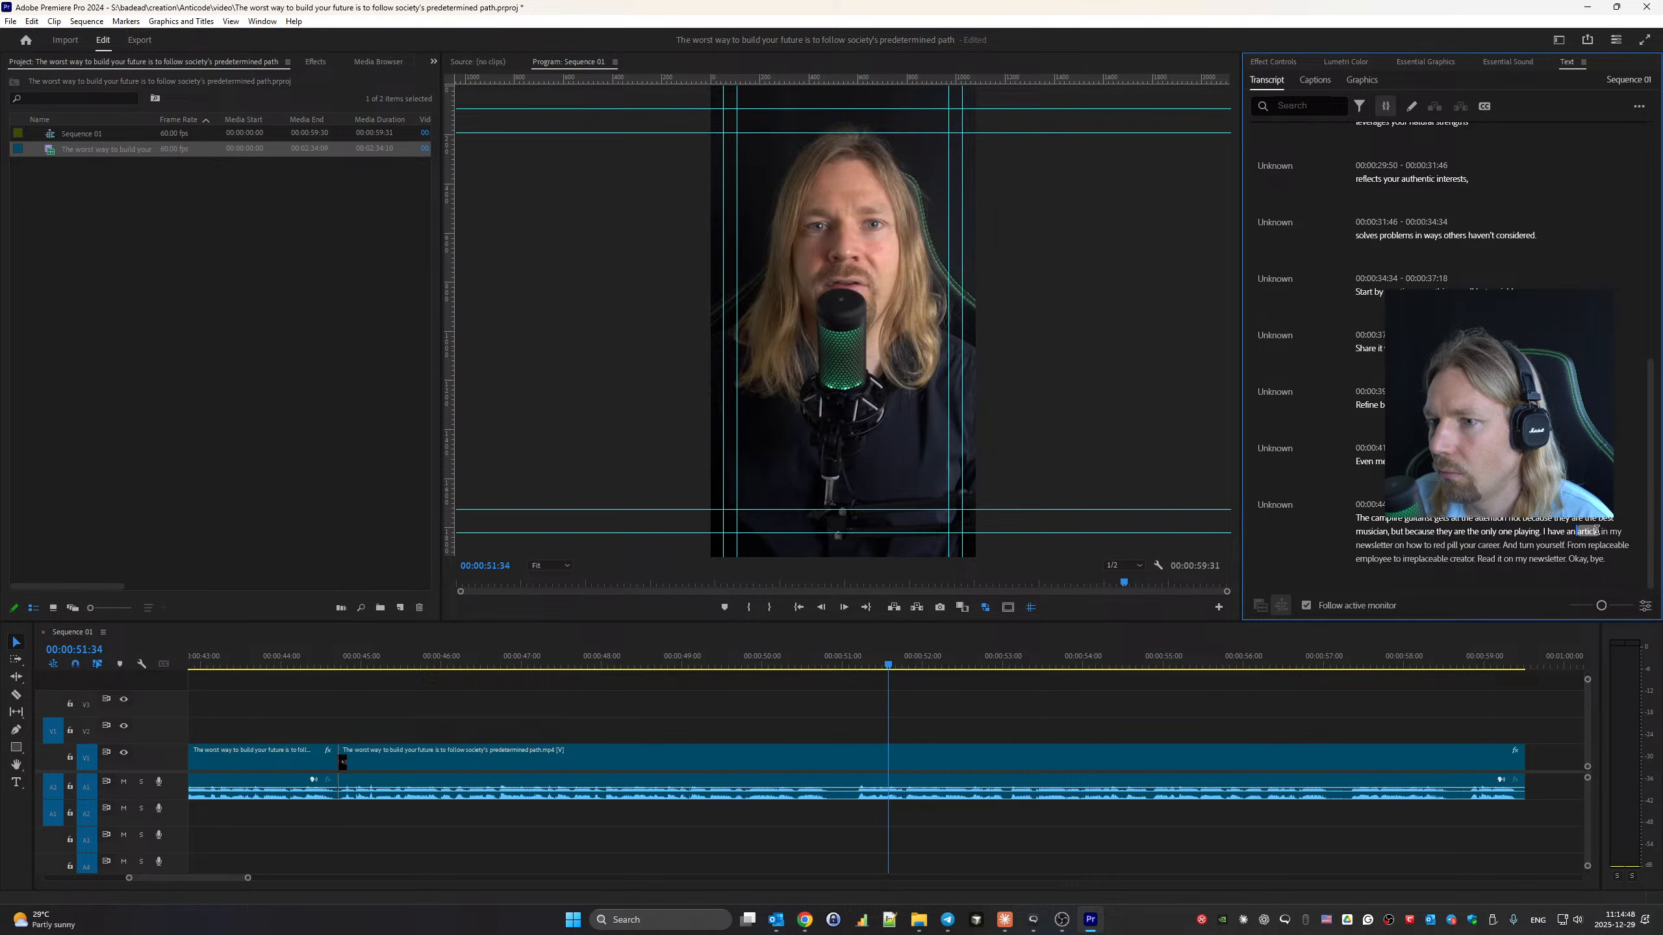
key("space")
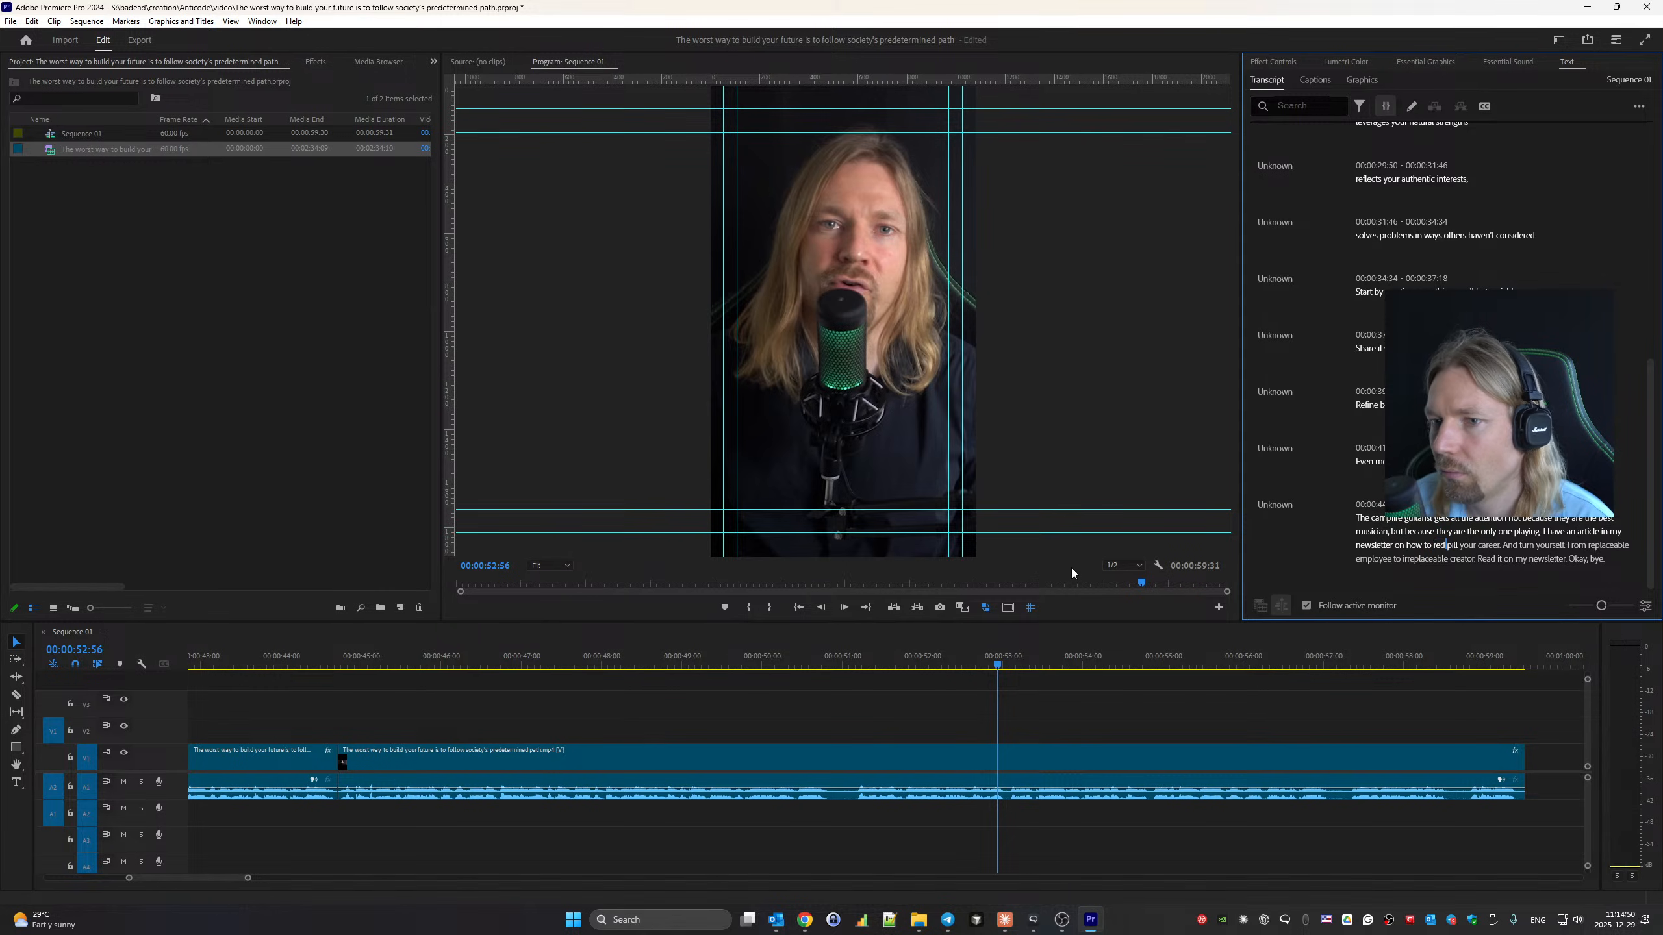
Create Subtitle-format captions from the transcript with a maximum length of 10 characters, a minimum duration of 1.2 seconds and single lines.
left_click(442, 652)
key("Home")
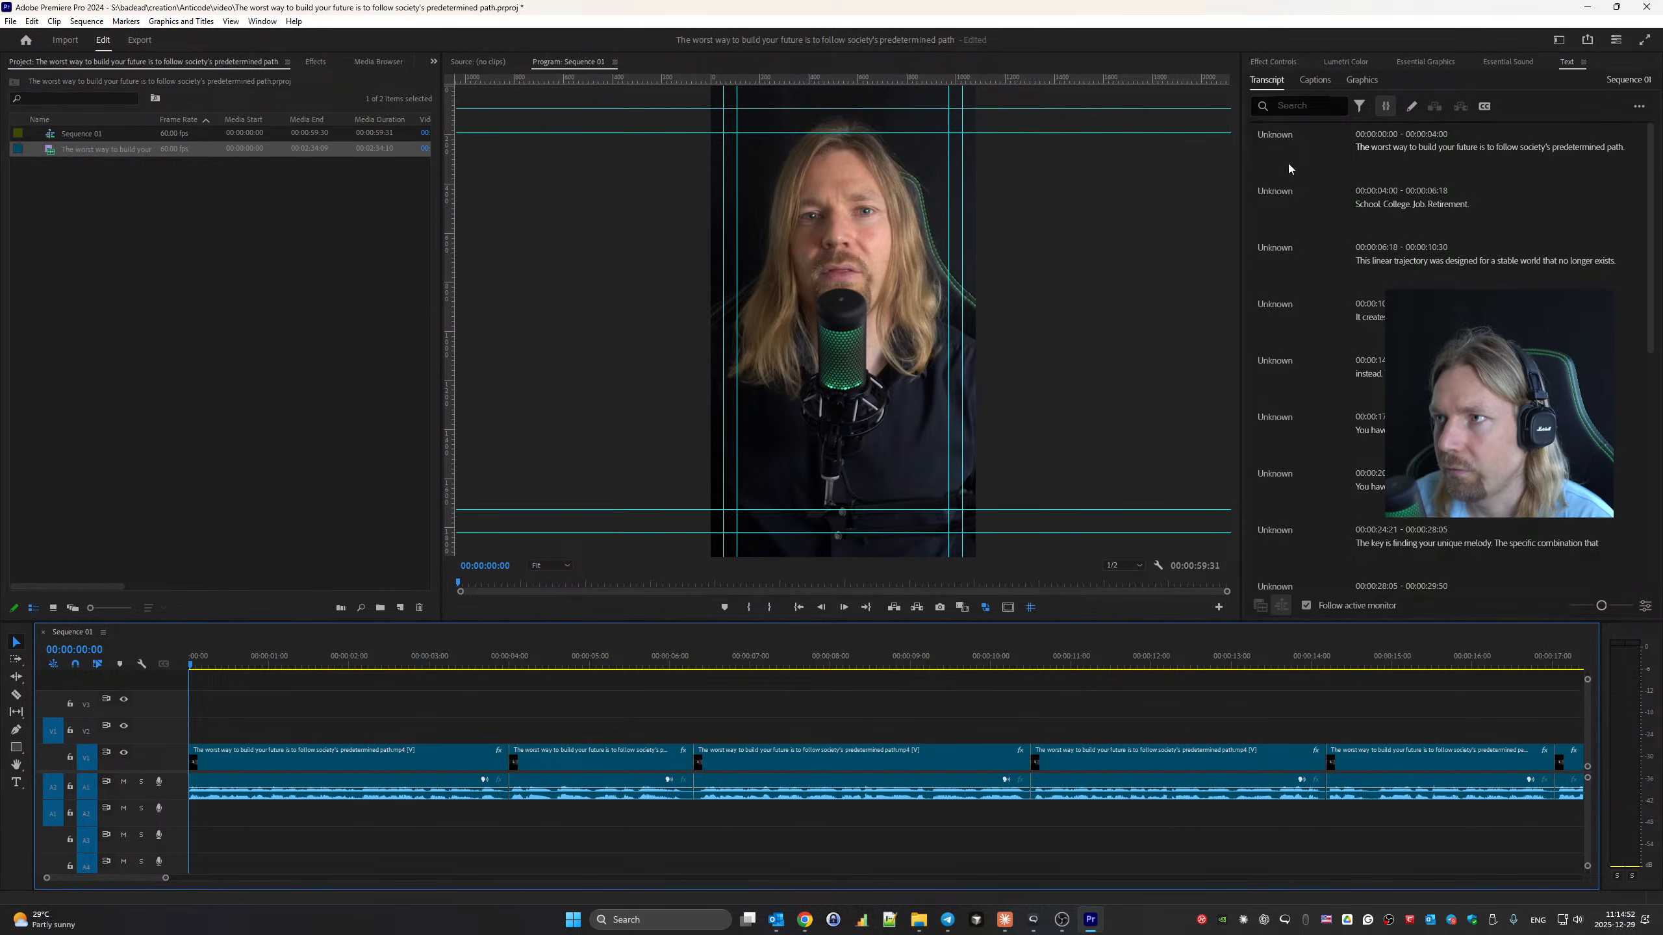
left_click(1315, 80)
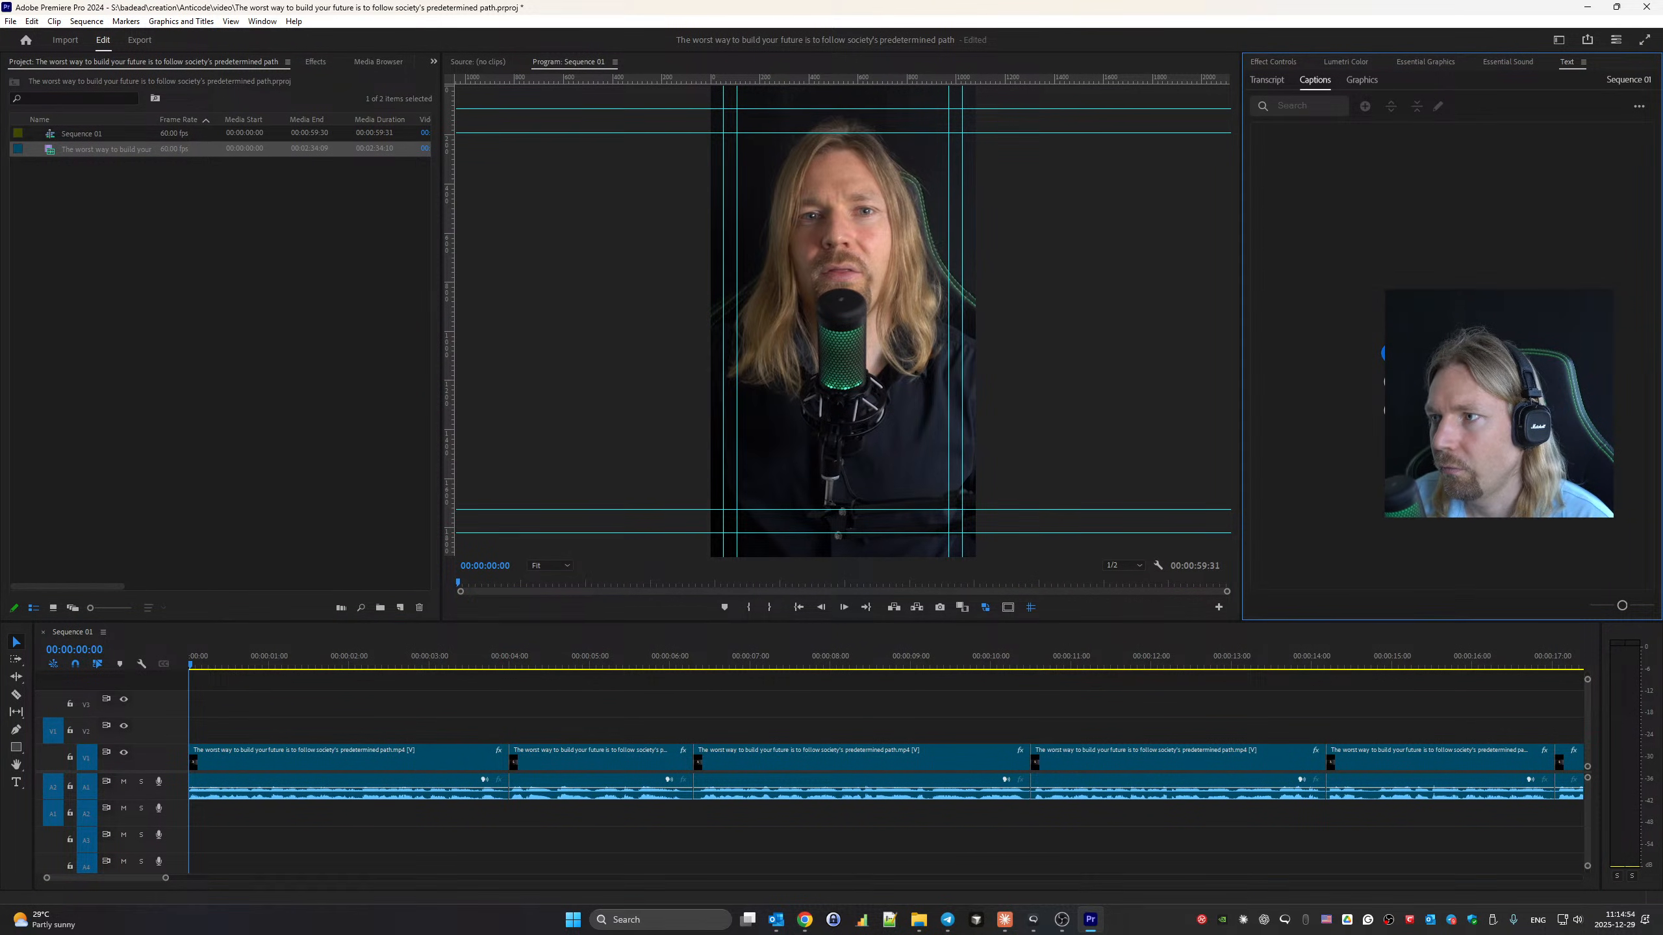
left_click(1443, 470)
left_click(753, 466)
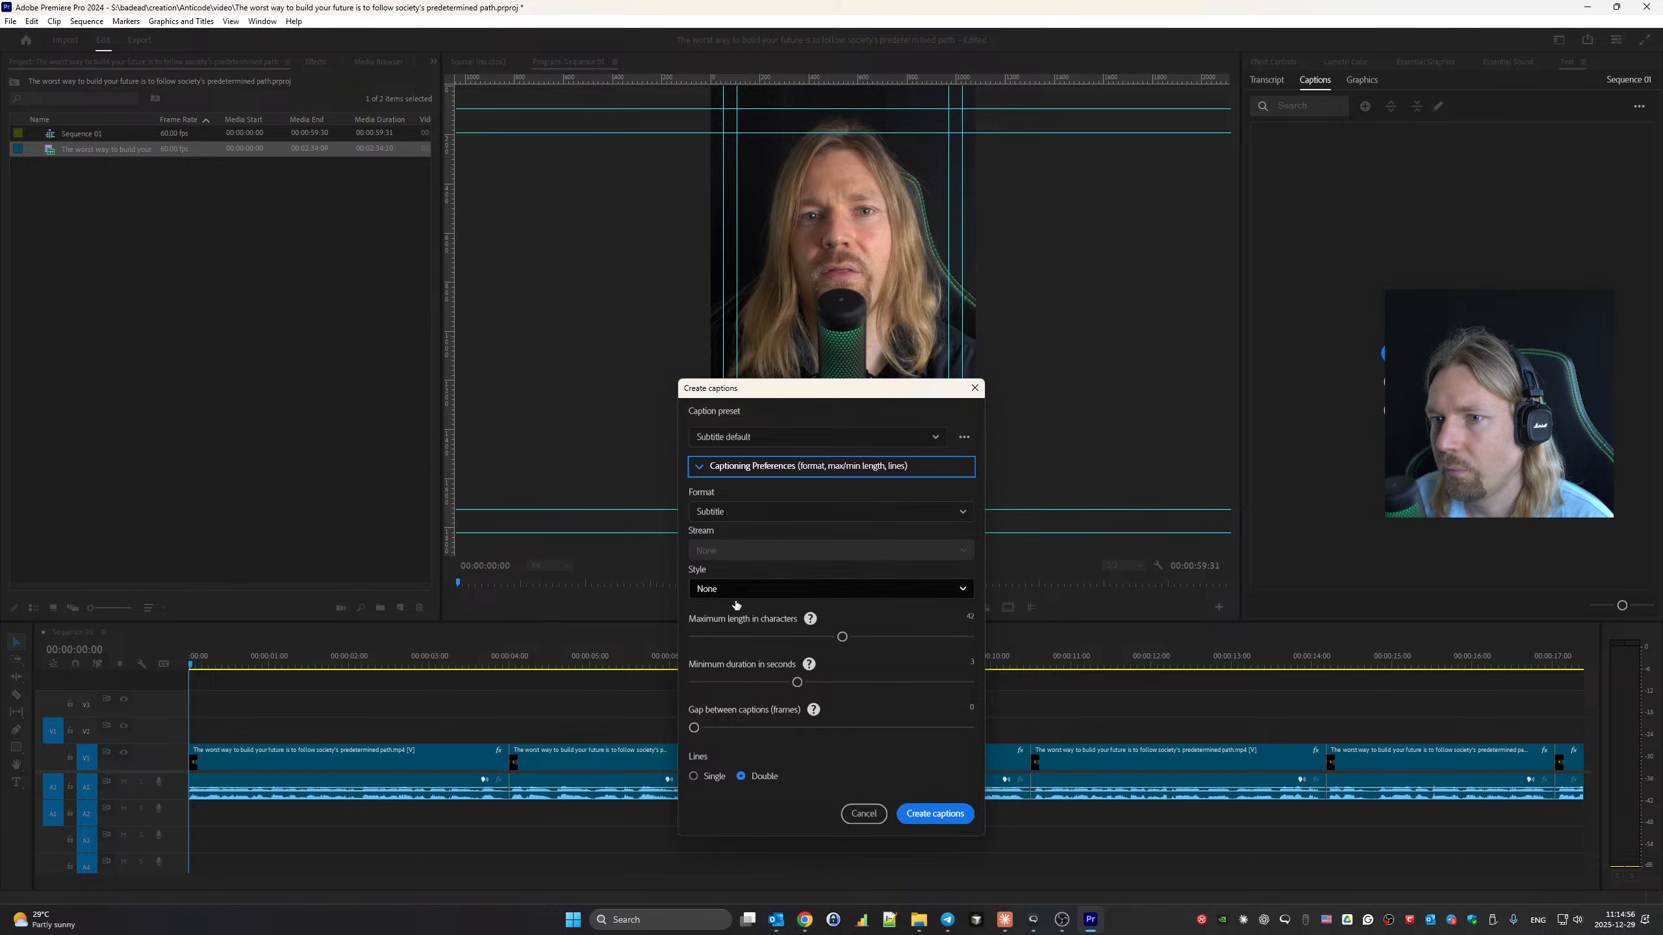
left_click_drag(842, 636, 701, 646)
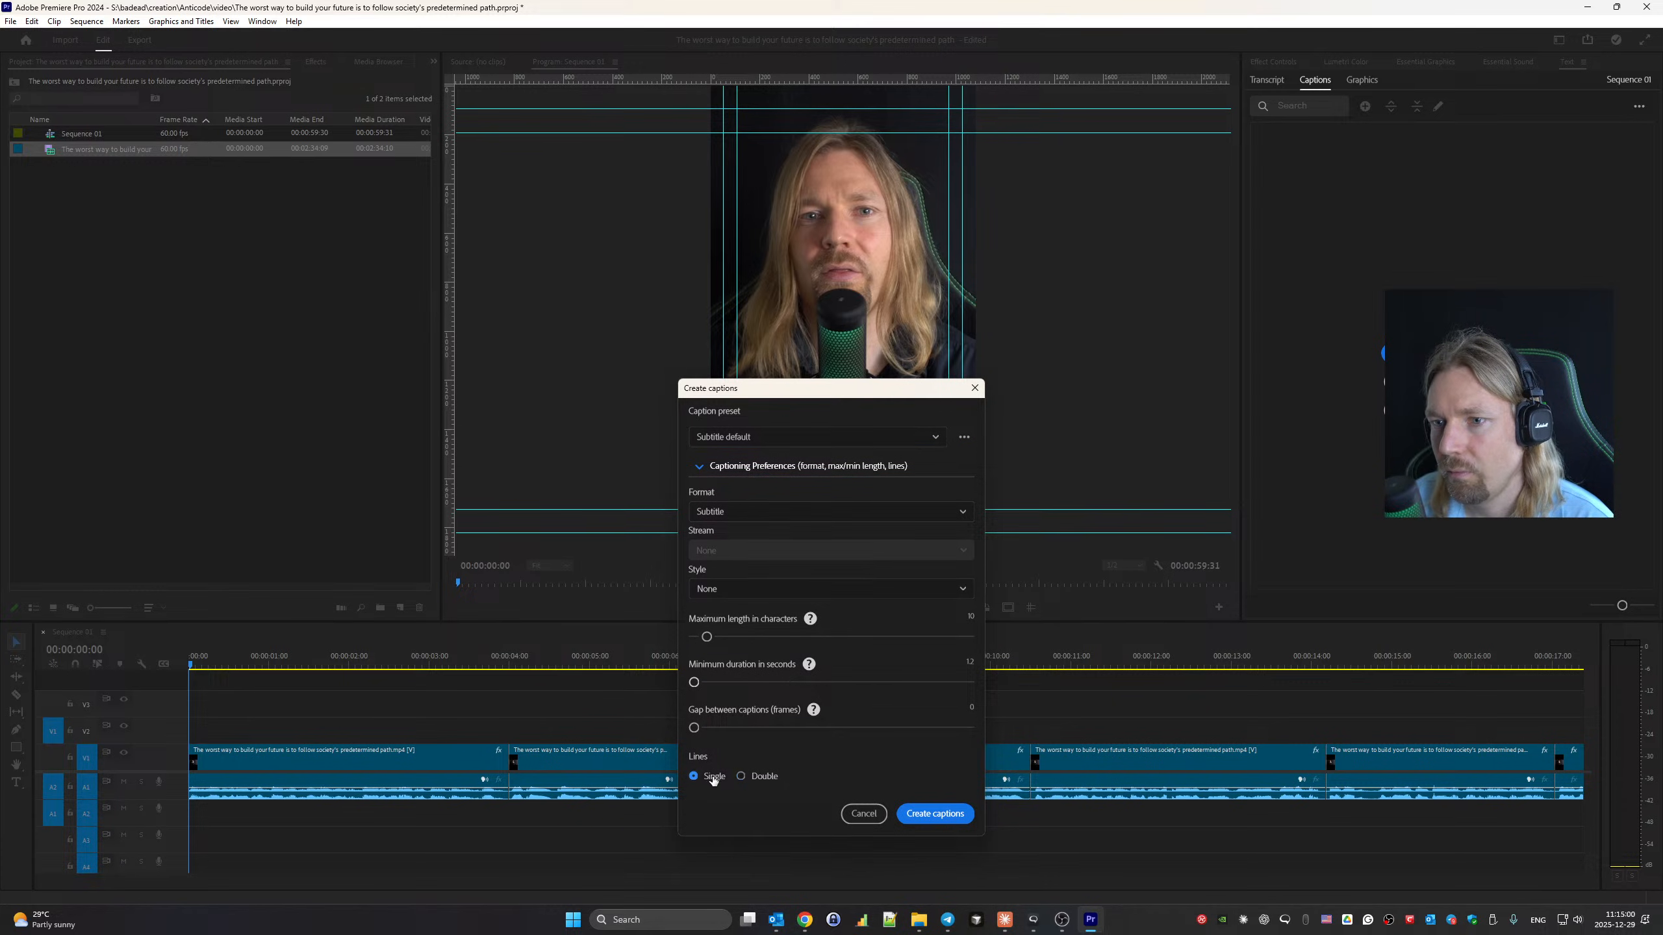
left_click(935, 814)
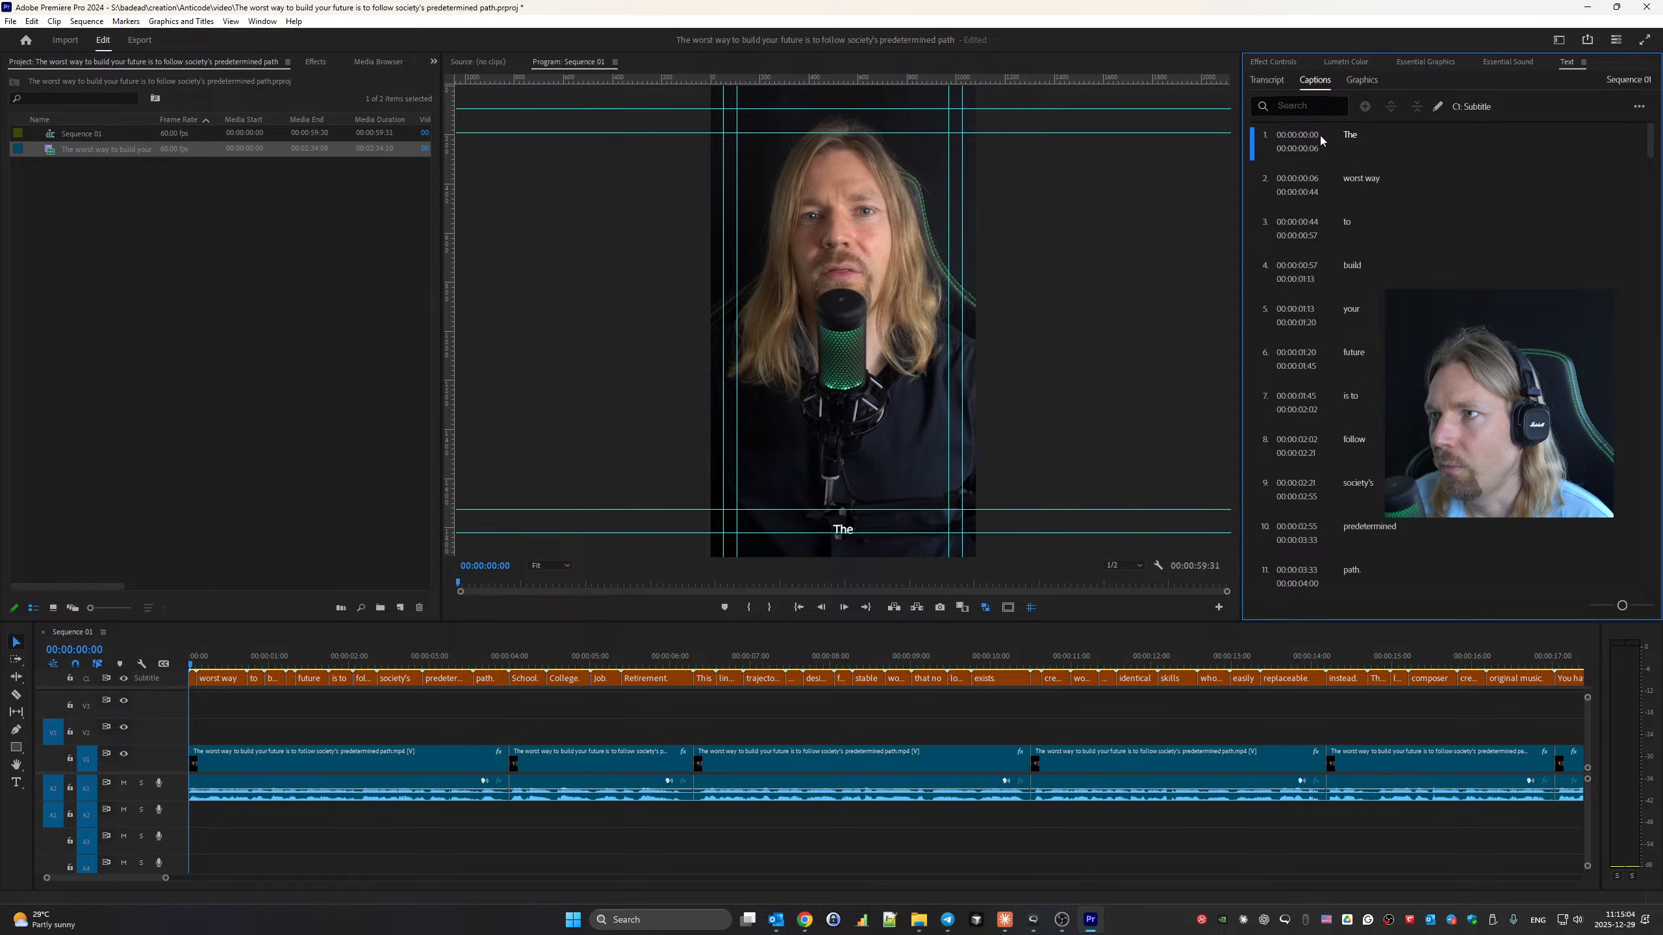
Replace every comma and period in the captions with nothing, and search the captions for question marks.
type(",")
left_click(1284, 133)
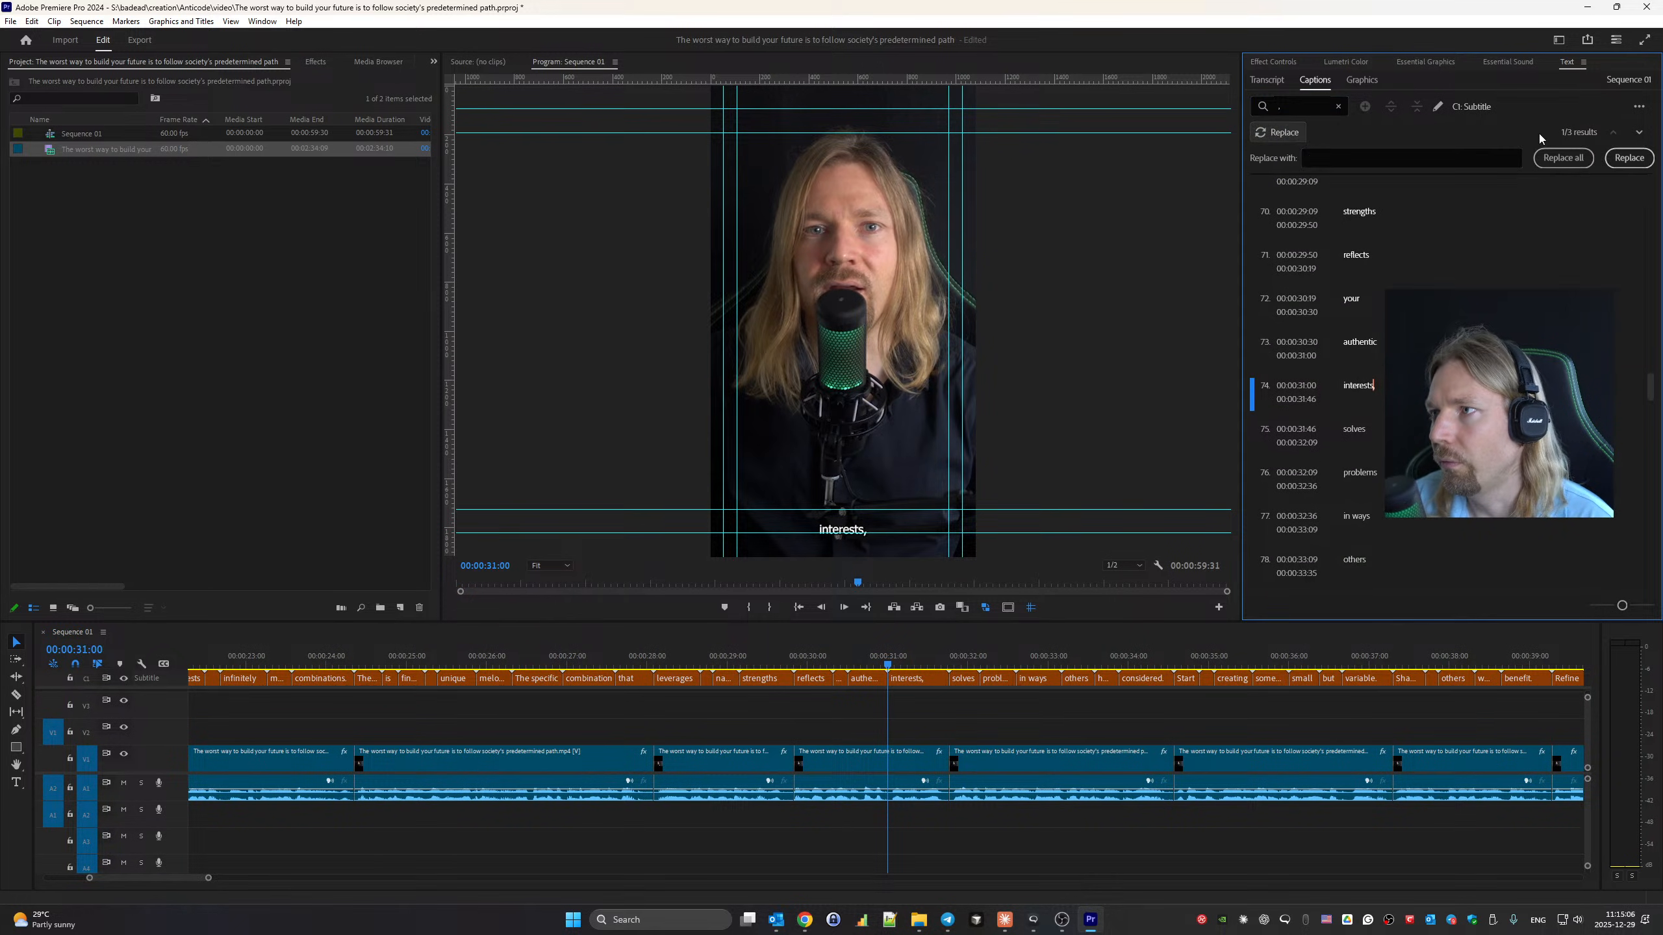
type(".")
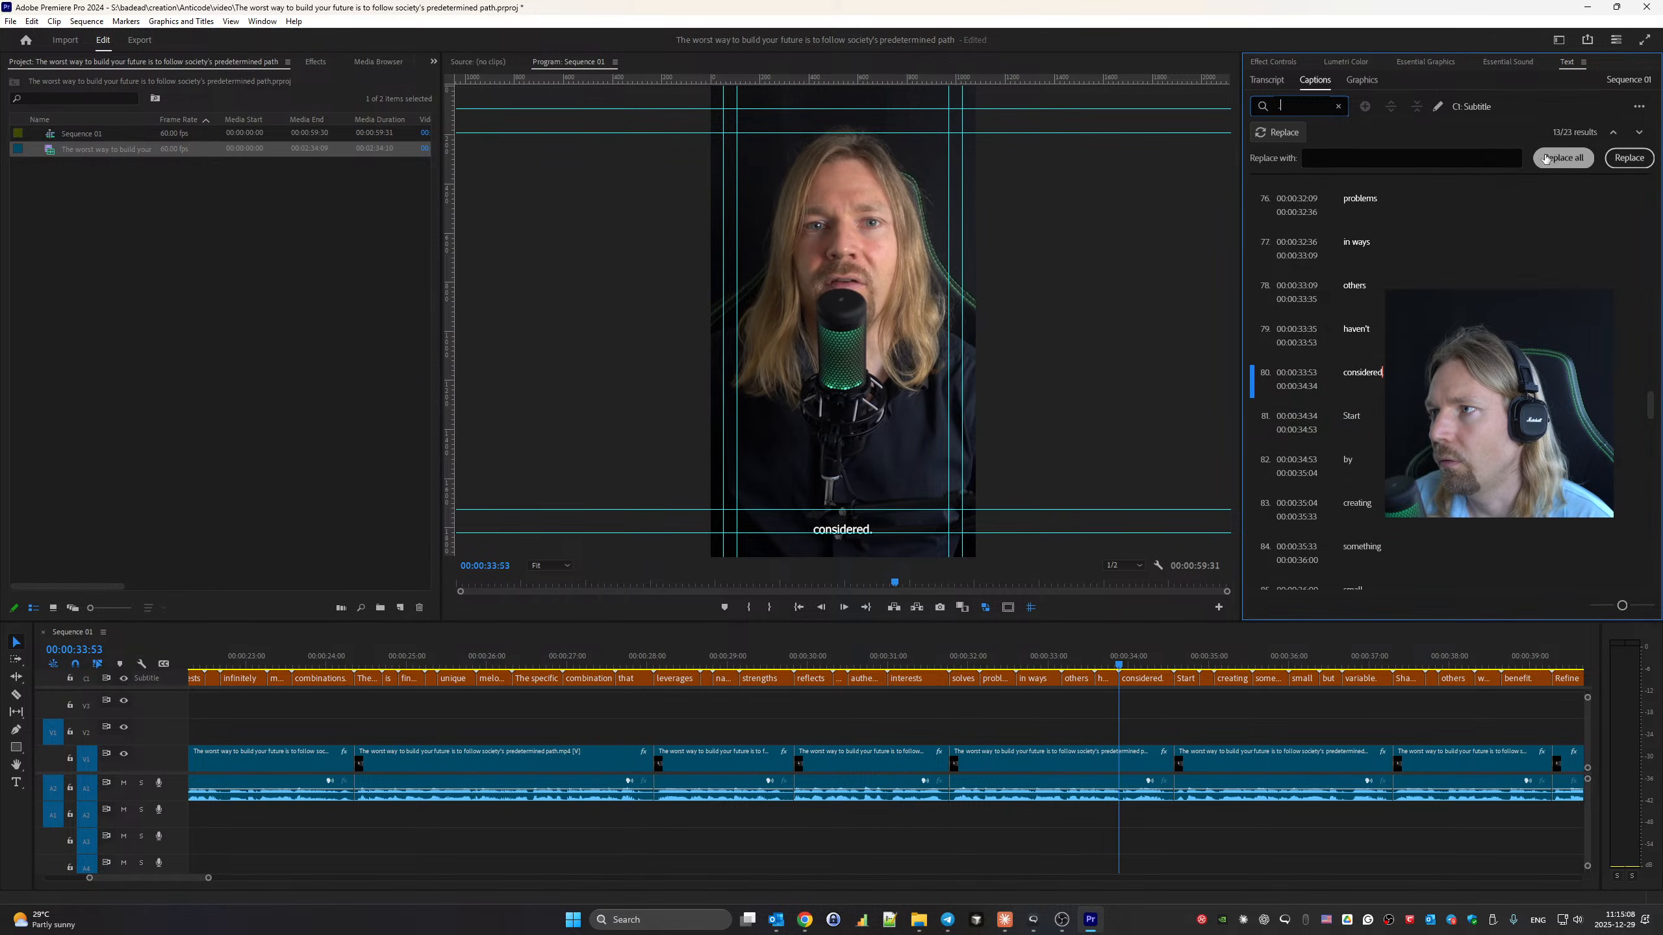
left_click(1555, 159)
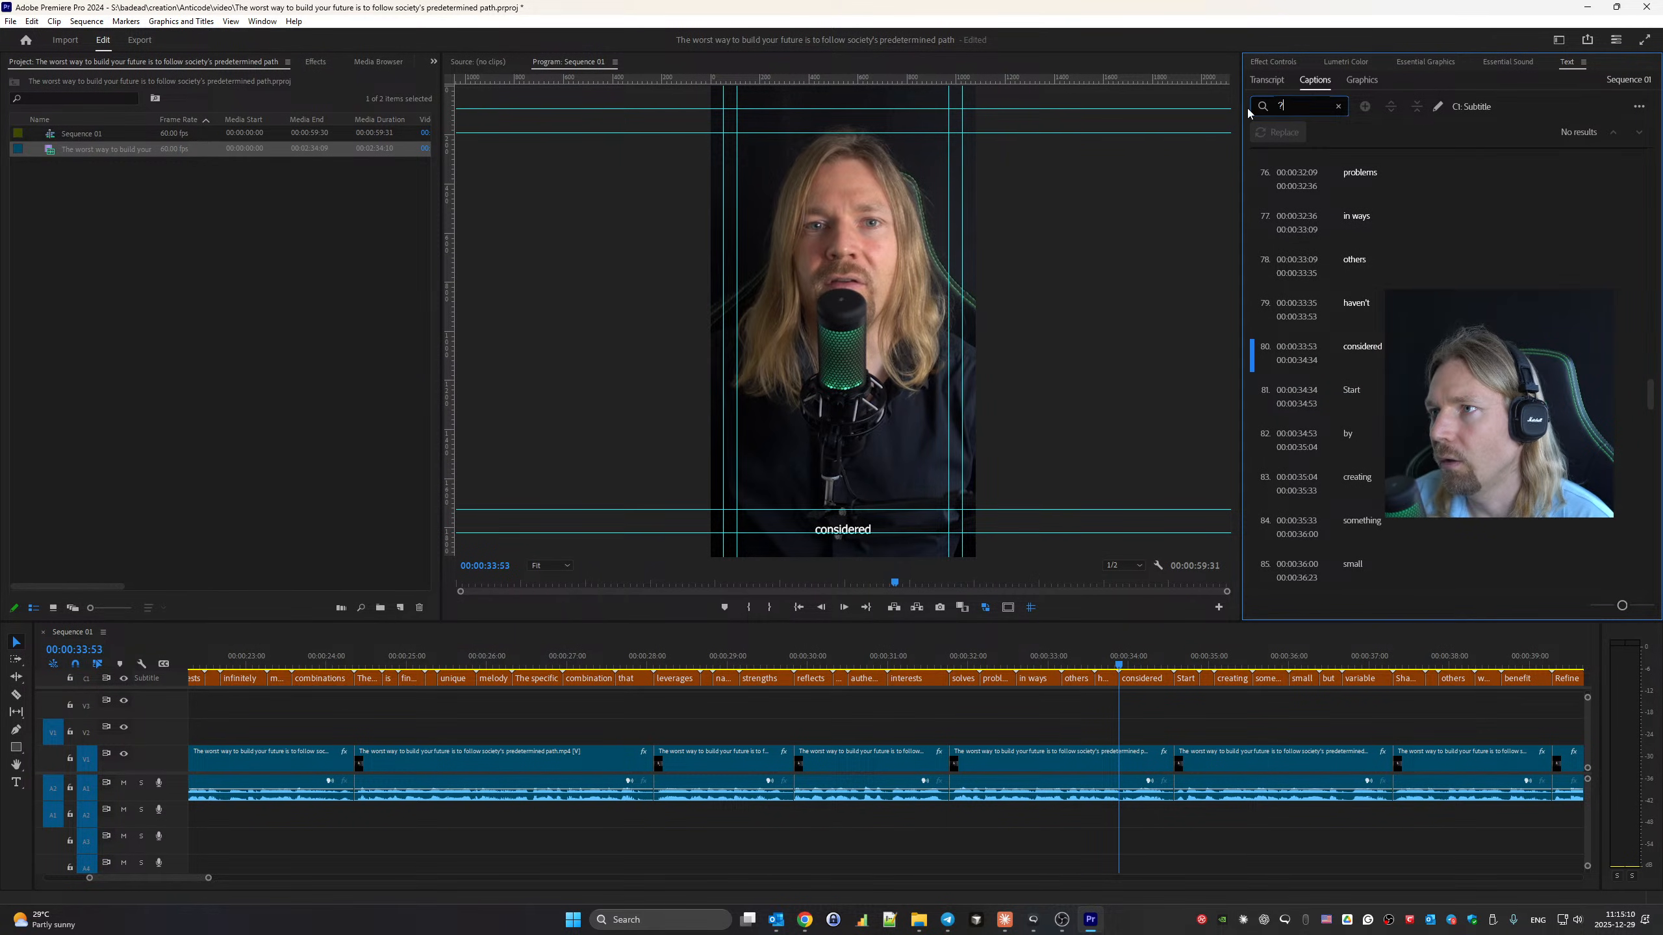
left_click(1338, 106)
Select the caption "in ways" and apply the second saved style in My Styles, Anticode Shorts Captions, to the subtitle track.
left_click(1375, 207)
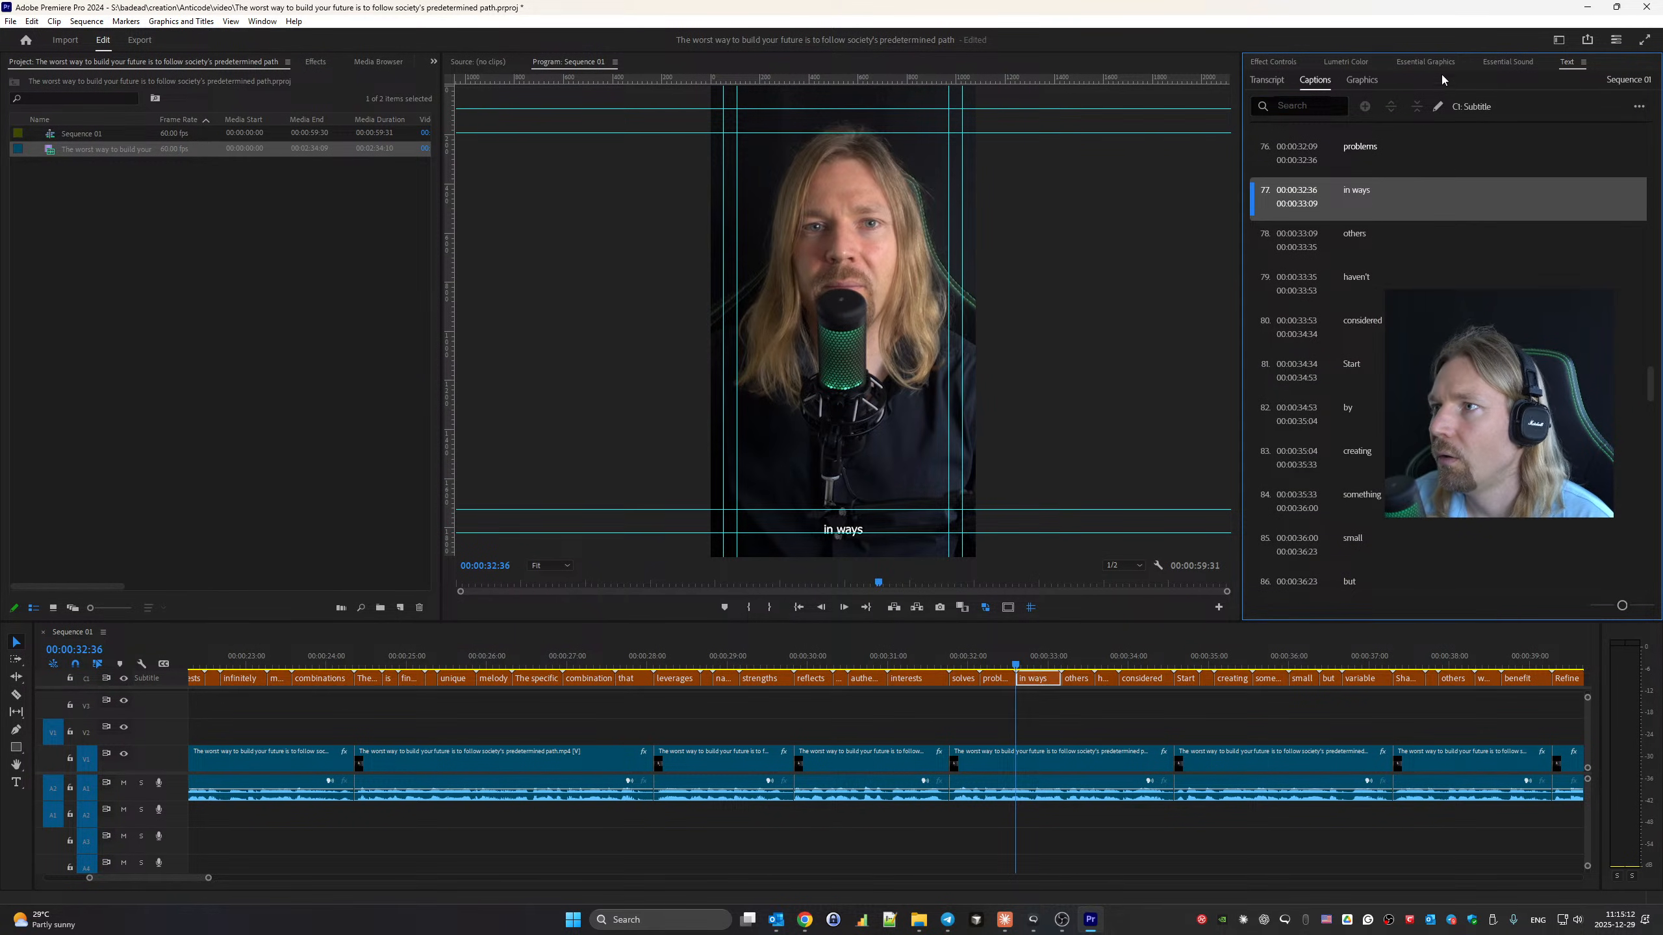
left_click(1426, 61)
left_click(1298, 85)
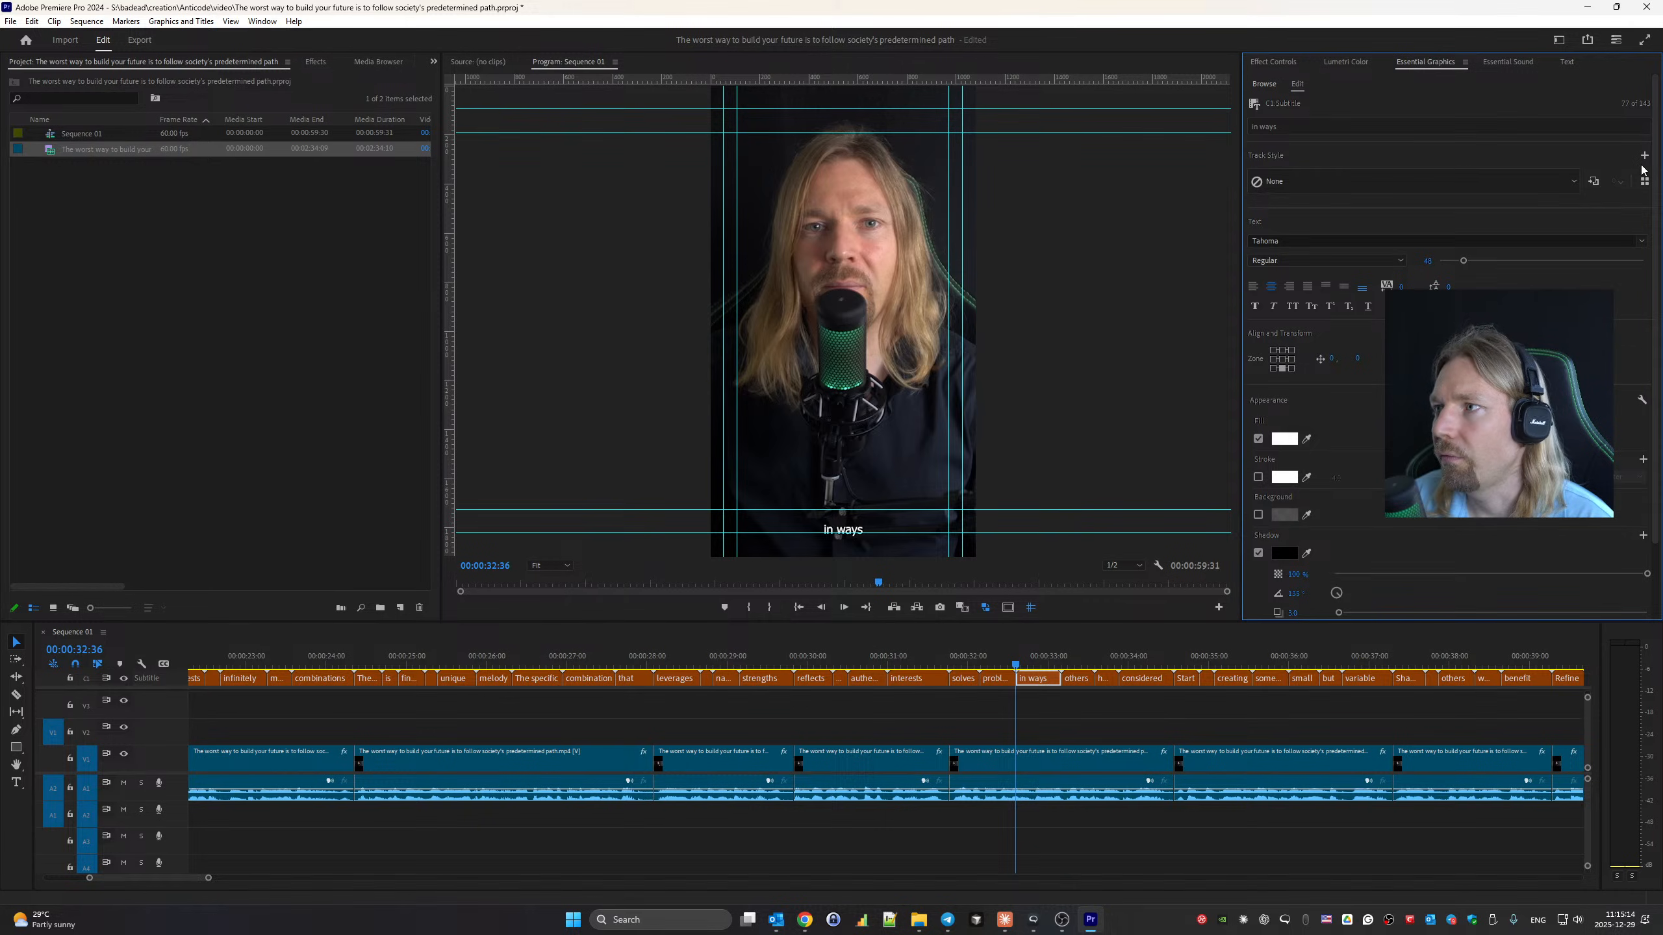
left_click(1339, 197)
right_click(1352, 189)
left_click(1354, 190)
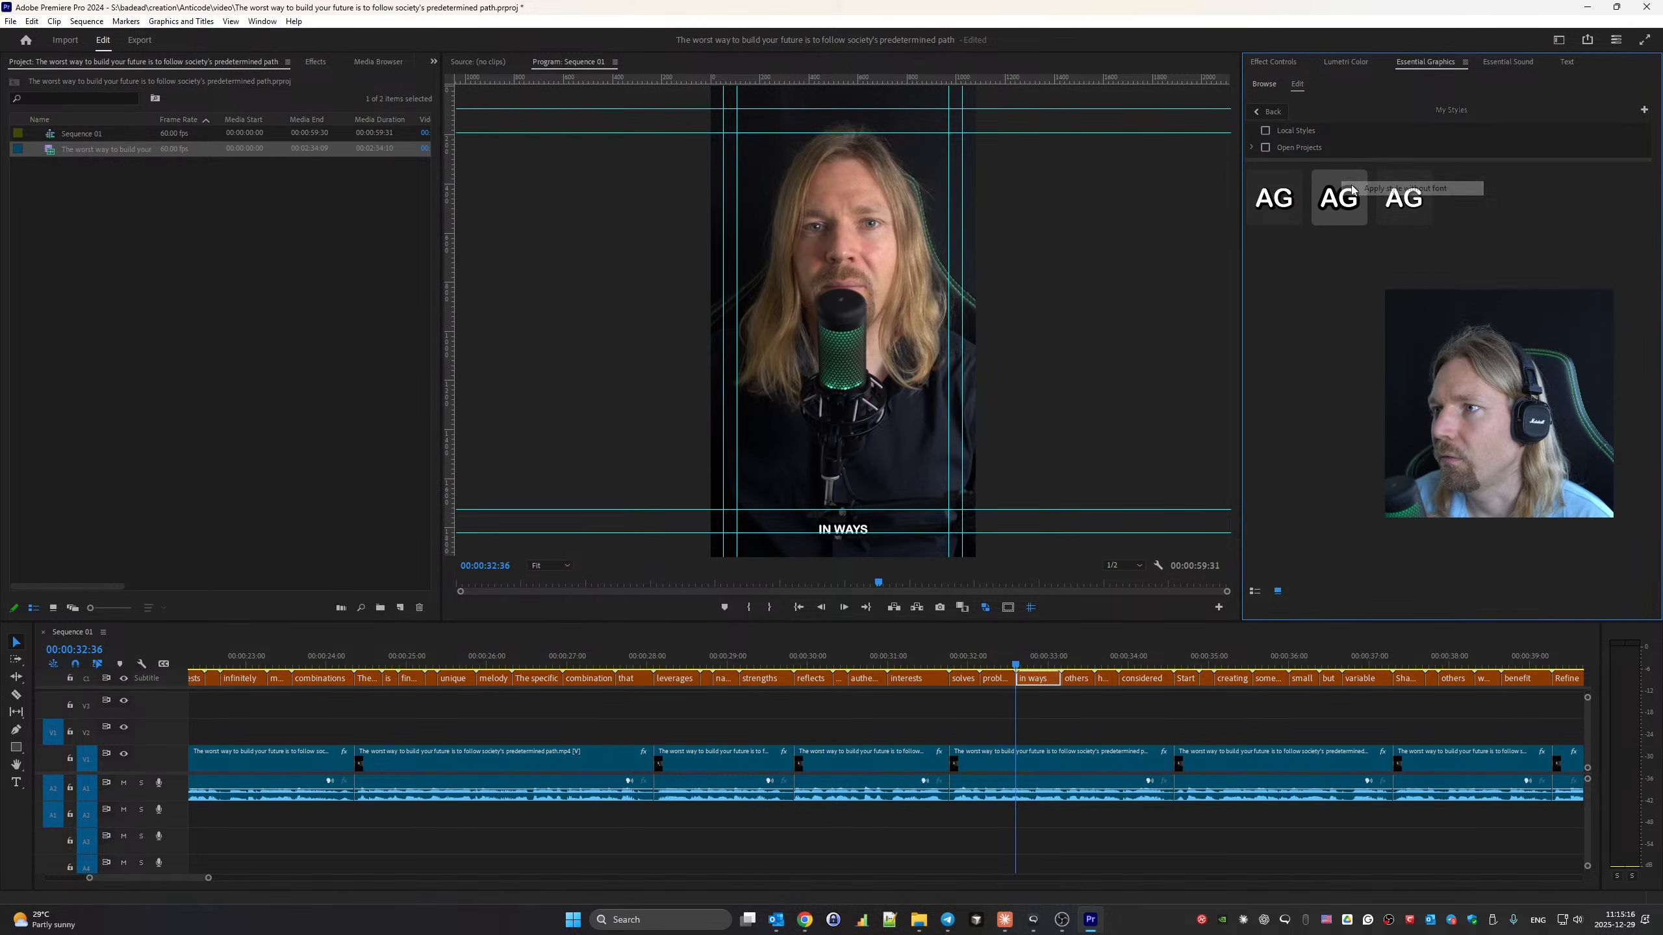
right_click(1353, 190)
left_click(1360, 173)
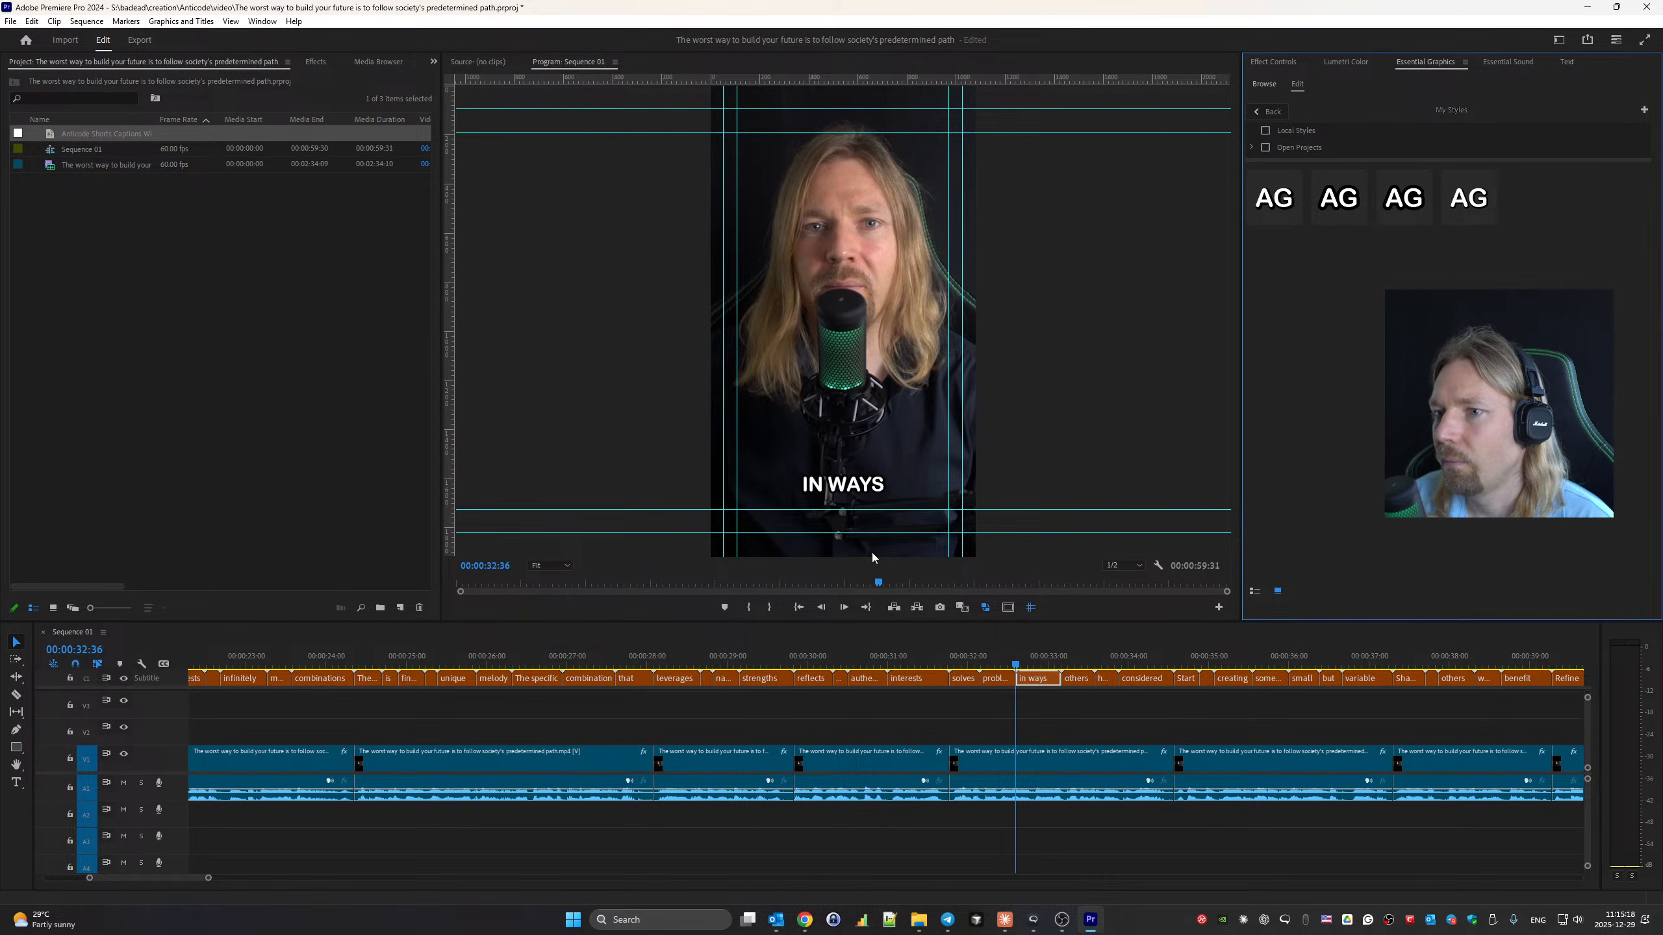
Play the sequence from the start to check the styled captions, and open the effect controls.
key("Home")
key("space")
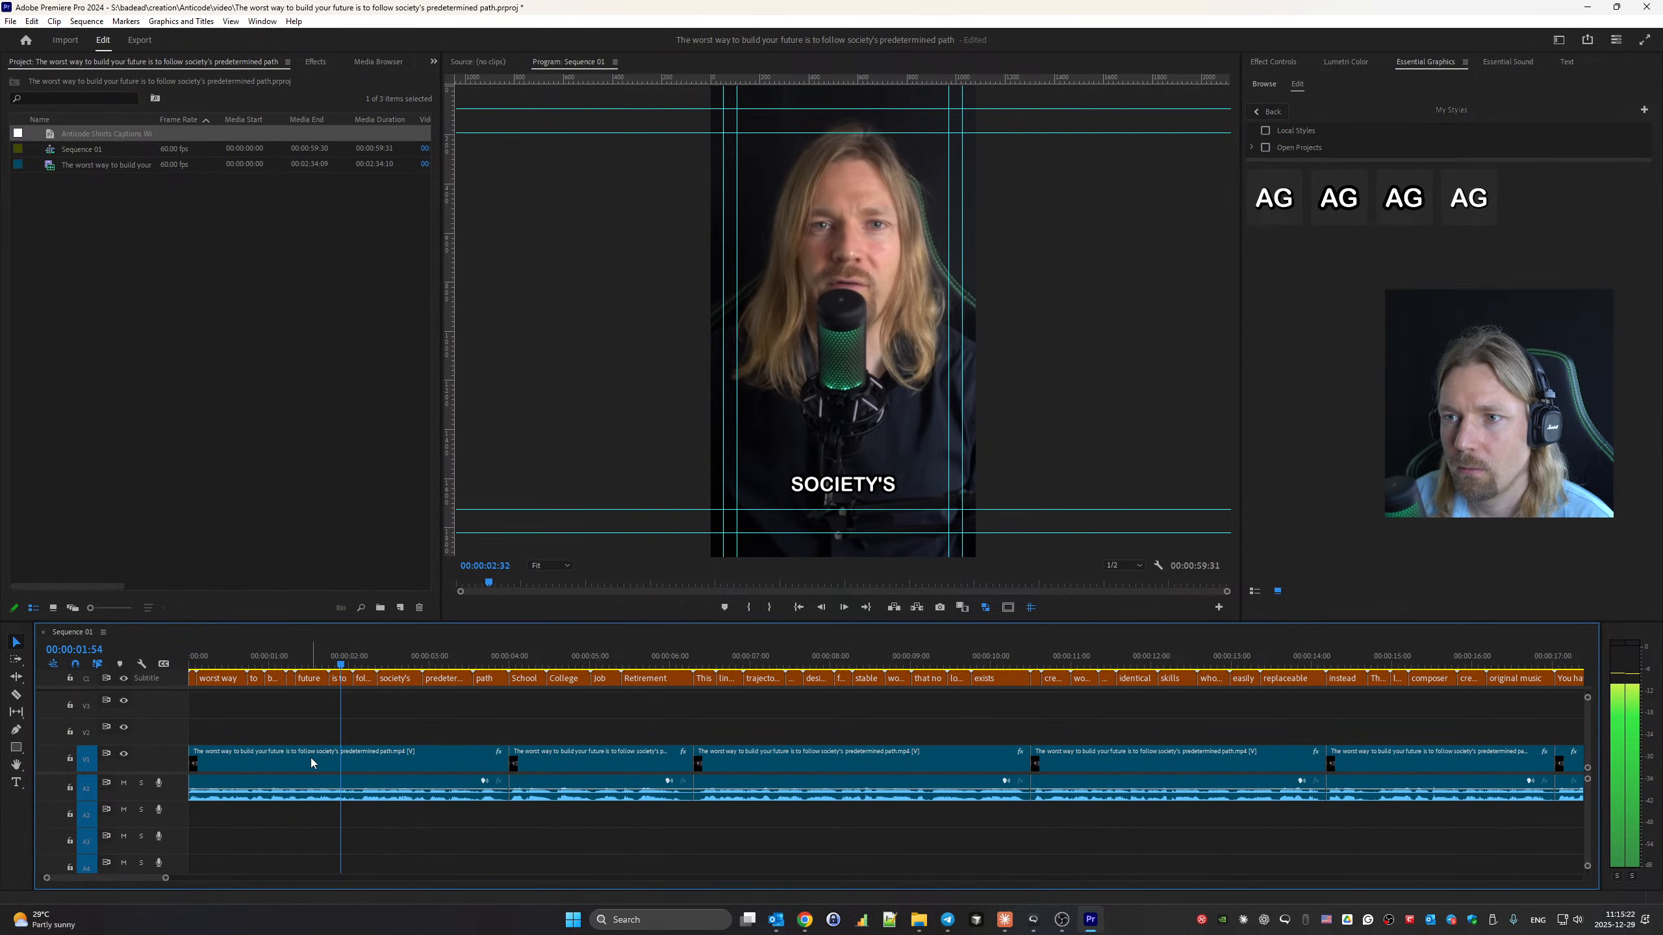
left_click(1272, 61)
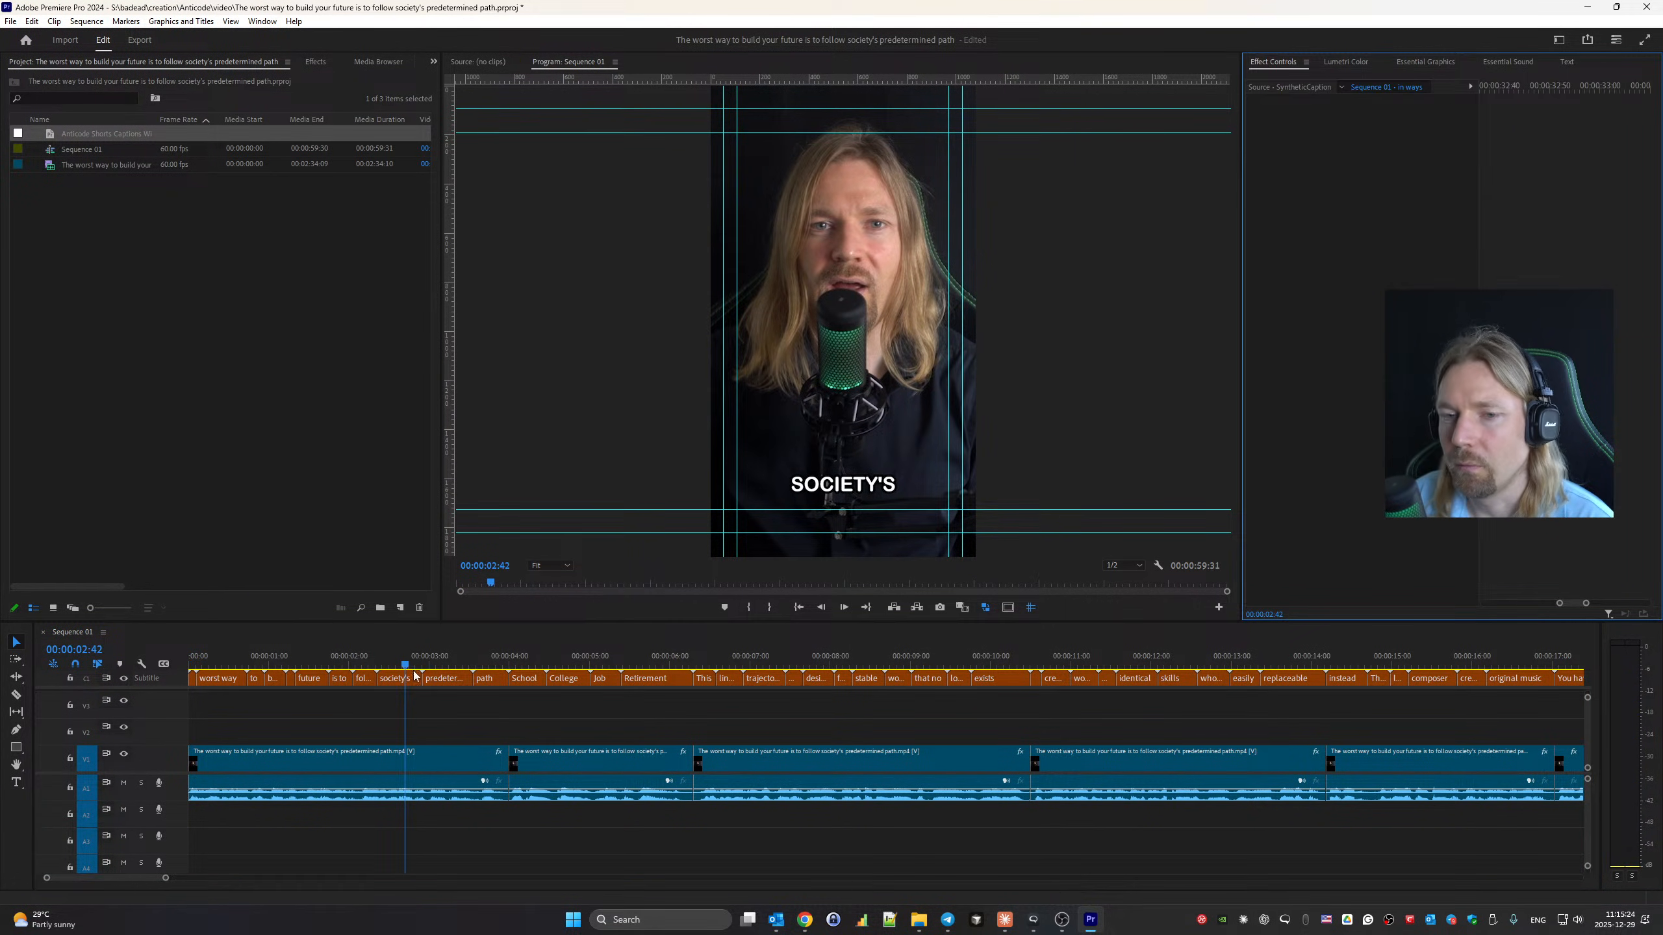
Create a new 1080 by 1920 adjustment layer at 60 fps in the project.
left_click_drag(165, 881, 350, 881)
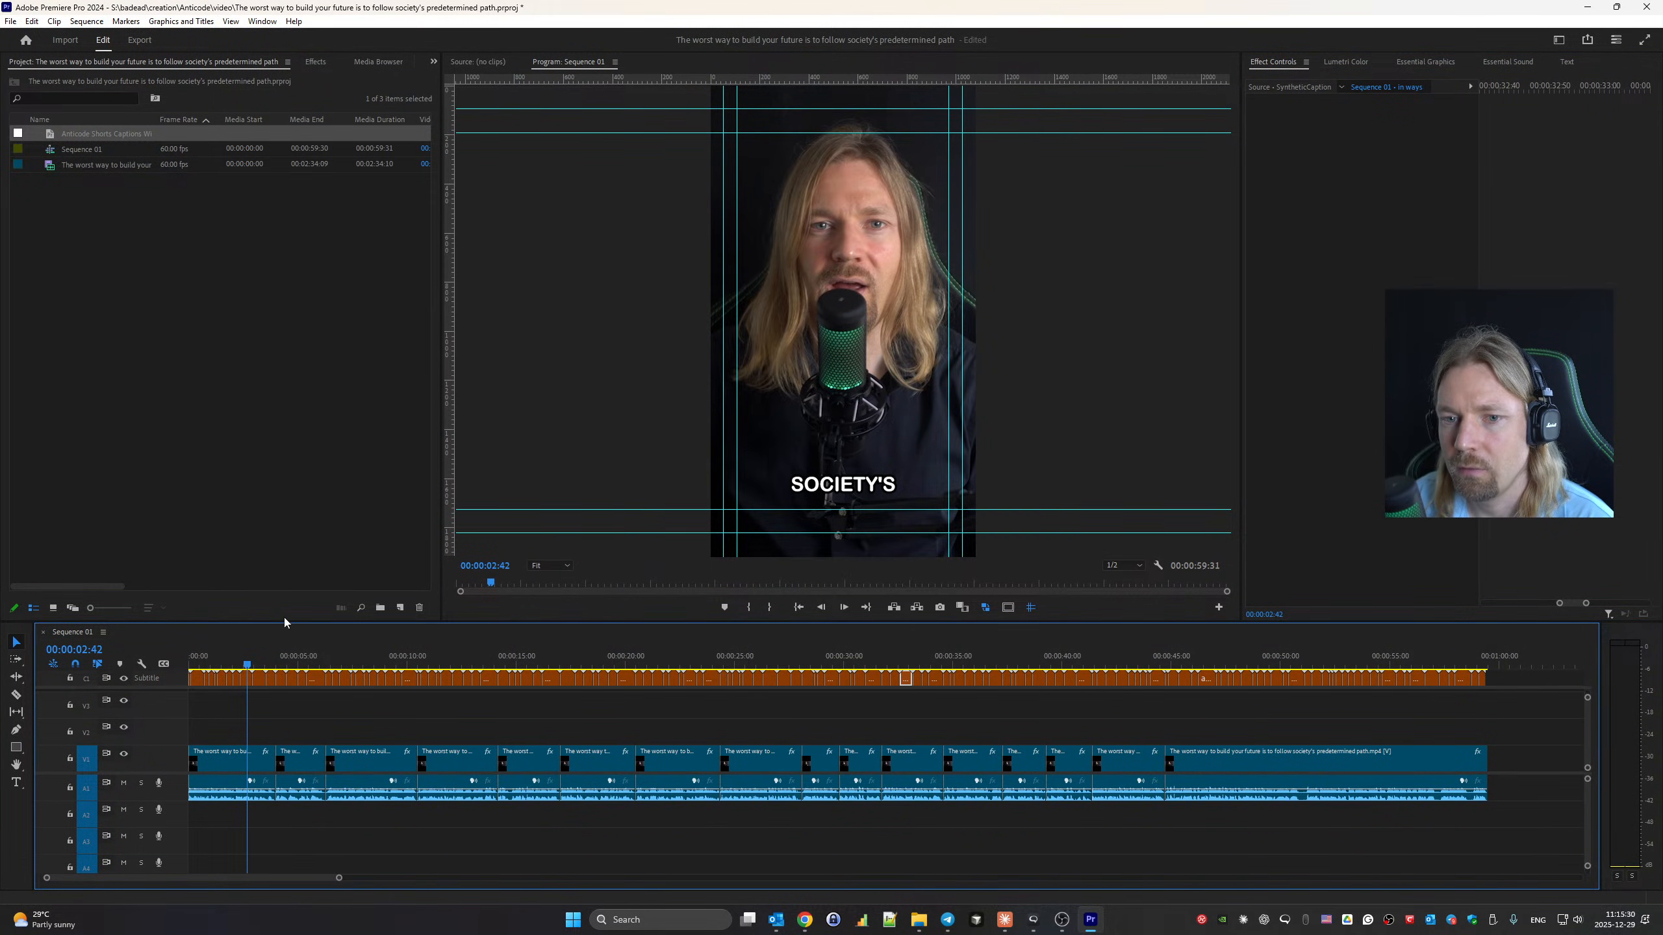
left_click(209, 302)
right_click(209, 302)
mouse_move(329, 355)
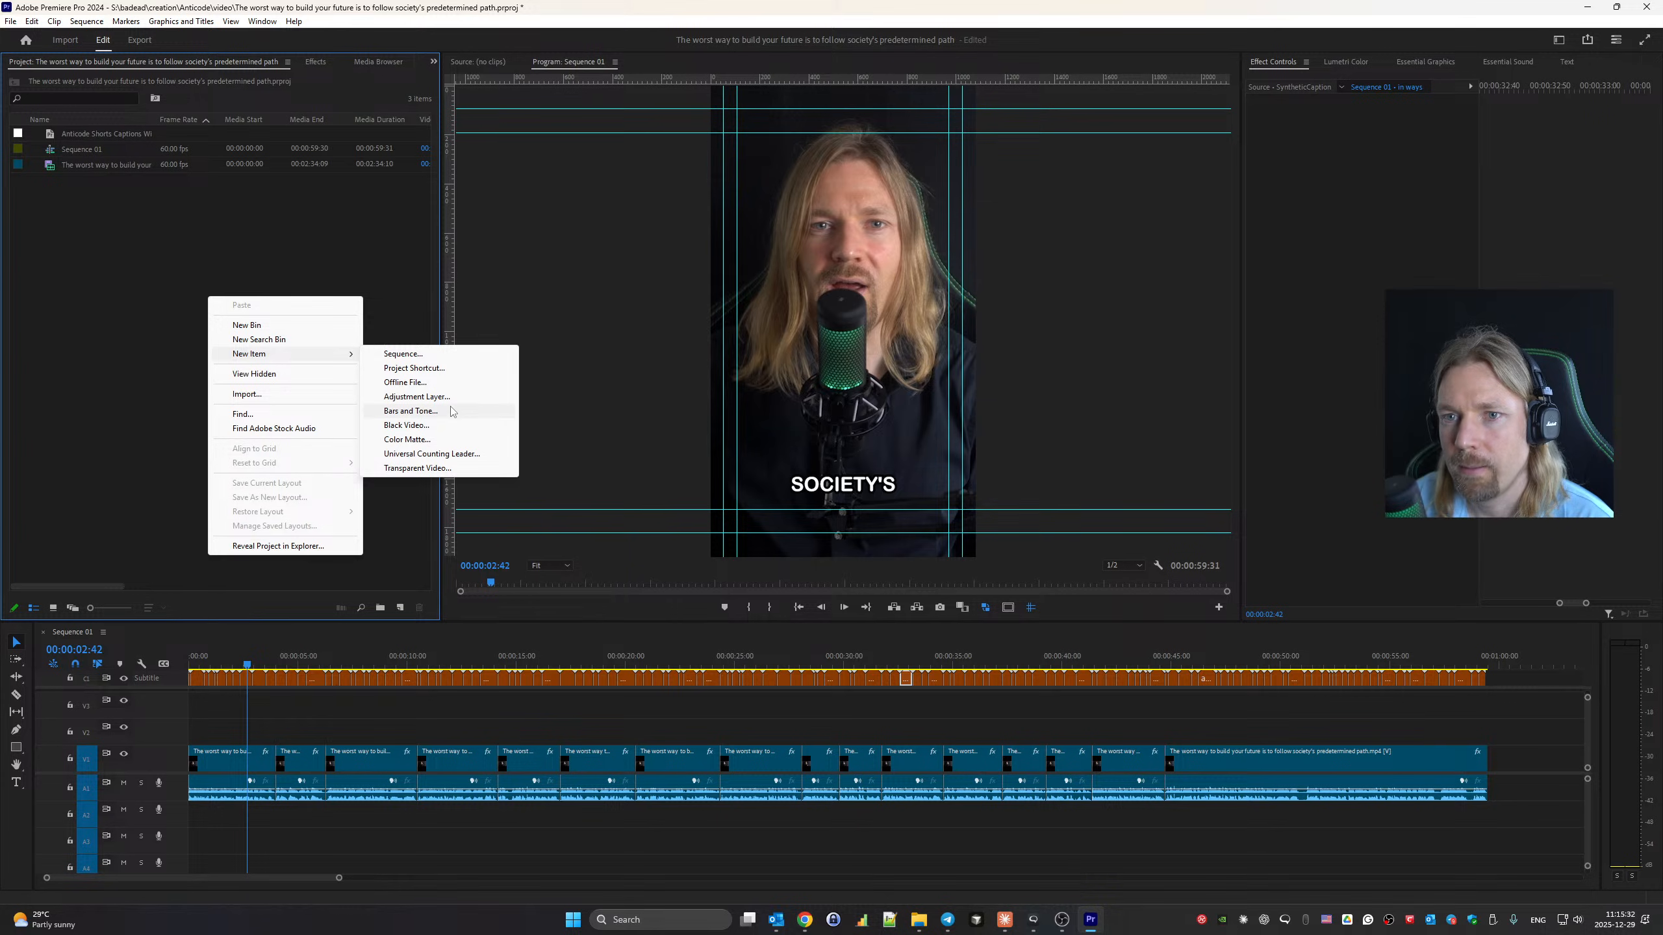
left_click(422, 396)
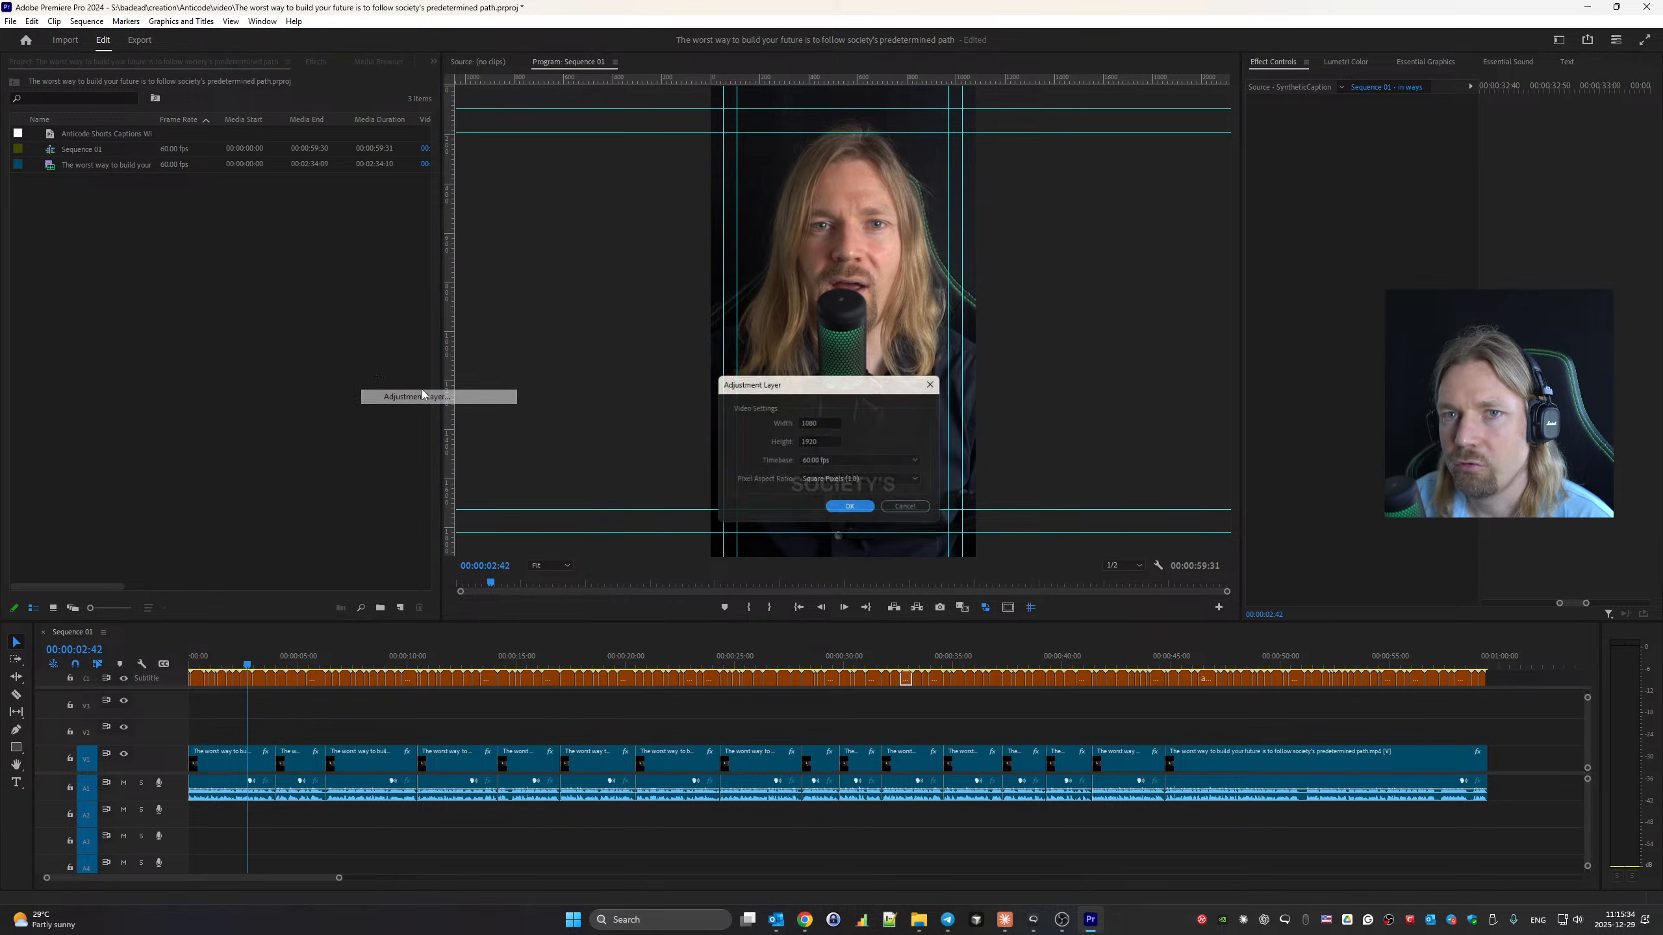
left_click(851, 511)
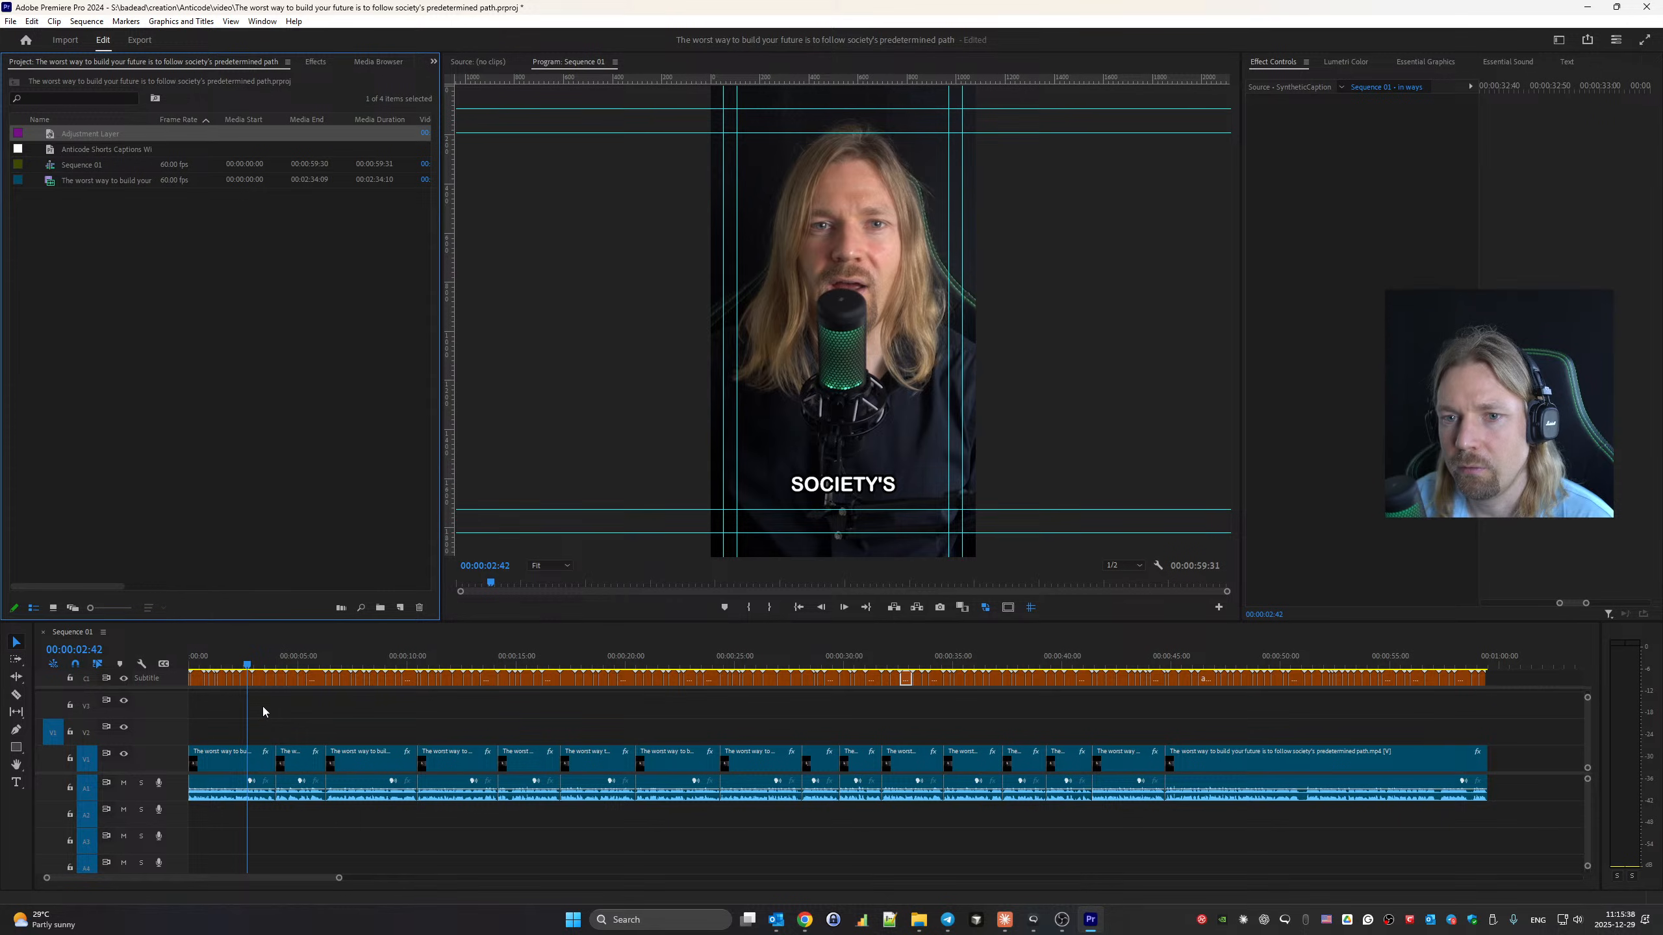
Place the adjustment layer on V2 across the full length of the sequence and save the project.
left_click(188, 140)
left_click(333, 739)
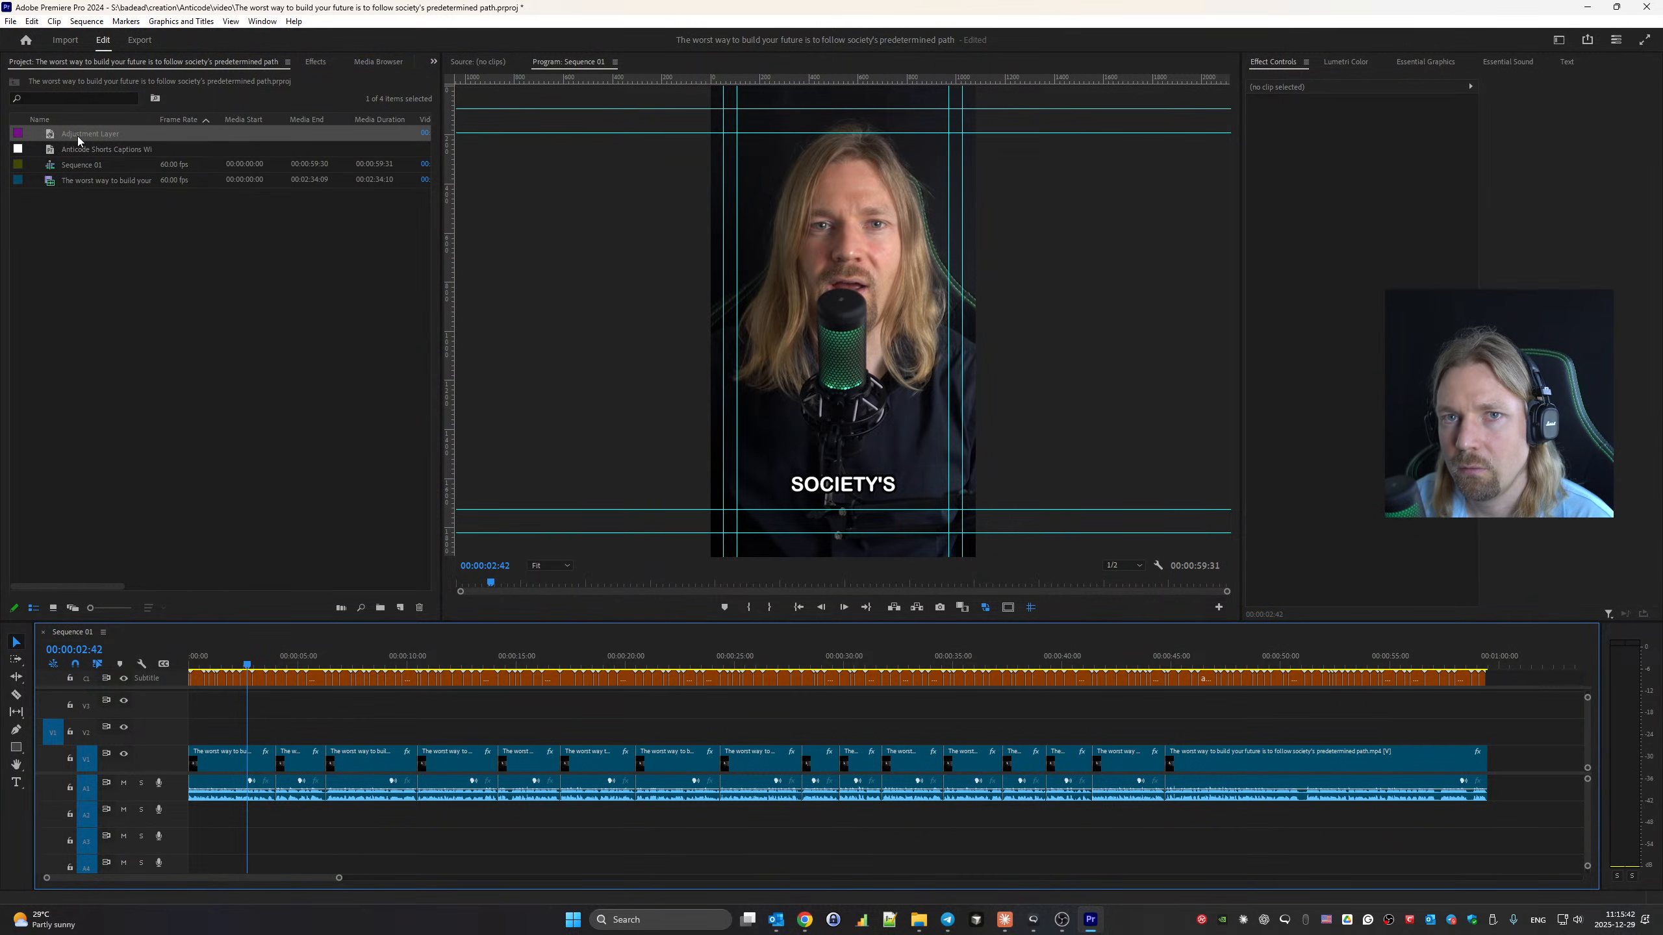
left_click_drag(78, 139, 1484, 845)
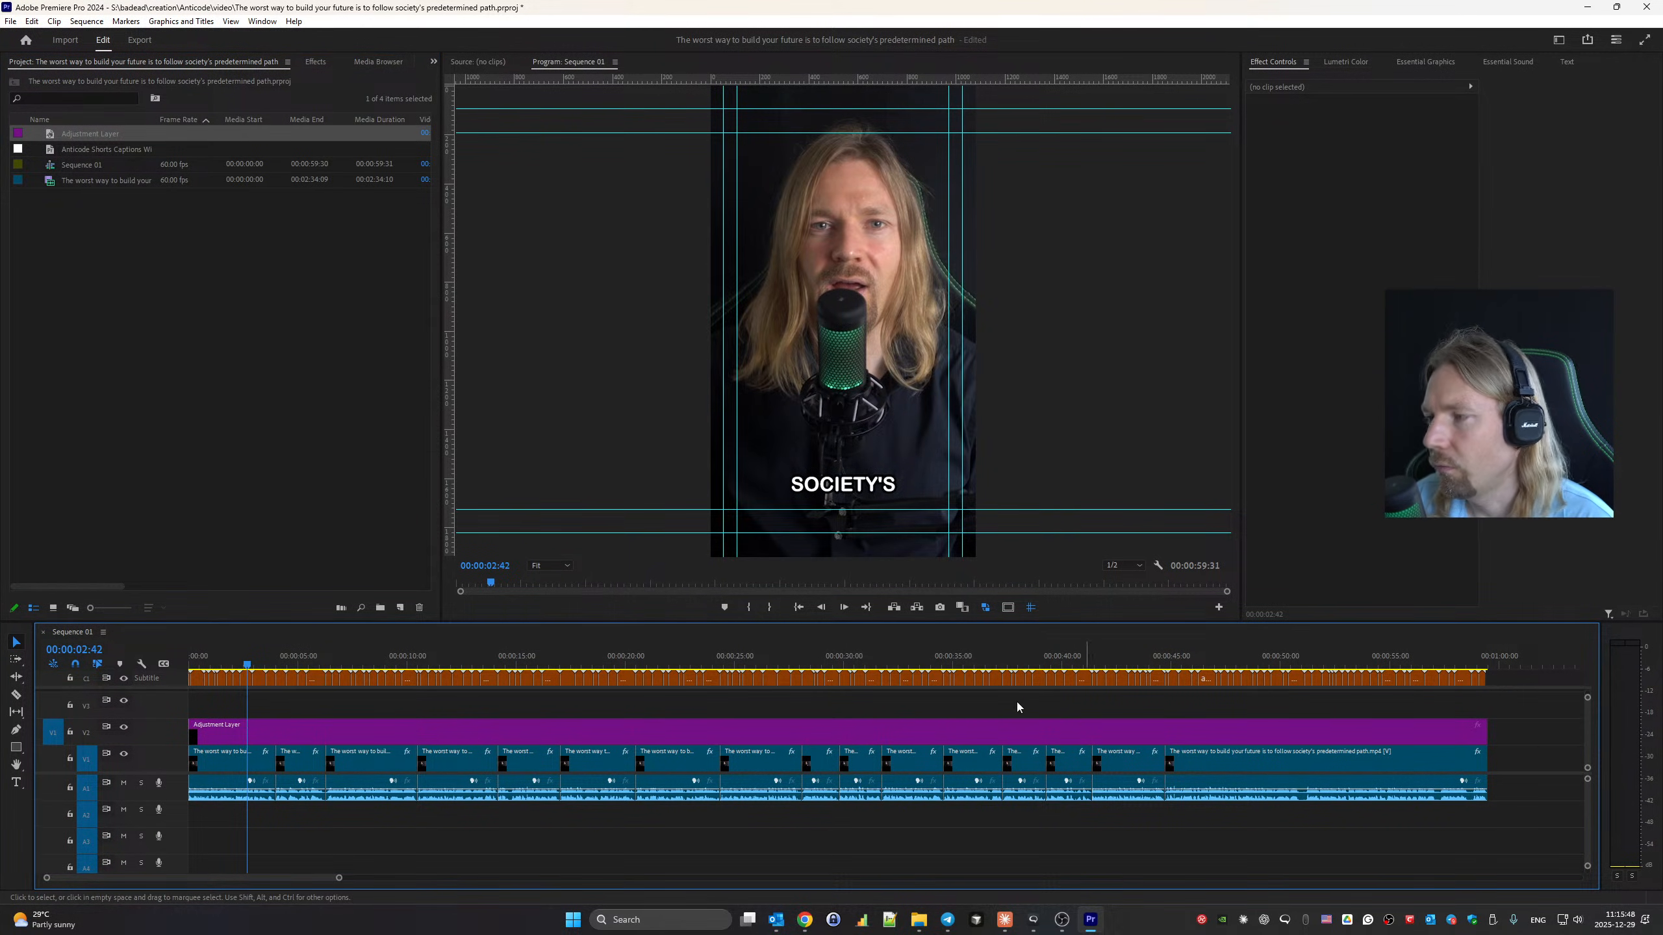
key("Home")
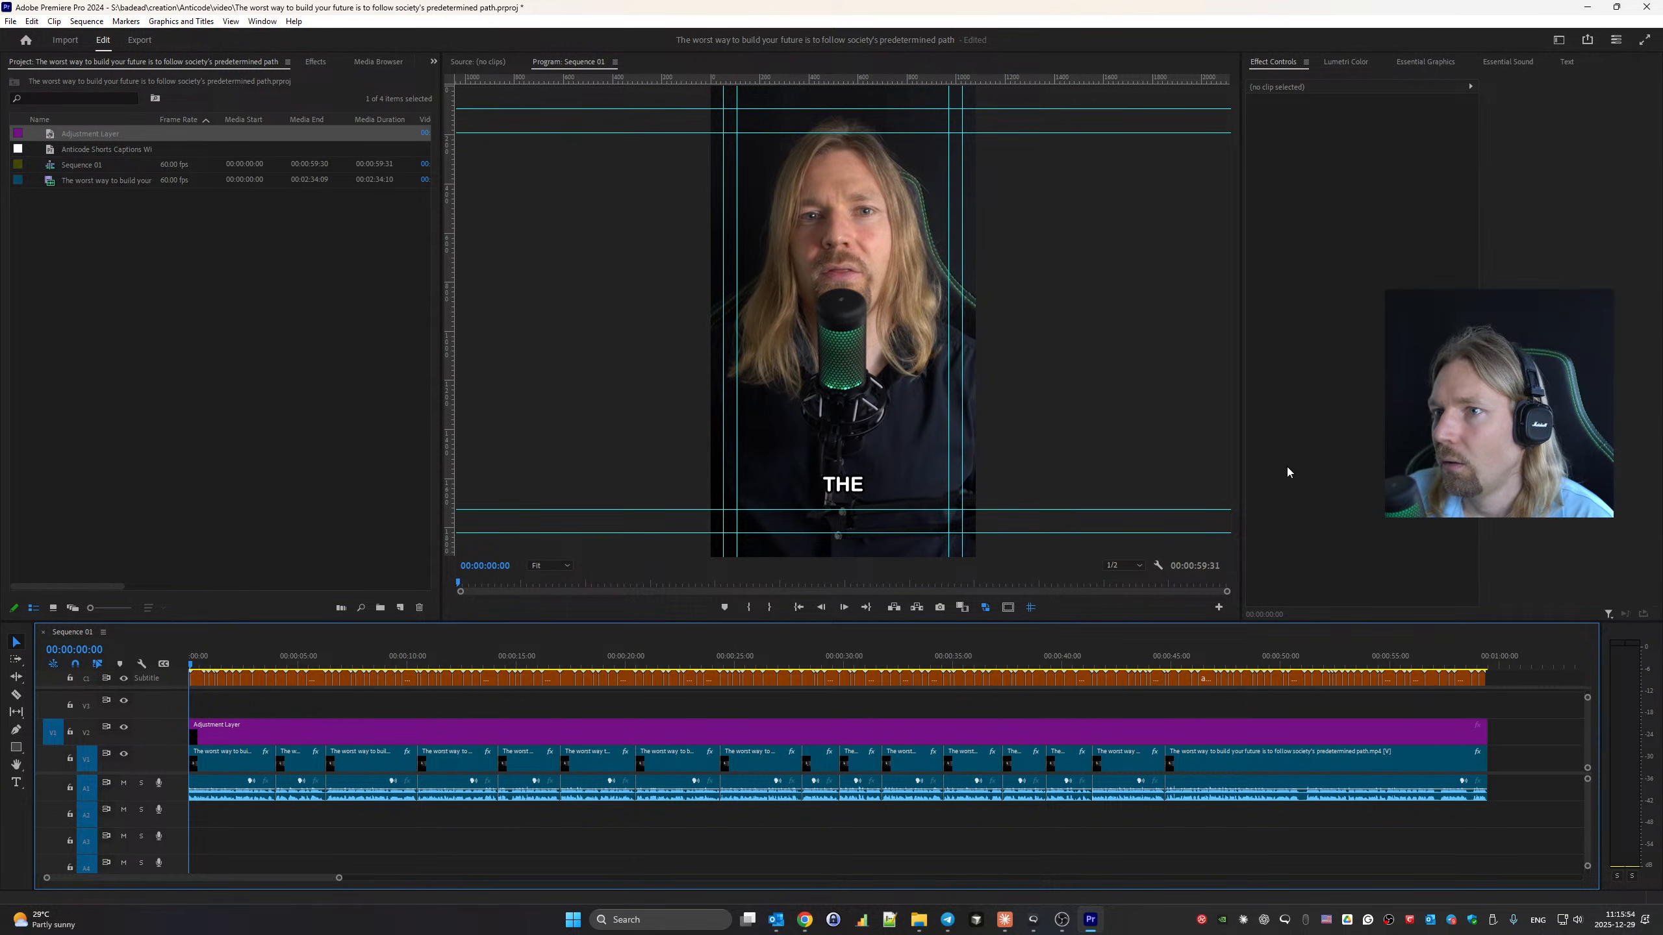
key("ctrl+s")
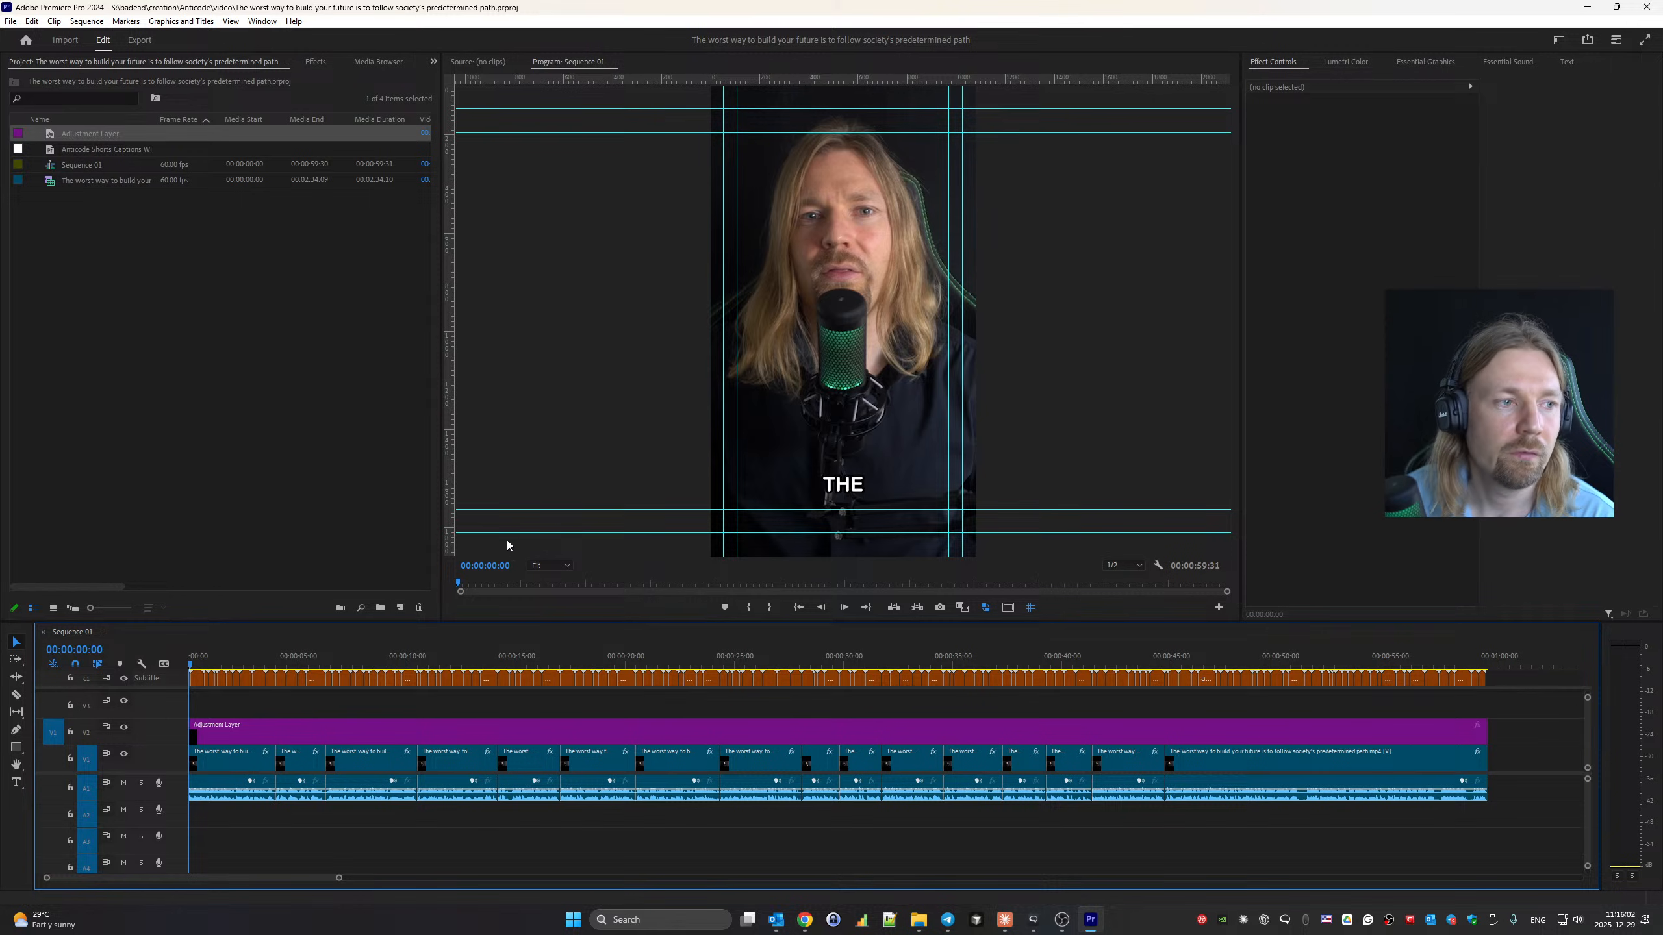
Play the opening seconds with captions and return the playhead to the cut at 00:00:04:00 where "School" begins.
key("space")
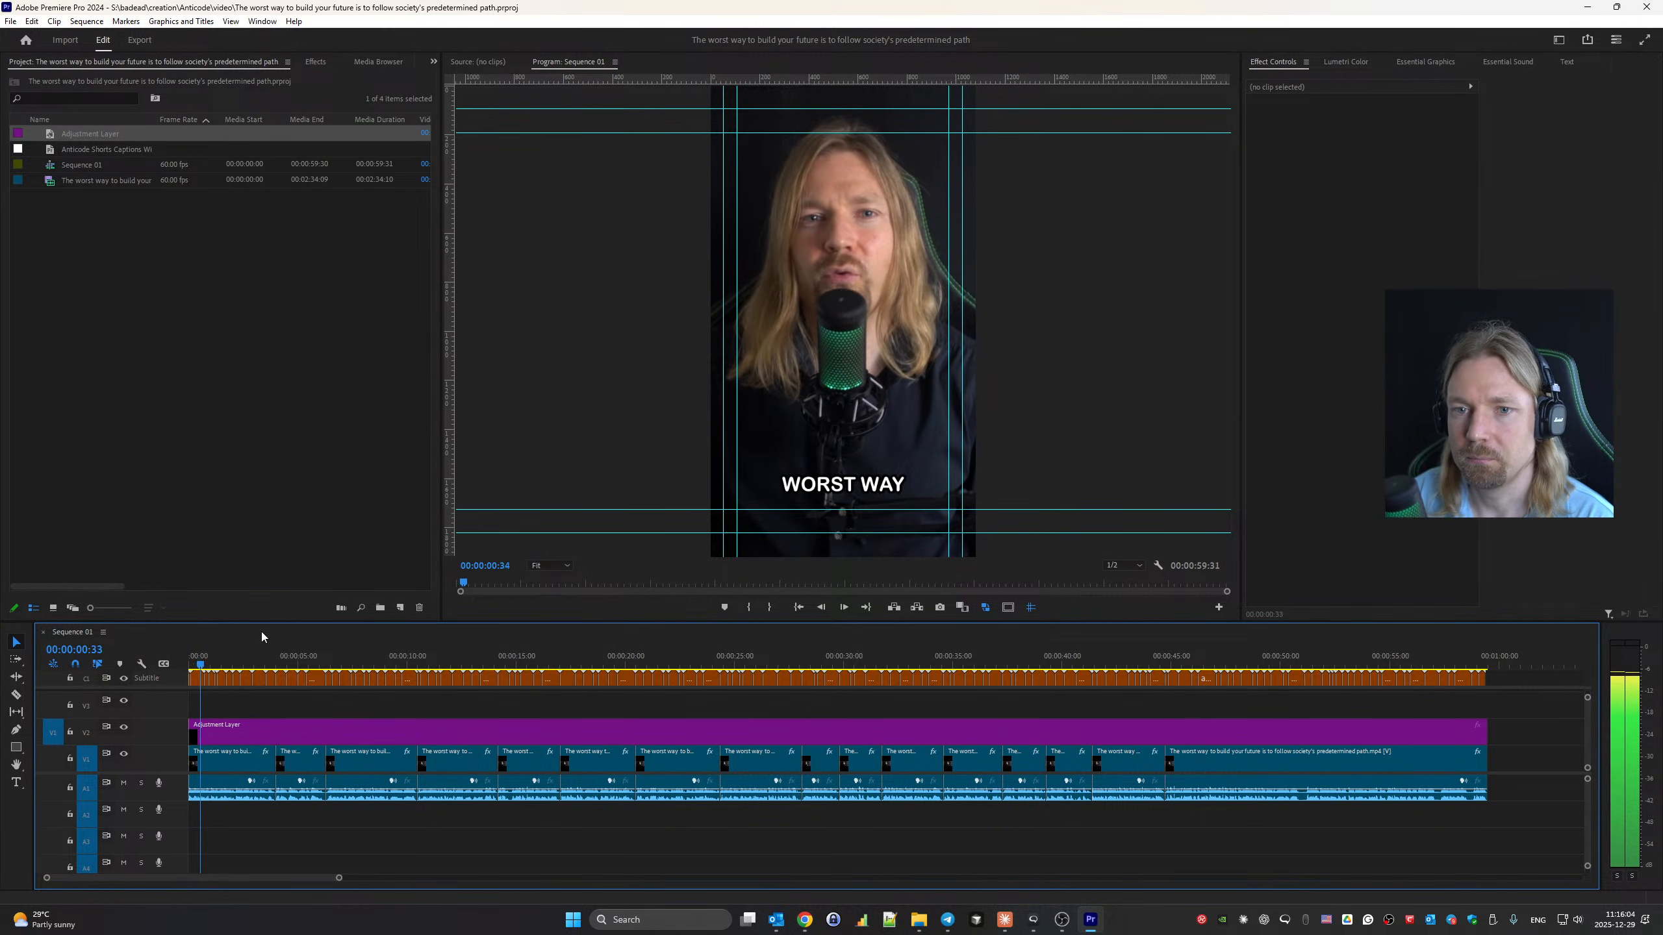
key("space")
left_click(162, 636)
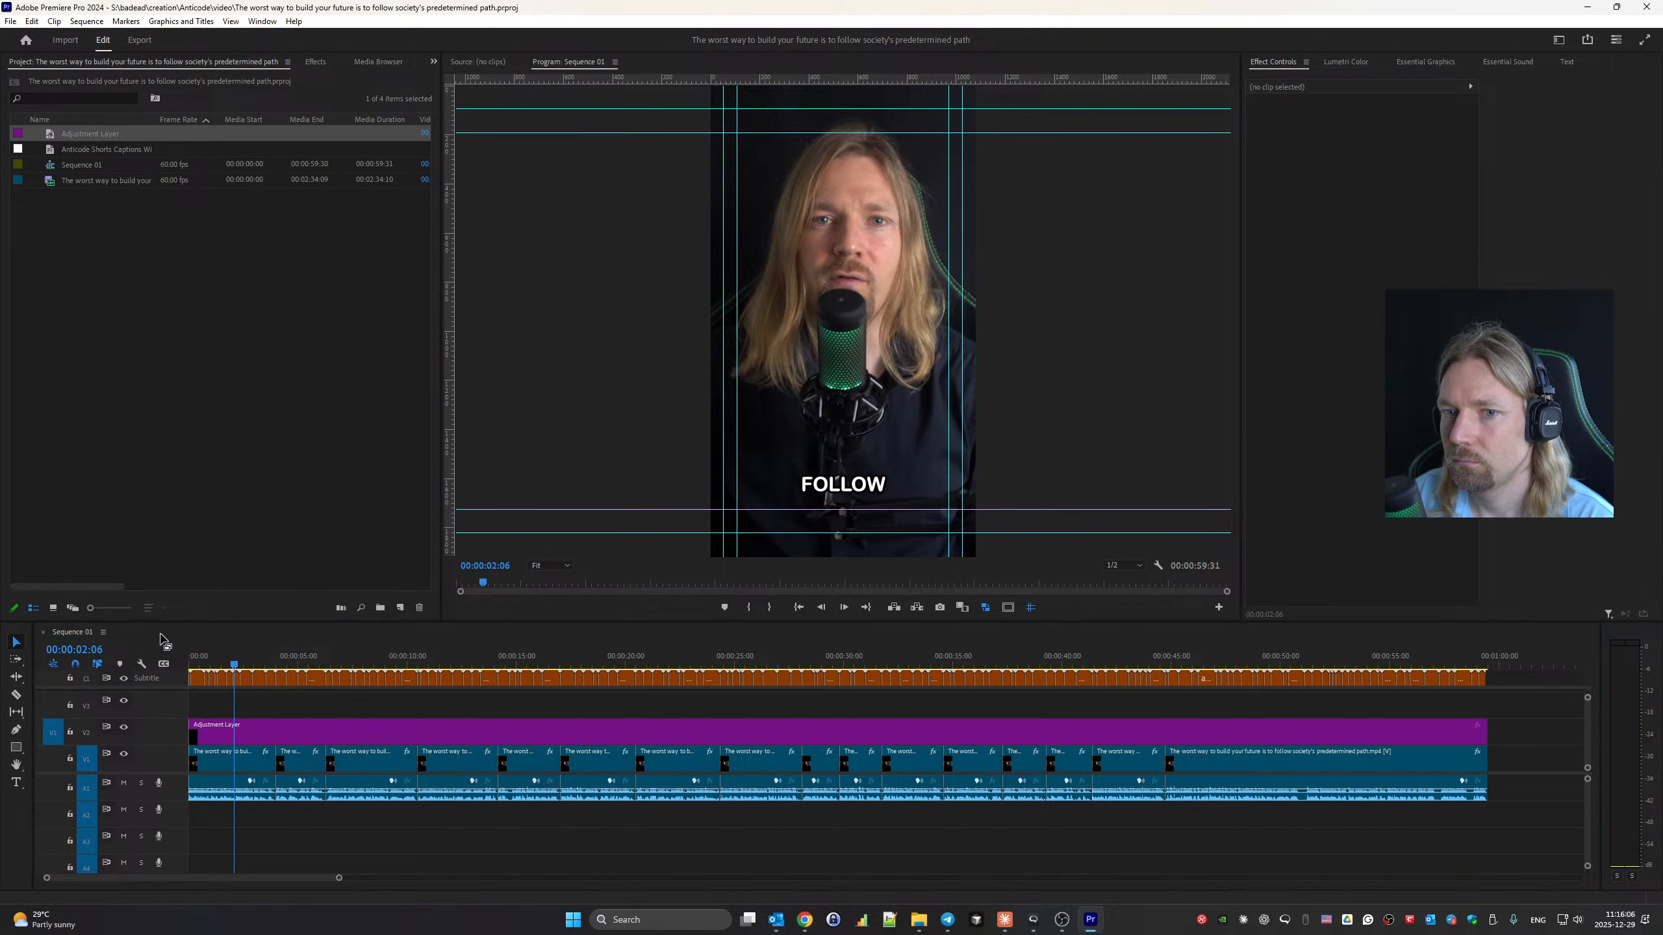
left_click_drag(241, 664, 178, 660)
key("space")
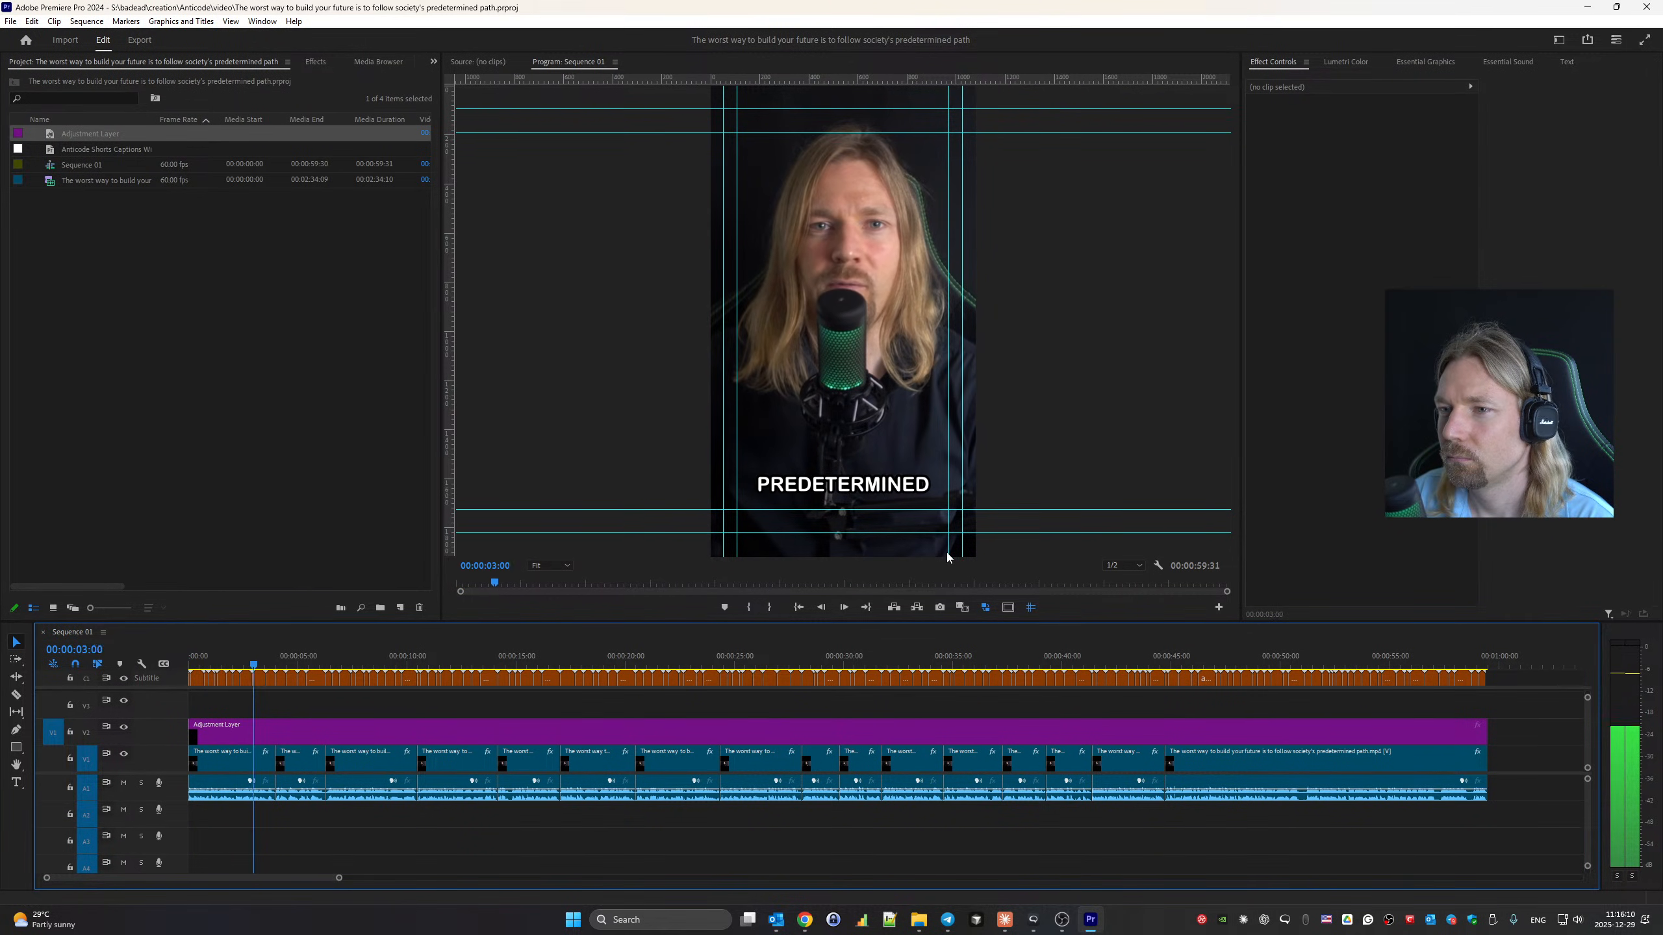
key("space")
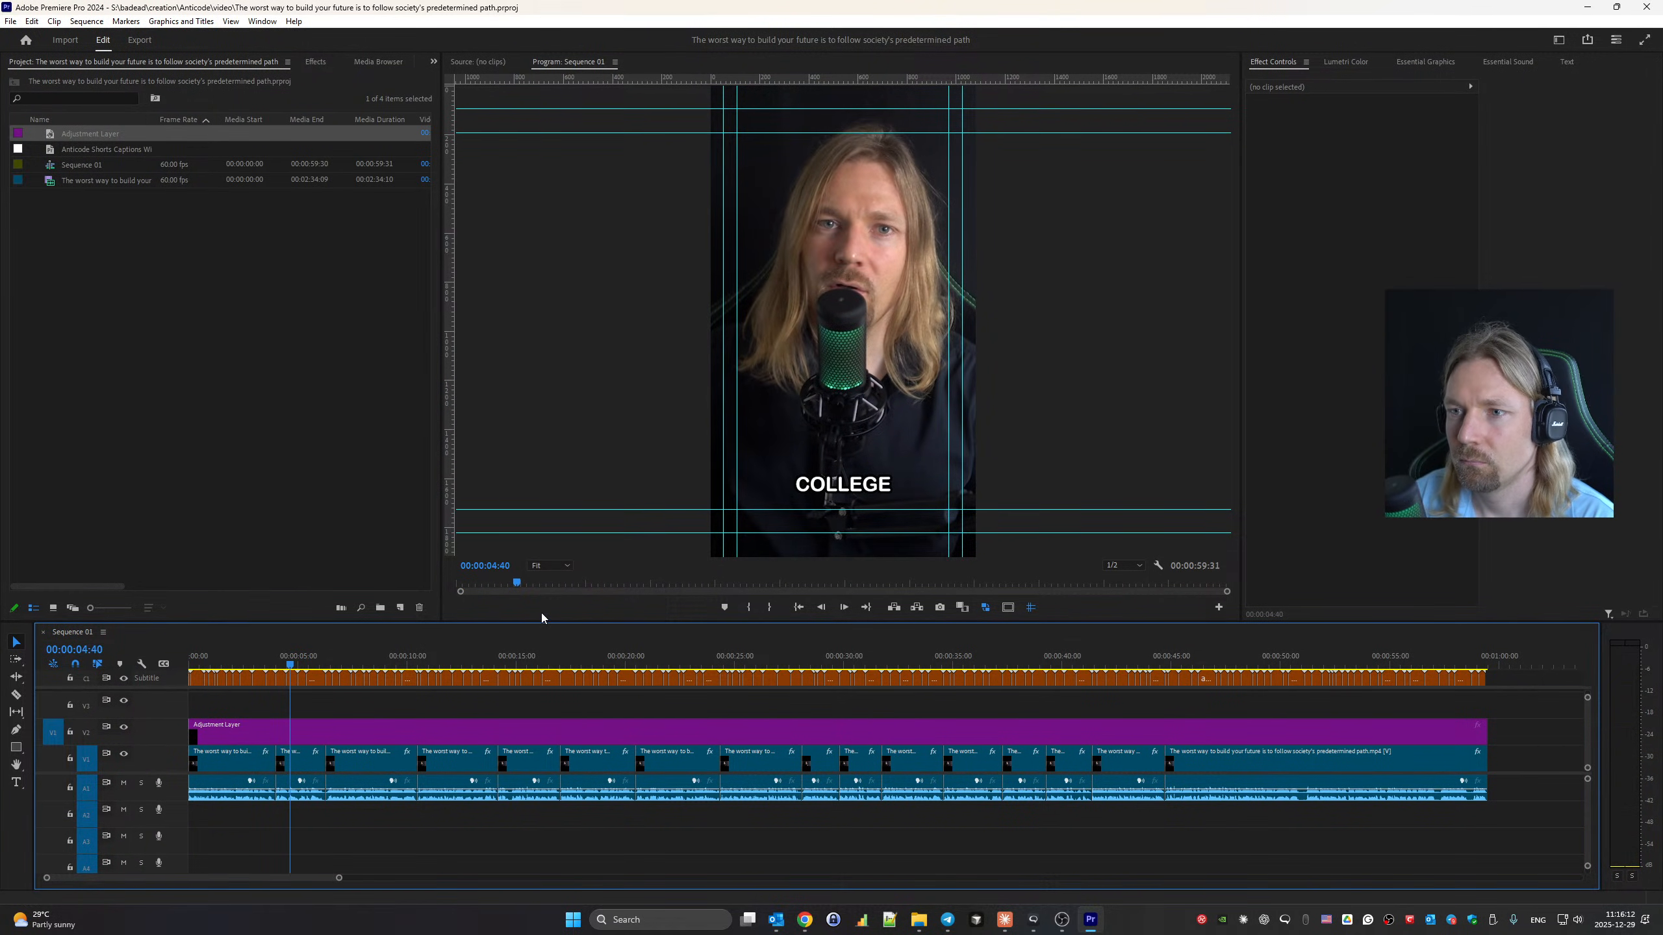
key("Up")
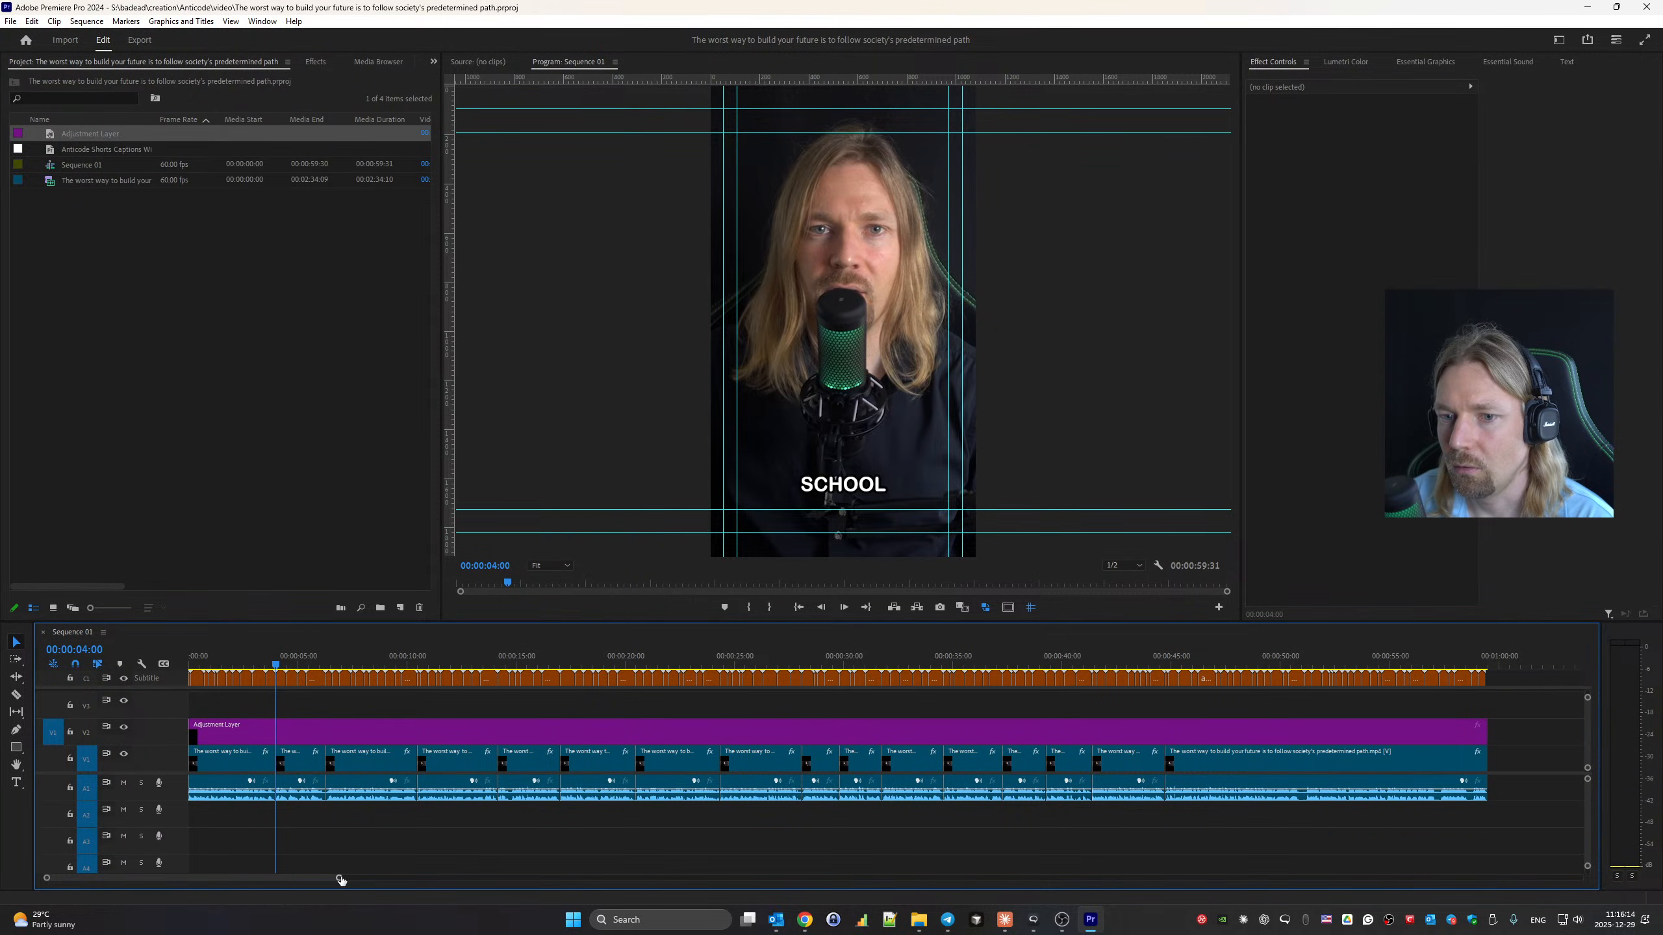
Try the vertical classroom stock clip on V3 at the word "School" and remove it from the timeline.
left_click_drag(341, 879, 220, 882)
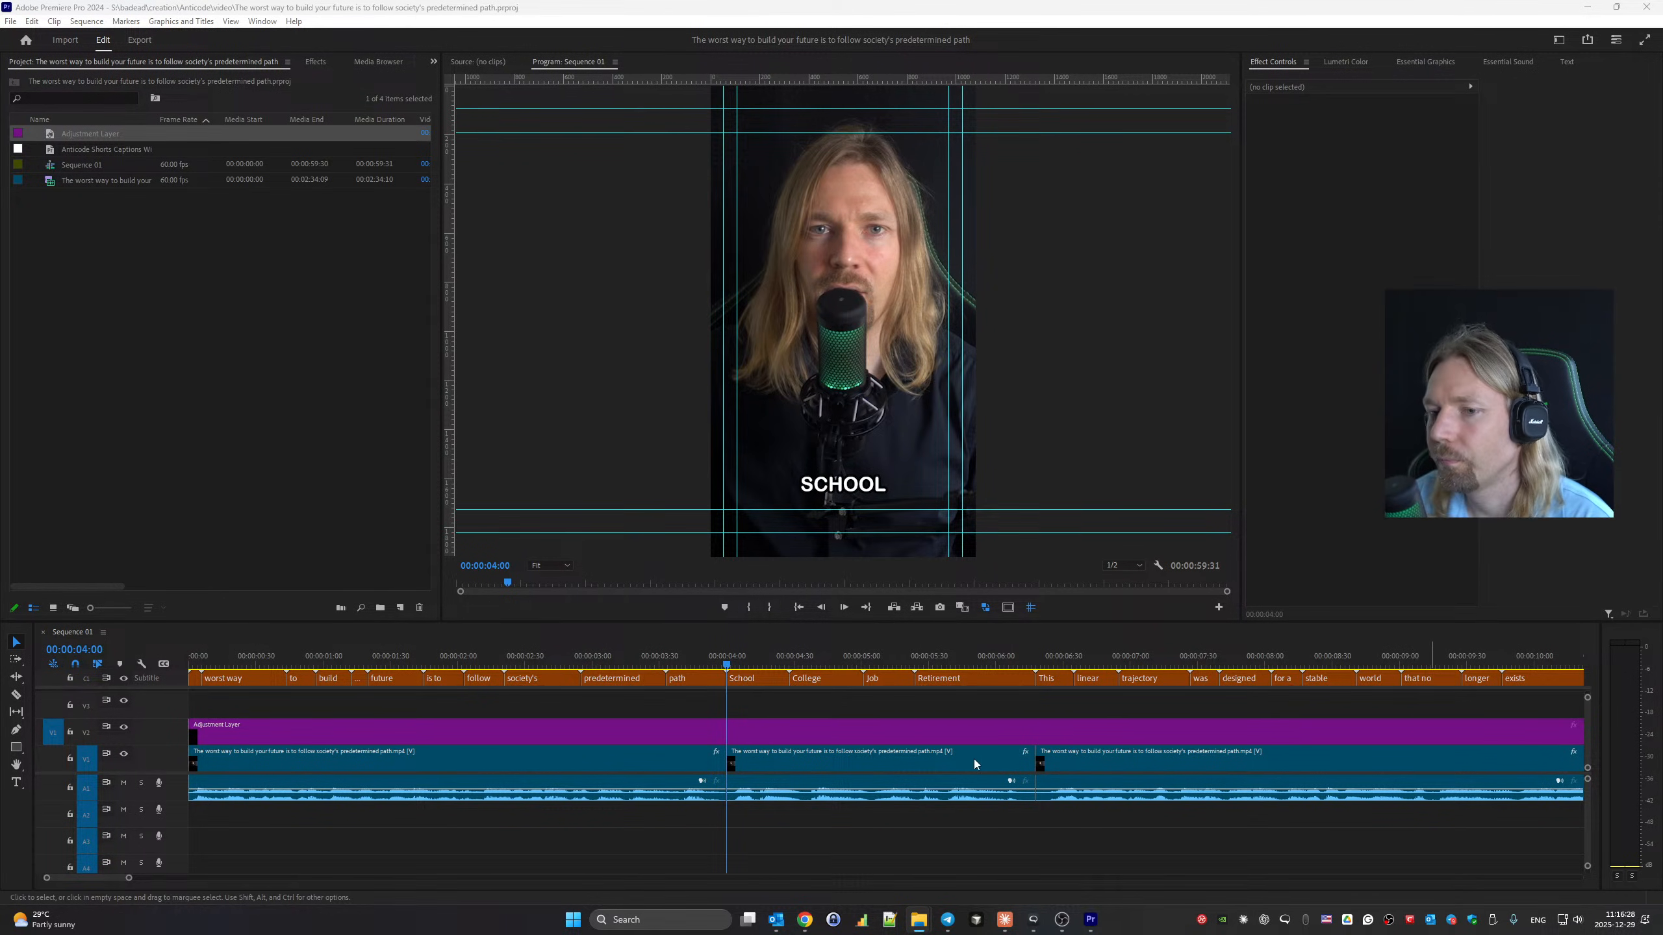
left_click_drag(1620, 377, 730, 705)
left_click(790, 702)
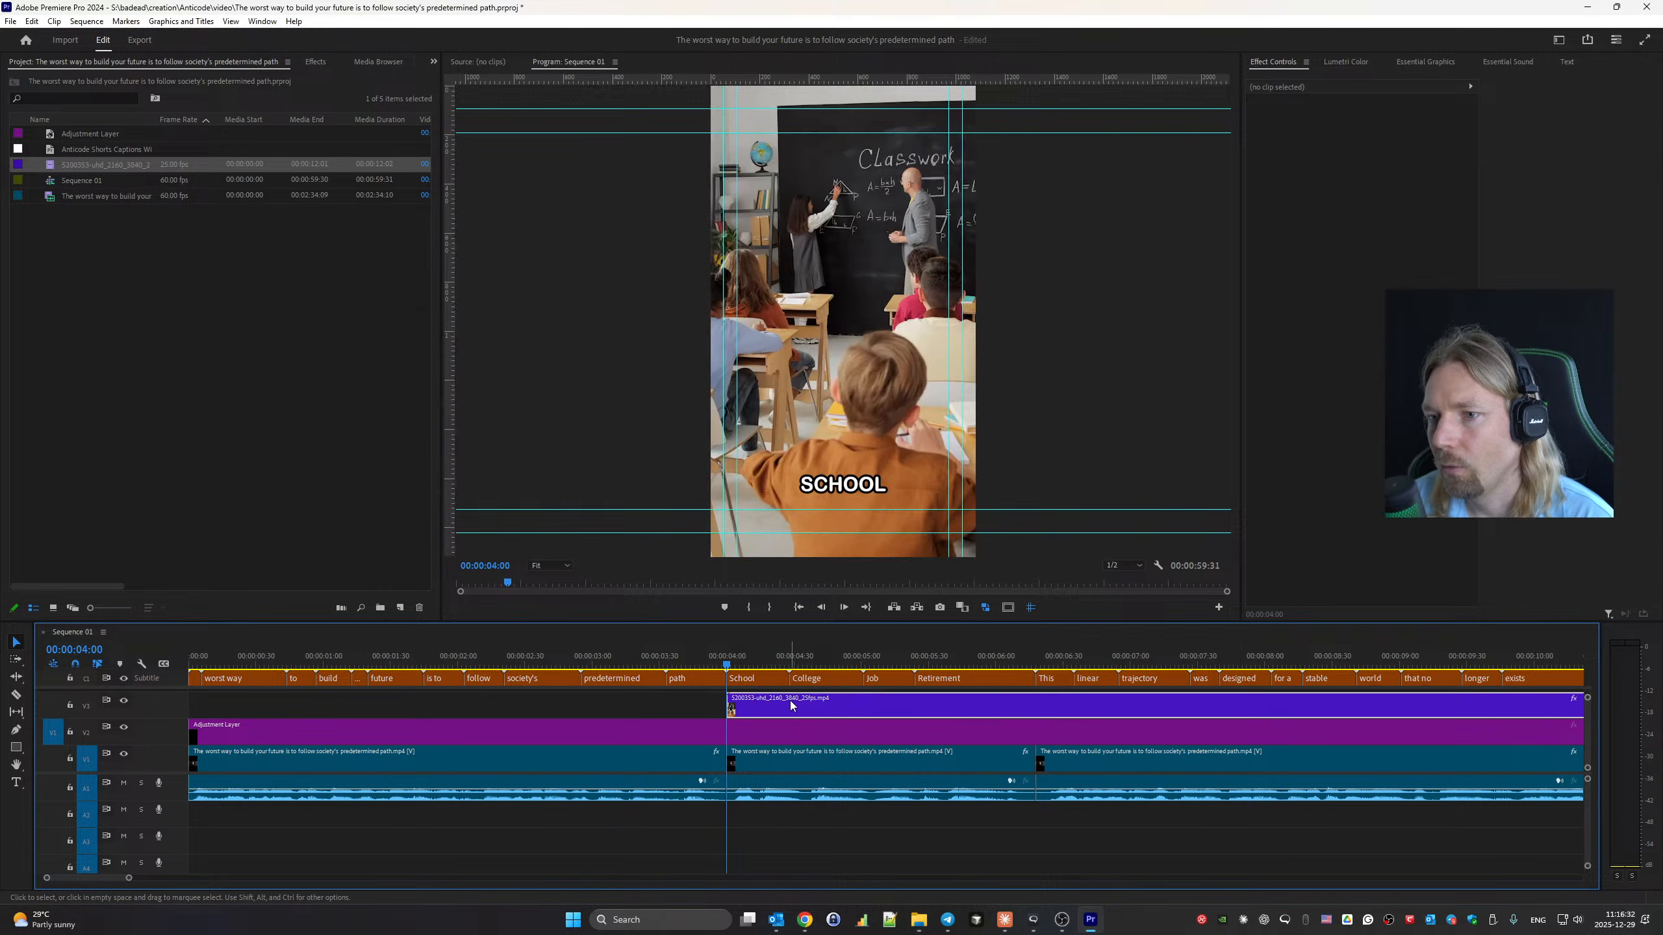
key("Delete")
Switch to the Pexels page in Chrome and search its videos for "school".
left_click(805, 920)
left_click(894, 856)
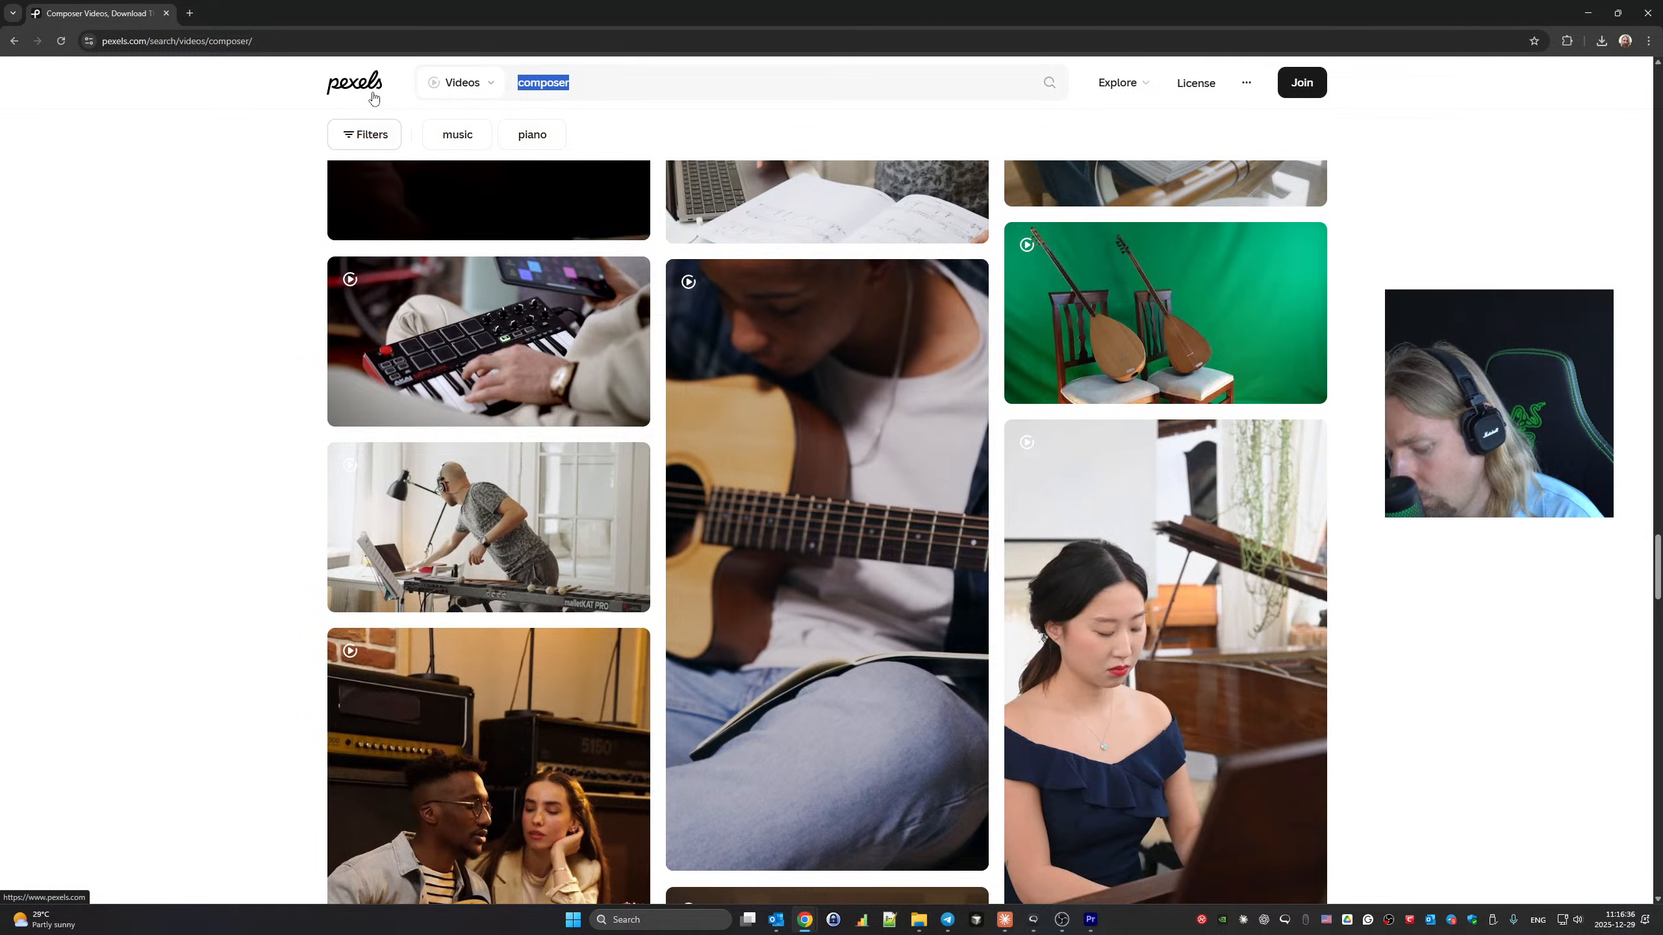
type("school")
key("Return")
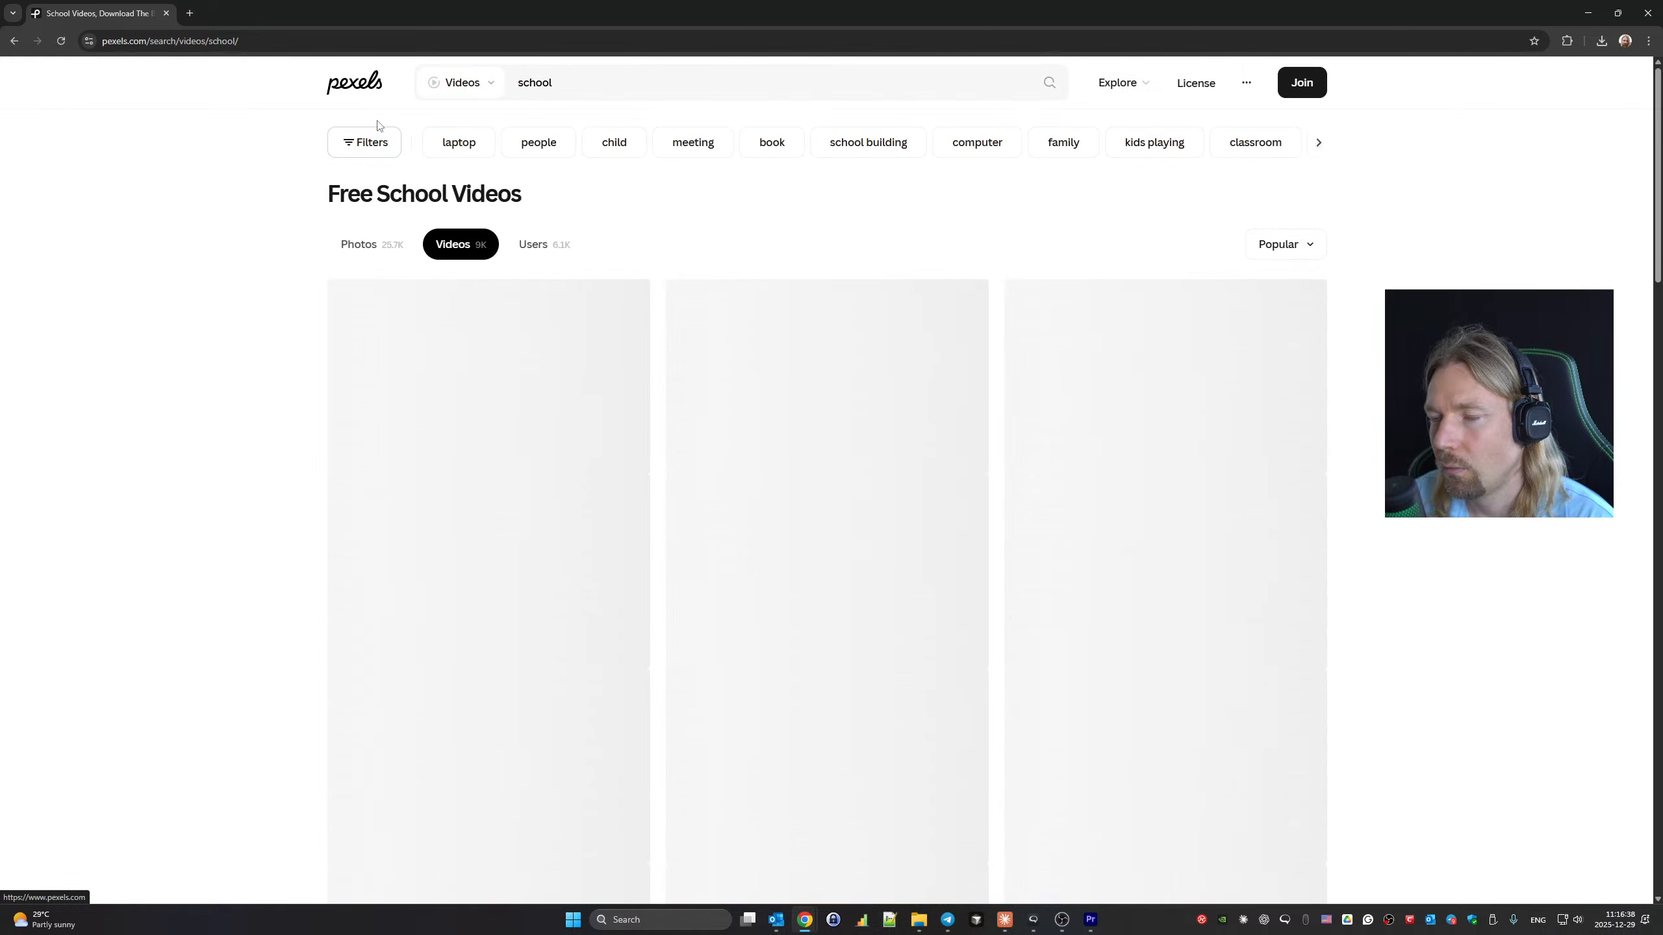
Find and download the vertical clip of three students with backpacks walking up the steps to a brick campus building.
scroll(536, 218, "down", 10)
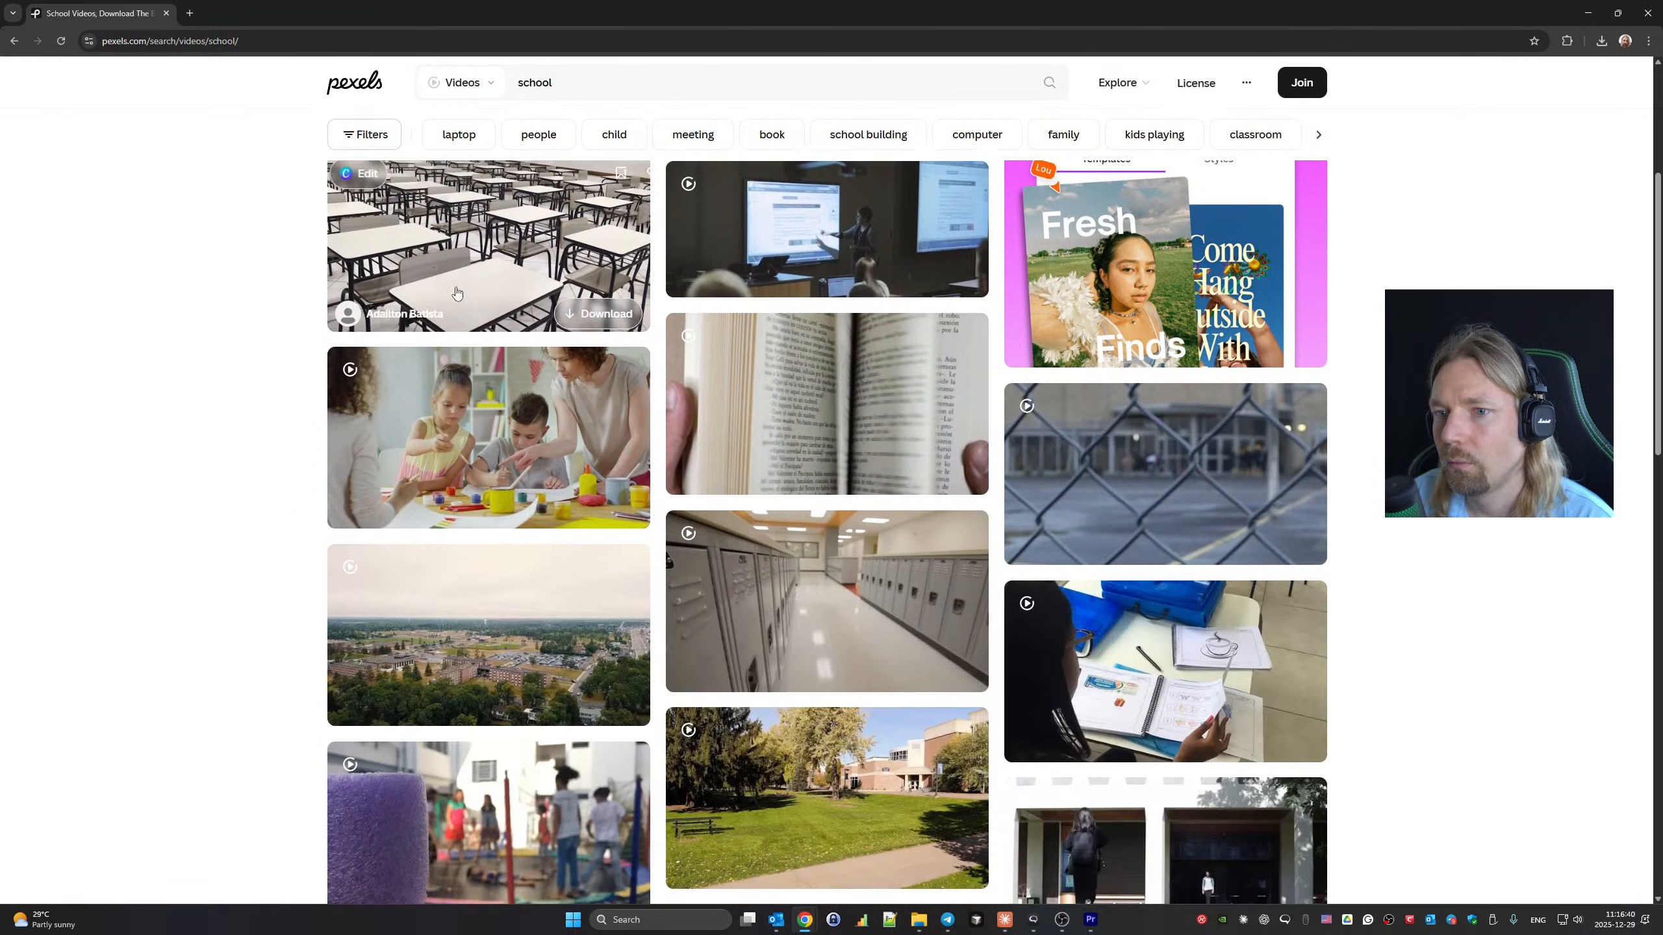
scroll(749, 348, "down", 6)
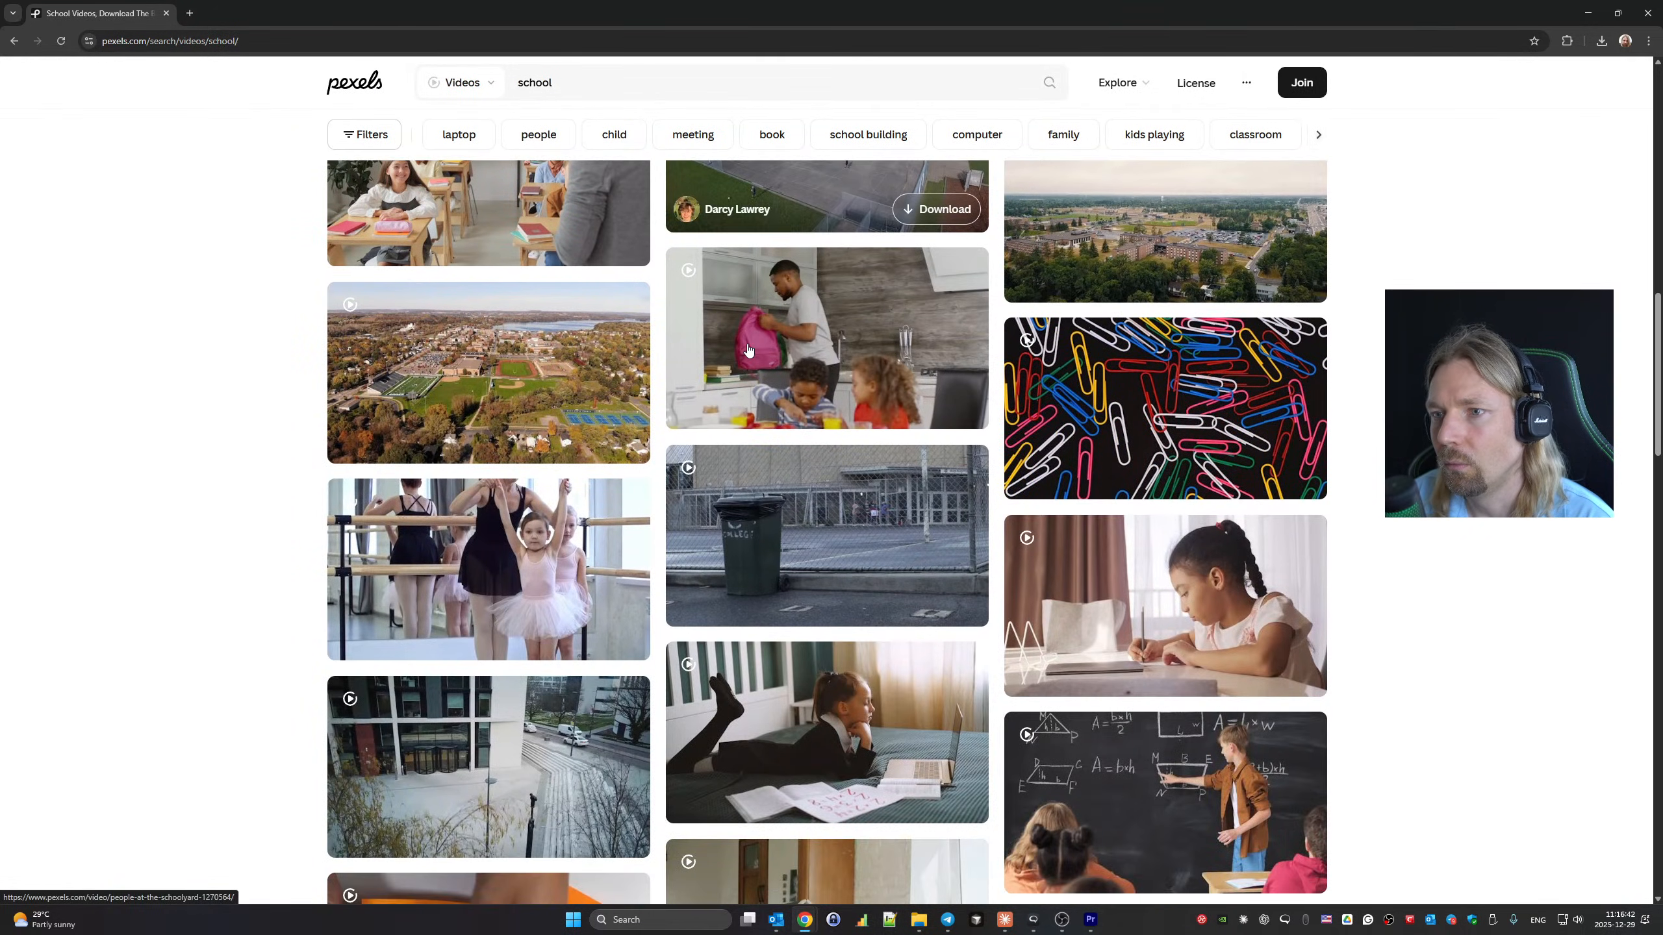
scroll(748, 348, "down", 10)
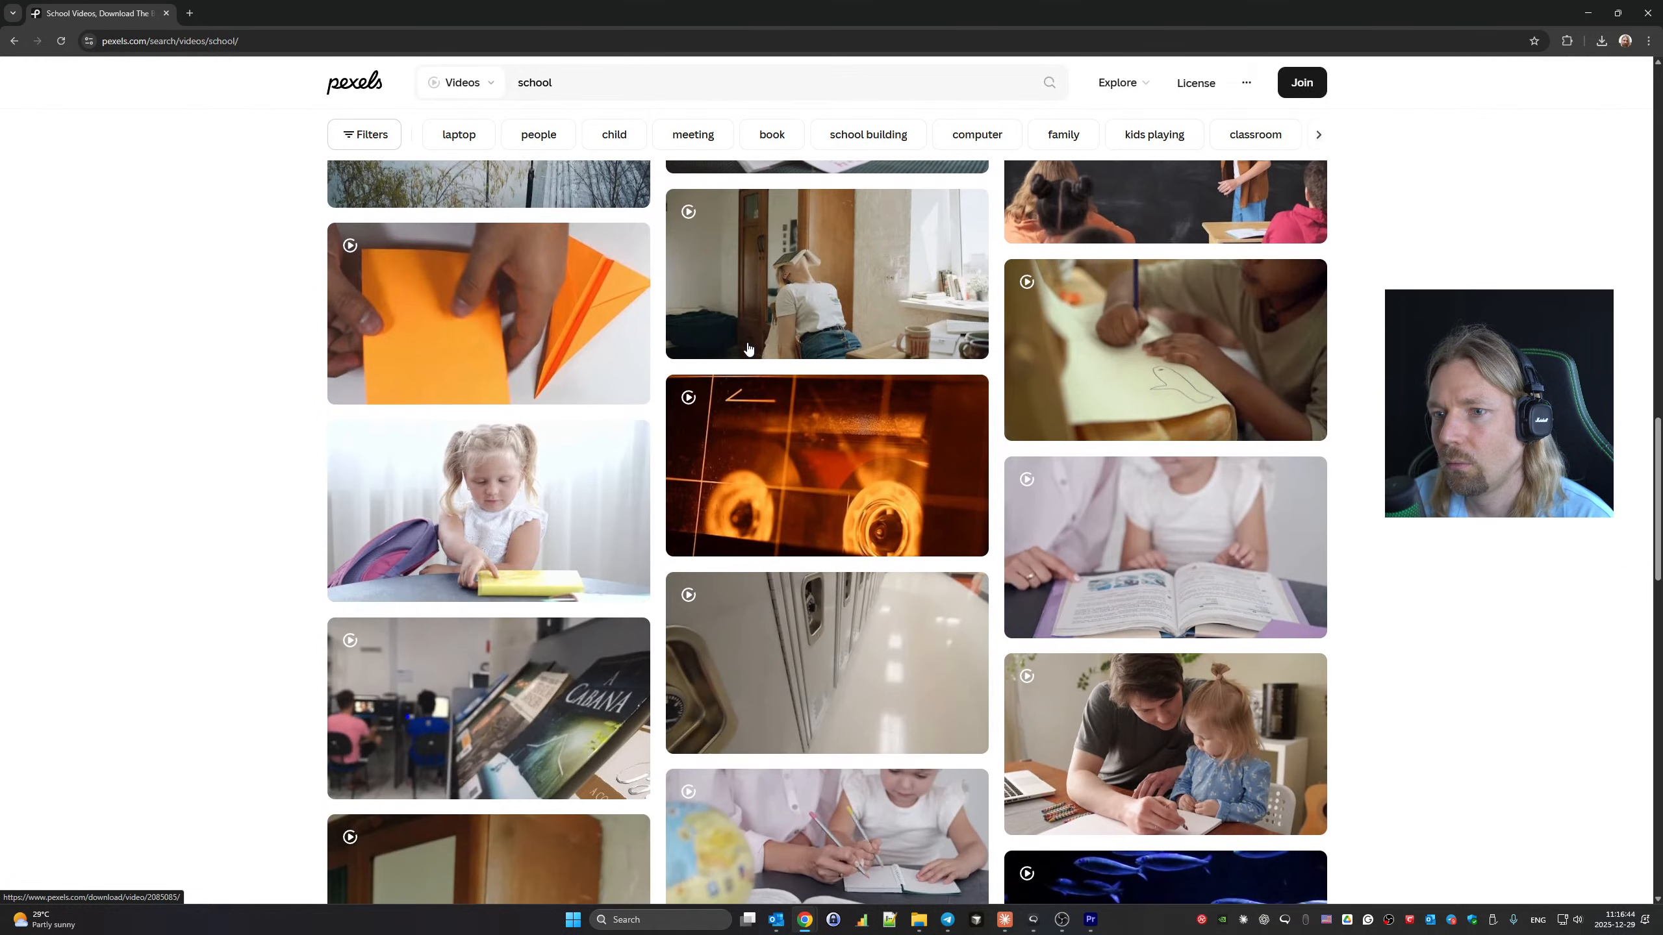
scroll(748, 348, "down", 10)
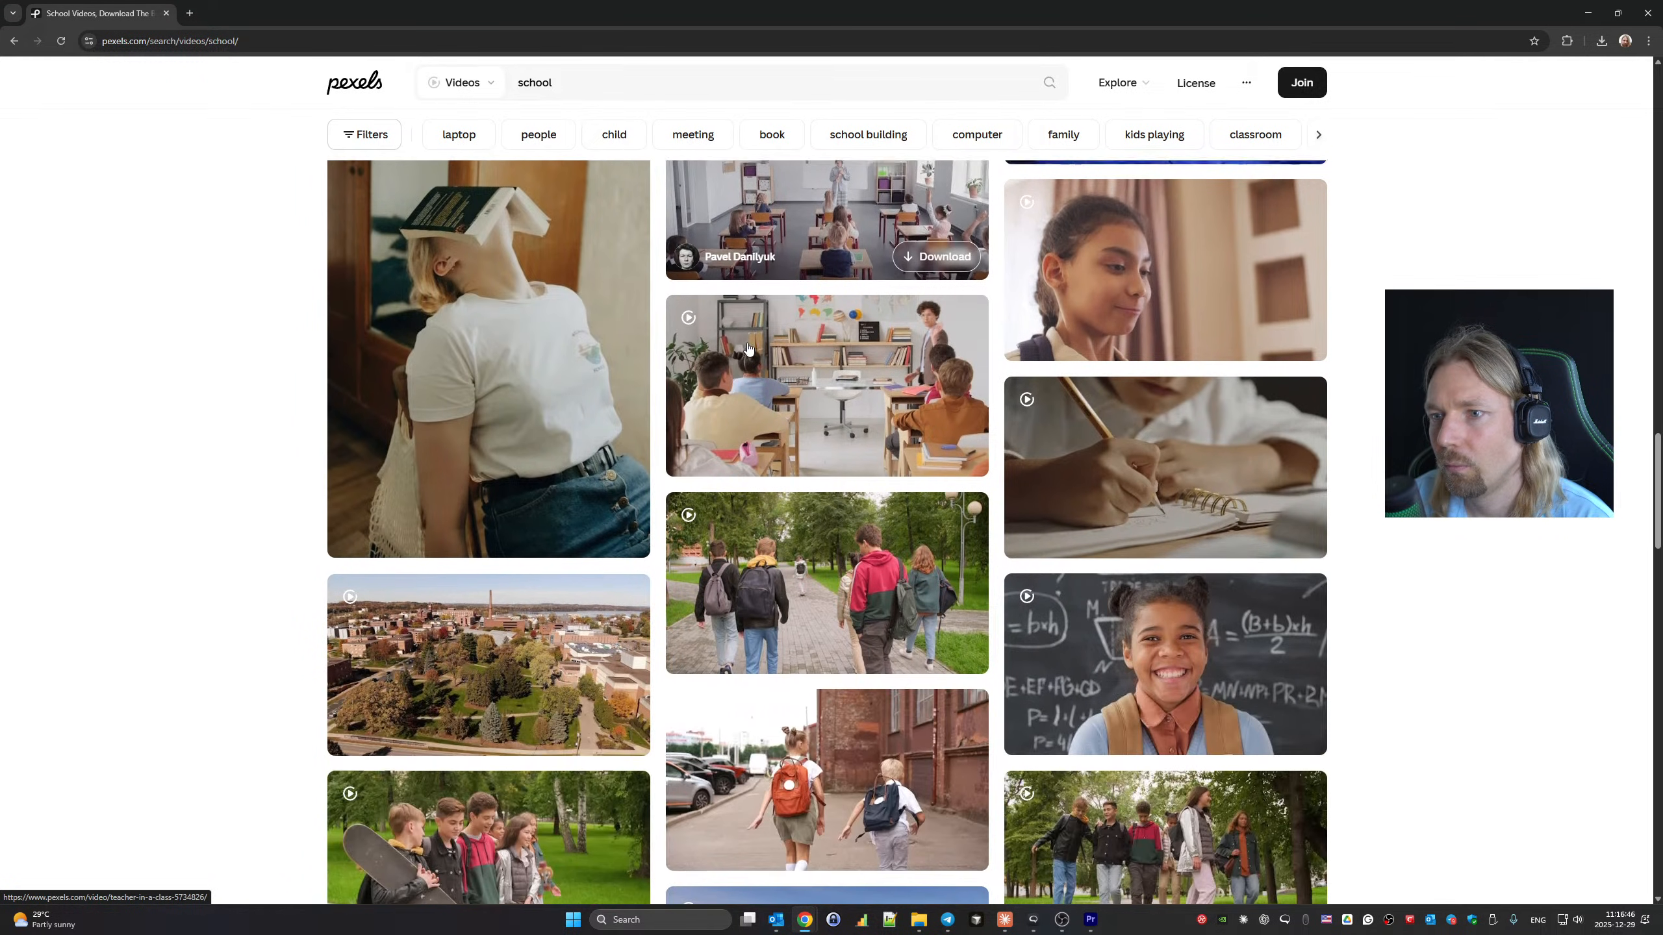
scroll(748, 347, "down", 10)
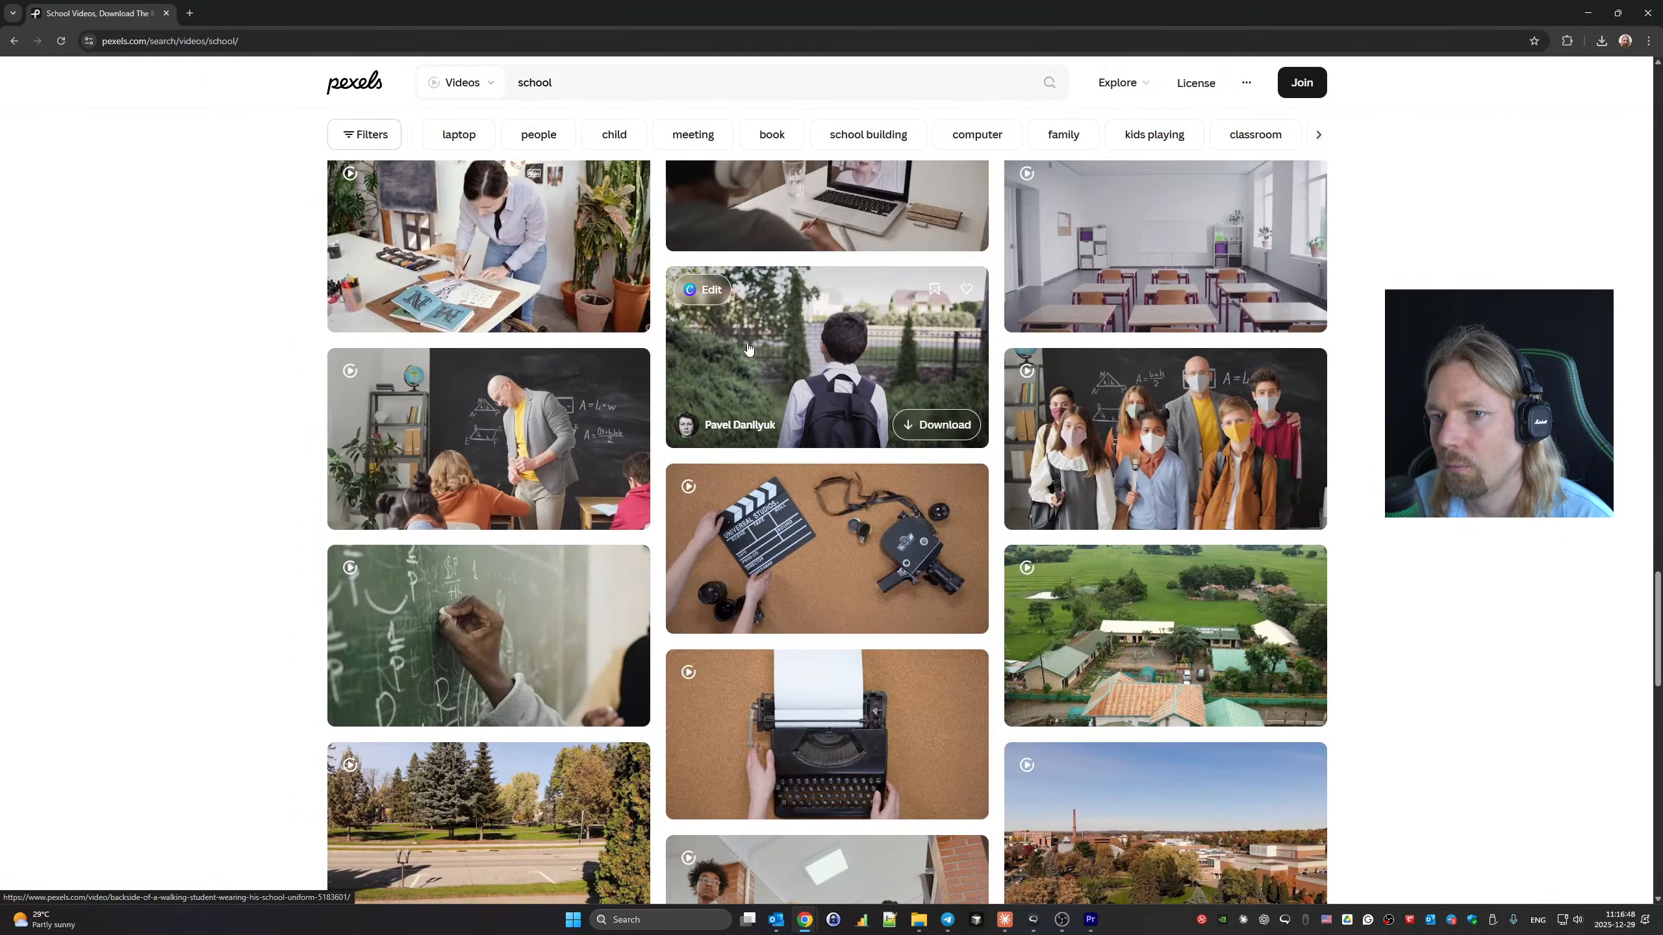
scroll(748, 348, "down", 8)
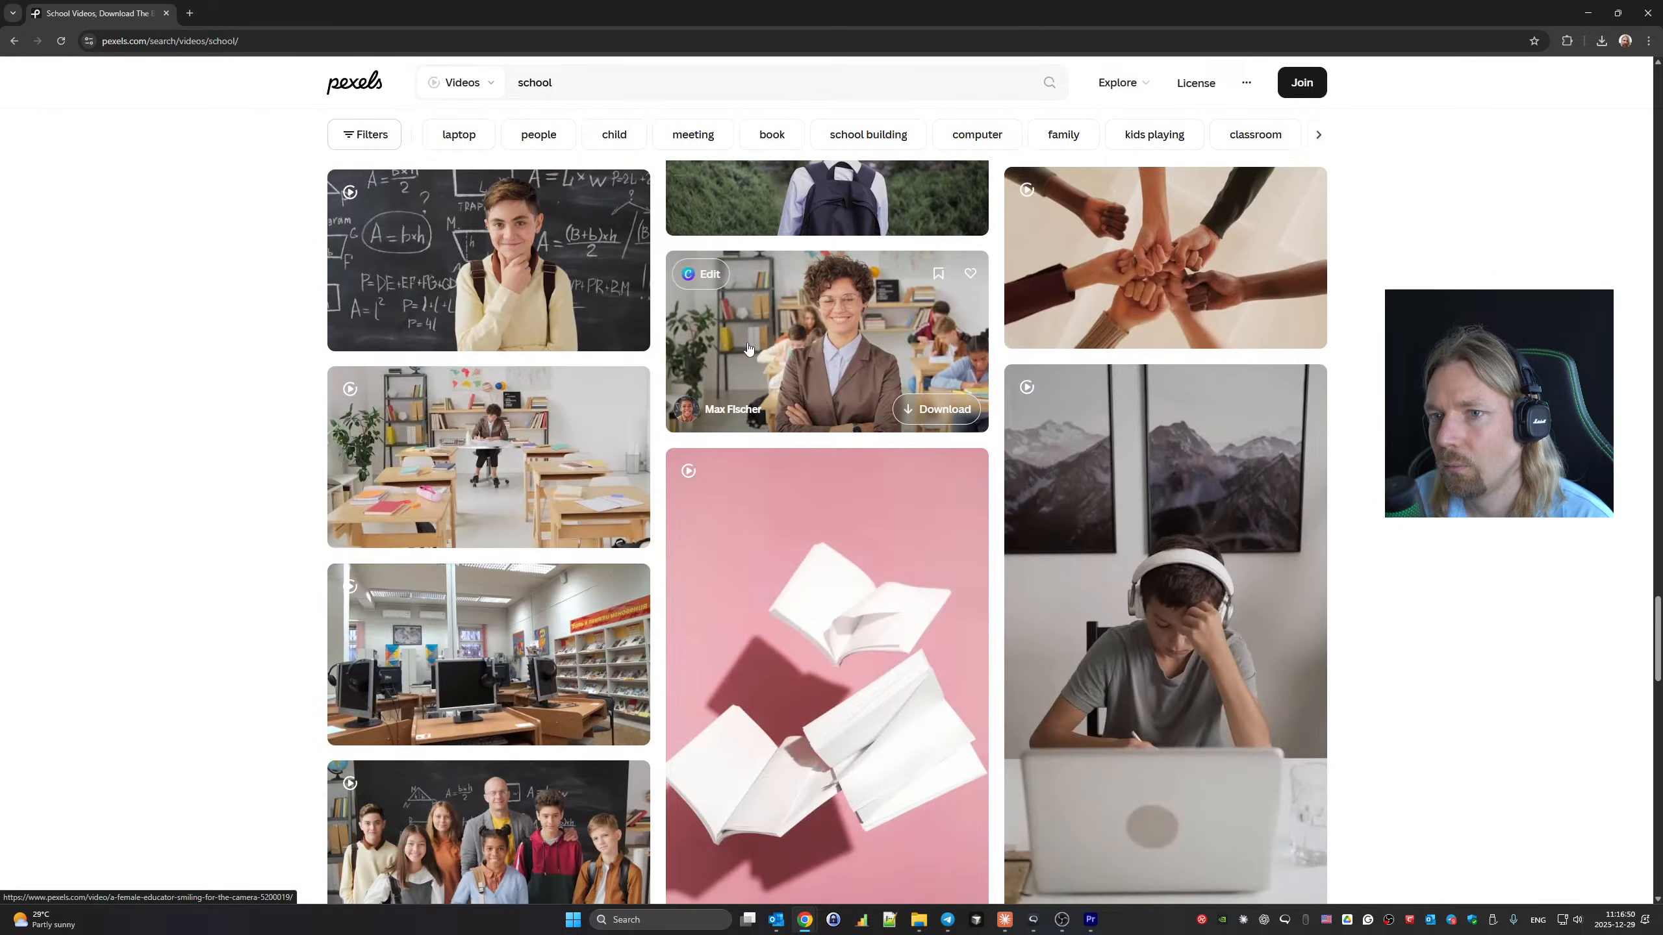
scroll(748, 348, "down", 10)
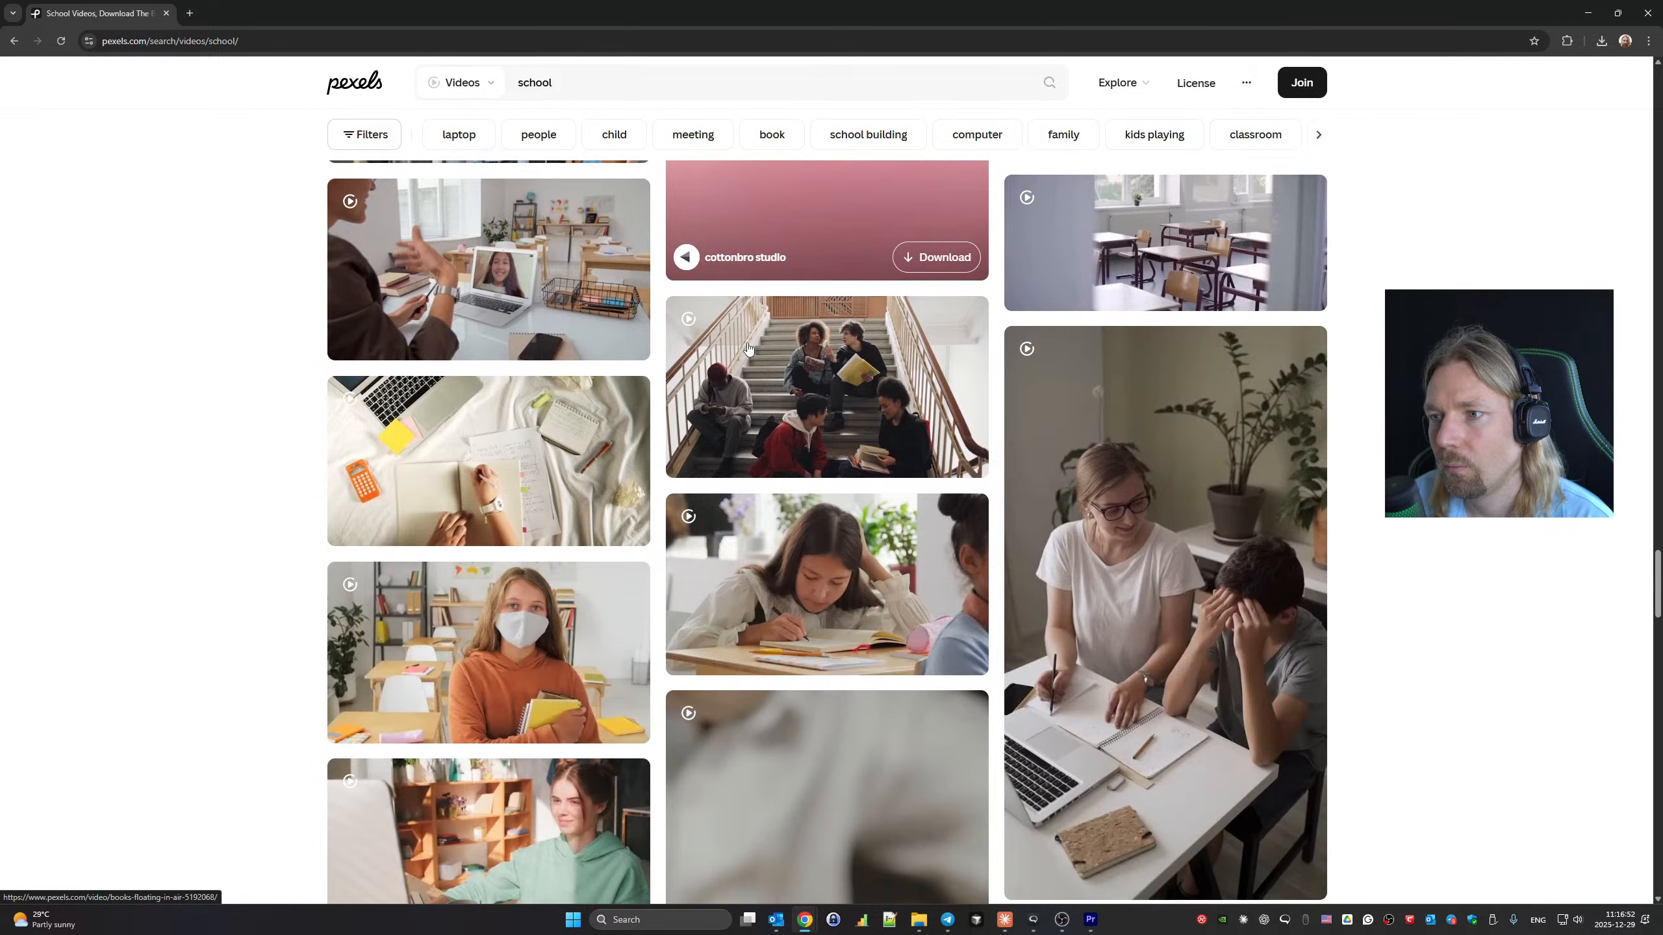
scroll(749, 347, "down", 20)
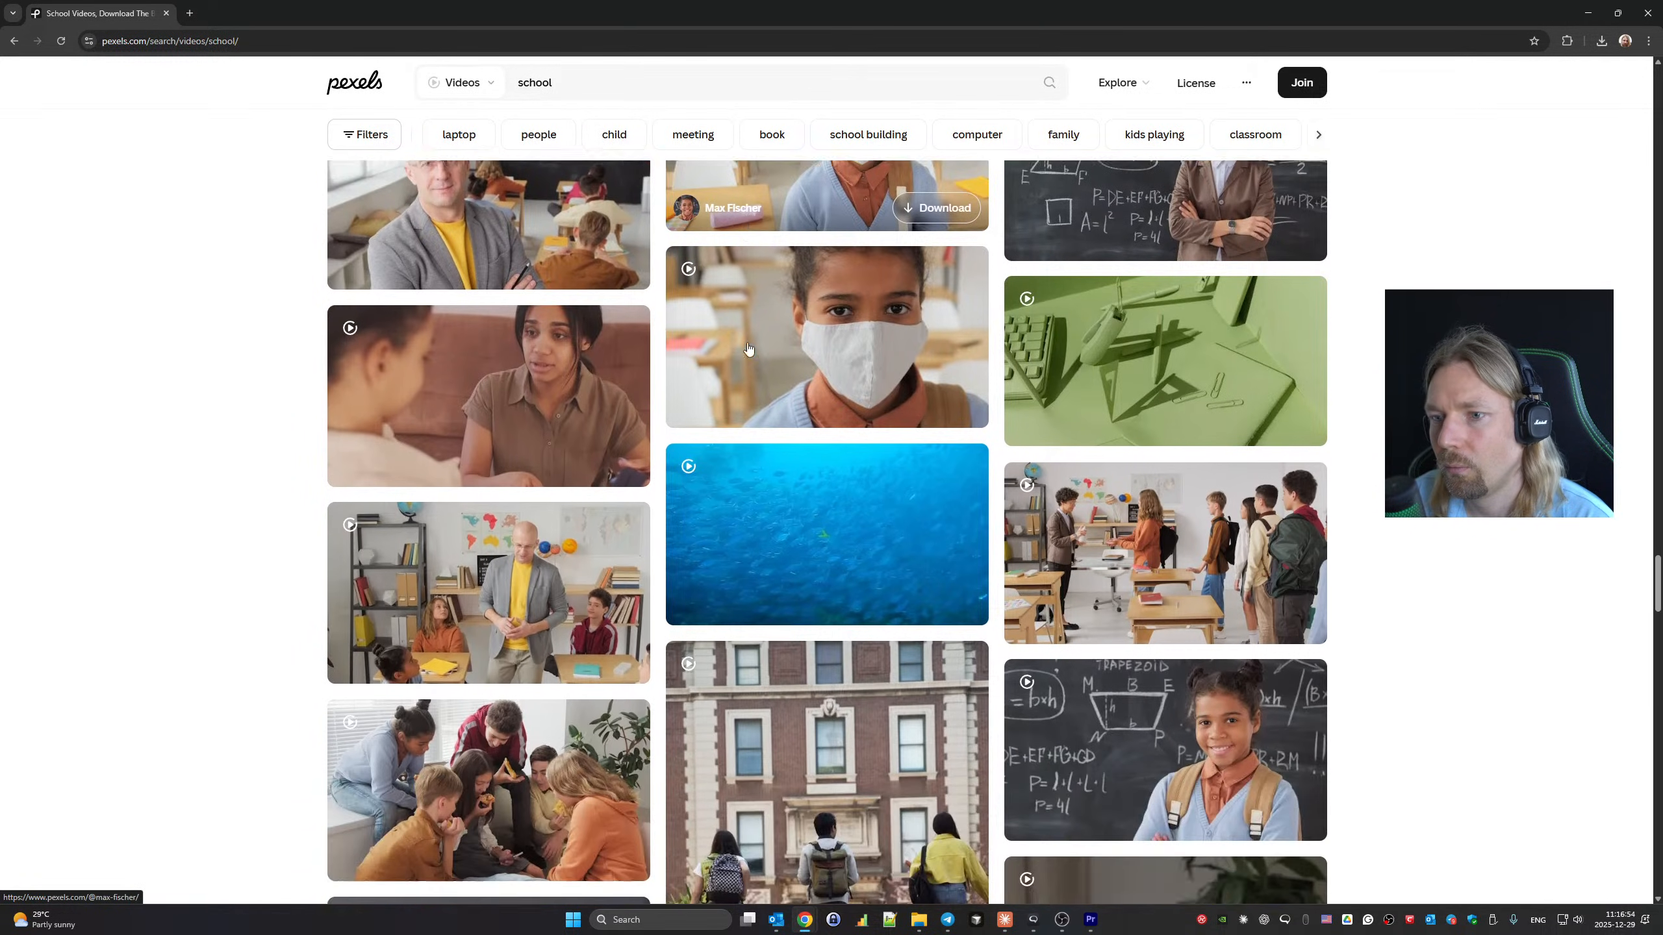
scroll(749, 348, "down", 2)
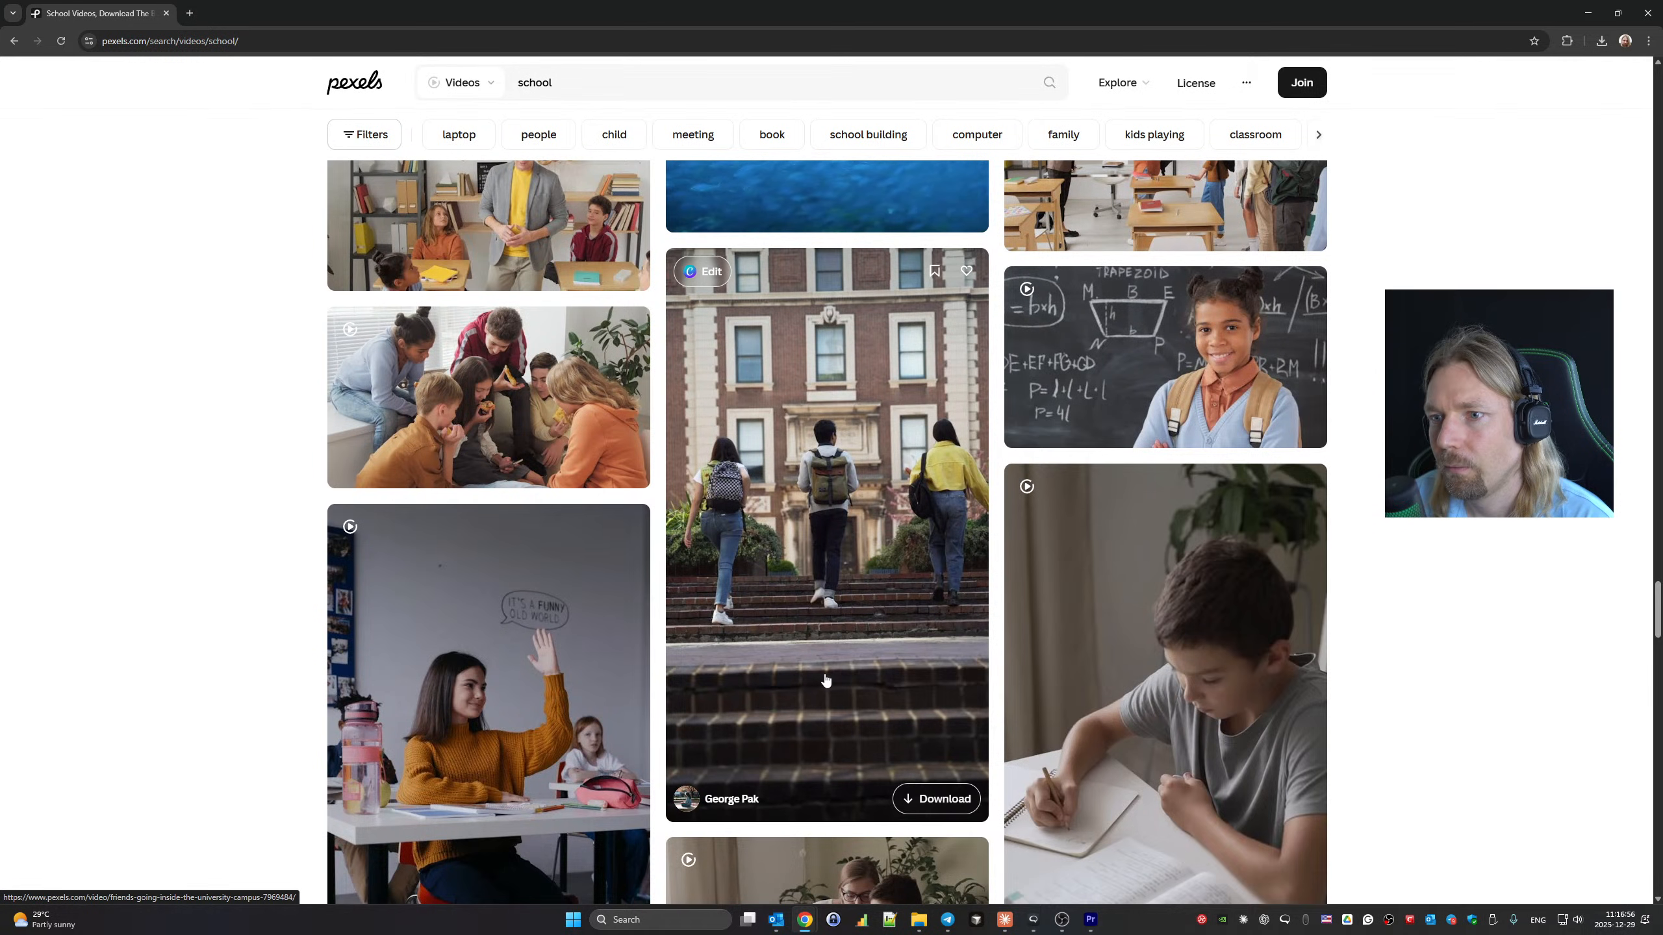
left_click(921, 799)
left_click(1215, 586)
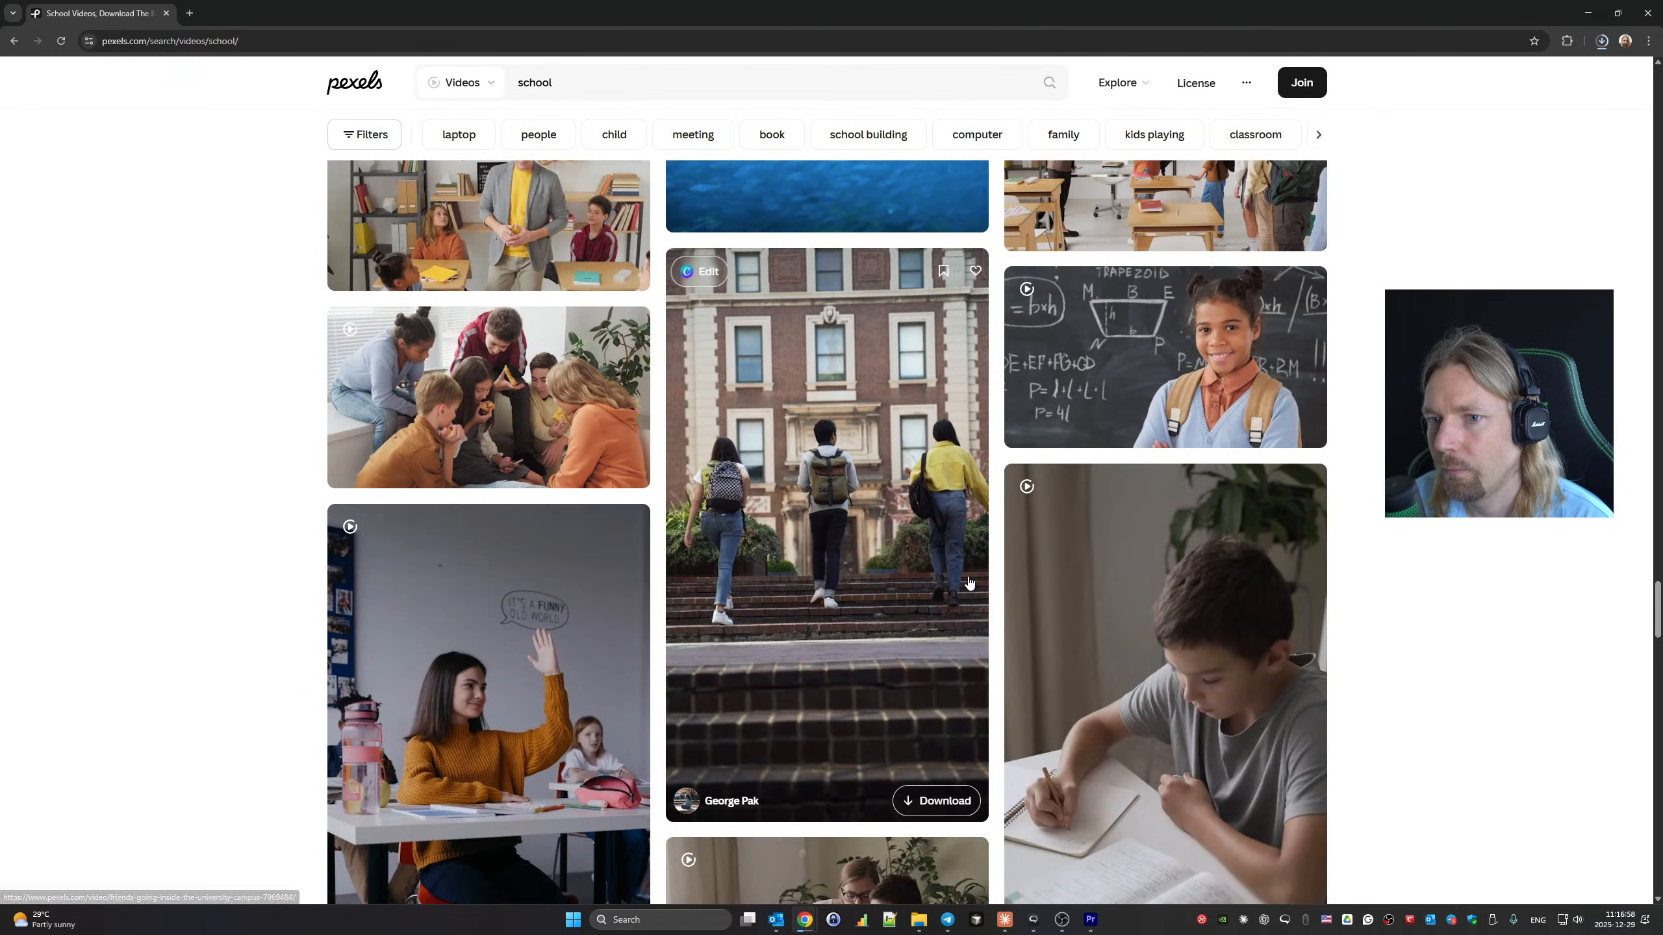
scroll(972, 600, "down", 10)
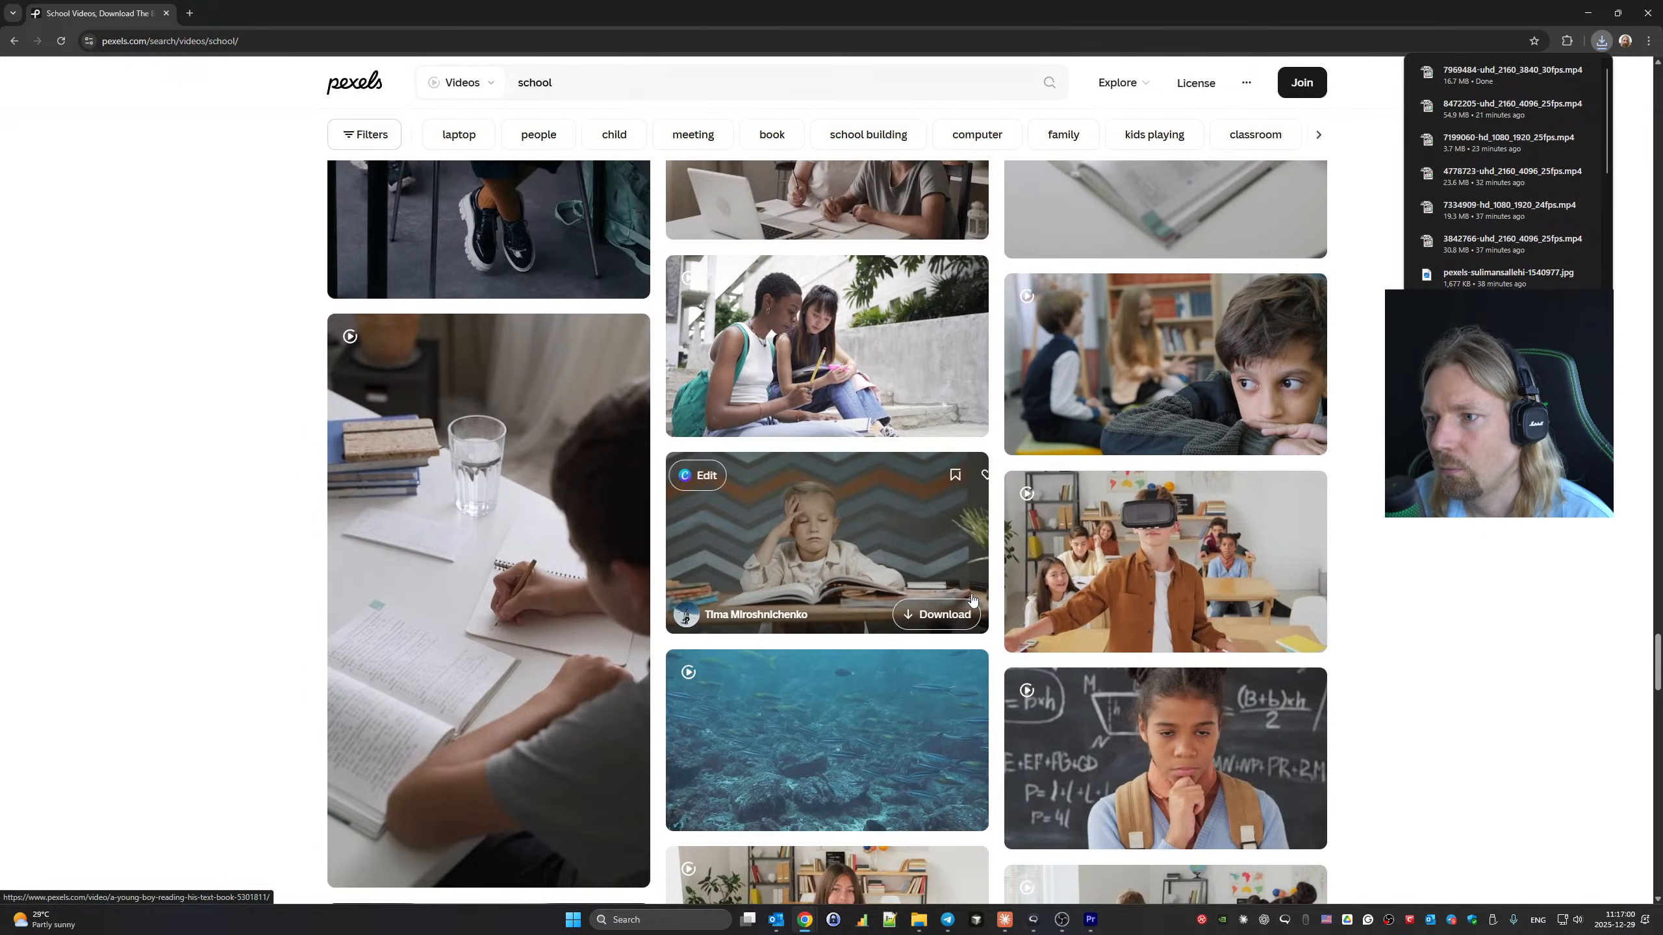
Bring the downloaded campus steps clip from its folder into Premiere Pro on V3, starting at the word "School" at 00:00:04:00.
left_click(1585, 76)
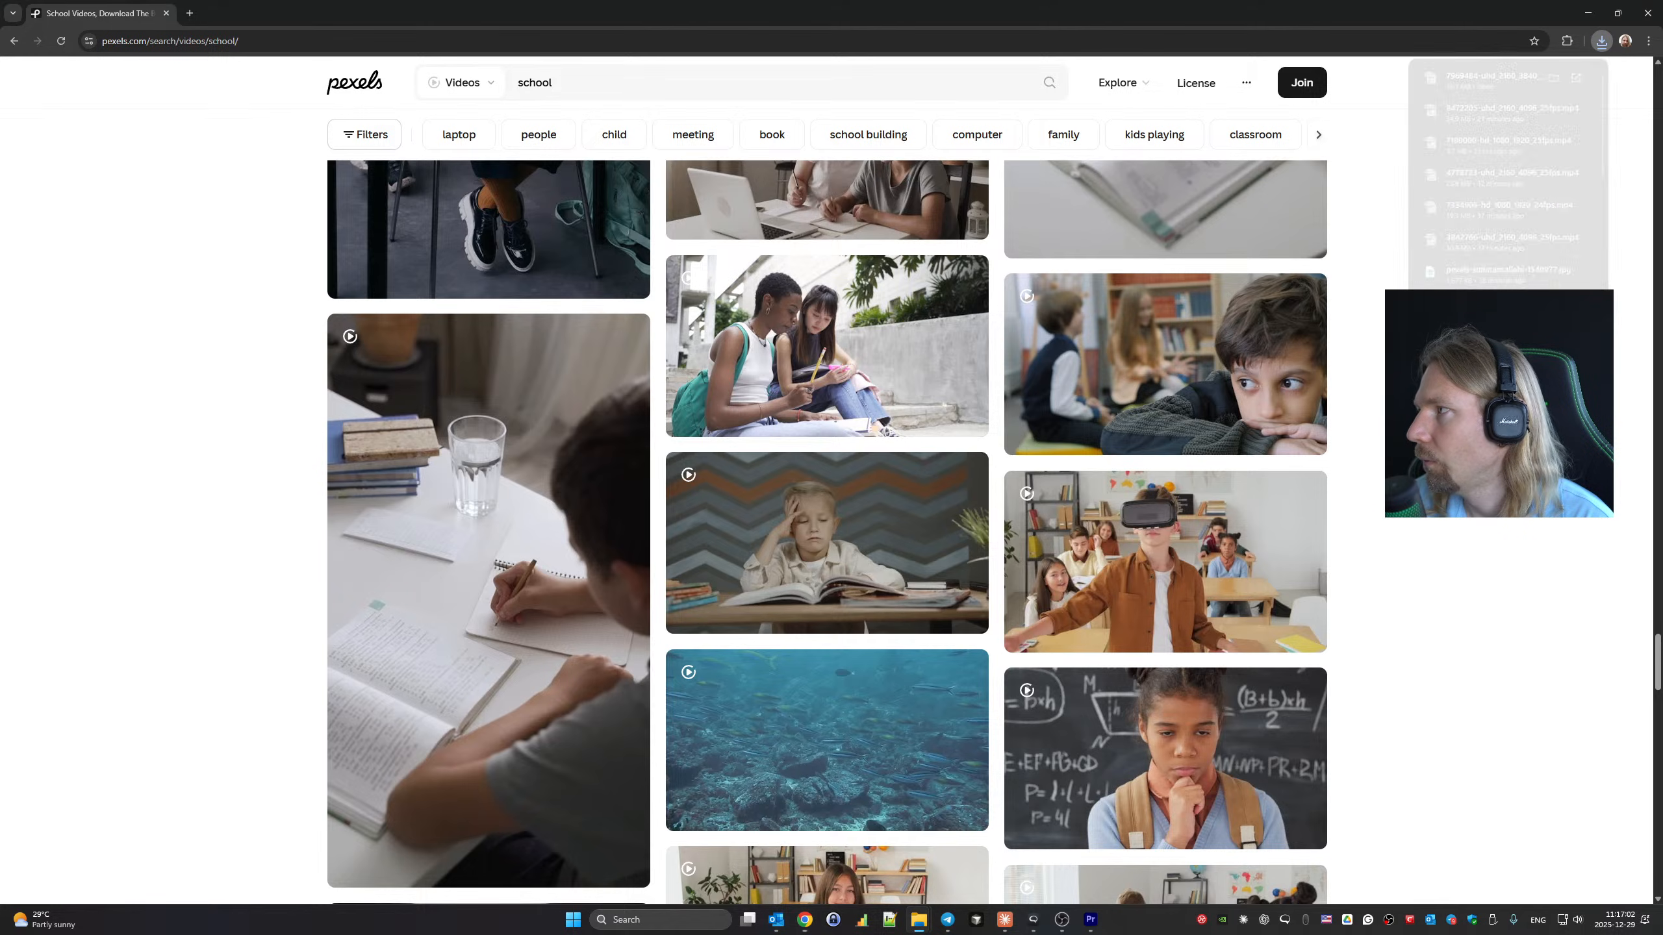
left_click(1091, 920)
left_click_drag(965, 673, 731, 706)
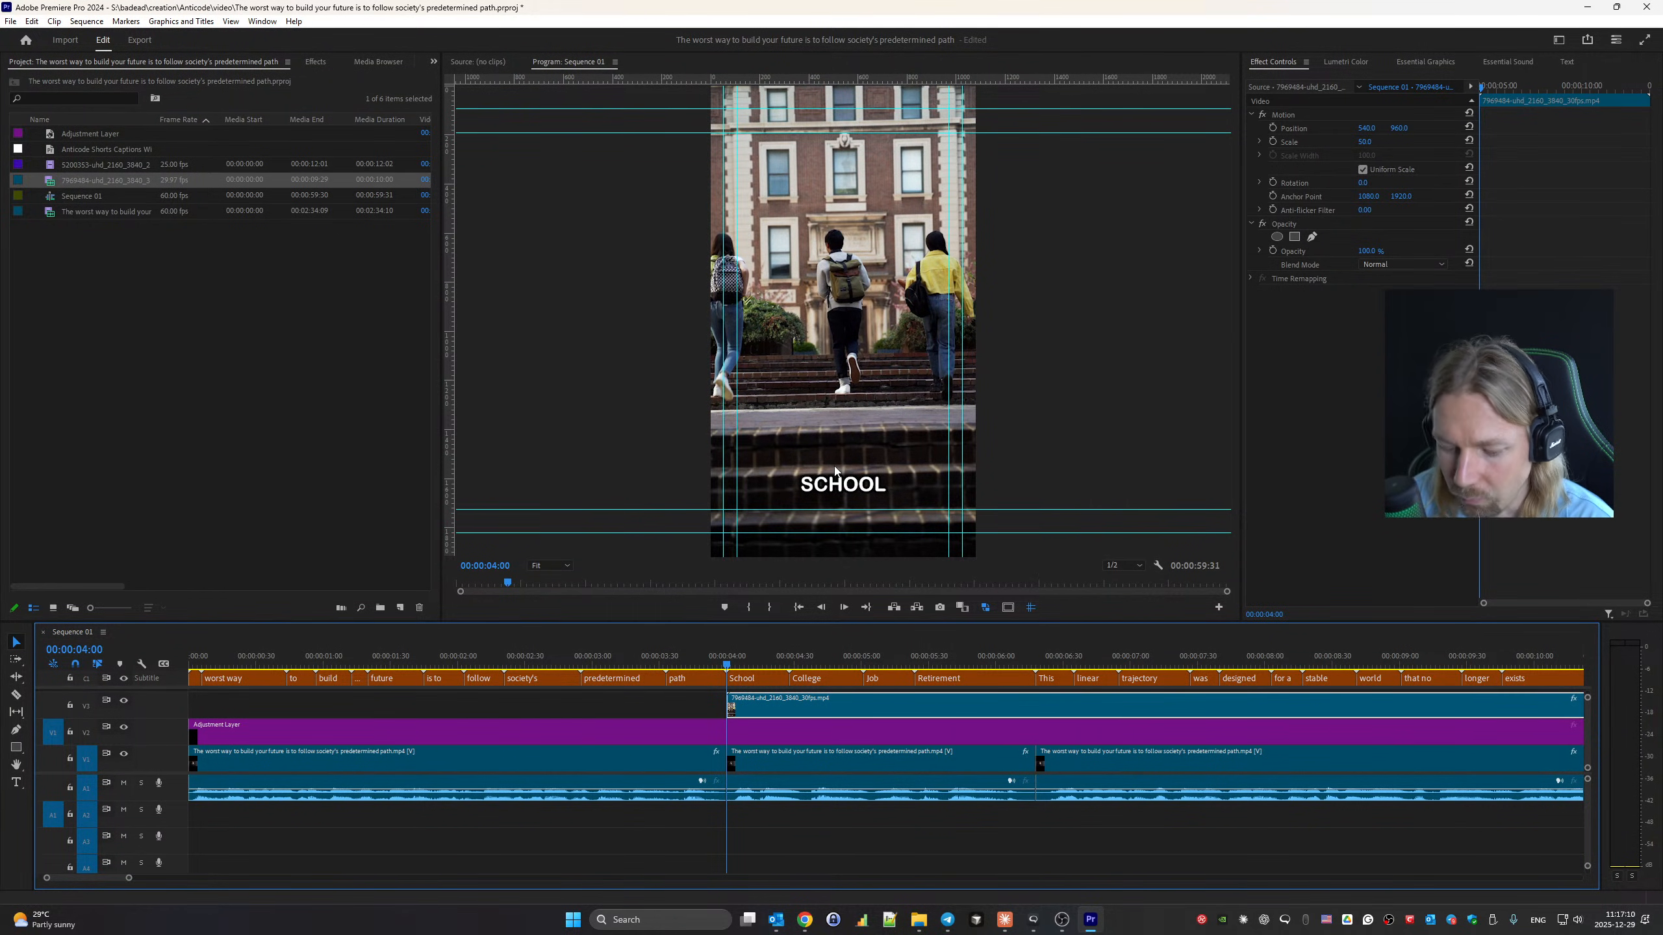
Cut the campus steps clip on V3 where "College" begins and delete the part after the cut.
key("c")
left_click(790, 706)
key("v")
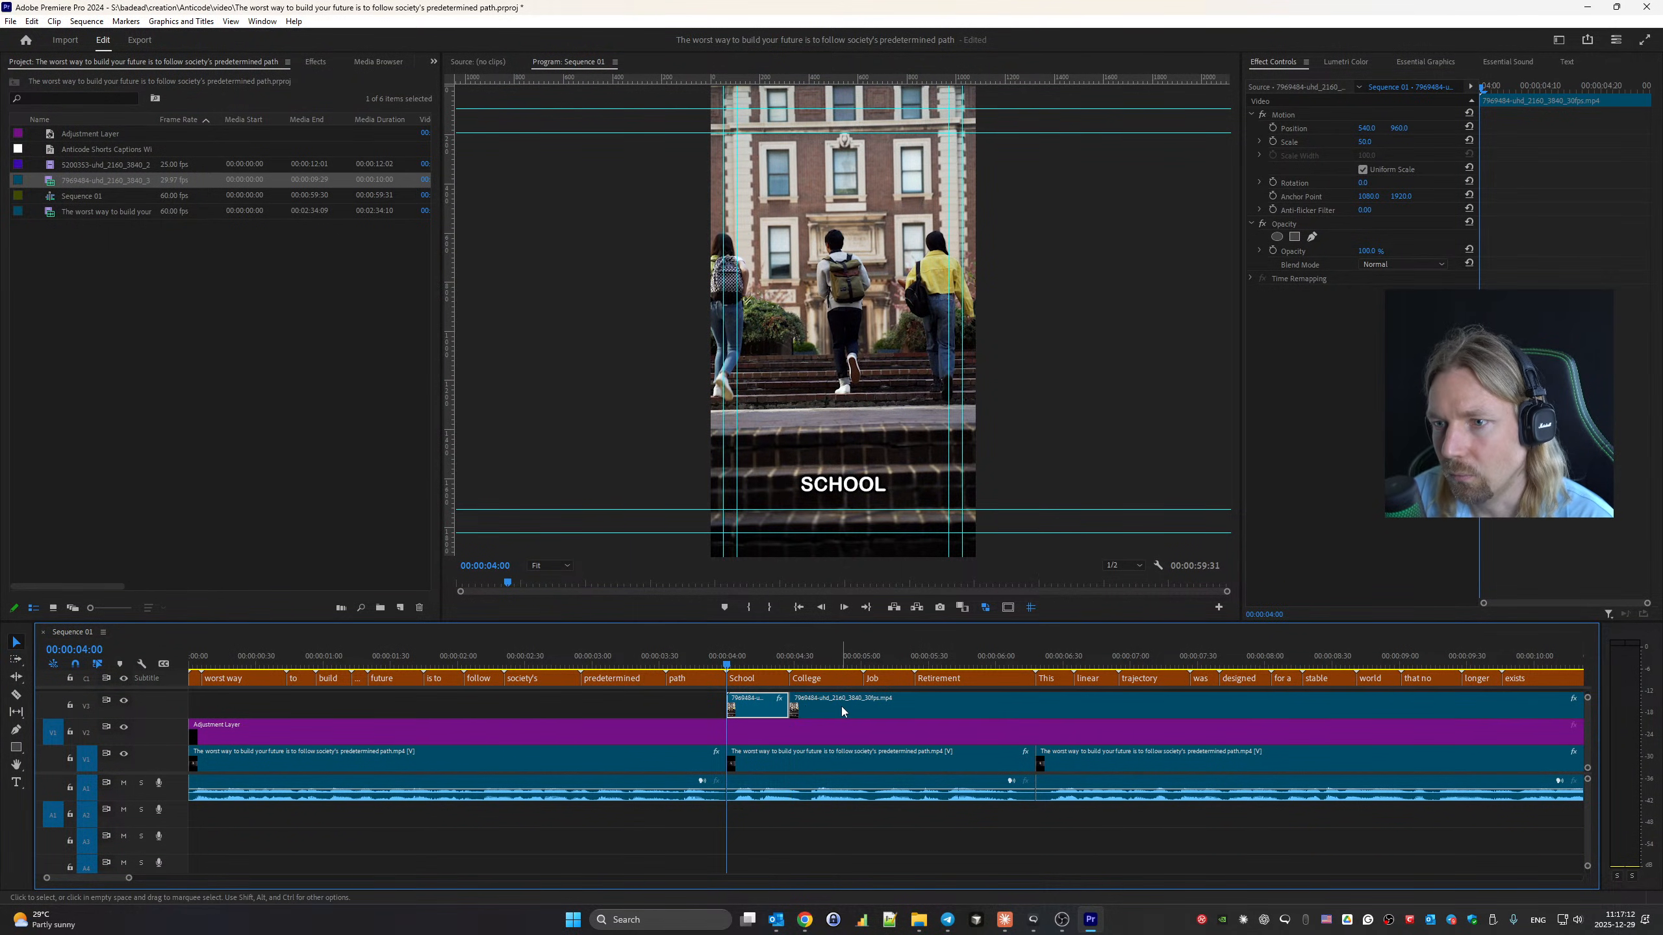
left_click(844, 706)
key("Delete")
Return to the Pexels page in Chrome and search its videos for "college".
left_click(808, 929)
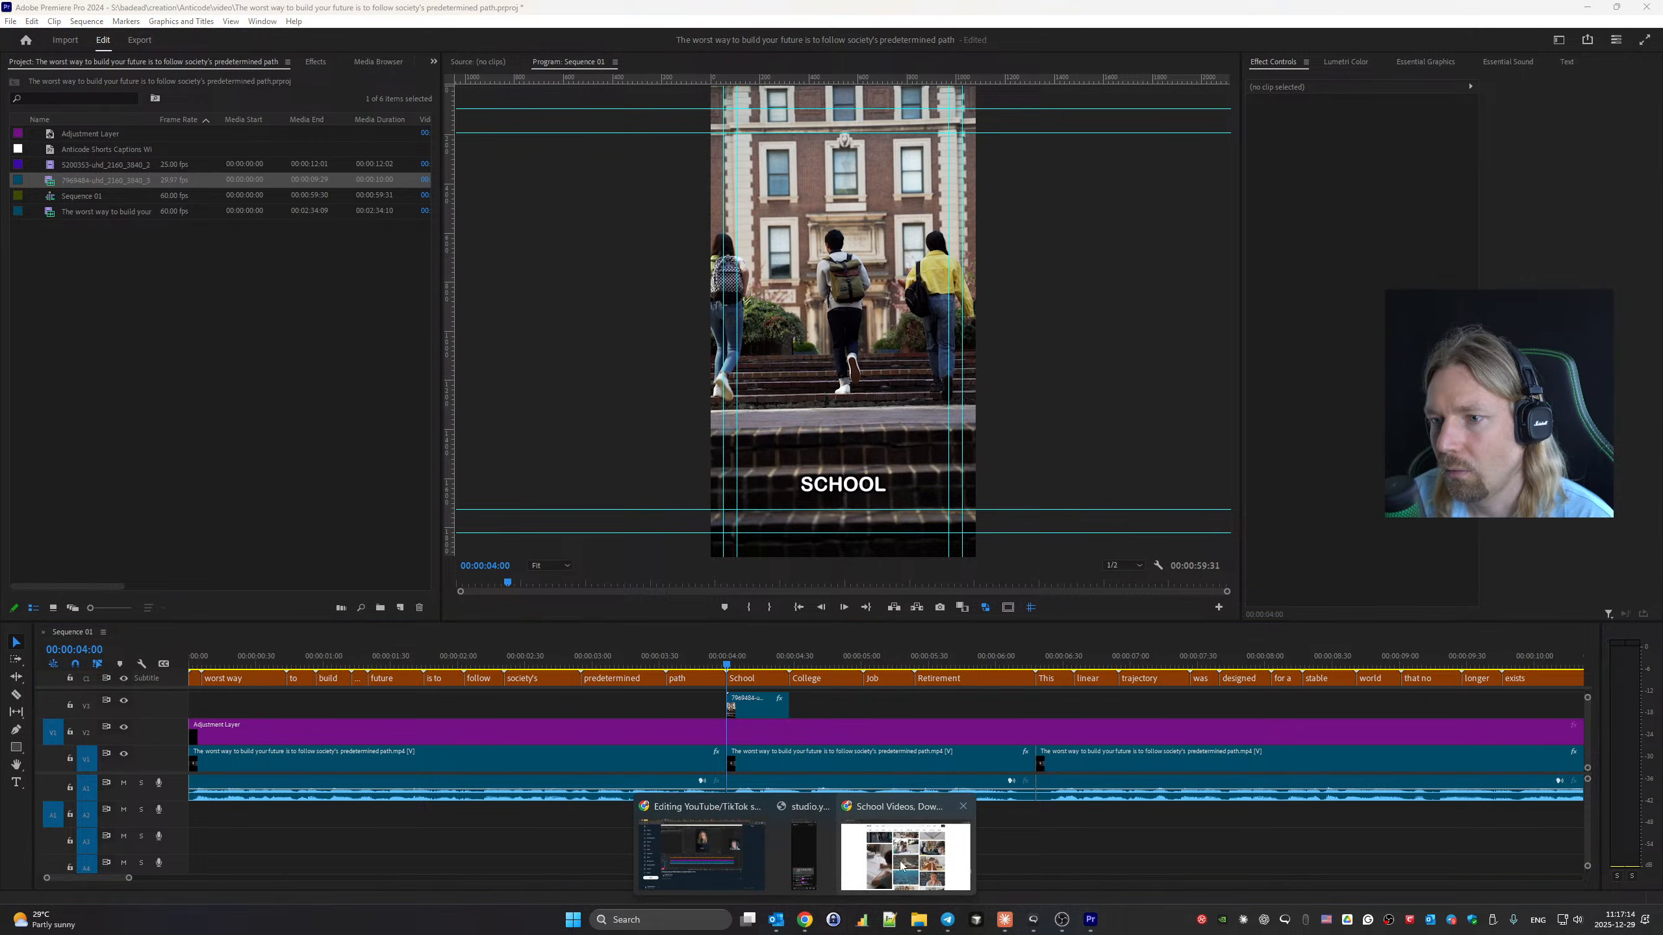
left_click(897, 853)
left_click_drag(568, 86, 424, 96)
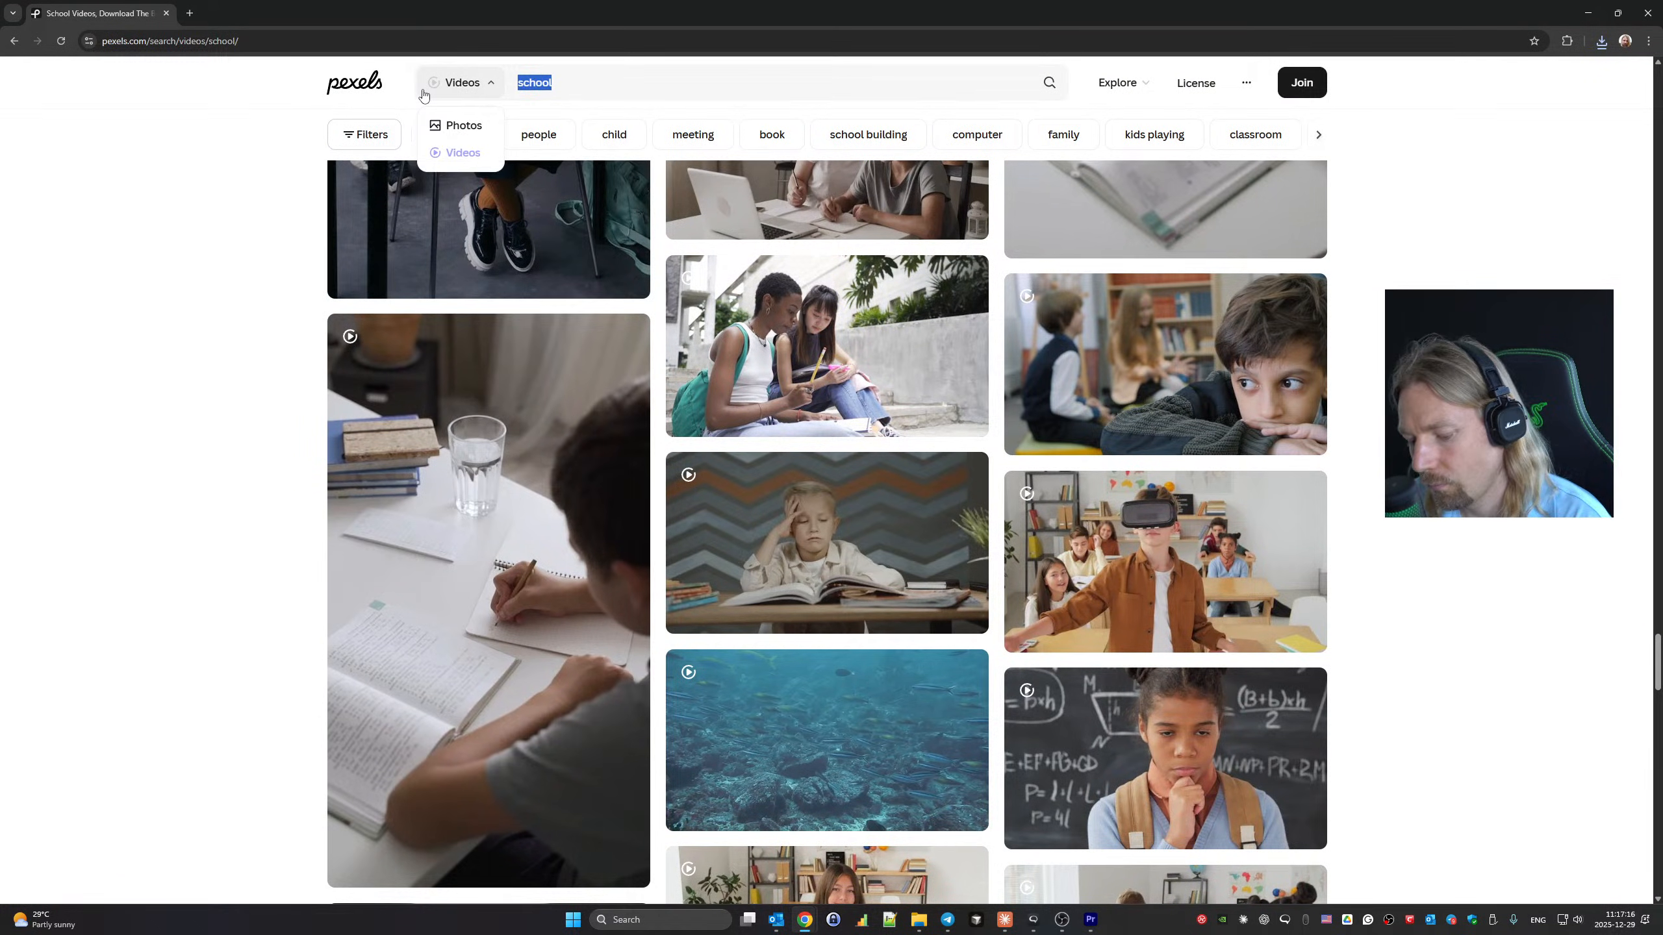
type("colledge")
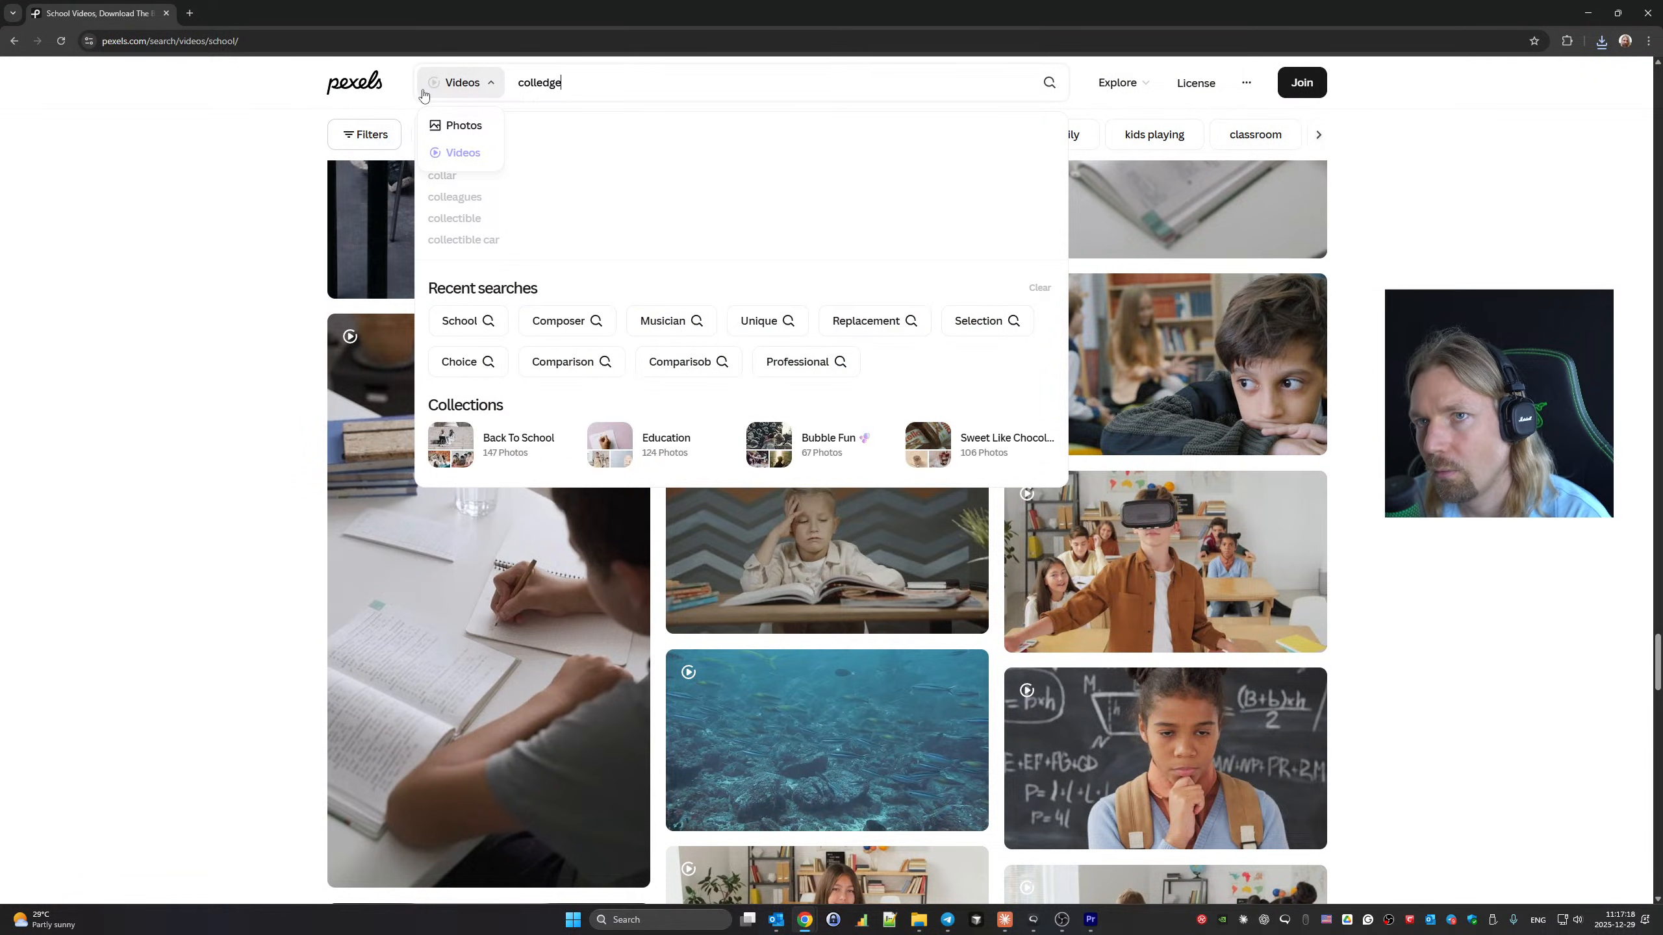
key("Return")
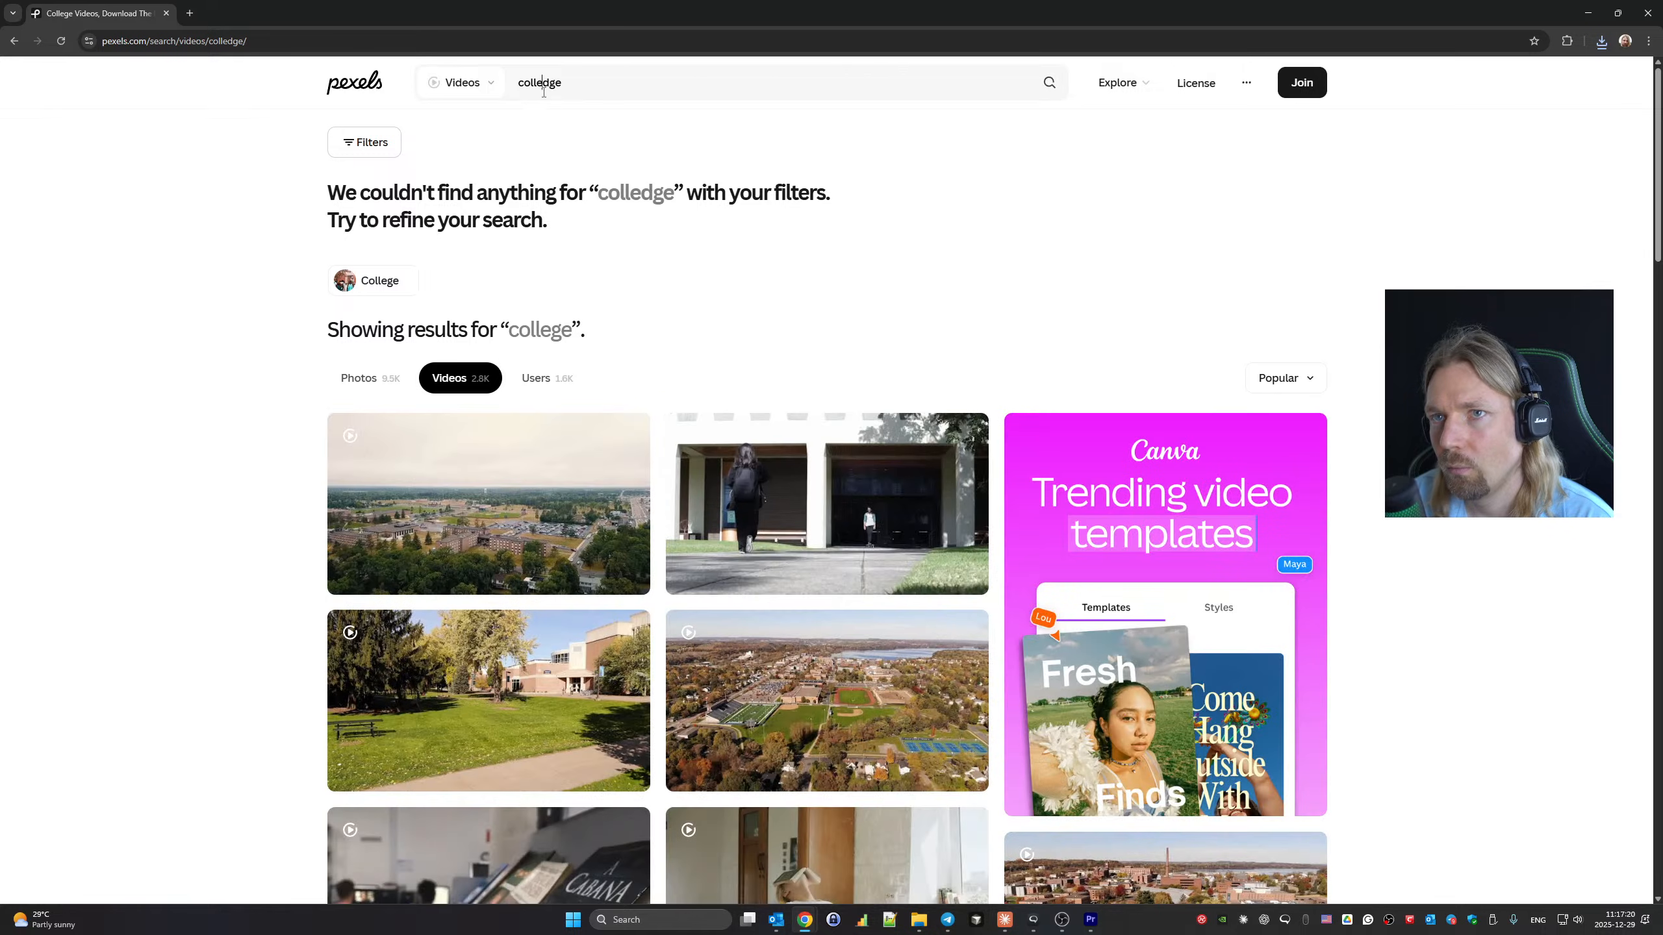
left_click(545, 83)
key("BackSpace")
key("Return")
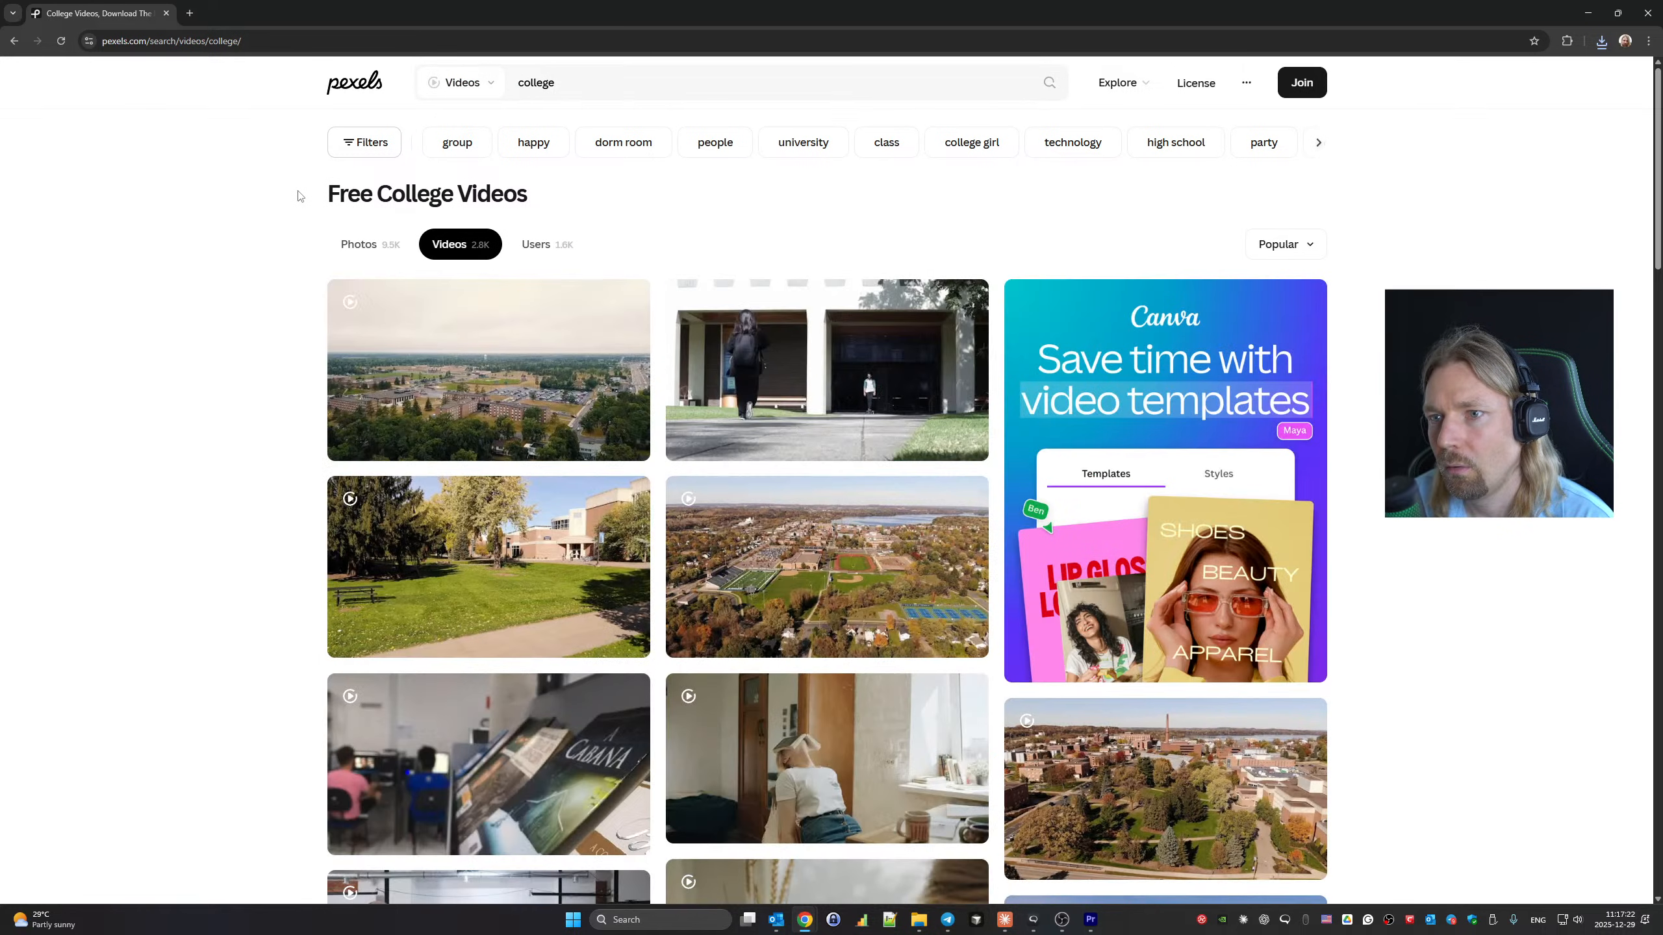
Find and download the vertical clip of a student in a white sweater taking notes from a book in a classroom.
scroll(889, 464, "down", 5)
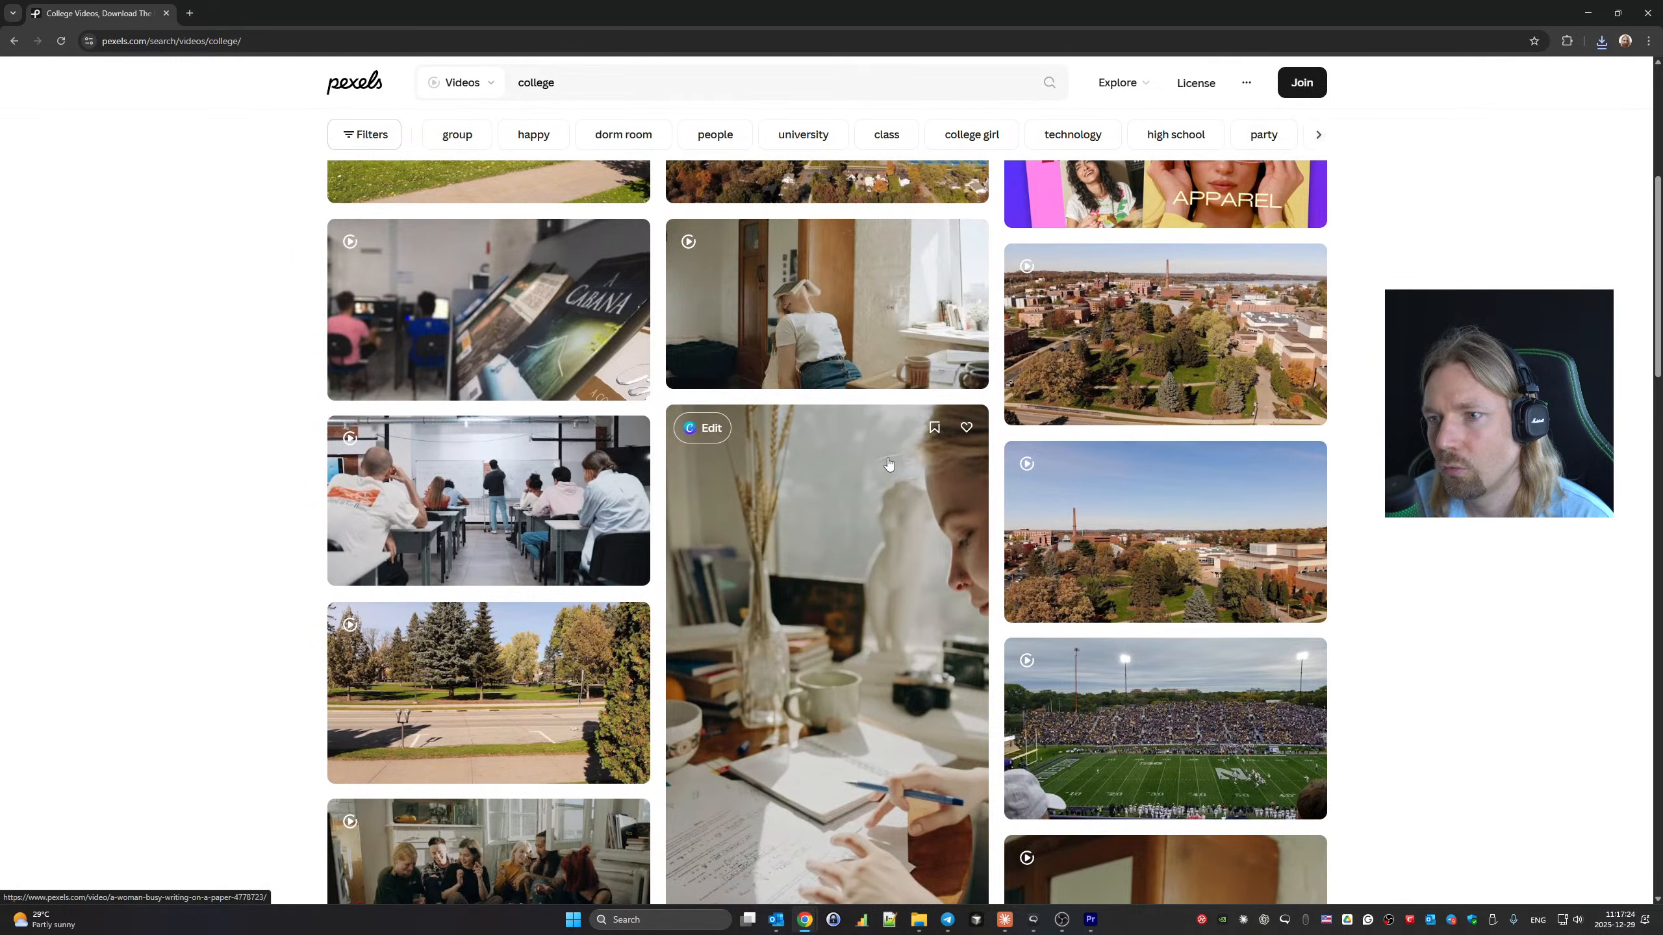
scroll(888, 464, "down", 2)
scroll(889, 463, "down", 5)
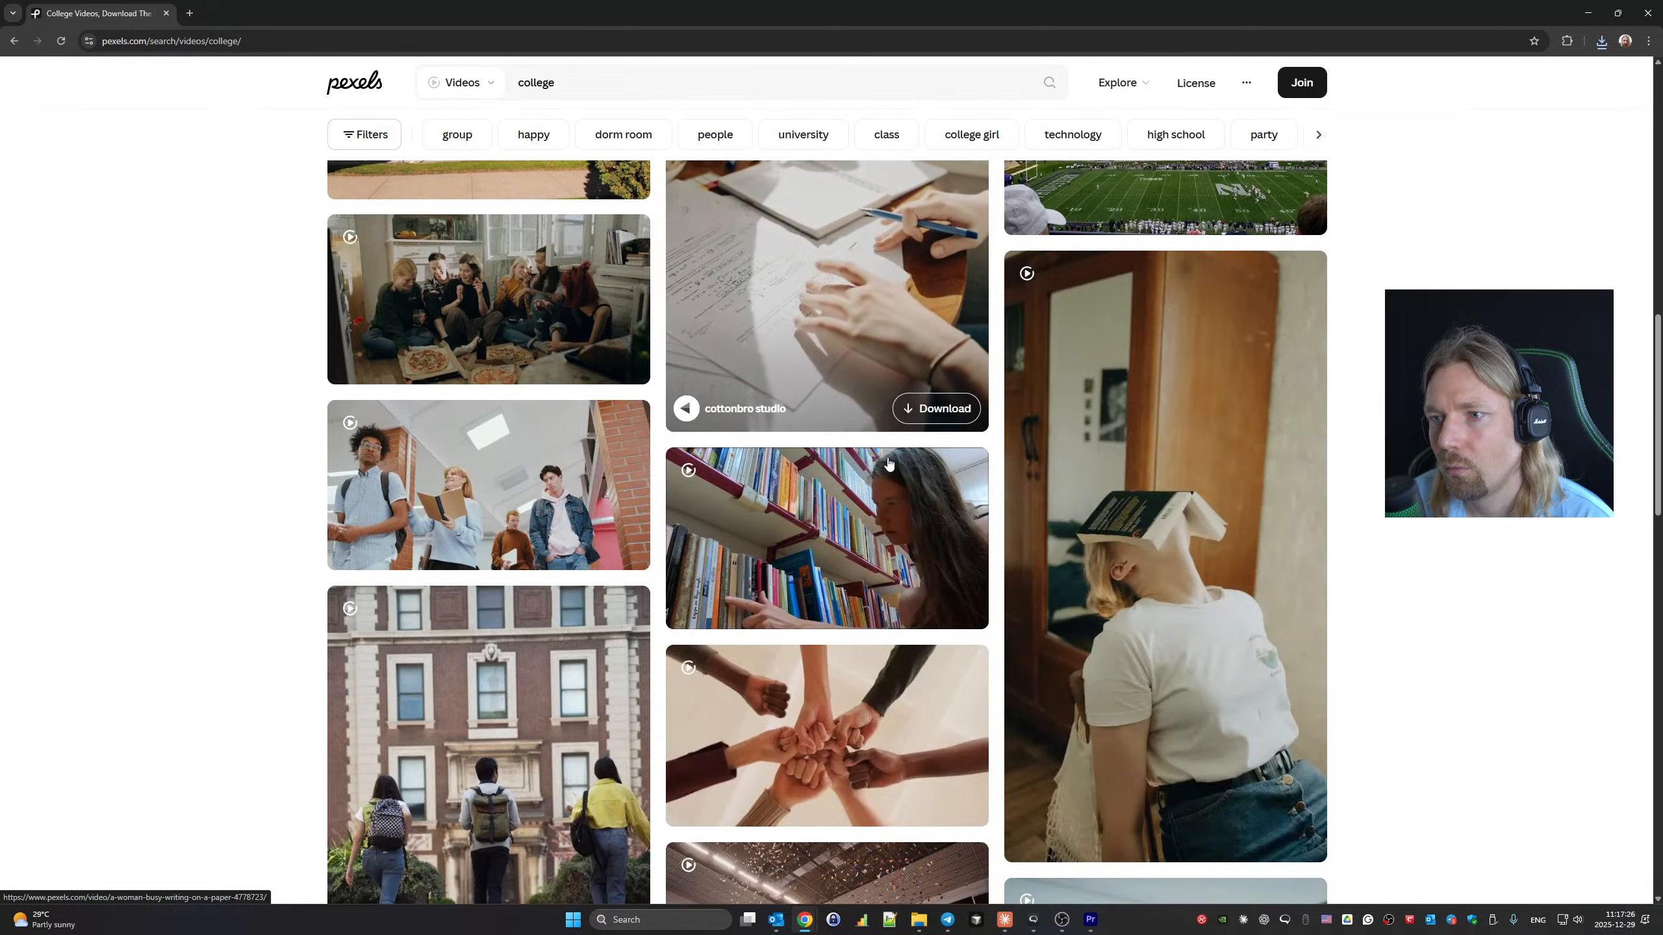
scroll(889, 464, "down", 5)
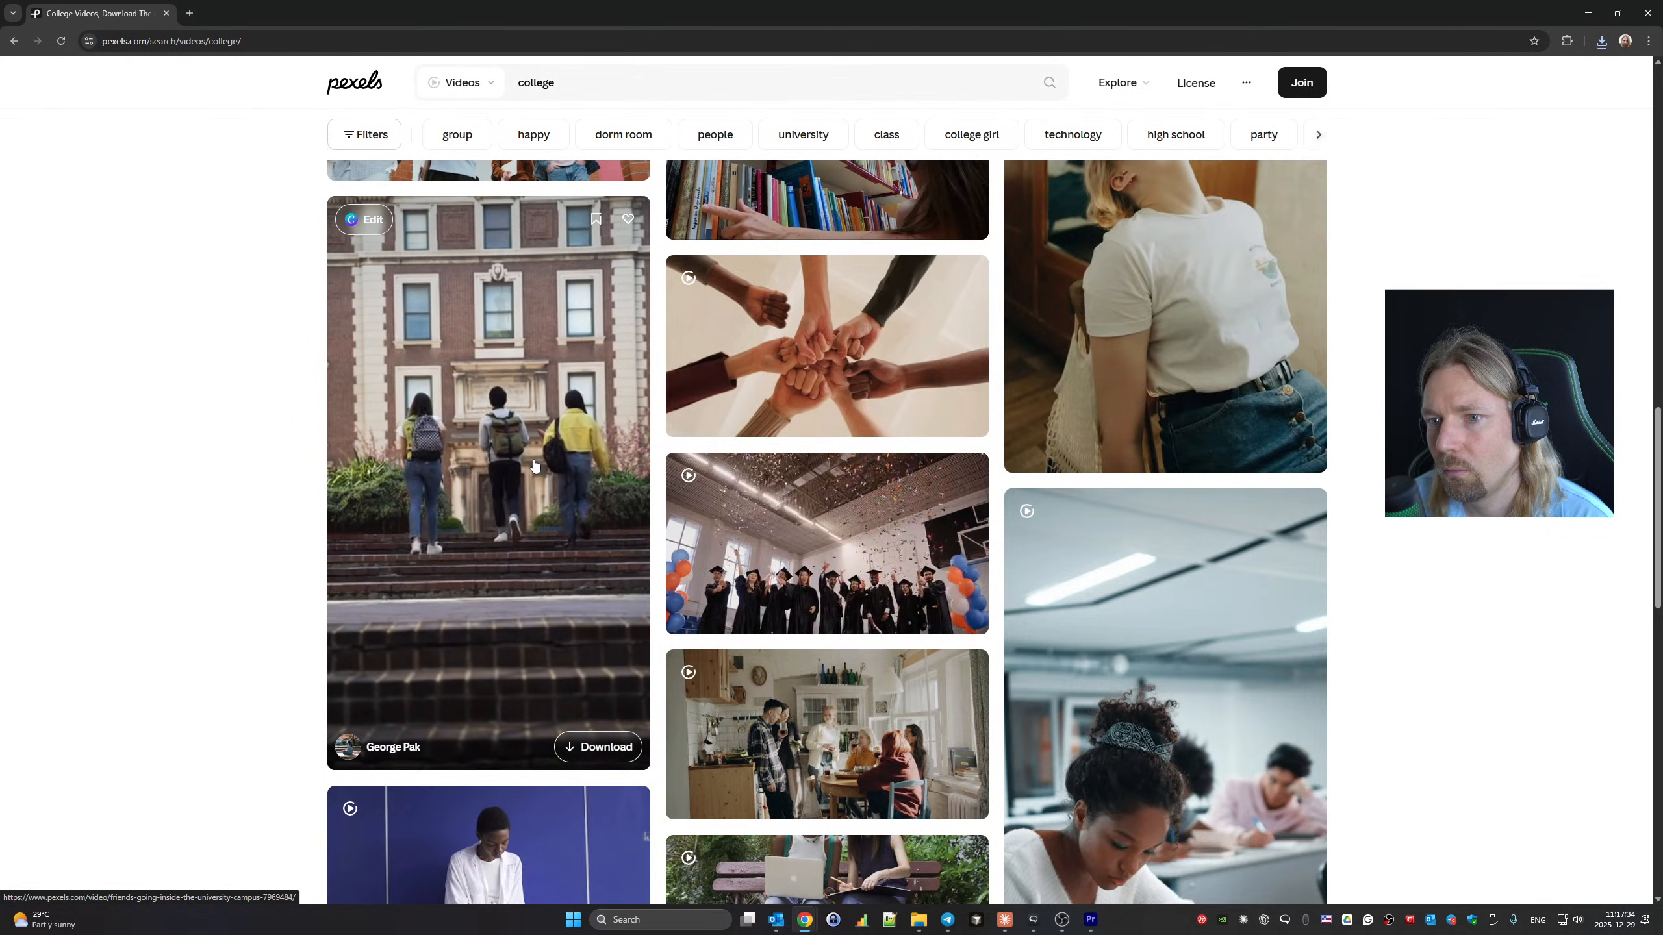
scroll(533, 464, "down", 5)
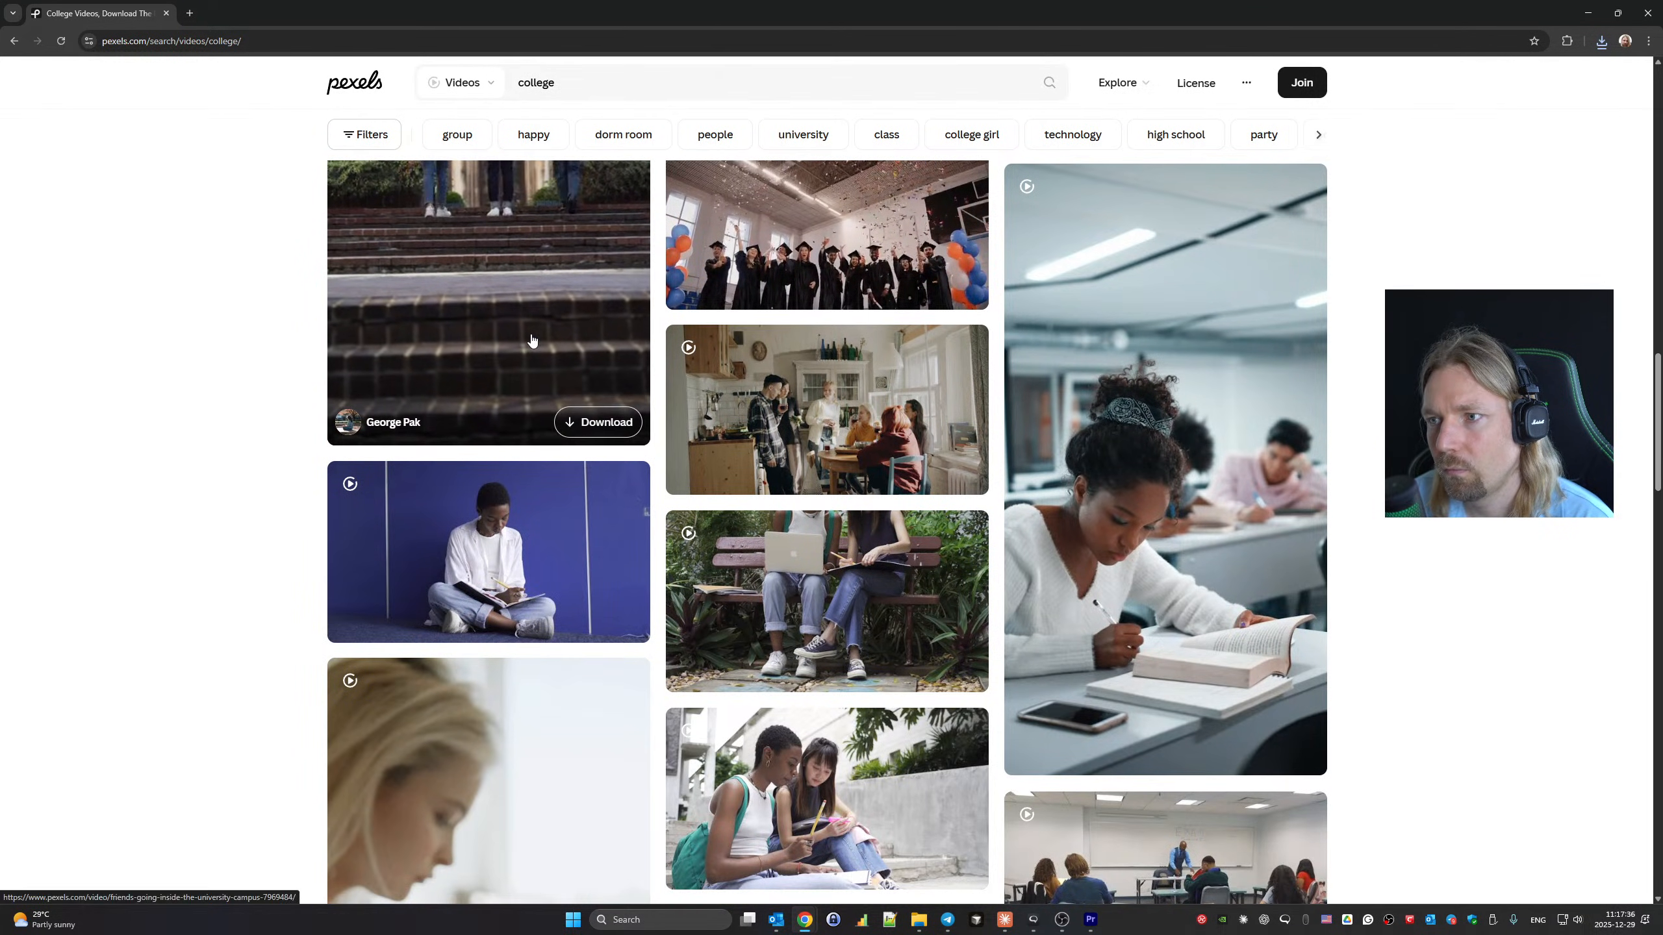
mouse_move(1109, 449)
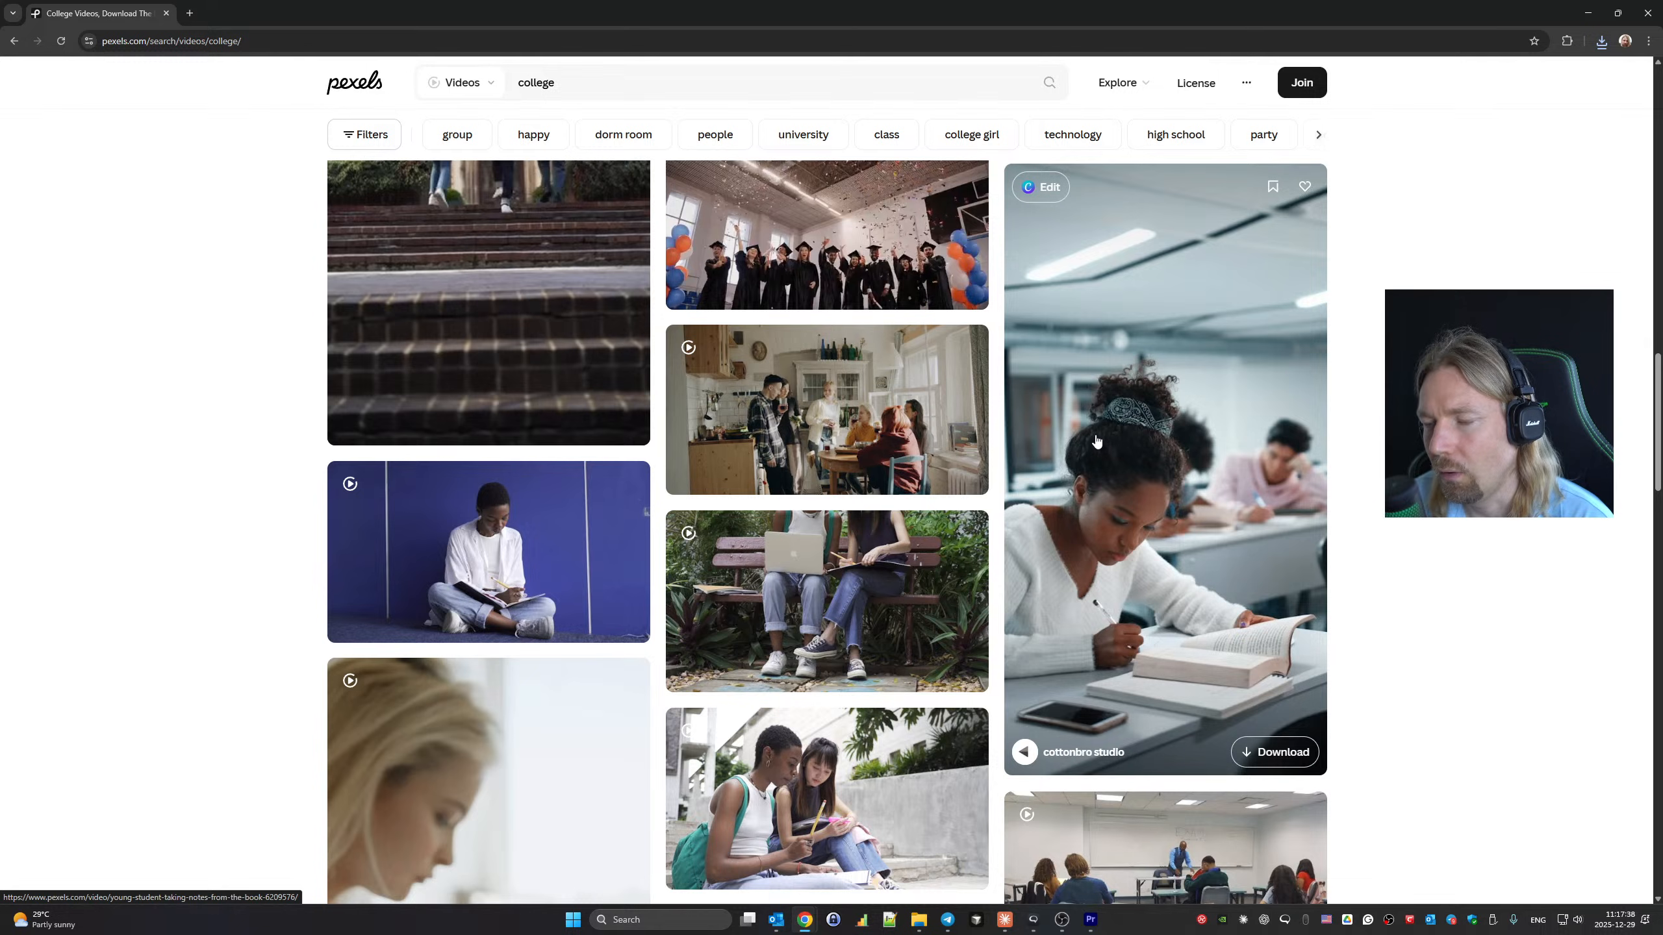
left_click(1257, 754)
left_click(1259, 574)
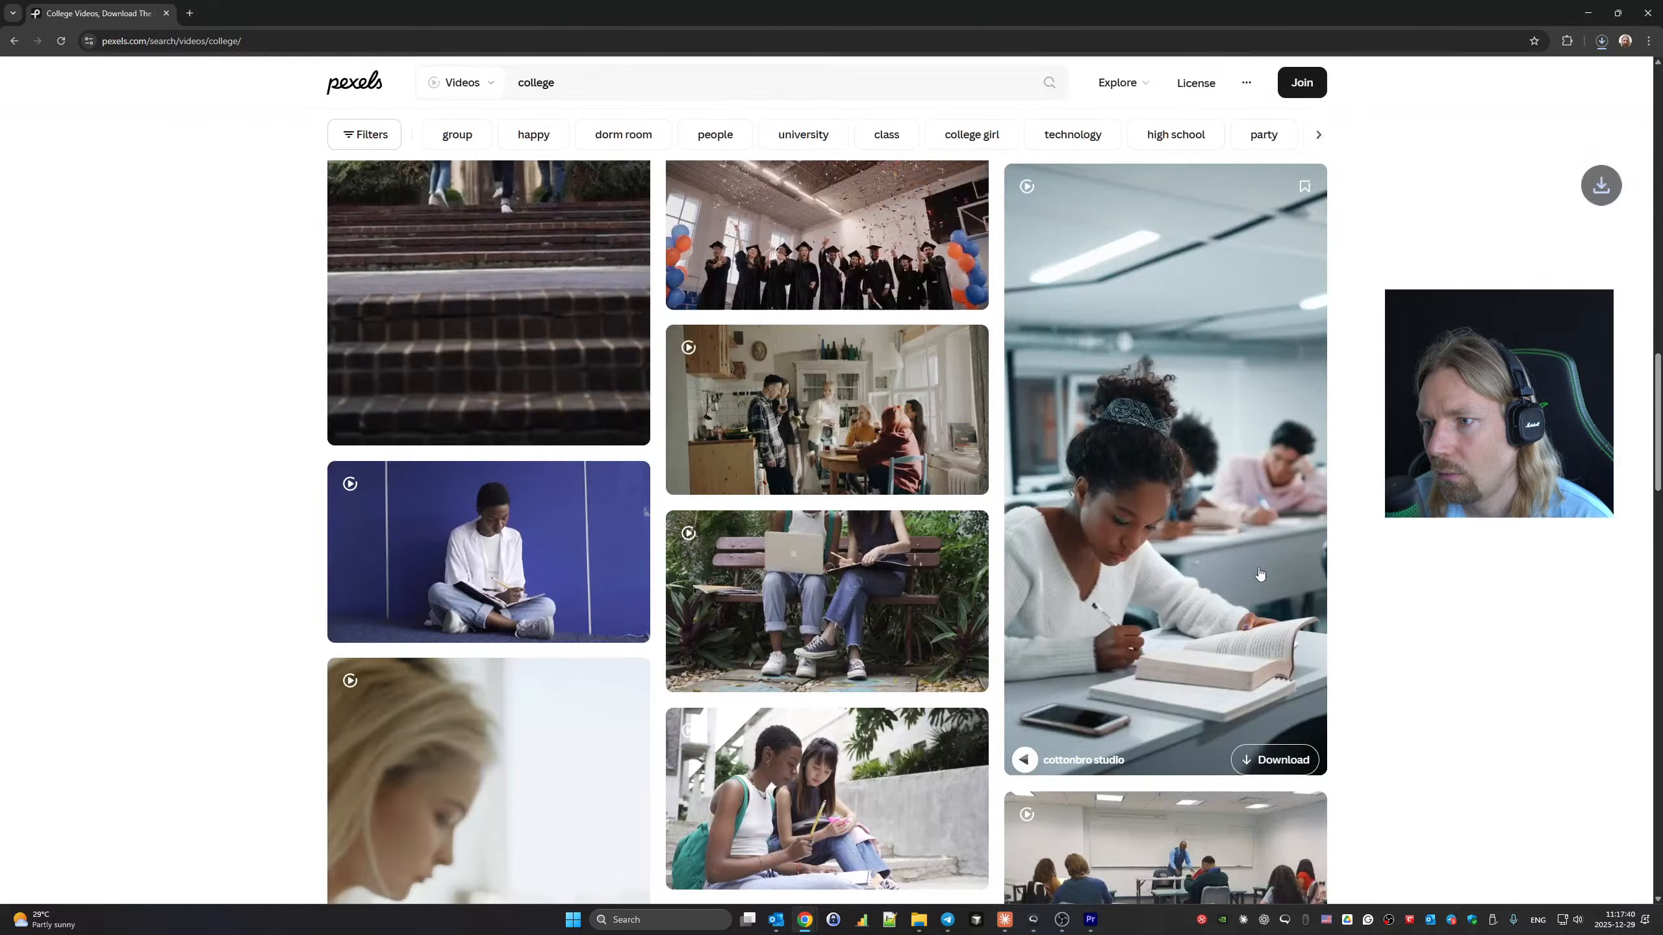
Find and download the vertical college clip of two women walking down brick steps in front of an arched window.
scroll(1259, 574, "down", 13)
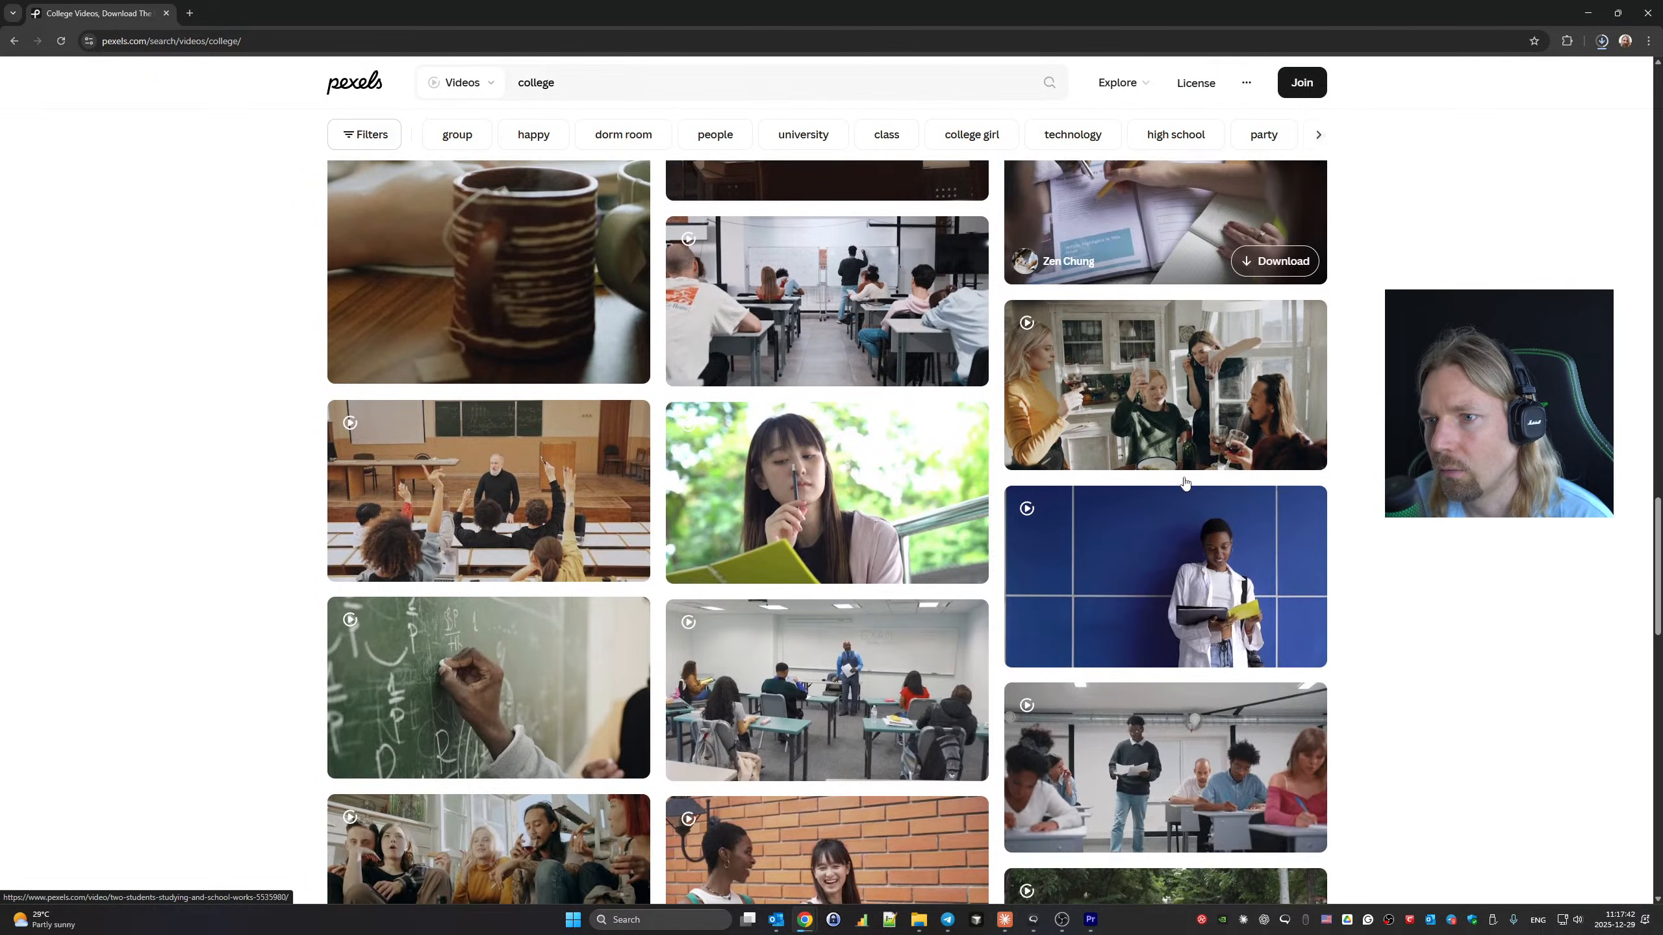
scroll(1185, 483, "down", 14)
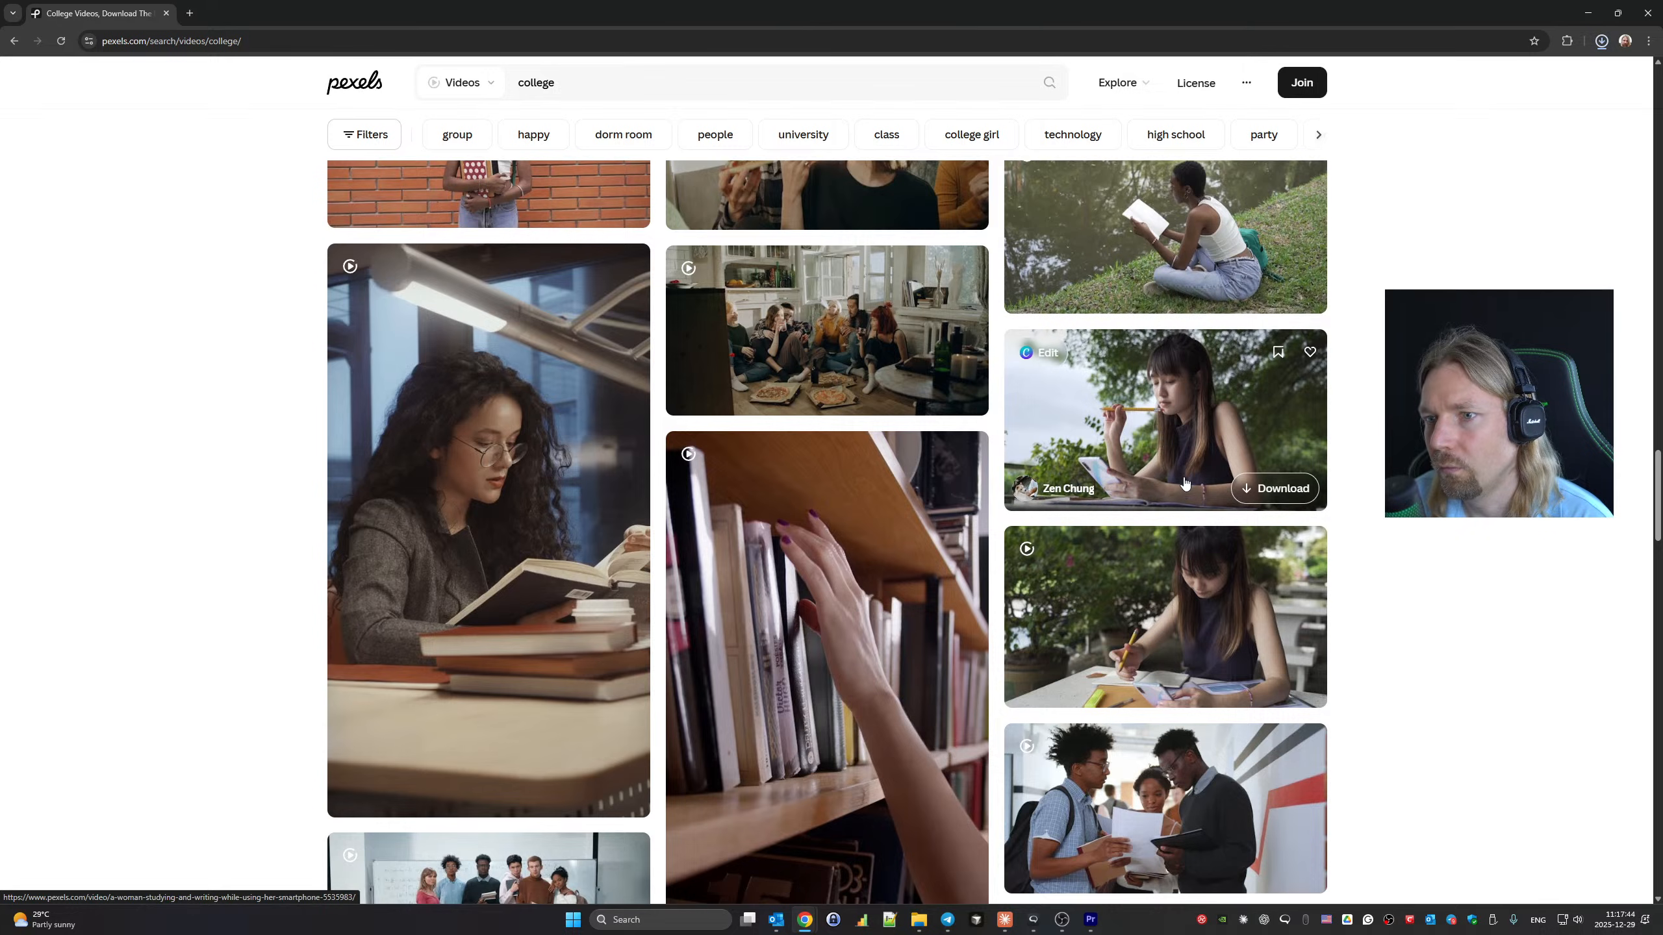
scroll(1185, 482, "down", 7)
scroll(1185, 483, "down", 1)
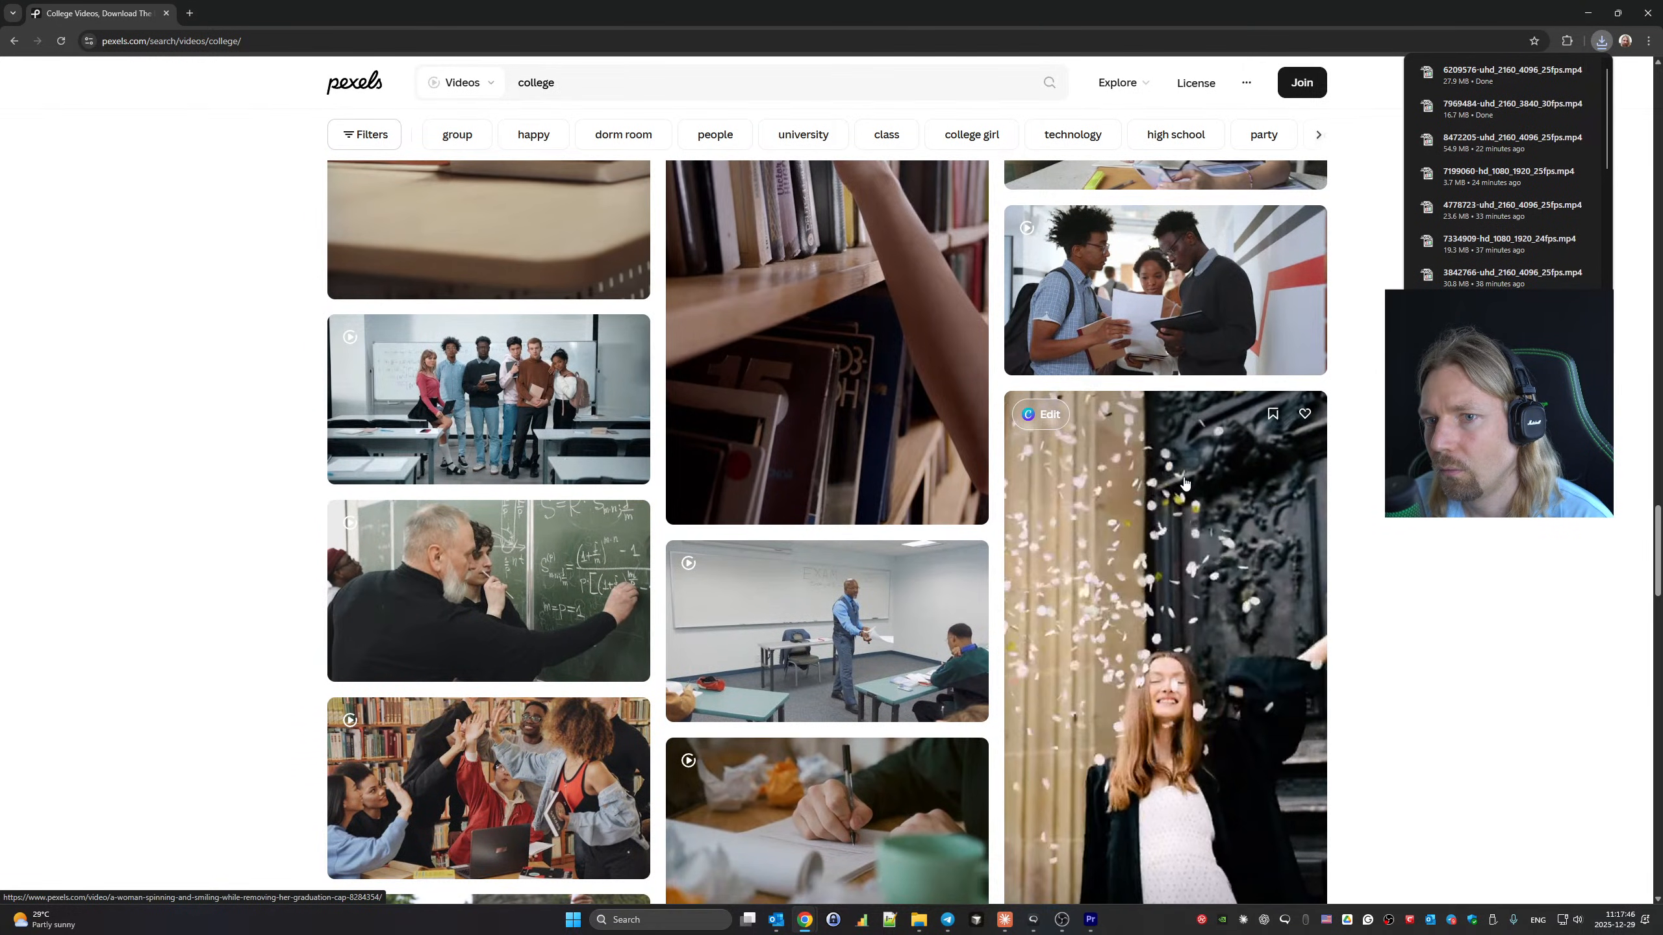
scroll(1185, 483, "down", 3)
scroll(1185, 483, "down", 4)
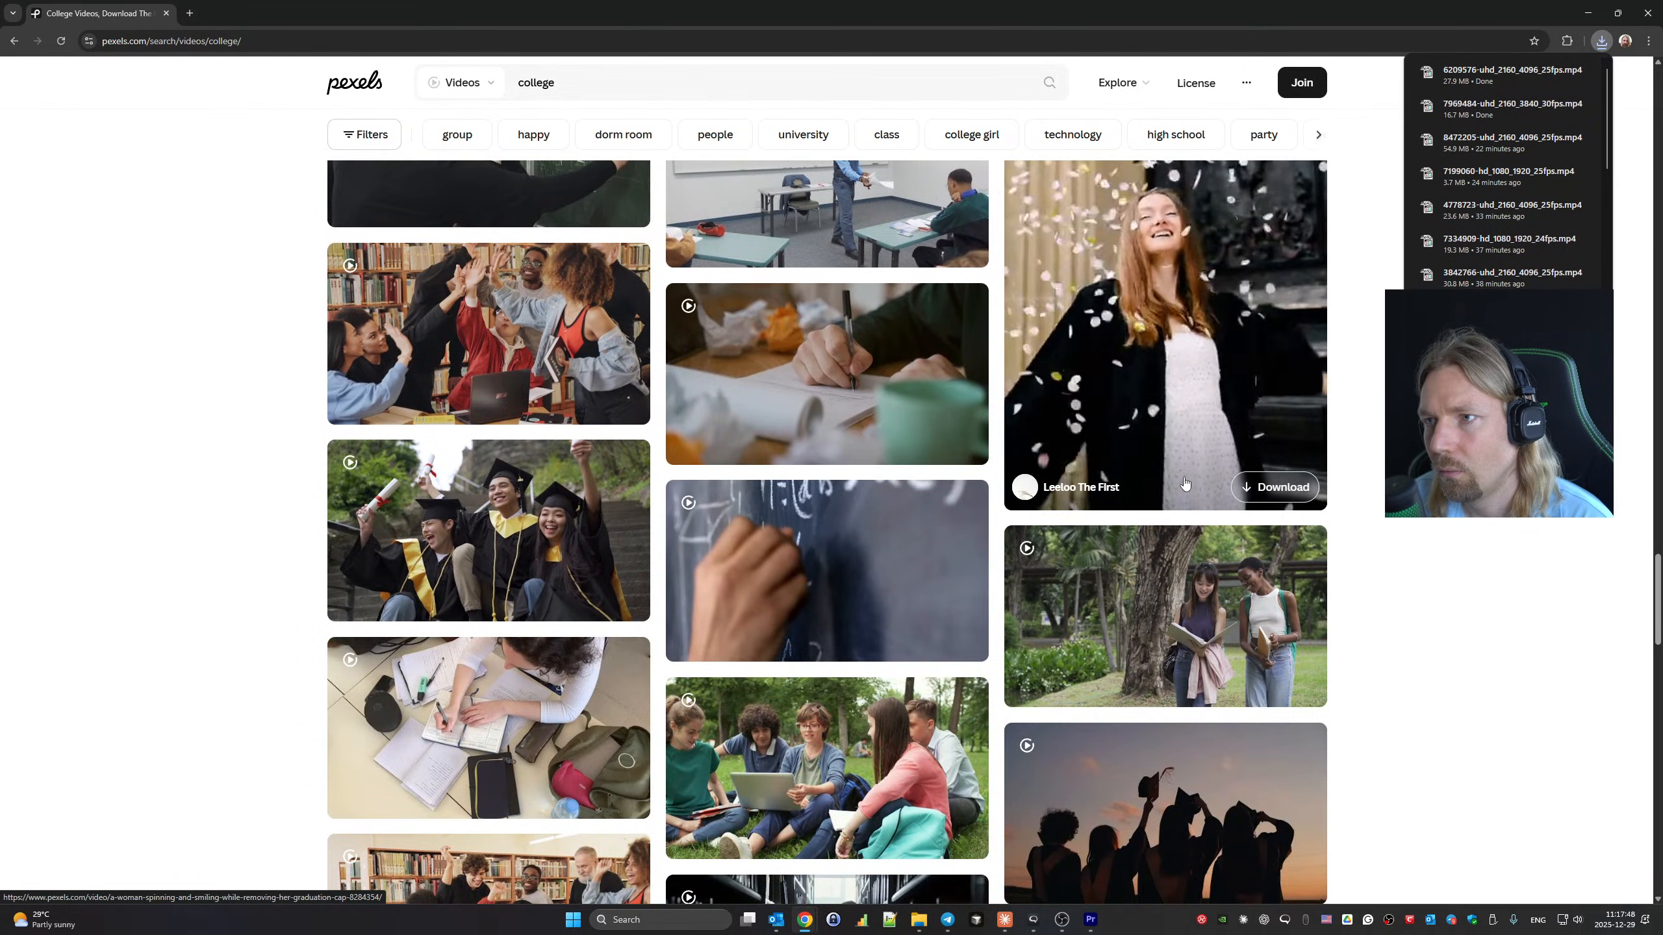
scroll(1185, 483, "down", 8)
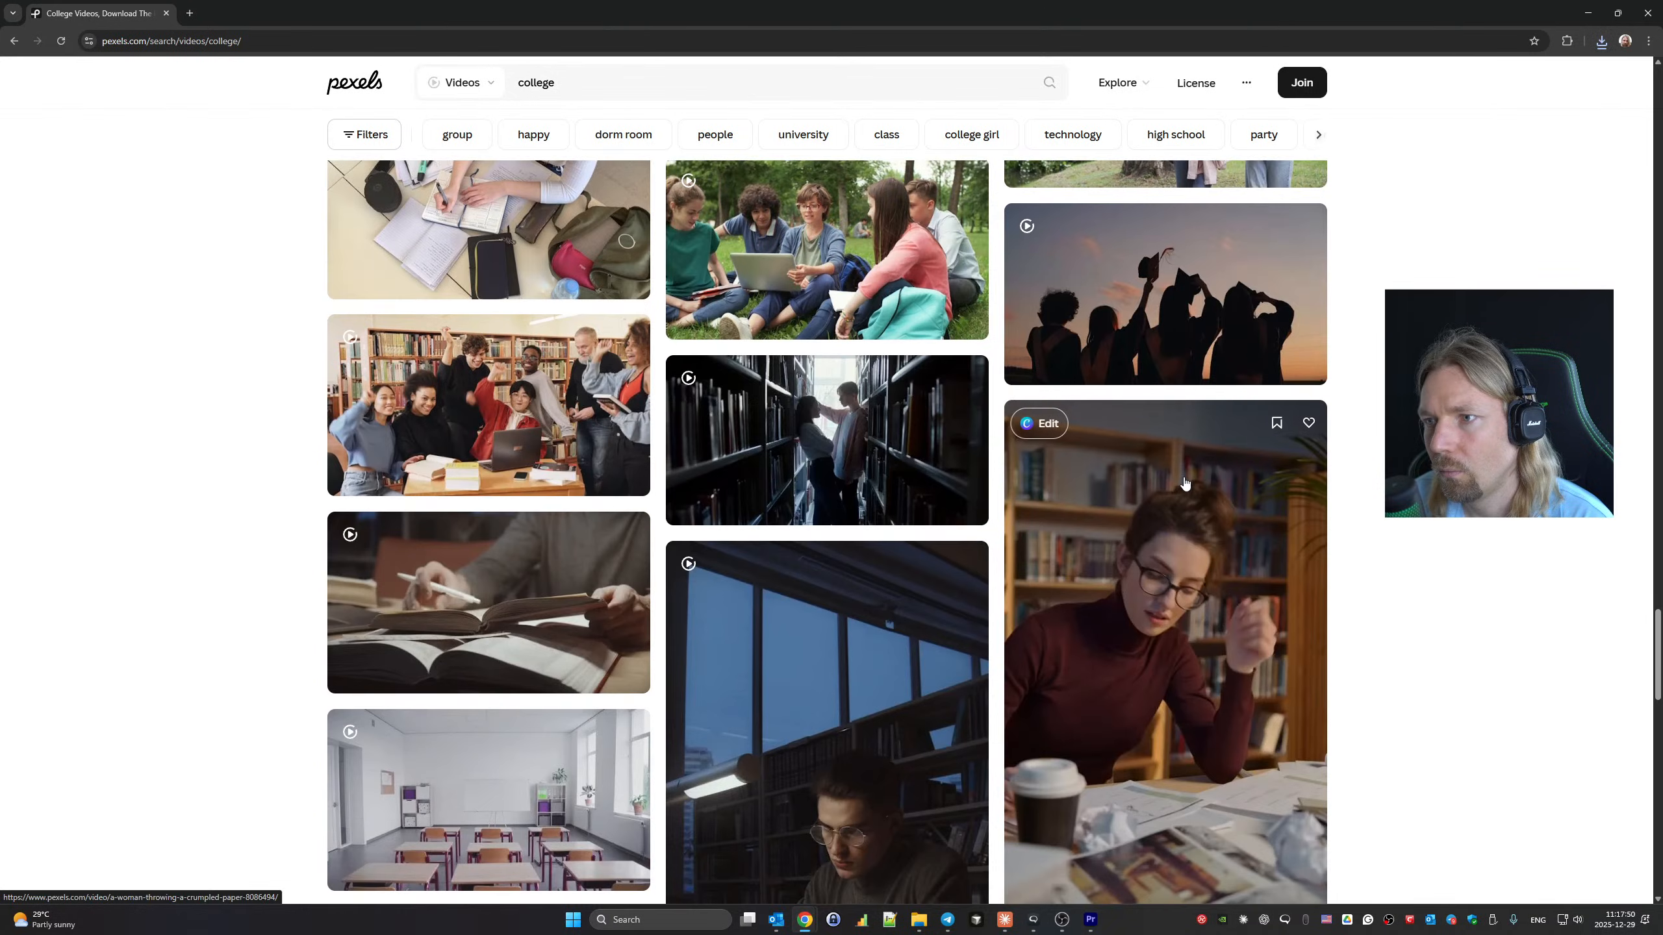
scroll(1185, 483, "down", 4)
scroll(1185, 483, "down", 8)
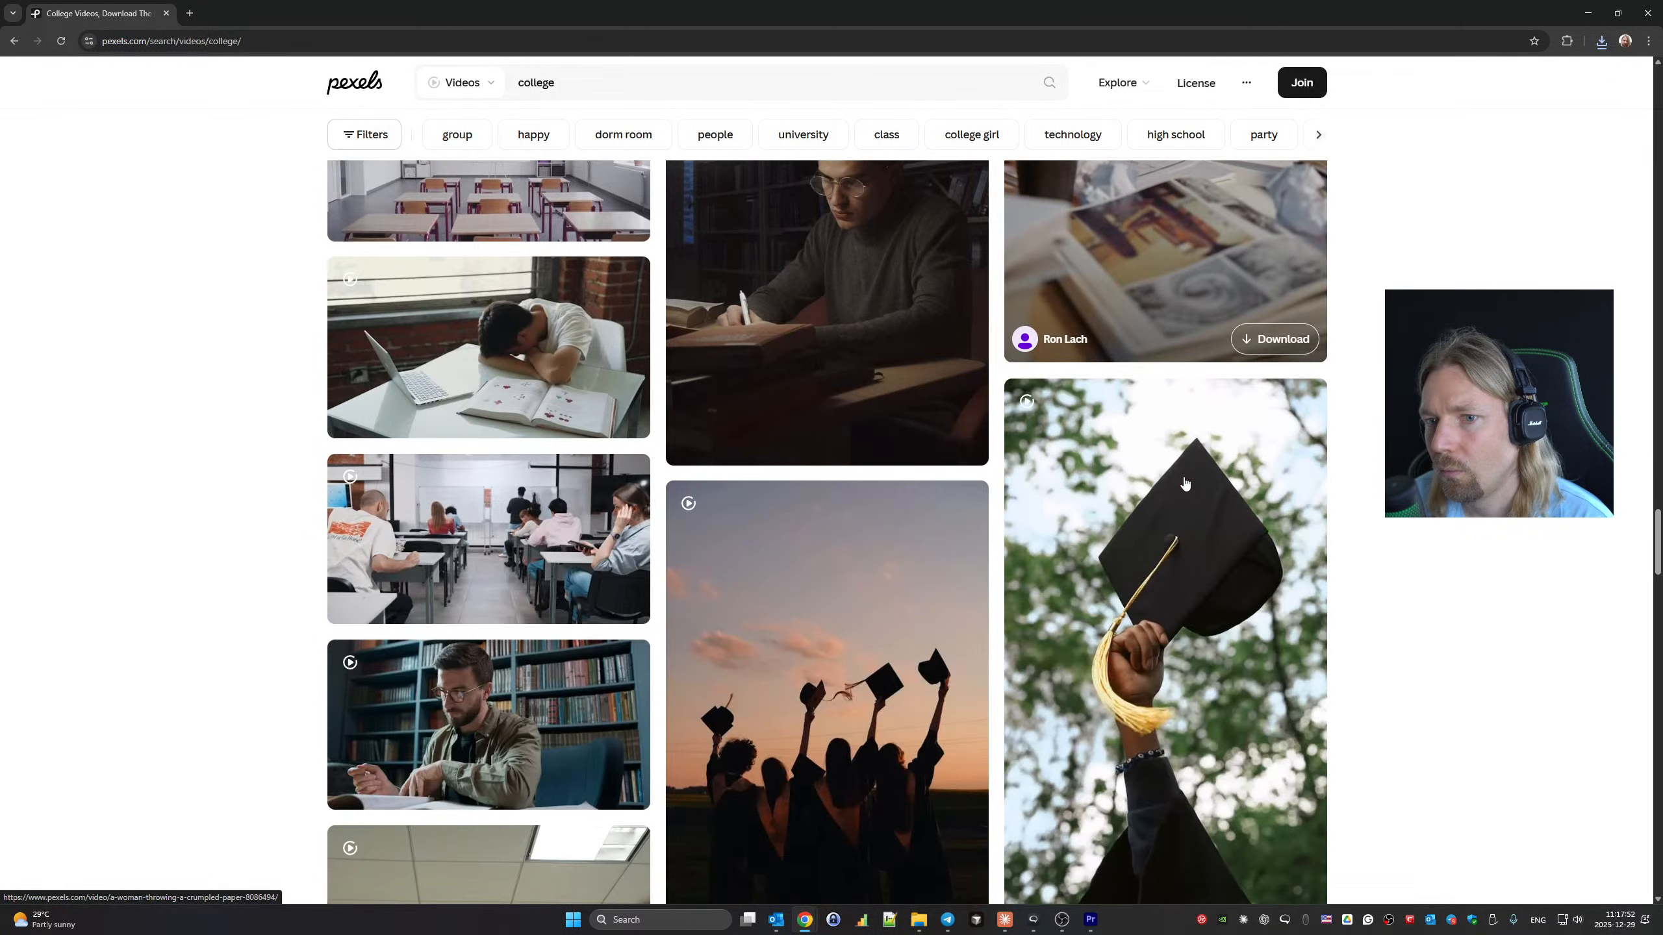
scroll(1185, 482, "down", 6)
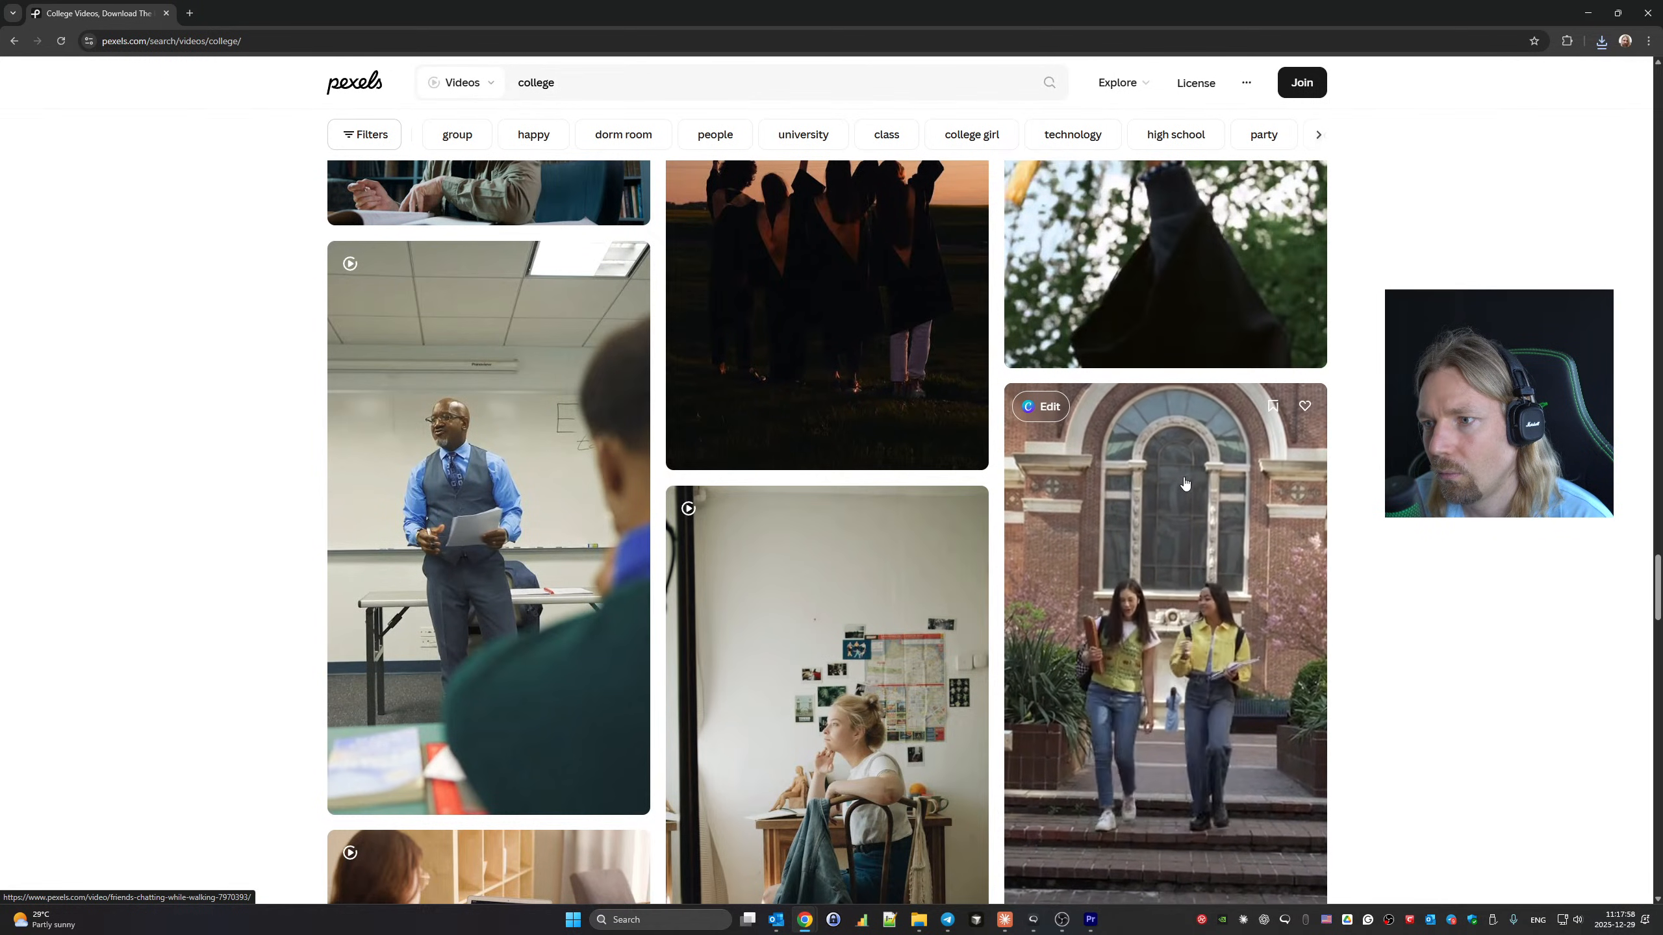
scroll(1185, 482, "down", 3)
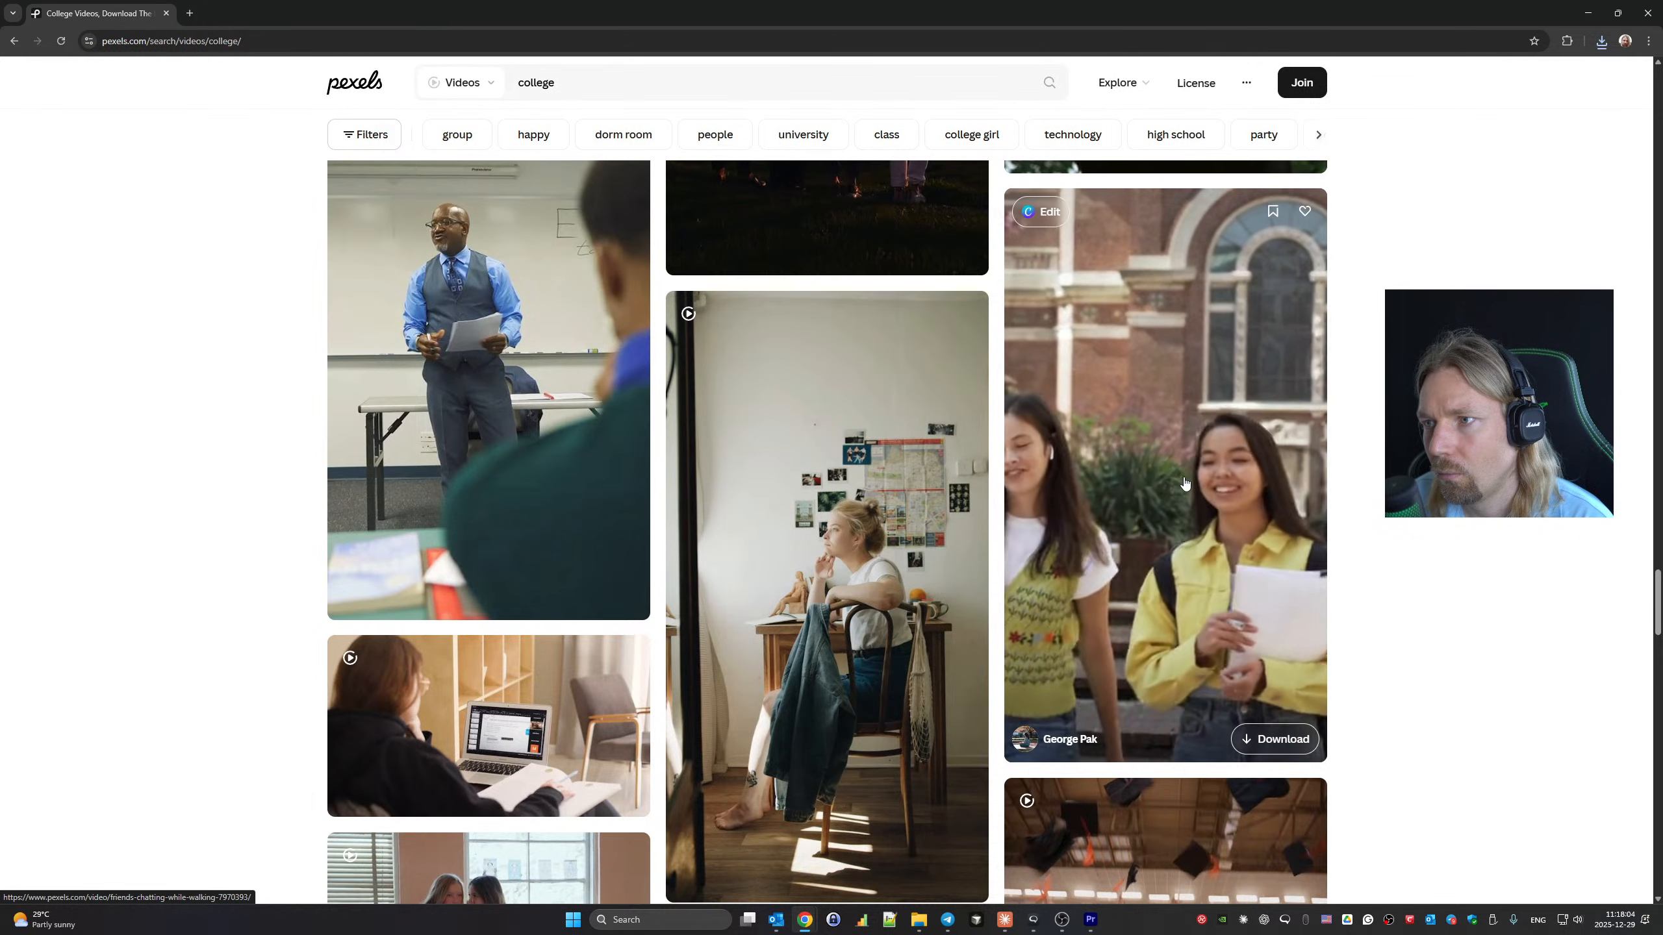
scroll(1361, 523, "down", 3)
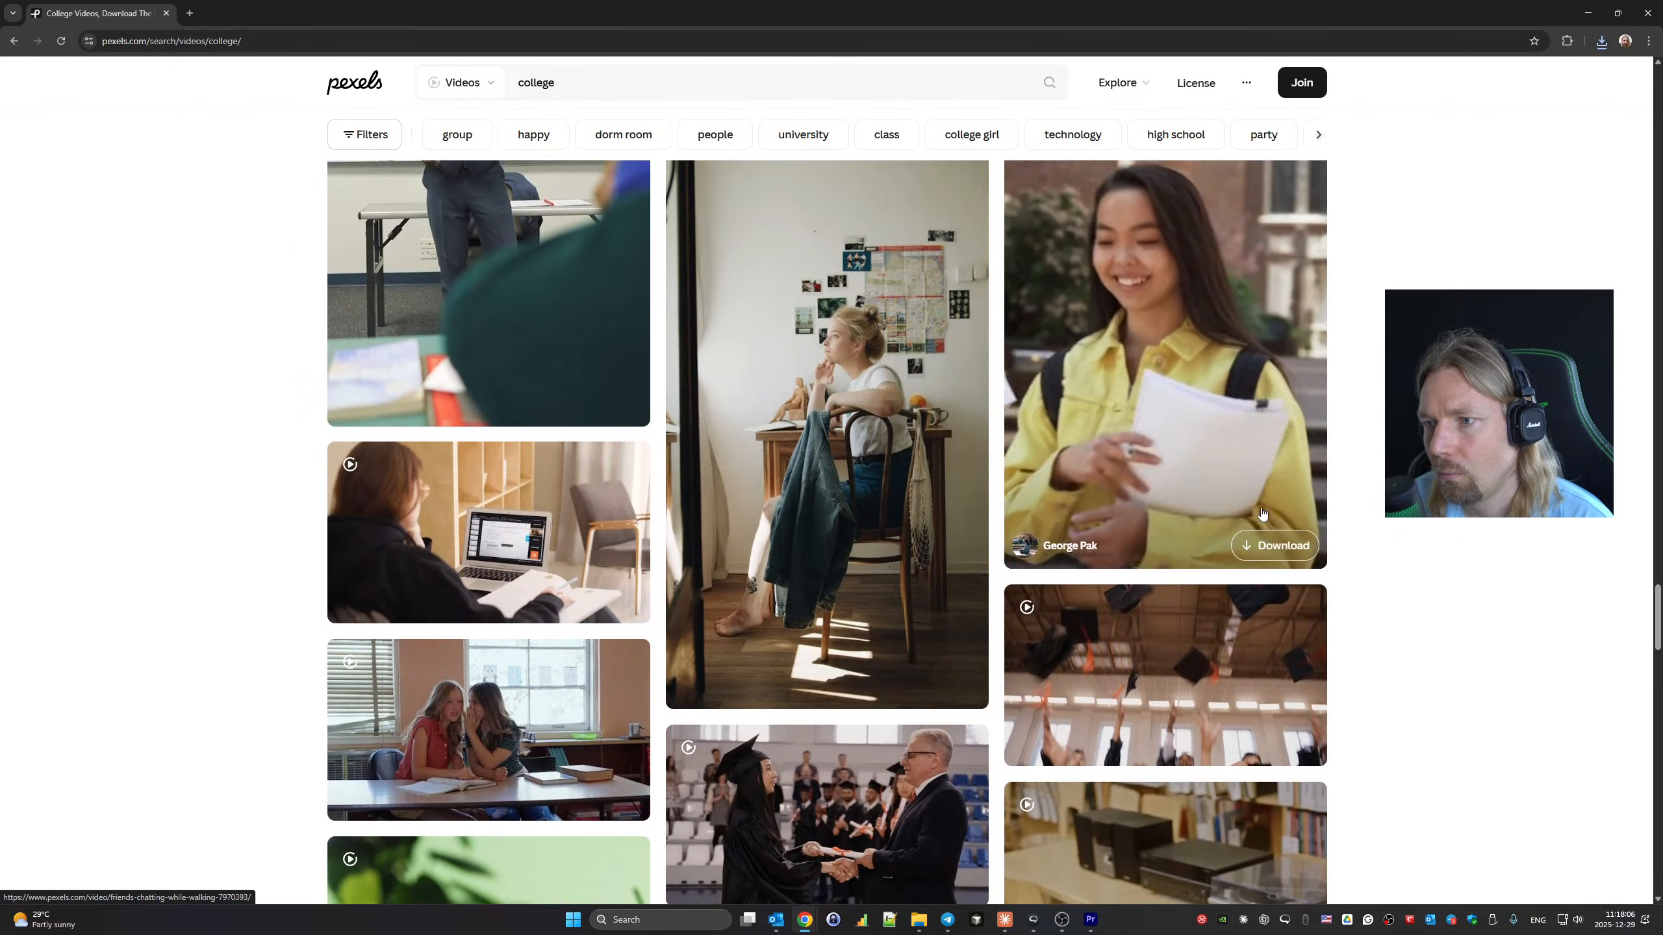
left_click(1264, 544)
left_click(1280, 524)
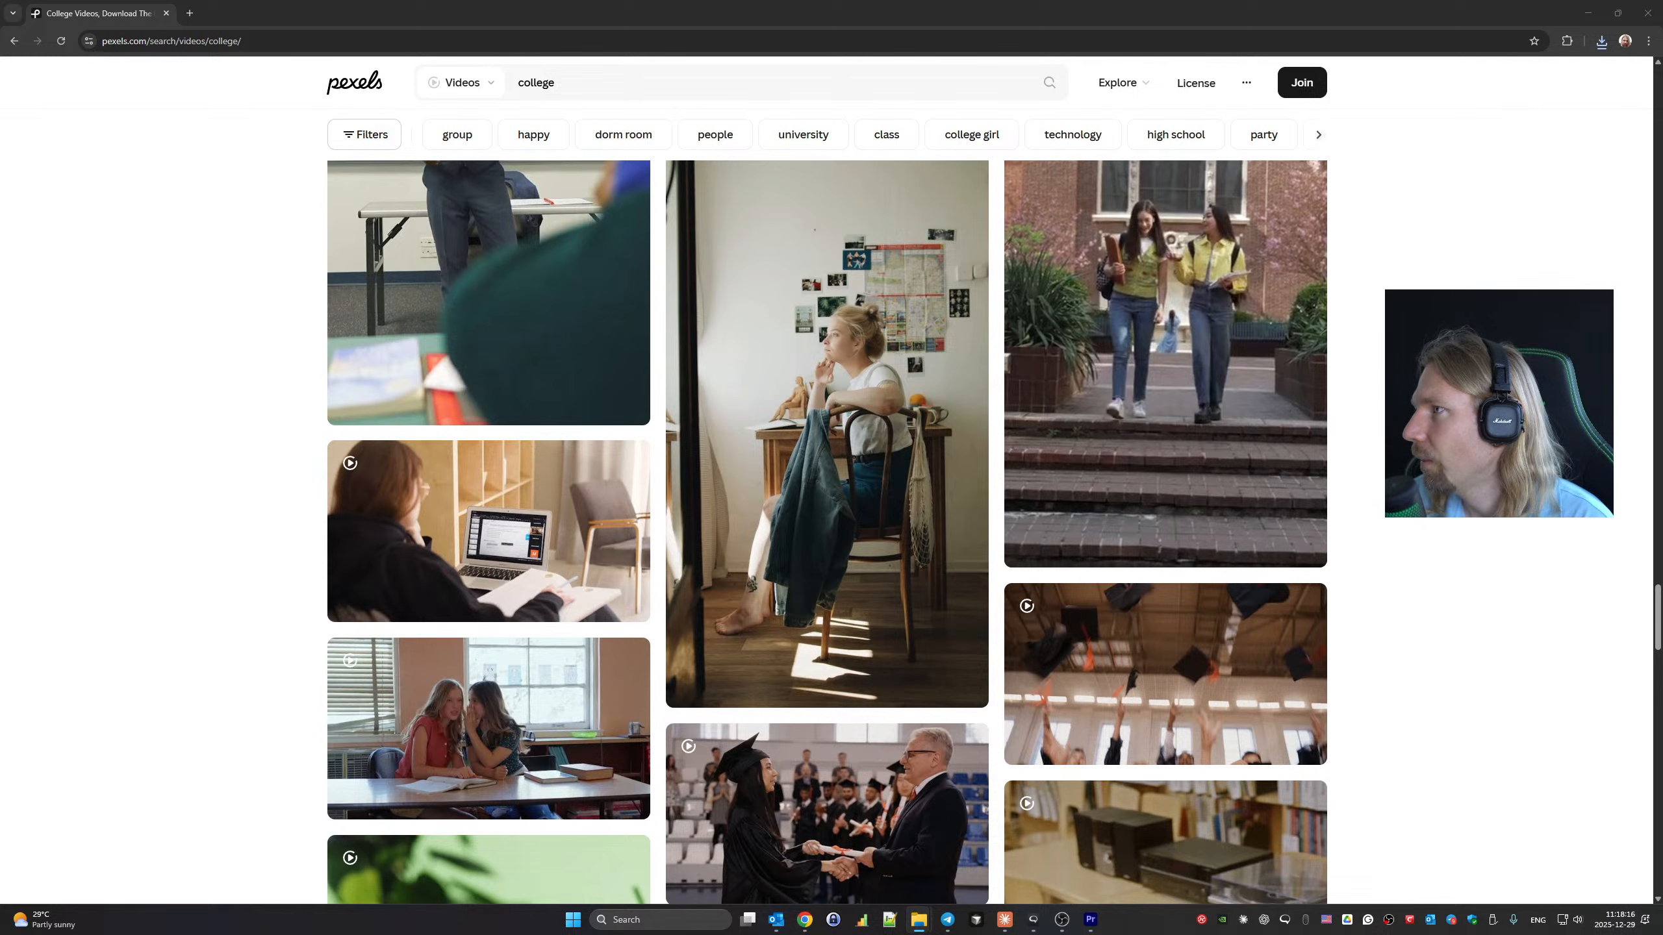
Bring the downloaded clip of the two women into Premiere Pro on V3 where "College" begins, and play it back.
left_click(1092, 922)
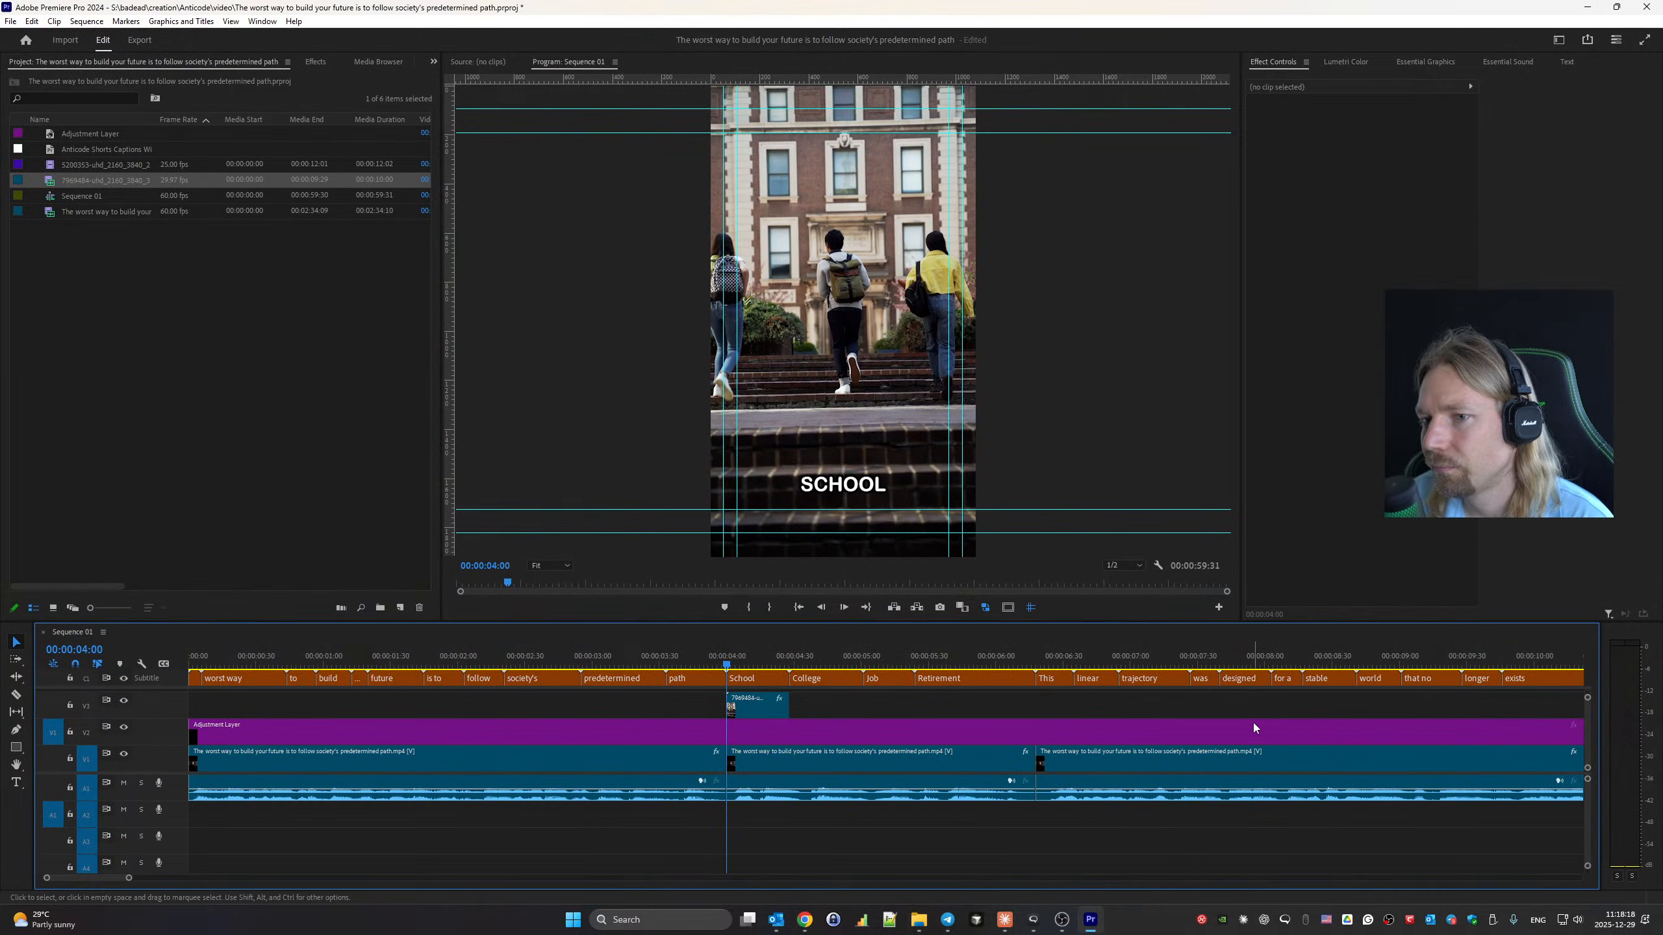
left_click_drag(1662, 484, 794, 701)
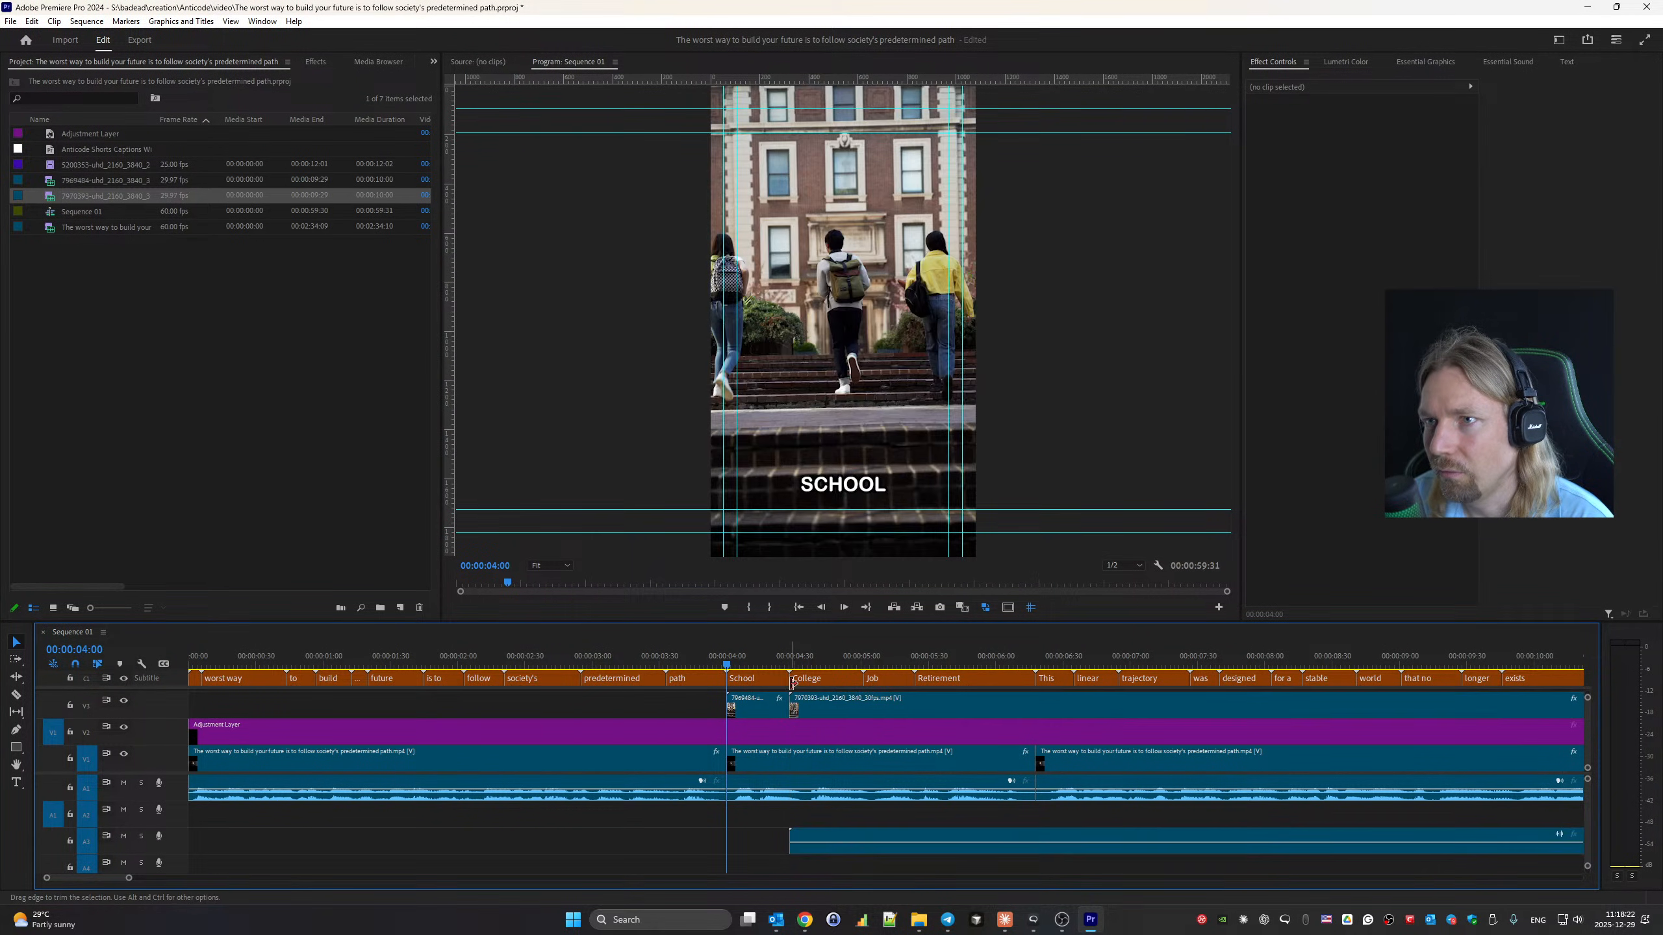
key("space")
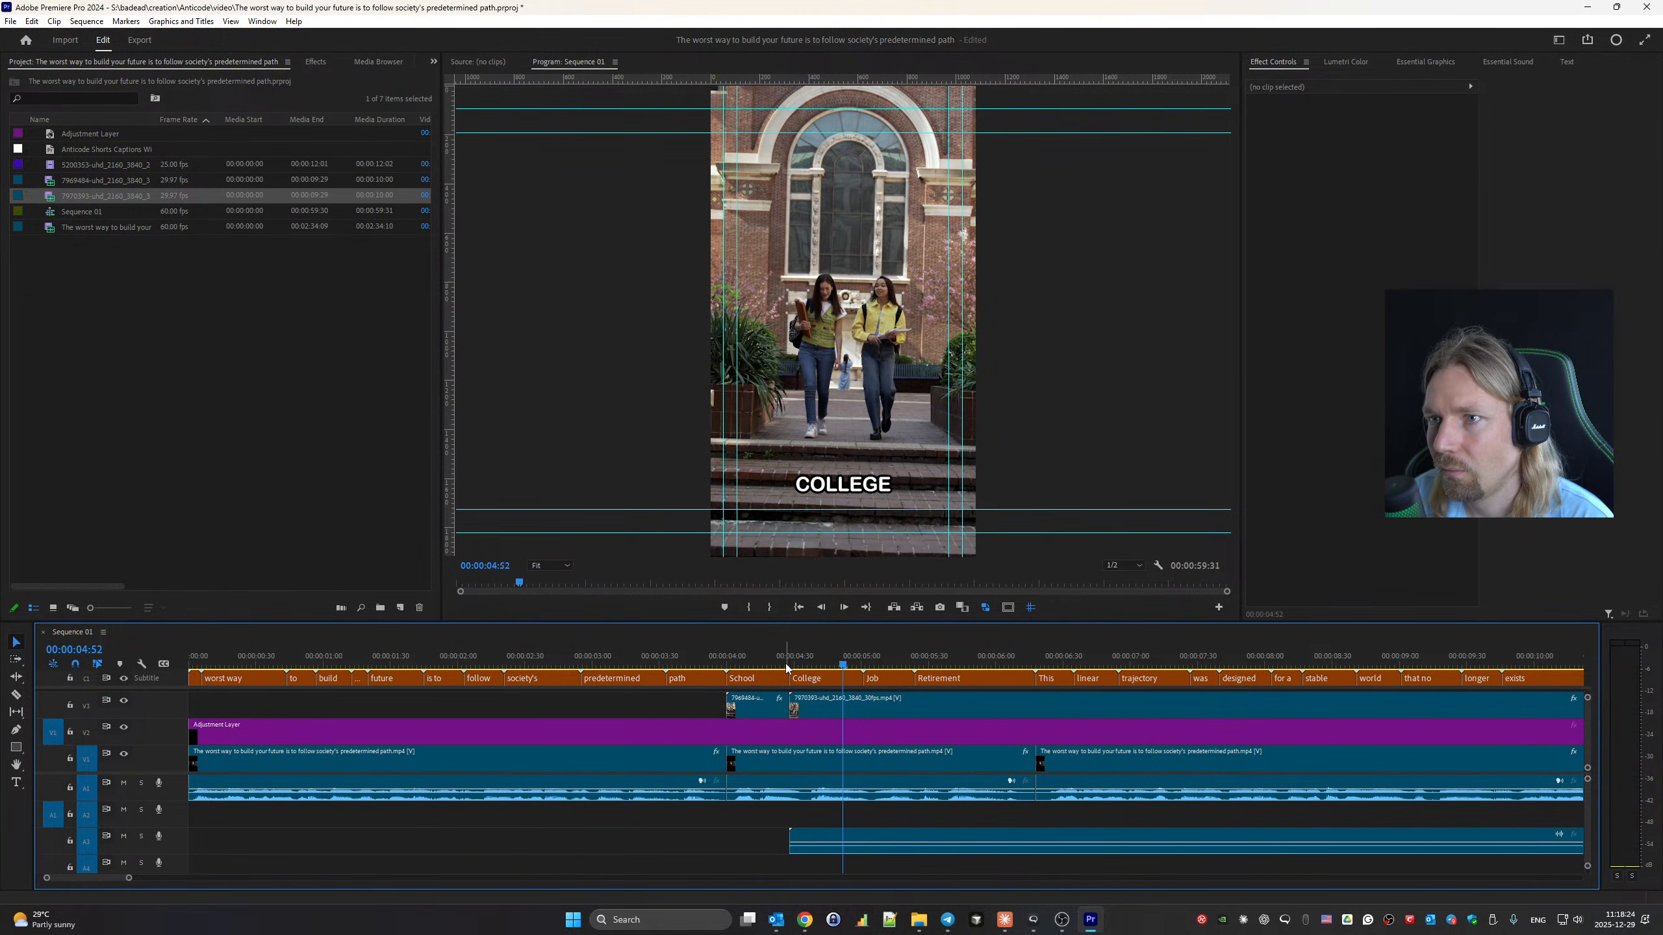
mouse_move(717, 661)
left_mouse_down()
mouse_move(878, 661)
mouse_move(725, 655)
mouse_move(851, 658)
left_mouse_up()
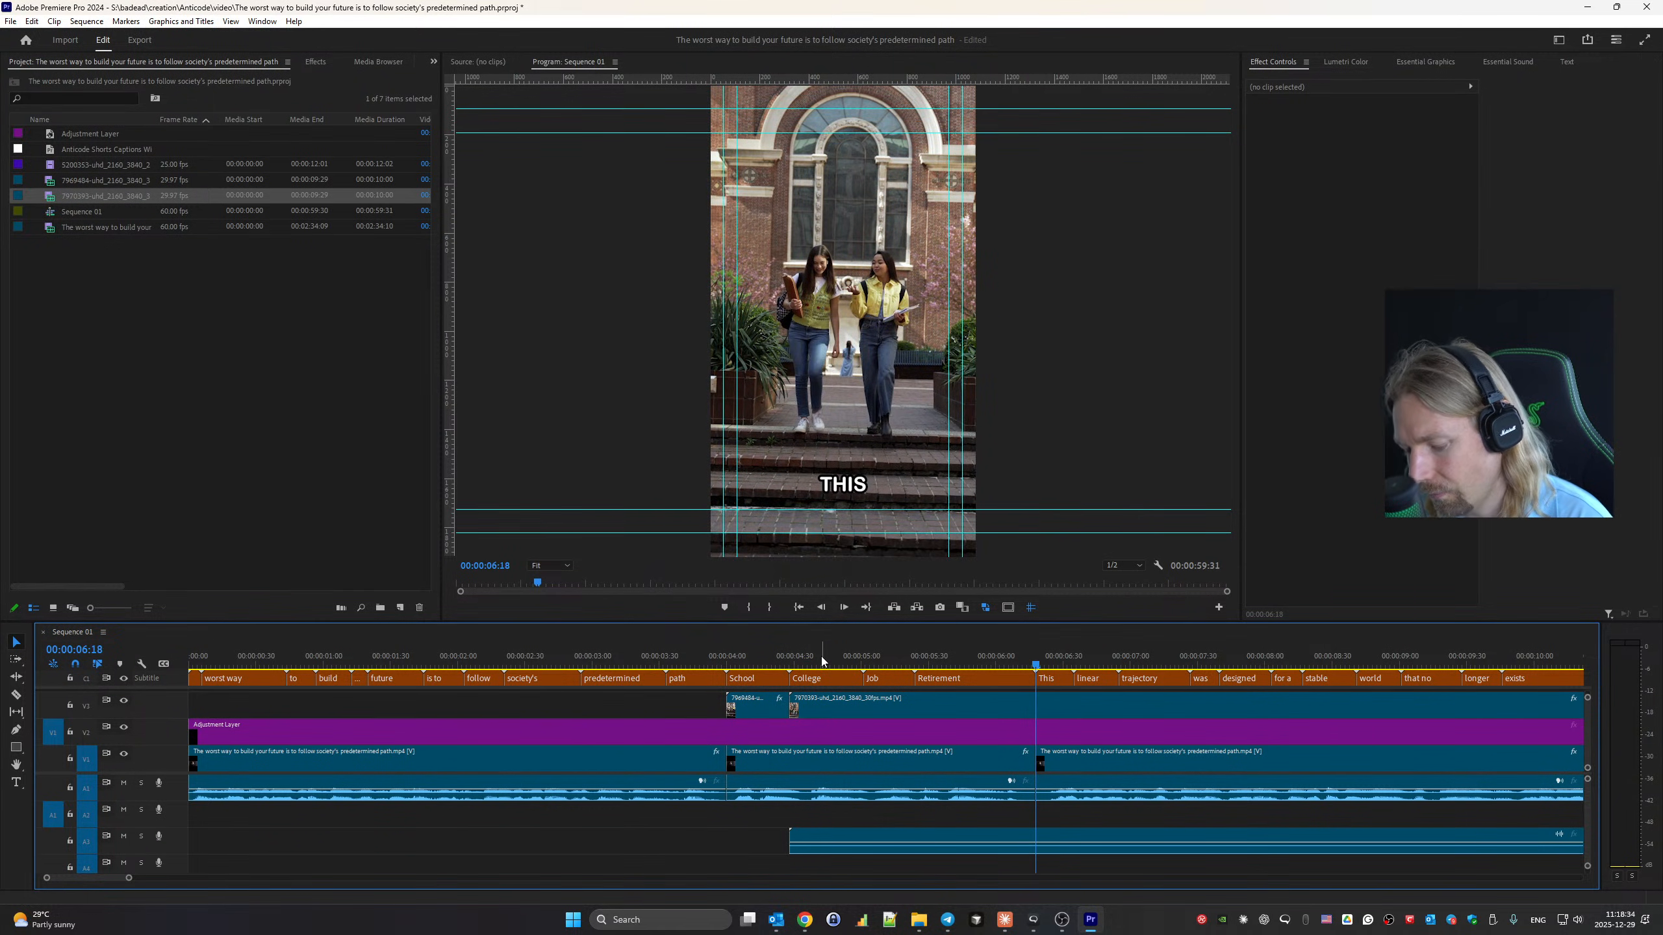
Unlink the college clip's audio from its video and delete the audio part.
right_click(853, 697)
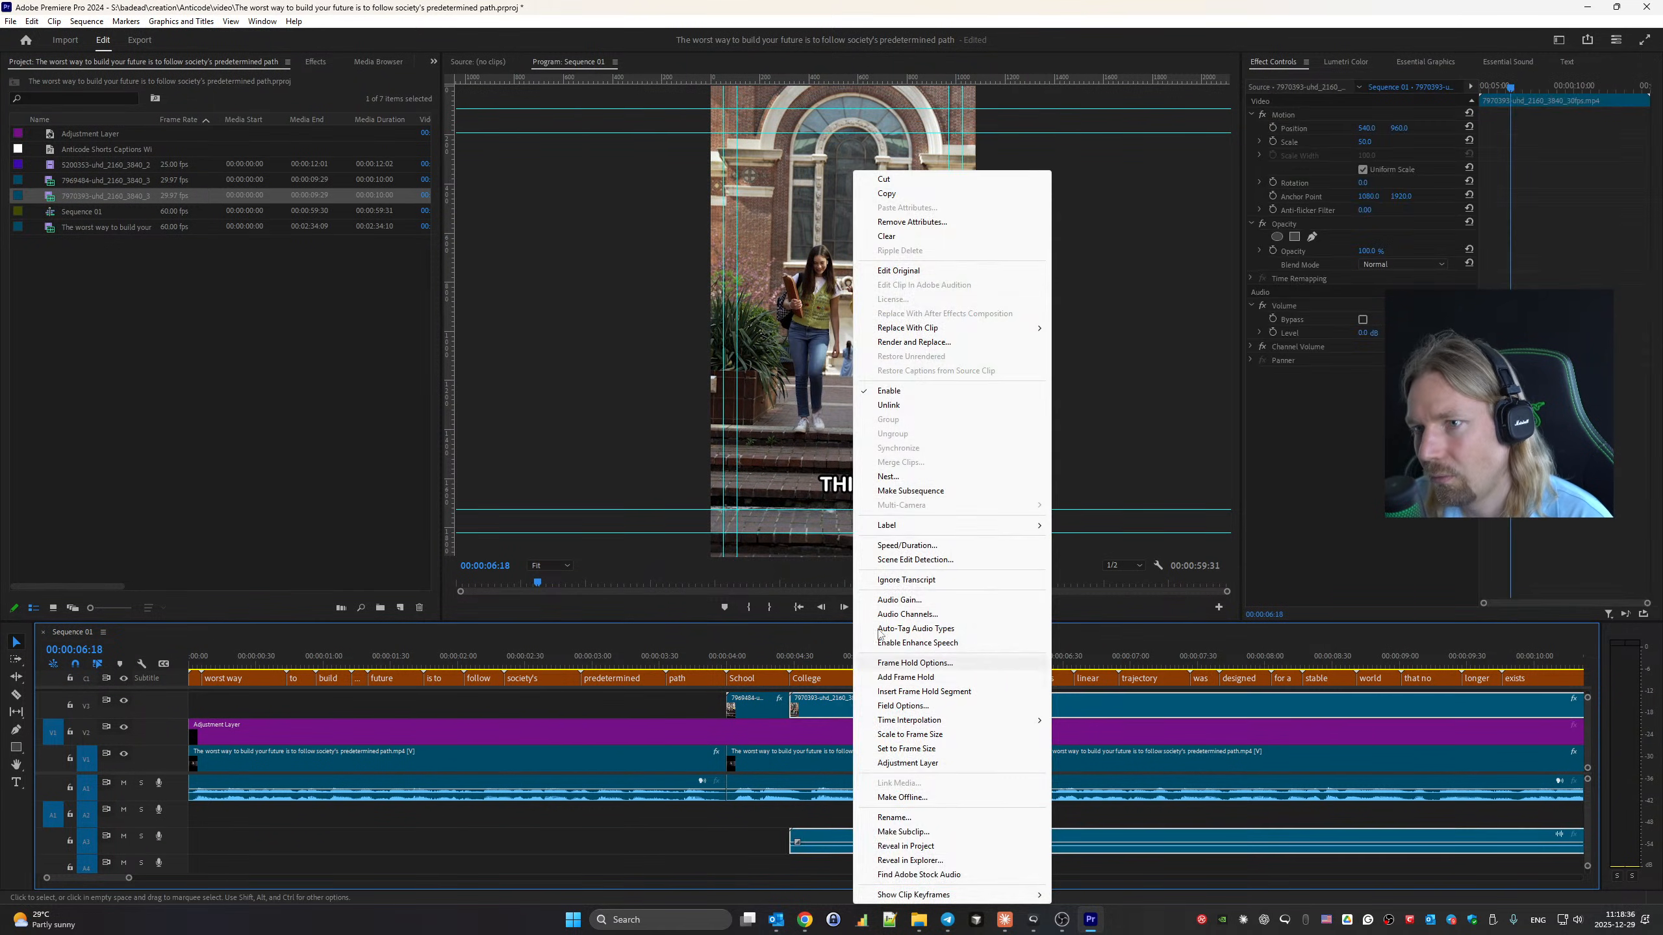
left_click(886, 405)
left_click(812, 842)
key("Delete")
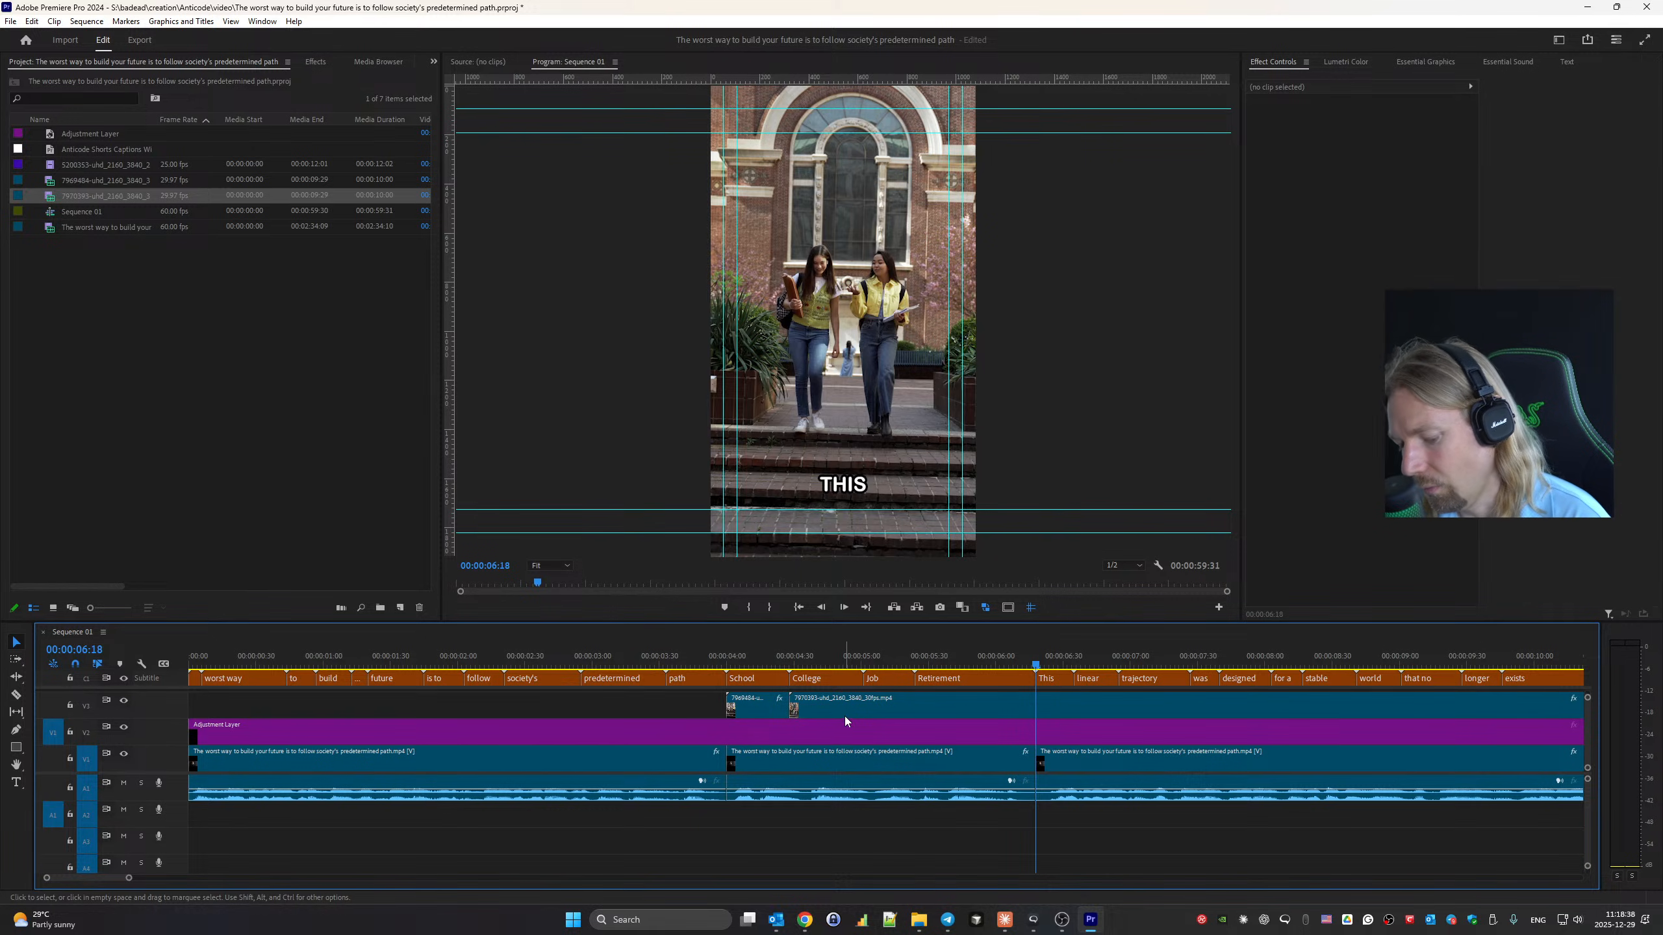
Cut the college clip on V3 where "Job" begins, delete the part after the cut, and place the playhead on "Job".
key("c")
left_click(864, 707)
key("v")
left_click(908, 708)
key("Delete")
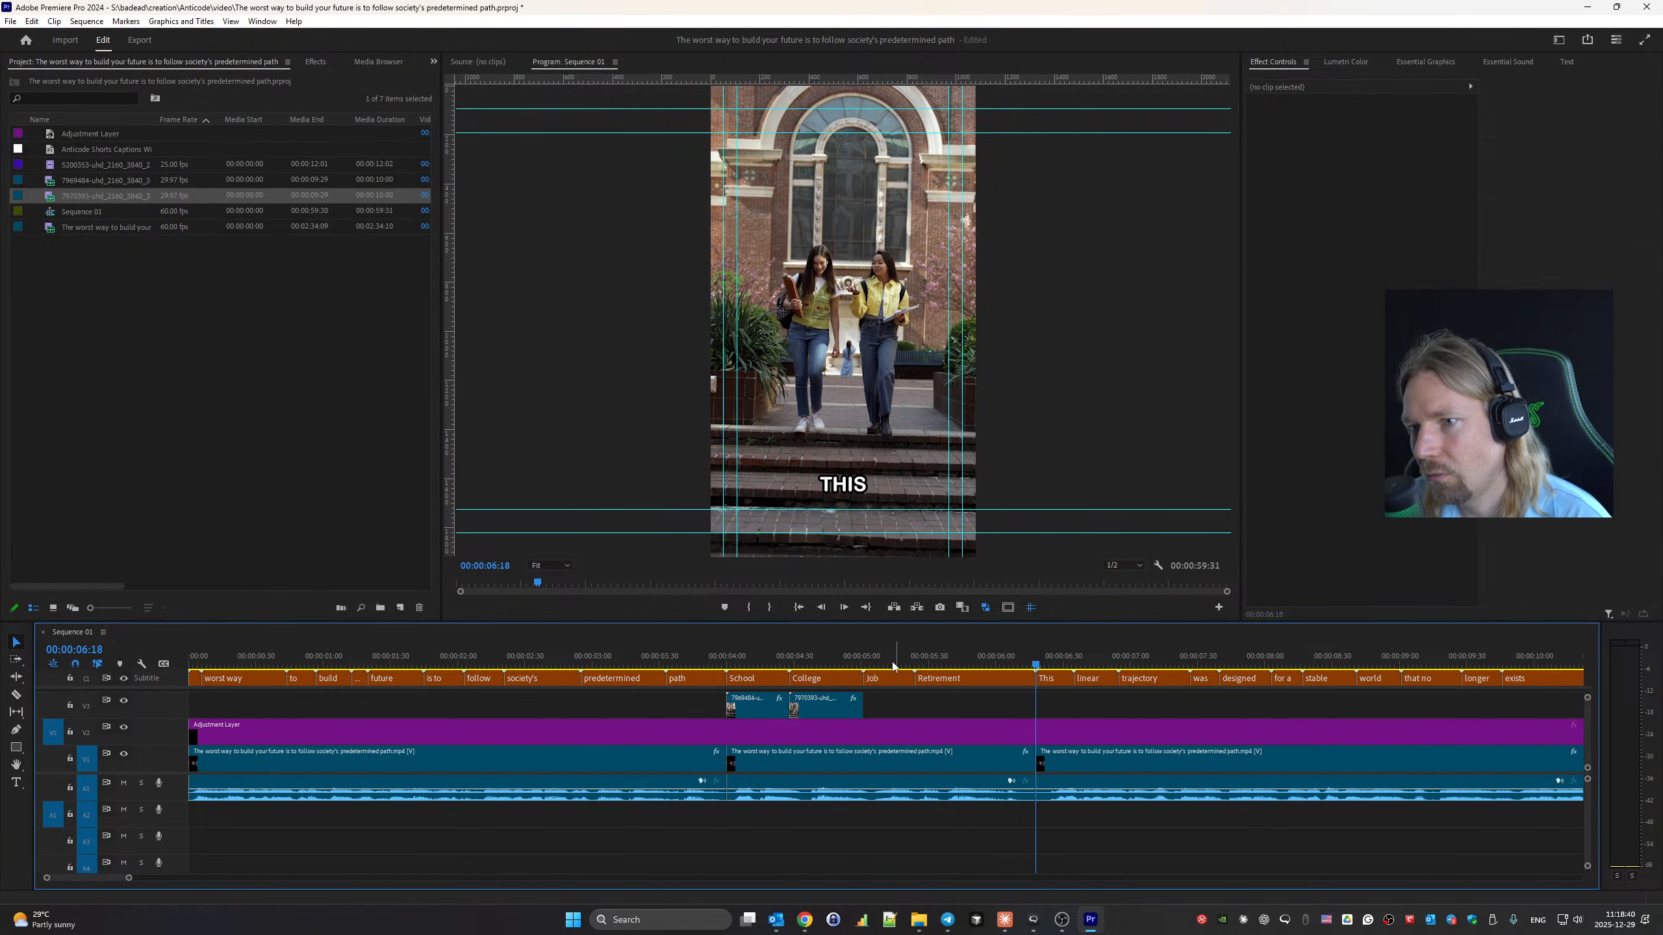
left_click(885, 665)
Return to the Pexels page in Chrome and search its videos for "job".
key("alt+Tab")
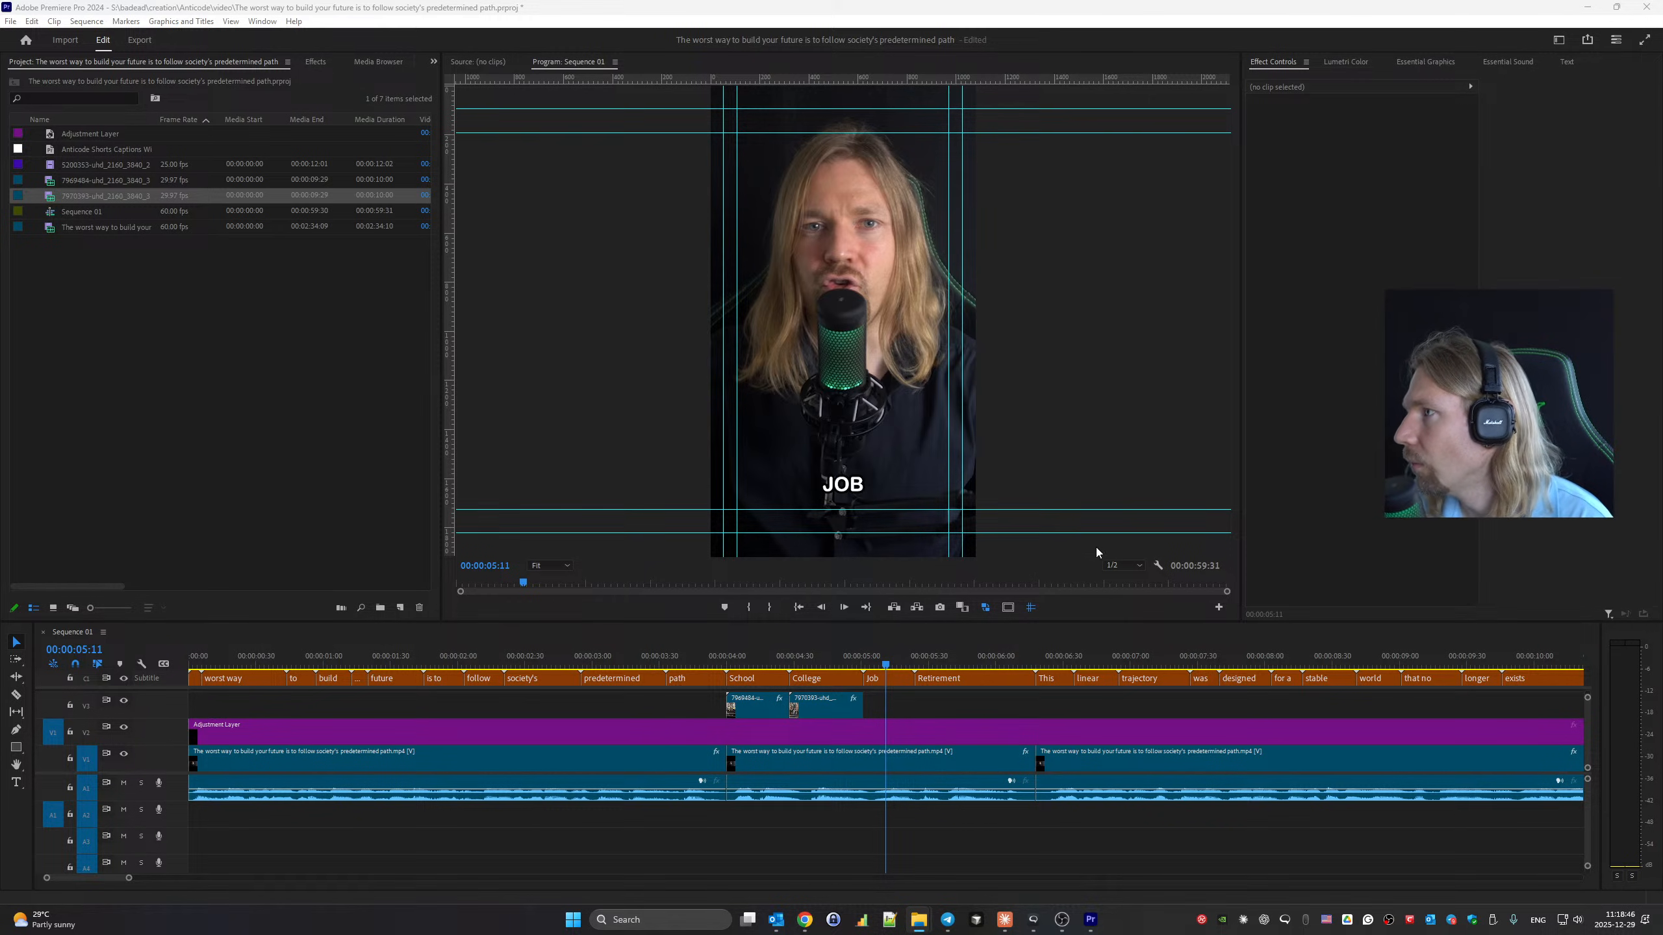
left_click(807, 917)
left_click(913, 864)
left_click_drag(632, 81, 419, 89)
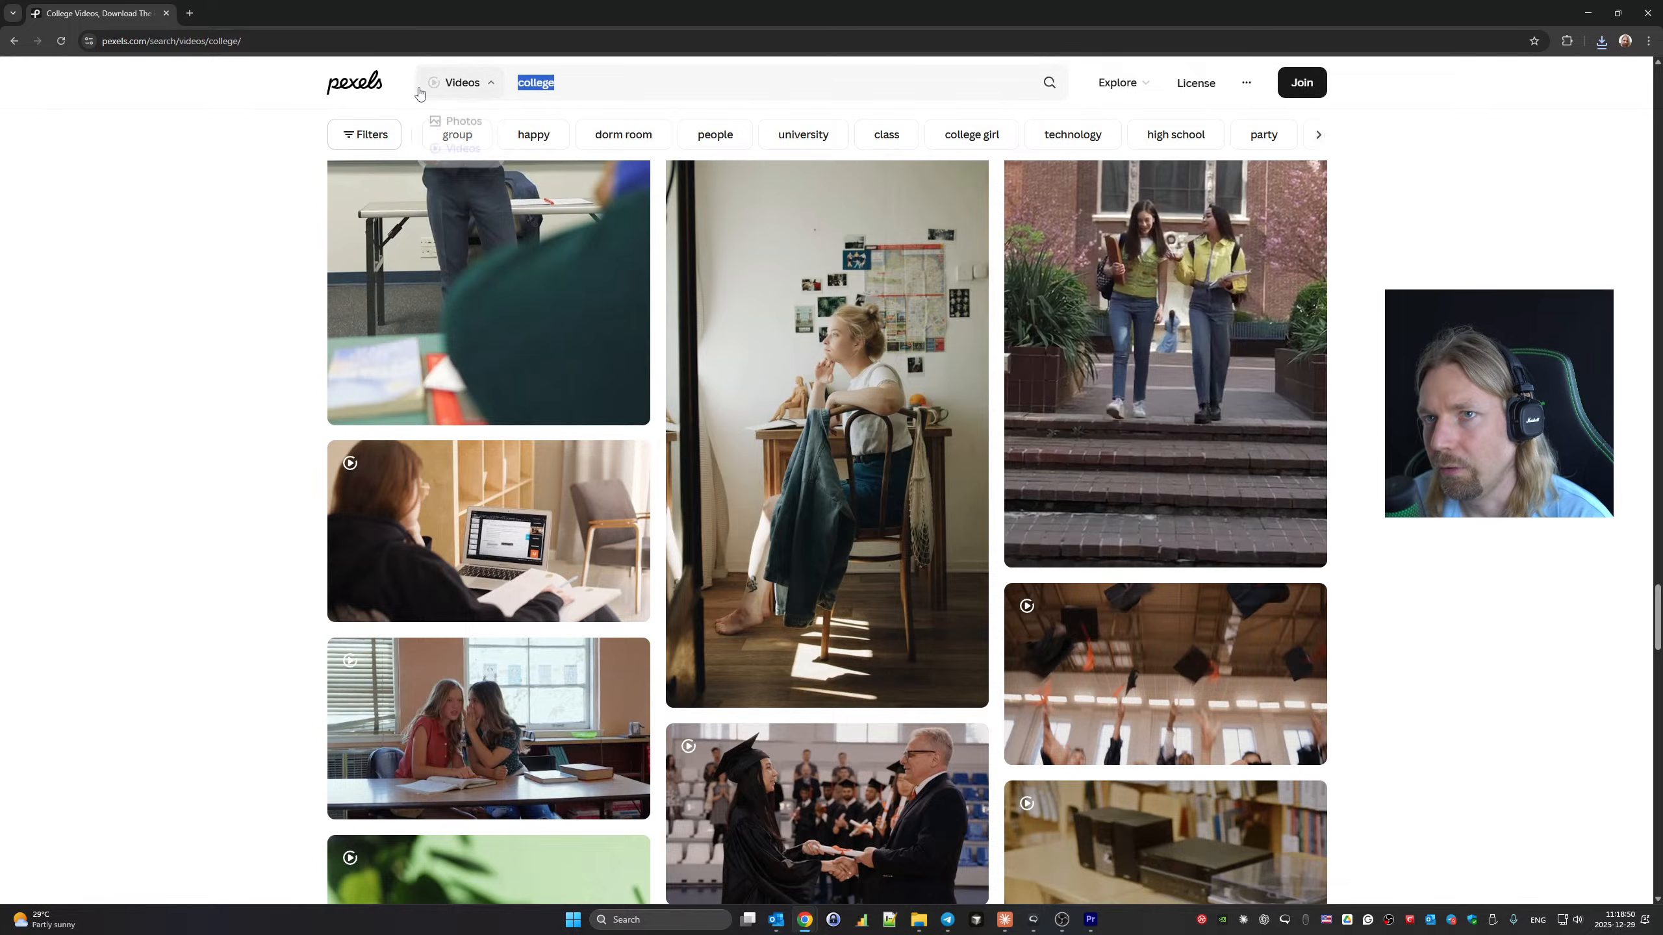
type("job")
key("Return")
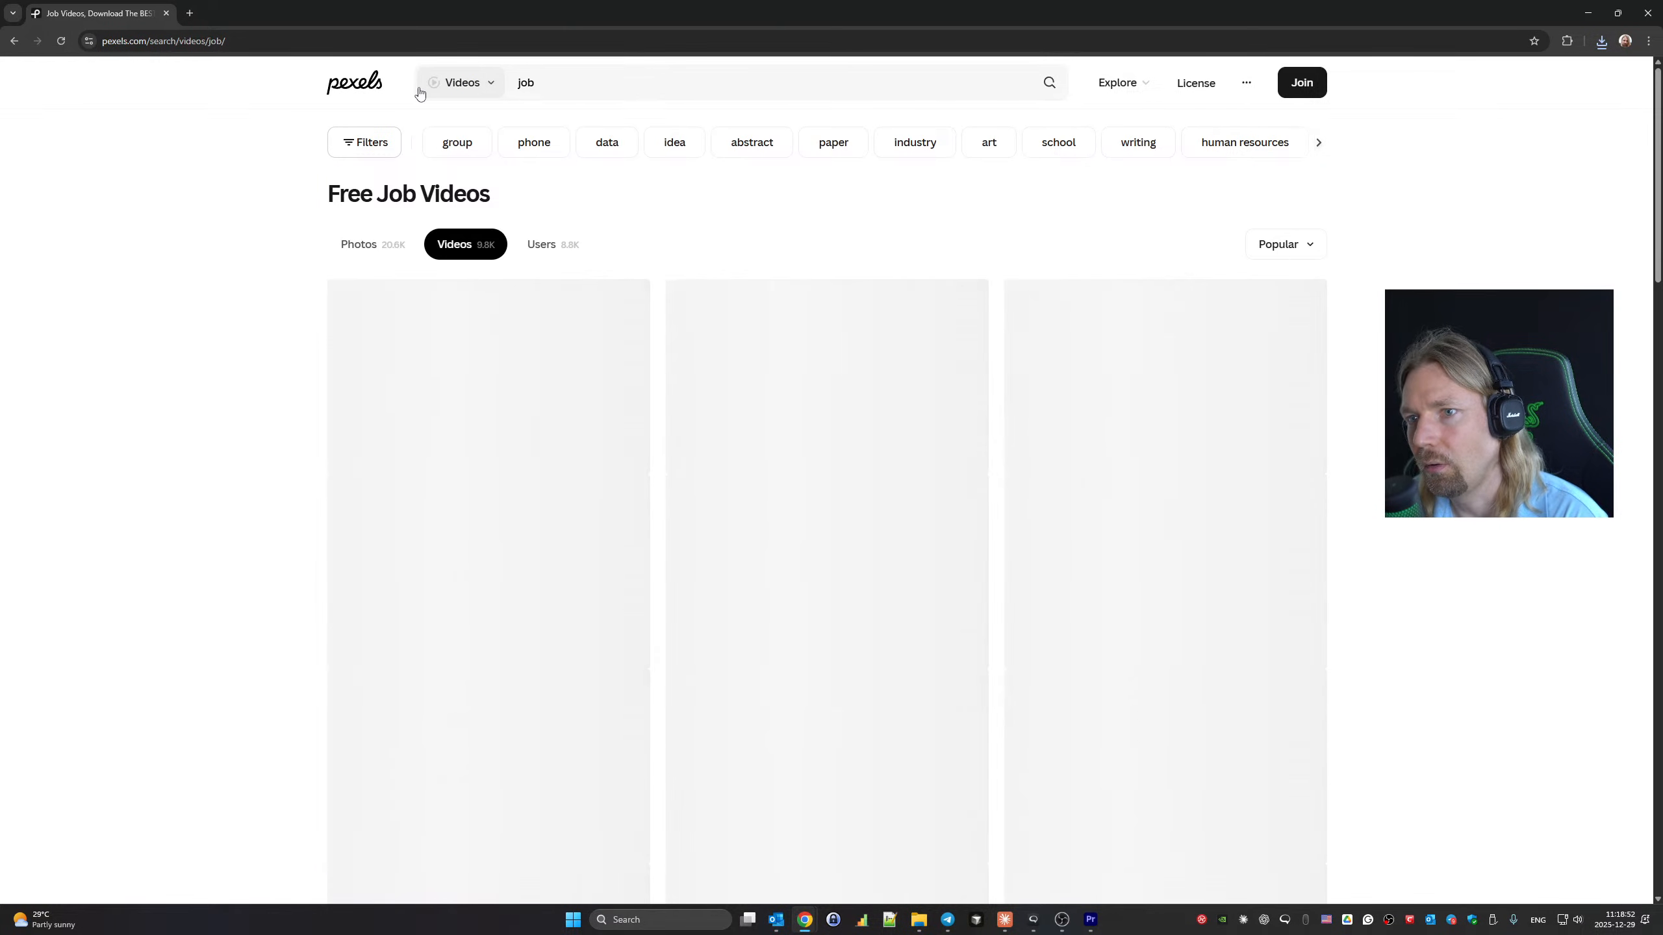
Download the horizontal clip of two women talking while walking in an office, and look through more job results.
scroll(719, 363, "down", 4)
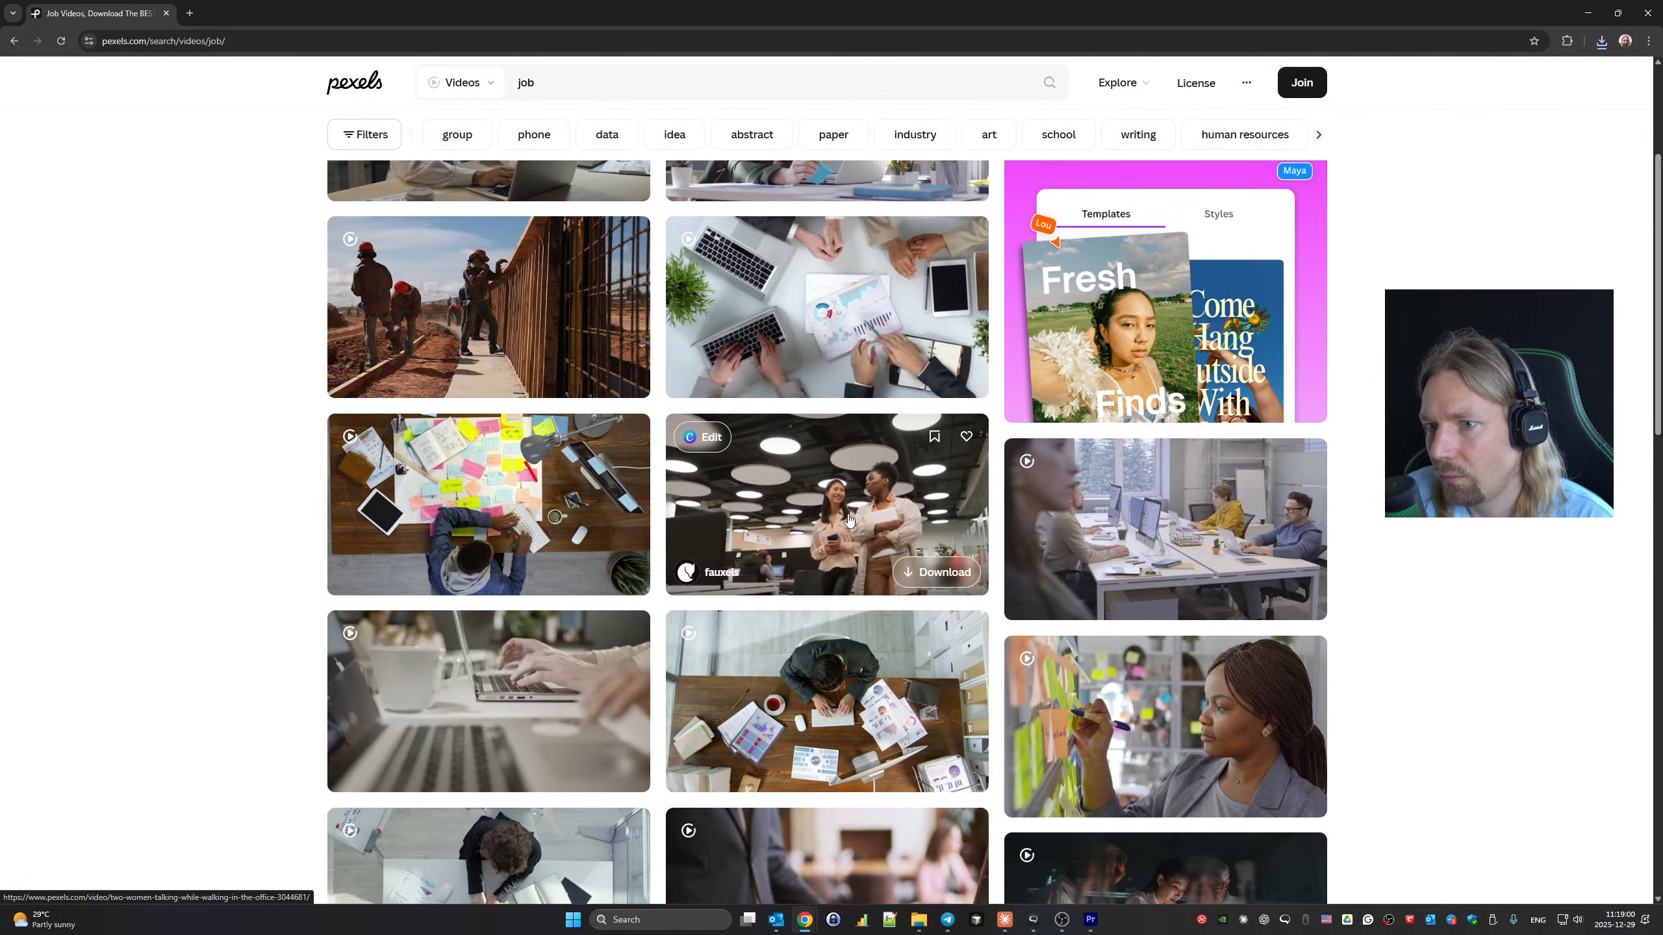
left_click(936, 572)
left_click(258, 538)
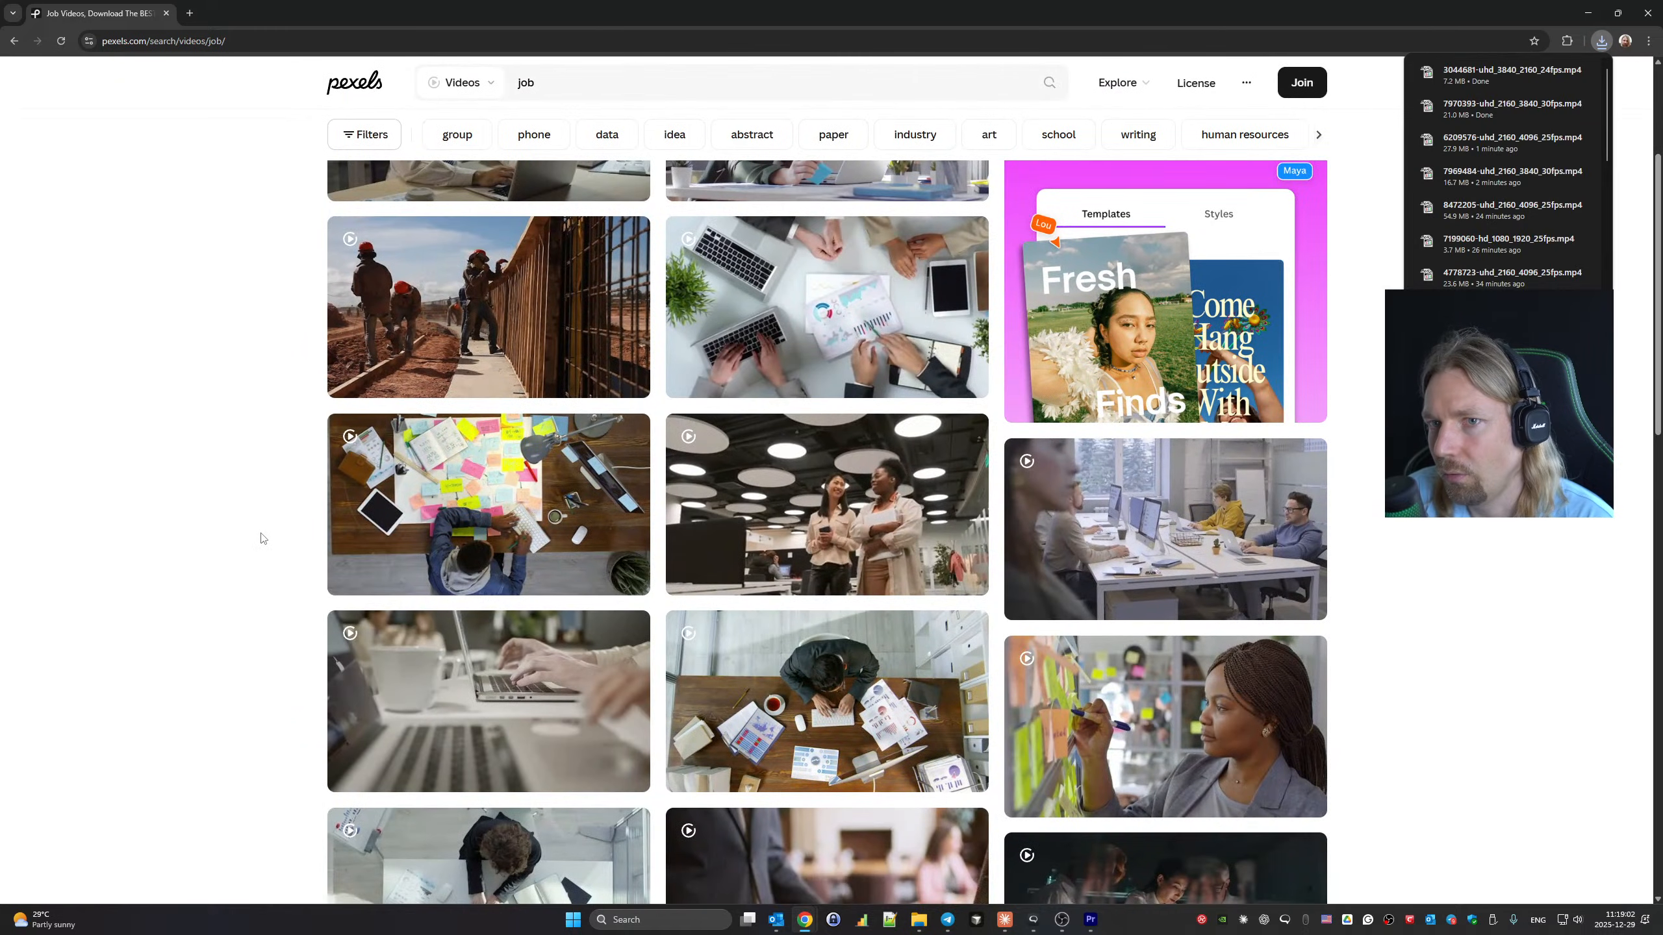
scroll(259, 538, "down", 5)
scroll(947, 557, "down", 2)
scroll(947, 556, "down", 3)
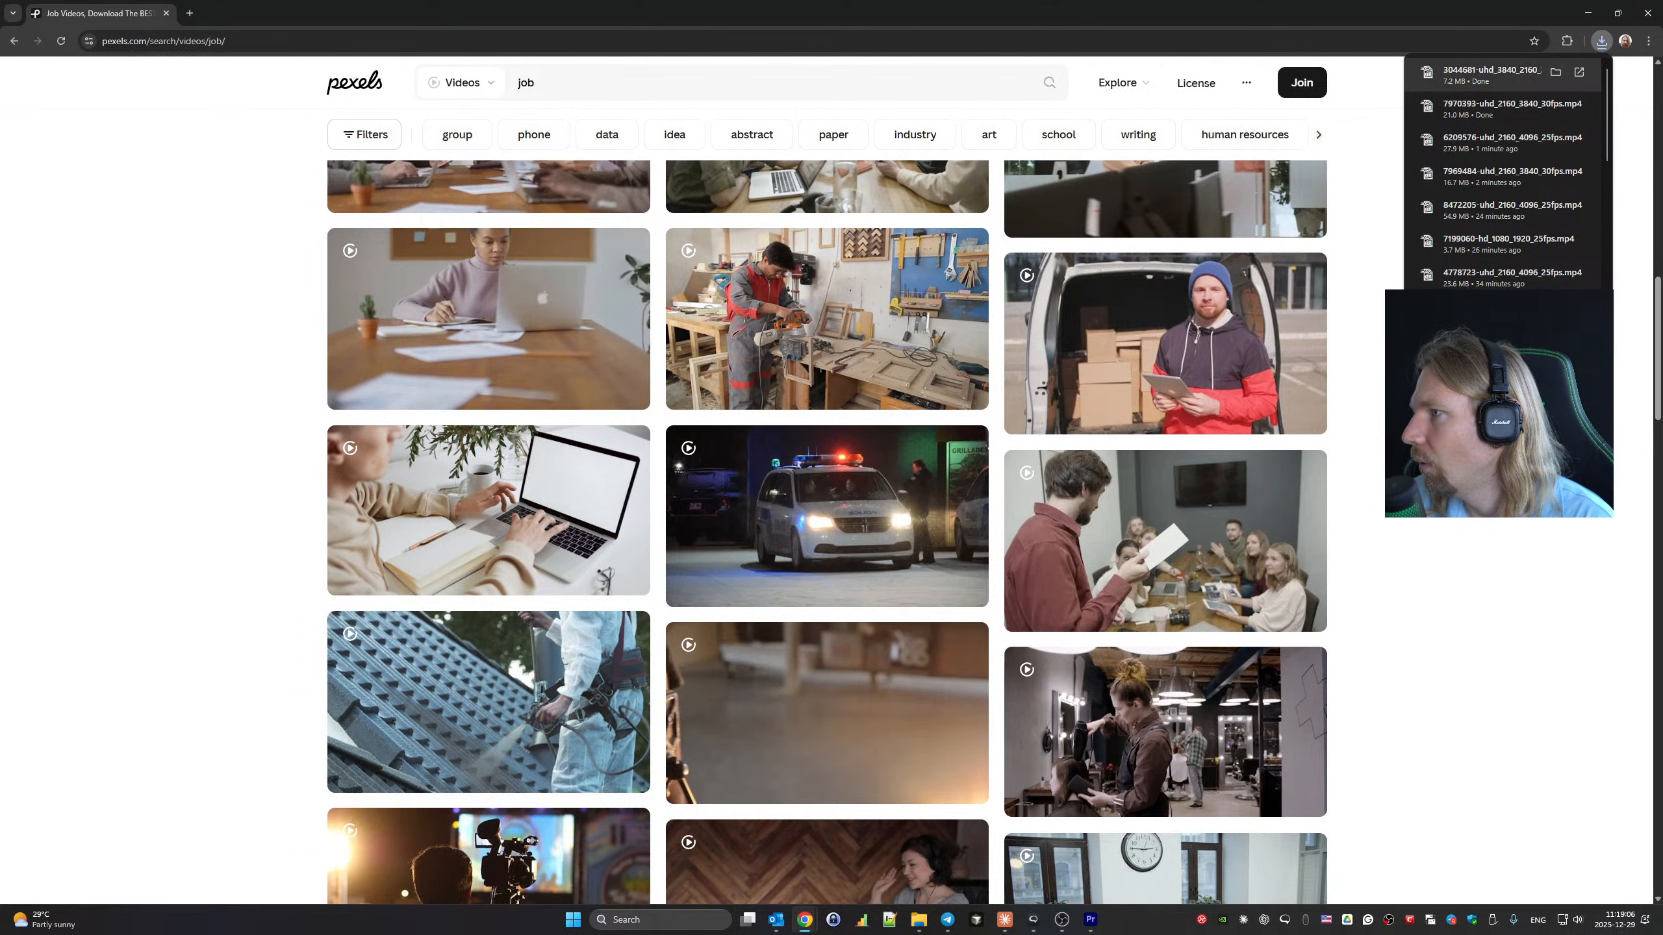
Bring the downloaded office clip from its folder into Premiere Pro on V3, starting at the word "Job".
left_click(1555, 74)
left_click(1091, 921)
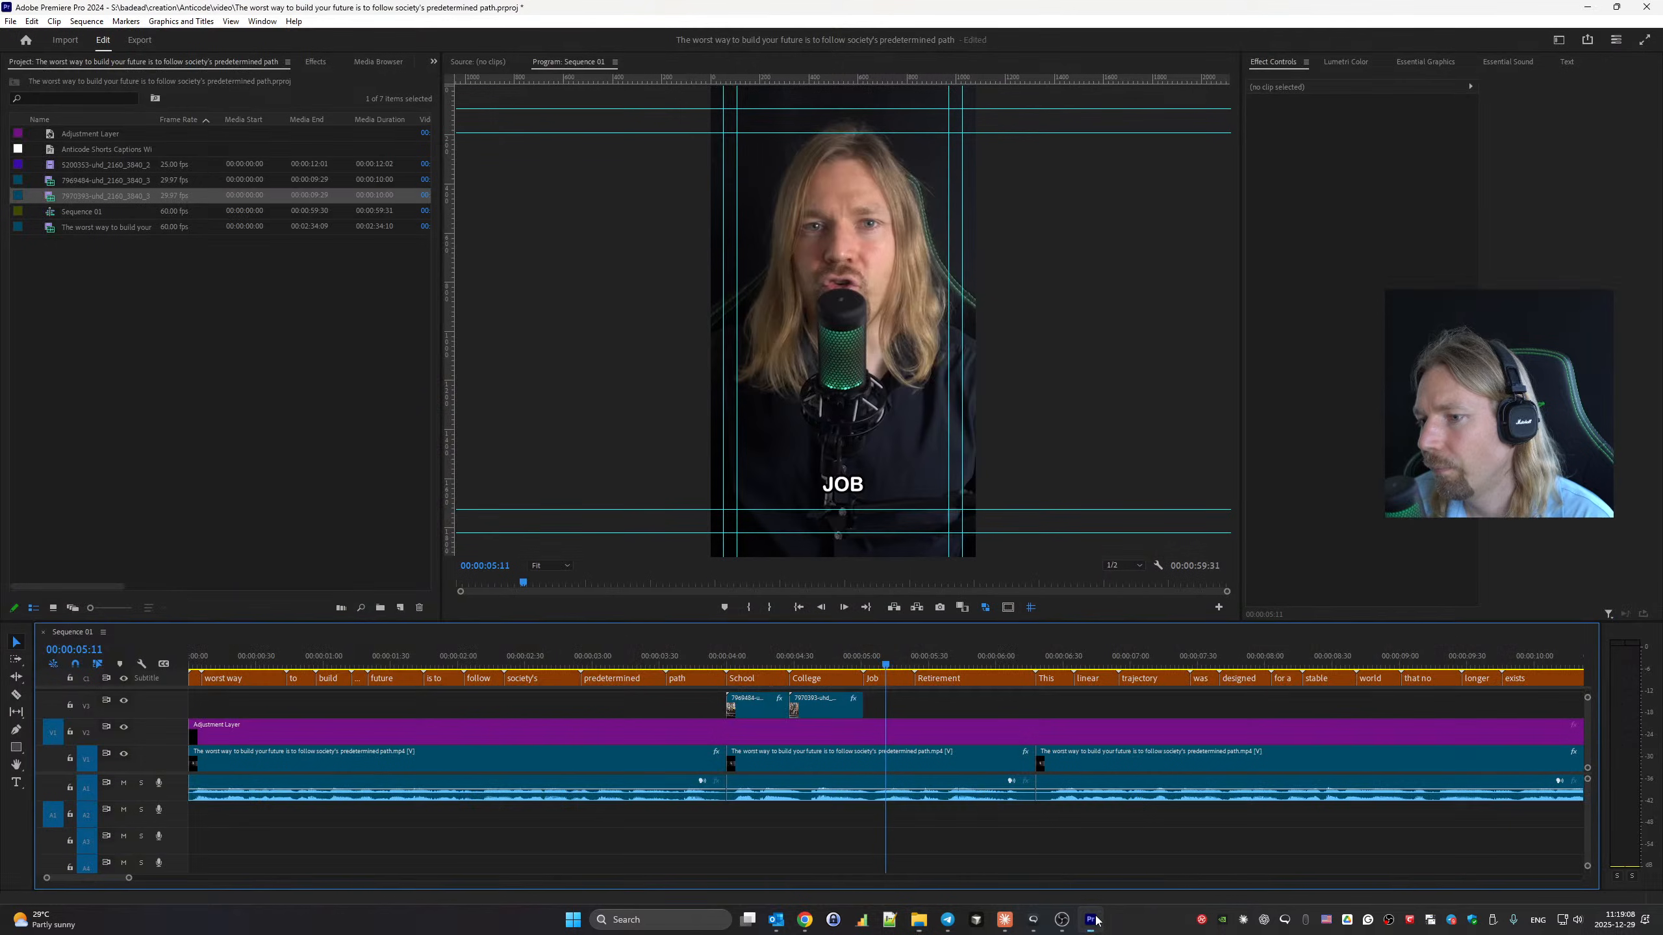
left_click_drag(1091, 921, 872, 708)
Scale the office clip to 134 and set its horizontal position to 161 so both women fill the vertical frame.
left_click(899, 705)
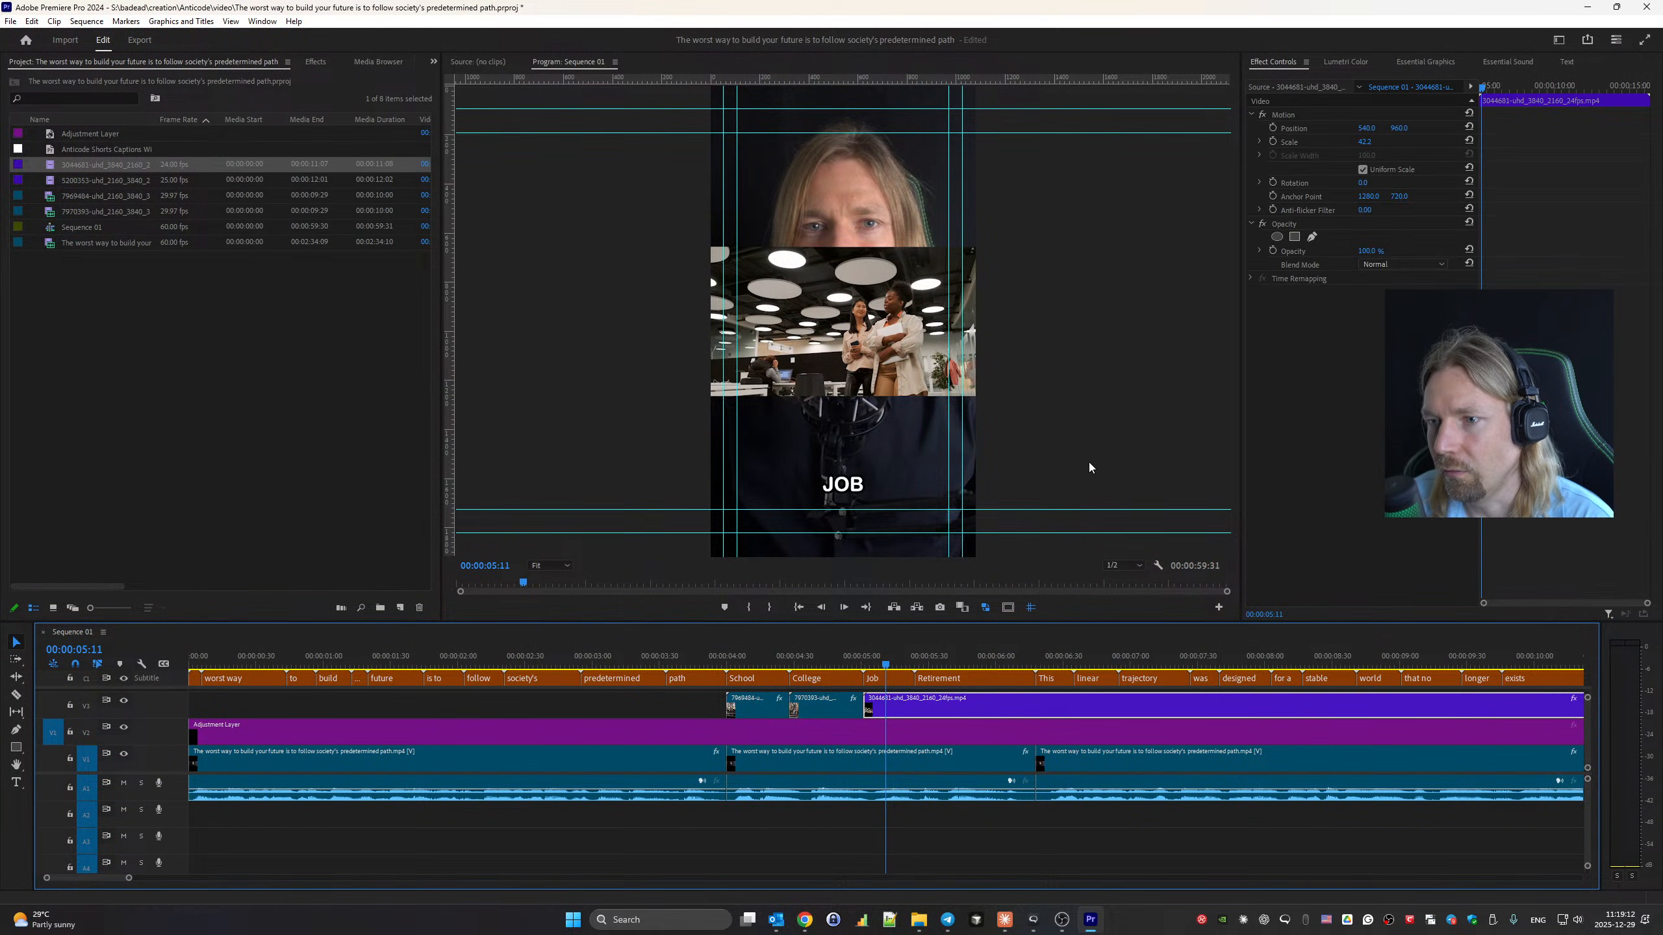
left_click(1368, 142)
type("100")
key("Return")
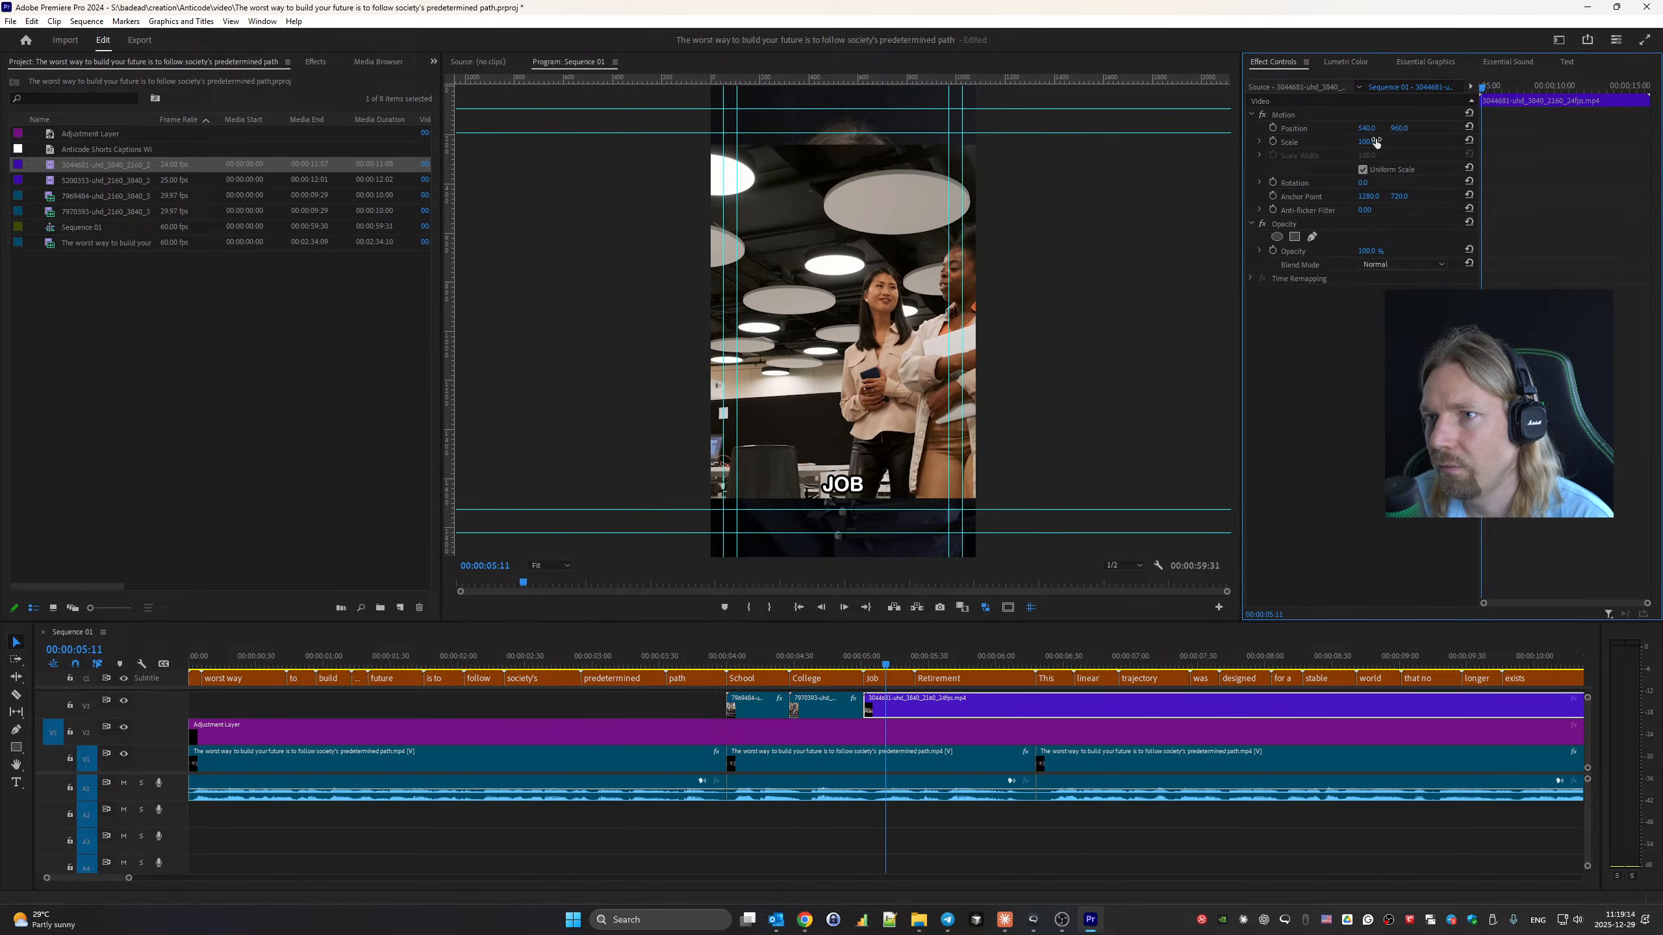
key("shift+Up")
key("shift+Up")
key("shift+Up")
key("Up")
key("Up")
key("Up")
key("Up")
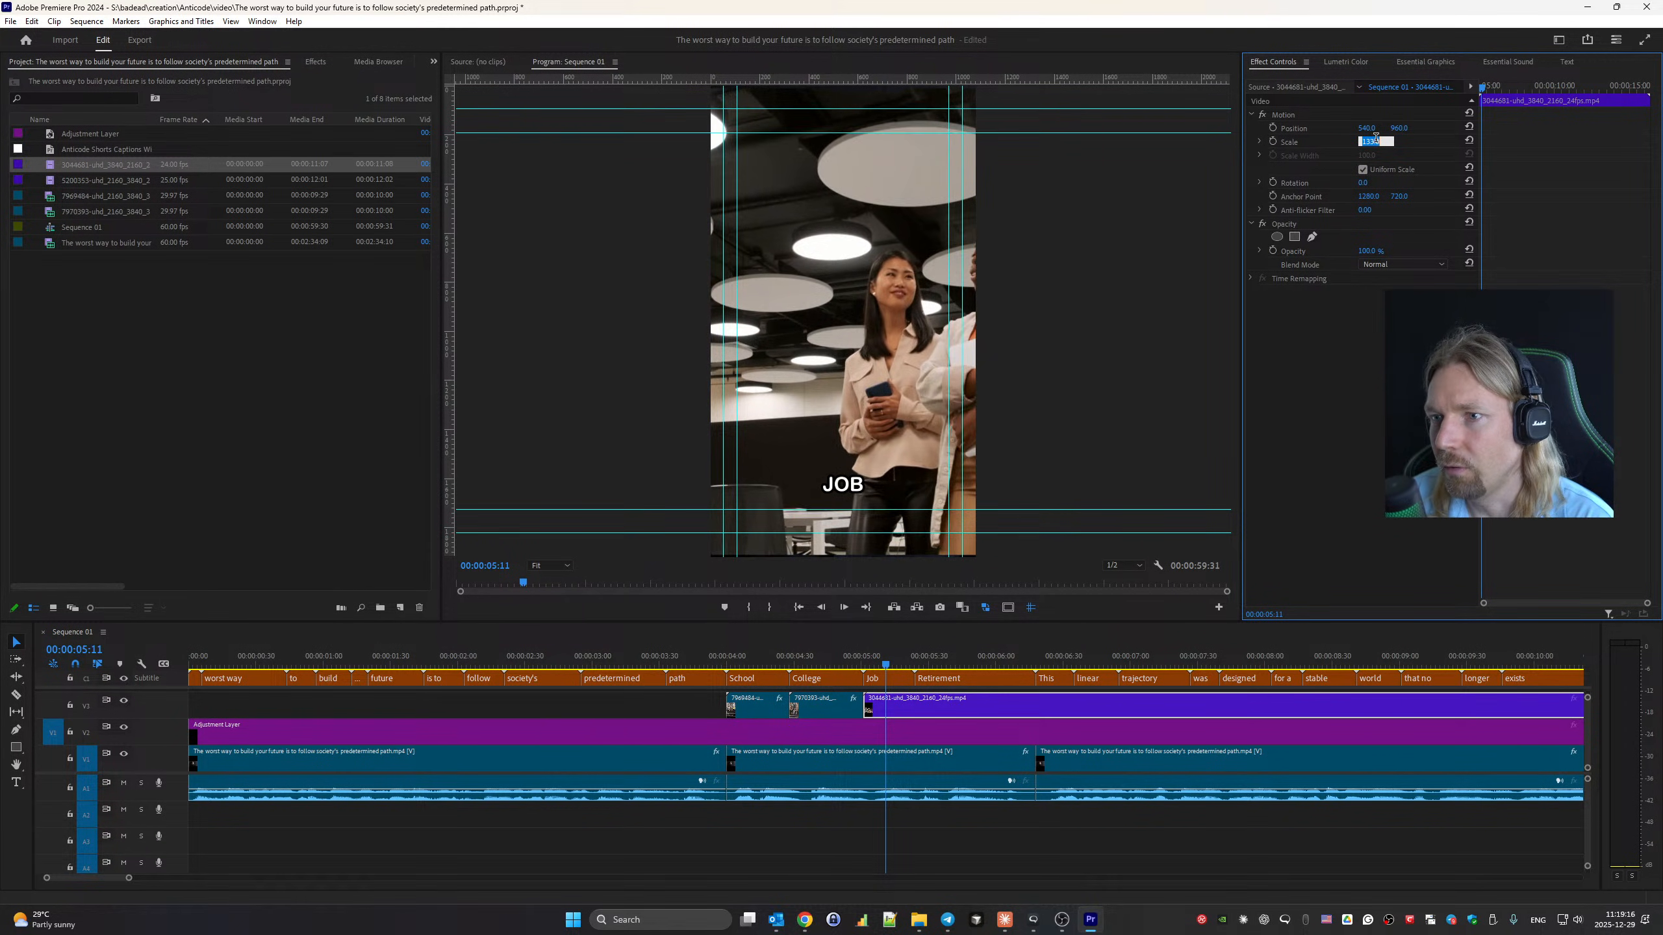
left_click_drag(1365, 129, 1063, 539)
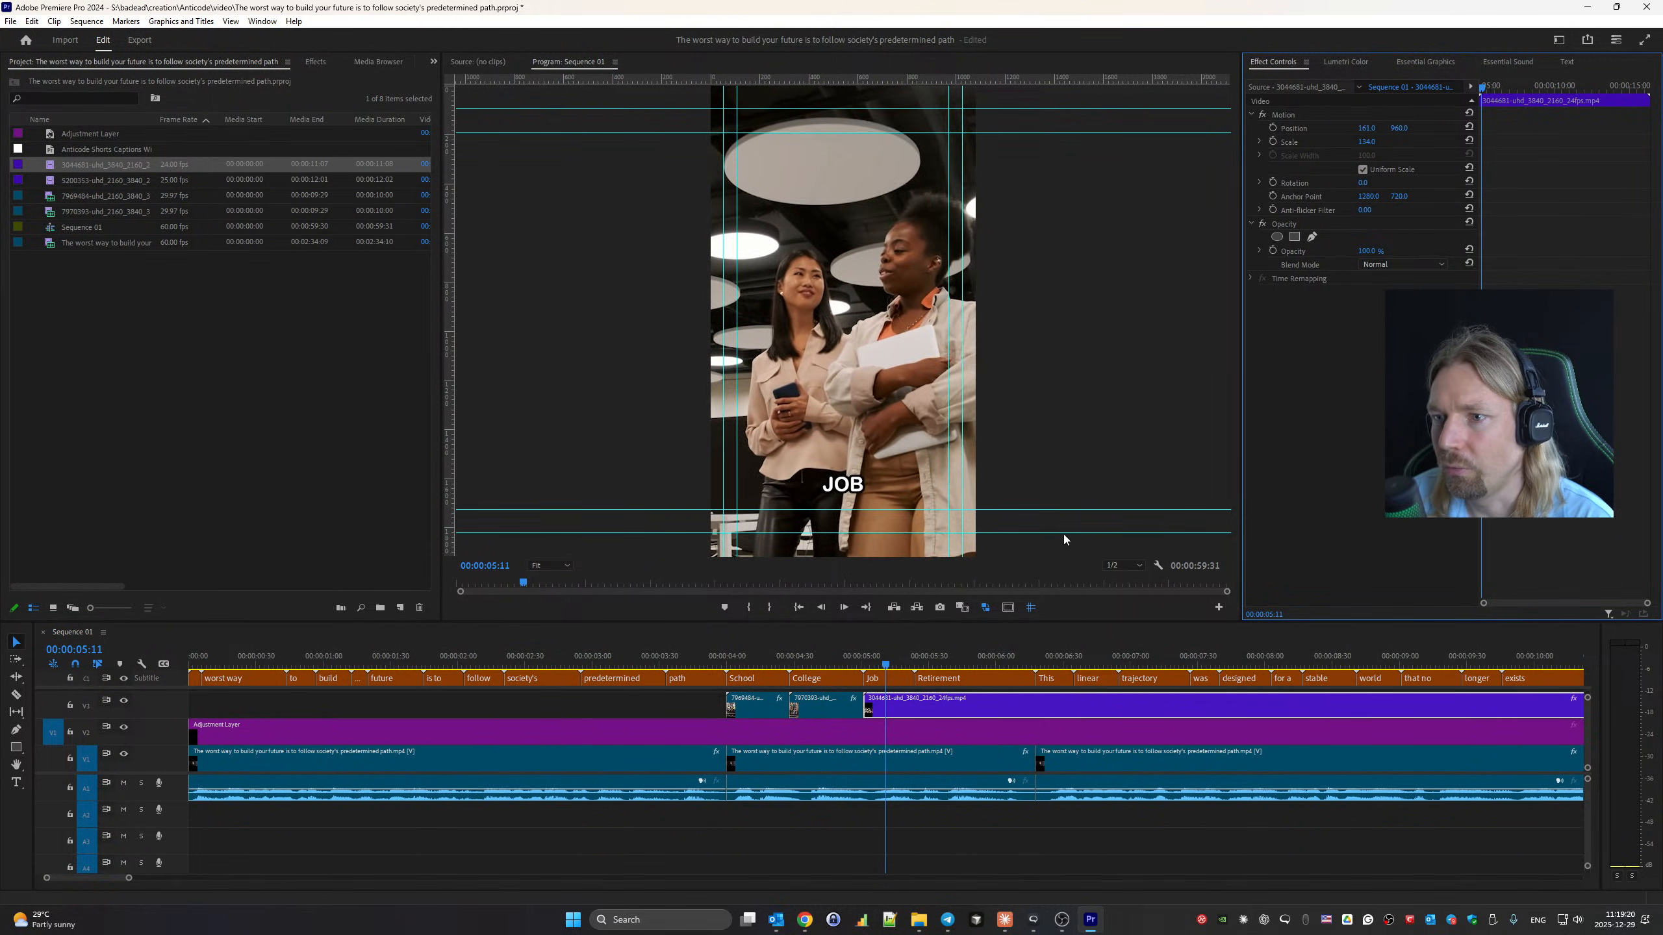
Cut the office clip on V3 where "Retirement" begins and delete the part after the cut.
left_click(918, 706)
key("v")
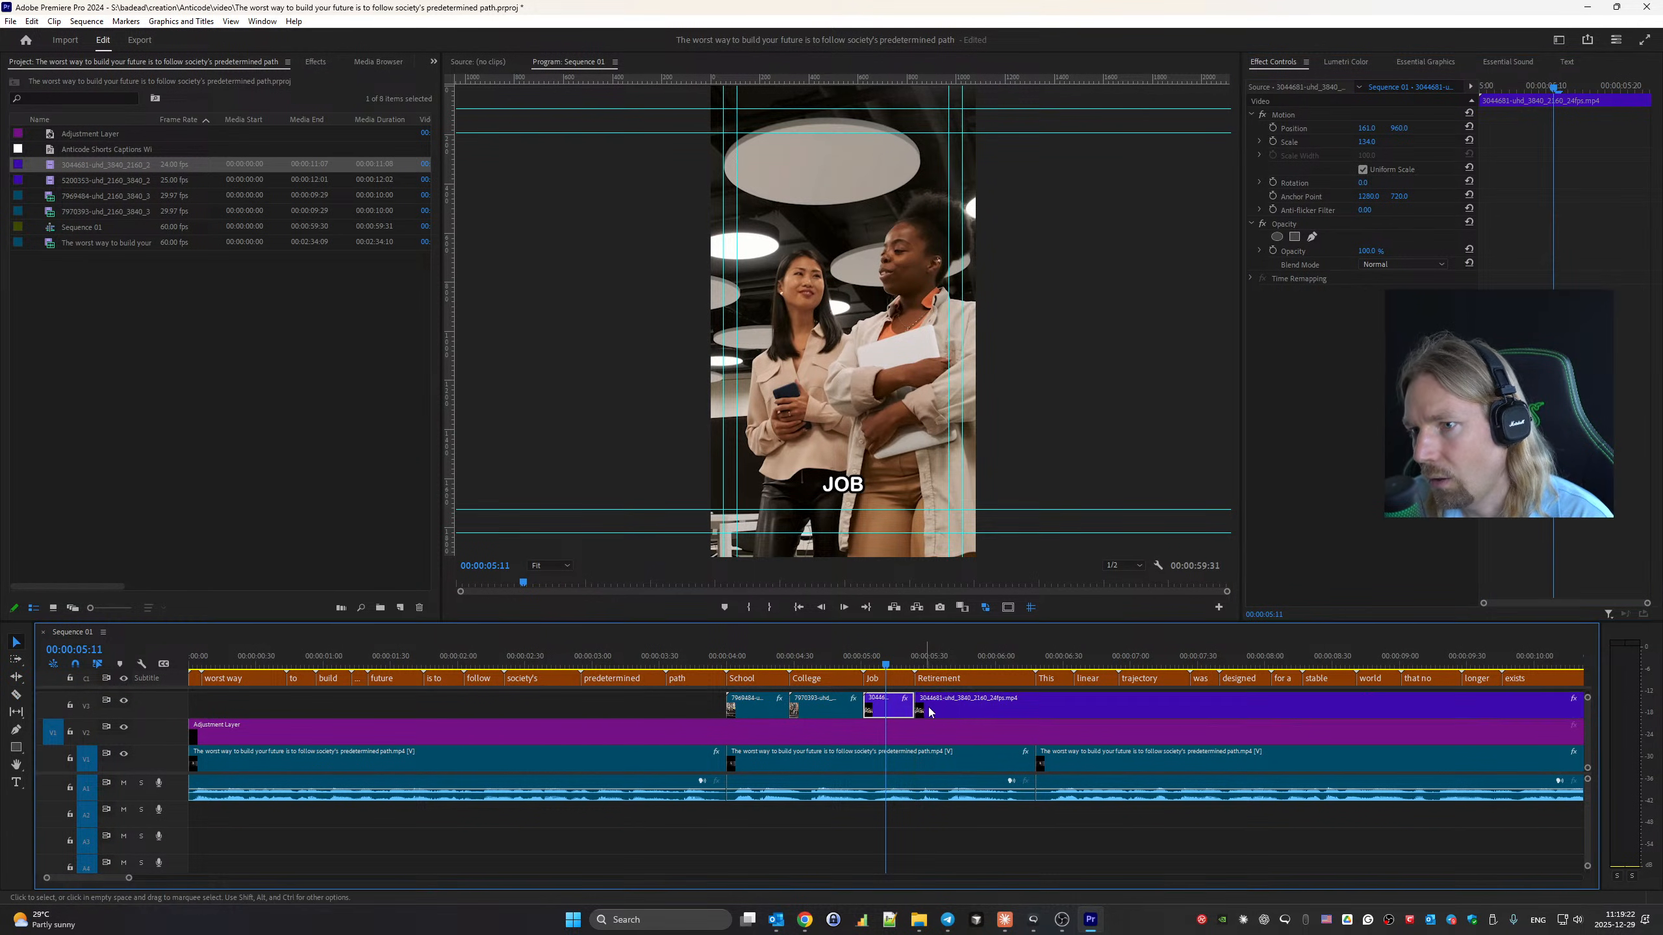
key("Delete")
Return to Pexels in Chrome, search its videos for "retirement" and look through the first results.
mouse_move(801, 921)
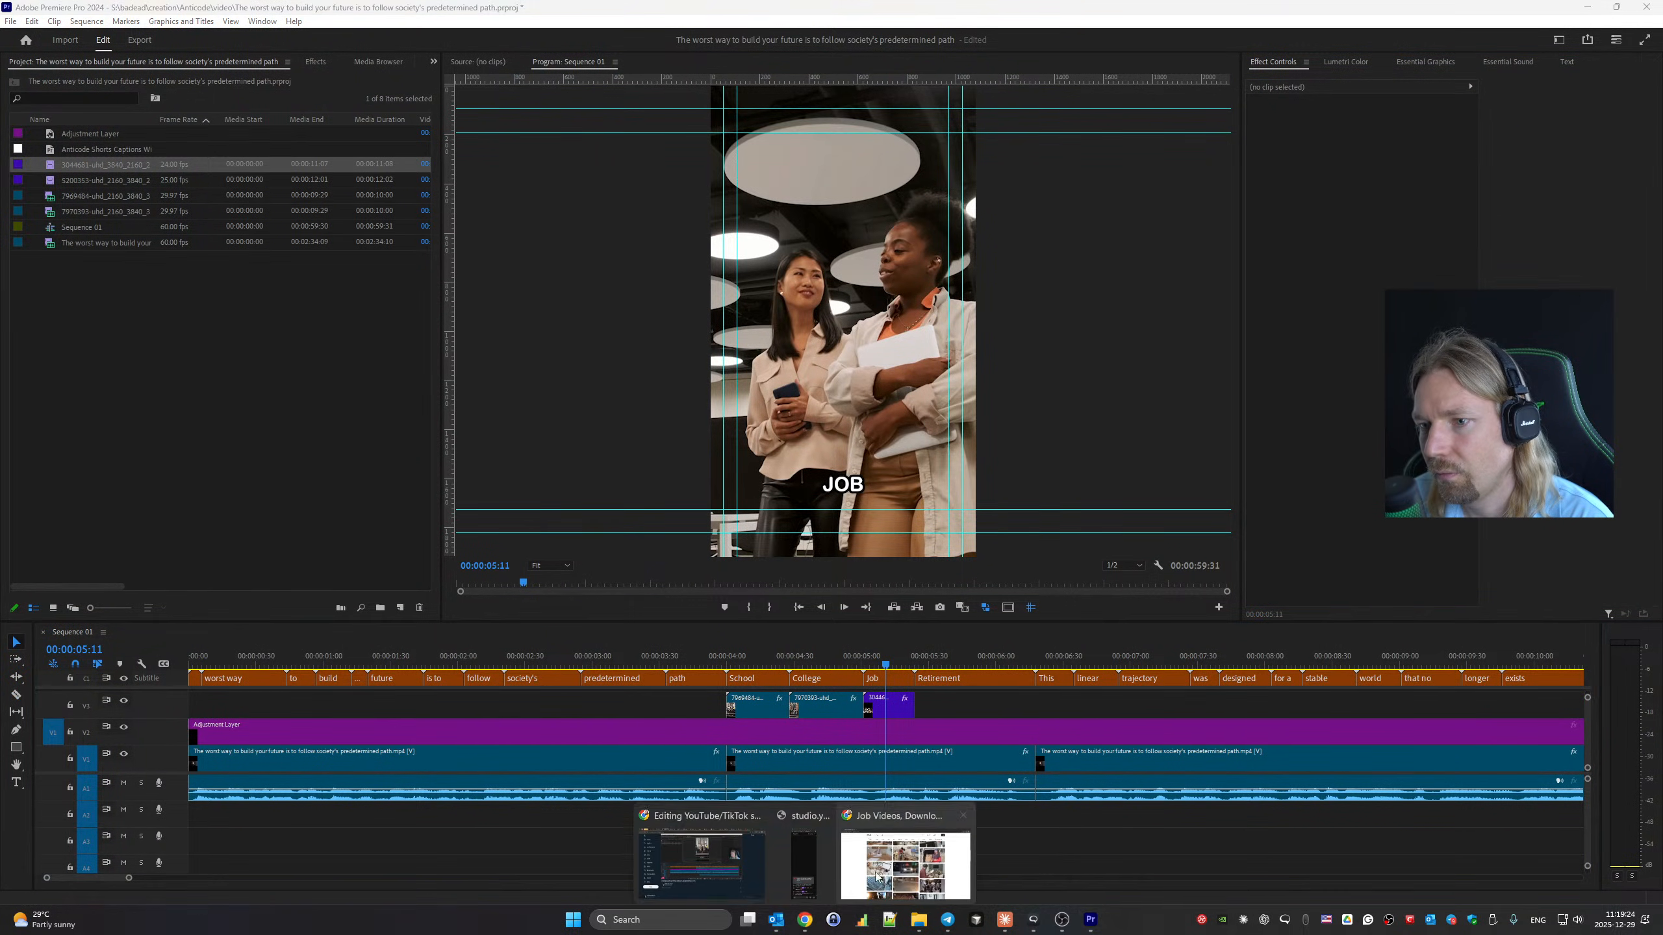
left_click(687, 852)
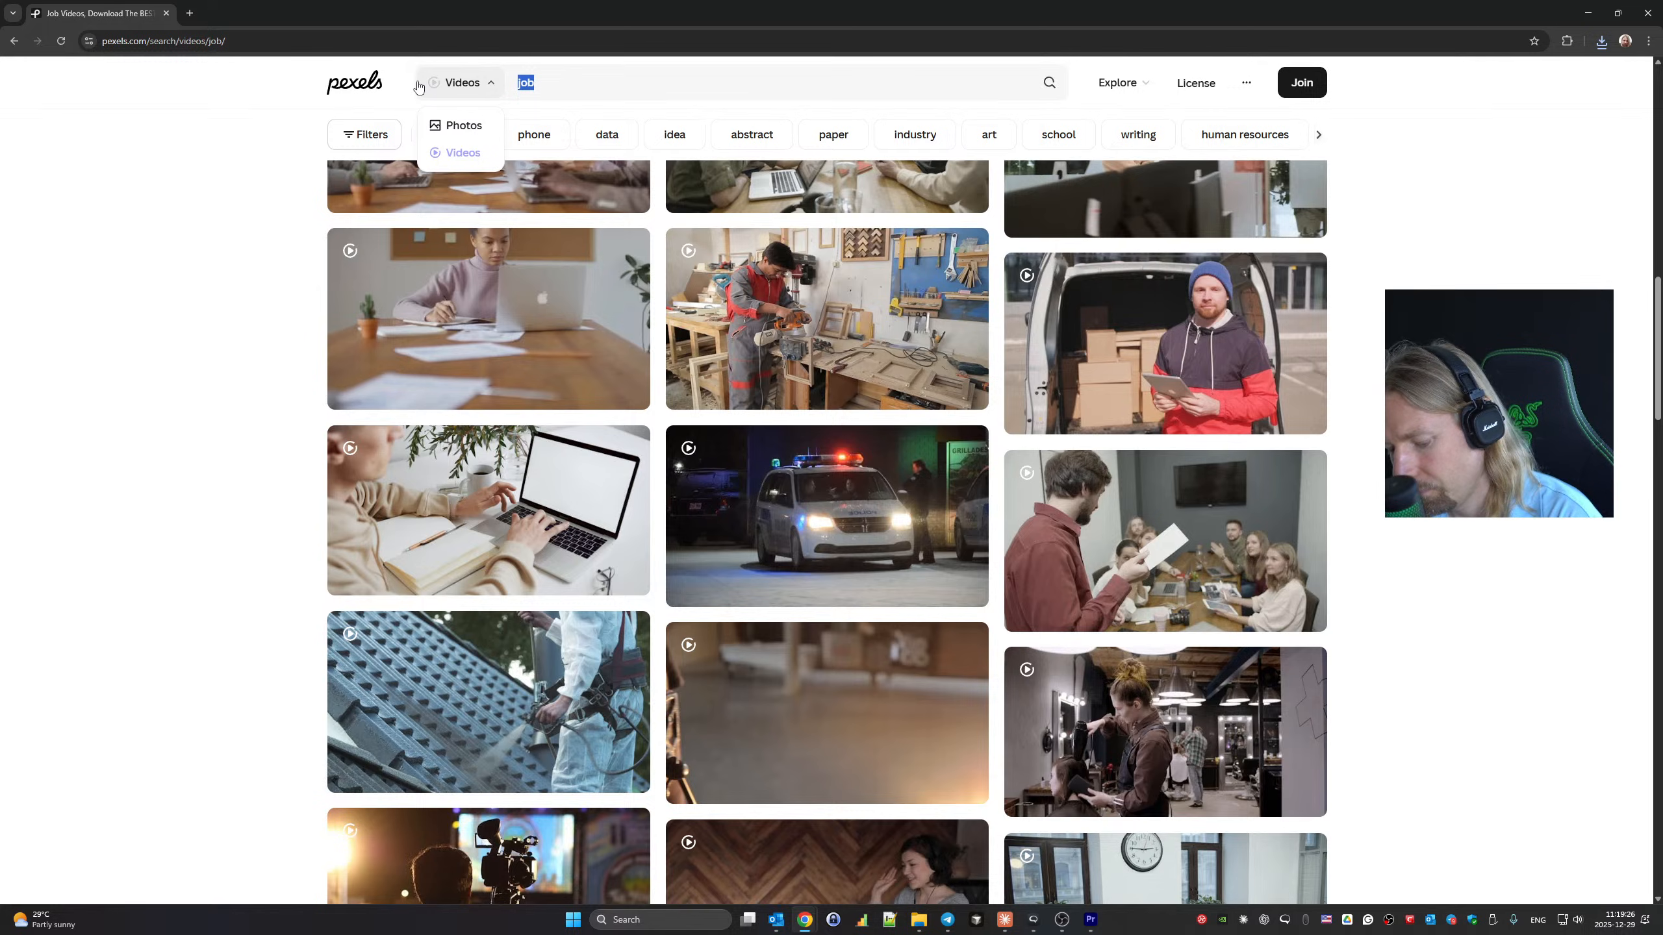
type("retire")
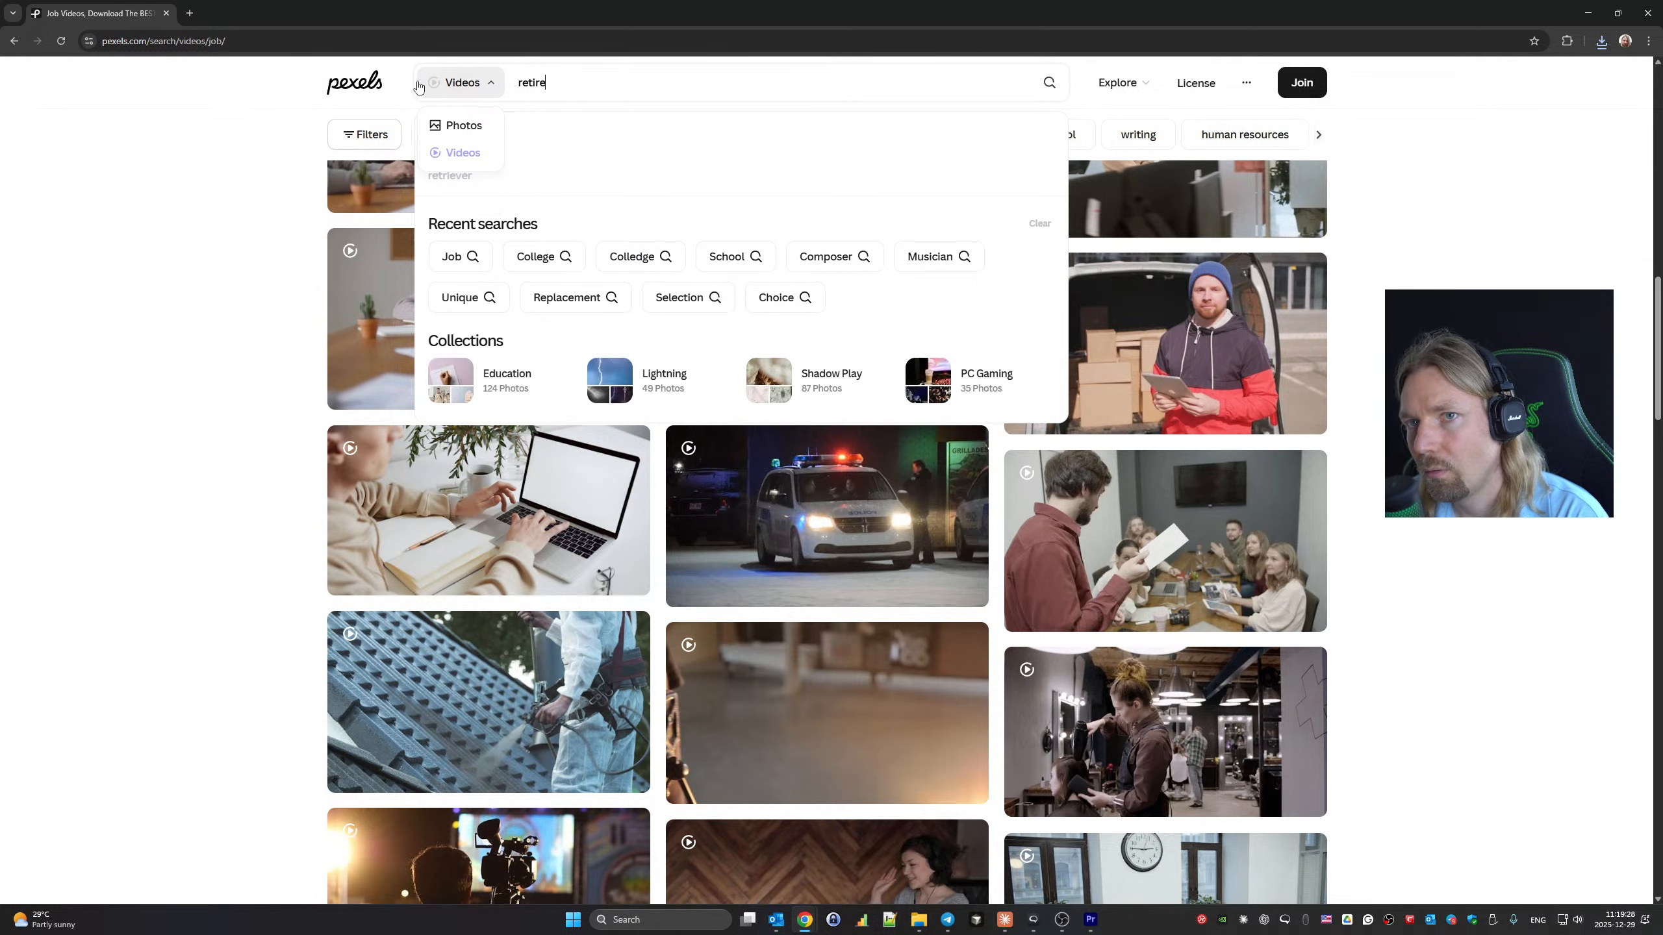
type("m")
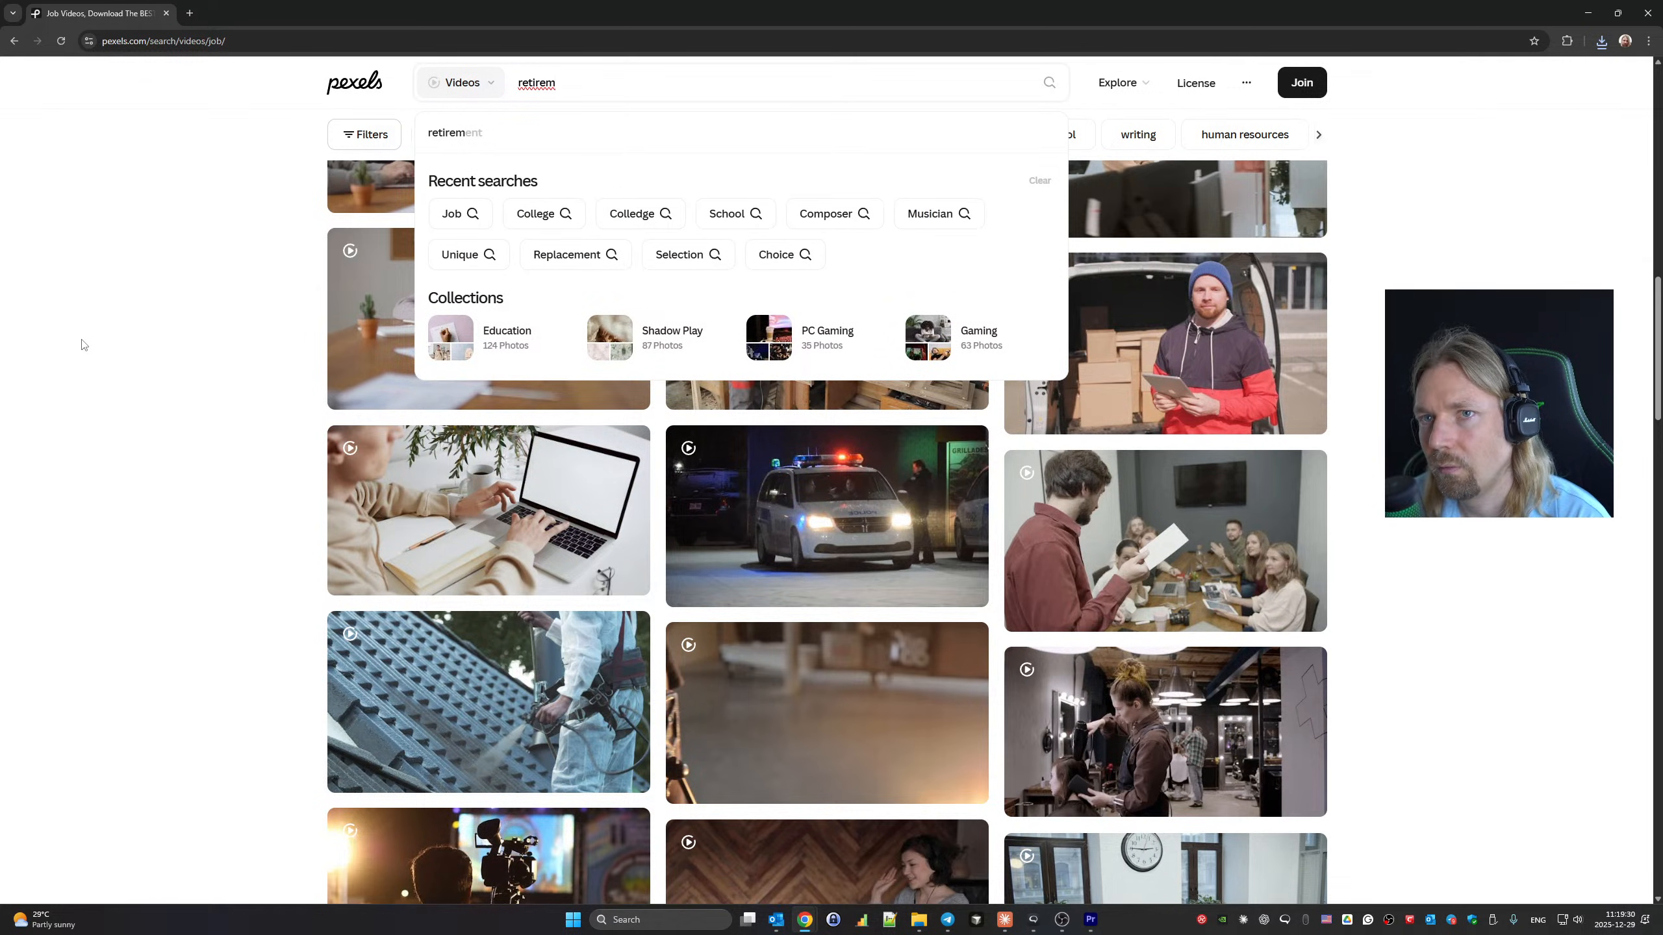
left_click(459, 134)
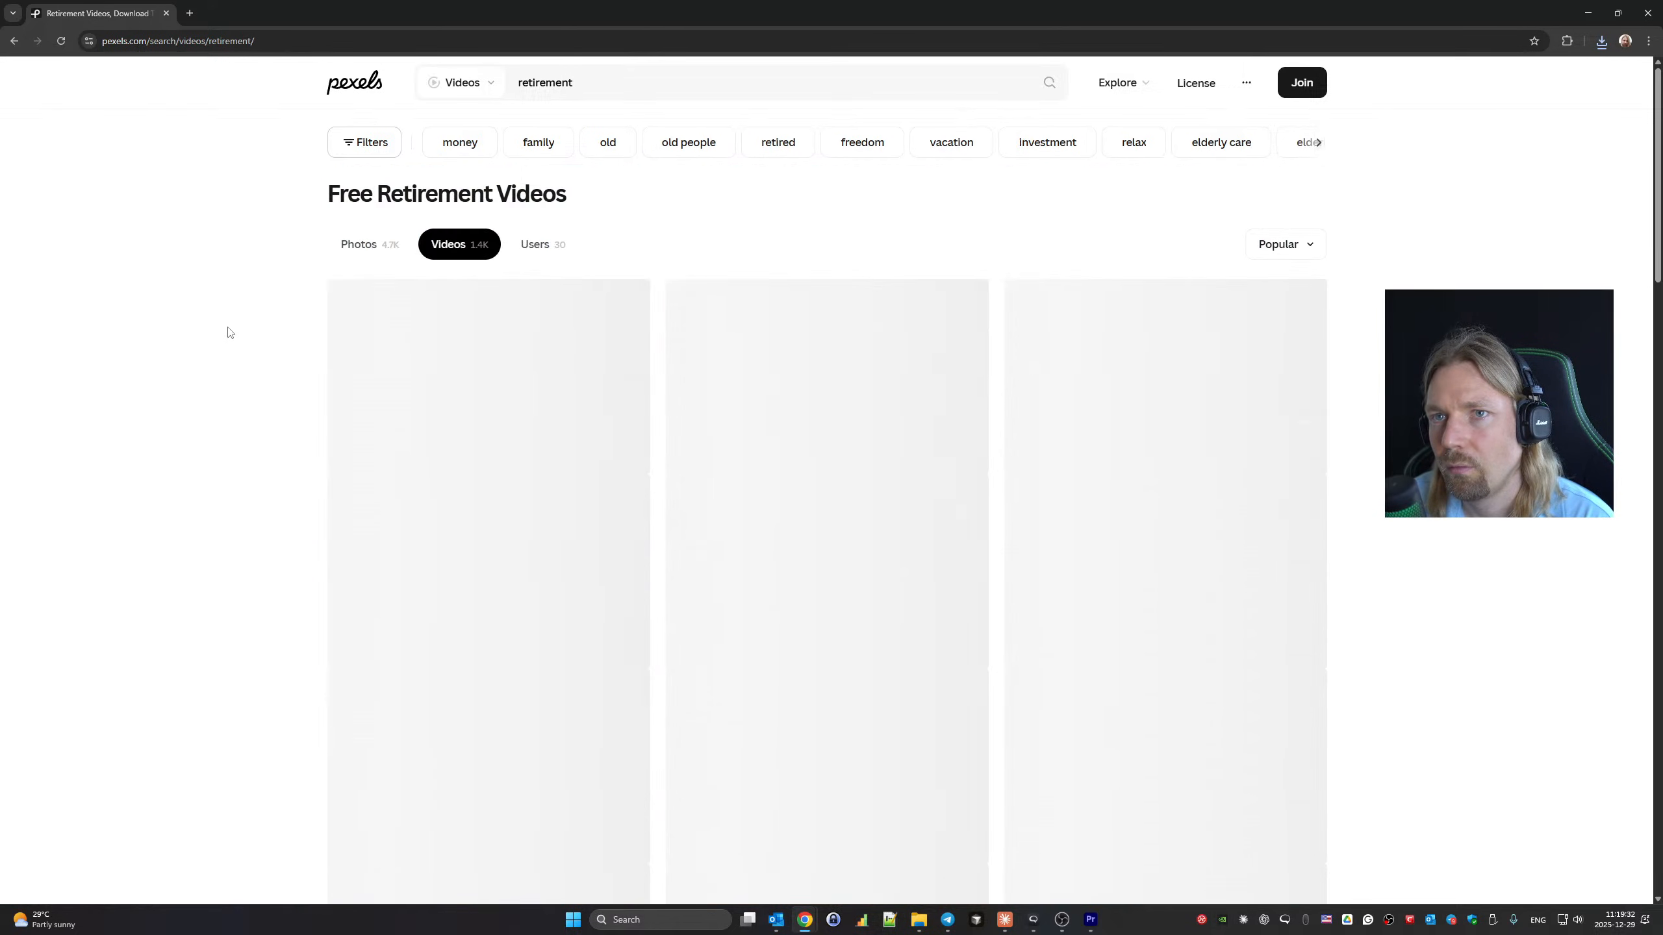
scroll(459, 412, "down", 4)
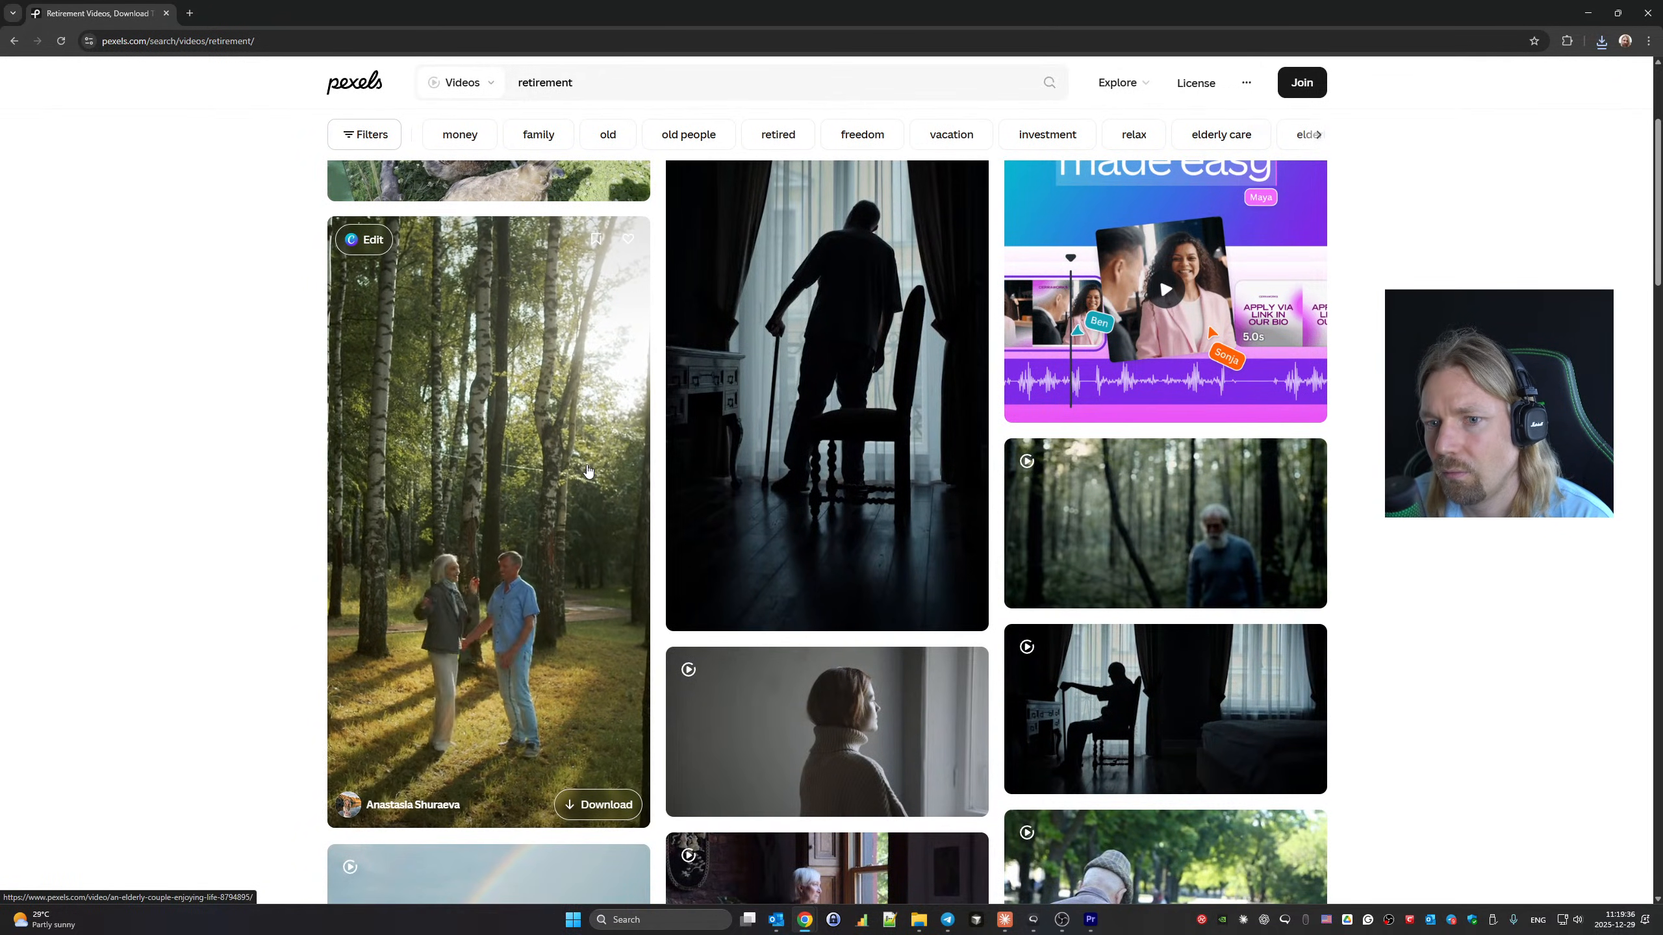
Find the vertical clip of an older couple walking across a park lawn in the retirement results and download it.
scroll(626, 463, "down", 8)
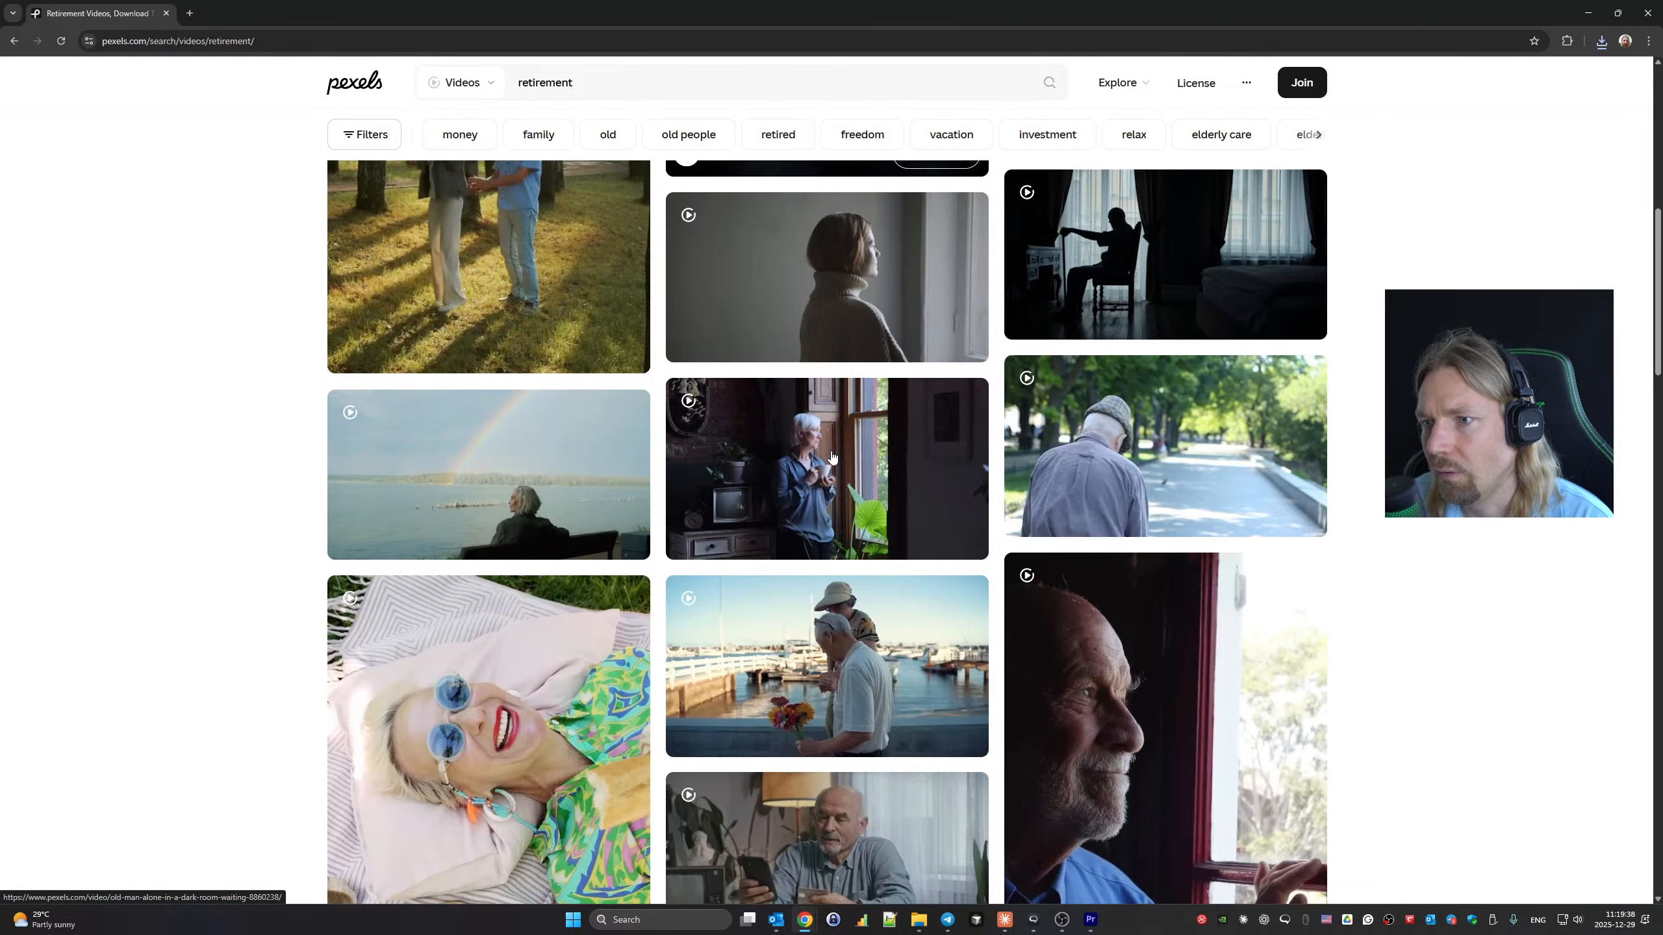
scroll(832, 457, "down", 10)
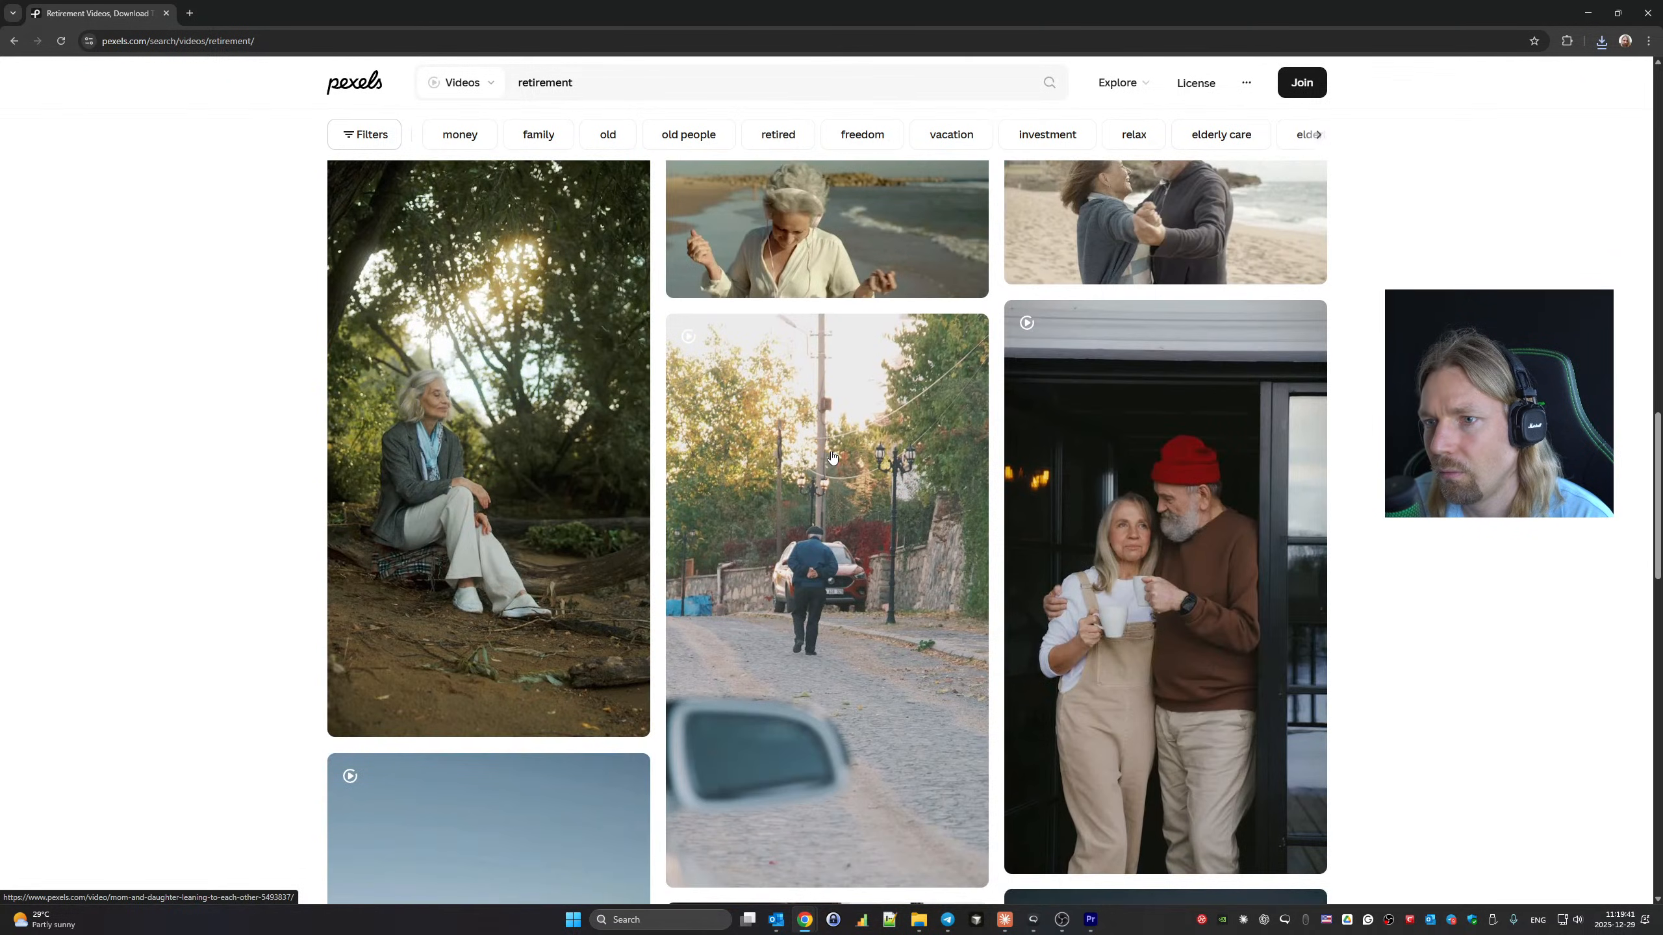
mouse_move(832, 457)
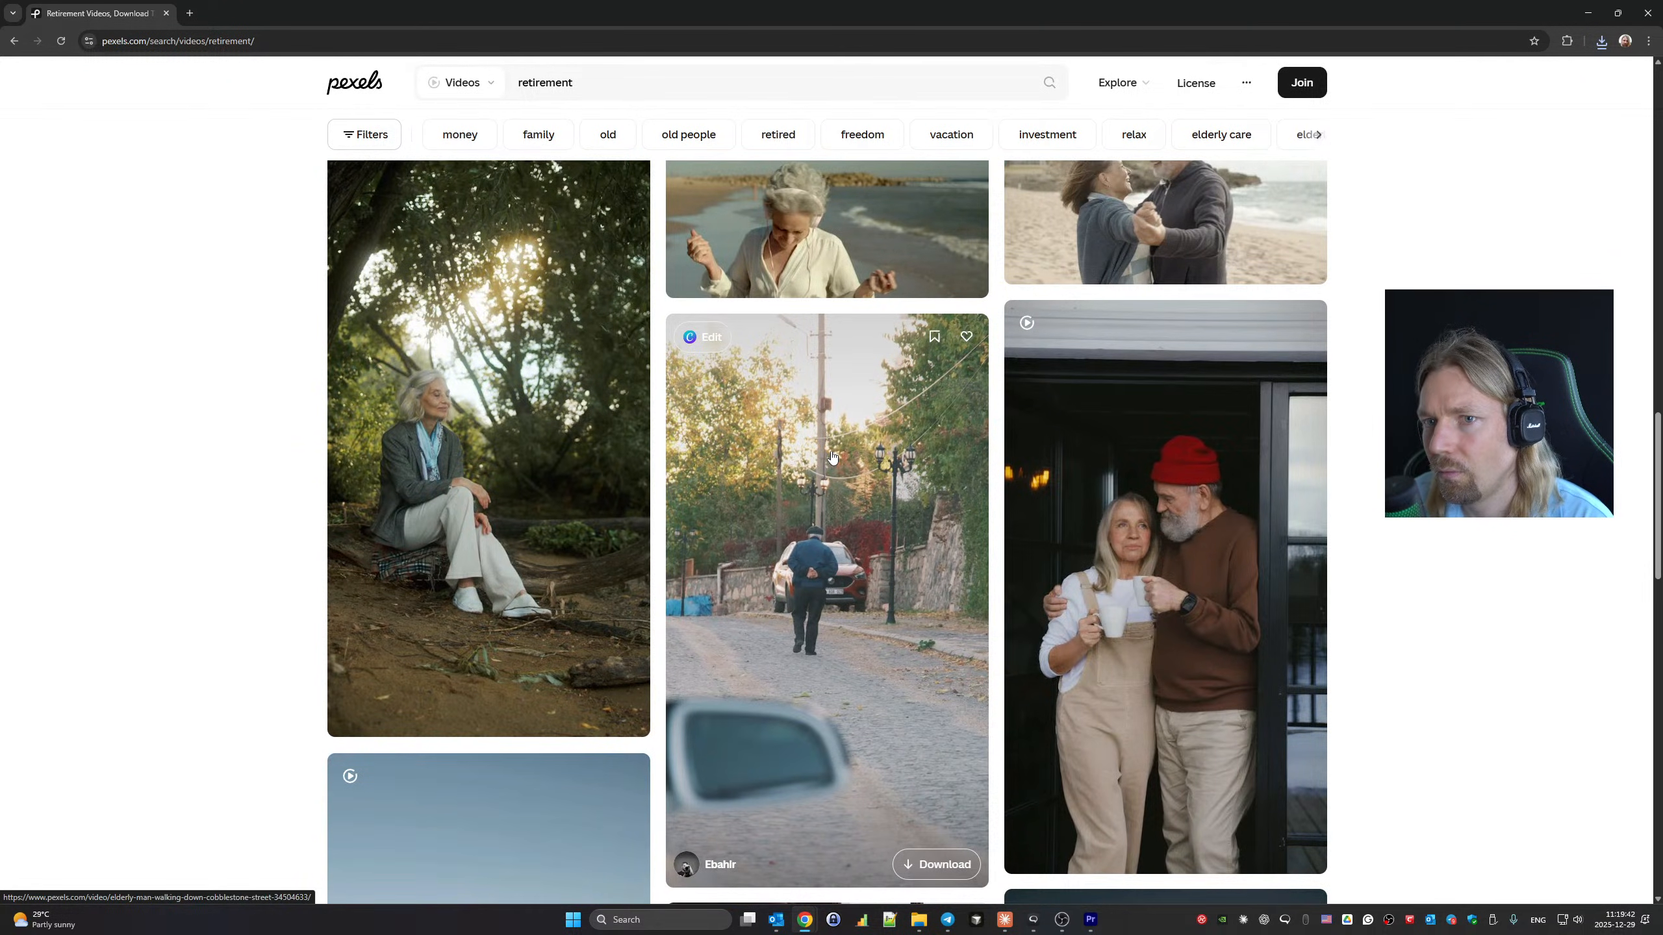
scroll(832, 457, "down", 6)
scroll(832, 457, "down", 6)
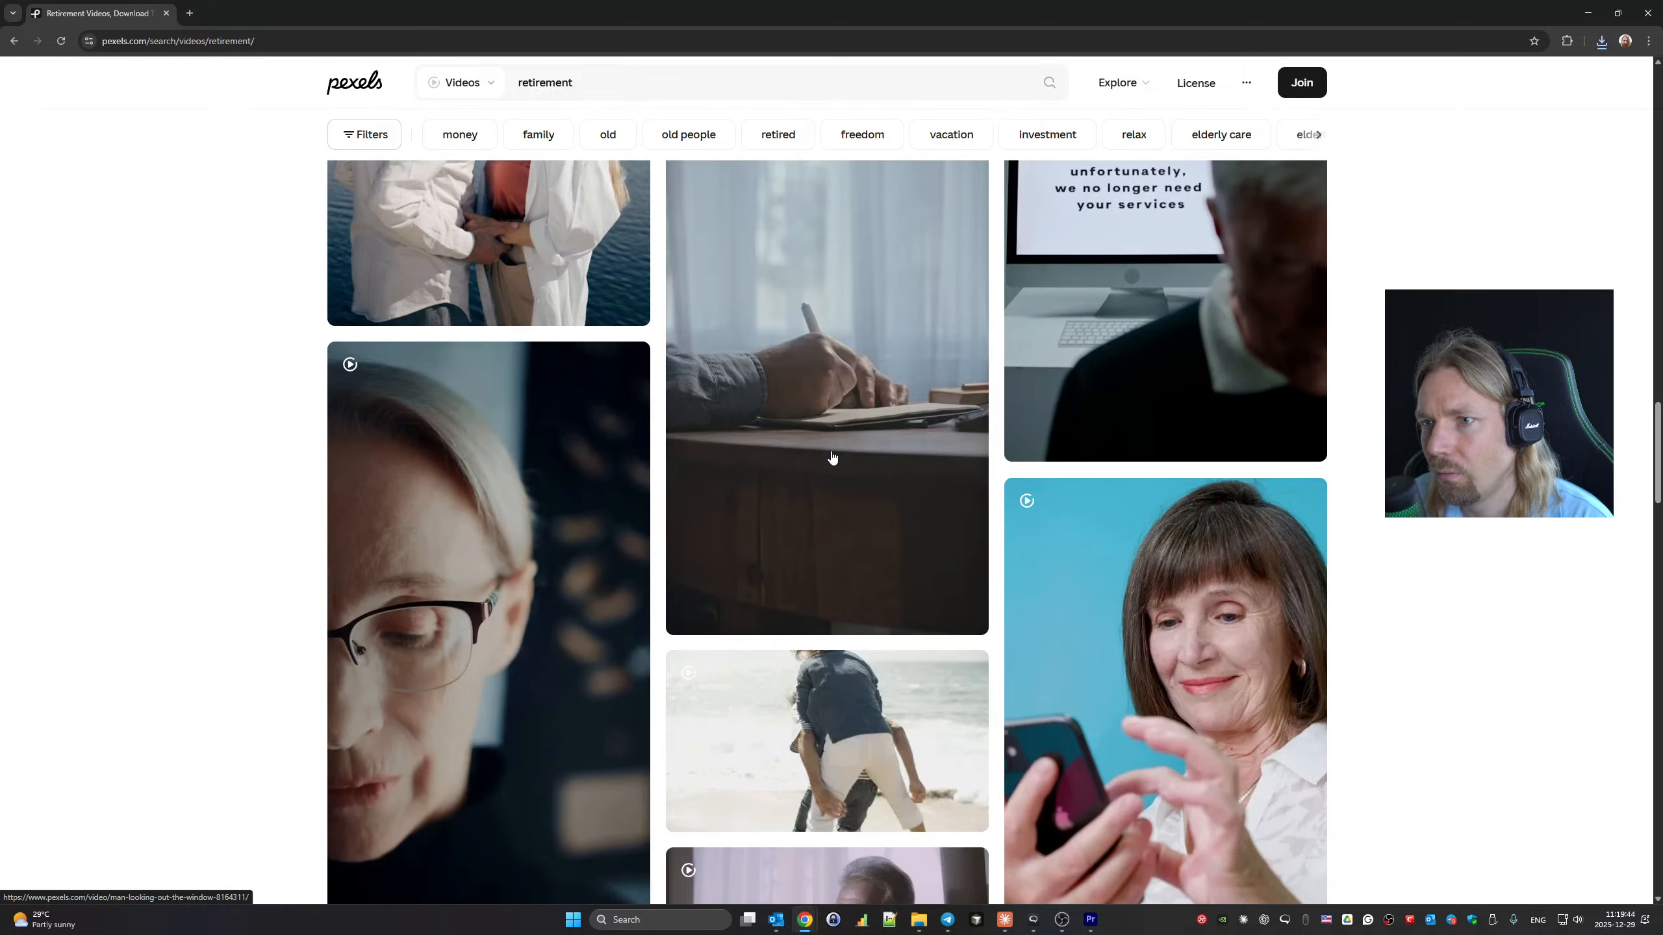
scroll(832, 457, "down", 7)
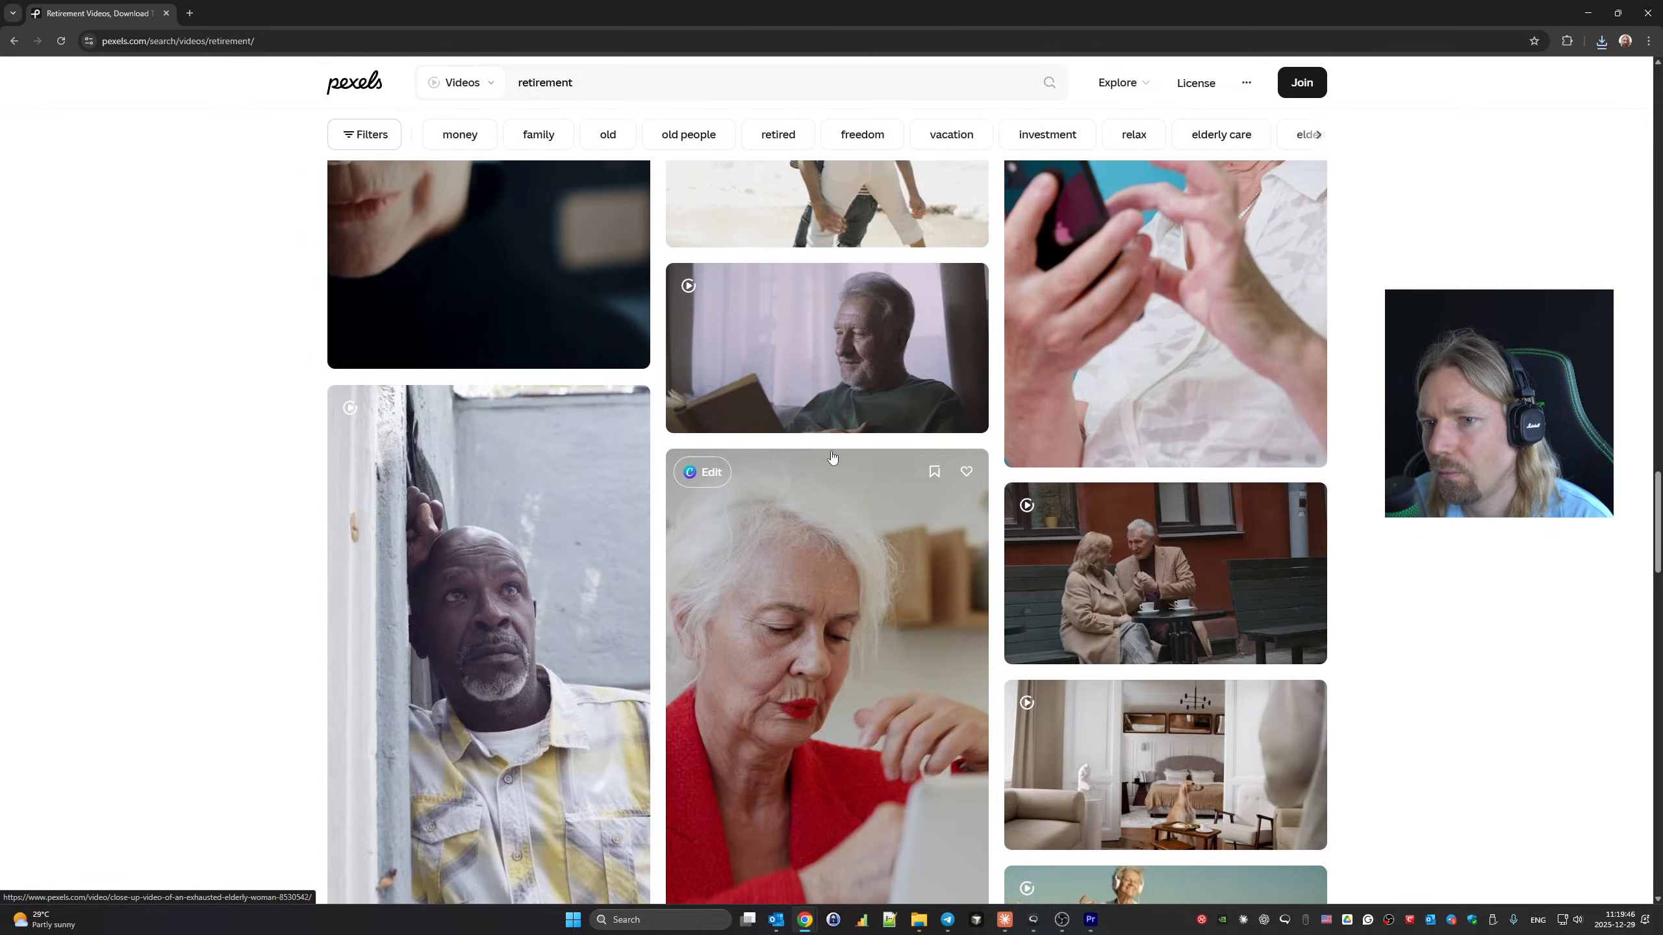
scroll(831, 457, "down", 9)
scroll(831, 456, "down", 4)
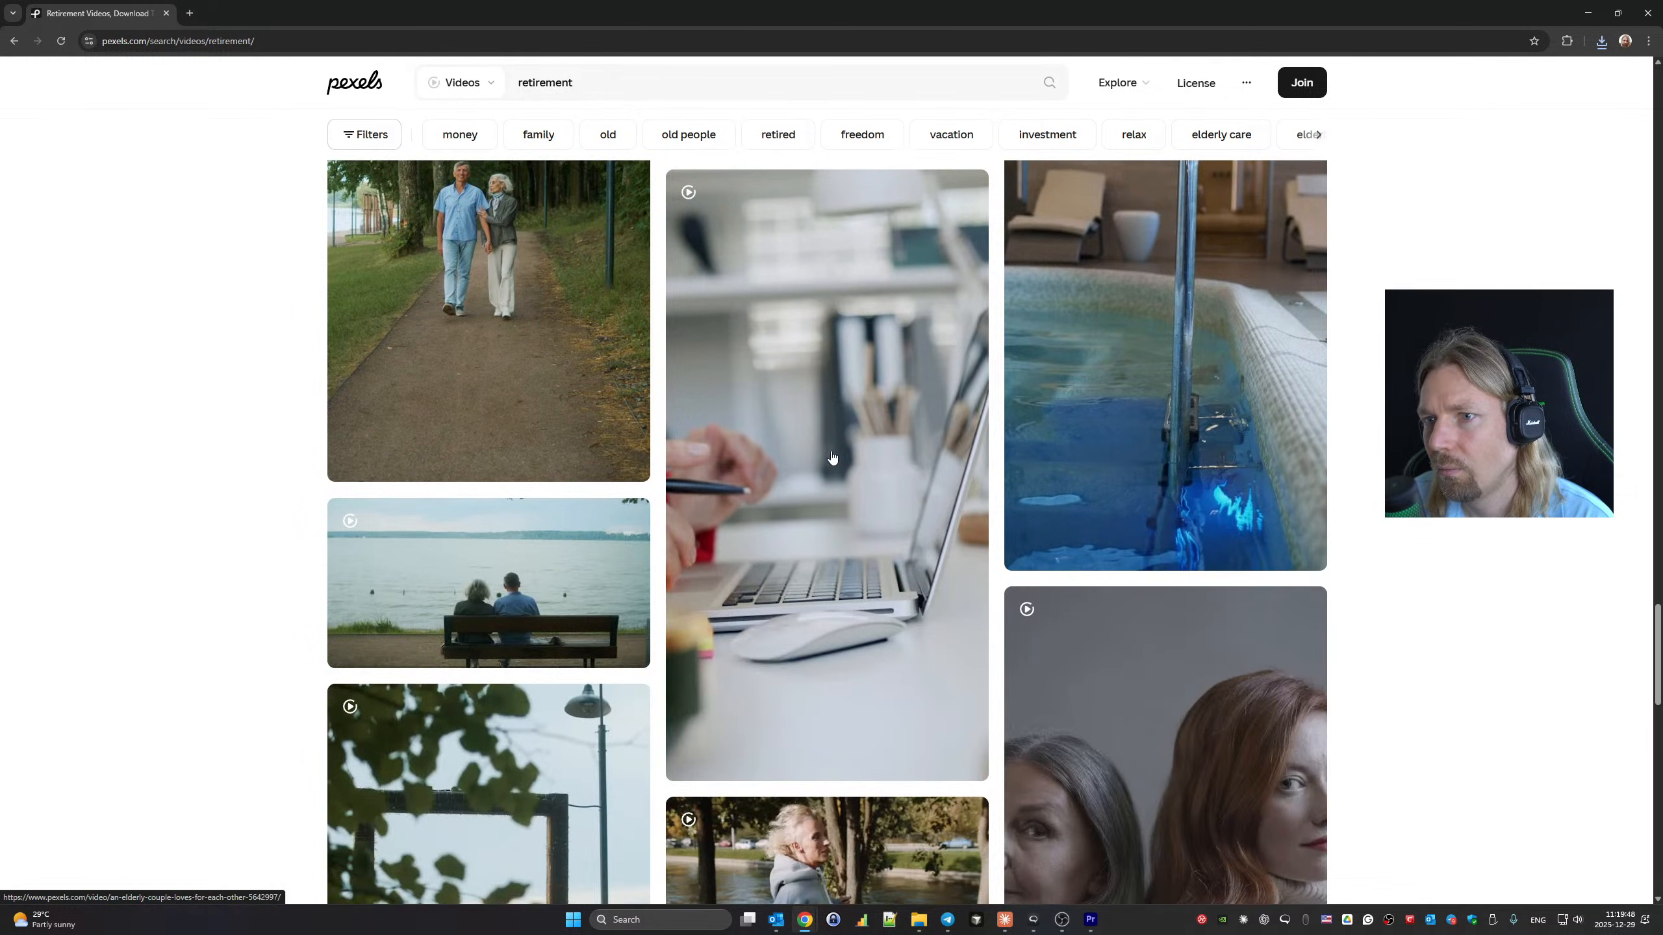
scroll(831, 457, "down", 4)
scroll(832, 456, "down", 4)
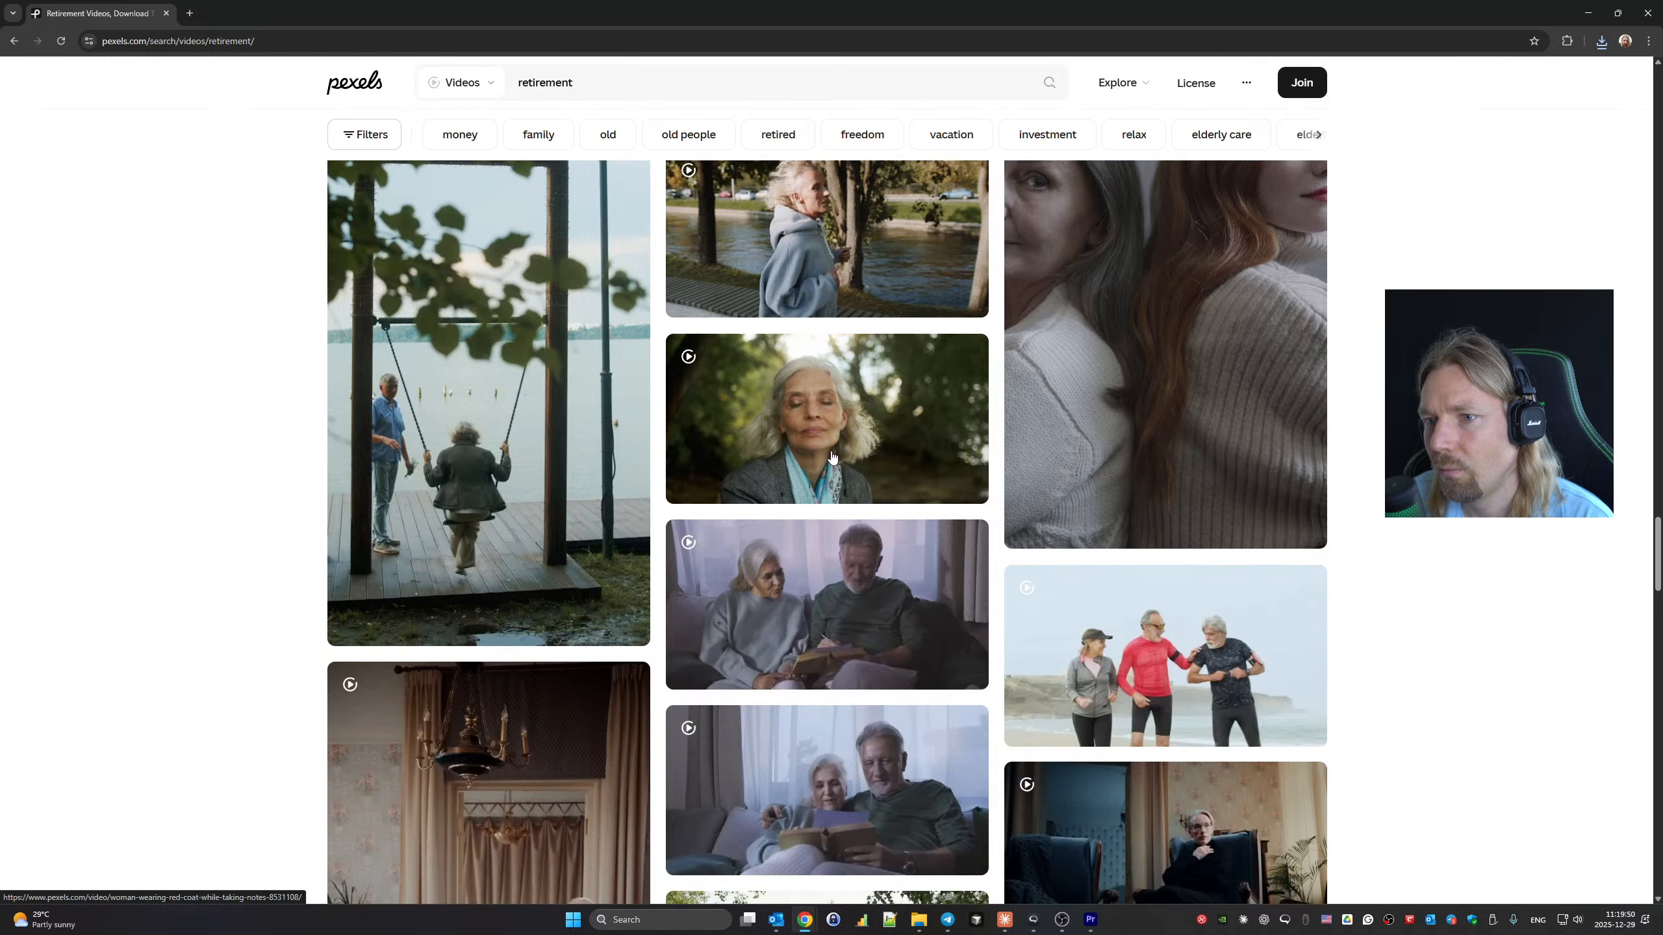
scroll(831, 457, "down", 5)
scroll(832, 456, "down", 12)
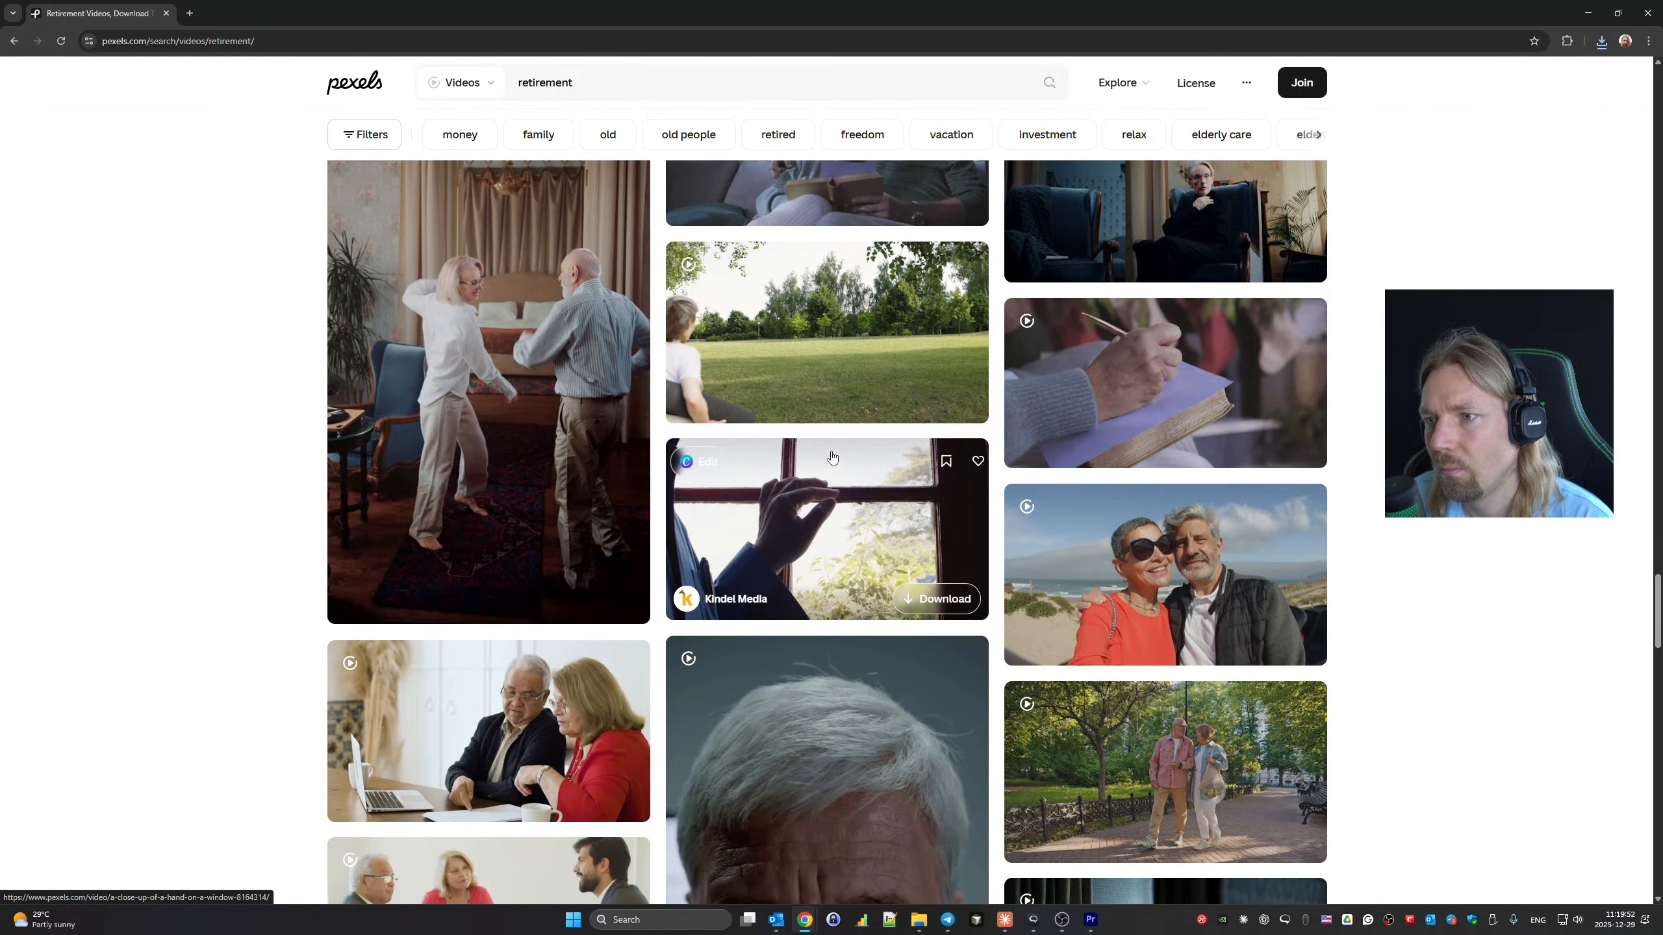
scroll(831, 457, "down", 3)
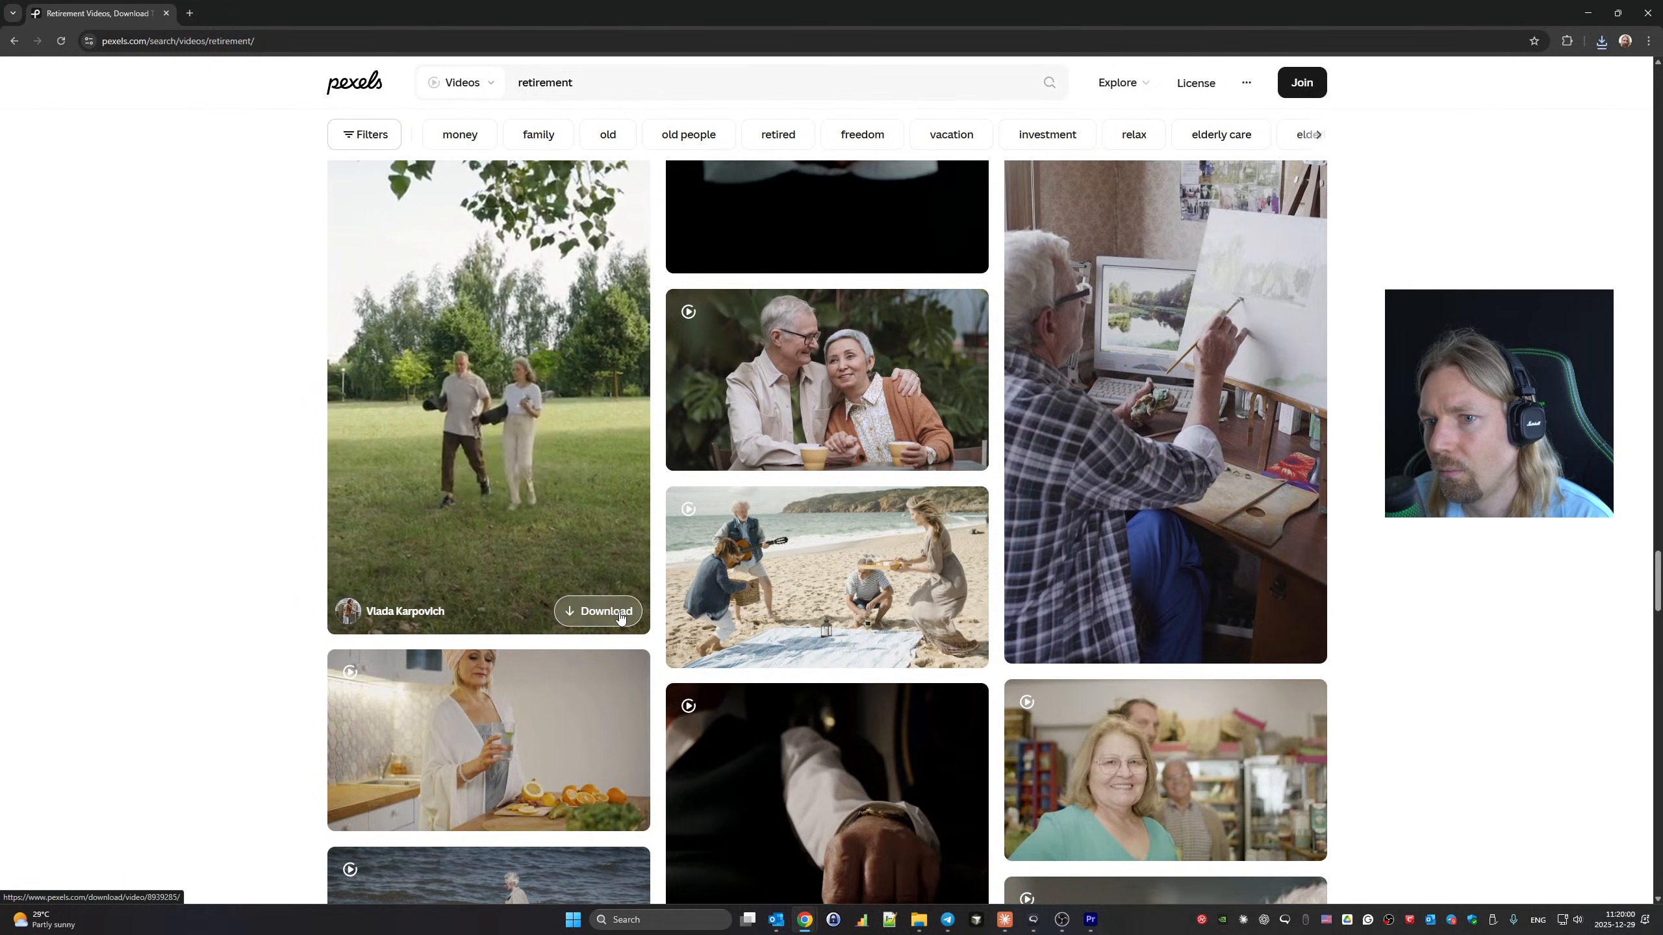
left_click(598, 611)
left_click(331, 508)
Look further through the retirement results for other vertical clips of older people.
scroll(664, 492, "down", 4)
scroll(849, 487, "down", 10)
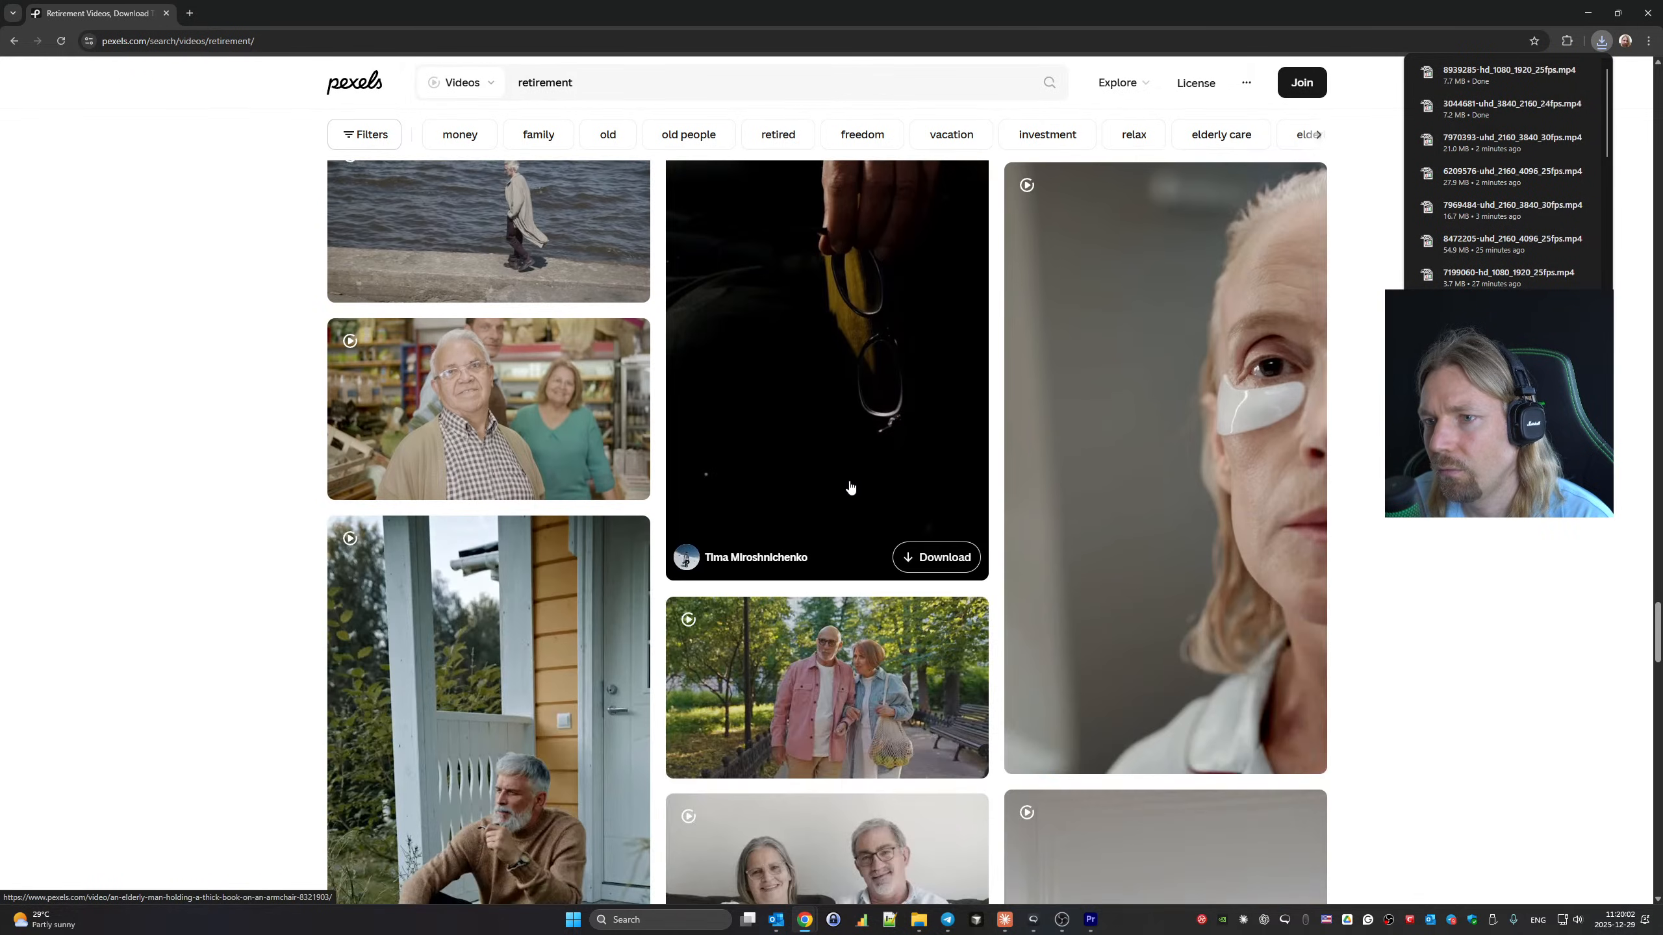
scroll(856, 487, "down", 15)
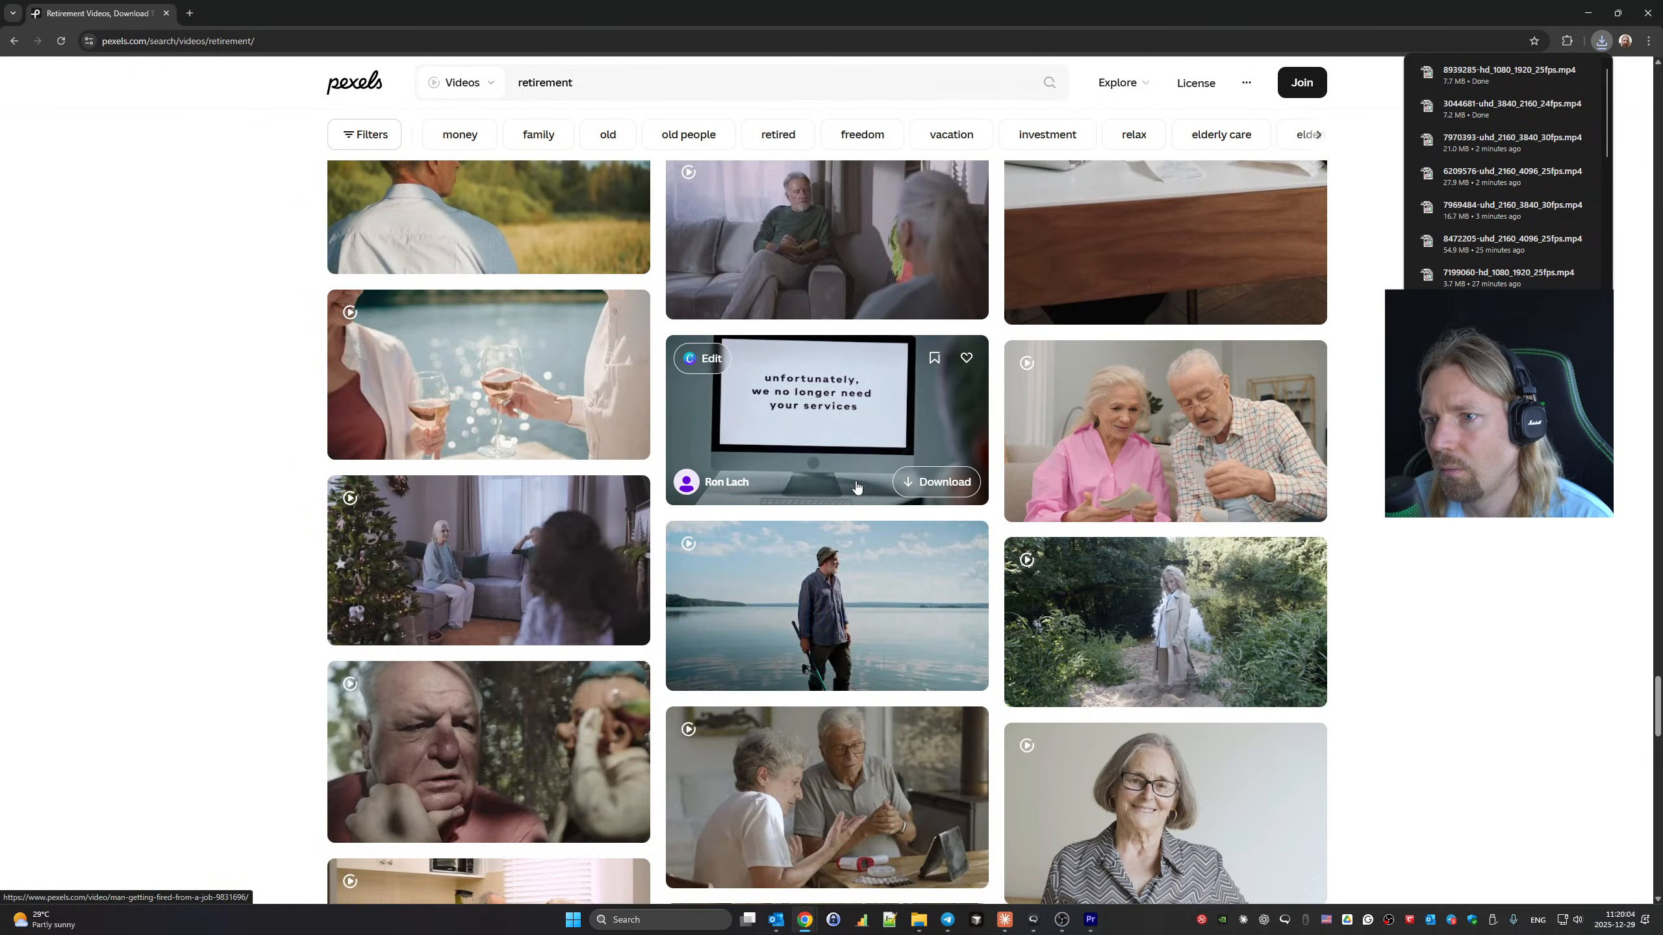
scroll(857, 486, "down", 12)
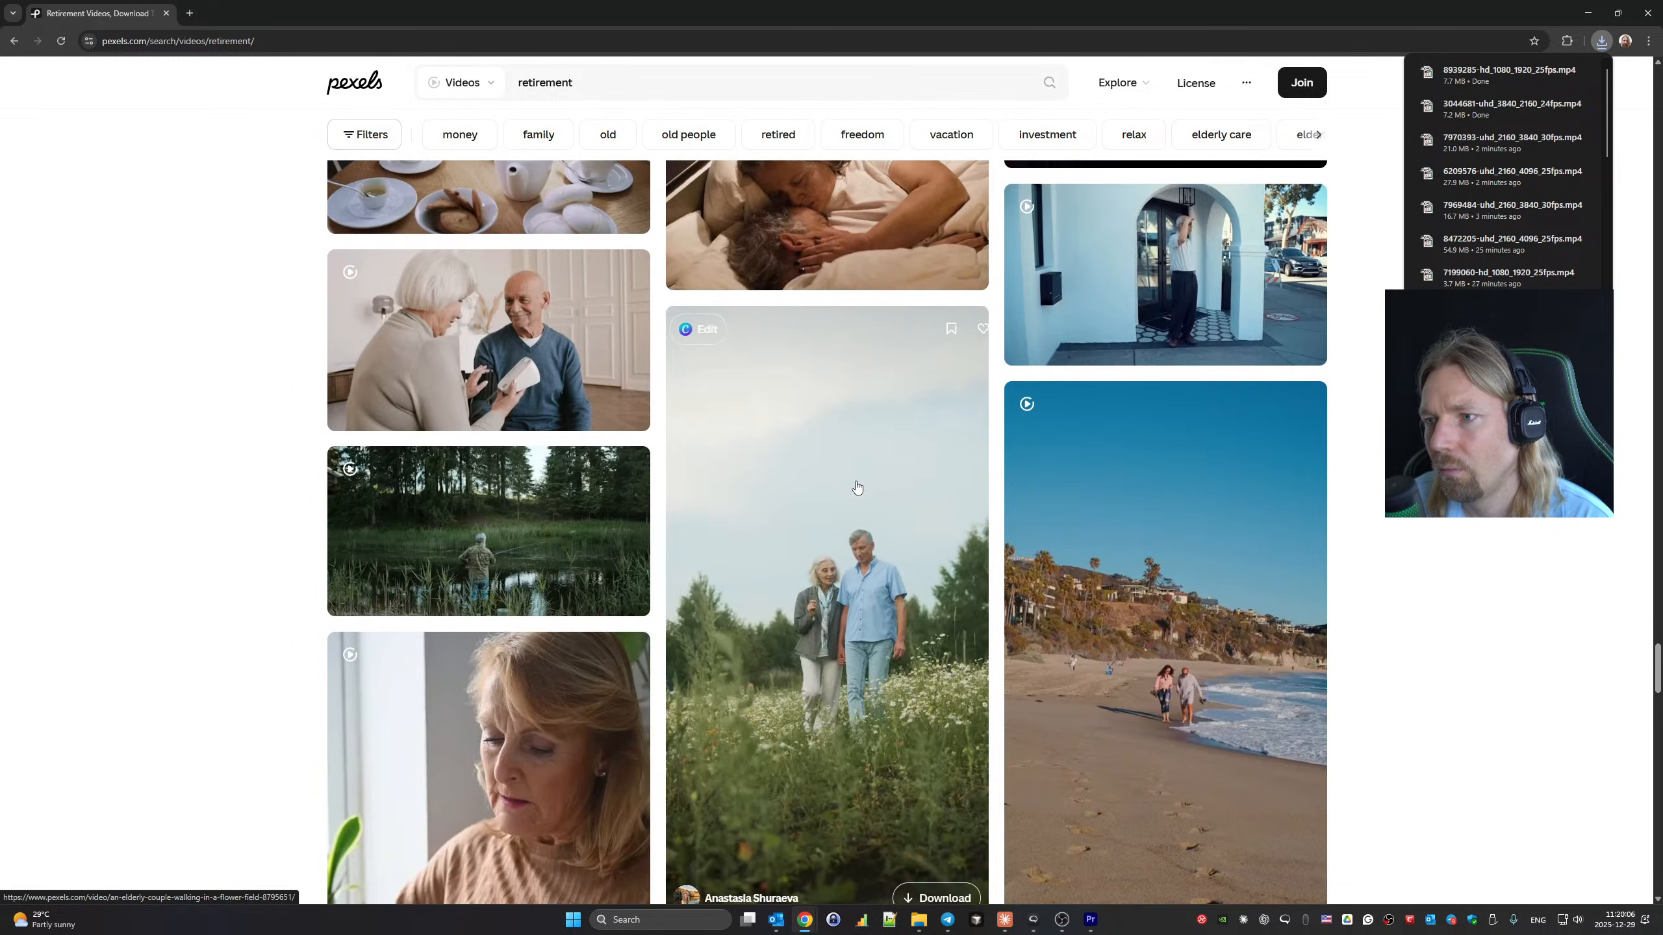
scroll(857, 487, "down", 4)
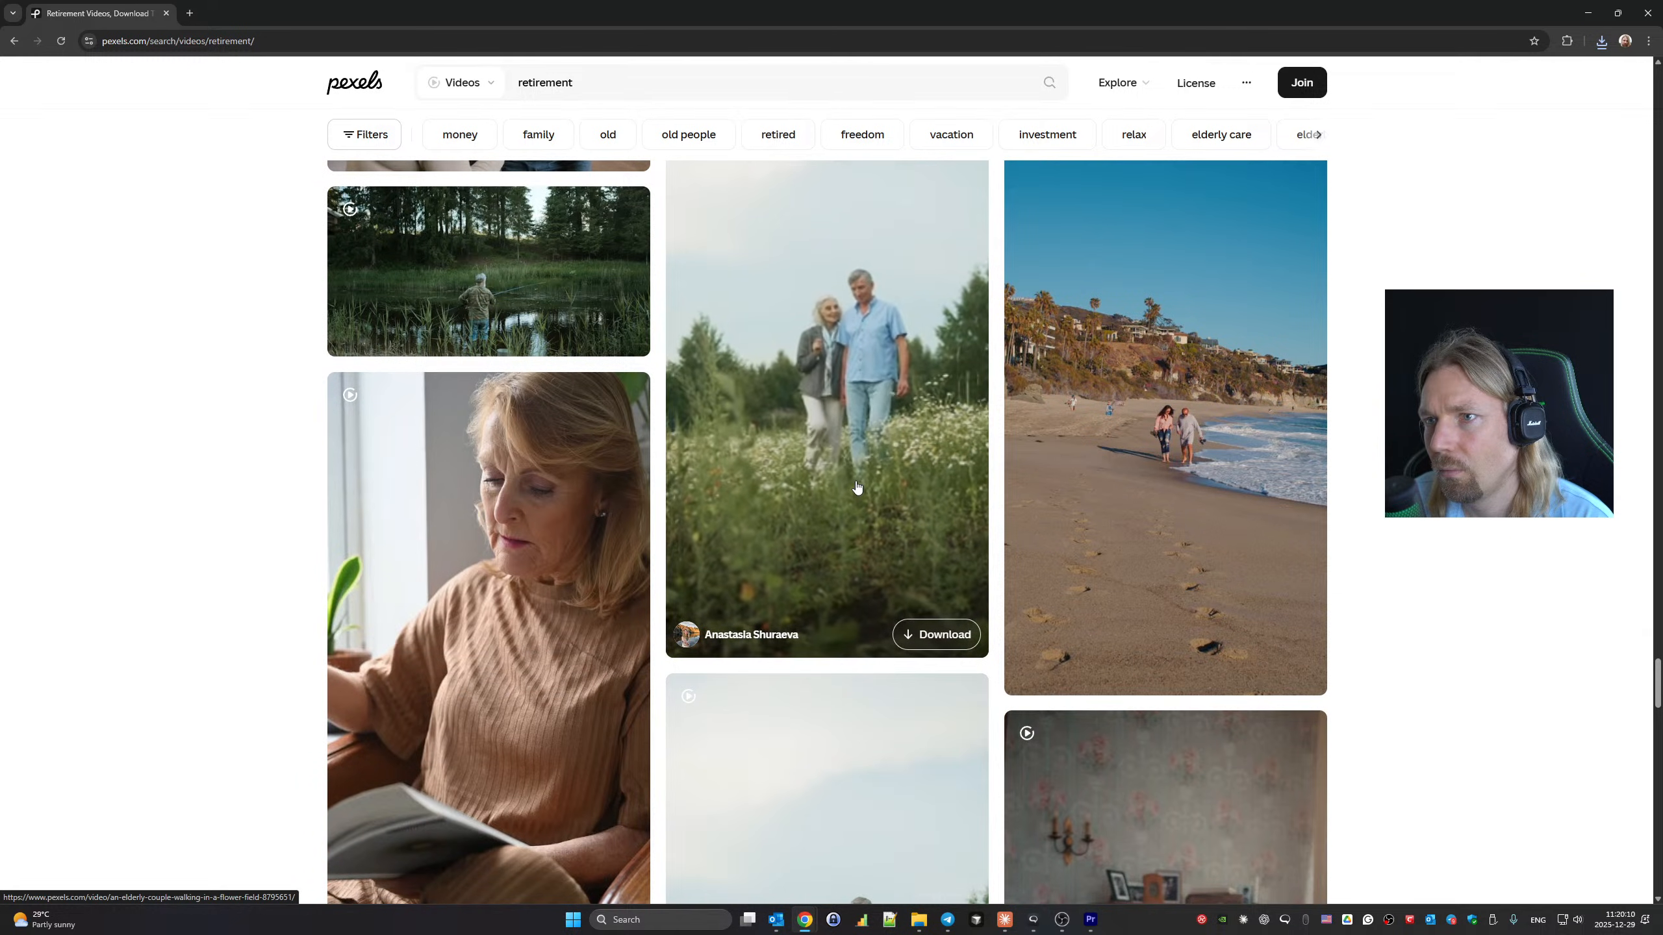
scroll(856, 486, "down", 15)
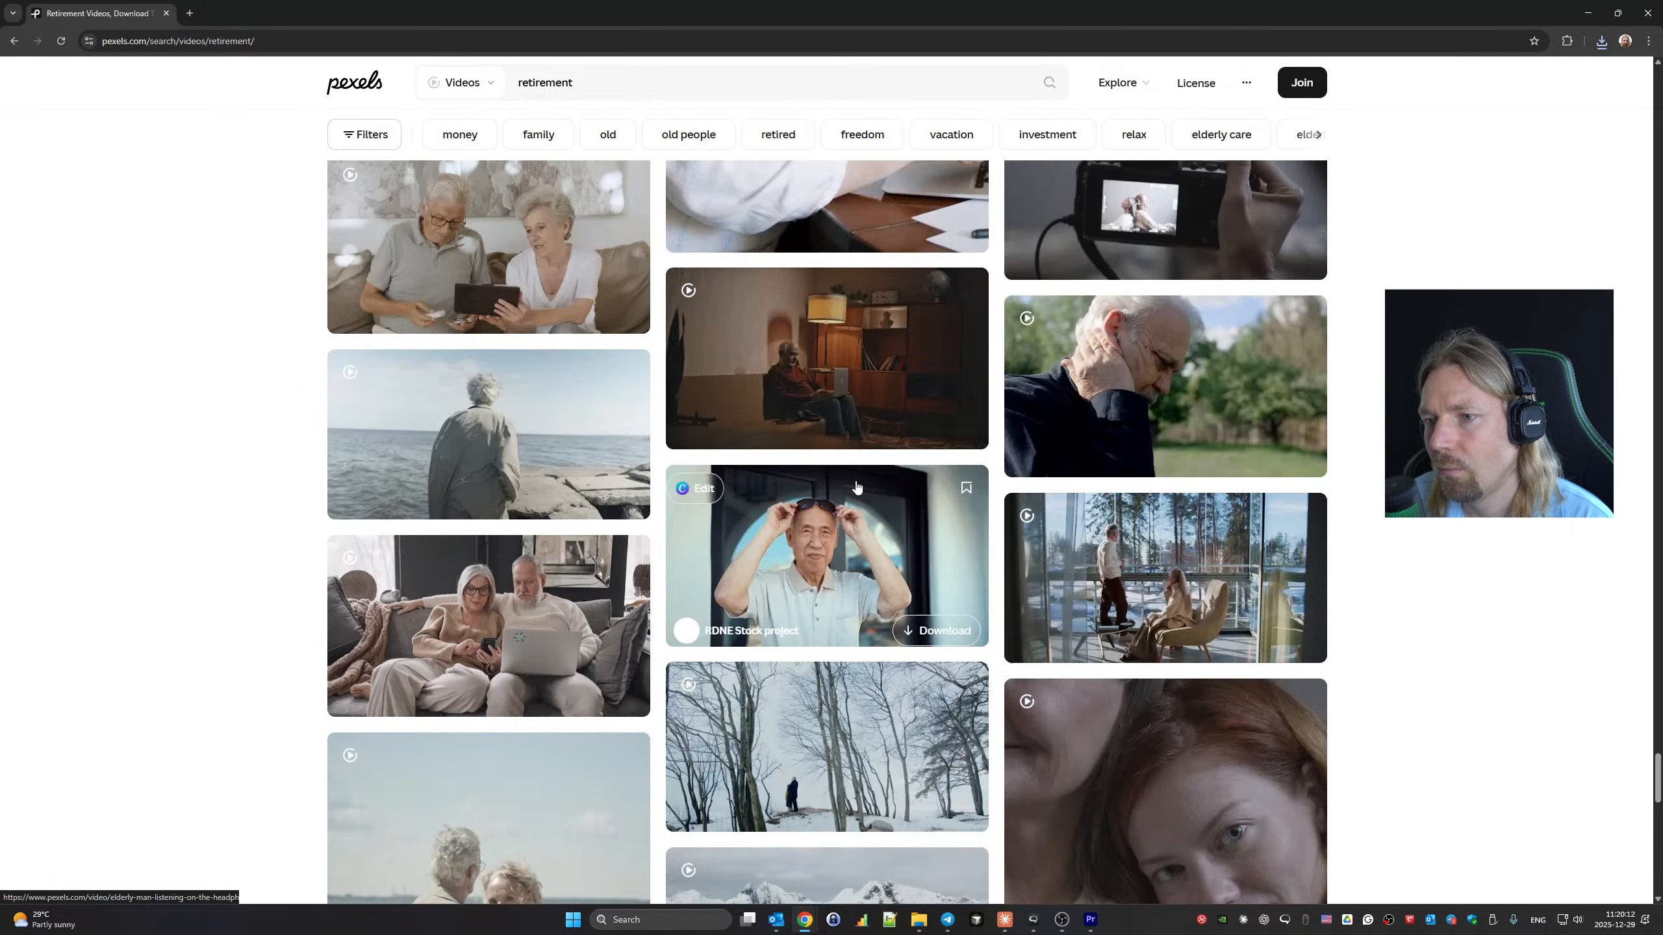
scroll(857, 486, "down", 11)
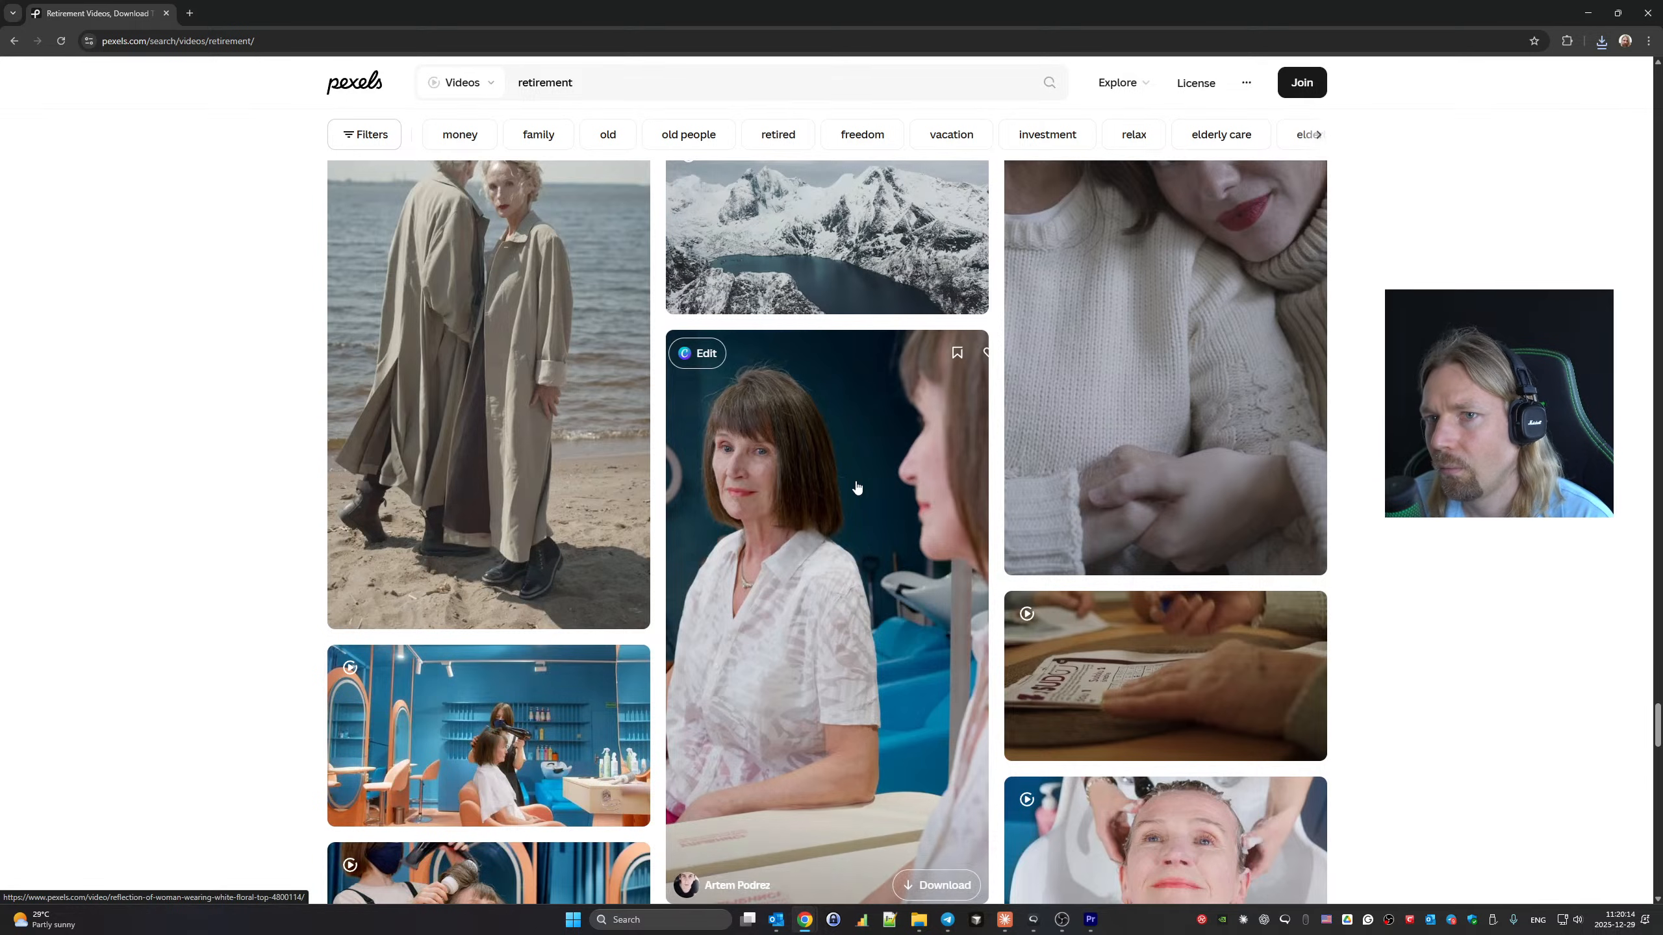
scroll(856, 486, "down", 20)
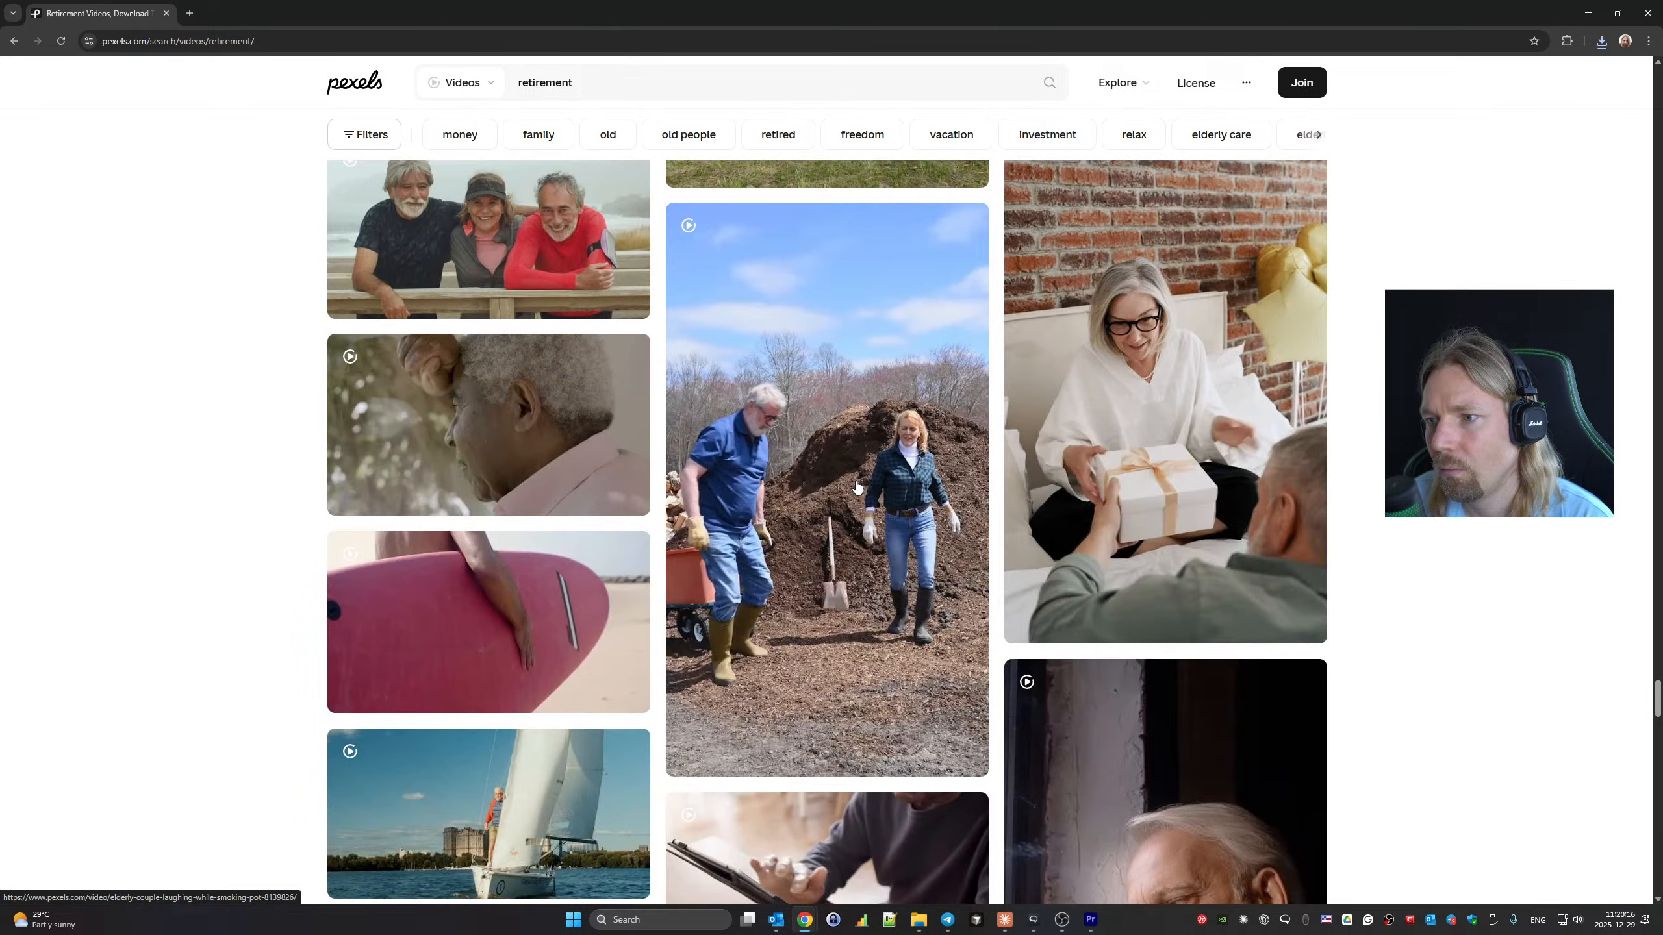
mouse_move(856, 486)
scroll(857, 486, "down", 14)
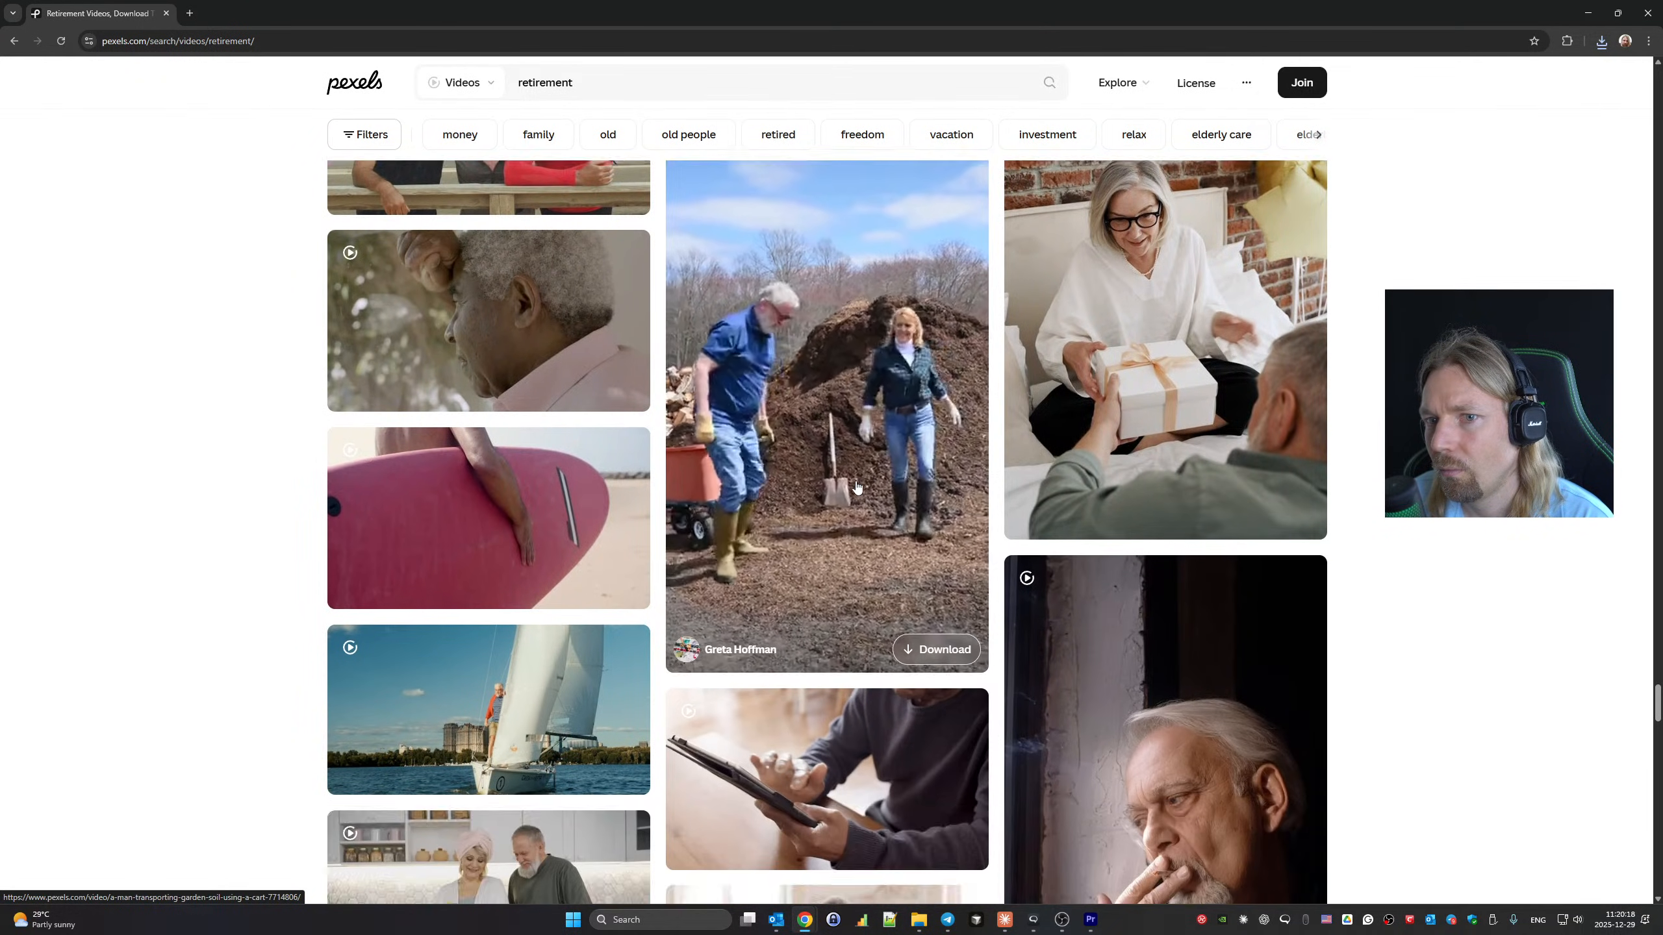
scroll(857, 486, "up", 4)
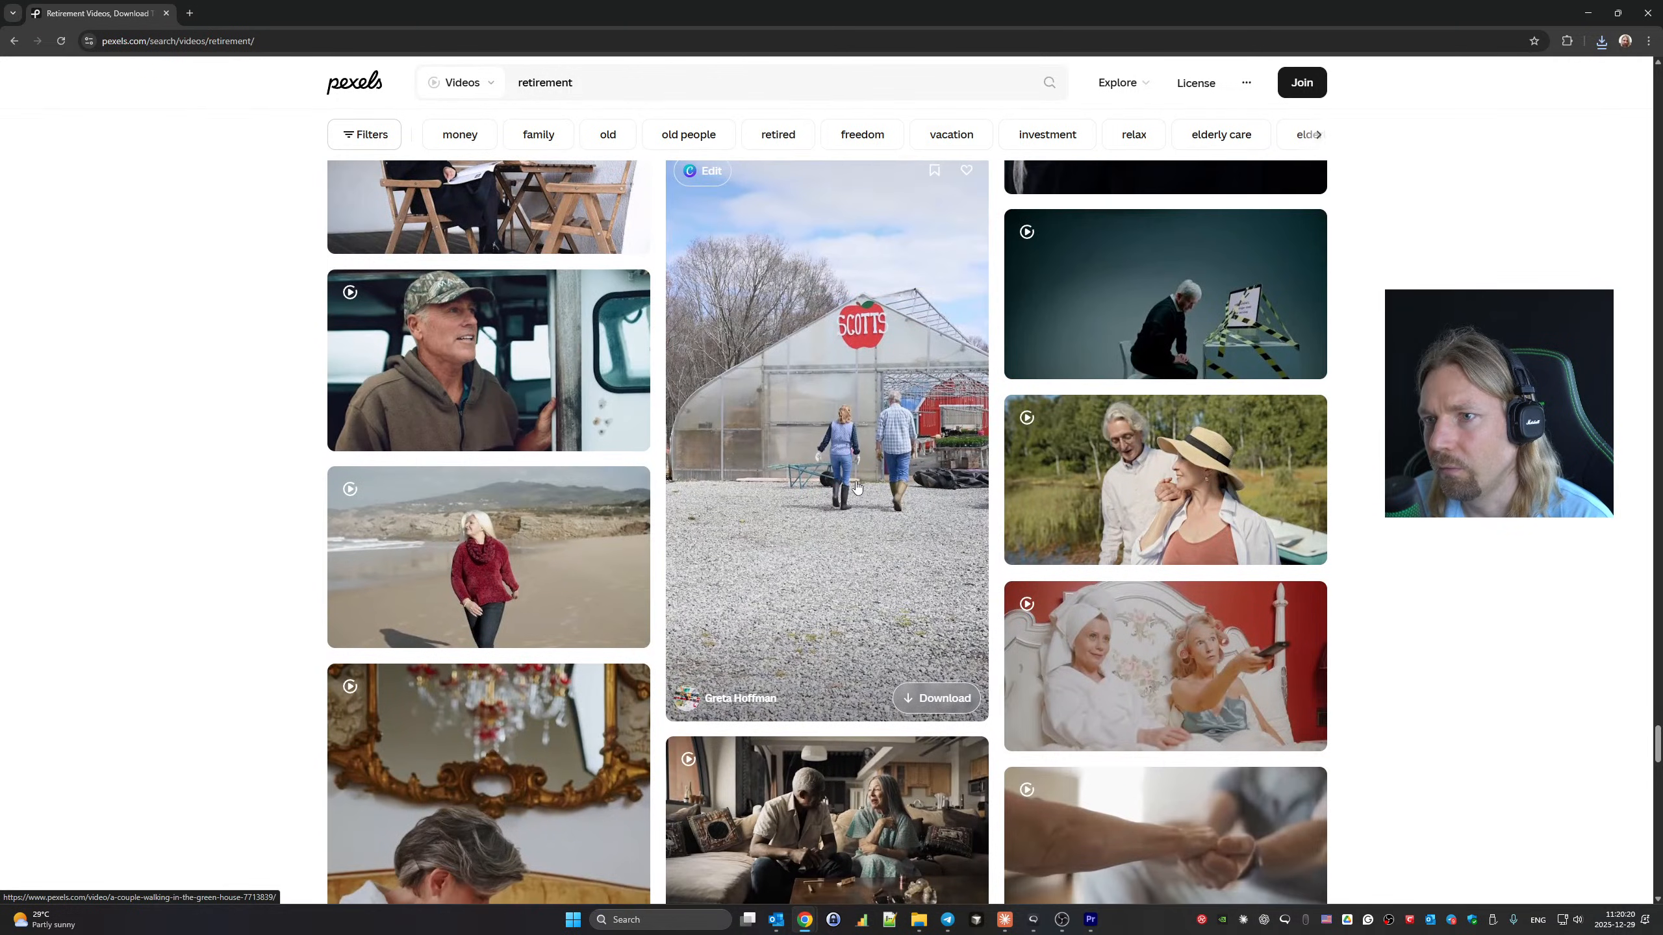
scroll(856, 486, "down", 14)
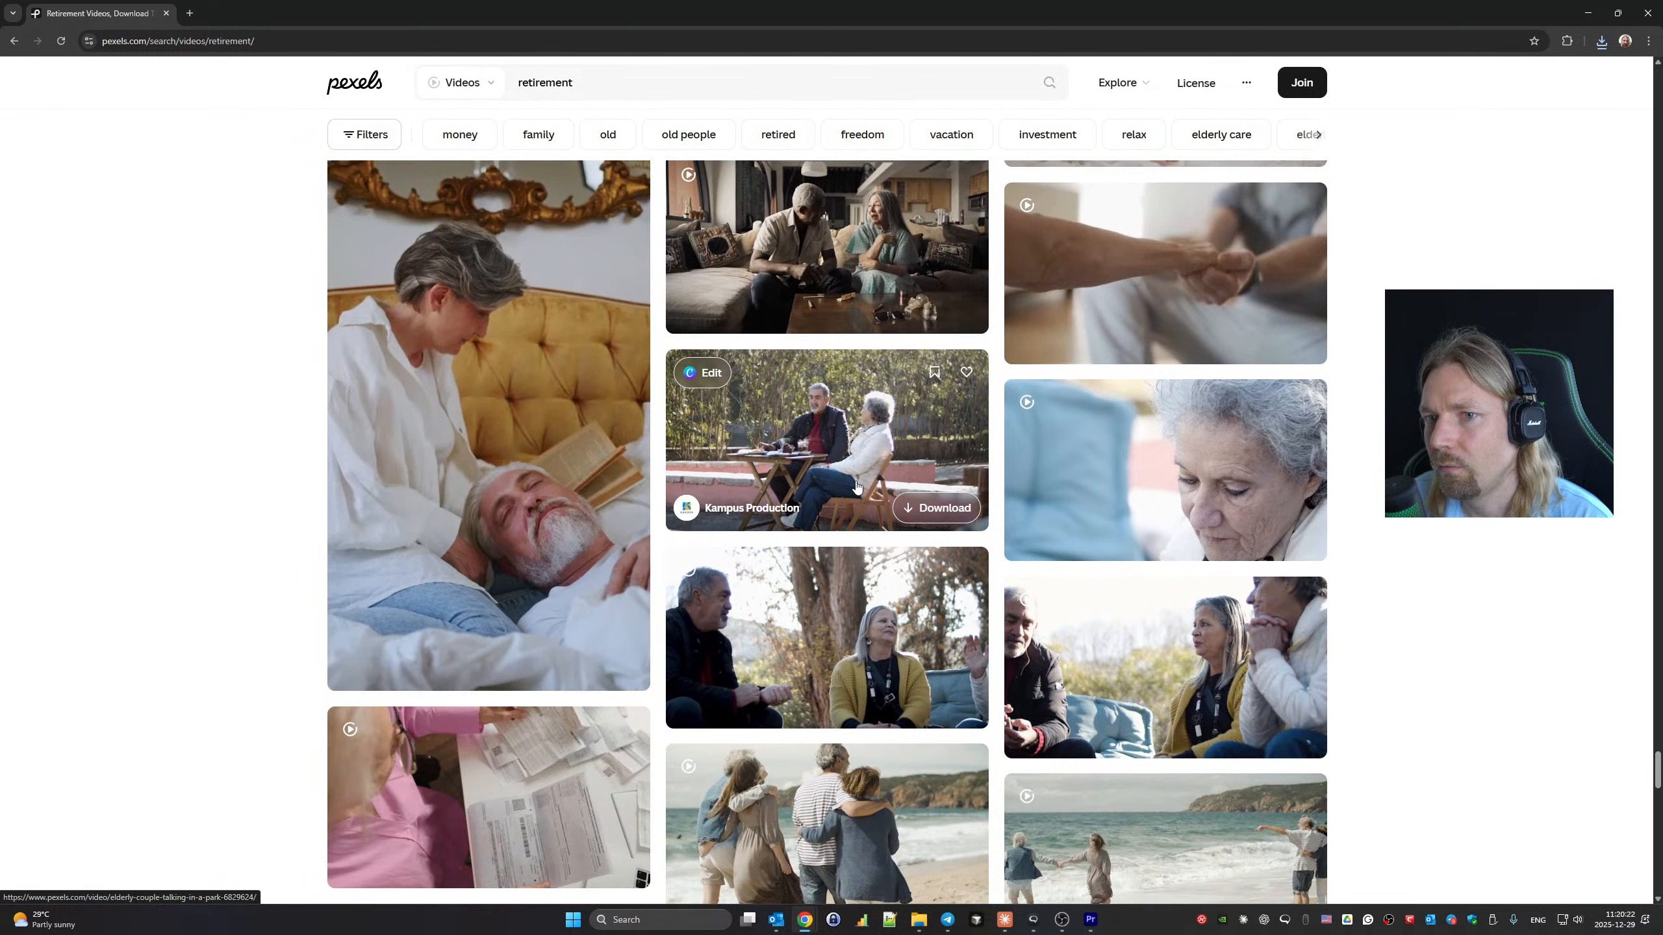
scroll(856, 486, "down", 14)
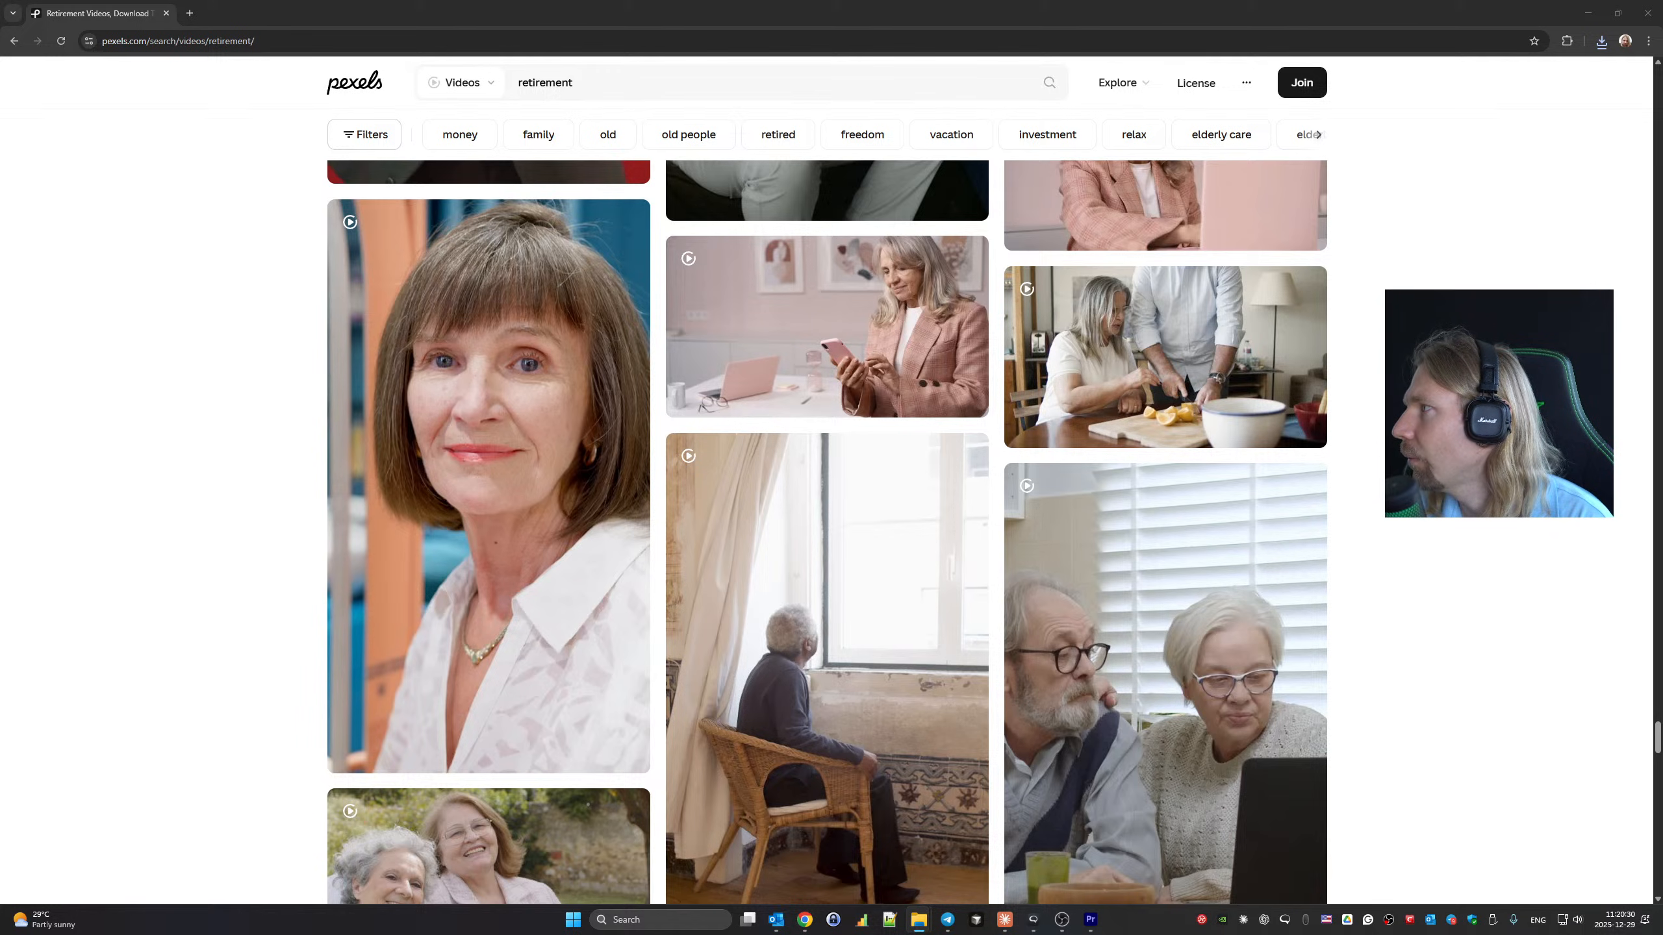
Bring the downloaded couple clip from its folder into Premiere Pro on V3, starting at the word "Retirement", and play it.
left_click(1090, 920)
left_click_drag(1090, 920, 901, 698)
key("space")
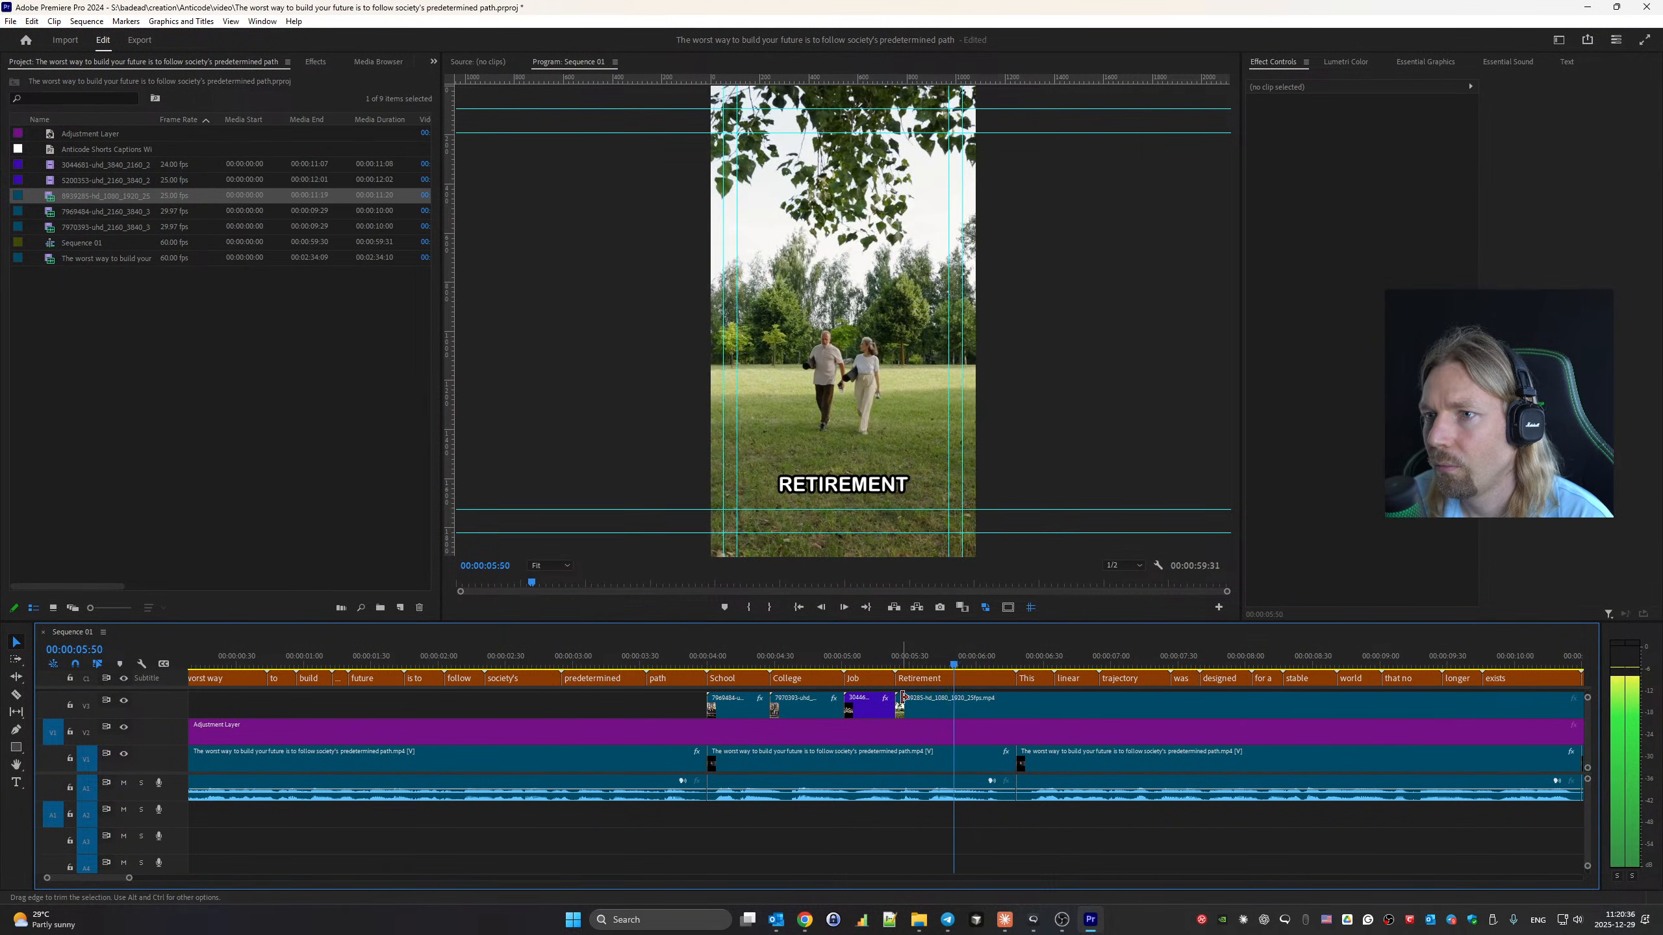
Cut the couple clip on V3 where the word "This" begins and delete the part after the cut.
key("space")
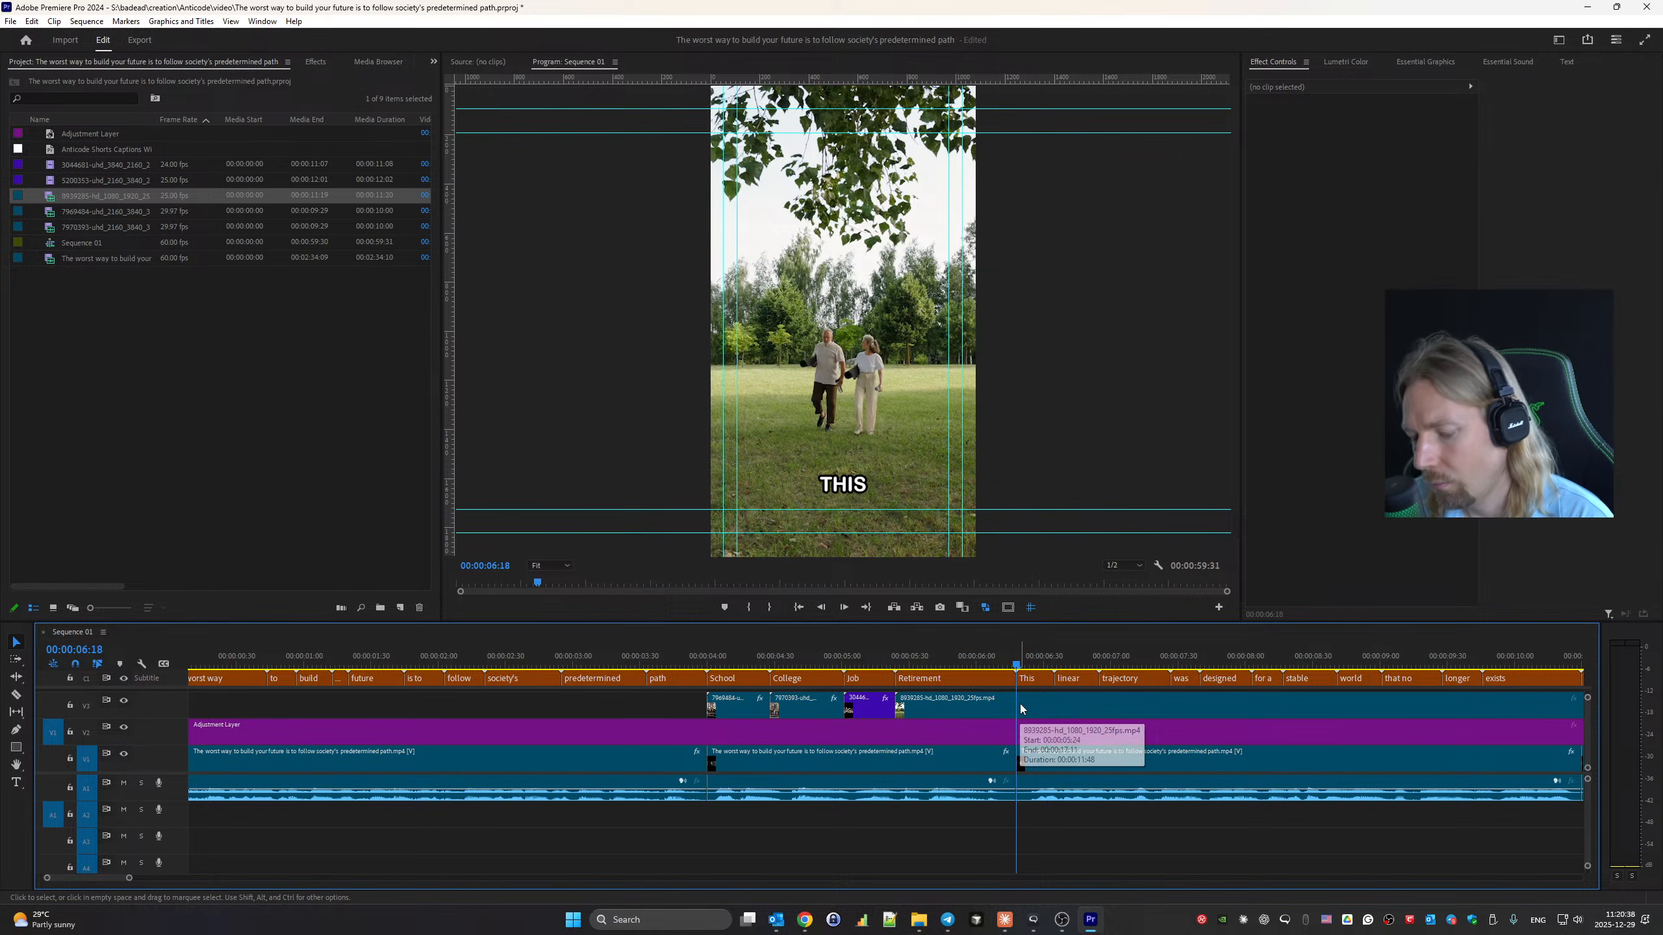
key("c")
left_click(1017, 699)
key("v")
left_click(1040, 705)
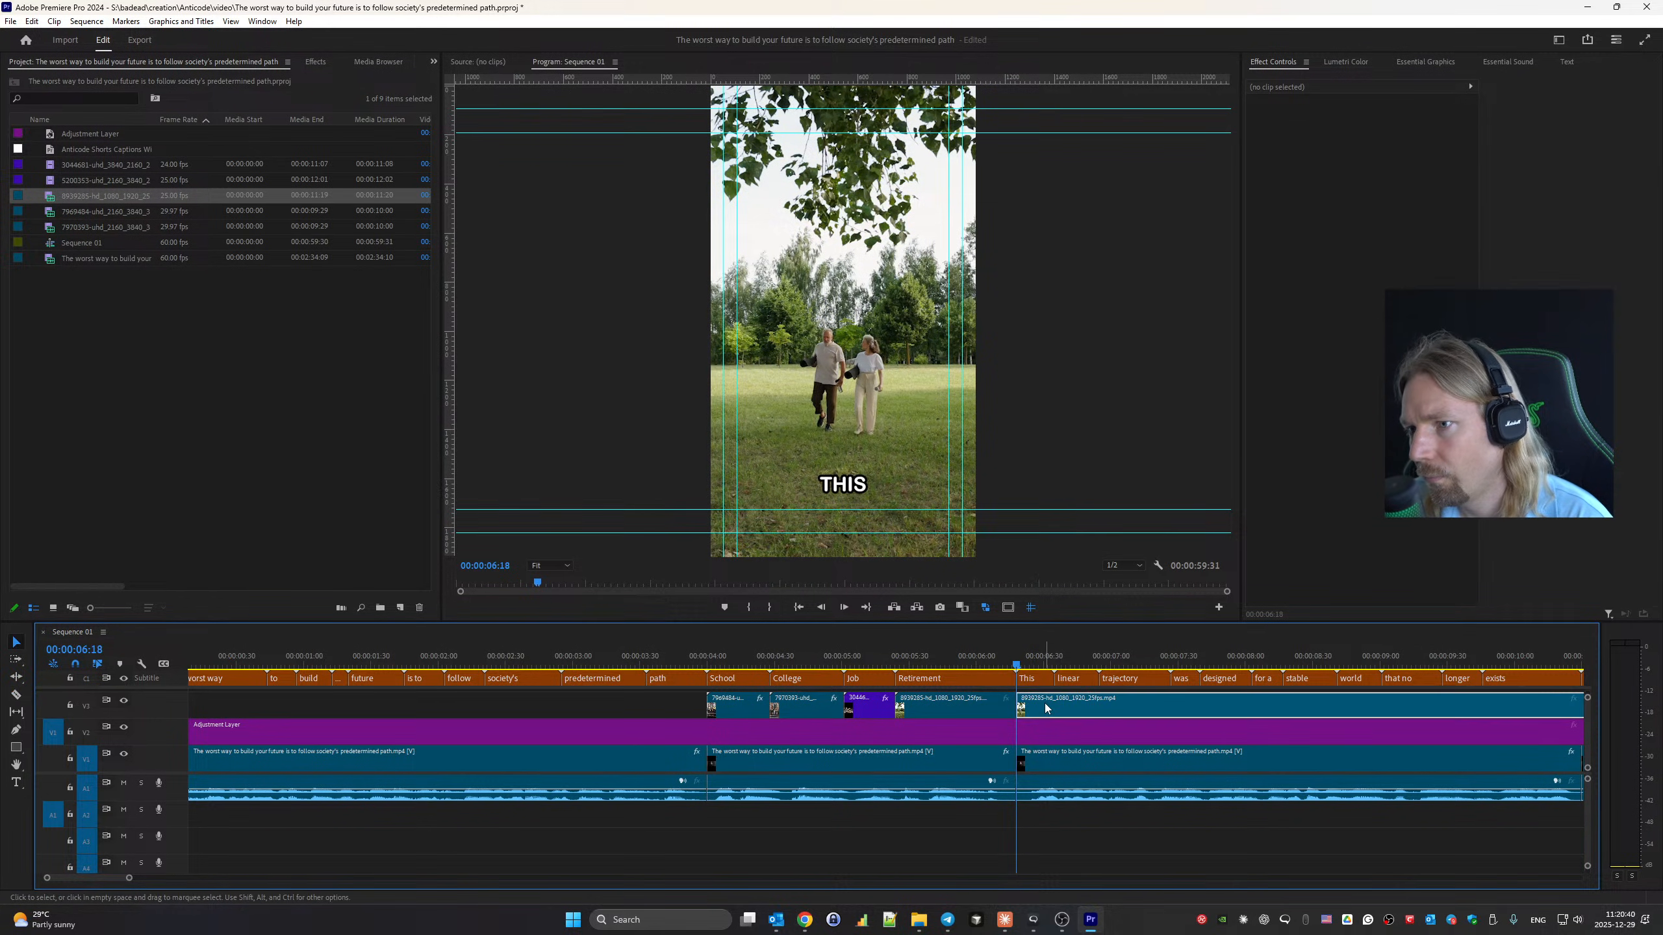
key("Delete")
Play back the B-roll sequence and the speech after it up to "Instead" to find the next spot for B-roll.
left_click(638, 646)
key("space")
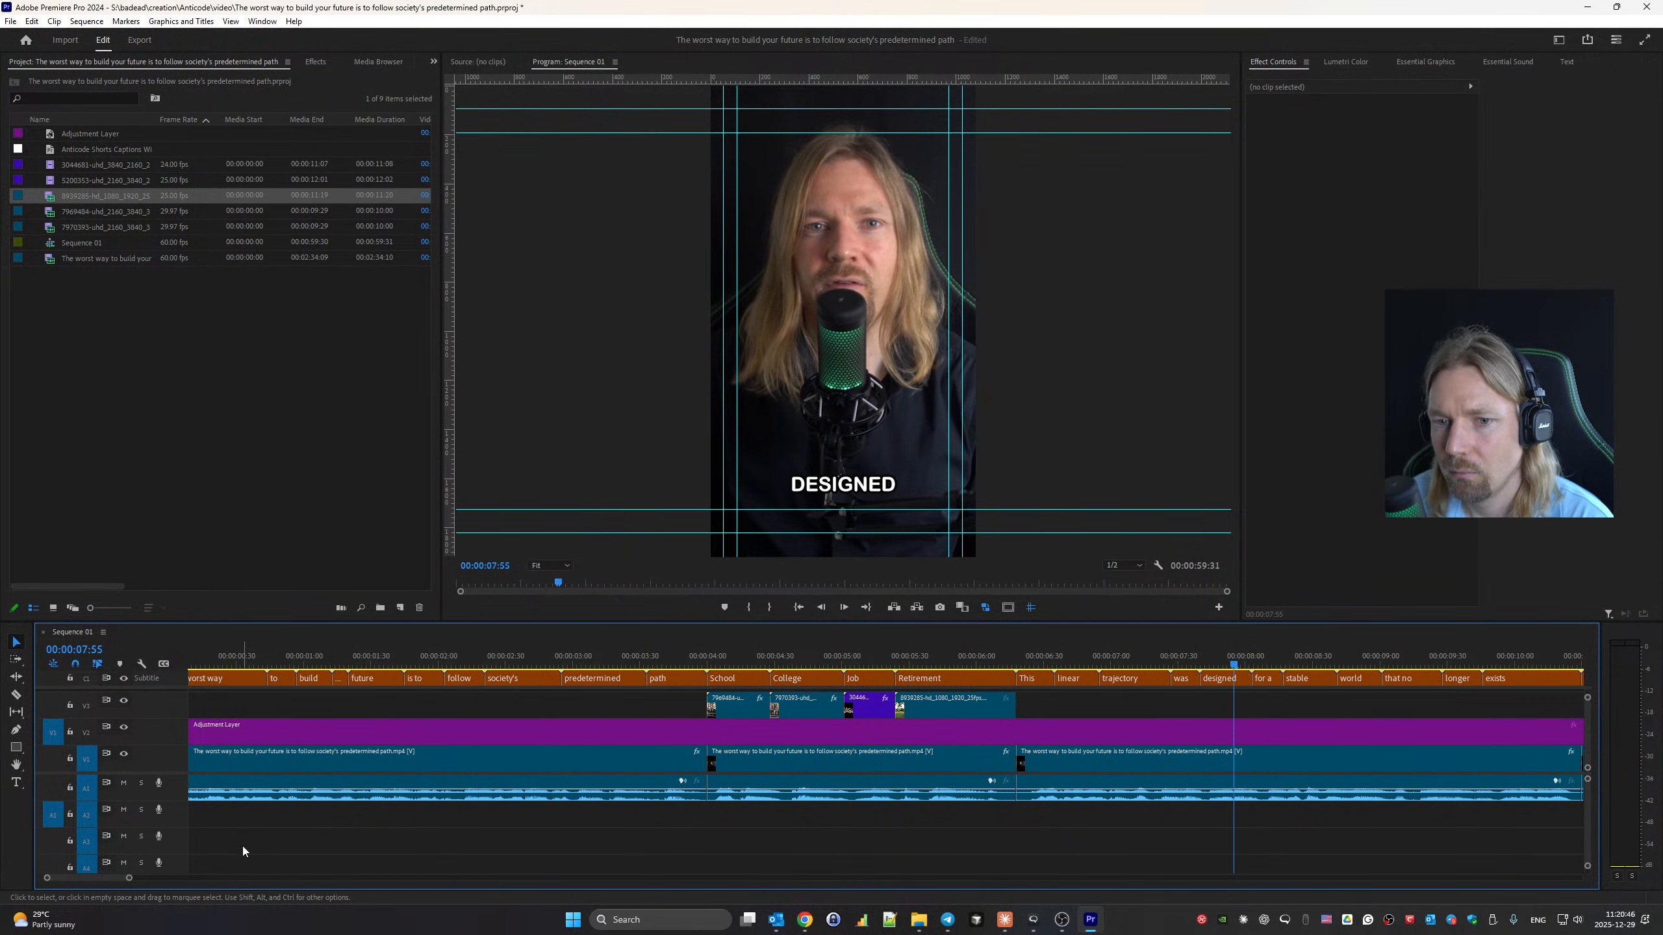
left_click_drag(129, 881, 184, 879)
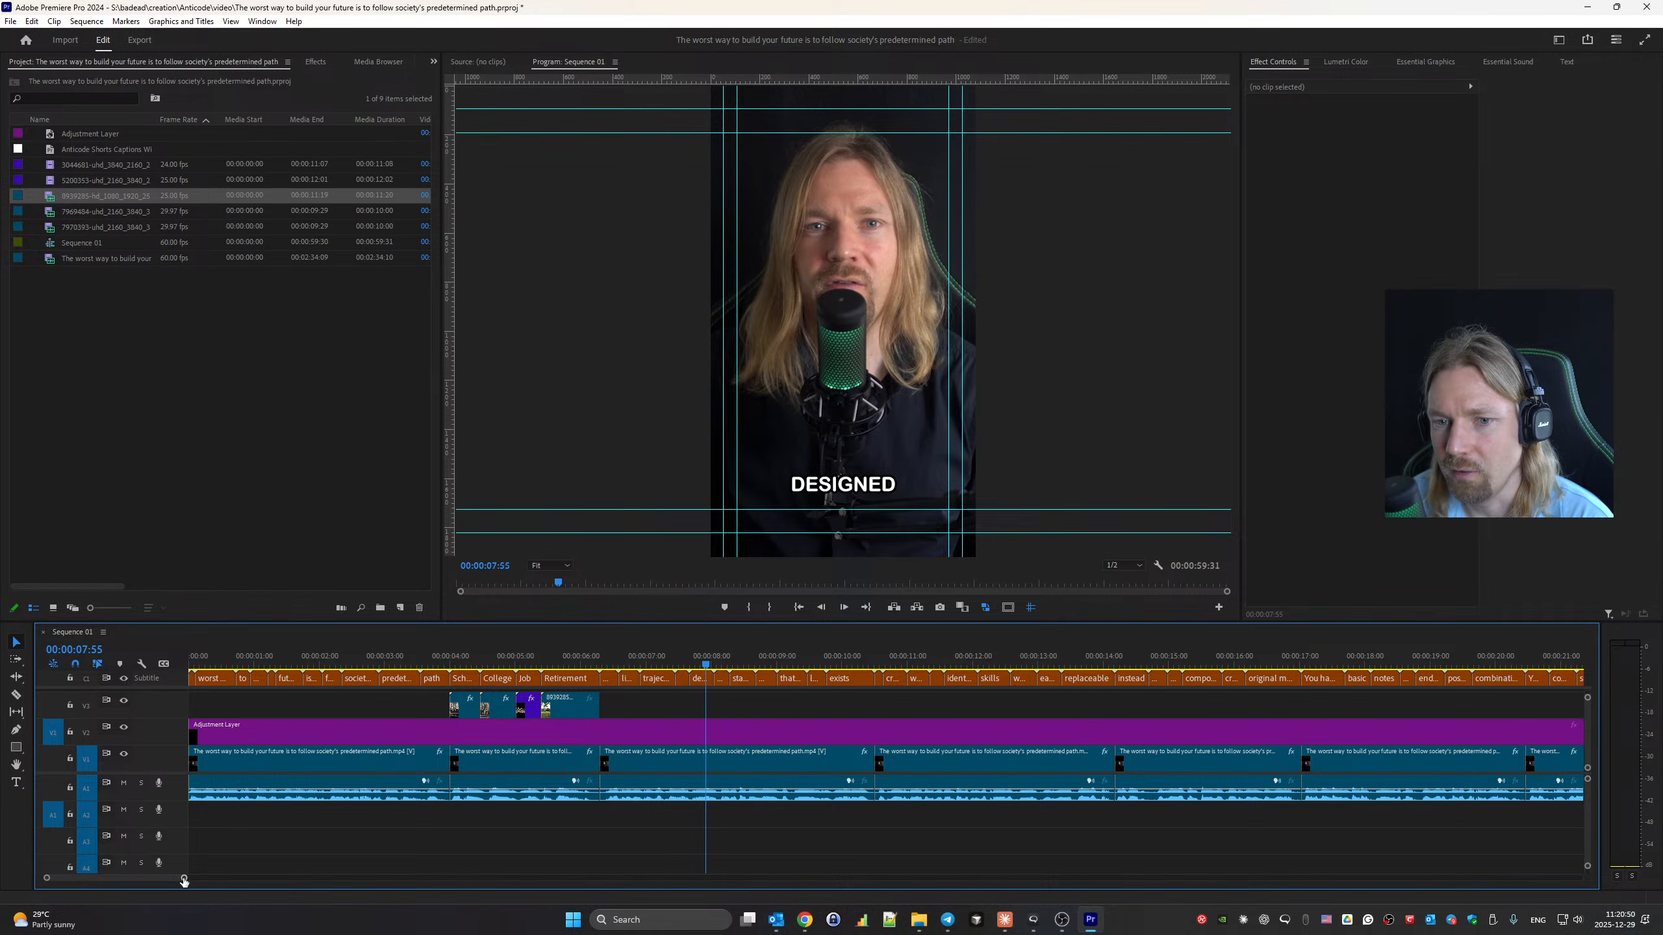
left_click_drag(184, 879, 194, 879)
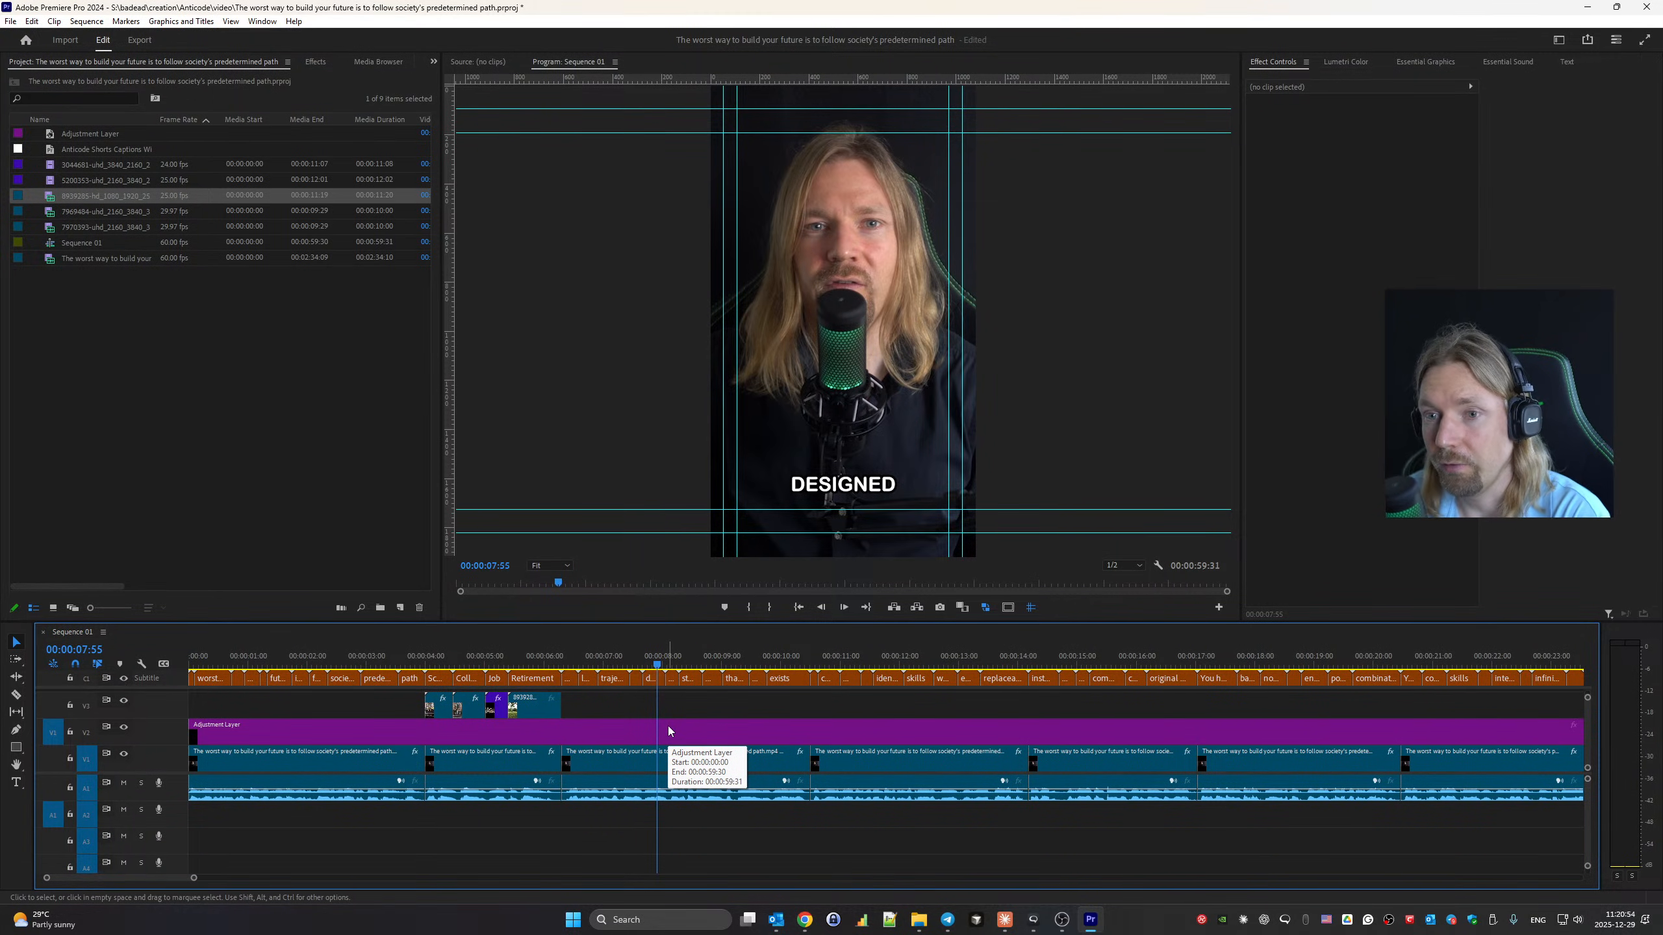
key("space")
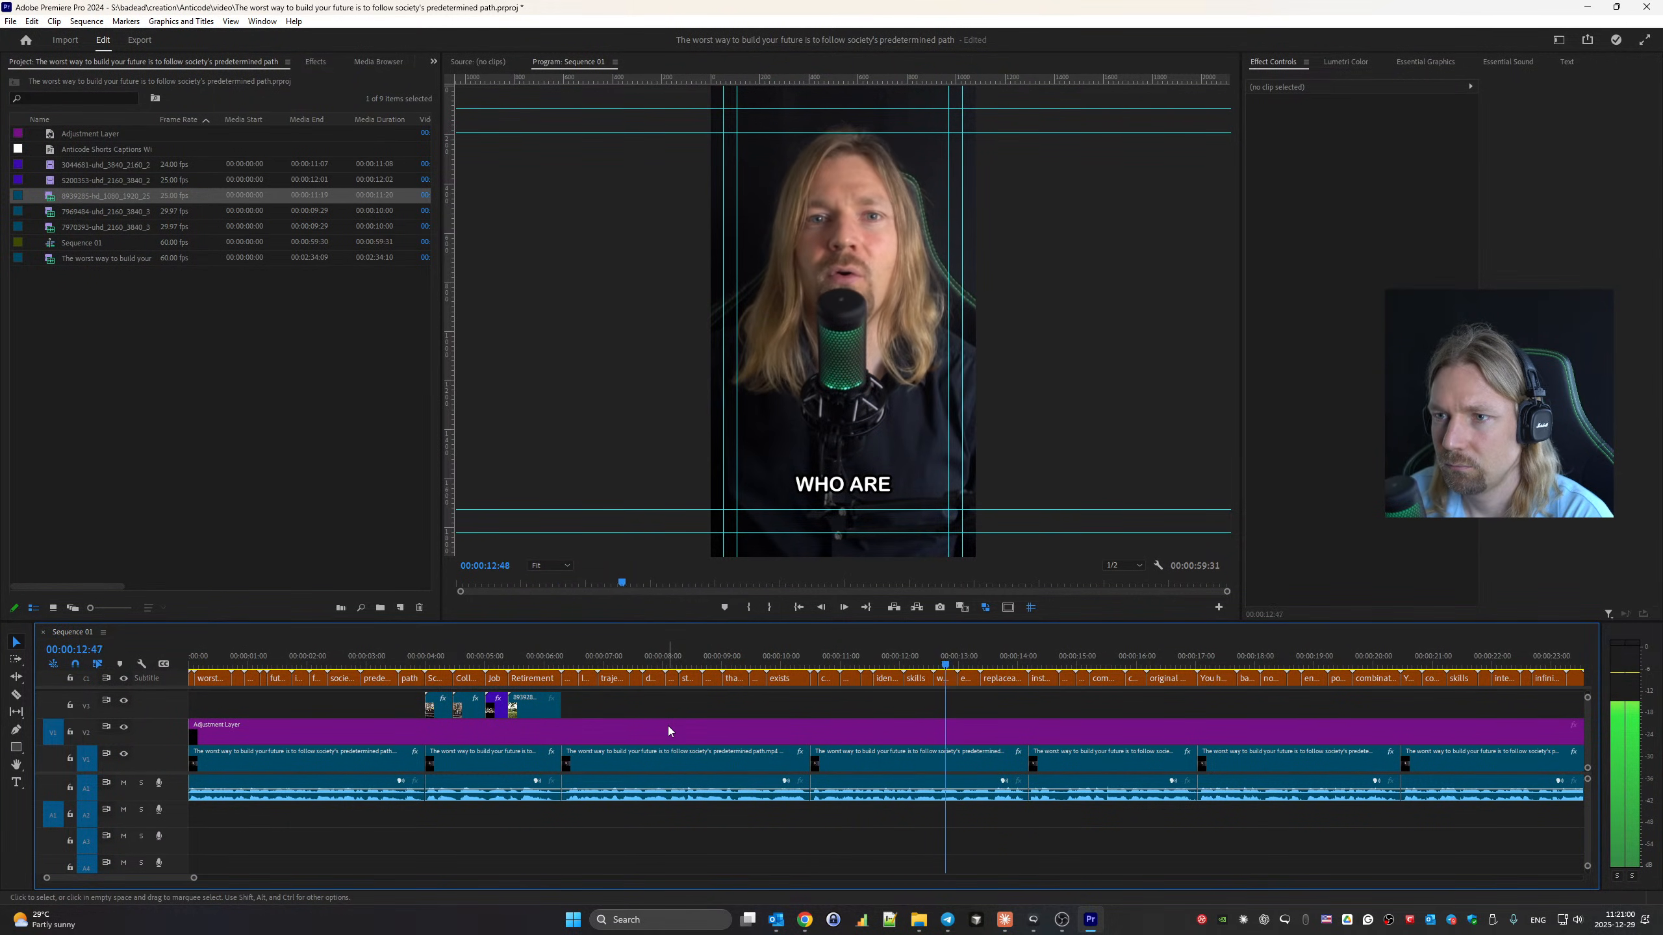
key("space")
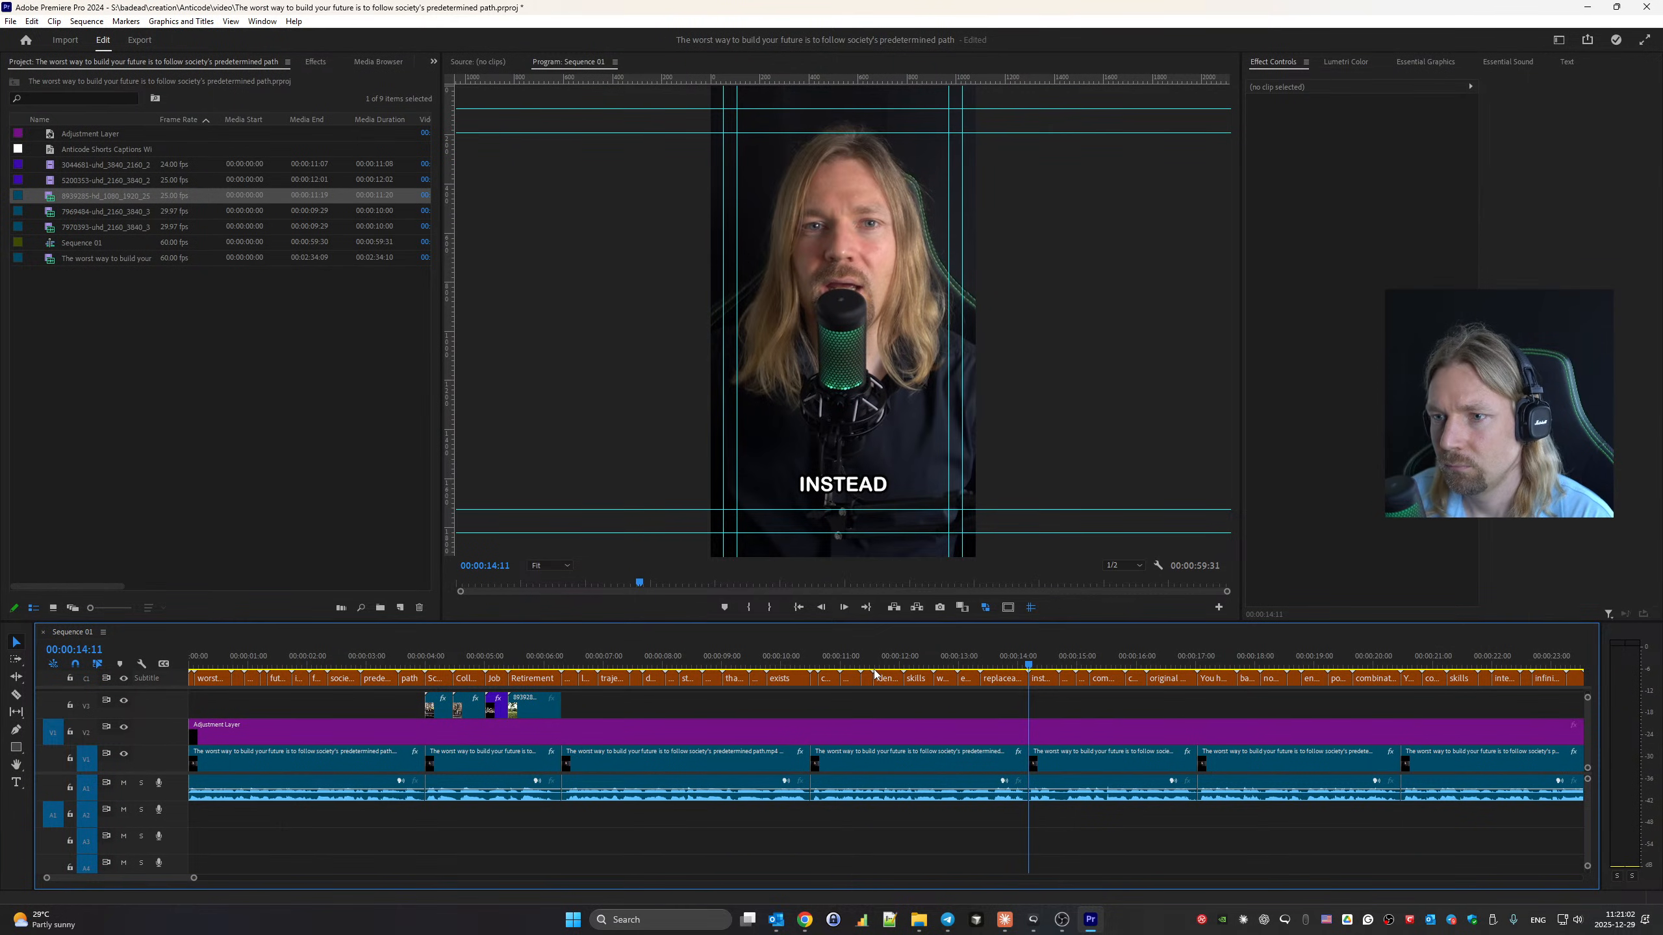
Bring the stock clip of people in identical white outfits from its folder onto V3 at the talking-head cut at 00:00:10:30.
key("Up")
key("Up")
key("Down")
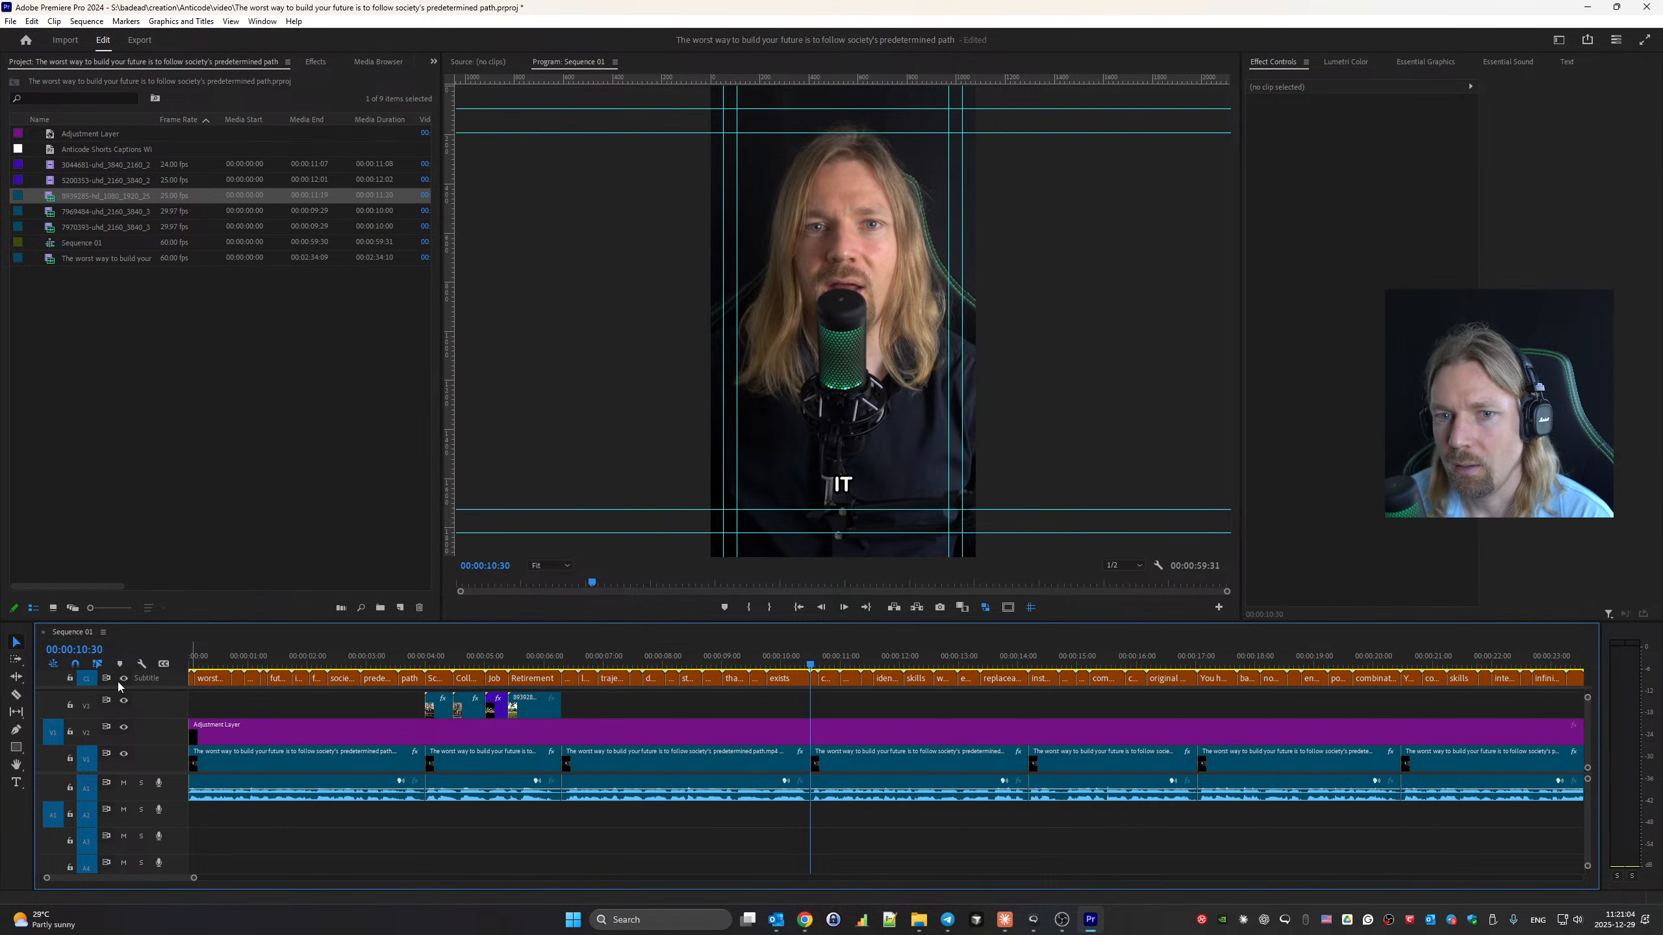
key("alt+Tab")
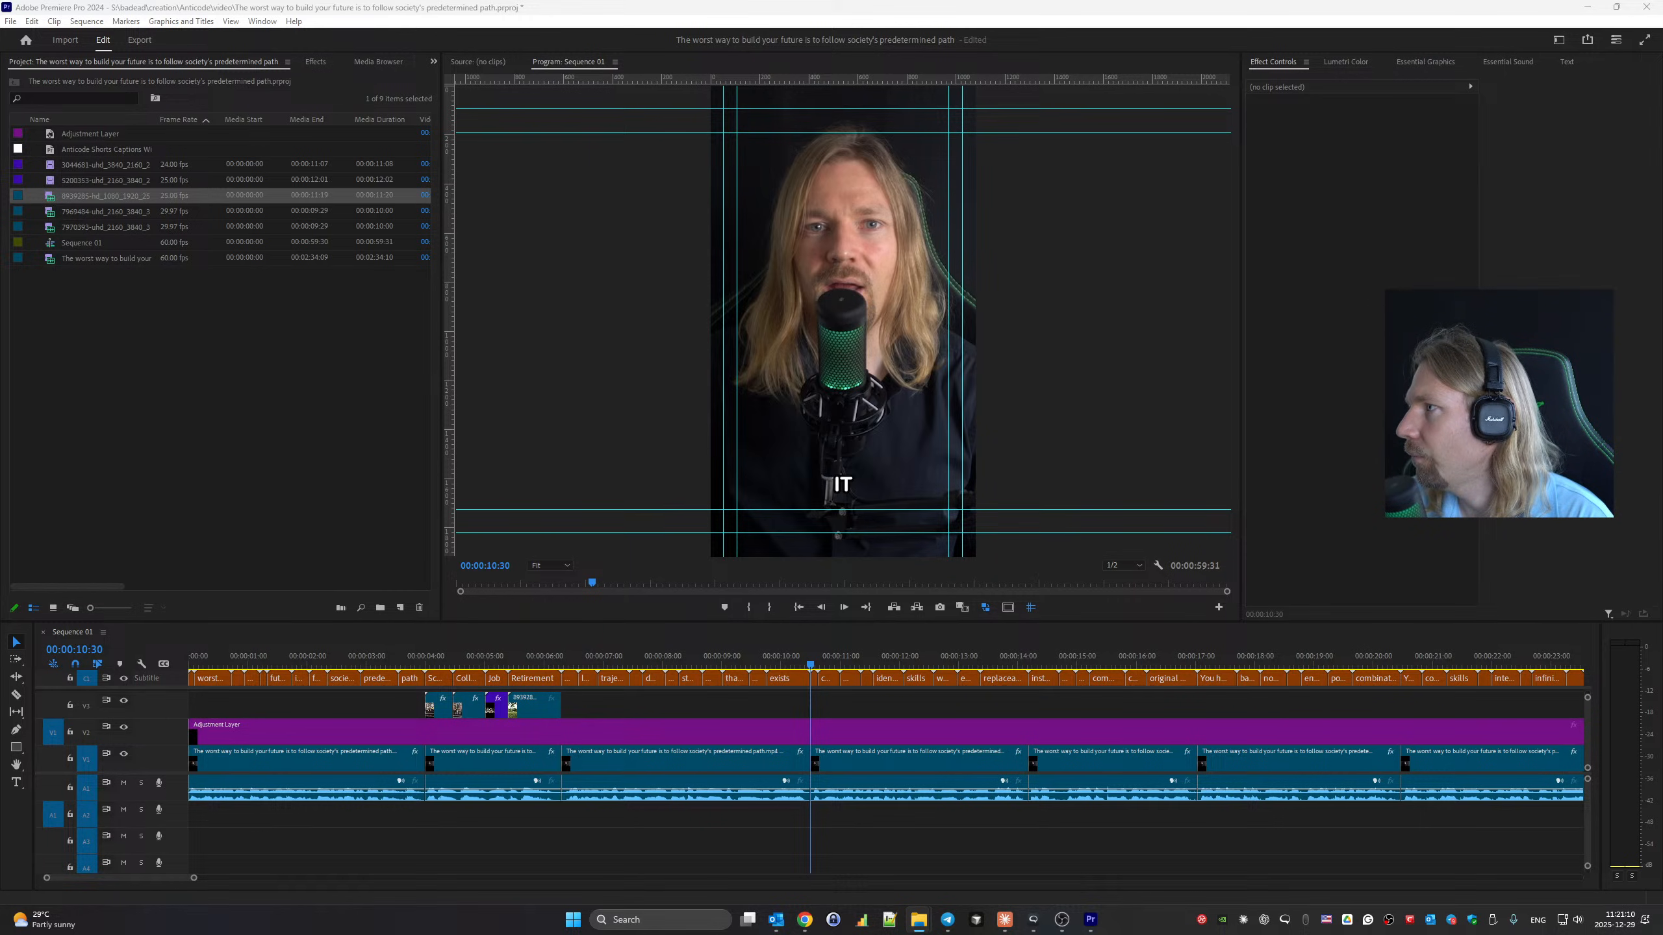
left_click_drag(1374, 597, 831, 708)
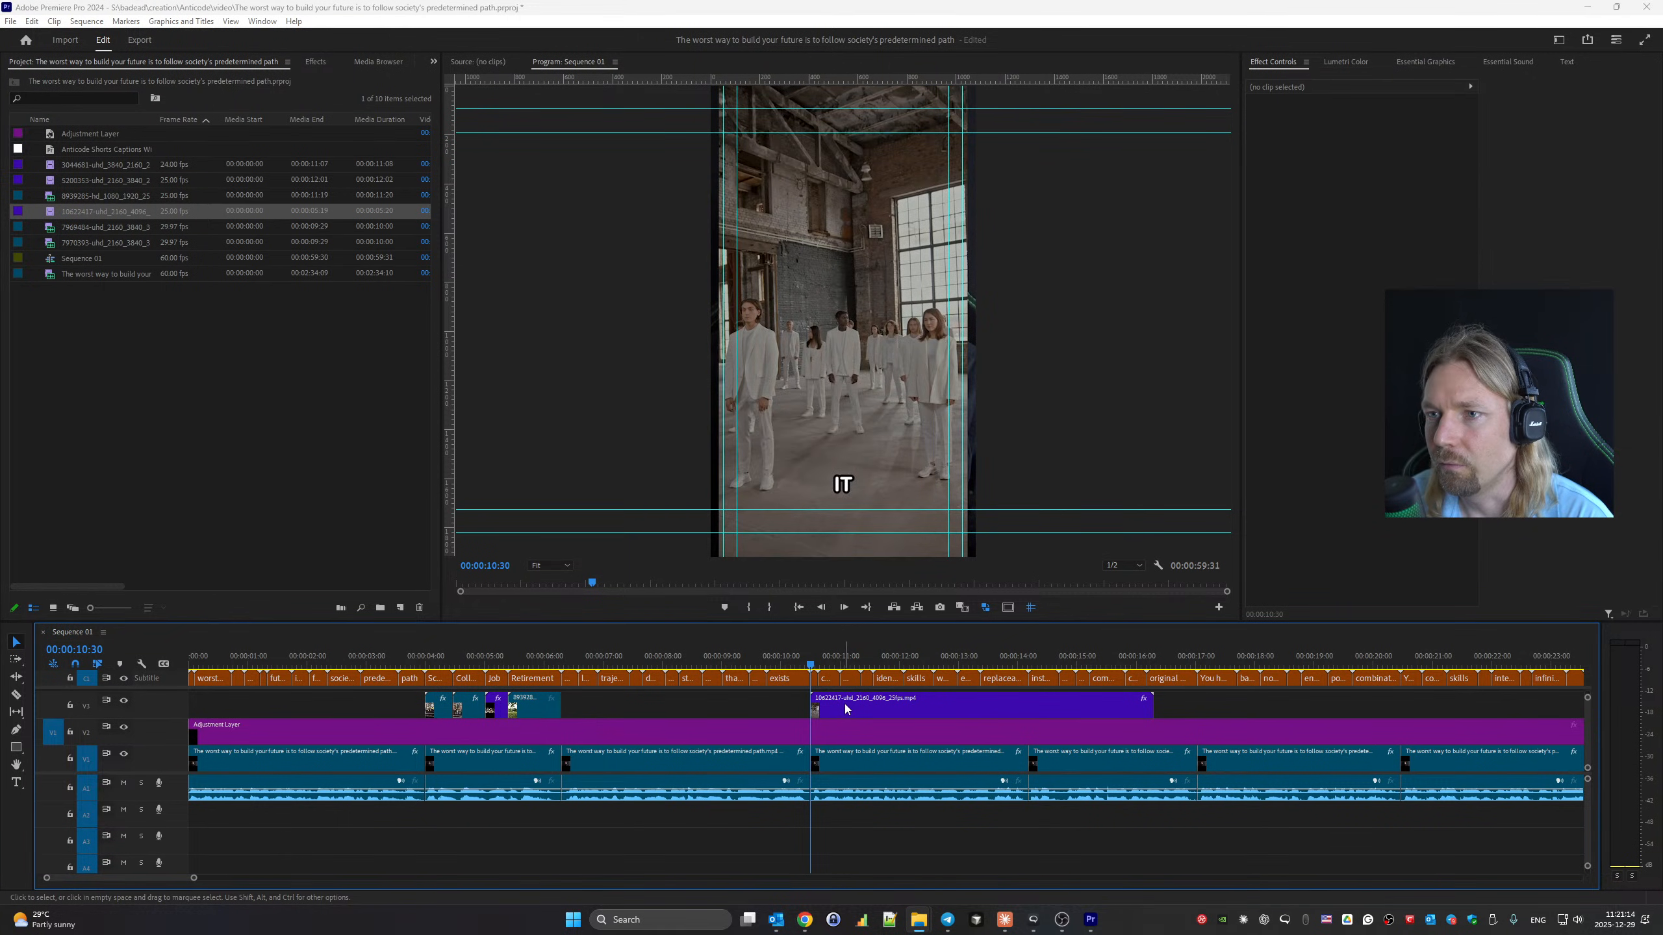
Set the scale of the white-outfits clip to 50 so it fills the vertical frame.
left_click(845, 705)
left_click(1368, 143)
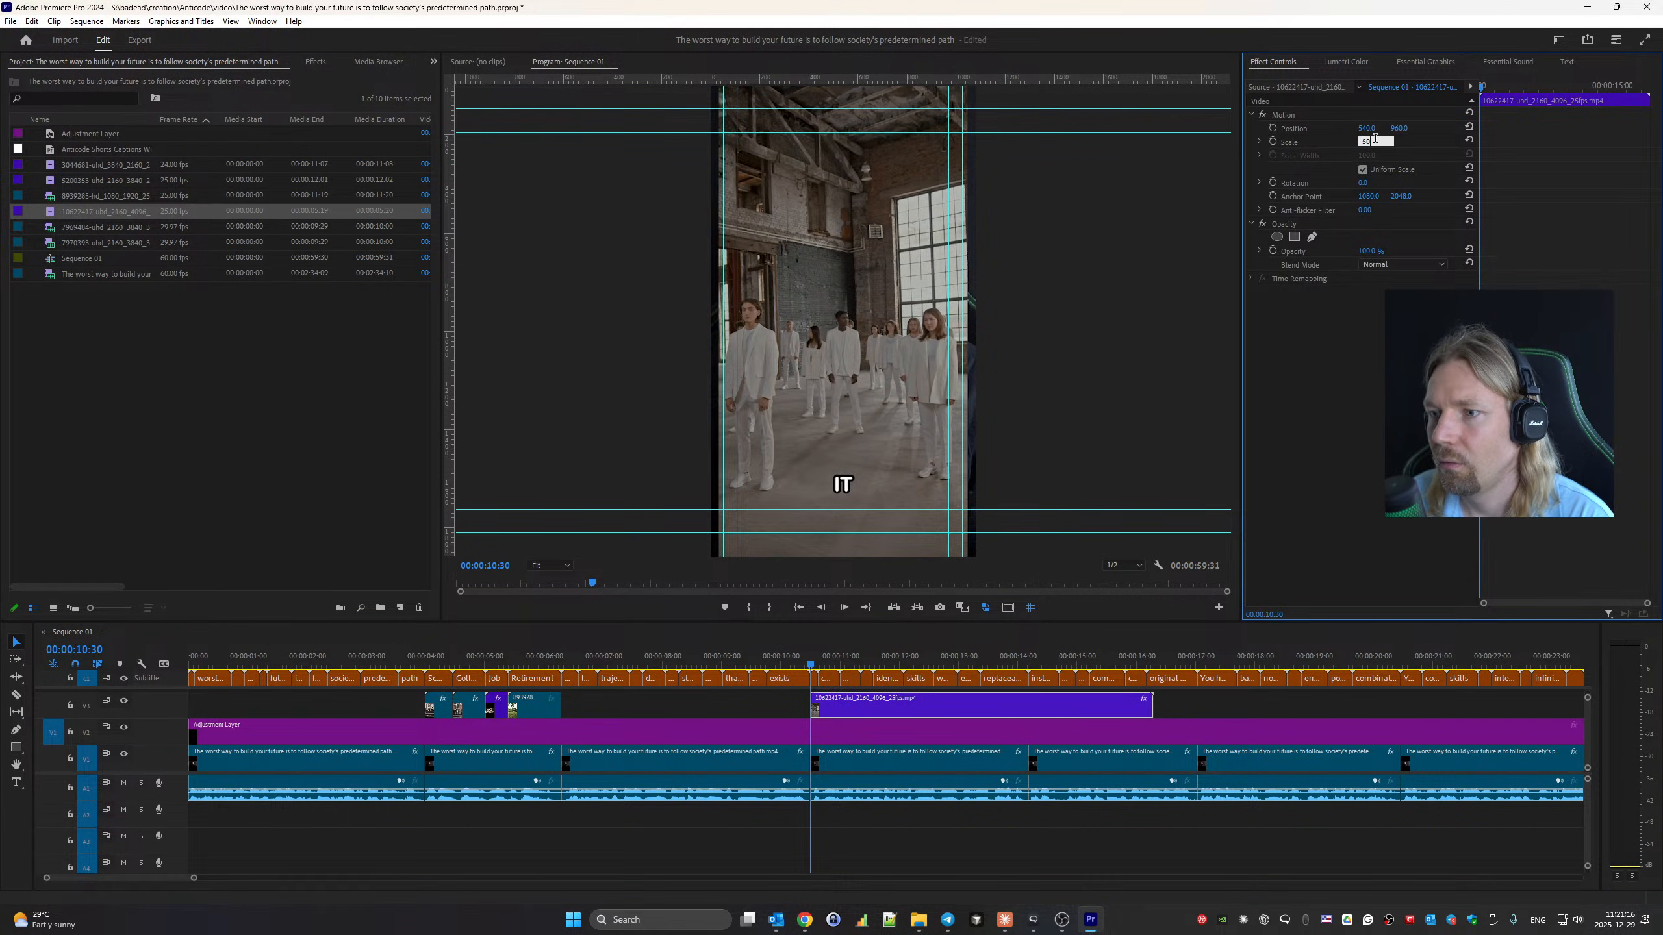
key("Return")
Cut the white-outfits clip on V3 where the word "Instead" begins, delete the part after the cut and play on.
key("space")
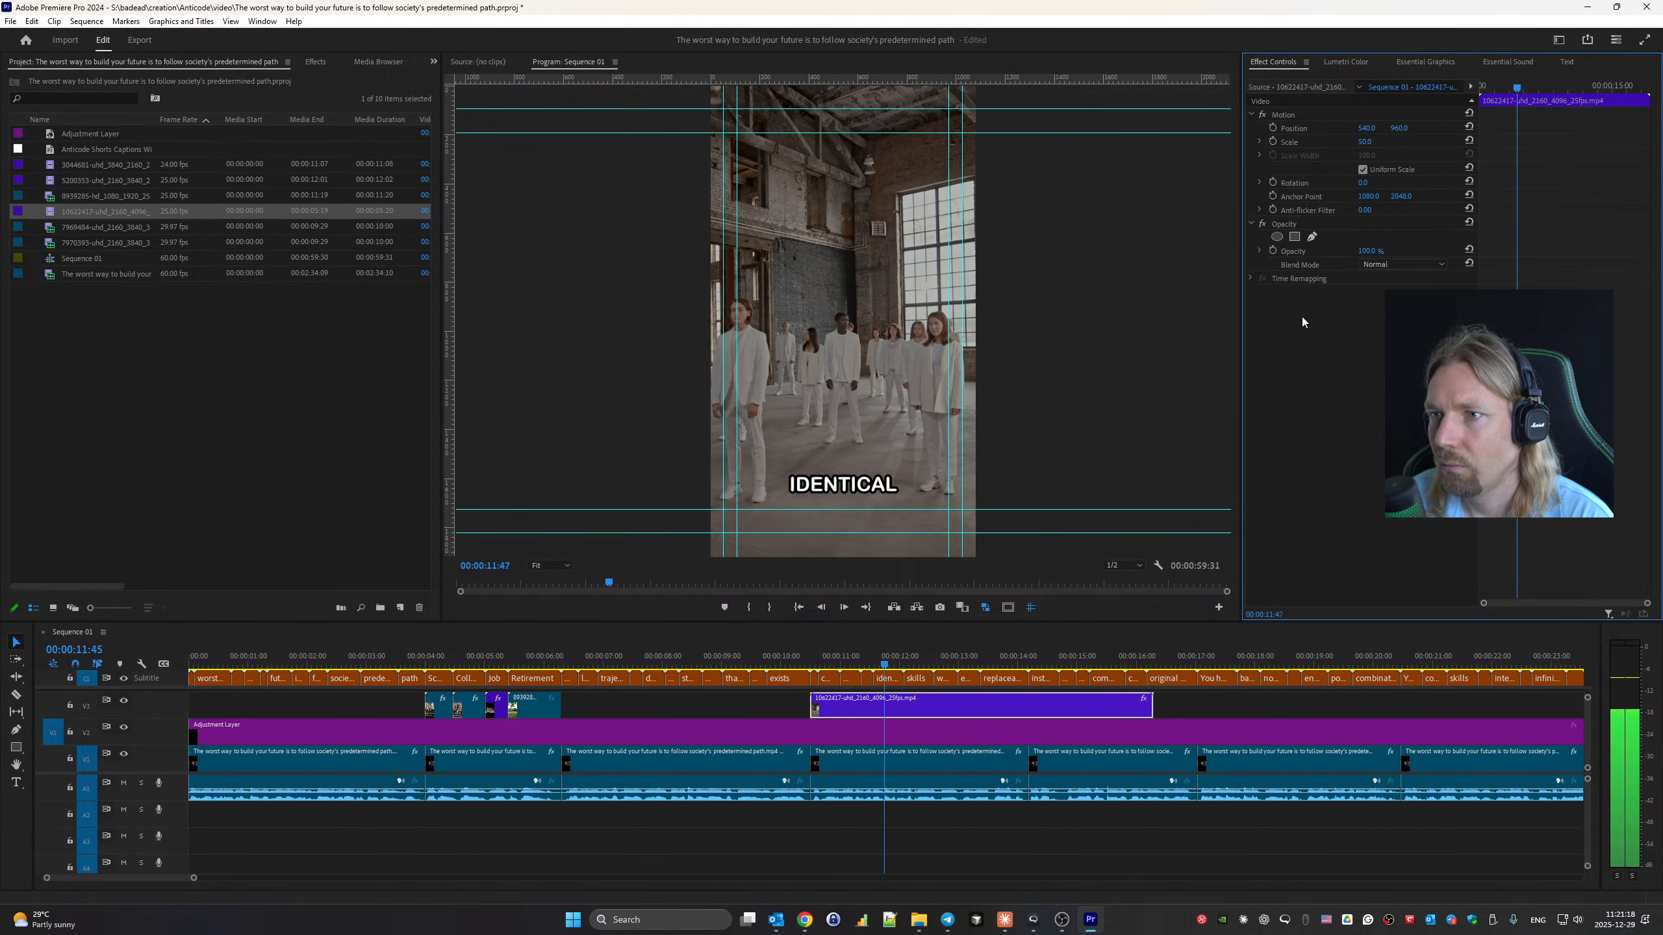
left_click(1032, 706)
key("v")
key("Delete")
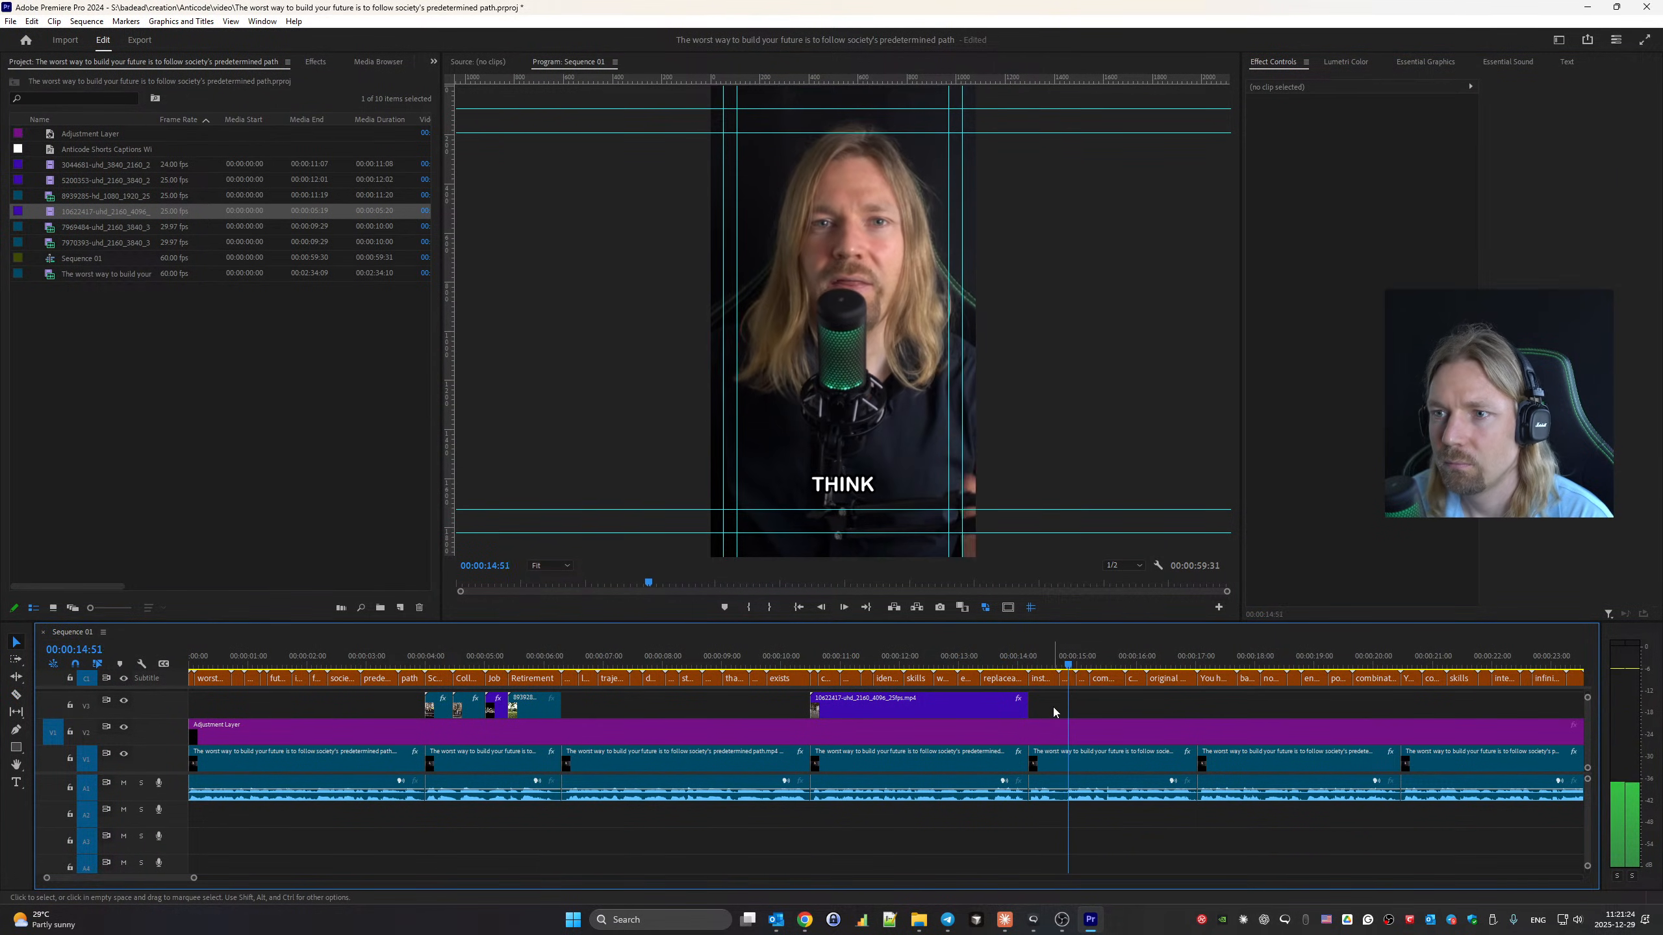
scroll(768, 749, "down", 3)
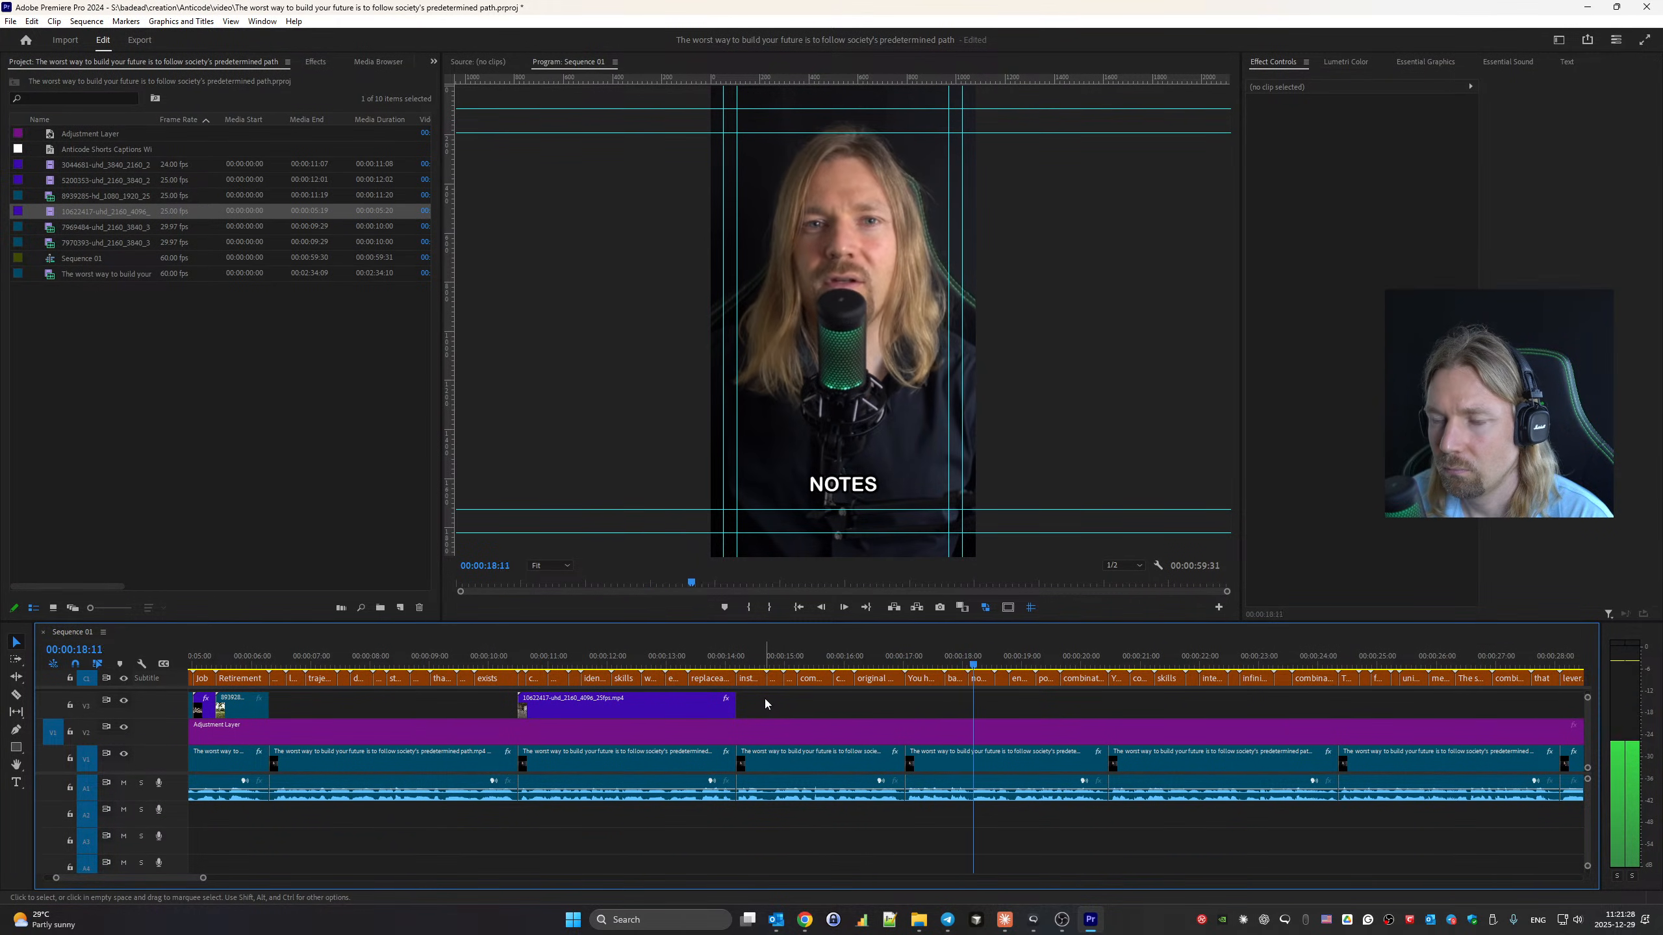
Stop playback and return the playhead to the talking-head cut at 00:00:17:02 where "You have seven" begins.
key("space")
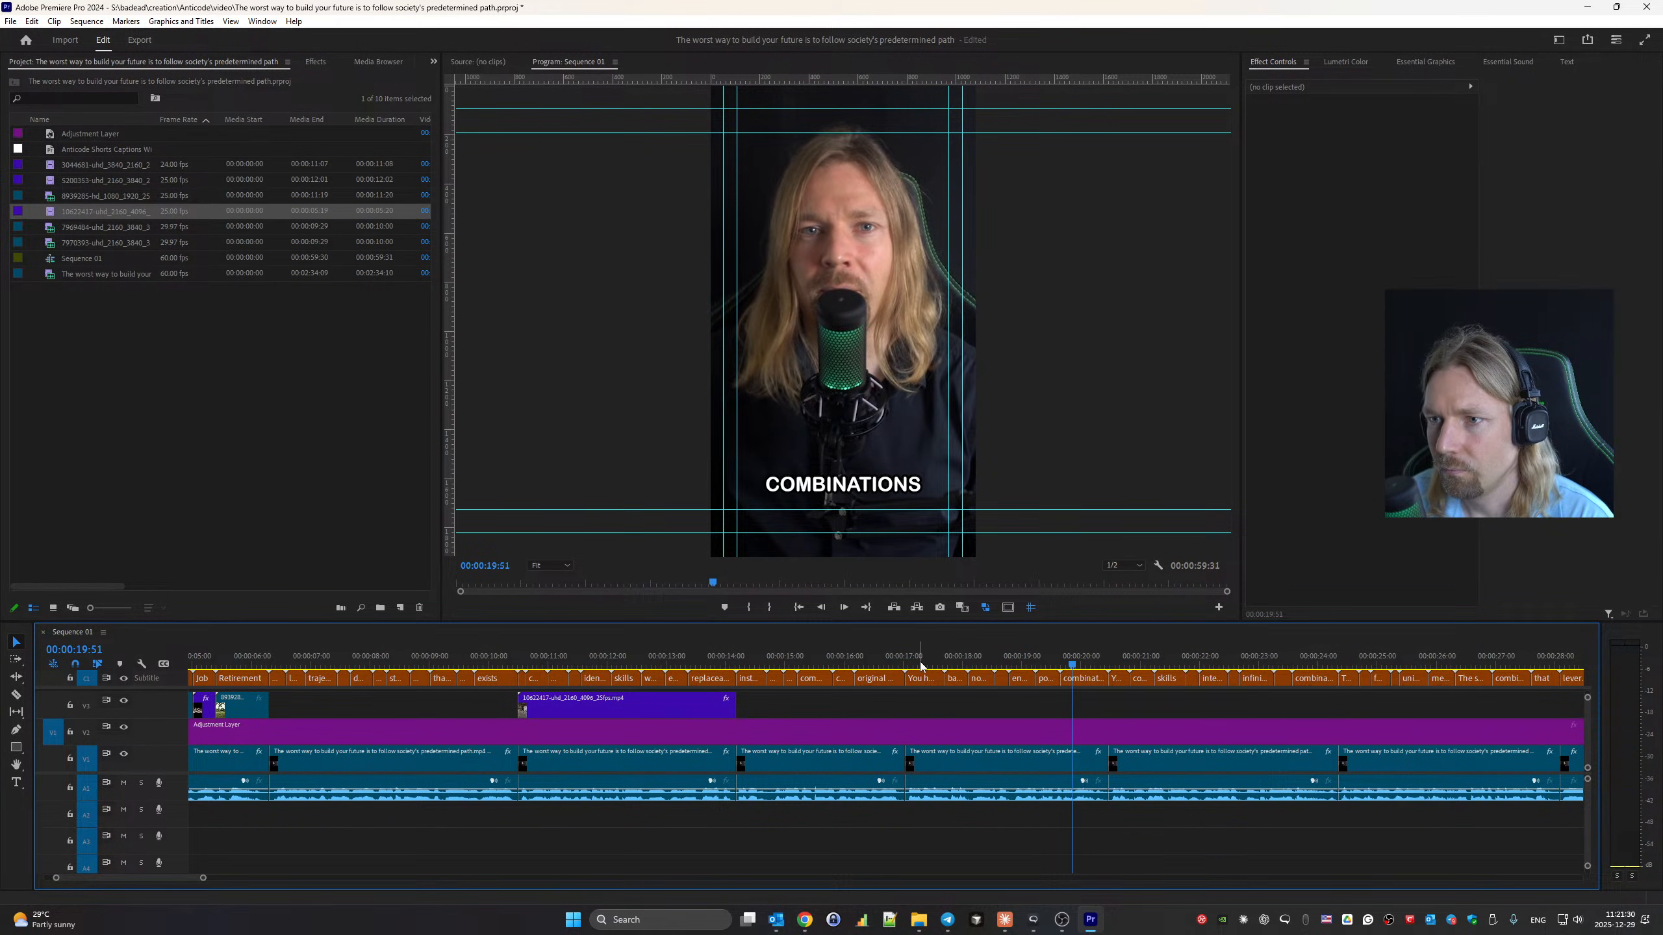
left_click(948, 659)
left_click_drag(944, 659, 907, 660)
Switch to the Pexels window in Chrome, search the stock videos for "composer" and browse the results.
left_click(805, 920)
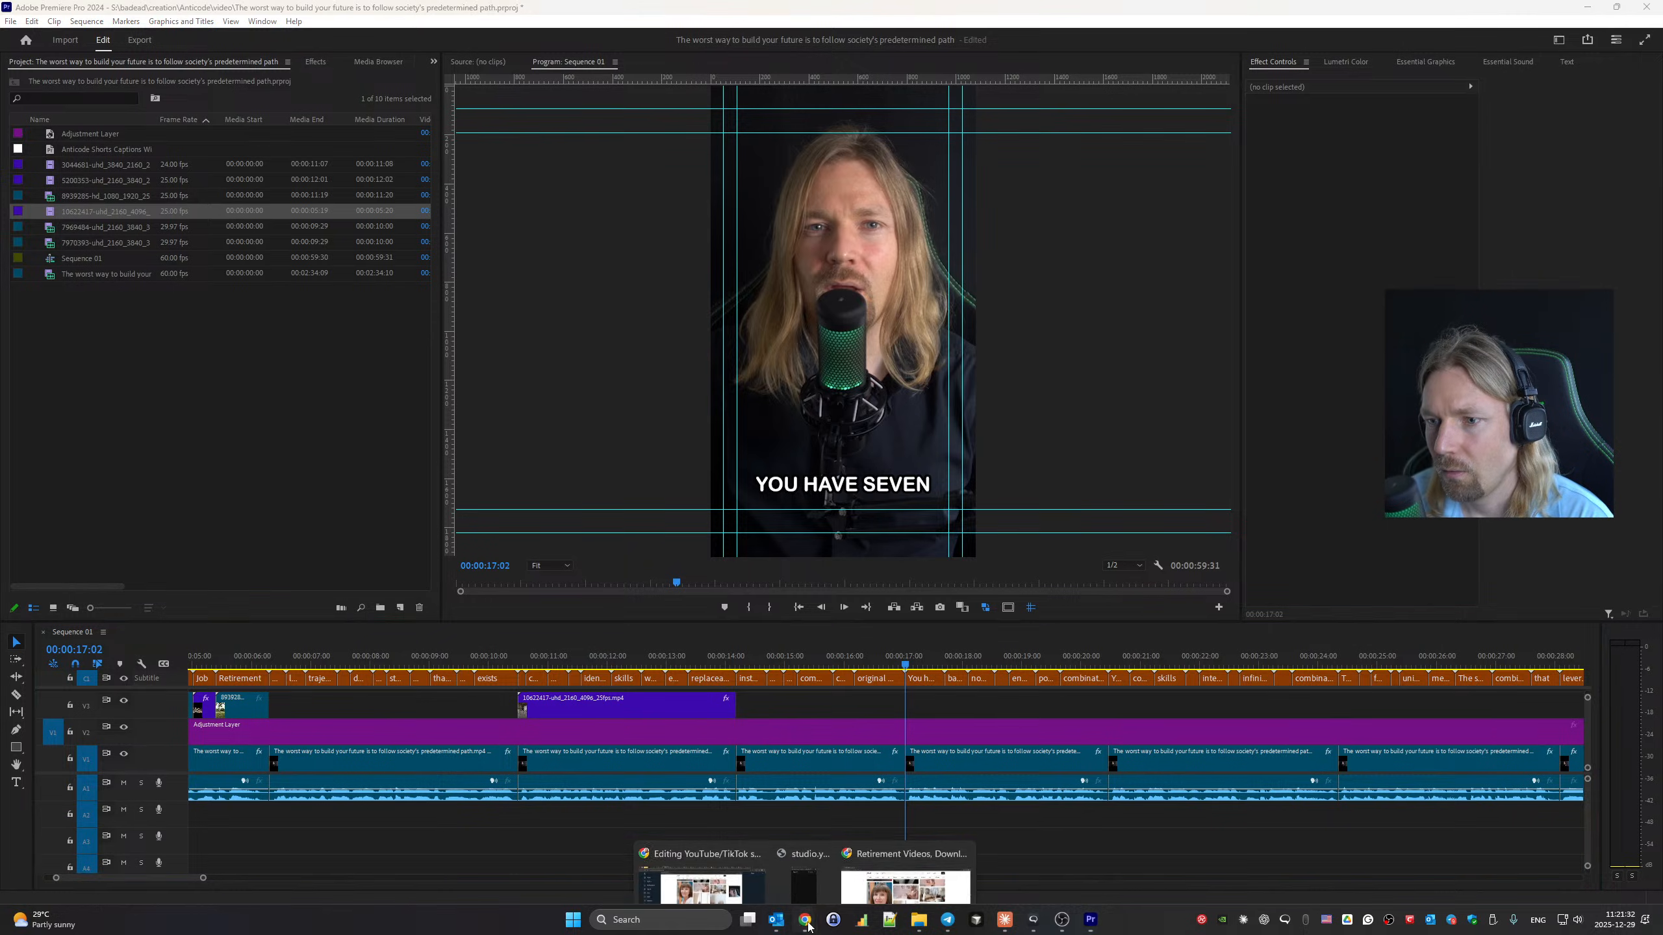
left_click(903, 865)
left_click_drag(575, 83, 508, 90)
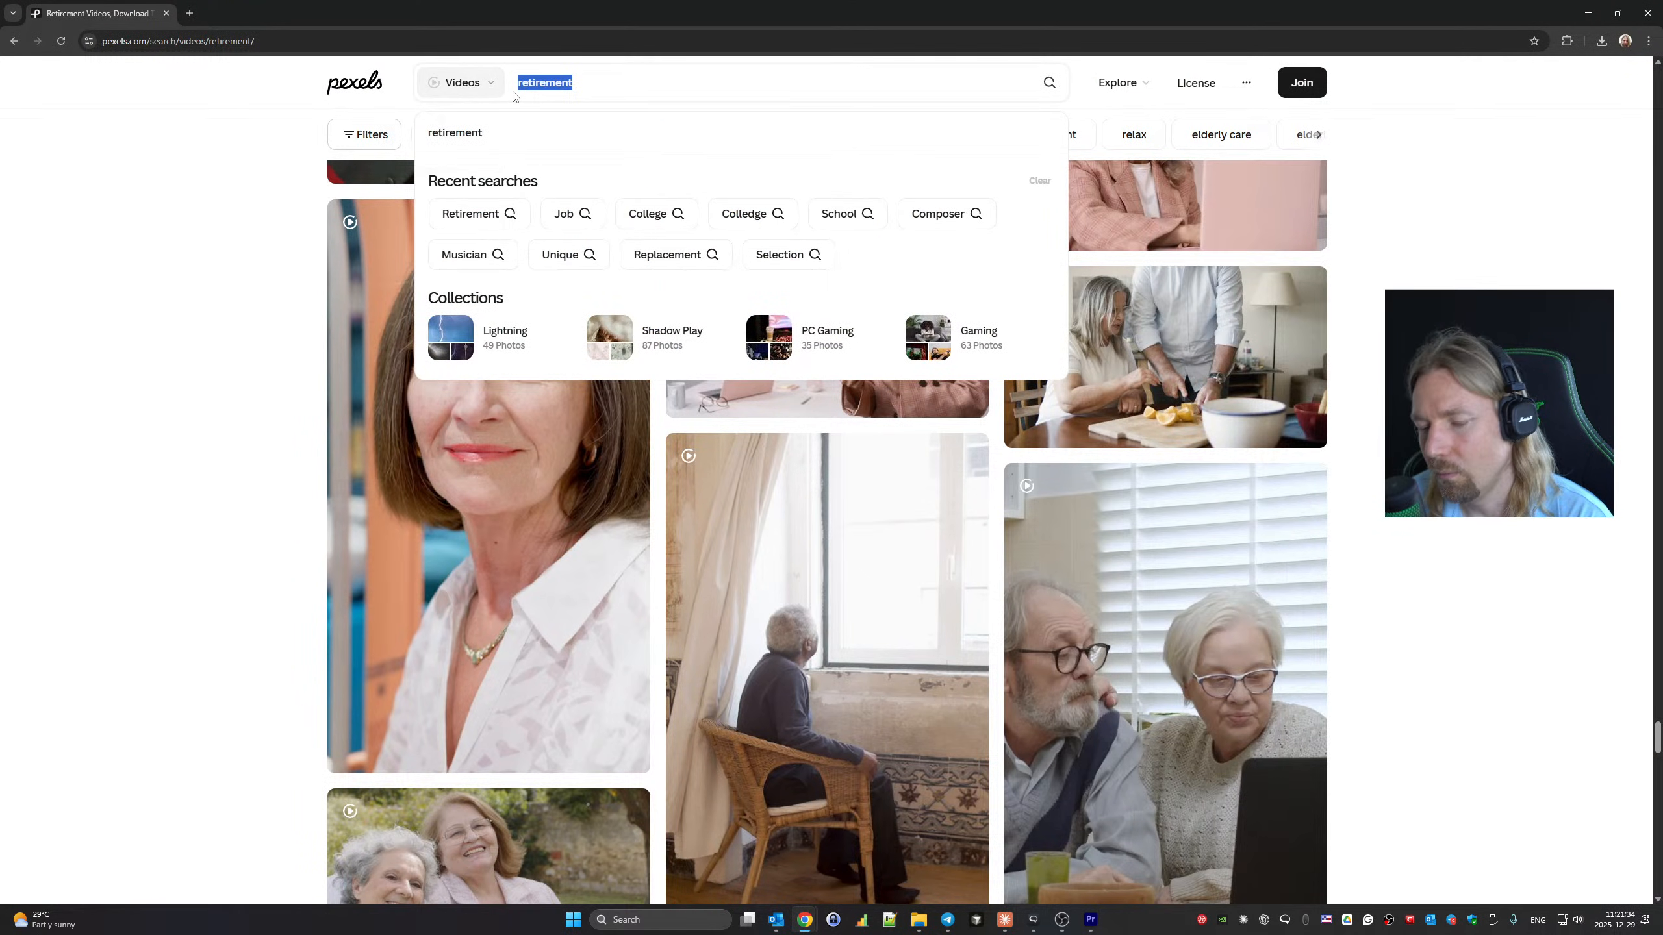
type("composer")
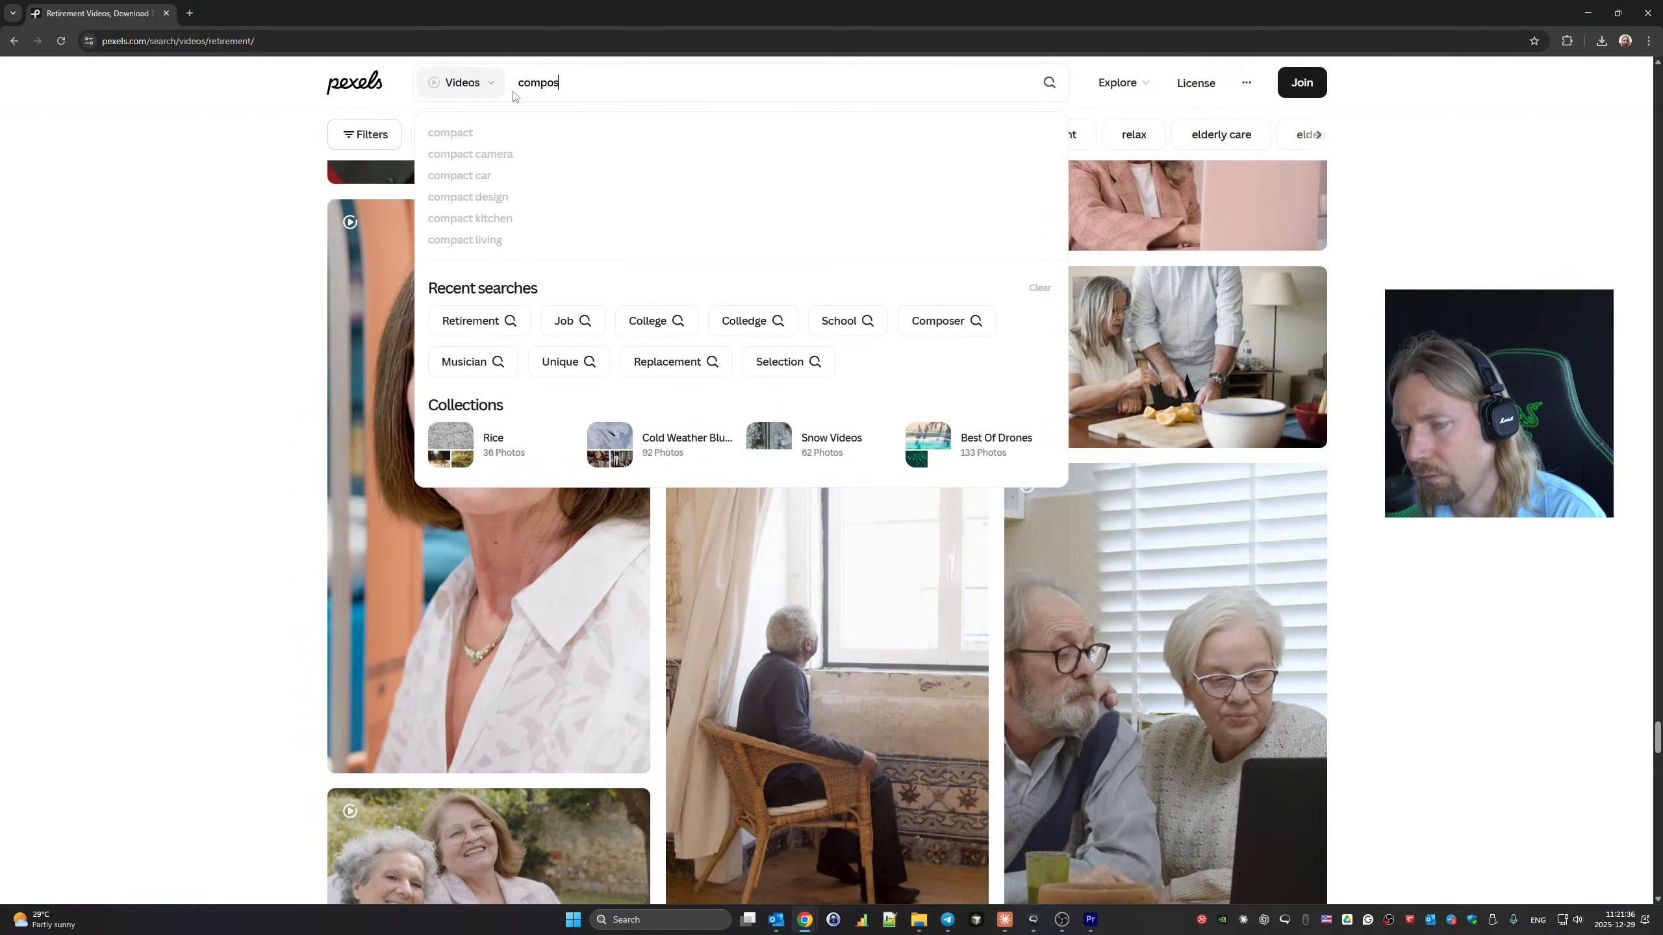
key("Return")
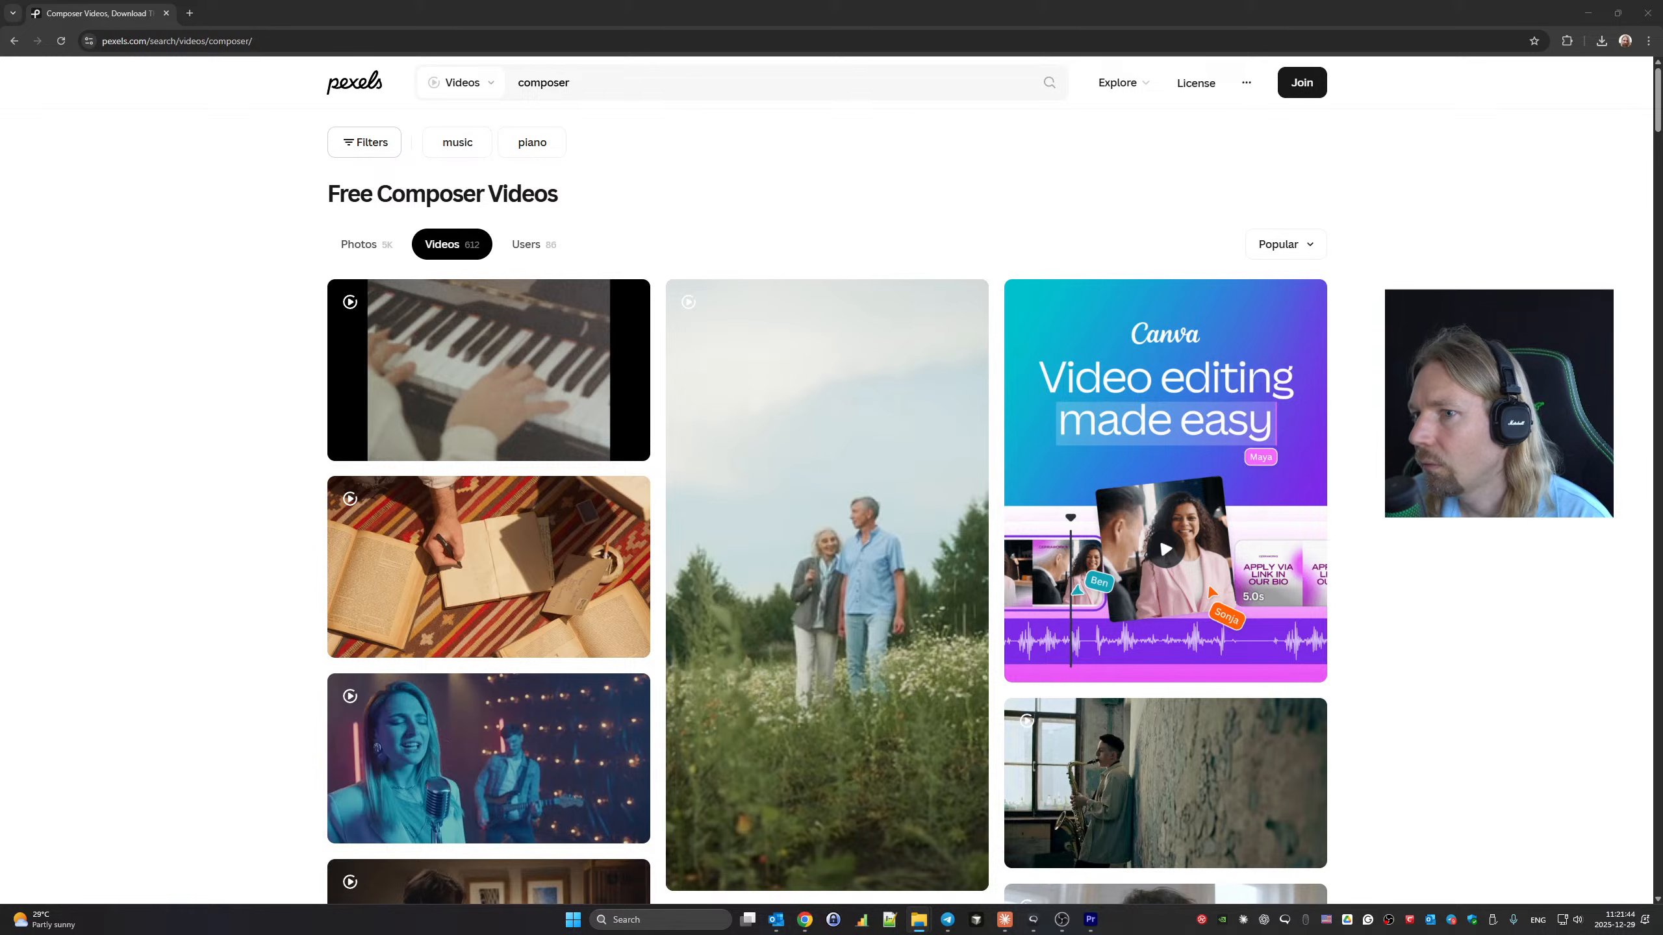
left_click(908, 69)
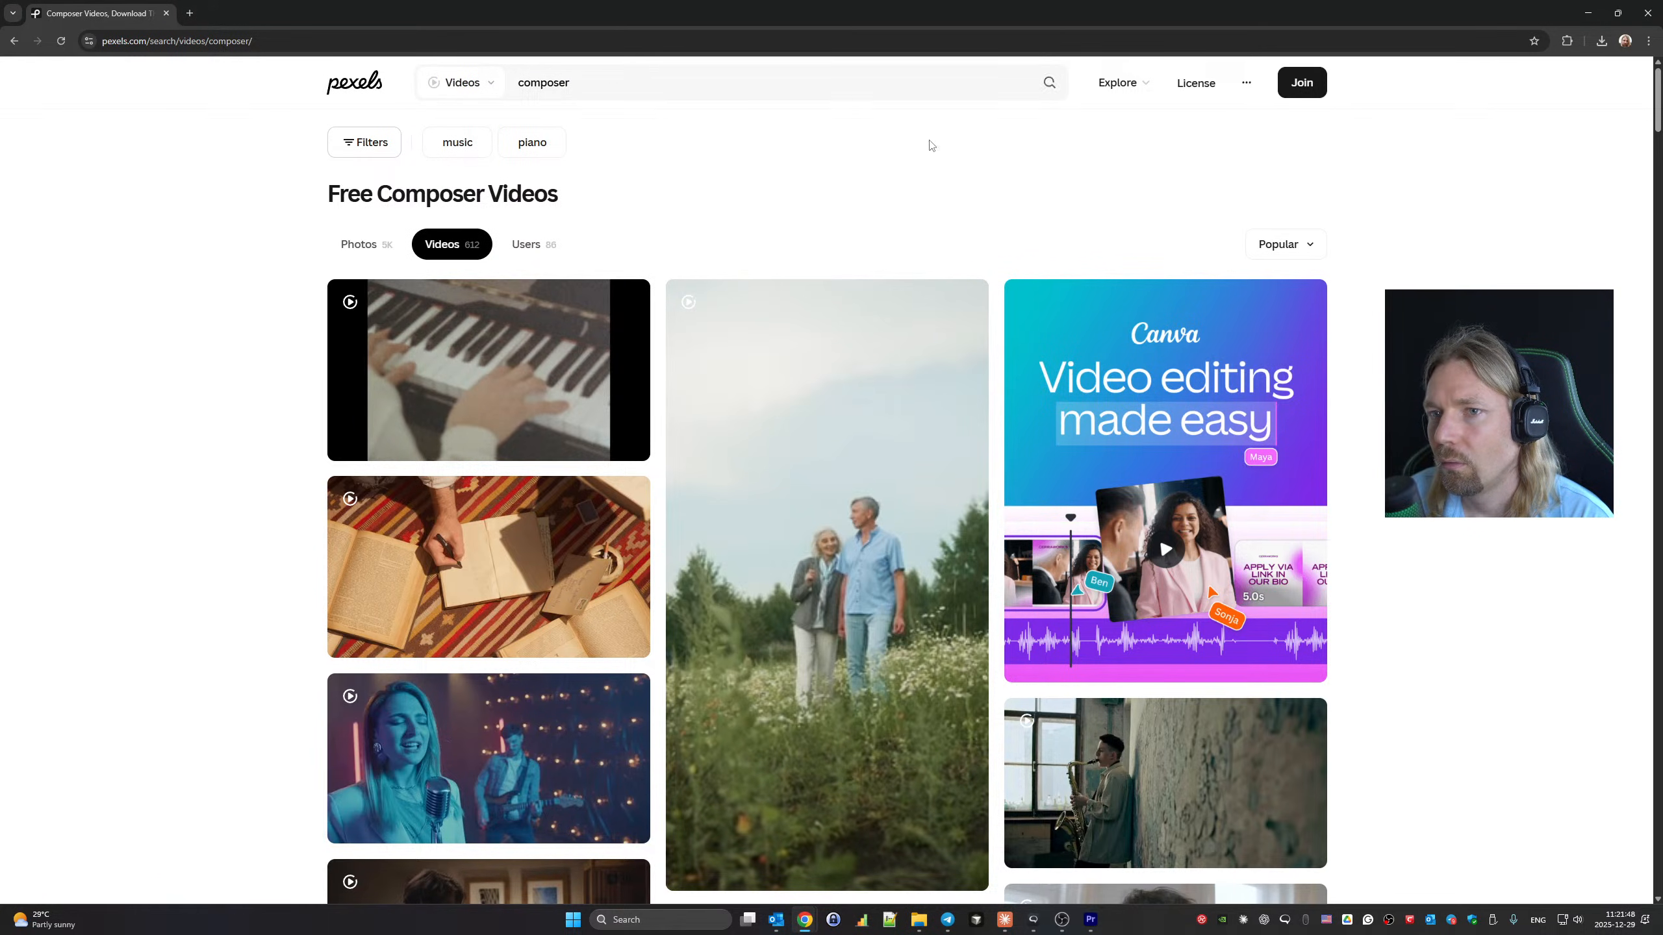
scroll(825, 525, "down", 8)
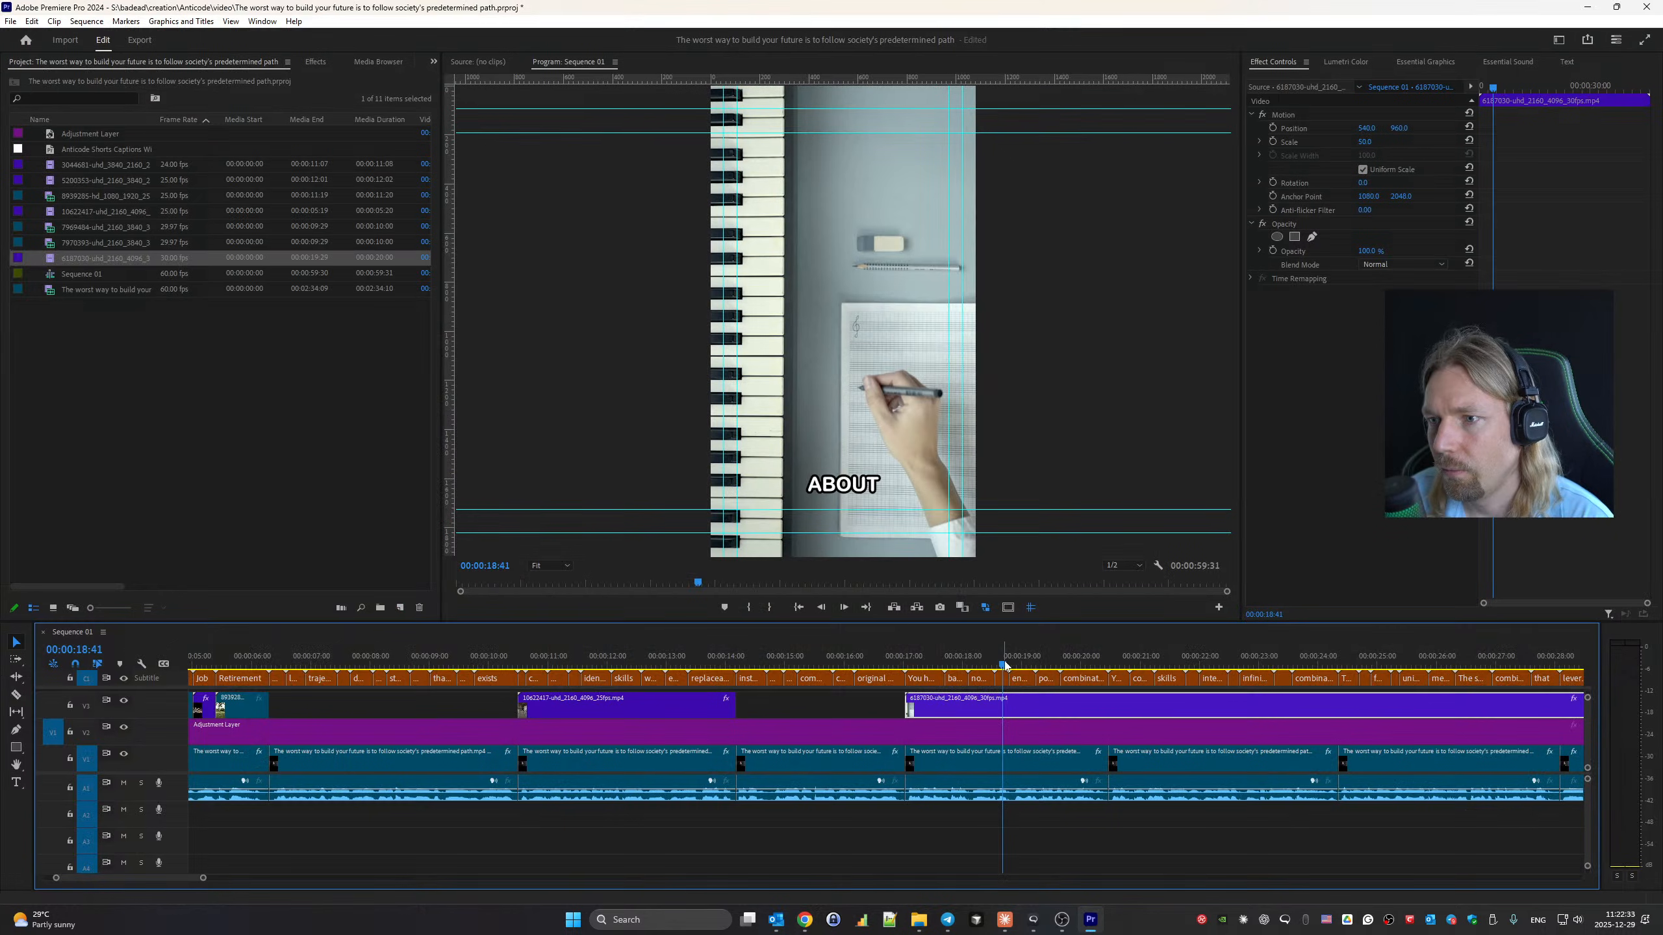
Correct the caption "about" at 00:00:18:33 so it reads "but".
left_click(1002, 679)
left_click(1565, 62)
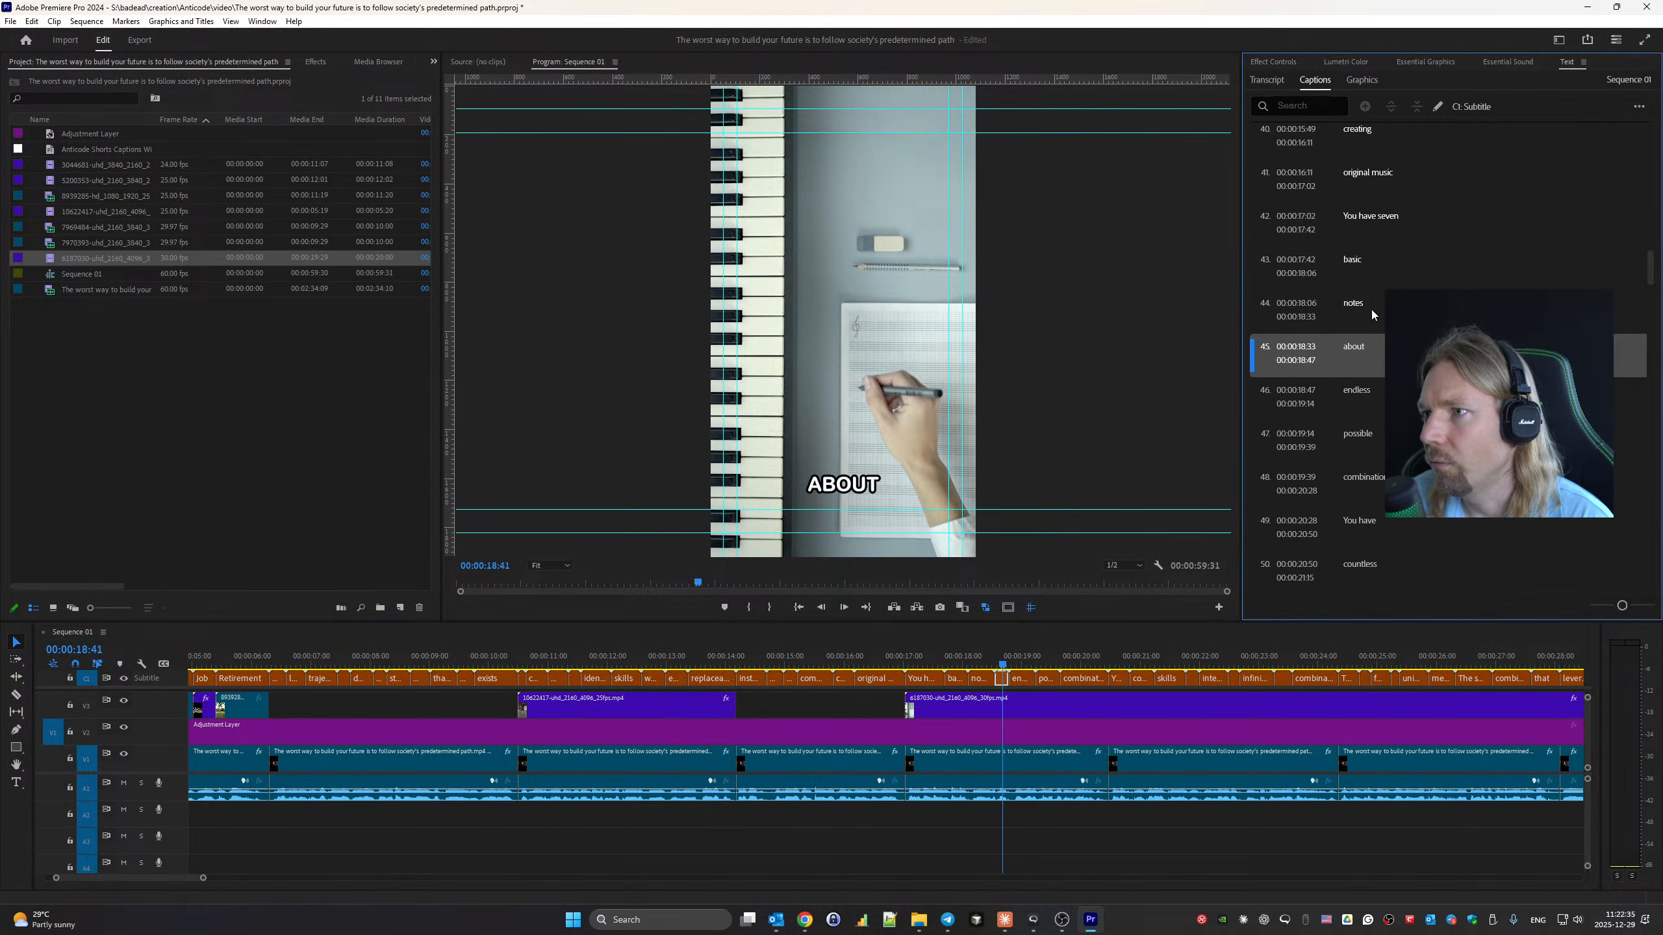
double_click(1401, 353)
type("but")
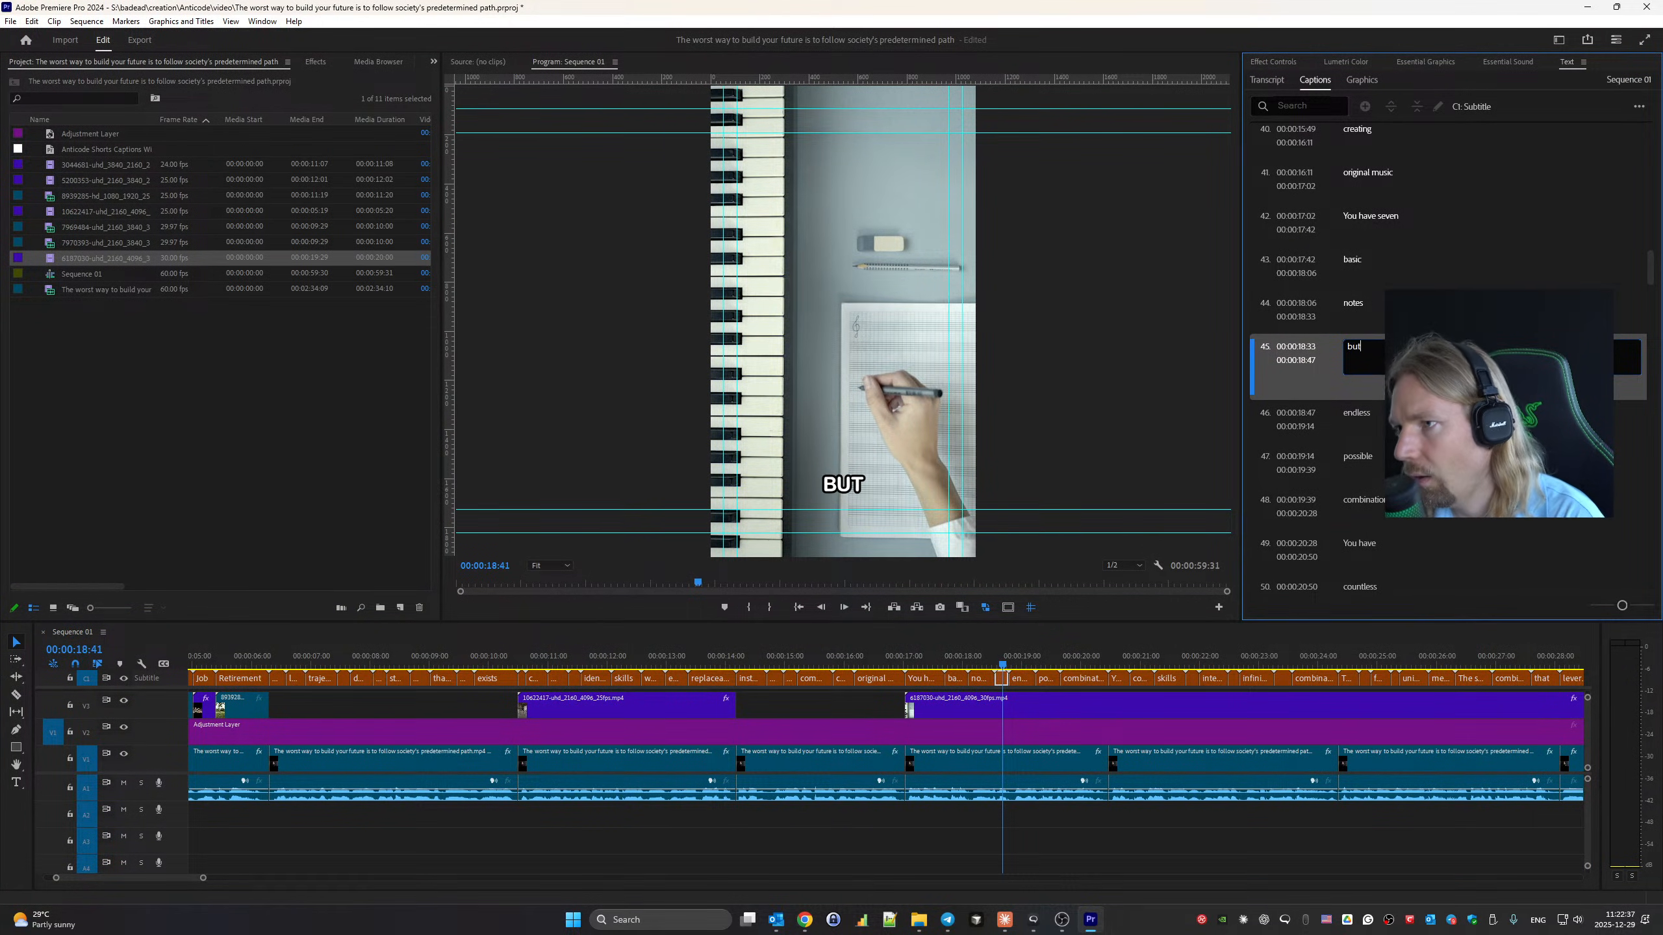
left_click(1419, 274)
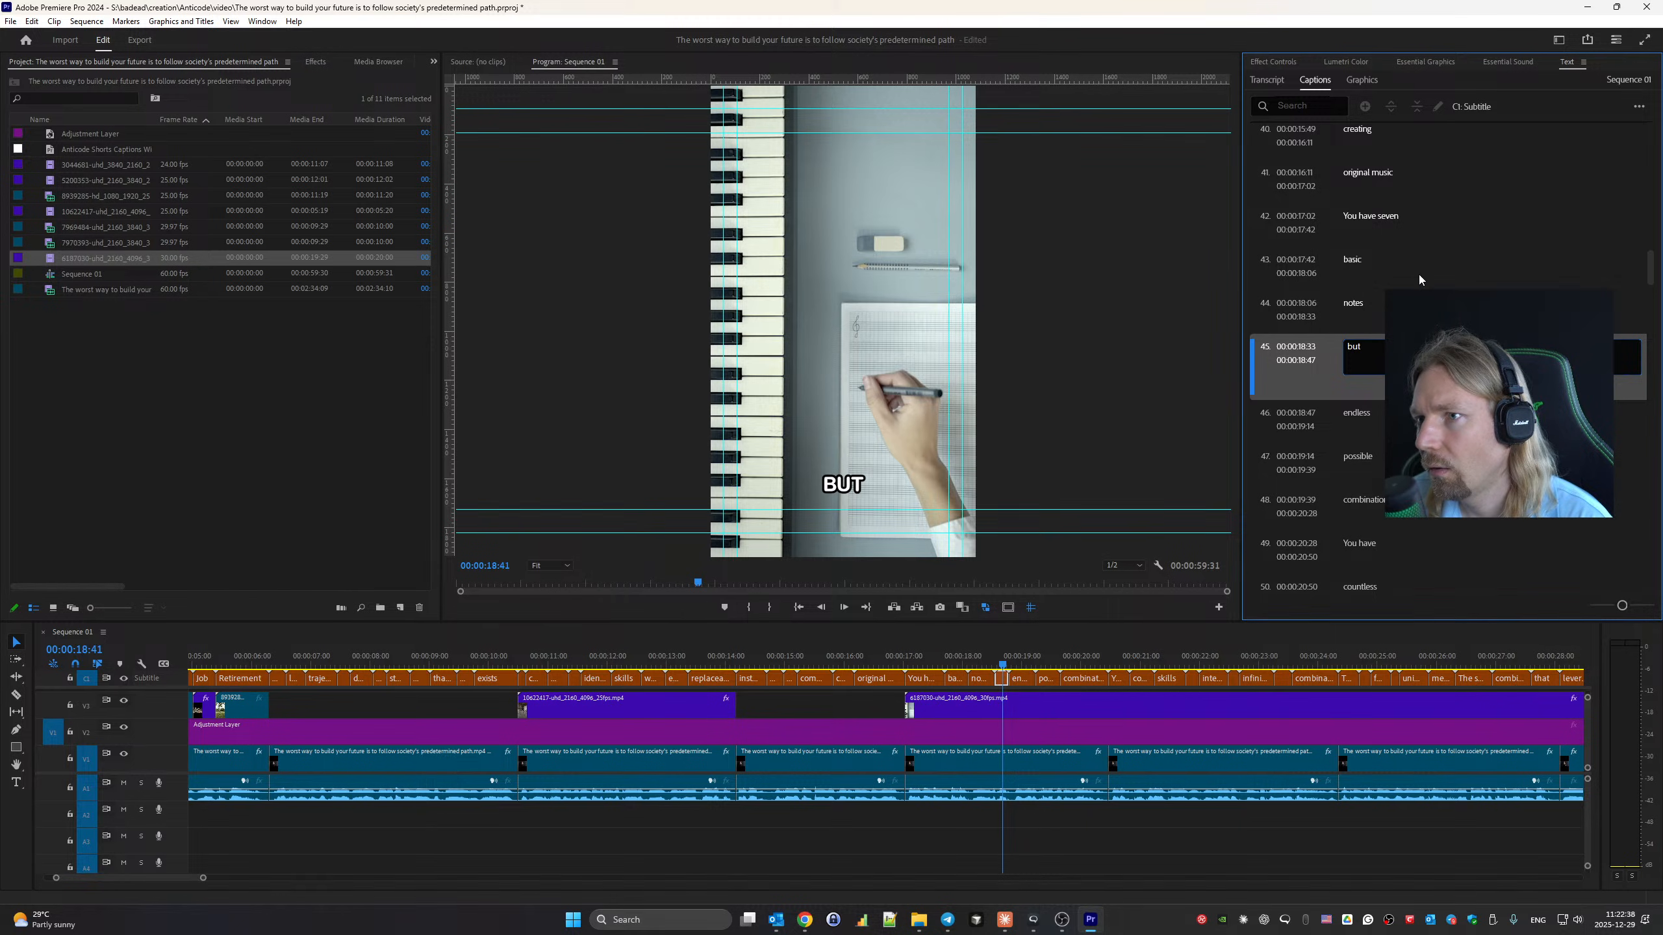
left_click(1419, 275)
Play the music-writing clip on V3 with the speech from shortly before its start up to "combinations".
key("space")
left_click_drag(925, 663, 937, 712)
key("space")
left_click_drag(895, 664, 886, 660)
key("space")
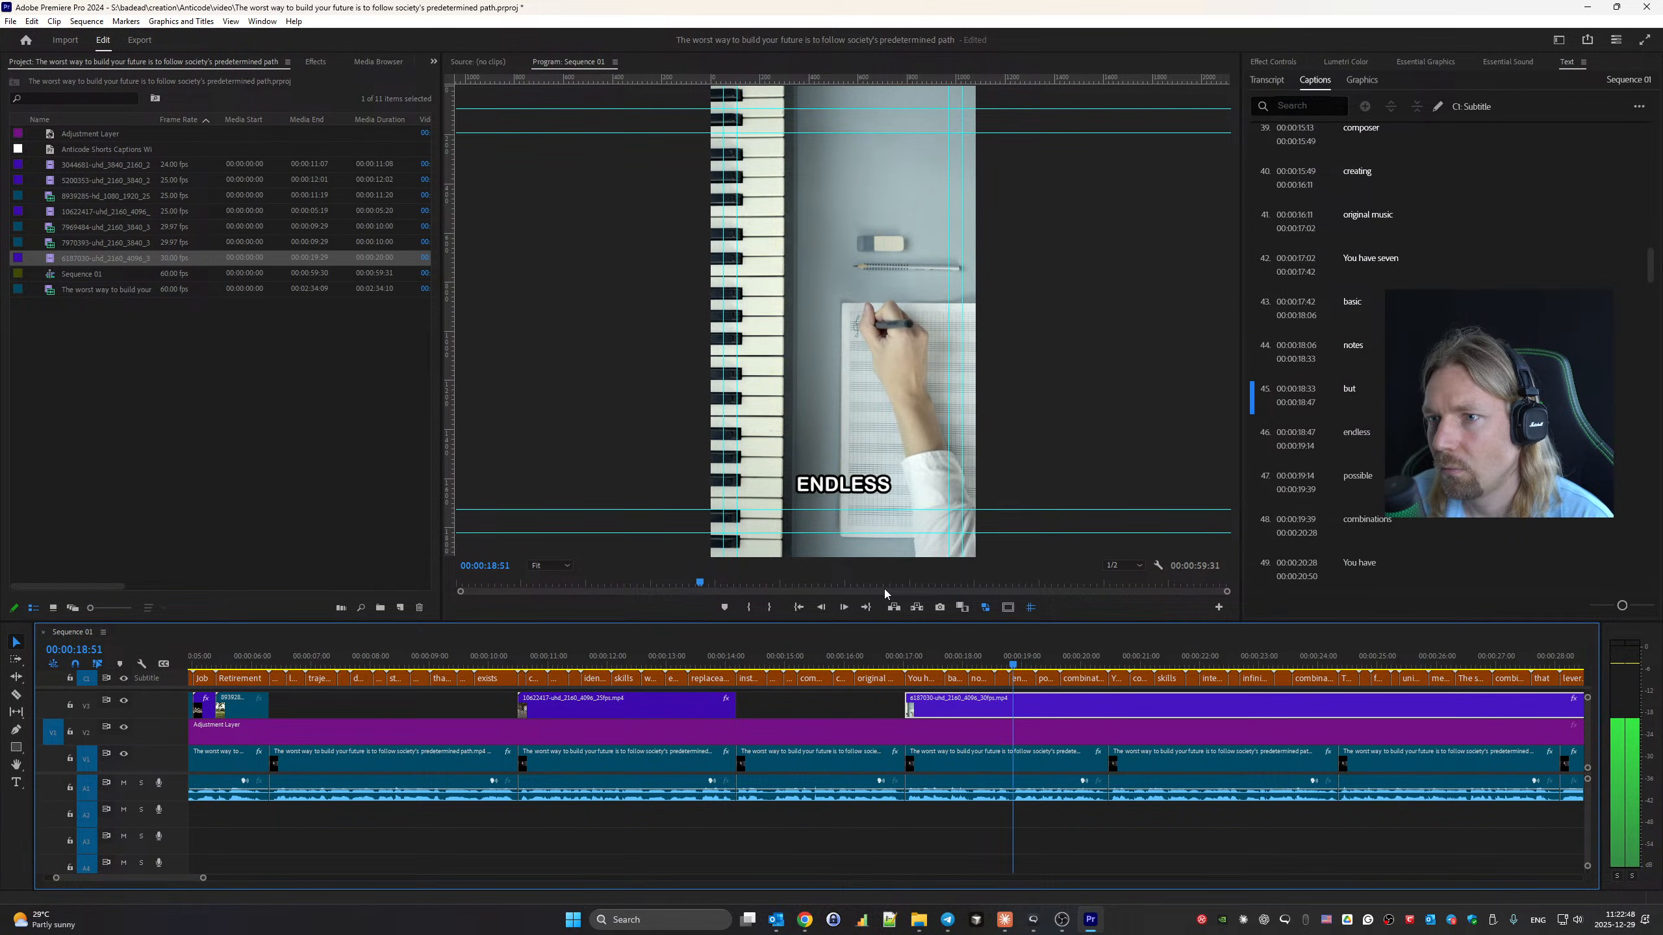
key("space")
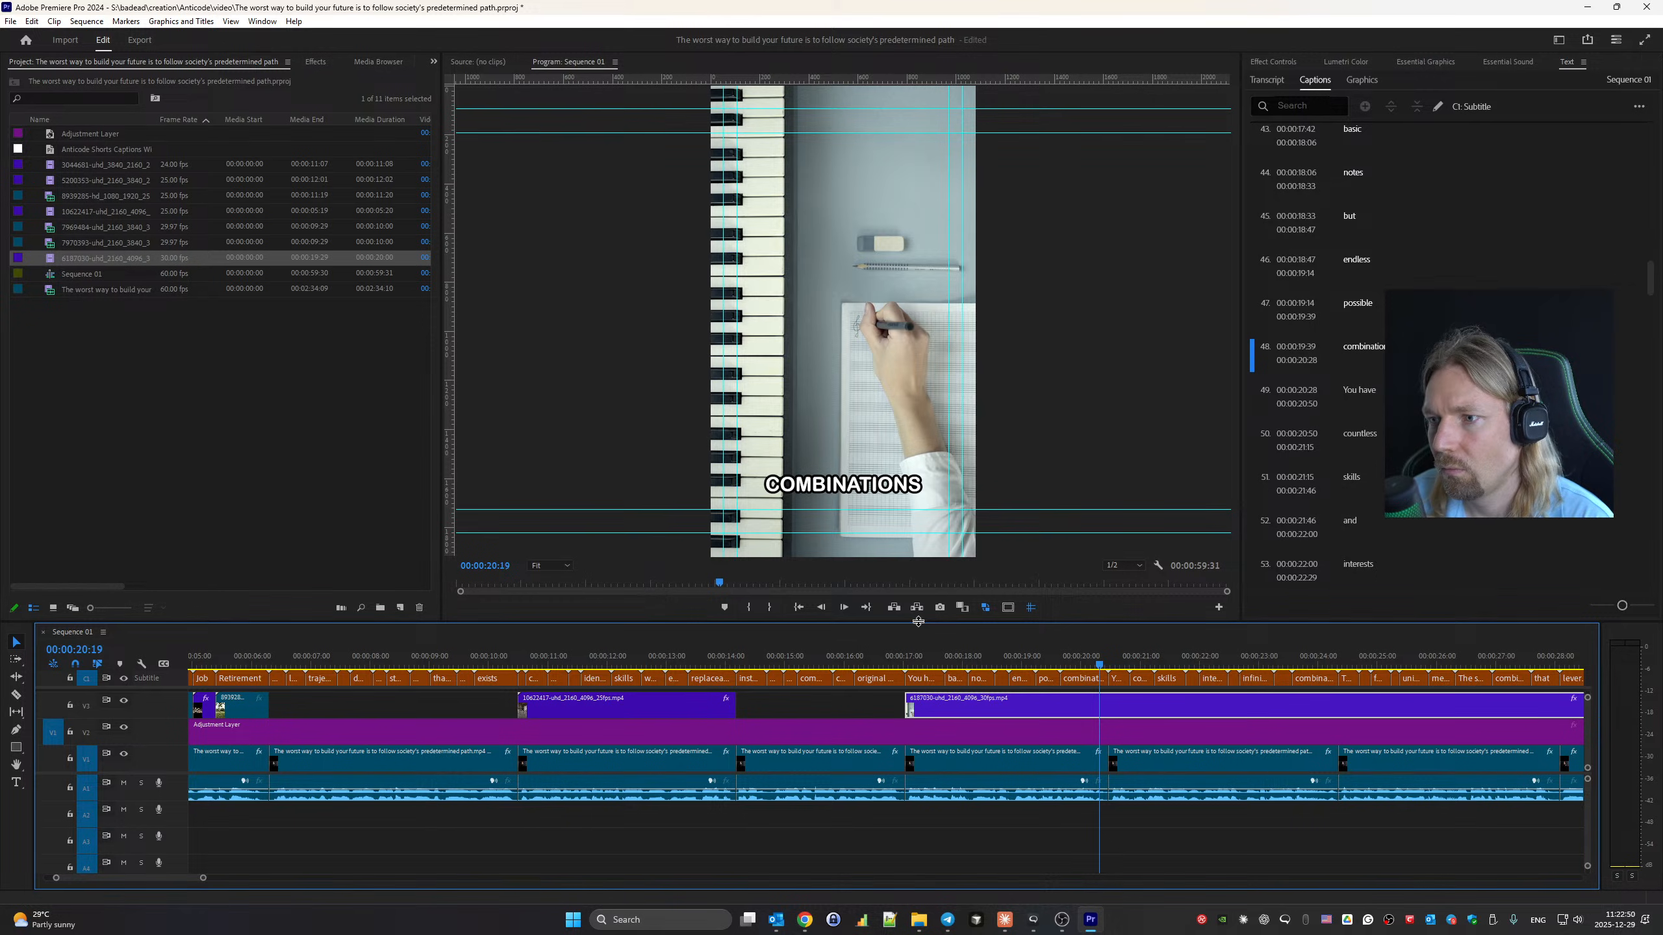
Cut the music-writing clip on V3 at 00:00:20:28 where "You have" begins and delete the part after the cut.
left_click(1274, 62)
key("space")
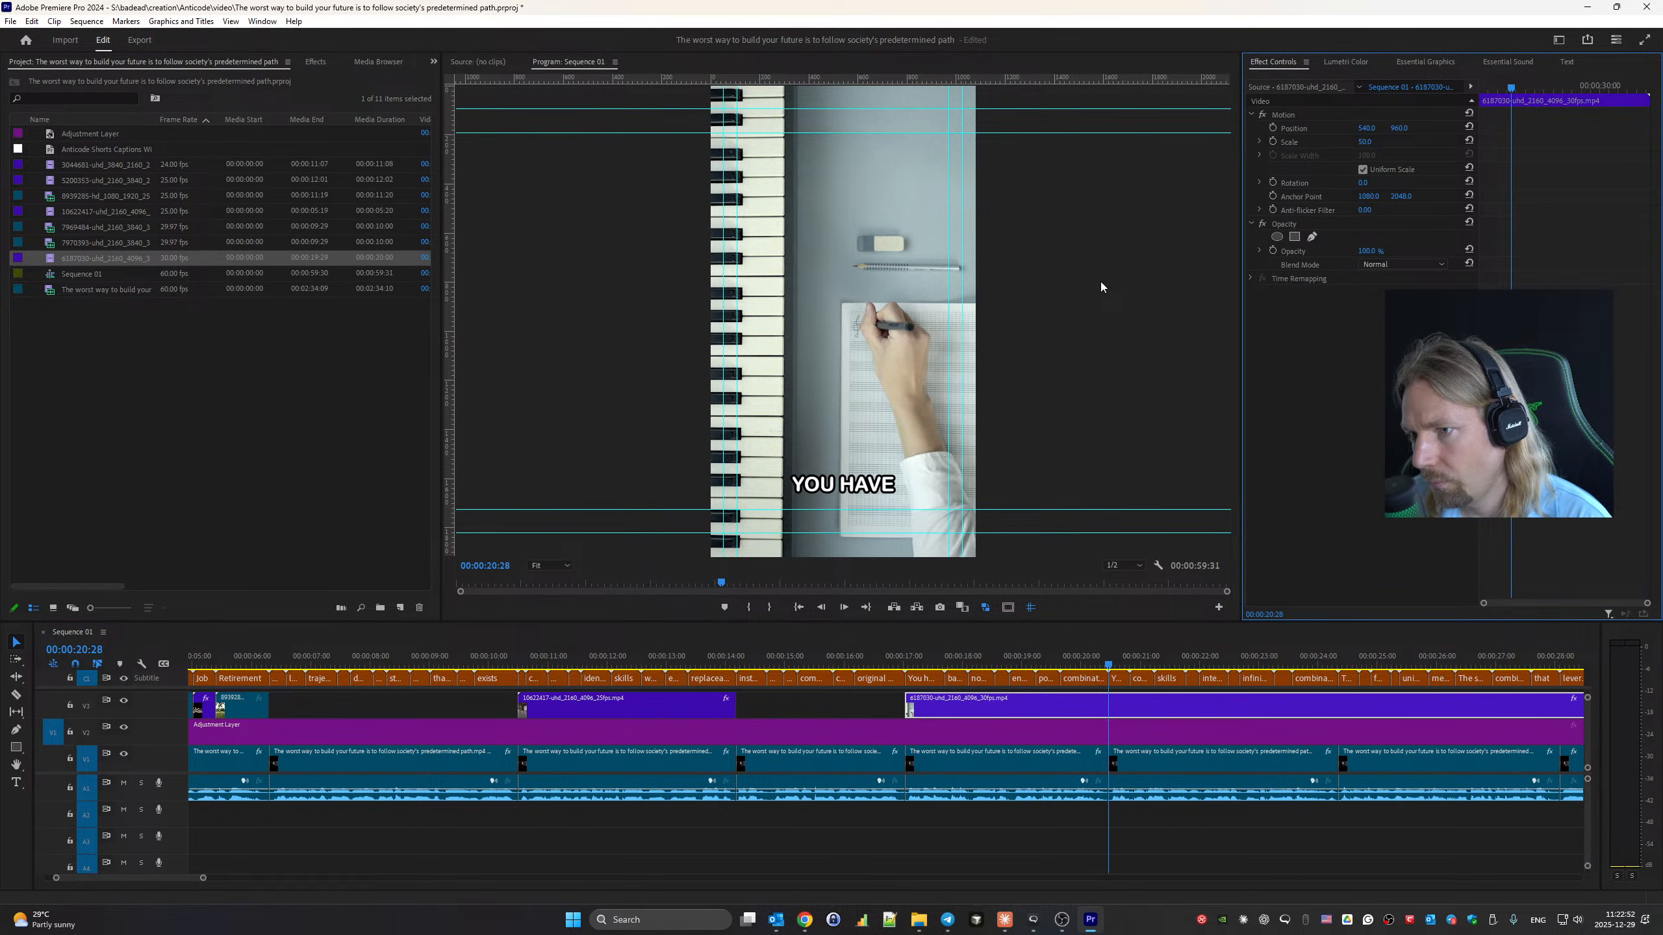
left_click(1109, 705)
key("v")
left_click(1145, 707)
key("Delete")
Play on through the speech and place the playhead at 00:00:24:21, the cut where "The key" begins.
key("space")
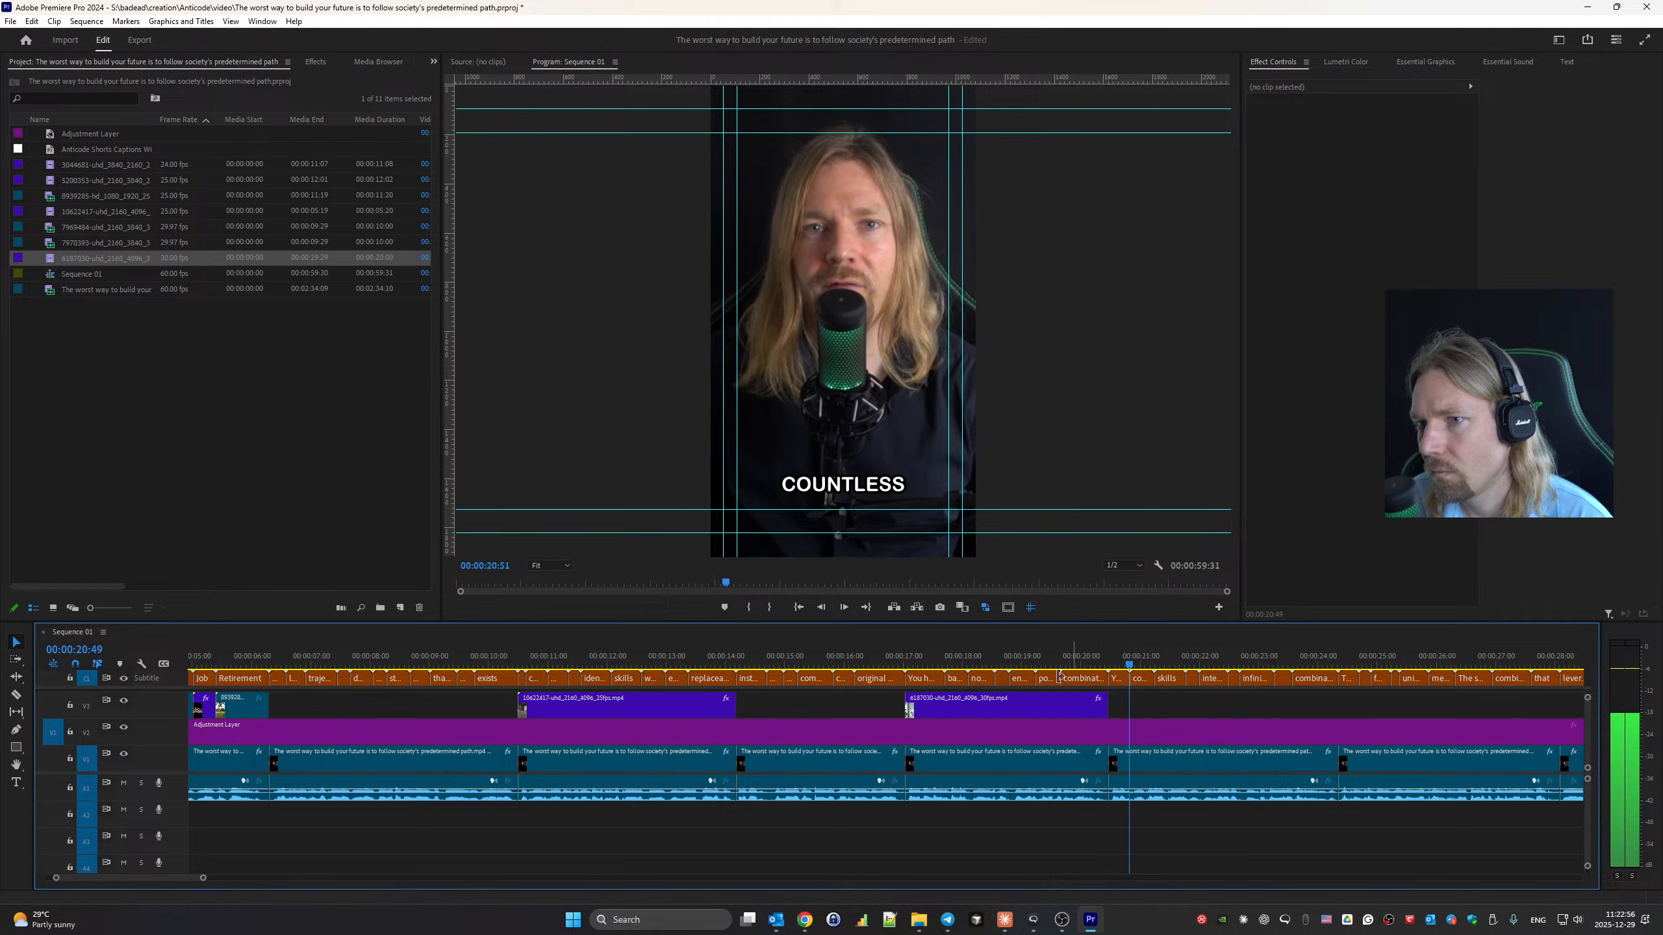
scroll(932, 743, "down", 1)
scroll(925, 735, "down", 2)
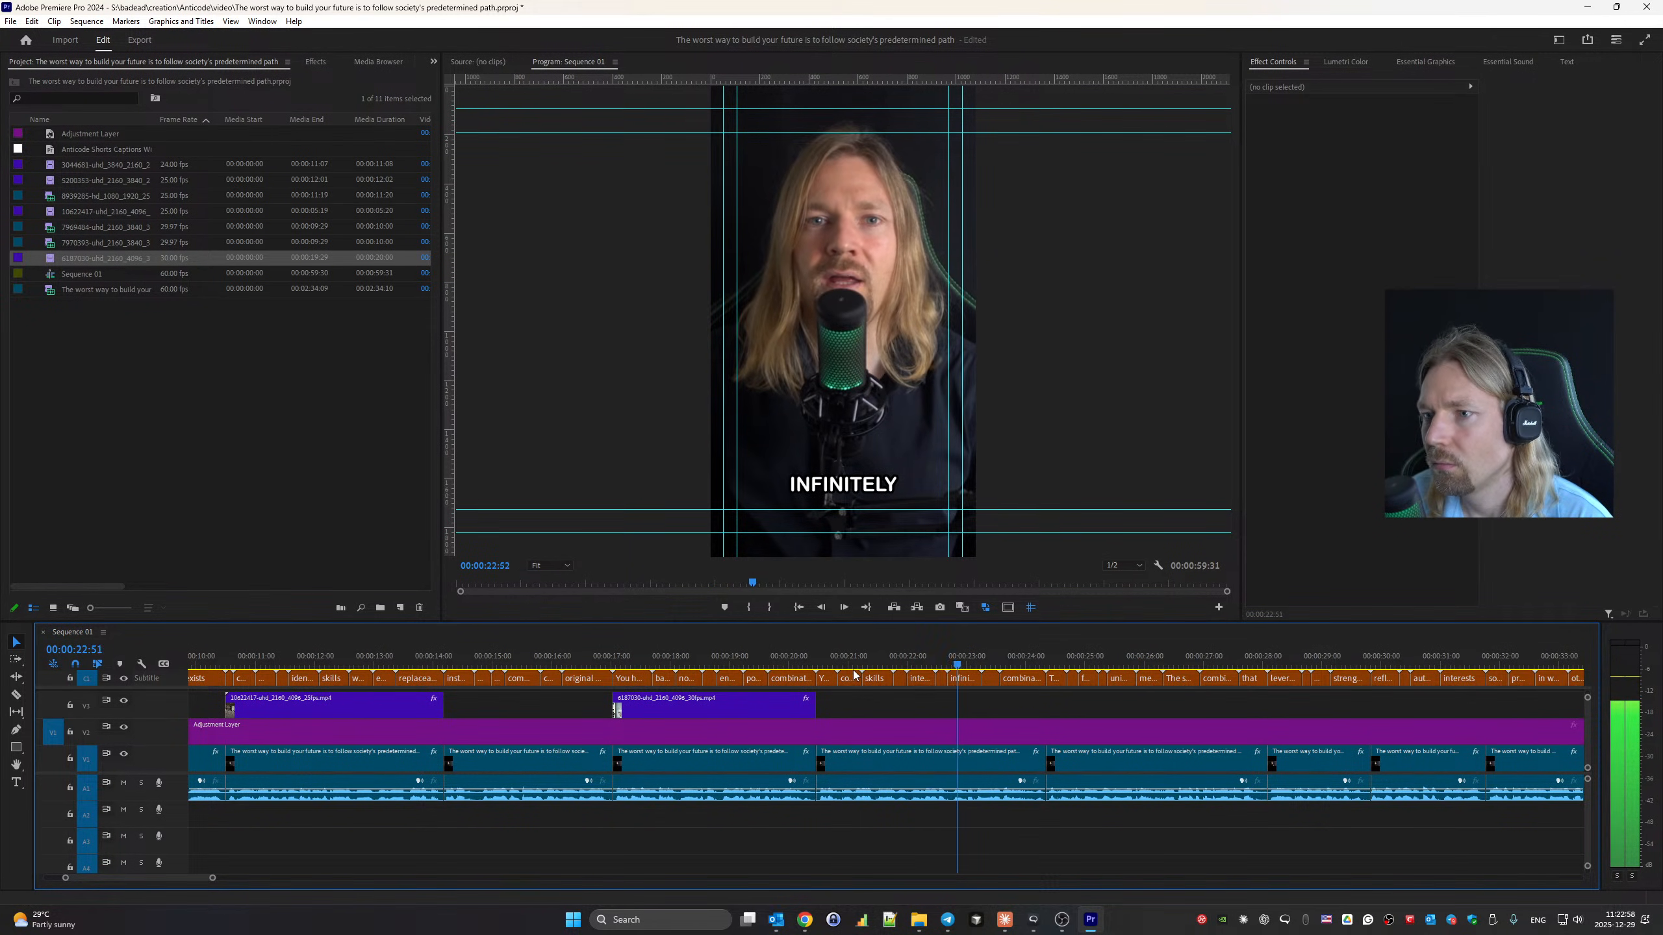
scroll(954, 733, "down", 3)
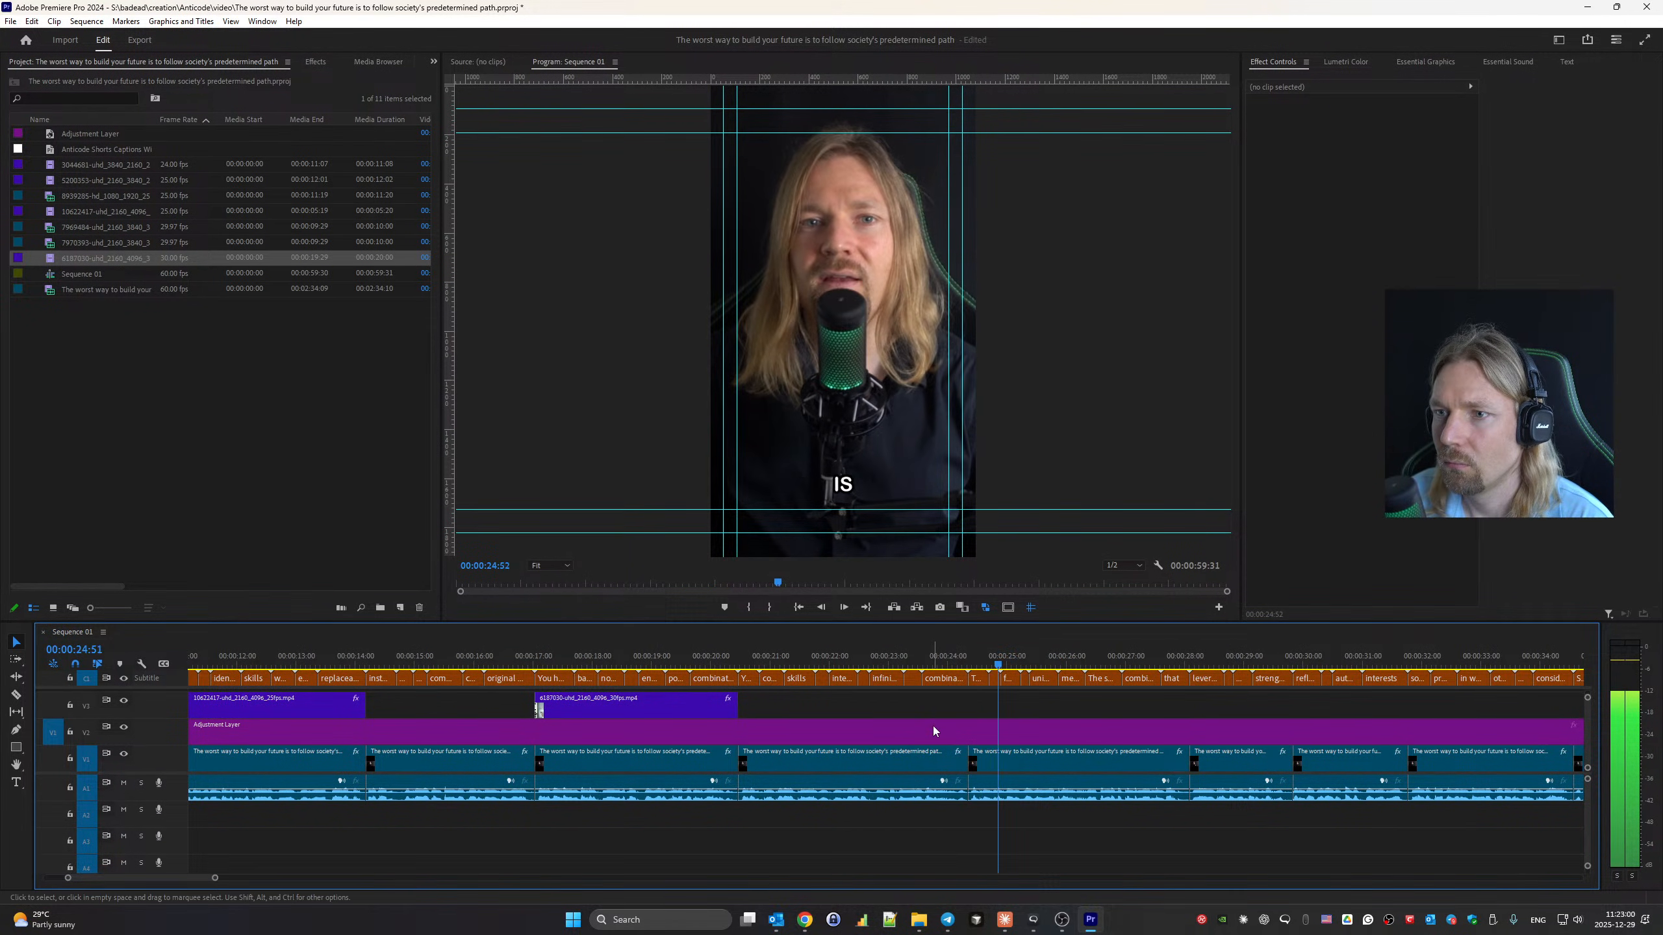
scroll(933, 736, "down", 3)
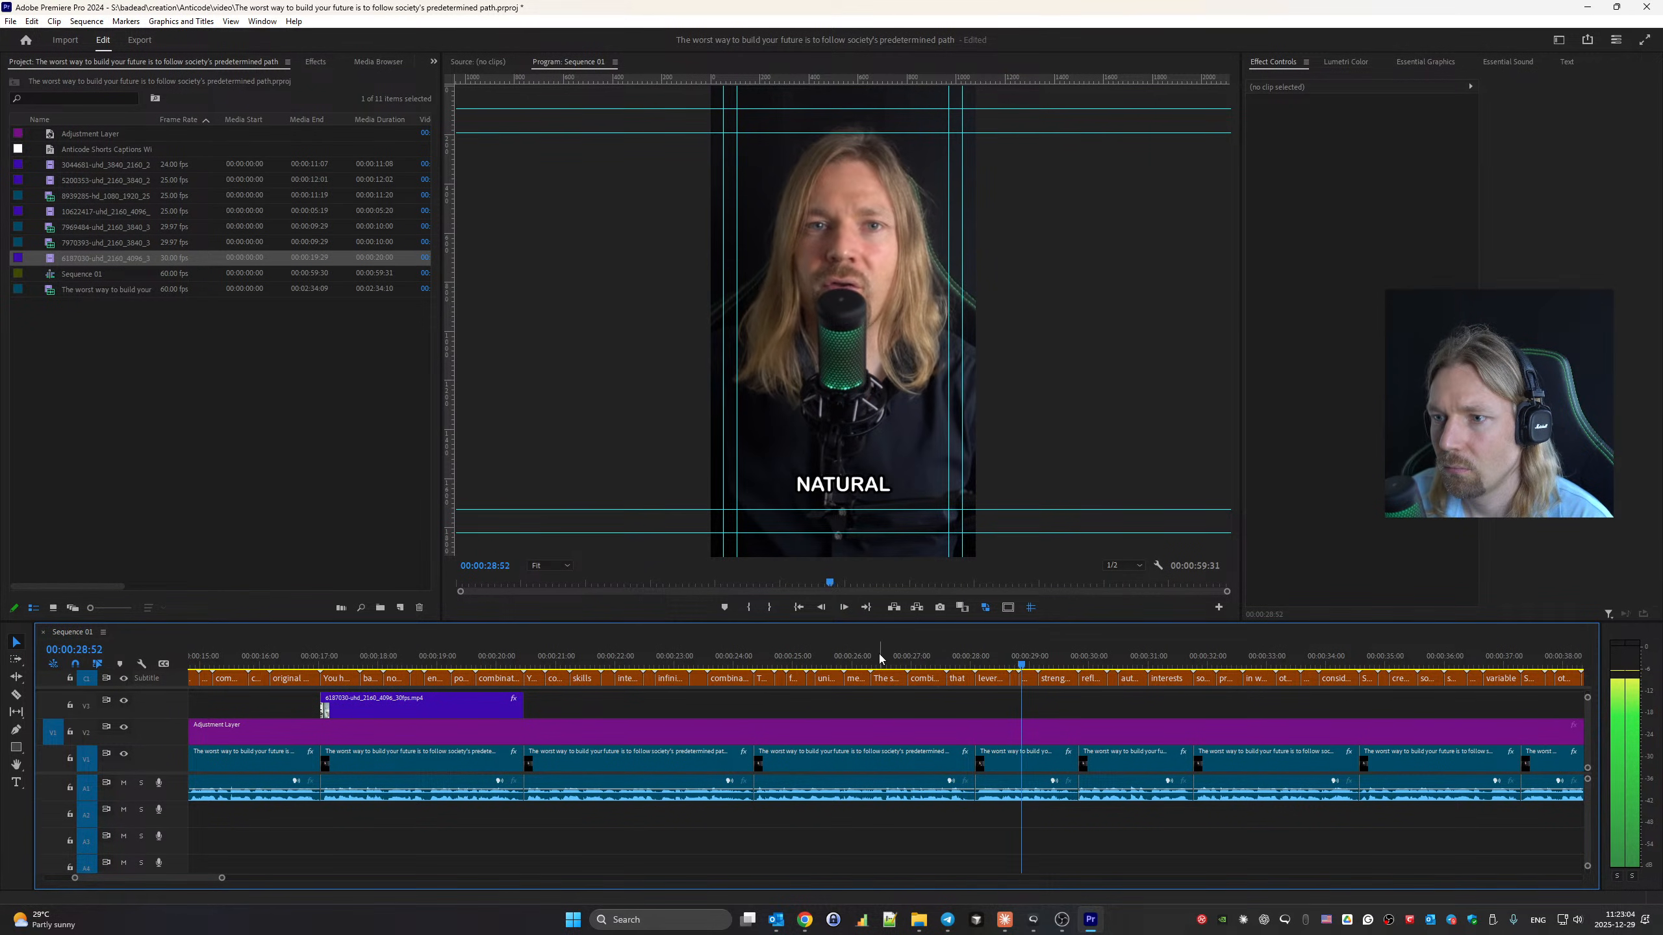
left_click(788, 658)
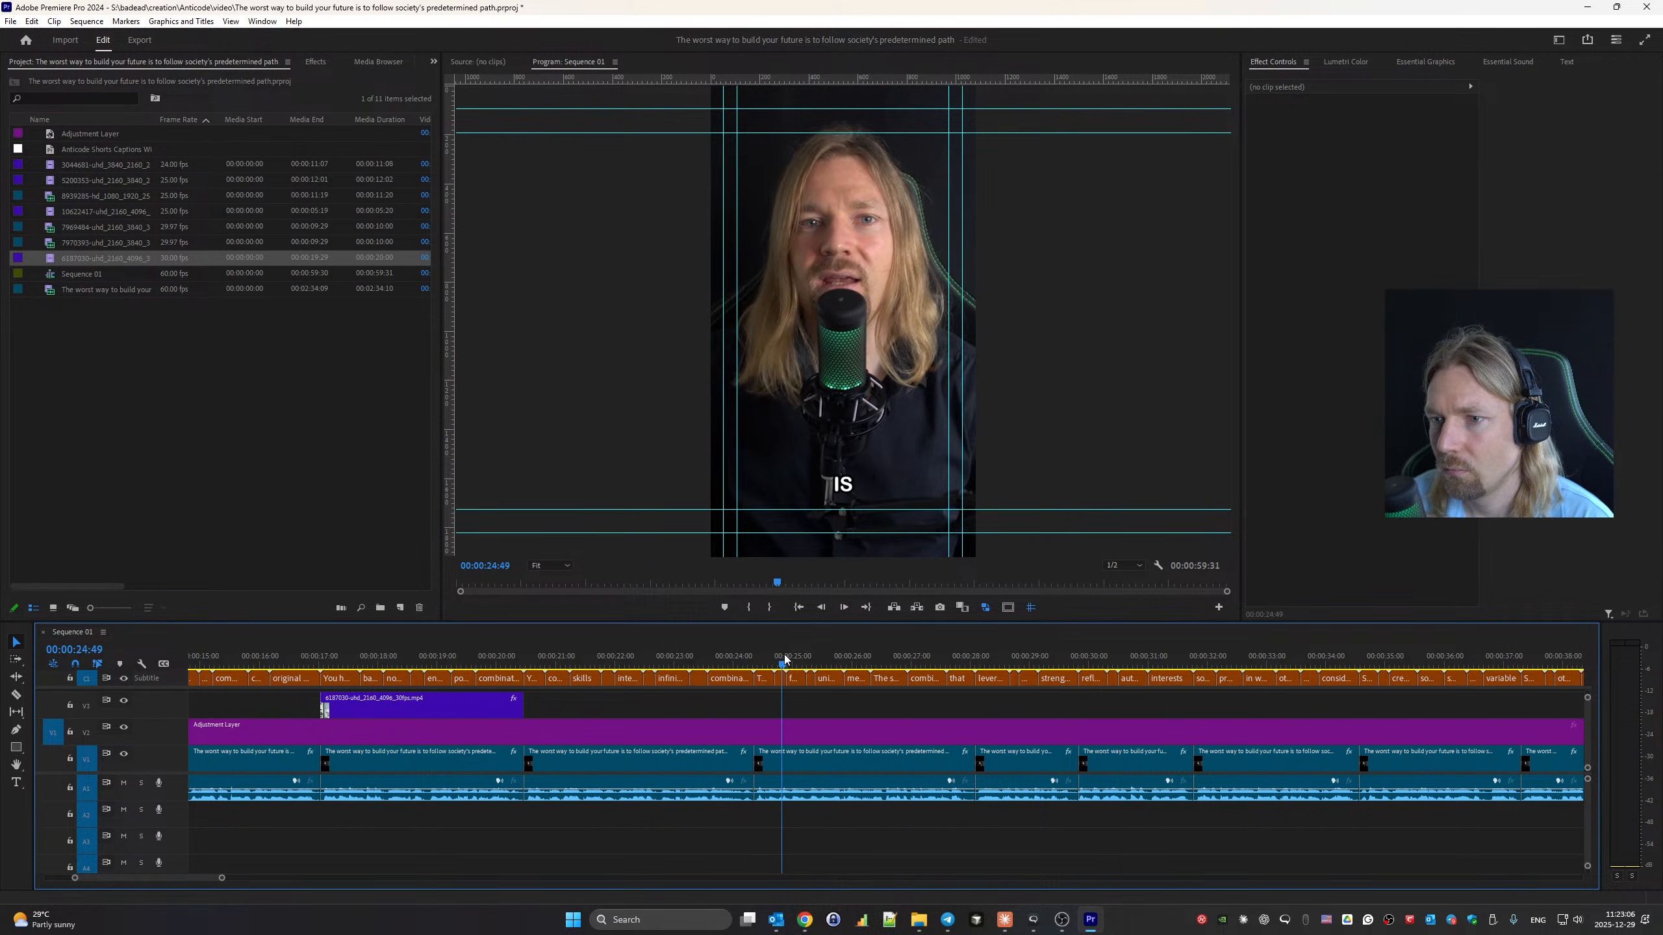
key("Up")
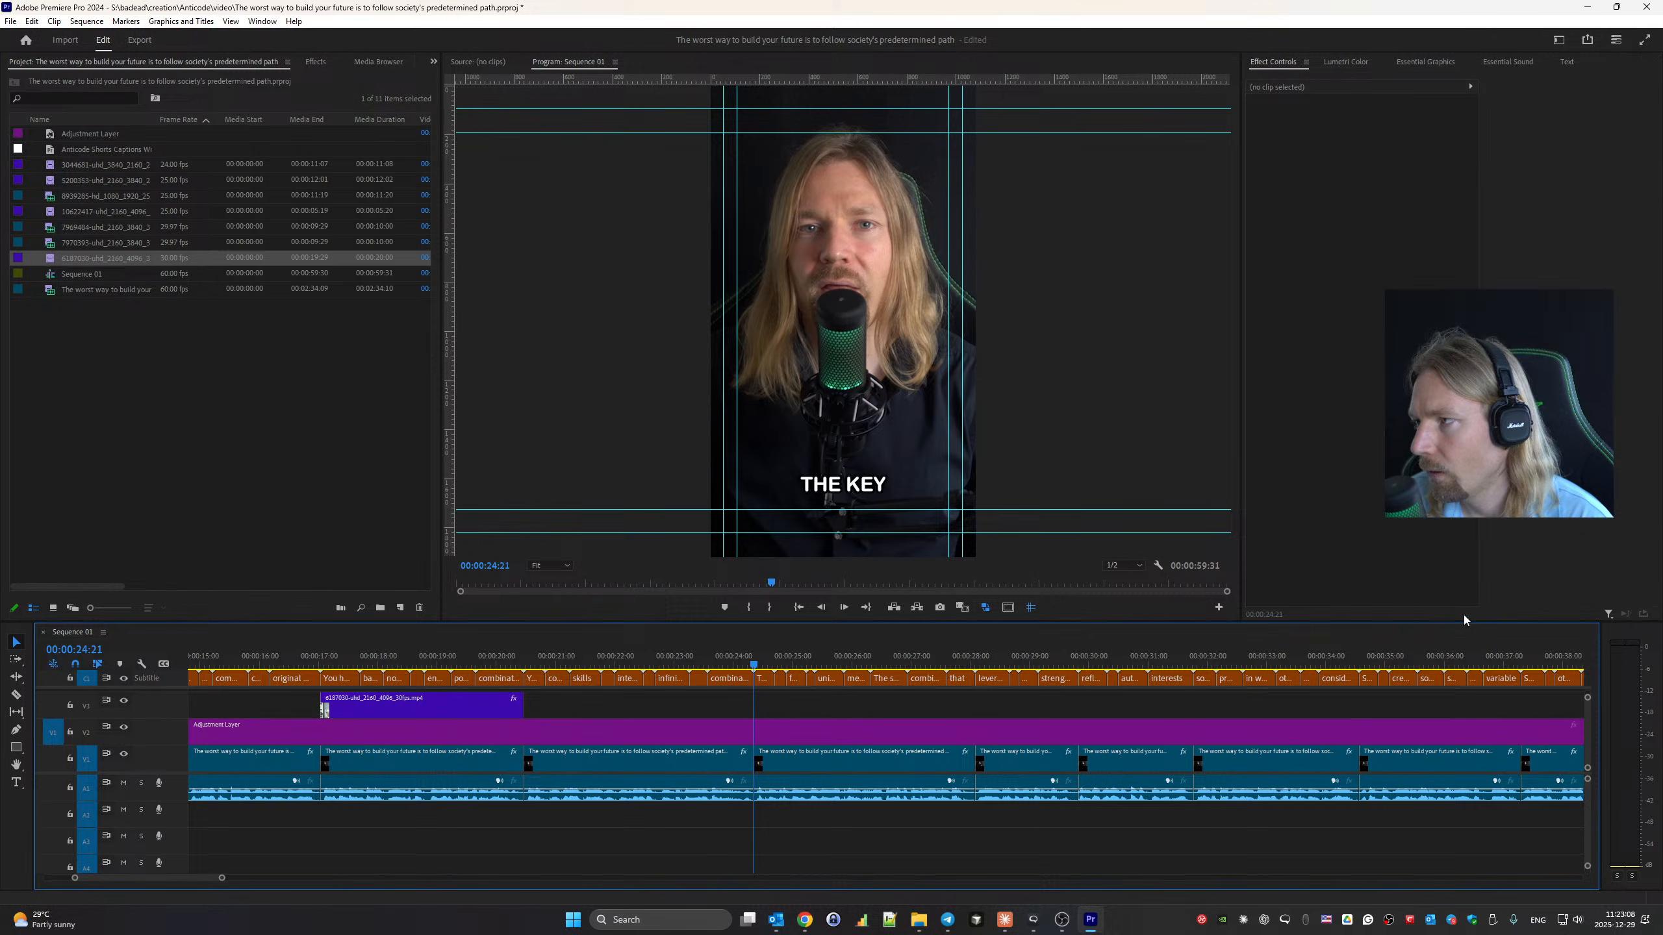
Bring the desktop recording of the interests node graph onto V3, align its start with the cut at 00:00:24:21 and play it.
key("alt+Tab")
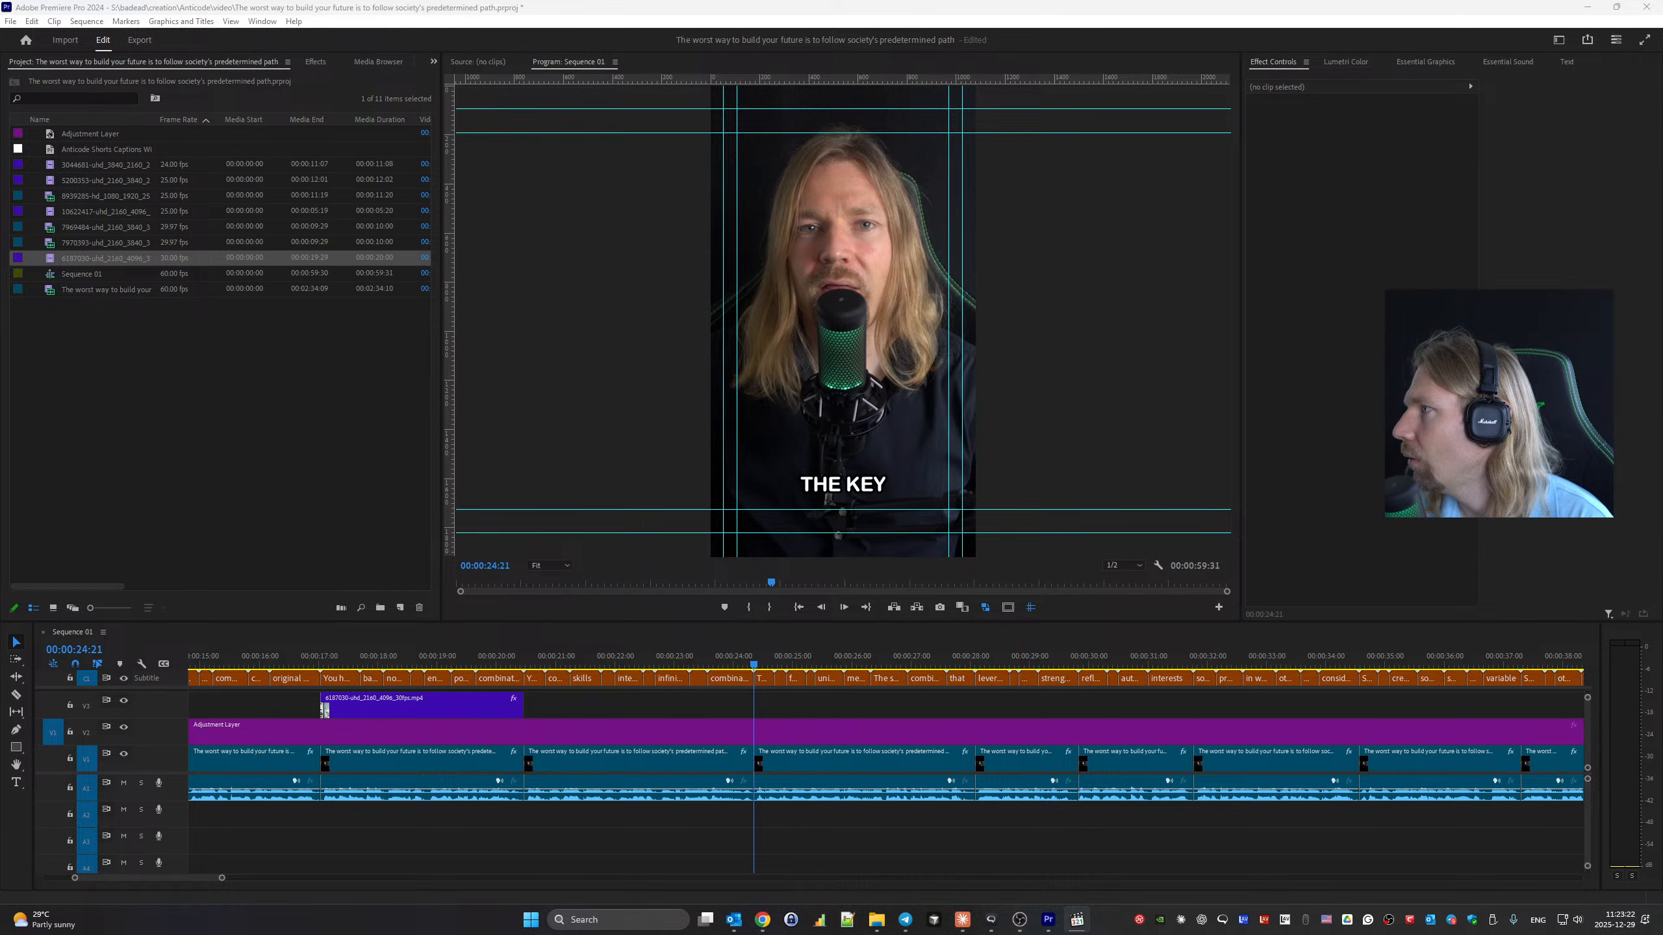
left_click_drag(1344, 634, 634, 702)
left_click_drag(754, 668, 1028, 672)
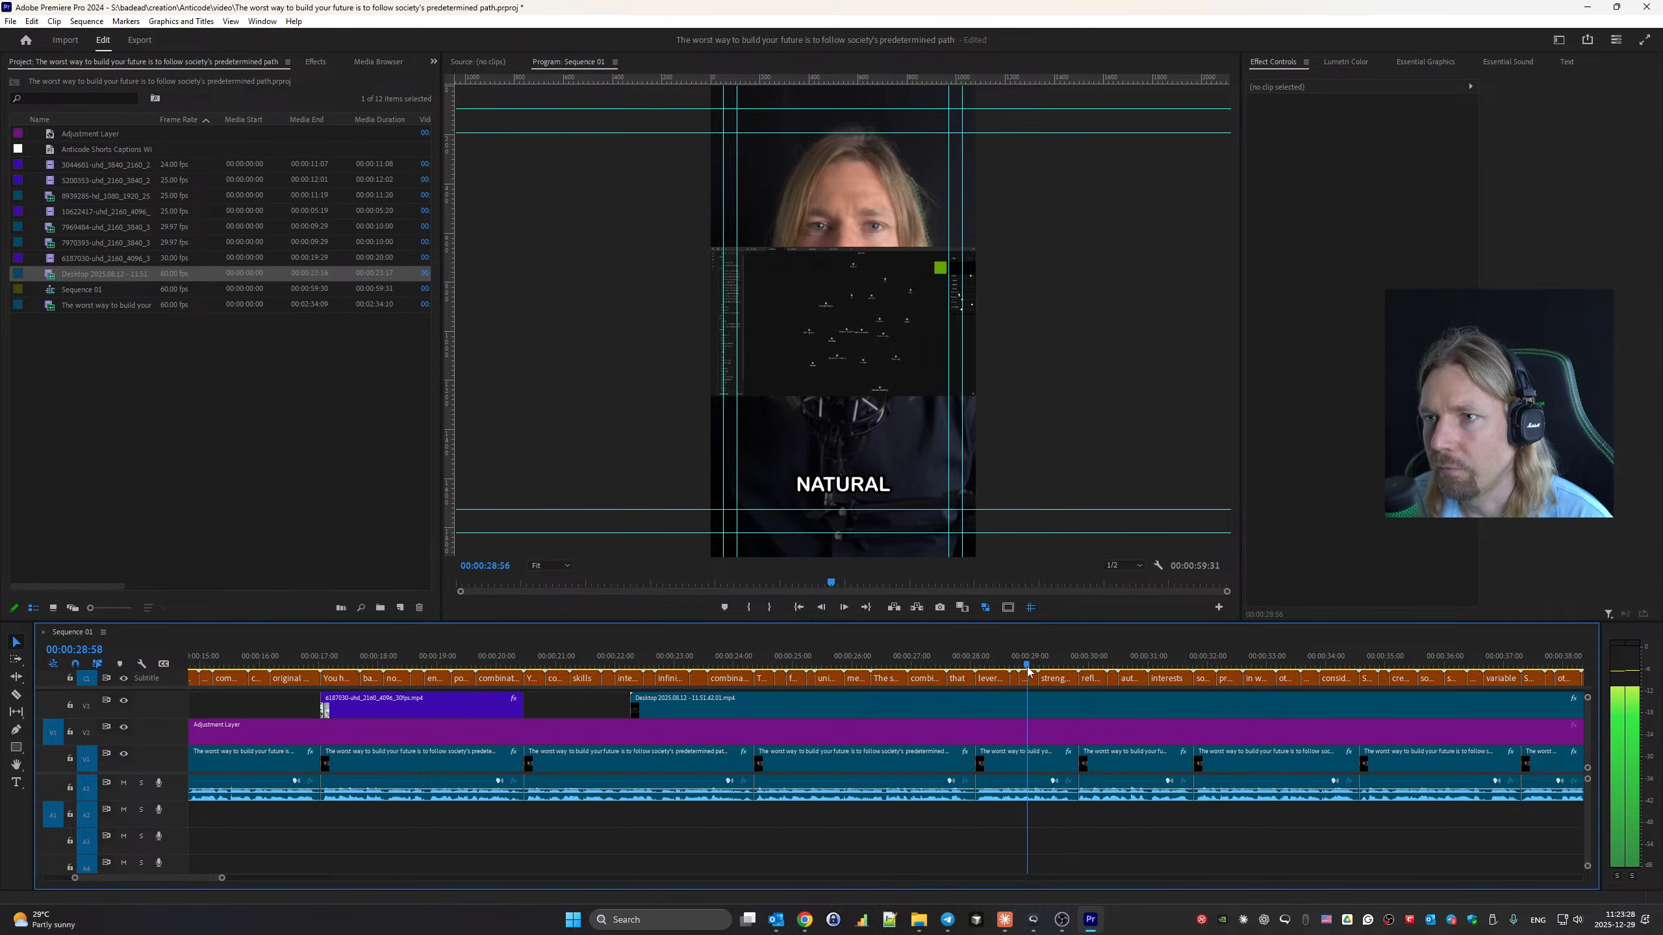
left_click_drag(634, 713, 754, 713)
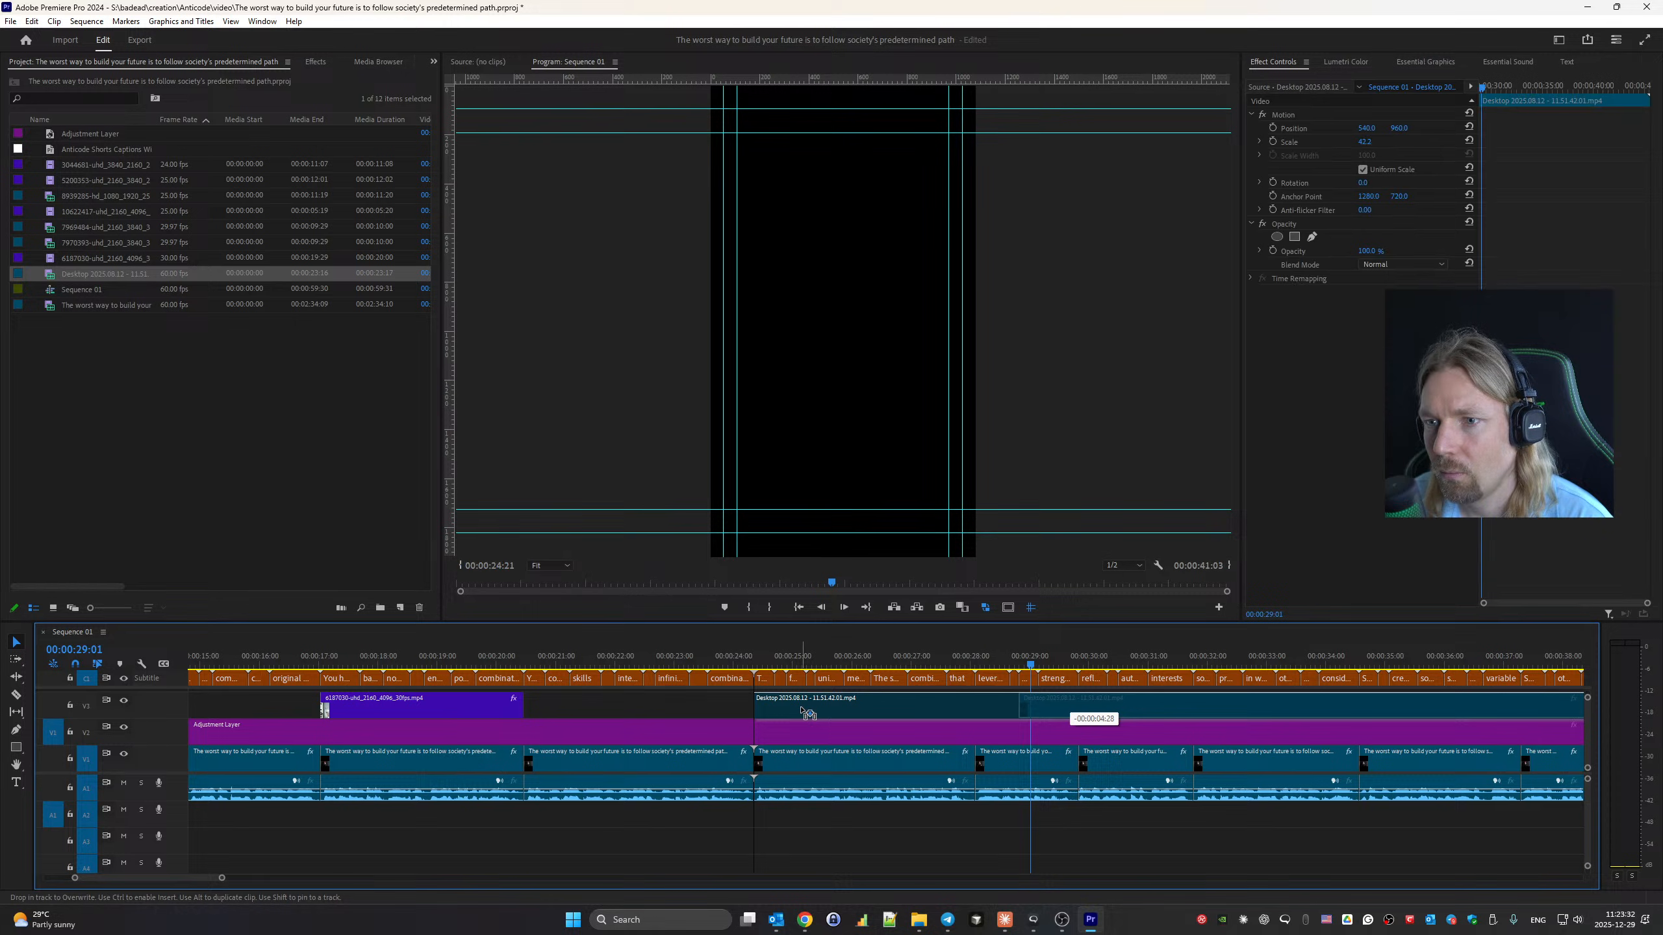
left_click(753, 663)
key("space")
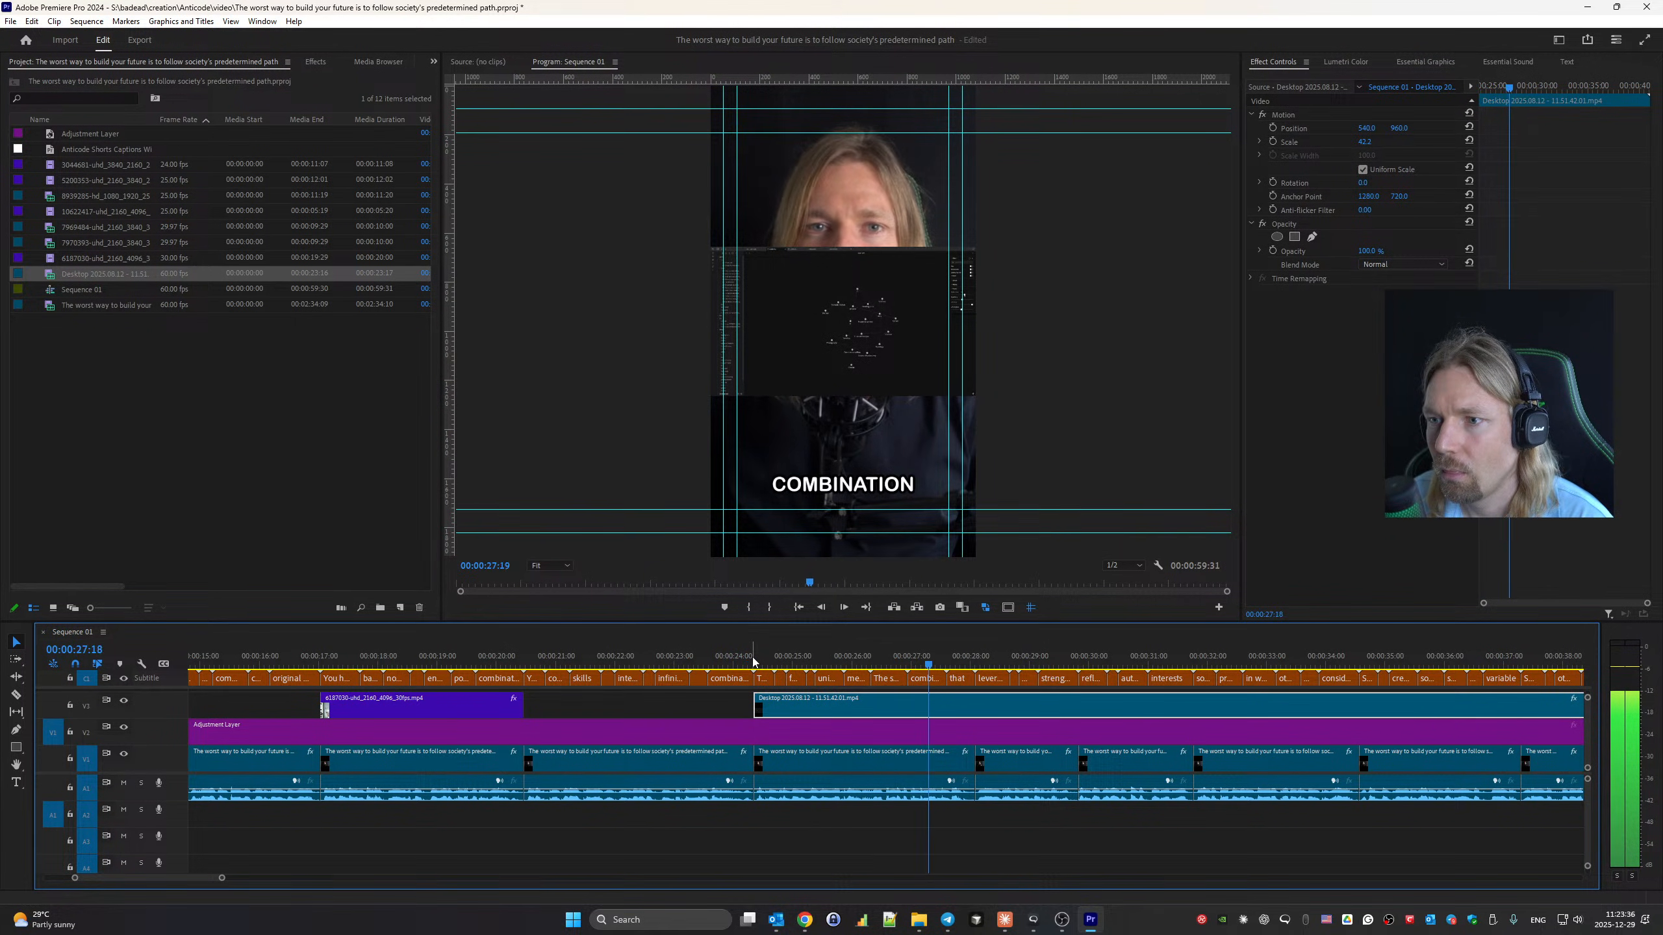
key("Up")
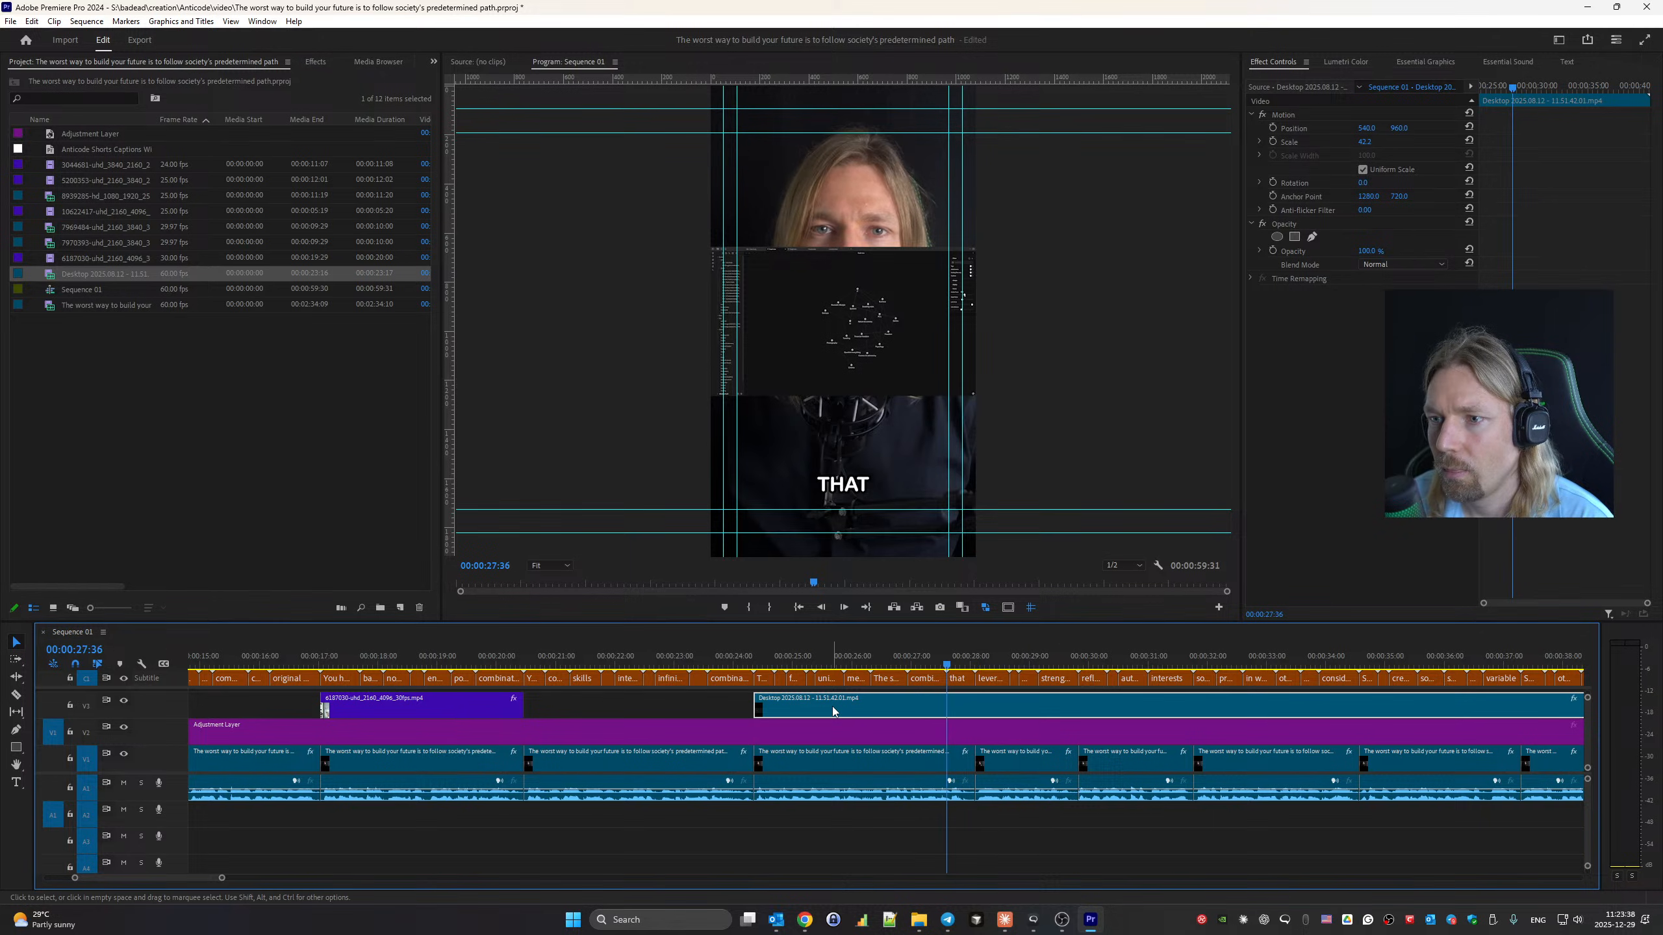
Set the node-graph recording's scale to 150 and its position to 302, 849 so the graph sits above the caption.
left_click(1372, 140)
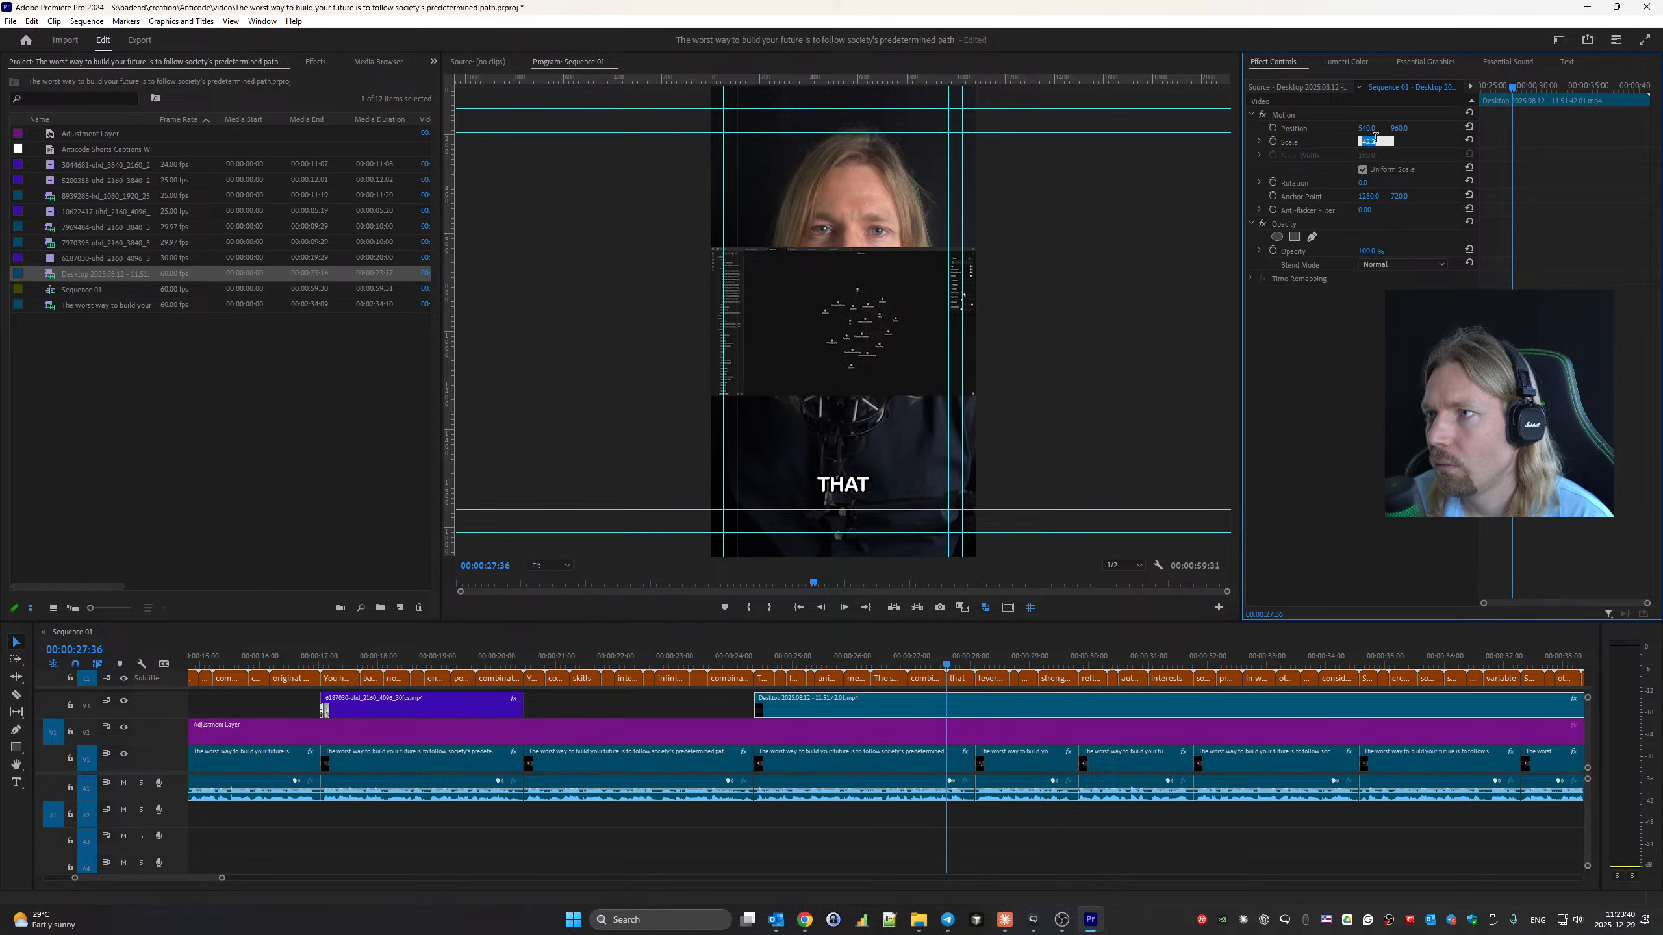
type("140")
key("Return")
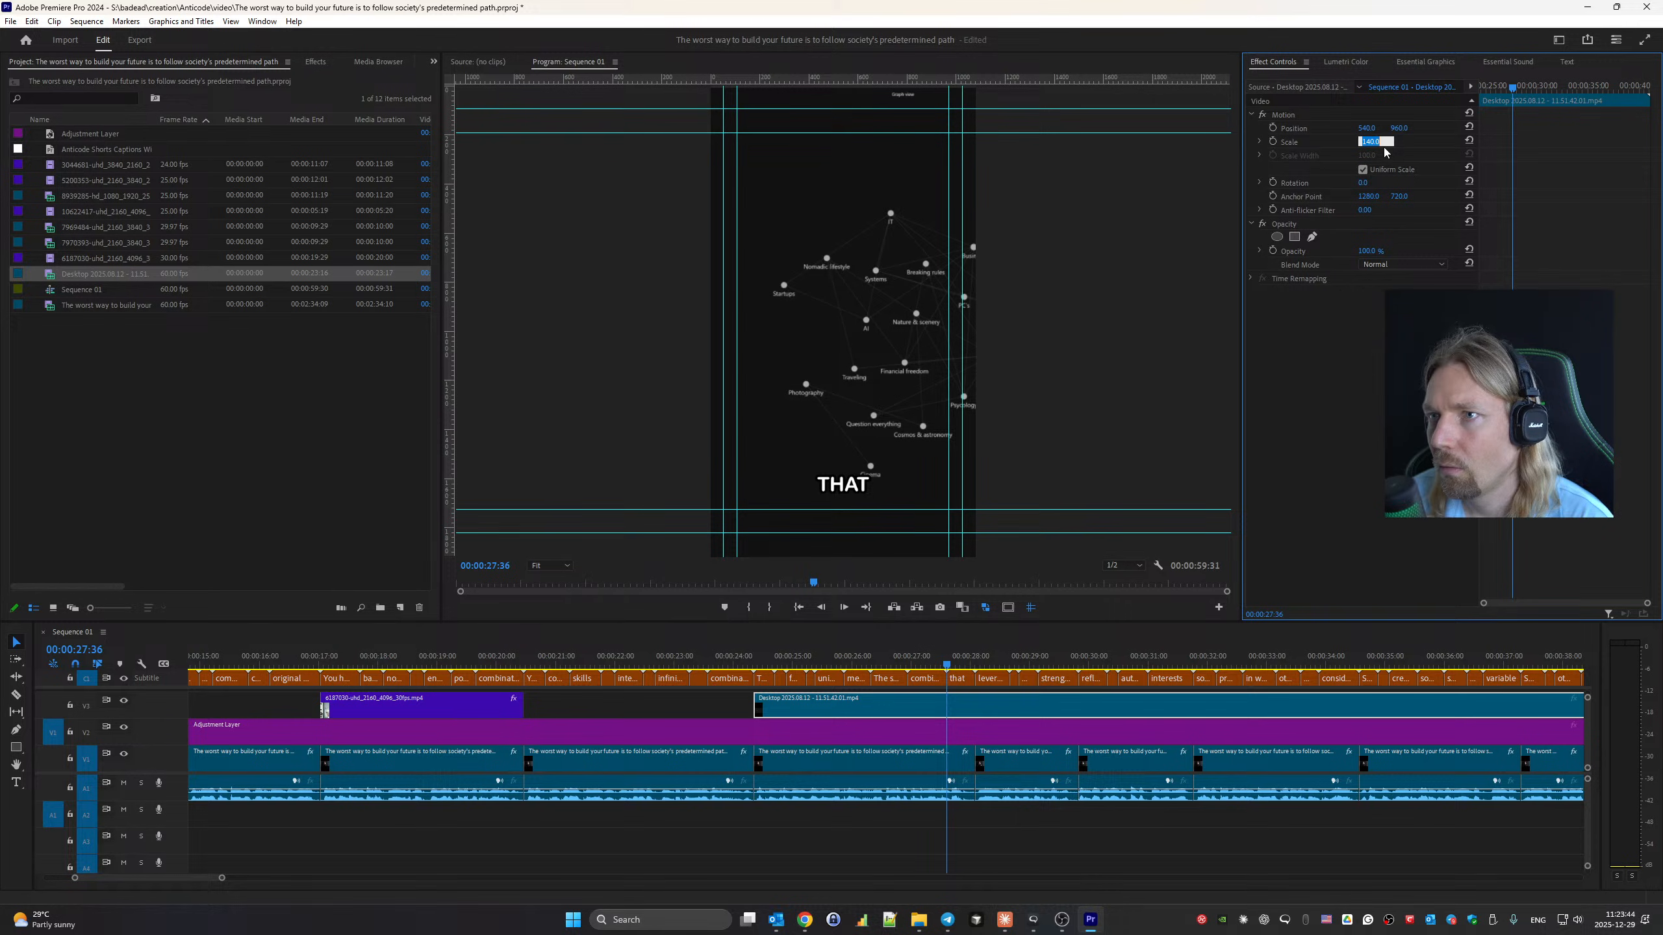
key("shift+Up")
key("shift+Up")
key("shift+Down")
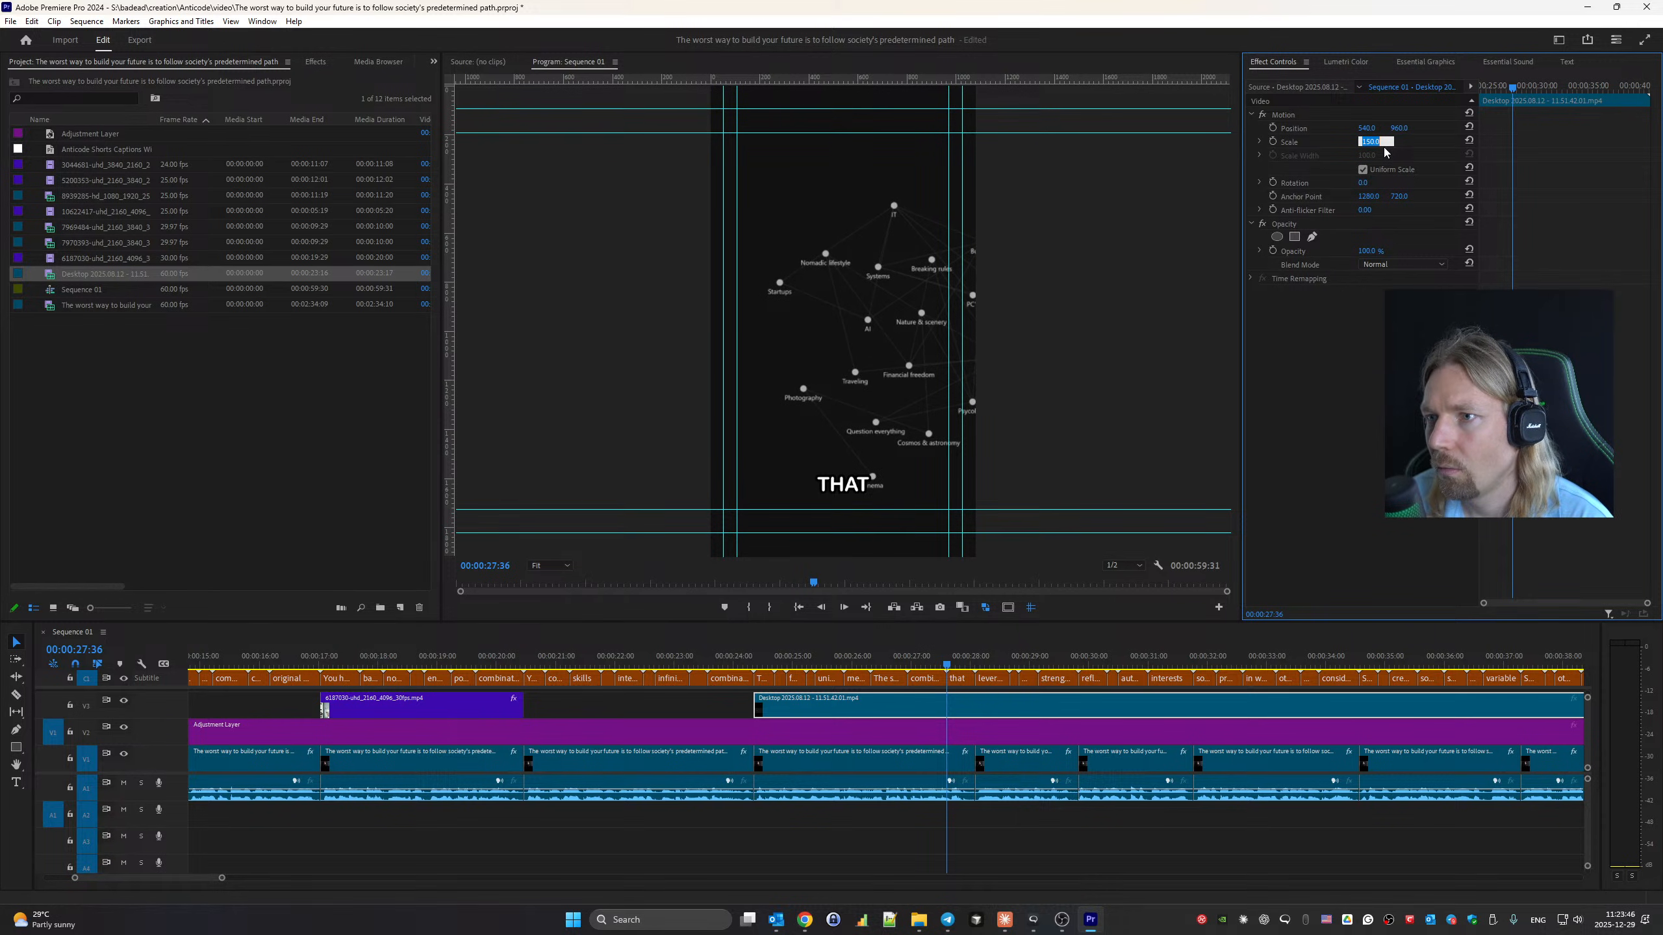
left_click_drag(1366, 128, 1222, 128)
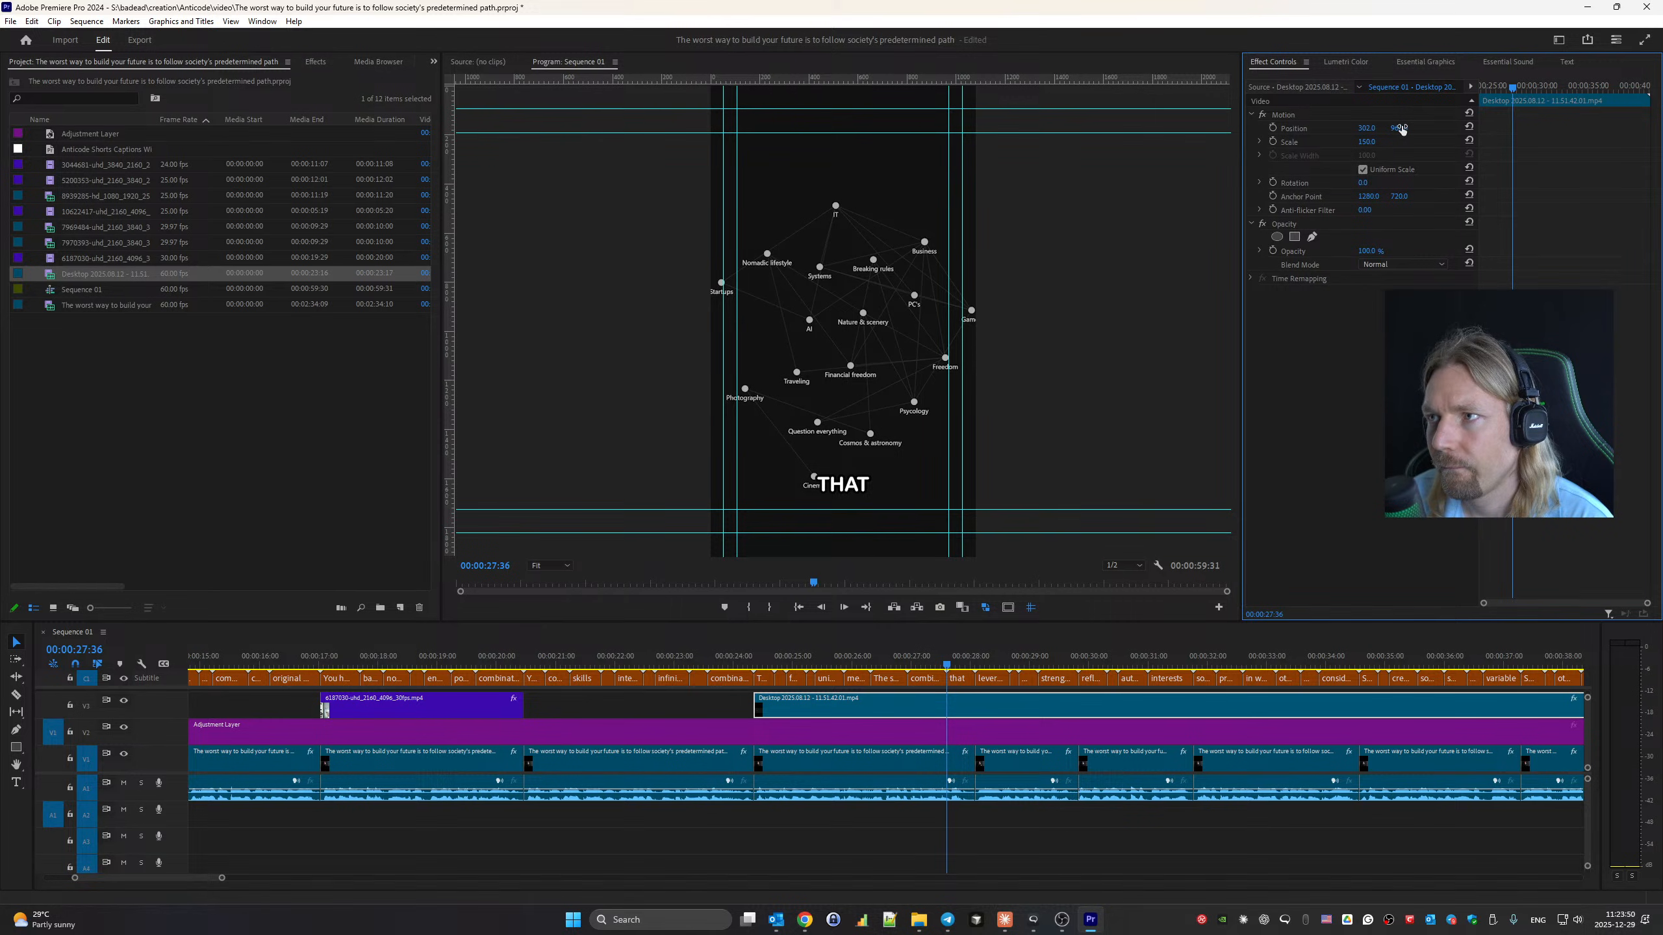
left_click_drag(1402, 130, 1330, 129)
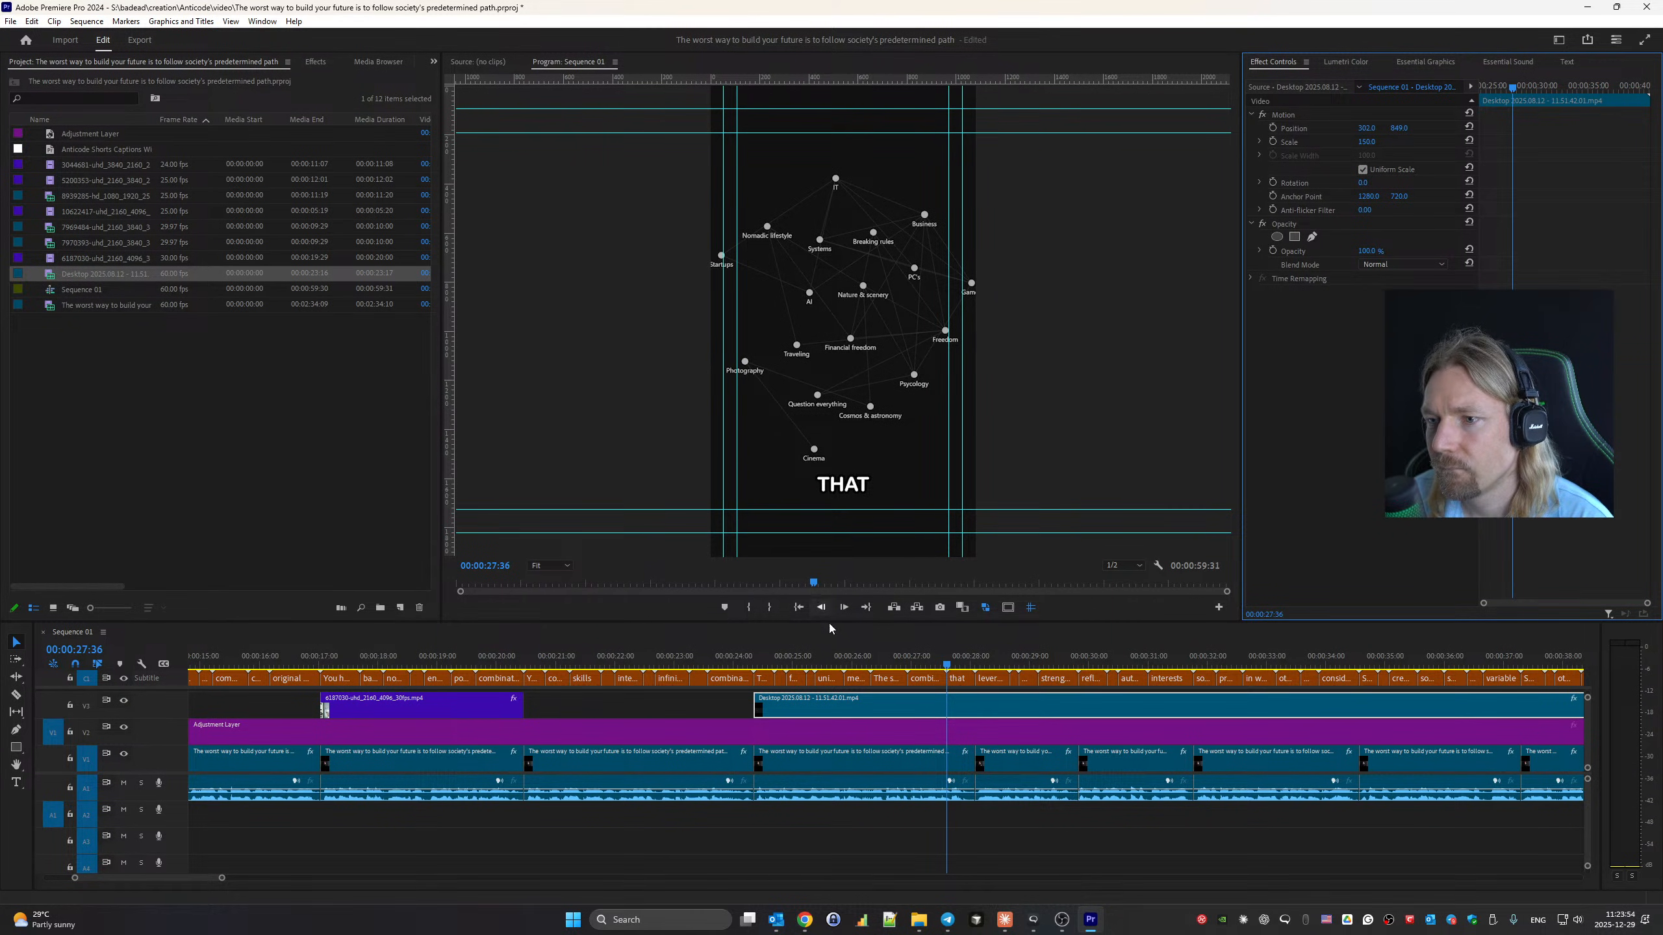
Cut the node-graph recording on V3 at the talking-head cut where "leverages" begins and delete the part after it.
key("space")
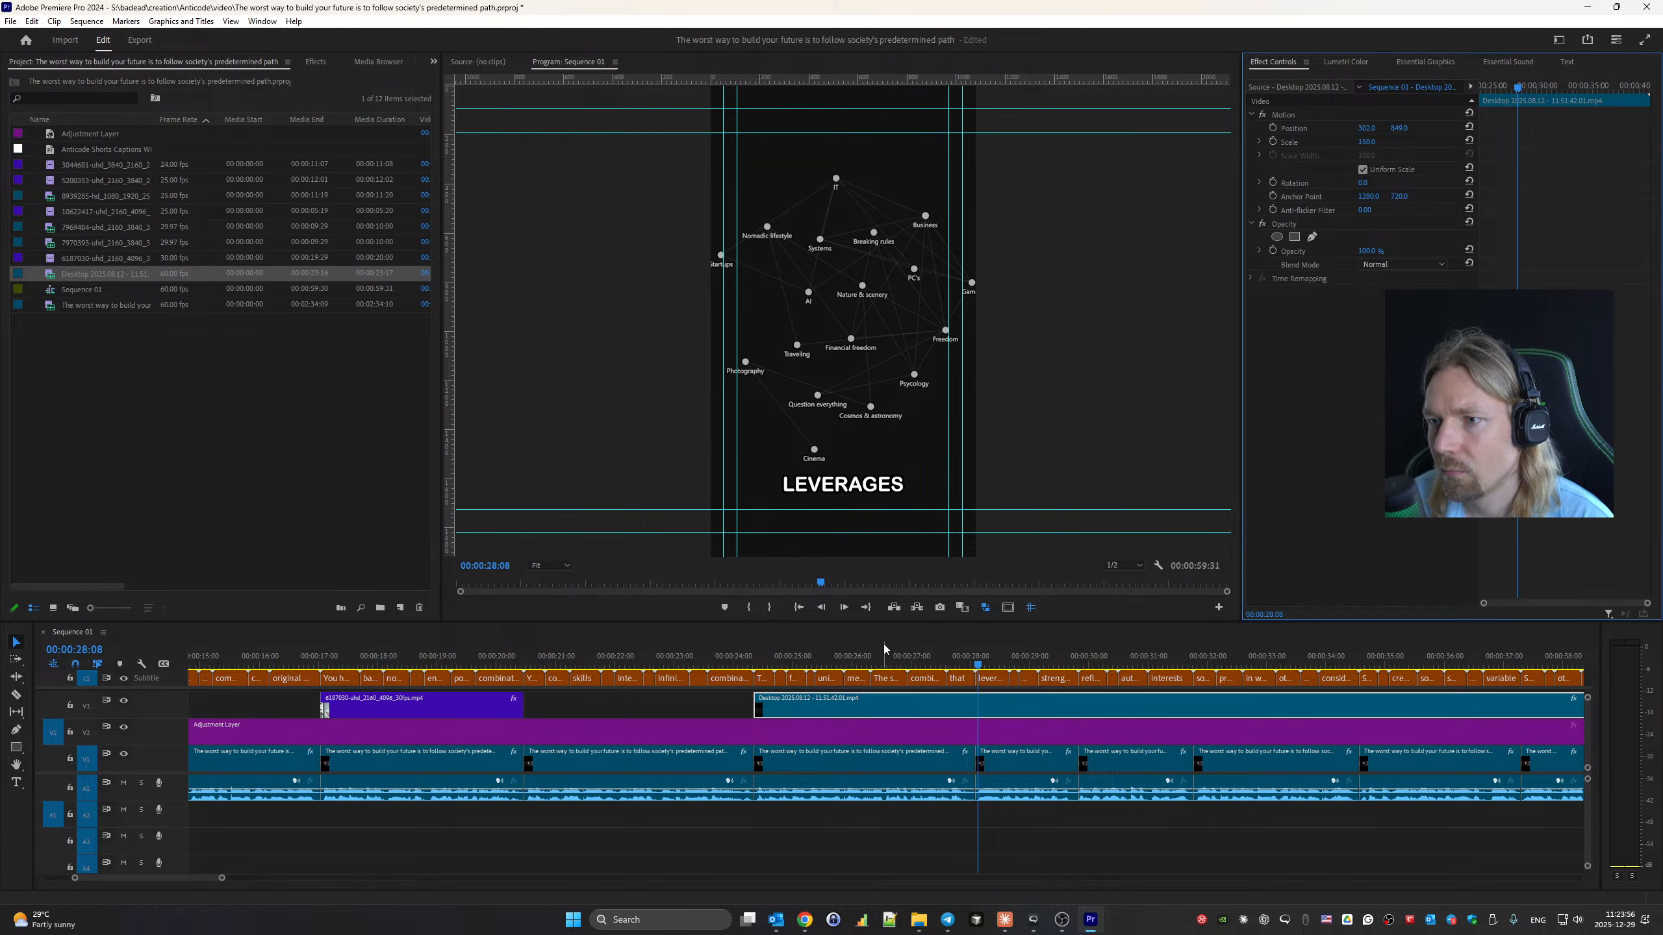
left_click(985, 713)
key("v")
left_click(984, 712)
key("Delete")
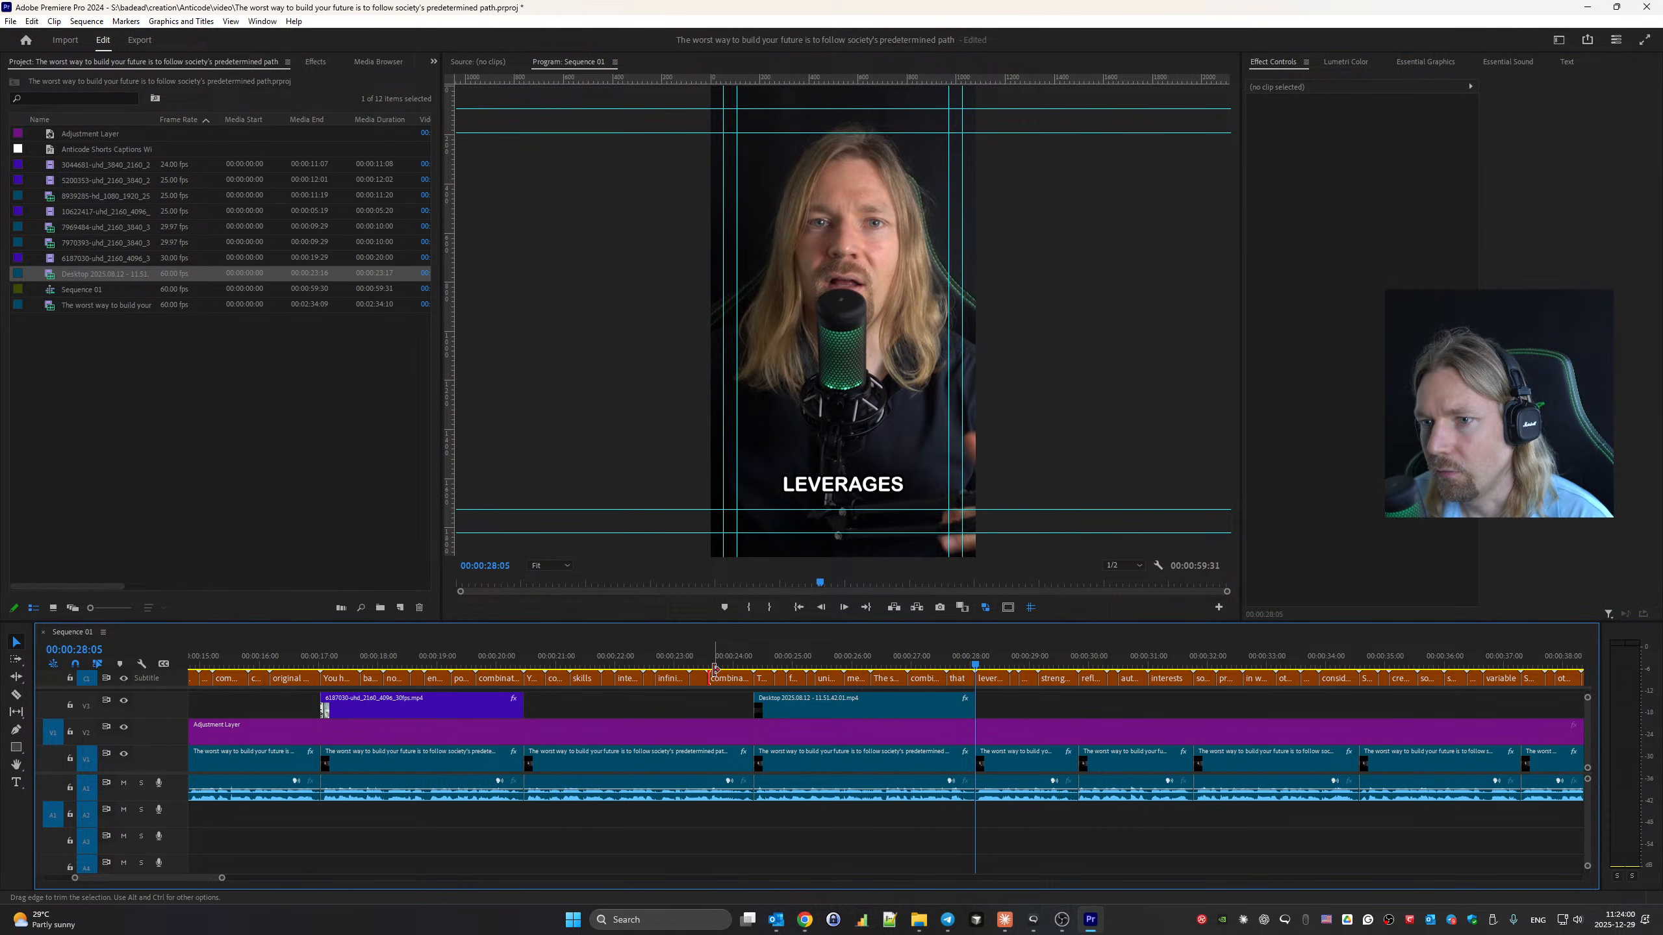
Play back the node-graph section and the speech after it, and move the playhead back to the caption "reflects".
left_click(696, 655)
key("space")
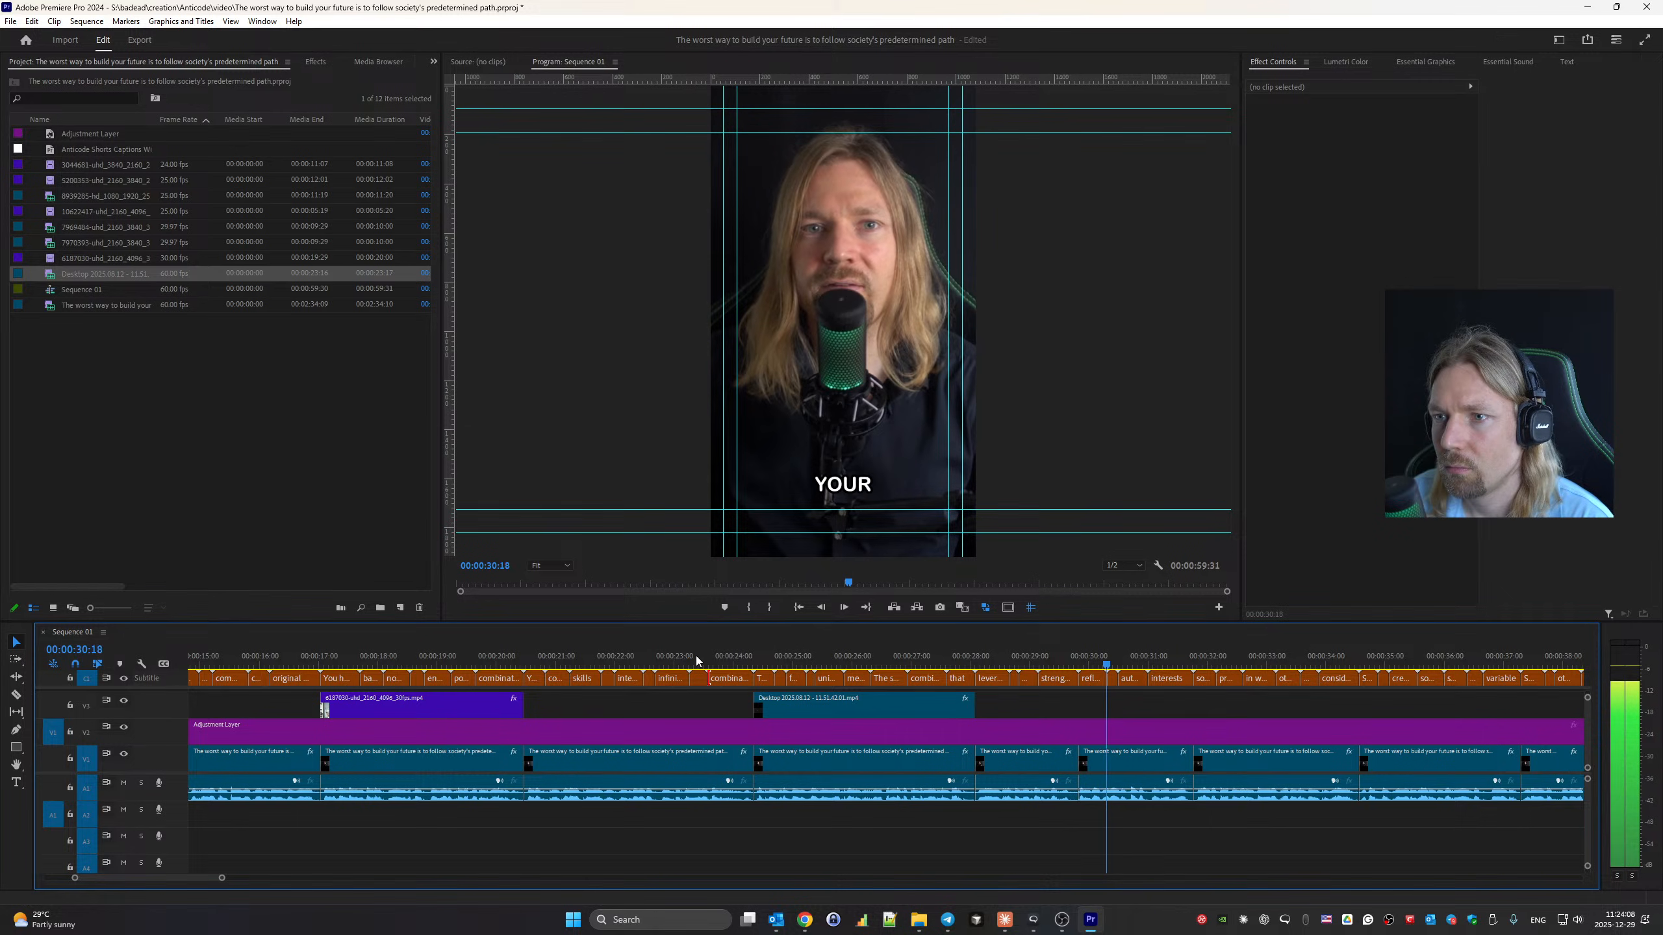
left_click(1089, 657)
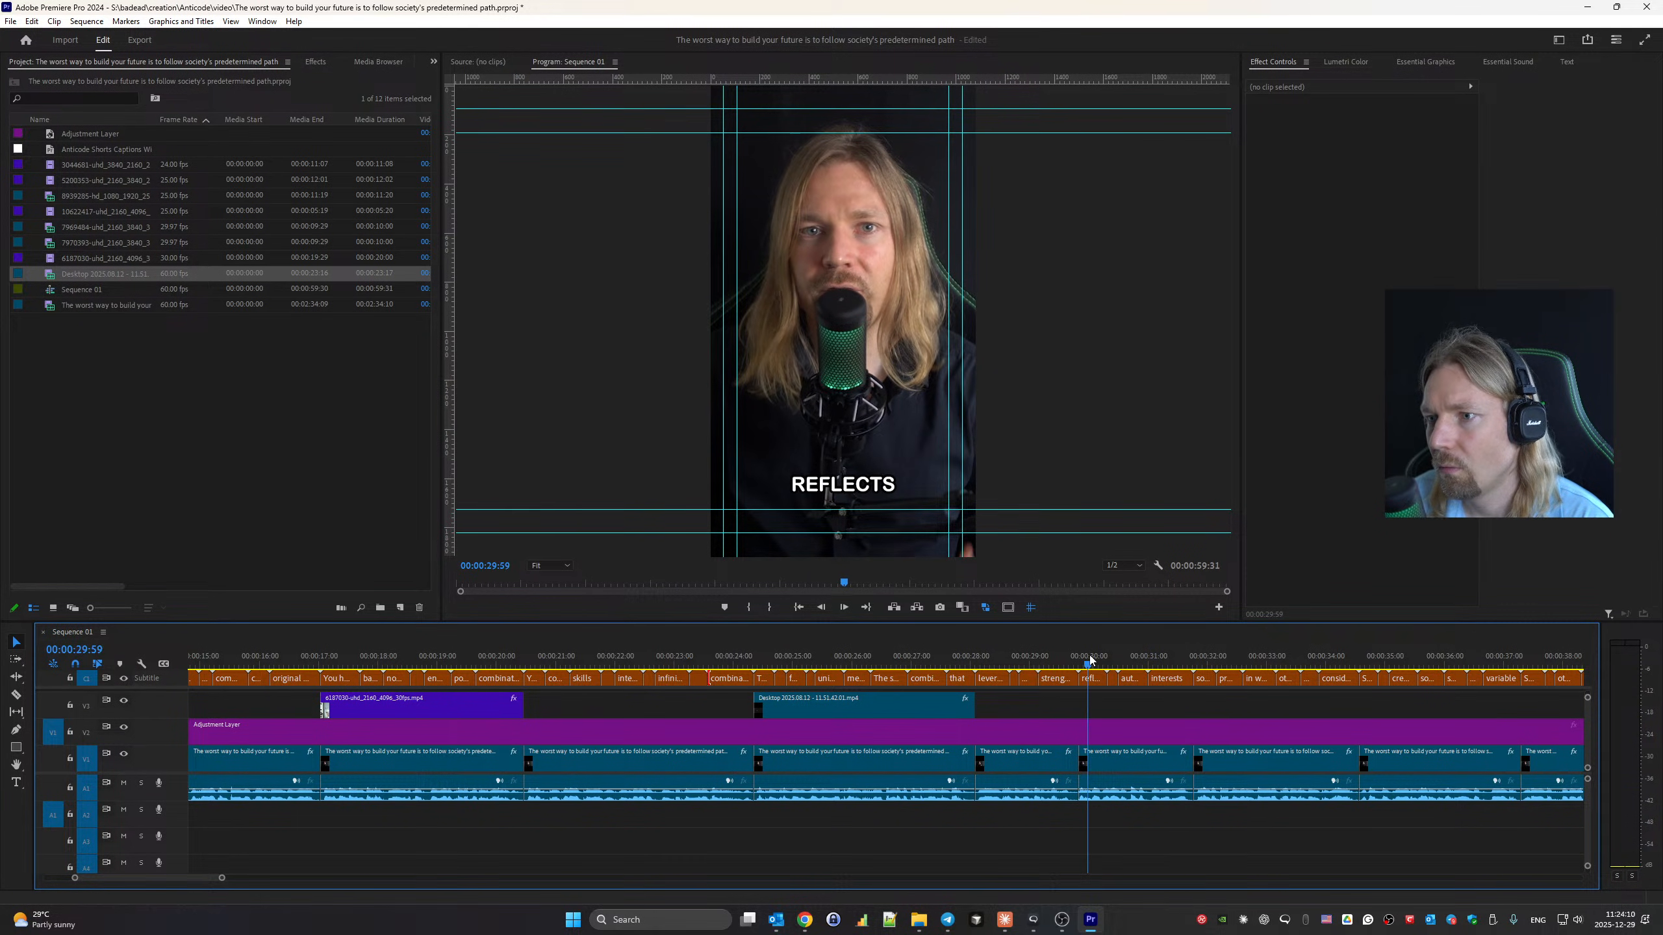
Switch to the Pexels page in Chrome and look through the composer videos for a clip that suits the "reflects authentic interests" line.
key("alt+Tab")
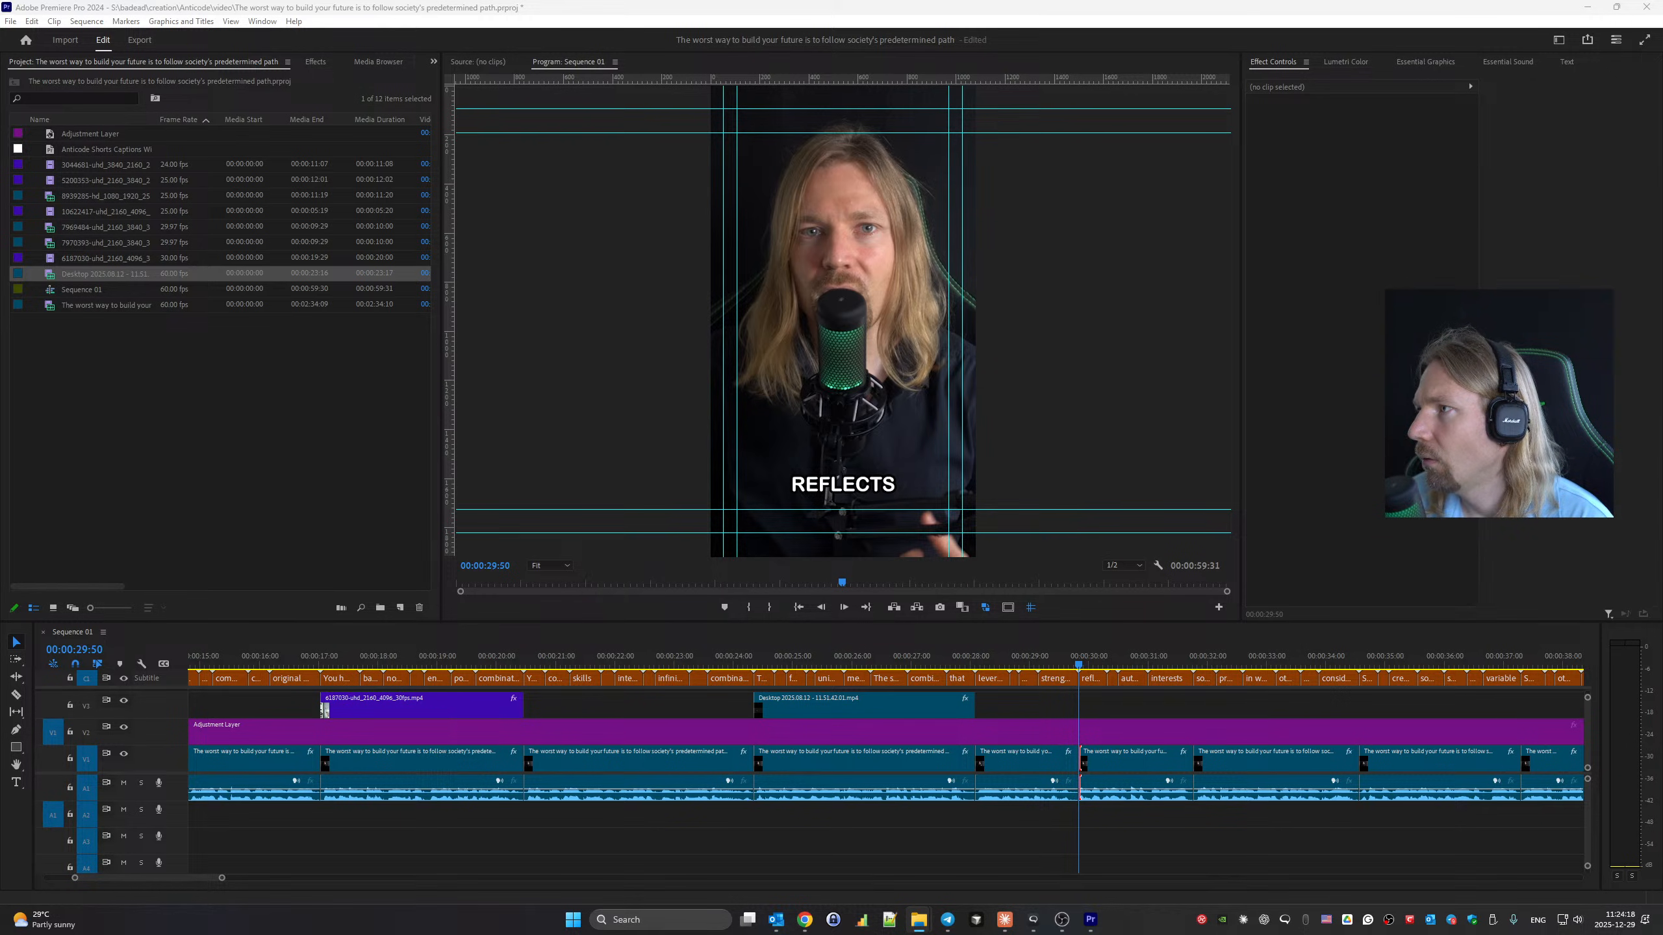
left_click(811, 922)
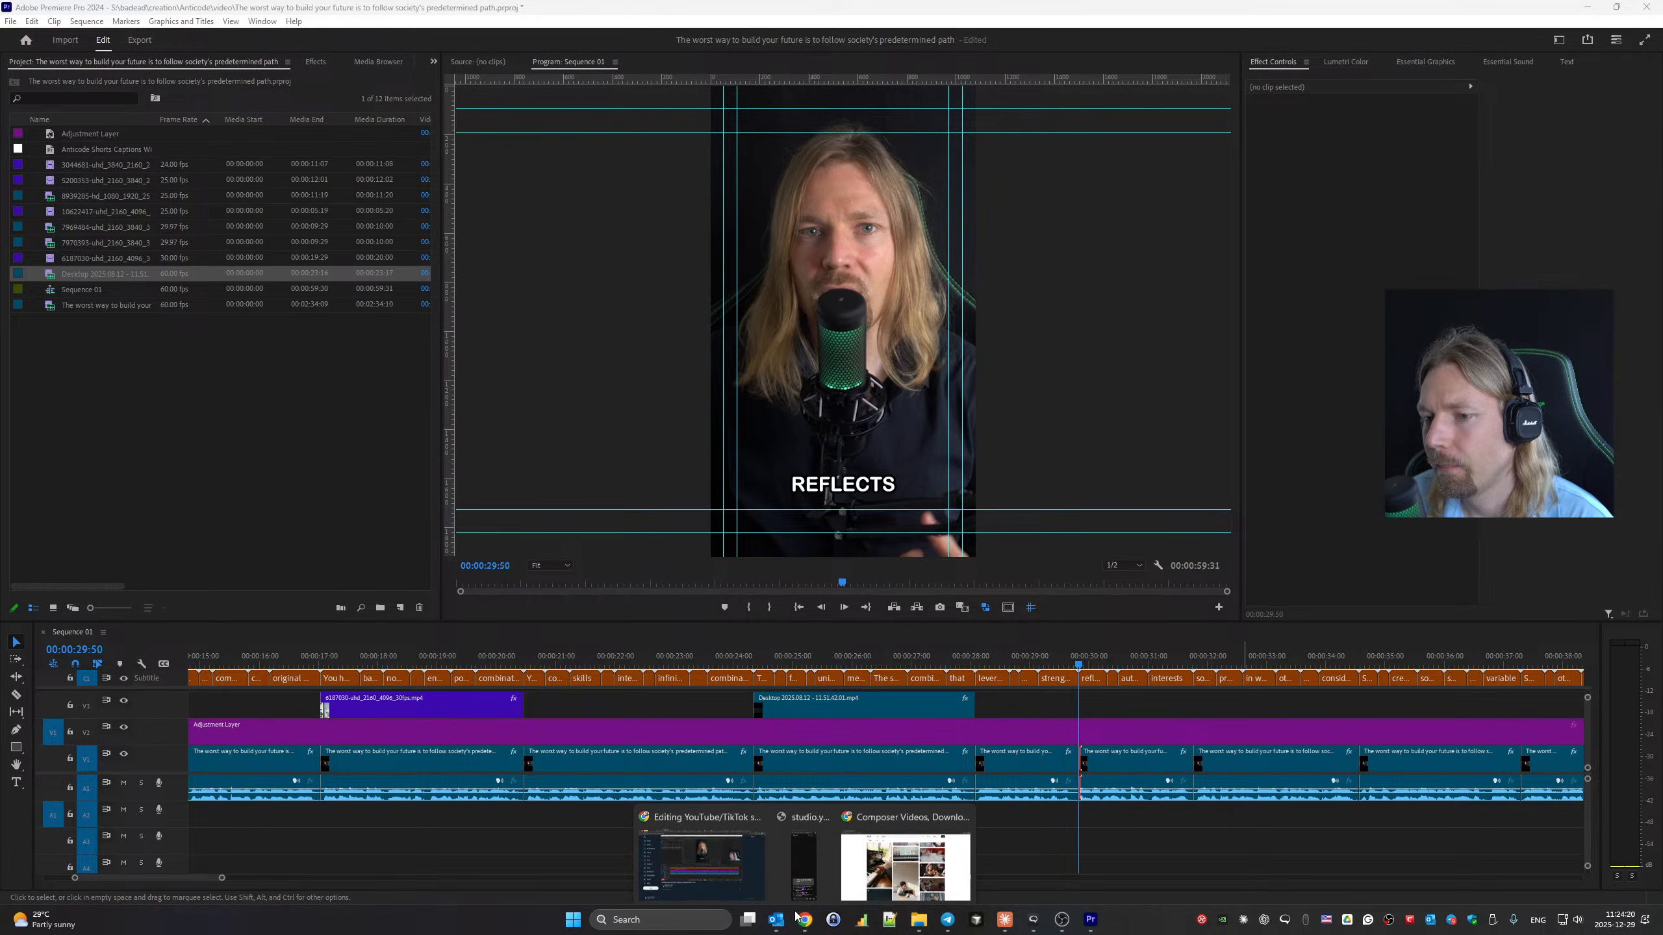
left_click(898, 866)
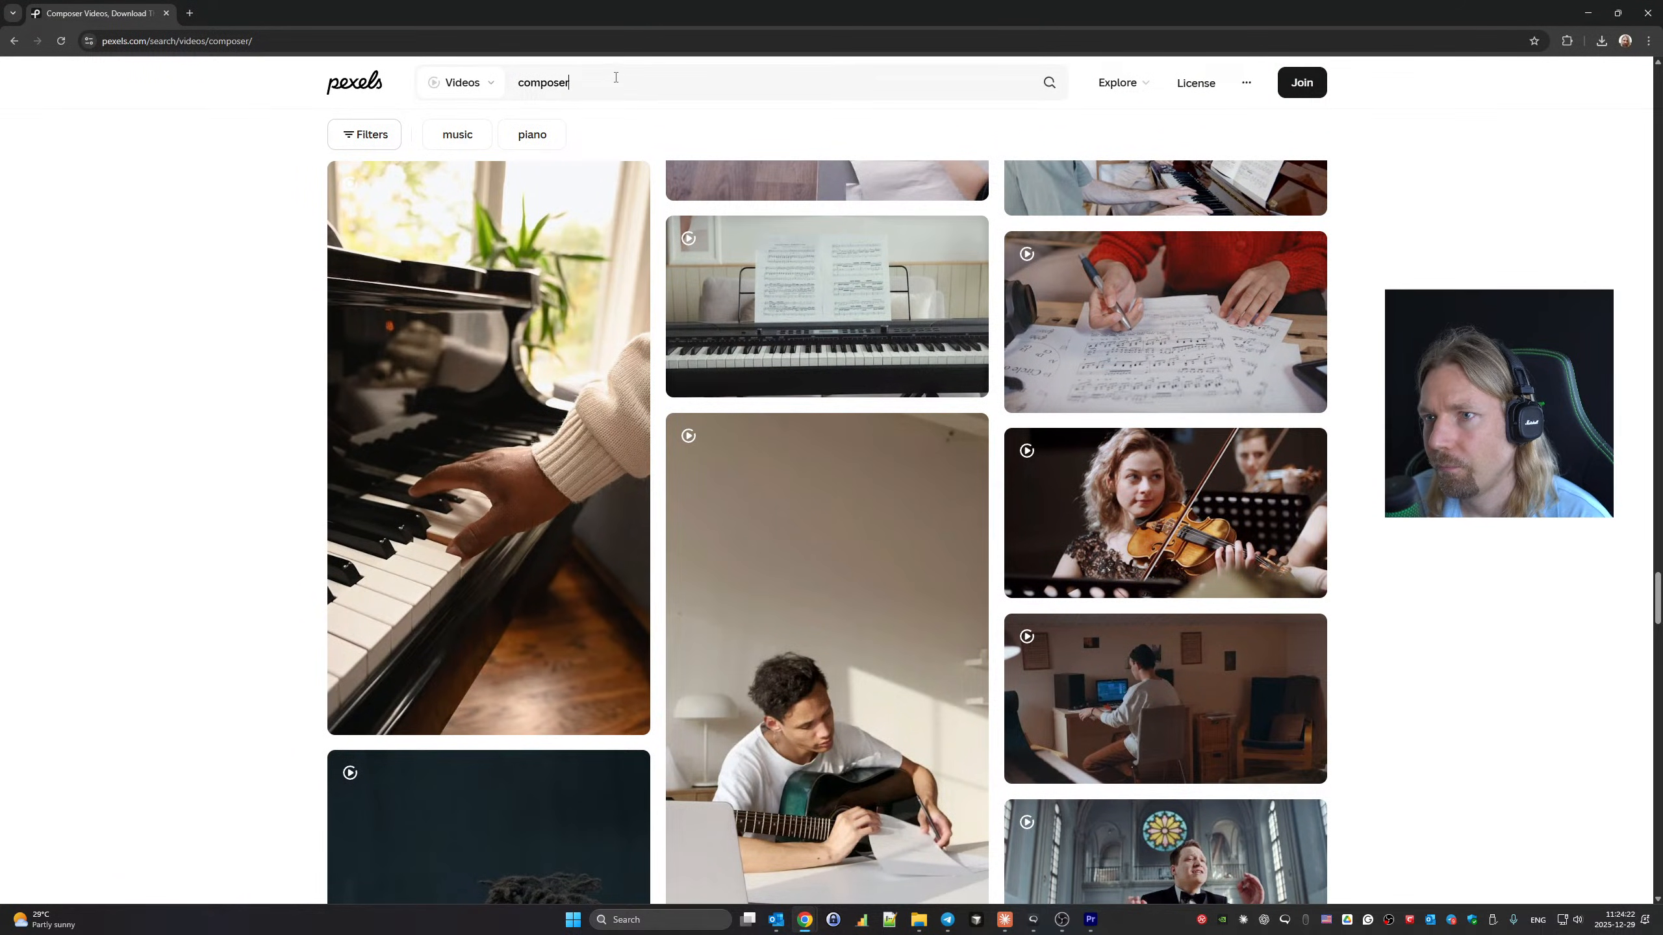
scroll(766, 294, "down", 10)
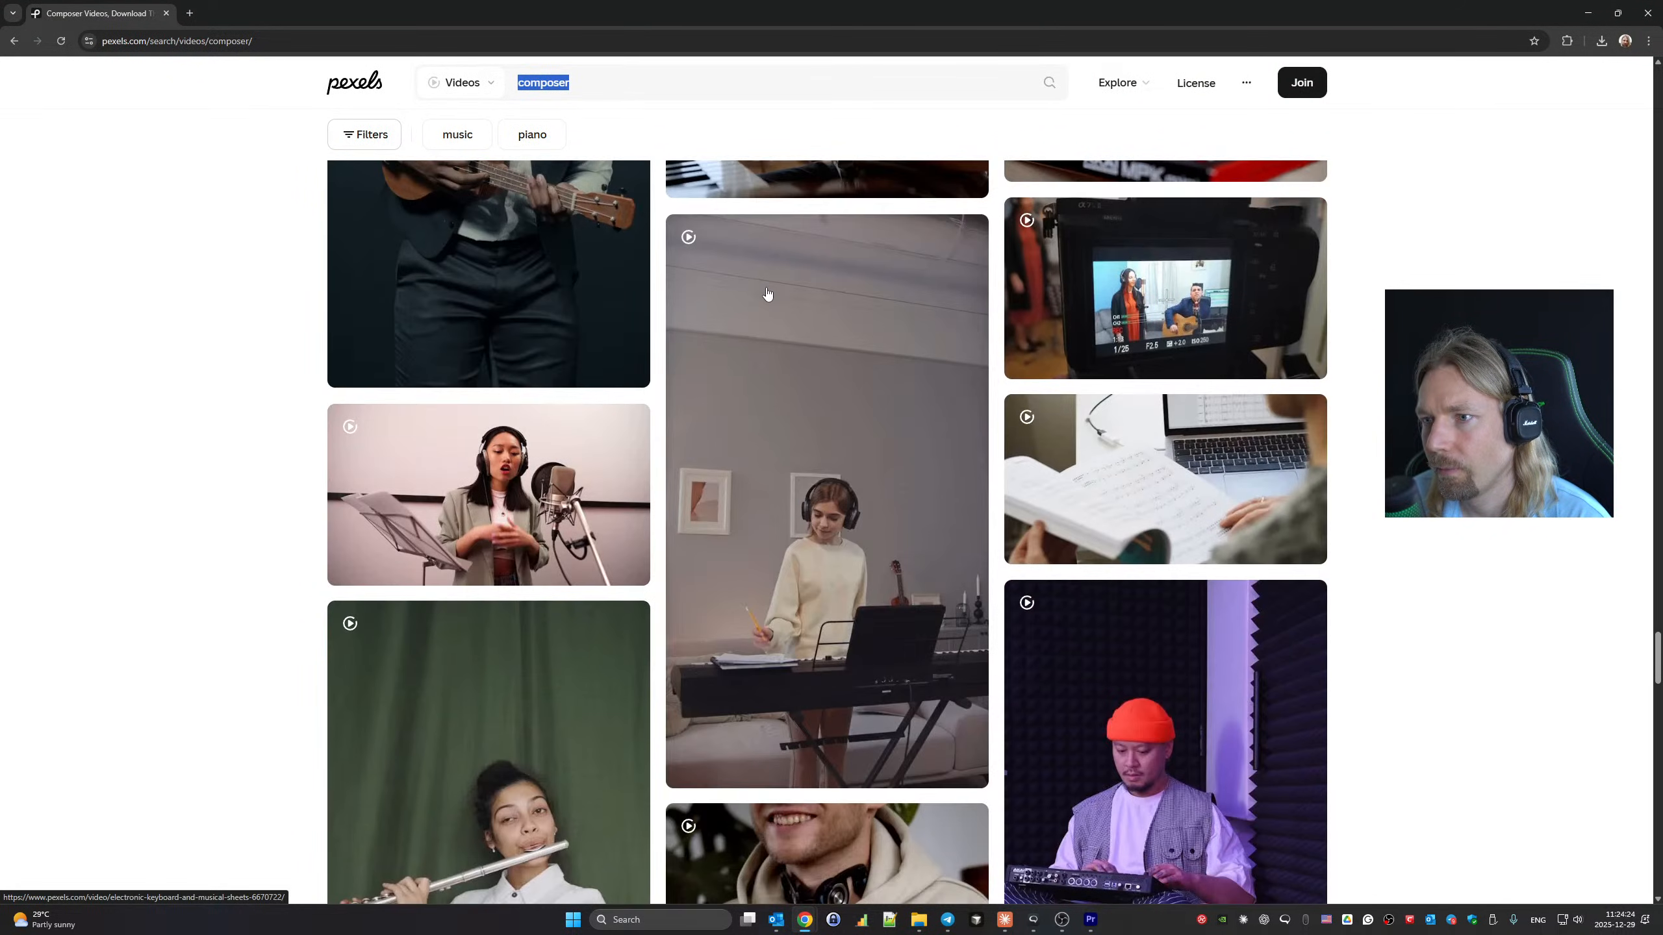
scroll(766, 292, "down", 5)
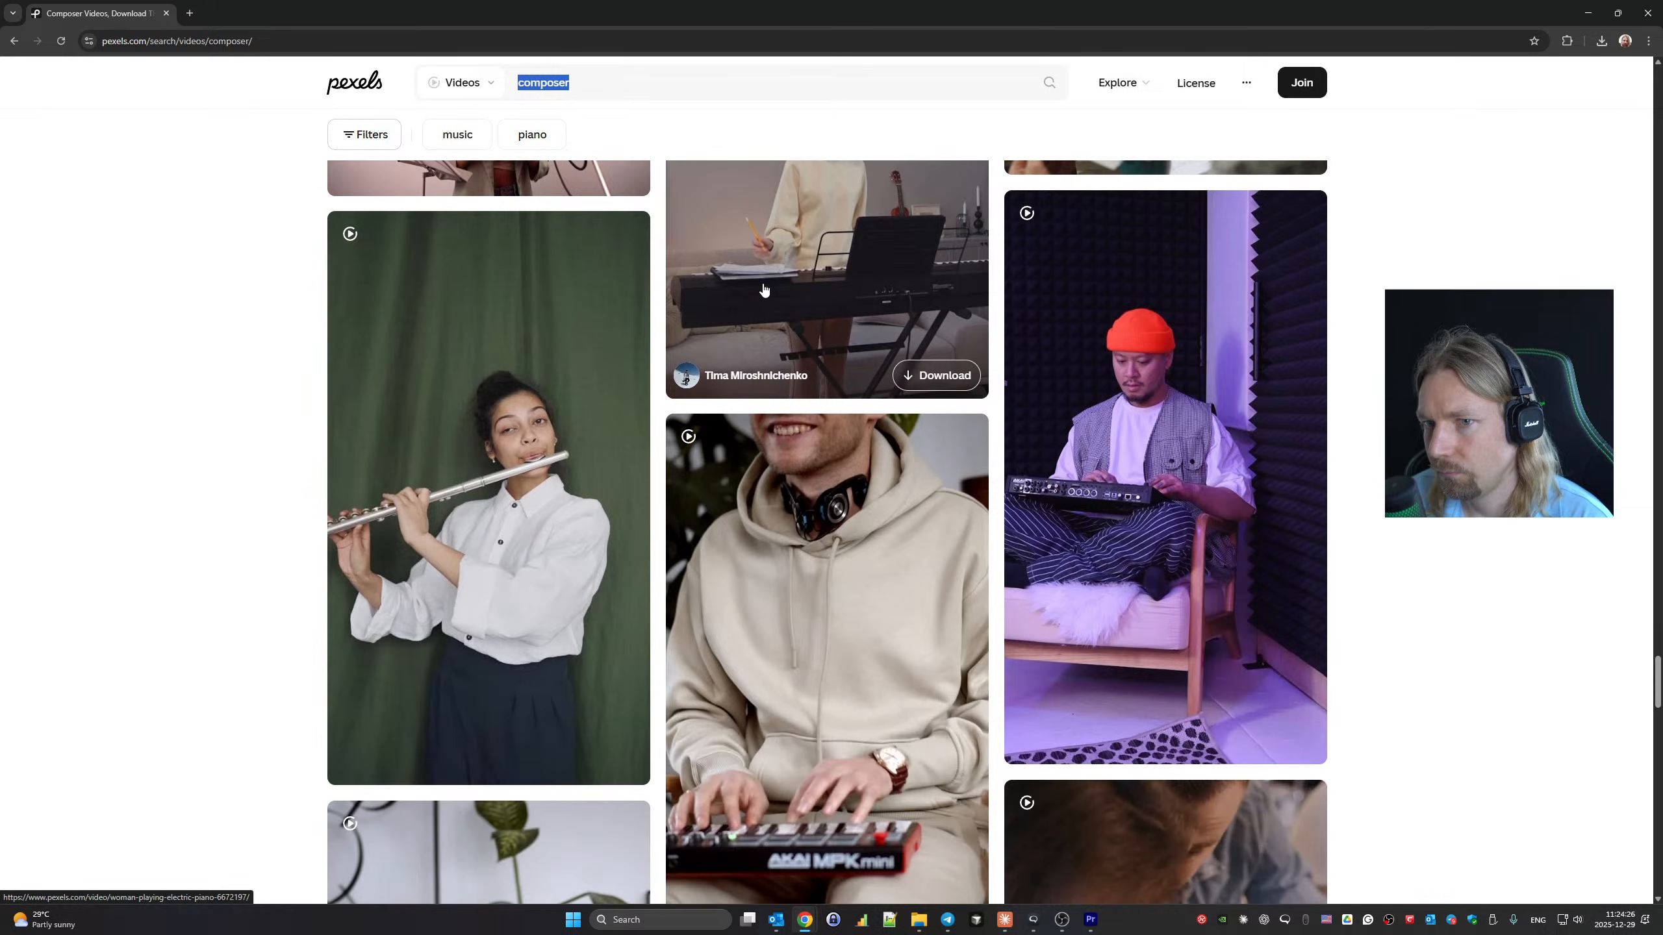
scroll(793, 518, "down", 3)
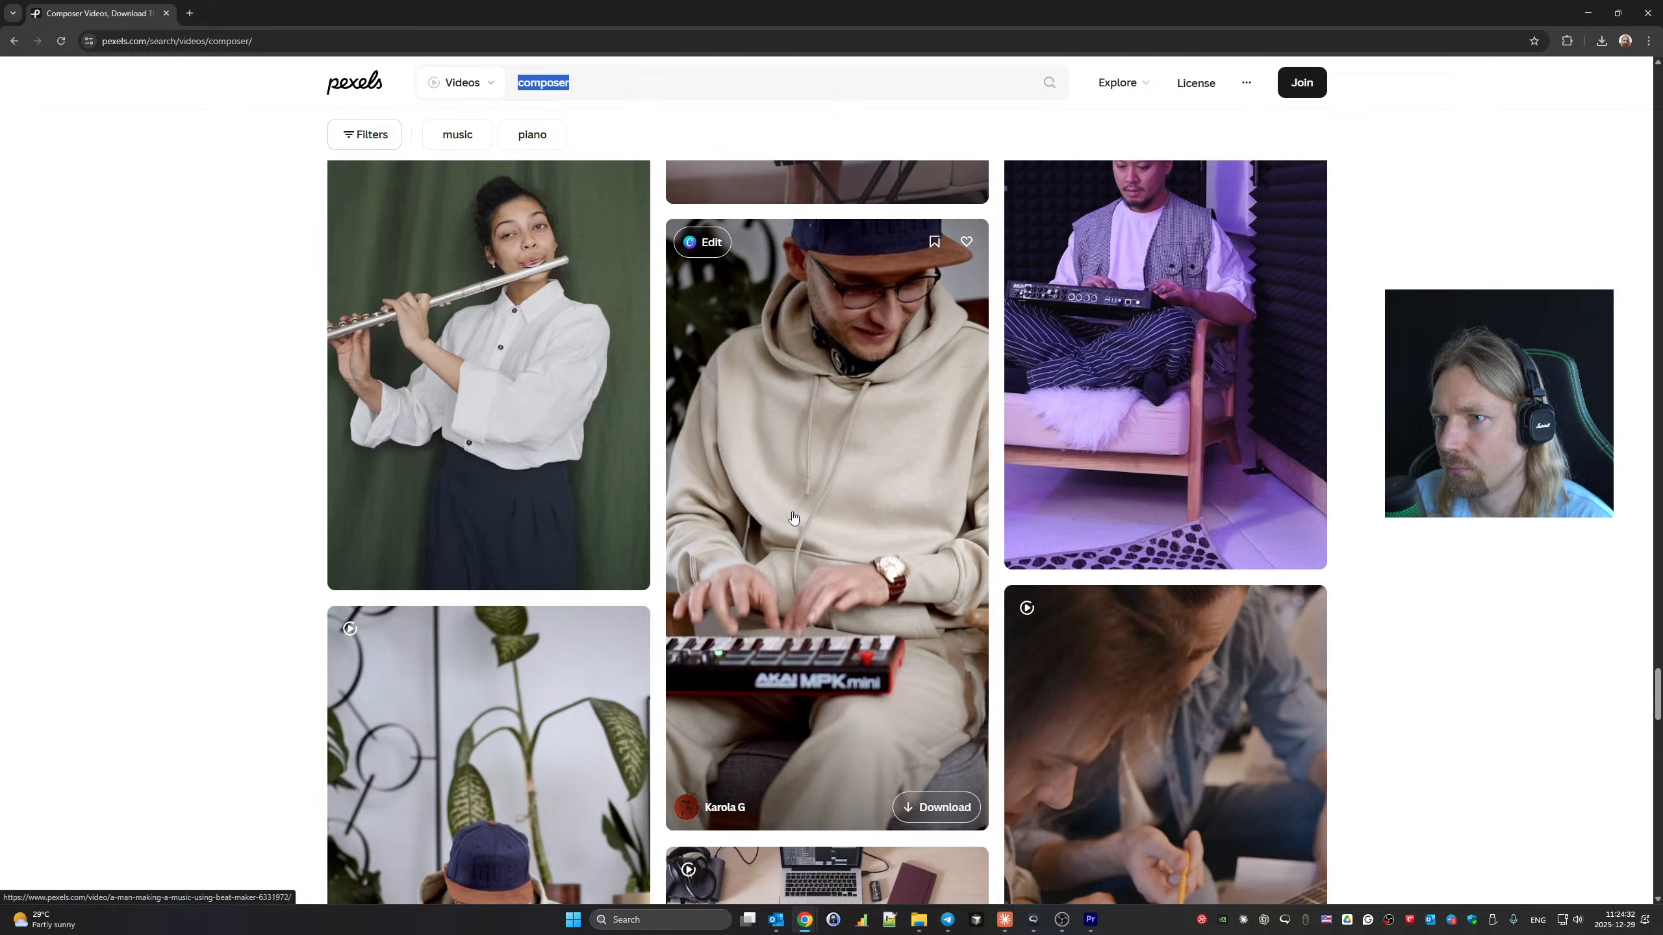
scroll(793, 518, "down", 7)
scroll(792, 518, "down", 15)
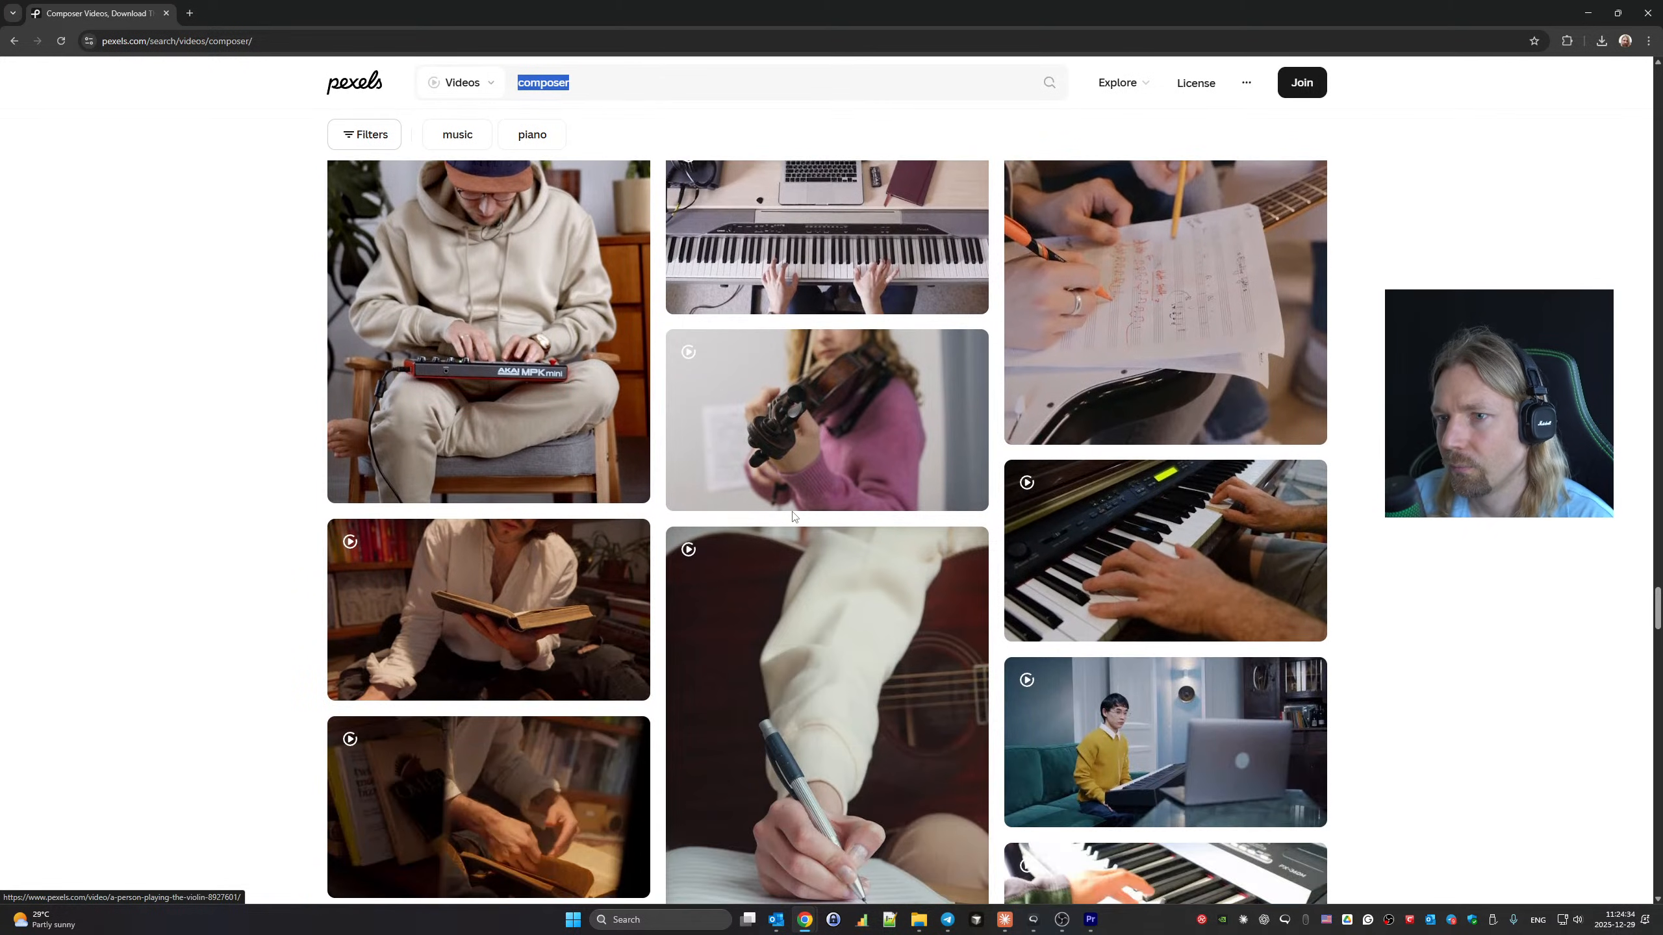
scroll(792, 517, "down", 3)
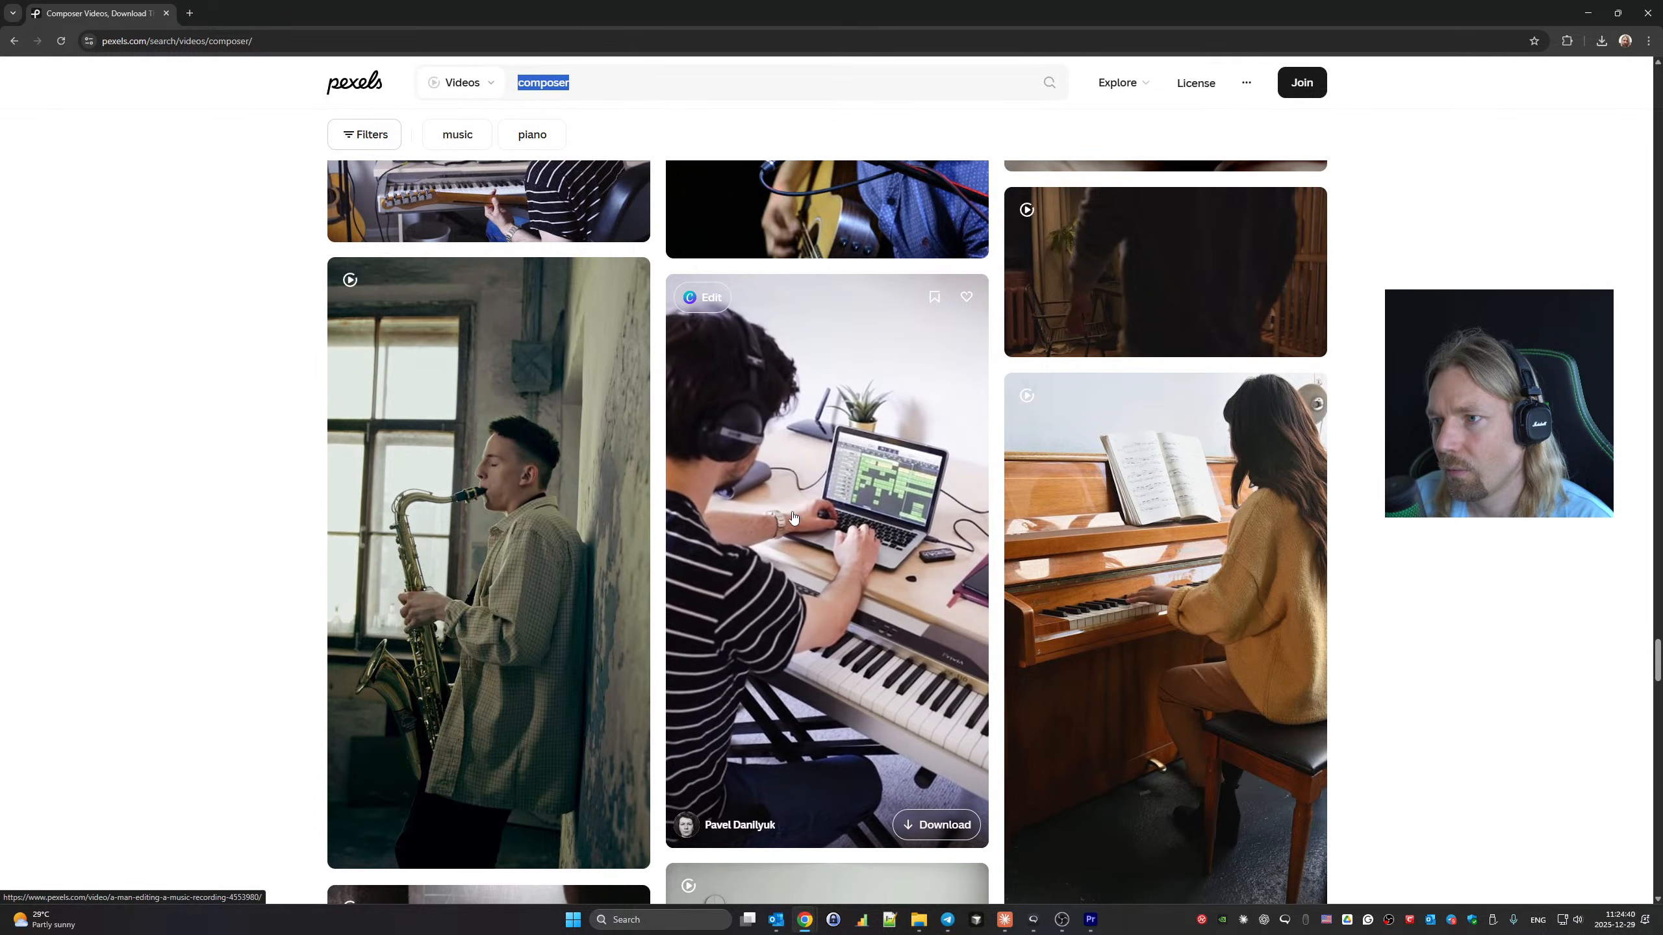
scroll(793, 518, "down", 9)
scroll(792, 518, "down", 20)
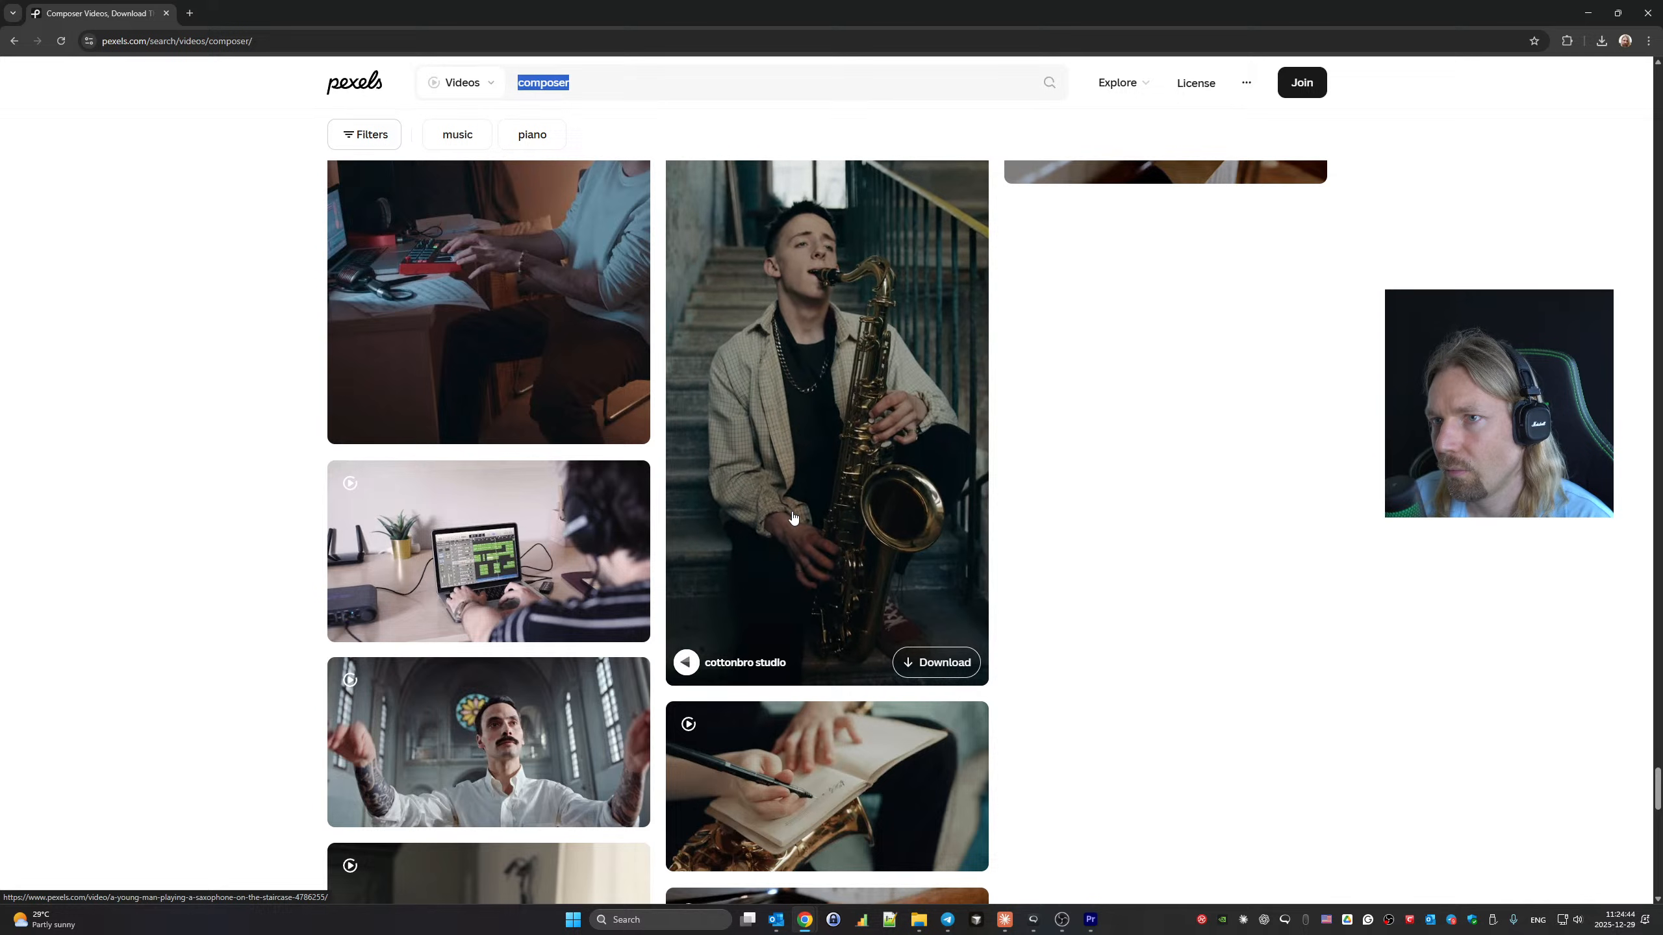
scroll(793, 517, "down", 6)
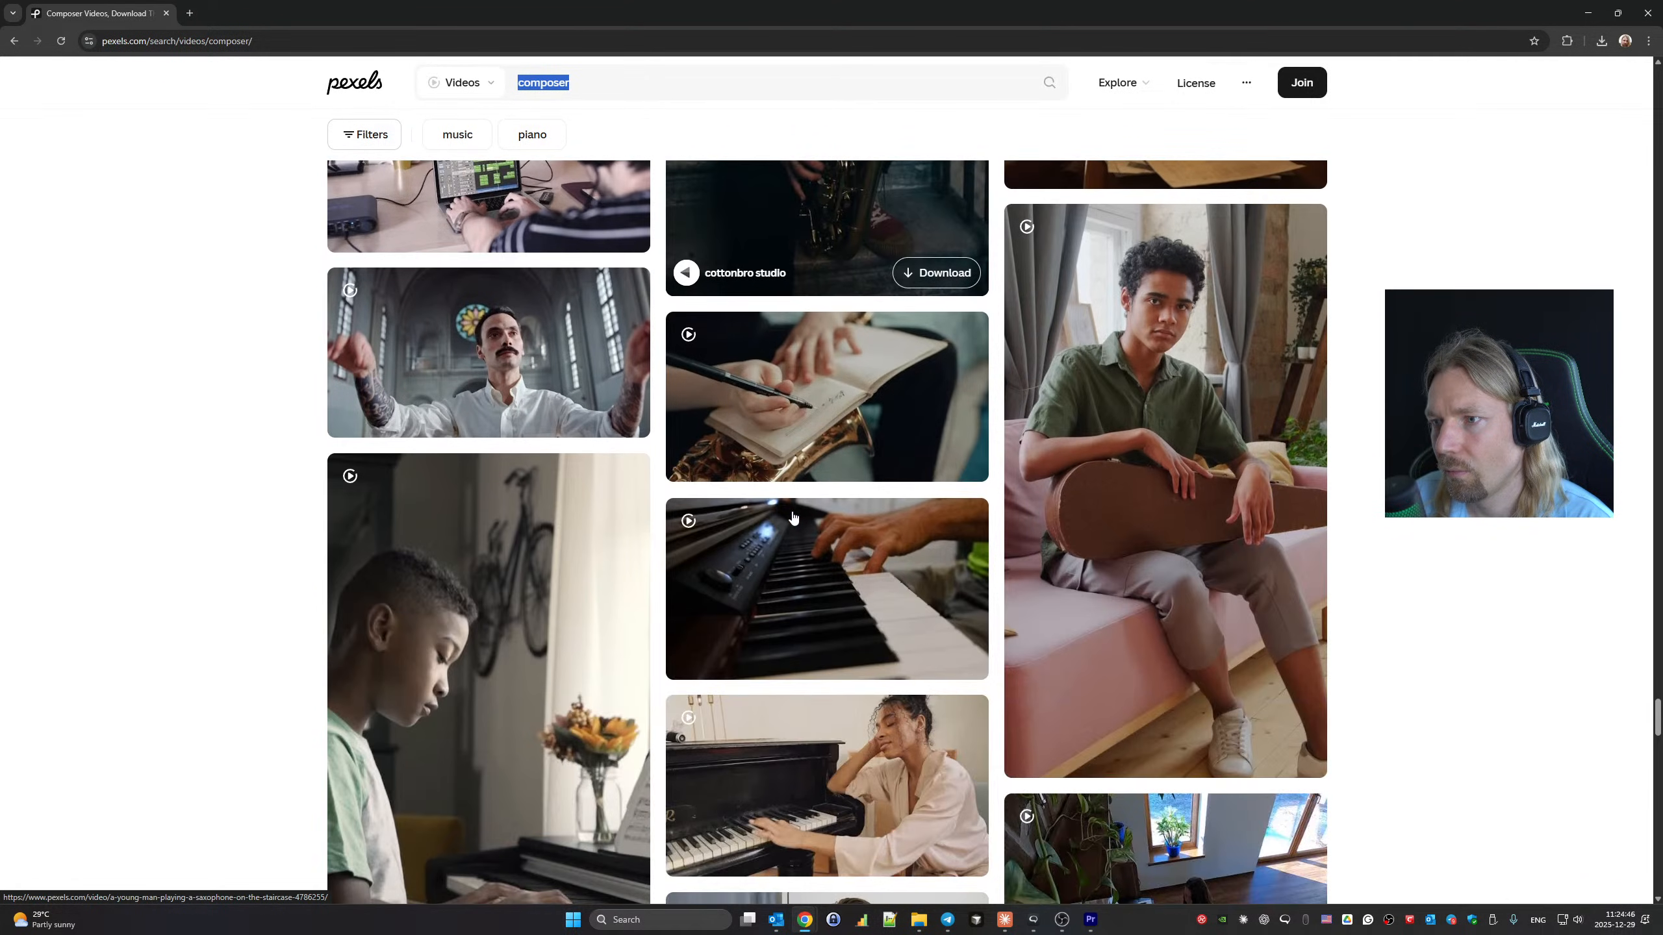
scroll(793, 518, "down", 15)
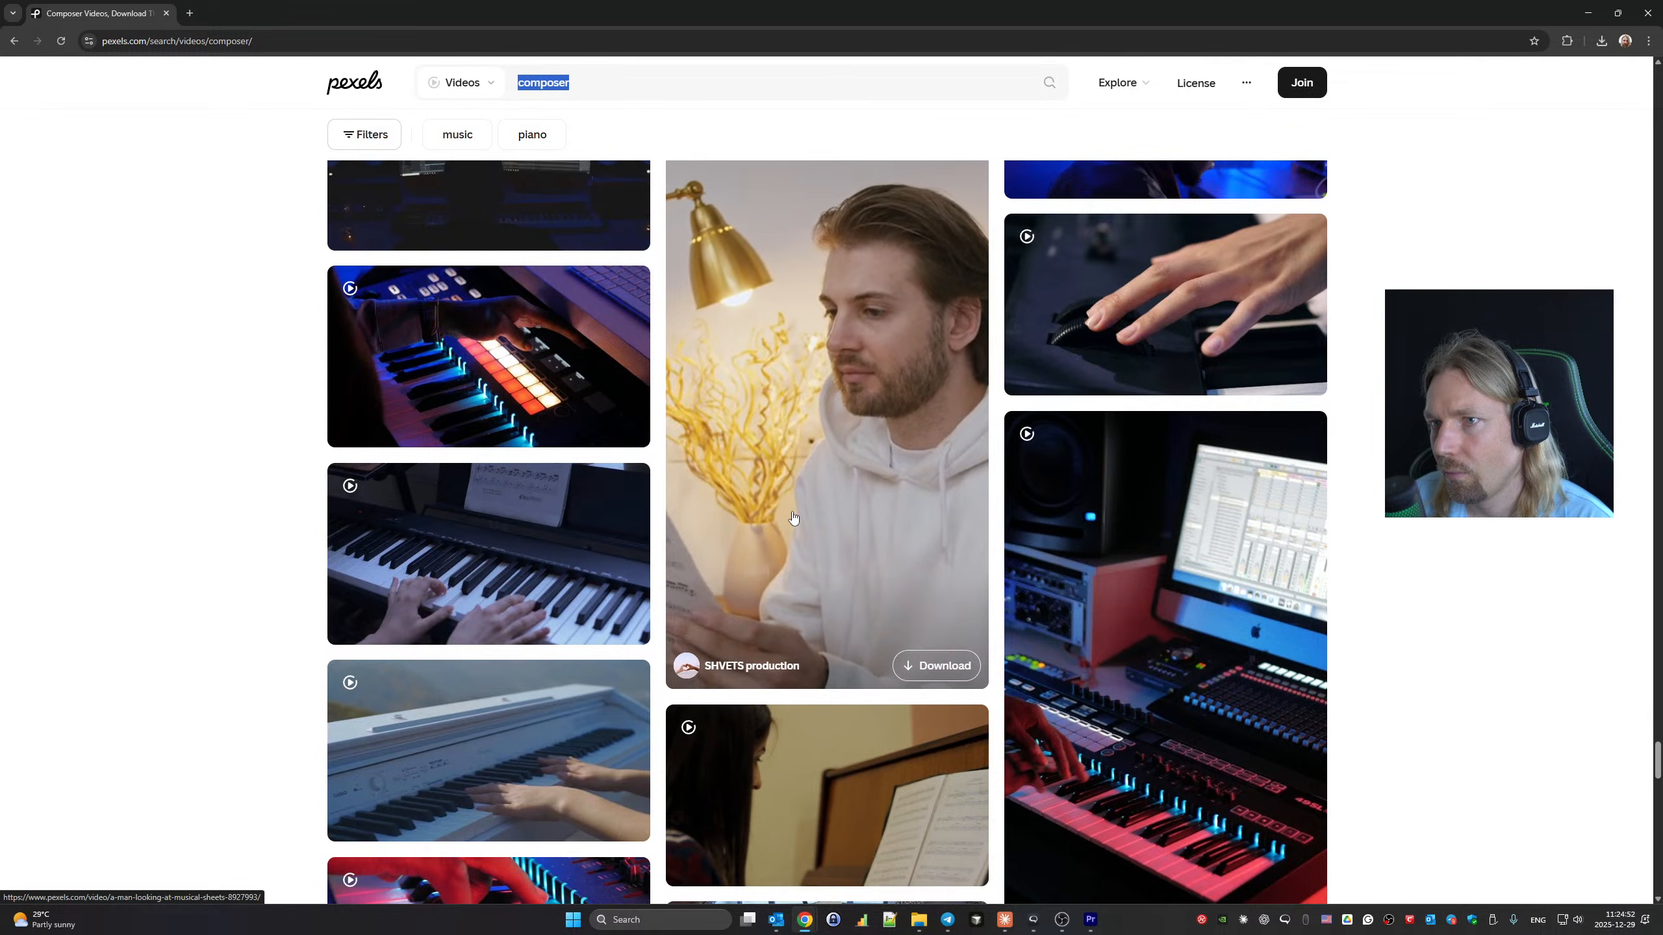
scroll(792, 518, "down", 10)
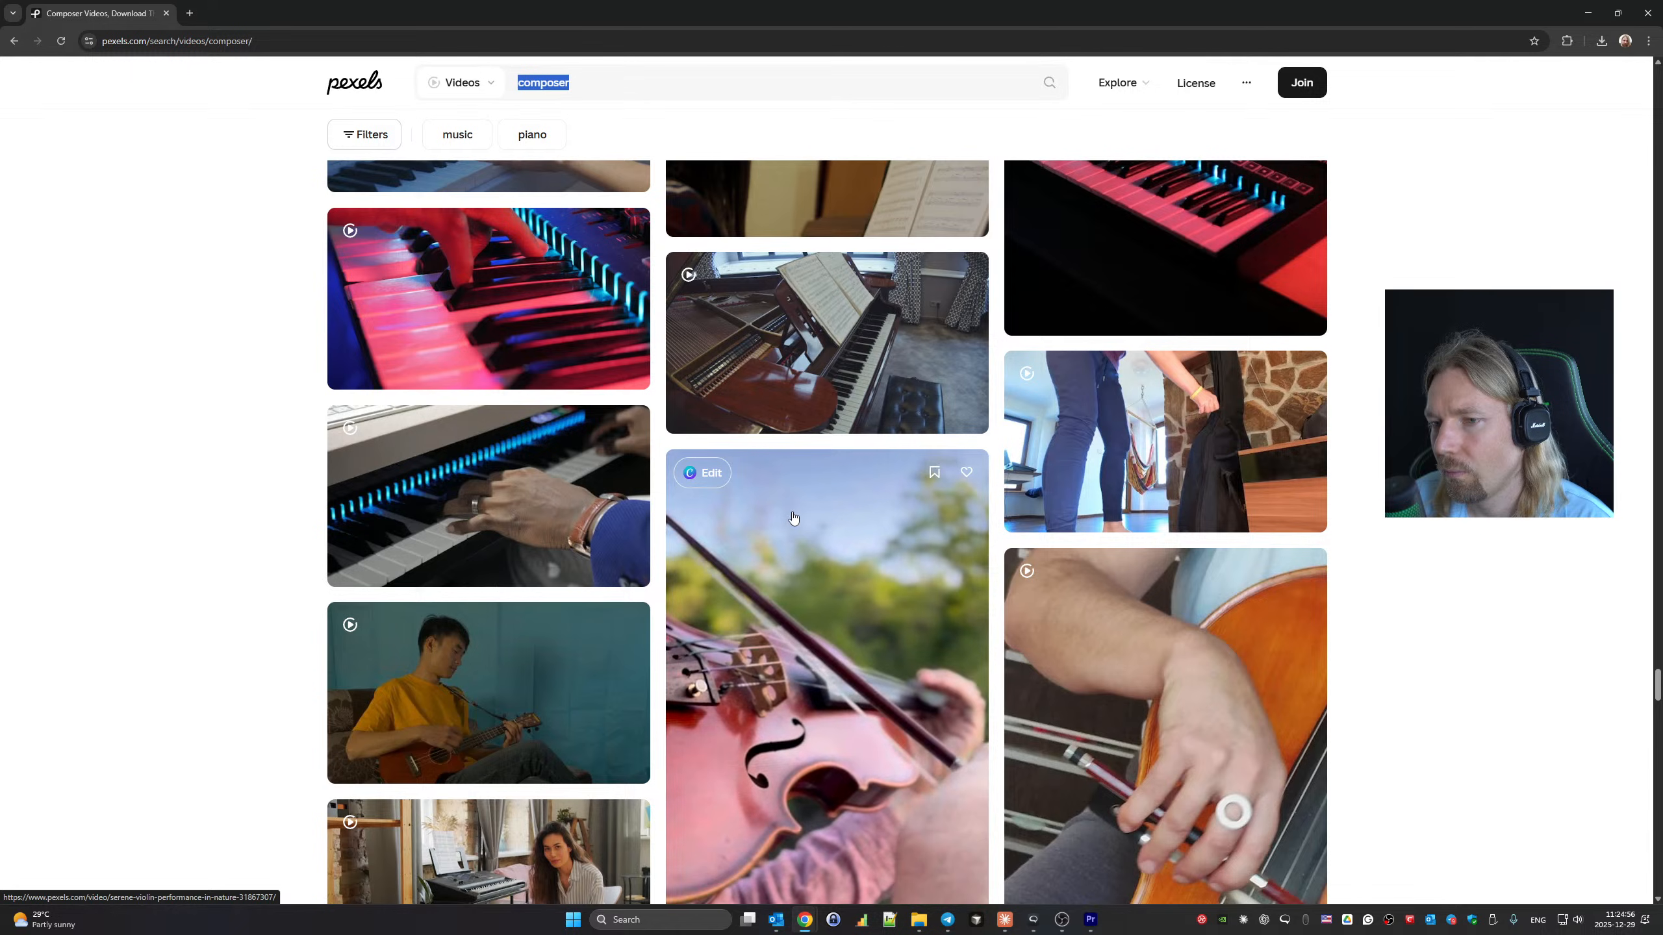
Download the vertical video of the man in headphones and a striped shirt editing music on a laptop beside a keyboard.
scroll(793, 518, "up", 5)
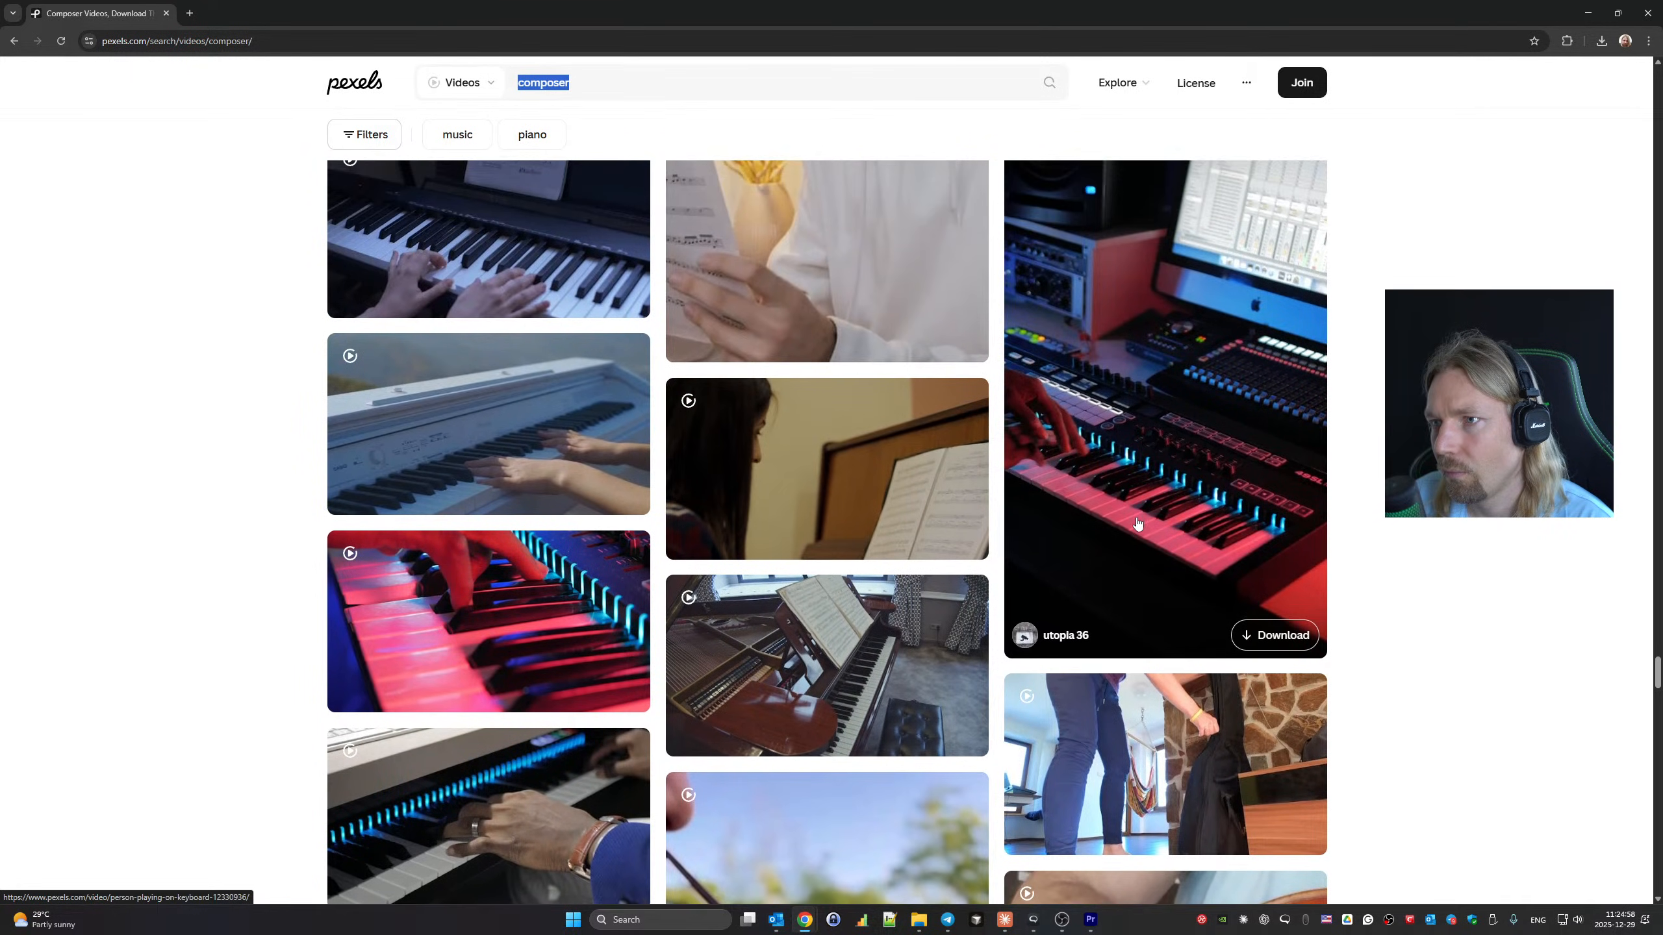
scroll(912, 544, "up", 10)
scroll(913, 544, "up", 10)
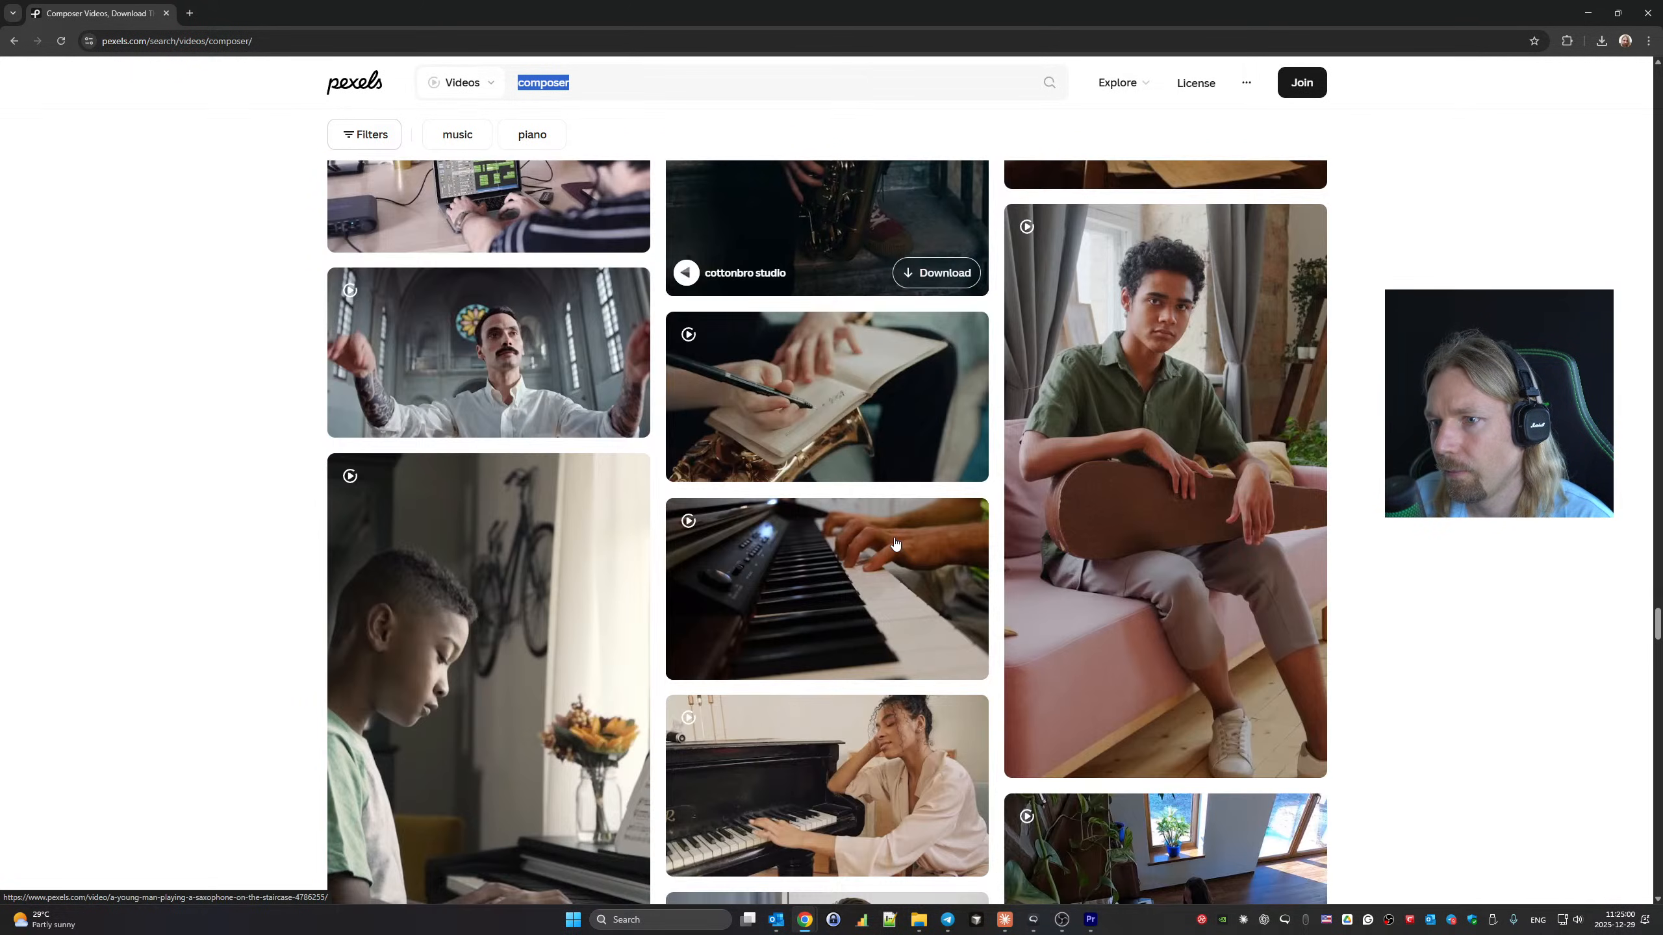
scroll(895, 544, "up", 10)
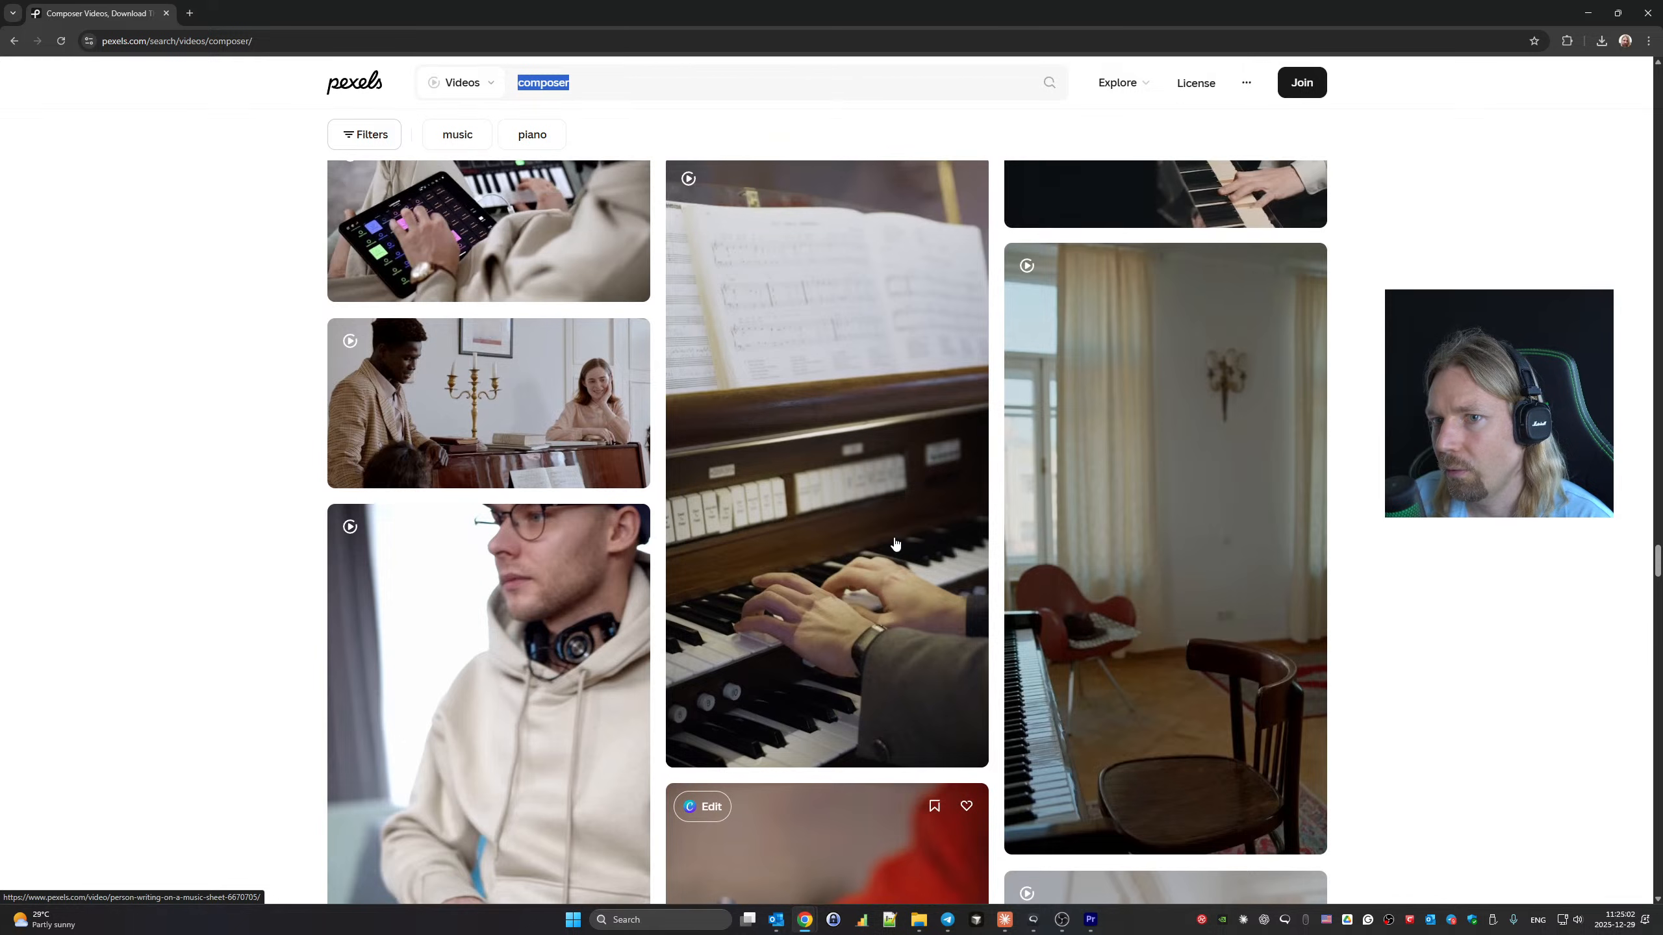
scroll(889, 538, "up", 6)
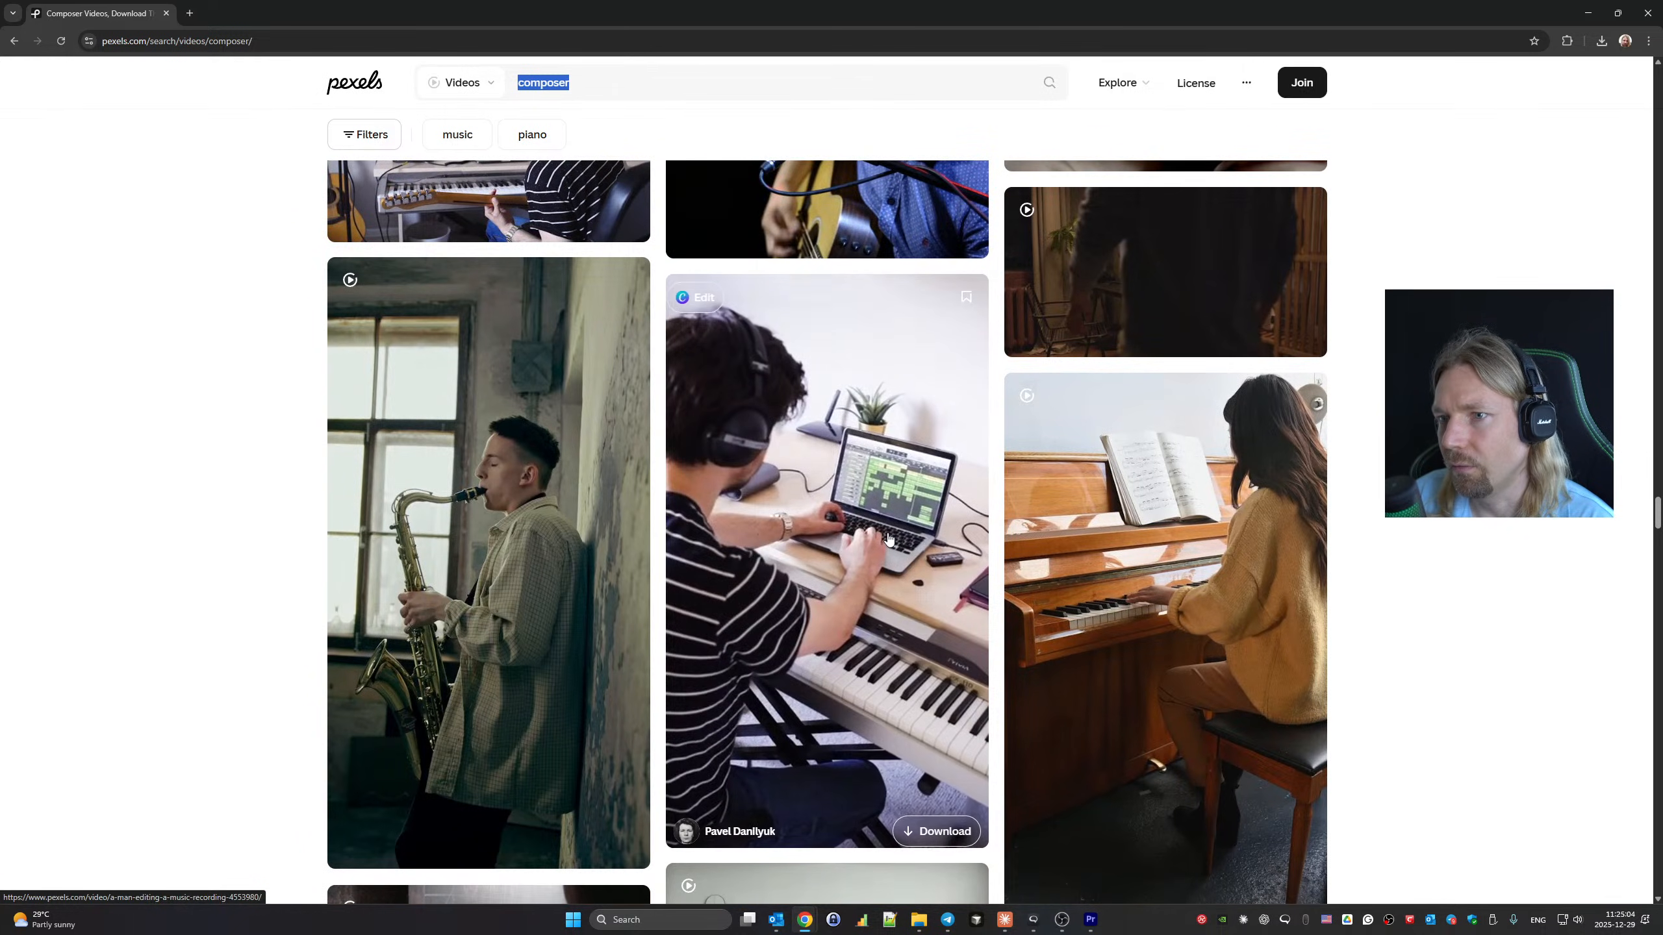
left_click(935, 825)
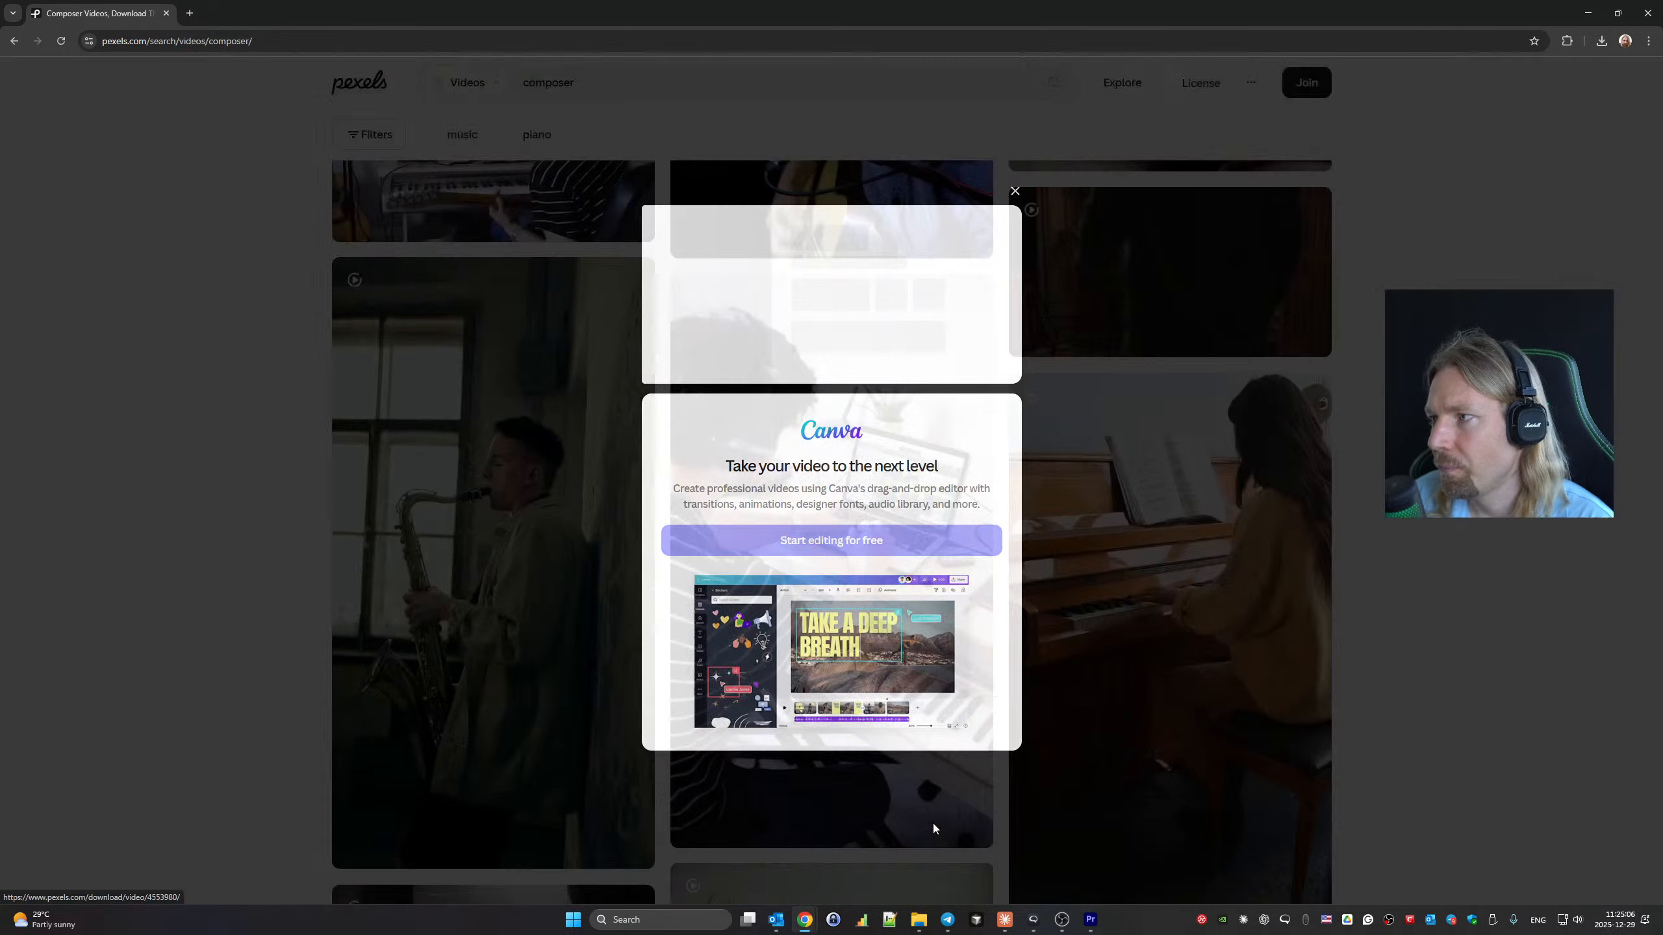
left_click(1608, 550)
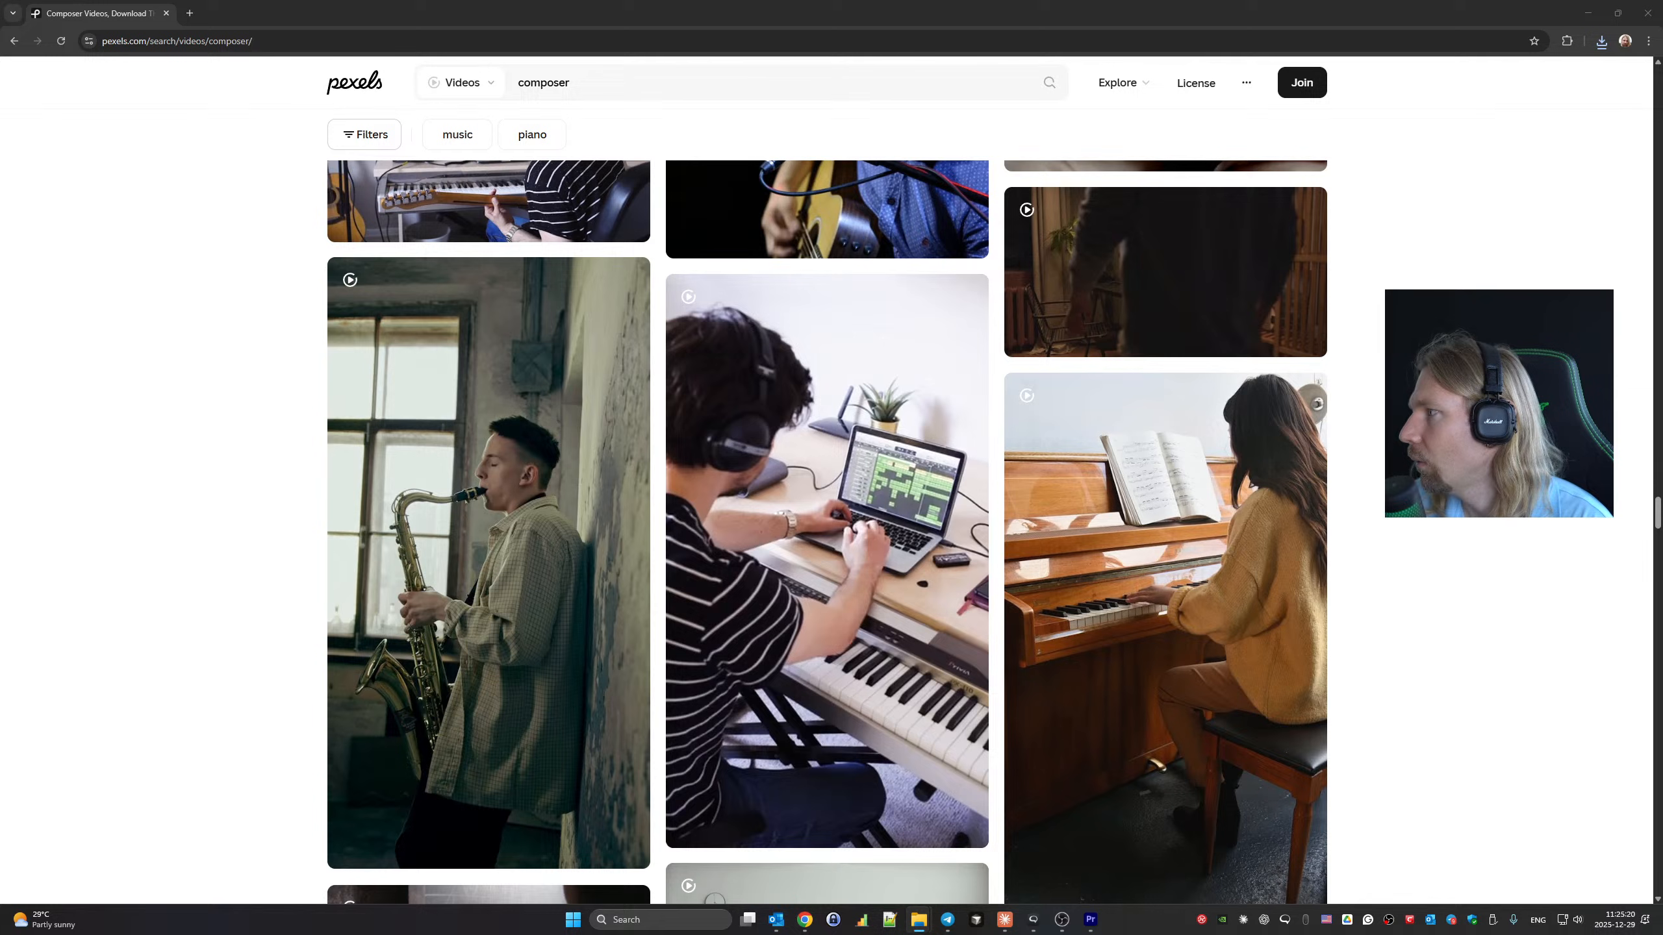
Place the downloaded music-editing clip on V3 in Premiere Pro at 00:00:29:50 and cut it off at the next talking-head cut.
left_click(1090, 919)
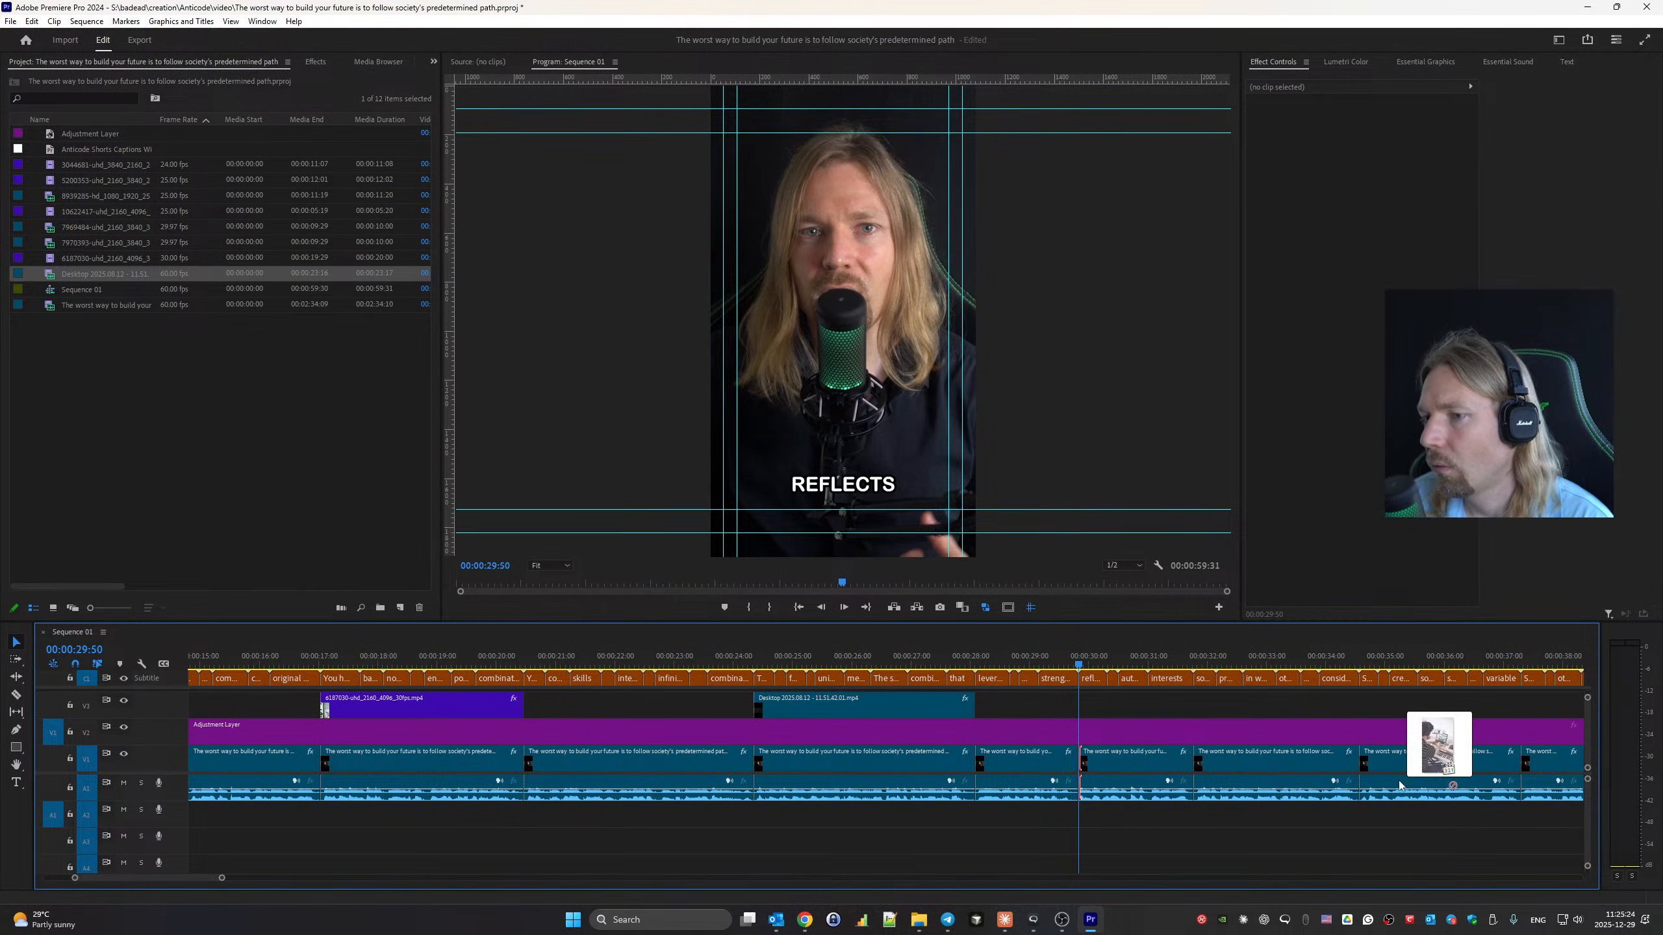
left_click_drag(1399, 784, 1086, 715)
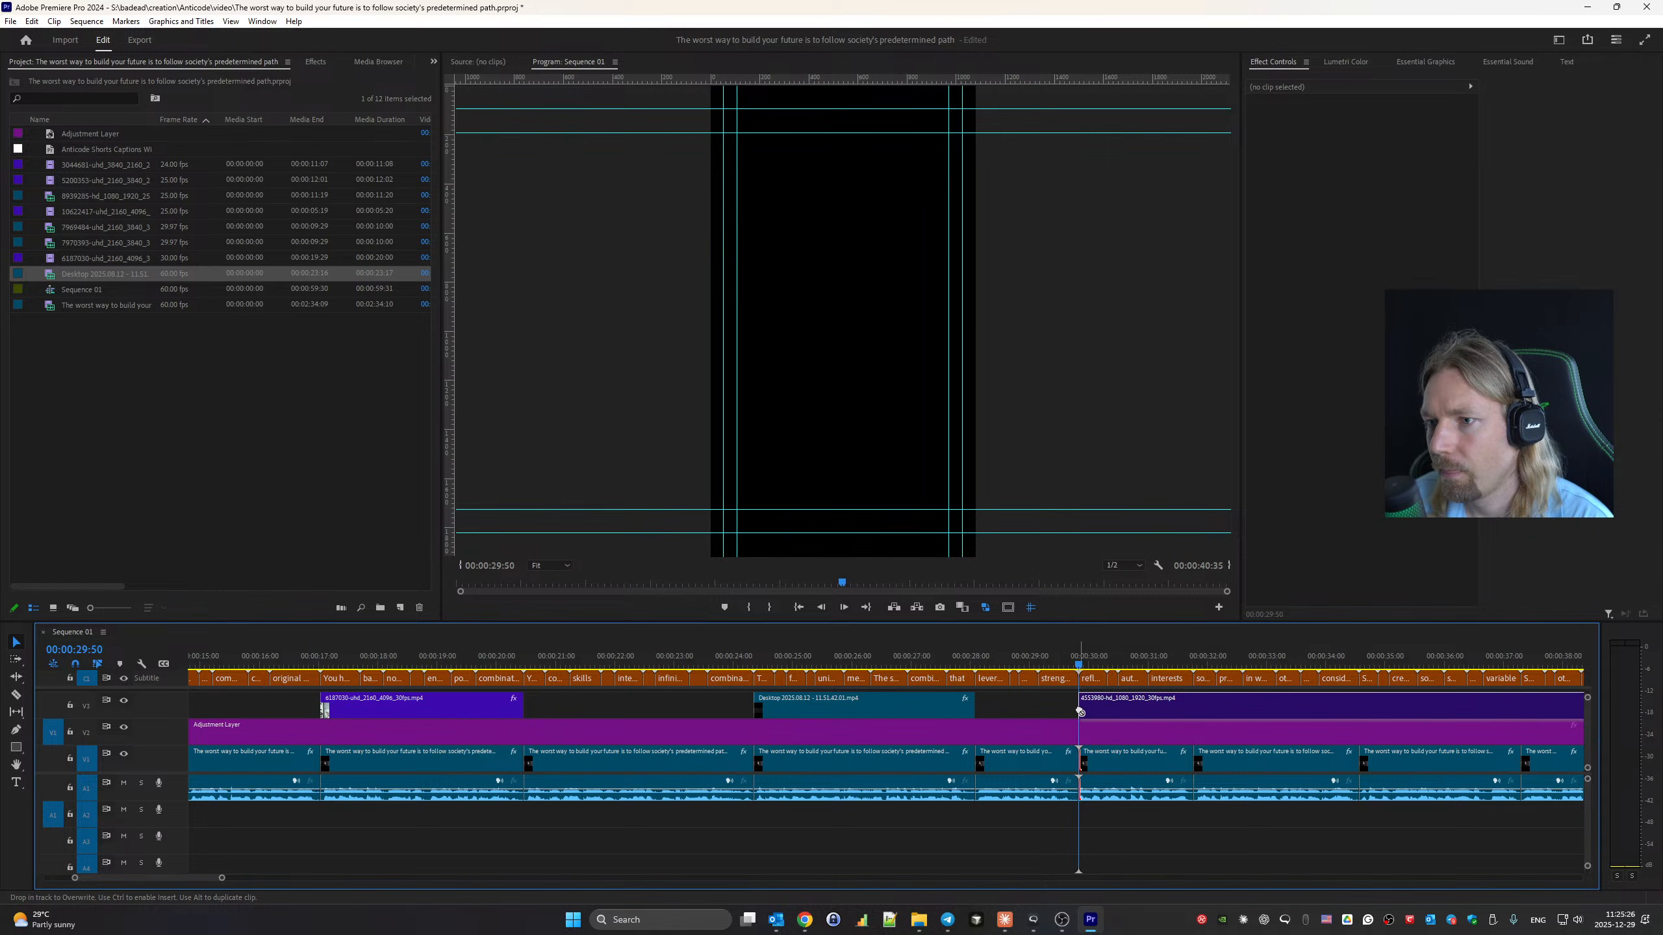
key("space")
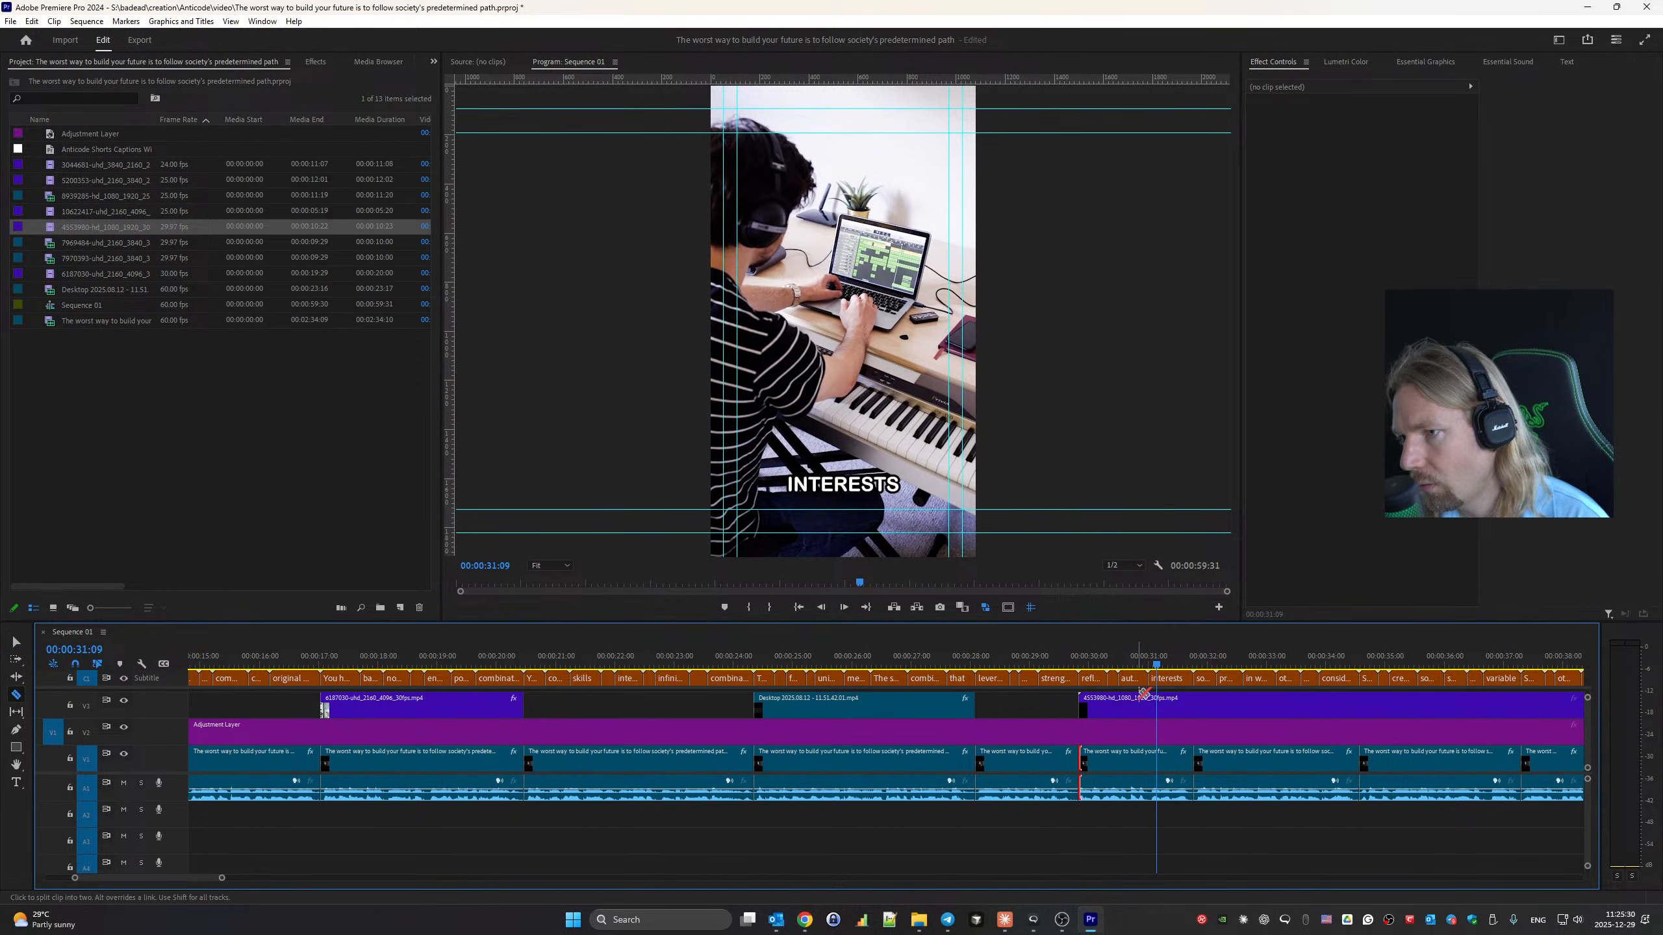
left_click(1265, 705)
key("Delete")
Play the speech up to "Share it" and correct the caption after "small but" to read "valuable".
key("space")
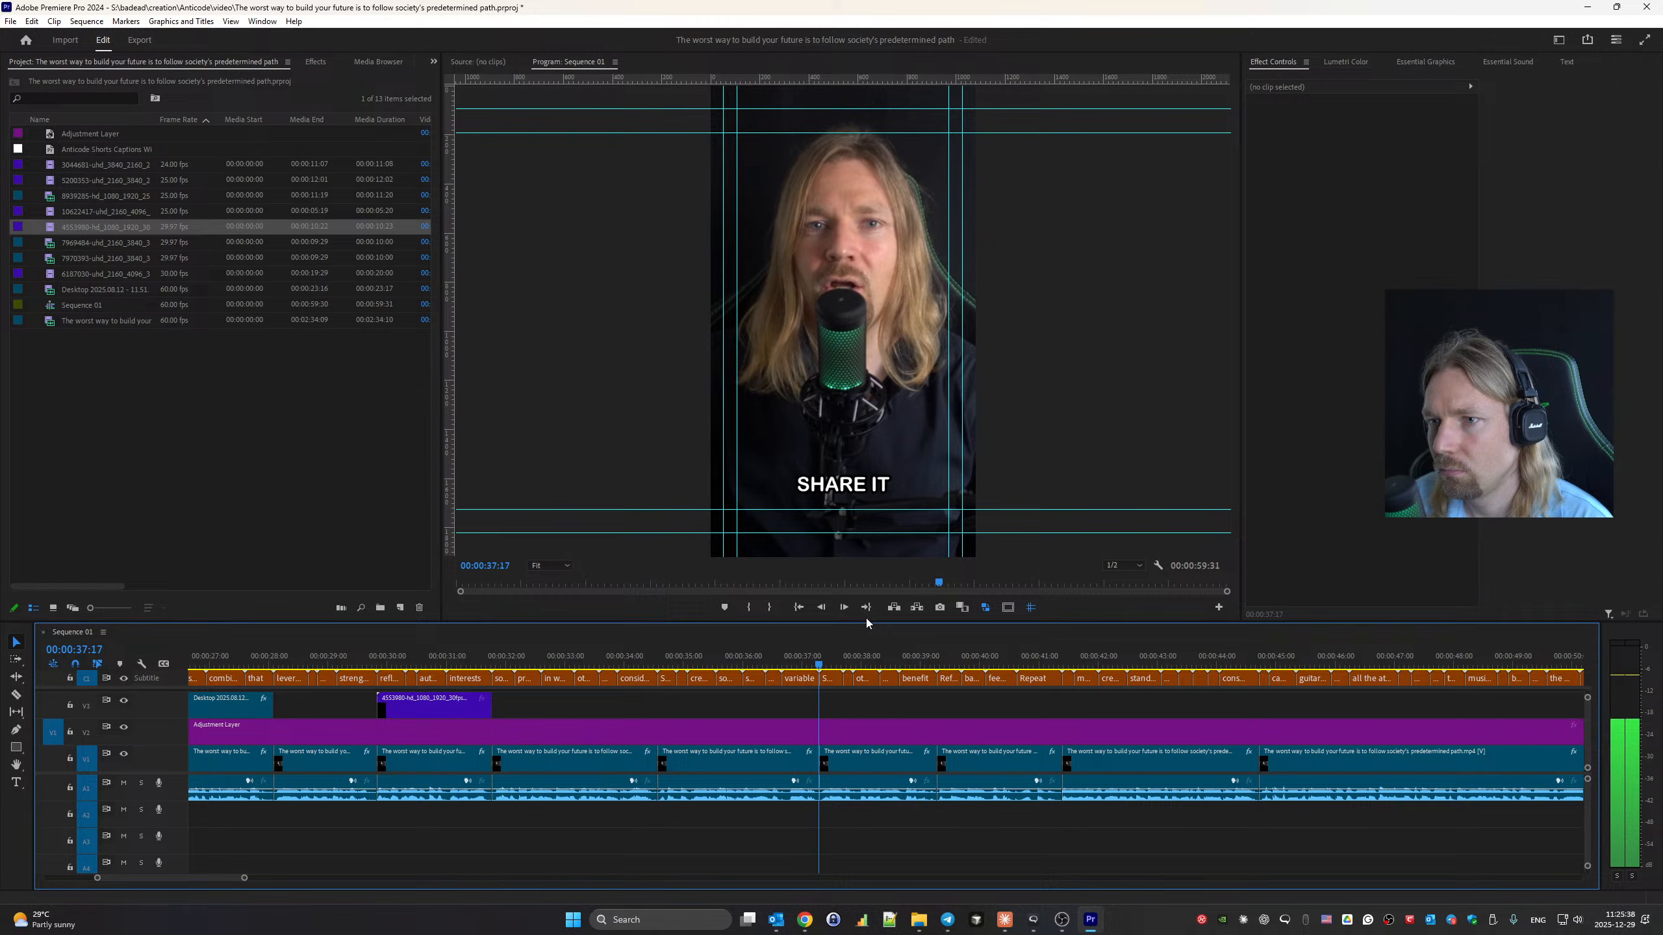
key("space")
left_click(802, 654)
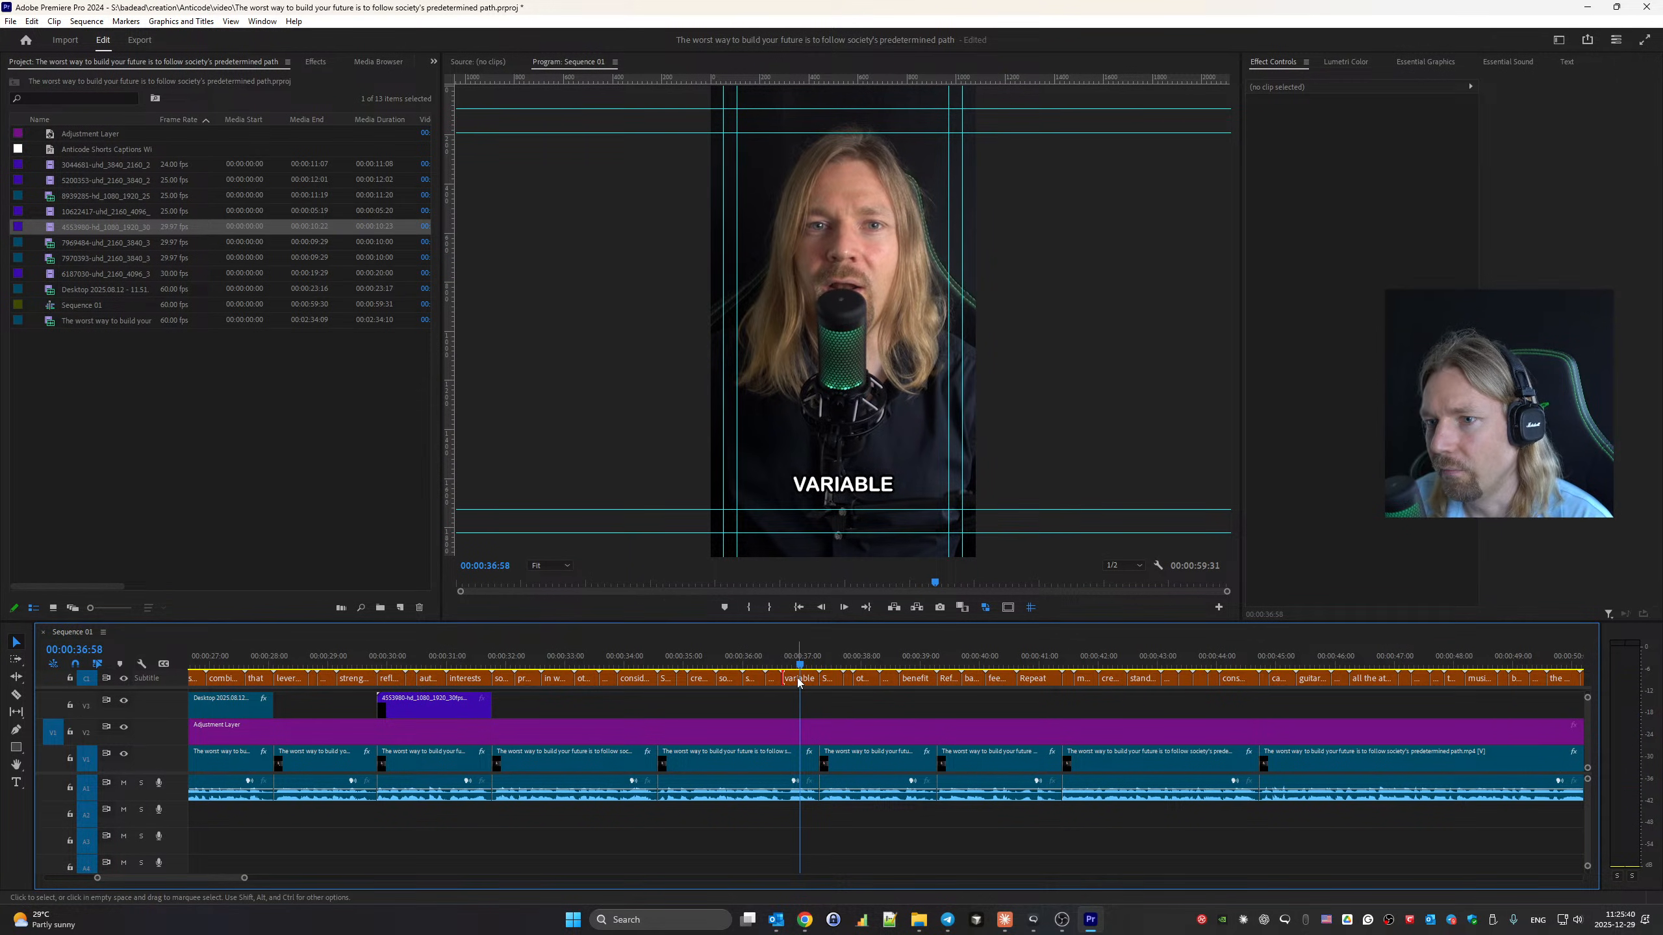
left_click(1567, 62)
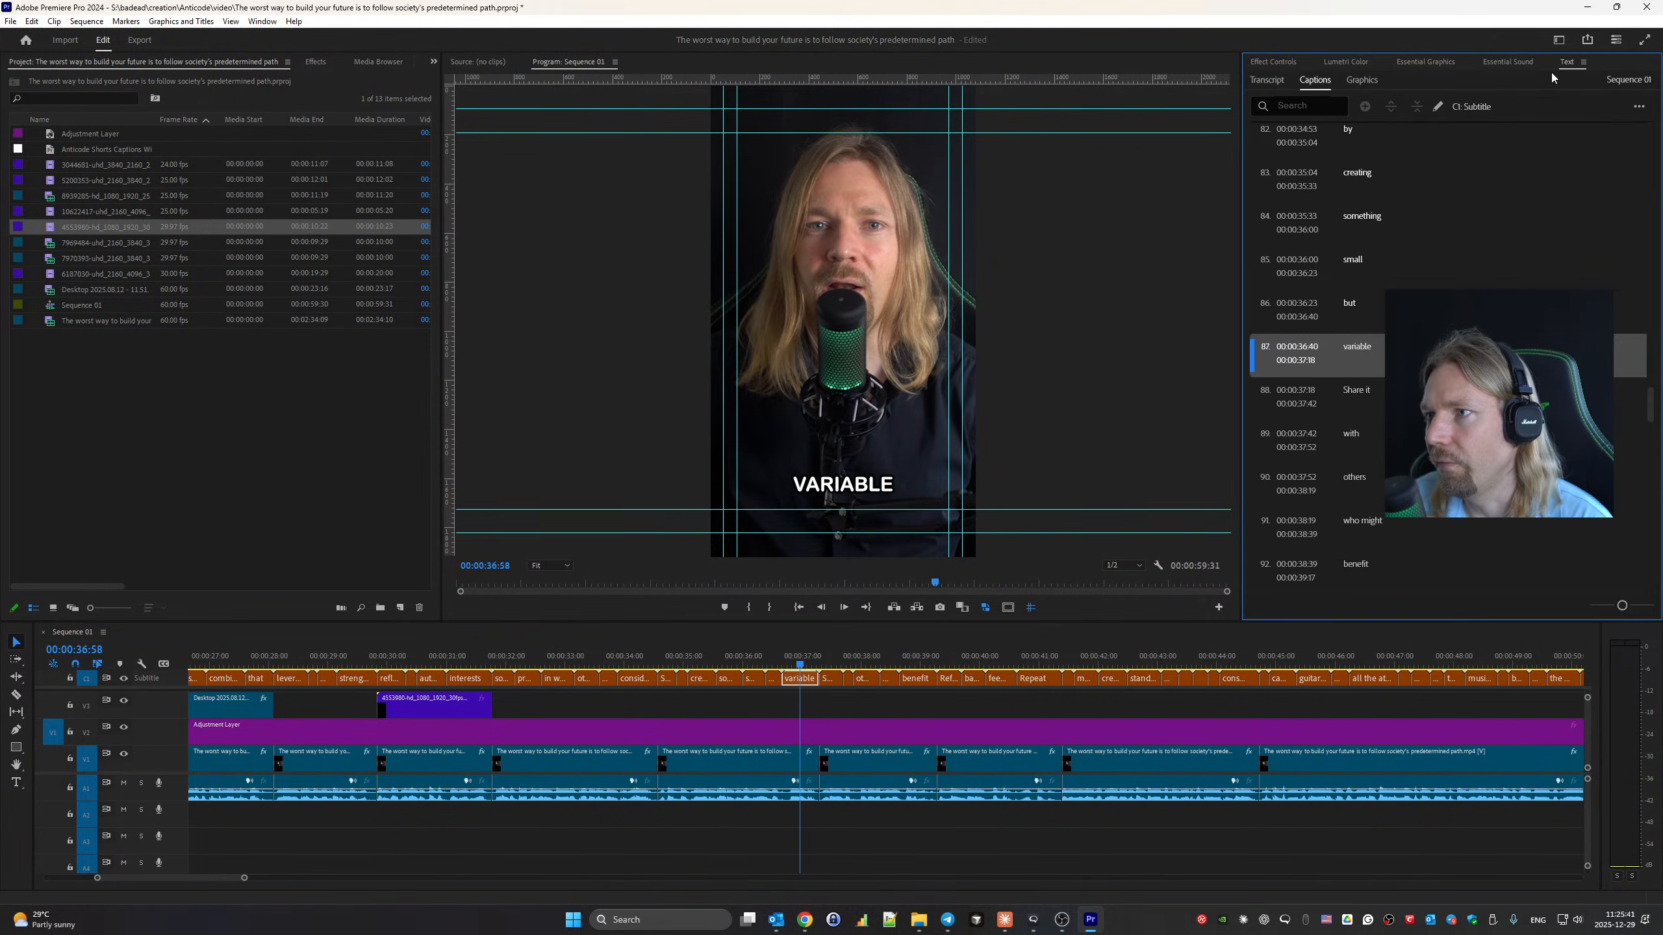
double_click(1367, 357)
type("valuab")
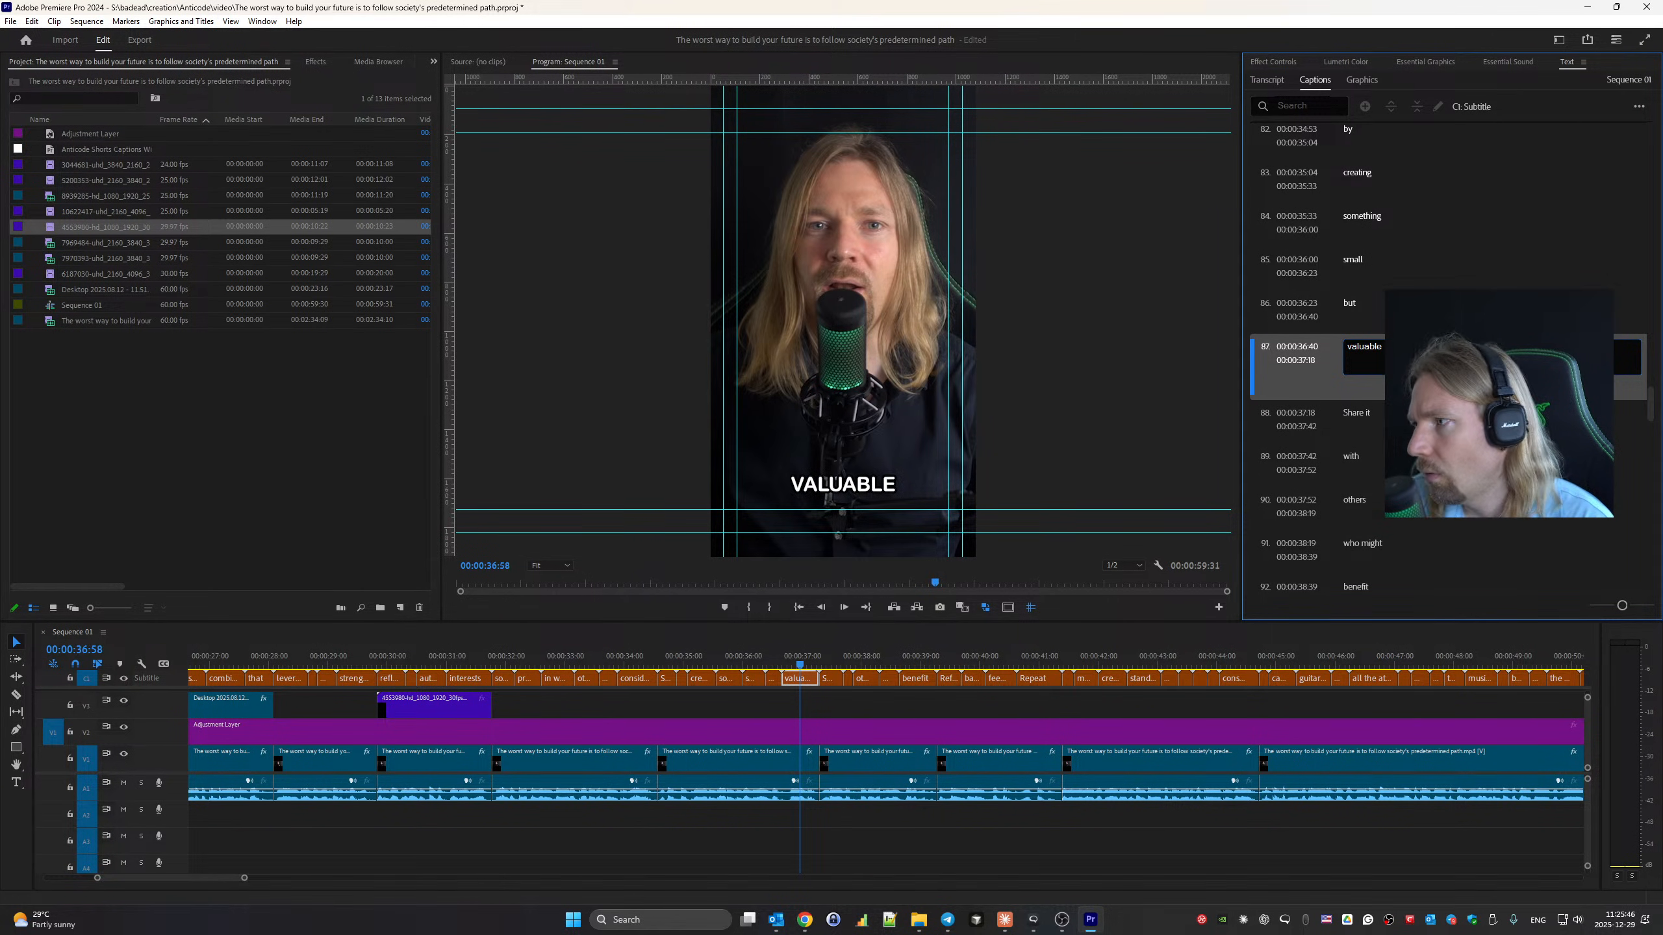
type("le")
key("Escape")
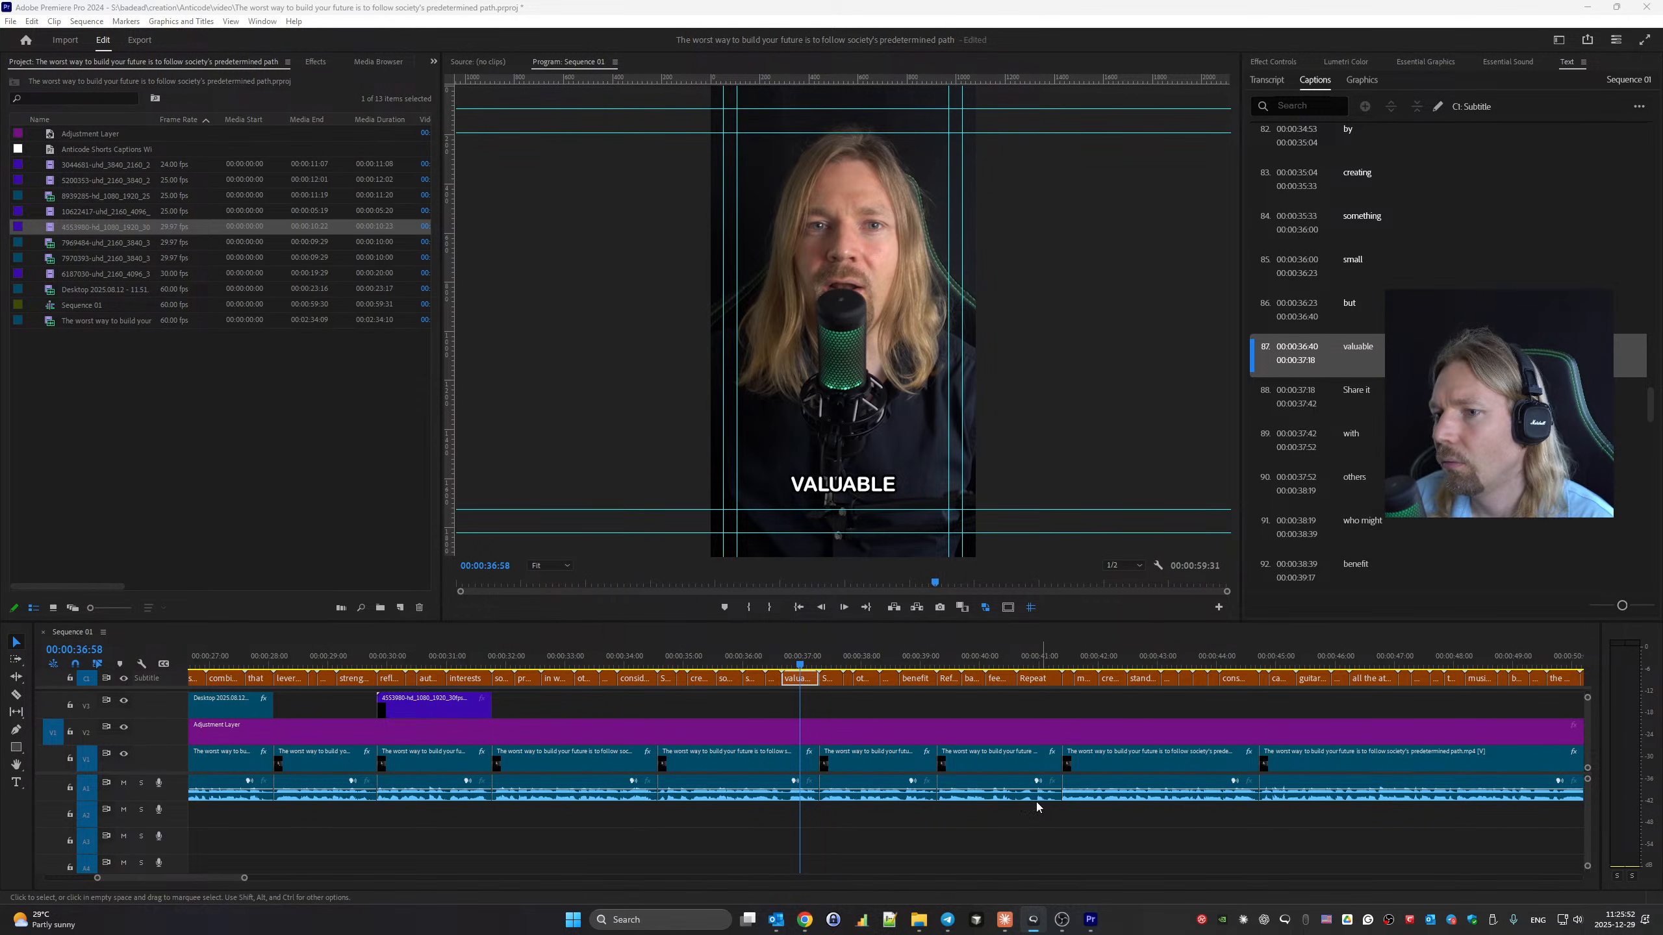
Play the speech from the caption "Start", bring back the effect controls and set the Program monitor zoom to Fit.
left_click(674, 664)
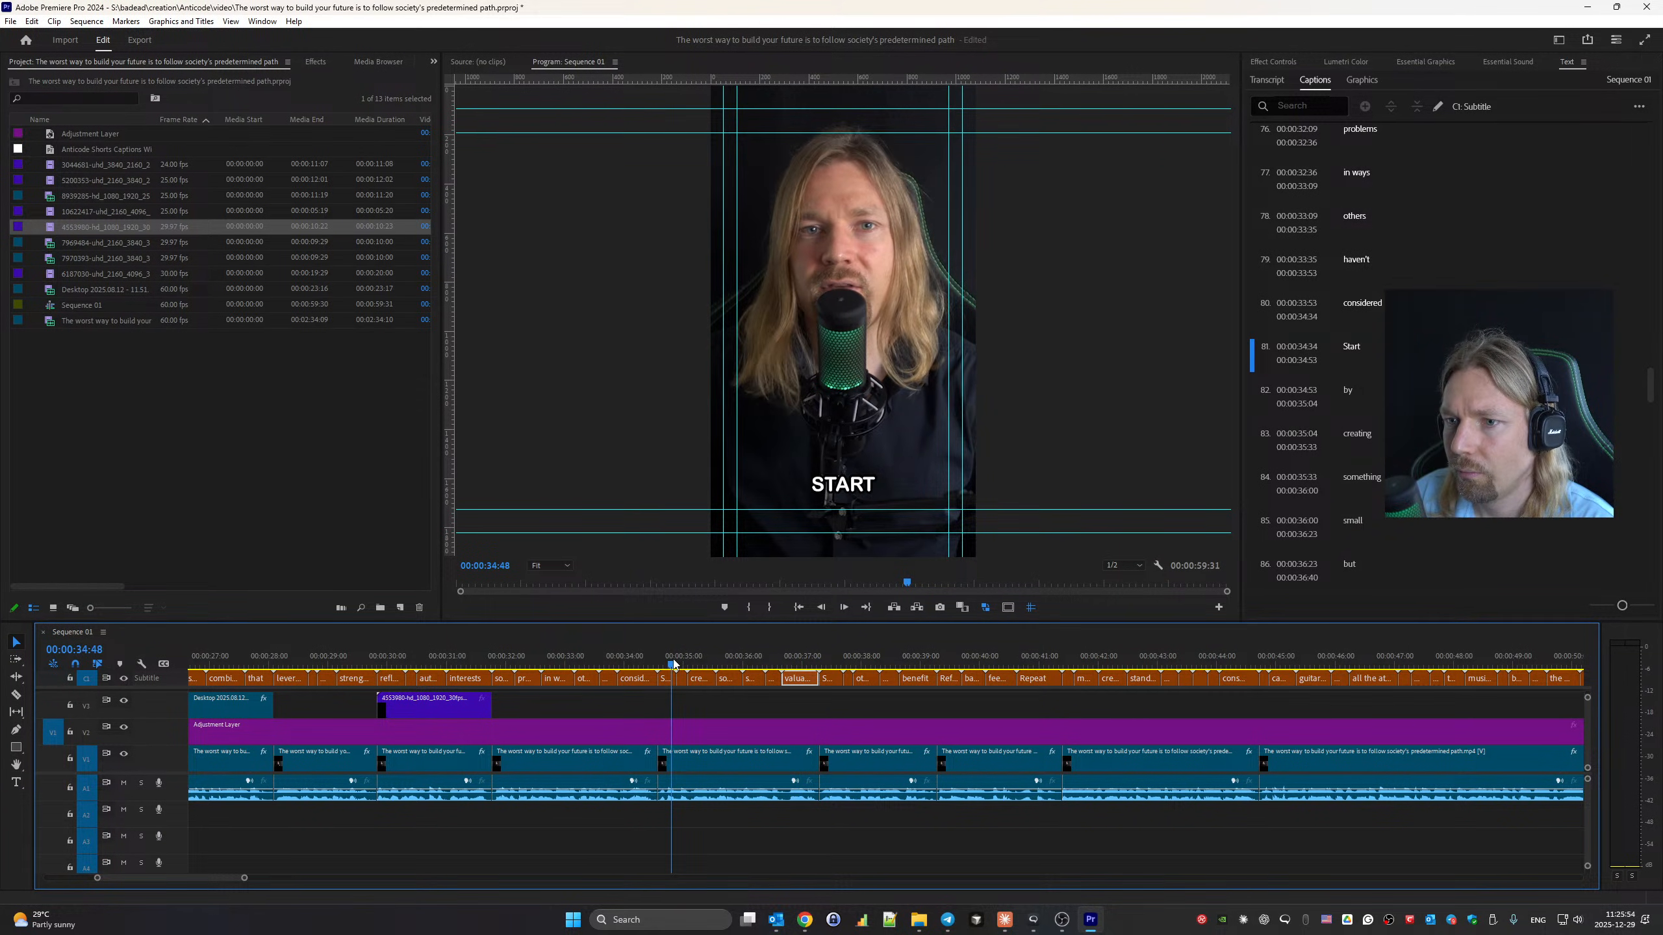
key("space")
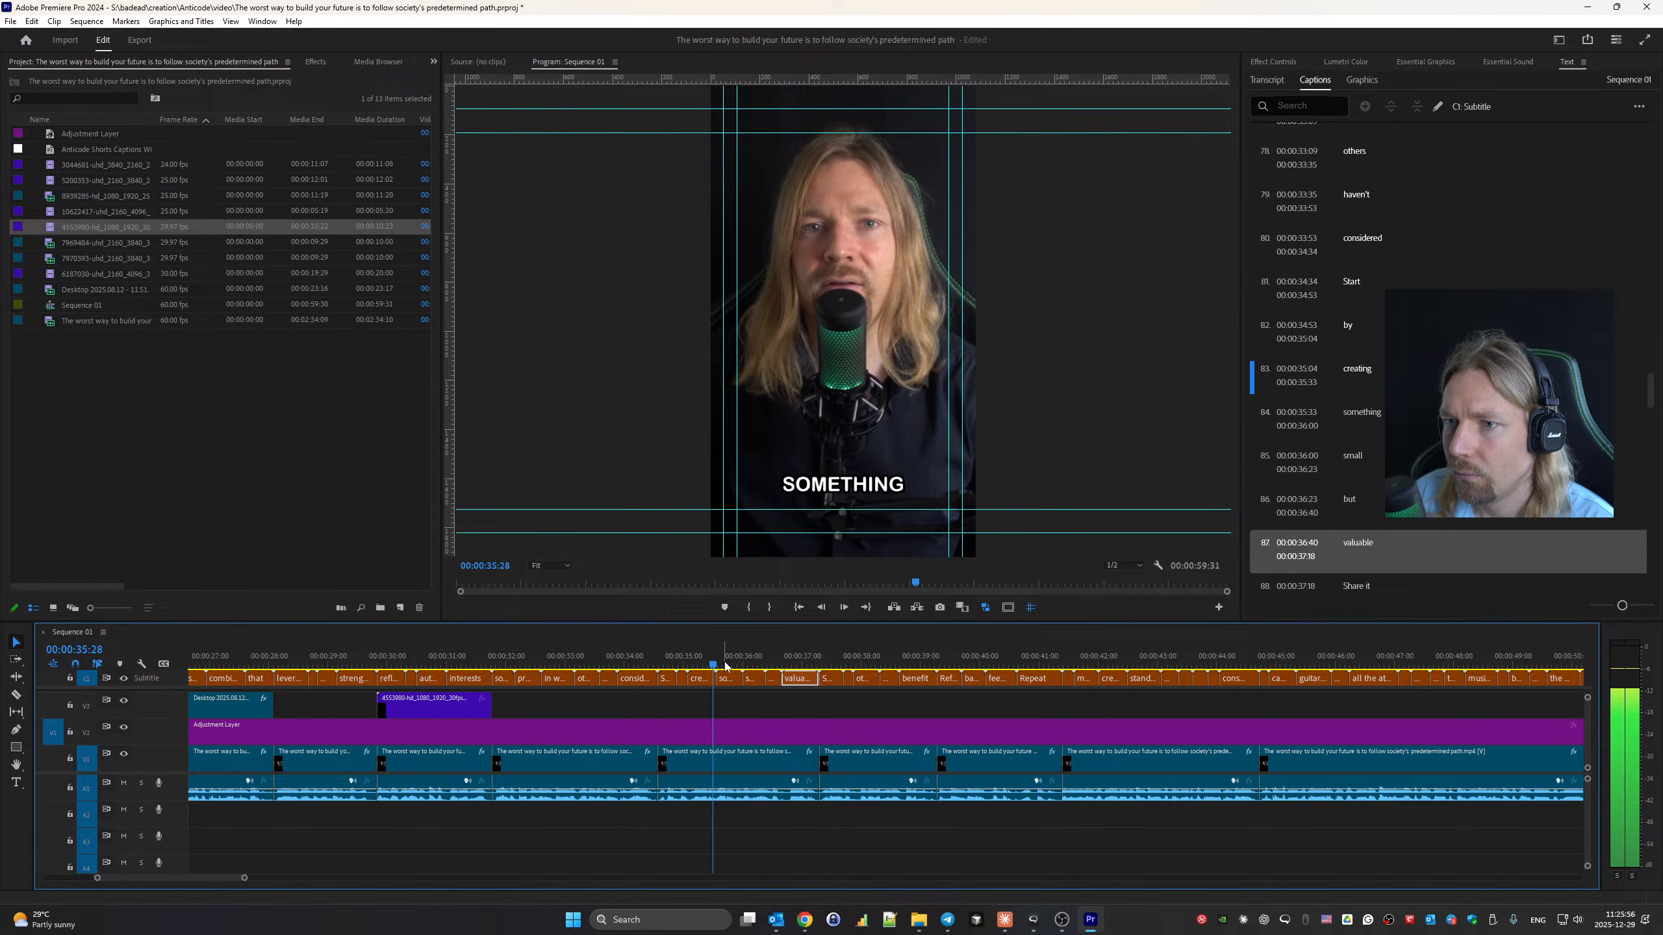
key("space")
scroll(1153, 415, "down", 1)
left_click(1274, 63)
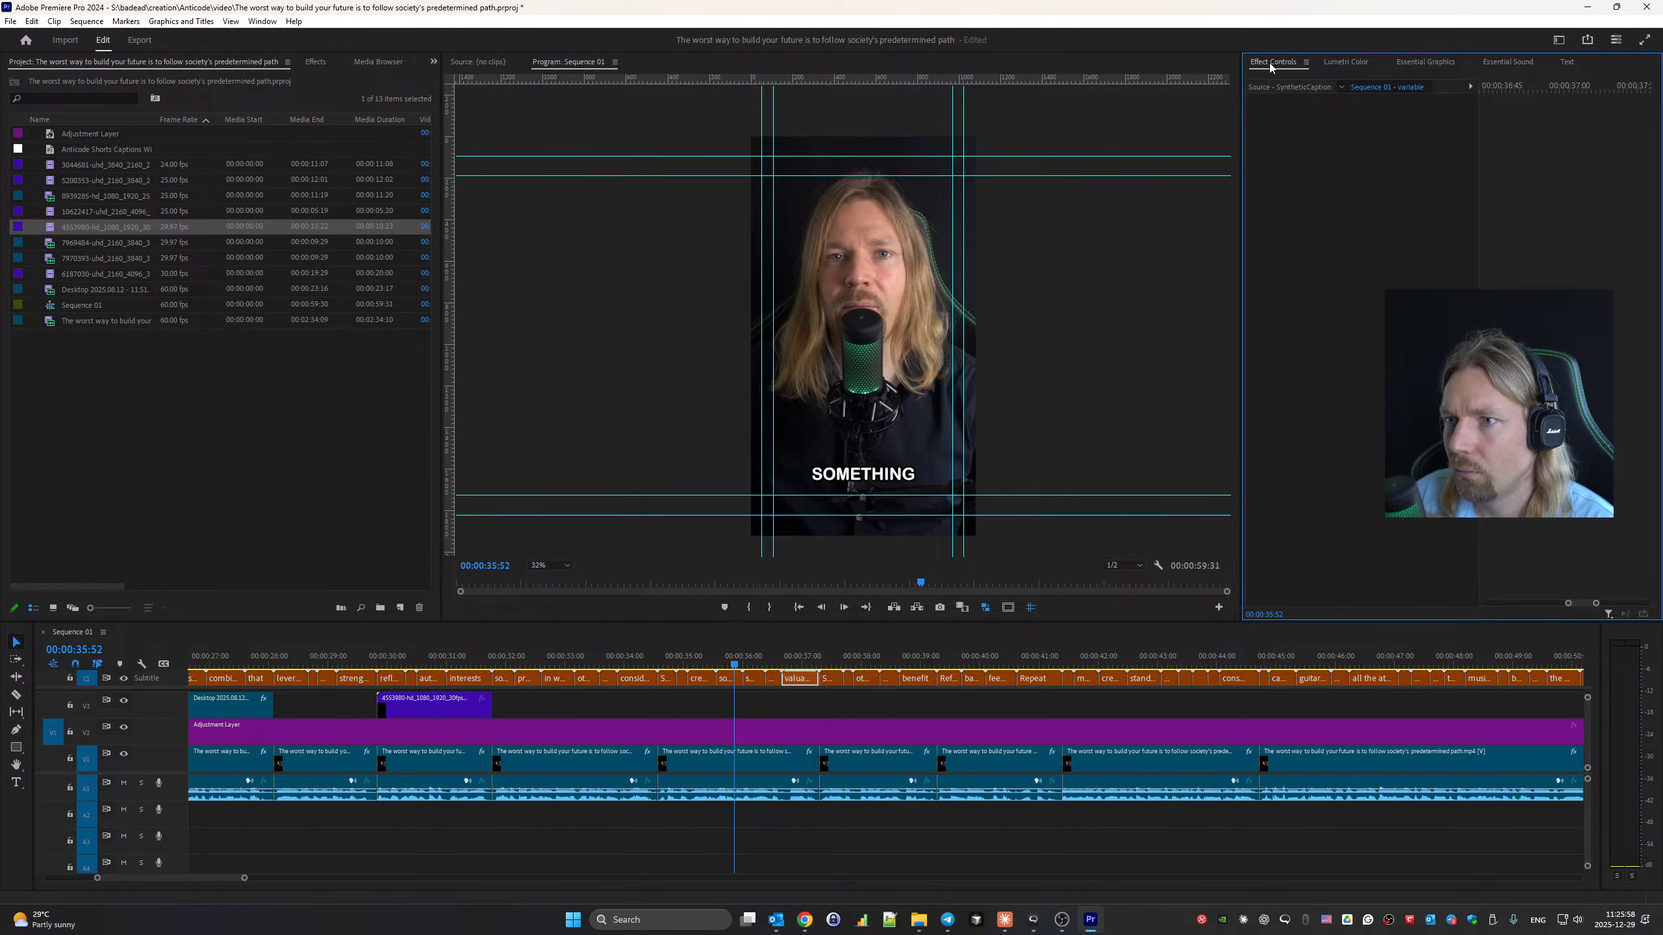
left_click(550, 565)
left_click(553, 579)
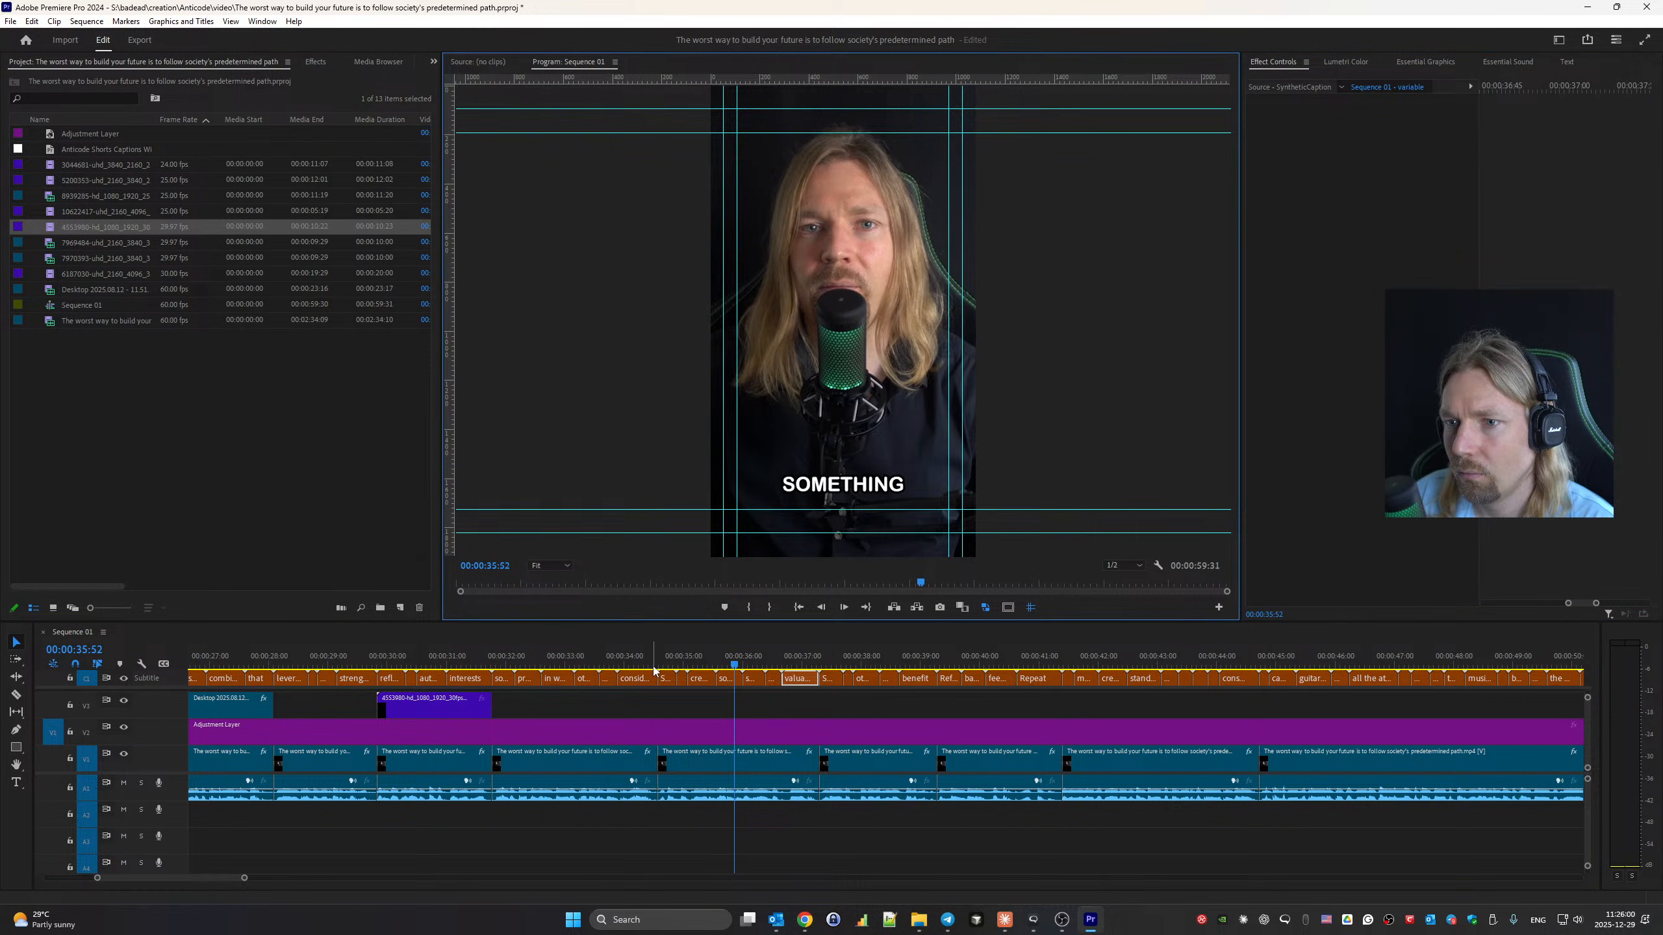
Replay the section from "Start by creating" and put the playhead on the talking-head cut where it begins.
left_click(672, 655)
key("space")
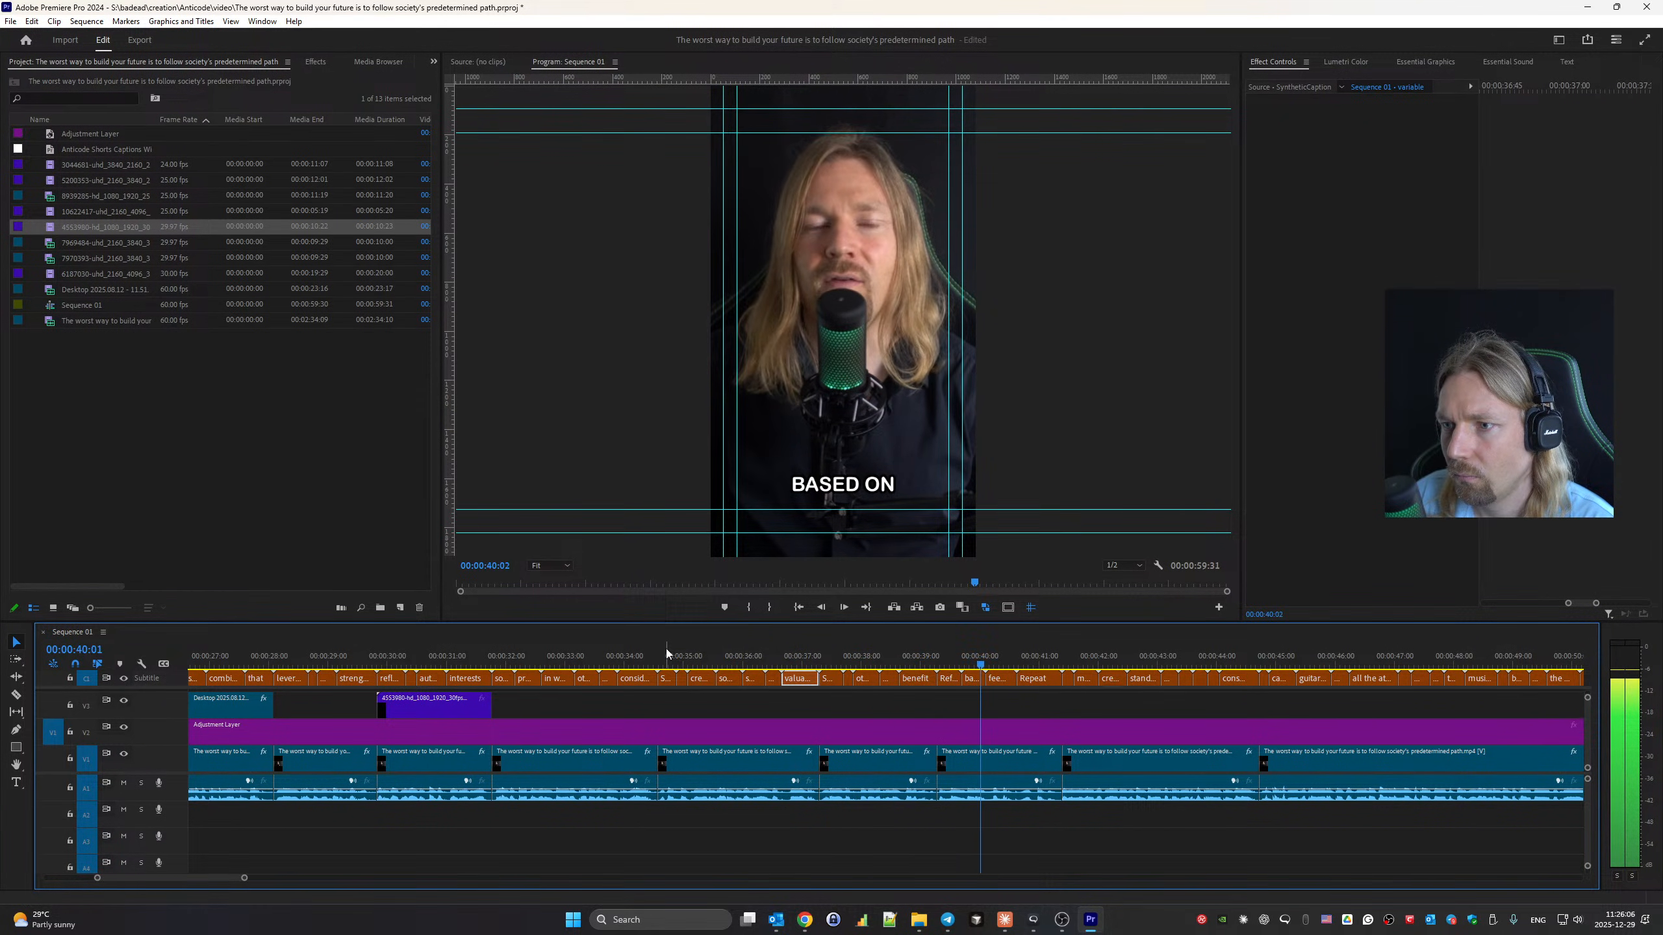
left_click(666, 651)
left_click_drag(666, 650, 681, 652)
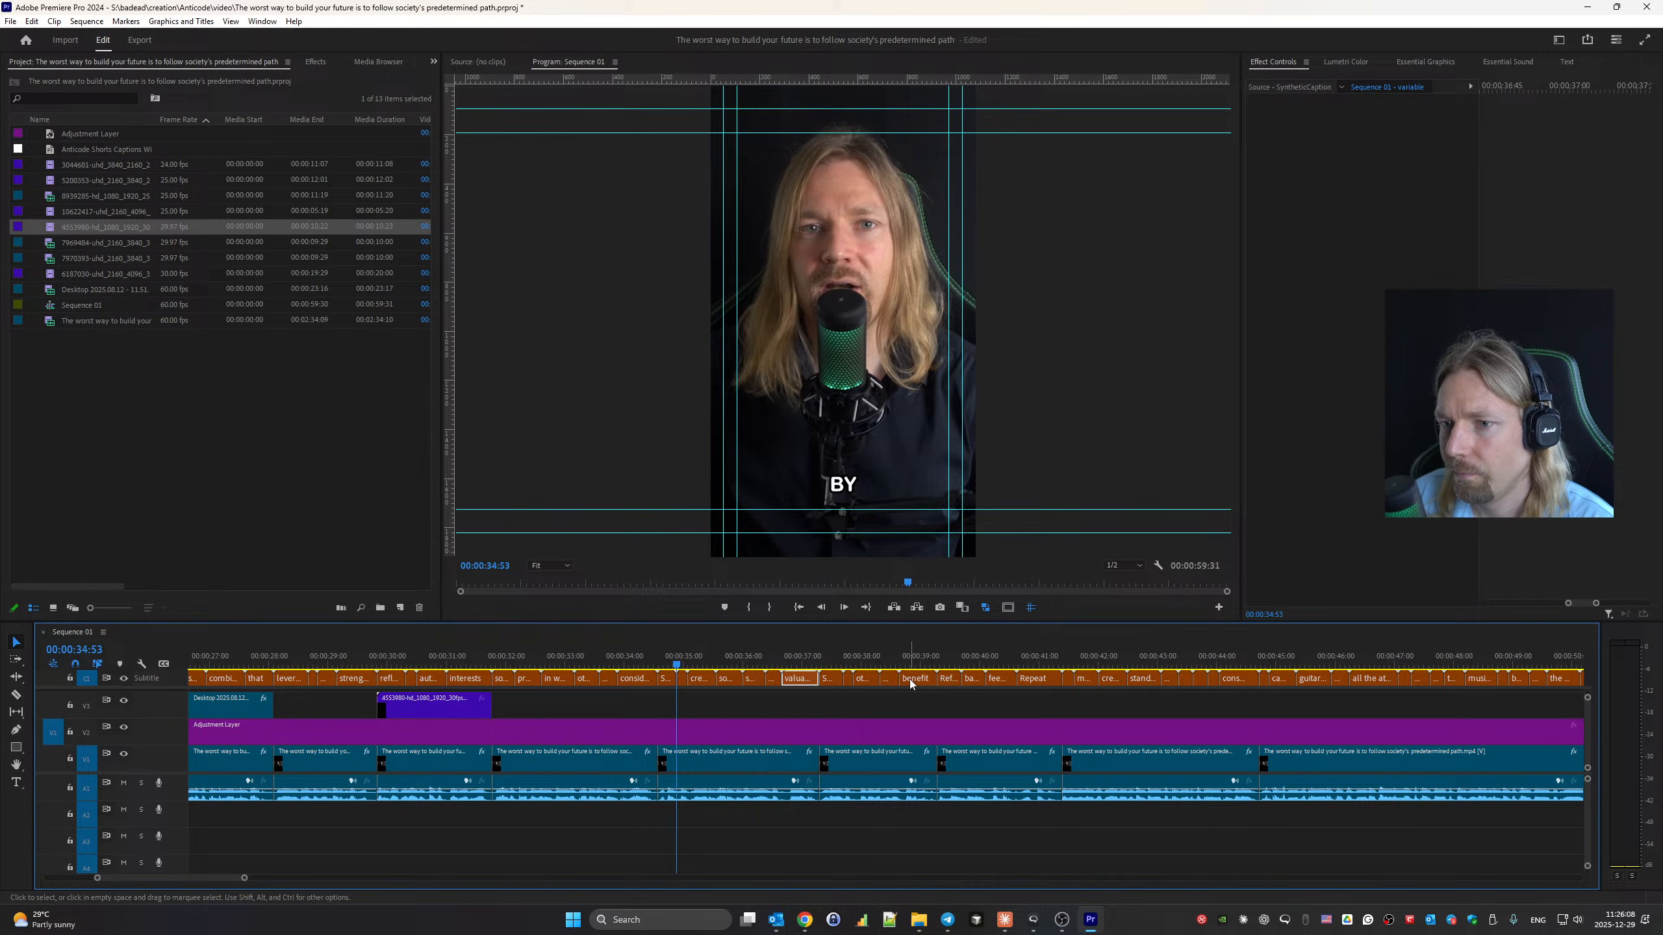
key("Up")
Switch to Pexels in the browser and look through the "composer" video results for a vertical clip of someone creating music.
left_click(807, 918)
left_click(910, 864)
mouse_move(917, 607)
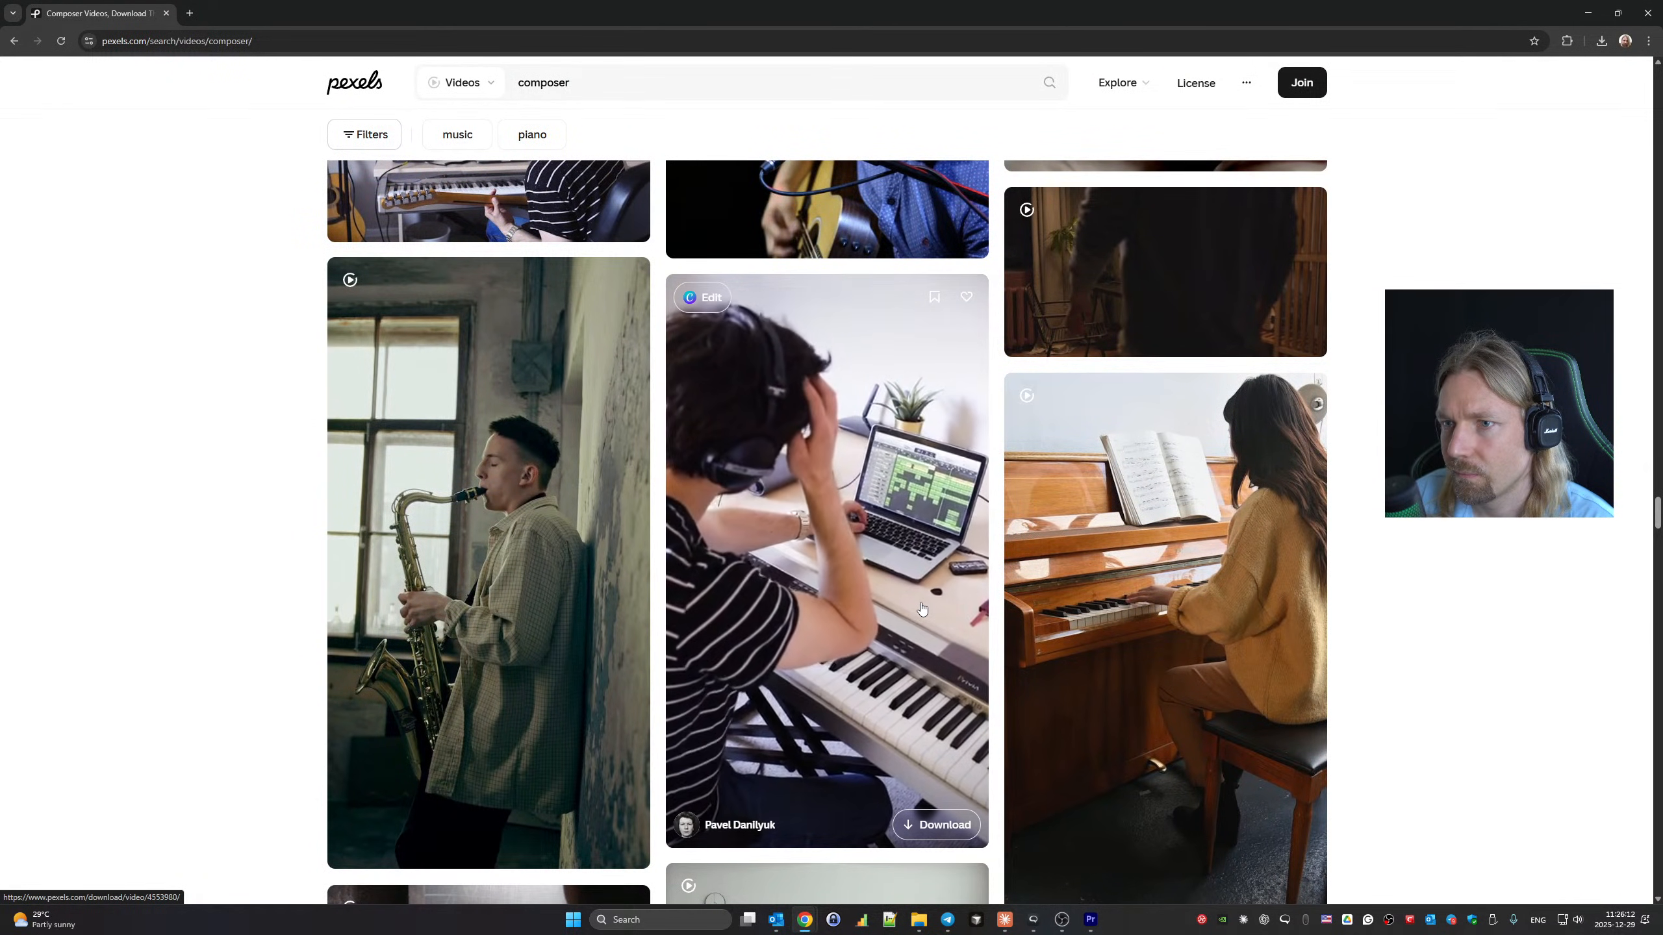
scroll(921, 608, "up", 5)
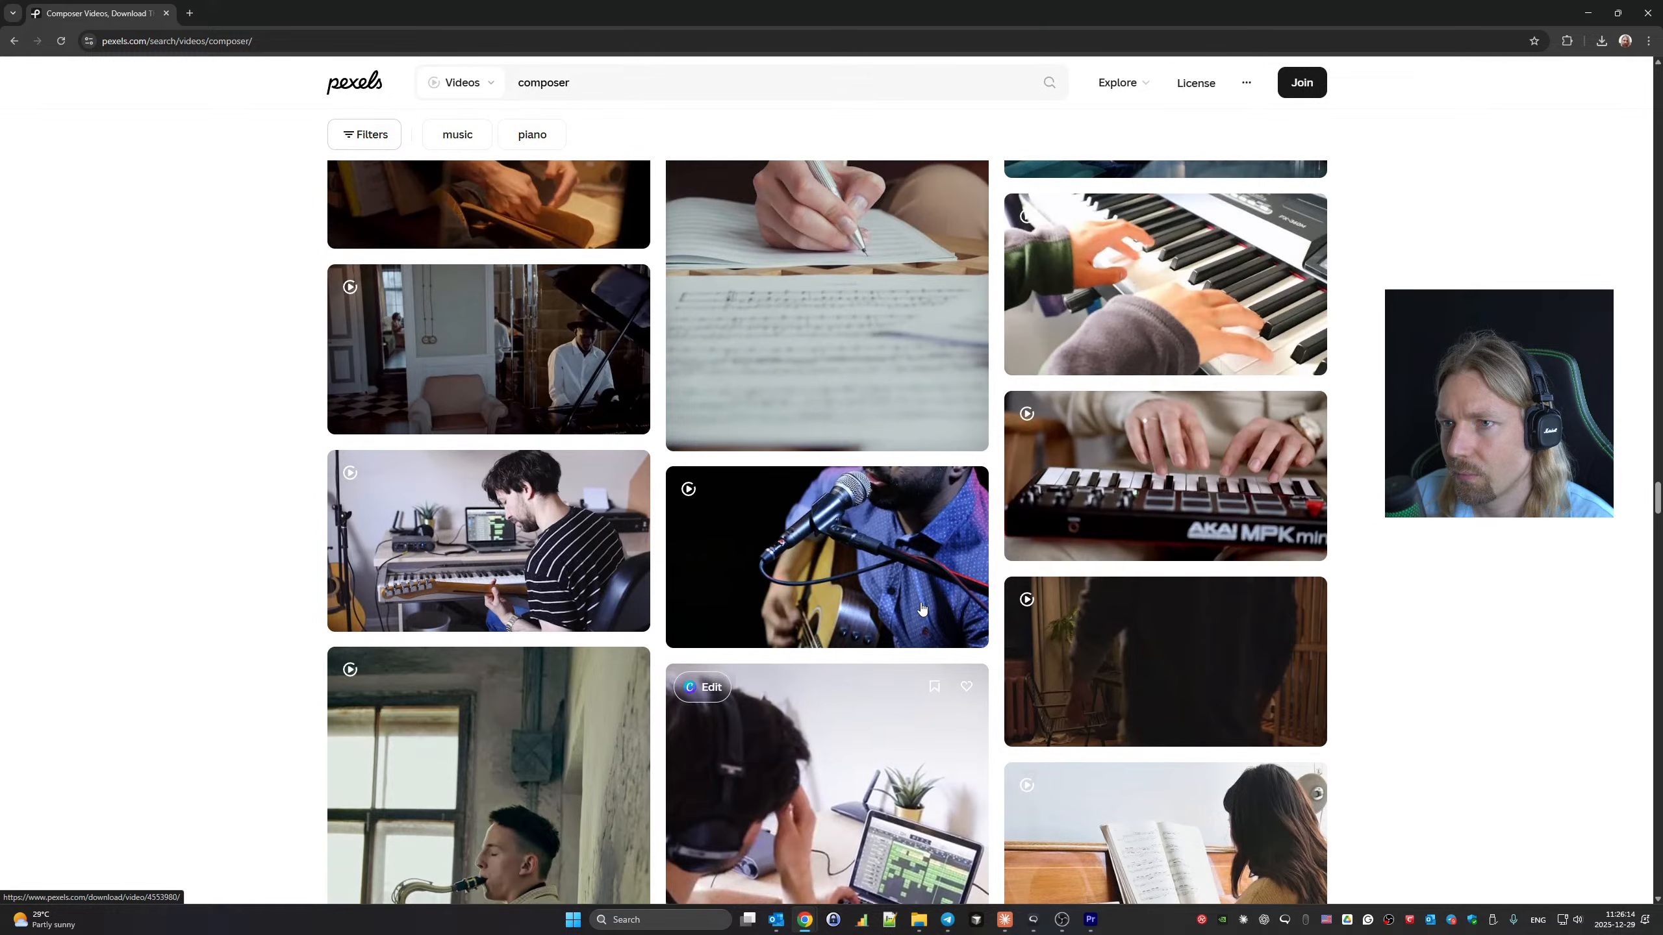
scroll(921, 608, "up", 3)
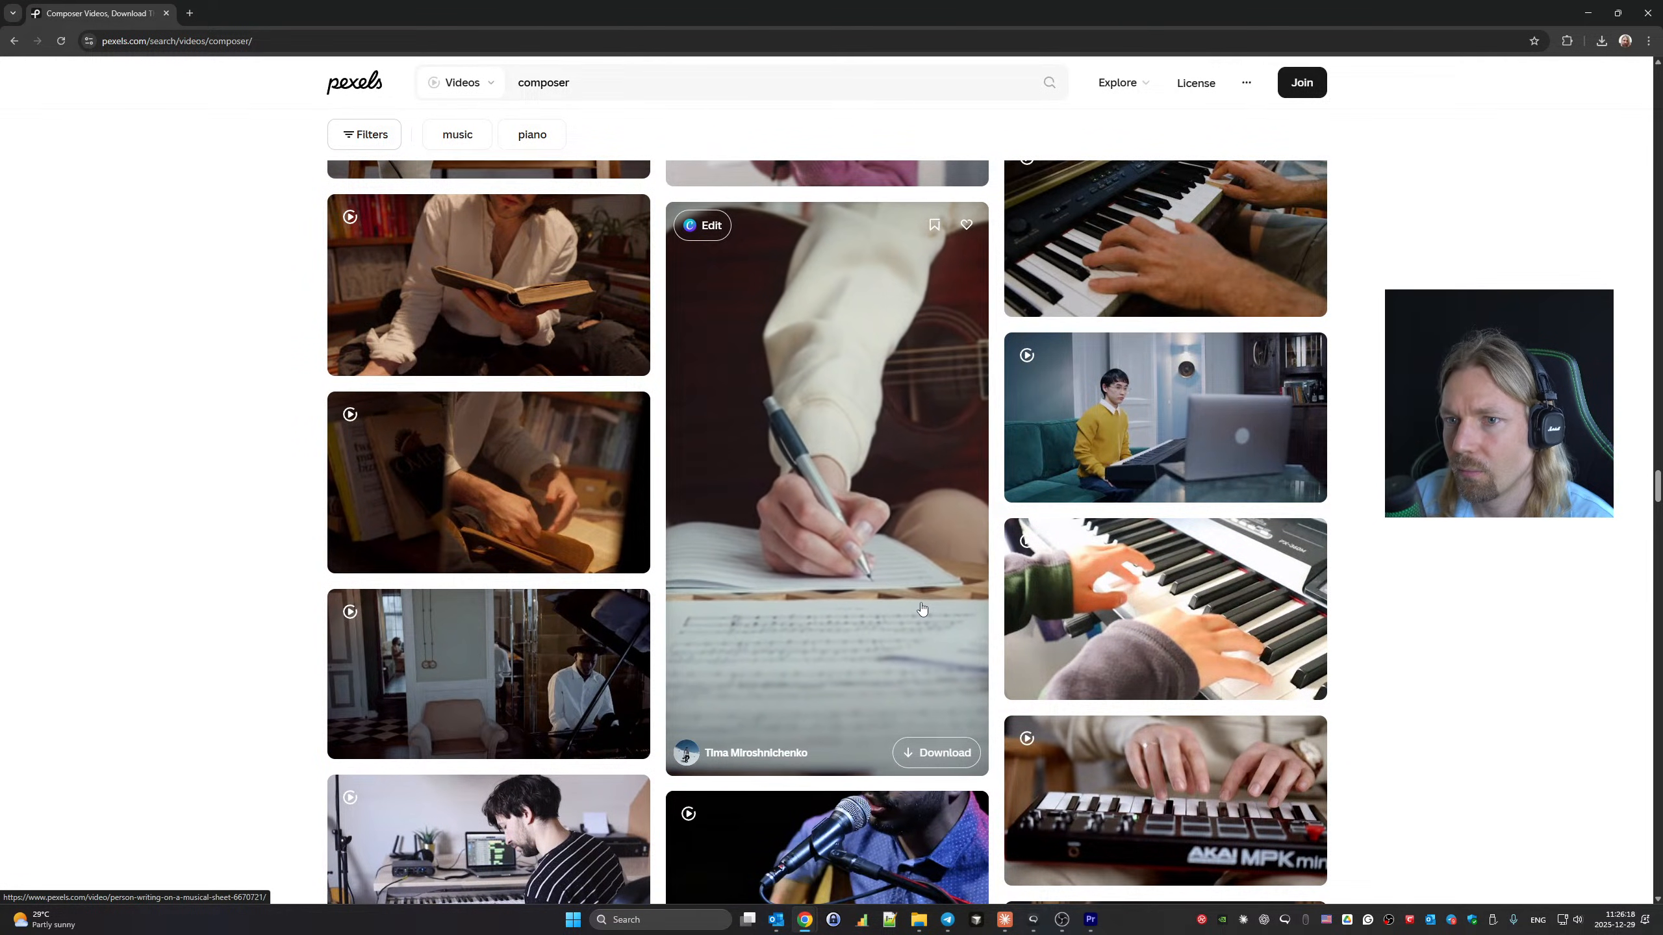
scroll(921, 608, "down", 15)
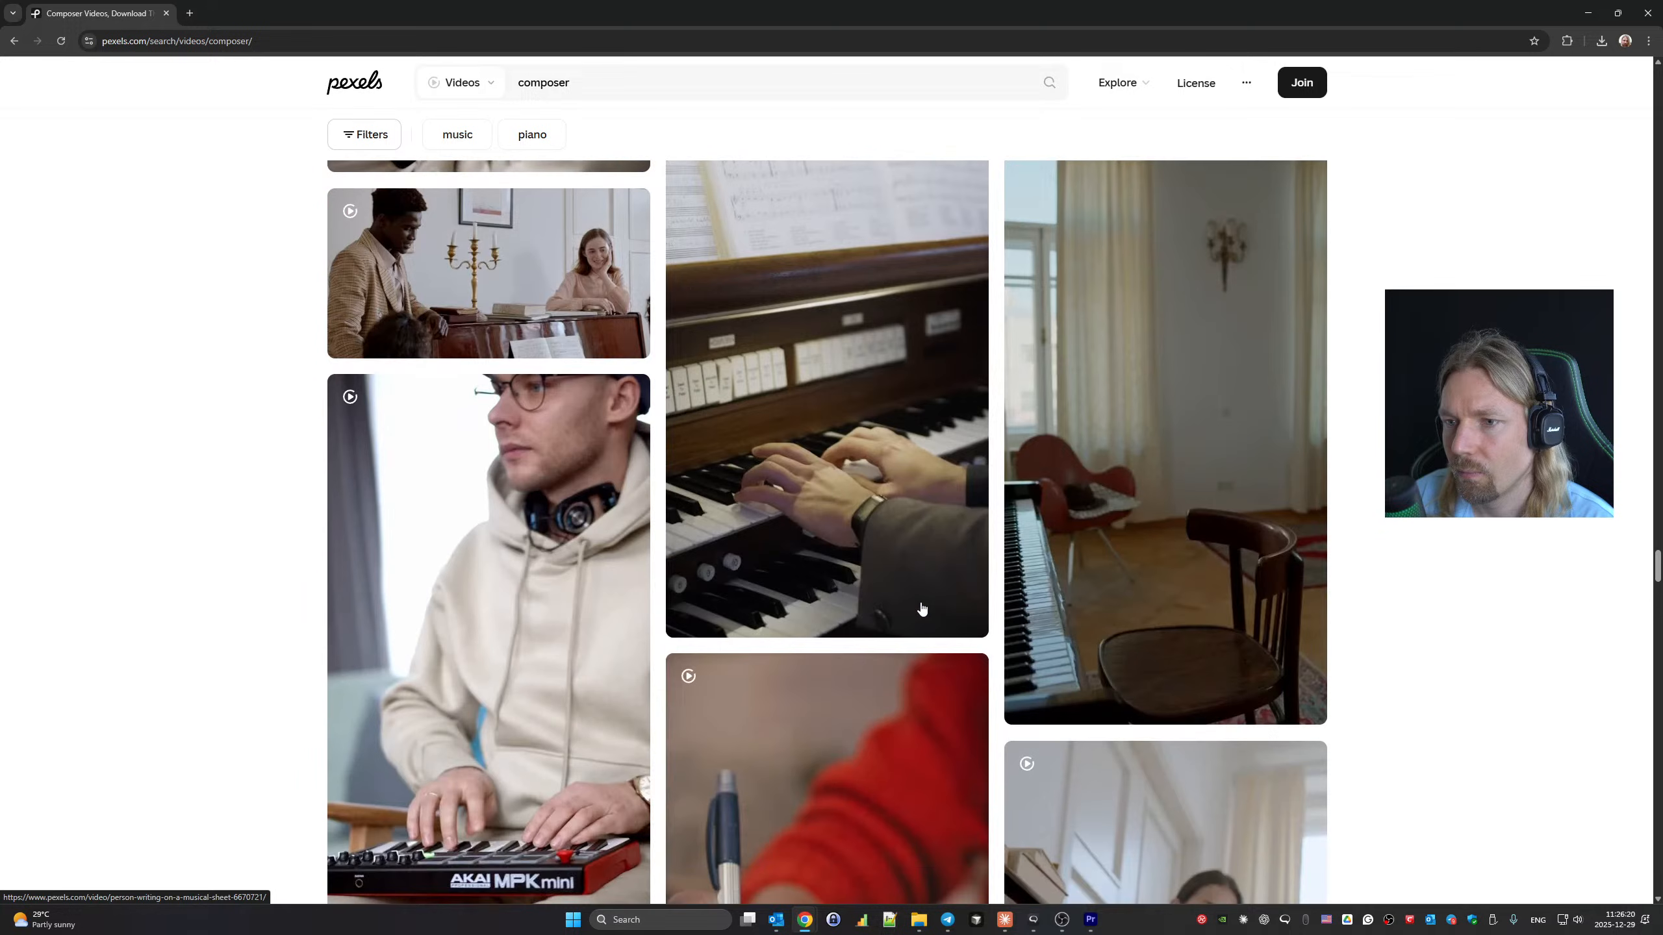
scroll(921, 608, "down", 7)
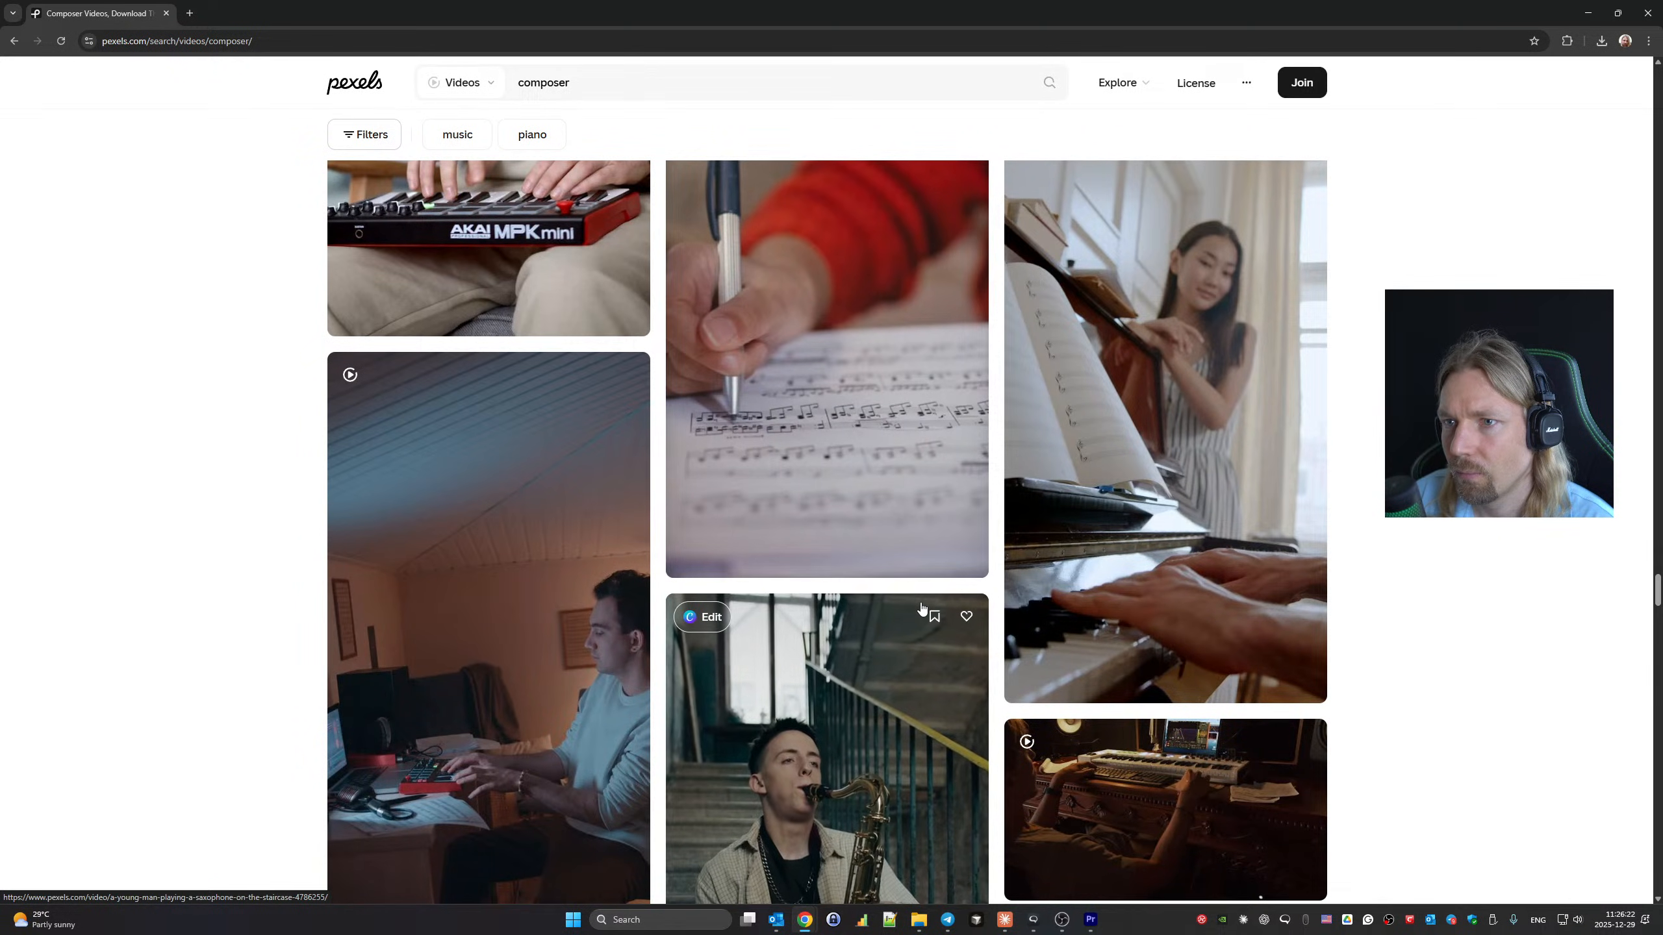
mouse_move(861, 529)
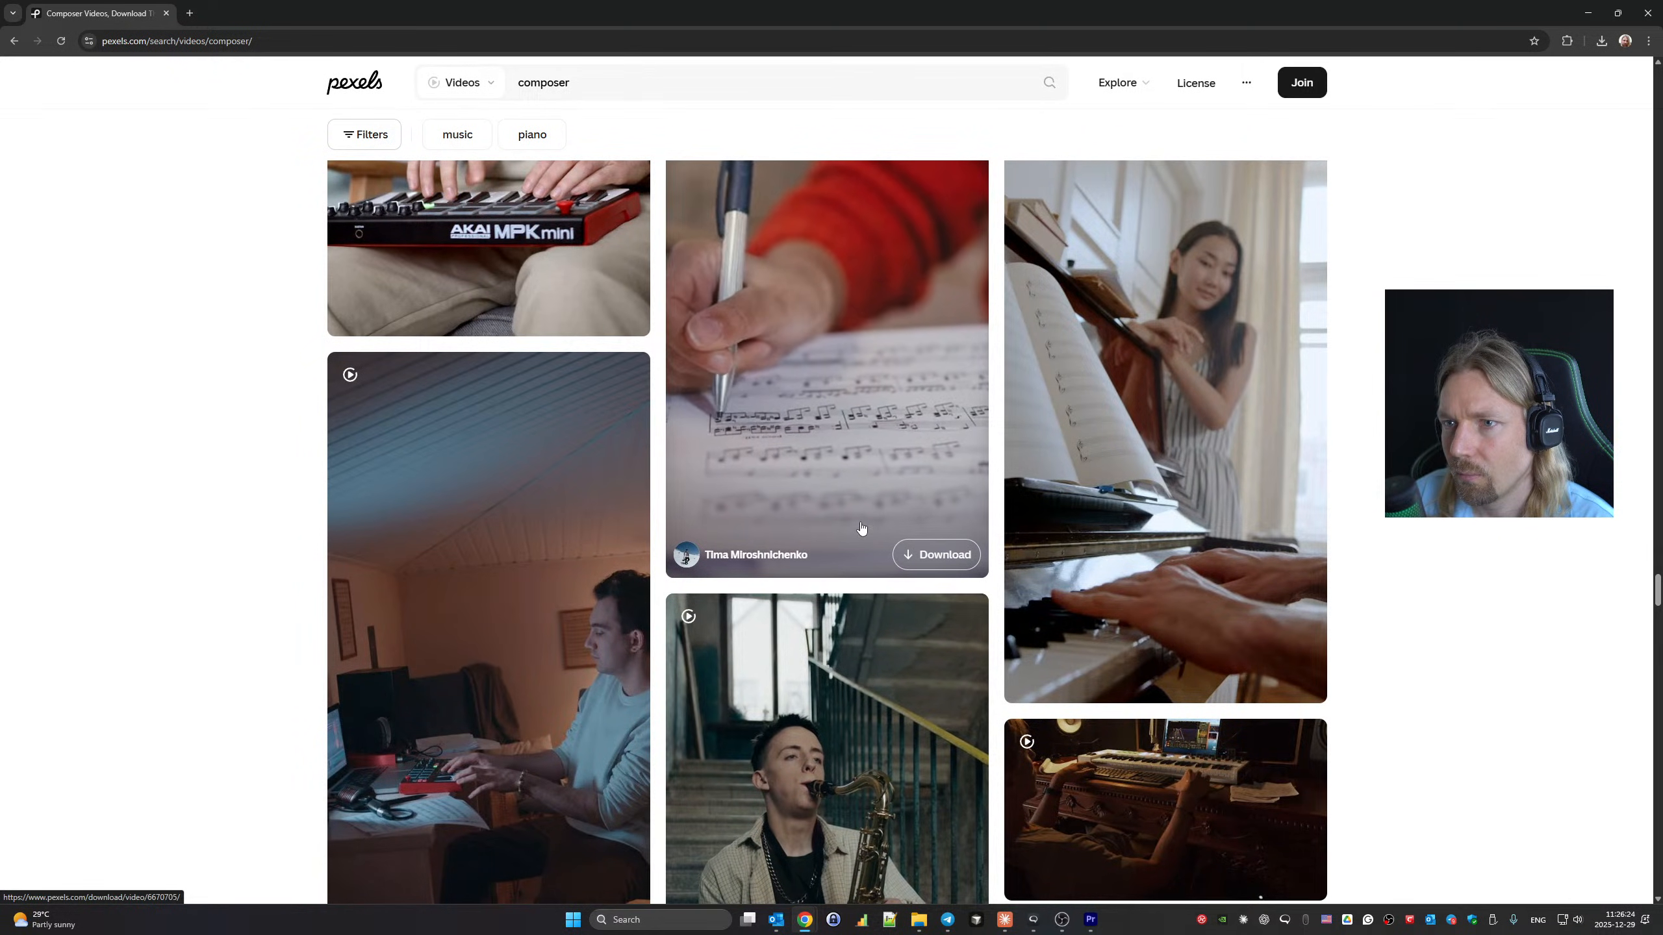
scroll(862, 530, "down", 5)
scroll(553, 496, "up", 2)
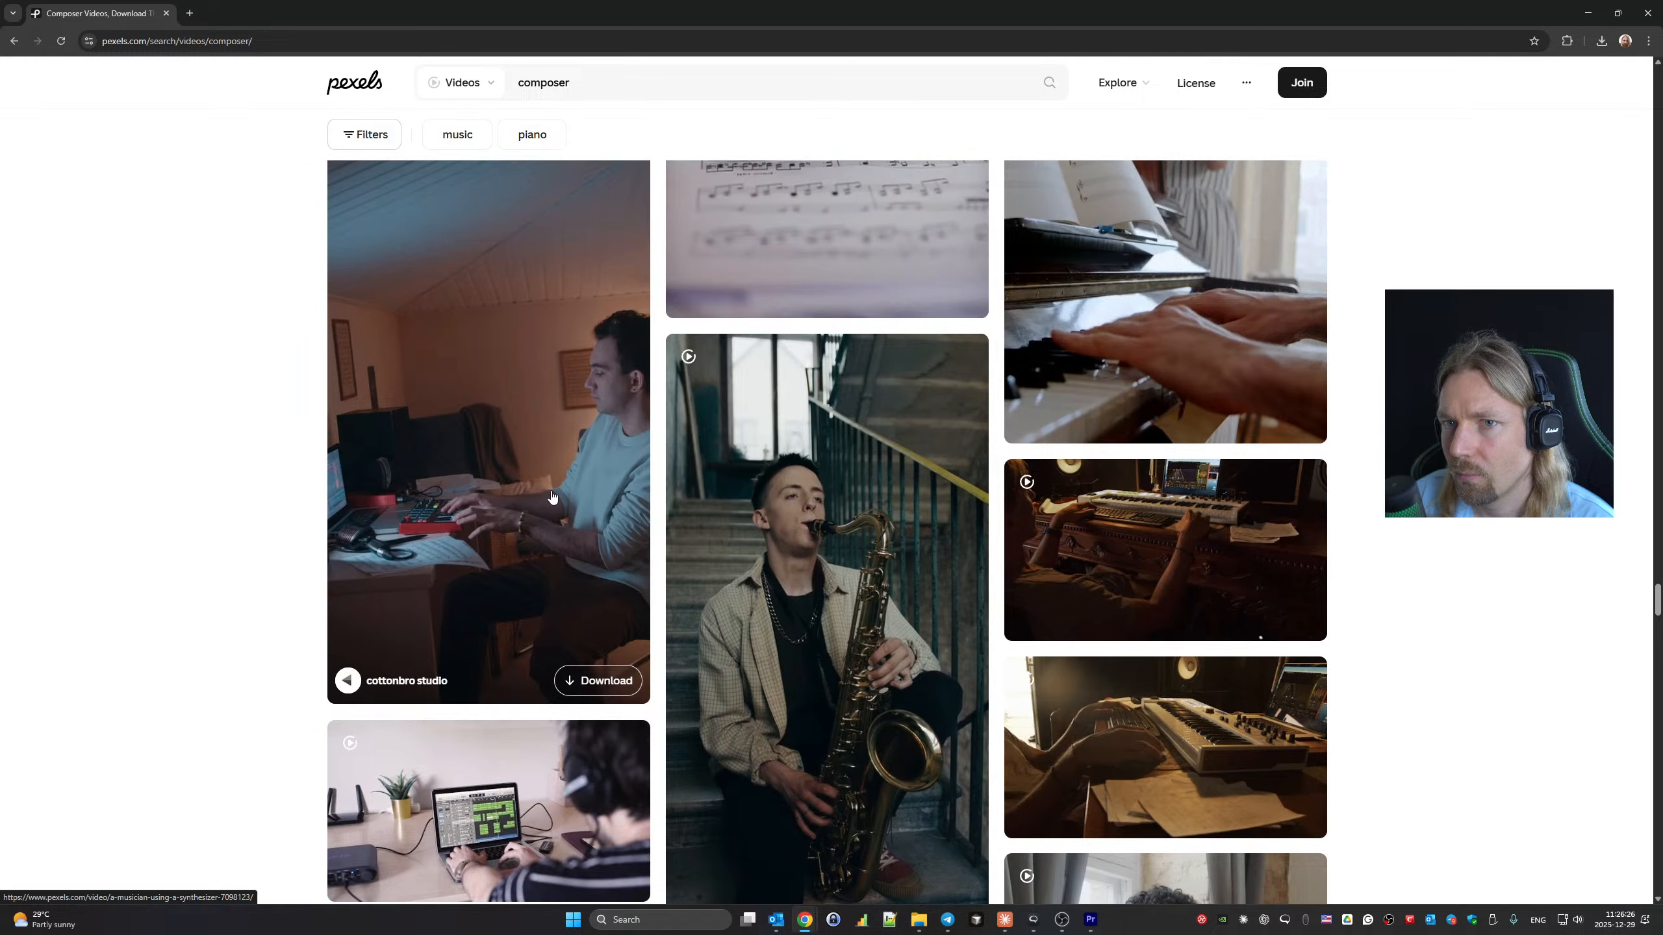
scroll(553, 497, "down", 7)
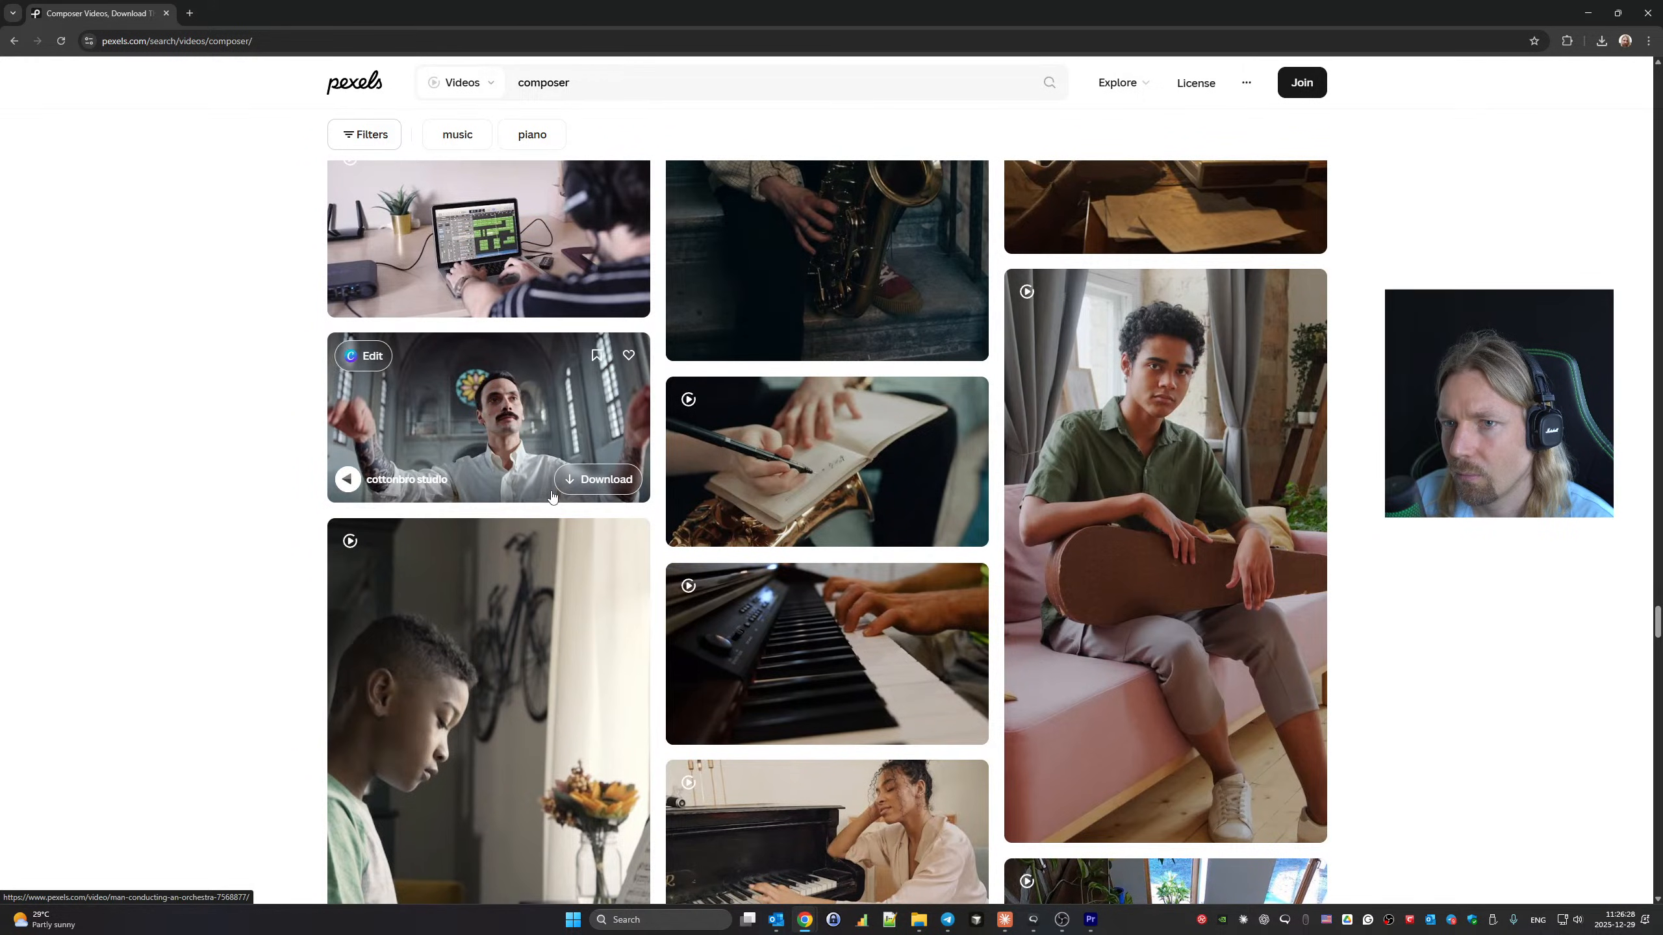
scroll(552, 496, "down", 5)
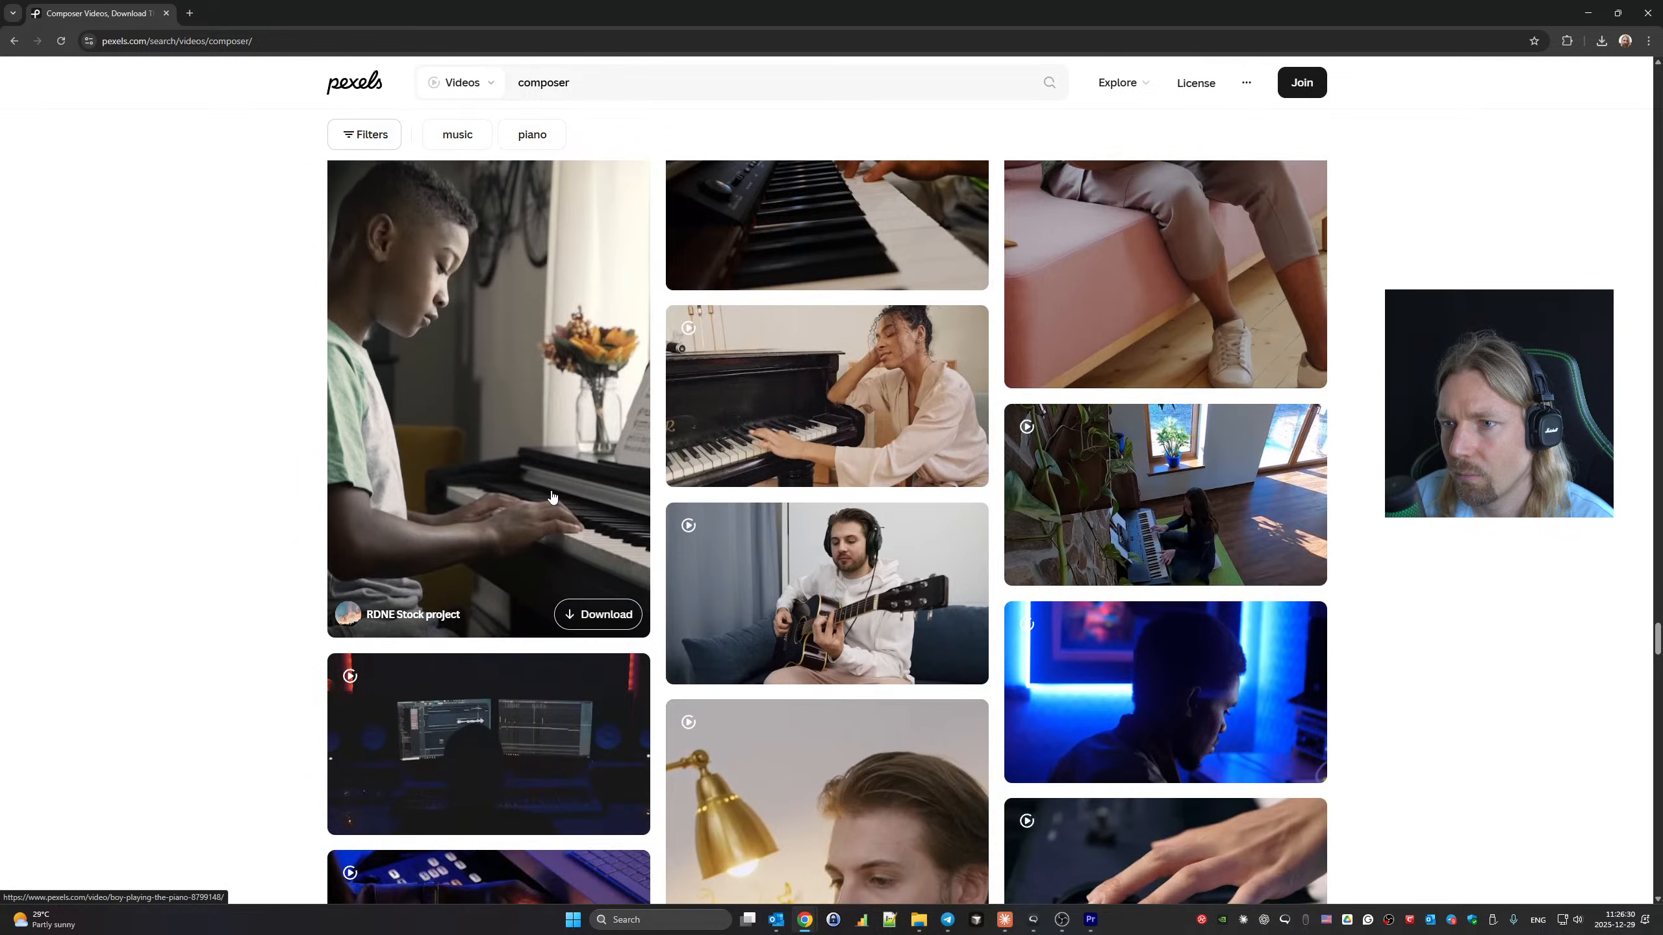
scroll(553, 499, "down", 10)
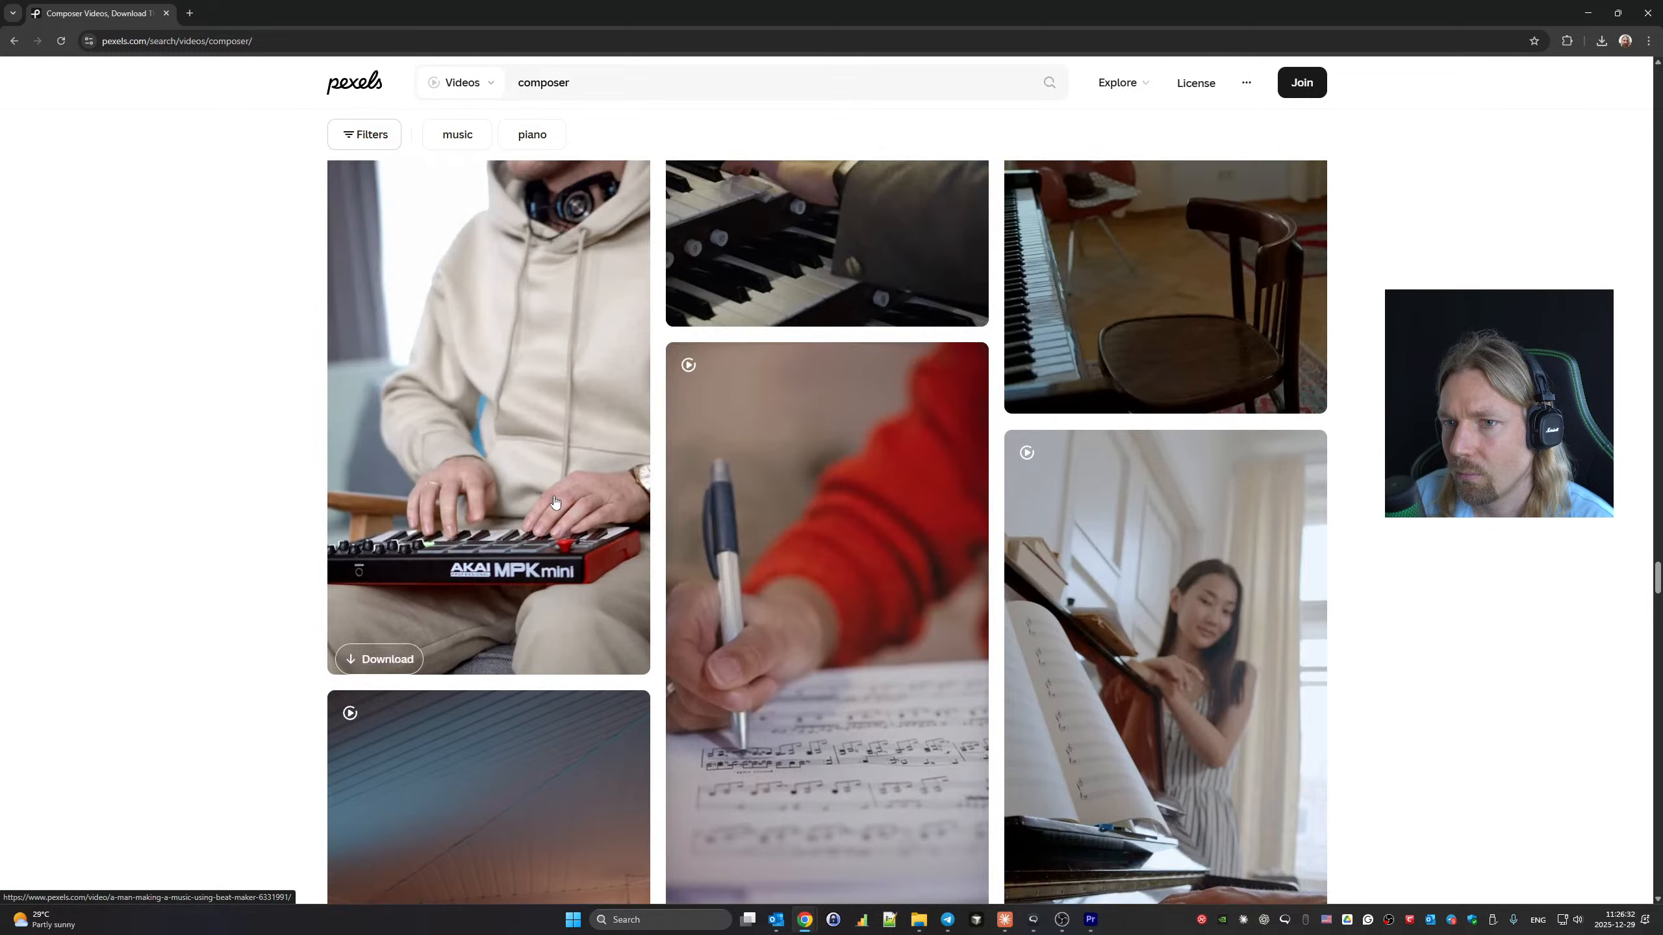
scroll(754, 543, "up", 15)
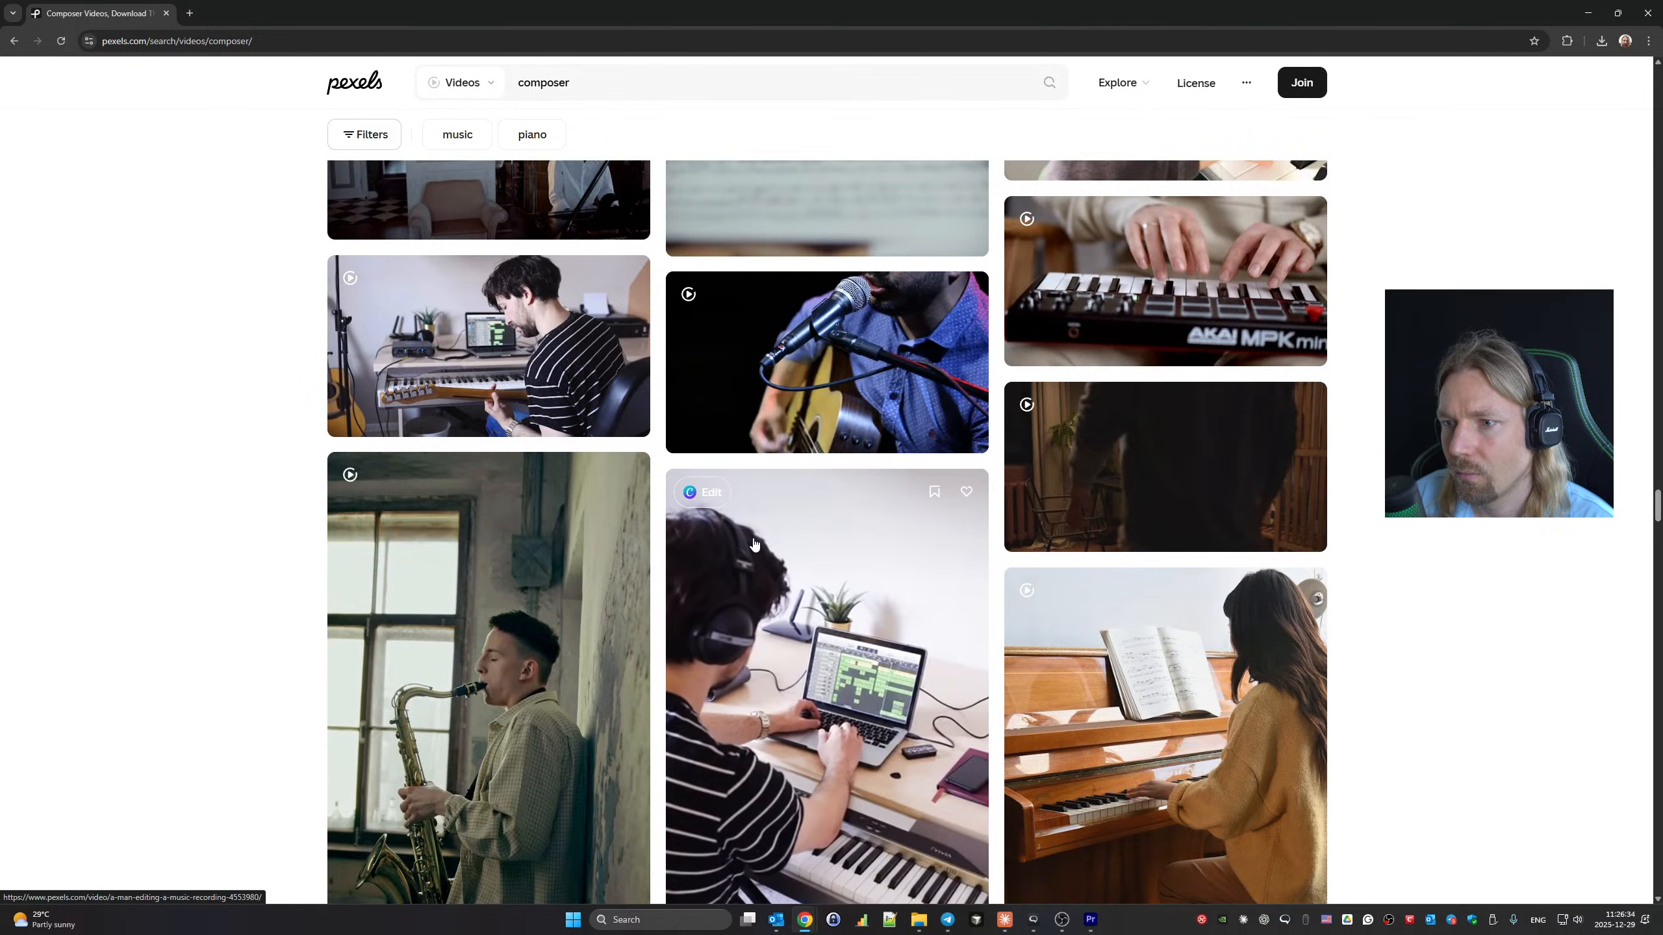
Download the vertical Pexels video of the man in a cap and beige hoodie playing a keyboard drum machine.
scroll(567, 491, "up", 1)
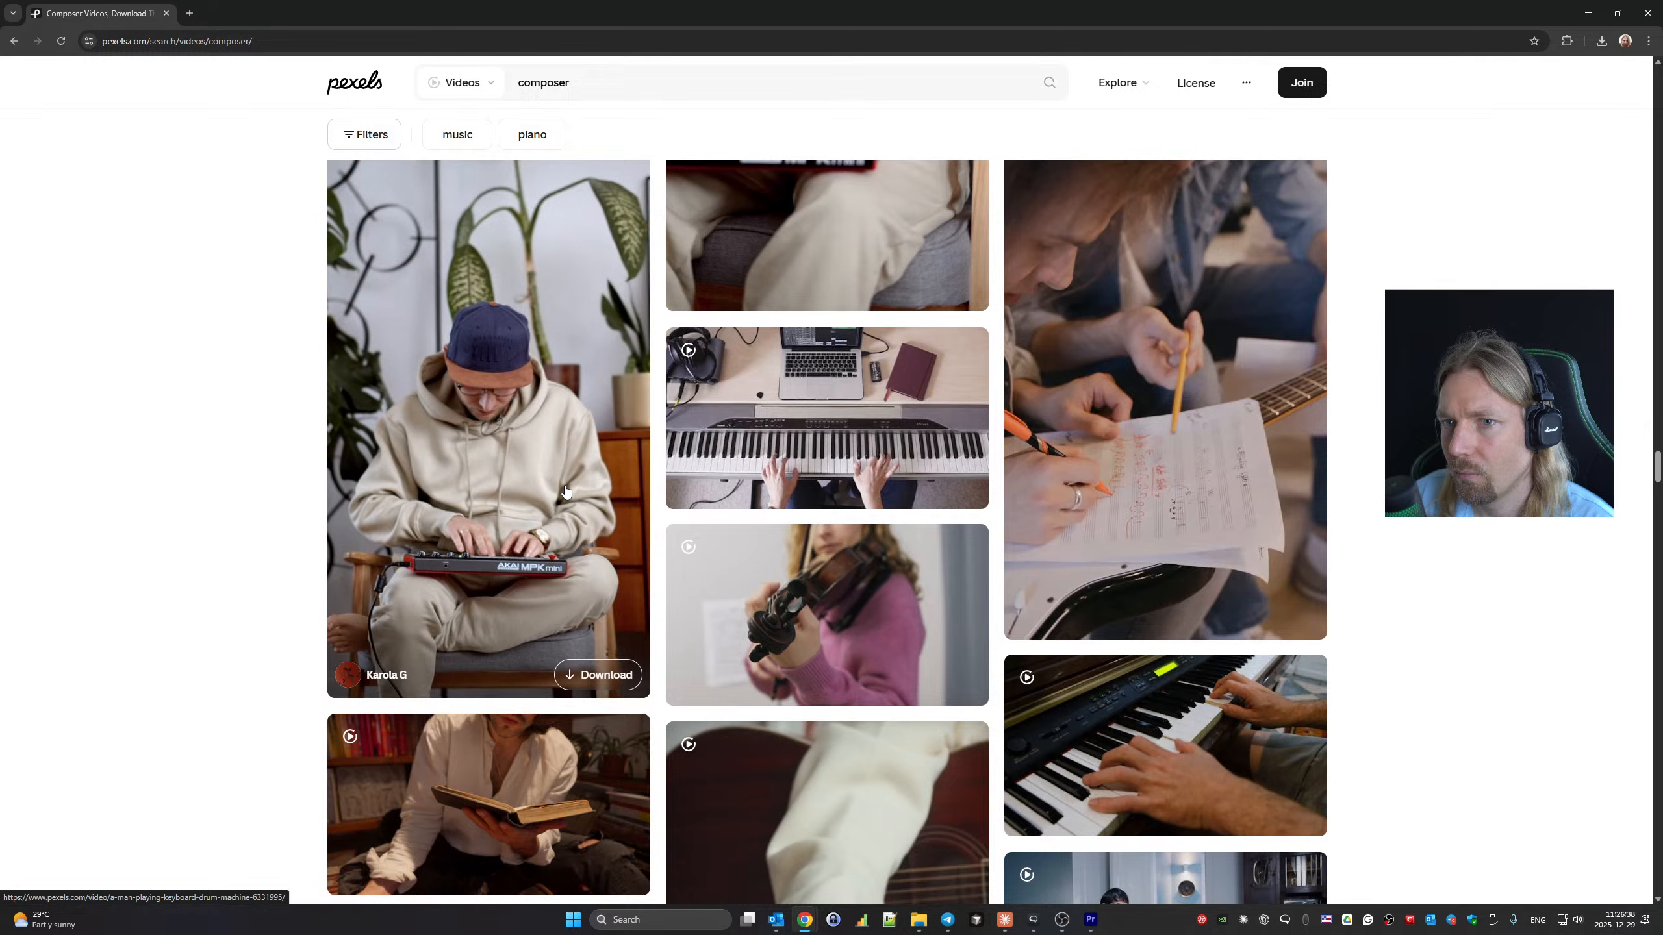
scroll(562, 500, "up", 1)
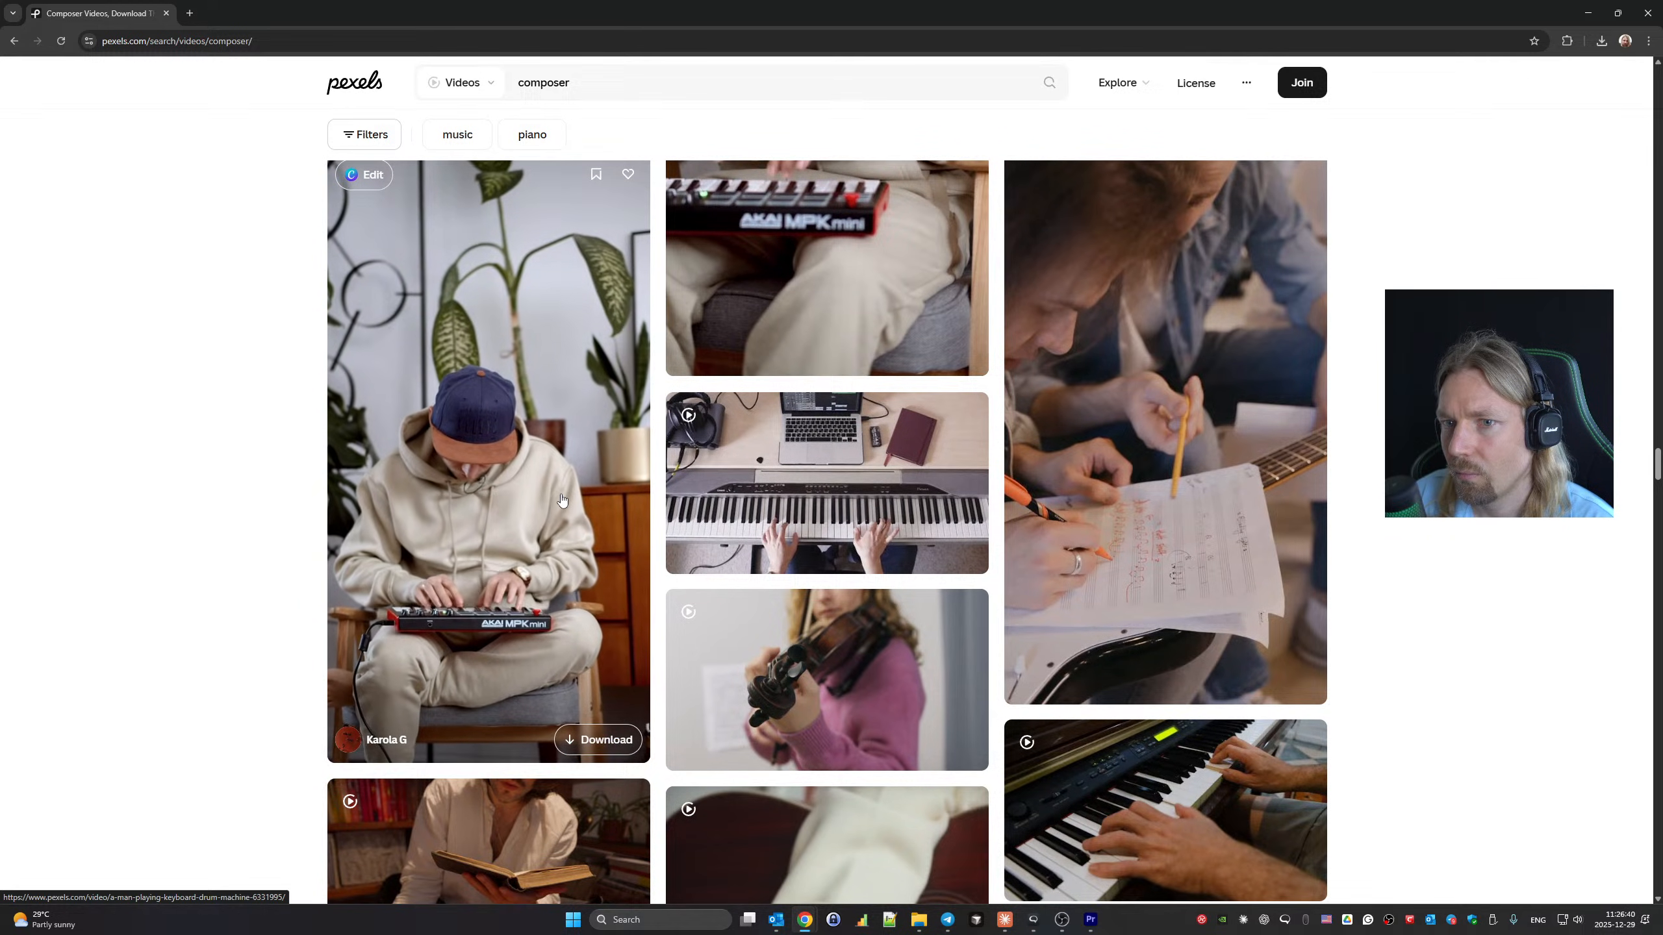
scroll(561, 500, "up", 1)
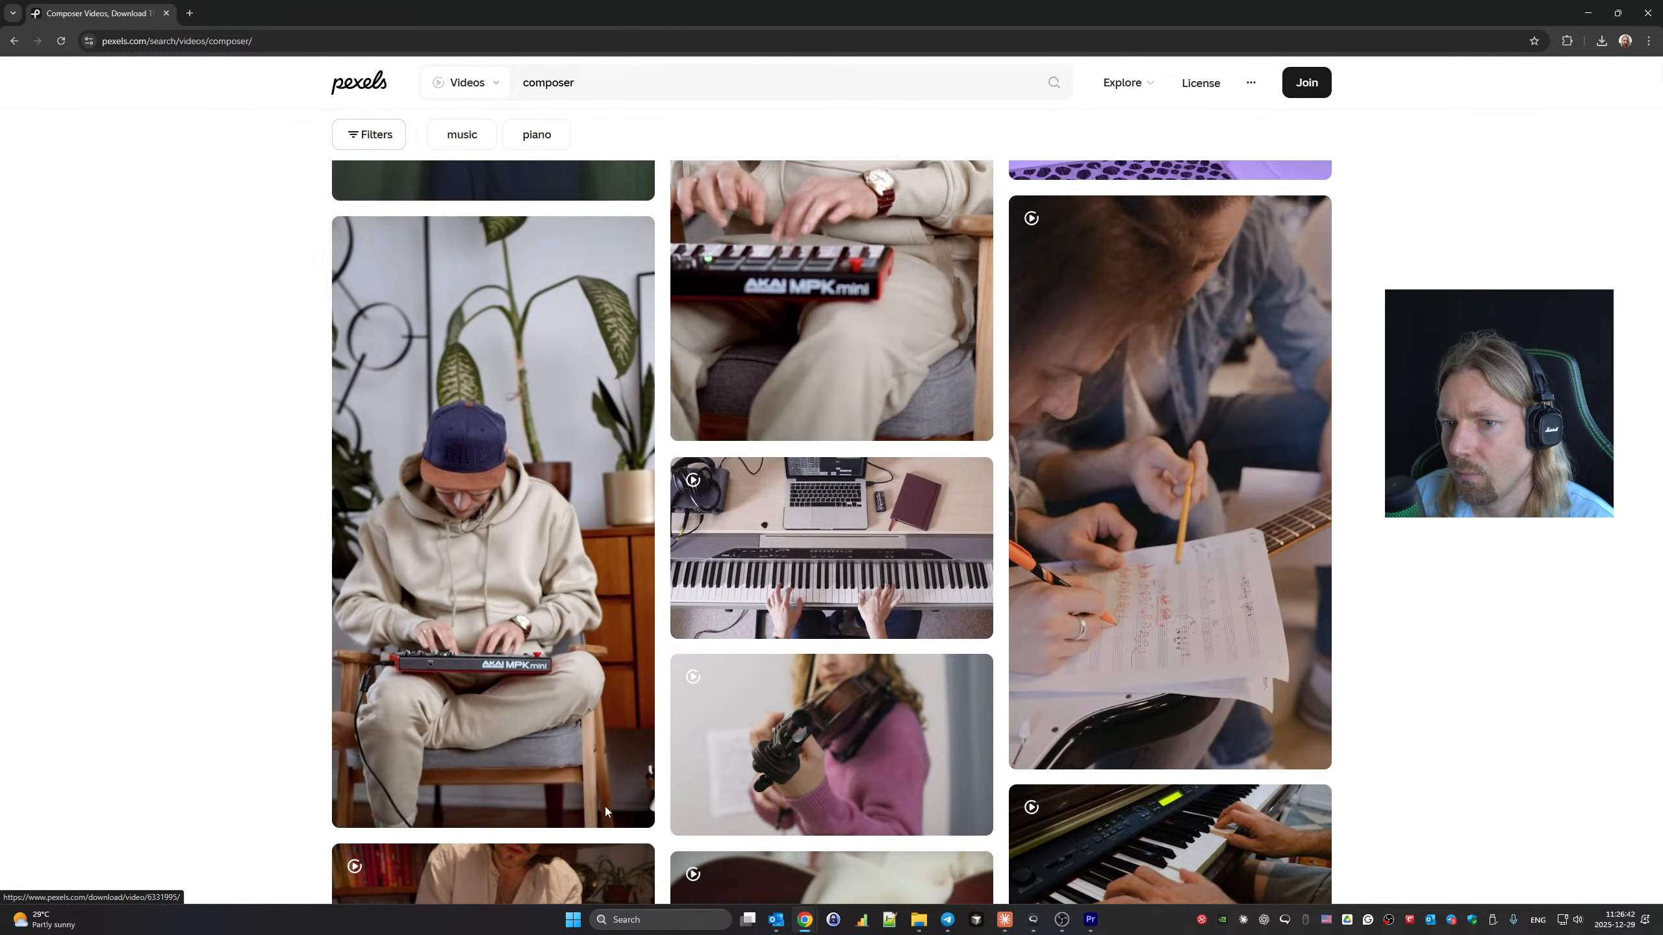
left_click(606, 806)
left_click(275, 568)
Find and download the vertical "composer" video of the man with a guitar holding a paper and a pencil.
scroll(275, 568, "up", 10)
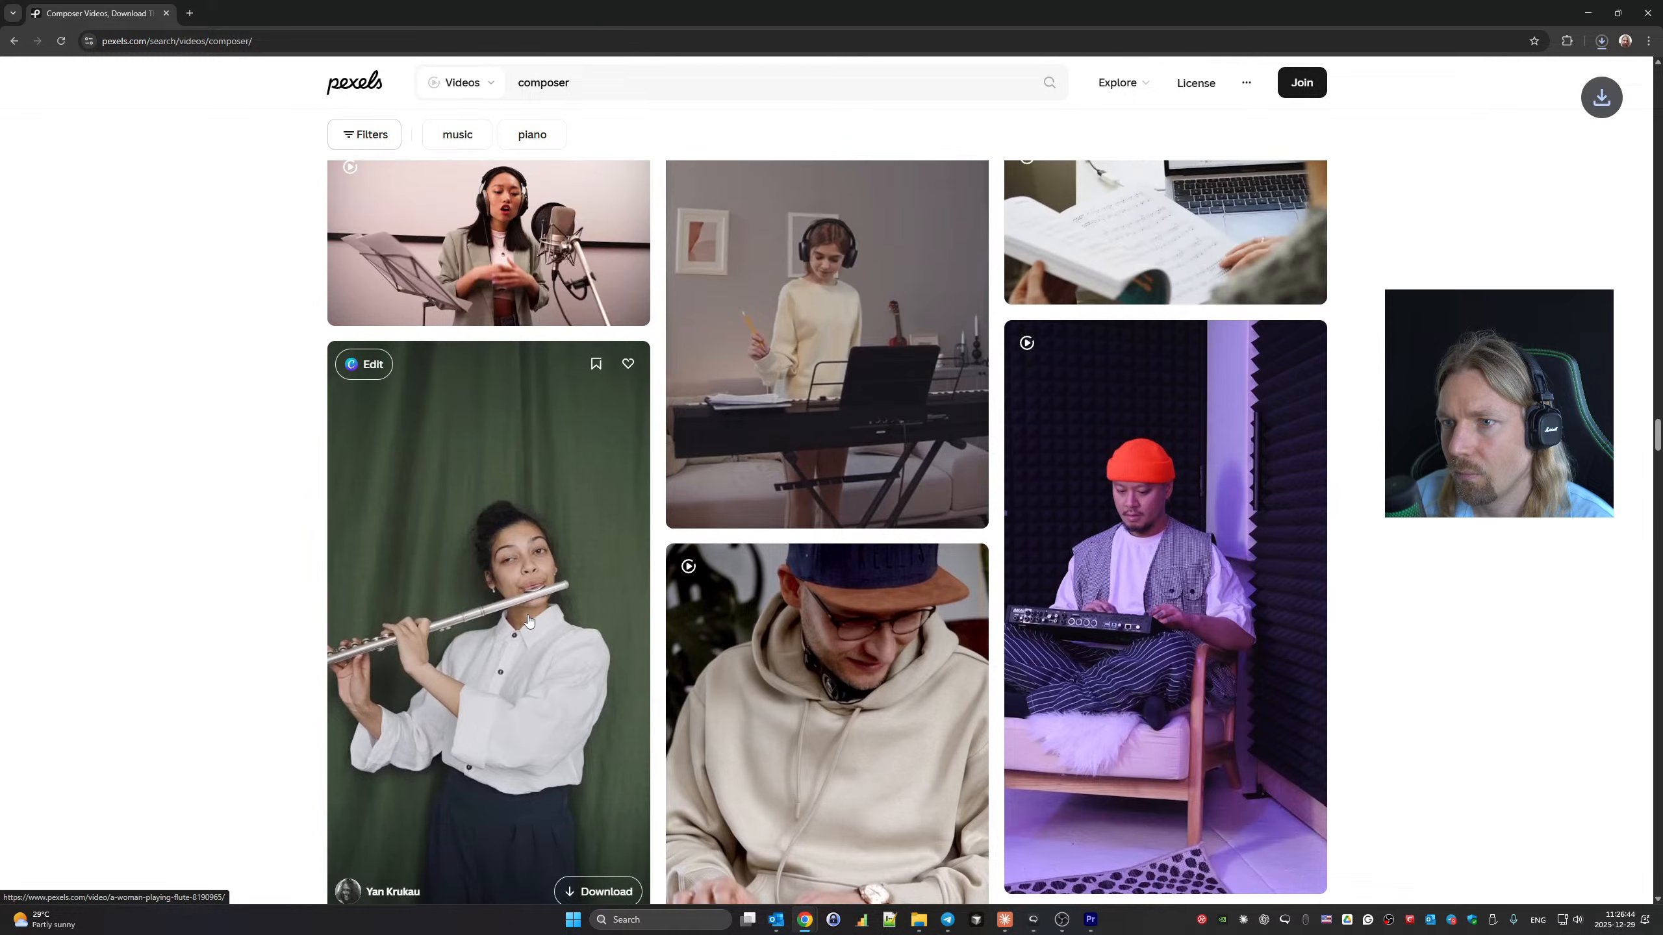
scroll(538, 620, "down", 8)
scroll(799, 526, "up", 3)
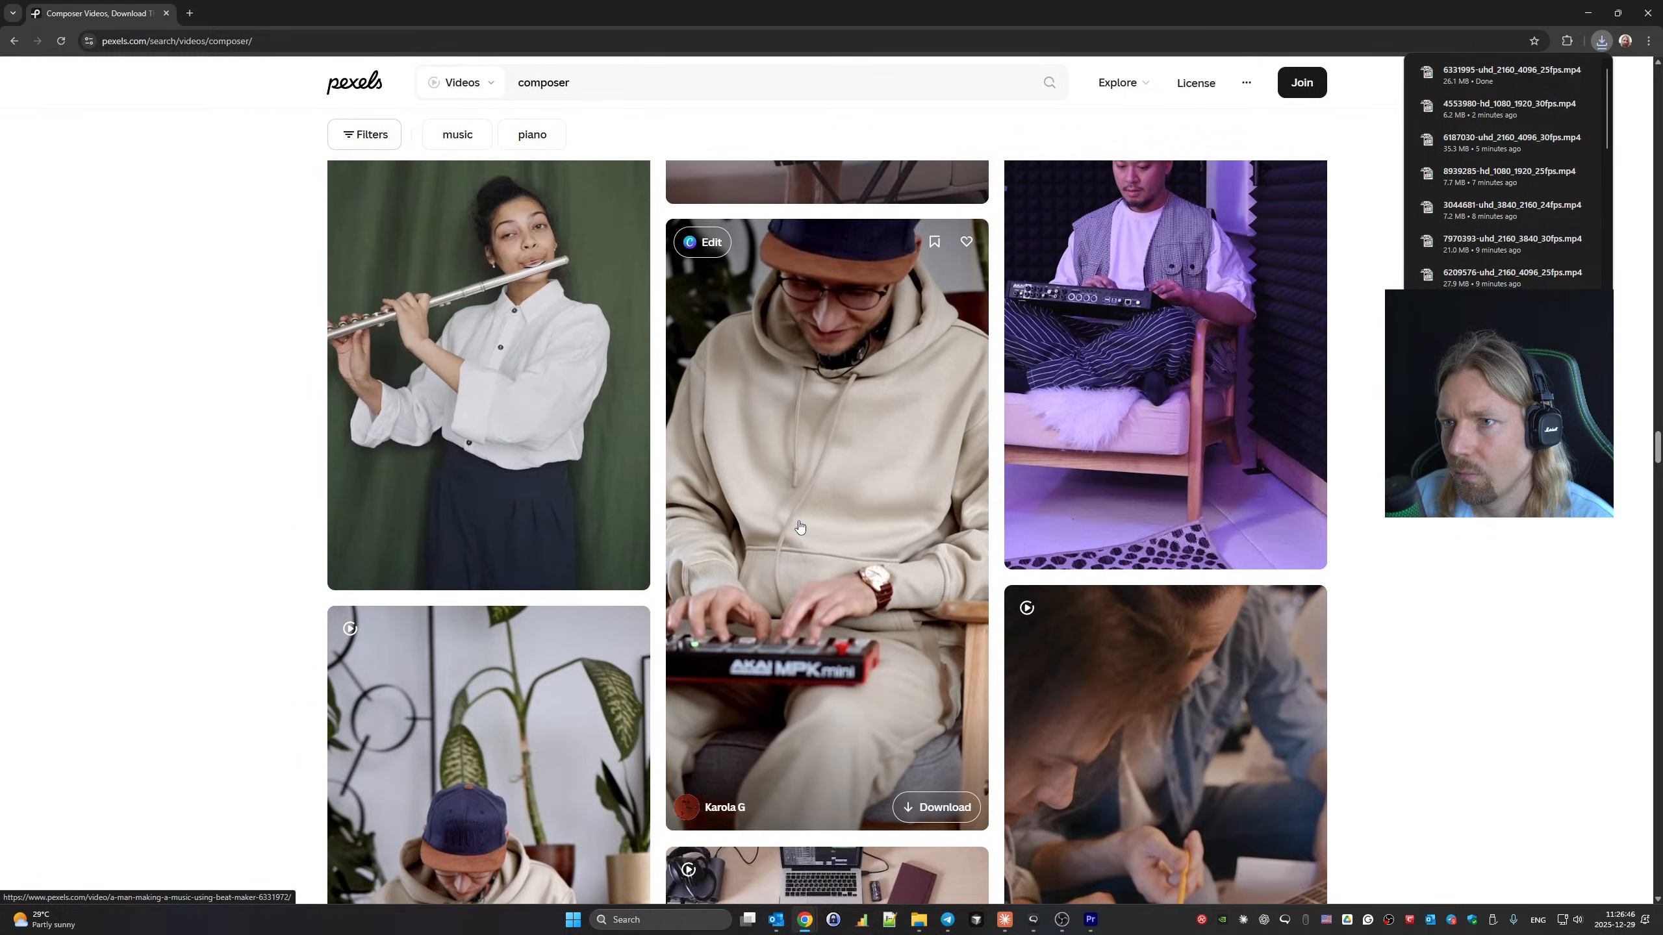
scroll(799, 526, "up", 7)
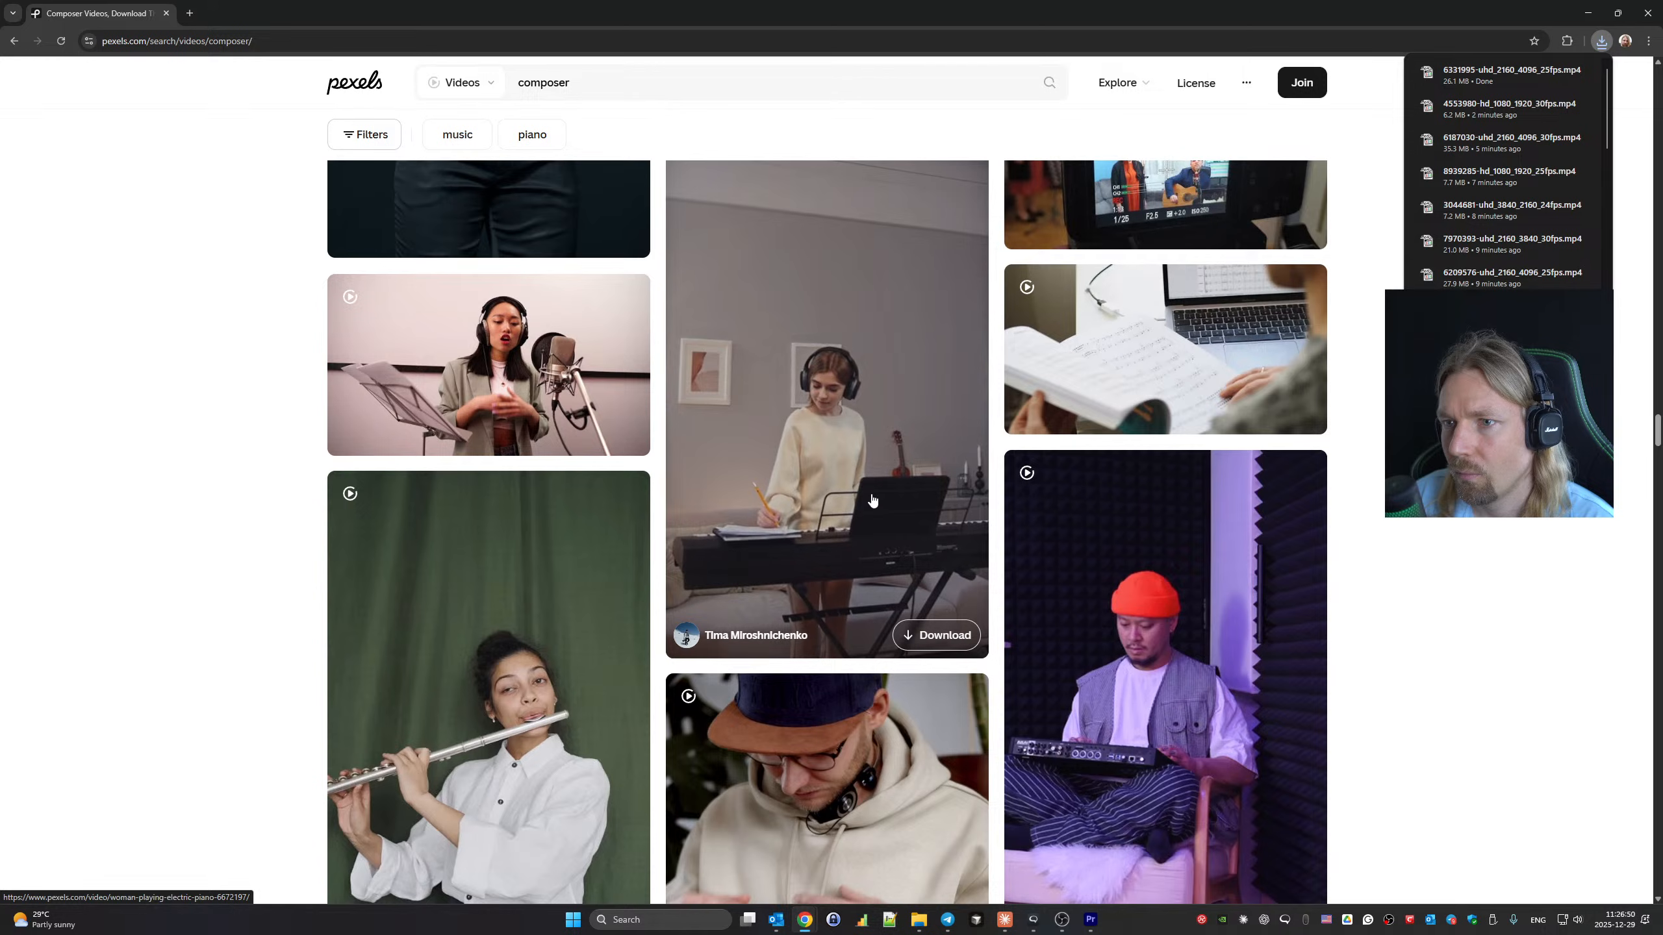
scroll(872, 500, "up", 8)
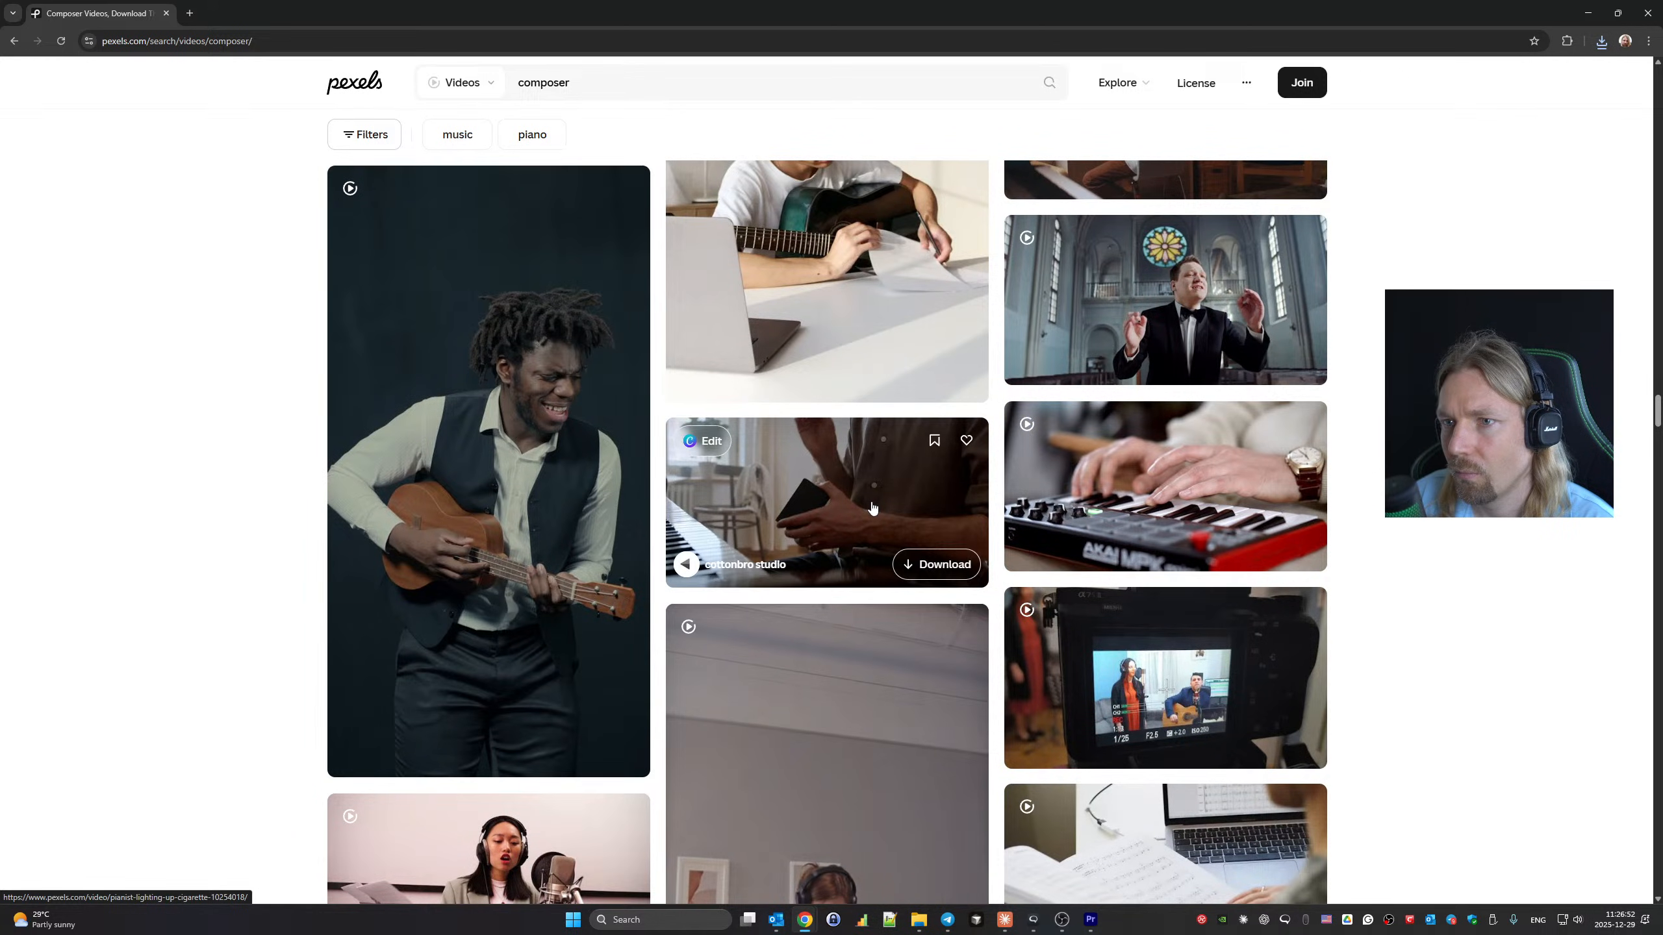
scroll(872, 506, "up", 6)
scroll(872, 506, "down", 7)
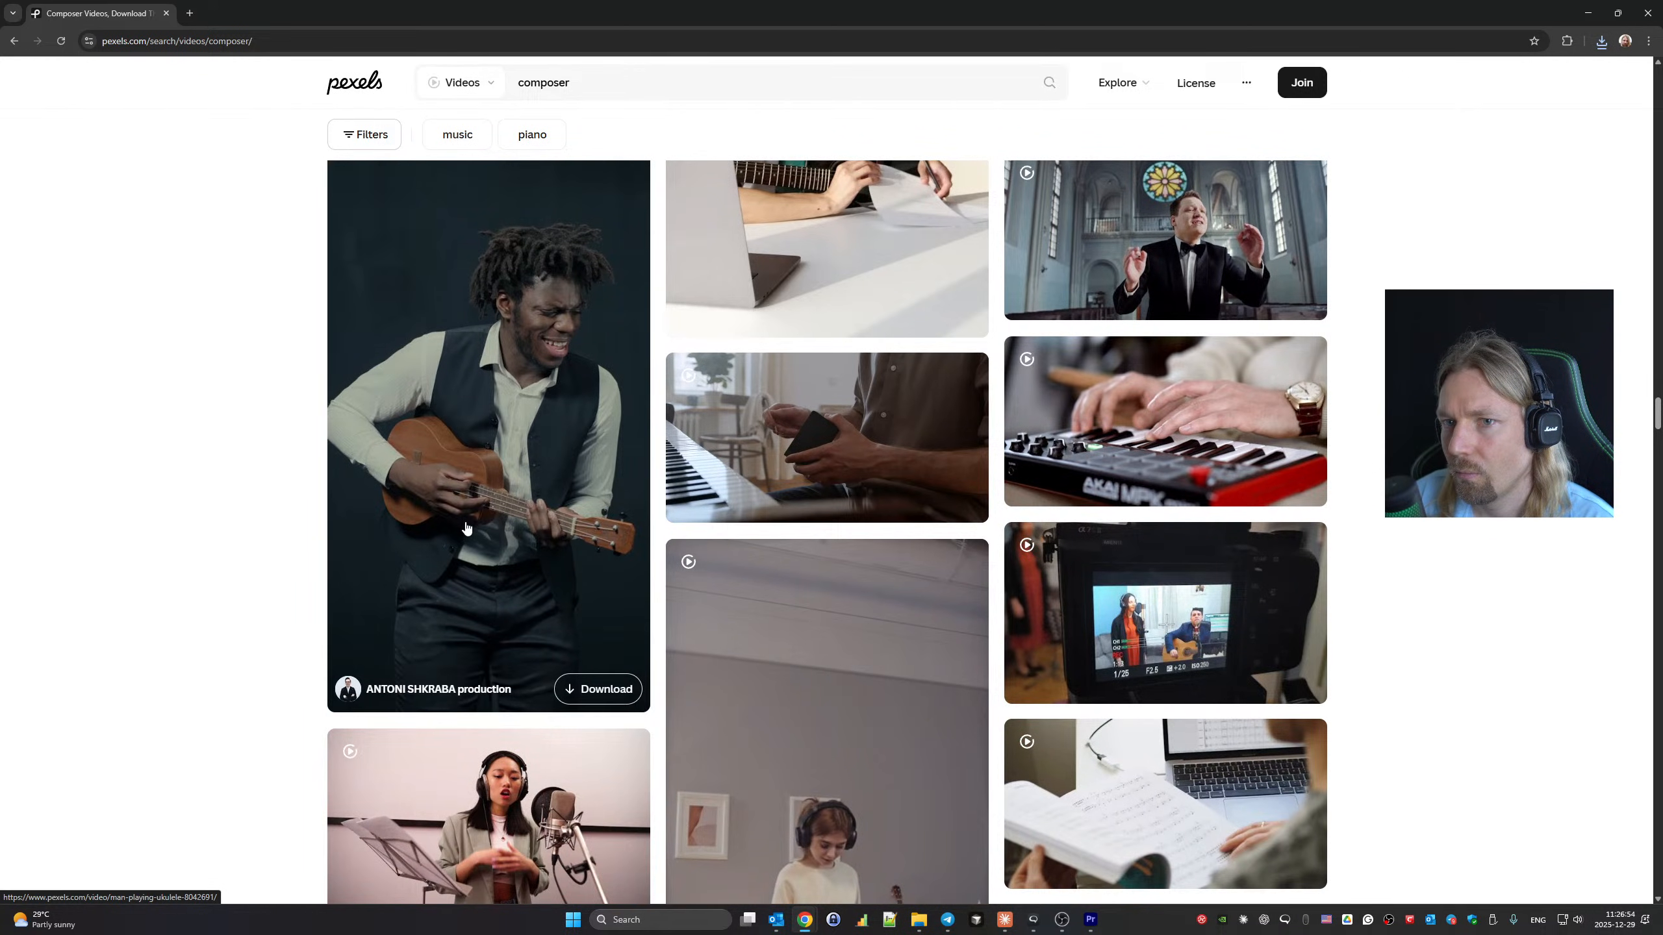
scroll(811, 535, "up", 6)
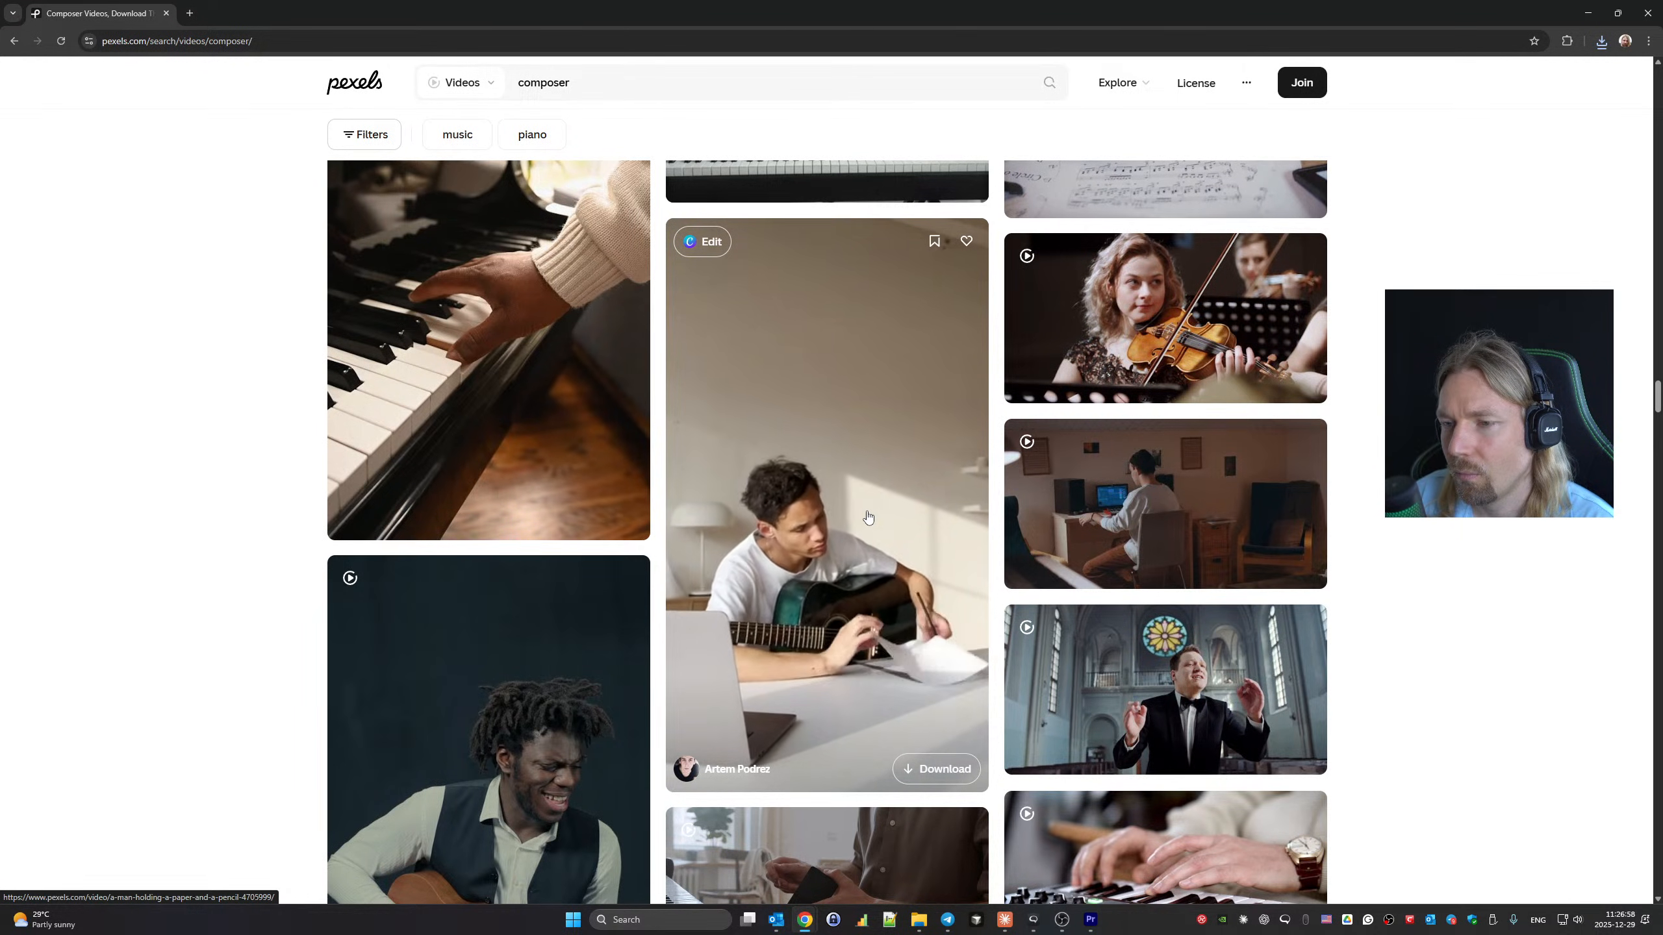
left_click(928, 769)
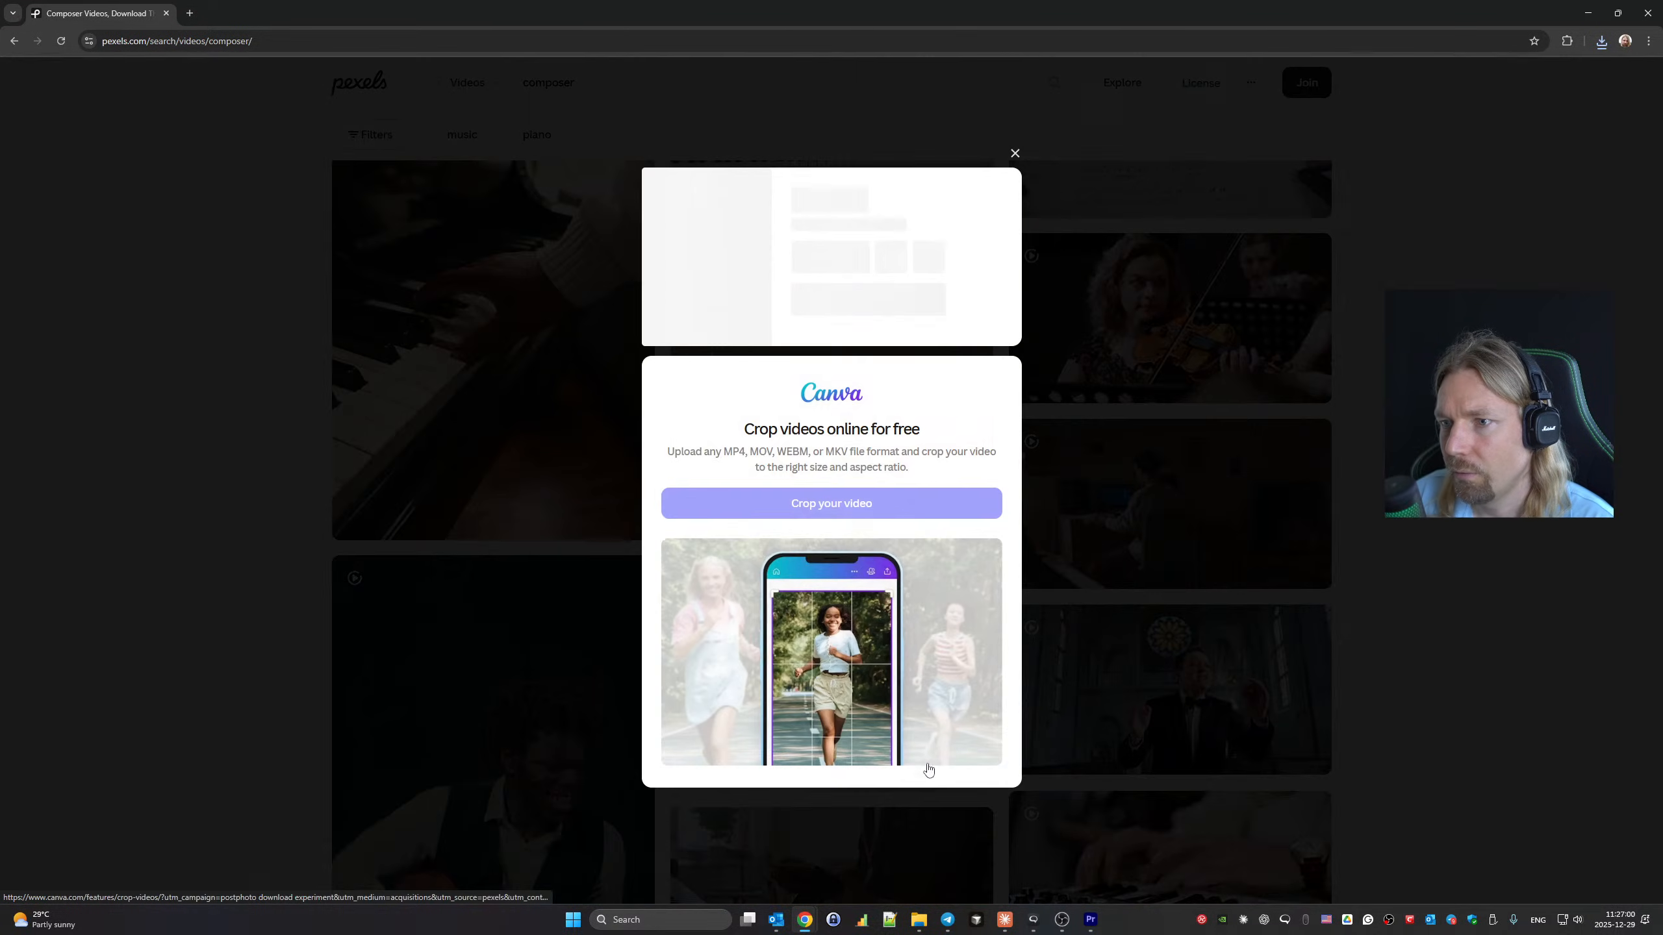
left_click(573, 637)
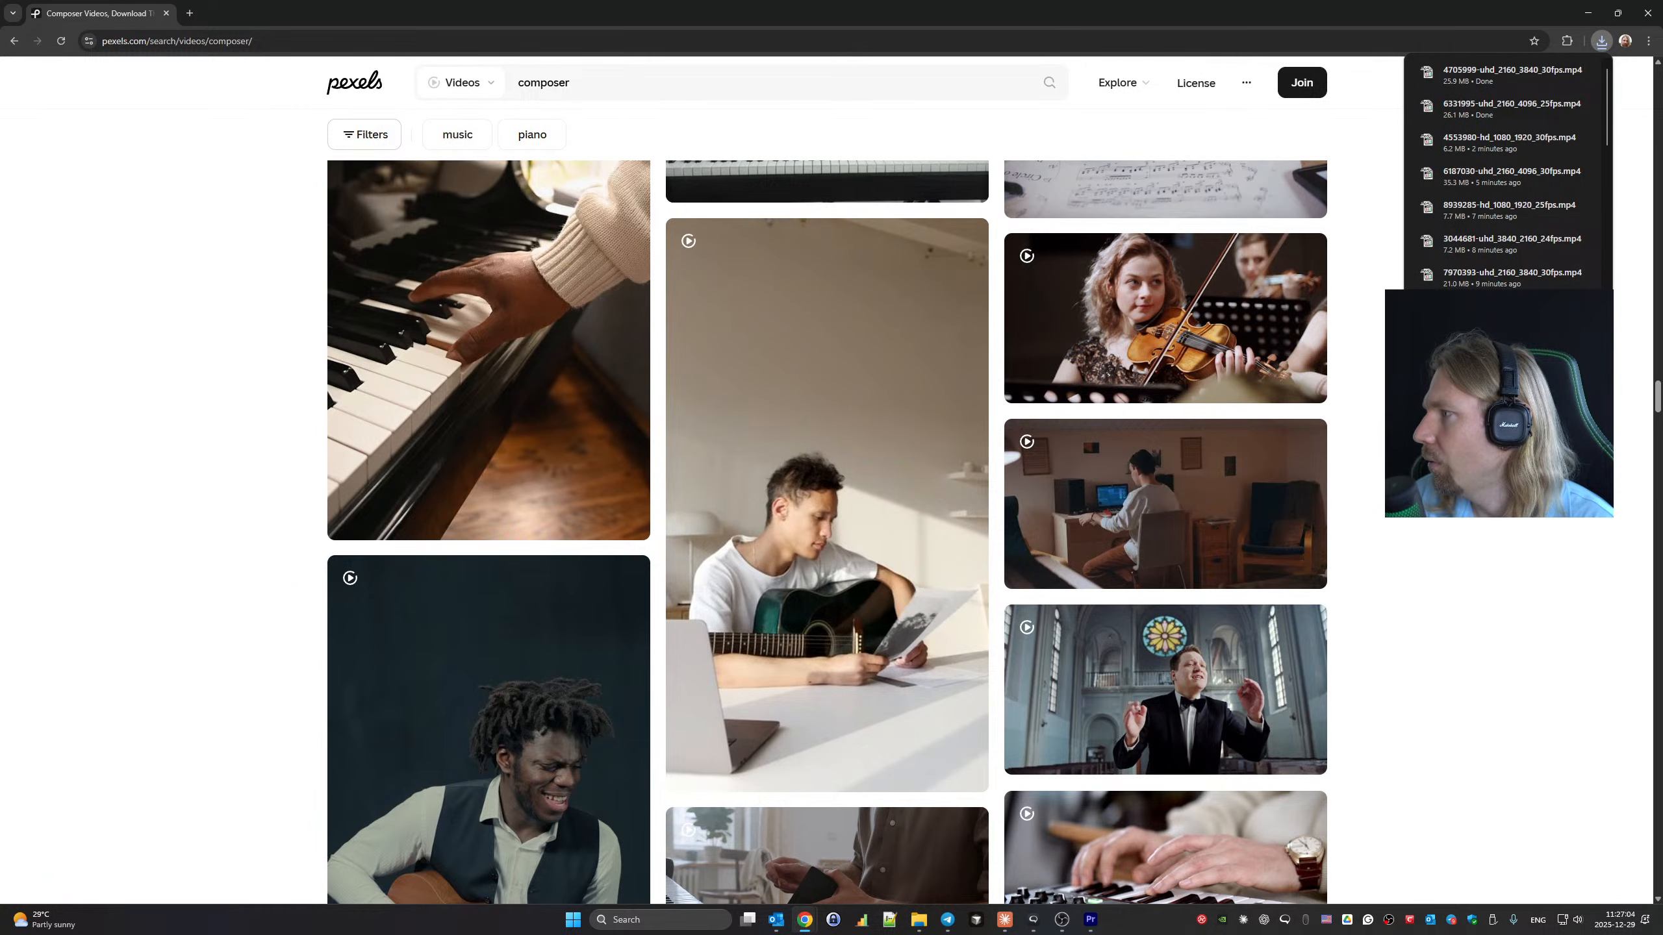
Place the downloaded guitarist clip on V3 in Premiere Pro at 00:00:34:34 and trim its end to the next talking-head cut.
left_click(918, 921)
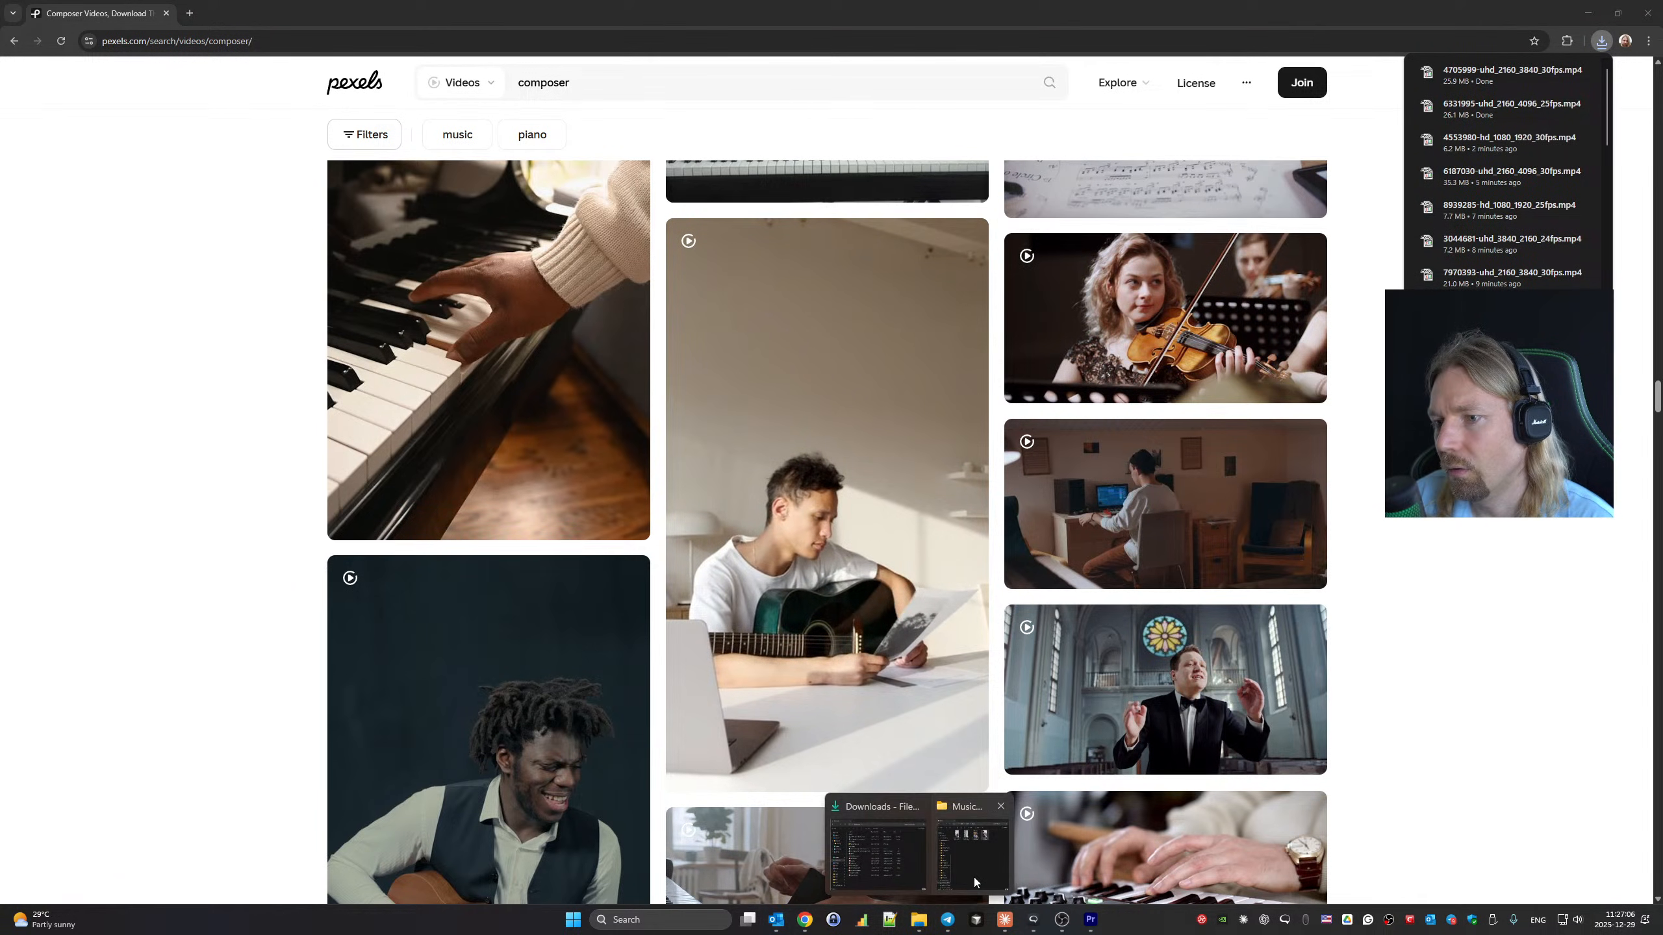
left_click(875, 855)
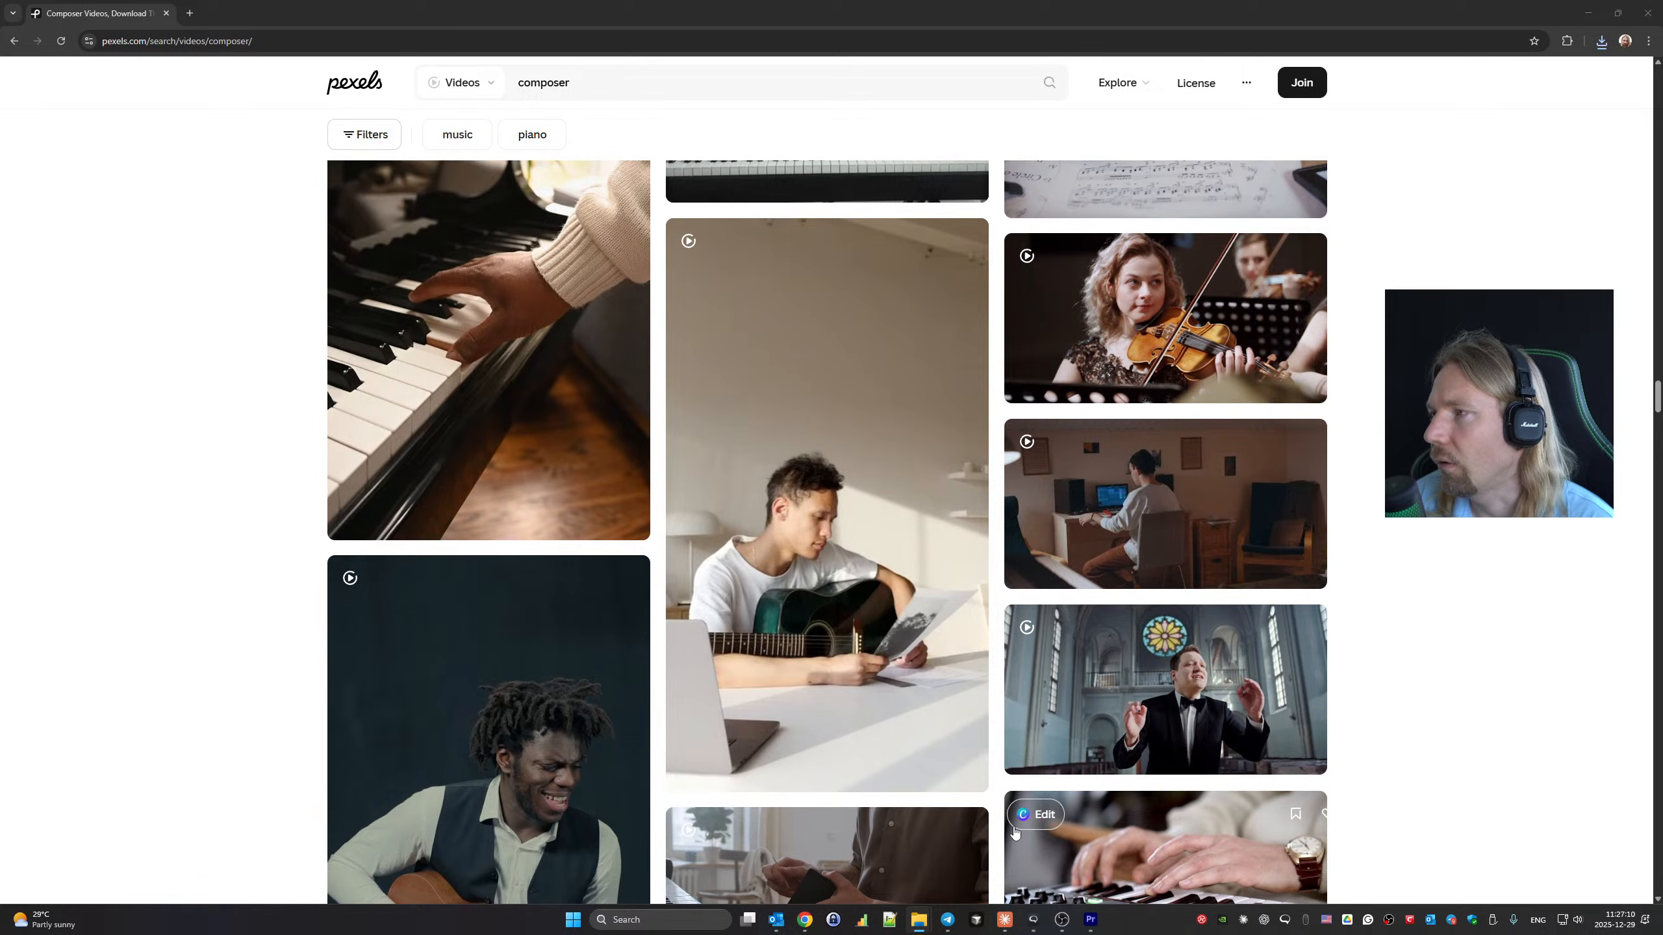
left_click(1087, 920)
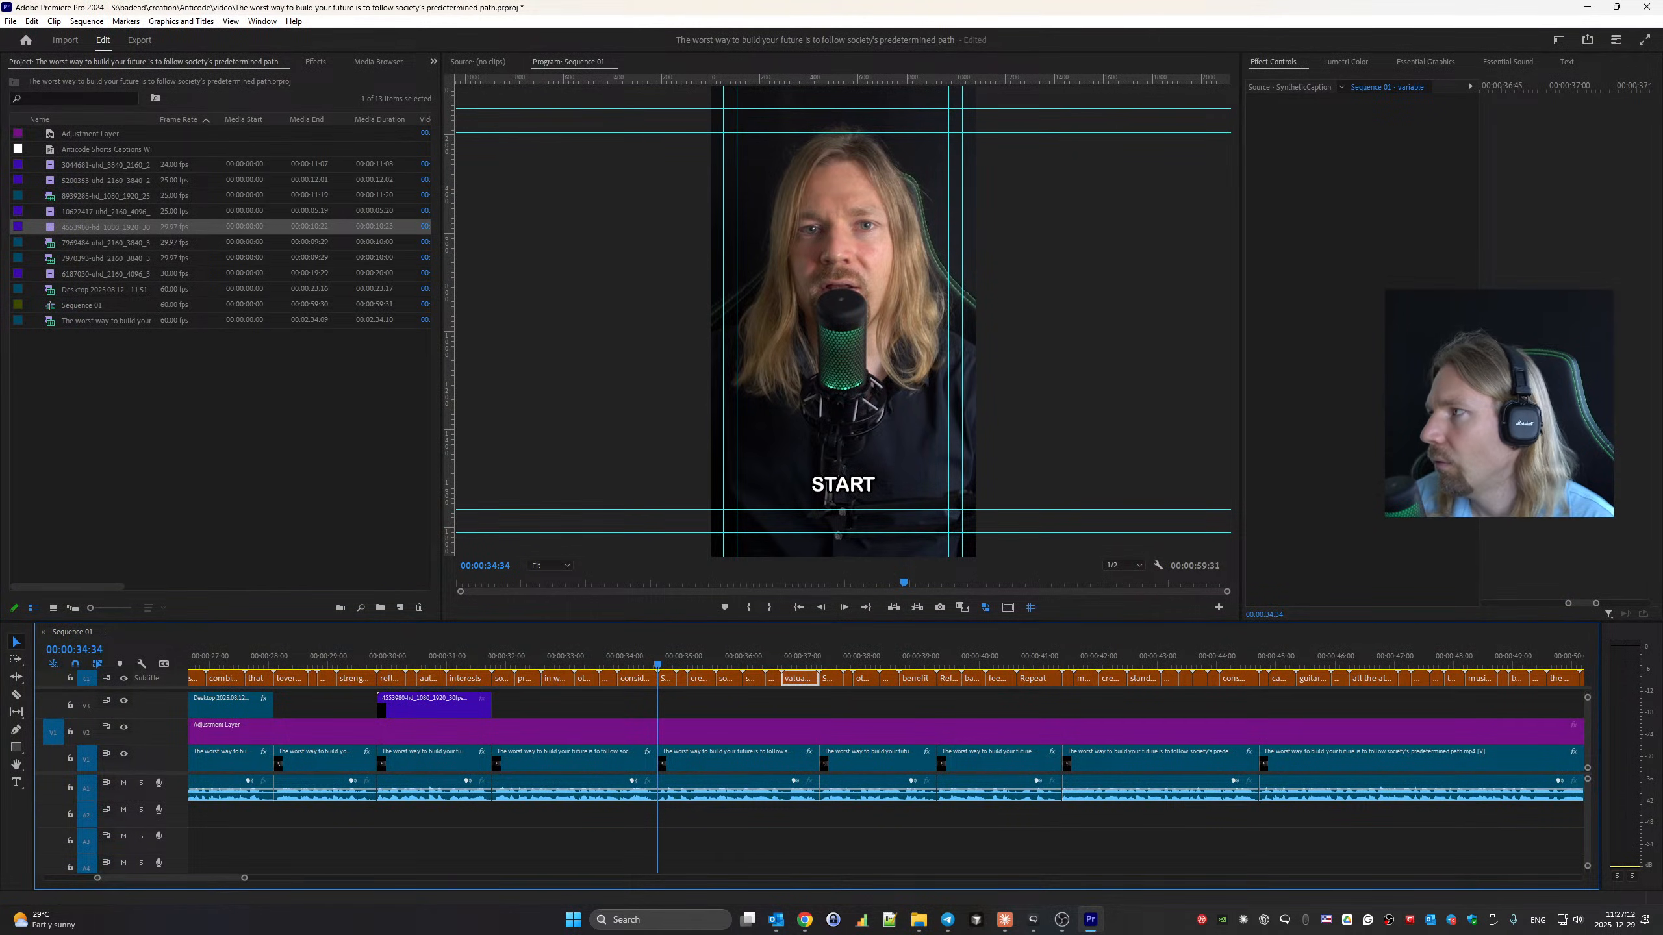
left_click_drag(668, 682, 658, 711)
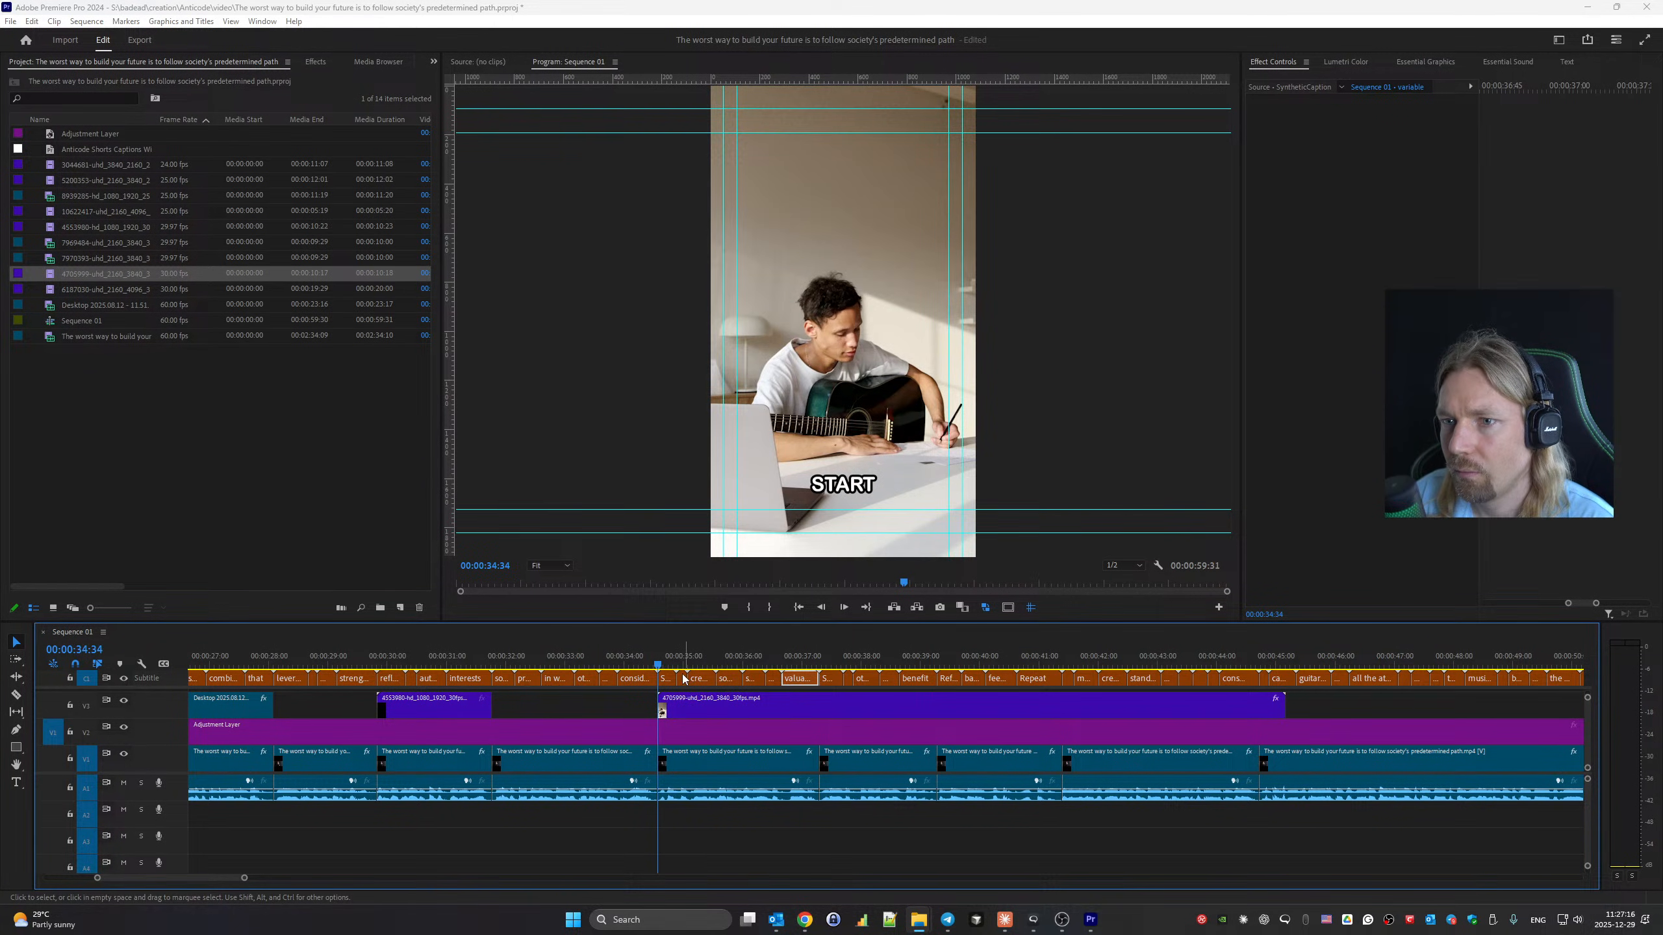
key("space")
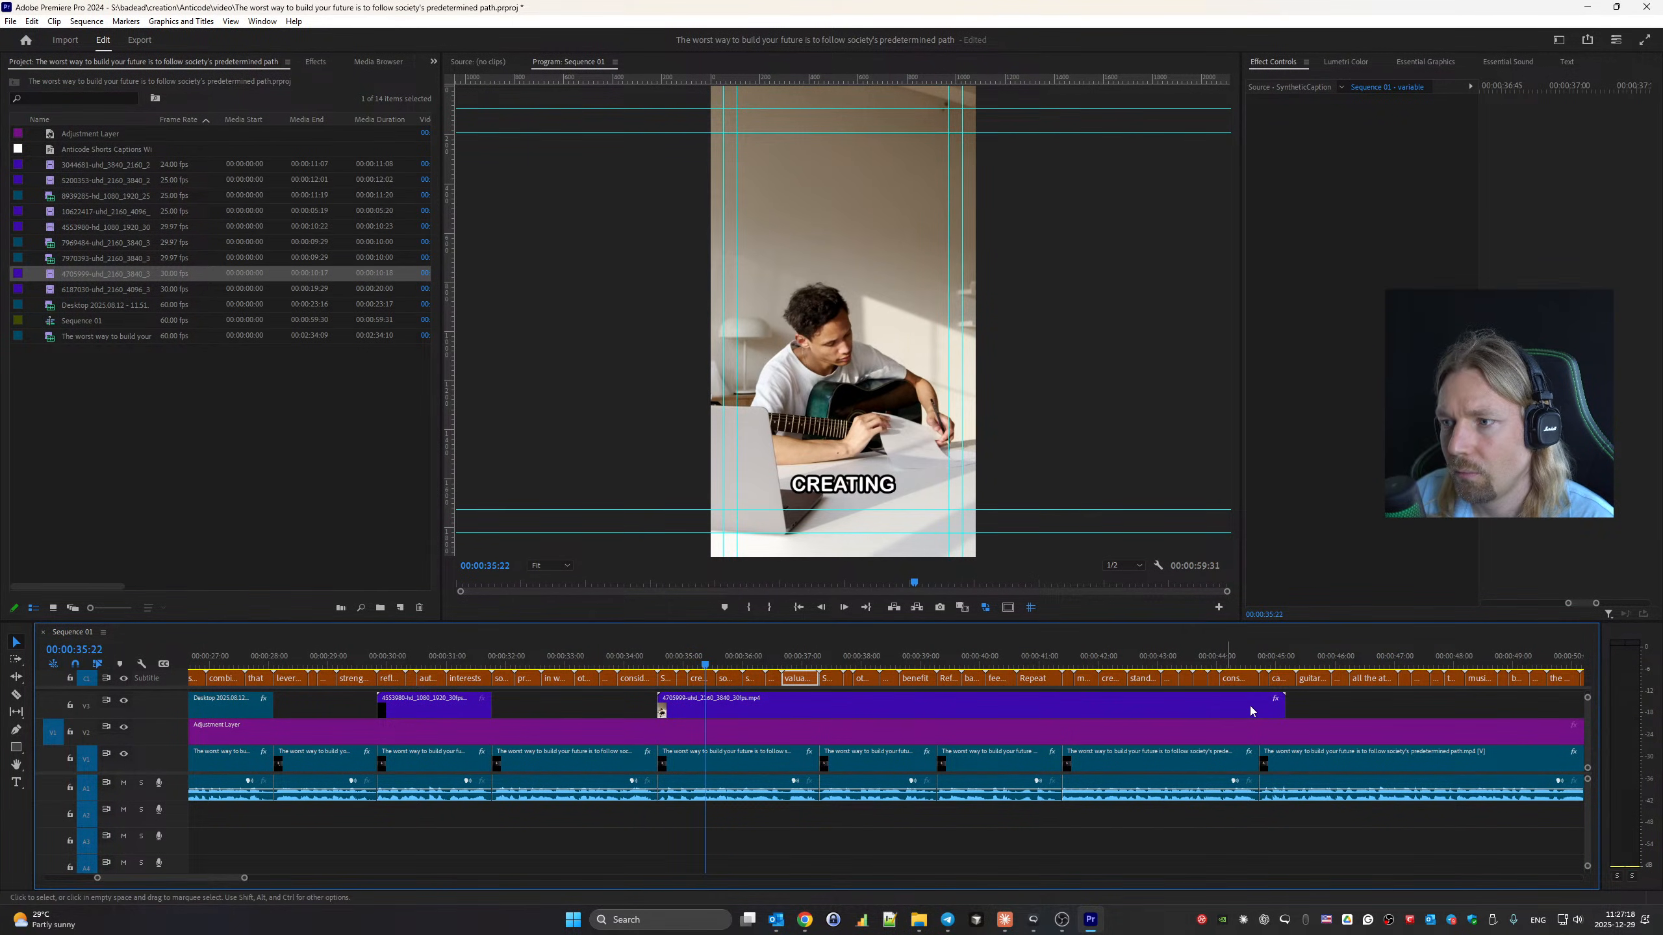
left_click_drag(1283, 708, 823, 709)
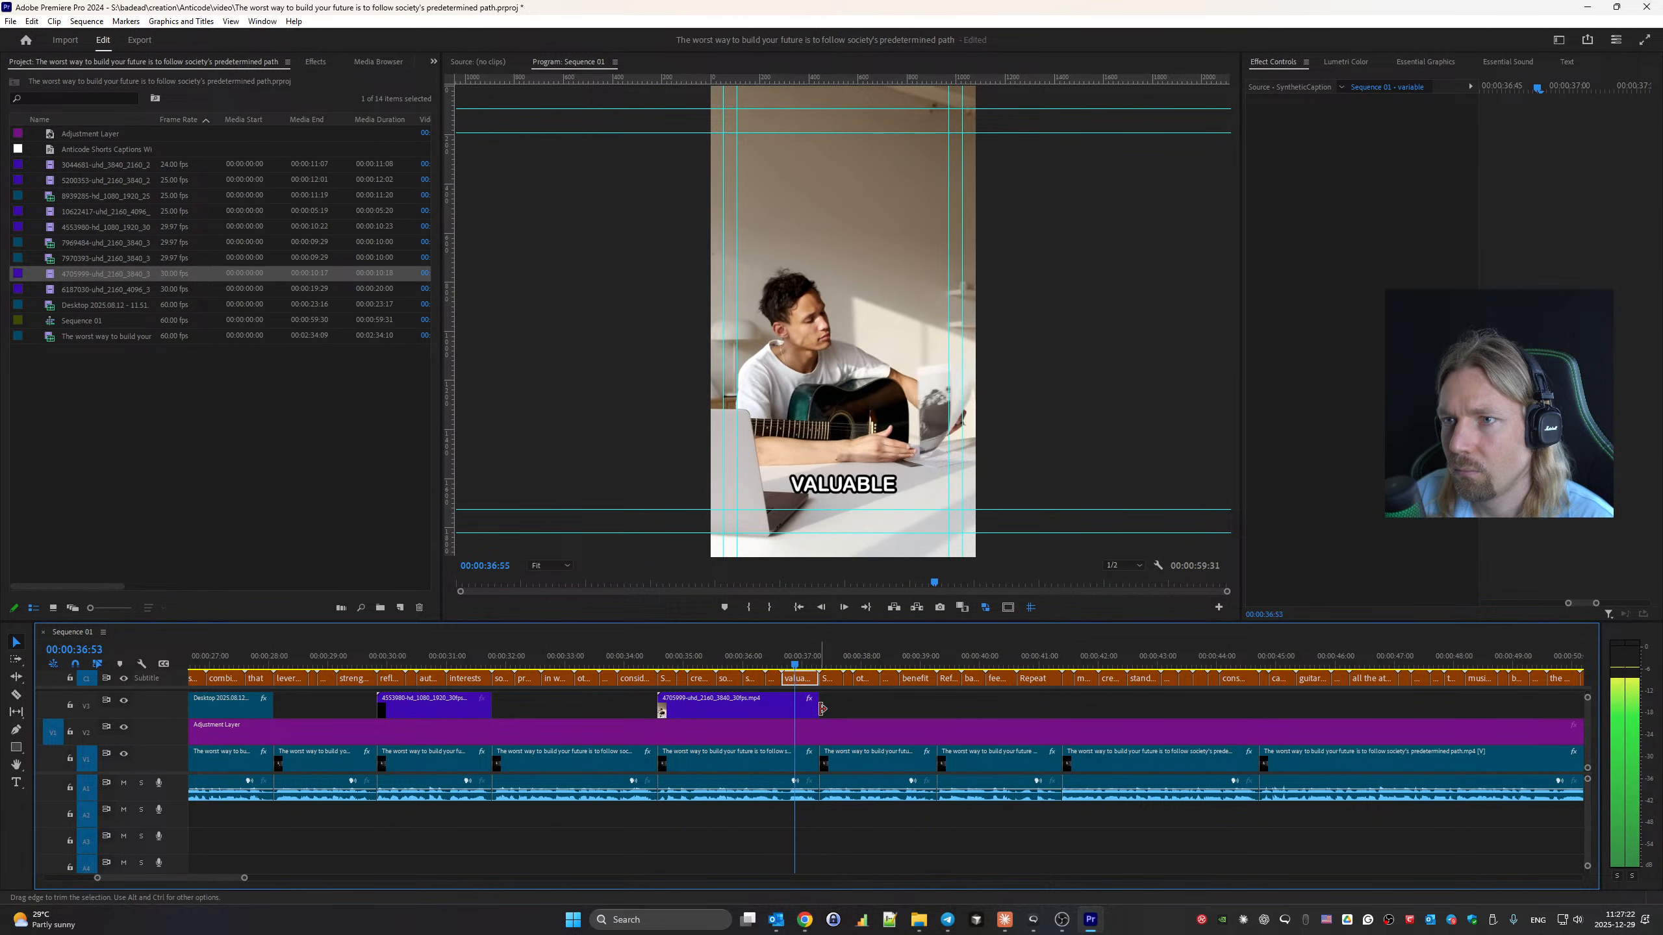
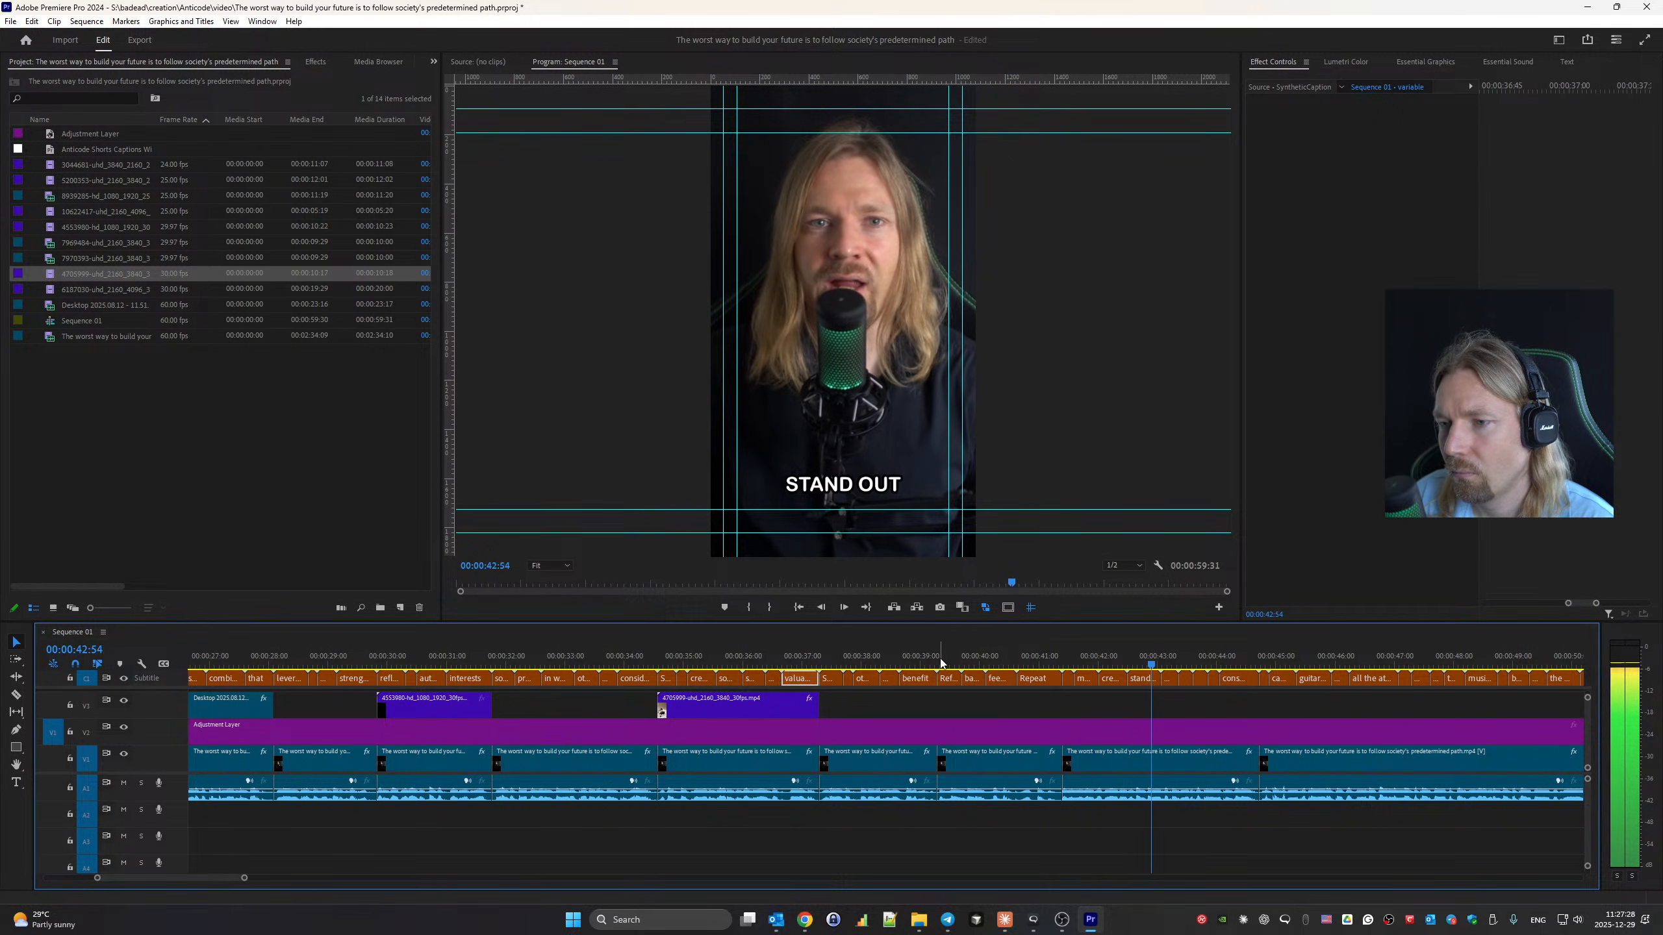
Put the playhead on the talking-head cut at "Refine" and download the vertical Pexels clip of a hand writing on a musical sheet.
left_click(962, 662)
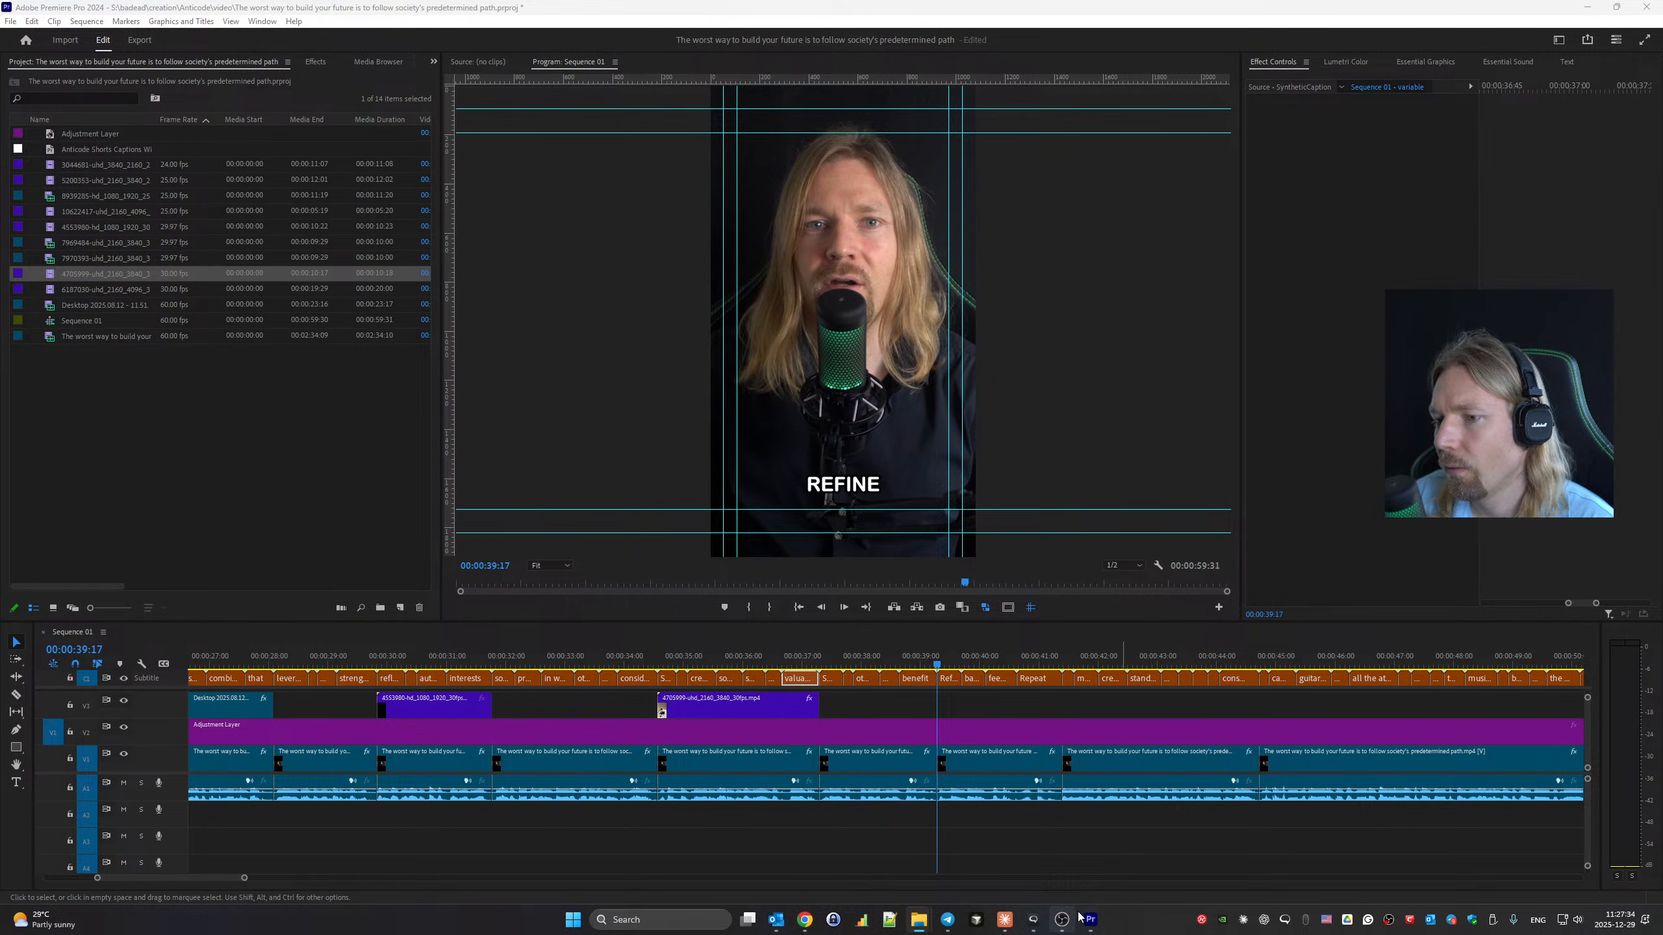
left_click(907, 852)
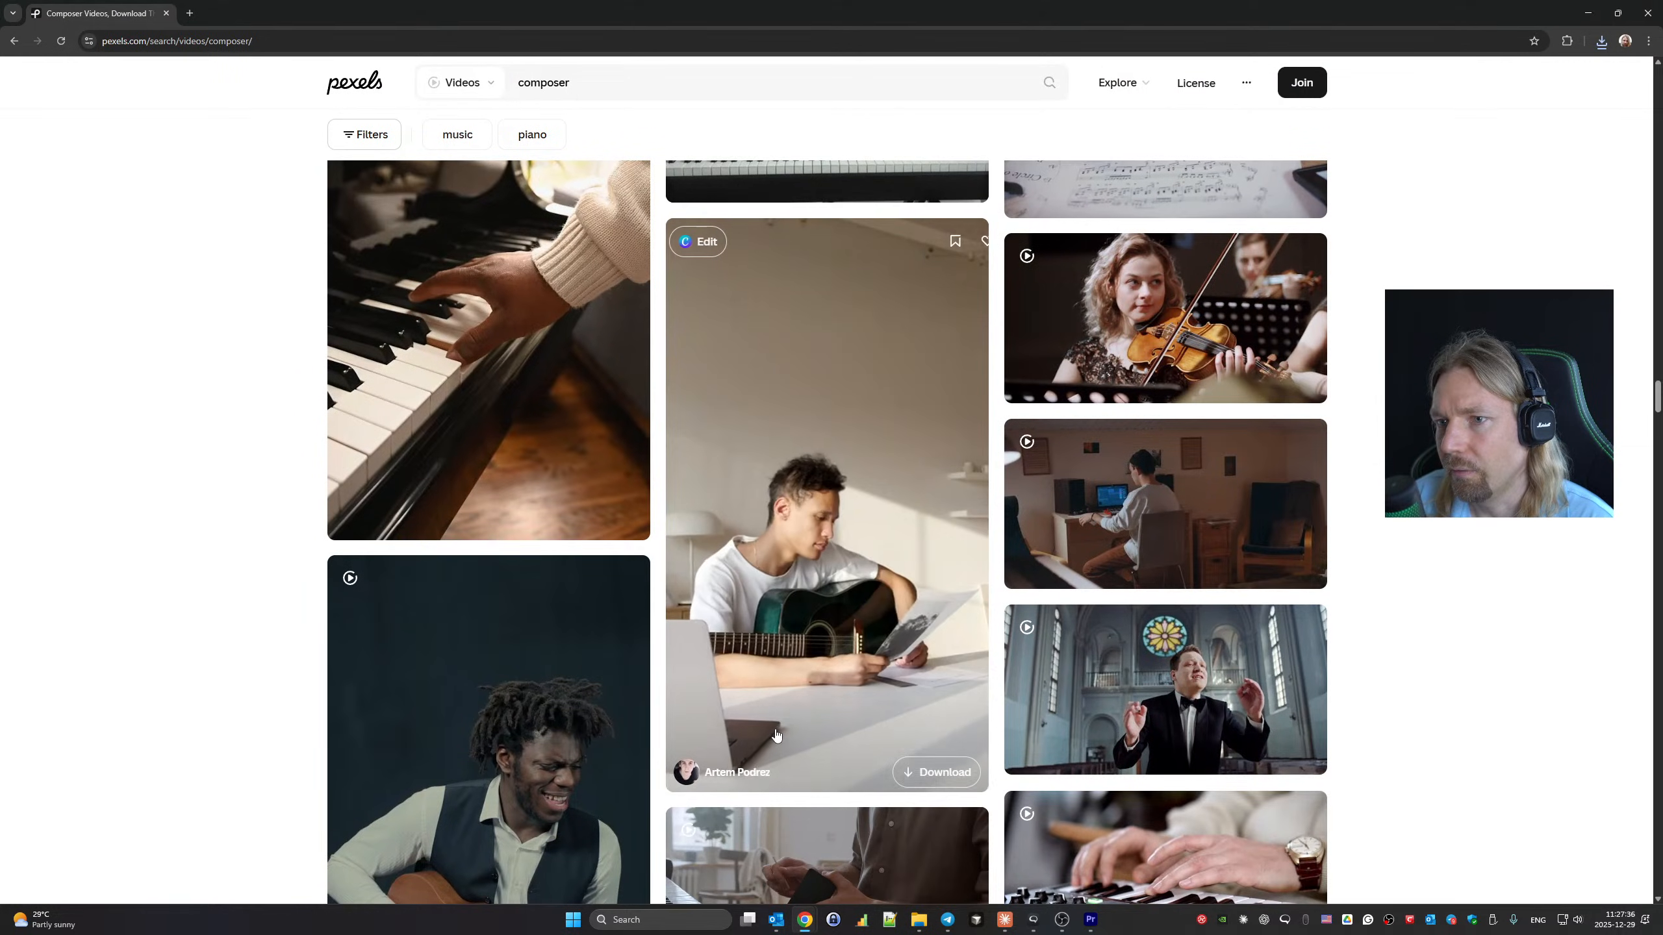
scroll(955, 732, "down", 10)
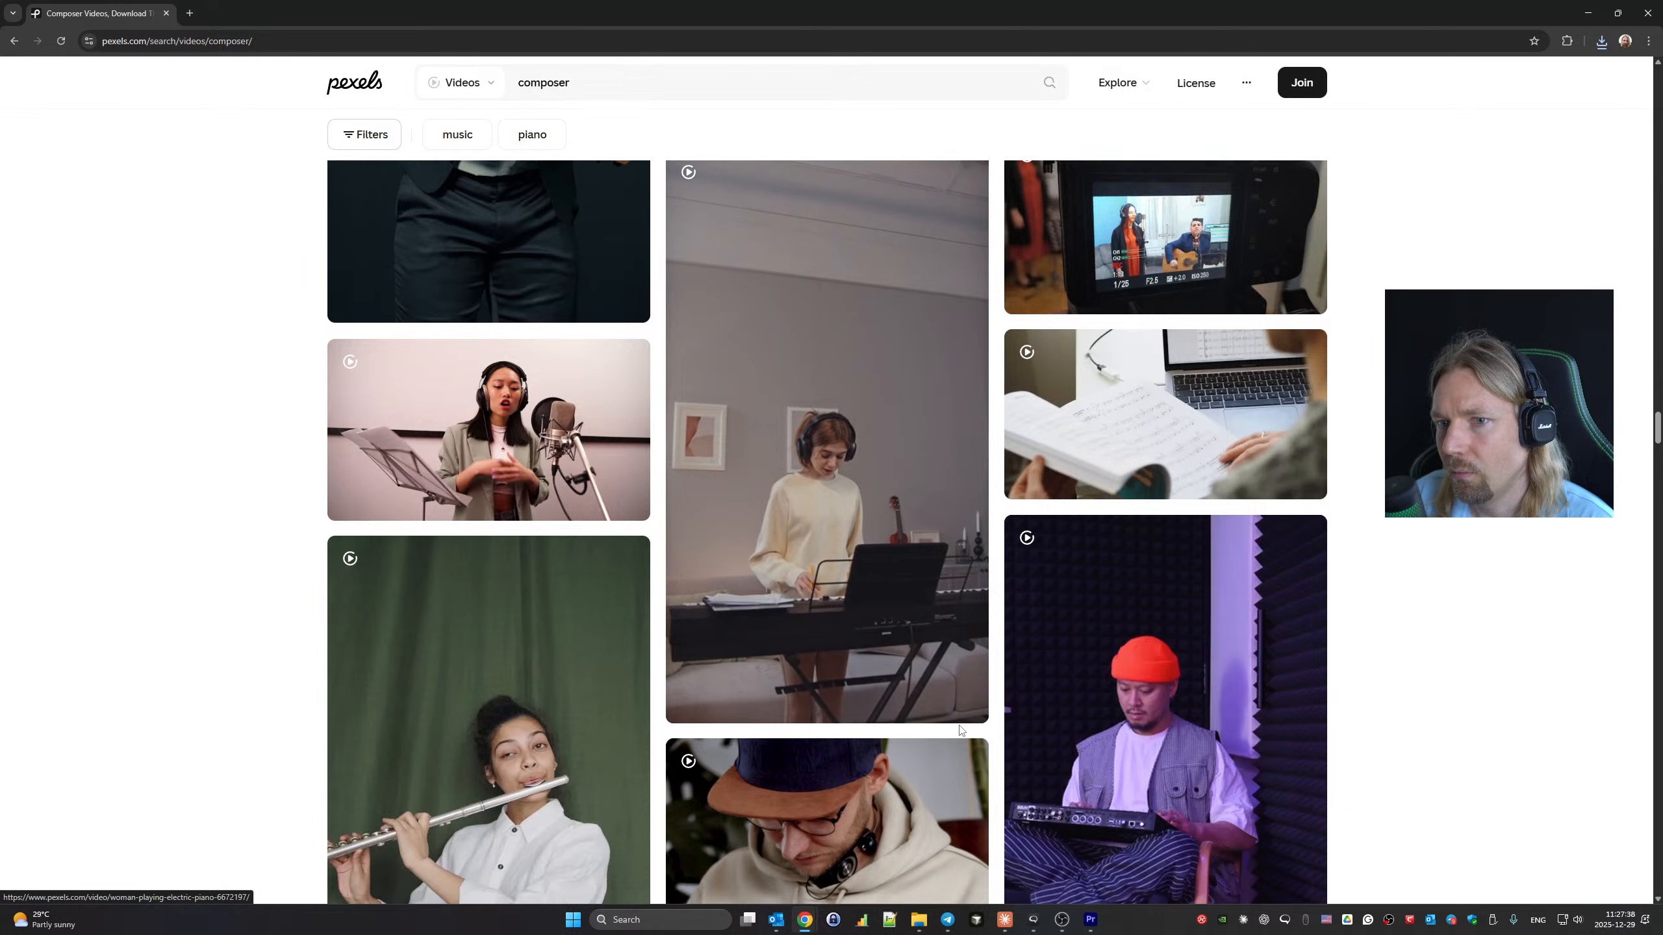
scroll(955, 725, "down", 10)
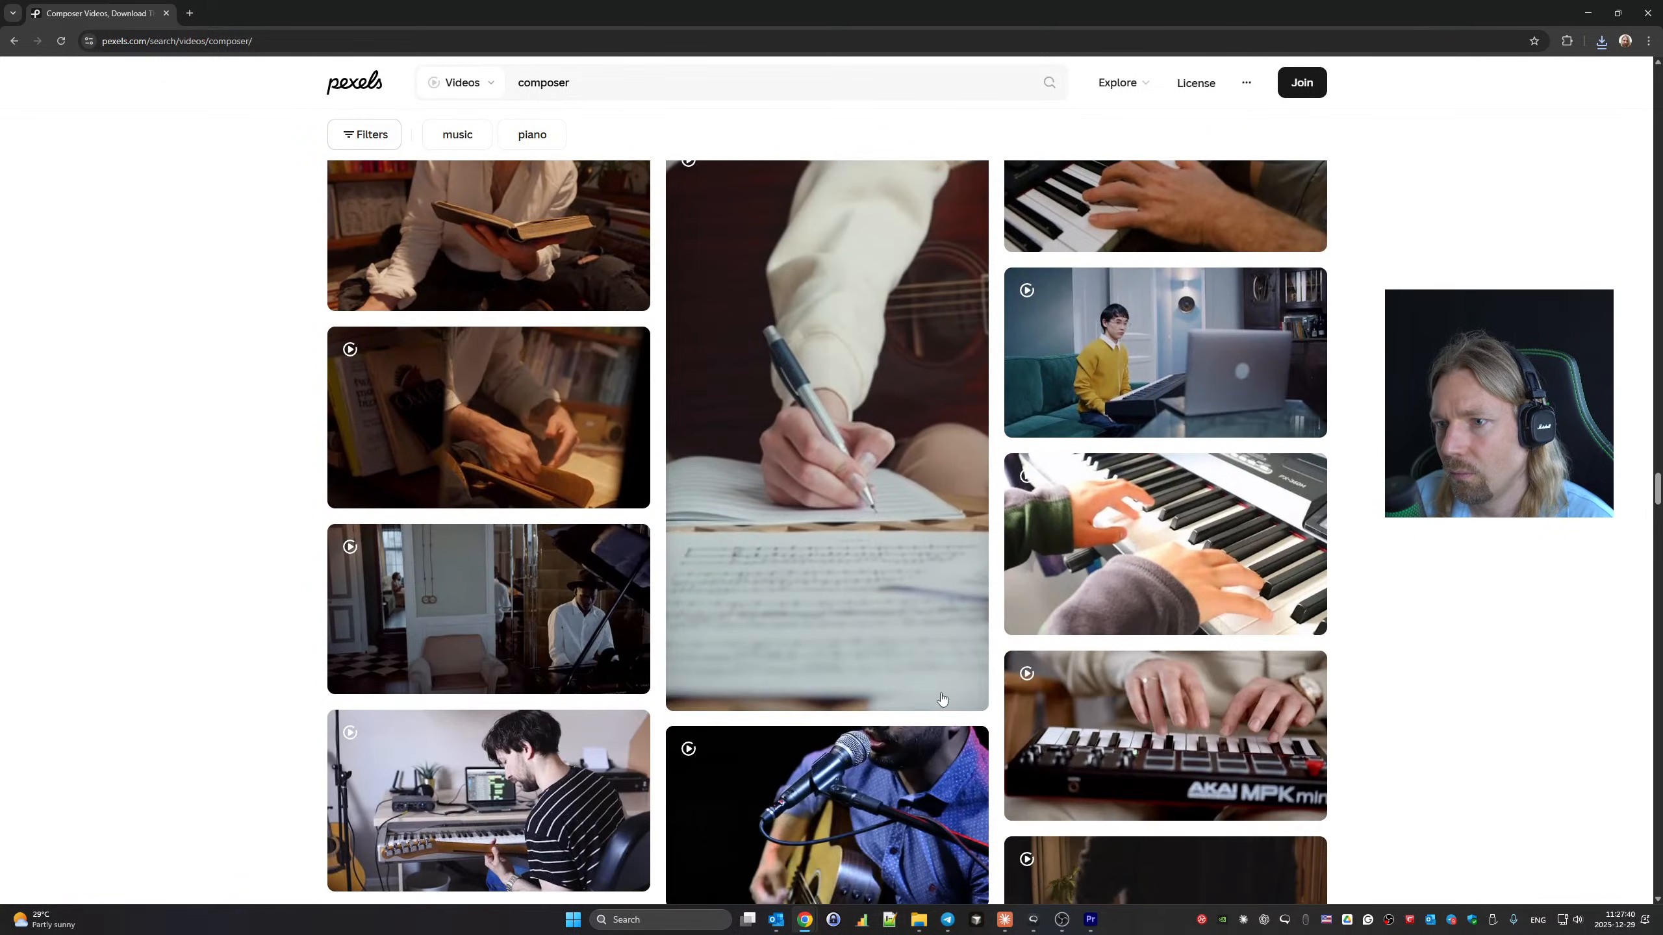
left_click(939, 693)
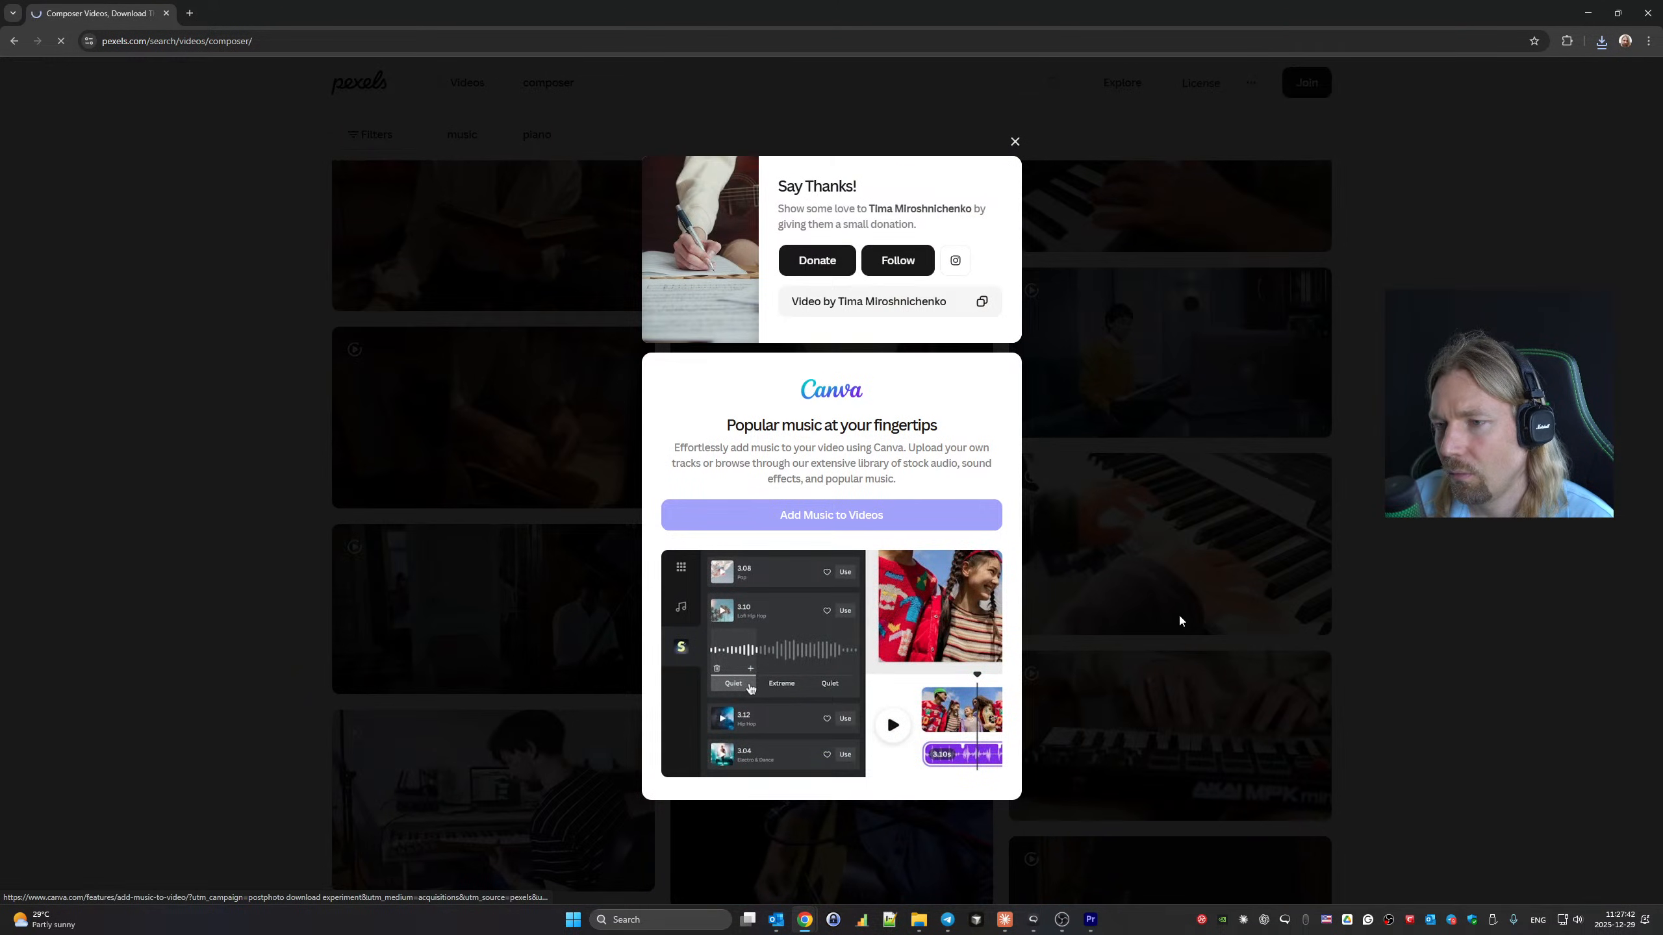
left_click(1172, 617)
scroll(1154, 625, "down", 6)
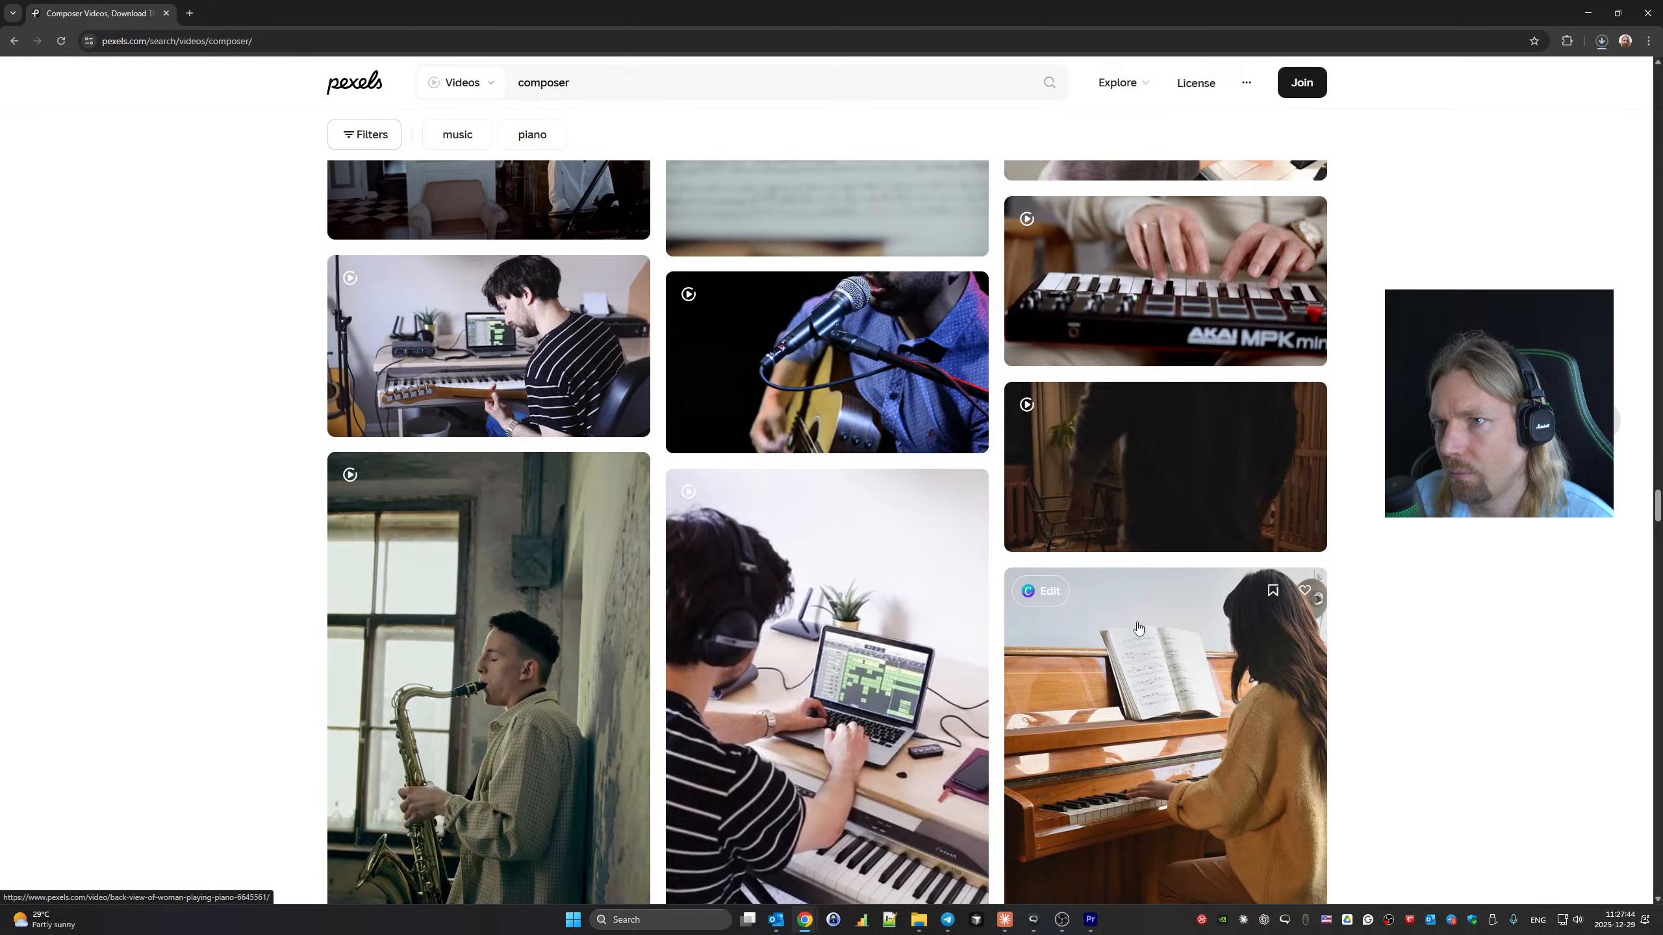
Look through further "composer" video results on Pexels for more usable clips.
scroll(982, 649, "down", 20)
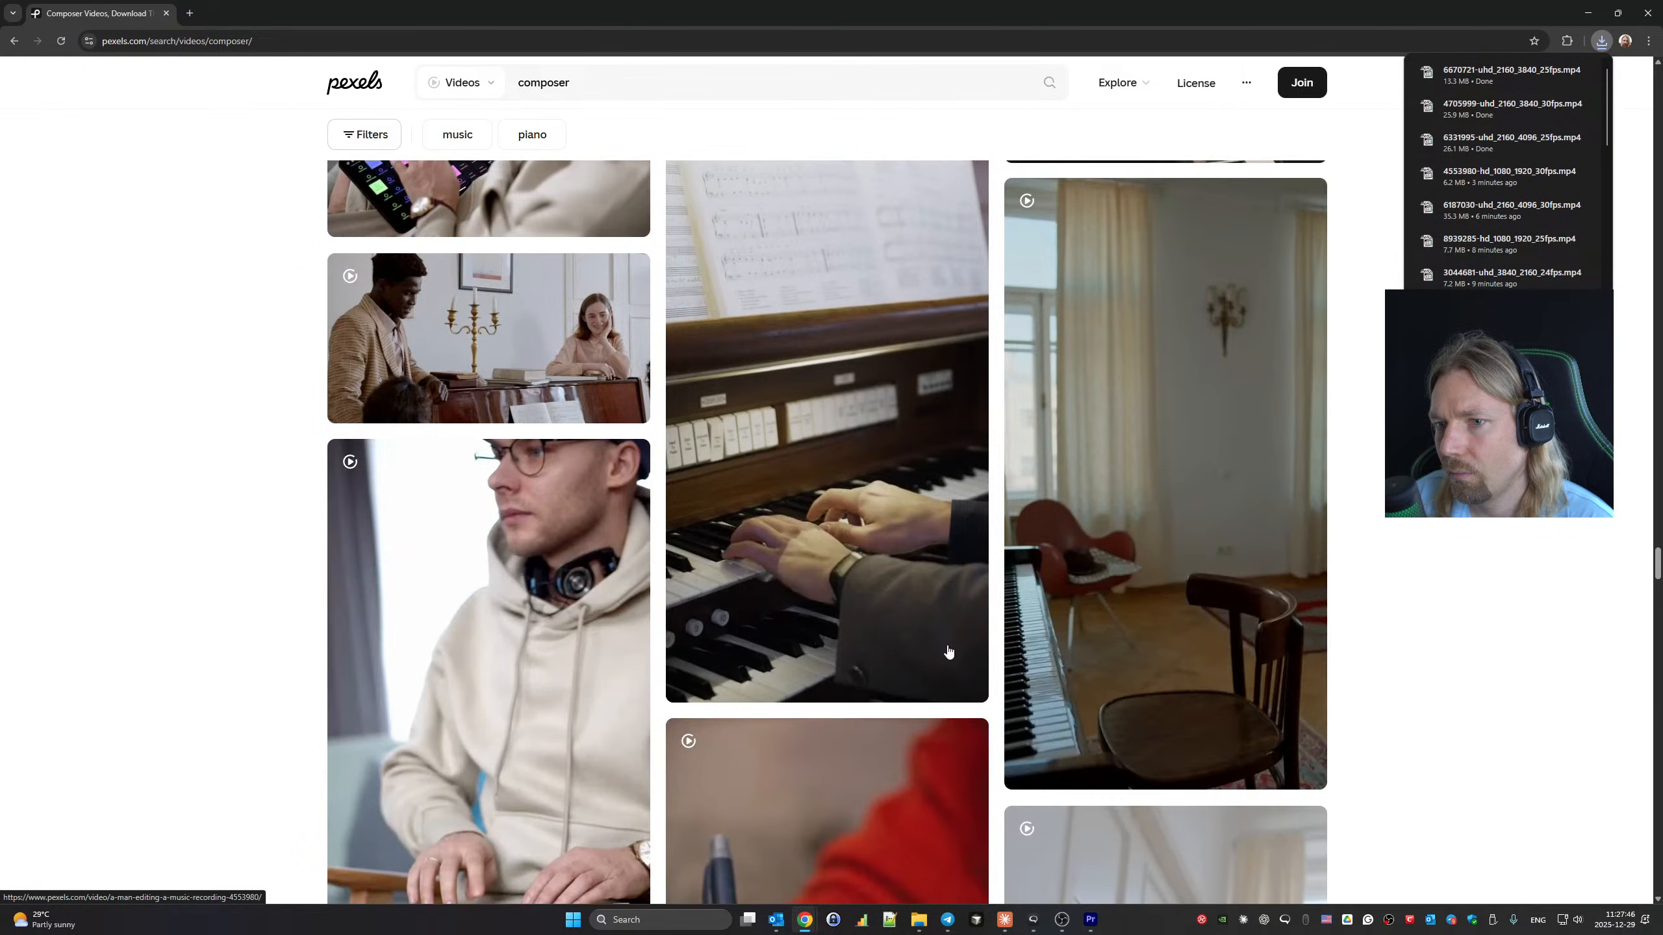
scroll(948, 652, "down", 20)
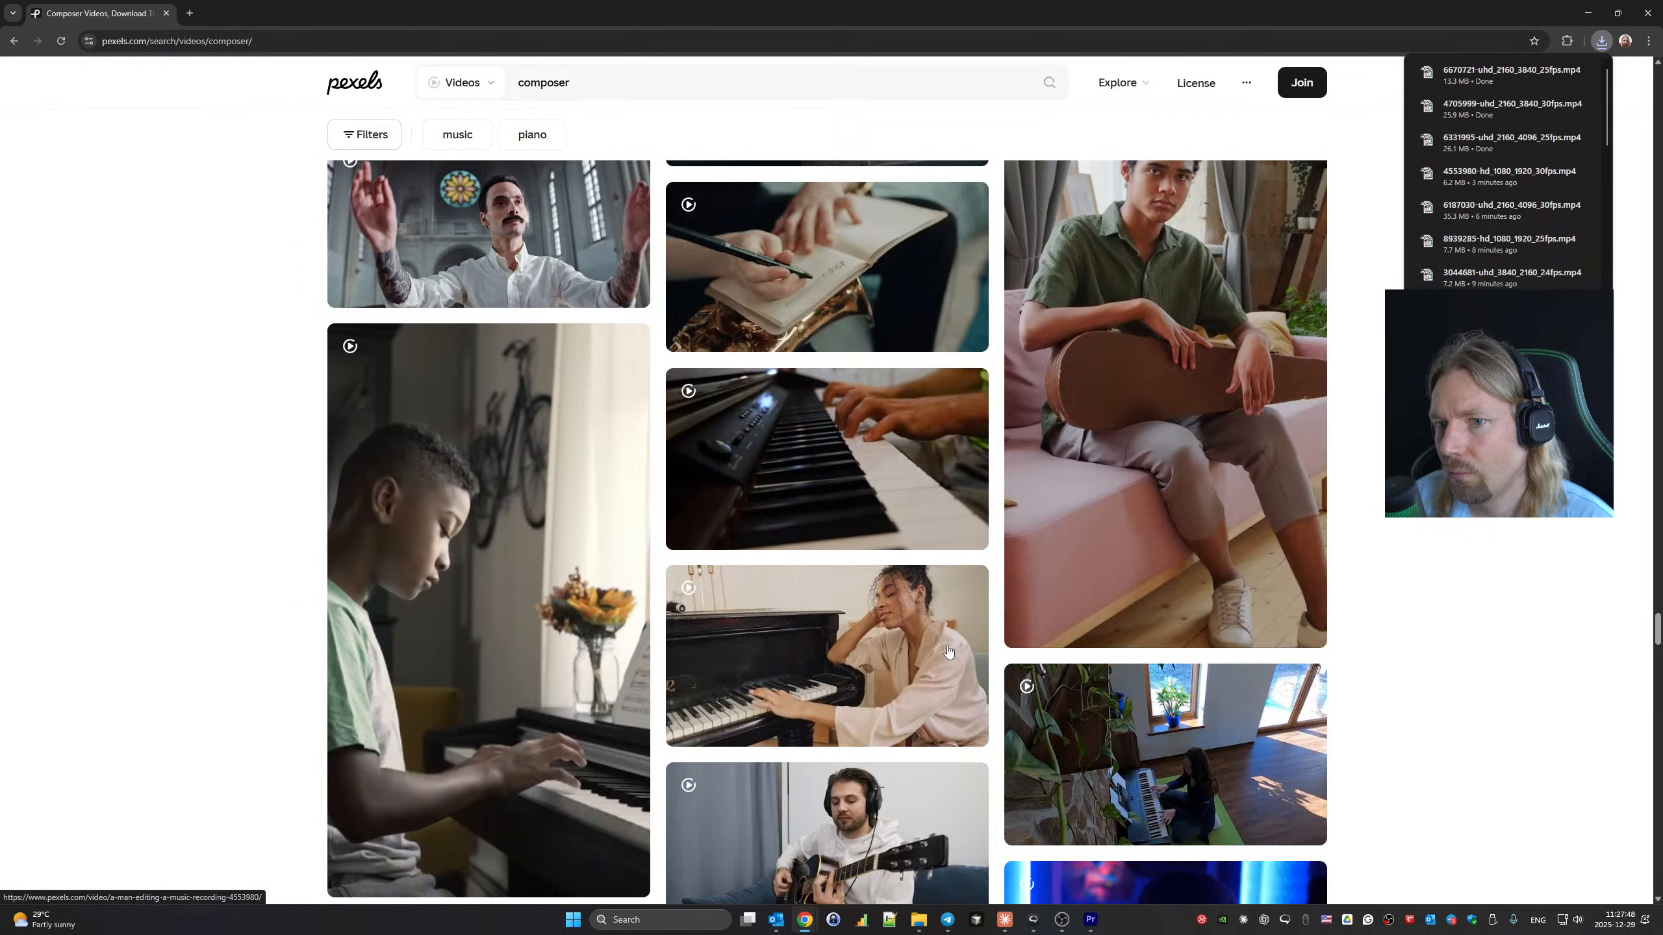
scroll(948, 652, "down", 20)
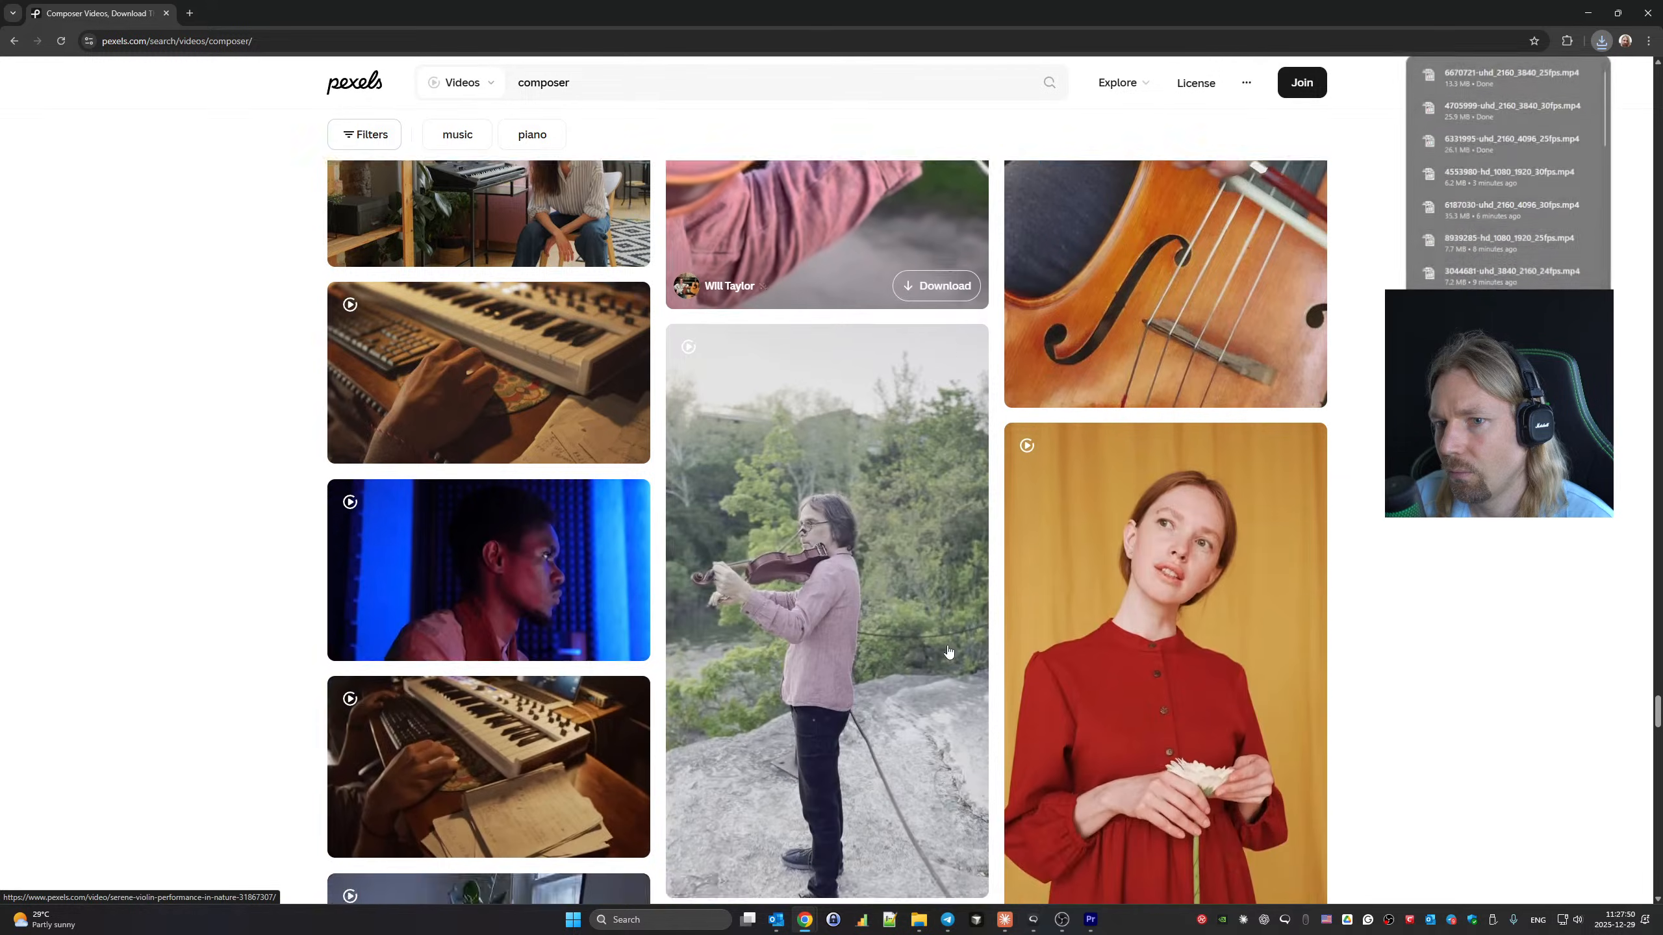
scroll(948, 651, "down", 20)
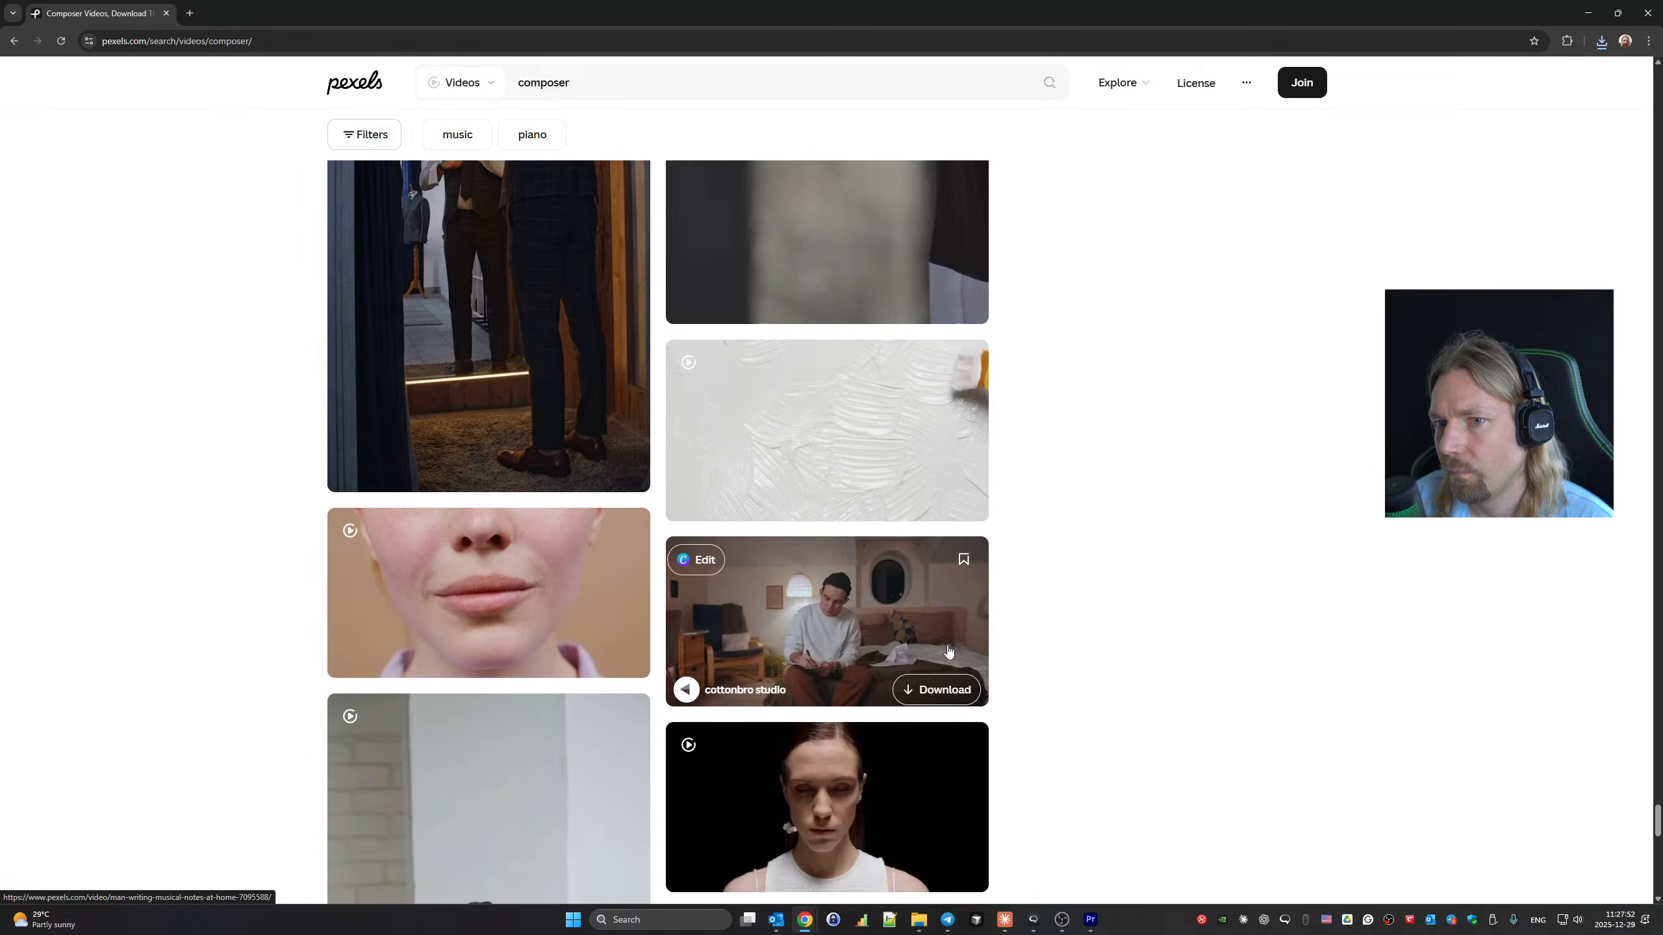
scroll(1002, 635, "down", 15)
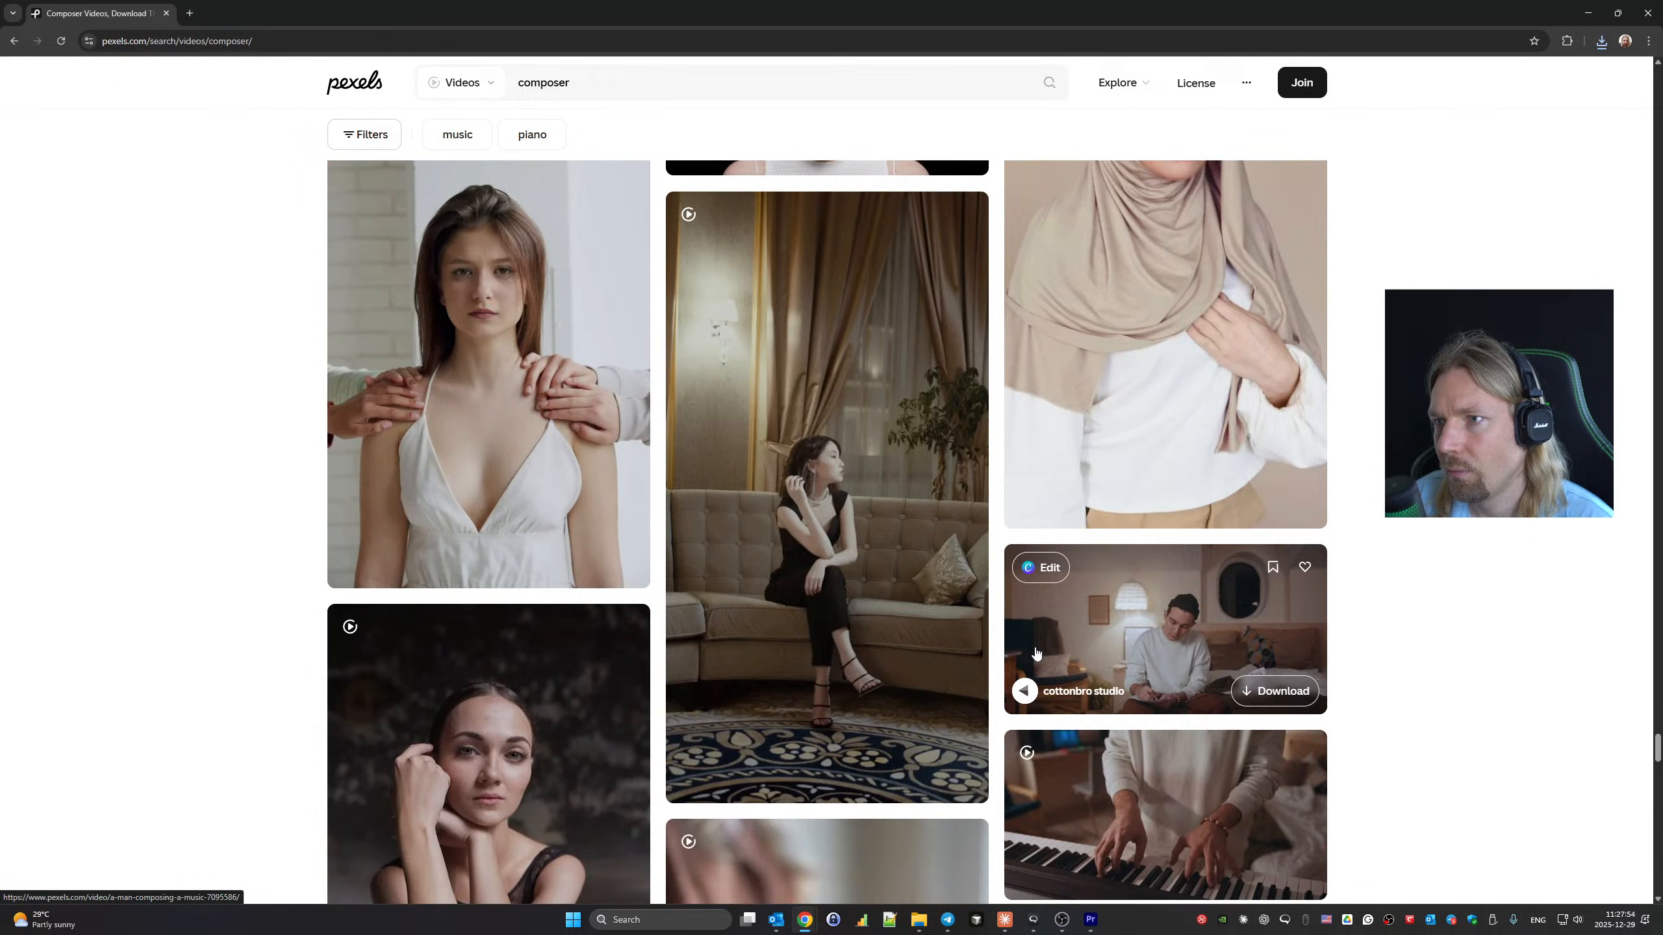
scroll(1035, 653, "down", 4)
Place the downloaded sheet-music writing clip on V3 in Premiere Pro at 00:00:39:17 and cut its end at the next talking-head cut.
key("alt+Tab")
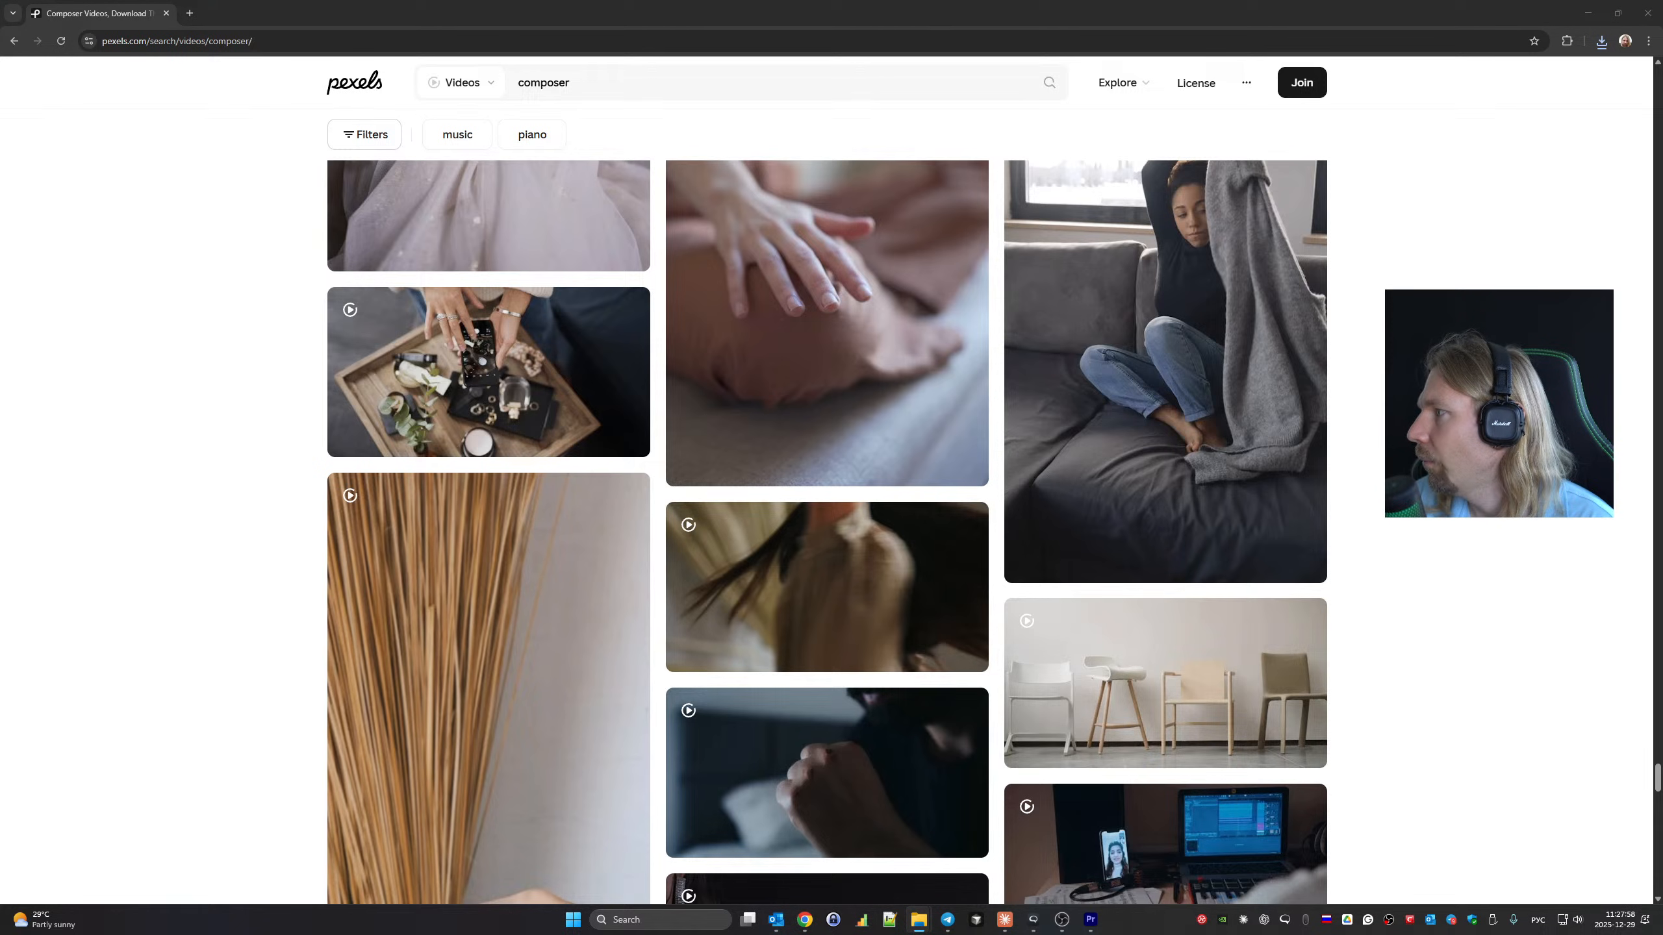
key("alt+Tab")
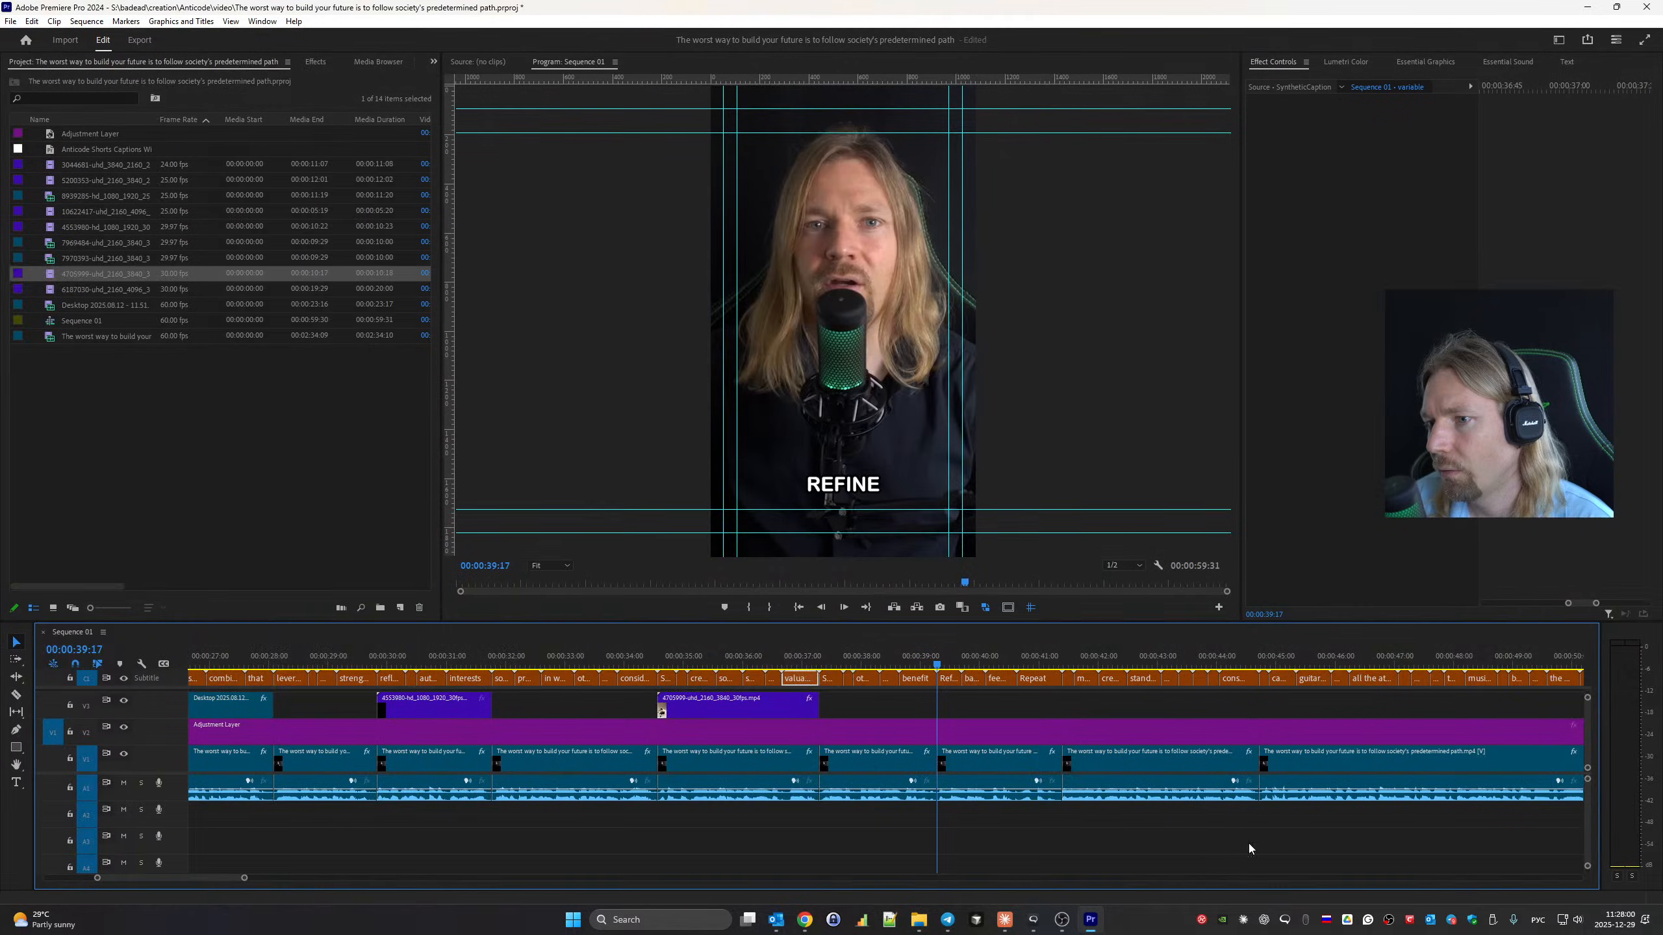
left_click_drag(1313, 637, 941, 704)
key("space")
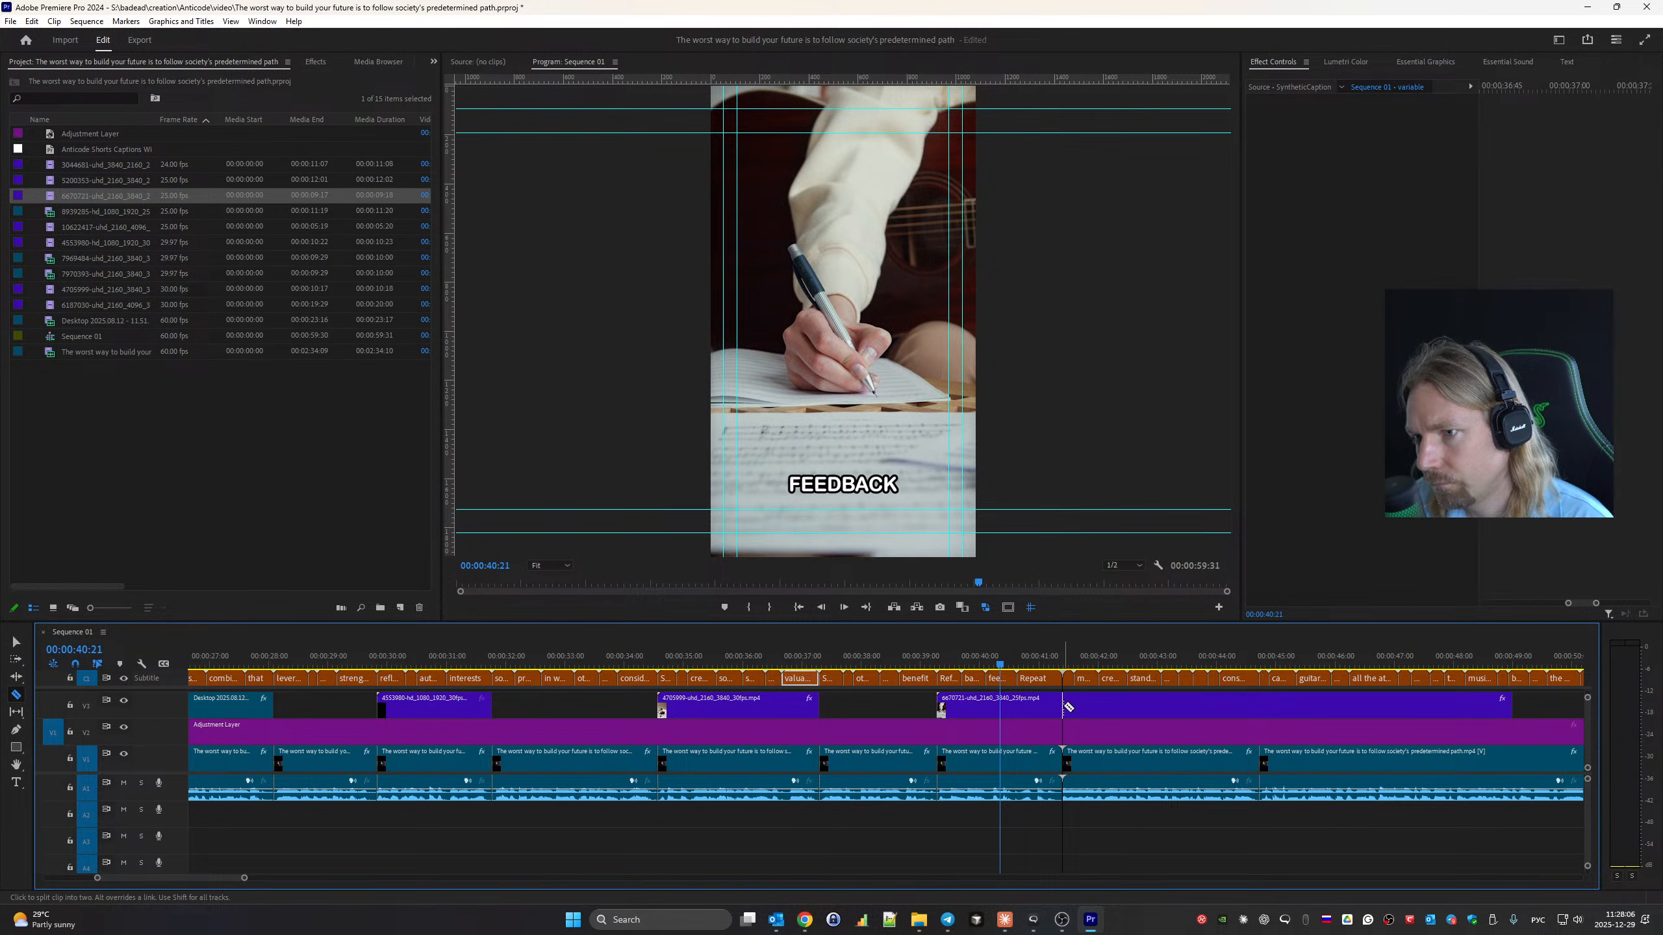
left_click(1102, 710)
key("Delete")
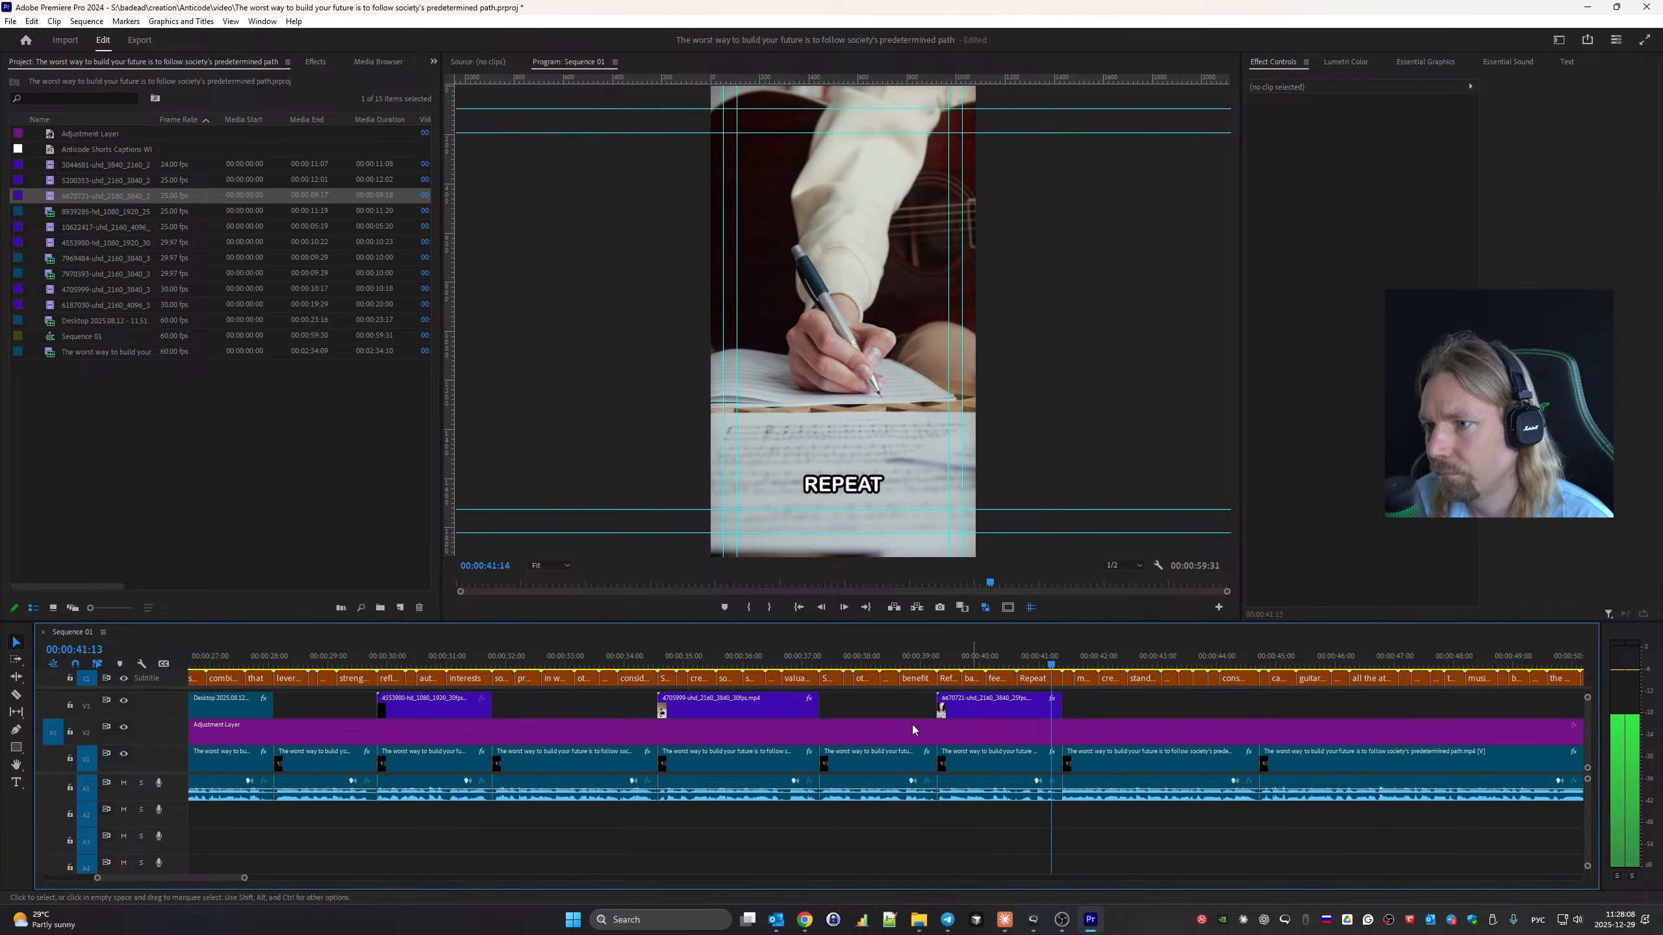
Correct the caption that follows "mediocre" so that it reads "creators".
scroll(901, 730, "down", 3)
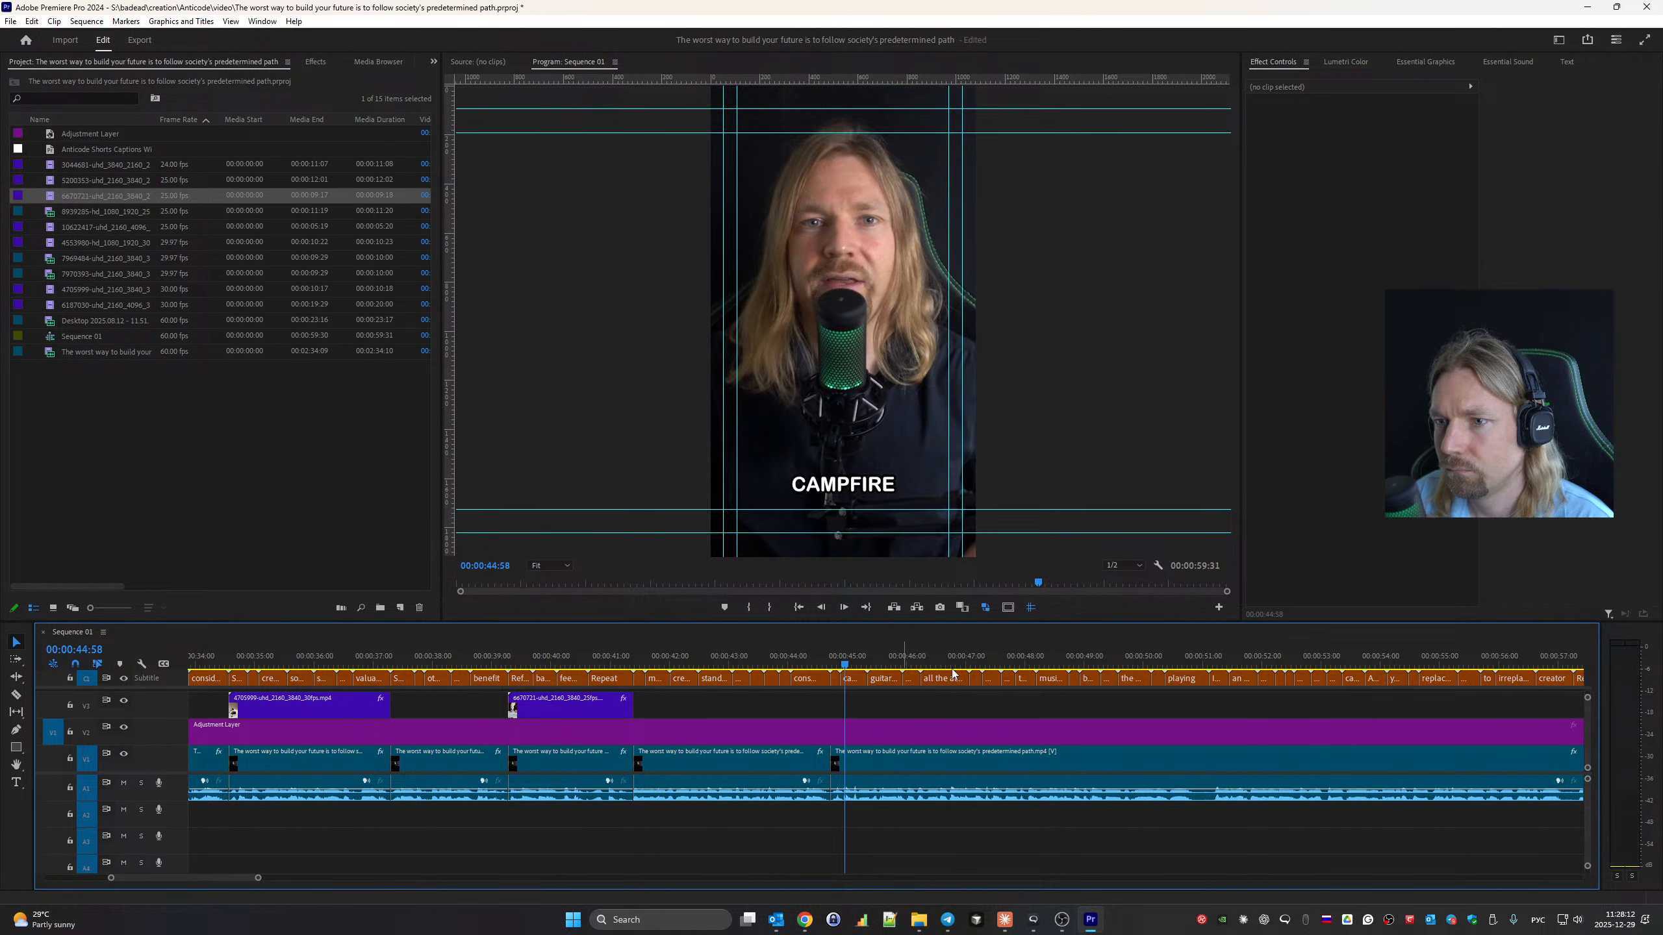
left_click_drag(786, 664, 705, 666)
key("alt+Tab")
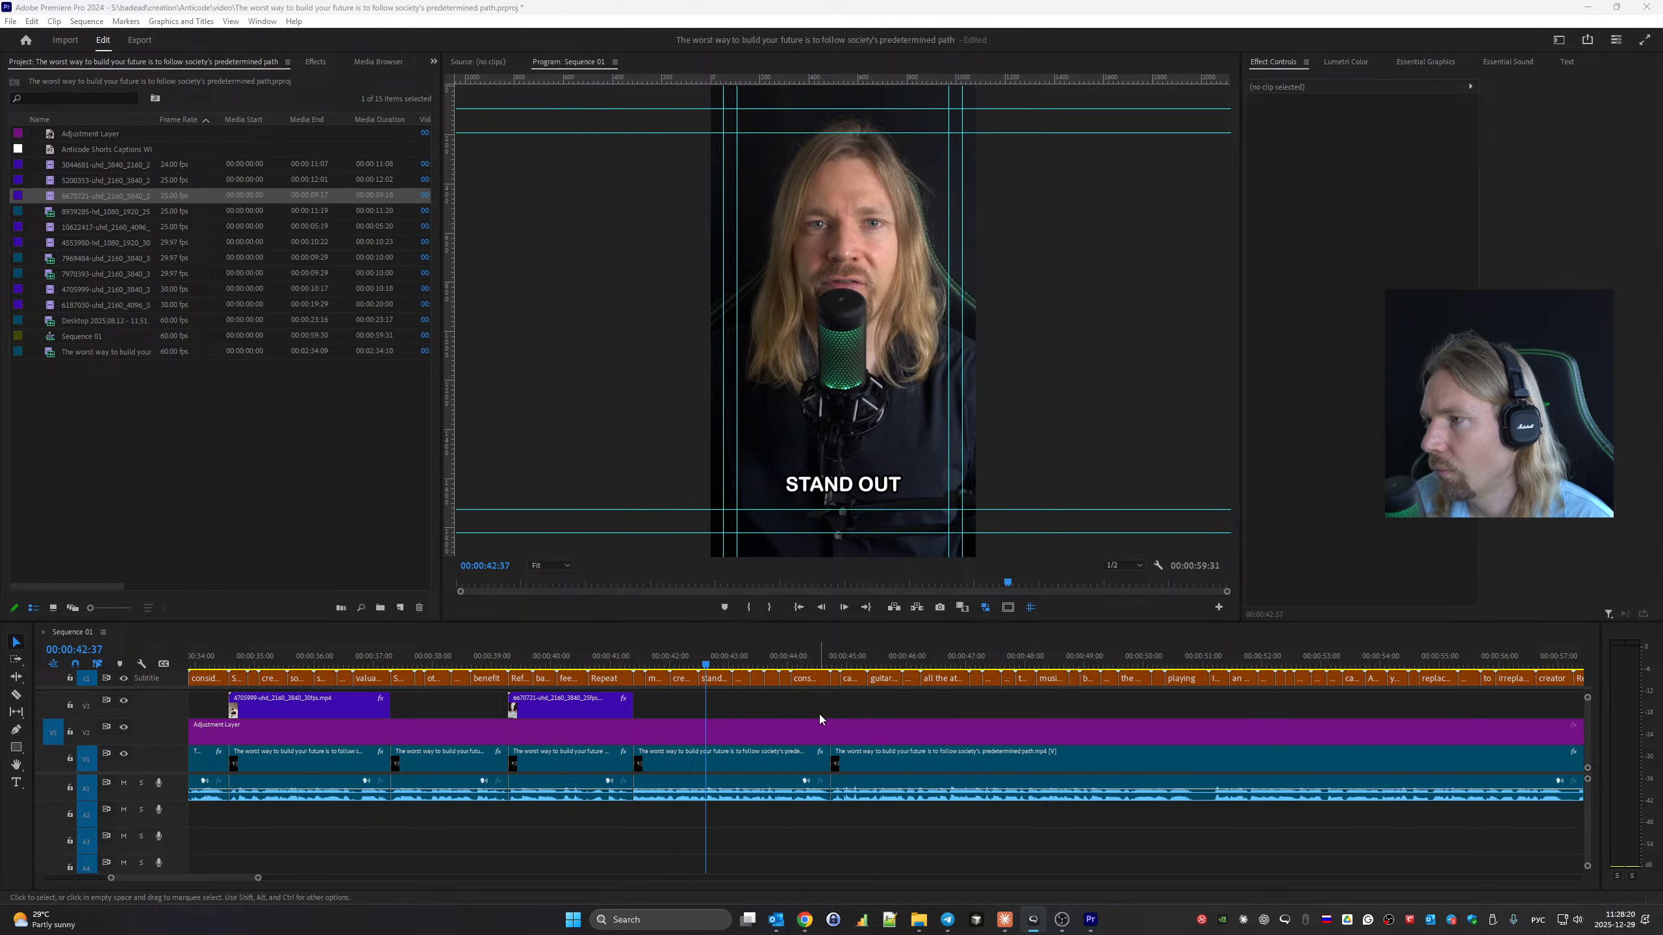
left_click(681, 662)
key("space")
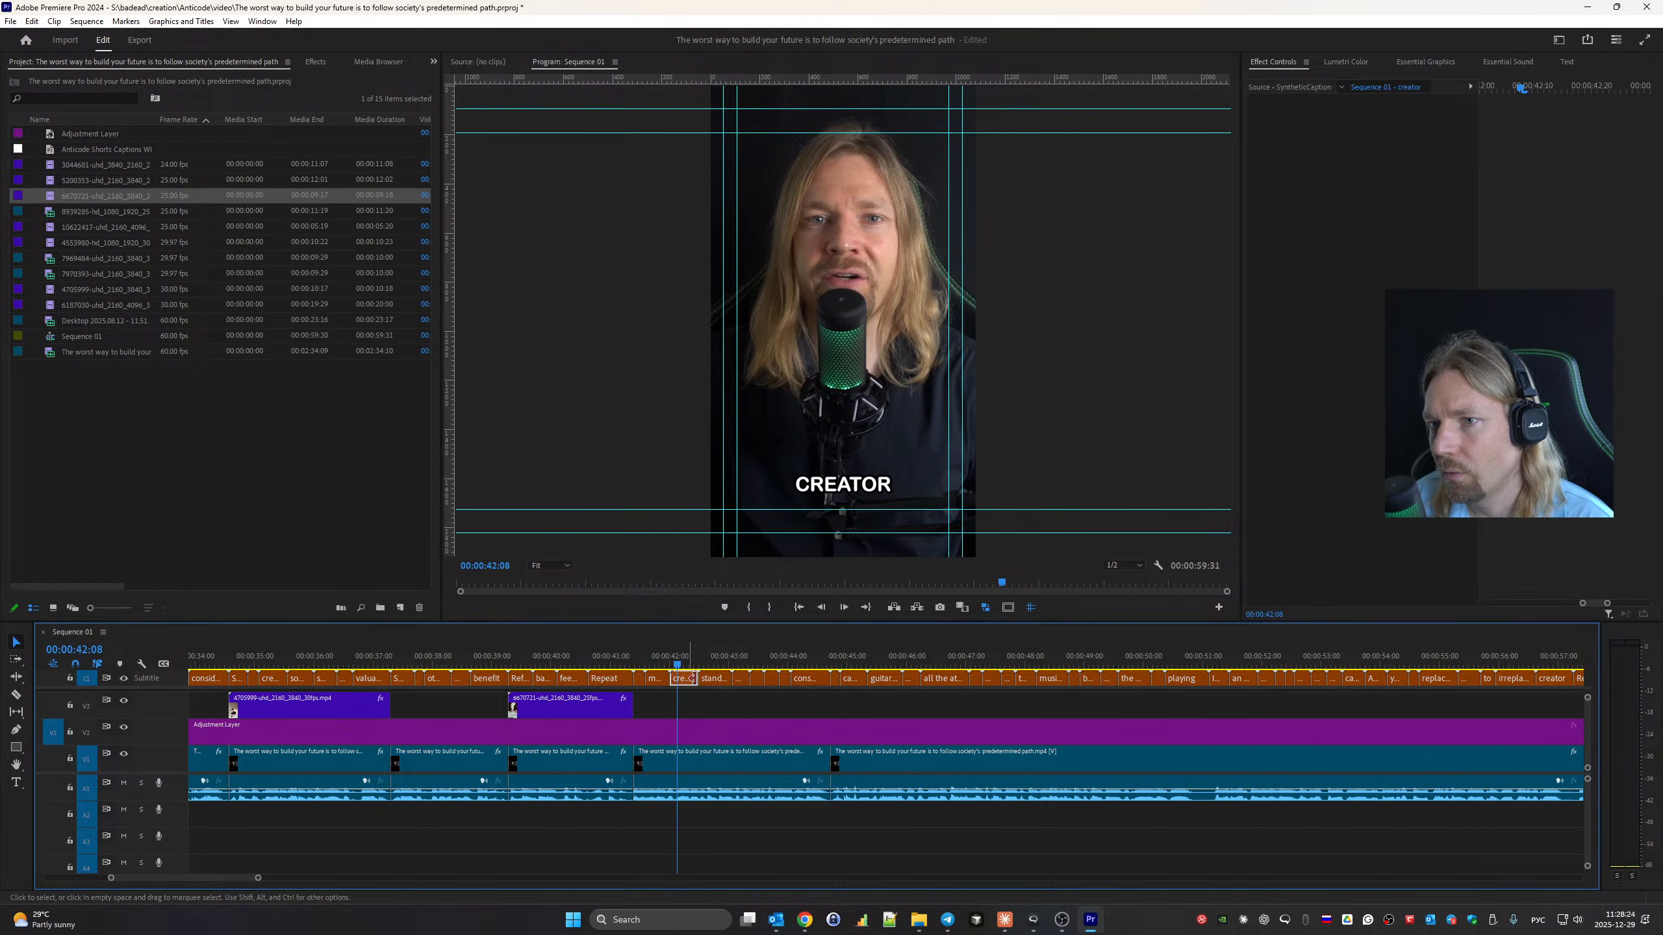
left_click(1564, 61)
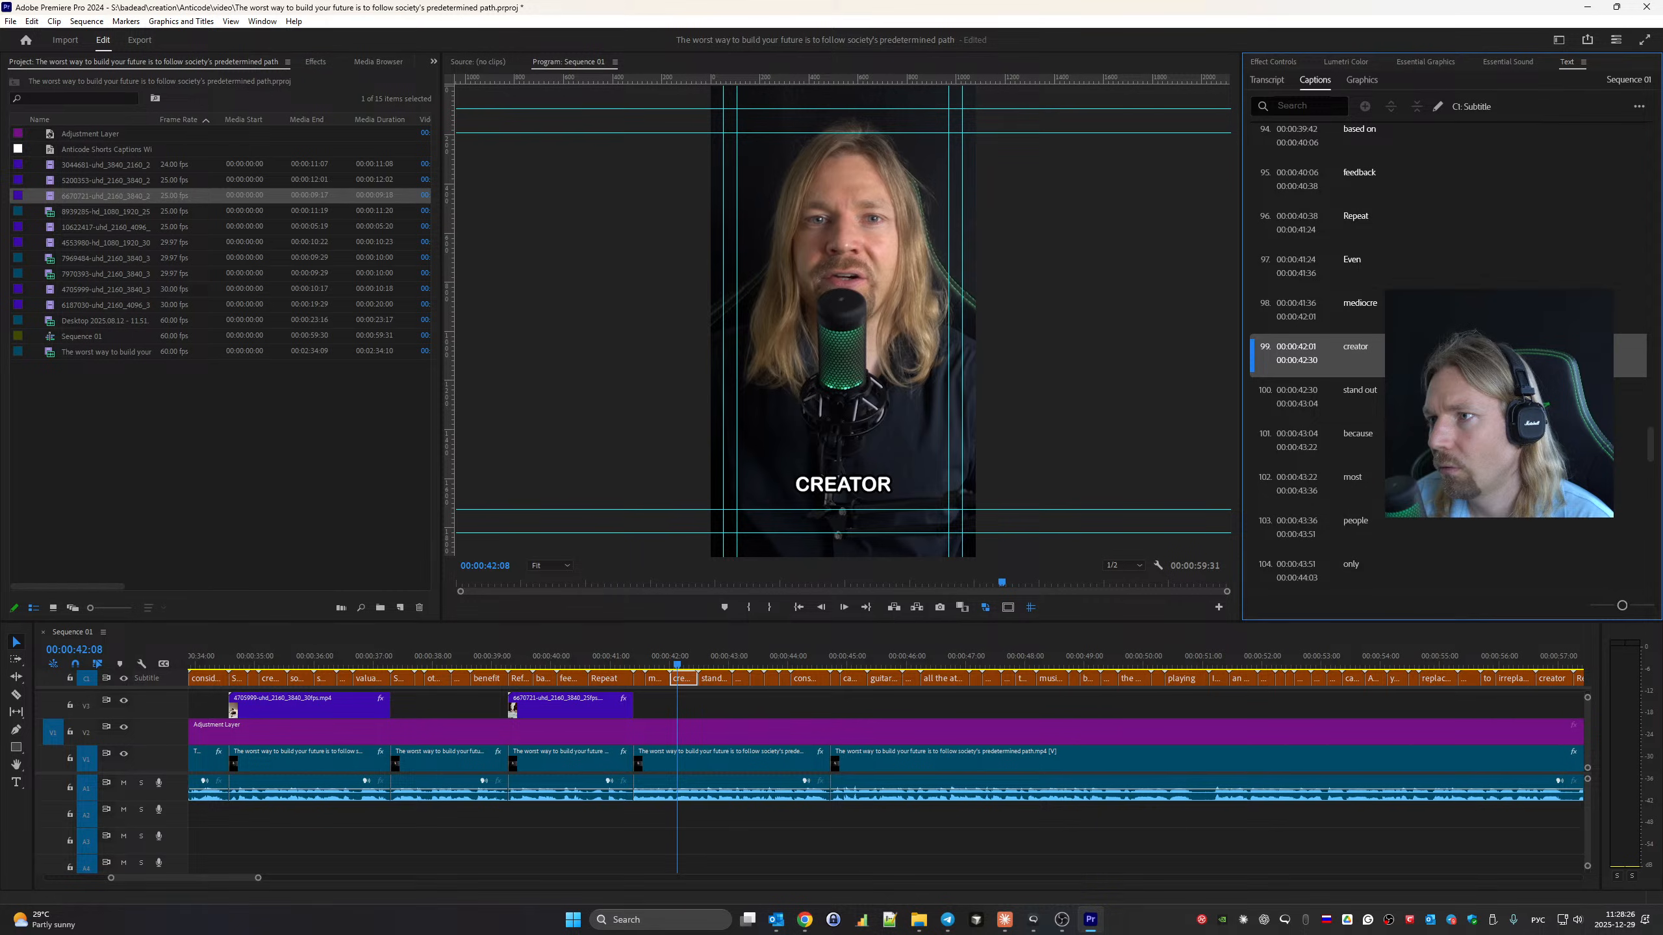
double_click(1366, 349)
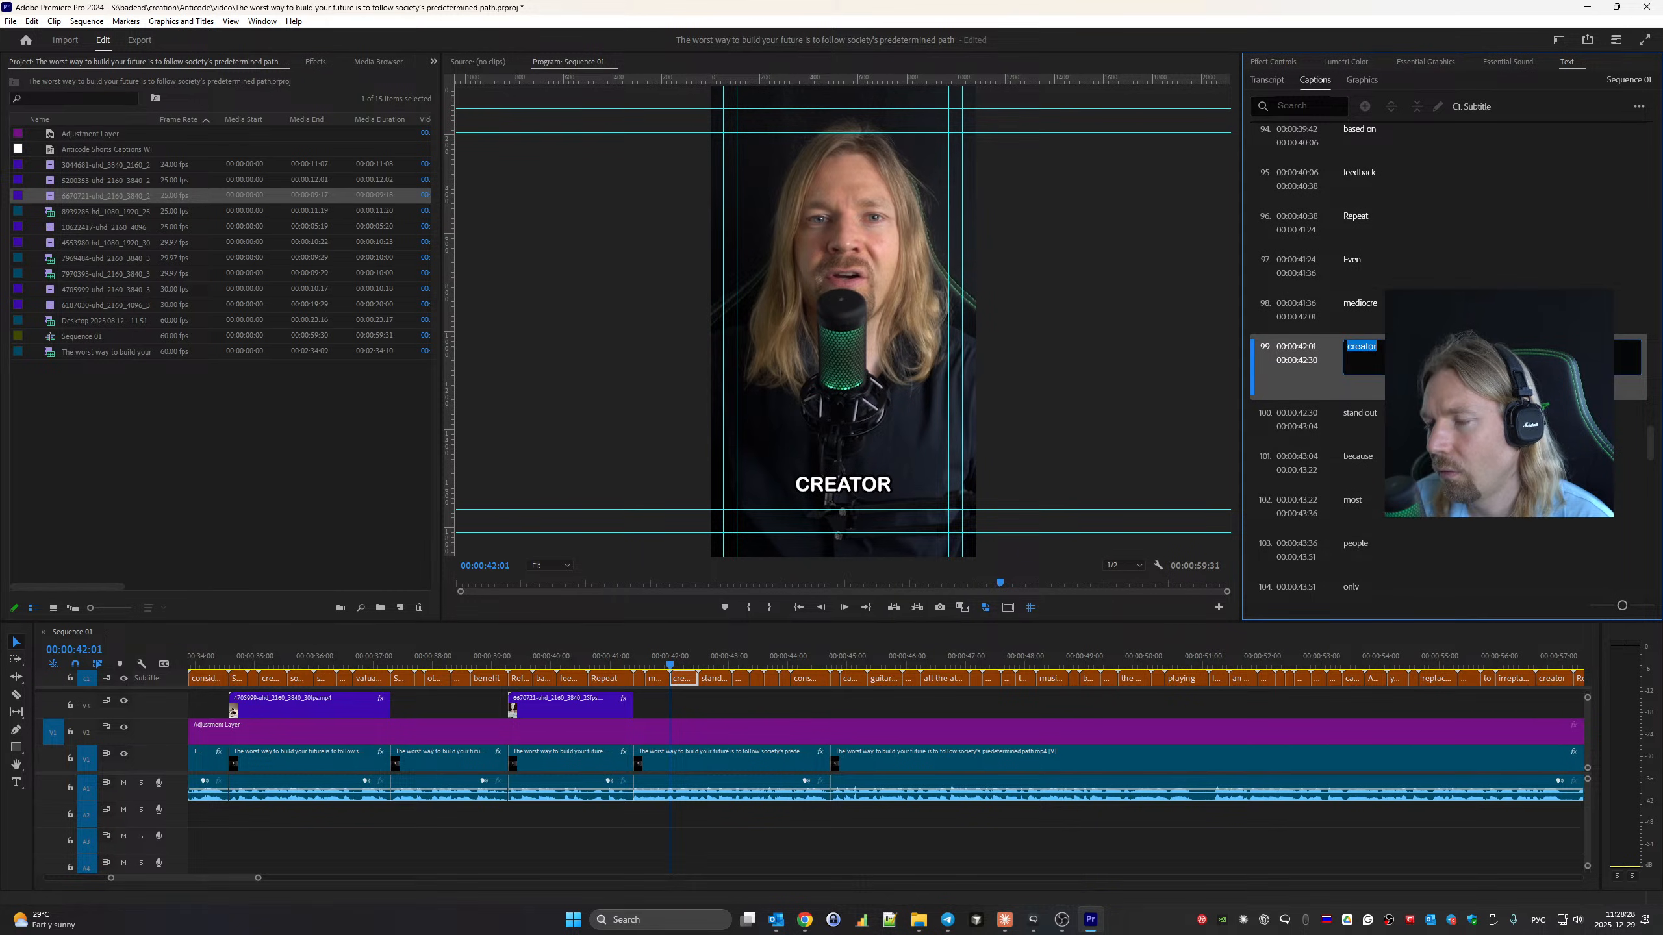
left_click(1395, 309)
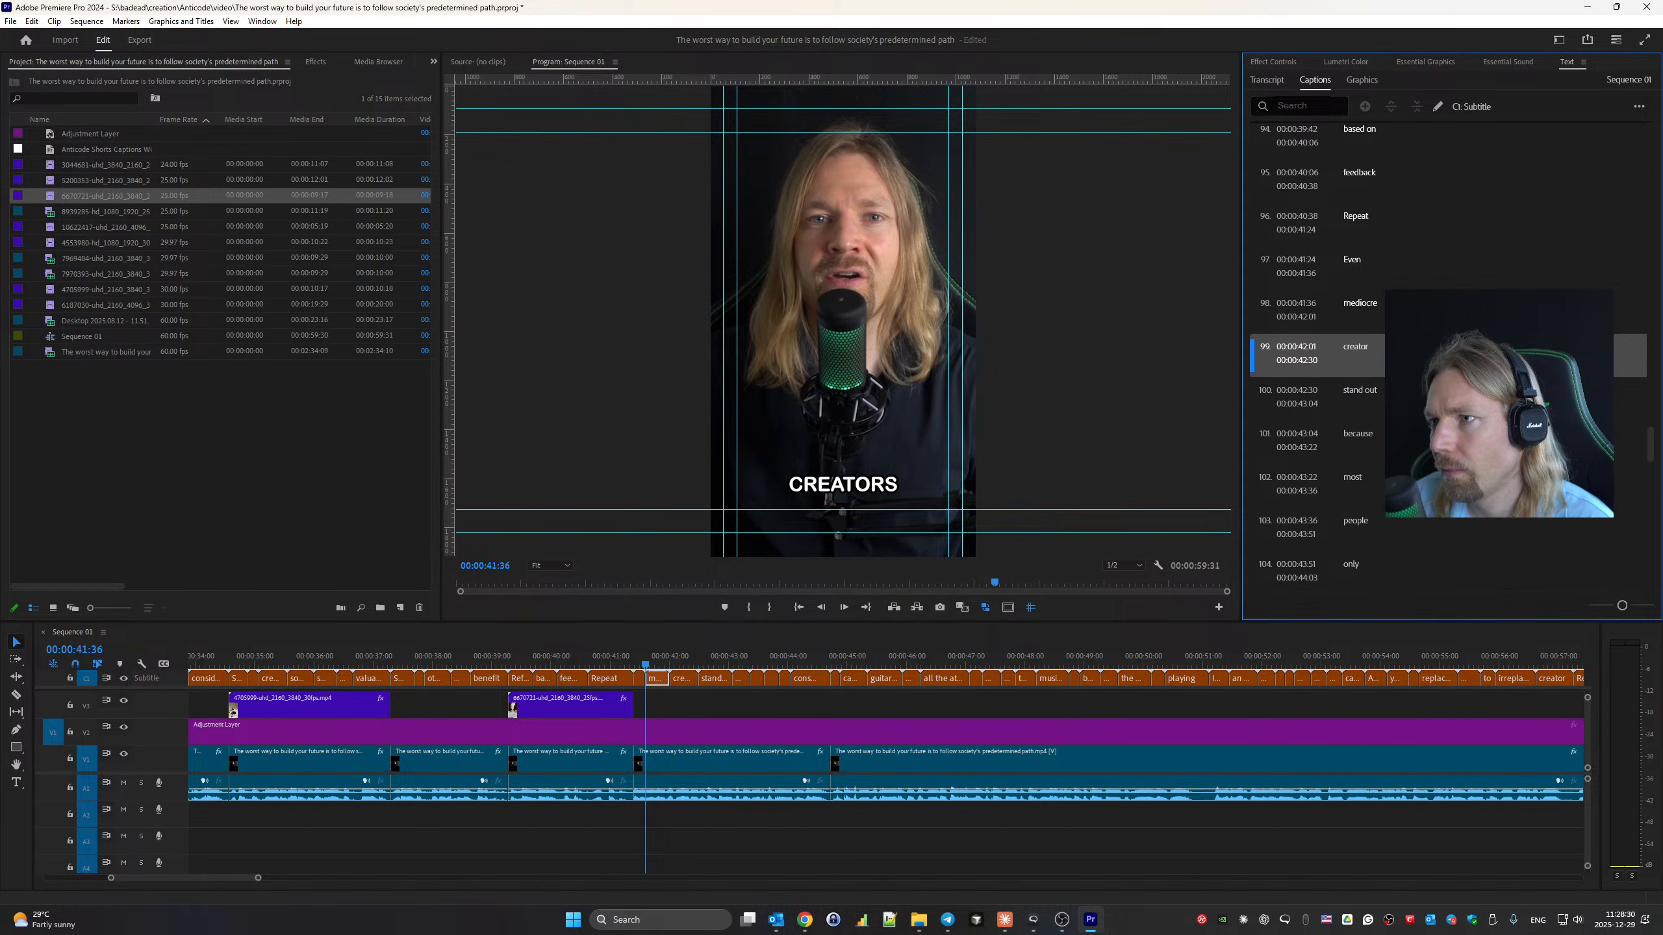
Put the playhead on the talking-head cut at "The", 00:00:44:43, and search Pexels videos for "campfire".
key("space")
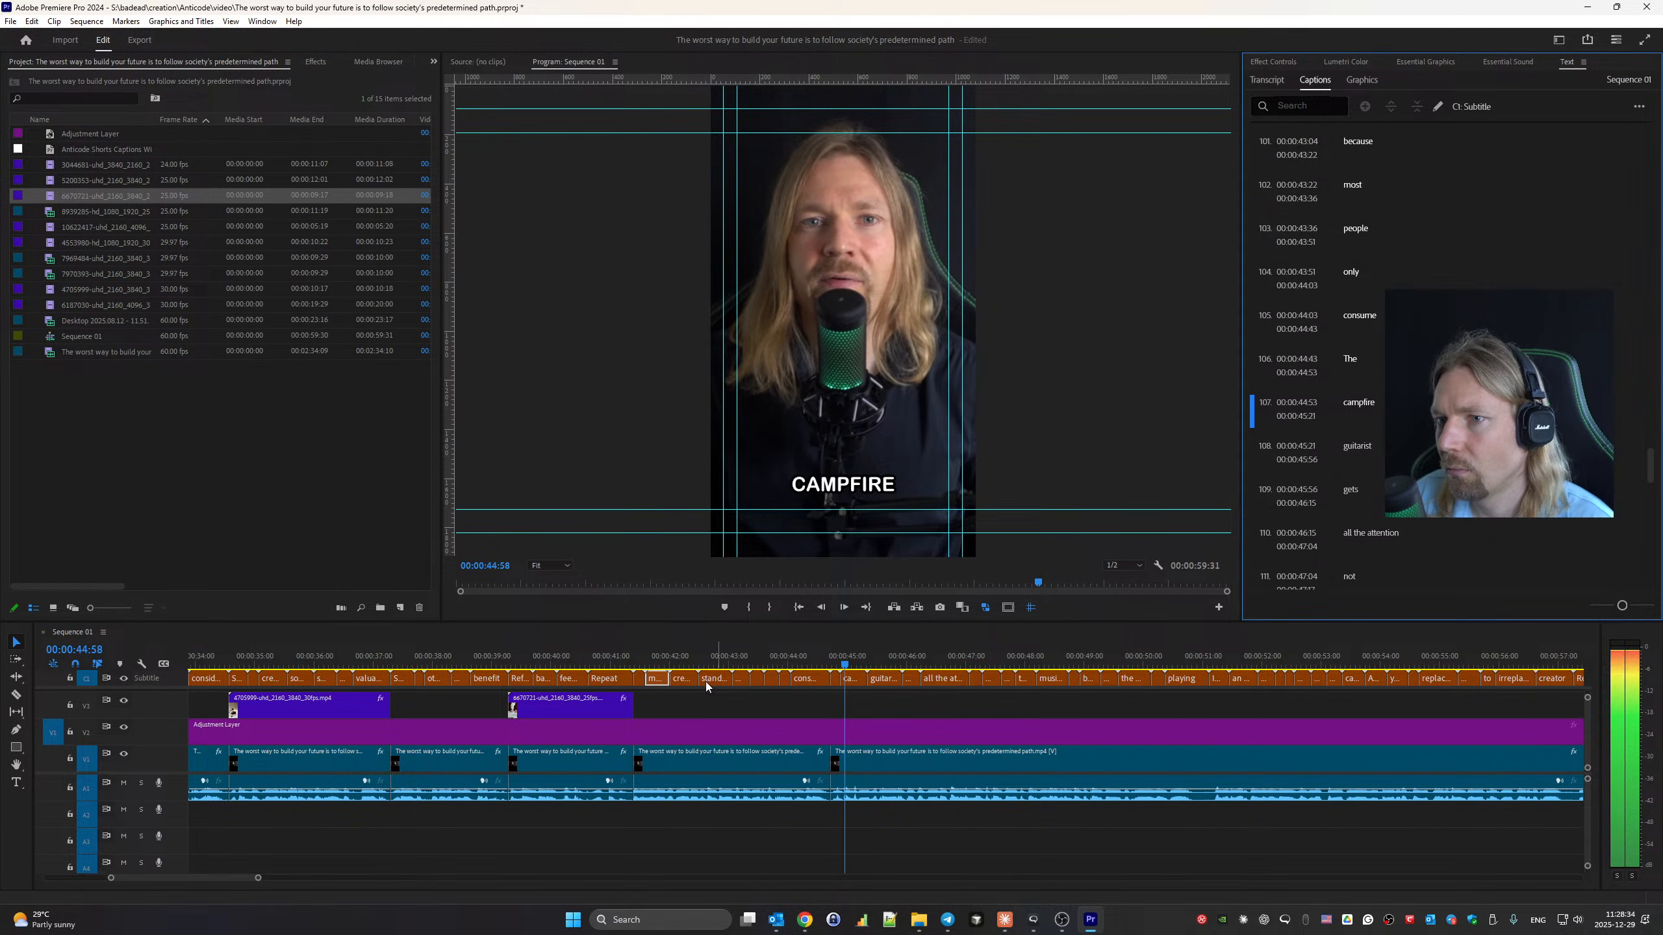
left_click(862, 661)
key("Up")
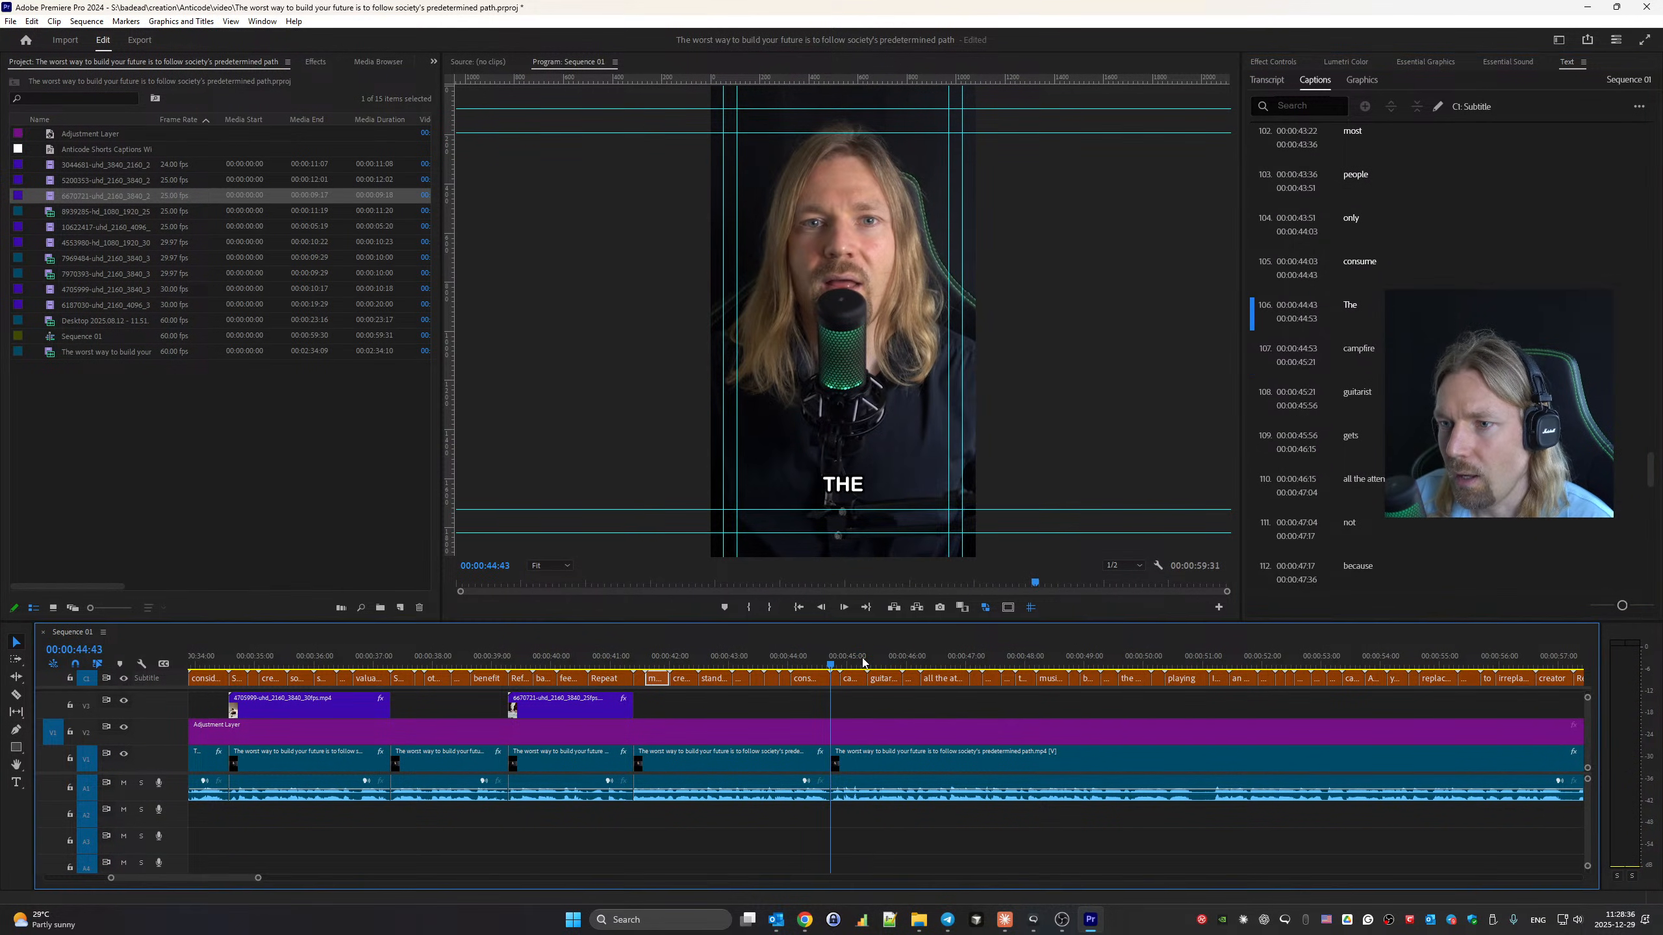
left_click(805, 920)
left_click(886, 852)
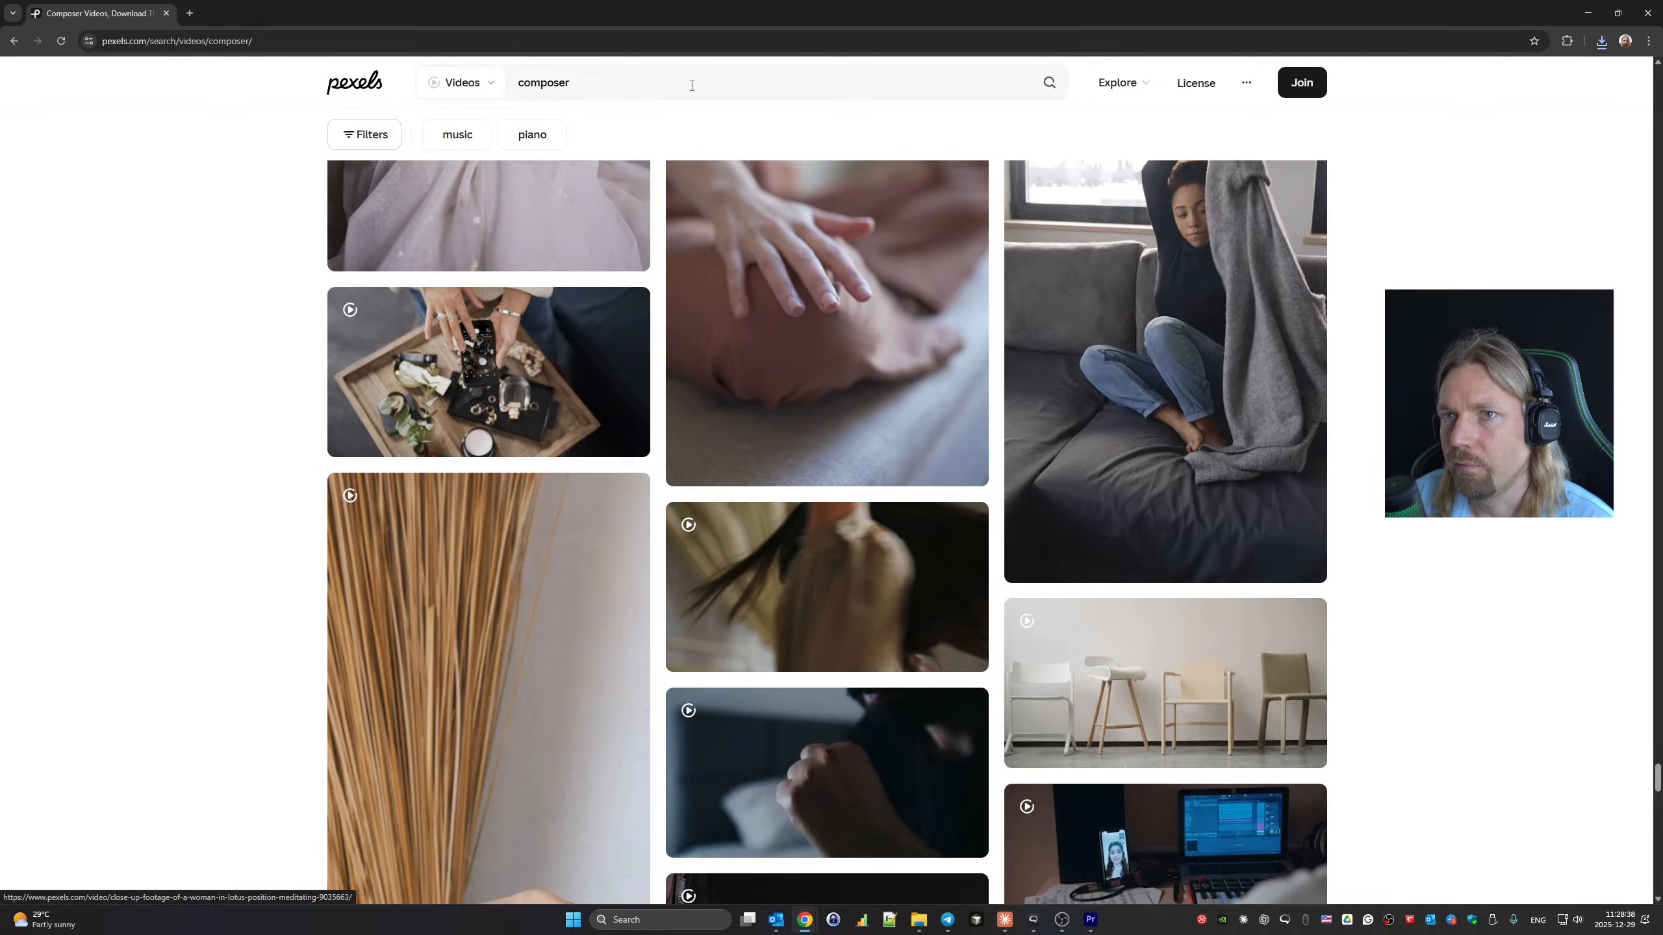
type("ca")
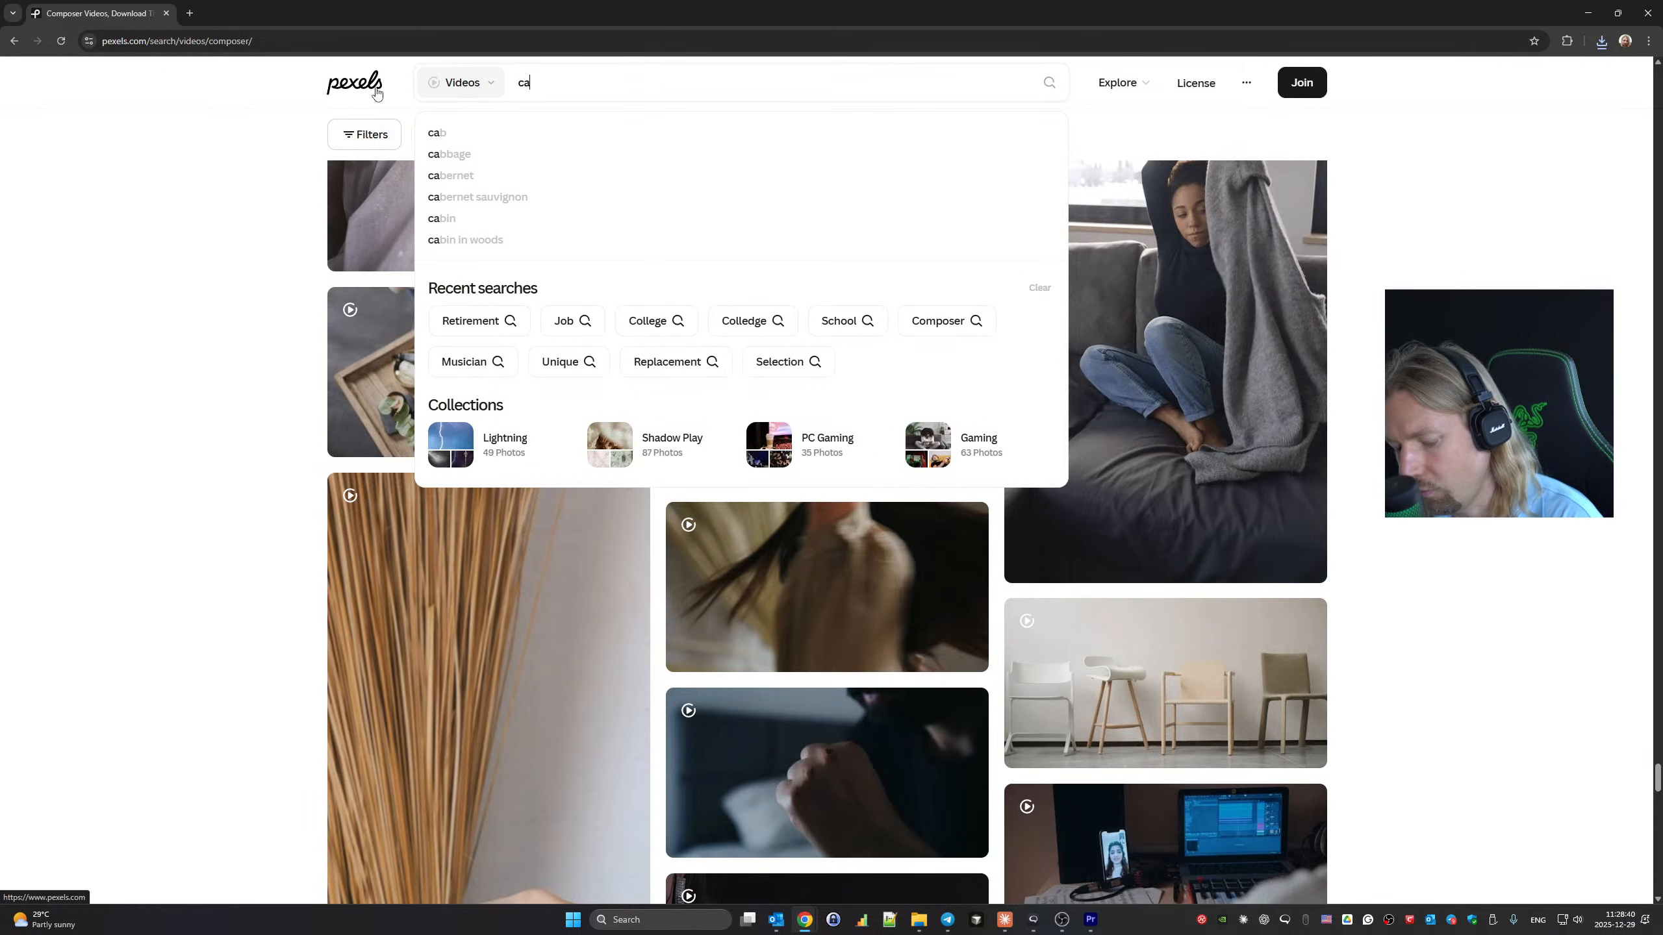
type("mp")
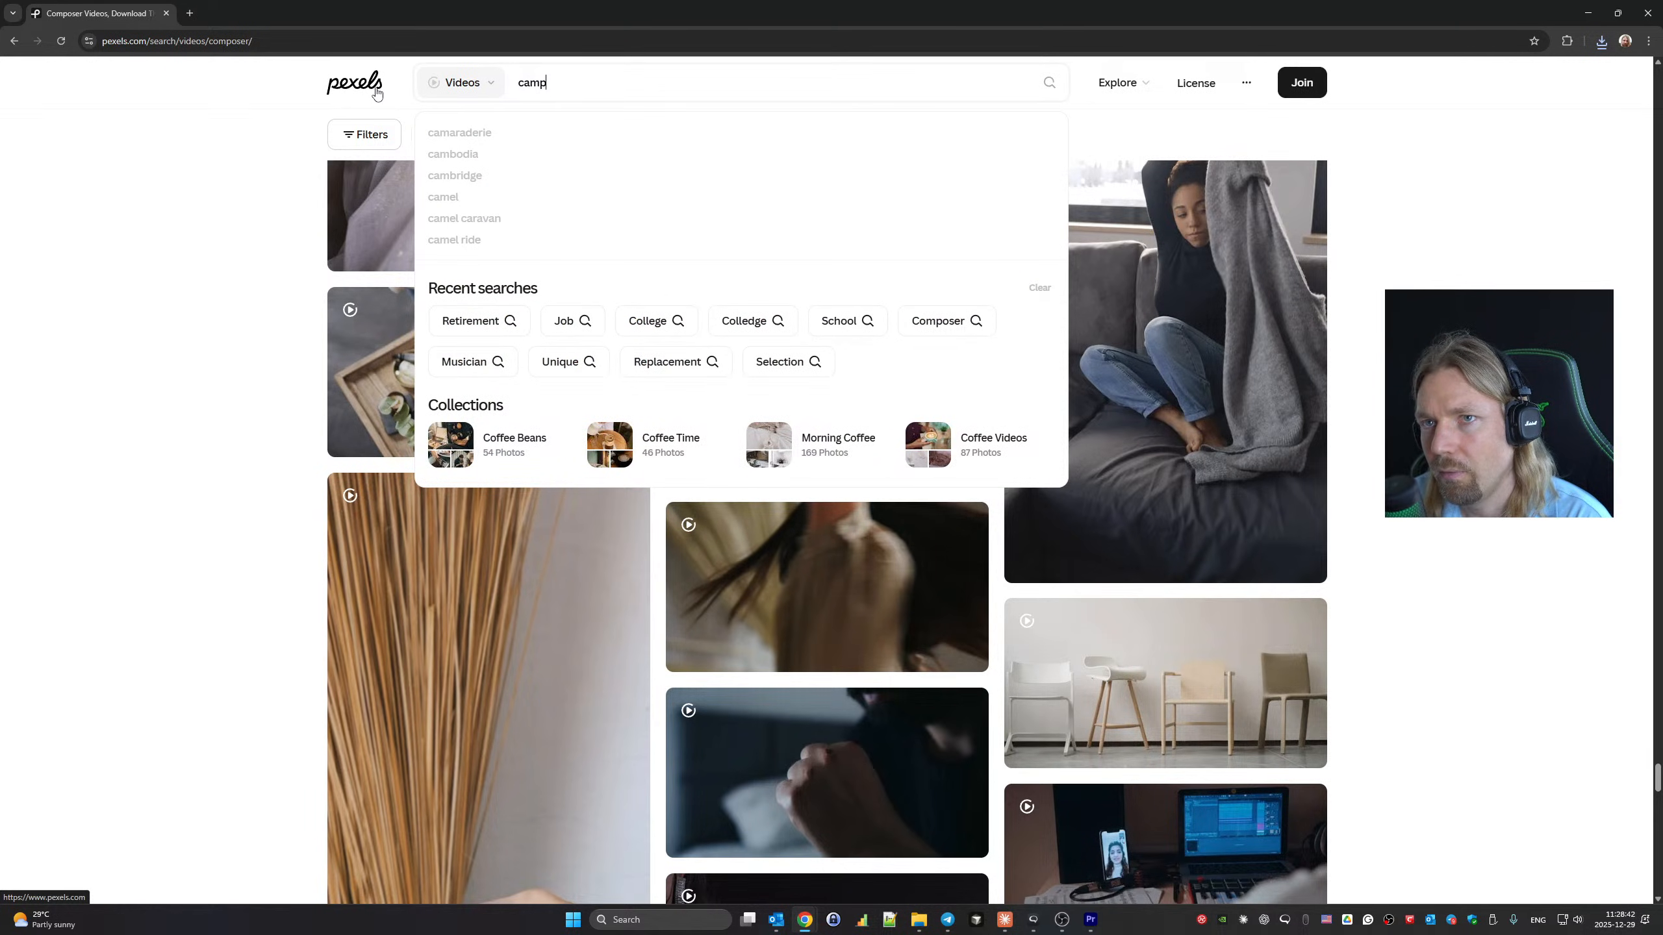
type("fire")
key("Return")
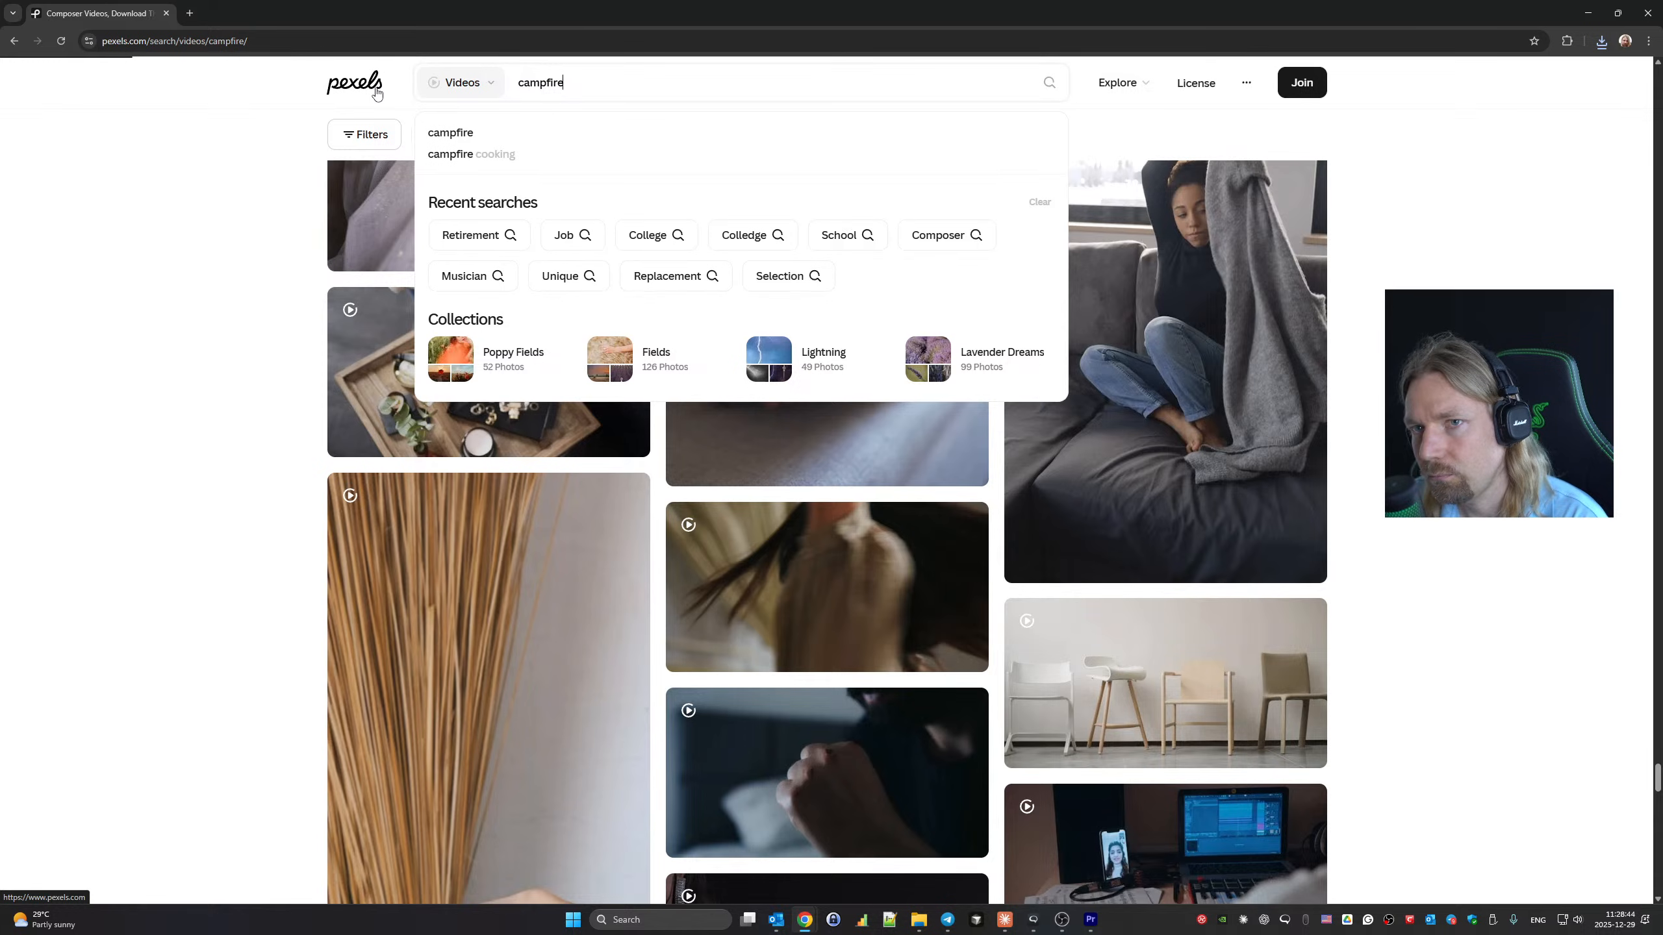
Find and download the horizontal campfire video of friends sitting before a tent and singing to a guitar.
scroll(738, 402, "down", 20)
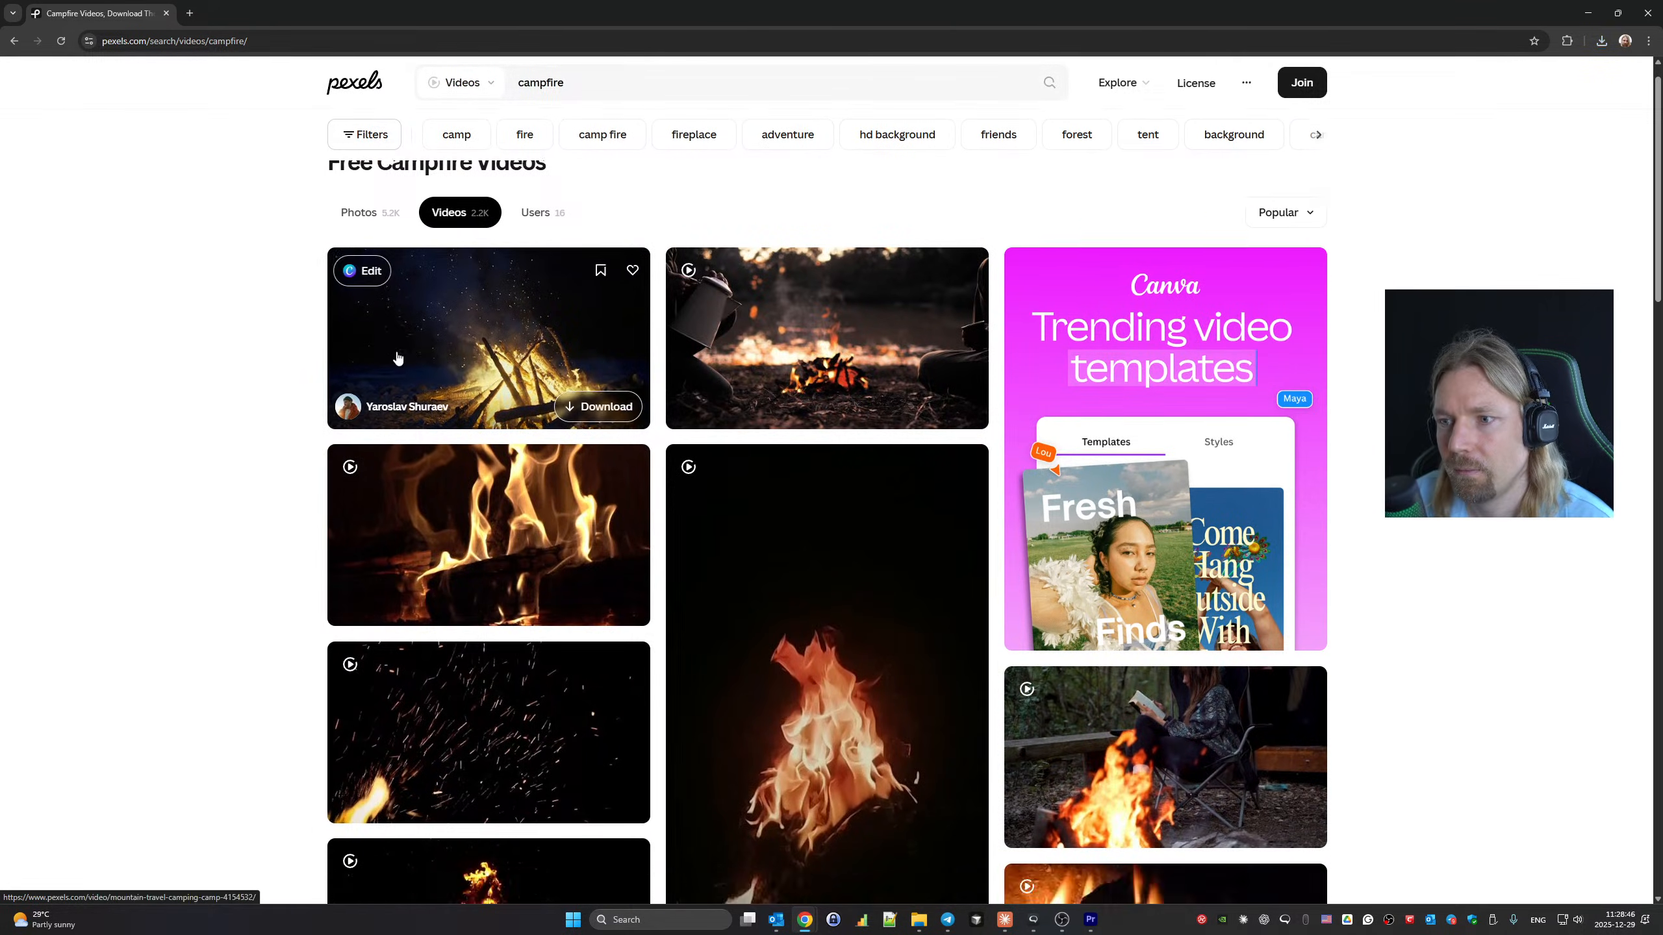
scroll(738, 402, "down", 5)
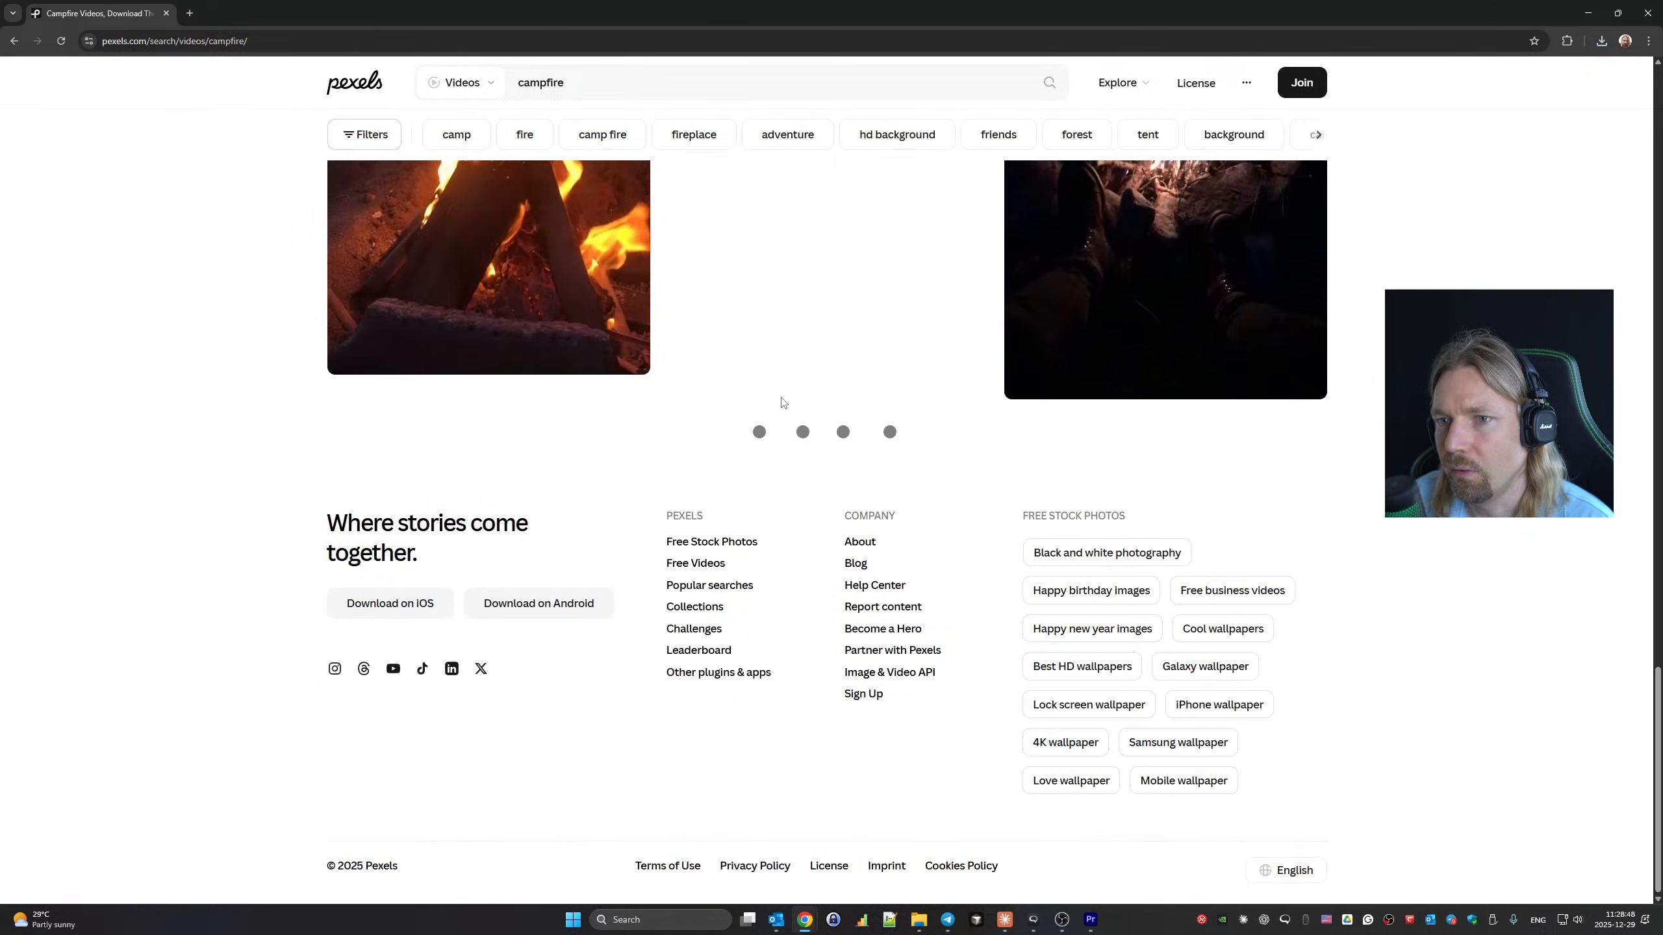
scroll(1127, 418, "up", 3)
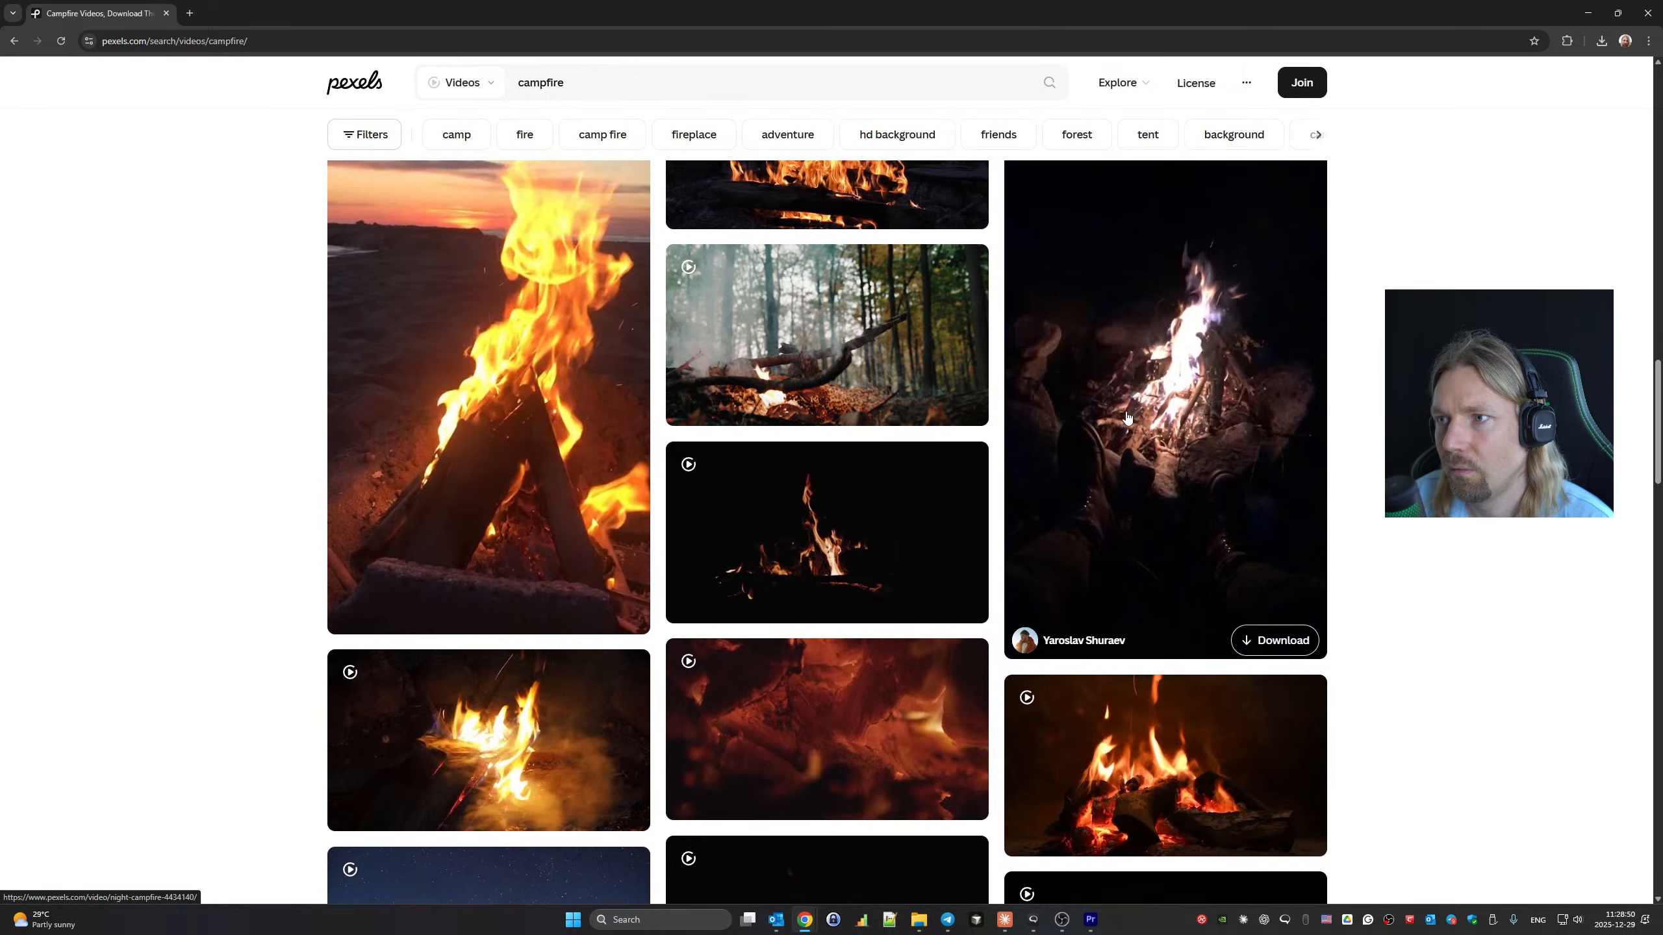
scroll(1137, 419, "down", 10)
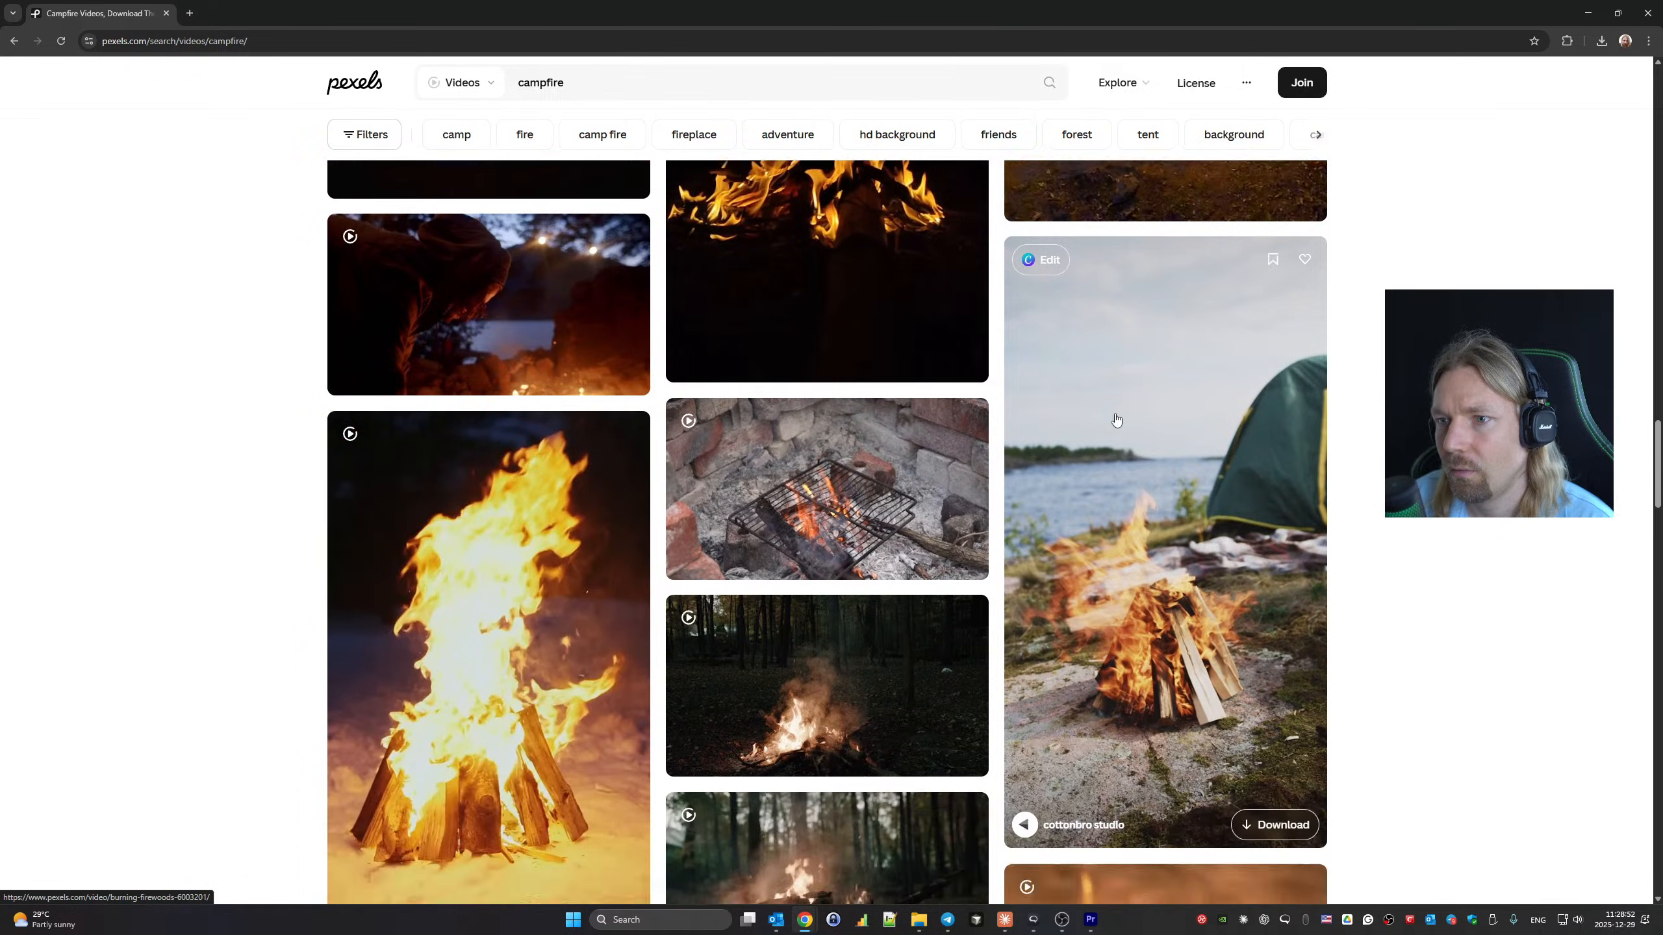
scroll(1116, 419, "down", 20)
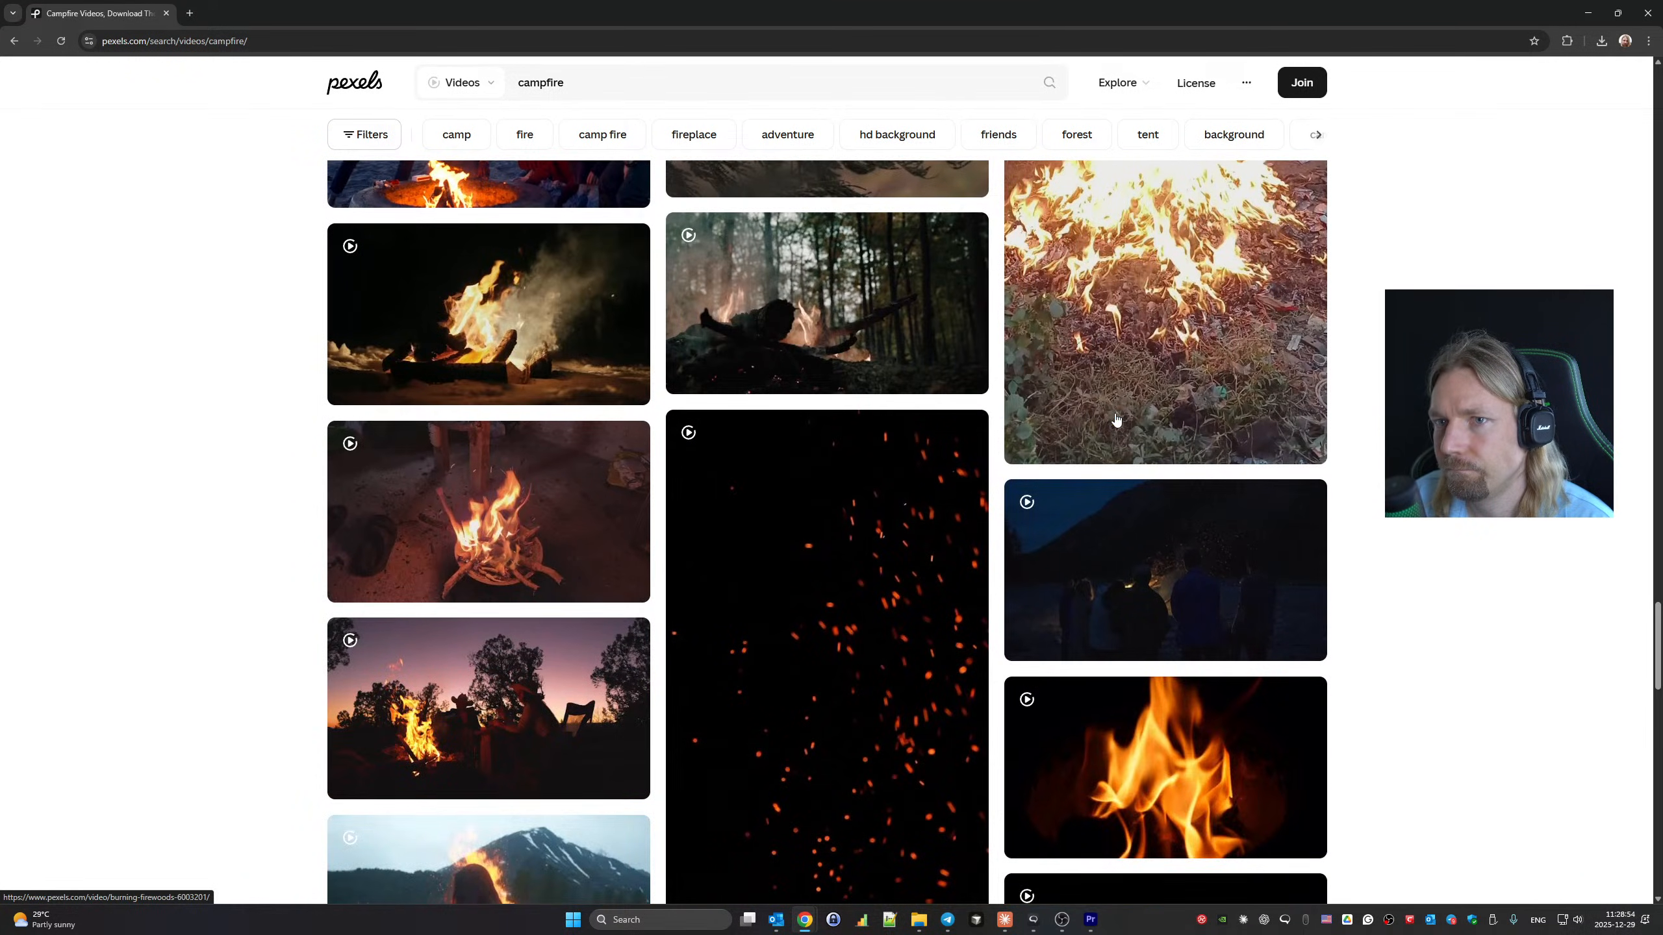
scroll(833, 391, "down", 15)
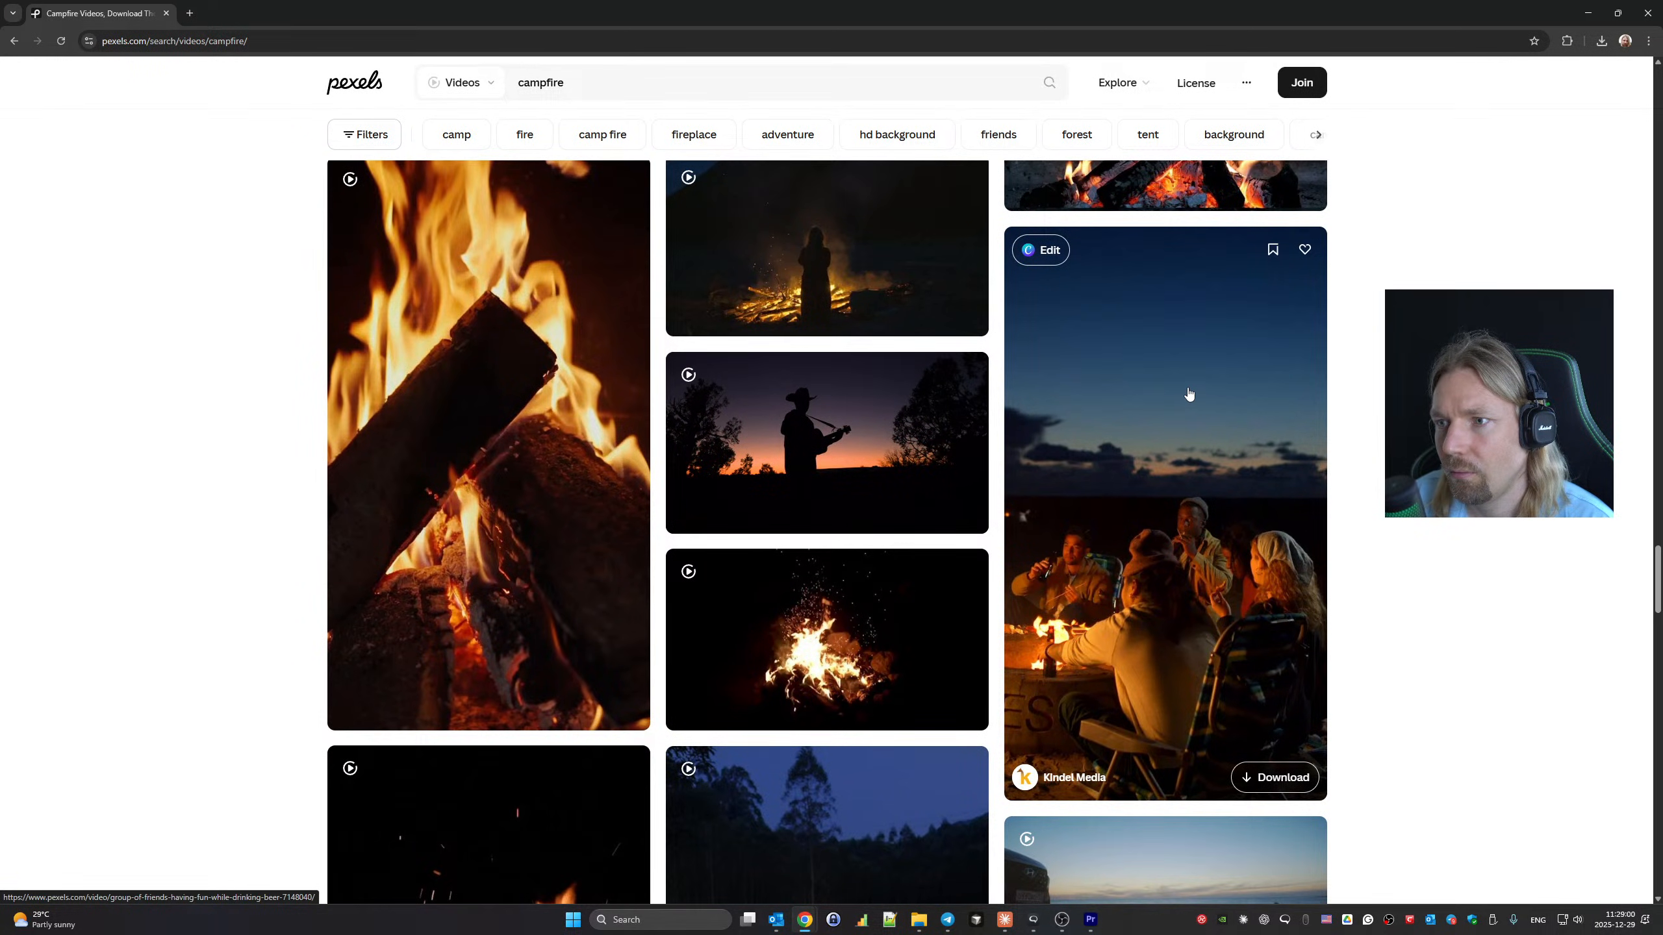
scroll(1189, 393, "down", 10)
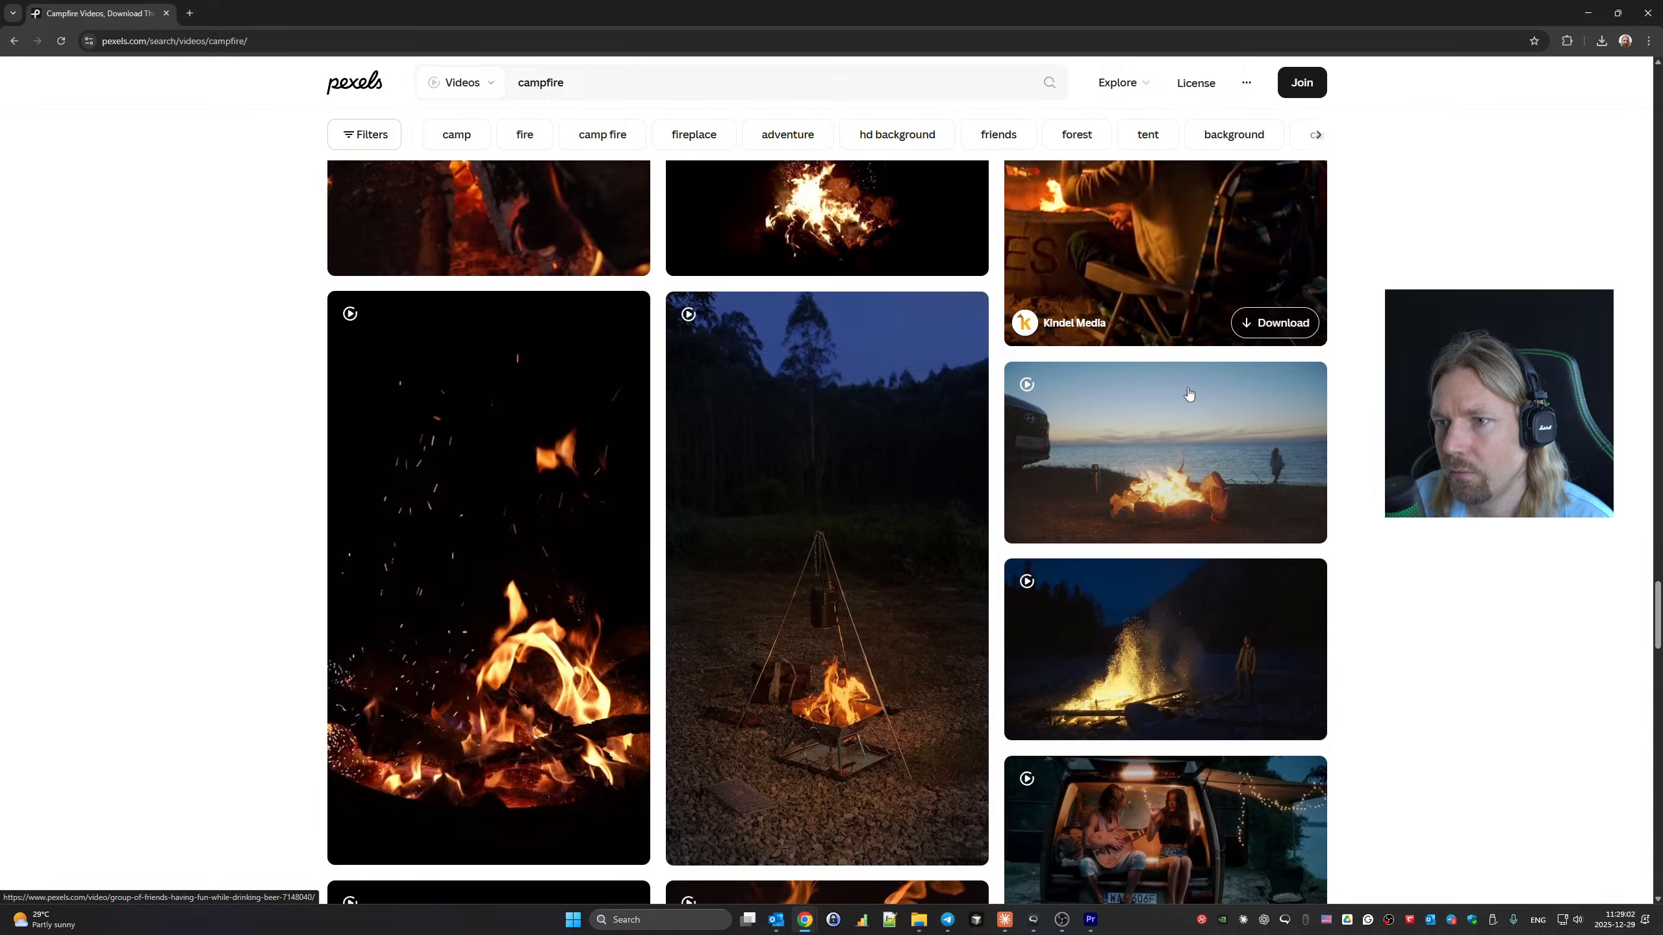
scroll(1189, 393, "down", 8)
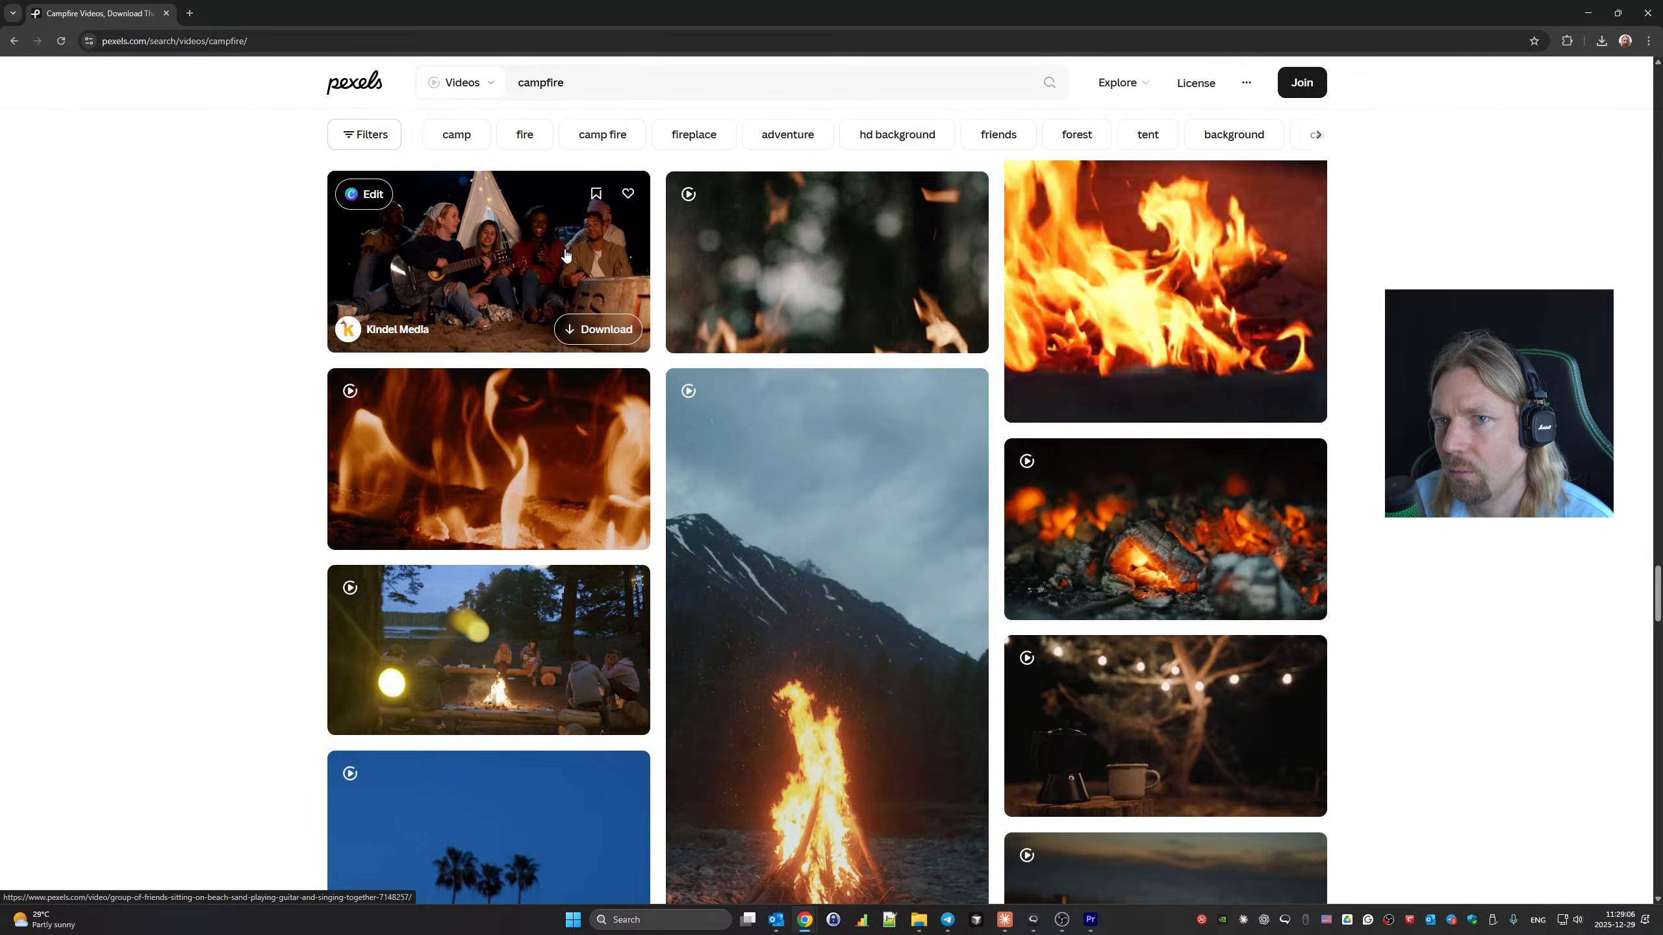
left_click(572, 330)
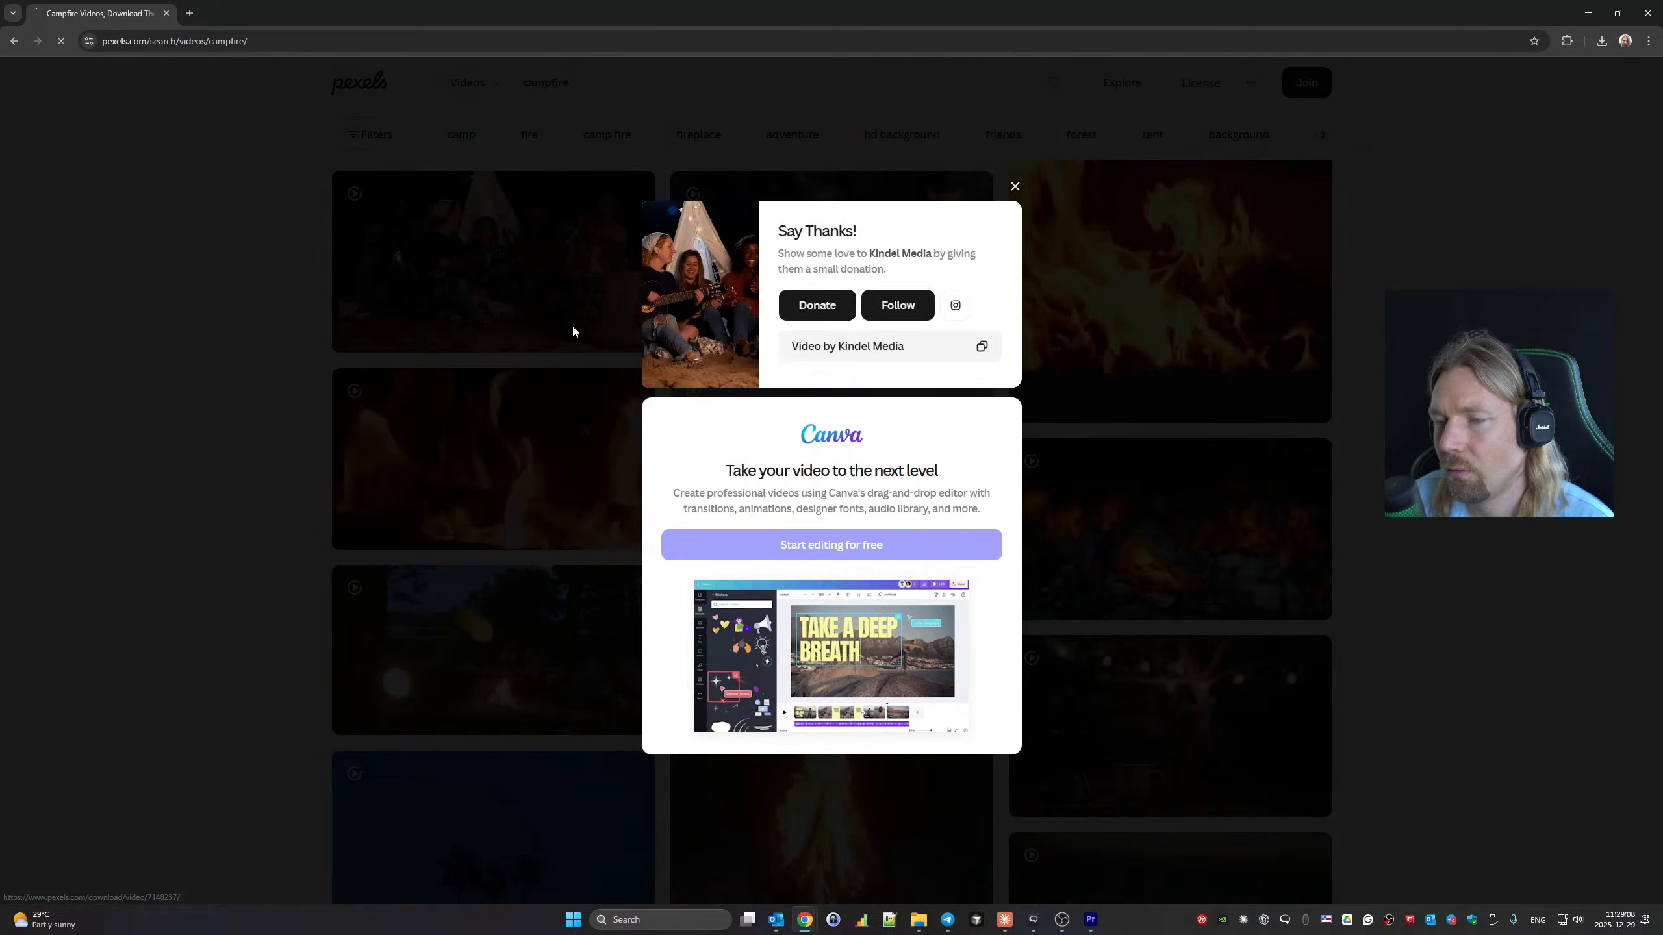
left_click(484, 368)
Look through the campfire results and open the page of the horizontal clip of friends singing to a guitar in a separate tab.
scroll(772, 429, "down", 6)
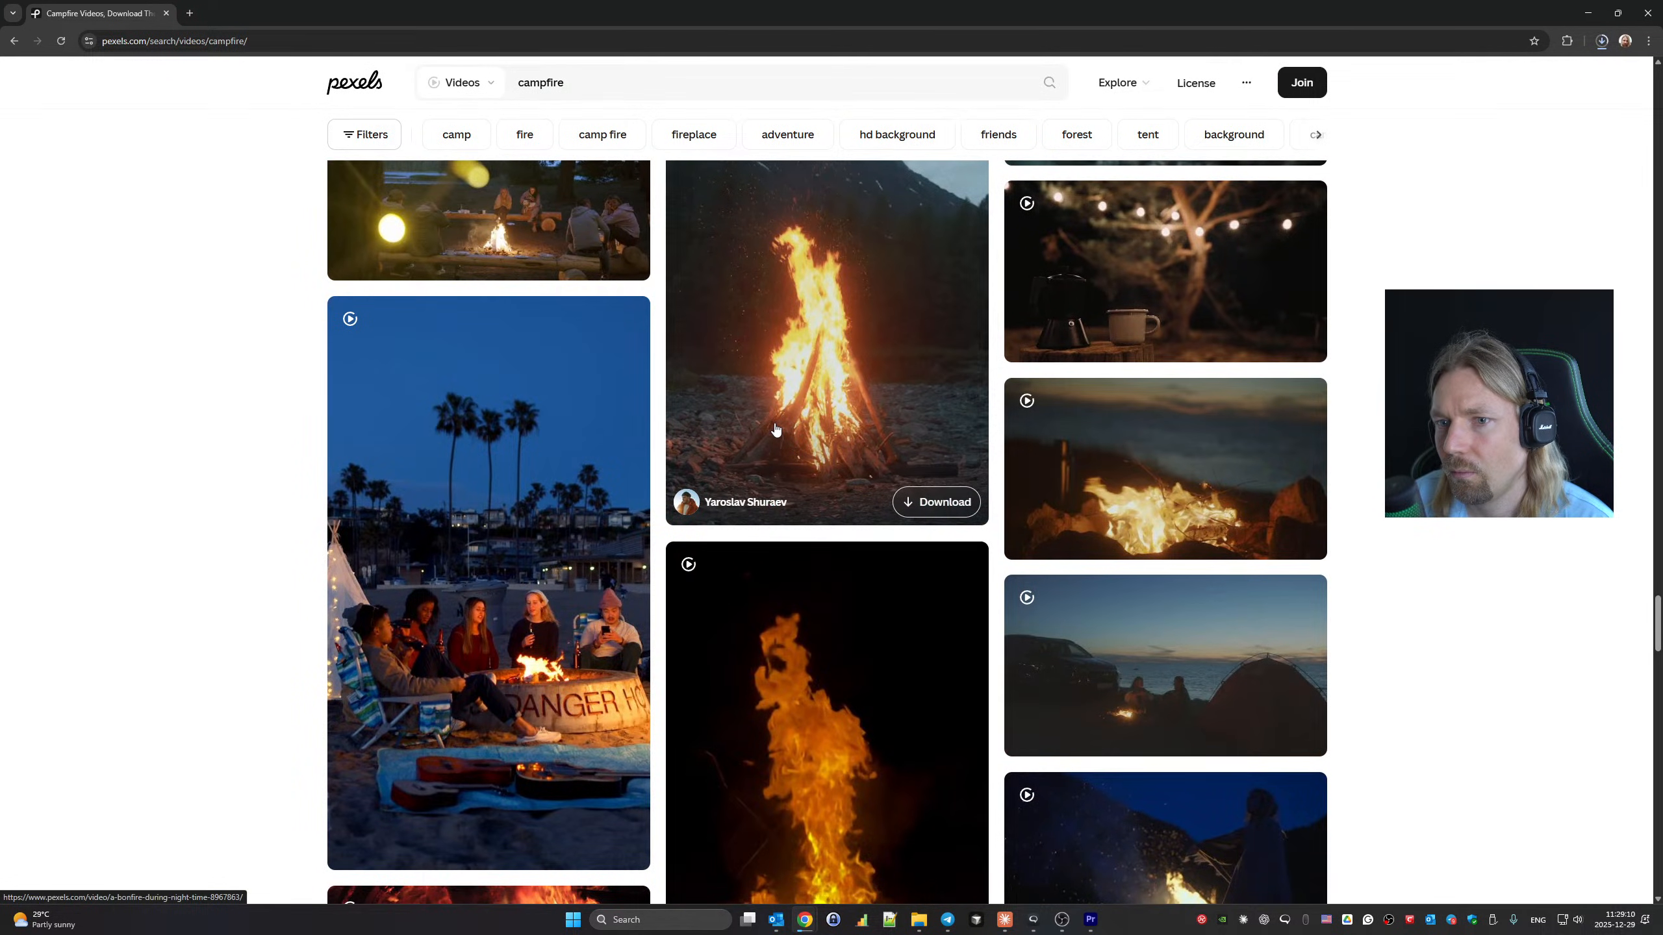
scroll(646, 443, "up", 4)
scroll(896, 427, "down", 8)
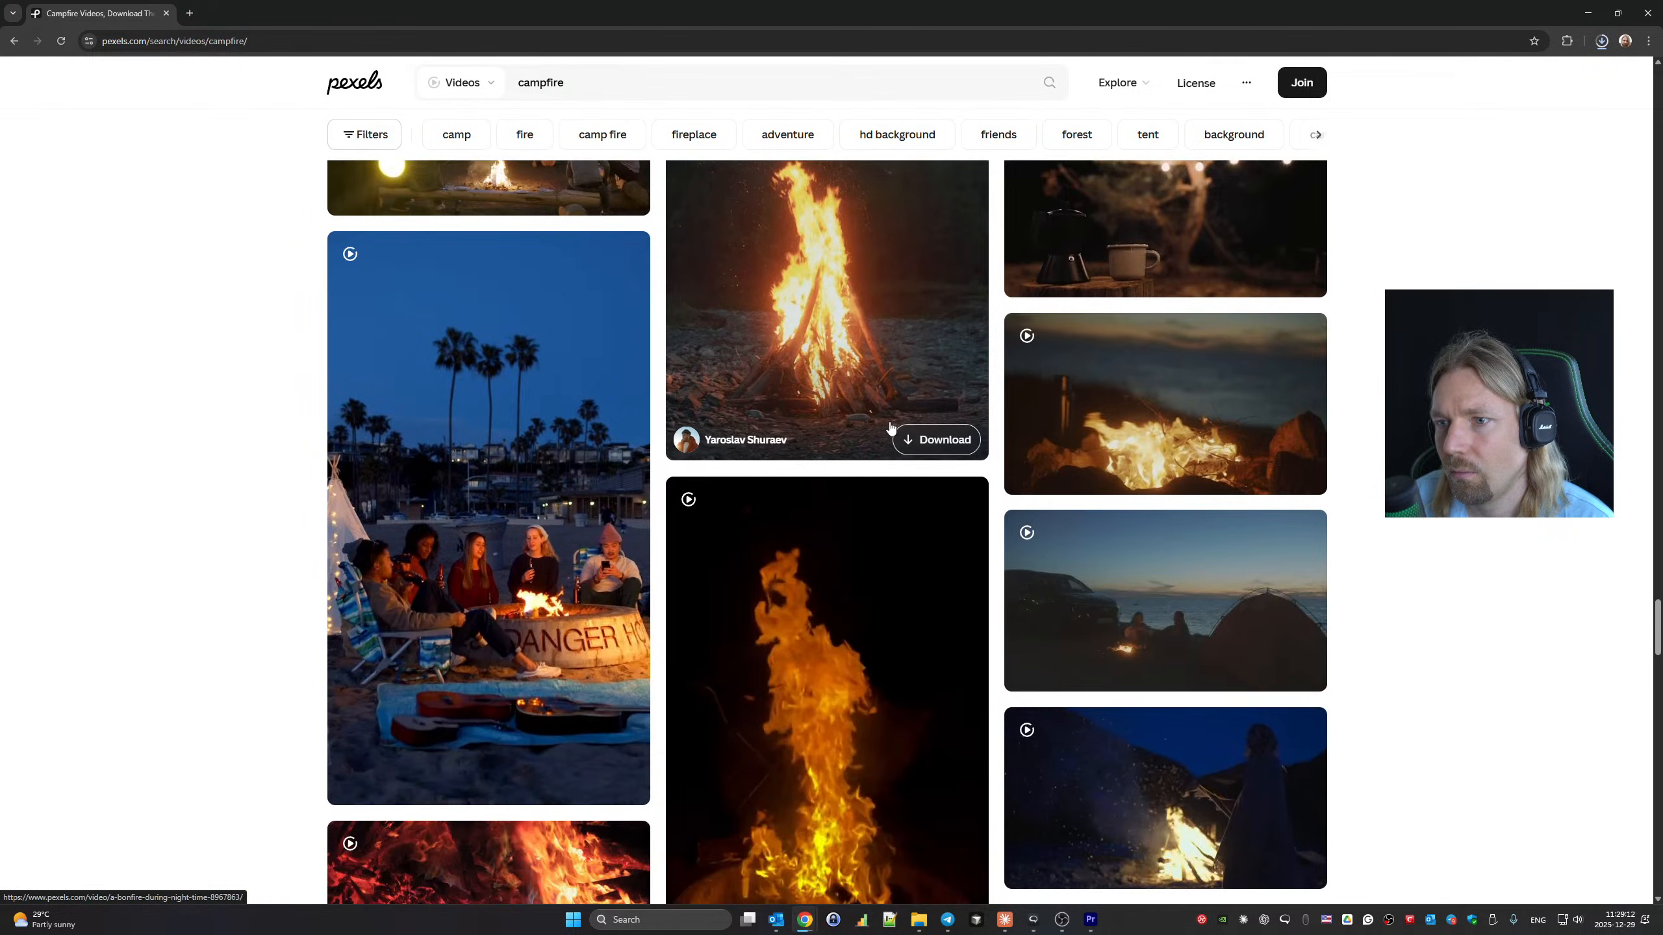
scroll(897, 428, "down", 20)
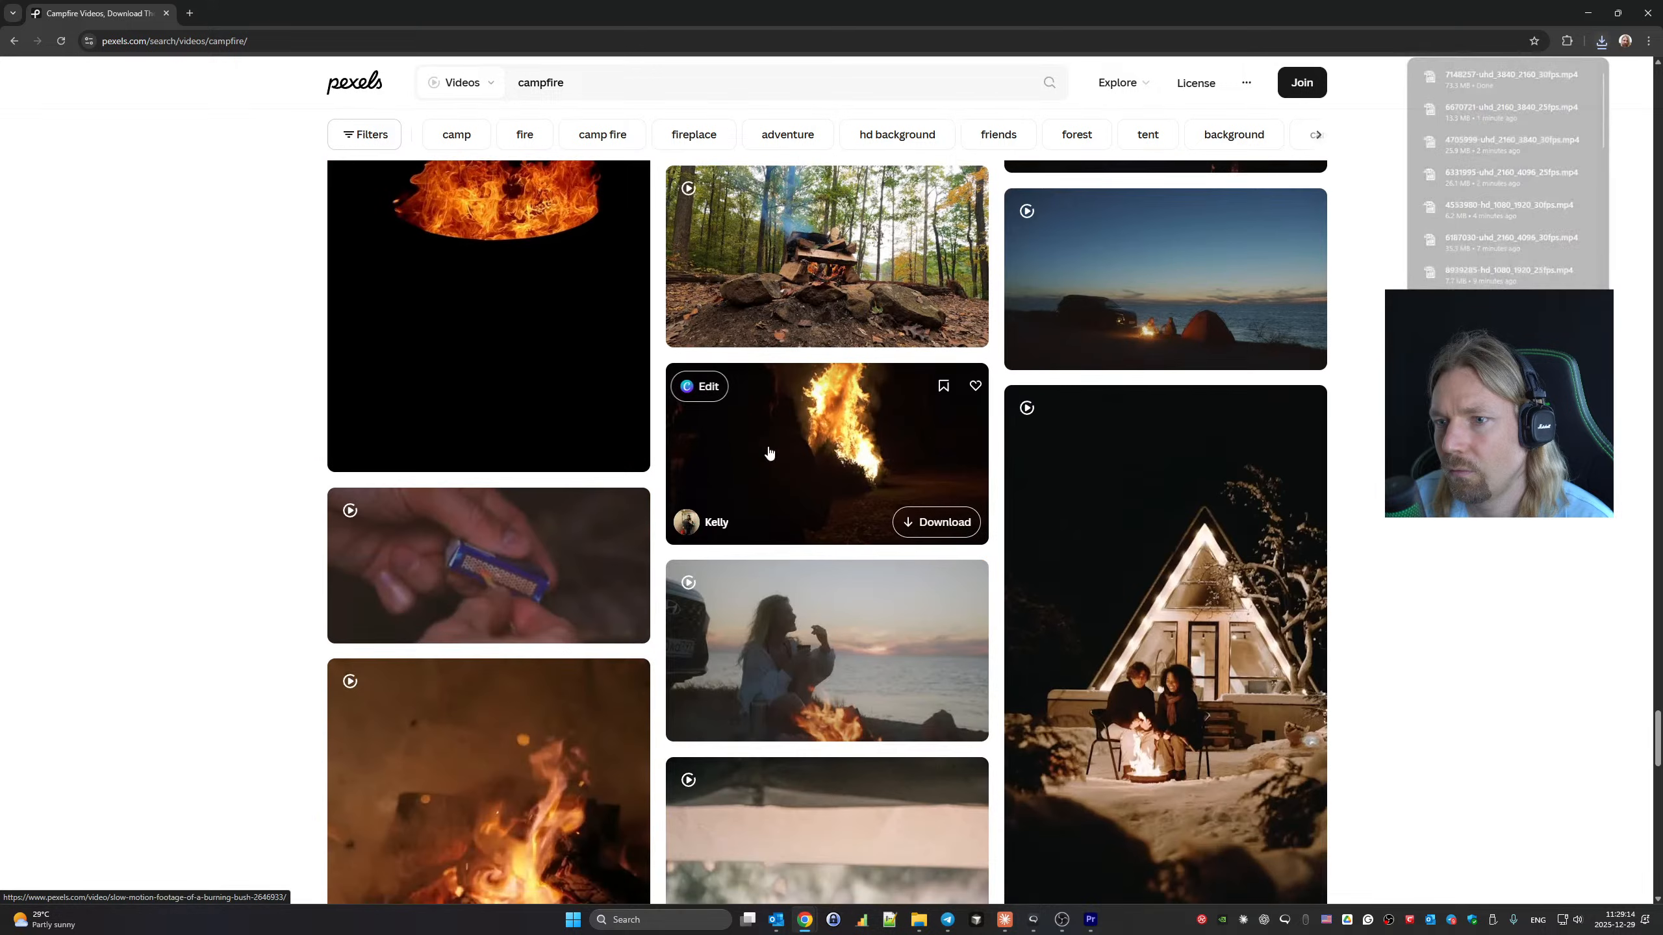
scroll(772, 453, "up", 20)
scroll(532, 469, "up", 7)
scroll(452, 554, "down", 2)
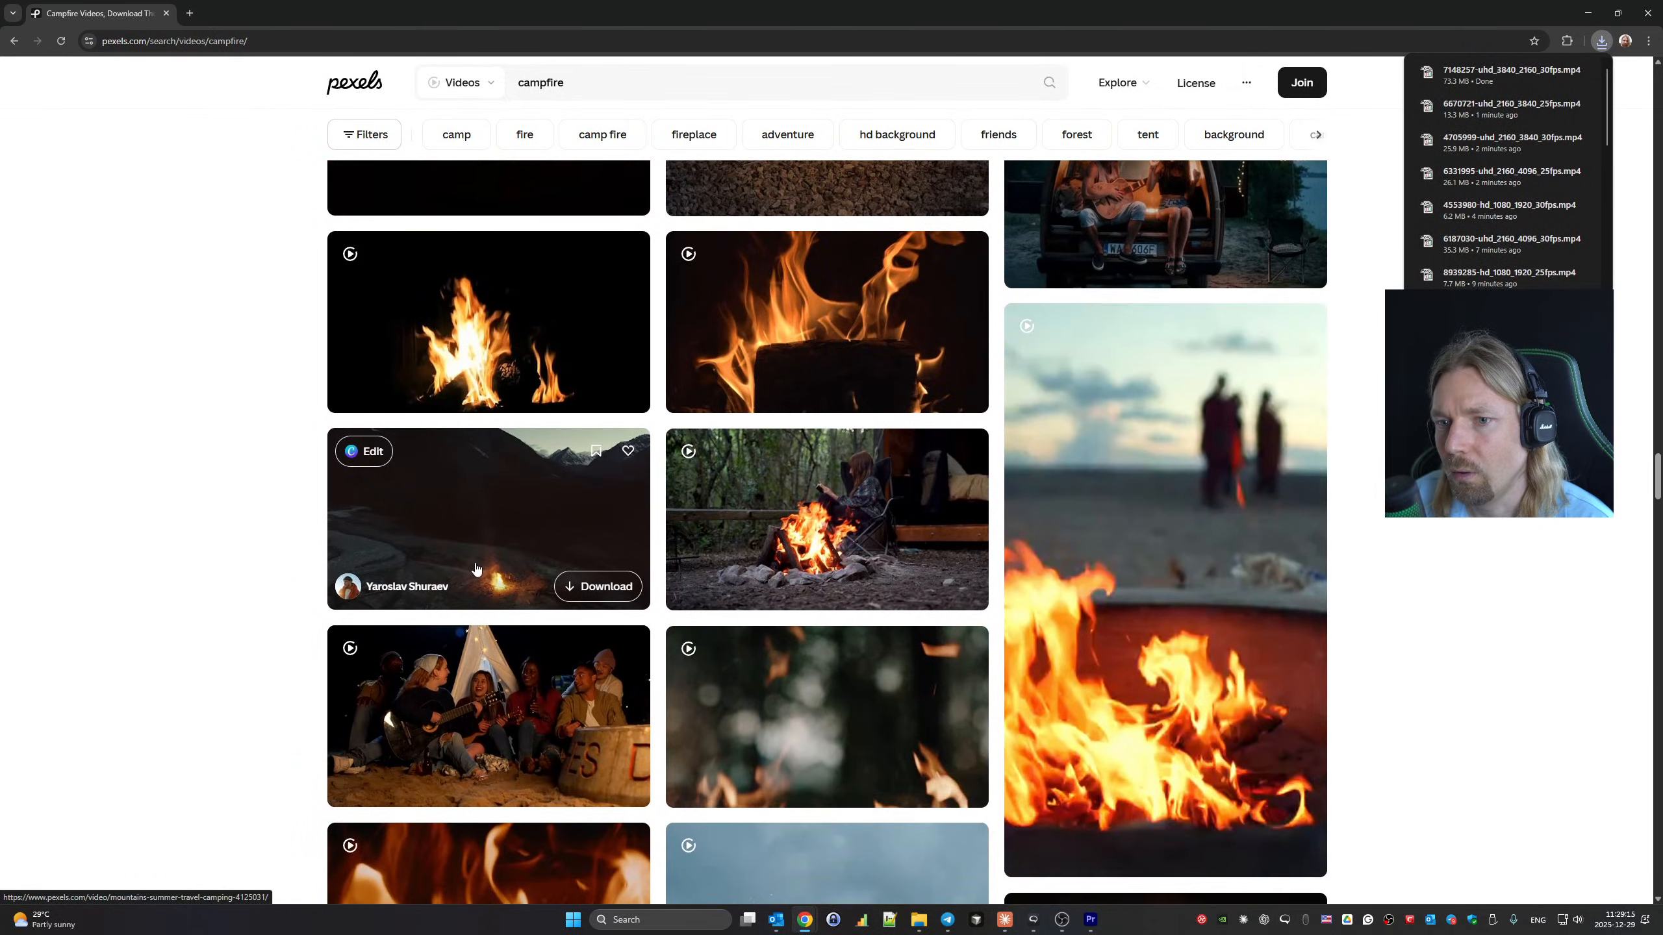
middle_click(388, 720)
scroll(749, 613, "down", 20)
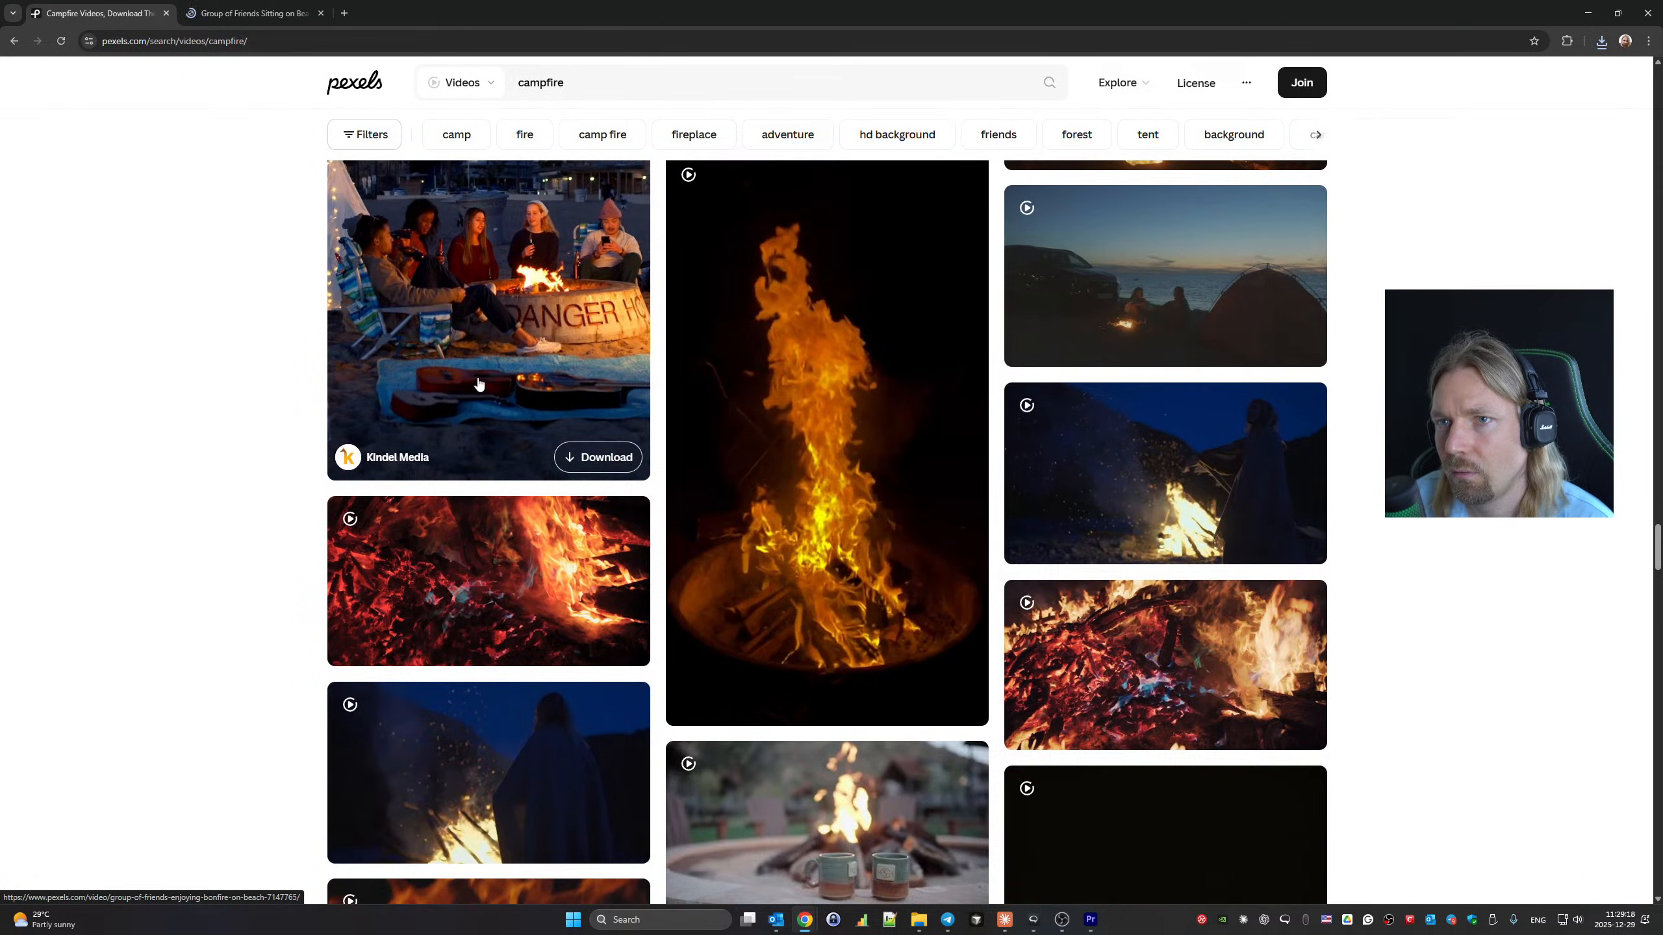
scroll(521, 387, "down", 10)
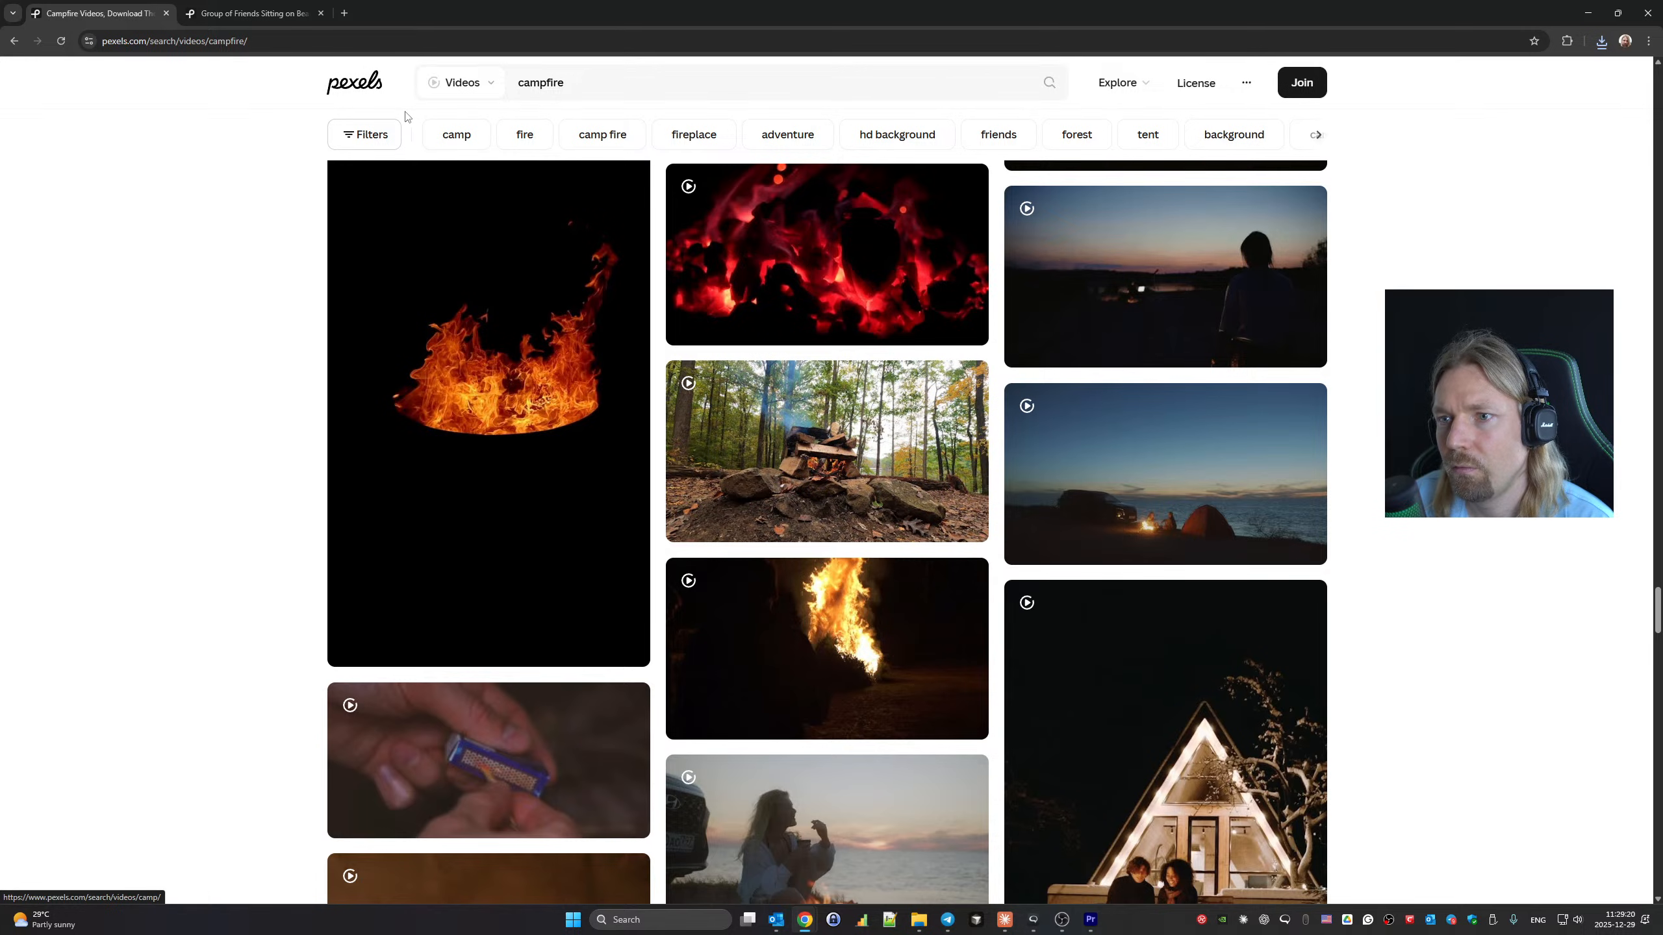
left_click(257, 7)
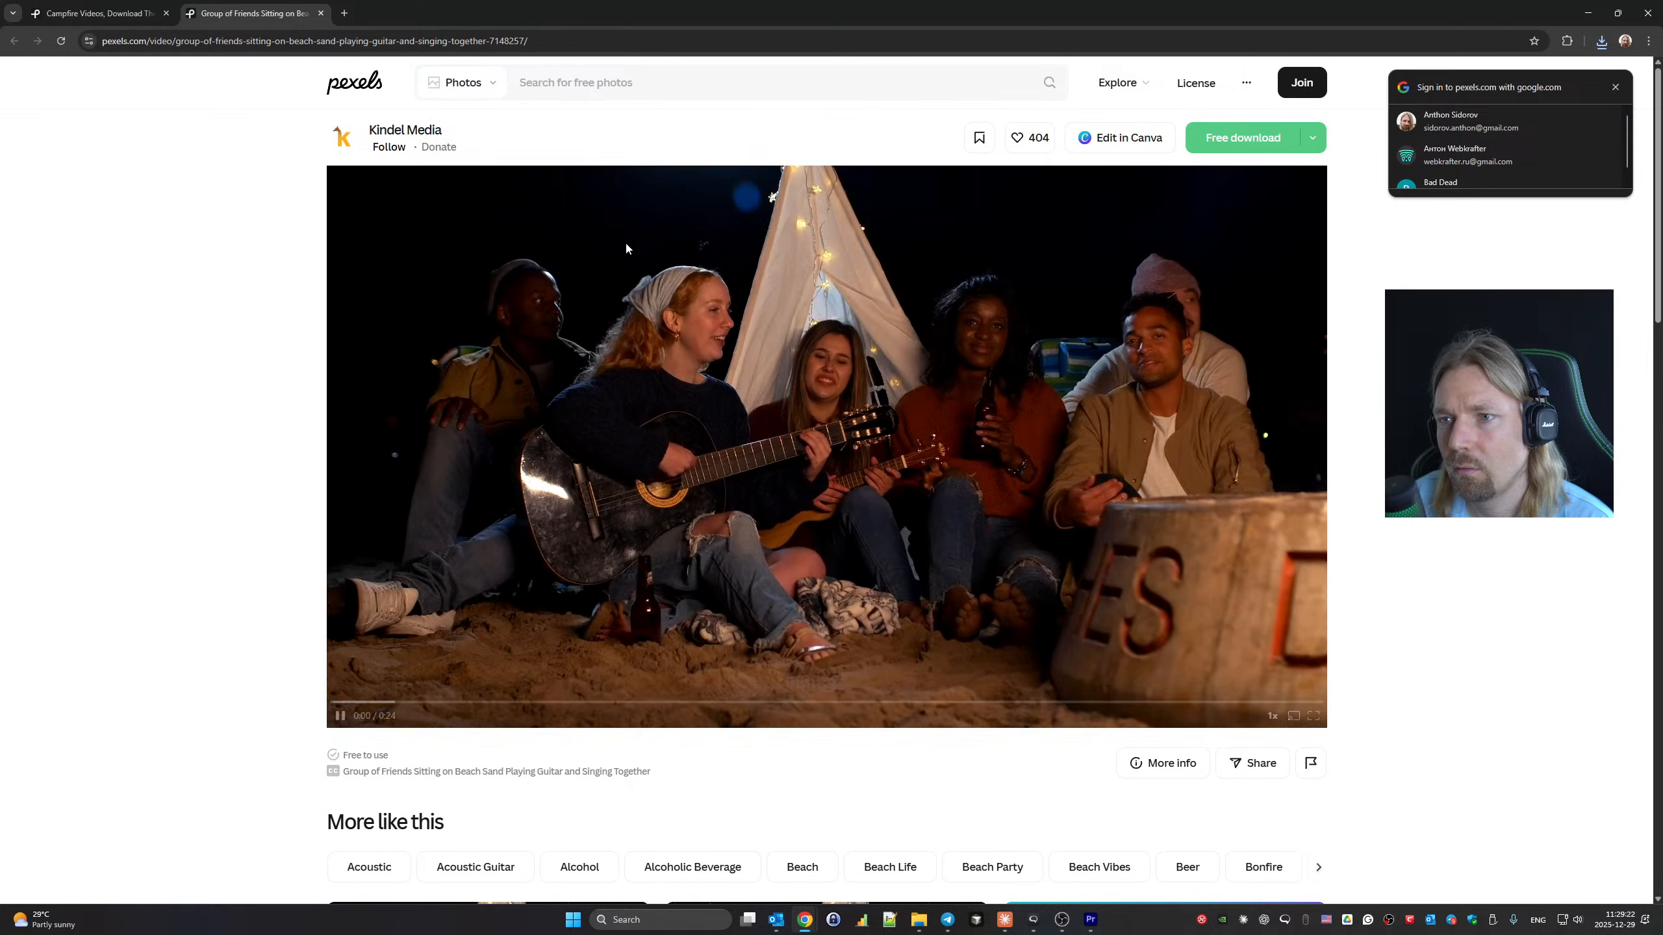
Among the similar videos, find and download the vertical clip of friends sitting by the lit tent while a woman plays guitar.
scroll(629, 249, "down", 6)
scroll(636, 275, "down", 10)
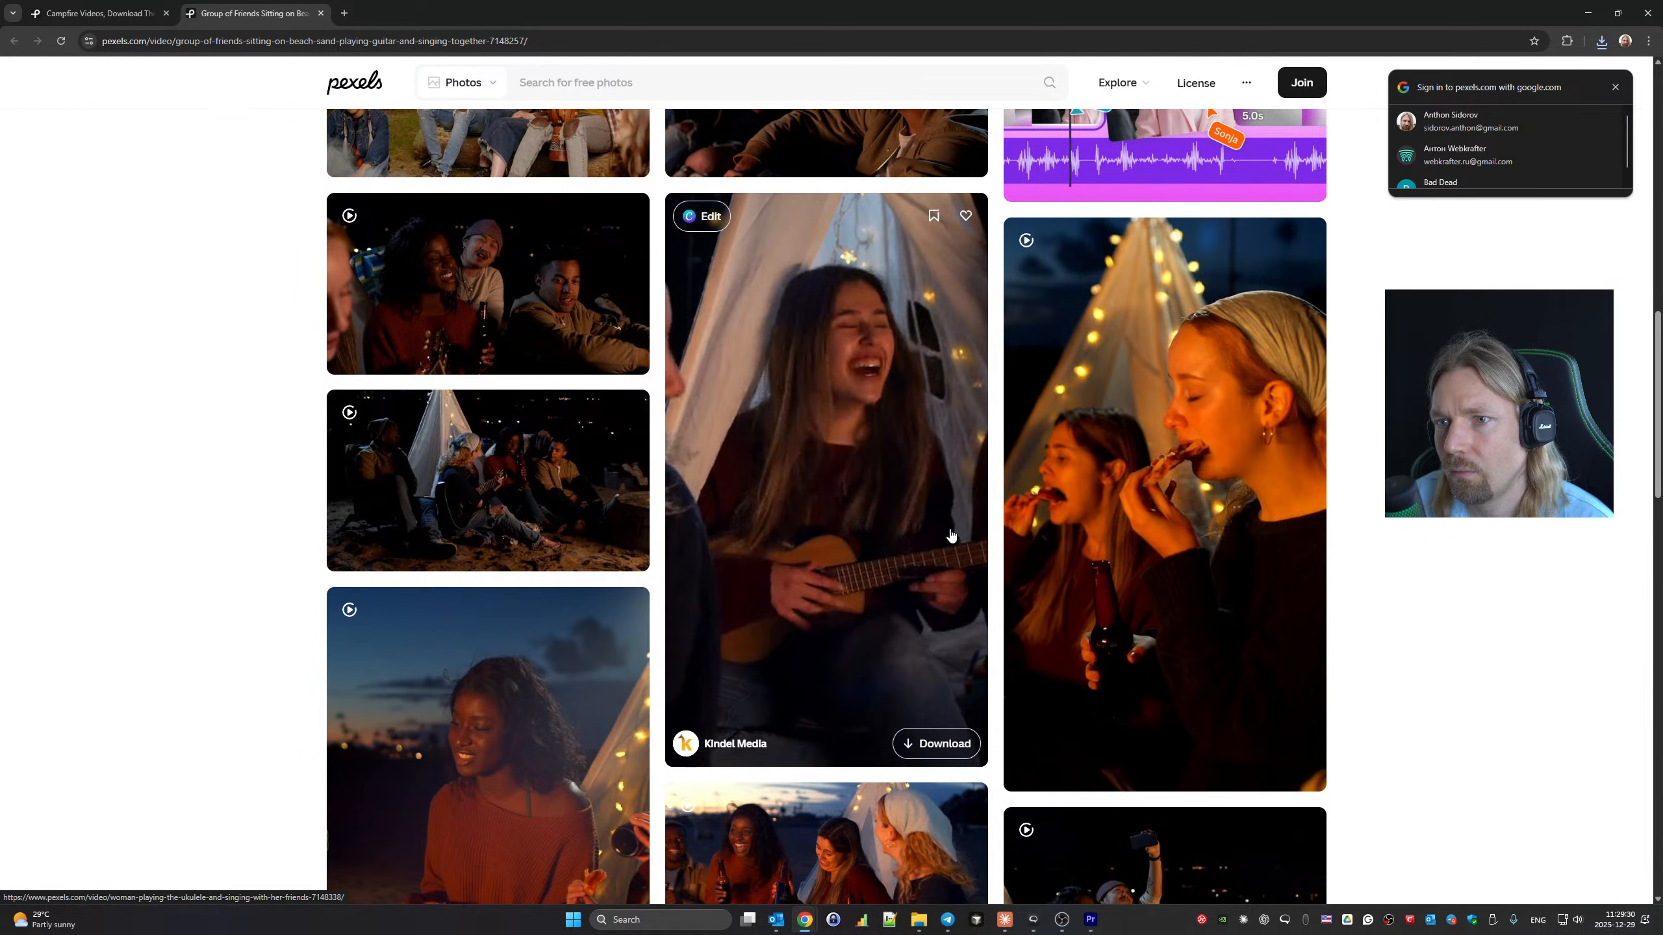
scroll(950, 536, "down", 5)
scroll(950, 536, "down", 6)
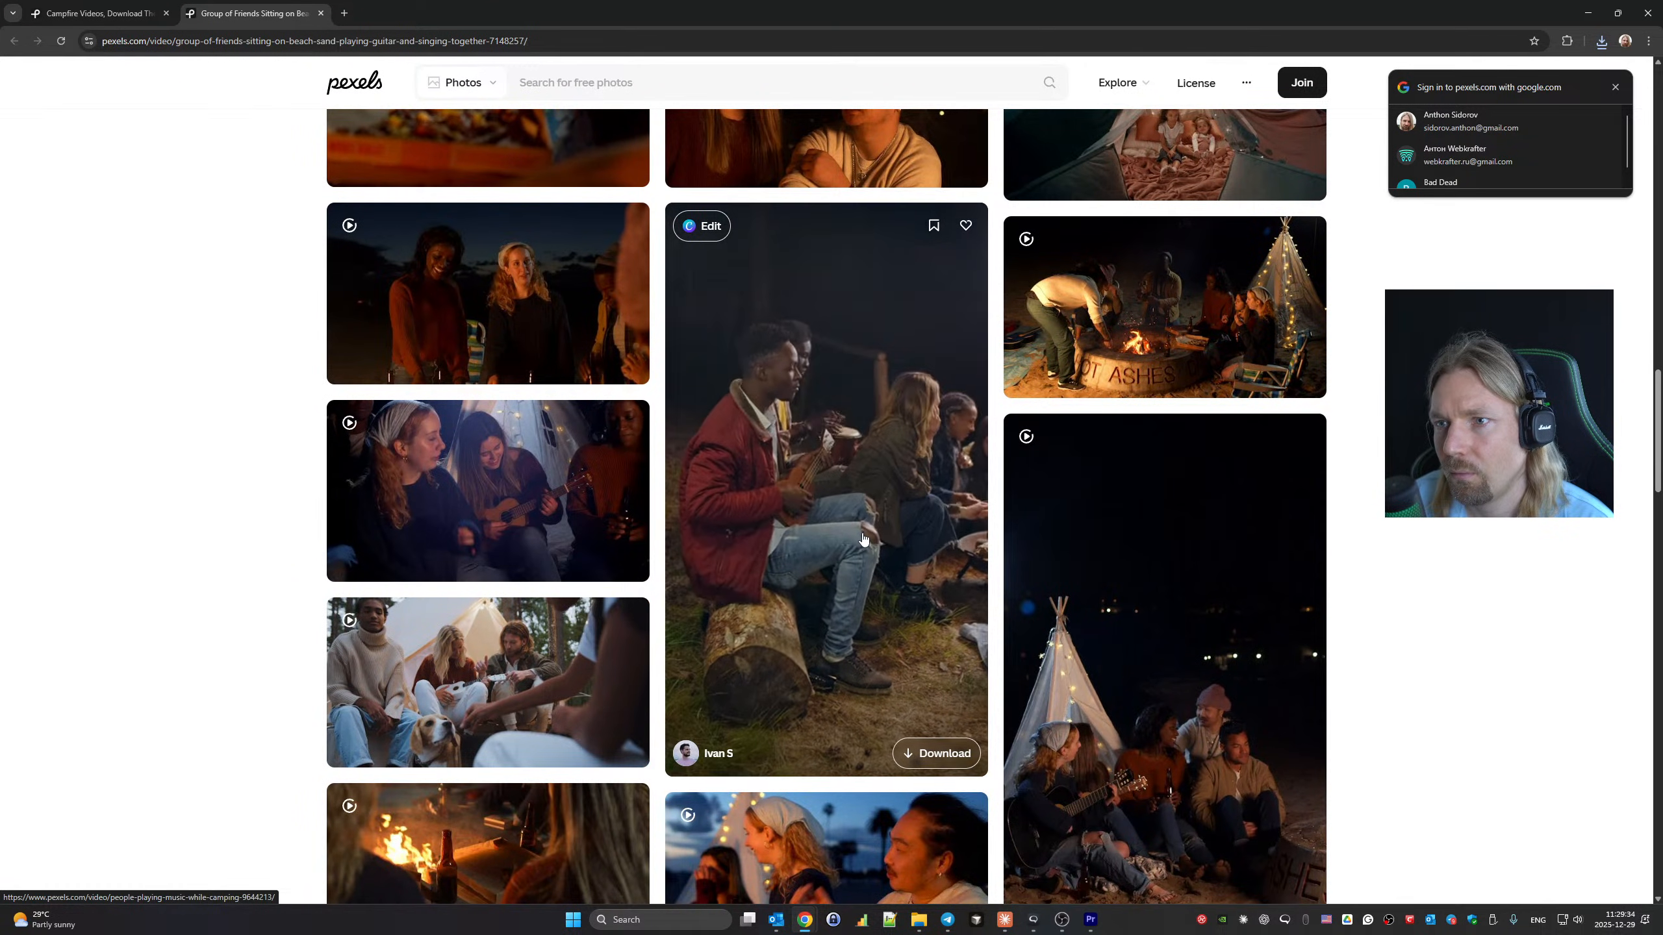
scroll(863, 538, "down", 7)
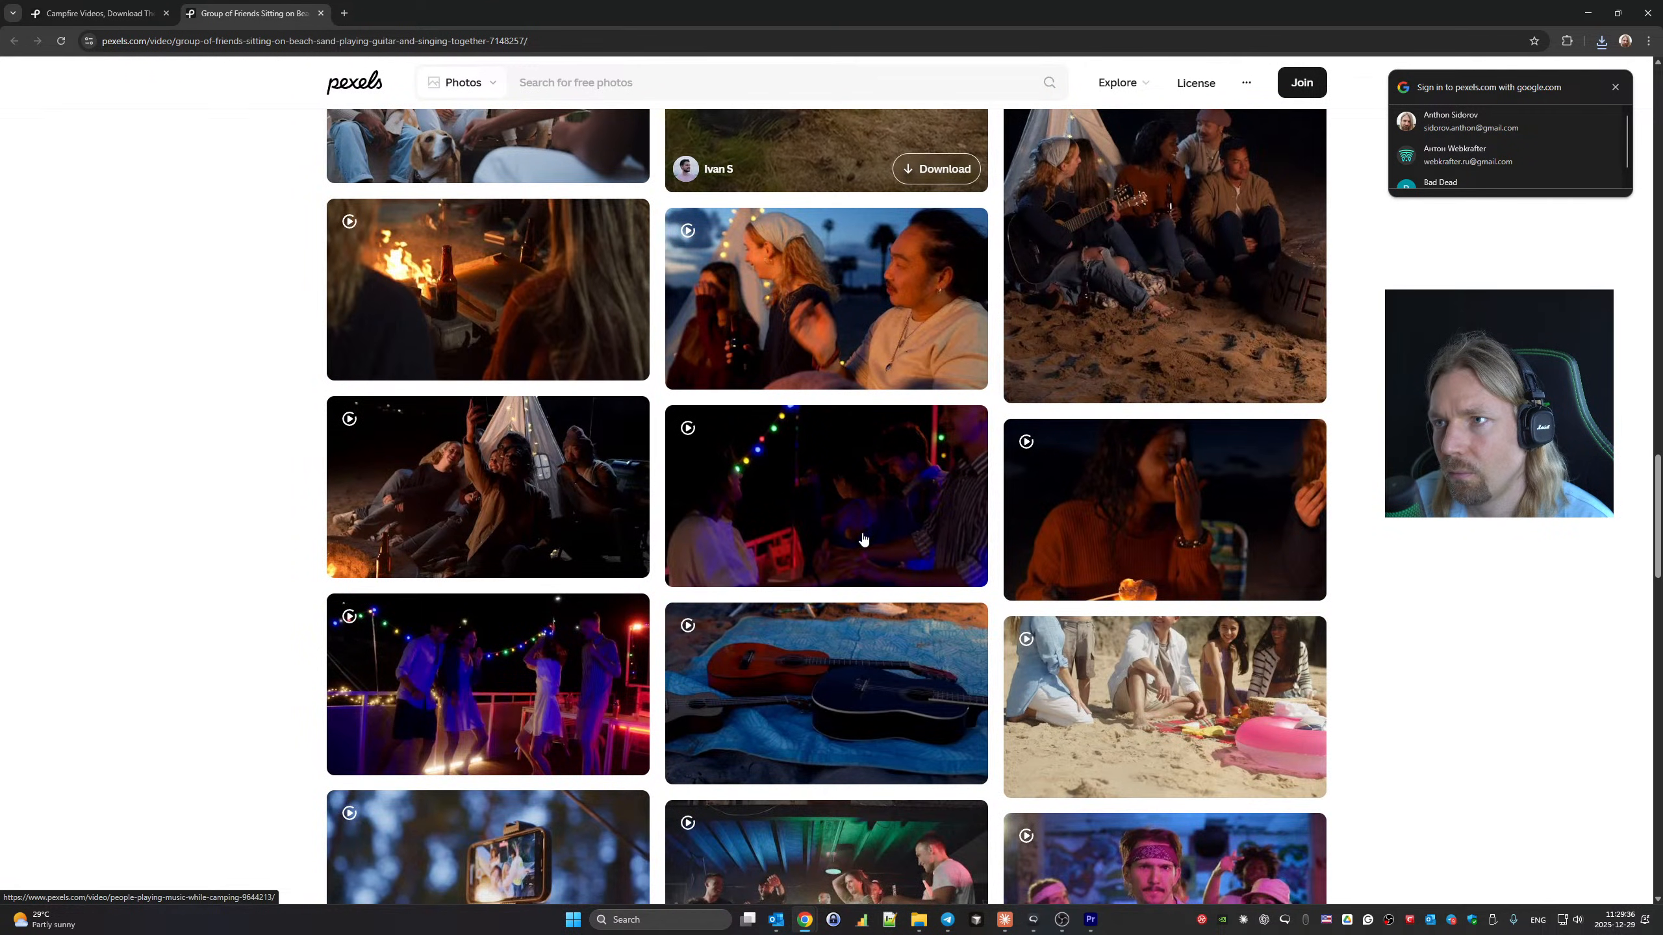
scroll(1128, 502, "up", 3)
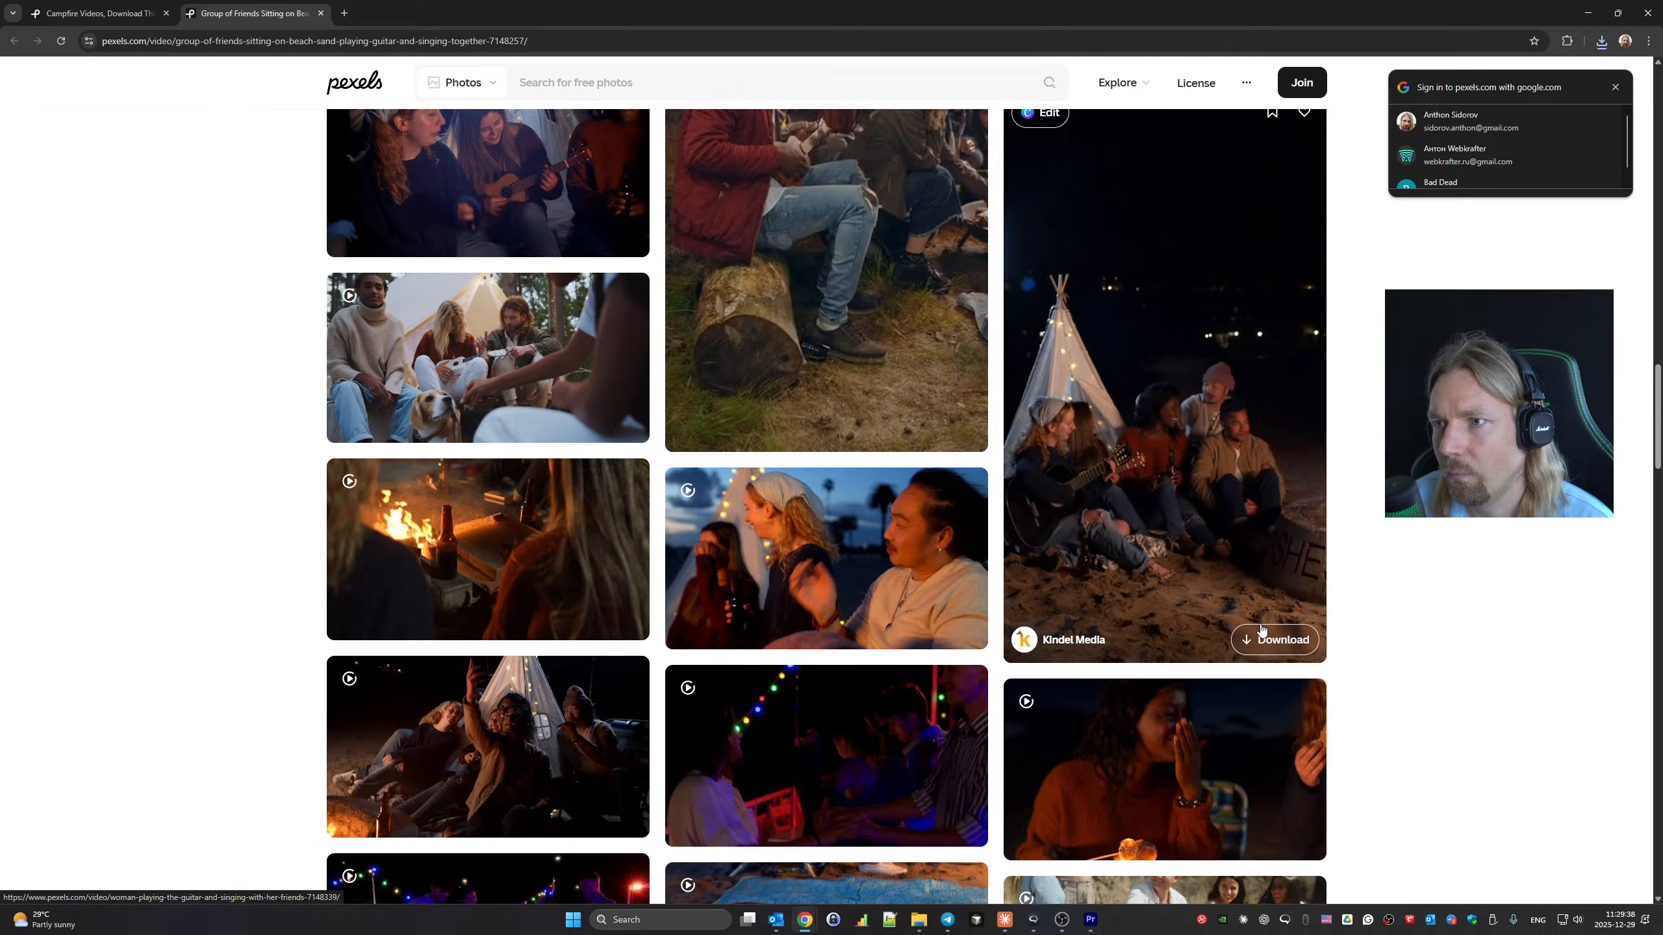
left_click(1279, 648)
left_click(1164, 601)
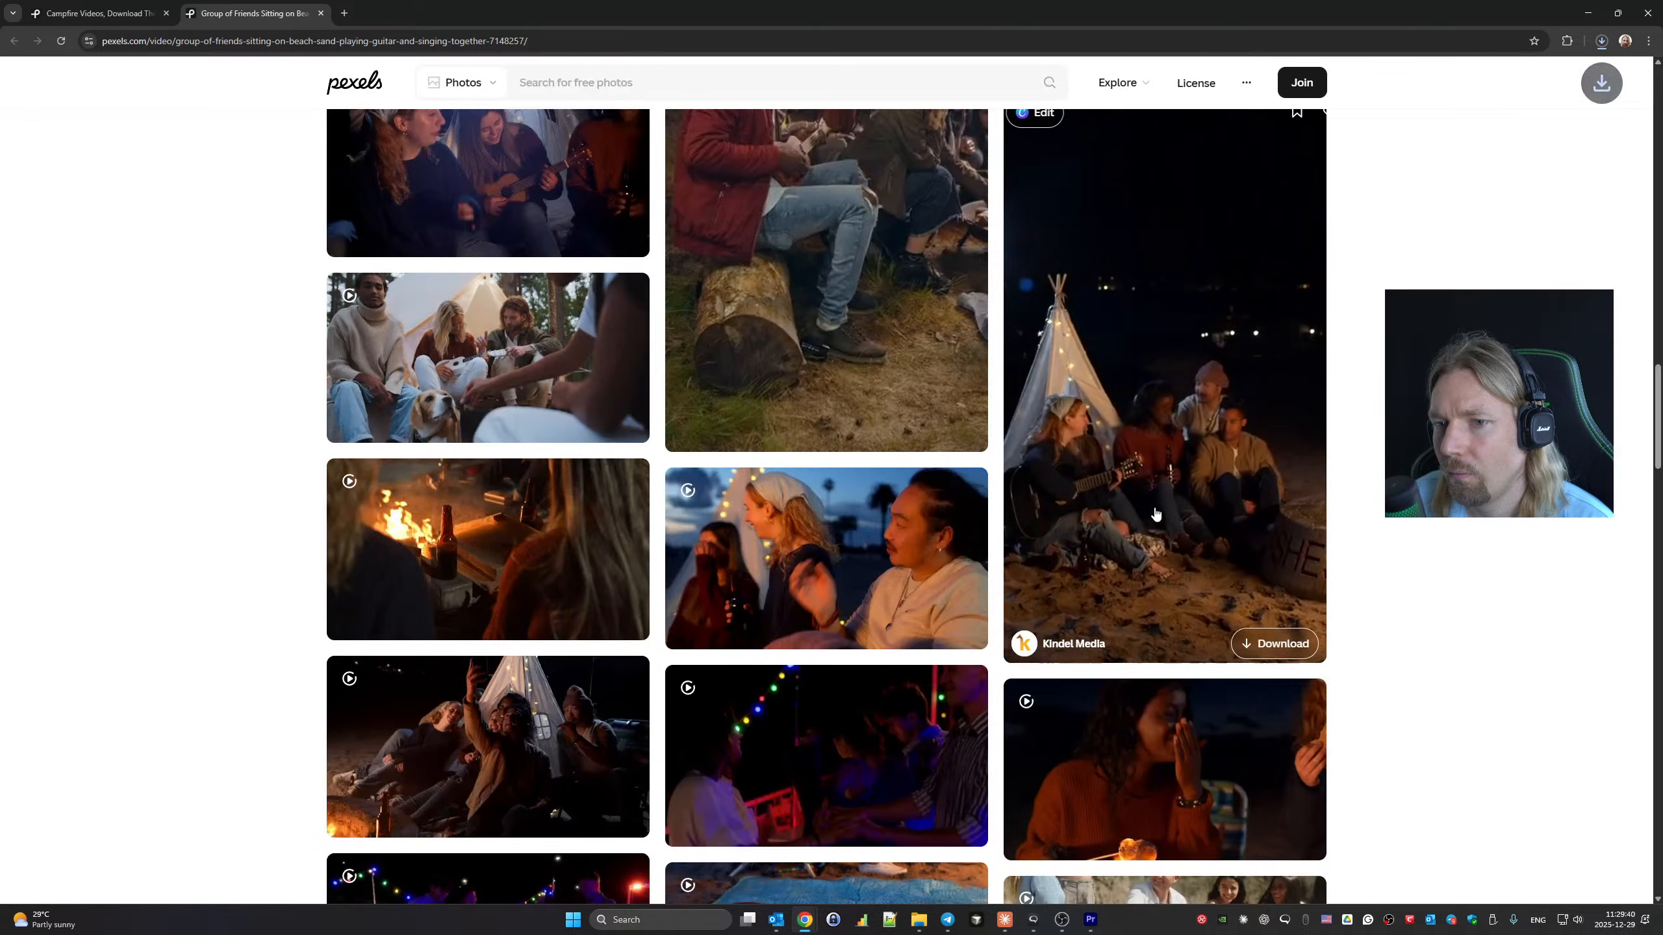
Check the remaining similar videos for more guitar footage, and search Pexels videos for "guitarist".
scroll(1159, 524, "down", 8)
scroll(1155, 517, "down", 17)
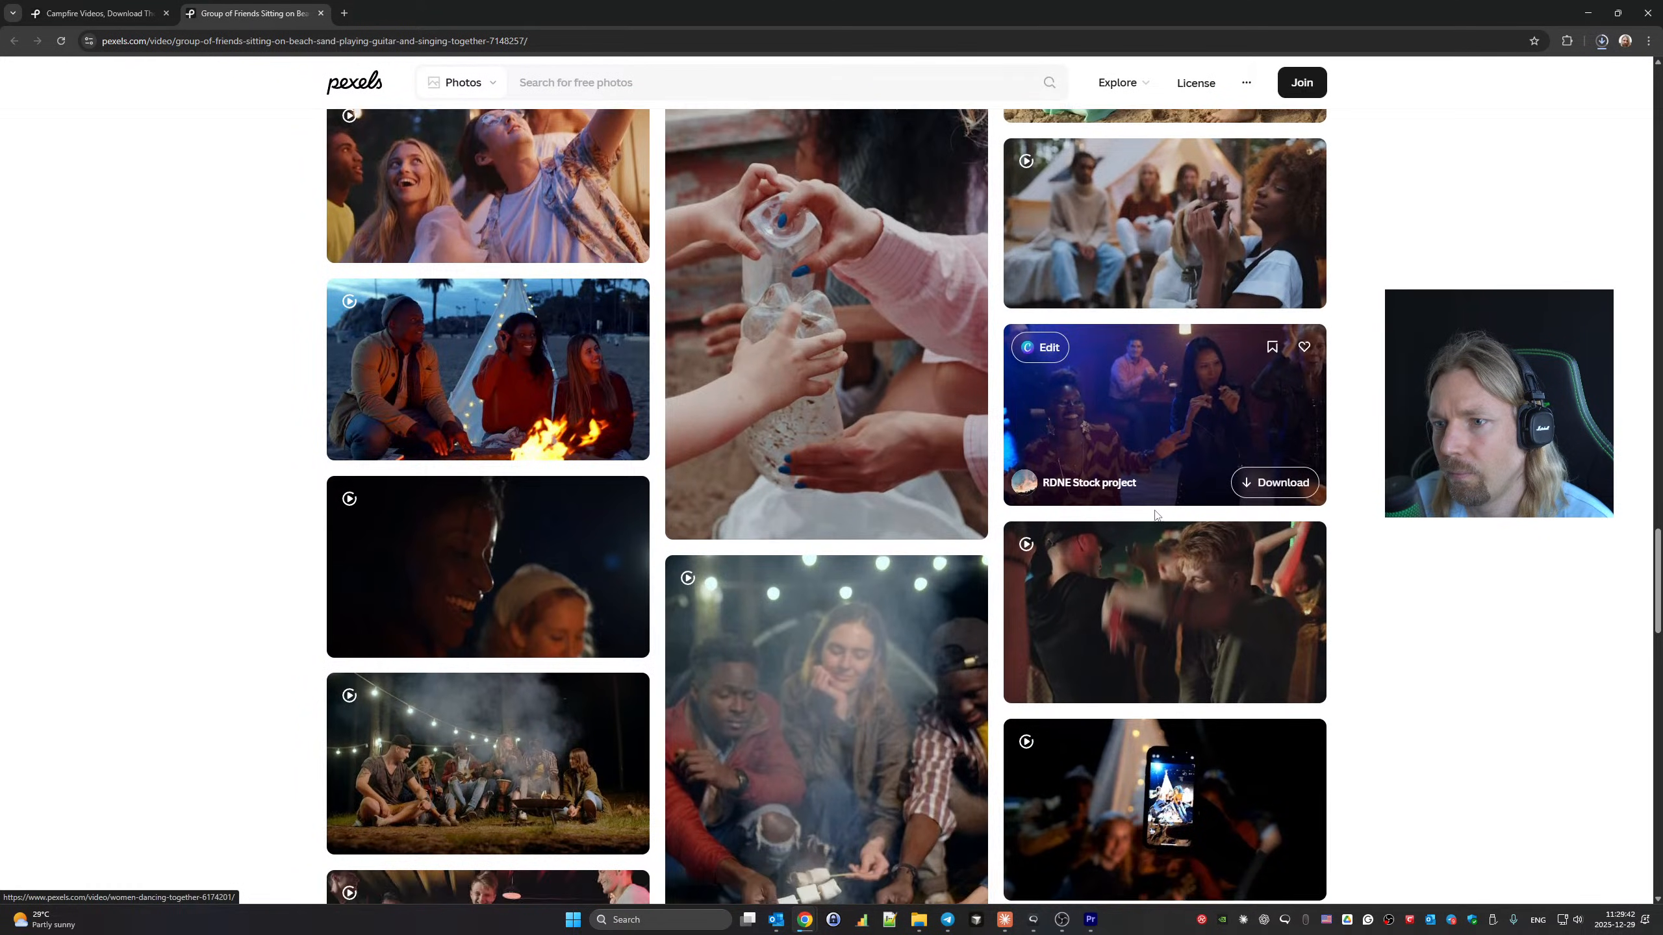
scroll(1155, 517, "down", 20)
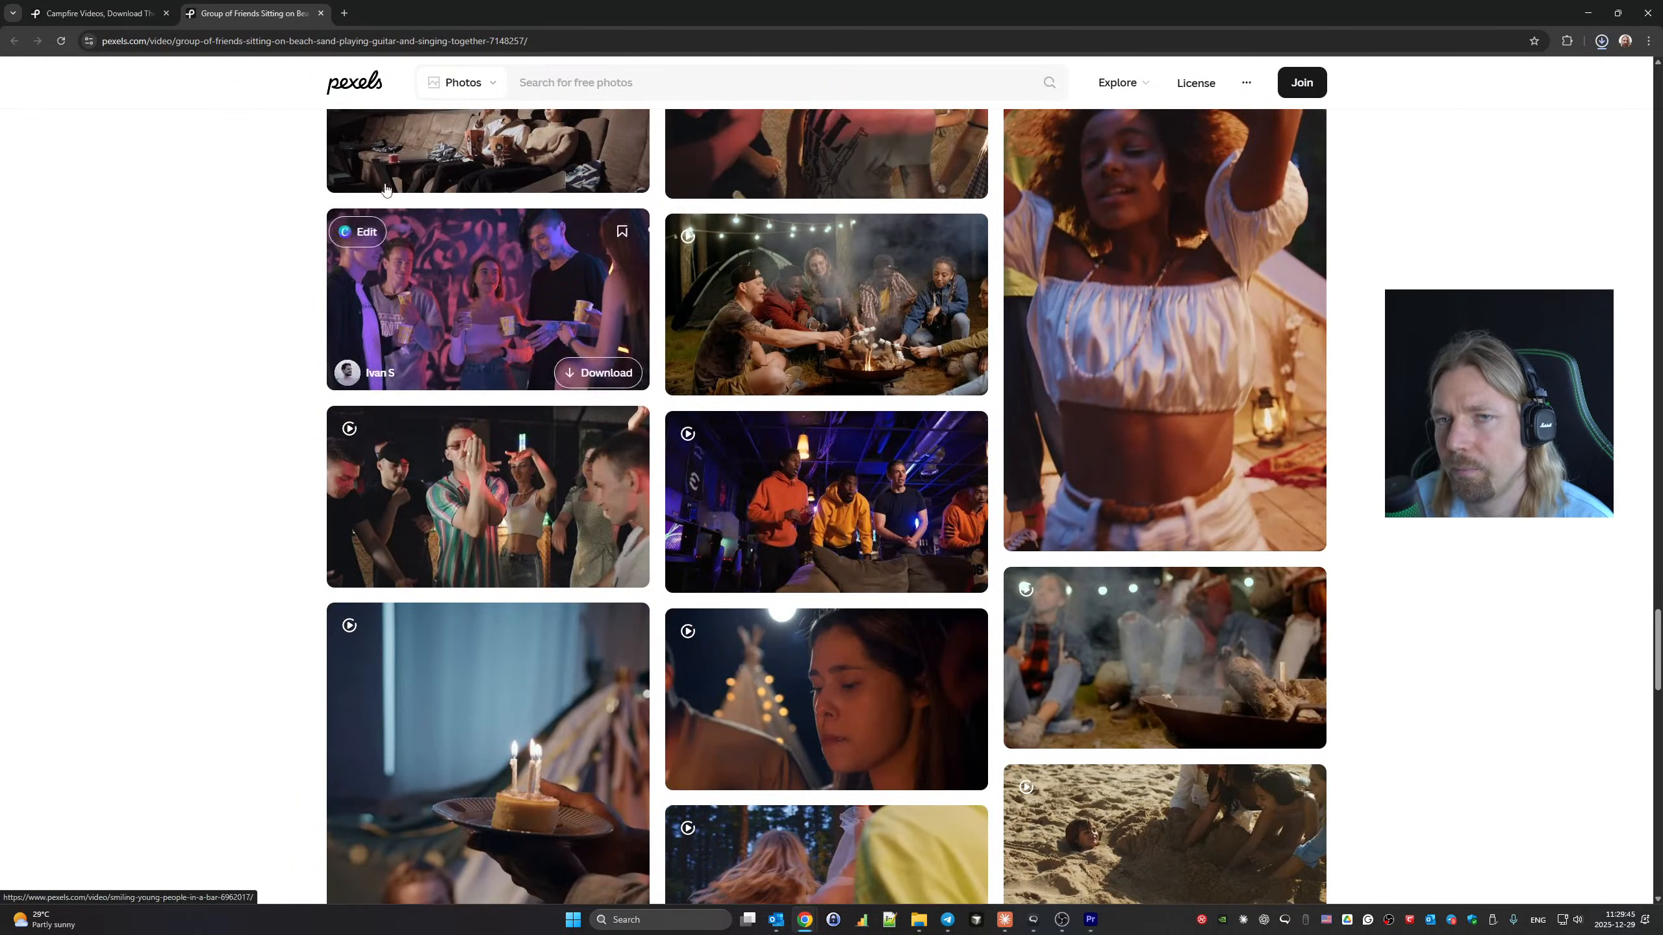
left_click(93, 11)
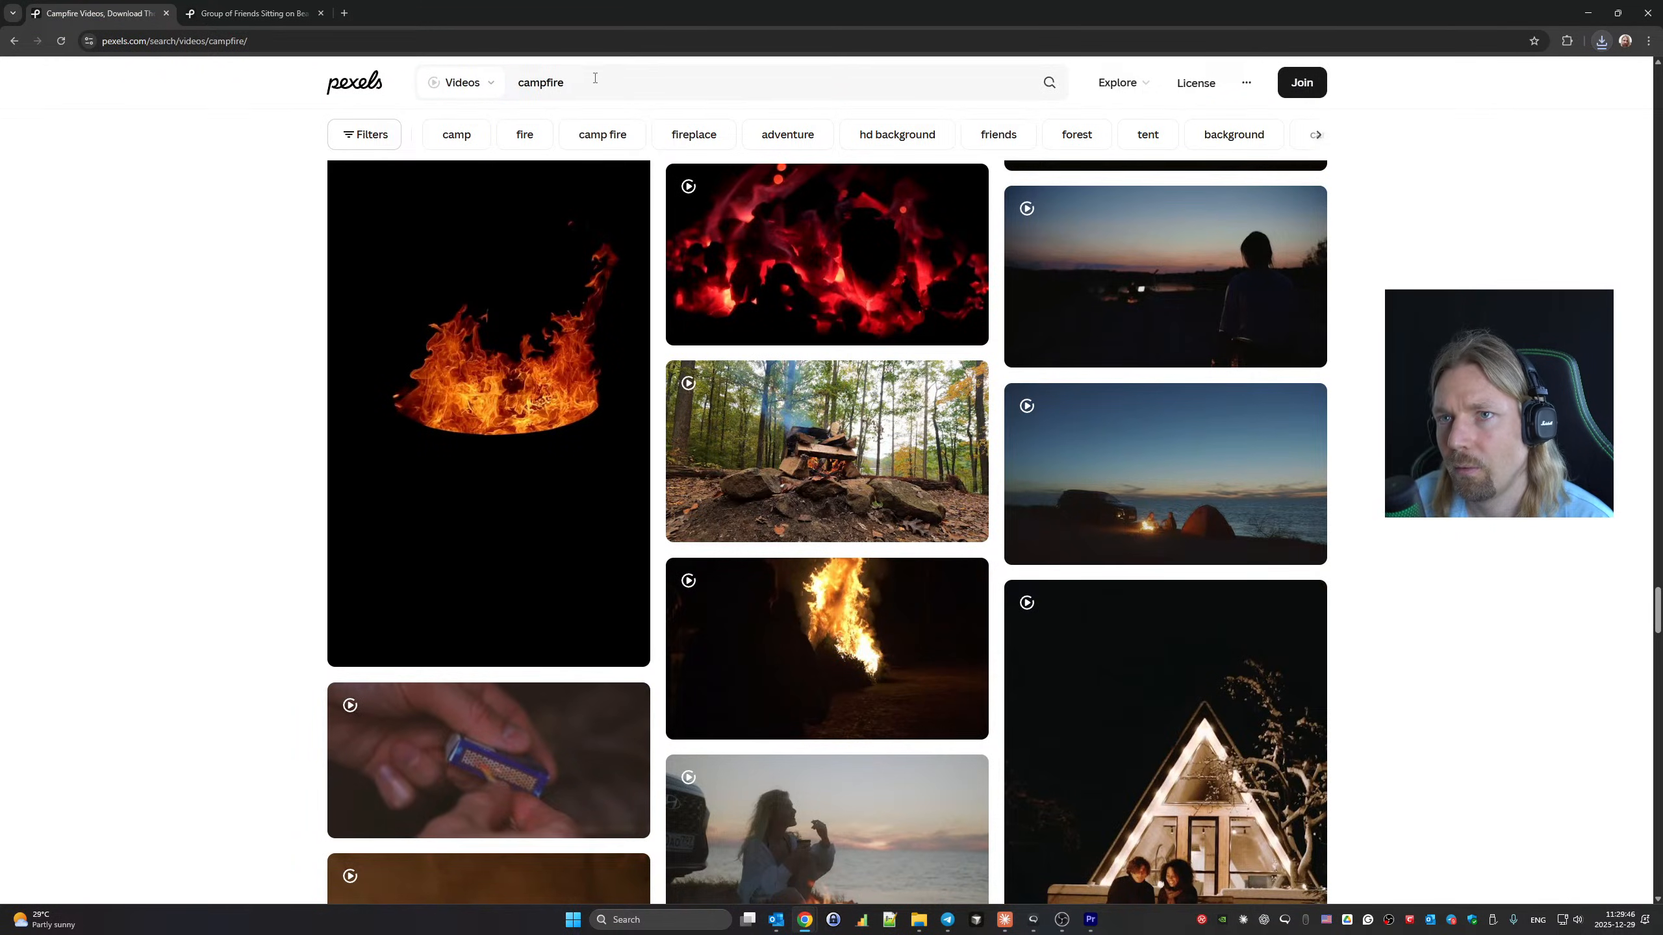
left_click_drag(595, 80, 410, 89)
type("guita")
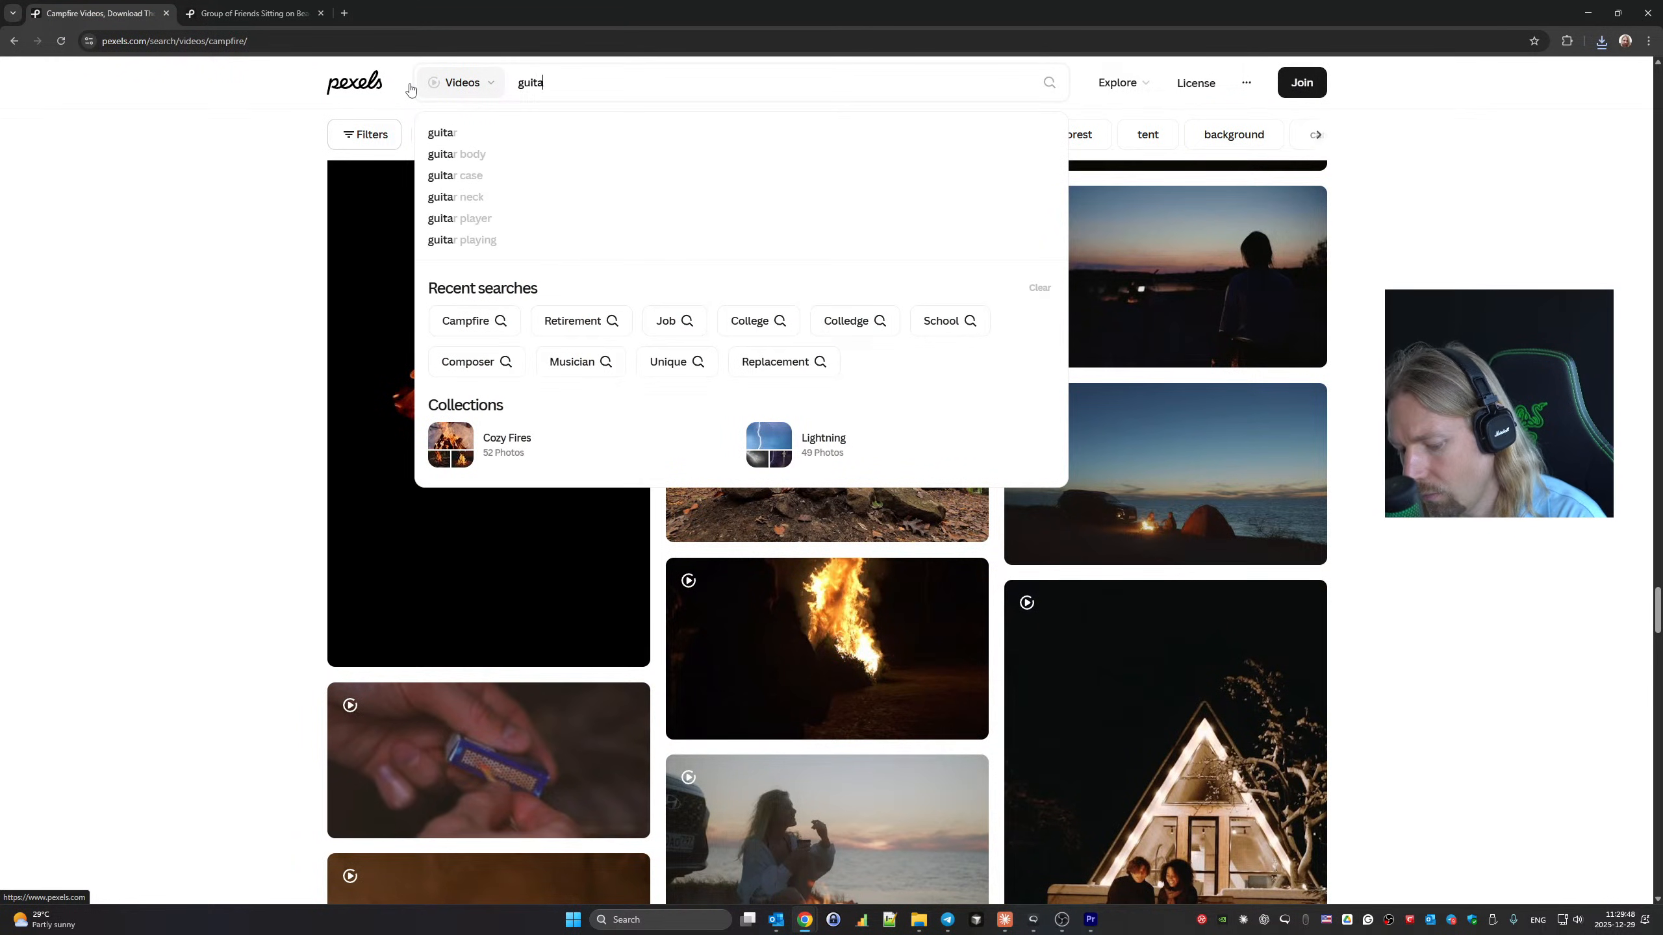
type("rist")
key("Return")
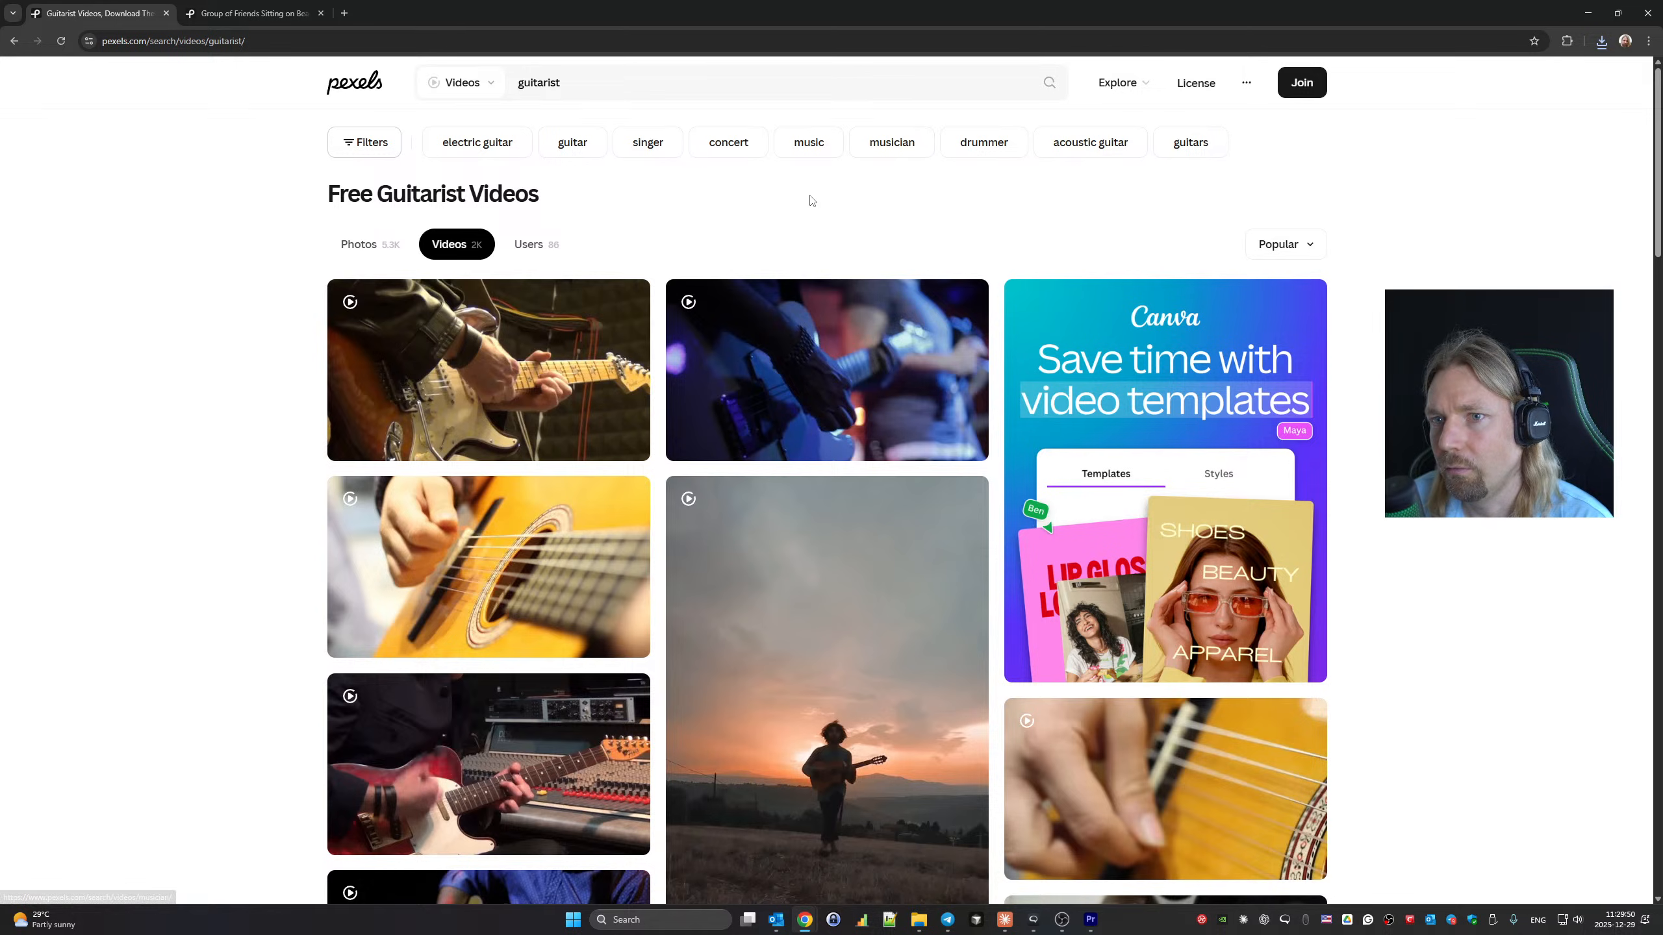
Look through the guitarist results for footage of someone playing guitar by a campfire.
scroll(785, 218, "down", 20)
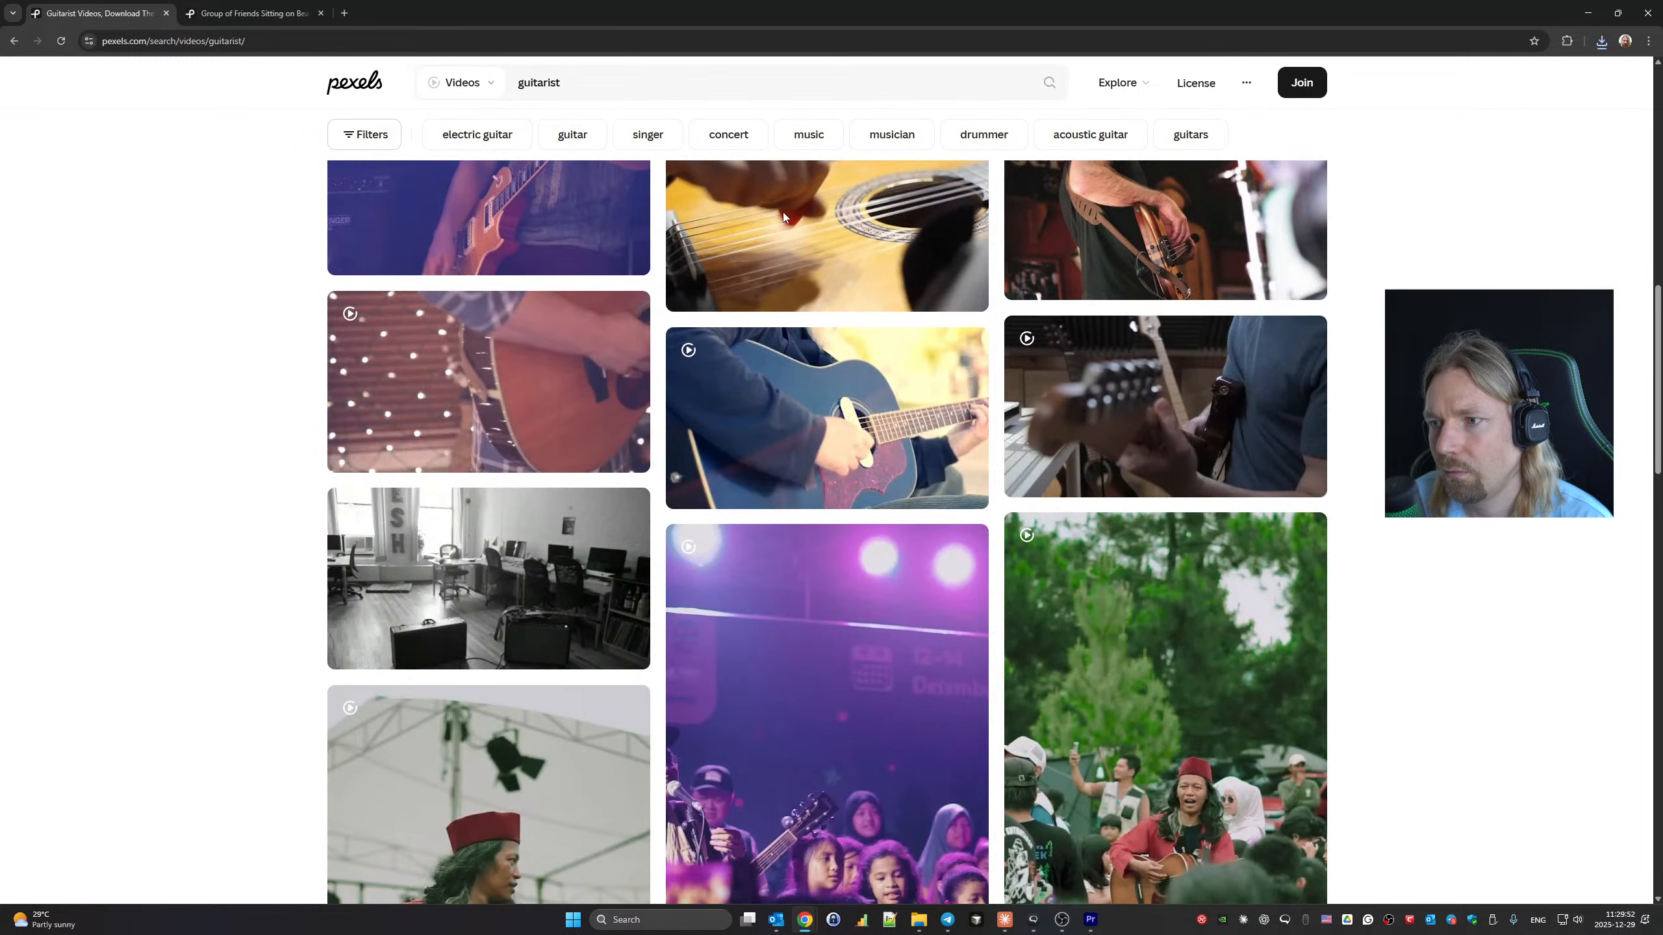
scroll(783, 217, "down", 15)
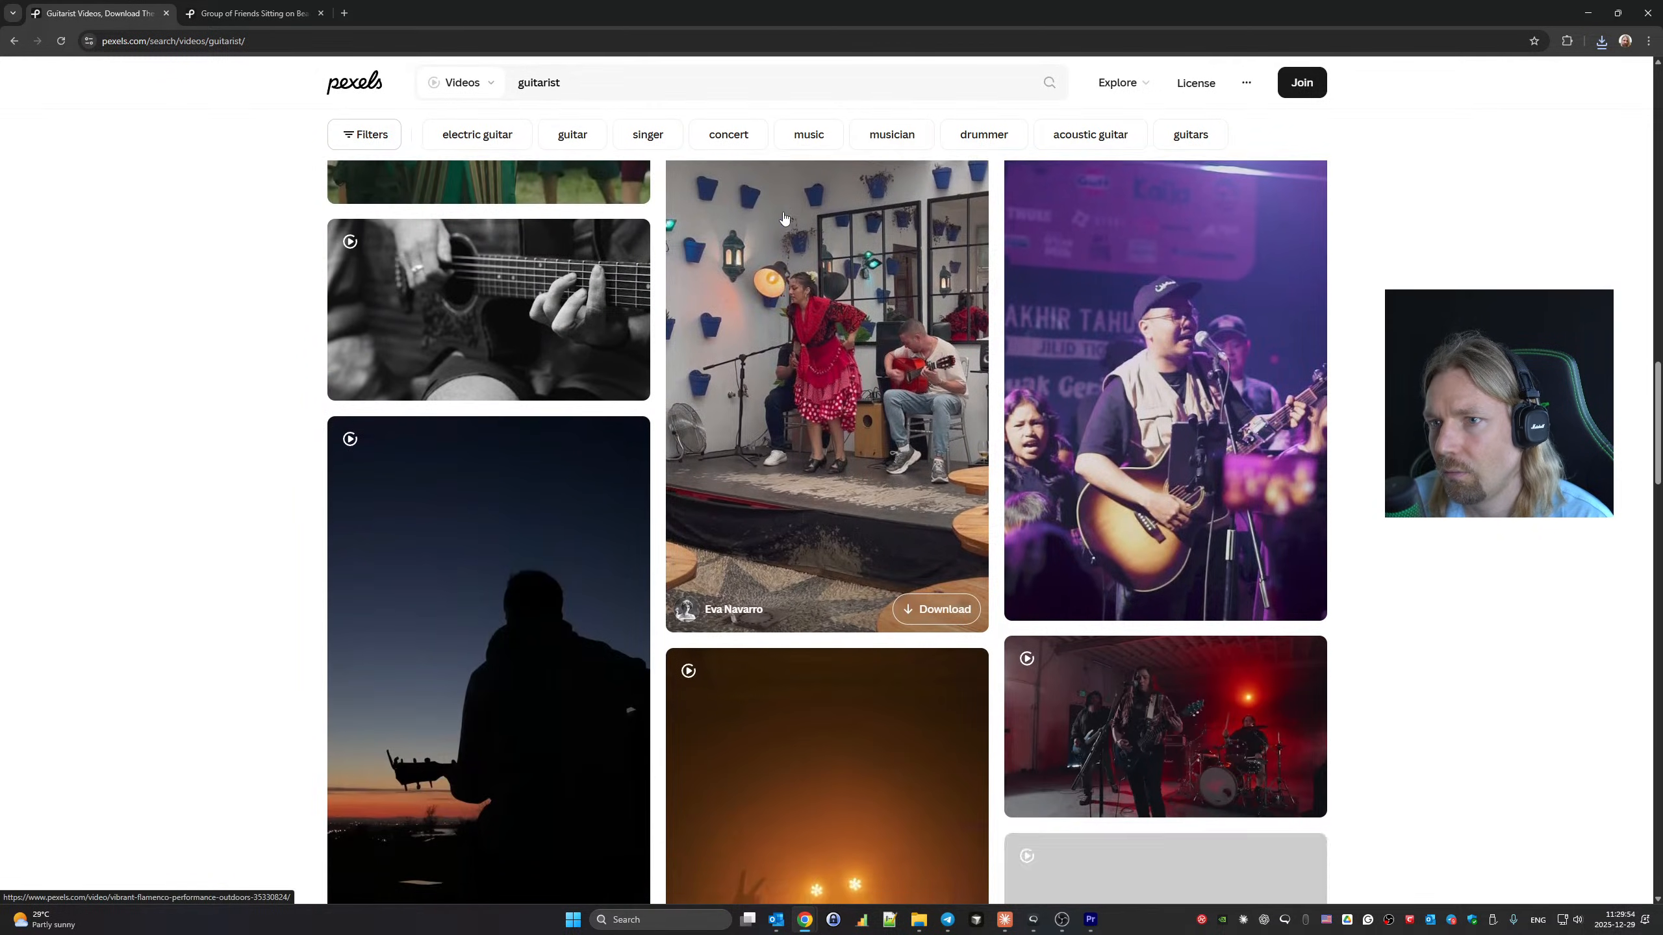
scroll(784, 218, "down", 9)
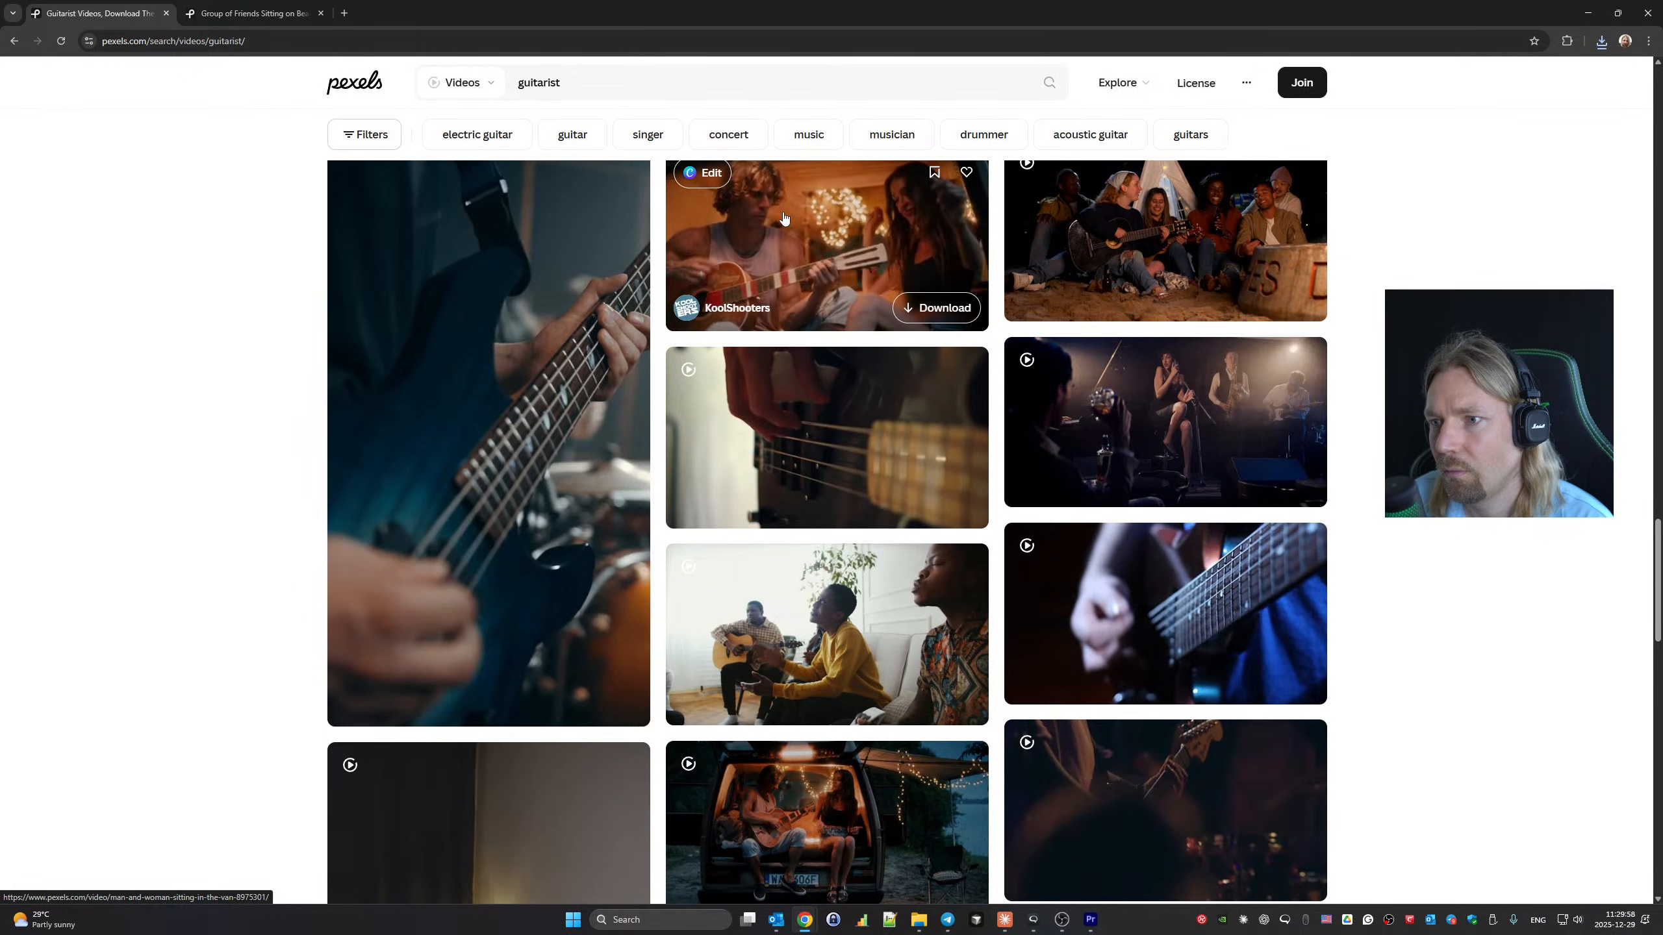
scroll(785, 217, "down", 6)
scroll(784, 218, "down", 12)
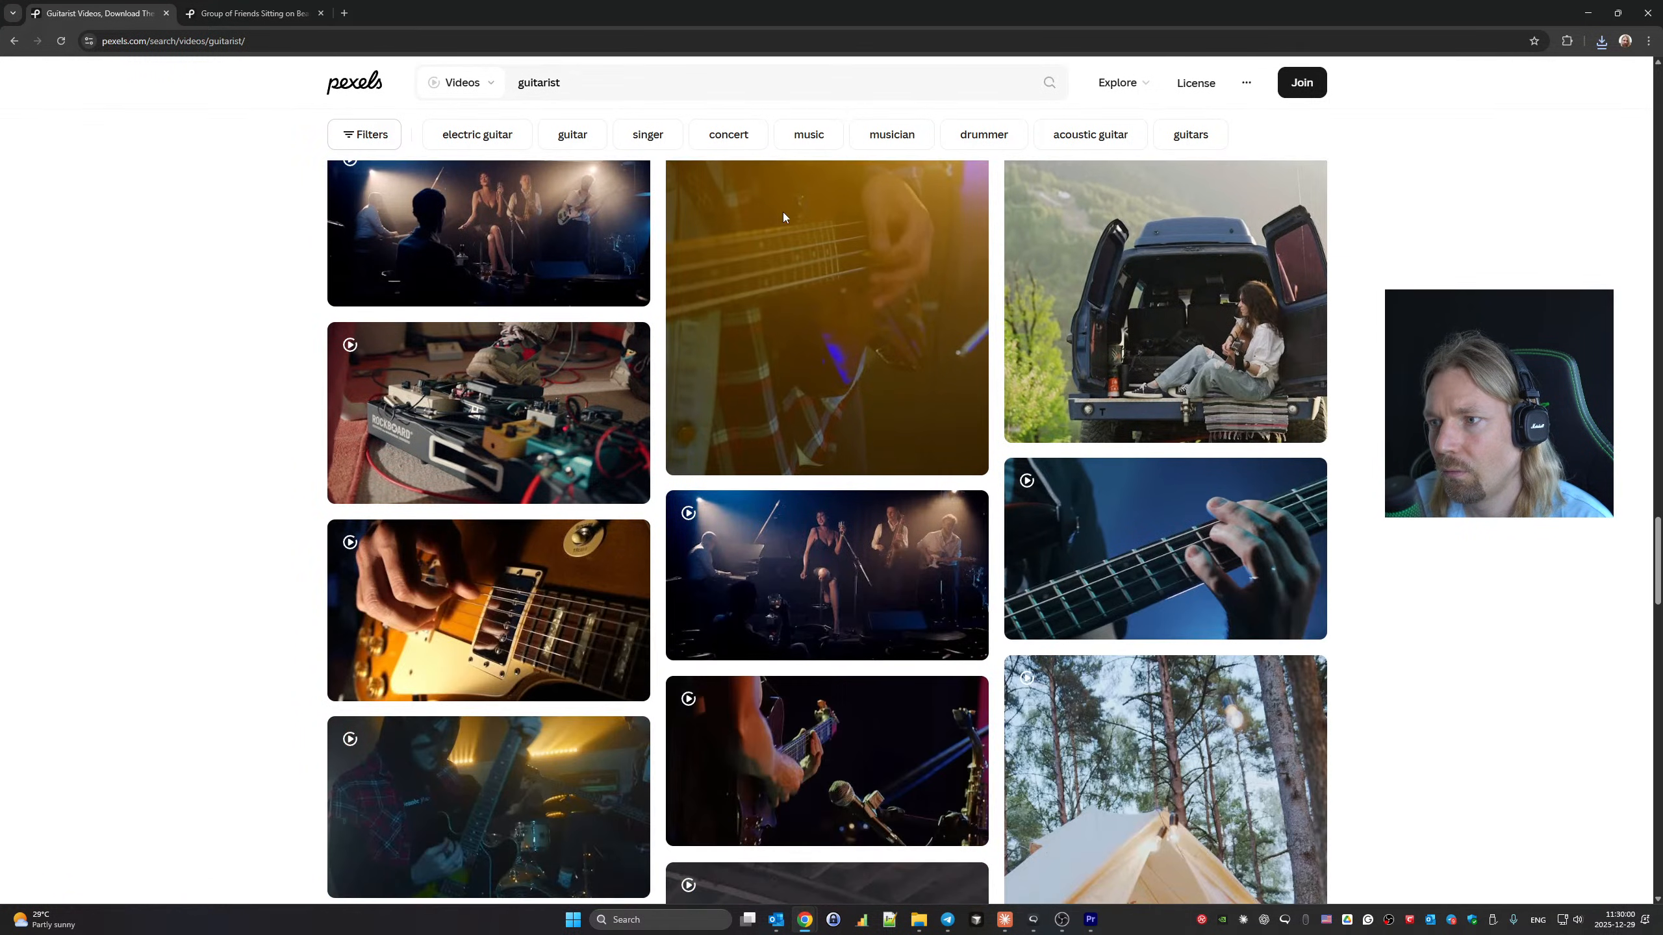
scroll(784, 218, "down", 11)
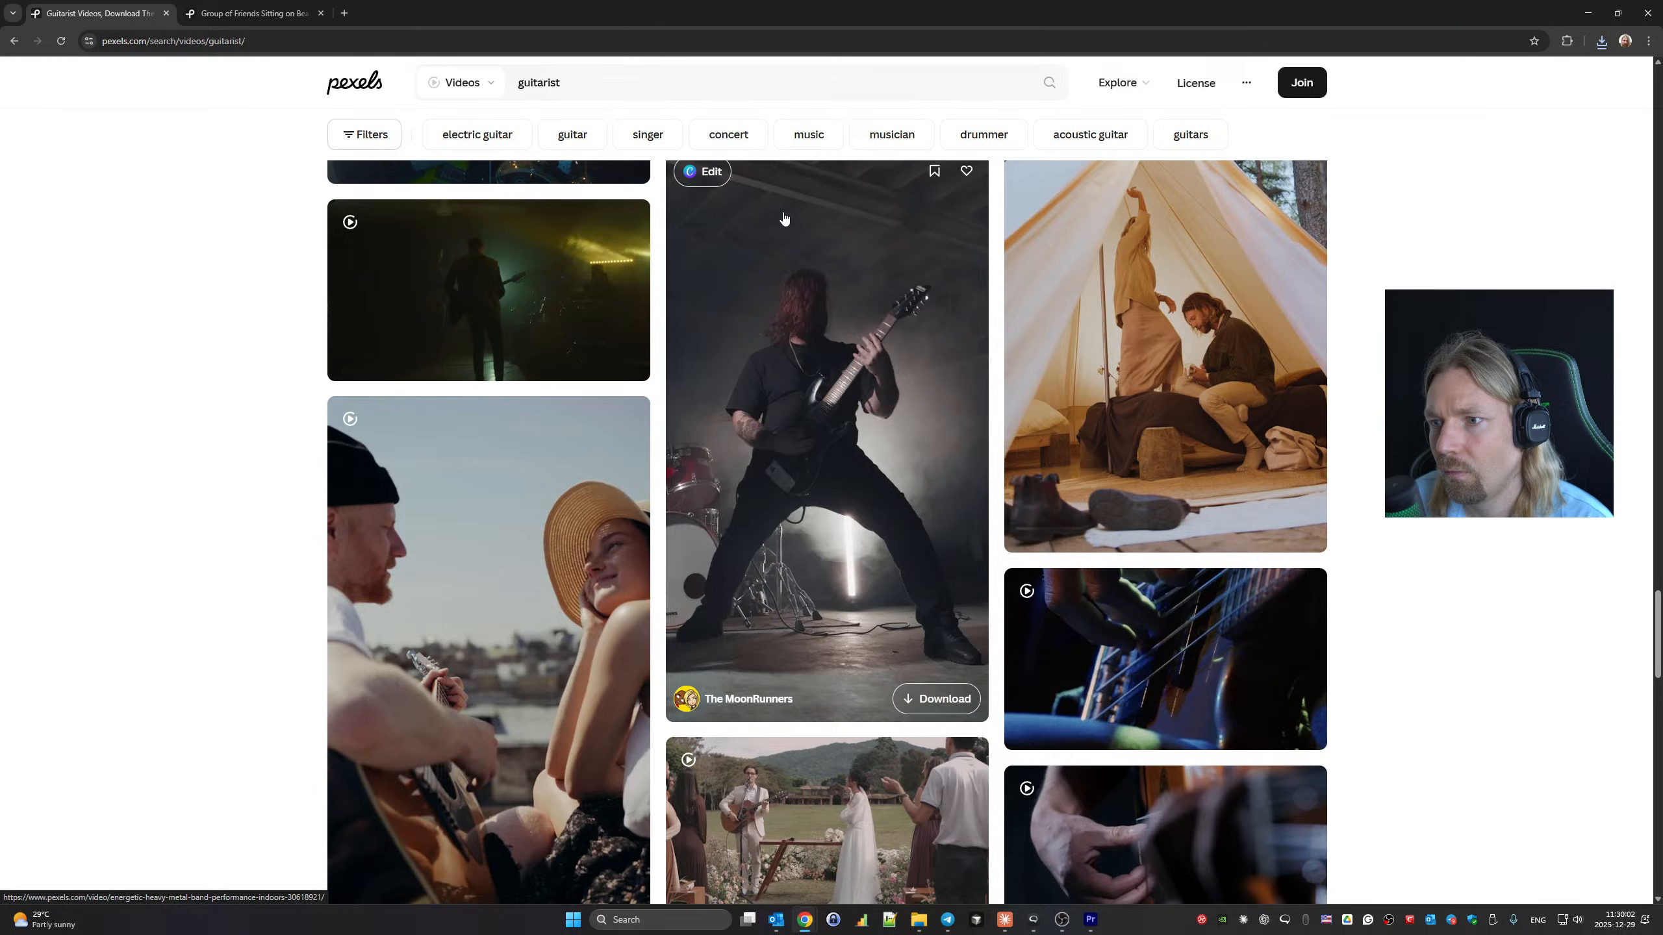
scroll(783, 217, "down", 7)
scroll(783, 218, "down", 9)
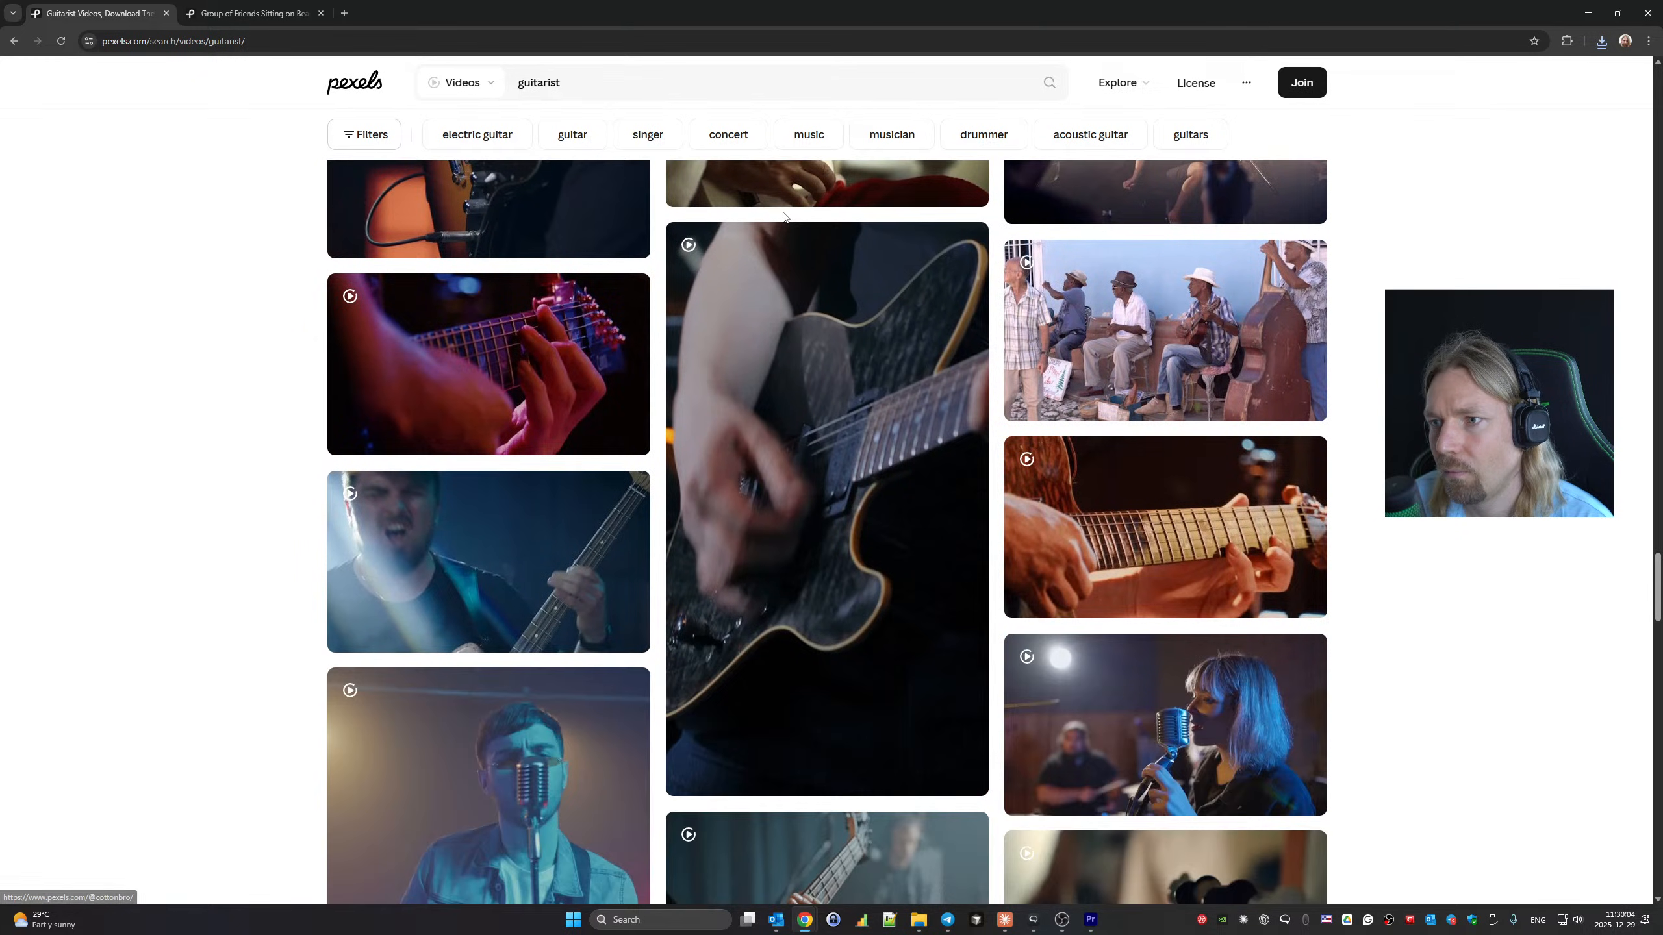
scroll(784, 218, "down", 14)
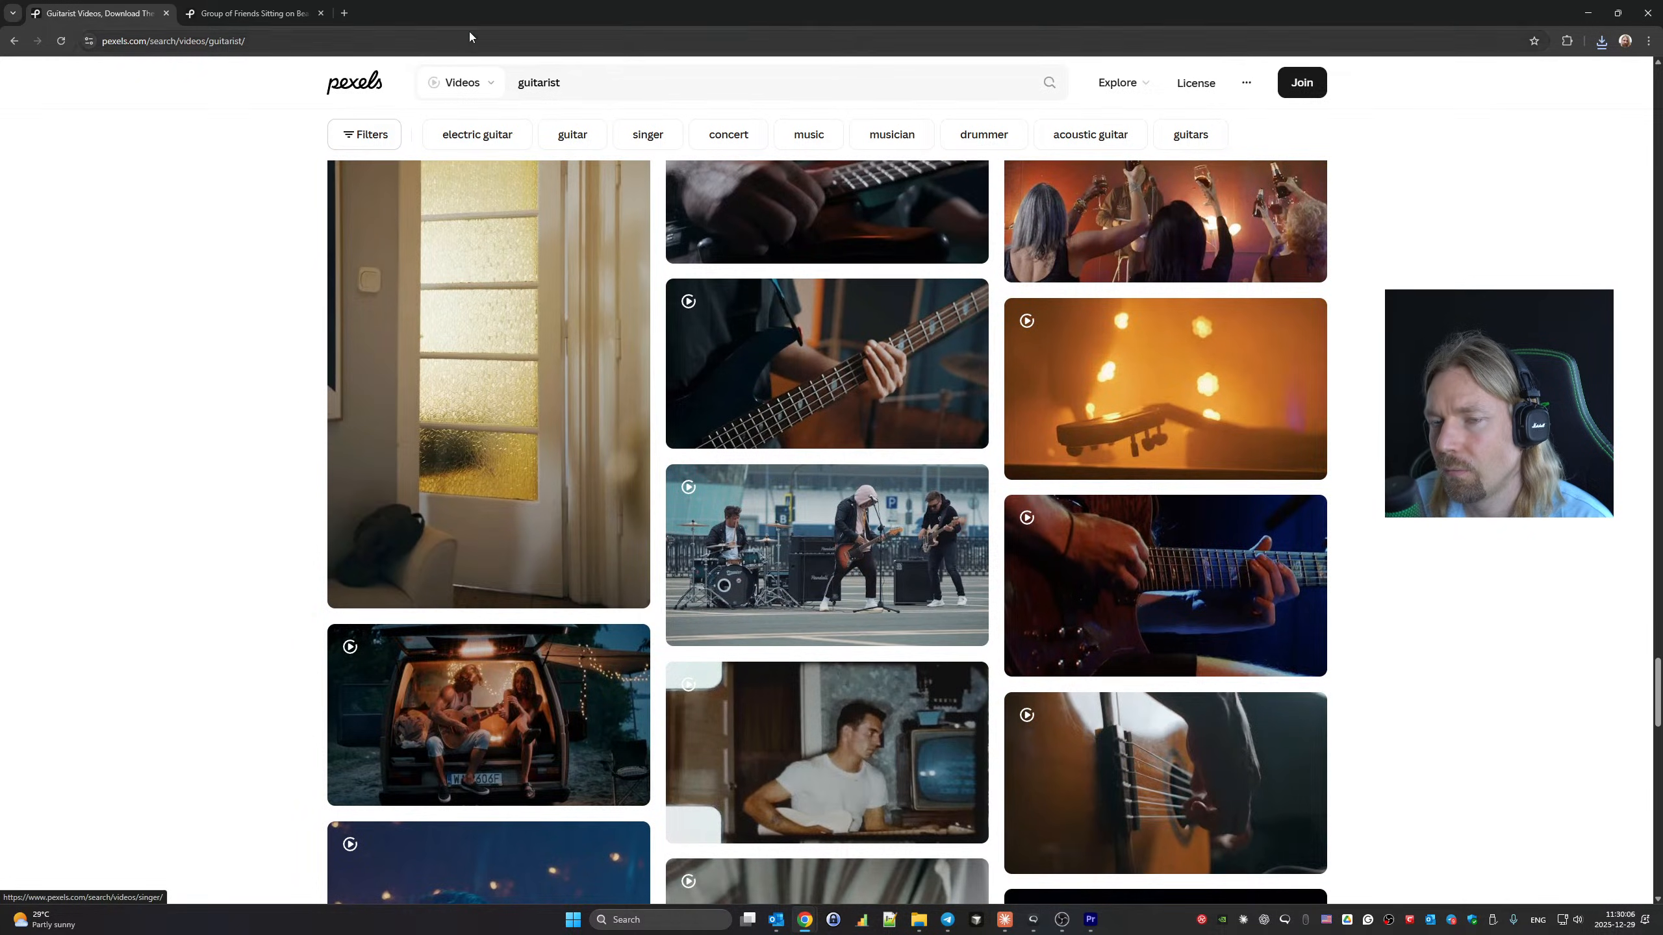
Narrow the Pexels video search to "guitarist campfire" and look through the results for a suitable clip.
left_click(572, 82)
type("camp")
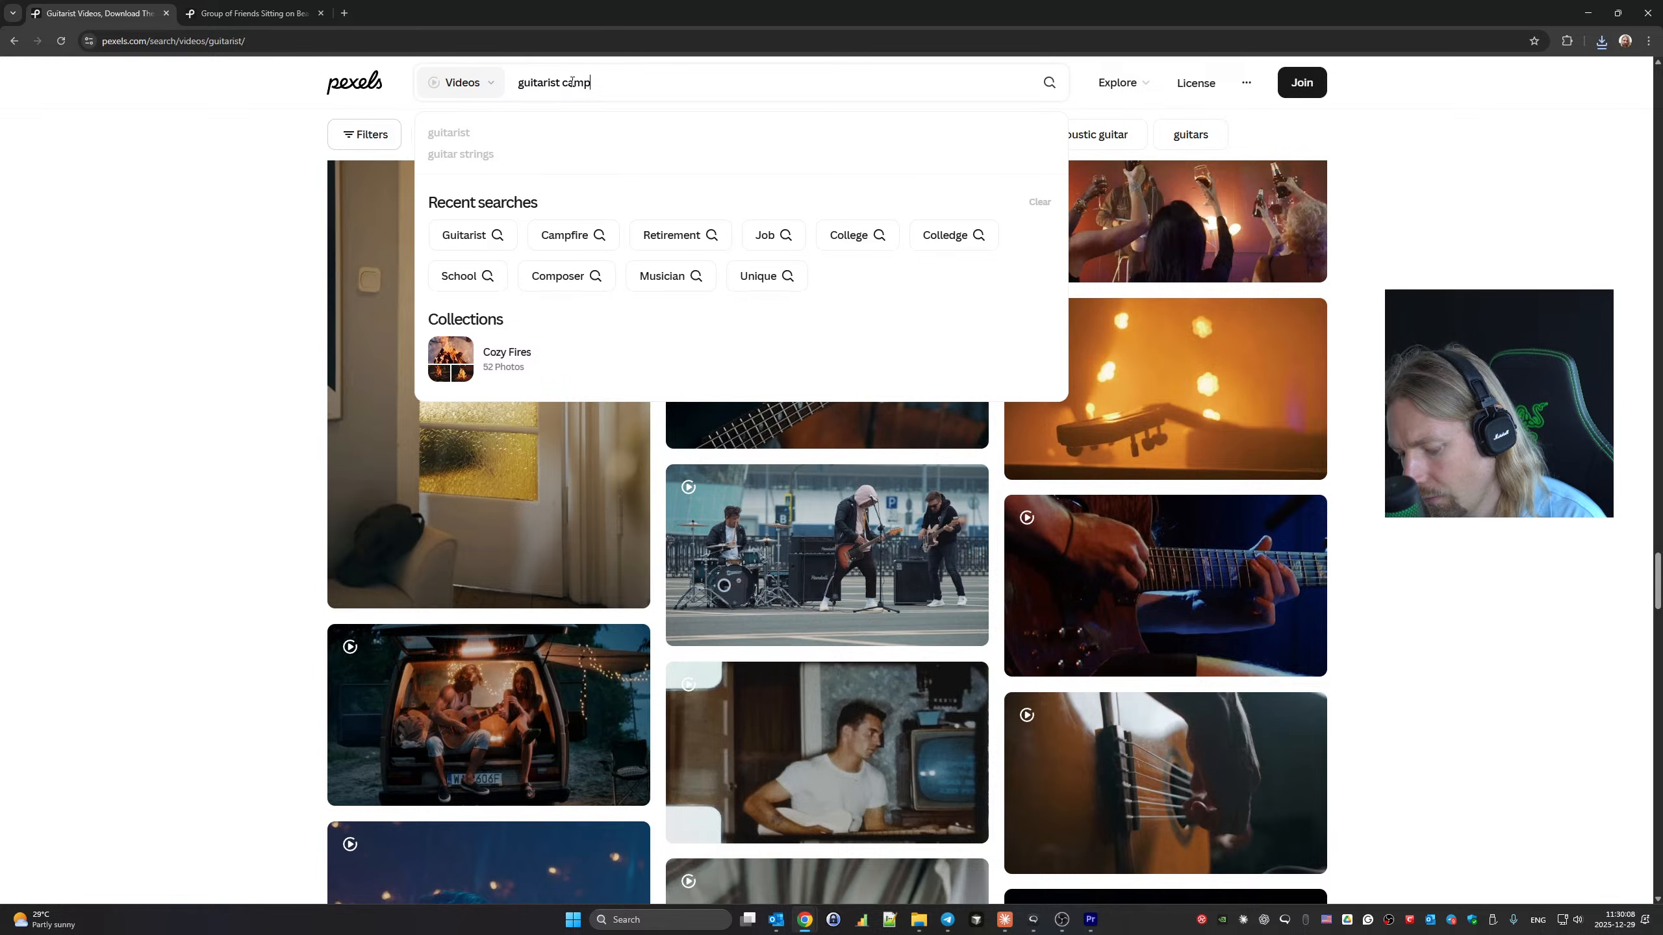
type("fire")
key("Return")
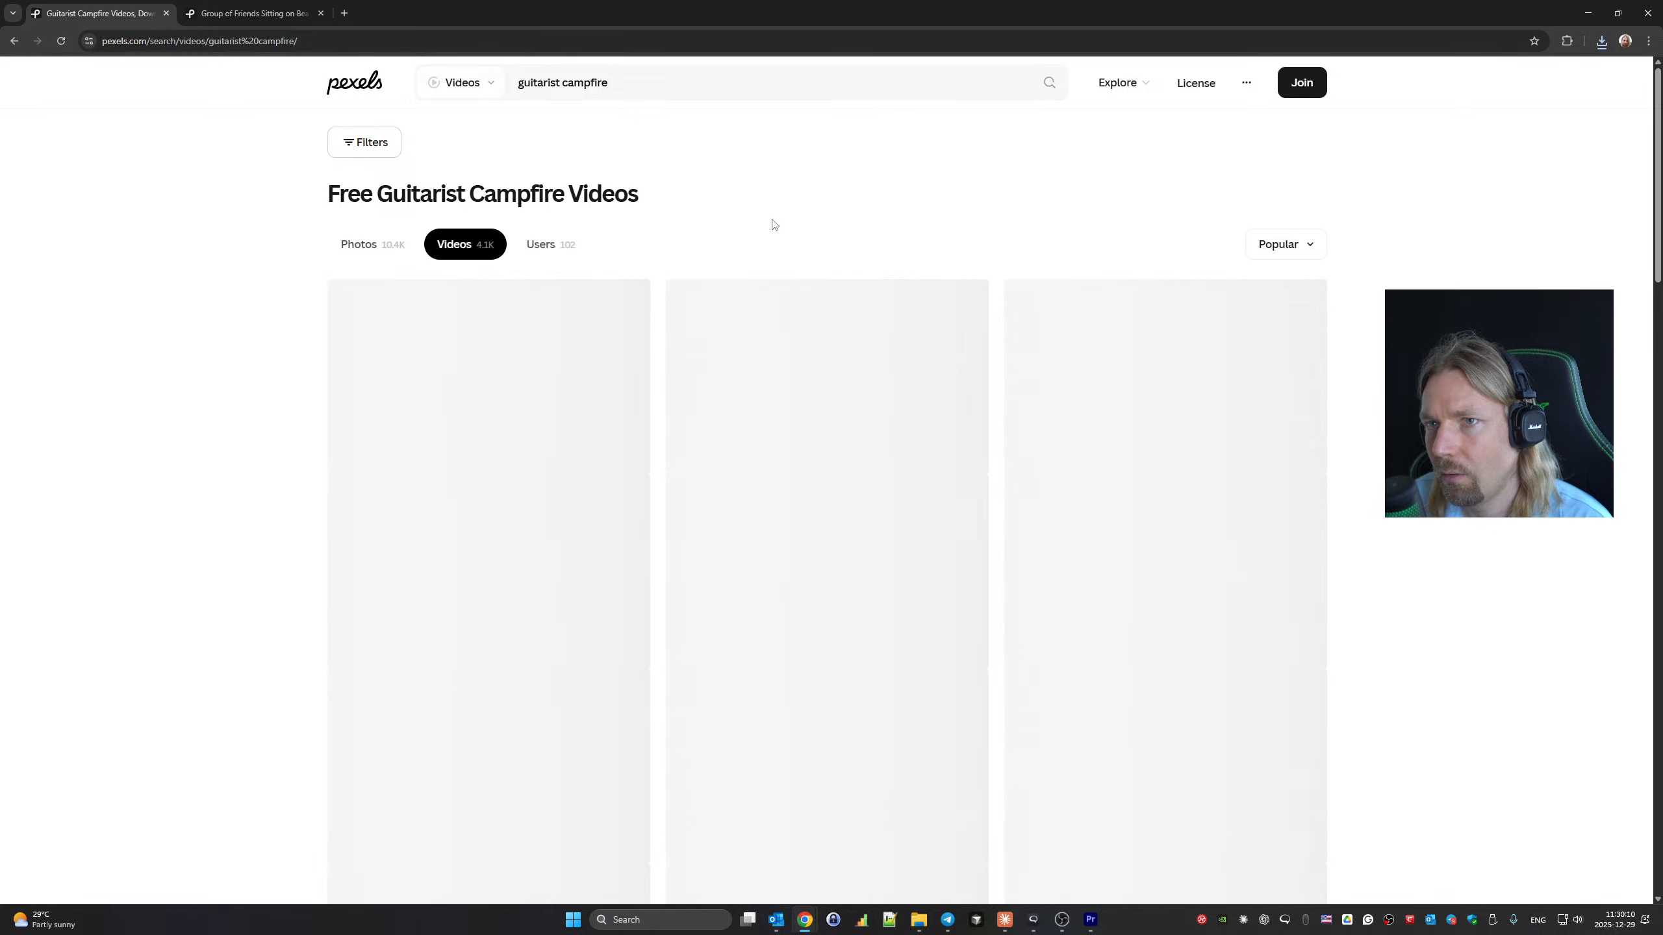
scroll(775, 225, "down", 10)
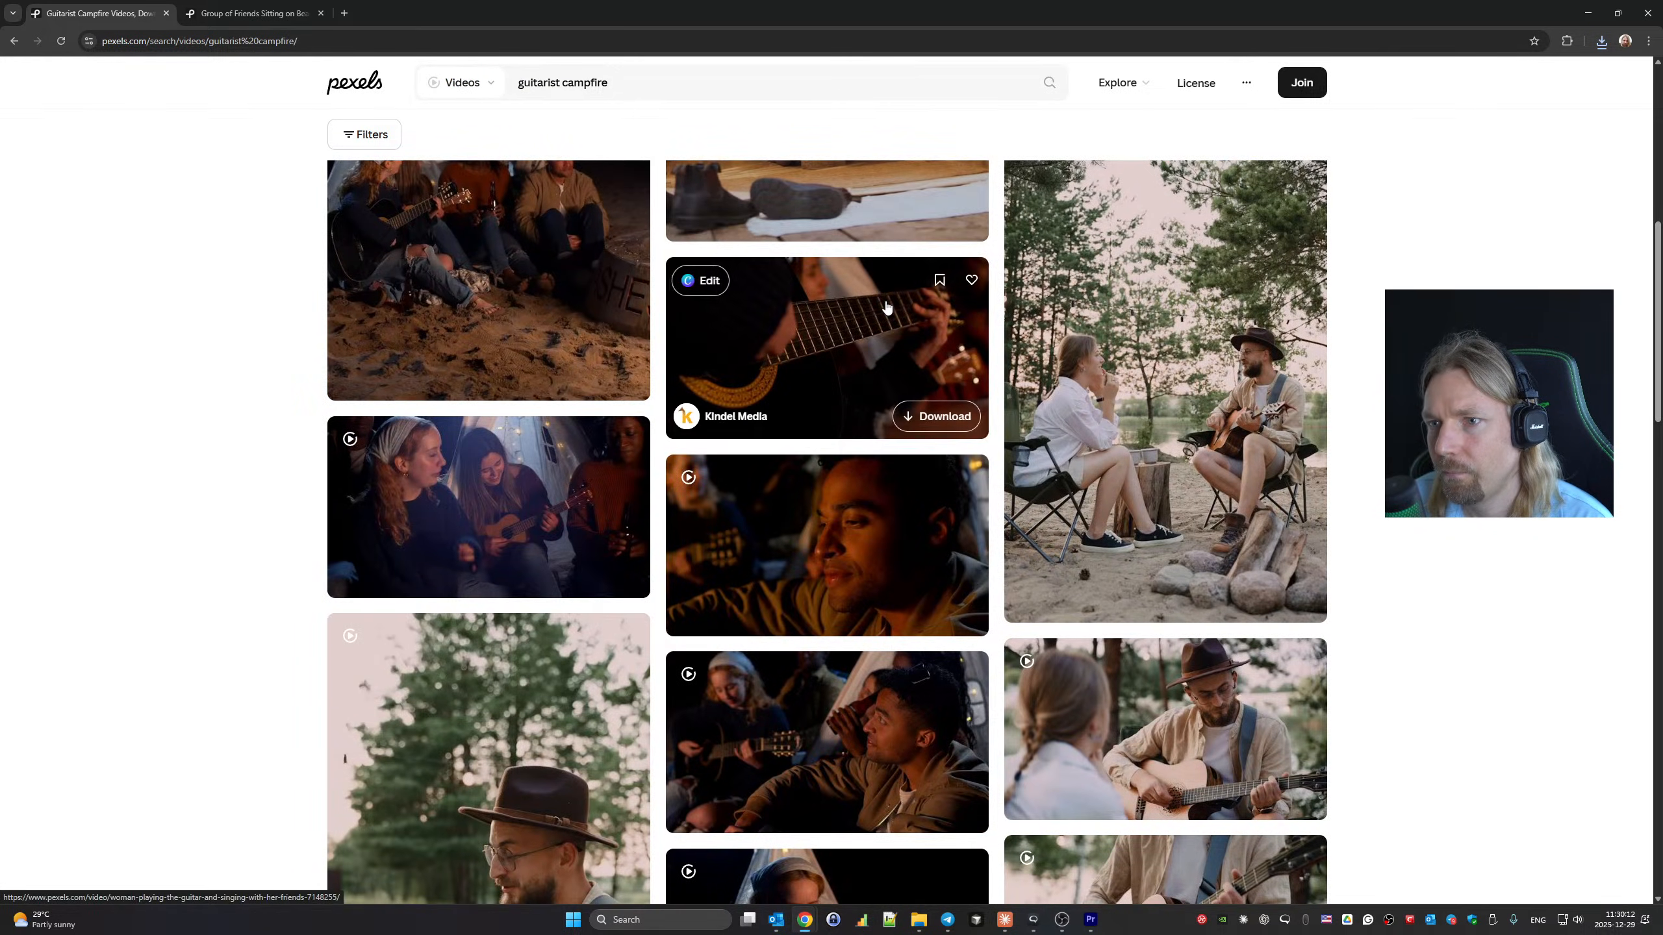
scroll(886, 307, "down", 3)
scroll(887, 306, "up", 4)
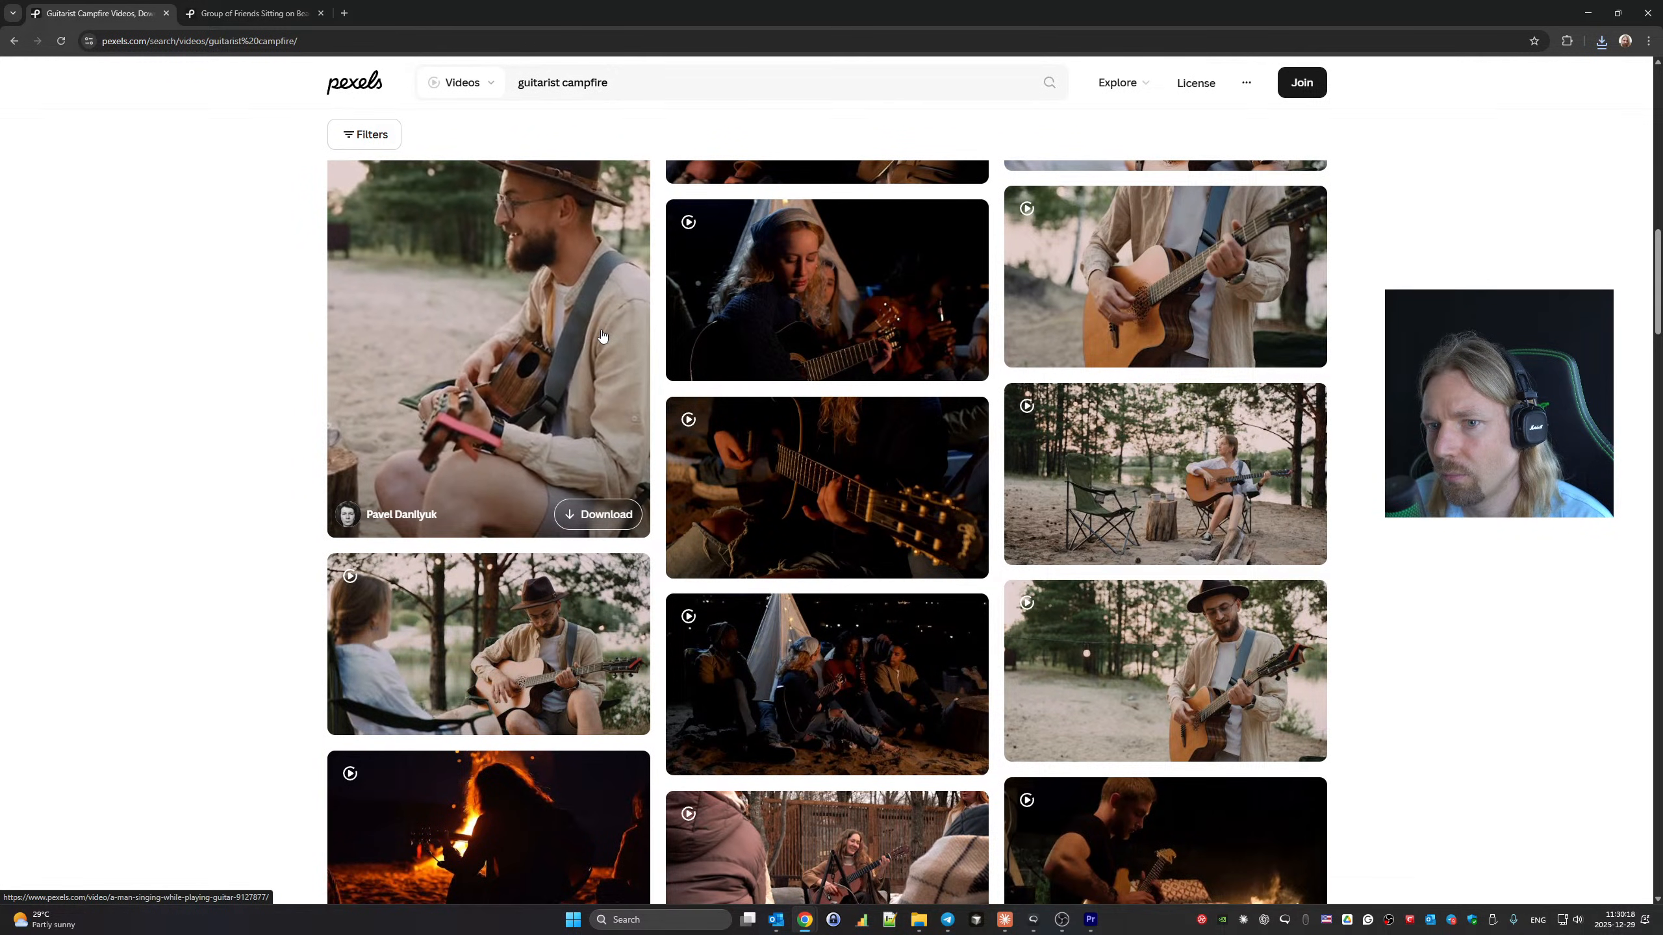
scroll(602, 336, "down", 15)
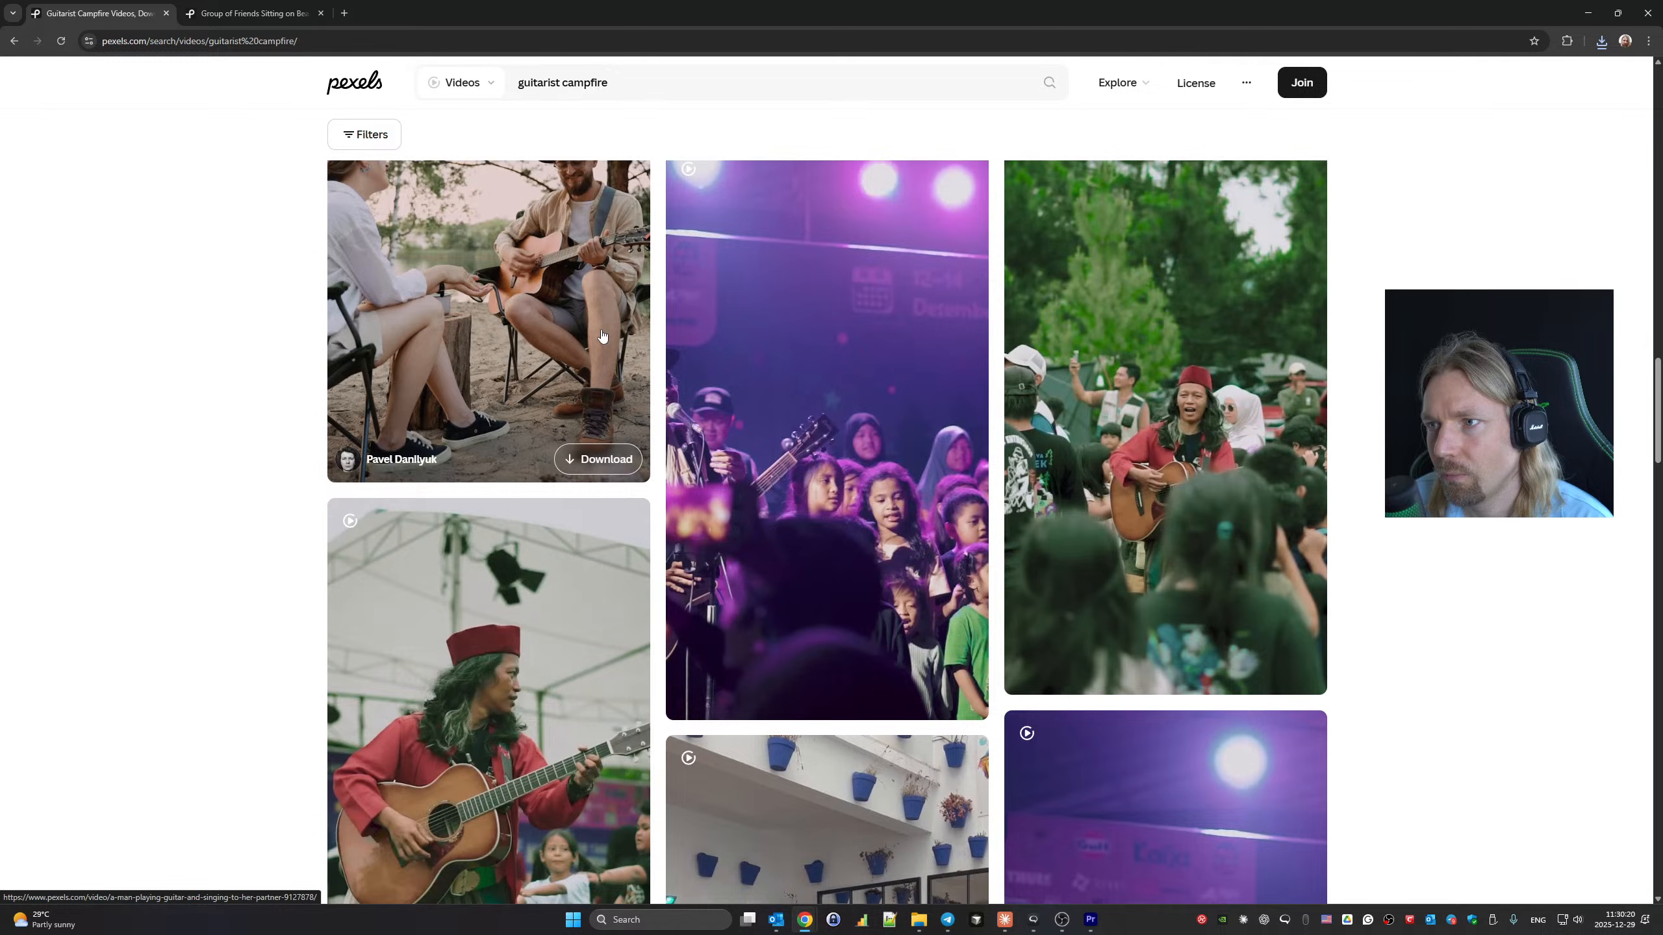
scroll(602, 335, "down", 10)
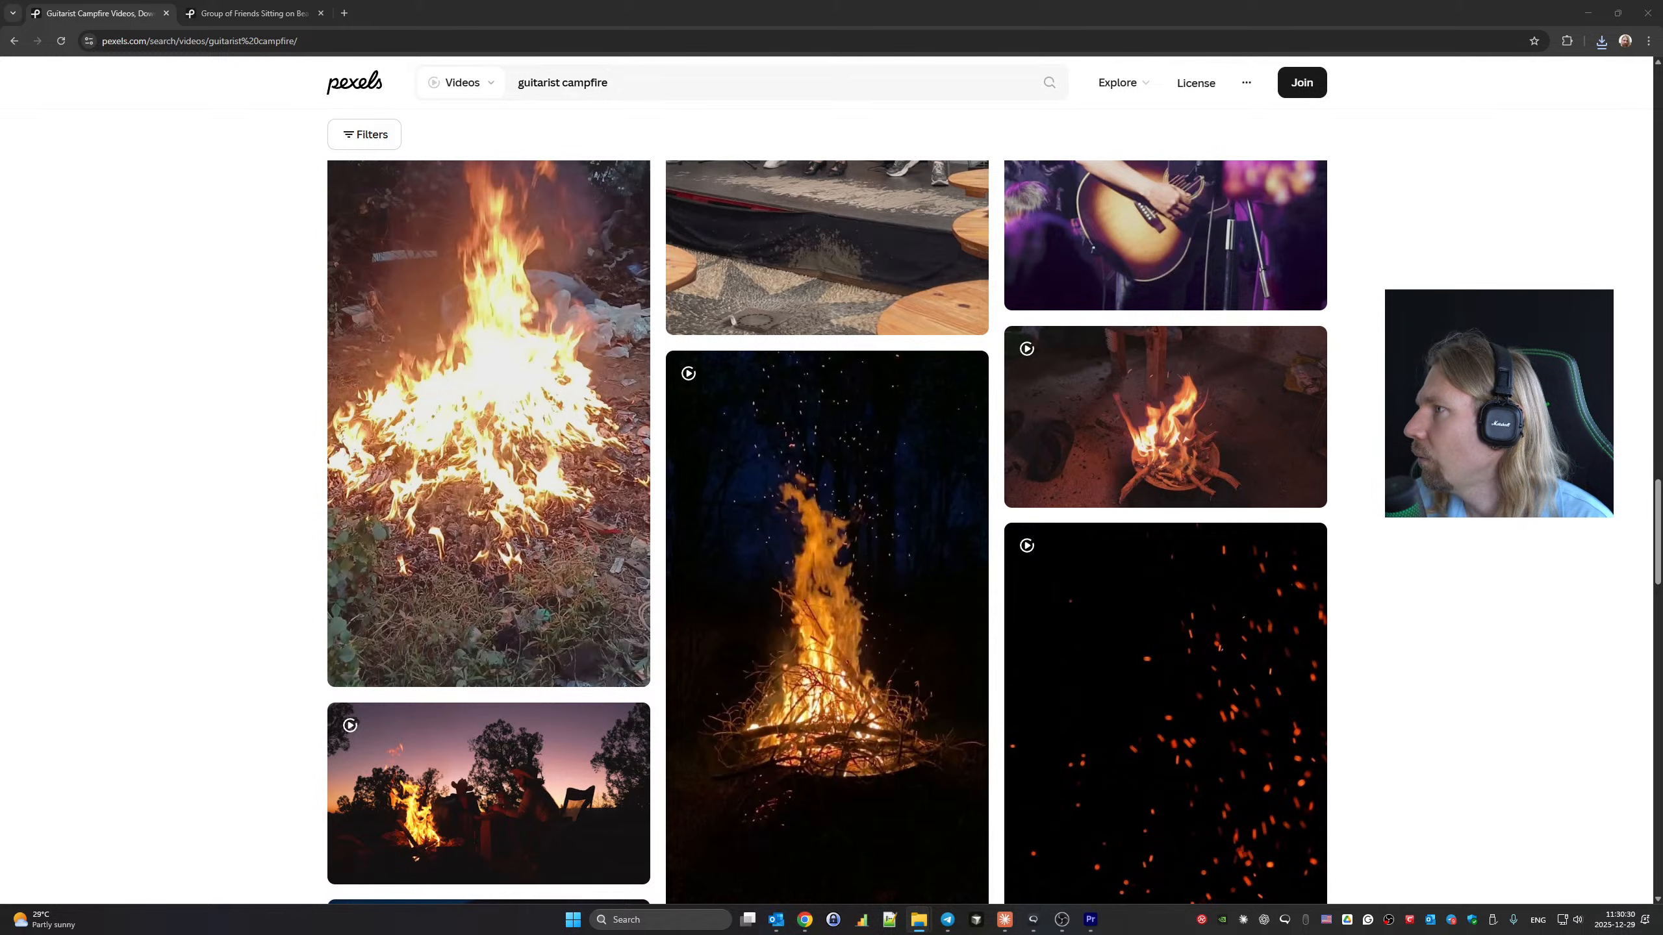
Switch to Premiere Pro, place the downloaded campfire guitar clip above the footage at 00:00:44:43, and play it through to 00:00:51:07.
left_click(1090, 919)
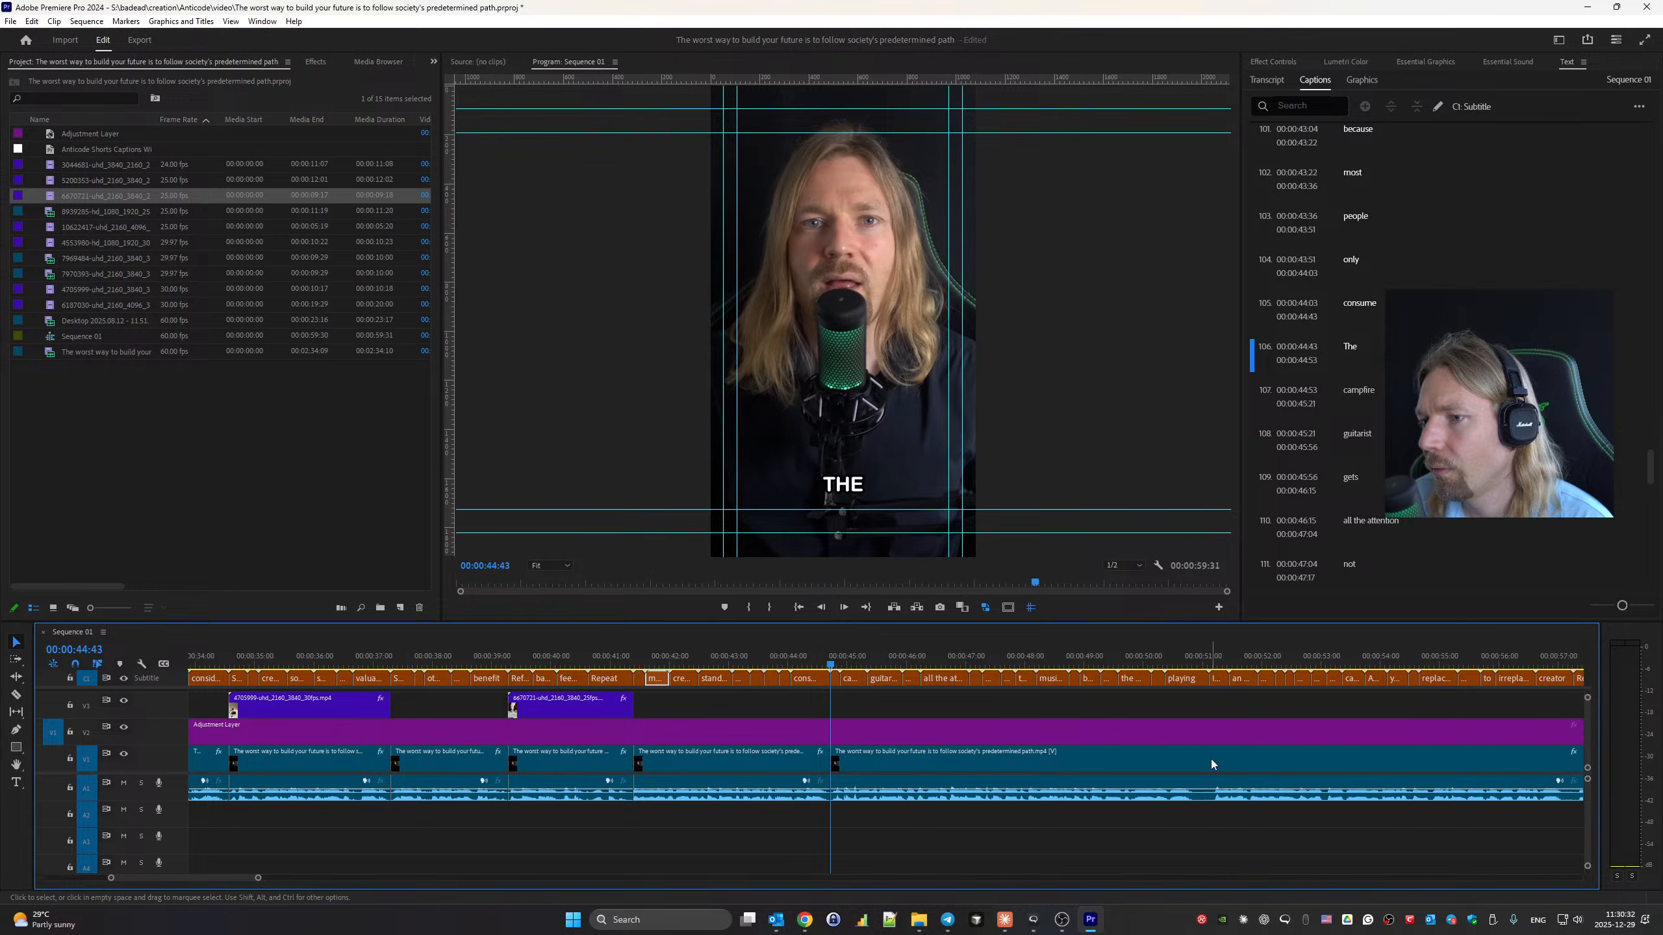
left_click_drag(1652, 527, 834, 705)
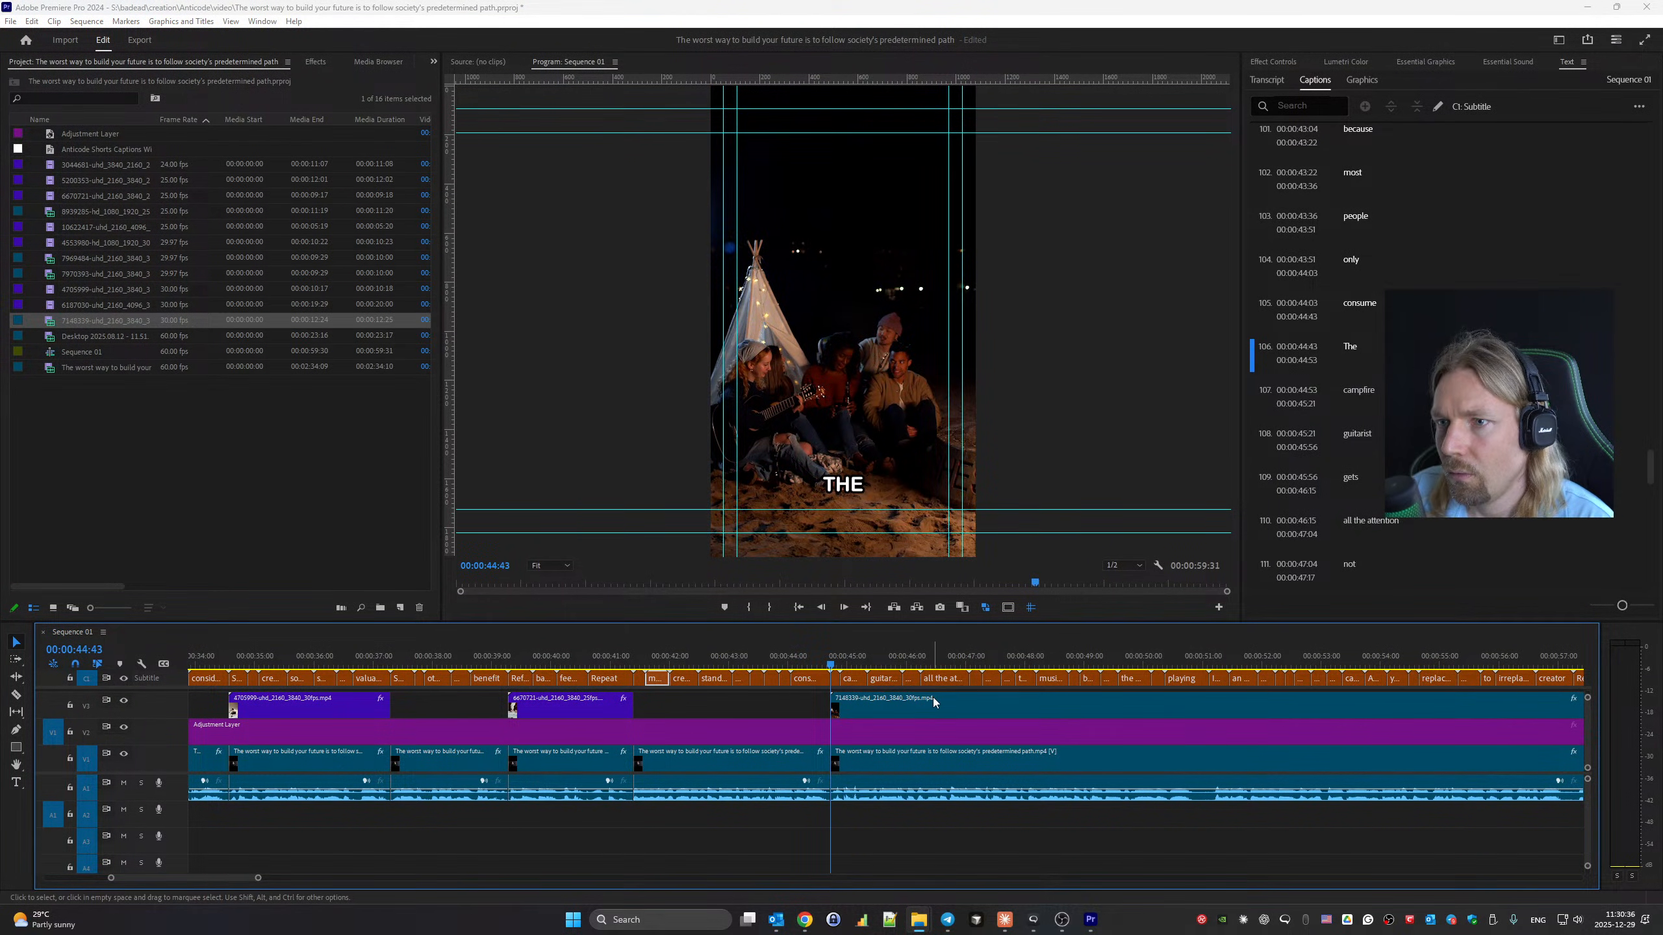
key("space")
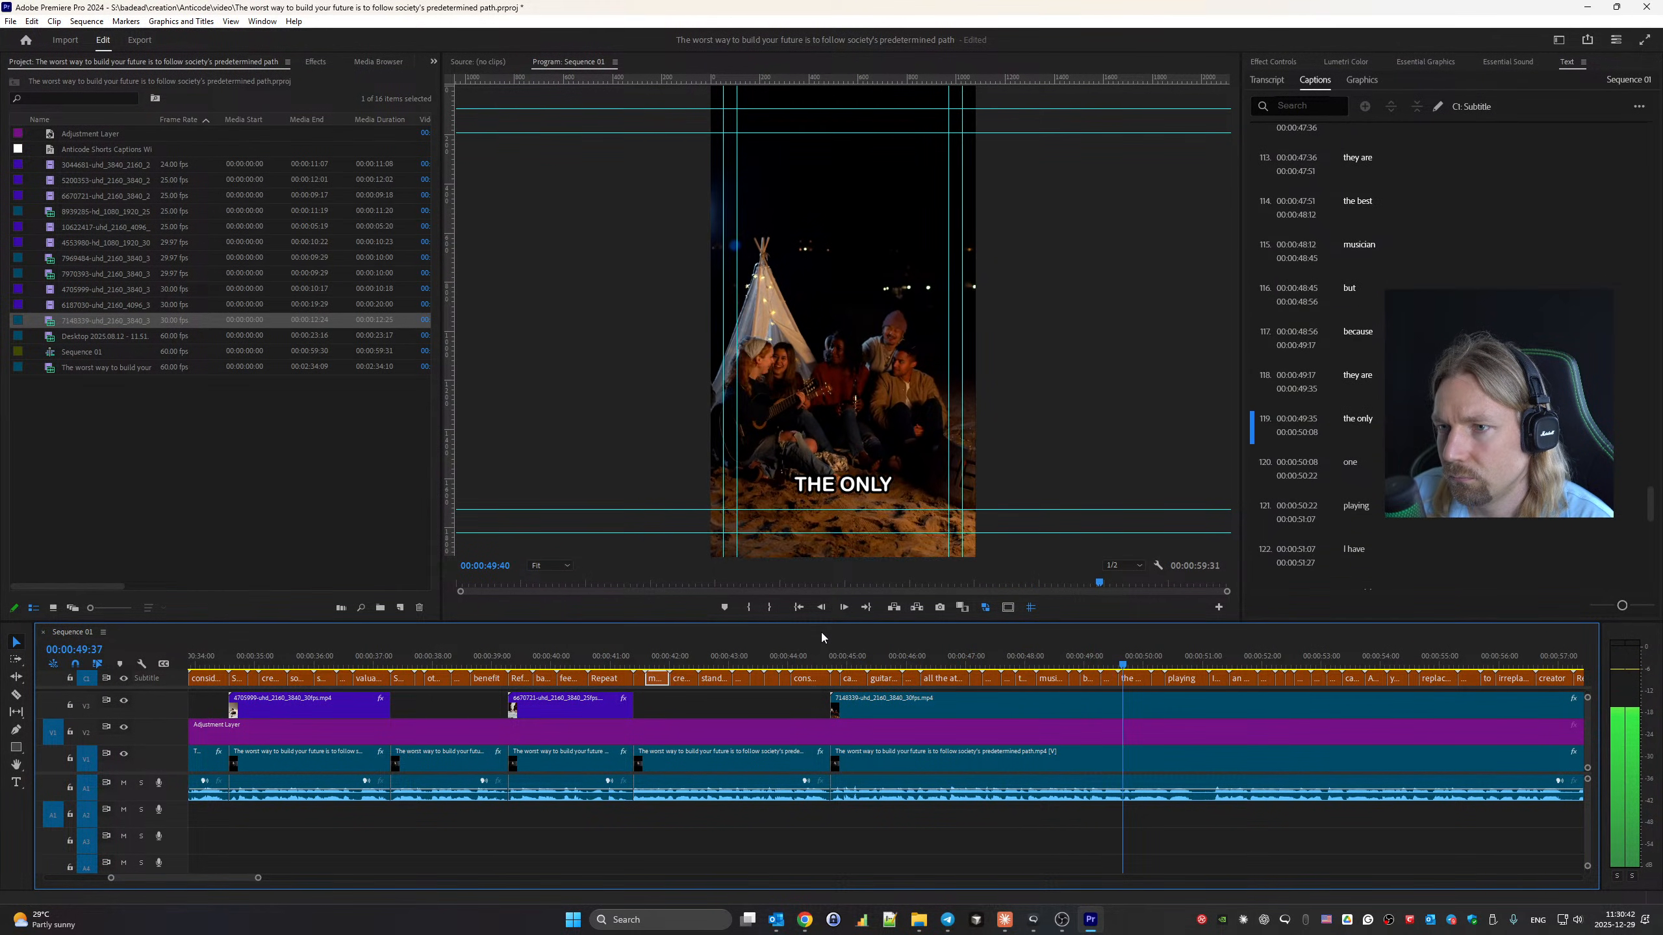
key("space")
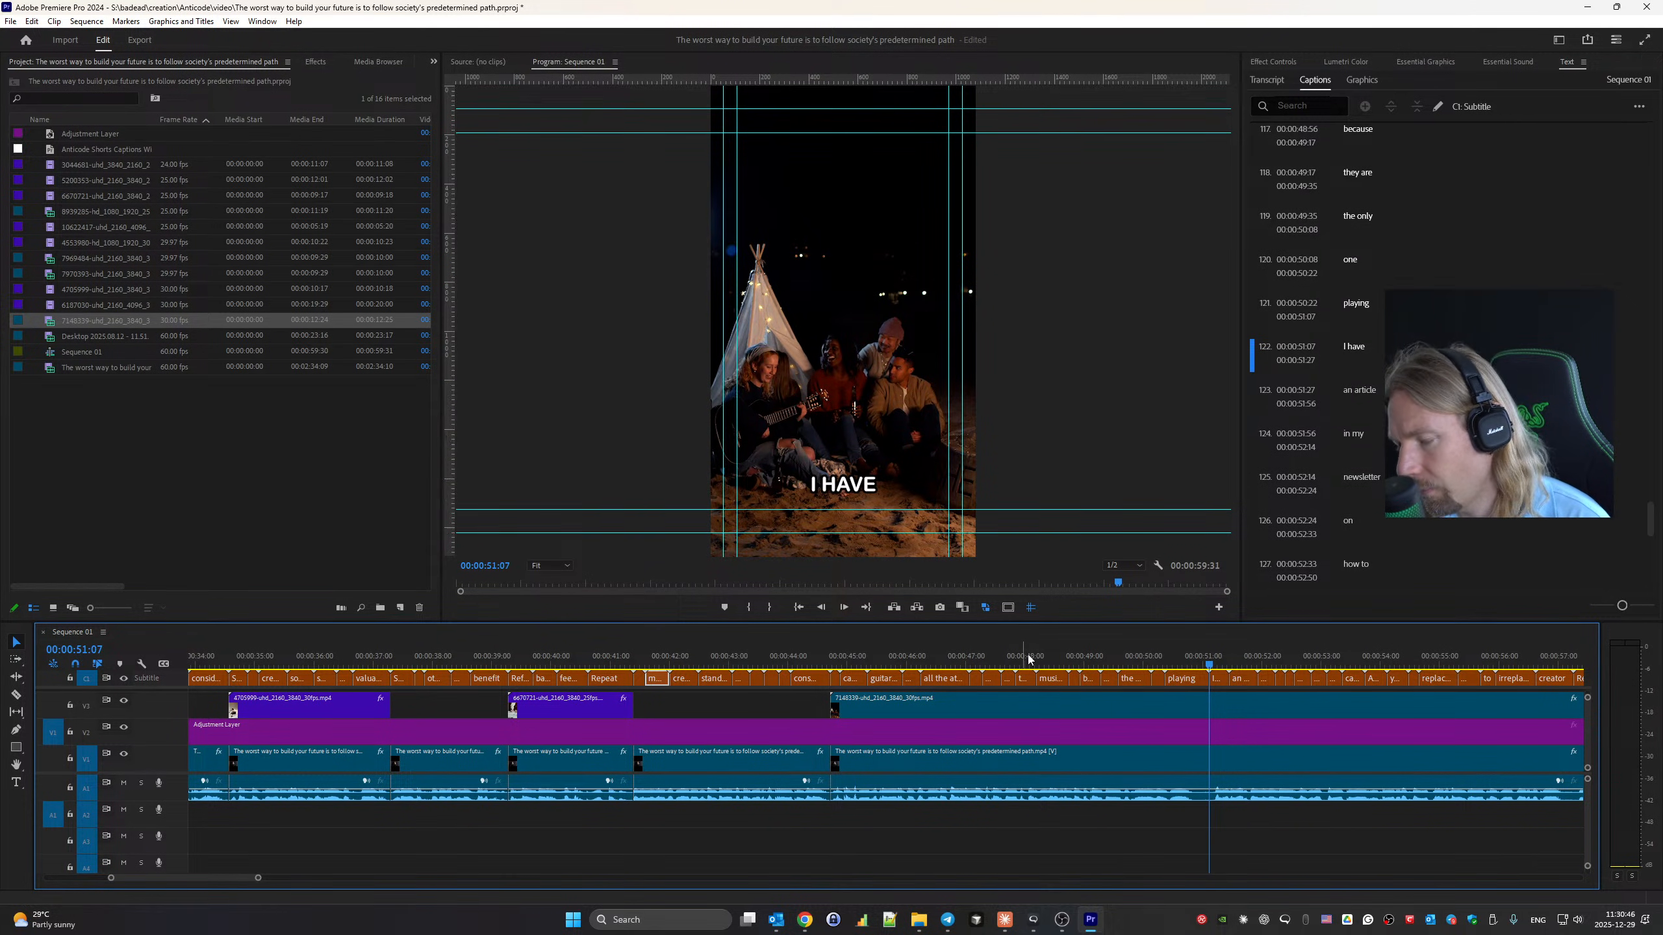
Cut the campfire clip at 00:00:51:07 and delete the part after the cut.
key("c")
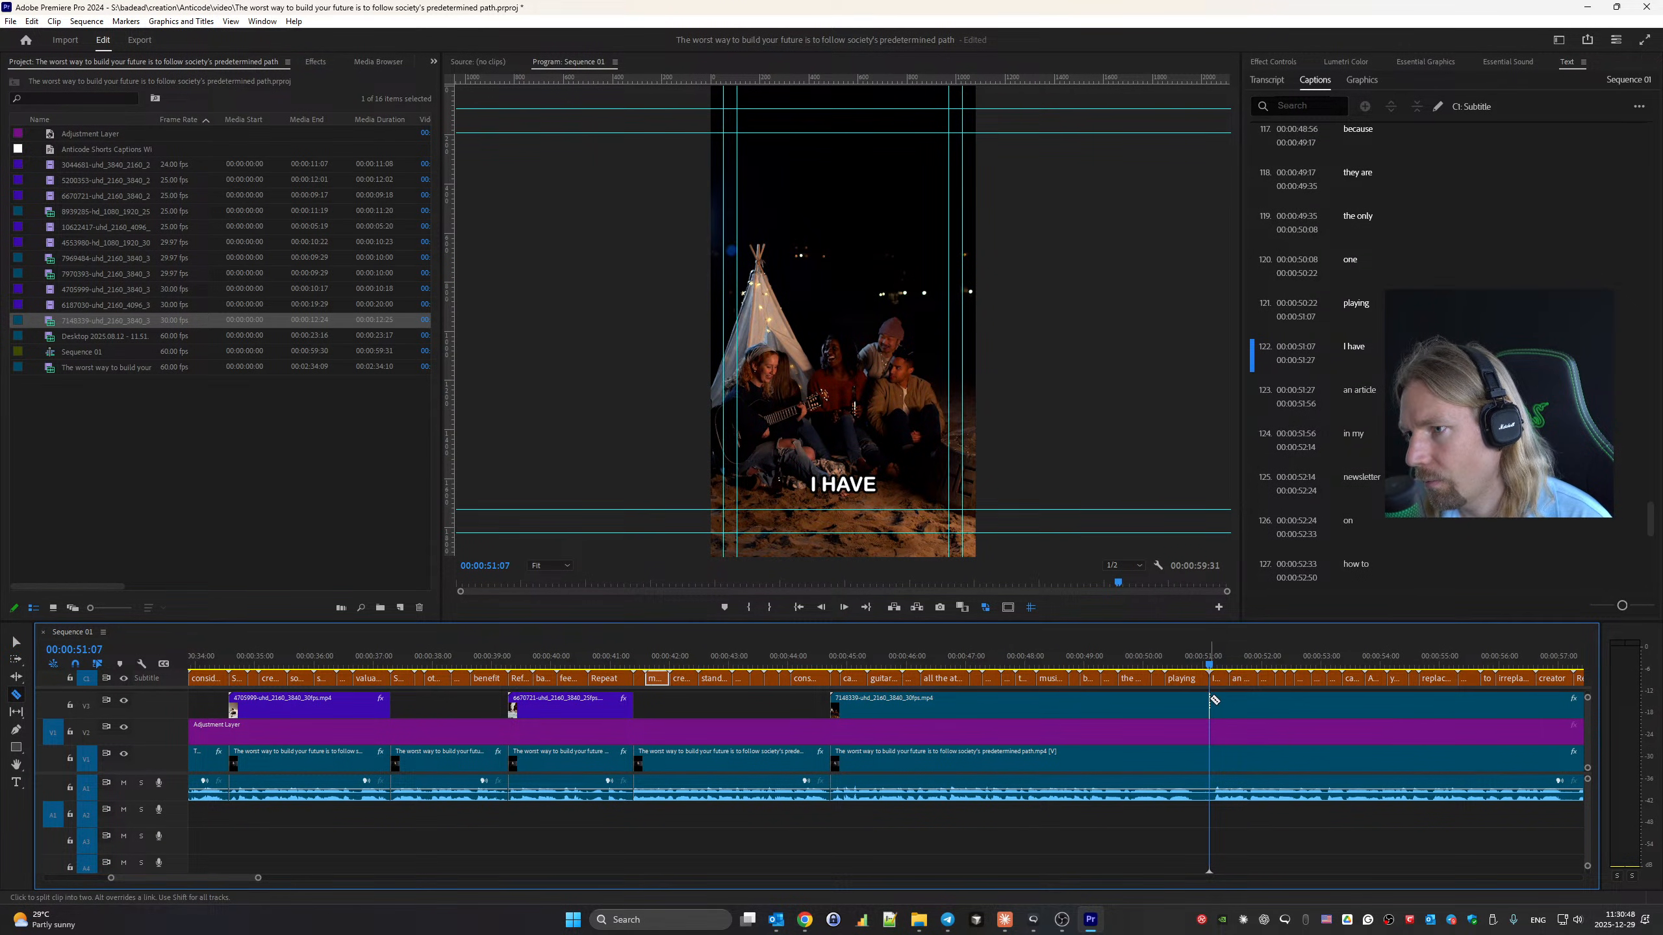
left_click(1211, 700)
key("v")
left_click(1251, 706)
key("Delete")
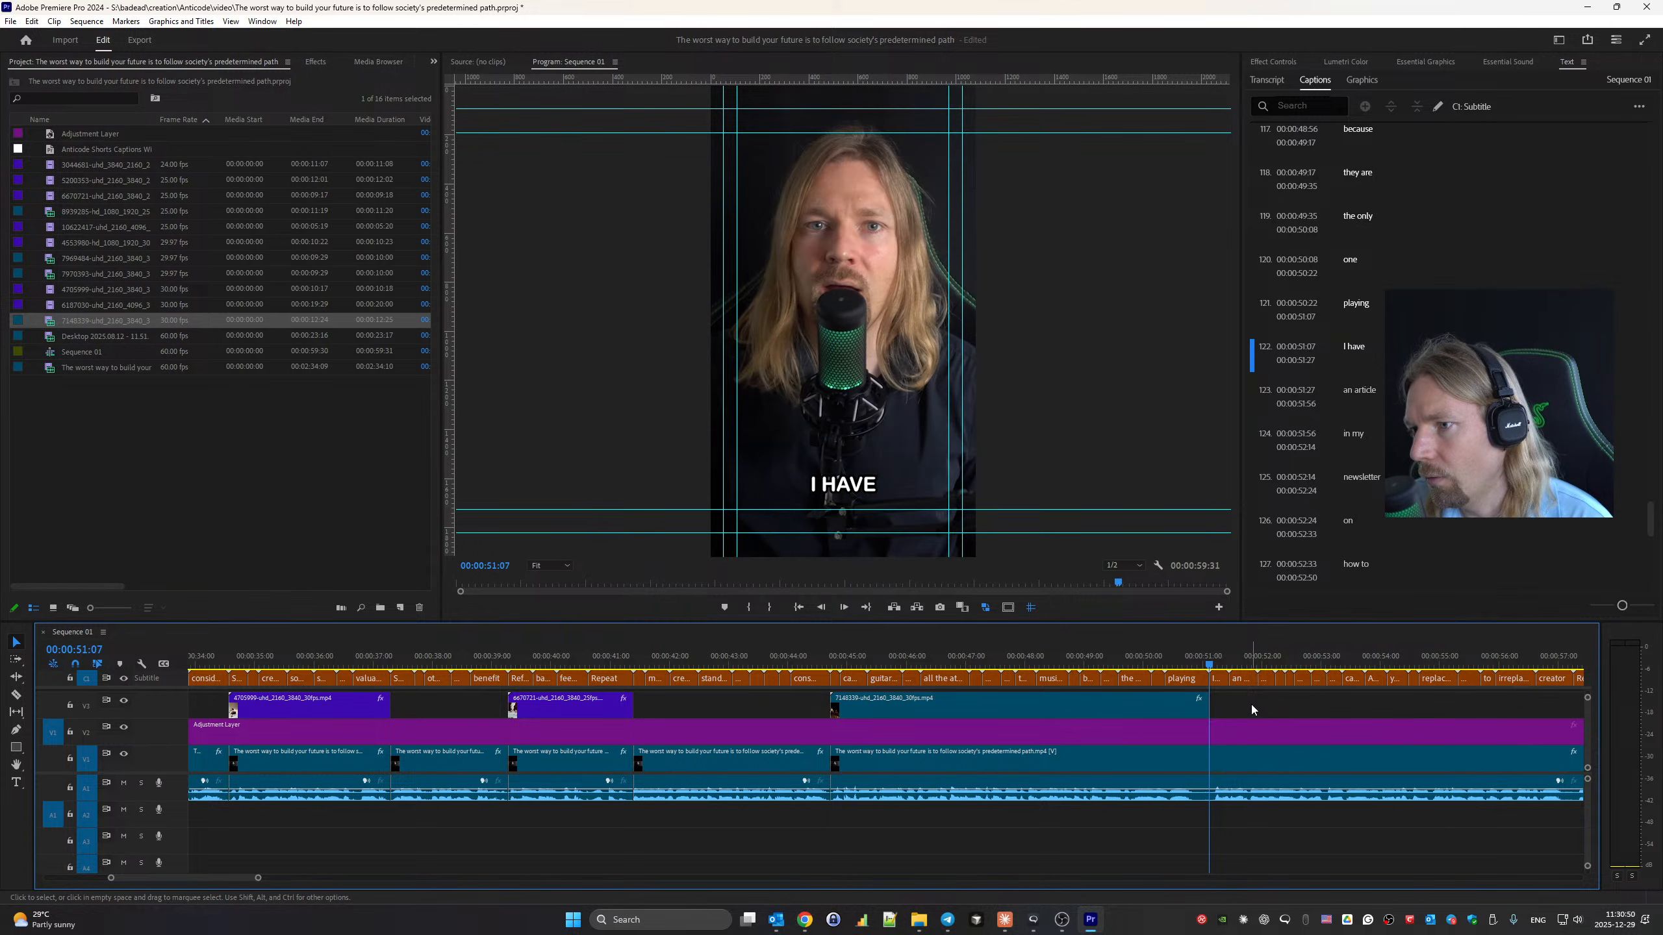
Place the Substack article's full-page screenshot directly after the campfire clip and set its scale to 138.
scroll(1099, 715, "down", 5)
key("alt+Tab")
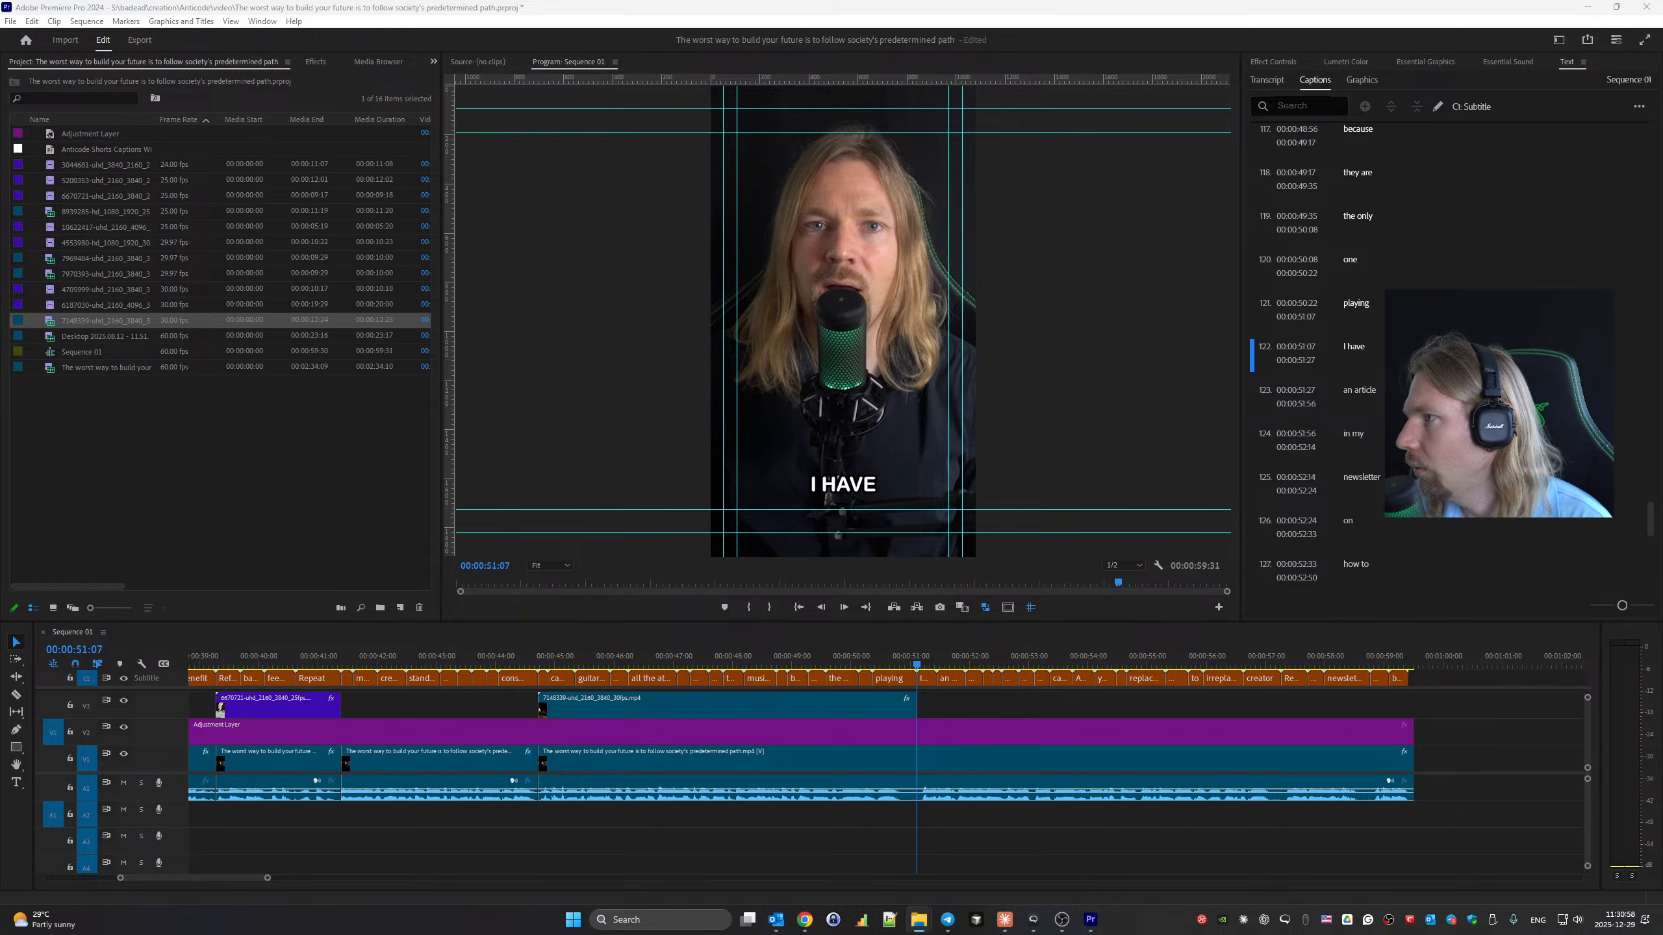
left_click_drag(1662, 649, 929, 708)
left_click(1285, 63)
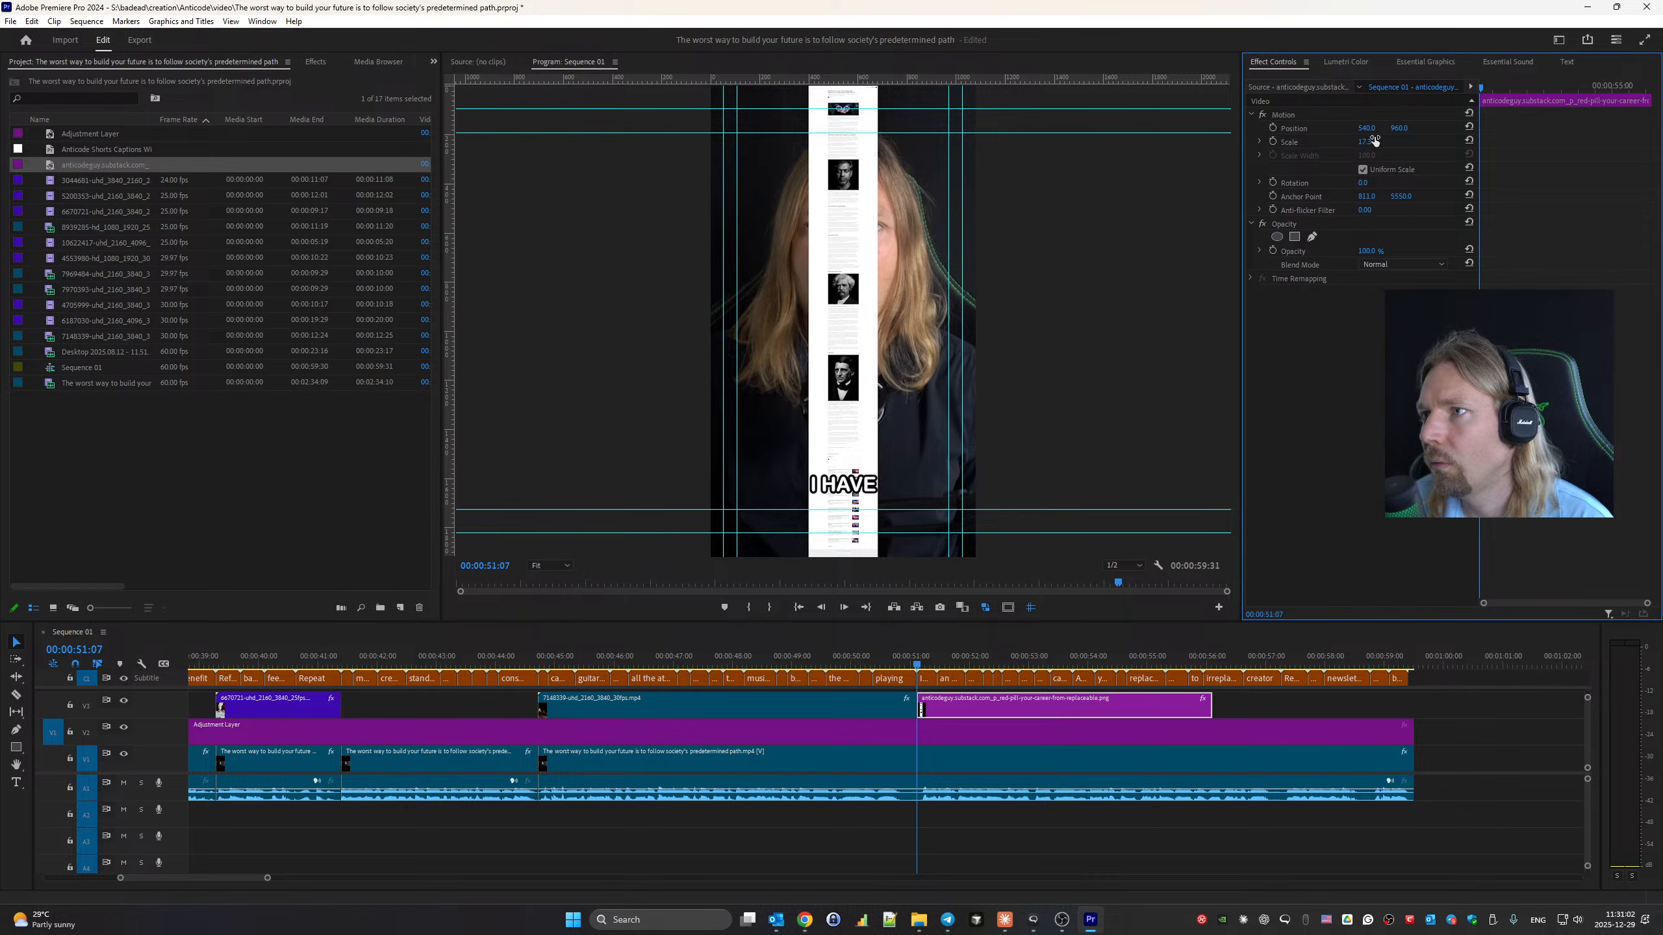
left_click(1369, 142)
type("138")
key("Return")
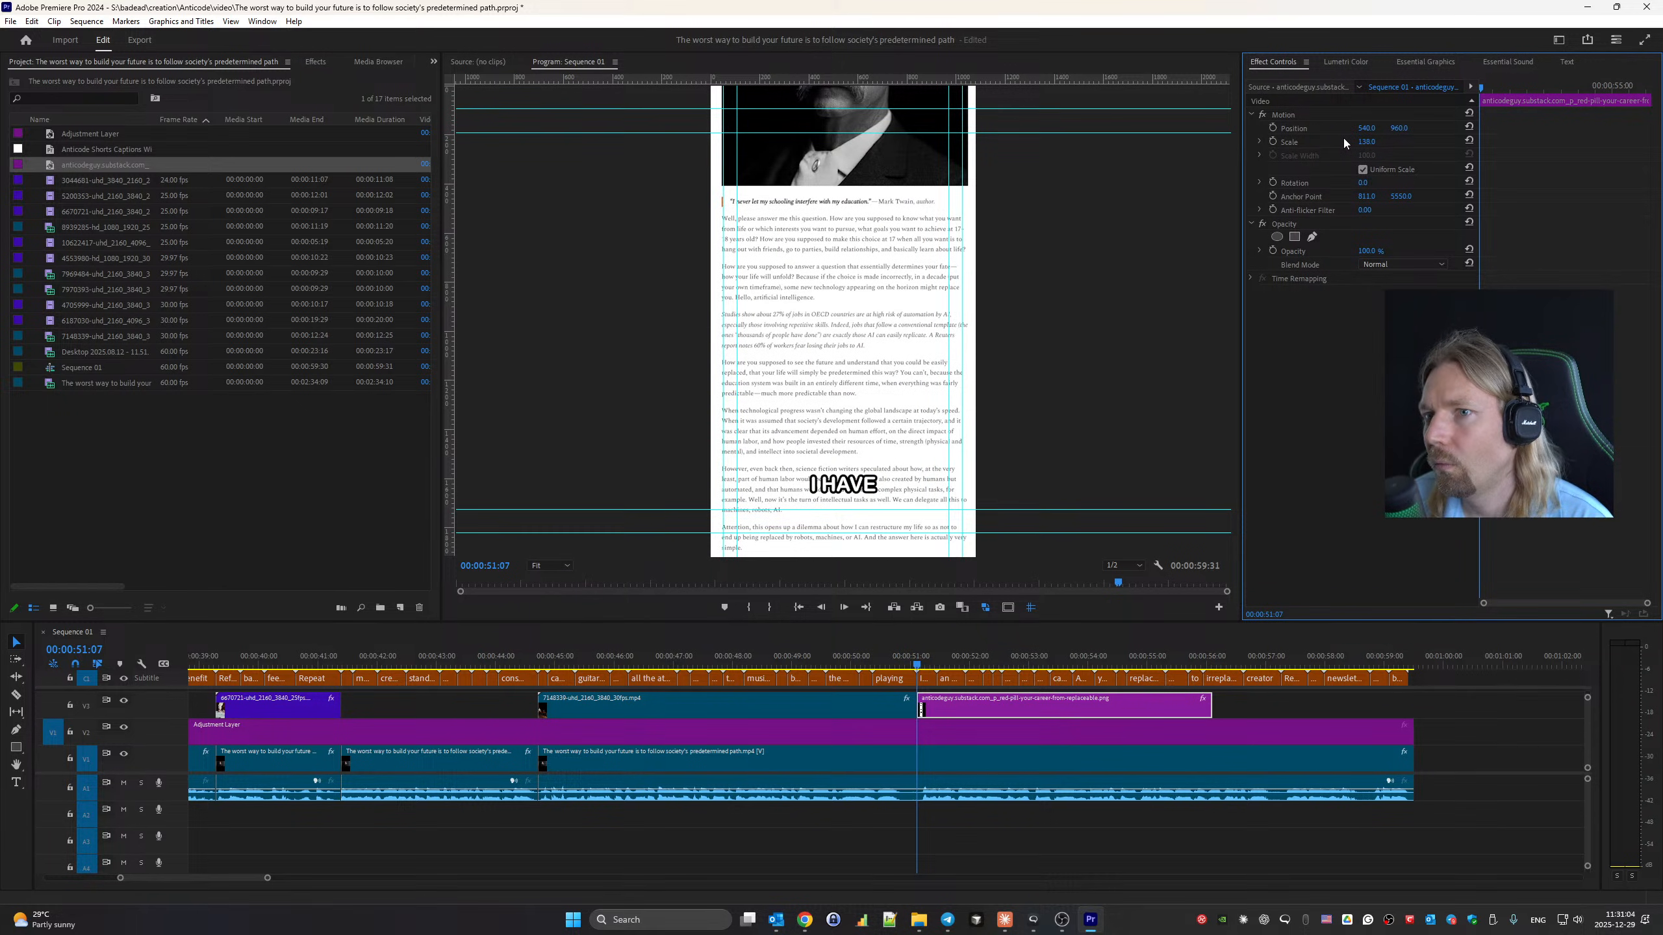
Shift the article image vertically until its title shows at the frame's upper edge, and start Position keyframing at 00:00:51:07.
left_click(1398, 128)
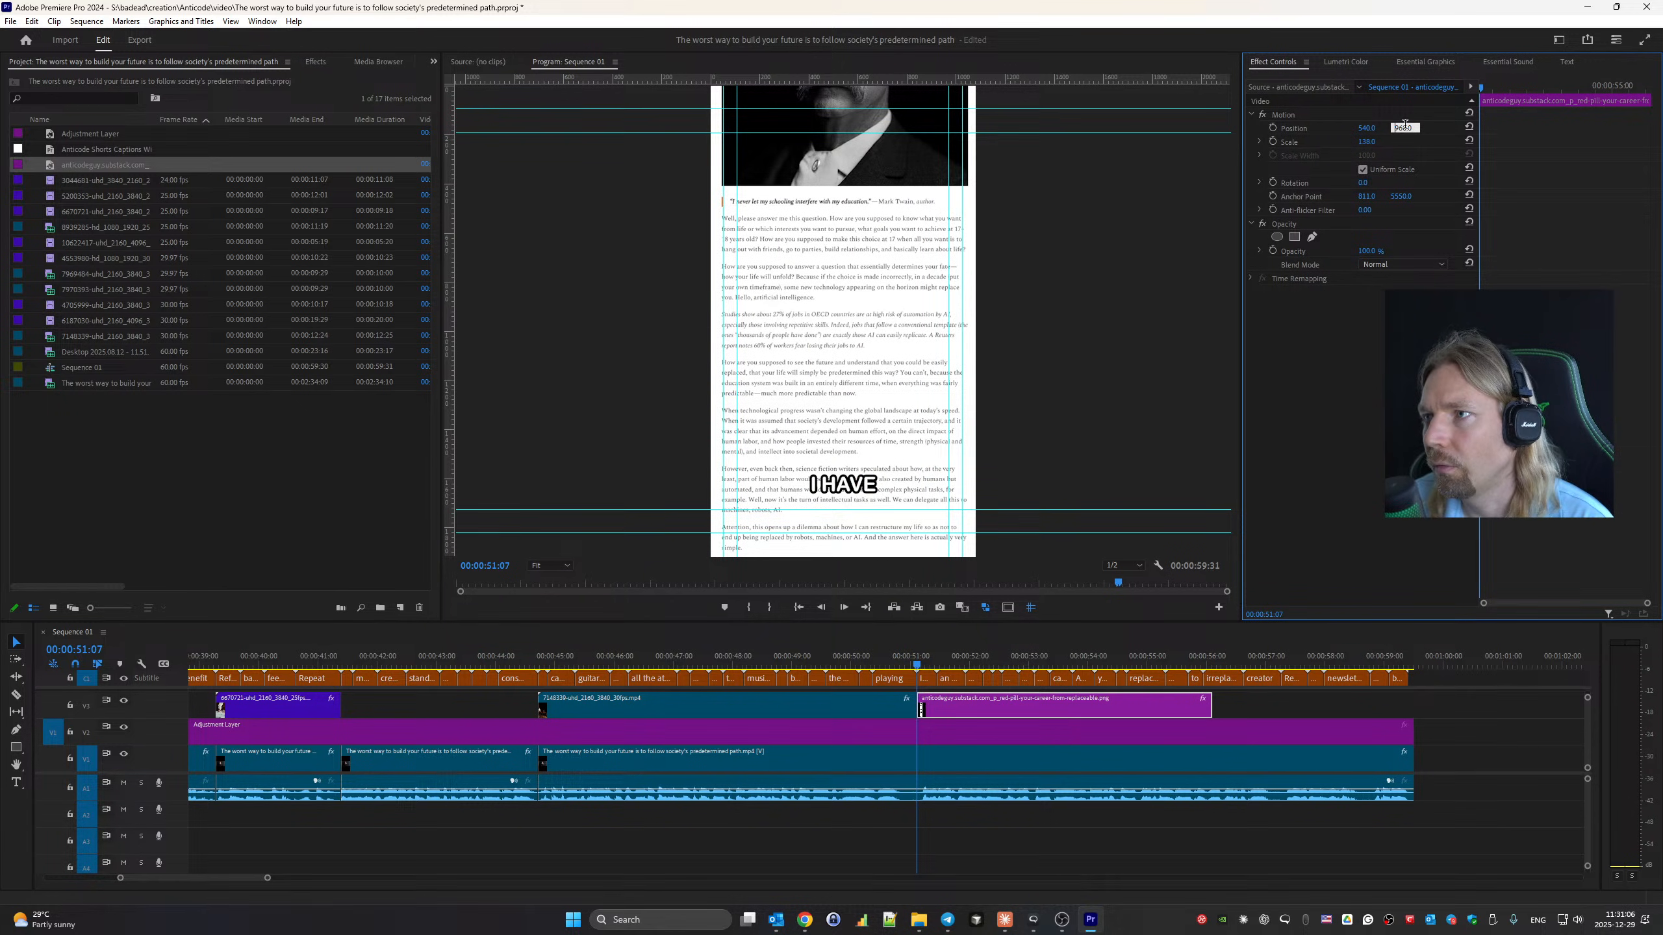
type("7")
key("Return")
left_click_drag(1402, 128, 1161, 129)
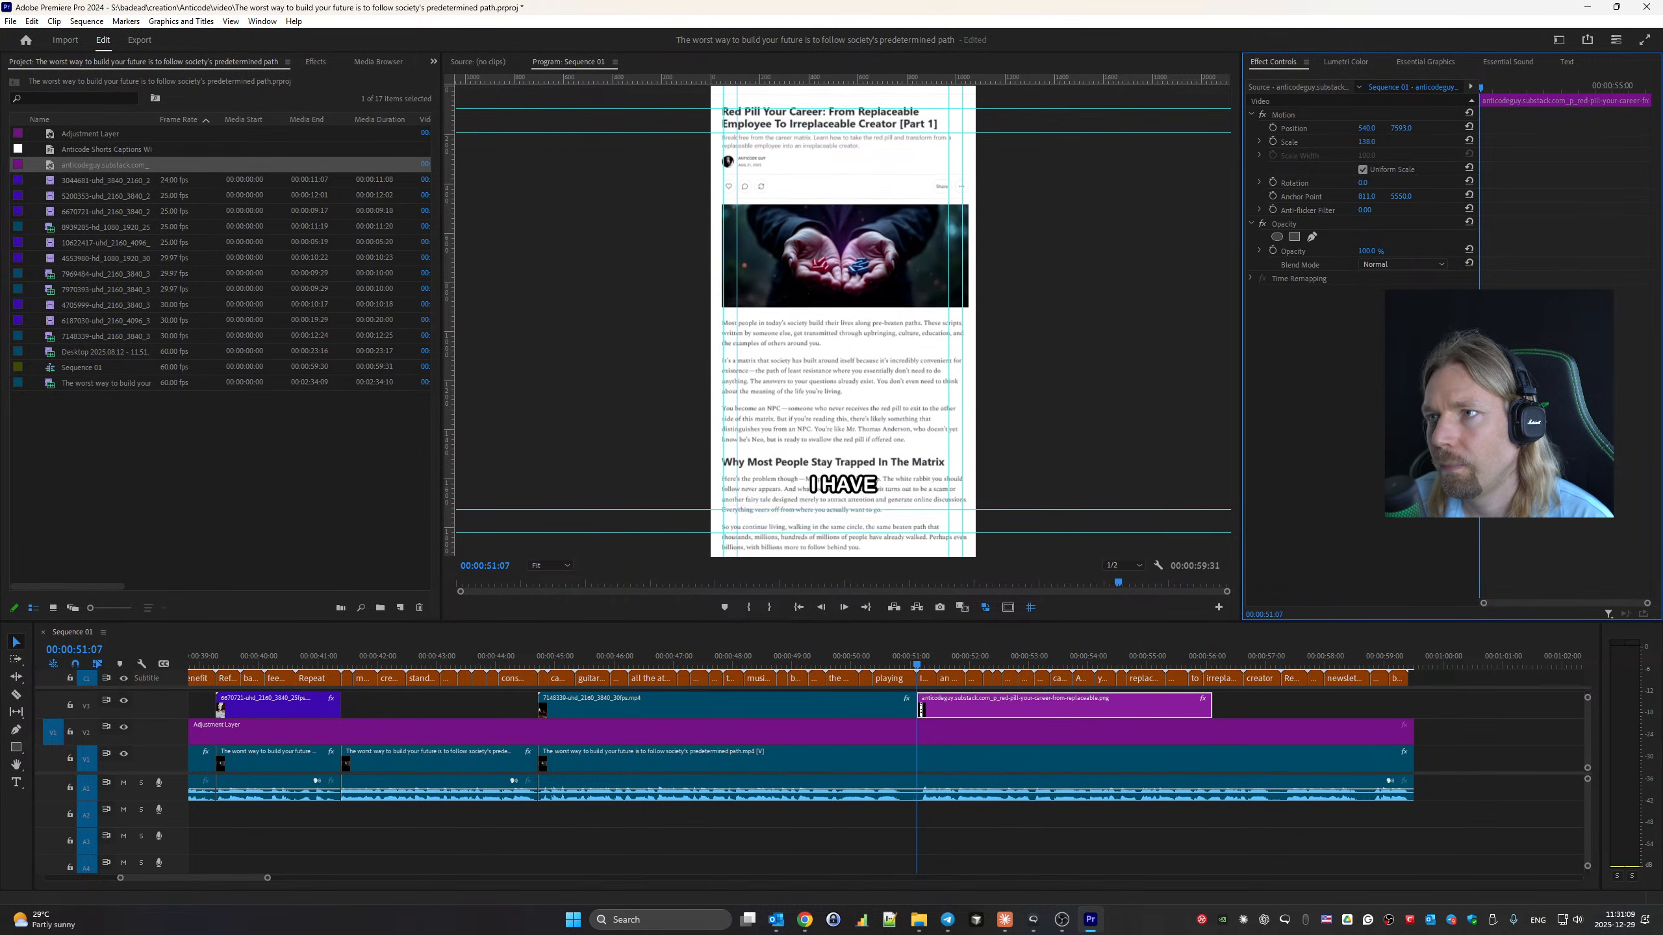
left_click(1272, 129)
Extend the article image past the "Read it" caption and add a Position keyframe at 00:00:57:16 showing "The Path" section.
key("space")
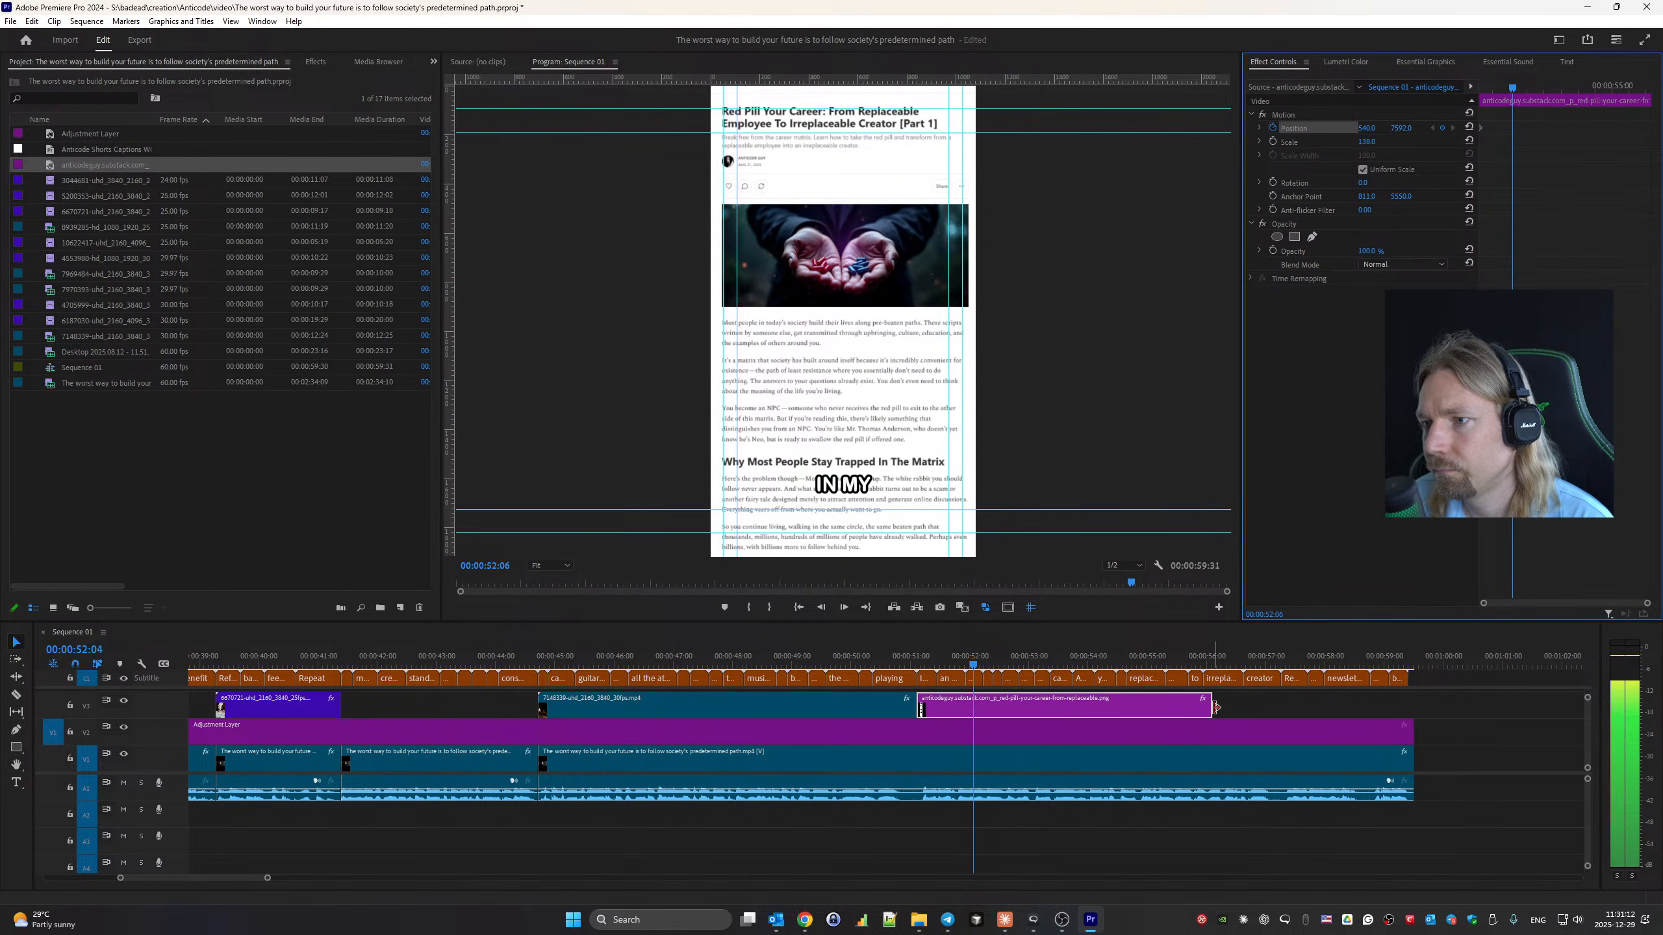
left_click_drag(1213, 709, 1307, 711)
left_click(1263, 658)
left_click_drag(1262, 659, 1281, 659)
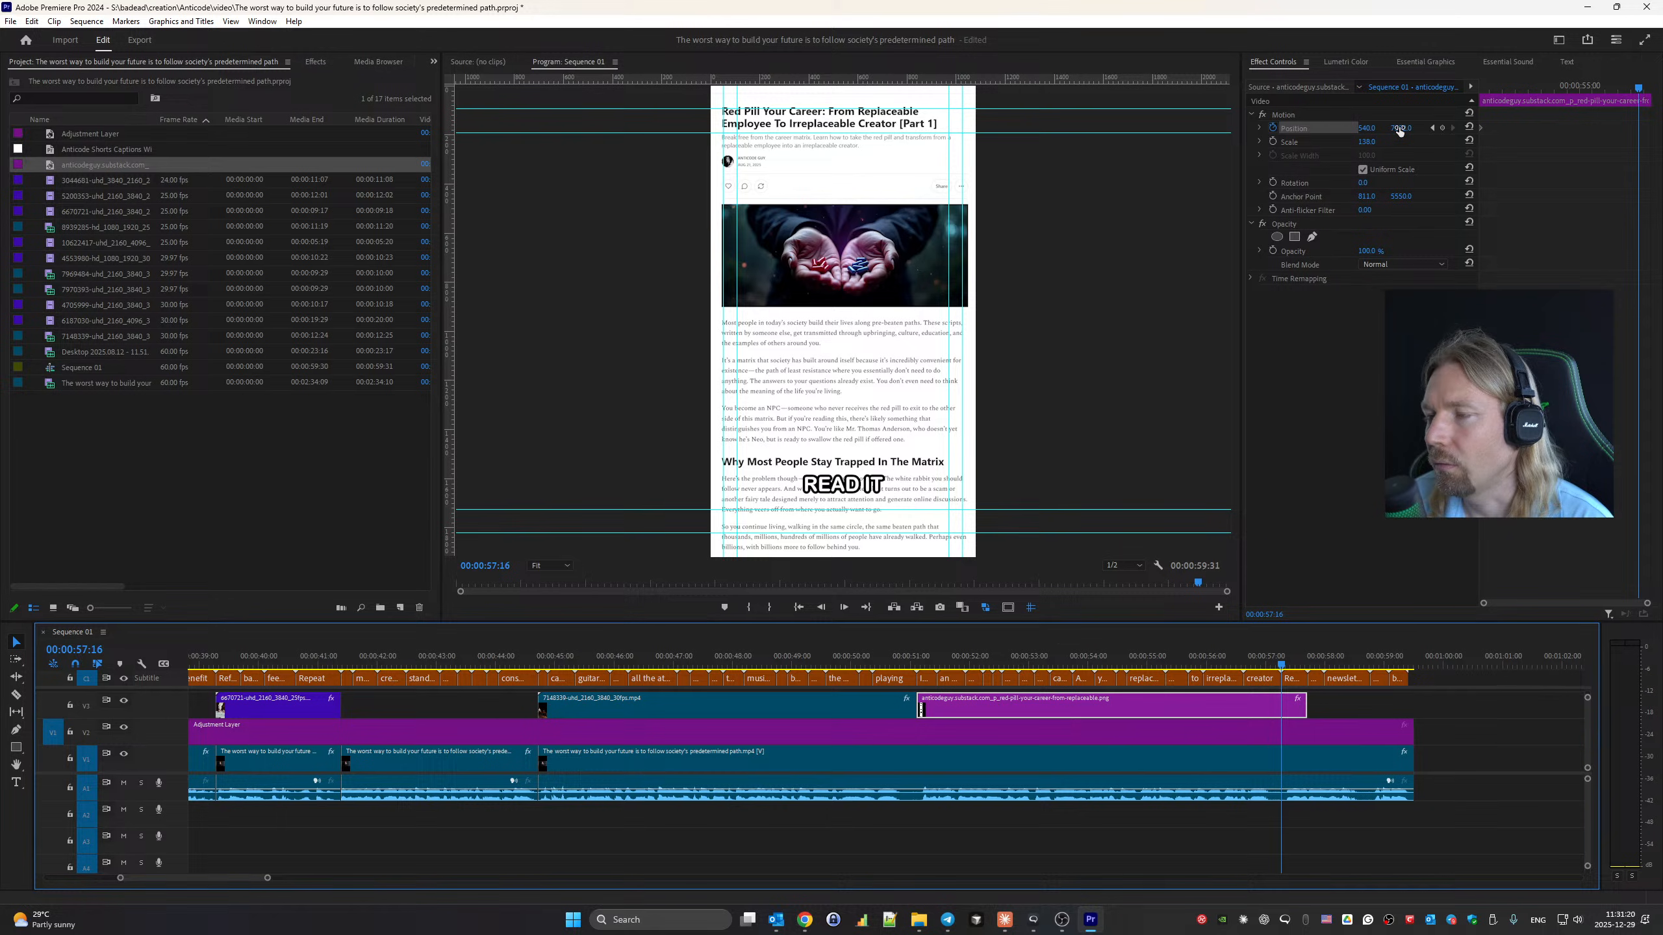
left_click_drag(1401, 129, 1401, 143)
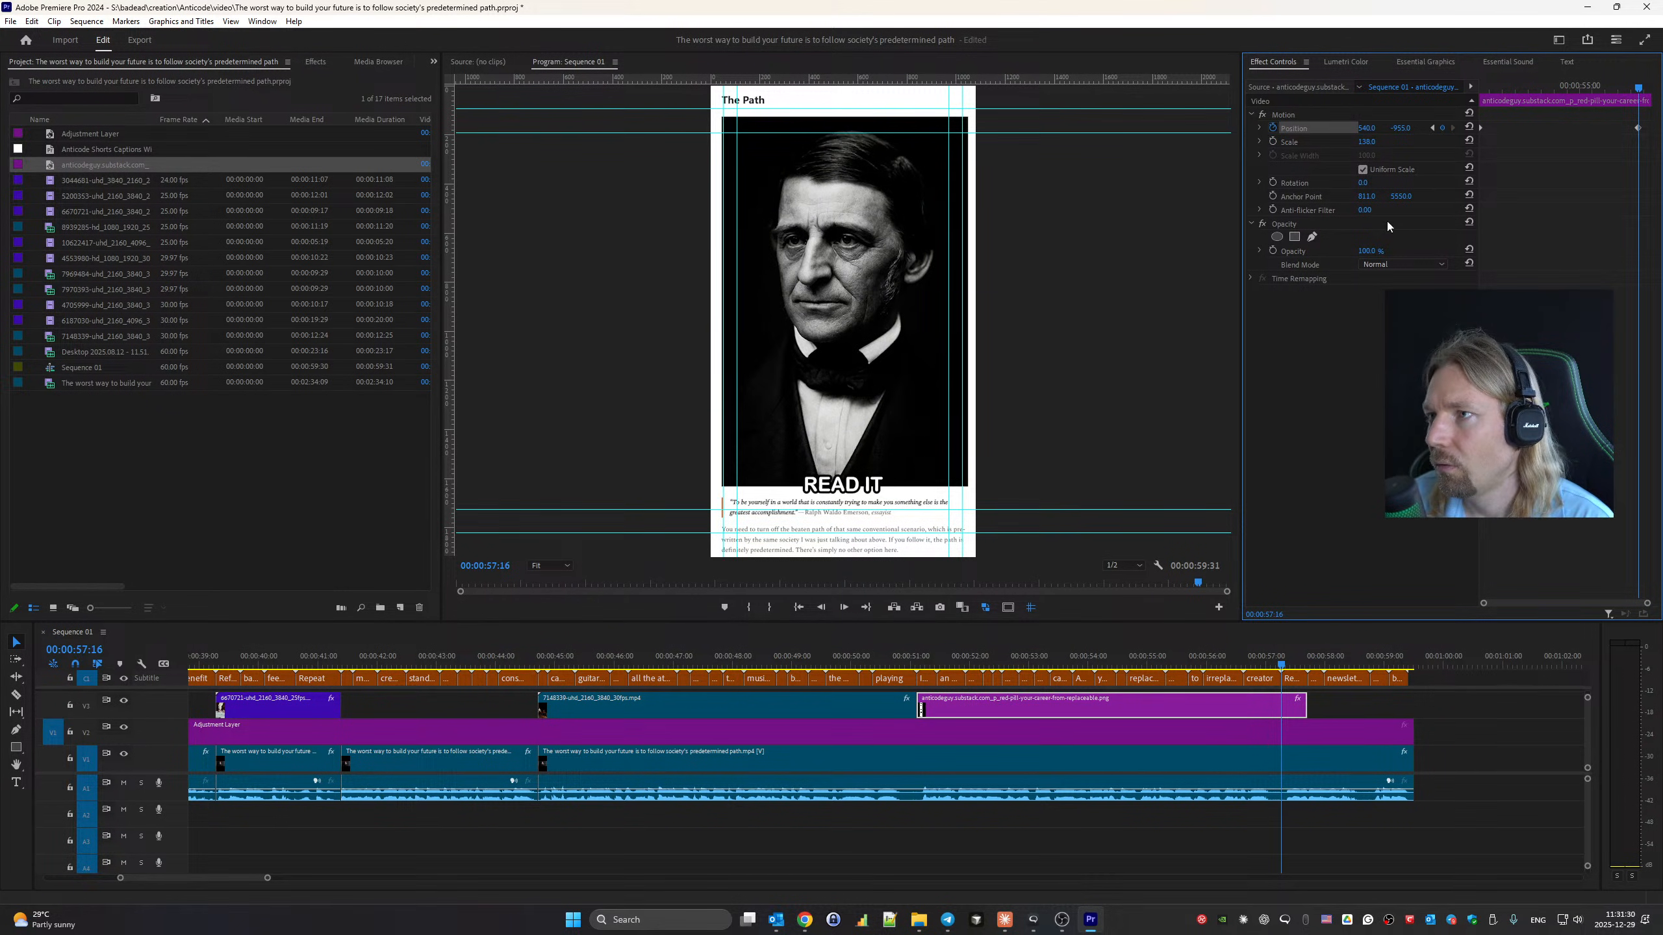
Expand the Position velocity graph and set the ending keyframe's temporal interpolation to Bezier.
left_click(1259, 128)
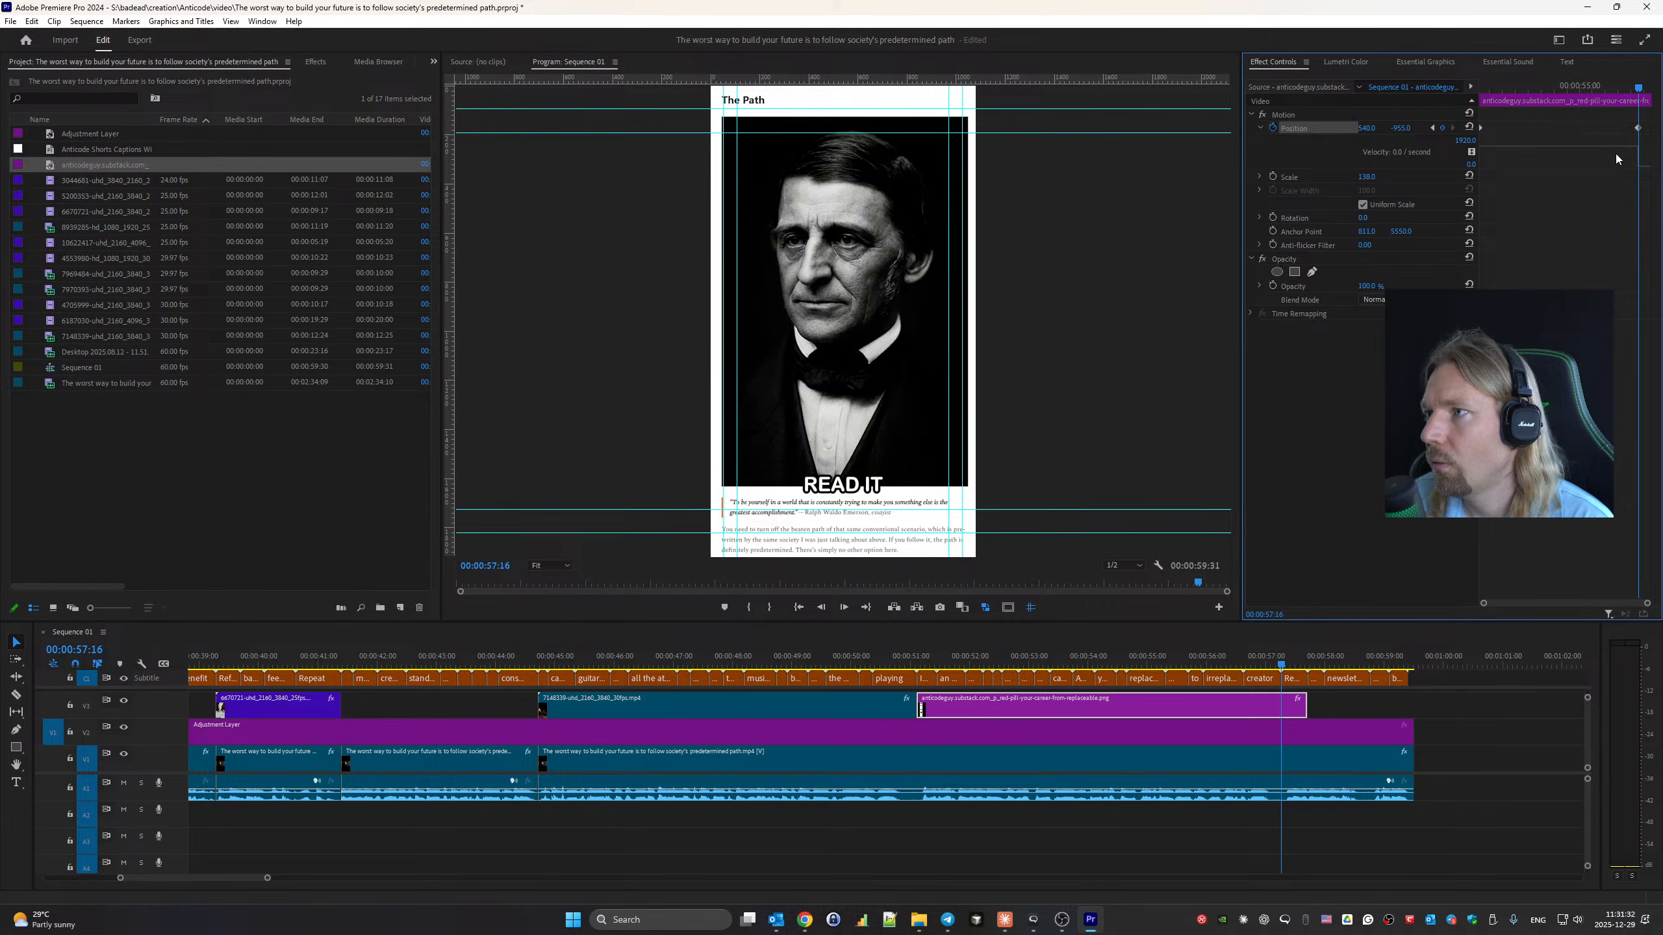
right_click(1639, 128)
mouse_move(1634, 240)
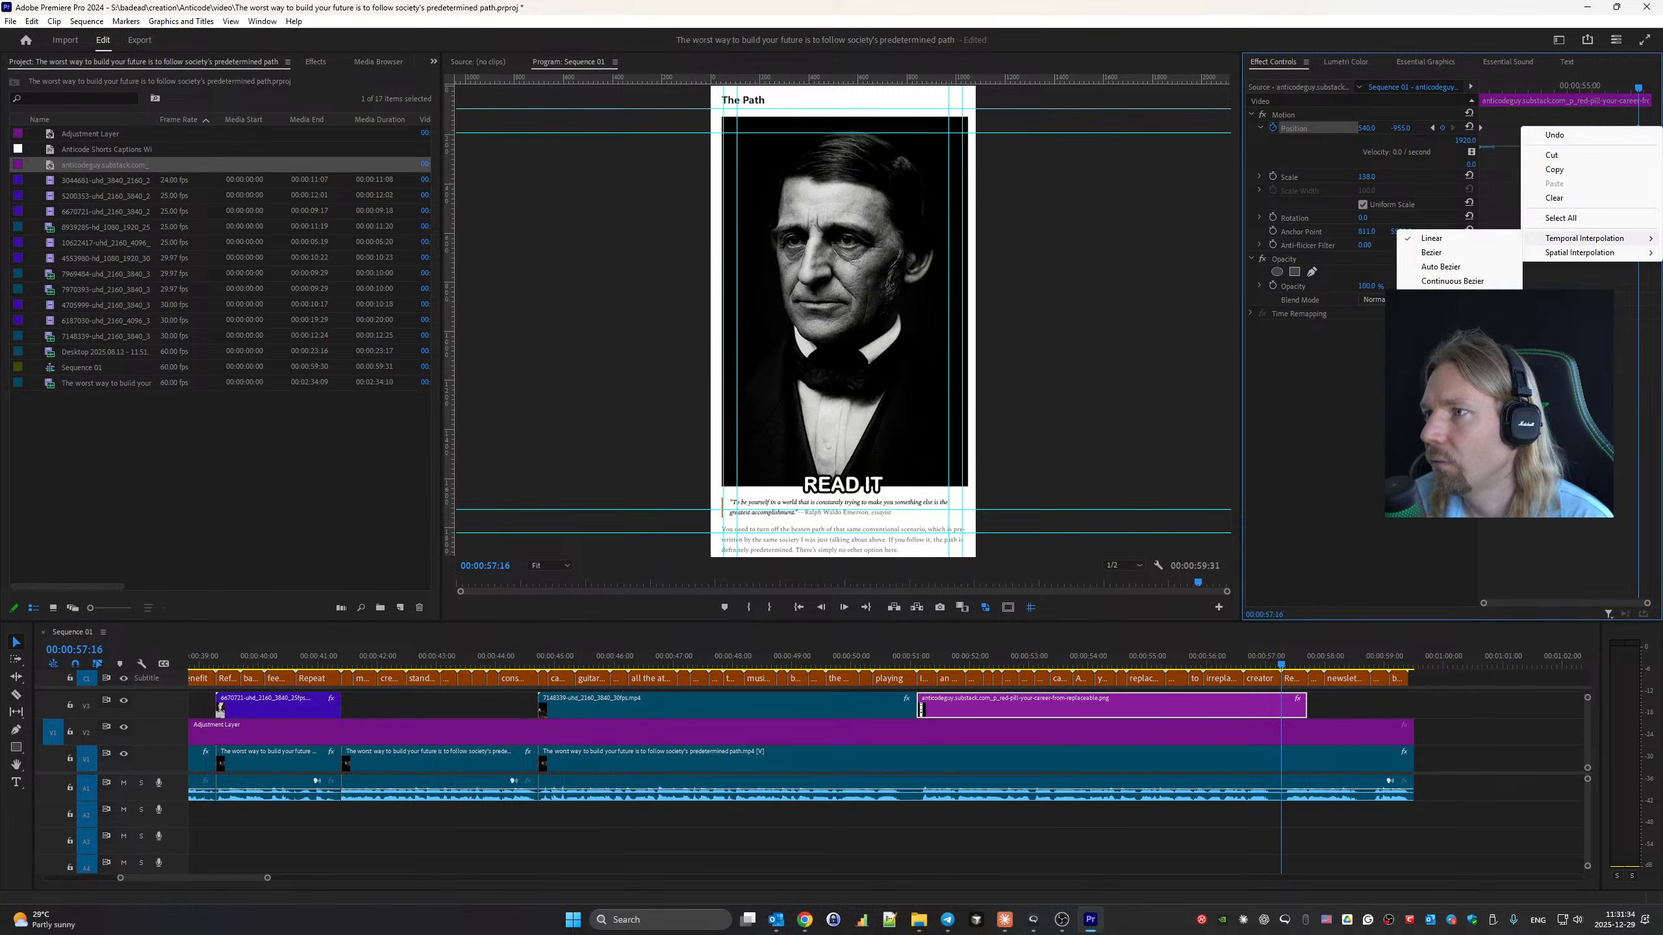
left_click(1431, 252)
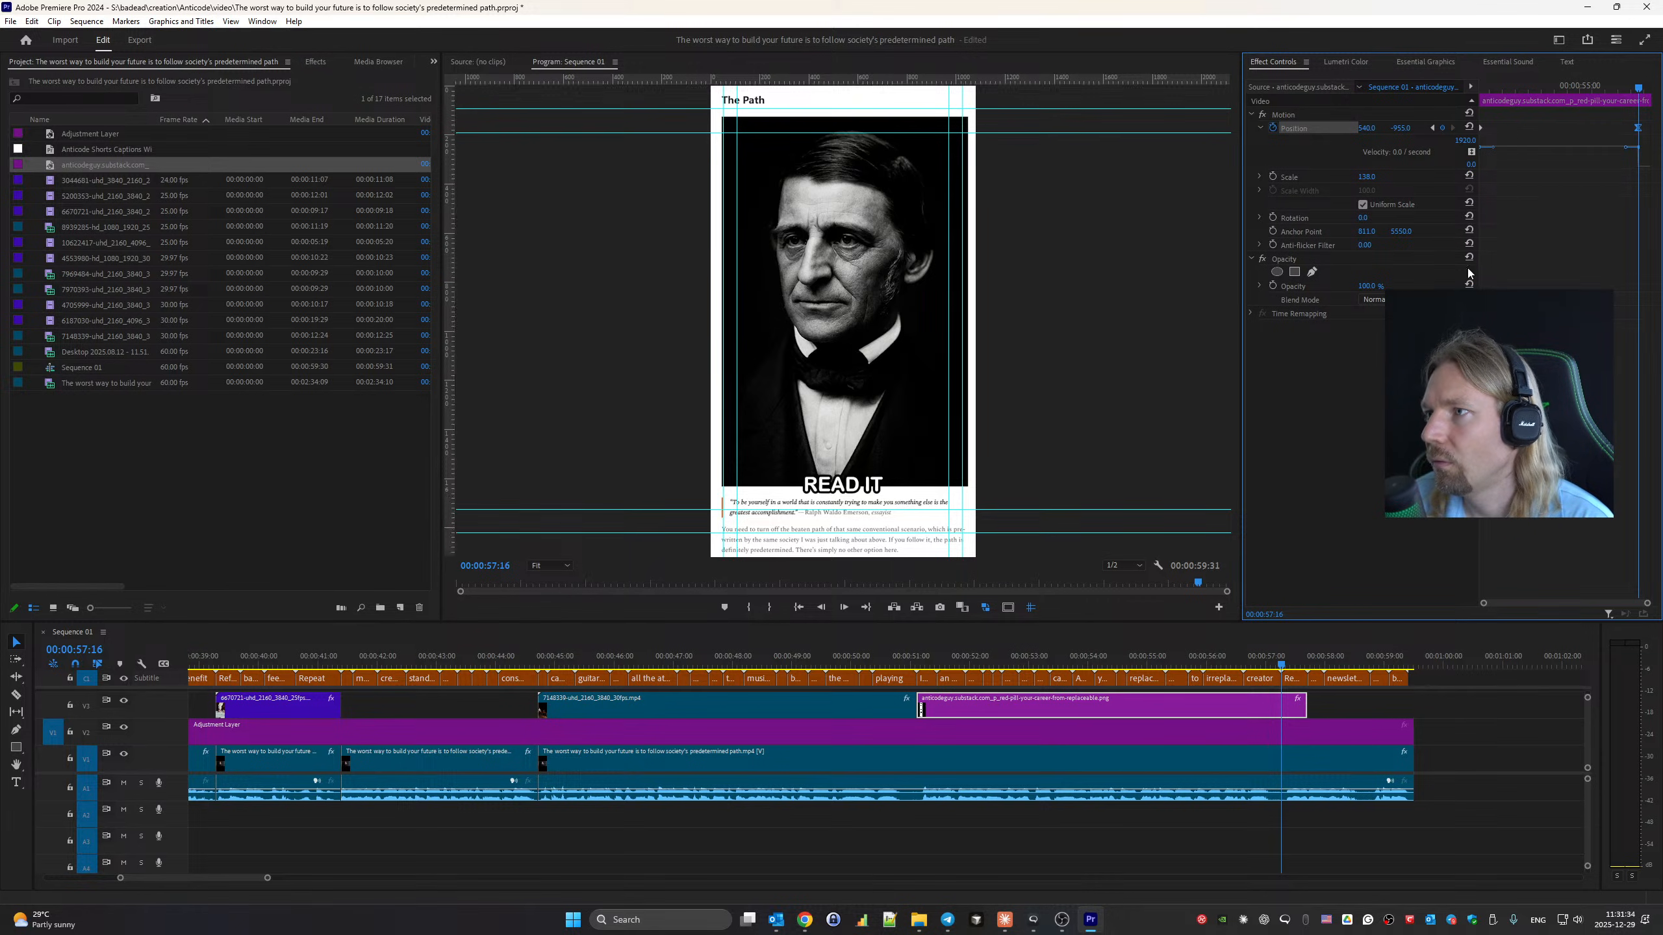
Apply easing to the starting Position keyframe and lengthen the ending keyframe's velocity handle so the scroll slows down smoothly.
right_click(1484, 131)
mouse_move(1546, 238)
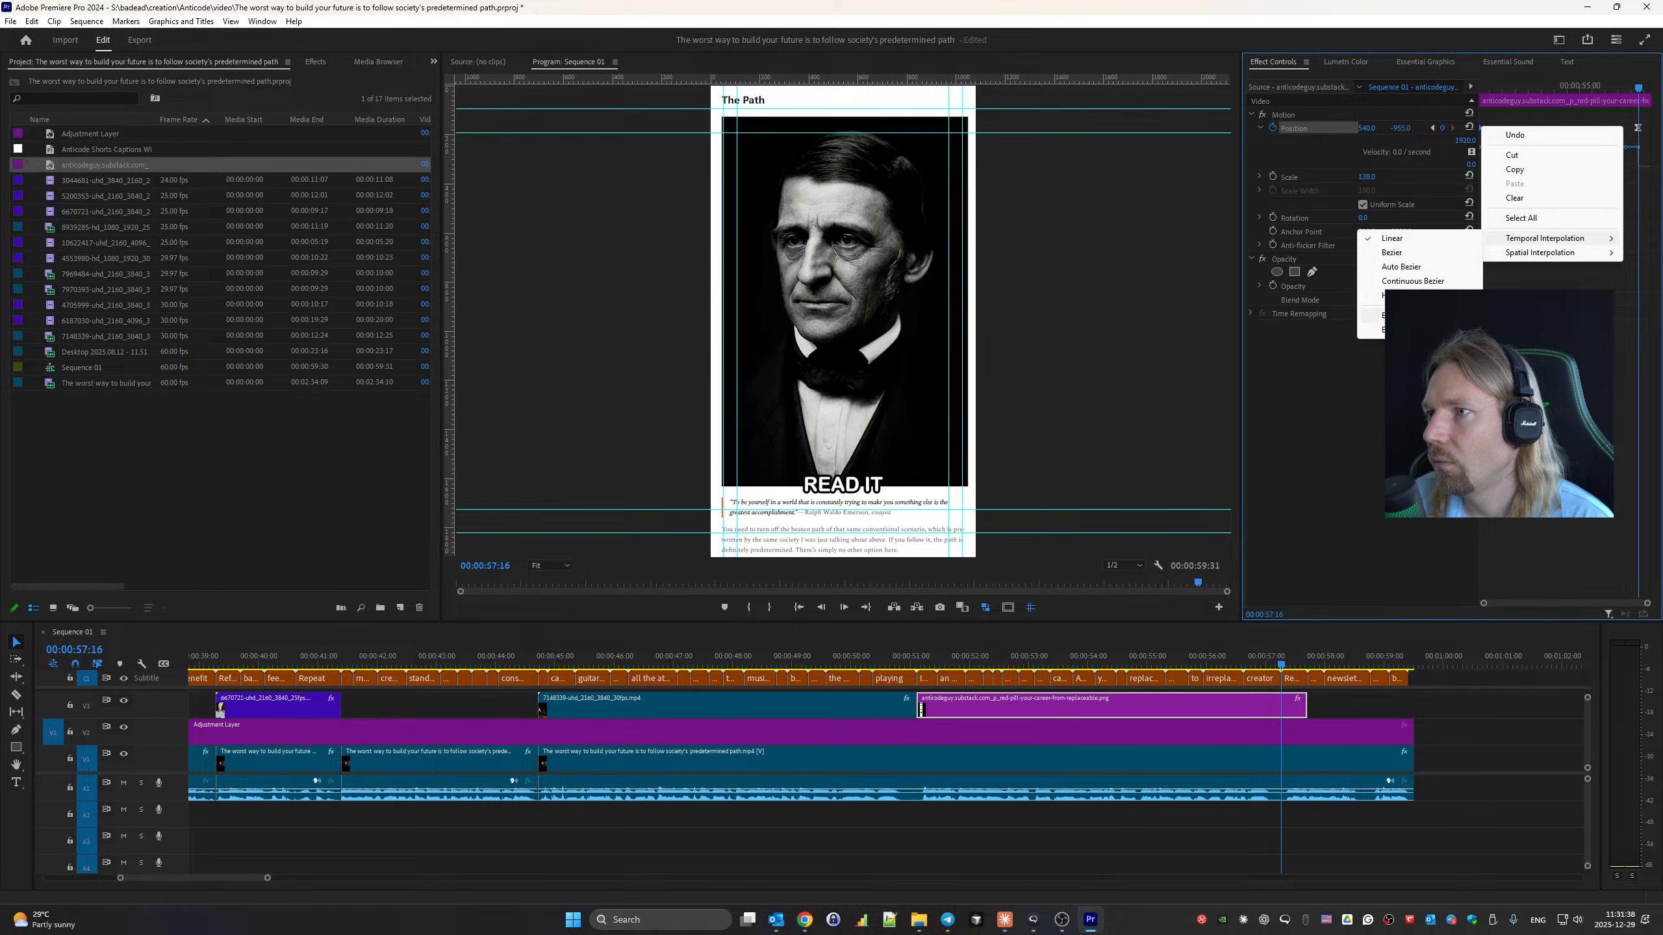
left_click(1401, 315)
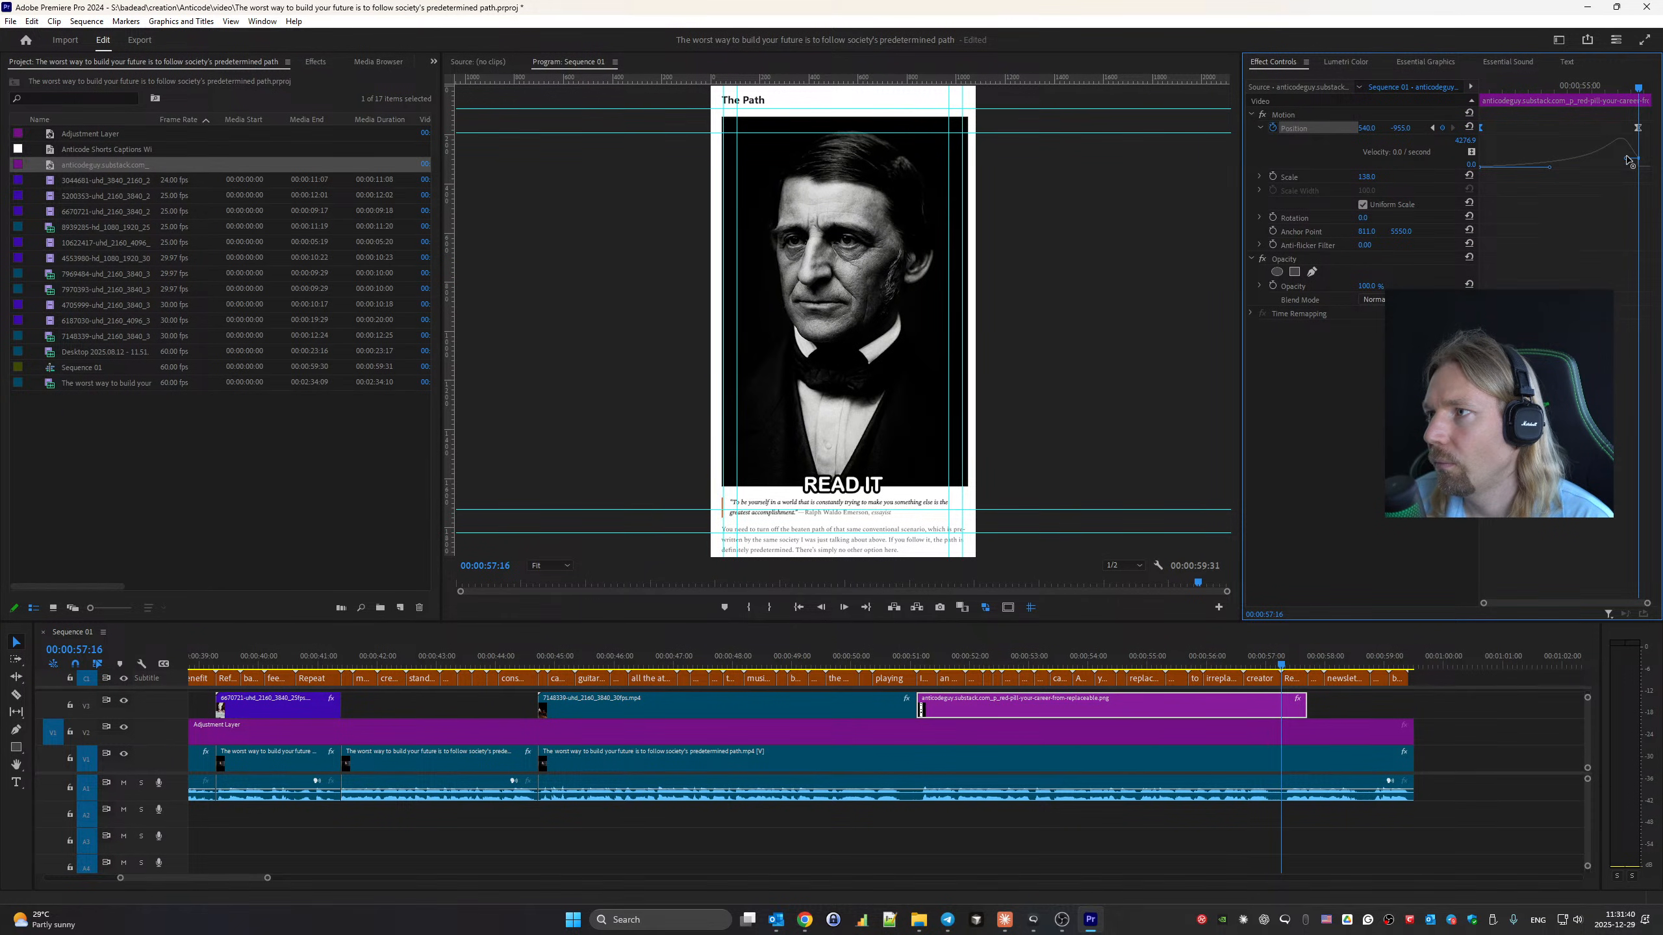
left_click_drag(1630, 162, 1562, 169)
left_click(1616, 173)
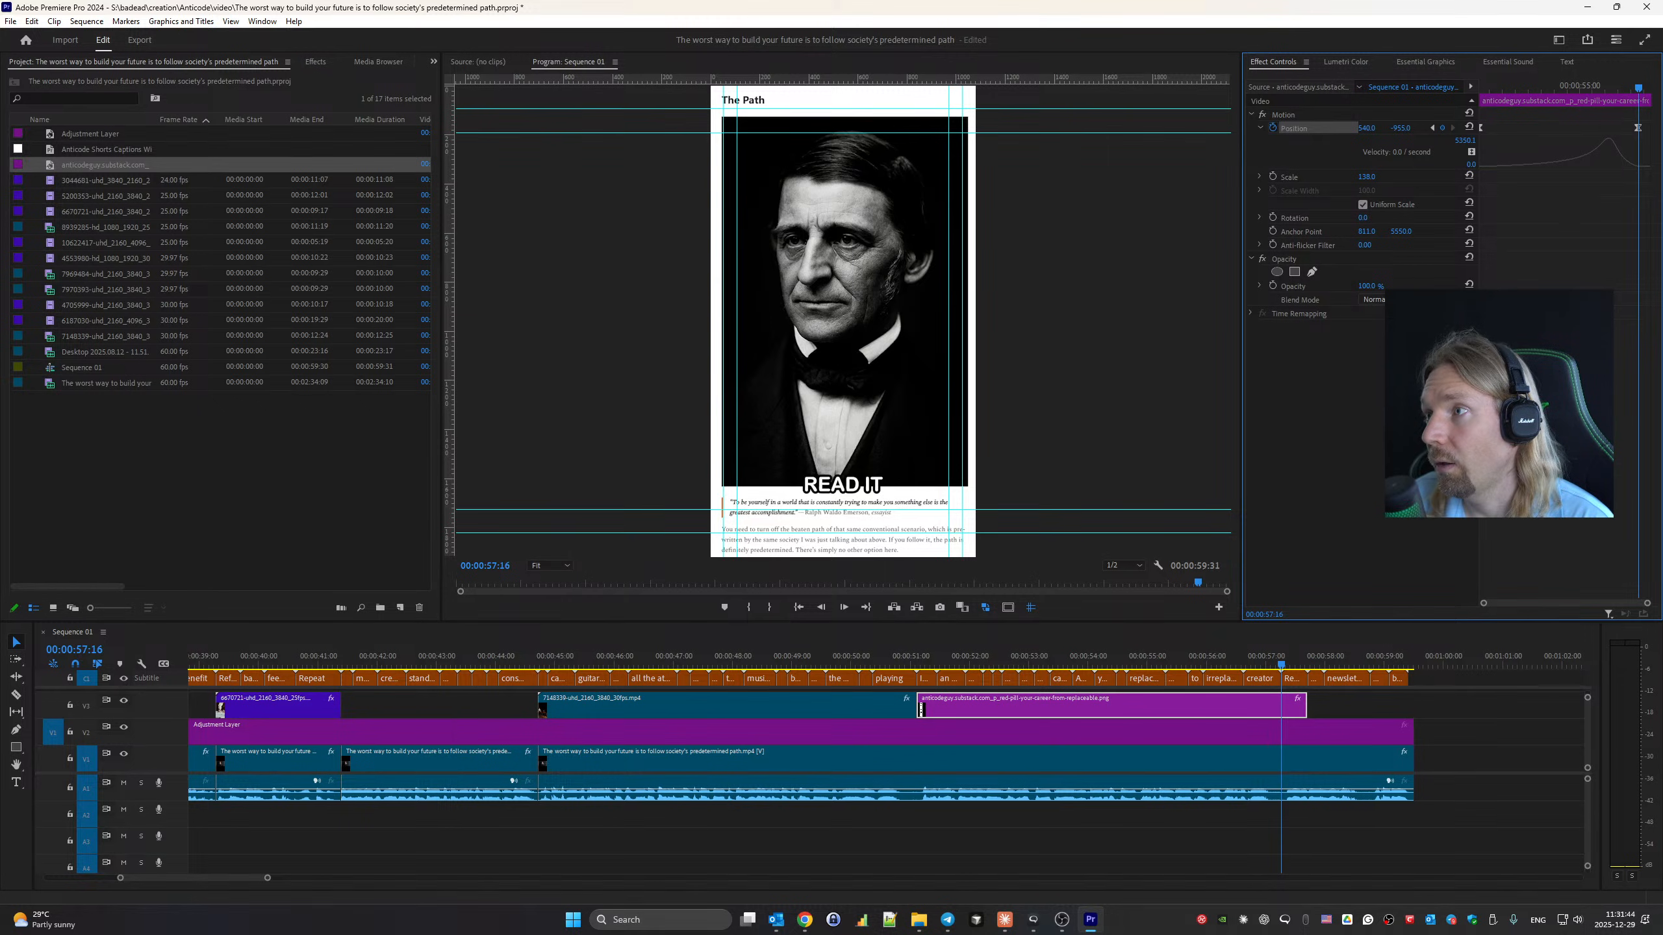
Trim the article image's end to 00:00:57:16 and play back the scrolling section from just before it starts.
left_click_drag(1306, 708, 1280, 710)
left_click(865, 657)
key("space")
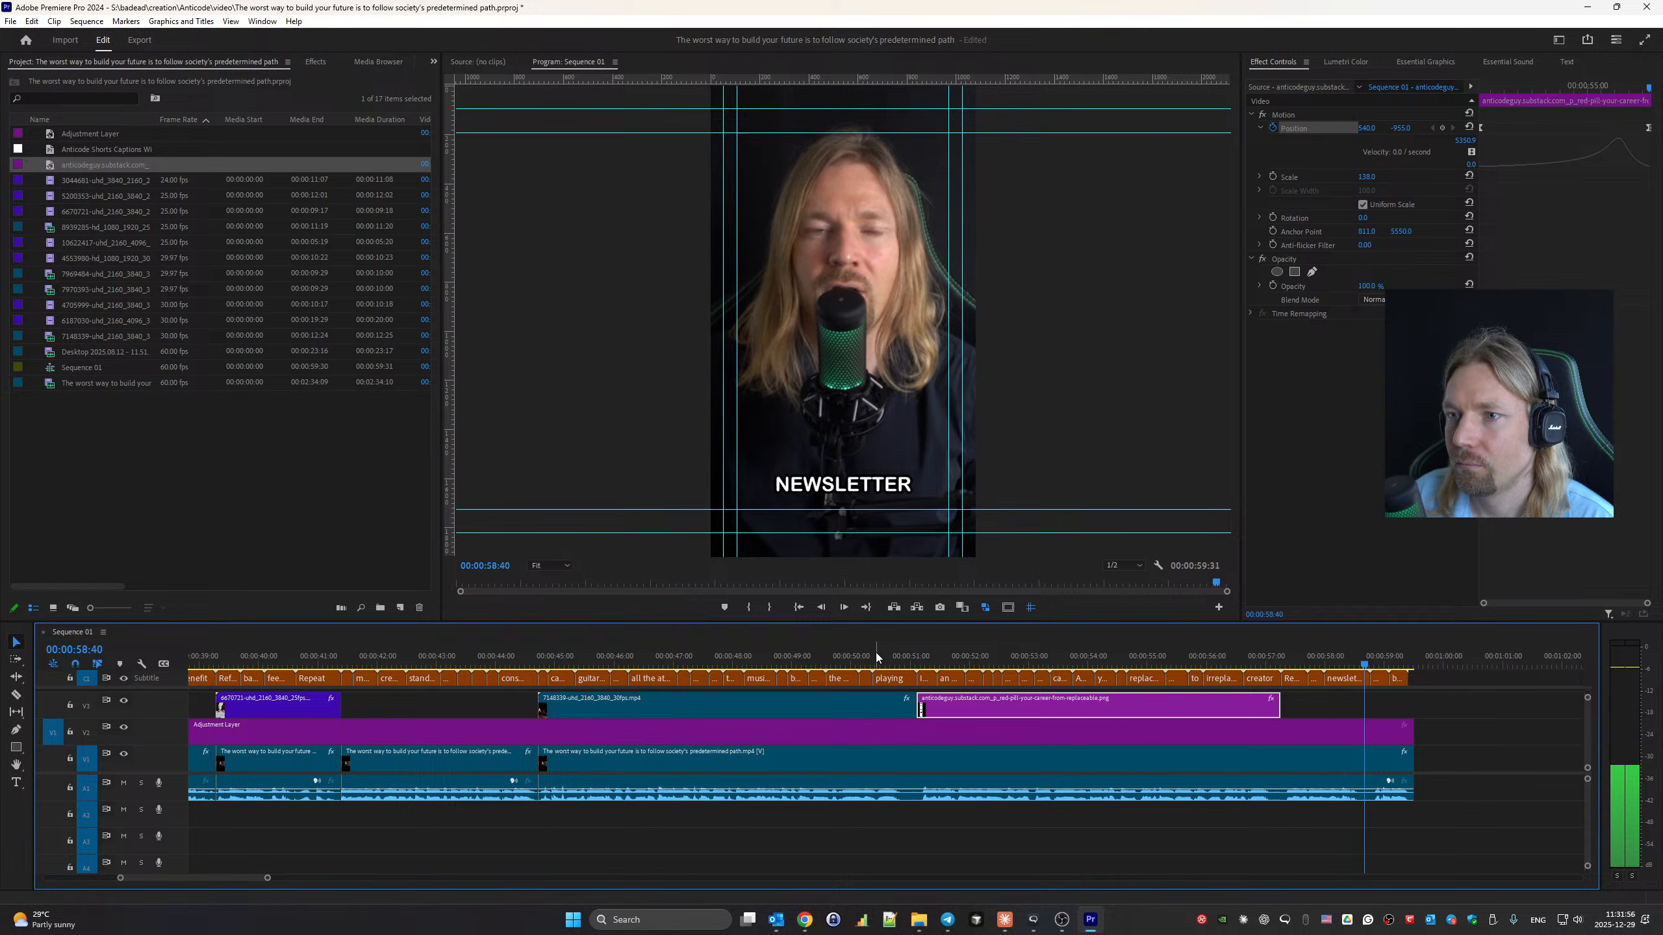
key("space")
Correct the caption "on my" before "newsletter" so it reads "in my".
left_click(1310, 661)
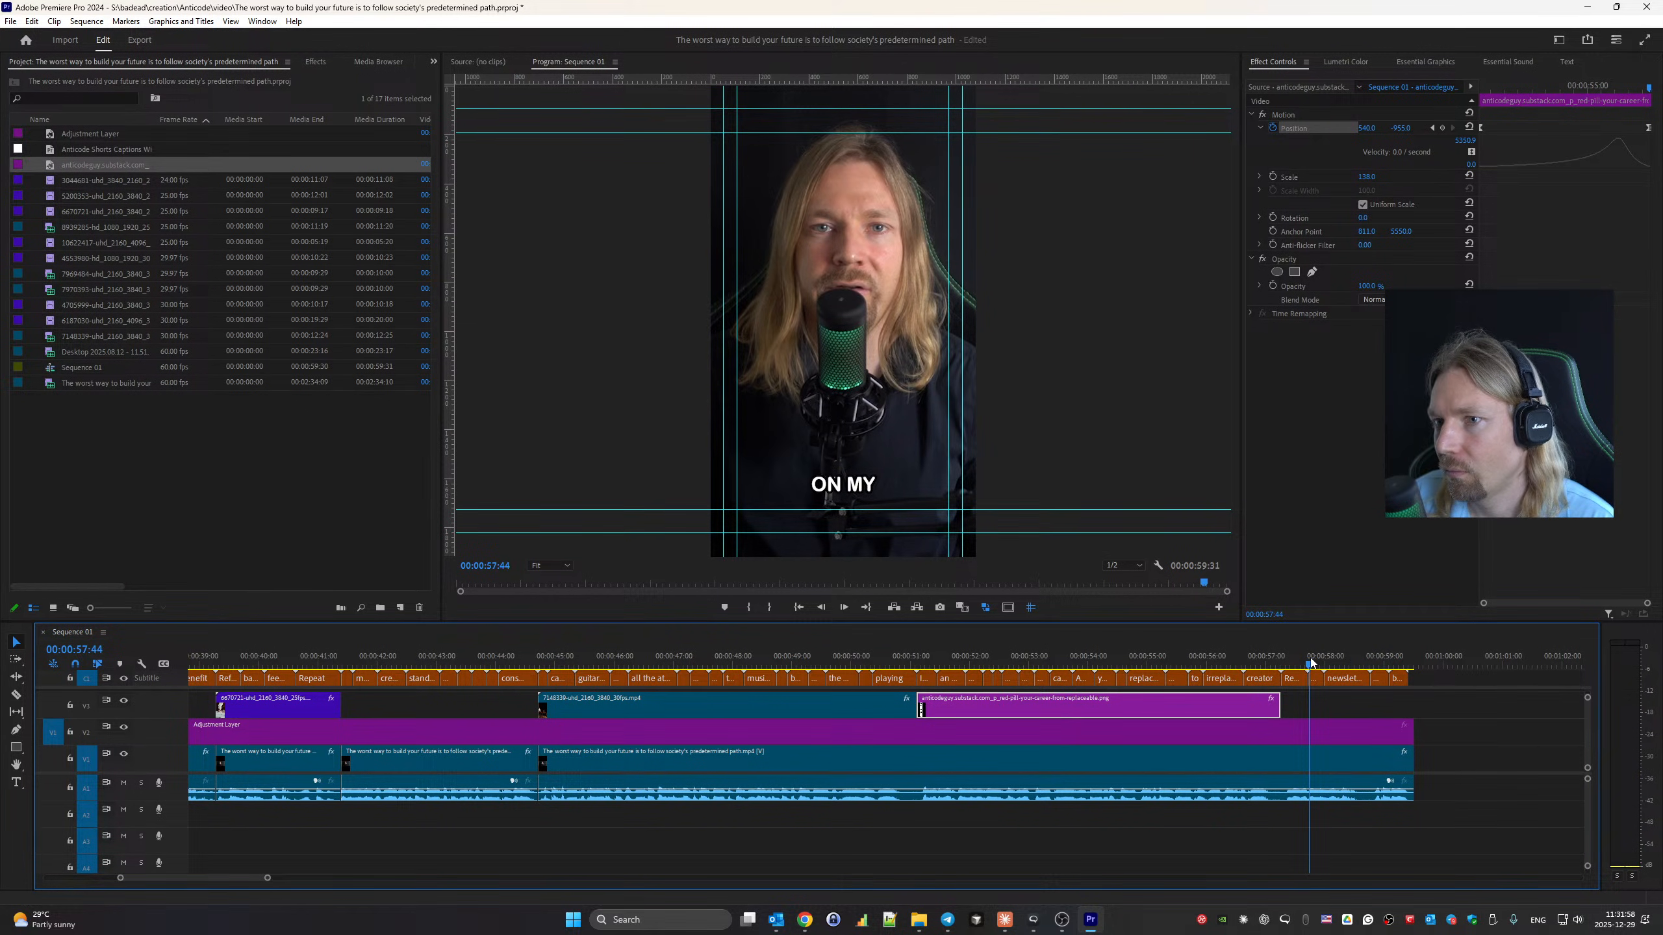
key("alt+Tab")
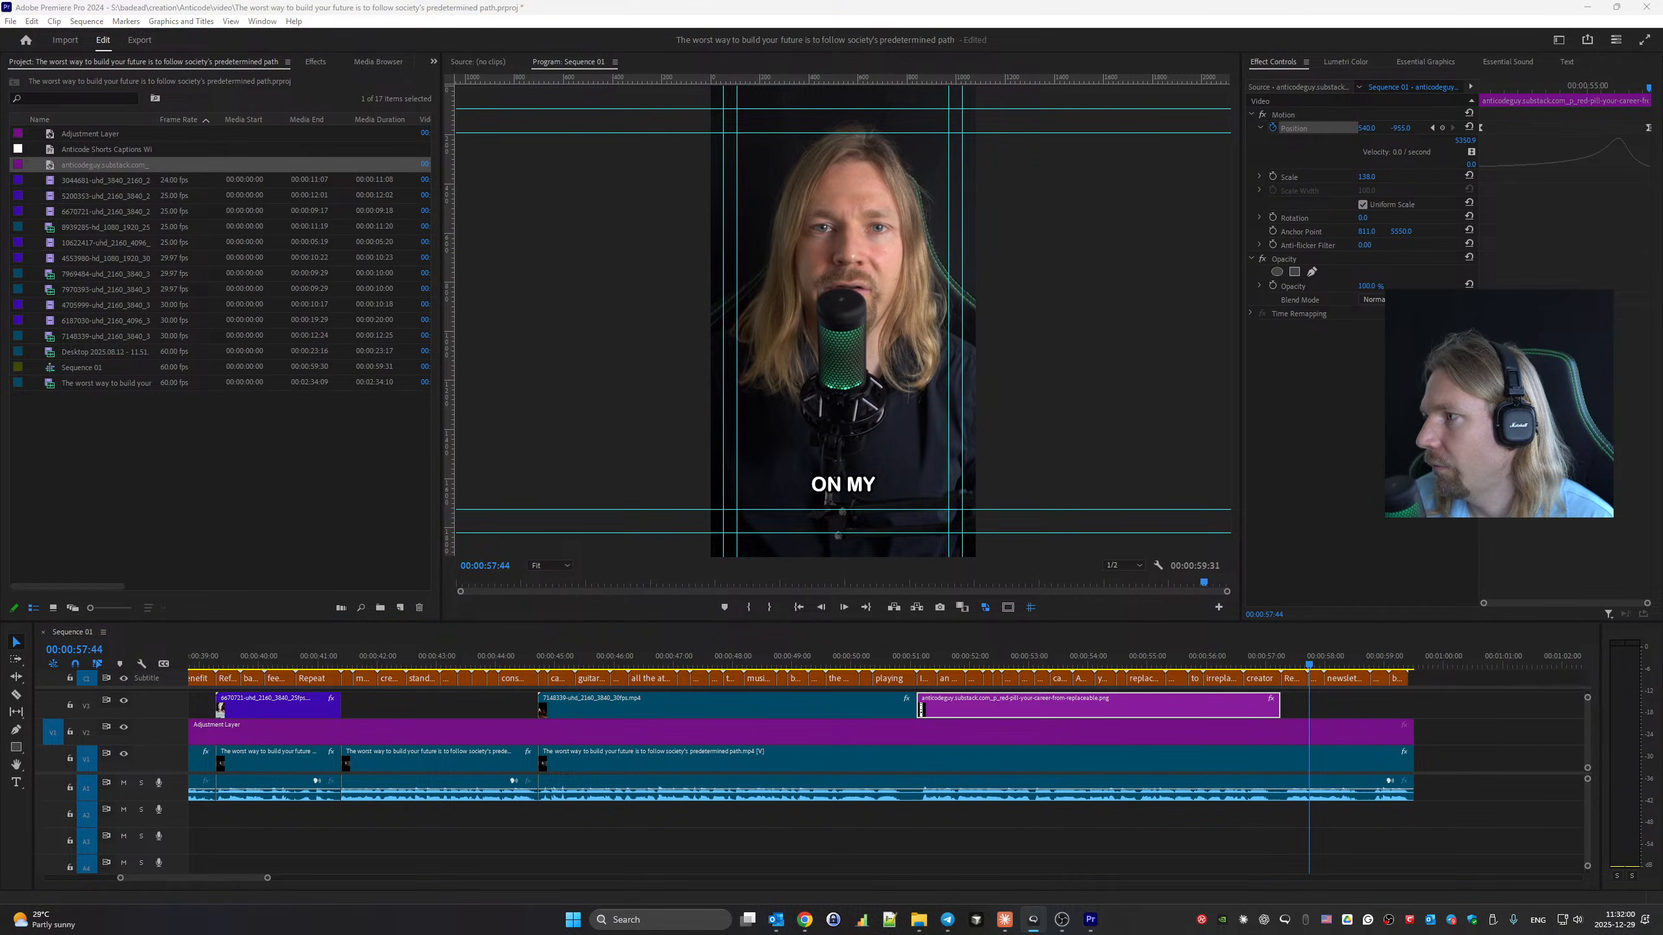
left_click(1567, 61)
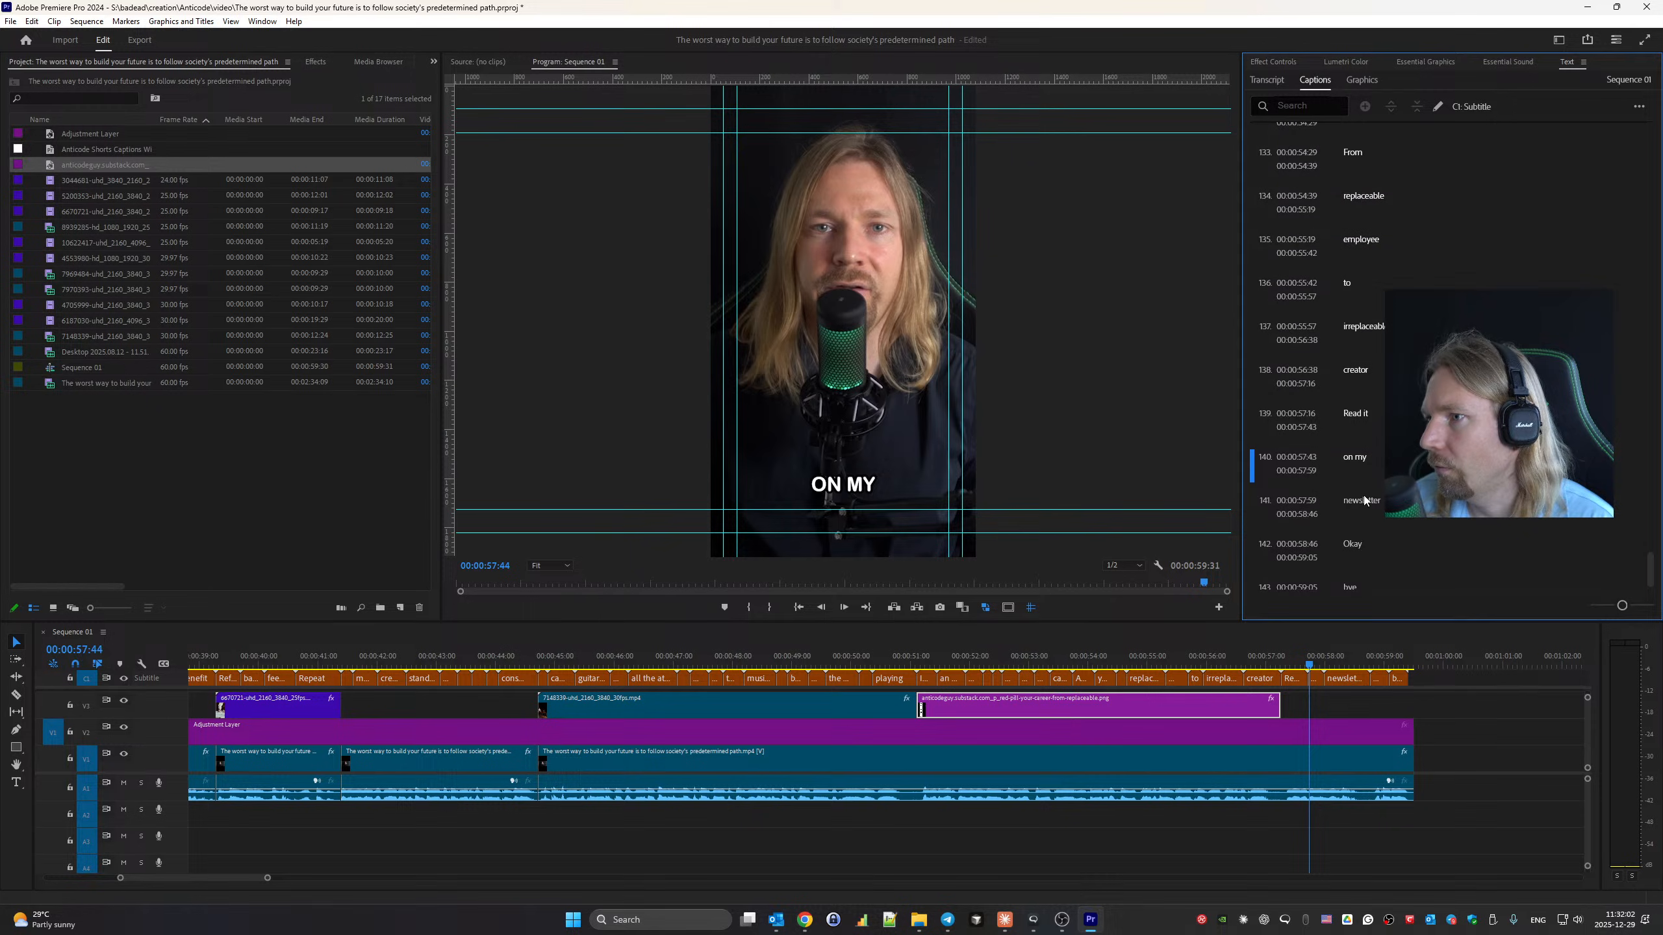
scroll(1364, 478, "down", 1)
left_click(1366, 429)
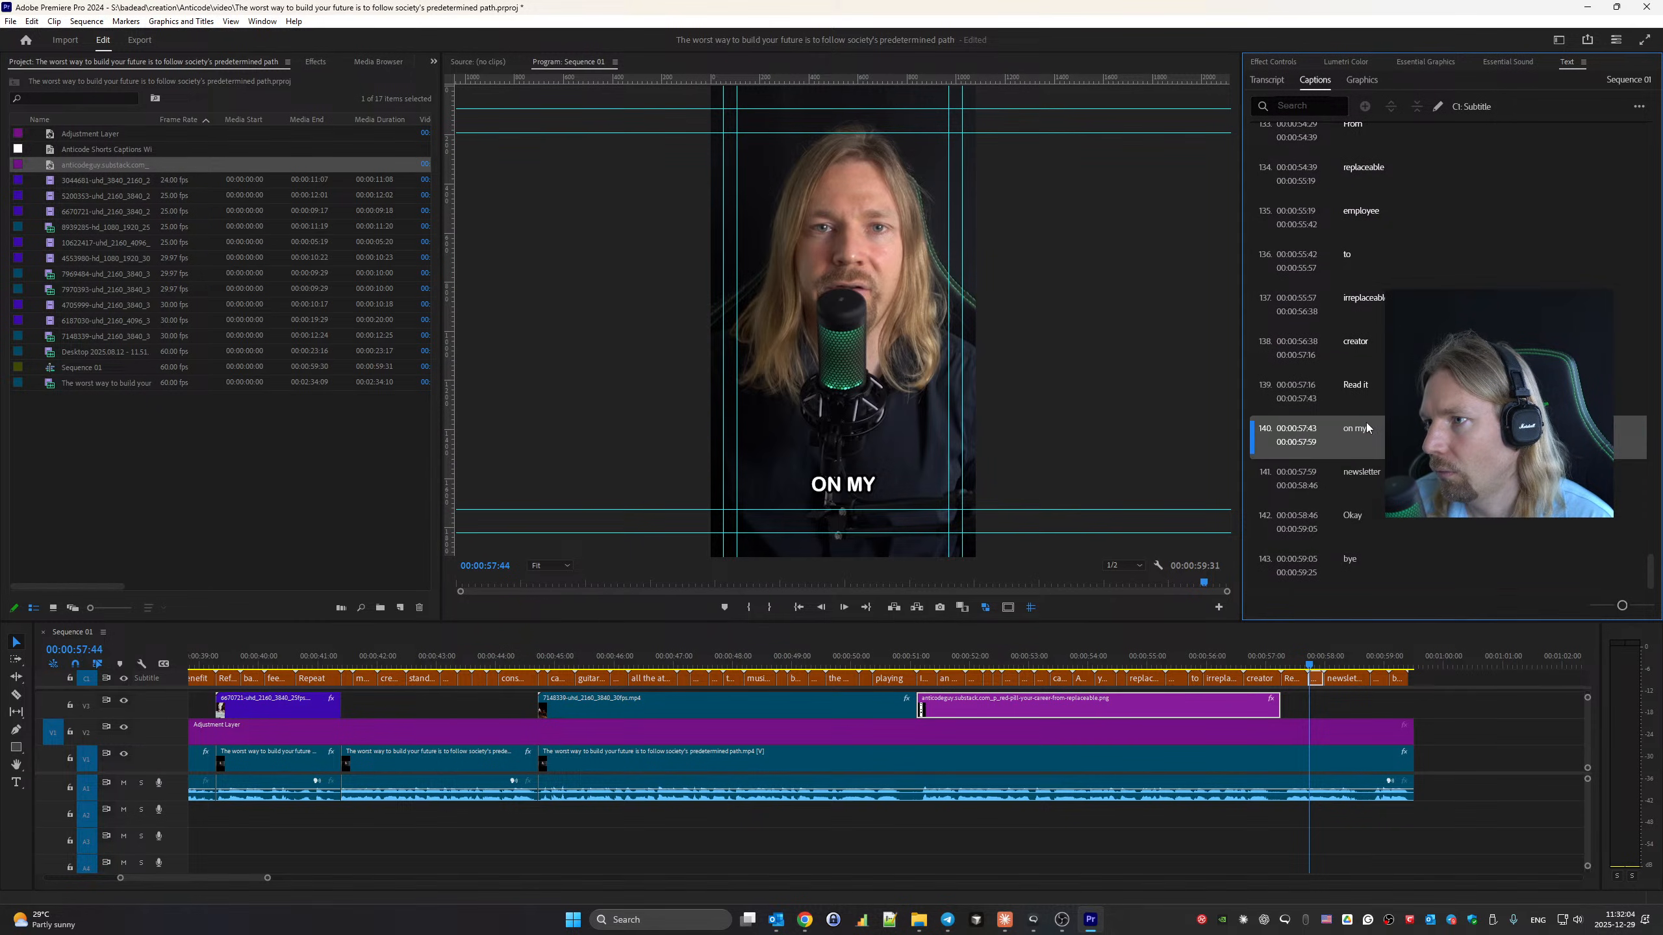
type("i")
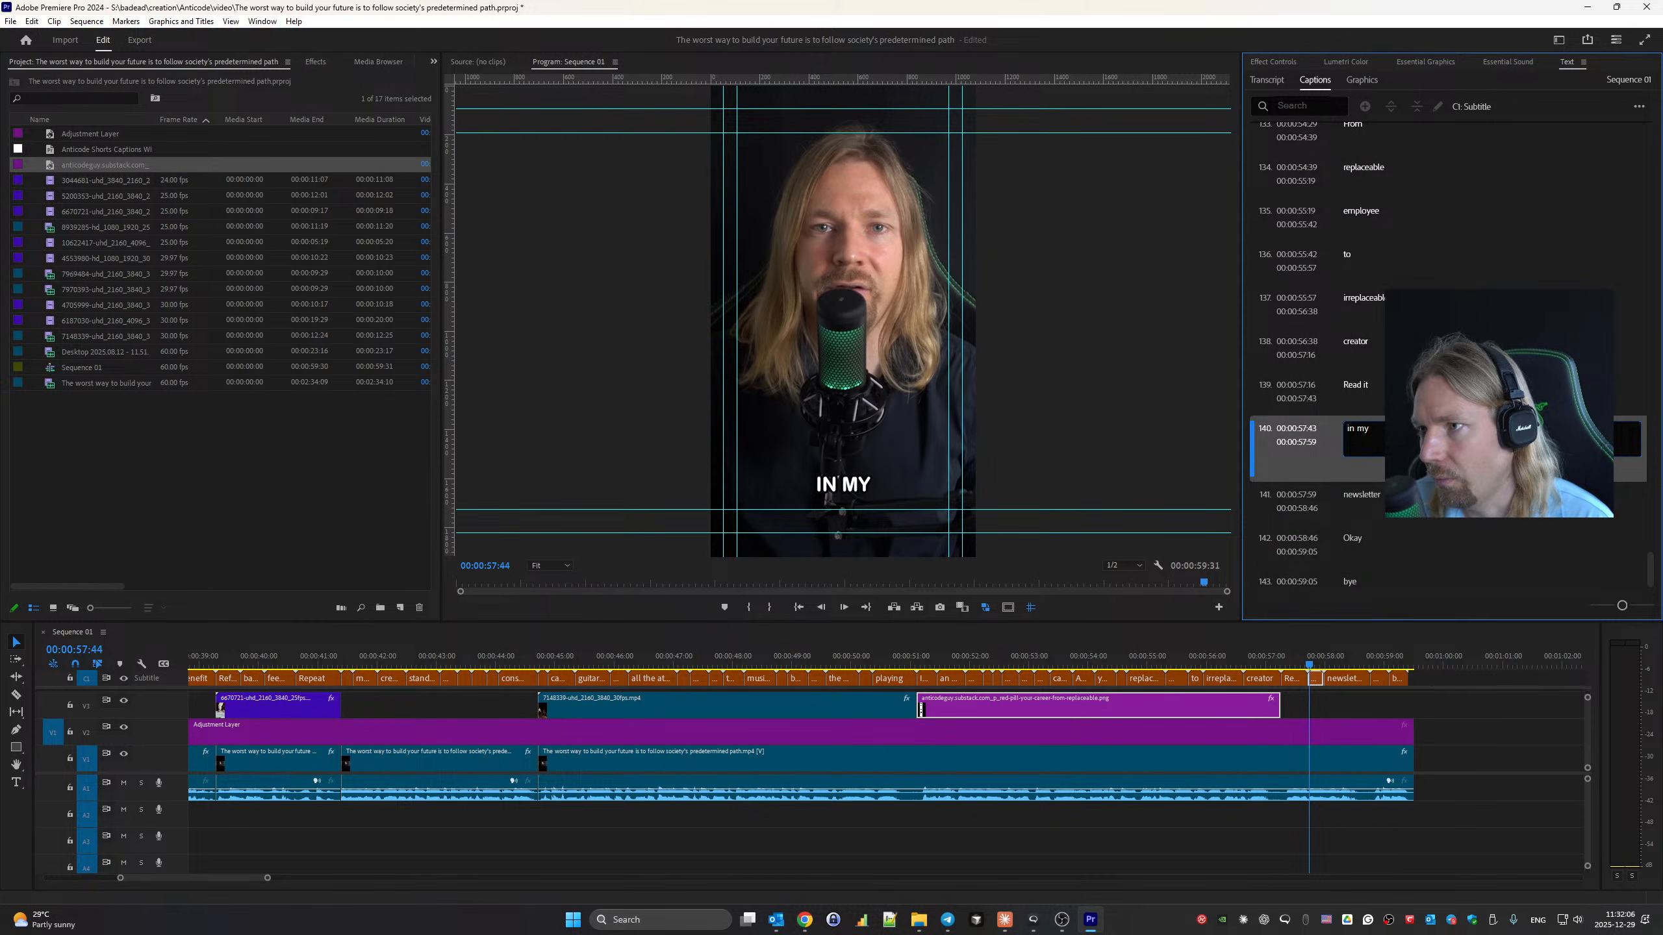
left_click(1363, 394)
Move the playhead to 00:00:57:41 within the "Read it" caption and save the project.
left_click(1307, 649)
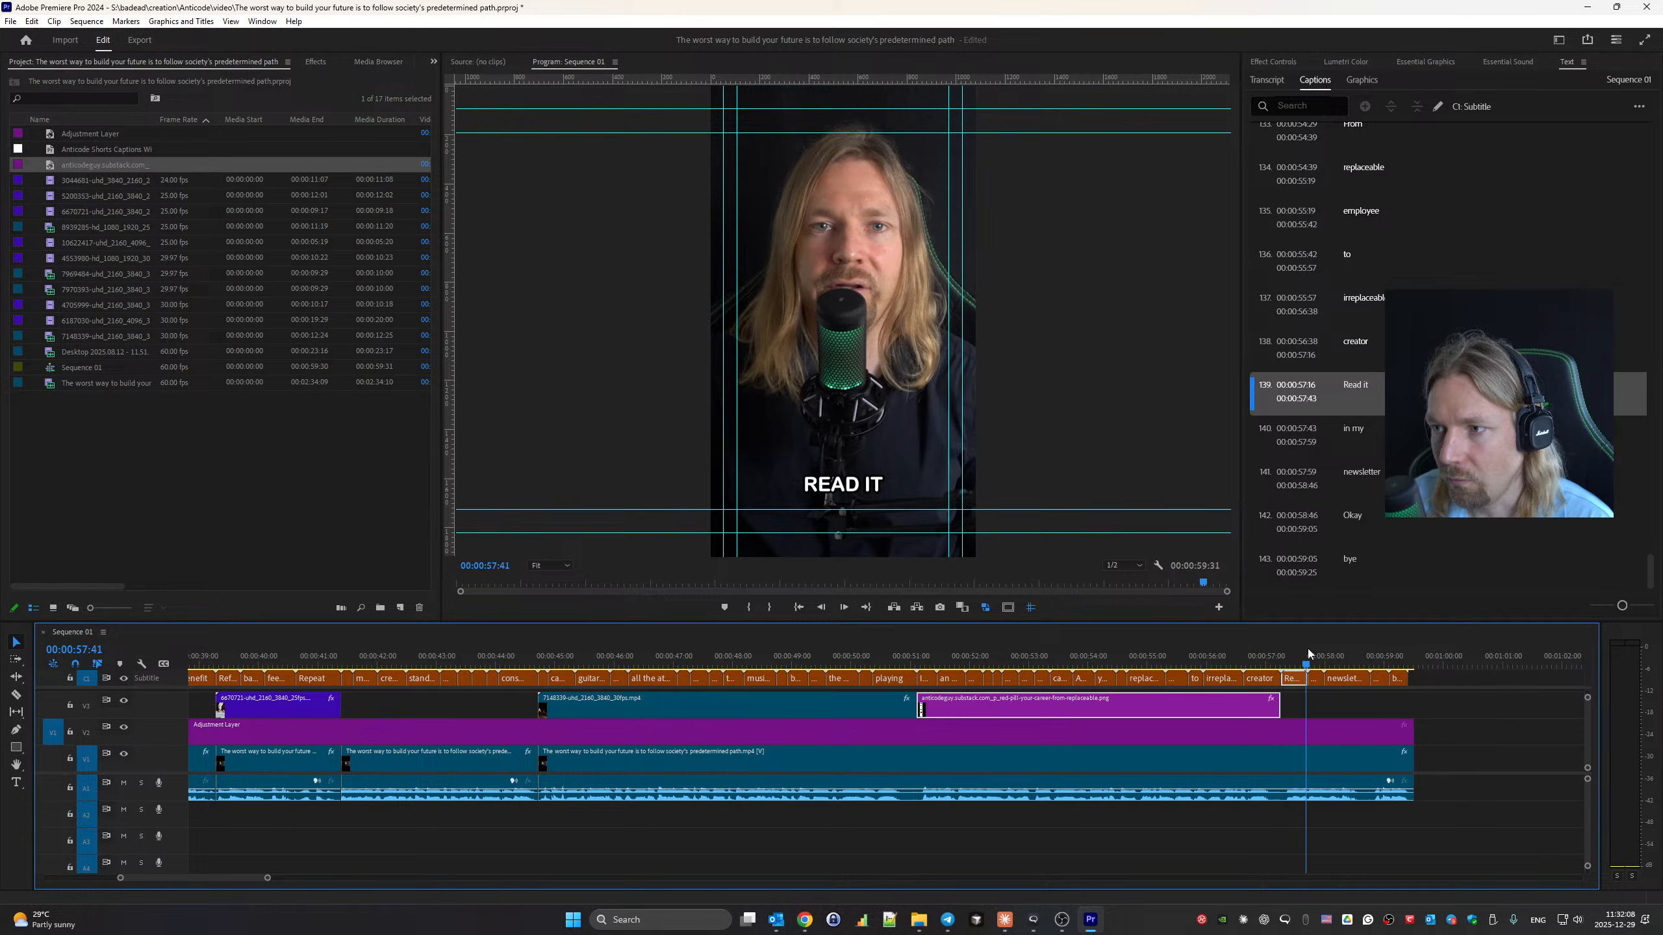
key("ctrl+s")
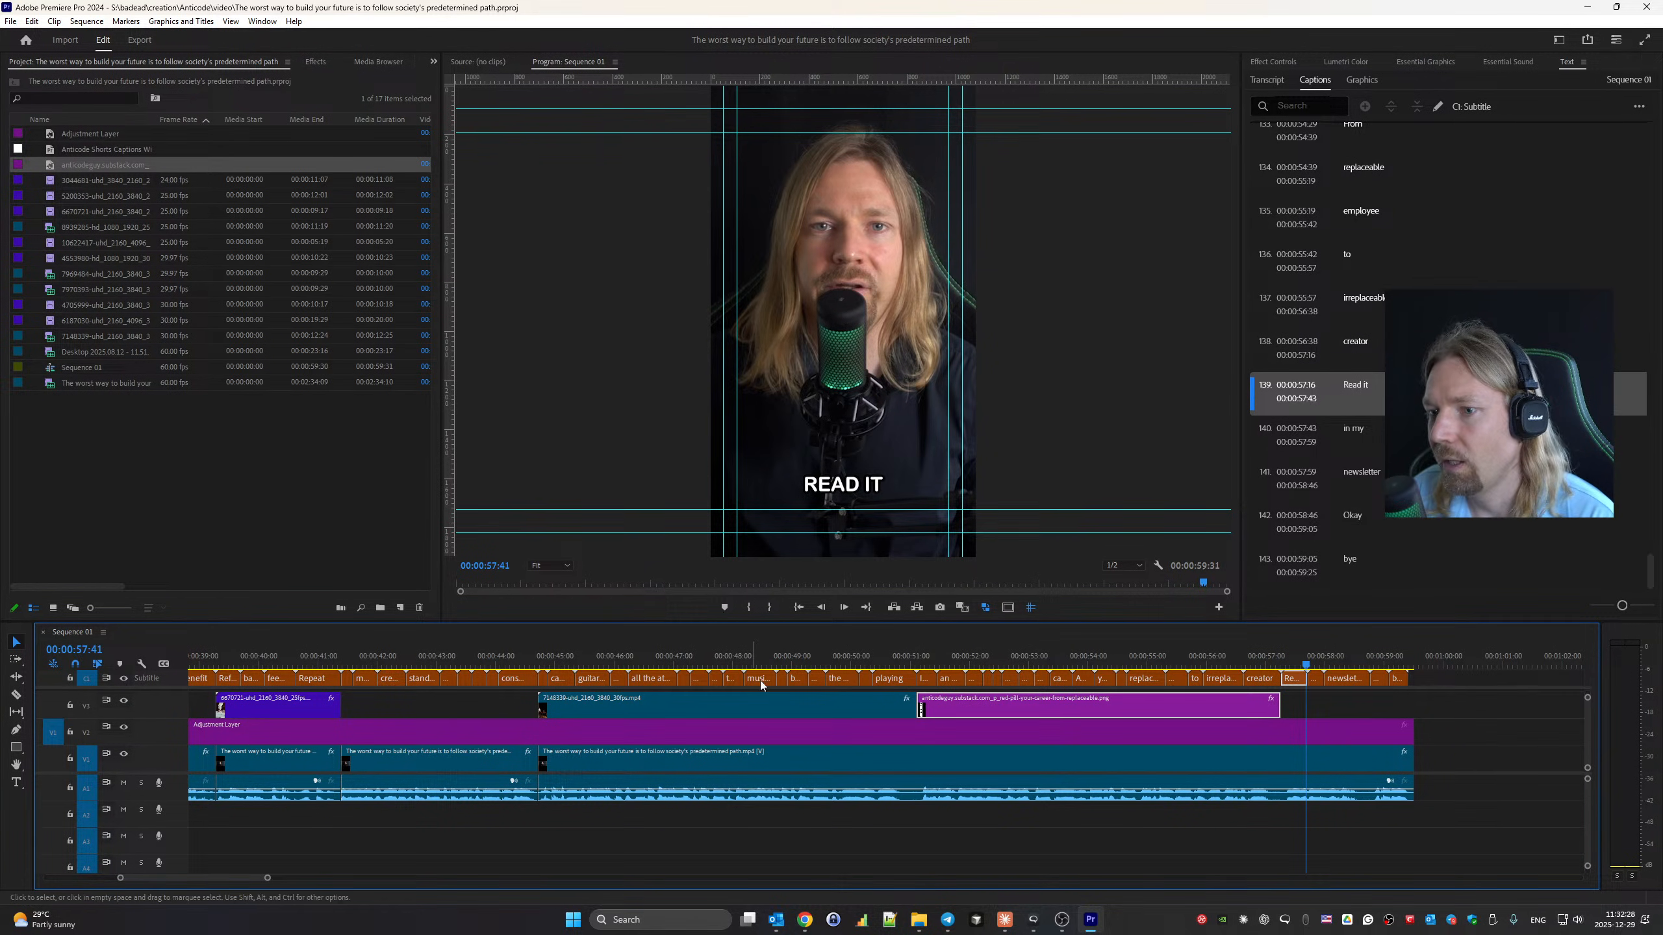
left_click(1064, 924)
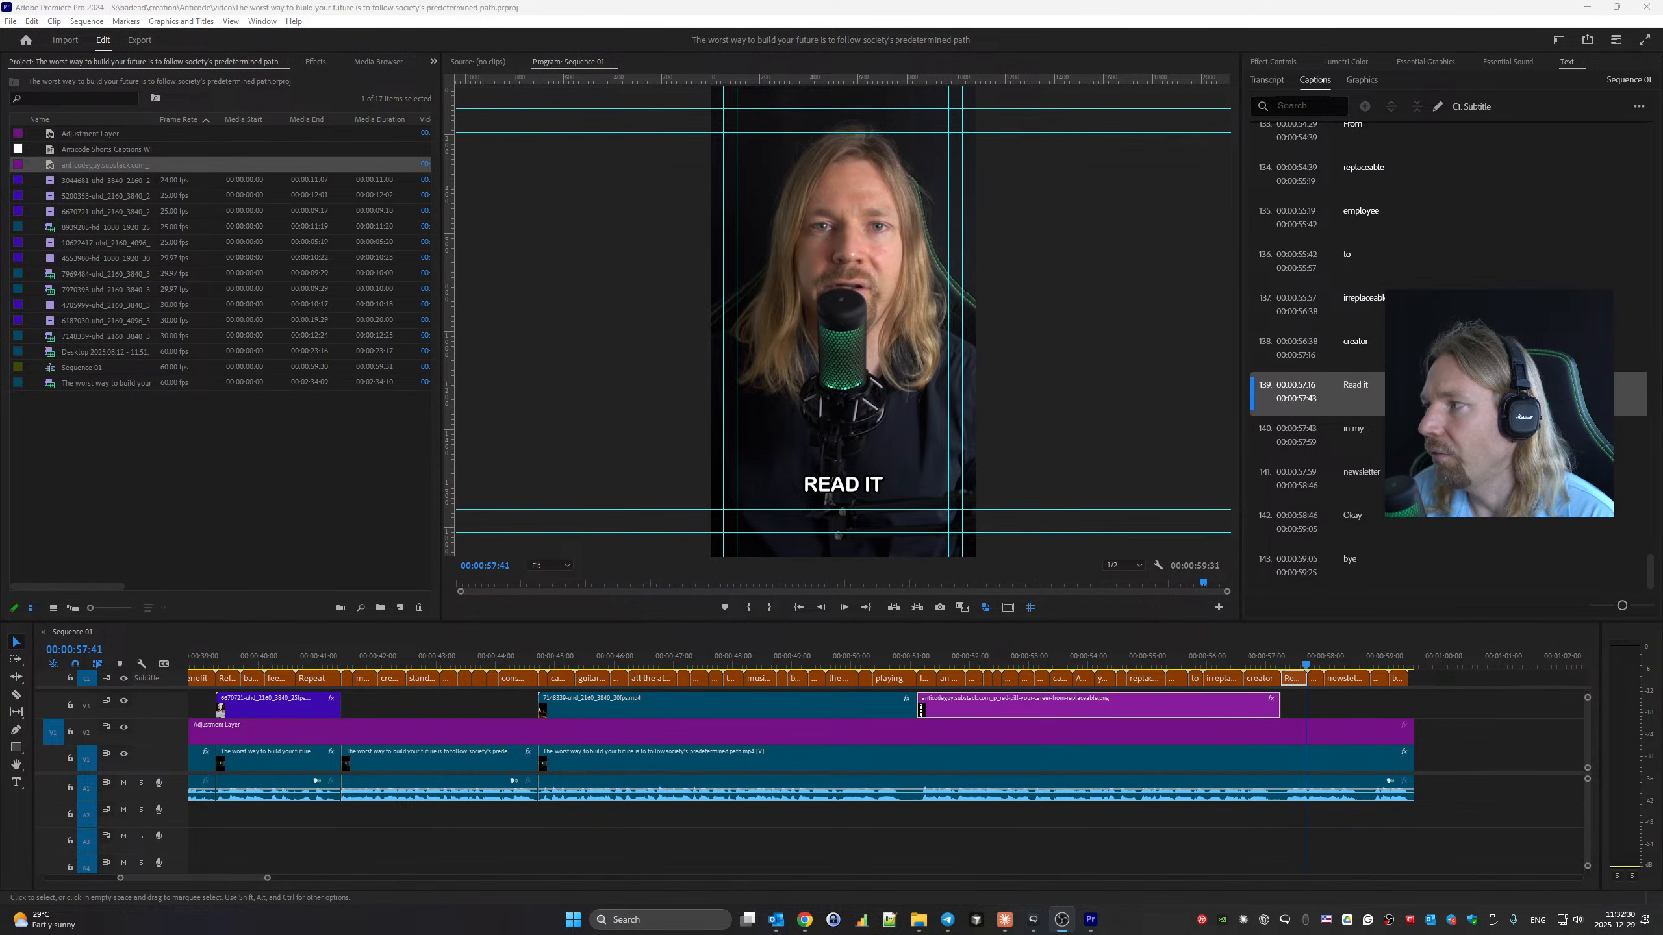